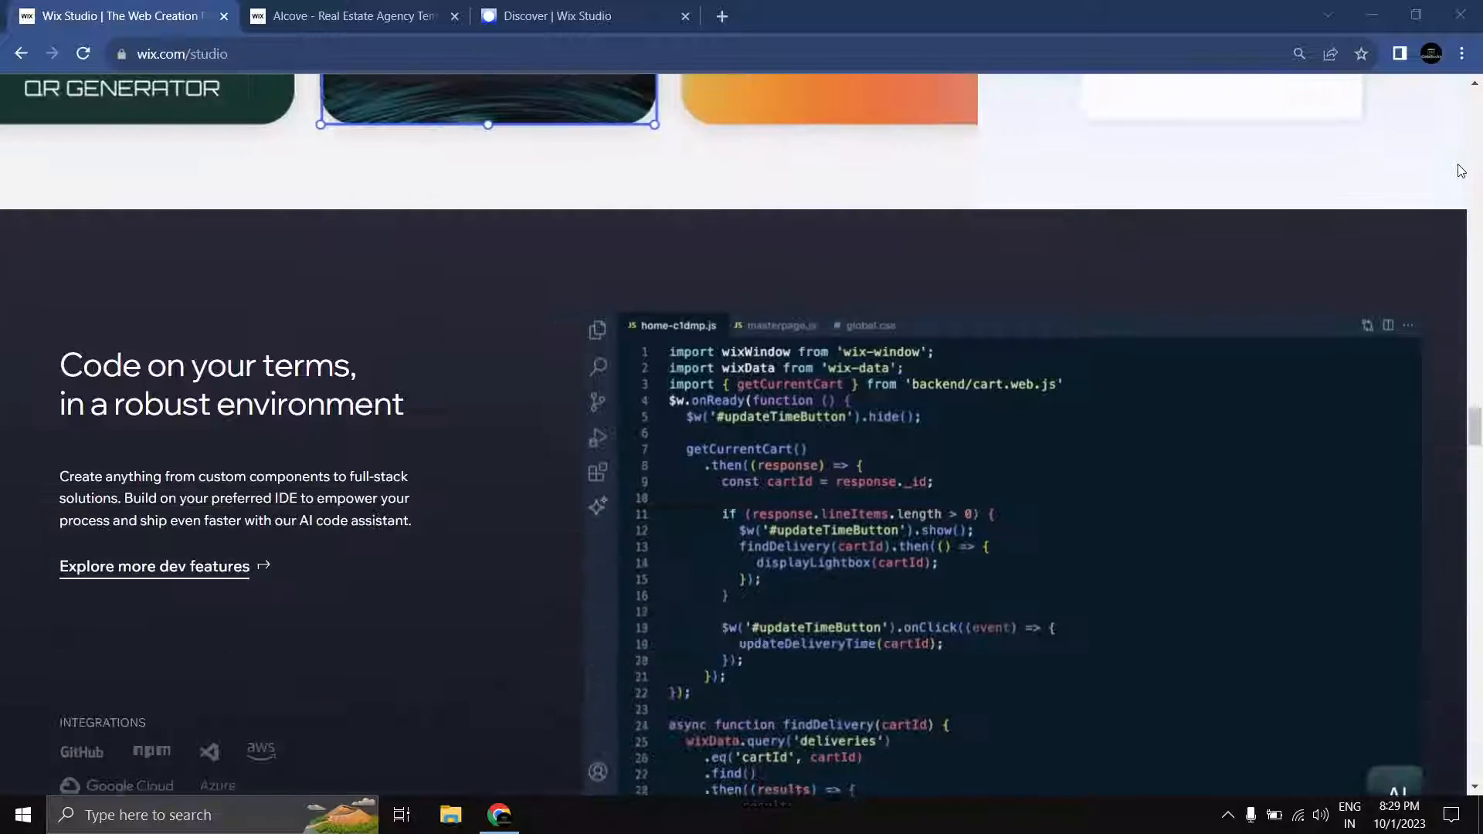
Step: Look through the Wix Studio landing page sections on coding, business solutions, and team and client workflows
scroll(1459, 170, down, 5)
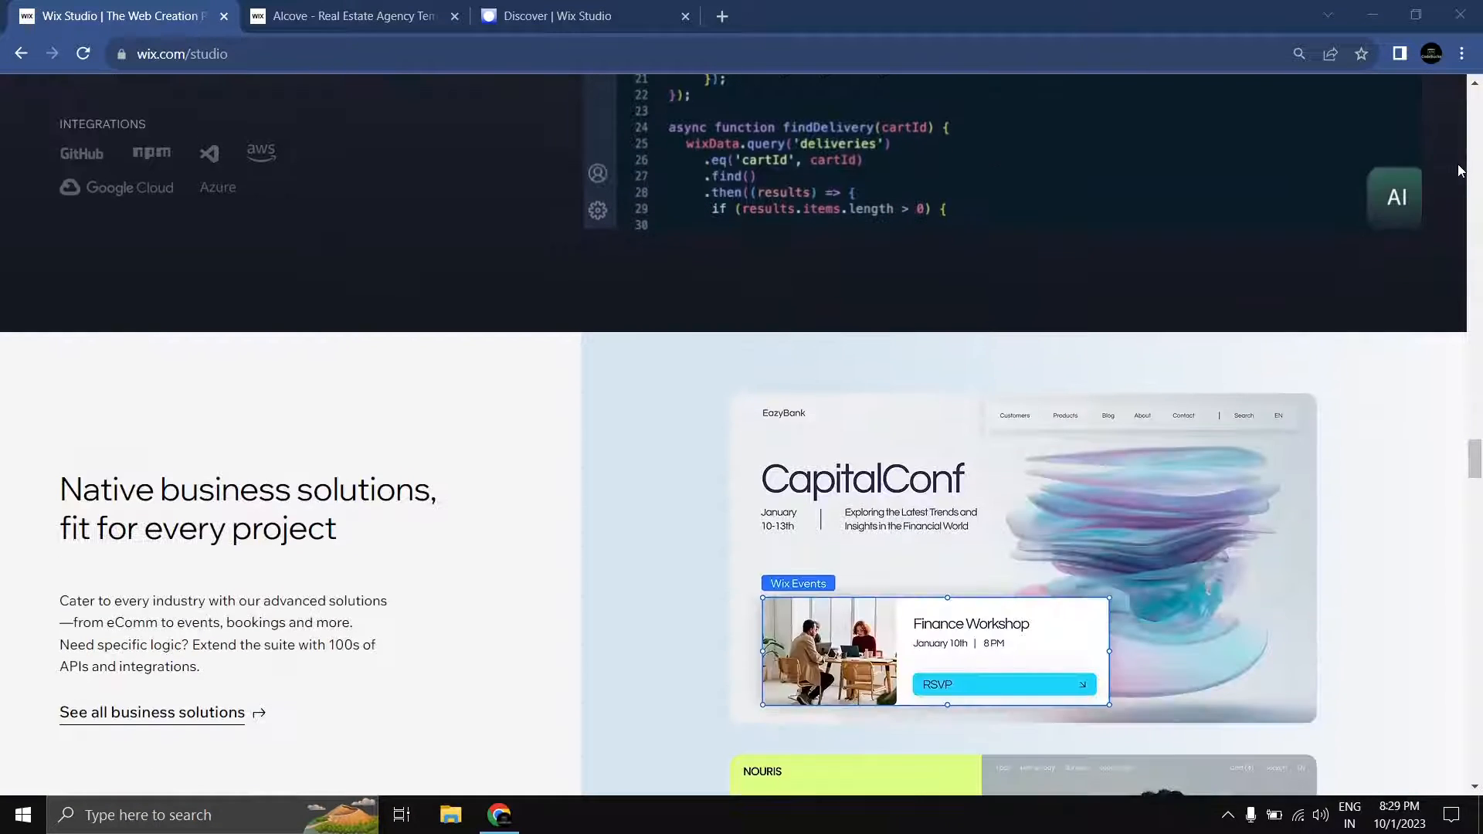
scroll(1461, 171, down, 8)
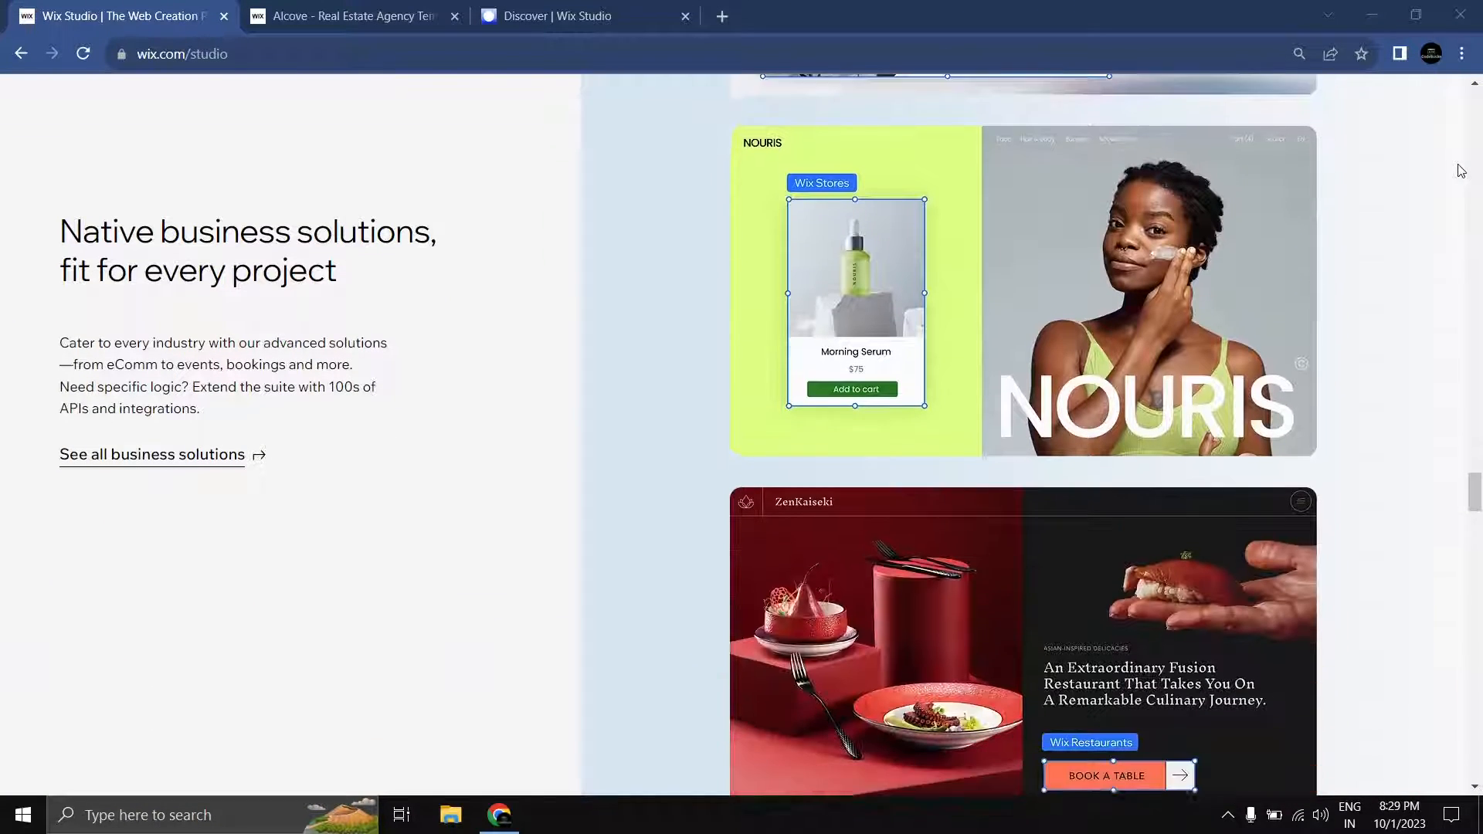
scroll(1461, 170, down, 3)
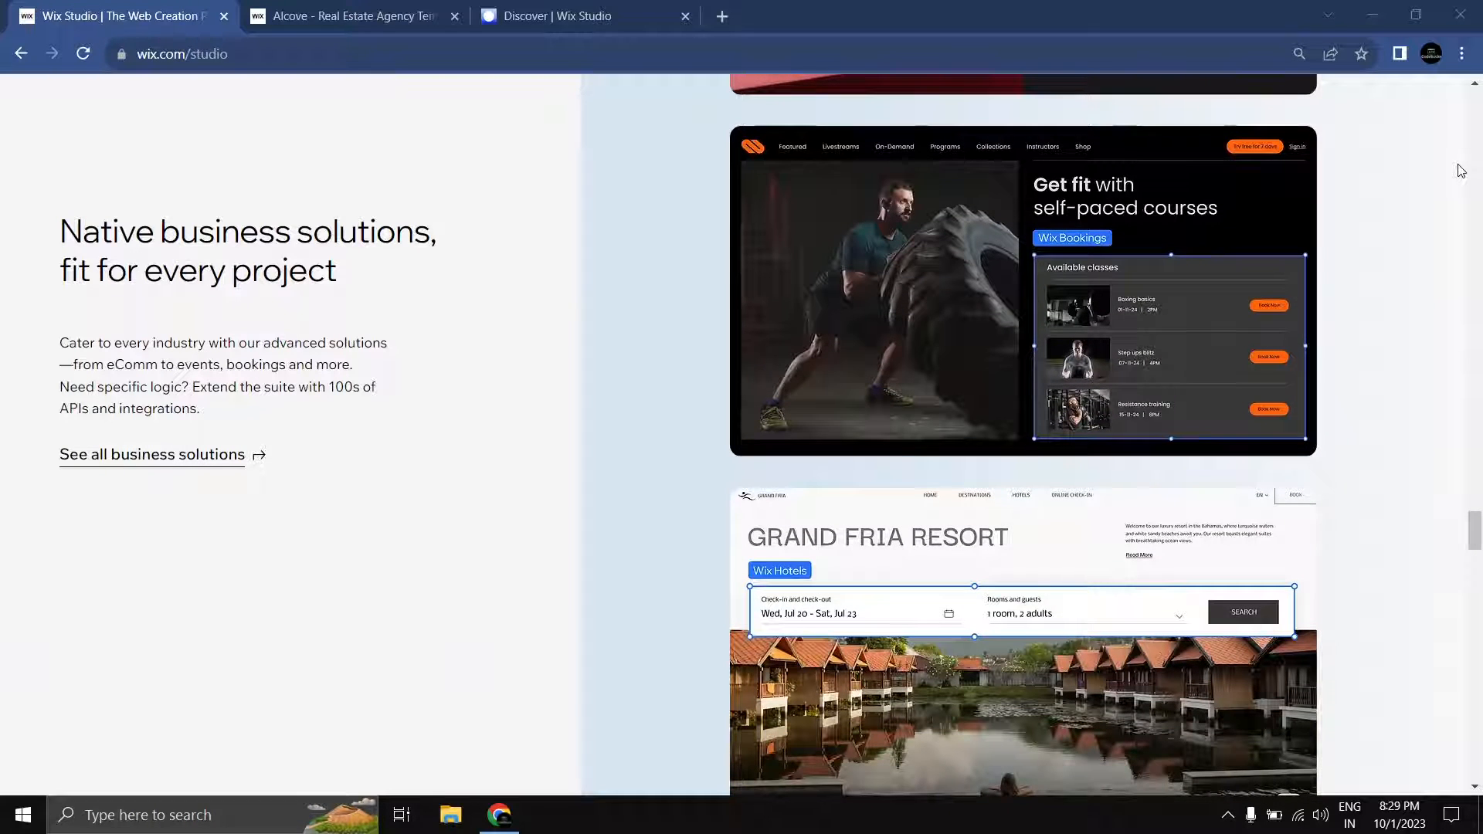
scroll(1461, 170, down, 5)
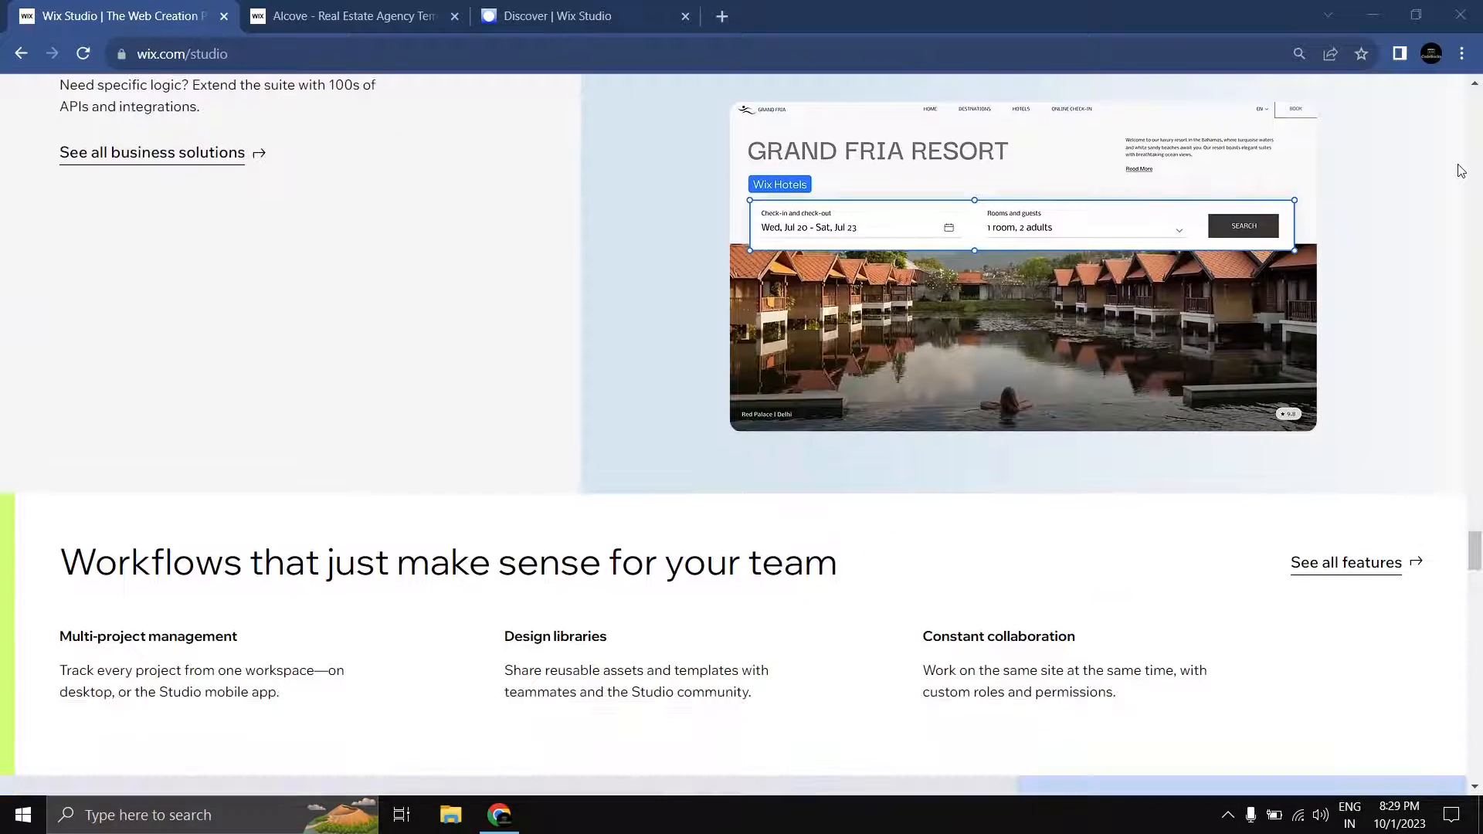
scroll(1461, 171, down, 5)
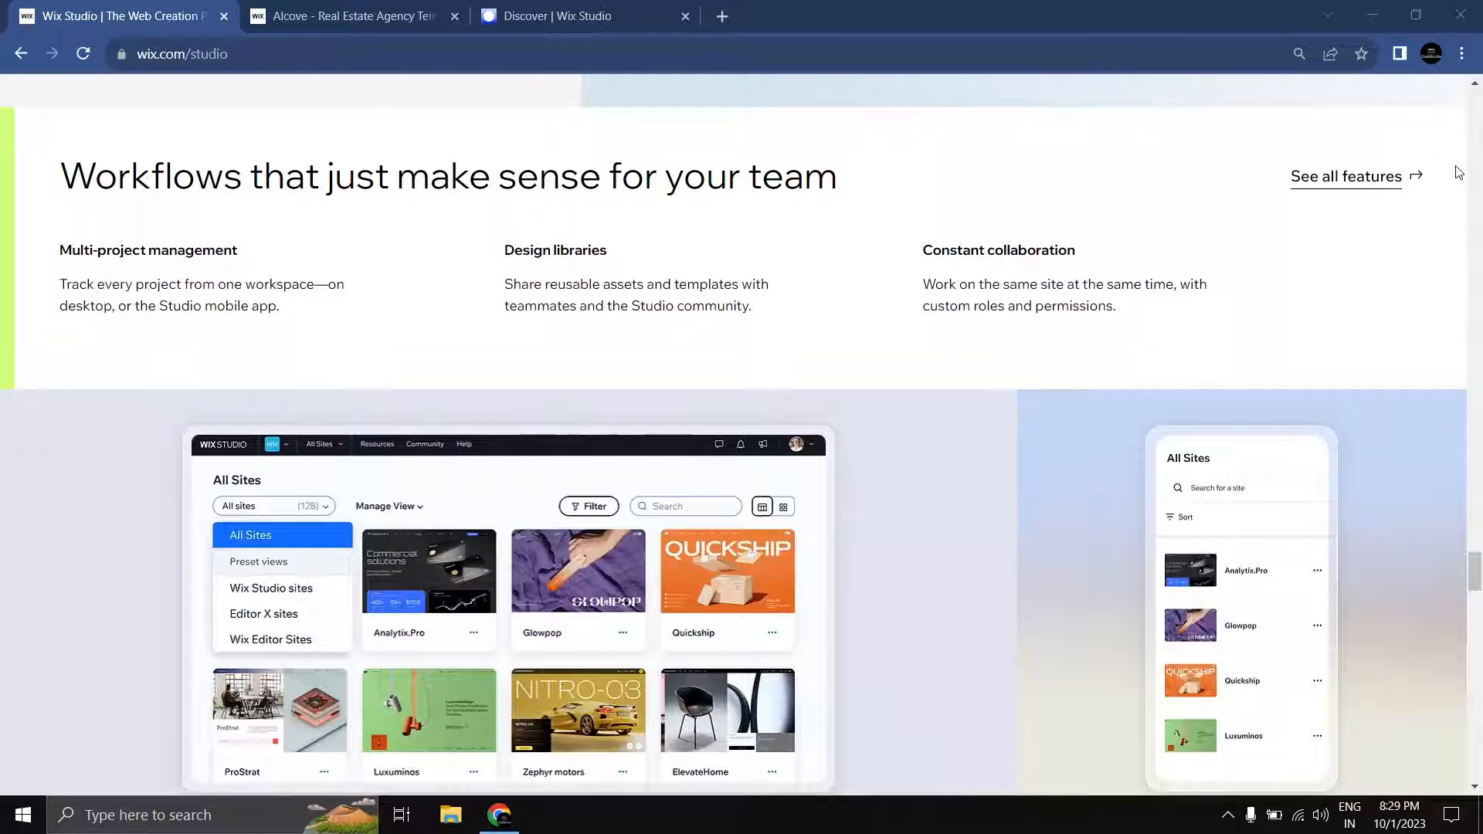
scroll(1459, 172, down, 9)
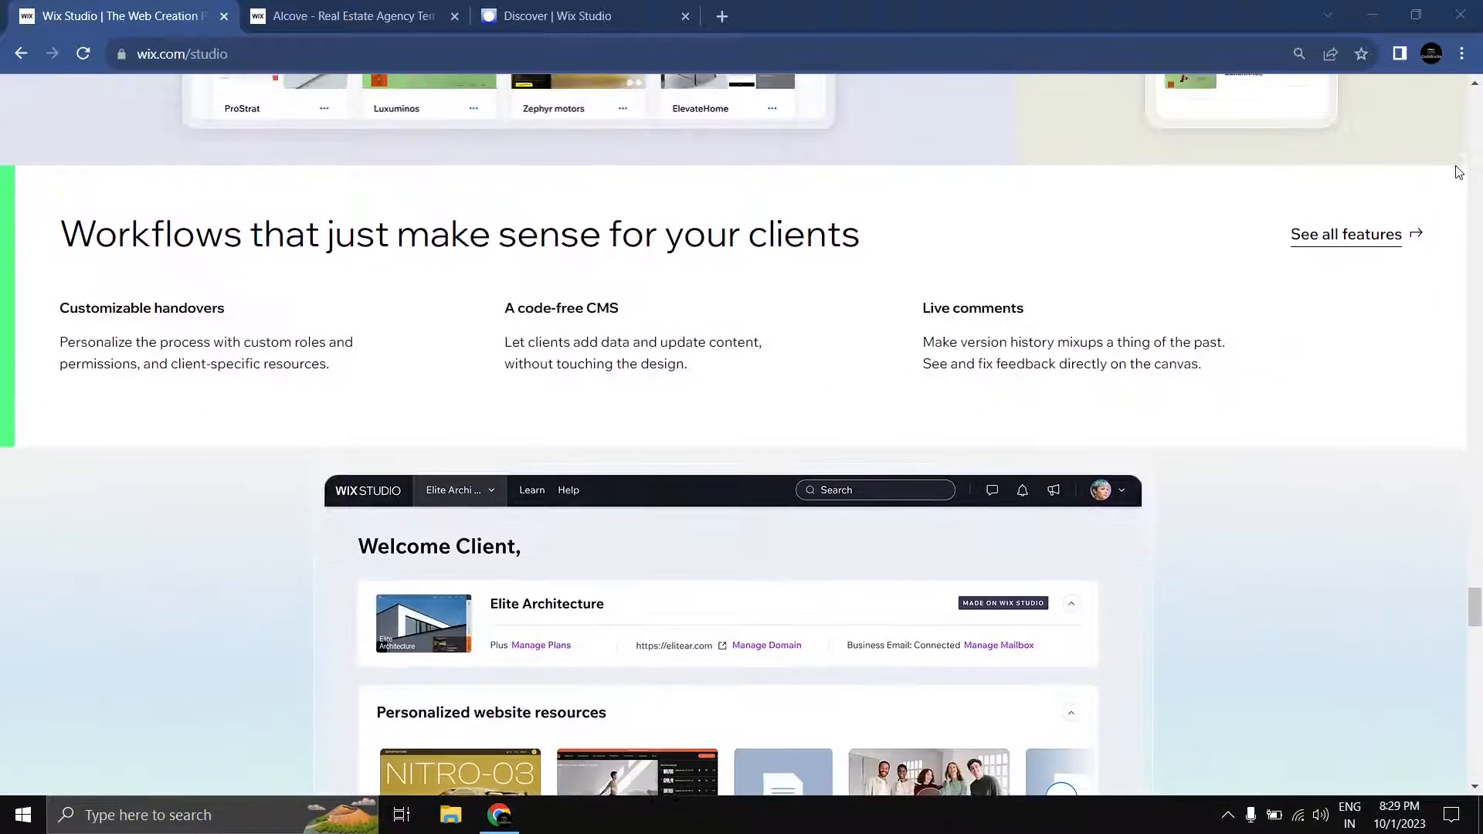
scroll(601, 171, up, 5)
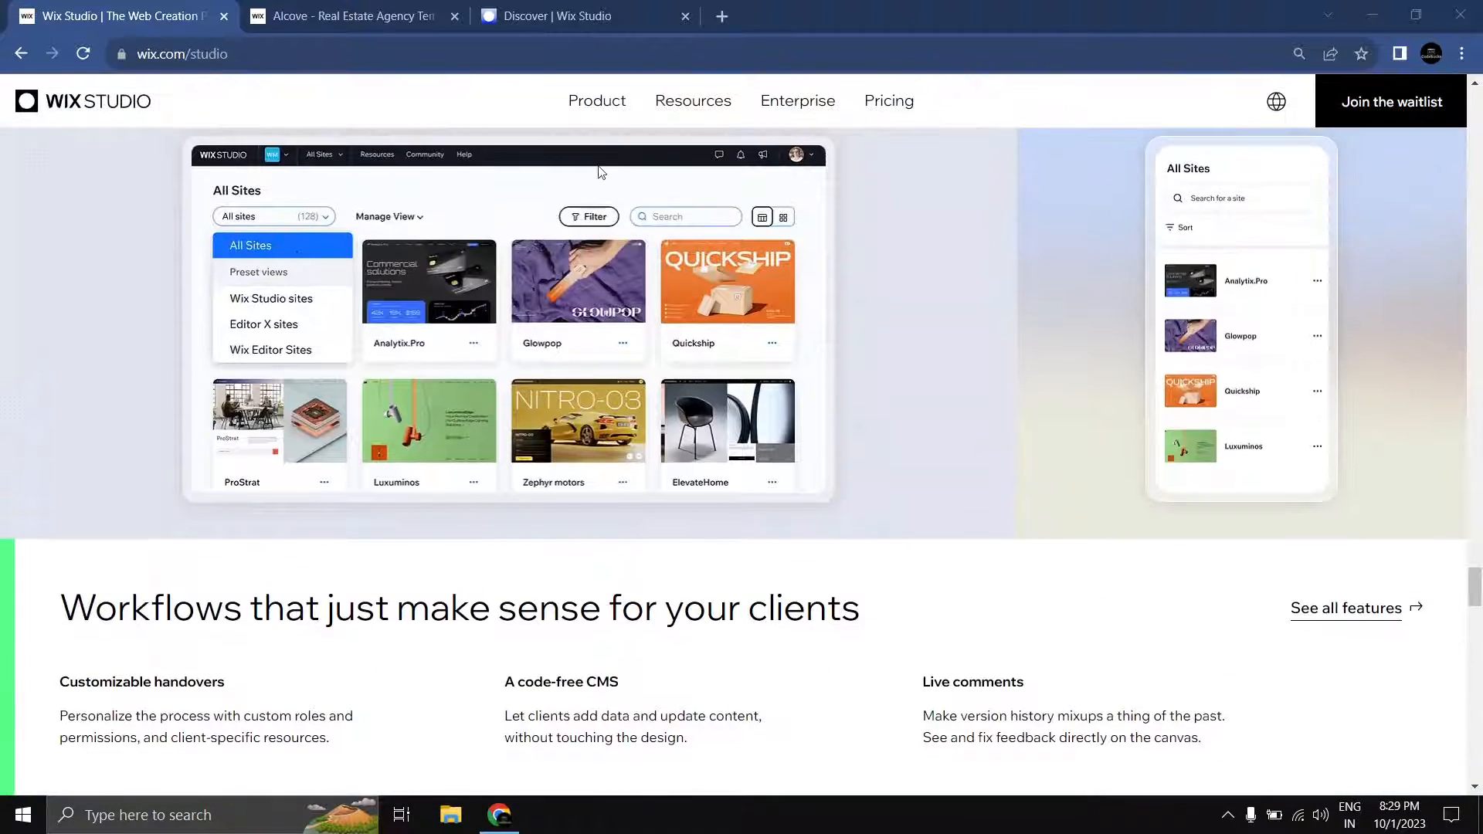
Step: Switch to the Alcove real estate site and reload its home page to examine the animated hero section
click(353, 12)
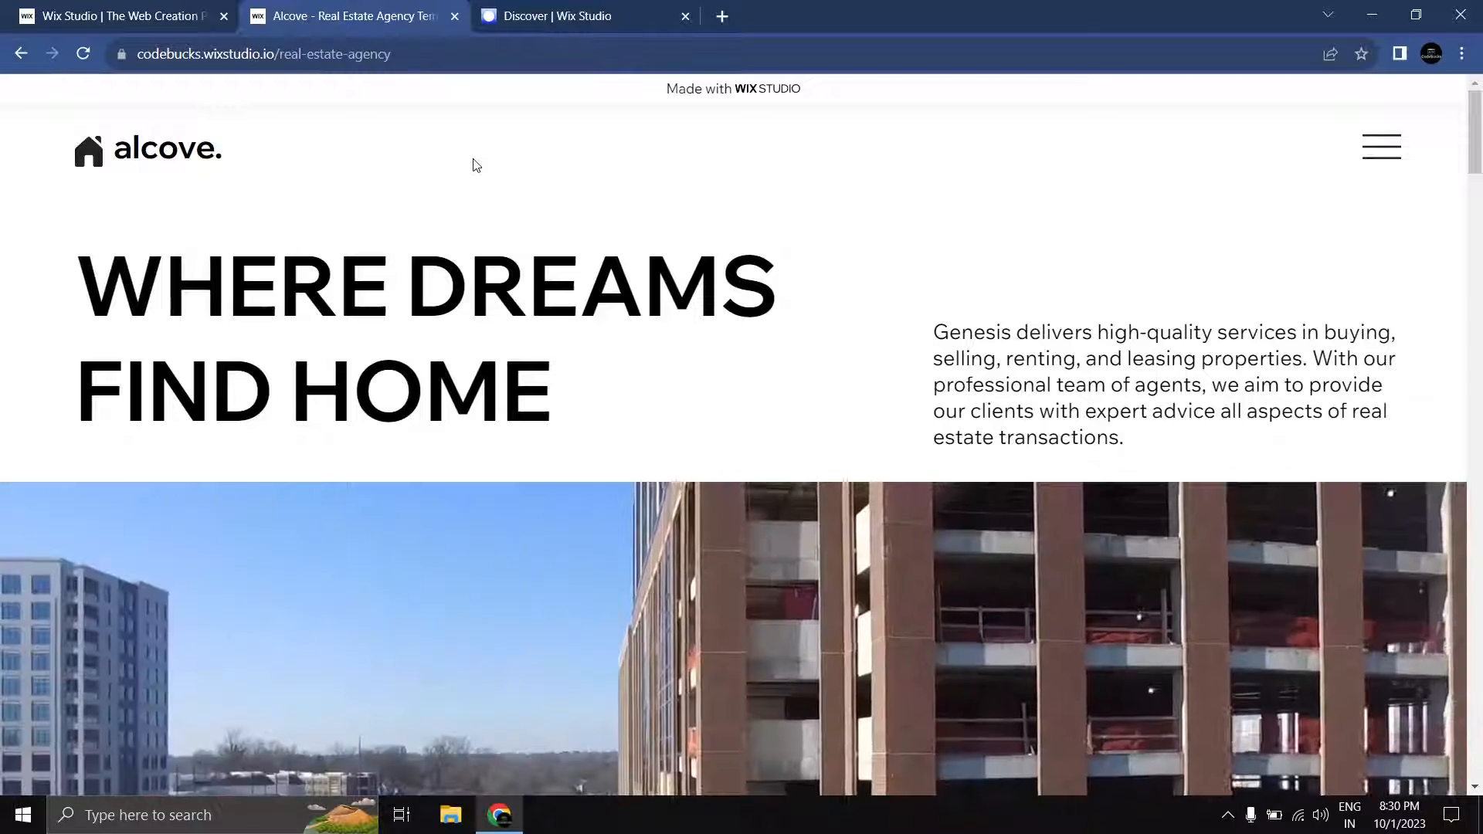
click(84, 54)
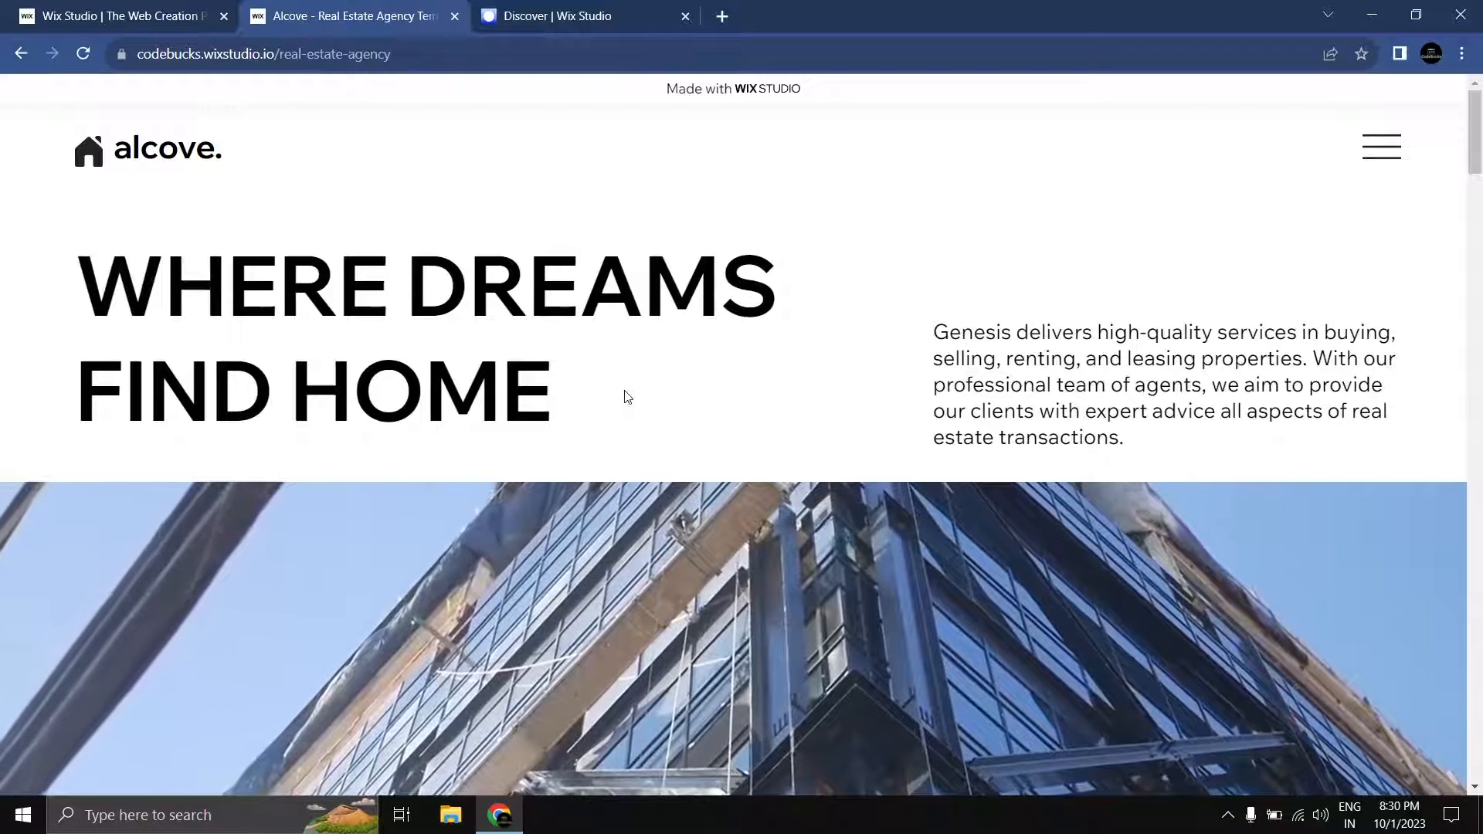
drag(636, 397, 66, 305)
click(690, 415)
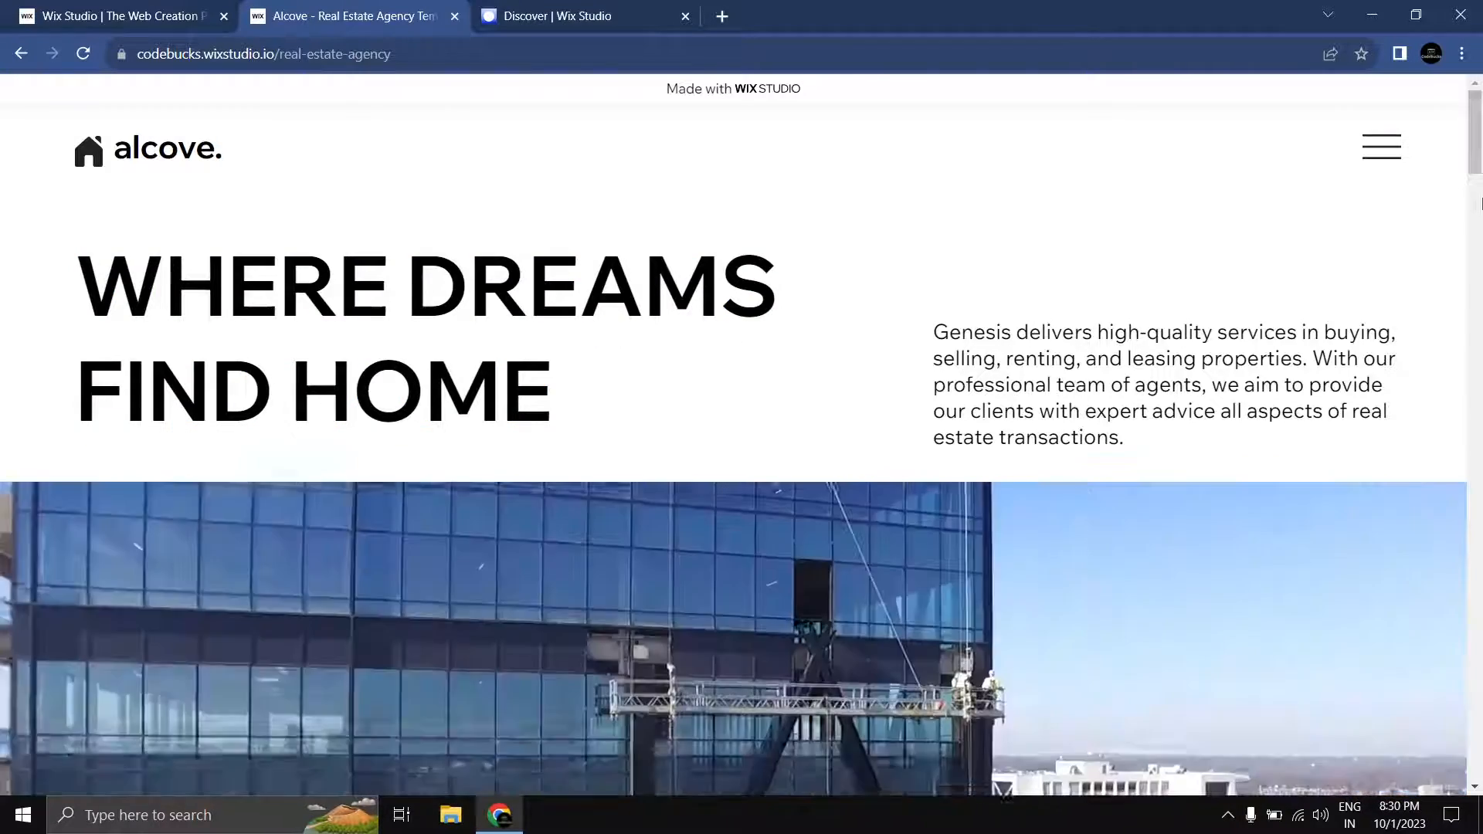
Step: Review the Alcove home page's project, services, testimonial and contact sections down to the footer, then return to its beginning
drag(1475, 103, 1480, 248)
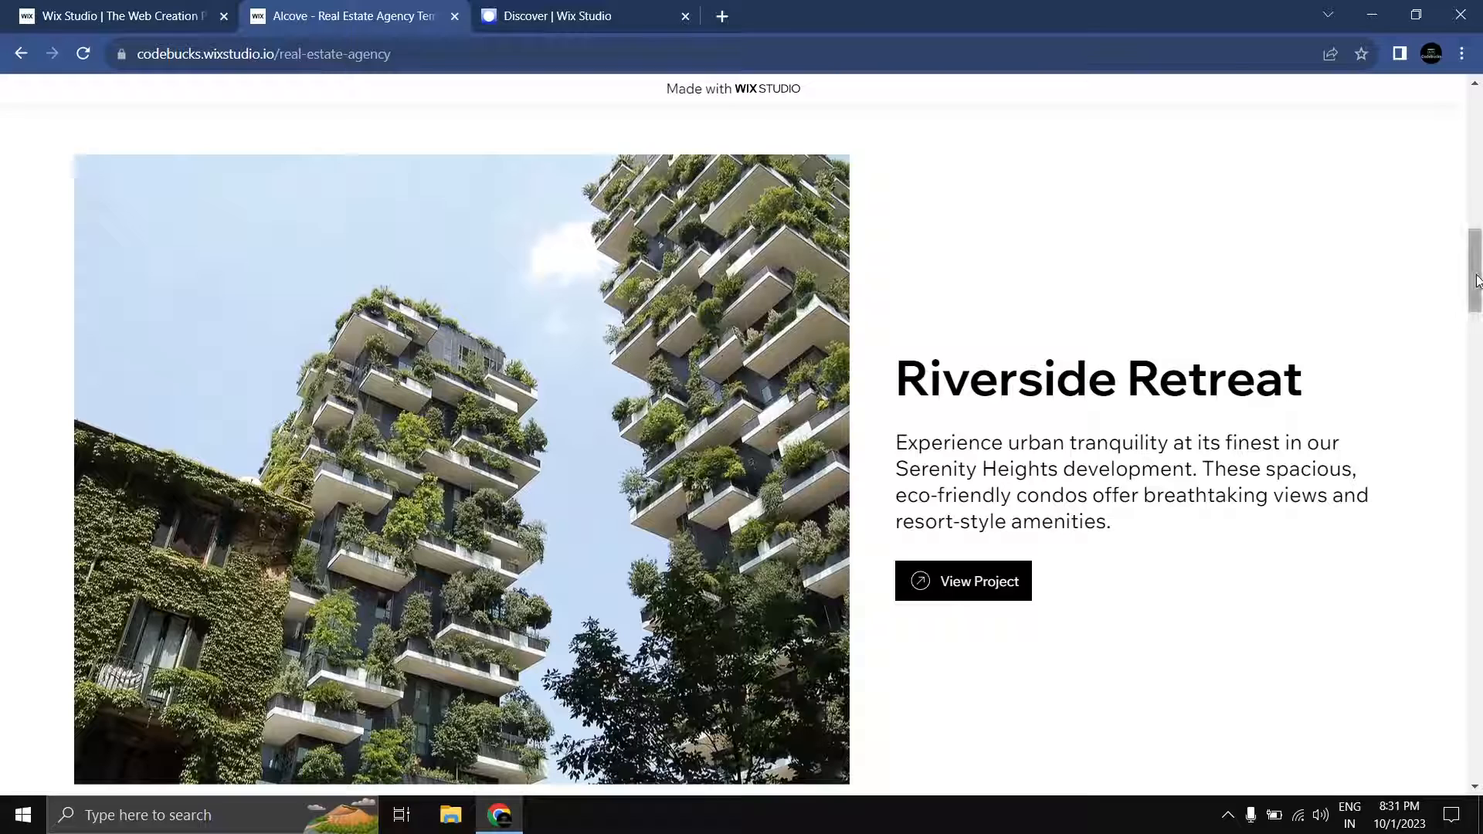
drag(1478, 280, 1458, 392)
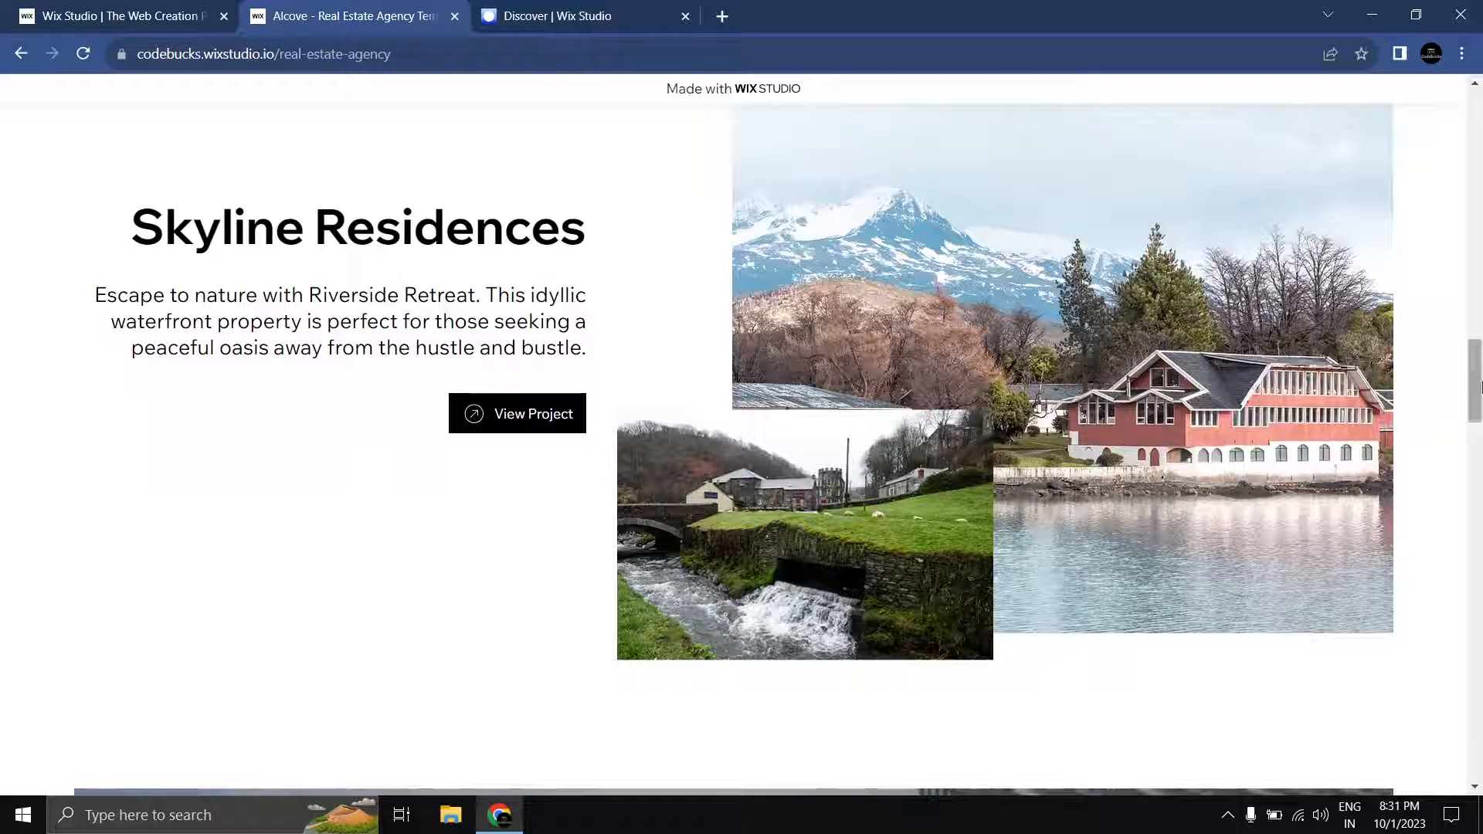
drag(1479, 386, 1463, 562)
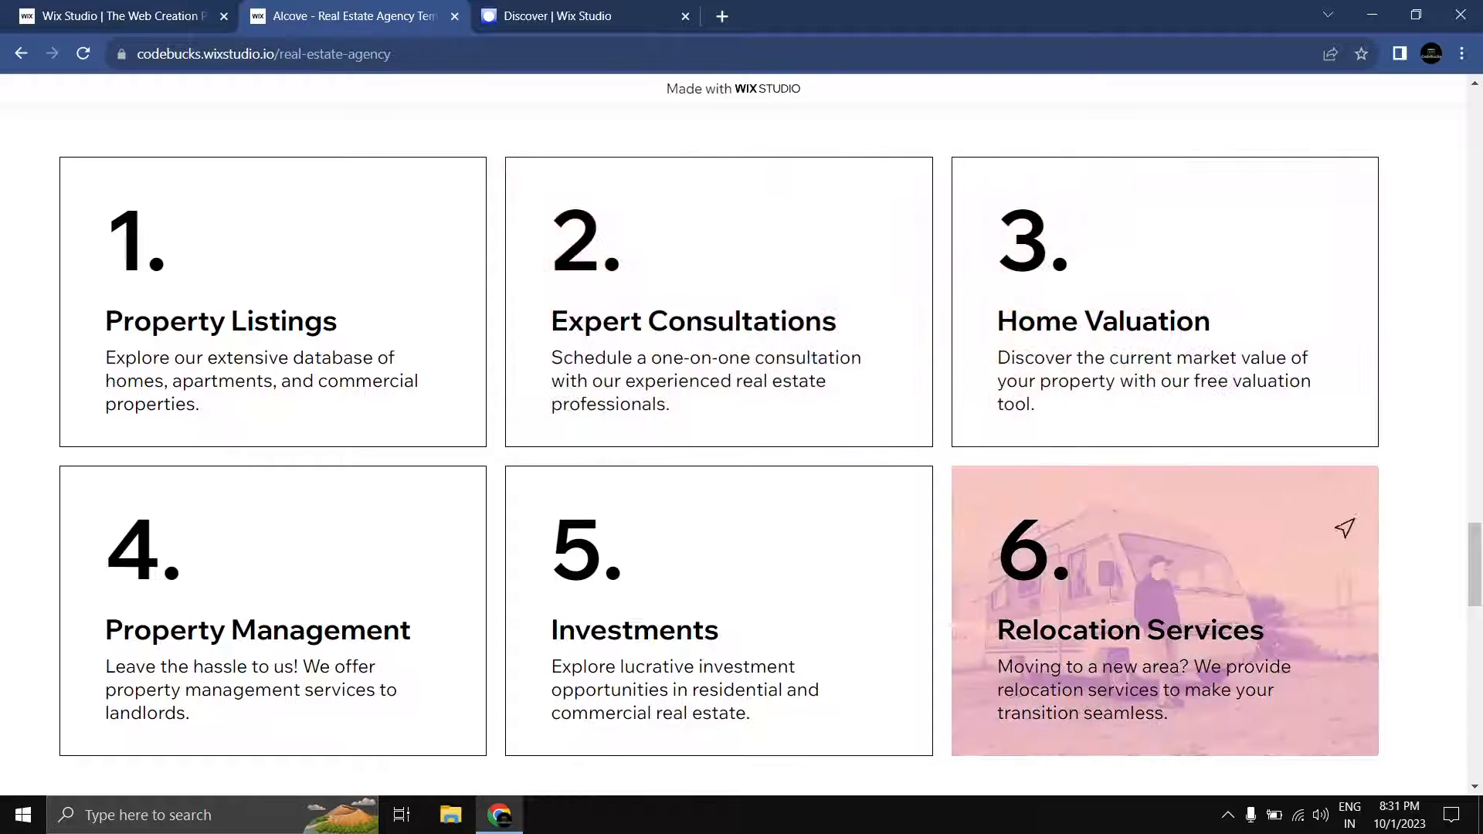
drag(1473, 572, 1470, 660)
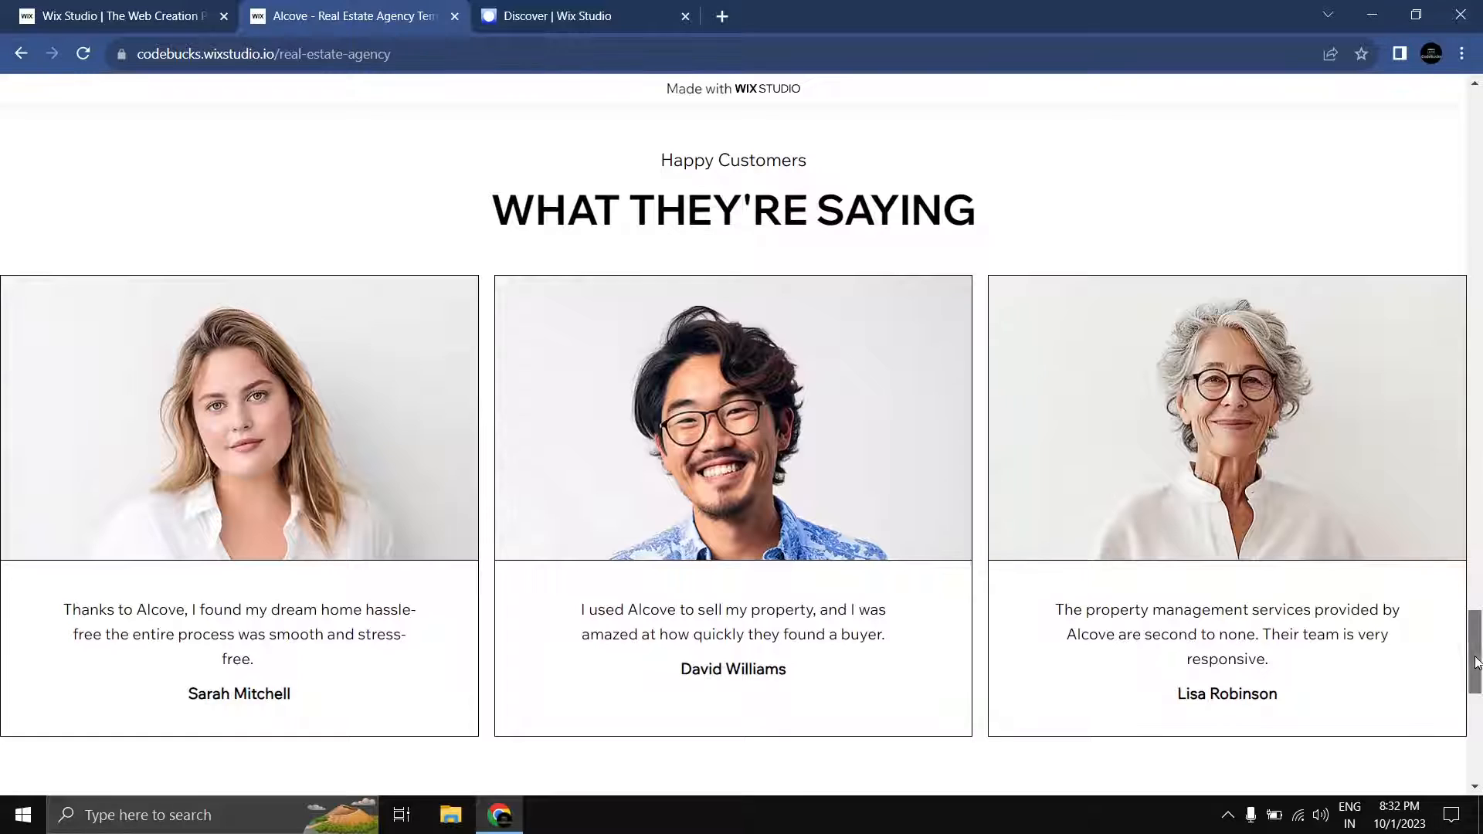
drag(1478, 662, 1464, 743)
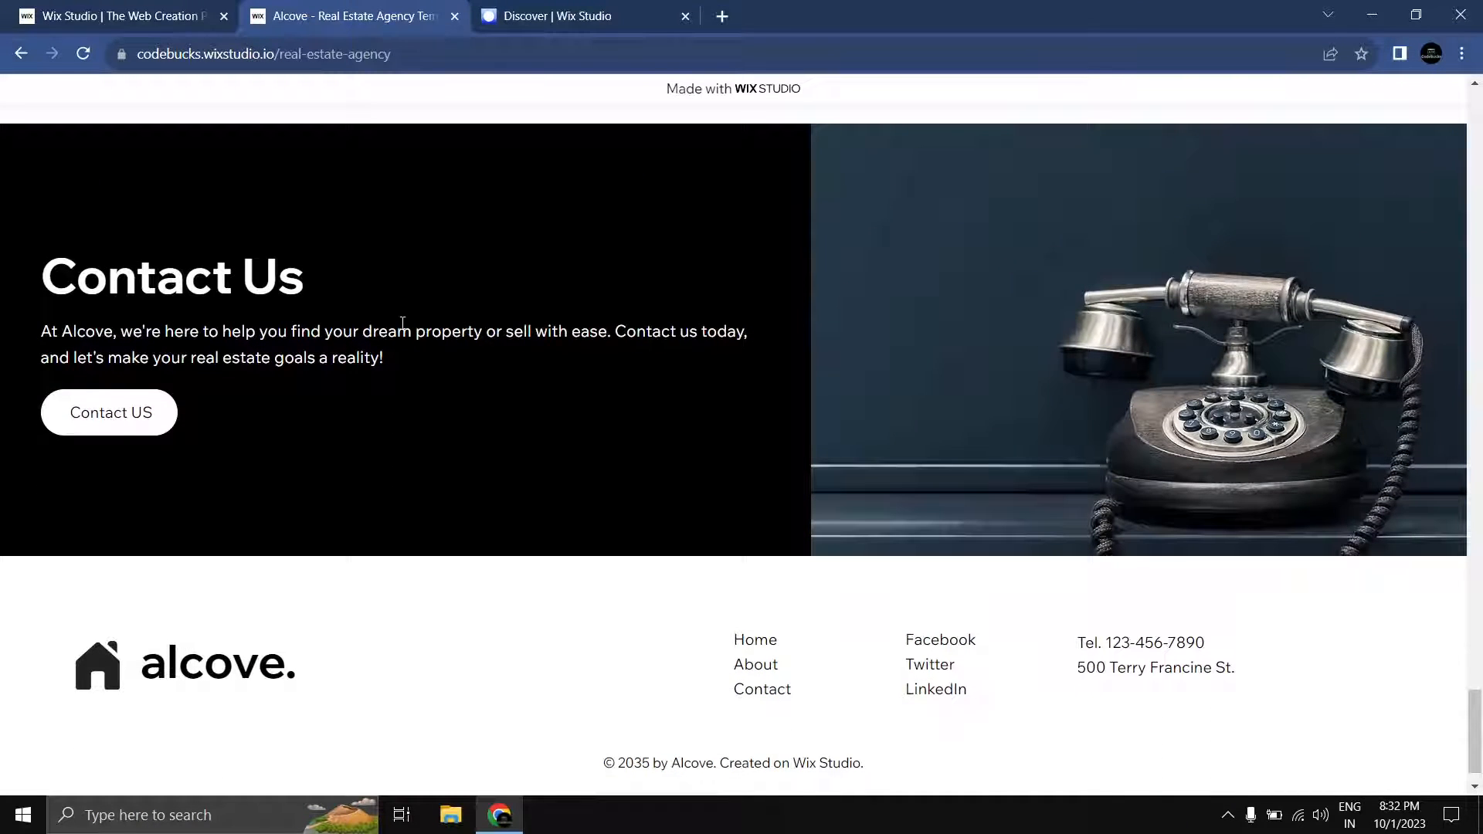
scroll(445, 371, down, 1)
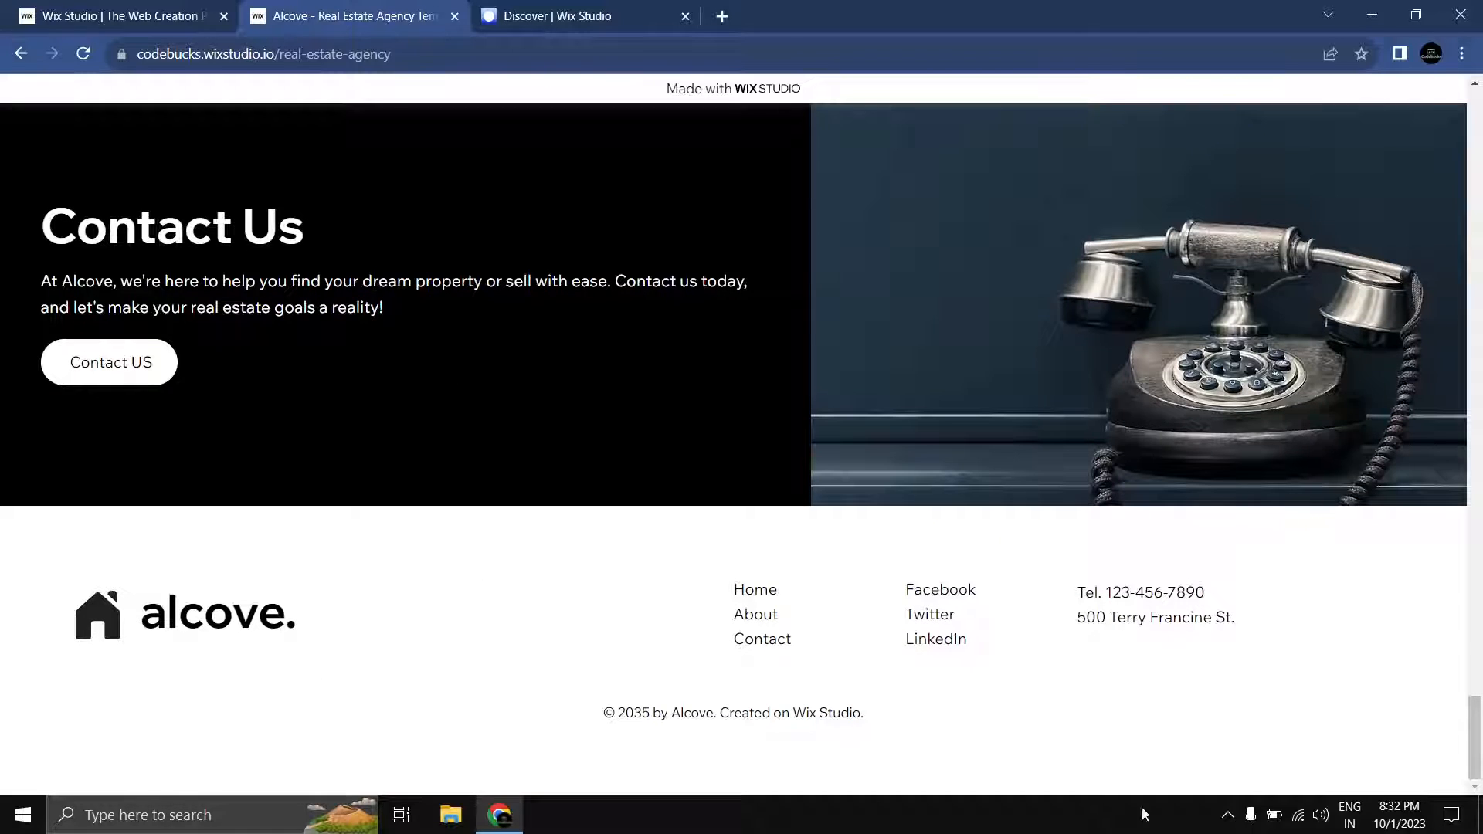
drag(1481, 742, 1471, 151)
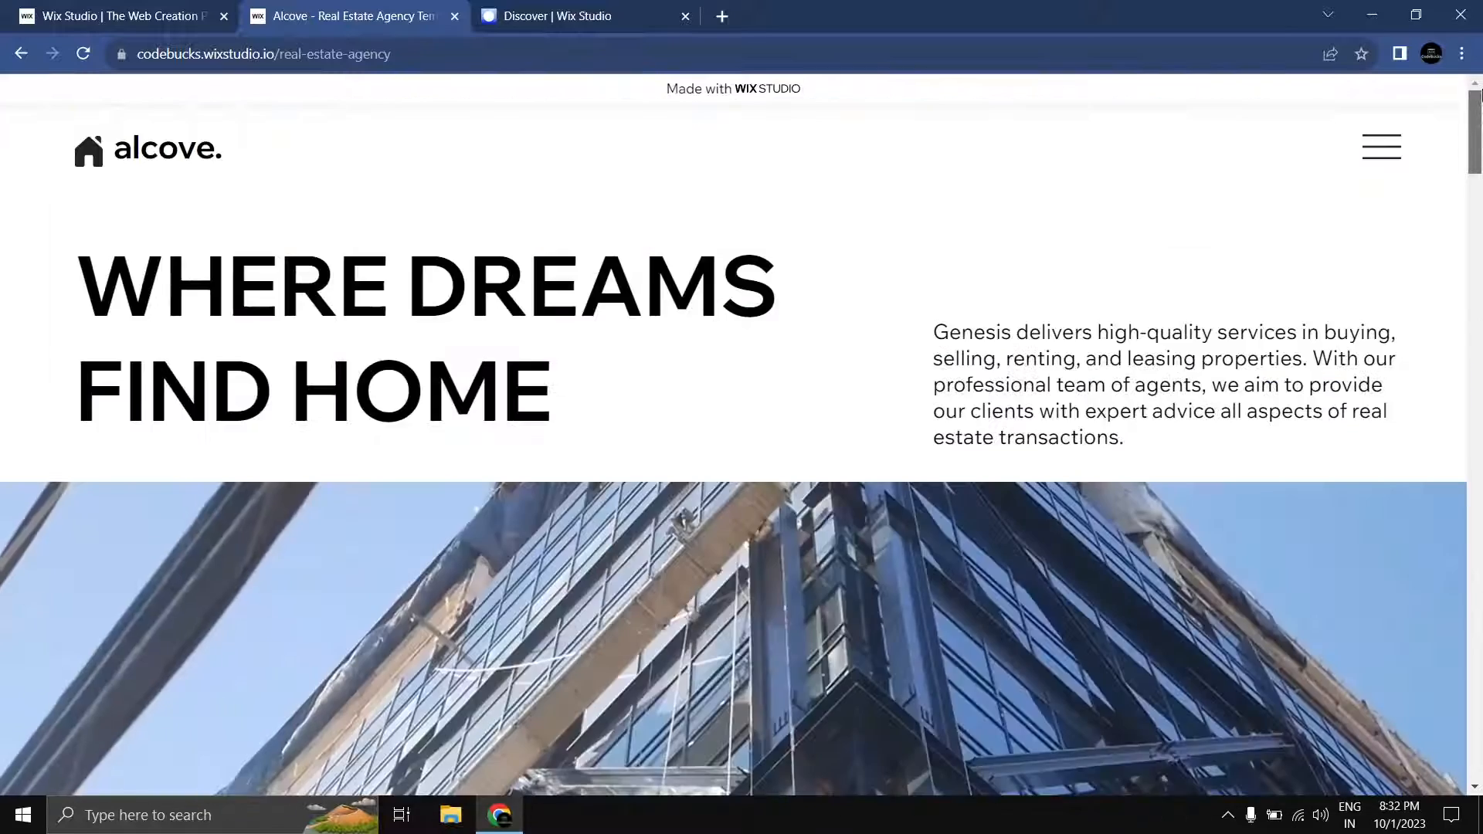
Step: Open the About Us page and examine the management team cards' hover effects and the contact section below them
click(1391, 147)
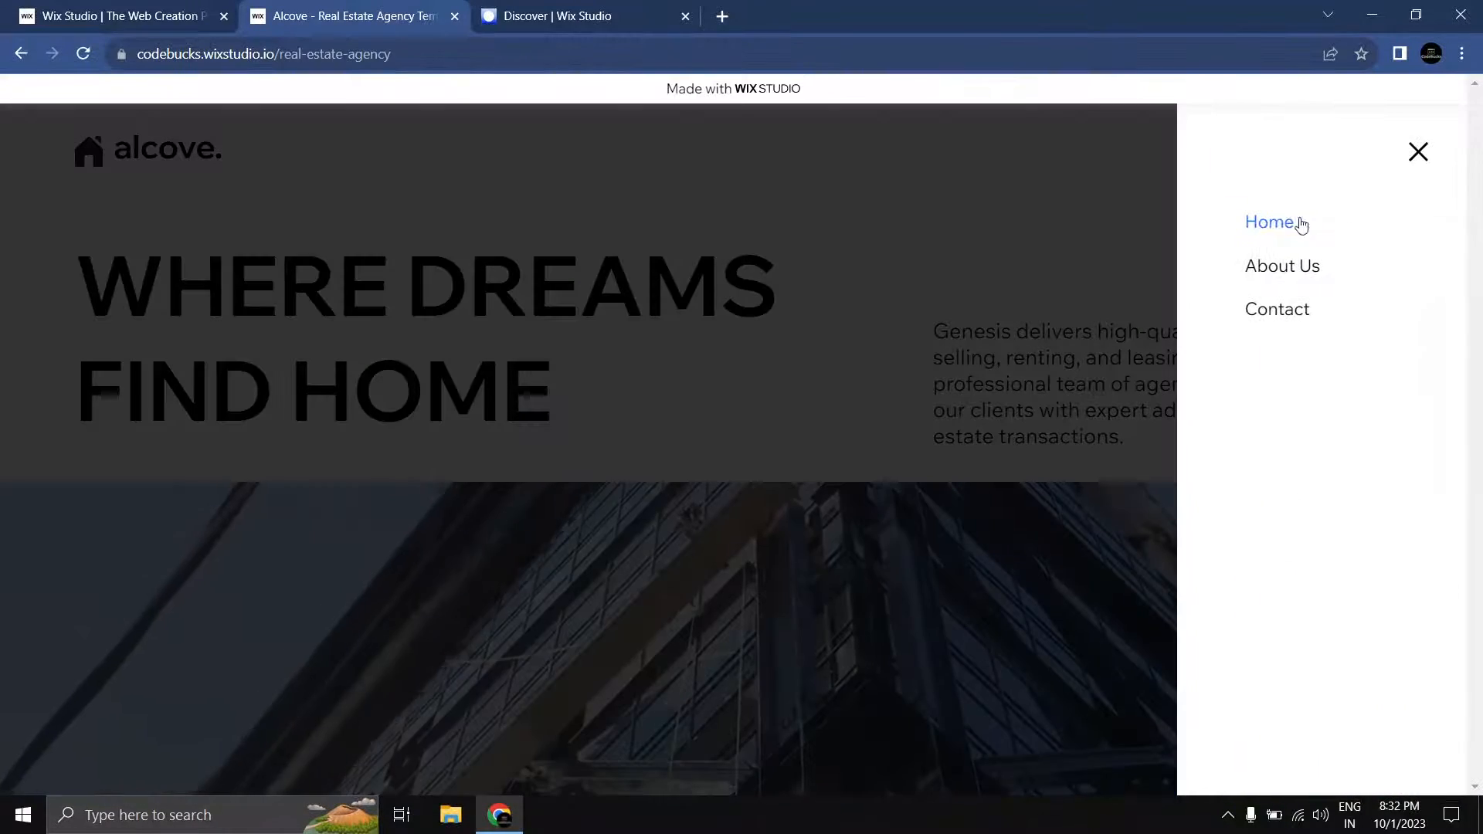
click(1270, 278)
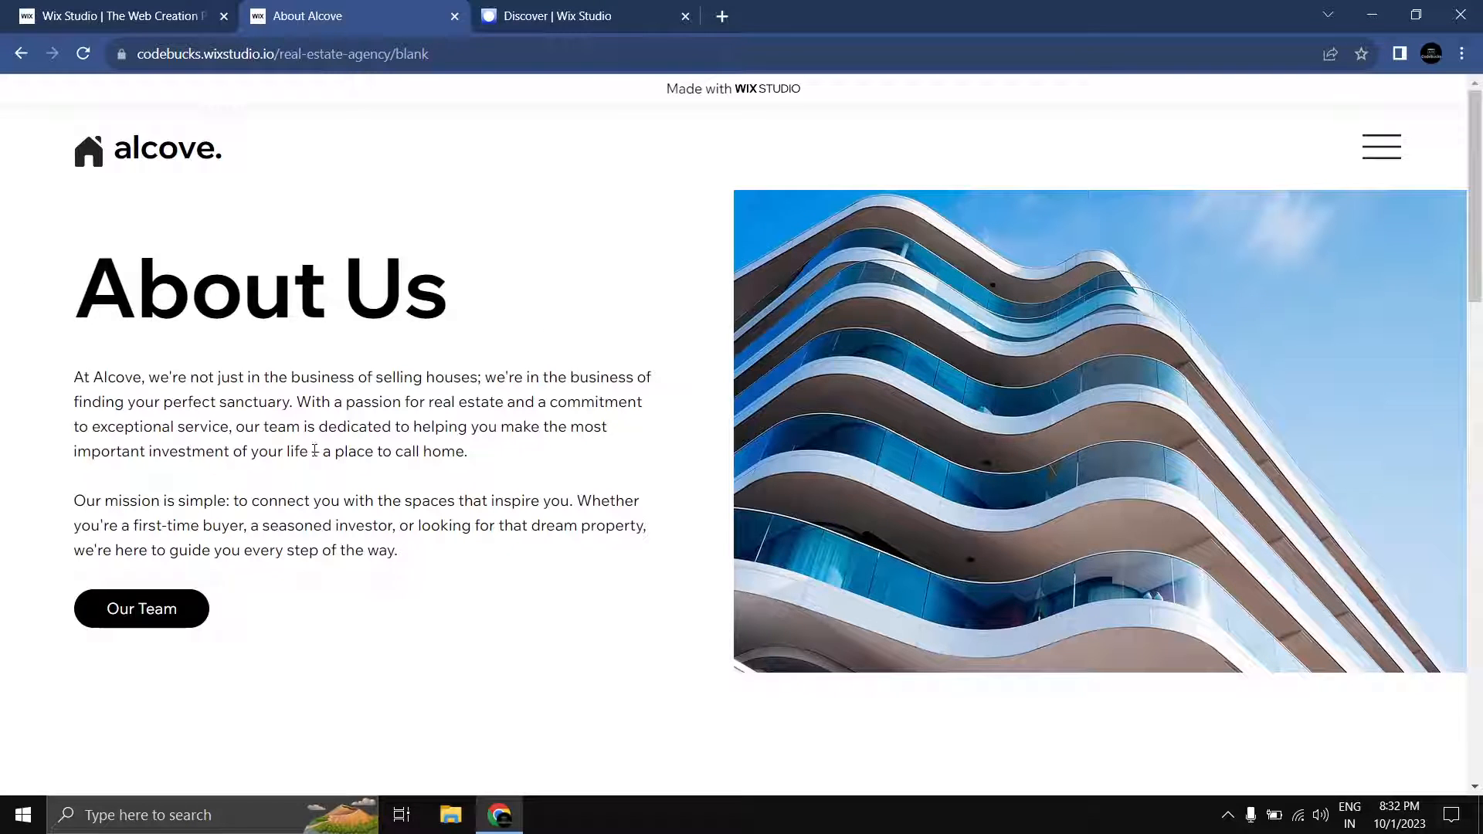
click(152, 618)
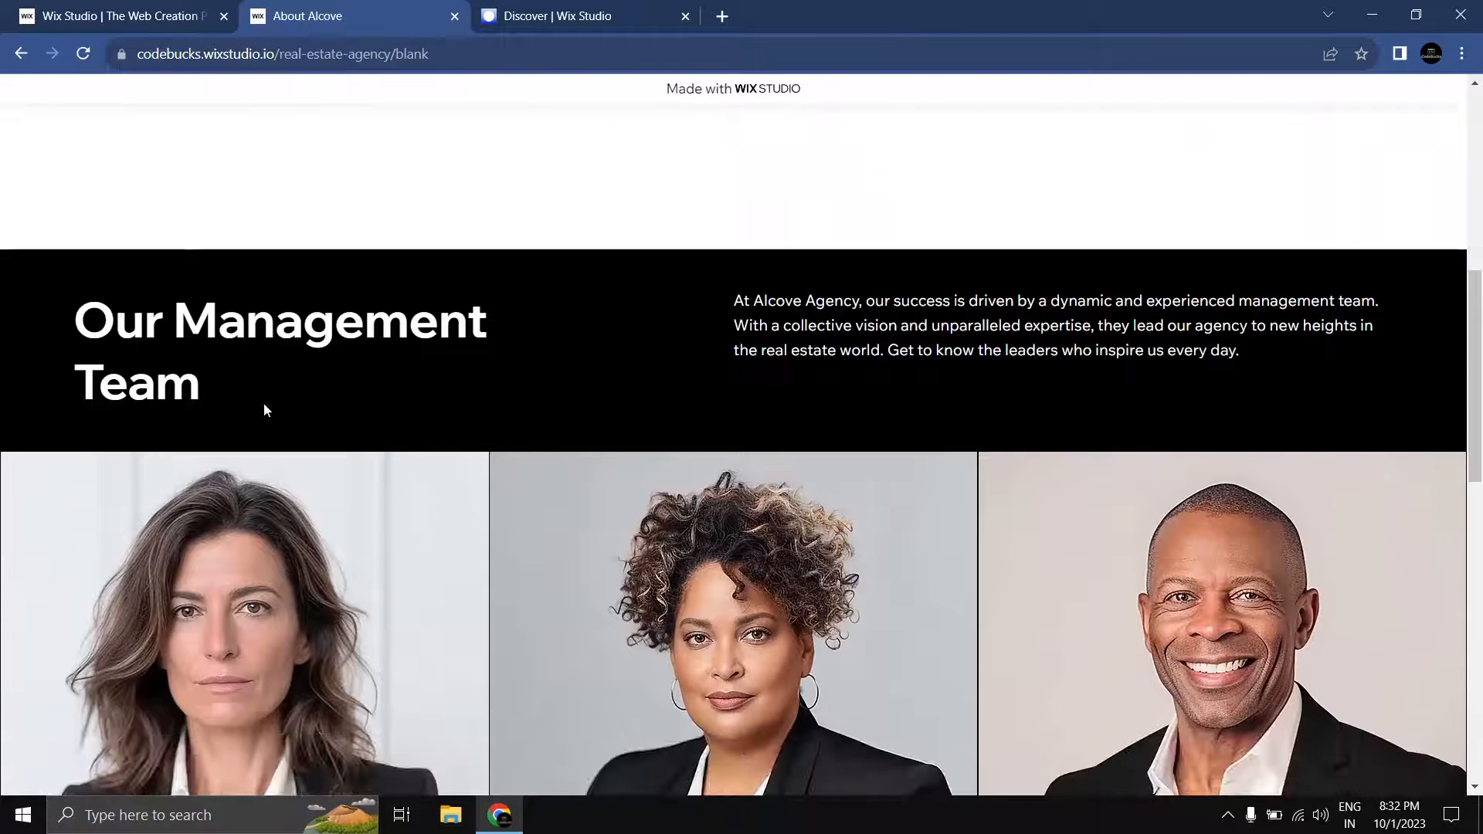
drag(1480, 373, 1480, 470)
mouse_move(735, 430)
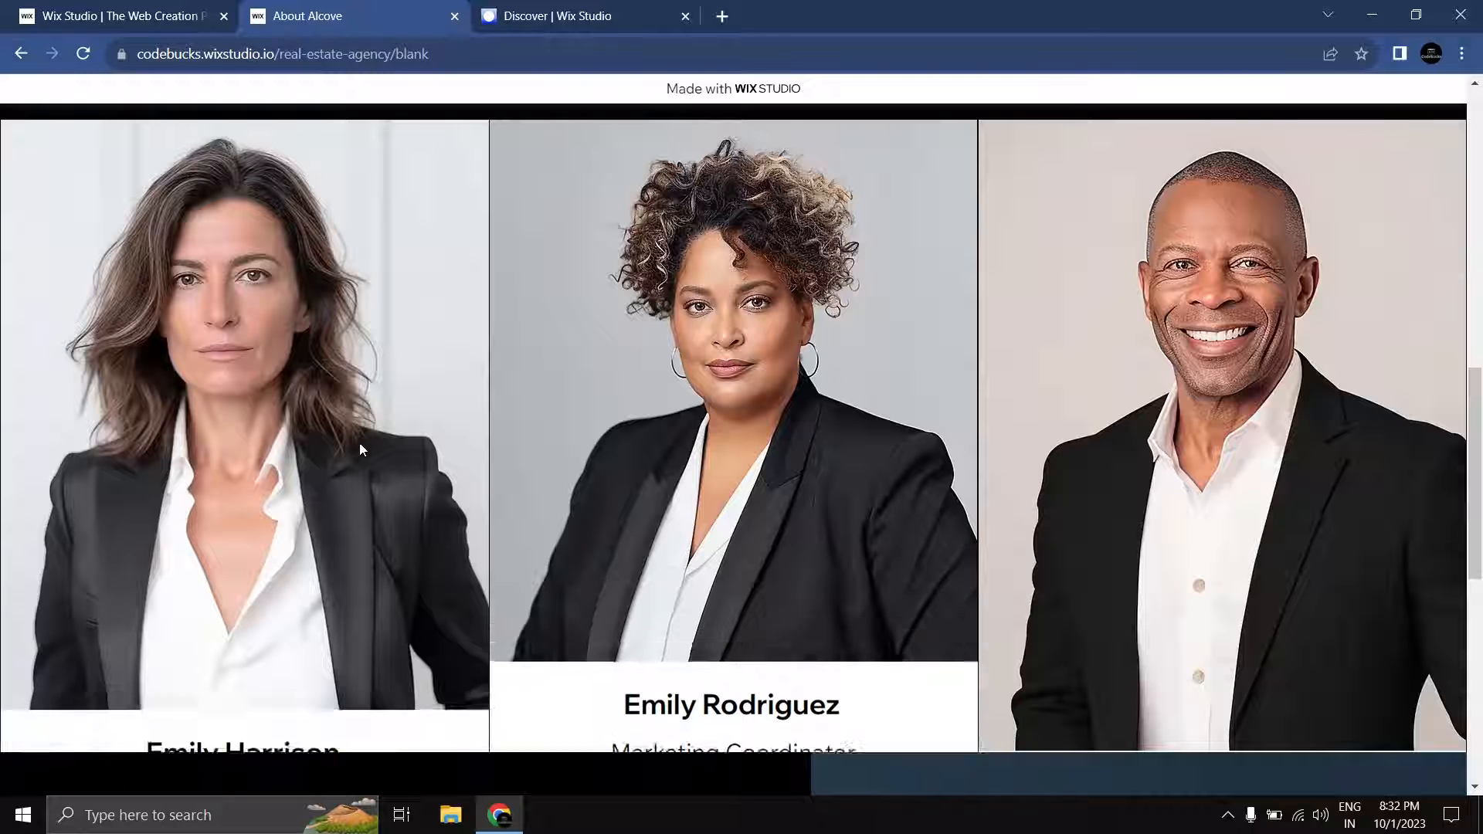
mouse_move(1194, 424)
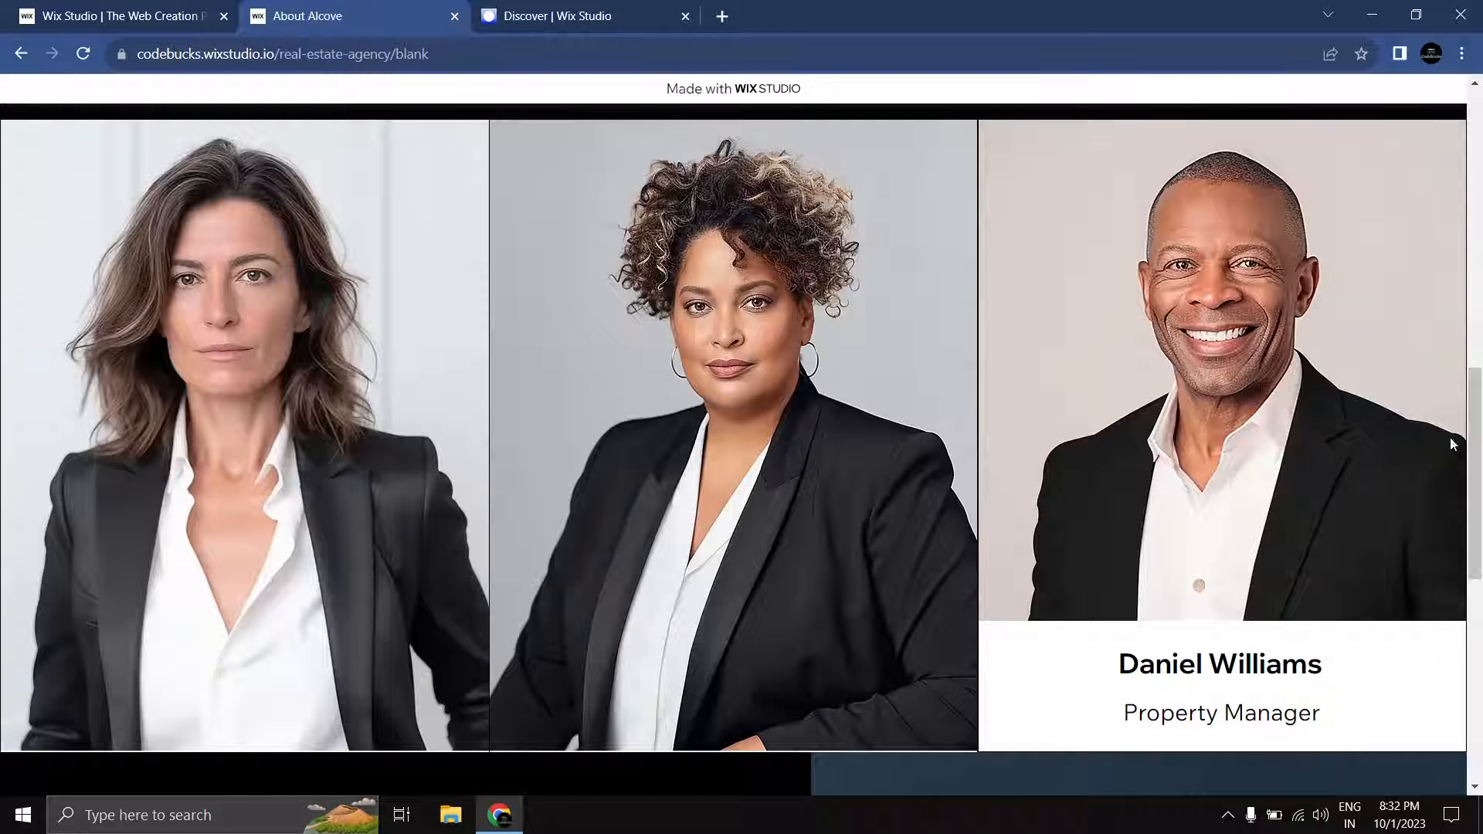
drag(1478, 450, 1477, 634)
scroll(466, 275, down, 1)
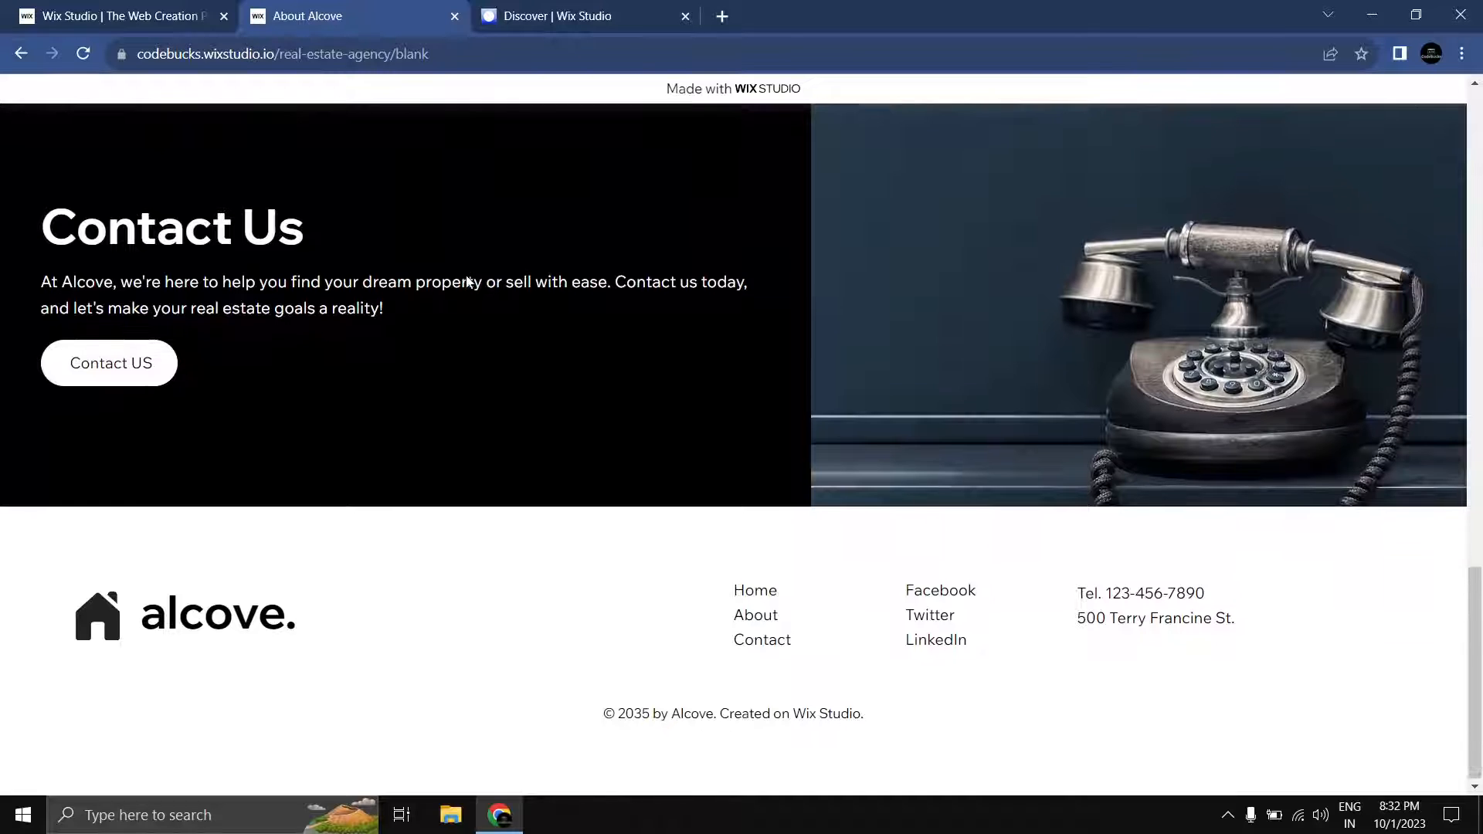
Step: Open the Contact Us page, reload it, and examine its header animation and the three office contact cards
click(150, 369)
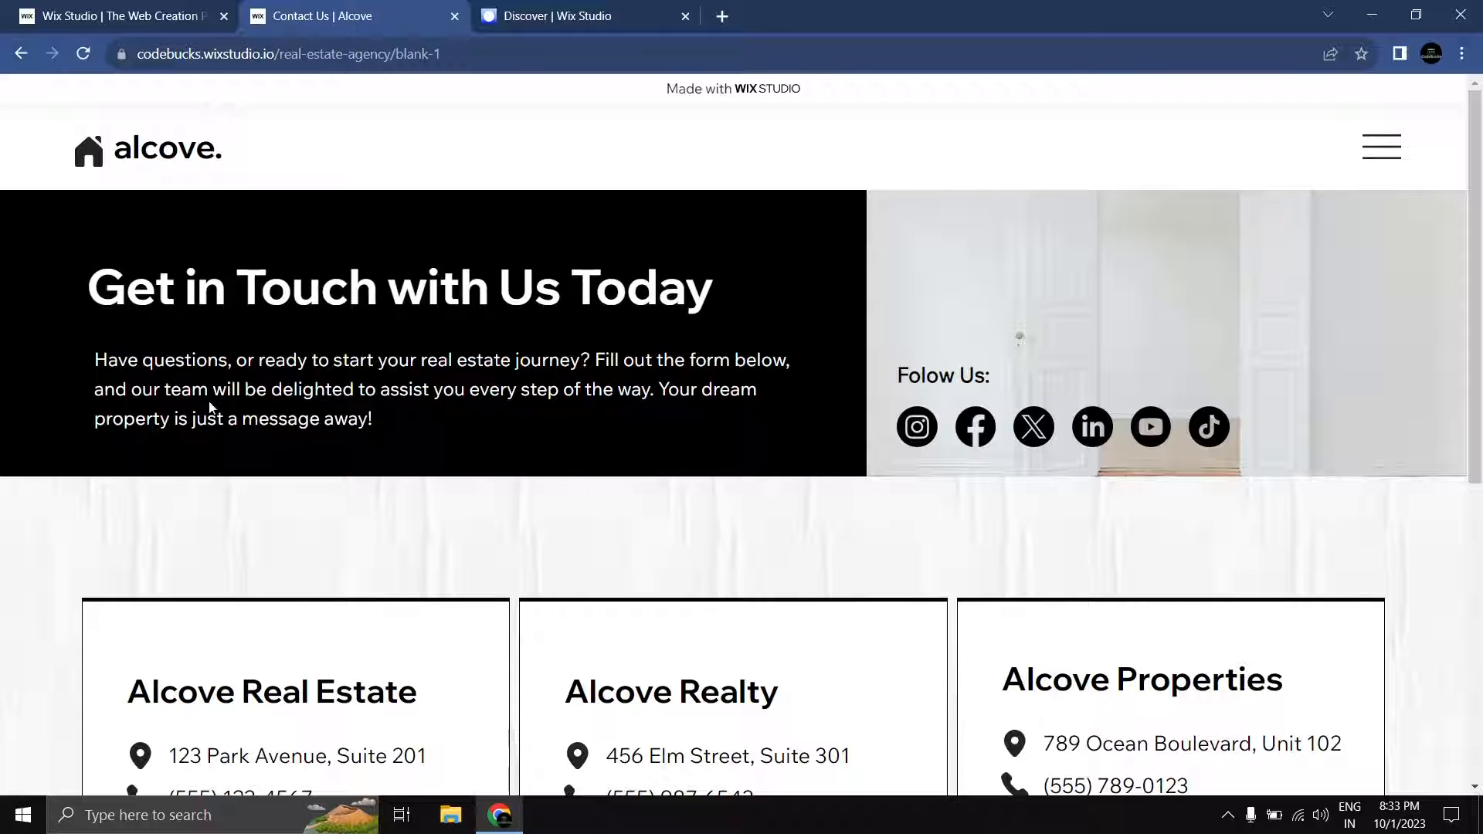
click(82, 55)
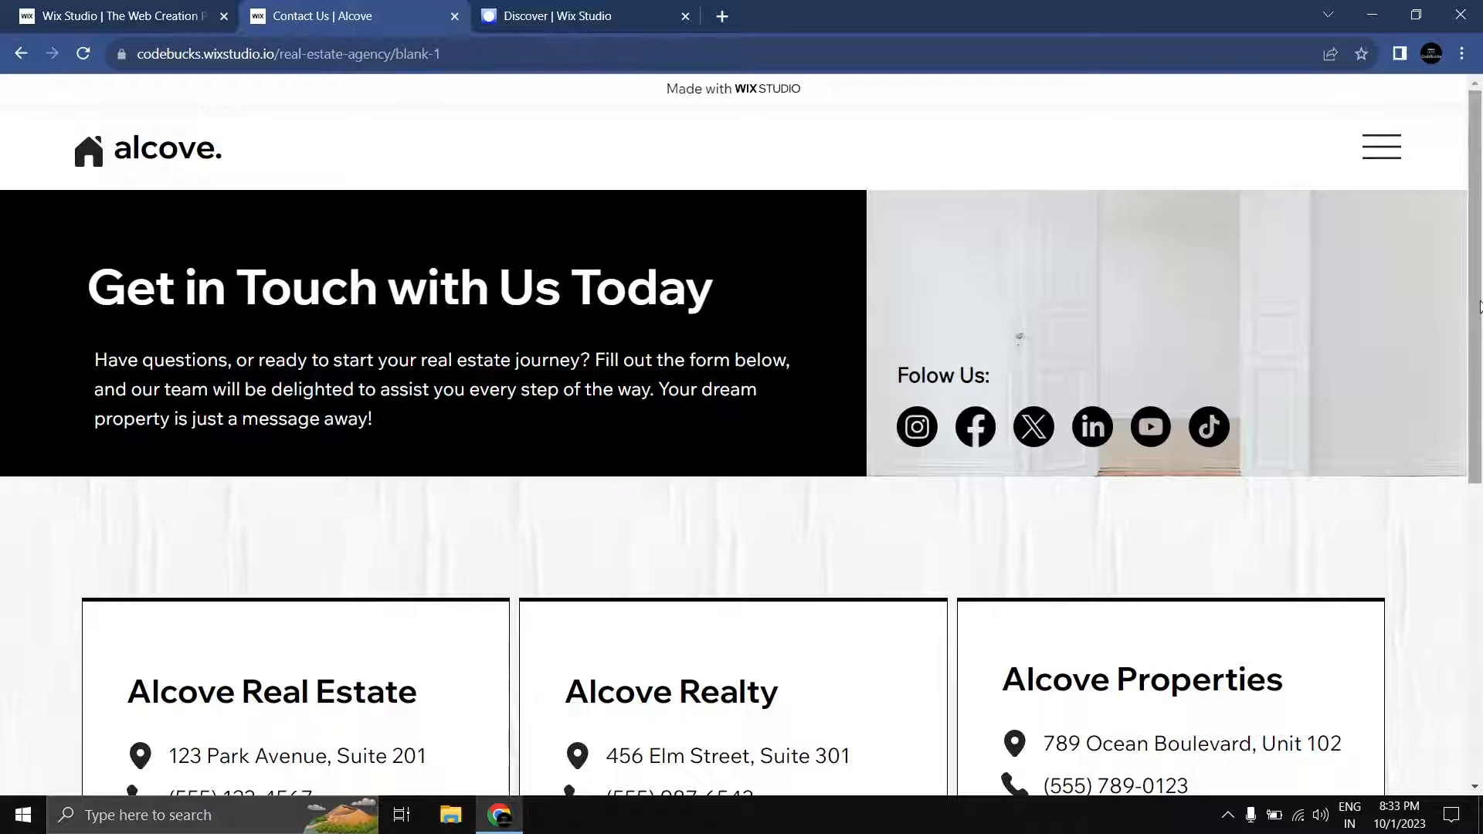
drag(1478, 306, 1445, 504)
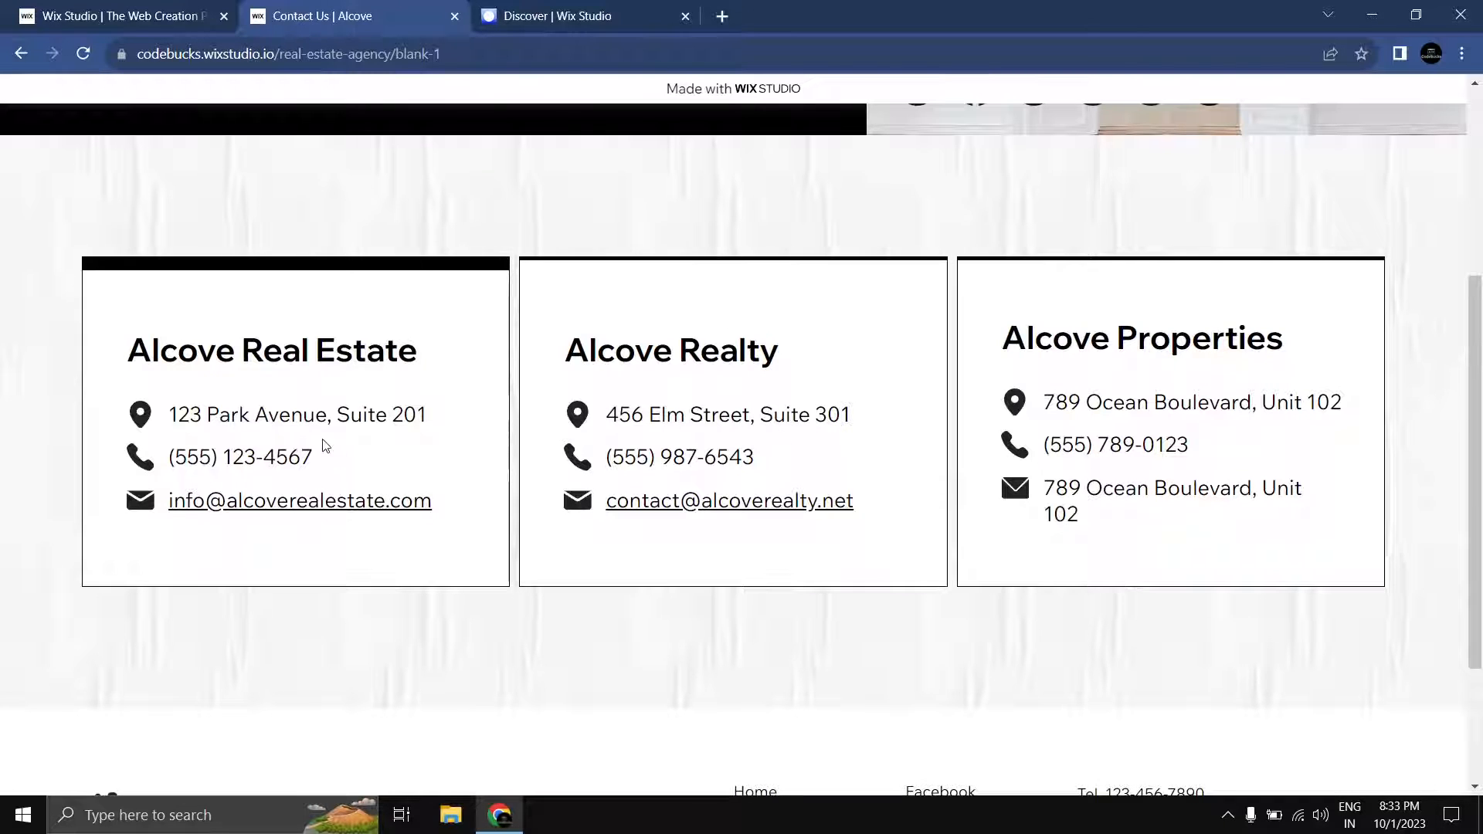
drag(1466, 452, 1472, 283)
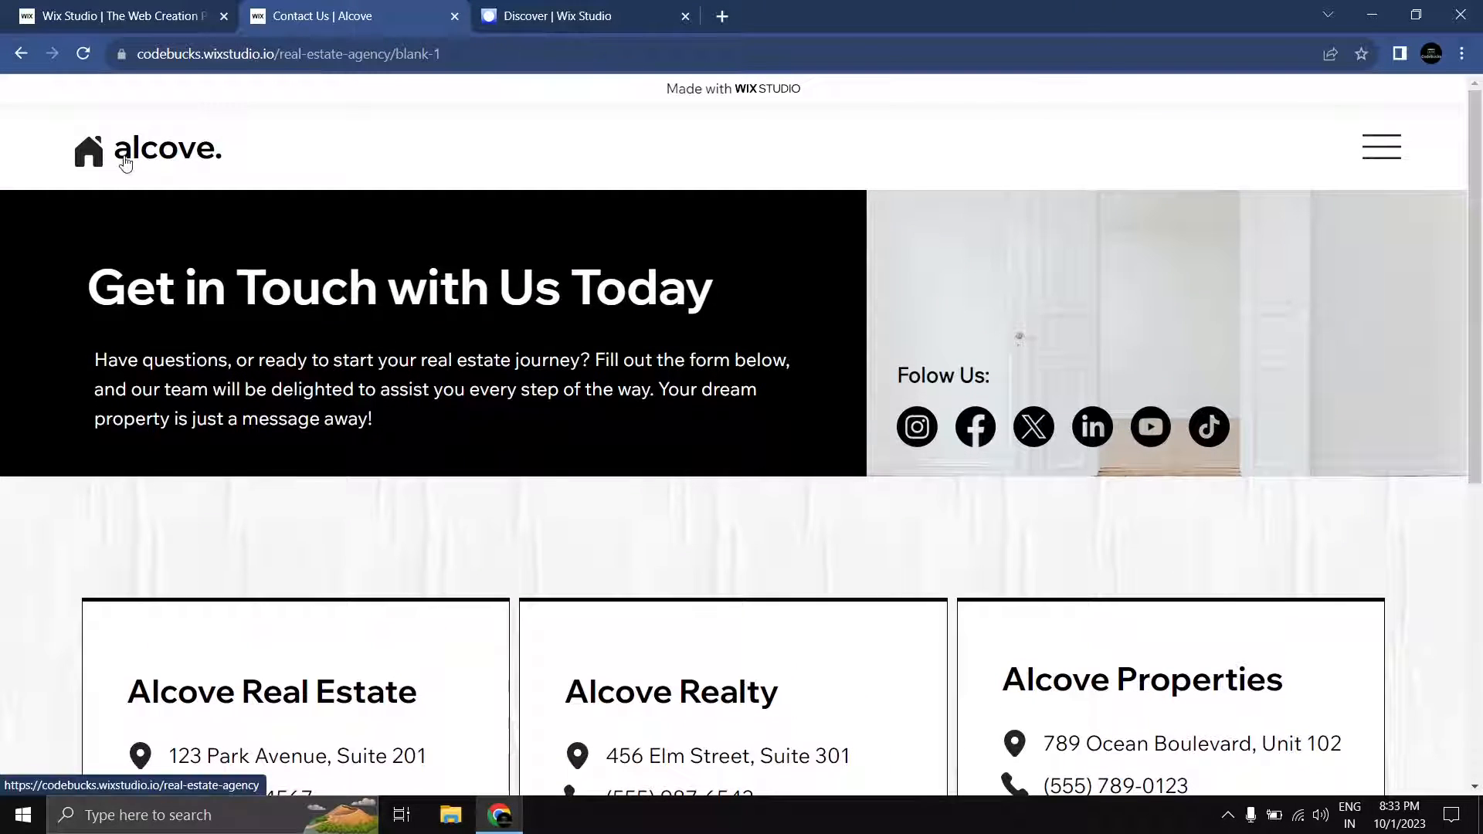
Step: Return to the Alcove home page and load it in the developer tools' device emulation as an iPhone SE
click(198, 158)
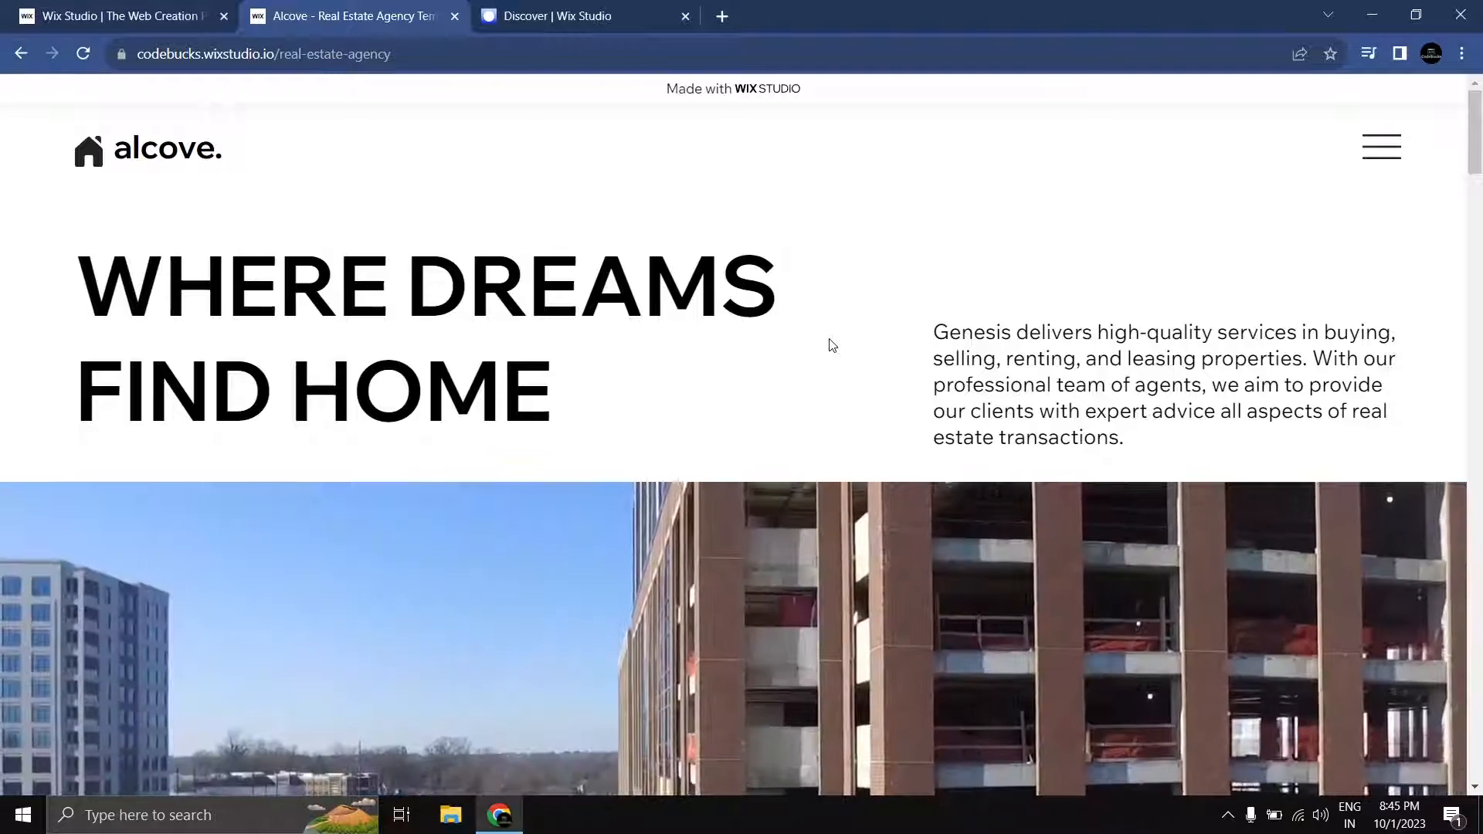
key(ctrl+shift+j)
click(1114, 88)
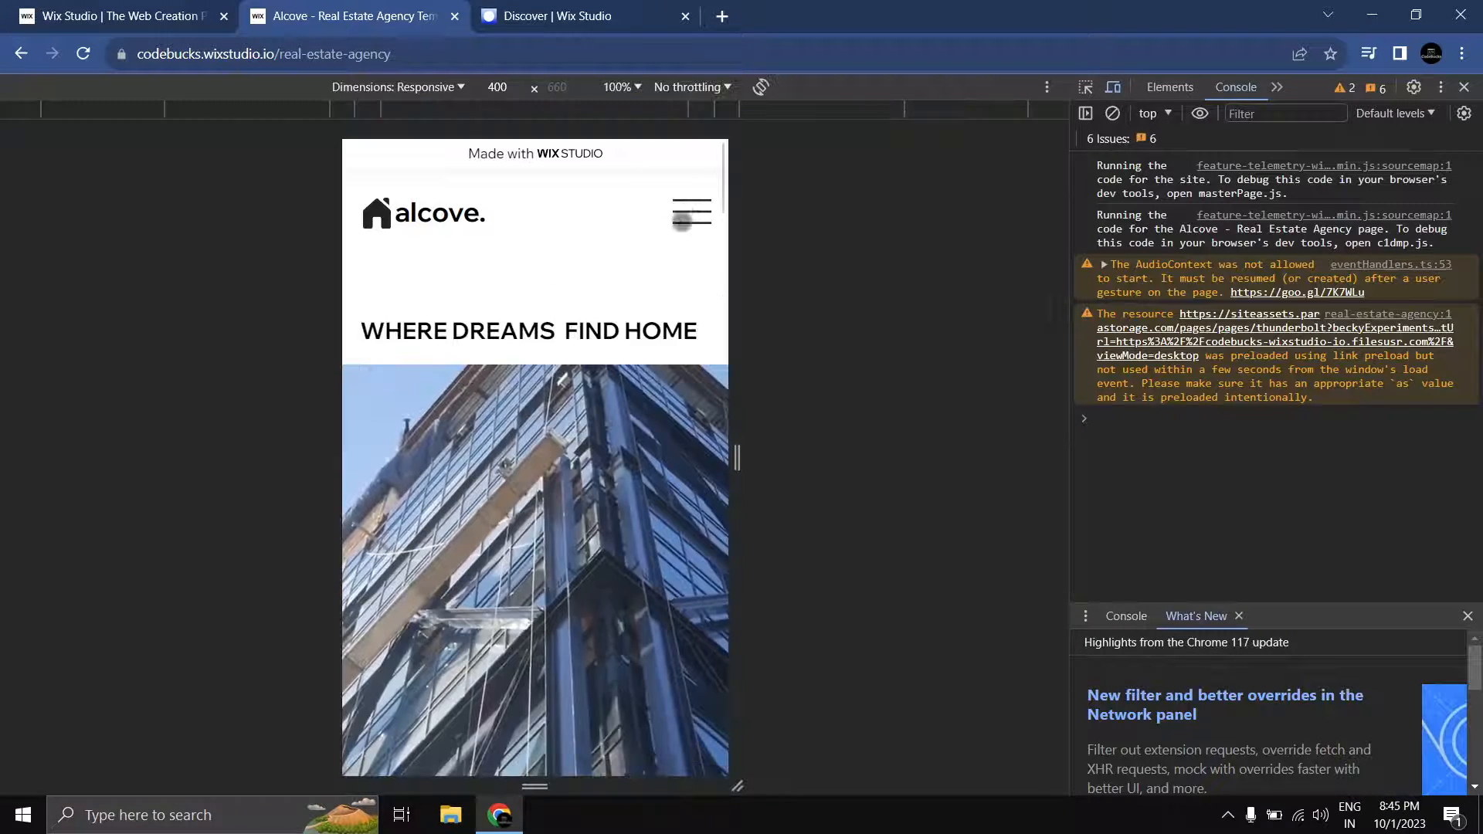
click(398, 86)
click(422, 116)
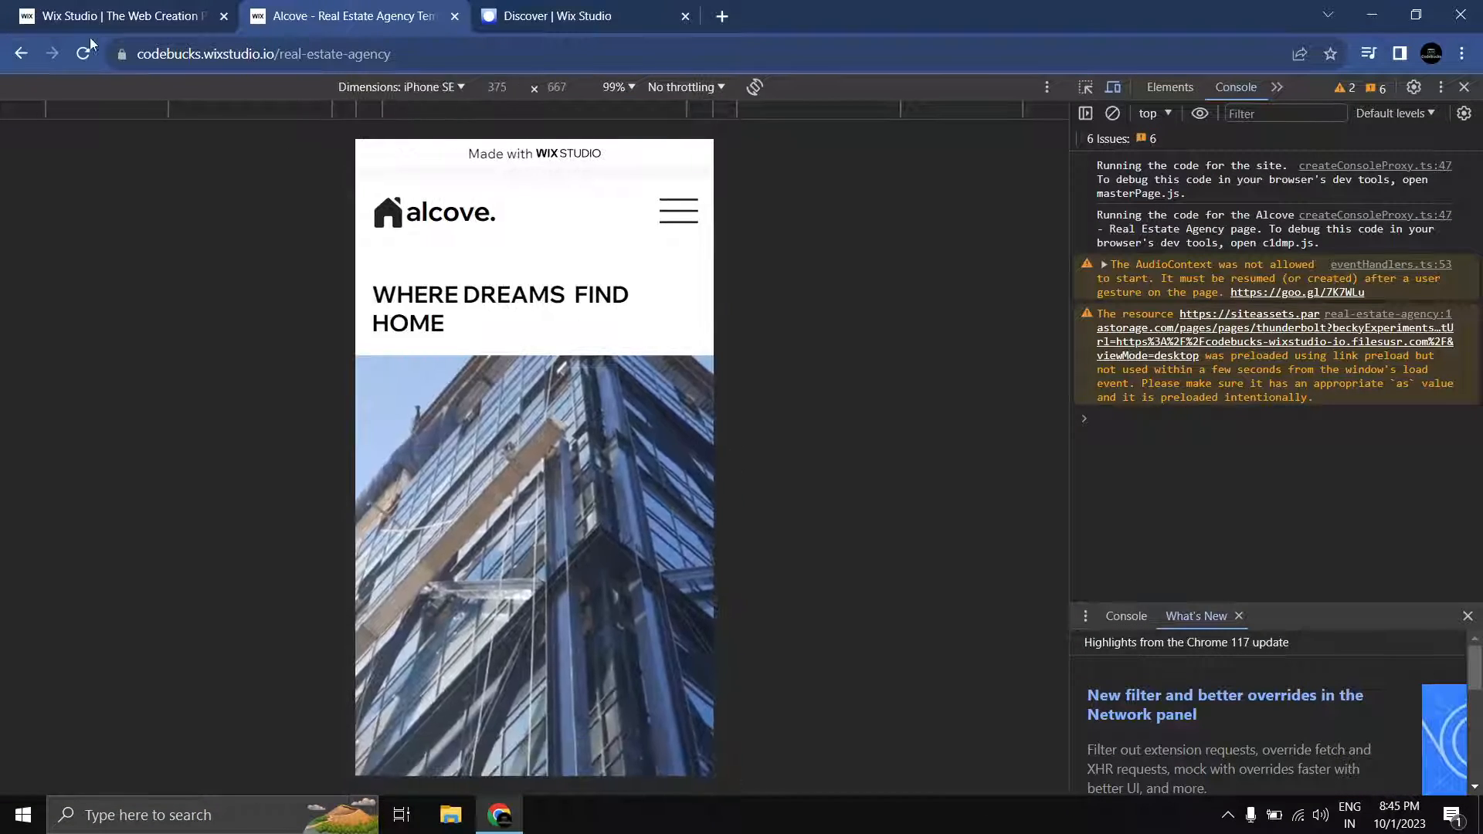
click(83, 53)
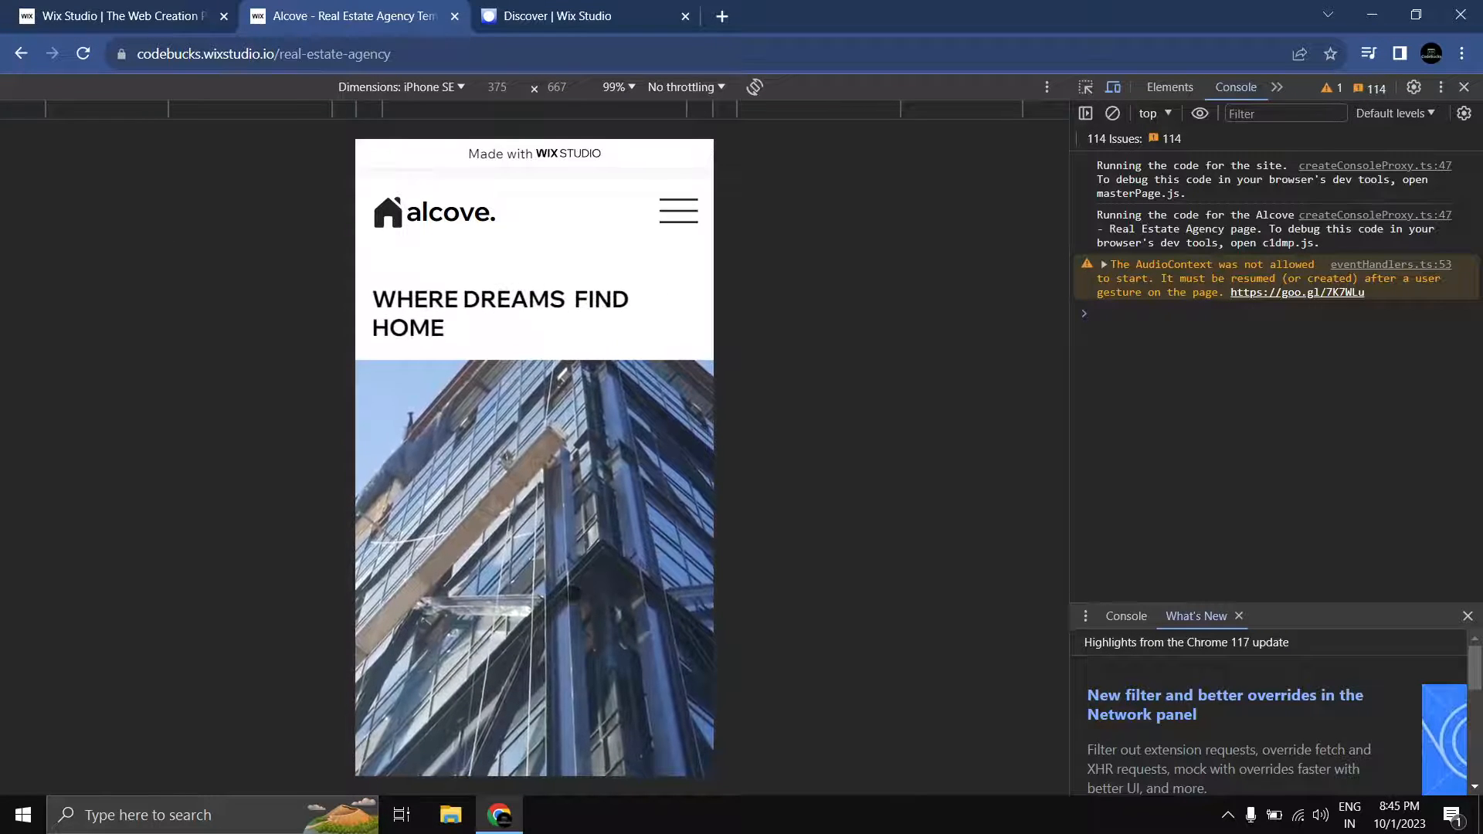
Step: Examine the mobile layout of the Alcove home page from the hero section through the properties section
scroll(599, 541, down, 1)
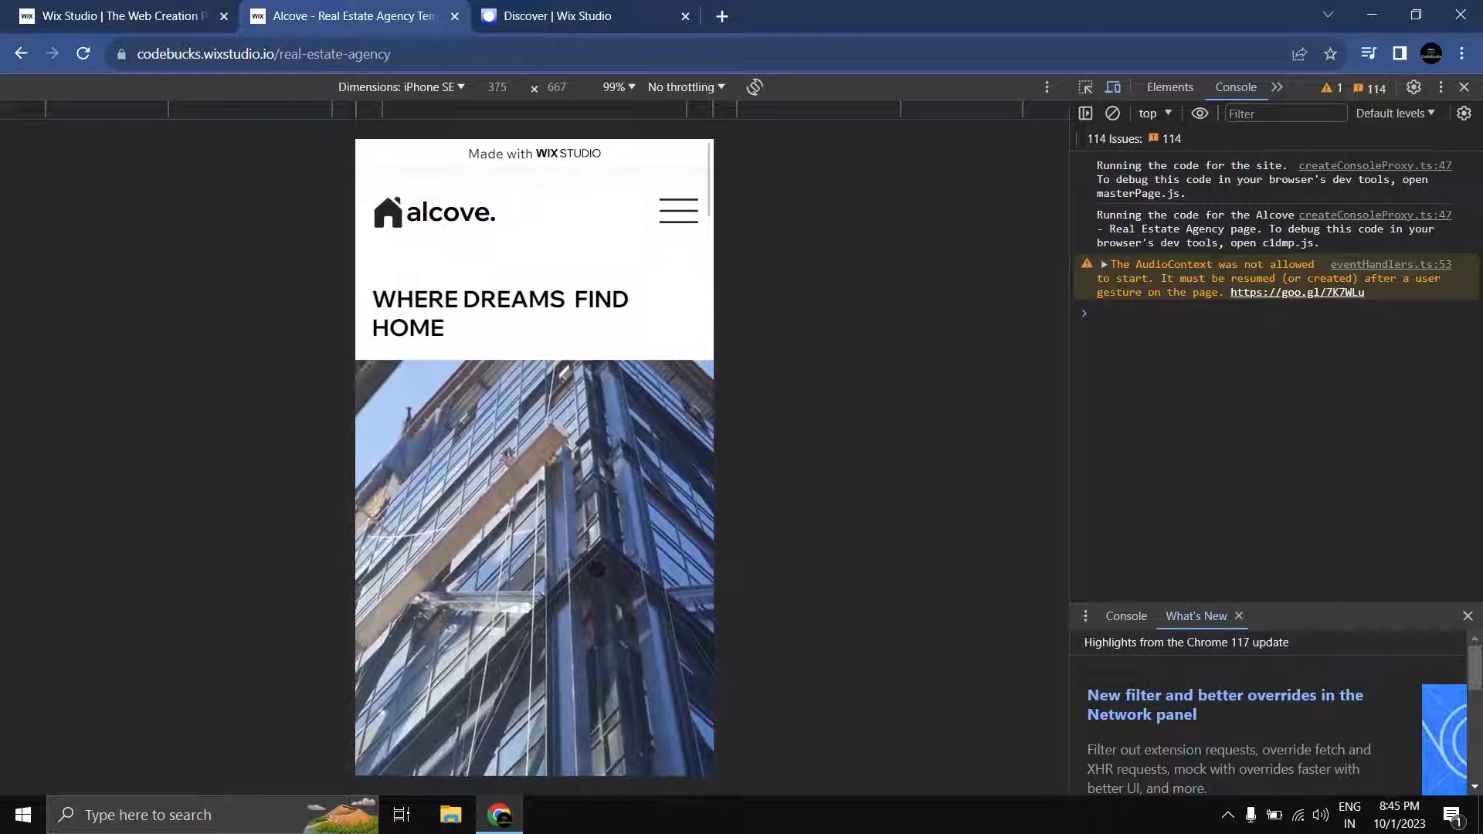
scroll(599, 541, down, 3)
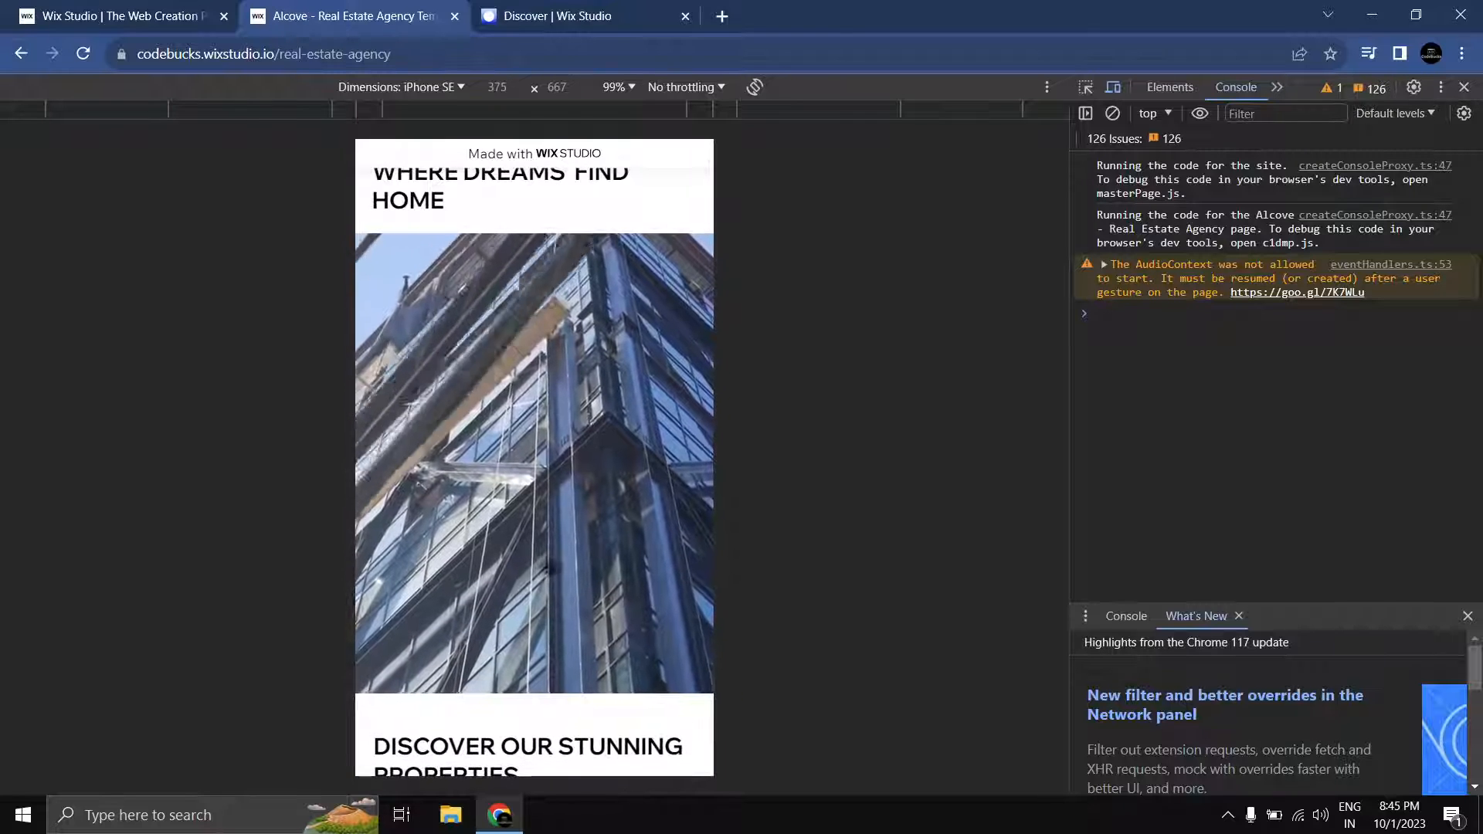
scroll(596, 521, down, 6)
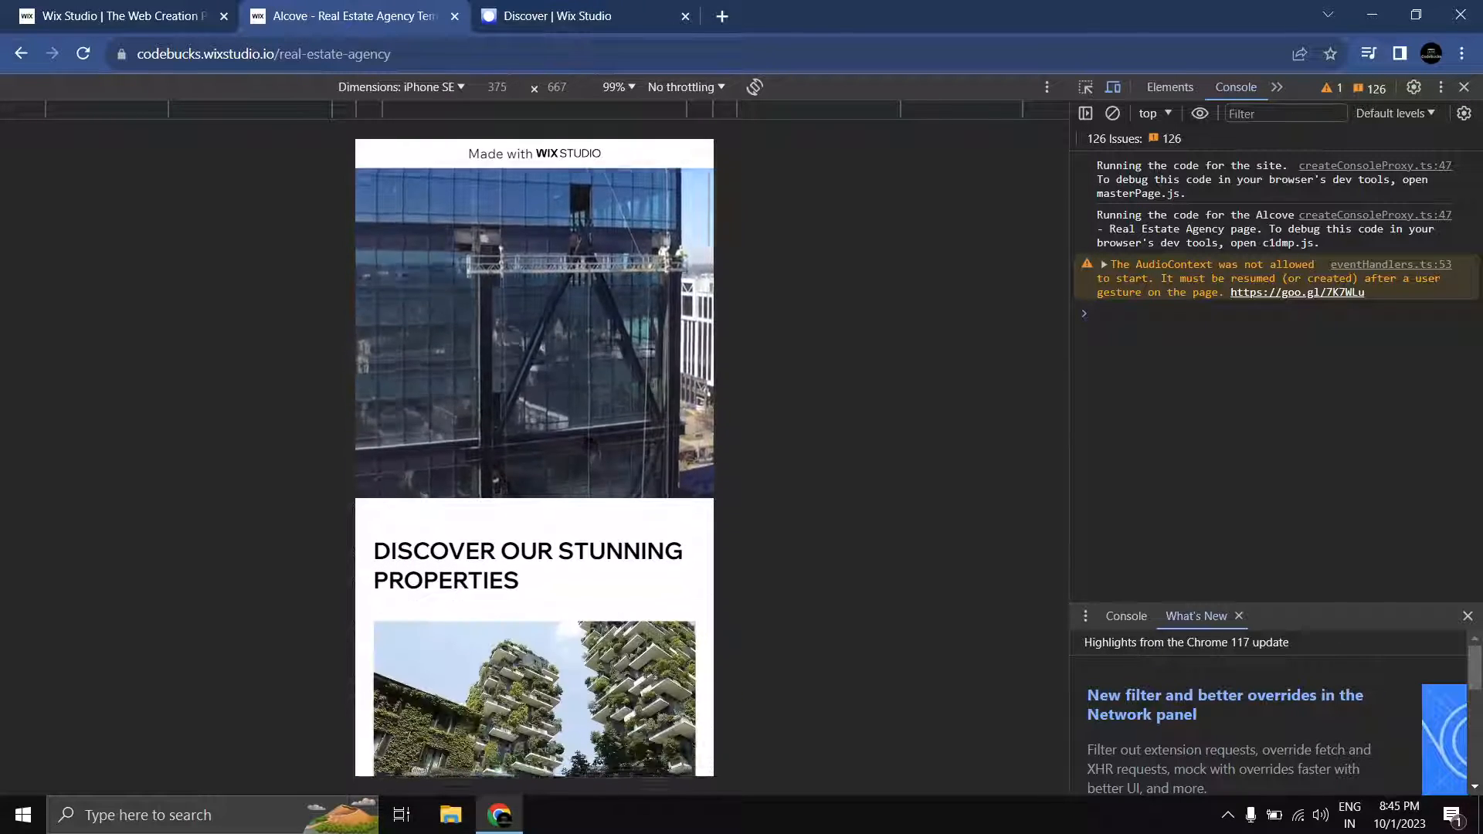
drag(596, 521, 600, 328)
drag(564, 538, 577, 314)
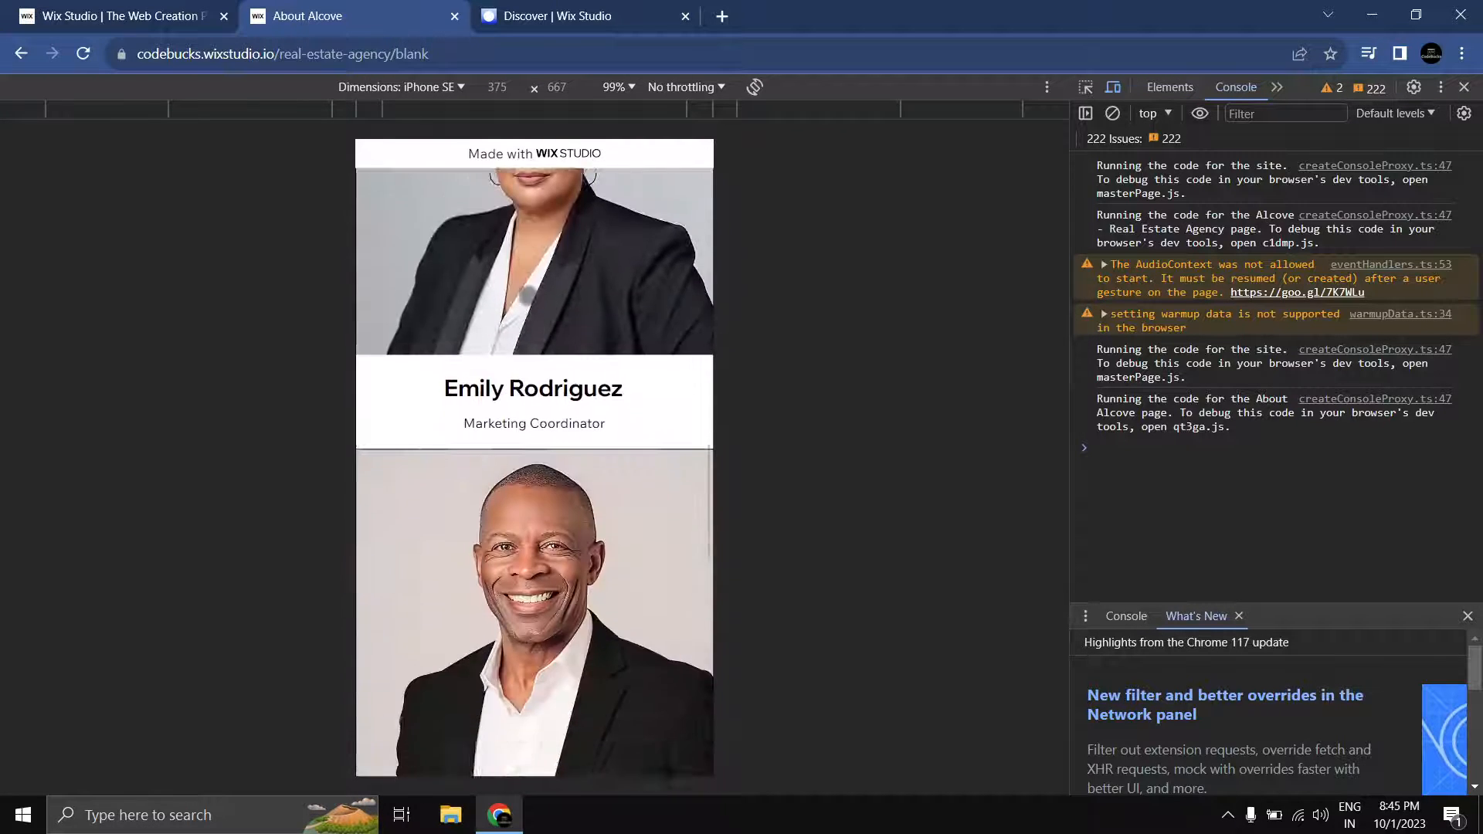
Step: Review the mobile About page's team cards down to its contact section and open the Contact Us page from there
scroll(533, 463, down, 10)
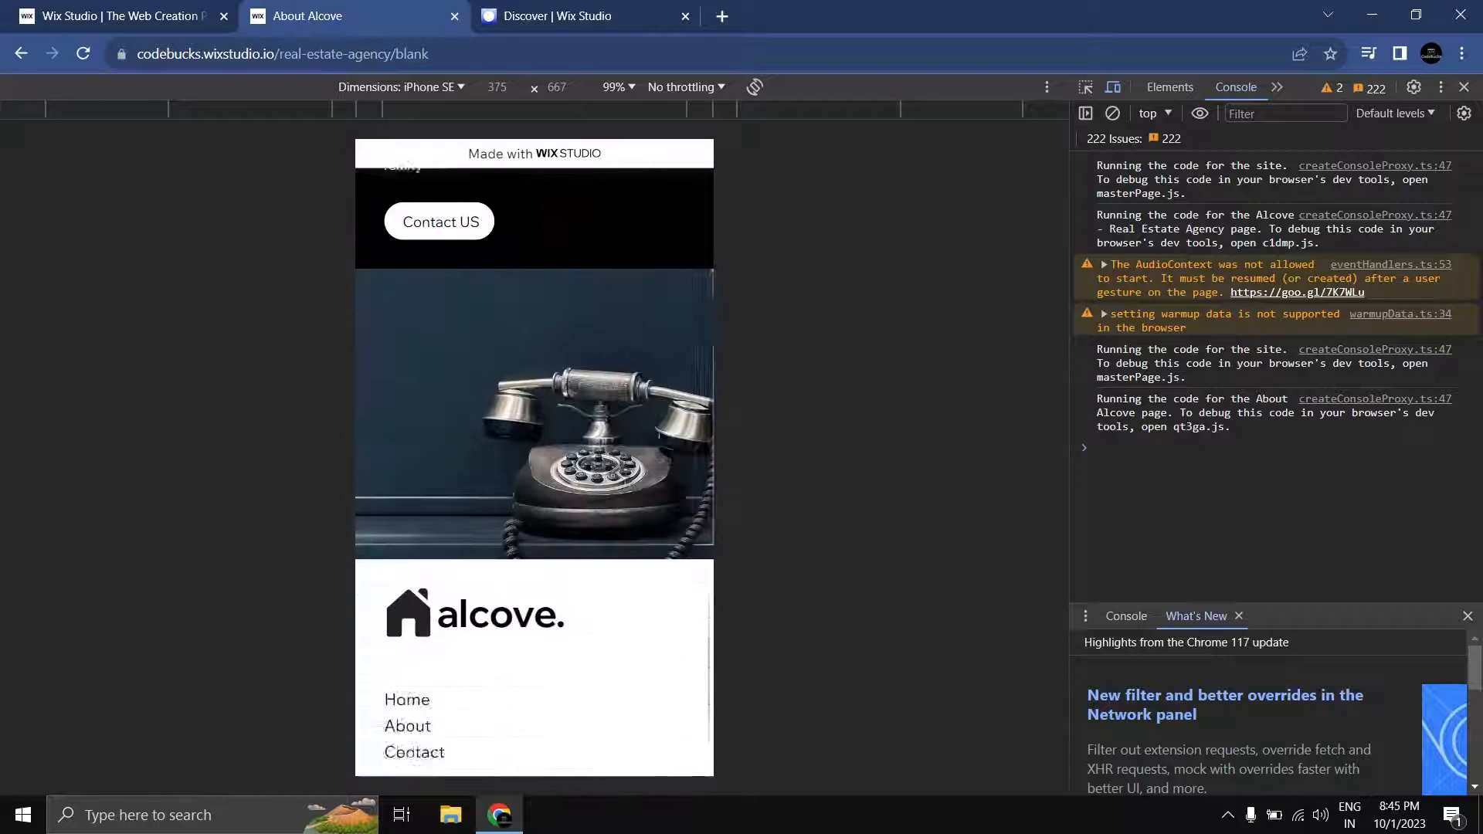
scroll(471, 455, up, 3)
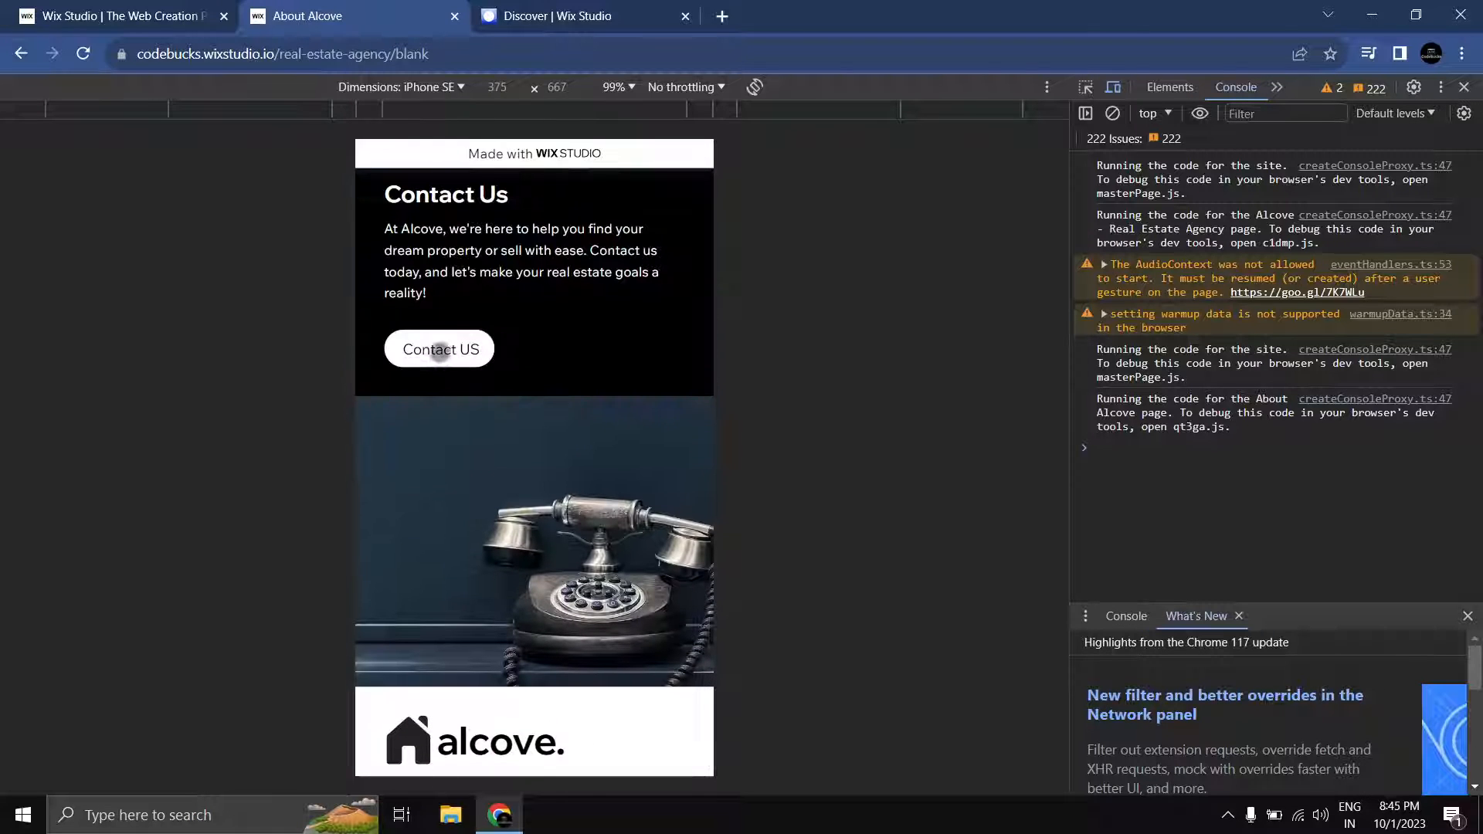
click(468, 352)
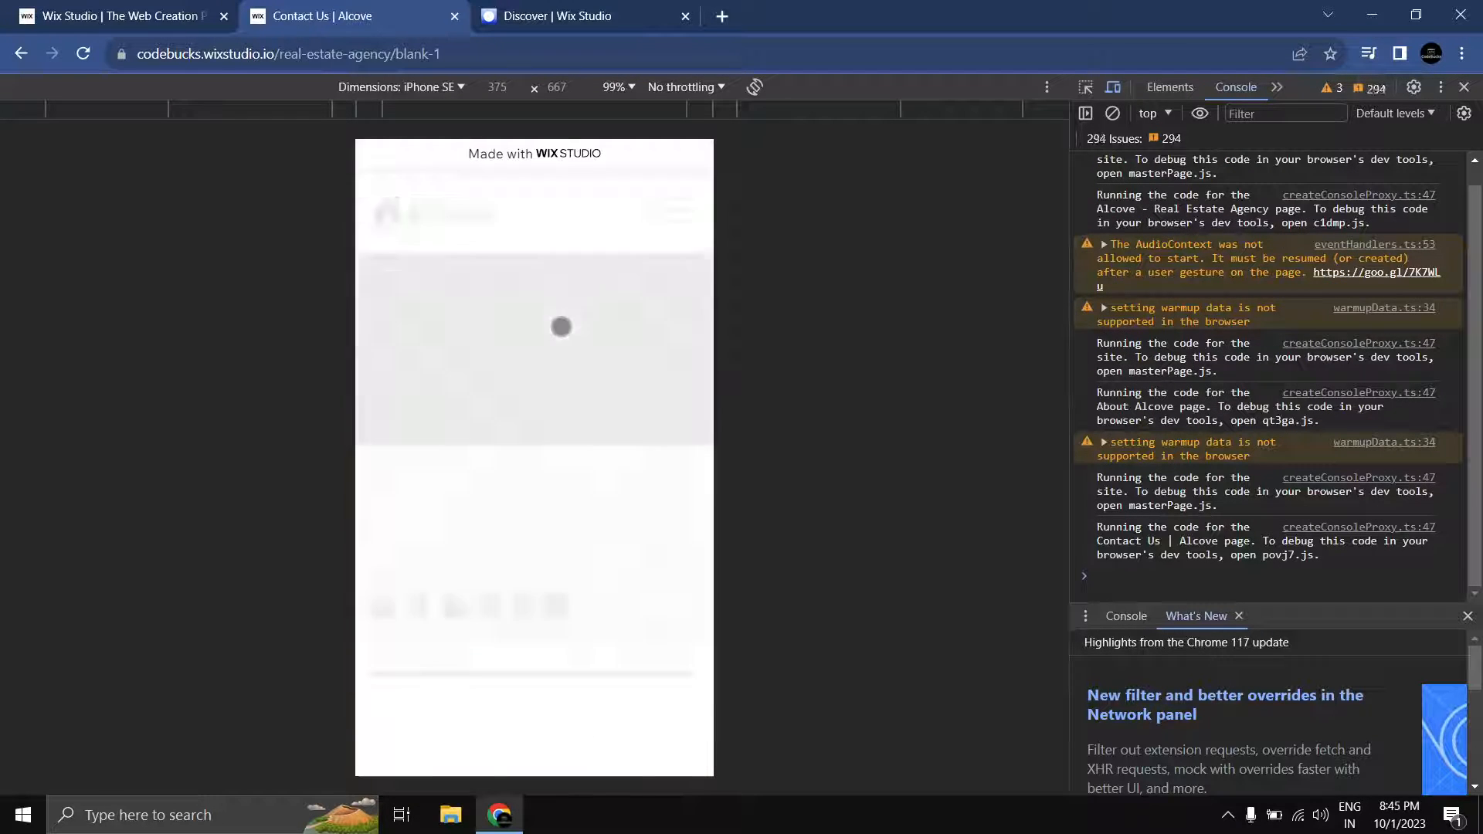
Step: Examine the mobile Contact Us page's header, social links, stacked office cards and footer, then return to its beginning
scroll(566, 517, down, 3)
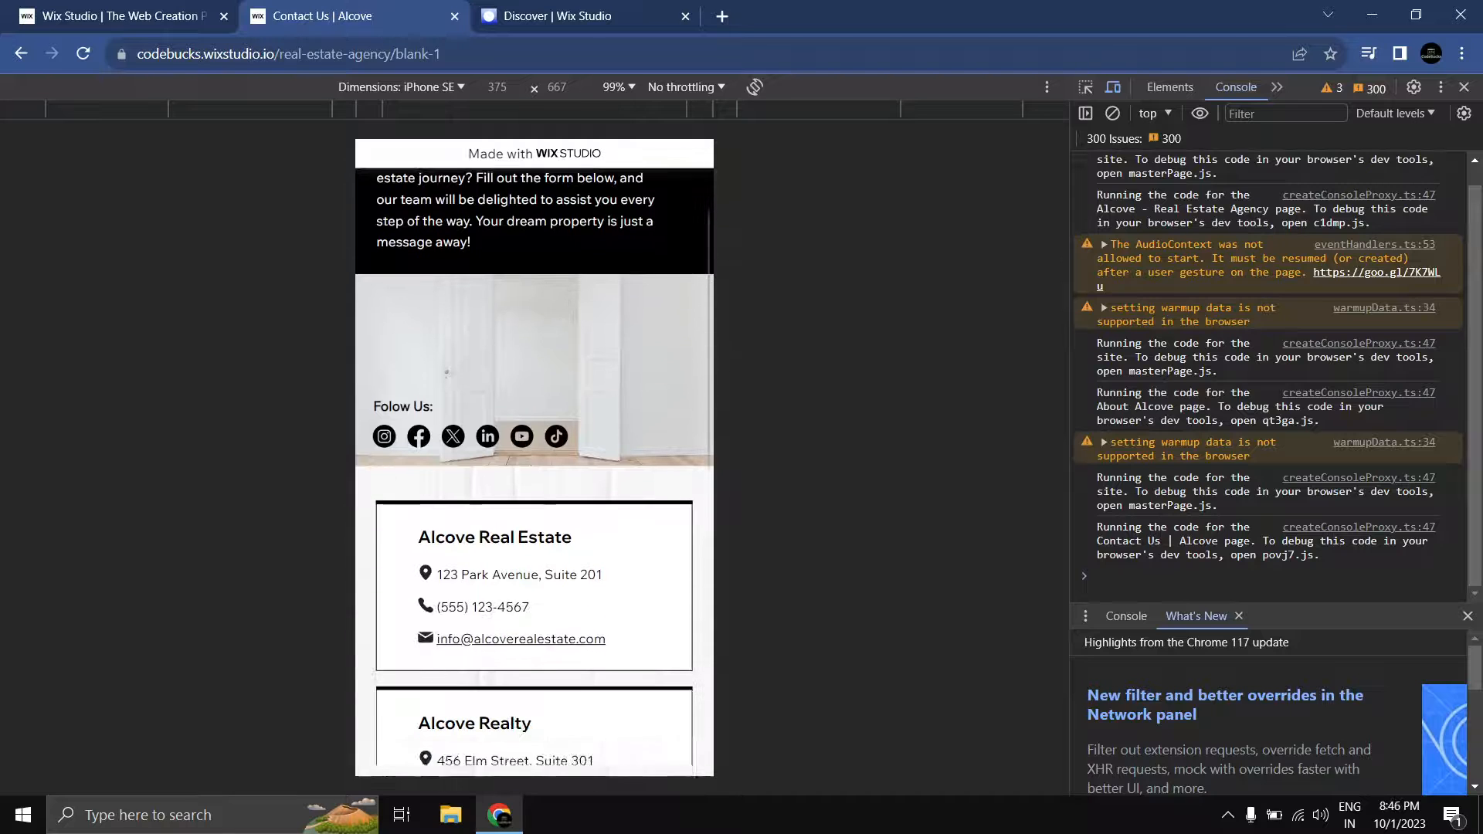
scroll(459, 452, down, 3)
scroll(459, 452, down, 7)
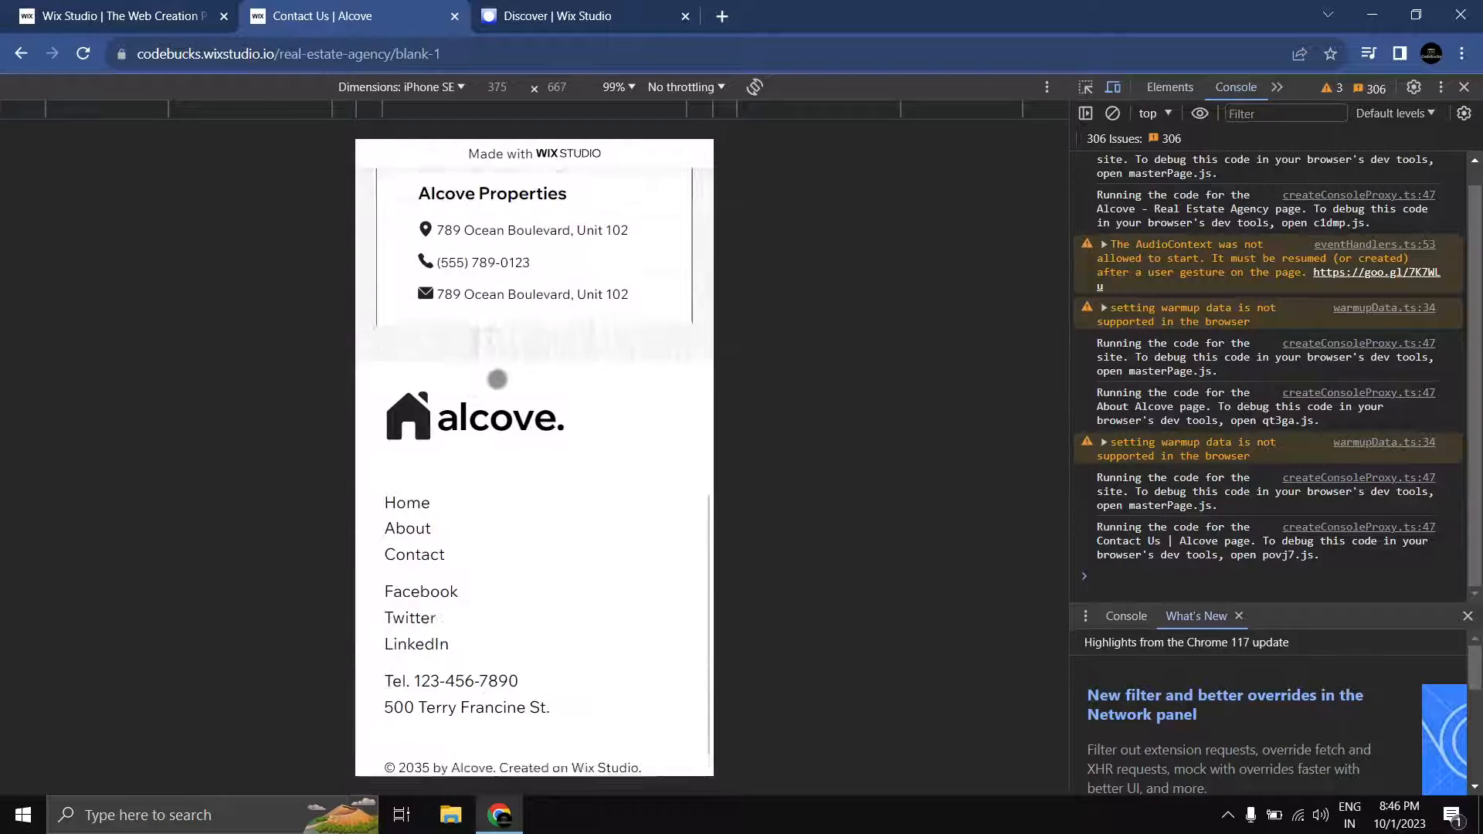
scroll(499, 413, up, 5)
scroll(541, 430, up, 6)
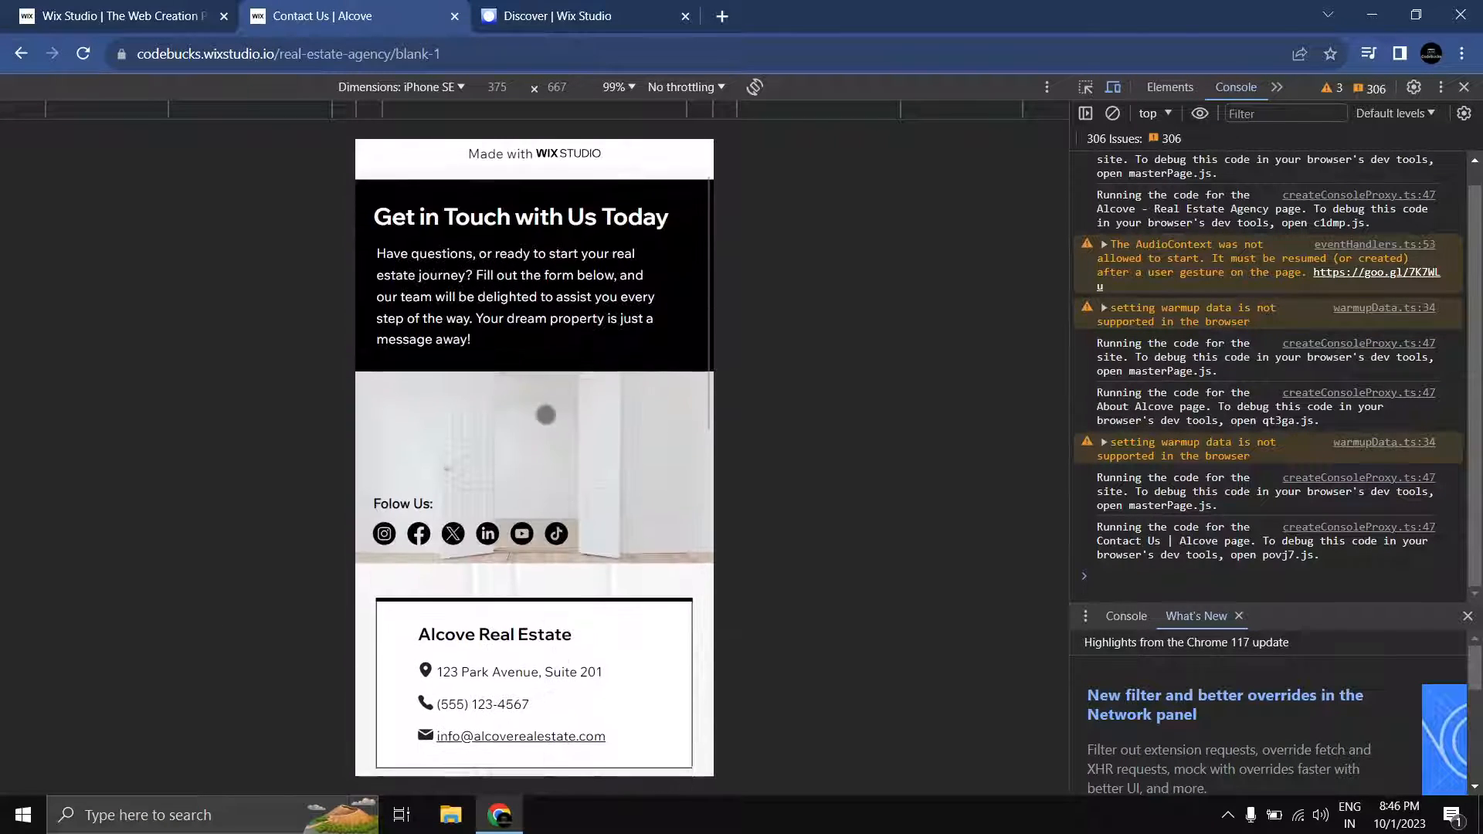
scroll(464, 463, down, 10)
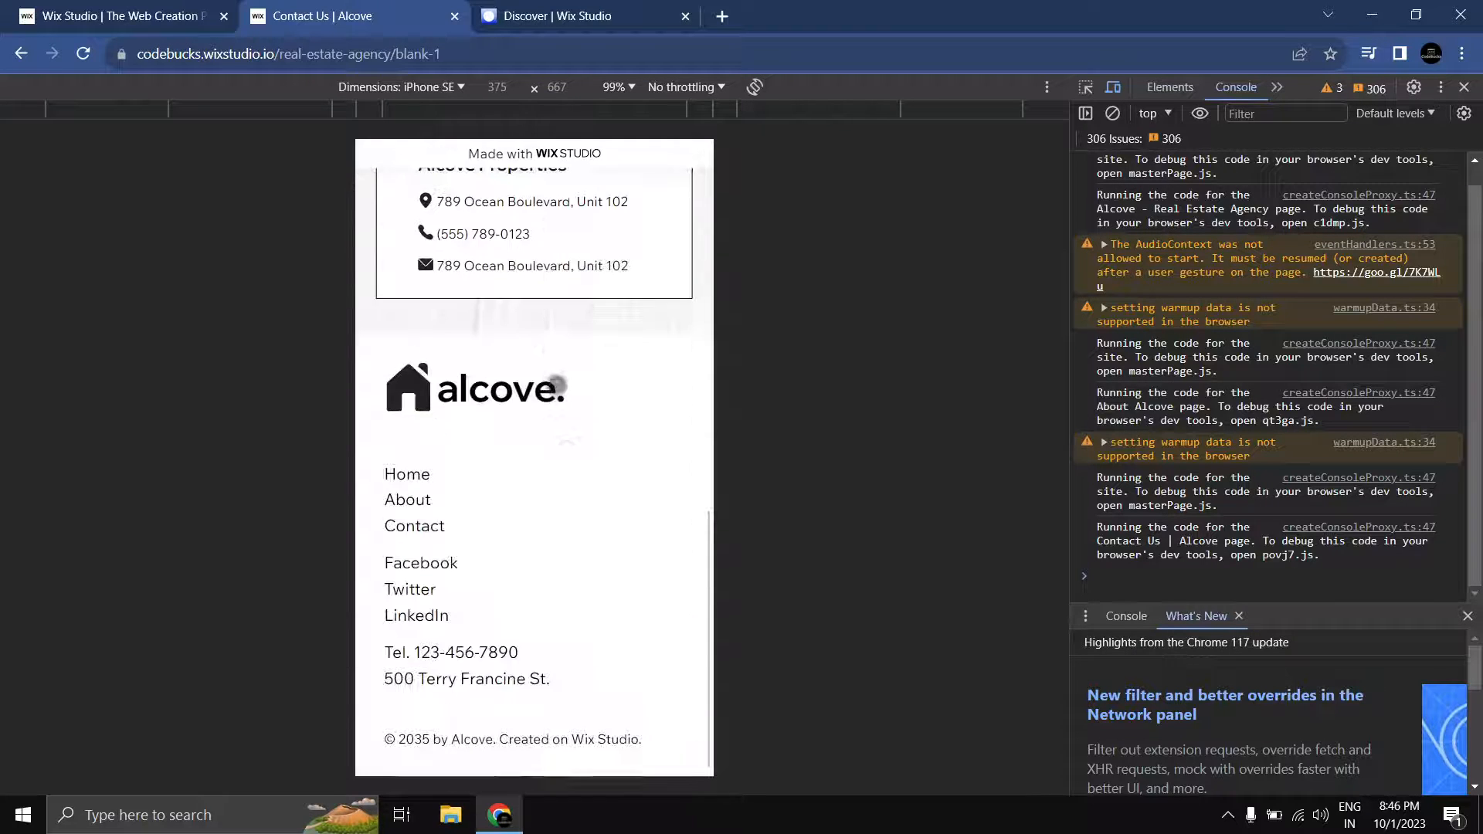
scroll(549, 401, up, 10)
Step: Turn off device emulation, close the developer tools, and return to the Alcove home page
click(1113, 87)
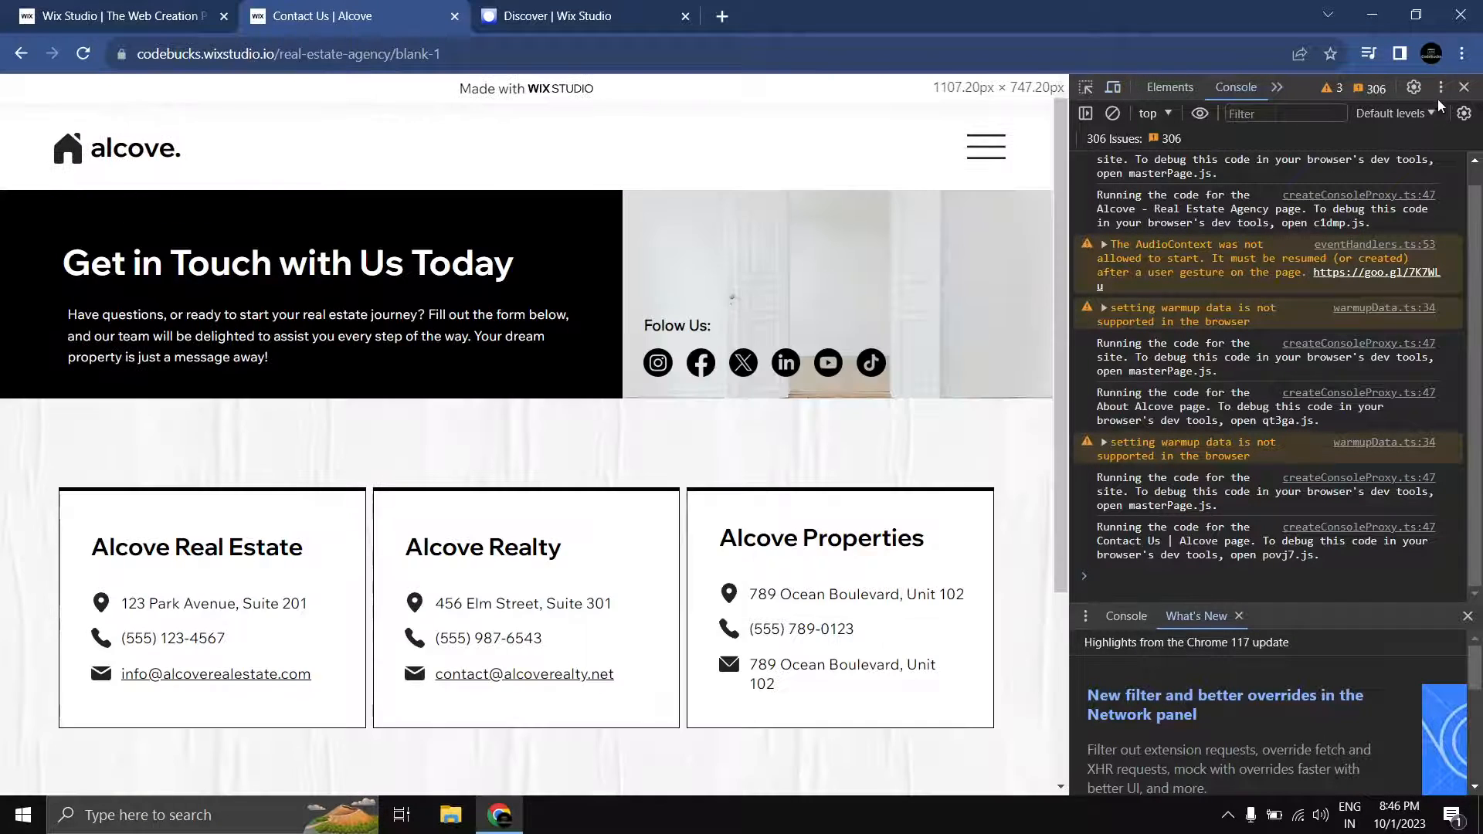
click(1464, 87)
click(223, 156)
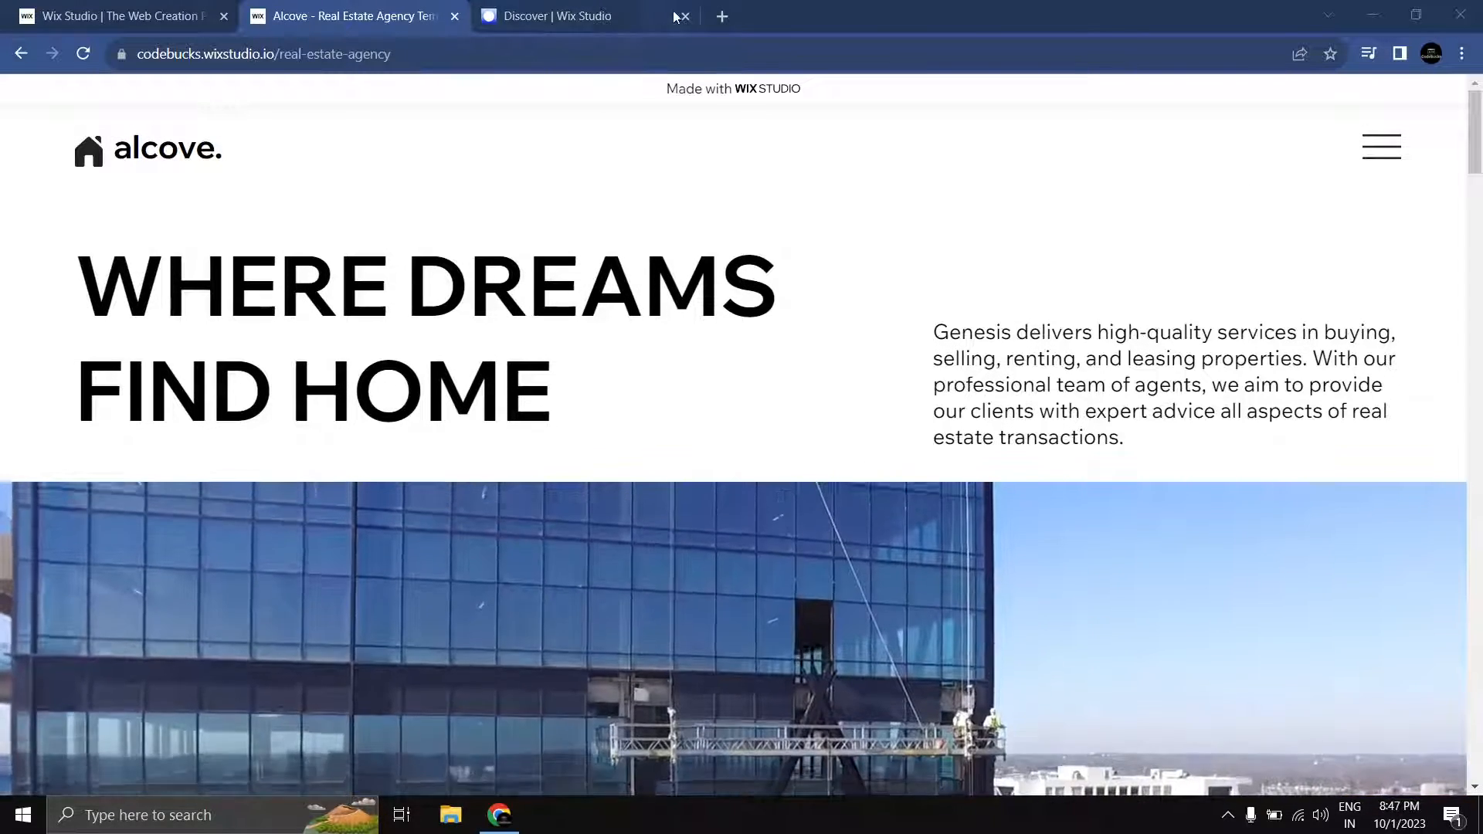
Step: Switch to the Wix Studio dashboard, glance over the Discover page, and open the Sites overview
click(603, 14)
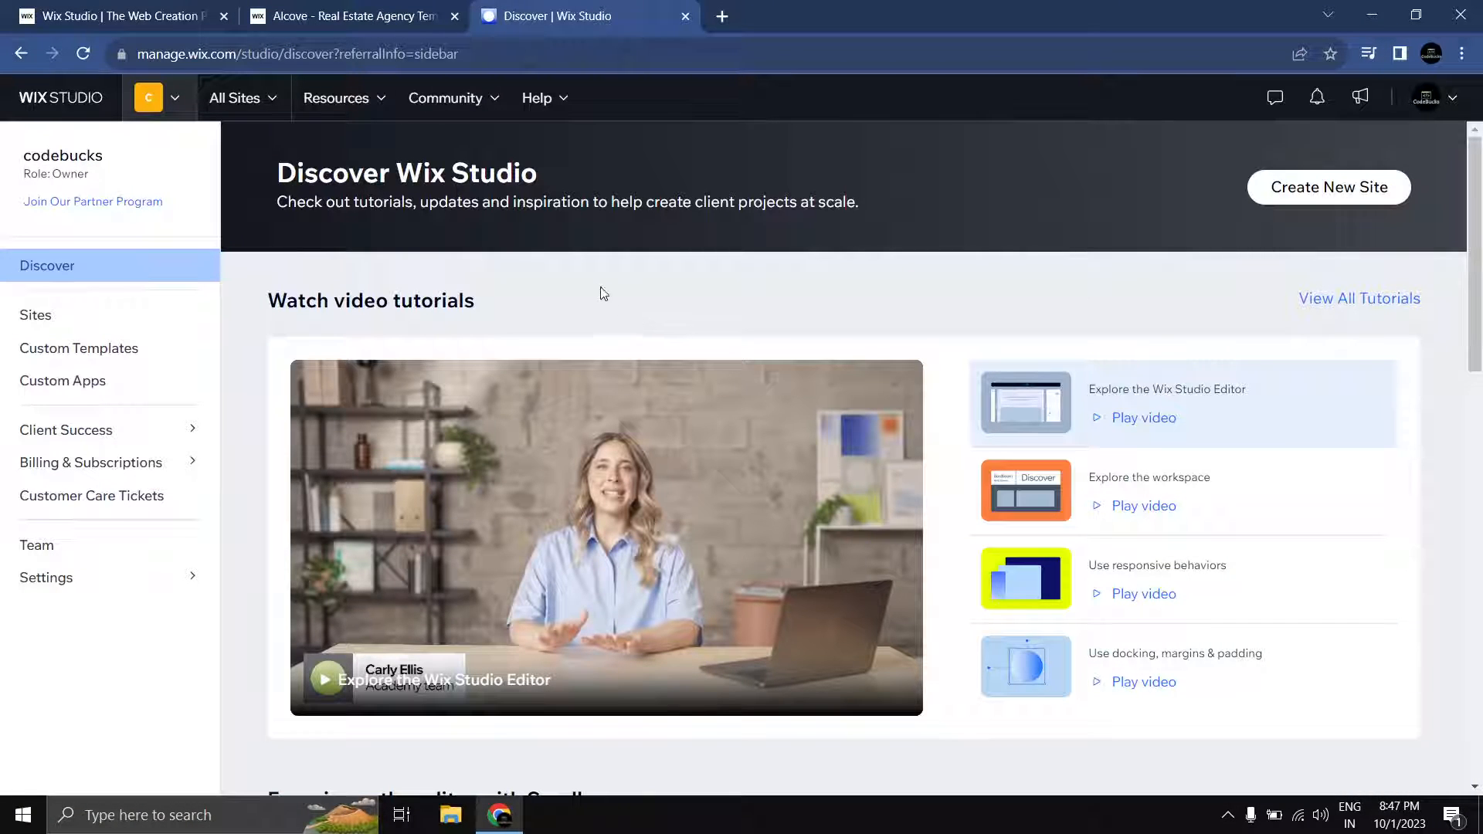
scroll(599, 289, down, 2)
scroll(598, 294, up, 2)
click(143, 325)
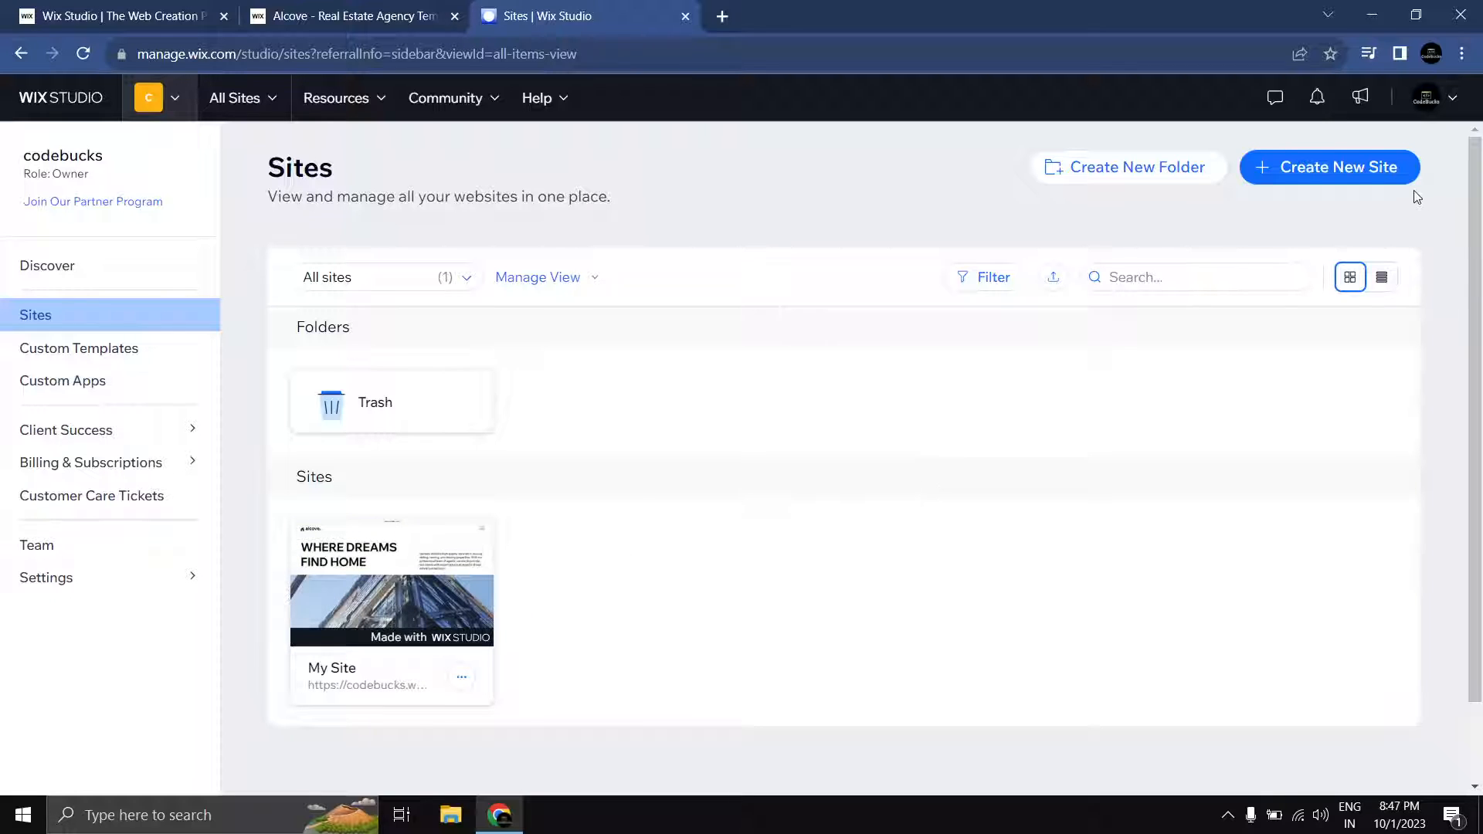
Step: Create a new Wix Studio site from a blank canvas and close the Sites dashboard tab
click(1332, 173)
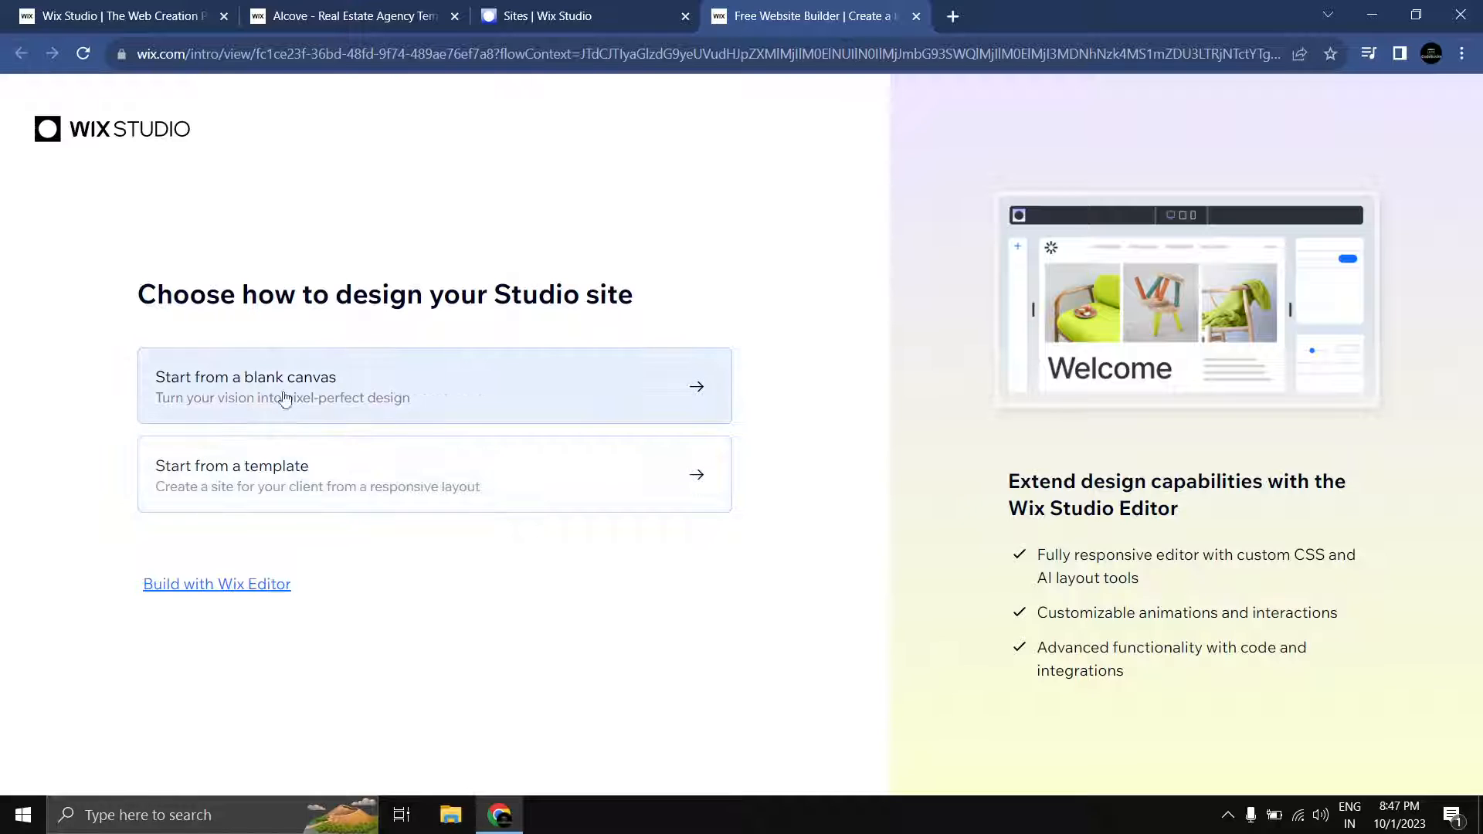
click(435, 393)
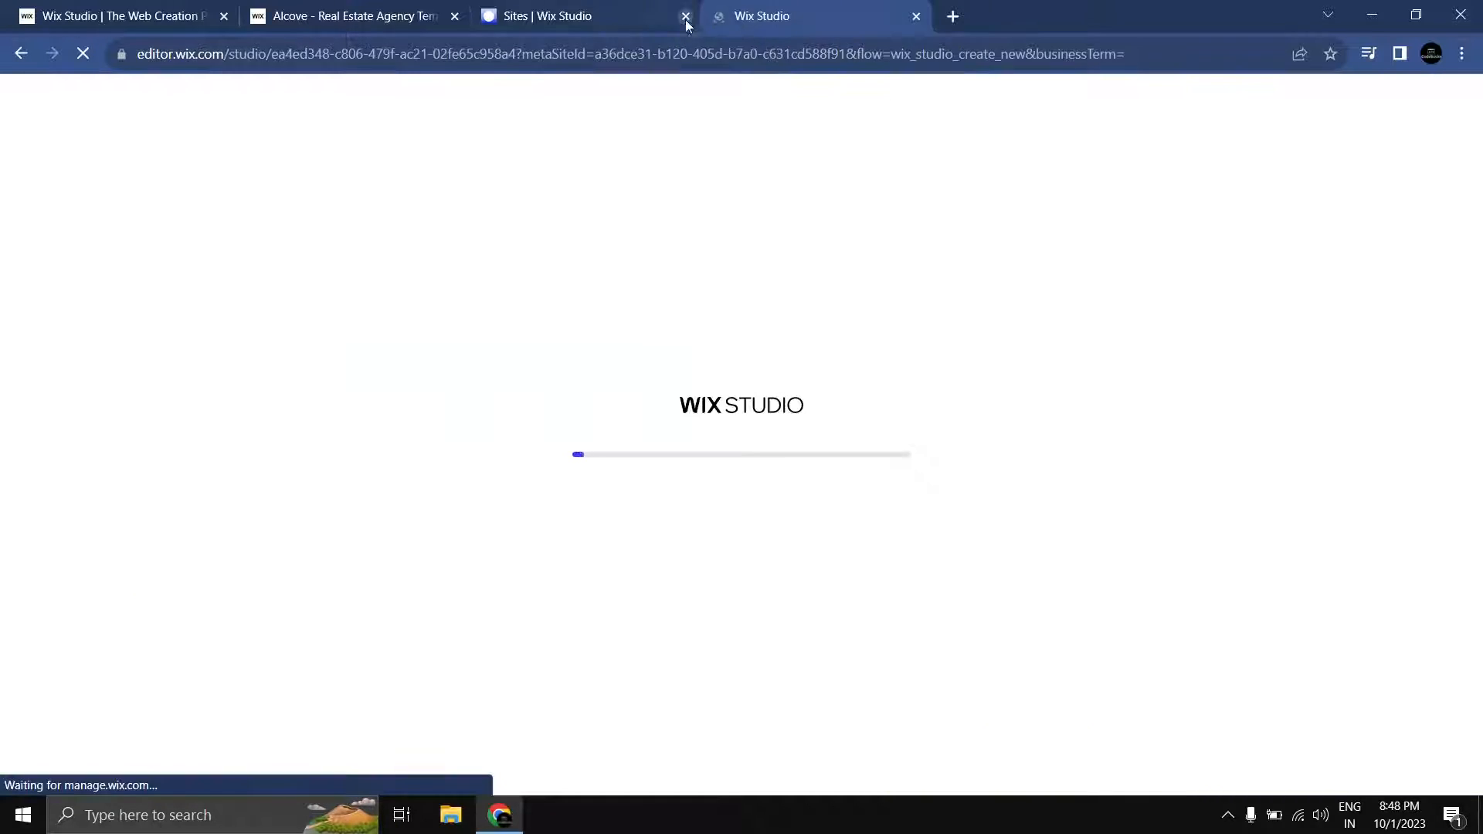
click(686, 16)
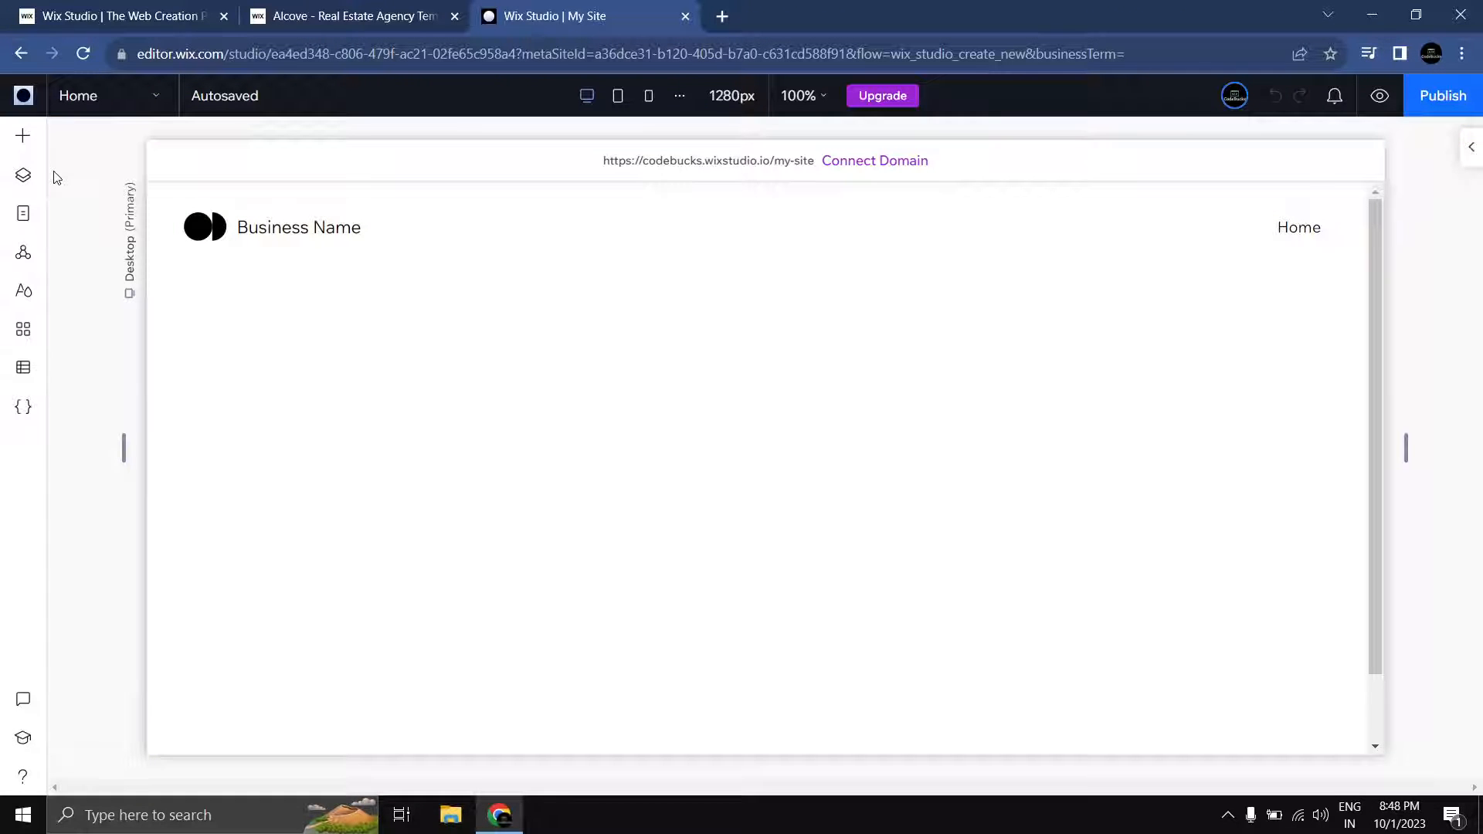
Step: Look over the Quick Add elements and the categories of addable elements, then close the list
click(22, 136)
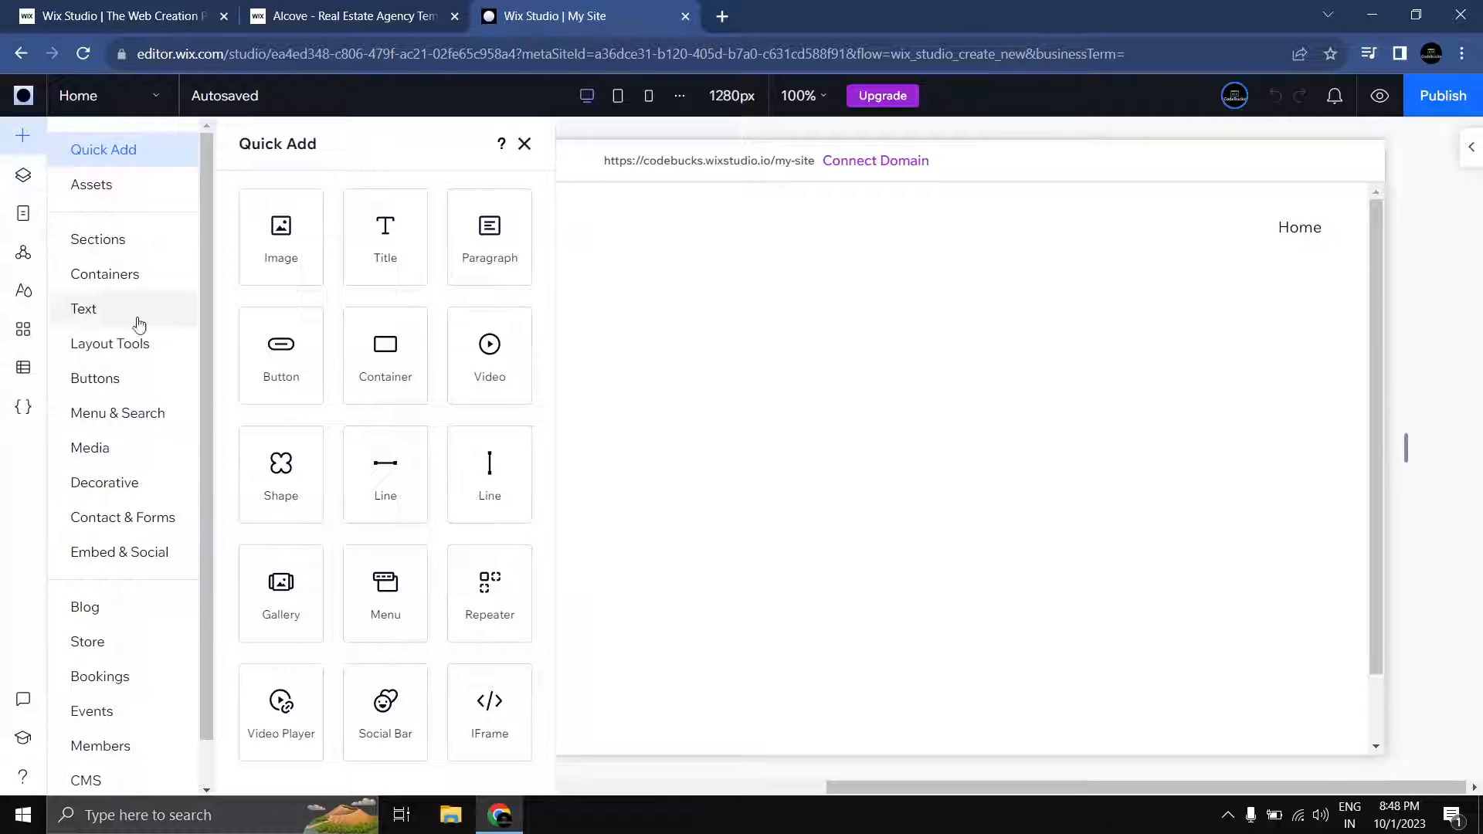
click(525, 145)
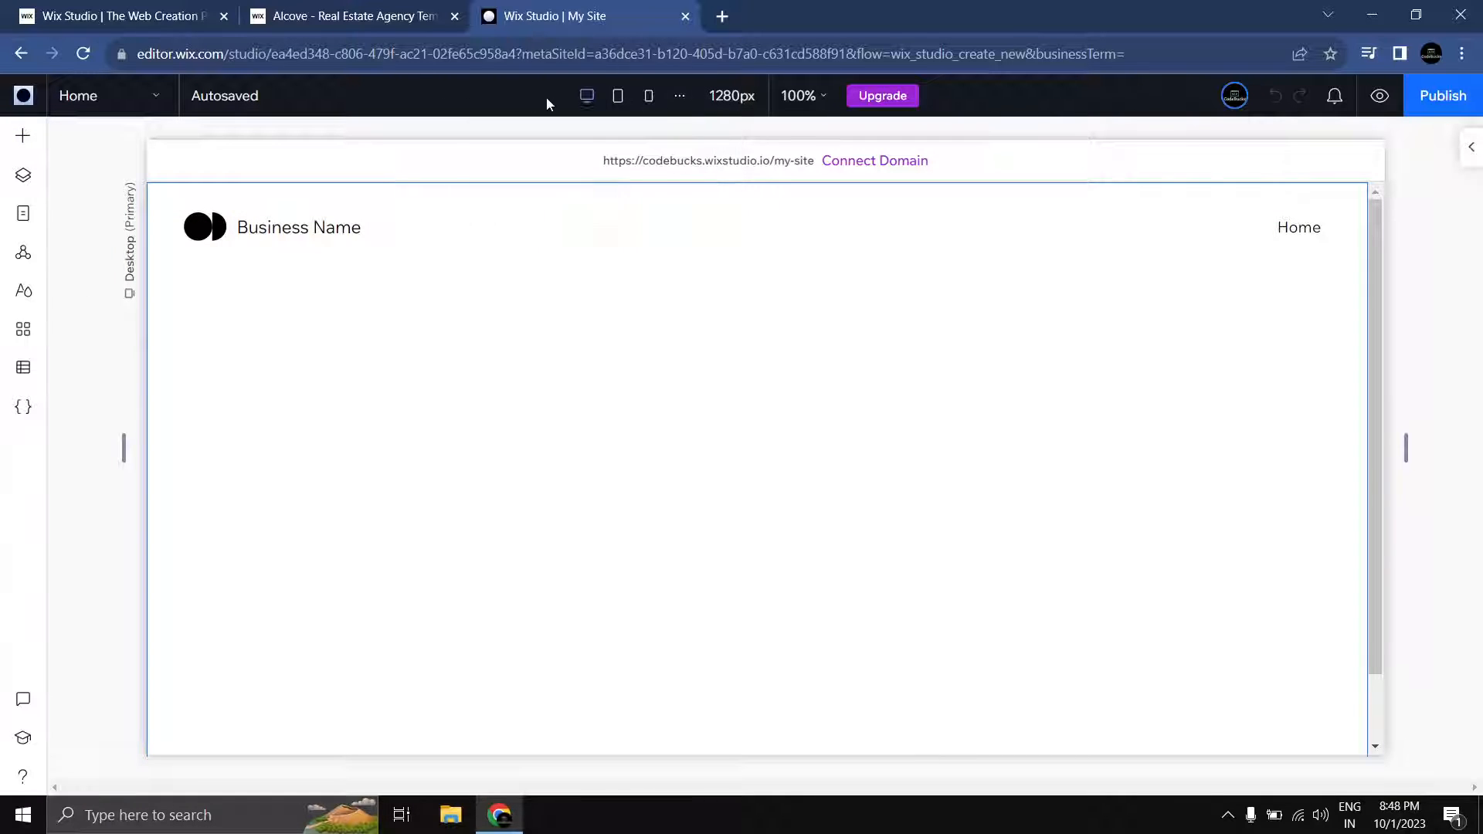
Step: Preview the blank page at the tablet and mobile breakpoints, check the mobile editing size setting, and return to the desktop breakpoint
click(621, 102)
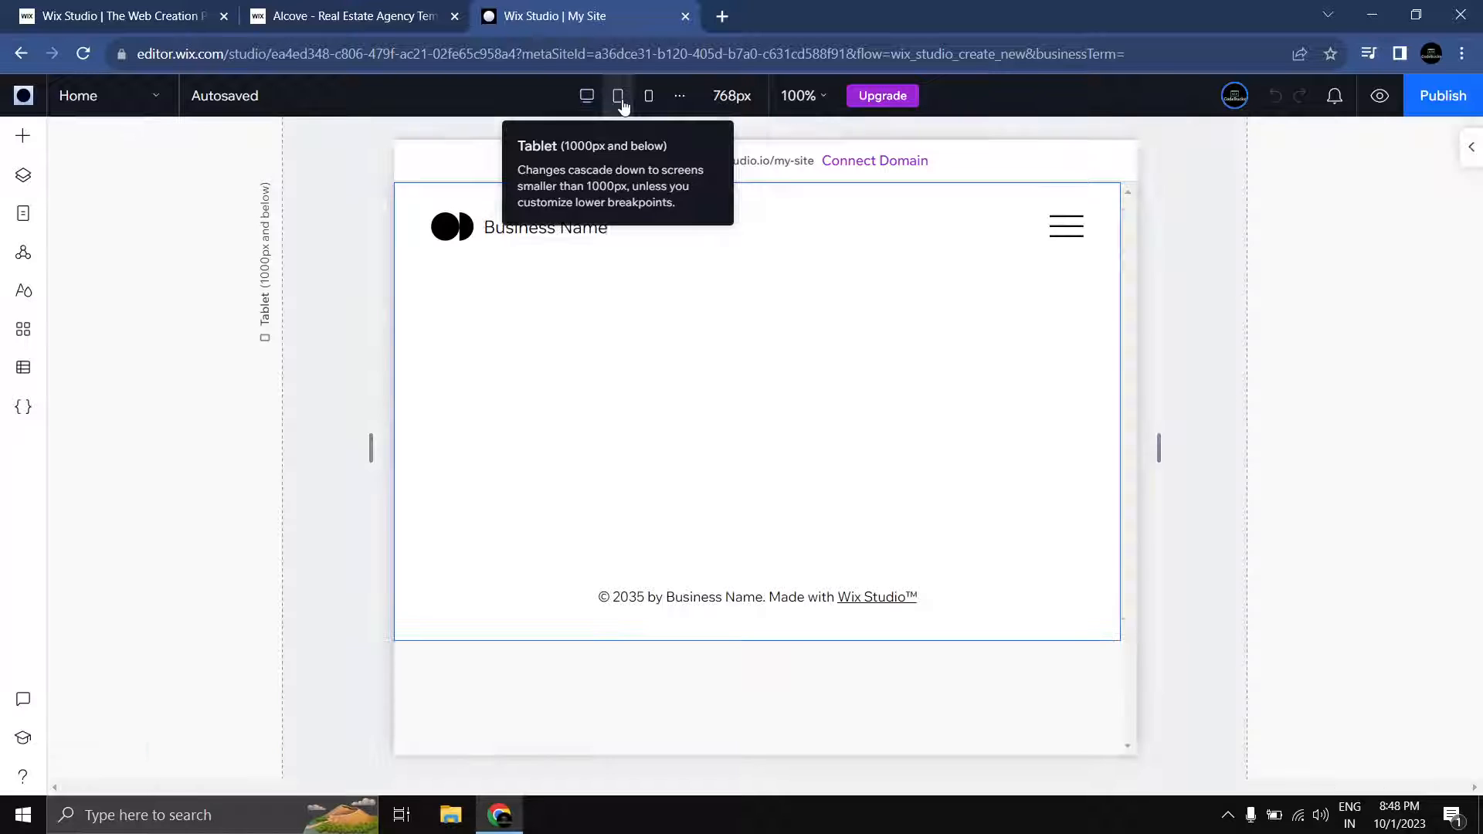
click(649, 104)
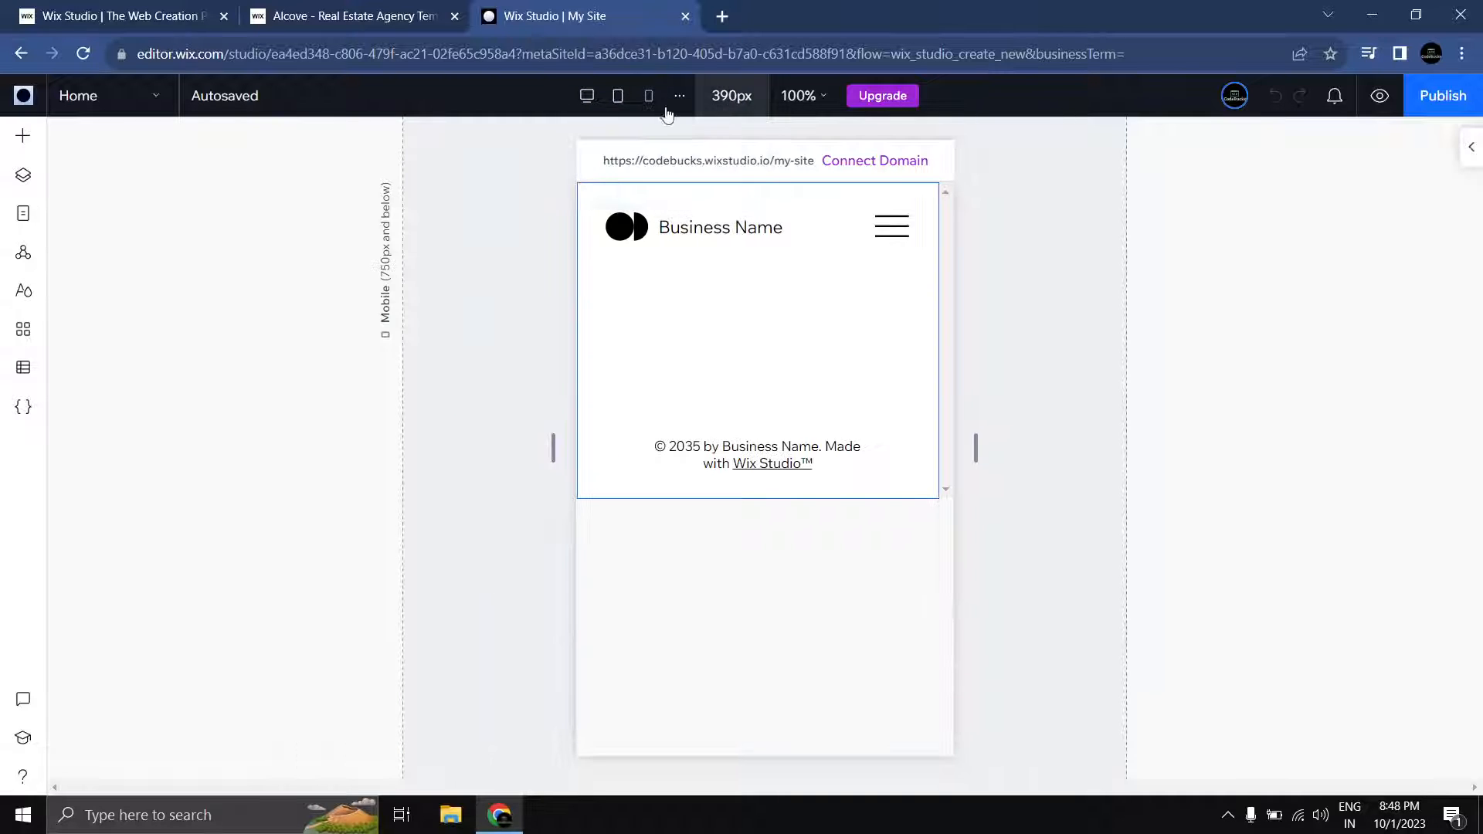
click(616, 108)
click(587, 95)
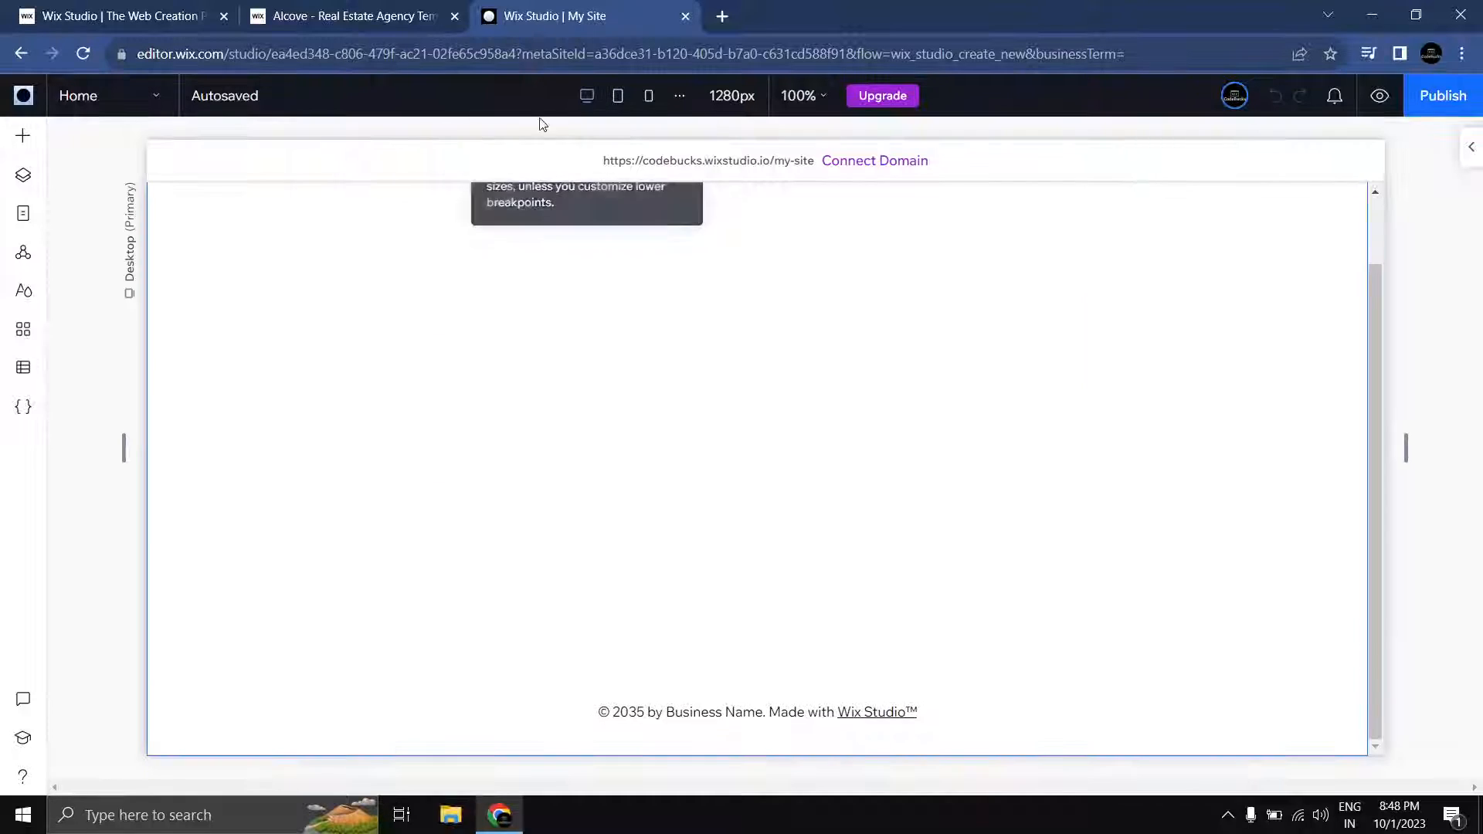
click(618, 101)
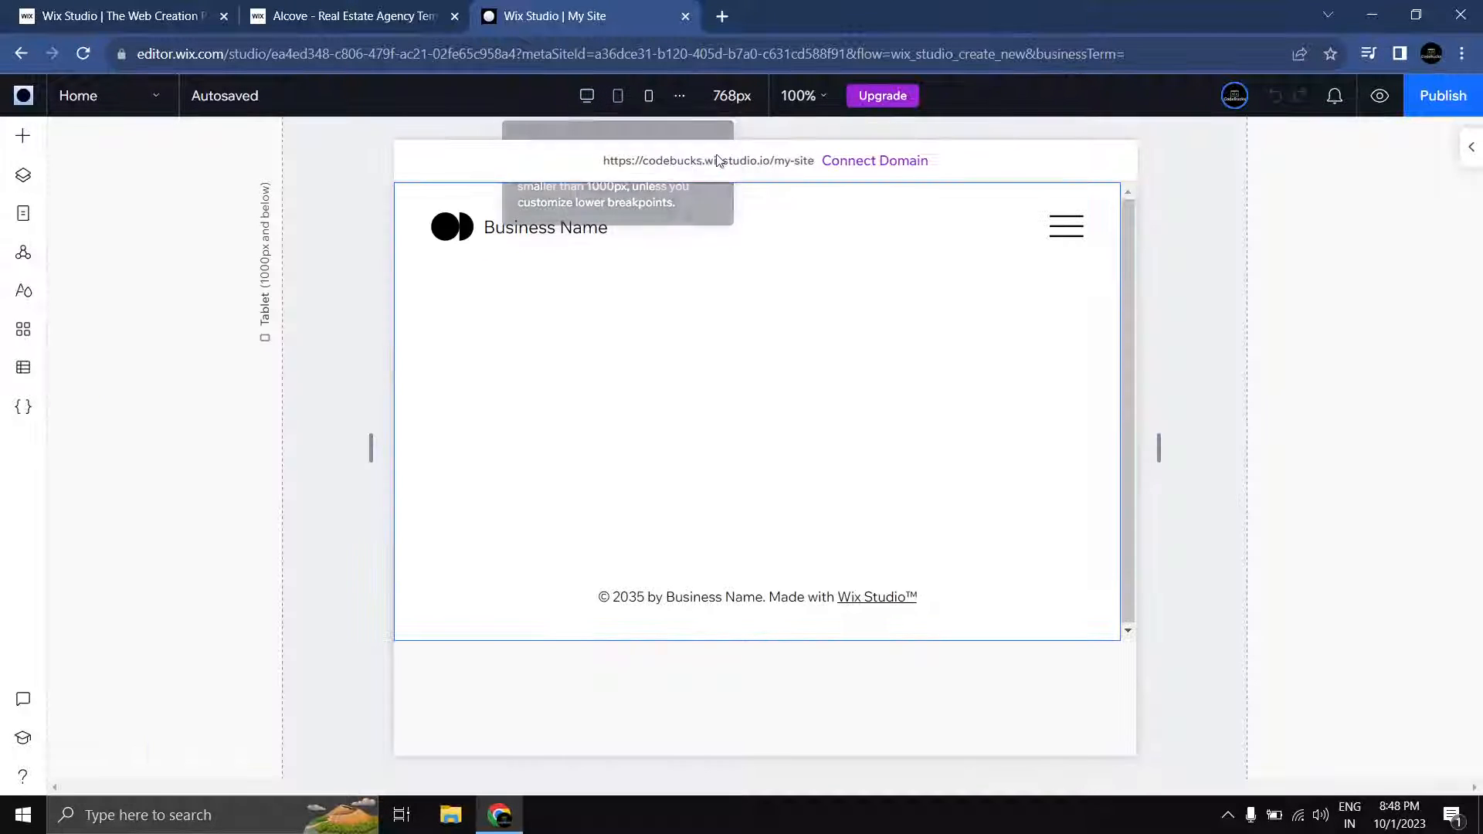
click(649, 99)
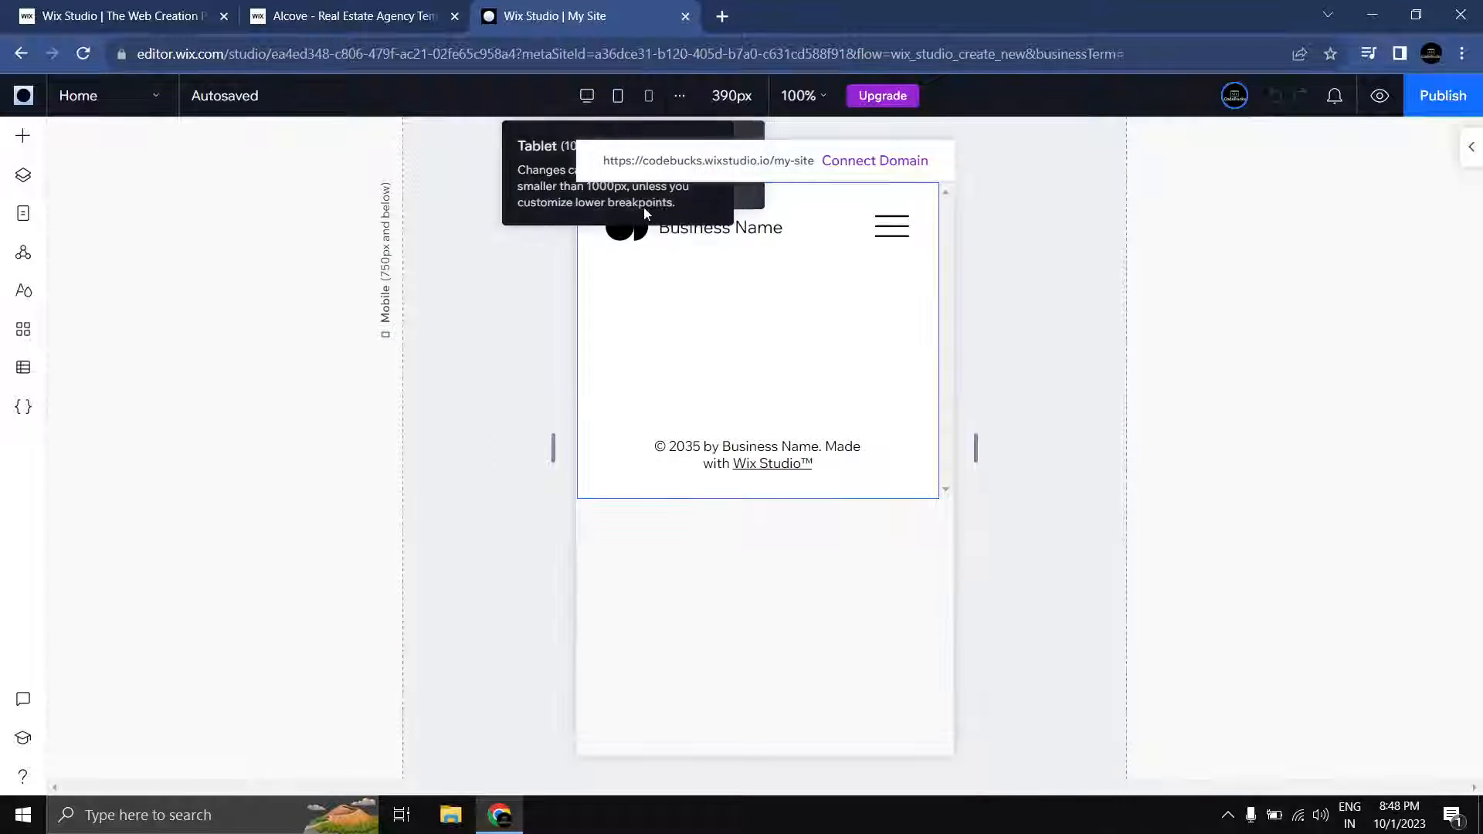
click(737, 96)
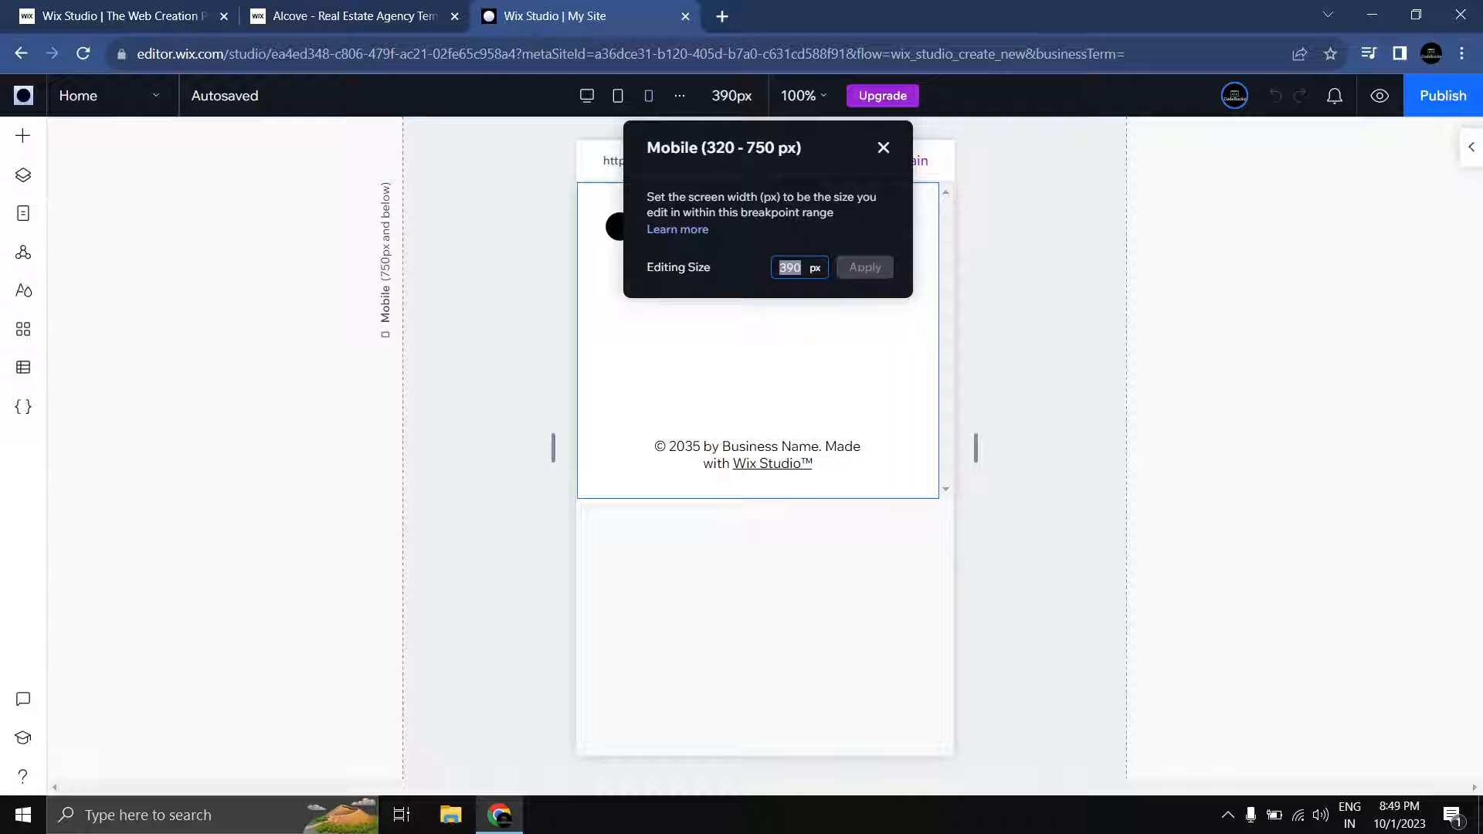
click(883, 149)
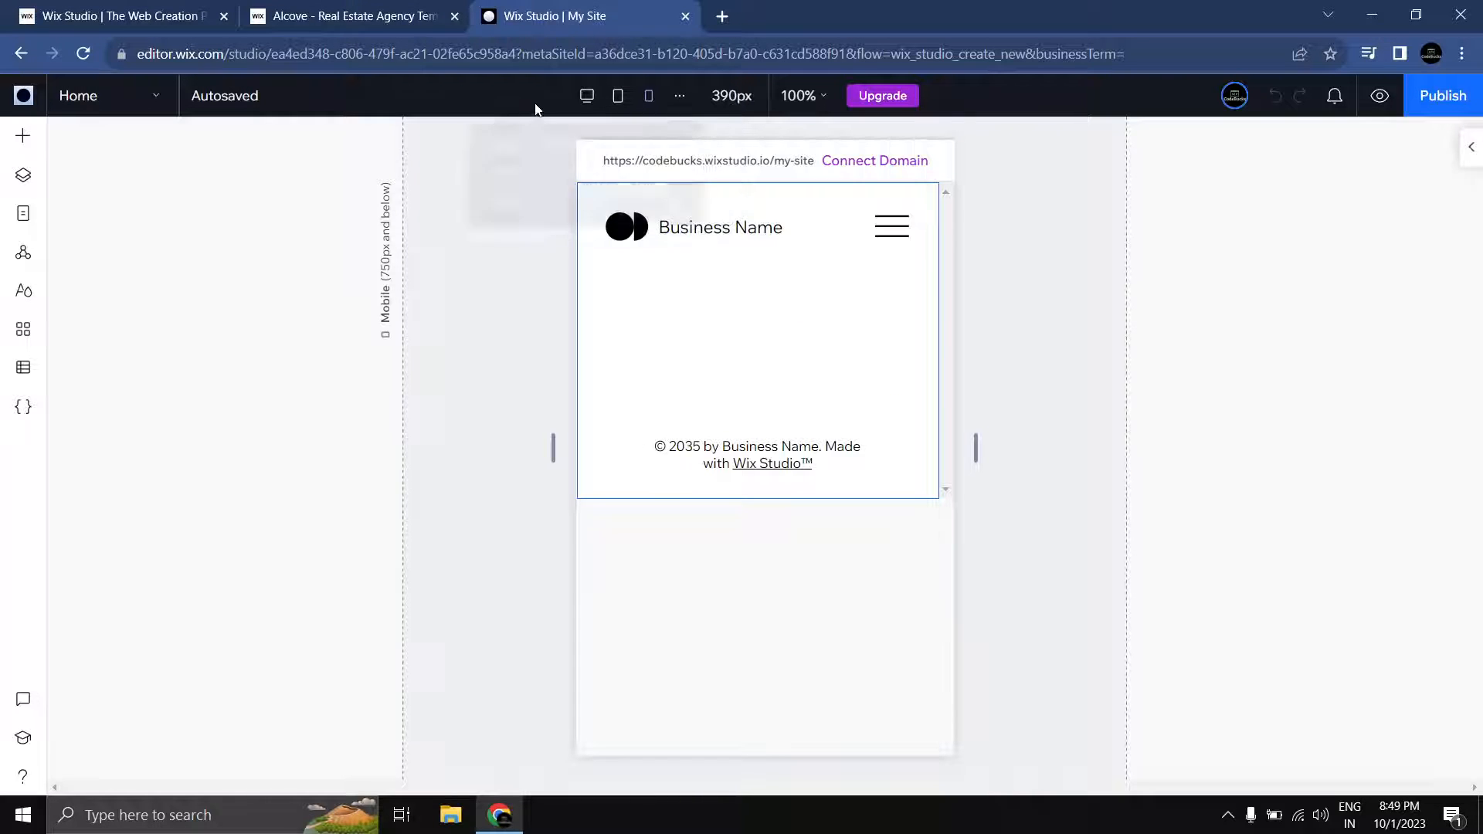
click(586, 95)
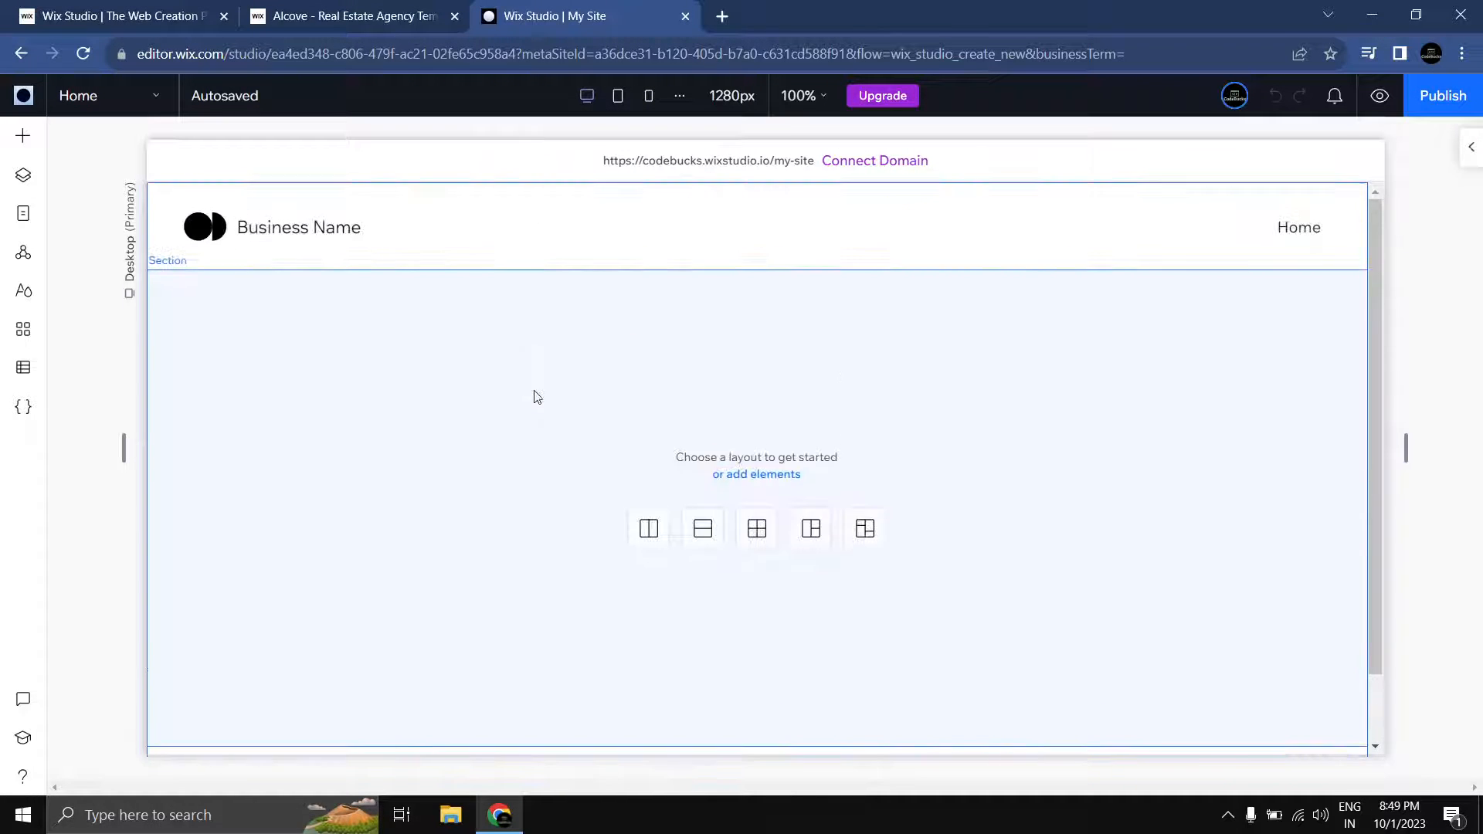
Step: Select the page header and examine its size, design, layout and position settings in the inspector
click(510, 243)
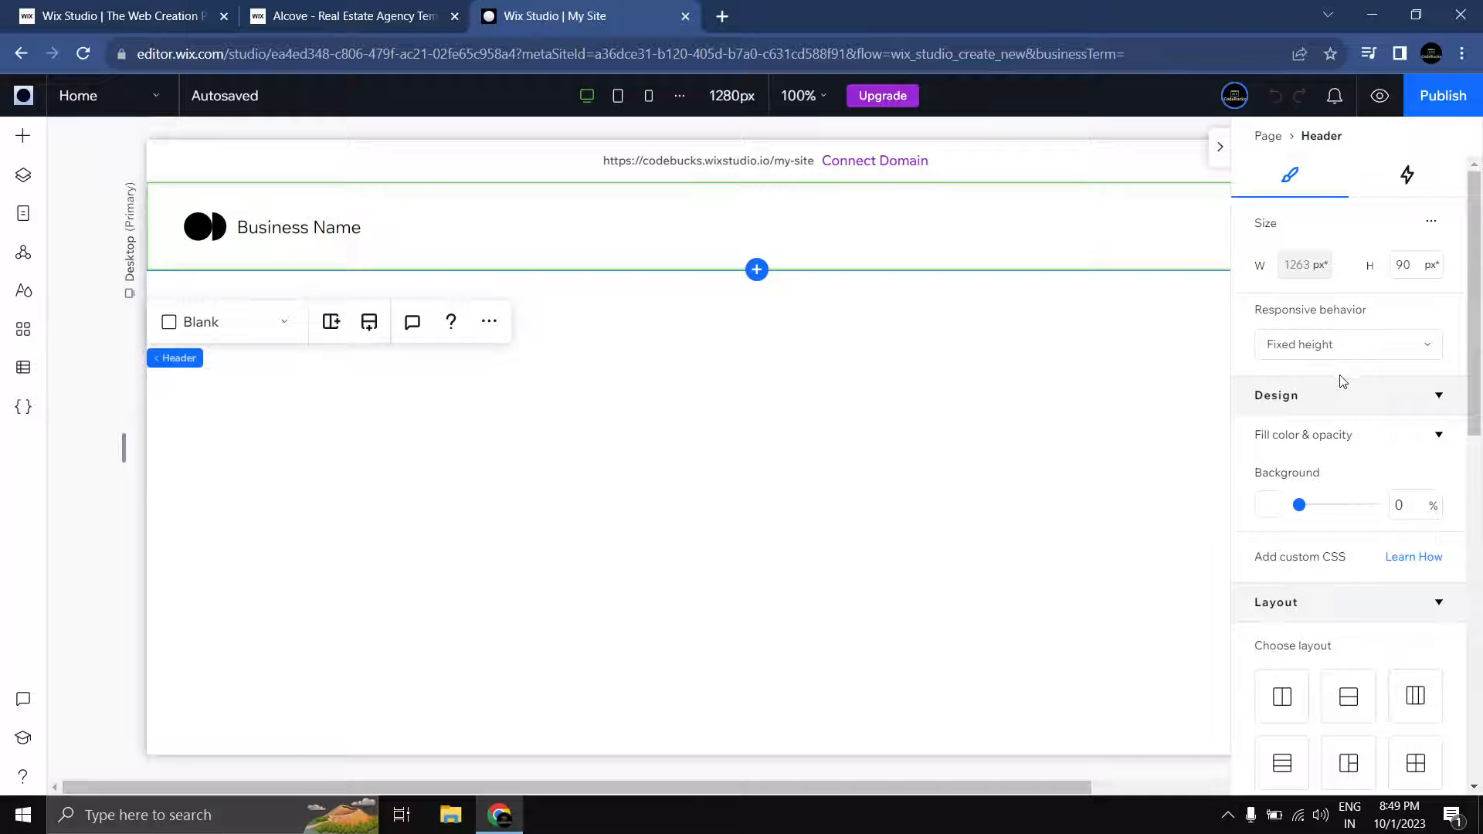
scroll(1414, 474, down, 6)
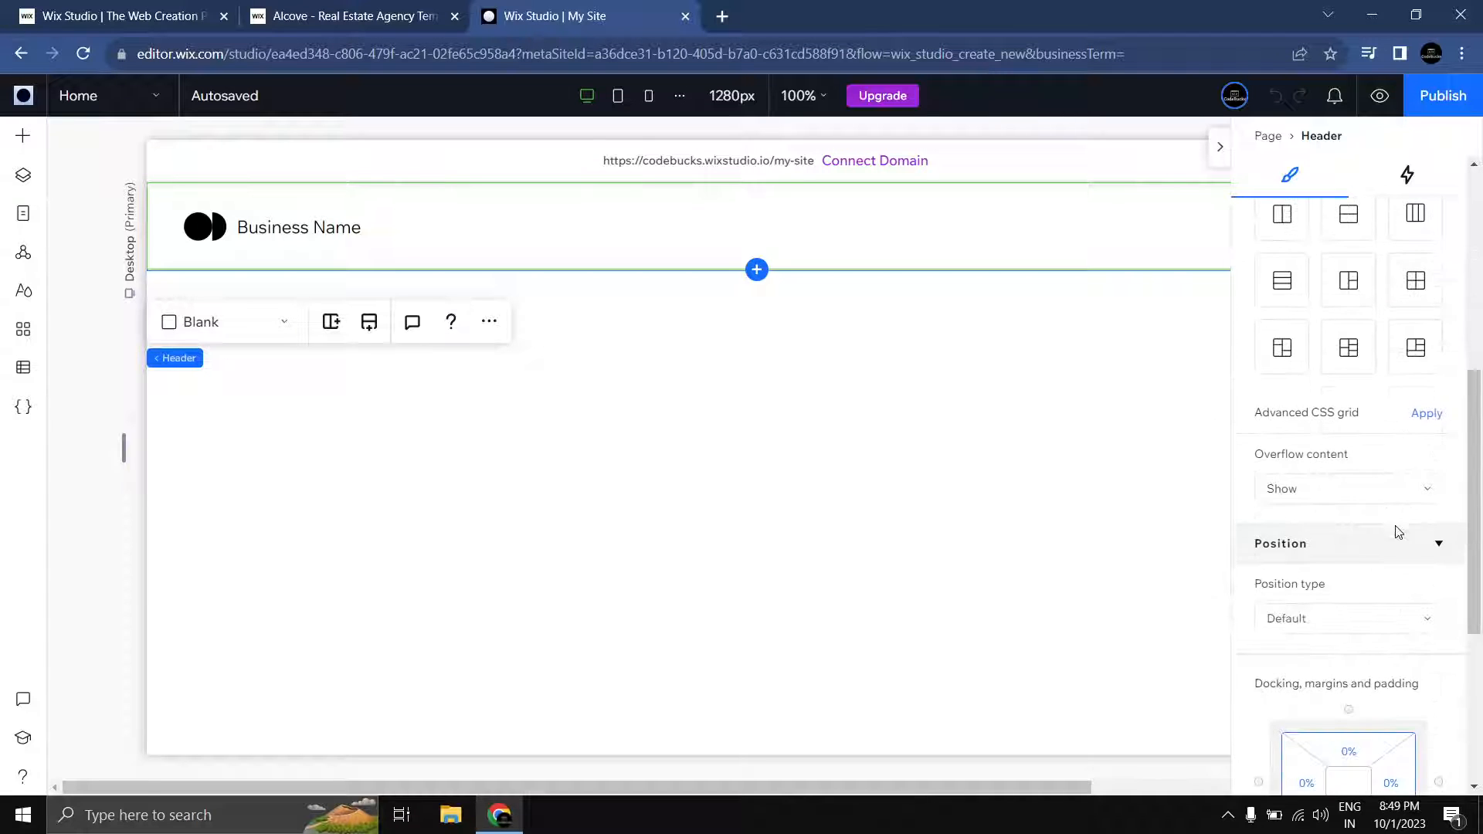
scroll(1376, 334, up, 5)
scroll(1361, 293, up, 2)
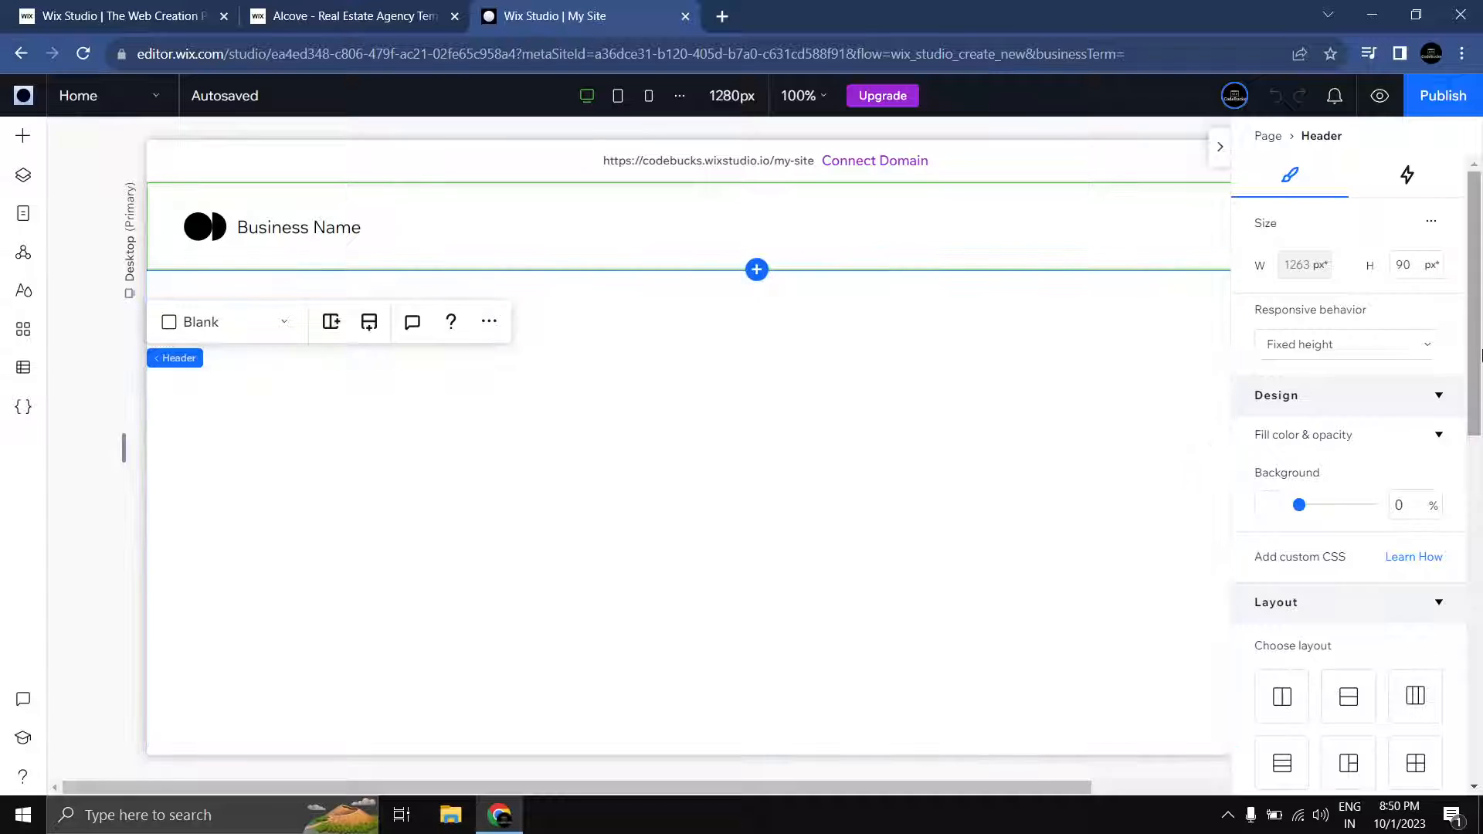
scroll(1372, 417, down, 3)
scroll(1372, 417, down, 4)
scroll(1372, 417, up, 7)
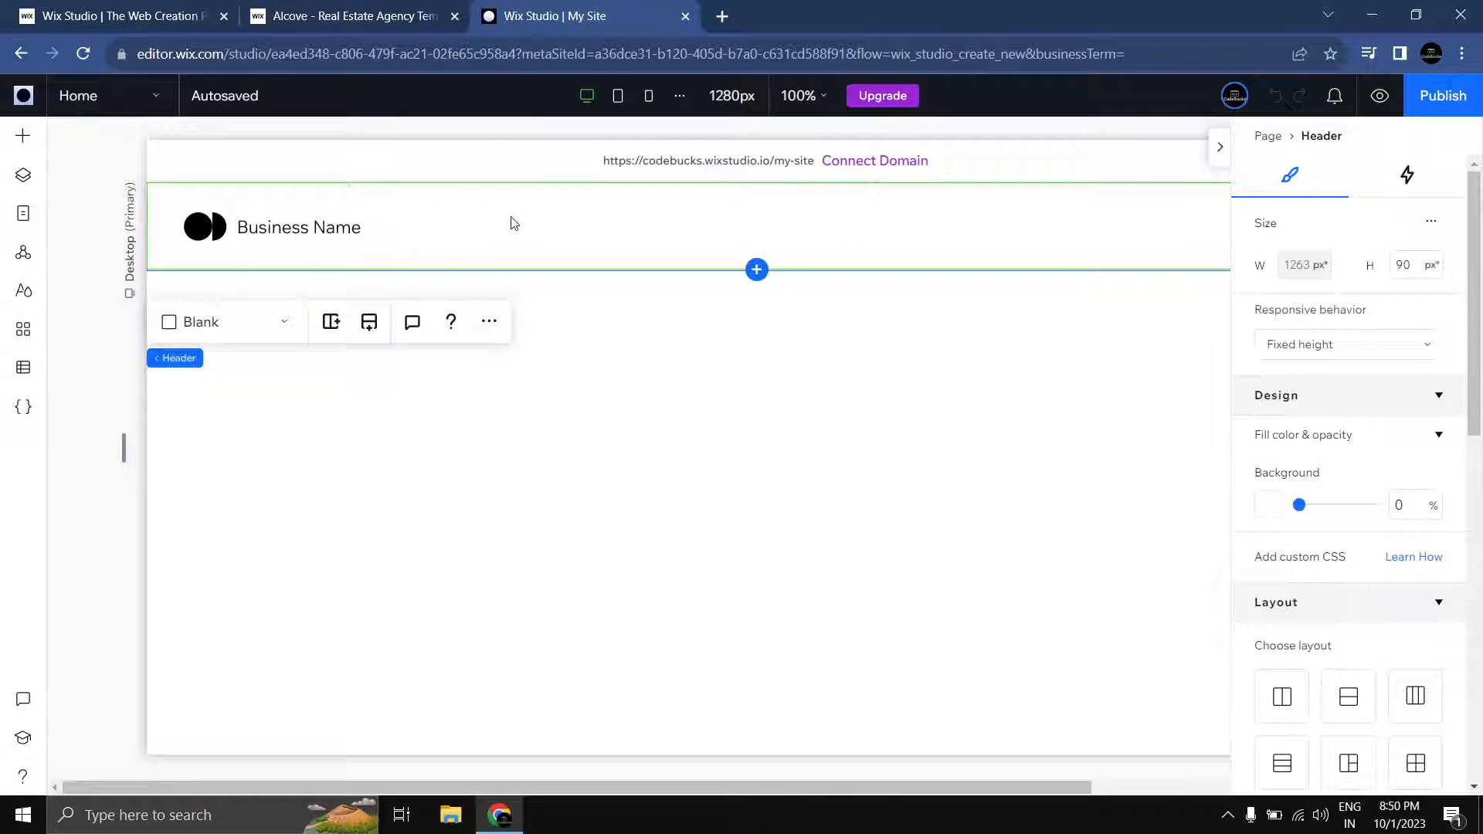
Step: Select the logo's vector art inside the header's stack and show the page's layer structure
click(207, 229)
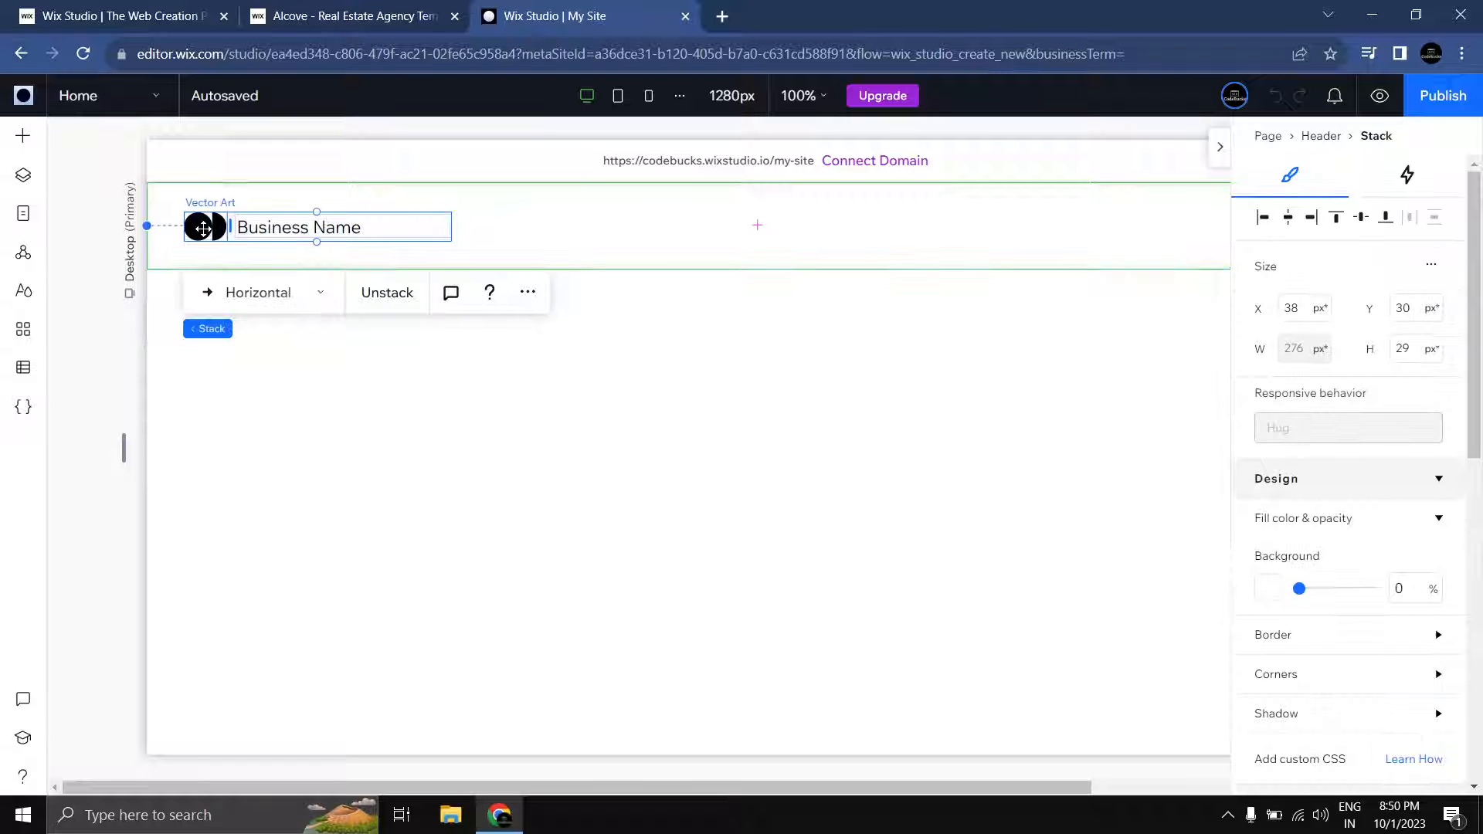
click(203, 229)
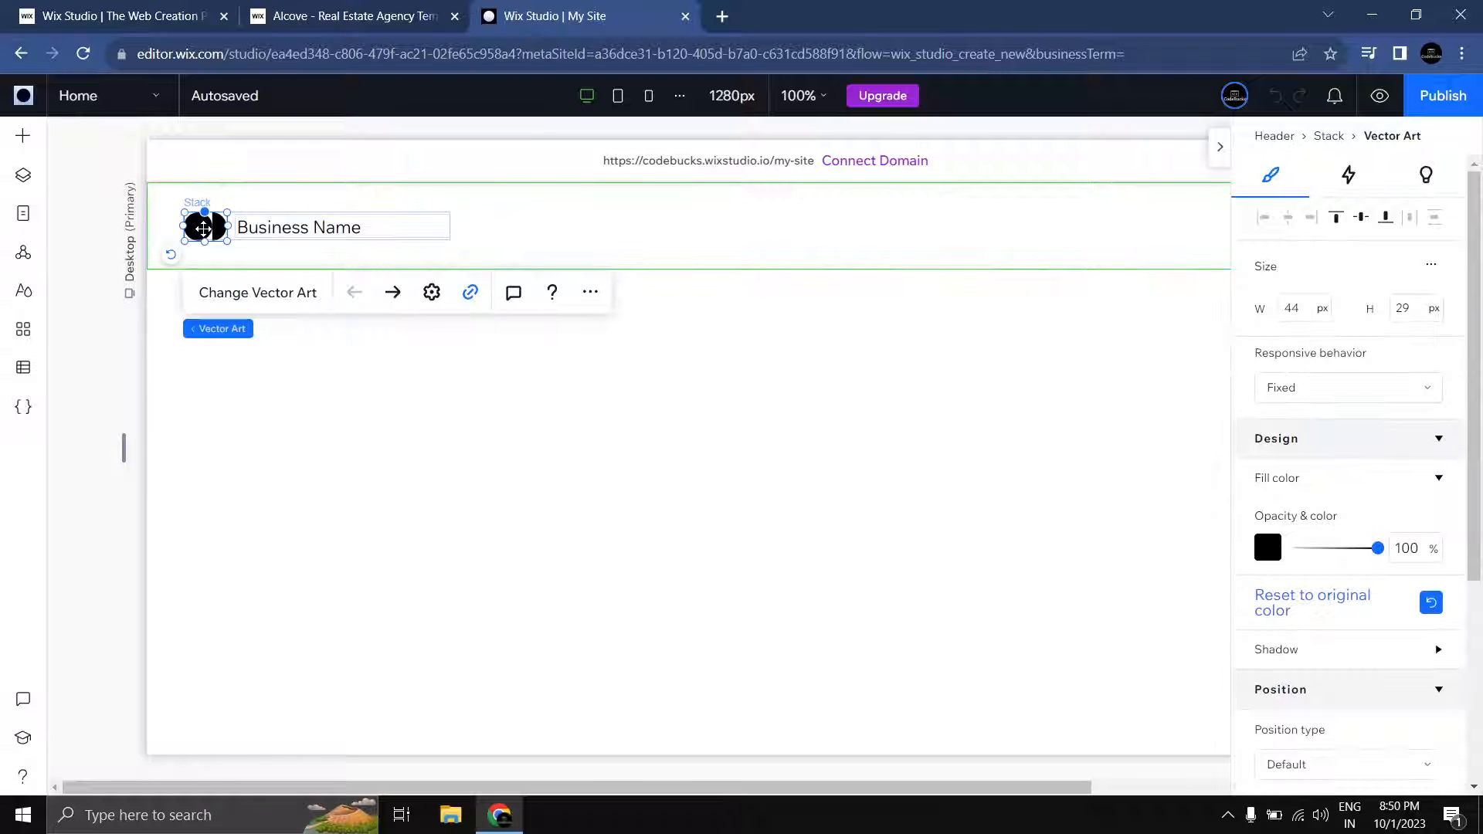
click(23, 178)
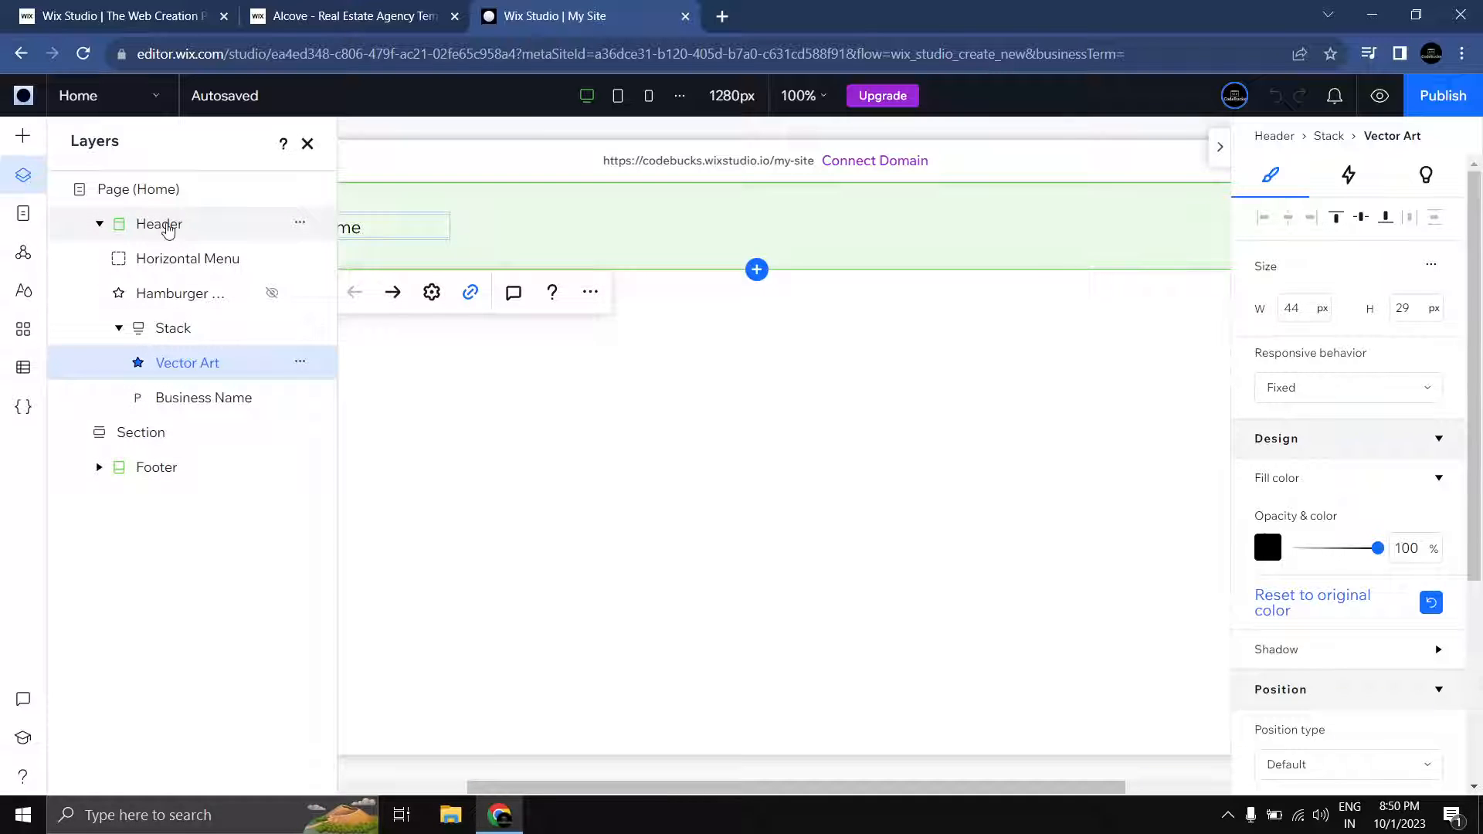
Step: Inspect the header's layers one by one, including the horizontal menu, hamburger menu and stack, then close the layer list
click(169, 226)
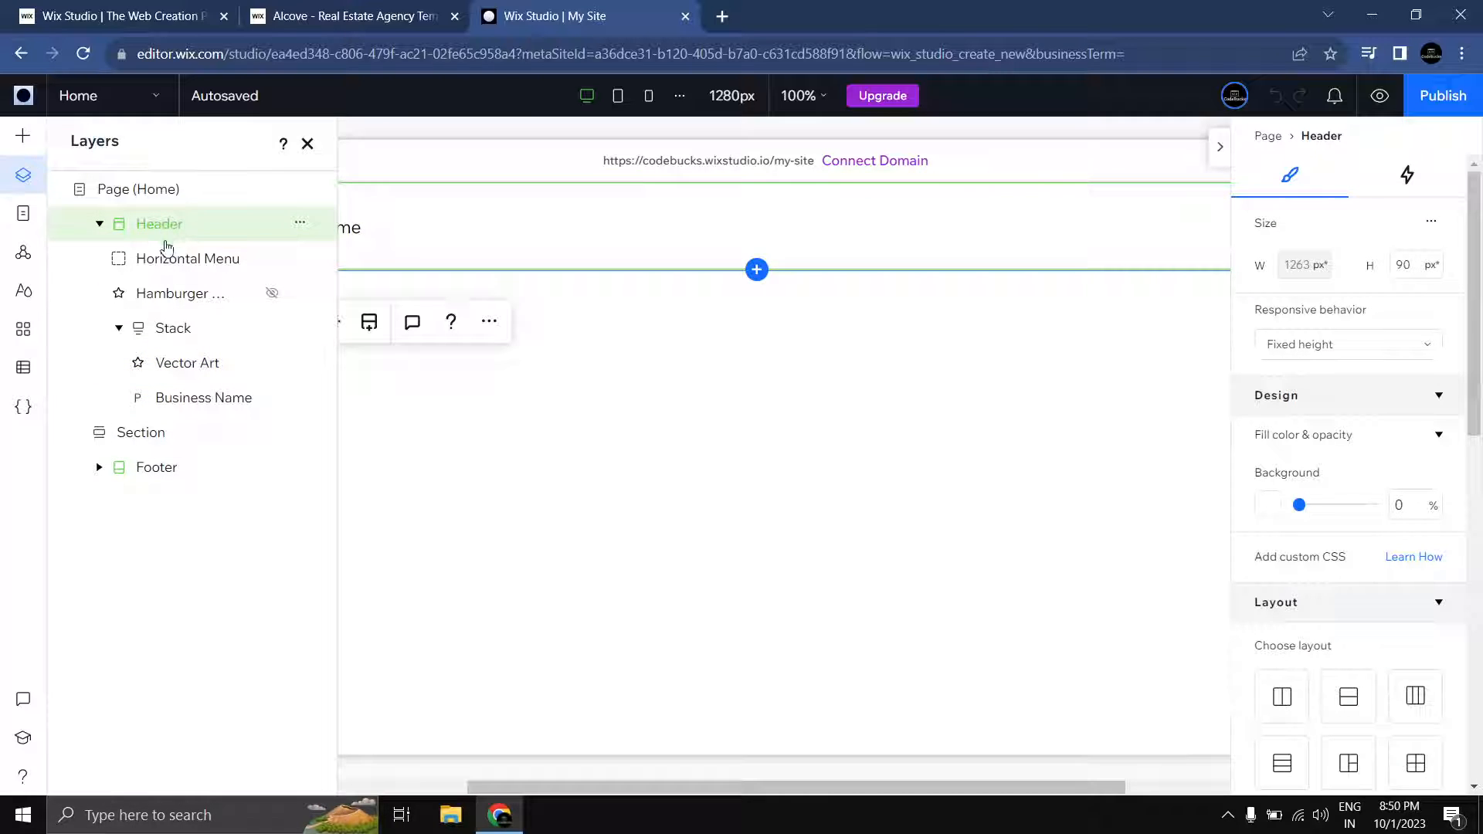
click(162, 257)
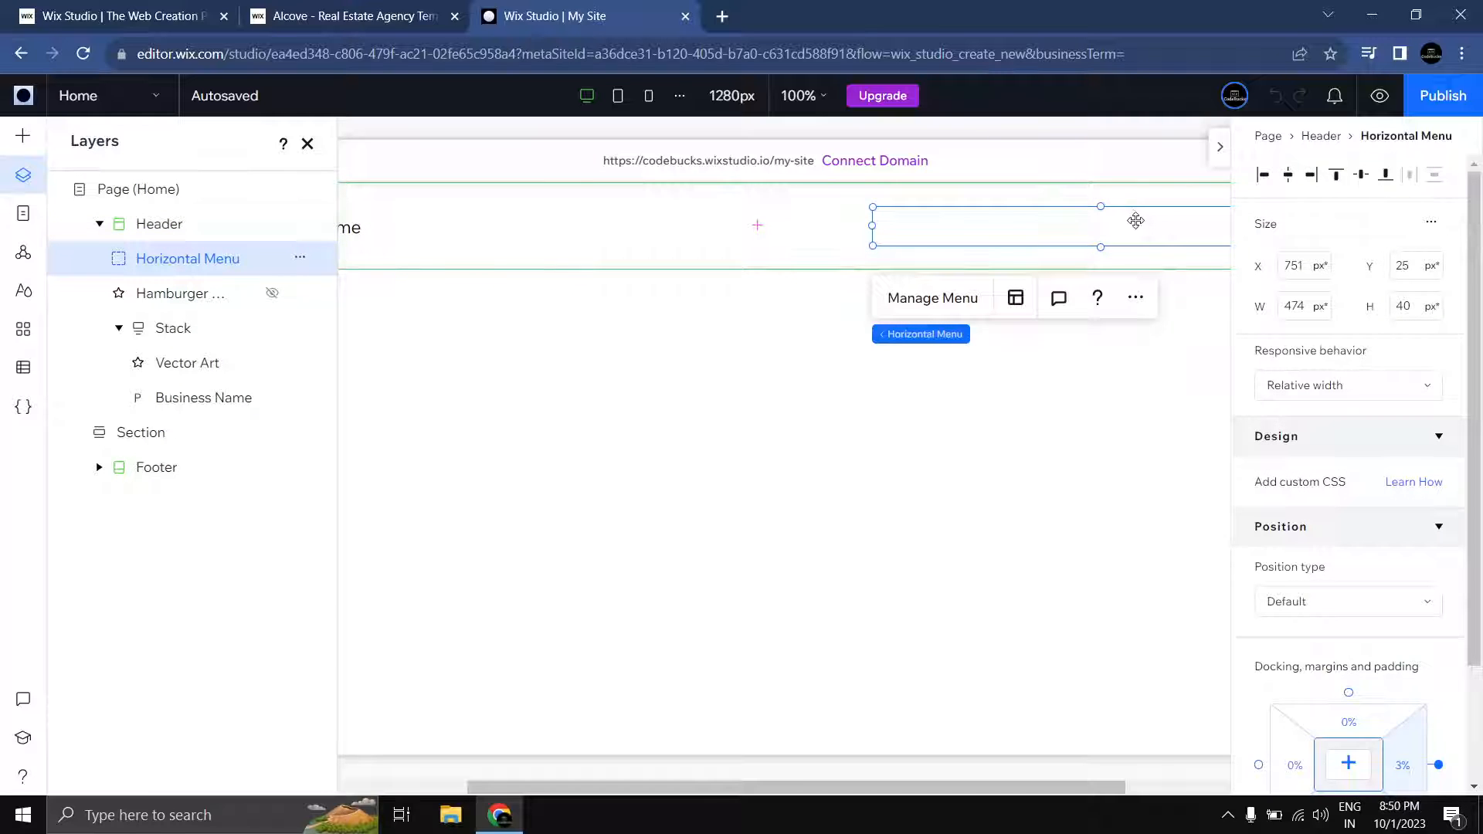
drag(1075, 787, 1034, 789)
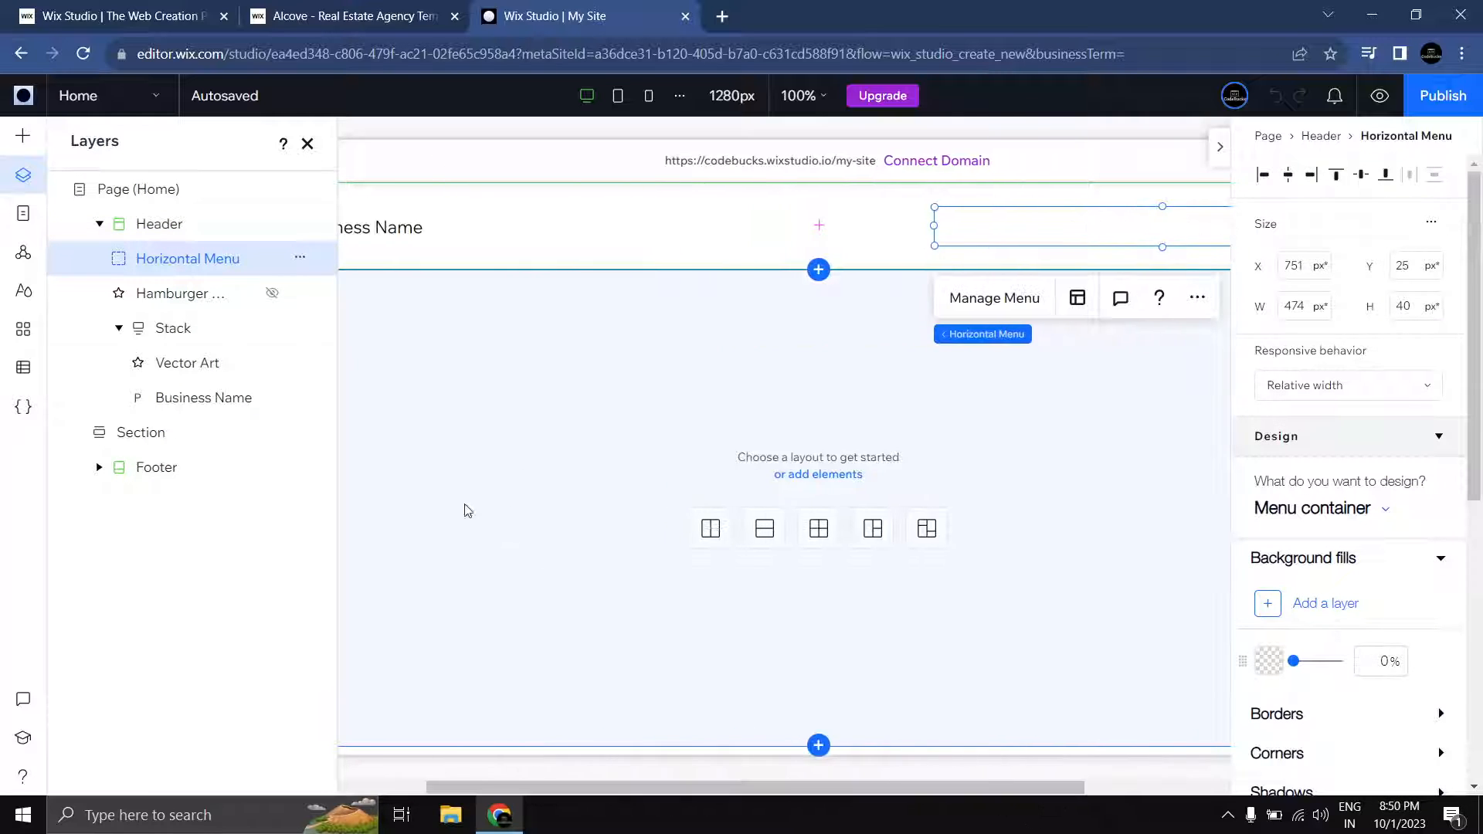
click(177, 299)
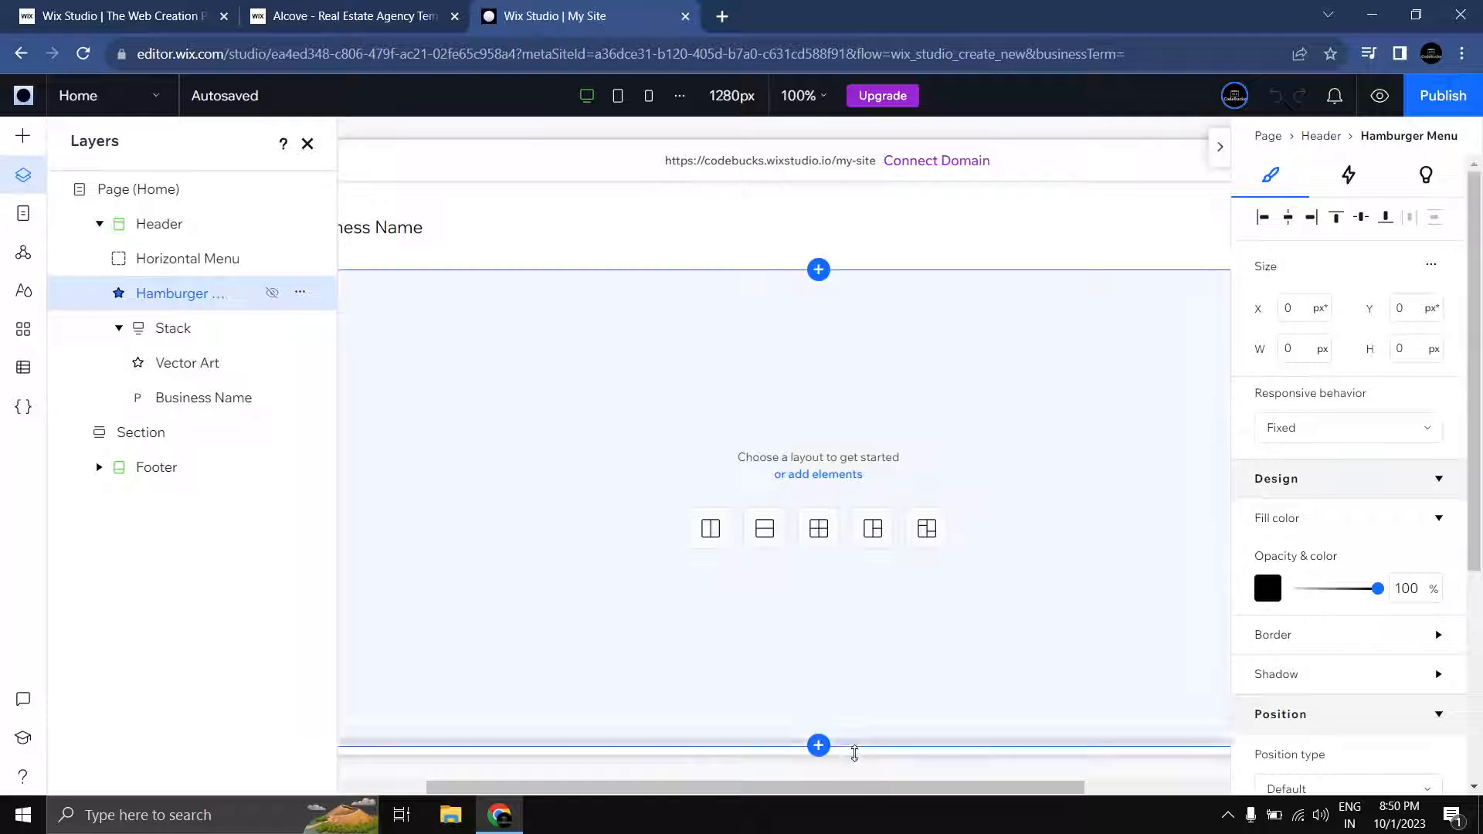
drag(867, 788, 1029, 809)
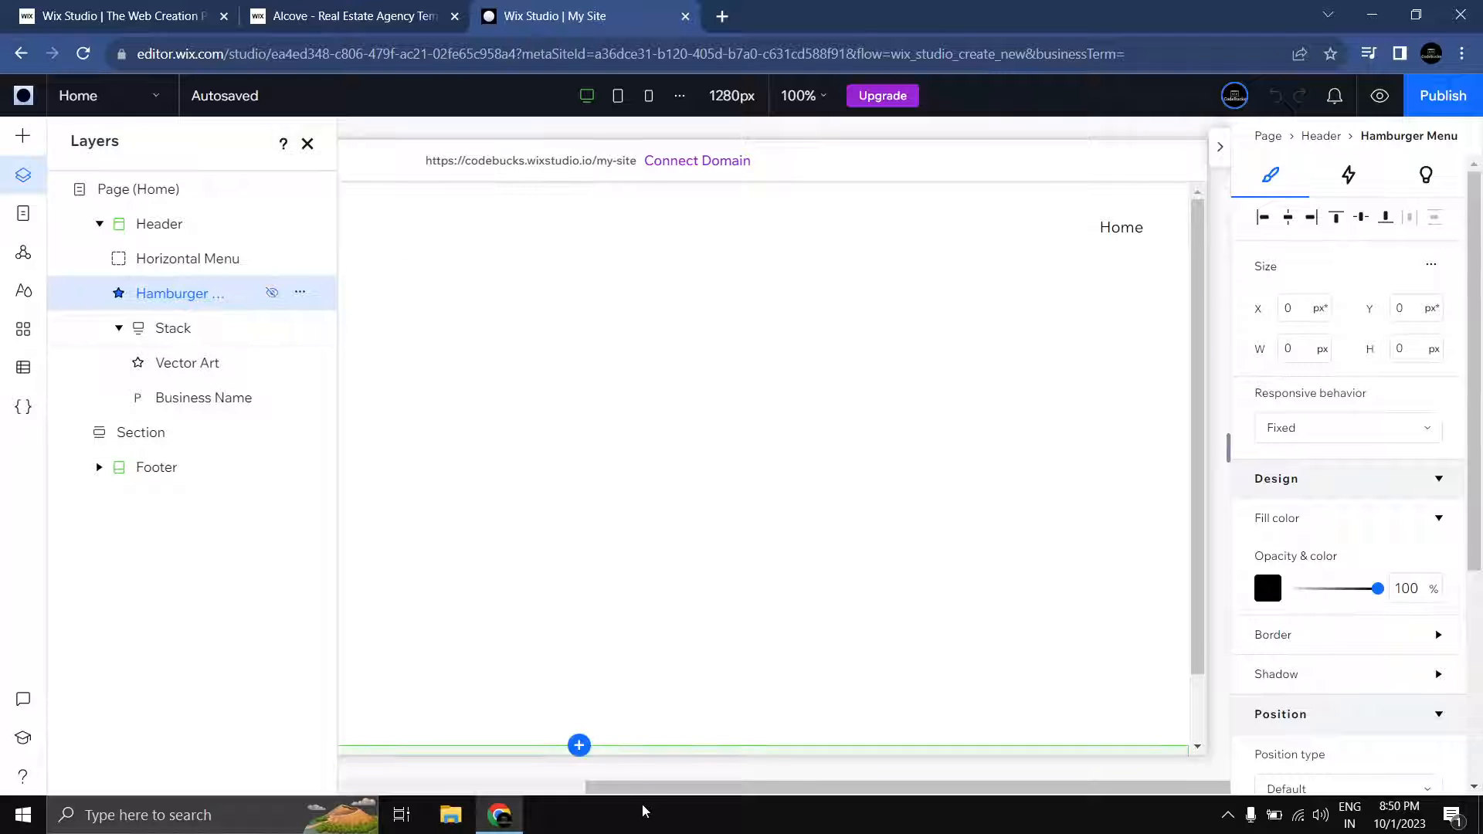
drag(637, 789, 325, 672)
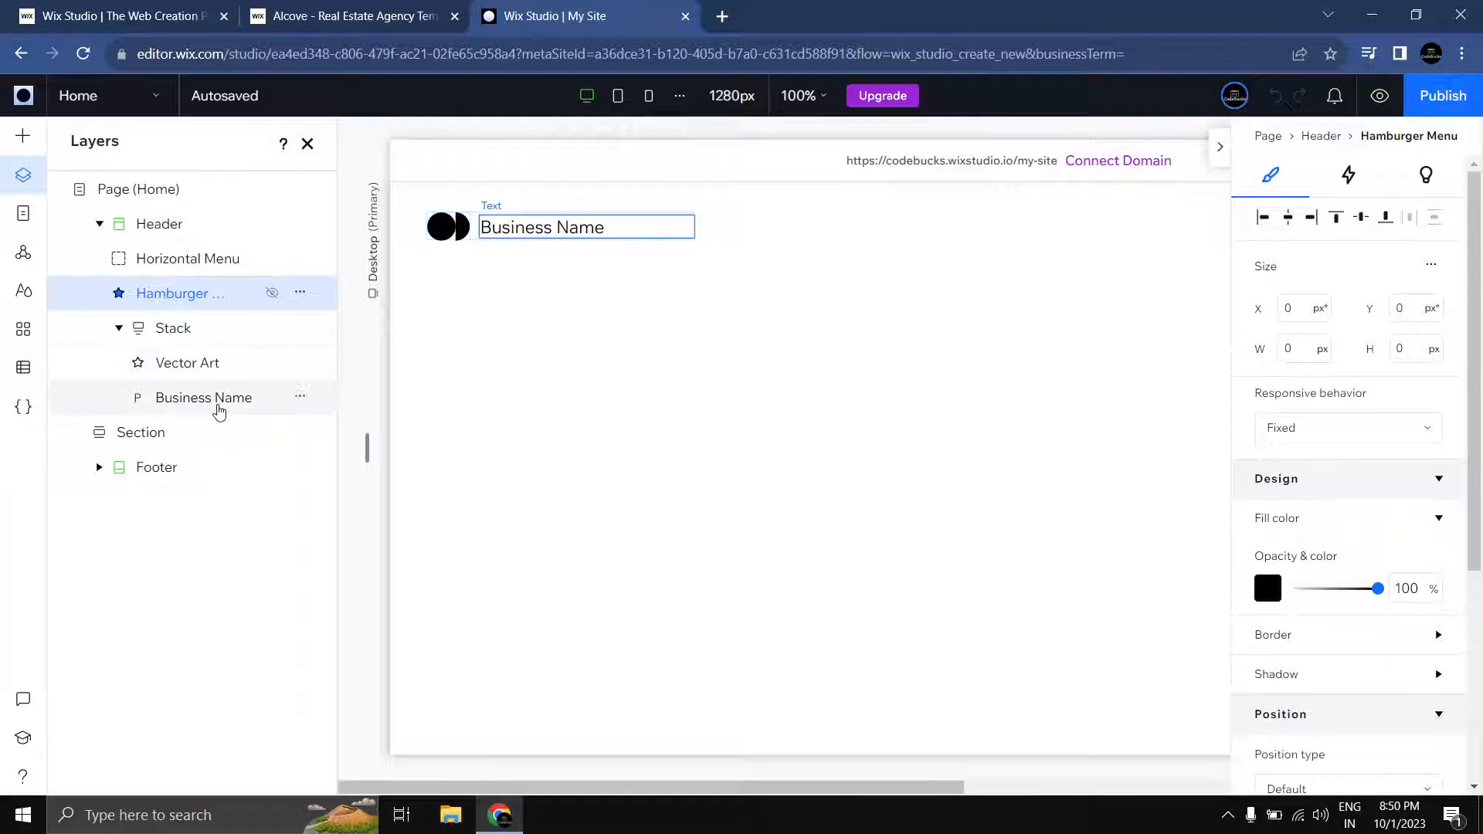
click(172, 332)
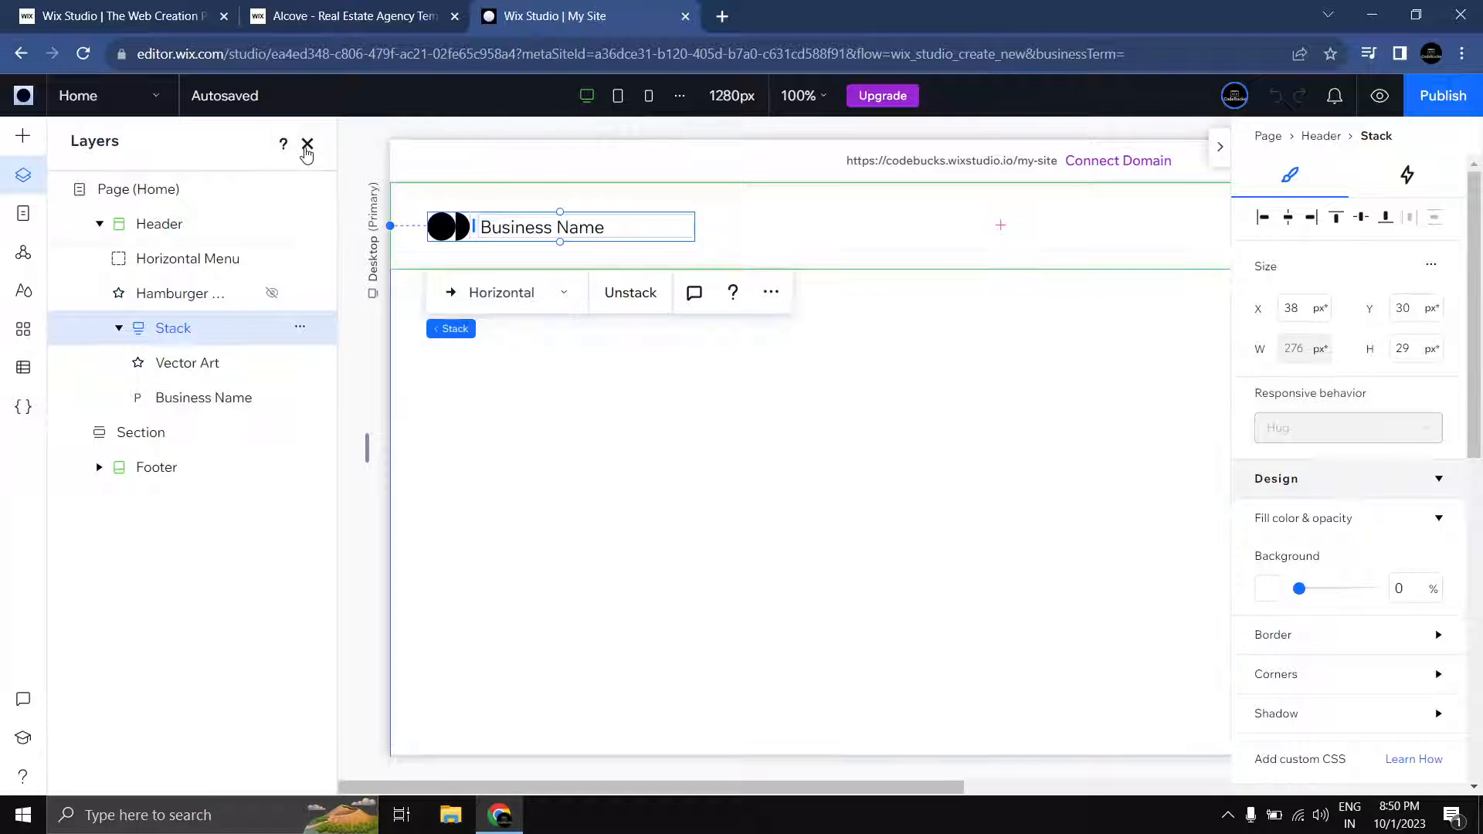
click(307, 143)
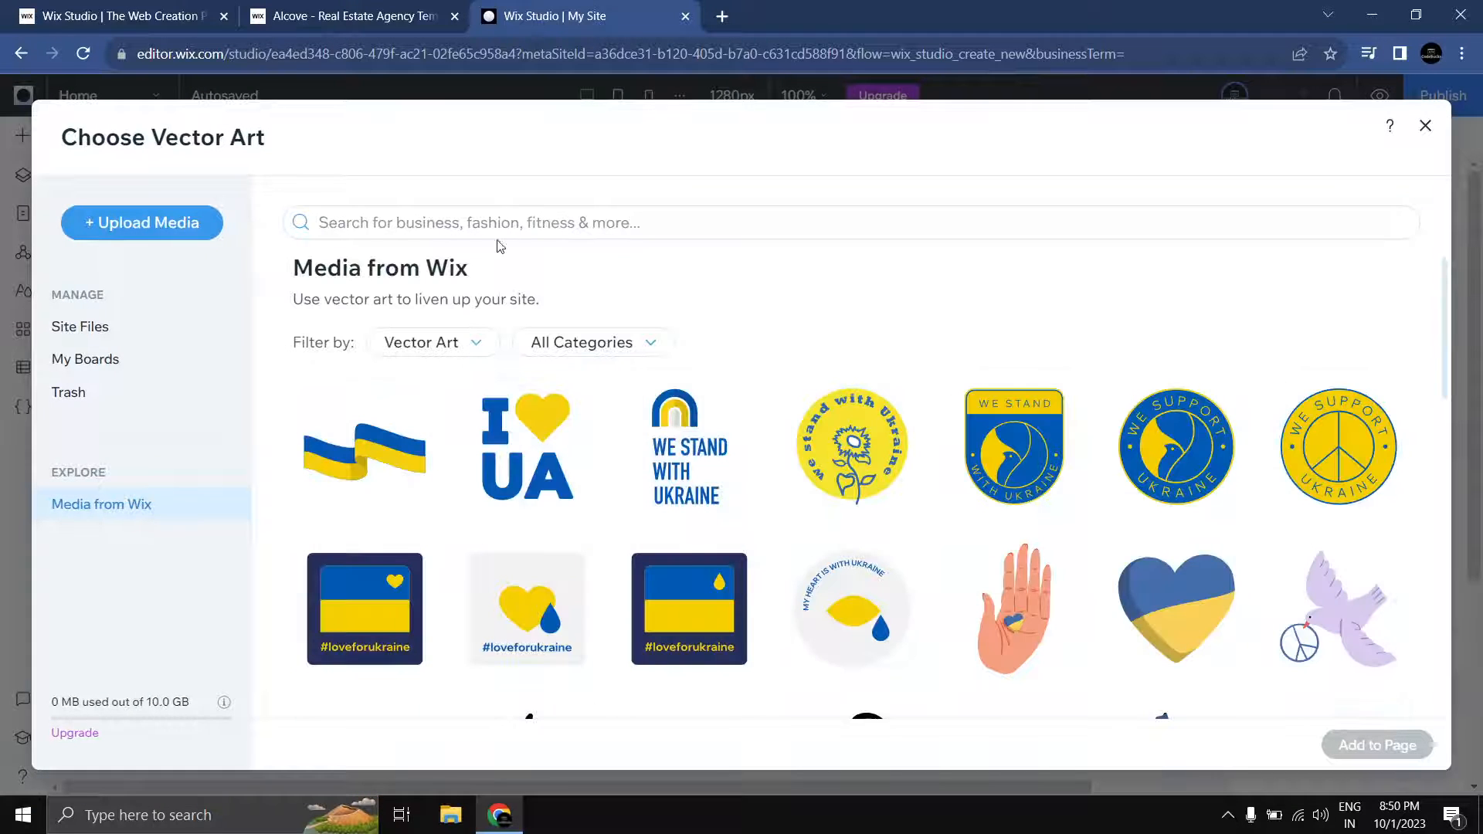
Step: Browse Wix's vector art for a replacement header logo and search it for "home"
scroll(850, 510, down, 3)
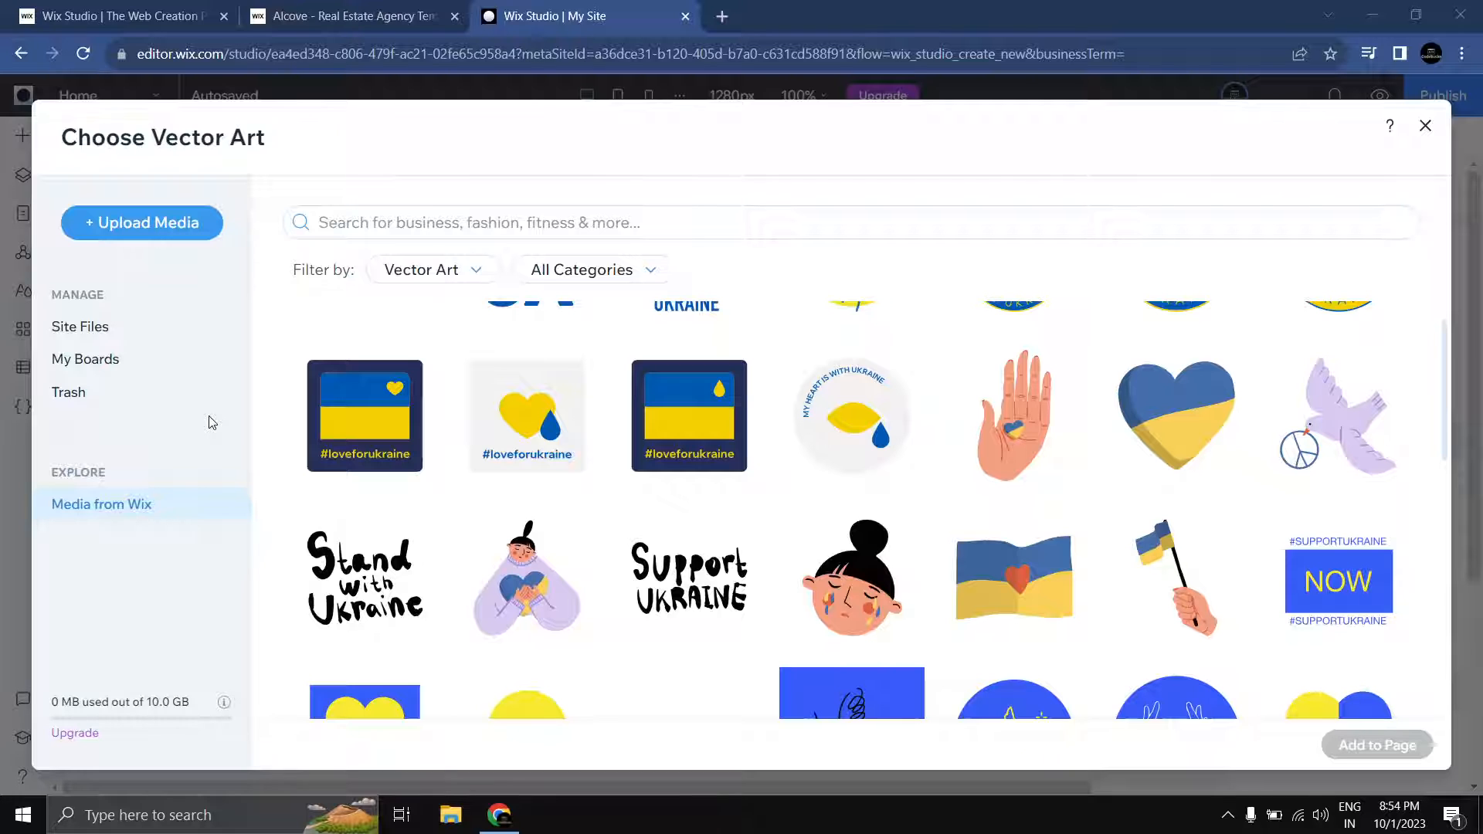
scroll(654, 608, down, 3)
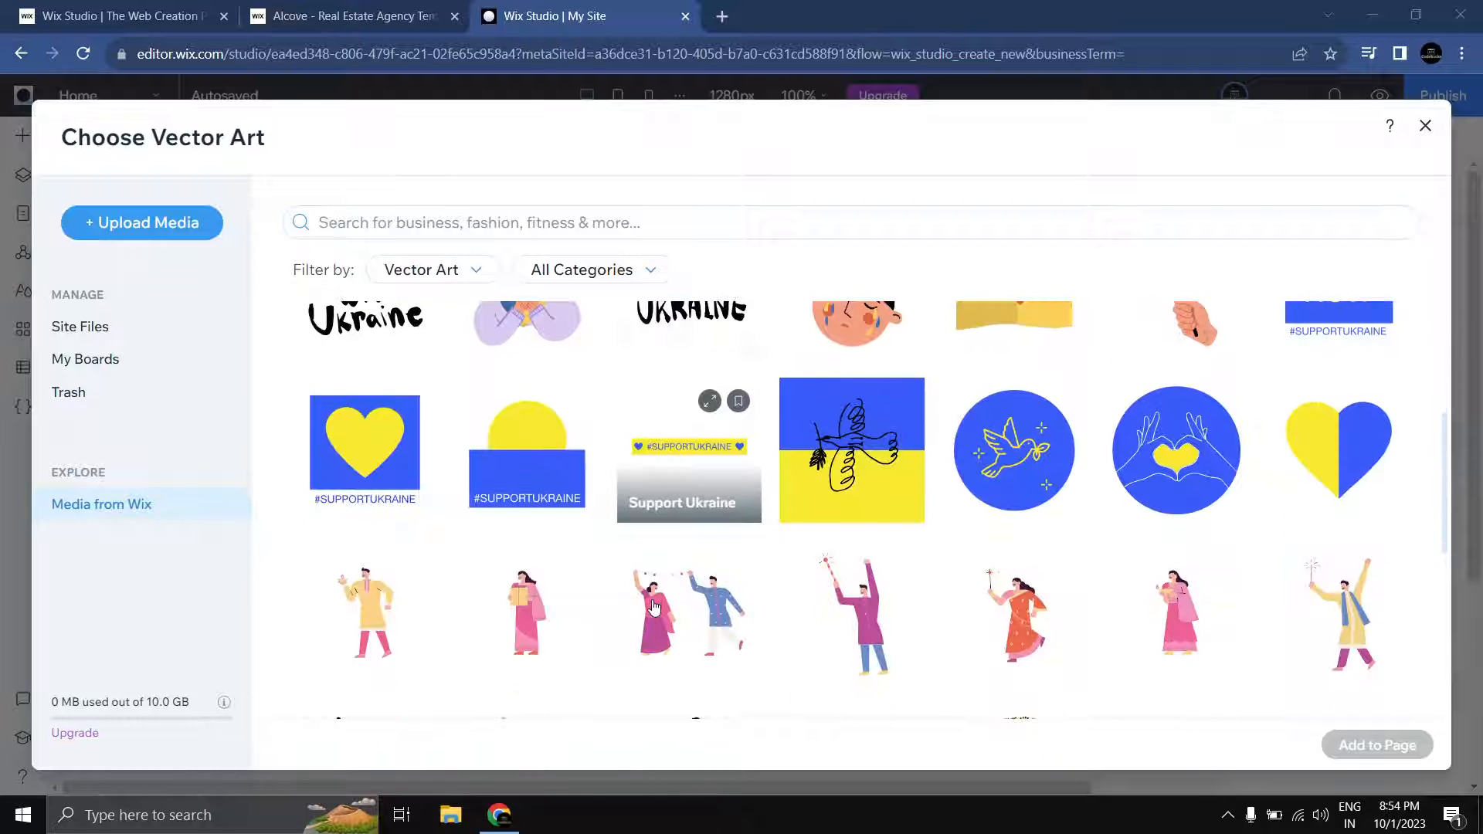
scroll(654, 608, down, 10)
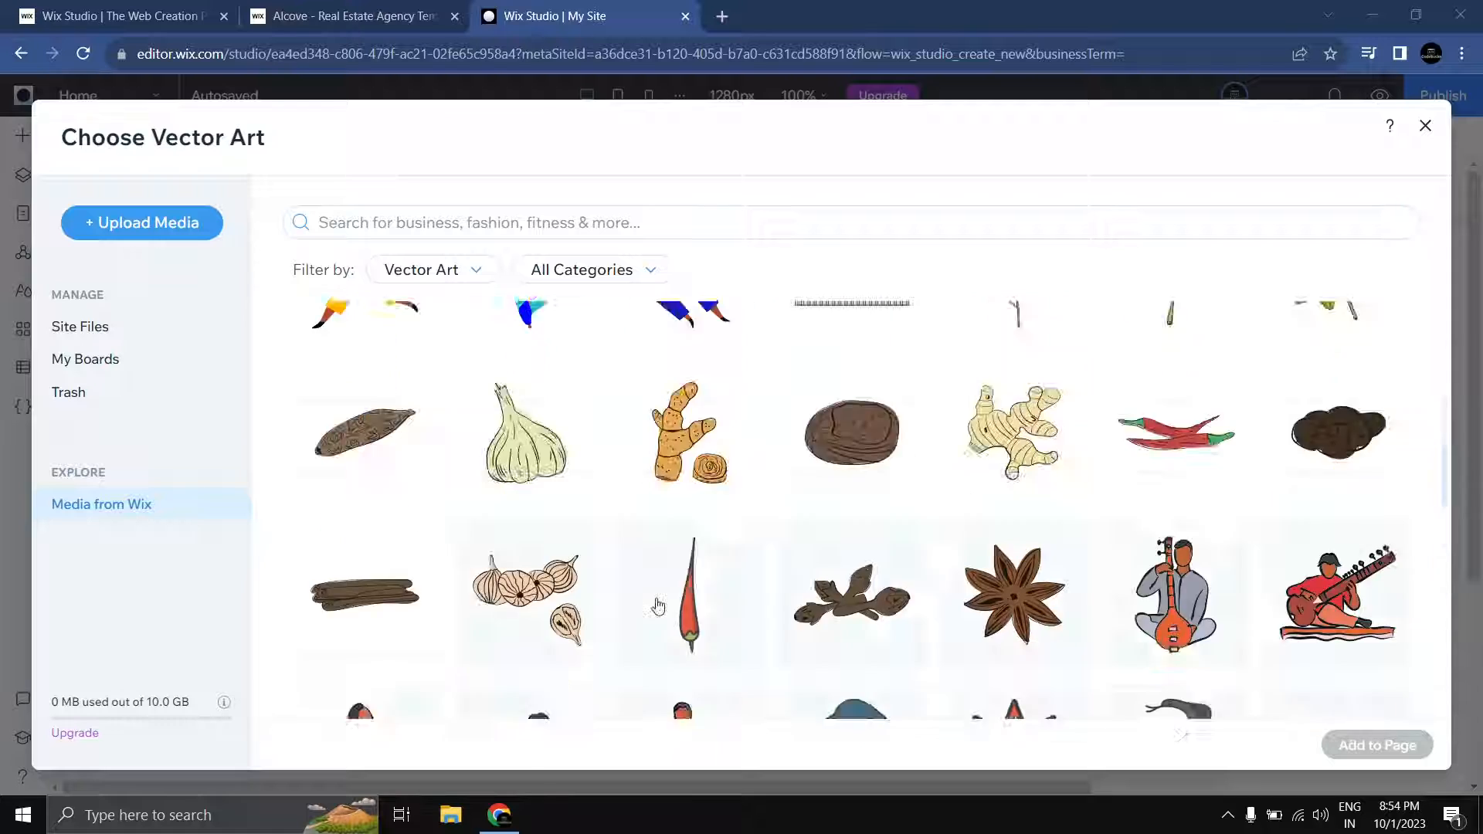
scroll(618, 591, up, 8)
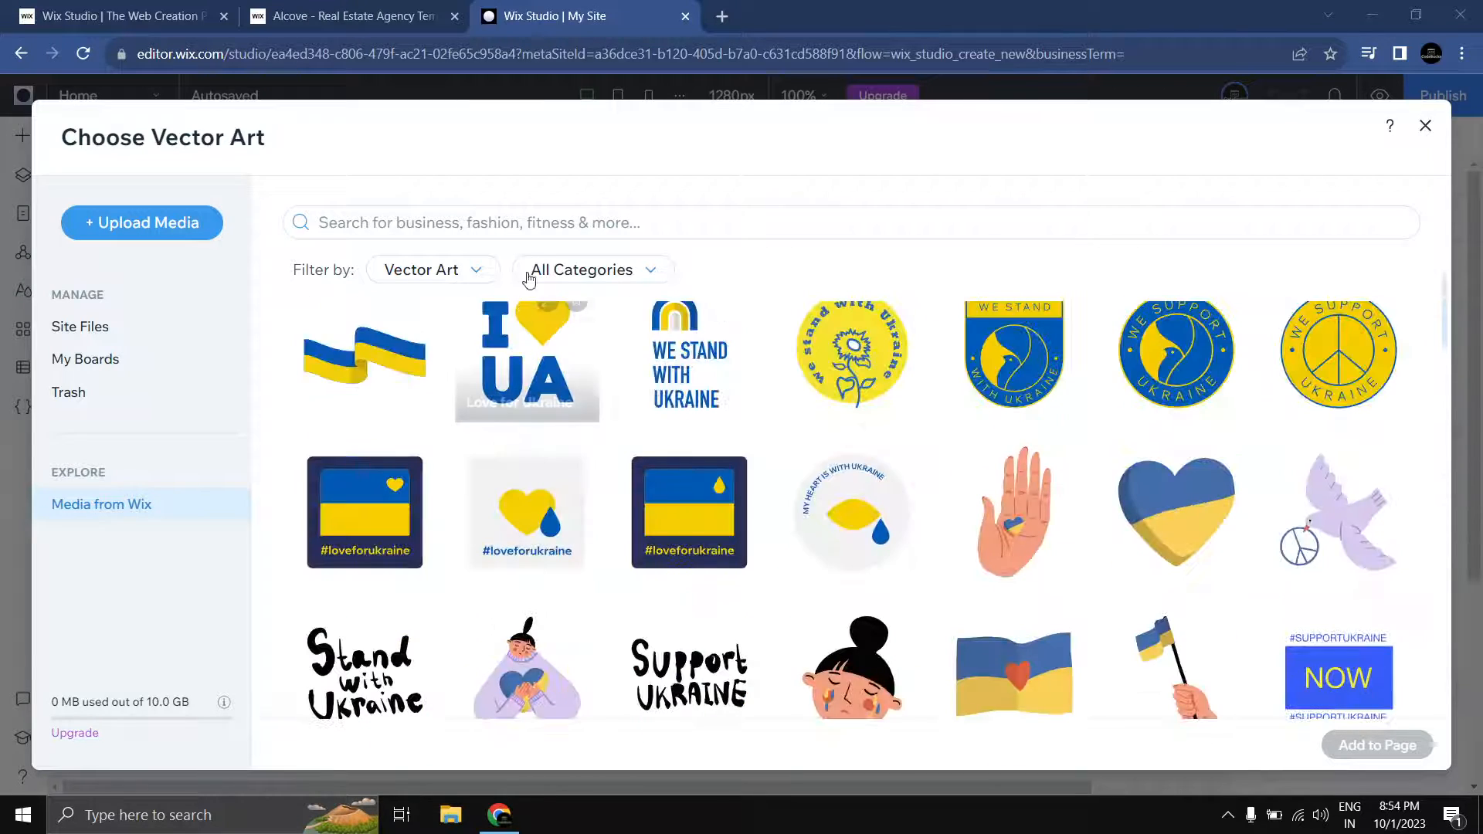
click(597, 209)
text(hom)
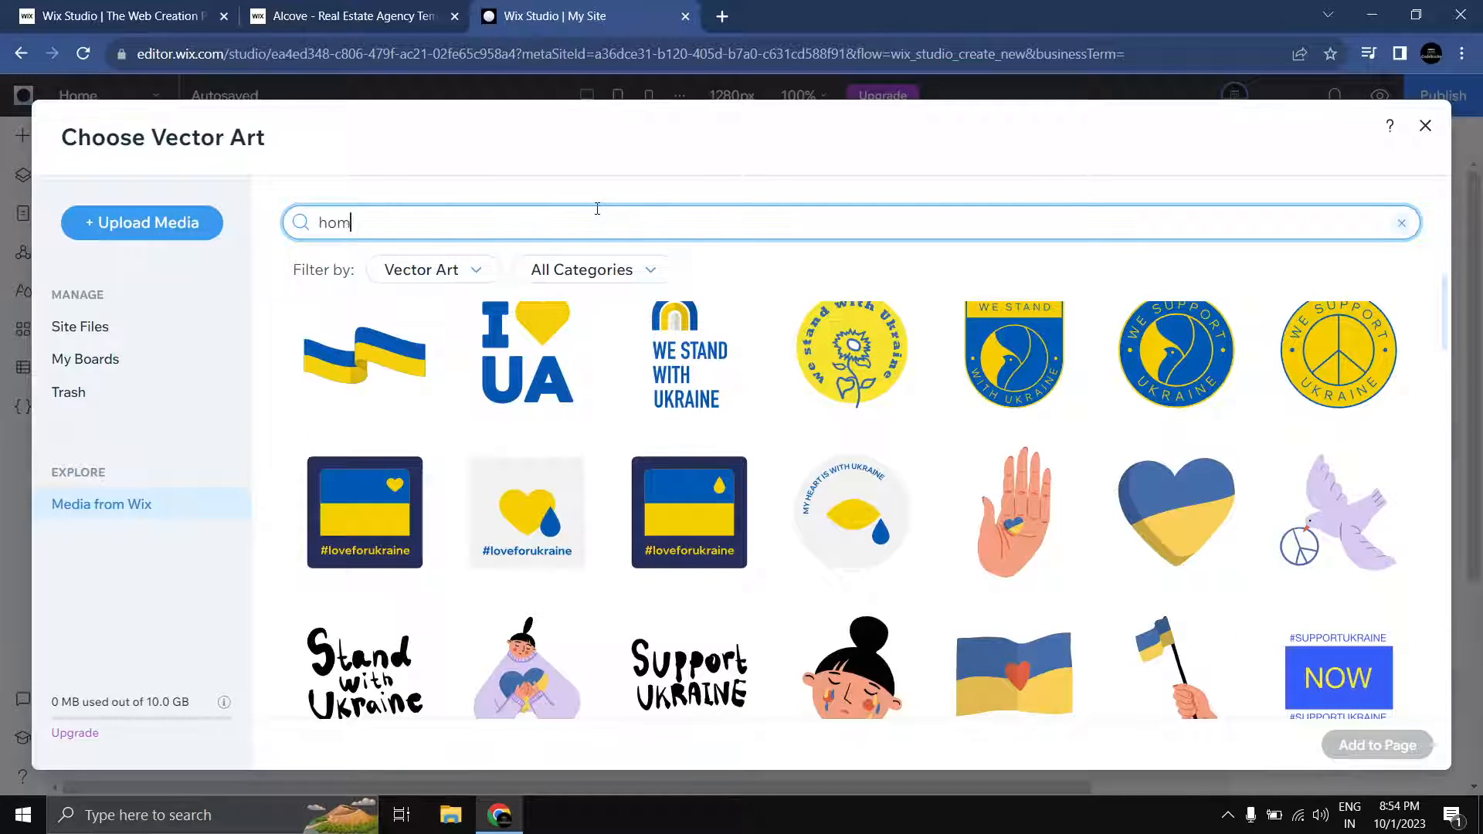
text(e)
key(Return)
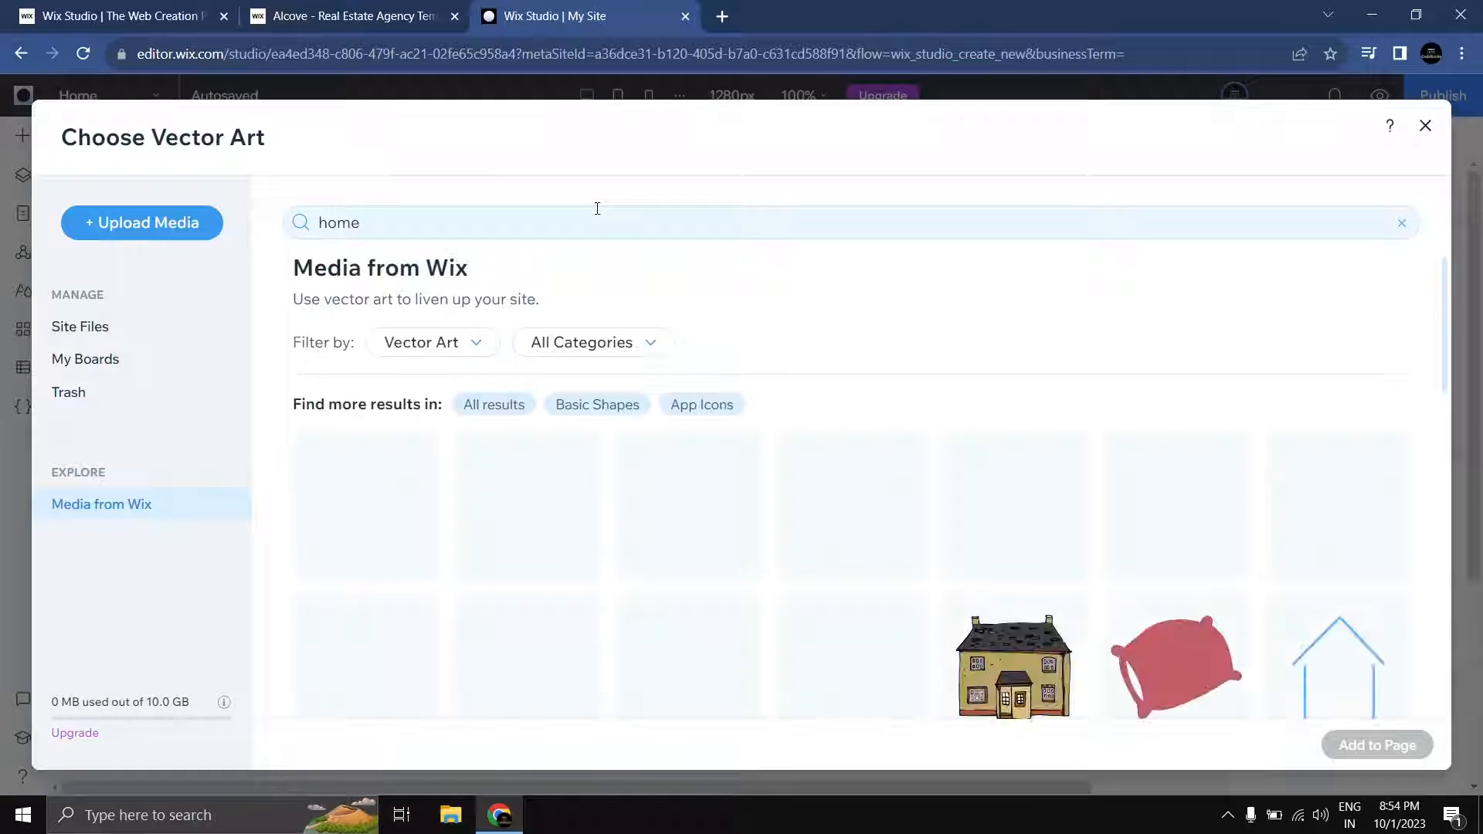
scroll(768, 418, down, 10)
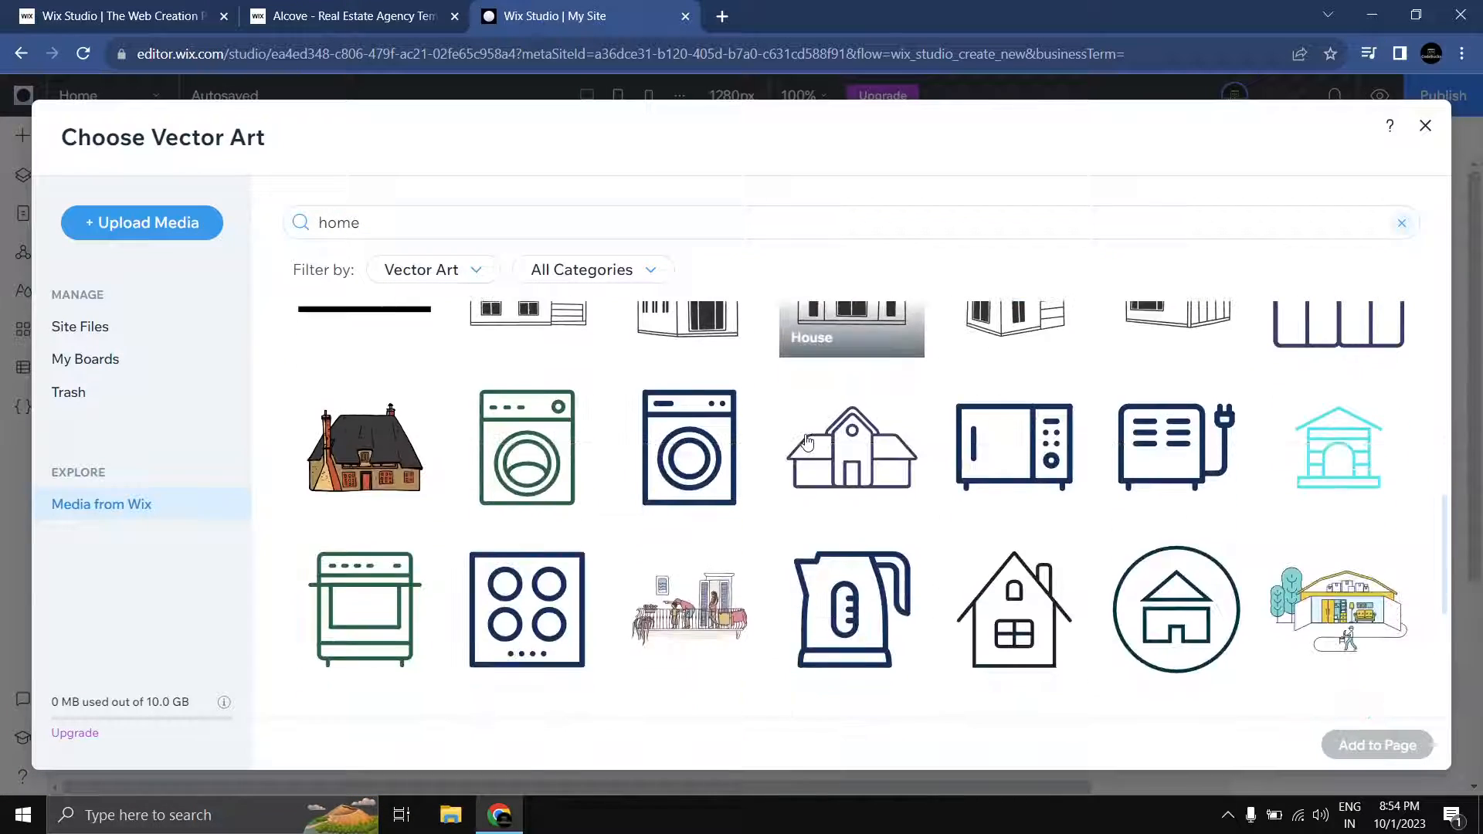
scroll(765, 426, up, 8)
scroll(765, 426, up, 3)
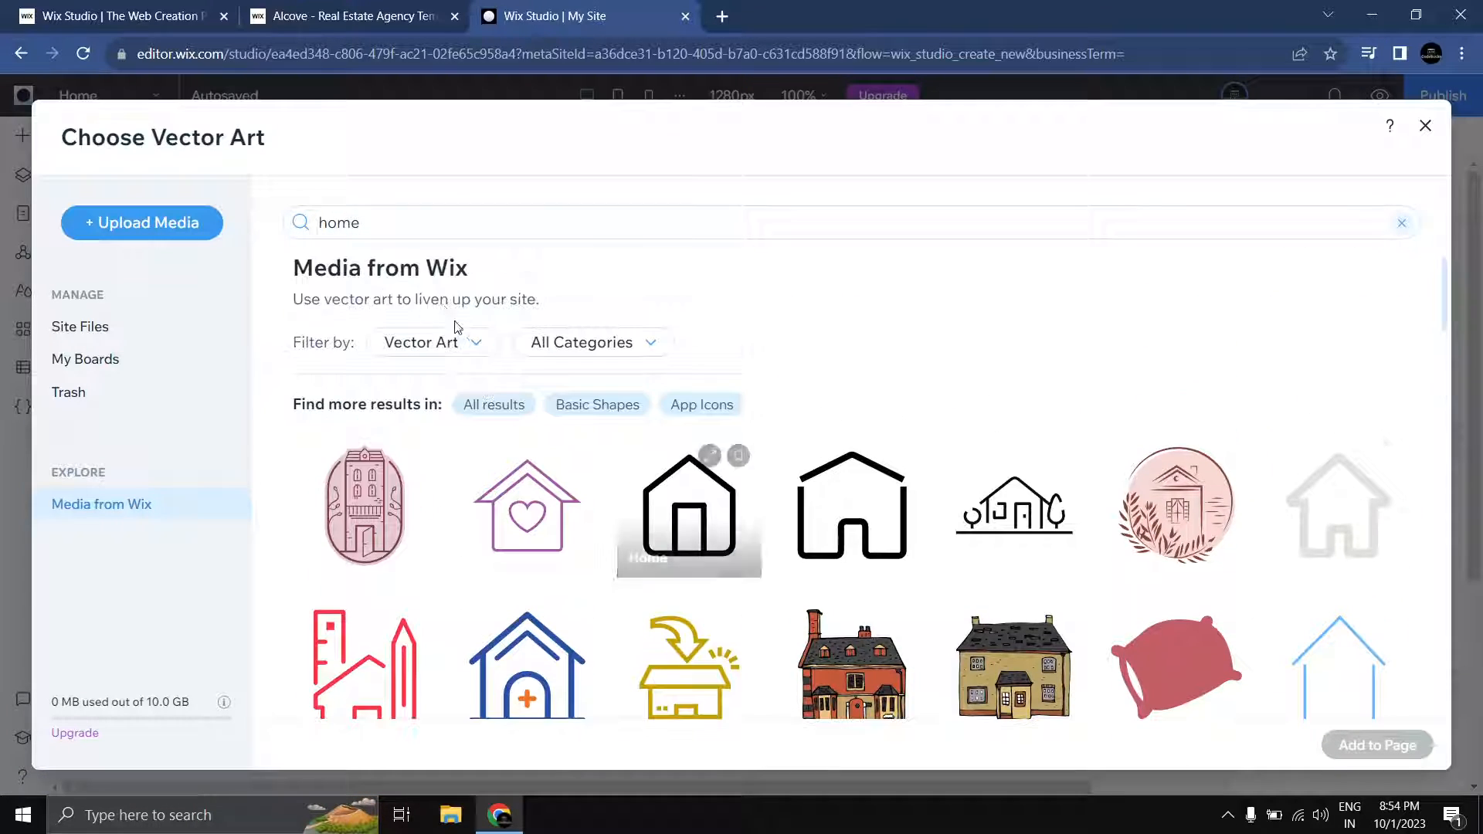
Step: Filter the media to Basic Shapes and replace the header logo with the solid black house that has a chimney
click(430, 357)
click(431, 448)
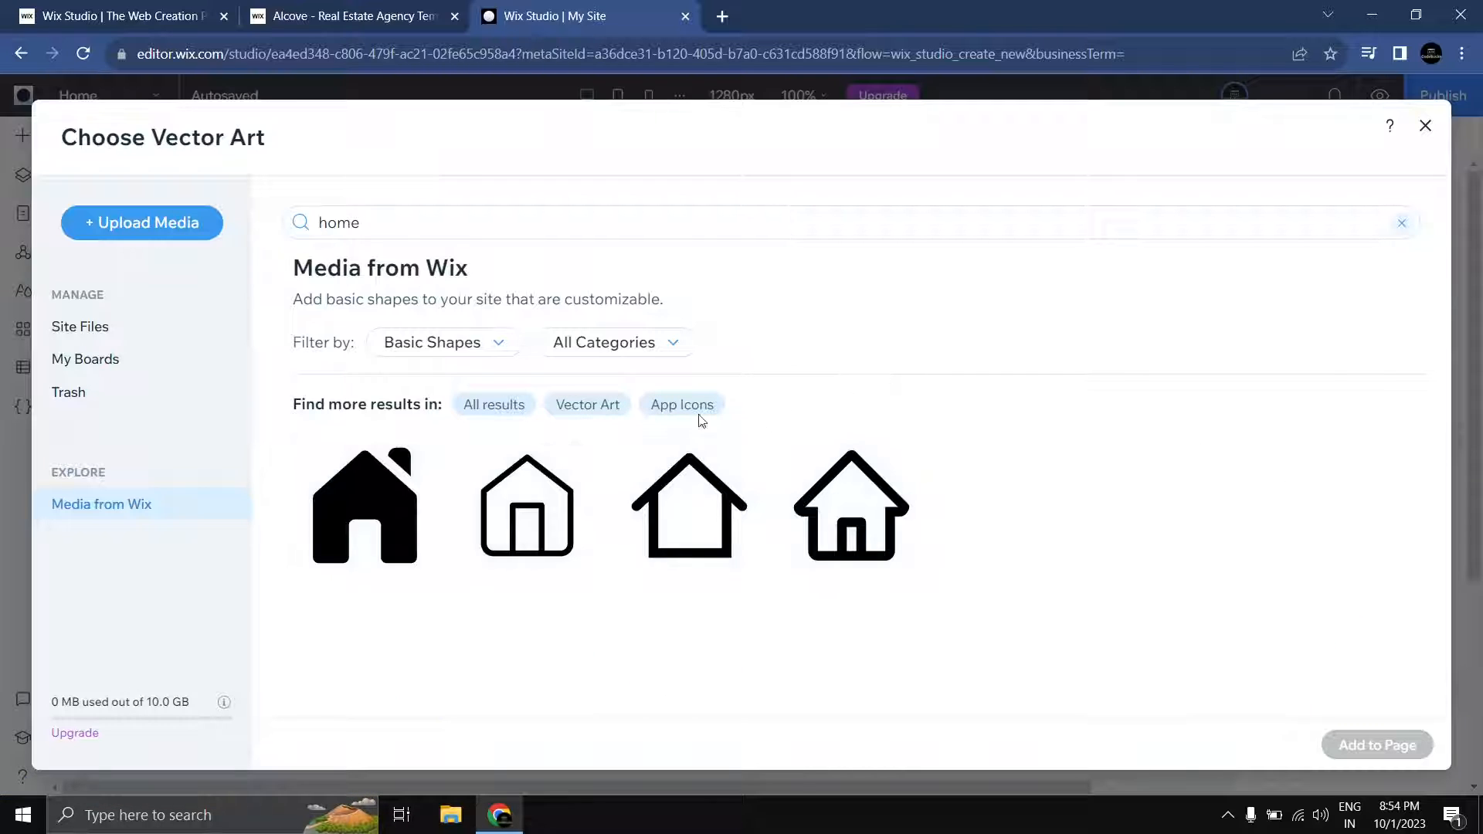
click(356, 502)
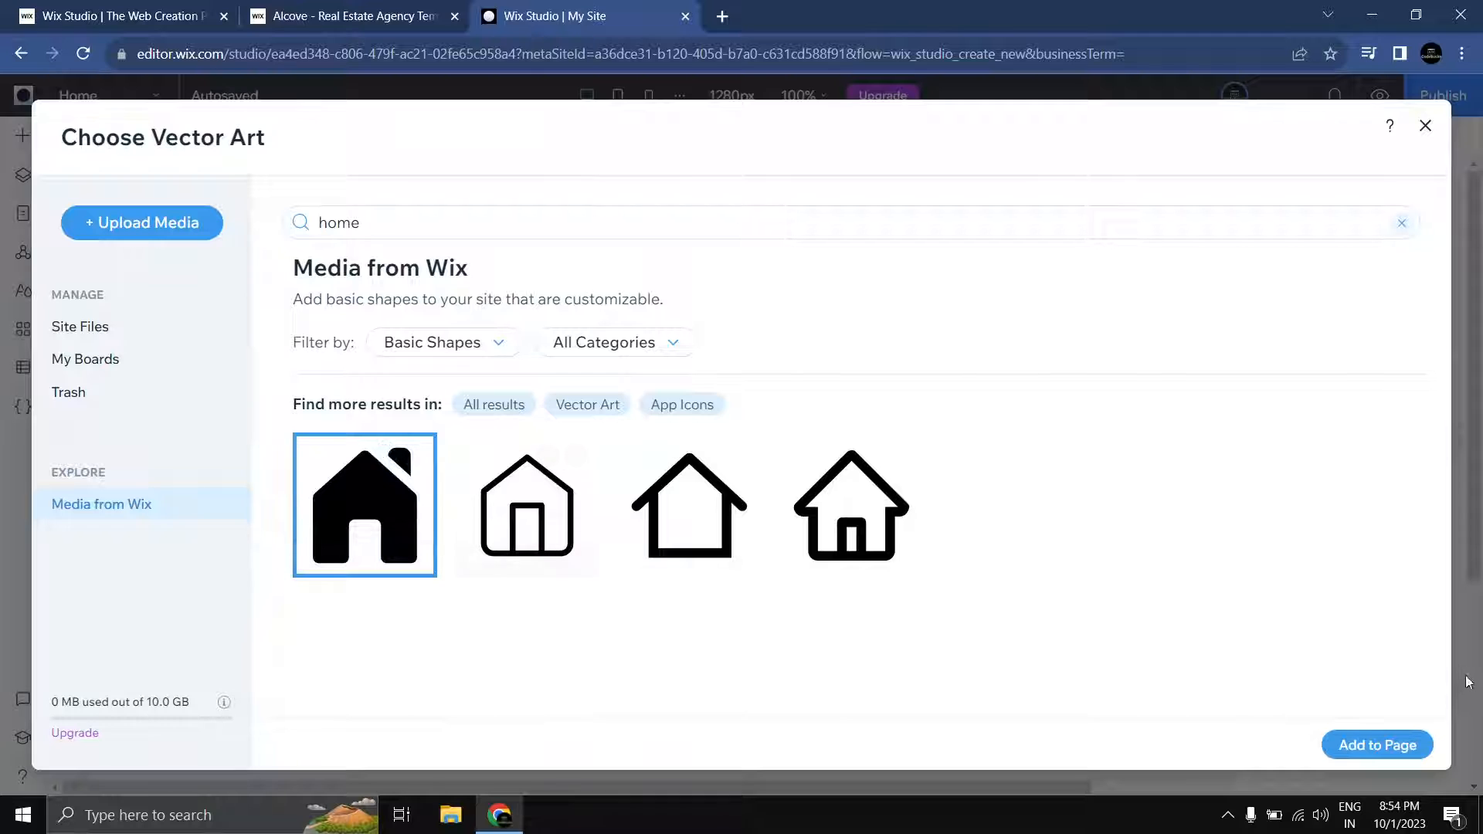
click(1379, 745)
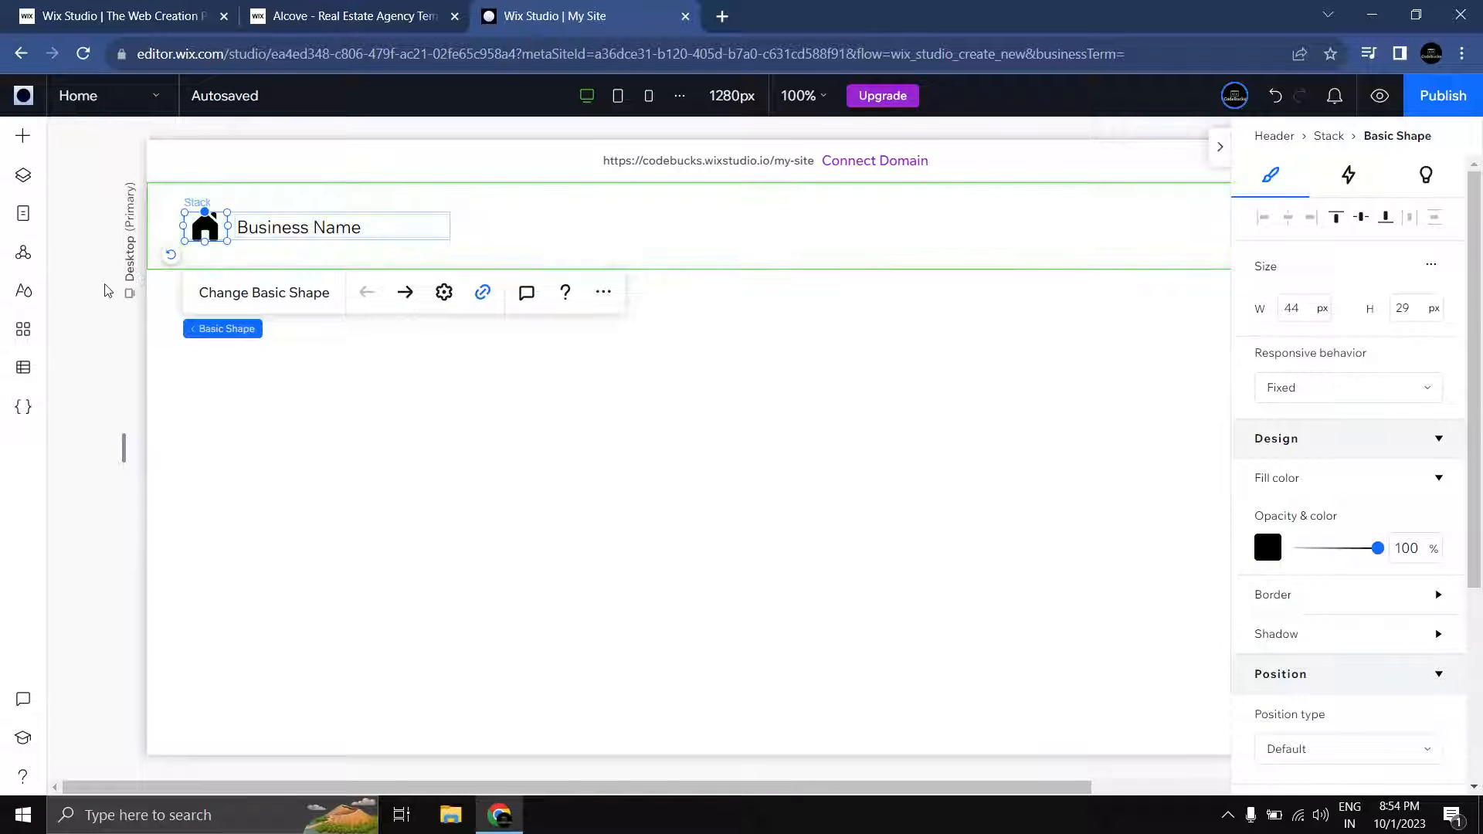
key(Escape)
Step: Replace the business name text beside the house icon with "Alcove"
click(206, 234)
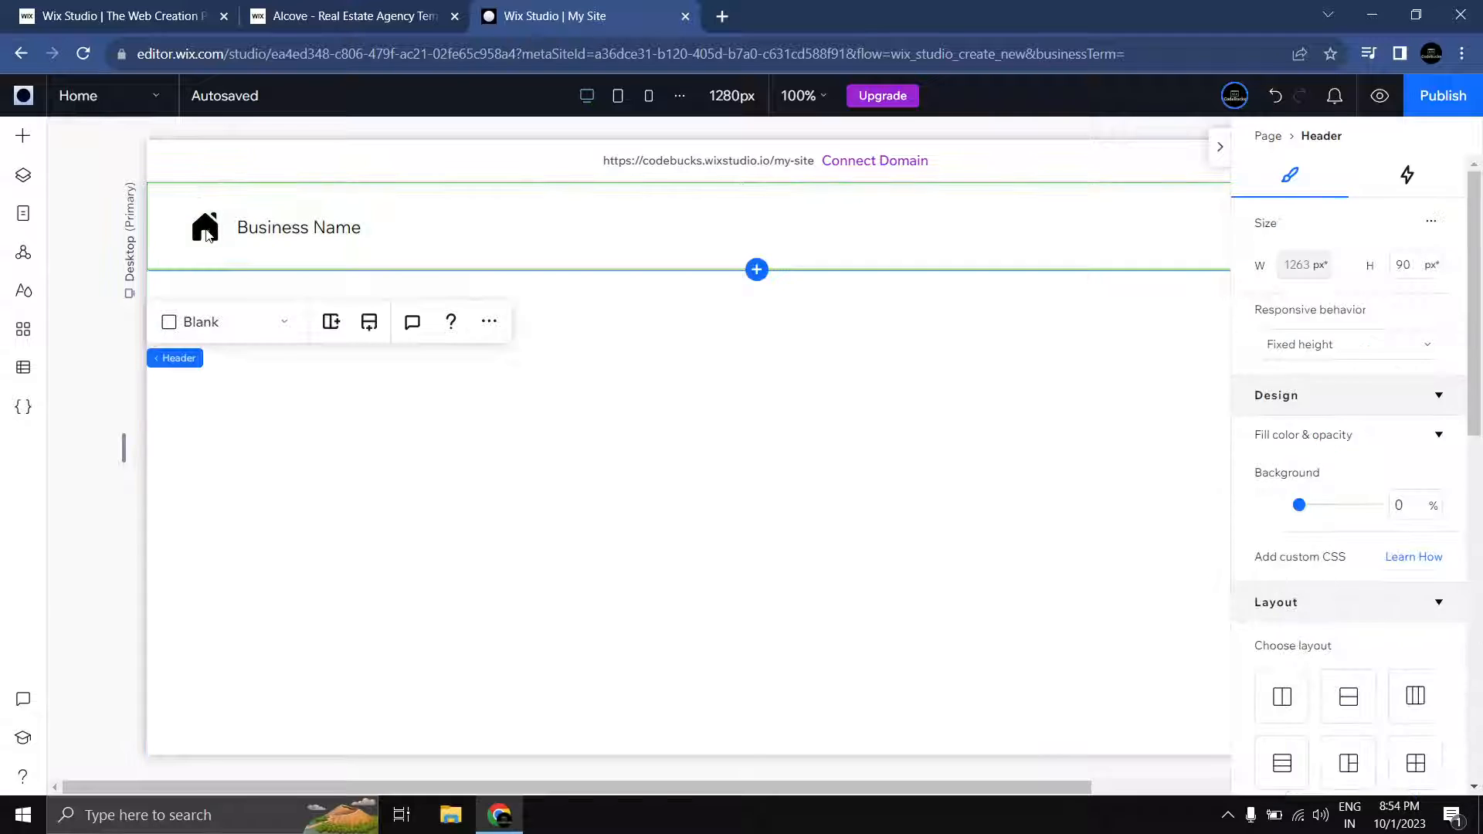
click(207, 233)
click(206, 234)
click(283, 229)
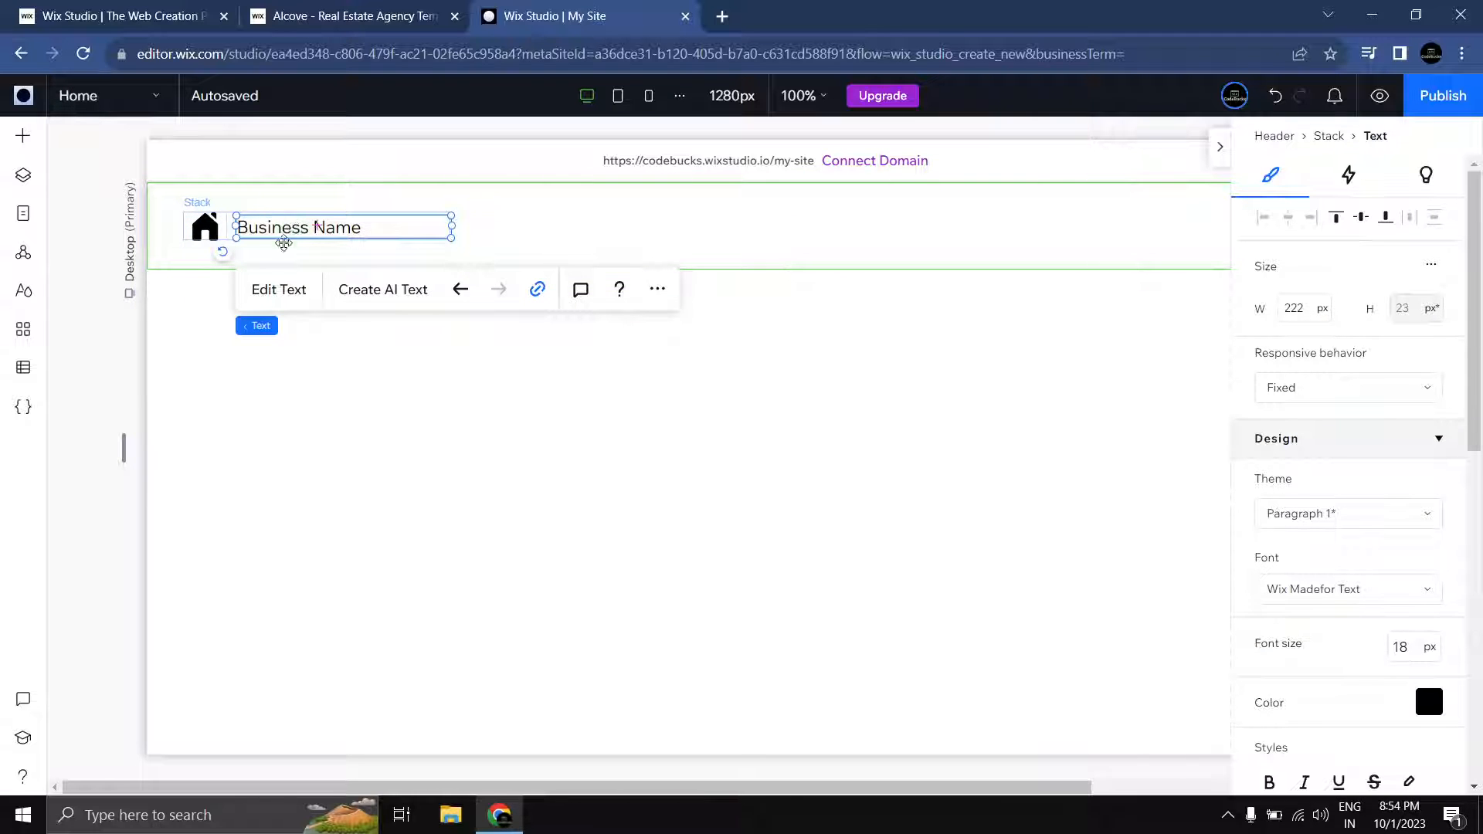
click(267, 289)
text(Alcove)
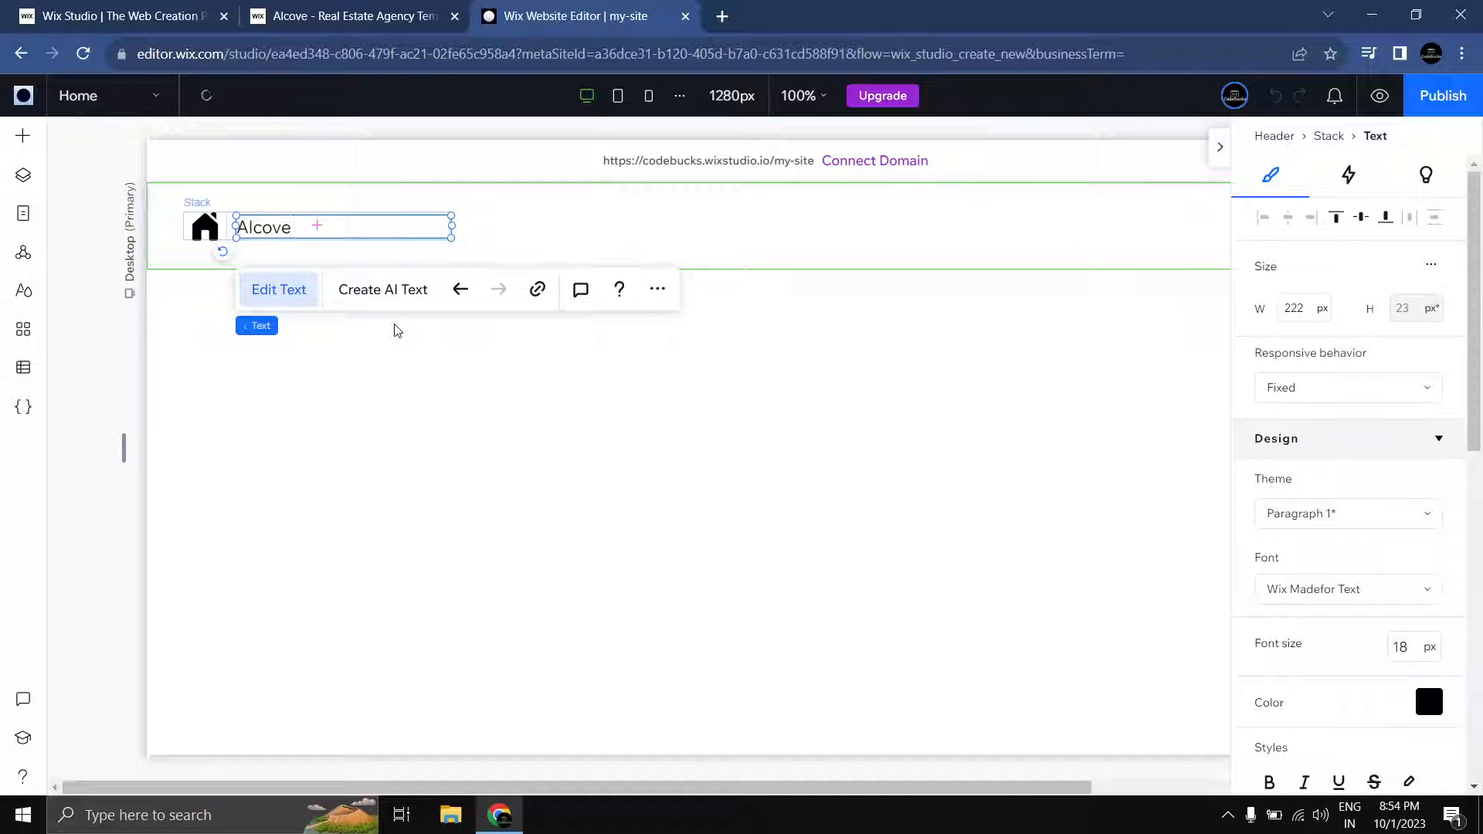
Step: Make the whole "Alcove" text in the header bold
key(ctrl+a)
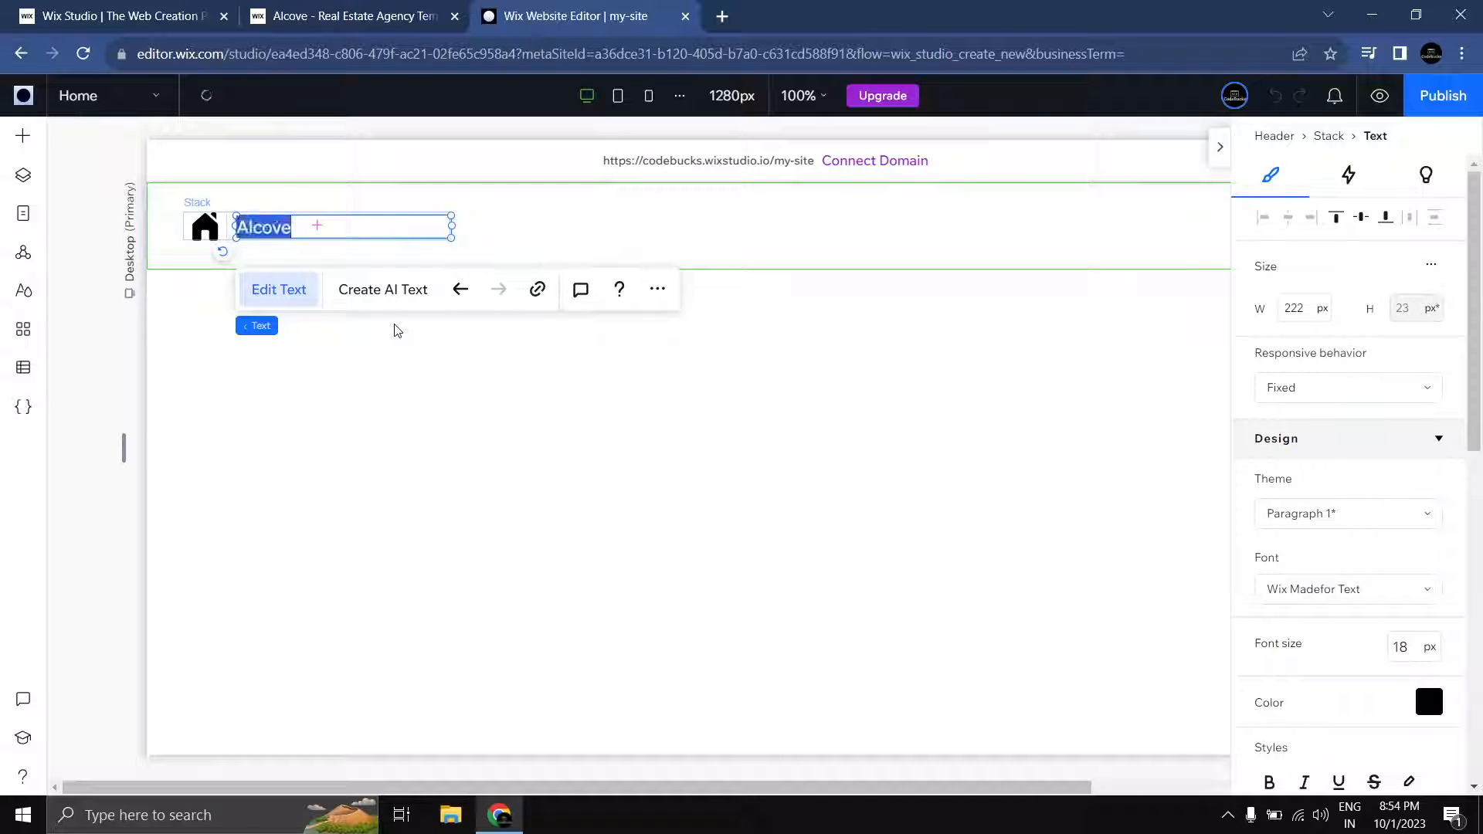
scroll(1429, 432, down, 3)
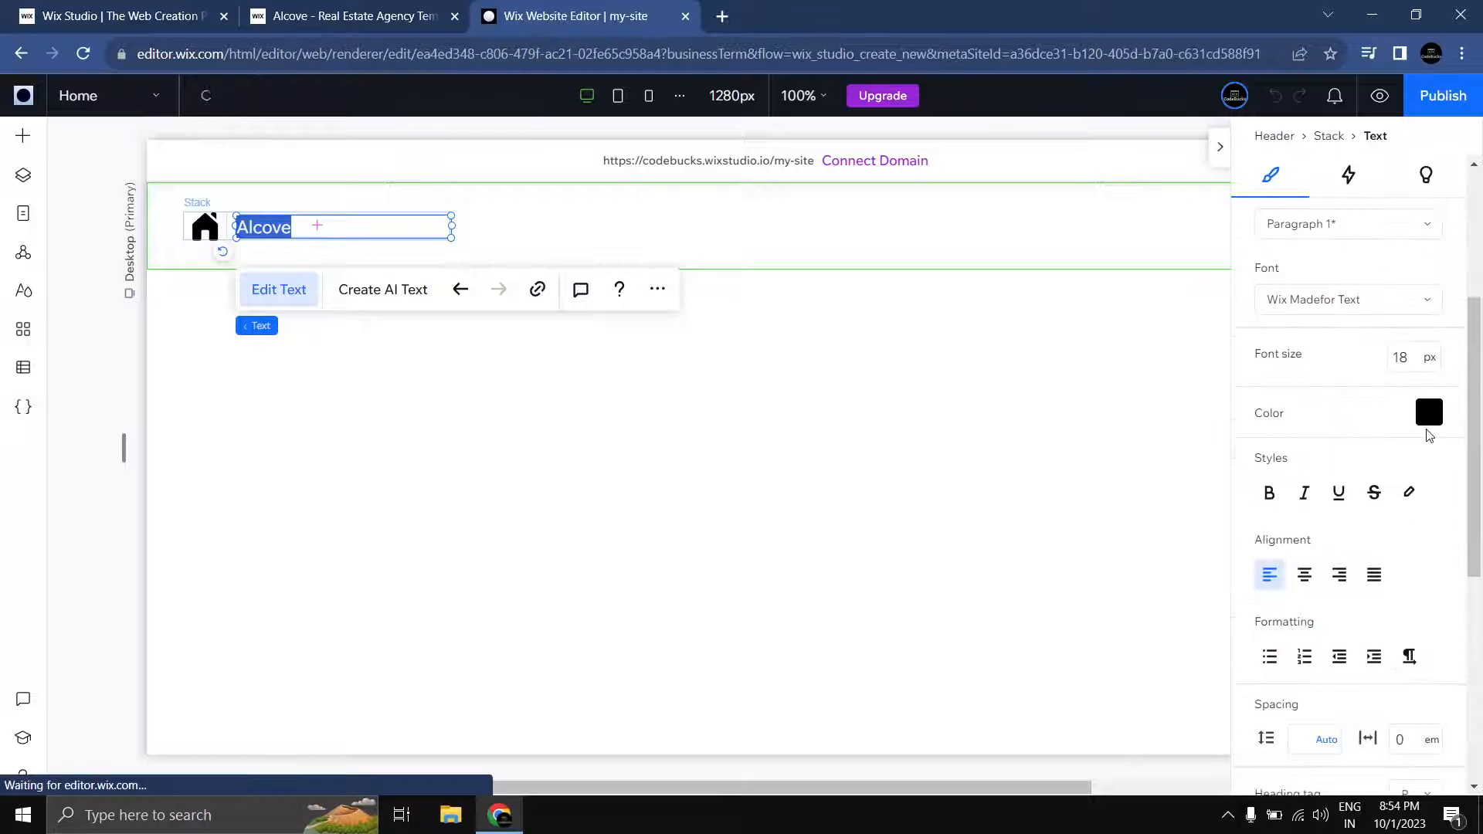
click(1275, 502)
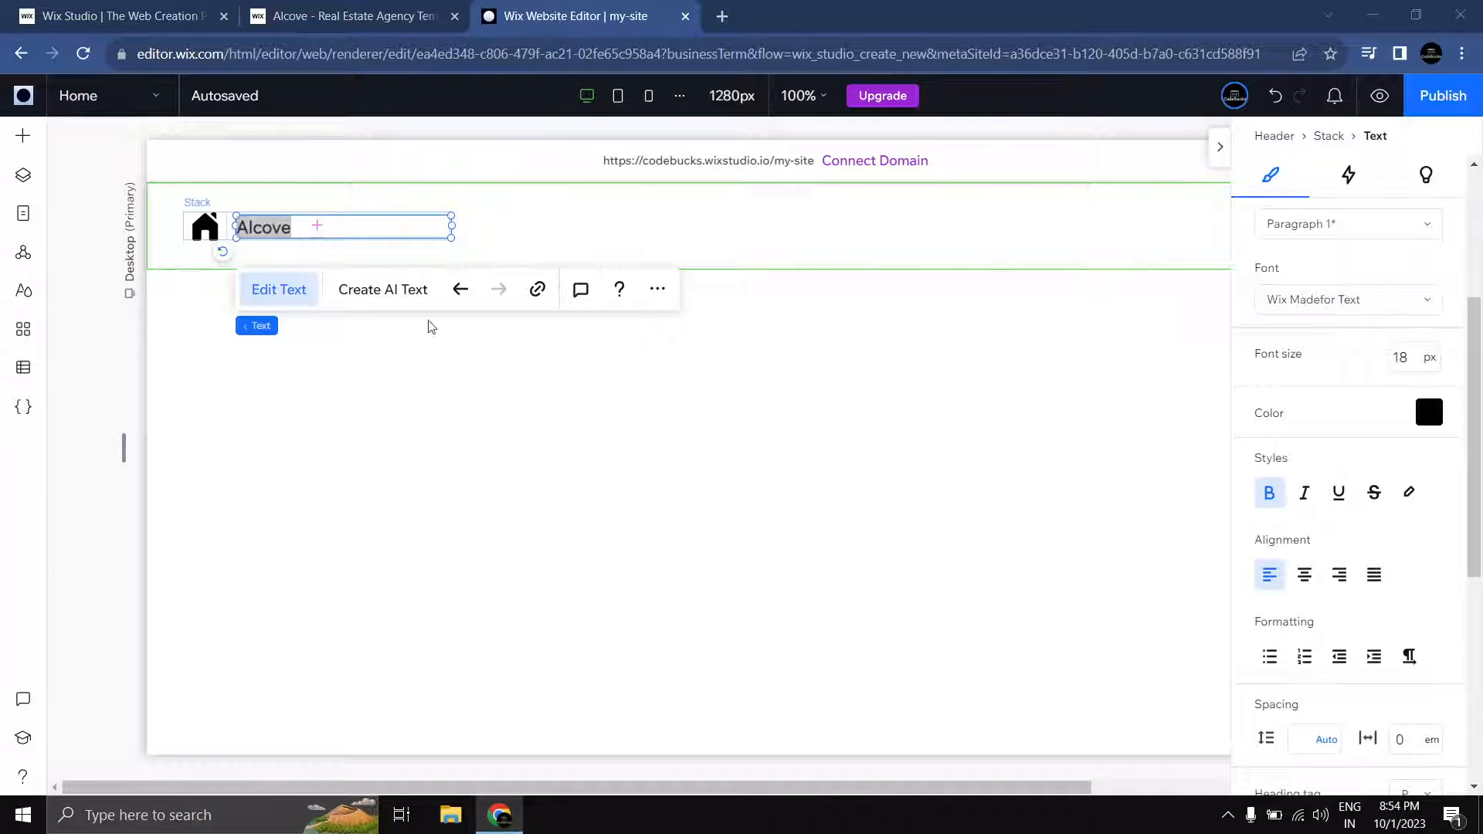
Step: Change the header's brand text to "alcove." in lowercase with a closing period
click(260, 231)
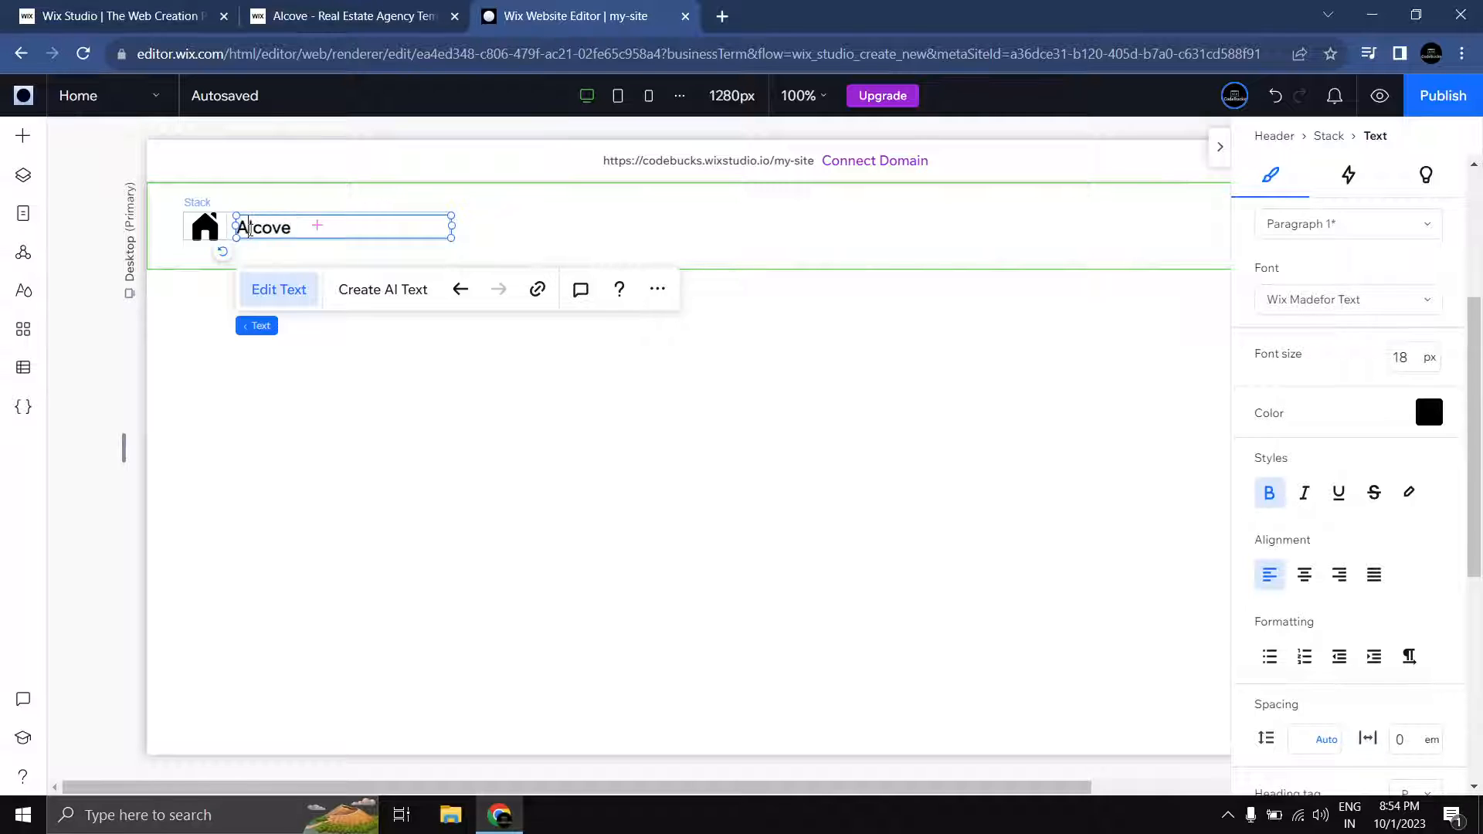
key(BackSpace)
text(a)
click(90, 286)
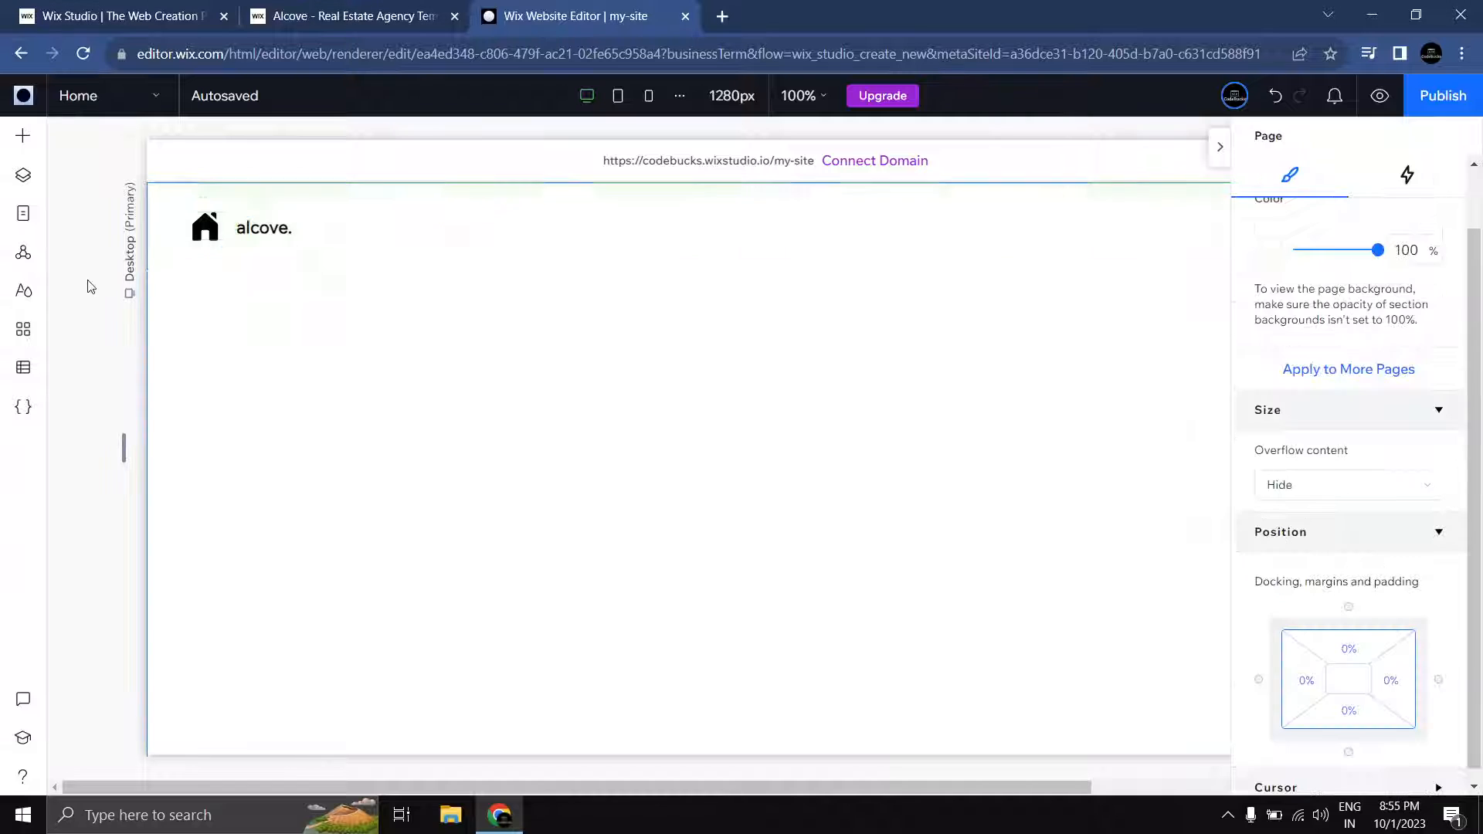
Step: Unstack the header's house icon and "alcove." text
click(210, 231)
click(210, 230)
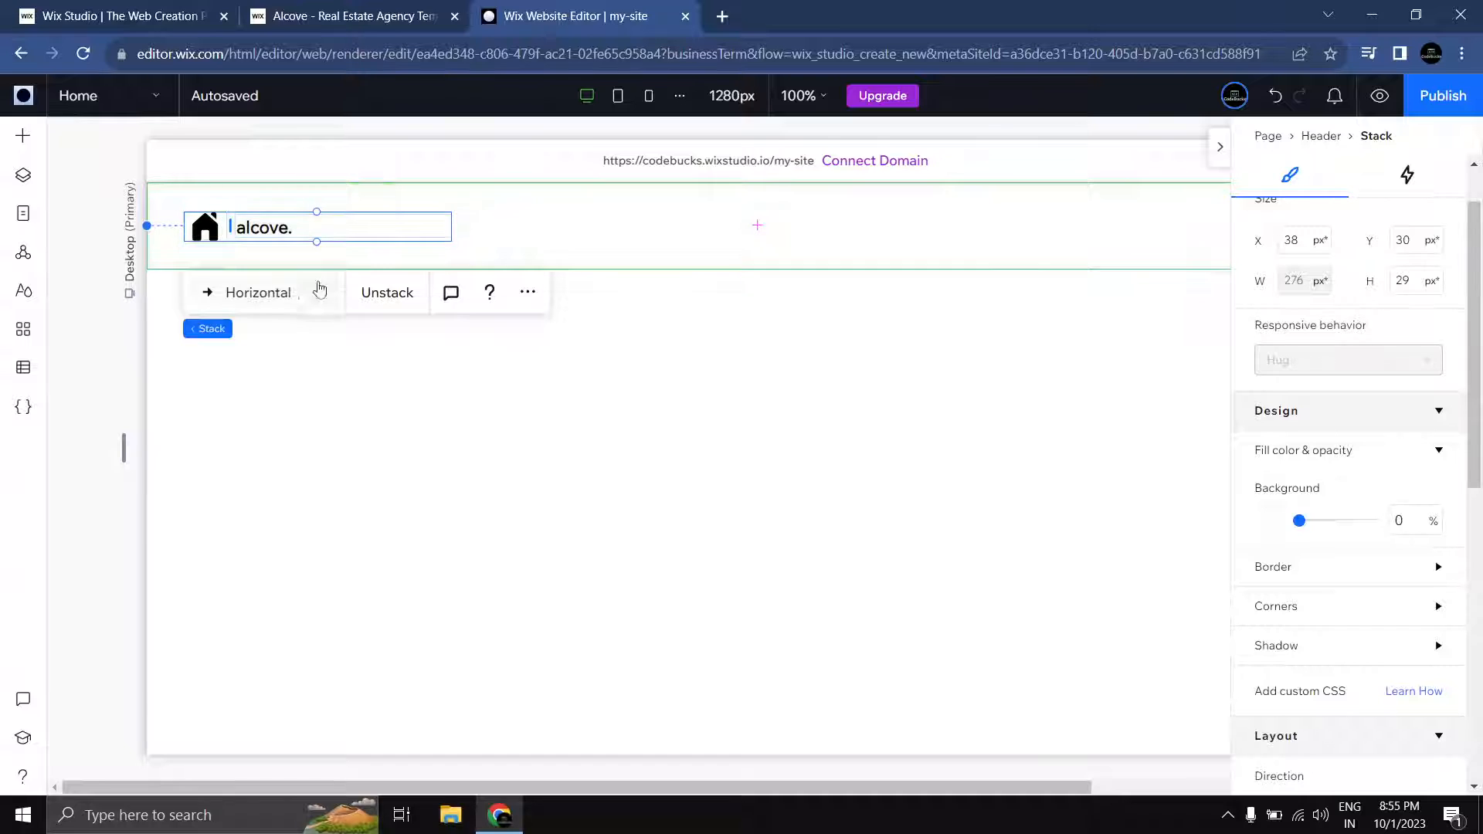
click(387, 294)
click(90, 397)
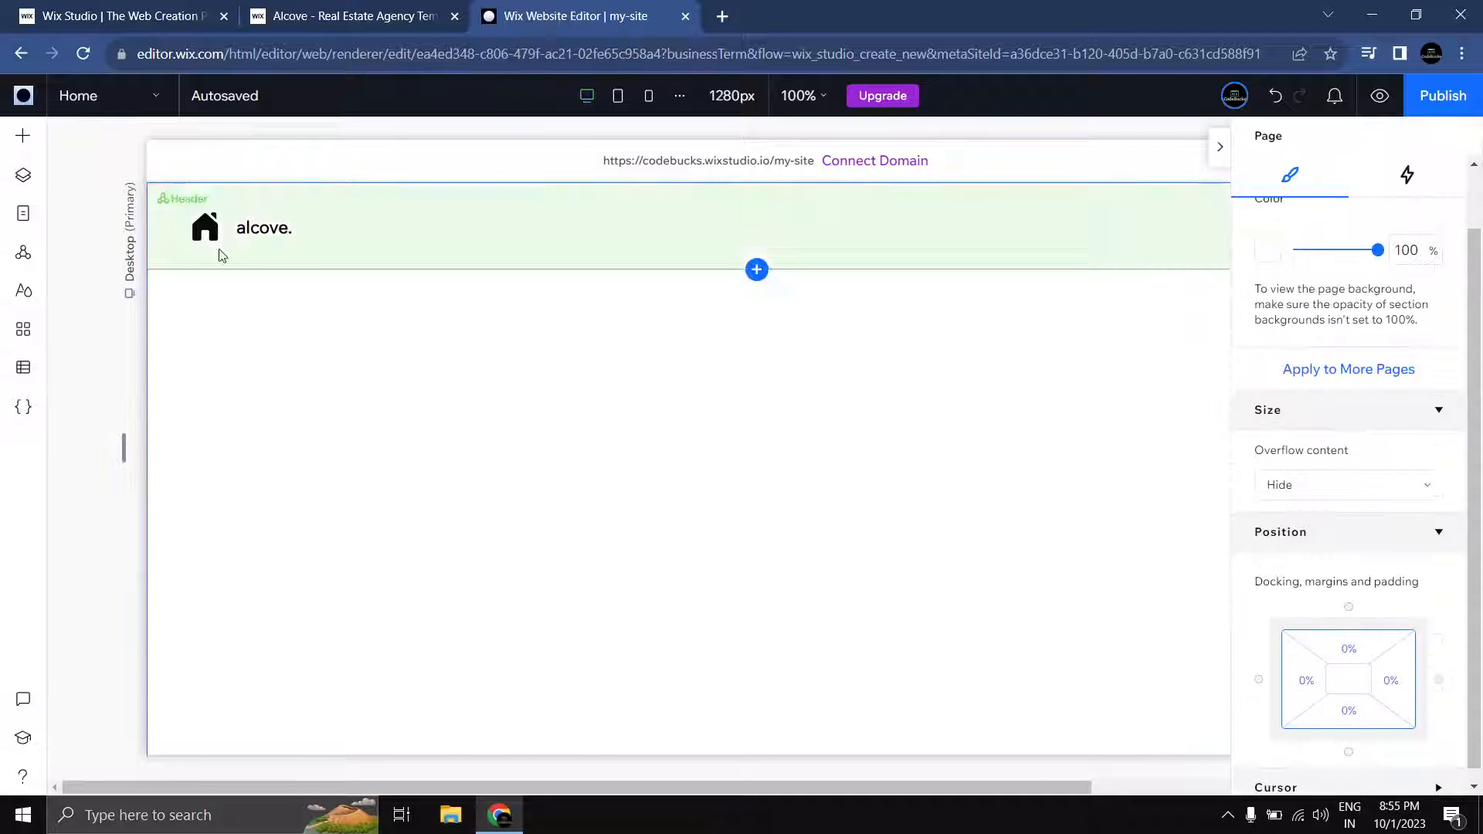
Step: Select the house icon and the "alcove." text in turn to check them as separate header elements
click(205, 227)
click(264, 227)
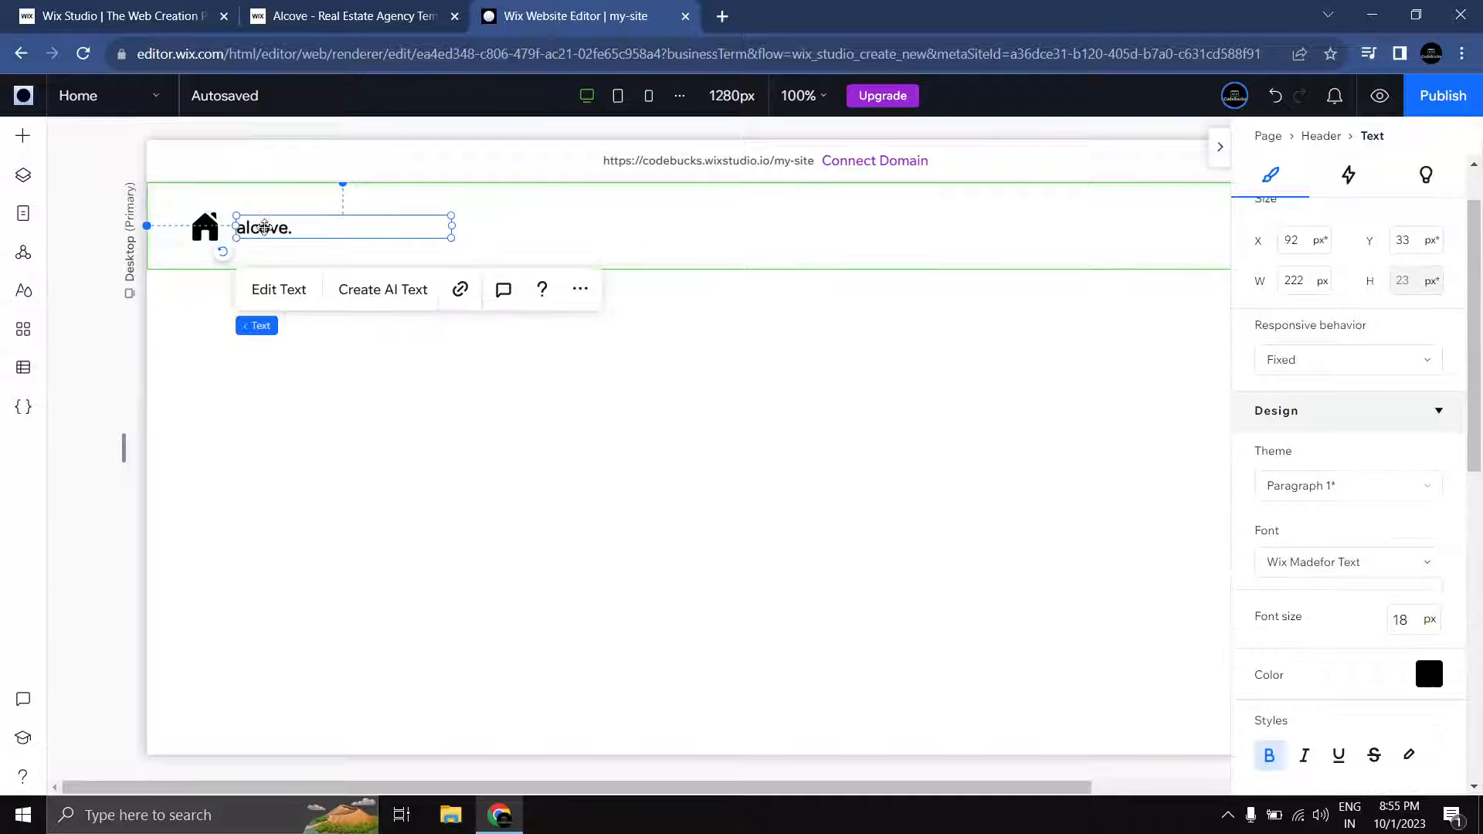
click(206, 228)
click(238, 228)
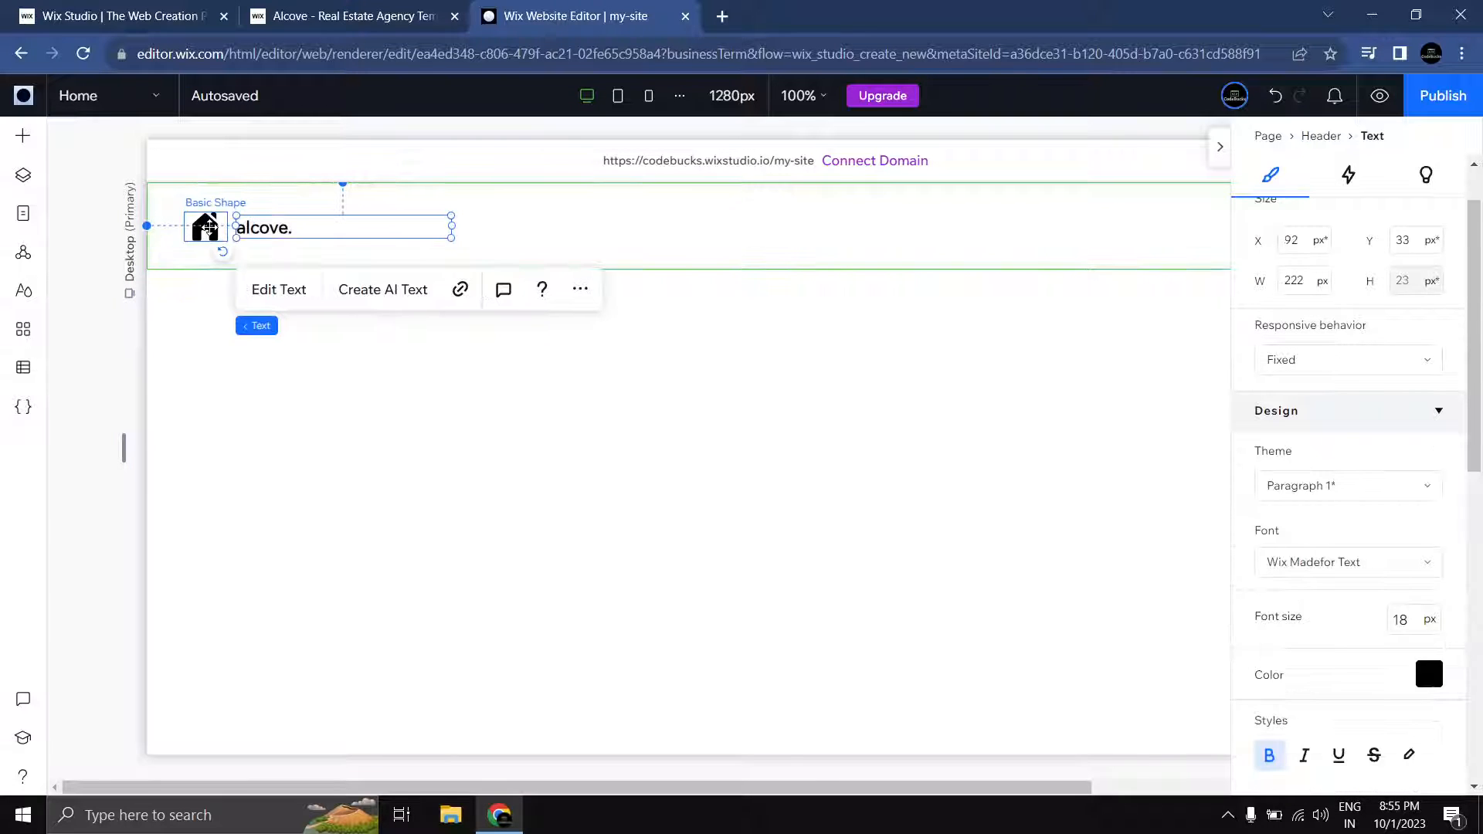
click(208, 228)
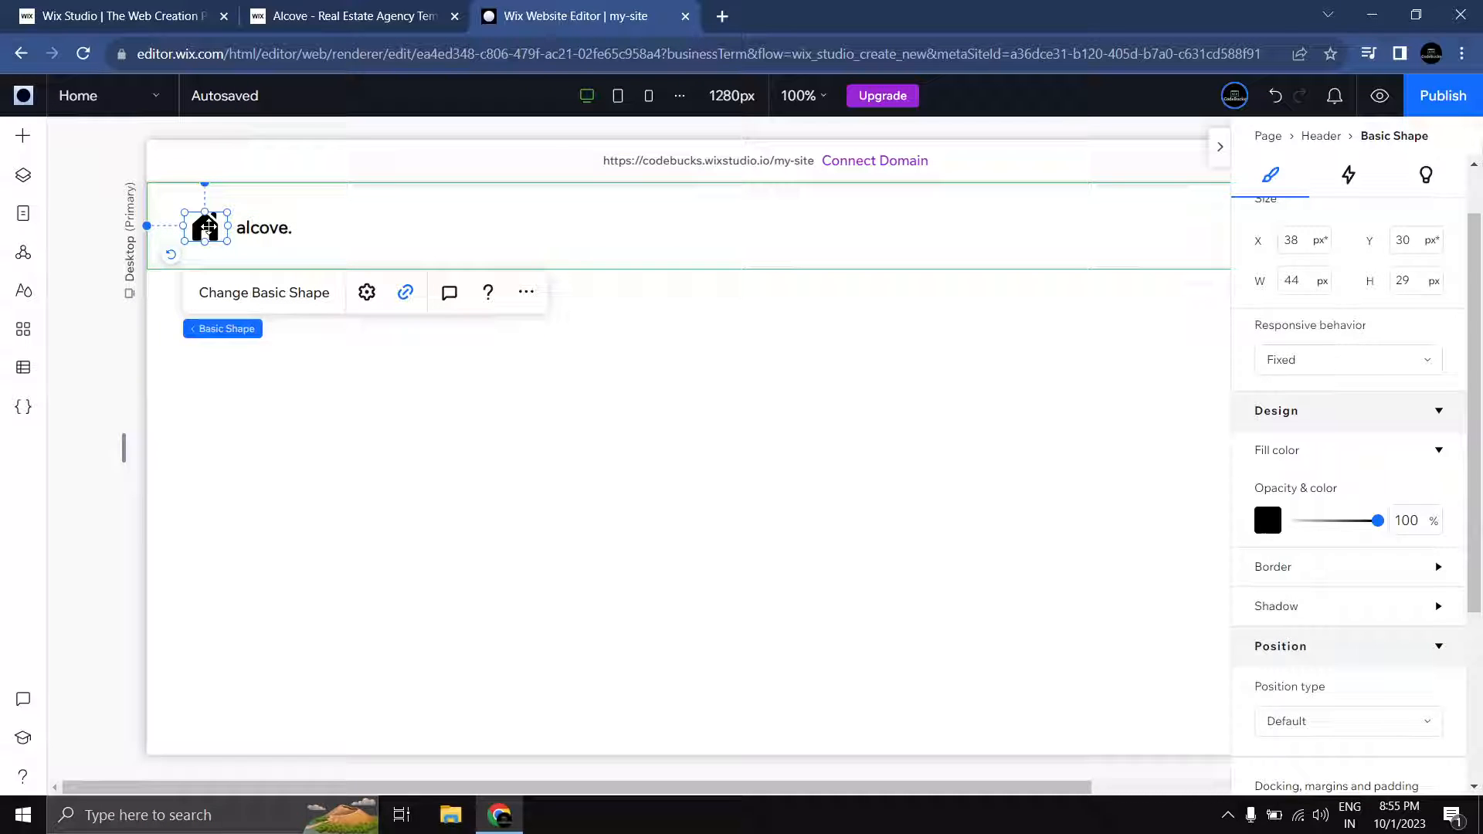
Step: Select the house icon and "alcove." text together and read the help article on Group, Stack and Place in Container
shift+click(265, 228)
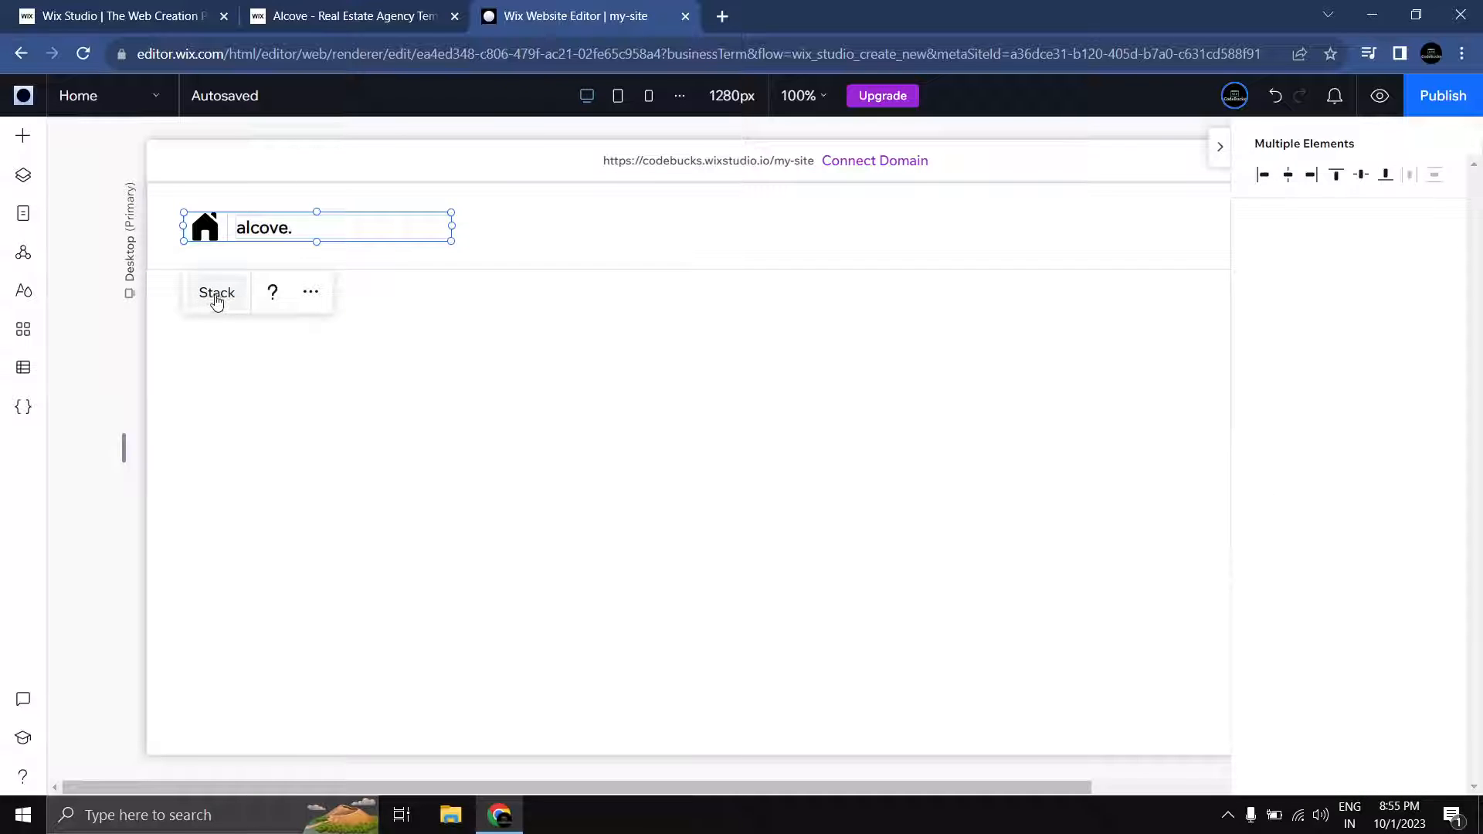
click(273, 294)
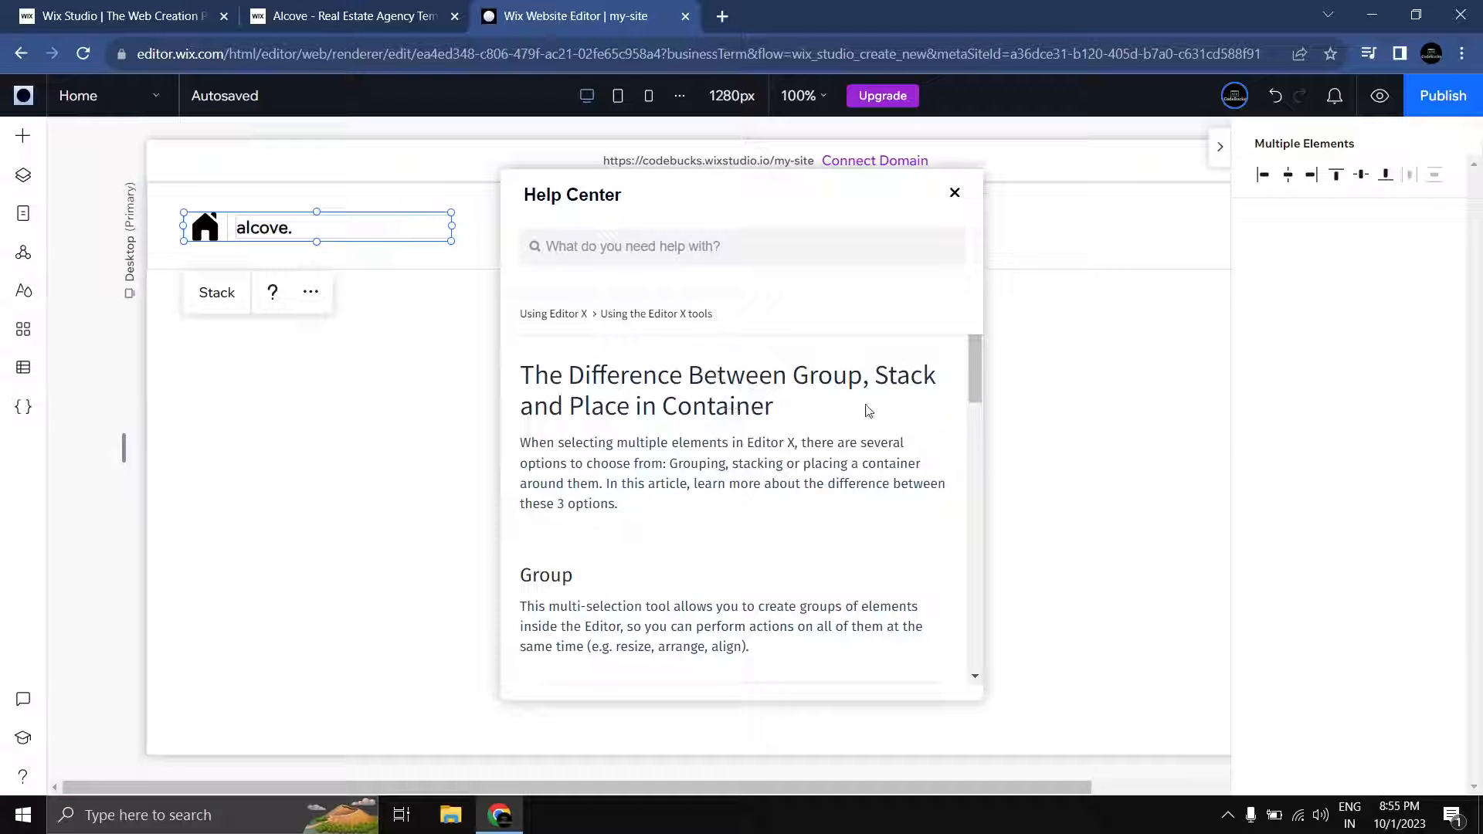
scroll(870, 411, down, 10)
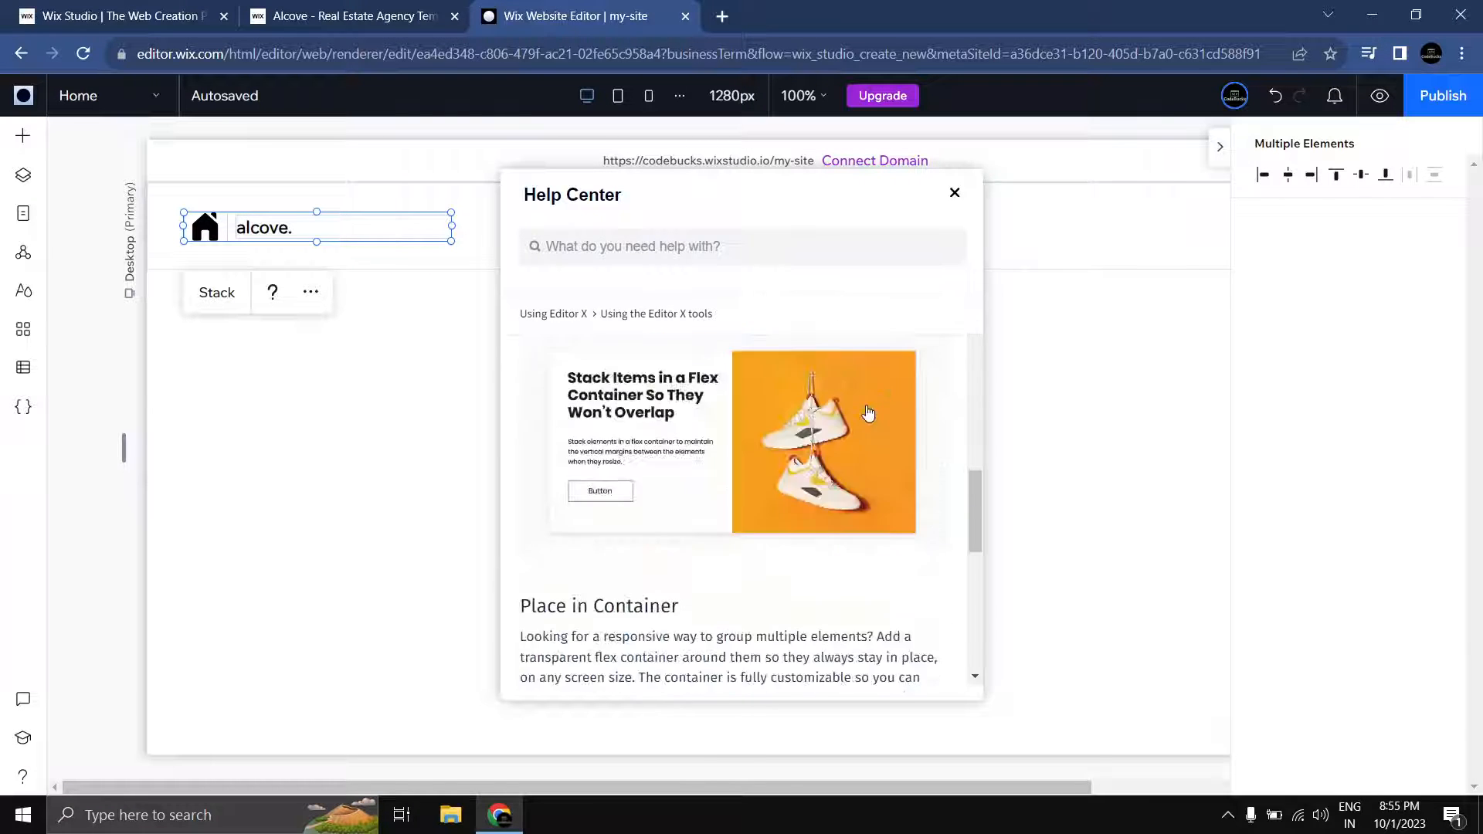
scroll(592, 441, down, 1)
scroll(579, 440, up, 1)
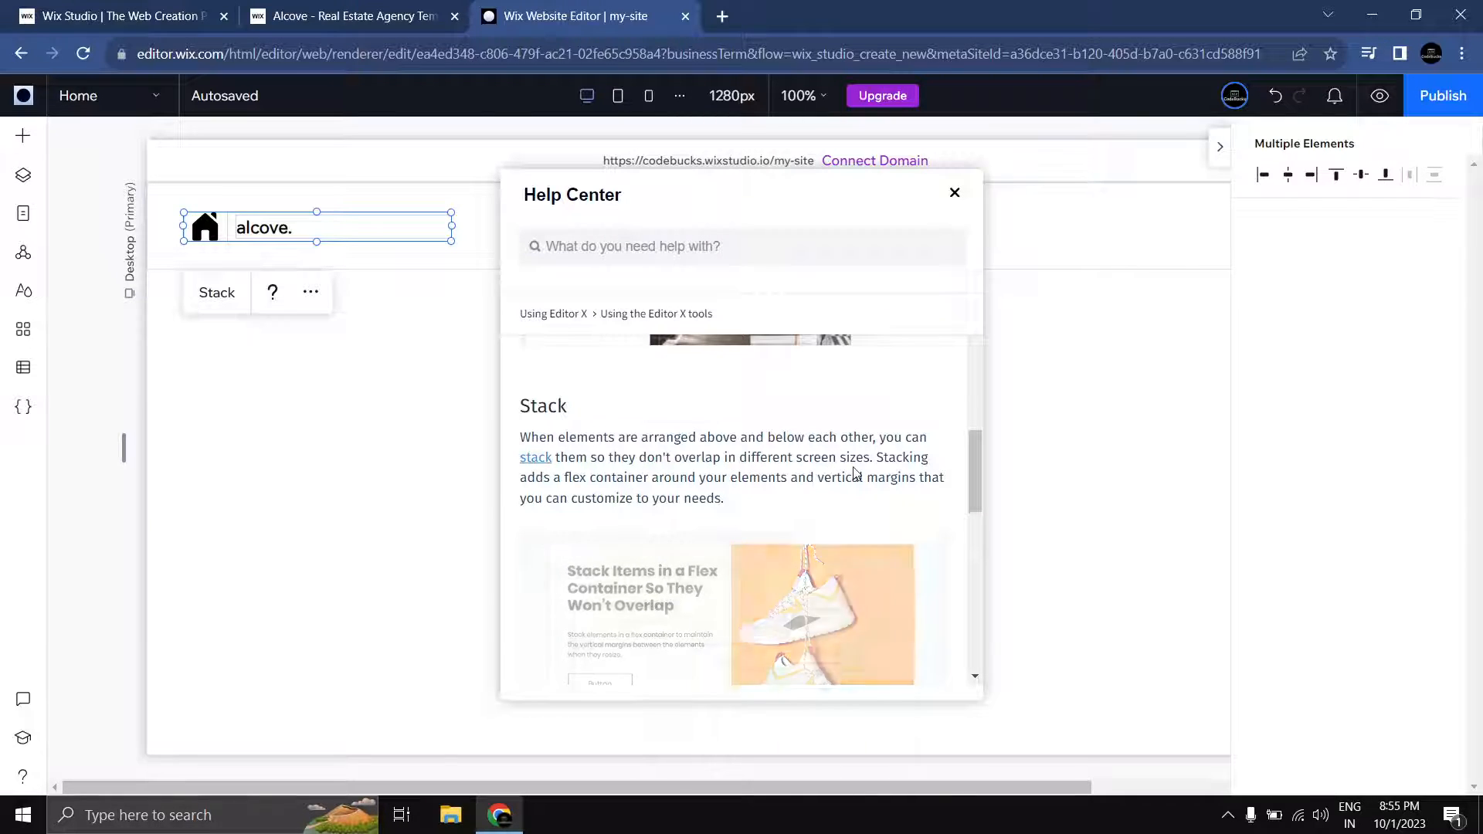
scroll(904, 475, down, 1)
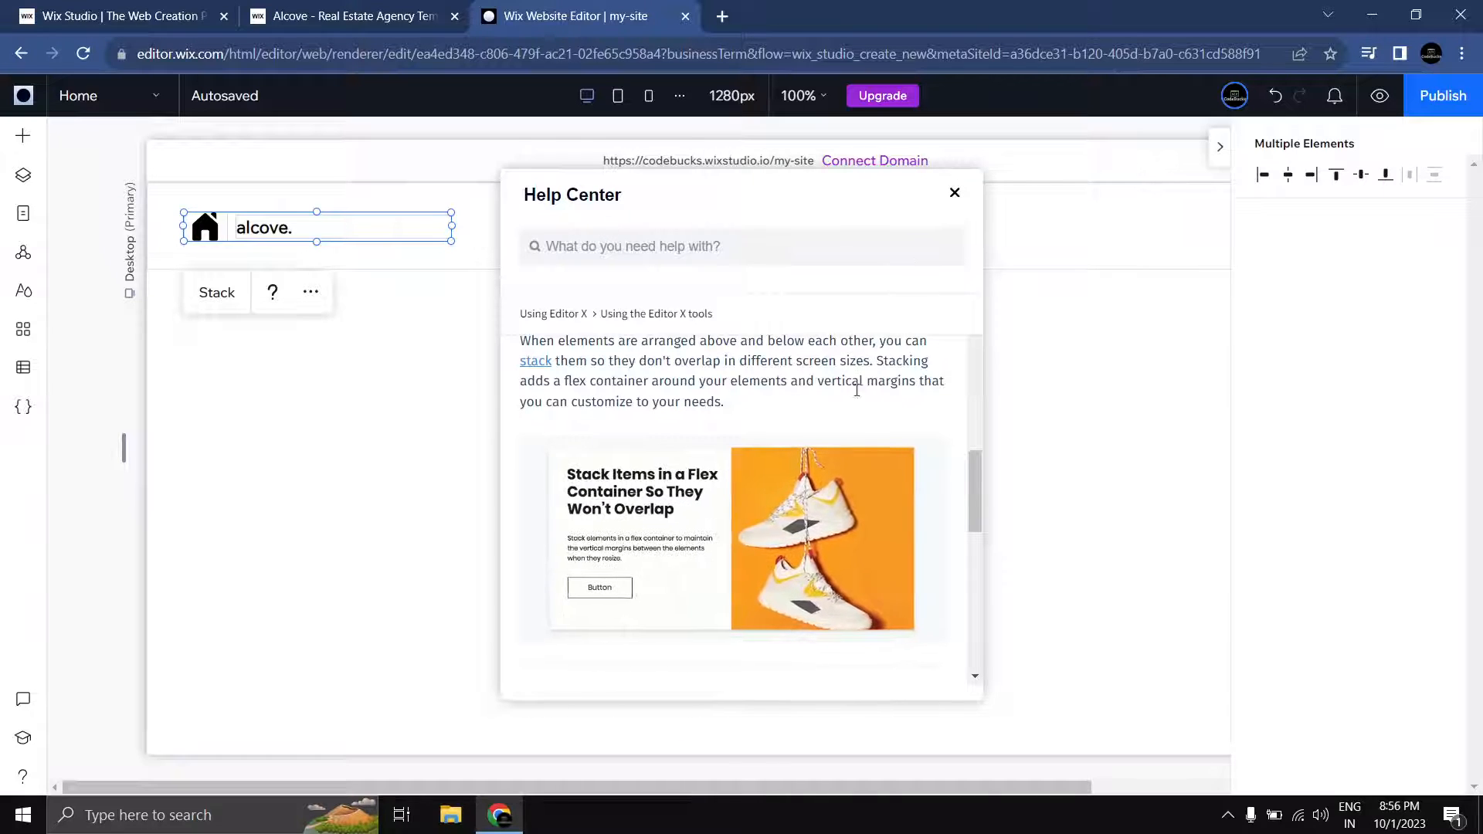
scroll(862, 406, up, 1)
scroll(861, 405, down, 1)
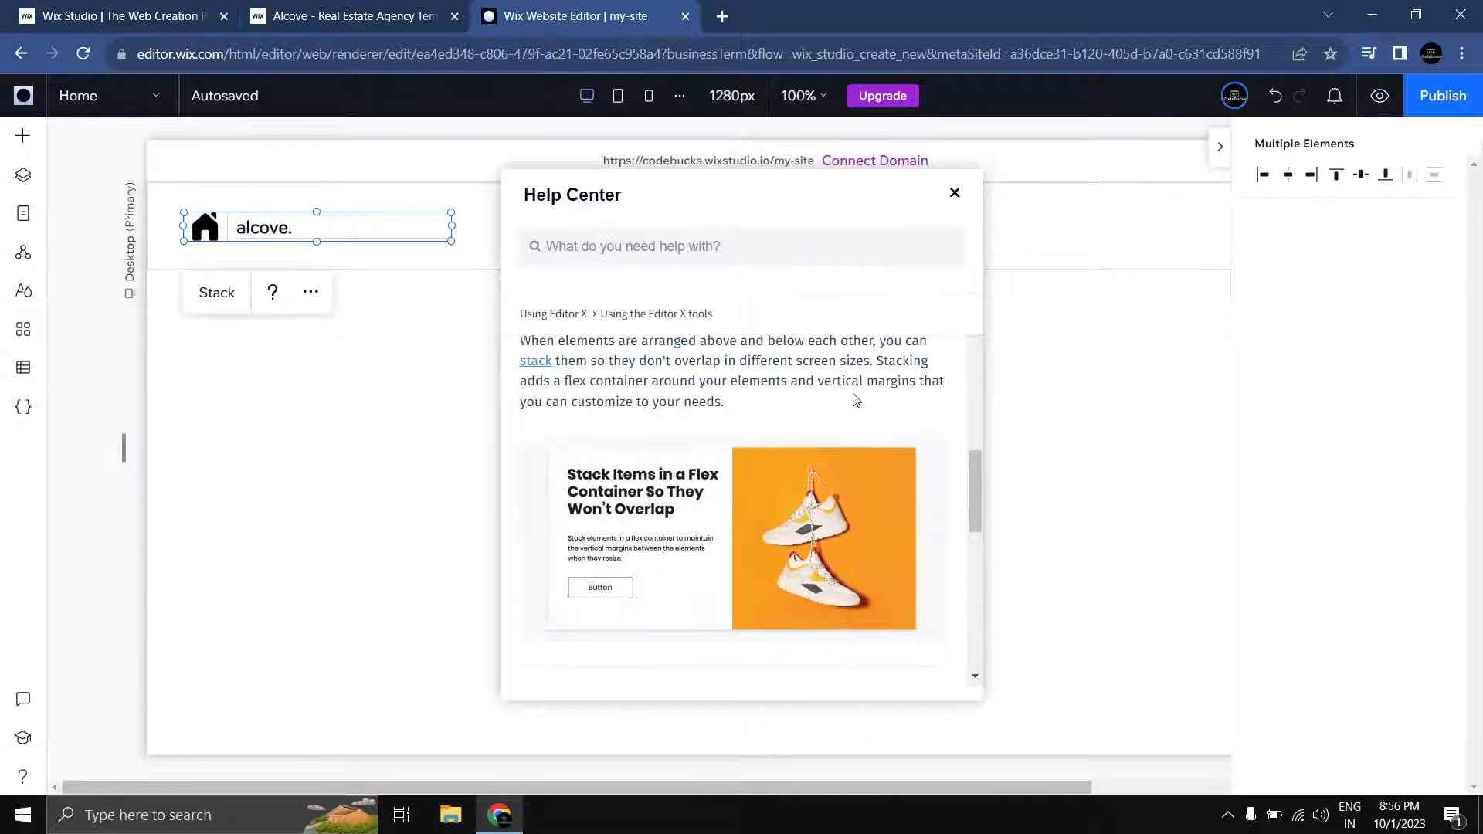
click(955, 193)
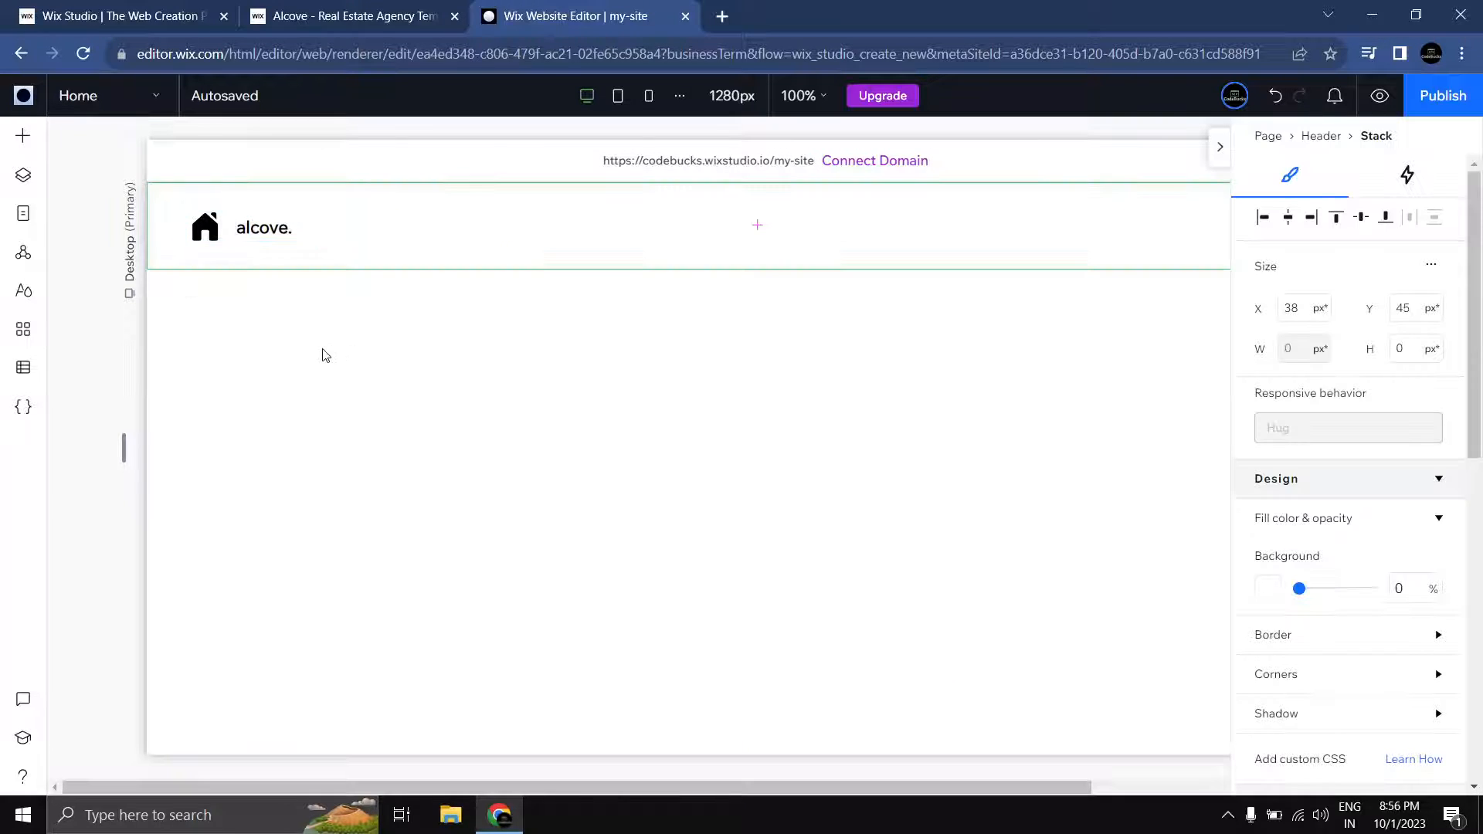
Step: Stack the house icon and "alcove." text horizontally, and slightly reduce the gap between them
click(224, 231)
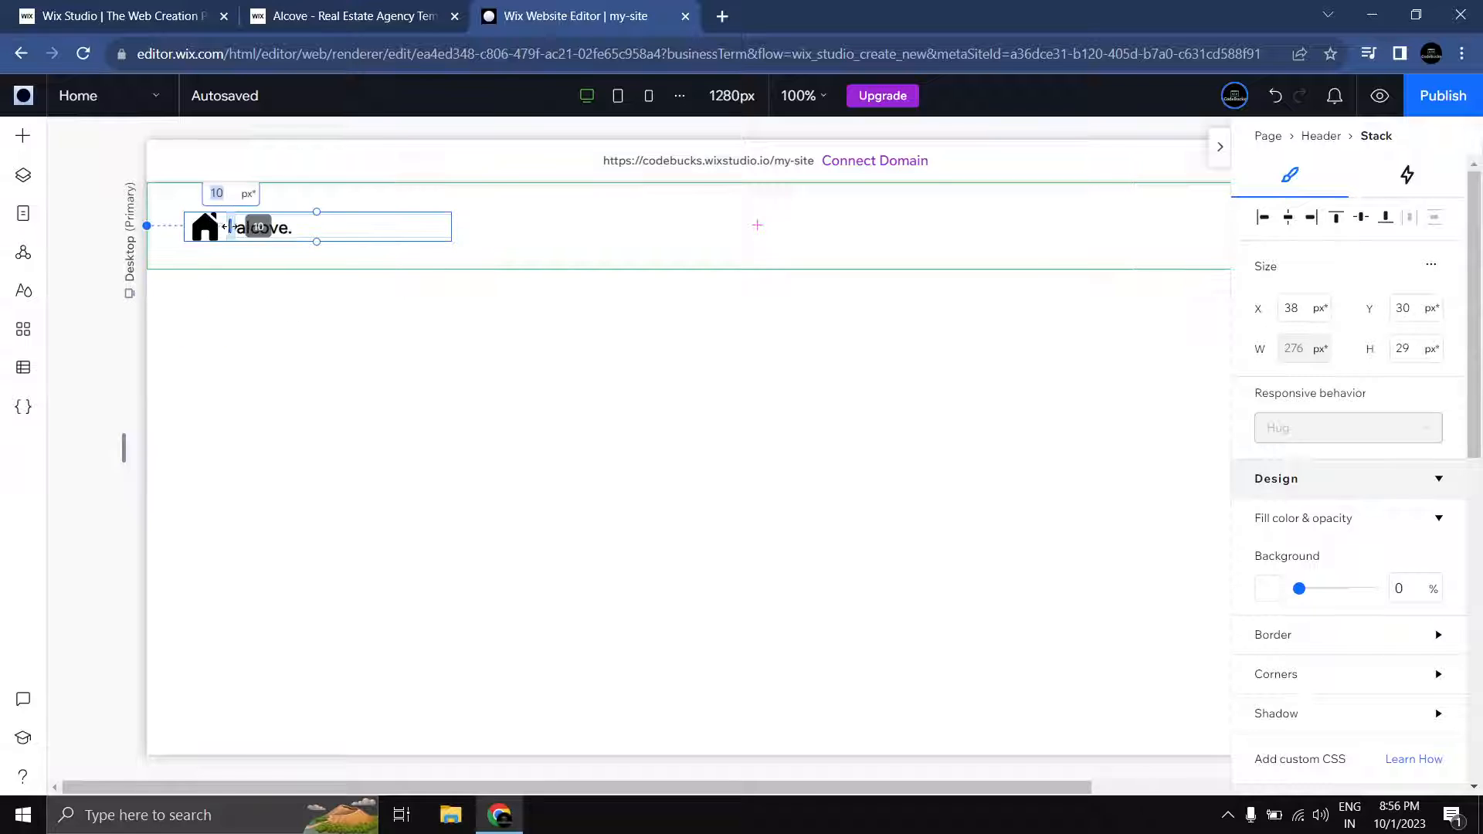
drag(232, 227, 230, 229)
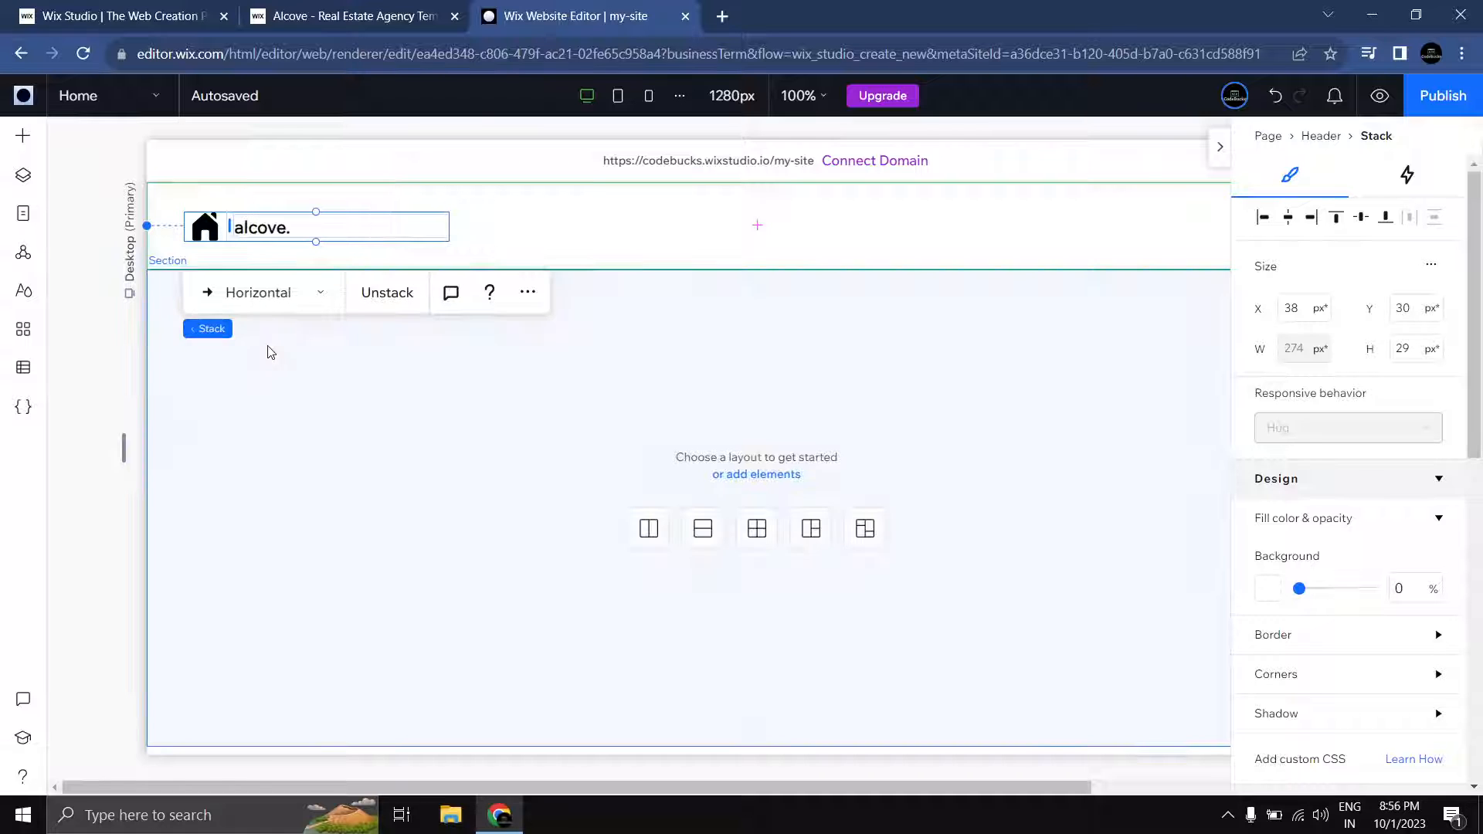
click(271, 351)
click(772, 234)
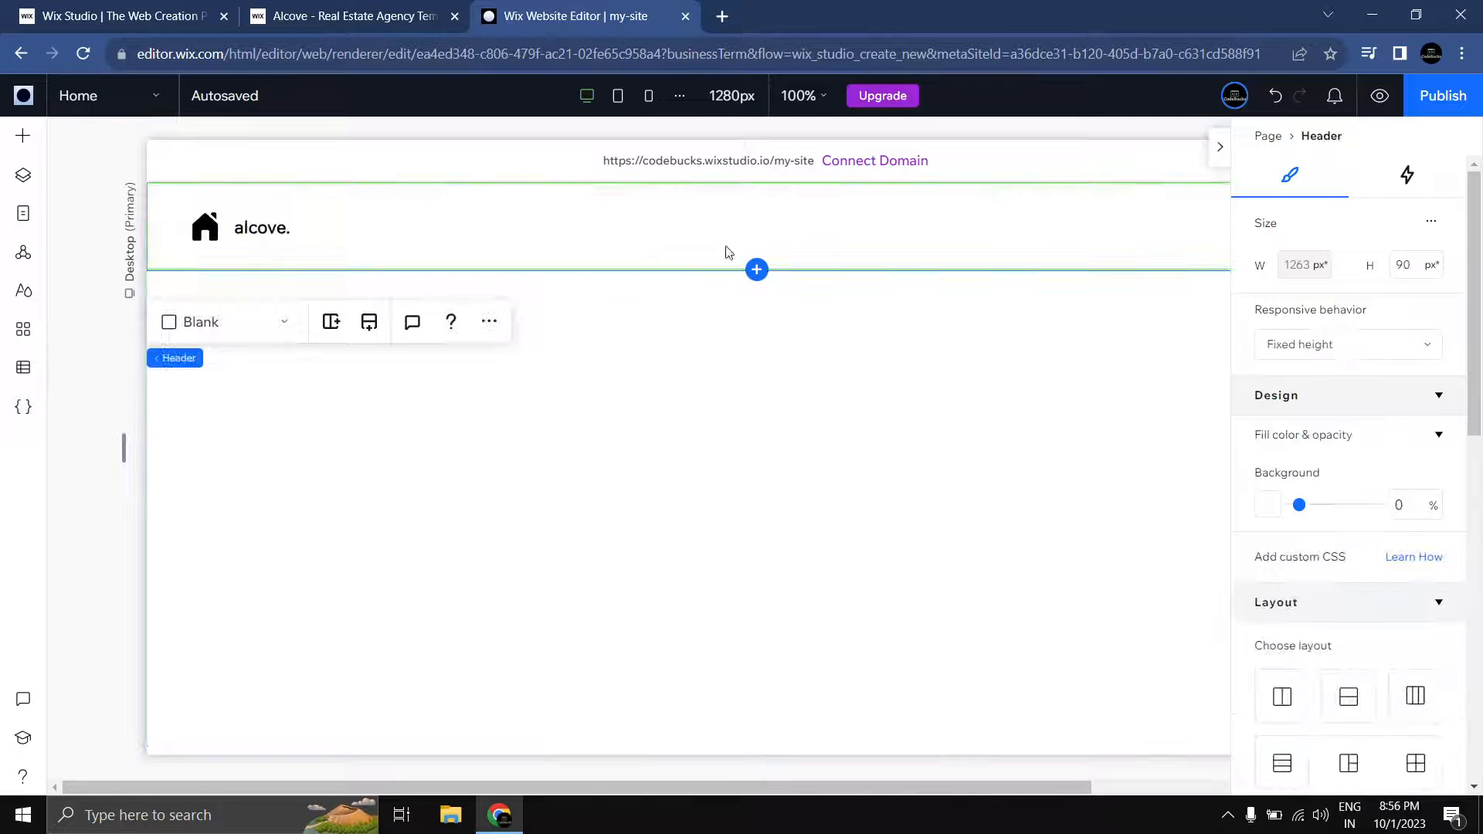
Step: Examine the "alcove." text's design settings and the theme text styles available for it
click(274, 230)
click(272, 230)
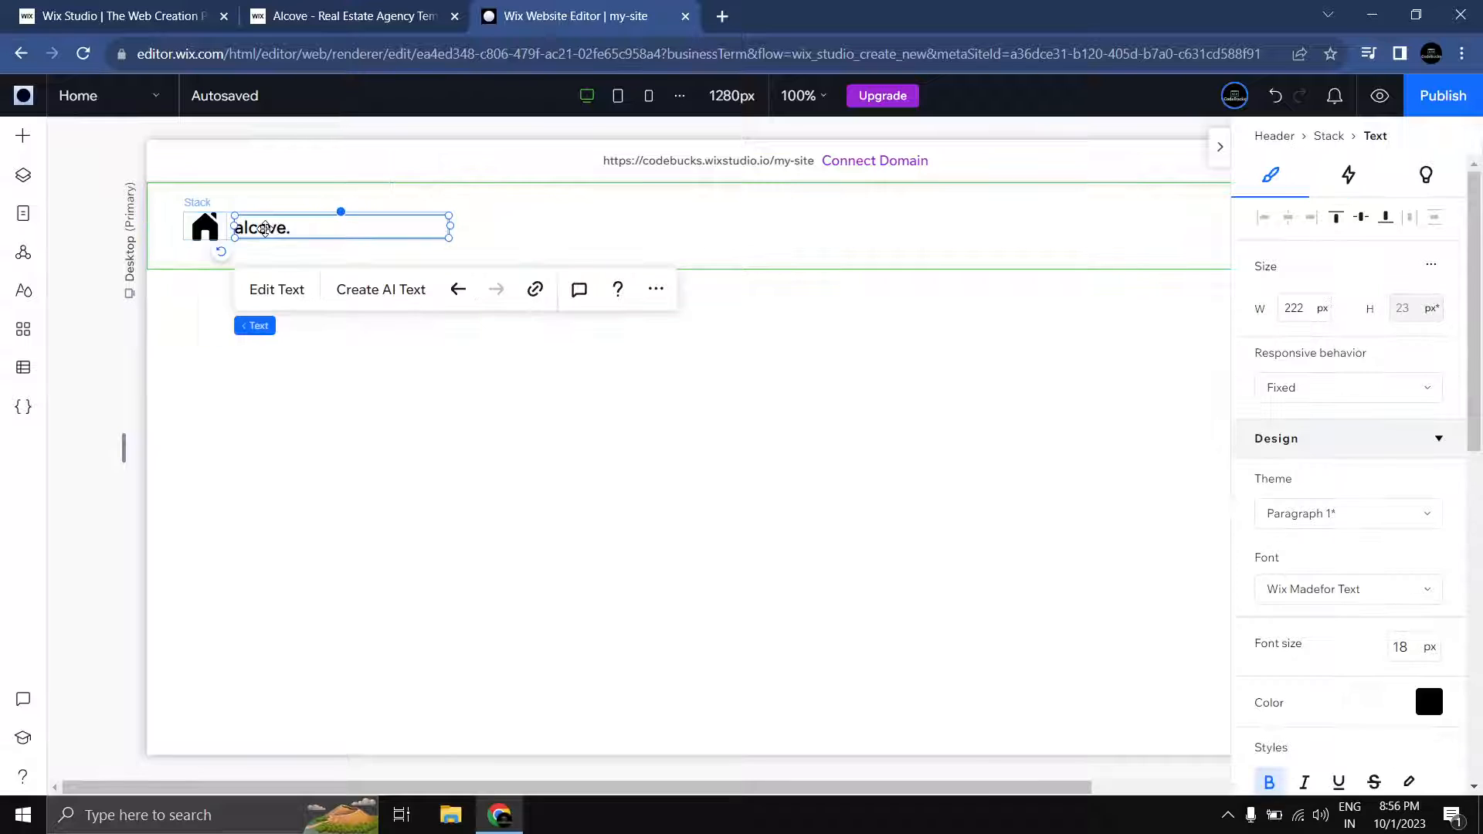
scroll(1375, 479, down, 3)
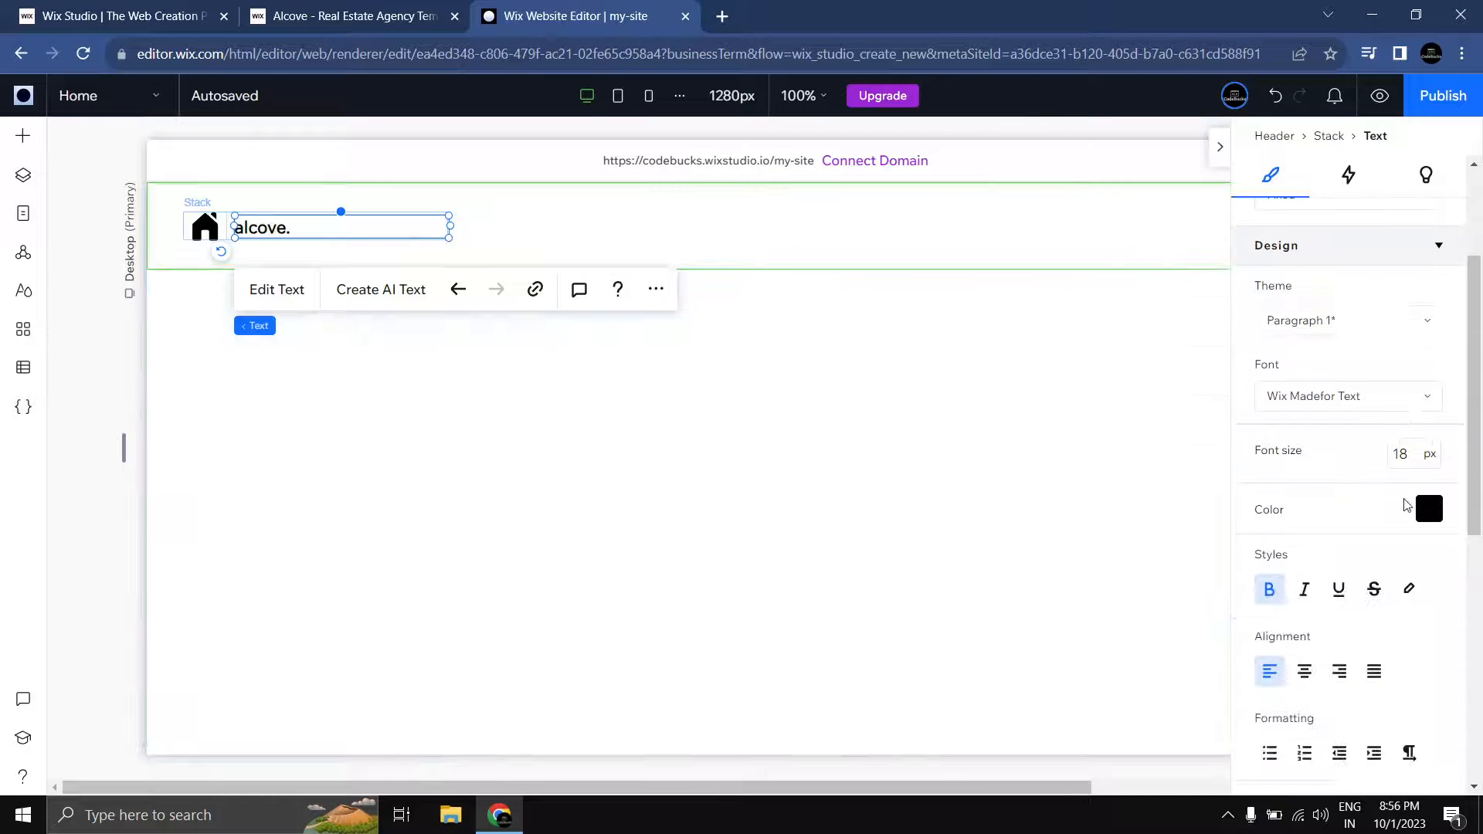
scroll(1321, 436, up, 1)
scroll(1342, 357, down, 2)
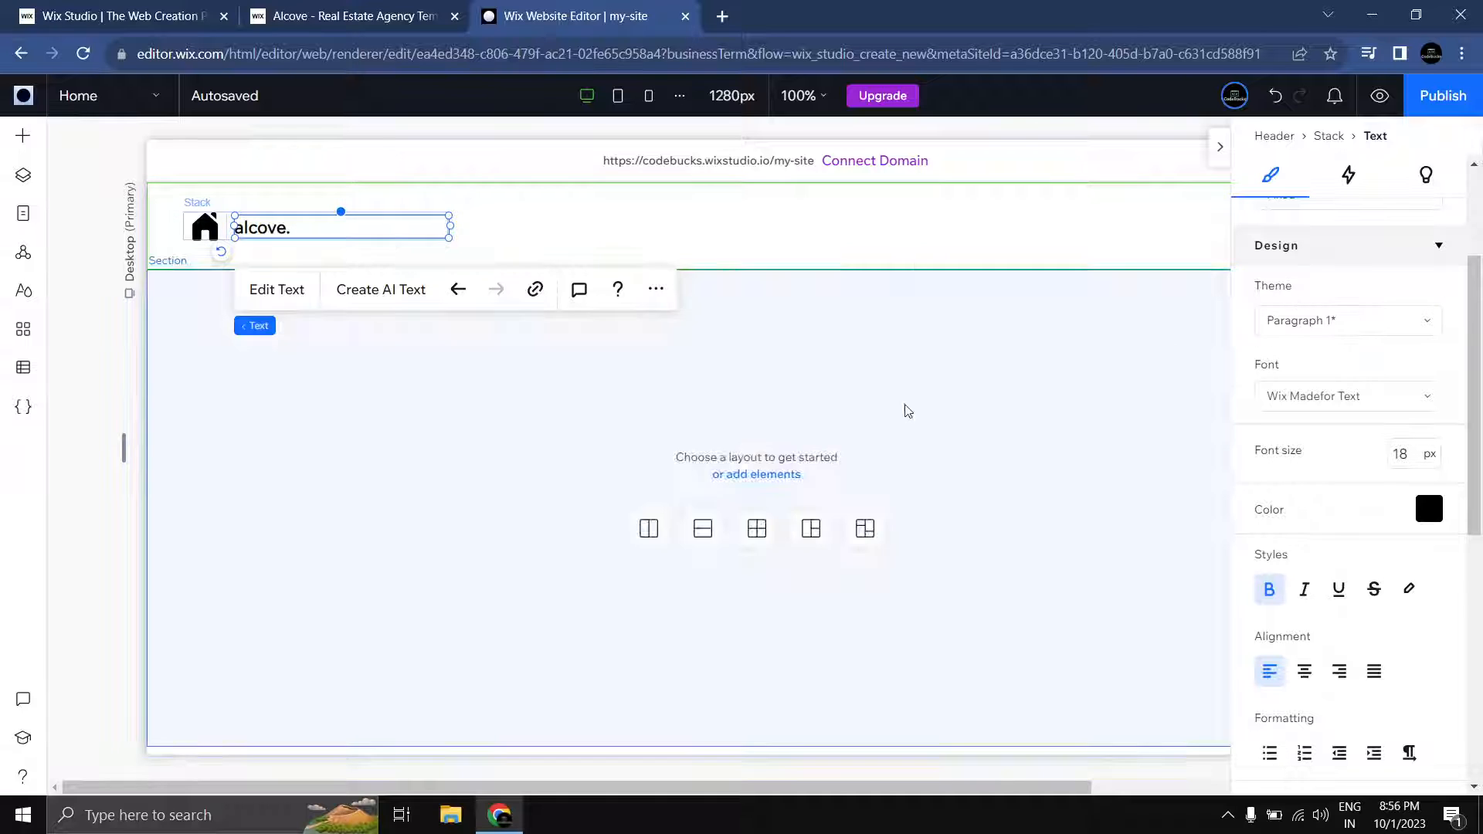
click(1359, 321)
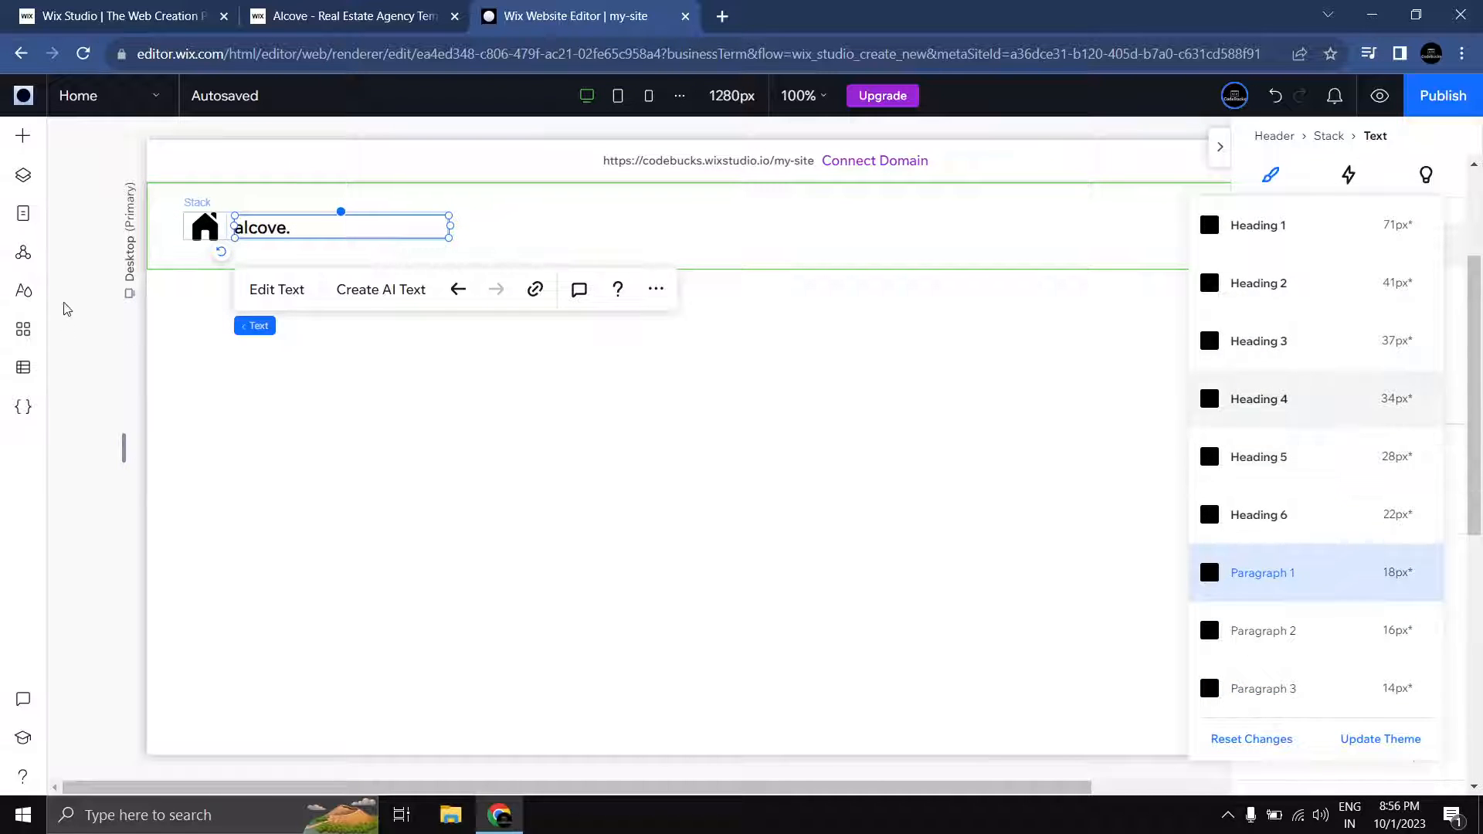
Step: Review the site-wide typography styles for headings and paragraphs
click(25, 291)
click(25, 291)
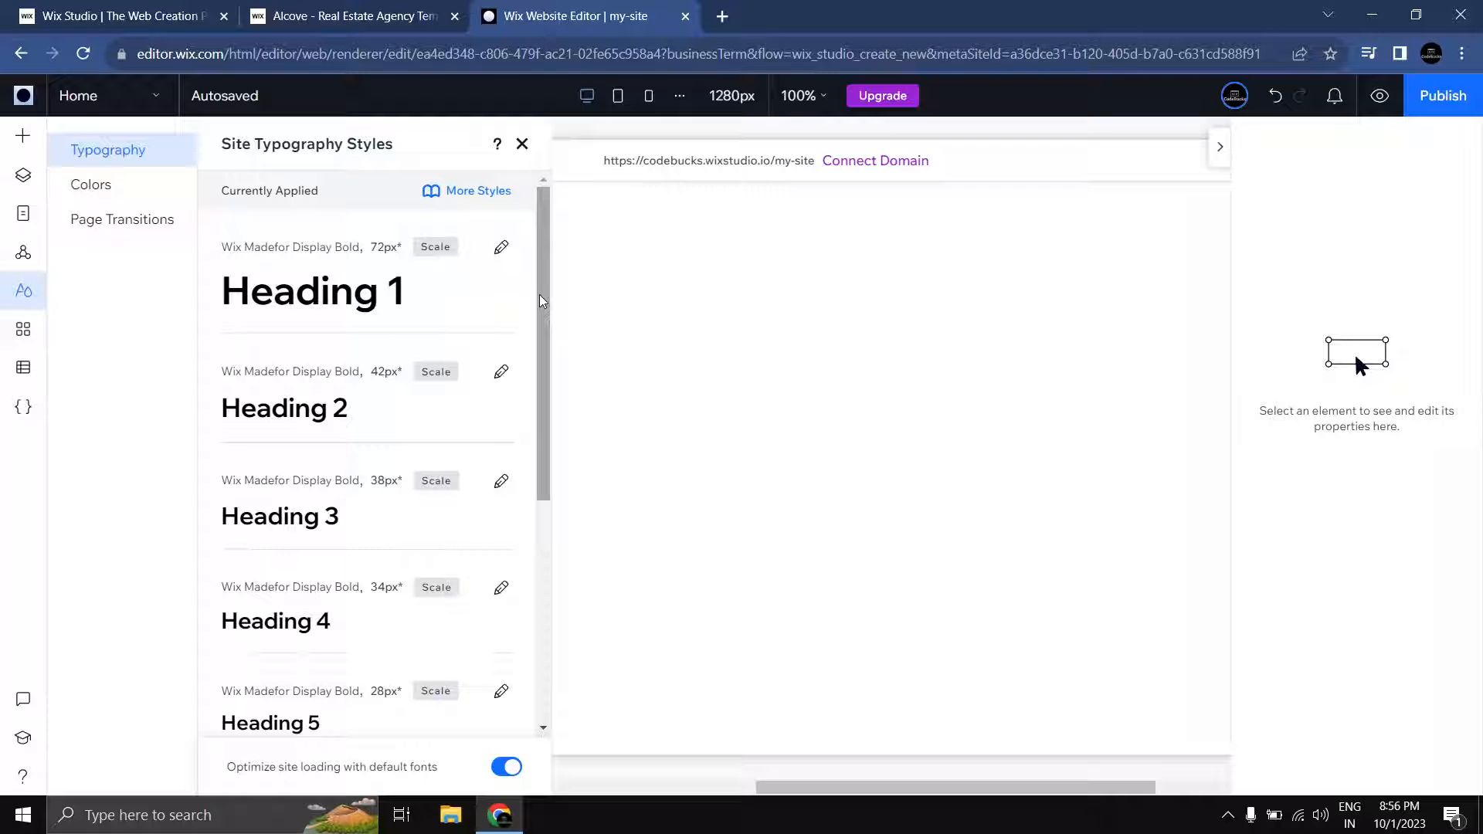
mouse_move(543, 300)
mouse_down()
mouse_move(544, 490)
mouse_move(546, 272)
mouse_up()
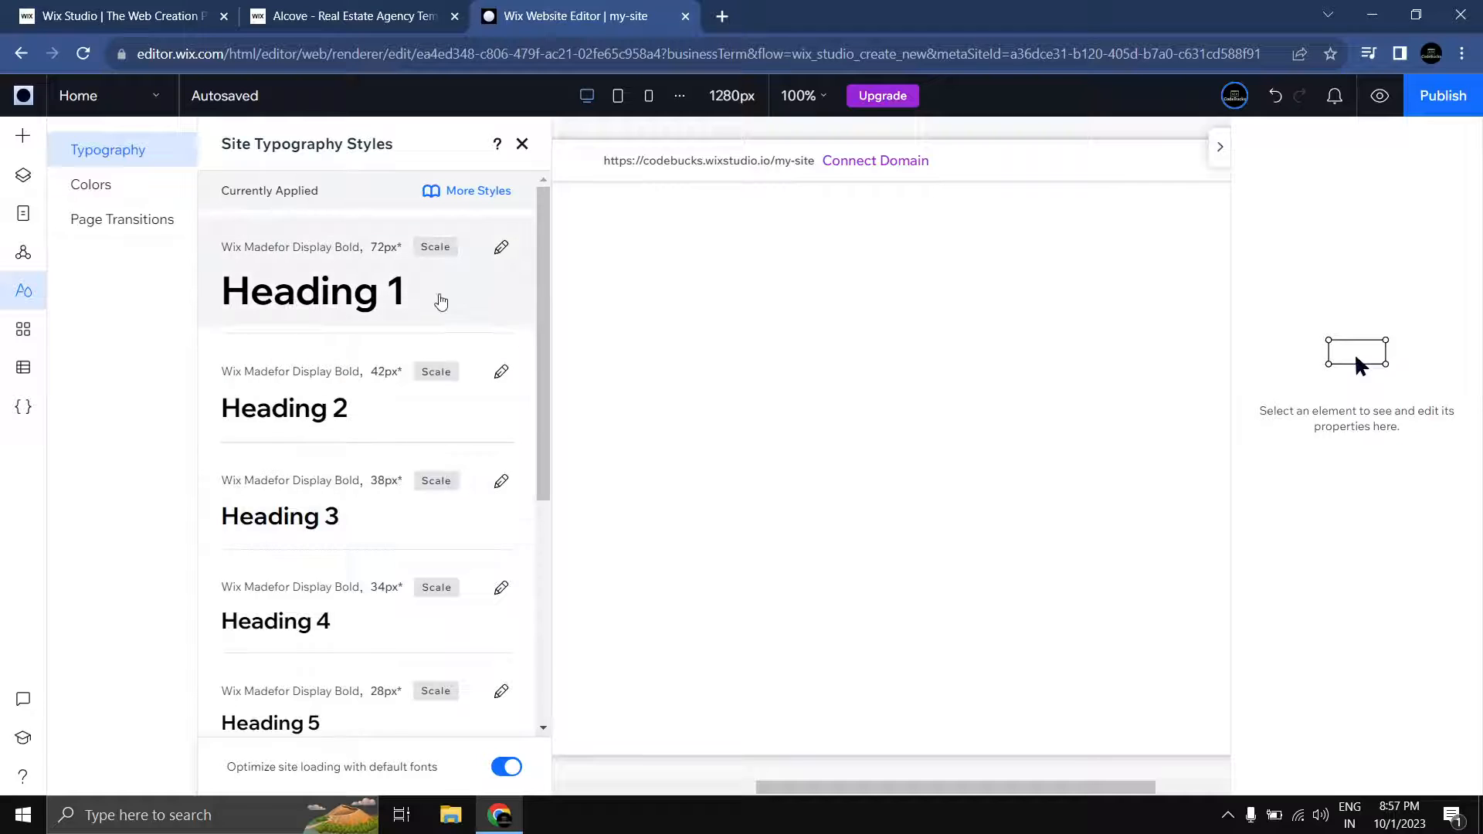
scroll(441, 301, down, 4)
scroll(434, 322, up, 4)
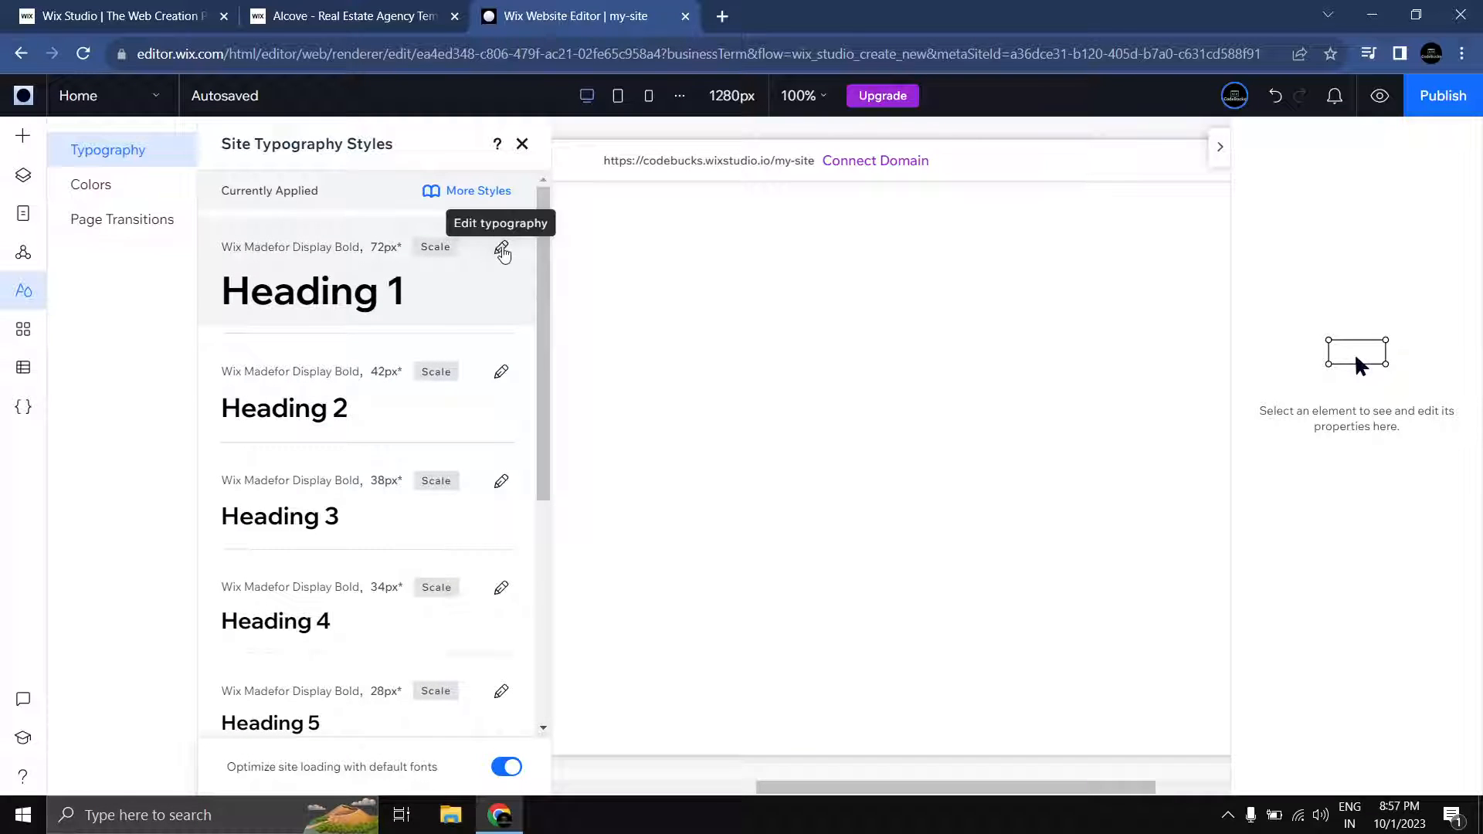
Step: Browse the fonts available for the Heading 1 style and close its editor without applying a change
click(502, 251)
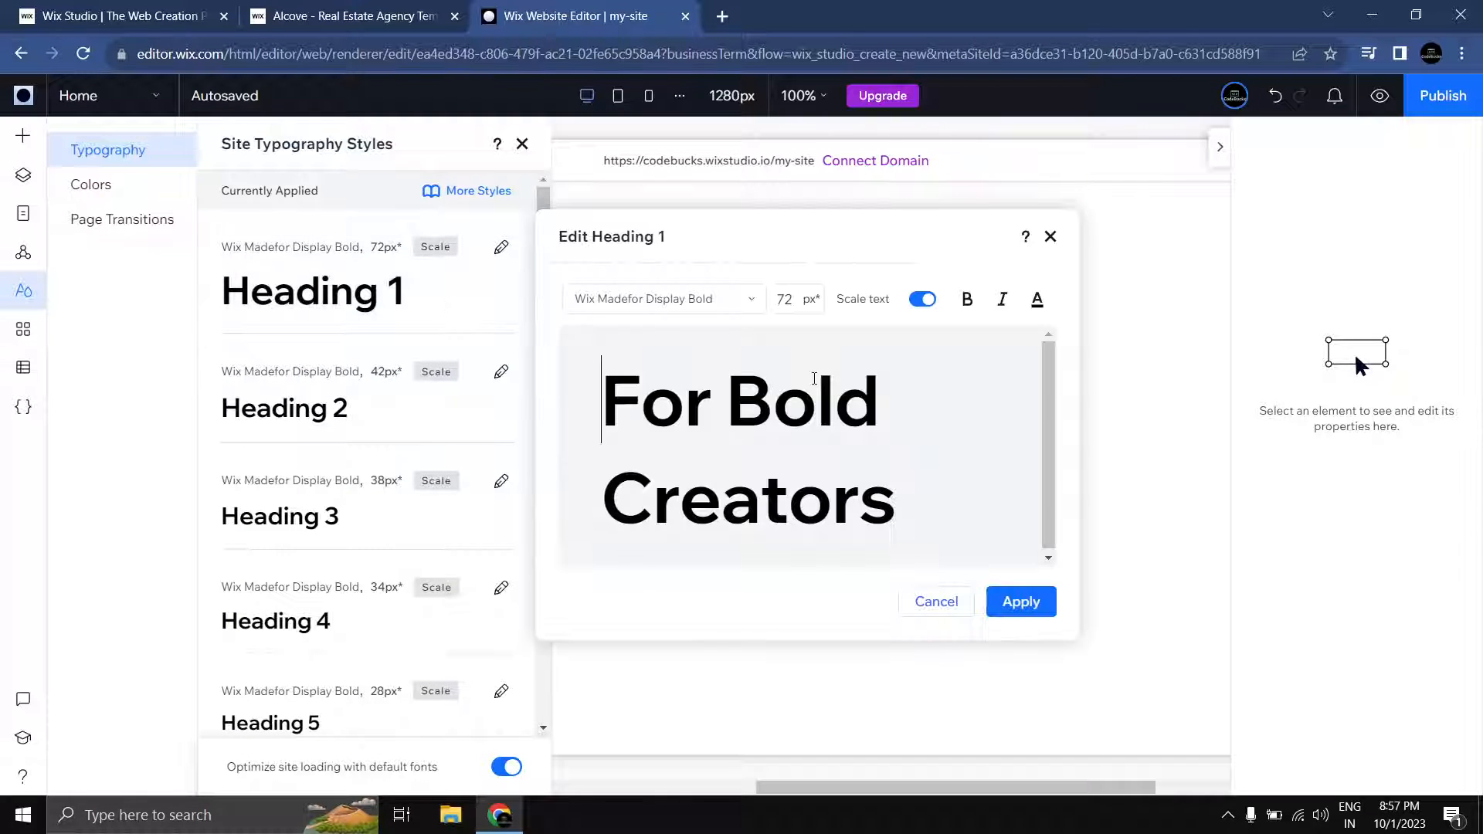
click(732, 299)
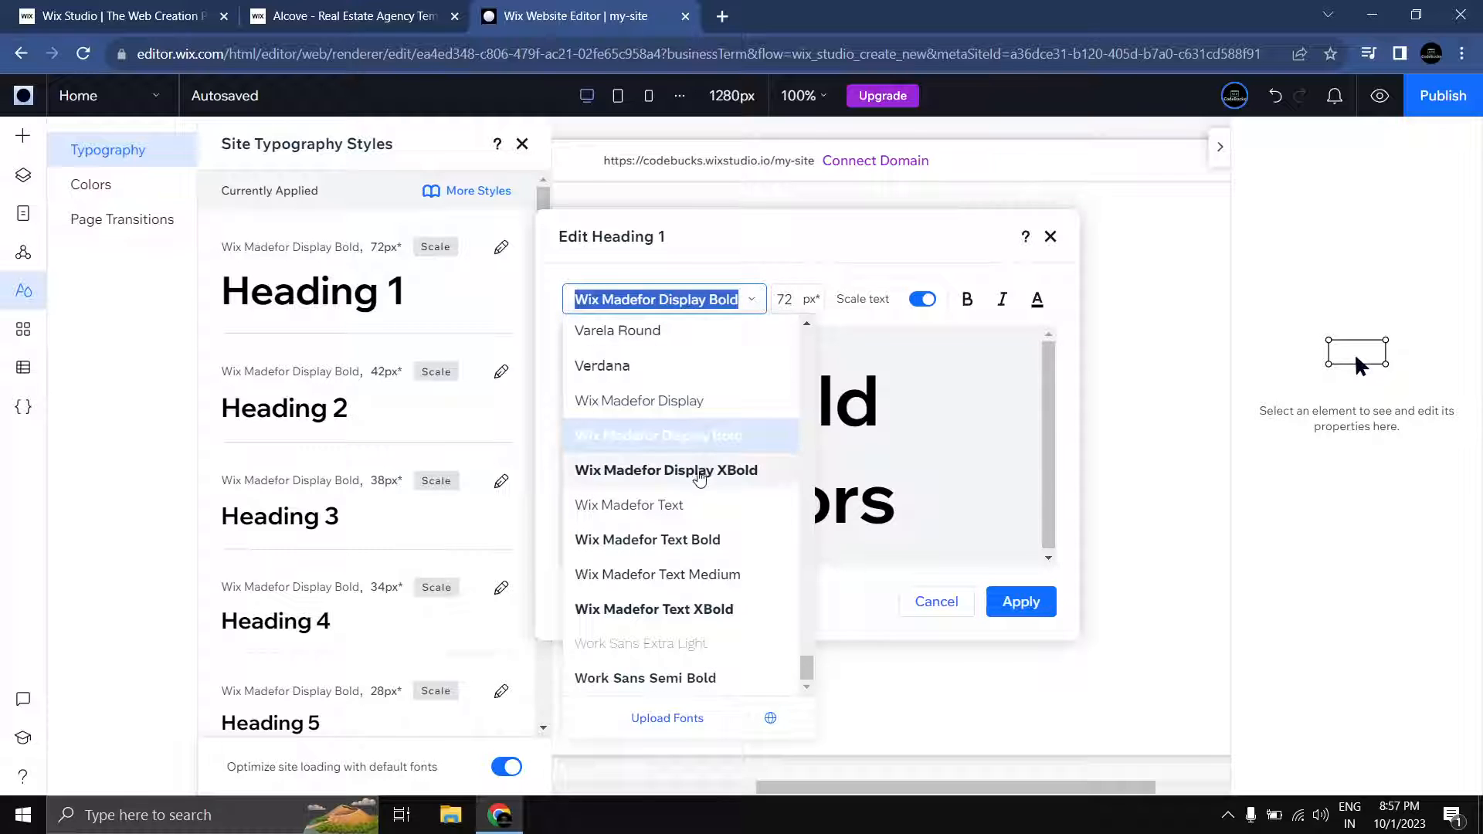
scroll(700, 479, up, 12)
scroll(680, 455, down, 2)
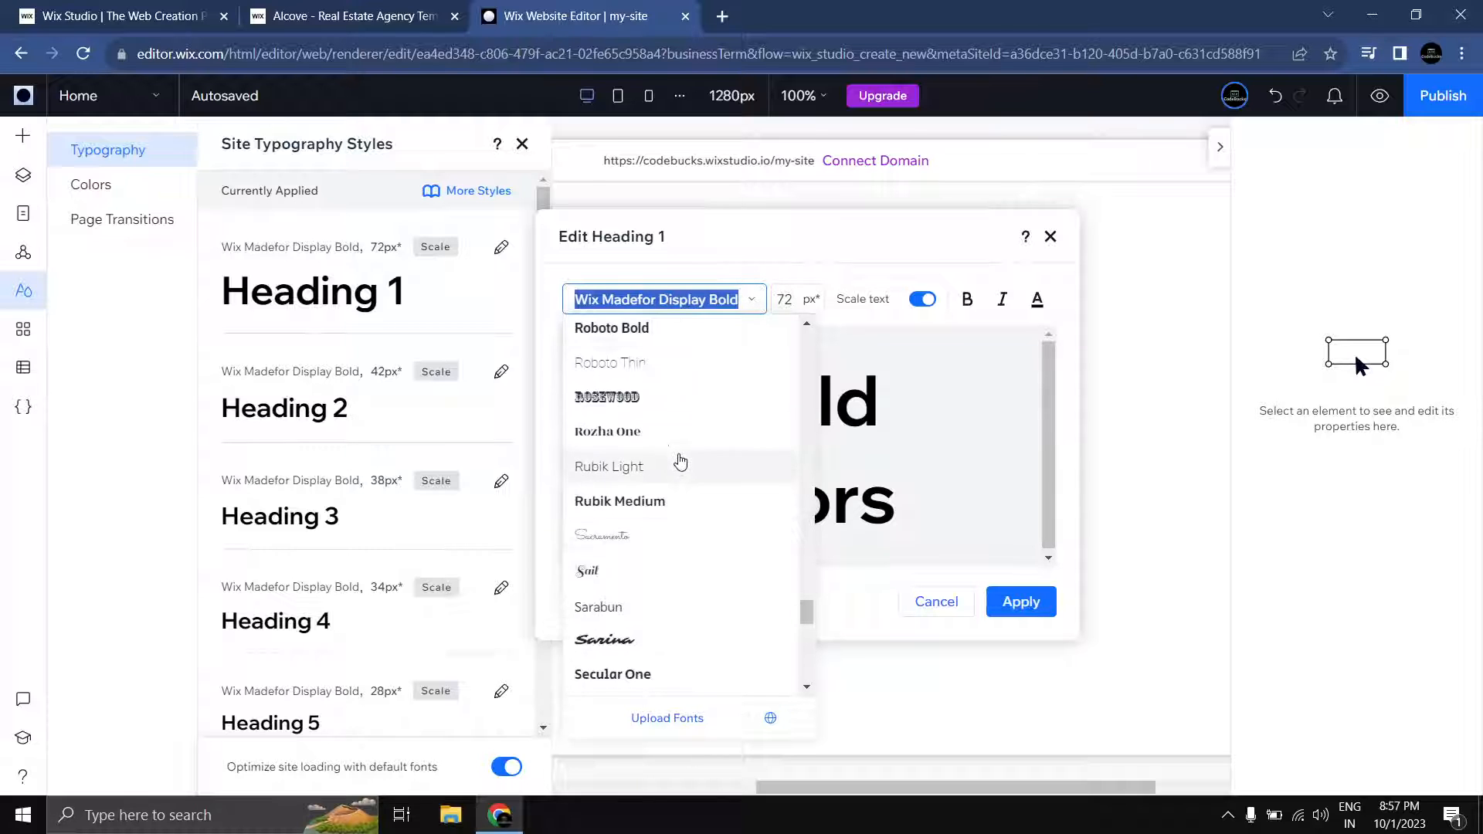
scroll(681, 463, down, 2)
click(989, 415)
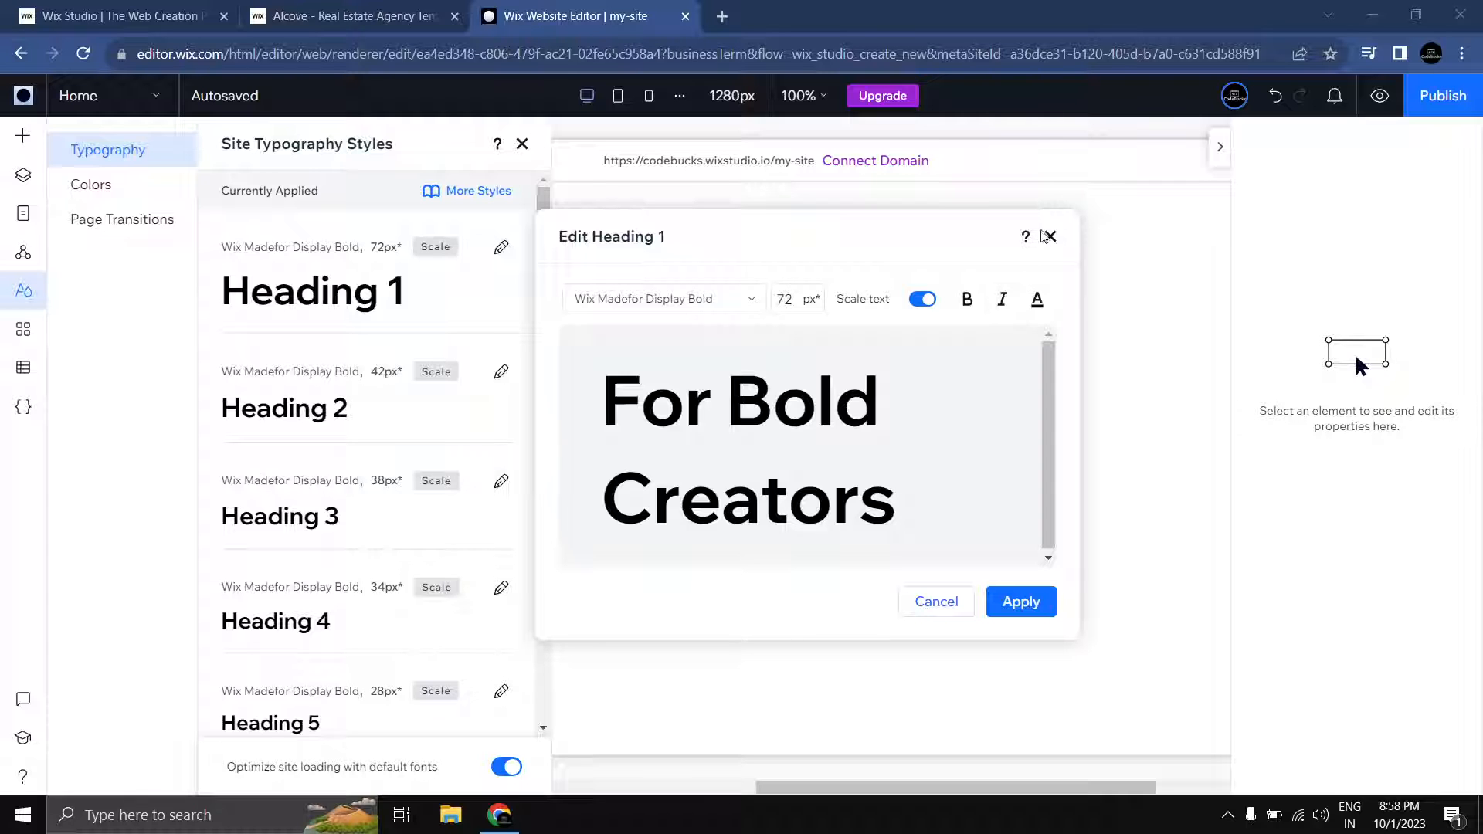
click(1050, 236)
Step: Review the site color styles, including the background, text and action colors, and close the site styles
scroll(292, 383, down, 2)
scroll(309, 364, up, 2)
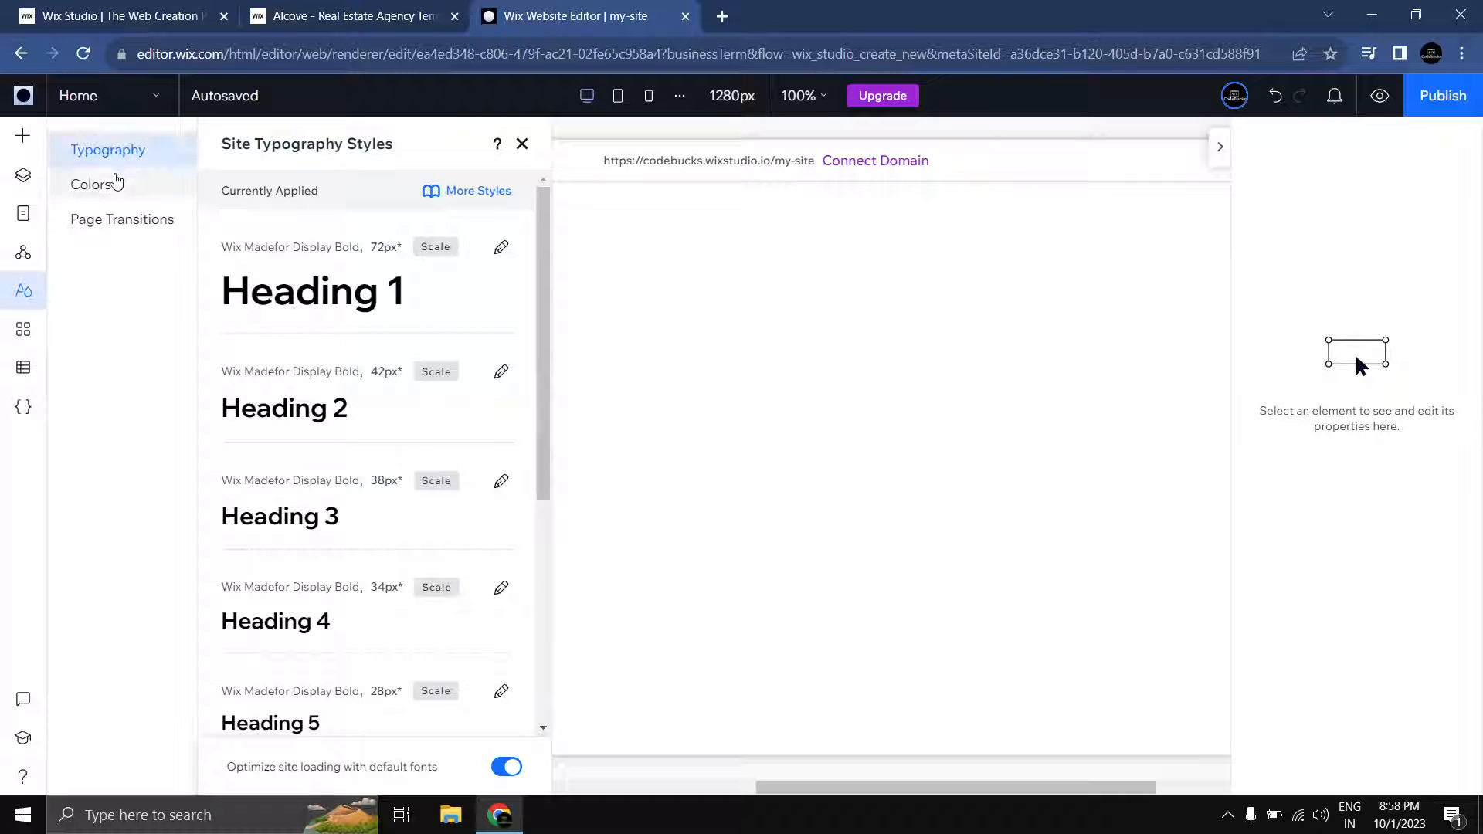
click(114, 184)
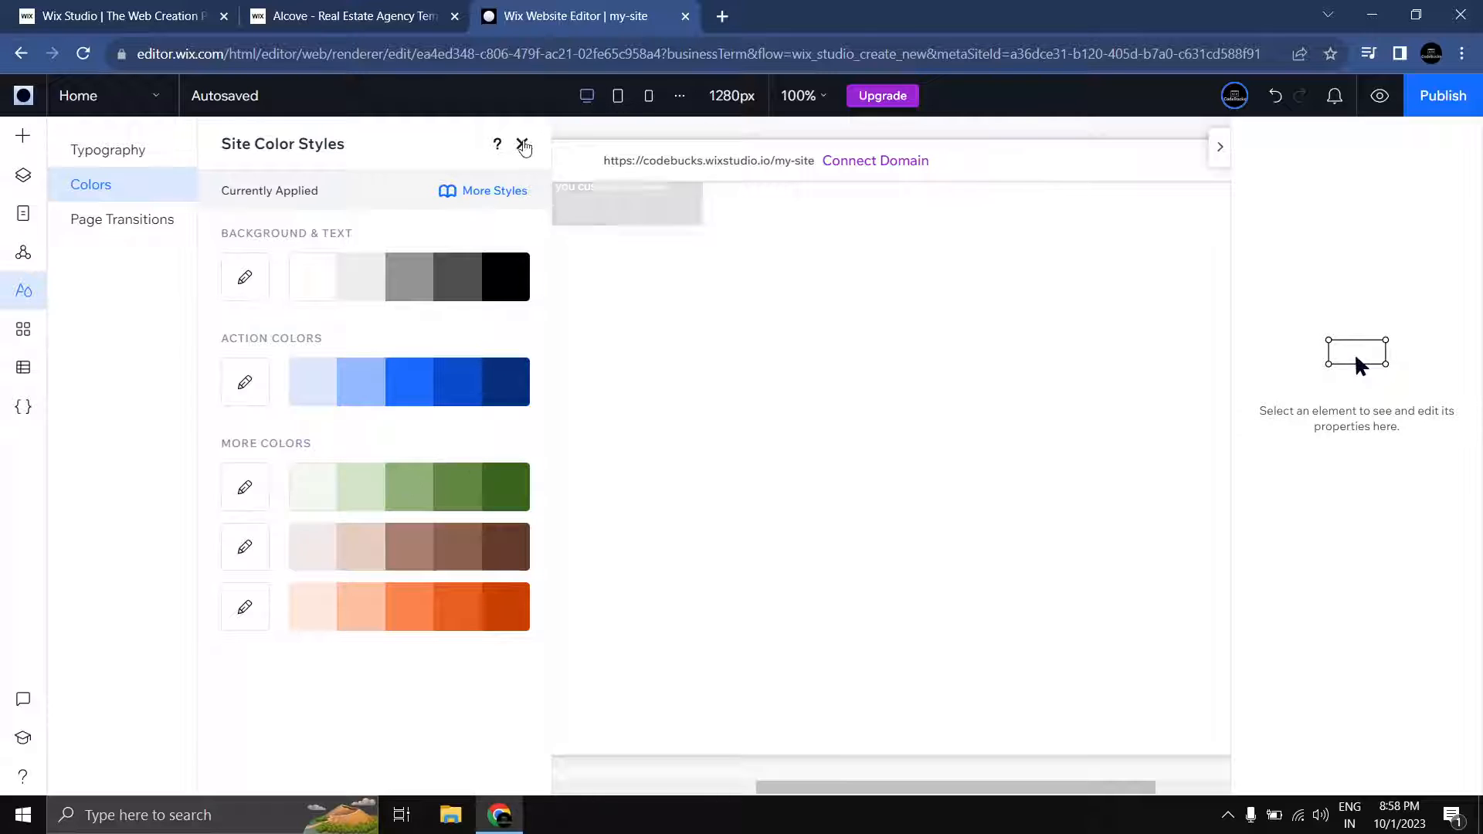
click(523, 144)
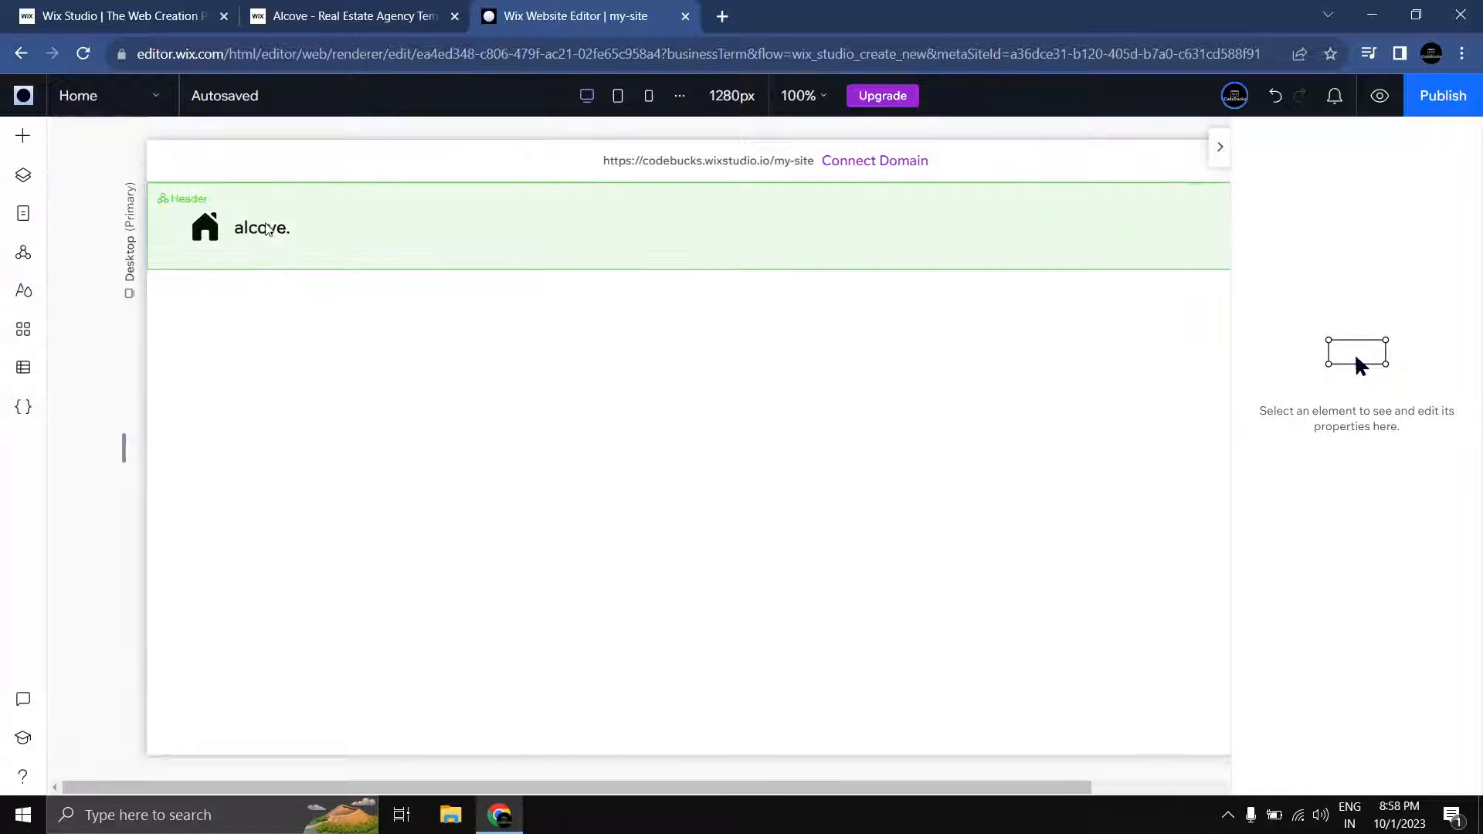
Step: Apply the Heading 4 theme style to the "alcove." text in the header
click(263, 228)
click(261, 227)
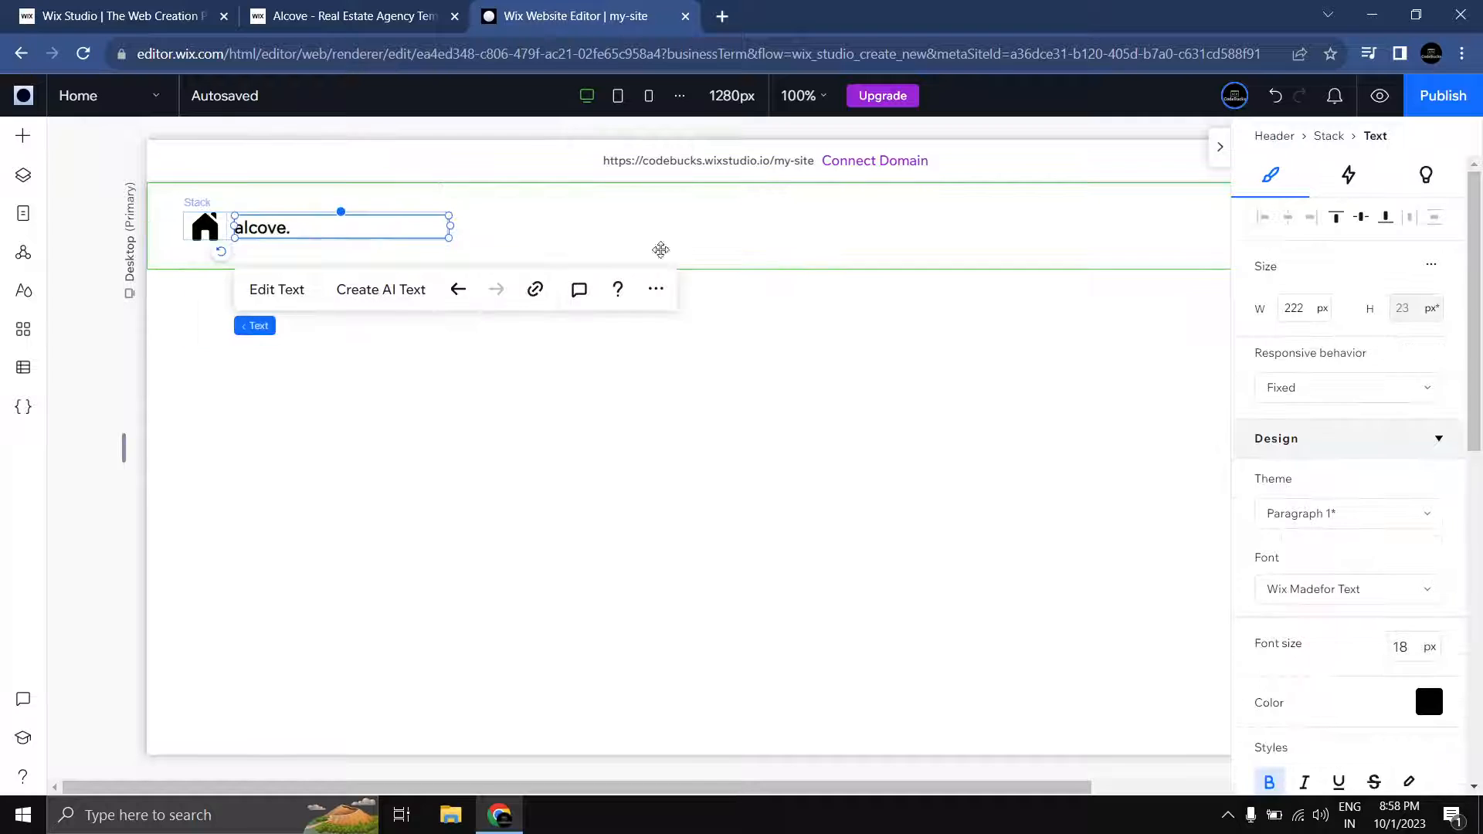
scroll(1375, 371, down, 3)
scroll(1360, 371, up, 1)
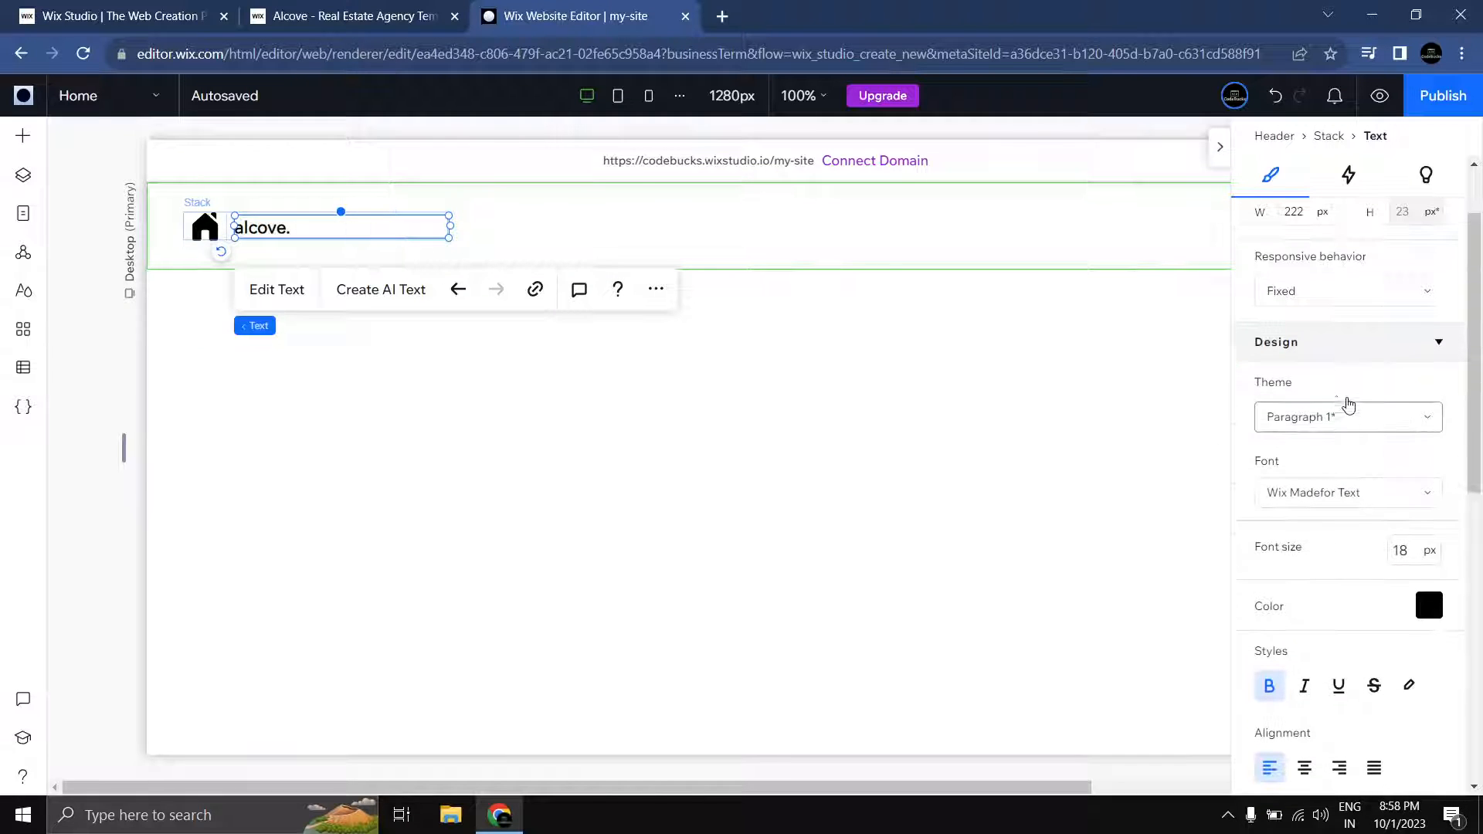
click(1348, 413)
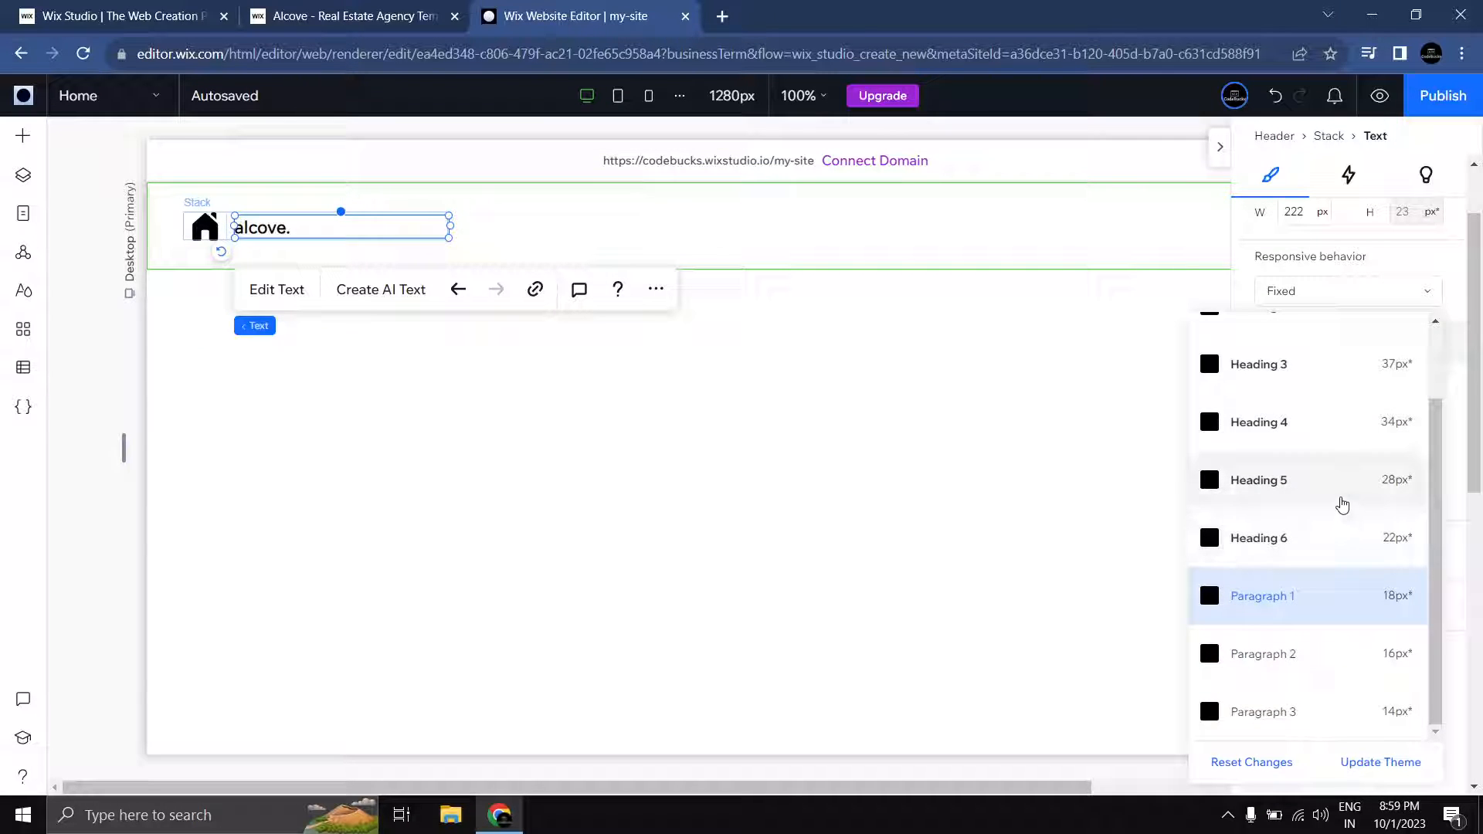
click(1342, 433)
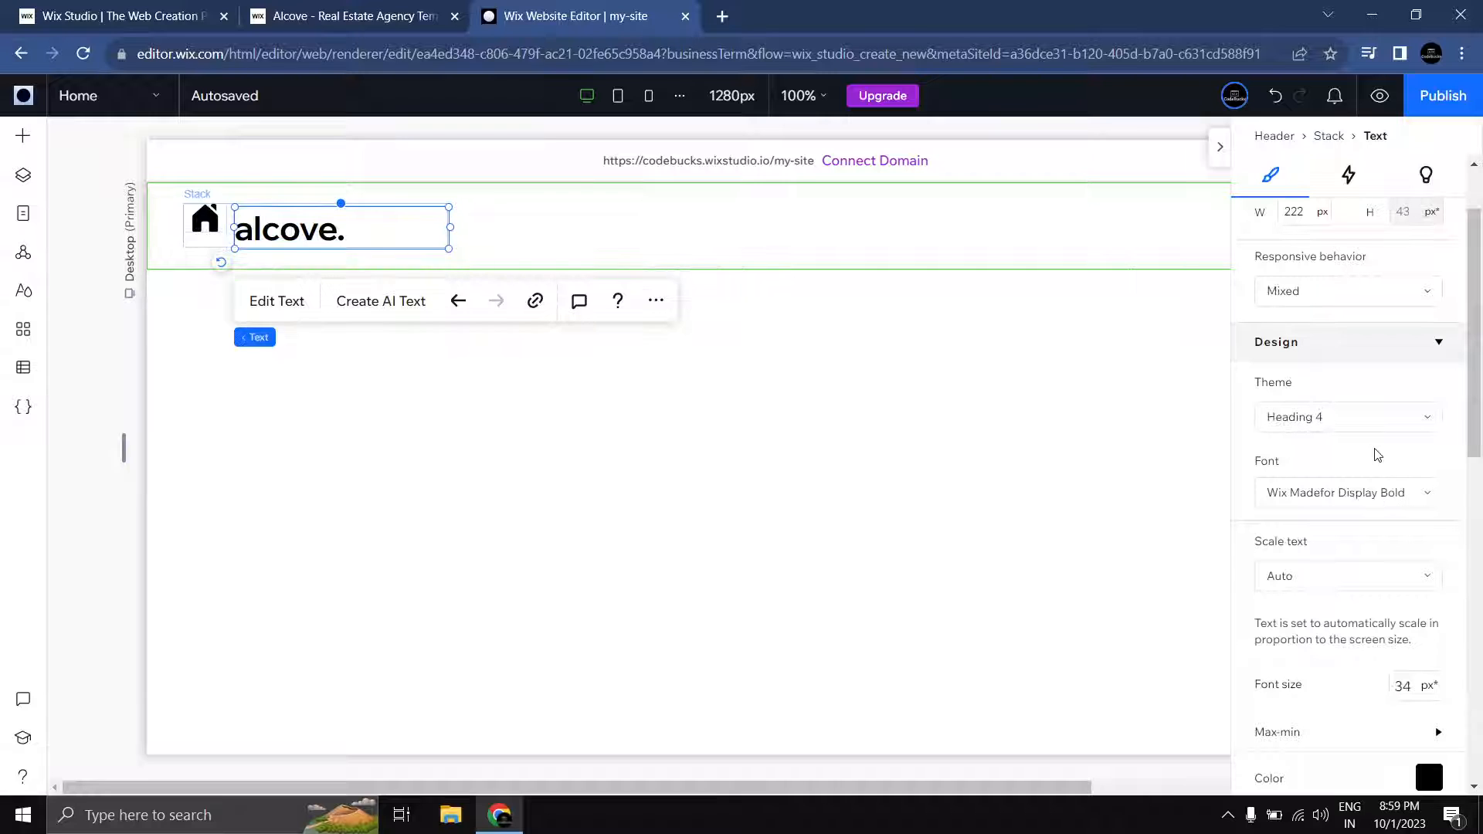
Step: Enlarge the house icon in the header so it suits the larger "alcove." text
click(224, 235)
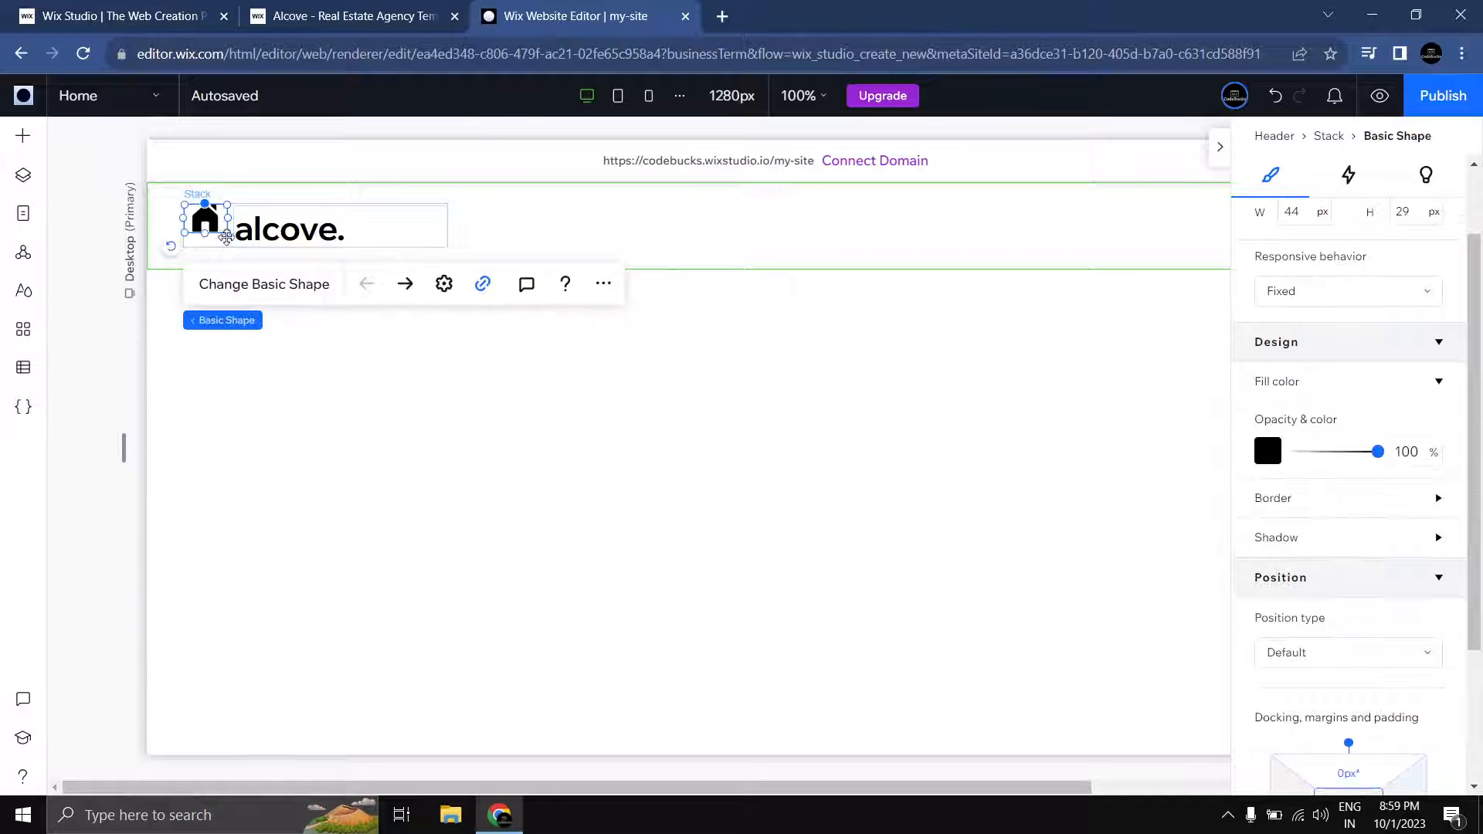
drag(226, 231, 241, 253)
click(318, 383)
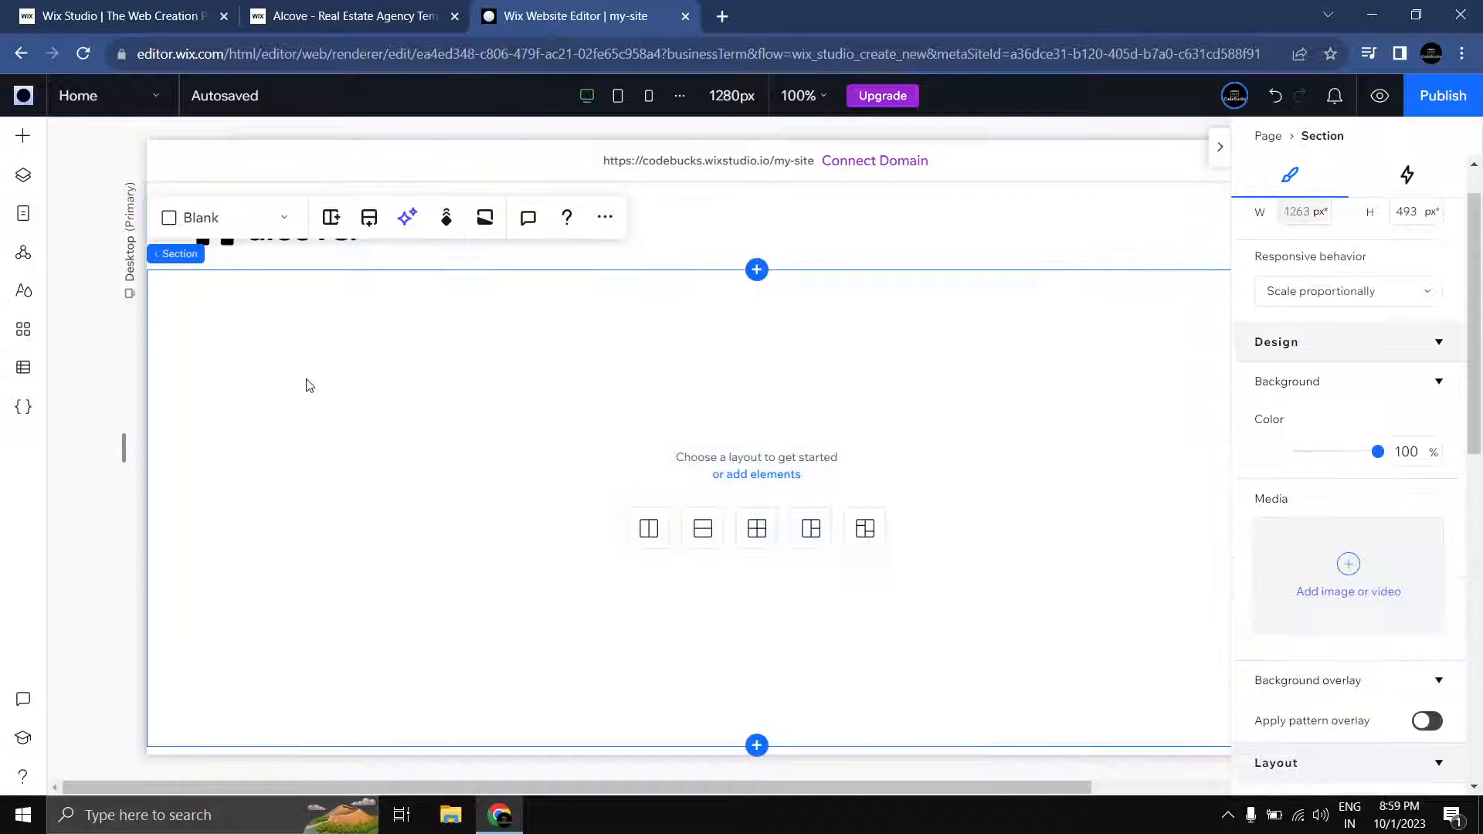
Step: Delete the horizontal menu containing Home from the header
click(927, 244)
click(1220, 147)
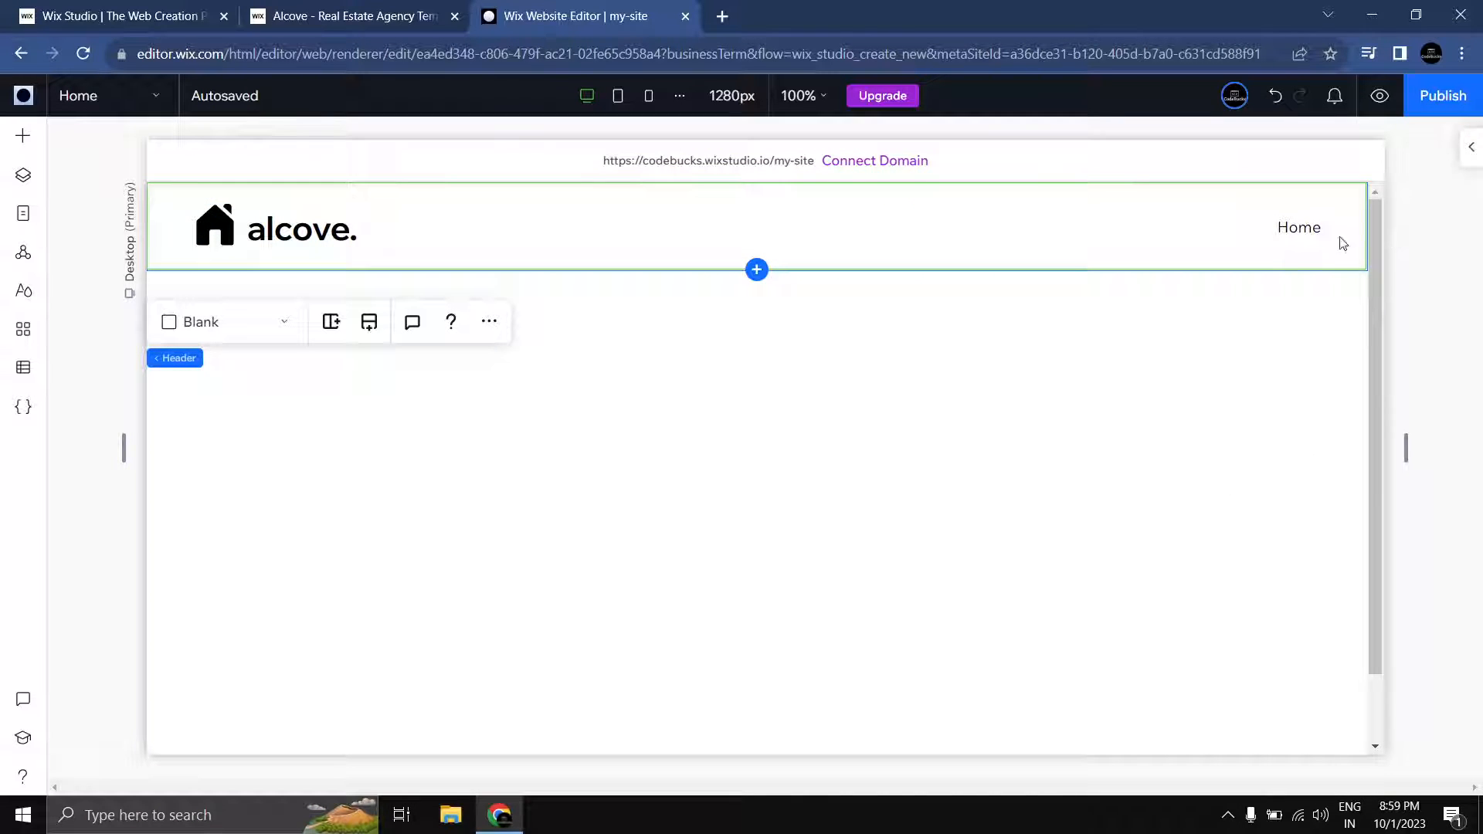
click(1284, 227)
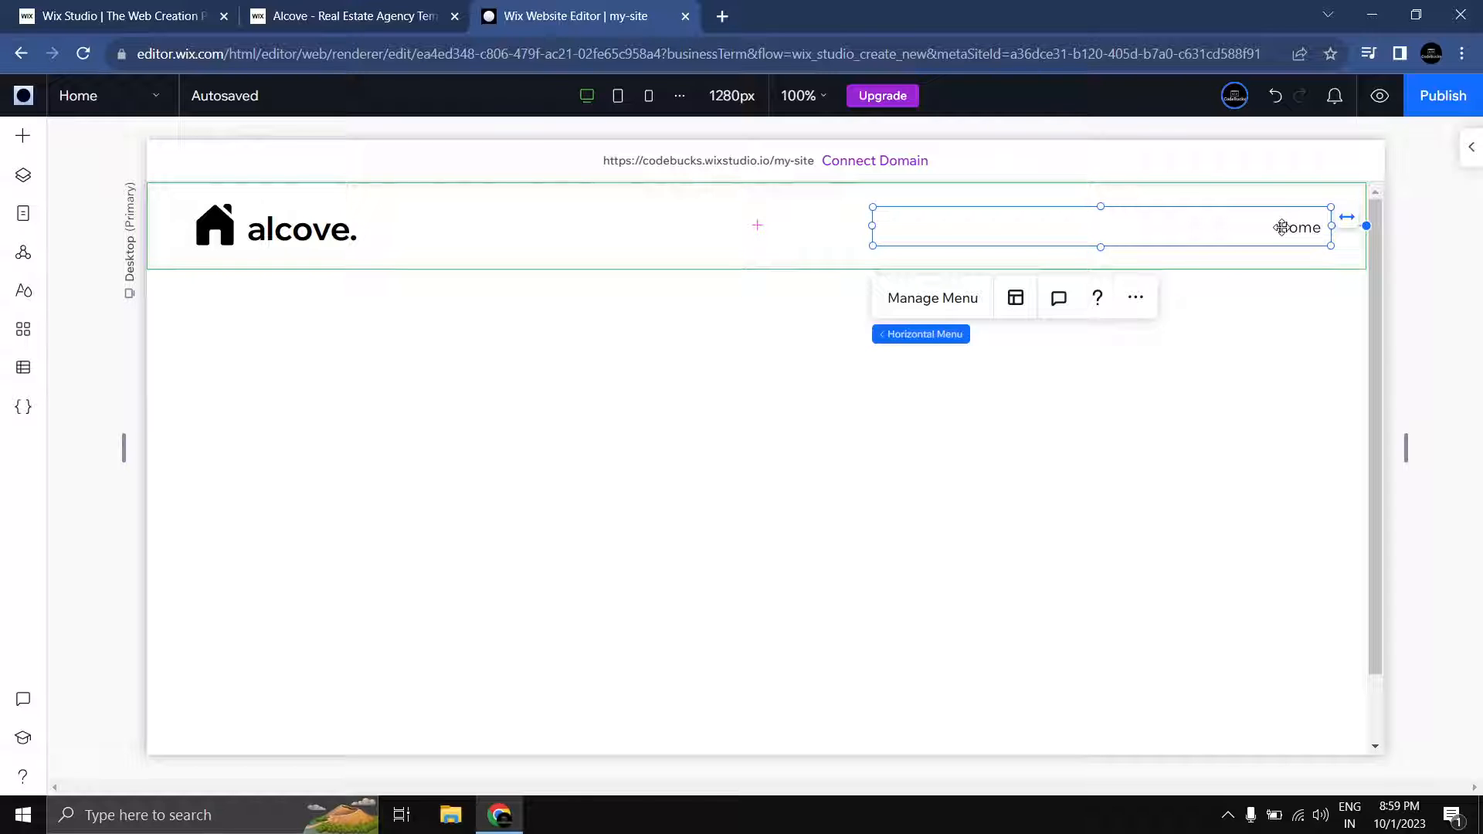
key(Delete)
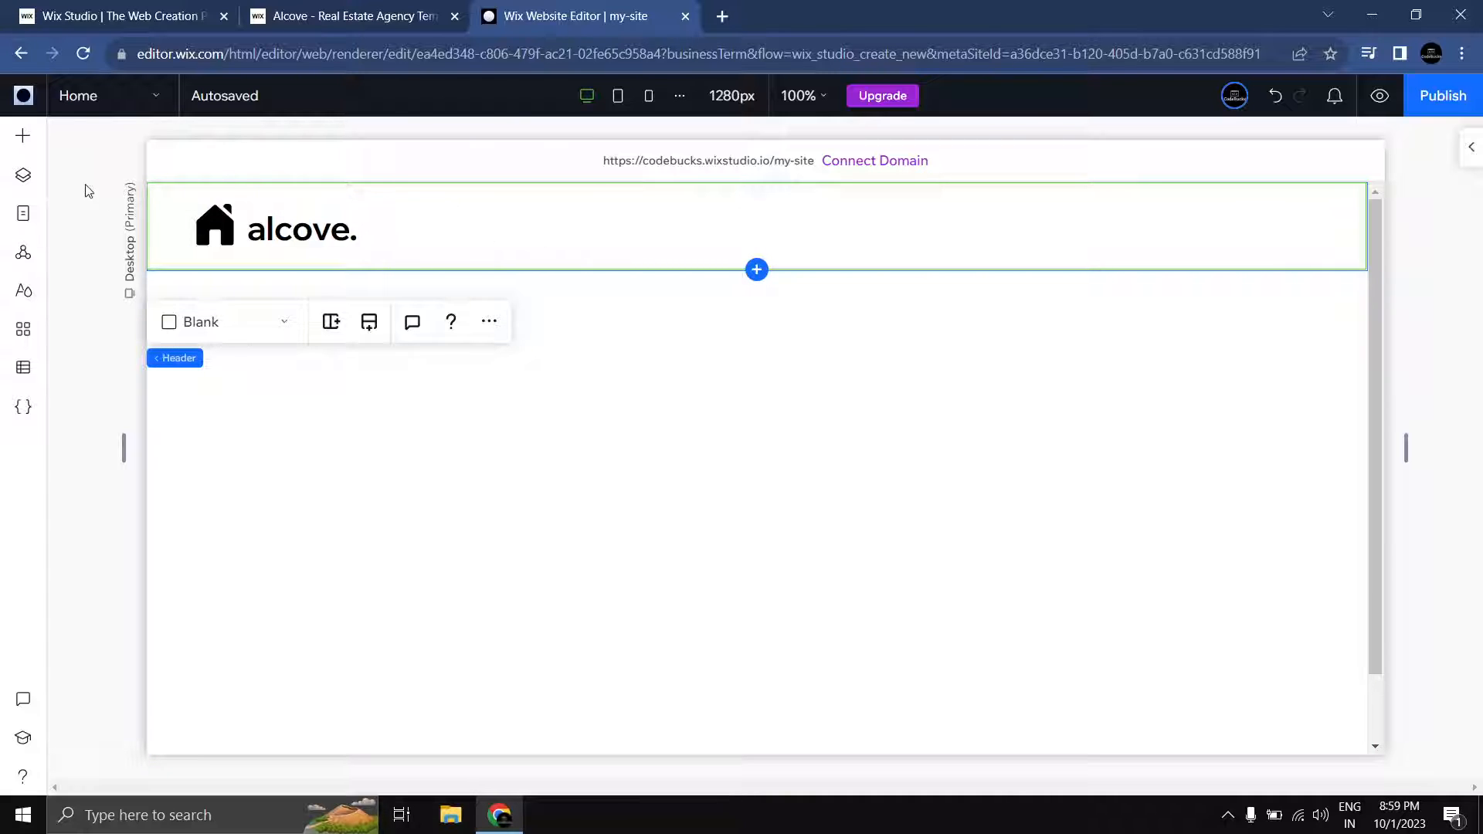
Step: Show the header's hidden Hamburger Menu layer
click(23, 175)
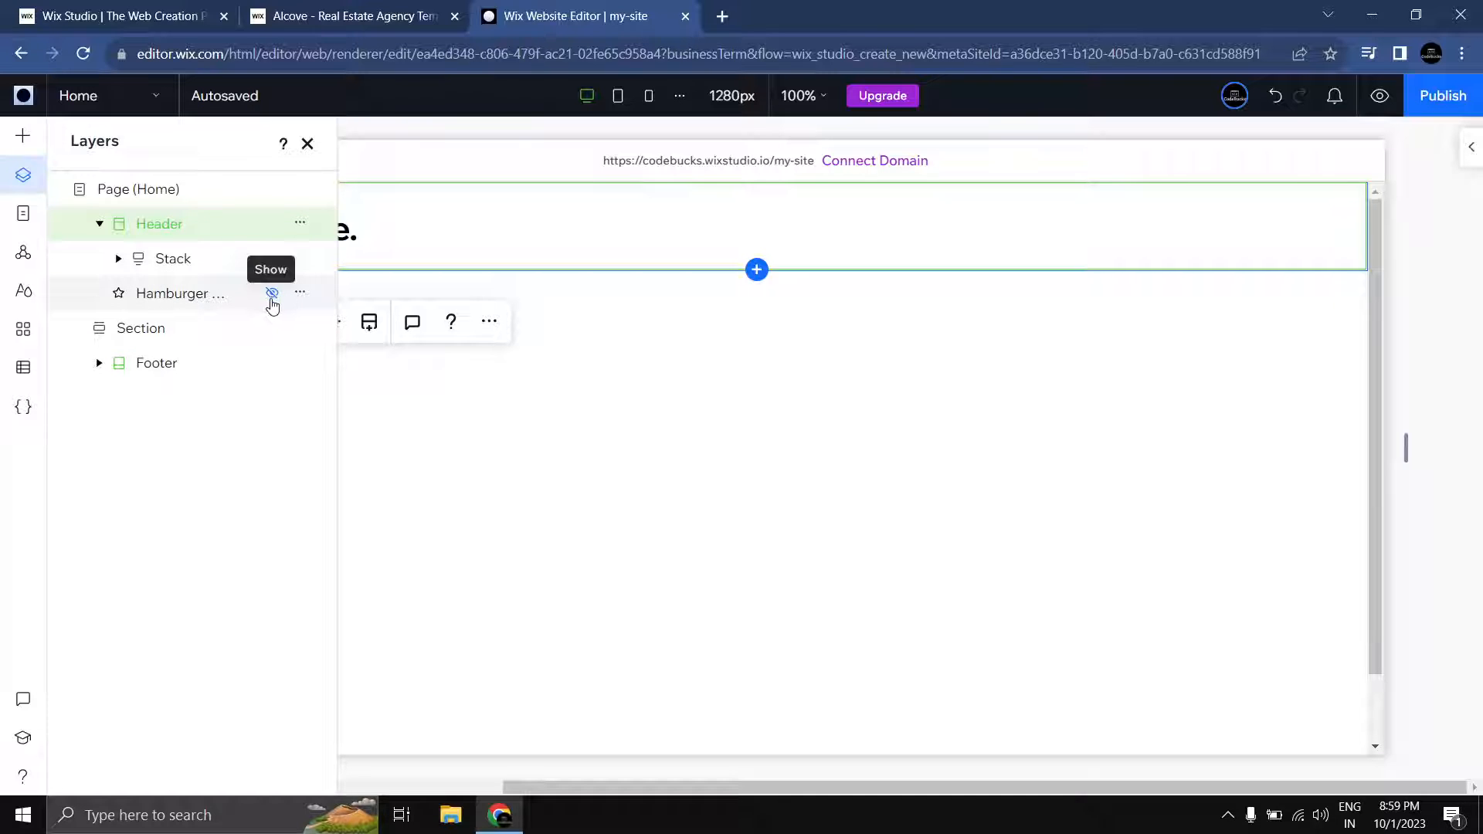
click(272, 294)
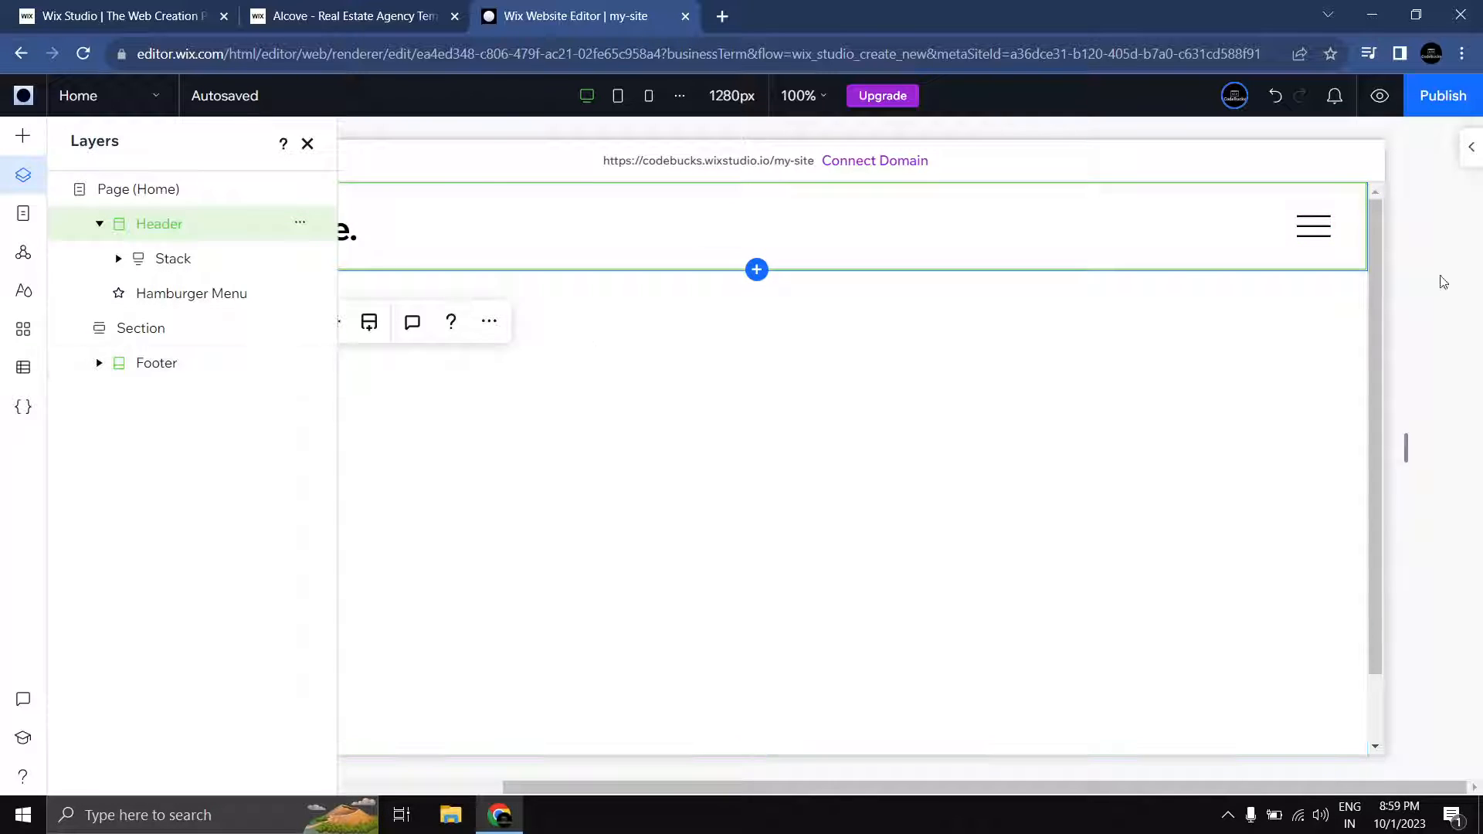
Step: Close the layer list and look over the header with its logo, brand text and hamburger menu
click(307, 146)
click(1426, 267)
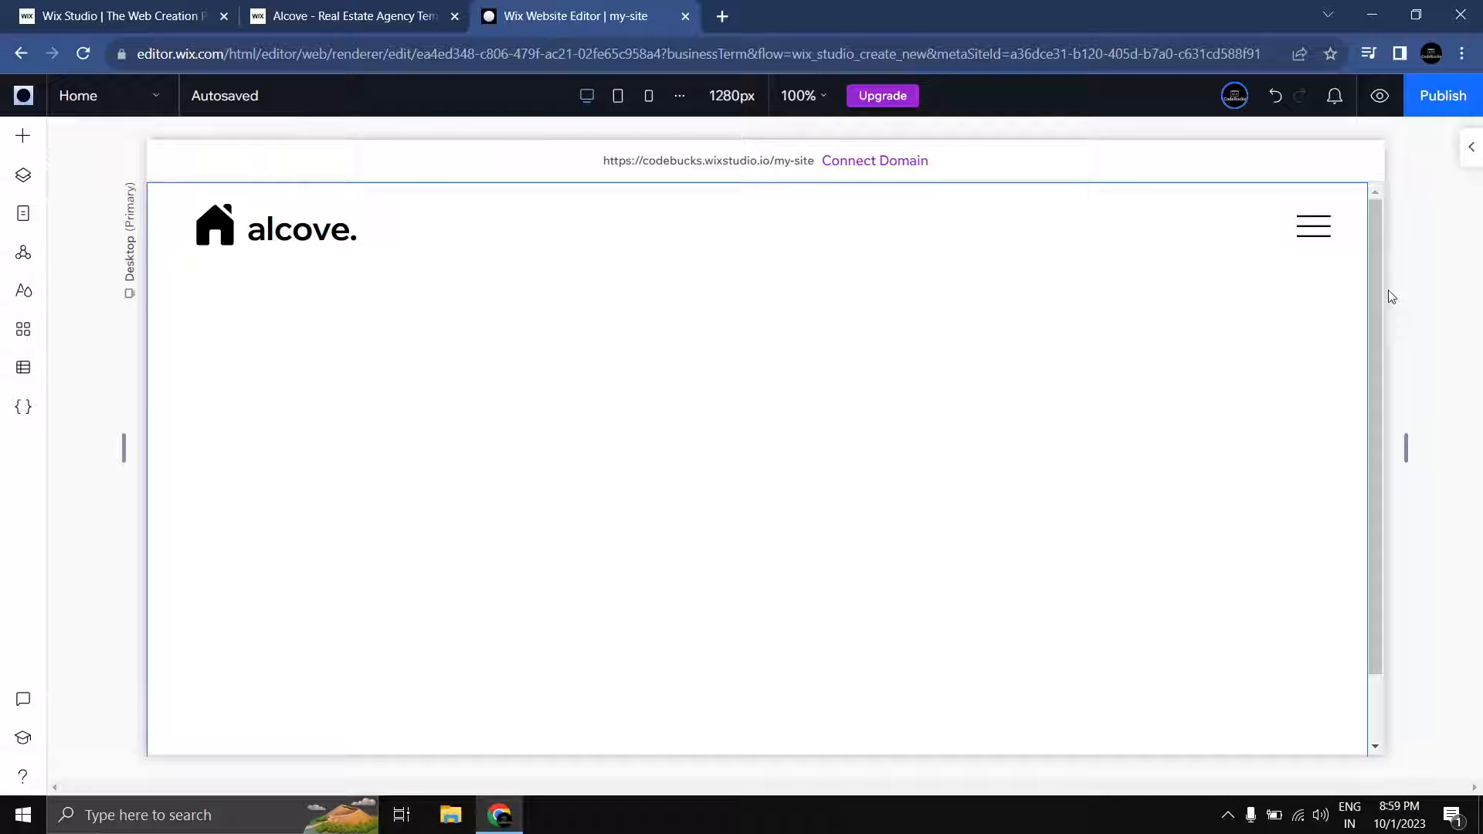
click(944, 230)
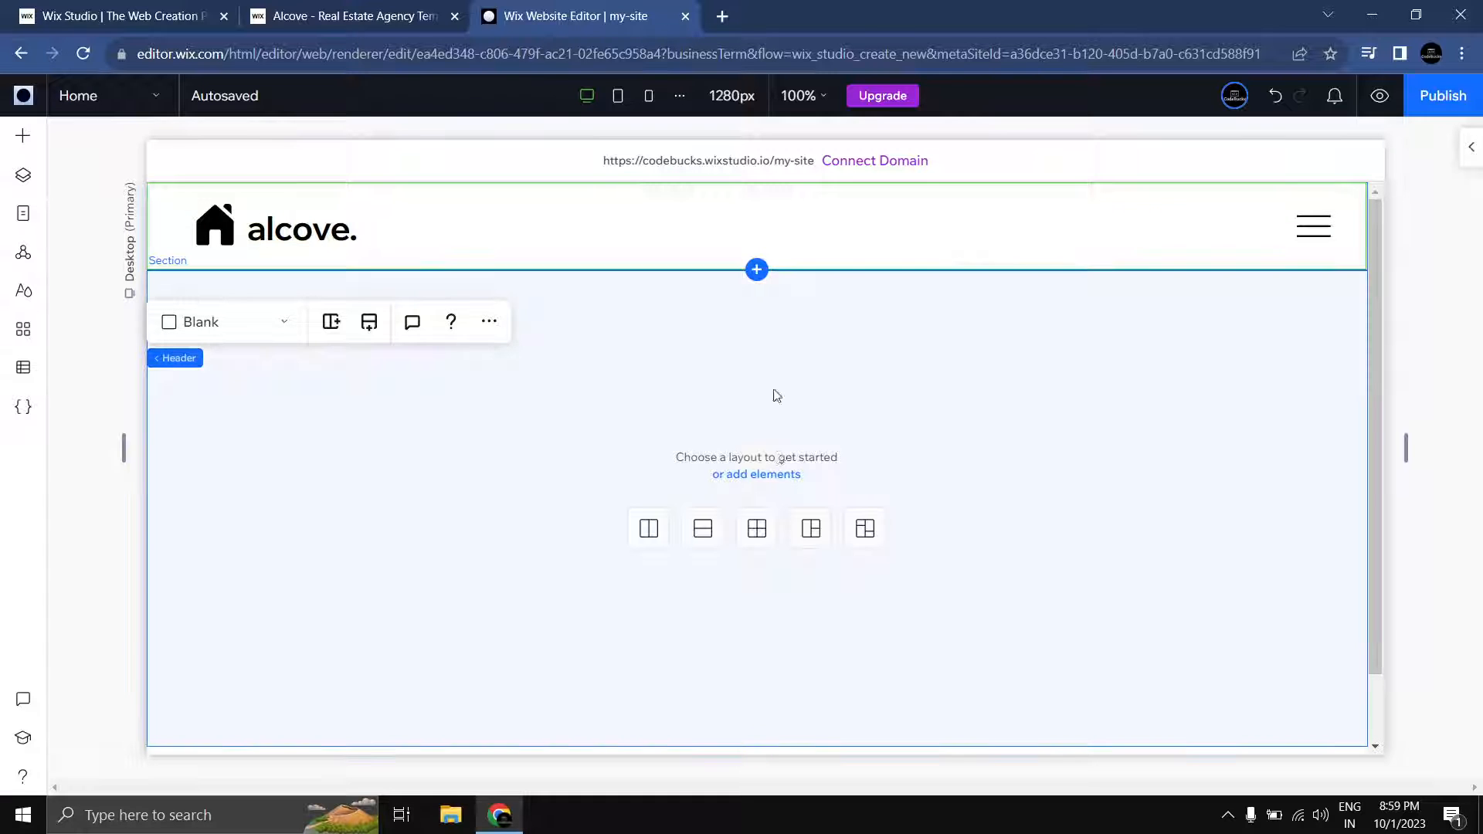
scroll(780, 461, down, 1)
scroll(944, 477, up, 1)
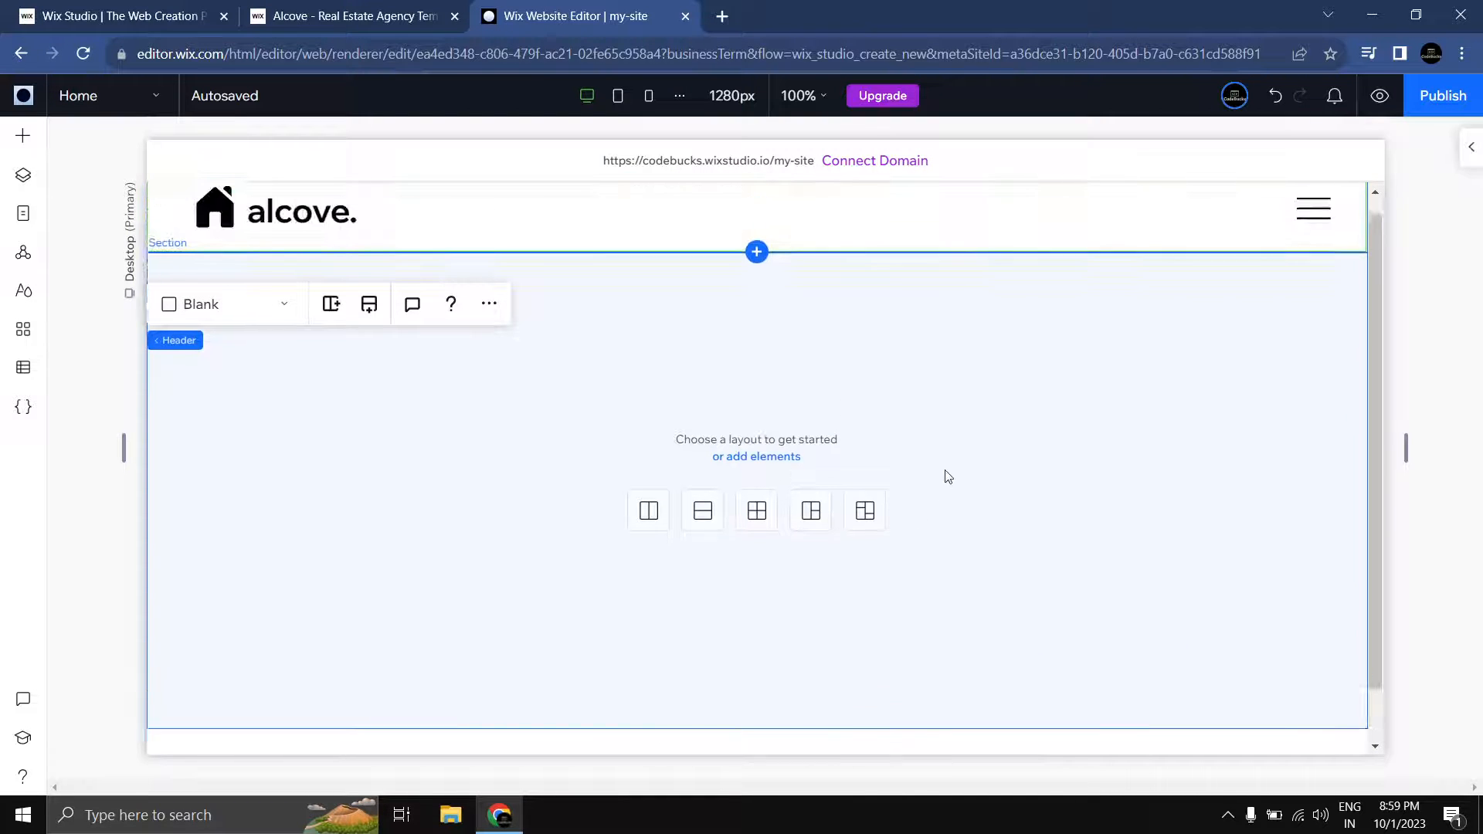
Step: Switch to the Alcove reference site and examine the layout of its hero heading, description paragraph and full-width video
click(355, 16)
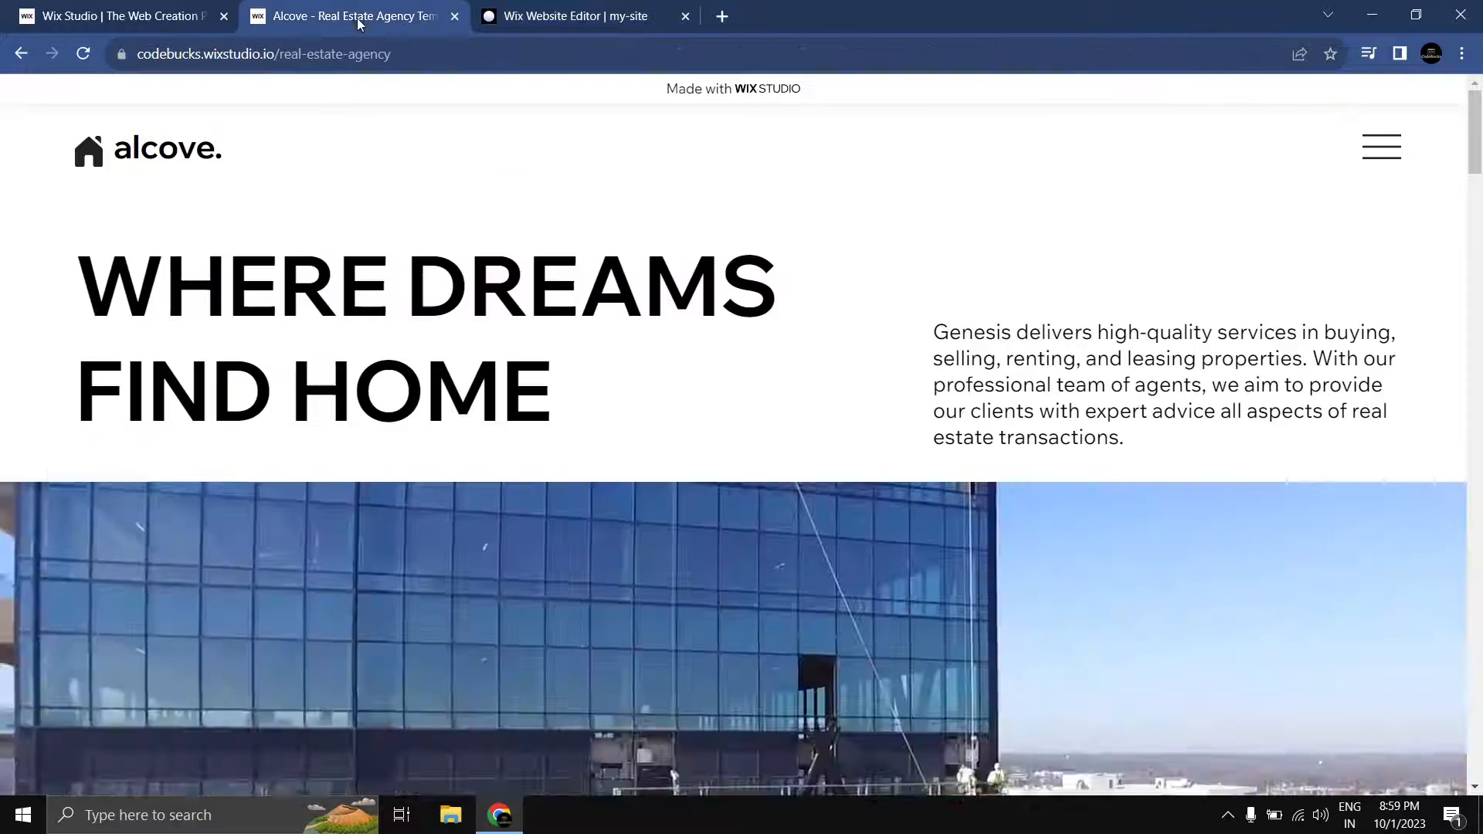
scroll(1044, 288, down, 2)
scroll(1045, 287, up, 2)
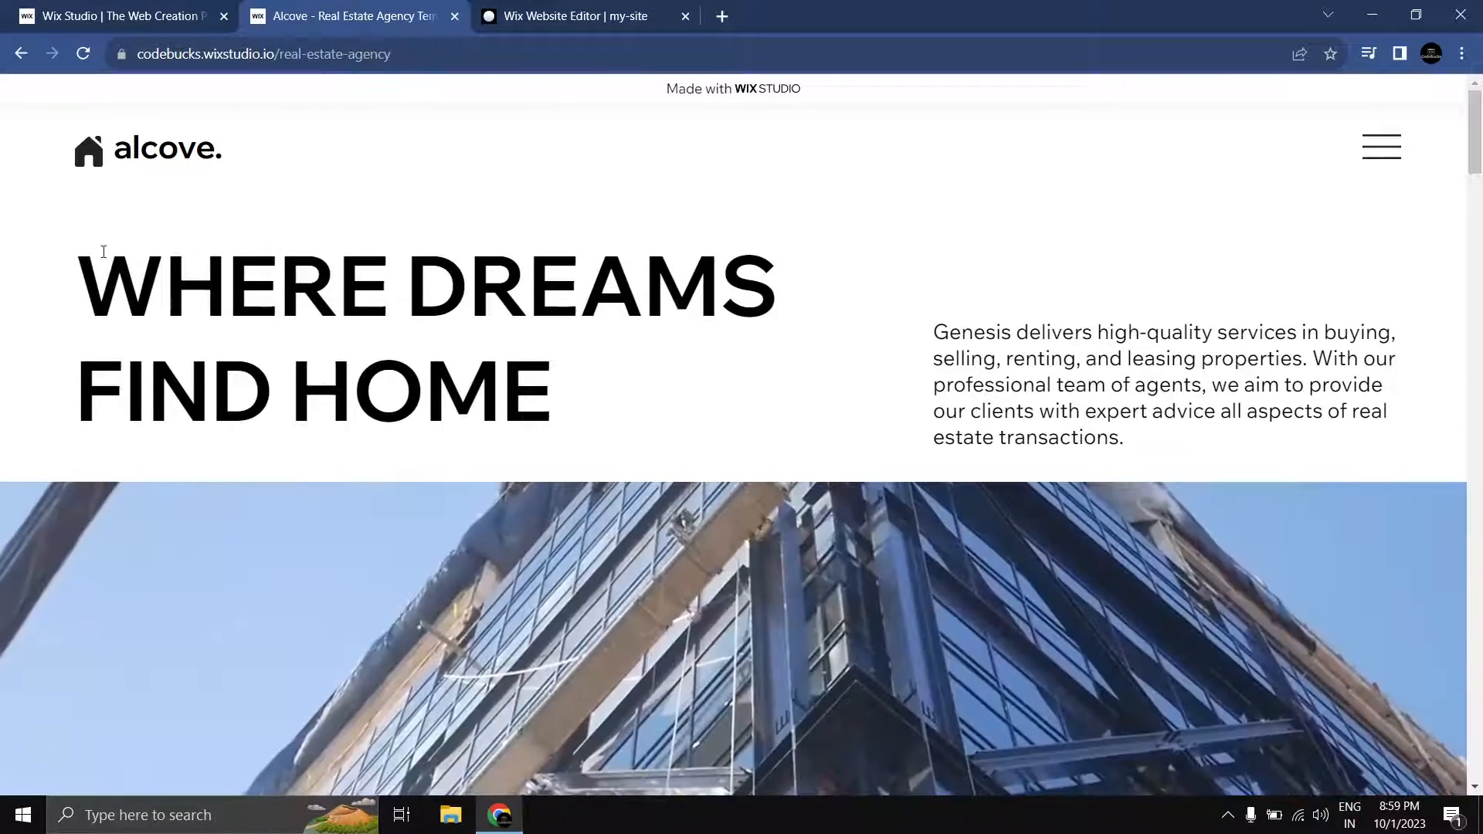
drag(86, 246, 595, 409)
drag(933, 331, 1152, 430)
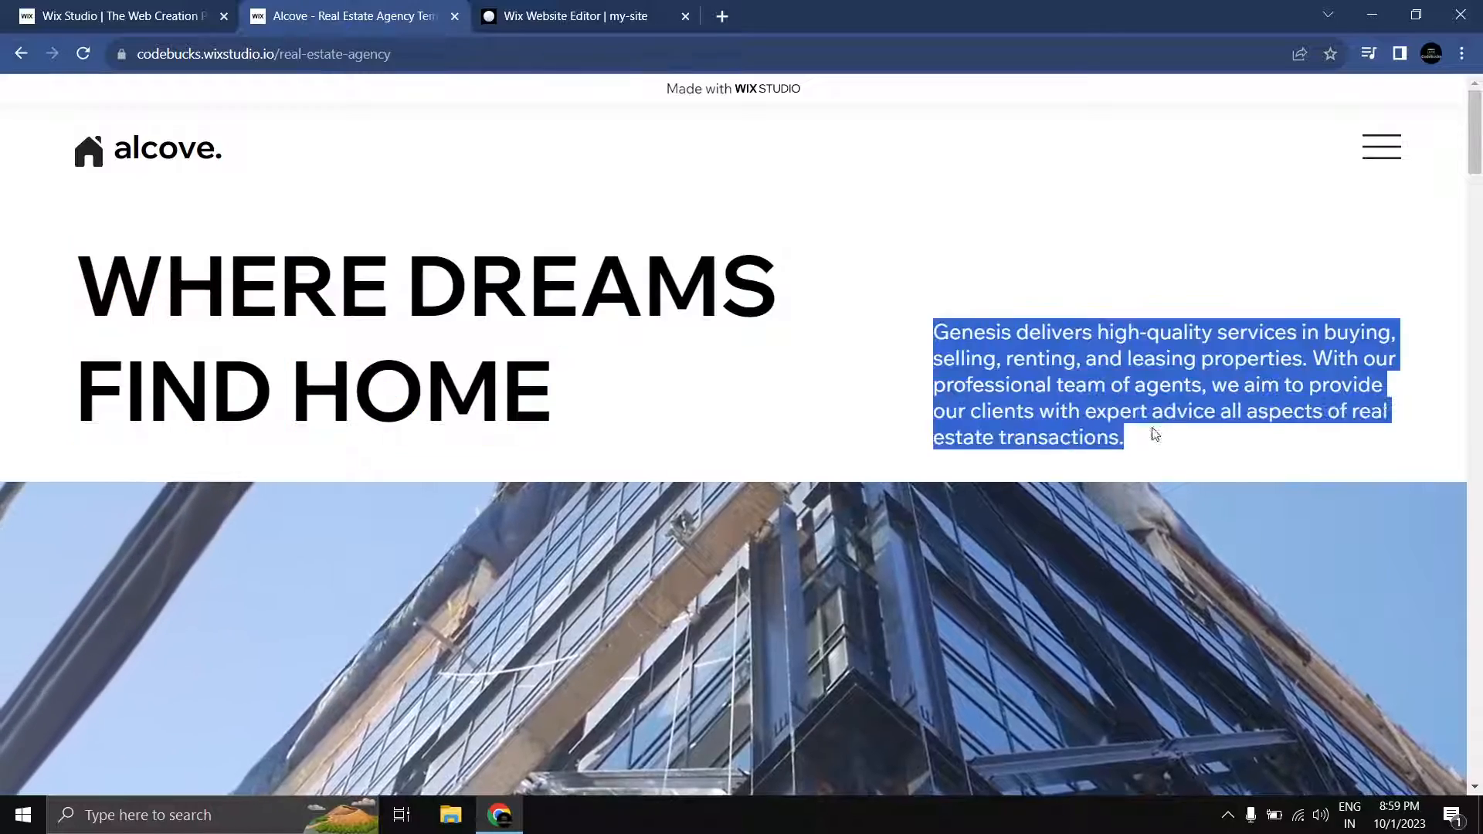
click(1175, 437)
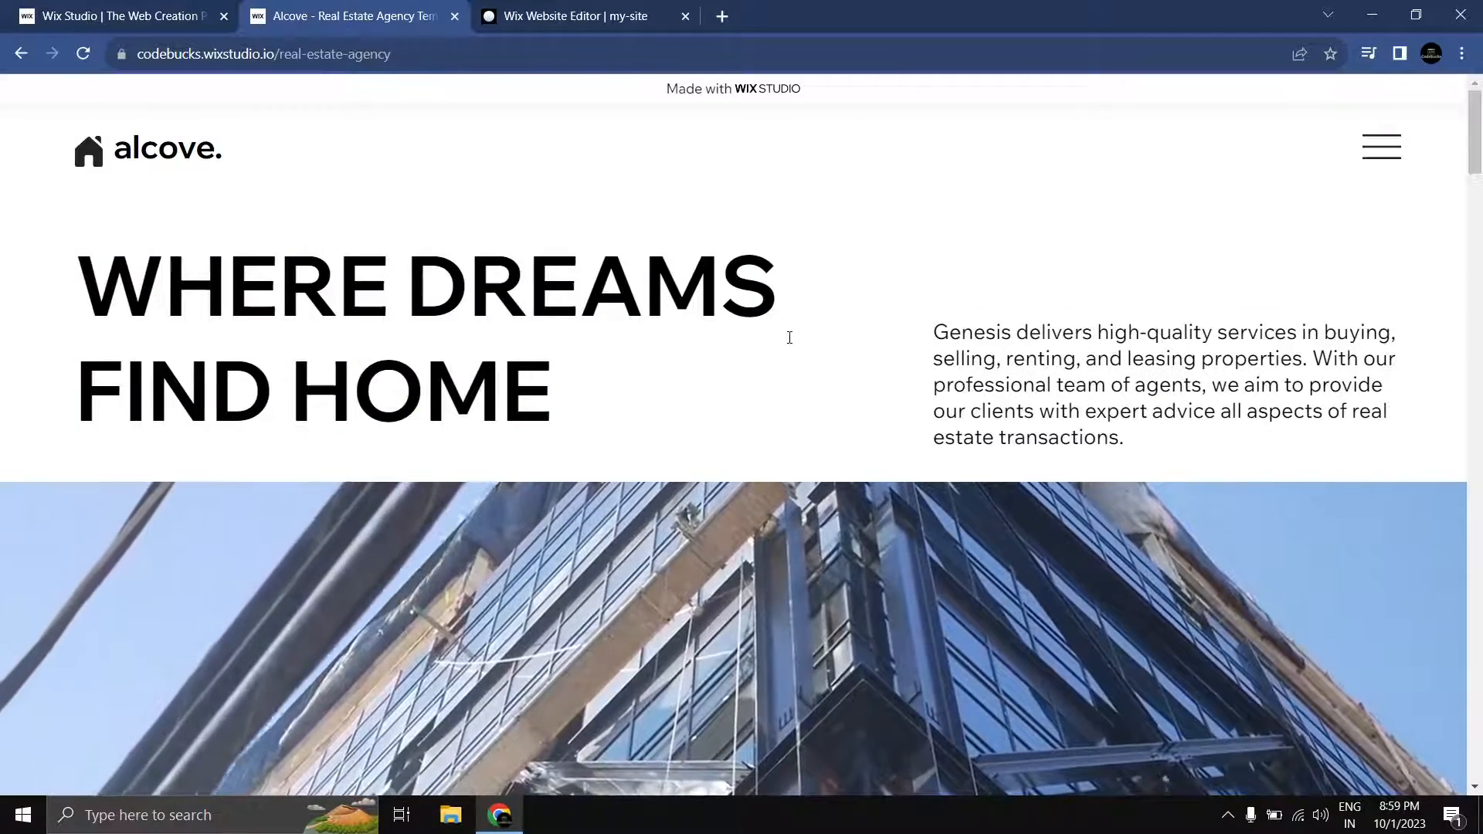
scroll(745, 304, down, 2)
scroll(393, 363, down, 1)
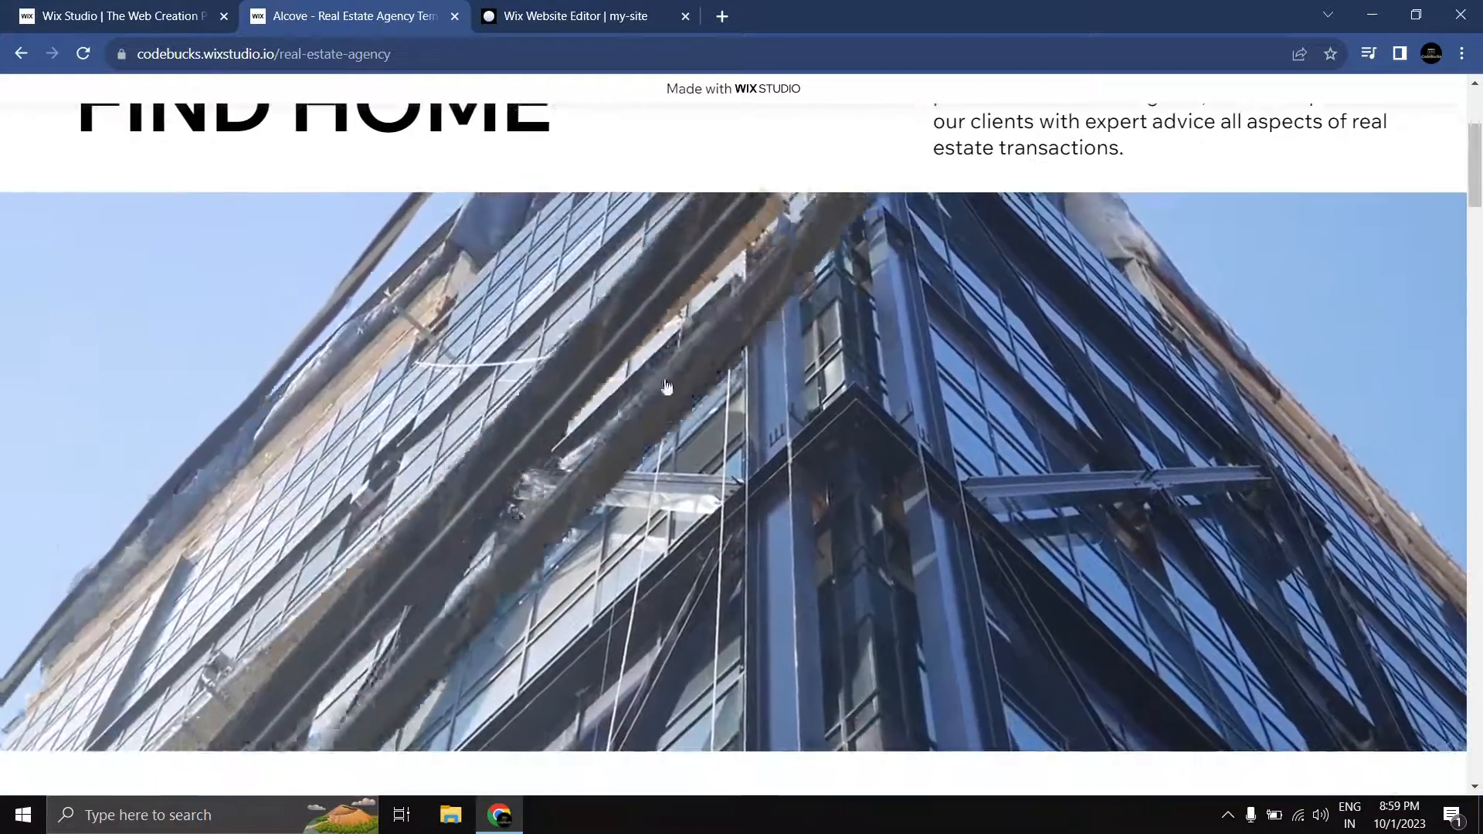
scroll(663, 388, up, 4)
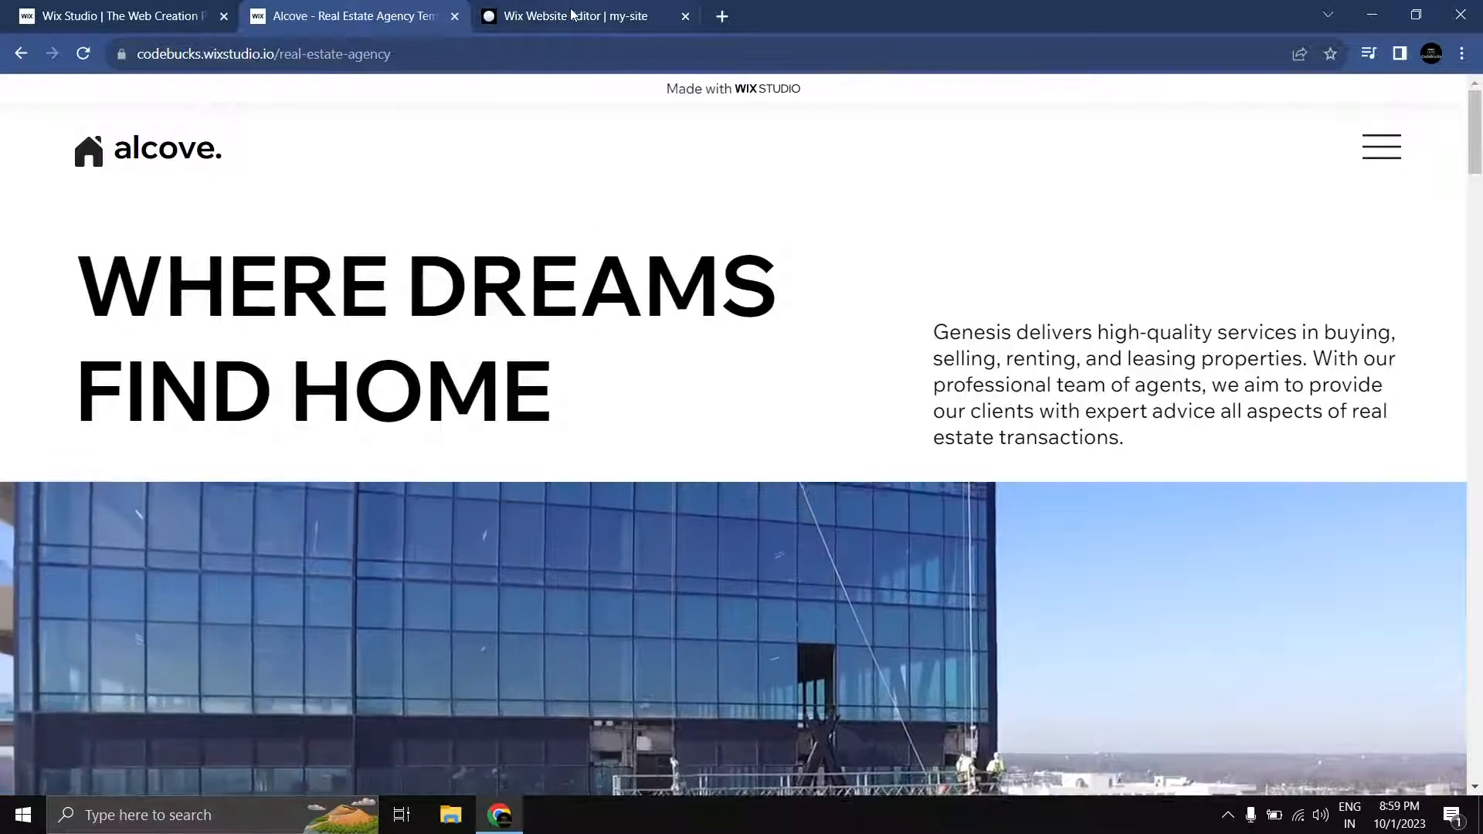
Step: Return to the Wix Studio editor and apply the two-row layout to the blank section below the header
key(ctrl+Tab)
click(748, 447)
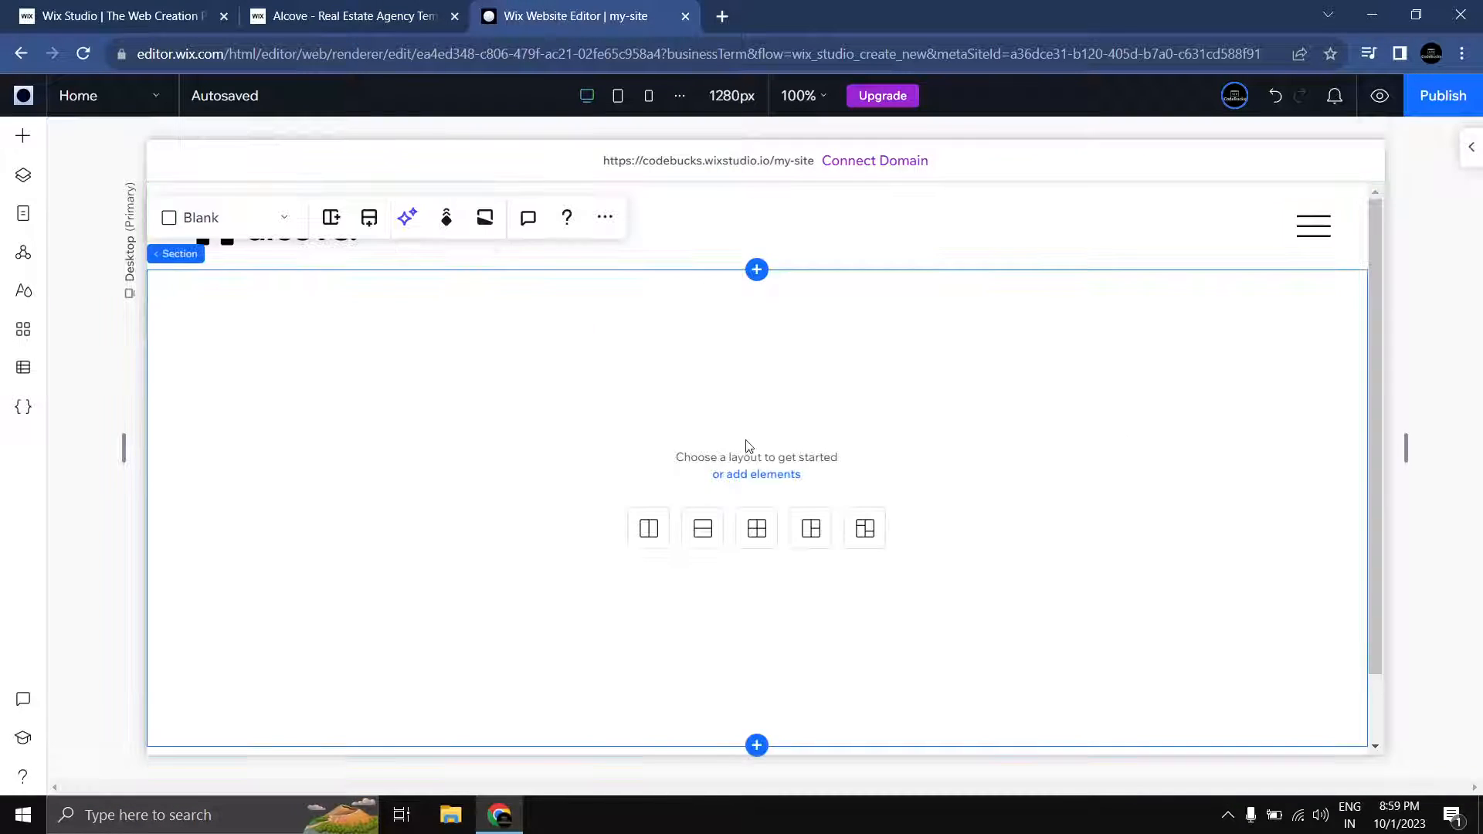
scroll(743, 471, down, 1)
scroll(600, 461, up, 2)
click(703, 533)
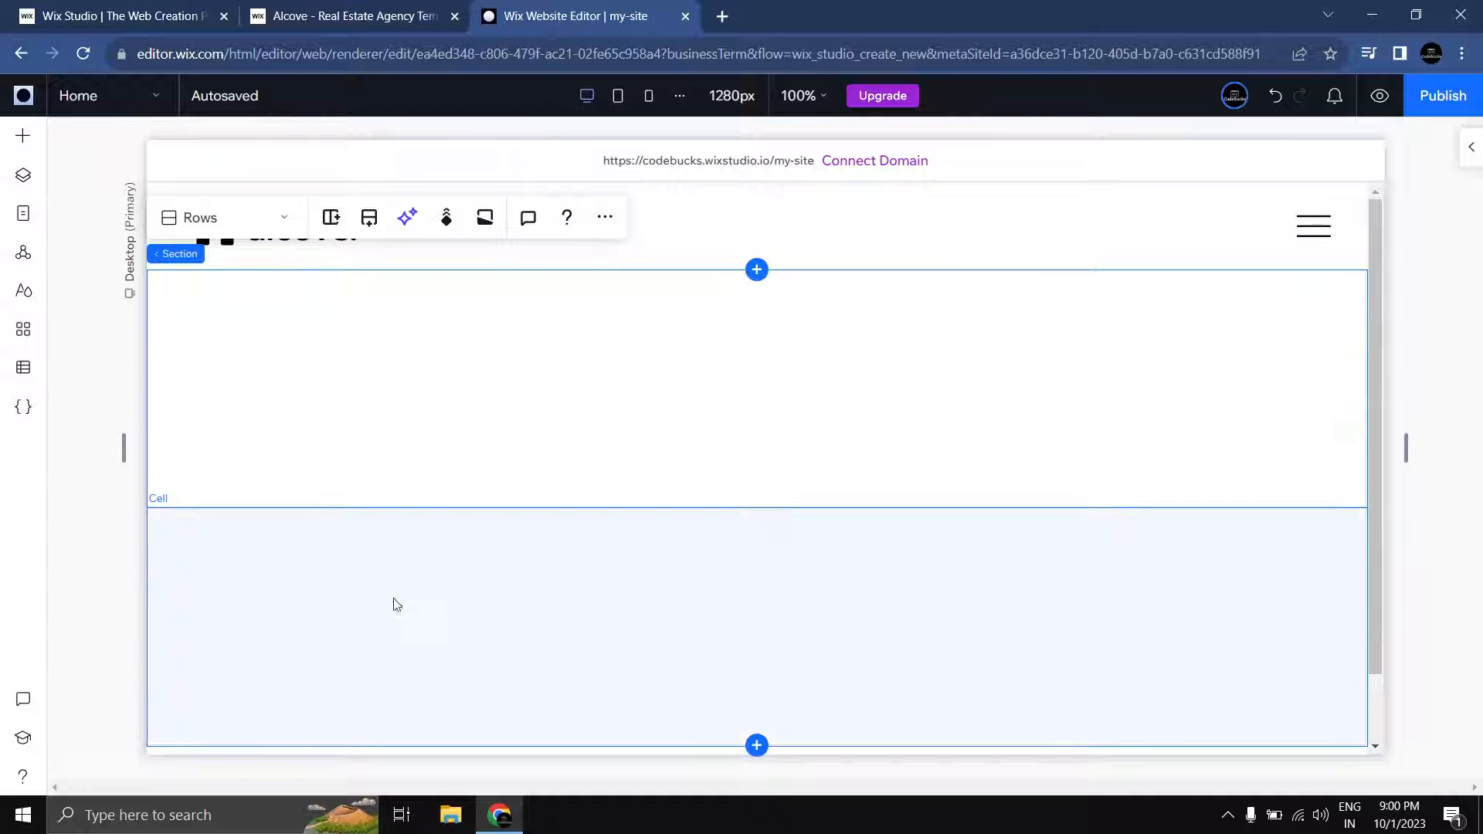
click(498, 382)
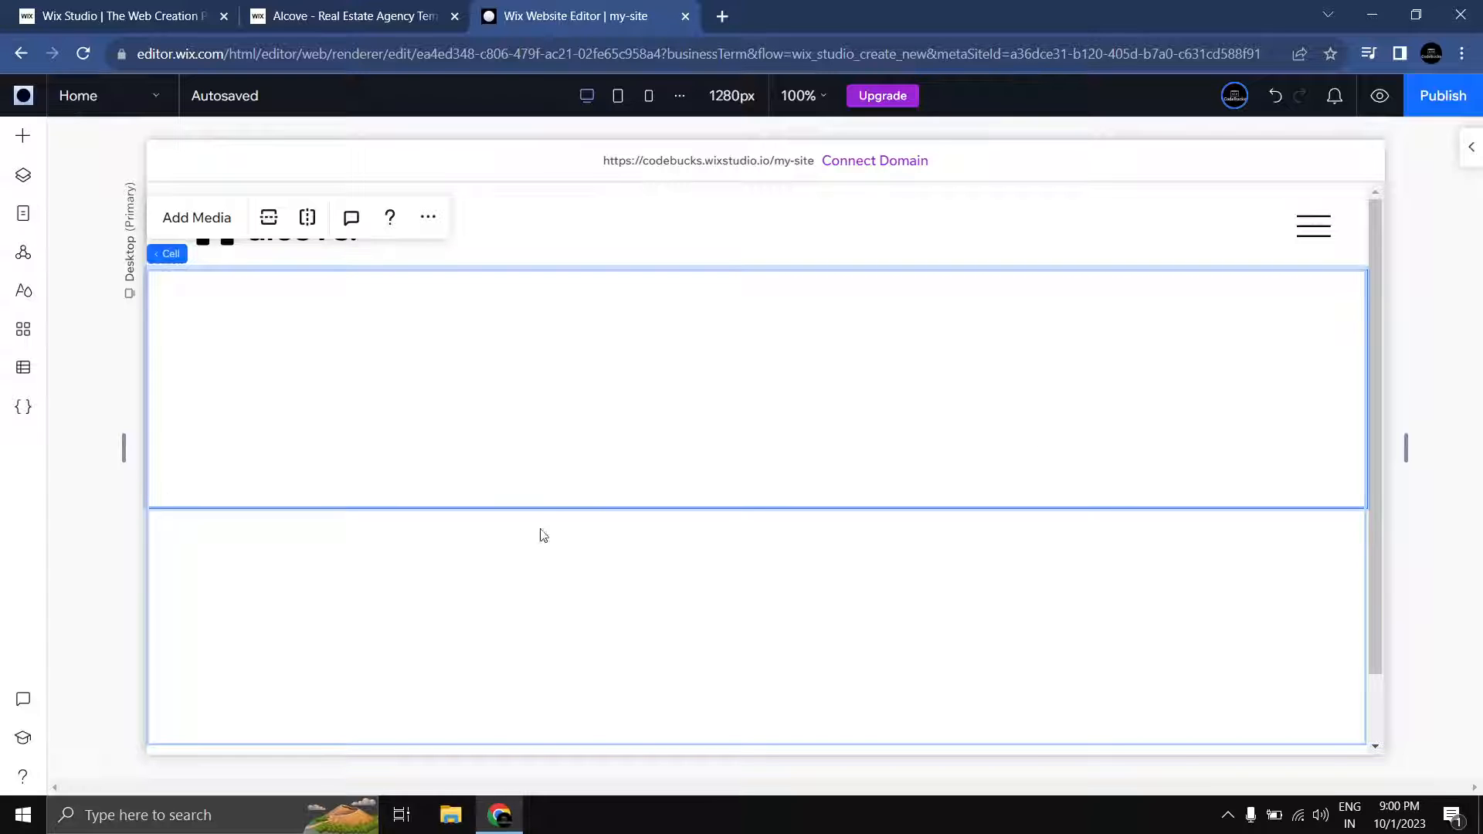
click(463, 583)
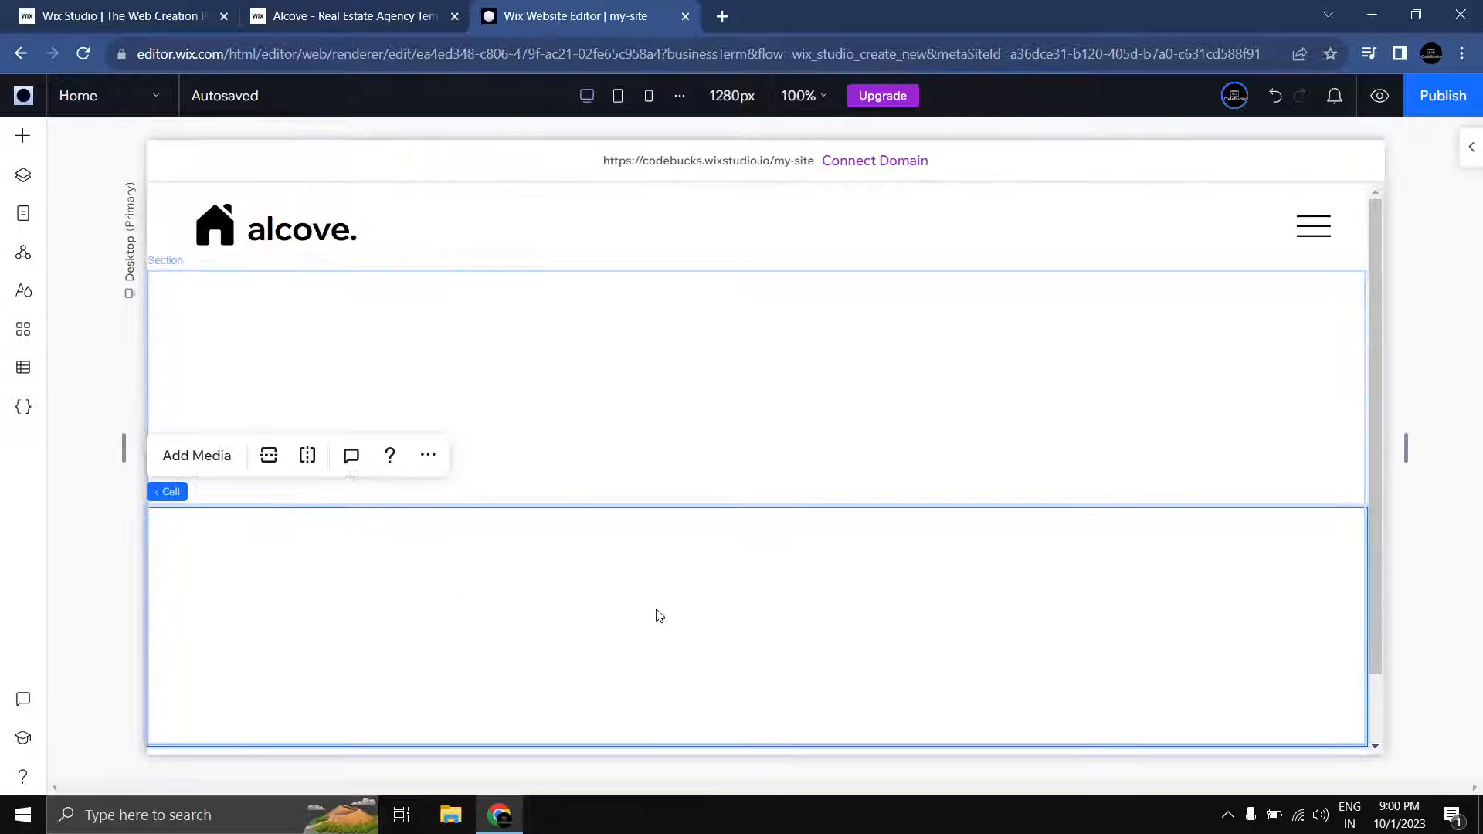
Step: Split the section's upper cell vertically into two side-by-side cells
click(543, 390)
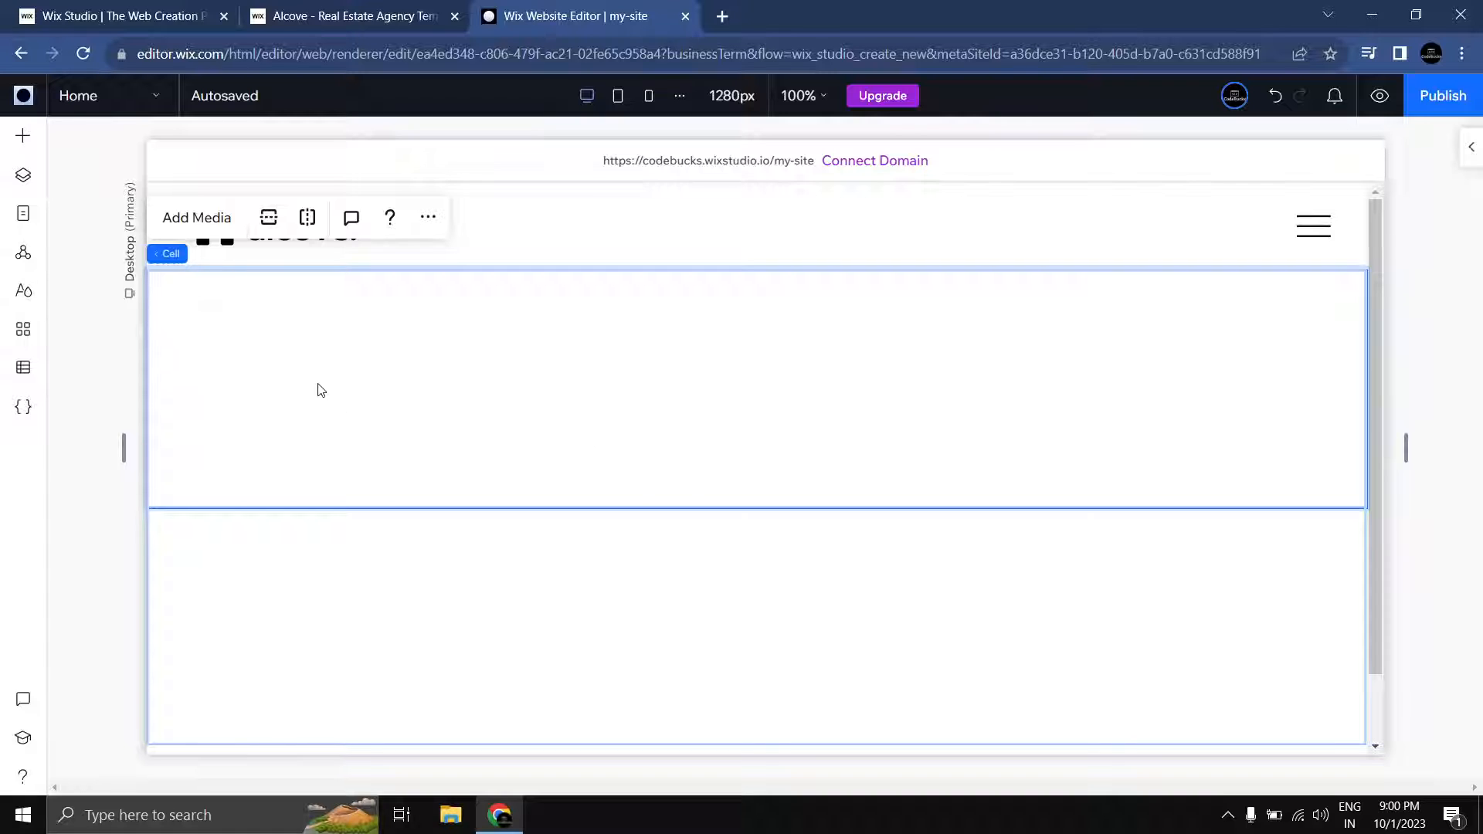
mouse_move(186, 261)
click(1466, 153)
scroll(1391, 413, down, 4)
scroll(1387, 415, down, 2)
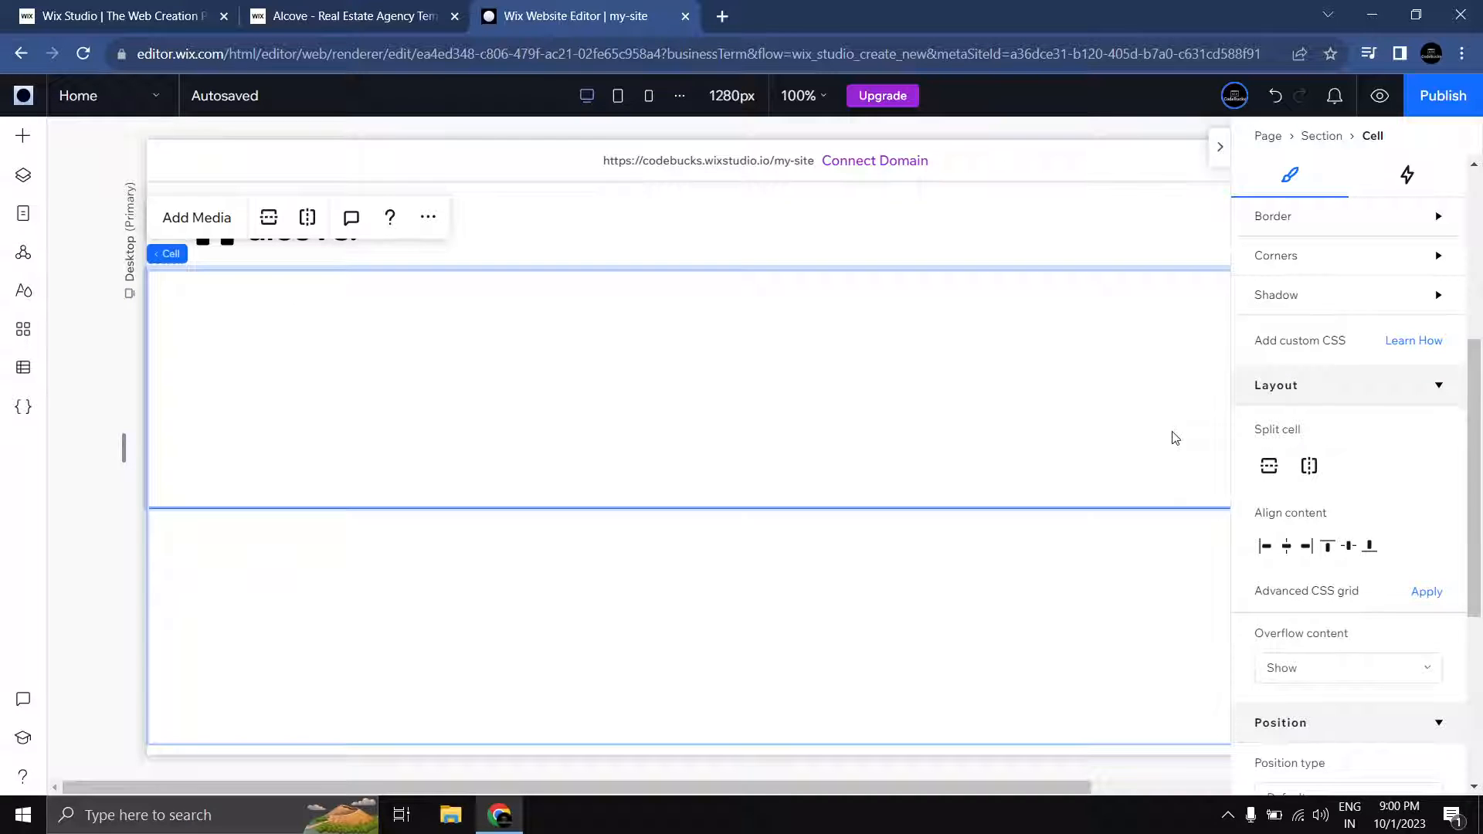
click(1311, 471)
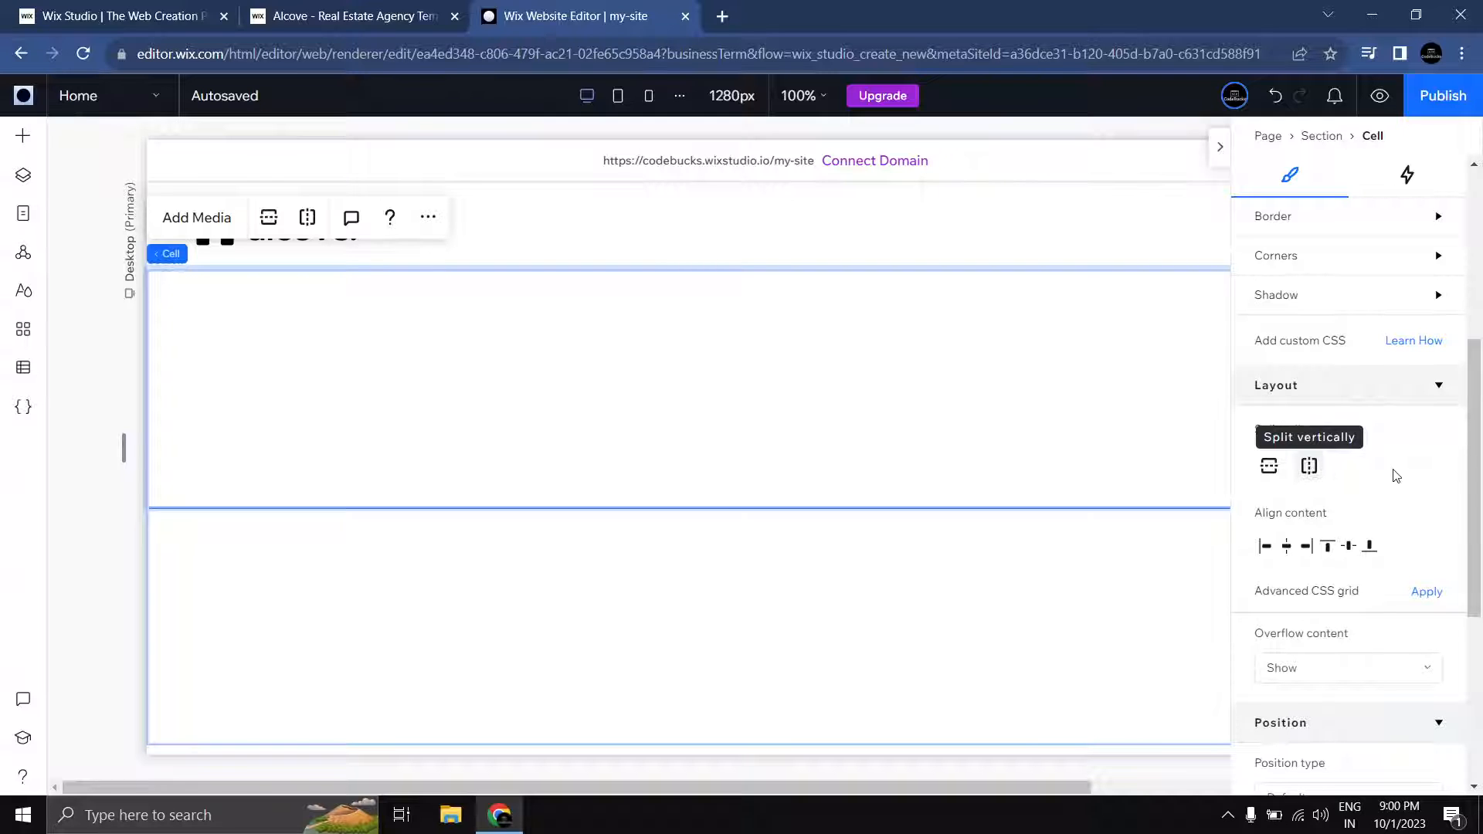
click(920, 358)
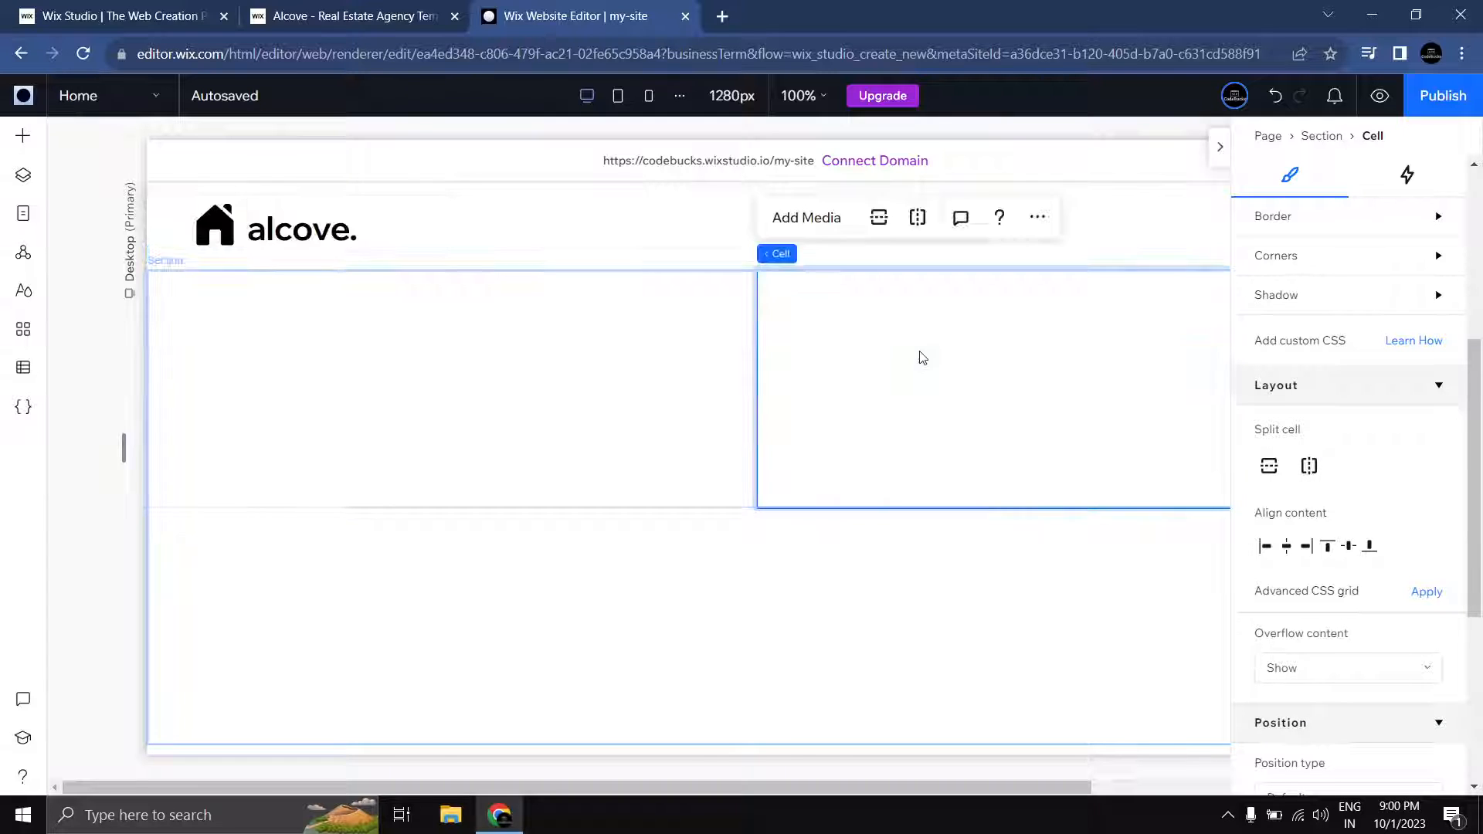
click(556, 351)
click(858, 366)
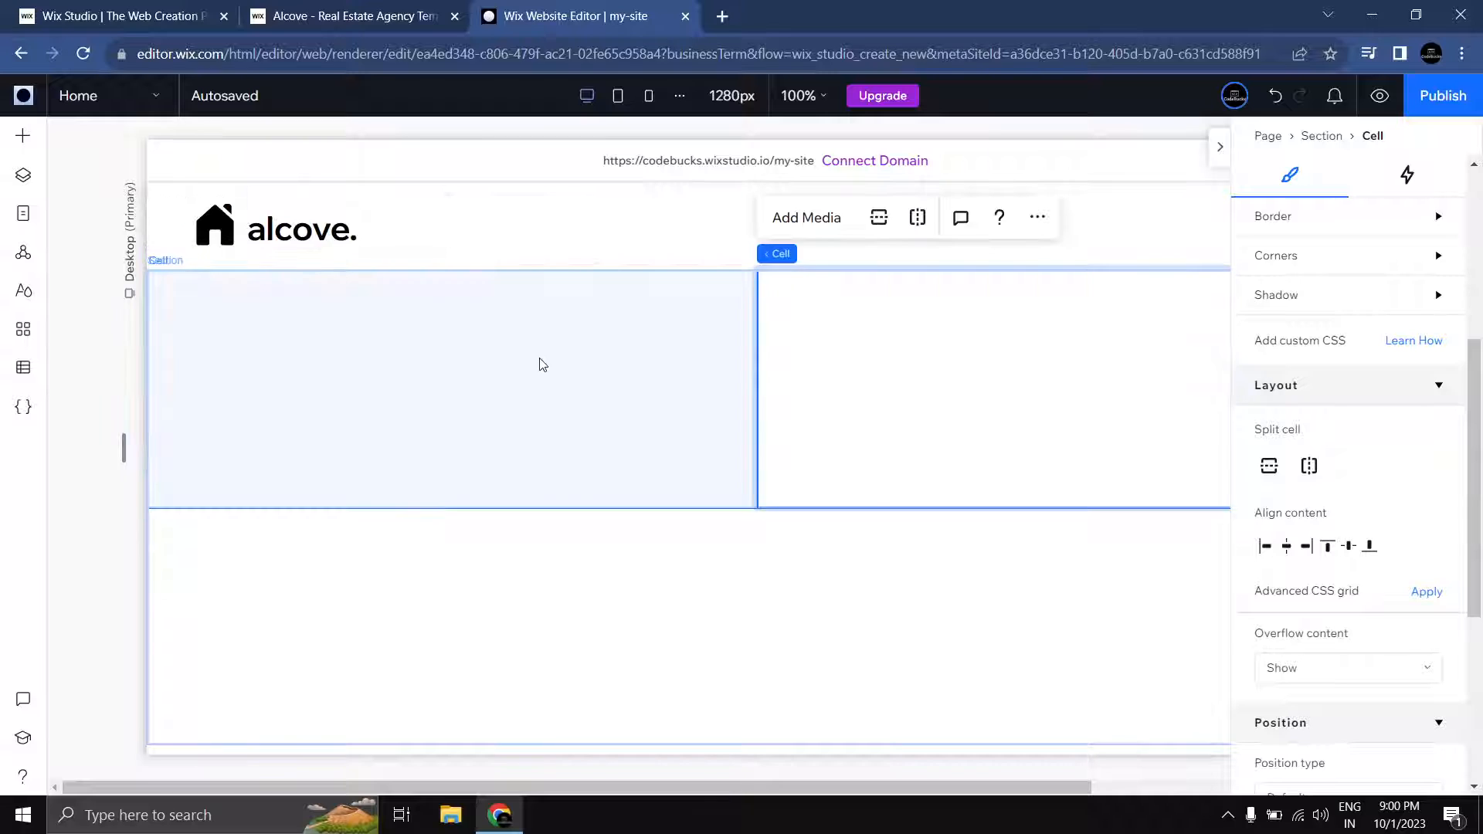
click(334, 360)
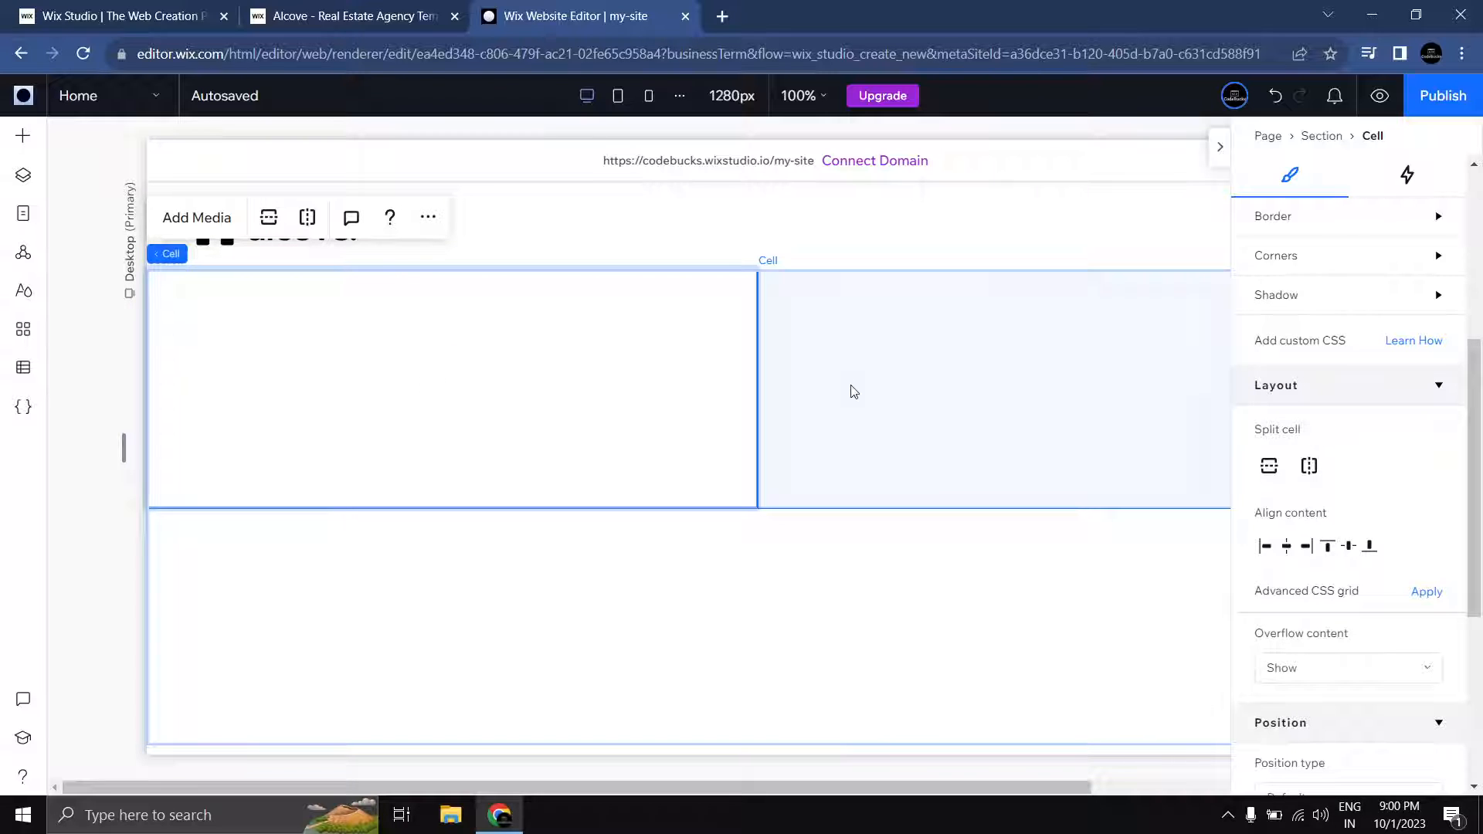
click(856, 394)
Step: Add a Title text element to the section's upper-left cell
click(503, 394)
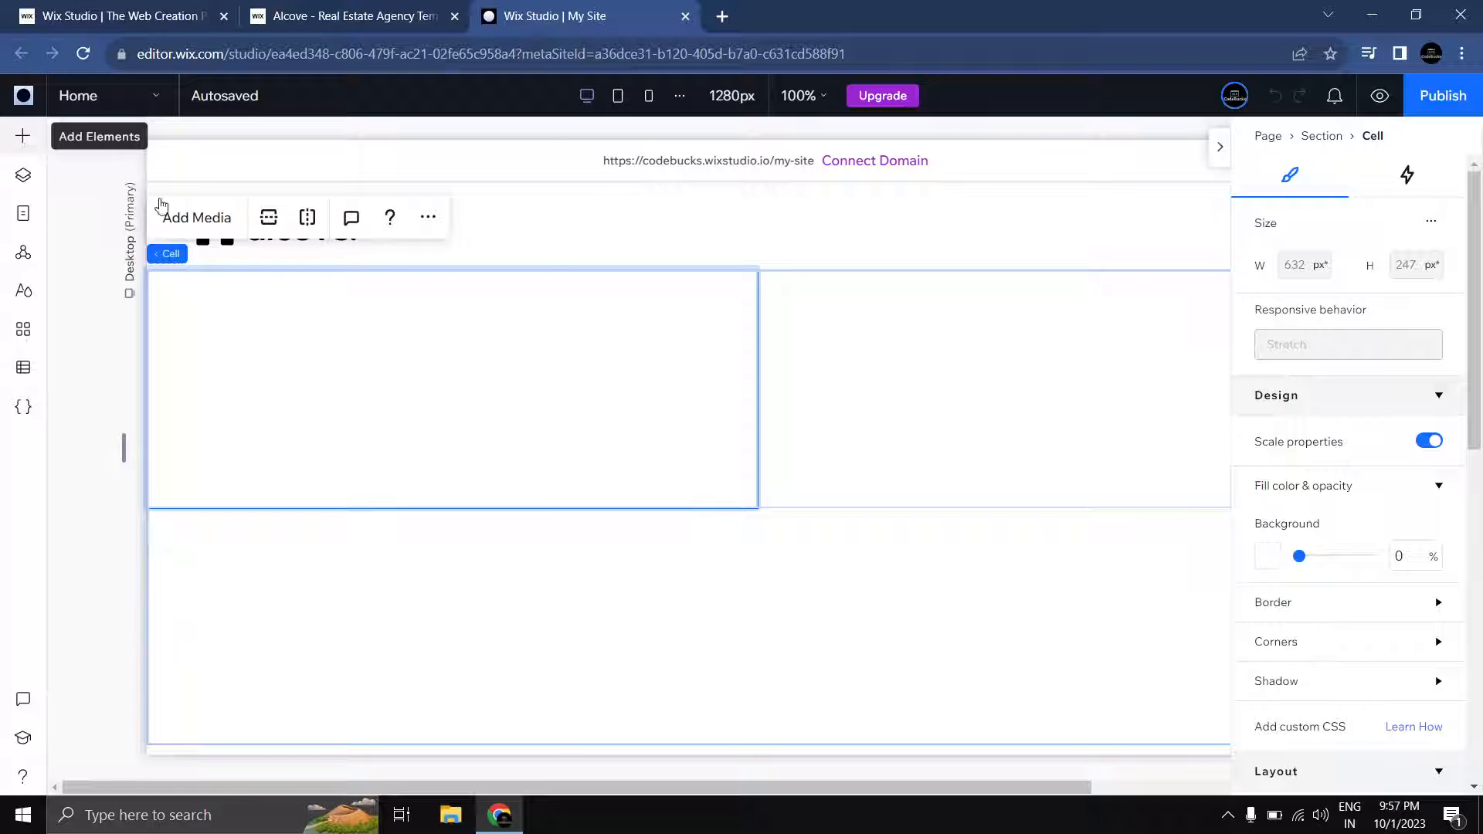
click(23, 136)
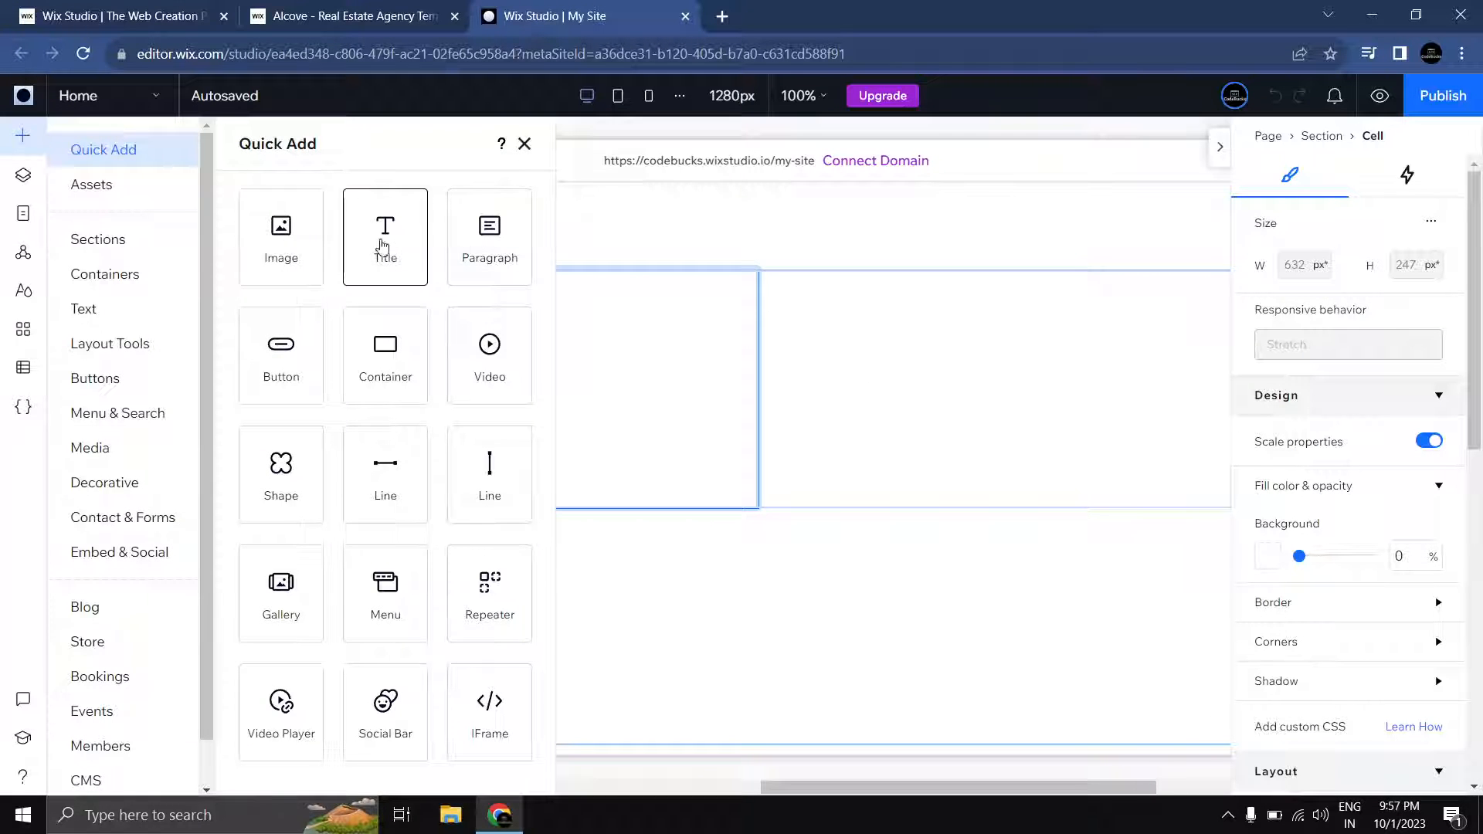
drag(381, 246, 395, 382)
click(377, 351)
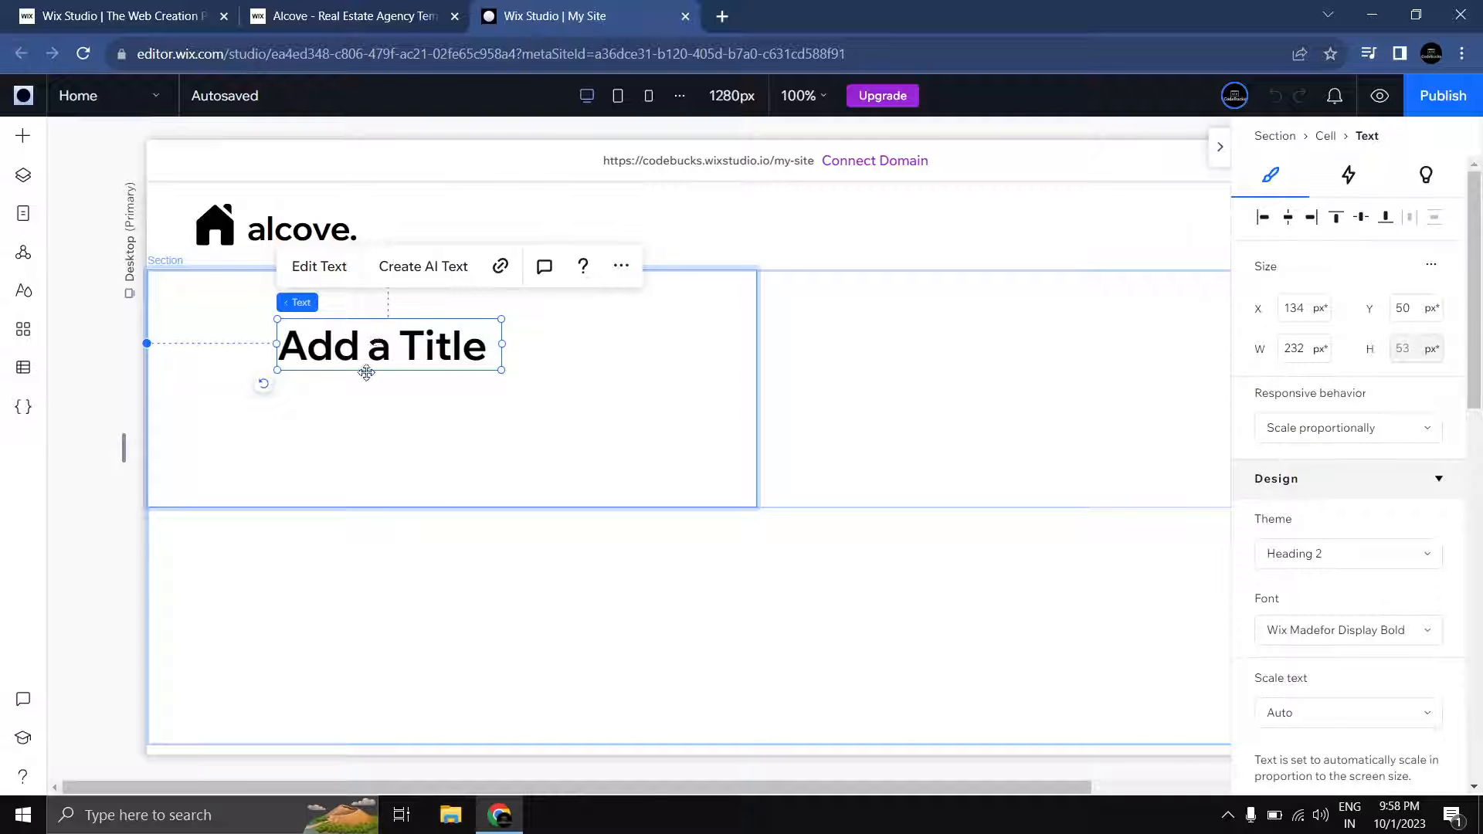
Step: Move the title closer to the cell's upper-left corner, with margins of about 12% left and 6.4% top
drag(366, 373, 350, 341)
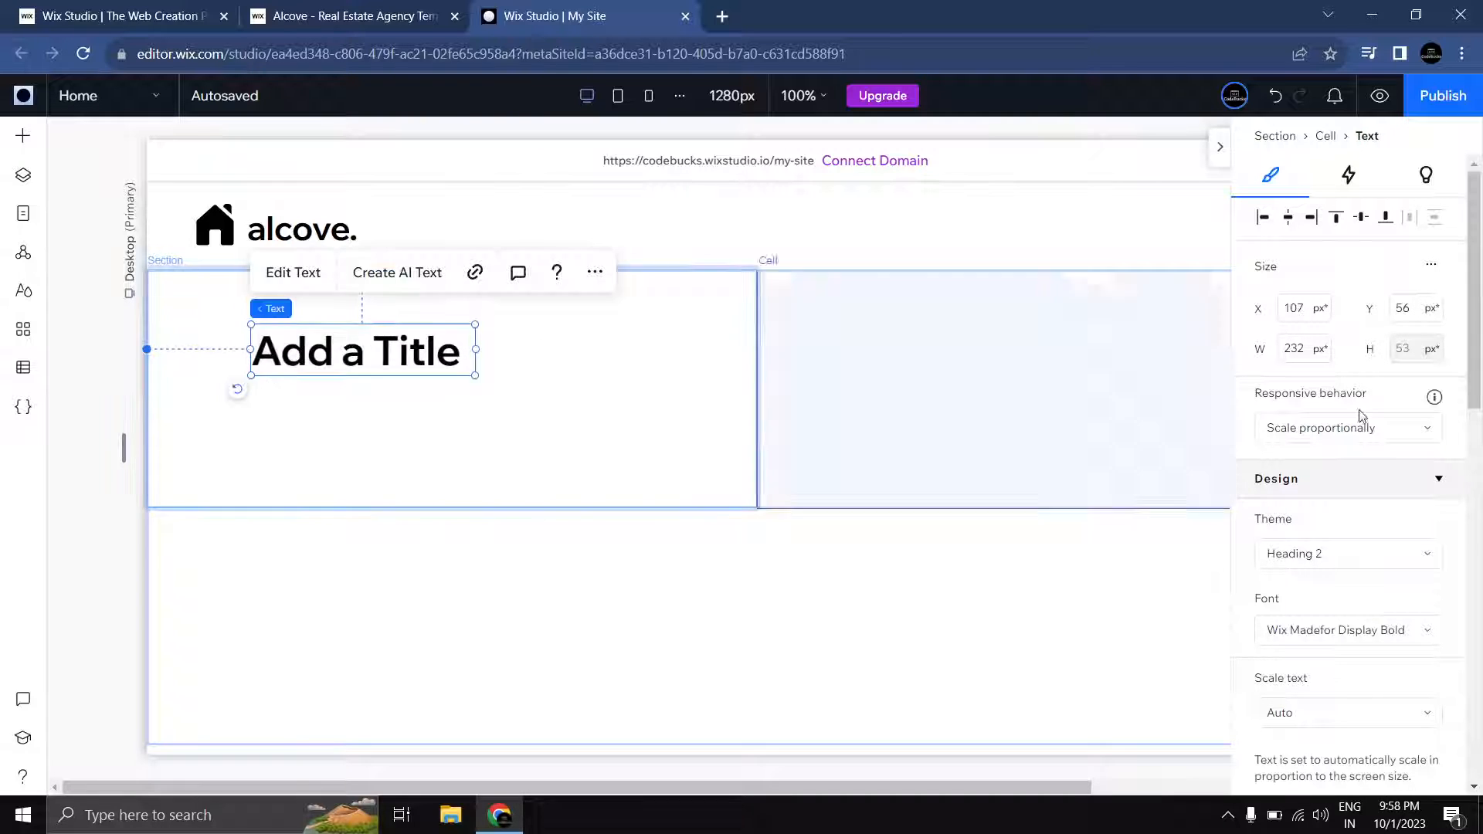
scroll(1348, 425, down, 10)
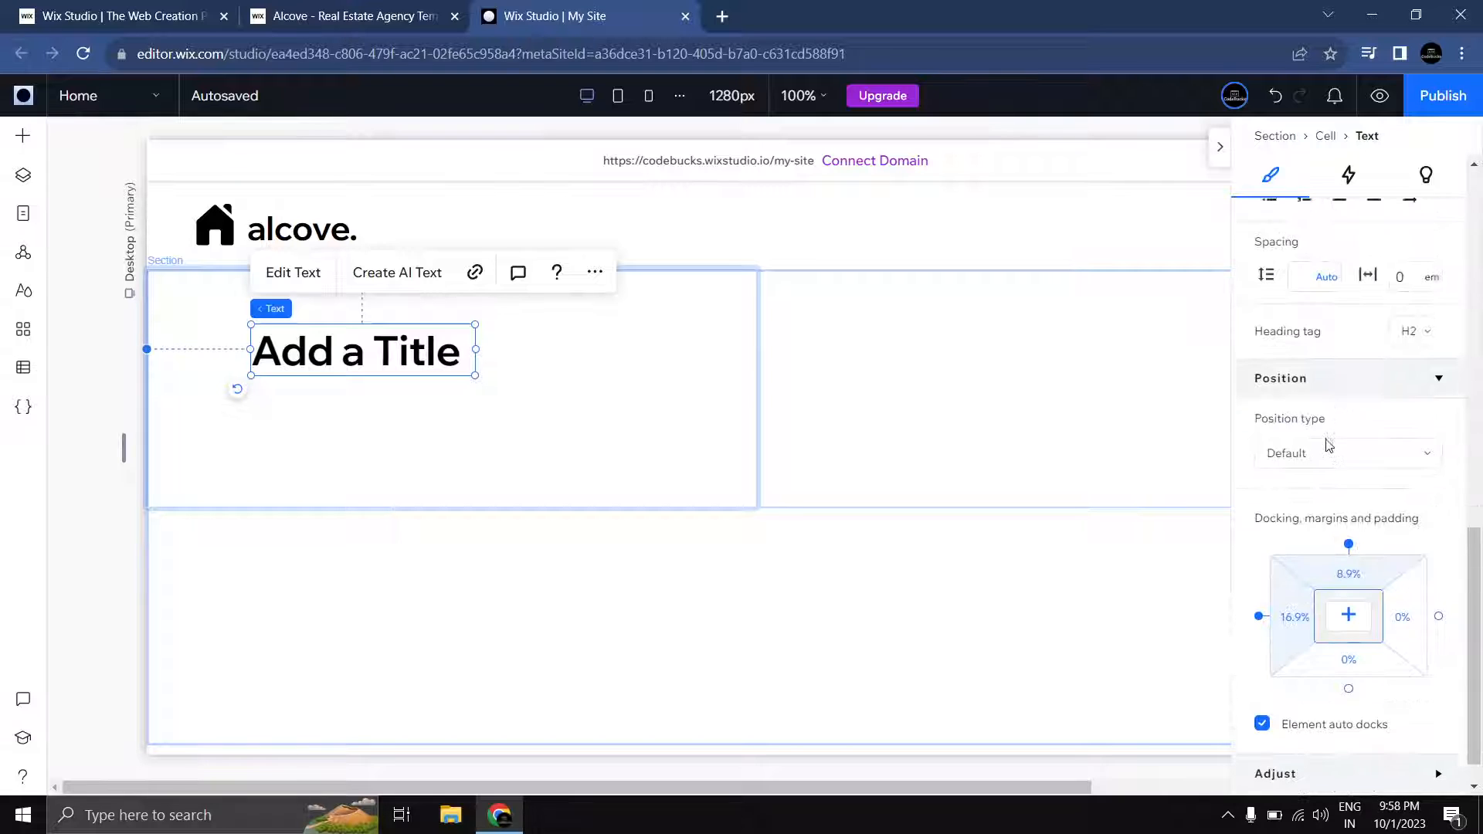
scroll(1330, 448, down, 1)
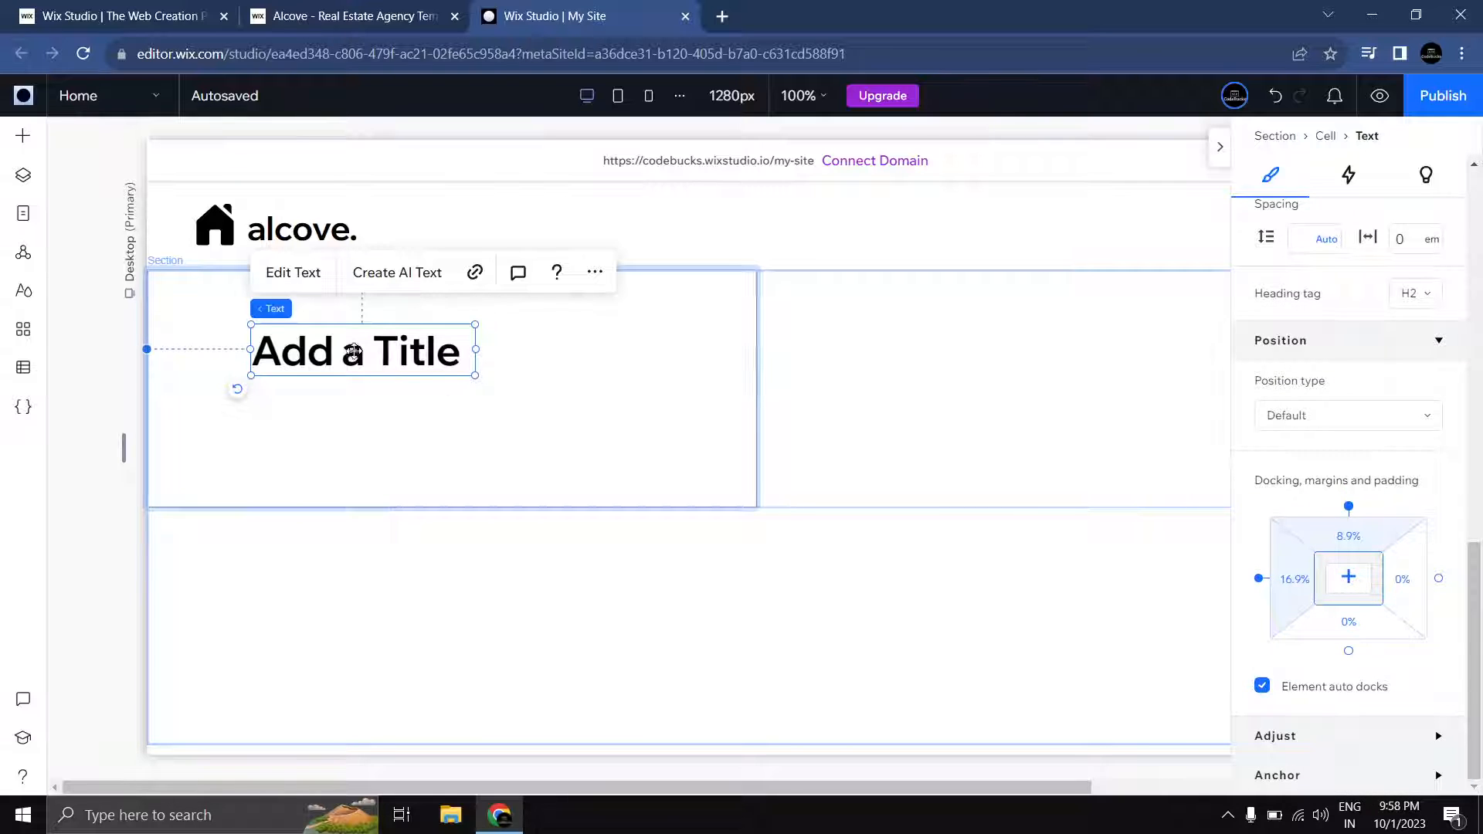
drag(354, 363, 329, 374)
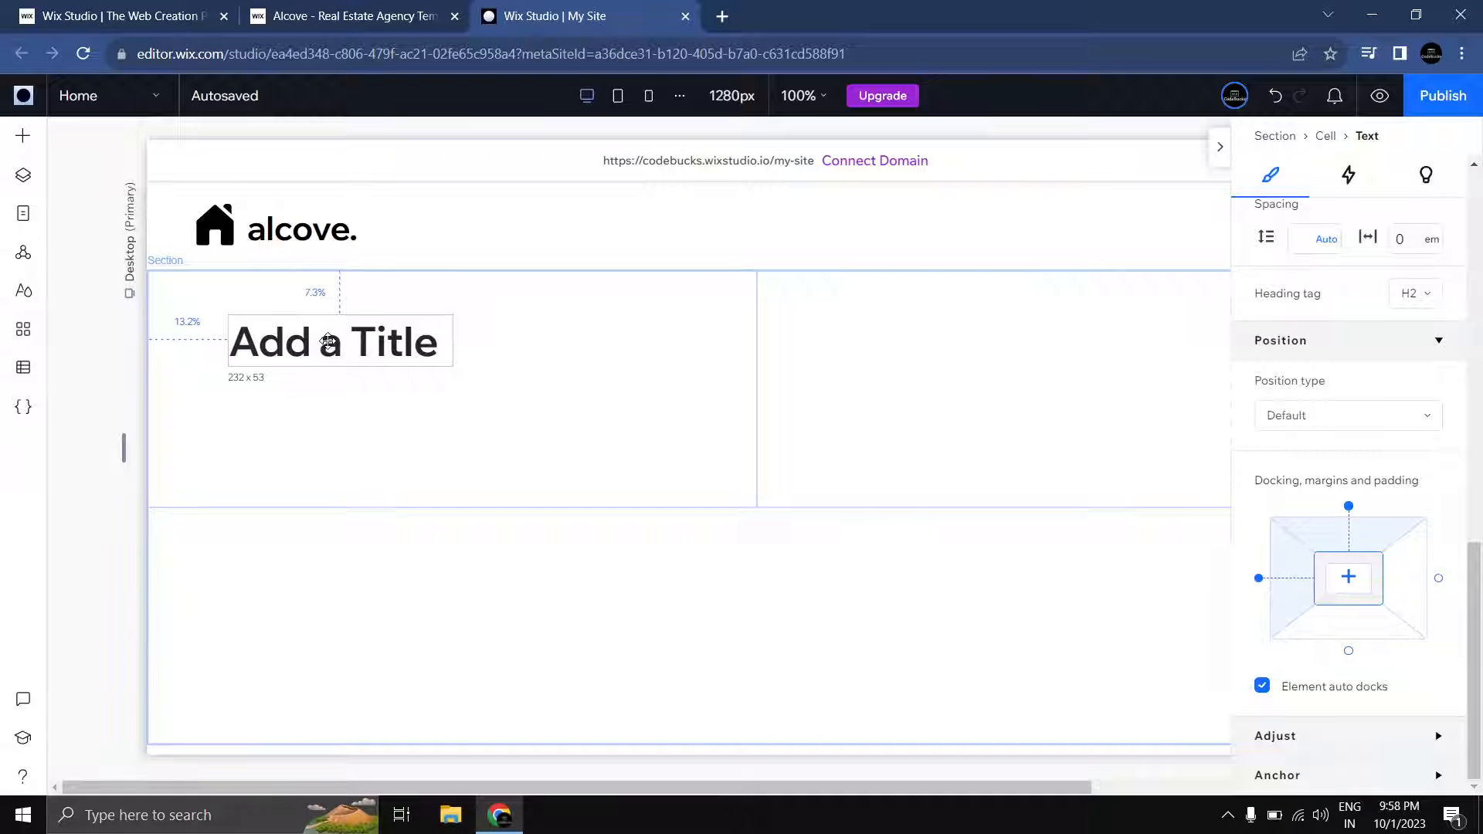
drag(320, 338, 319, 336)
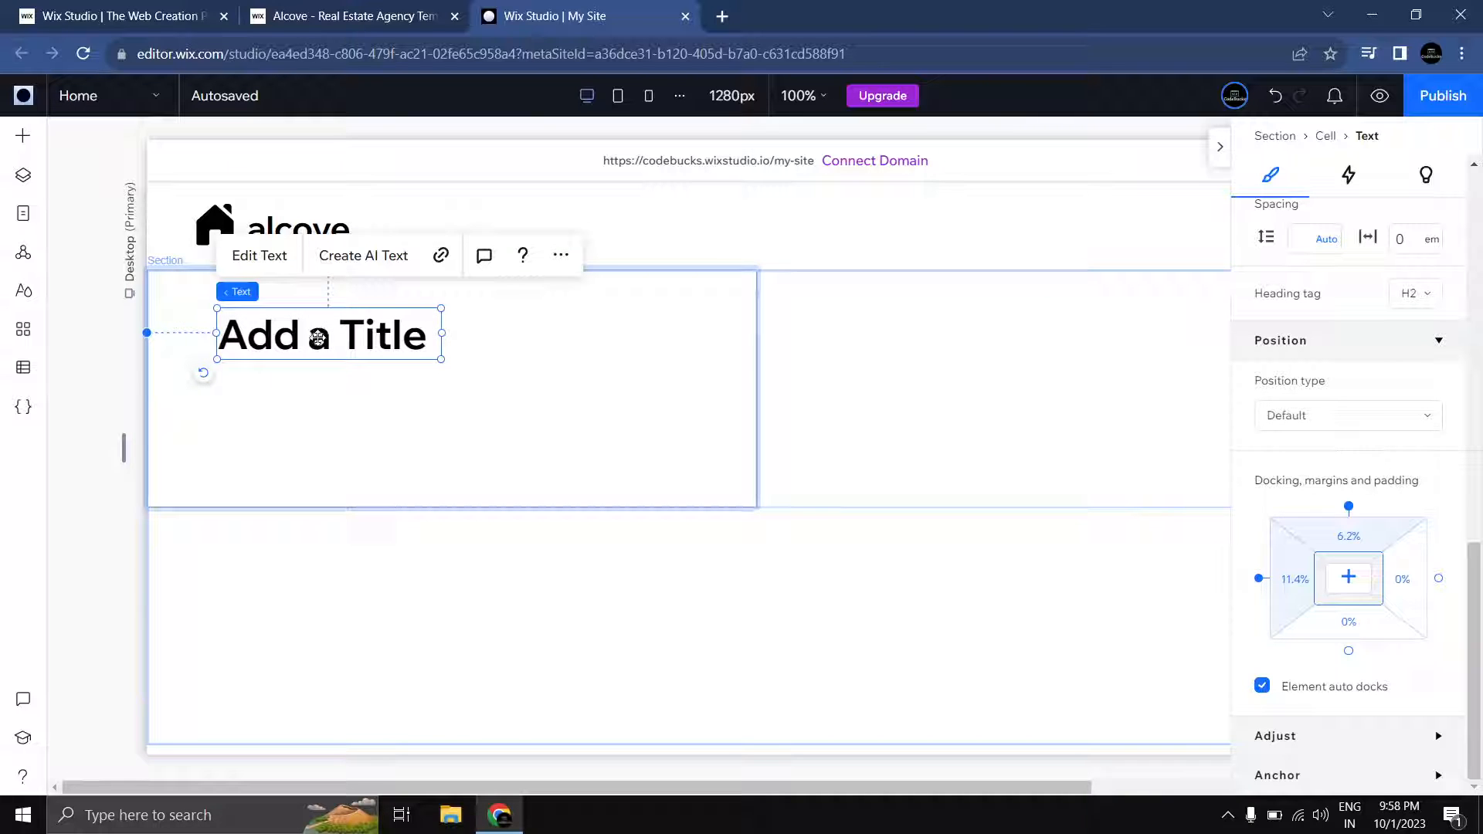
mouse_move(318, 338)
mouse_down()
mouse_move(360, 322)
mouse_move(334, 351)
mouse_move(322, 341)
mouse_up()
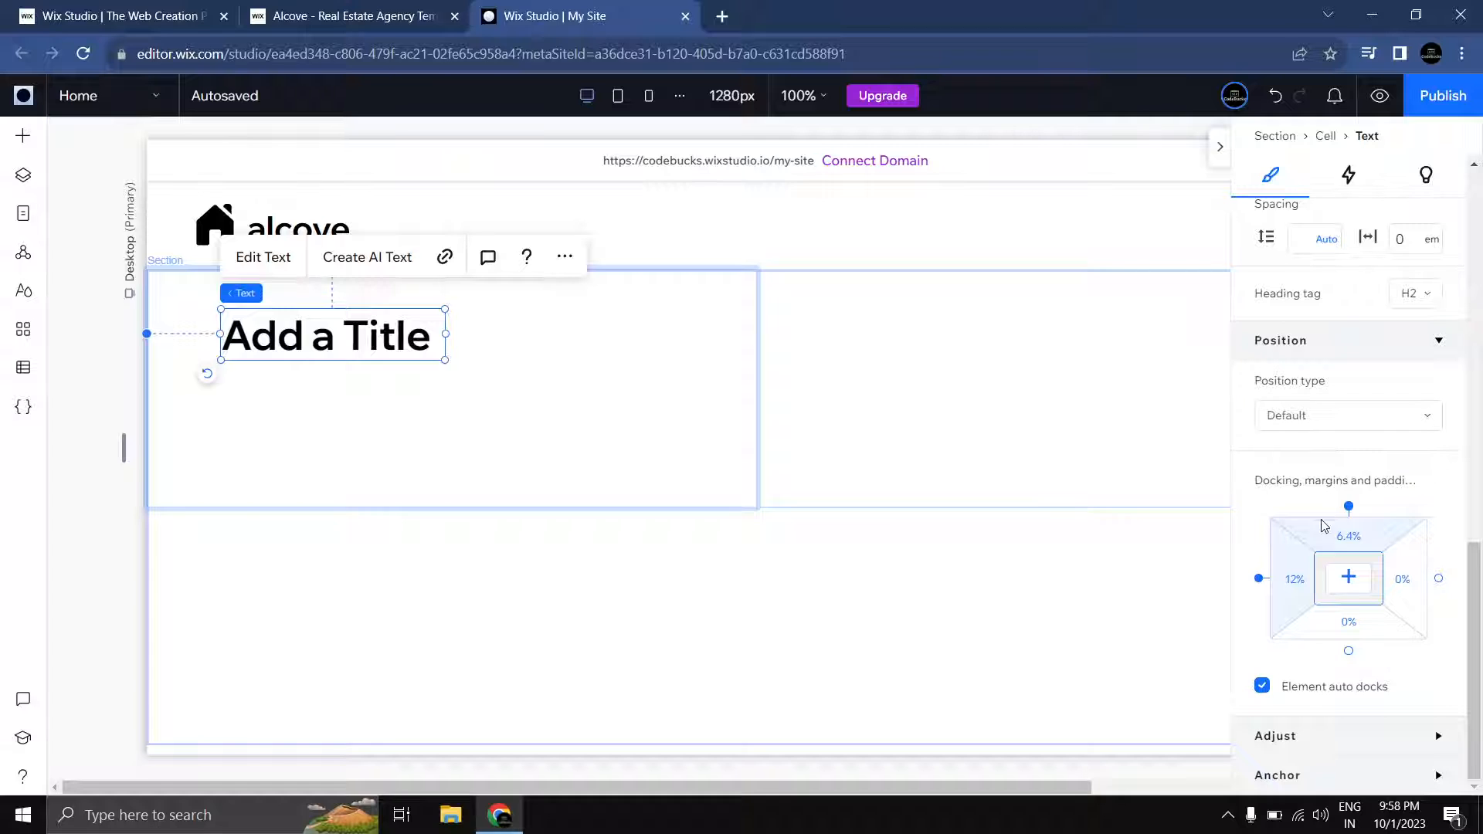
Step: Set the title's top margin to 10% within its cell
click(1348, 538)
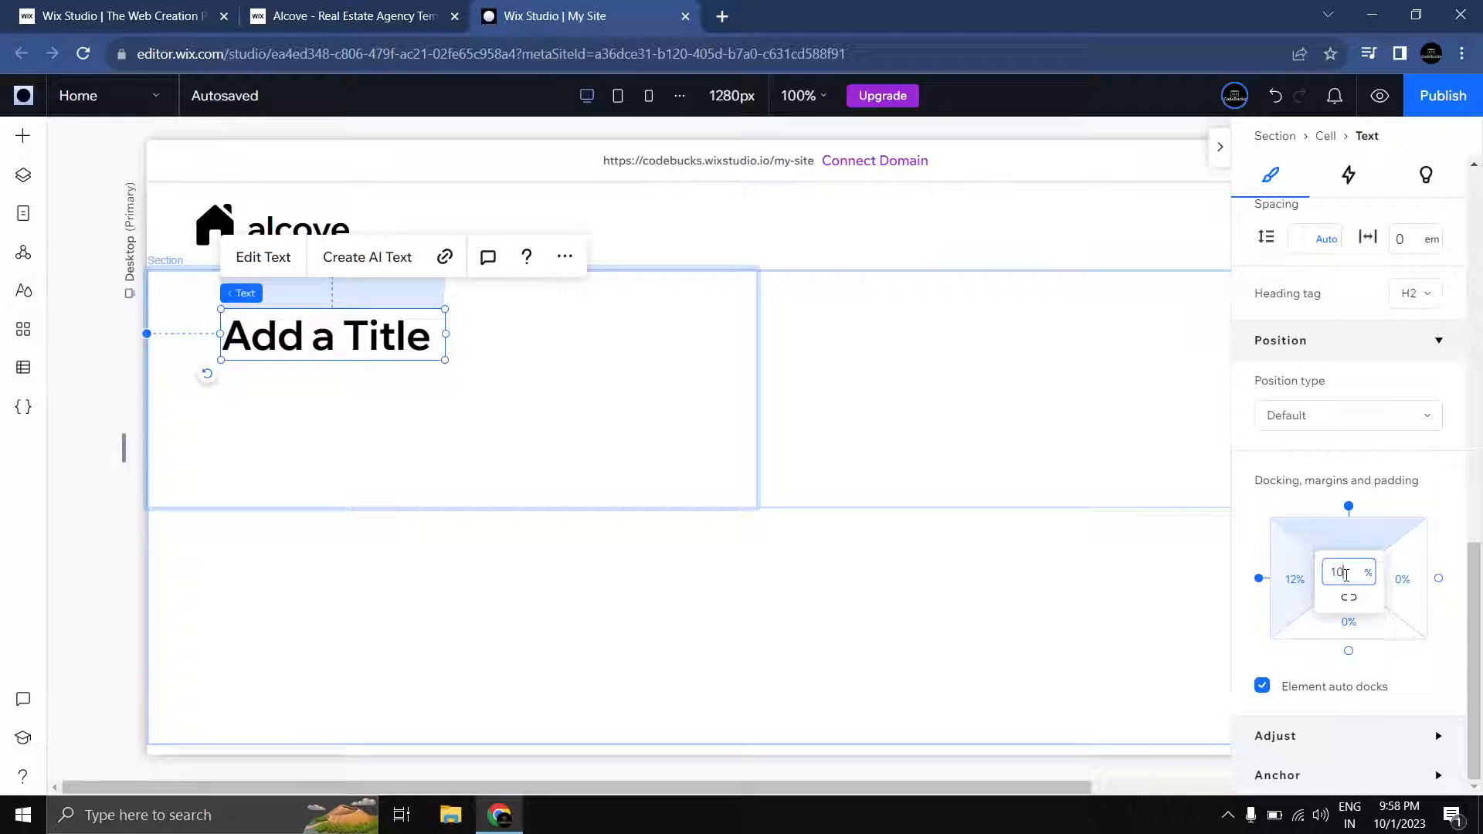
key(Return)
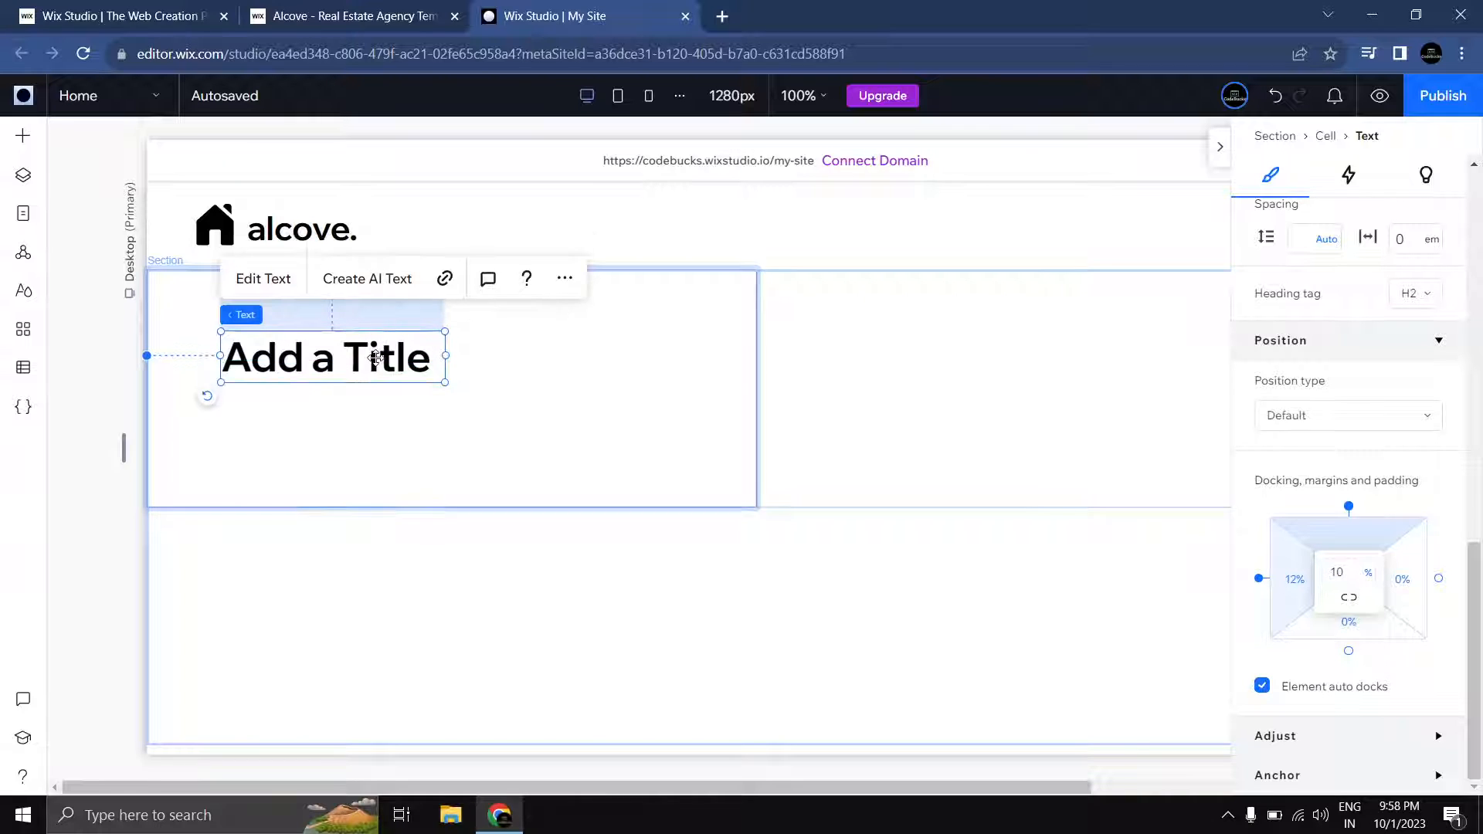
drag(373, 359, 374, 361)
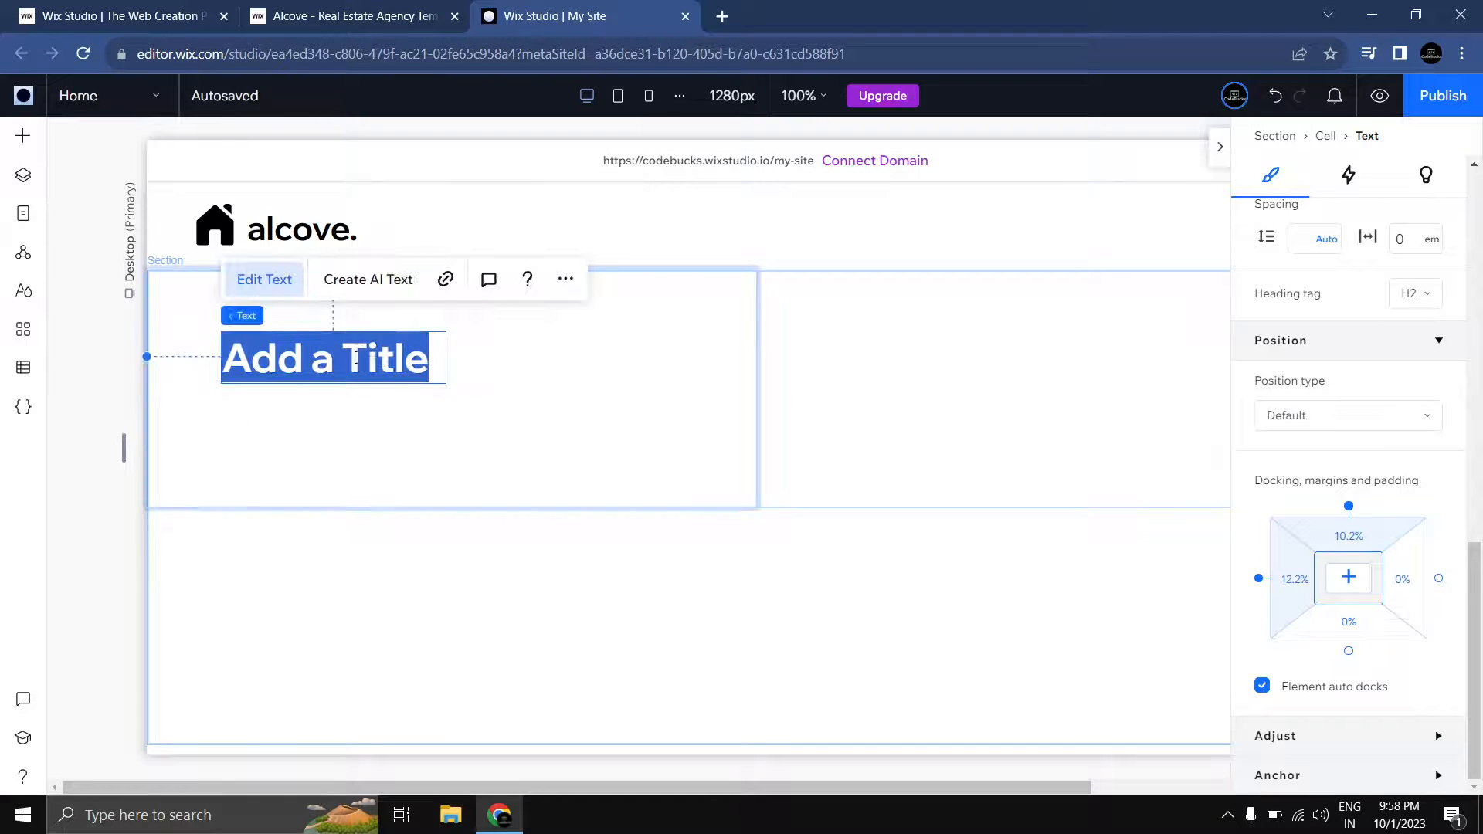
click(499, 377)
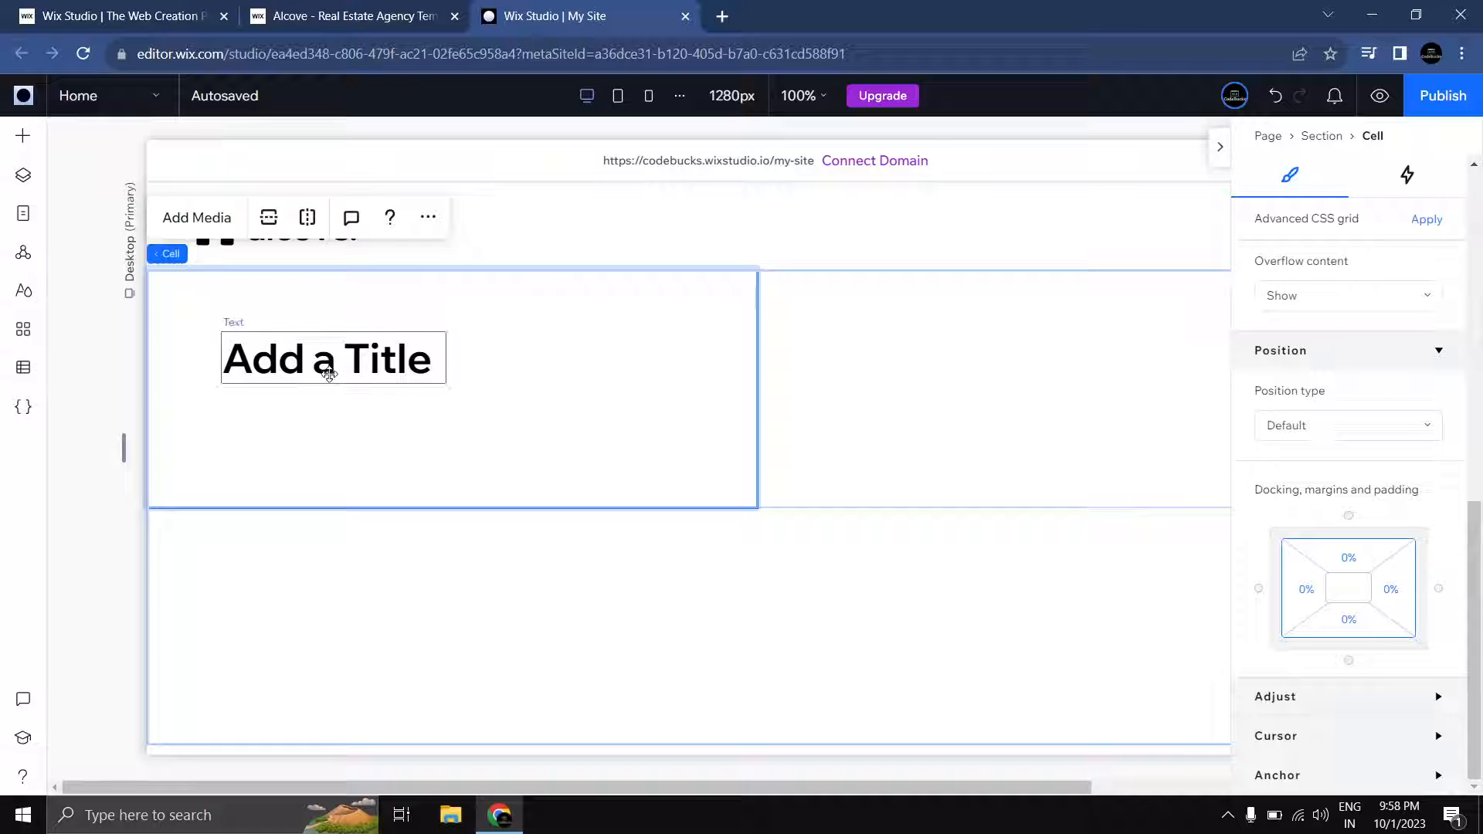
Step: Apply the Heading 1 theme to the title in the hero section's upper-left cell
click(349, 363)
scroll(1402, 462, up, 8)
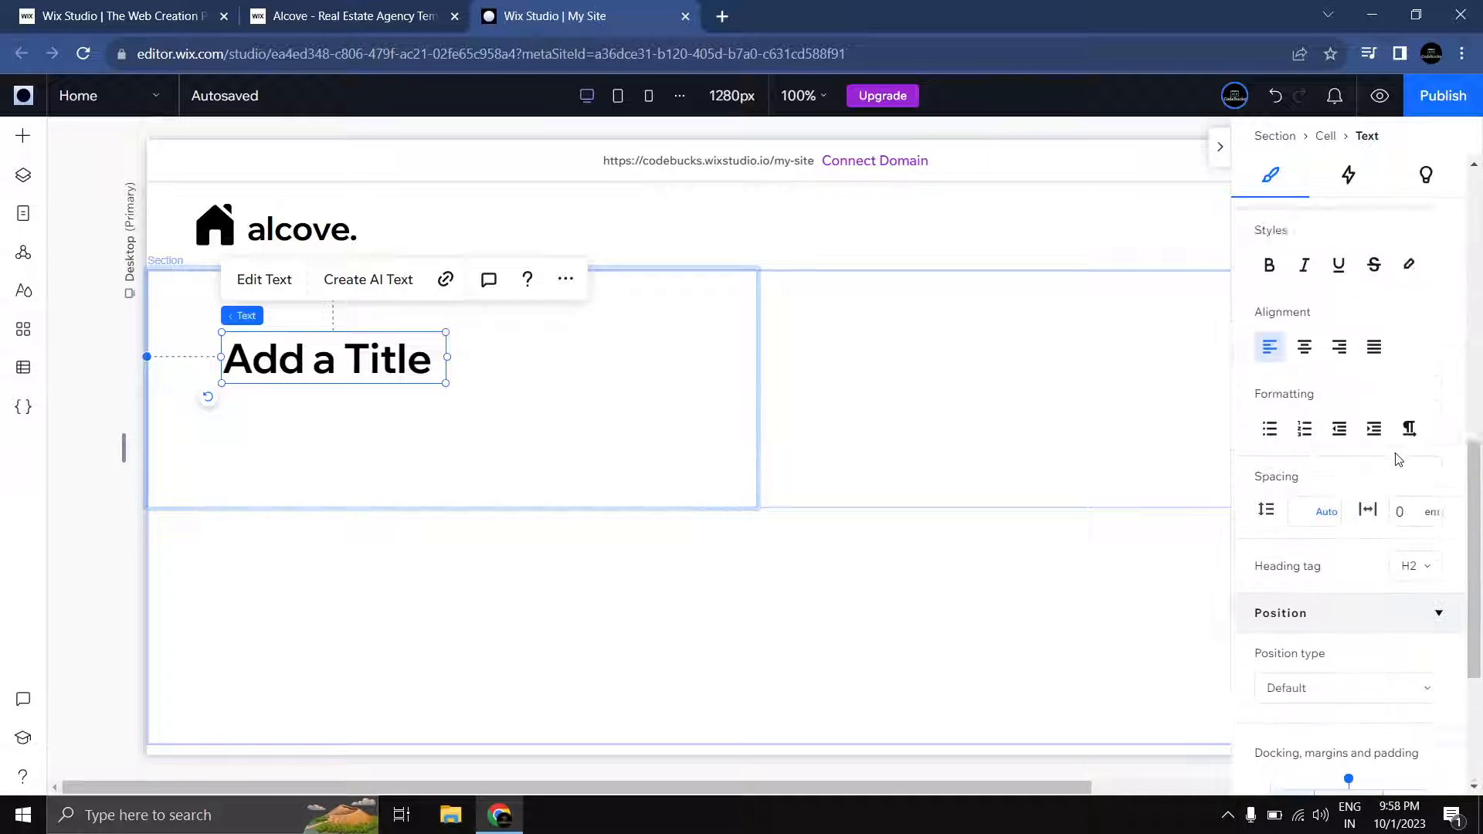
scroll(1399, 460, up, 3)
scroll(1393, 467, down, 1)
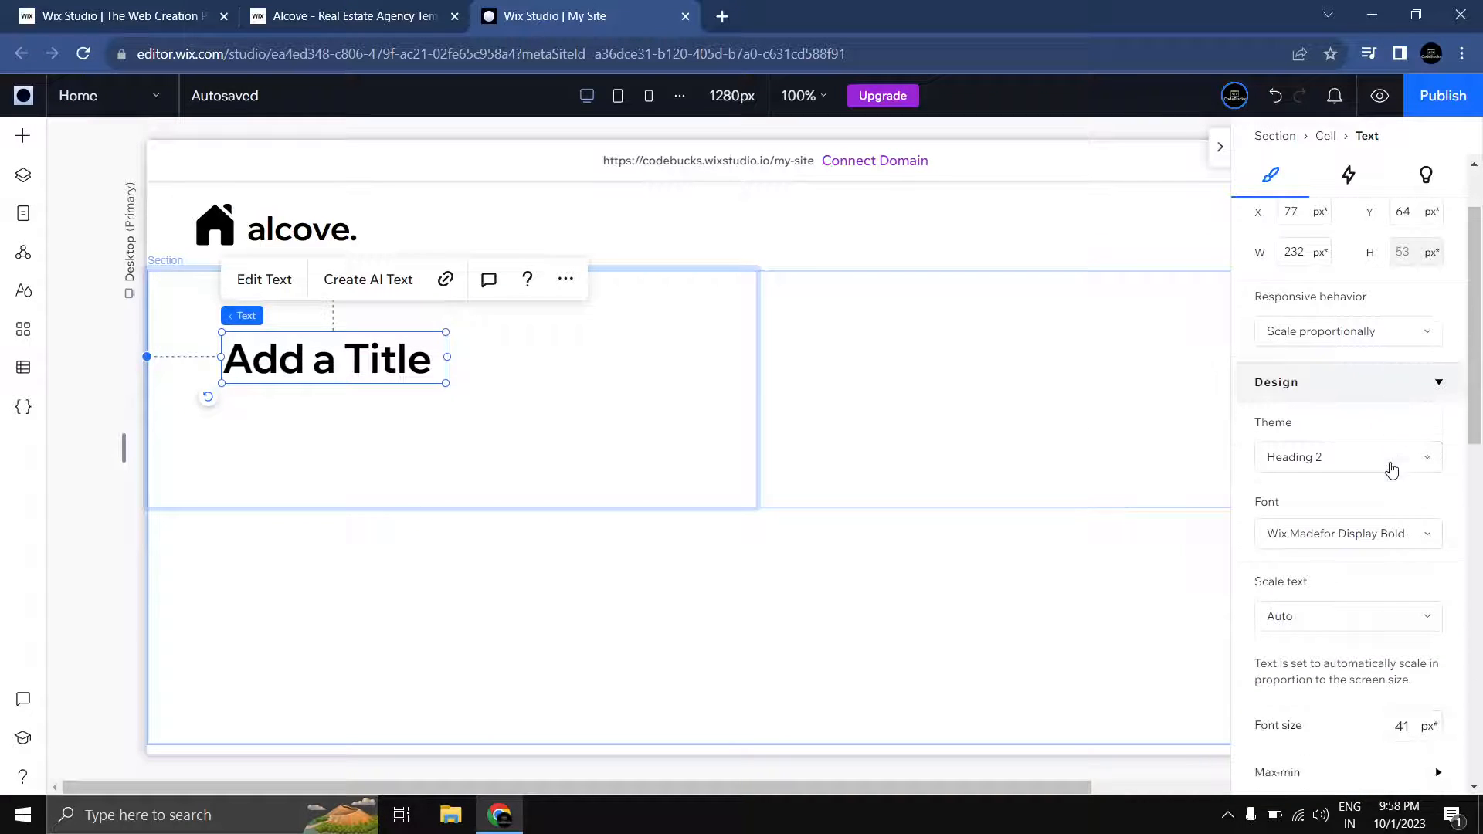
click(1382, 464)
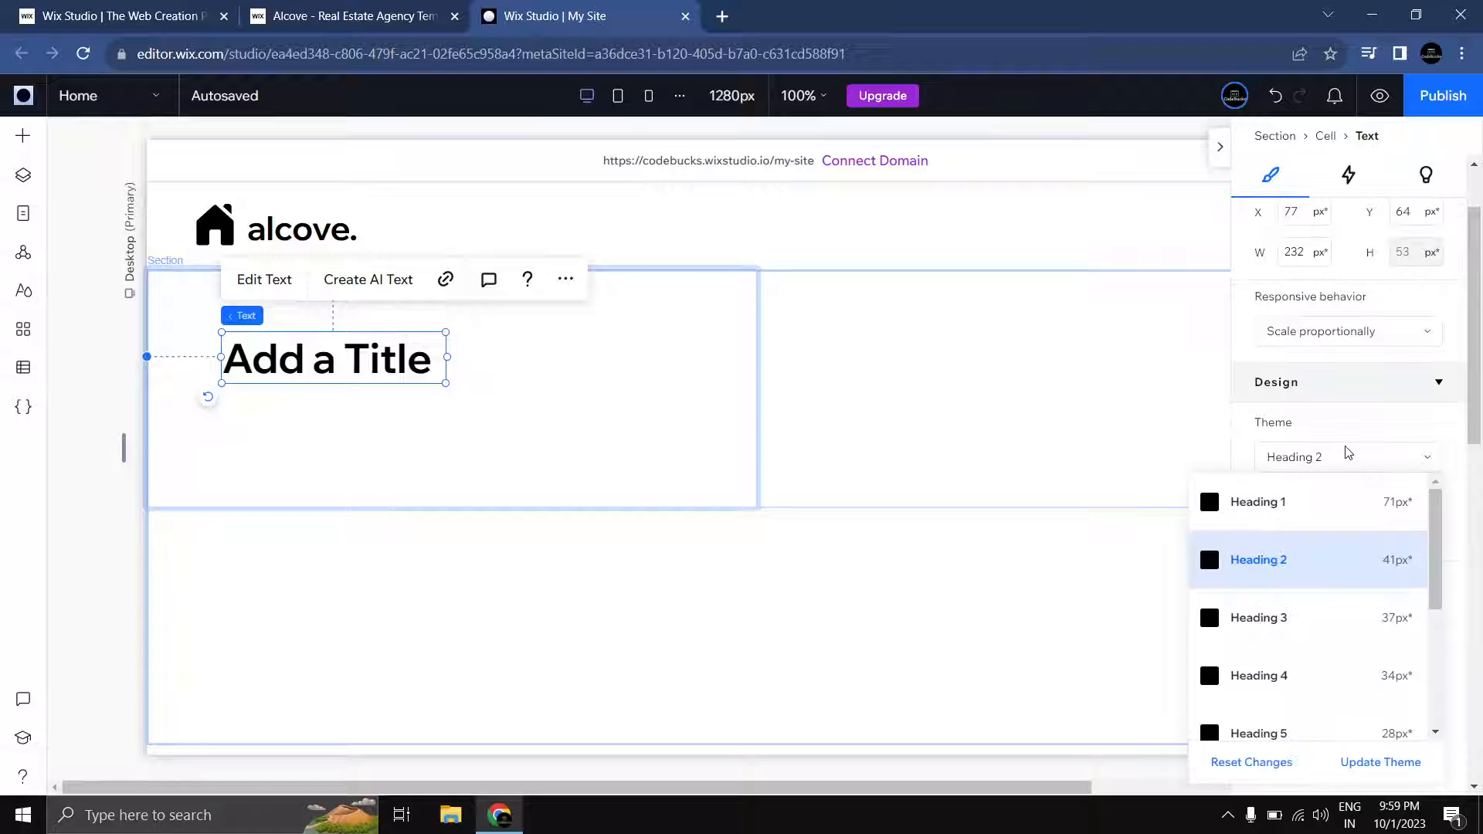
click(1318, 519)
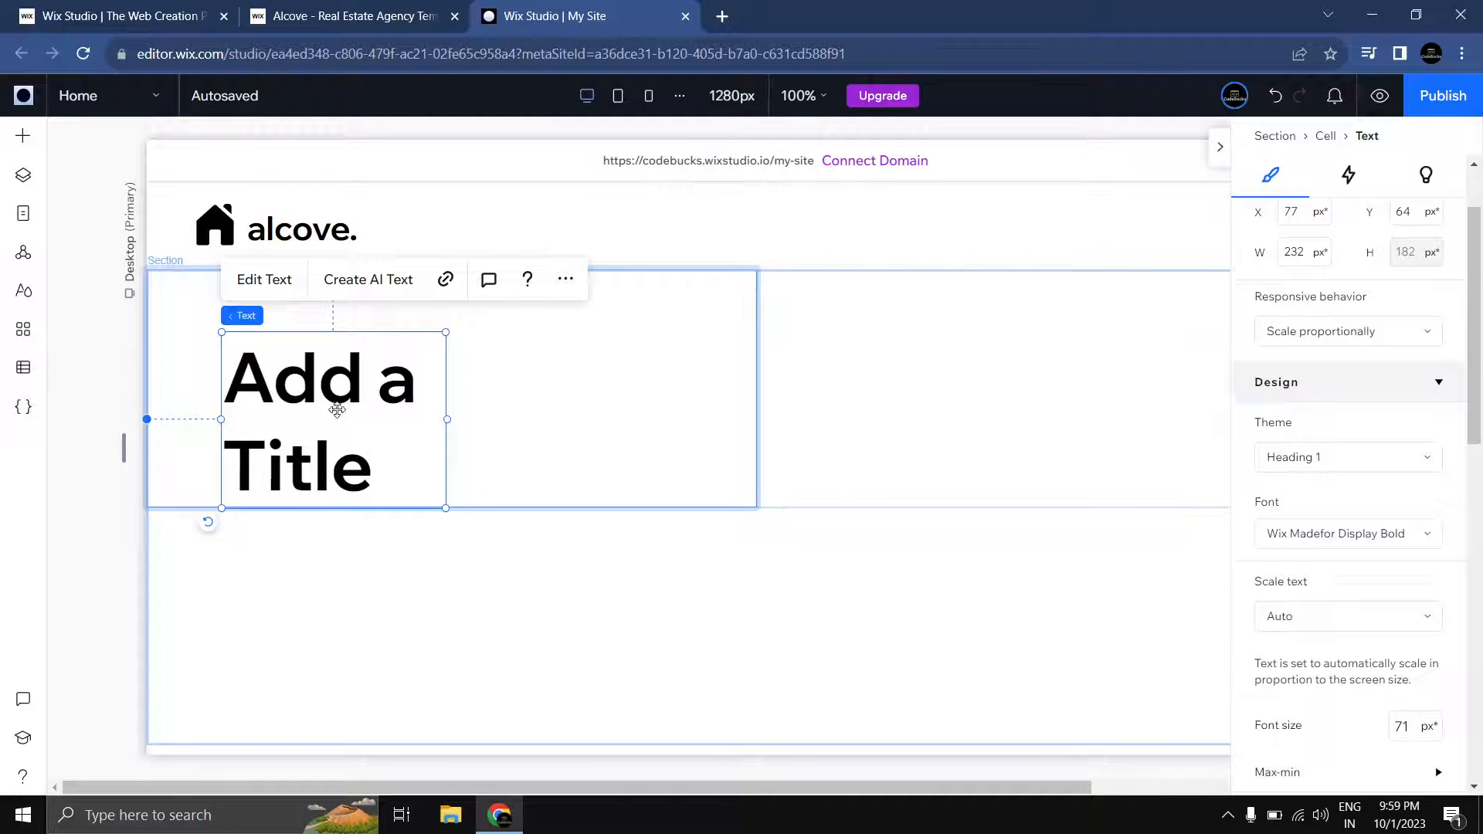
Step: Move the title to about X 56 px, Y 11 px in its cell and widen it to about 532 px
drag(332, 366, 303, 357)
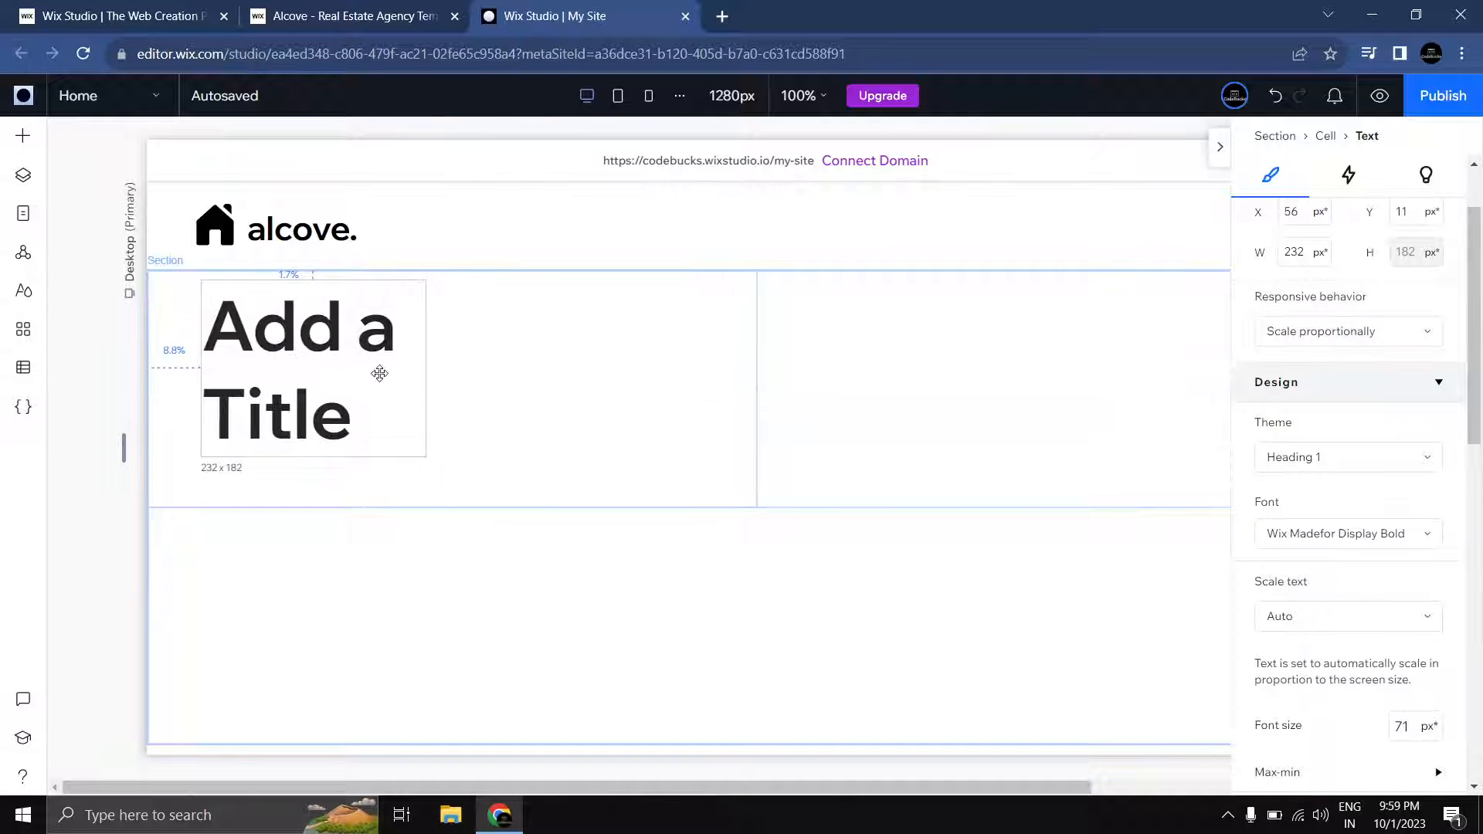
drag(429, 369, 716, 390)
Step: Copy the heading "WHERE DREAMS FIND HOME" from the Alcove template tab and paste it over the title text in the Wix Studio tab
click(382, 6)
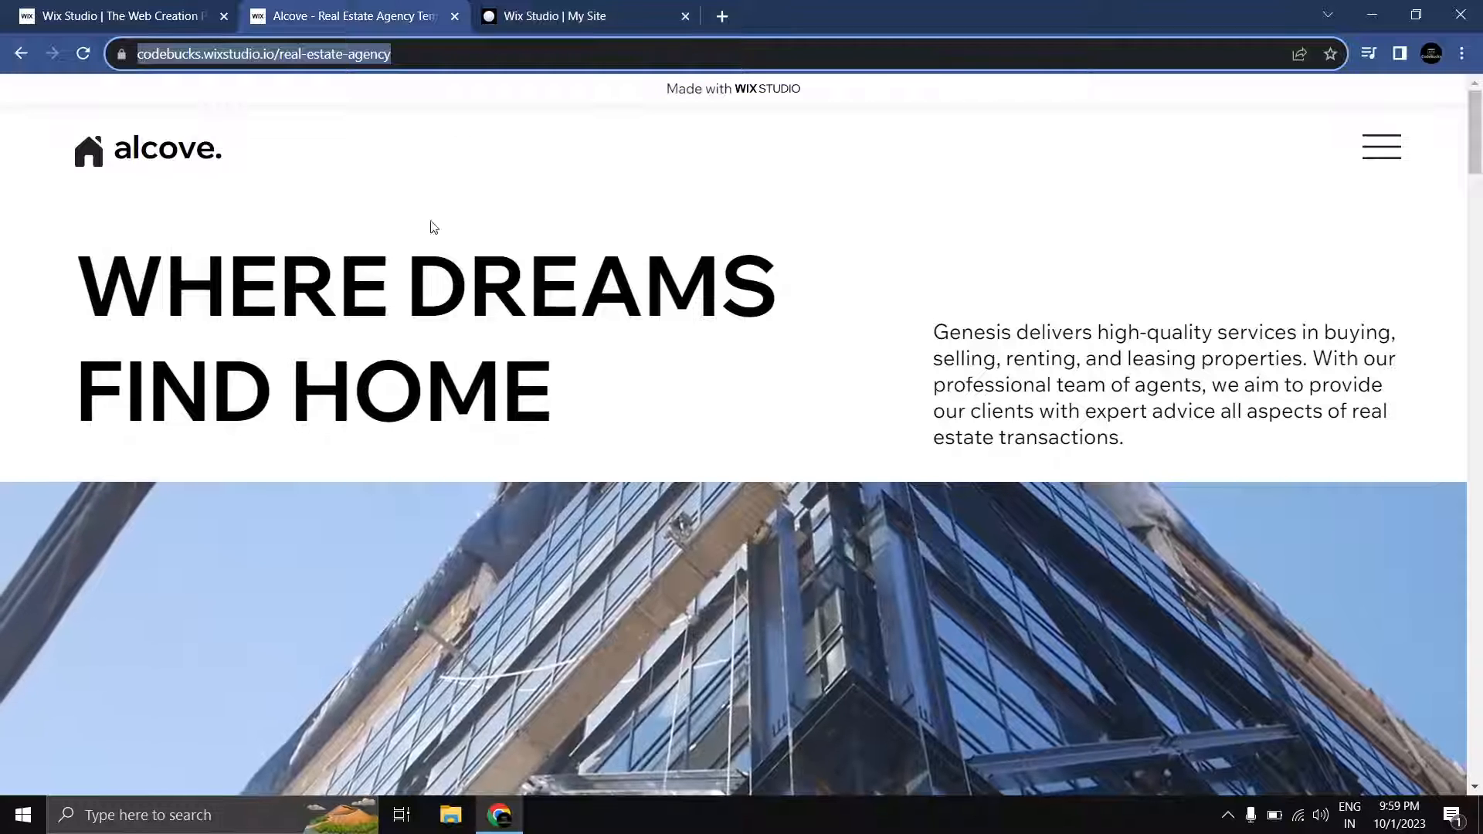
drag(39, 321, 204, 306)
drag(524, 388, 551, 390)
key(ctrl+c)
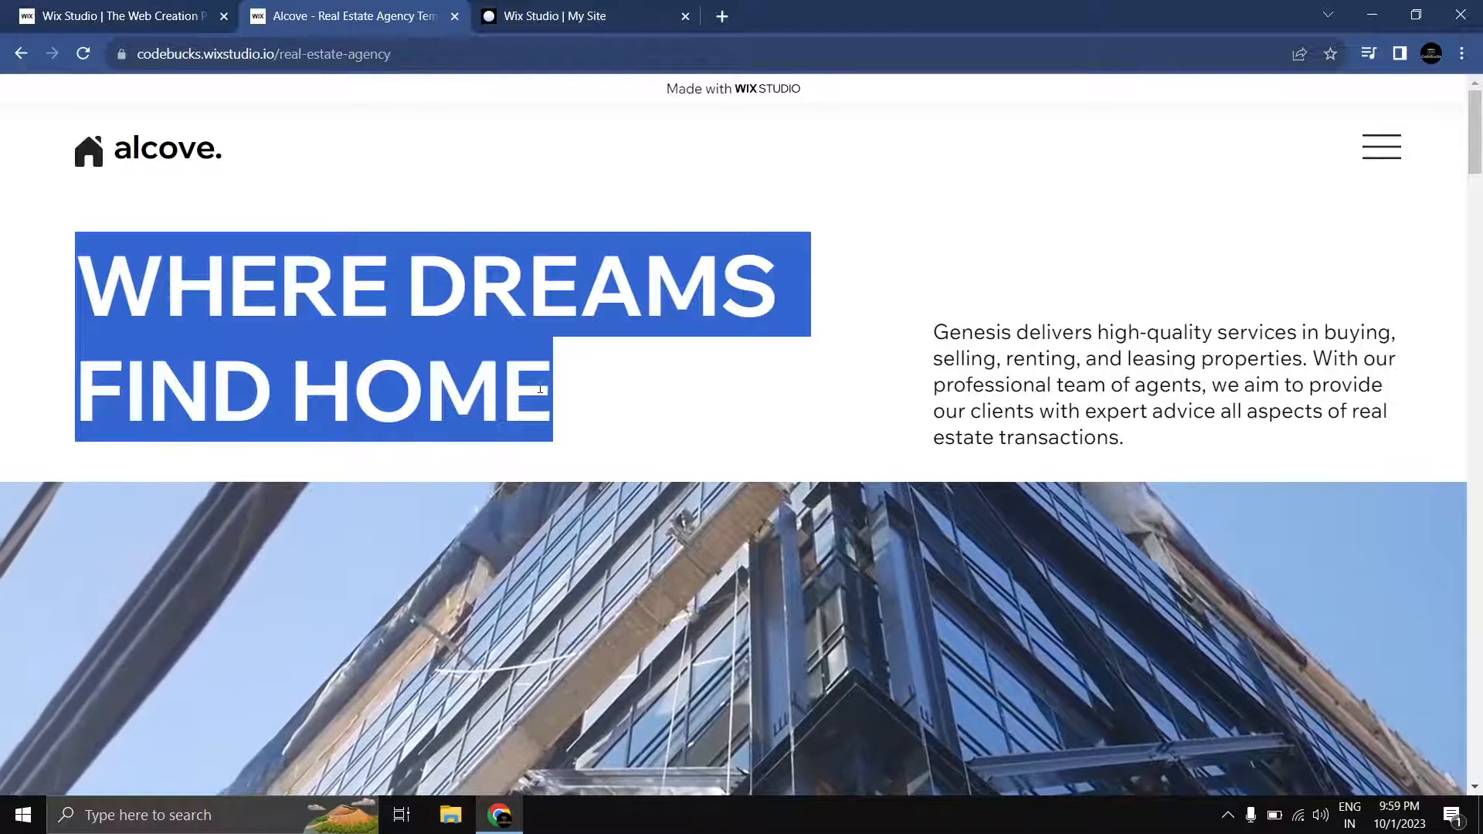
click(543, 20)
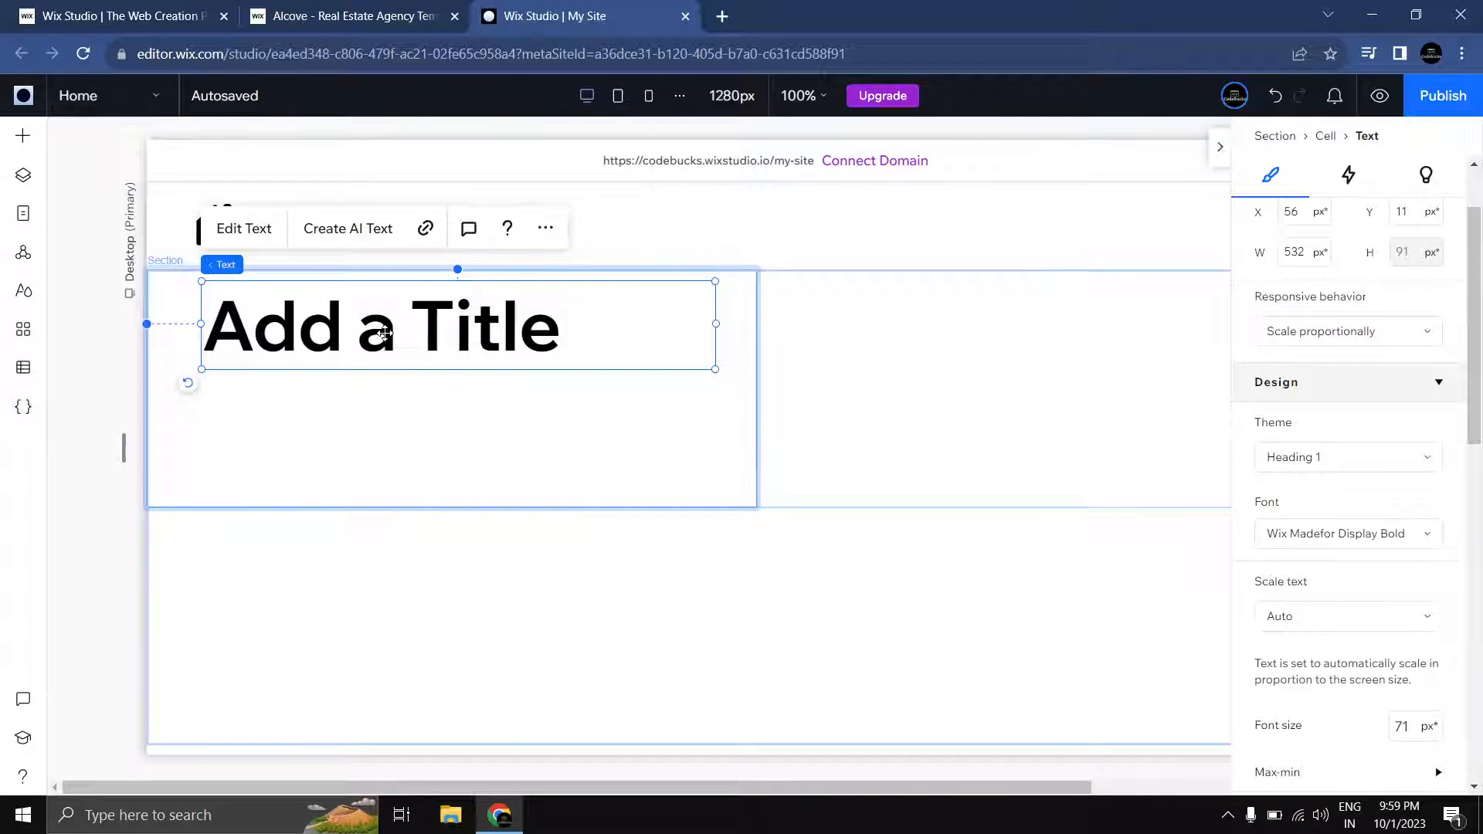
double_click(385, 333)
key(ctrl+v)
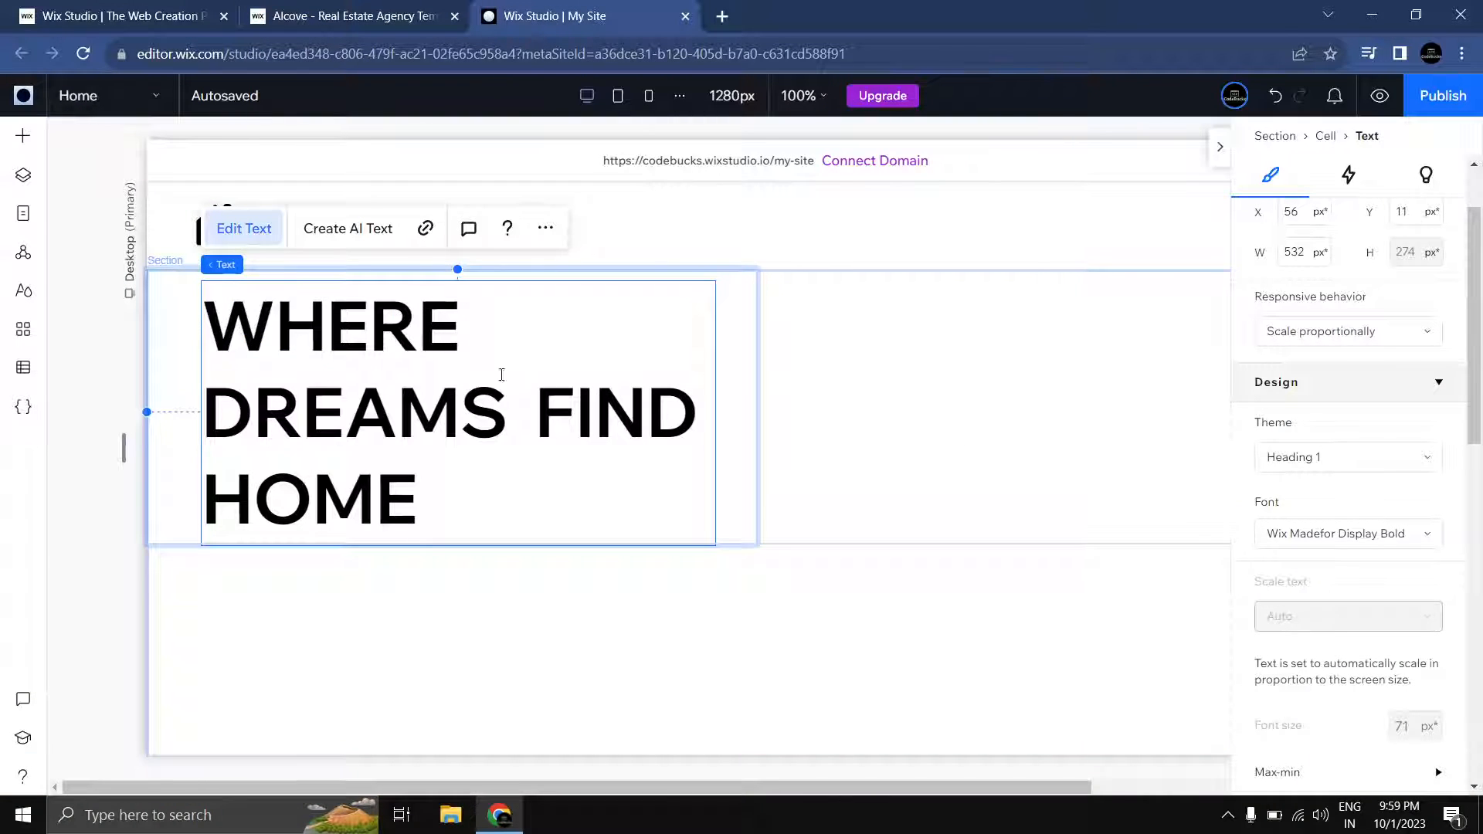
Step: Widen the upper-left cell to about 719 px and extend the heading's text box to the cell's right edge, about 655 px wide
click(691, 372)
drag(791, 396, 842, 401)
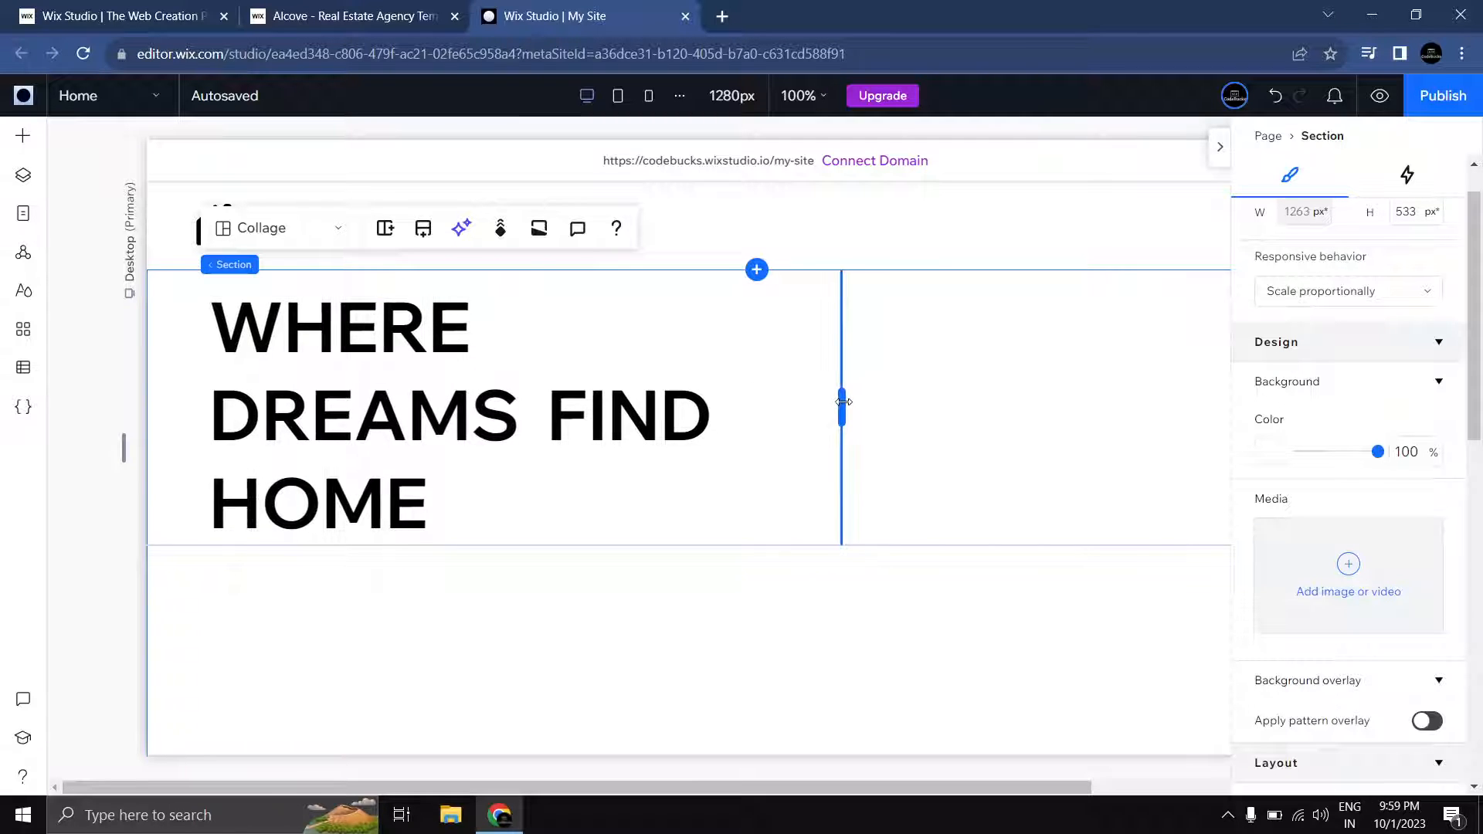
click(595, 431)
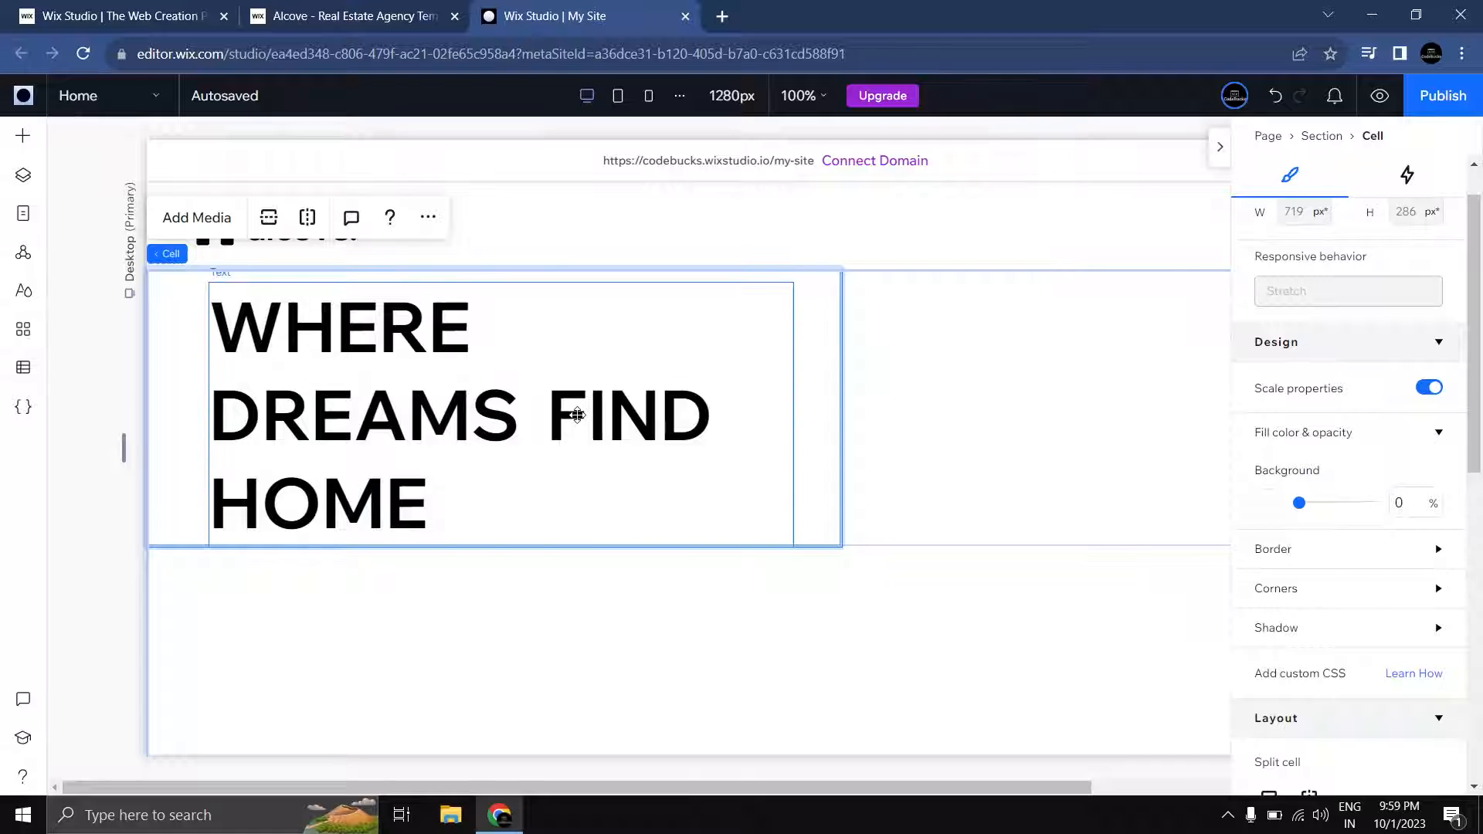
click(595, 429)
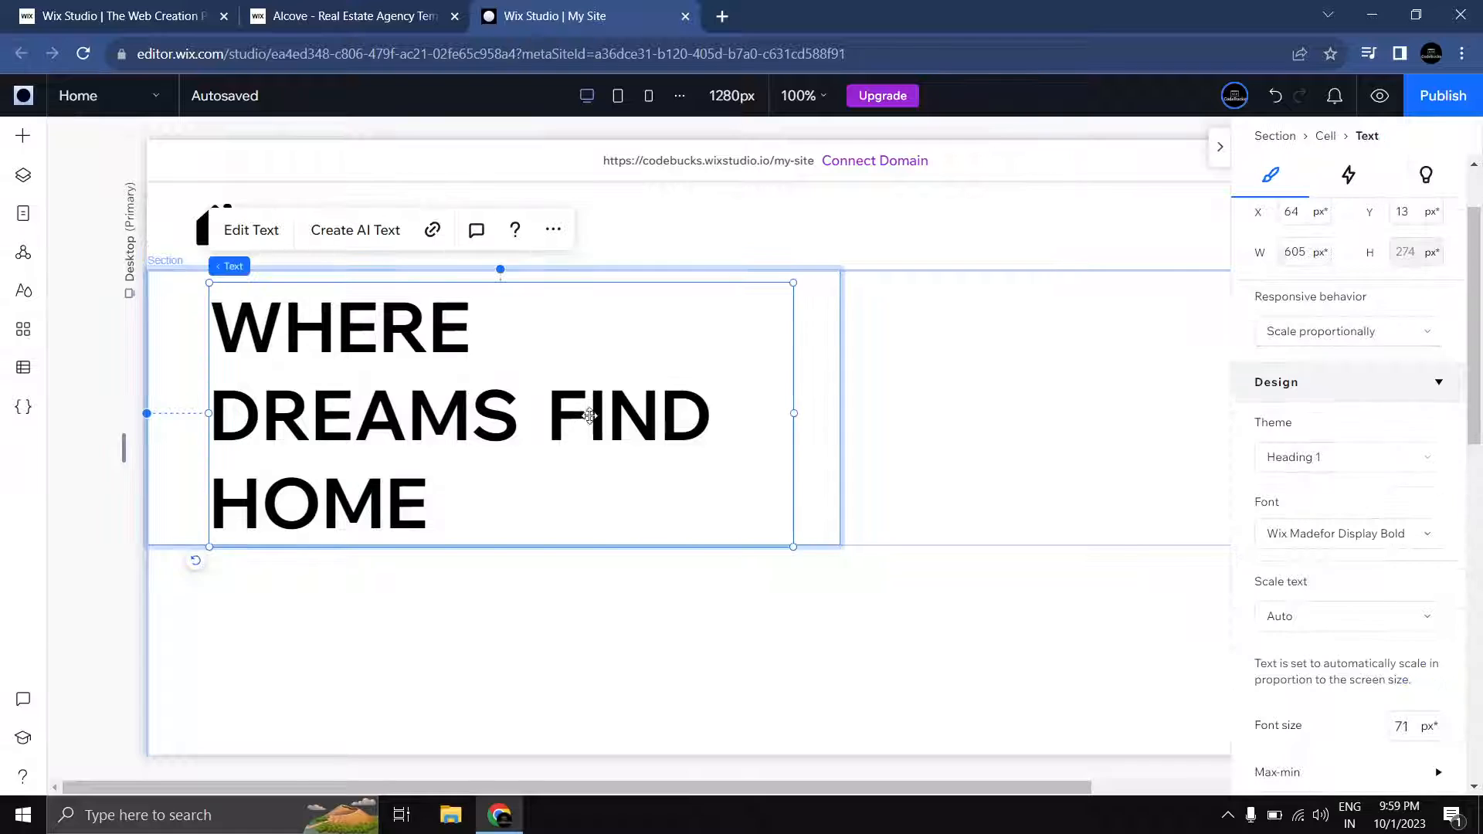
click(800, 423)
click(778, 409)
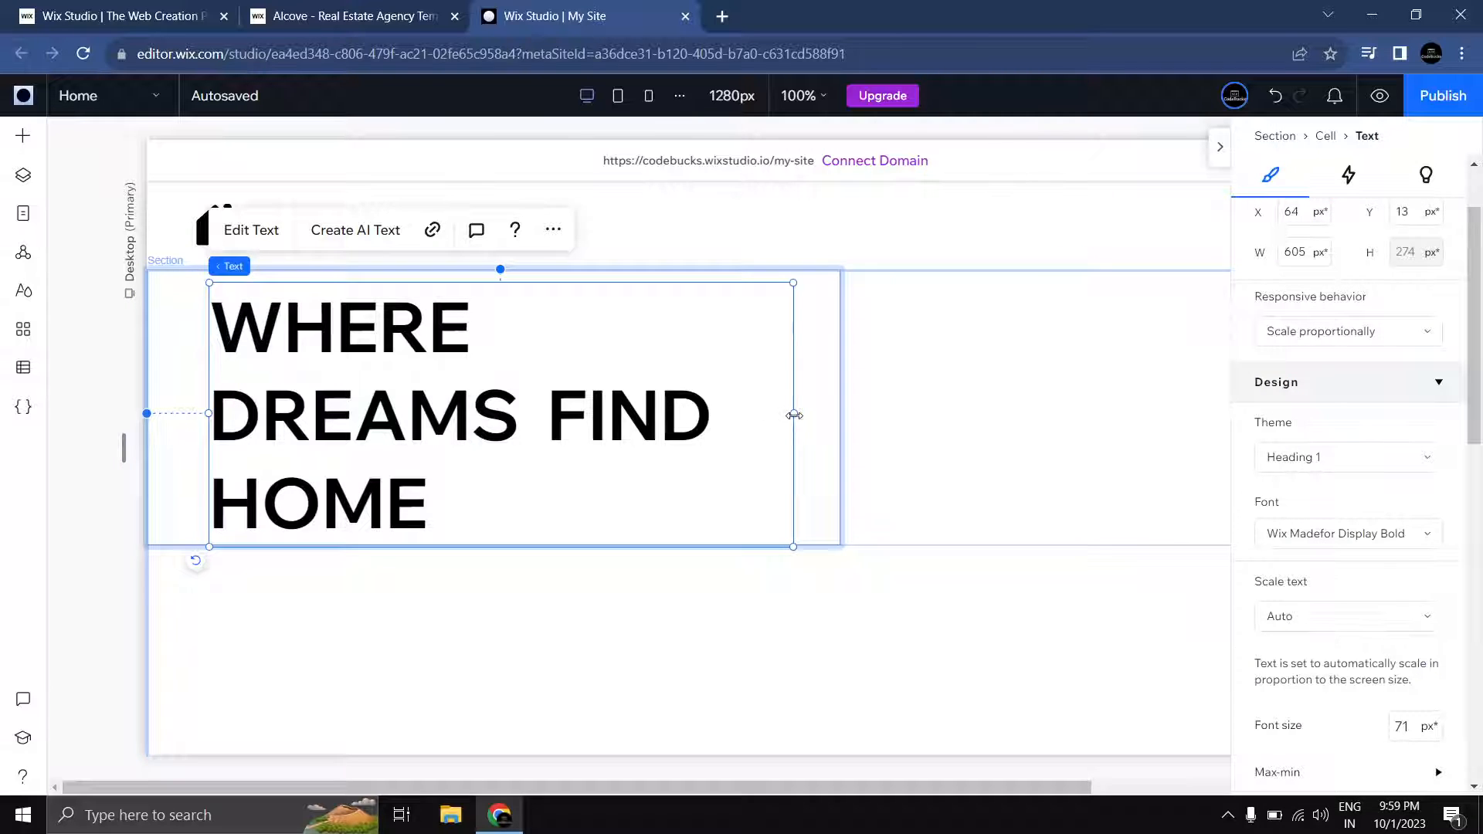
drag(794, 416, 842, 416)
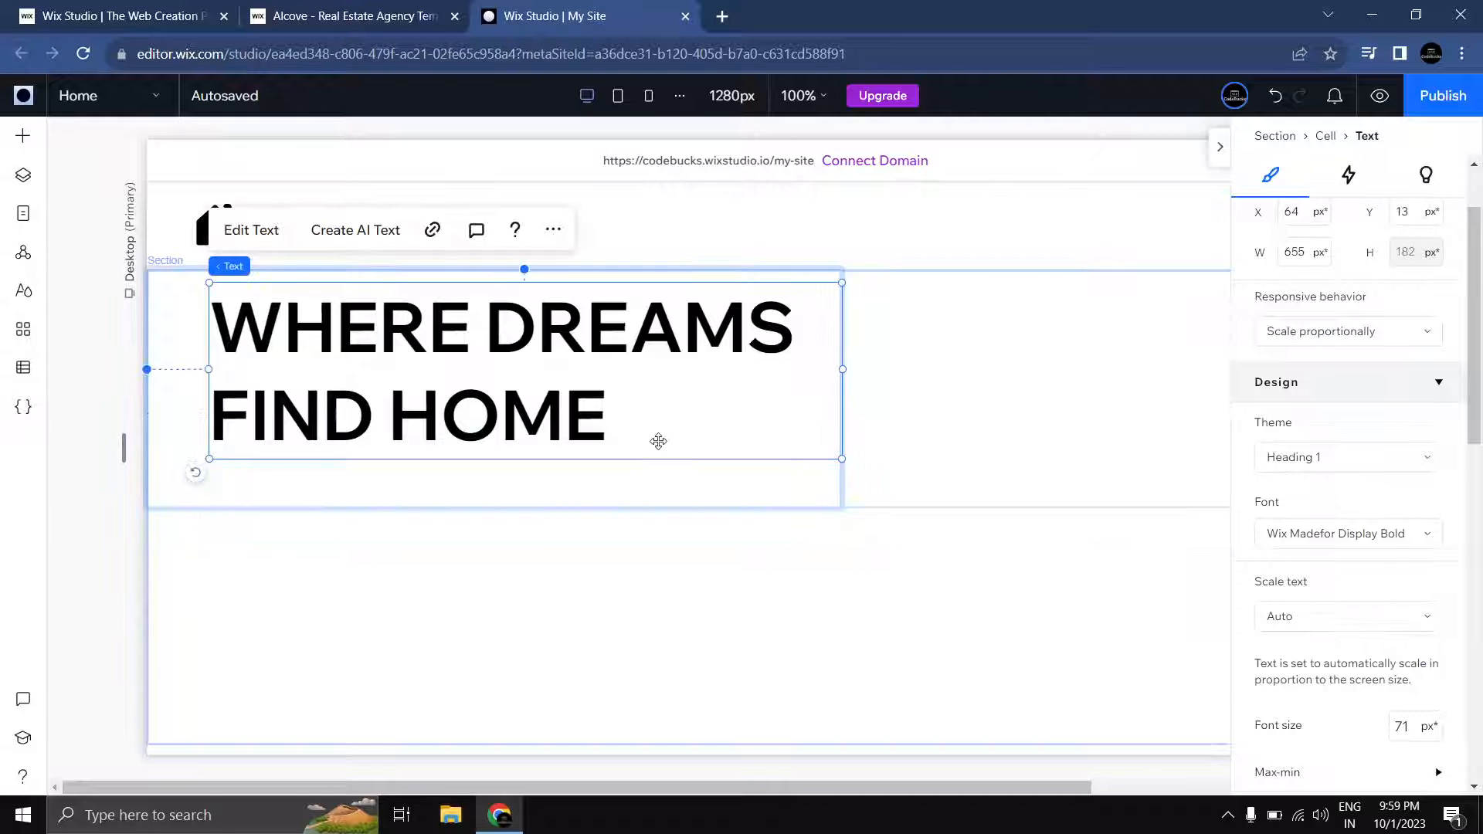
Step: Move the heading to about X 51 px, Y 32 px, vertically centred in its cell, and dock it to the cell's bottom edge
drag(525, 378, 508, 400)
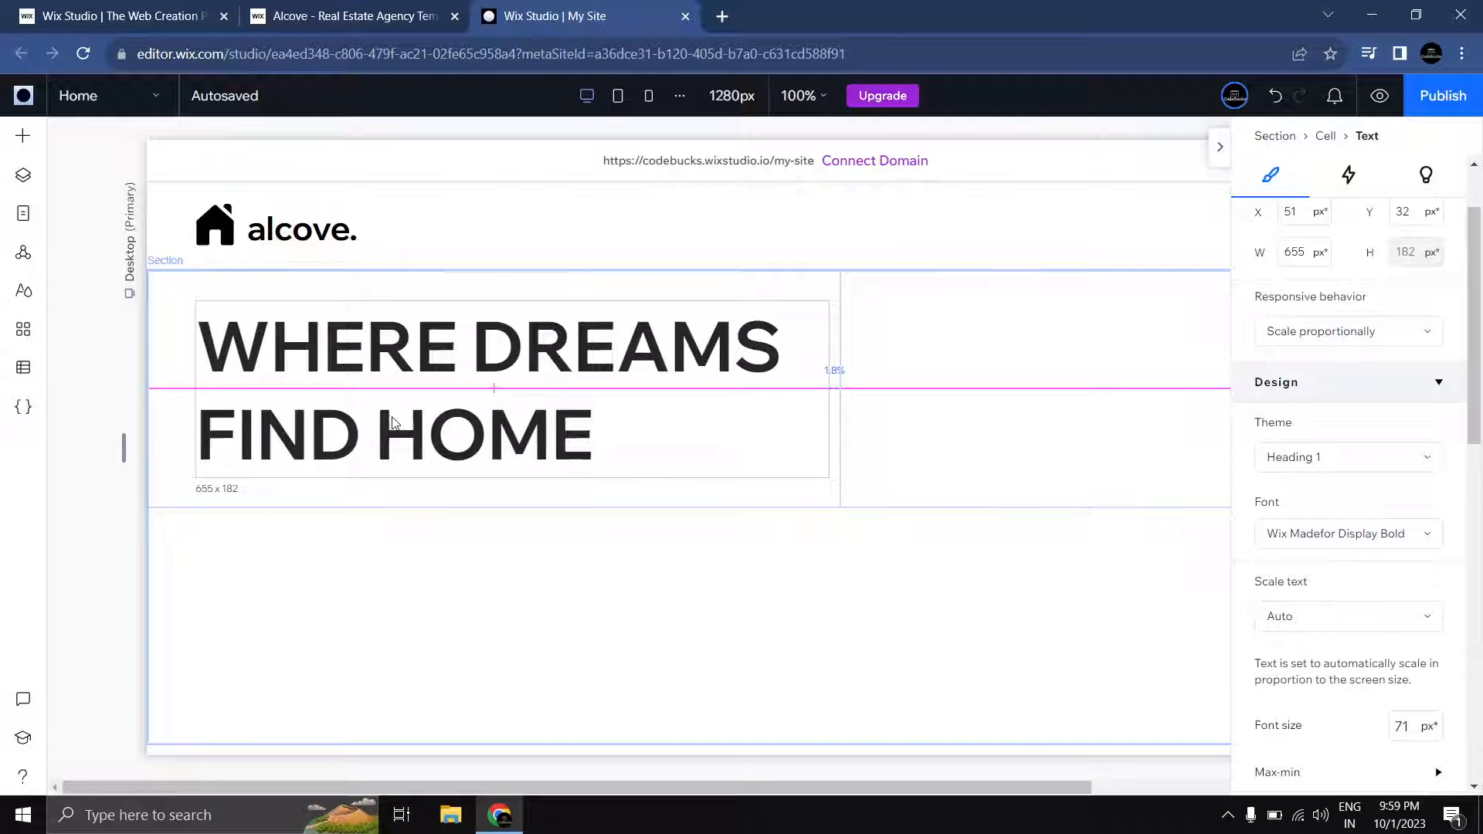
drag(394, 422, 393, 422)
scroll(1352, 455, down, 7)
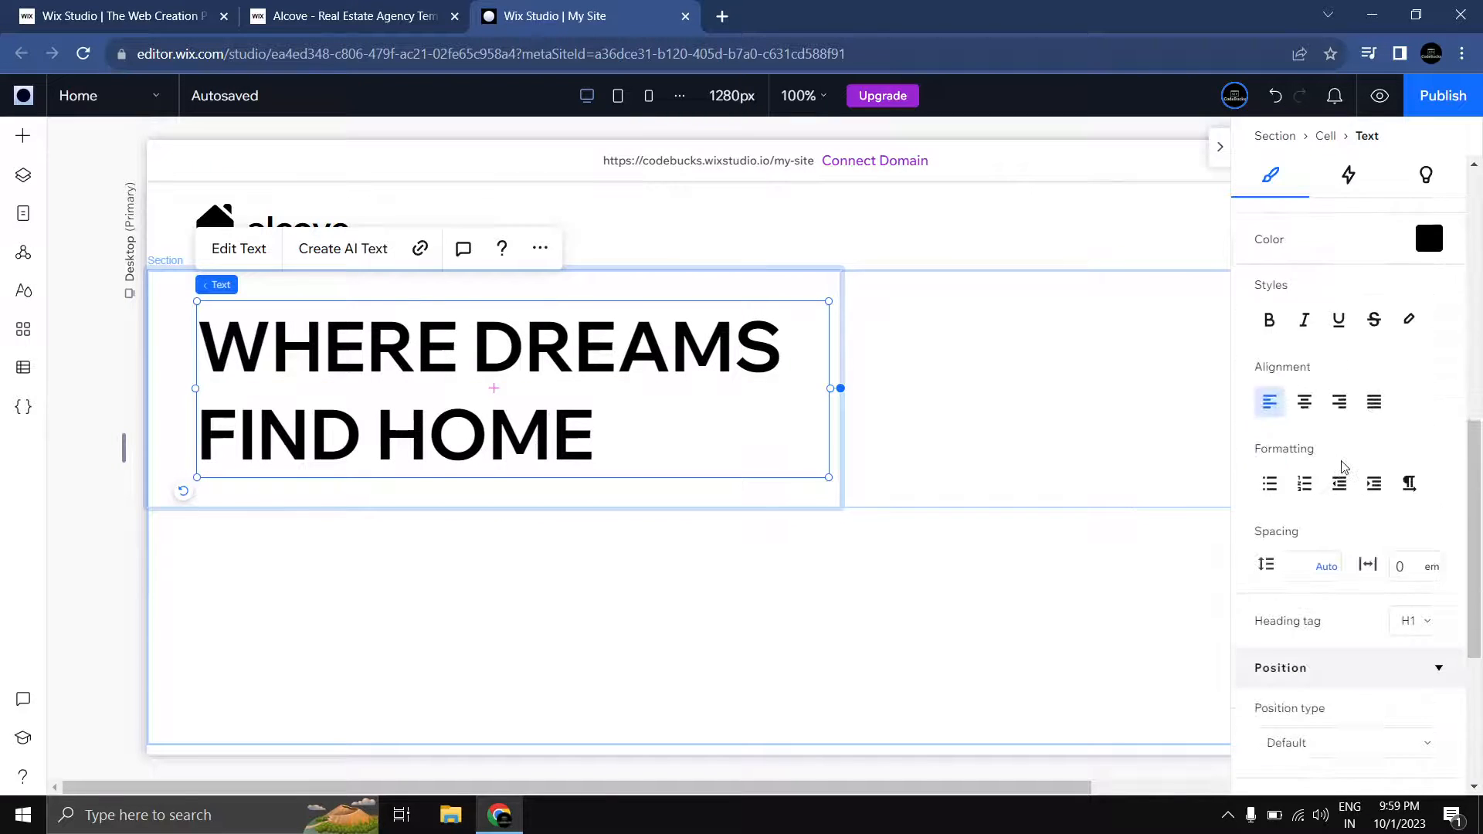
scroll(1342, 466, down, 4)
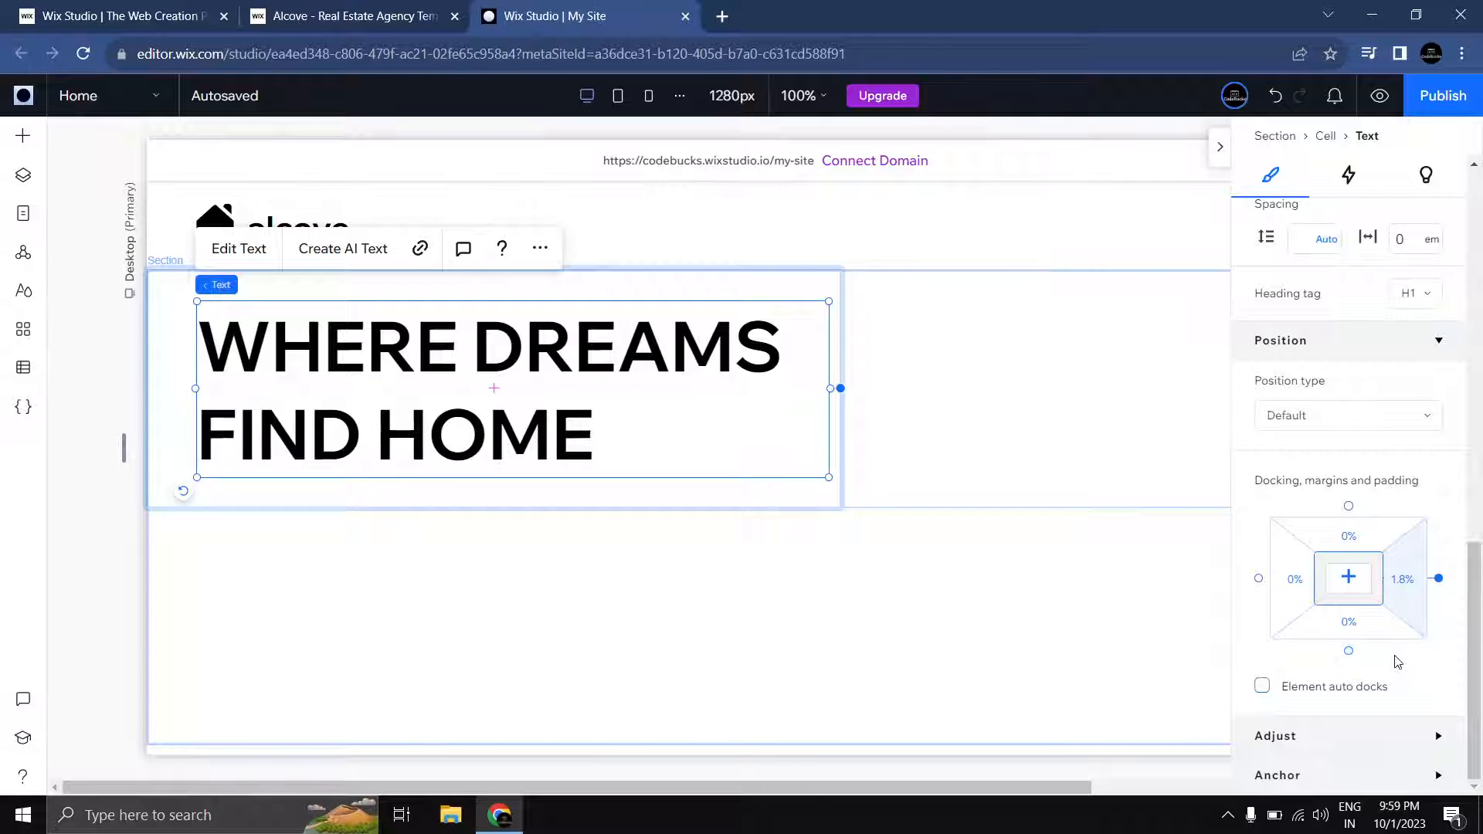
click(1349, 651)
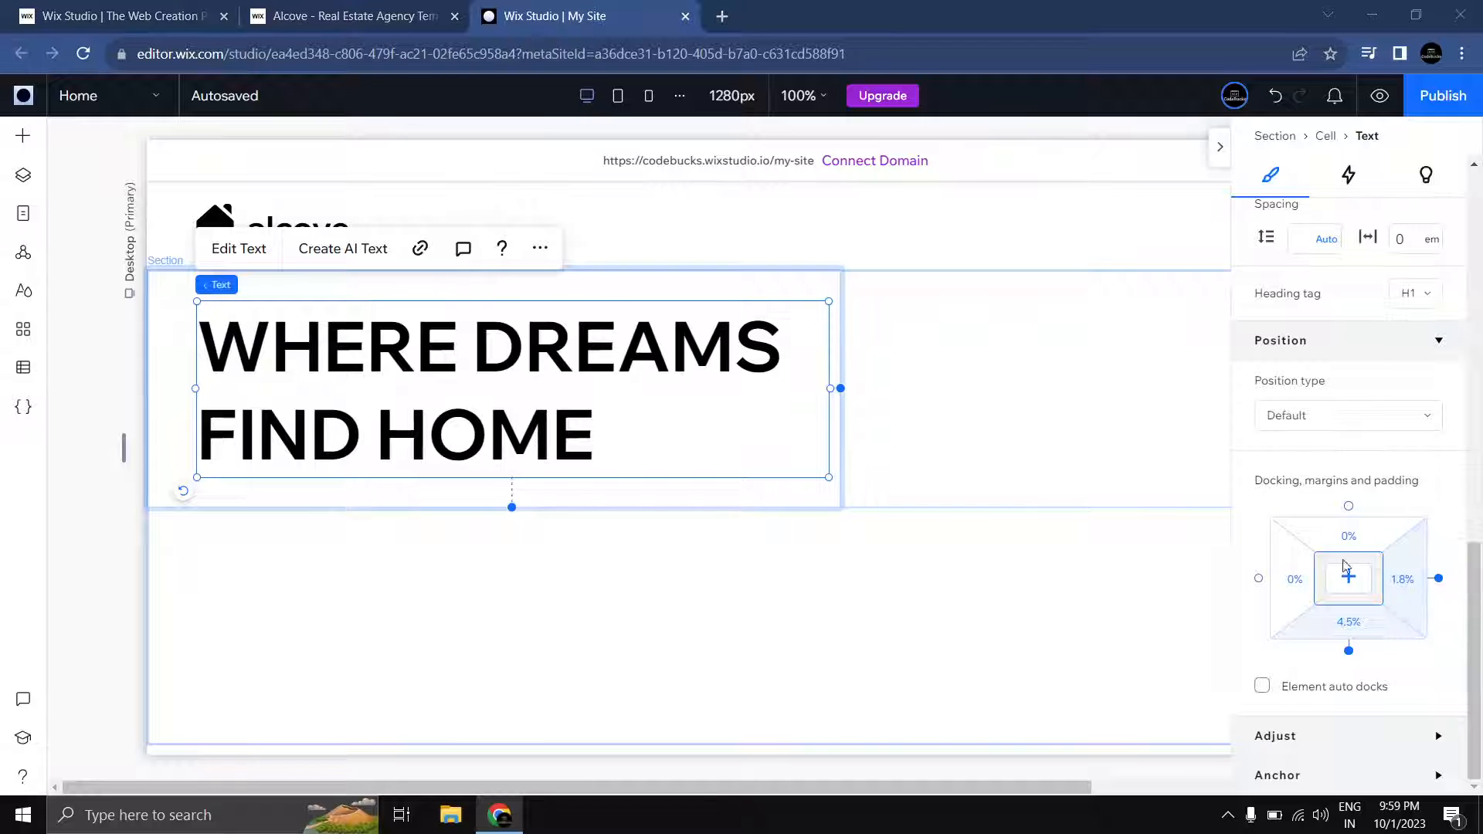
Step: Set the heading's right margin to 0% and its bottom margin to 5%
click(1403, 579)
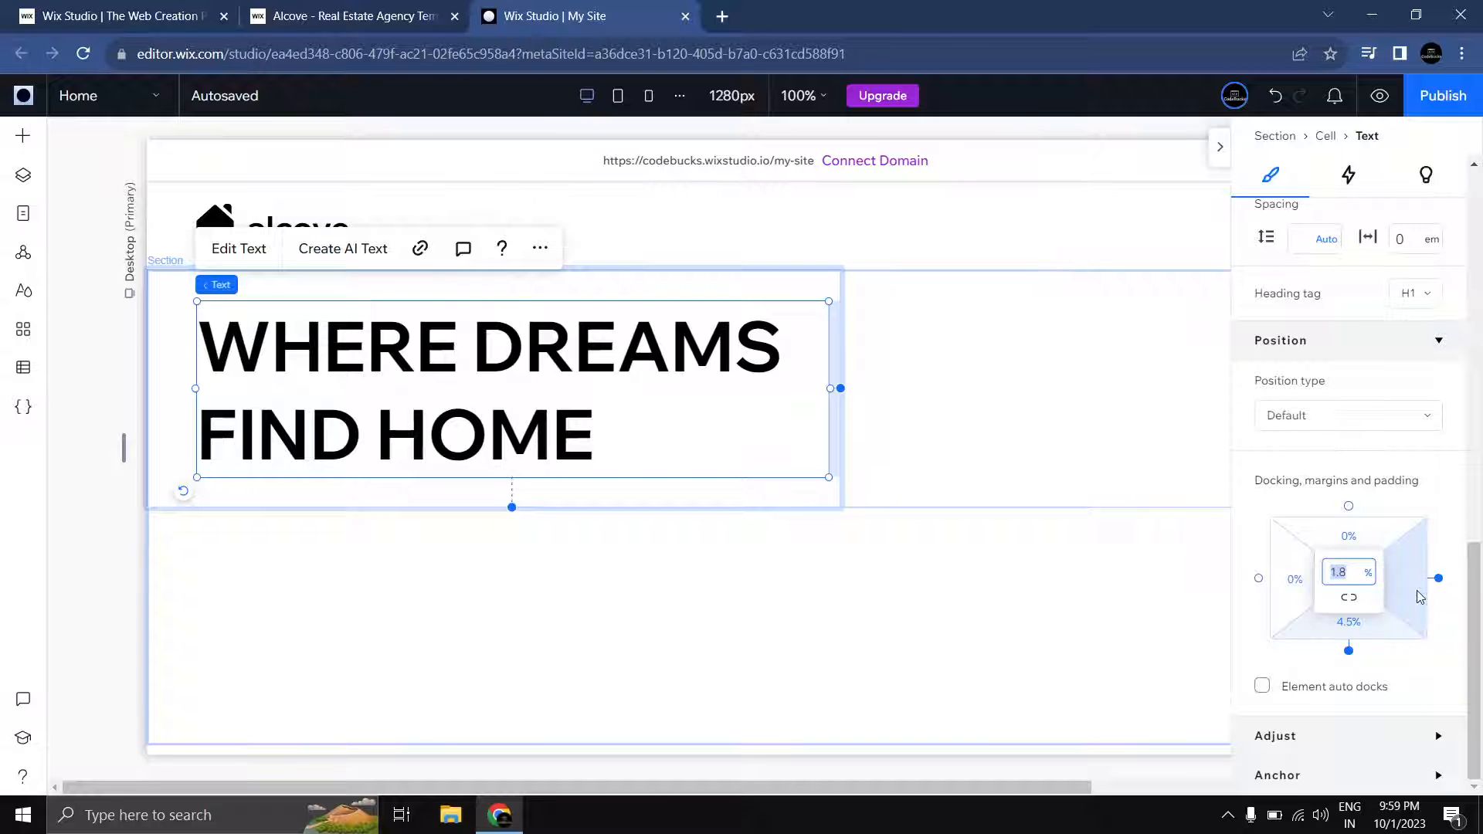
text(0)
key(Return)
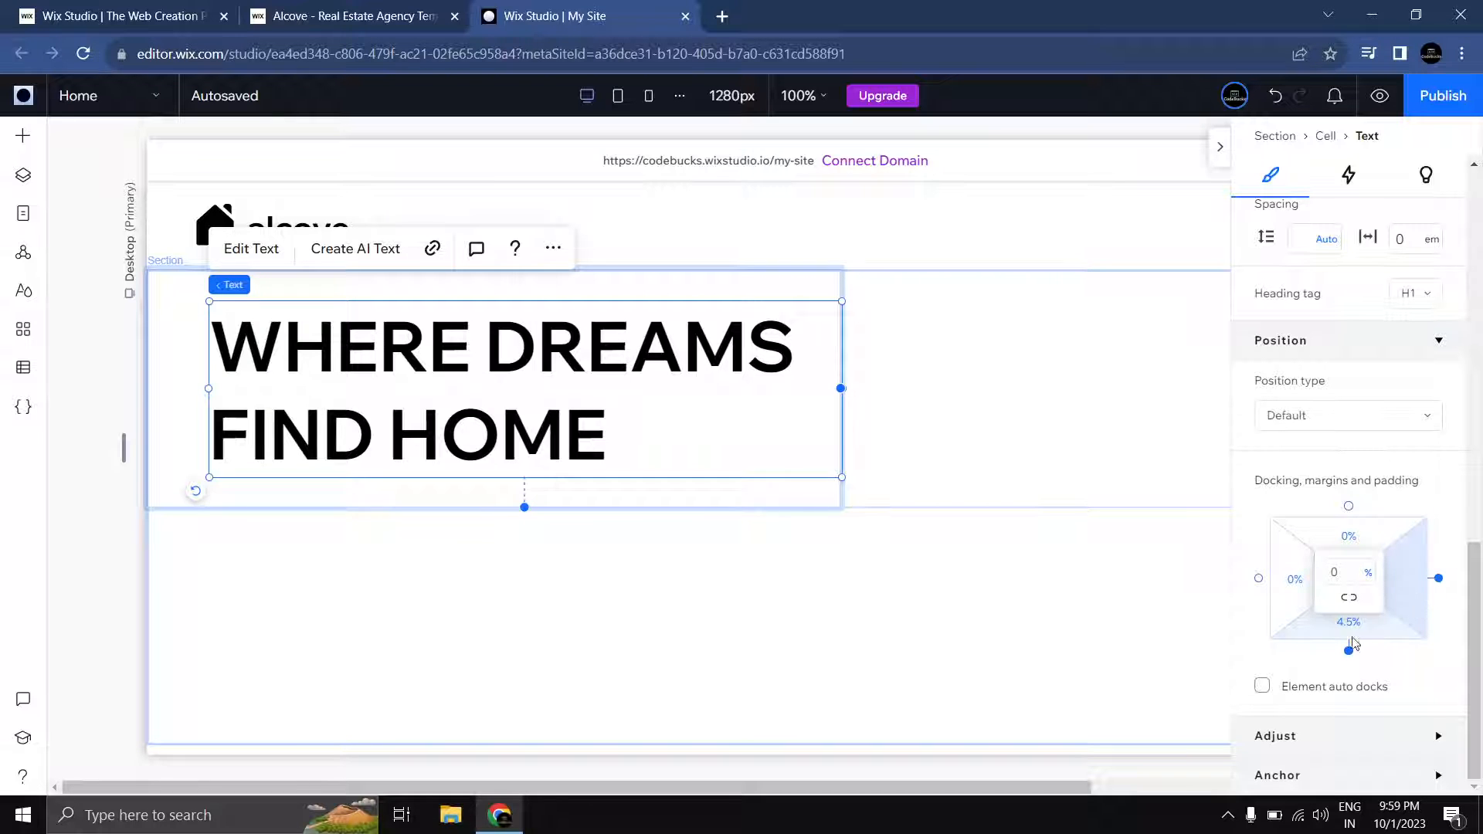
click(1349, 623)
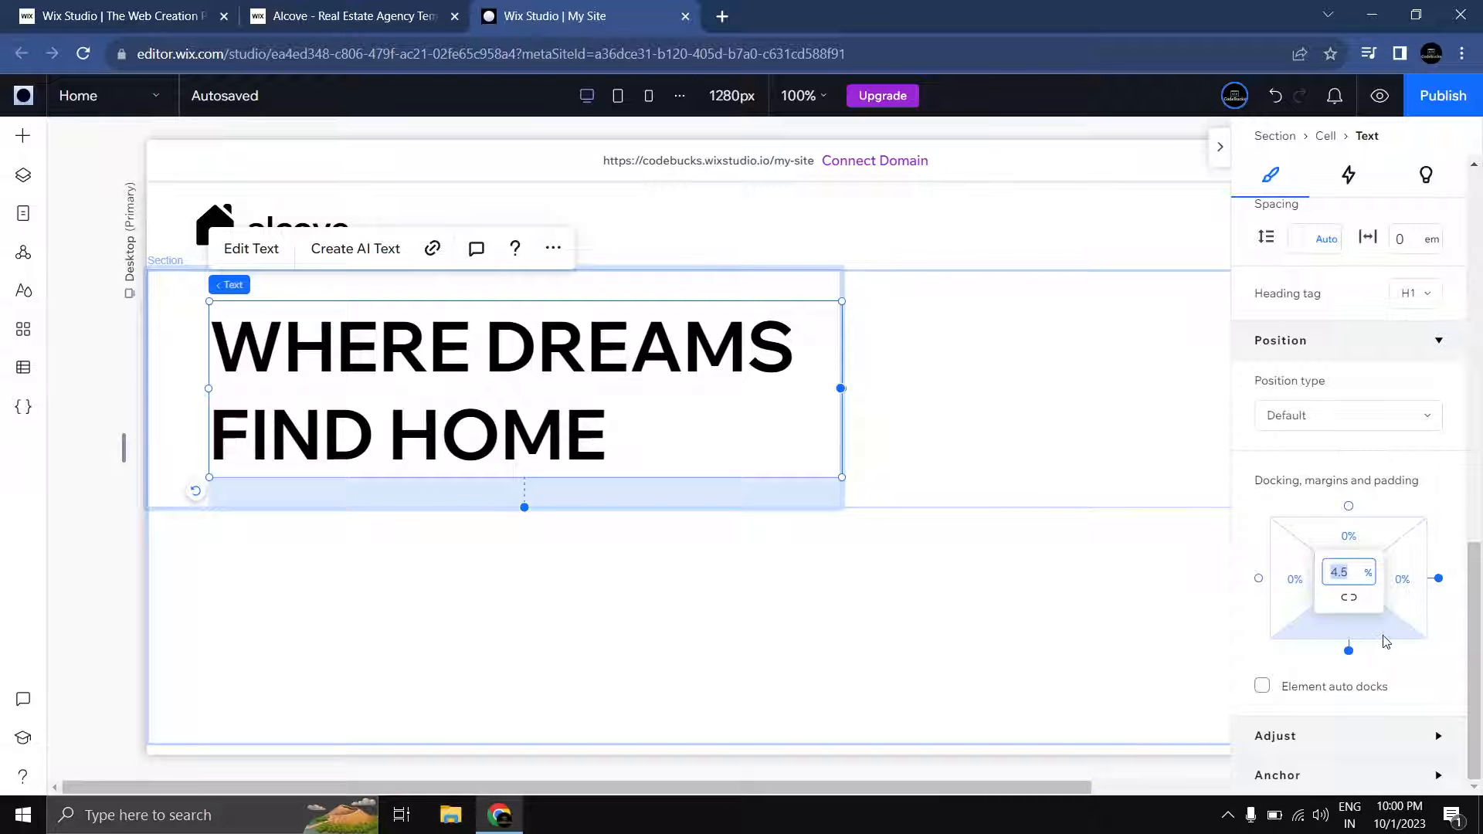
key(Return)
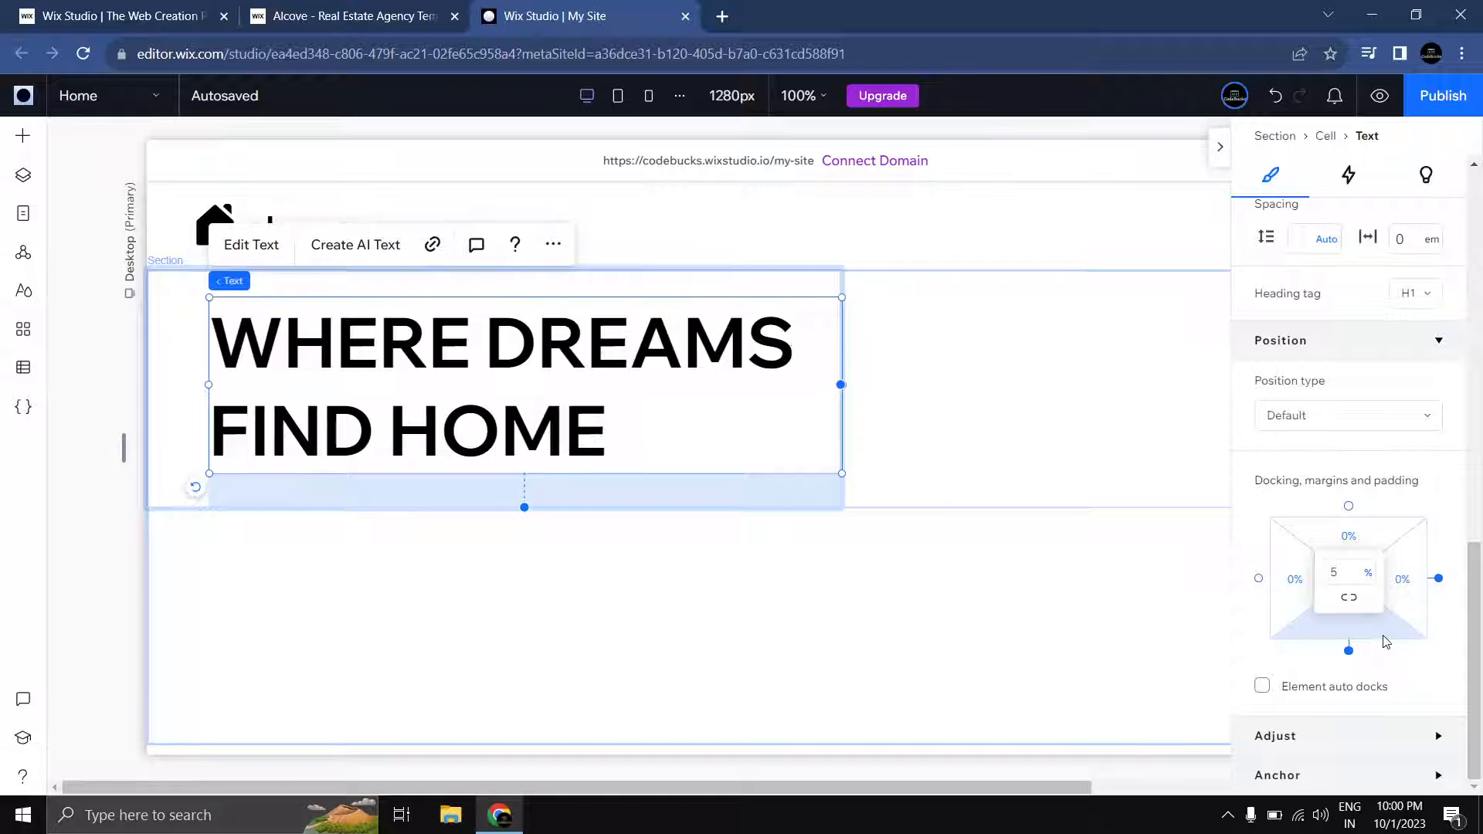
Step: Extend the heading's left edge so the text box is about 663 px wide, and set its left margin to 5%
mouse_move(207, 384)
mouse_down()
mouse_move(183, 381)
mouse_move(199, 386)
mouse_up()
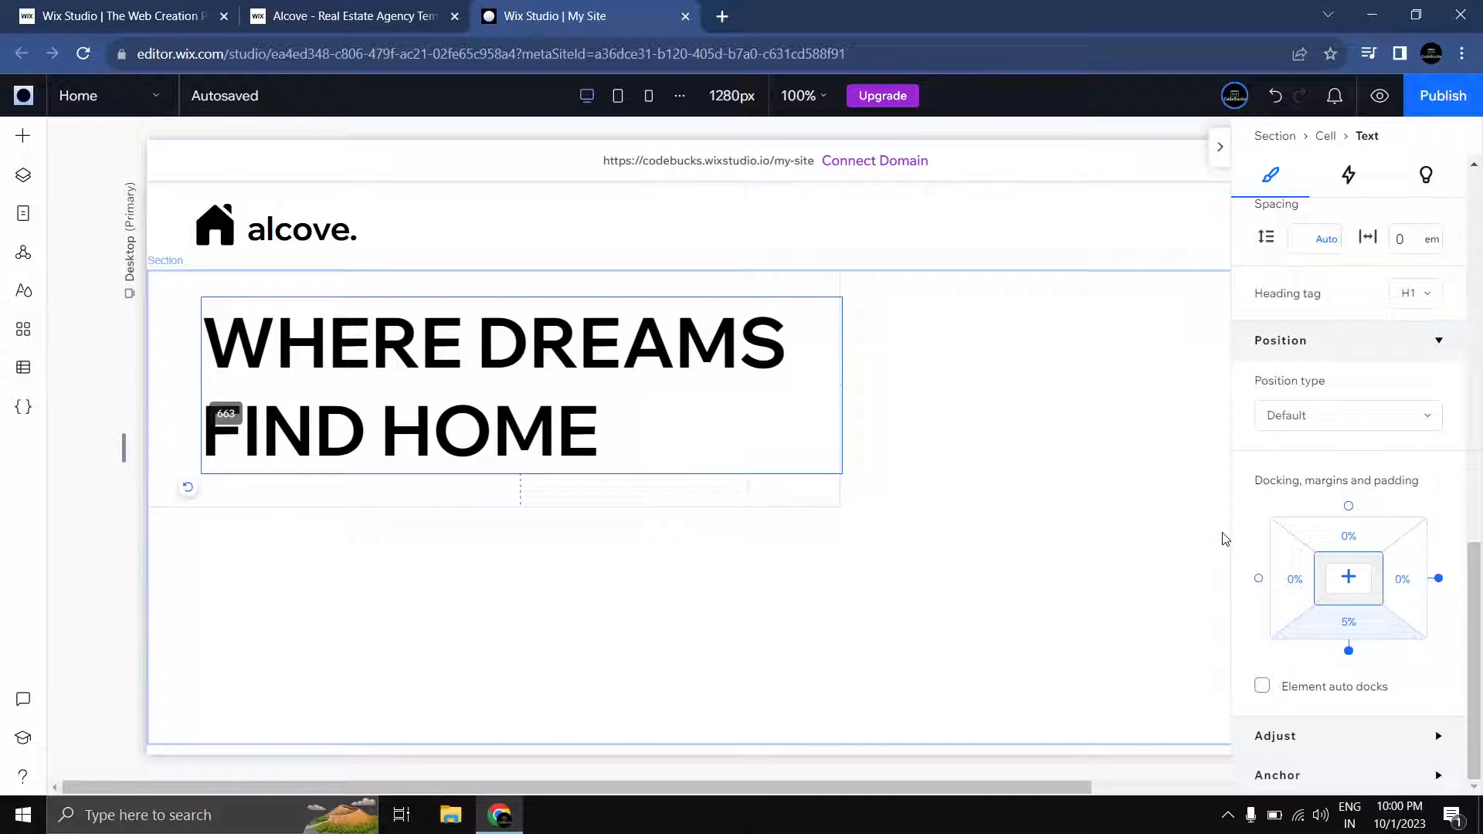
click(1288, 586)
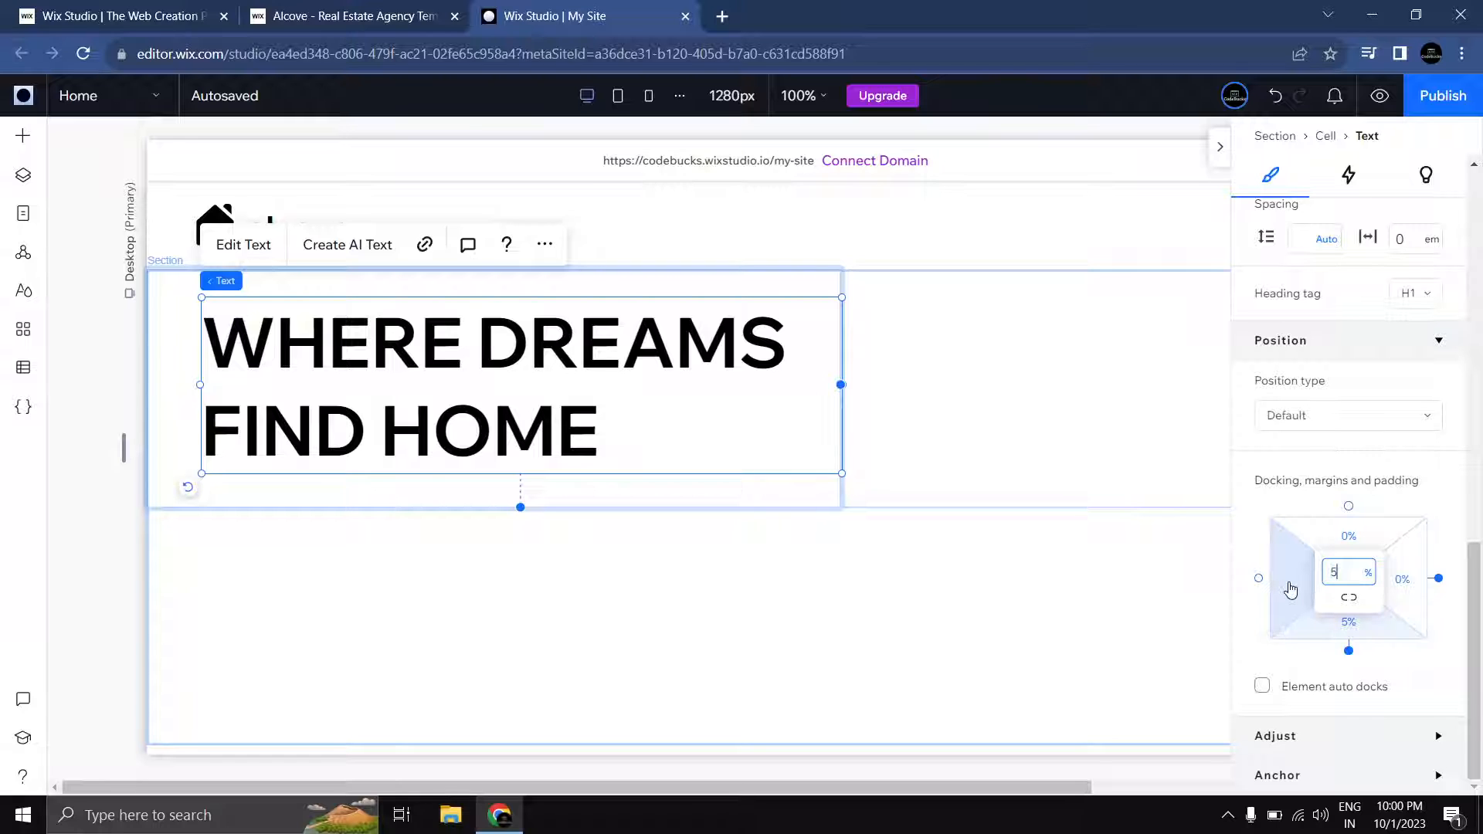
text(5)
key(Return)
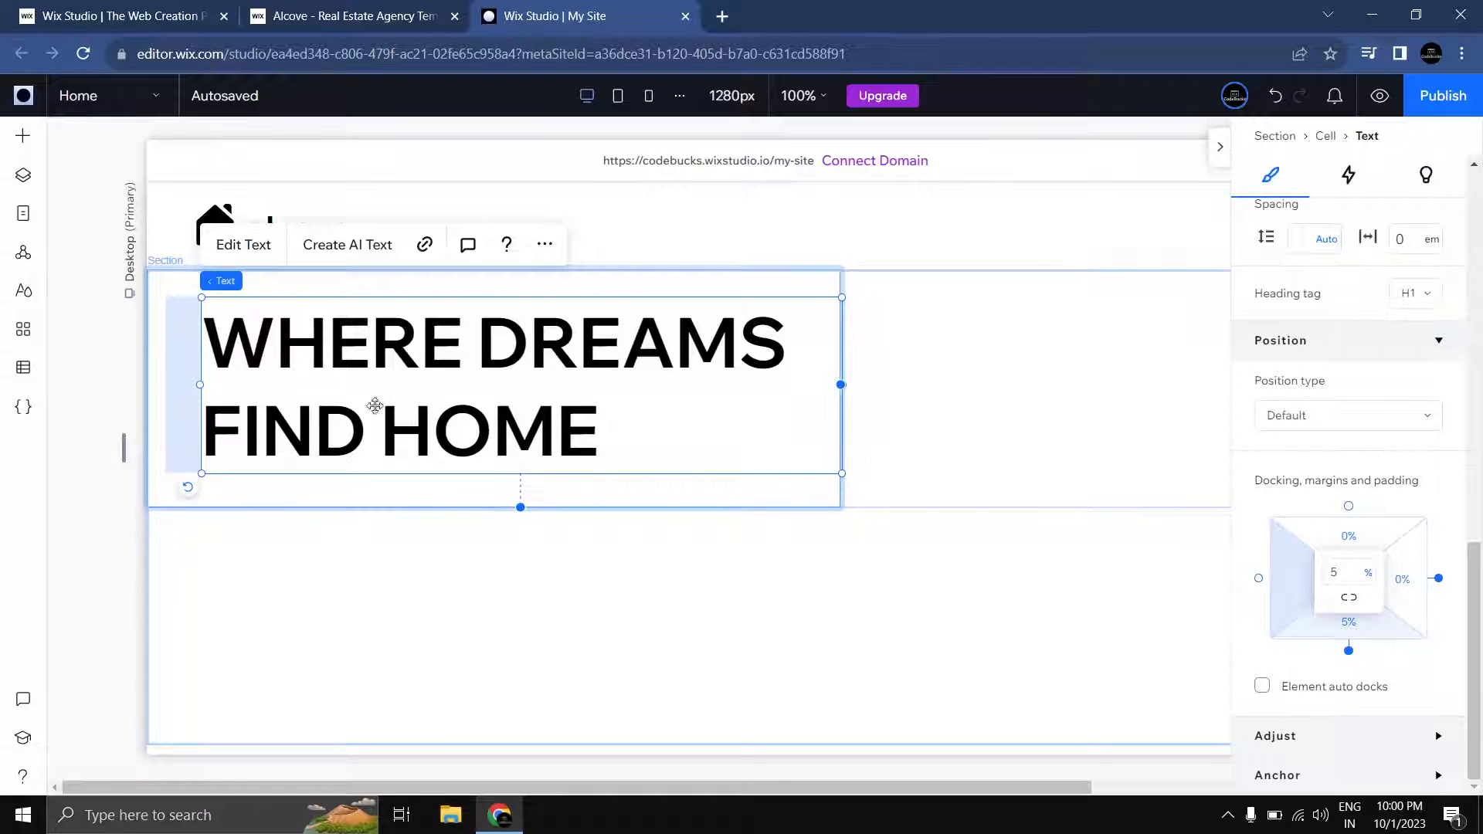
click(81, 475)
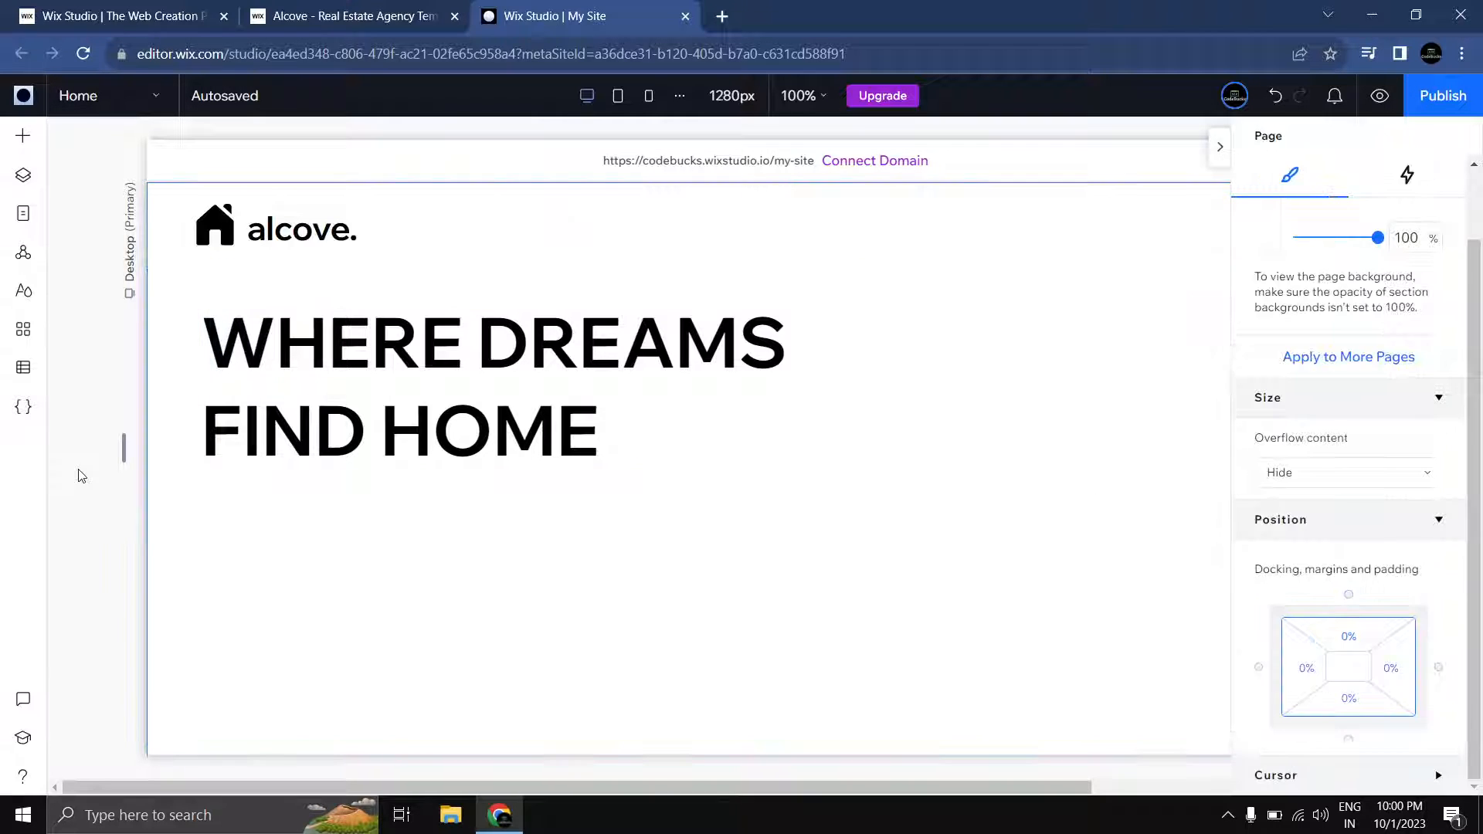
Step: Add a Paragraph text element to the hero section's upper-right cell
click(407, 423)
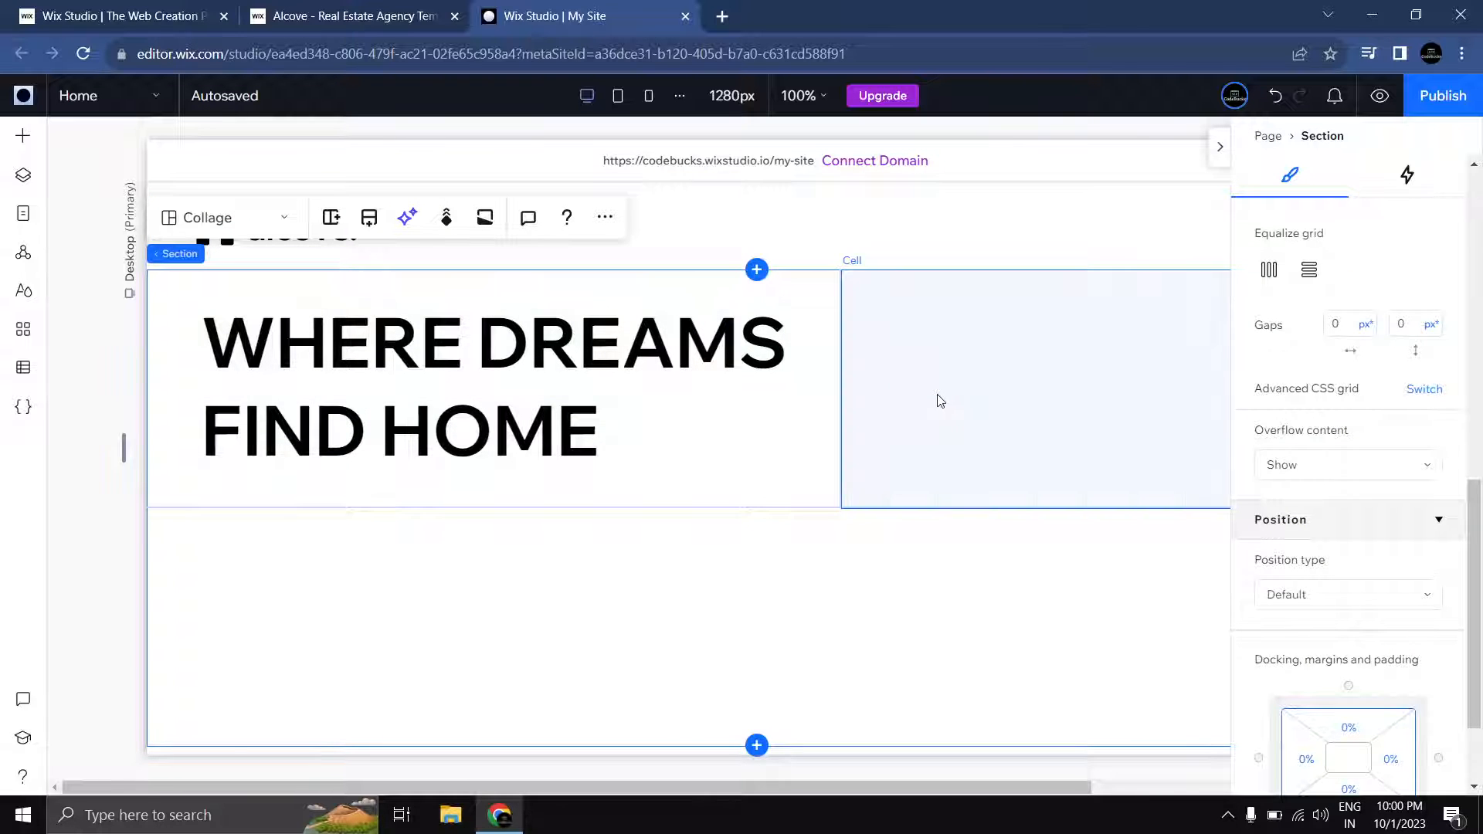
click(940, 401)
drag(533, 787, 781, 805)
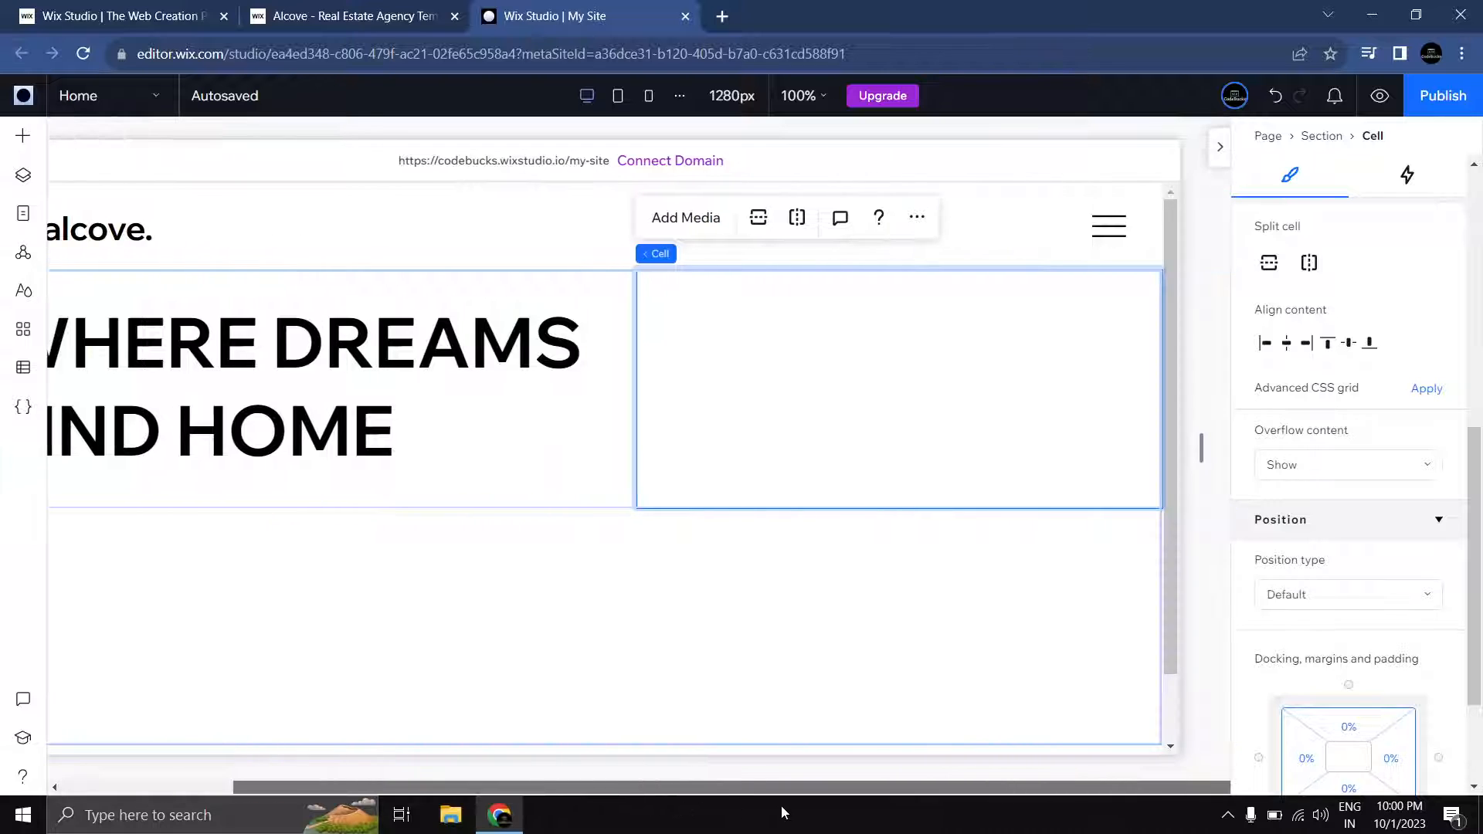
click(35, 138)
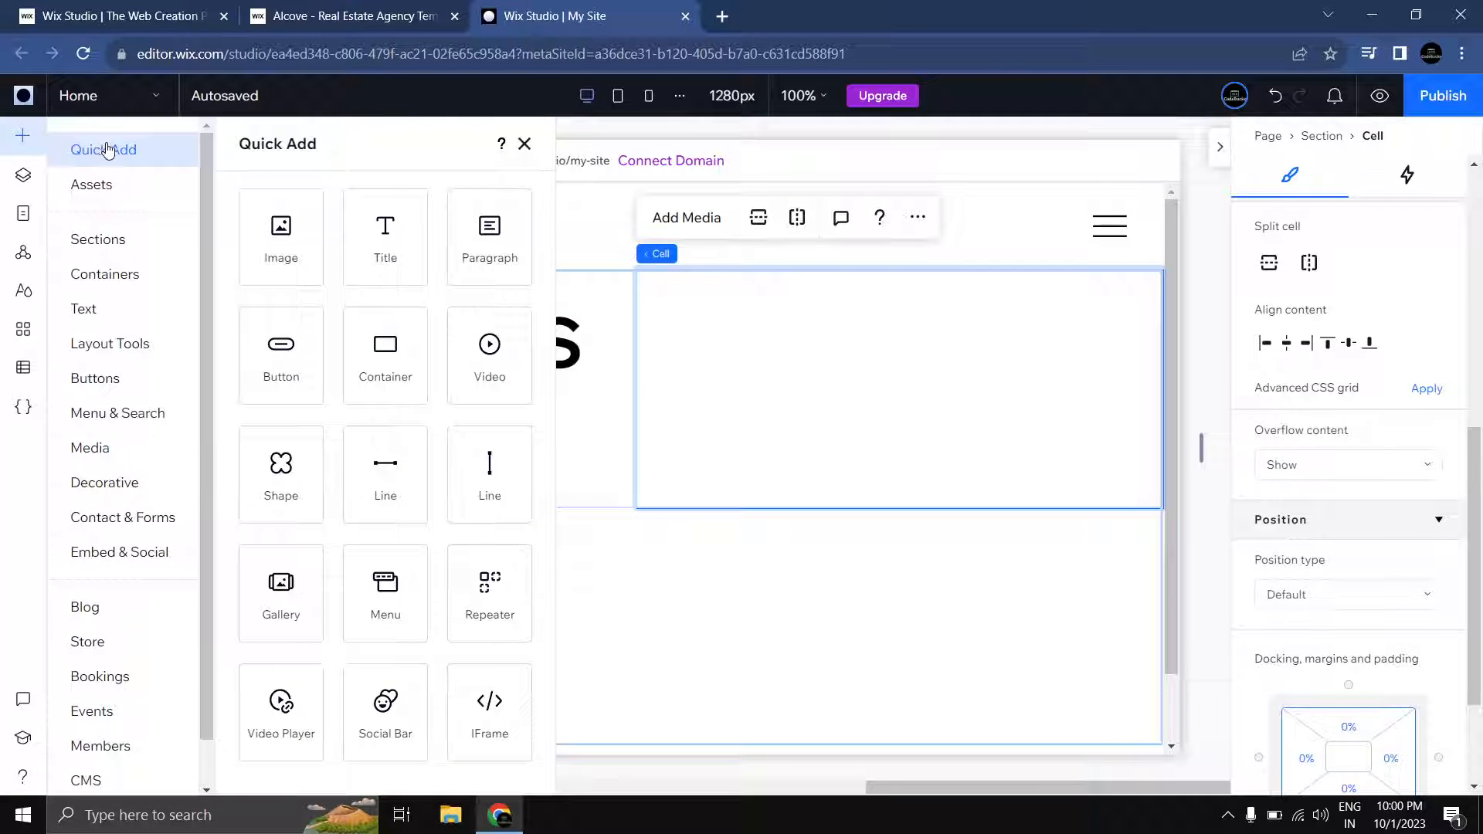
drag(489, 242, 1031, 387)
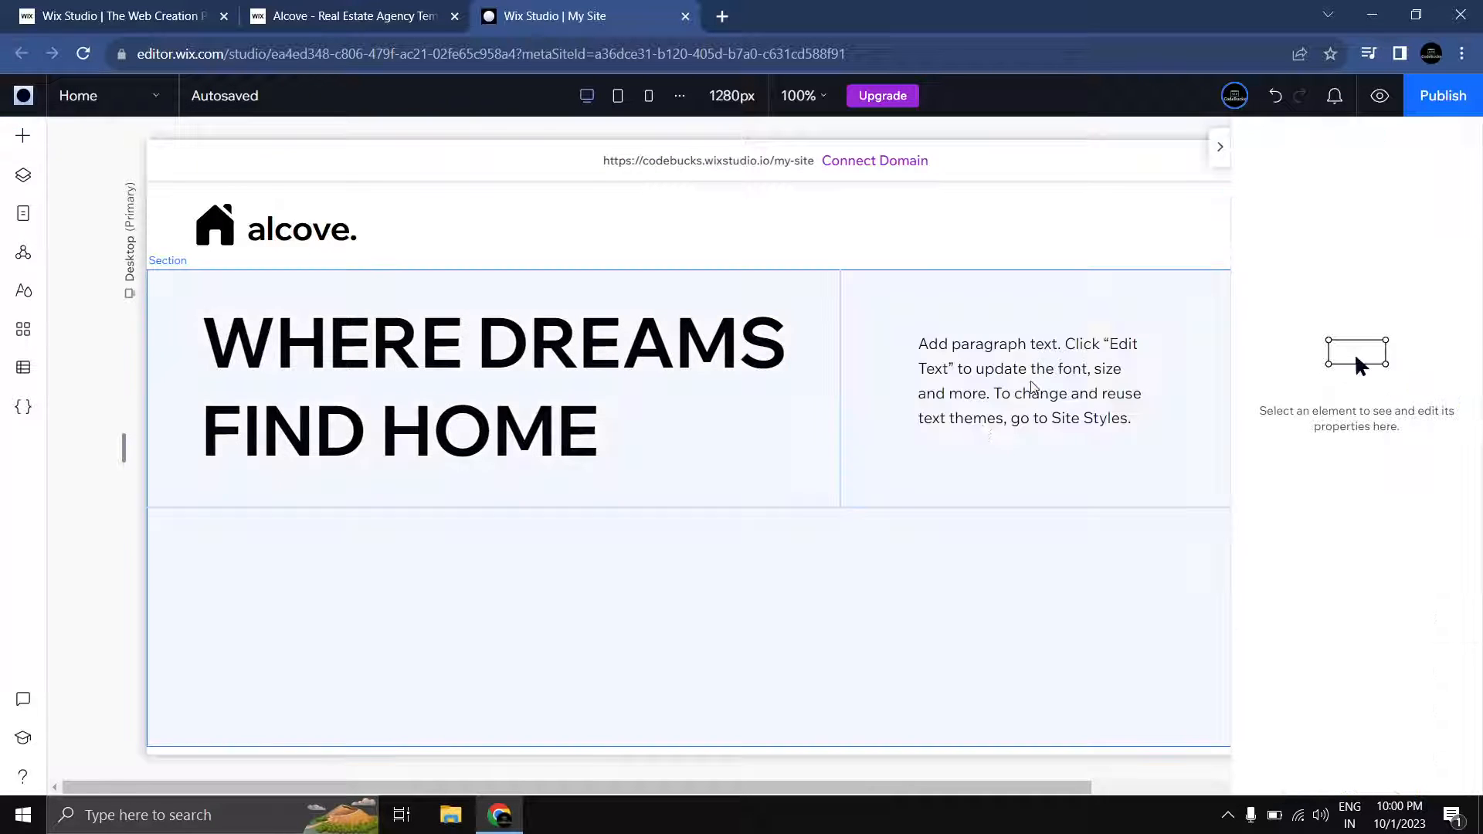
Step: Copy the "Genesis delivers high-quality services" paragraph from the Alcove template tab and paste it over the new paragraph's placeholder text in Wix Studio
drag(851, 790, 1037, 791)
click(347, 15)
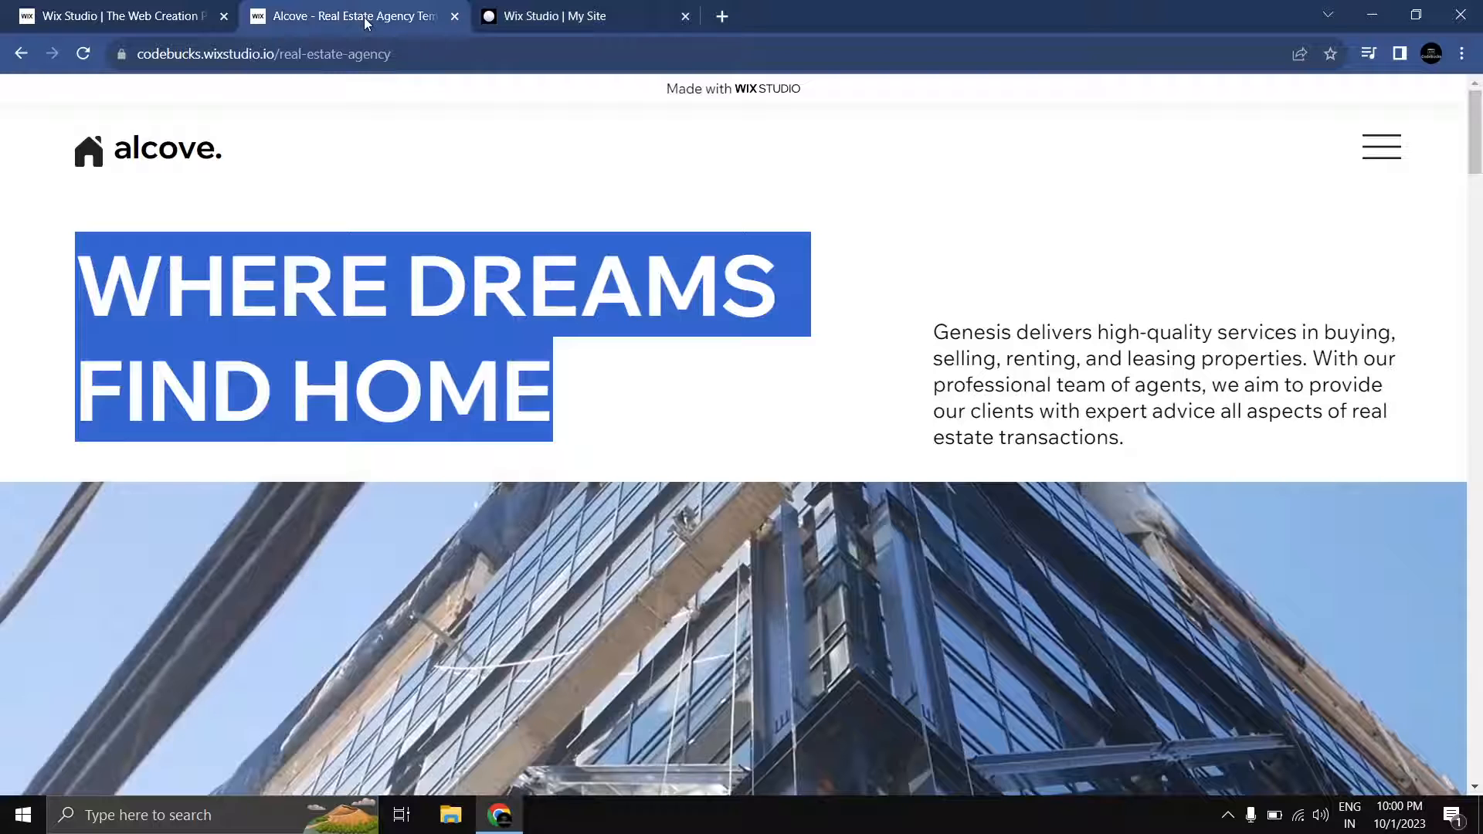
drag(933, 332, 1136, 440)
key(ctrl+c)
click(591, 30)
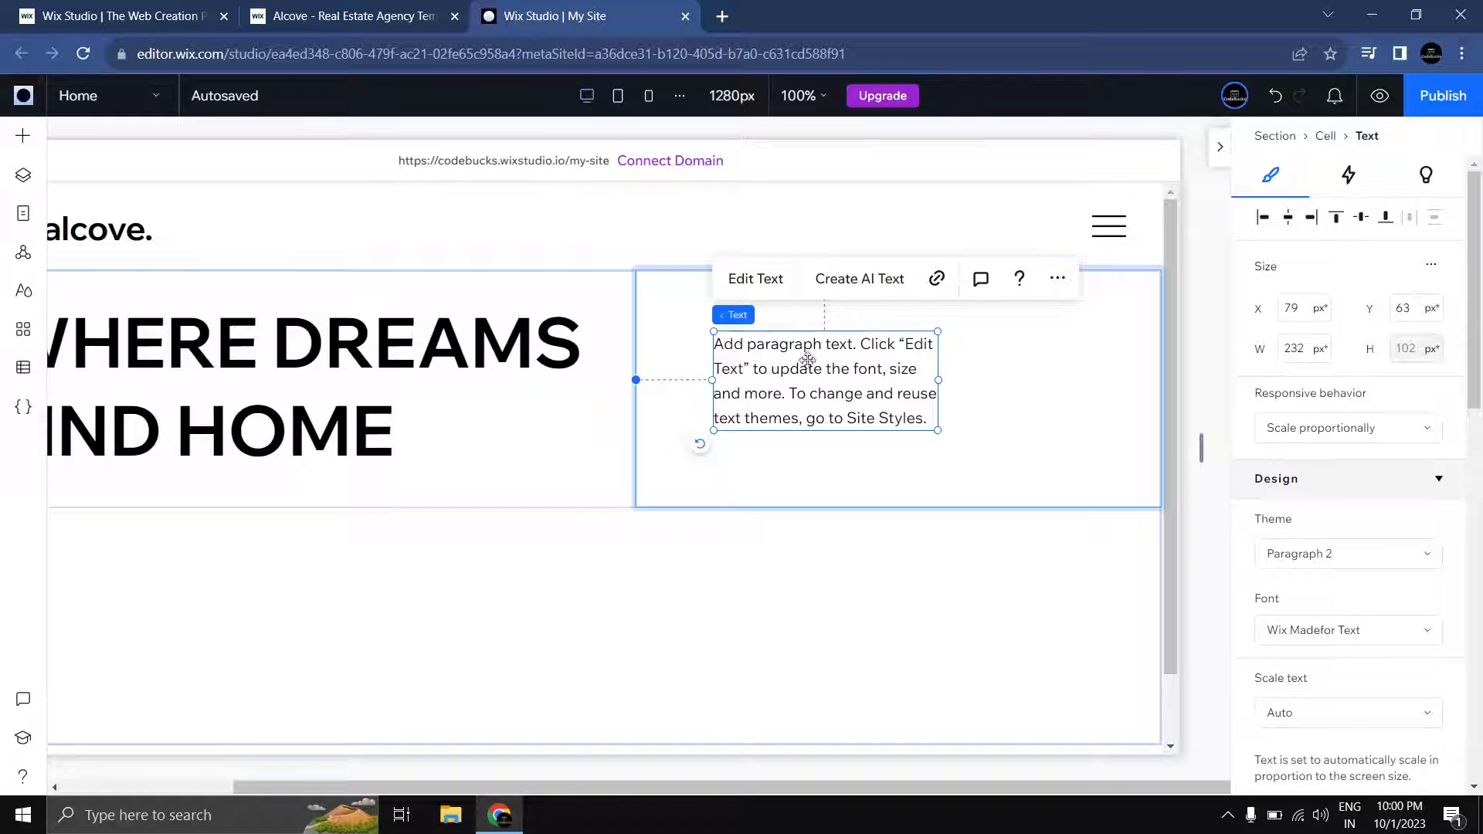
click(756, 278)
key(ctrl+v)
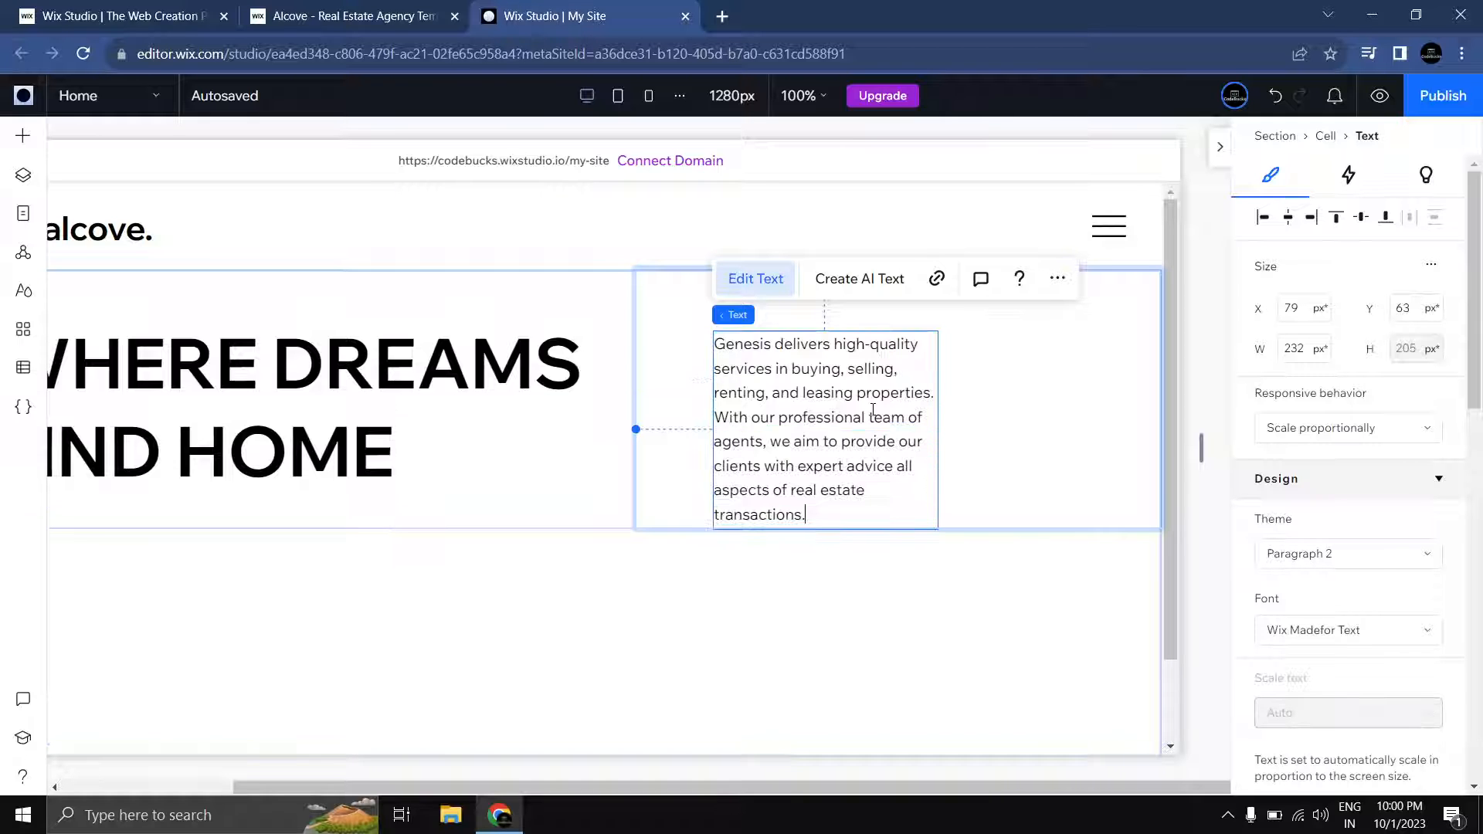
click(940, 421)
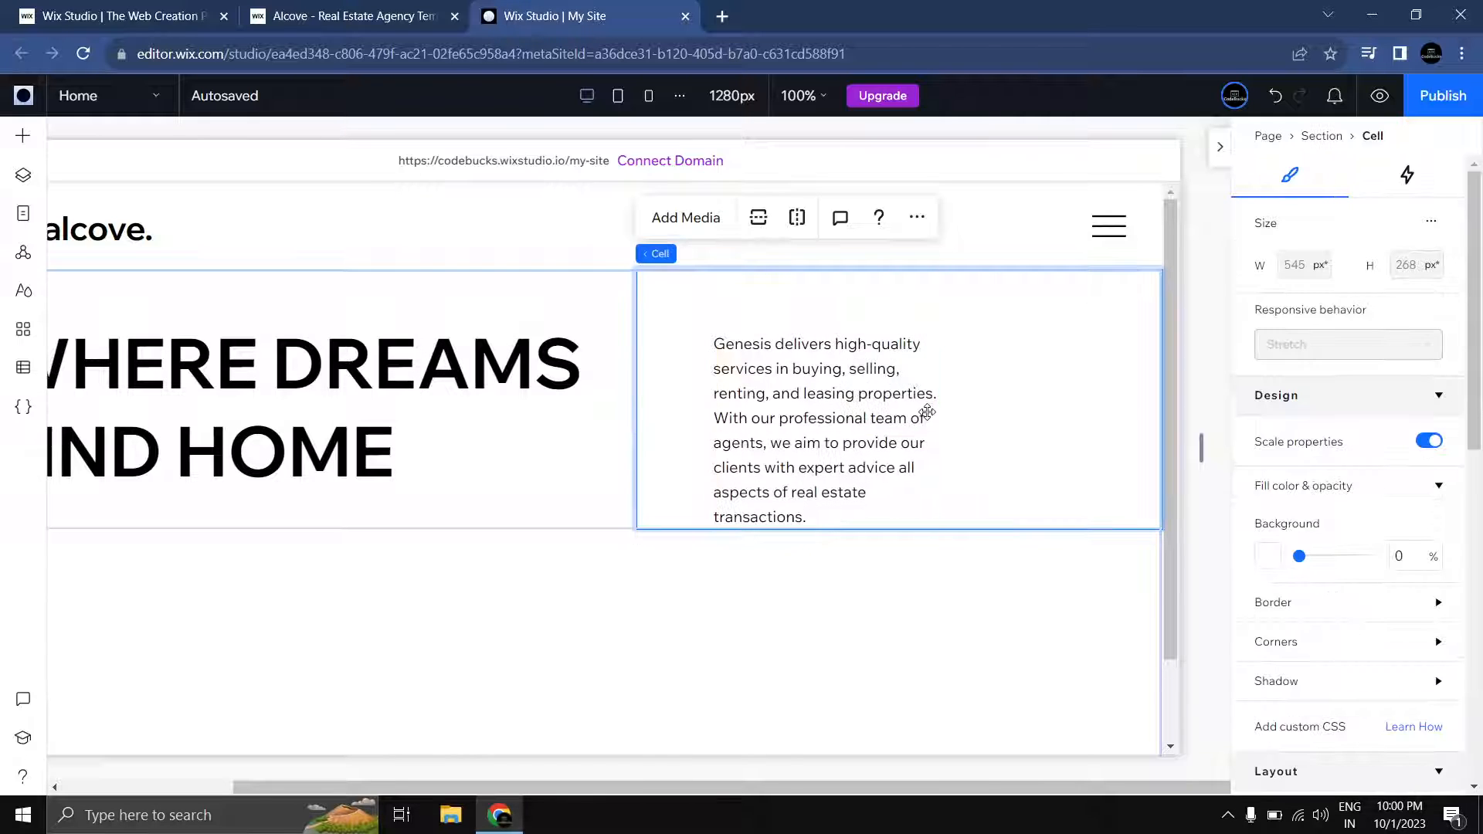
click(934, 414)
click(940, 429)
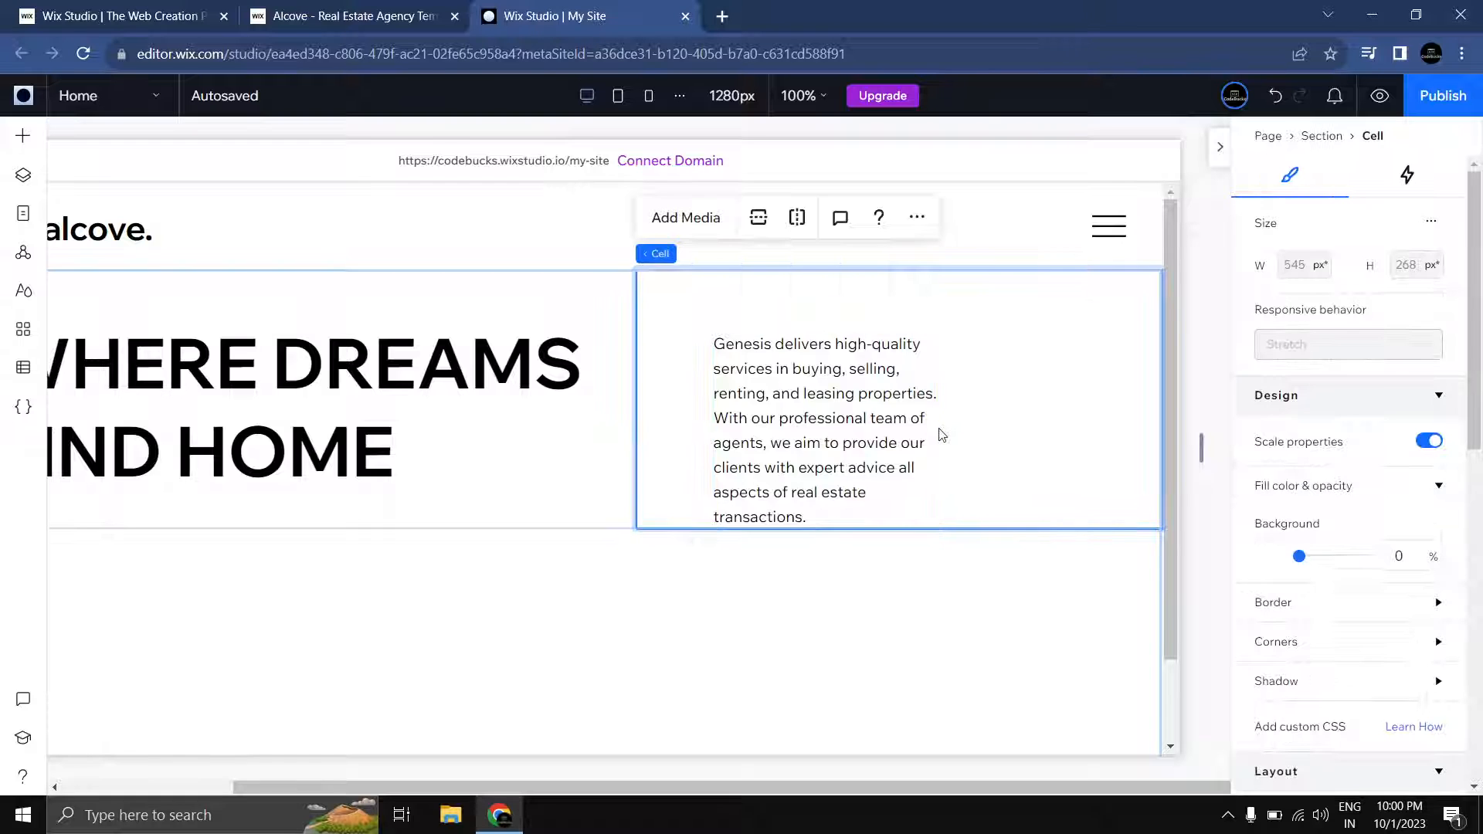
Step: Widen the intro paragraph's text box to about 373 px and move it to about X 135, Y 59 px in its cell
click(874, 403)
drag(939, 431, 1080, 438)
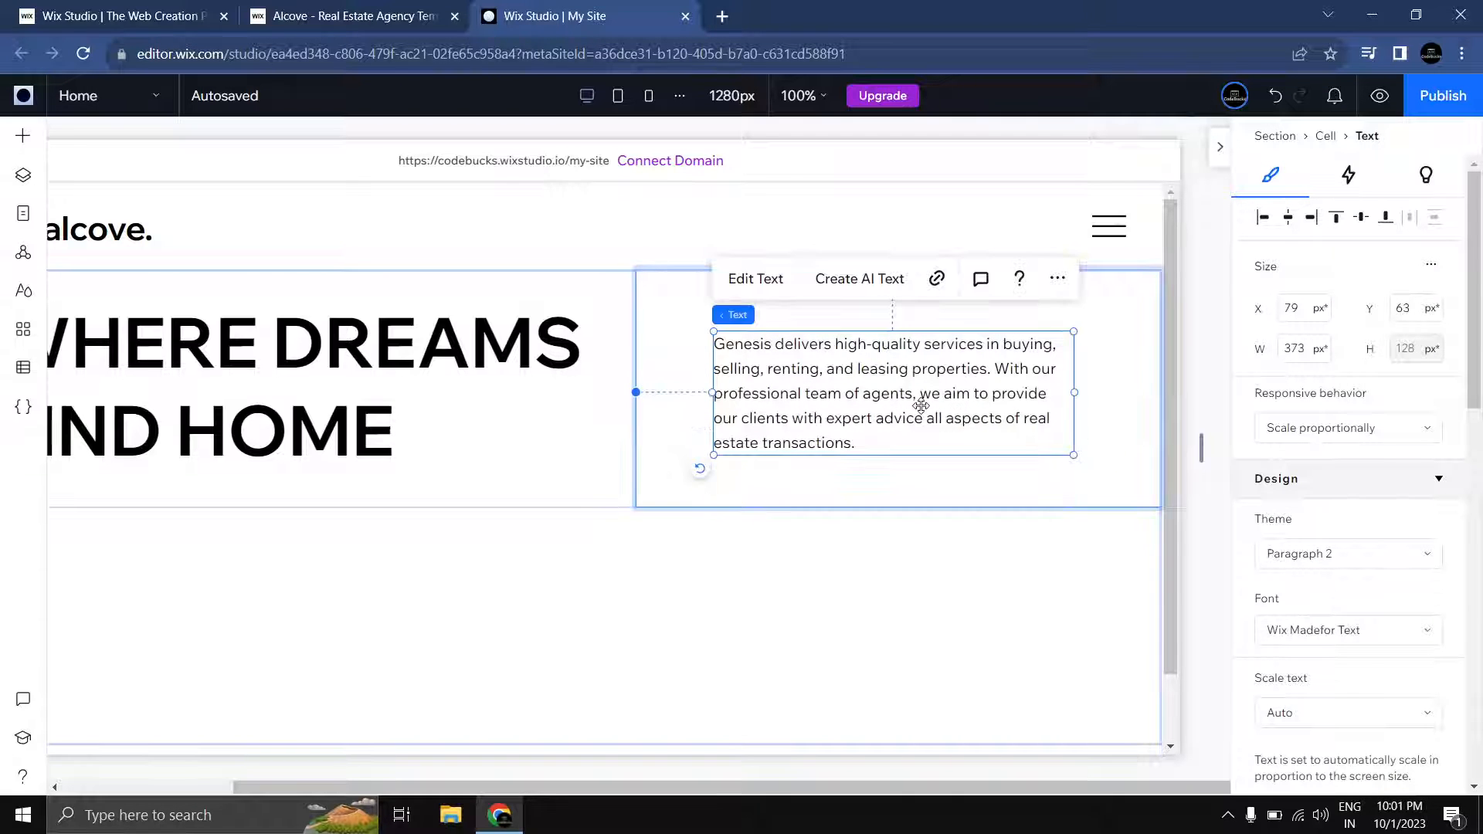
drag(889, 398, 937, 395)
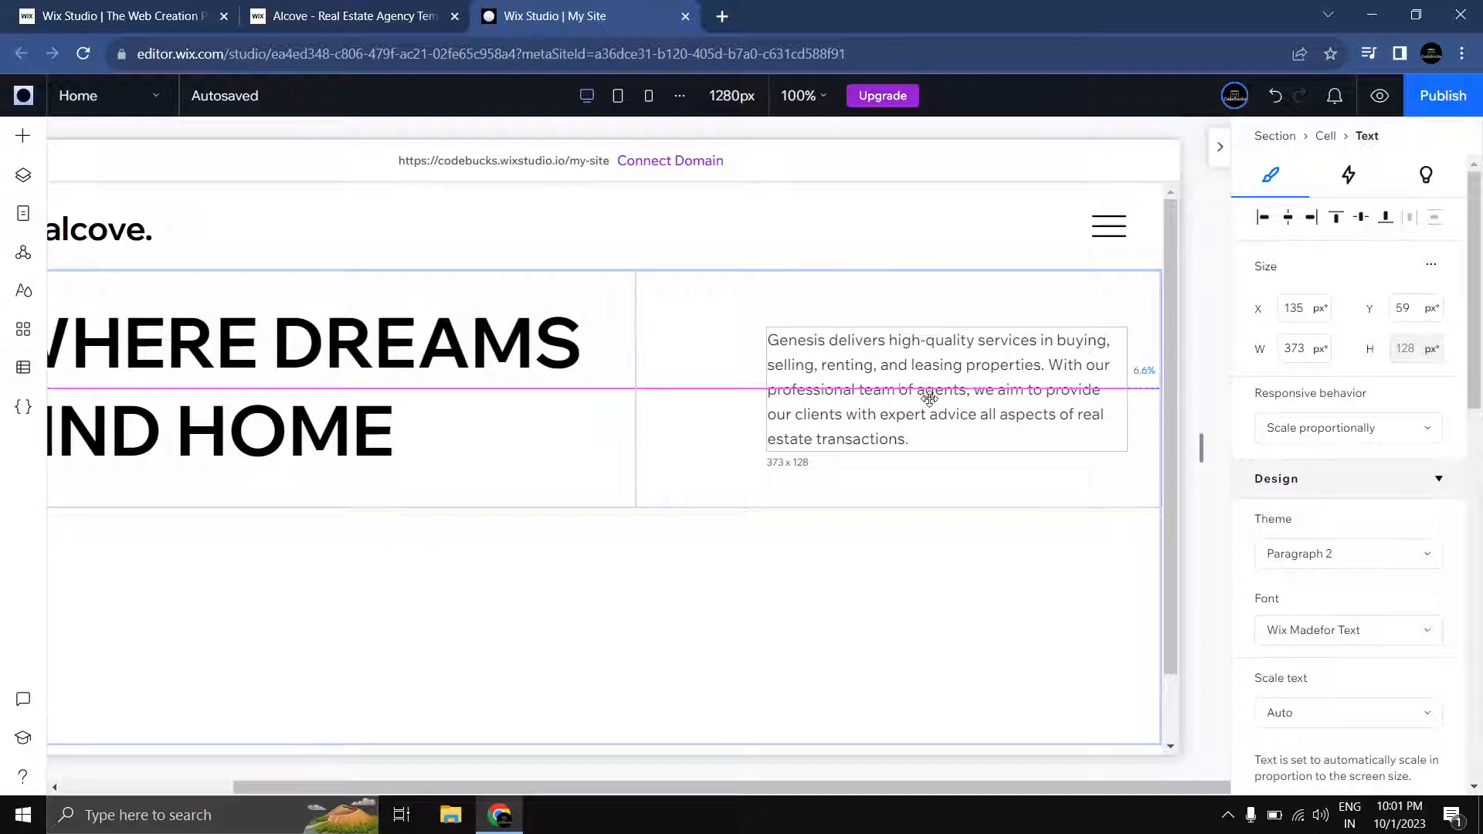
Step: Set the left margin of the header's logo stack to 5%
drag(604, 788, 492, 809)
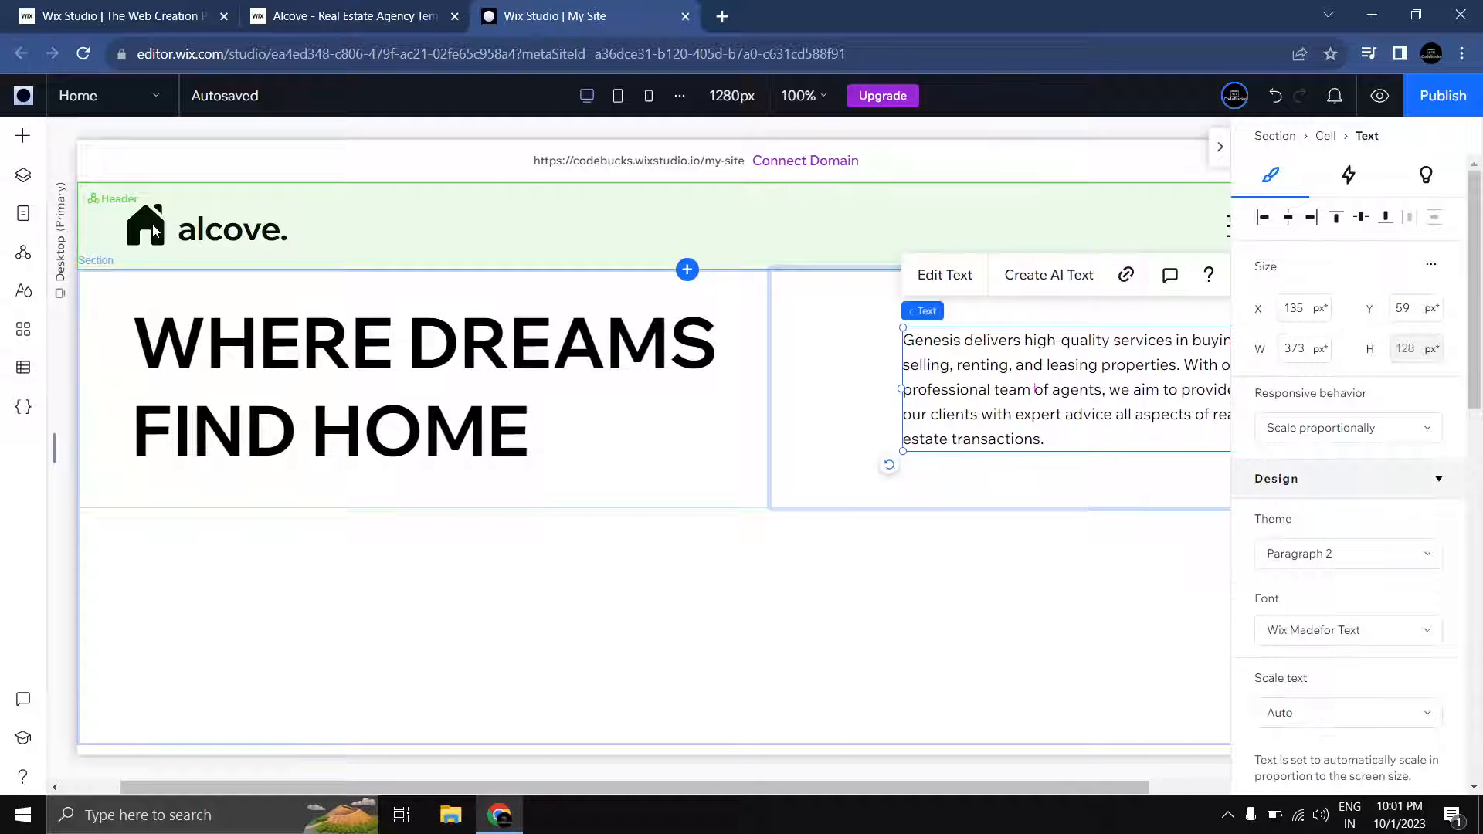
click(154, 230)
click(150, 230)
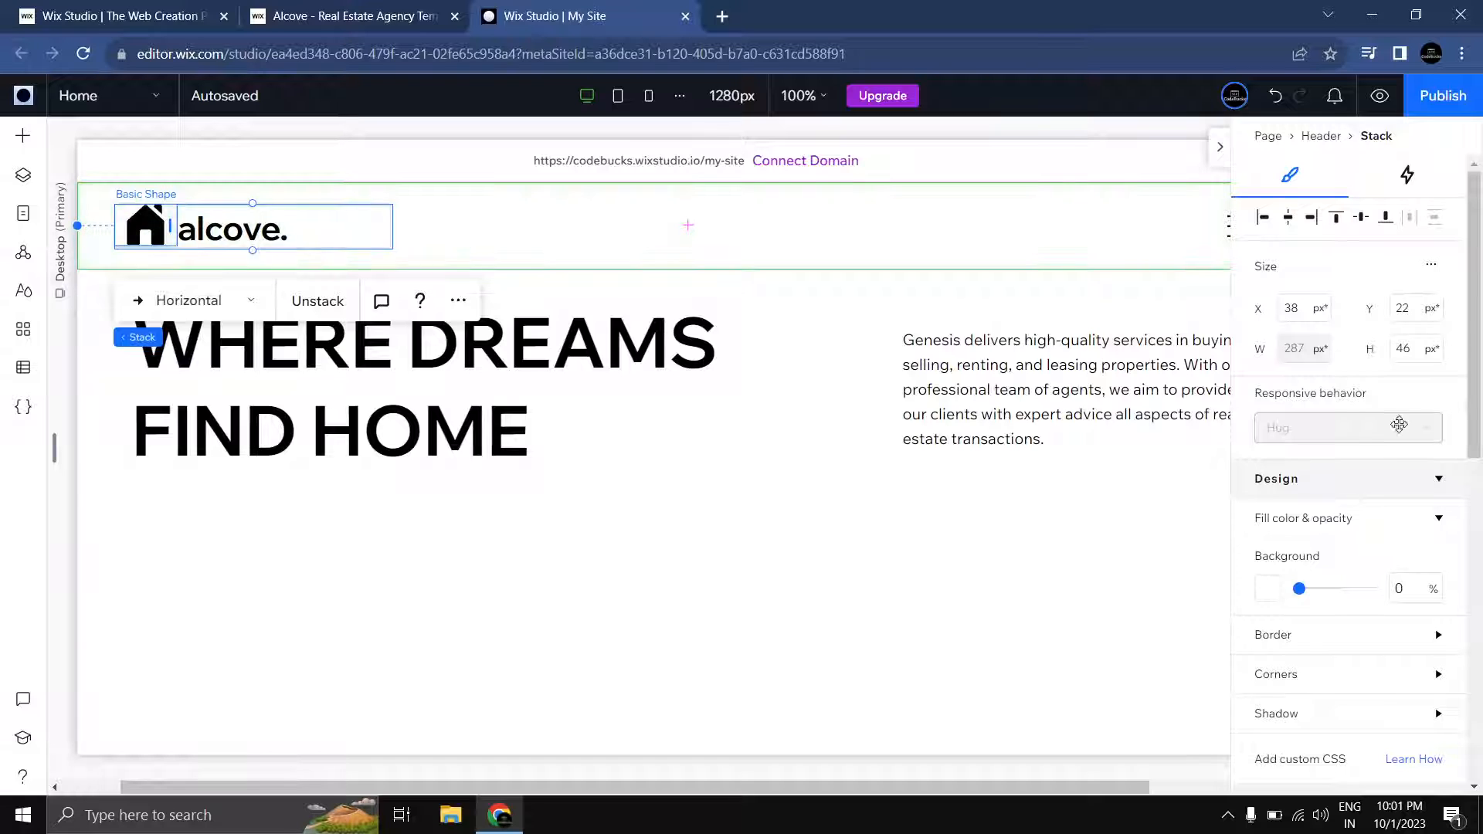
scroll(1324, 479, down, 9)
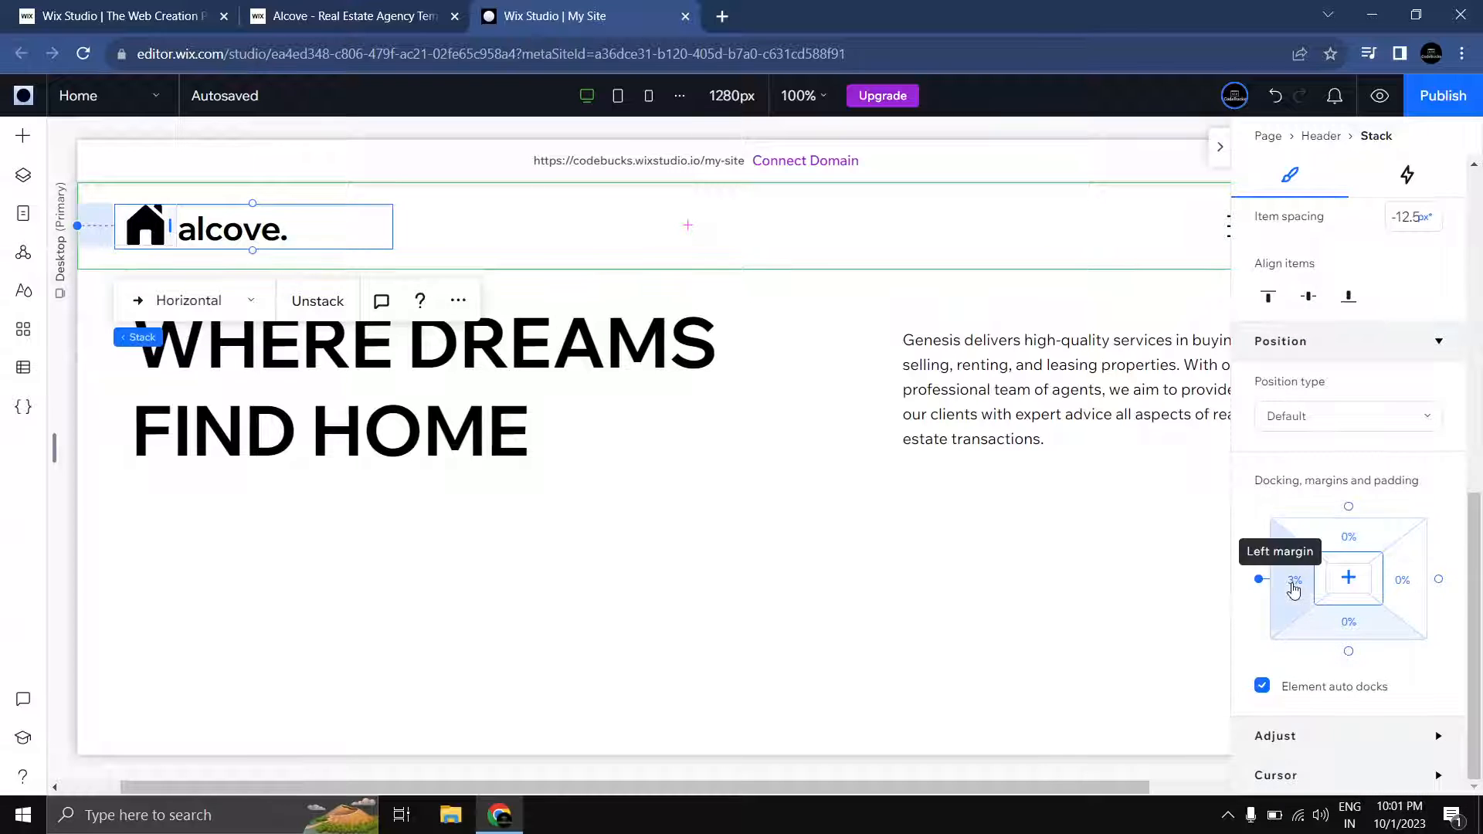
click(1294, 585)
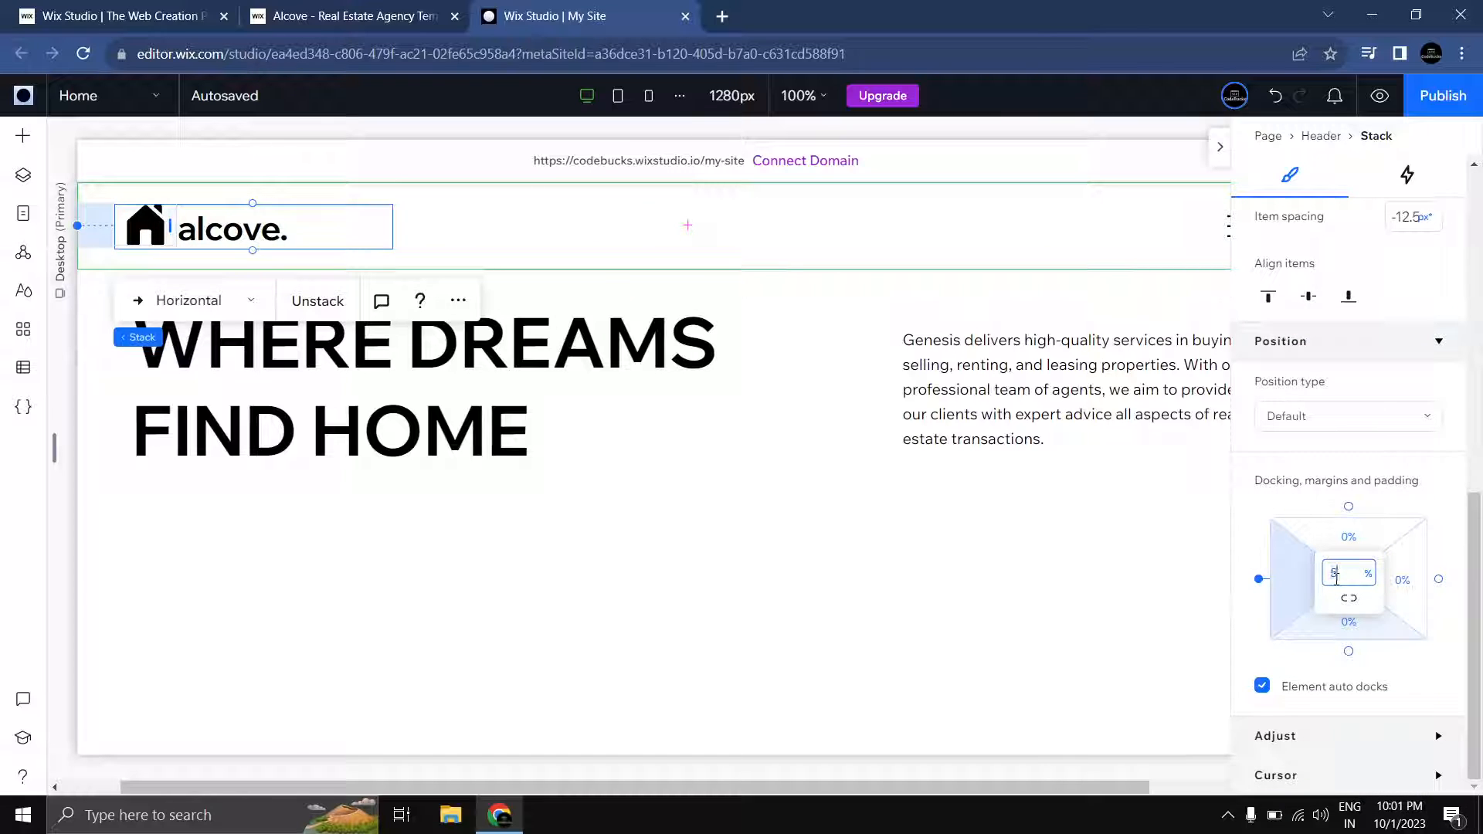
key(Return)
Step: Set the right margin of the header's hamburger menu to 5%
drag(723, 788, 894, 789)
click(1112, 236)
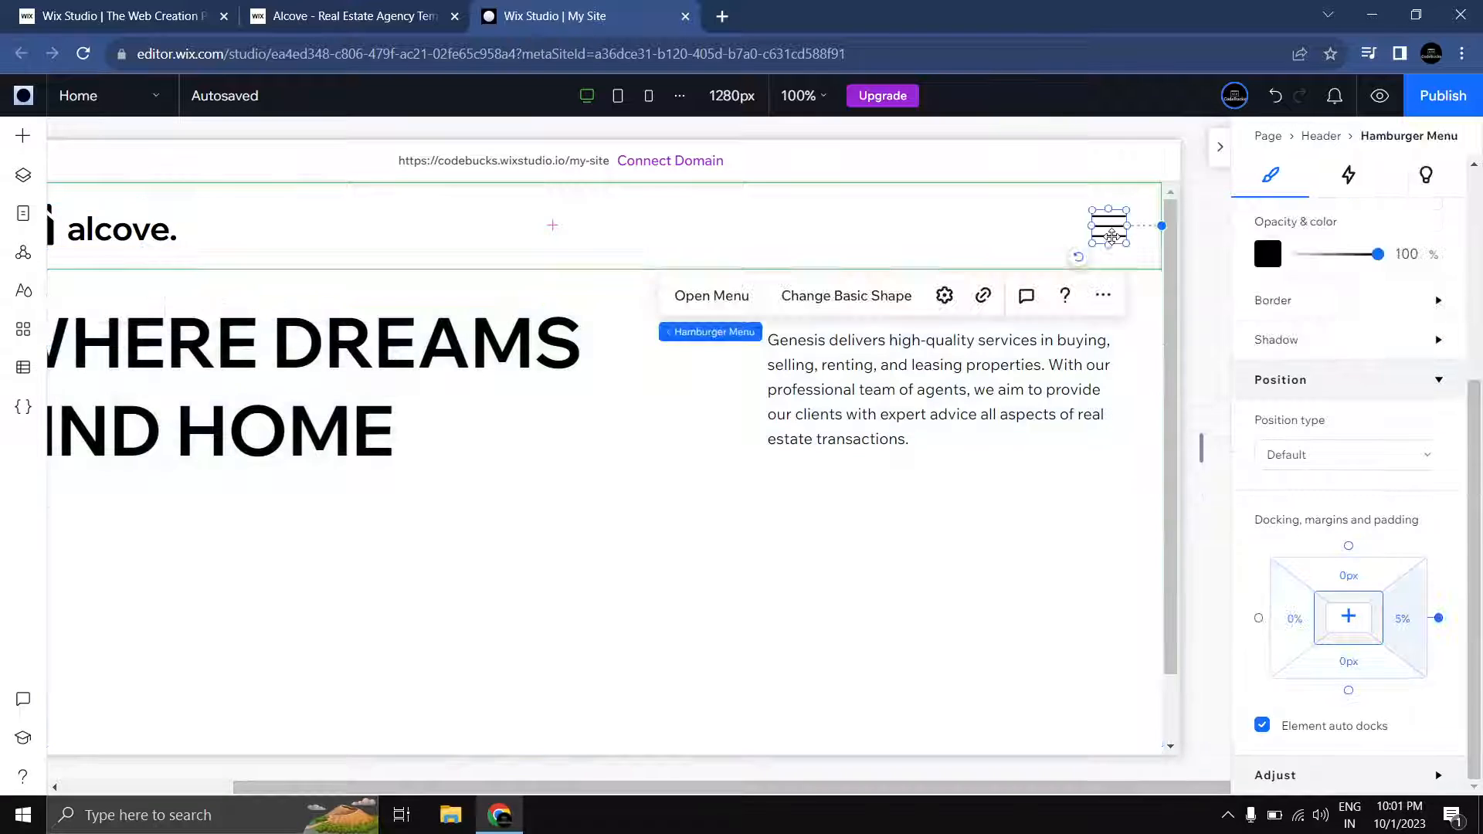
click(1413, 616)
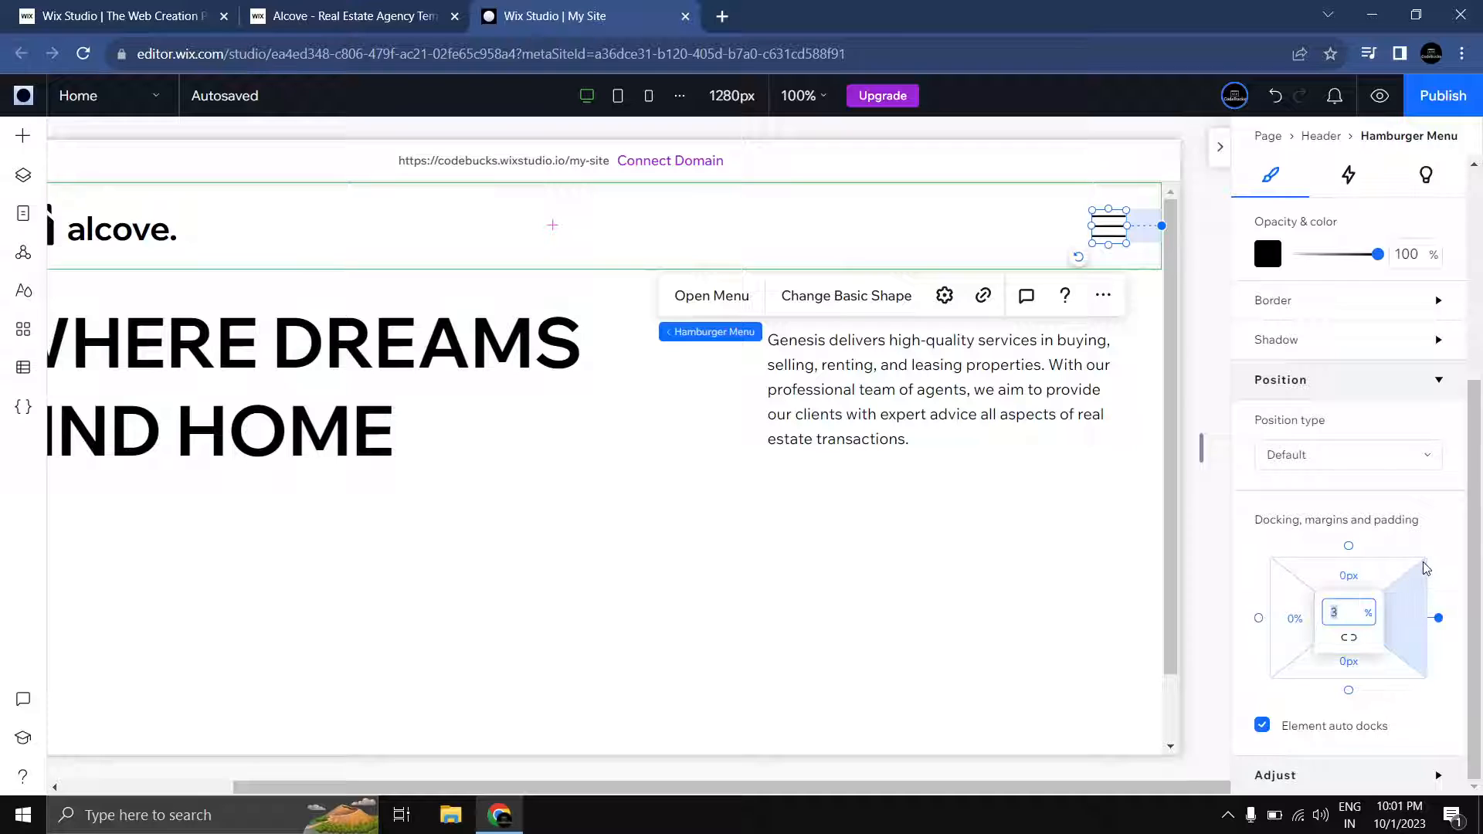
text(5)
key(Return)
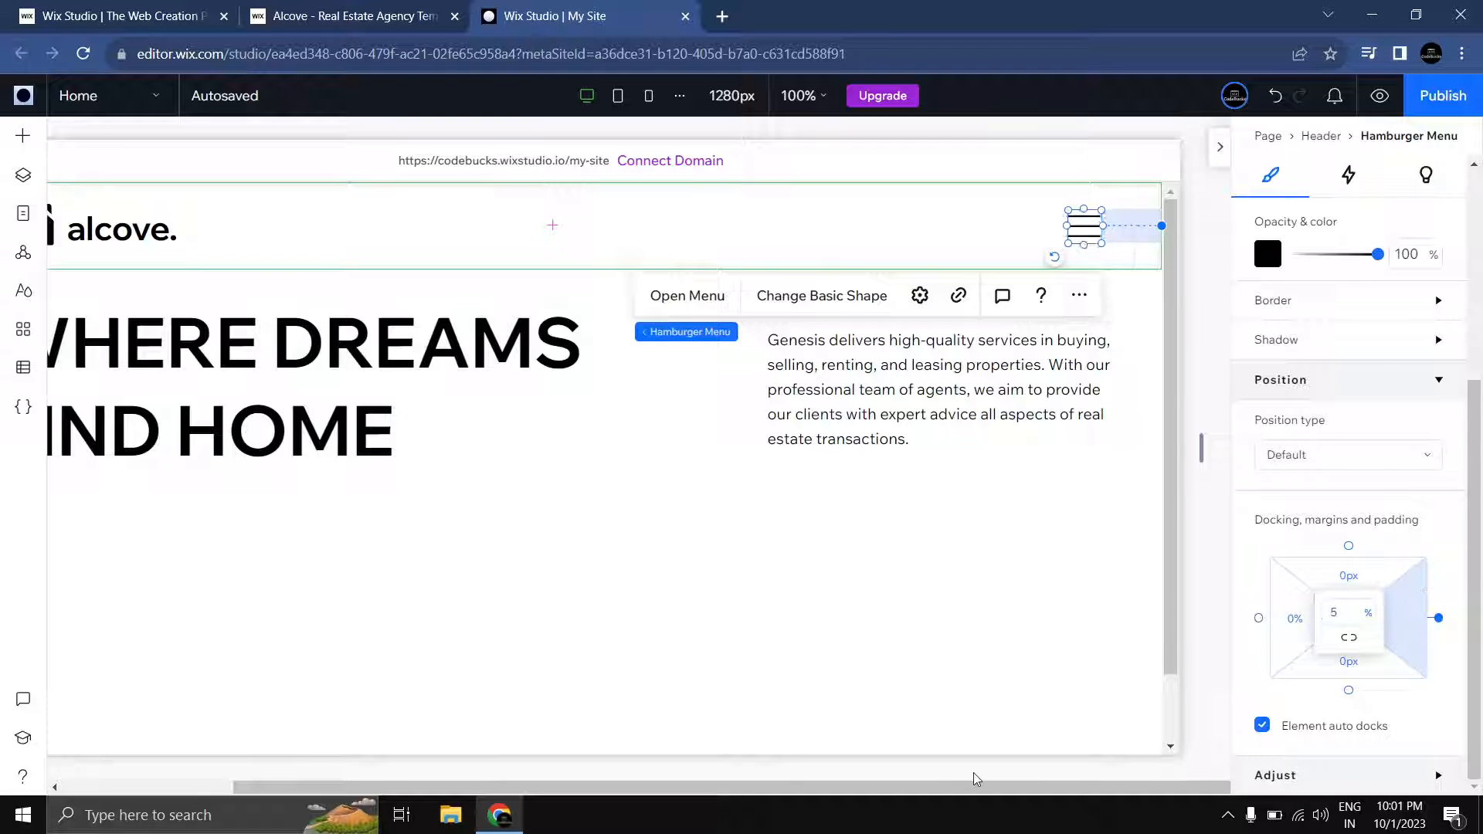
Step: Pull in the left edge of the "WHERE DREAMS FIND HOME" heading's text box to line up with the logo
drag(978, 790, 878, 793)
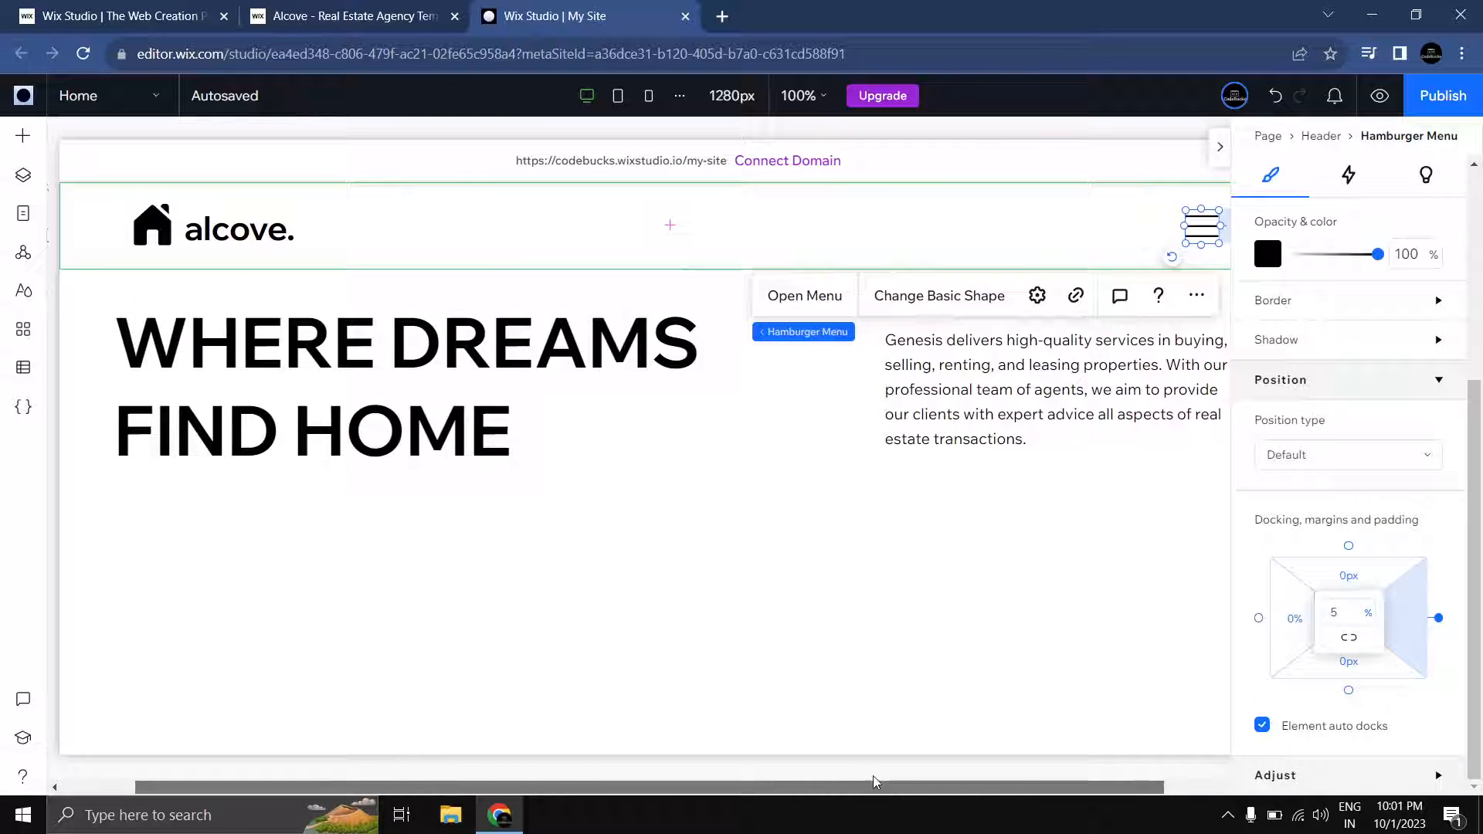
click(373, 343)
click(194, 343)
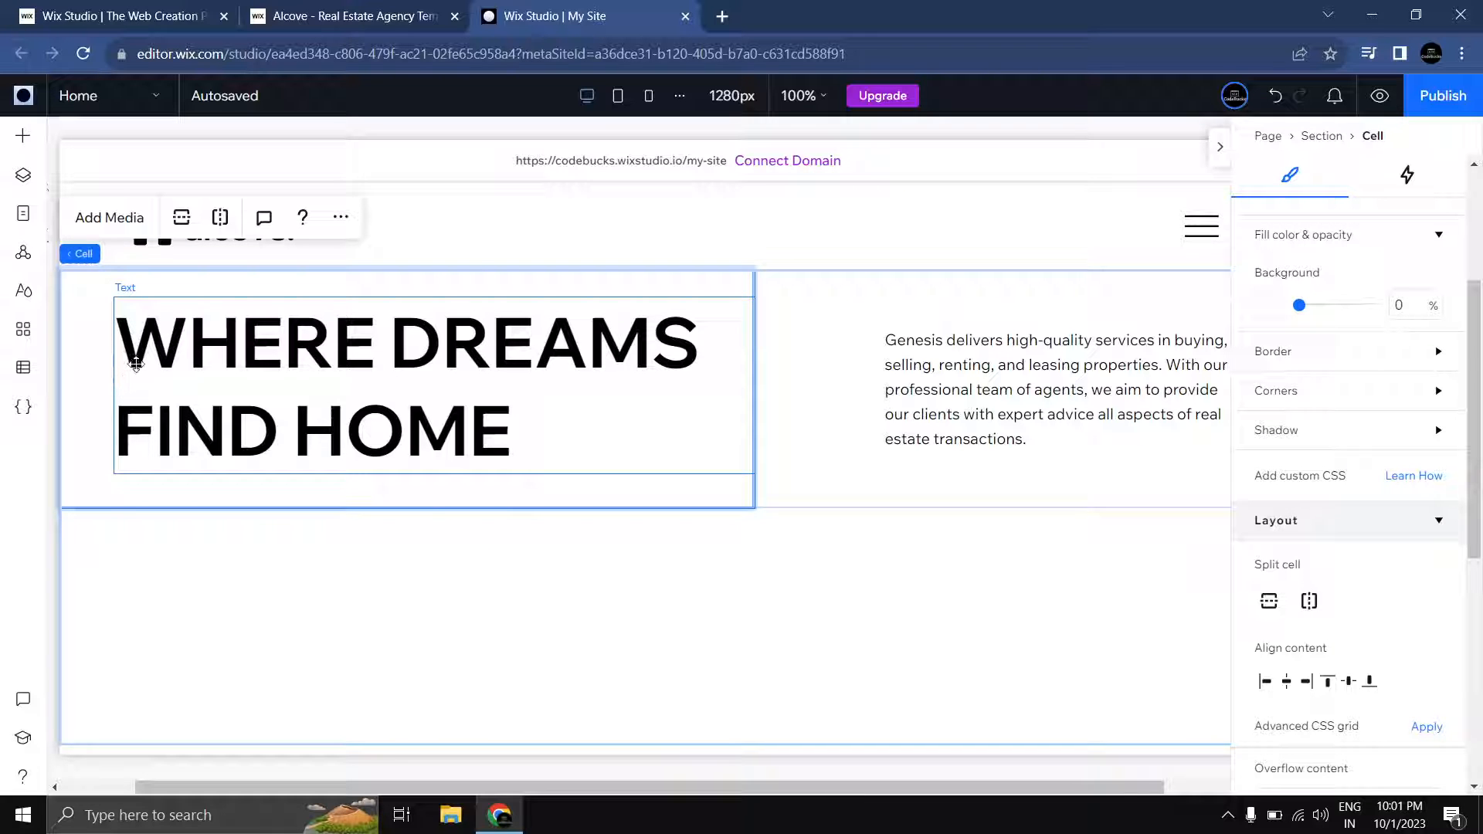
click(136, 363)
drag(114, 385, 134, 392)
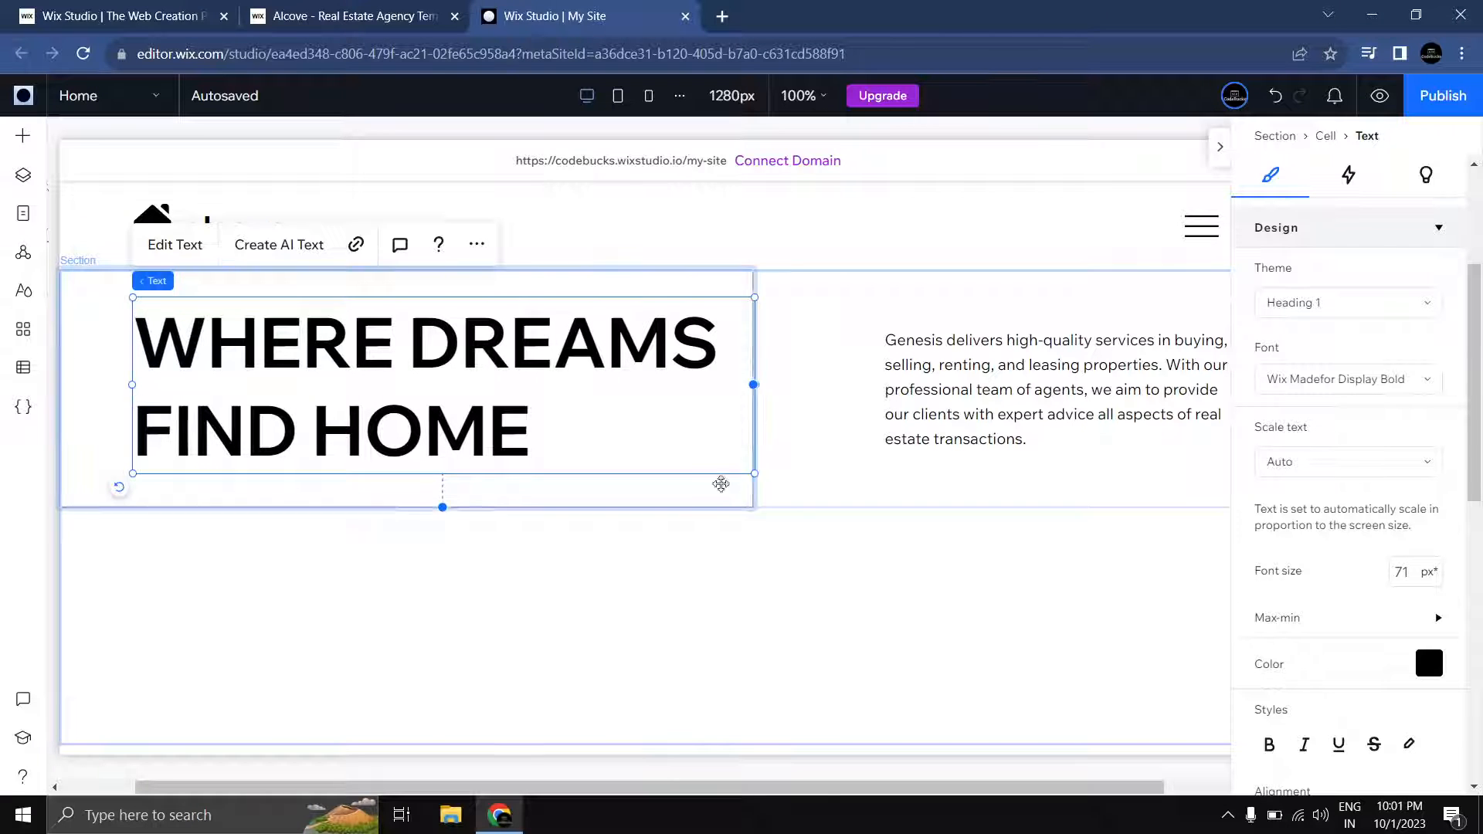
Step: Apply the Paragraph 1 text theme to the hero section's intro paragraph
drag(748, 794, 846, 794)
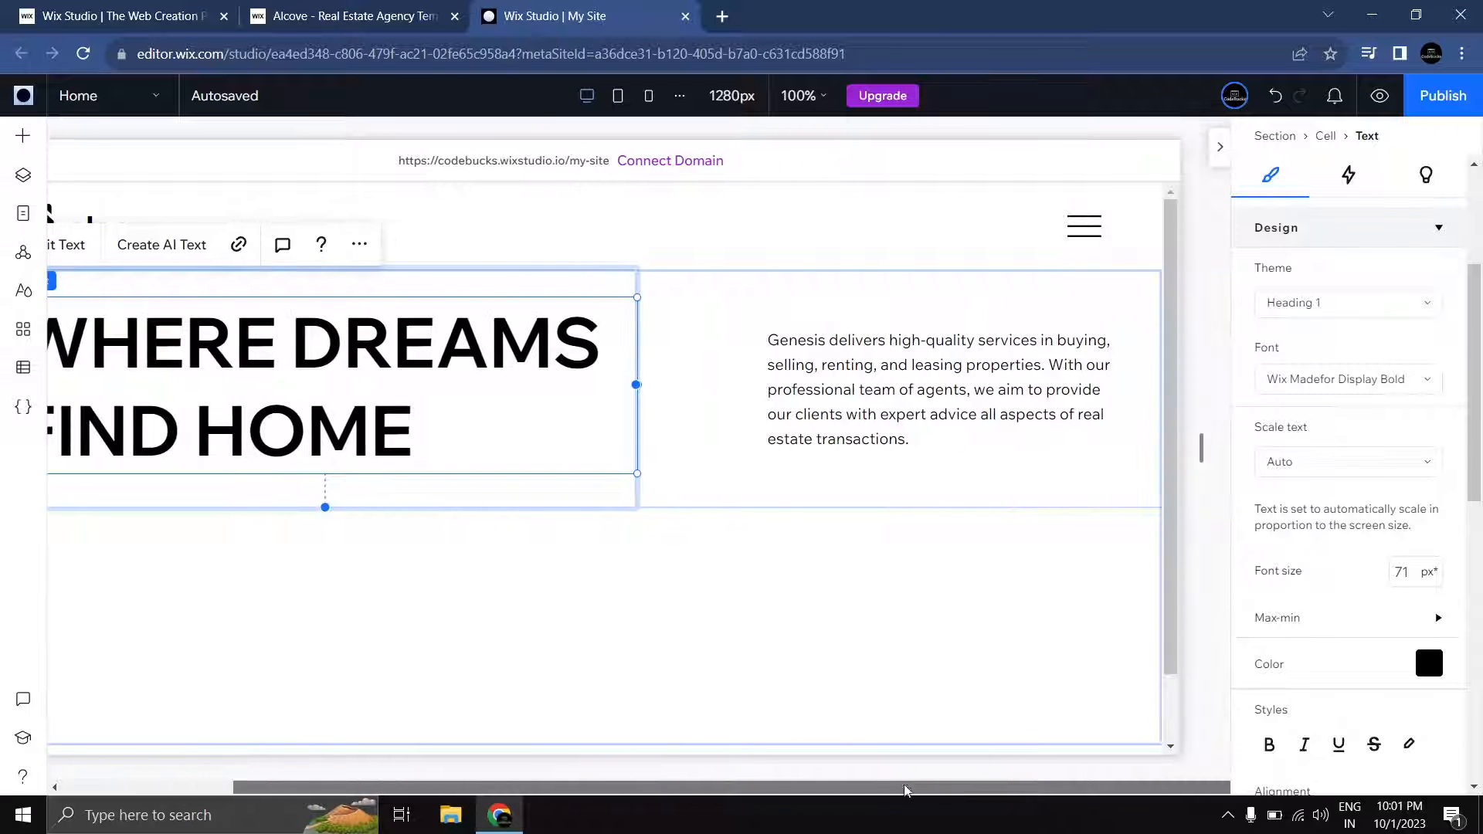
click(885, 357)
click(885, 357)
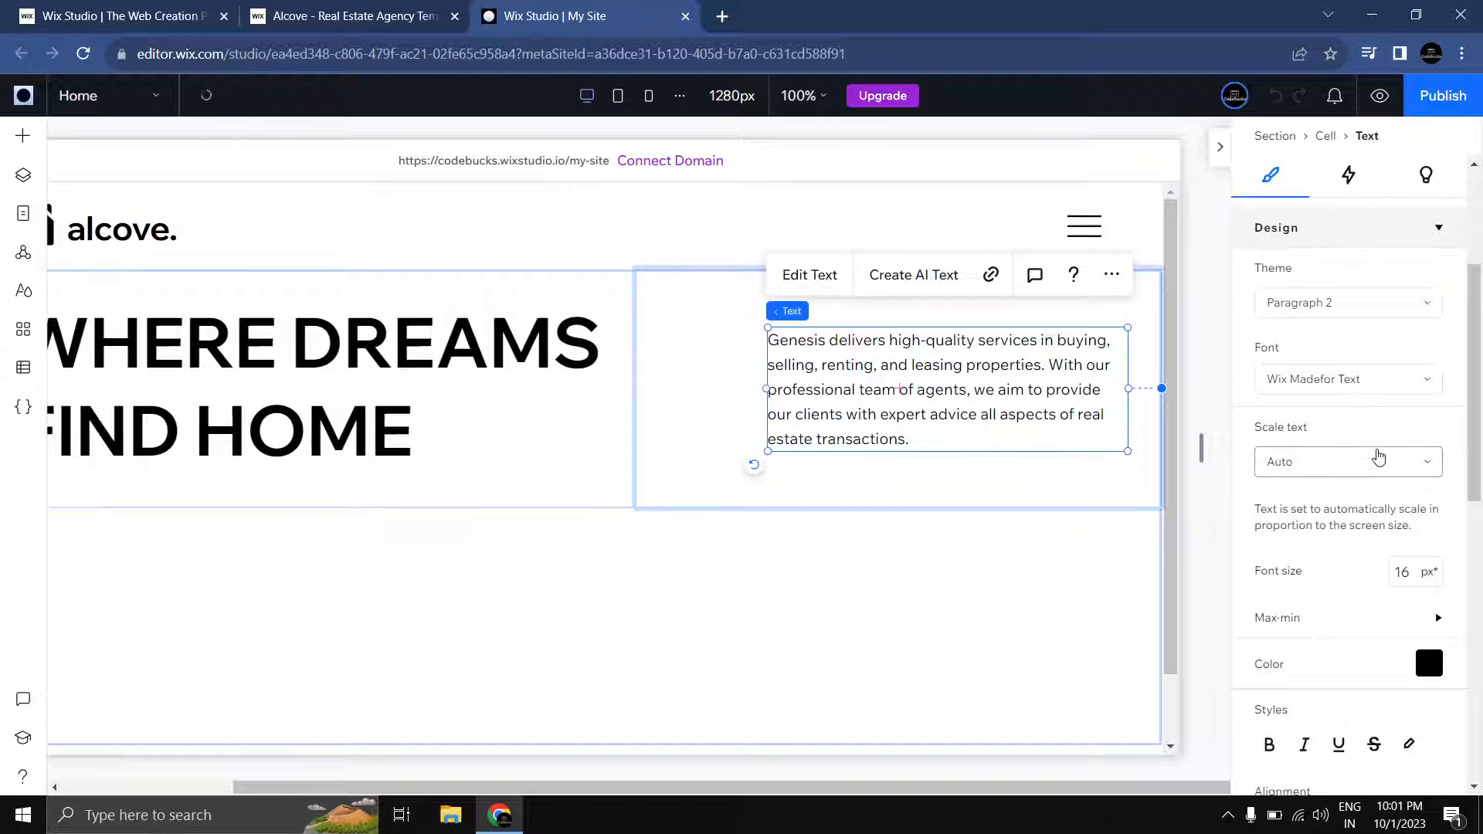
scroll(1383, 456, up, 3)
click(1342, 506)
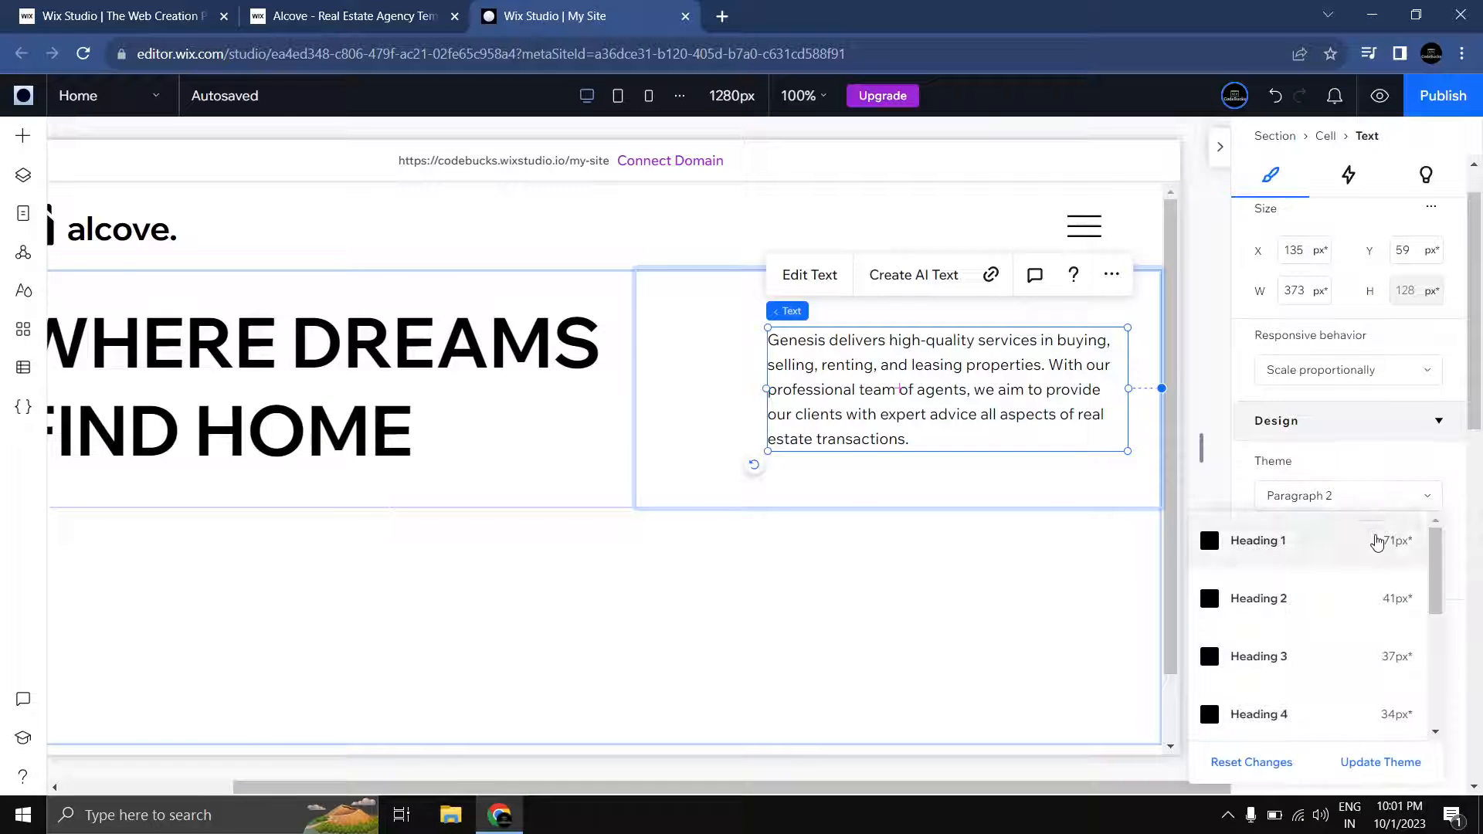
drag(1441, 595, 1437, 694)
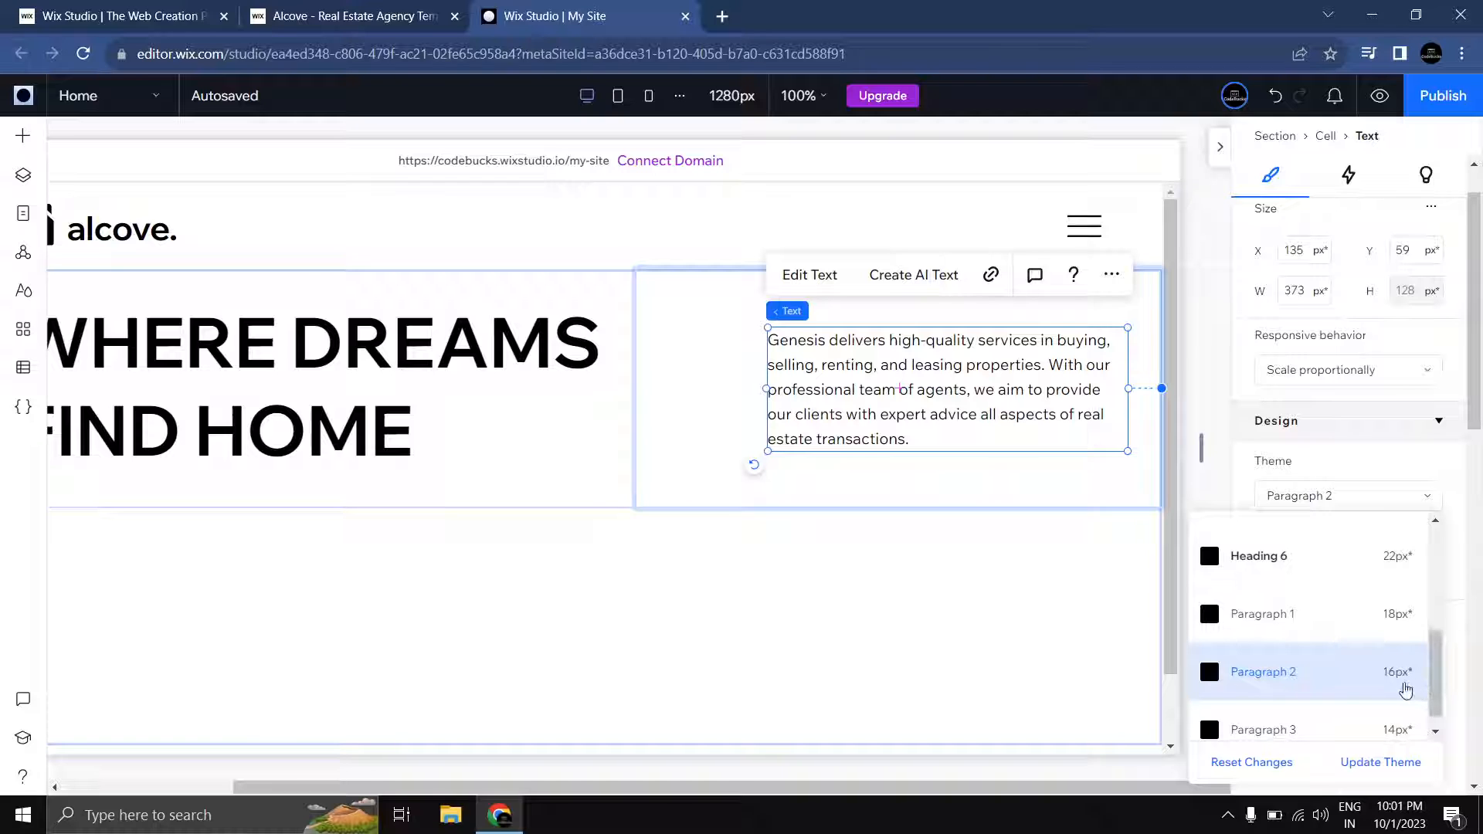
click(1316, 631)
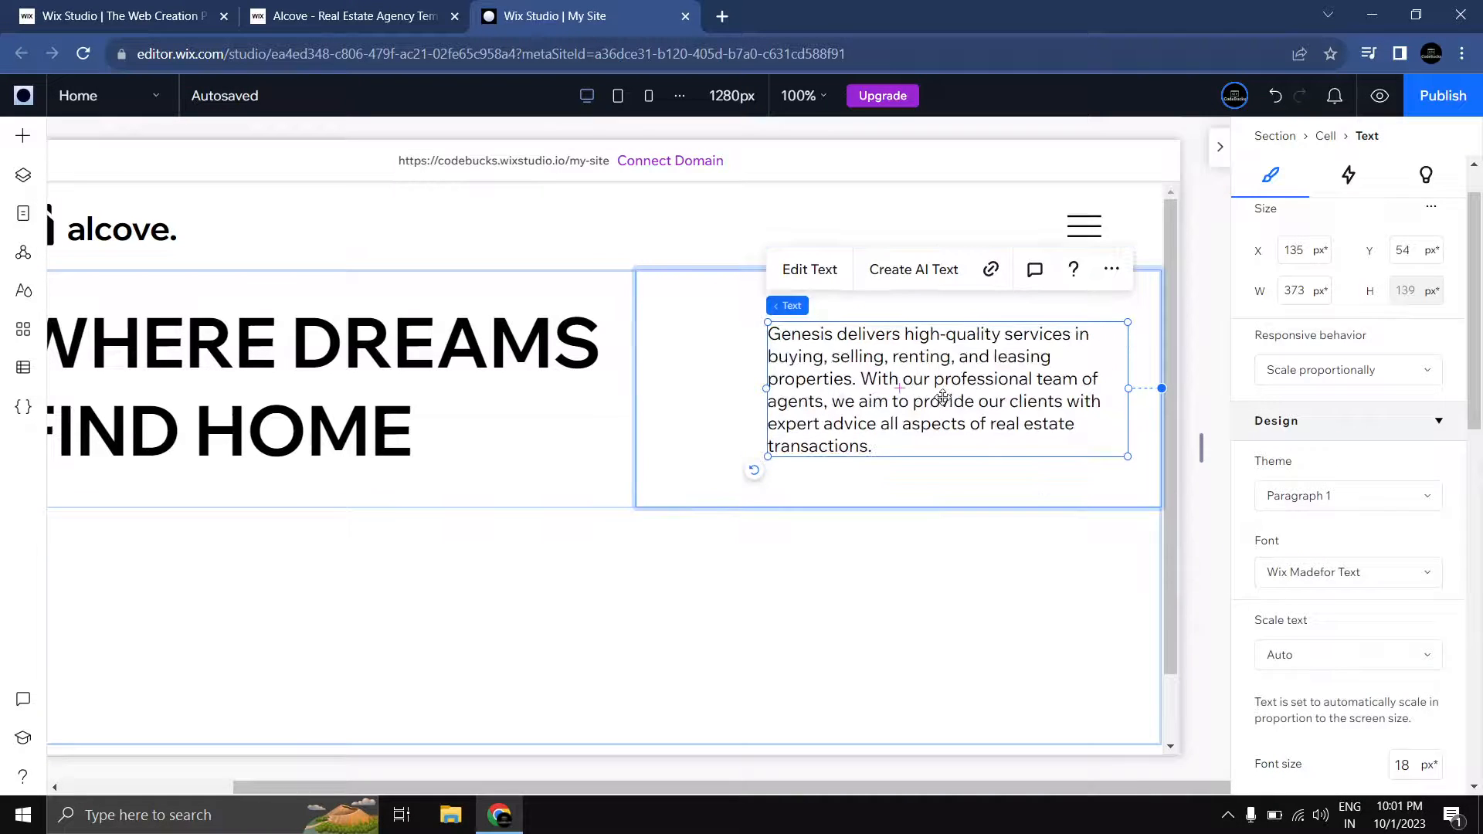
Step: Shift the intro paragraph slightly left and set its right margin to 10%
drag(955, 386, 945, 387)
drag(1411, 457, 1440, 484)
scroll(1430, 479, down, 10)
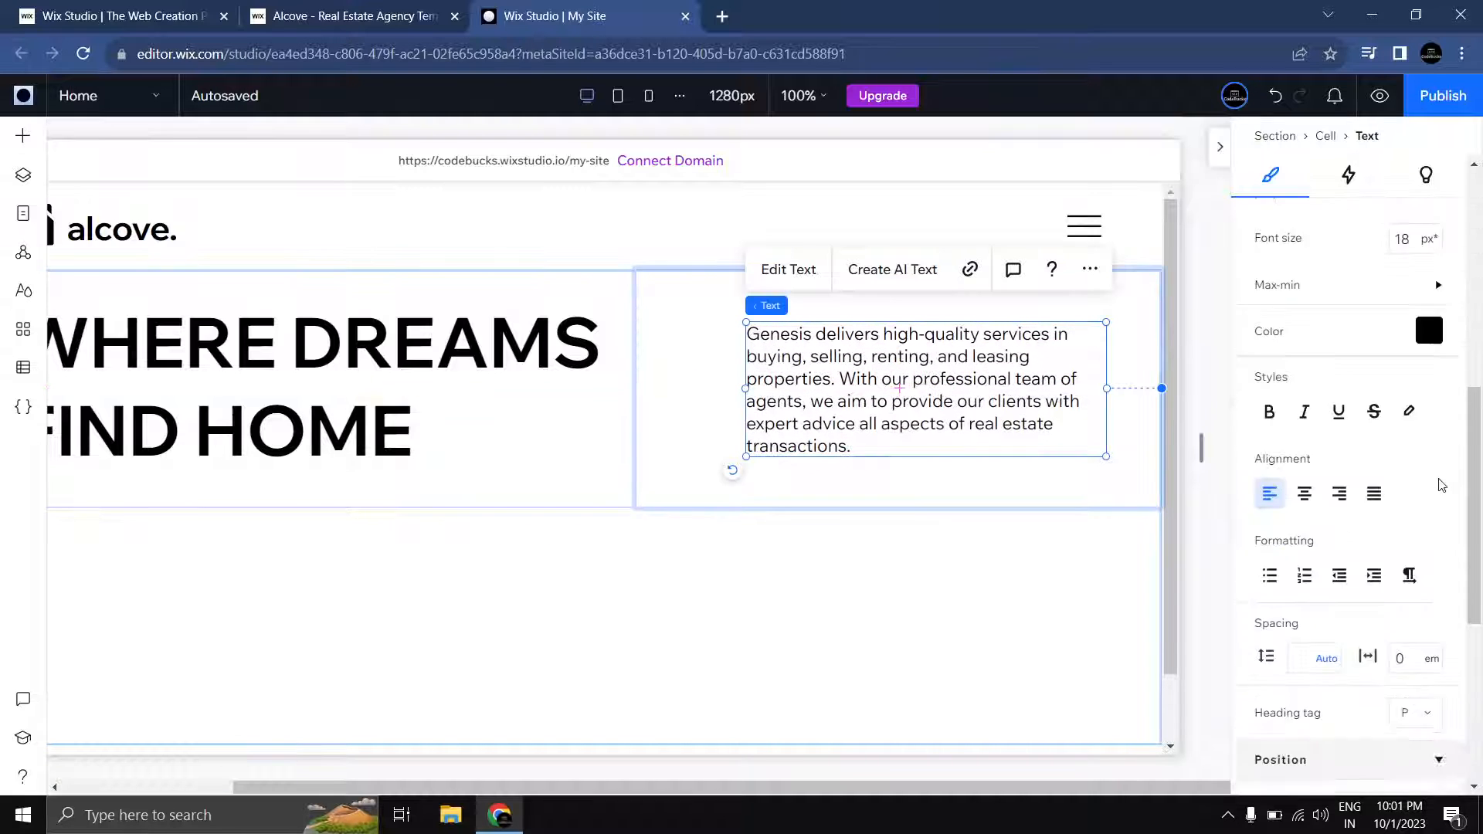
click(1406, 592)
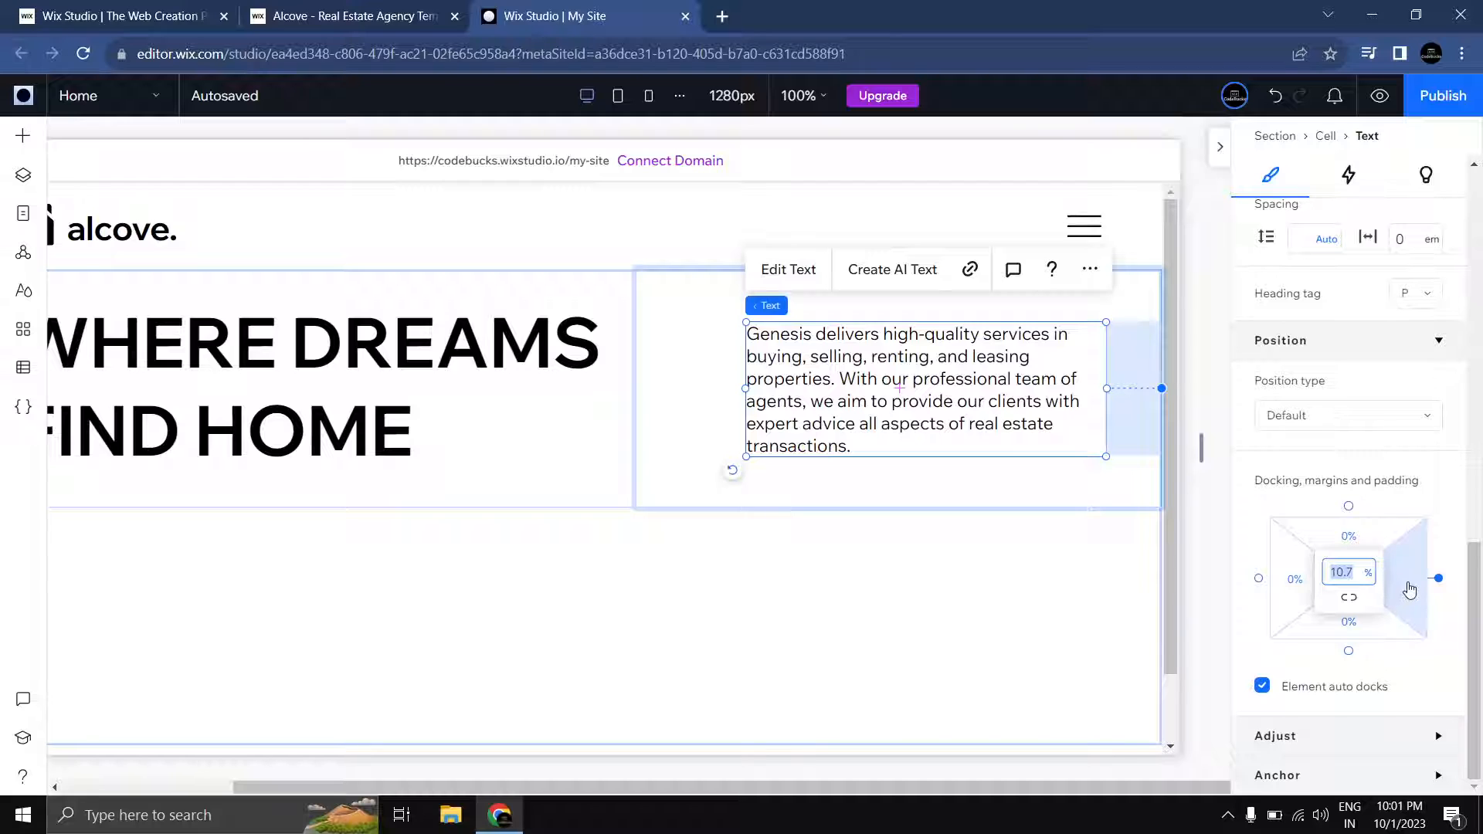
key(Return)
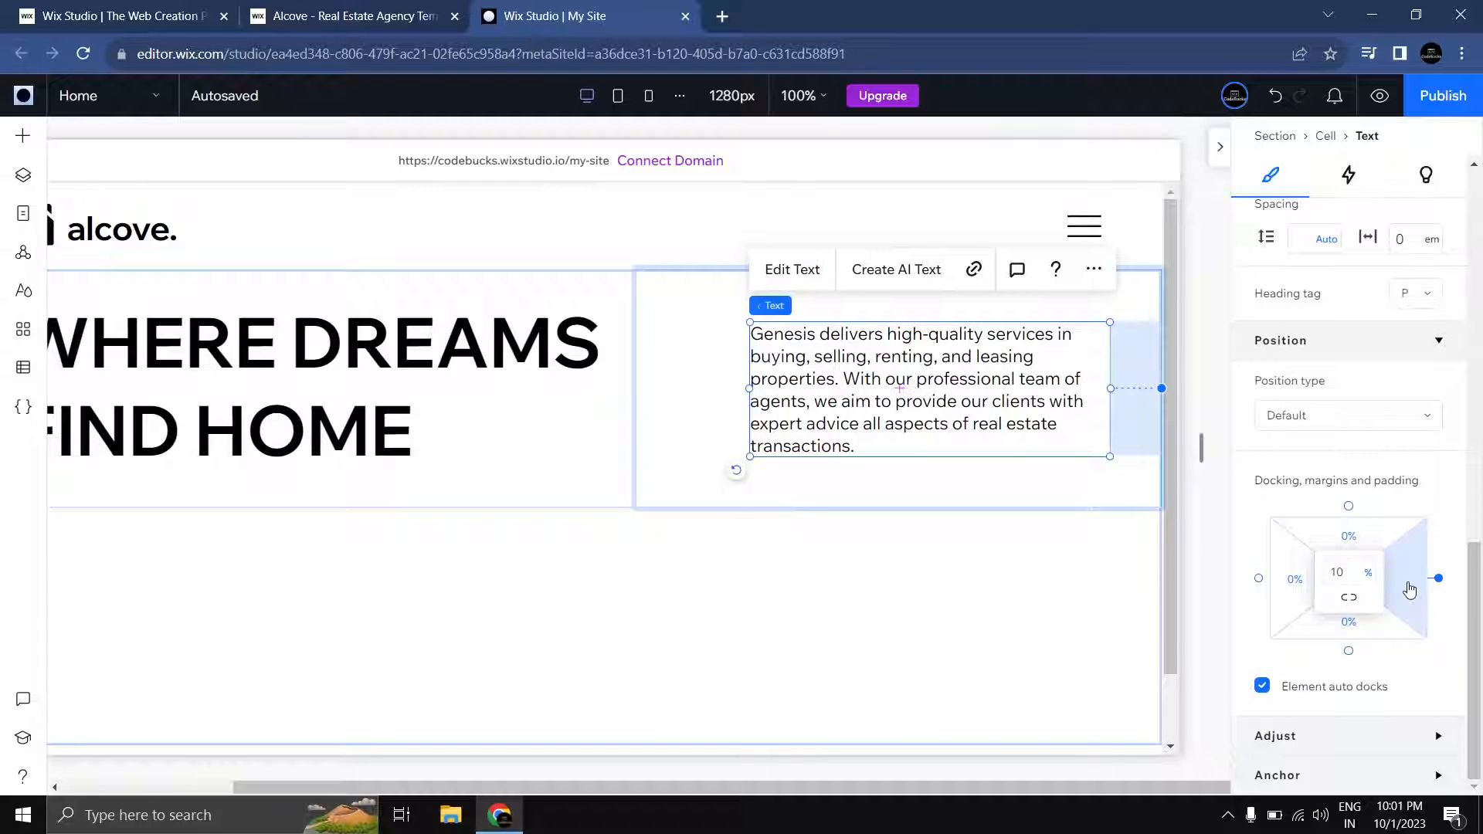
Step: Dock the intro paragraph to the bottom of its cell and set its bottom margin to 5%
click(1366, 632)
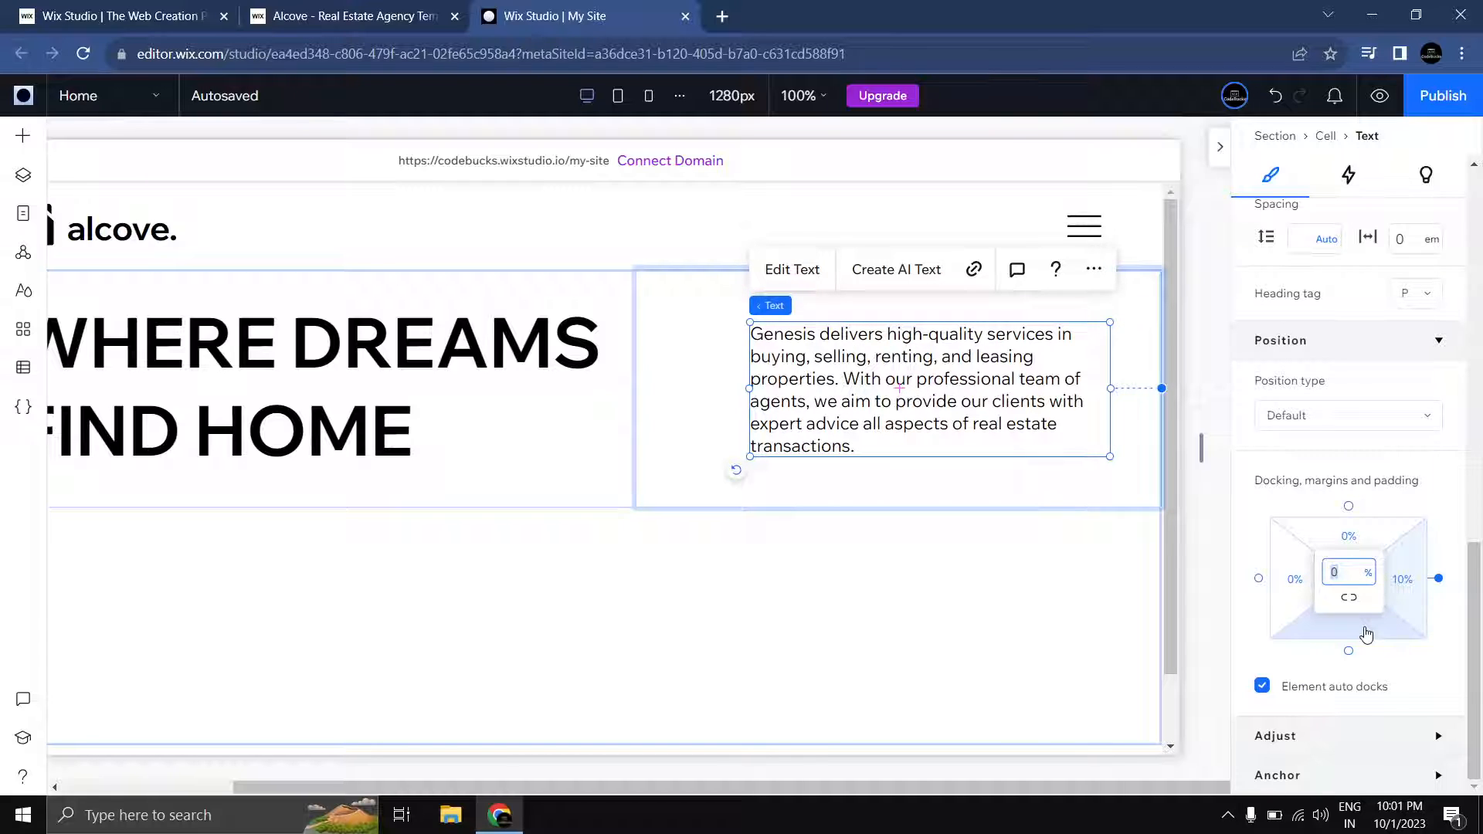
key(Return)
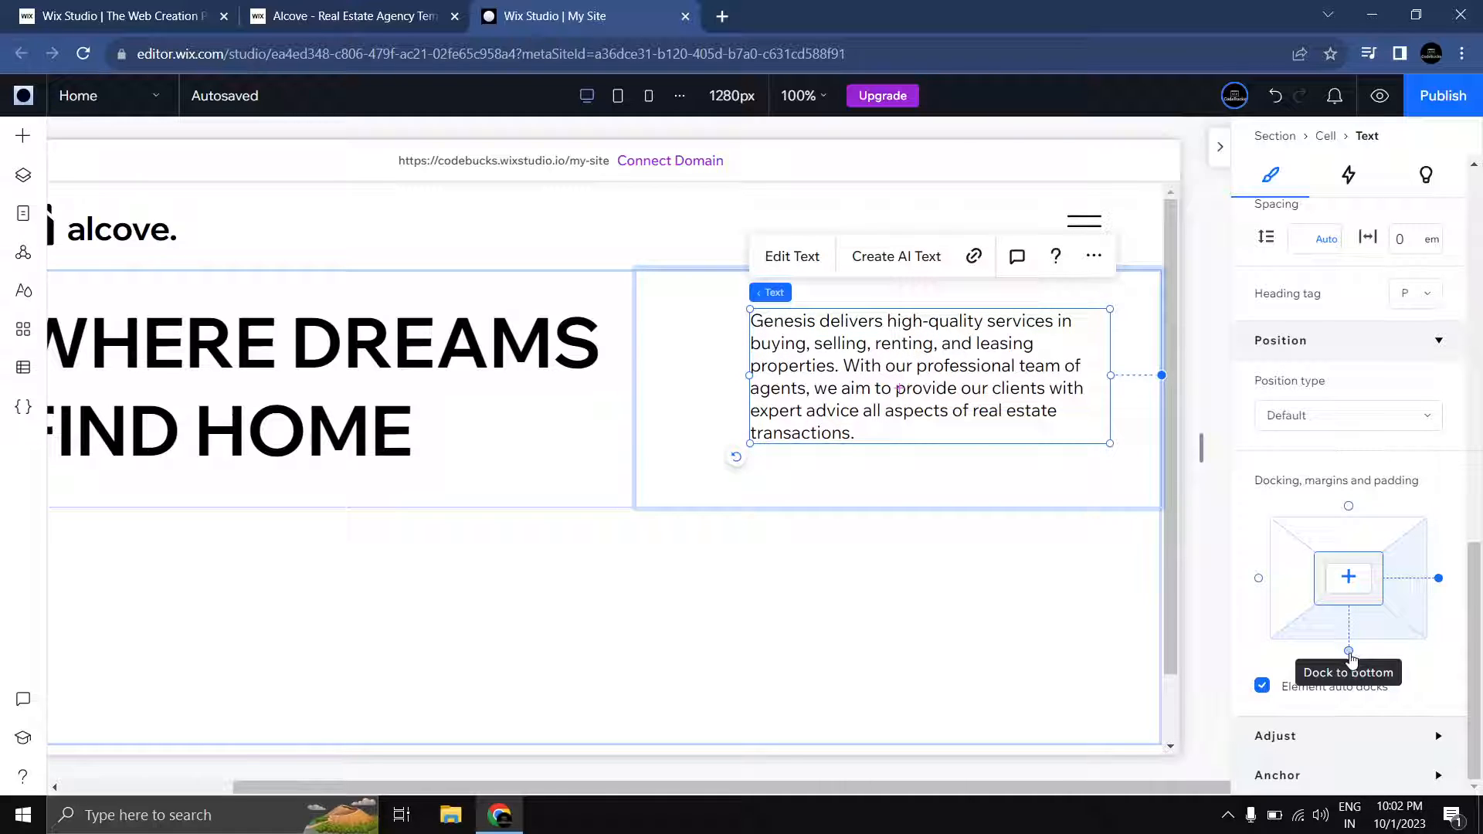
click(1350, 653)
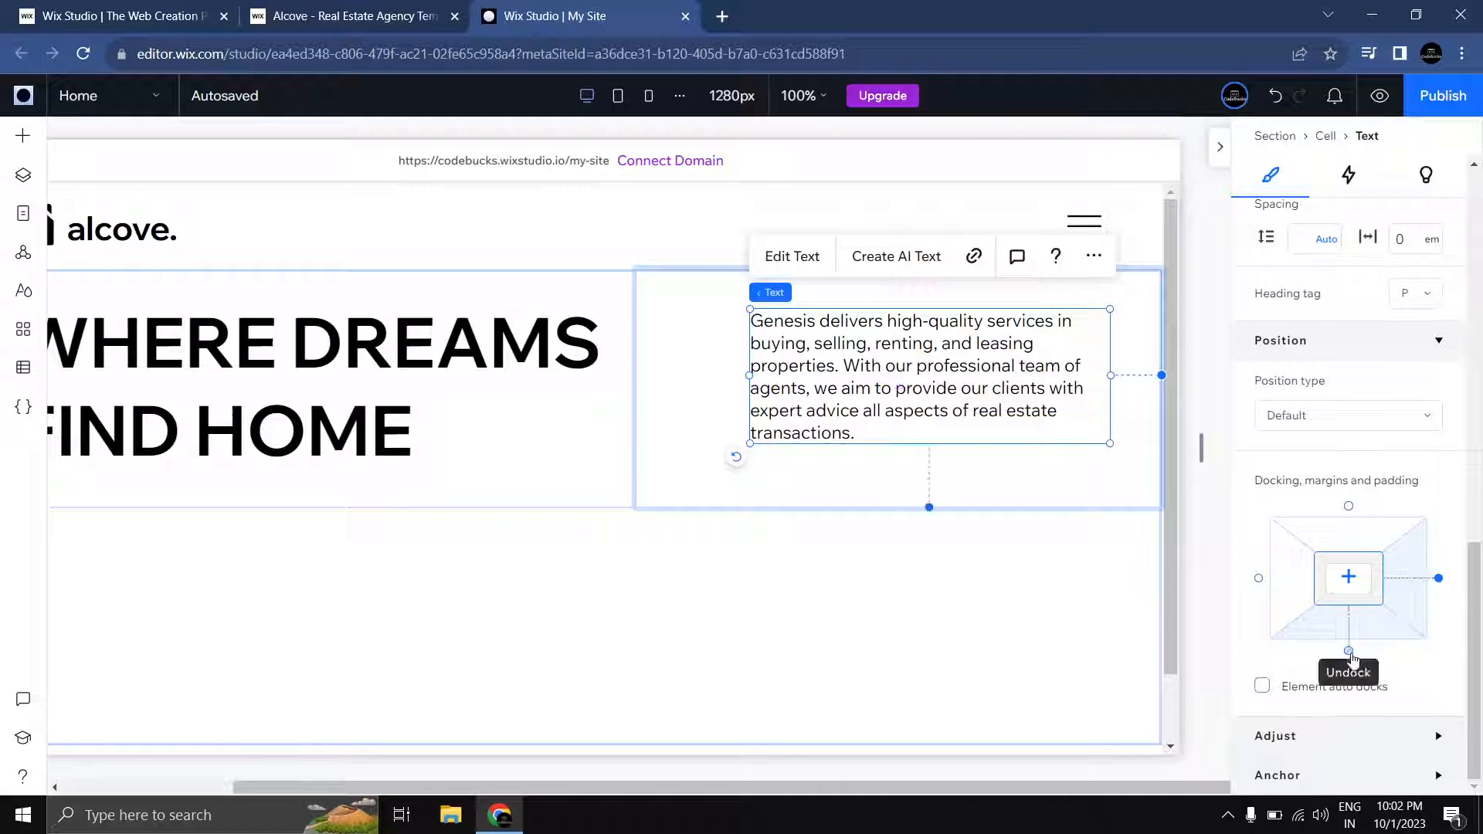
click(1349, 652)
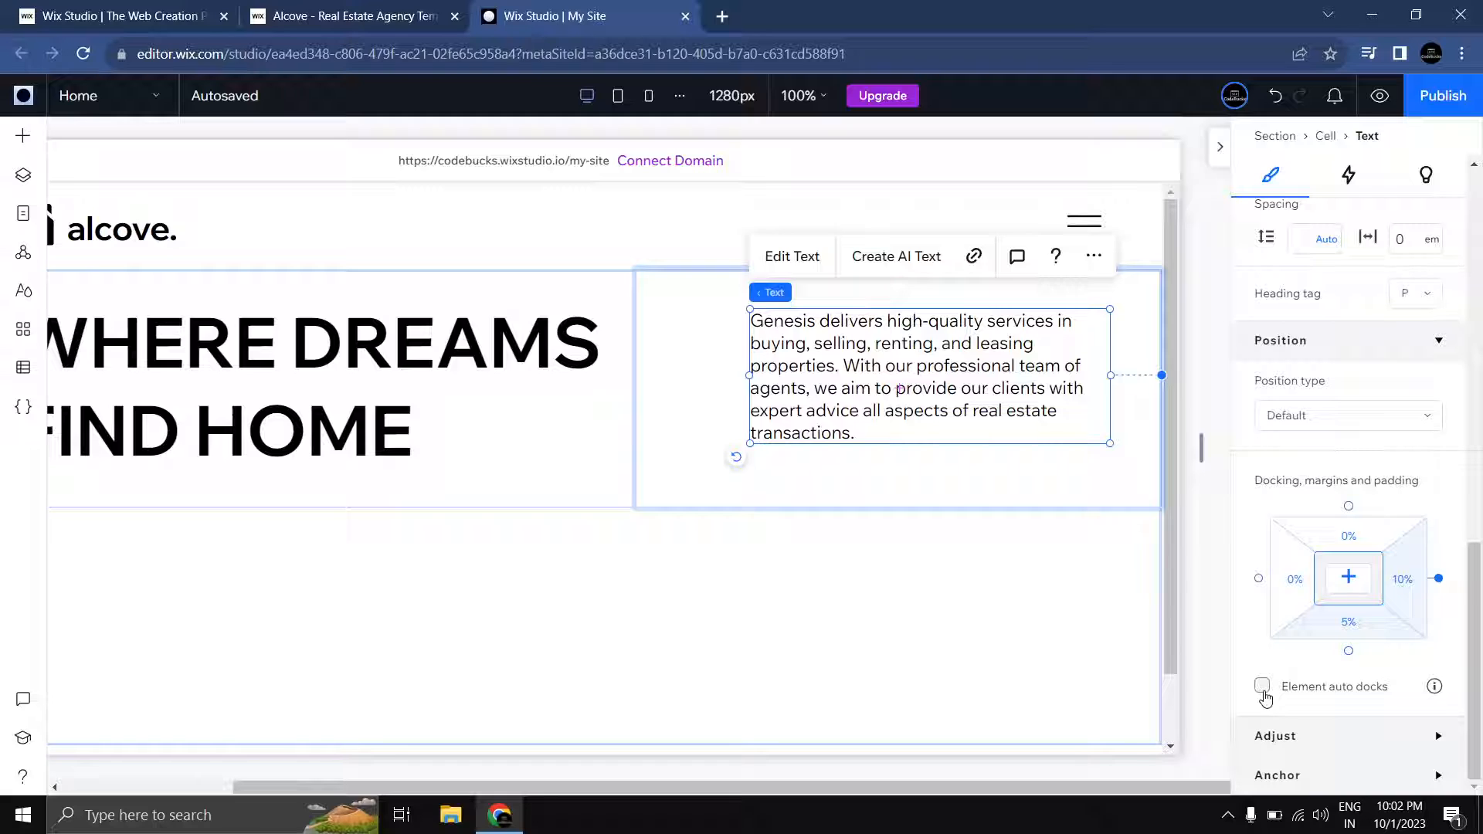
click(1264, 697)
click(1263, 695)
click(1356, 632)
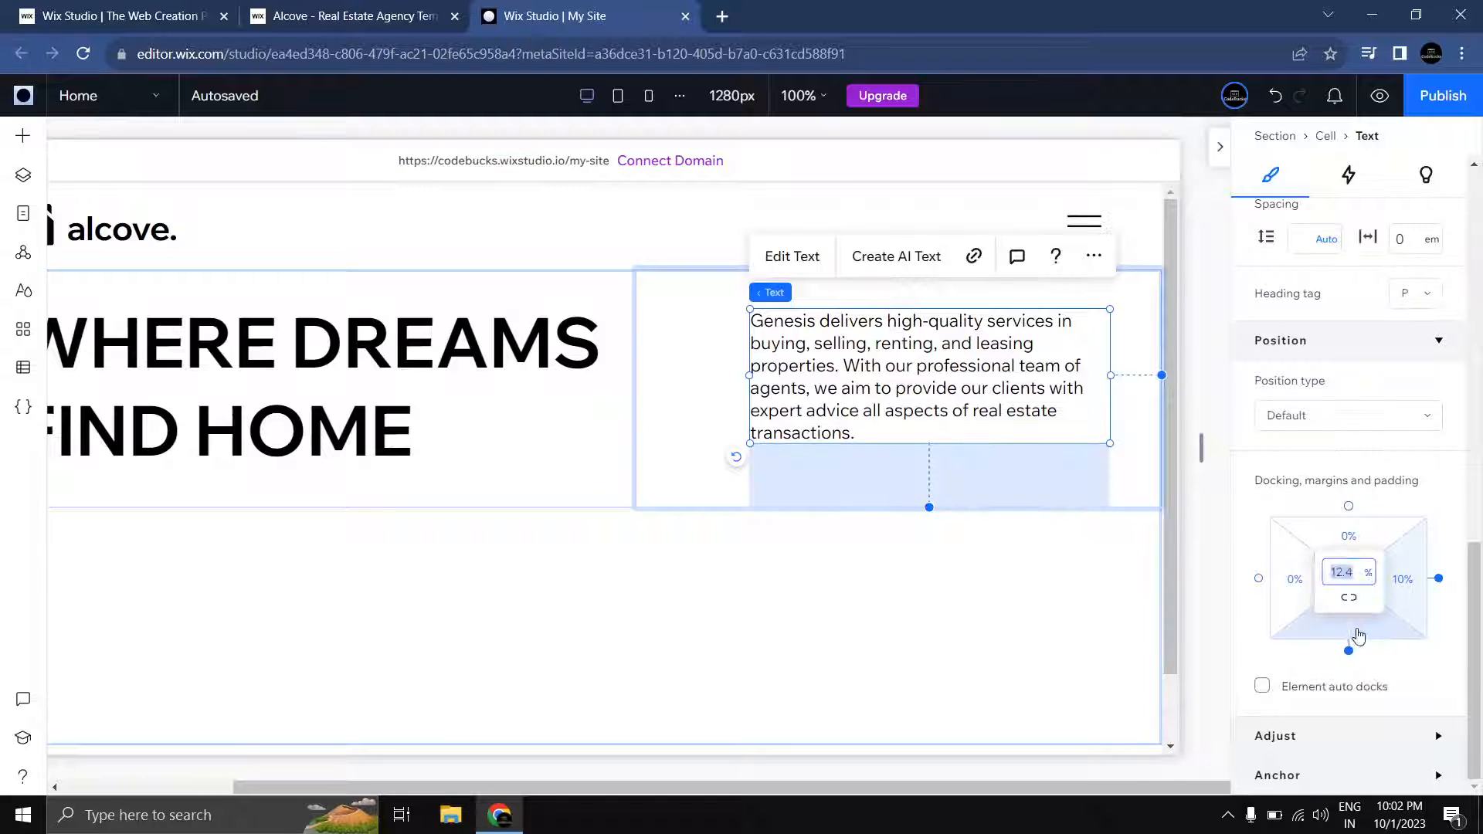
text(5)
key(Return)
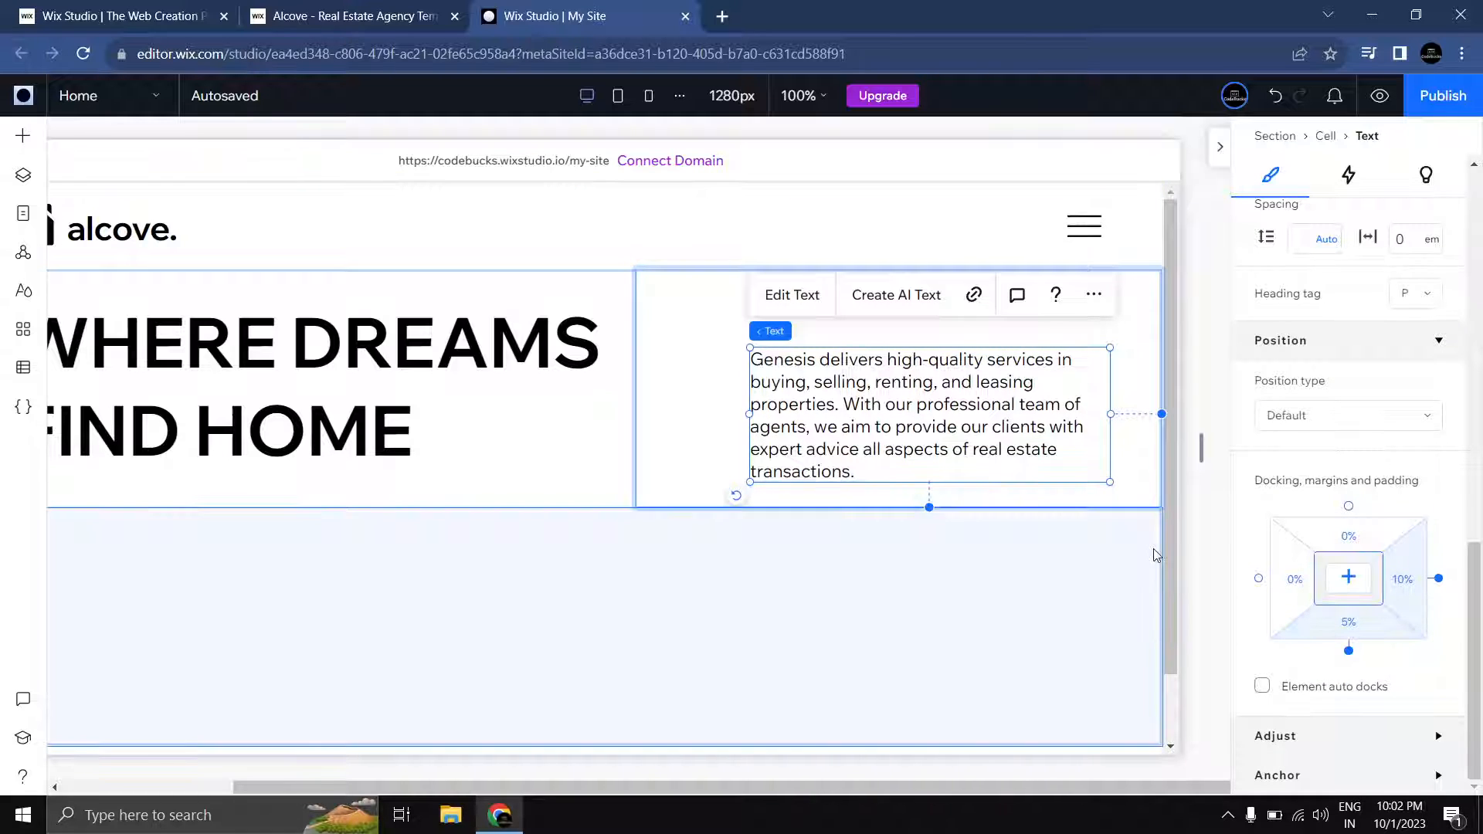
Step: Preview the site to compare its hero section with the Alcove template tab, and return to the editor without publishing
click(560, 225)
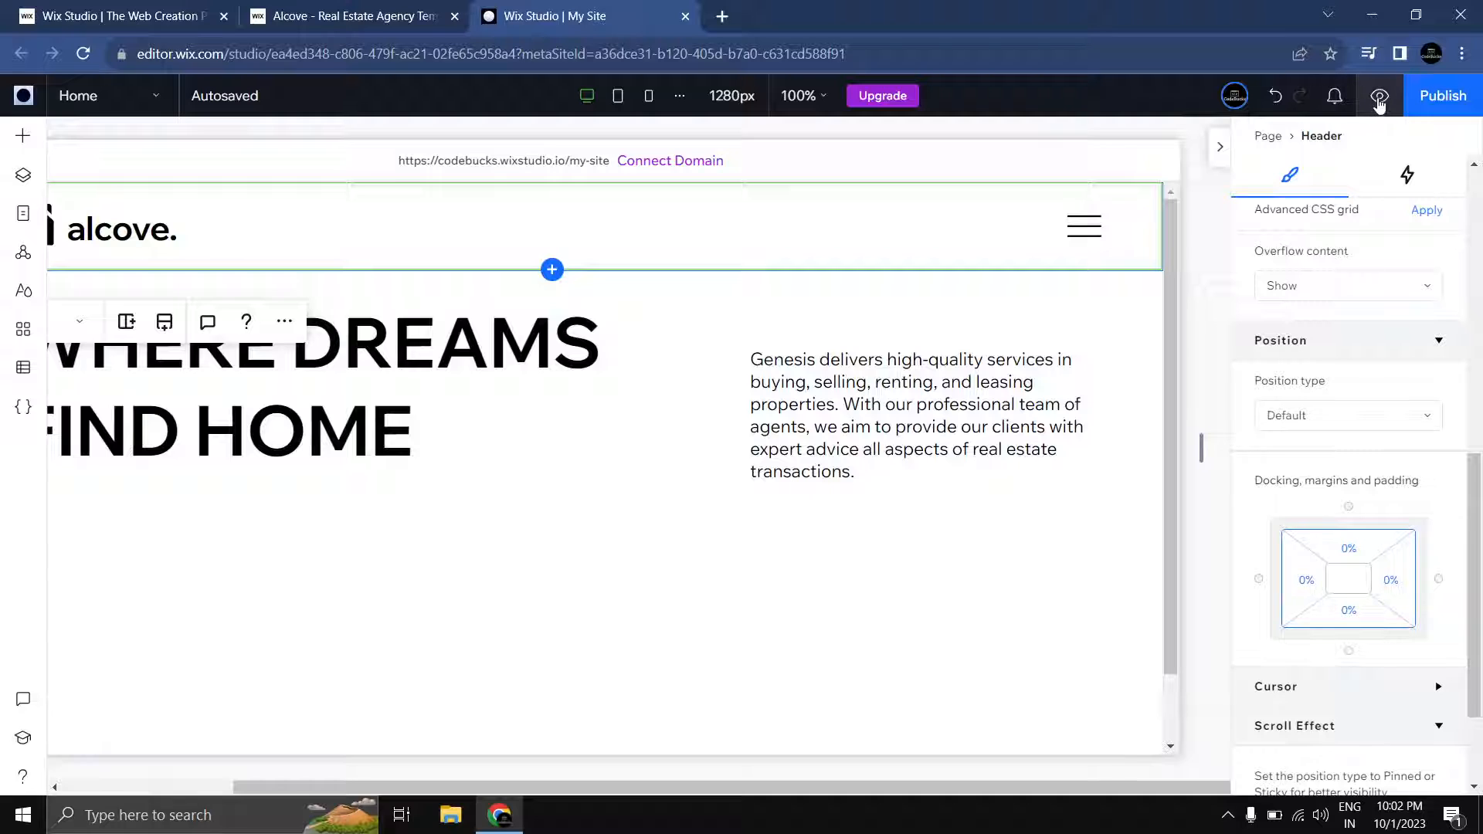
click(1380, 95)
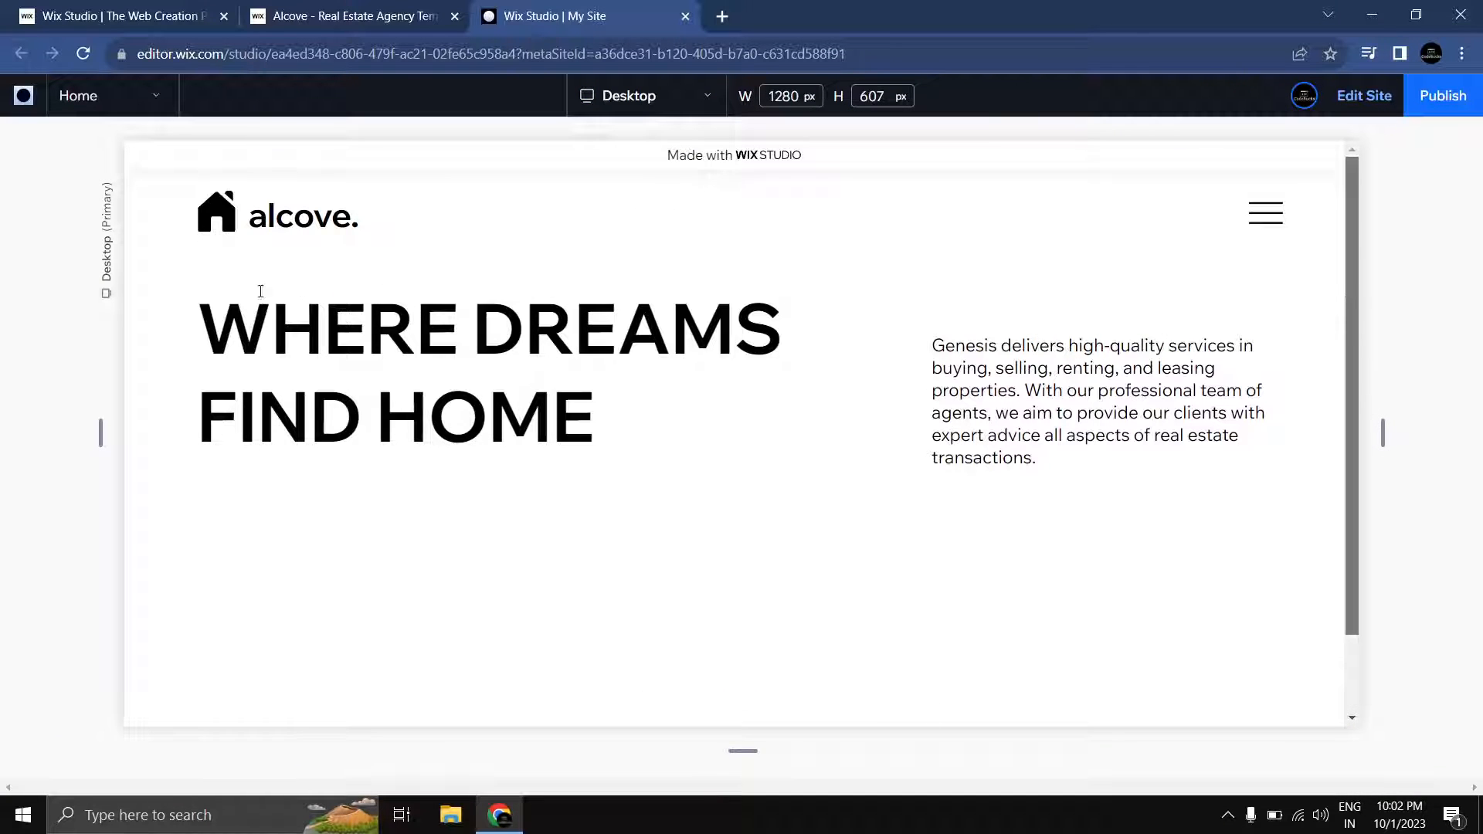
click(335, 25)
click(567, 23)
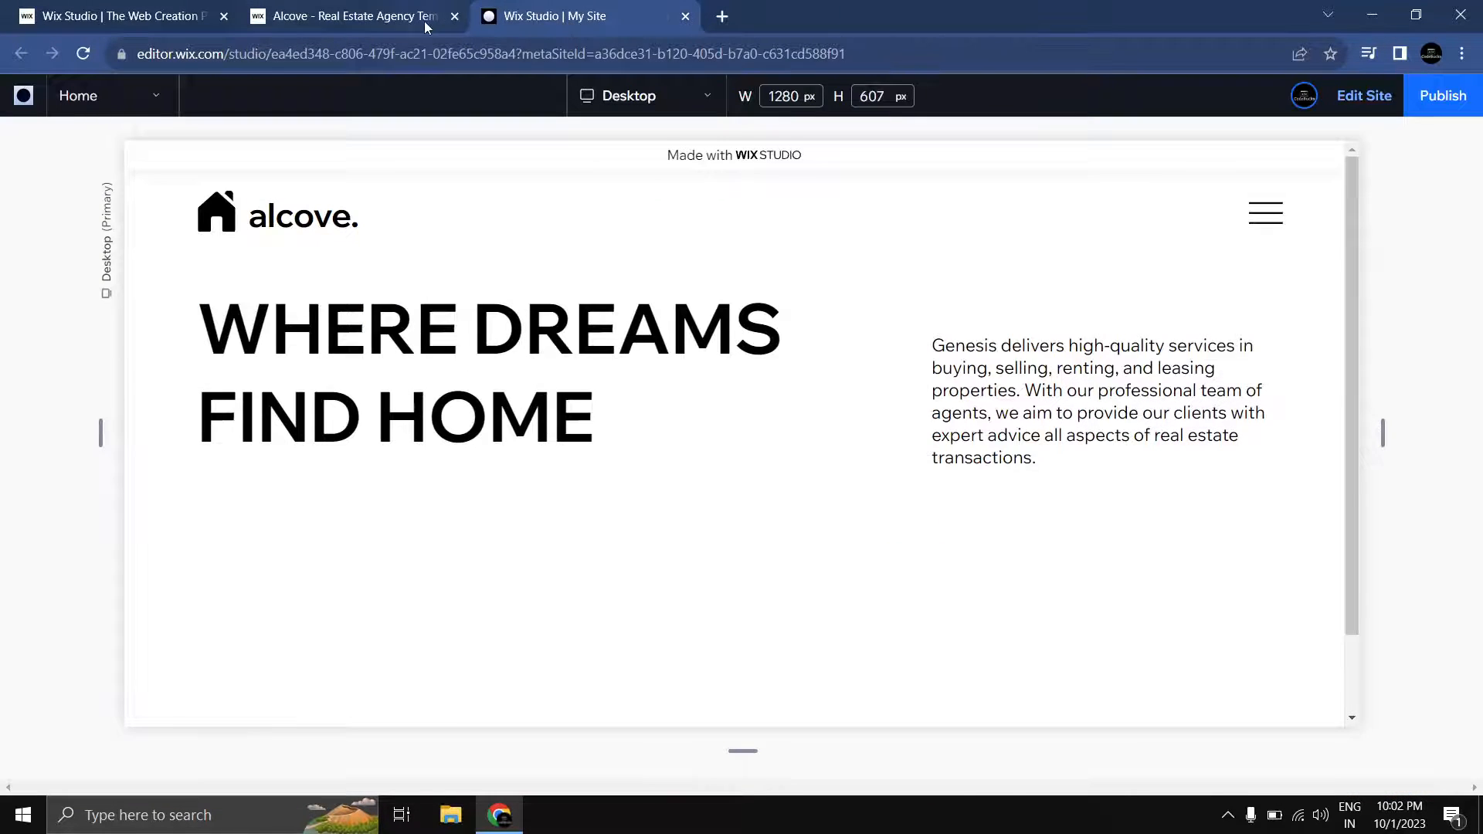
click(425, 21)
click(568, 17)
click(1360, 110)
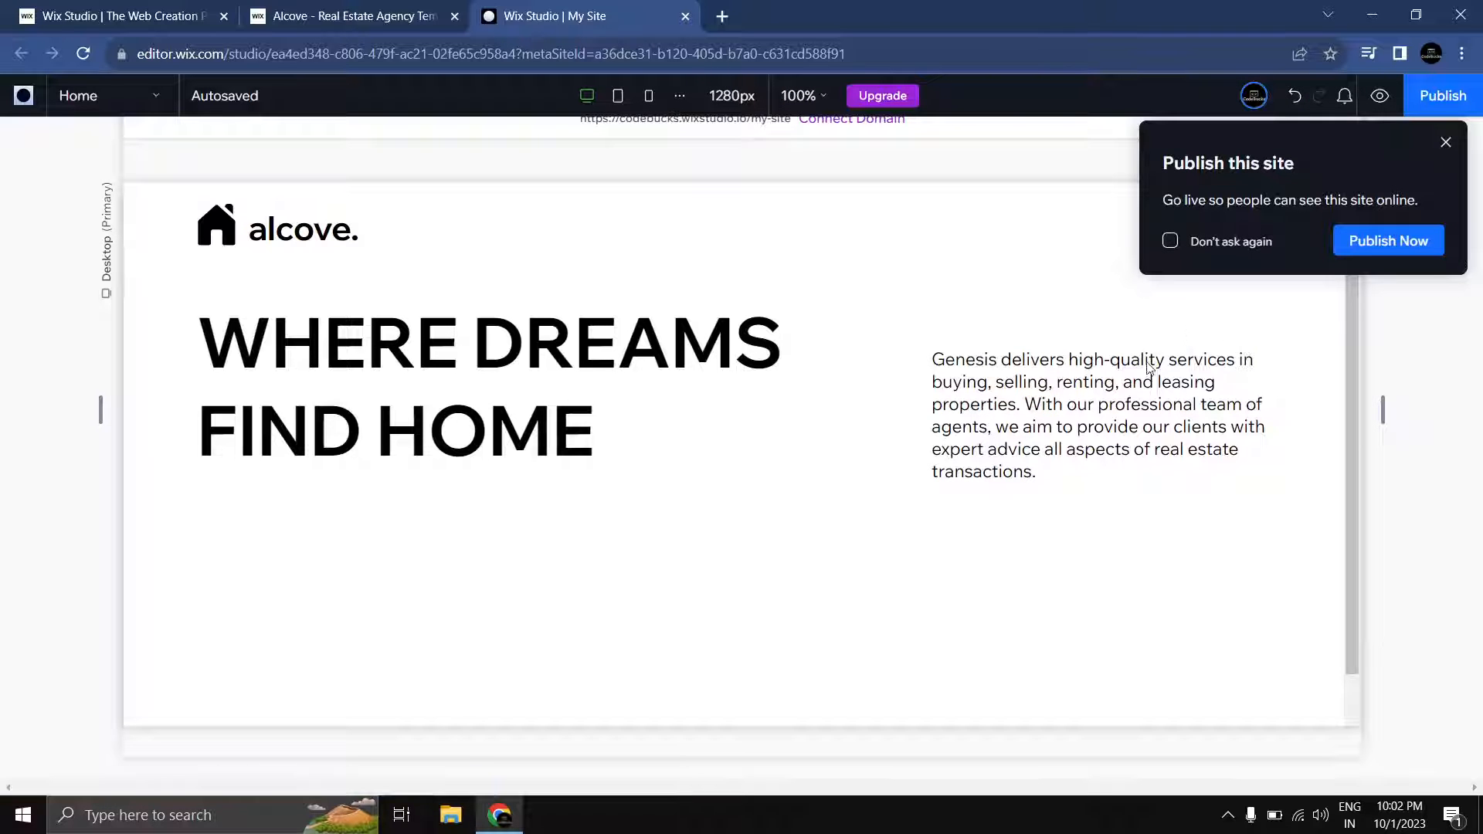
click(1446, 143)
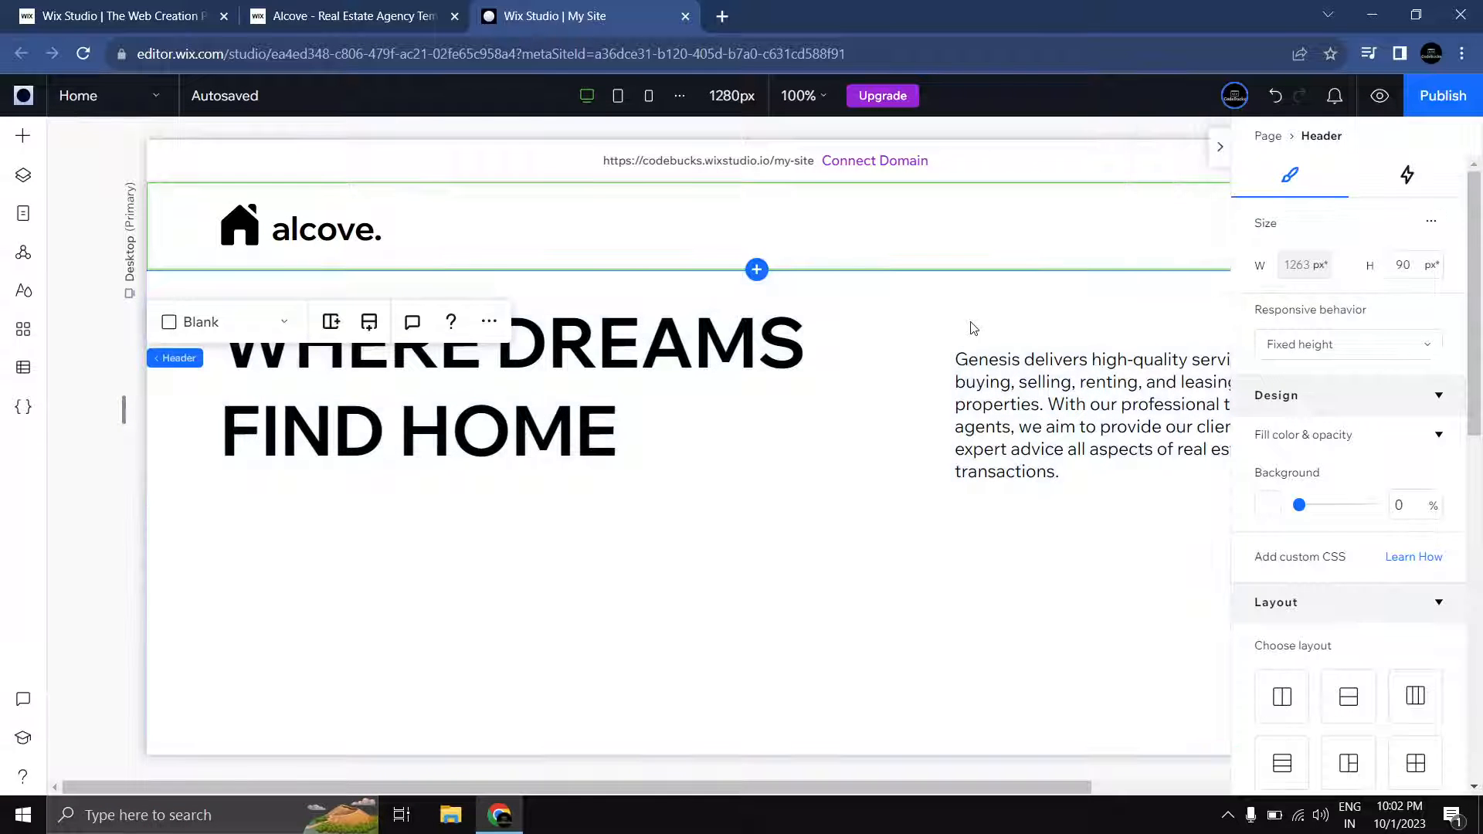
Step: Extend the intro paragraph's left edge so its text box is about 396 px wide
click(983, 394)
click(962, 406)
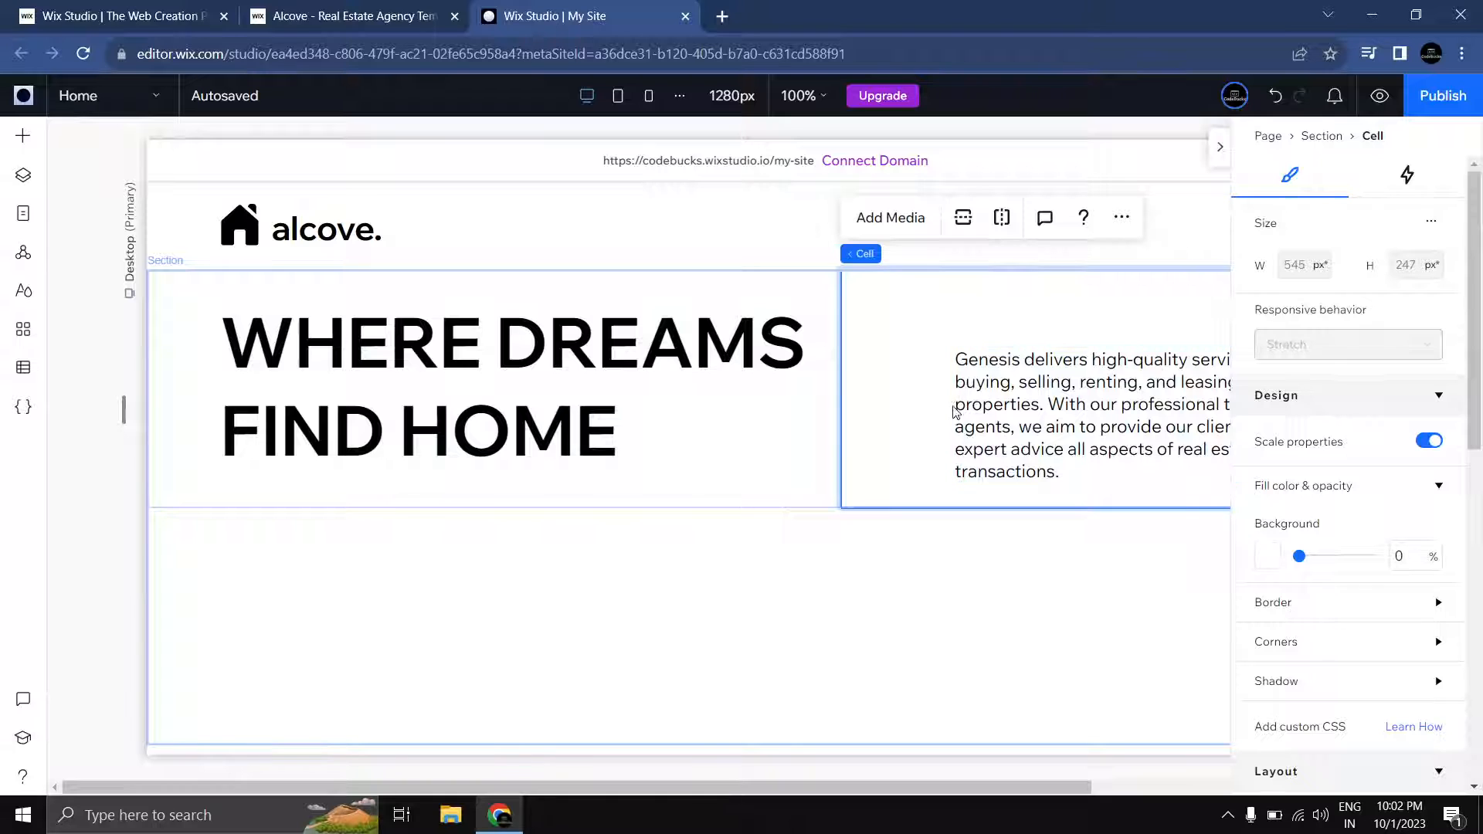
click(967, 415)
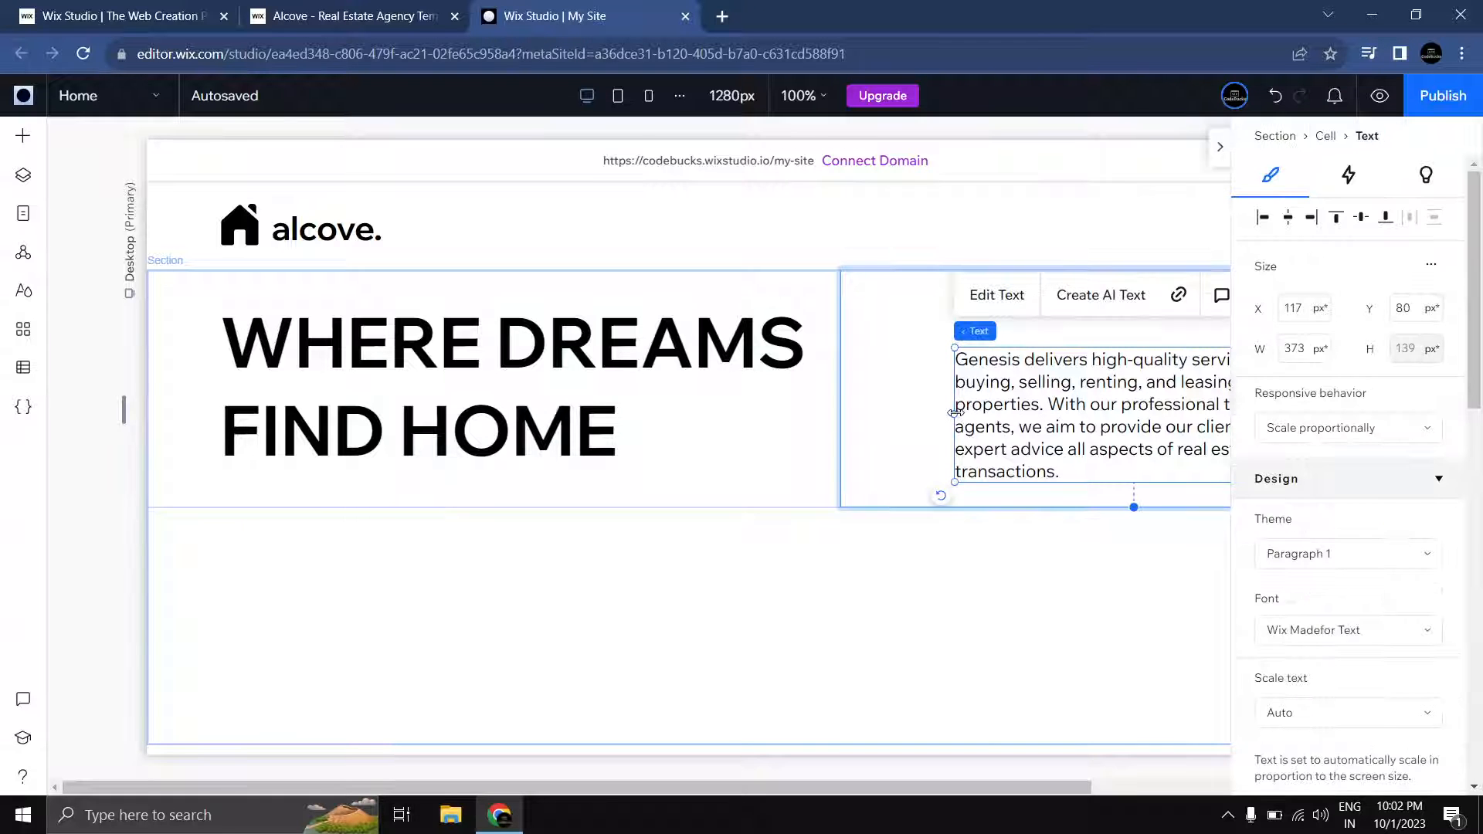
drag(956, 413, 933, 413)
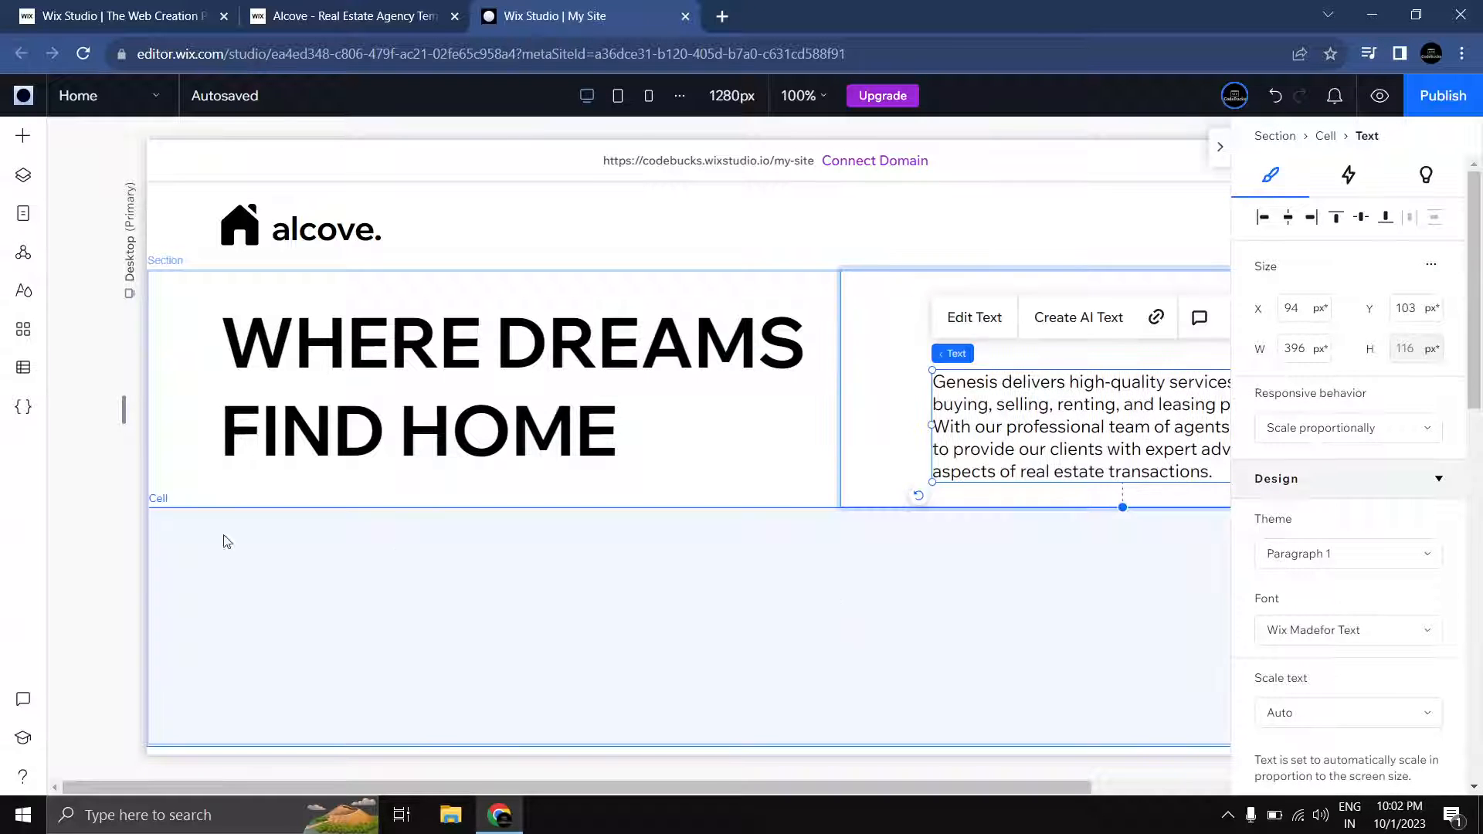
click(96, 552)
click(591, 458)
click(593, 454)
click(964, 443)
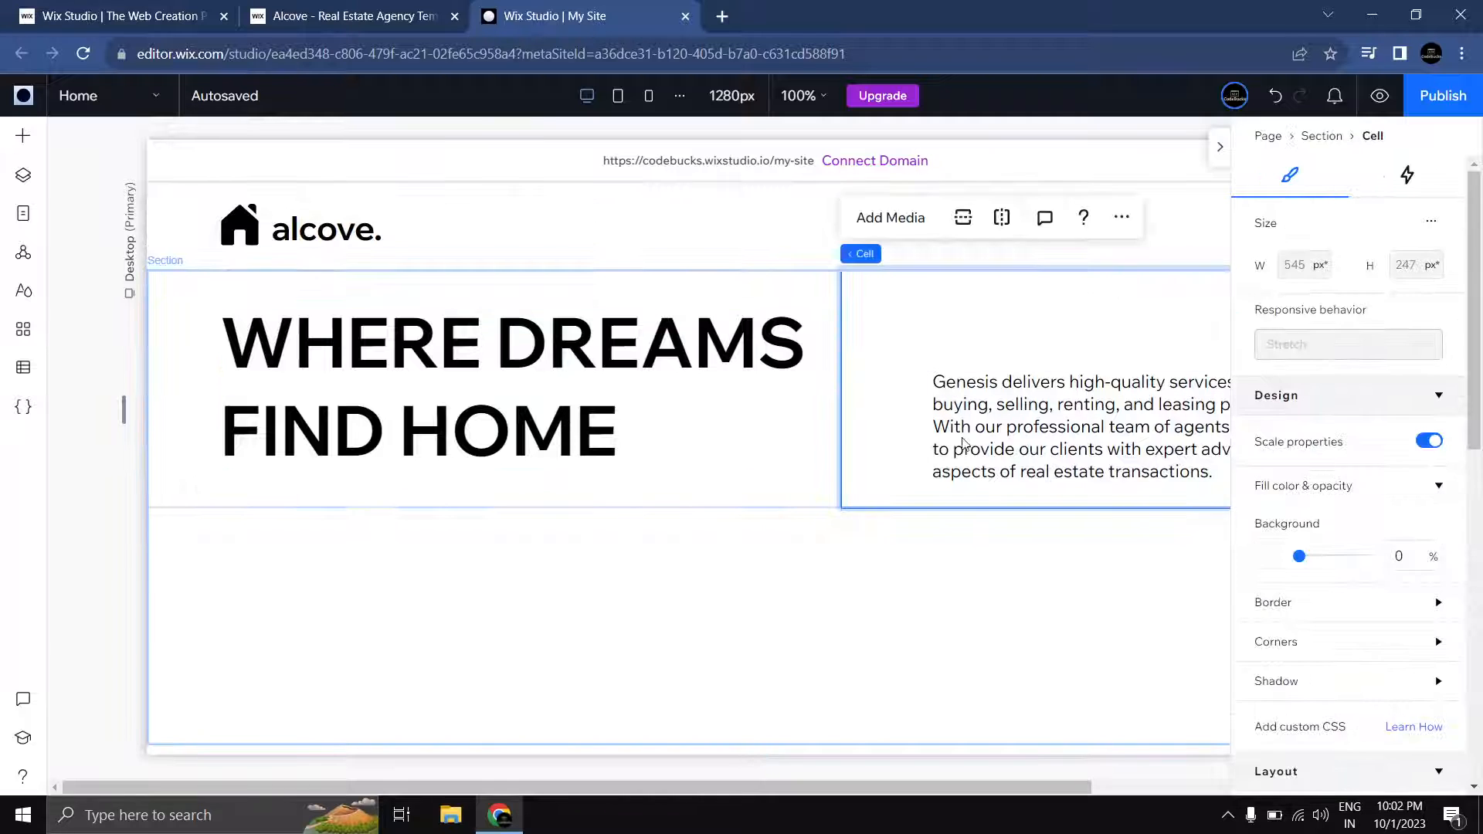
Step: Undo the last edit and extend the hero section's bottom edge until the section is about 826 px tall
click(963, 444)
scroll(1329, 488, down, 6)
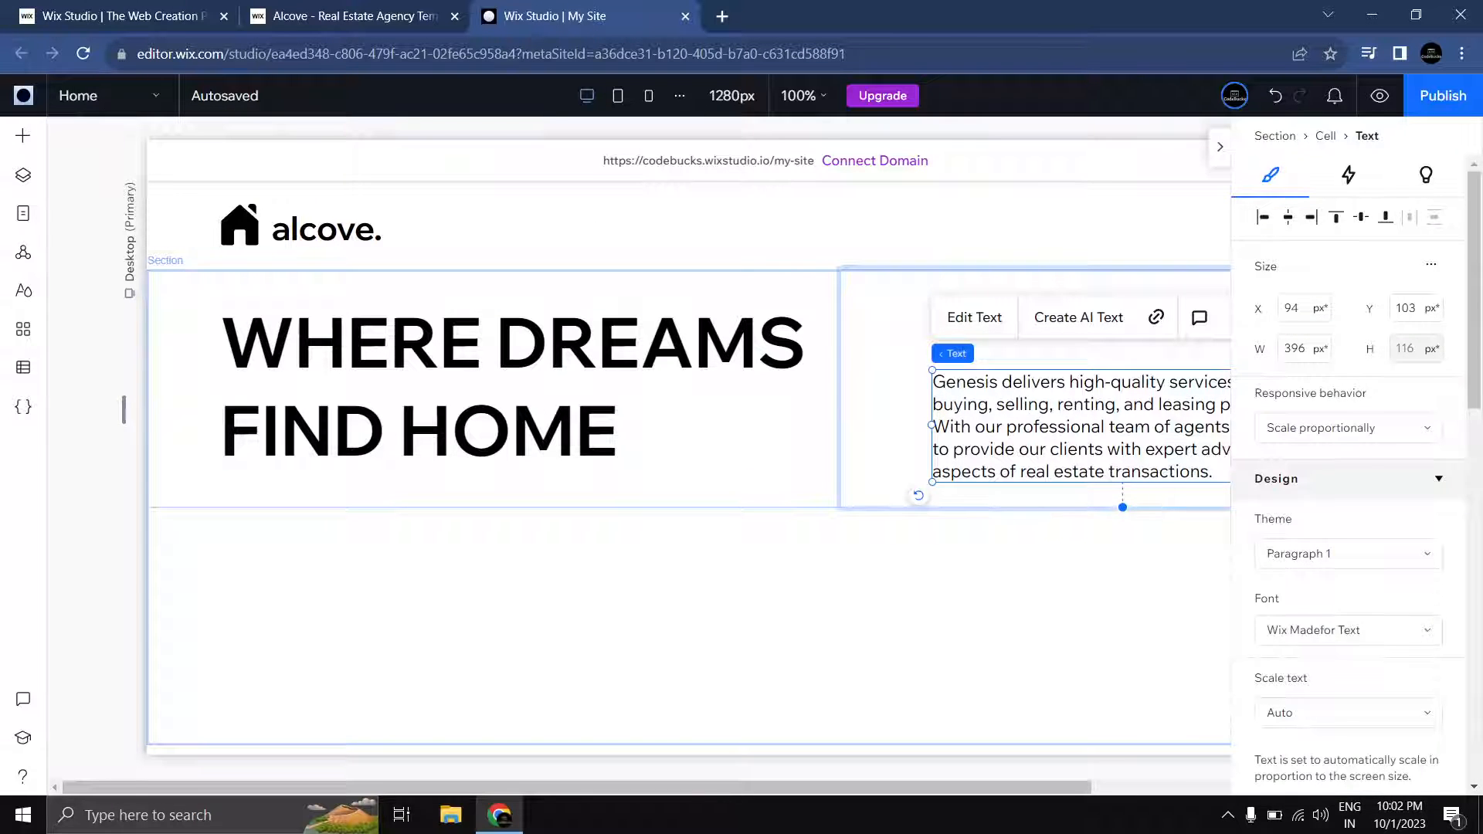
key(ctrl+z)
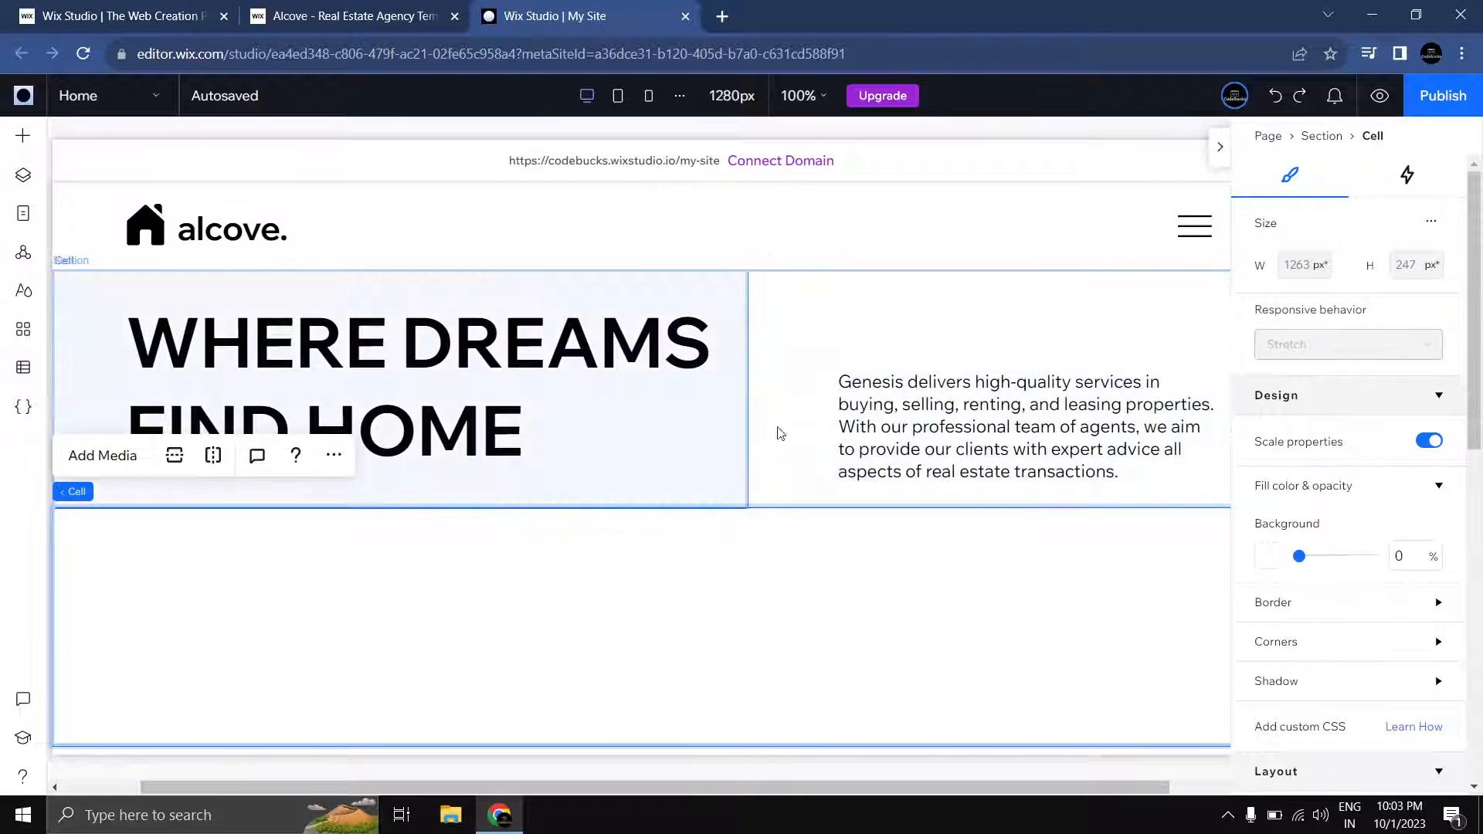
scroll(724, 472, down, 1)
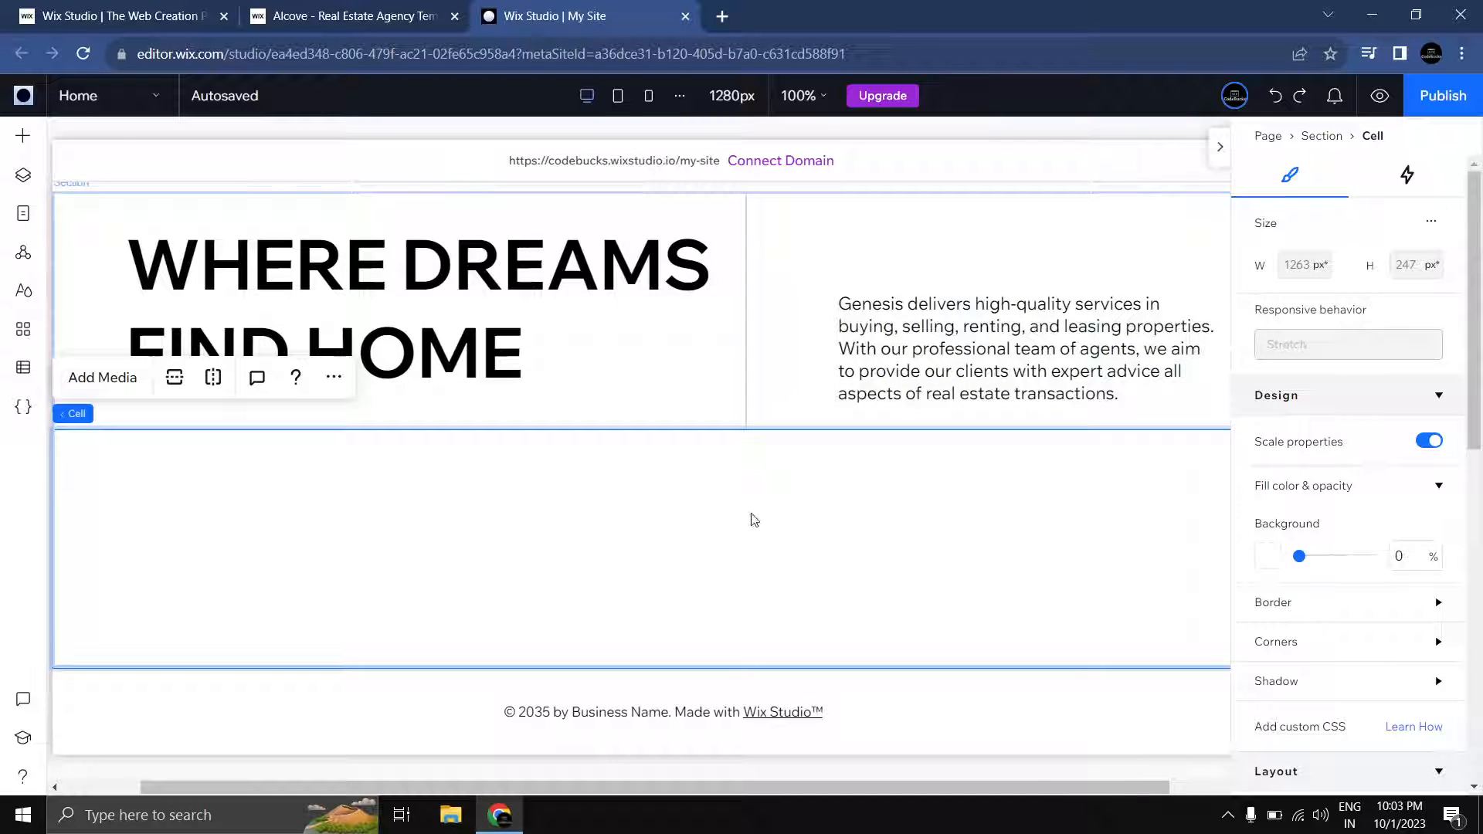
click(794, 677)
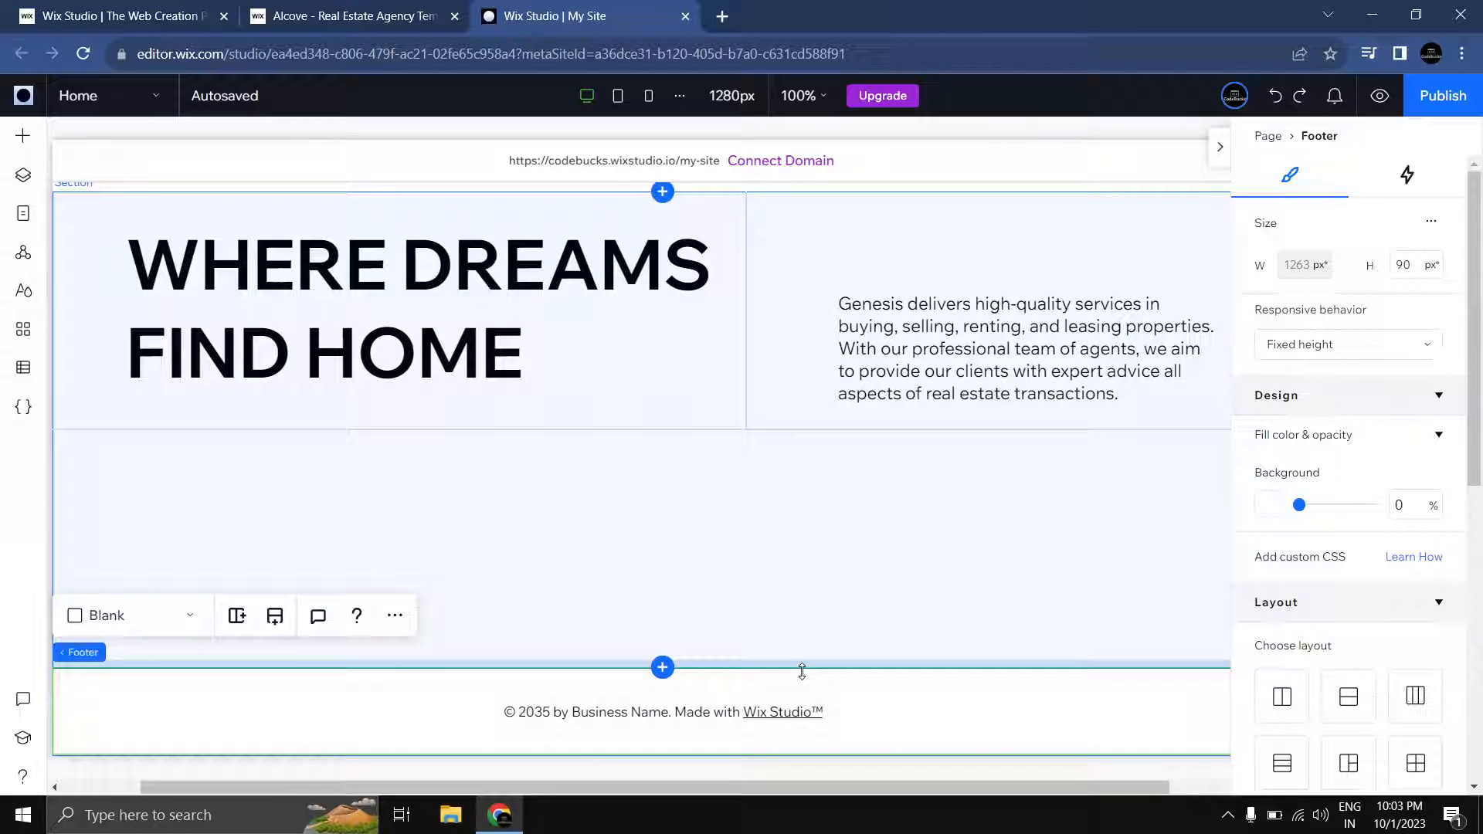
drag(802, 671, 804, 776)
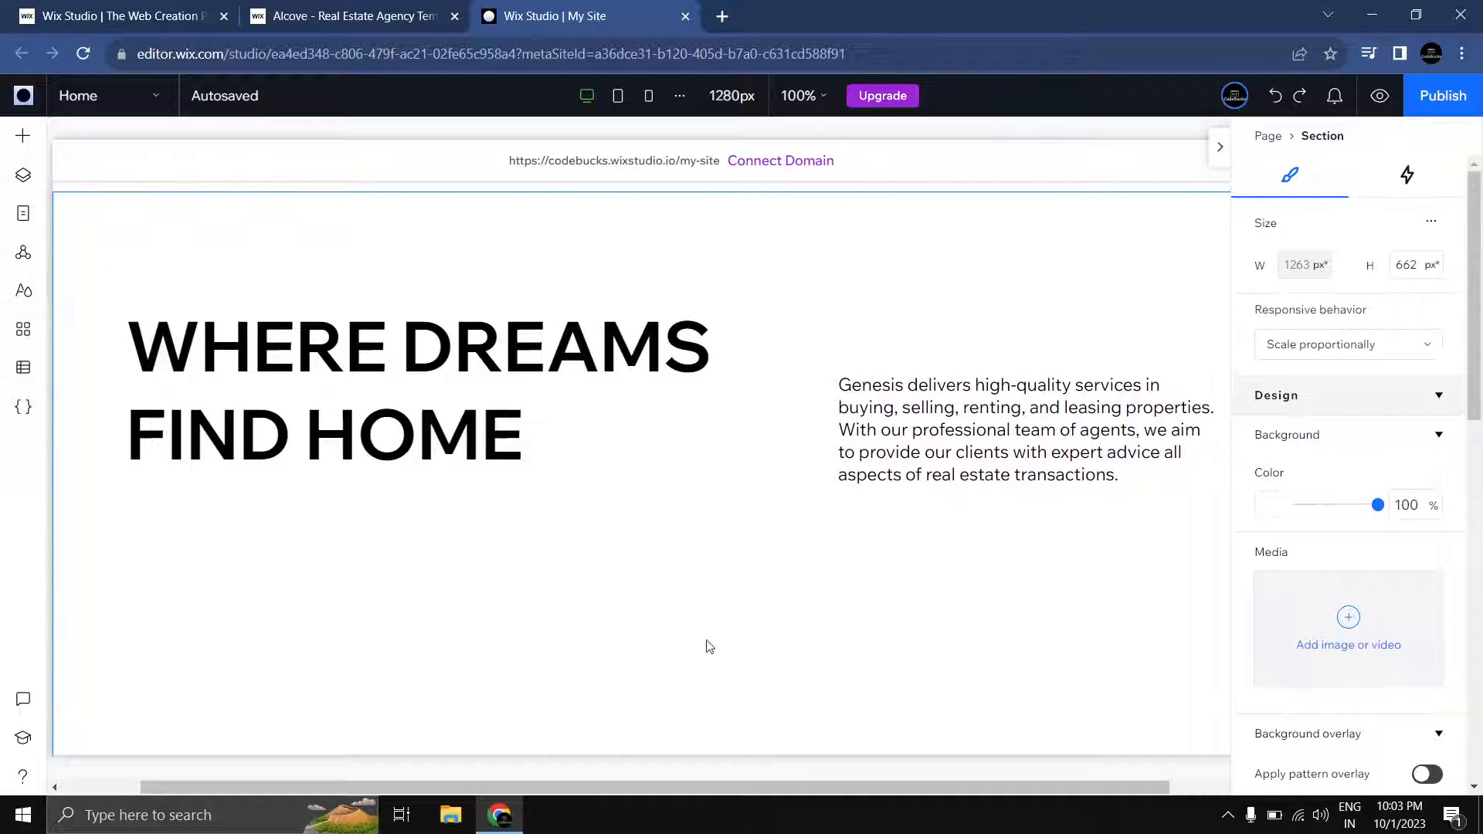
click(673, 527)
scroll(666, 448, down, 2)
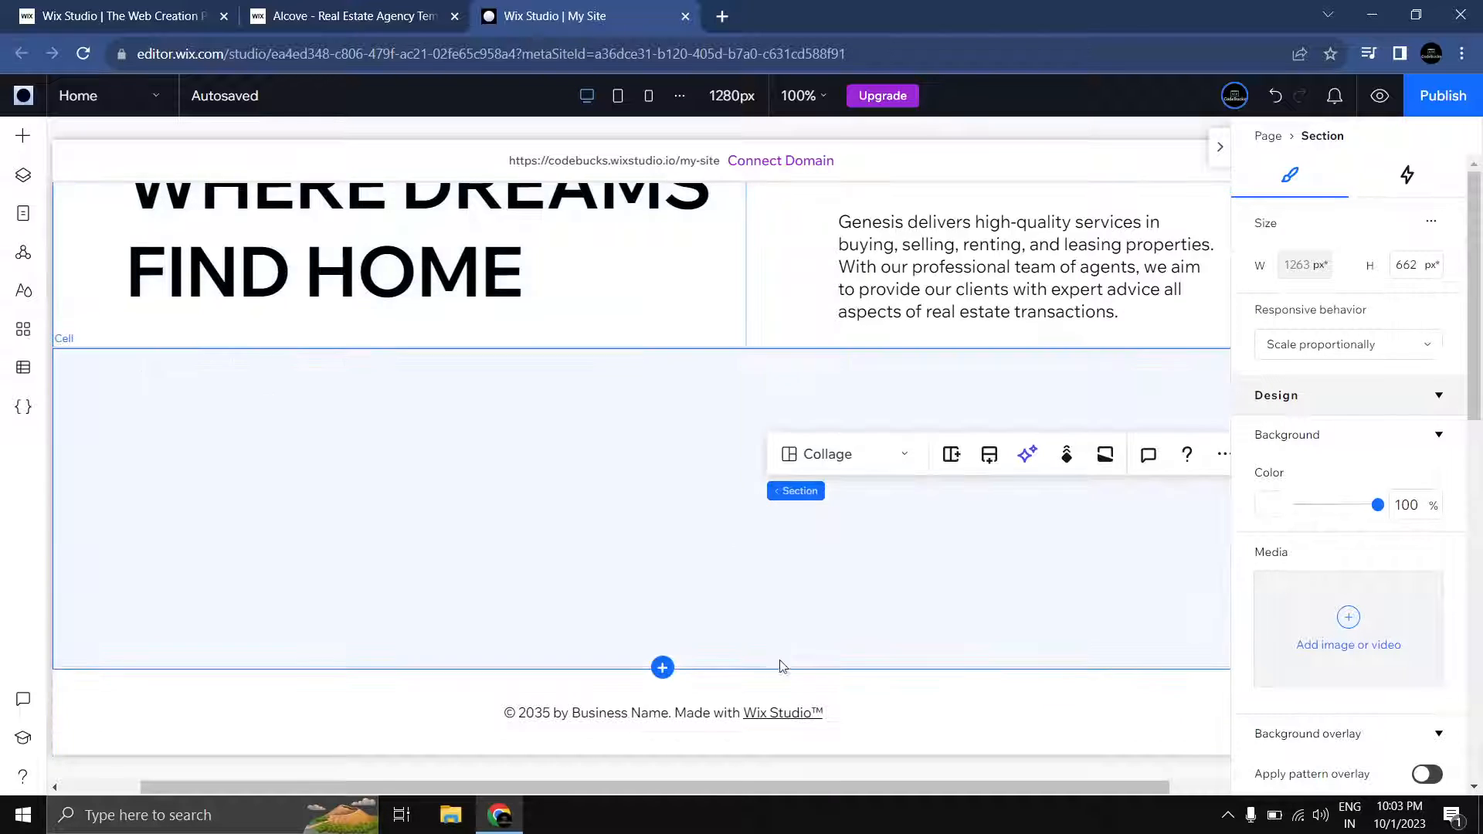
drag(784, 667, 783, 771)
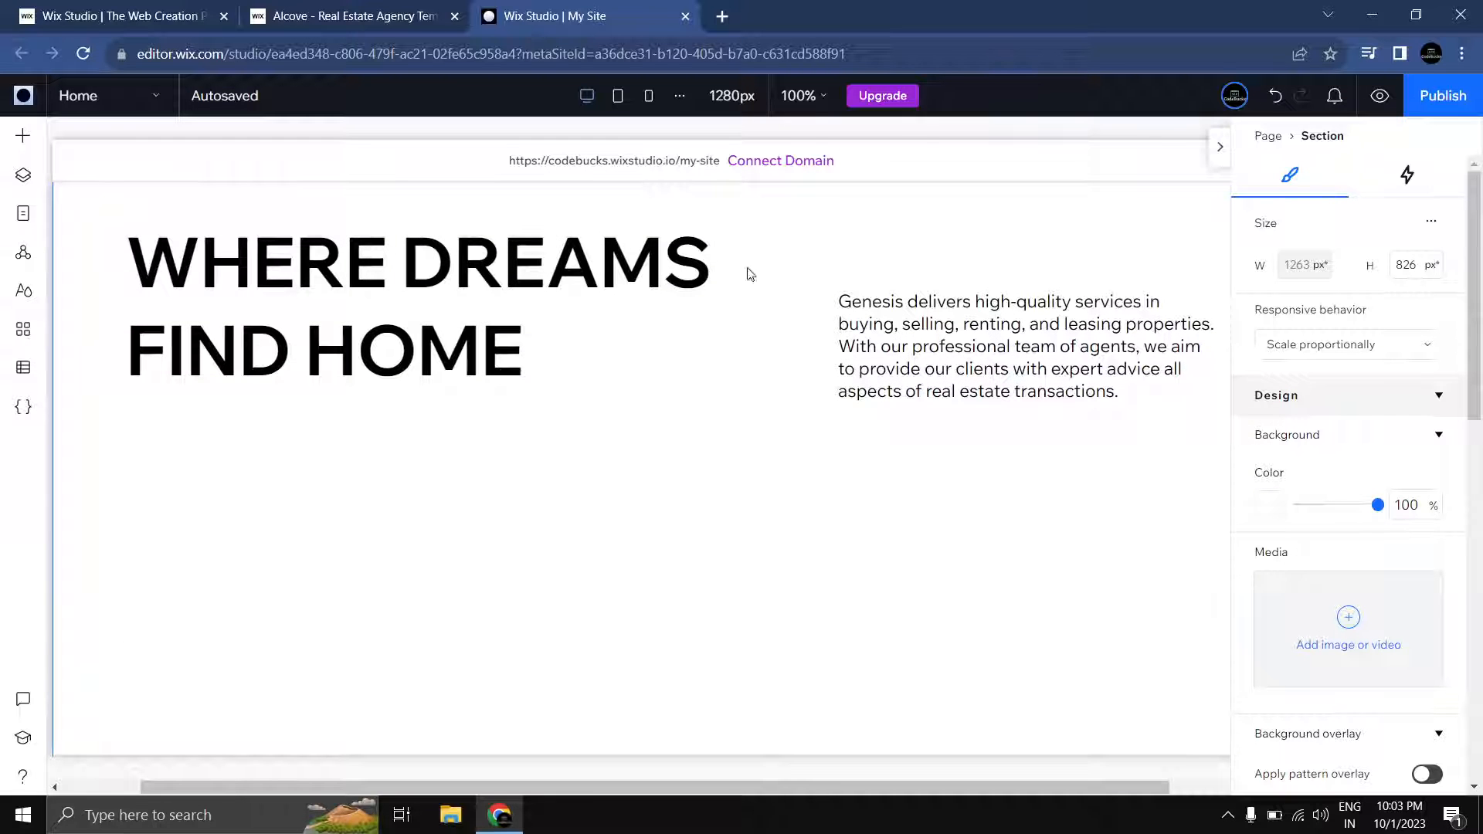
Step: Stretch the hero section further down to a height of about 989 px
click(813, 102)
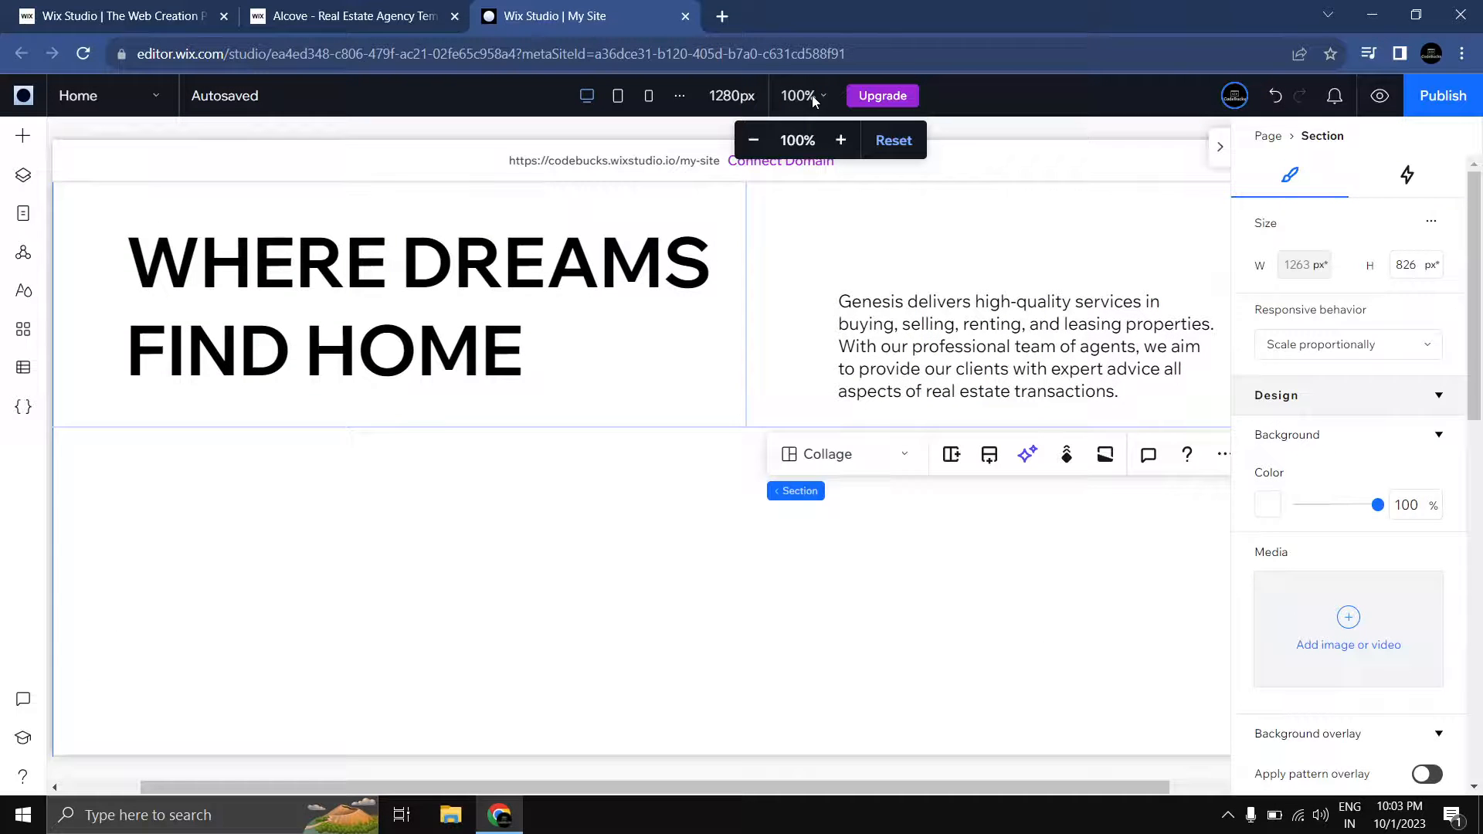
click(754, 141)
click(754, 140)
click(754, 141)
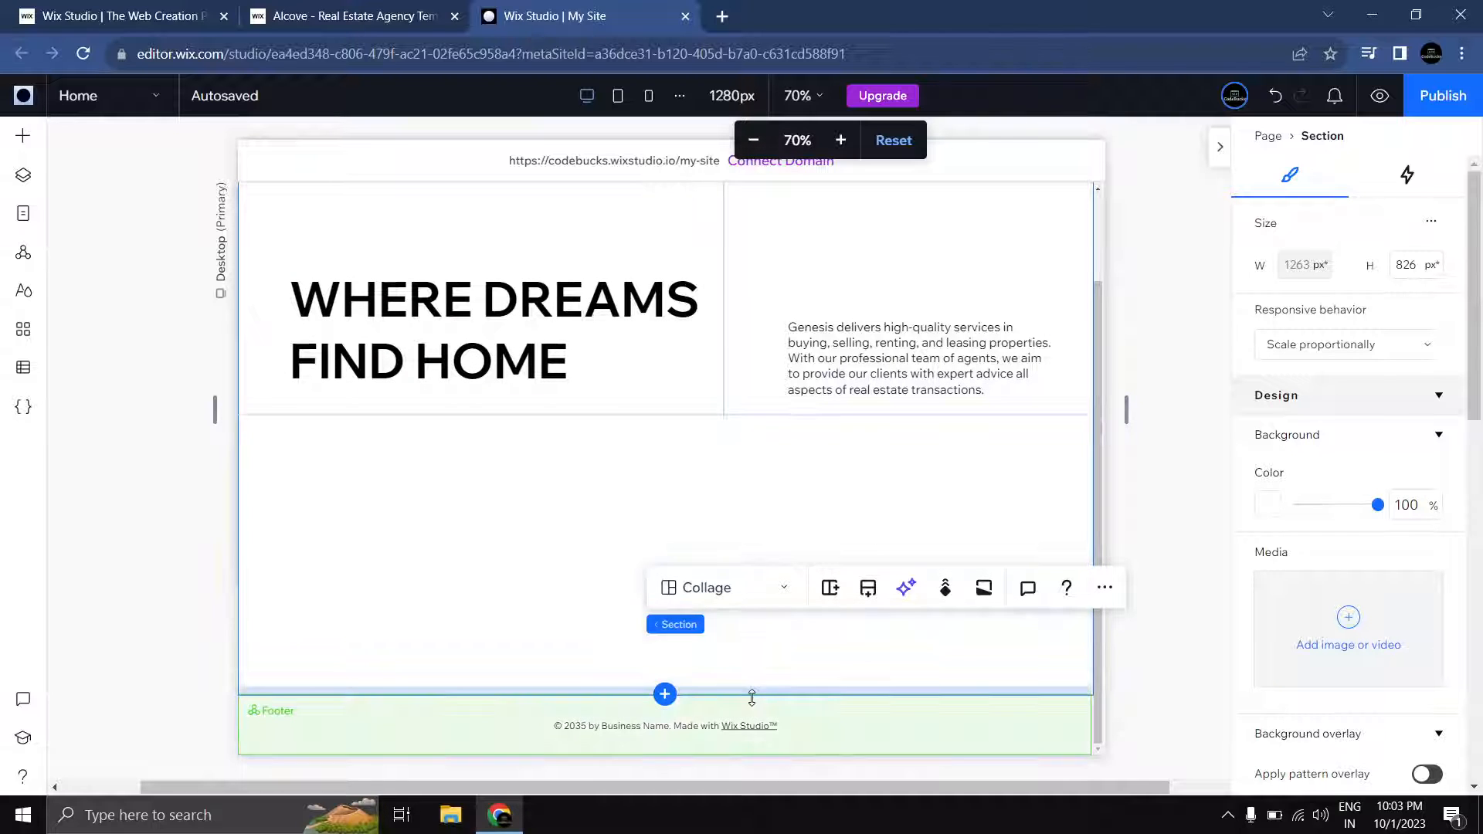
drag(752, 696, 762, 811)
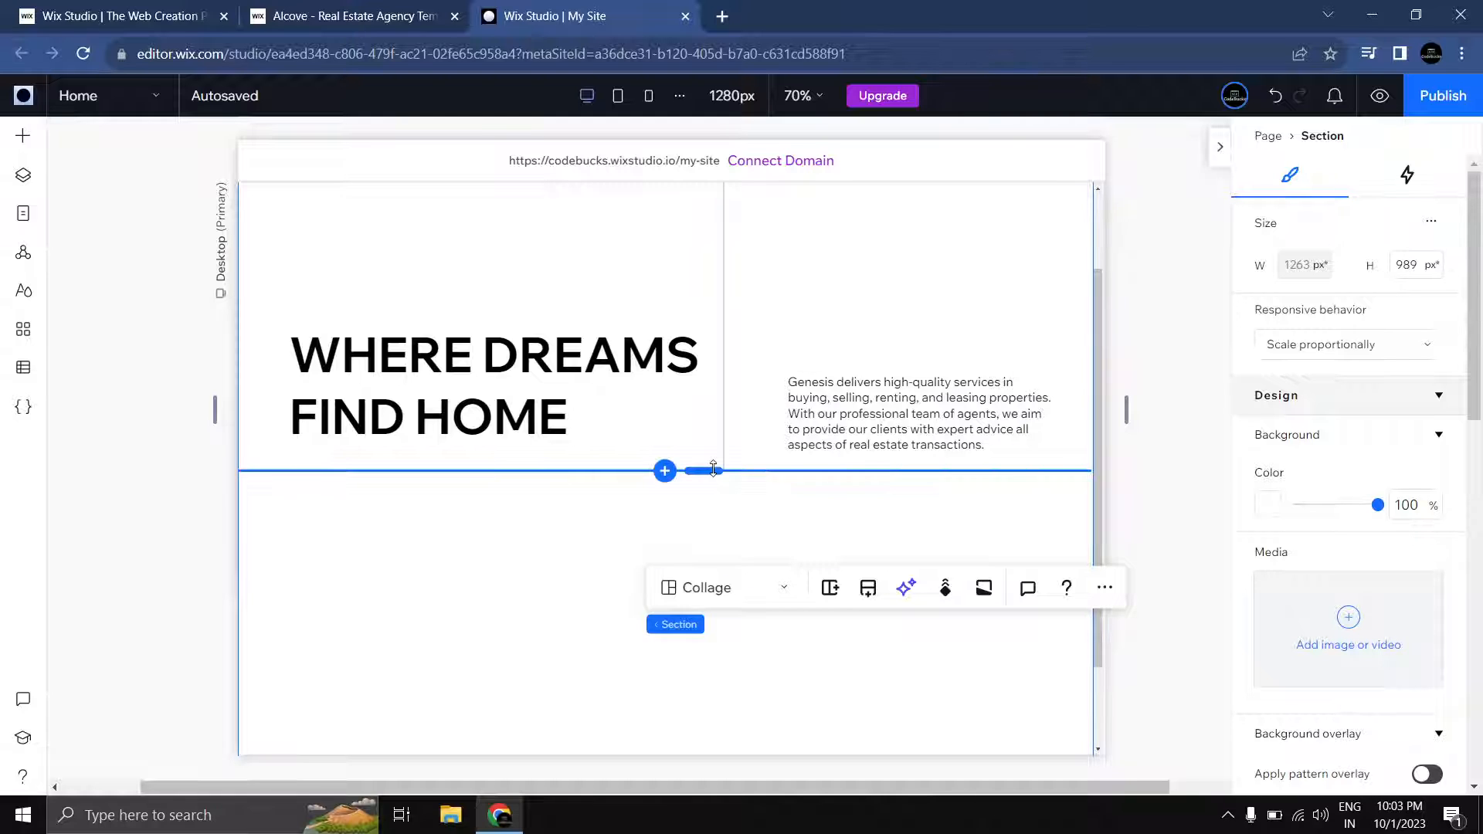
Step: Raise the divider between the hero's text row and empty row, and reduce the section's height to about 675 px
scroll(711, 525, up, 1)
drag(707, 541, 705, 462)
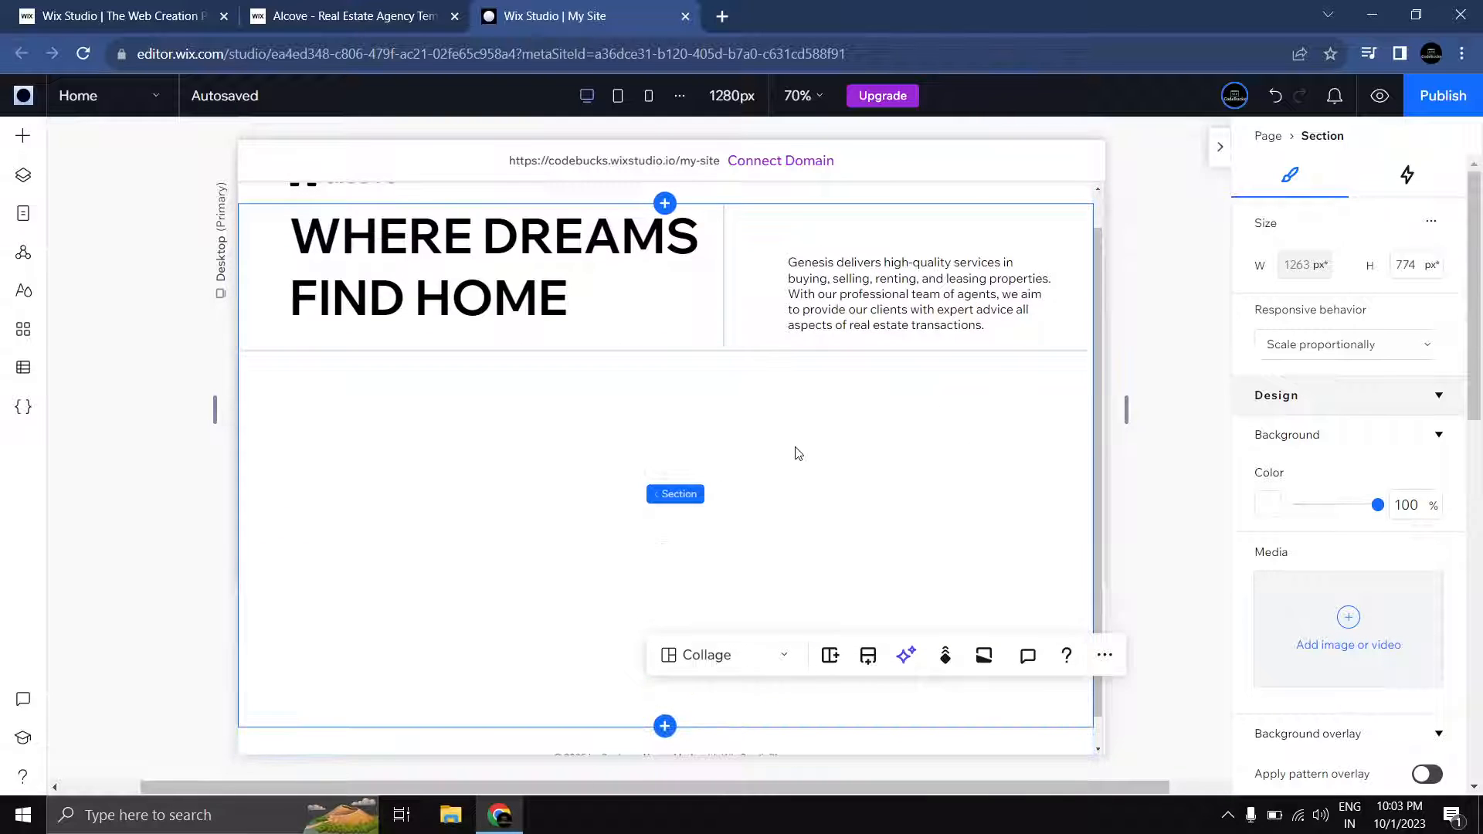
scroll(798, 454, up, 1)
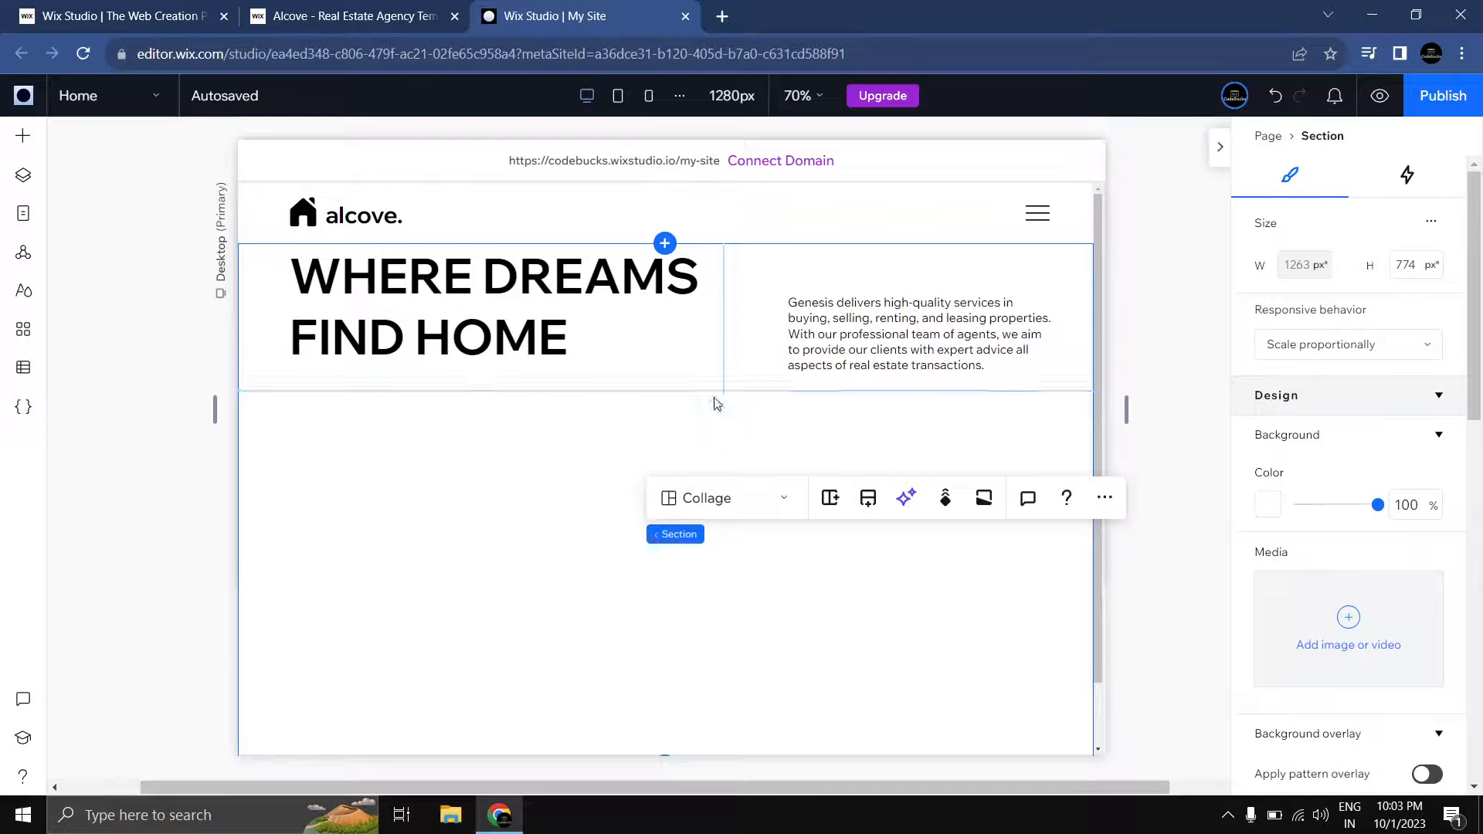
drag(704, 391, 703, 414)
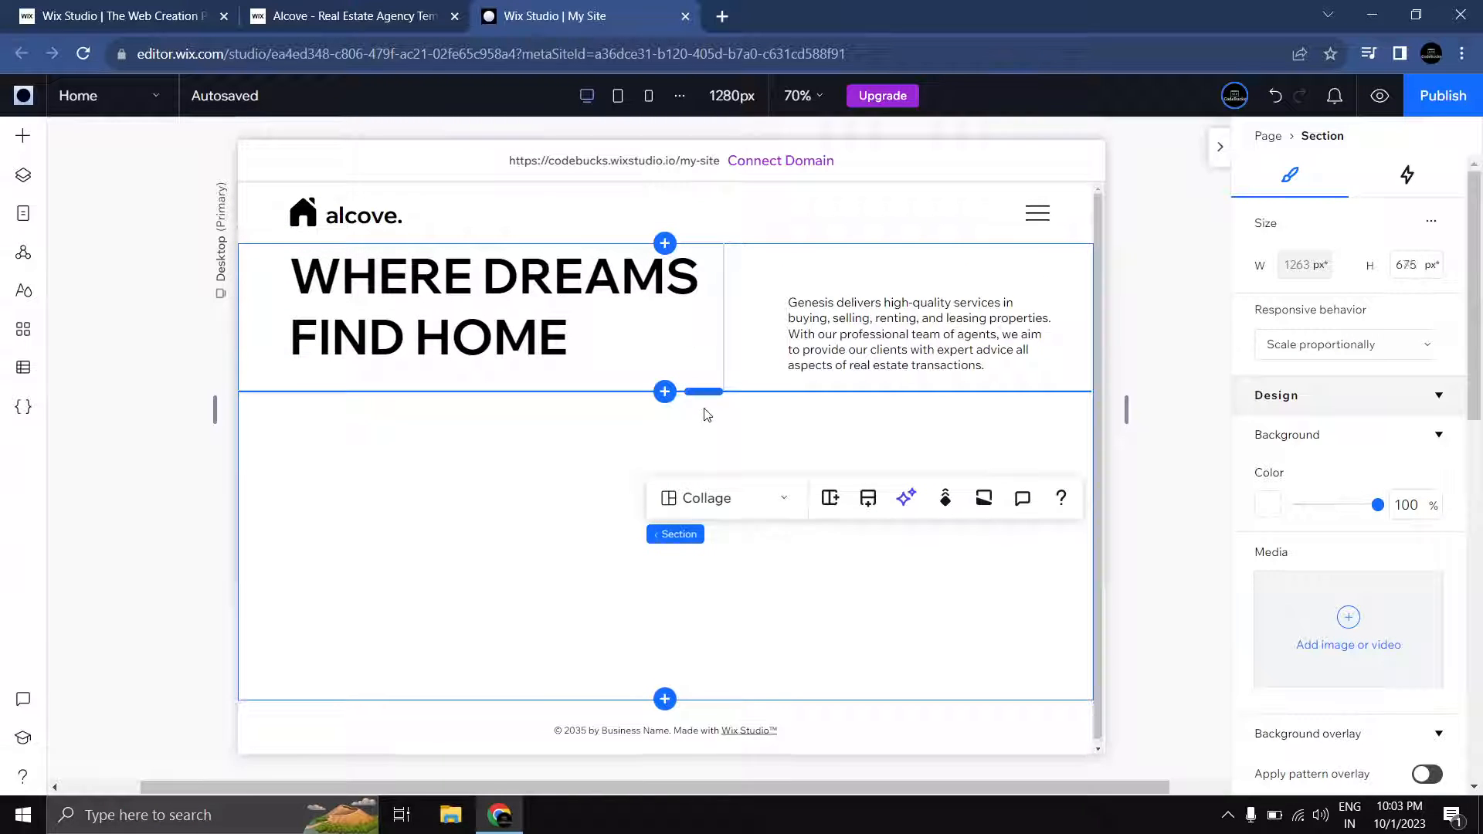
Step: Add a video box to the hero section's empty lower cell and stretch it to fill the cell
click(165, 431)
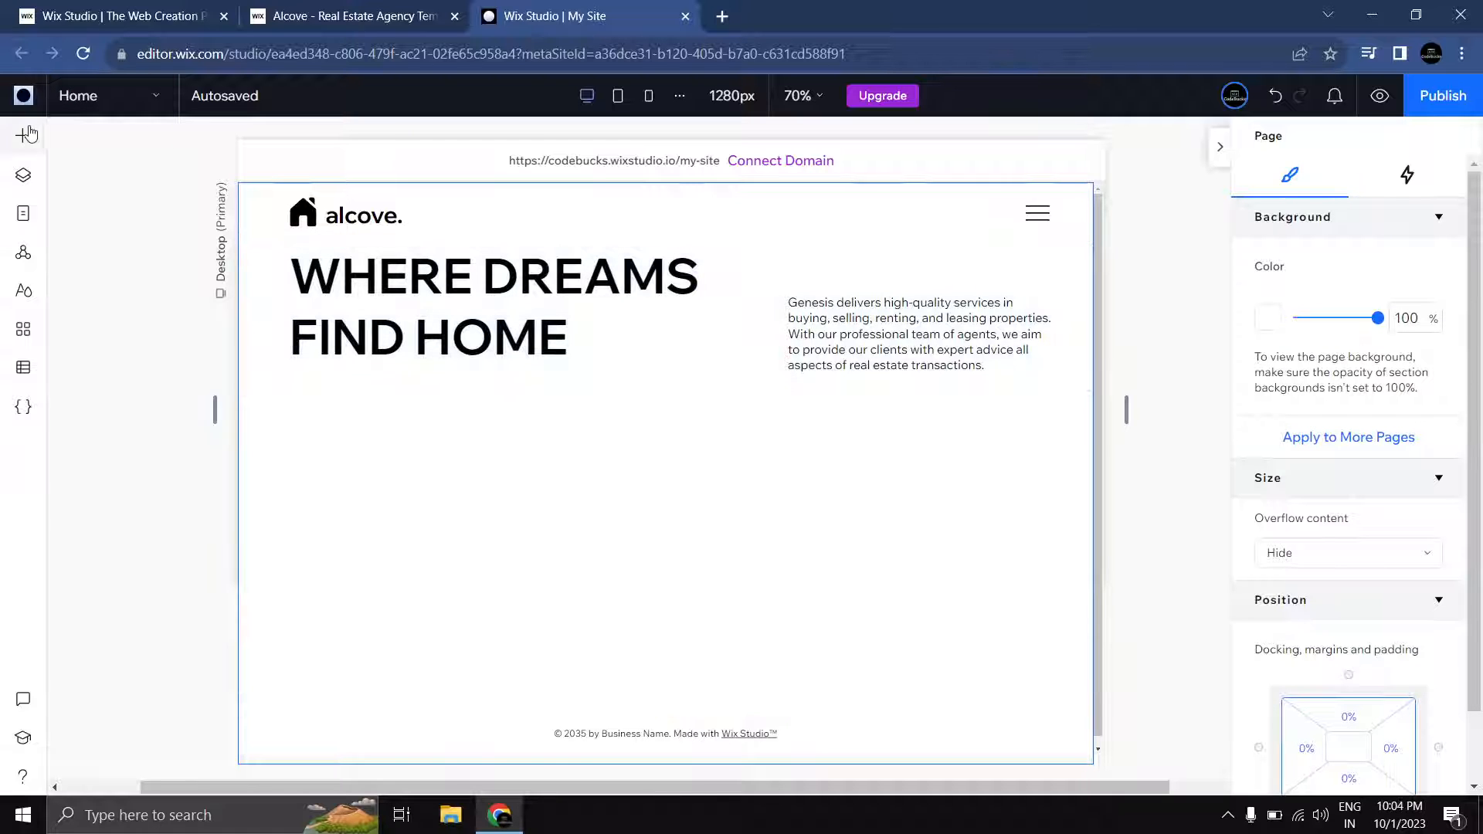
key(a)
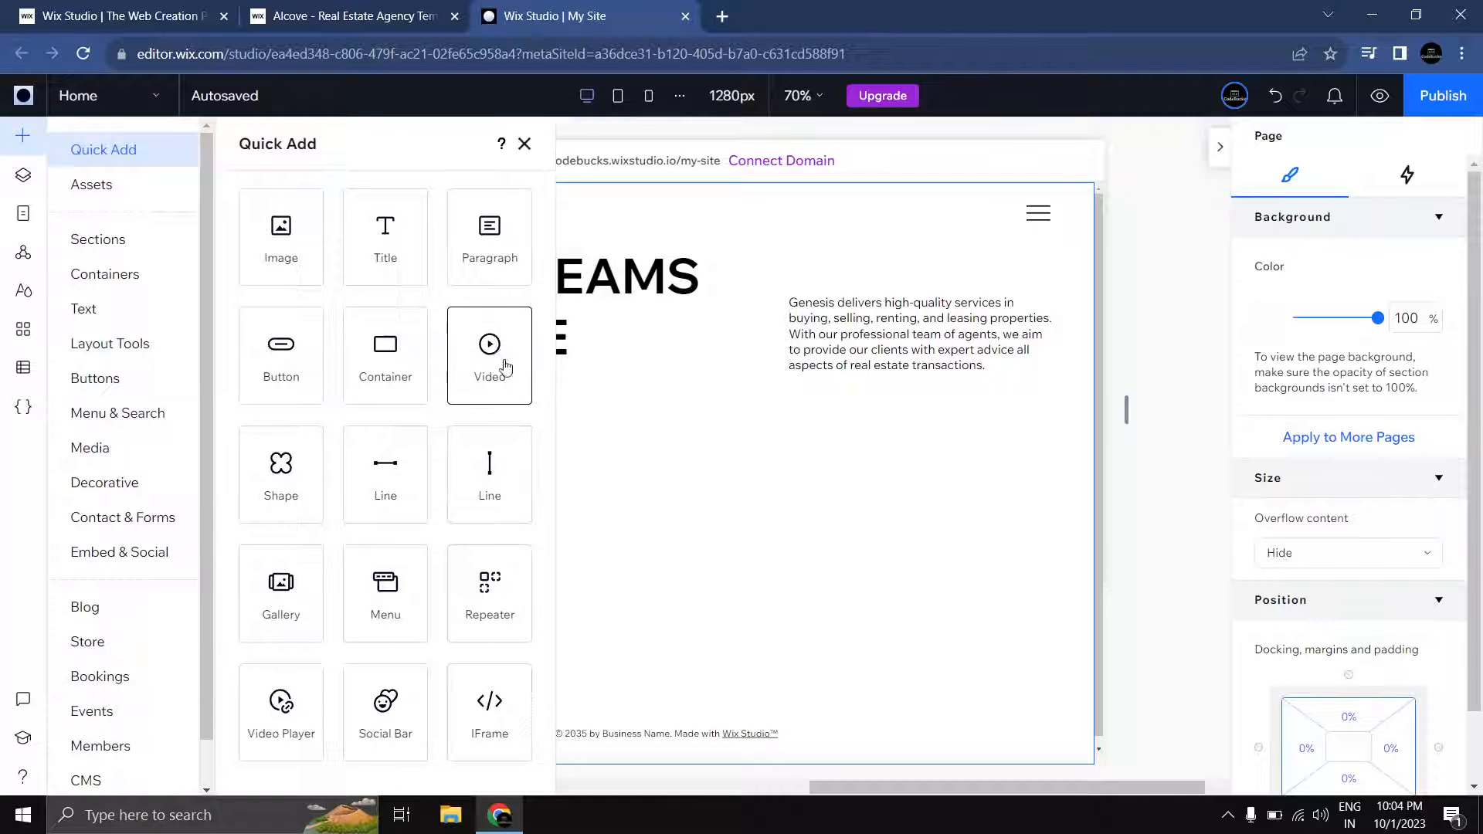
drag(490, 340, 711, 527)
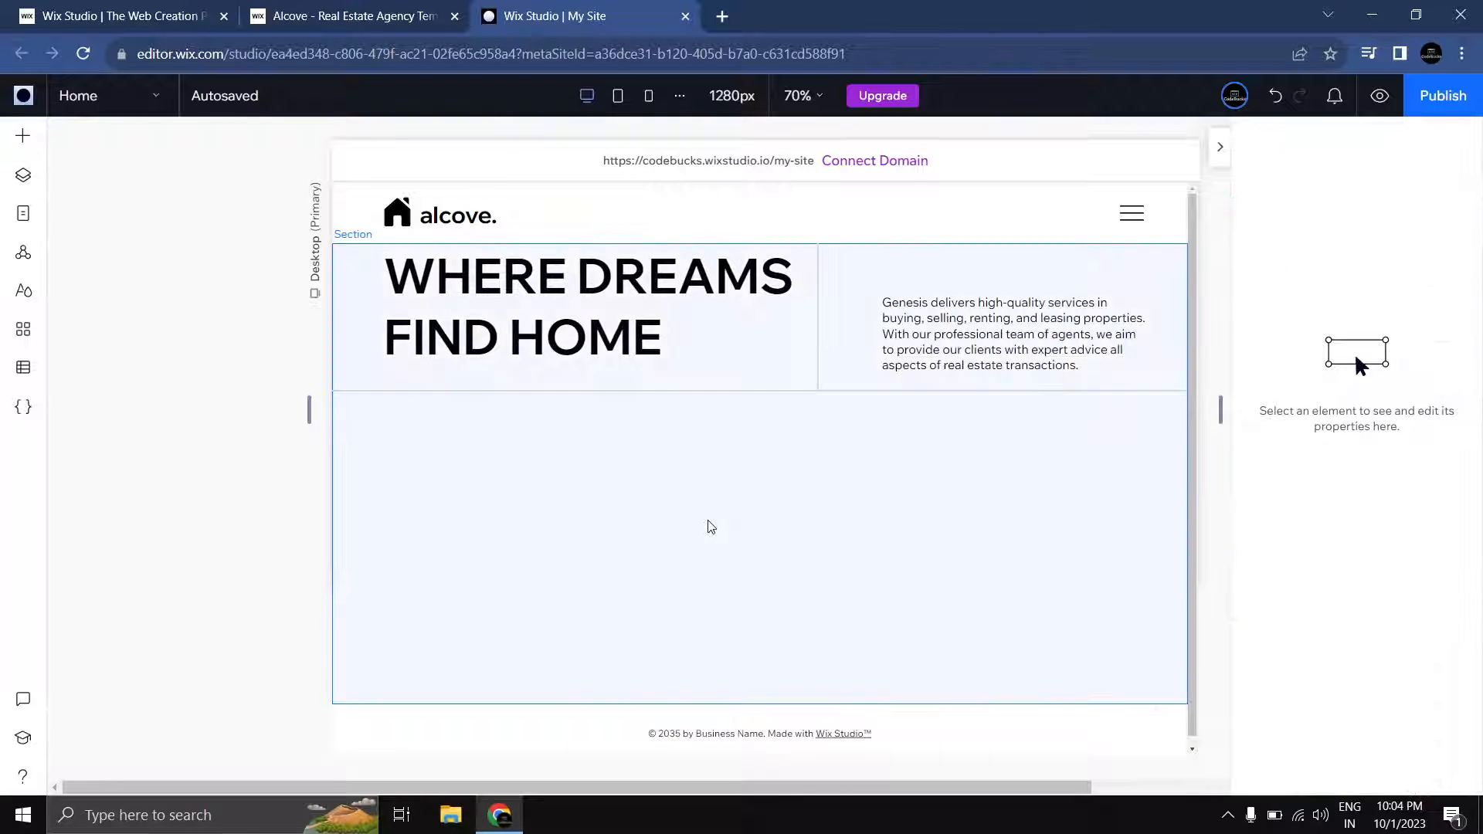
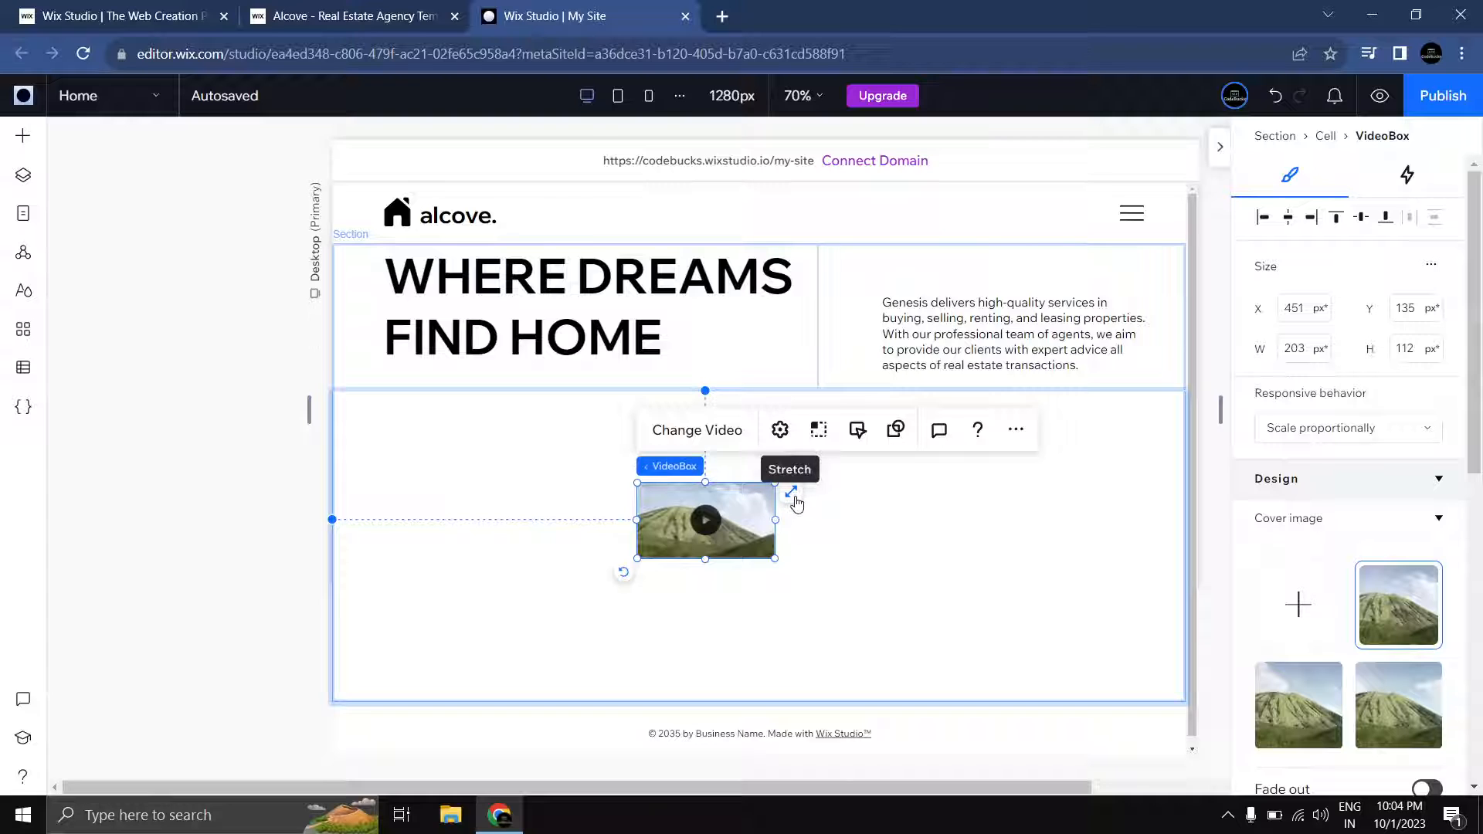
click(791, 493)
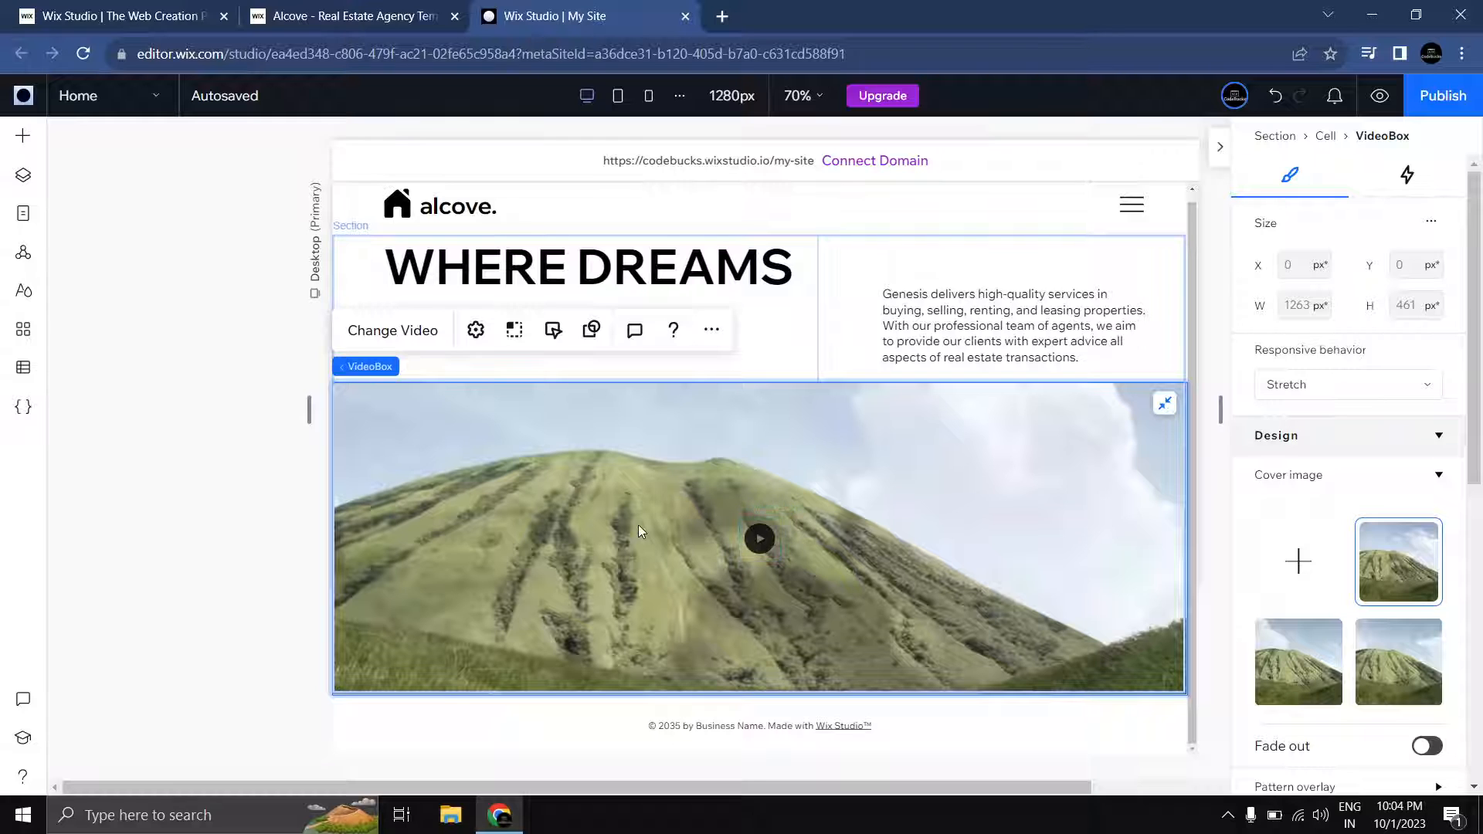
Step: Search the Wix video library for "real estate" and replace the video box's clip with "Modern Building Construction"
click(399, 332)
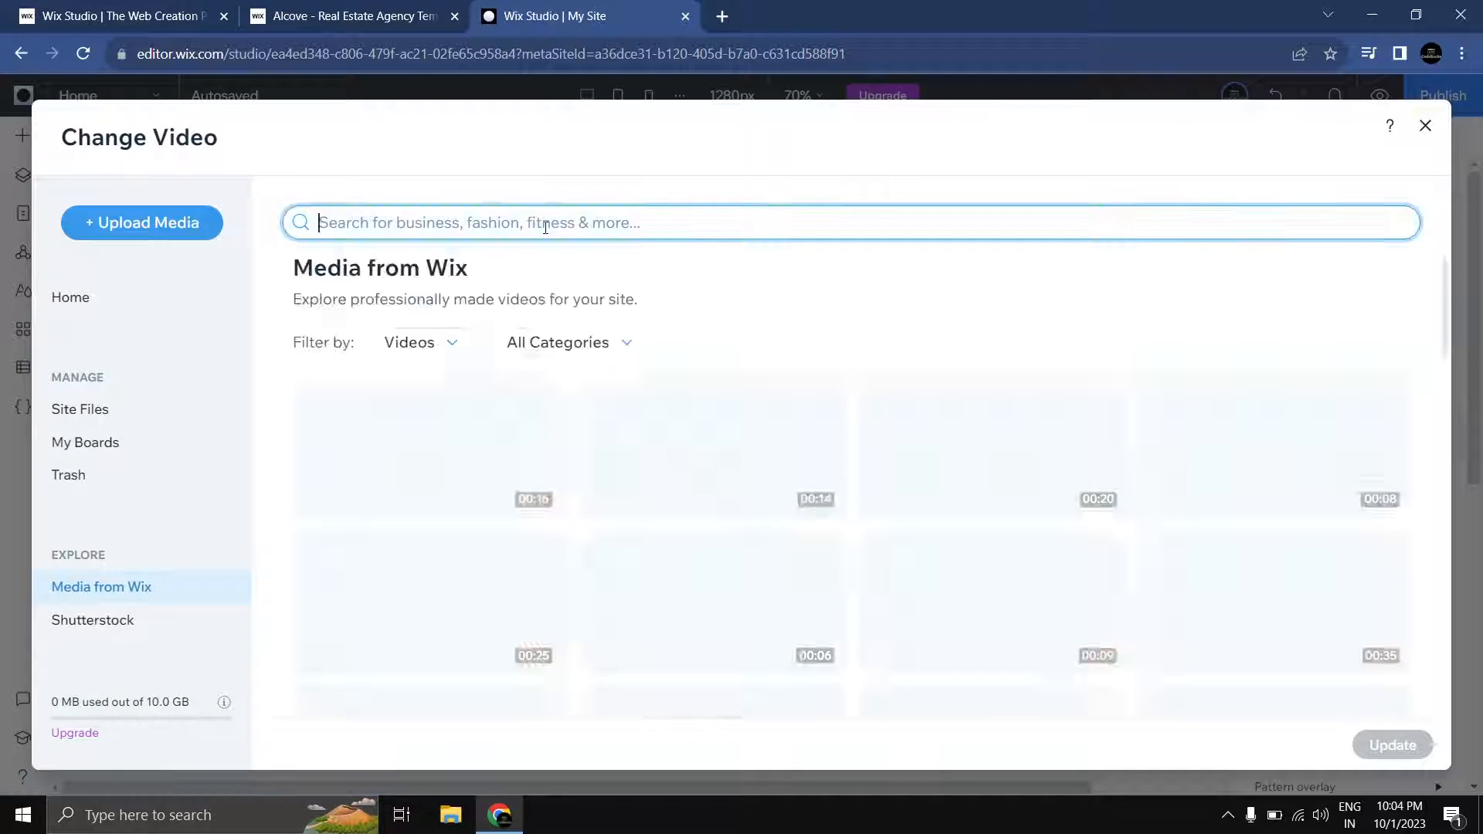
text(real estate)
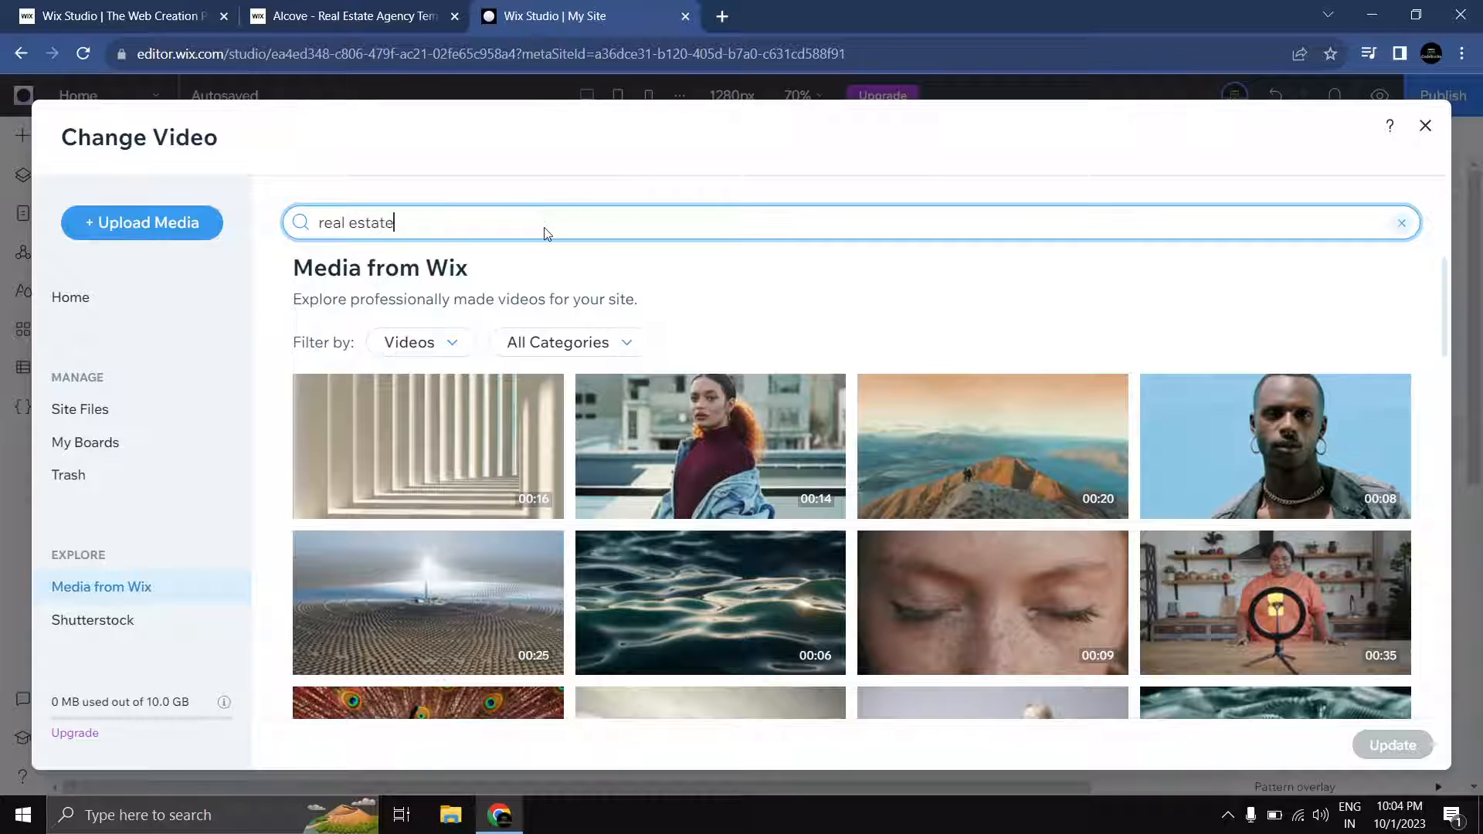
key(Return)
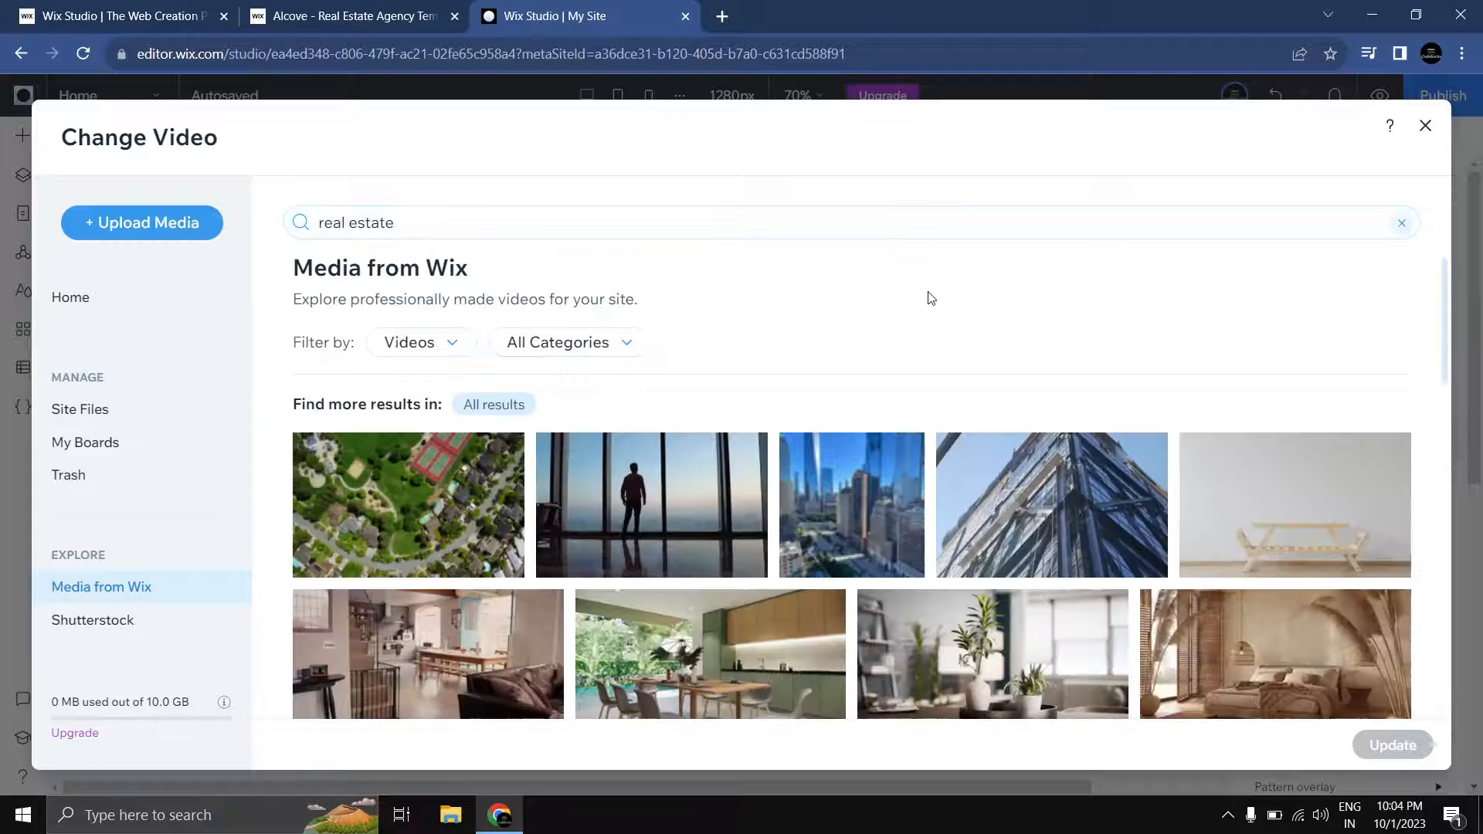
scroll(1020, 363, down, 3)
scroll(1031, 479, up, 3)
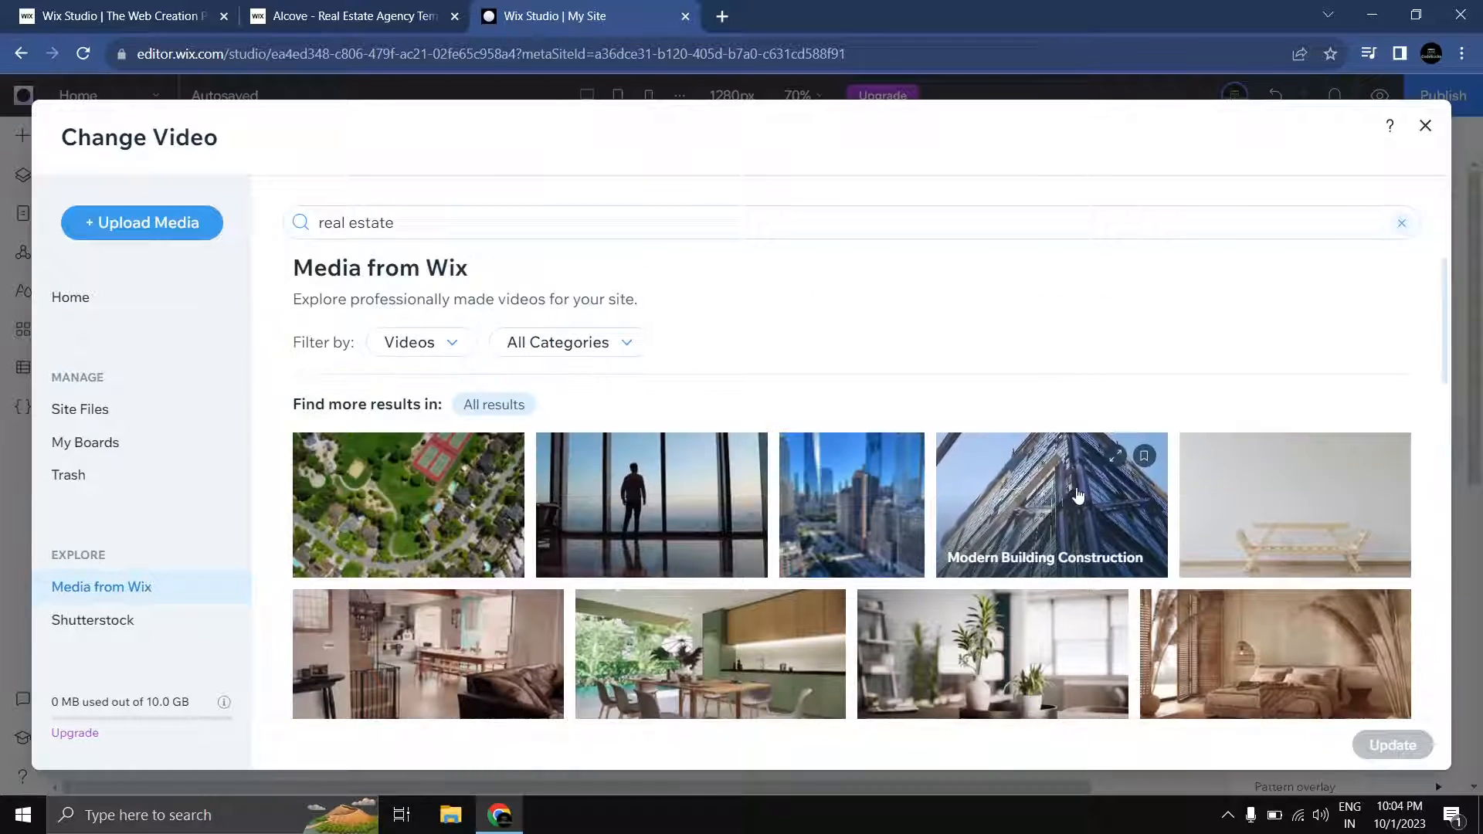
click(1032, 505)
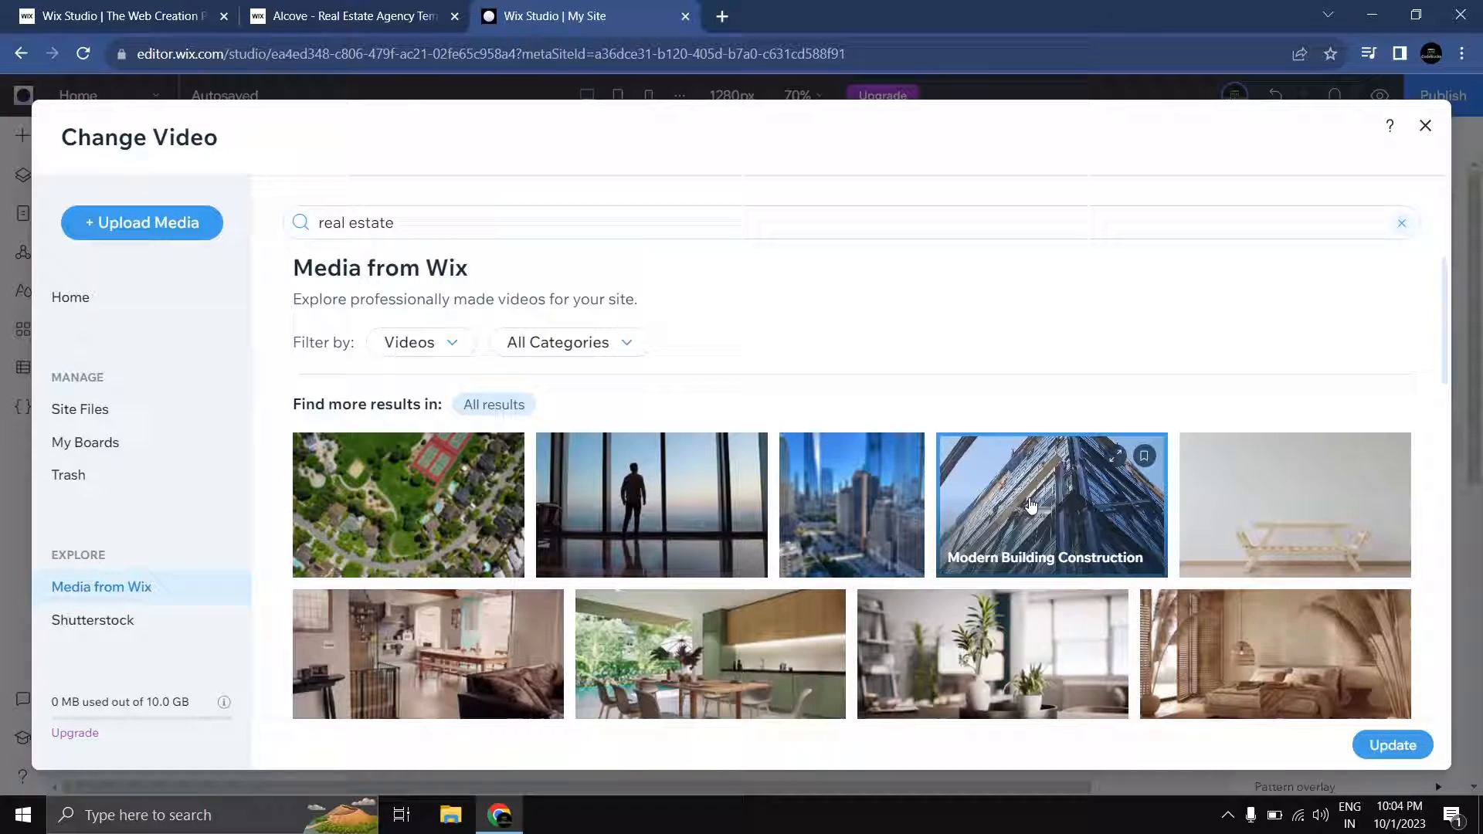
click(1368, 763)
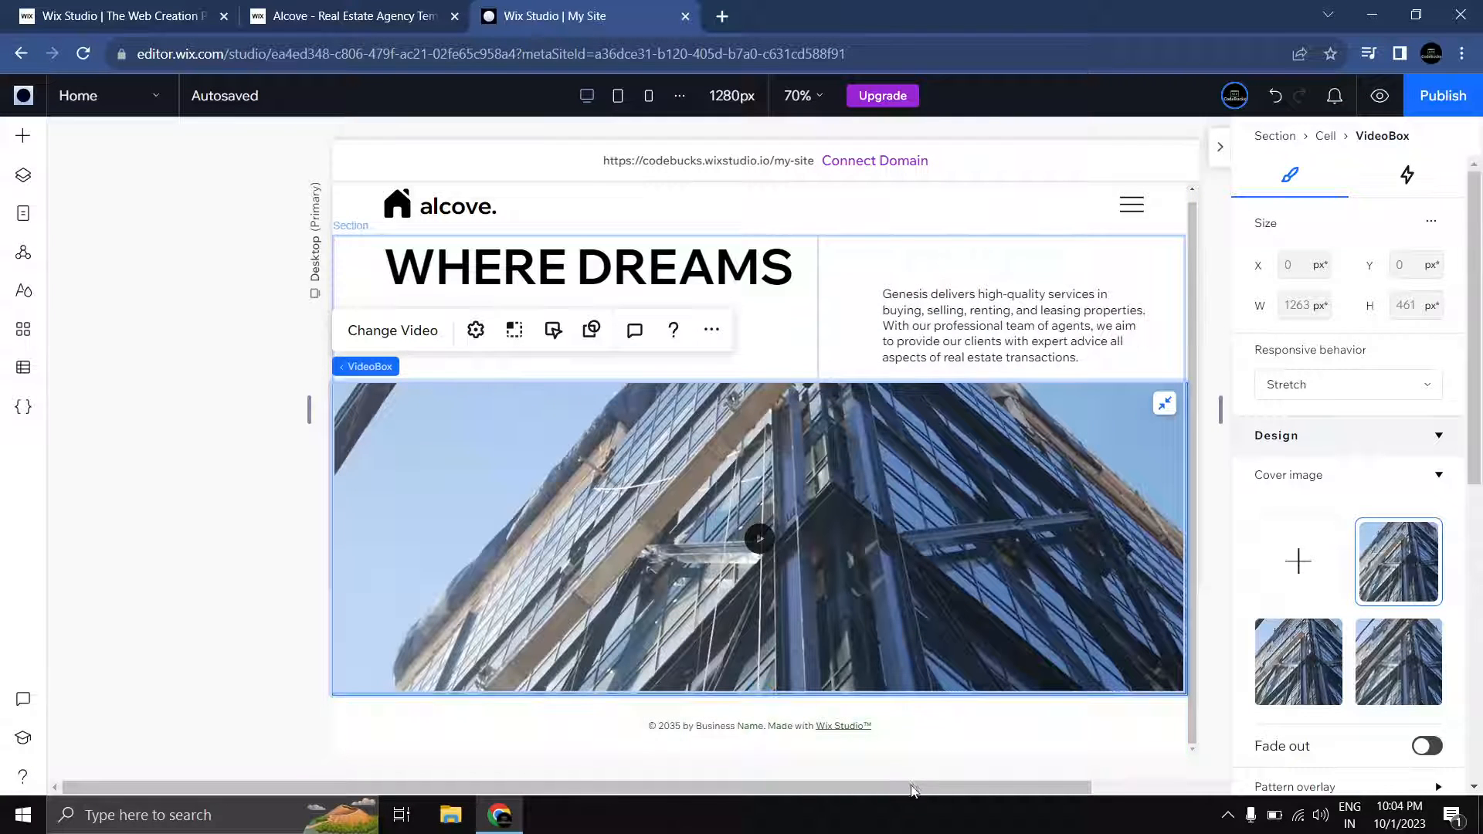
drag(939, 788, 989, 788)
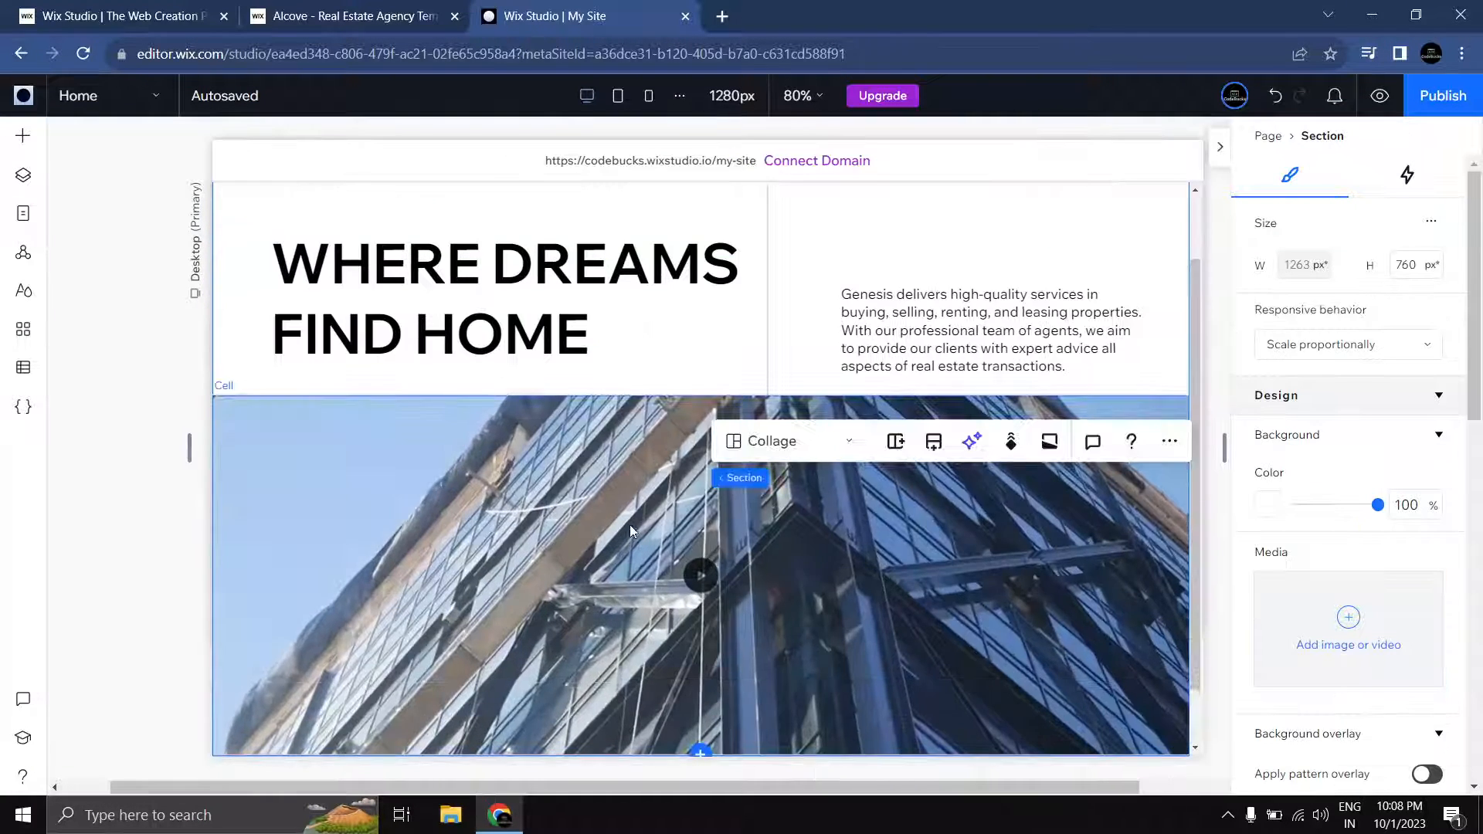
scroll(740, 530, down, 1)
scroll(740, 530, up, 2)
scroll(676, 483, down, 2)
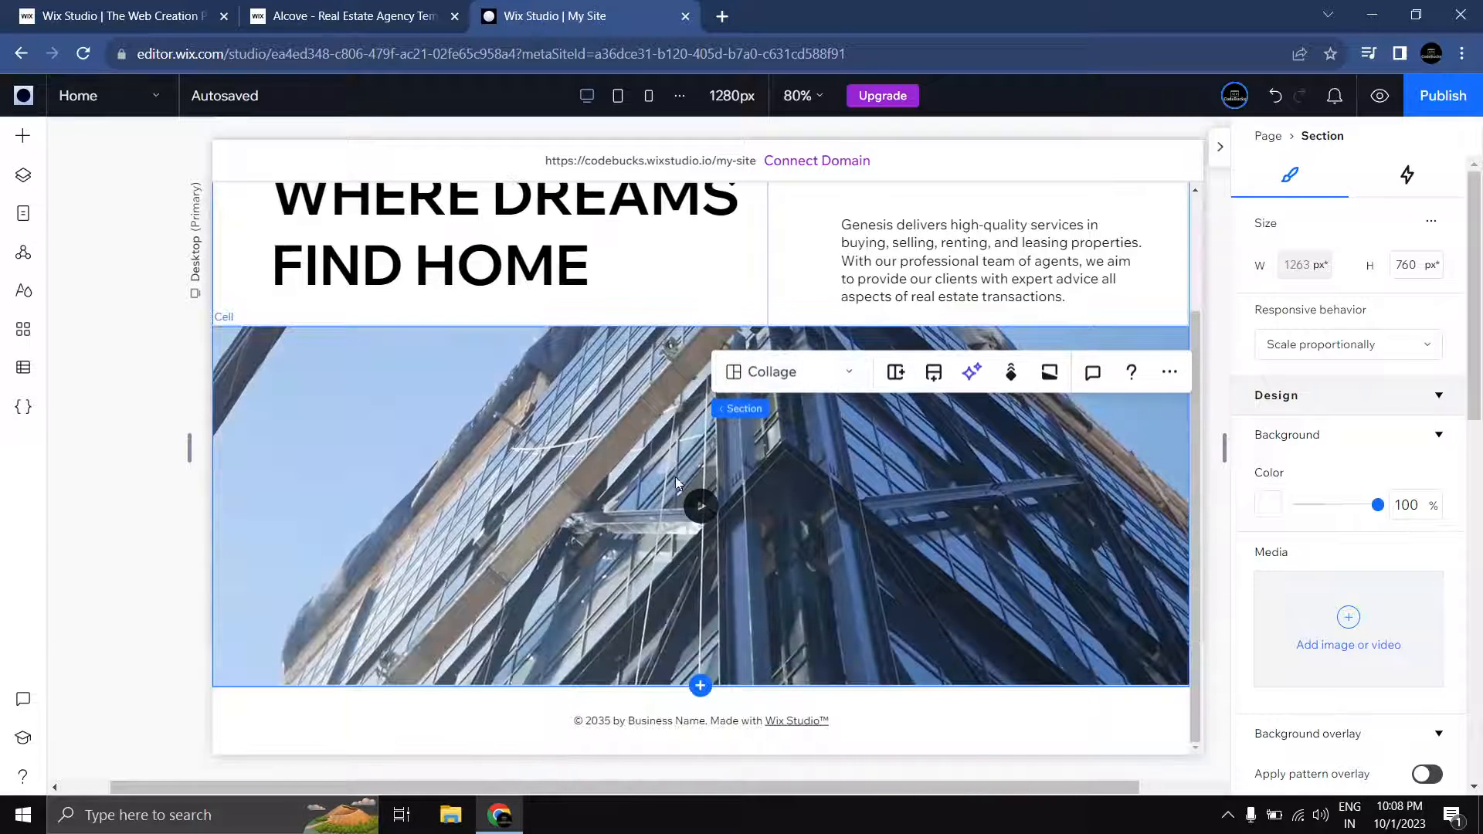
click(133, 562)
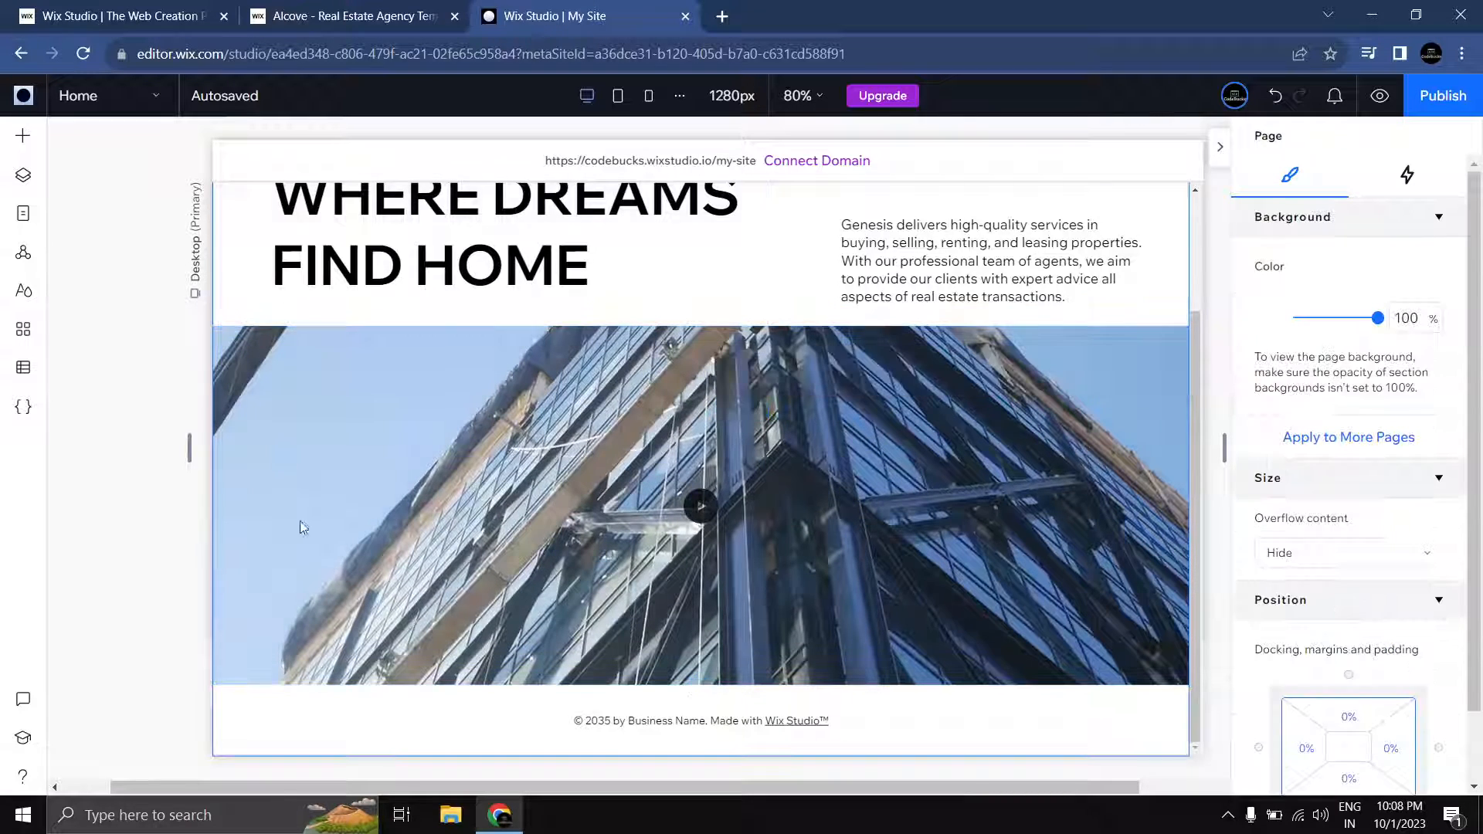
Step: Examine the Alcove template's "Discover our stunning properties" heading and Riverside Retreat block in its browser tab, and return to the editor
click(340, 15)
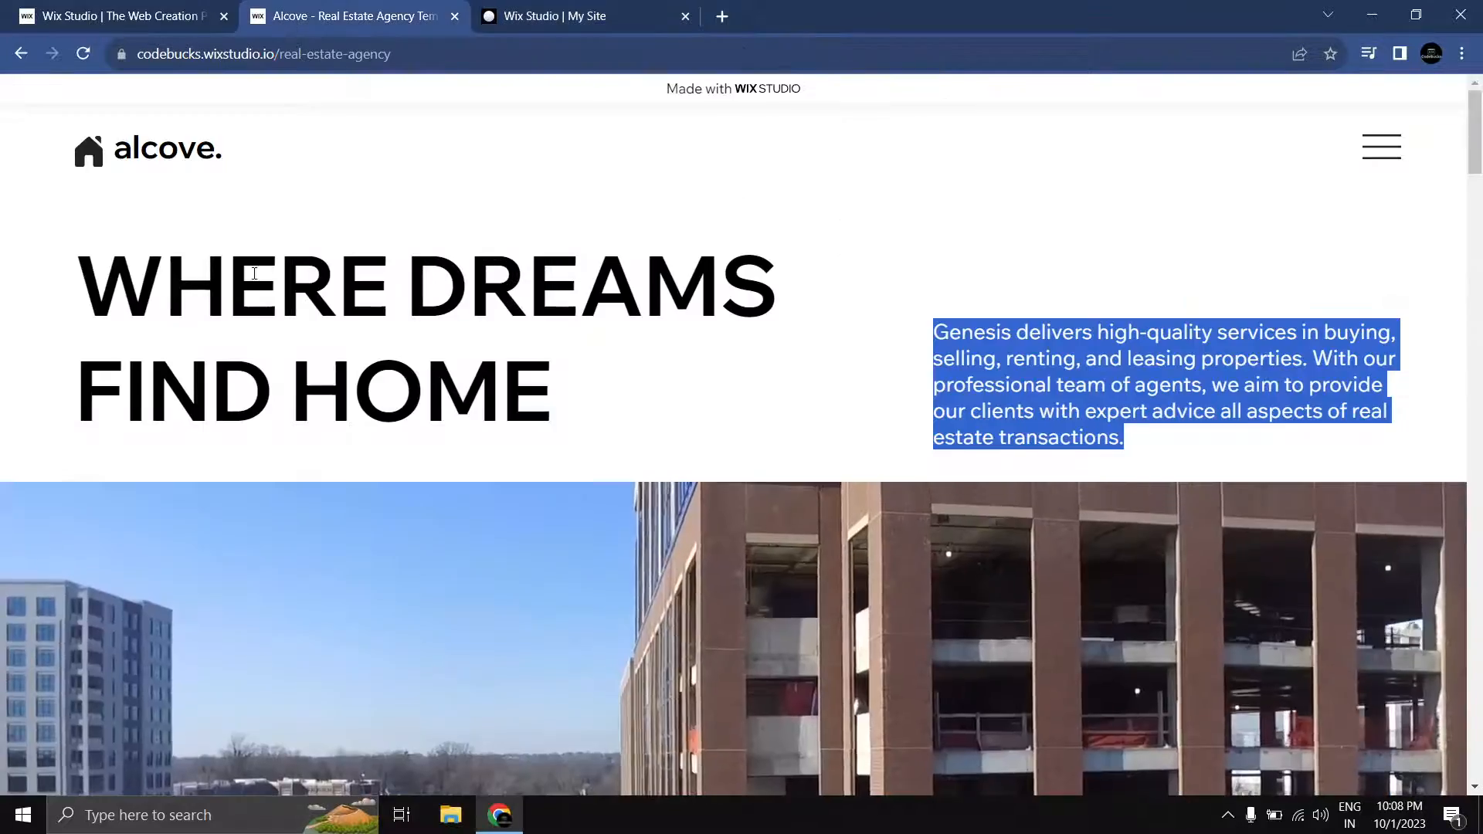
scroll(741, 432, down, 5)
scroll(210, 317, down, 5)
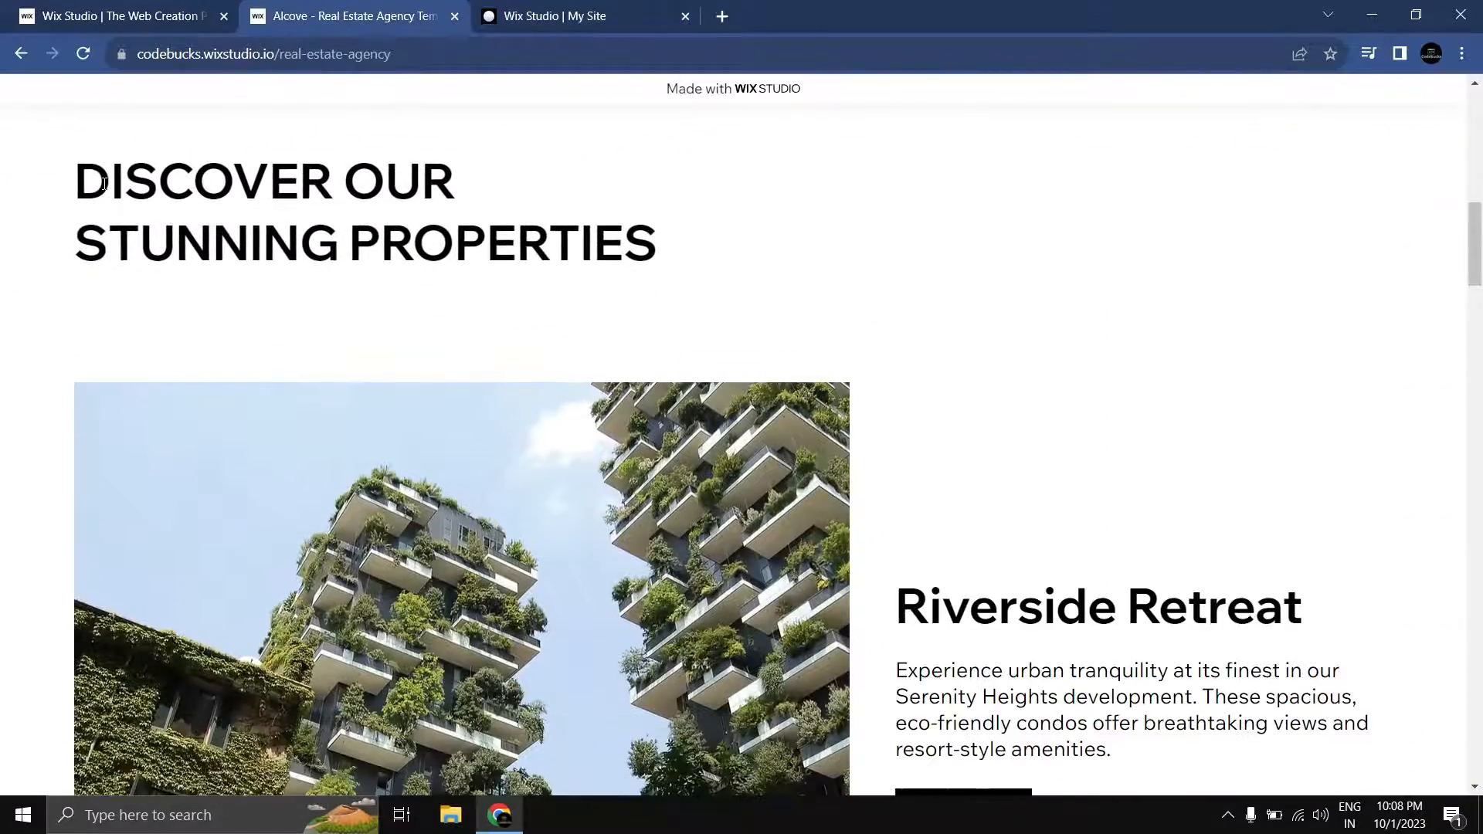
drag(76, 182, 702, 239)
click(729, 248)
scroll(950, 291, down, 10)
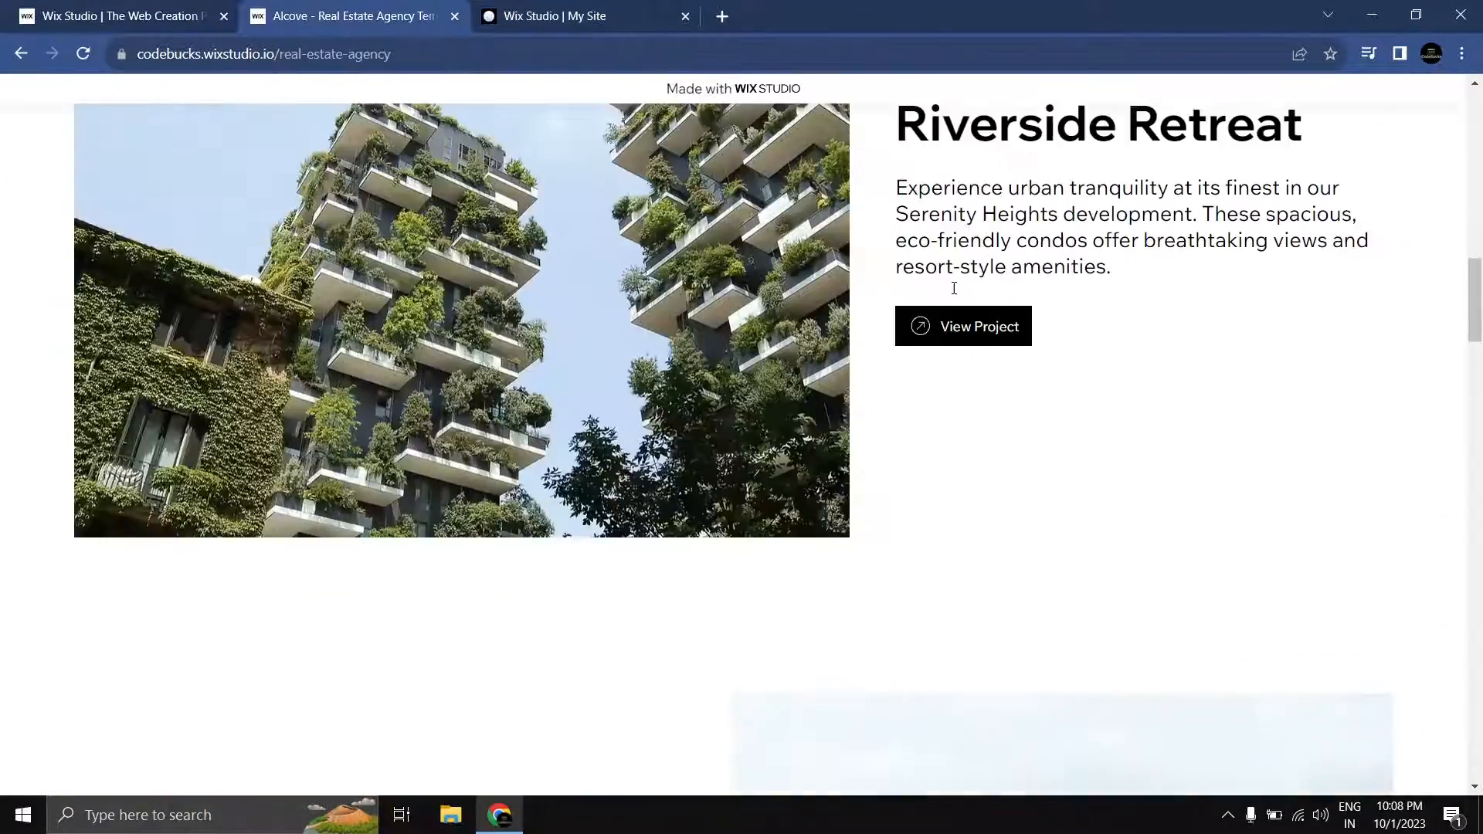
scroll(860, 354, up, 10)
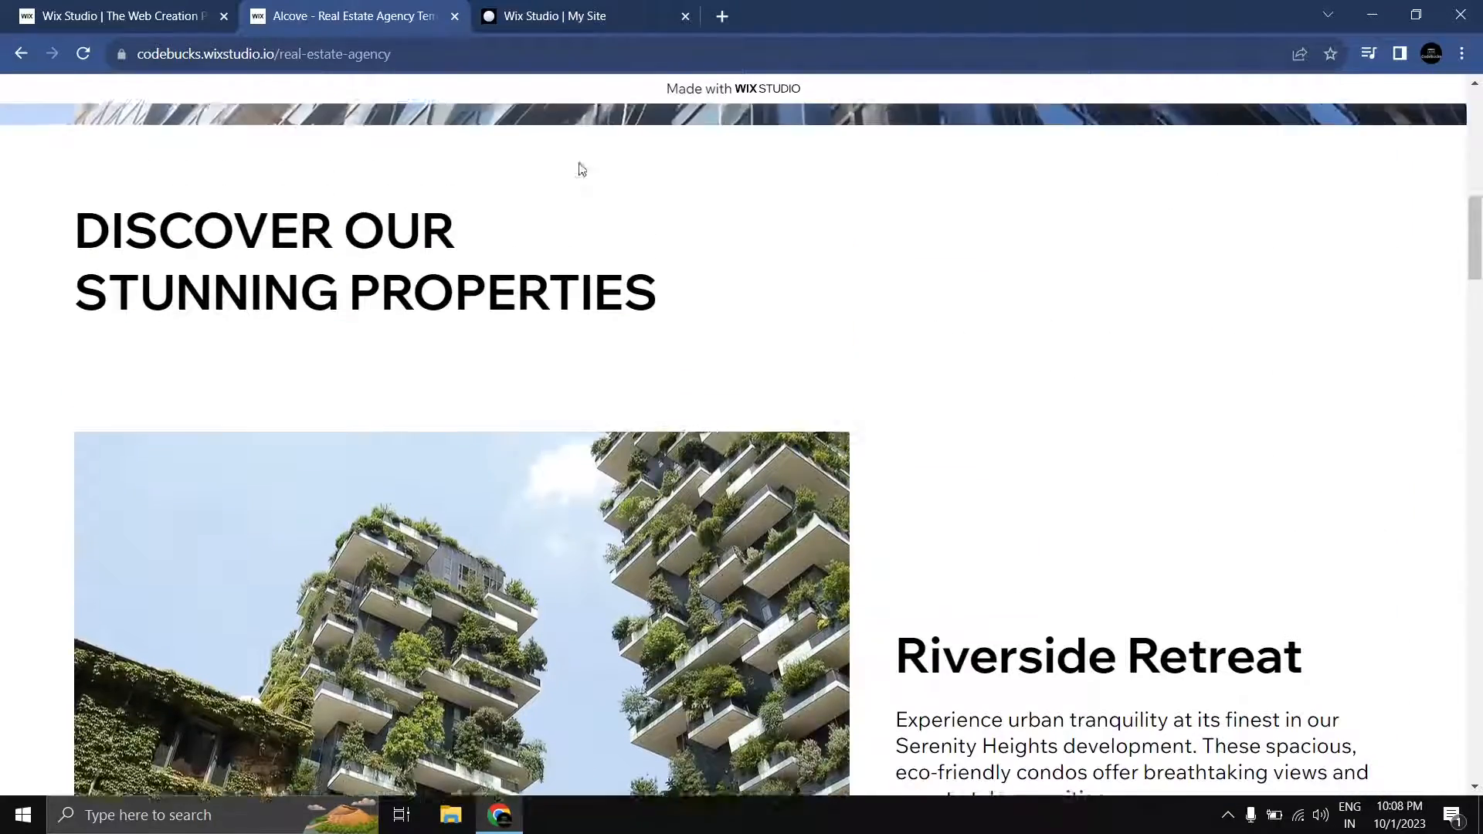
click(555, 16)
Step: Add a blank section below the hero and paste a copy of the "WHERE DREAMS FIND HOME" heading into it
click(504, 265)
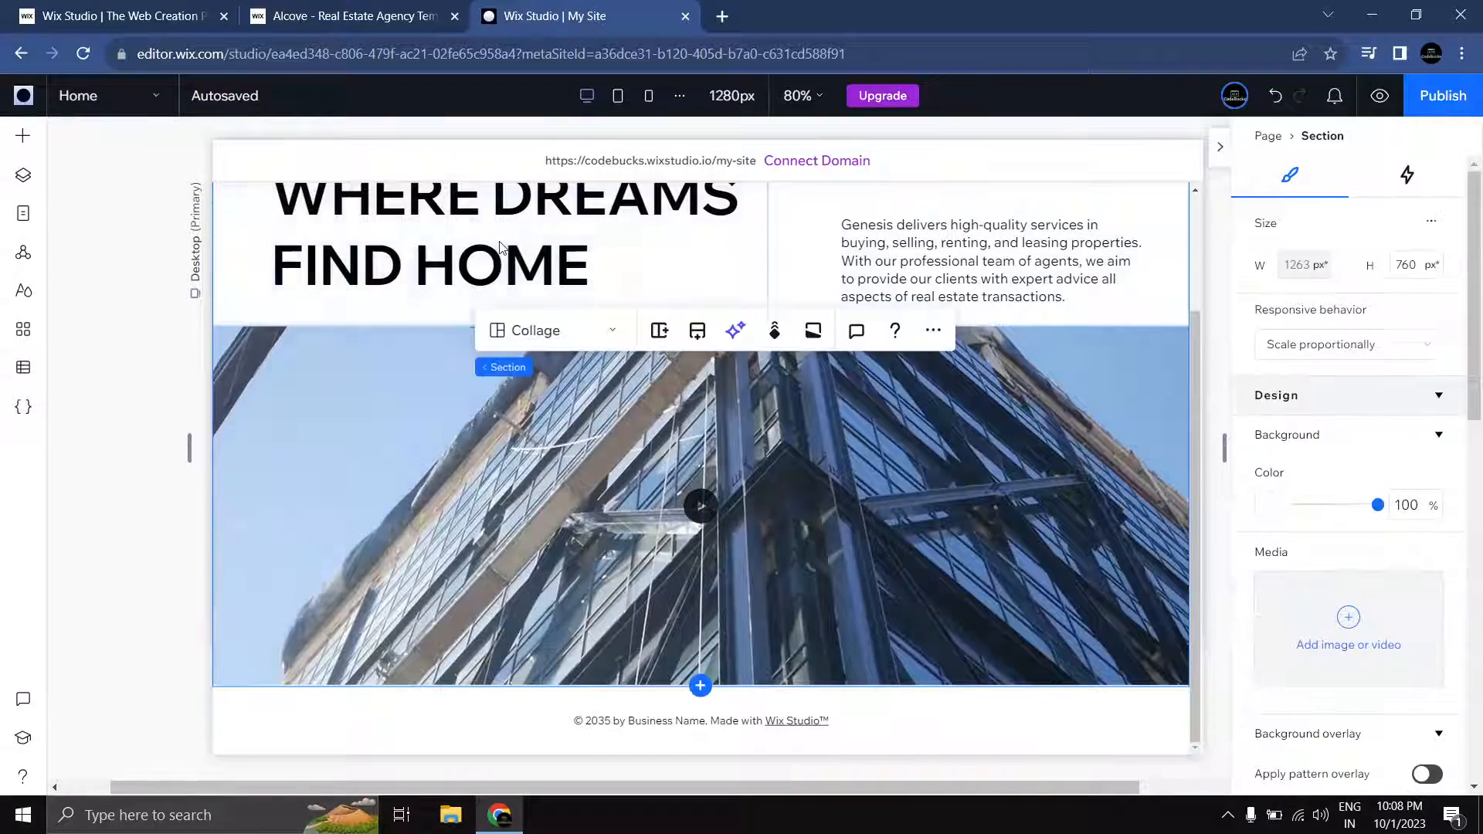
click(504, 265)
click(504, 265)
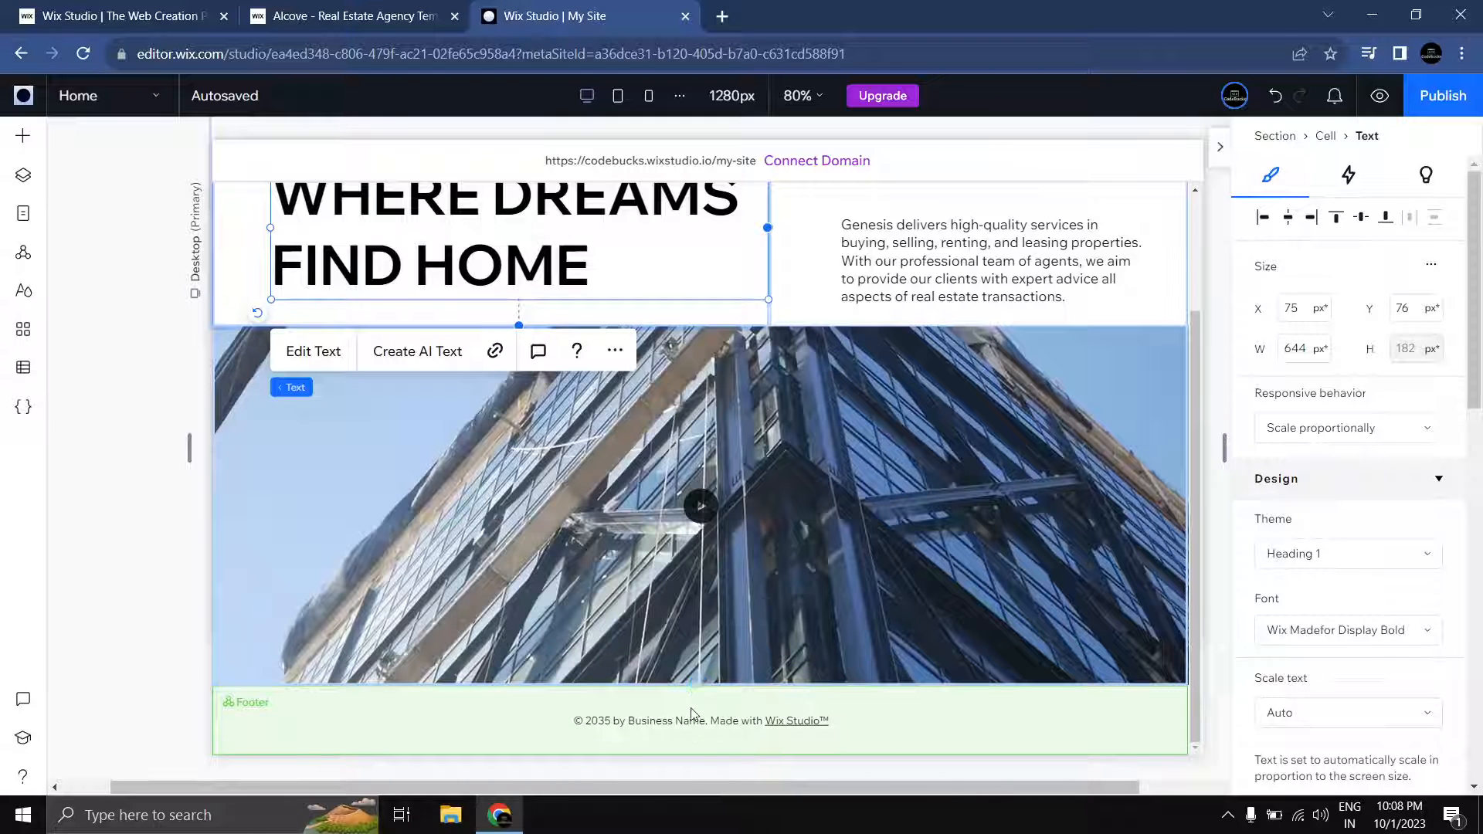
click(700, 686)
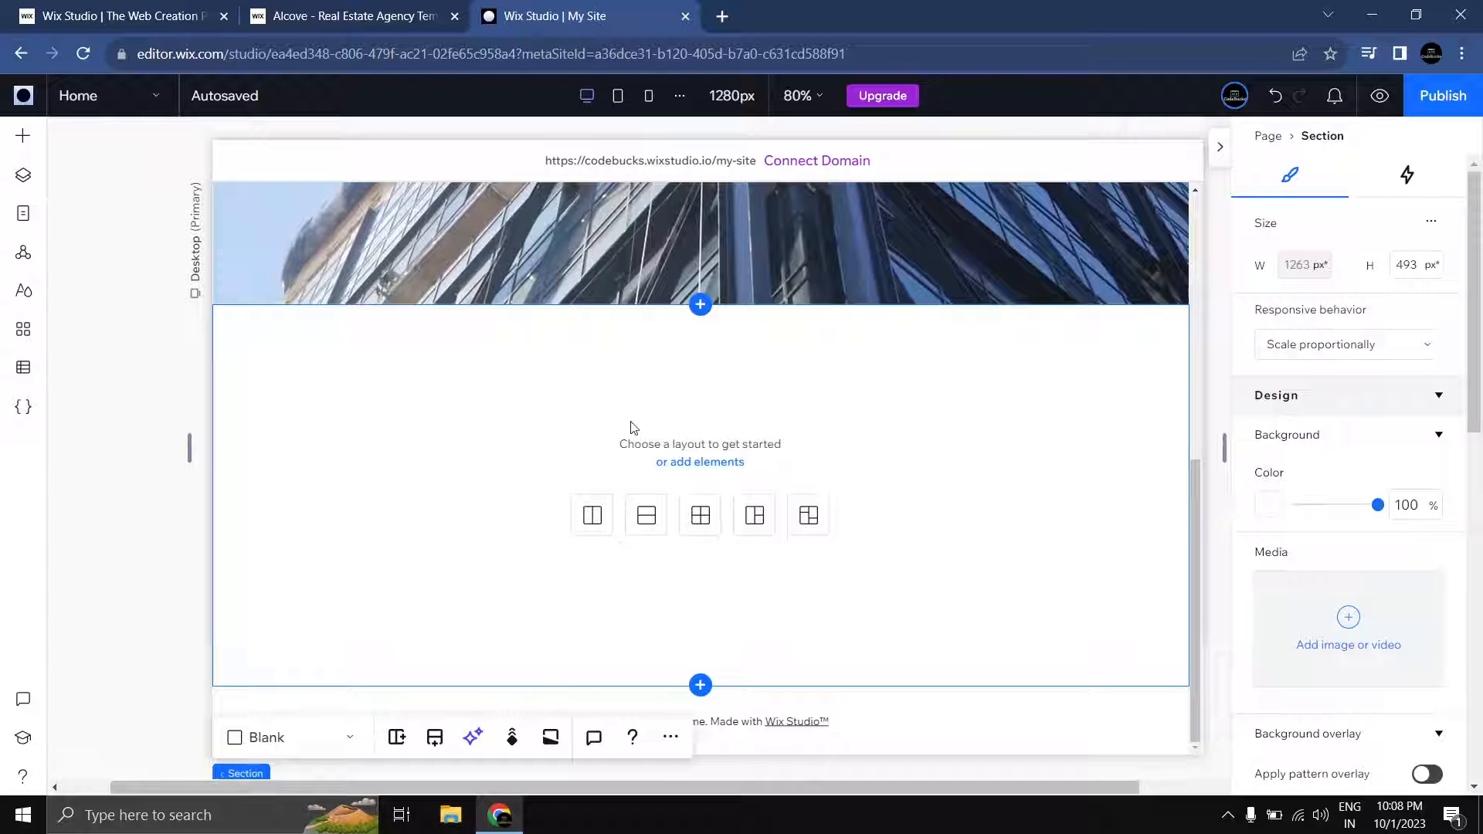
key(ctrl+v)
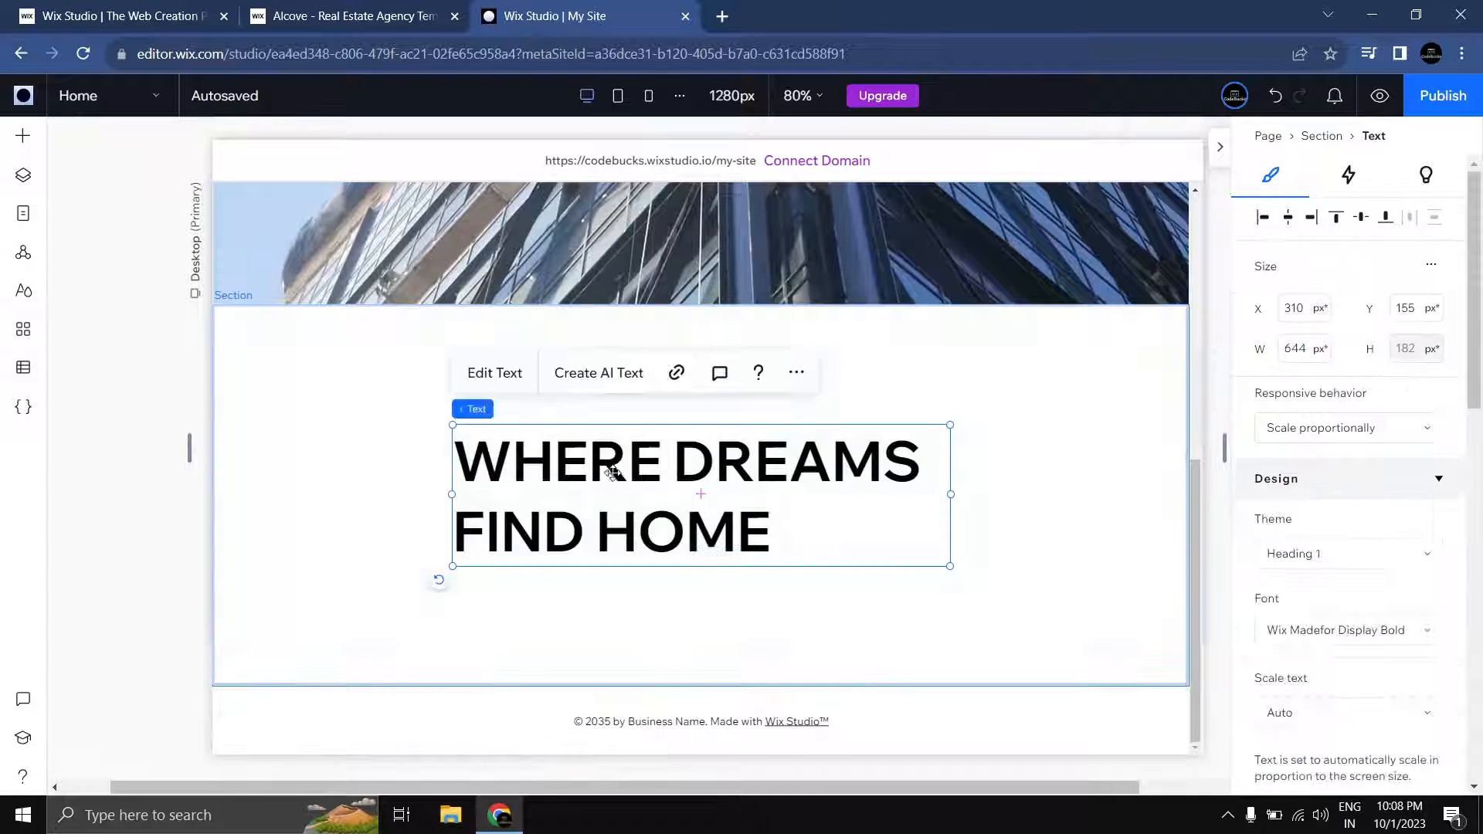
Step: Move the pasted heading to the new section's upper left and give it a 10% top and 5% left margin
drag(614, 468, 435, 394)
scroll(1391, 564, down, 10)
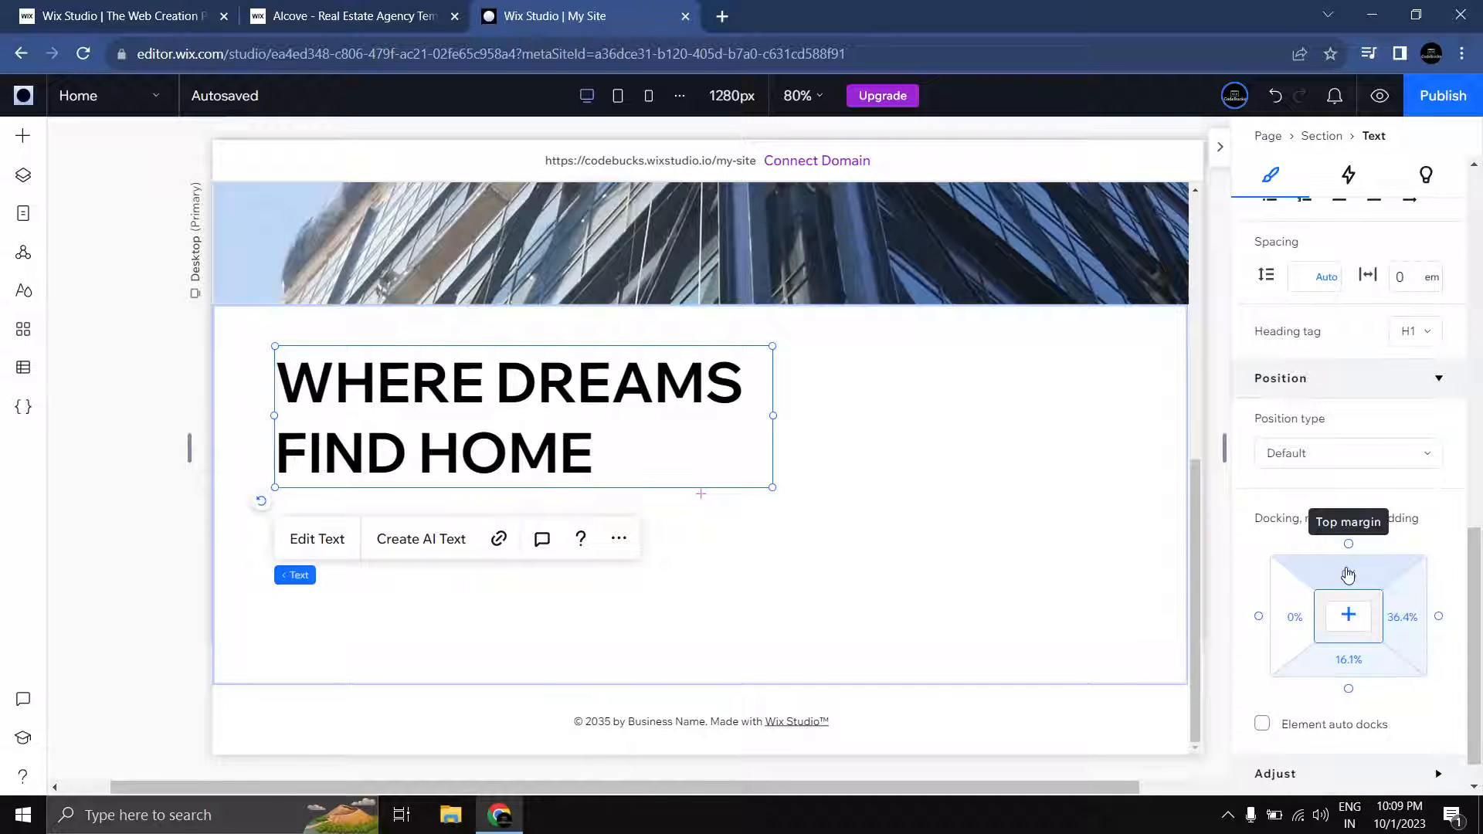
click(1349, 575)
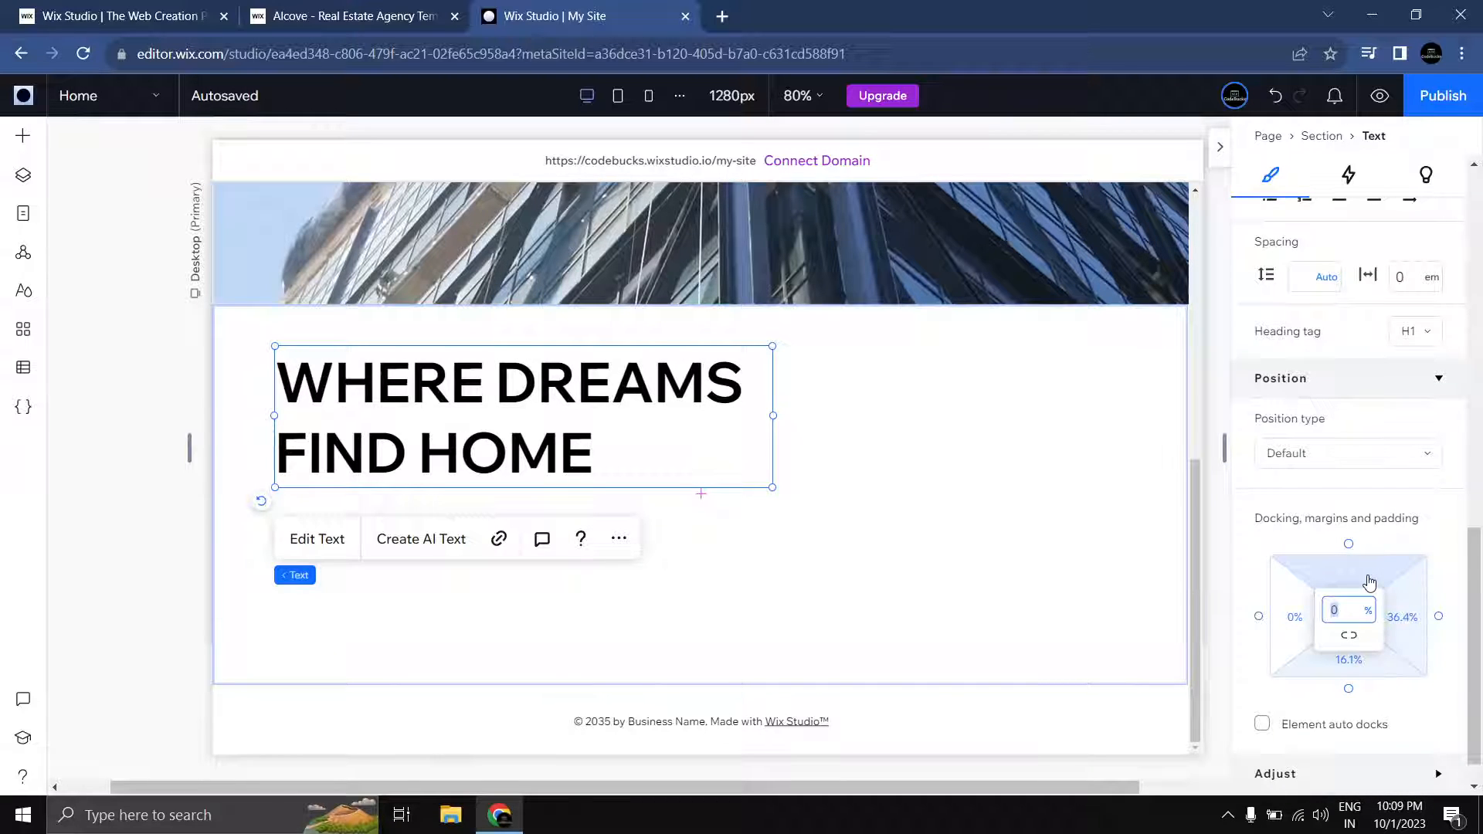
text(10)
click(1293, 629)
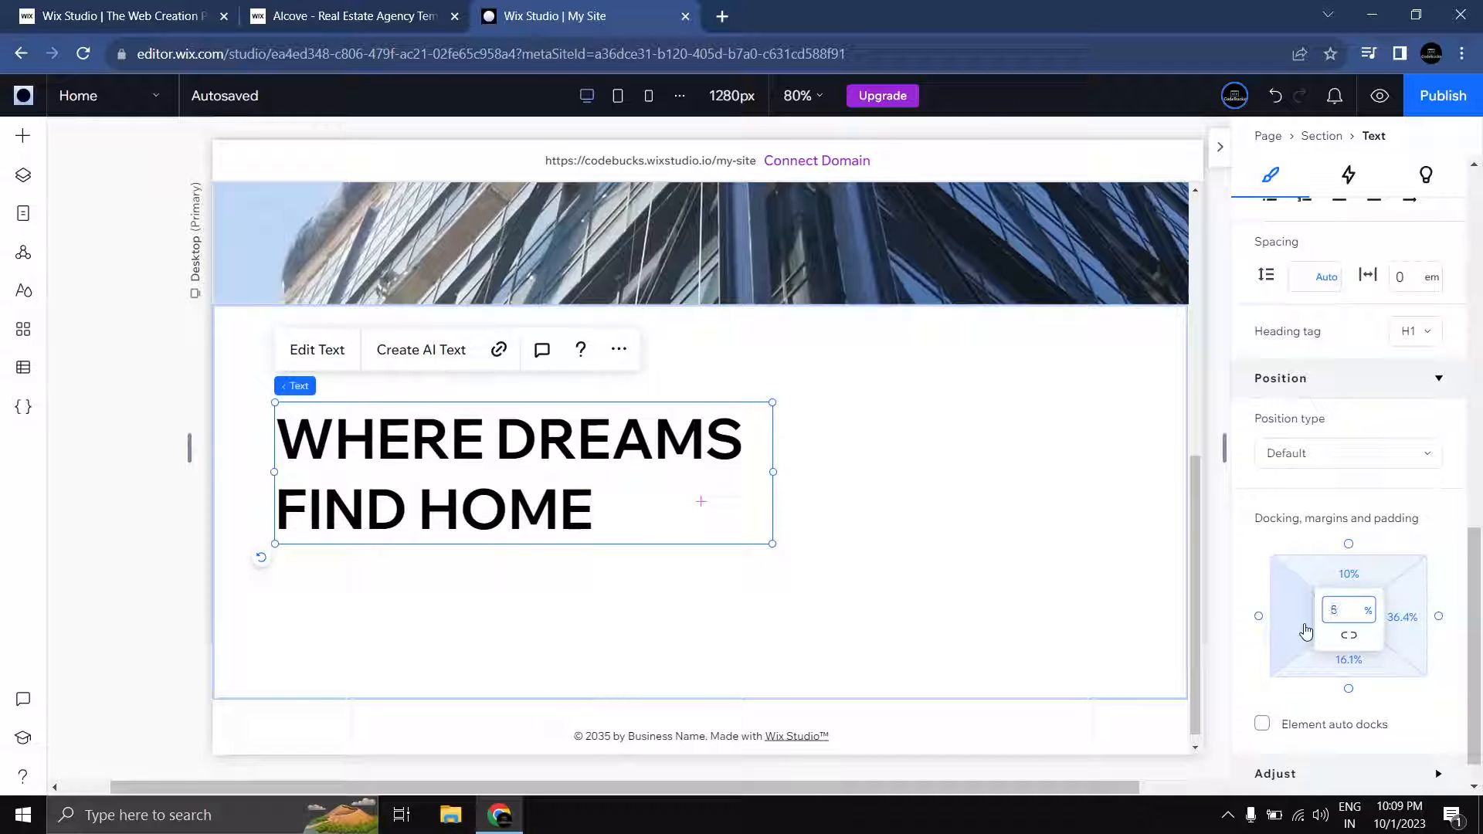
text(5)
key(Return)
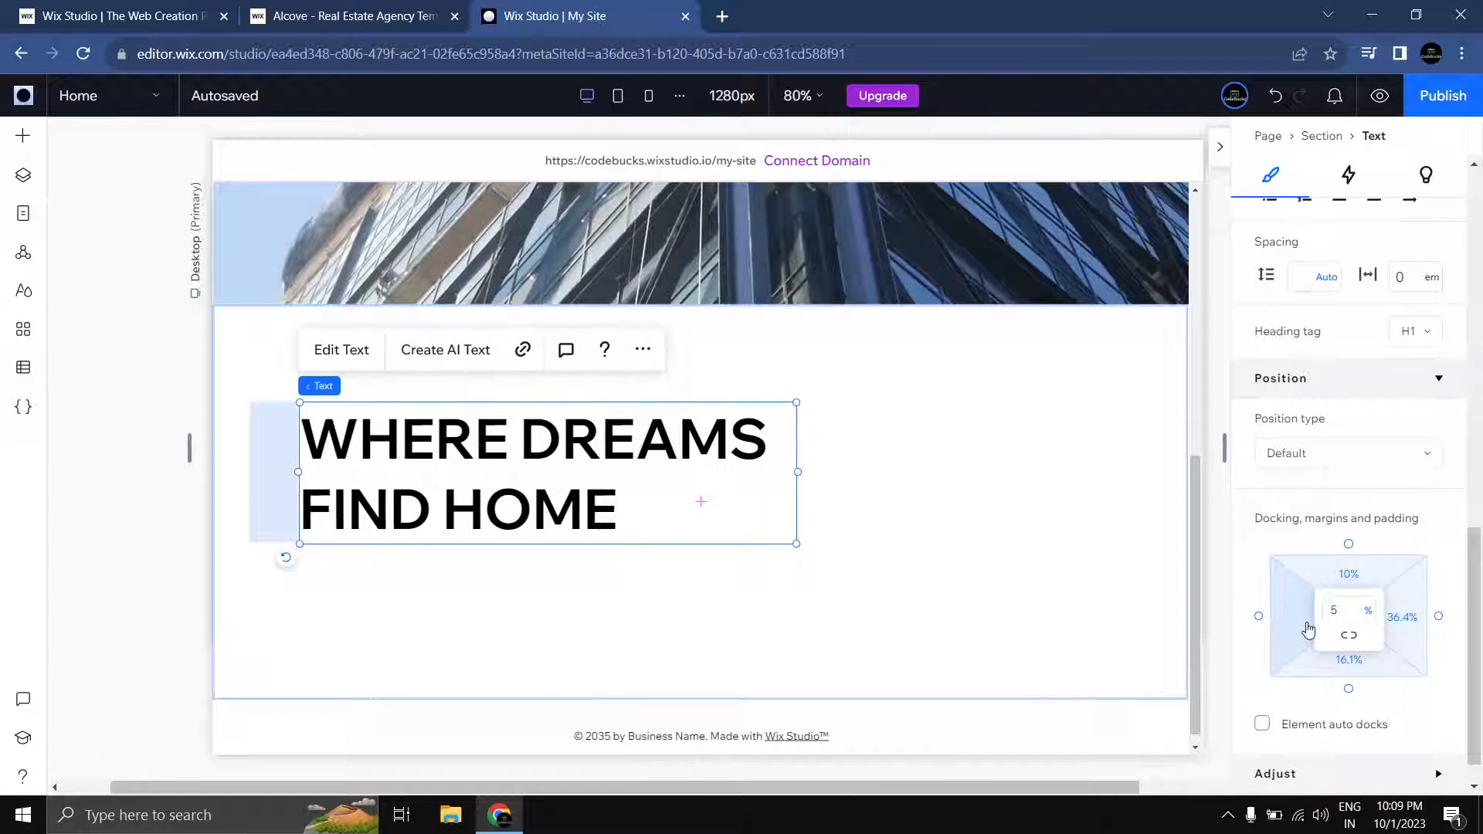
Step: Dock the heading to the section's left edge with a 5% margin, and also dock it to the top edge
click(1259, 615)
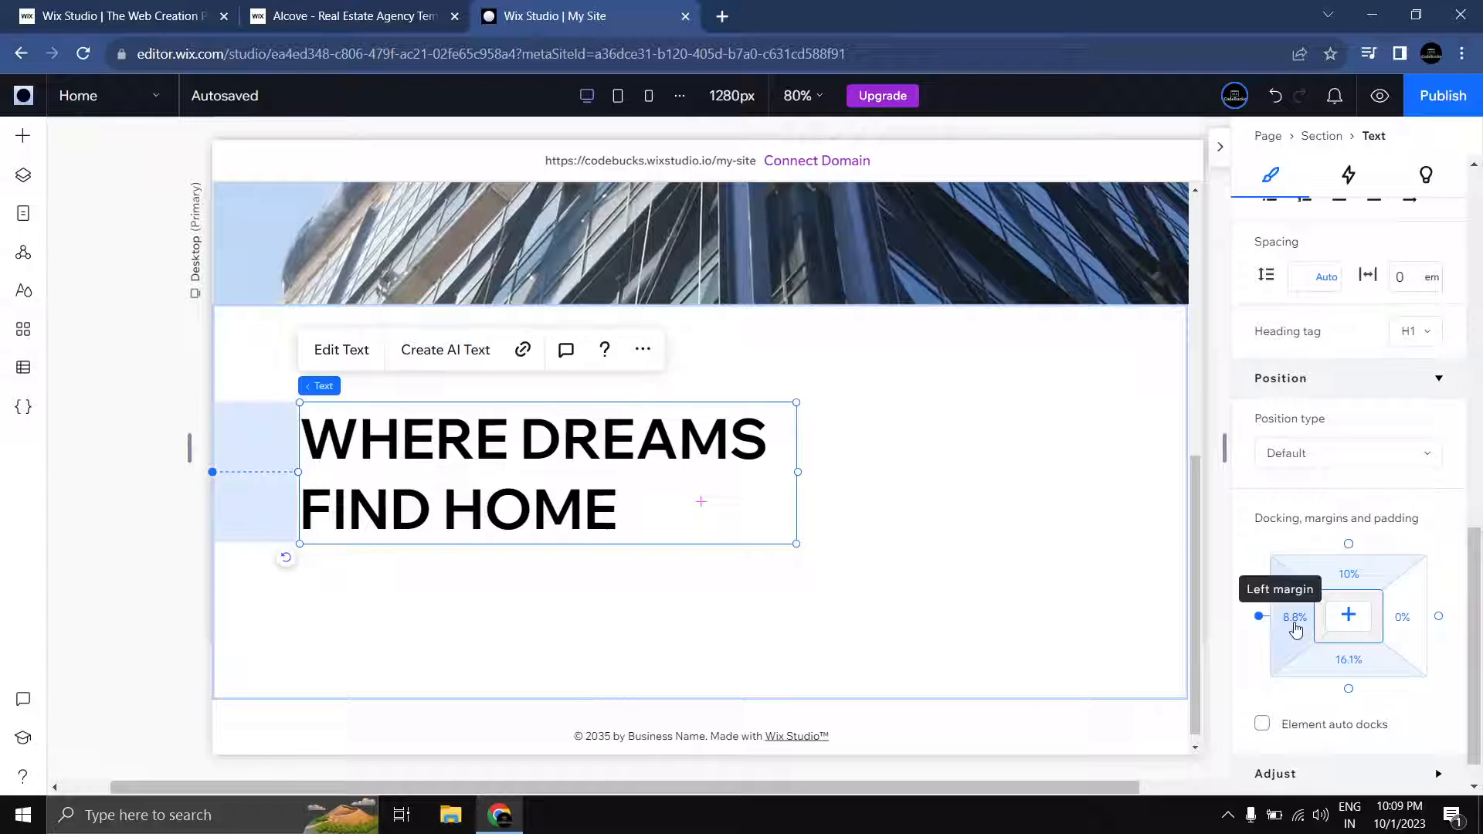
click(1295, 627)
text(5)
key(Return)
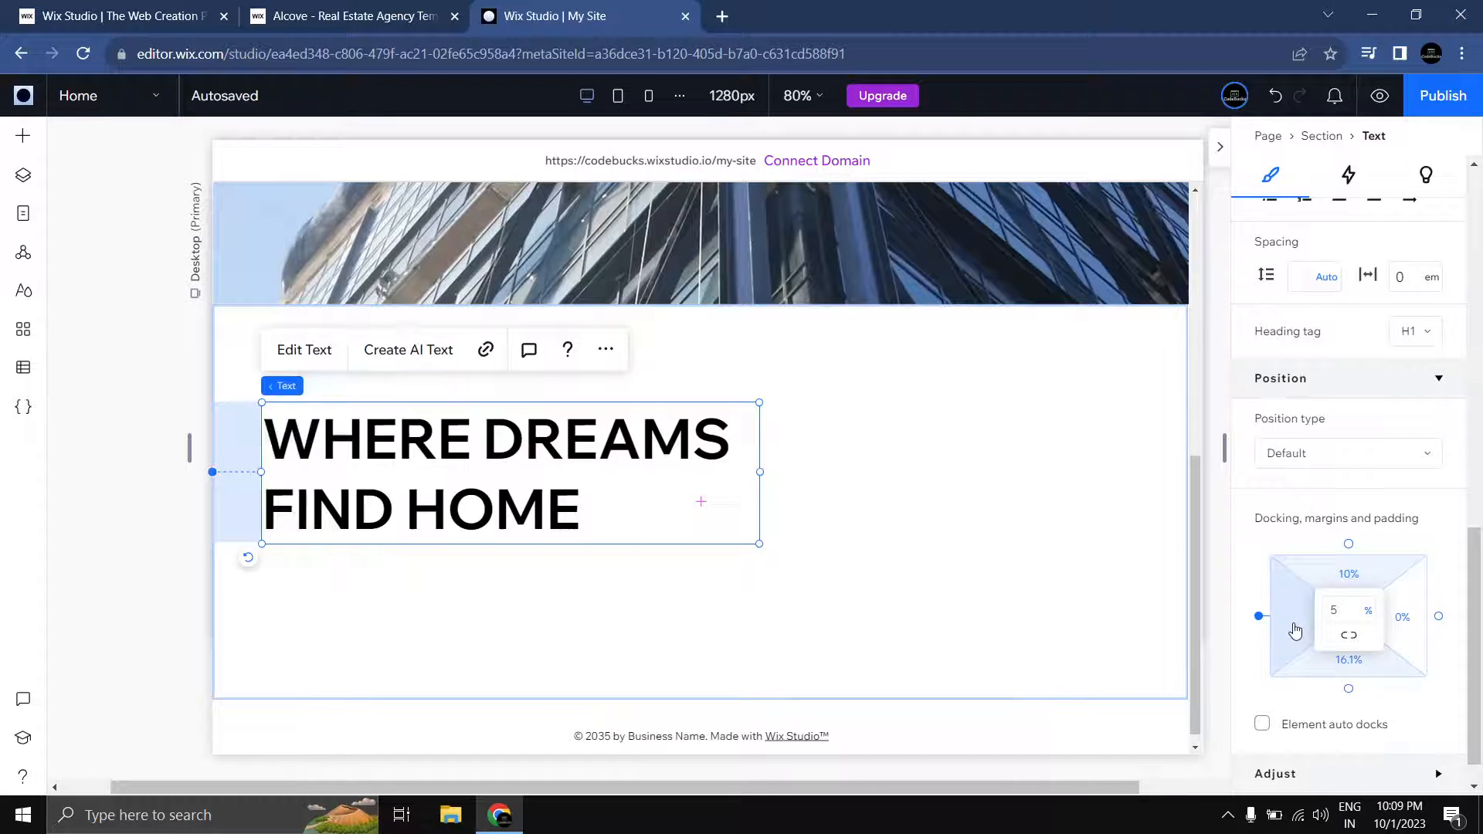
click(1349, 545)
click(1358, 580)
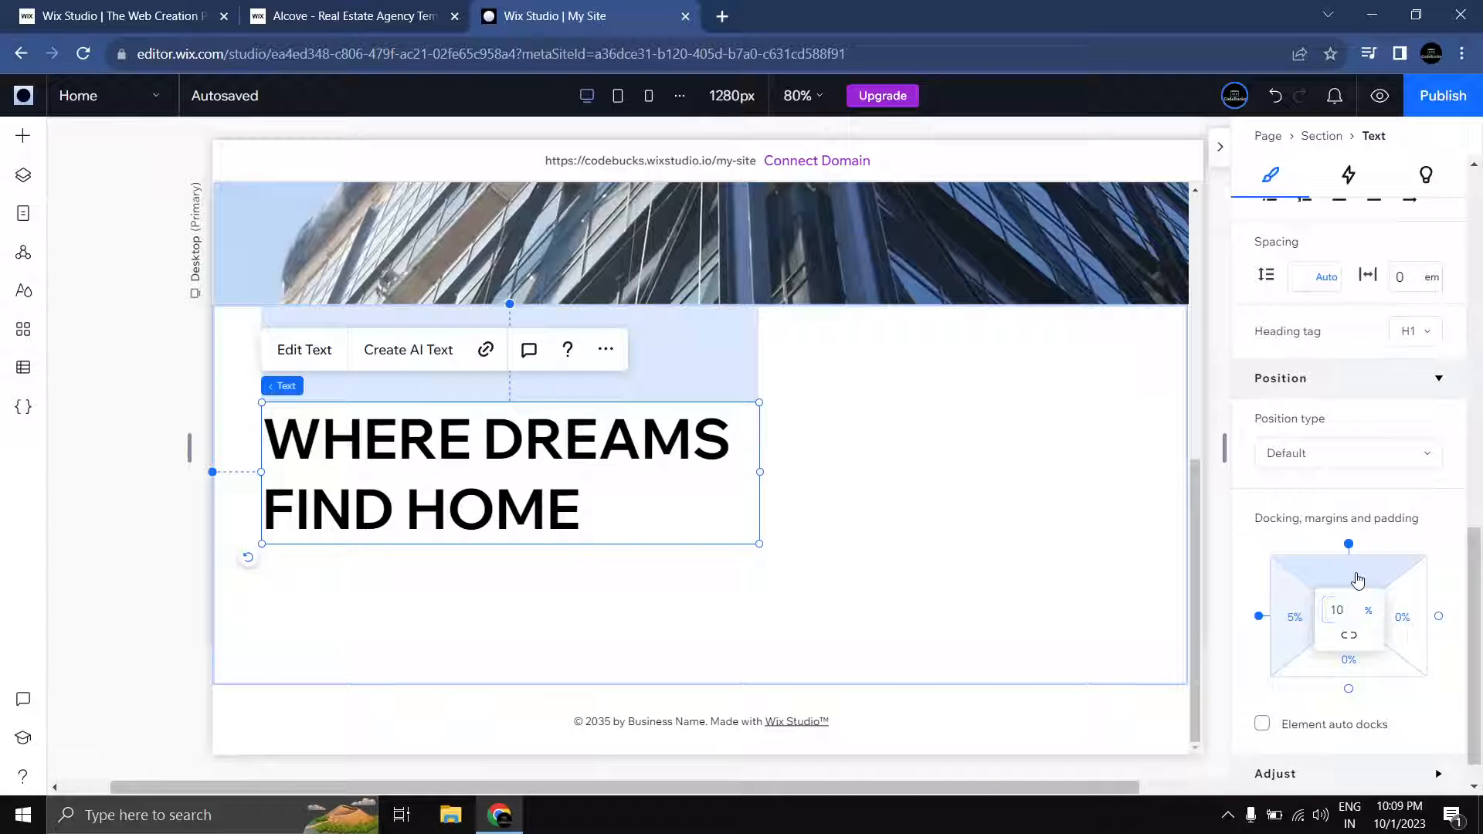
click(132, 563)
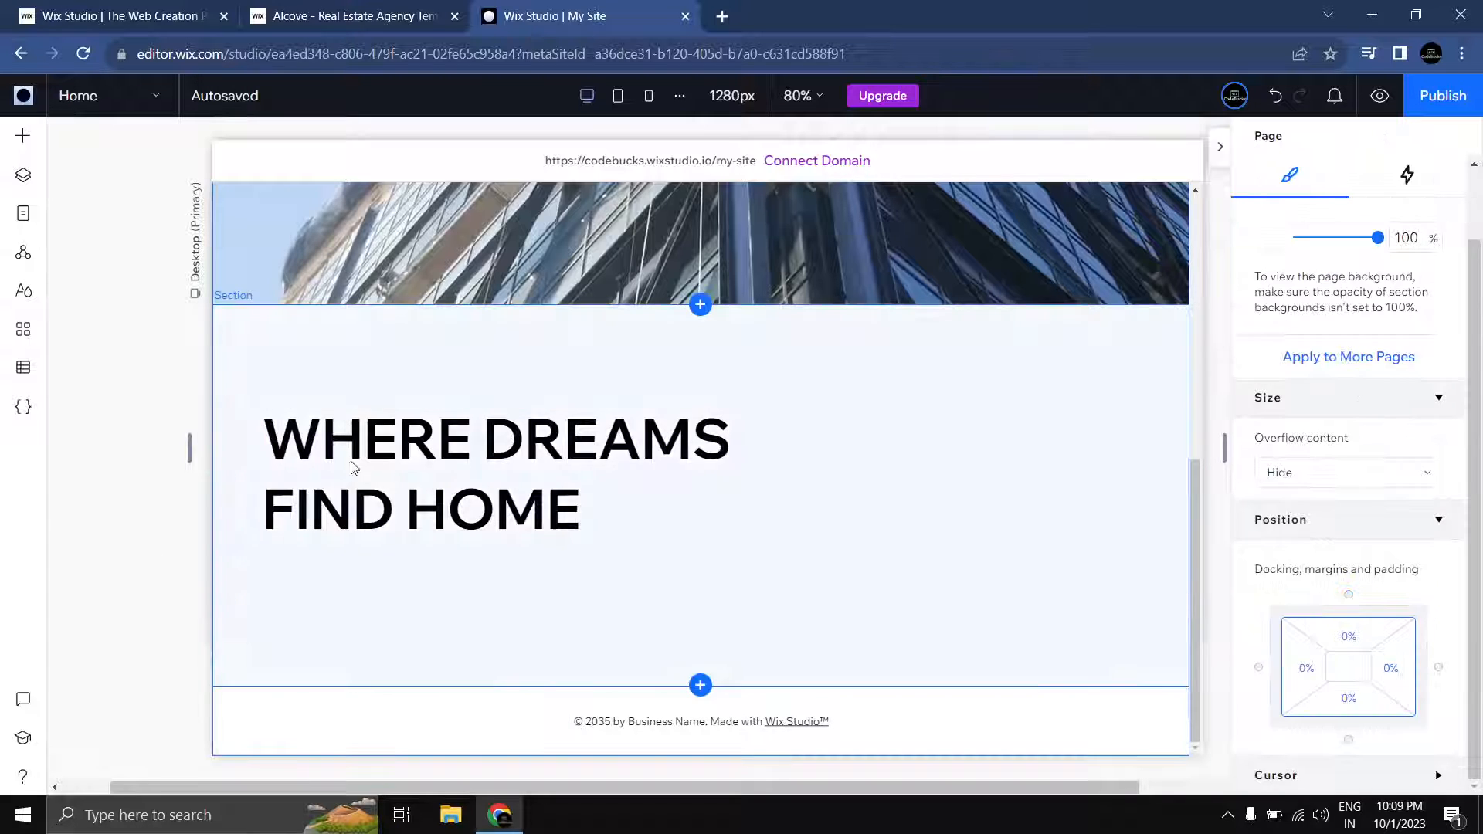
Step: Change the pasted heading's text theme to Heading 2
click(378, 439)
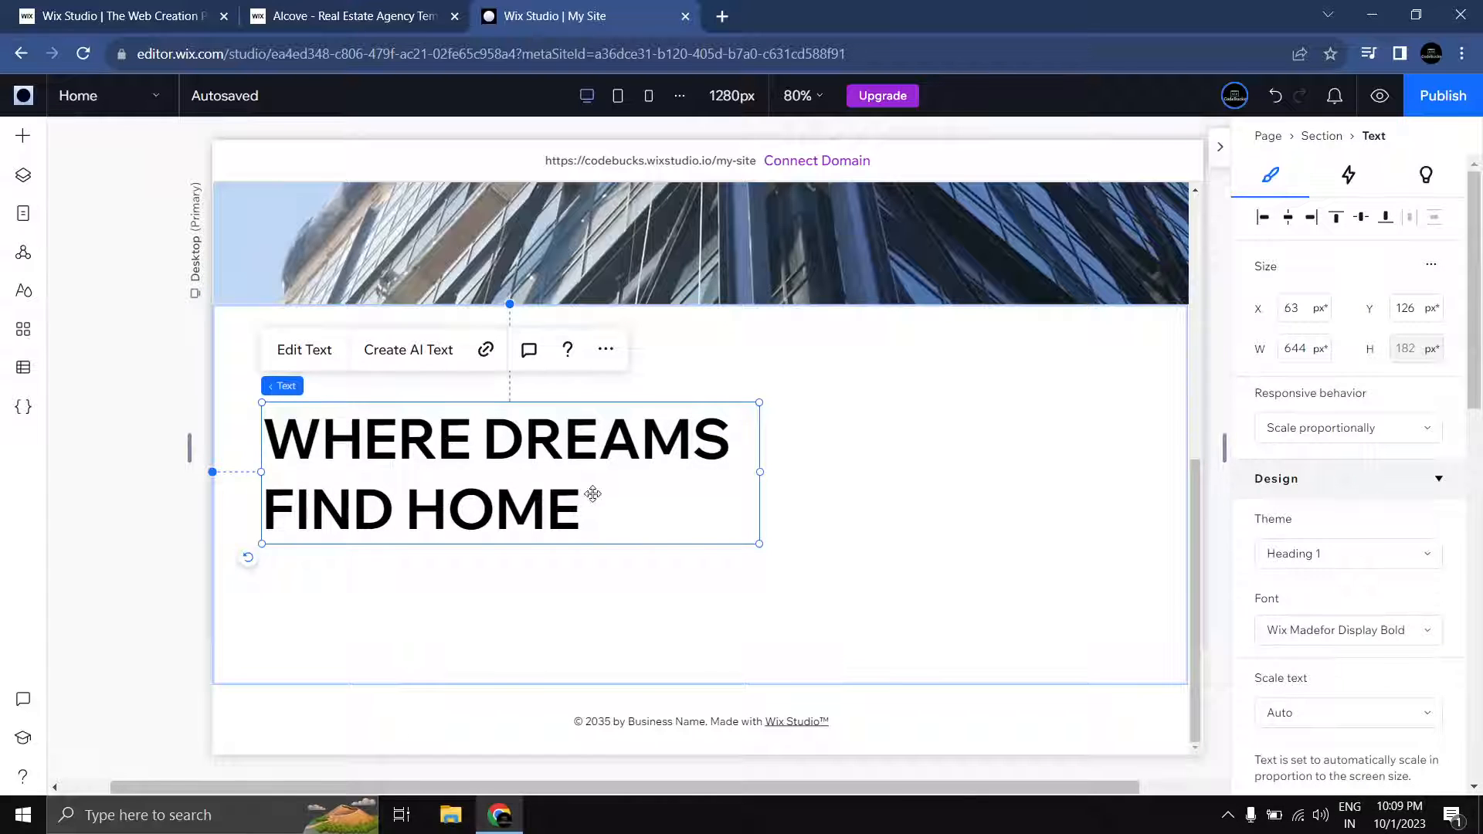
scroll(1414, 474, down, 1)
click(1381, 466)
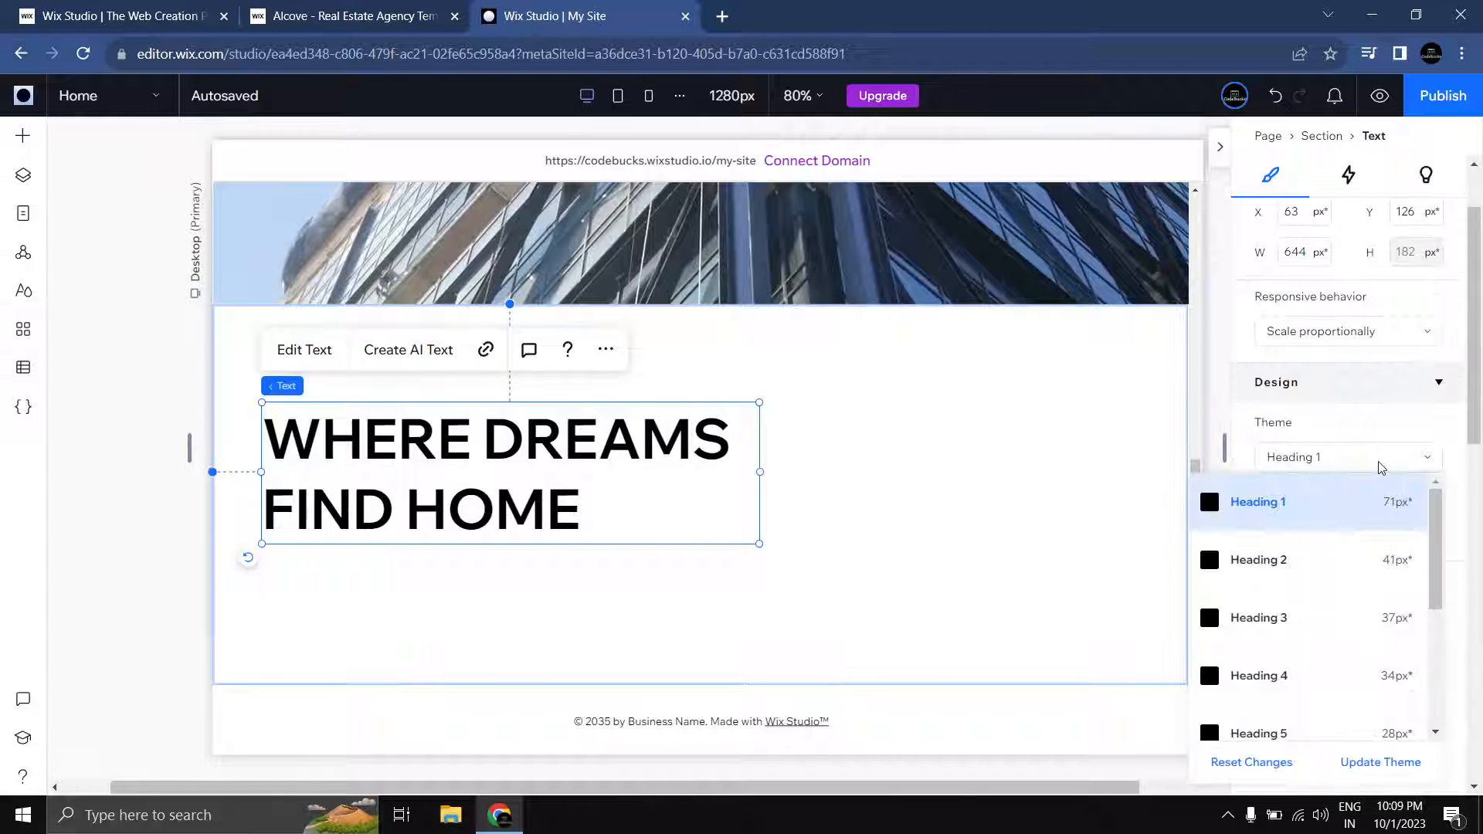
click(1291, 559)
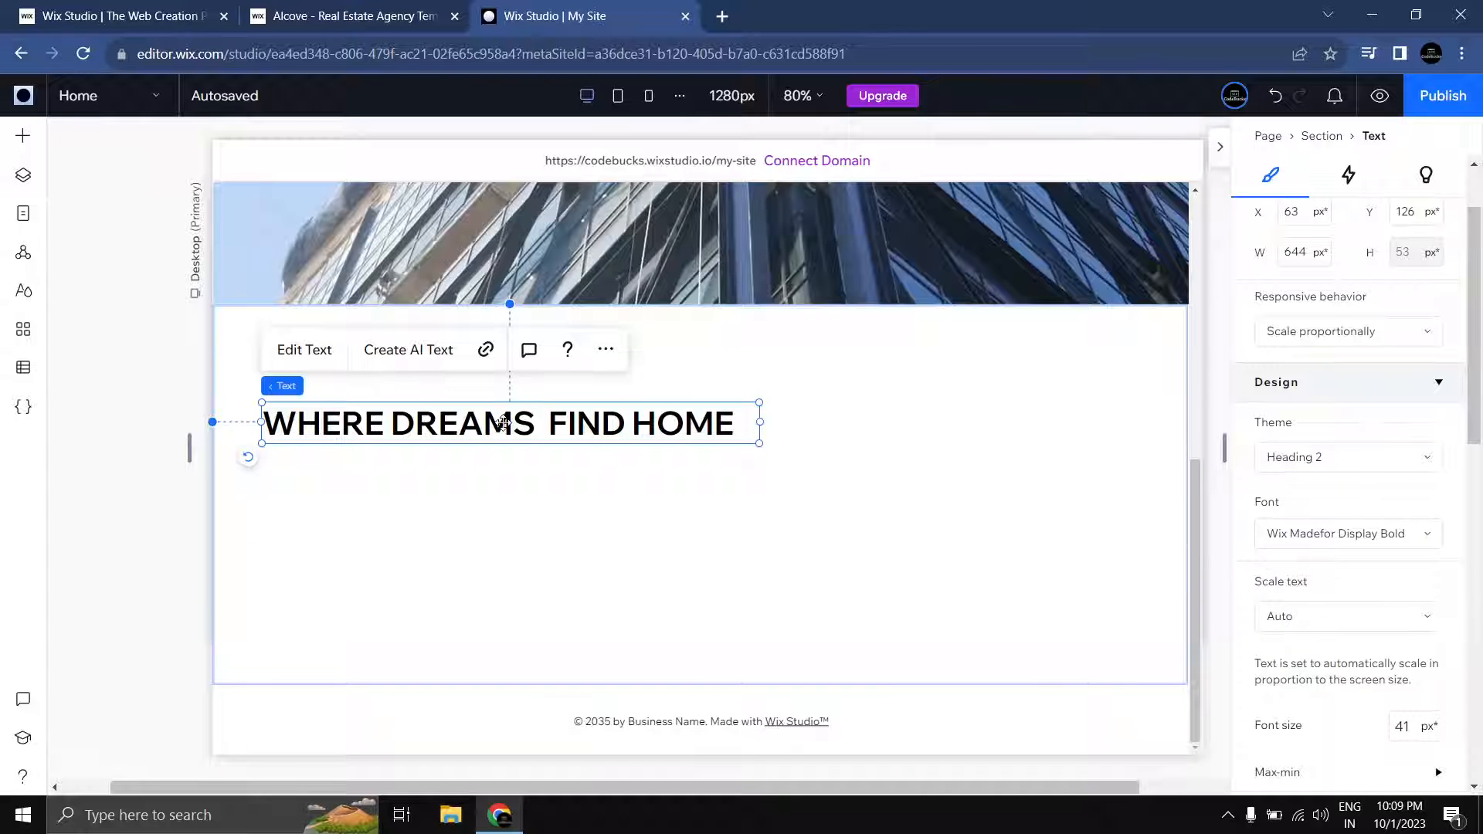
Step: Copy "DISCOVER OUR STUNNING PROPERTIES" from the Alcove template's browser tab and replace the pasted heading's text with it in the editor
click(352, 16)
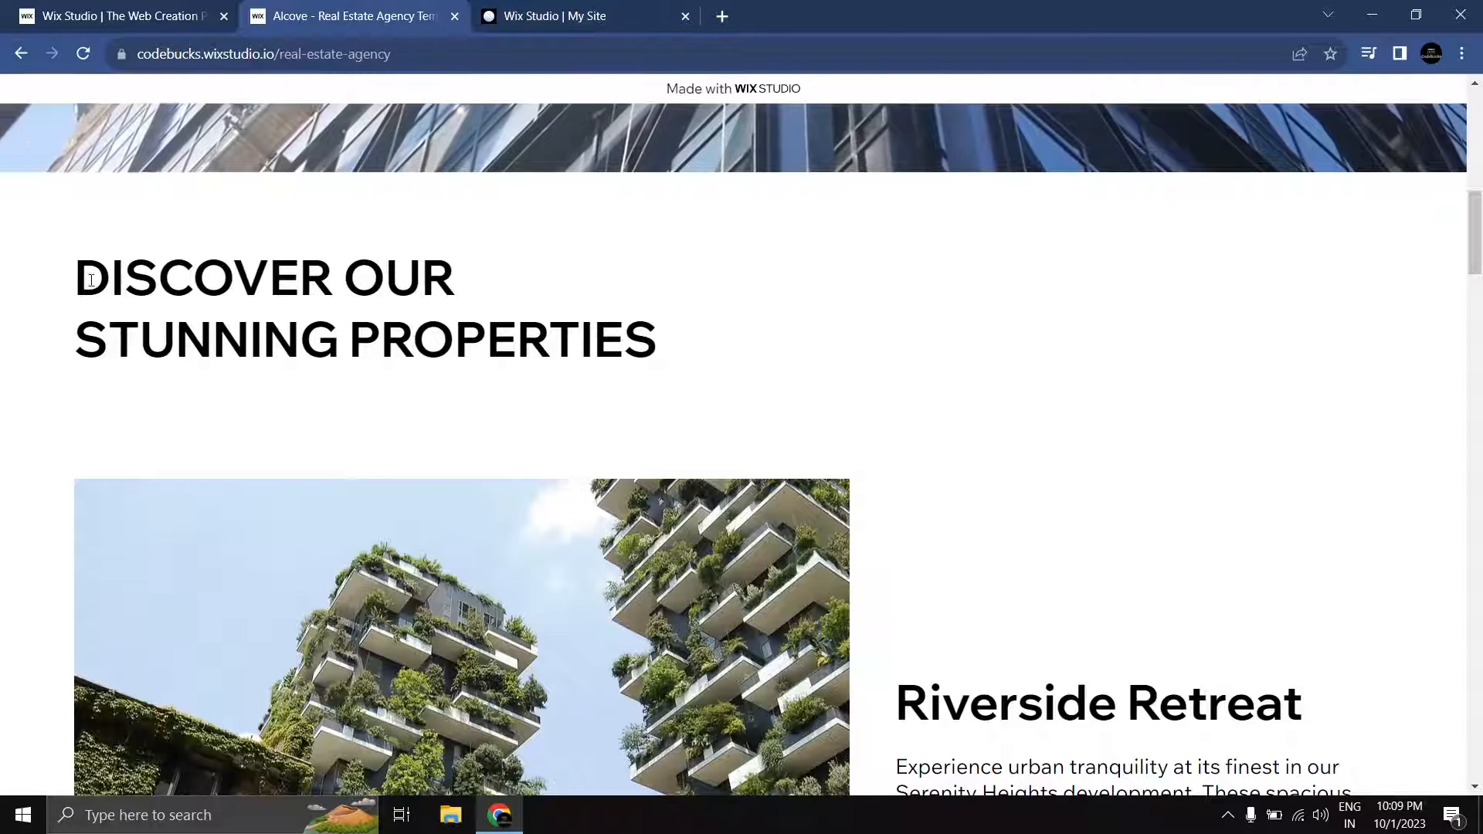
drag(76, 276, 193, 290)
triple_click(494, 340)
key(ctrl+c)
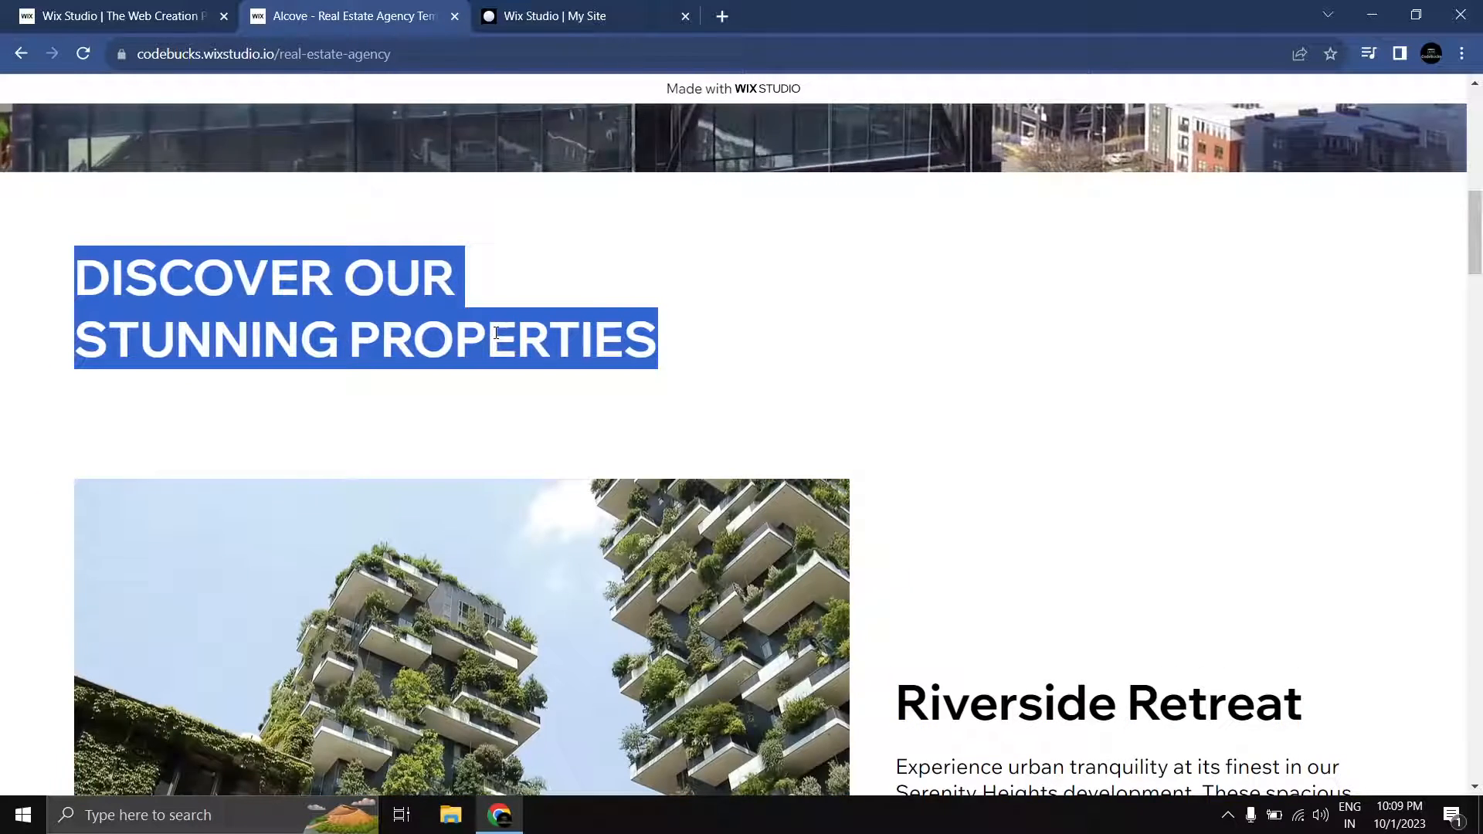
click(547, 15)
double_click(430, 424)
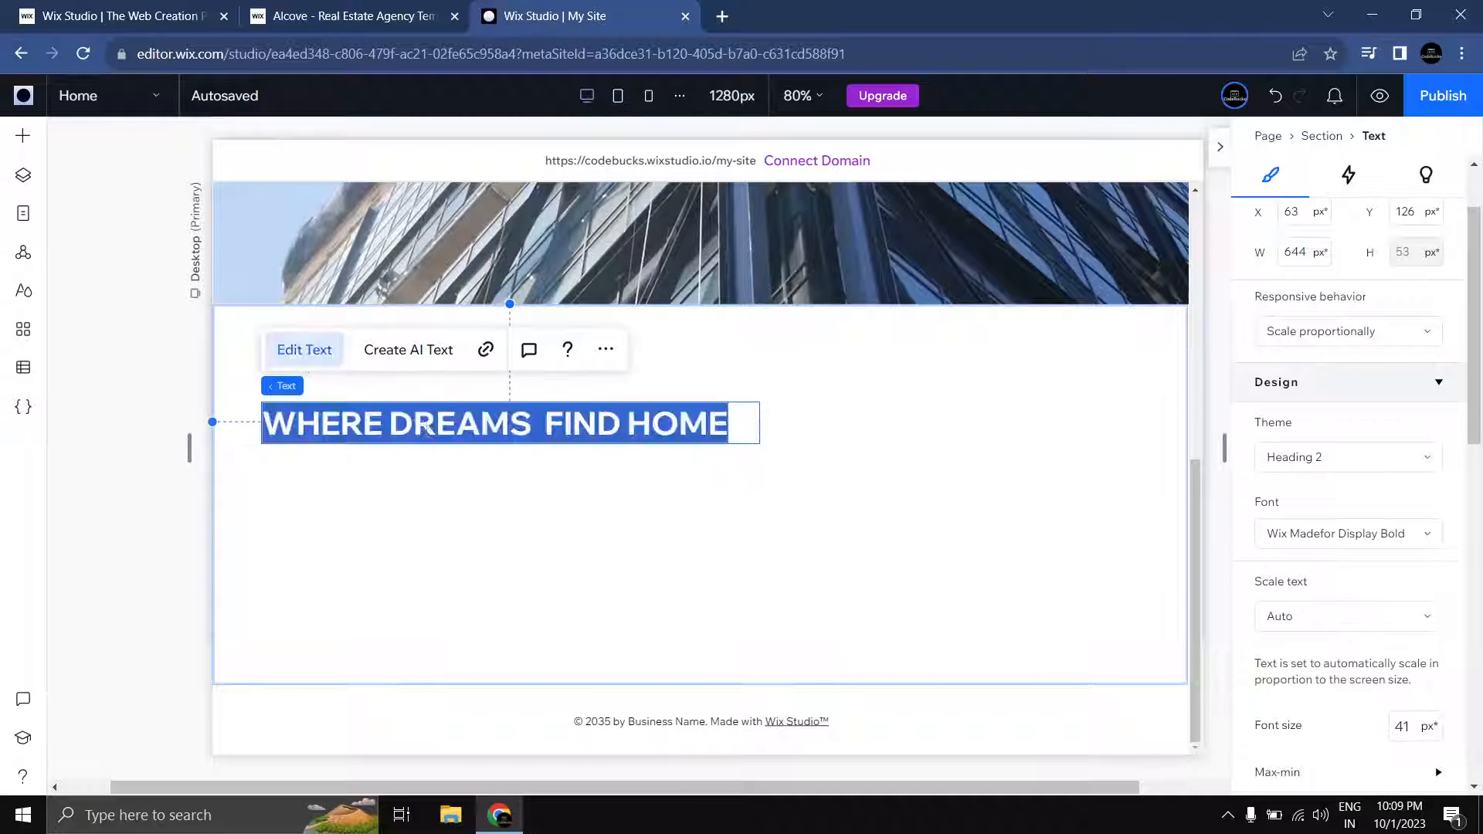
key(ctrl+v)
click(137, 492)
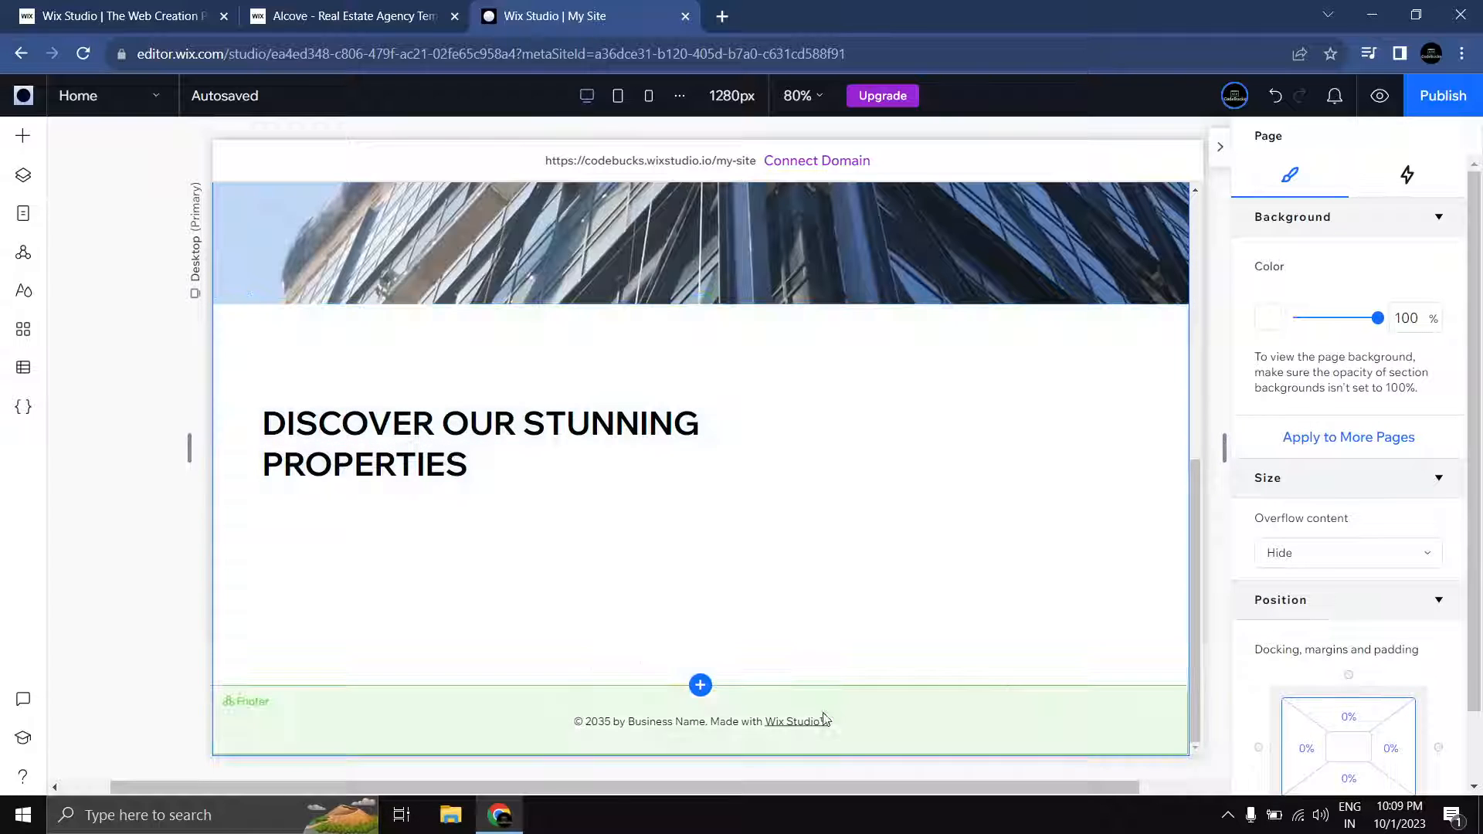
Step: Enlarge the properties section and set its height to 1200 px
drag(811, 685, 860, 825)
scroll(960, 484, down, 2)
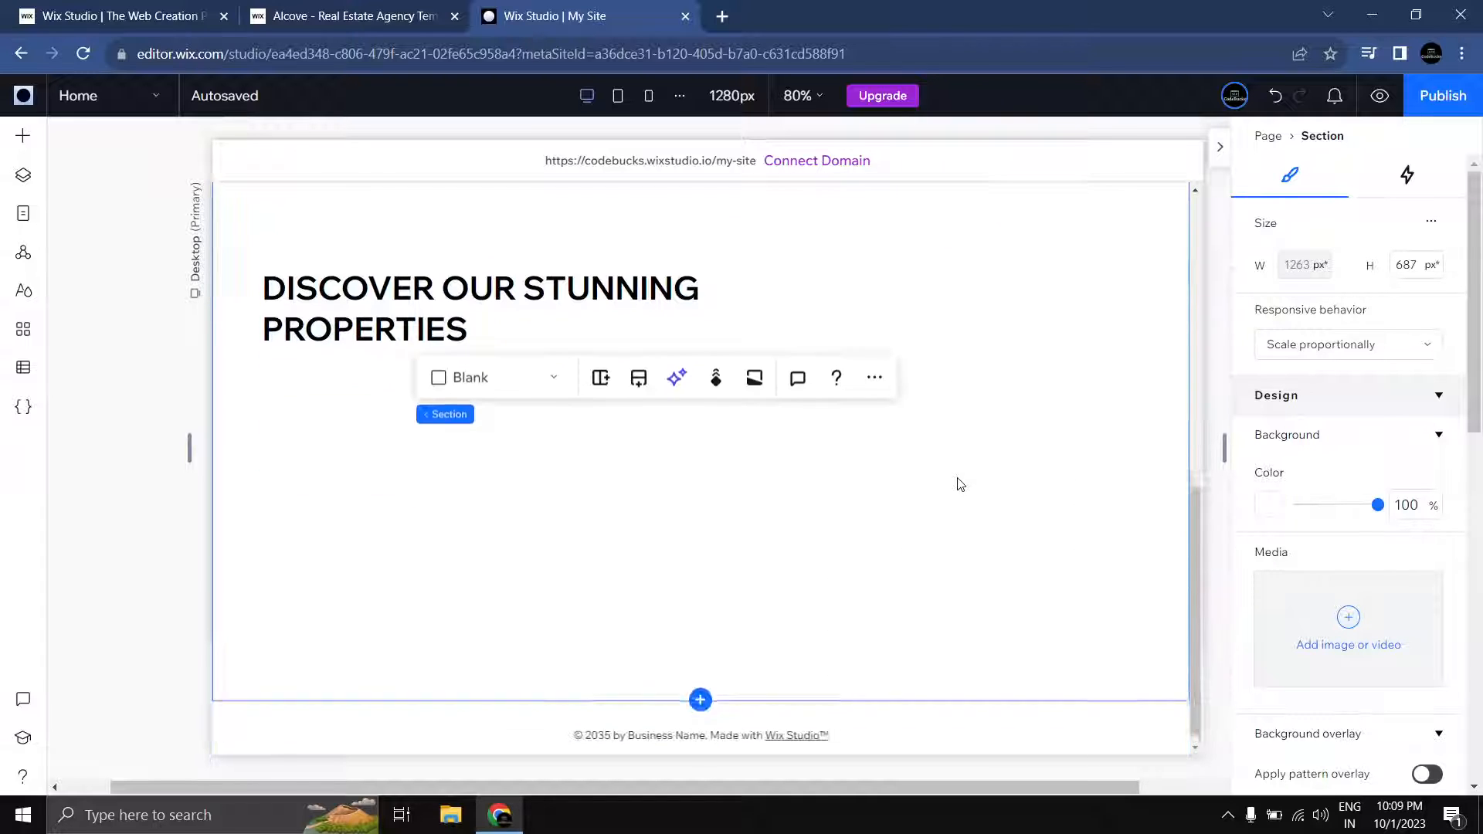
drag(824, 688, 836, 831)
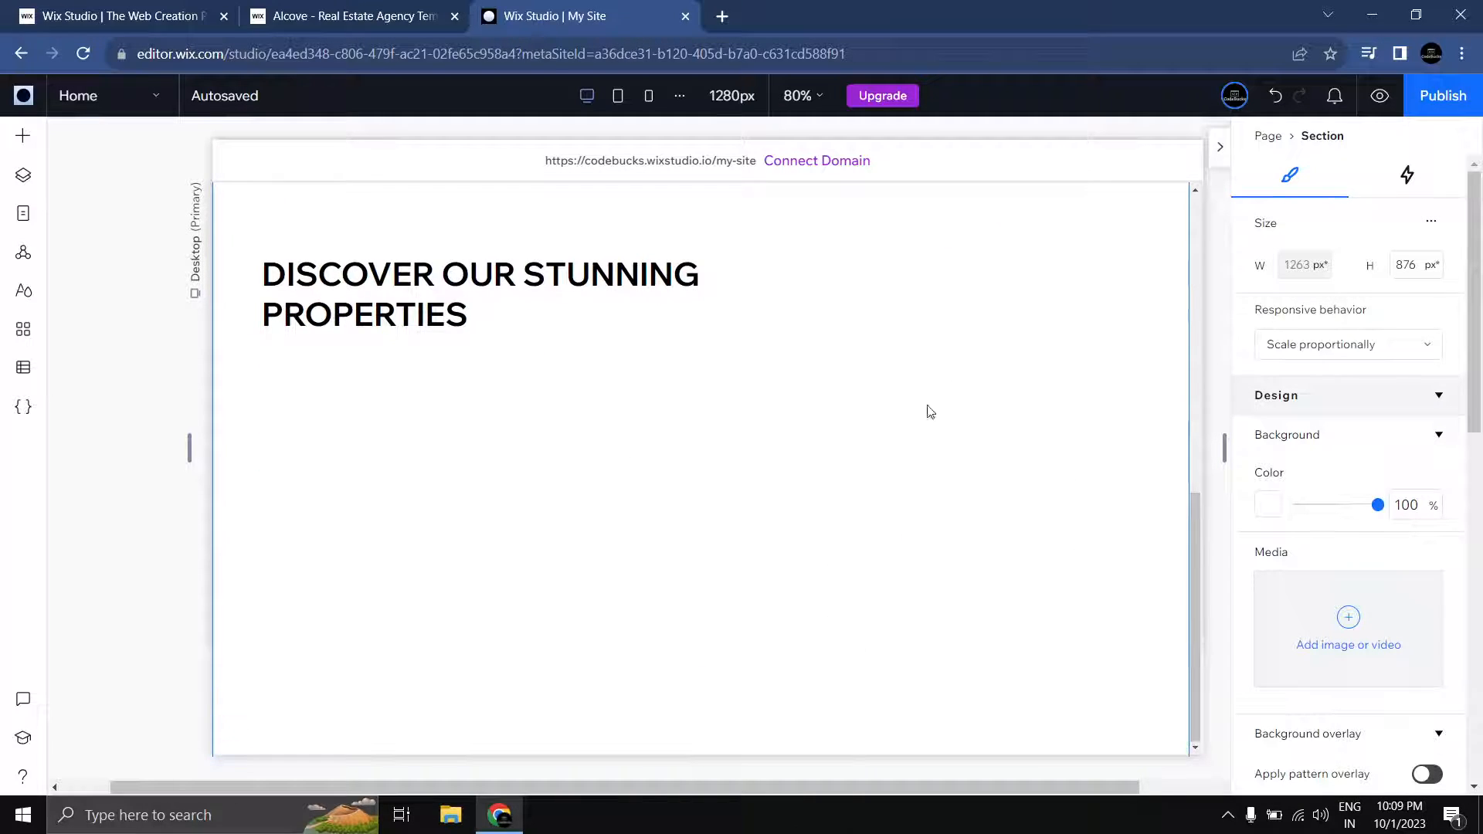
scroll(929, 410, down, 2)
scroll(1004, 460, up, 4)
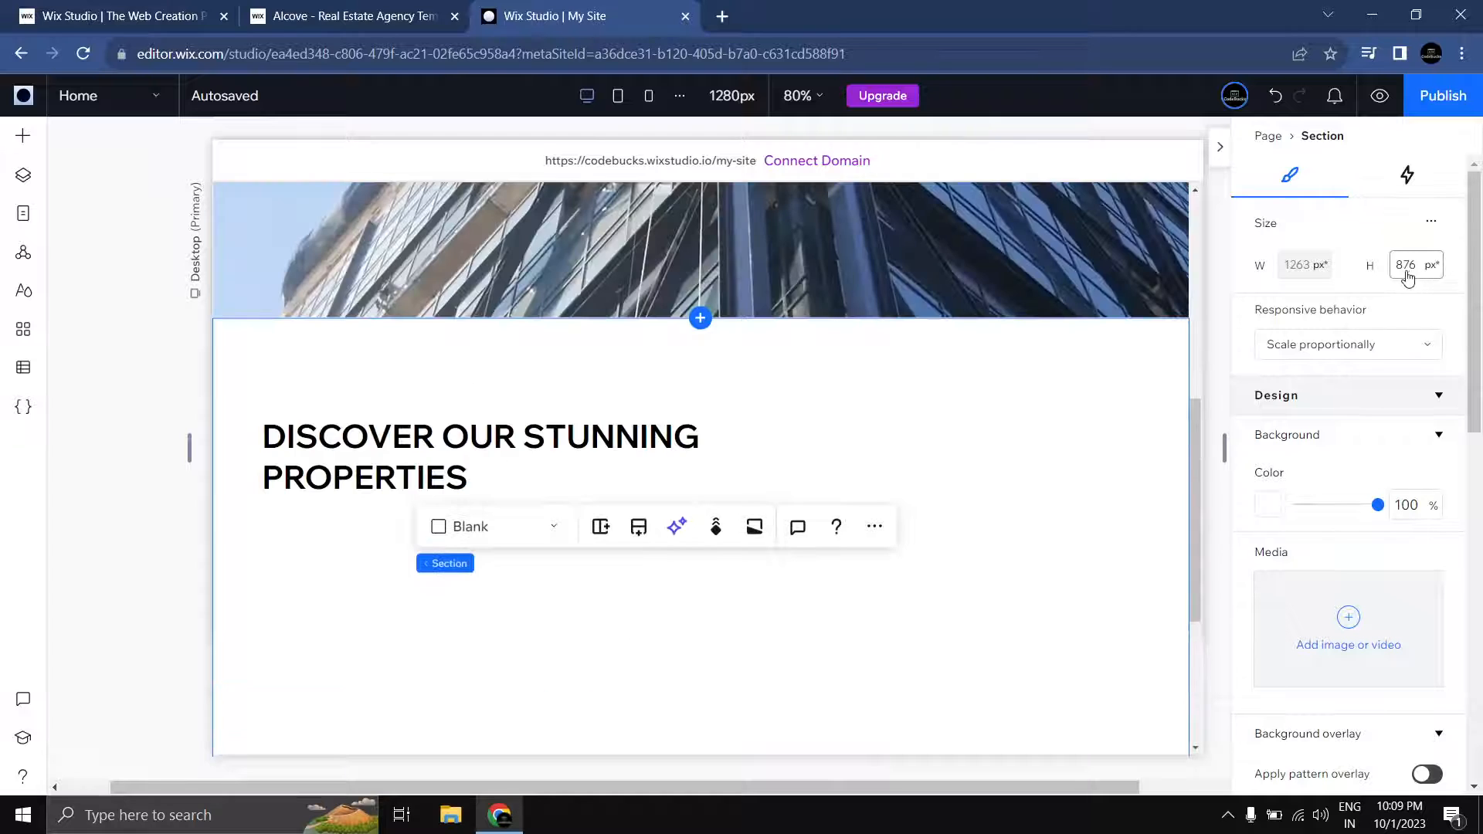
scroll(972, 591, down, 4)
scroll(984, 513, up, 3)
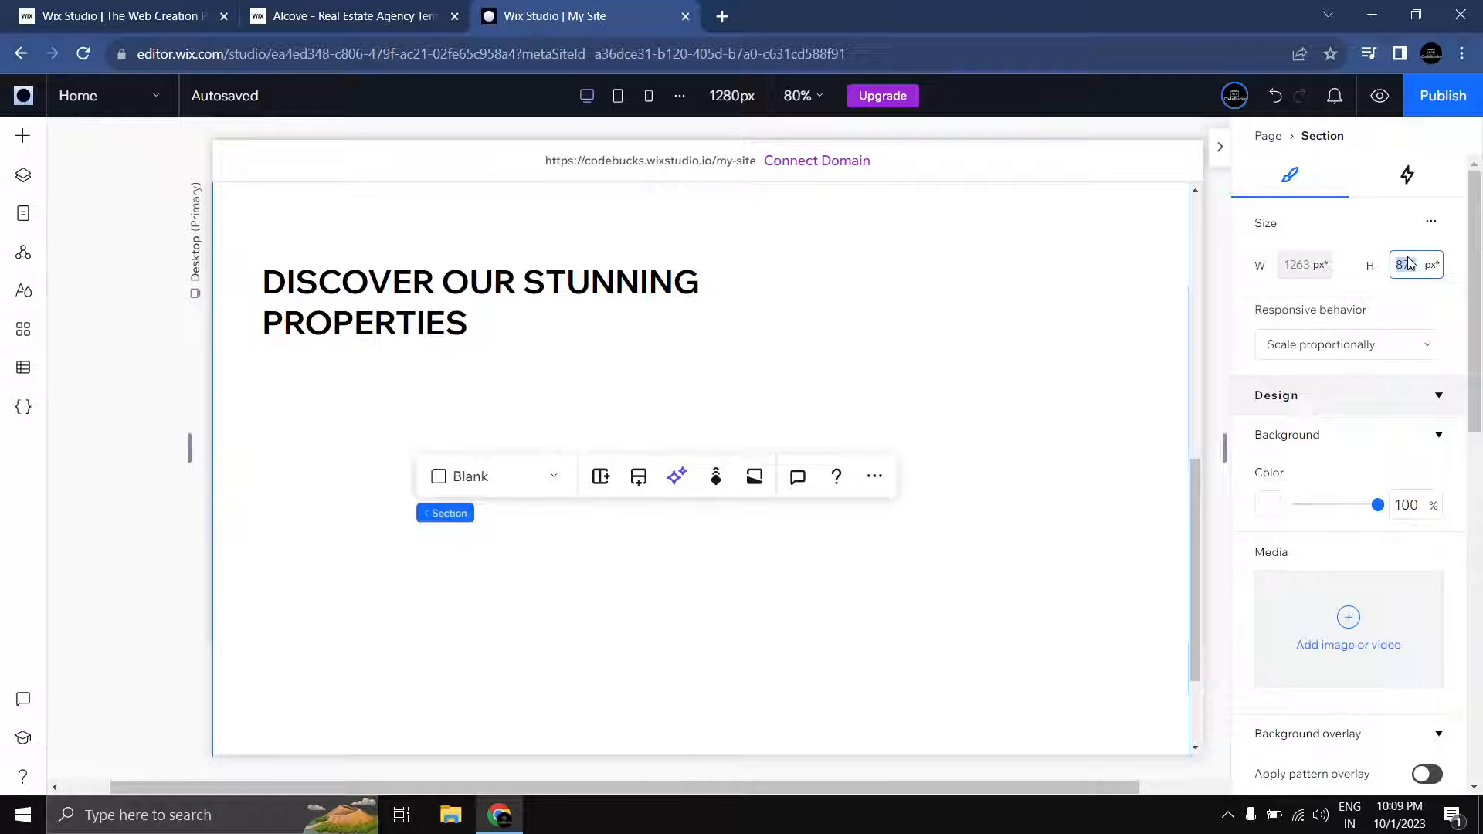
key(Return)
scroll(1075, 395, down, 5)
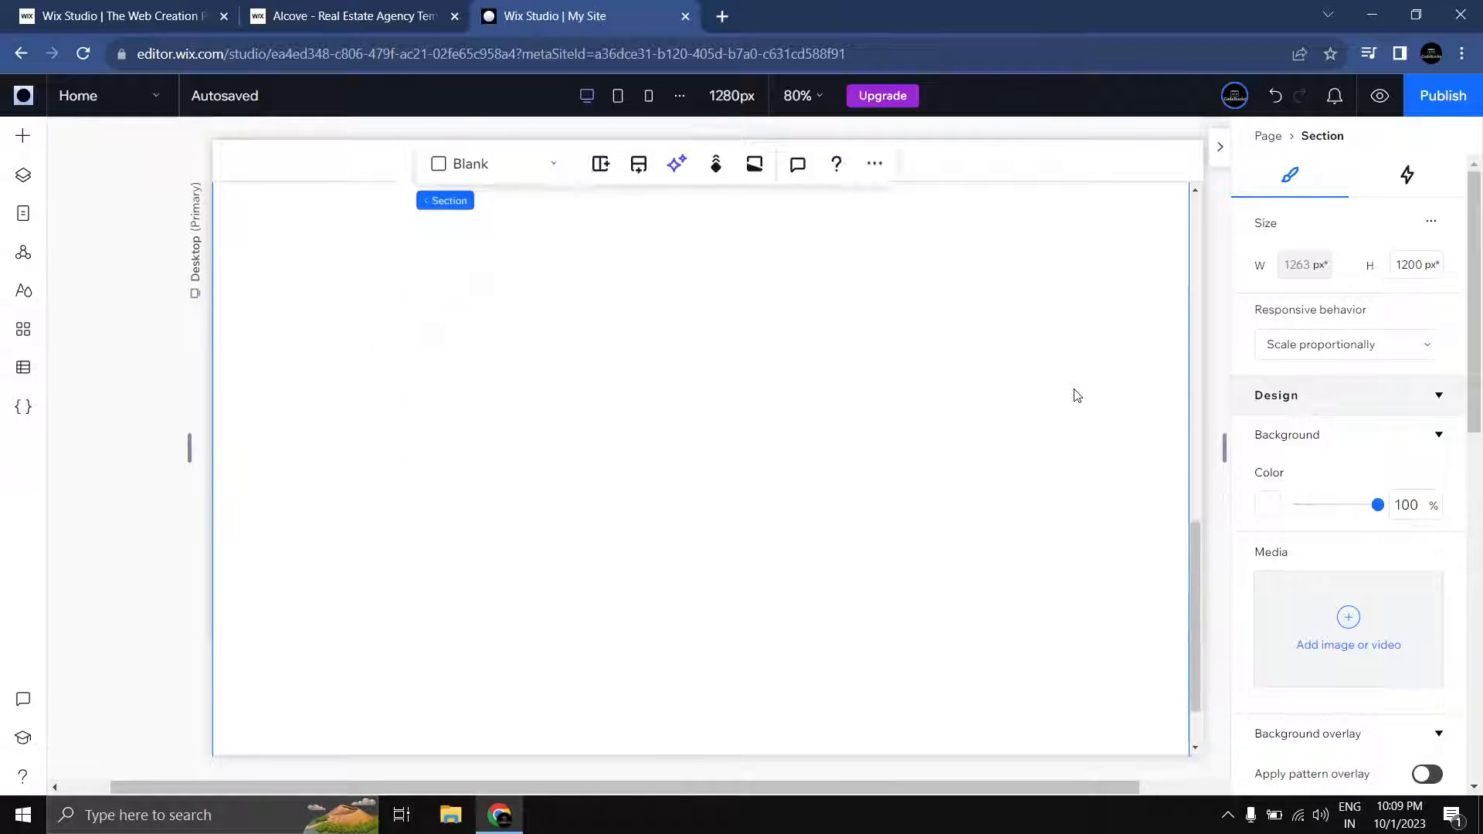
scroll(974, 499, up, 2)
scroll(646, 441, up, 3)
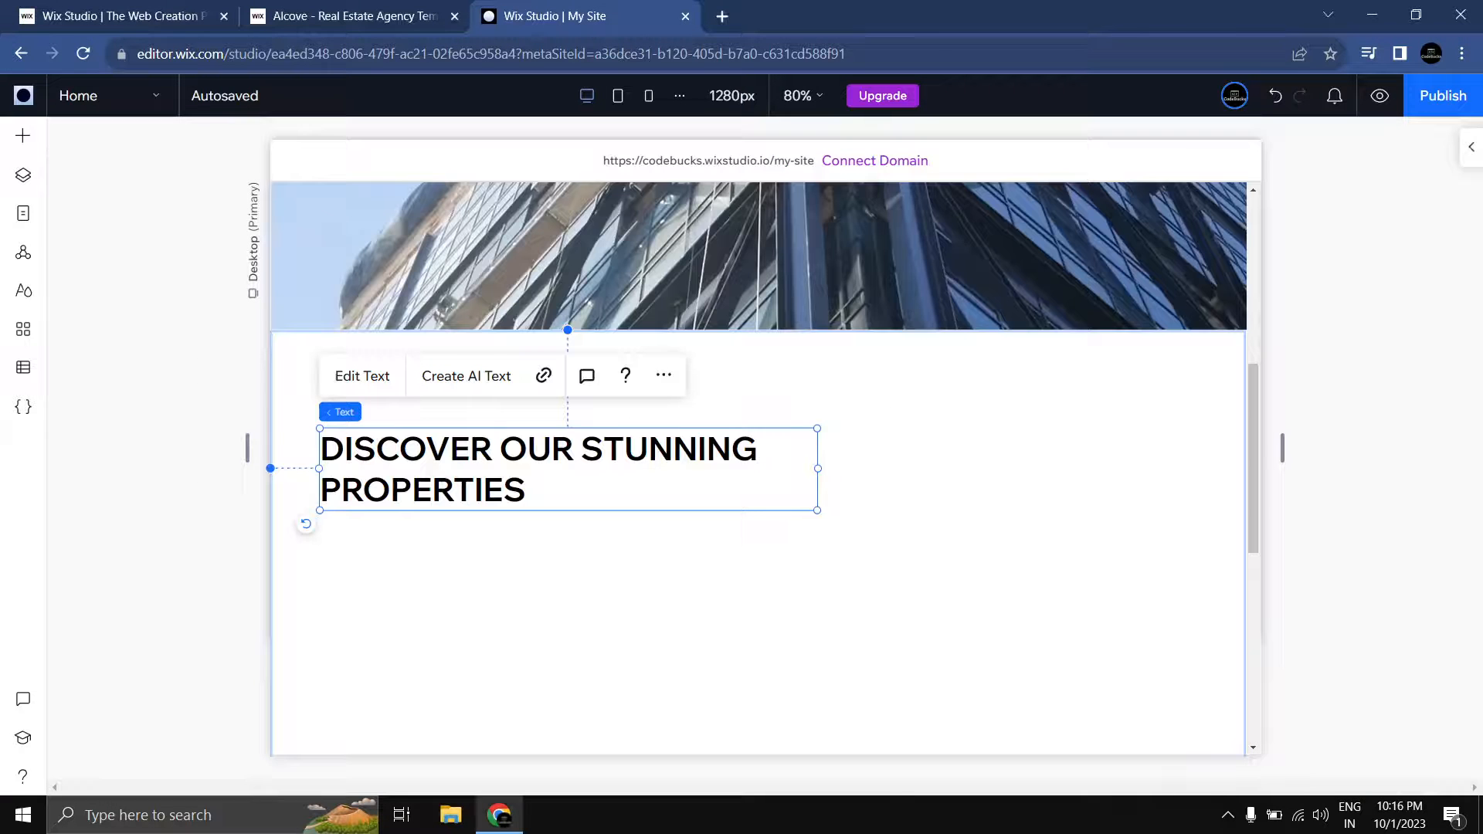
Step: Examine the layout of the Riverside Retreat image, text and button on the Alcove template's browser tab, and return to the editor
click(515, 554)
scroll(786, 524, down, 3)
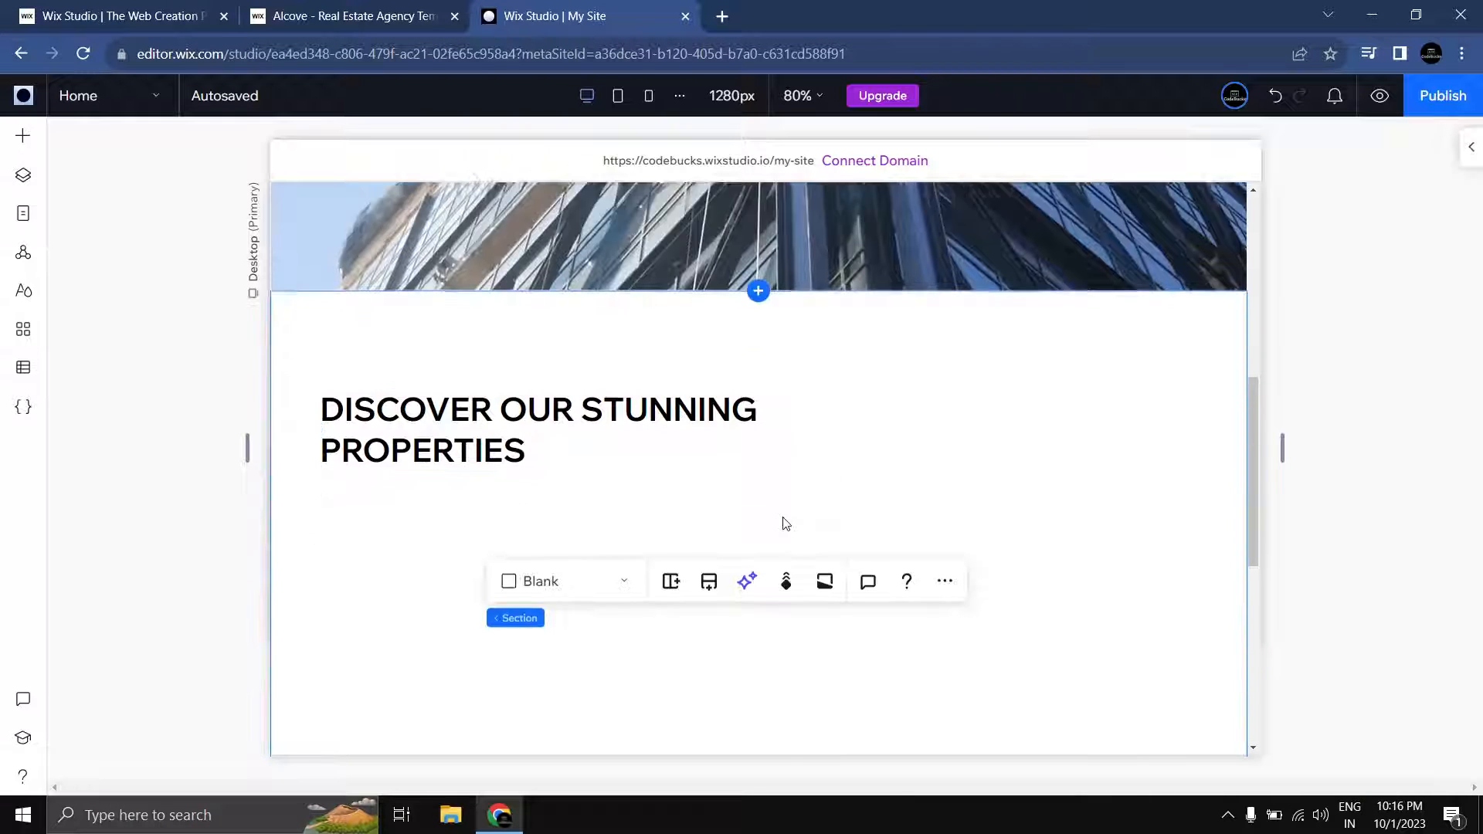
scroll(786, 523, up, 2)
scroll(785, 523, down, 1)
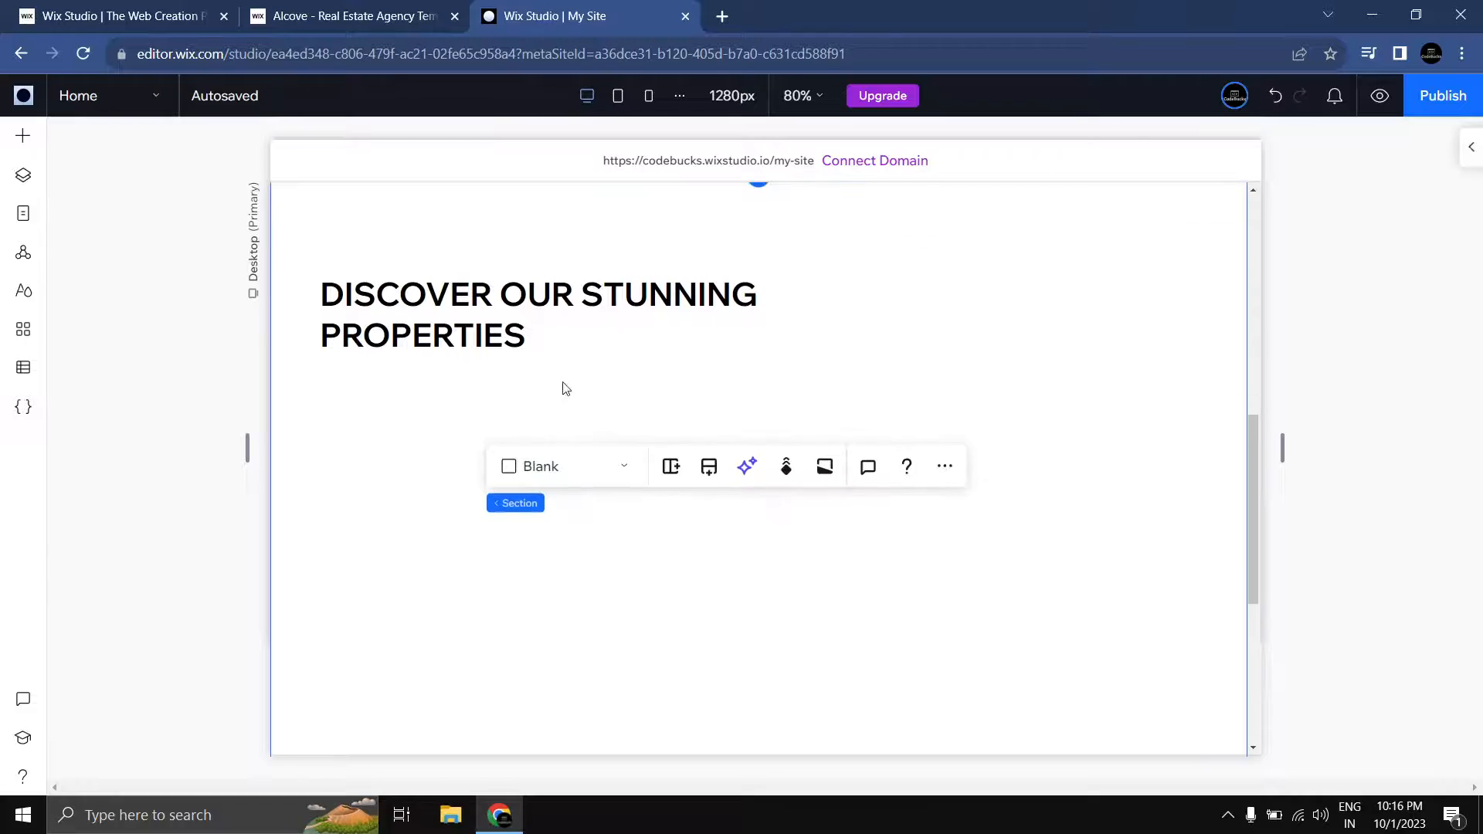
click(341, 28)
scroll(411, 375, up, 5)
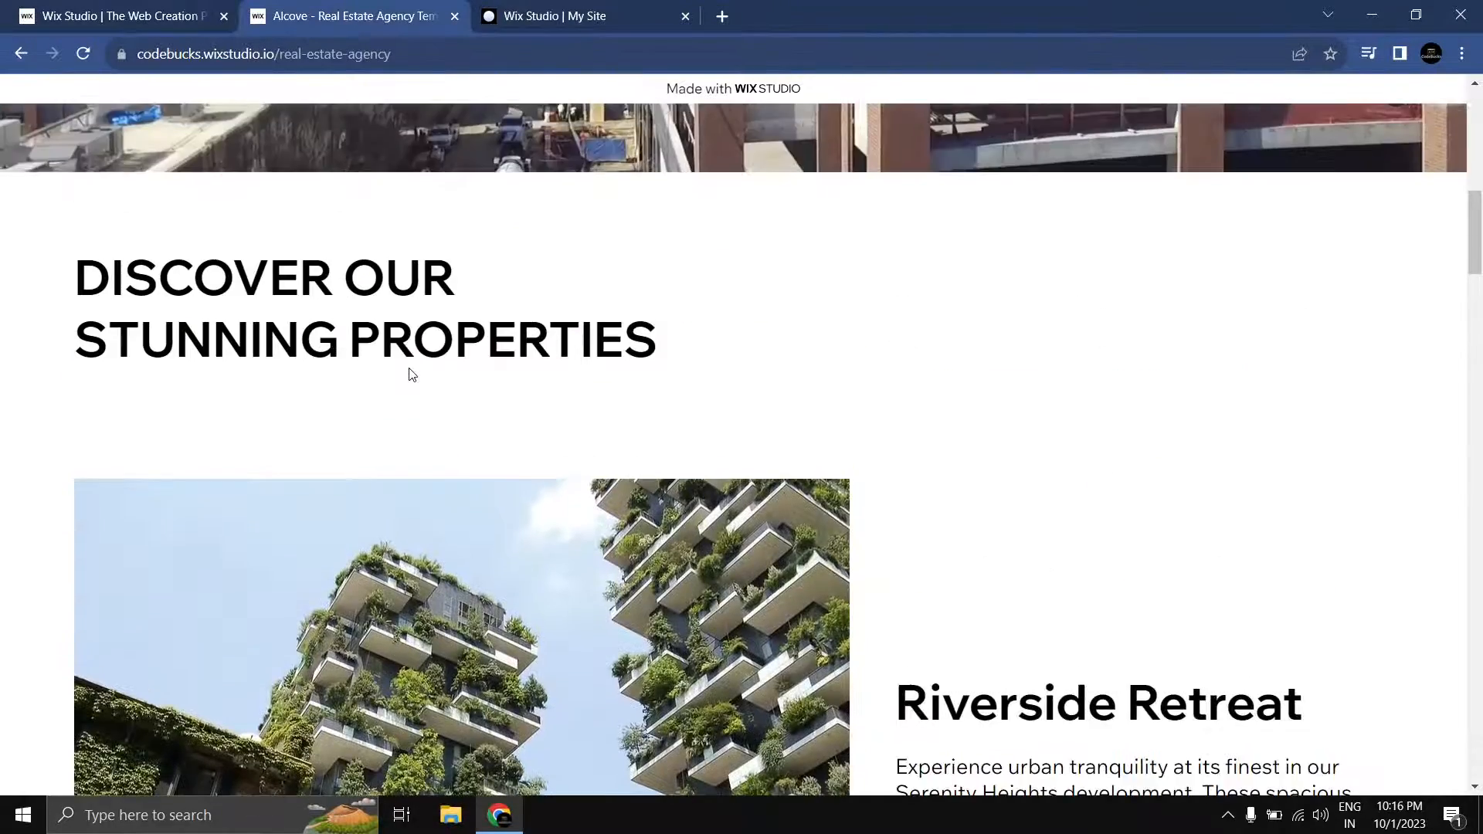
scroll(411, 374, up, 2)
scroll(417, 391, down, 7)
scroll(520, 461, up, 1)
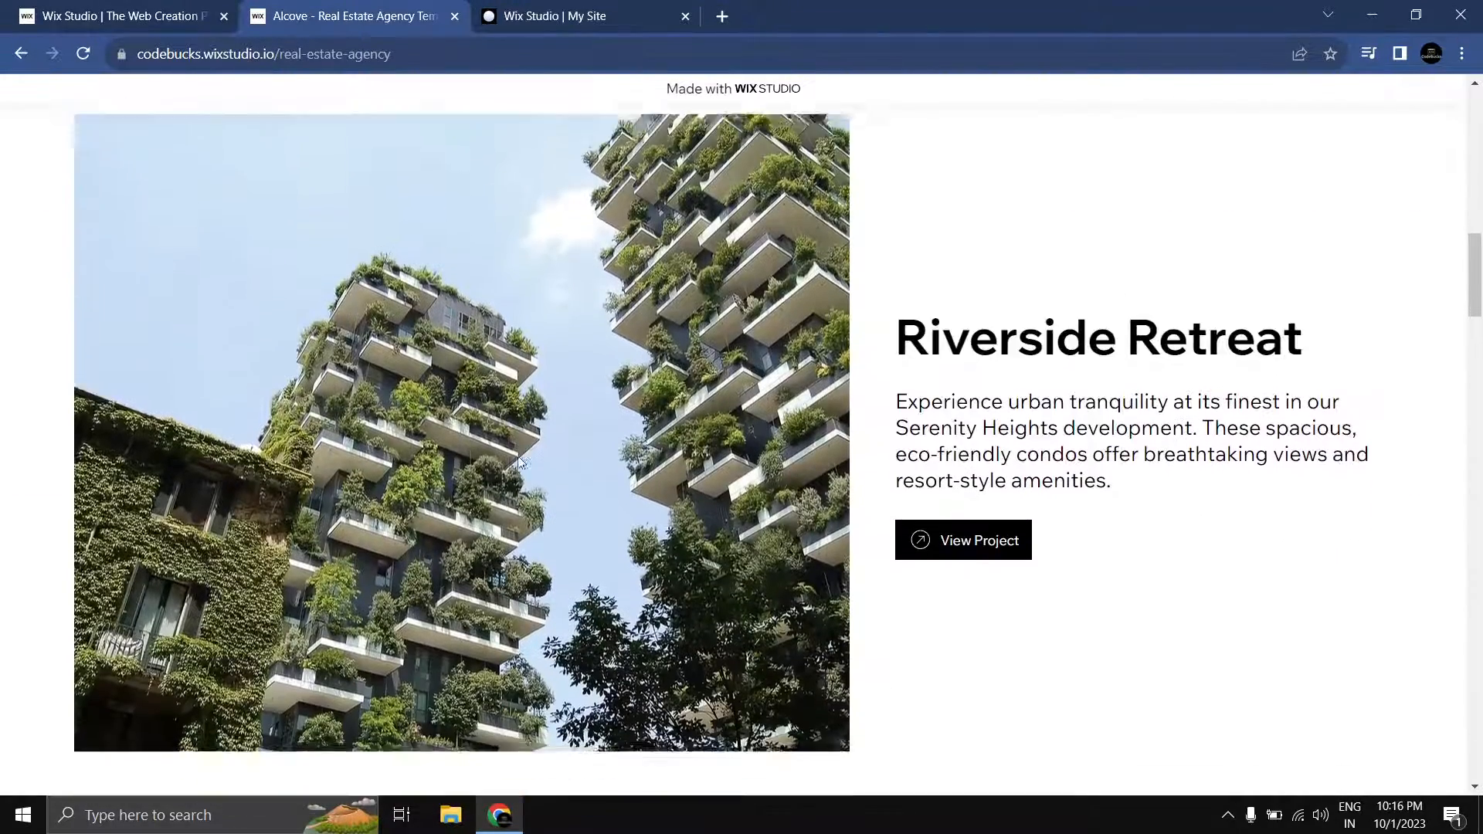
scroll(519, 461, down, 1)
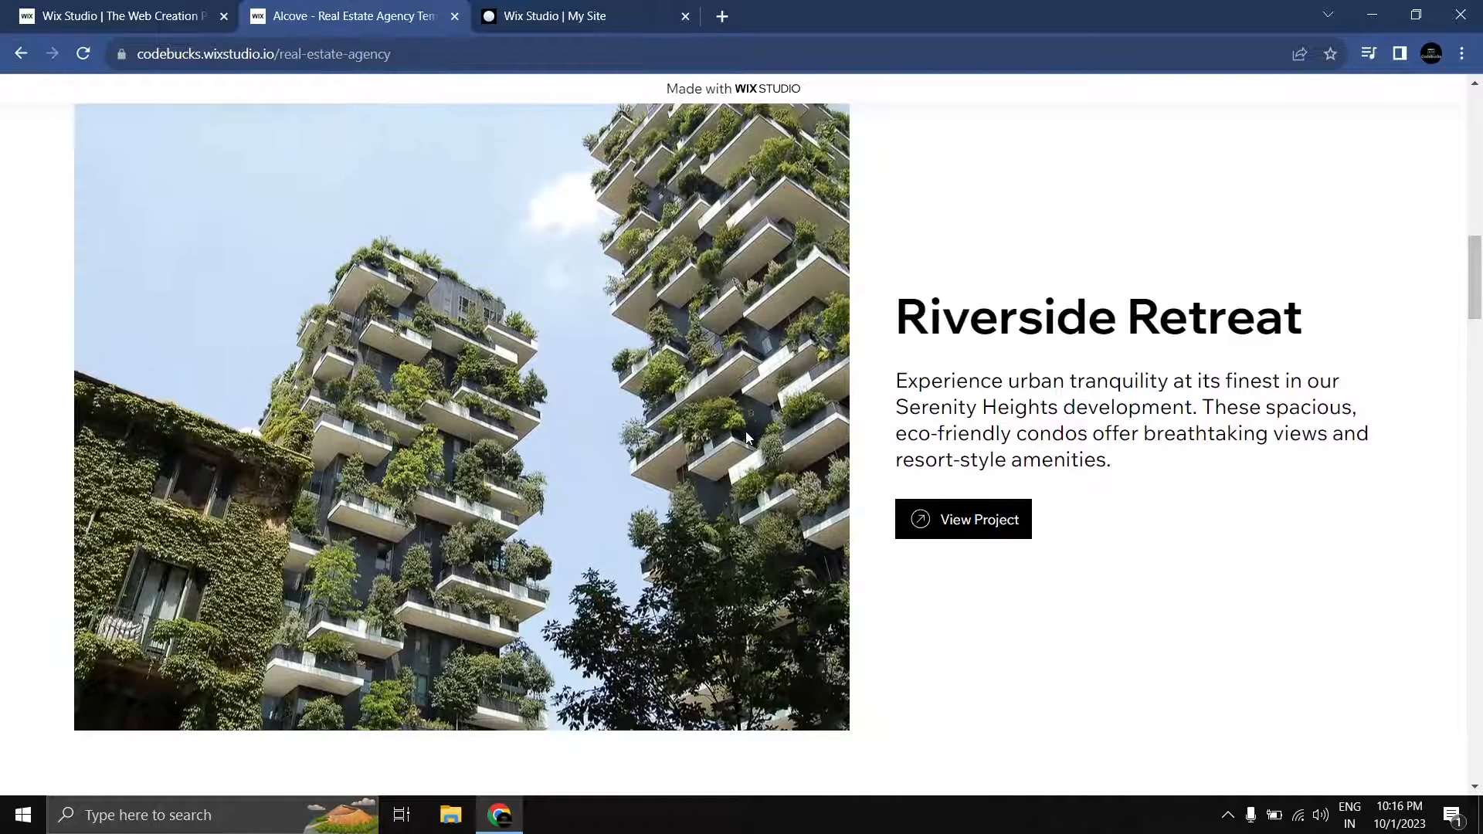
click(553, 17)
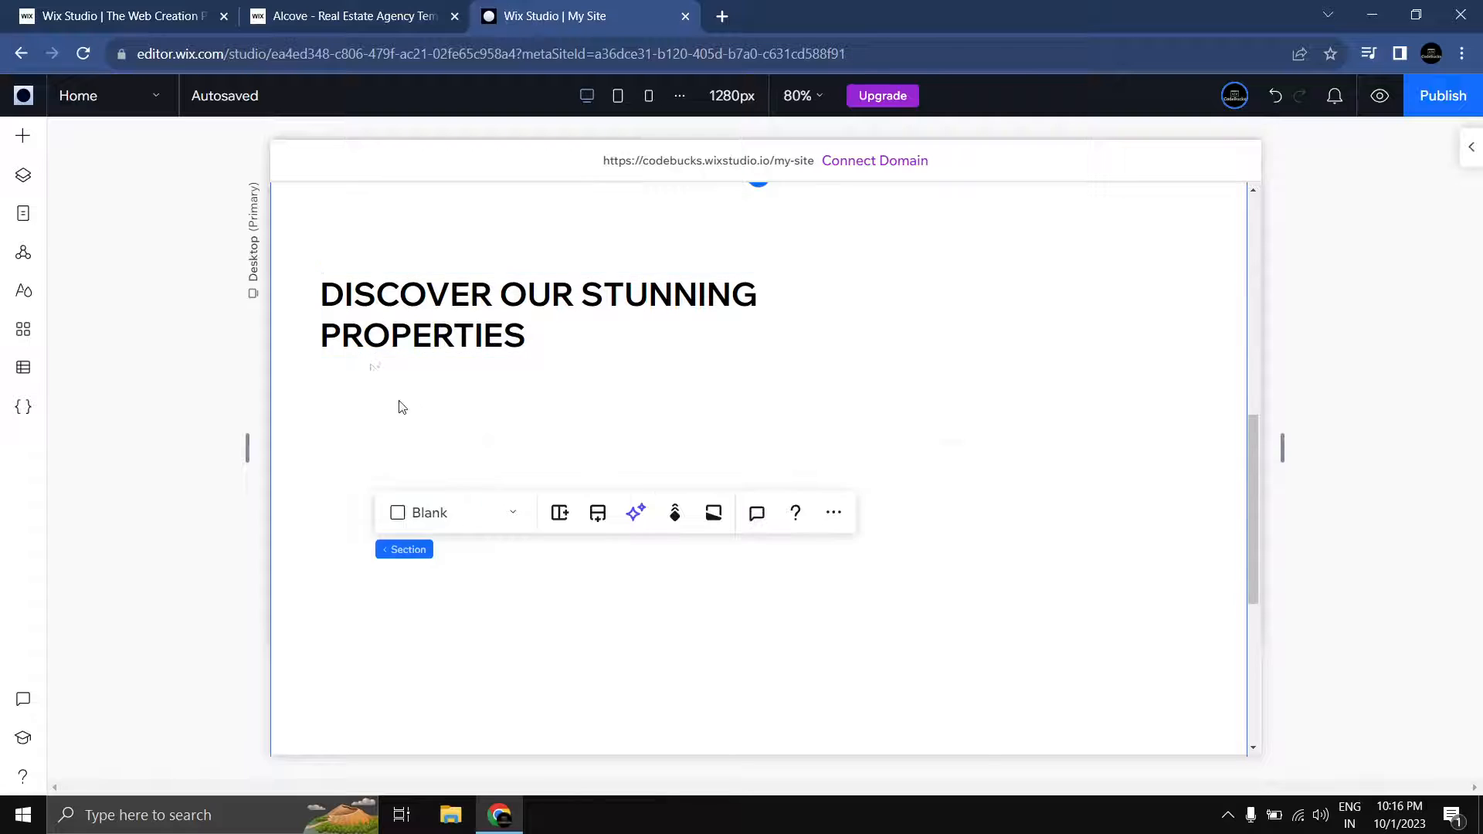
Step: Add a container below the "DISCOVER OUR STUNNING PROPERTIES" heading, aligned with its left edge, and check the heading's docking margins
click(23, 139)
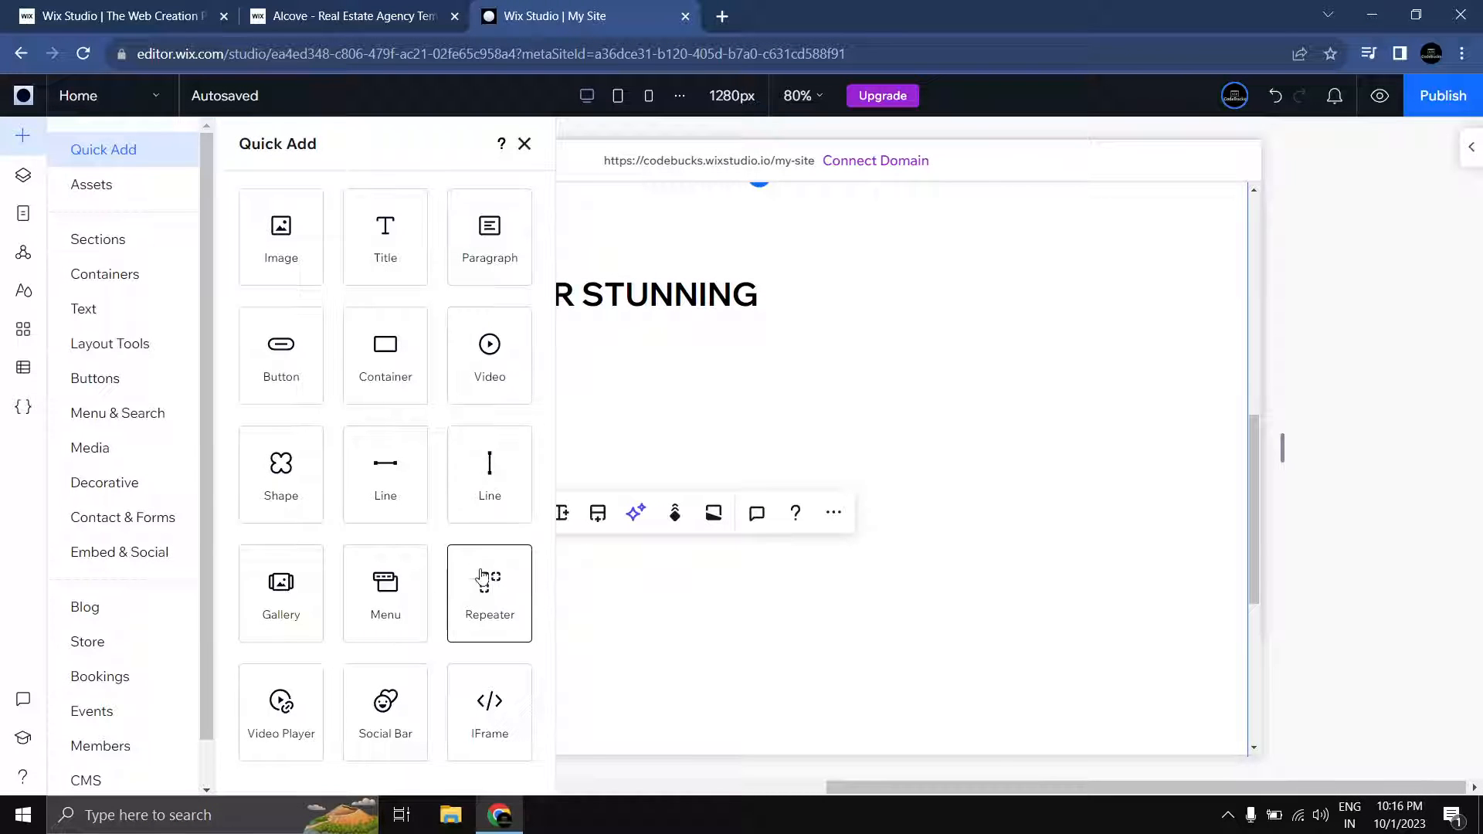
drag(387, 371, 408, 485)
click(376, 320)
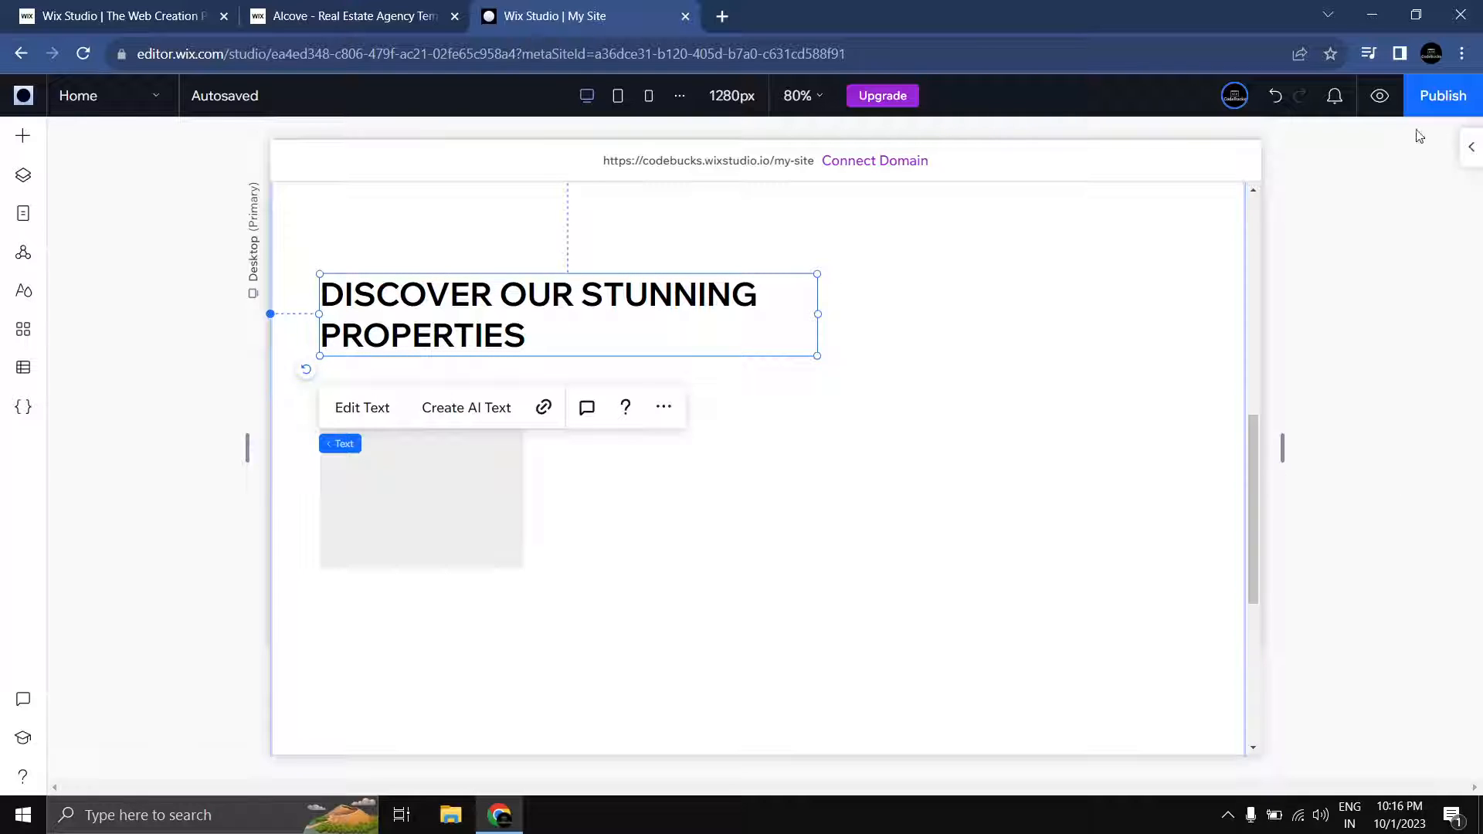
click(1470, 144)
scroll(1398, 494, down, 5)
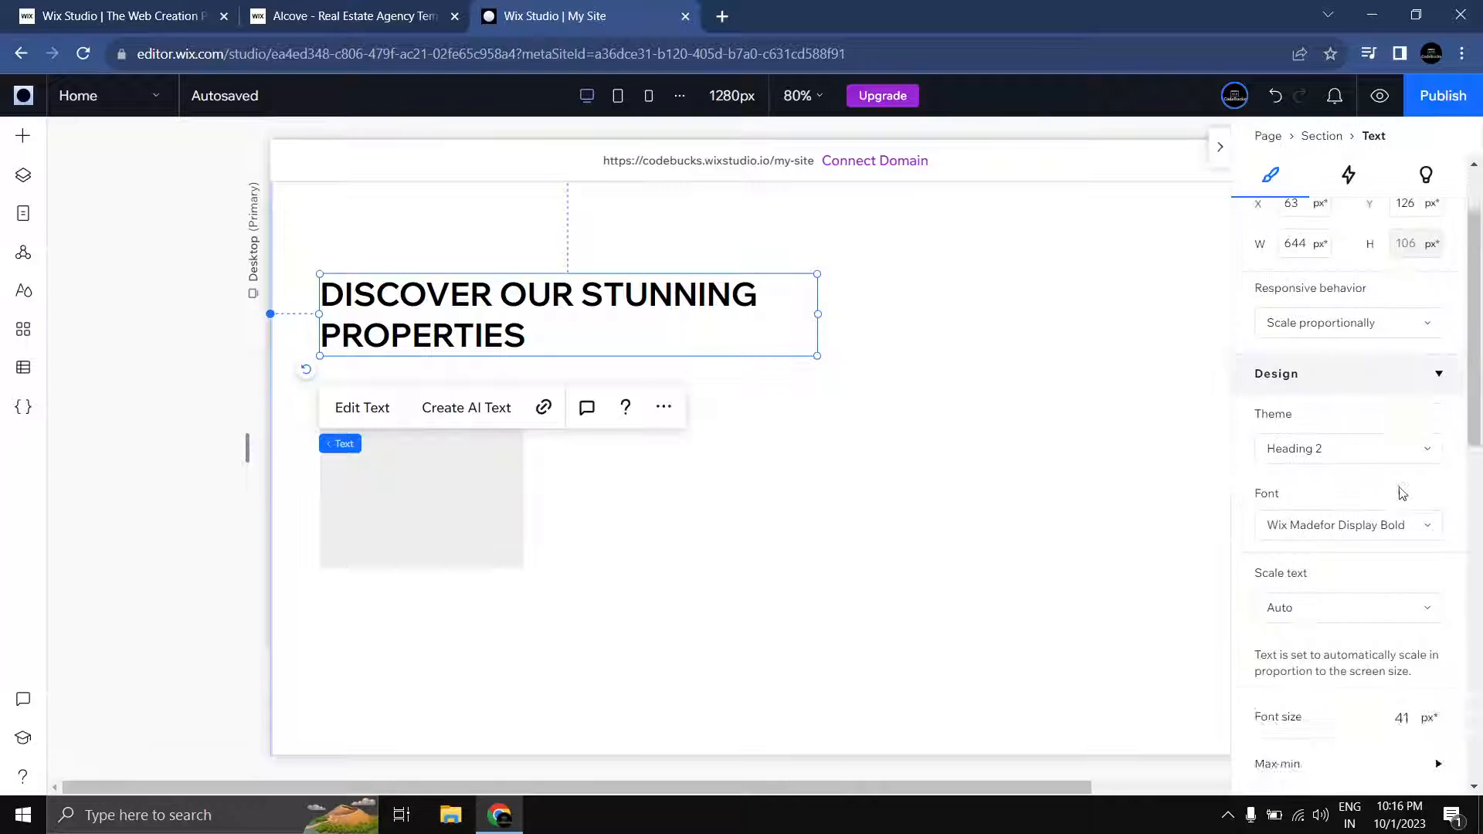
scroll(1391, 517, down, 4)
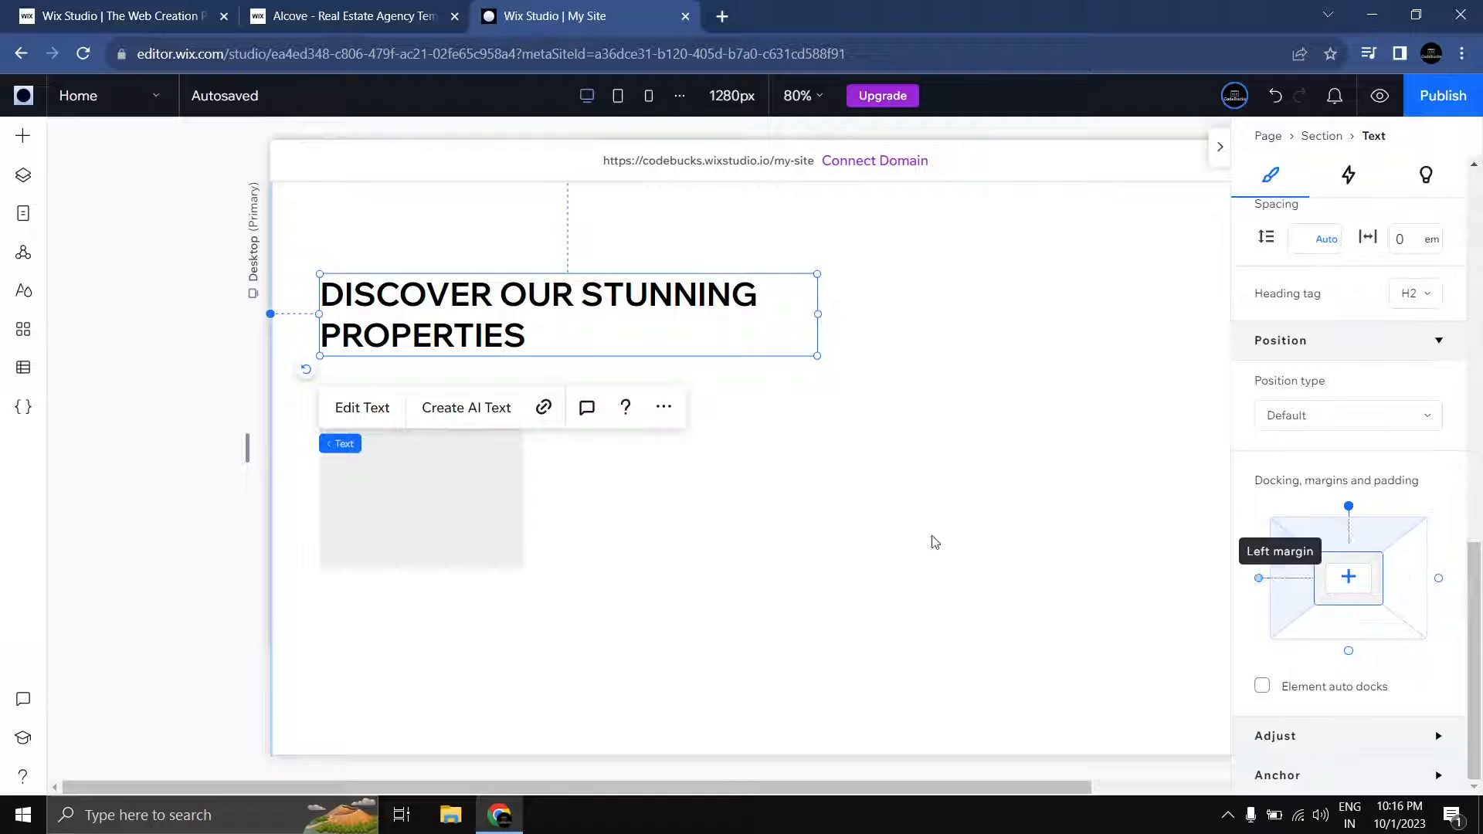
Step: Set the new container's top margin to 25%
click(453, 496)
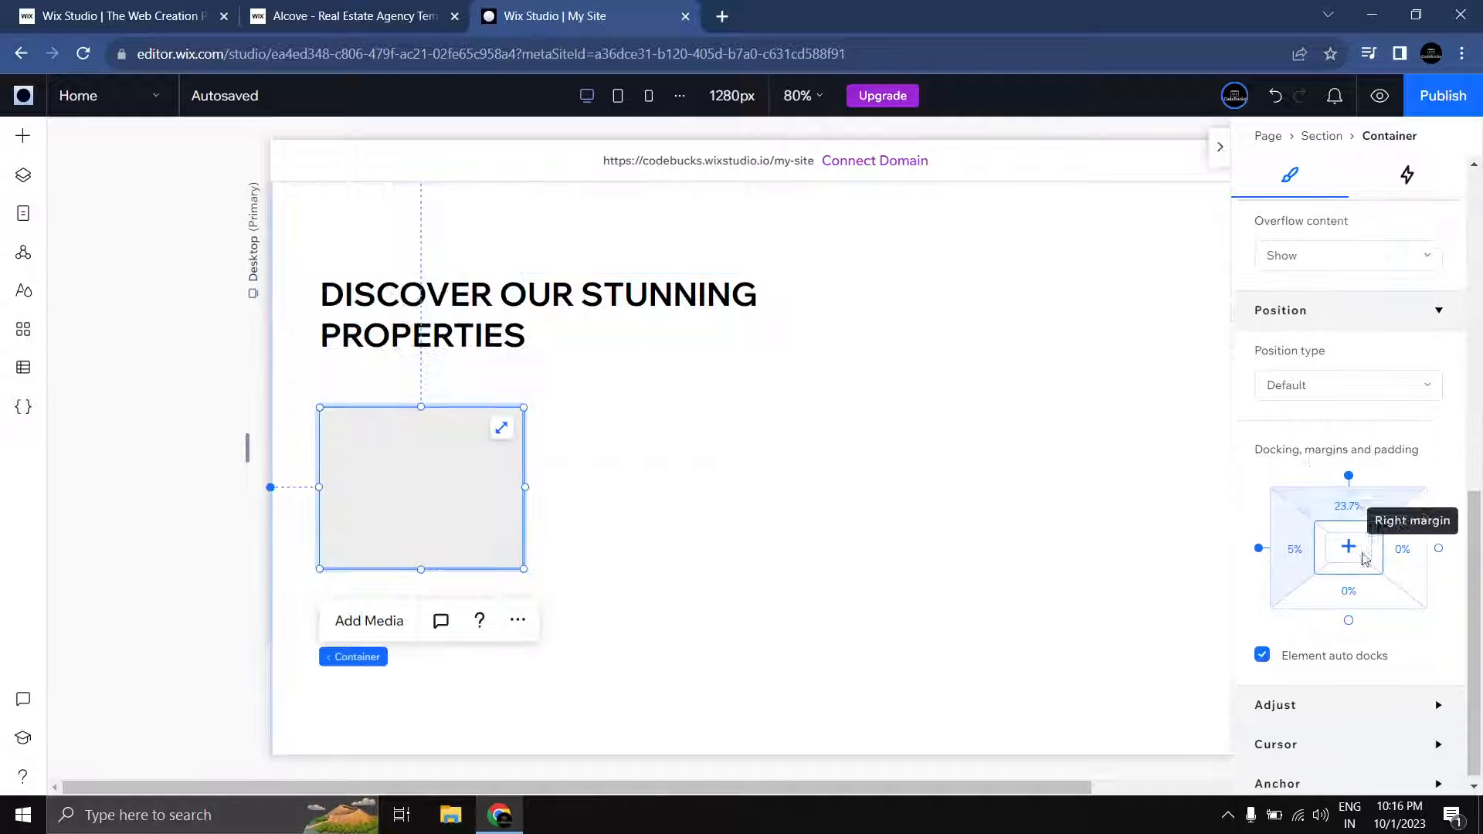
click(1351, 501)
text(25)
key(Return)
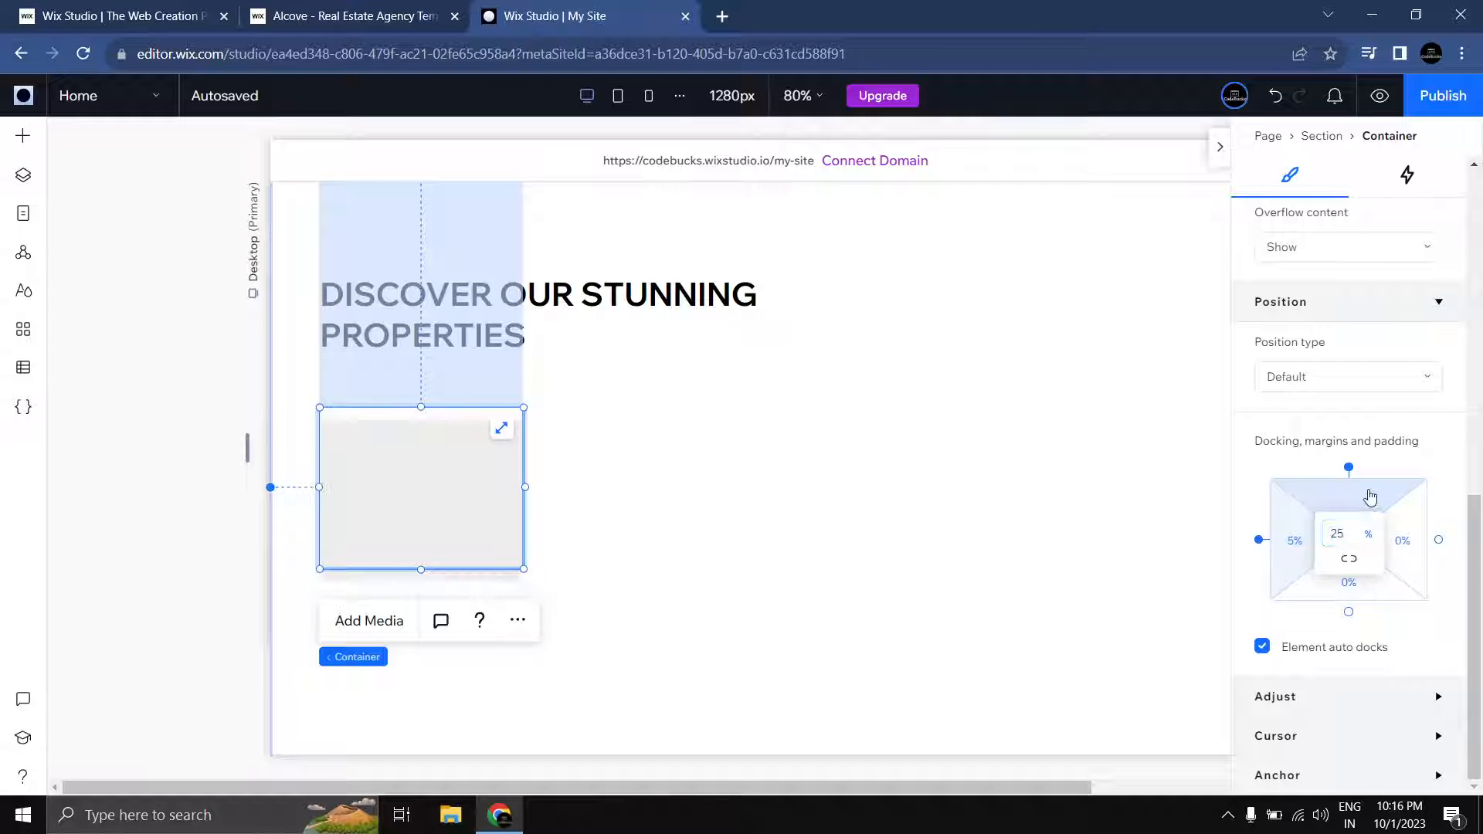
Step: Widen the container below the properties heading so it stretches across most of the section's width
drag(525, 503, 1153, 525)
drag(1064, 791, 1145, 792)
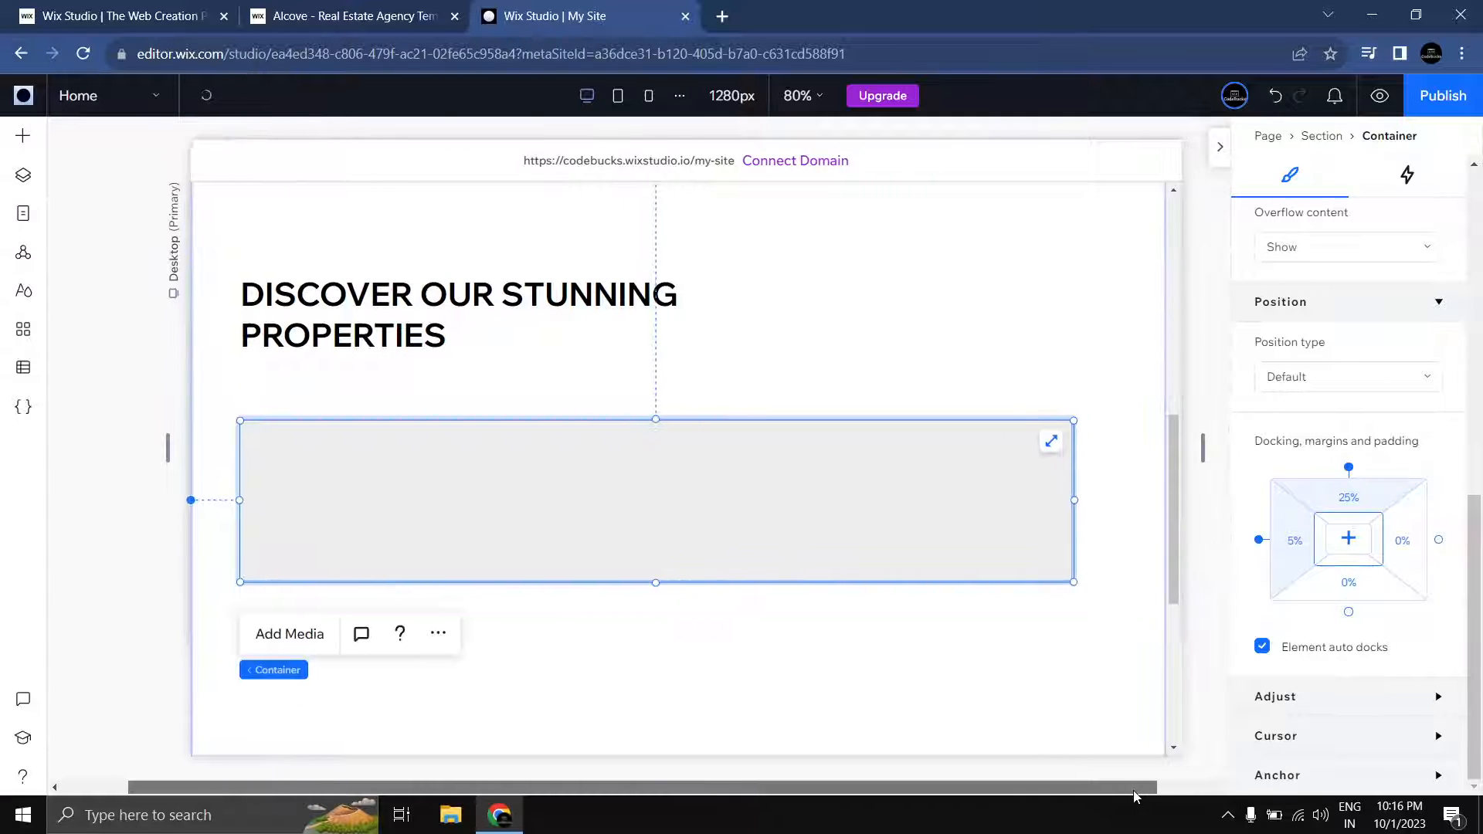
click(1079, 507)
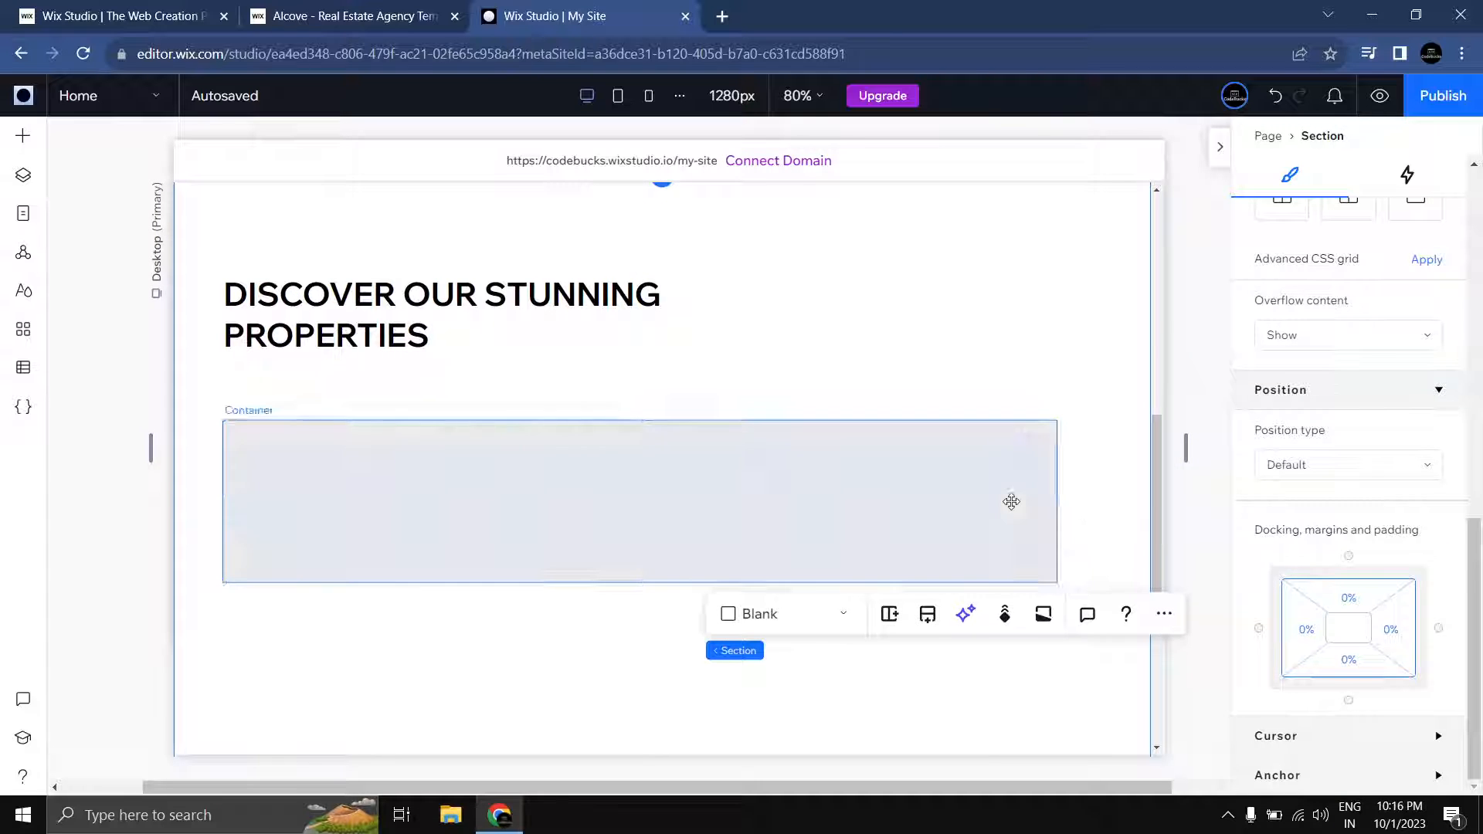
click(1027, 500)
drag(1058, 500, 1107, 502)
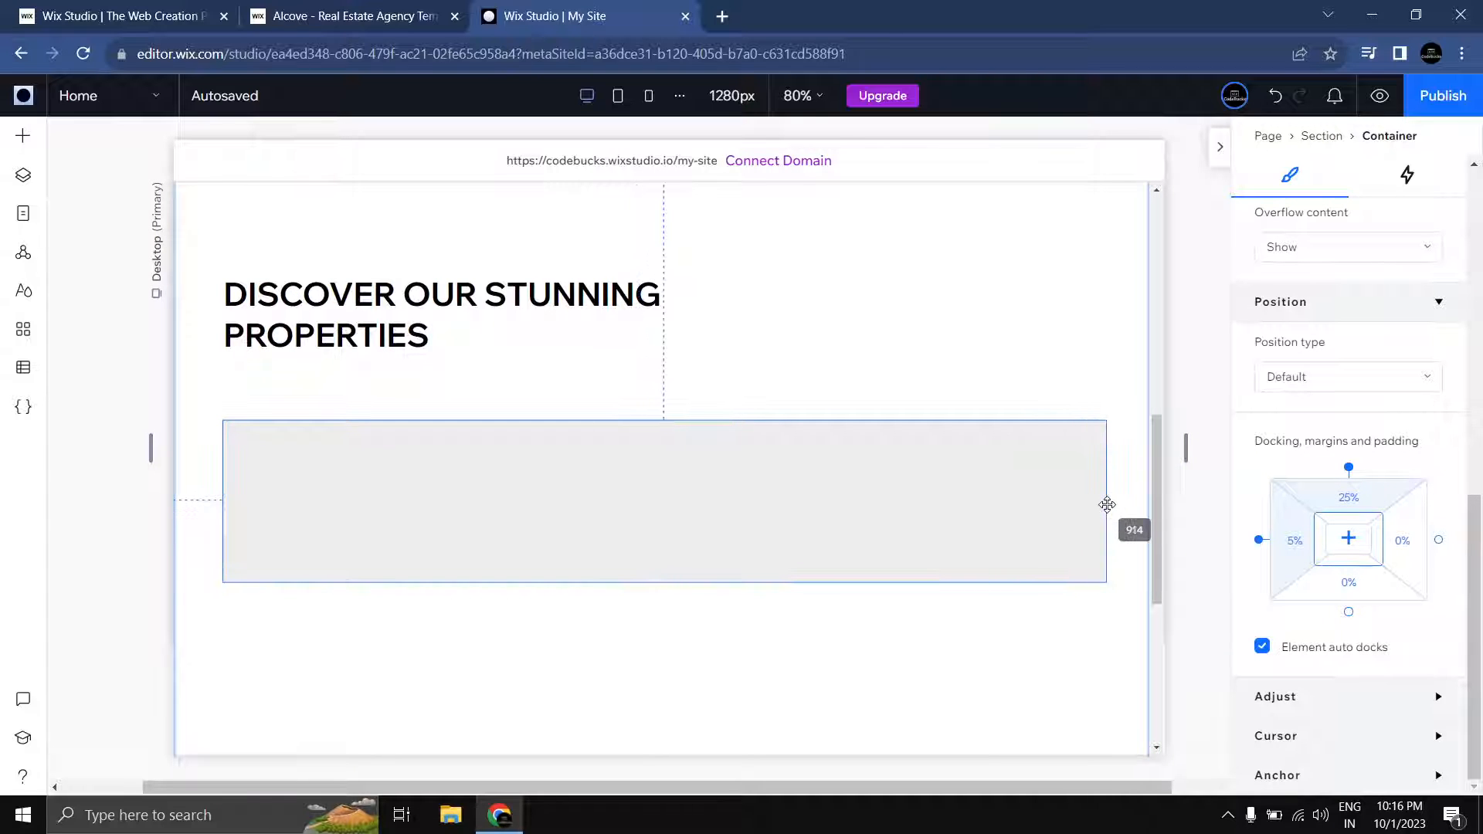
Step: Dock the container to the section's right side with a 5% right margin and align its left edge with the heading
click(1404, 541)
text(5)
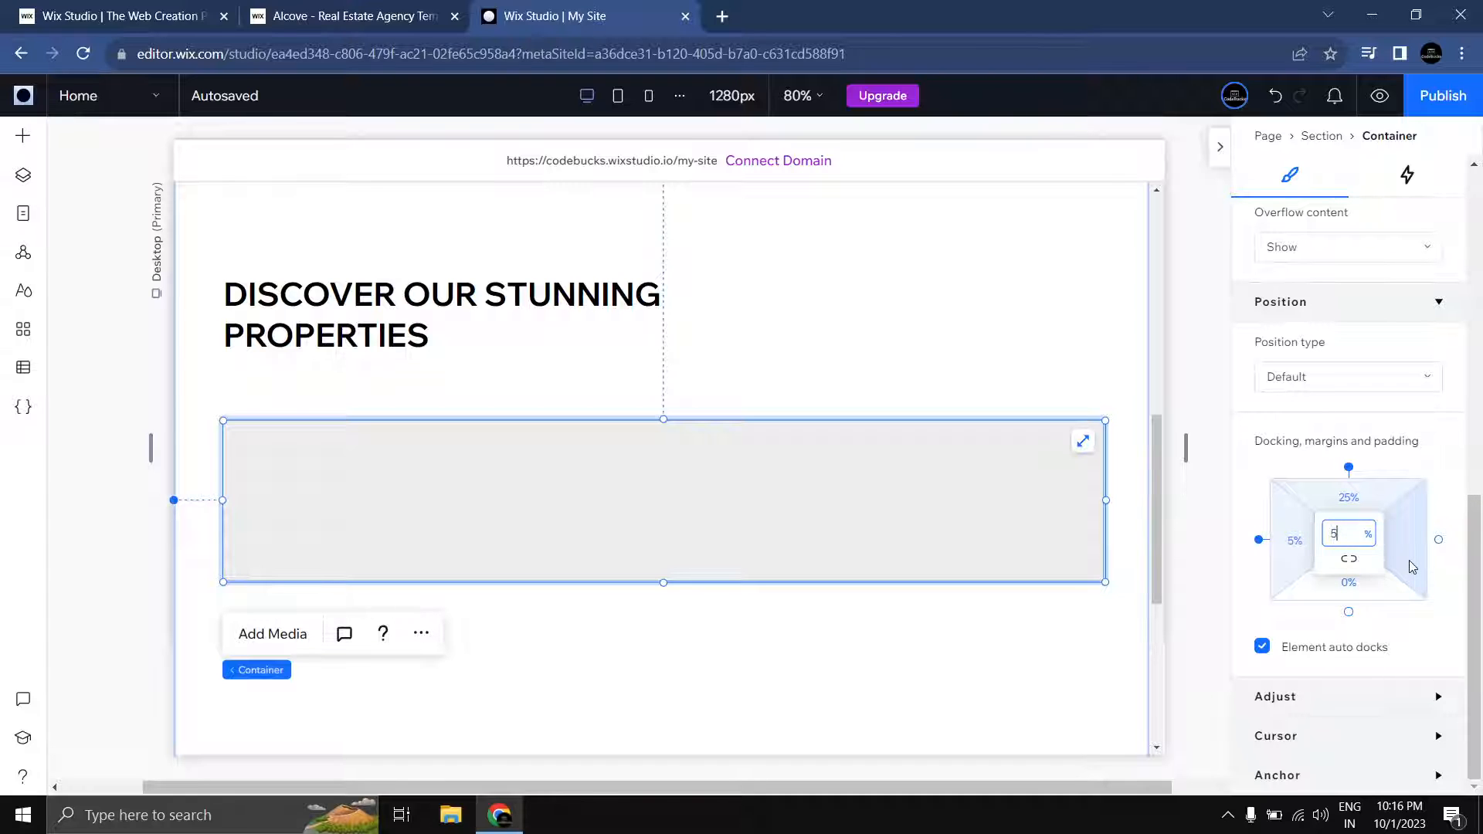
key(Return)
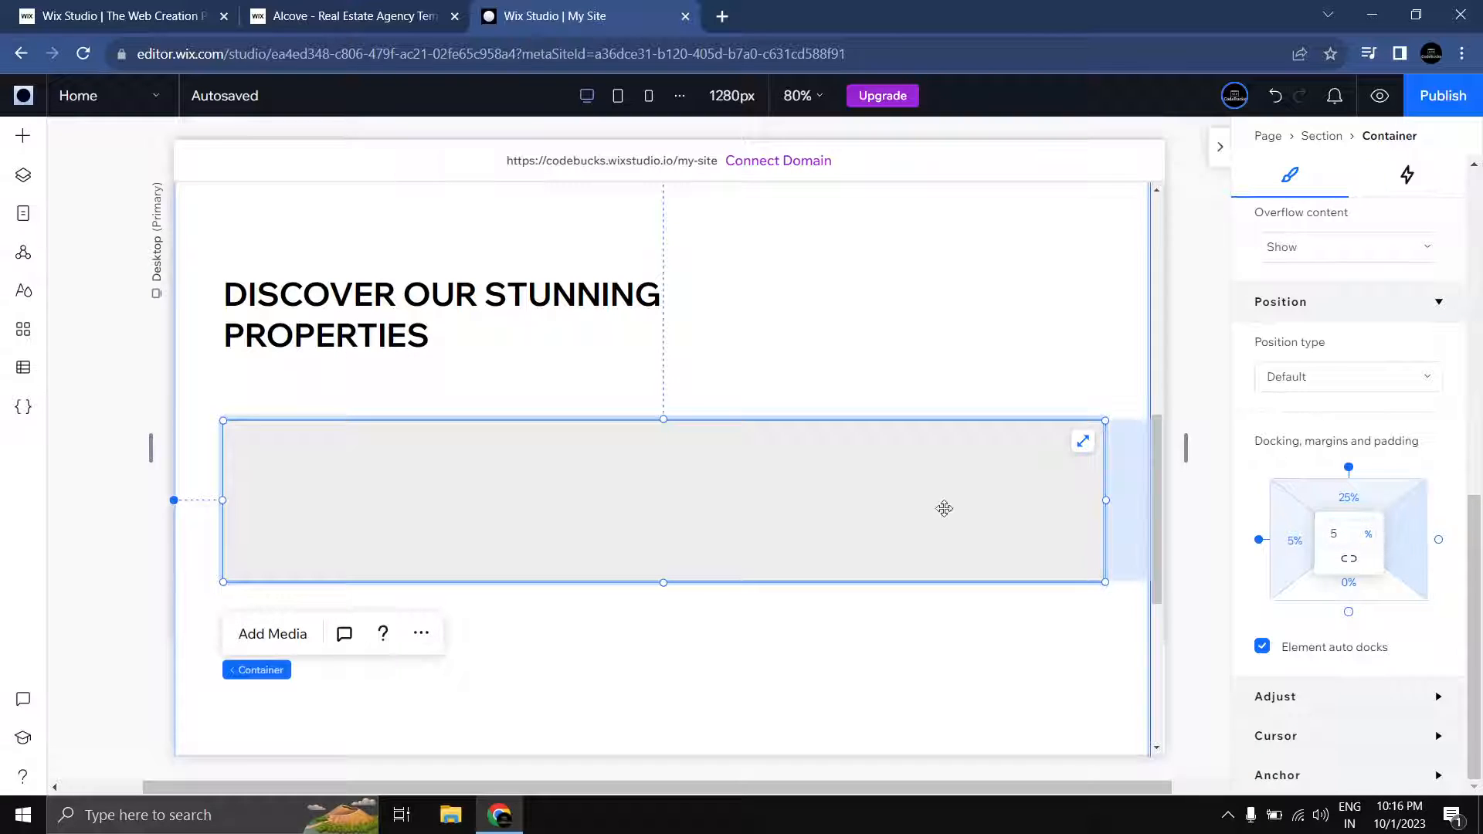
drag(943, 506, 971, 511)
click(1406, 542)
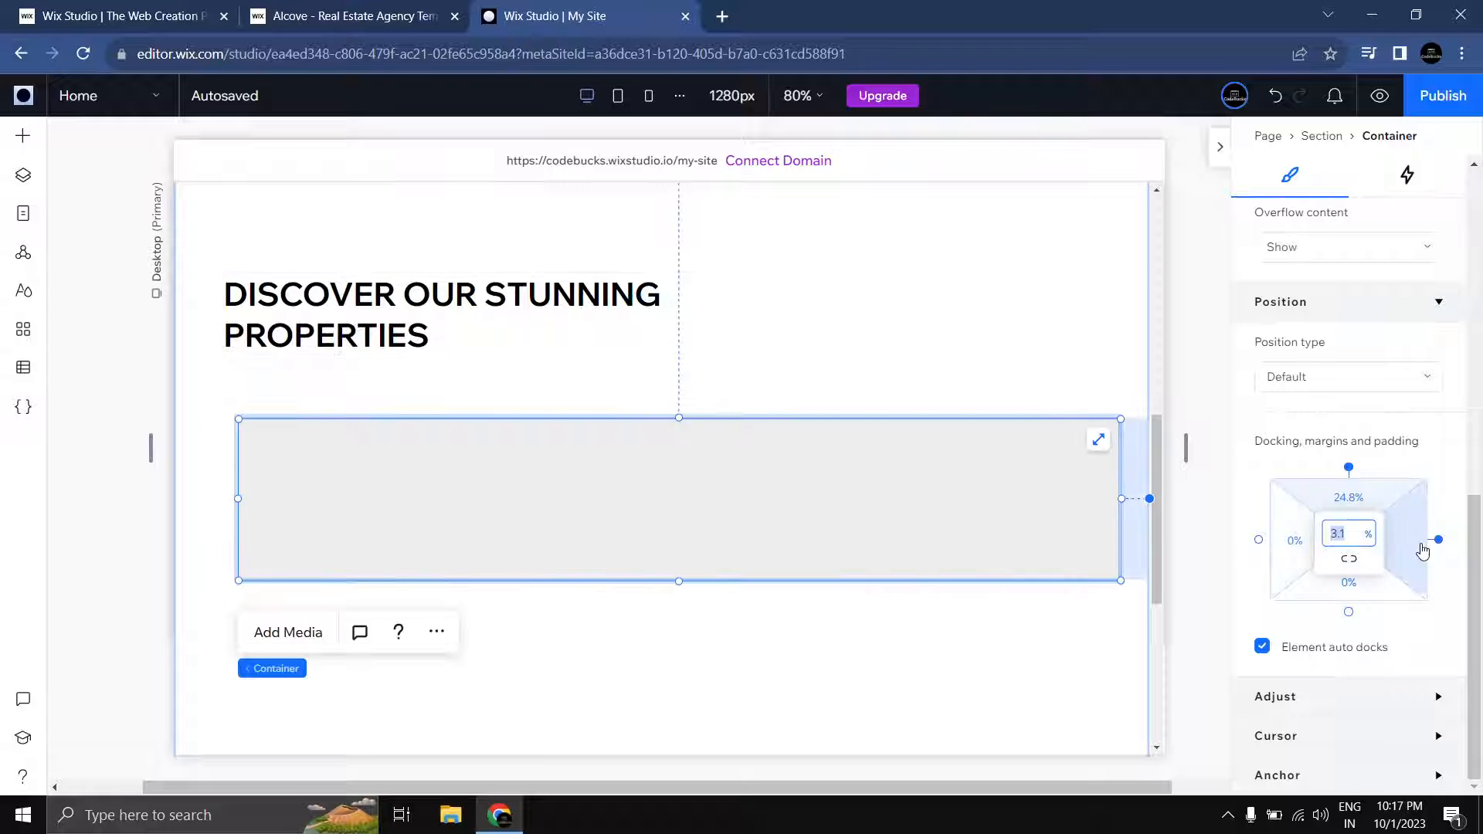
text(5)
drag(223, 501, 225, 504)
Step: Set the container's height to 550 px
scroll(769, 497, down, 3)
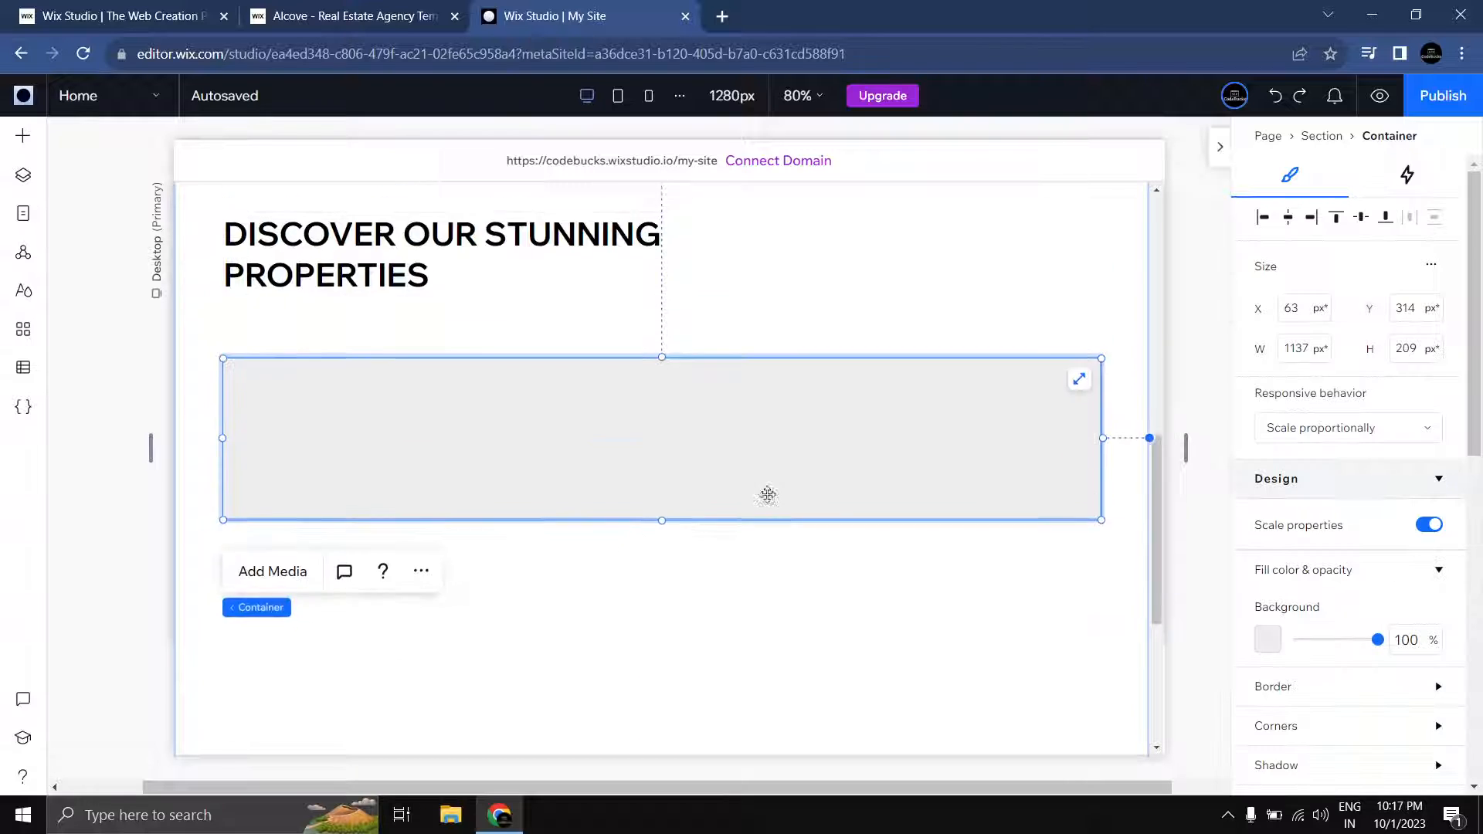
scroll(1244, 434, down, 2)
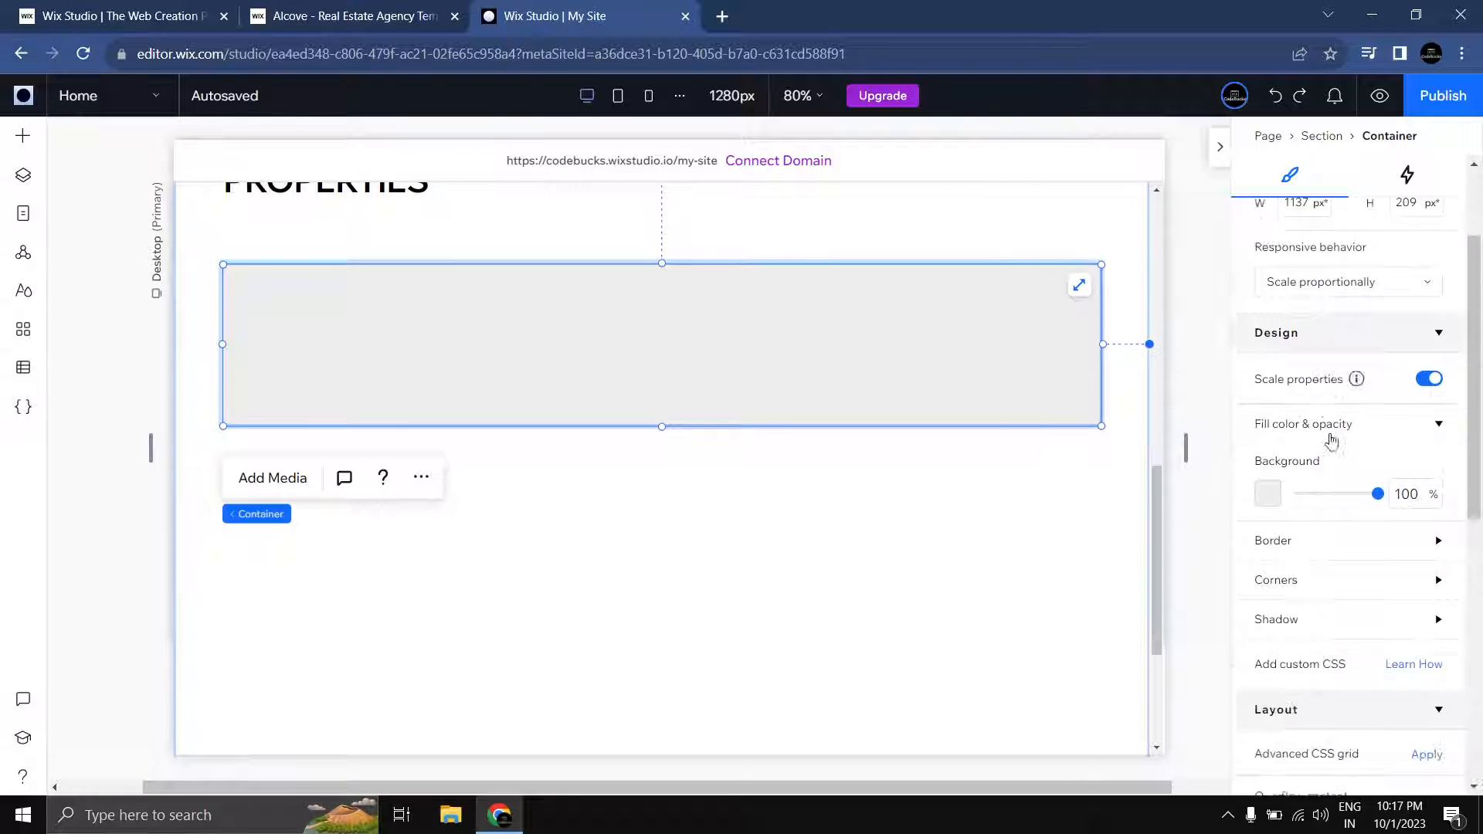
scroll(1441, 421, up, 2)
click(1412, 349)
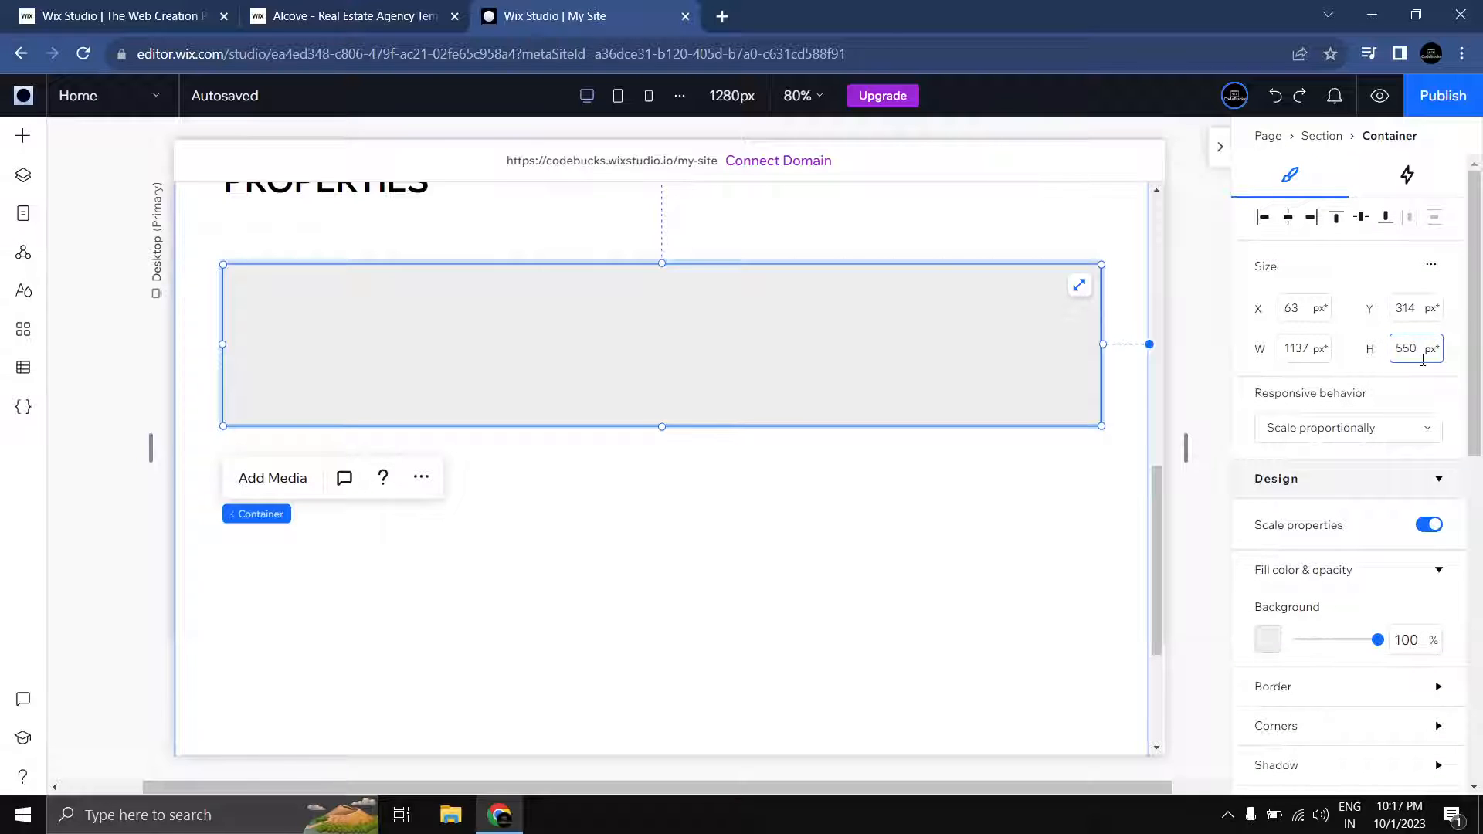
text(550)
key(Return)
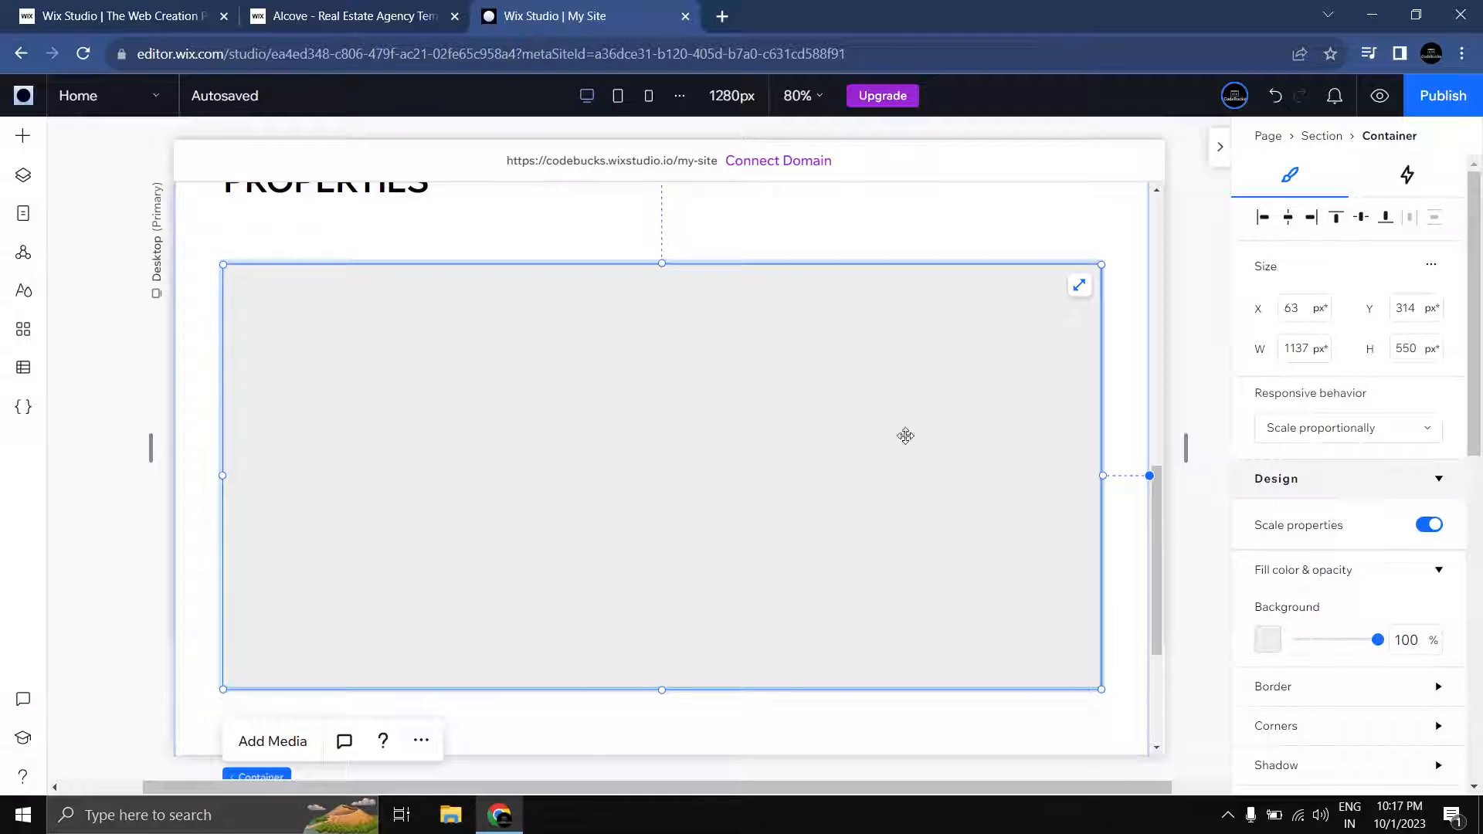
Step: Apply an advanced CSS grid with a 2x1 layout to the container and widen its left column, leaving the right one at 0.8fr
scroll(1405, 481, down, 6)
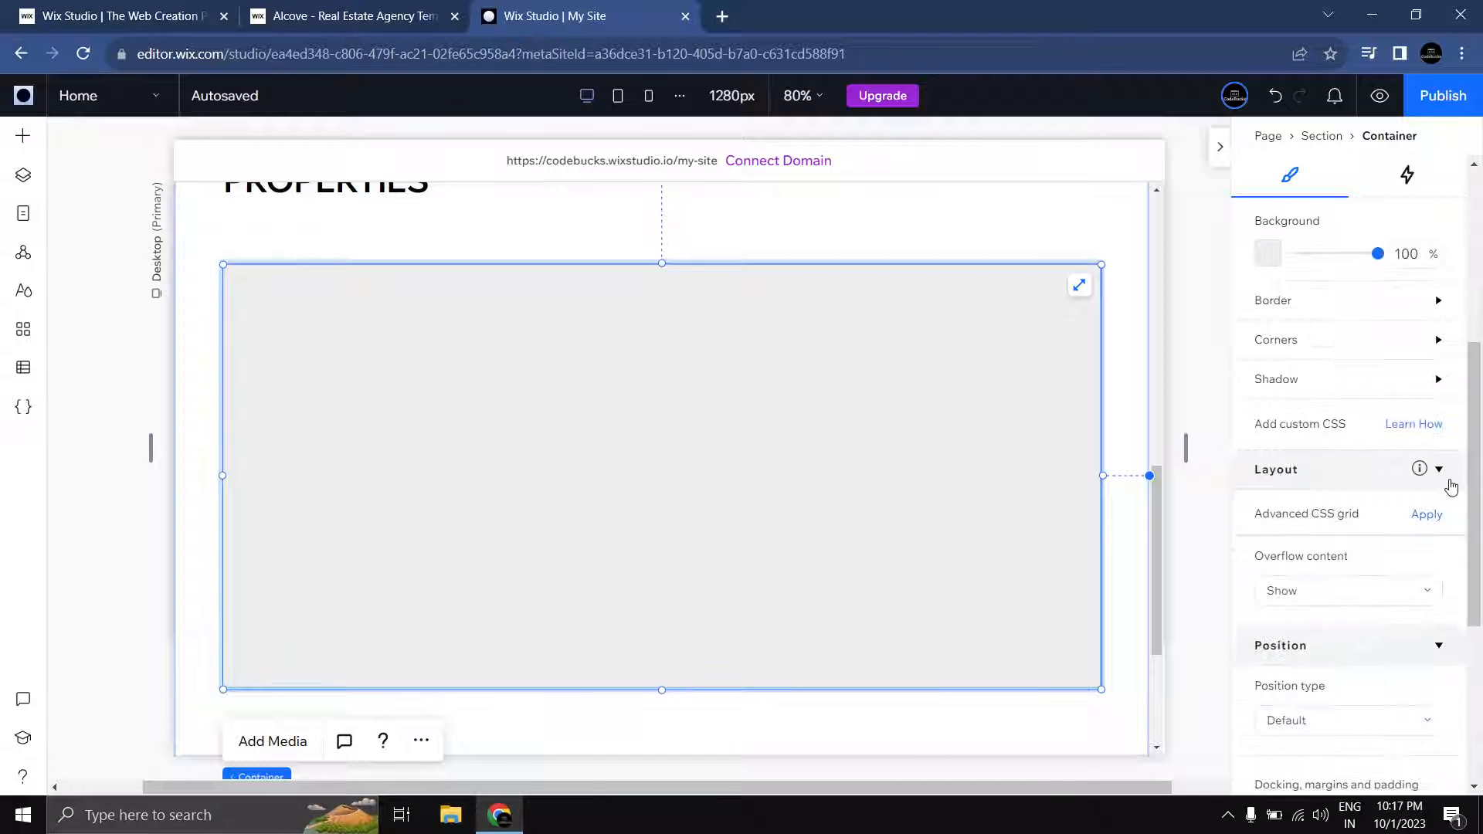
scroll(1437, 484, up, 1)
scroll(1434, 479, down, 1)
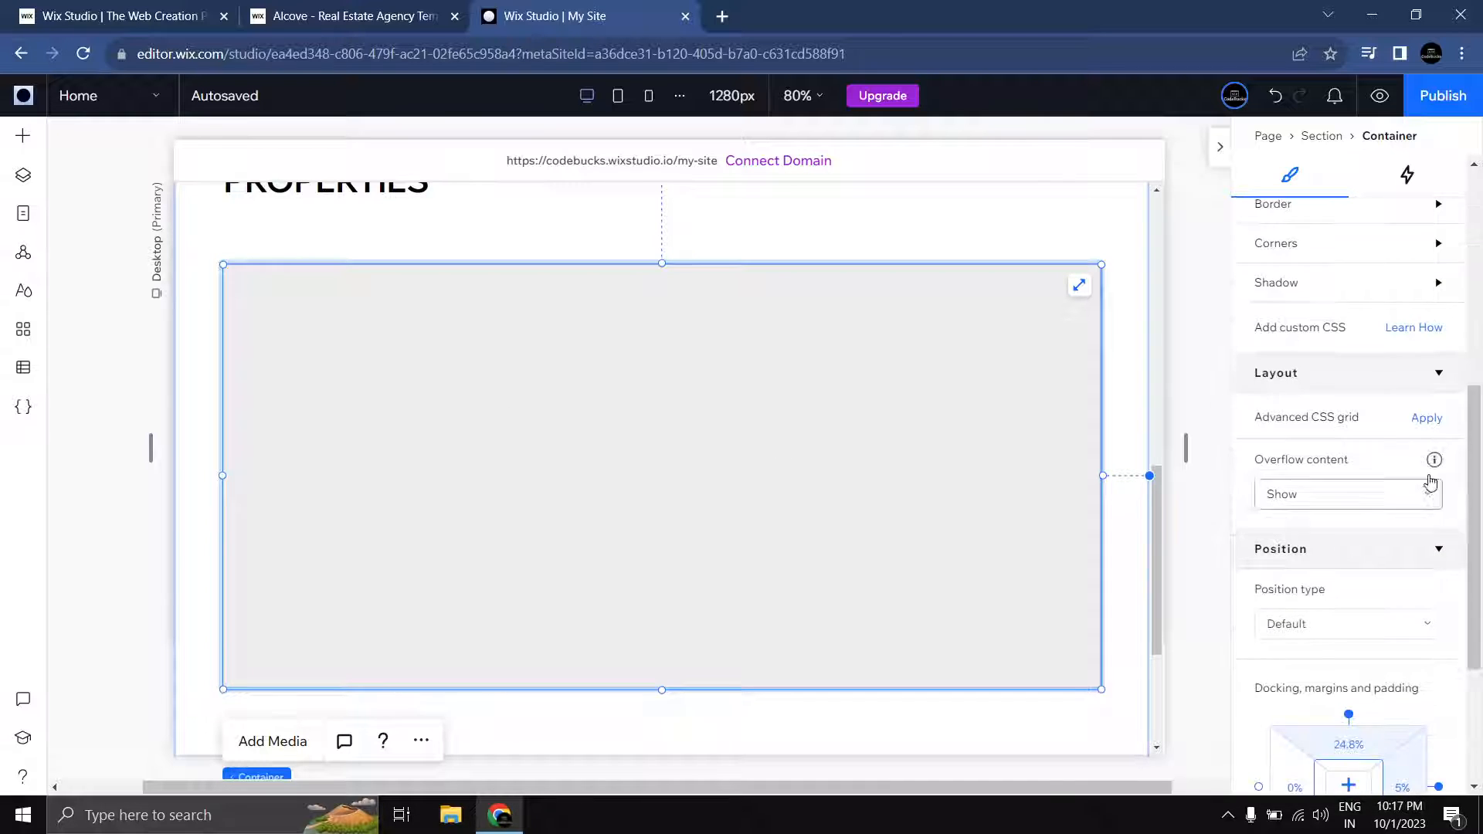
click(1426, 418)
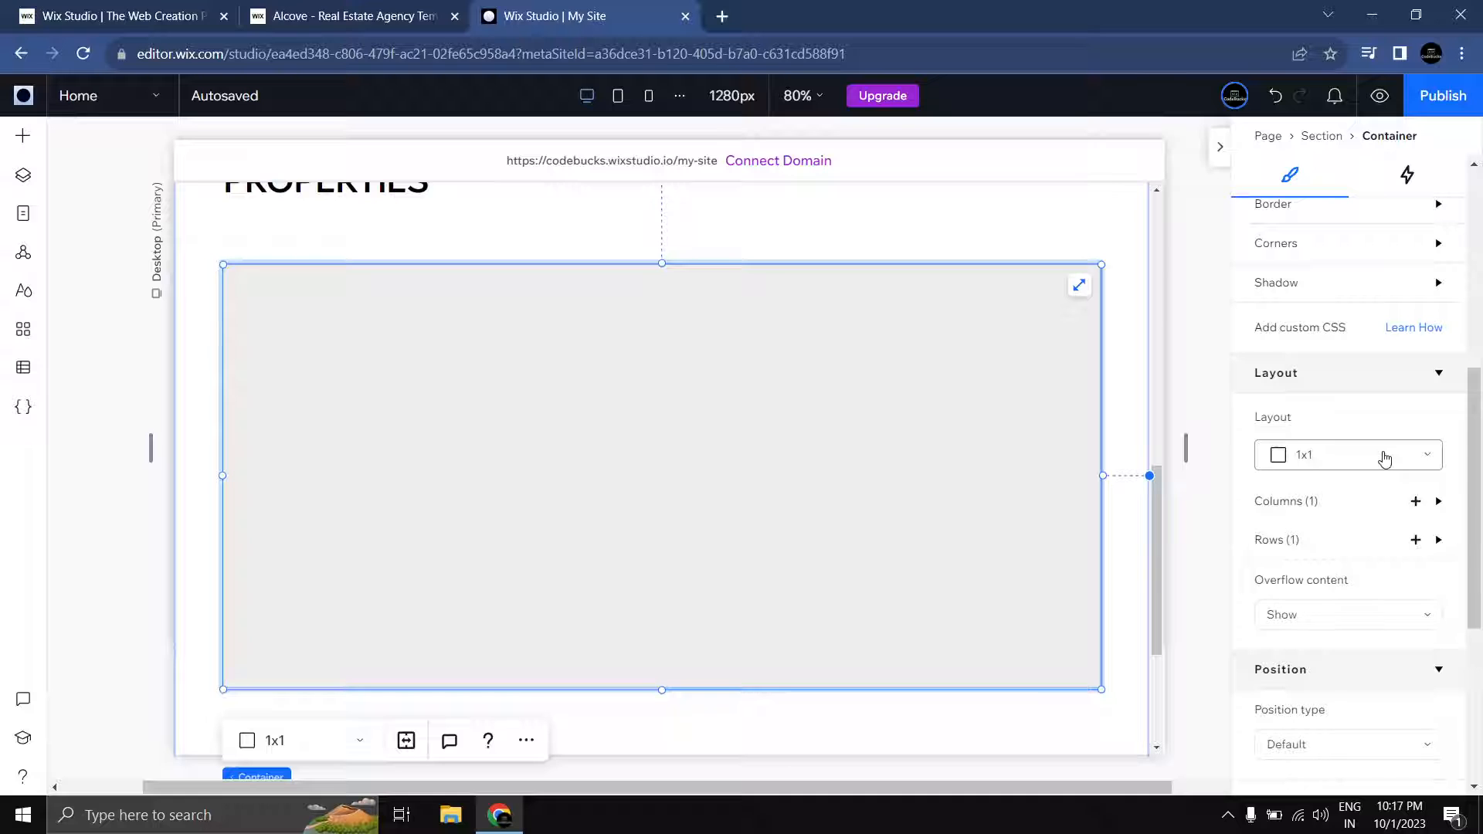
click(1383, 456)
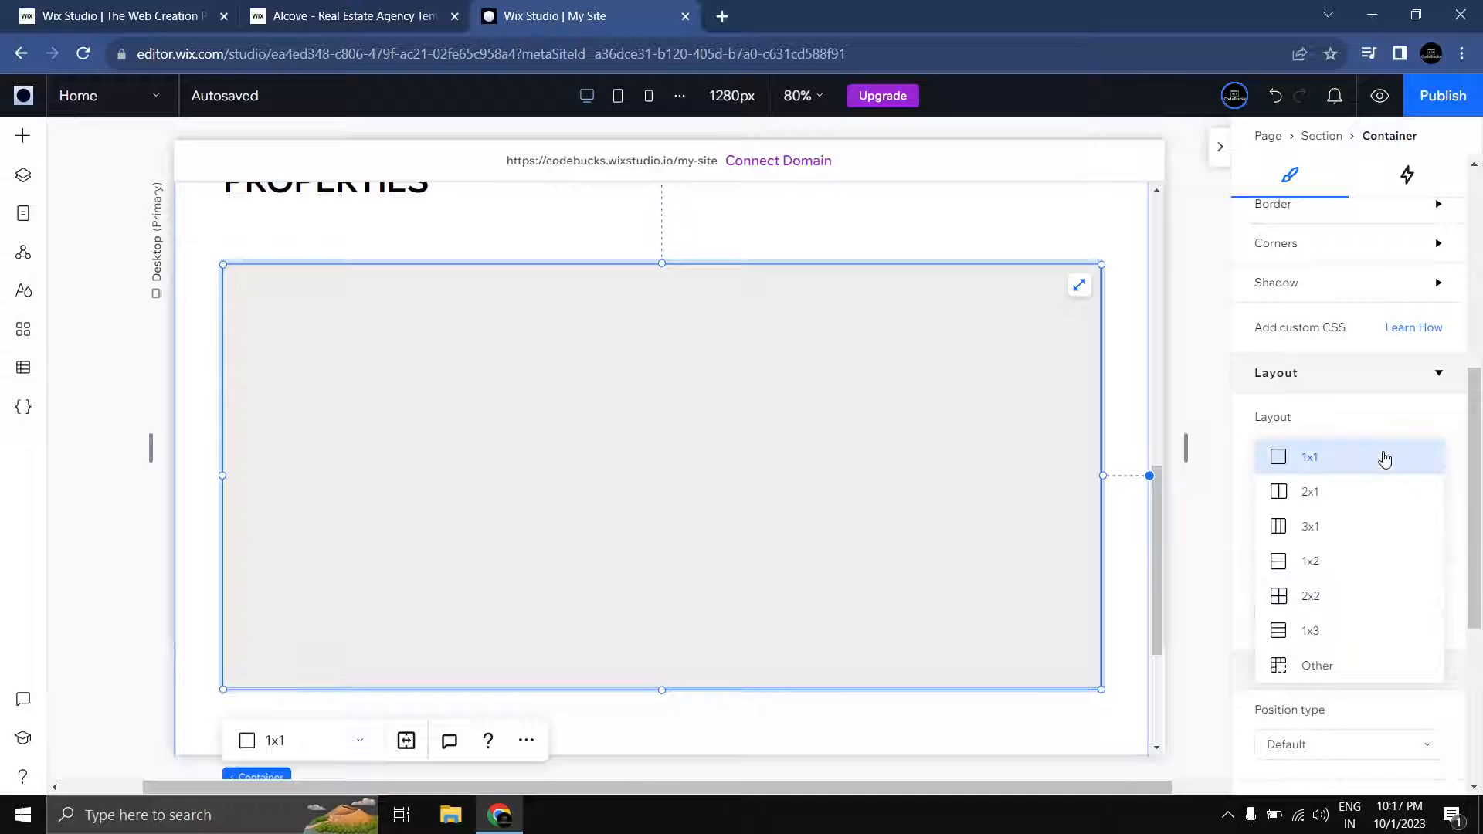
click(1348, 492)
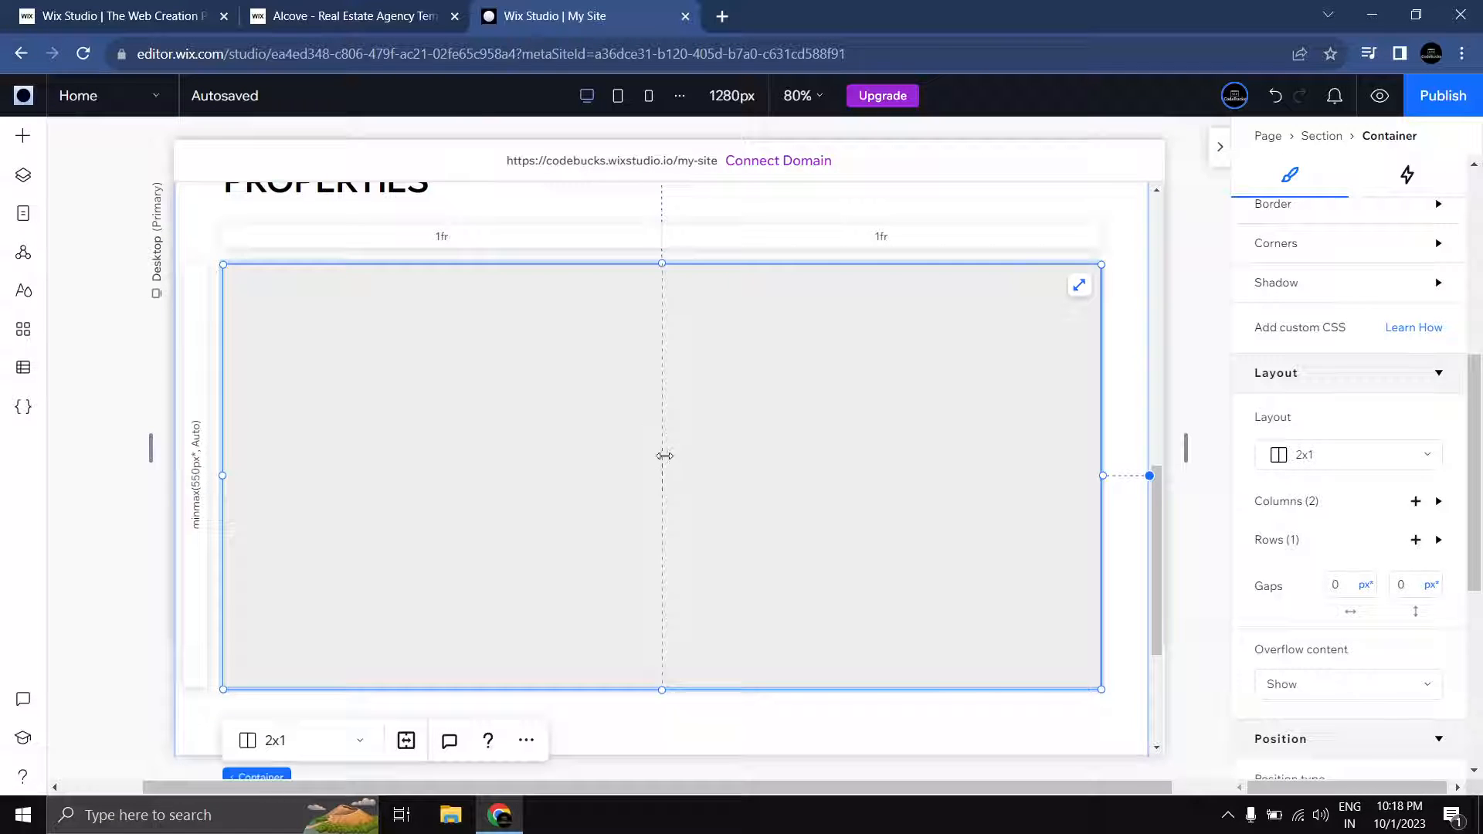
drag(665, 456, 878, 463)
Step: Add an image to the container's left cell and stretch it to fill the cell
click(22, 136)
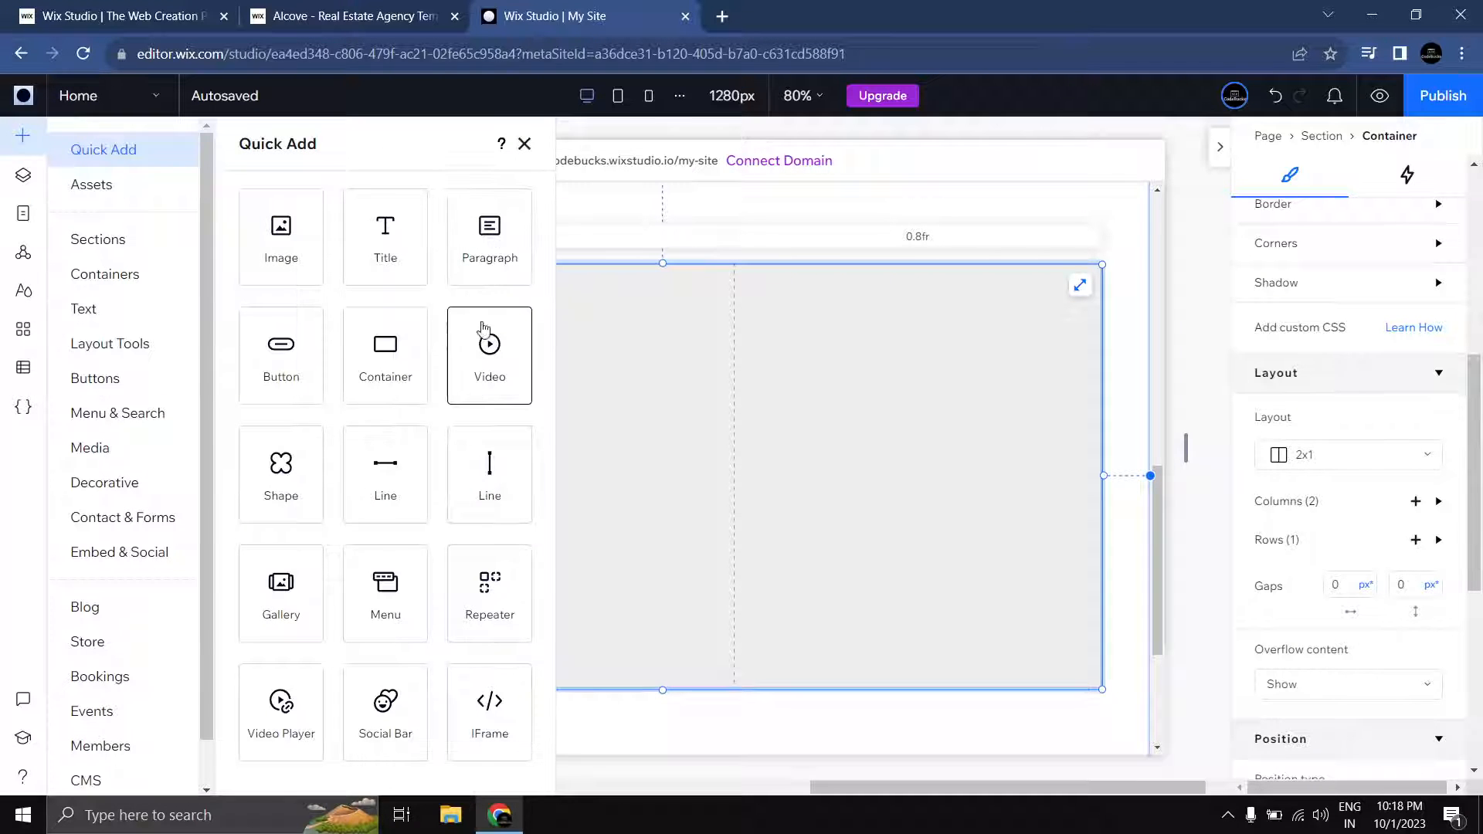
drag(287, 249, 567, 427)
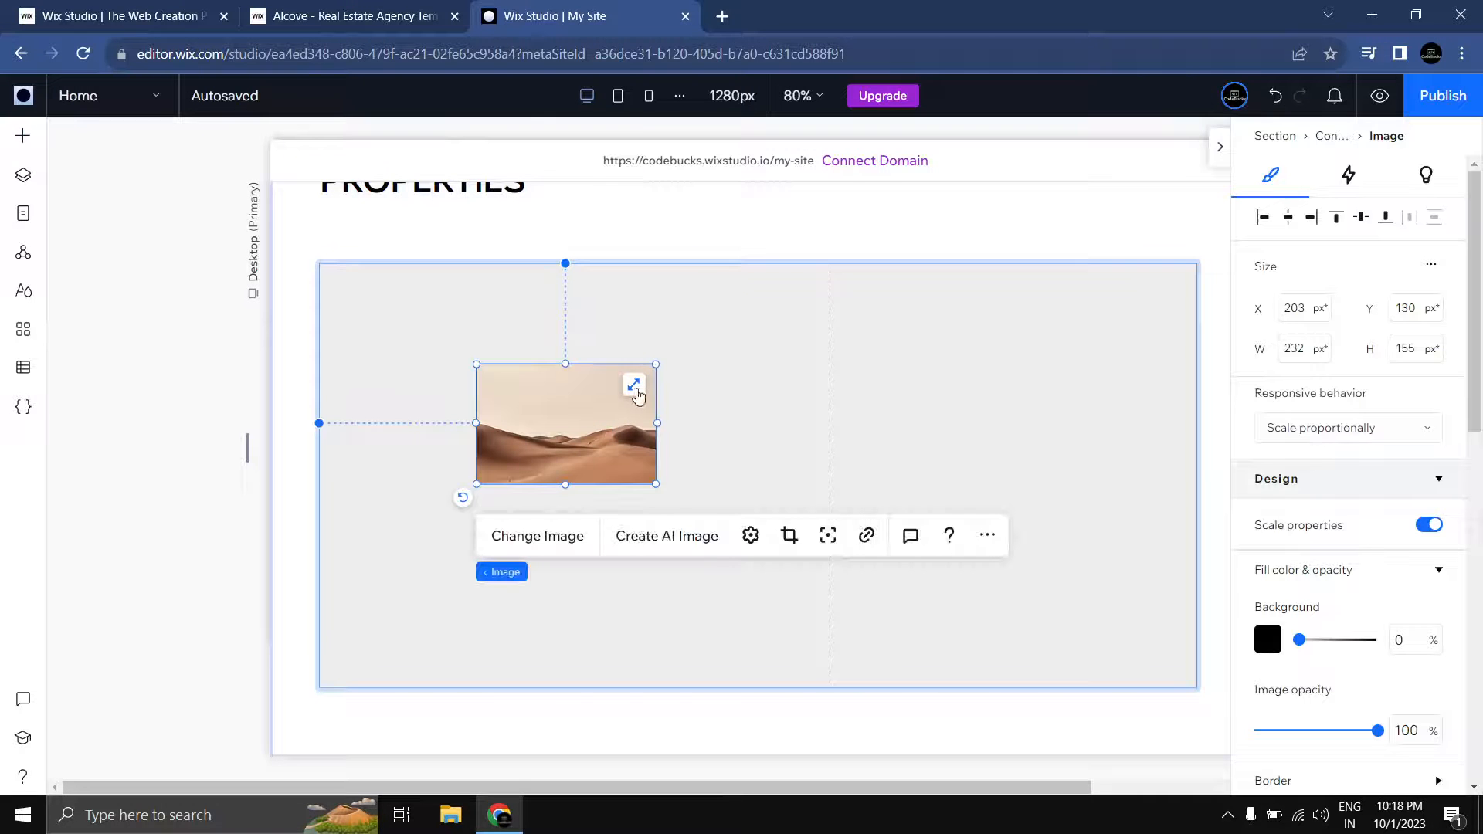
click(634, 384)
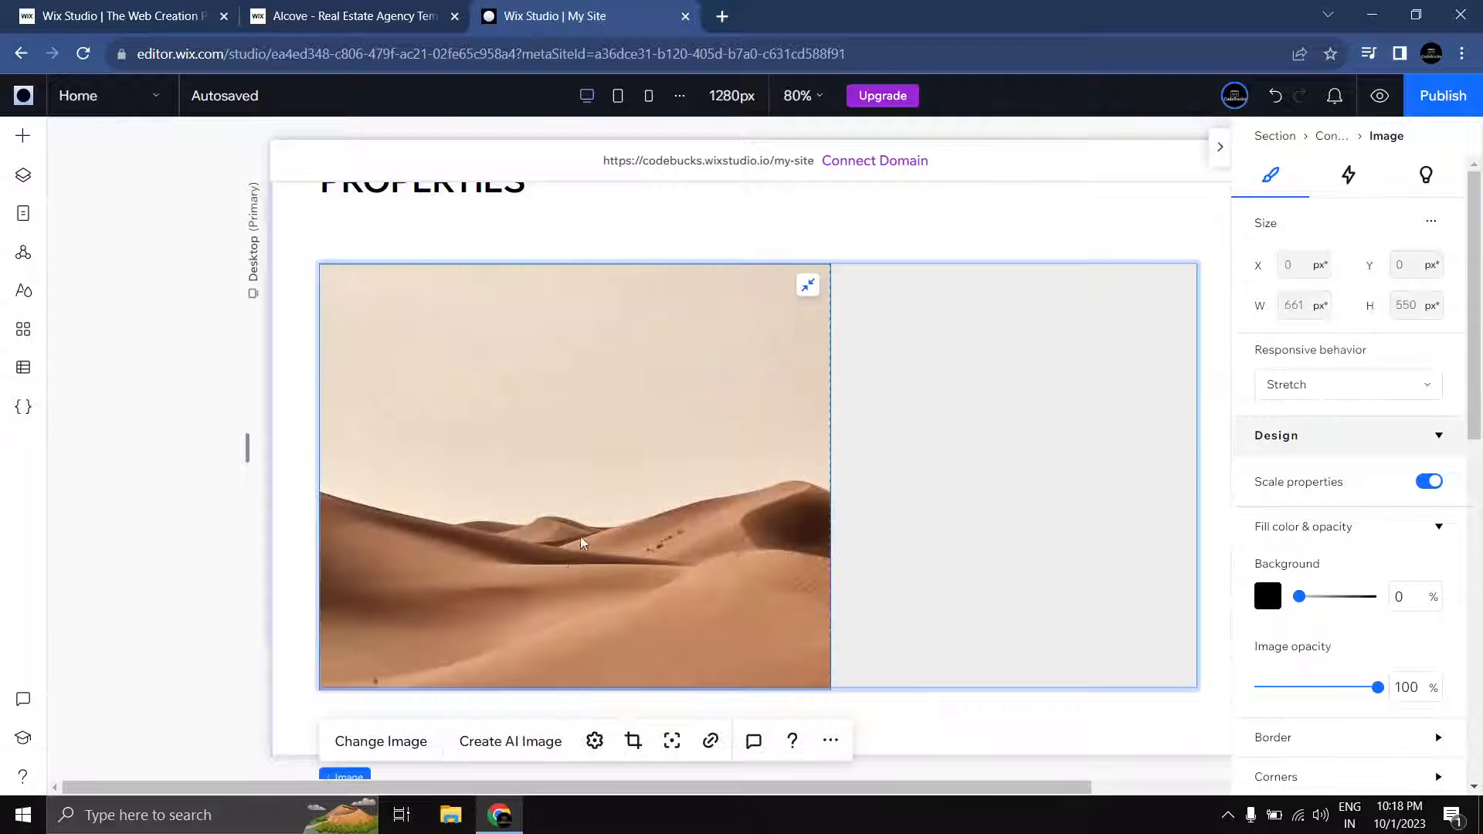
Step: Replace the placeholder image with the "Green Buildings" photo from Media from Wix, searching for "buildings with greenary"
click(406, 740)
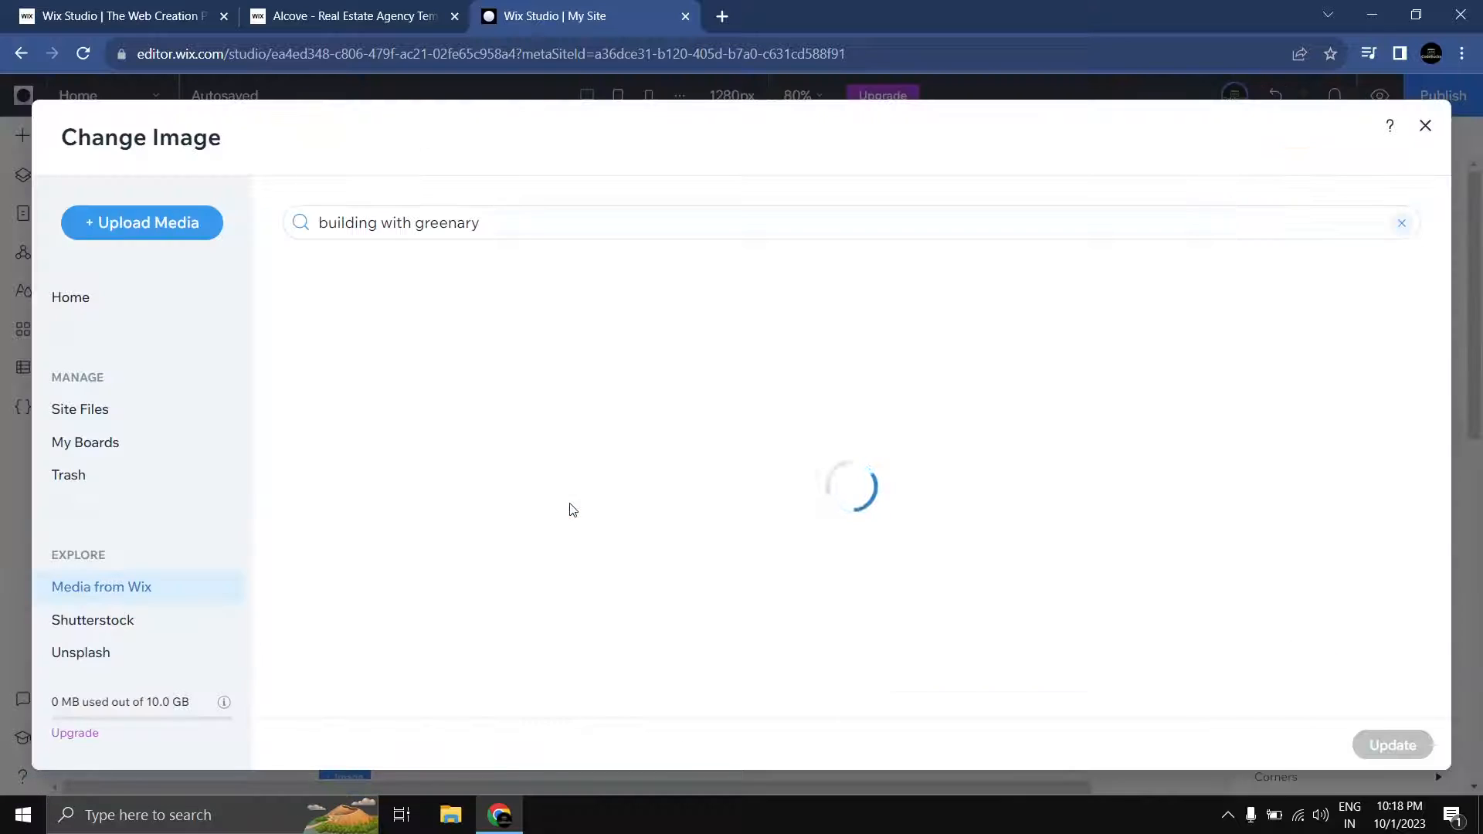
click(412, 223)
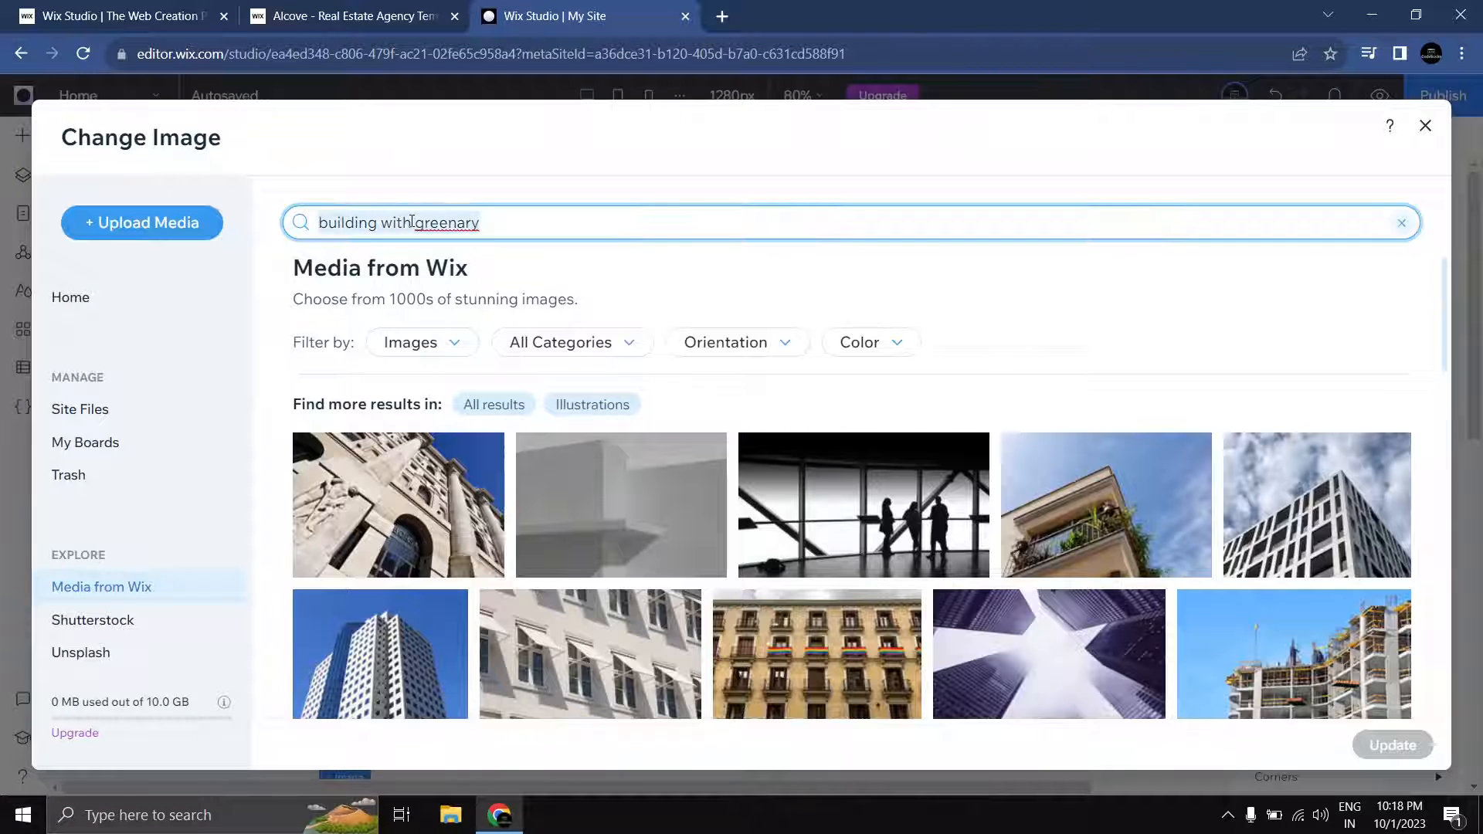
text(bui)
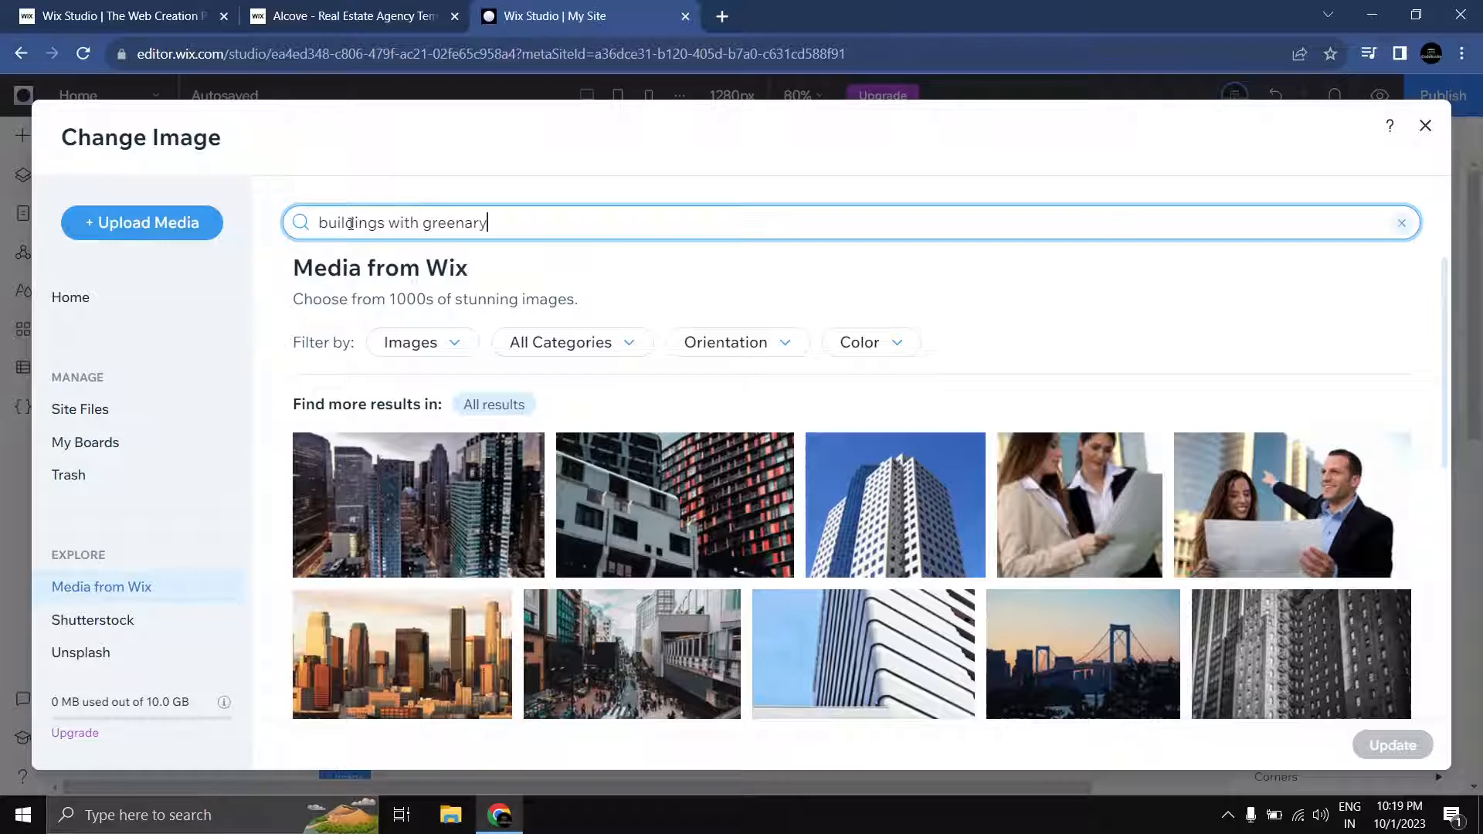
text(ldings with greenary)
scroll(927, 463, down, 5)
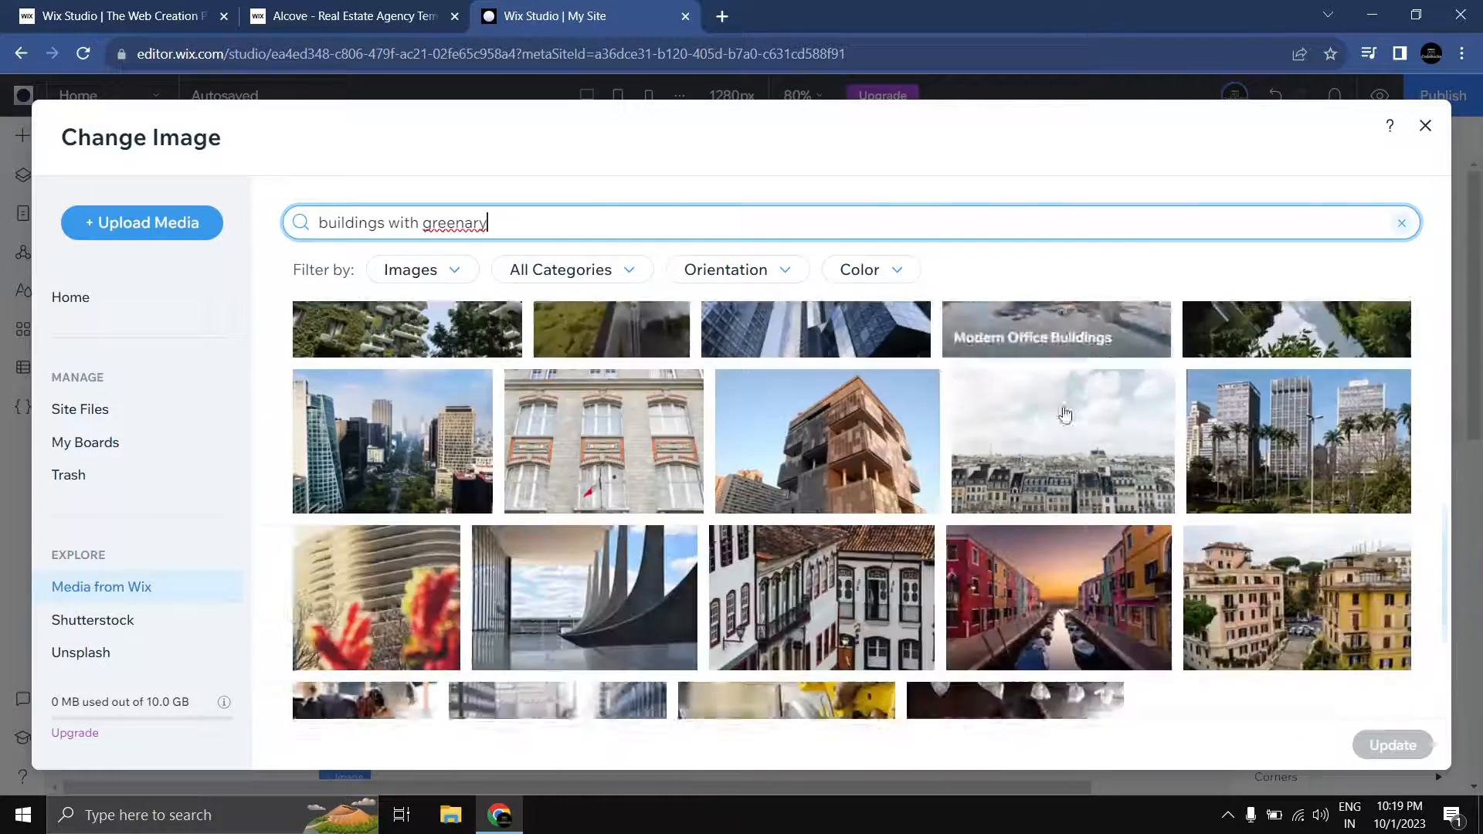
scroll(1064, 415, up, 3)
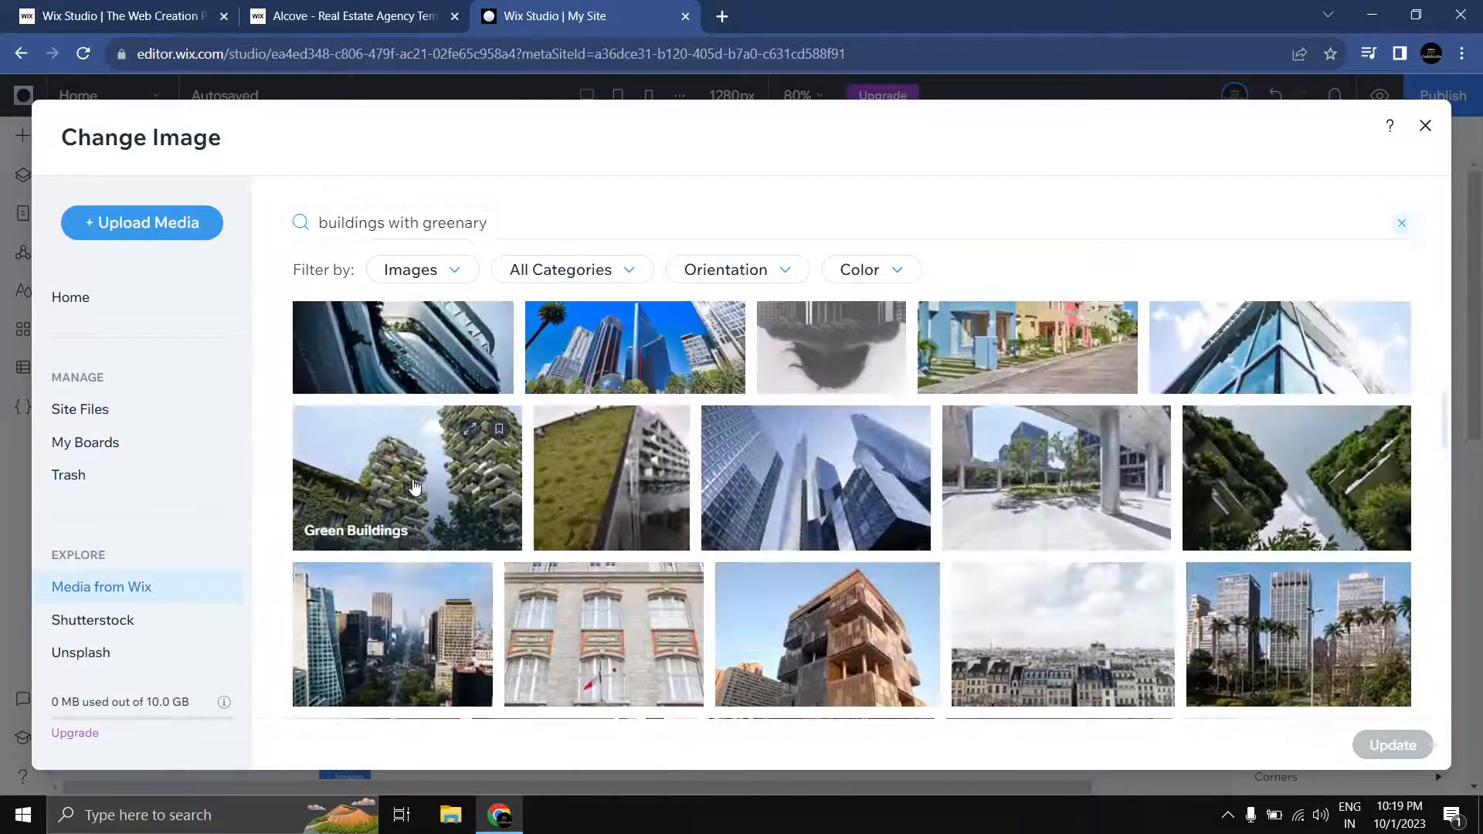
click(415, 486)
click(1404, 745)
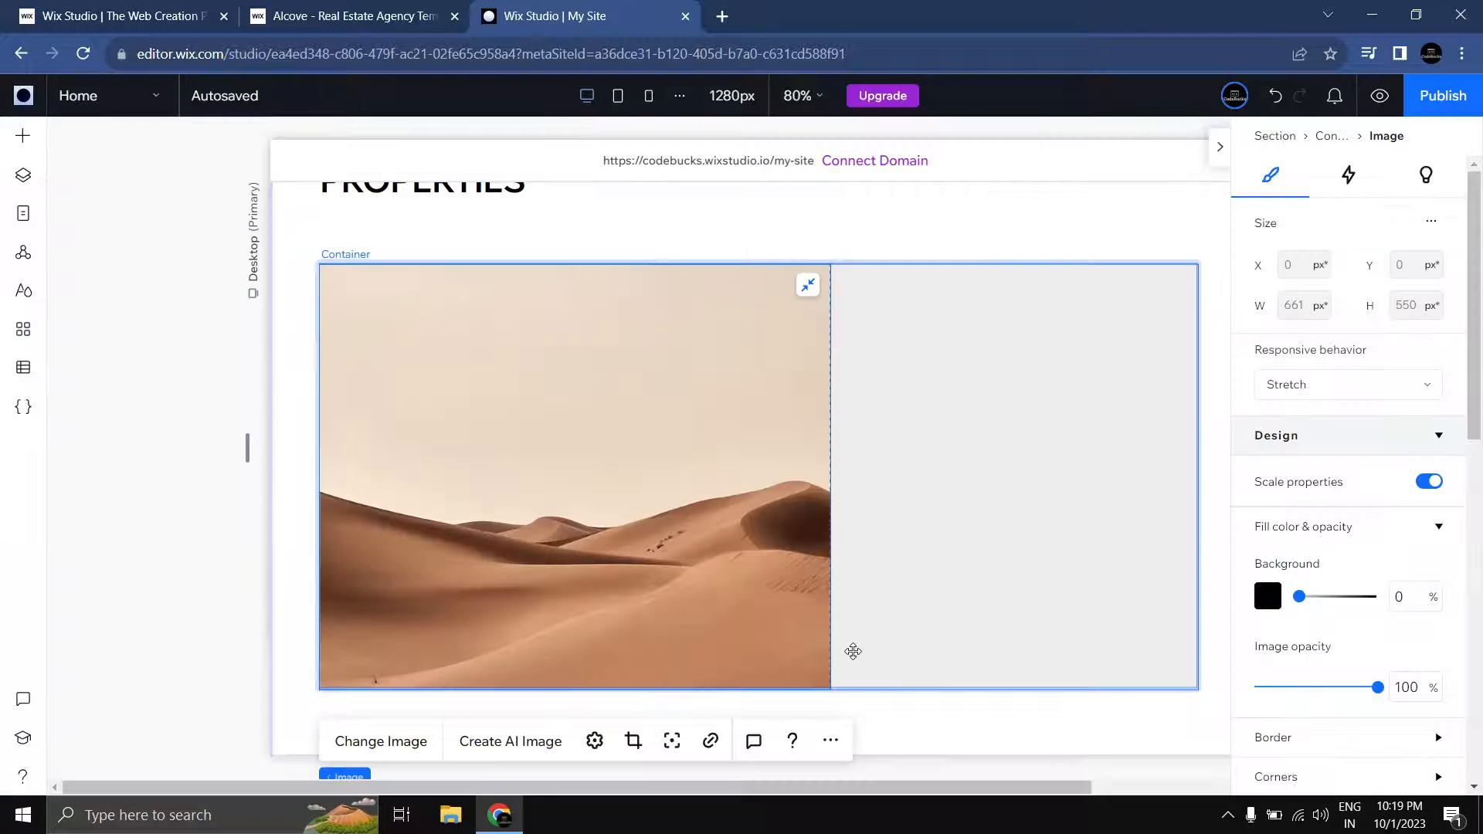
Step: Add a title to the container's right cell with the Heading 2 theme
click(956, 494)
click(23, 135)
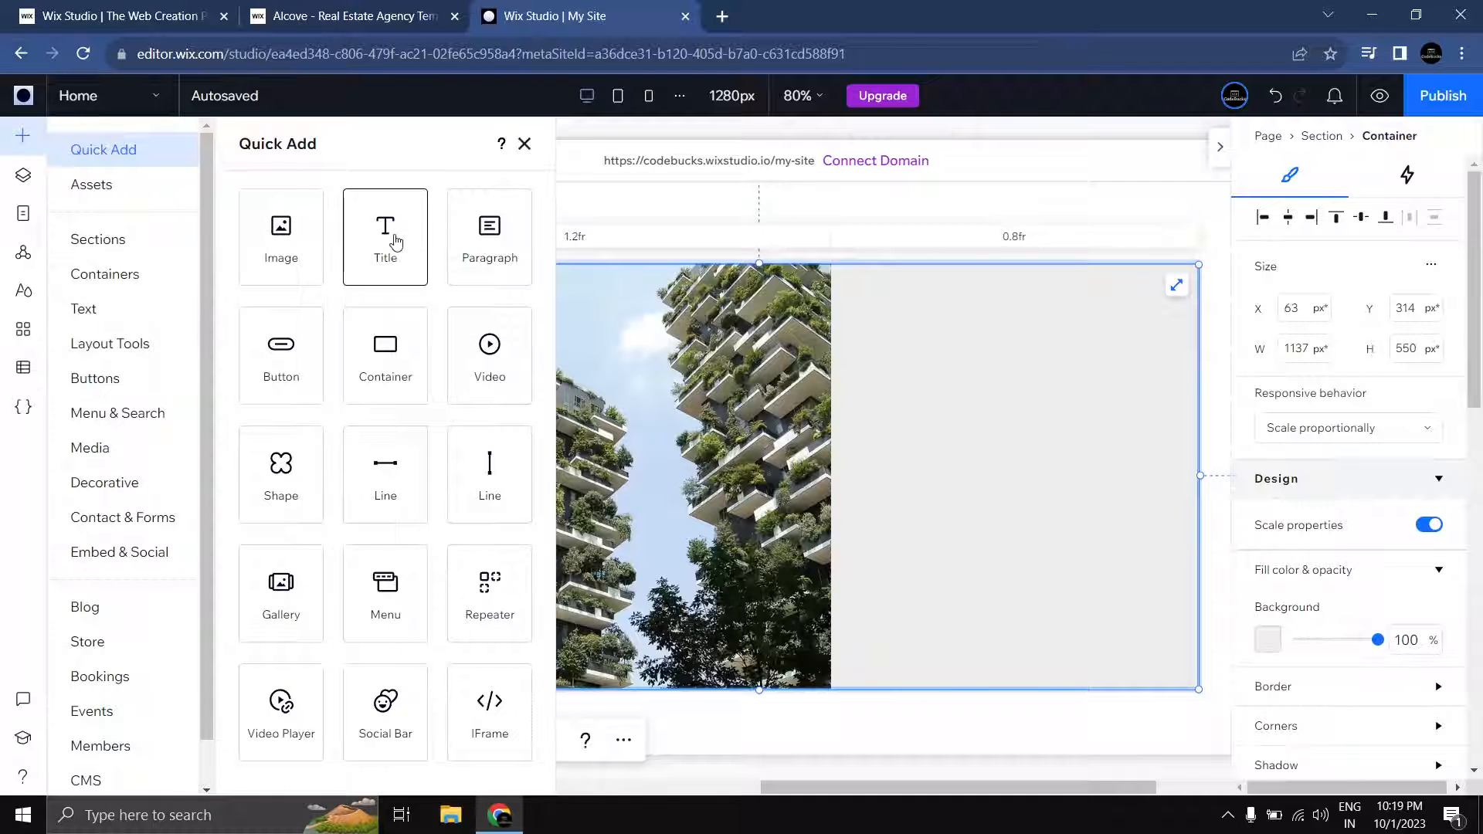
drag(396, 241, 982, 414)
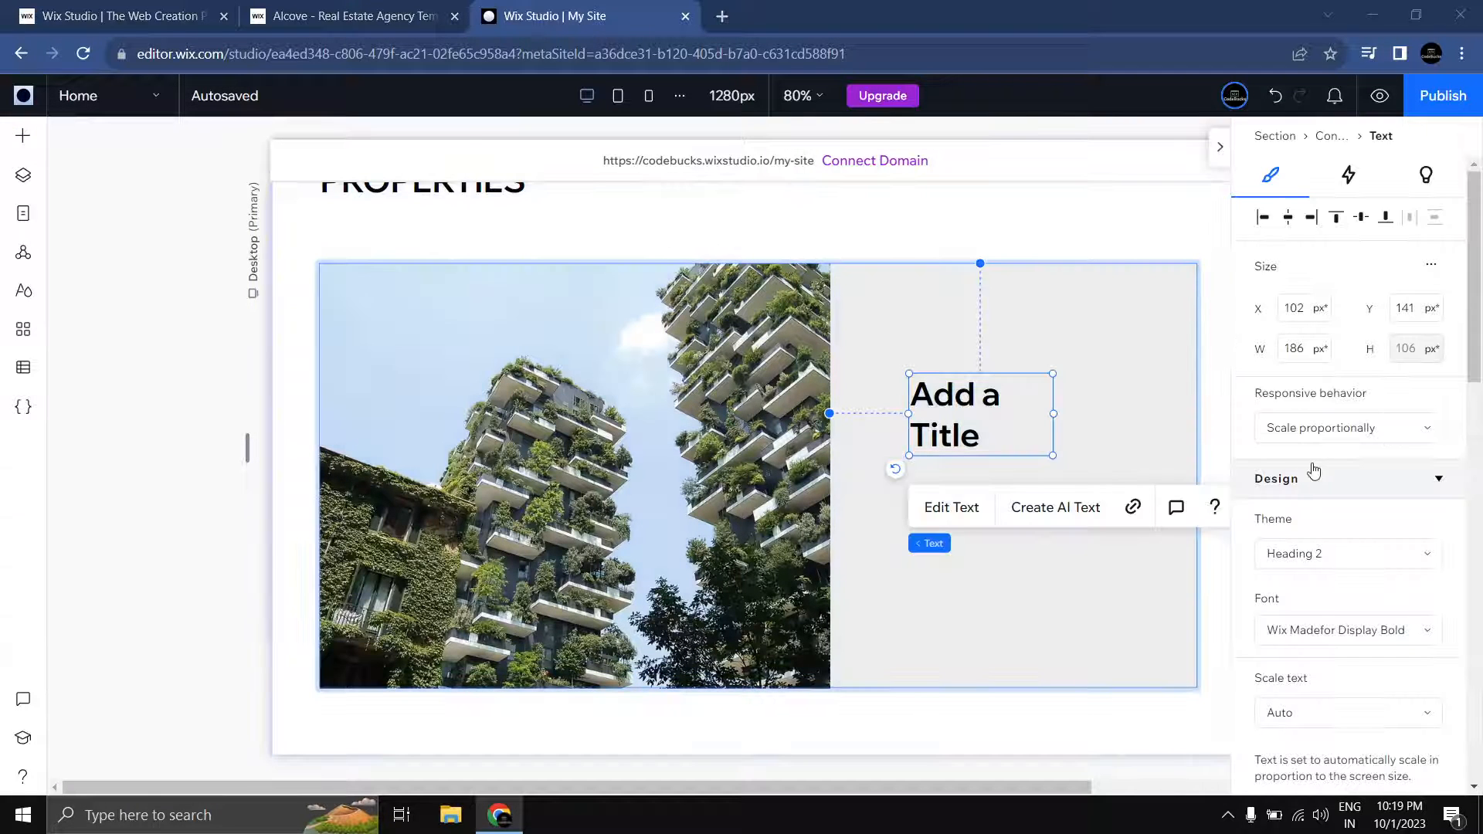
click(1372, 554)
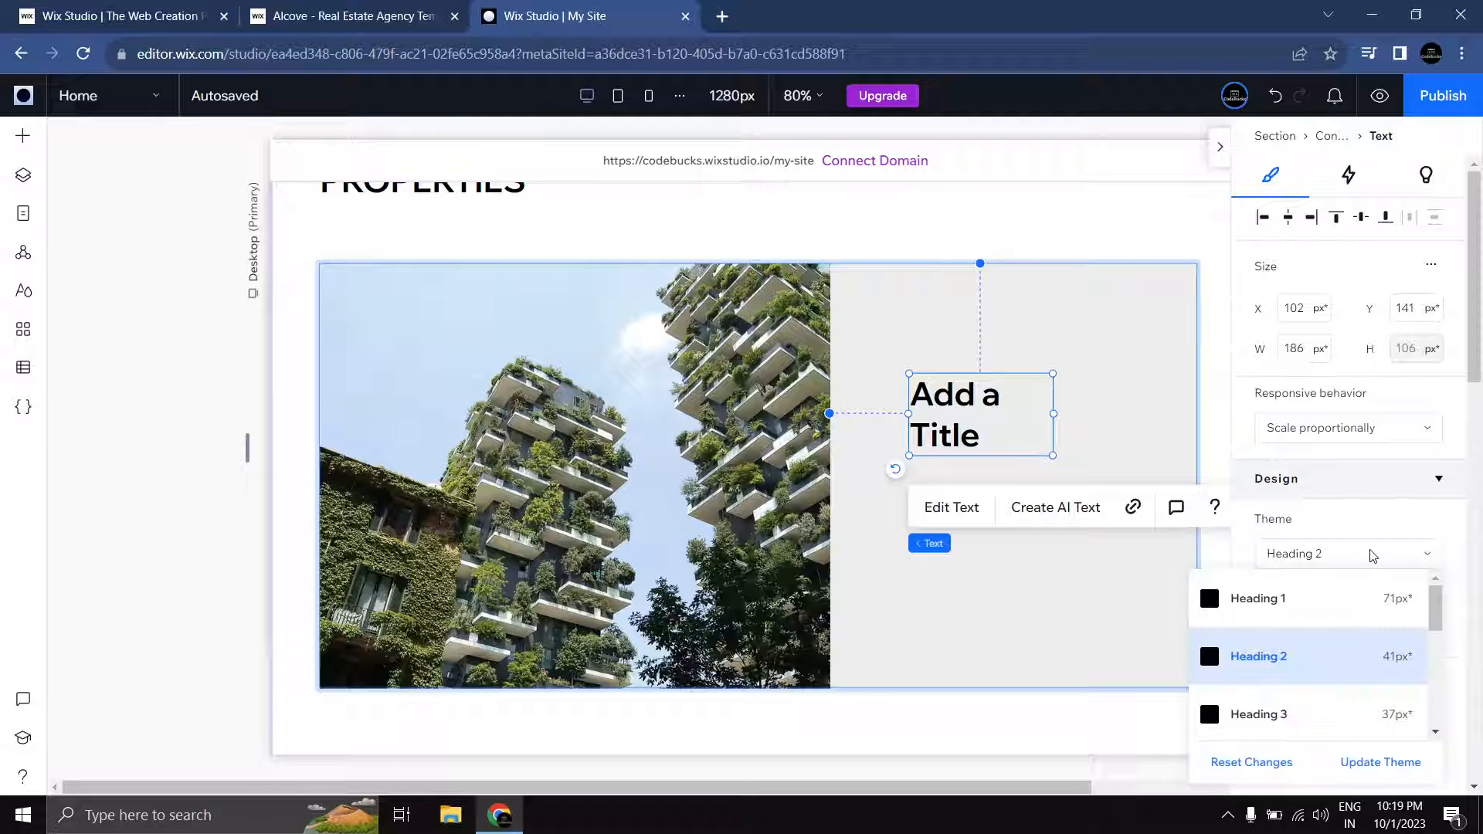
click(1290, 664)
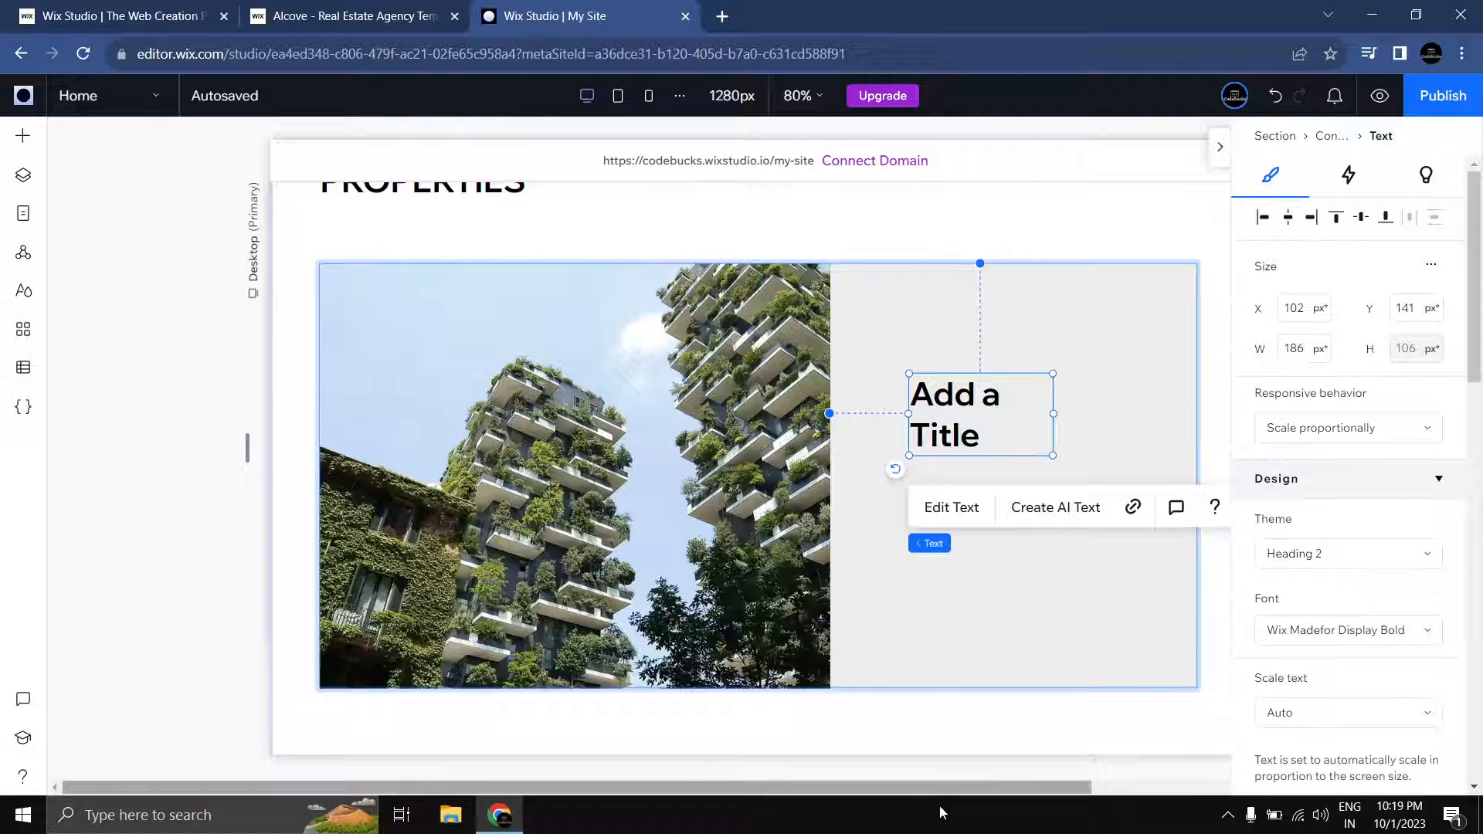
Step: Copy "Riverside Retreat" from the Alcove template's browser tab and replace the new title's text with it in the editor
drag(939, 801, 1021, 795)
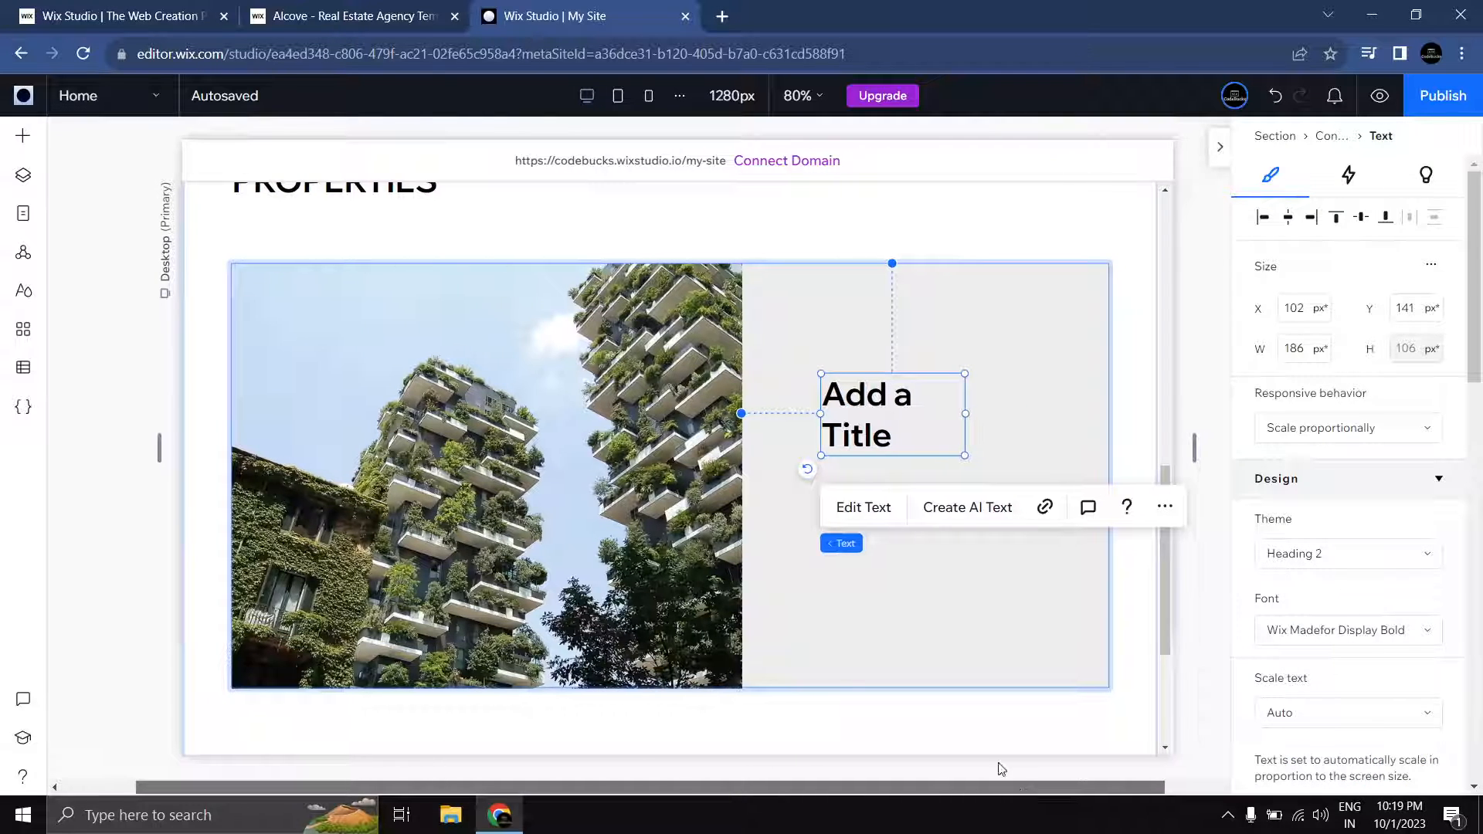
click(373, 22)
drag(896, 315, 1307, 317)
key(ctrl+c)
click(509, 7)
click(864, 506)
key(ctrl+v)
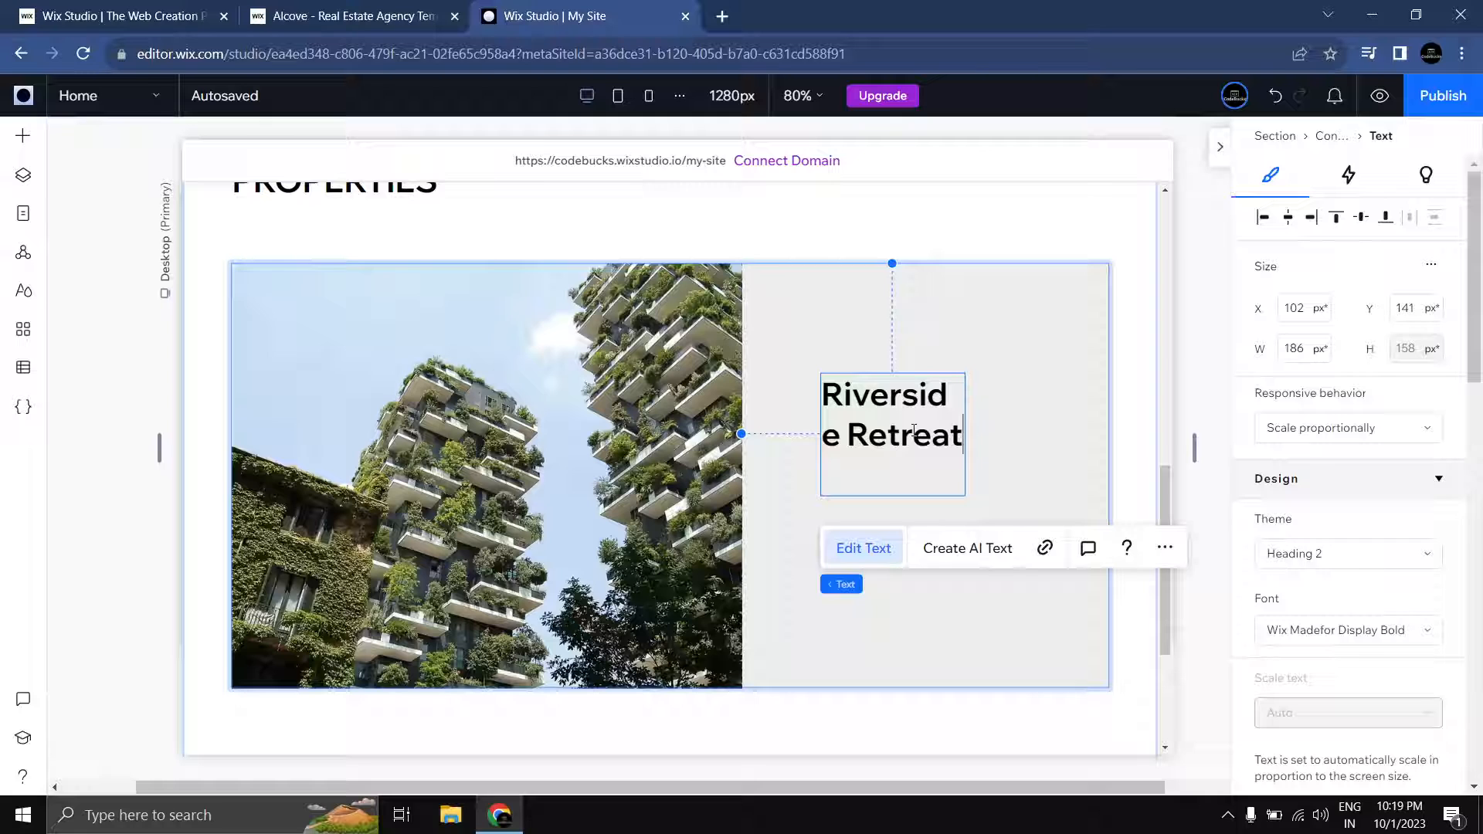
Step: Widen the "Riverside Retreat" title to about 276 px
click(997, 435)
click(967, 430)
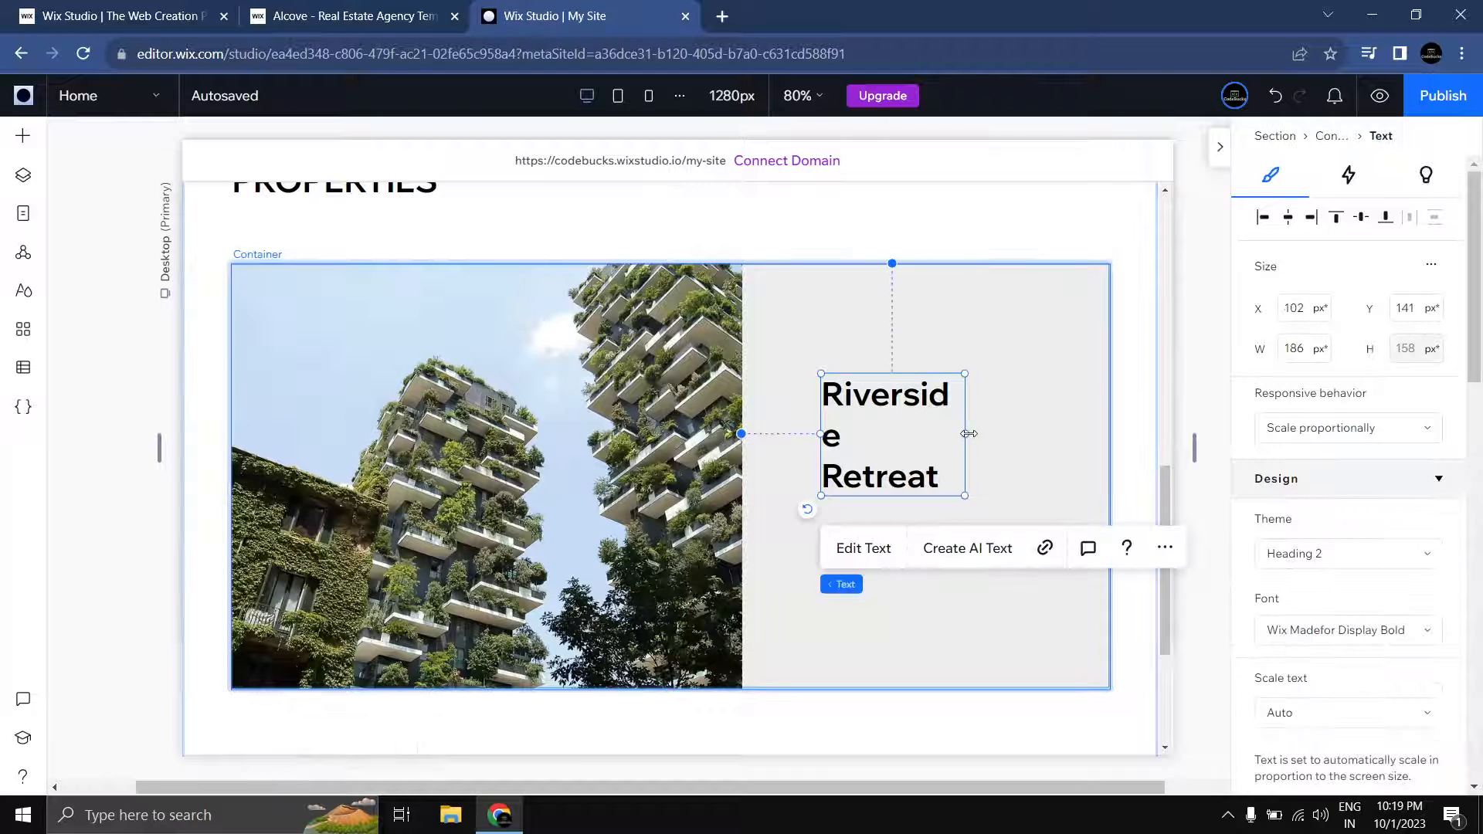
drag(969, 433, 1036, 430)
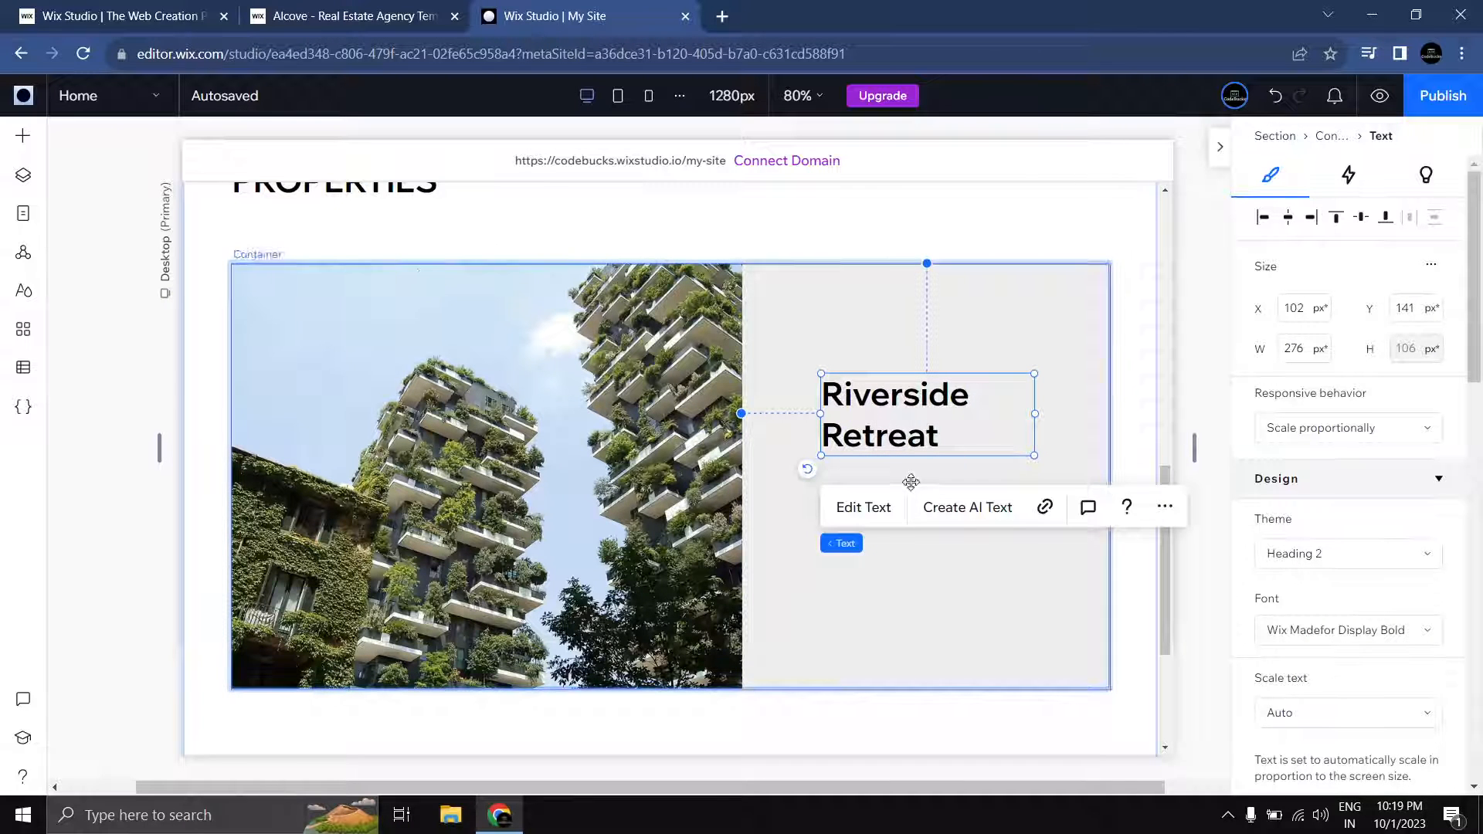
Step: Add a paragraph below the title and replace its text with the Riverside Retreat description copied from the Alcove template's browser tab
click(22, 136)
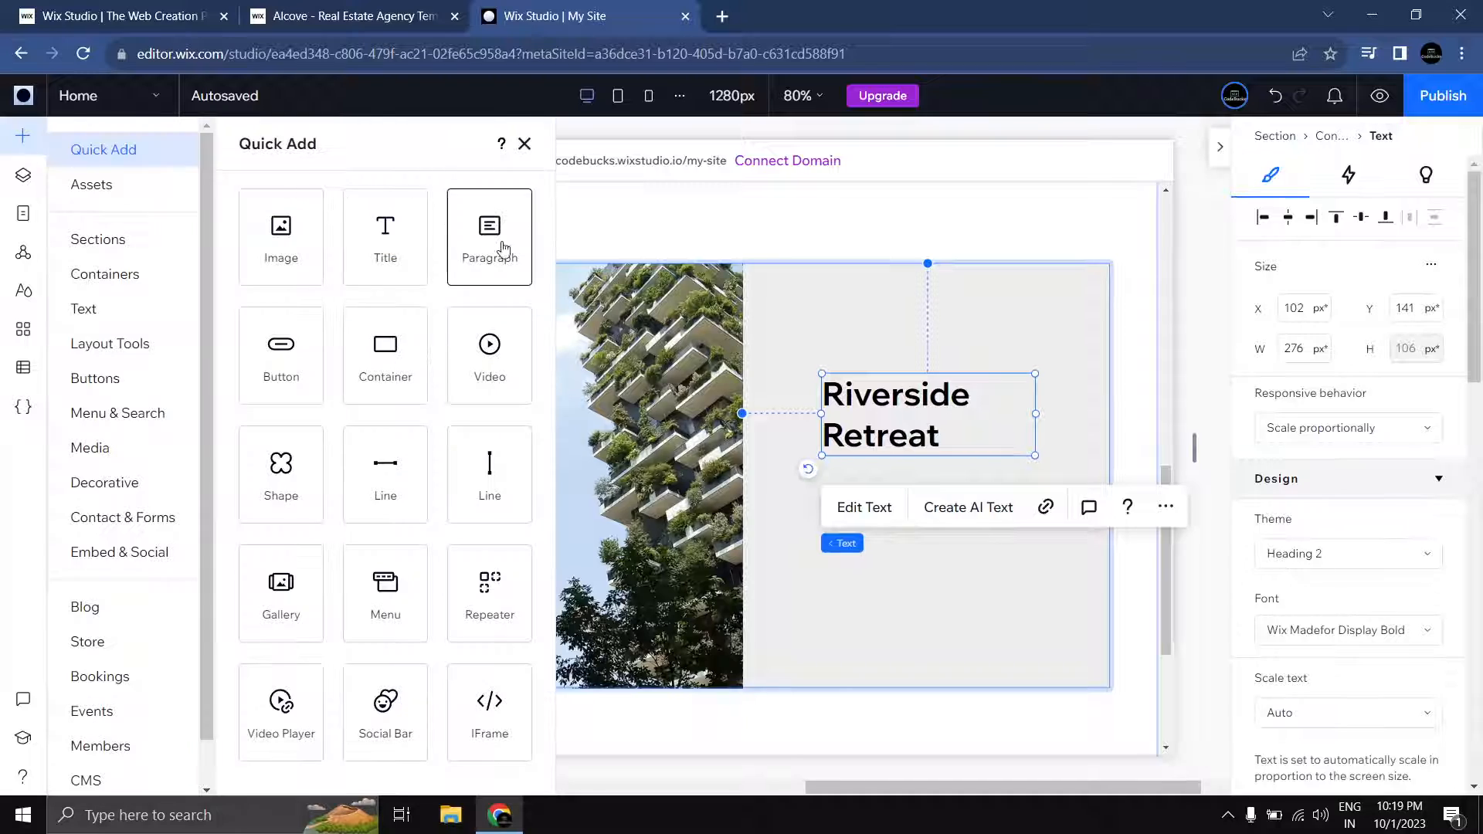
drag(502, 249, 962, 526)
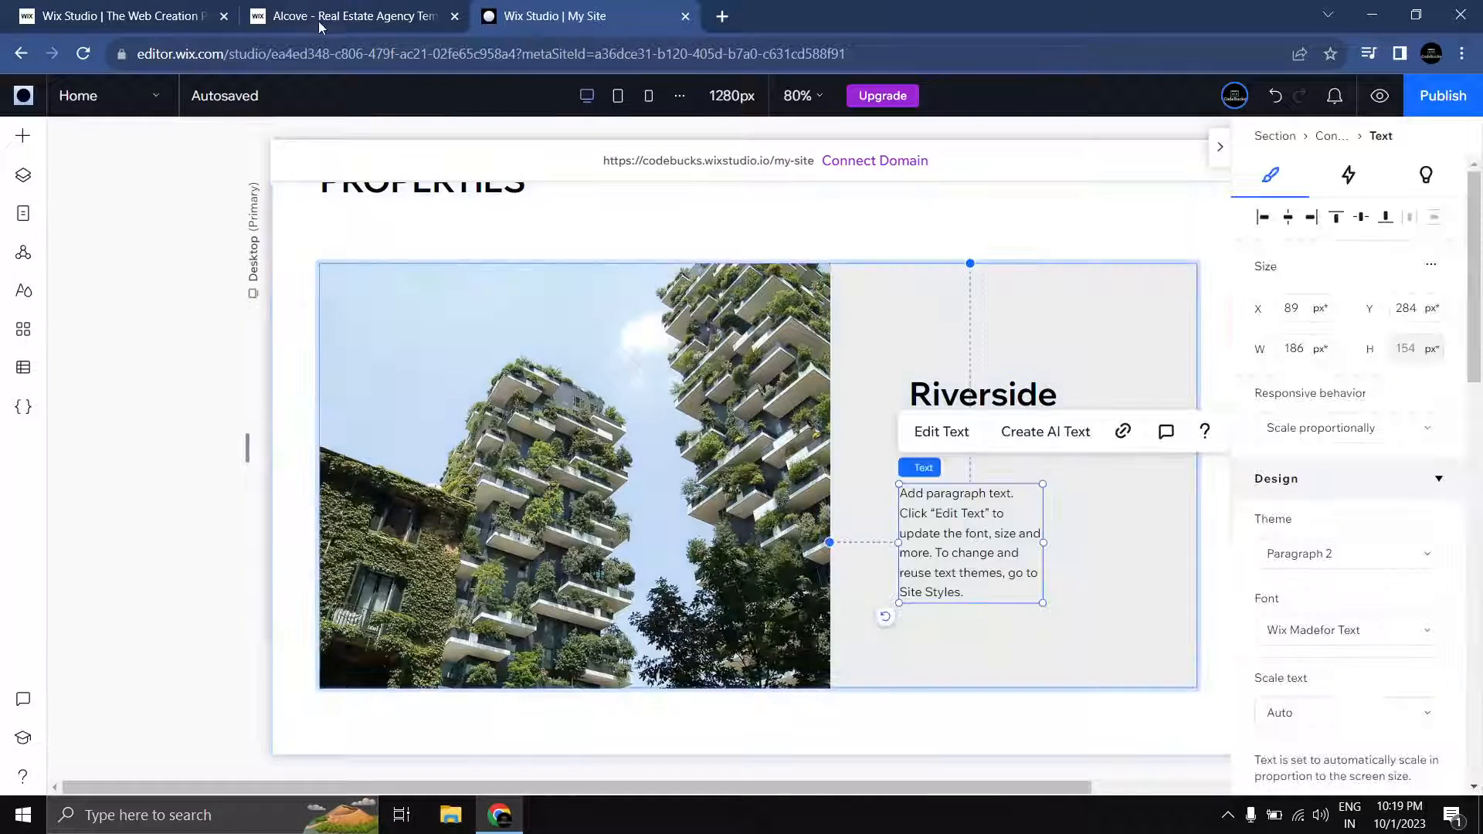
click(321, 25)
click(1047, 416)
drag(1125, 464, 903, 380)
click(576, 22)
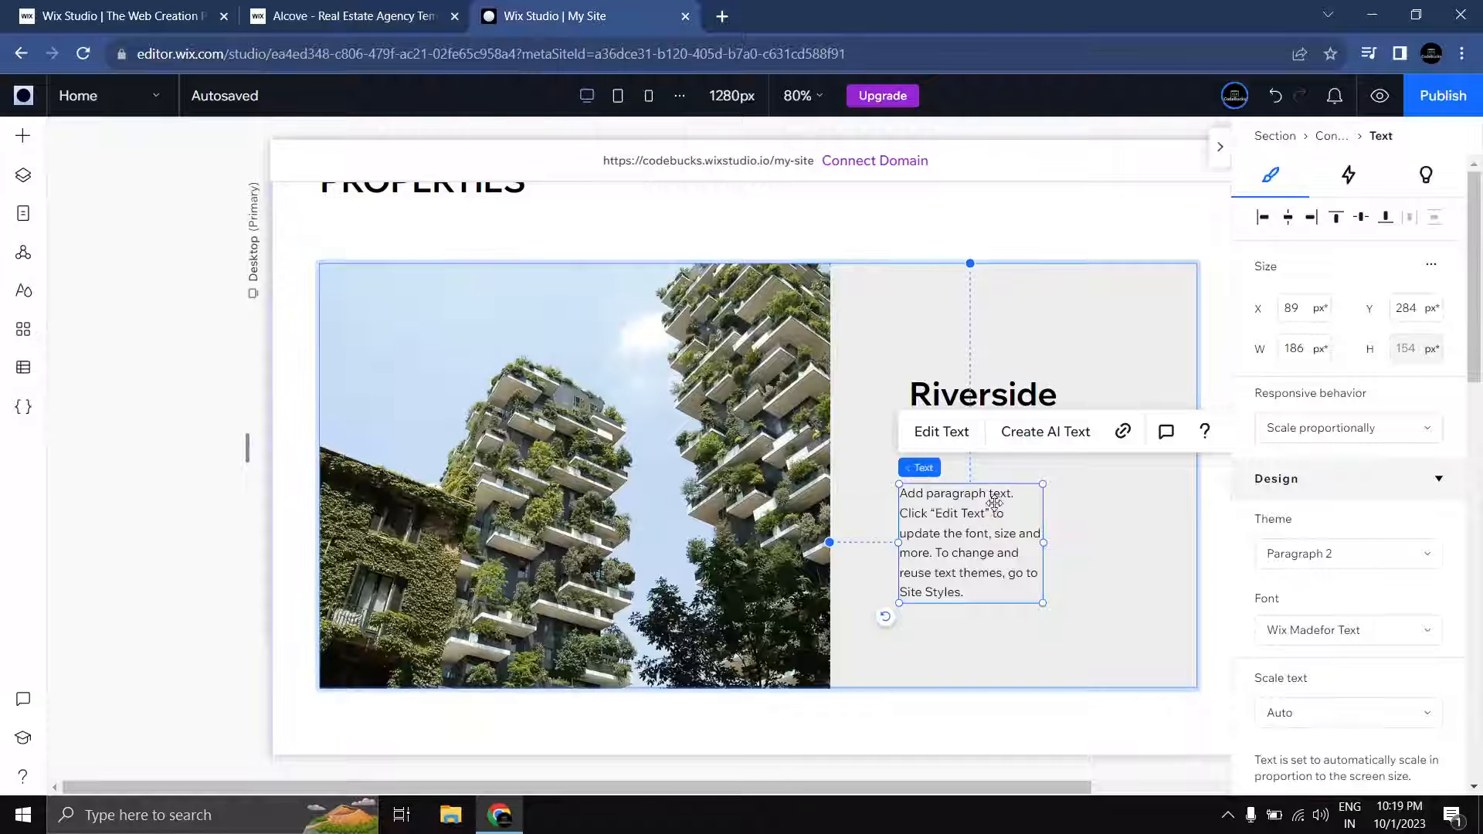
click(958, 433)
key(ctrl+v)
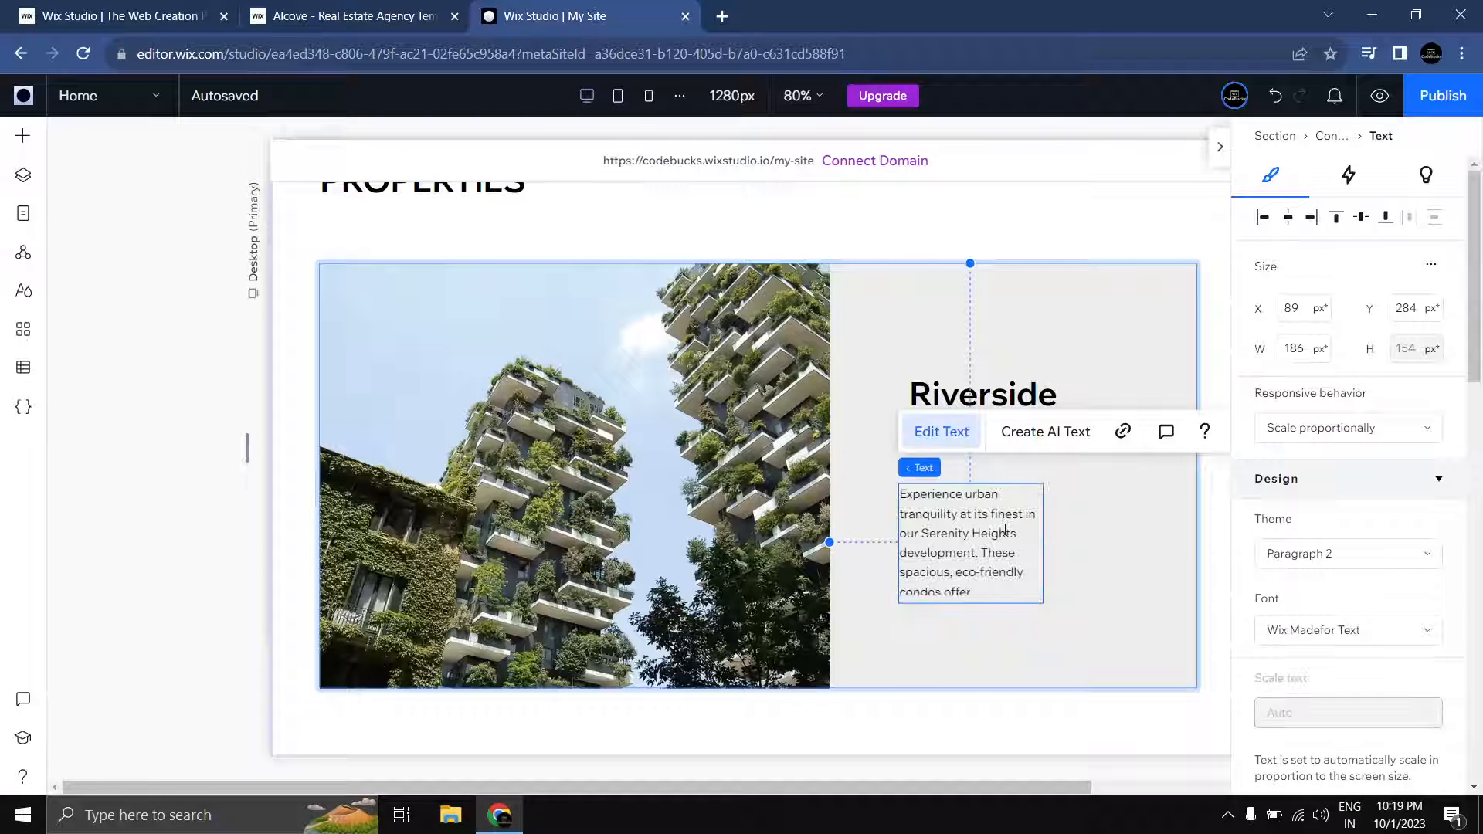
Step: Apply the Paragraph 1 theme to the property description
click(1363, 562)
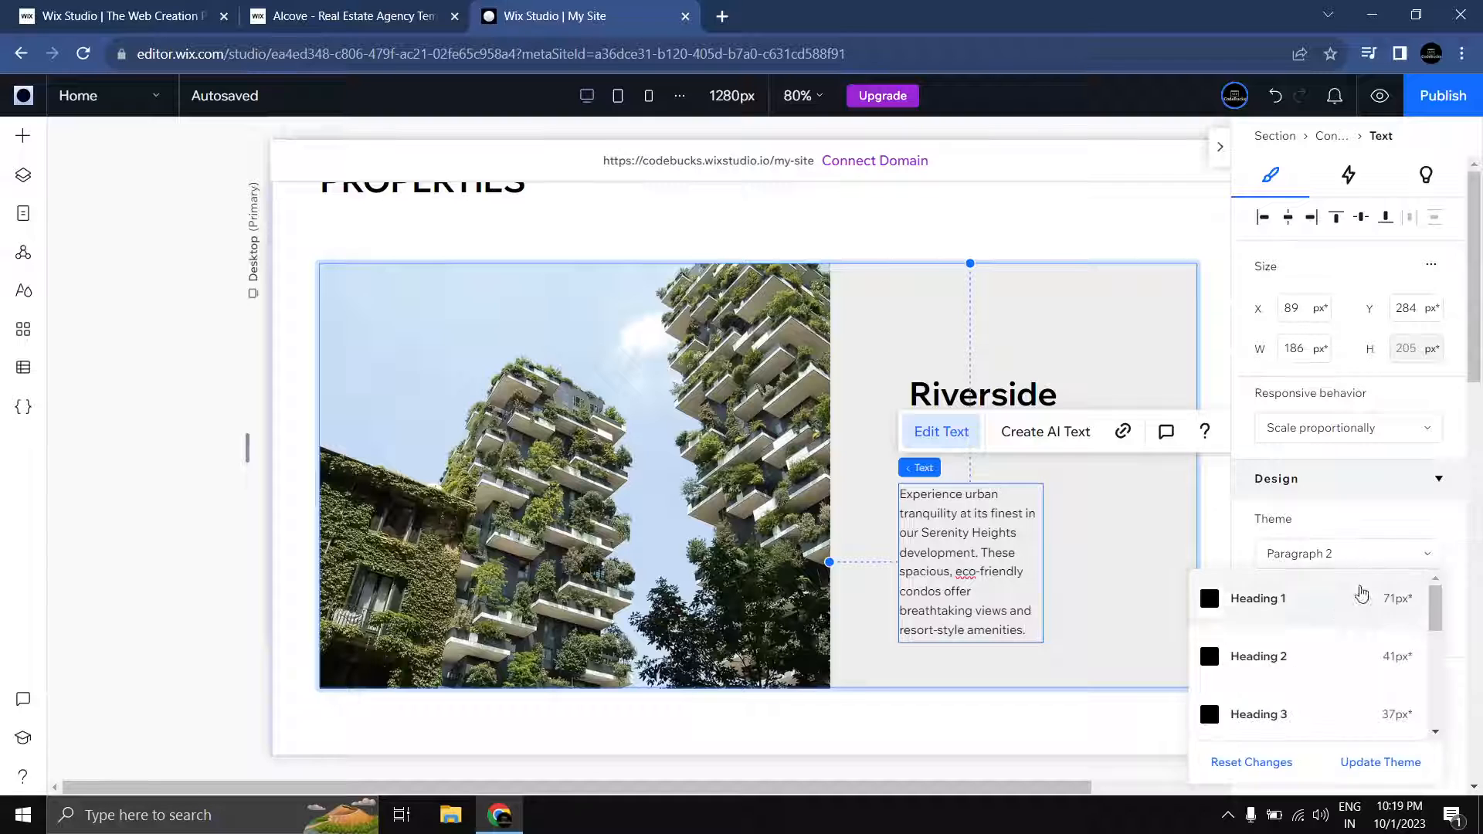
scroll(1345, 680, down, 3)
click(1324, 615)
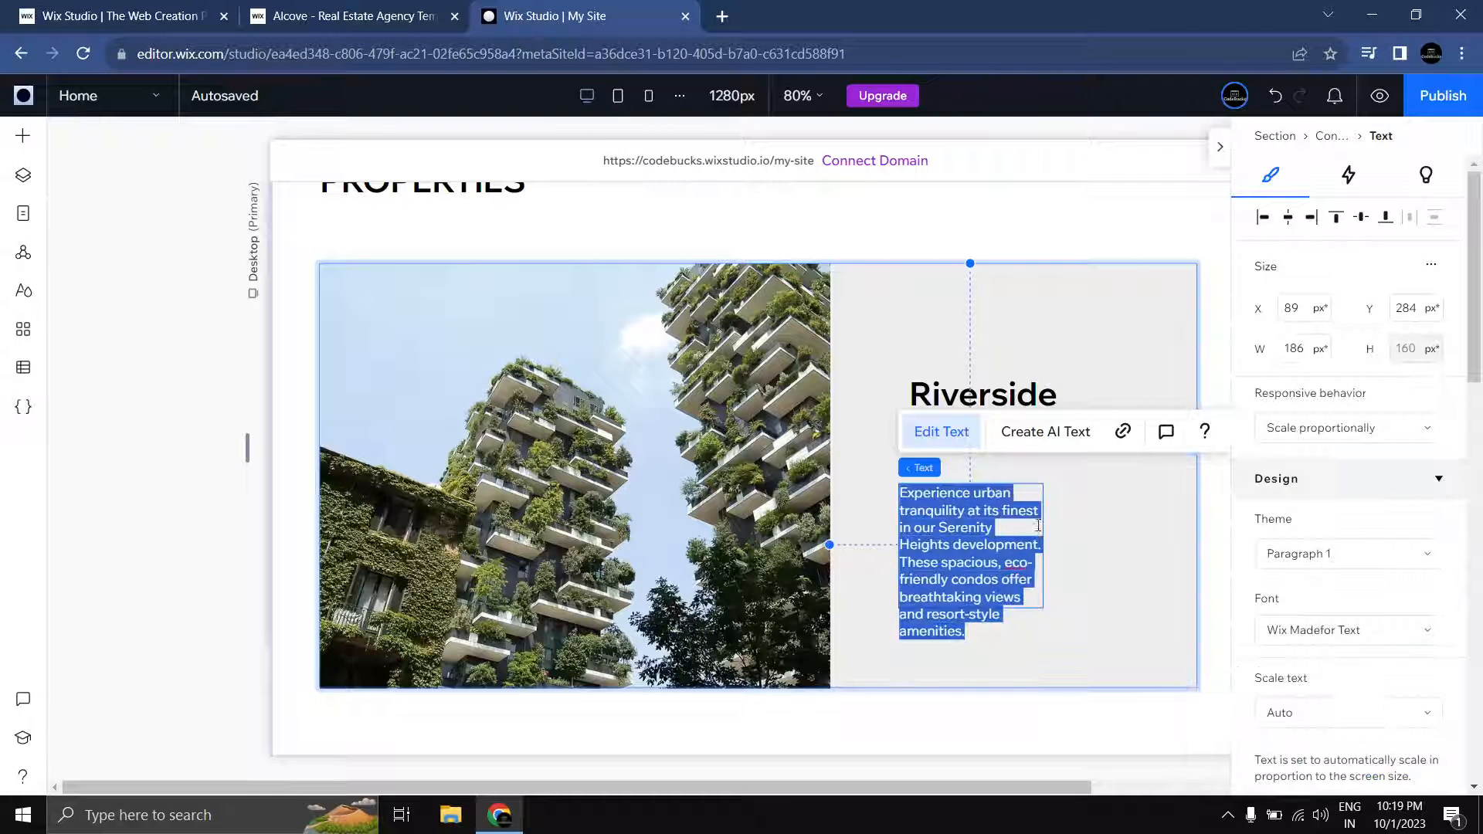
click(1112, 563)
Step: Move the description directly under the title, aligned with its left edge, and widen it to about 340 px
drag(960, 534, 972, 511)
click(972, 510)
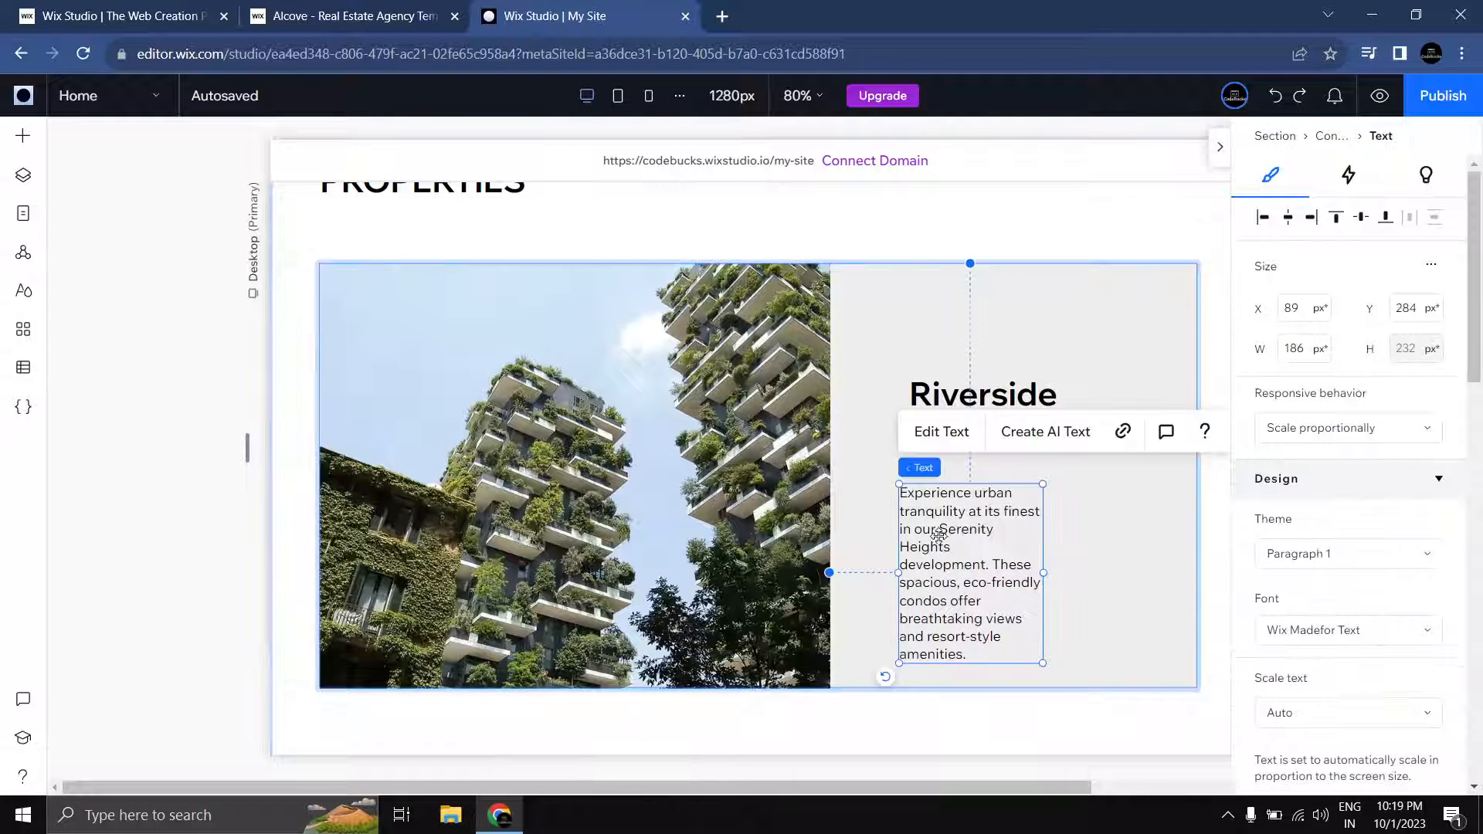
drag(1063, 552, 1176, 555)
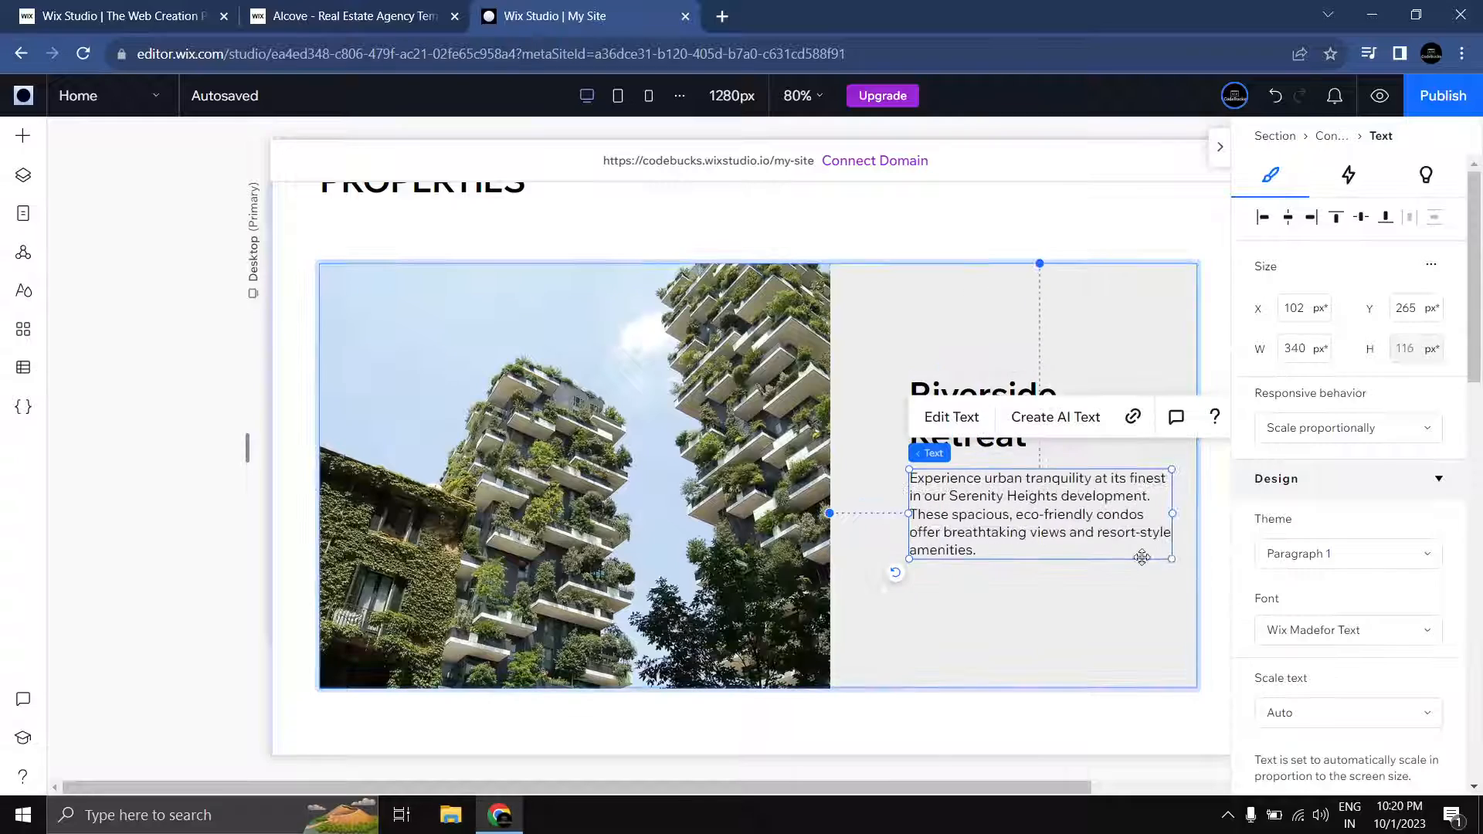
Step: Check the property's button in the Alcove template's browser tab and add the black "Start Now" styled button below the description
click(344, 29)
click(1221, 587)
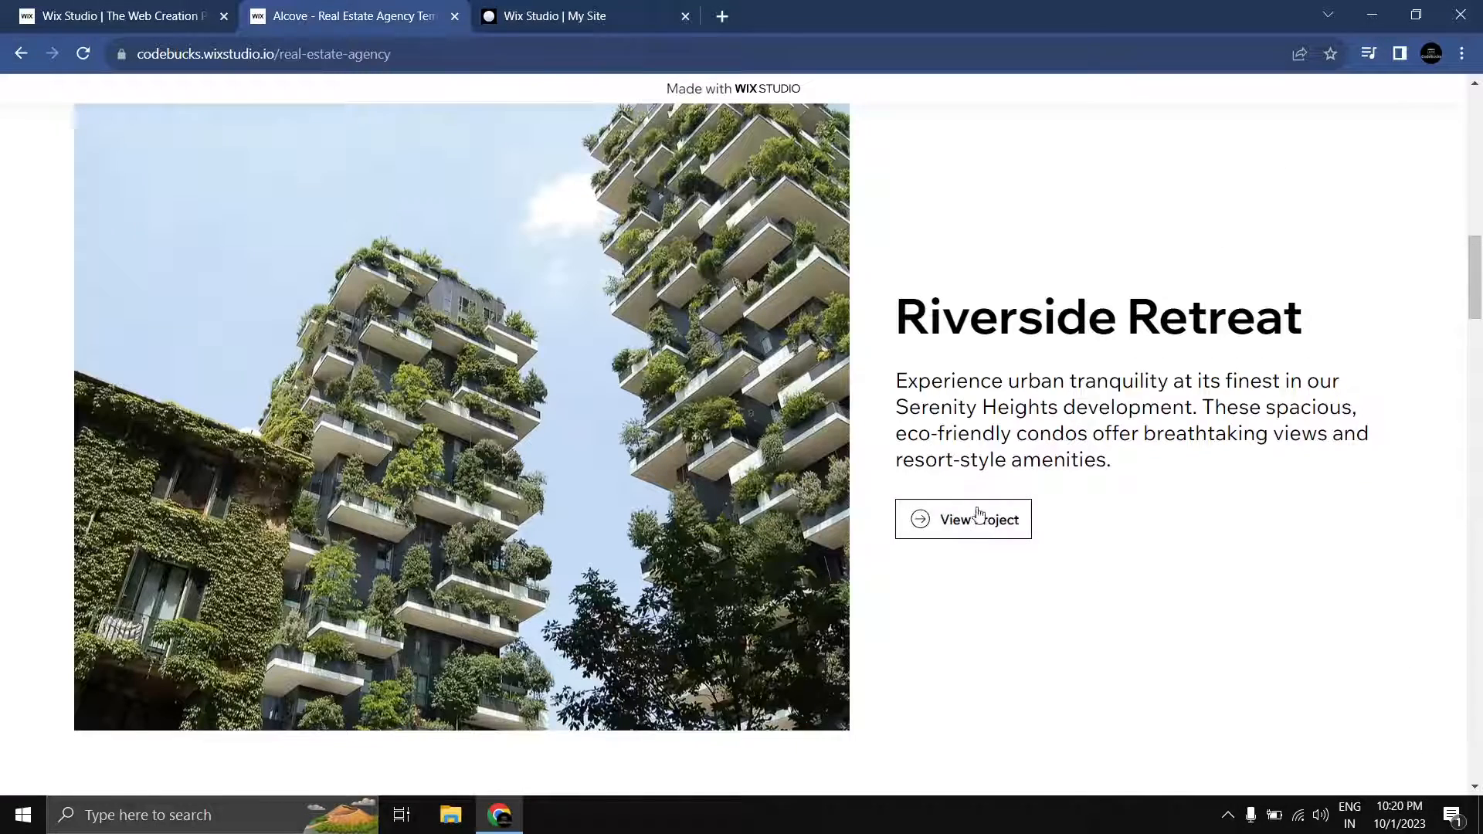
click(587, 15)
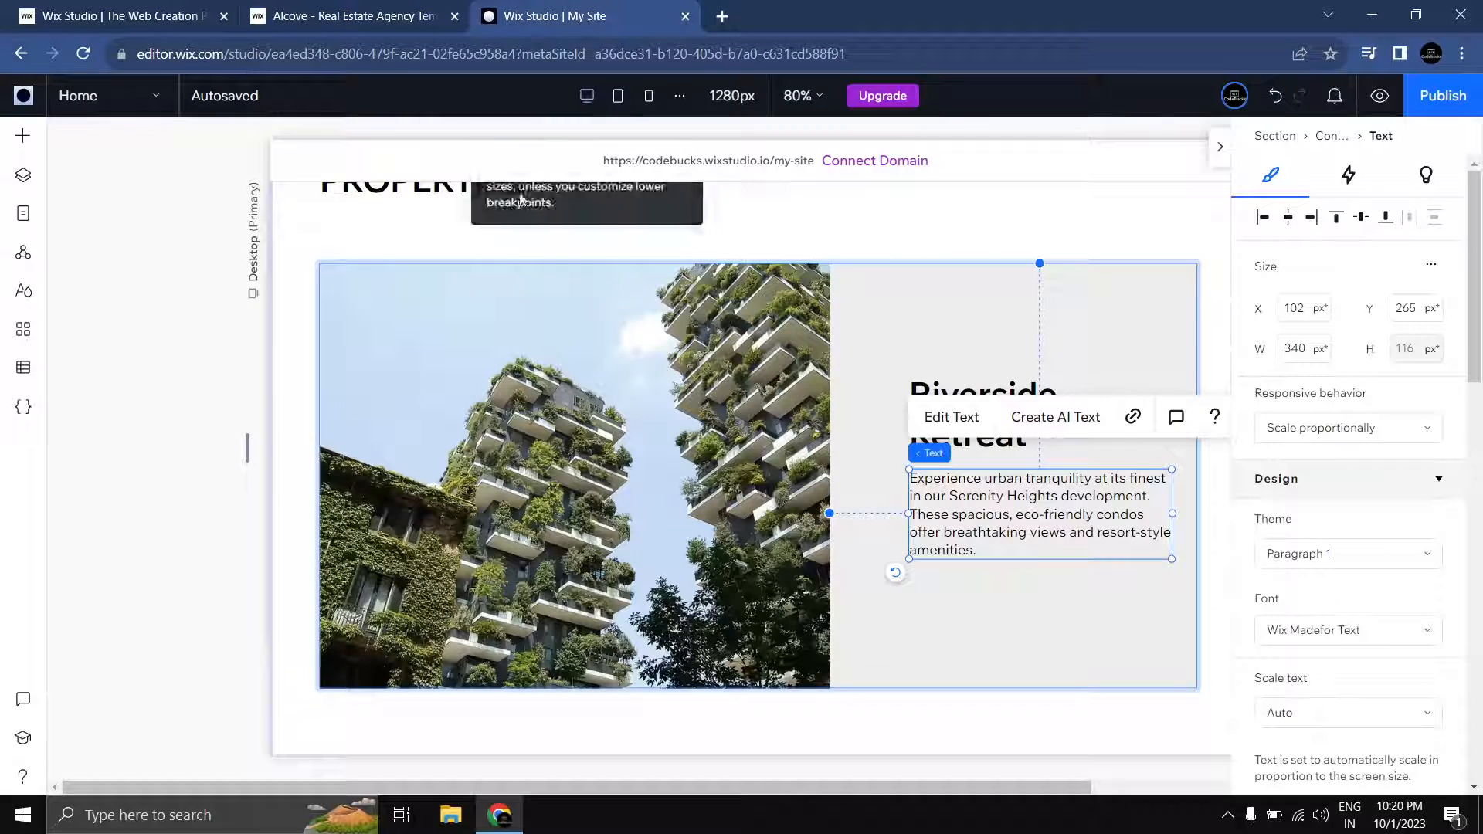
click(22, 135)
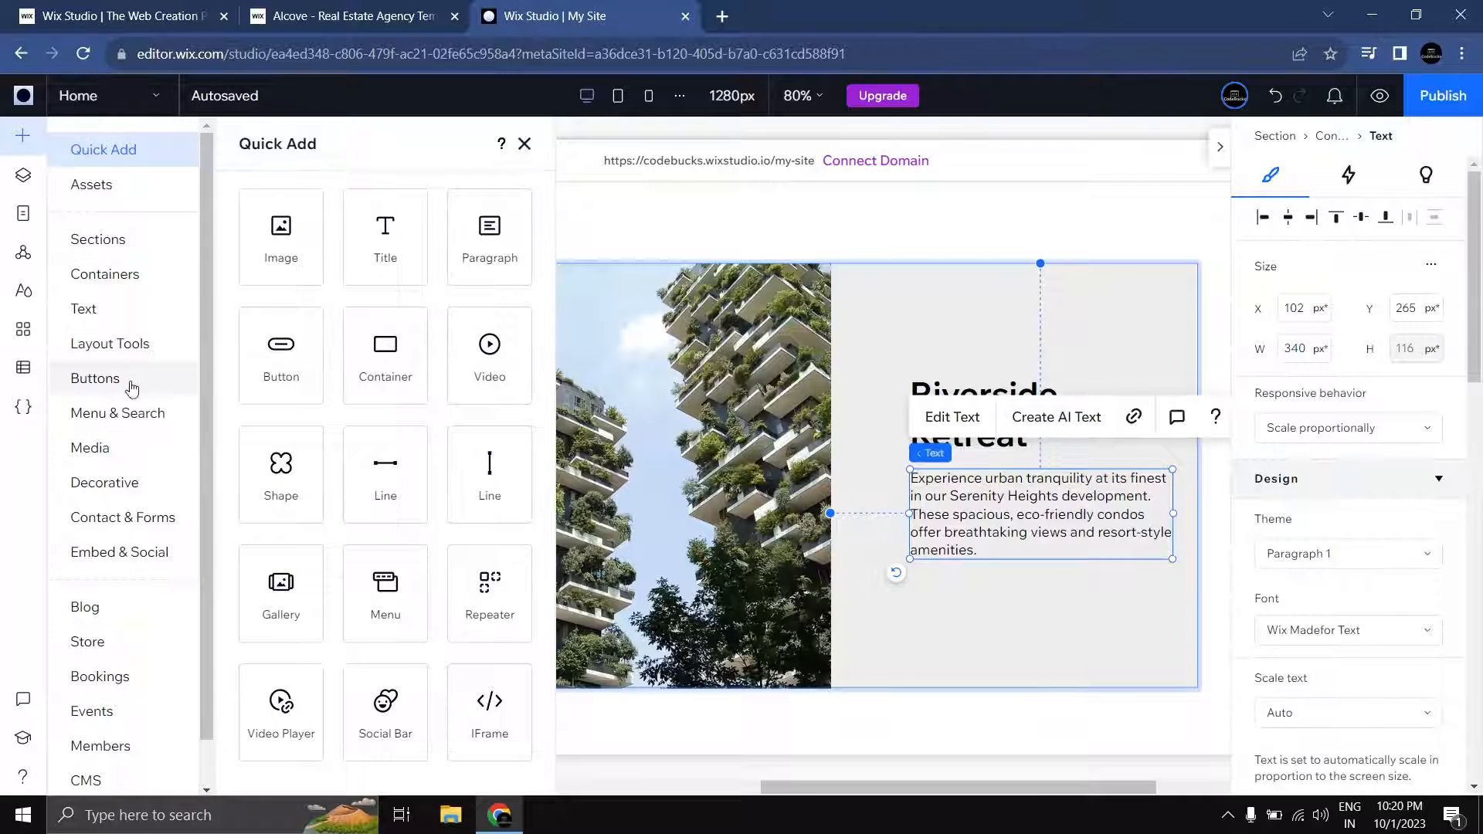
click(100, 384)
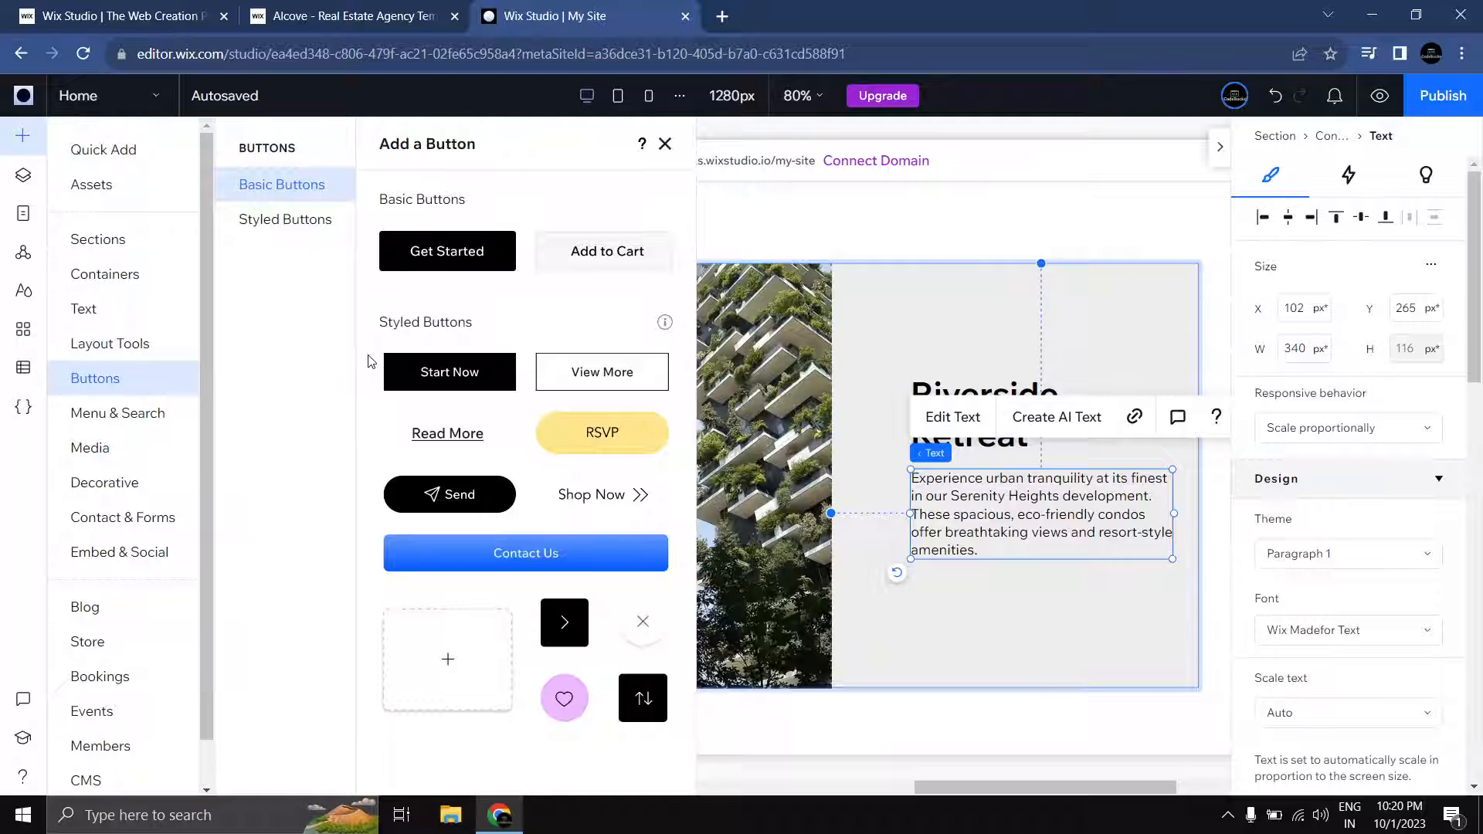
drag(433, 376, 961, 599)
click(964, 599)
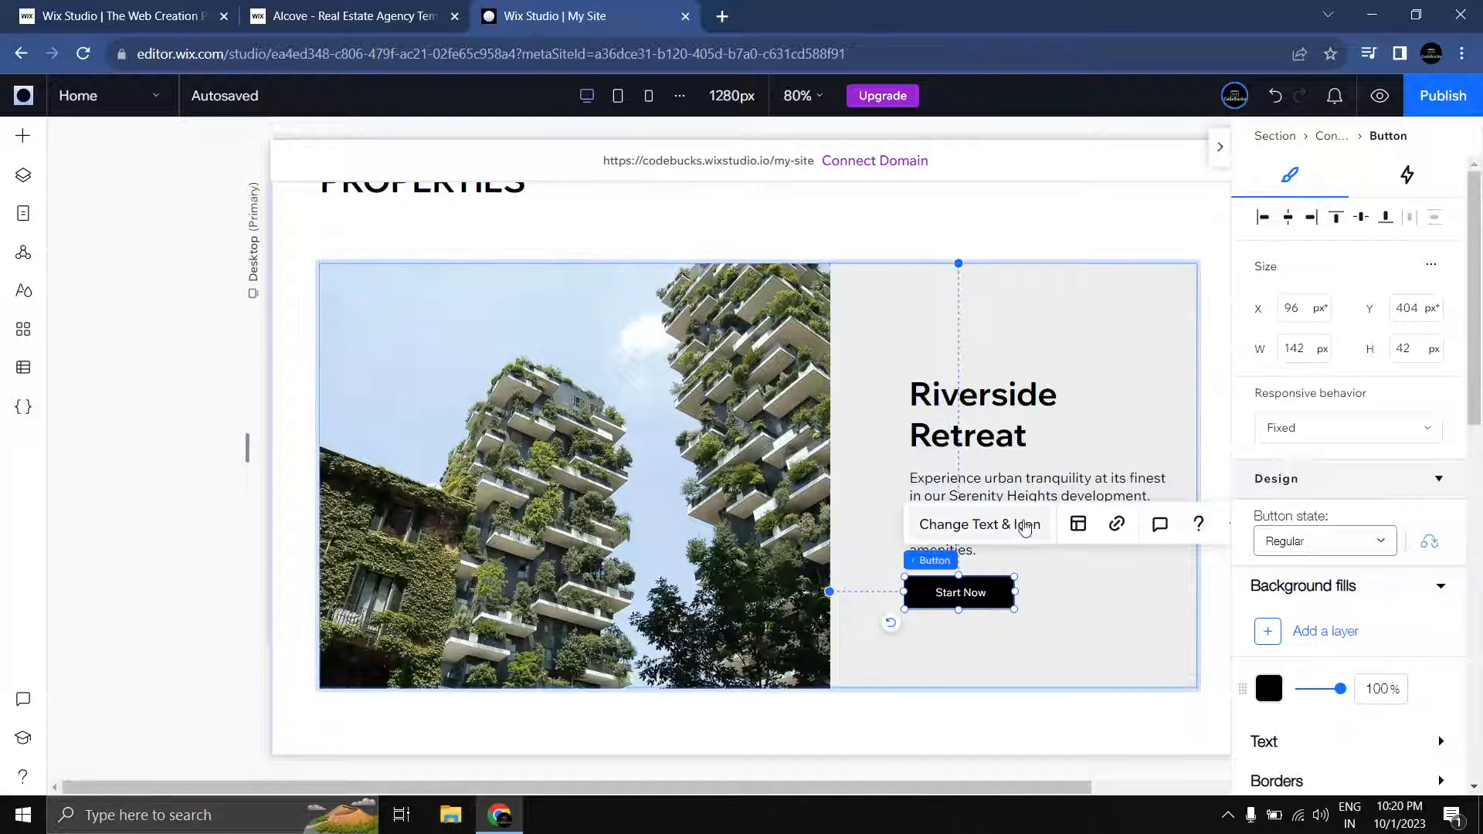
Step: Set the new button to display text and icon, with "View Project" as its text
click(1001, 530)
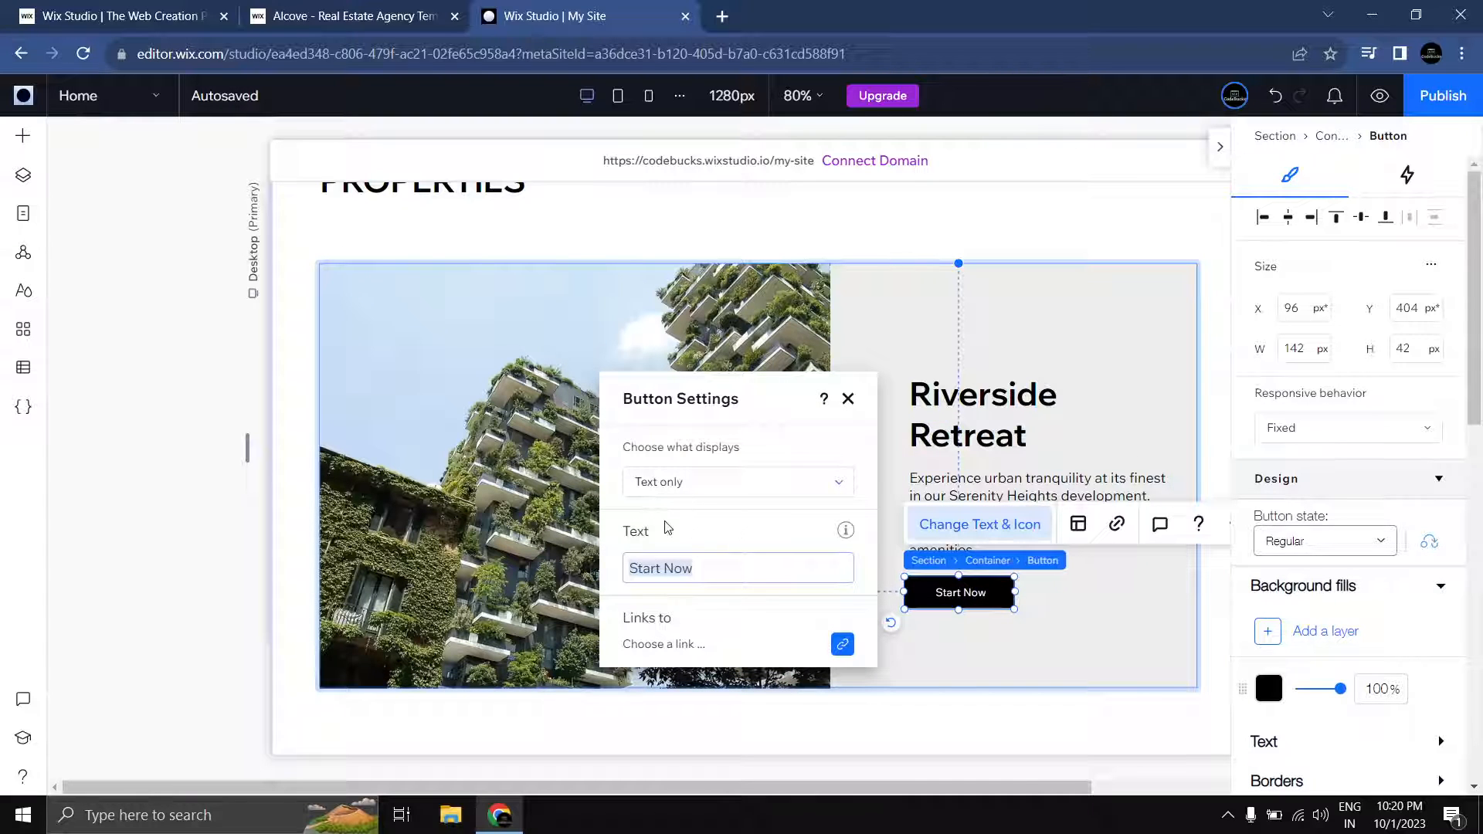
click(679, 488)
click(691, 485)
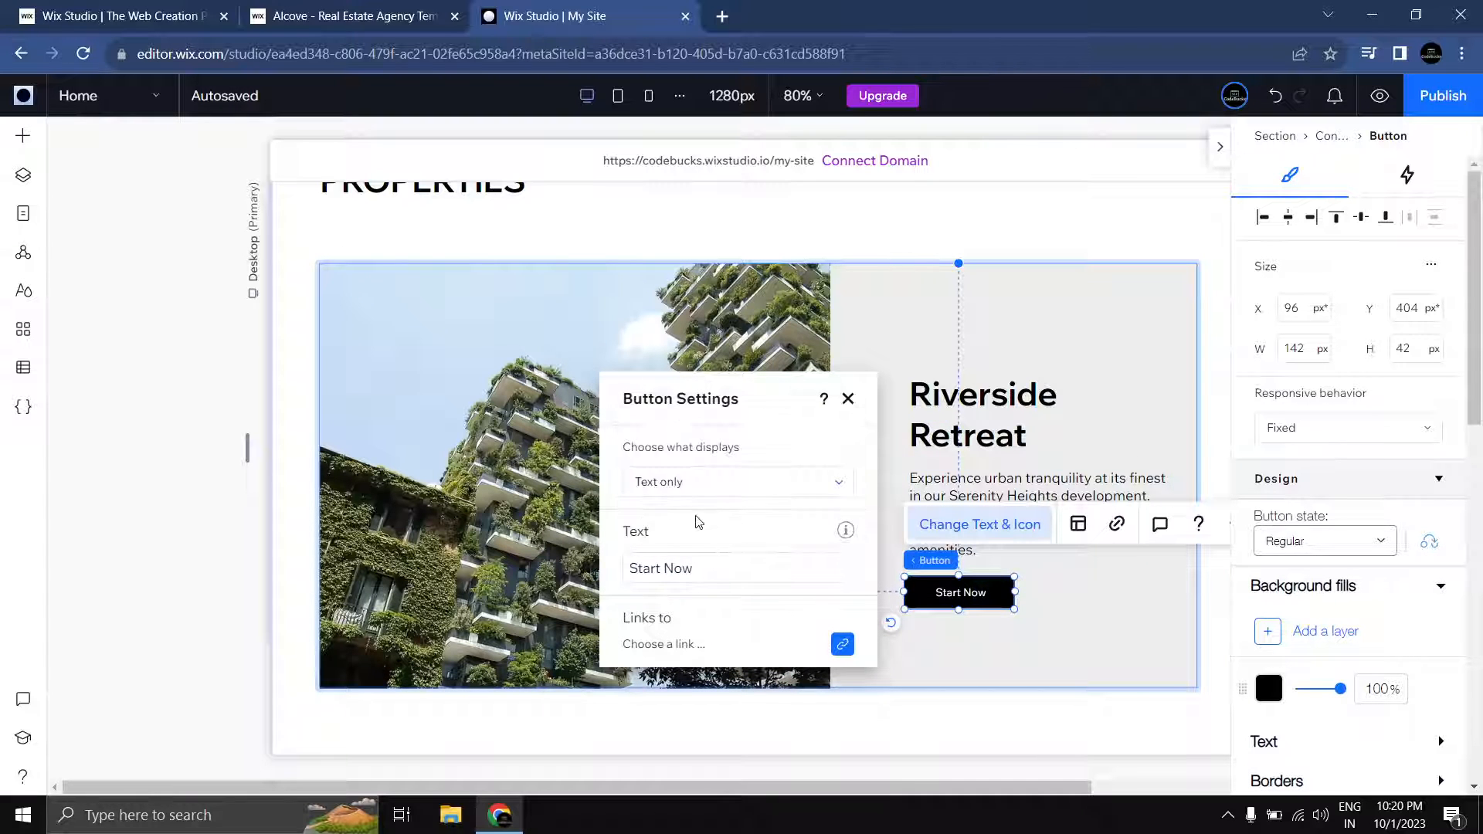
click(707, 488)
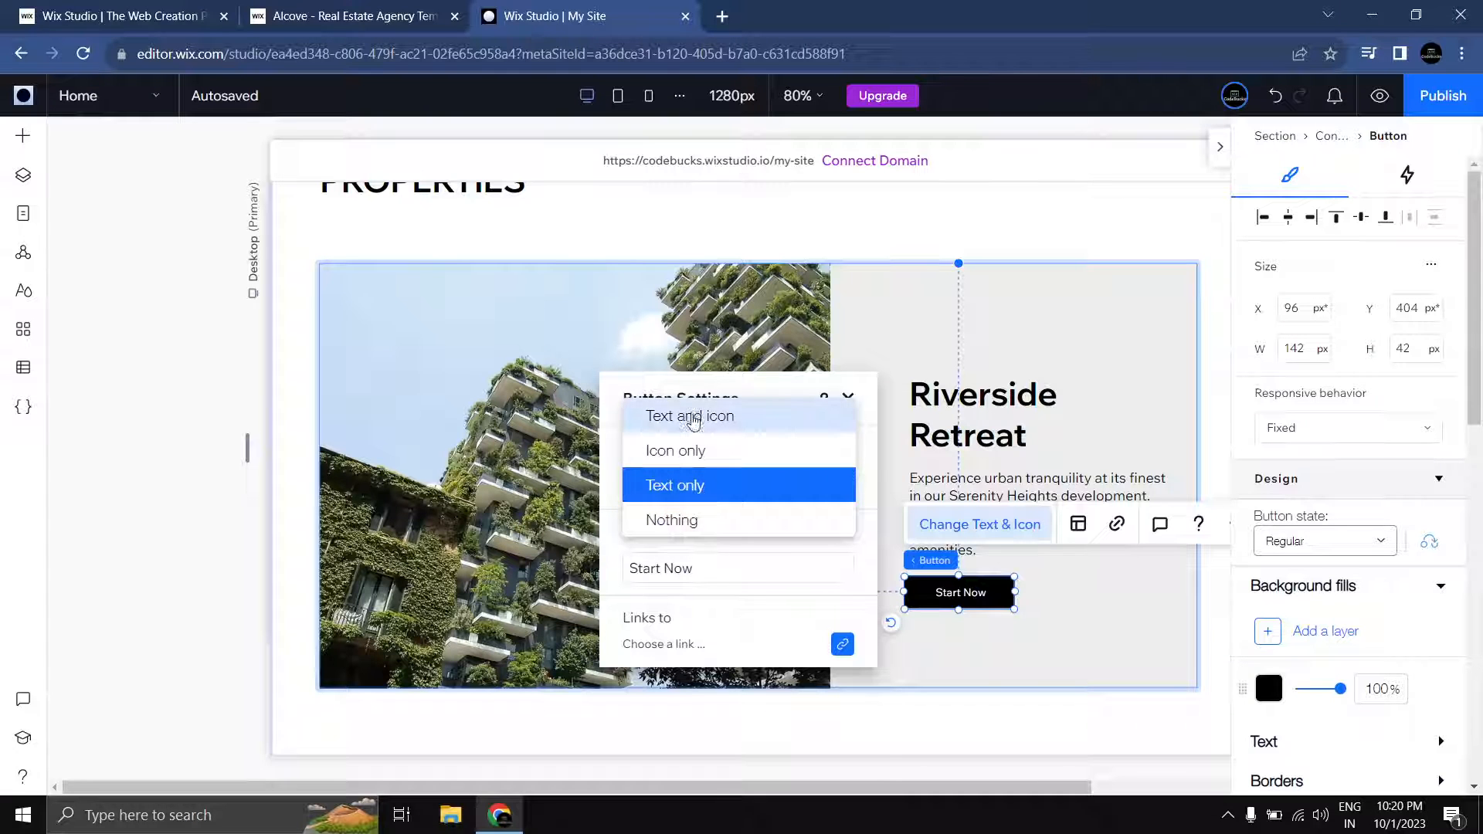
click(699, 423)
click(699, 564)
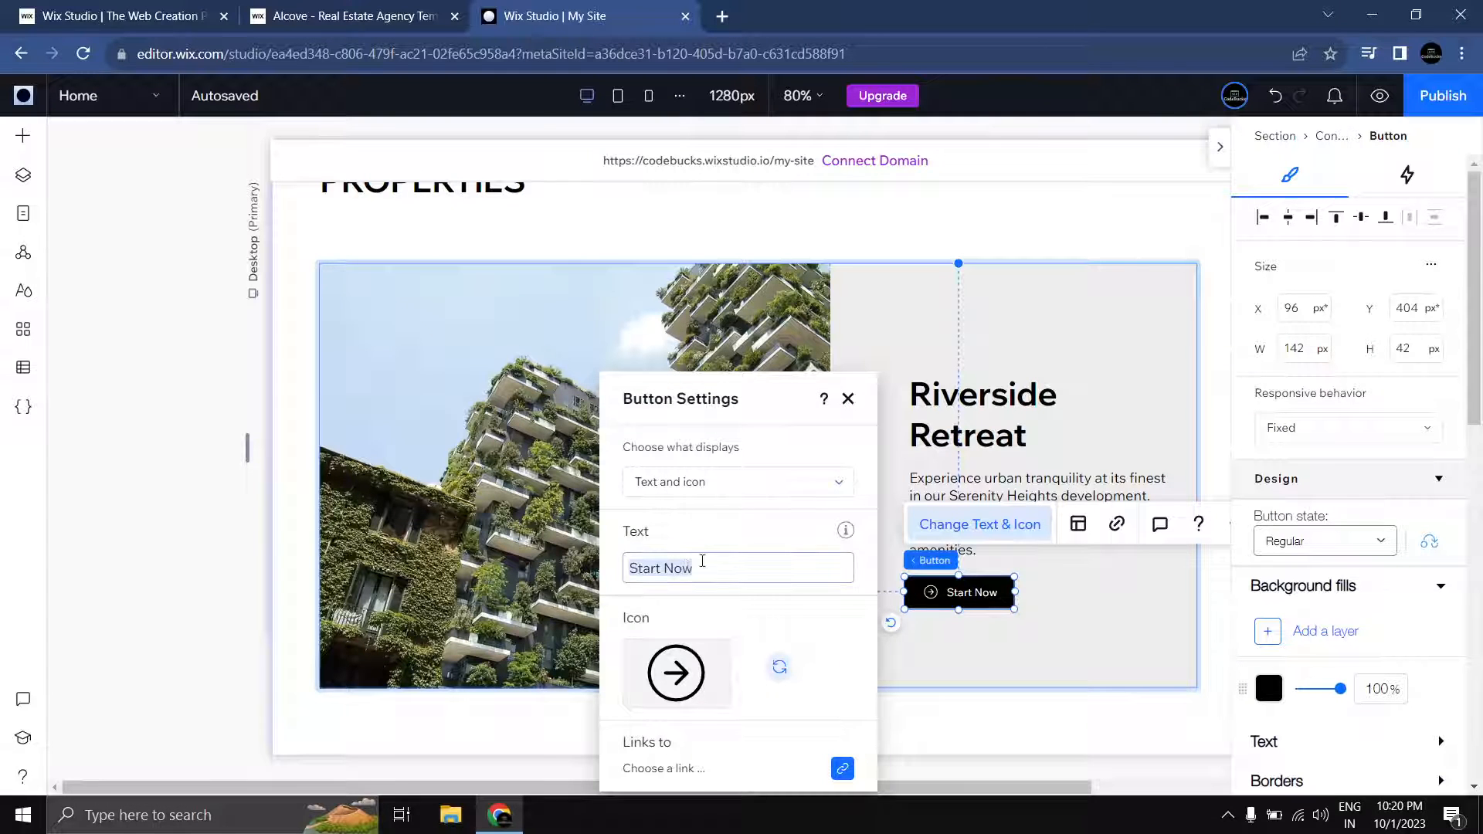
text(View Project)
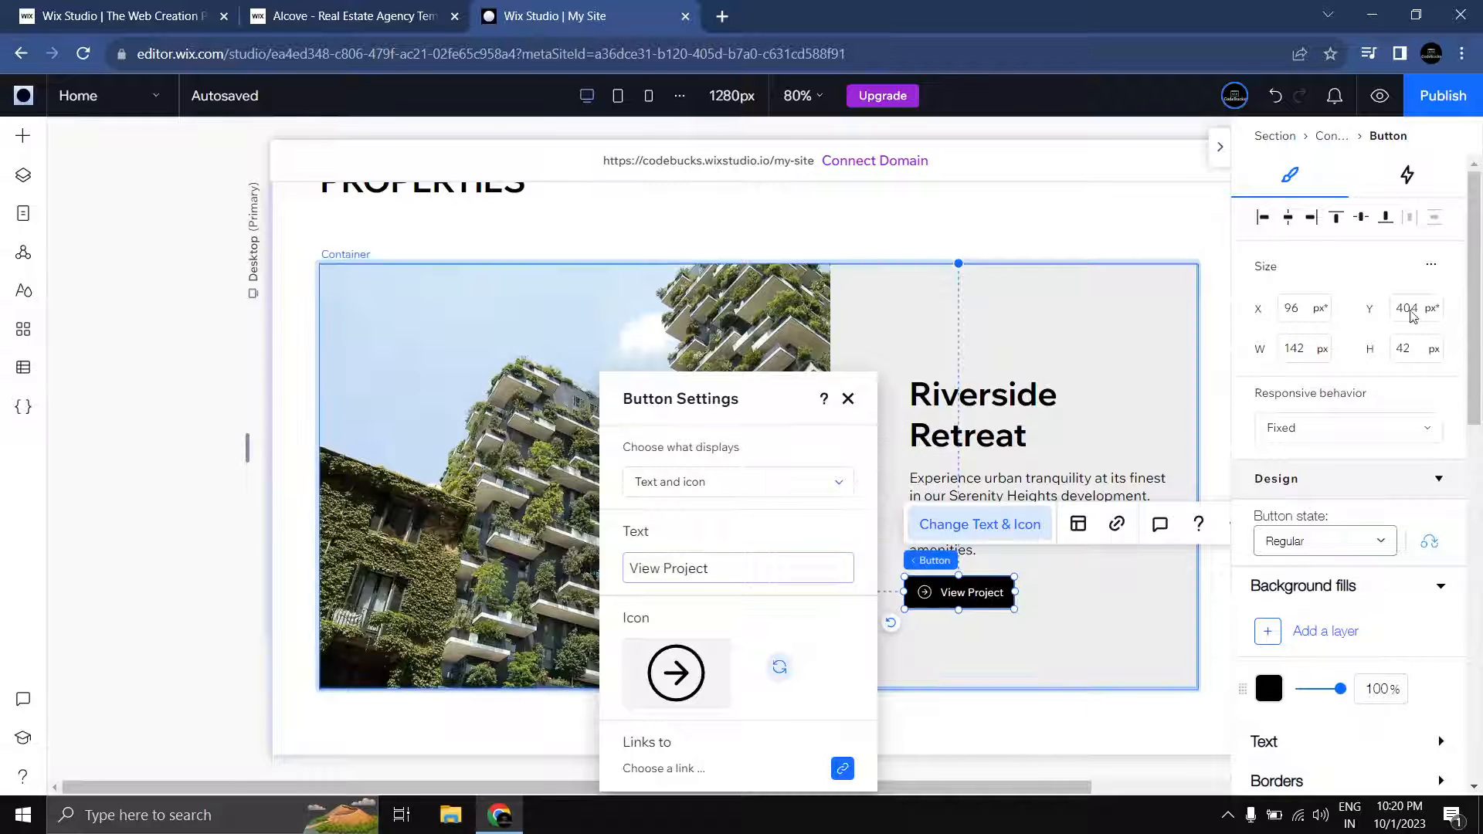
click(849, 400)
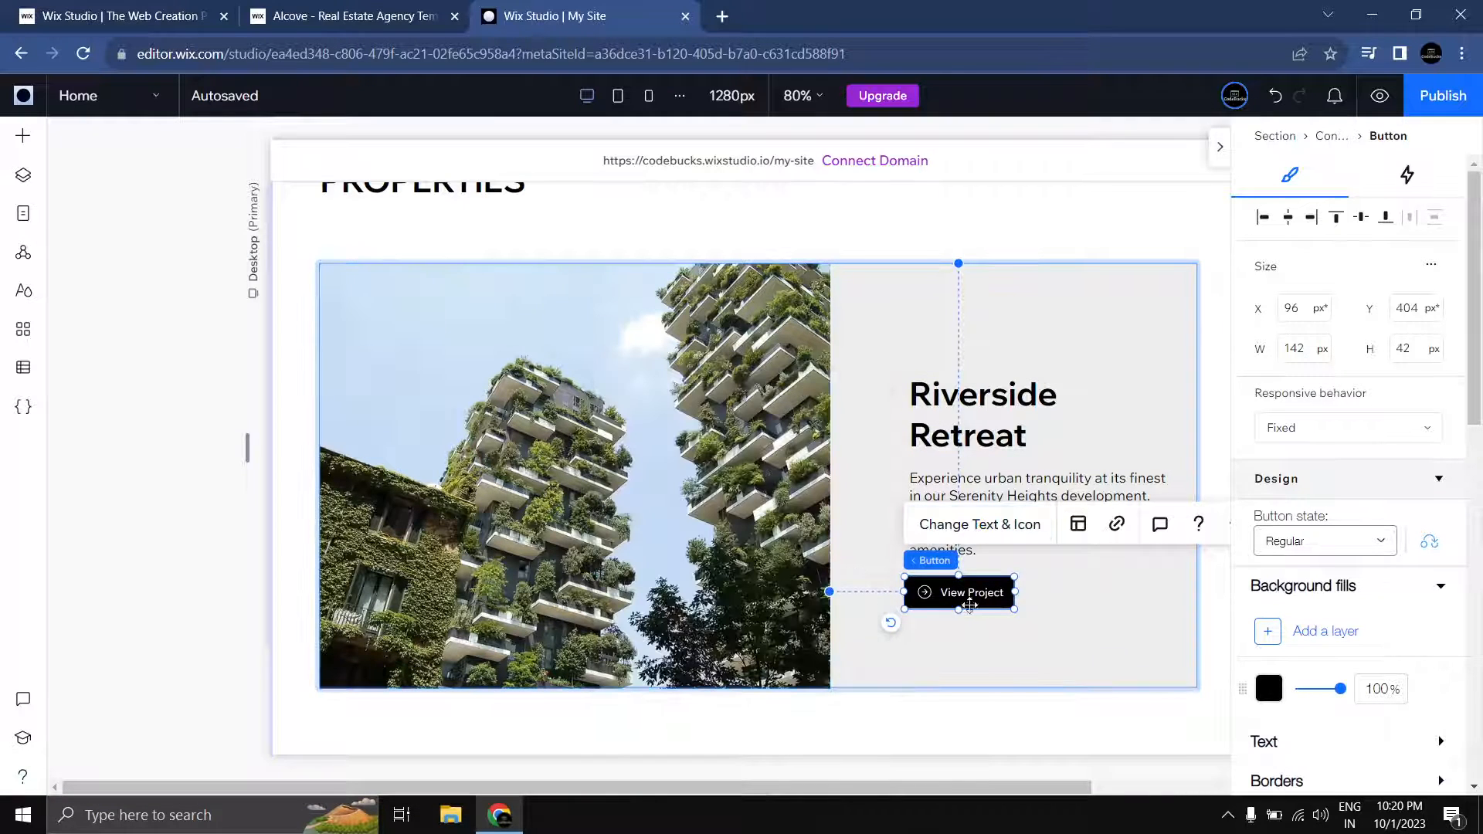
Step: Widen the "Riverside Retreat" title to about 354 px so it fits on one line
click(1082, 639)
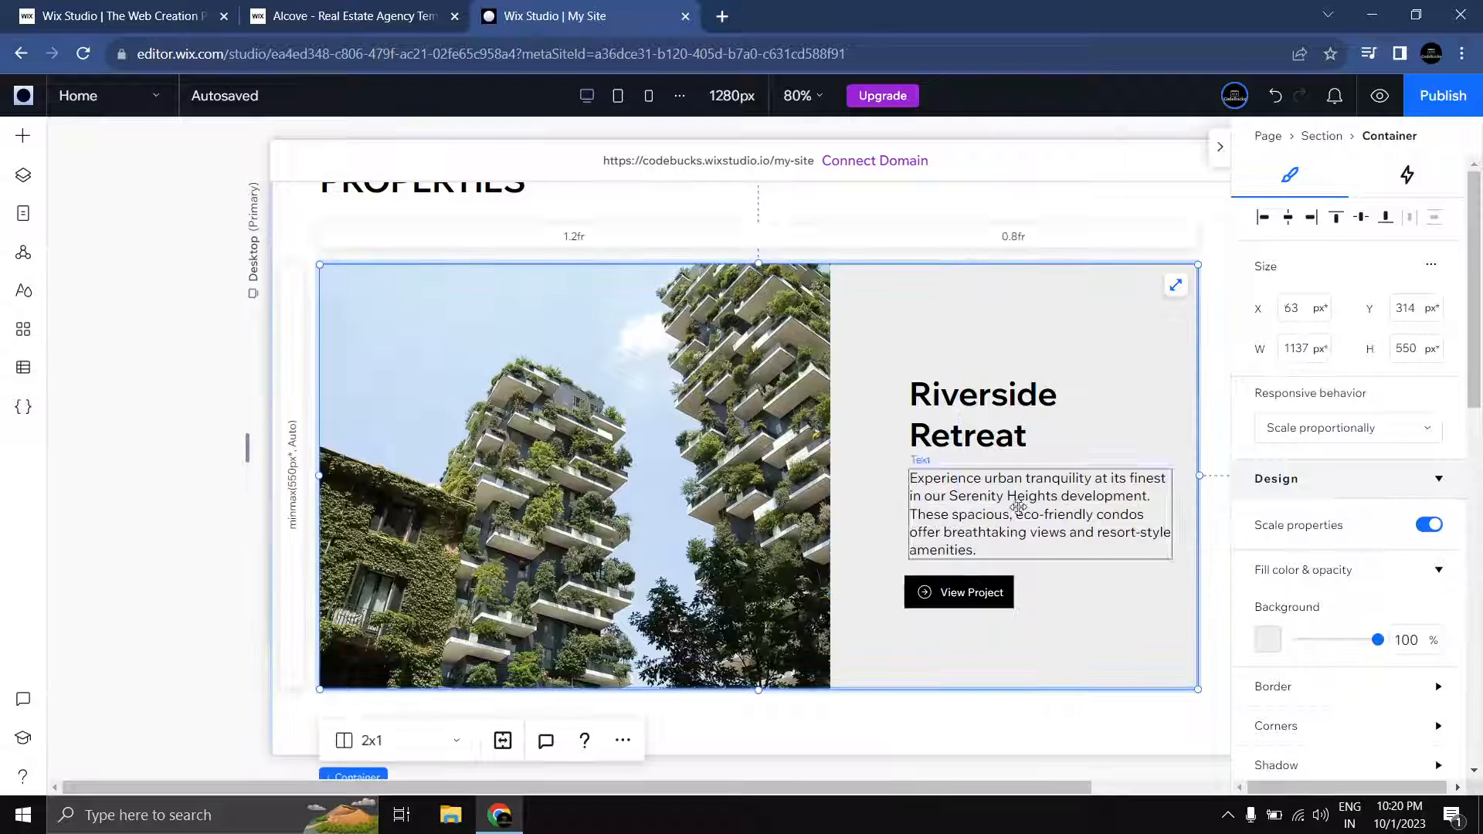
click(964, 427)
drag(1123, 415, 1183, 420)
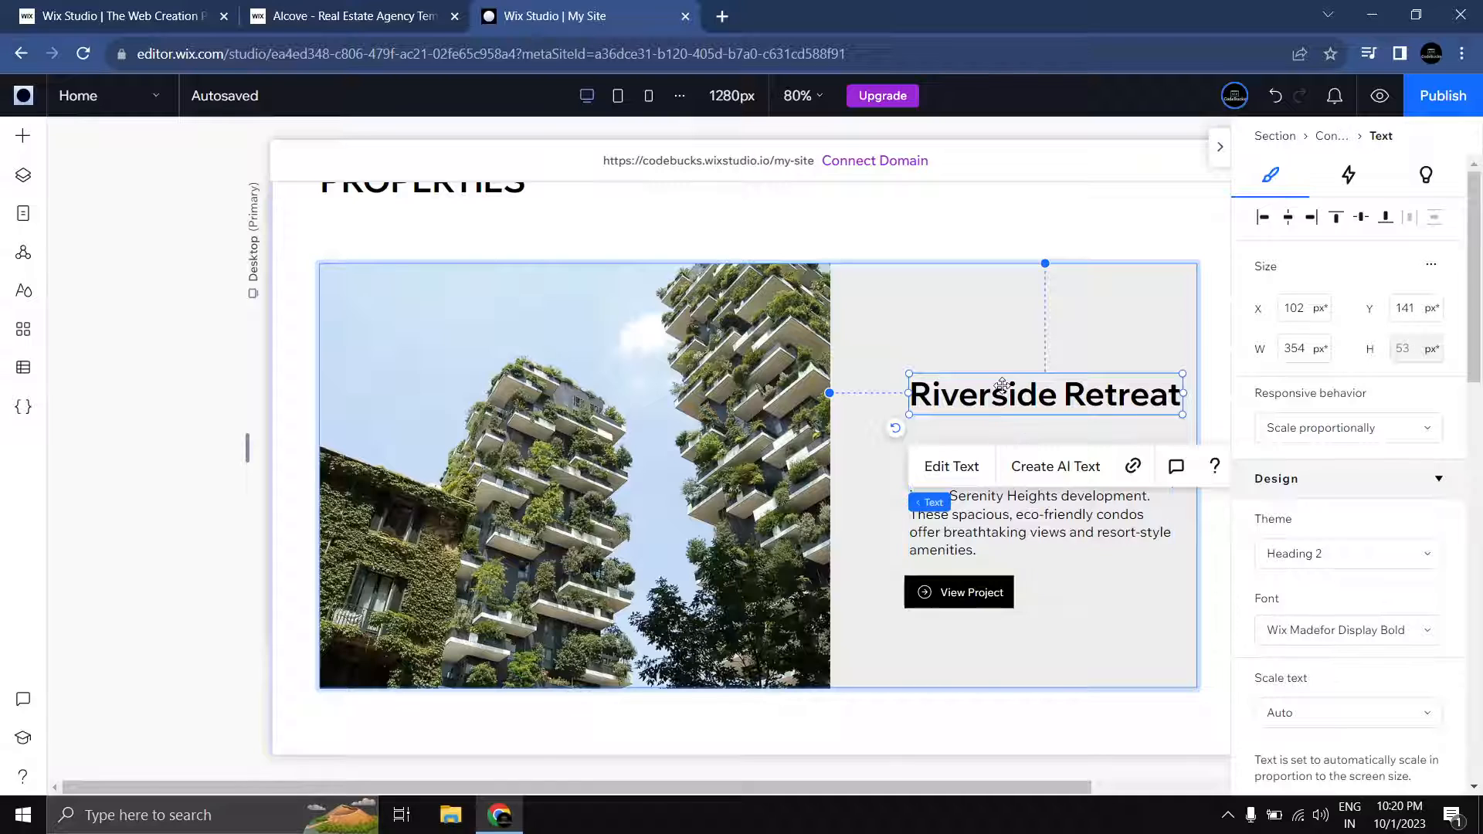
Step: Combine the title, description and "View Project" button into one vertical stack
shift+click(996, 517)
shift+click(934, 579)
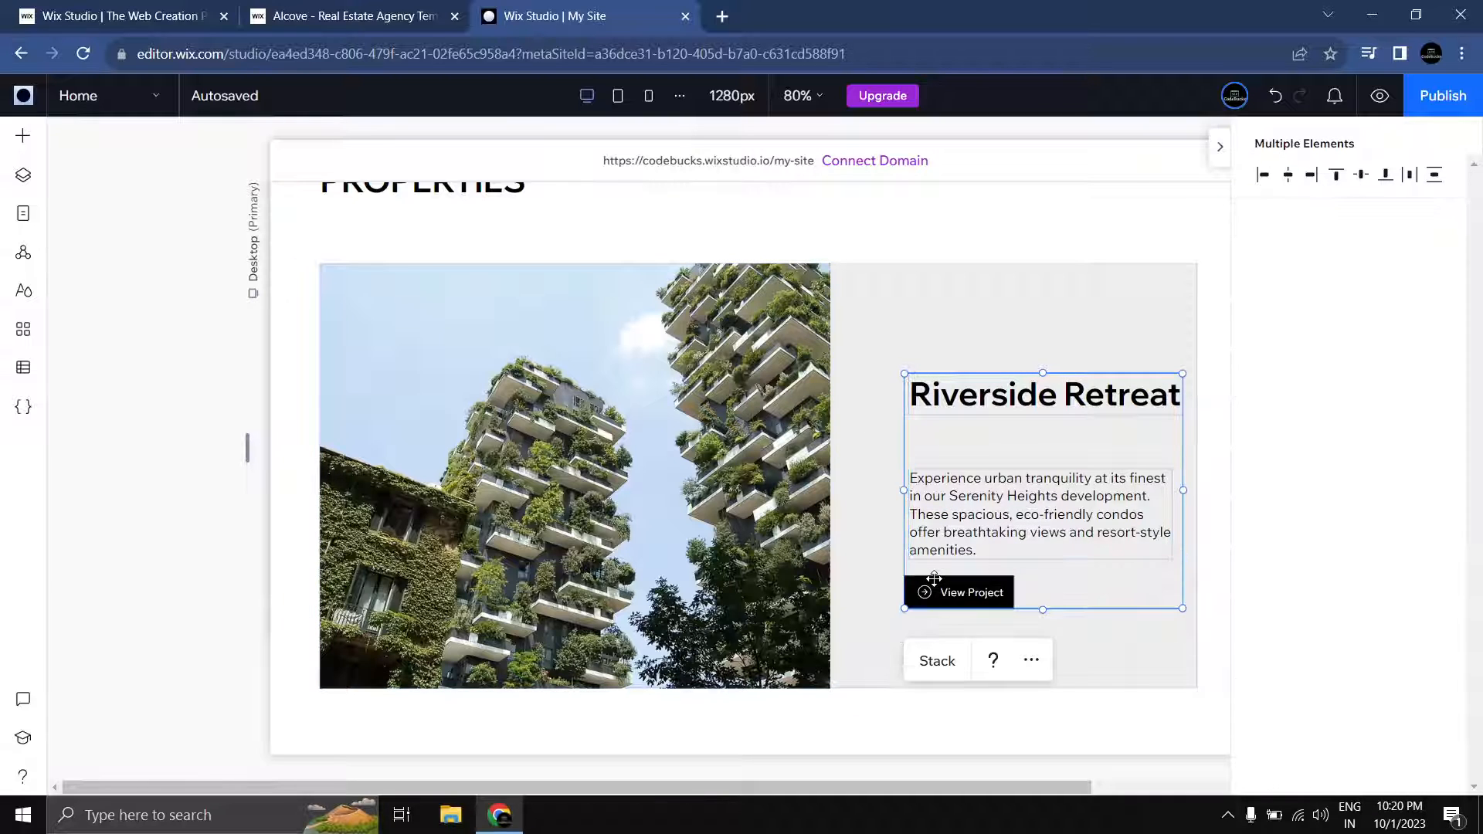
click(937, 663)
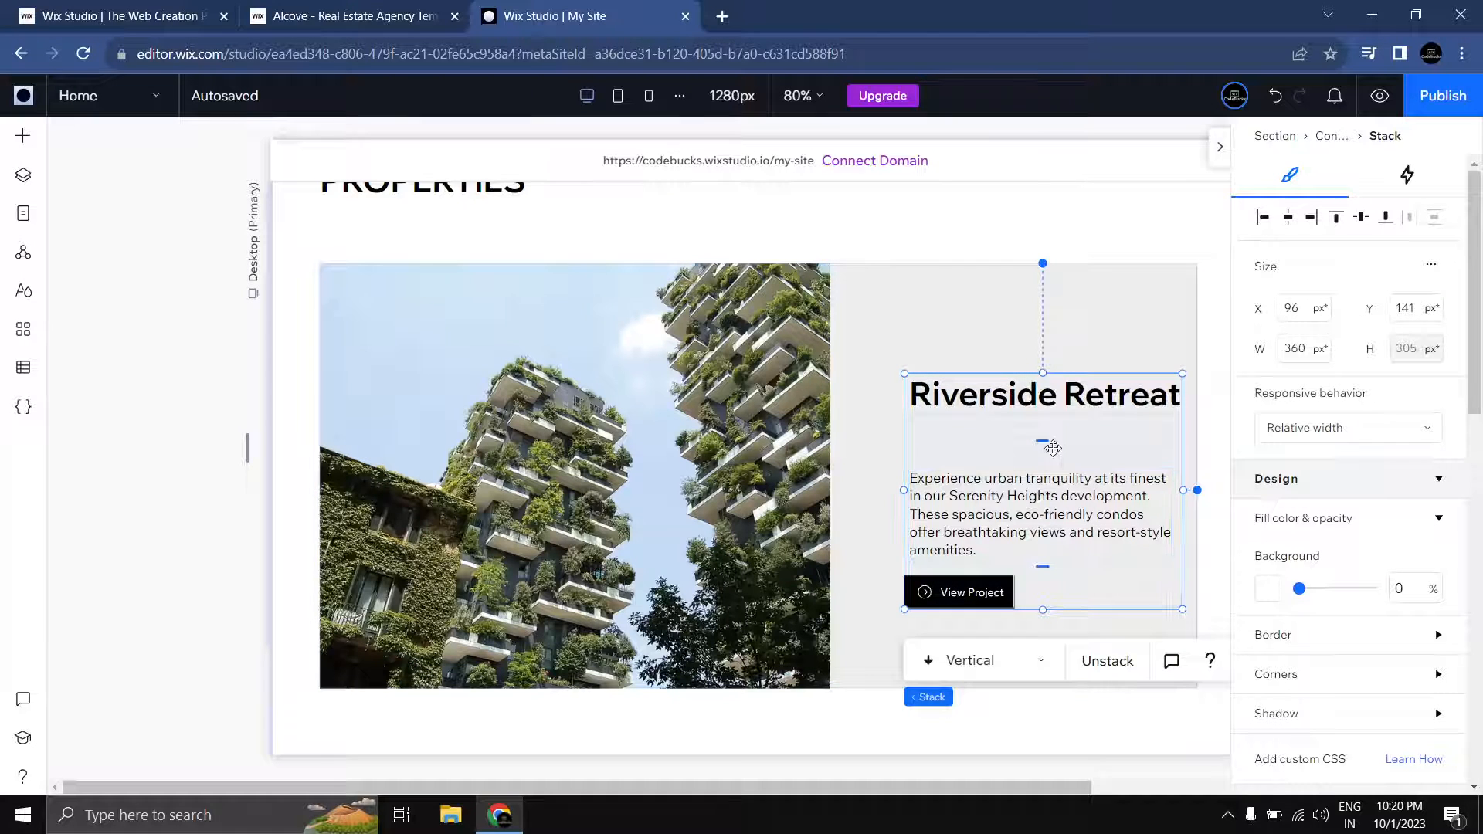
Step: Set the stack's item spacing to 16 px and move the stack closer to the building image
drag(1043, 438, 1051, 410)
scroll(1348, 524, down, 3)
scroll(1348, 524, down, 3)
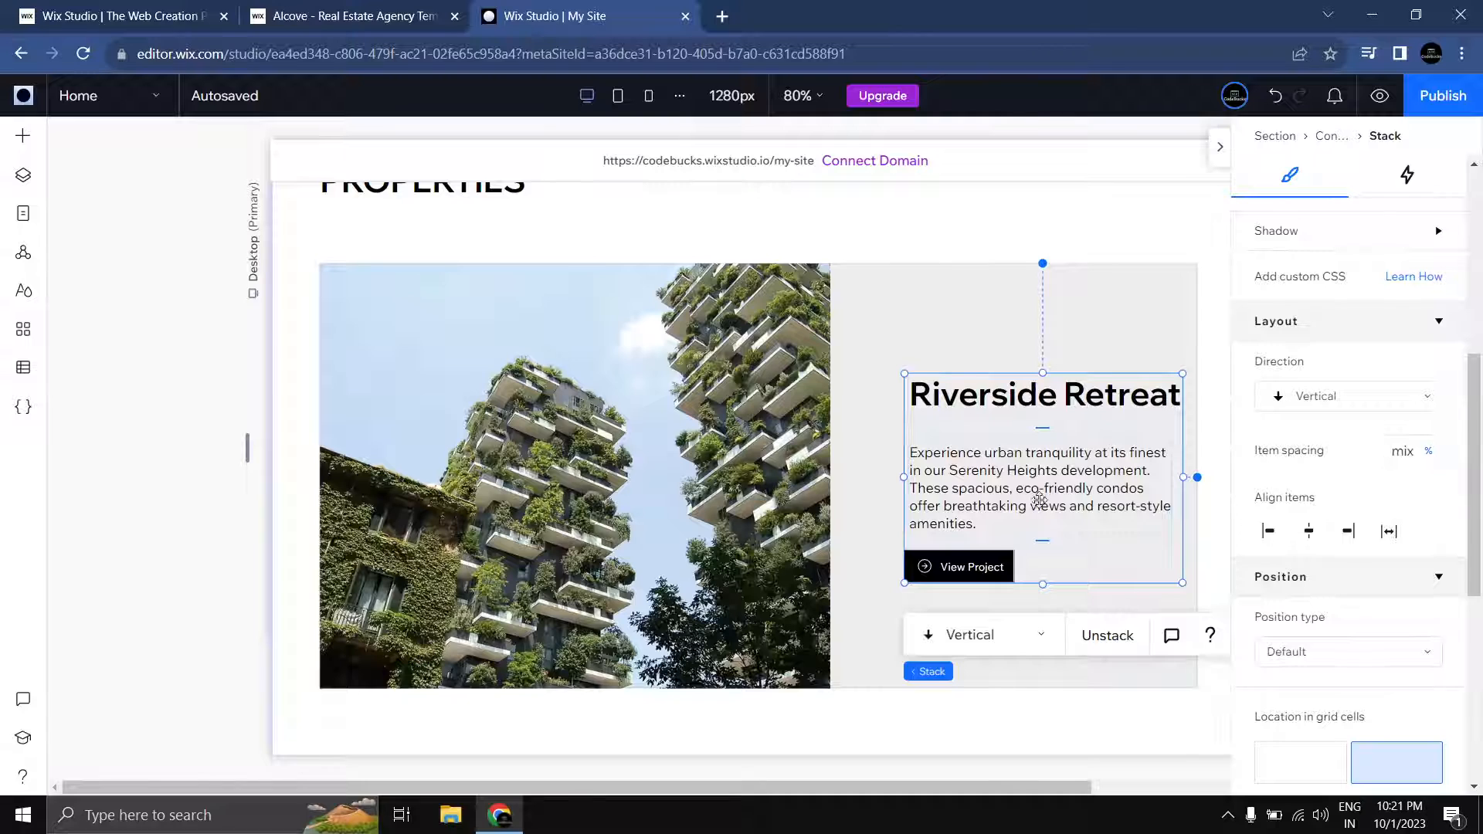
drag(1046, 431, 1046, 421)
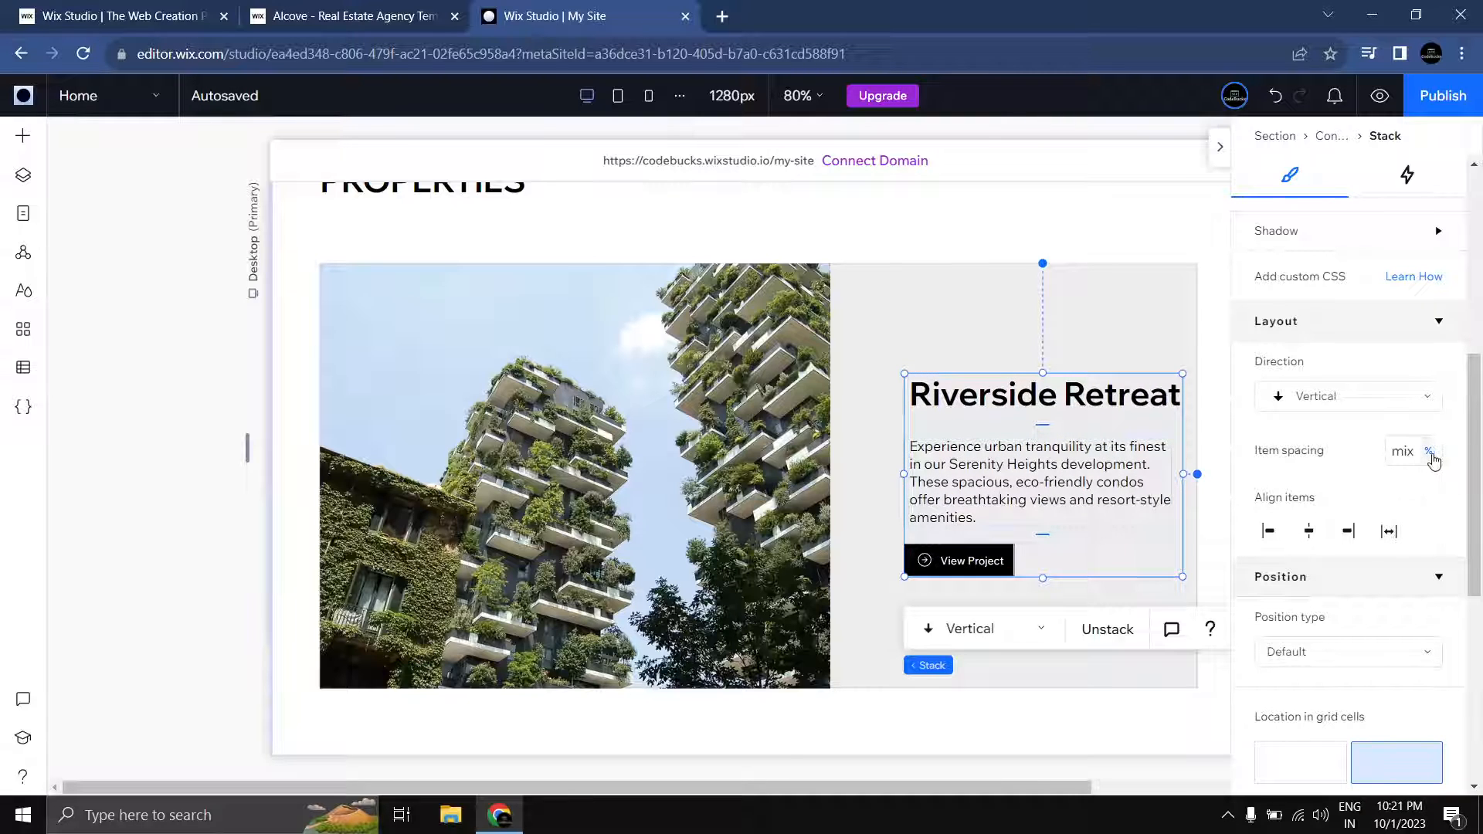
click(1429, 452)
click(1377, 423)
click(1404, 464)
key(Return)
drag(1050, 465, 1013, 470)
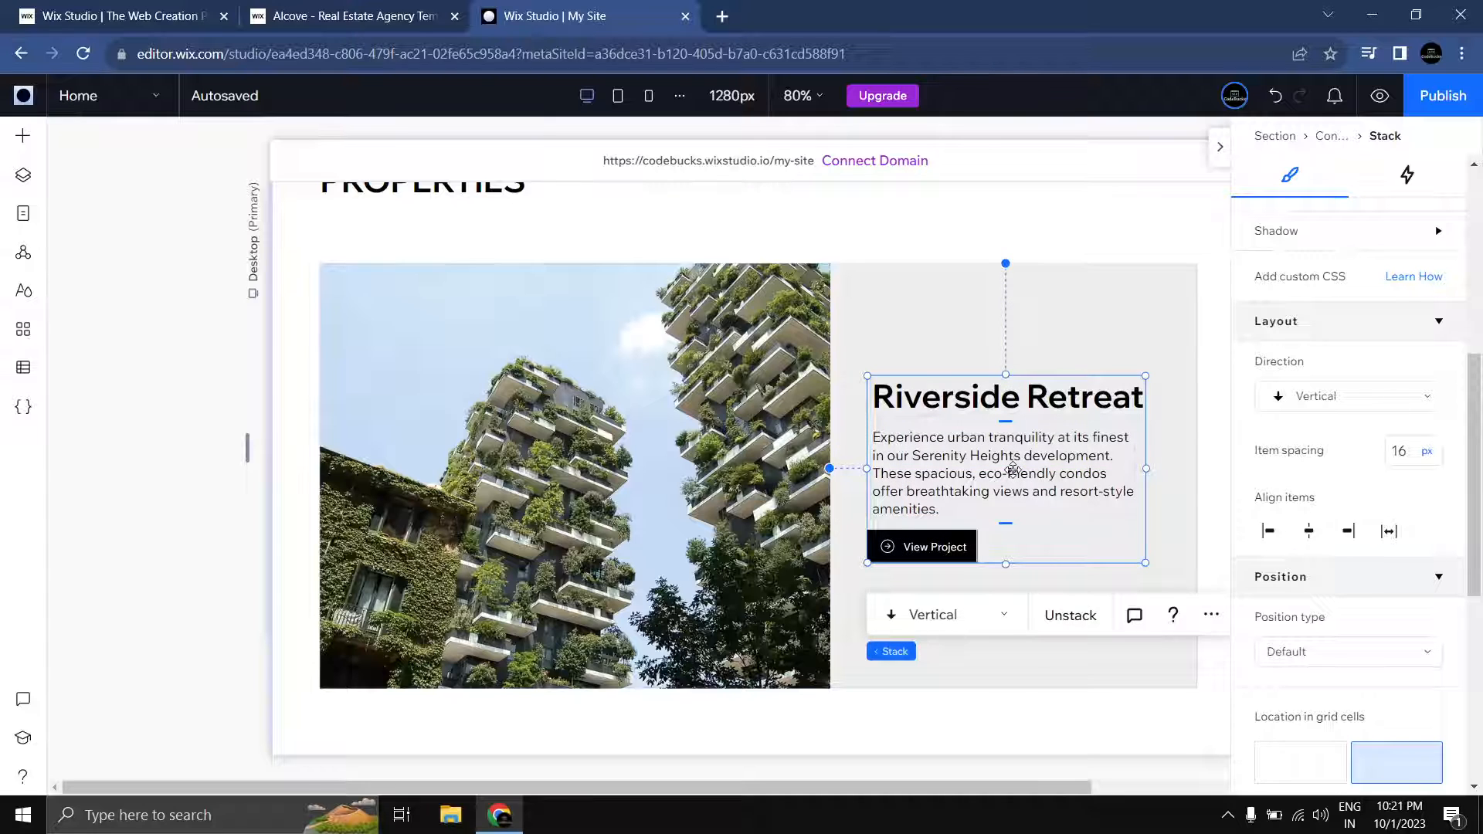
Step: Turn on advanced sizing for the description and set its width to 100%
click(1013, 470)
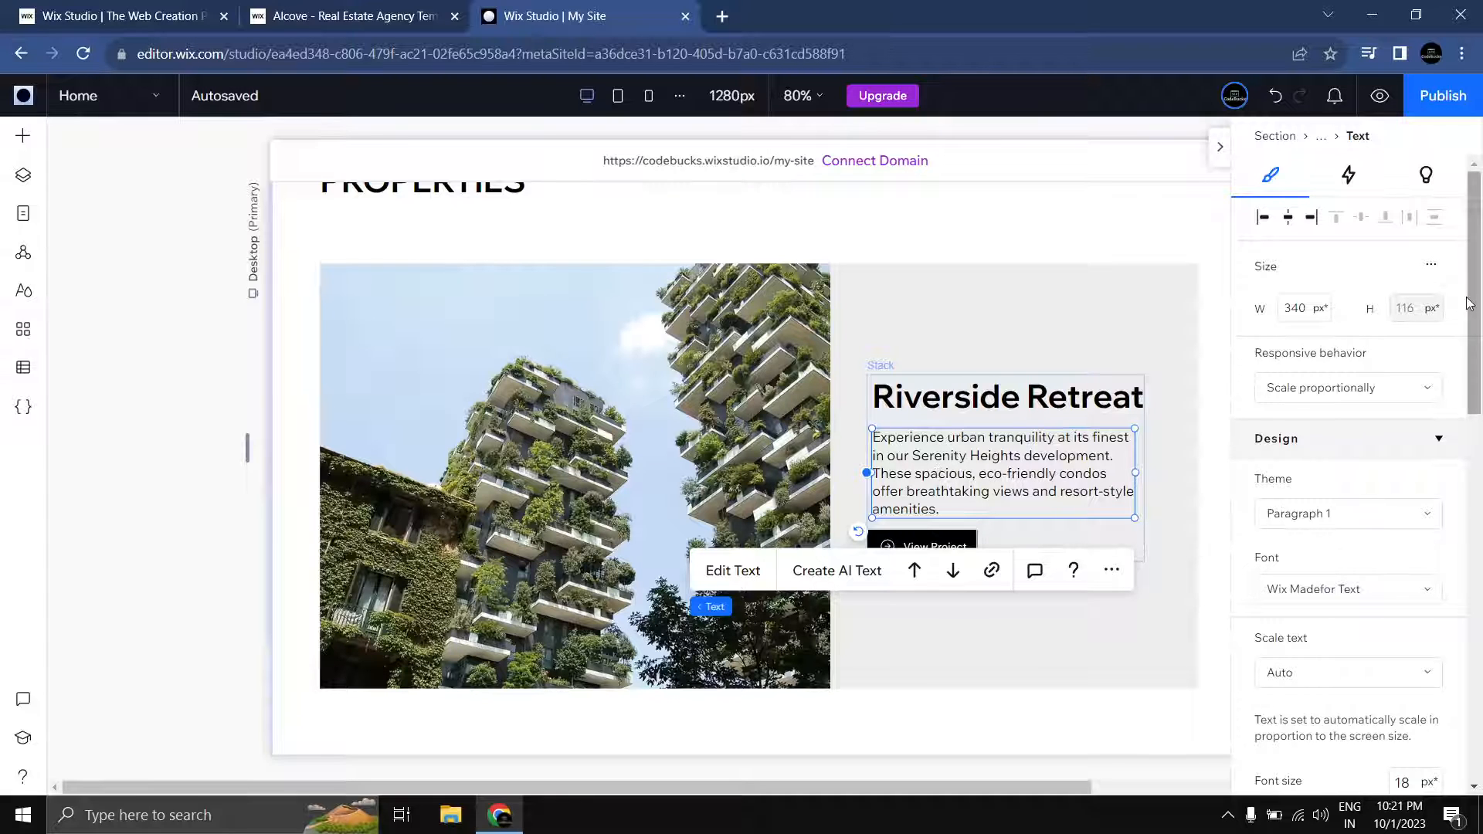
click(1436, 272)
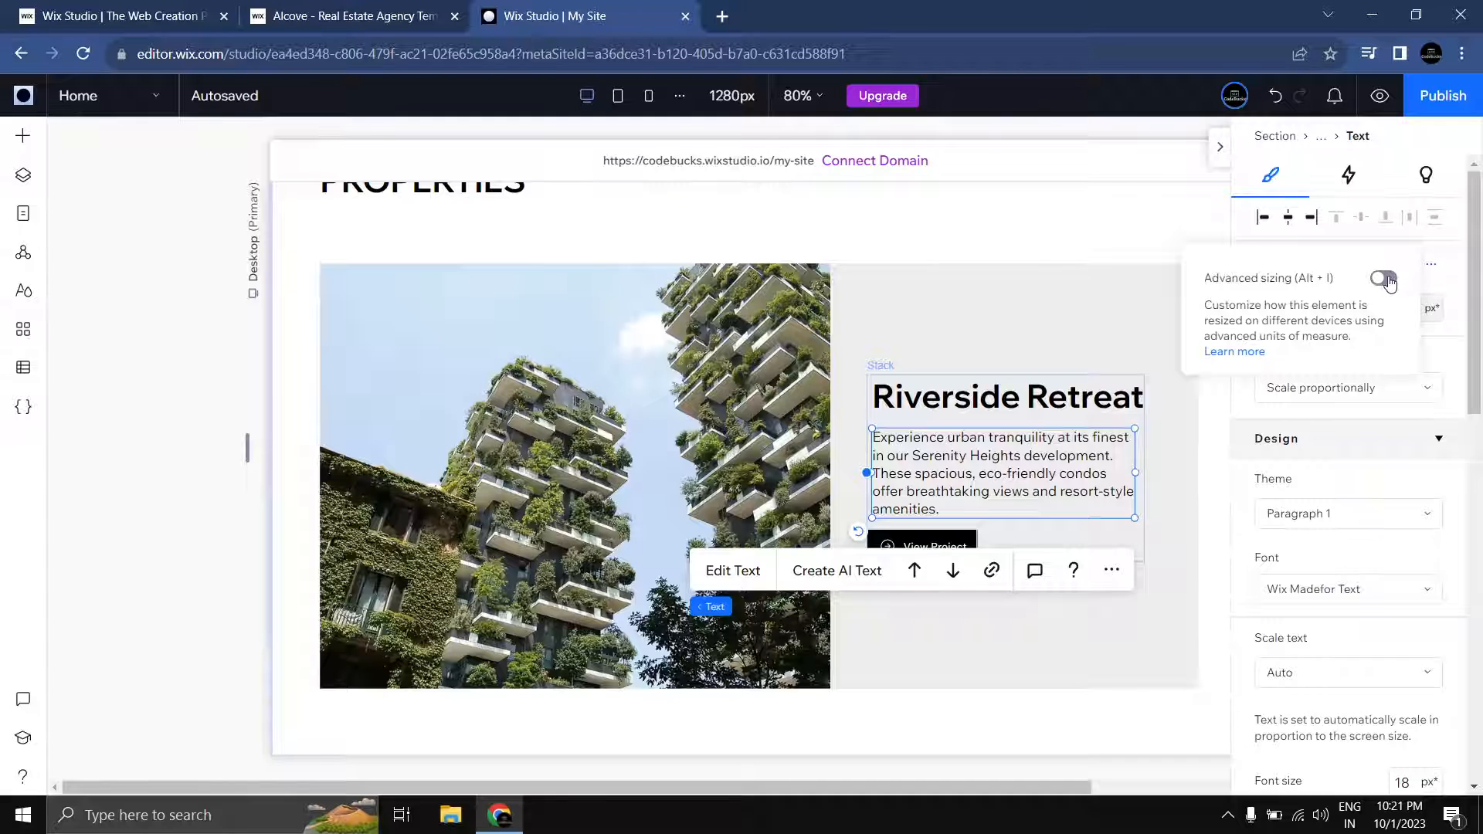
click(1385, 279)
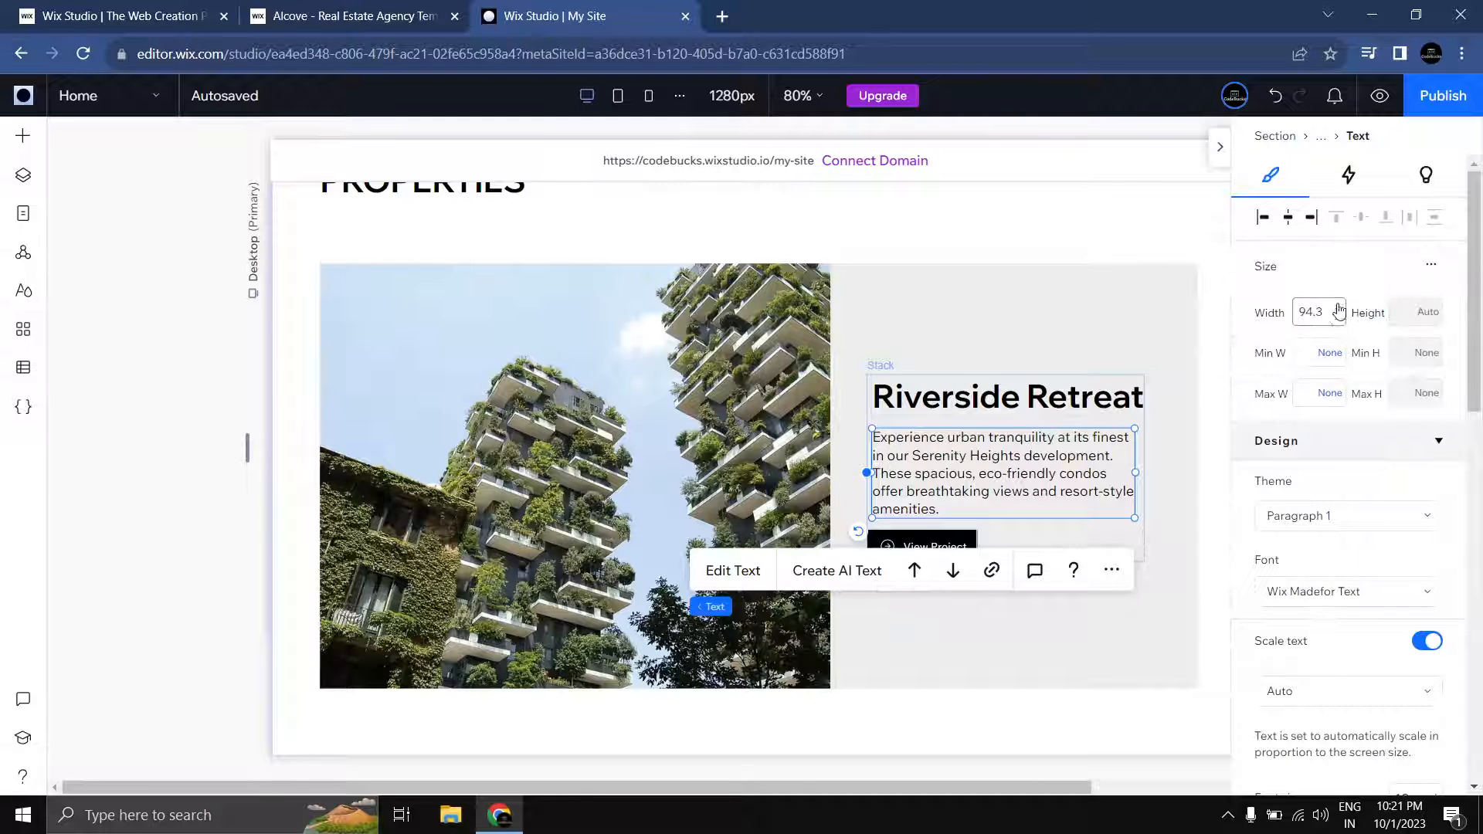
click(1317, 315)
key(Return)
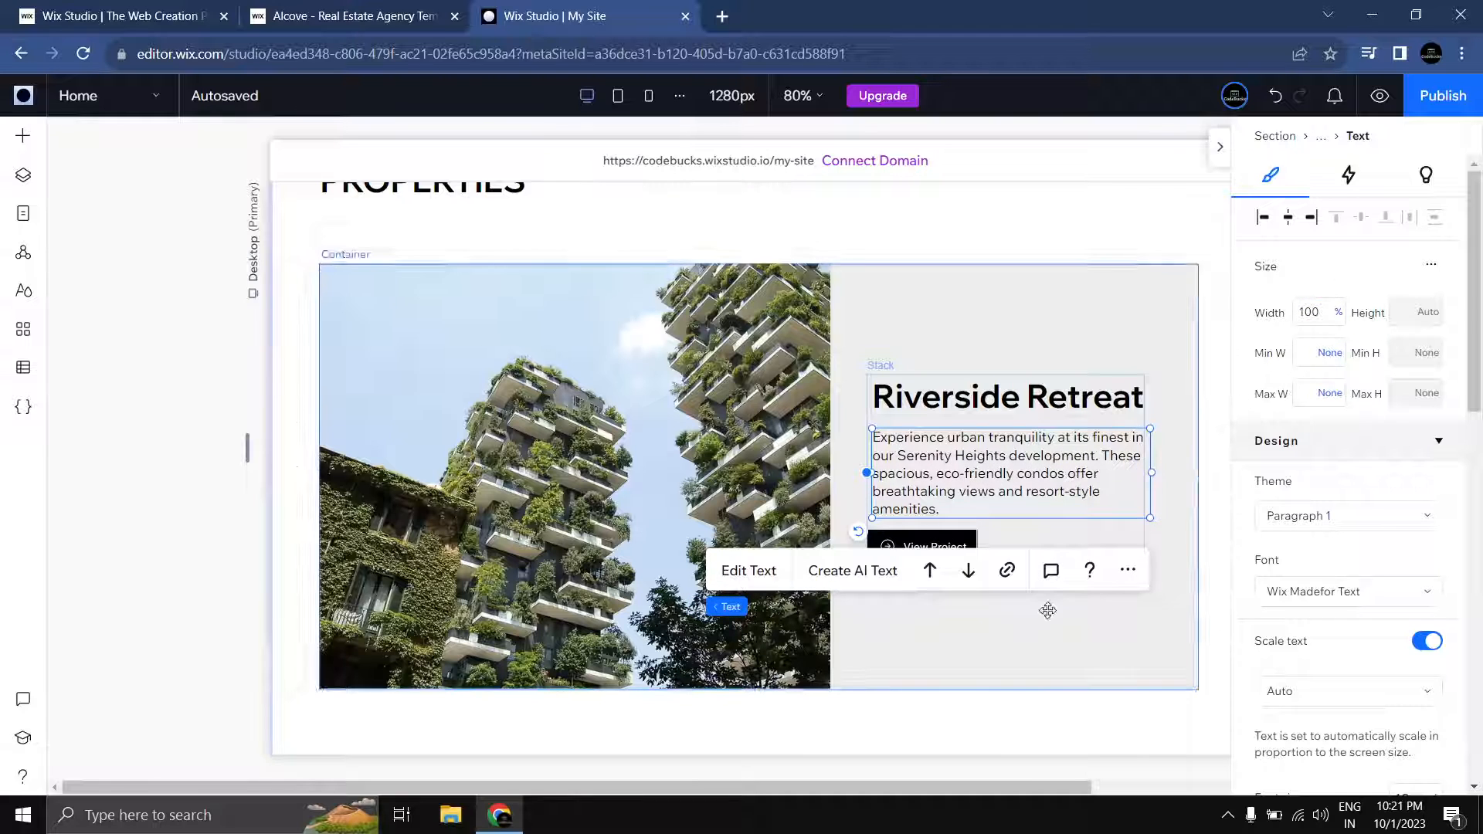
Step: Shift the description slightly left so it lines up with the left edge of the "View Project" button
click(936, 468)
drag(918, 456, 912, 458)
scroll(1342, 488, down, 6)
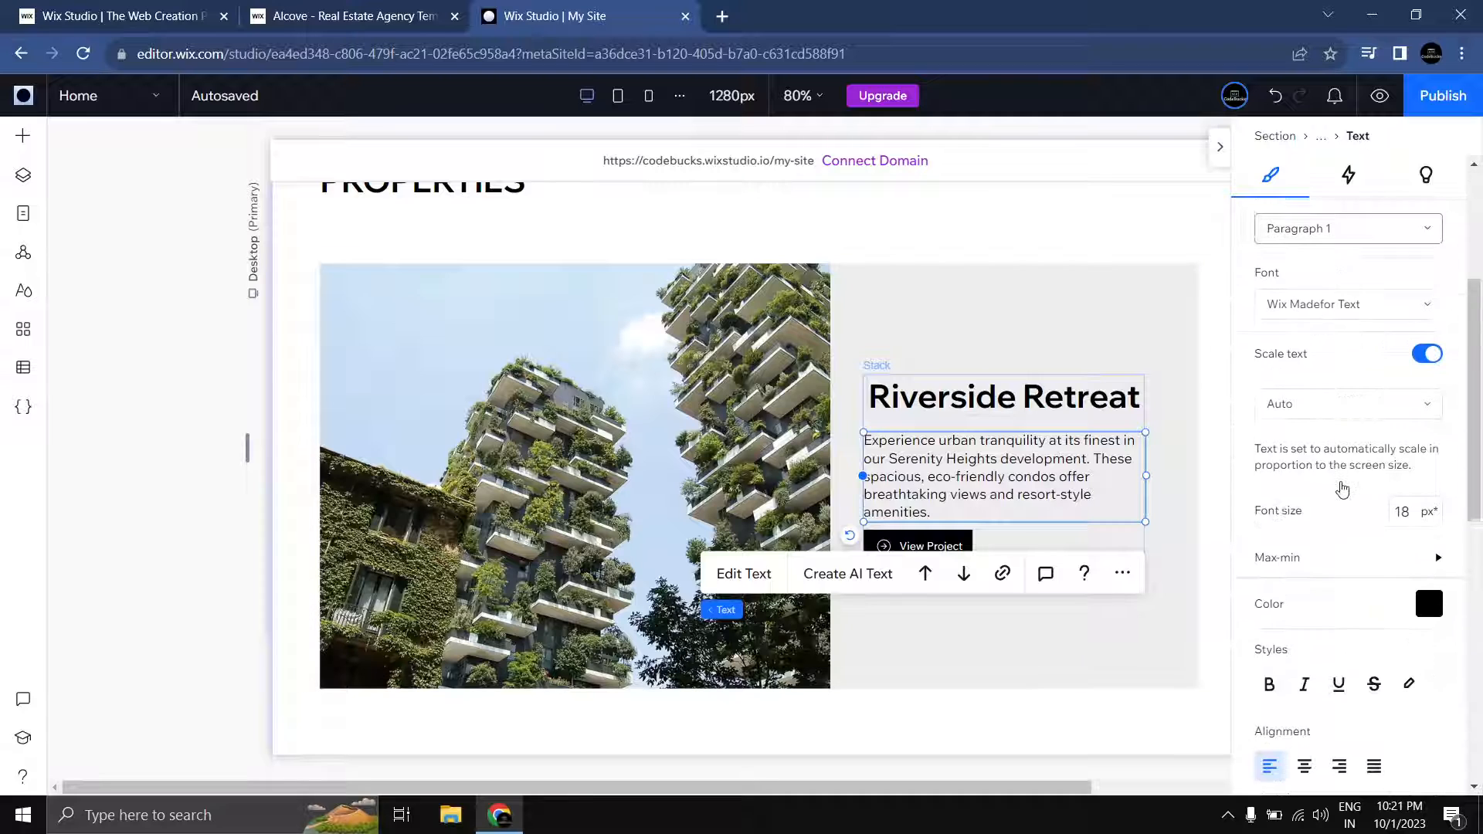
scroll(1342, 488, up, 6)
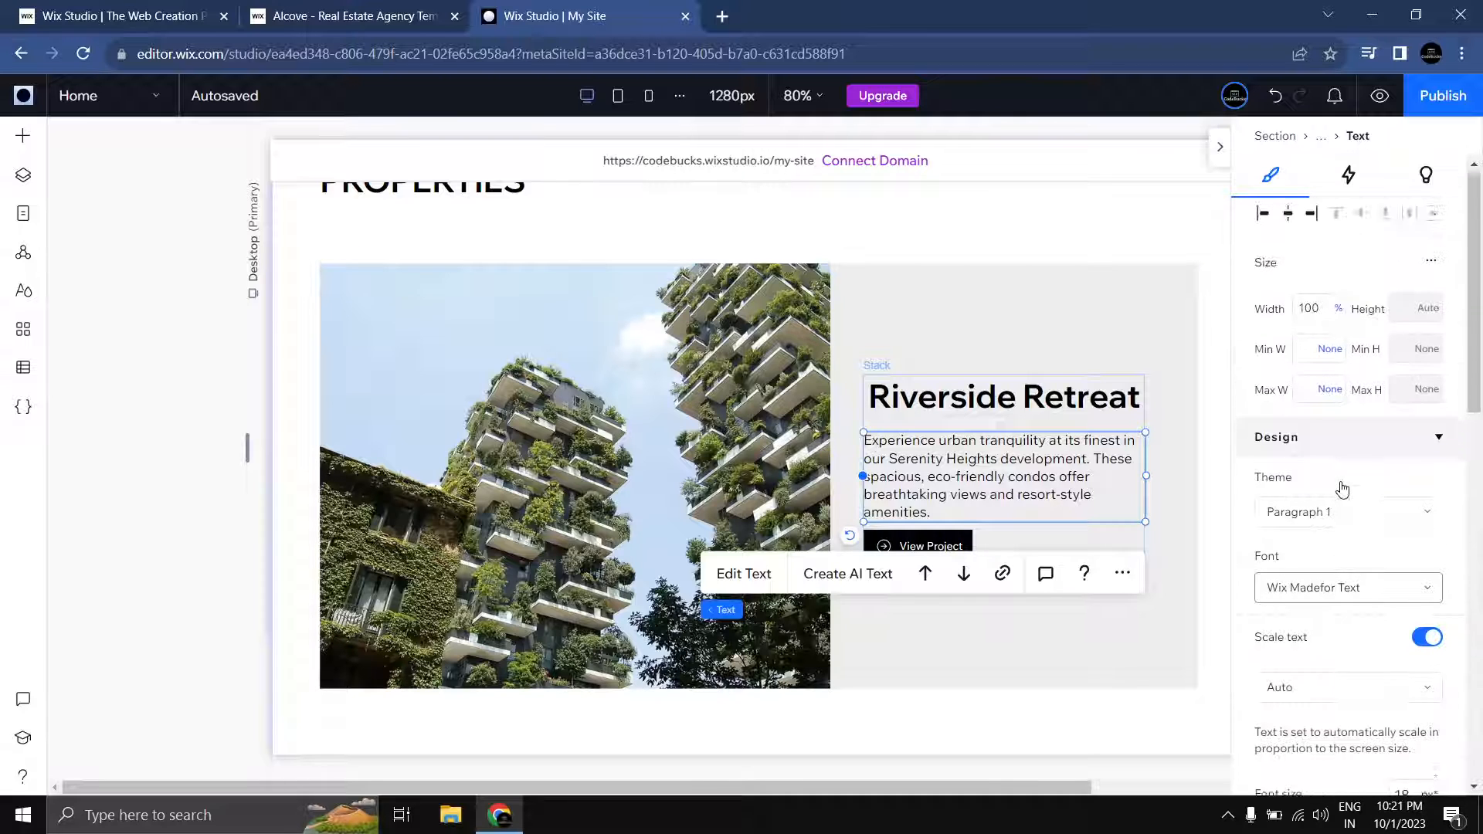
Step: Align the whole text stack to the left edge of its container cell
click(949, 397)
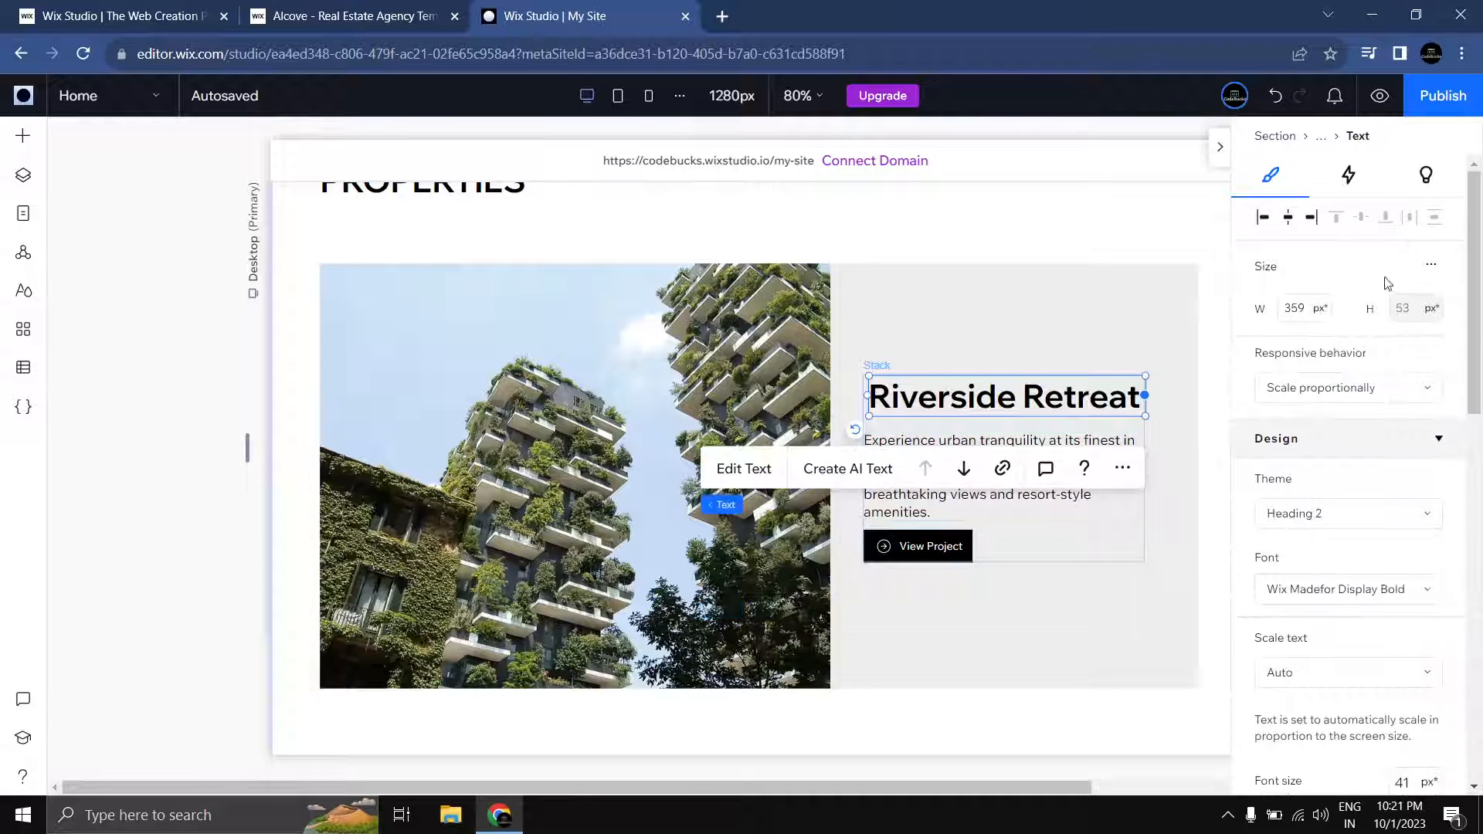
click(1076, 636)
click(999, 448)
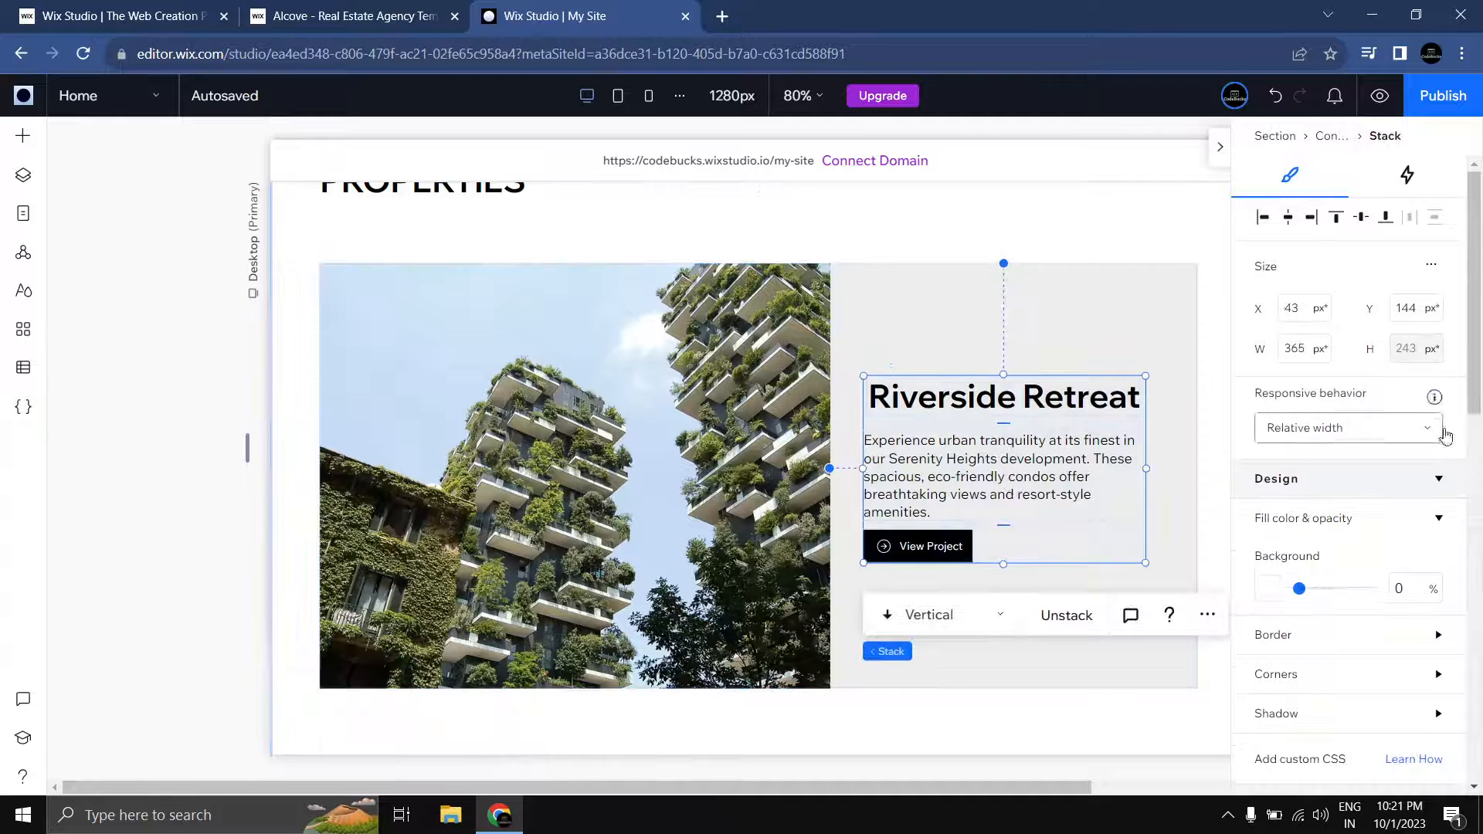
click(1264, 219)
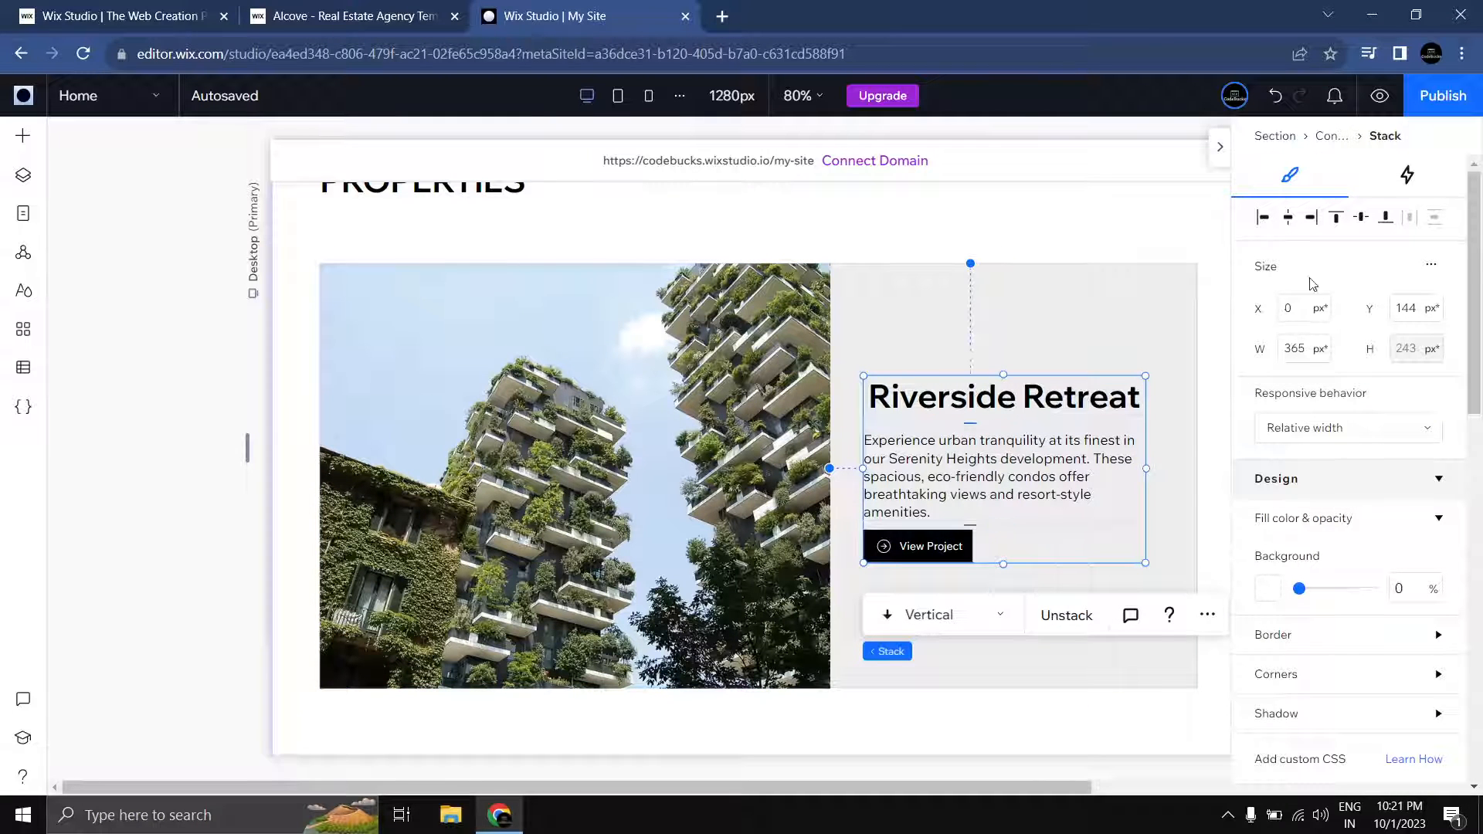
Step: Left-align the items inside the text stack and move the stack away from the building image to X 50 px
drag(921, 469, 1014, 469)
scroll(1252, 397, down, 6)
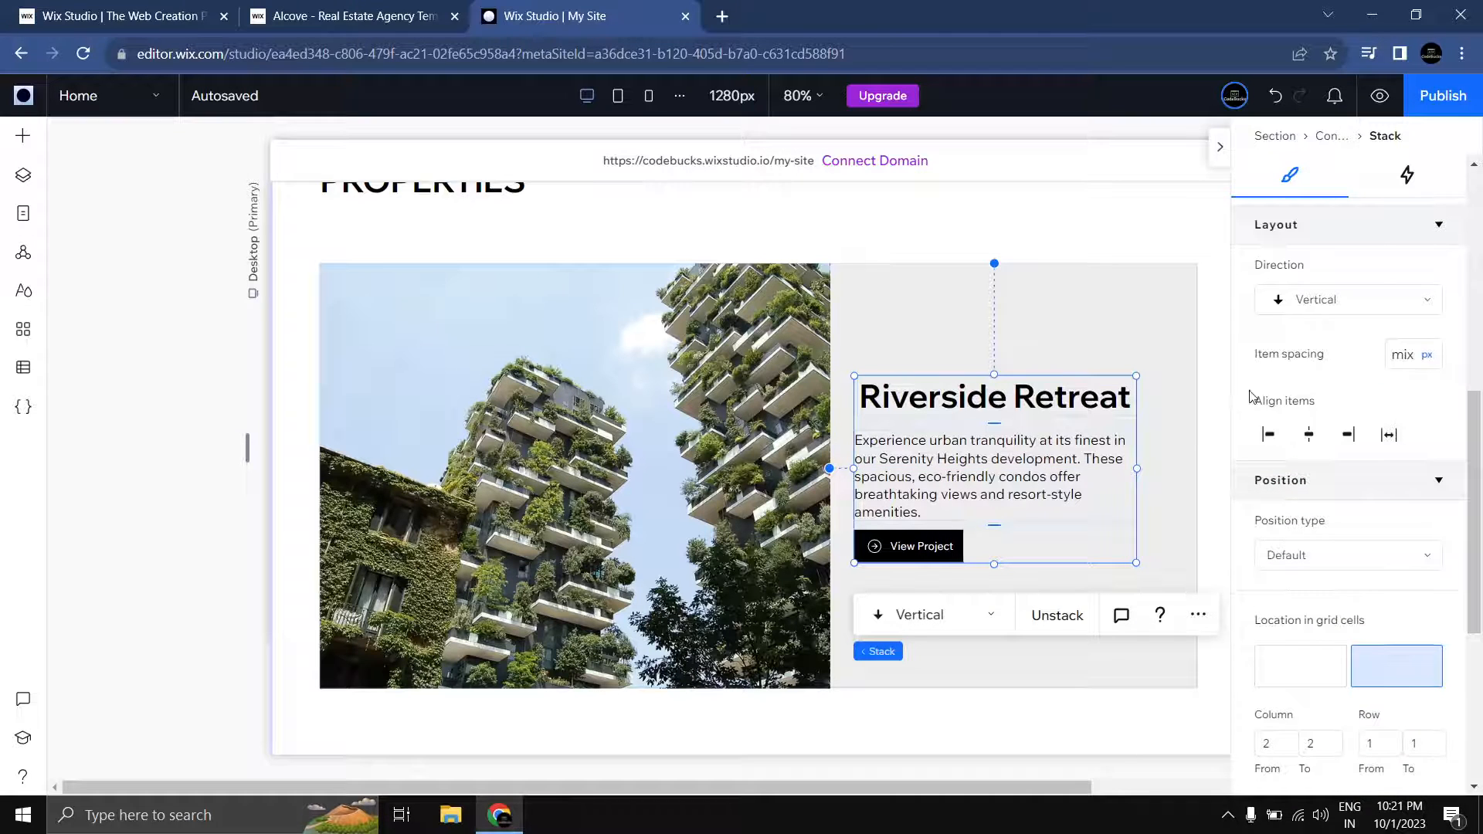
click(1270, 438)
drag(979, 481, 992, 479)
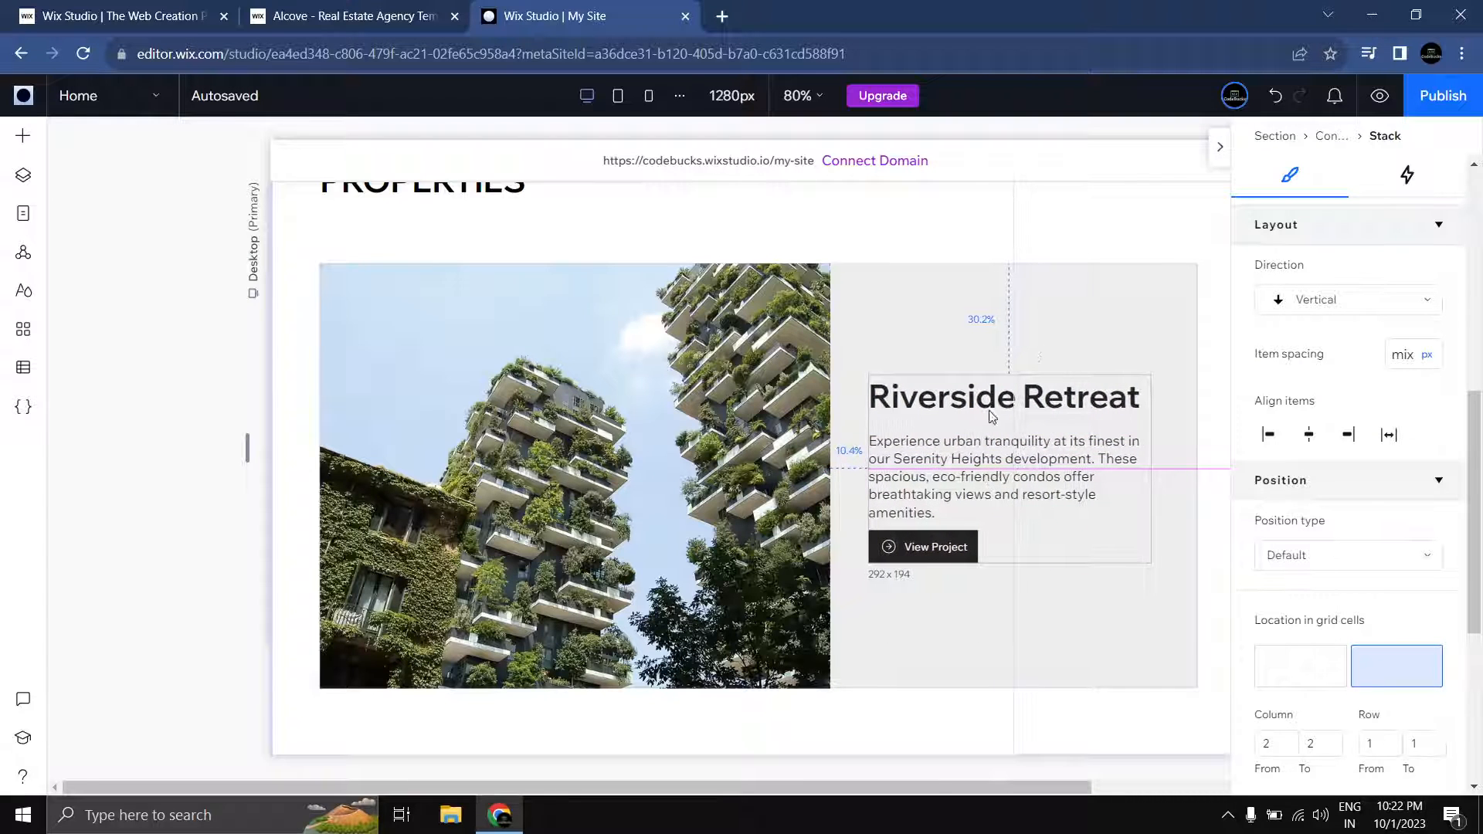
drag(992, 417, 996, 424)
Step: Center the text stack vertically and horizontally within its container cell
scroll(1364, 461, up, 1)
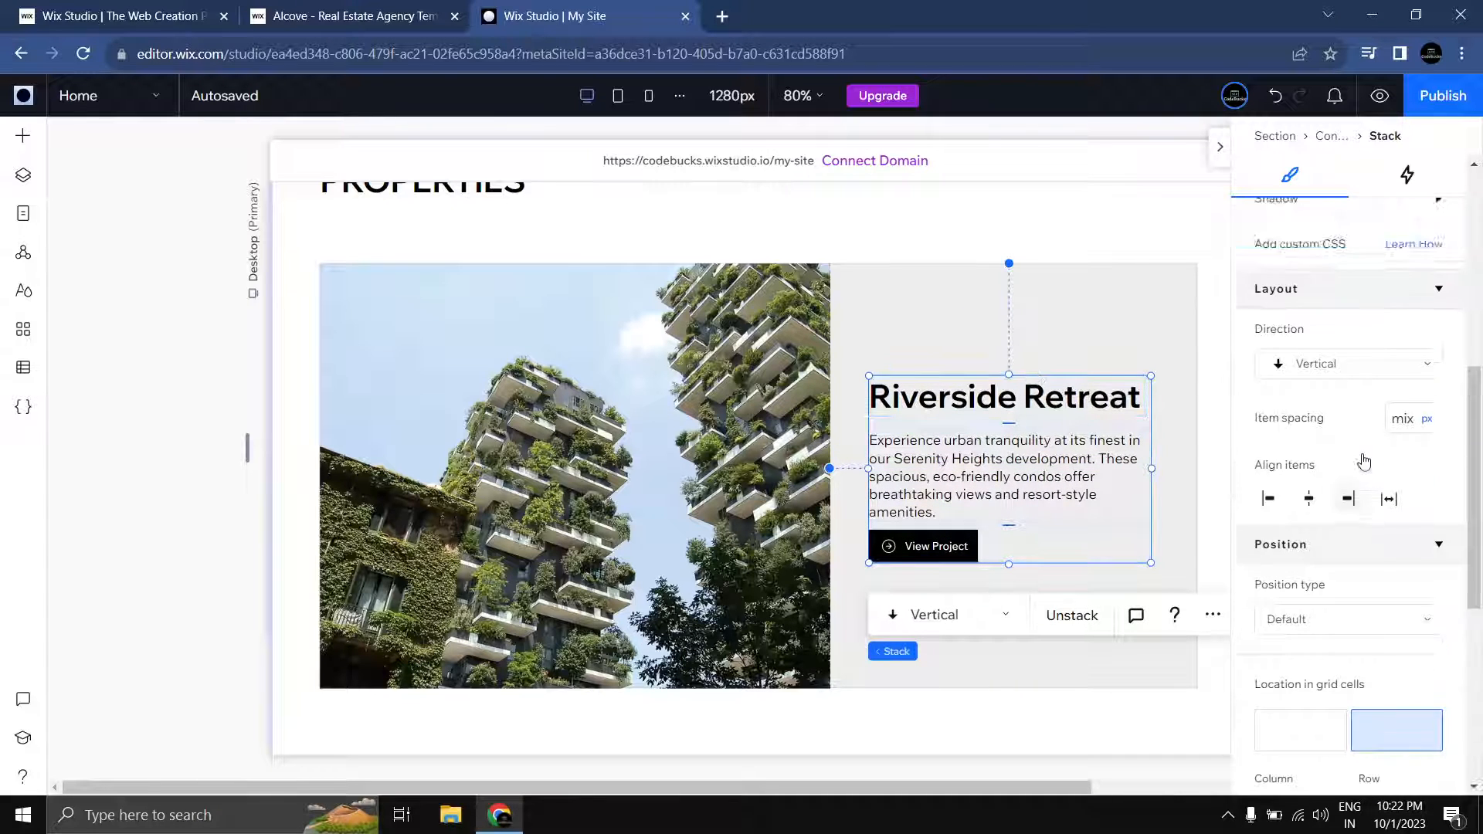
scroll(1364, 461, up, 5)
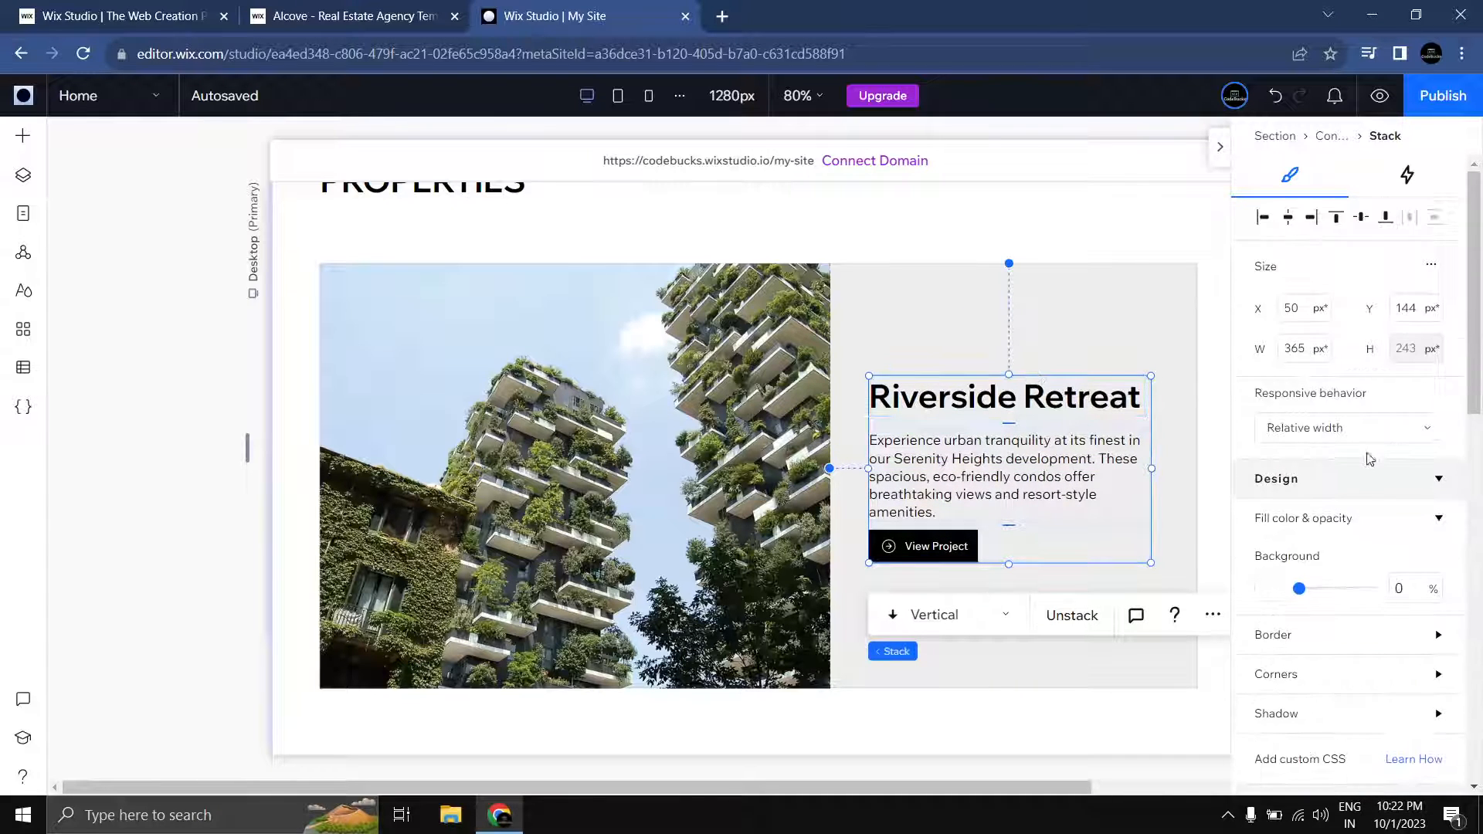
click(1362, 220)
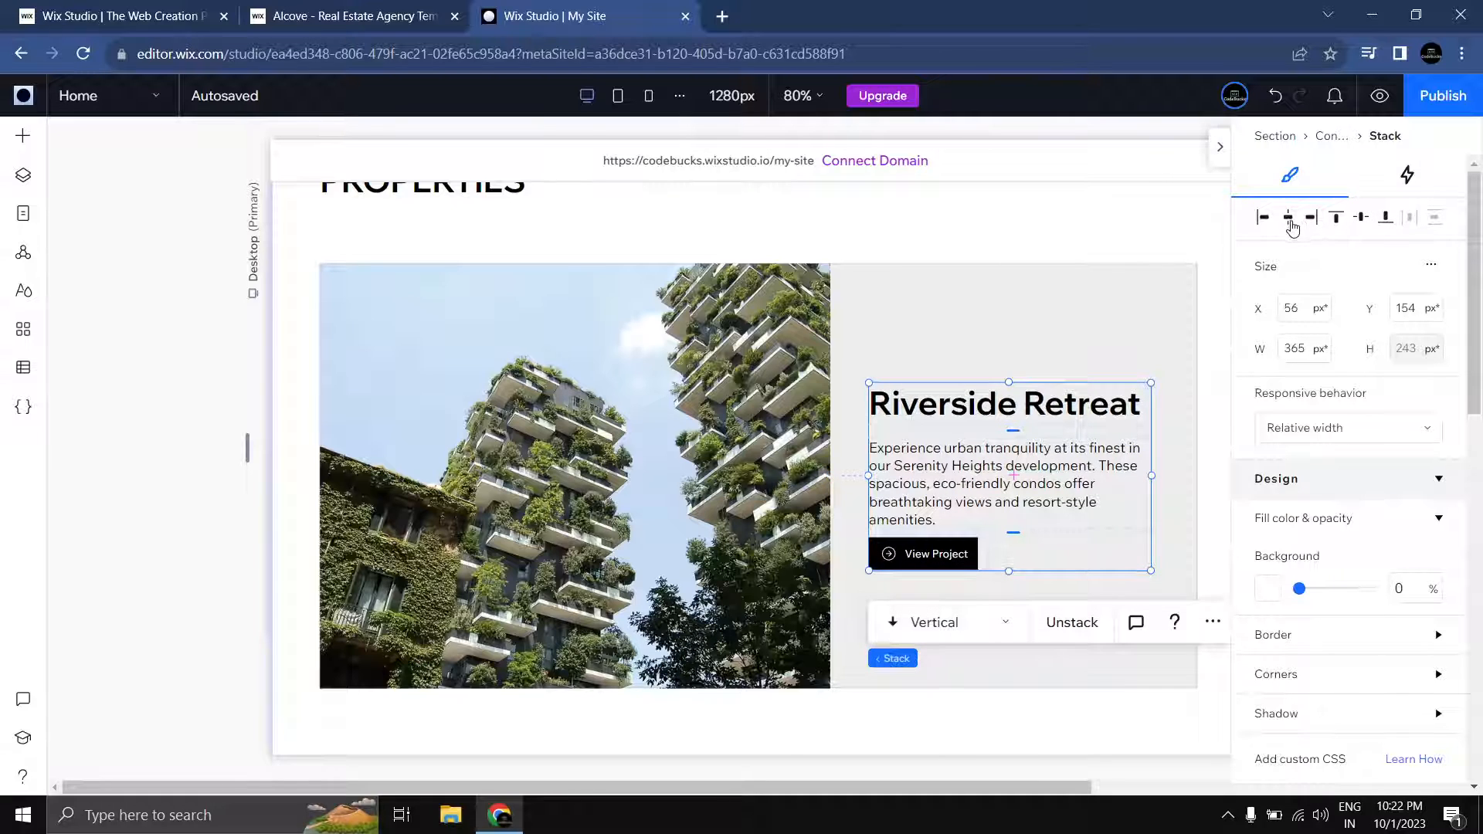
scroll(171, 580, down, 1)
click(171, 580)
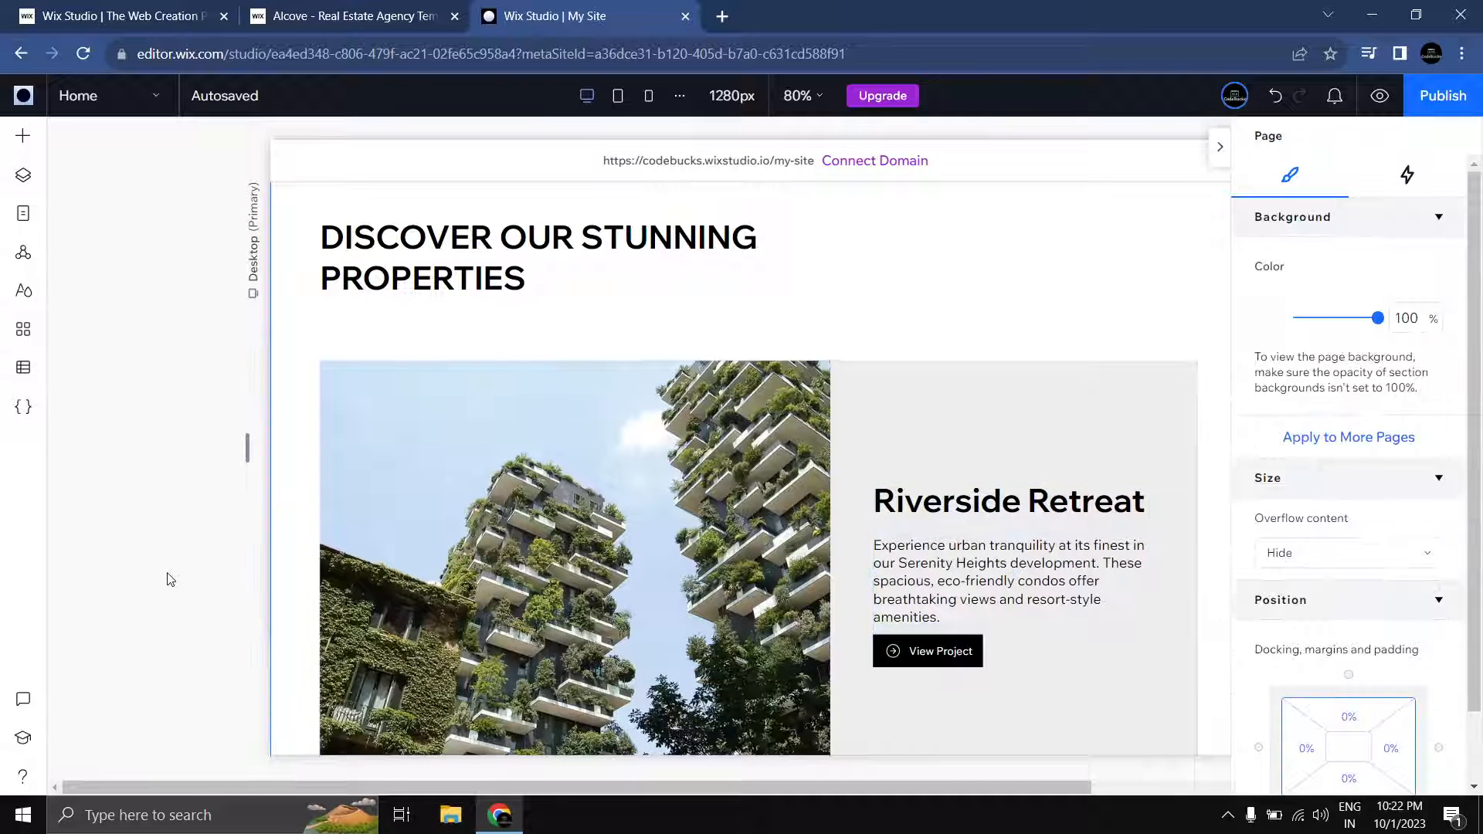
Step: Set the background opacity of the first property's container to 0%
scroll(171, 579, down, 2)
scroll(162, 576, up, 1)
click(958, 328)
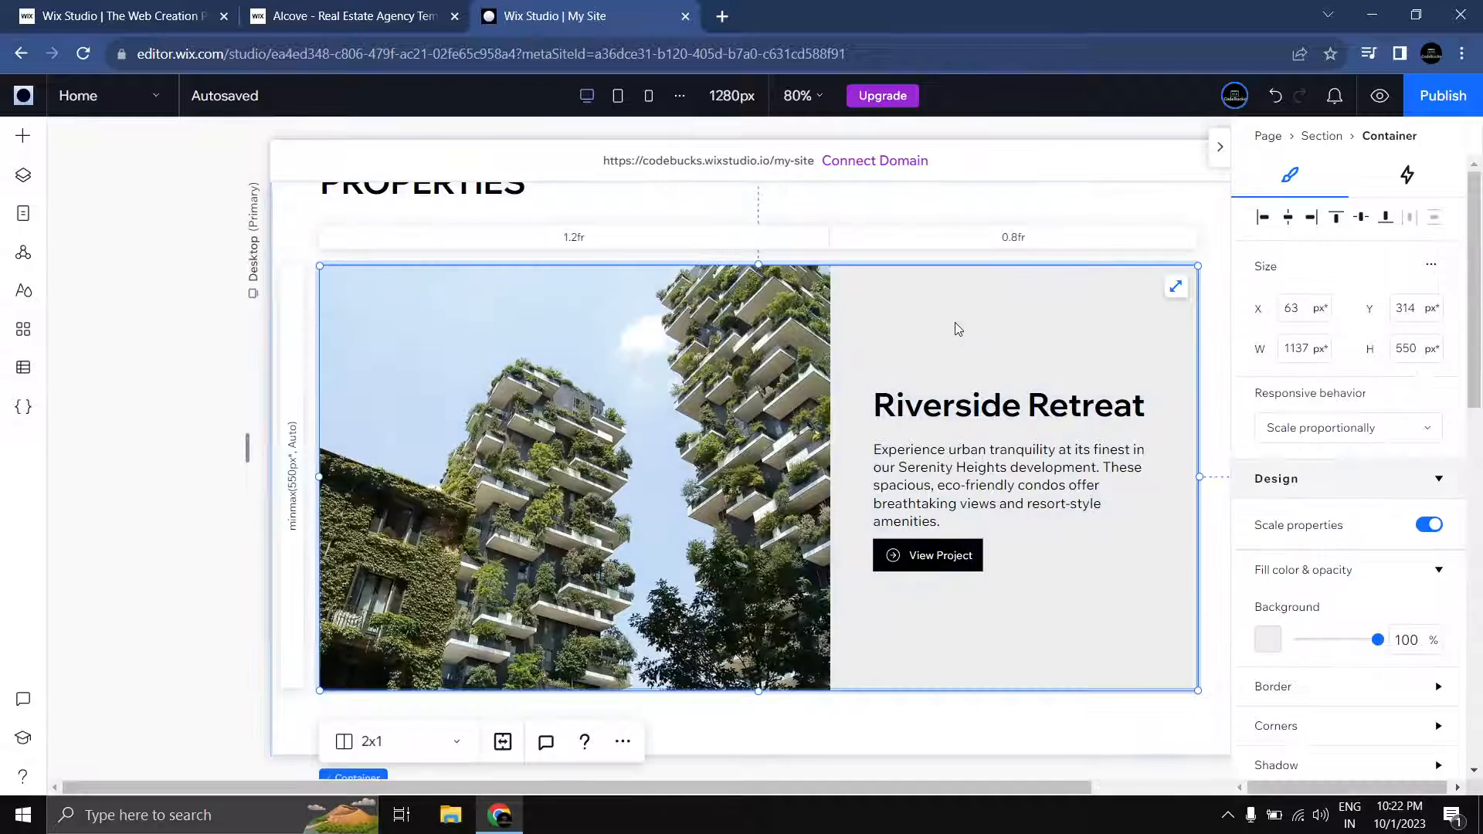
scroll(1370, 446, down, 3)
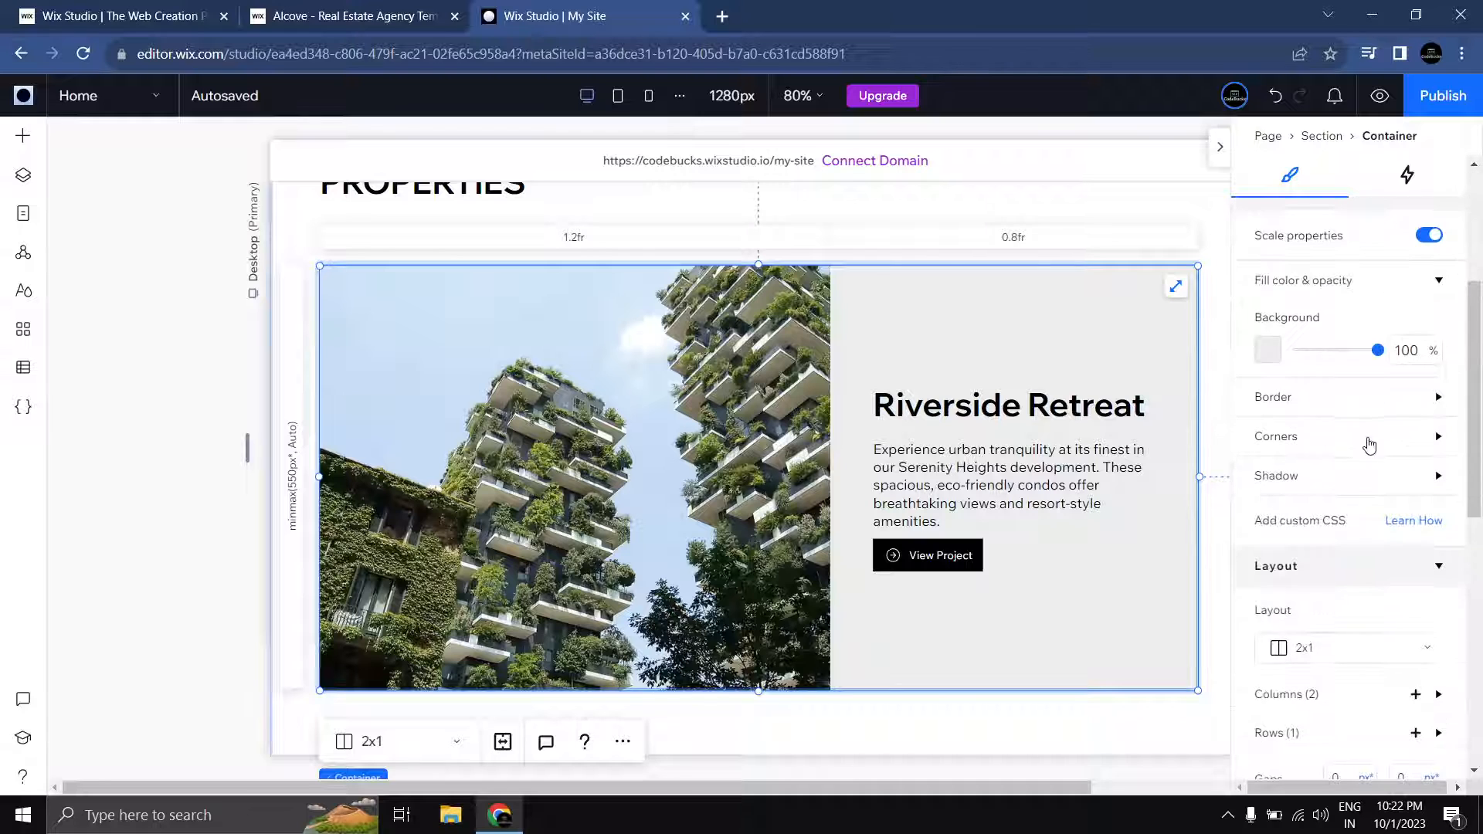
drag(1378, 350, 1275, 363)
click(170, 514)
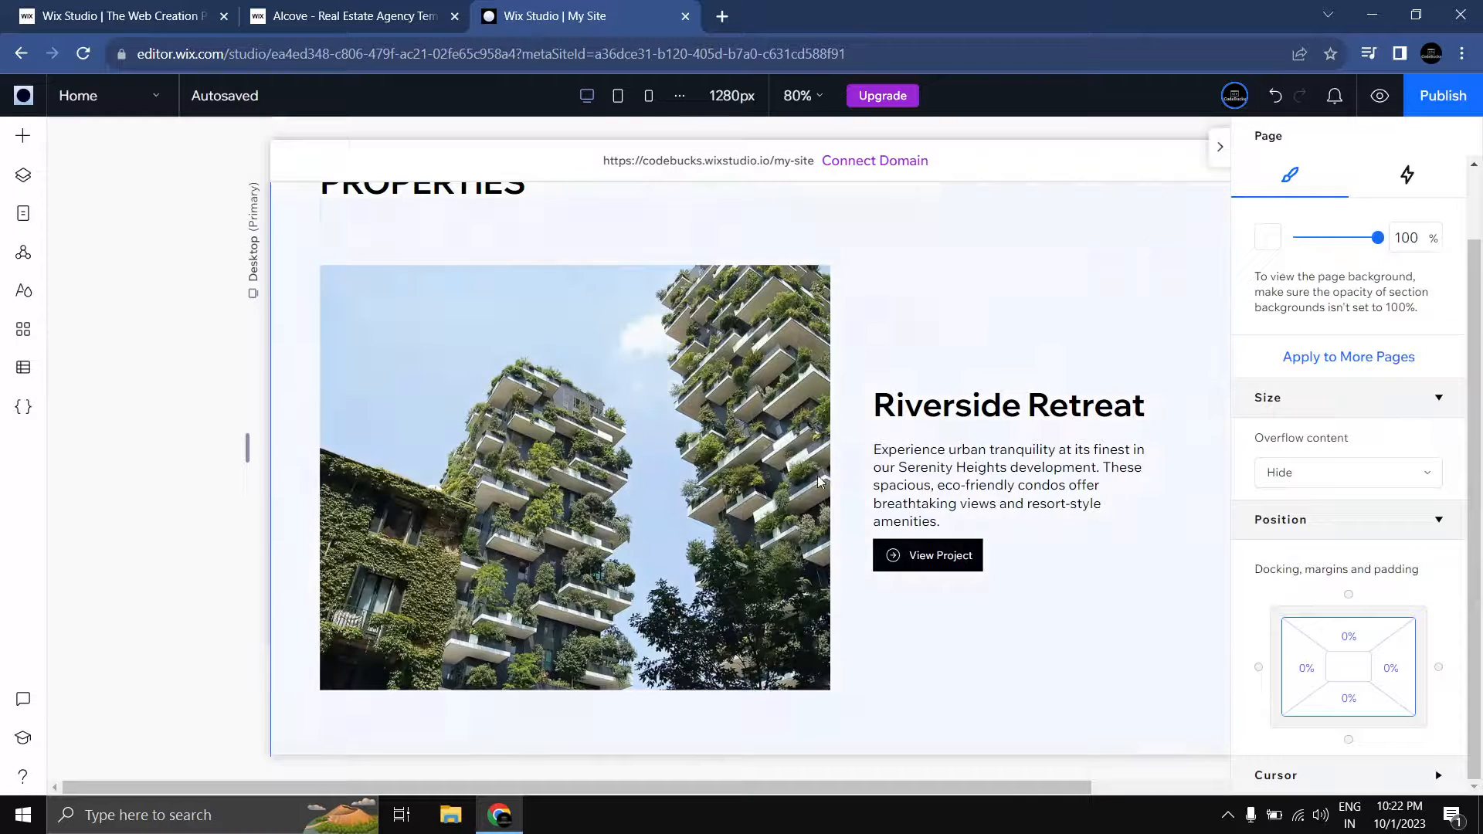
Step: Review the properties section and compare it with the Skyline Residences block on the Alcove template page
scroll(818, 482, down, 2)
scroll(818, 482, up, 3)
scroll(680, 473, down, 1)
scroll(595, 408, down, 1)
scroll(618, 429, up, 1)
scroll(777, 459, up, 3)
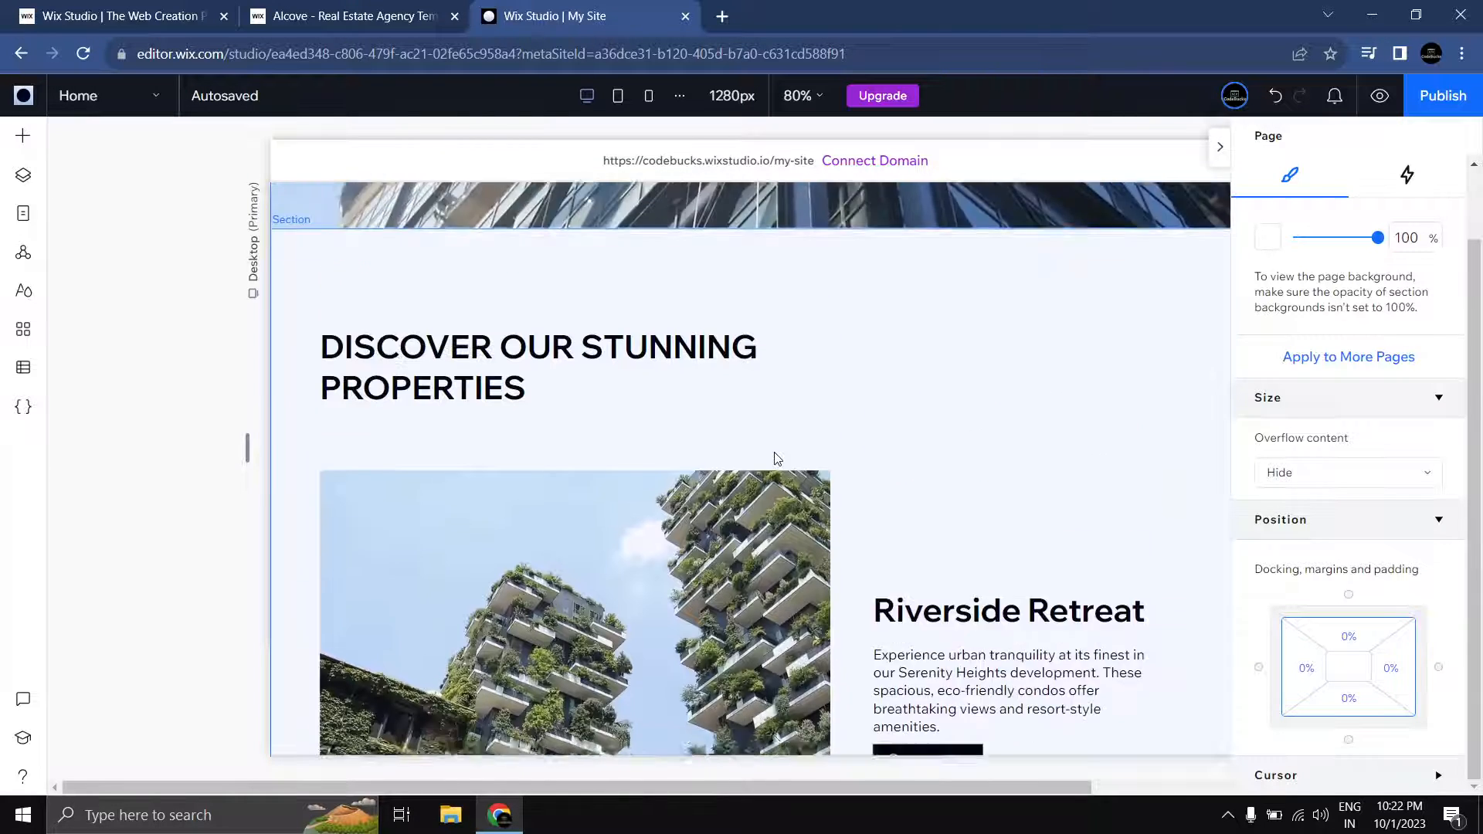
scroll(777, 459, down, 3)
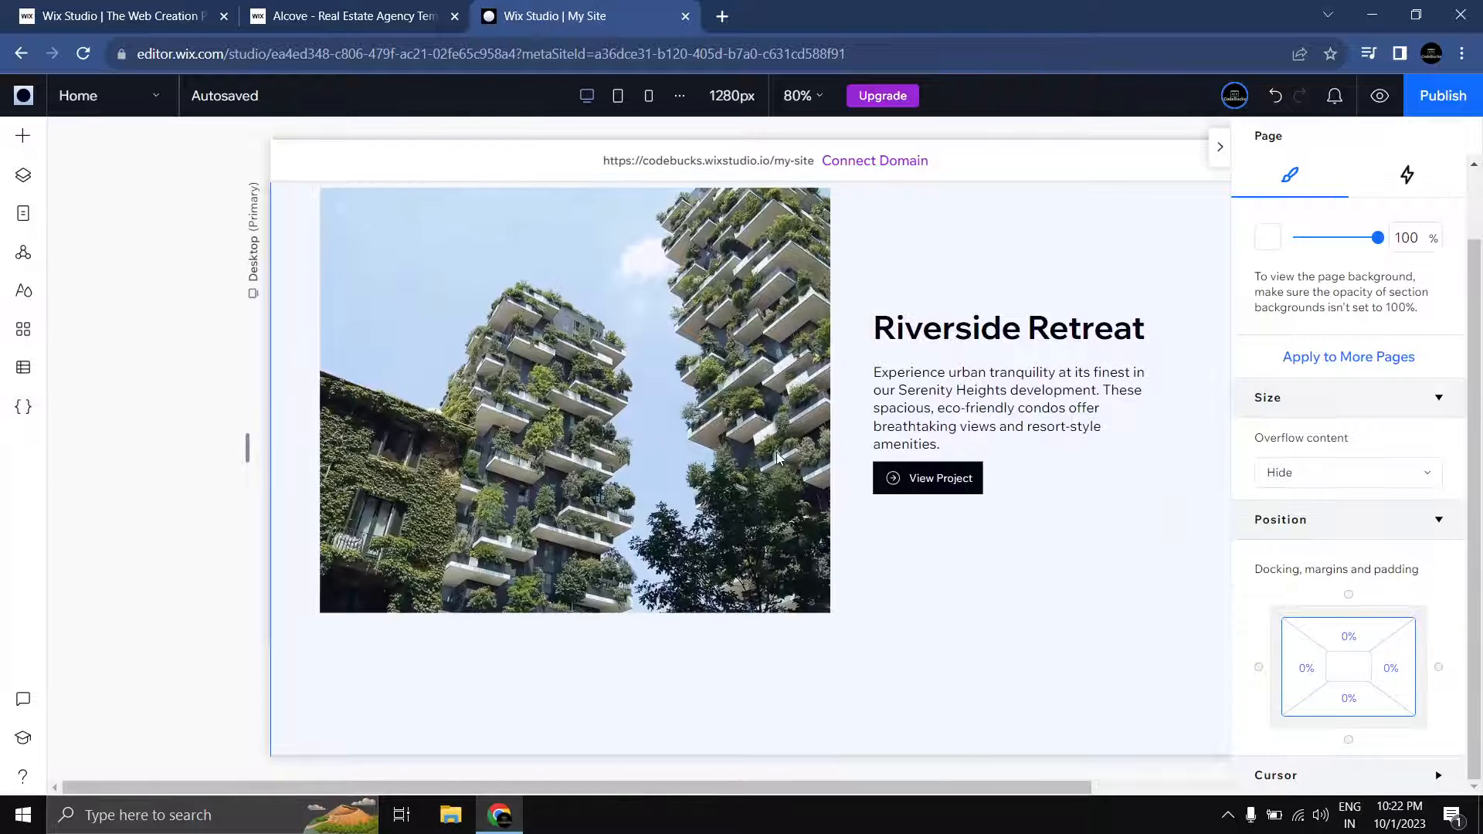
click(369, 30)
scroll(706, 404, down, 10)
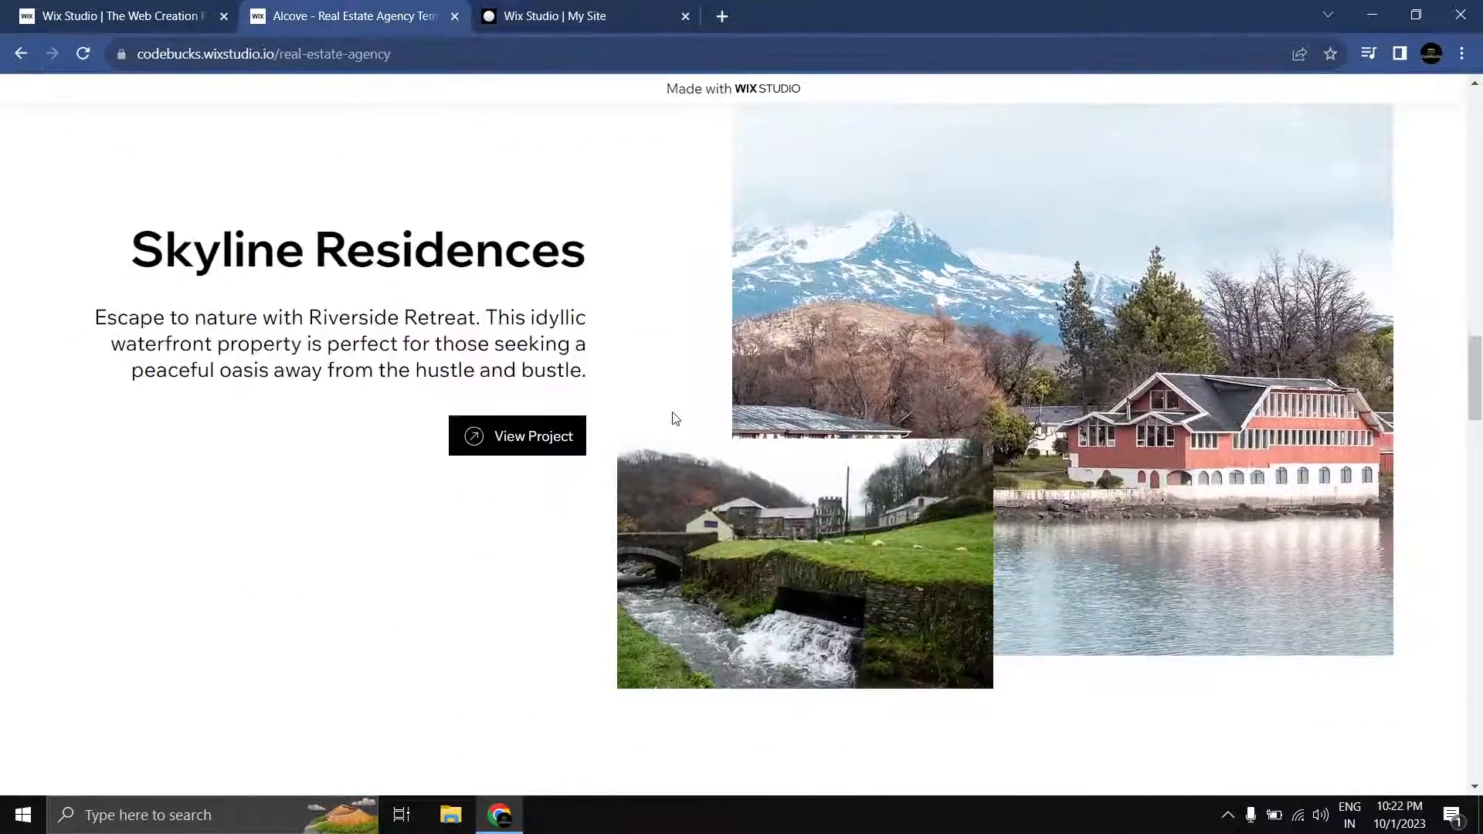
scroll(675, 418, up, 8)
scroll(676, 425, down, 6)
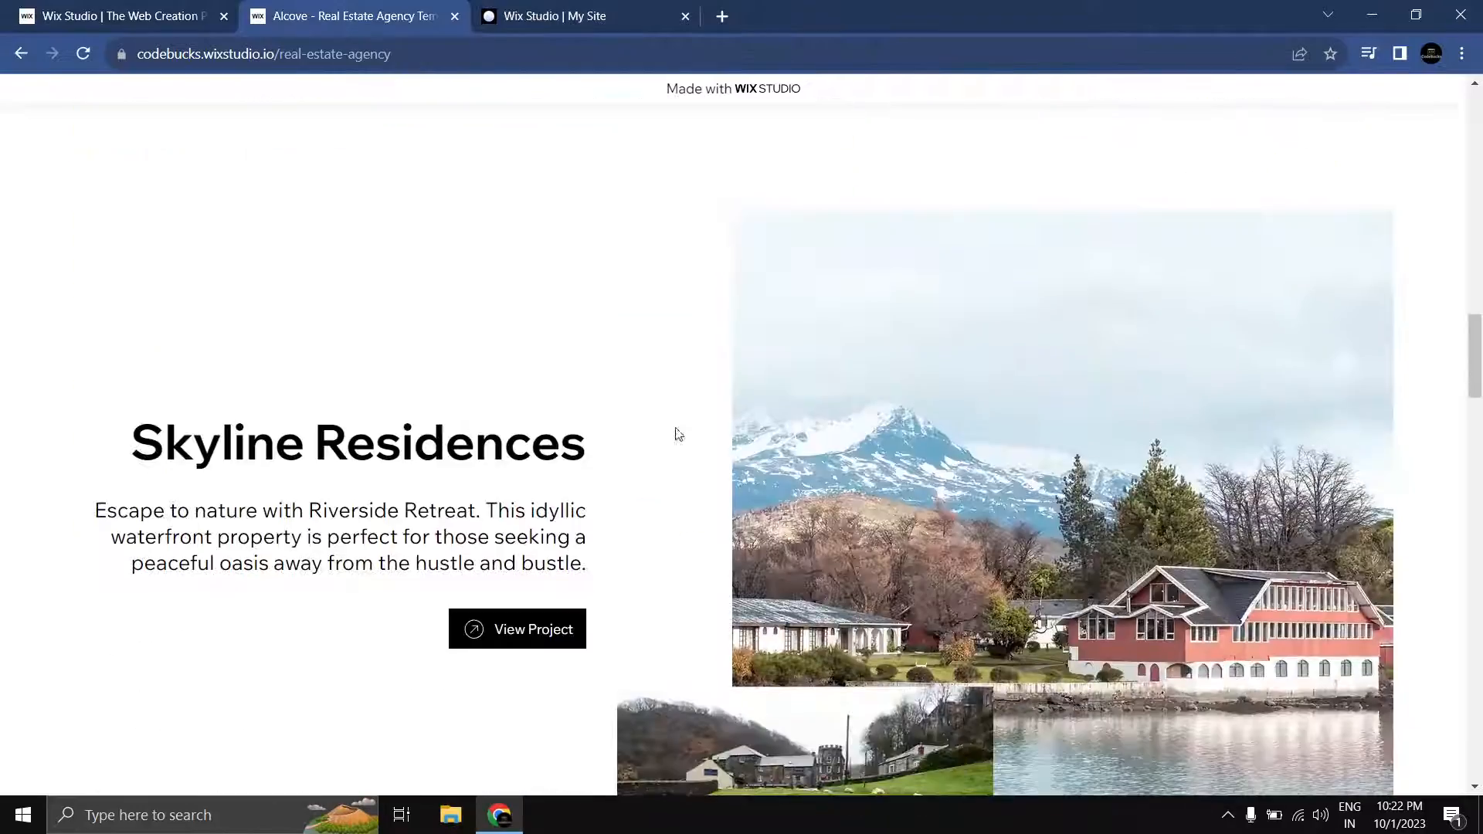
Step: Switch back to the Wix Studio editor and copy the Riverside Retreat container
click(629, 27)
scroll(670, 350, down, 1)
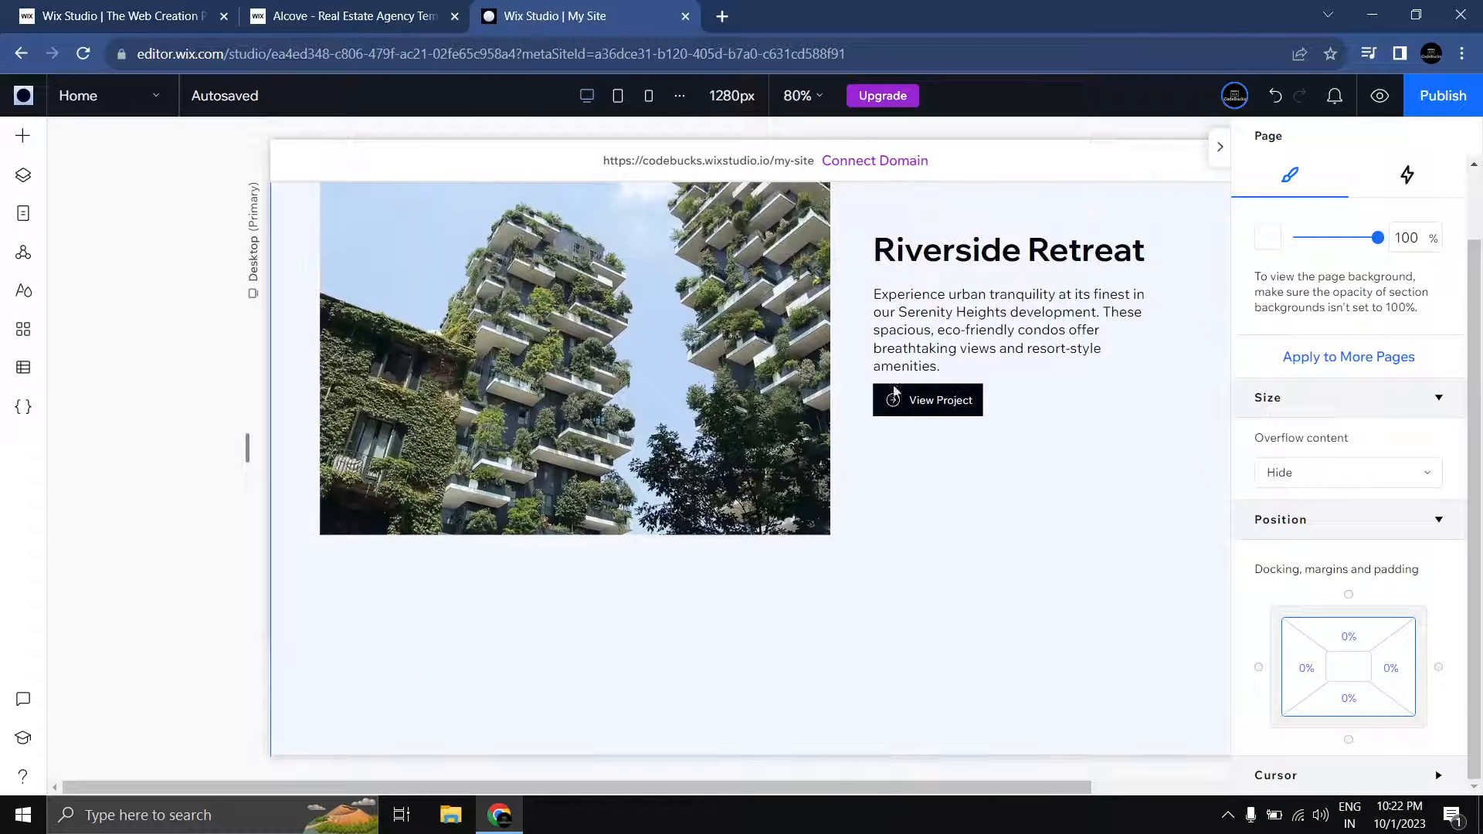
click(670, 350)
scroll(804, 454, down, 1)
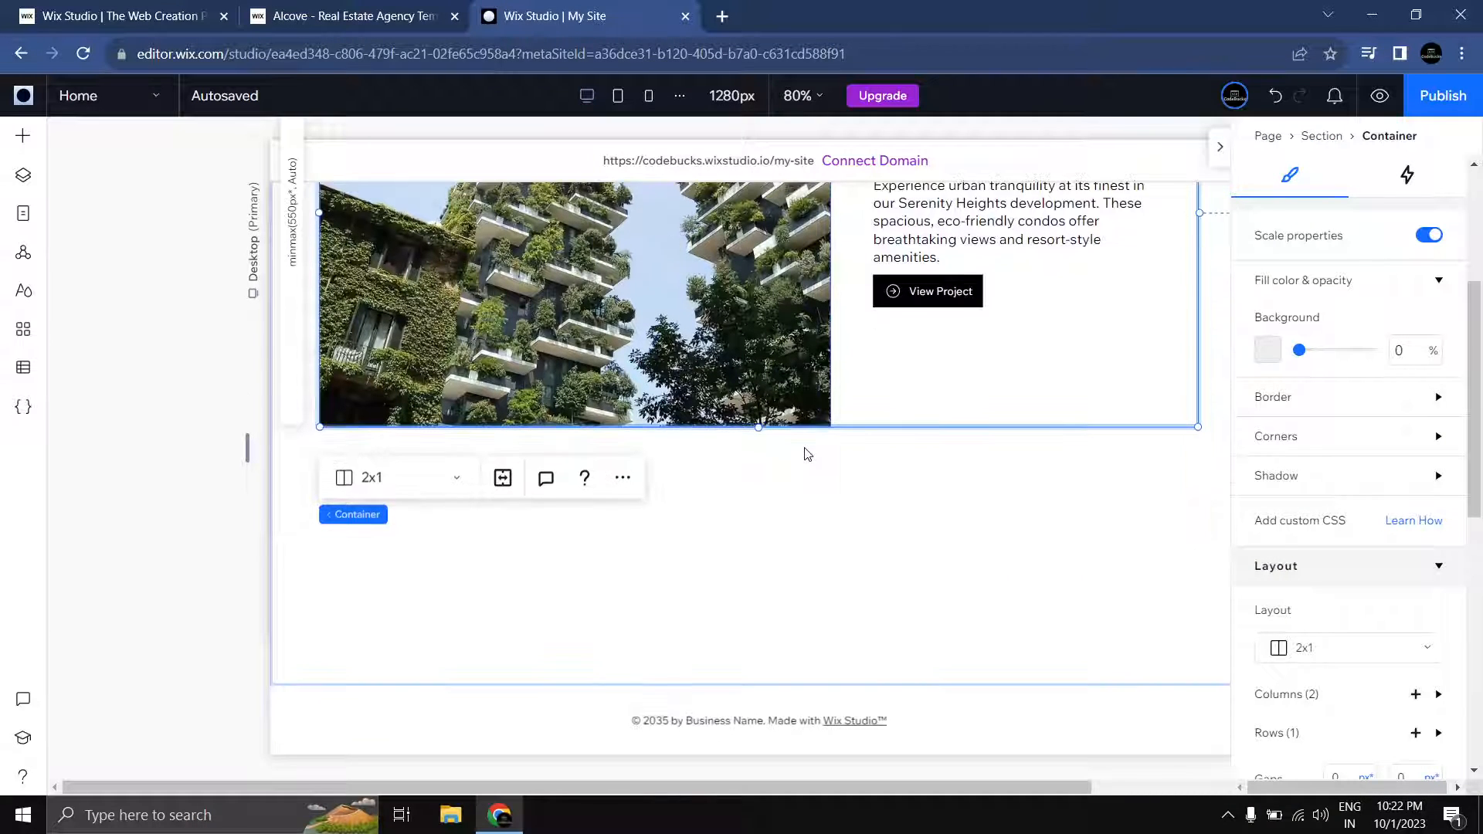
Step: Set the height of the properties section to 2000 px
click(807, 533)
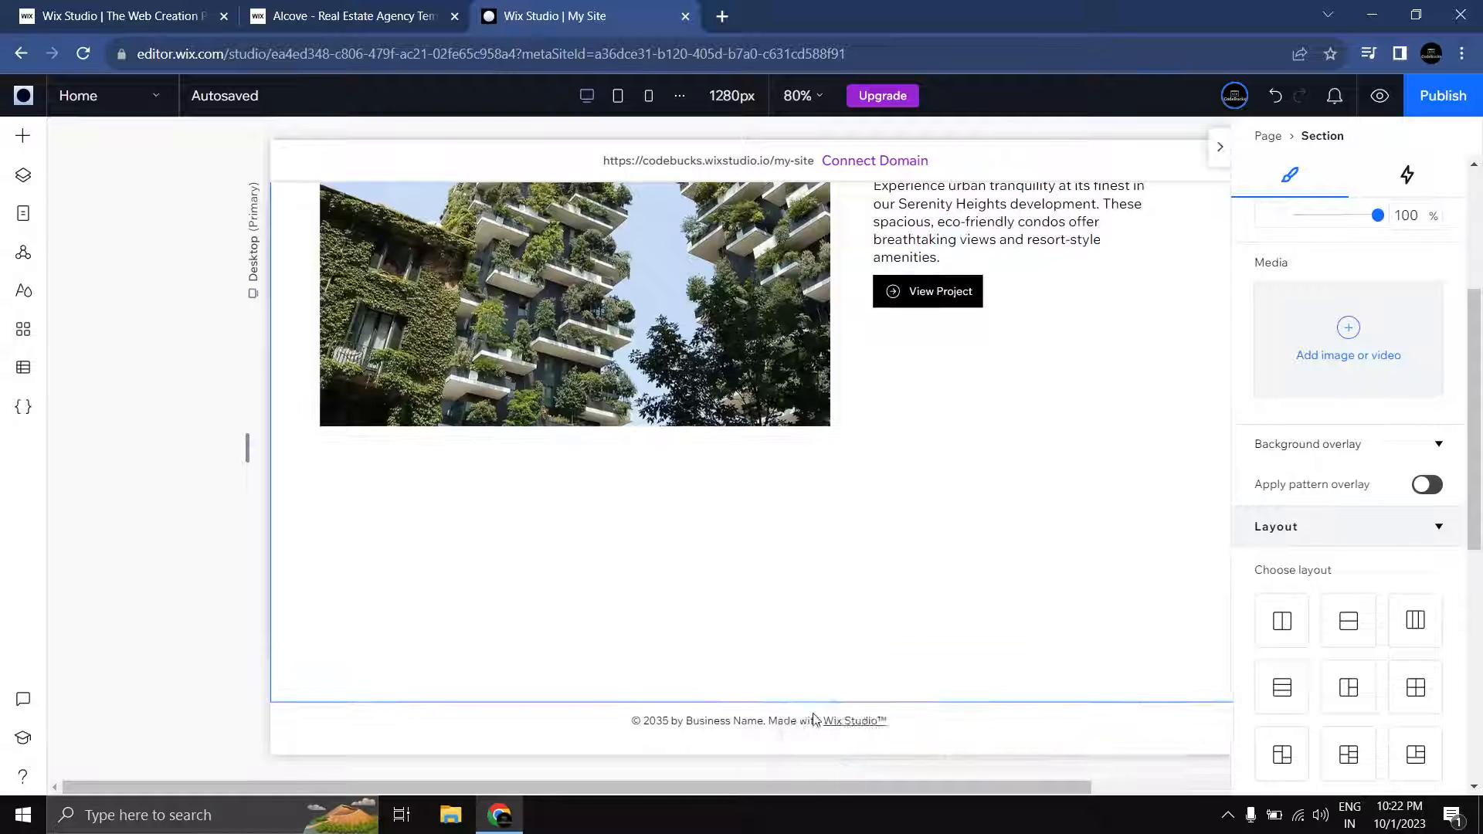
scroll(1452, 494, up, 4)
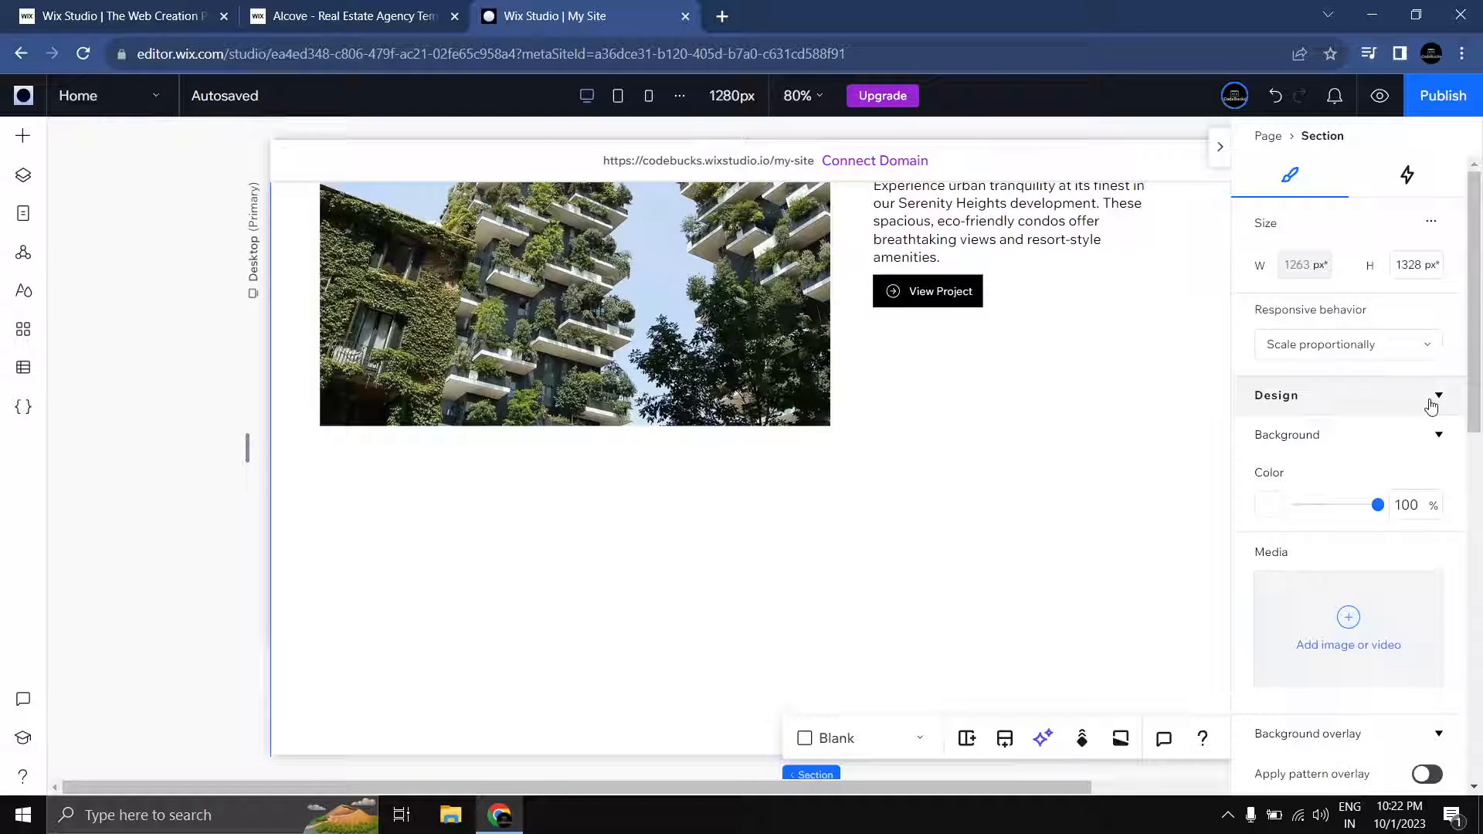
click(1408, 265)
text(1)
scroll(897, 391, down, 3)
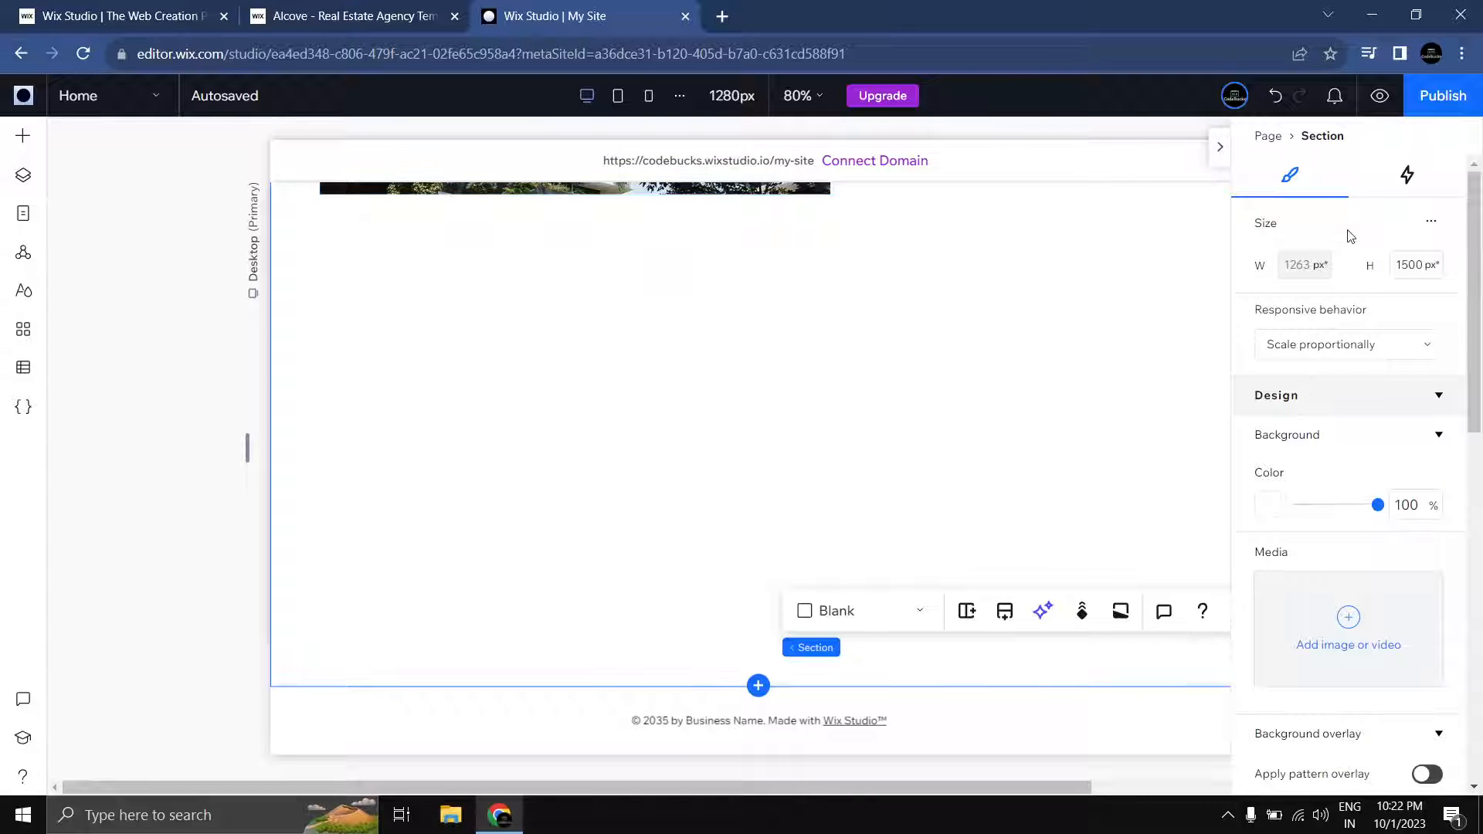
click(1413, 274)
text(2000)
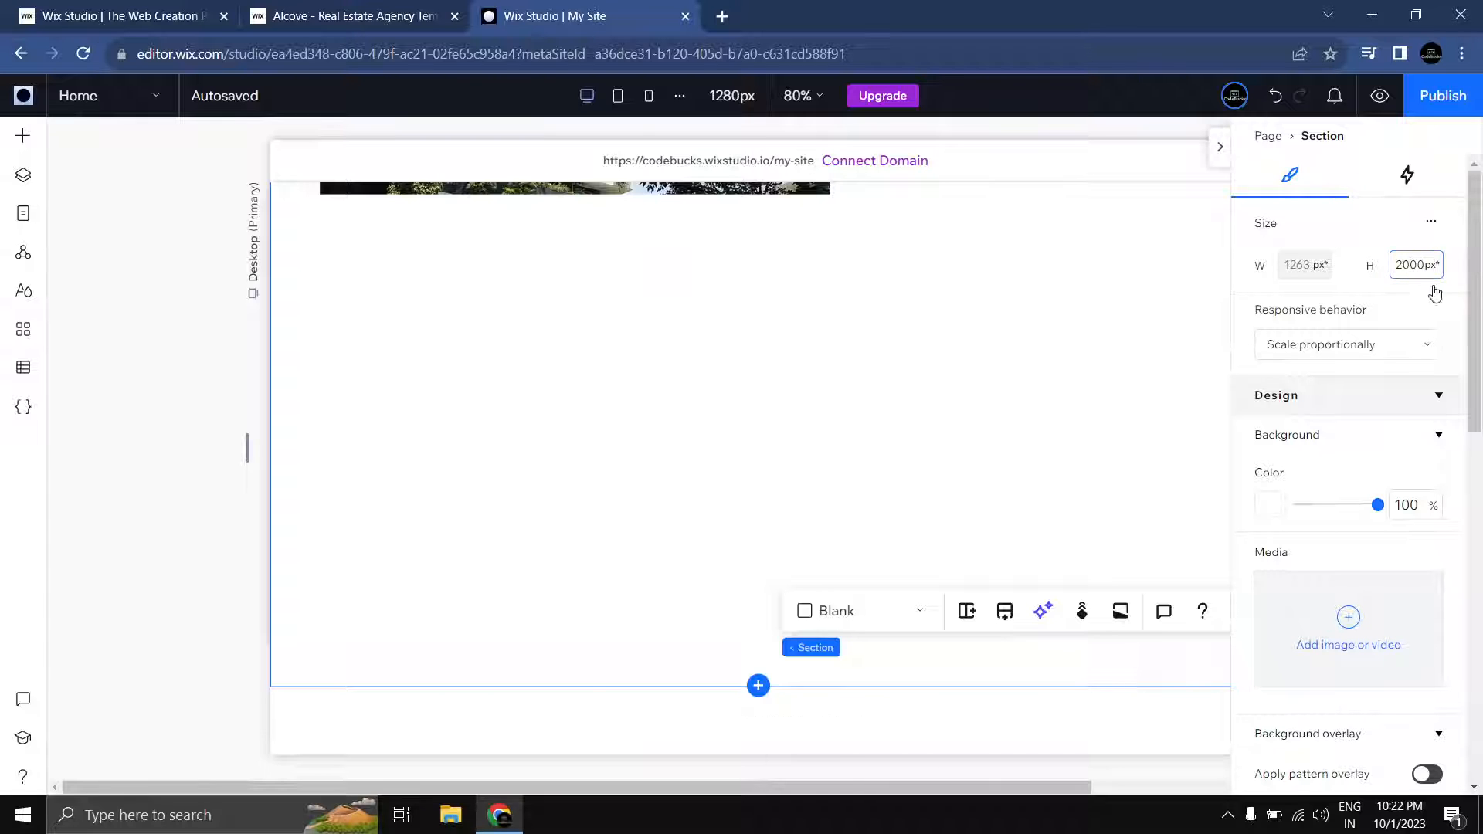
Step: Paste the copied property container below the first one and line it up with the original at X 63 px, Y 1015 px
click(629, 380)
key(ctrl+v)
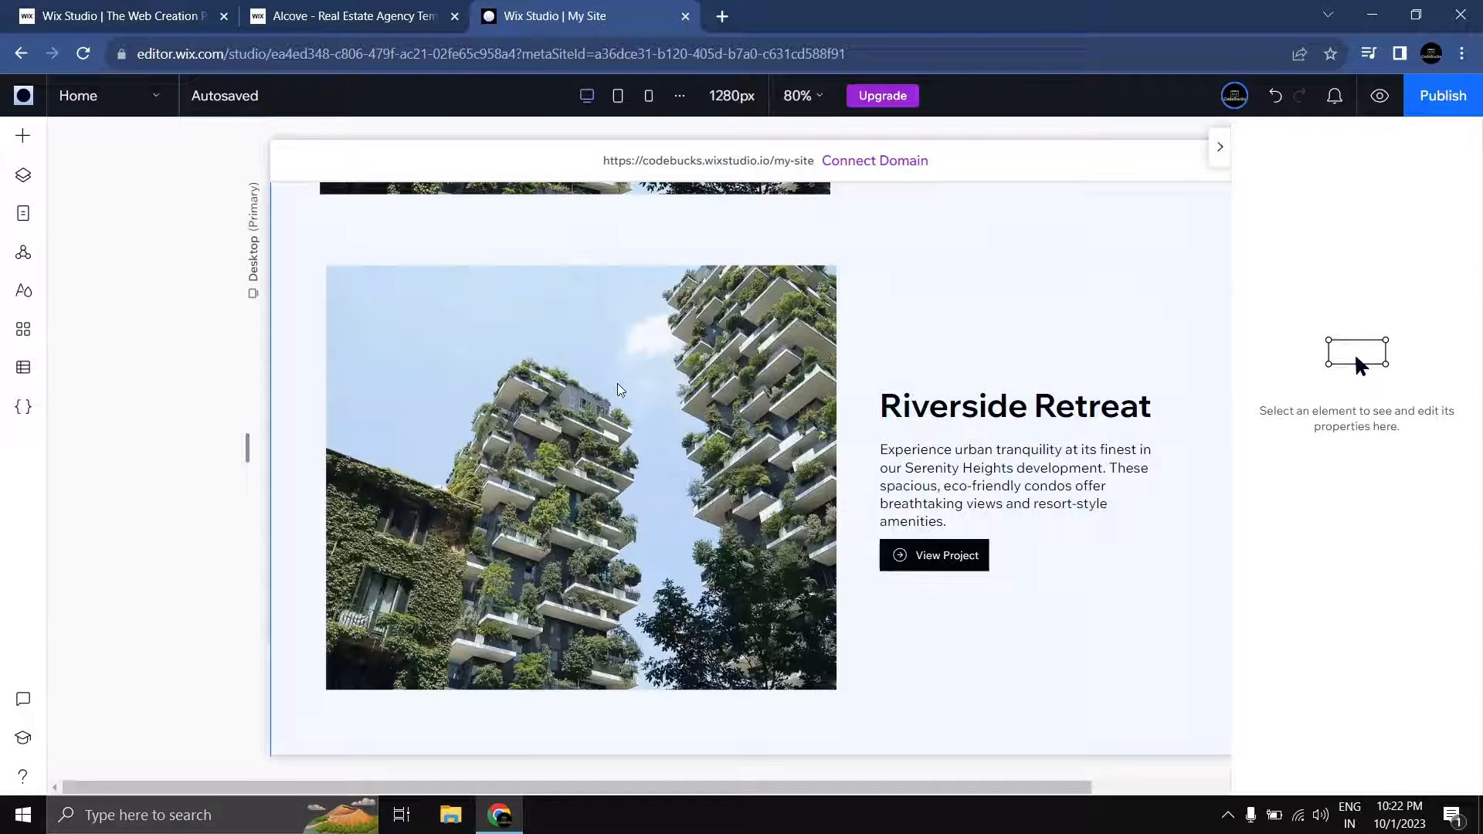
click(620, 390)
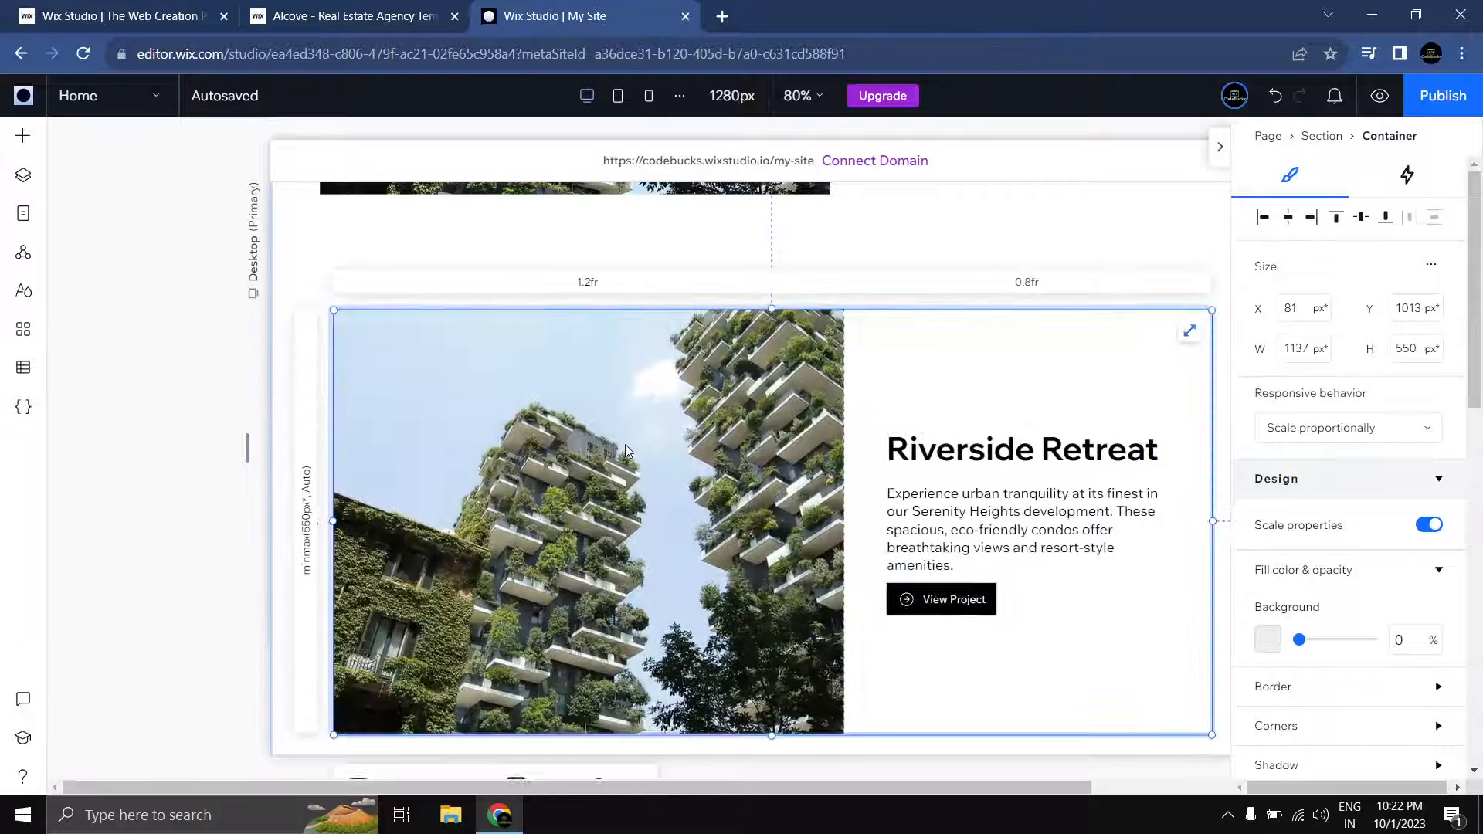
scroll(576, 640, up, 3)
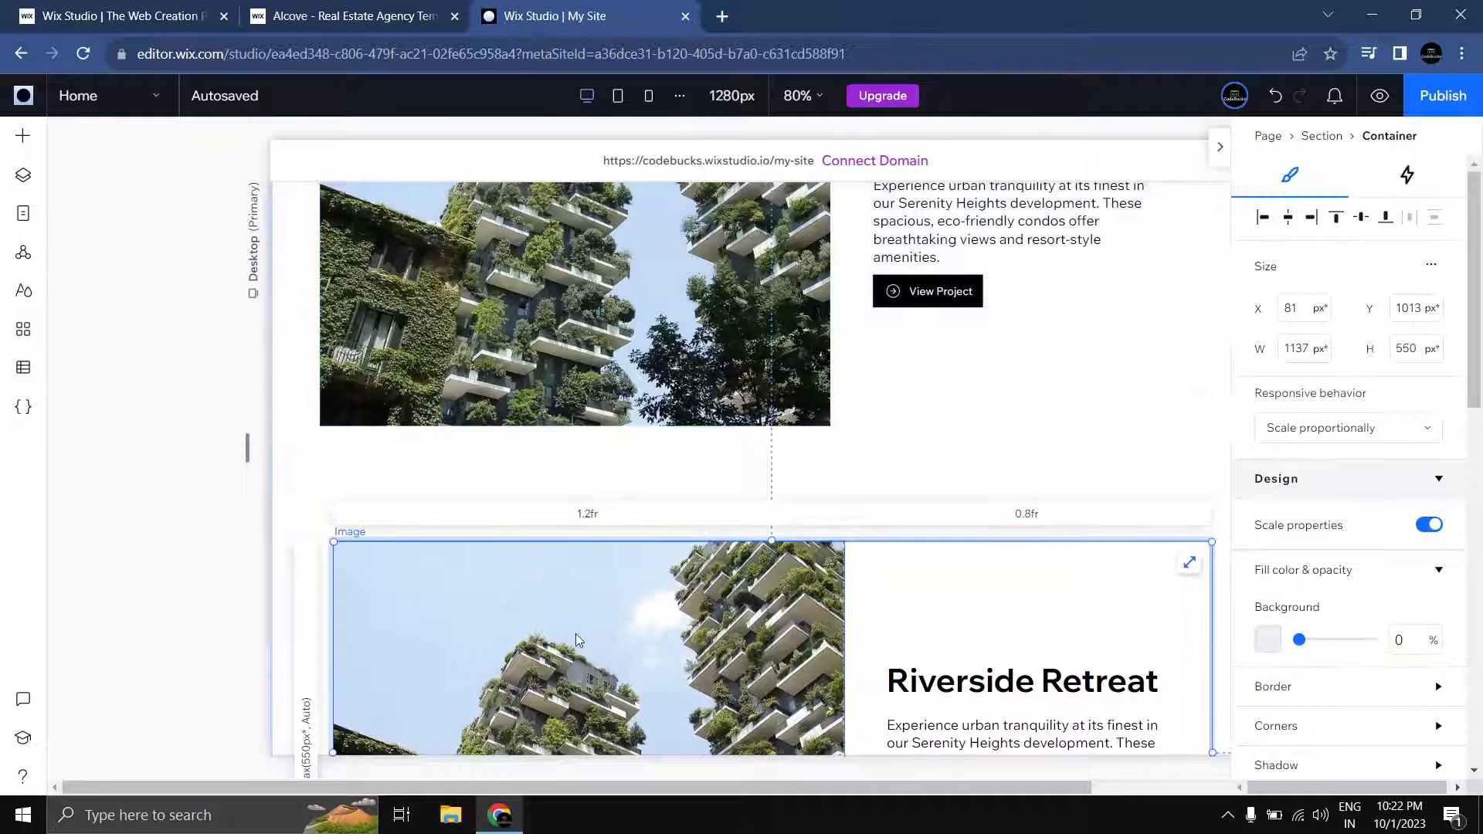
drag(575, 639, 562, 641)
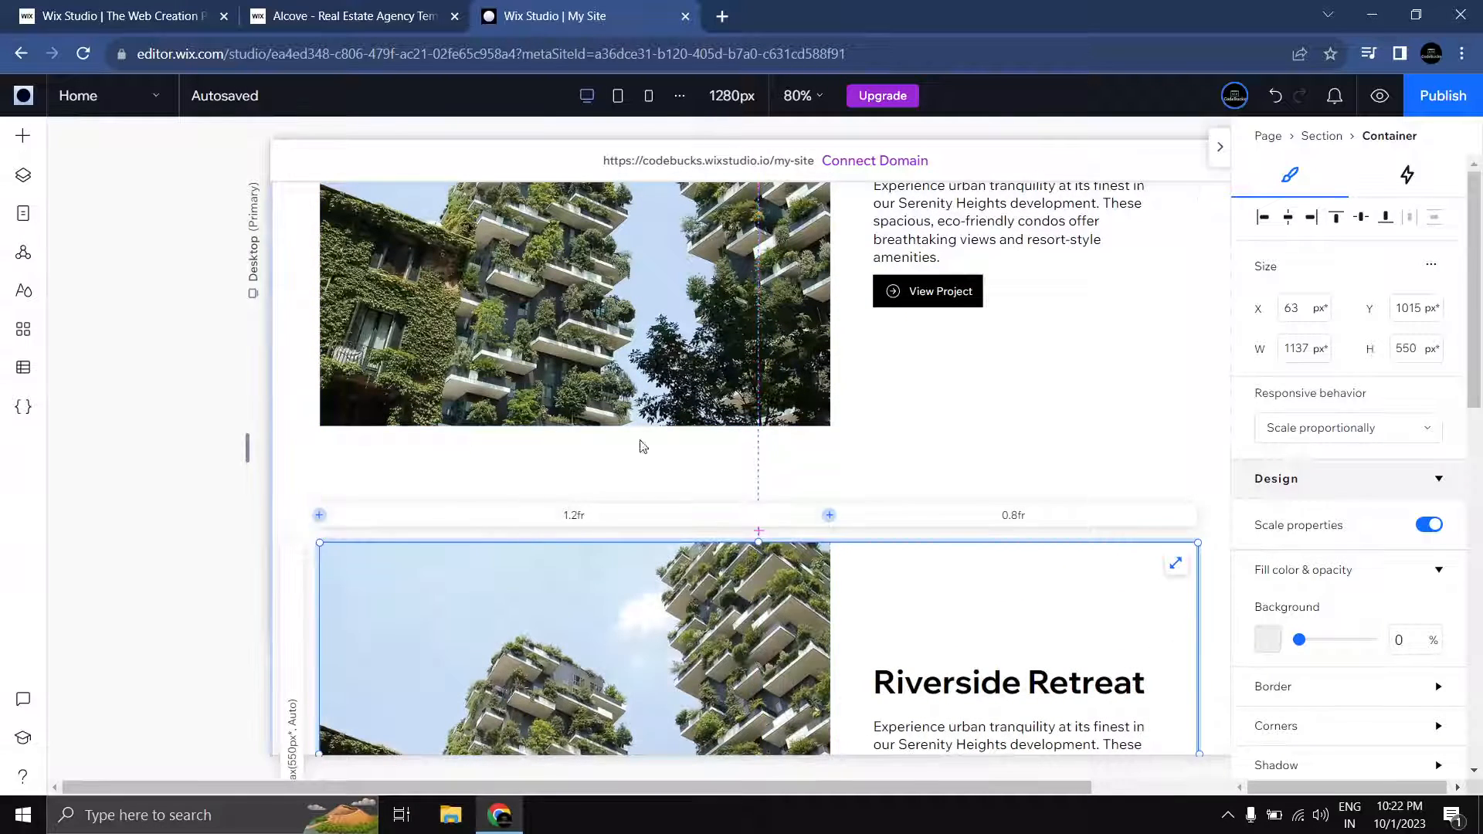
Step: Select the building image in the duplicated property container
scroll(640, 447, down, 4)
click(693, 389)
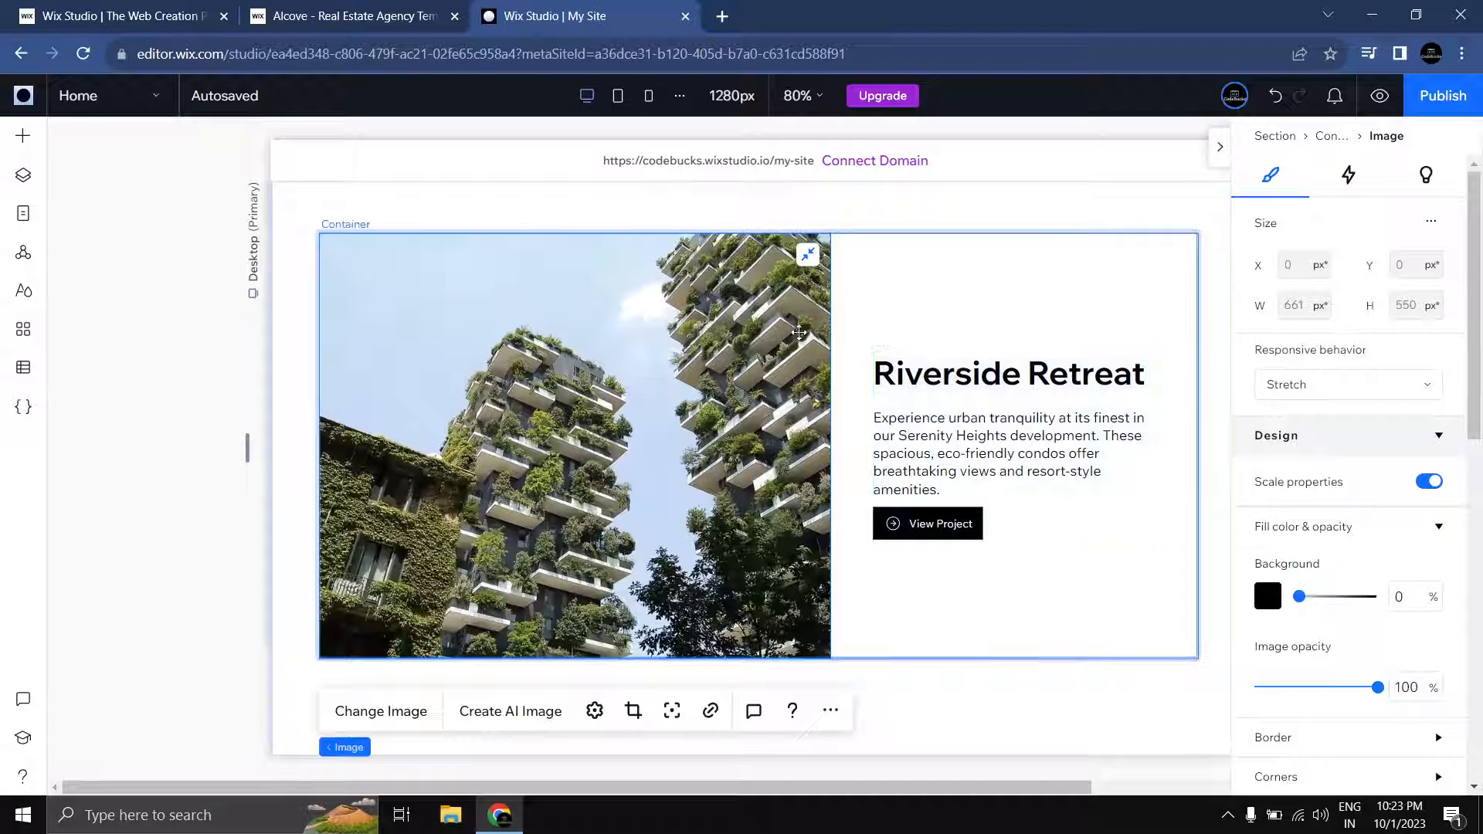
Step: Resize the Riverside Retreat container's two columns to 0.8fr for the first and 1.2fr for the second
click(973, 588)
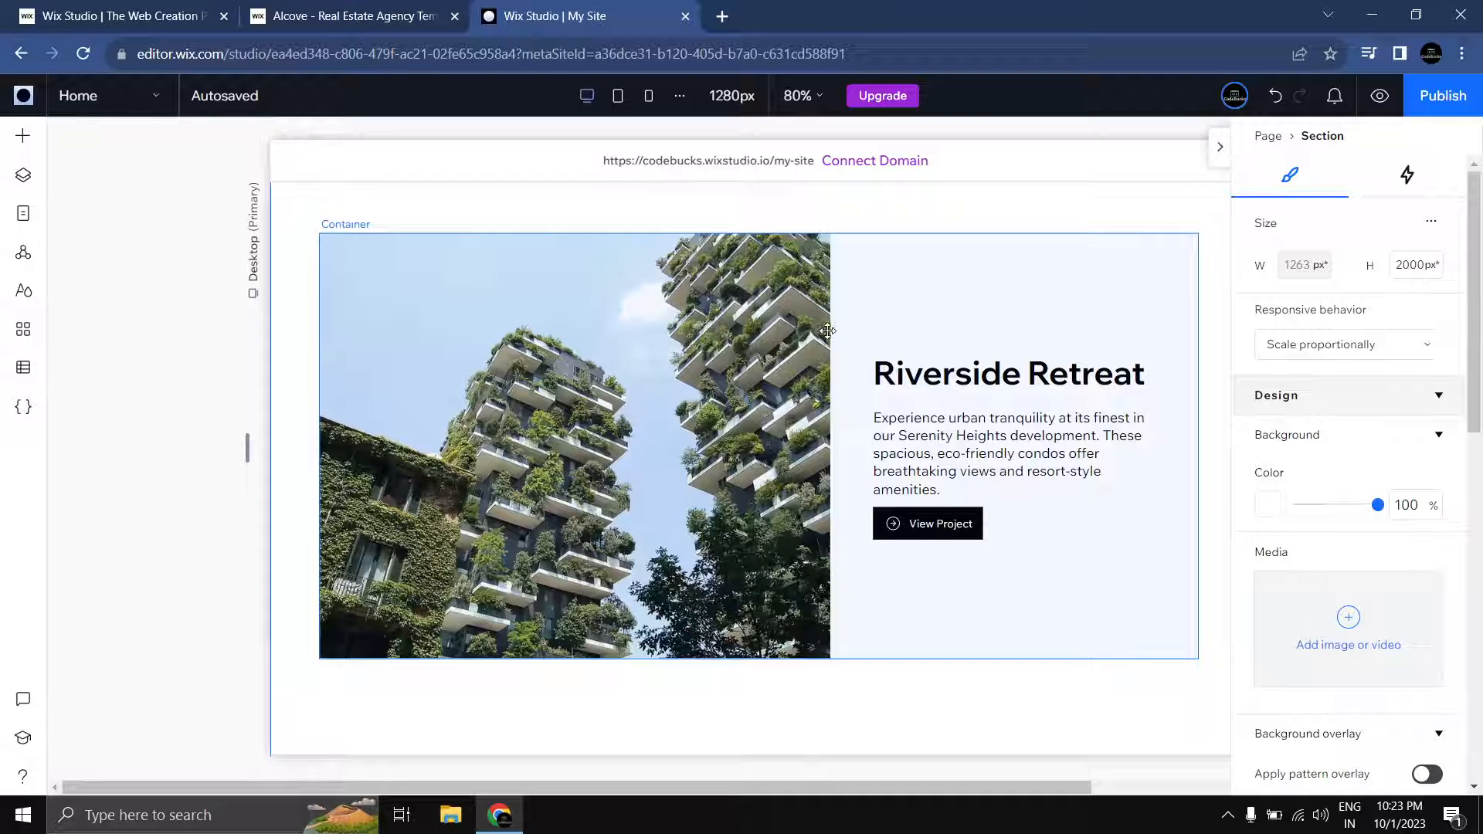
click(933, 306)
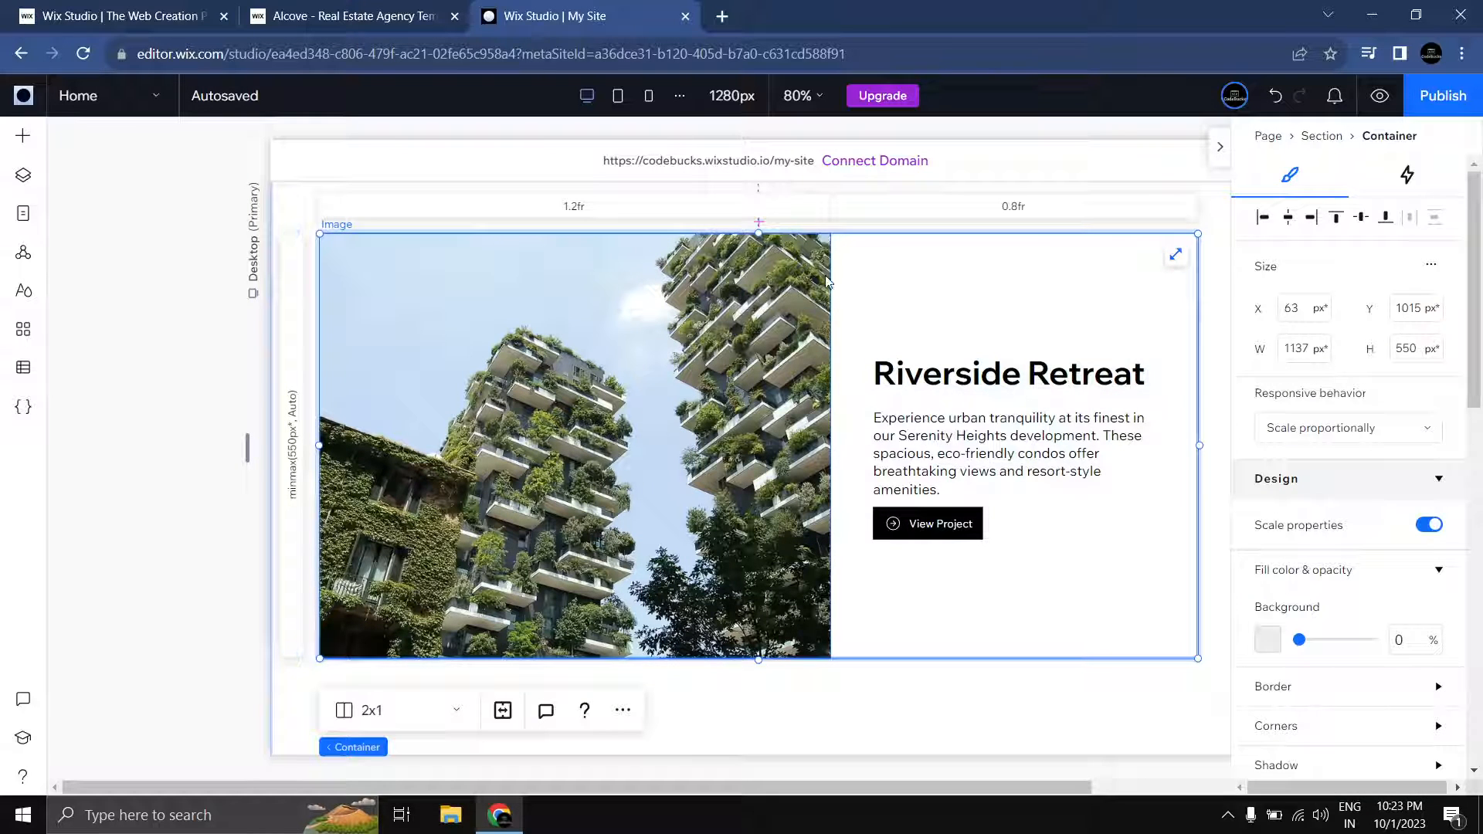
drag(831, 279, 794, 291)
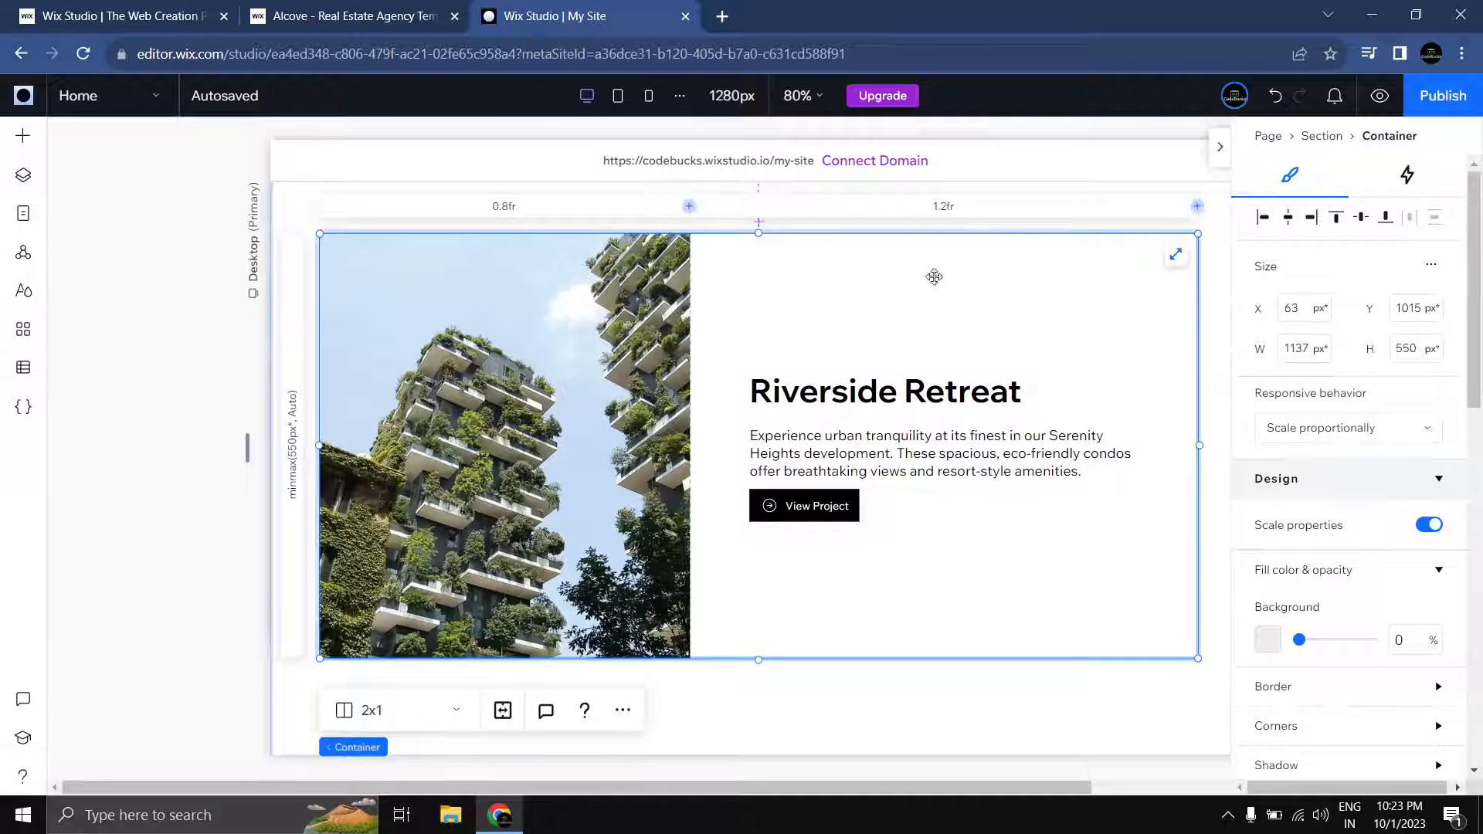
Step: Swap the container's contents, placing the building image in column 2 and the text stack in column 1
click(477, 431)
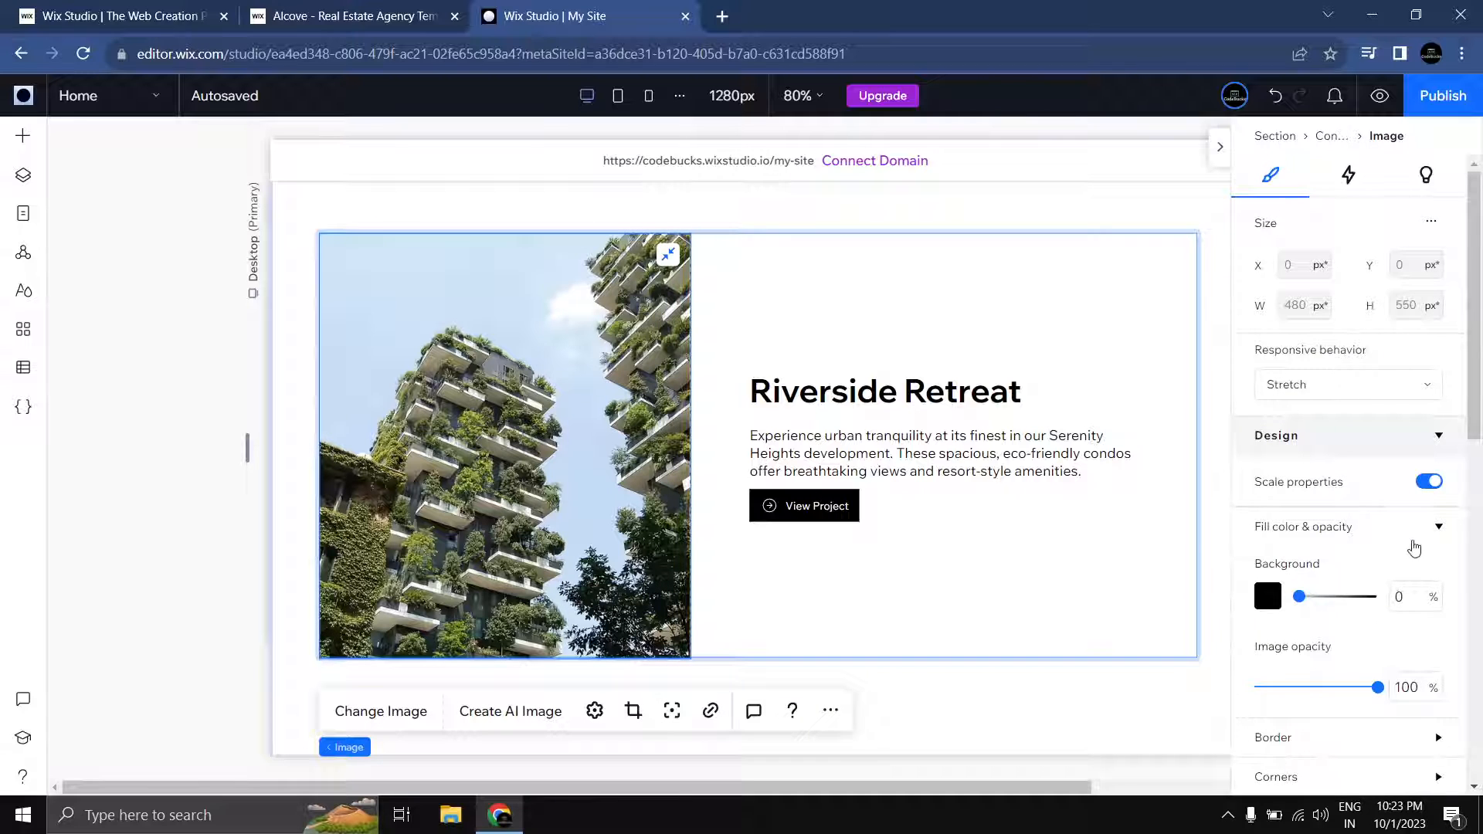
scroll(1414, 548, down, 8)
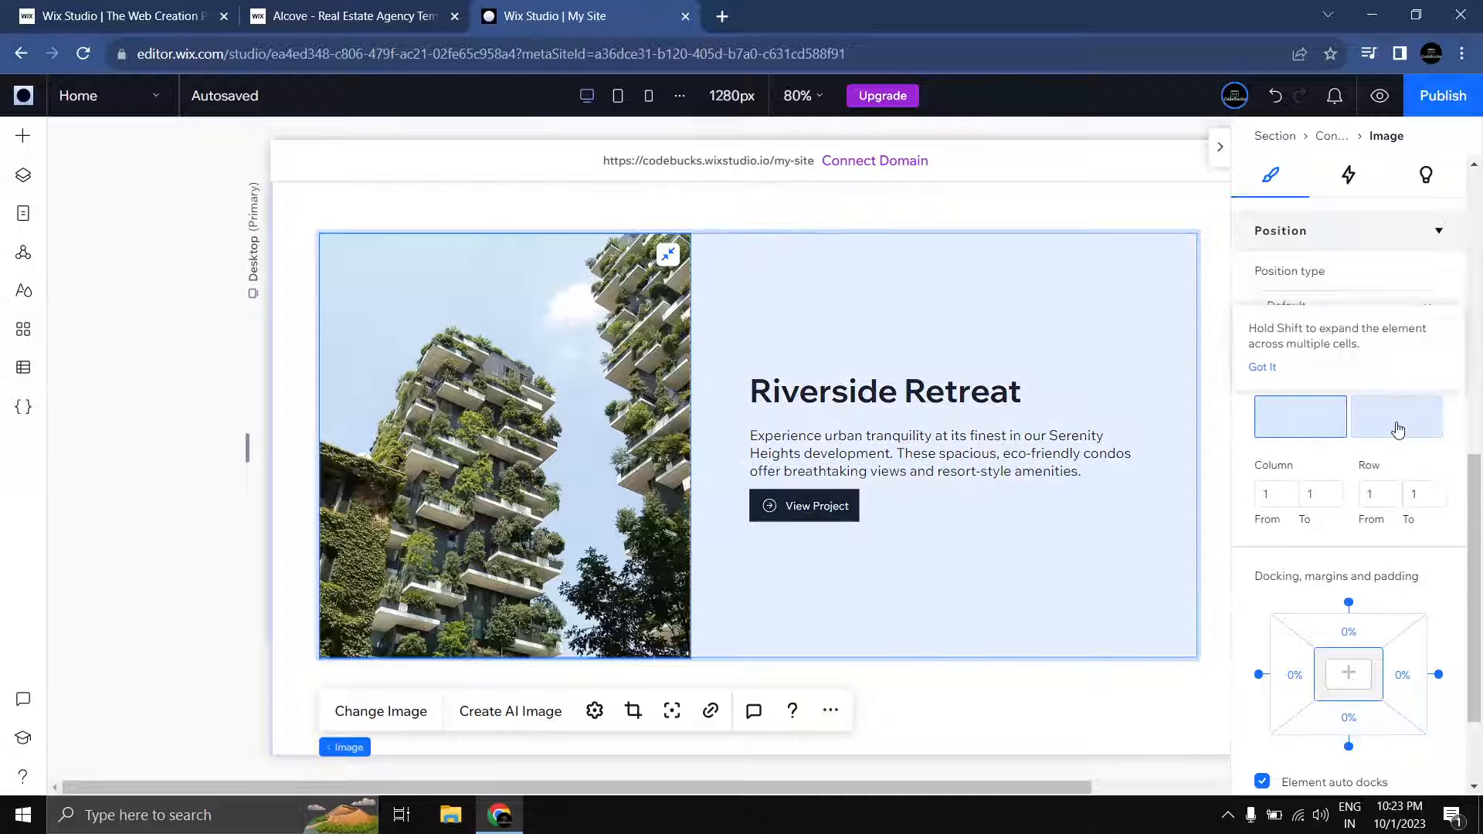
click(1402, 430)
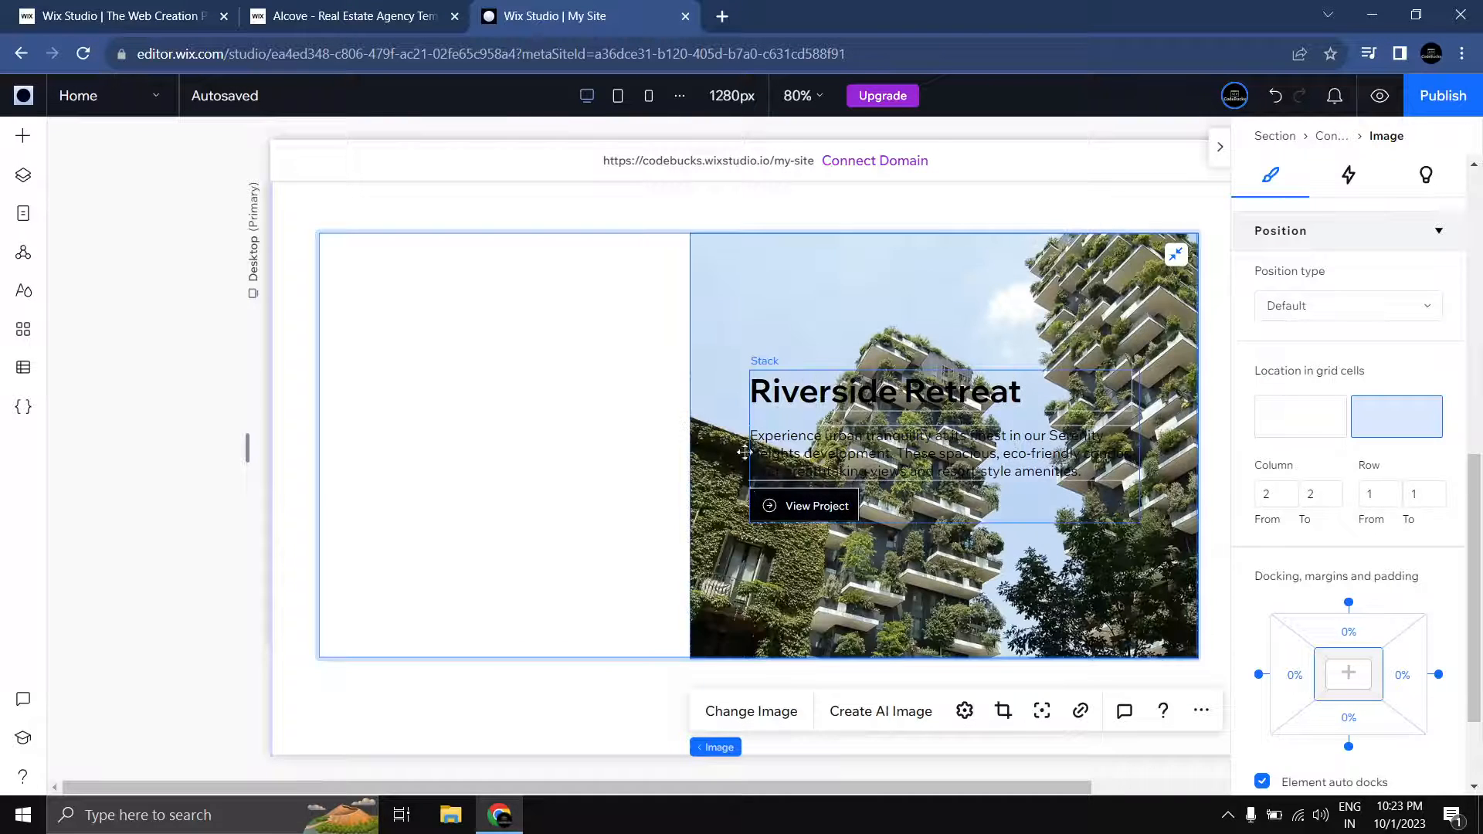
click(828, 451)
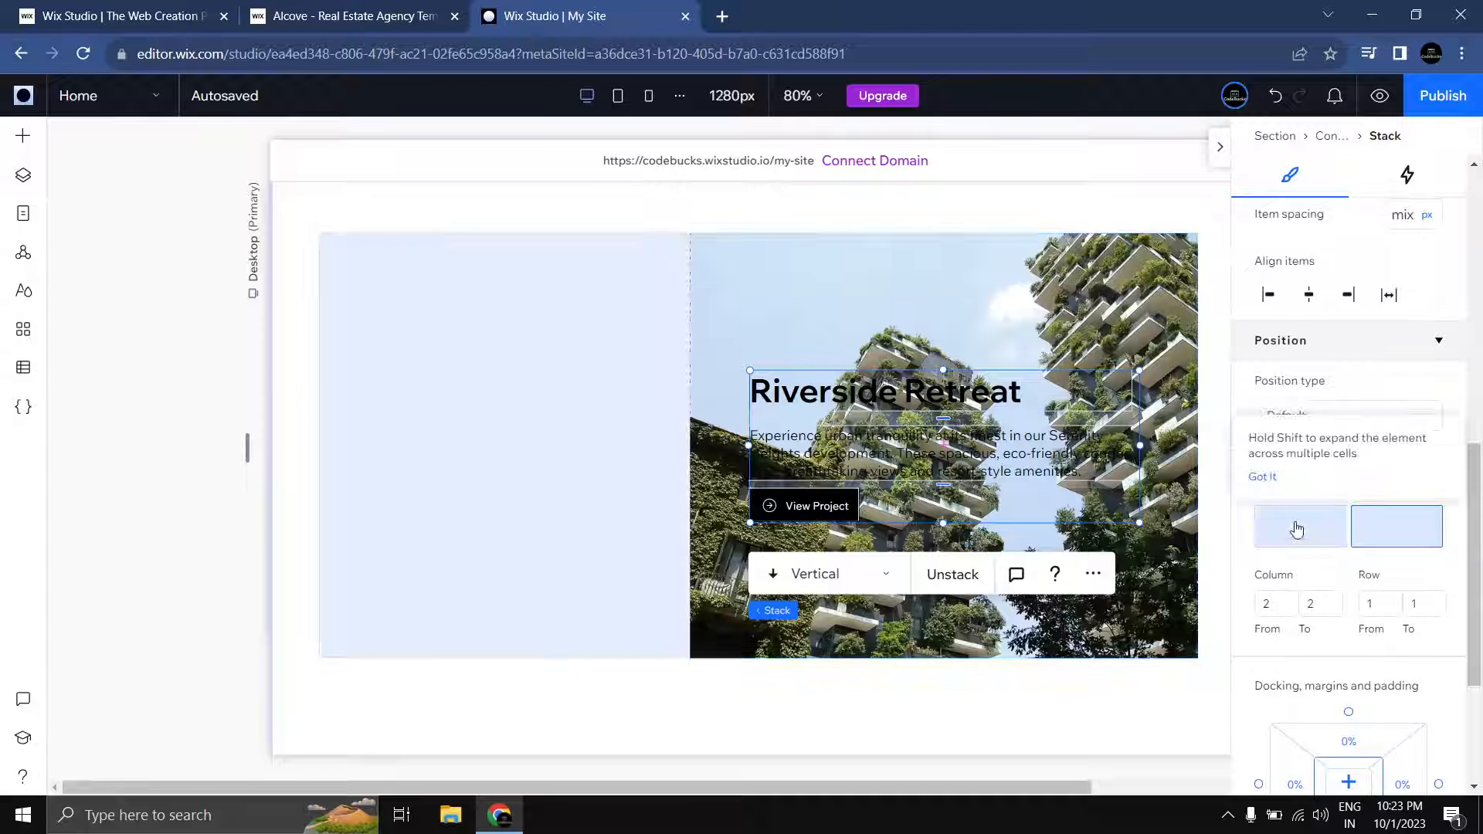
click(1294, 537)
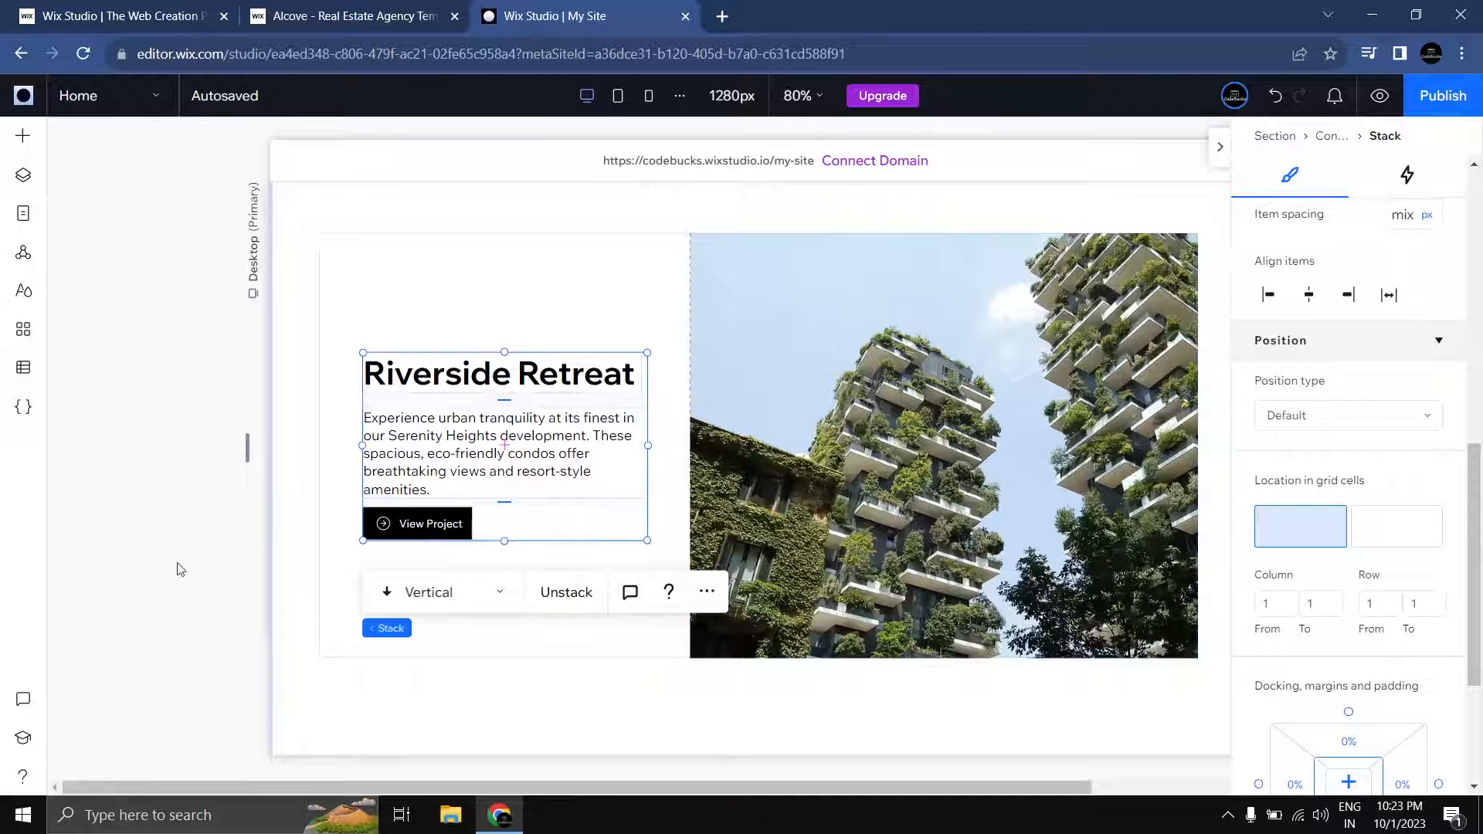
click(136, 562)
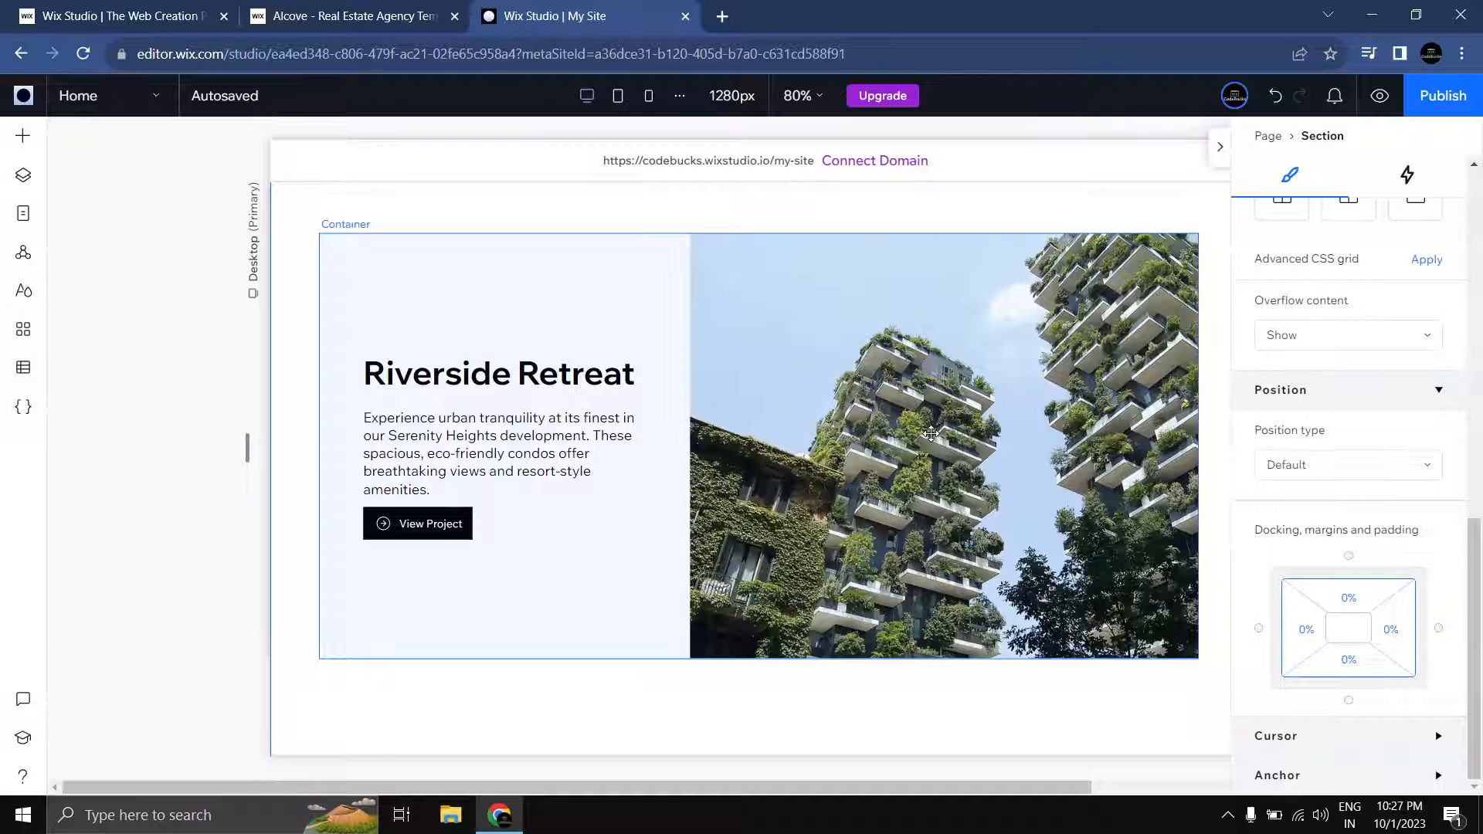
Step: Replace the container's building image with the Riverside Town photo from a Wix media search for "riverside home"
click(931, 434)
click(901, 417)
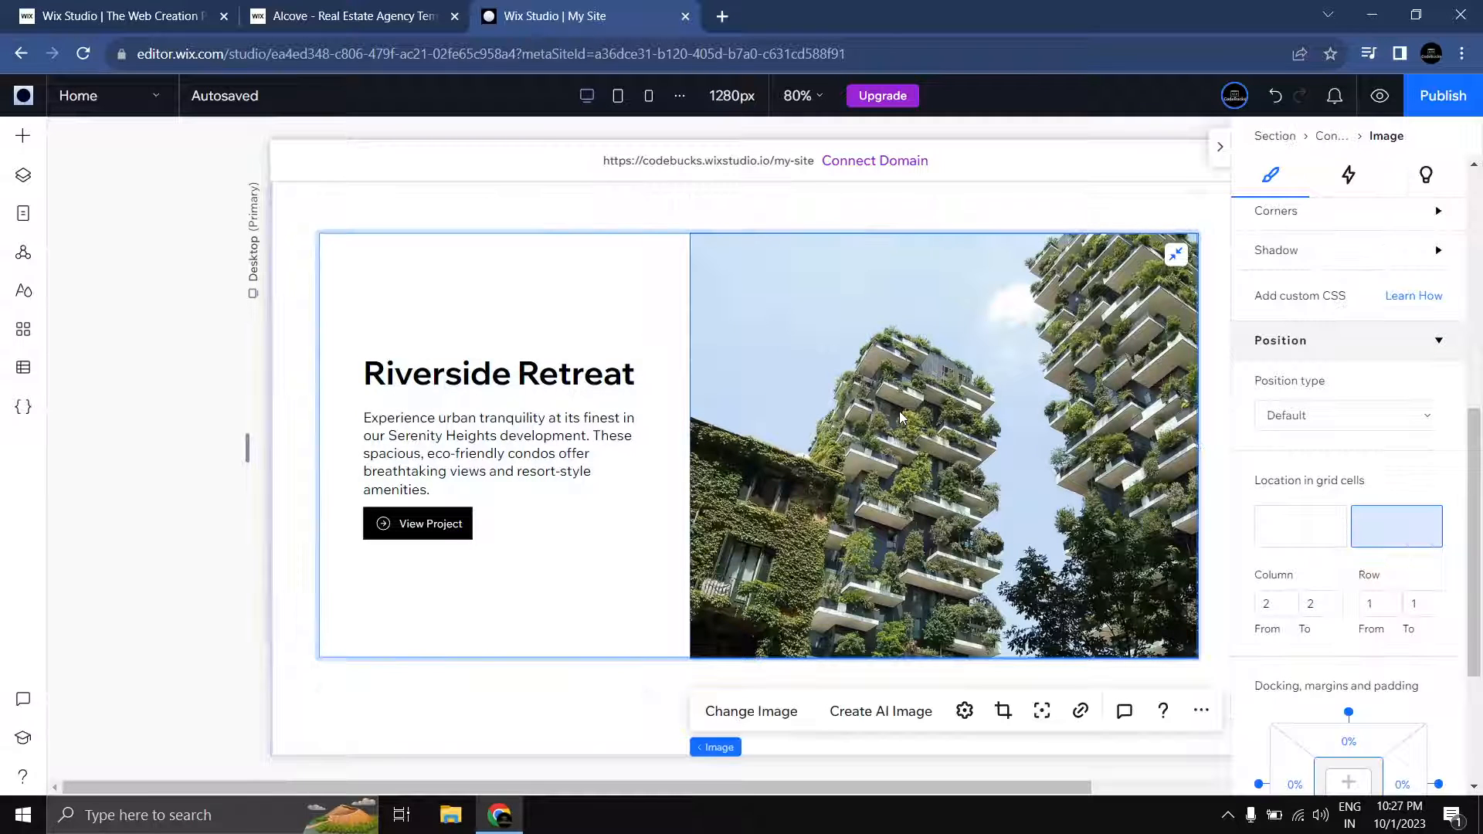
click(740, 721)
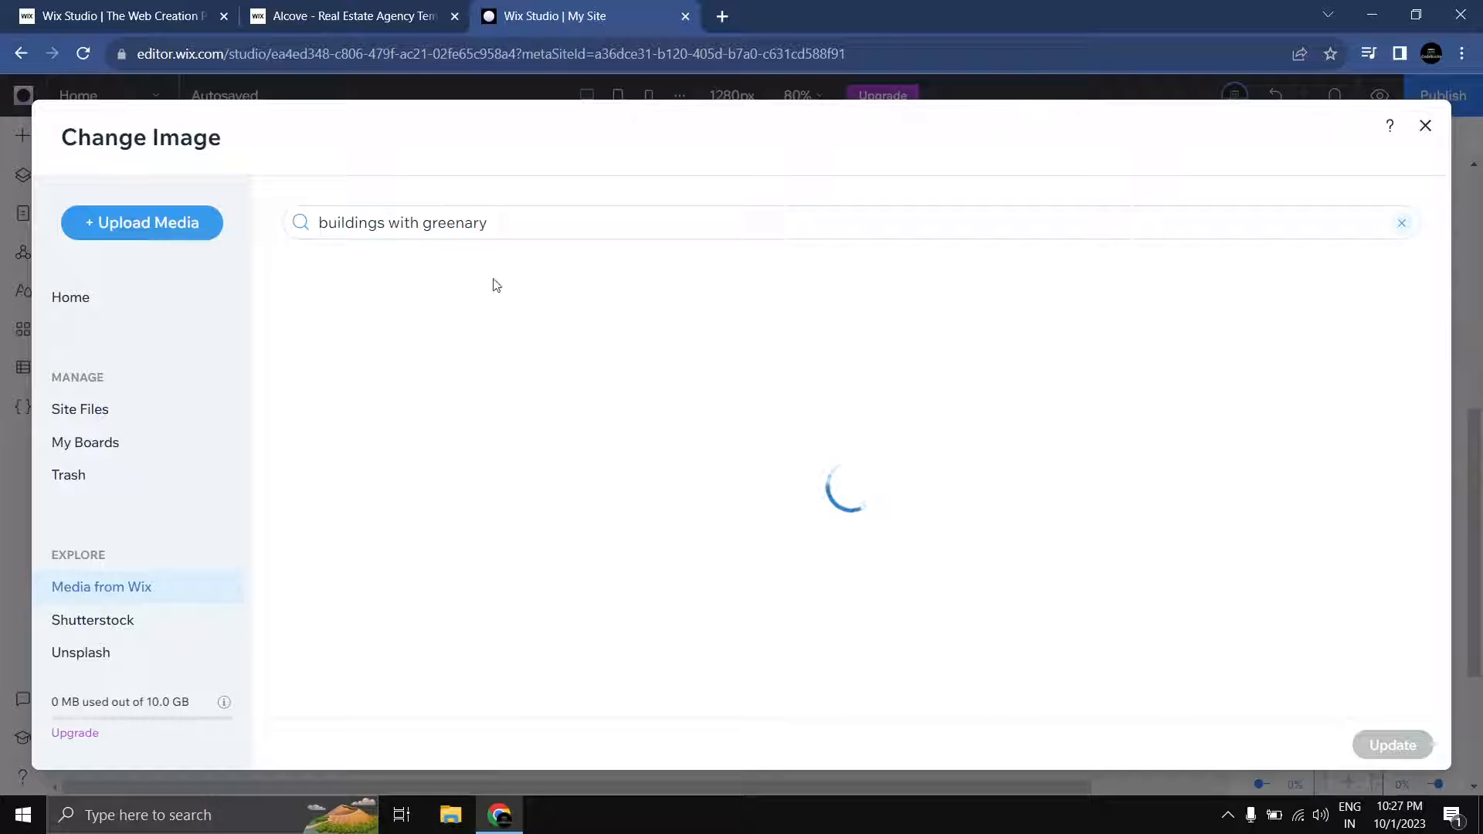
click(469, 219)
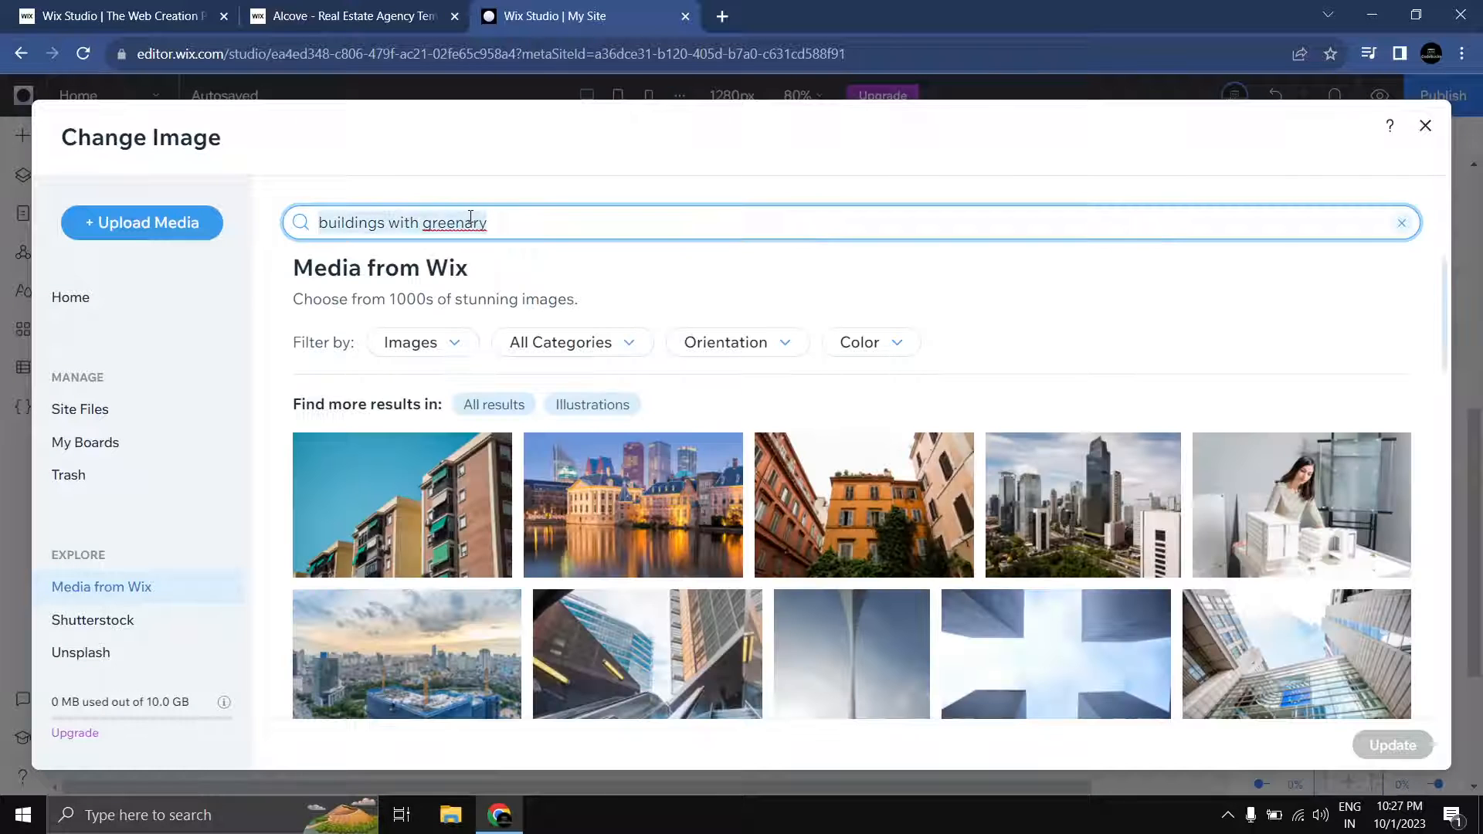
text(river)
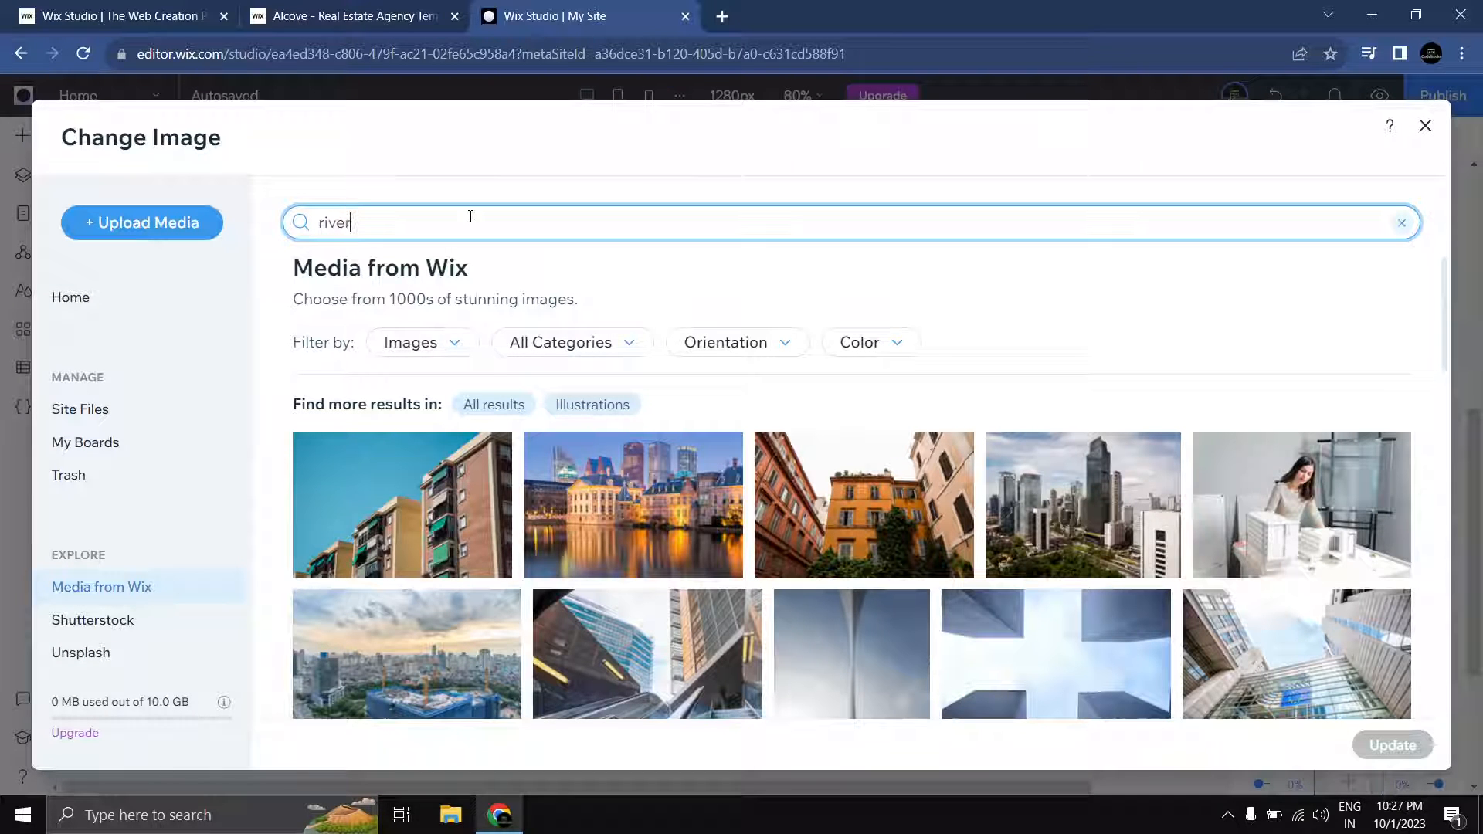
text(side home)
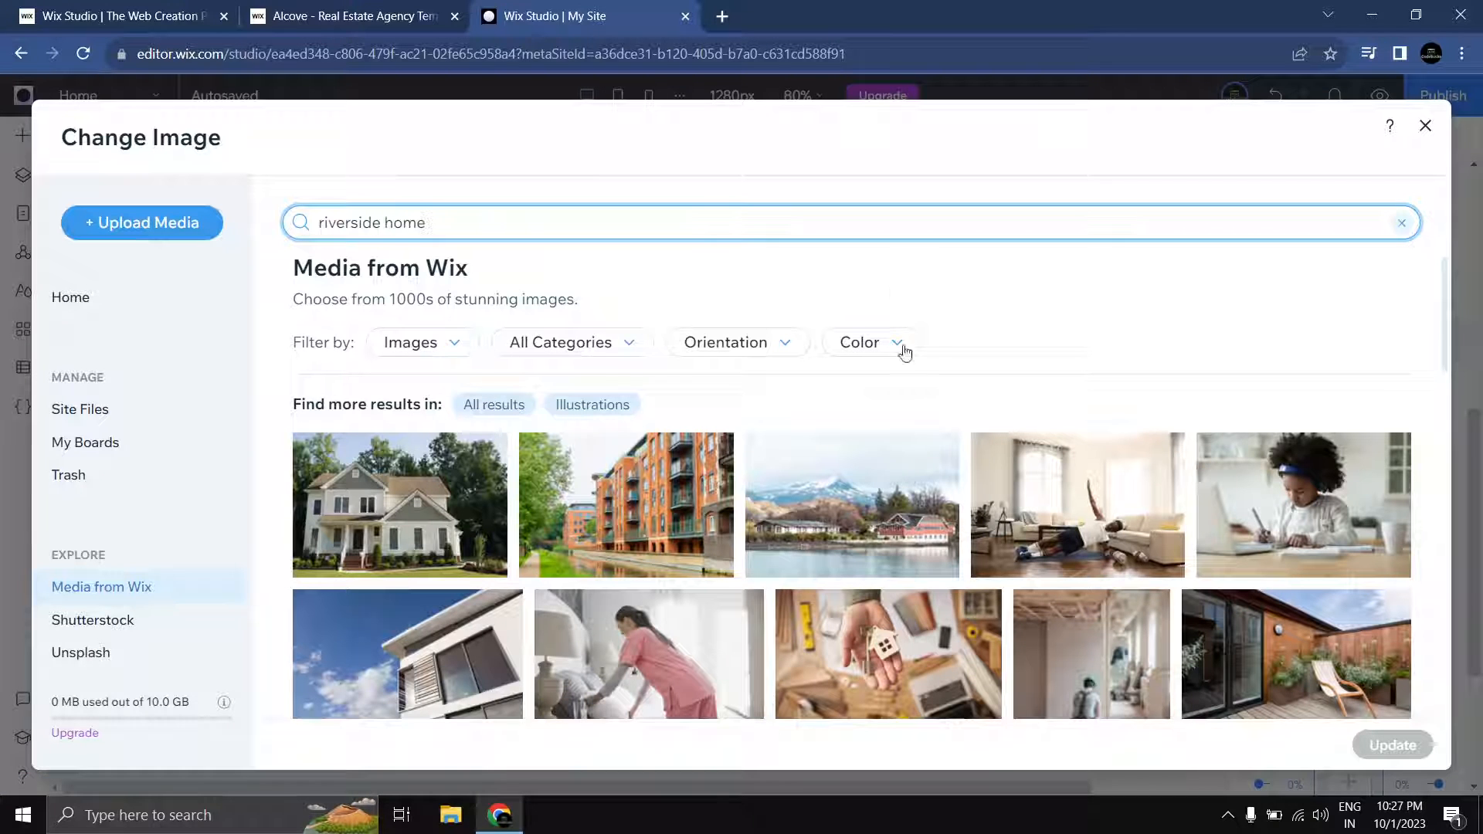
click(828, 512)
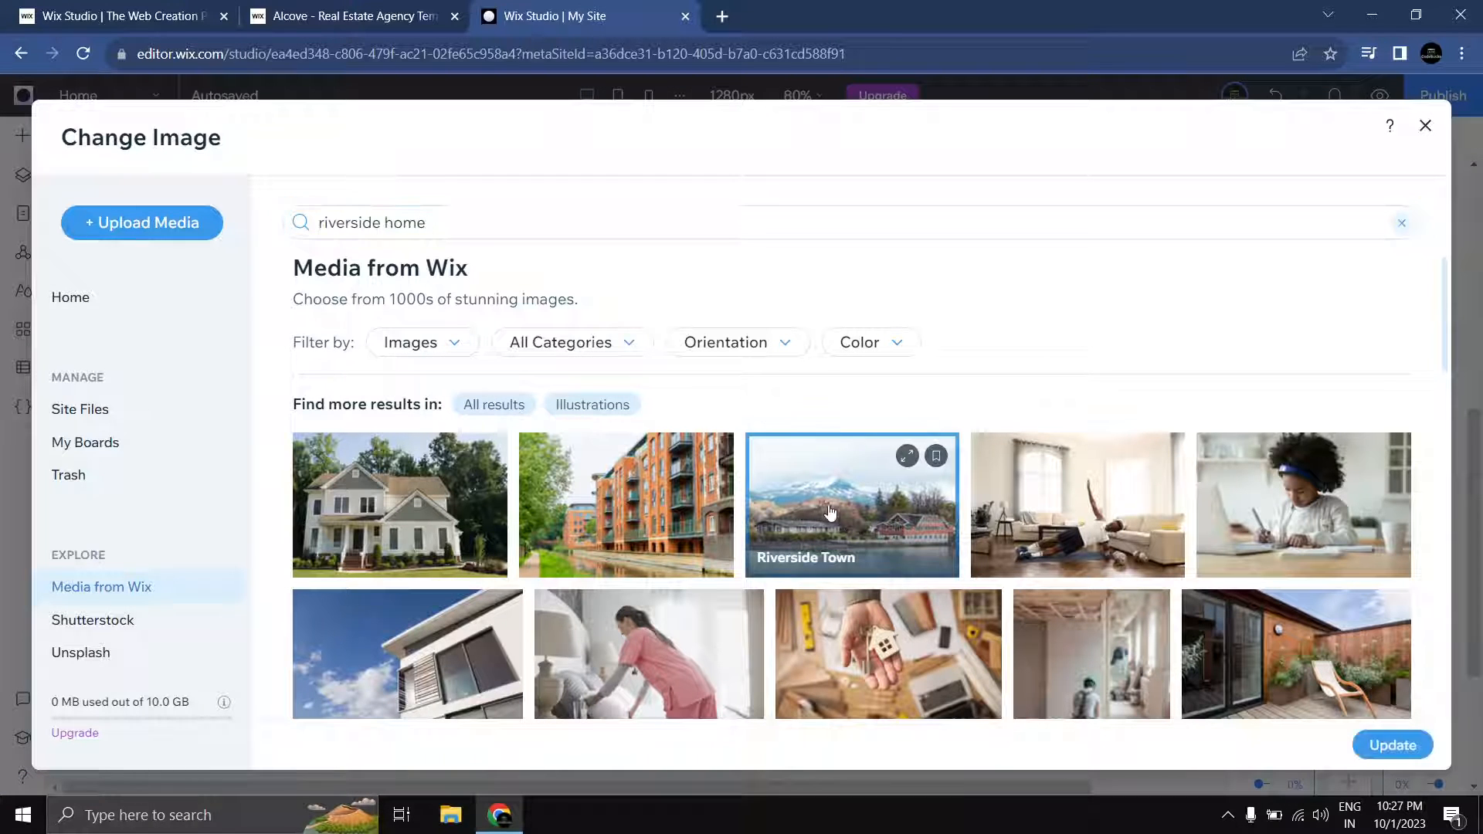
click(1372, 746)
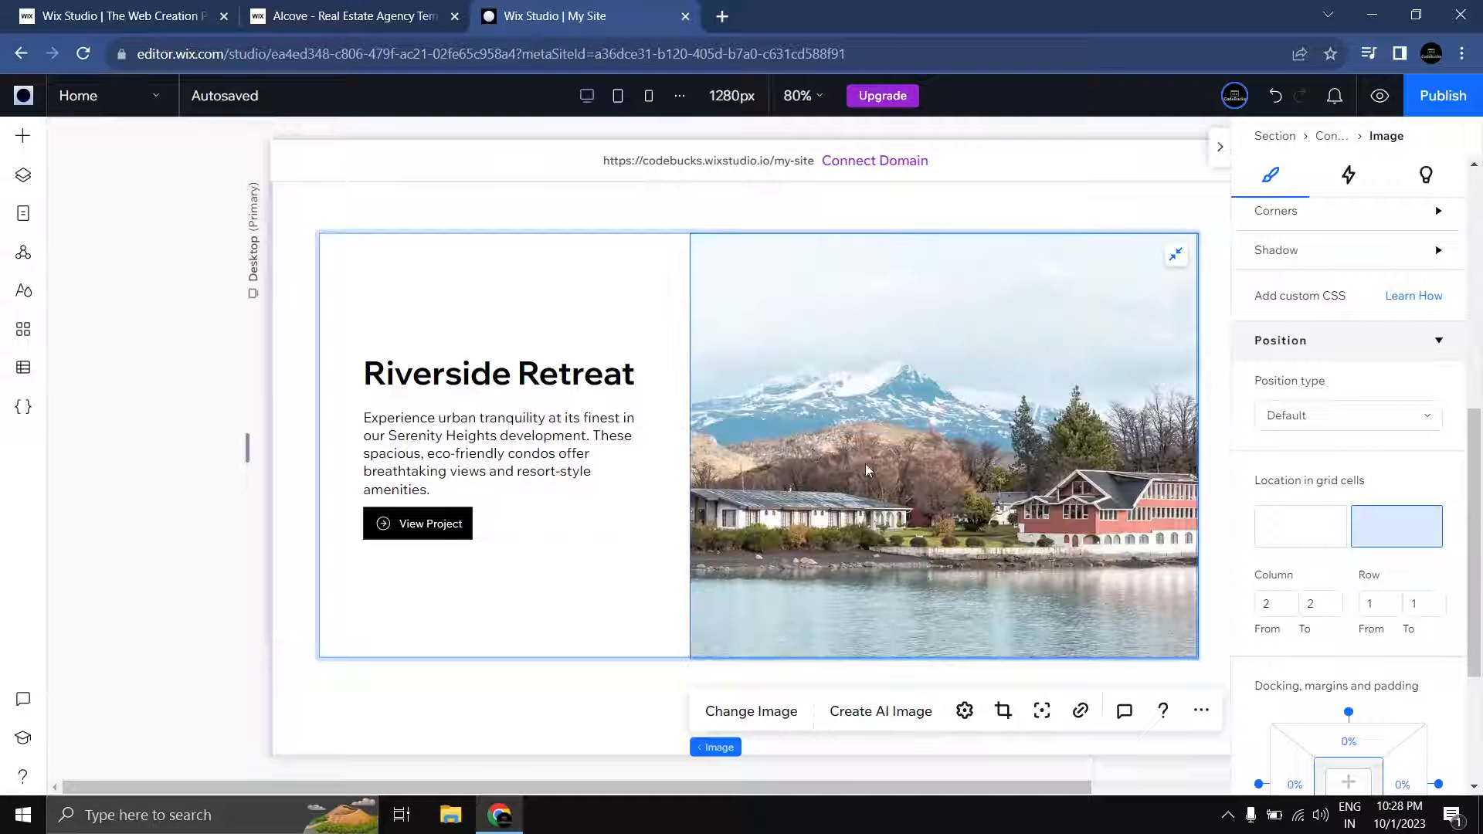
Step: Replace the container's heading with "Skyline Residences", copied from the Alcove real estate template page
click(347, 11)
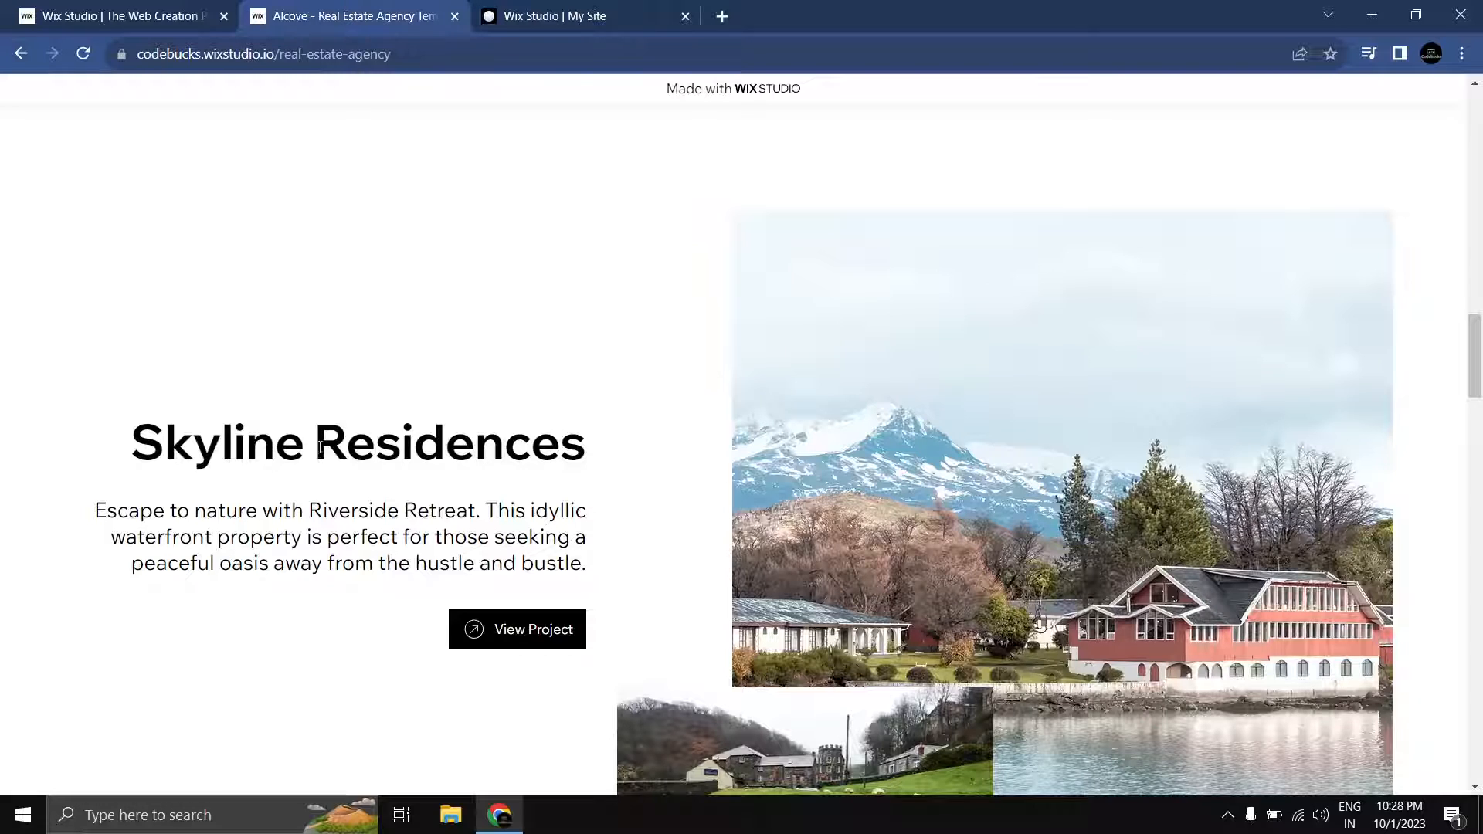
scroll(581, 346, down, 1)
triple_click(576, 359)
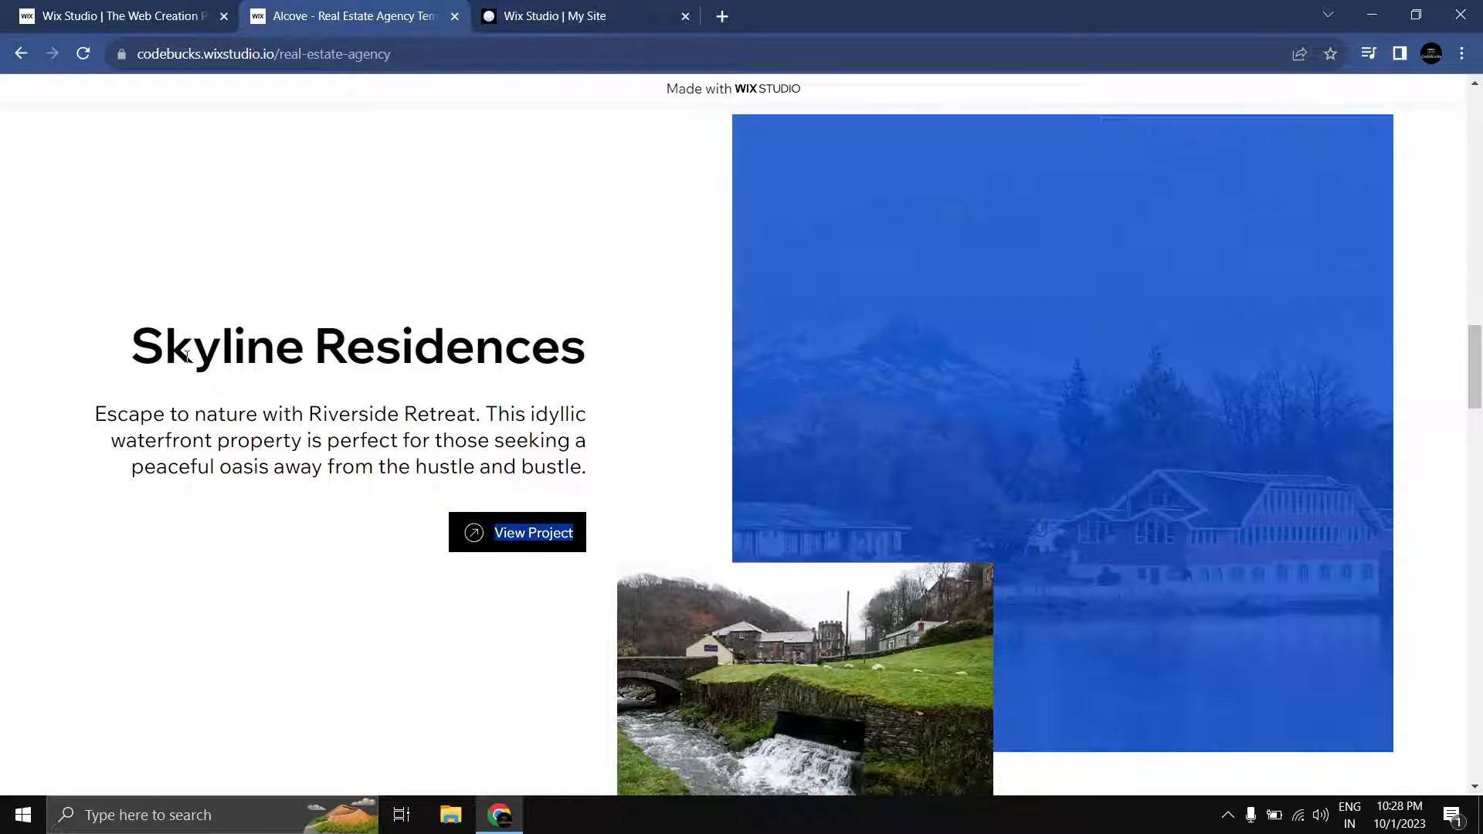
triple_click(232, 349)
key(ctrl+c)
click(582, 19)
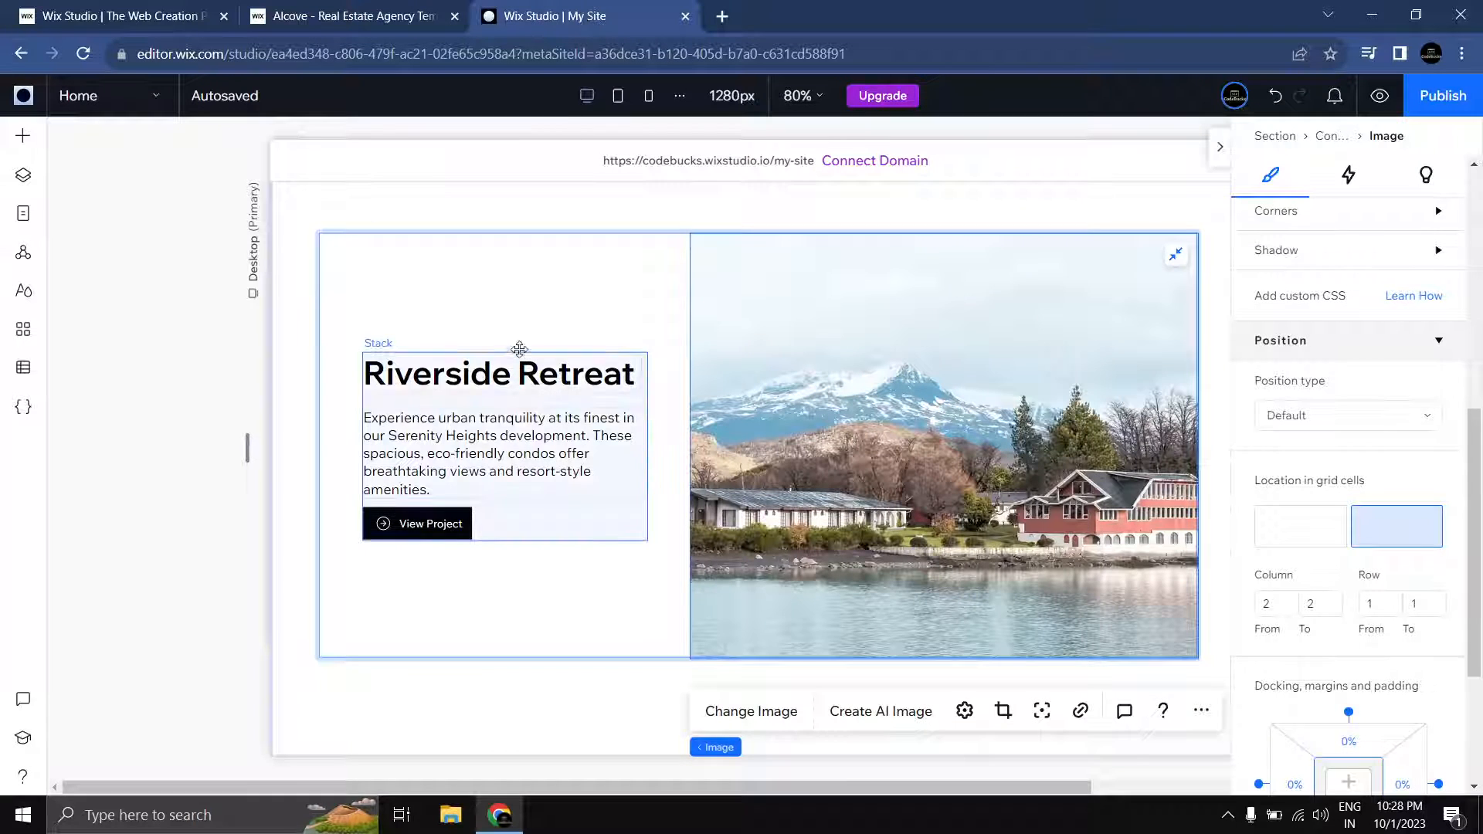
click(496, 373)
click(492, 372)
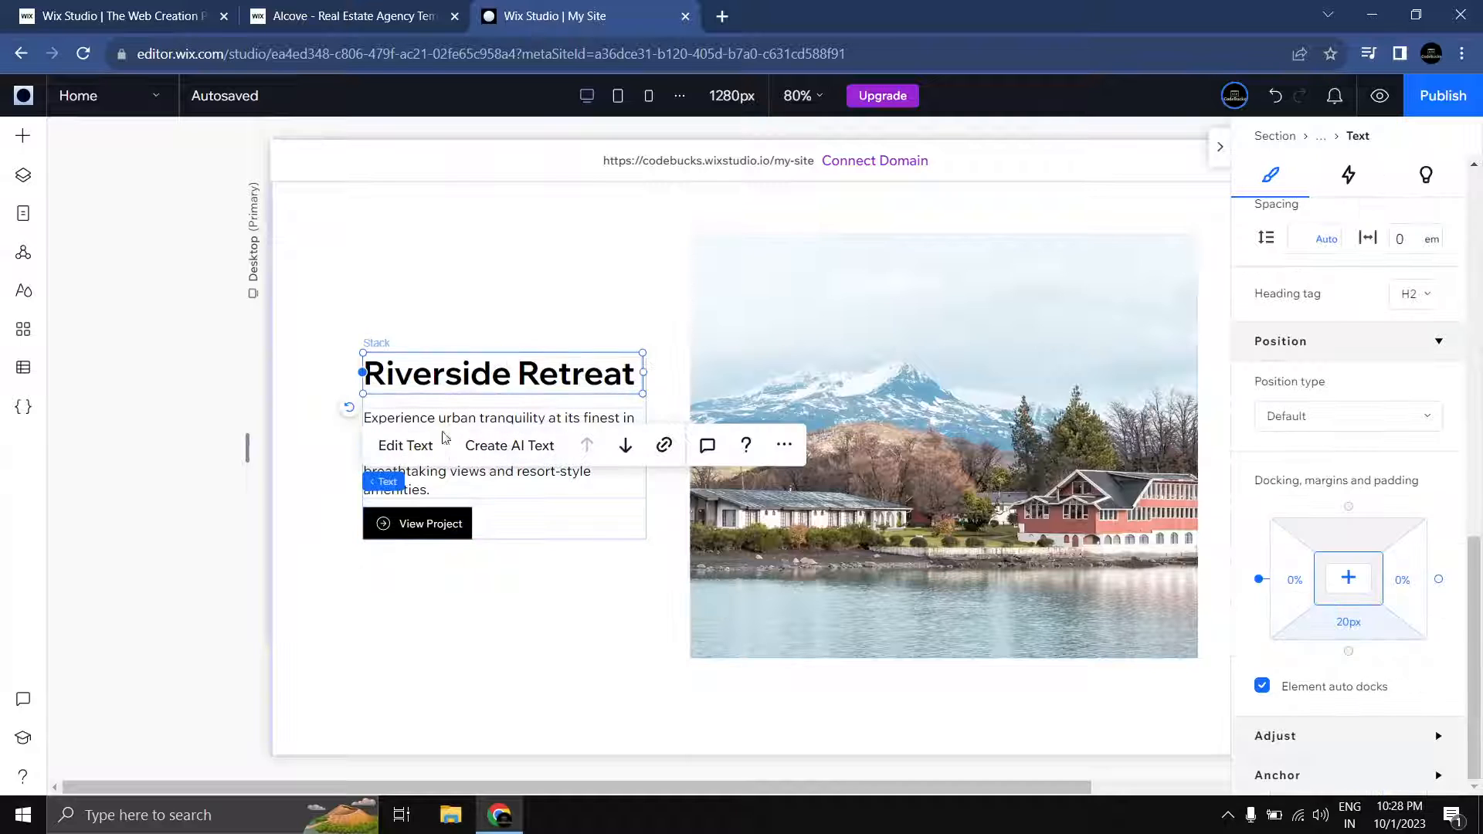
click(403, 445)
key(ctrl+v)
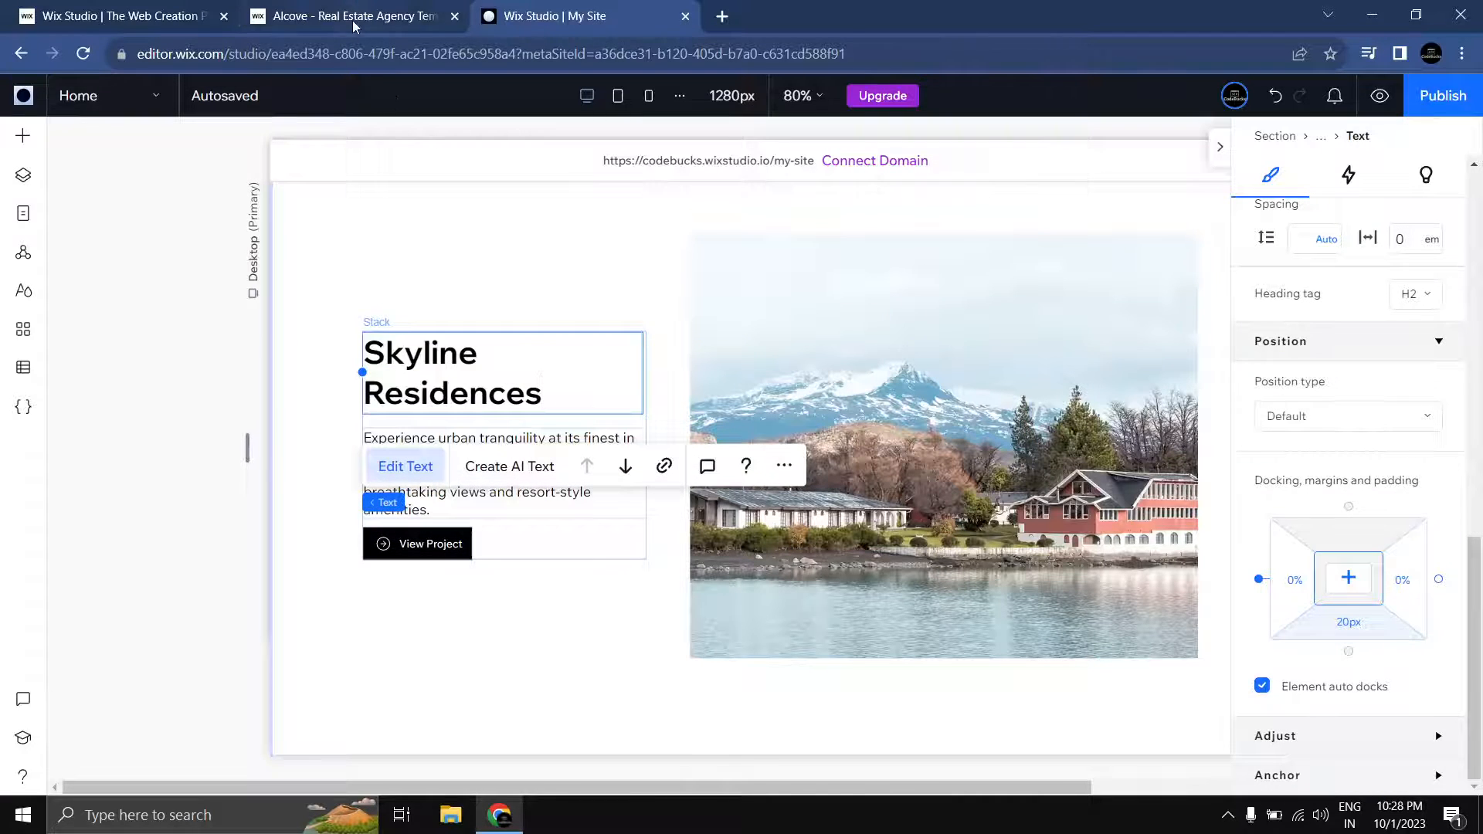
Step: Replace the container's paragraph with the "Escape to nature with Riverside Retreat" description copied from the Alcove template page
click(353, 24)
triple_click(367, 414)
key(ctrl+c)
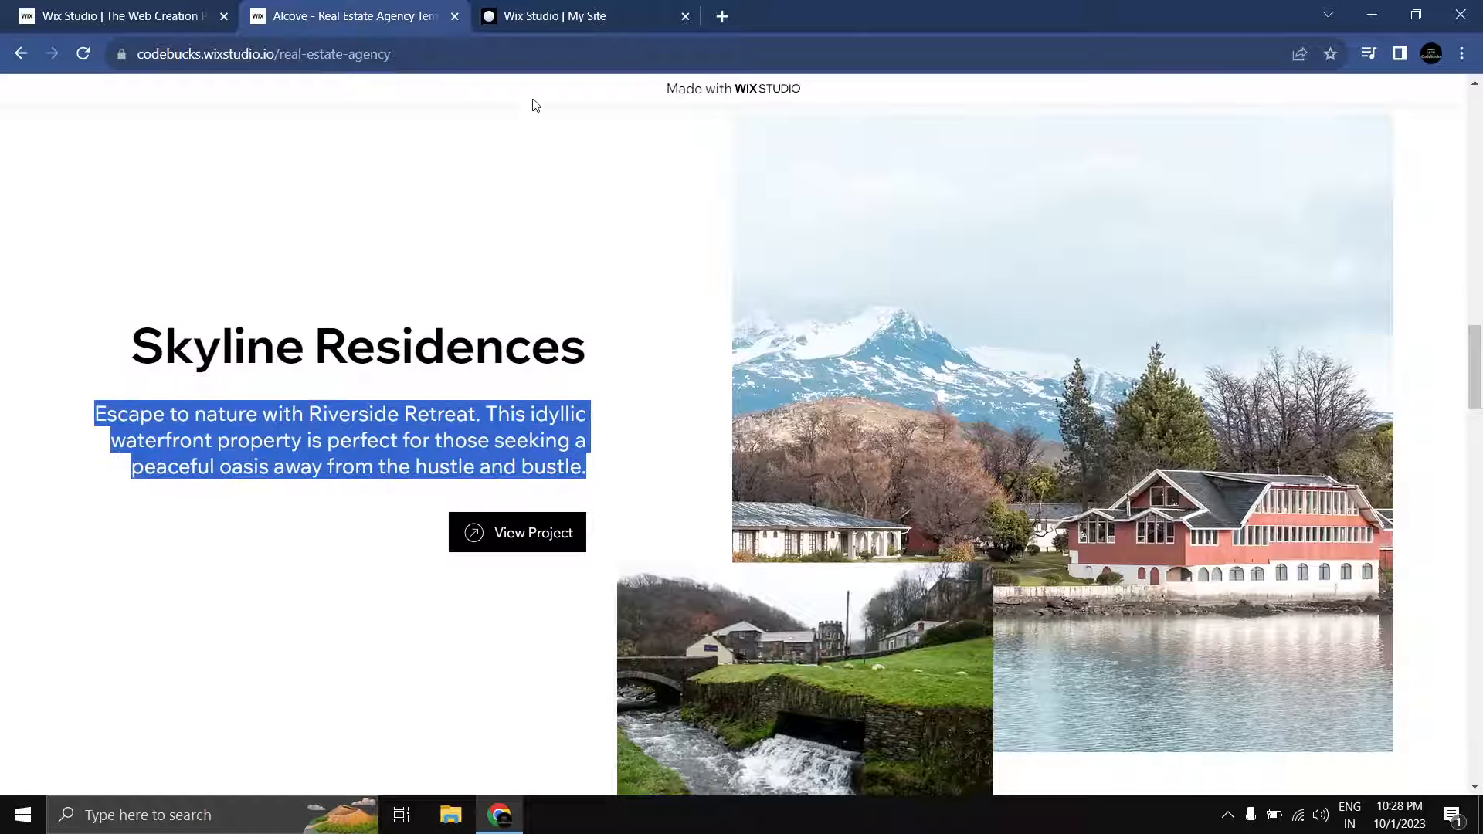
click(550, 17)
click(475, 437)
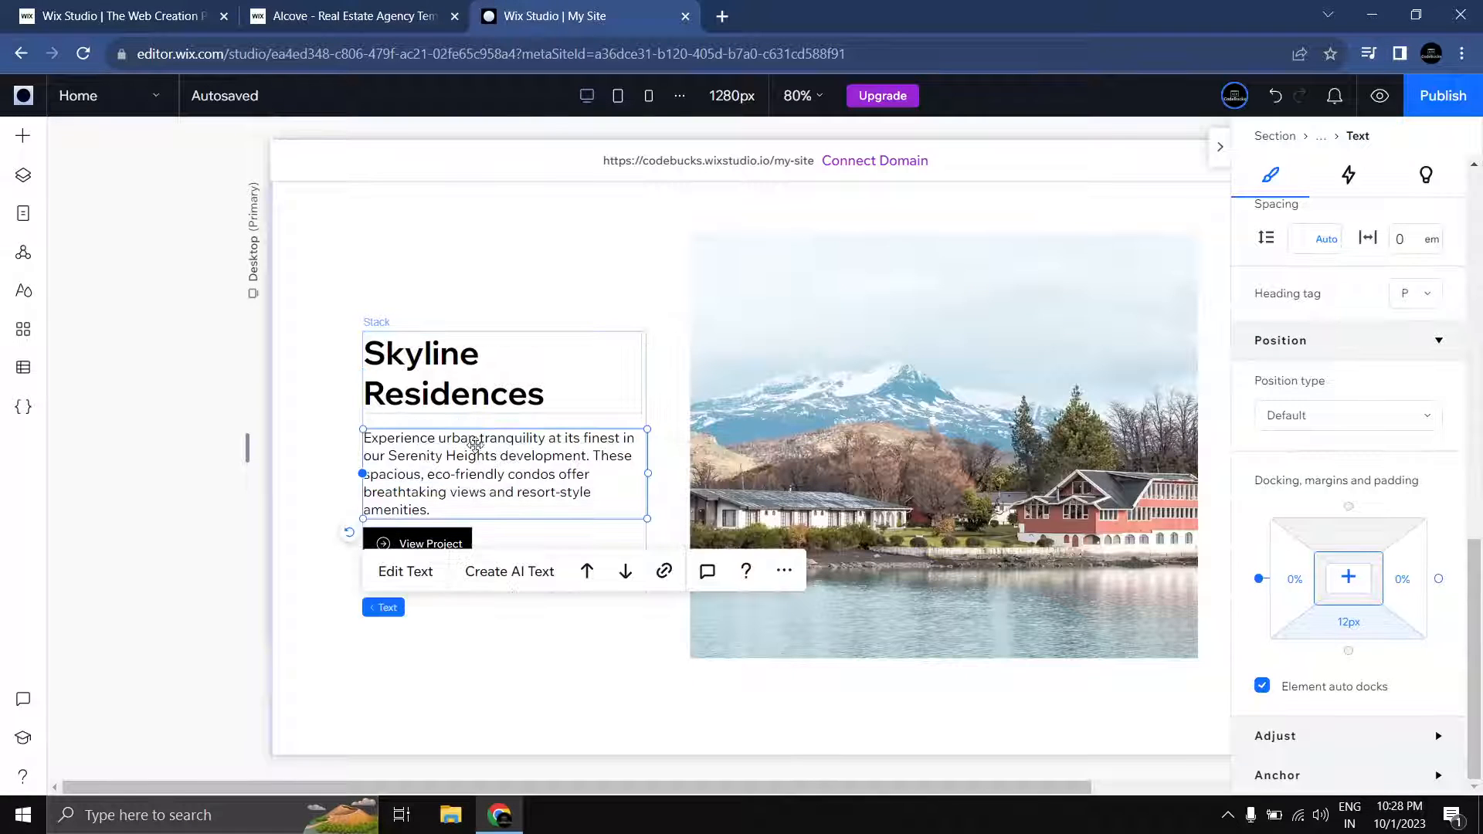
double_click(472, 468)
key(ctrl+v)
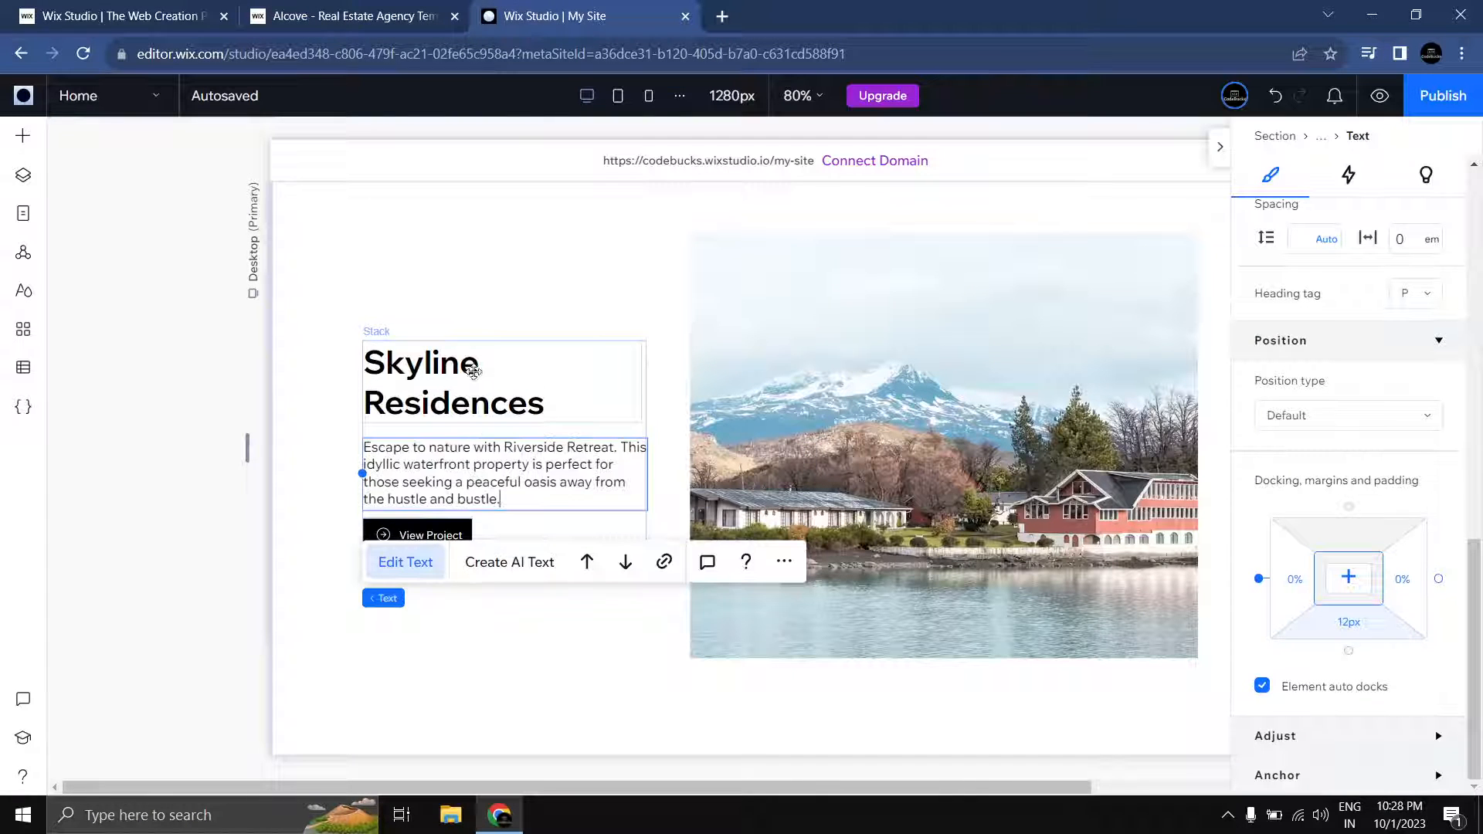
key(ctrl+z)
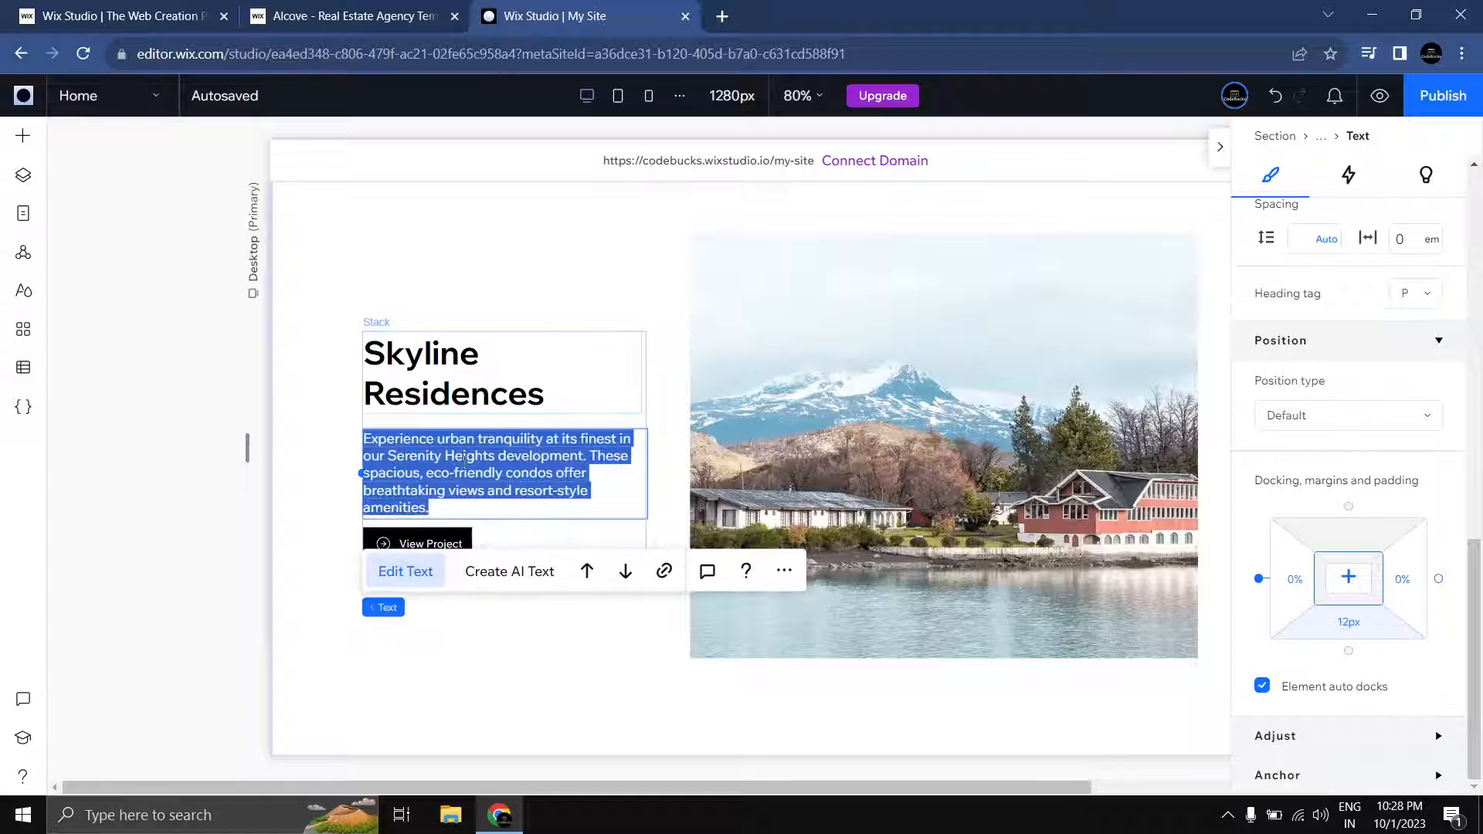
key(ctrl+v)
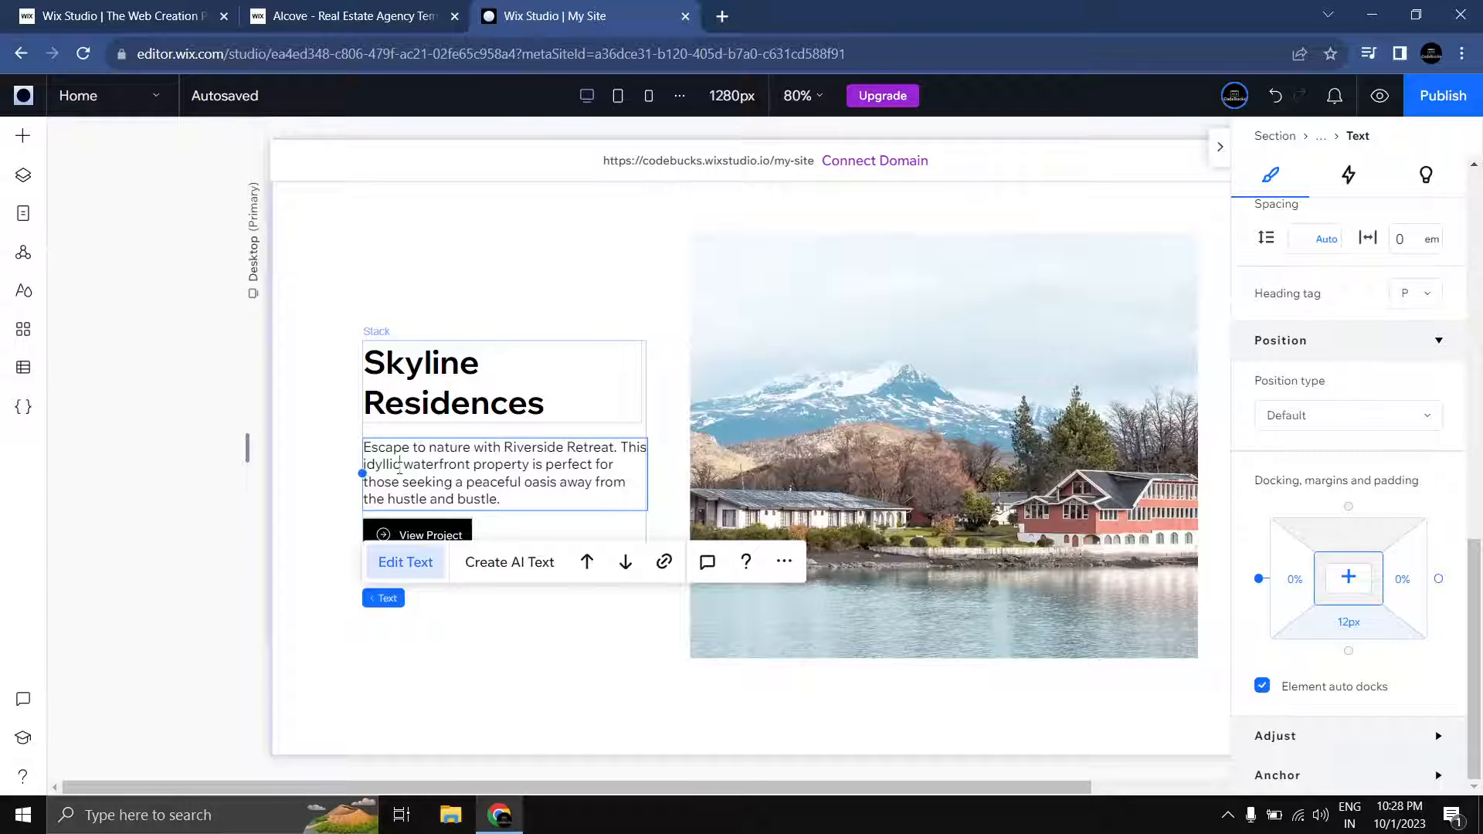
Step: Widen the Skyline Residences text stack by extending its left edge toward the container's border
click(321, 473)
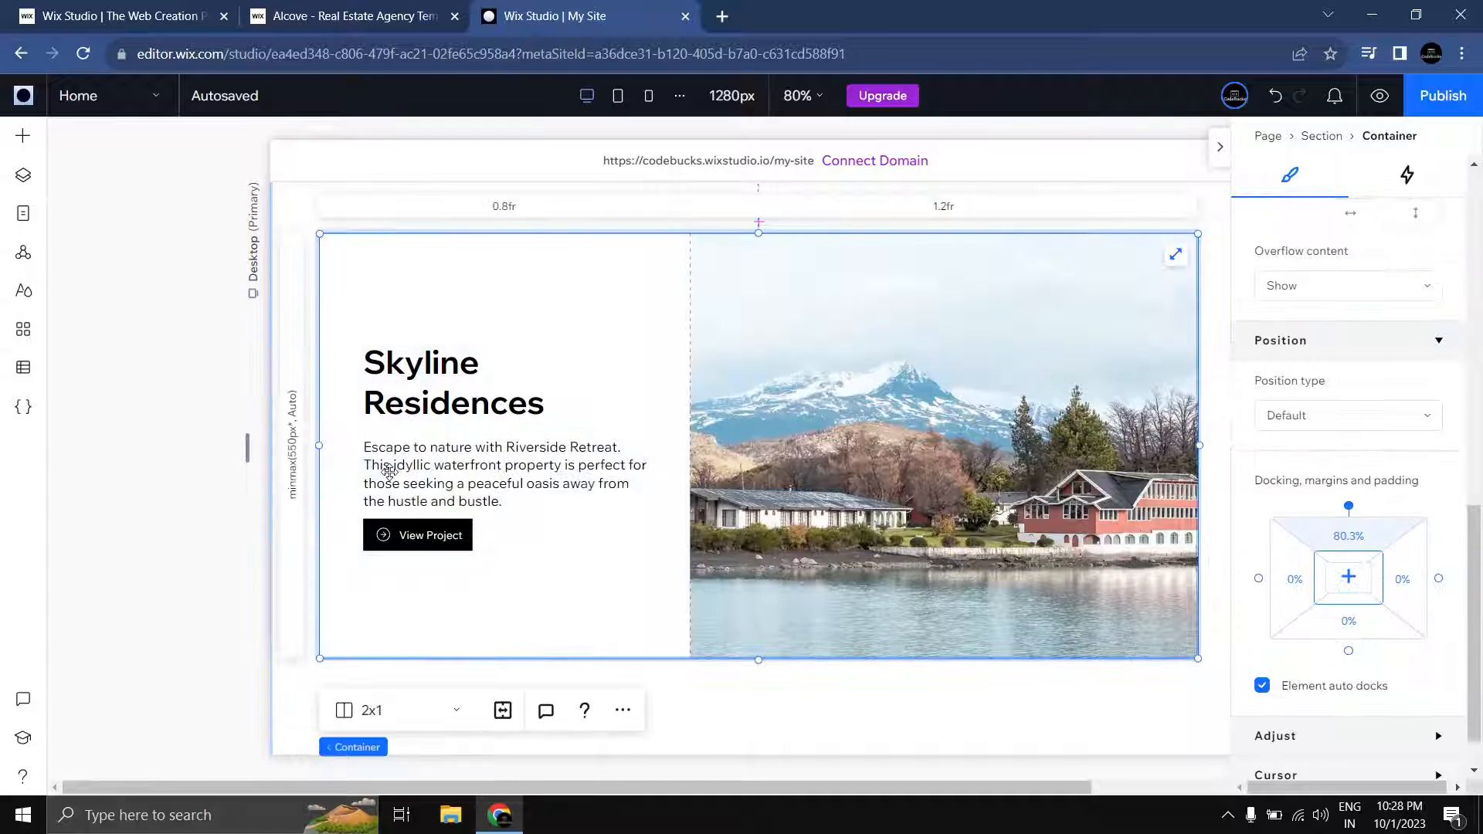
click(365, 461)
drag(365, 452, 333, 448)
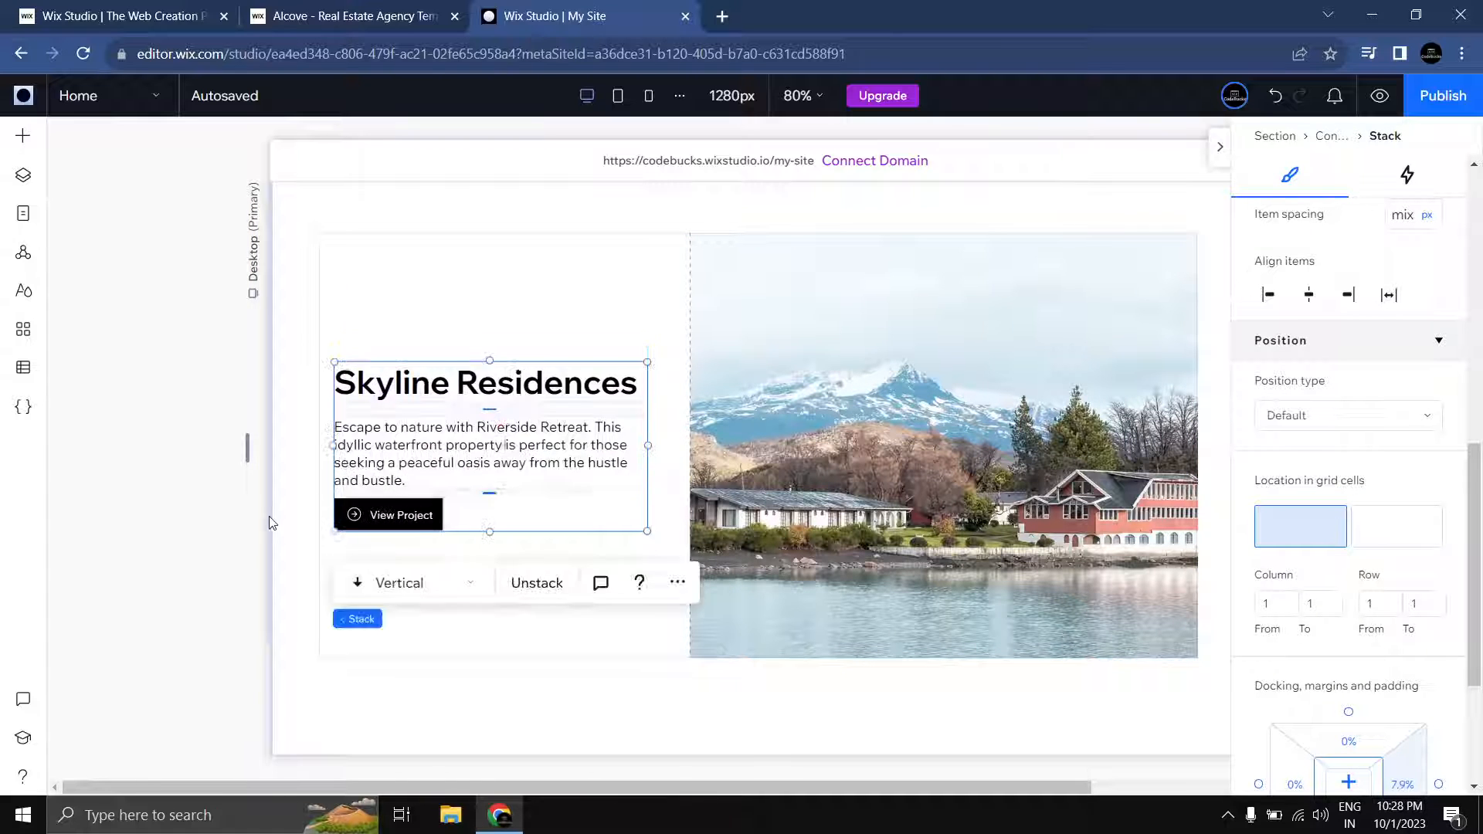
click(197, 543)
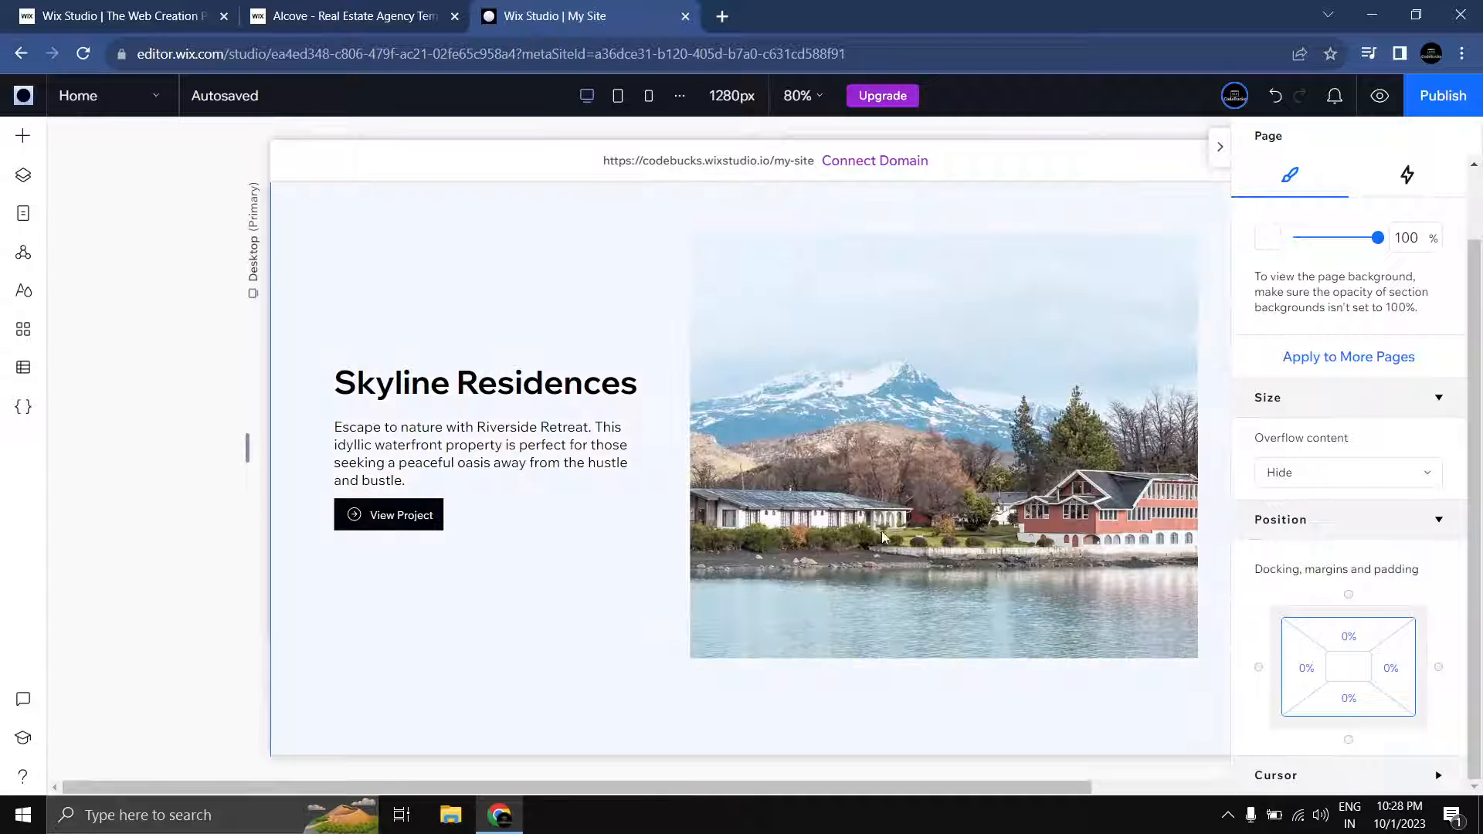
Step: Examine the design of the next project block, below Skyline Residences, on the Alcove template page
click(320, 16)
scroll(533, 402, down, 11)
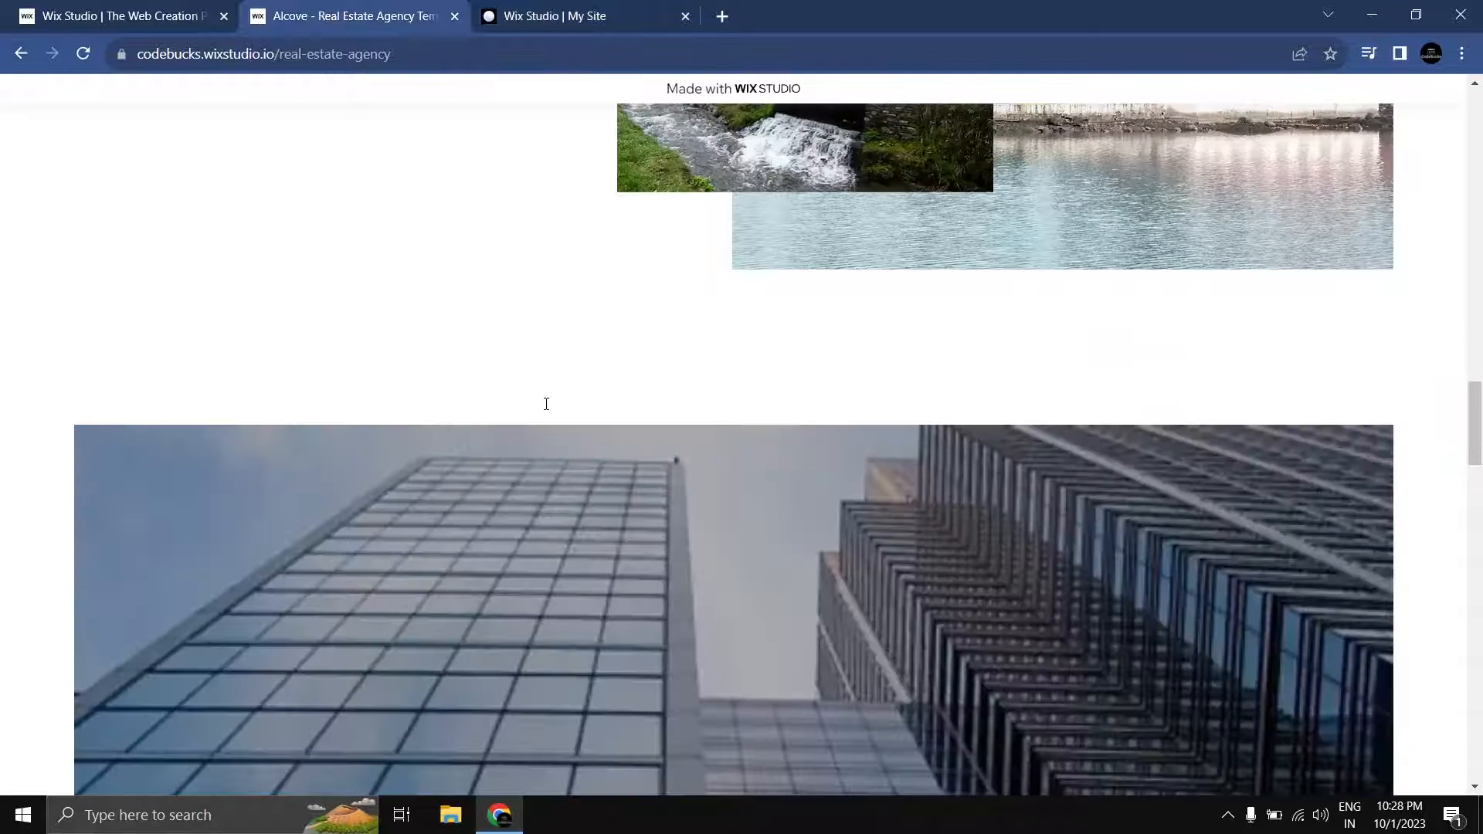
scroll(535, 418, down, 1)
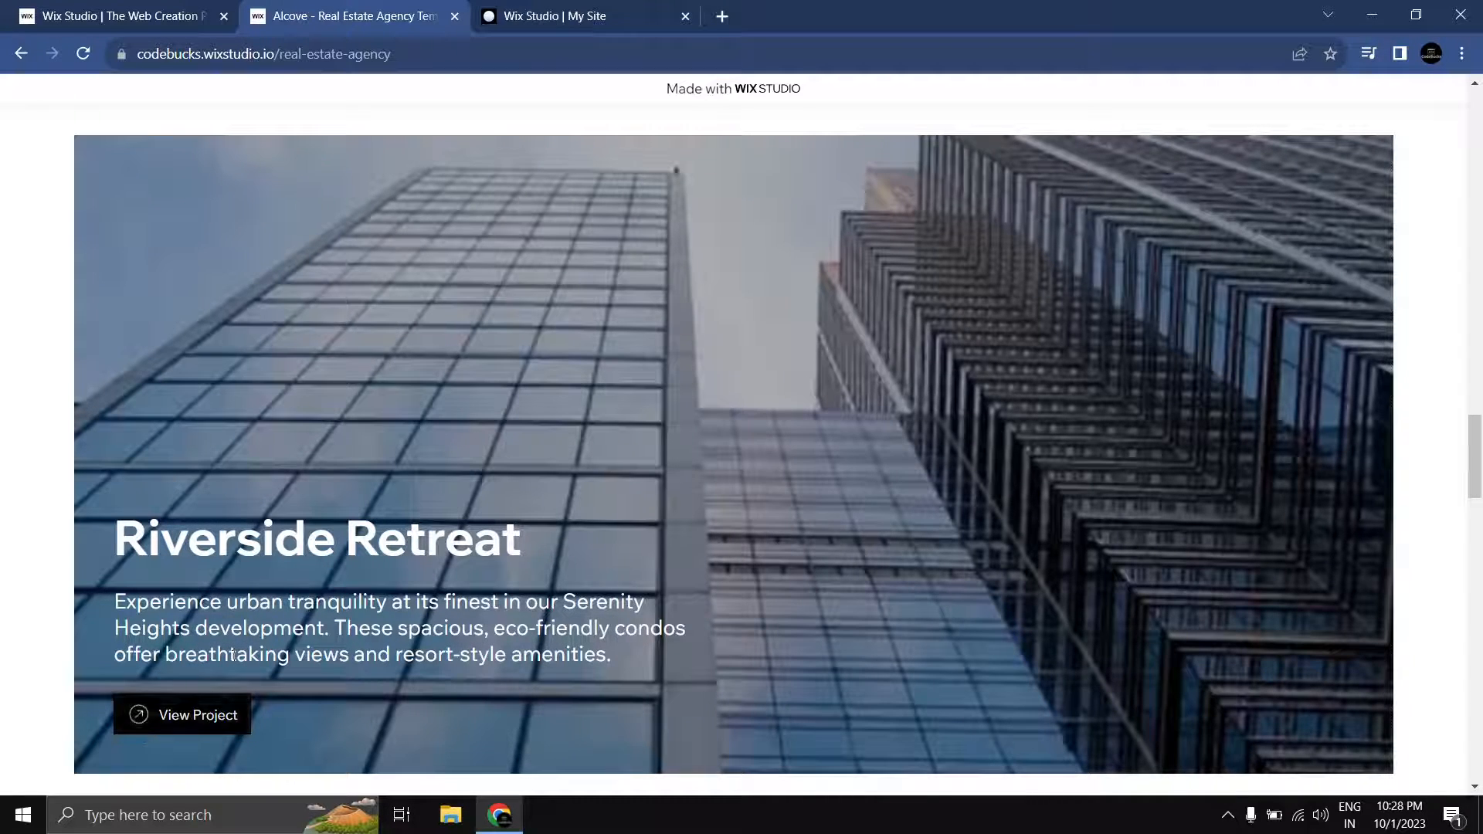
click(624, 14)
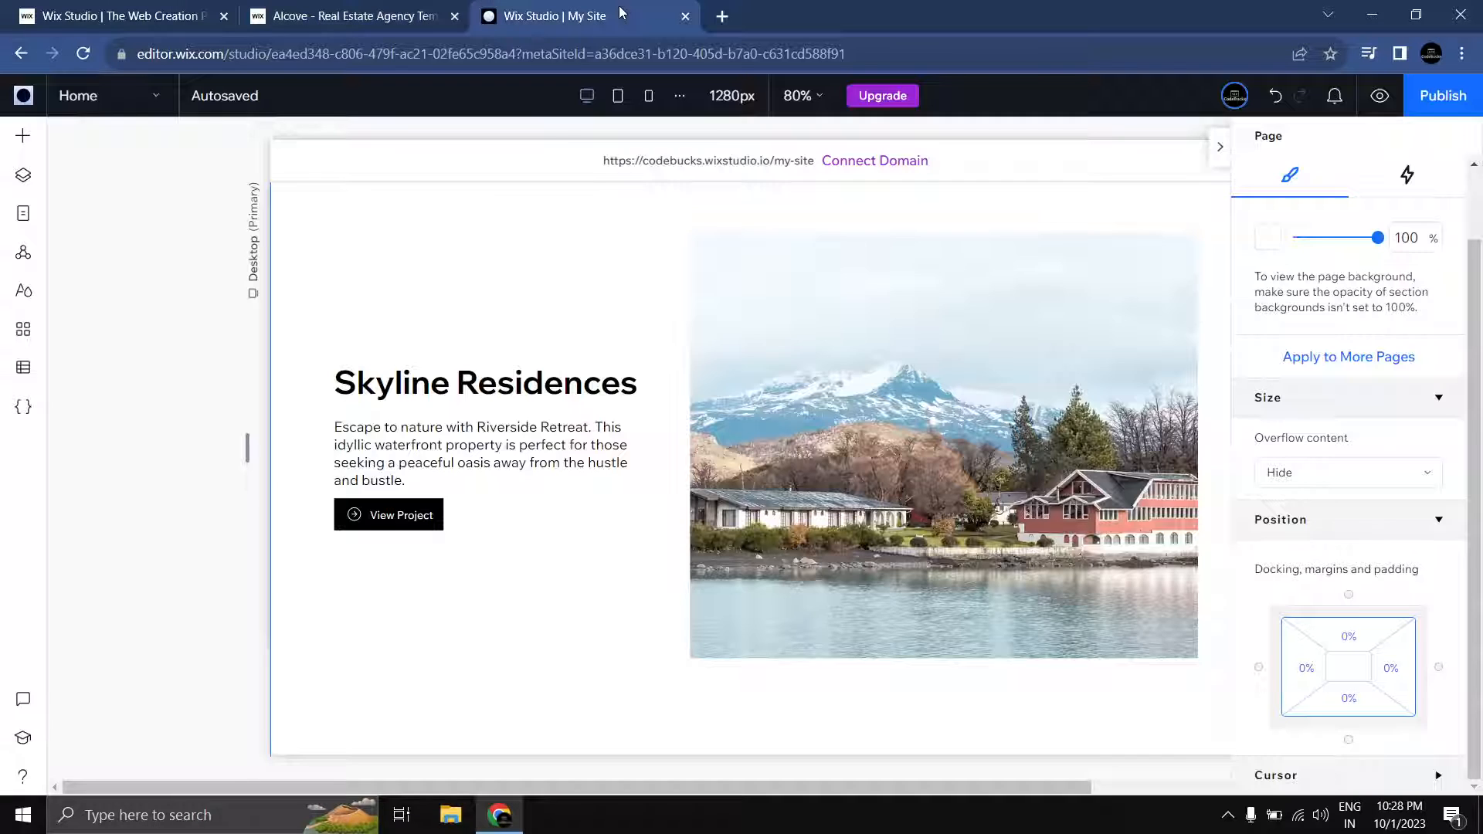
Step: Increase the height of the section holding the Skyline Residences block to 2500 px
click(628, 429)
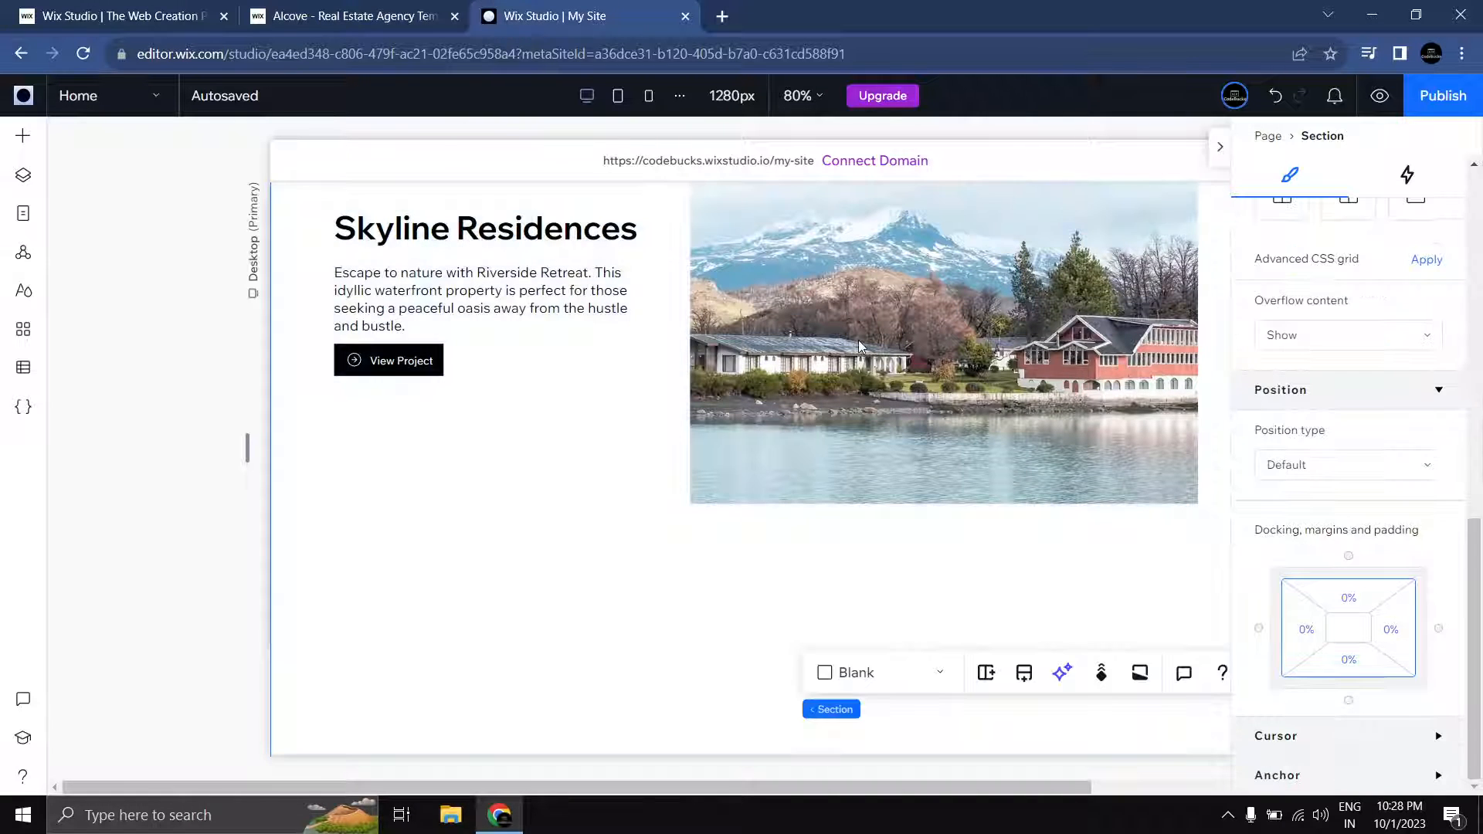
click(859, 345)
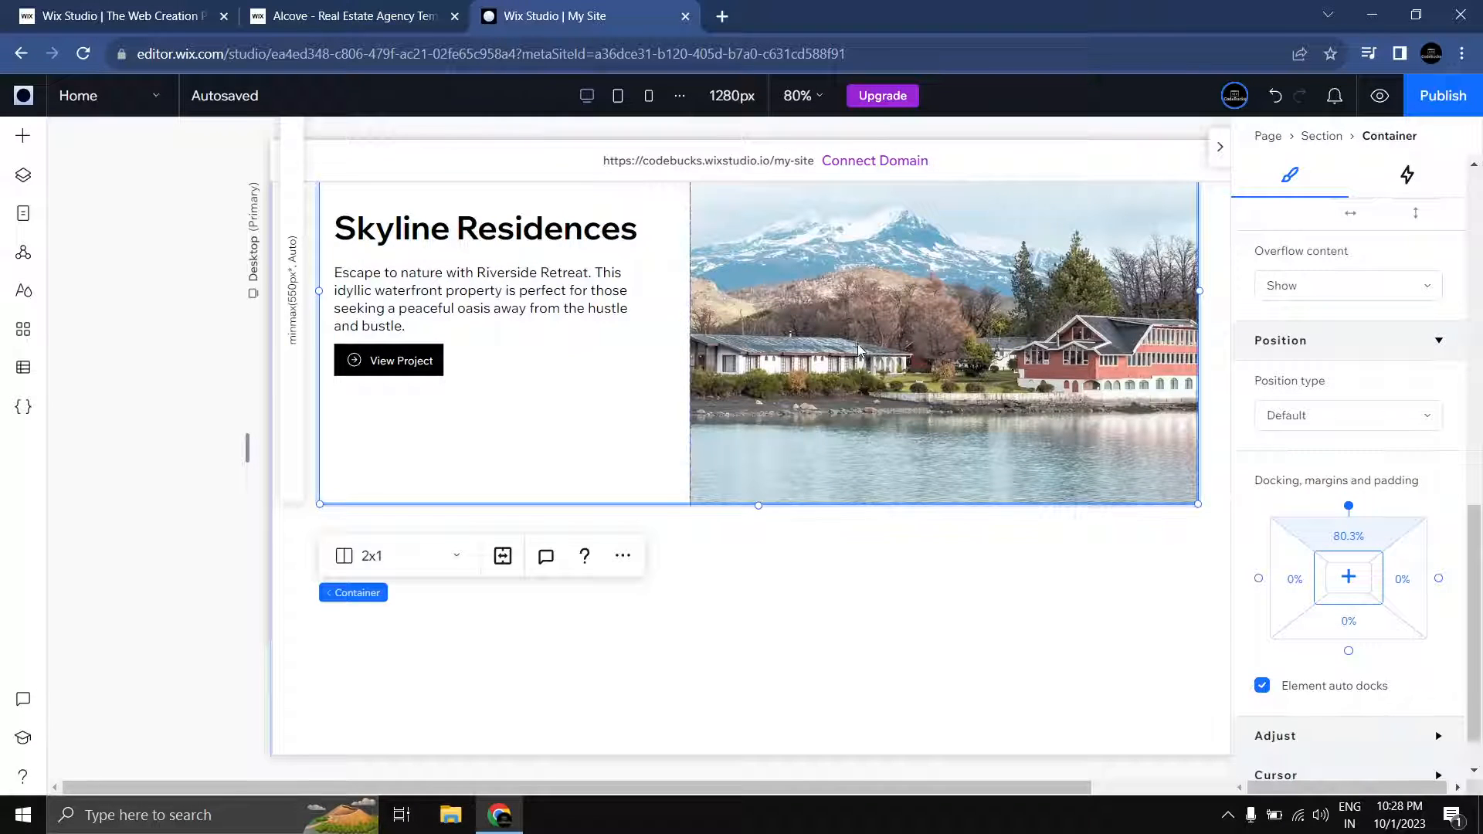
scroll(857, 345, down, 2)
click(807, 642)
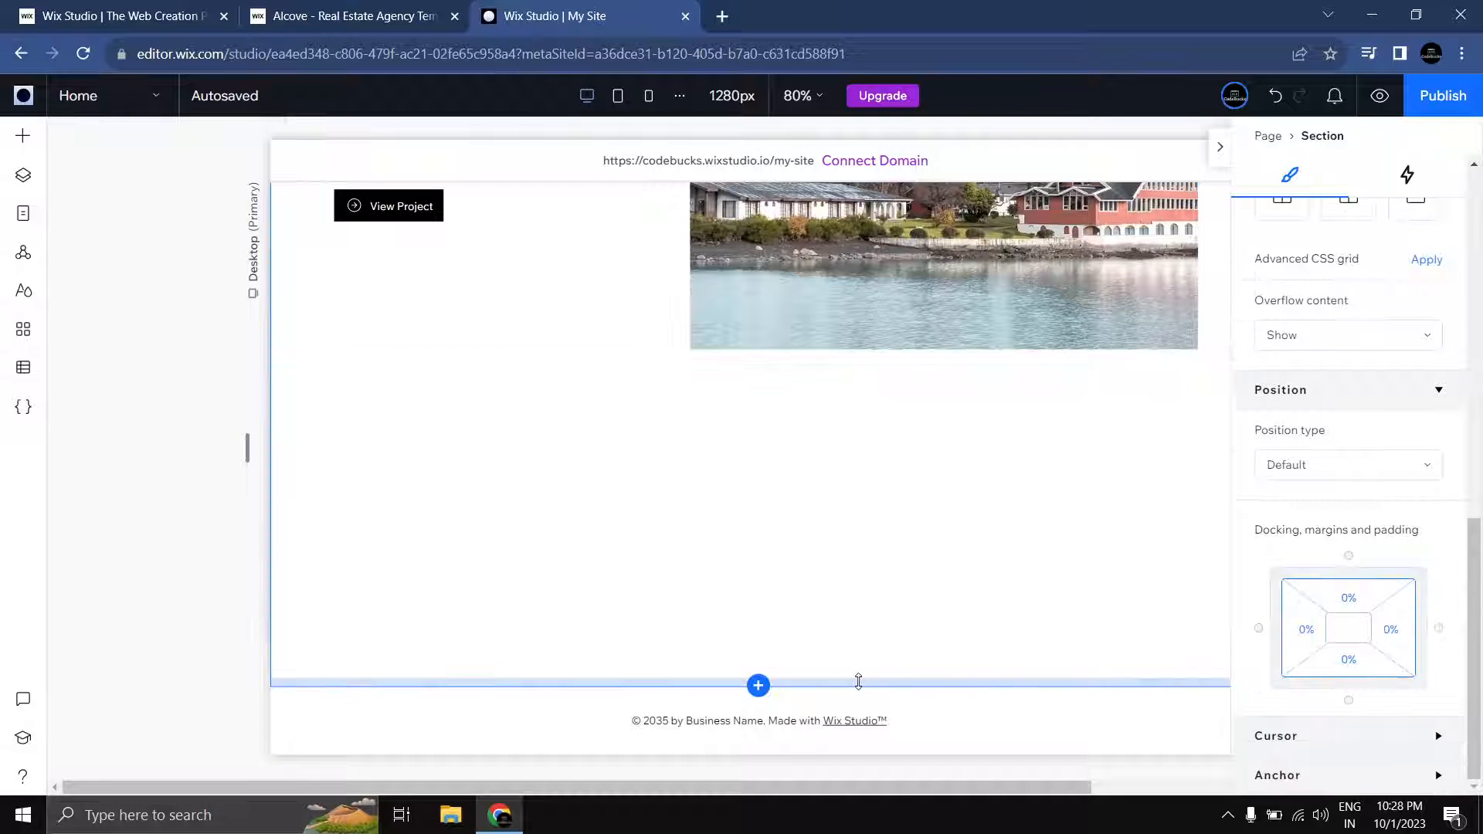
drag(855, 683, 854, 753)
scroll(1346, 447, up, 5)
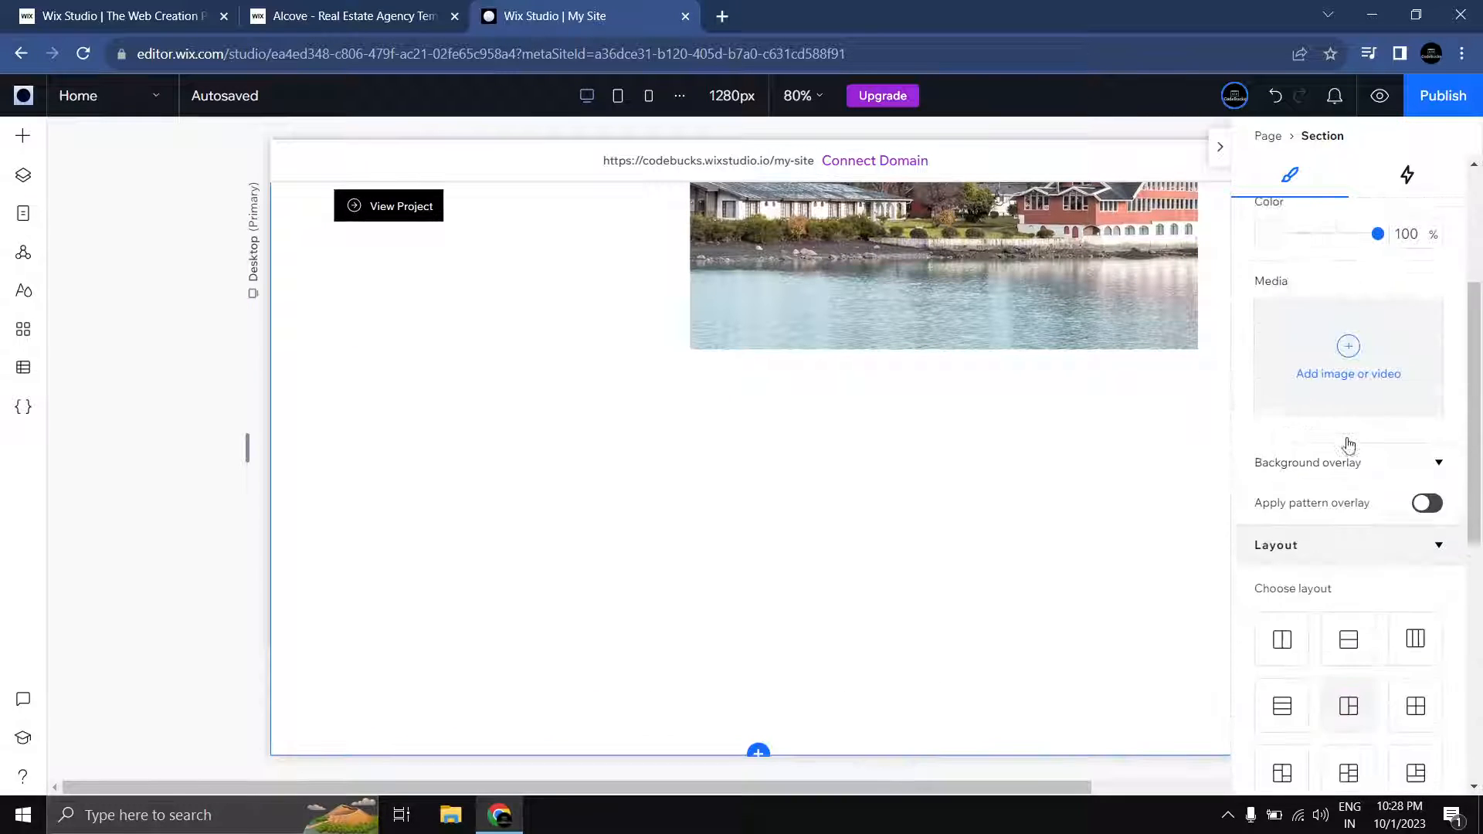
click(1413, 265)
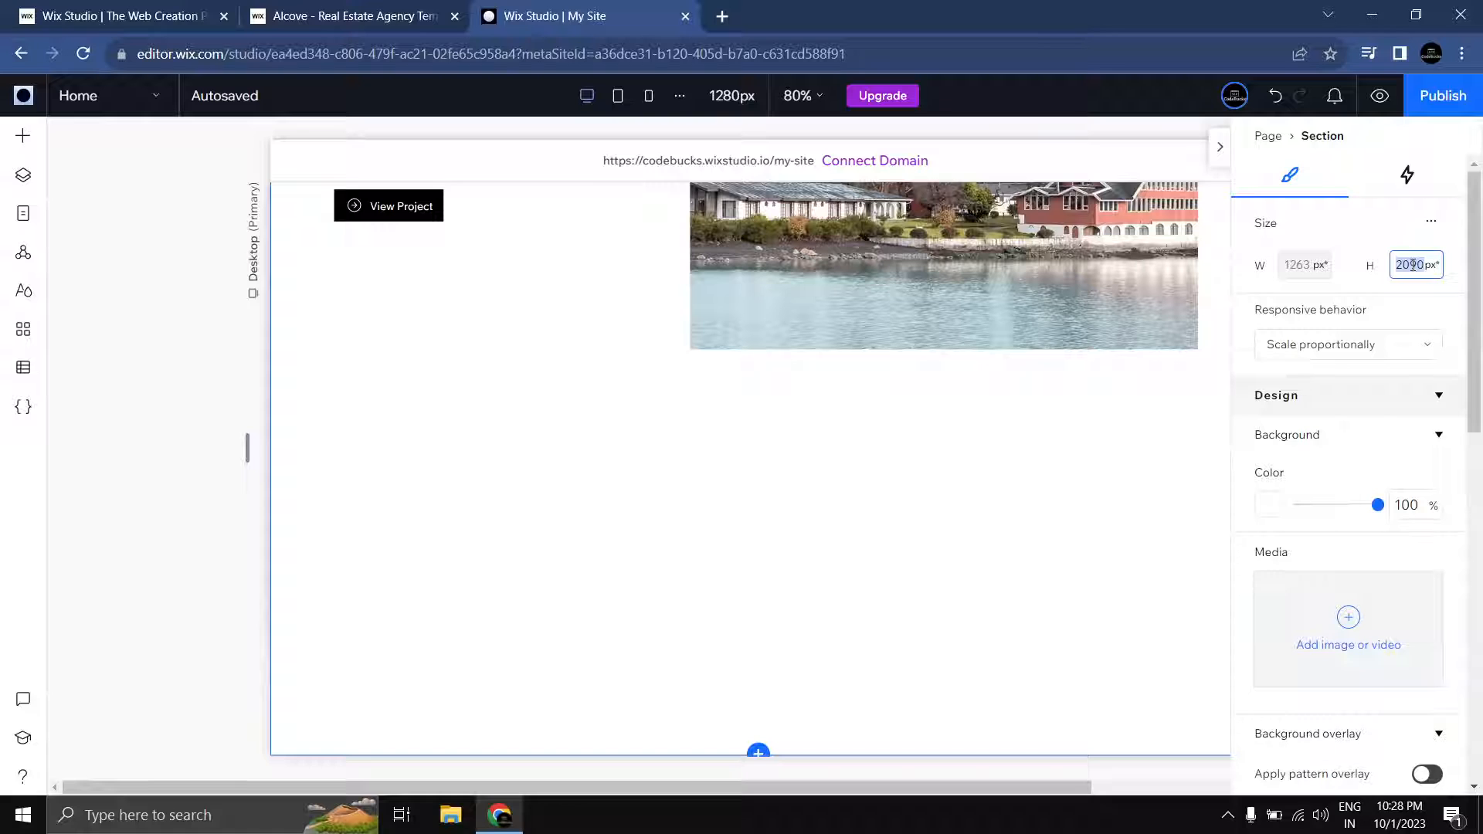
click(1071, 466)
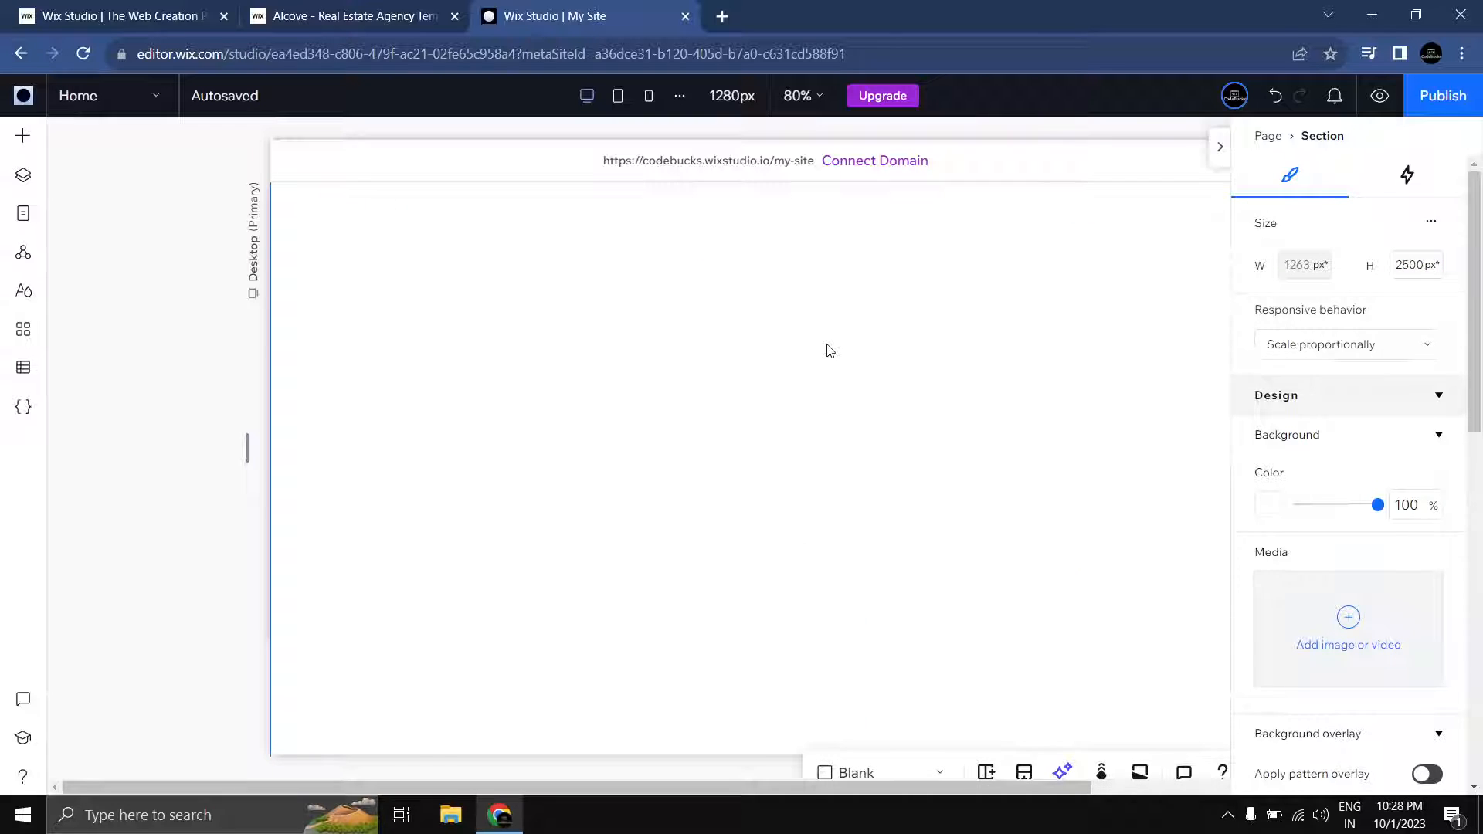
Step: Place a copy of the Skyline Residences container below the original and delete the copy's text stack
click(847, 400)
click(448, 425)
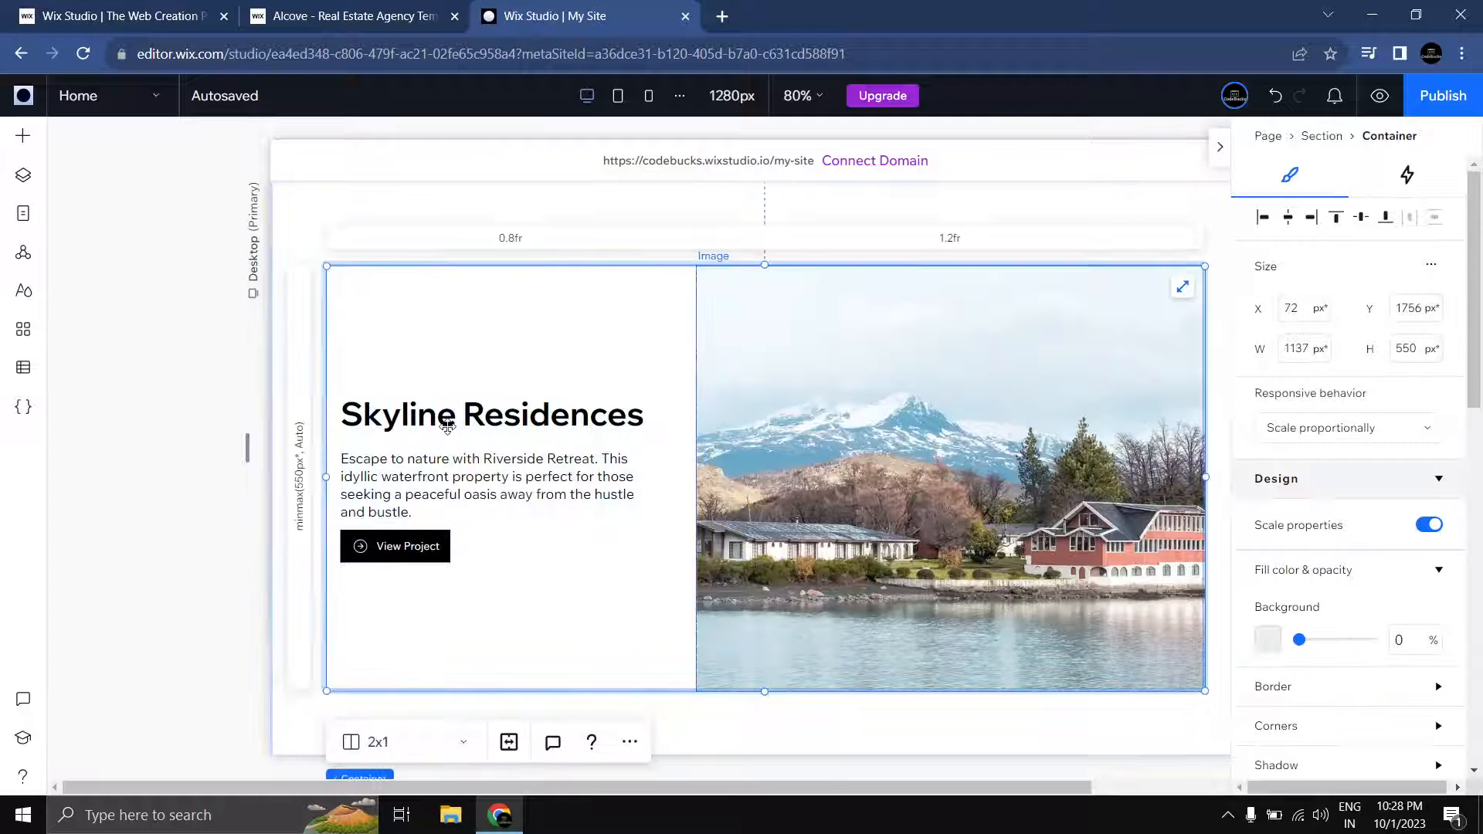
click(447, 425)
key(Delete)
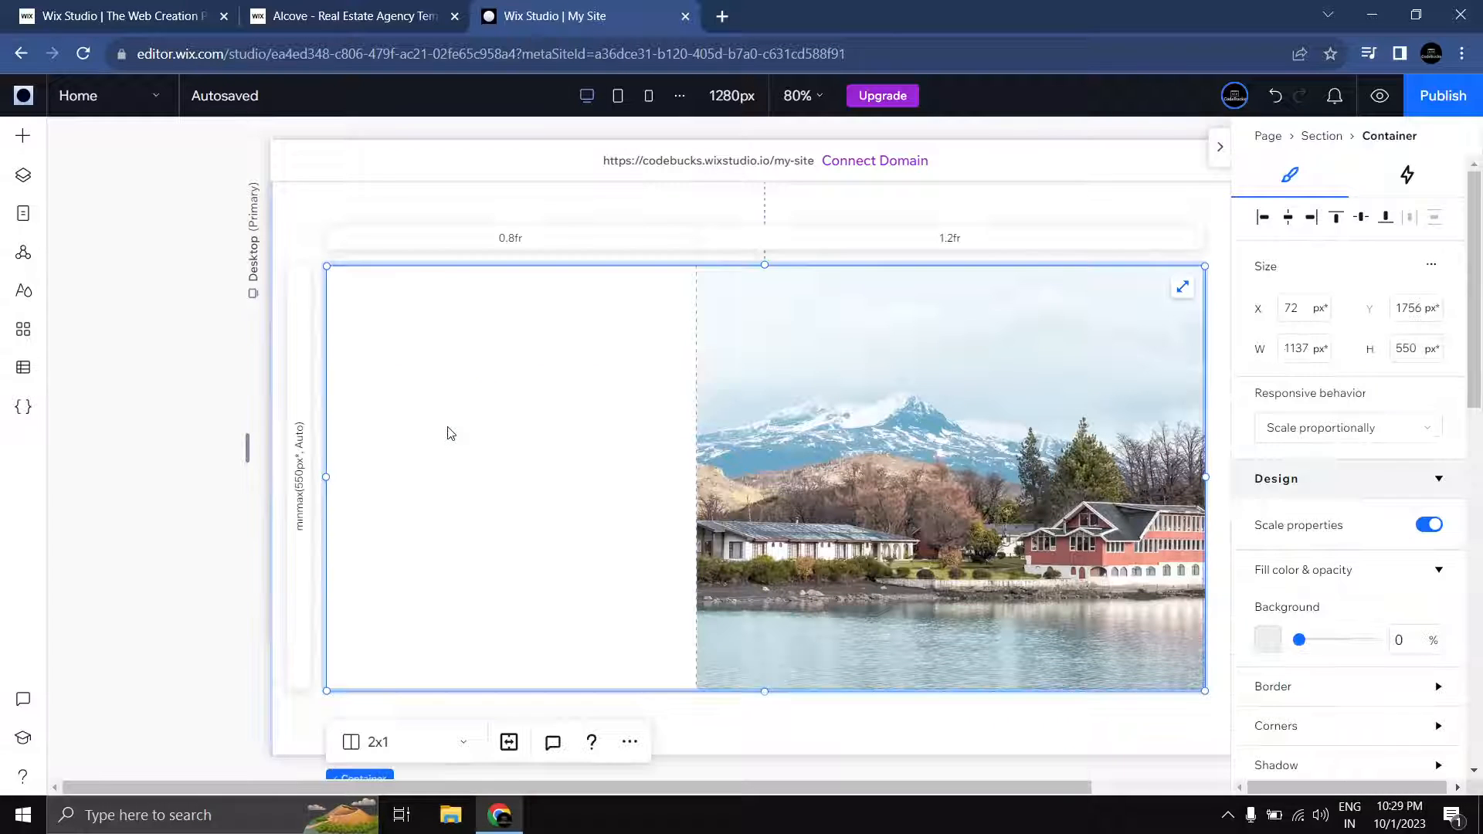
Step: Change the copied container's layout to a single 1x1 cell
scroll(1363, 483, down, 3)
scroll(1364, 483, down, 3)
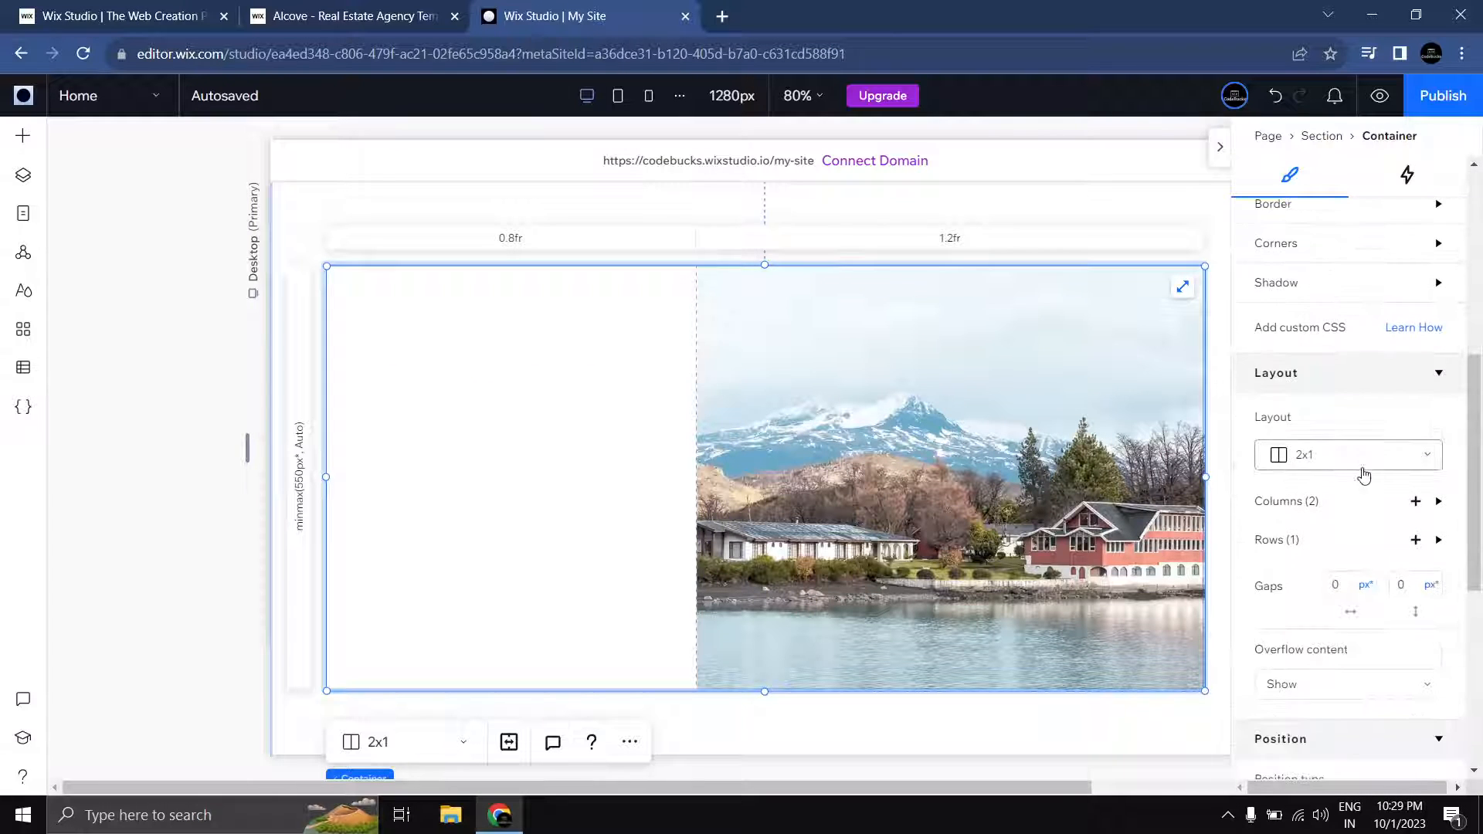
click(1362, 464)
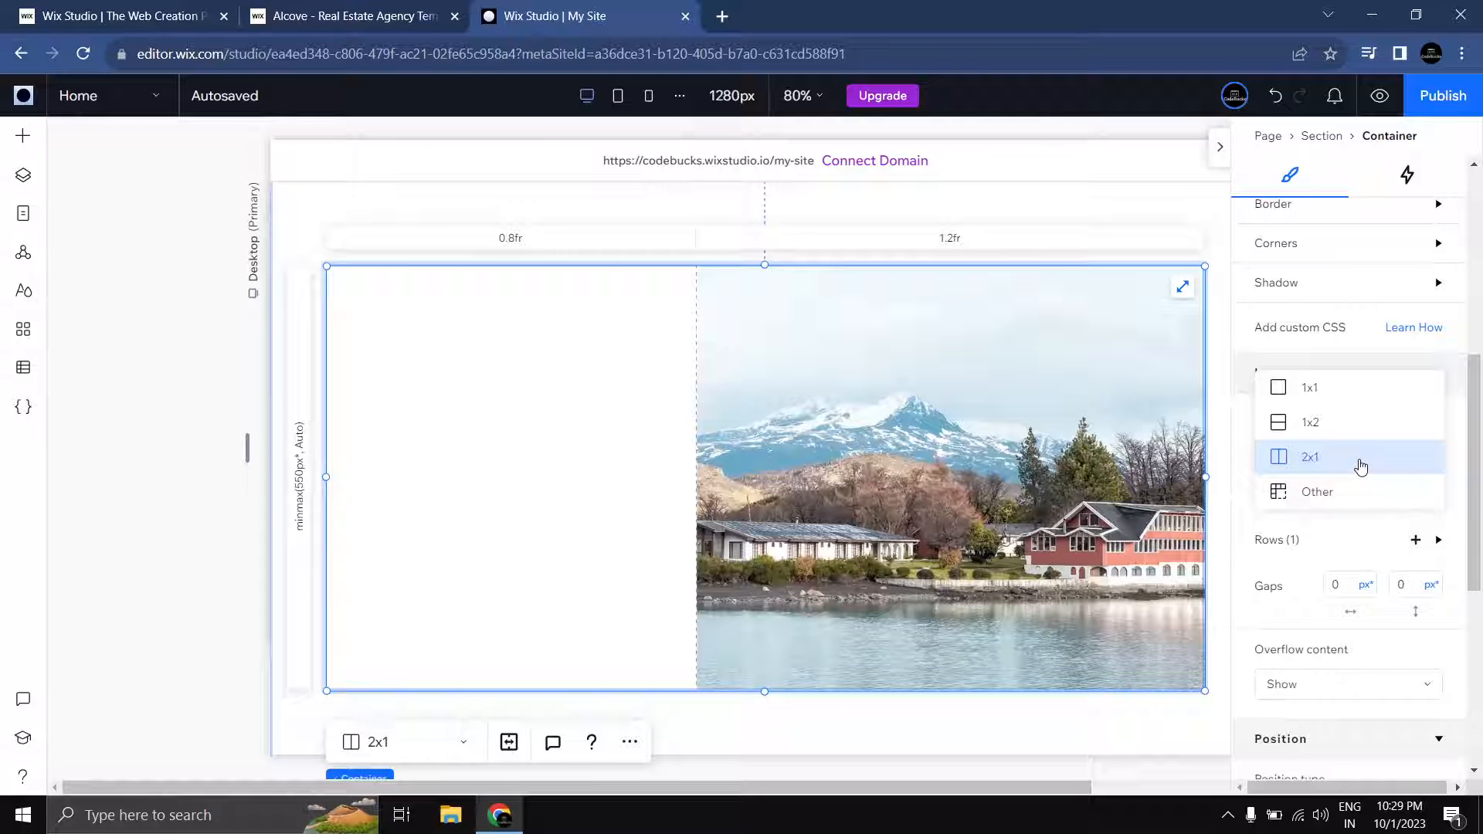
click(1328, 395)
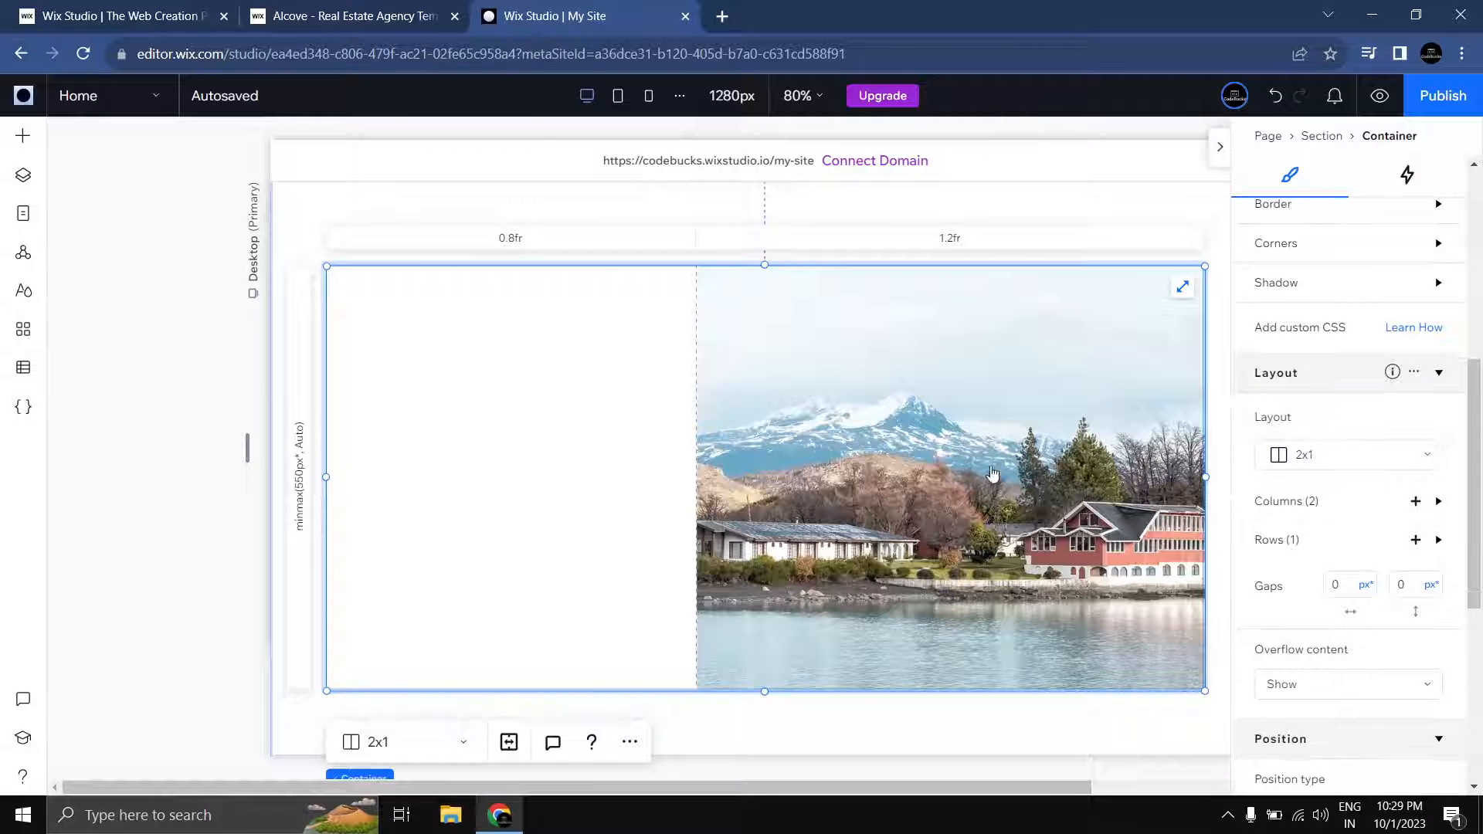
Step: Move the lake house image within the copied container and stretch it to fill the whole container
click(912, 421)
drag(911, 421, 722, 430)
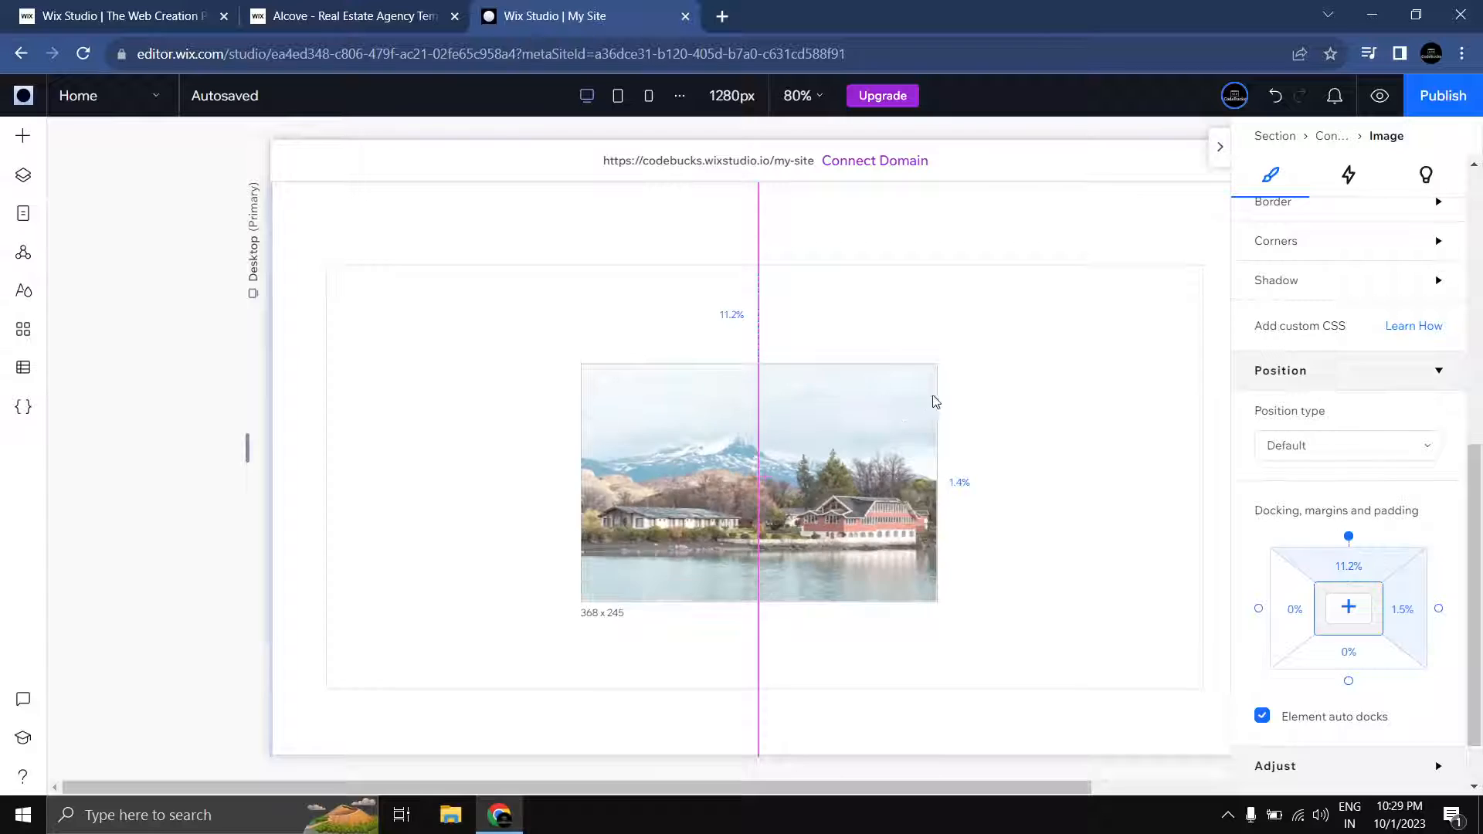
click(916, 386)
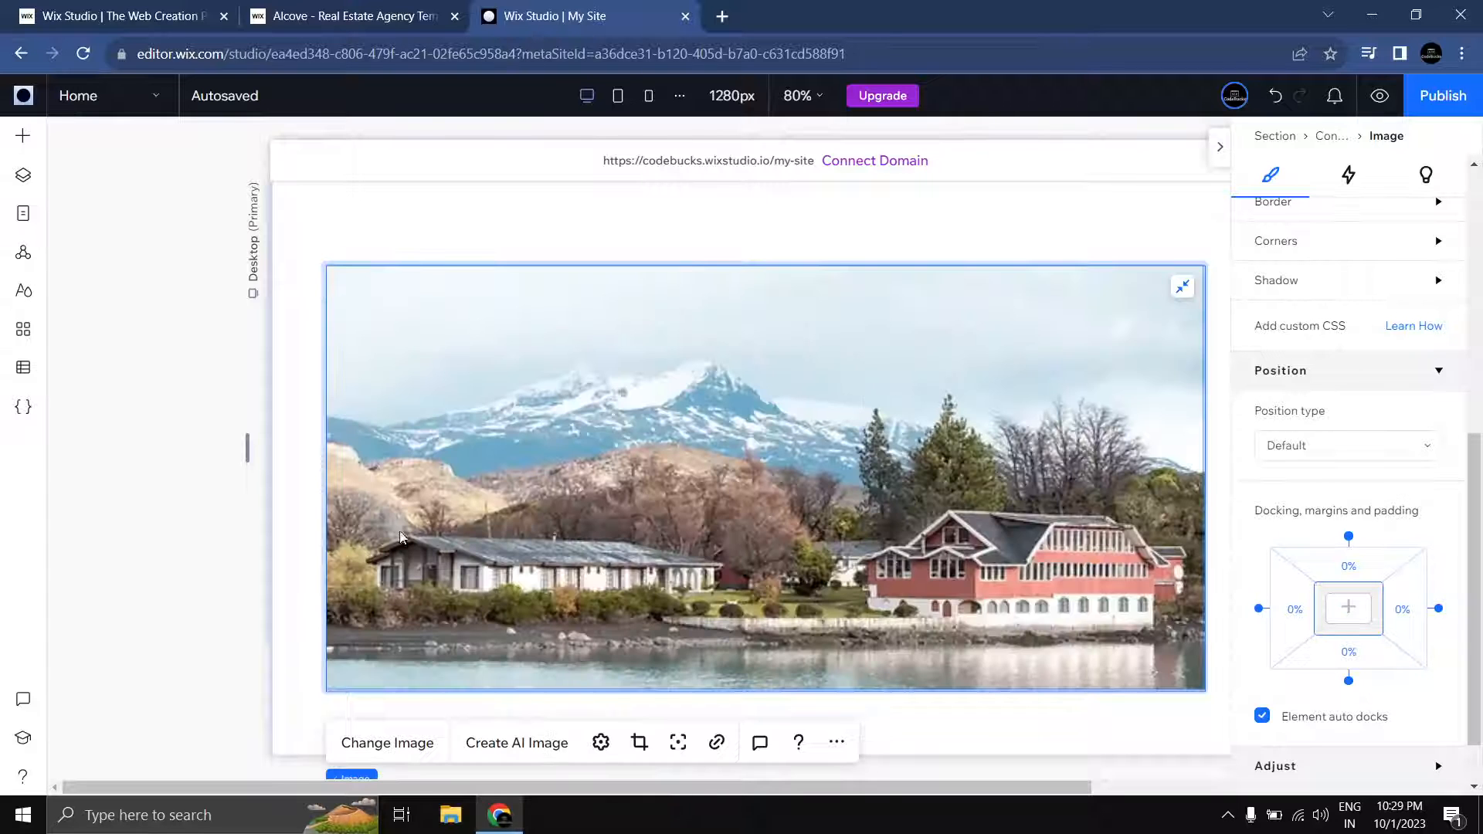
click(447, 208)
click(577, 598)
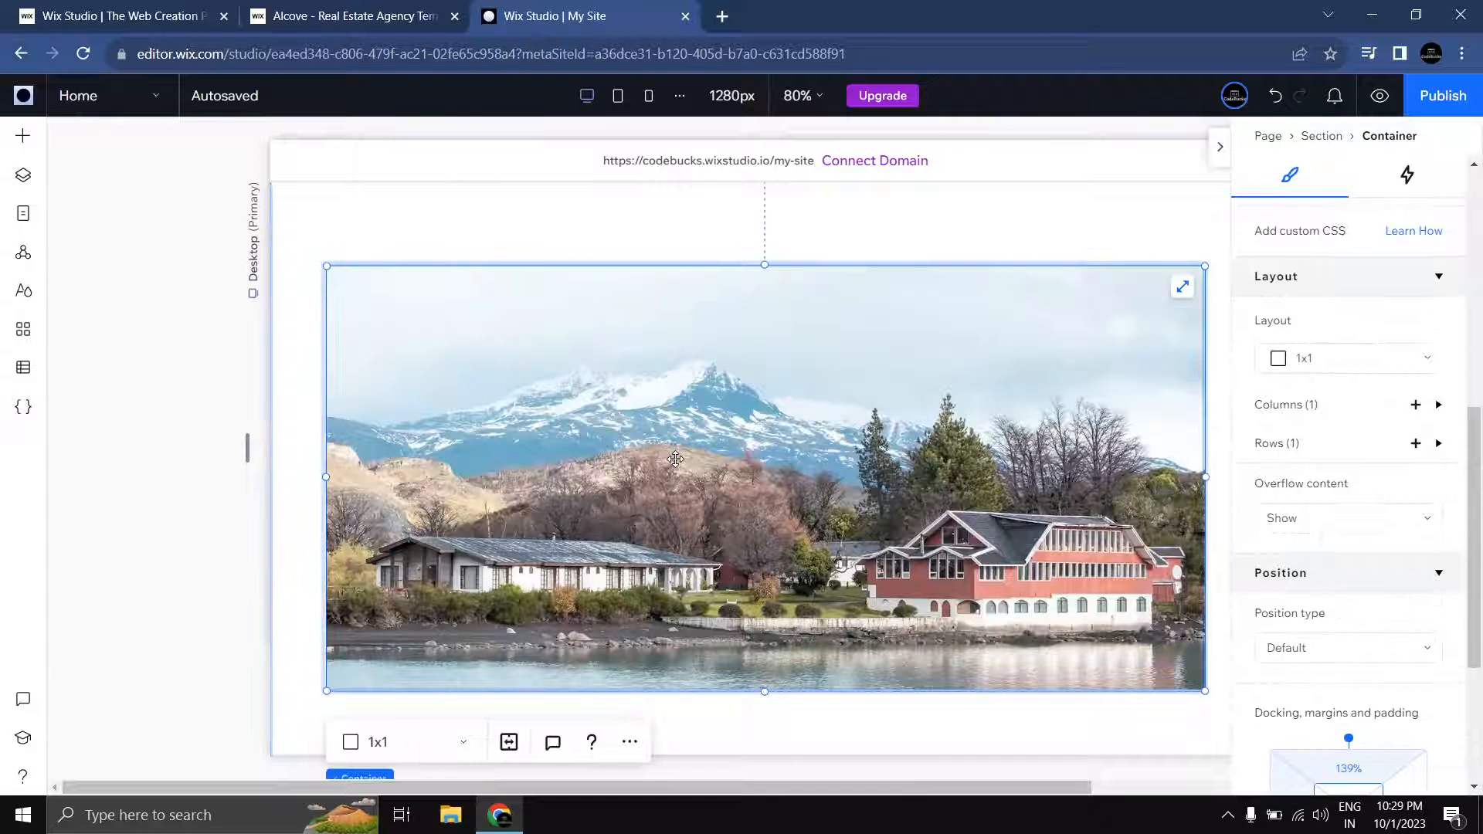
scroll(730, 462, down, 2)
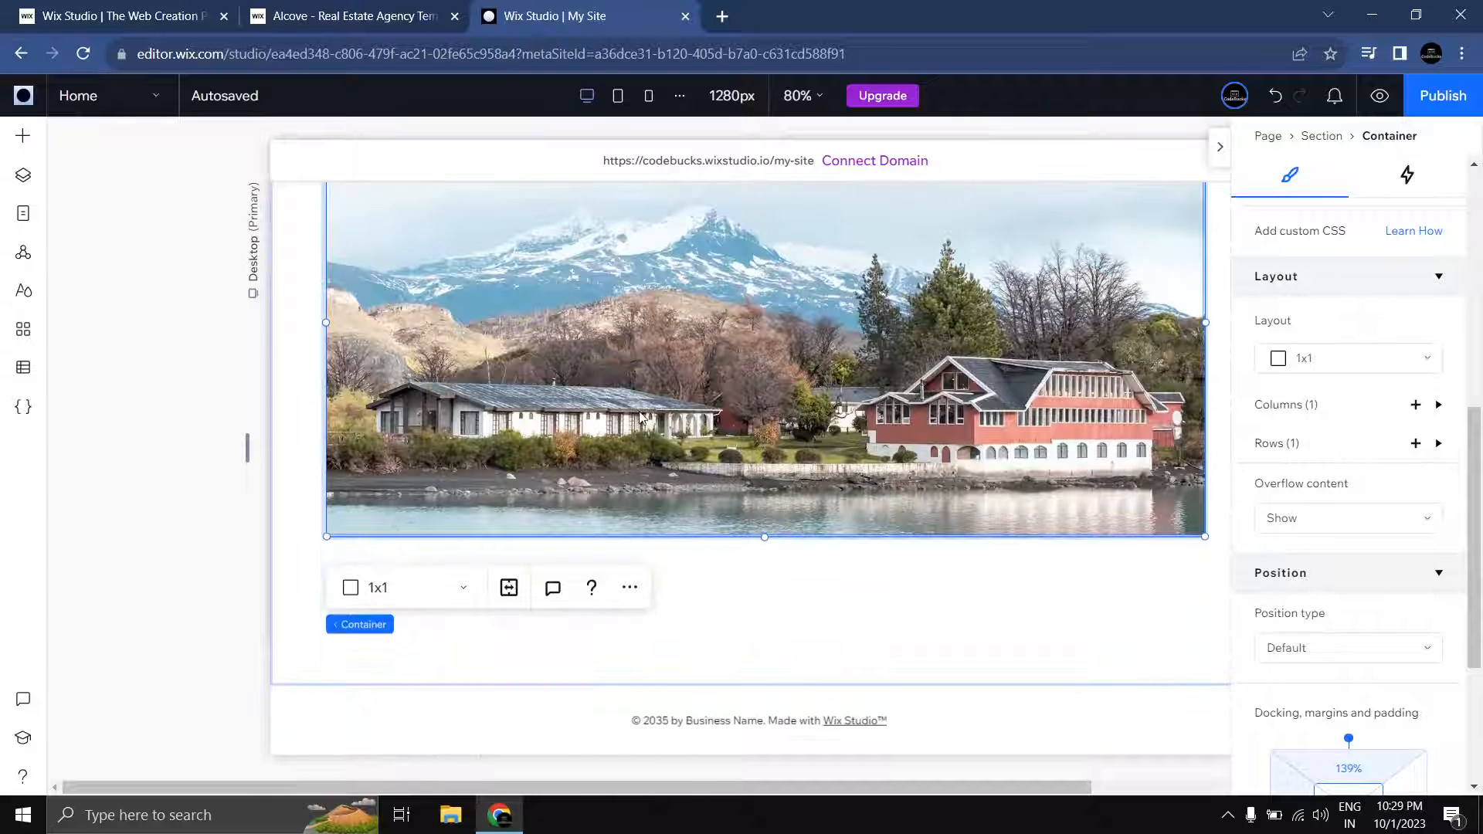
Step: Replace the stretched image with the blue glass towers photo found by searching Wix media for "high rise building"
click(638, 410)
click(413, 578)
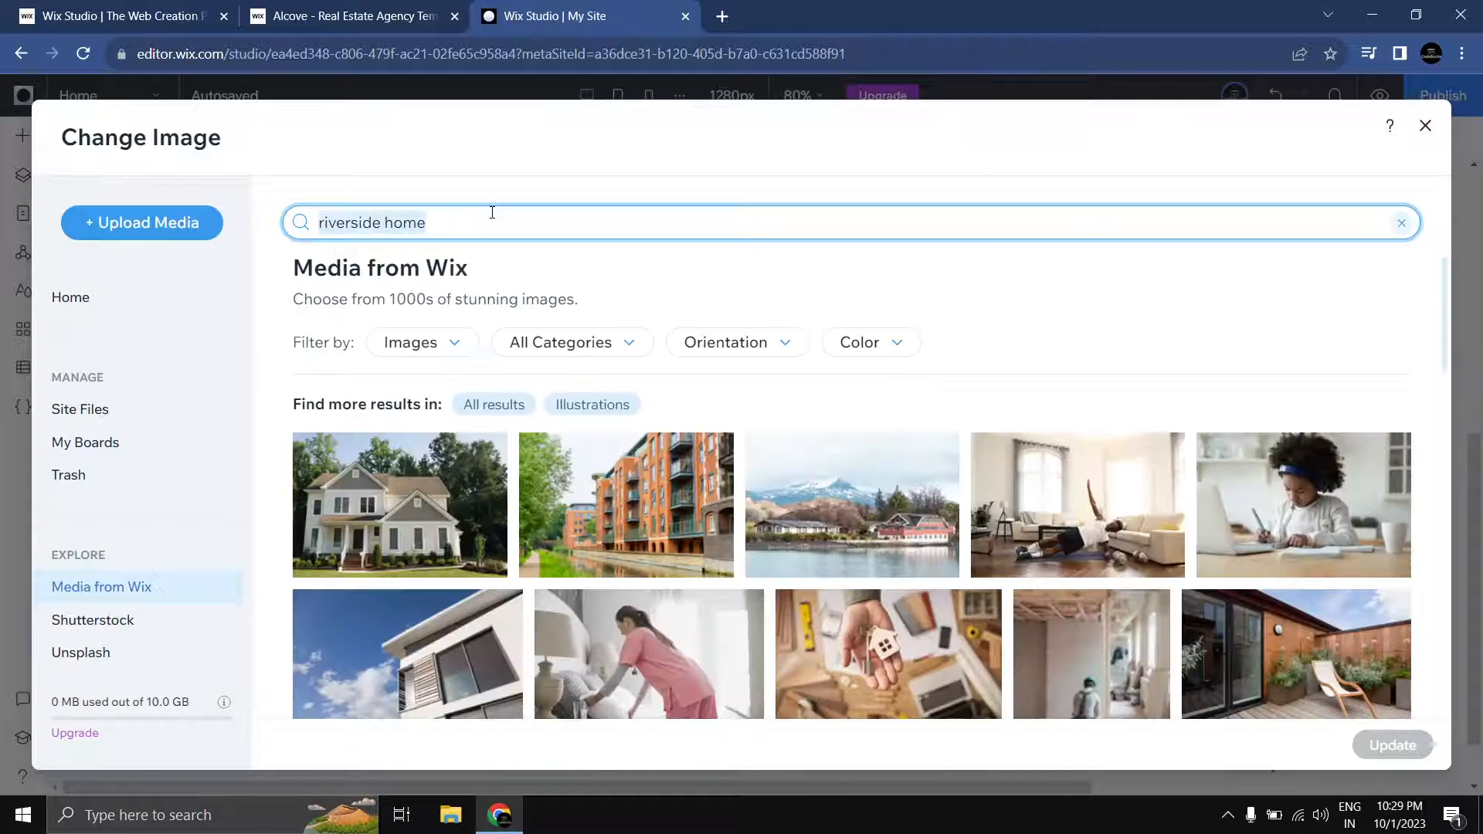
text(high rise b)
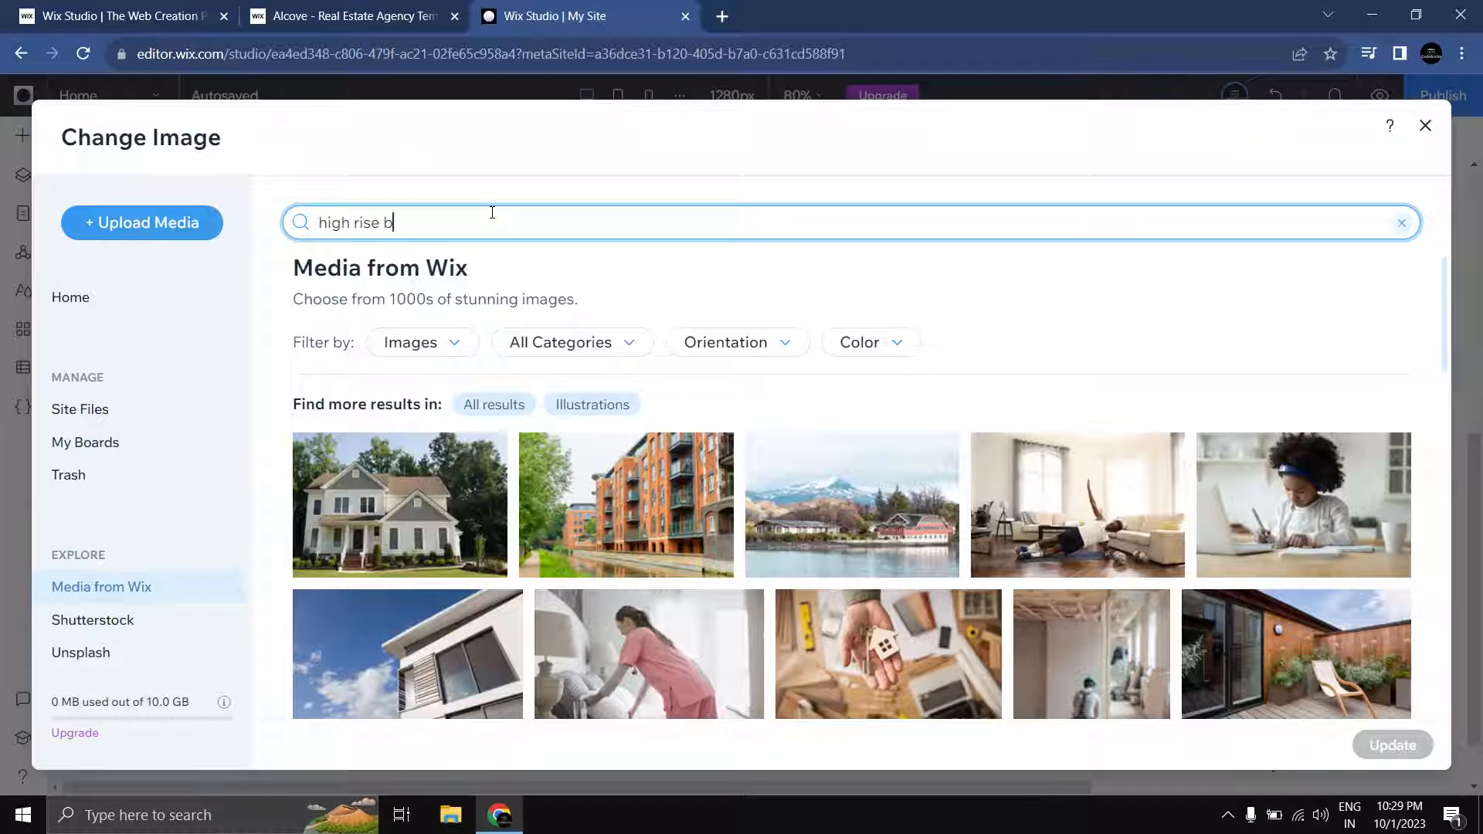
text(uilding)
key(Return)
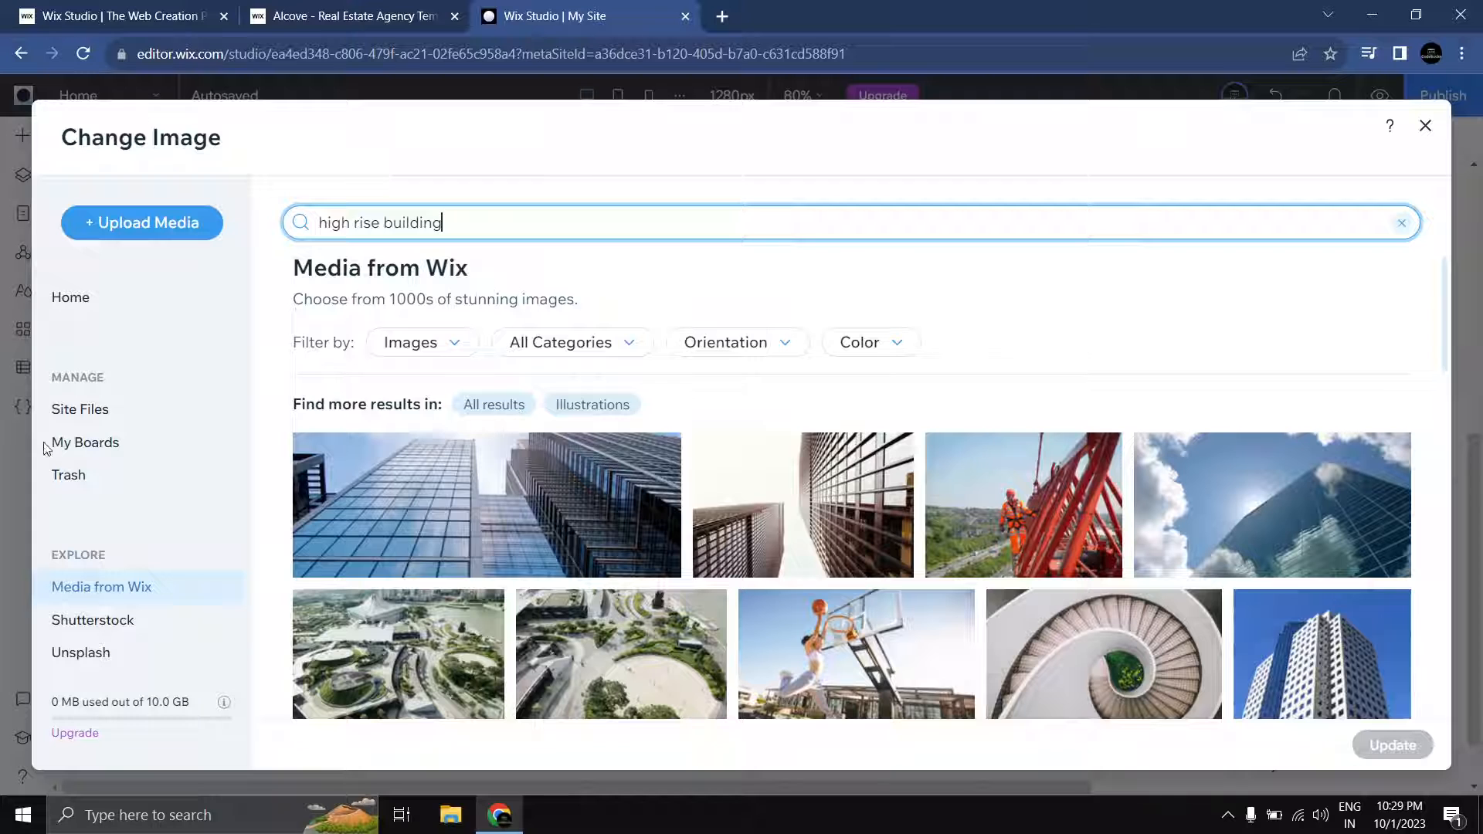
click(552, 506)
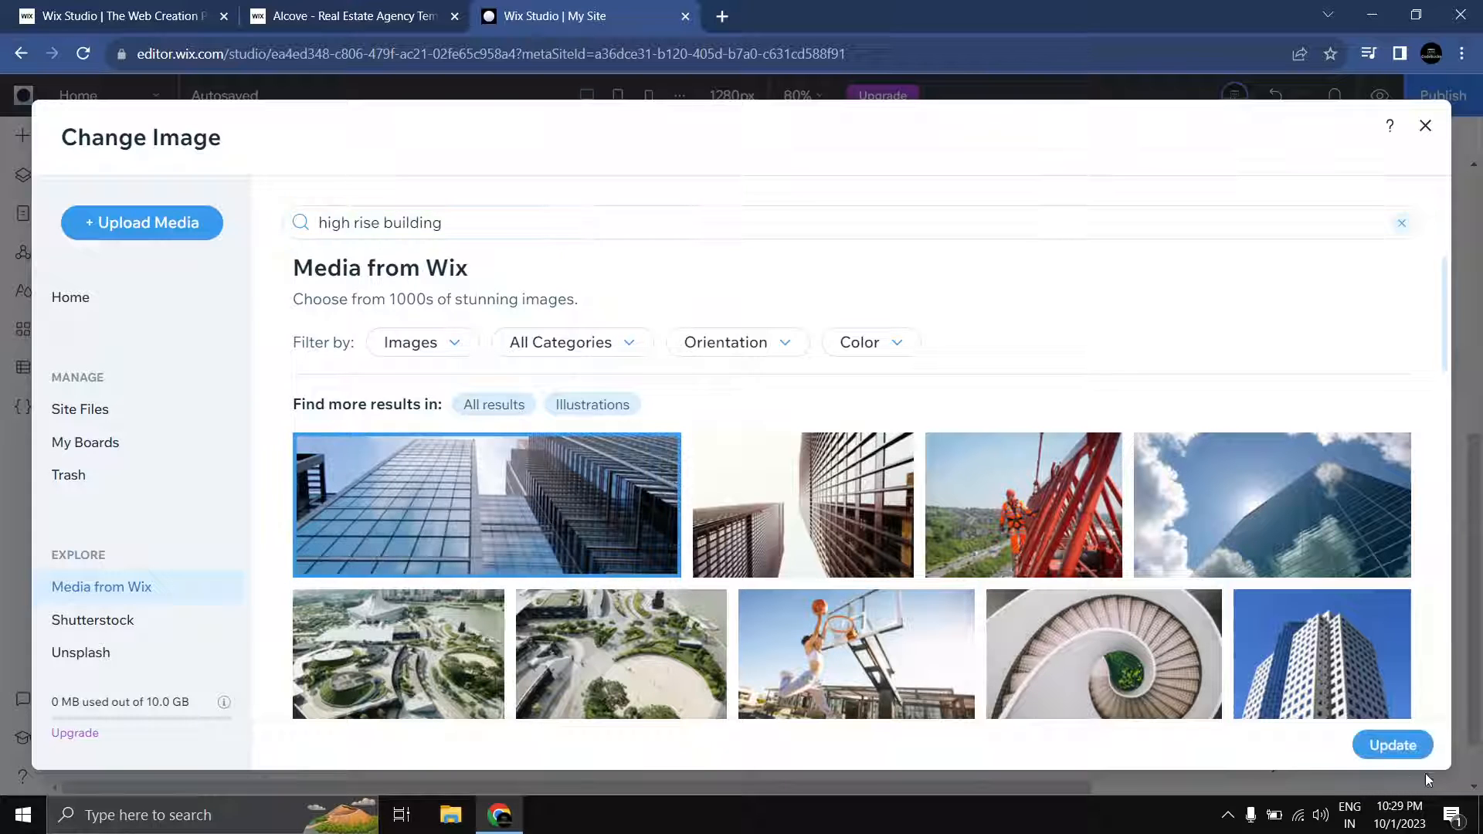
click(1402, 754)
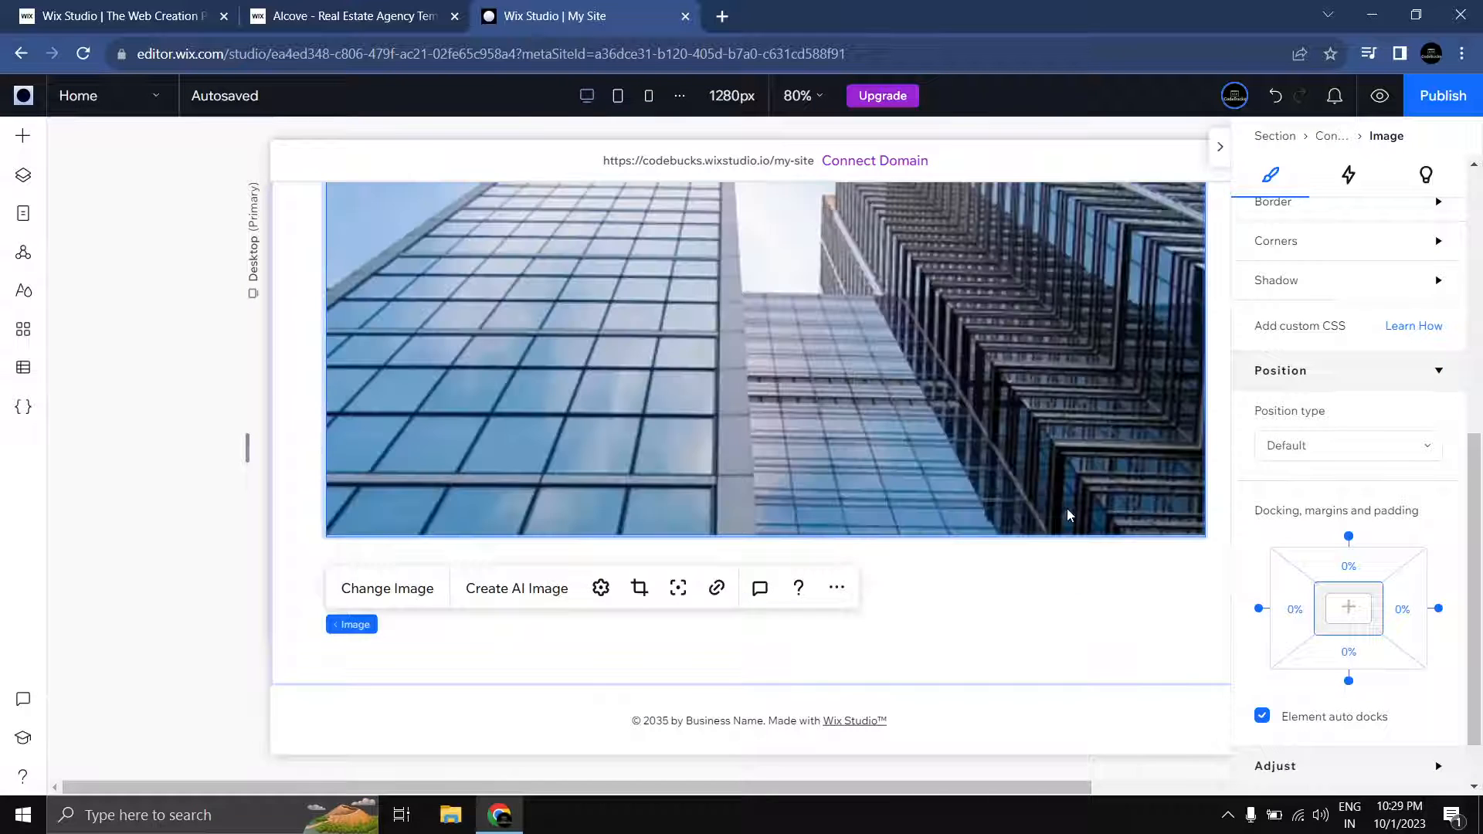
Step: Copy the Skyline Residences text stack onto the high-rise image, near its lower-left corner at about X 53 px, Y 282 px
scroll(780, 458, up, 6)
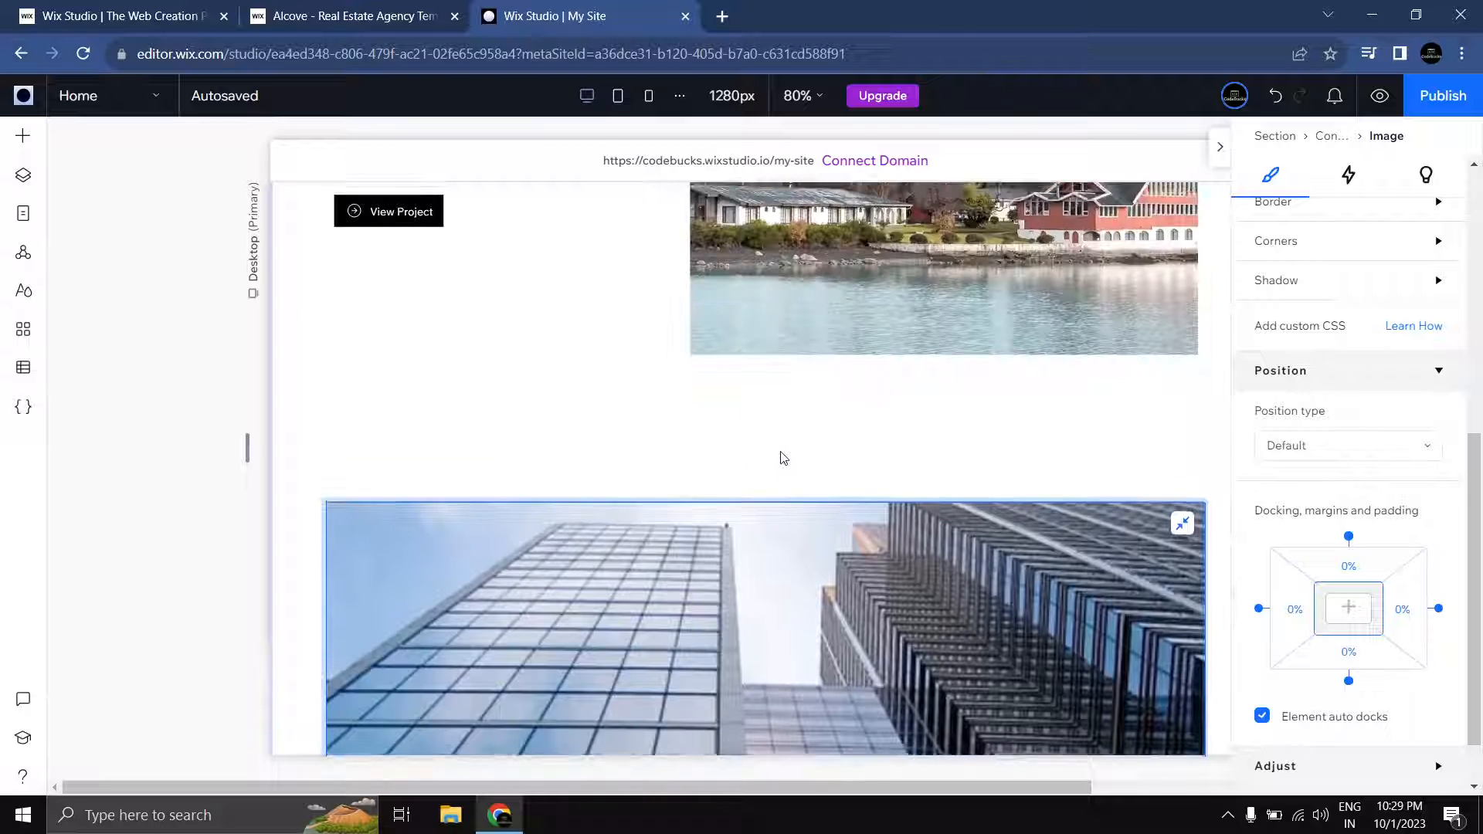
click(498, 363)
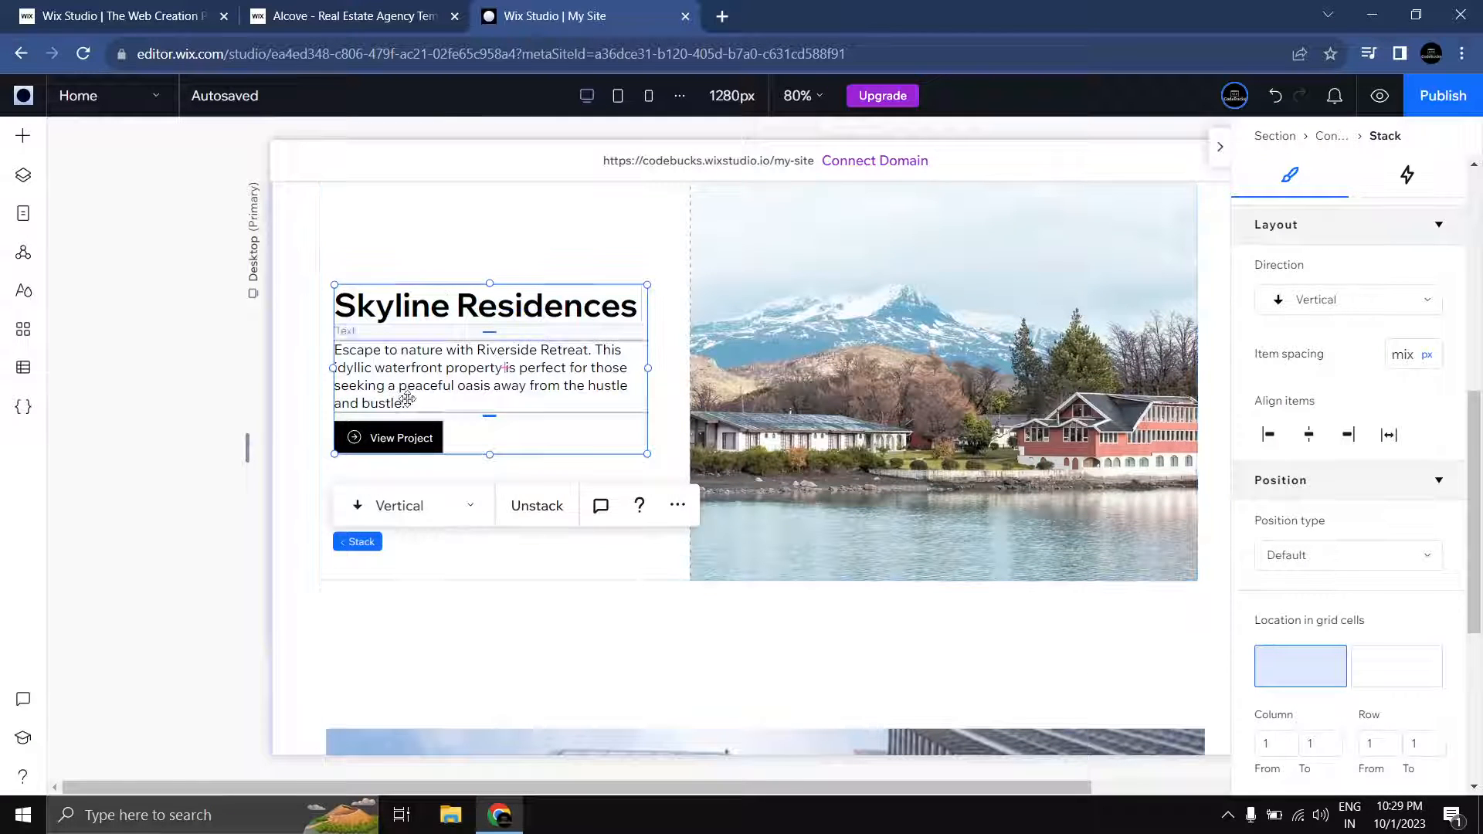
scroll(554, 401, down, 5)
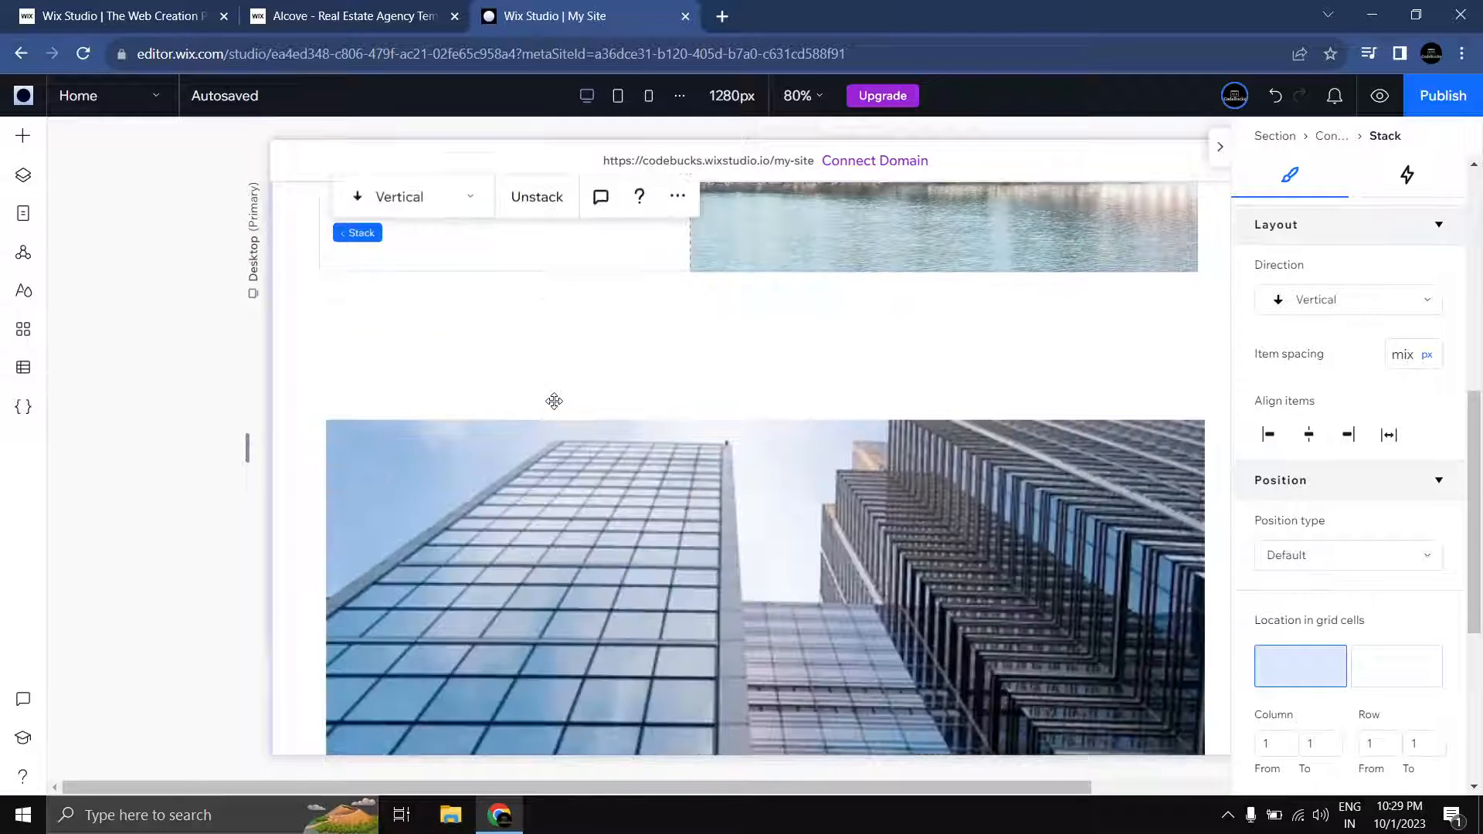
click(545, 469)
key(ctrl+v)
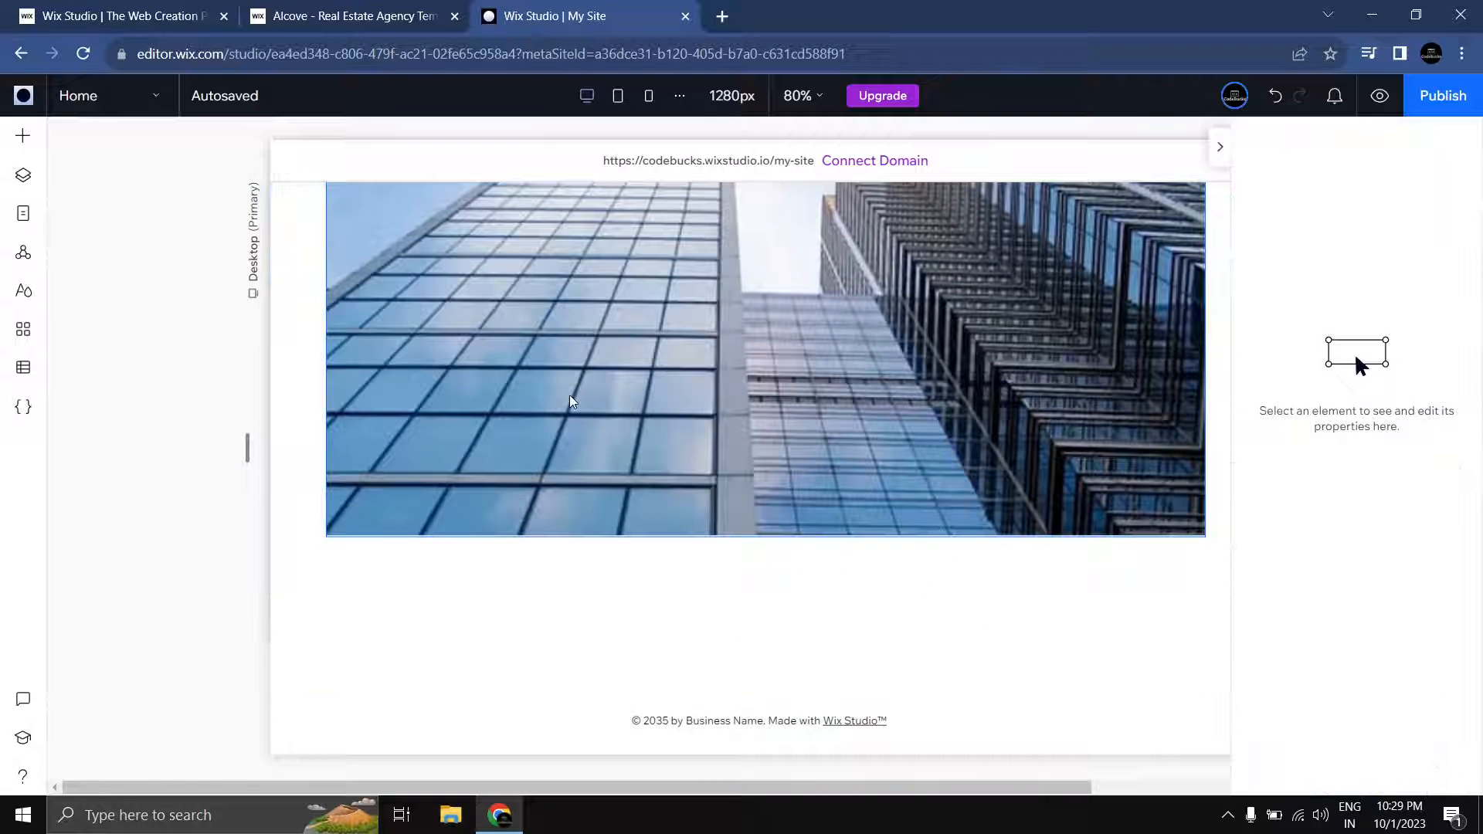
scroll(569, 395, up, 1)
drag(718, 382, 511, 455)
scroll(775, 462, up, 1)
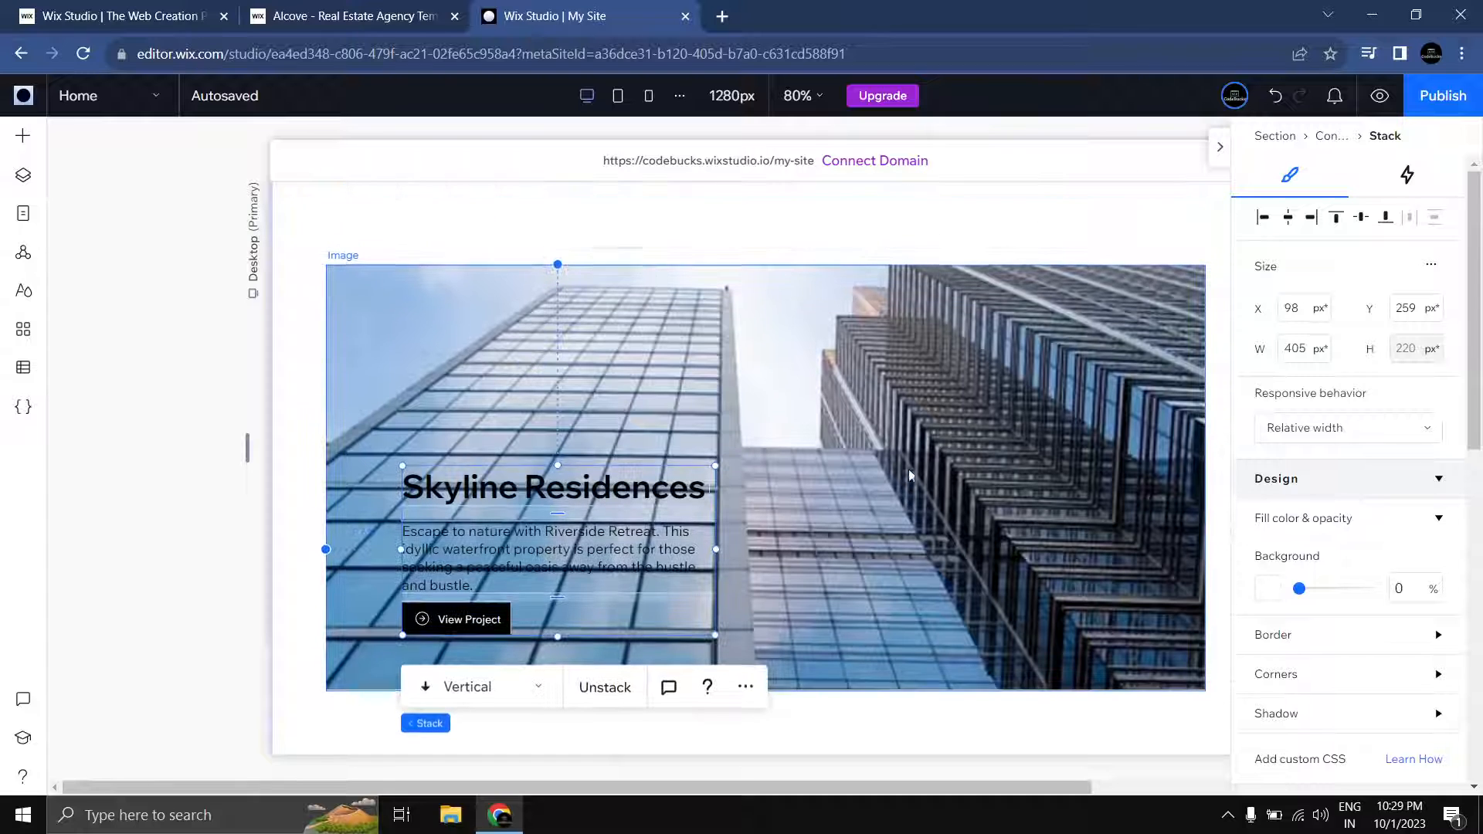
drag(523, 547, 491, 564)
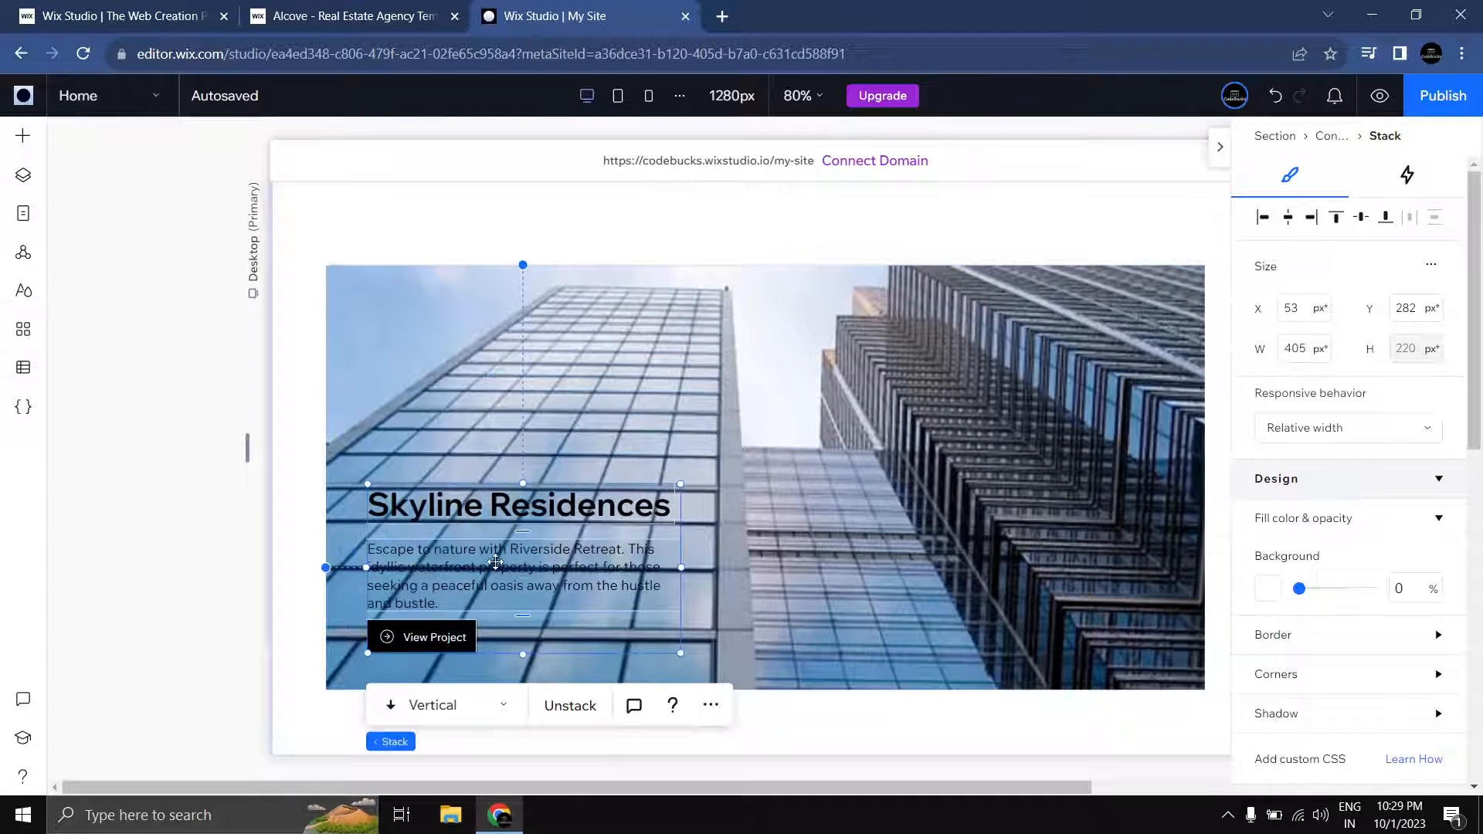
Step: Dock the copied text stack to the bottom of its container and set its left and bottom margins to 5%
scroll(1365, 540, down, 4)
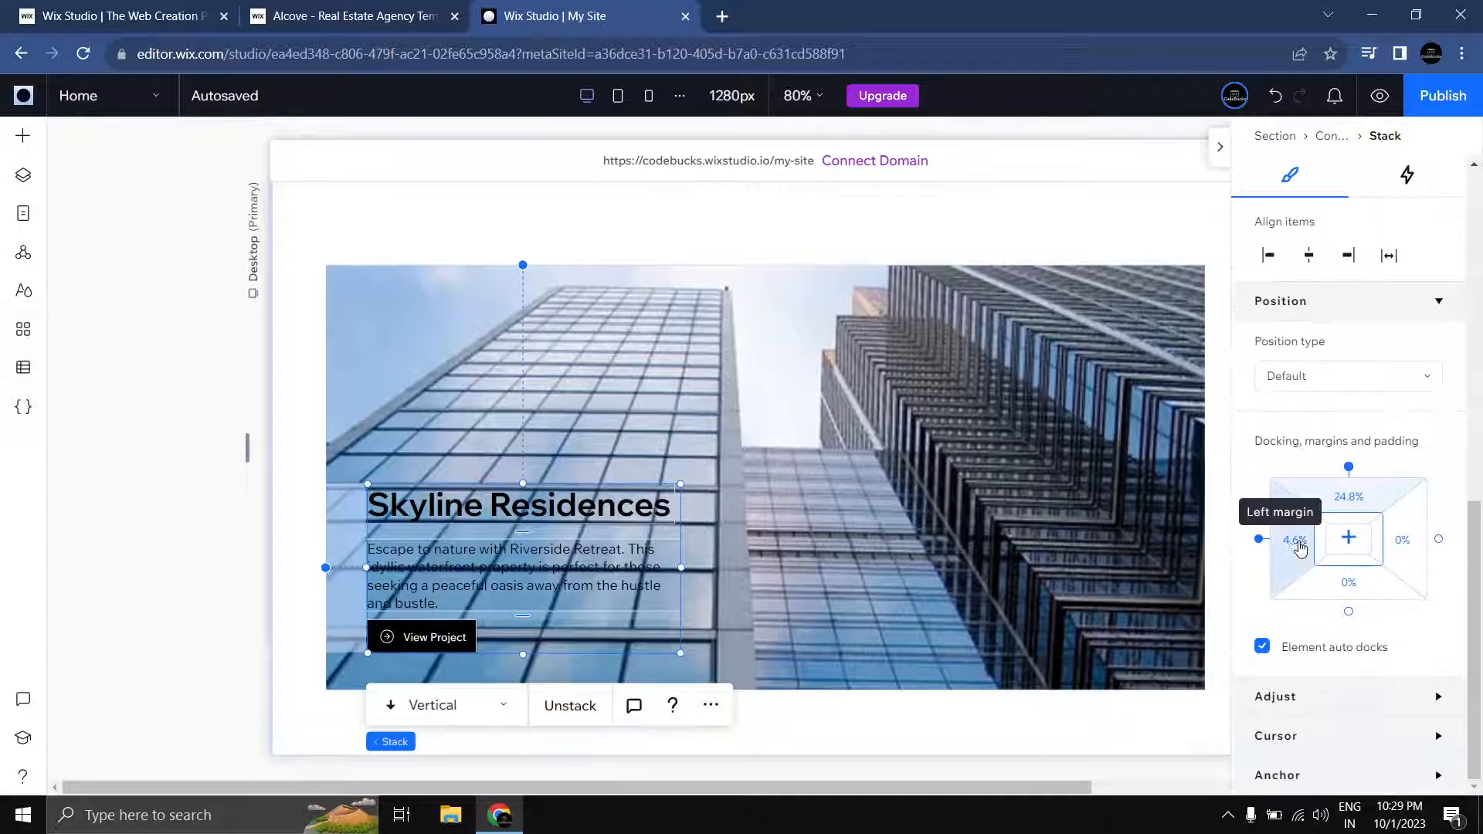
click(1350, 612)
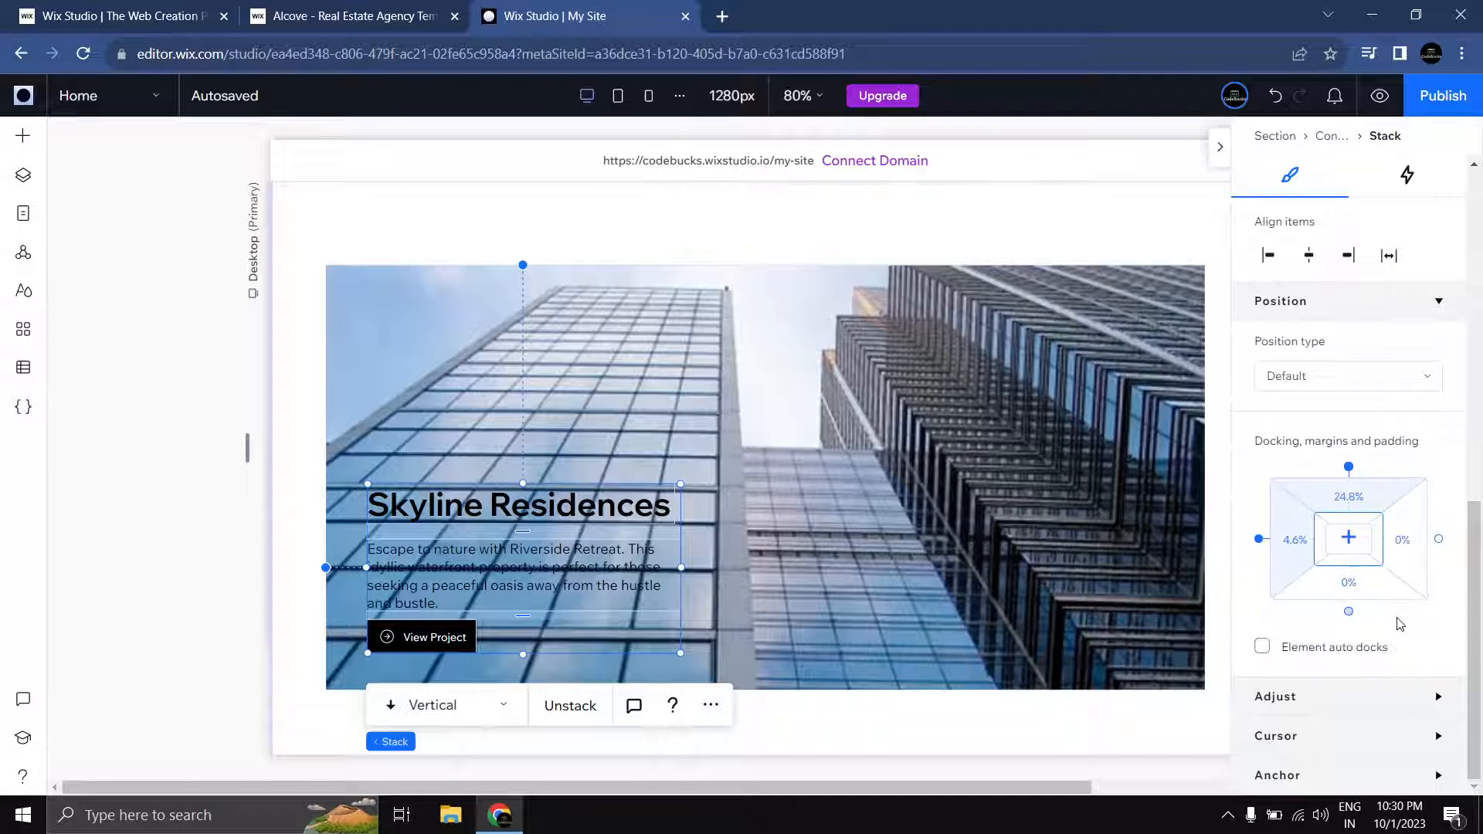
click(1296, 541)
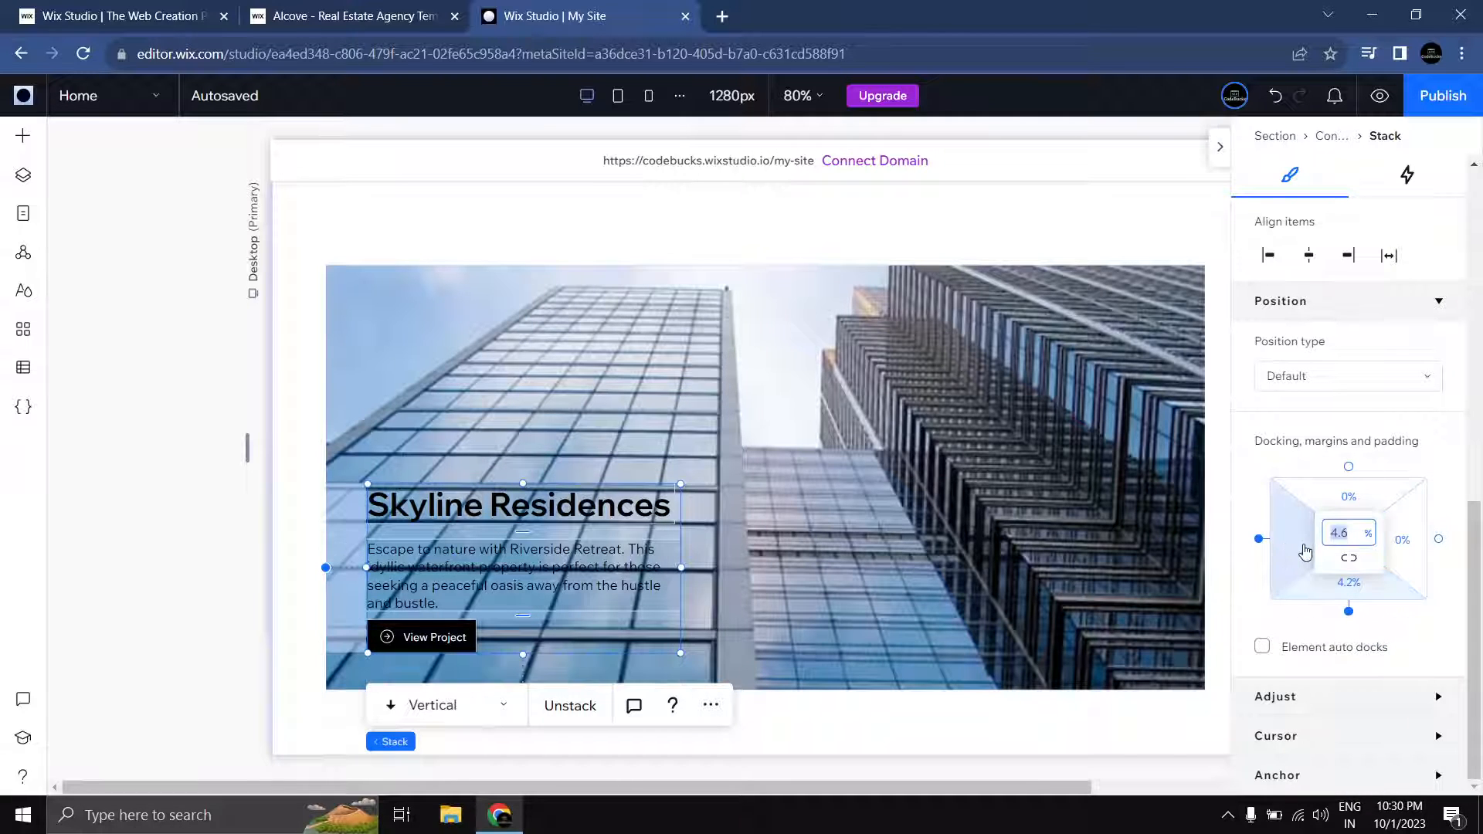
text(5)
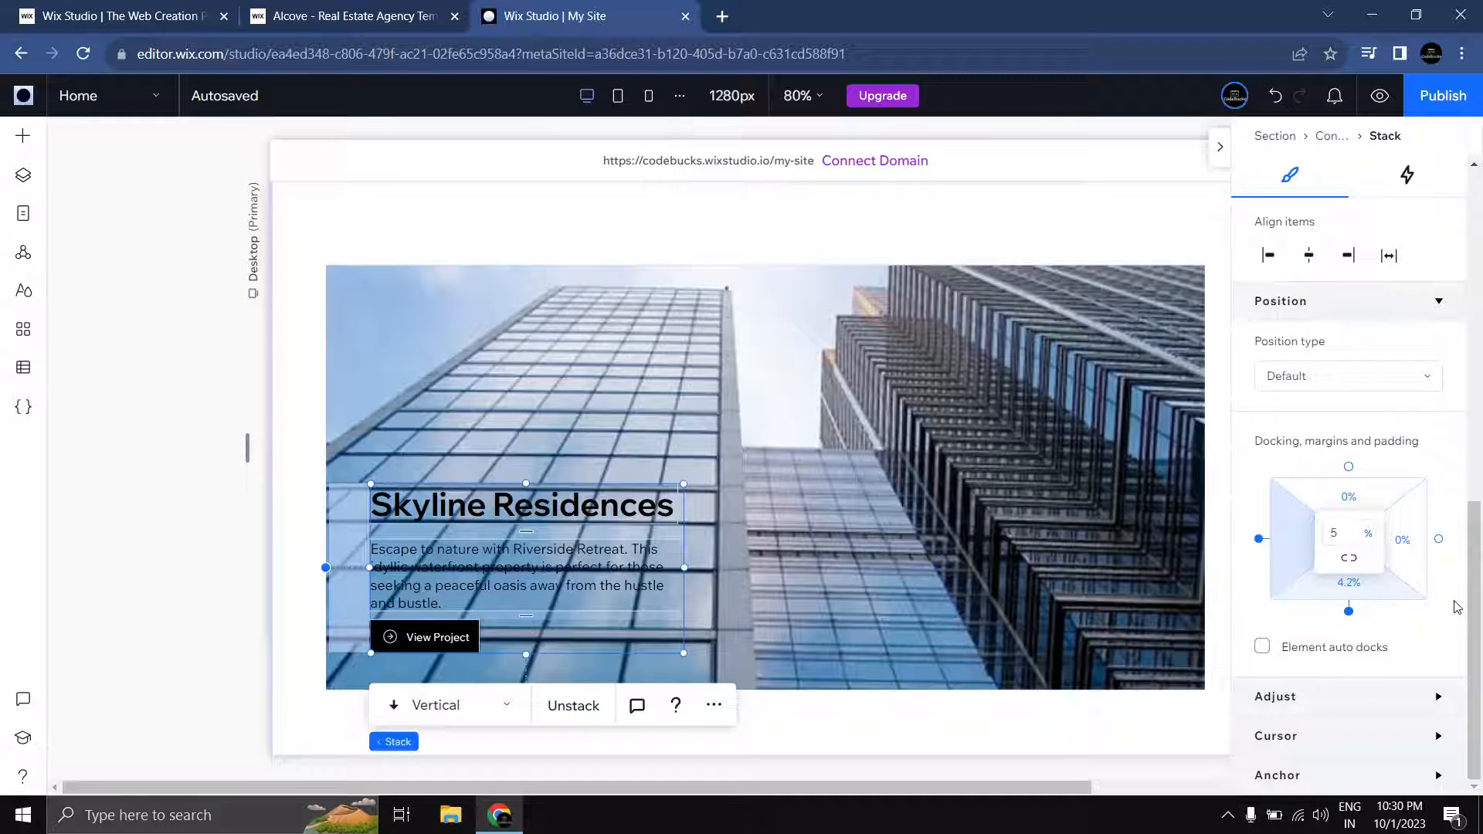
click(1377, 583)
text(5)
key(Return)
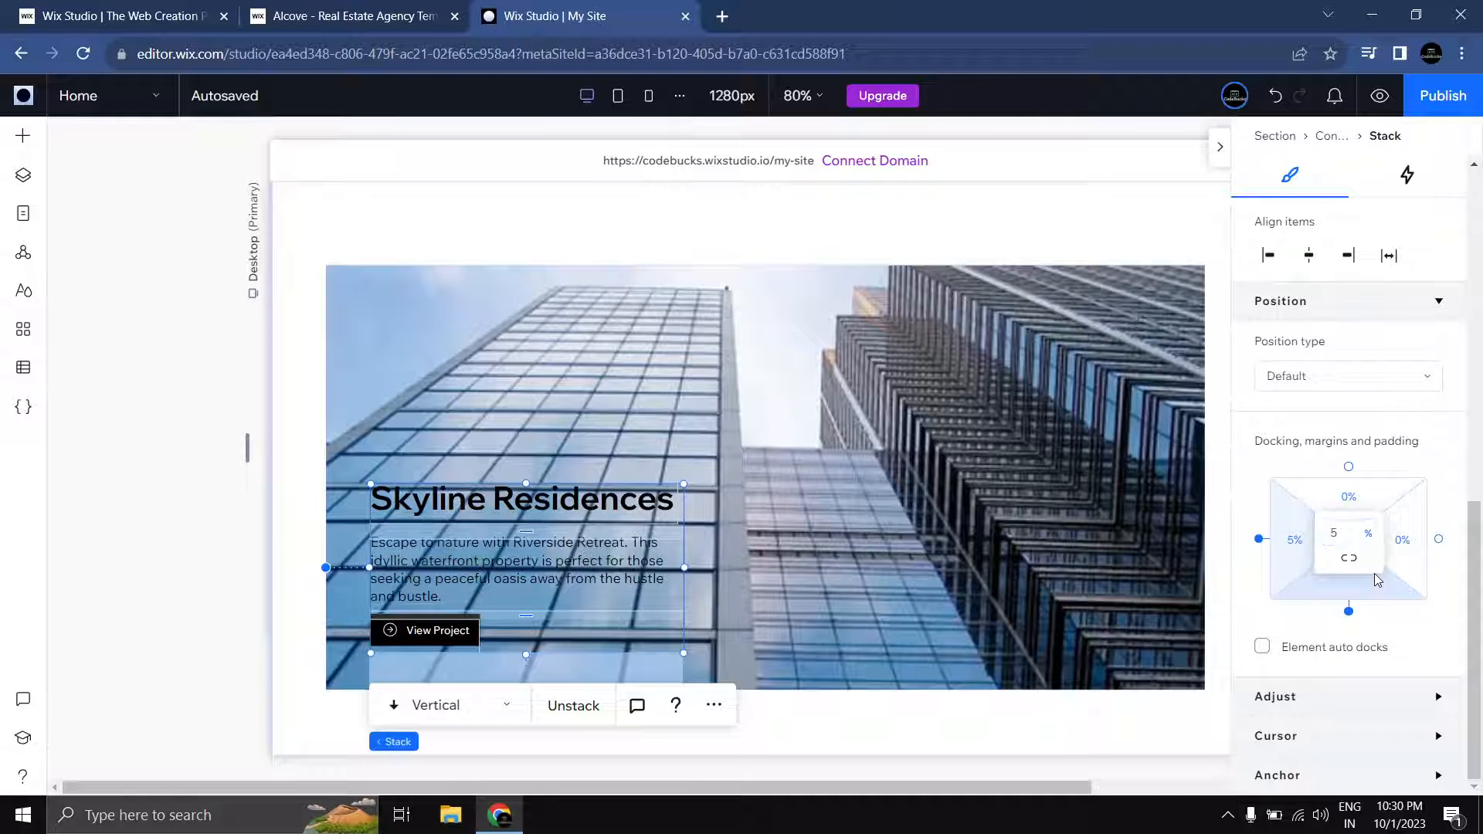
Step: Change the color of the Skyline Residences heading over the high-rise image to white (#FFFFFF)
click(507, 503)
scroll(1098, 487, down, 2)
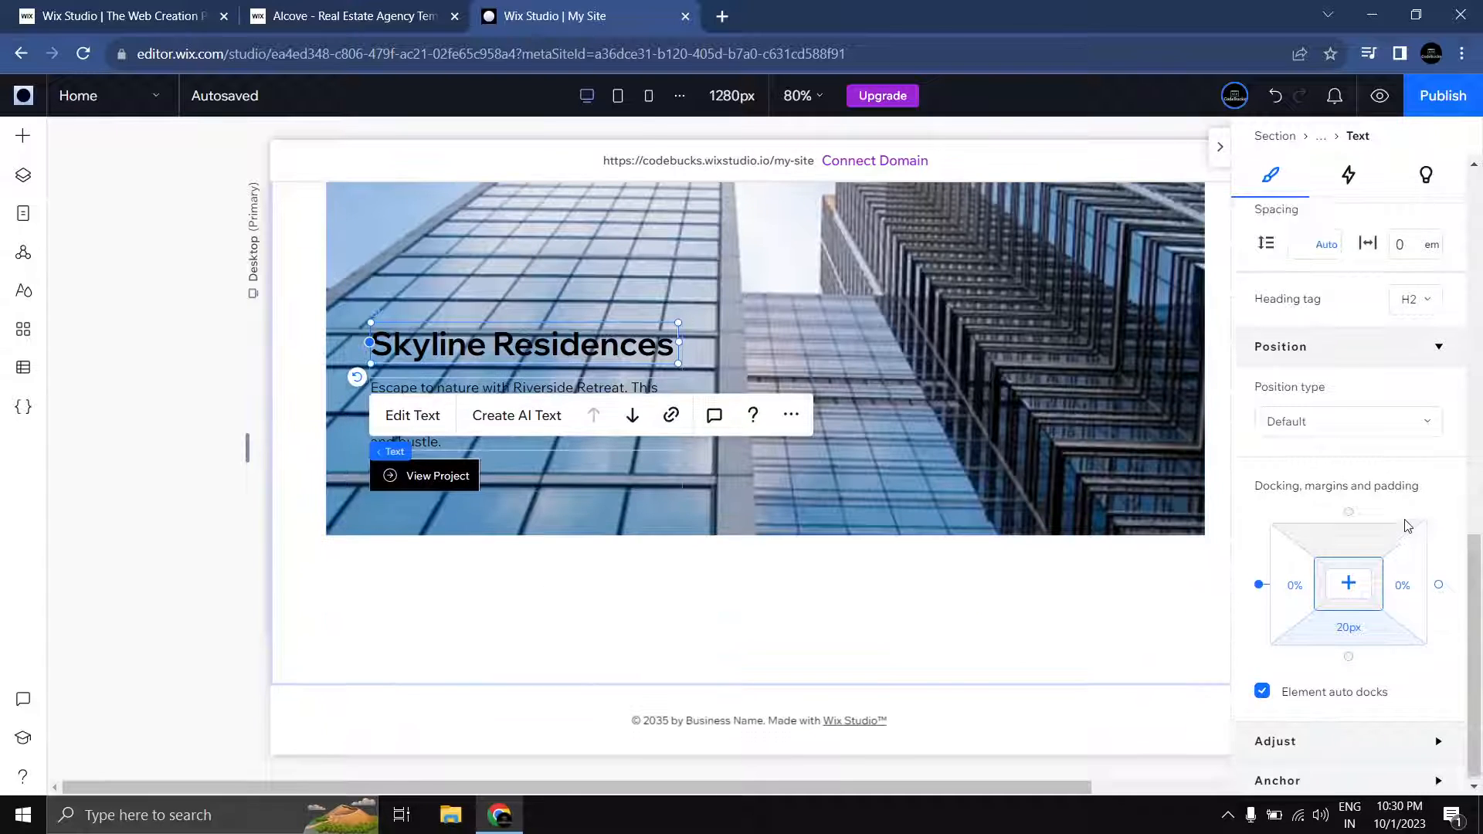
scroll(1407, 526, up, 7)
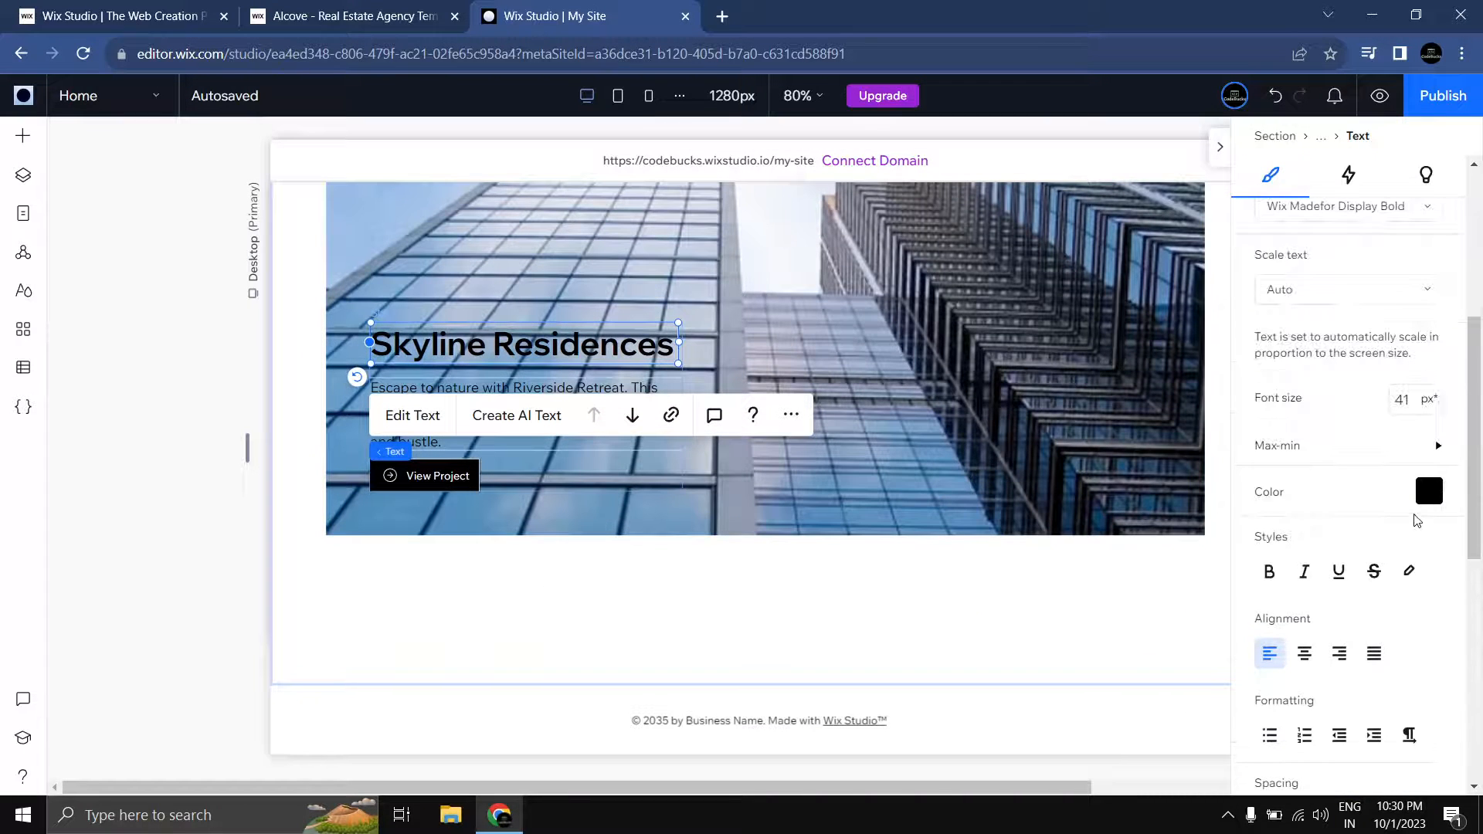
click(1429, 493)
click(1293, 499)
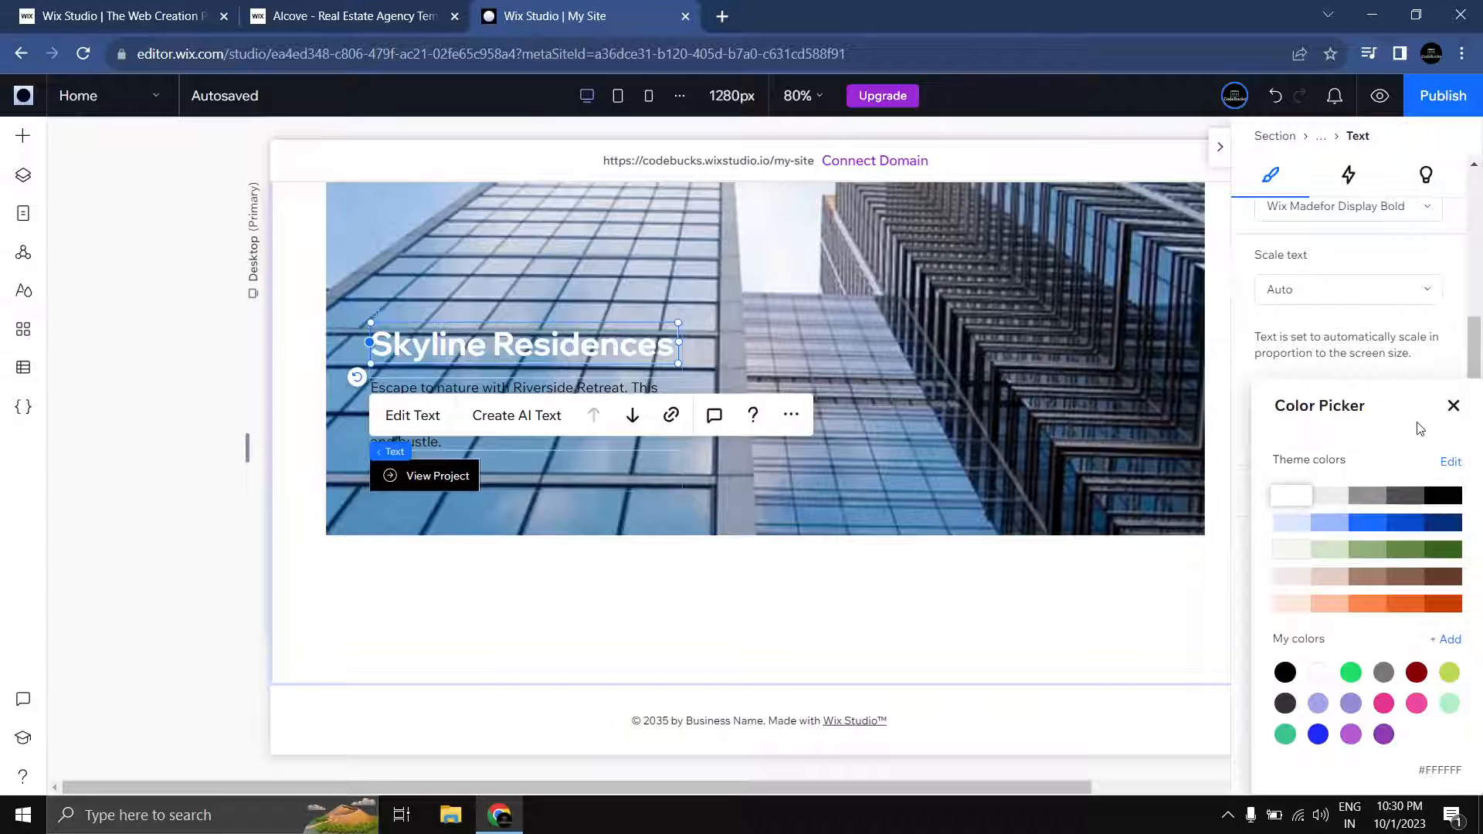
click(1452, 407)
Step: Change the color of the description paragraph over the high-rise image to white (#FFFFFF)
click(463, 380)
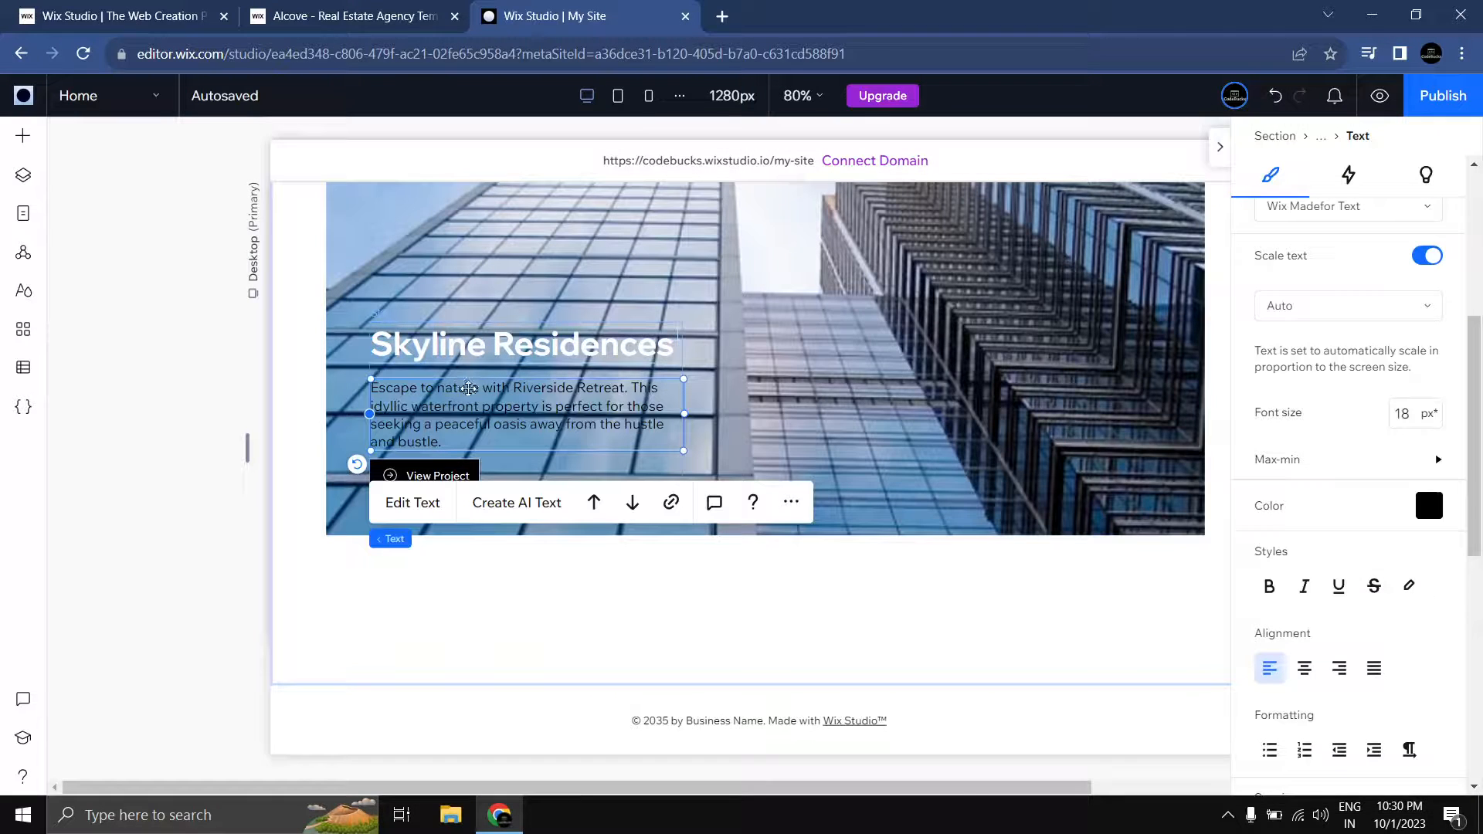
click(1434, 510)
click(1288, 494)
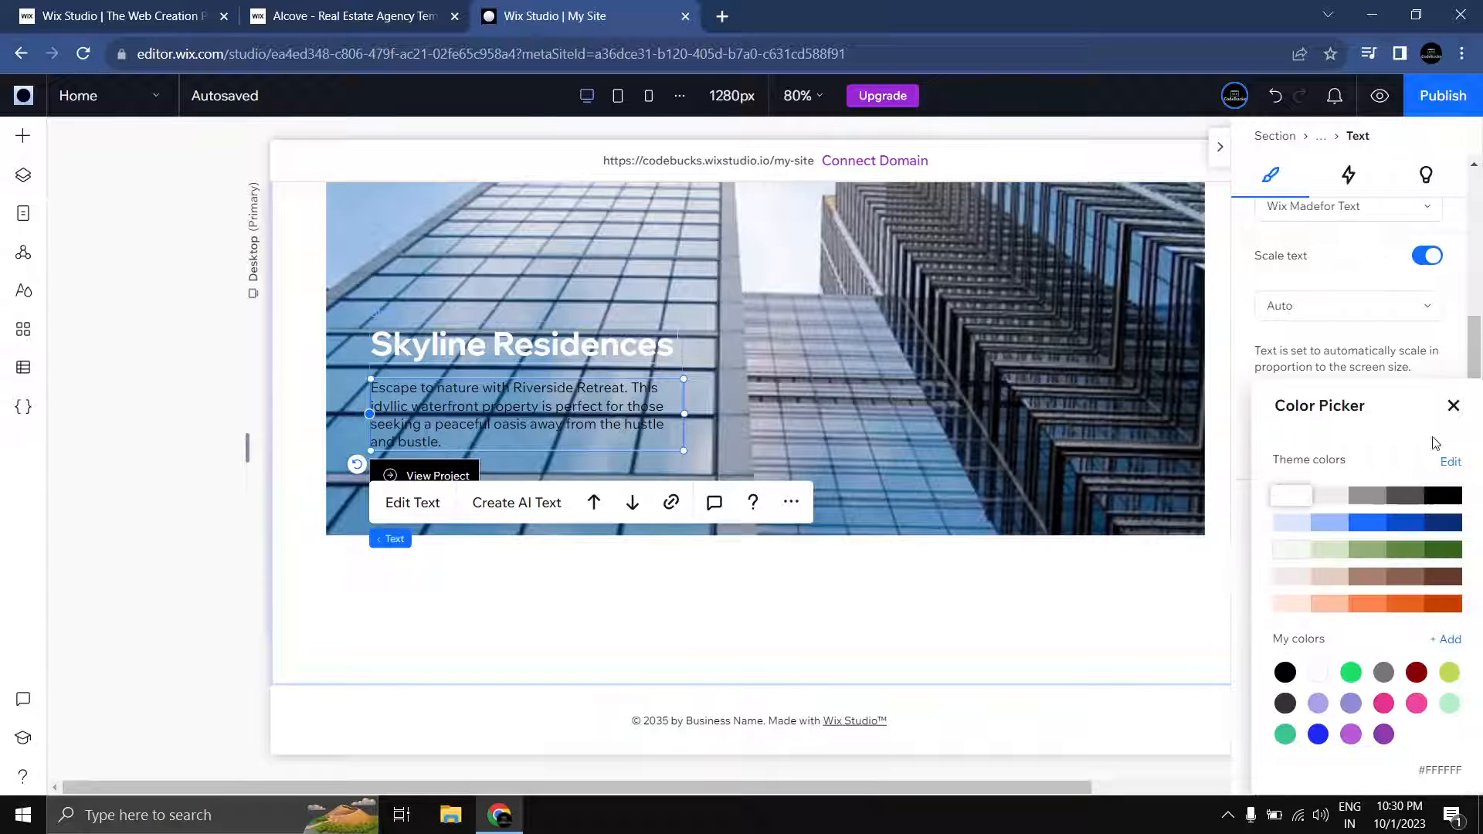
click(1456, 407)
scroll(854, 410, up, 3)
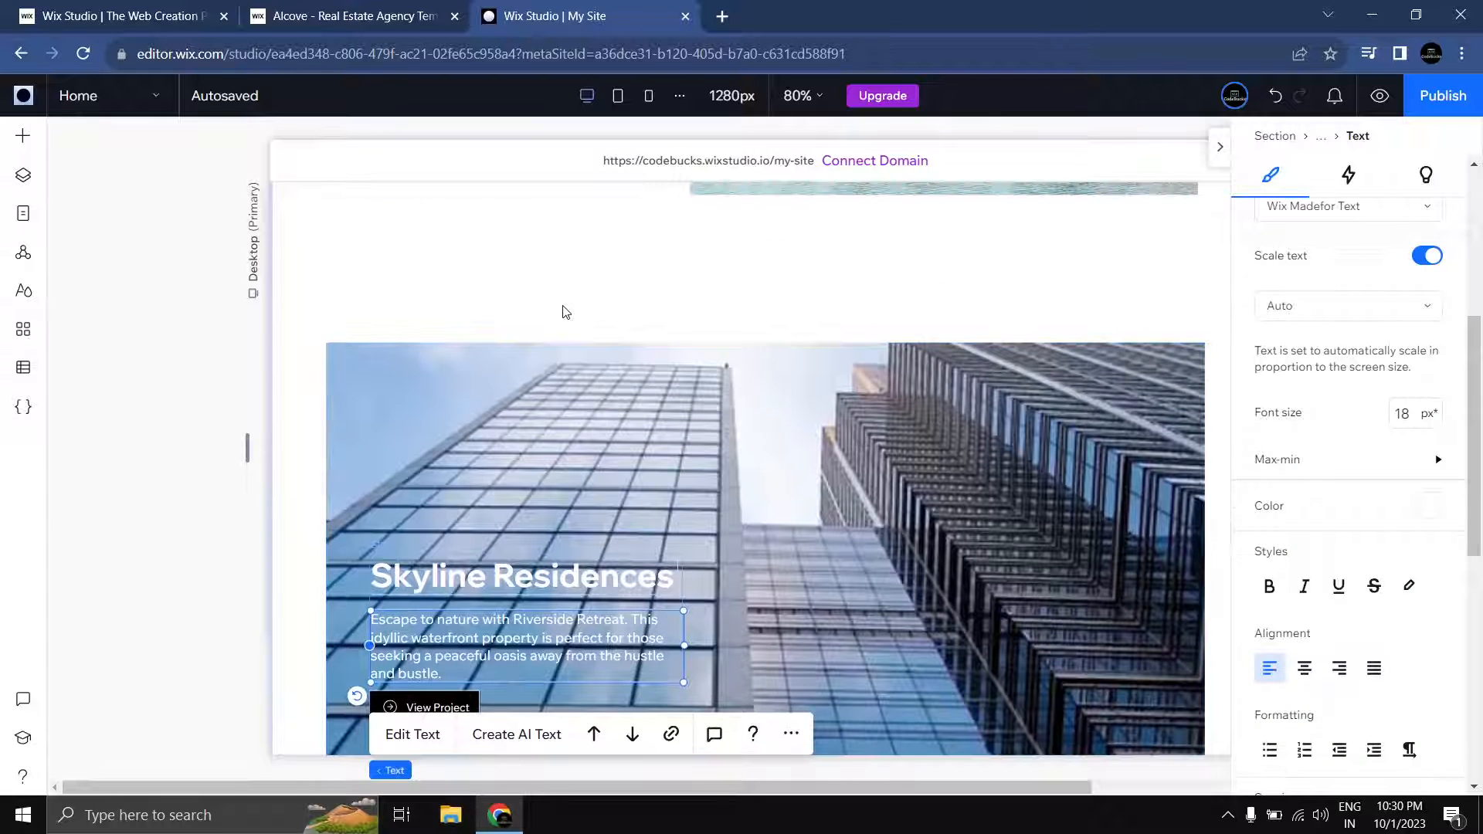
click(563, 295)
scroll(561, 287, down, 2)
scroll(805, 607, up, 1)
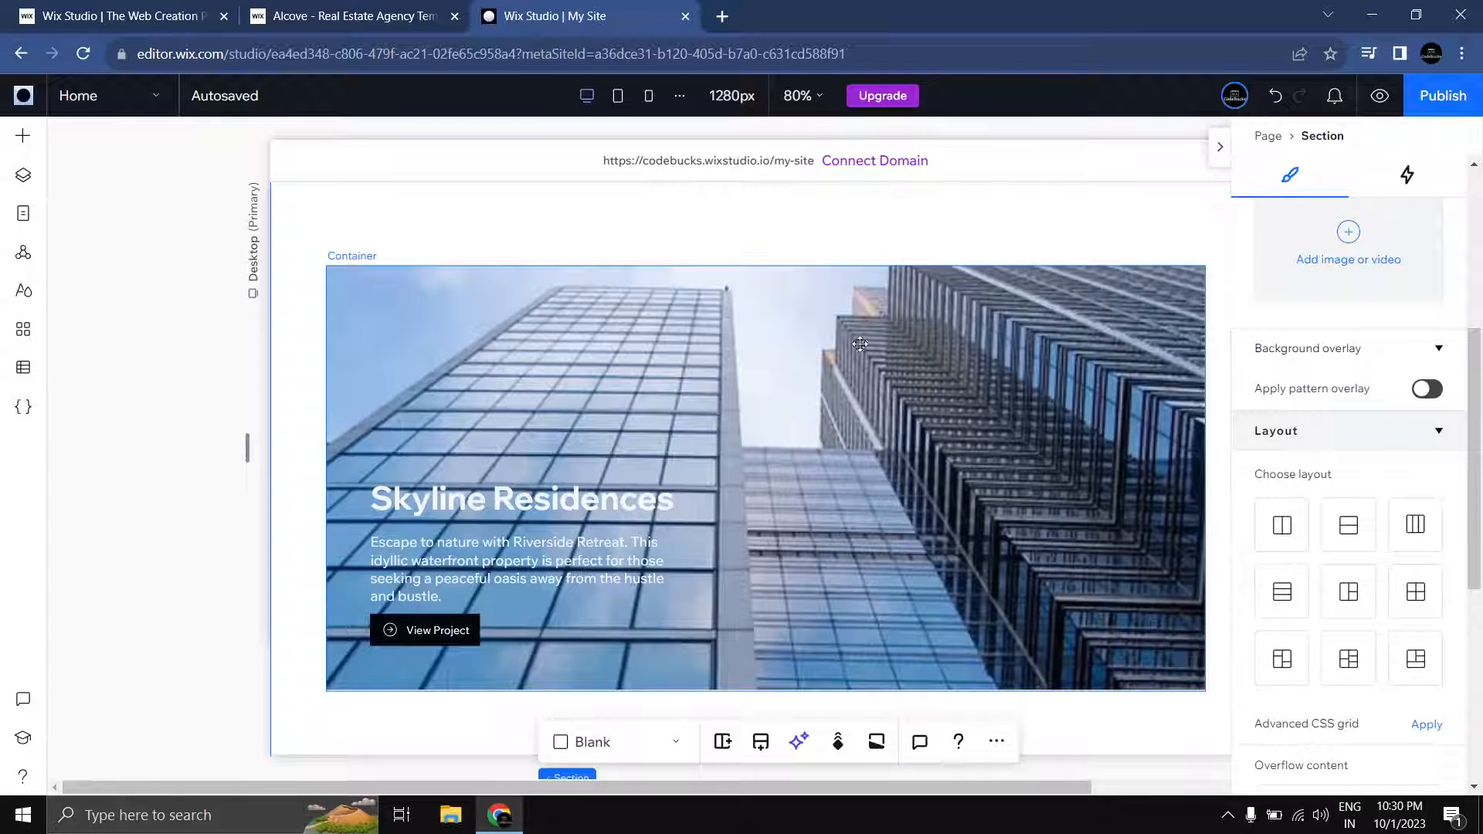
Step: Darken the high-rise image by strongly lowering its Brightness in Photo Studio, and save the adjustment
click(677, 378)
click(676, 379)
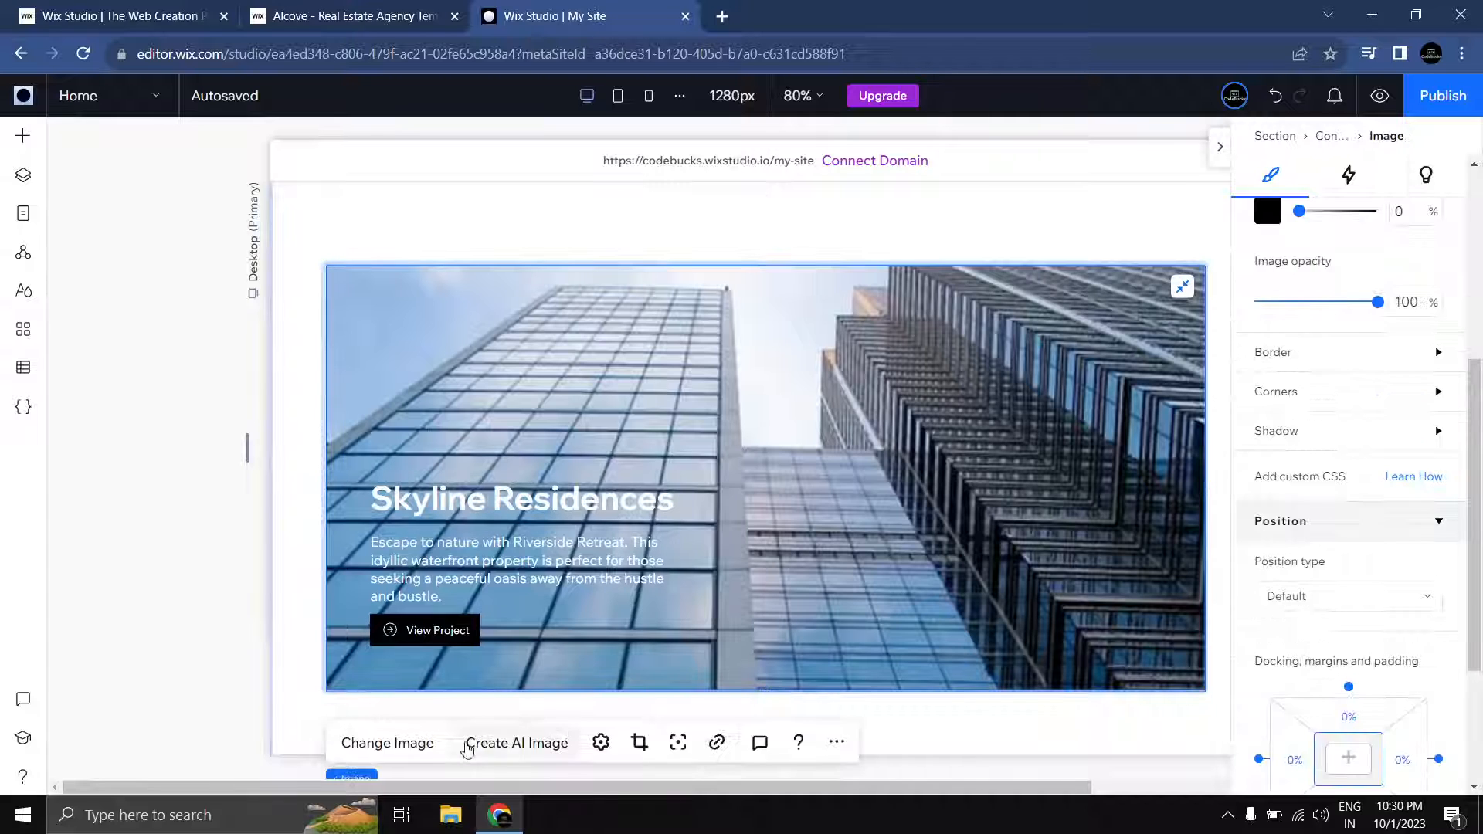
click(601, 743)
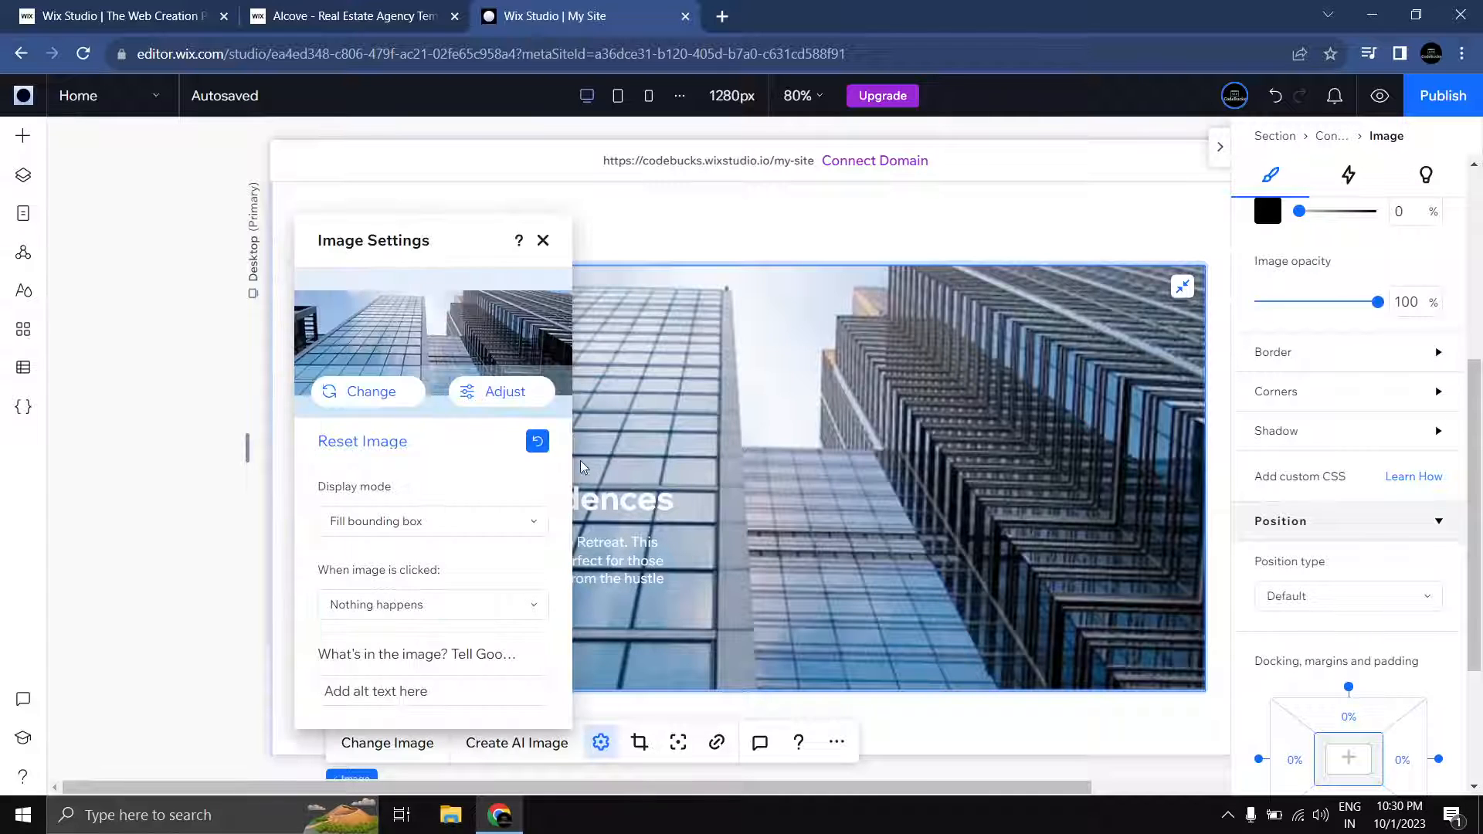
click(511, 392)
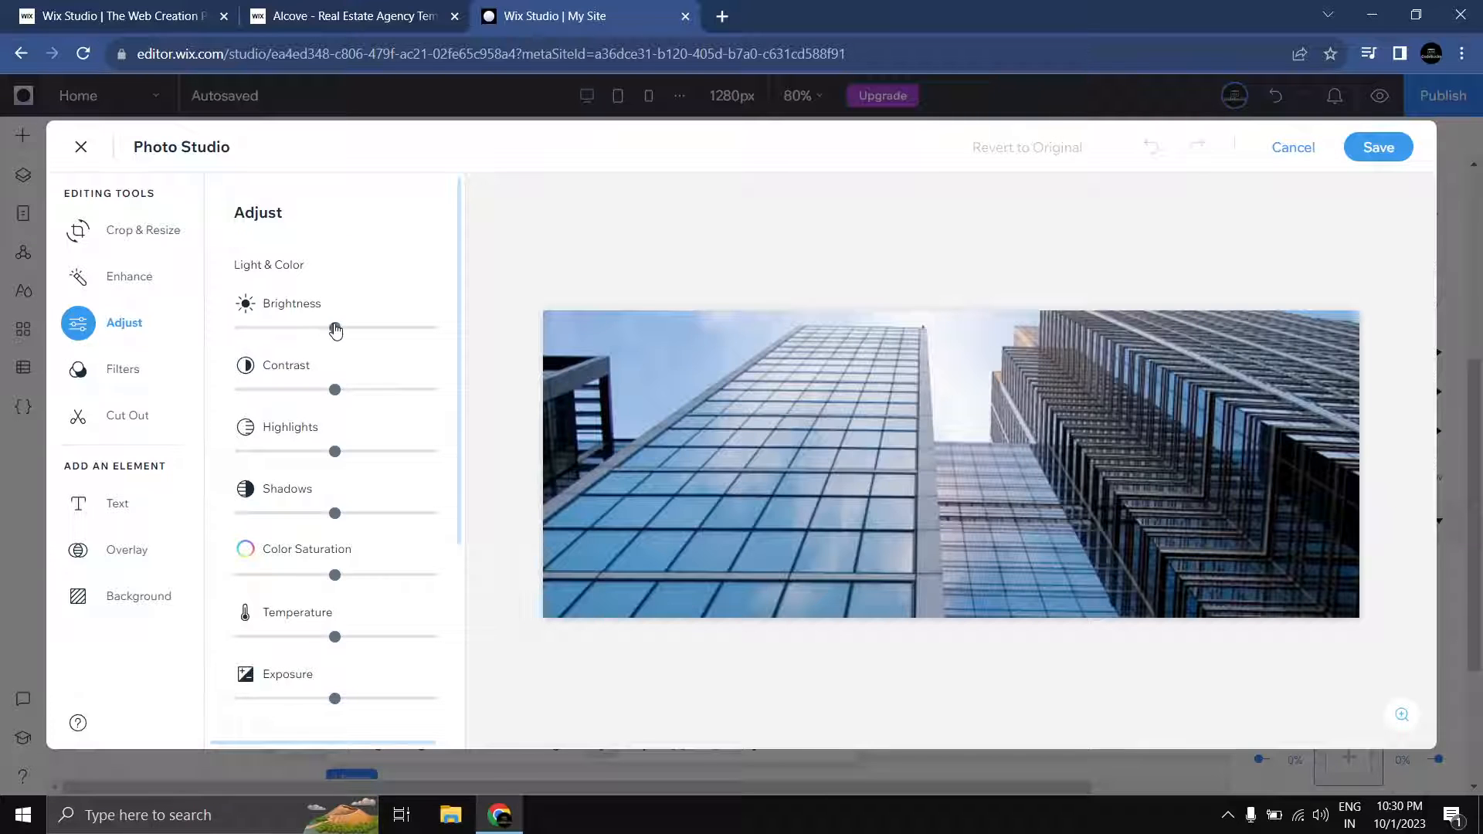
drag(335, 330, 248, 334)
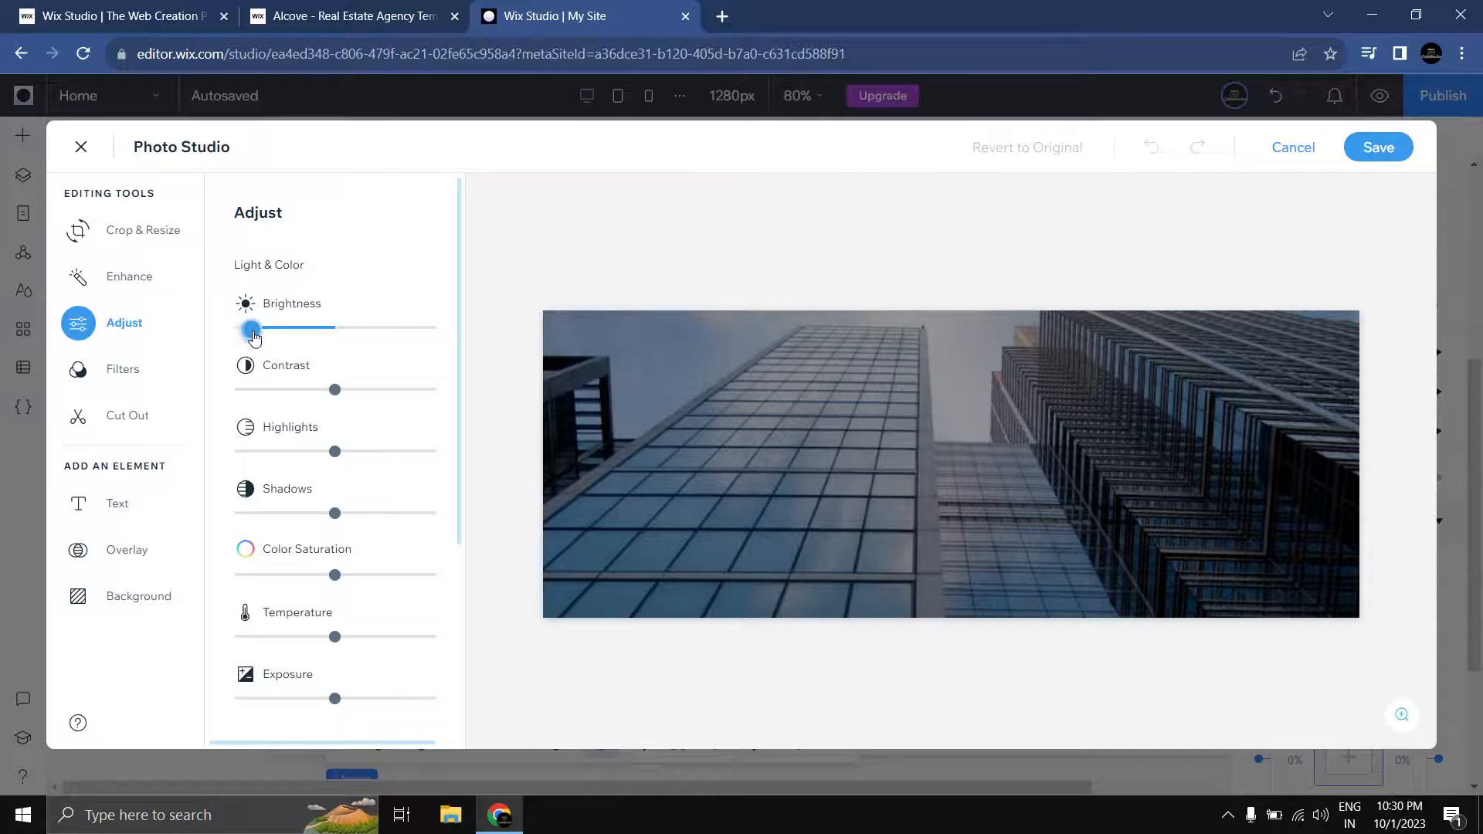
click(1373, 151)
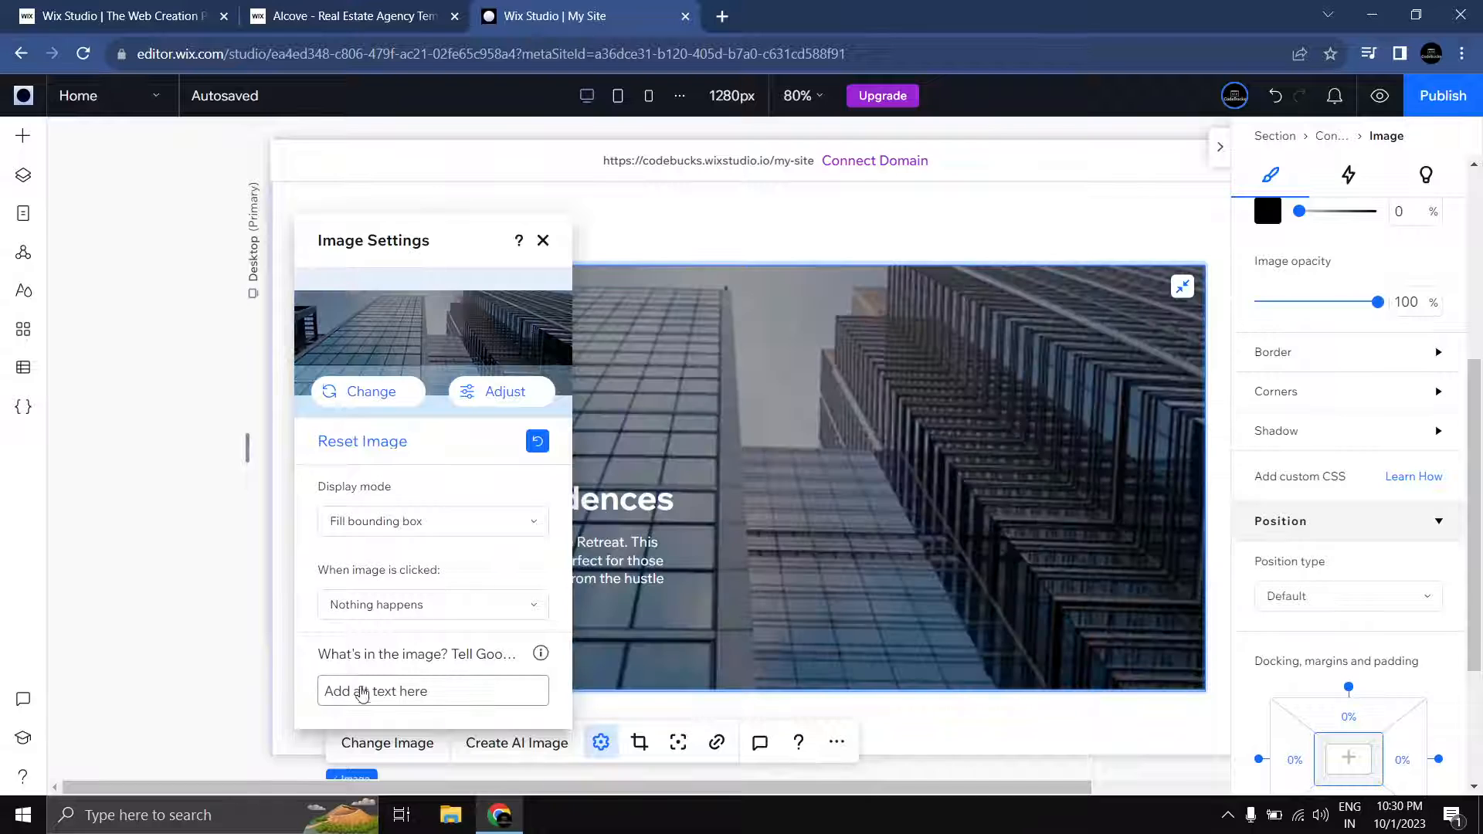
click(389, 697)
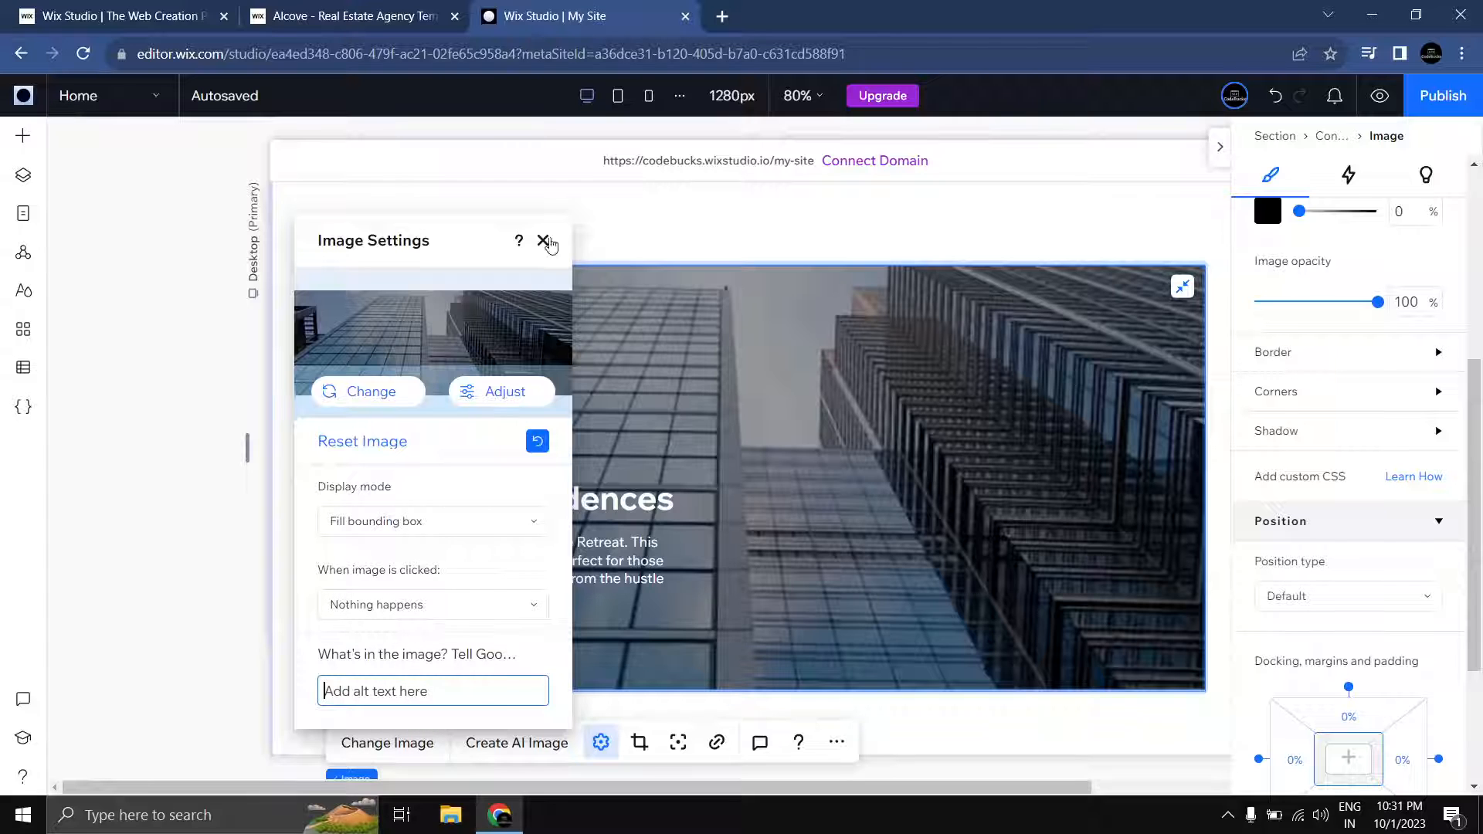
click(544, 241)
click(533, 238)
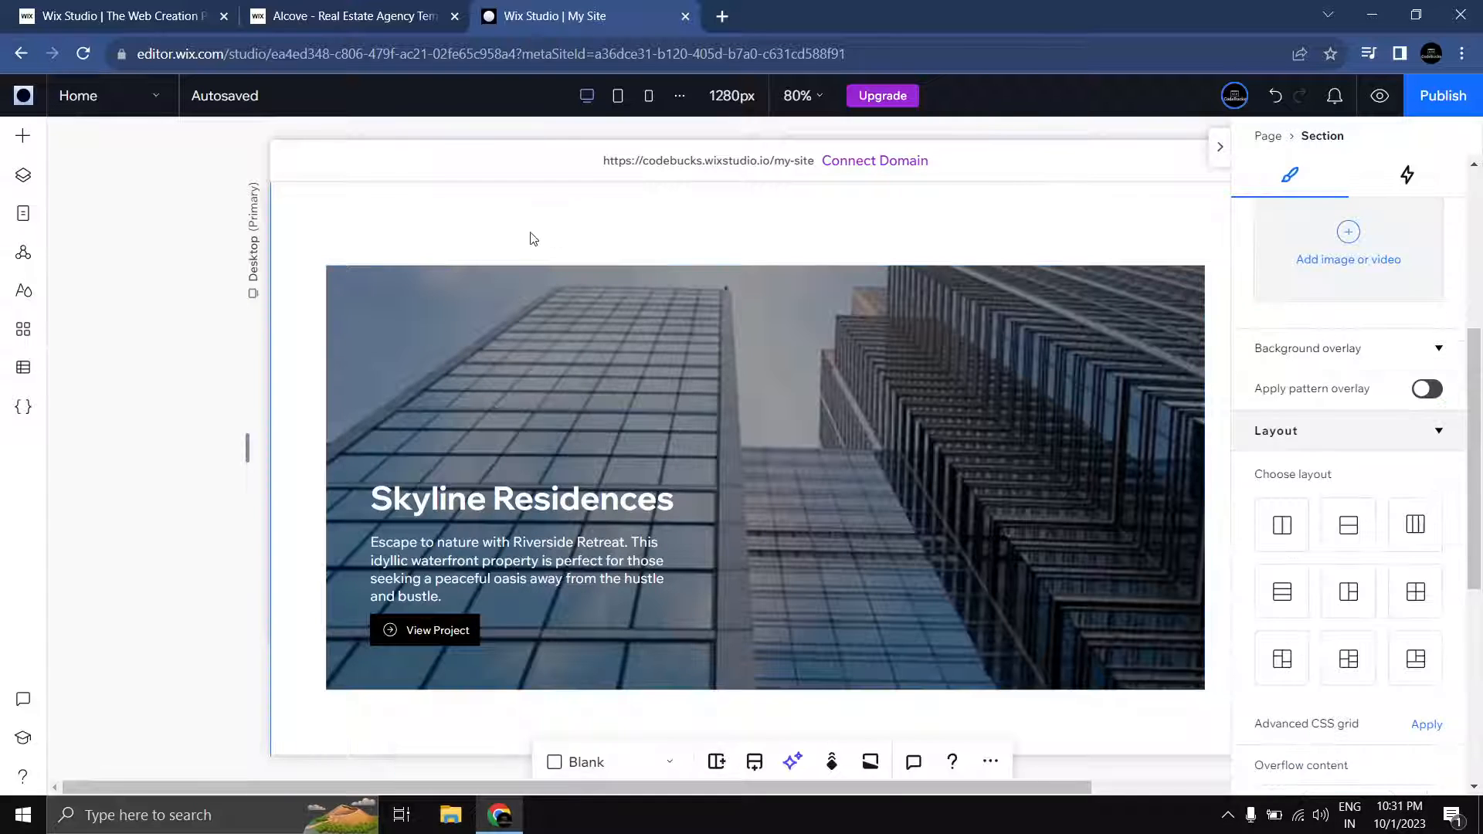
scroll(637, 443, down, 3)
scroll(638, 443, up, 1)
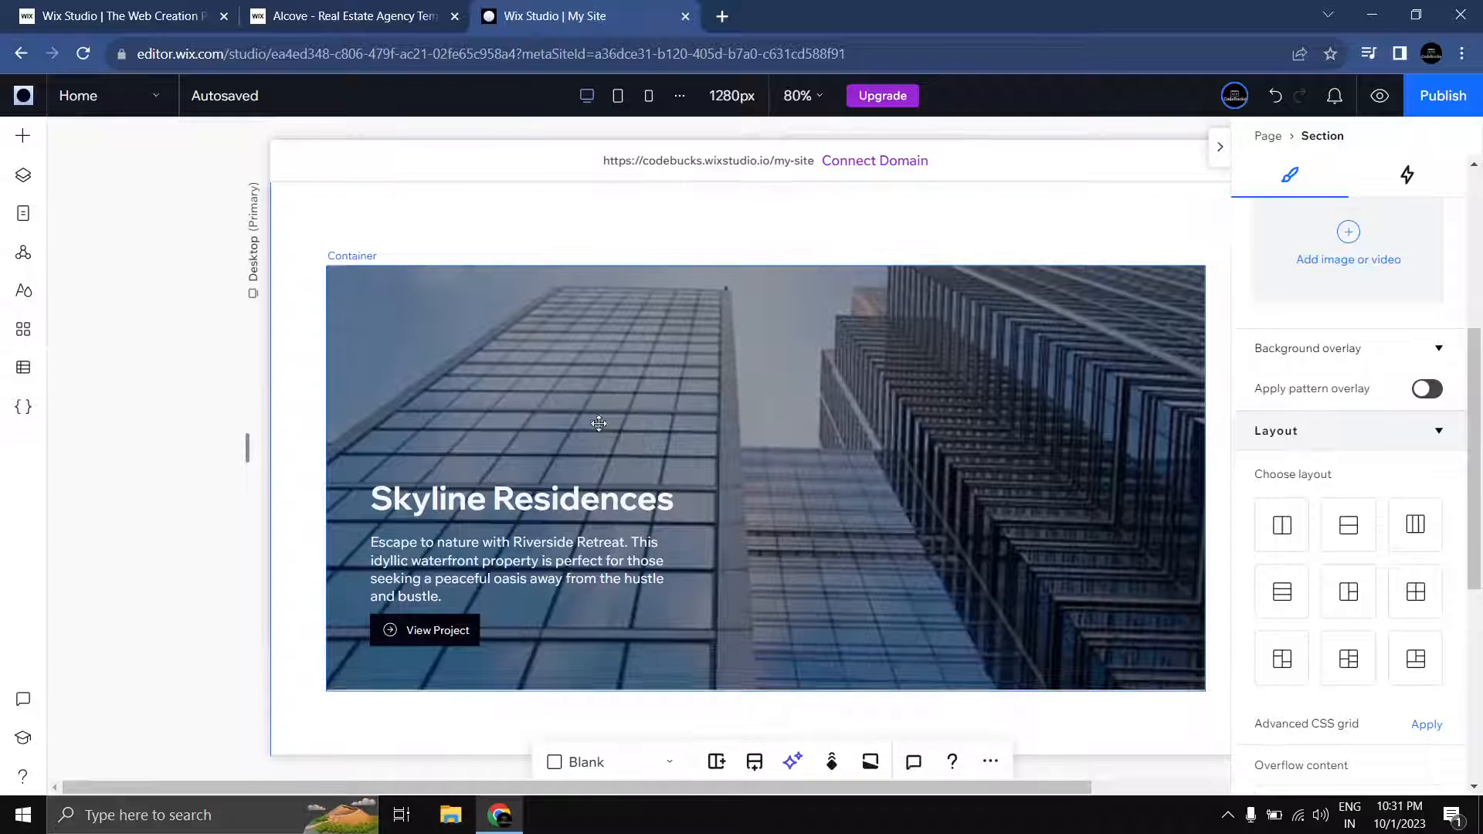
Step: Switch to the Alcove template and examine the Our Services section that follows the projects
click(403, 8)
scroll(465, 329, down, 7)
scroll(466, 331, down, 3)
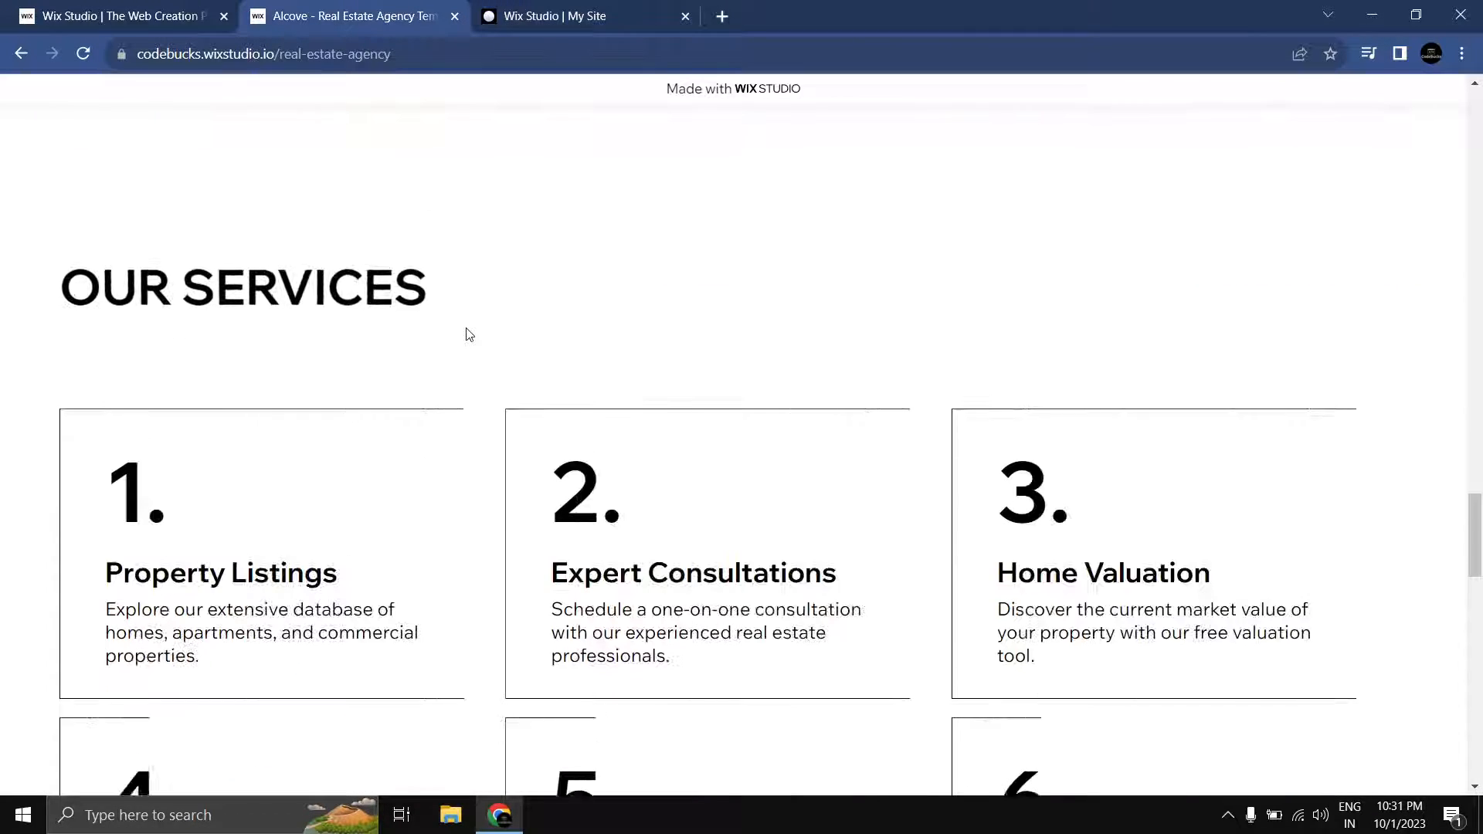
scroll(464, 240, up, 3)
scroll(465, 239, down, 1)
scroll(465, 239, down, 2)
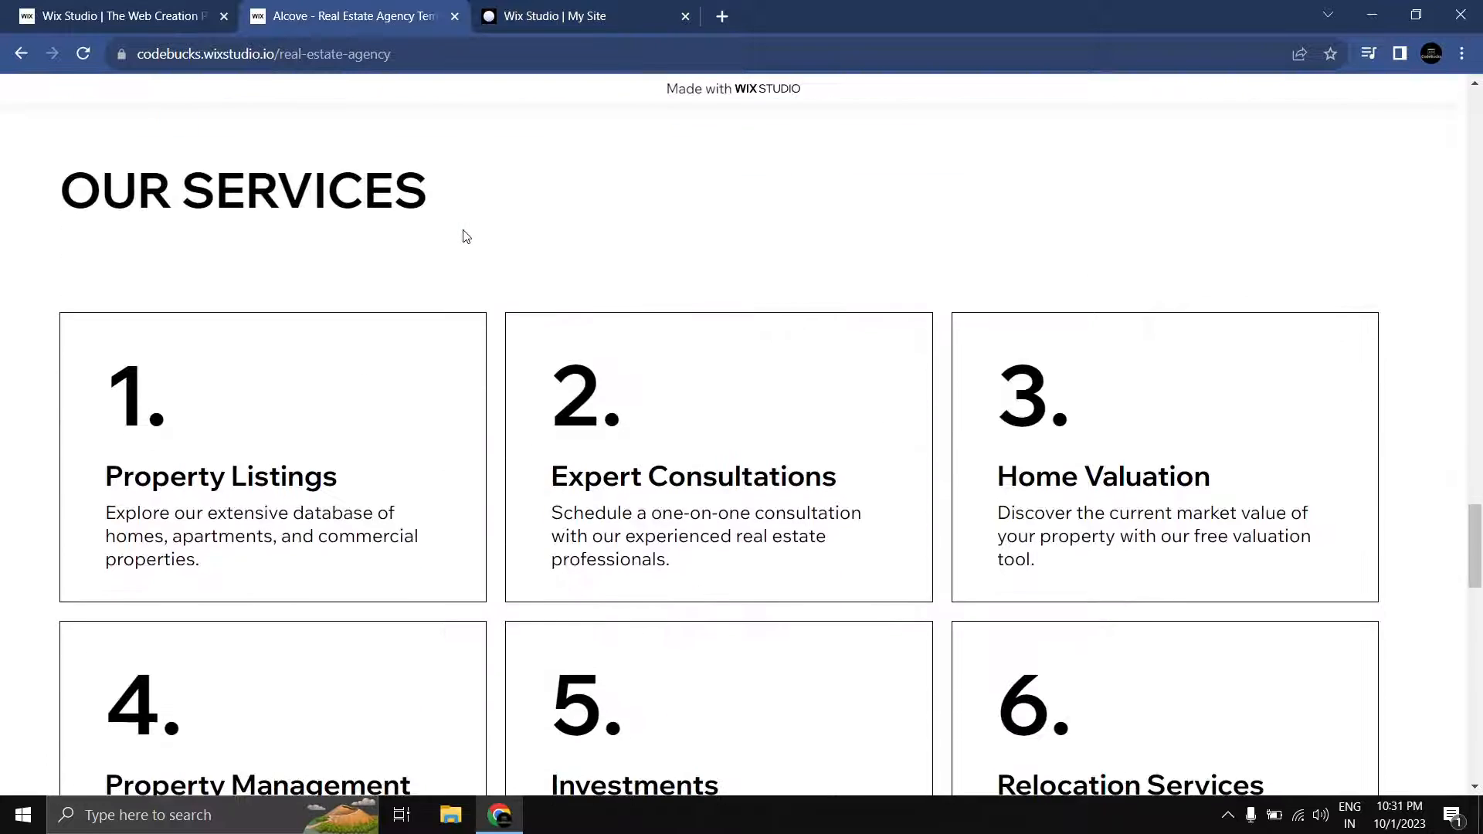
click(527, 21)
Step: Combine the DISCOVER OUR STUNNING PROPERTIES heading and the three project containers below it into one stack
scroll(785, 460, up, 10)
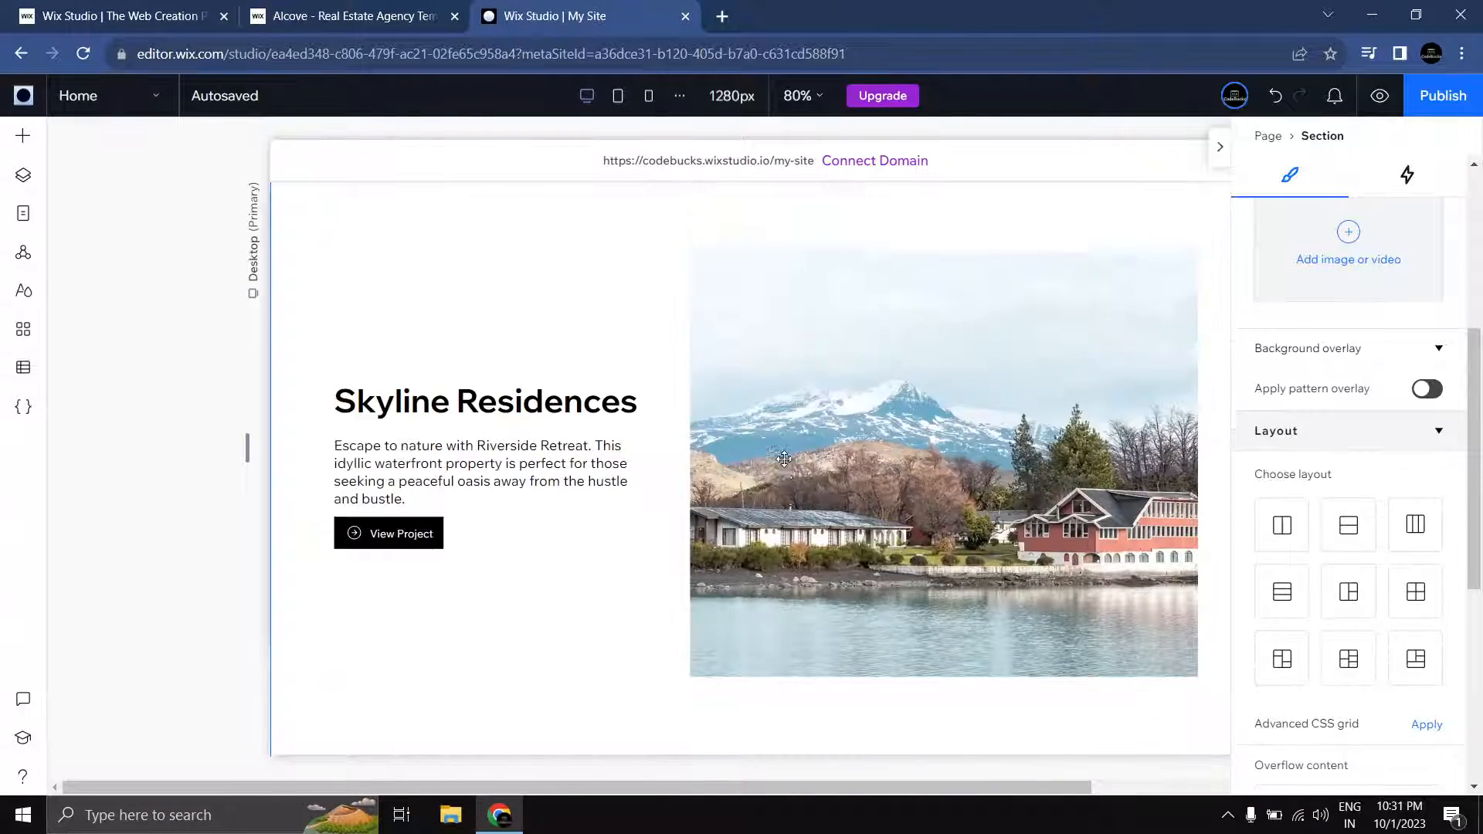
scroll(785, 460, up, 5)
scroll(530, 572, down, 3)
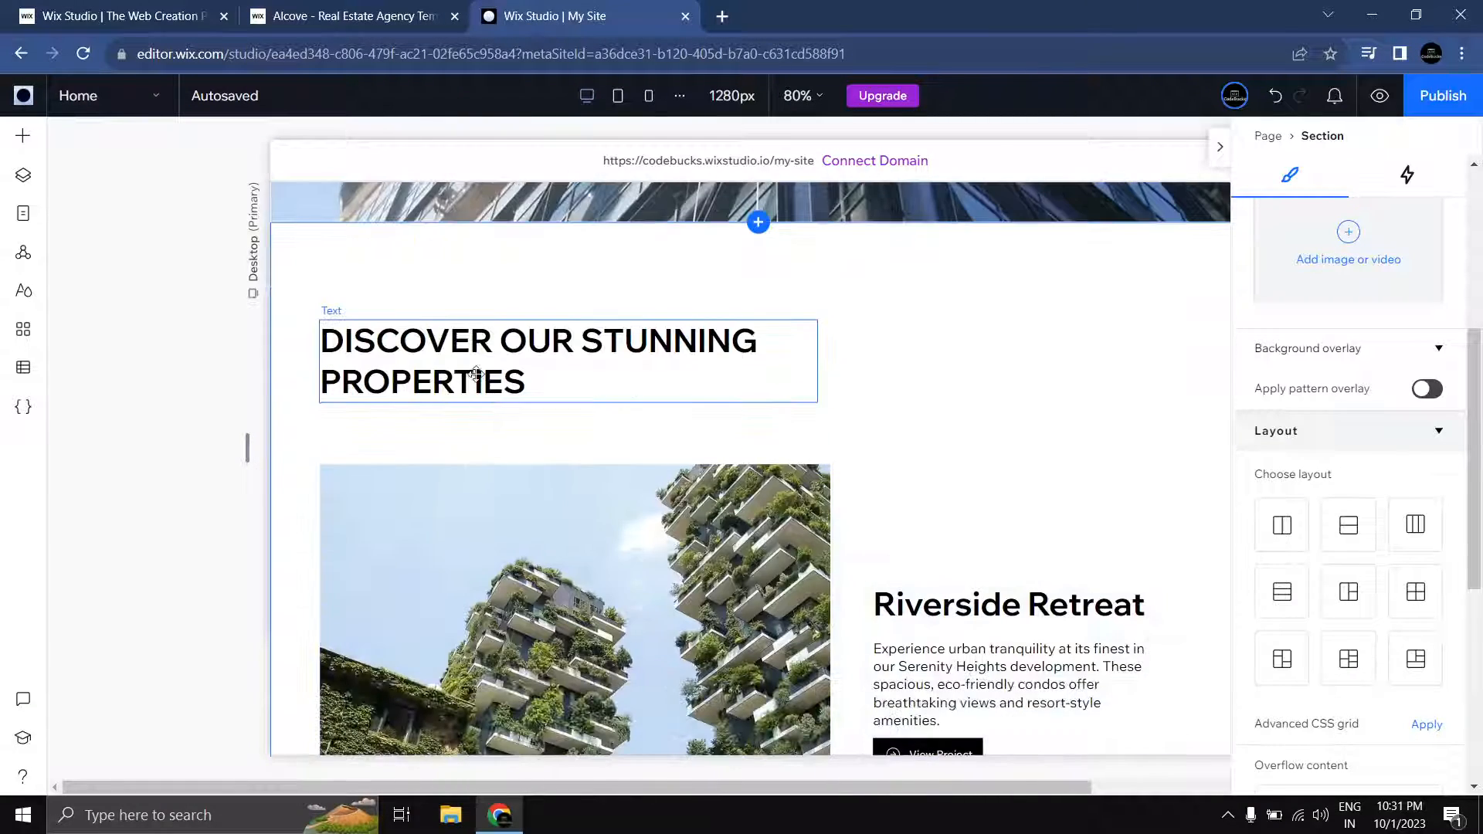
click(475, 375)
scroll(971, 411, down, 2)
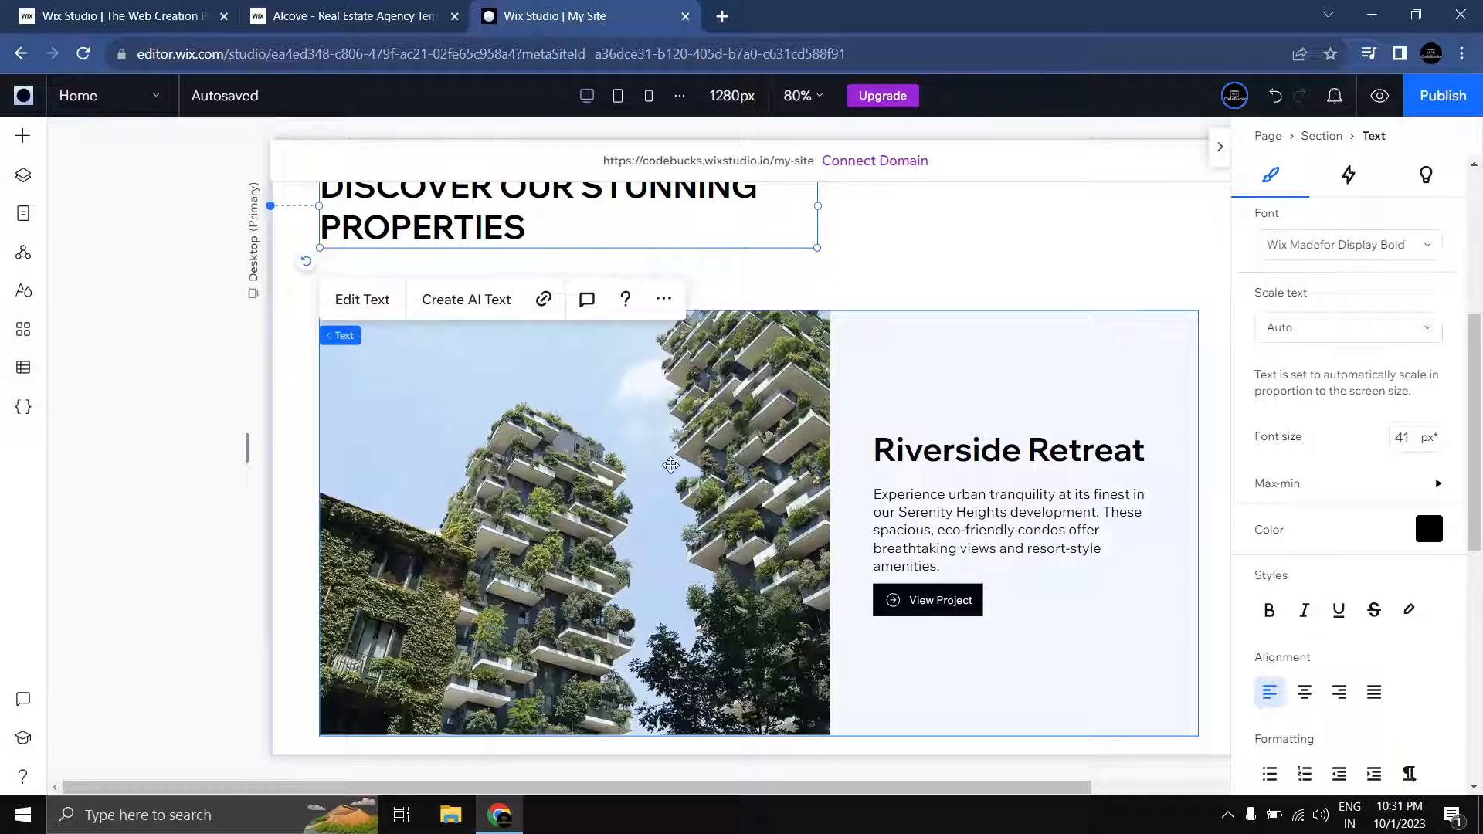
shift+click(670, 464)
scroll(670, 463, down, 7)
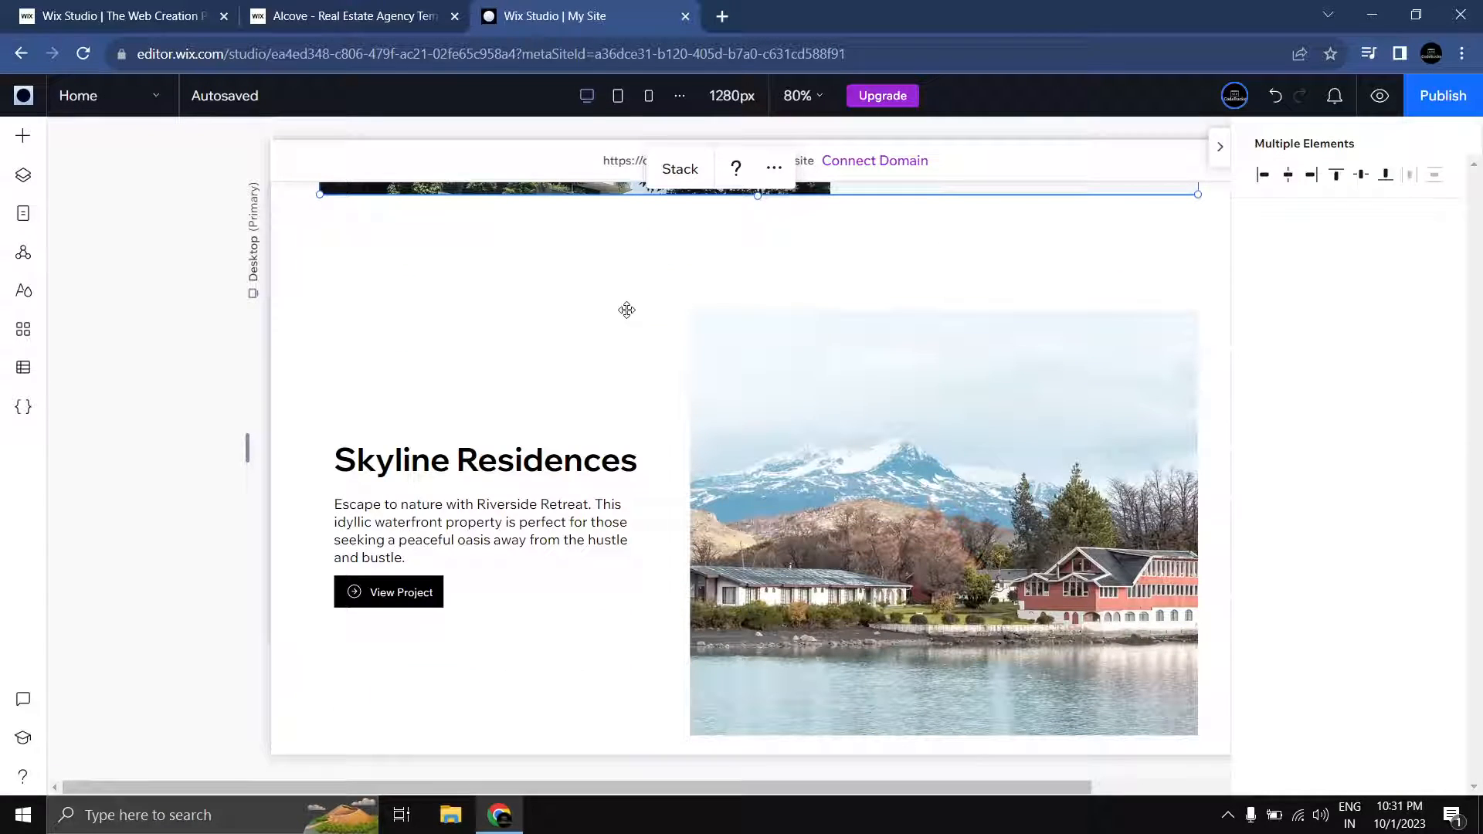
shift+click(769, 473)
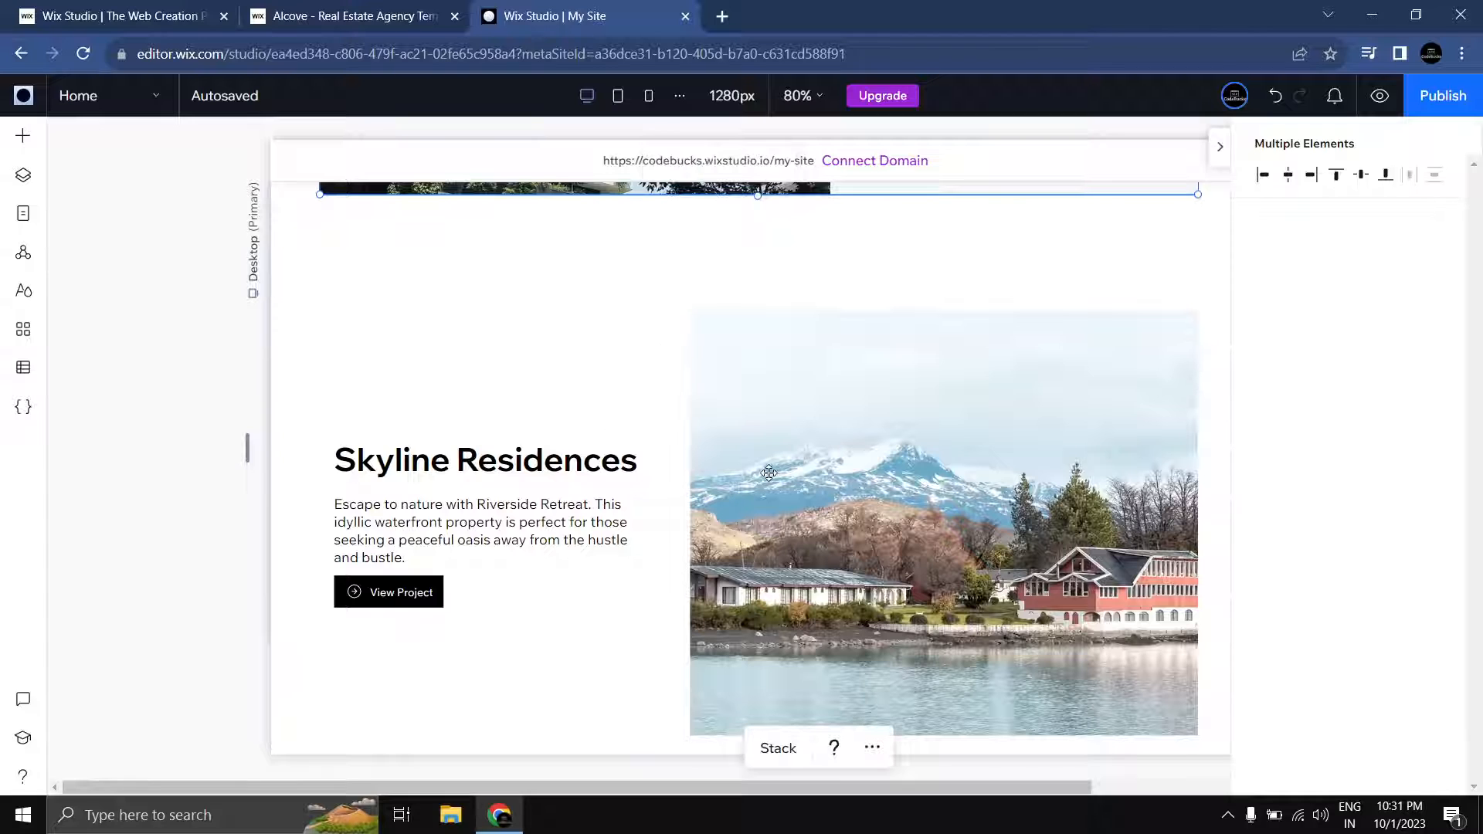
scroll(721, 400, down, 7)
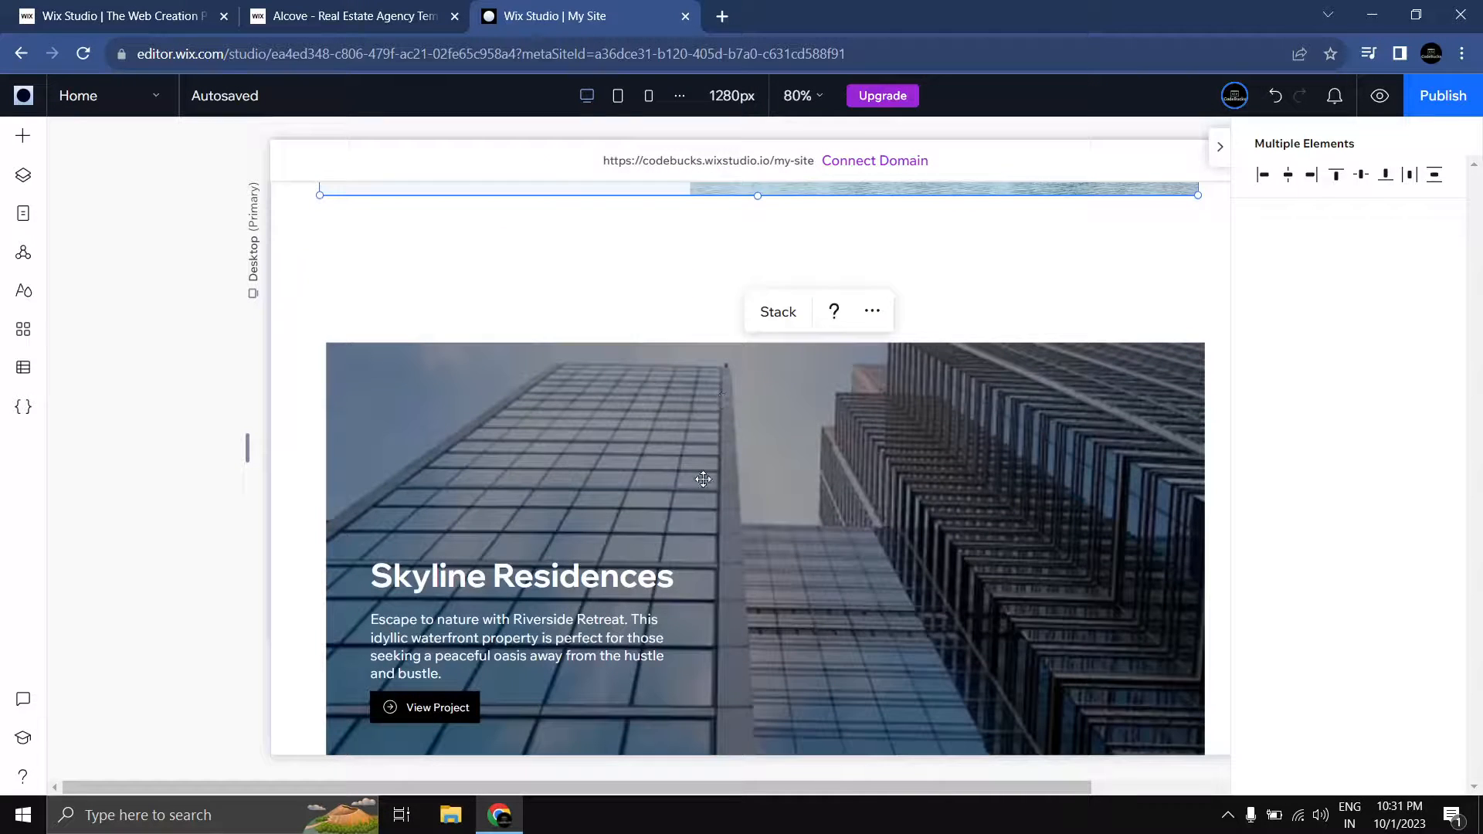
shift+click(703, 479)
scroll(704, 487, down, 3)
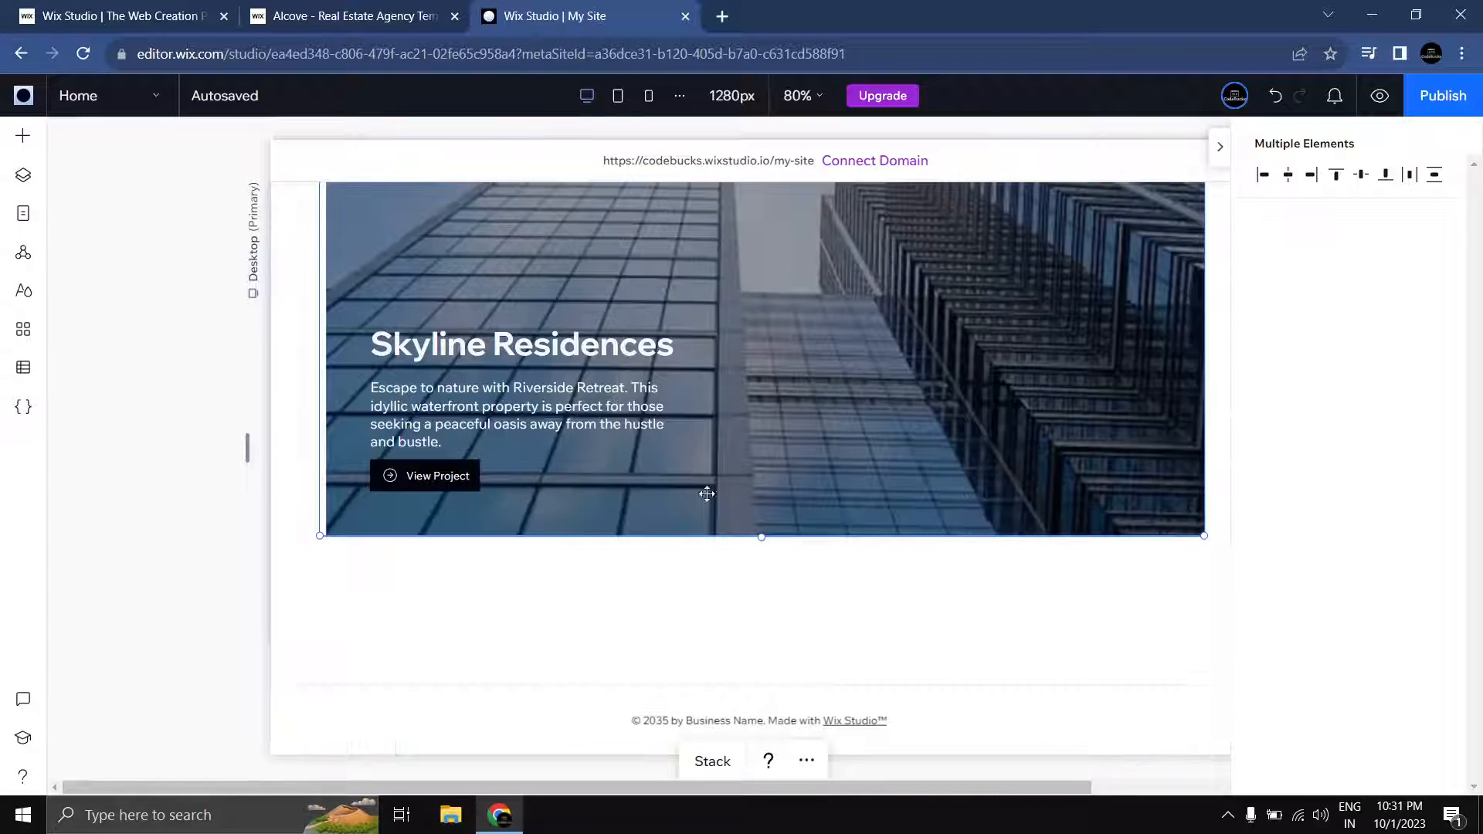
click(713, 761)
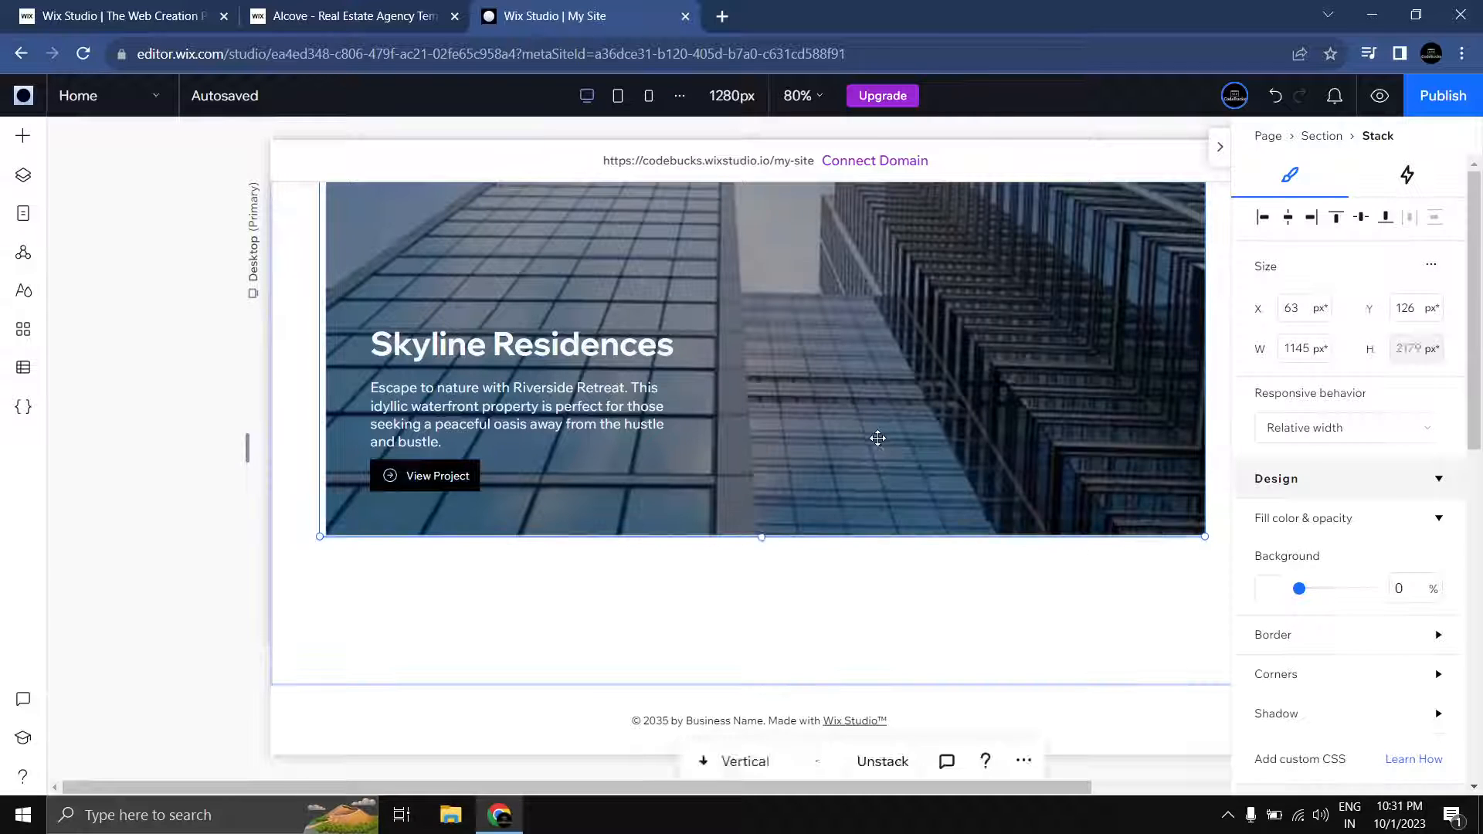
Step: Set the project stack's item spacing to 120 px so all its items are evenly spaced
scroll(966, 587, up, 5)
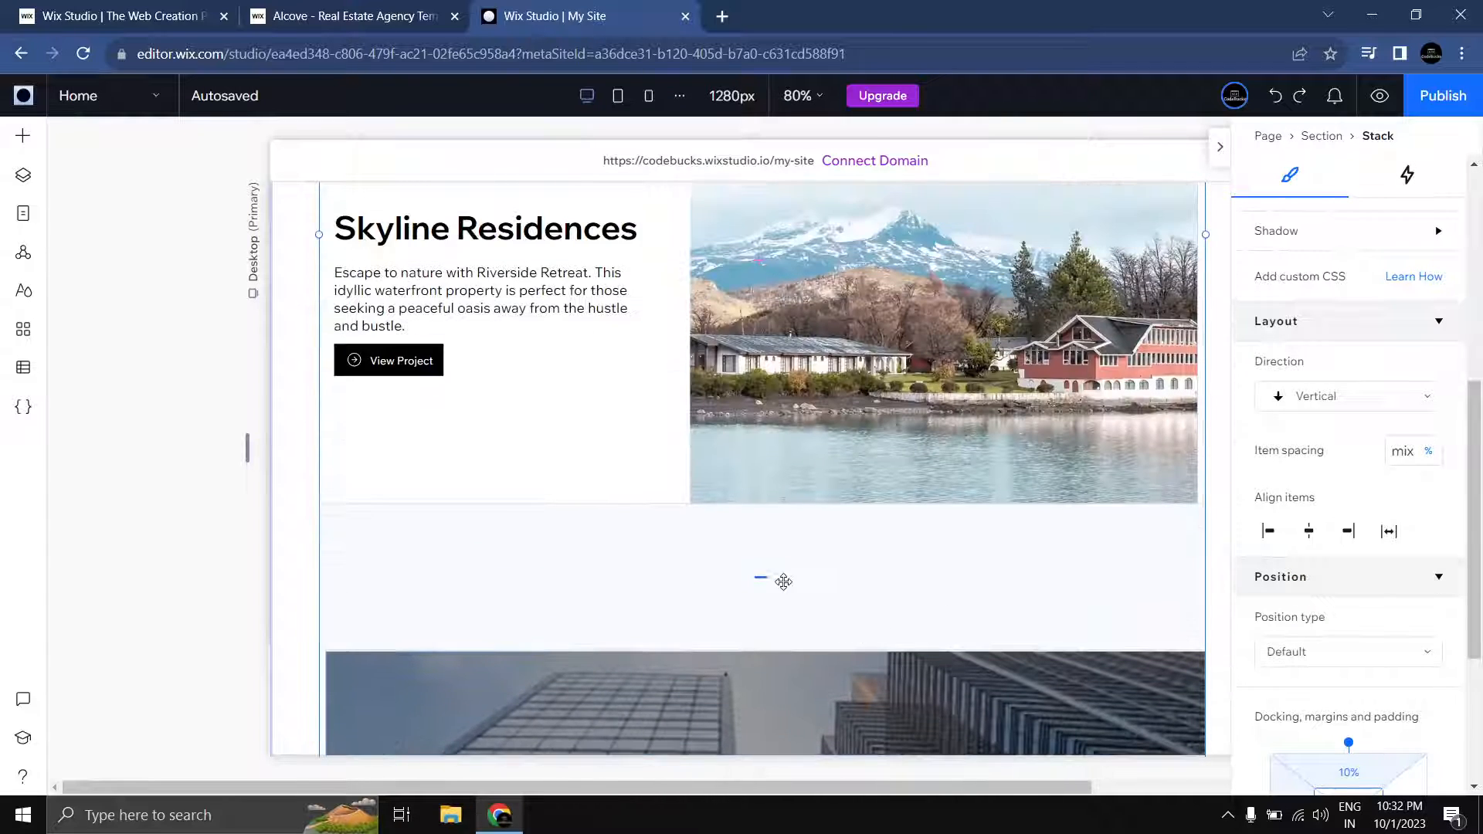
drag(760, 578, 768, 550)
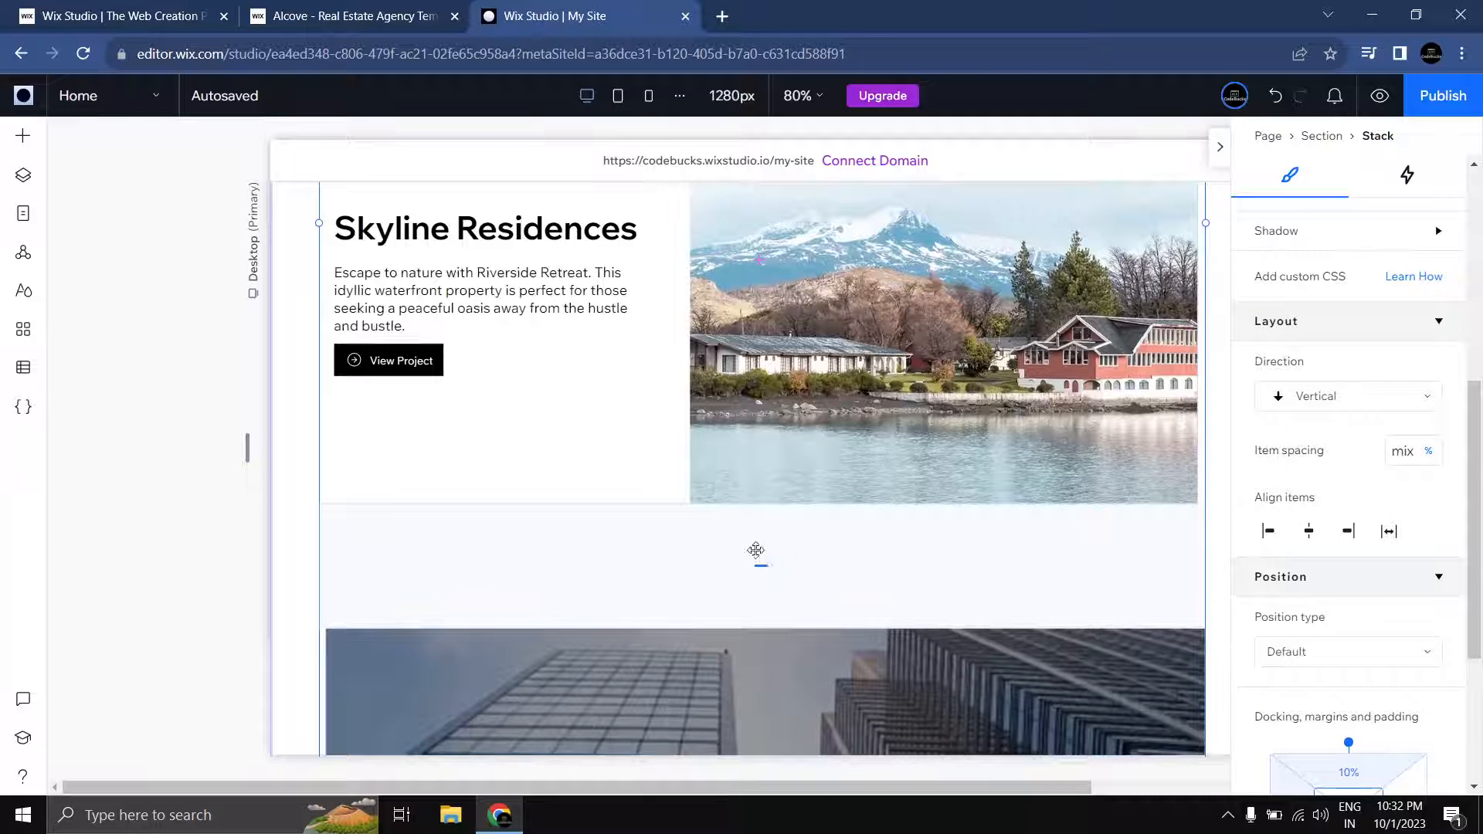
click(1429, 452)
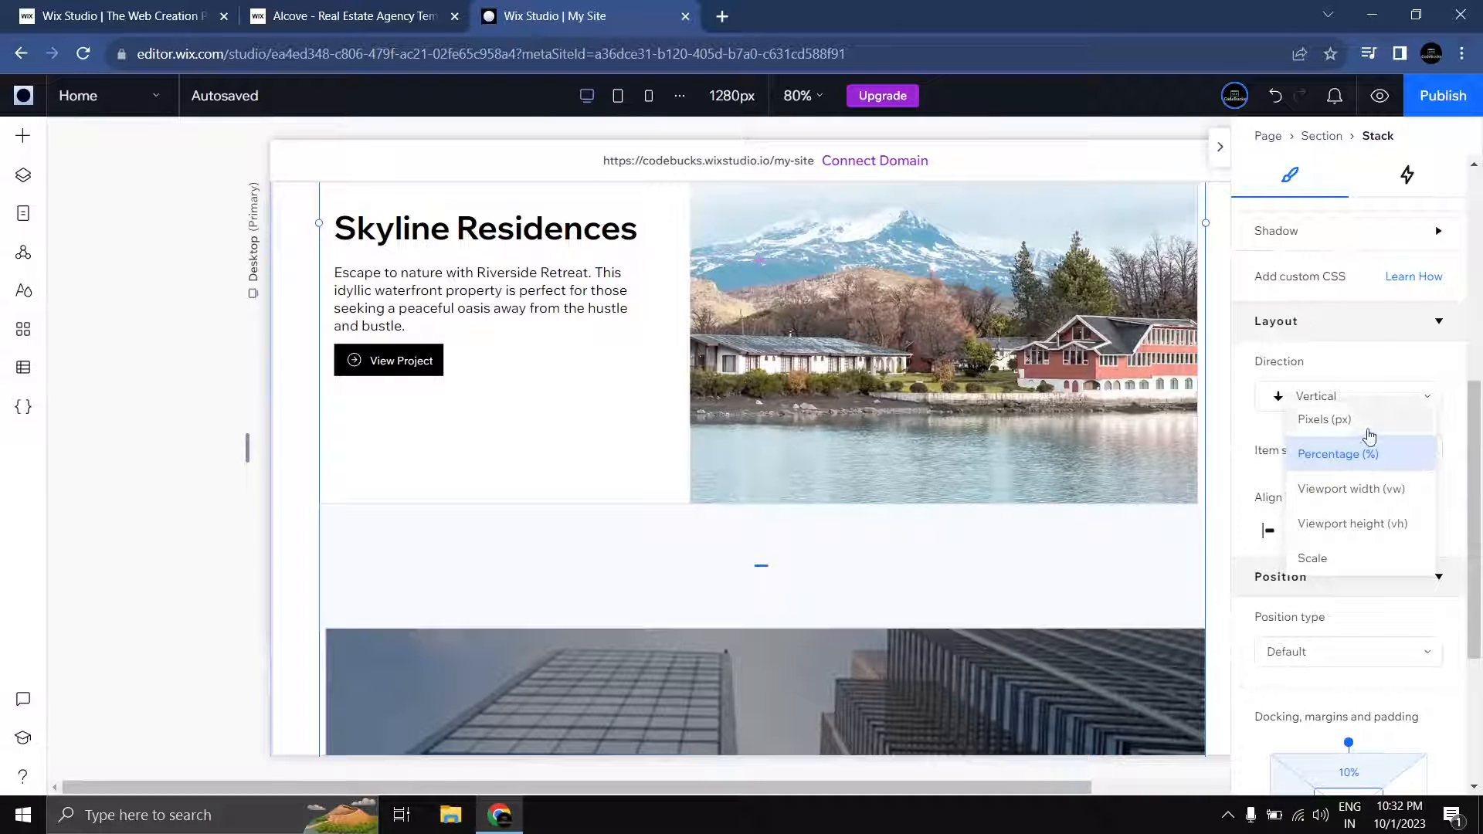
click(1367, 419)
click(1405, 459)
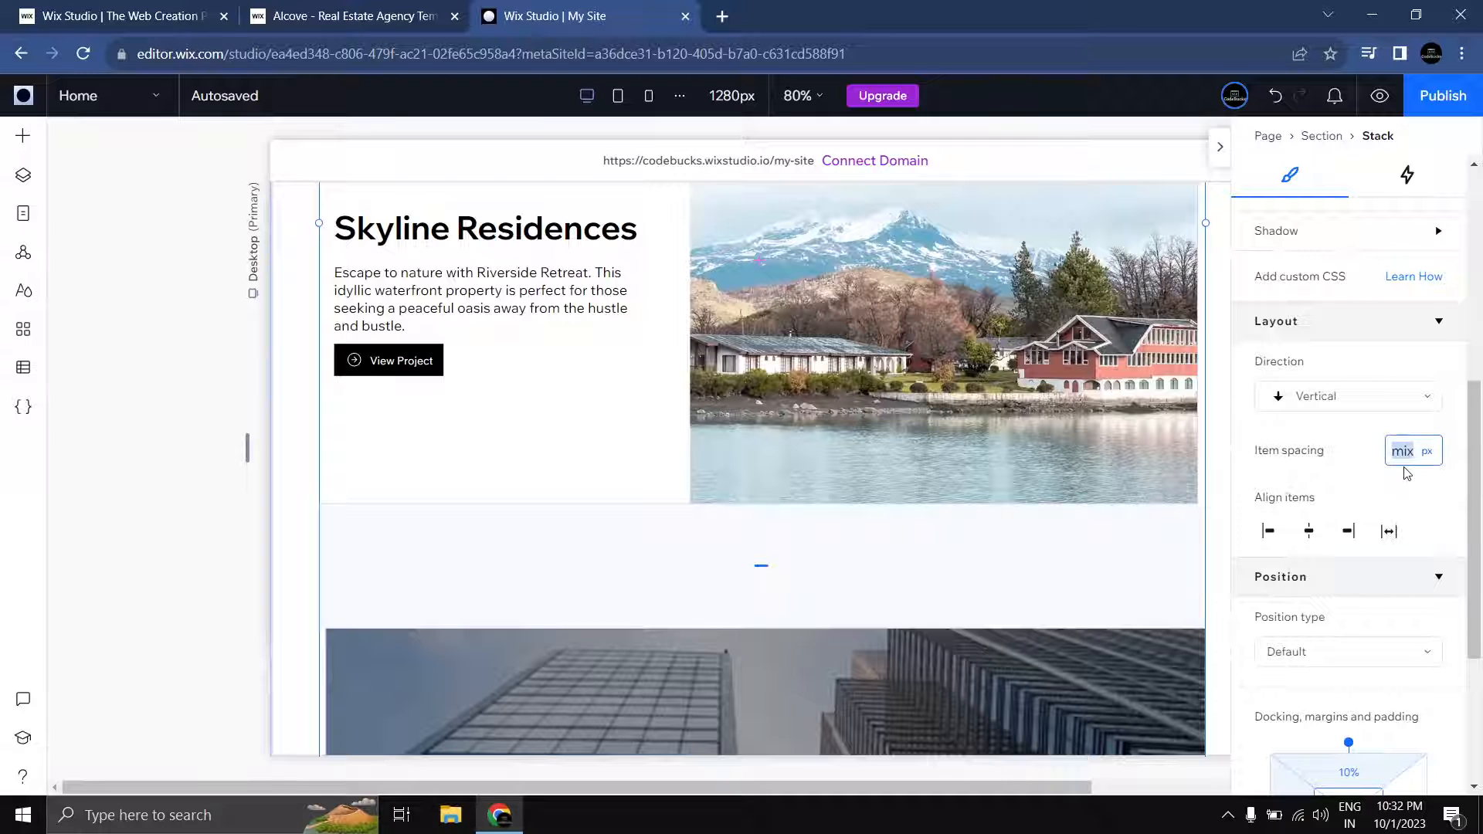
key(Return)
scroll(819, 559, up, 9)
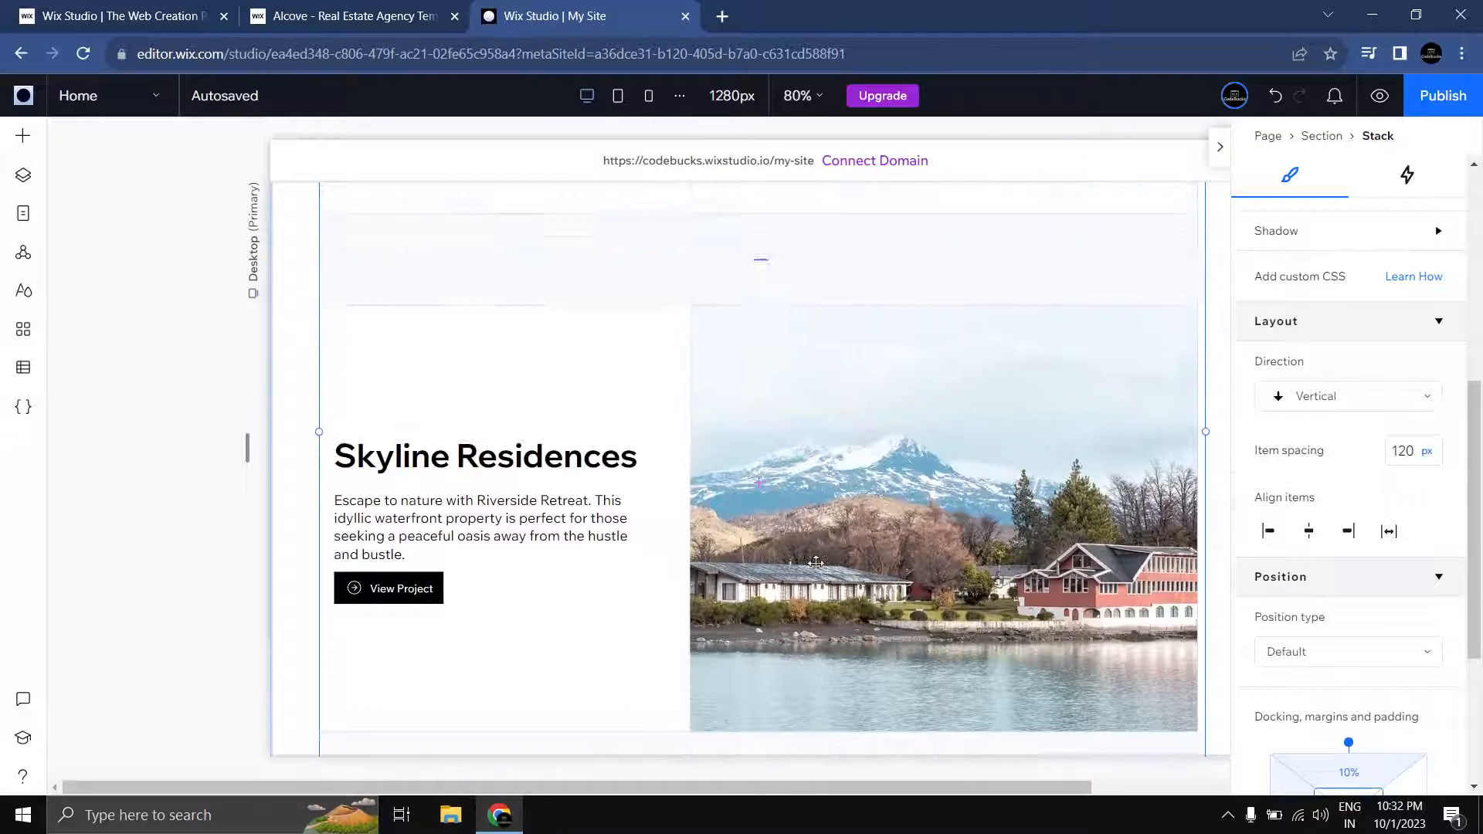
scroll(816, 563, up, 3)
scroll(817, 563, down, 3)
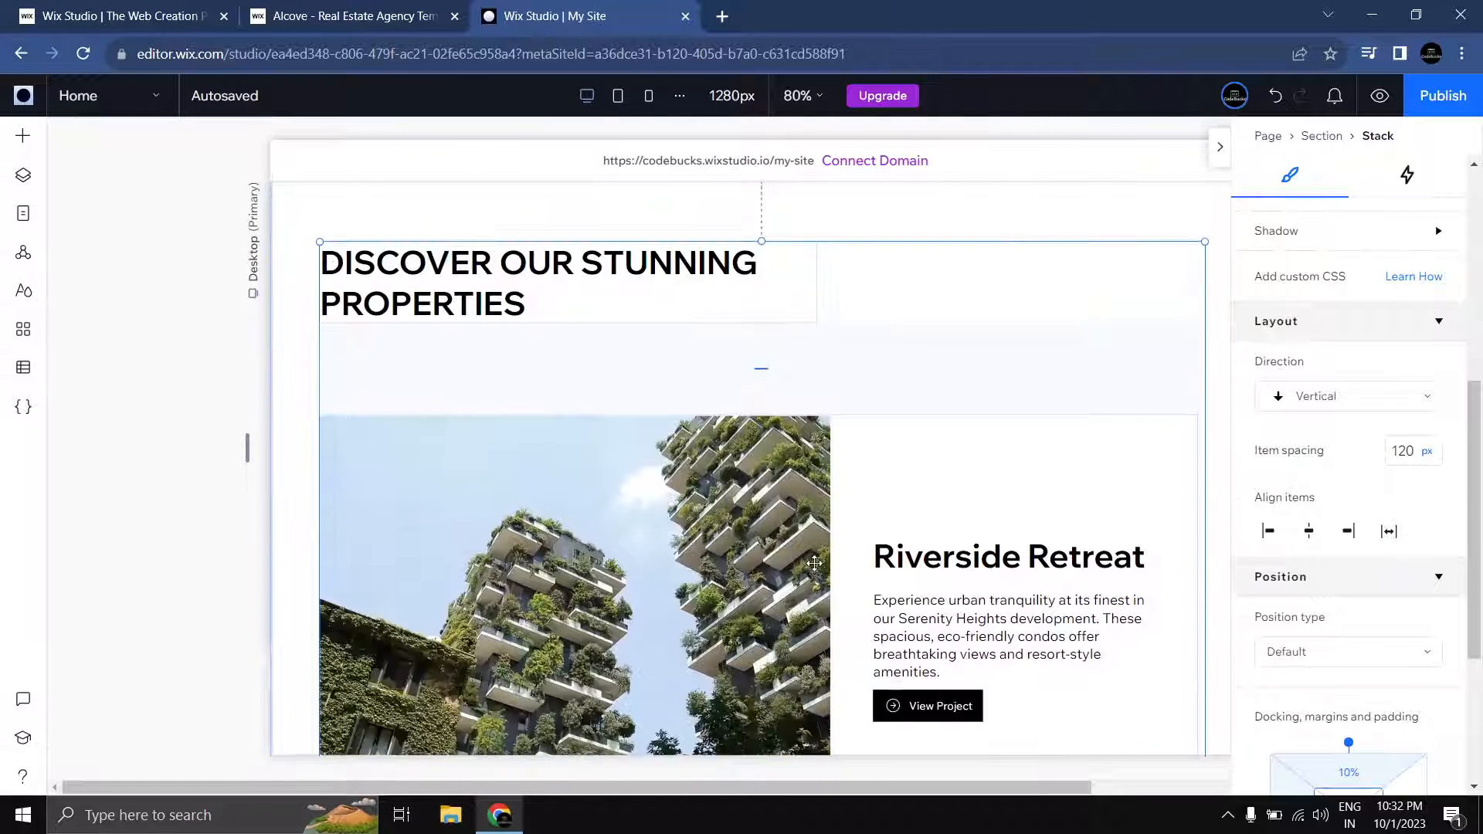
scroll(806, 562, up, 2)
scroll(807, 562, down, 10)
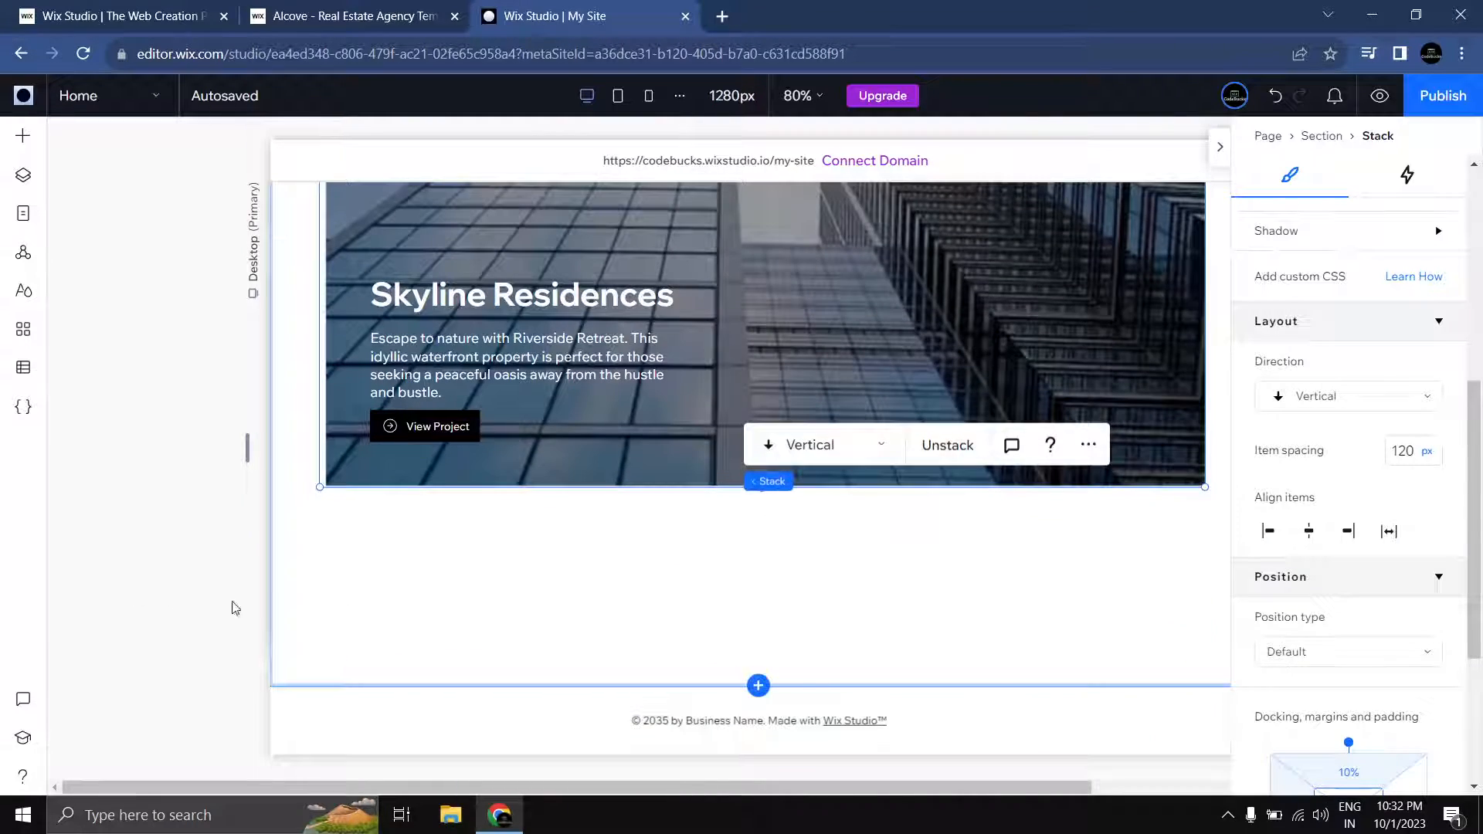
Step: Shorten the project section to end just below the high-rise image and add a blank section beneath it
click(914, 683)
drag(904, 683, 897, 545)
click(166, 600)
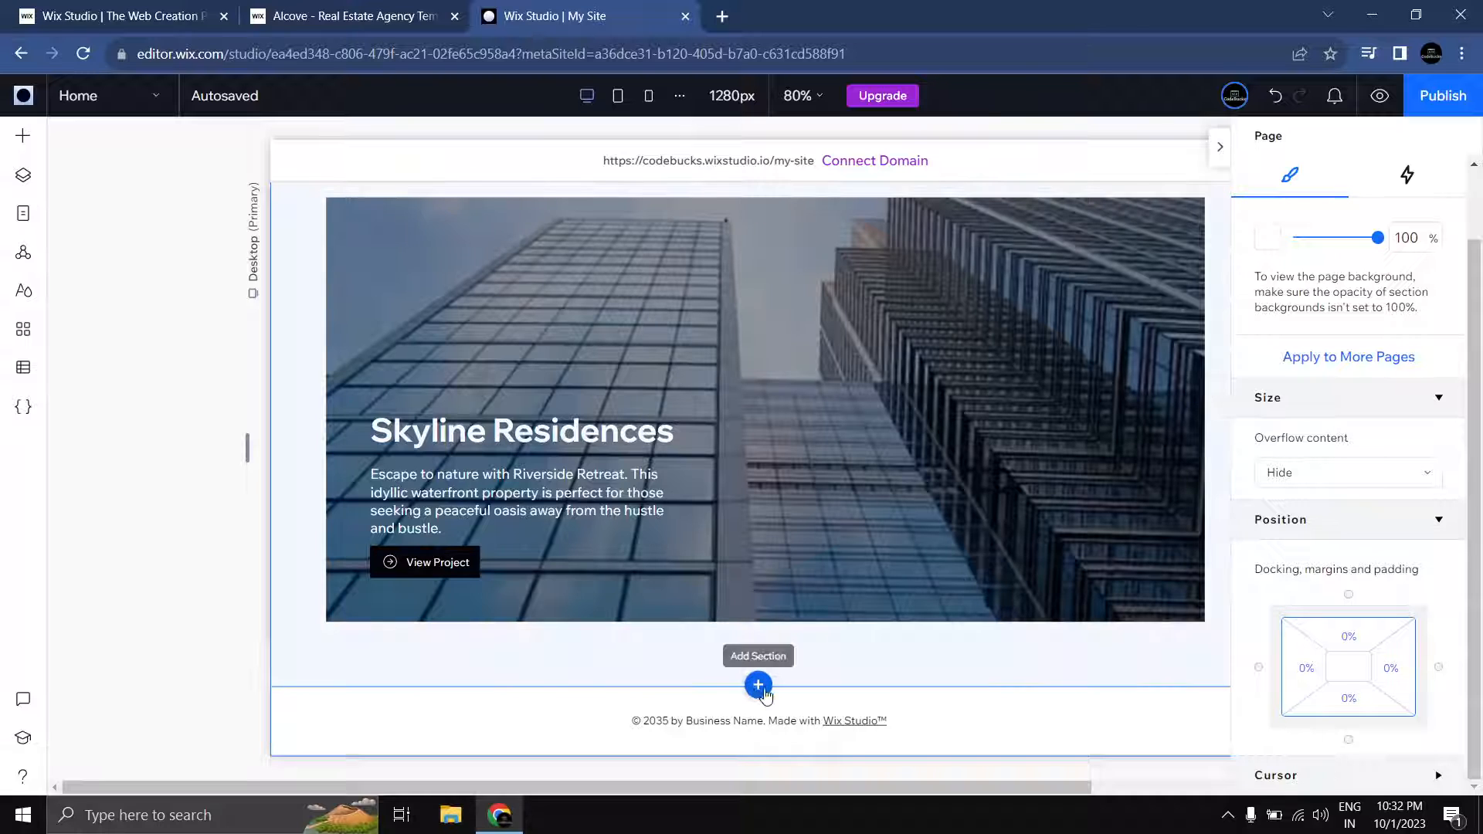
click(760, 687)
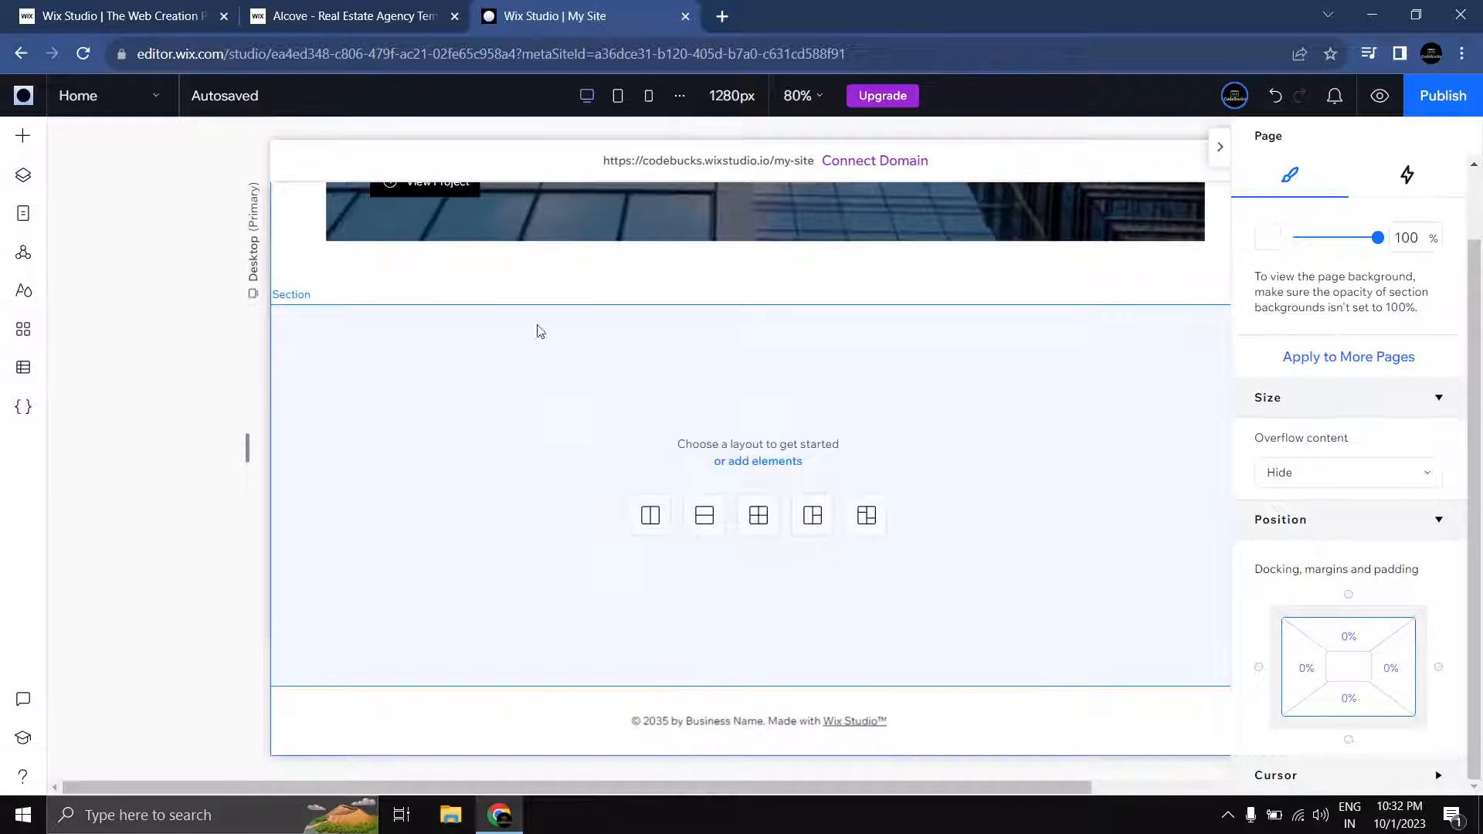
Step: Duplicate the DISCOVER OUR STUNNING PROPERTIES heading into the blank section and align its left edge with the high-rise image above
click(360, 14)
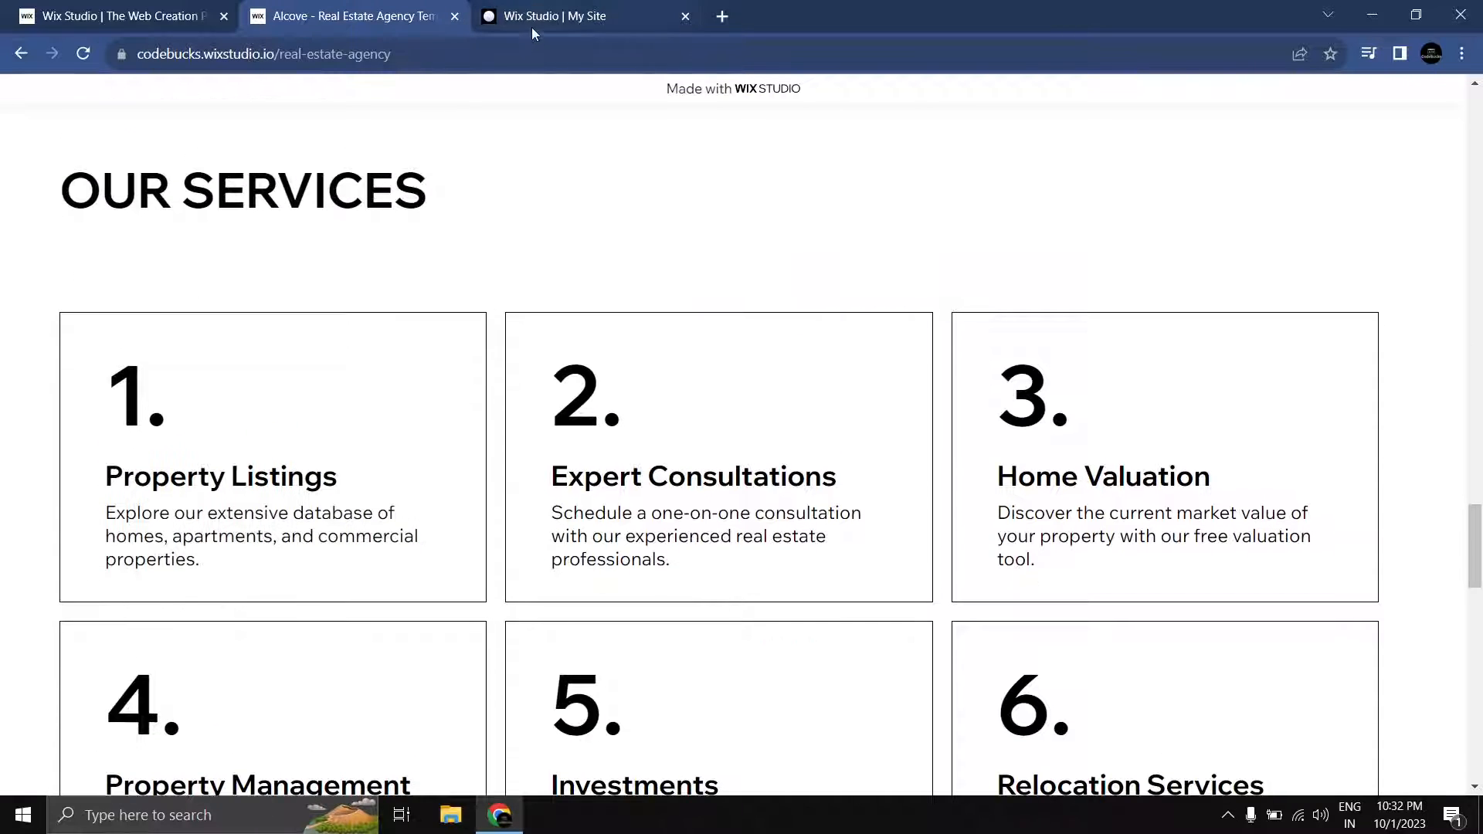
click(531, 26)
scroll(623, 397, up, 10)
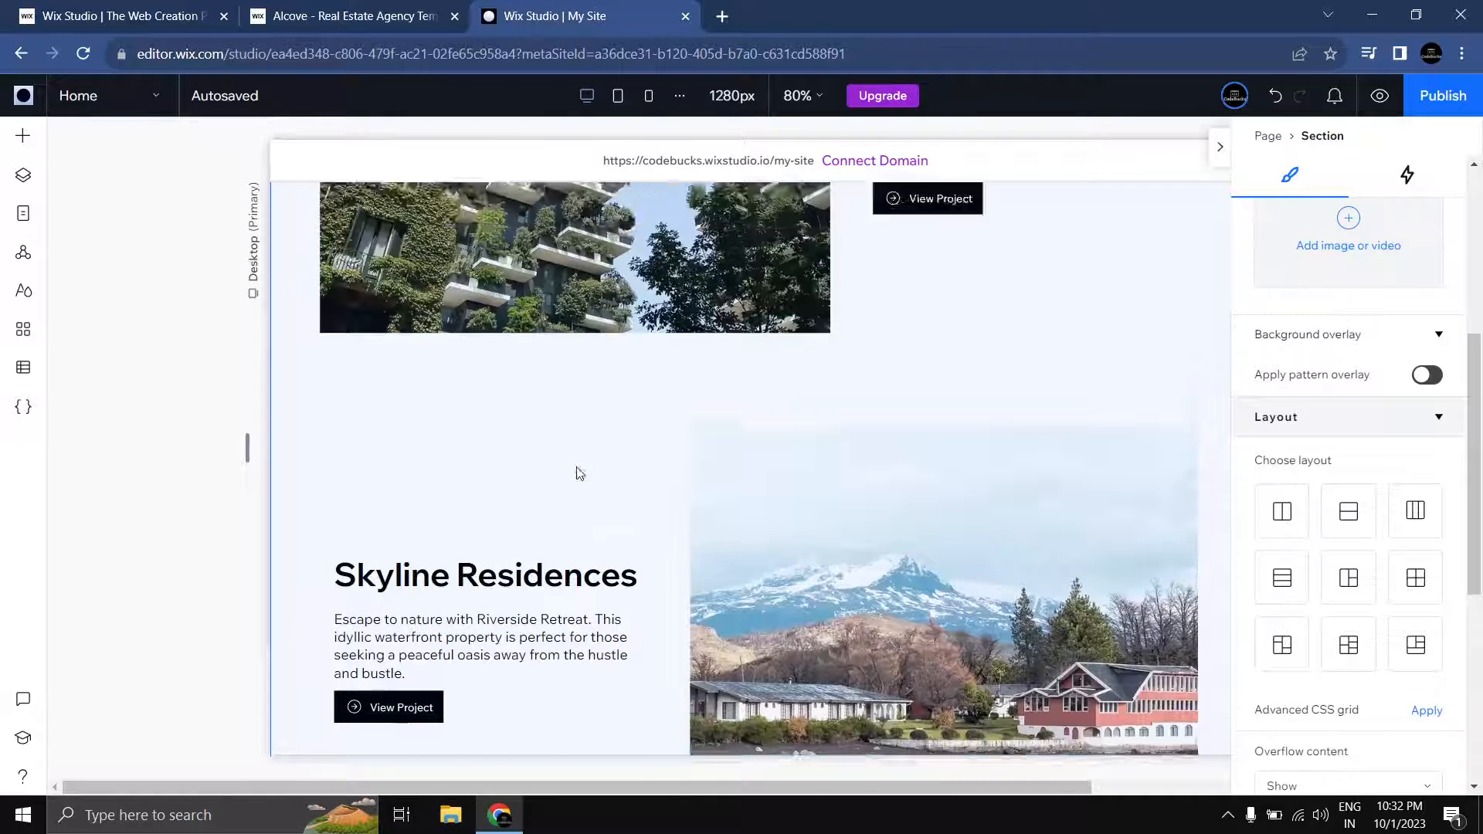
scroll(580, 472, up, 5)
click(509, 492)
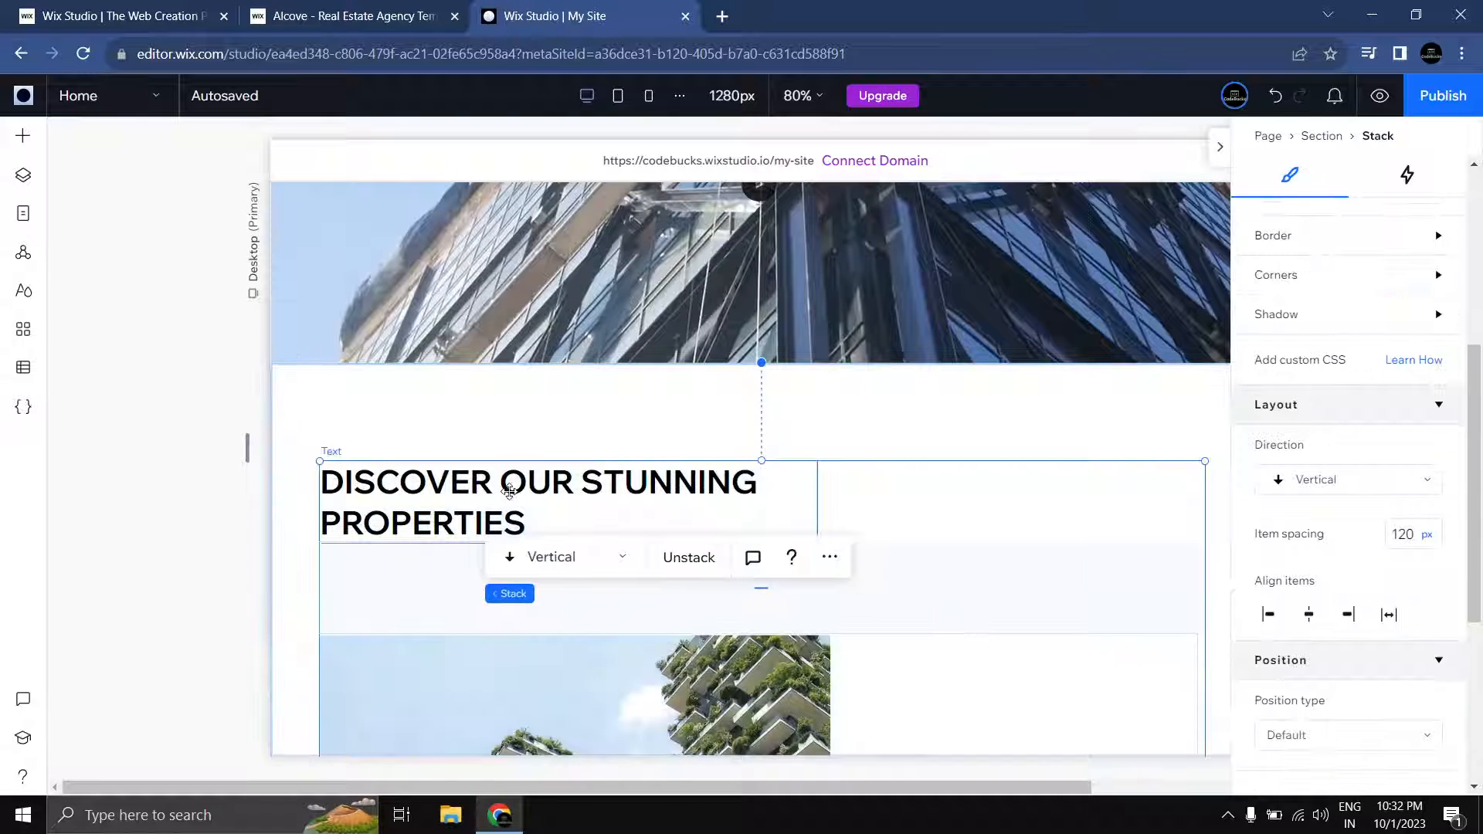
click(509, 491)
scroll(525, 510, down, 15)
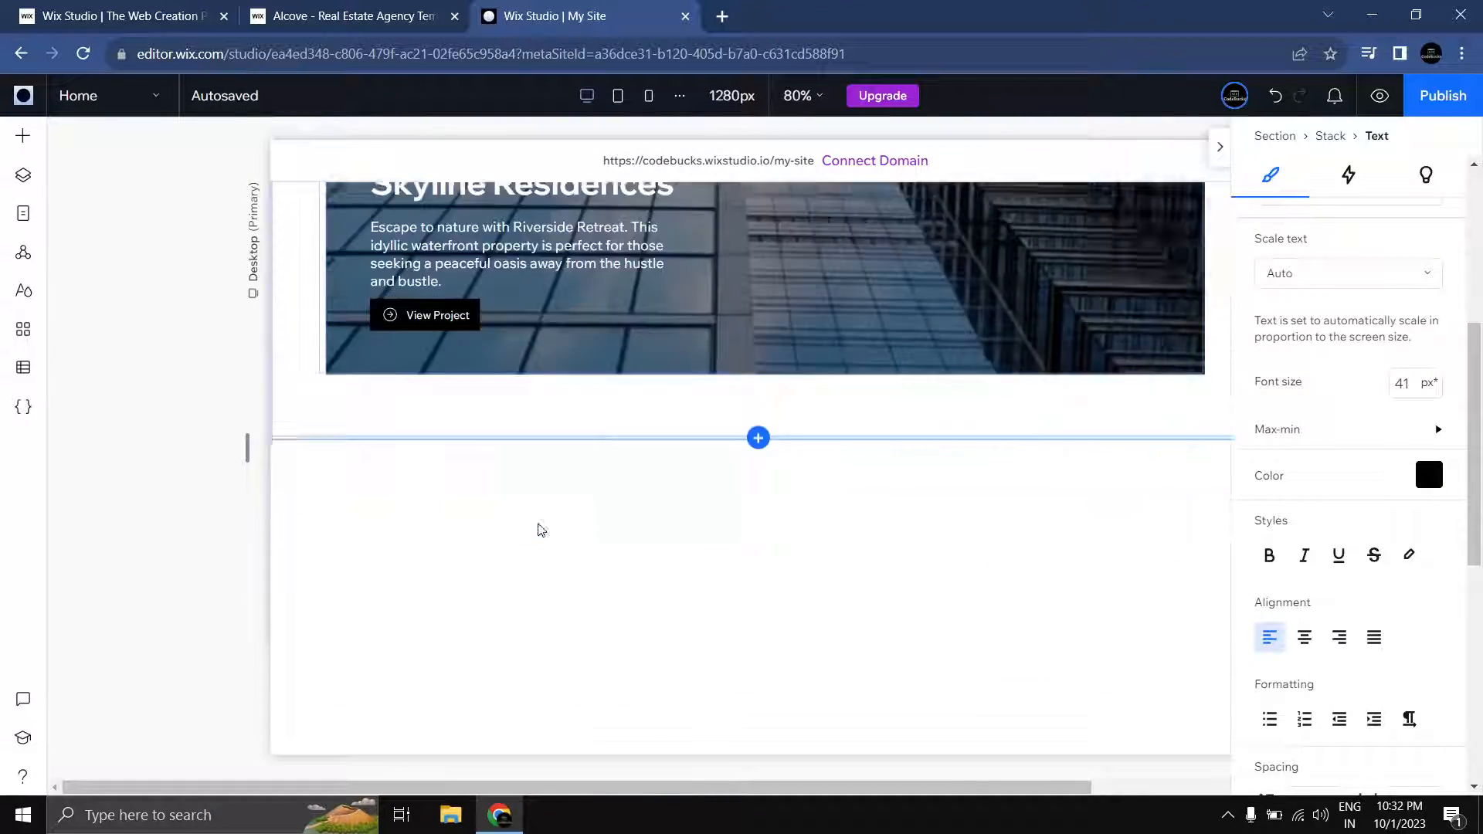
click(565, 453)
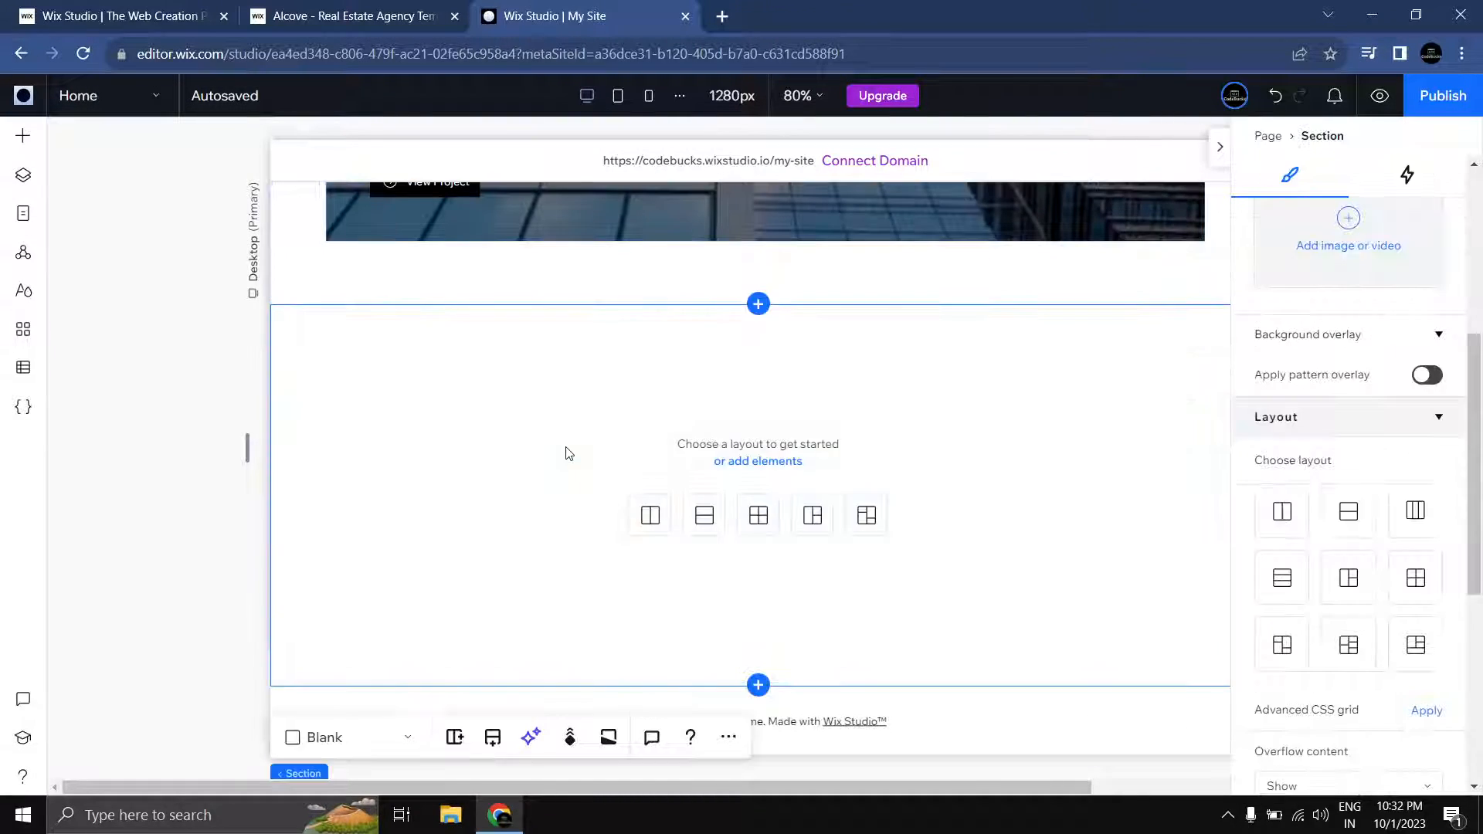
key(ctrl+v)
drag(607, 476, 425, 377)
Step: Dock the copied heading to the top of its section with a 5% top margin
scroll(1387, 541, down, 10)
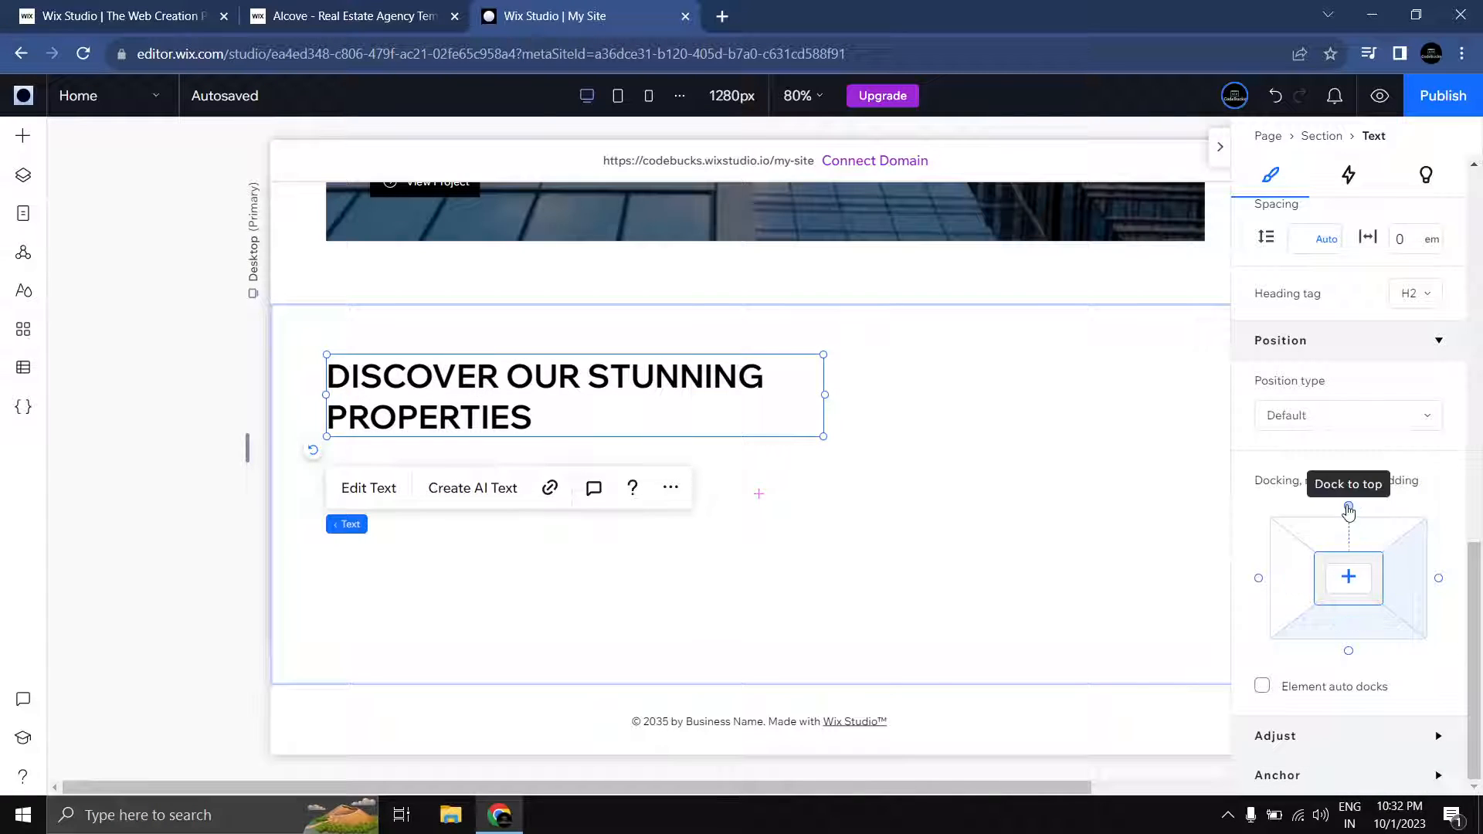
click(1349, 506)
click(1392, 525)
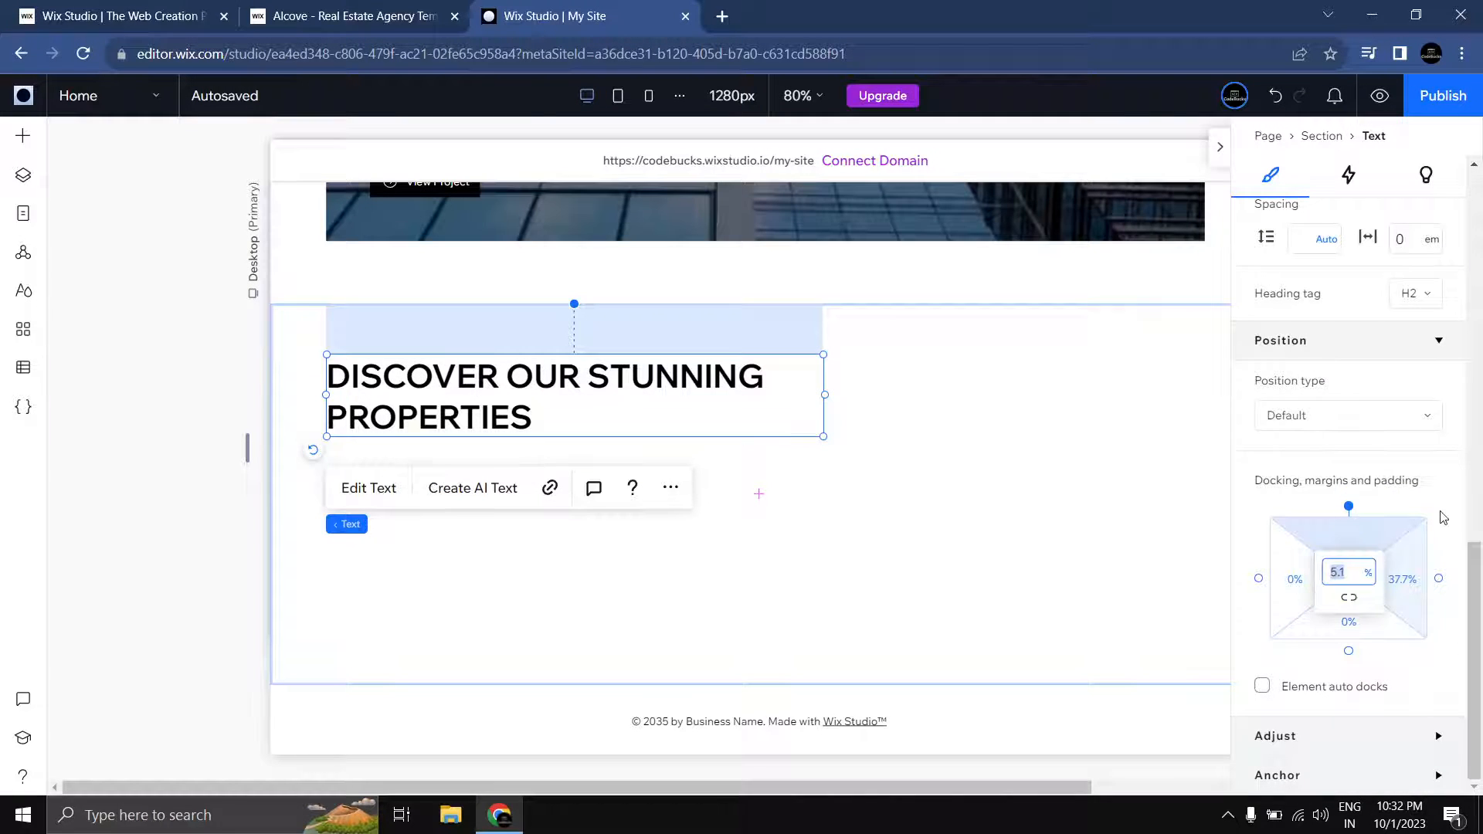
text(5)
key(Return)
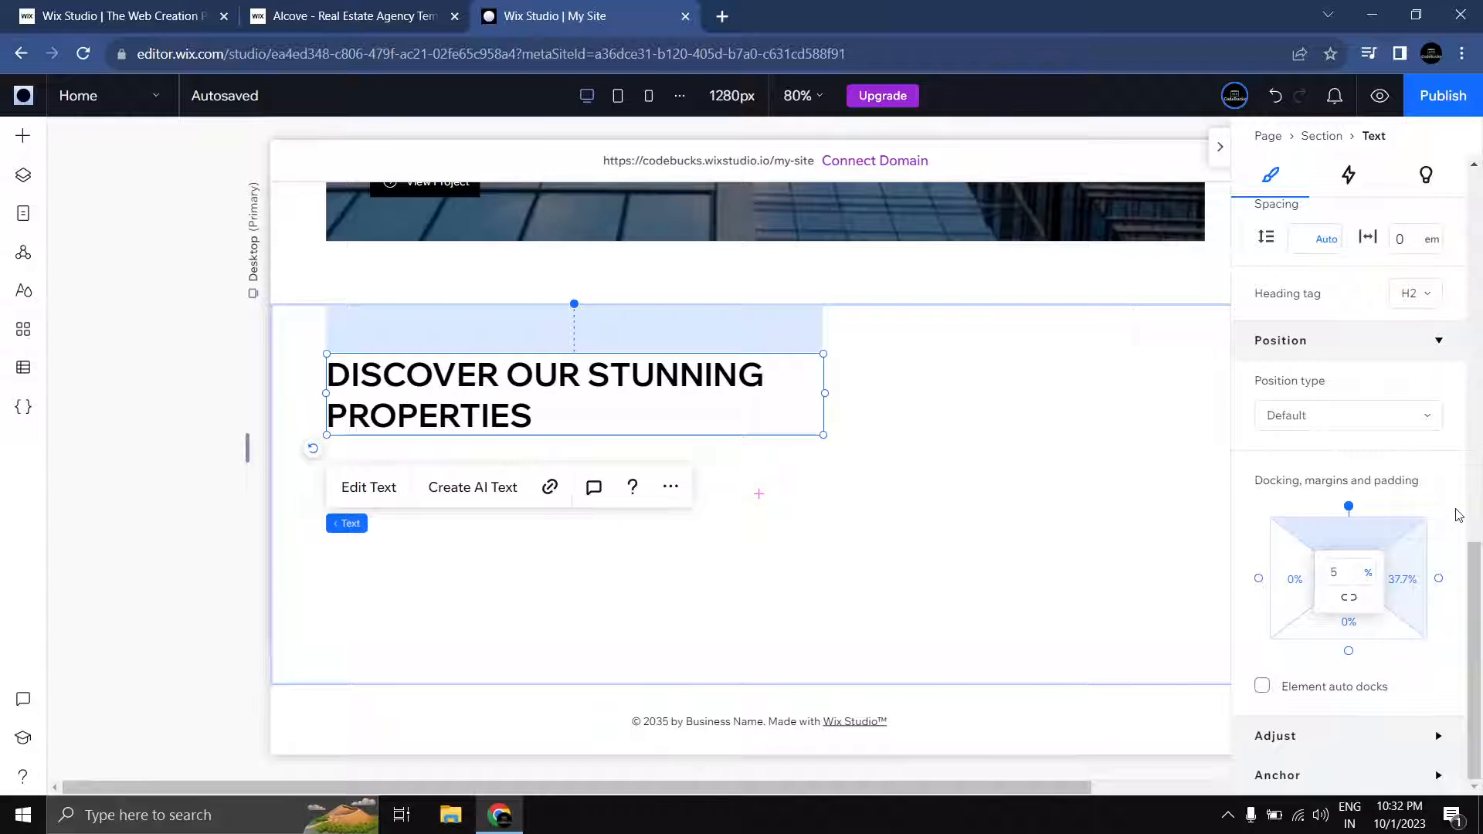
Step: Replace the copied heading's text with OUR SERVICES
double_click(447, 400)
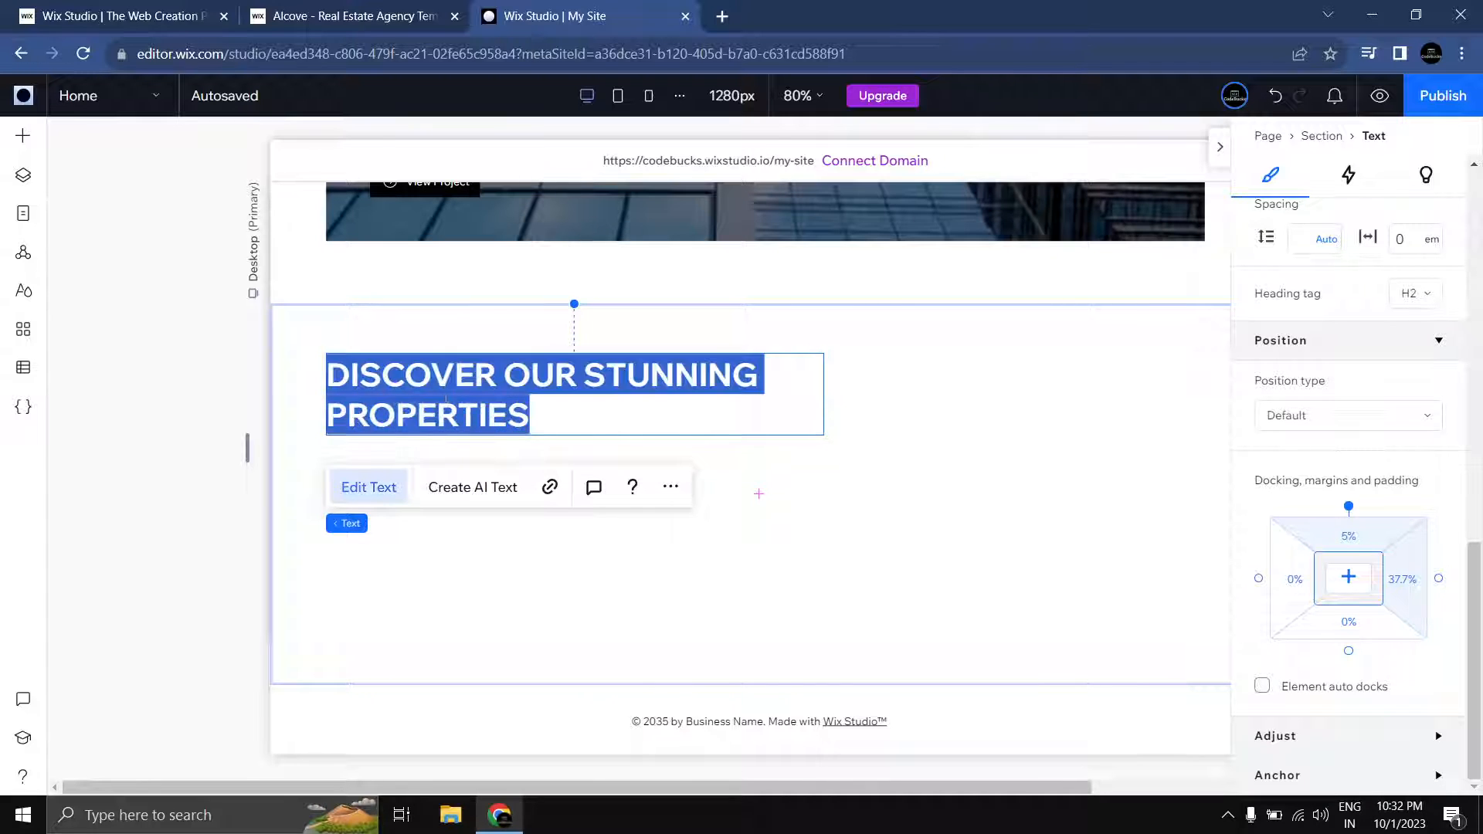
text(OUR WSE)
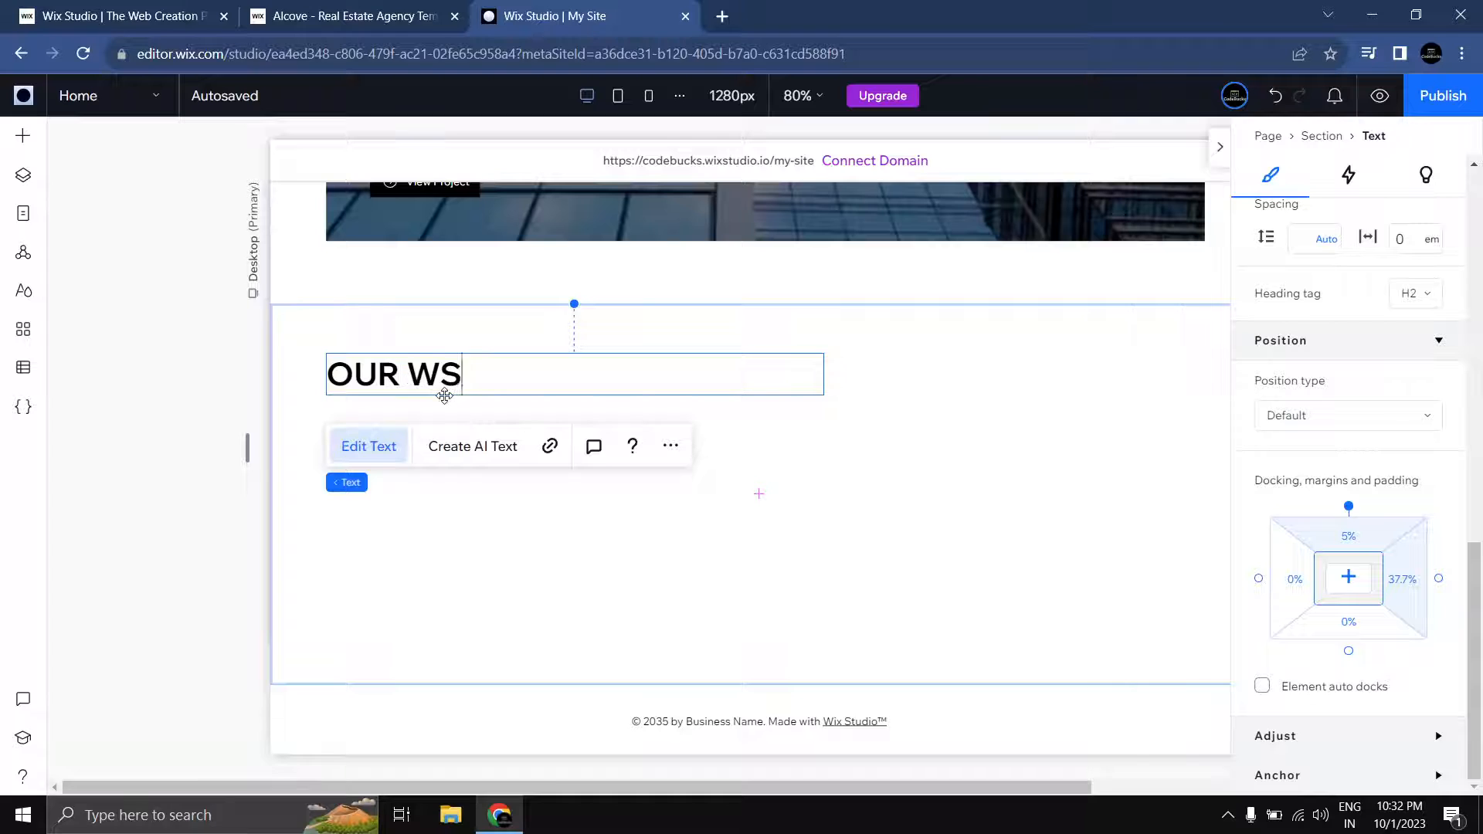
key(BackSpace)
key(BackSpace)
key(BackSpace)
text(SRER)
key(BackSpace)
key(BackSpace)
key(BackSpace)
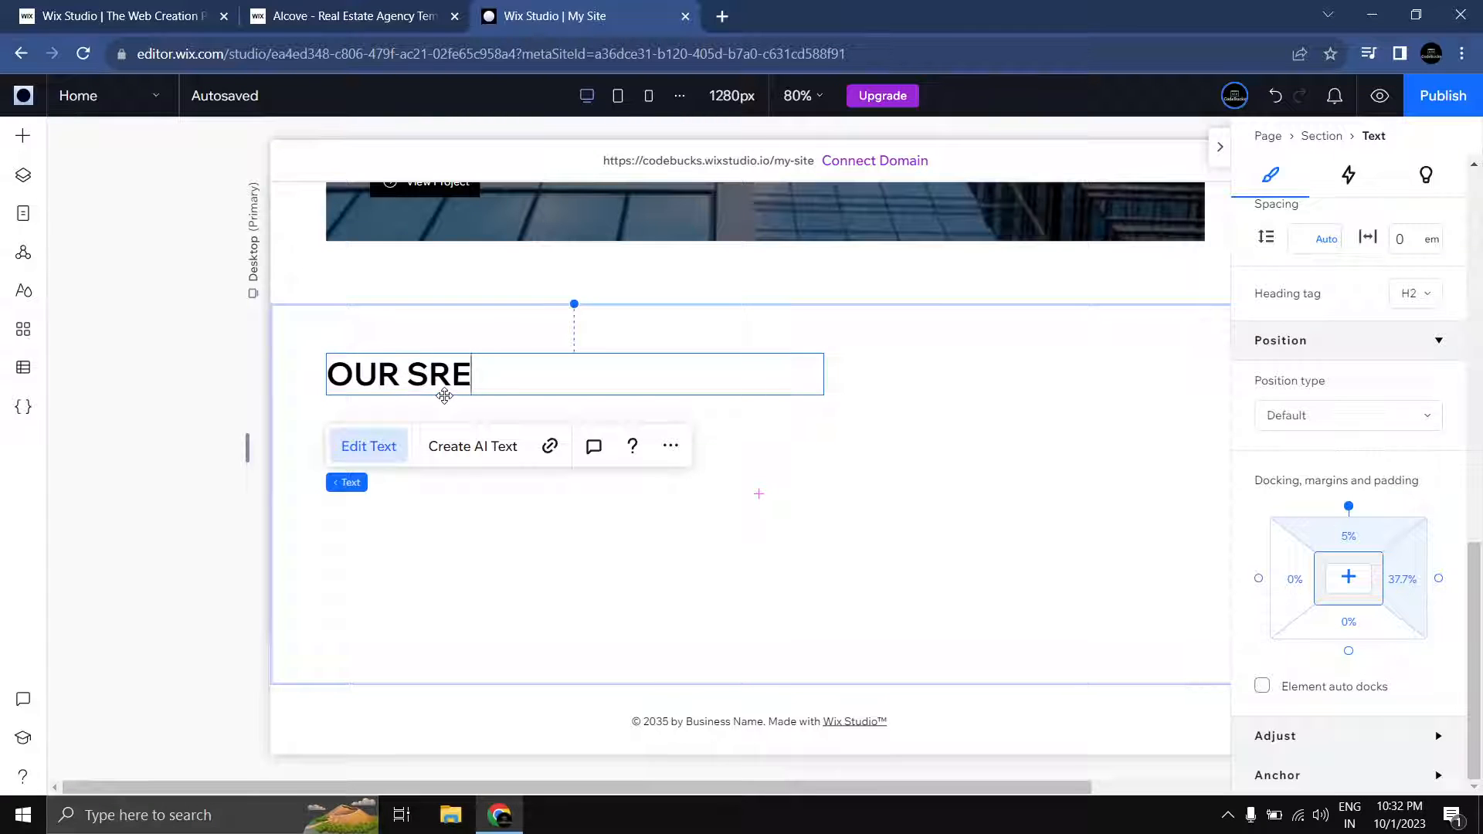
text(ERVICES)
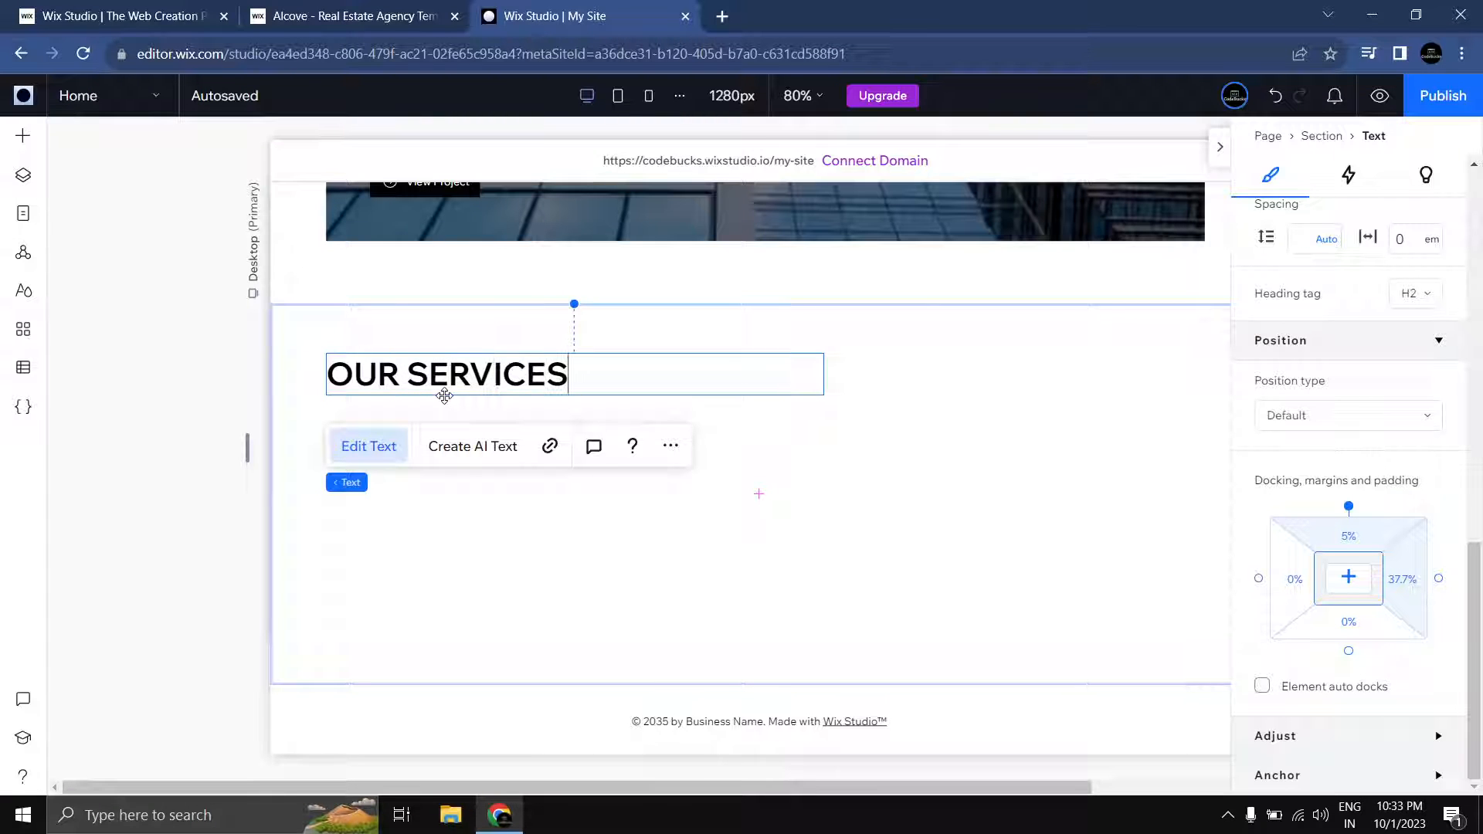
click(184, 398)
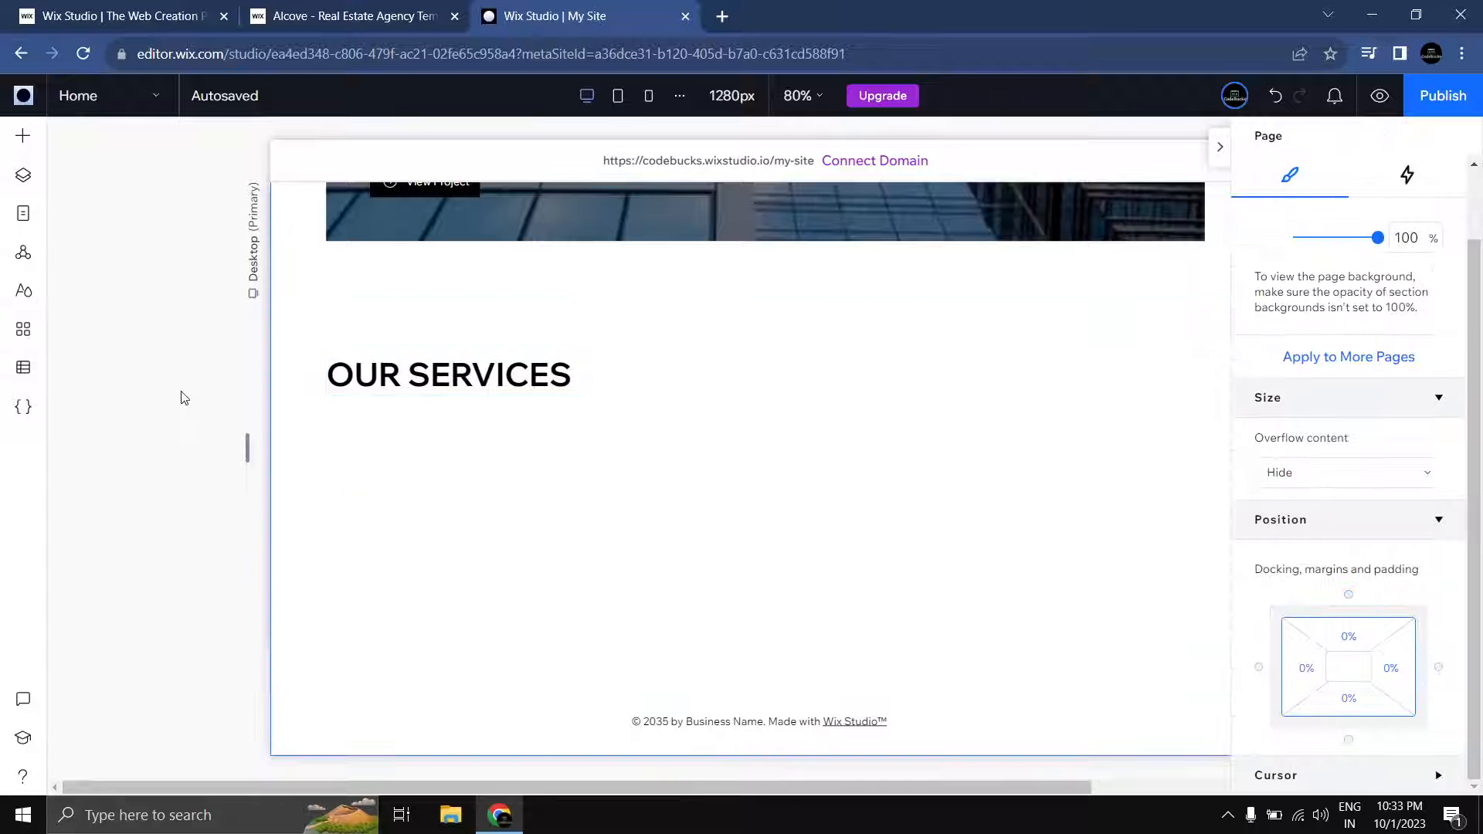
Step: Check the template's service cards and add a three-item card repeater below the OUR SERVICES heading, at about X 72 px, Y 188 px
click(331, 23)
scroll(506, 377, down, 3)
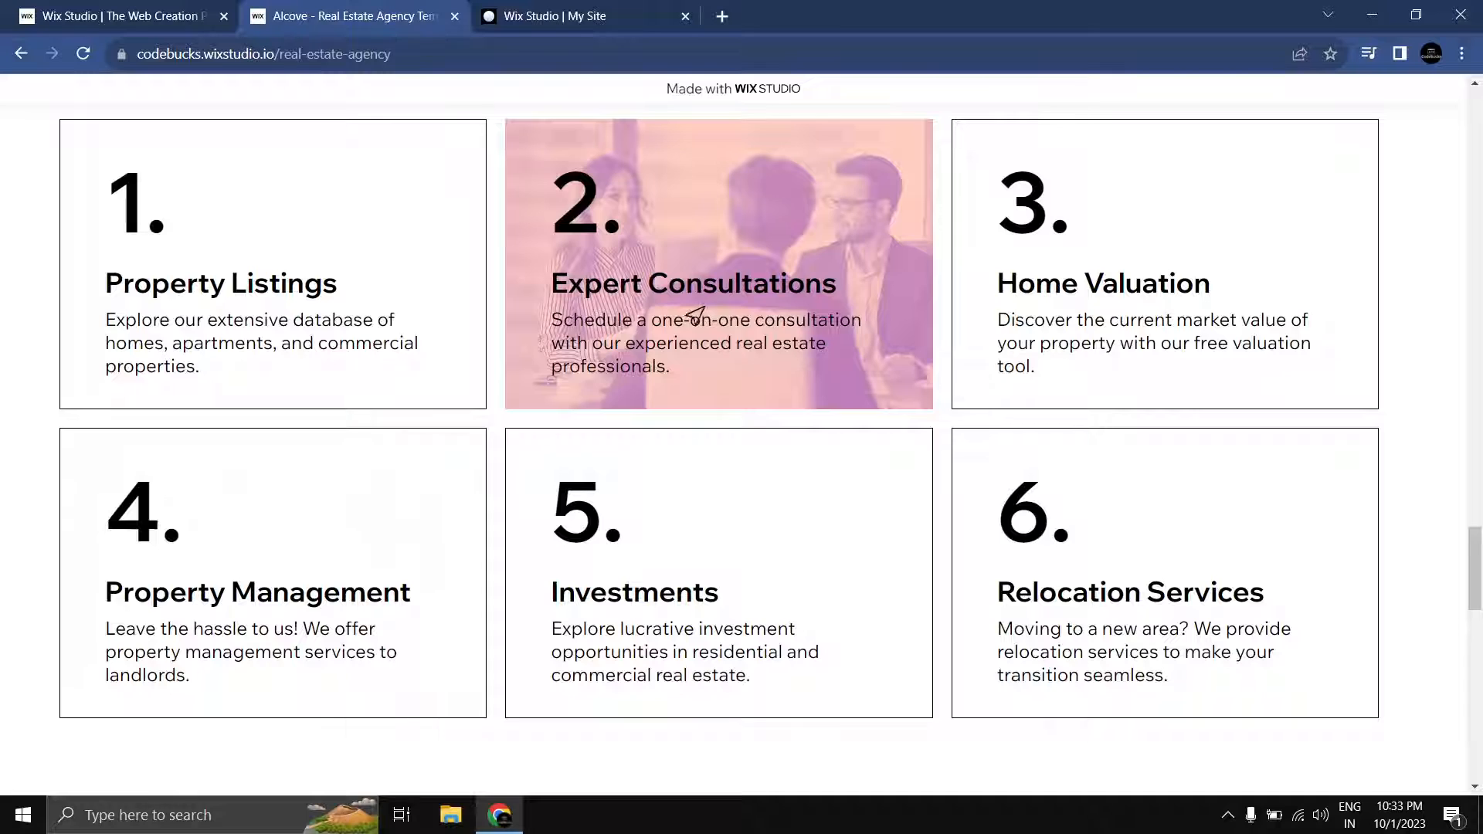
click(563, 29)
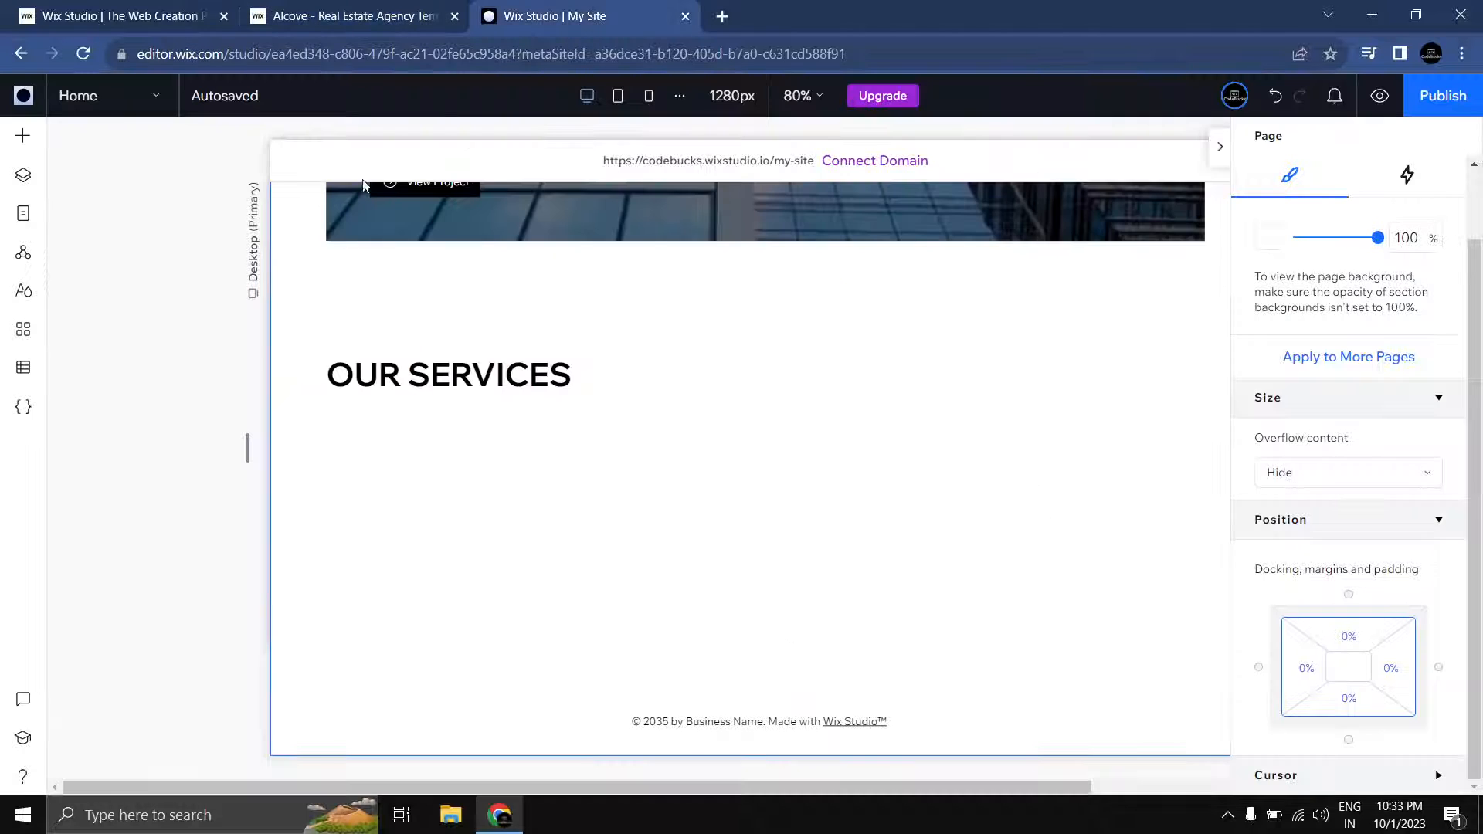
scroll(285, 454, up, 1)
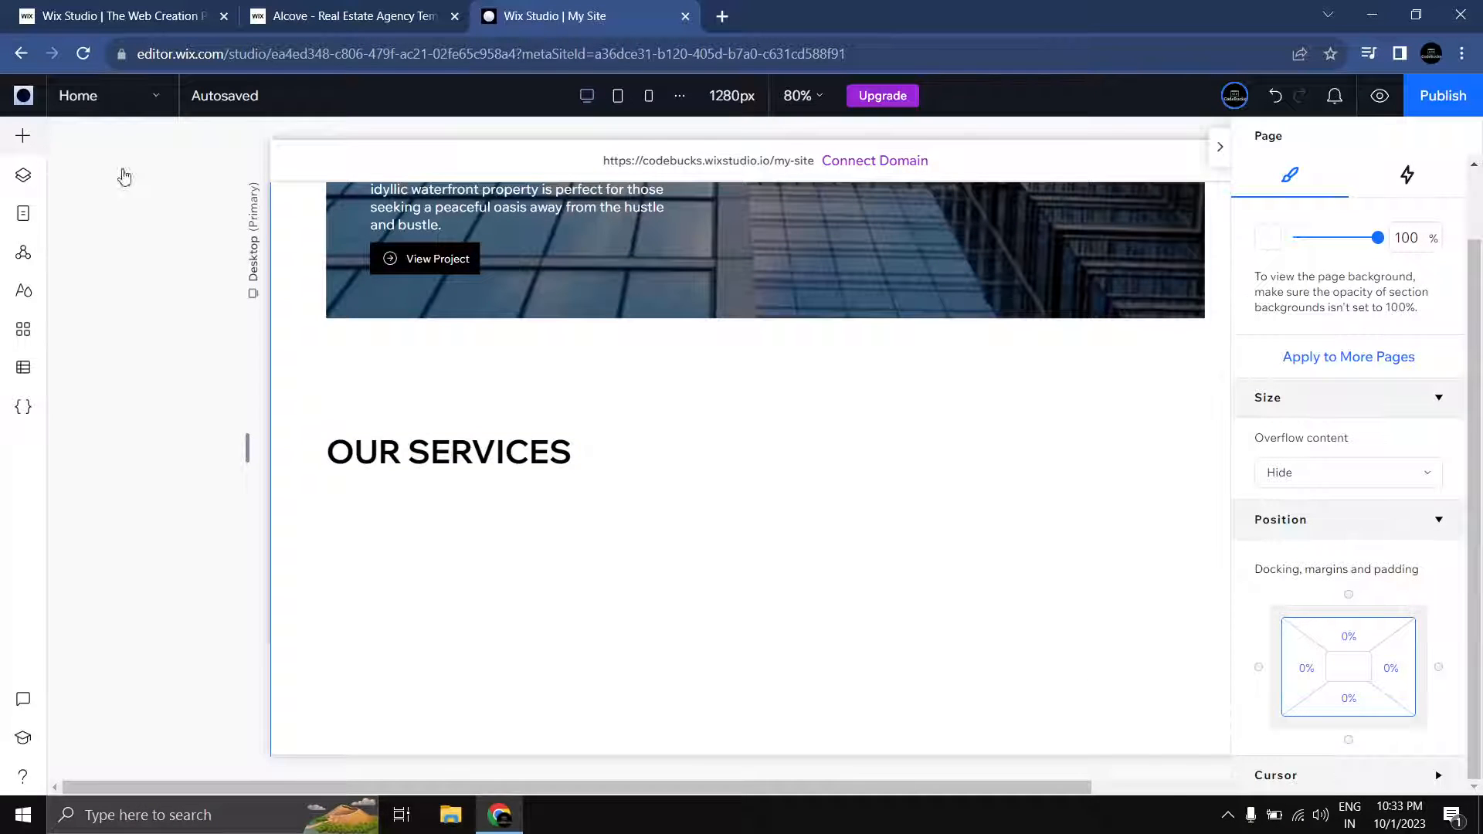
click(168, 154)
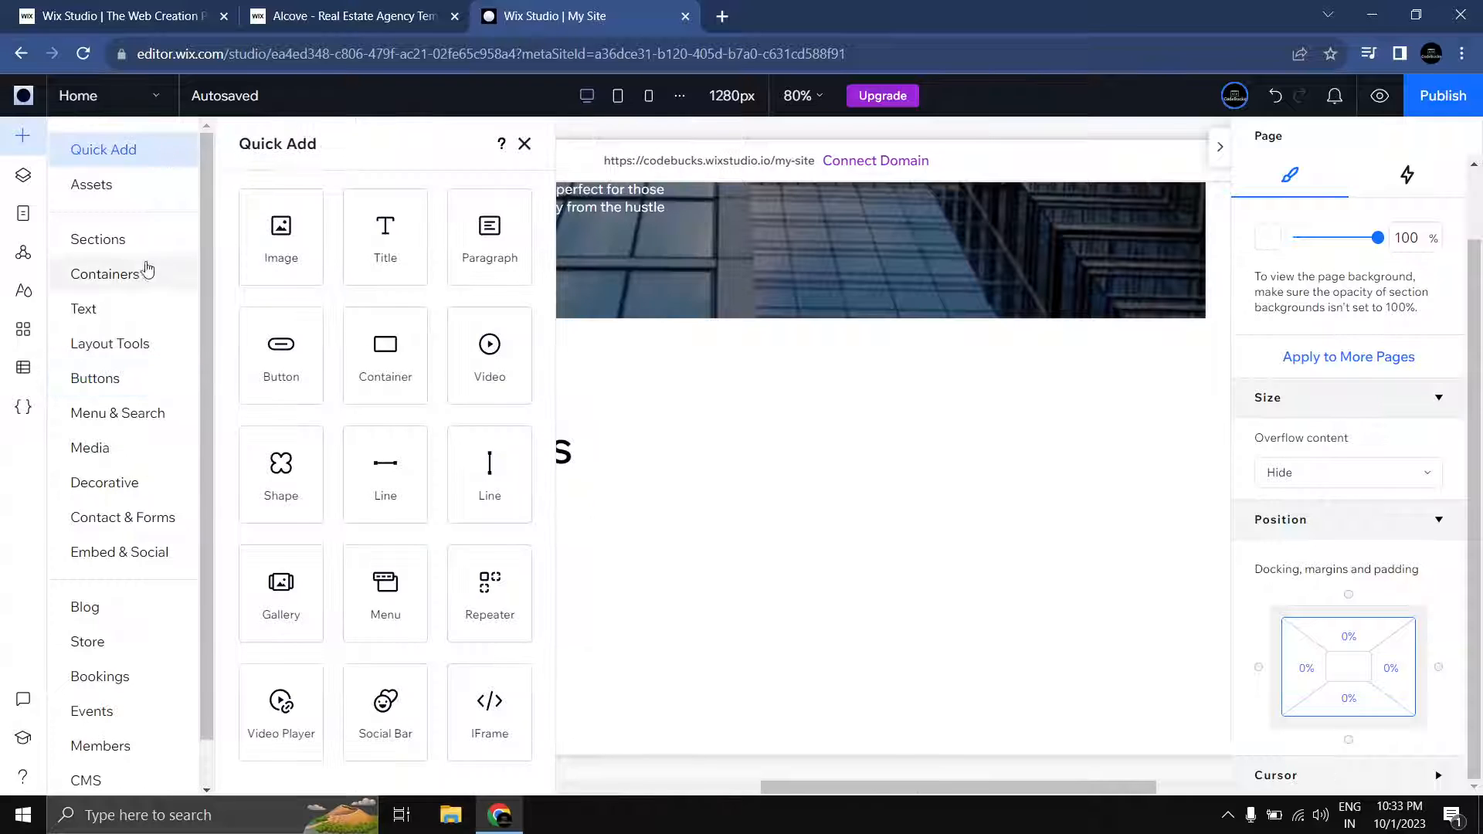
click(113, 352)
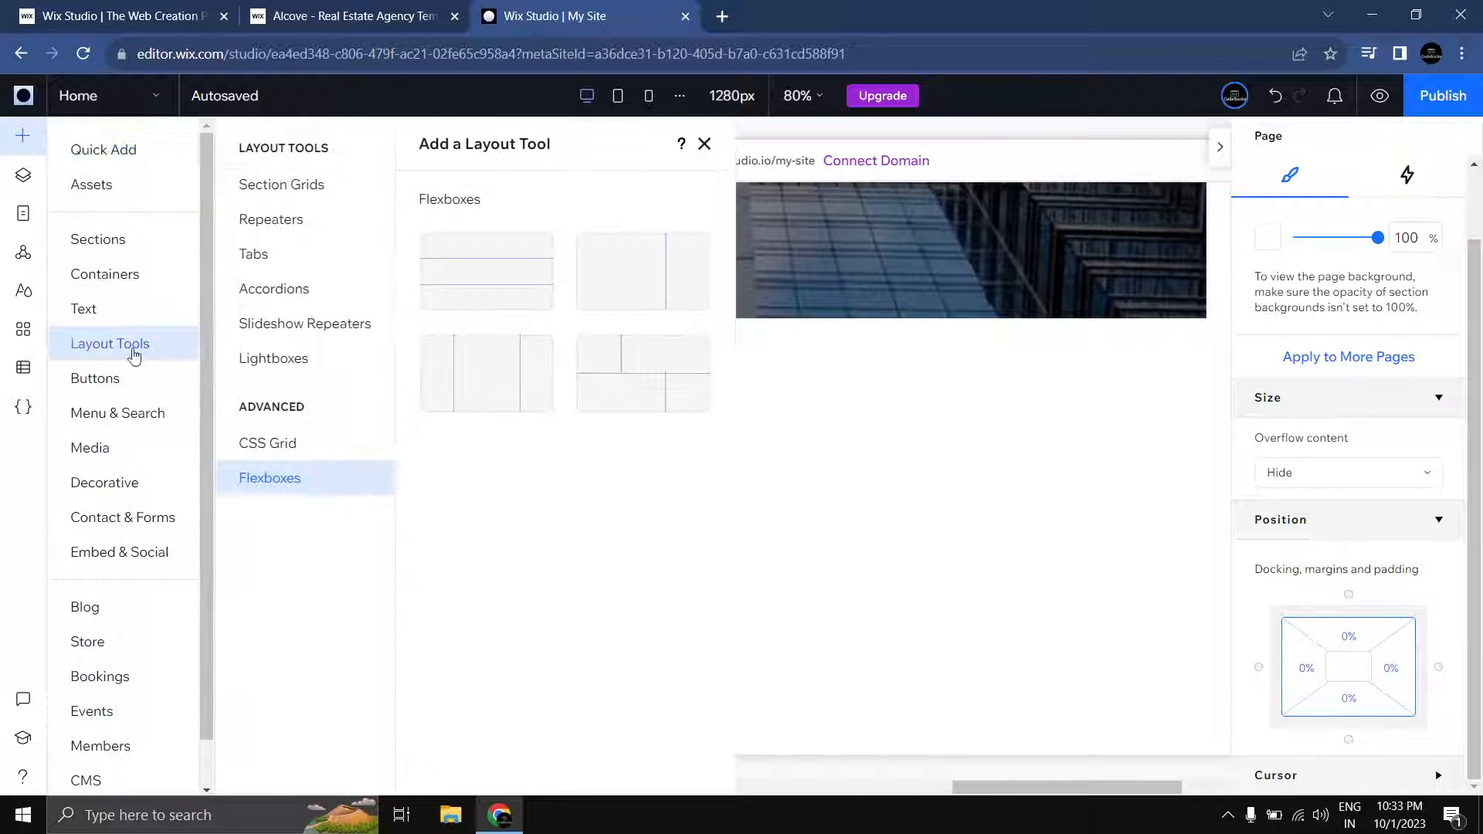
click(281, 224)
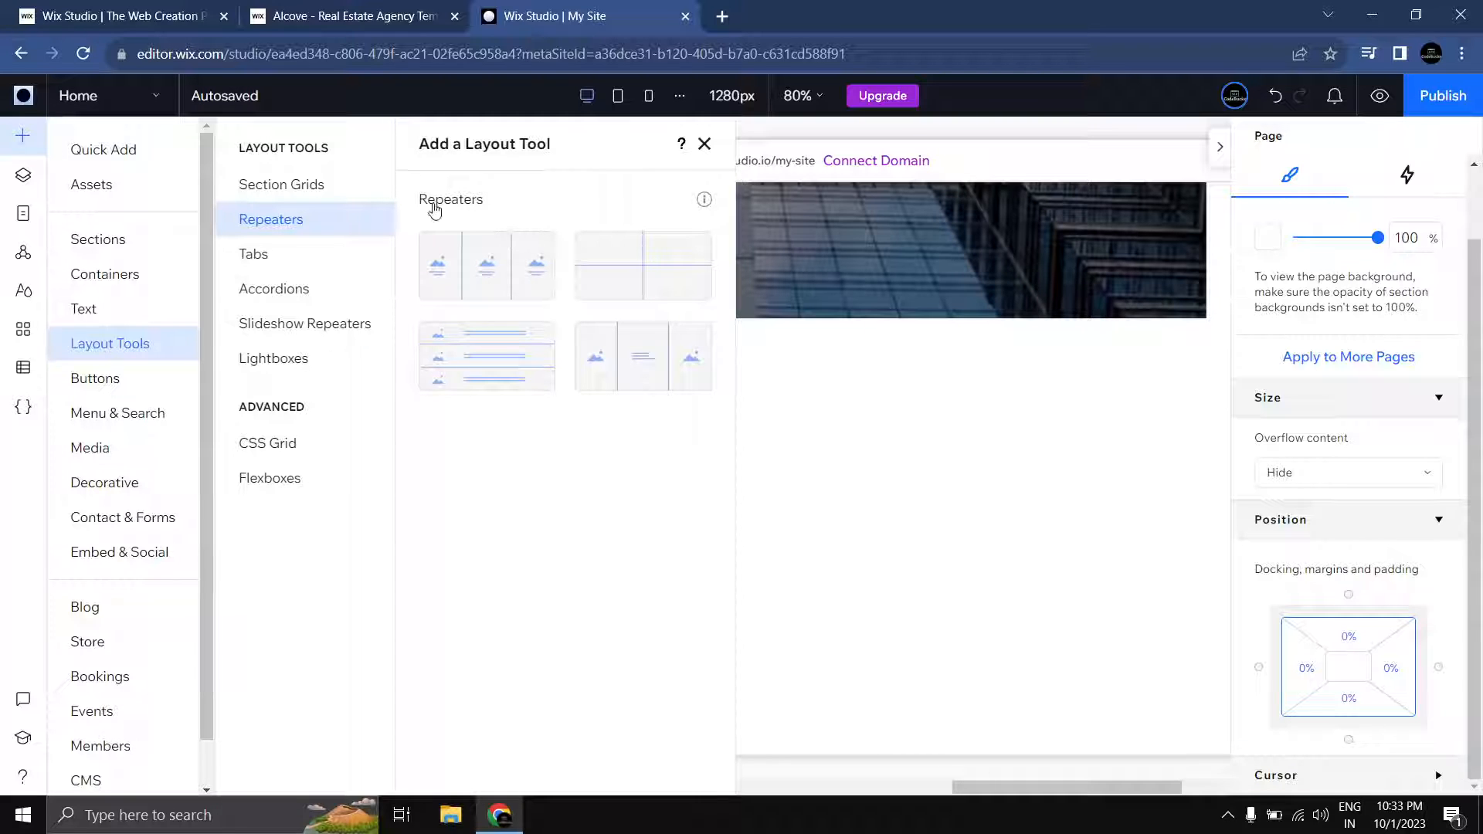
mouse_move(706, 205)
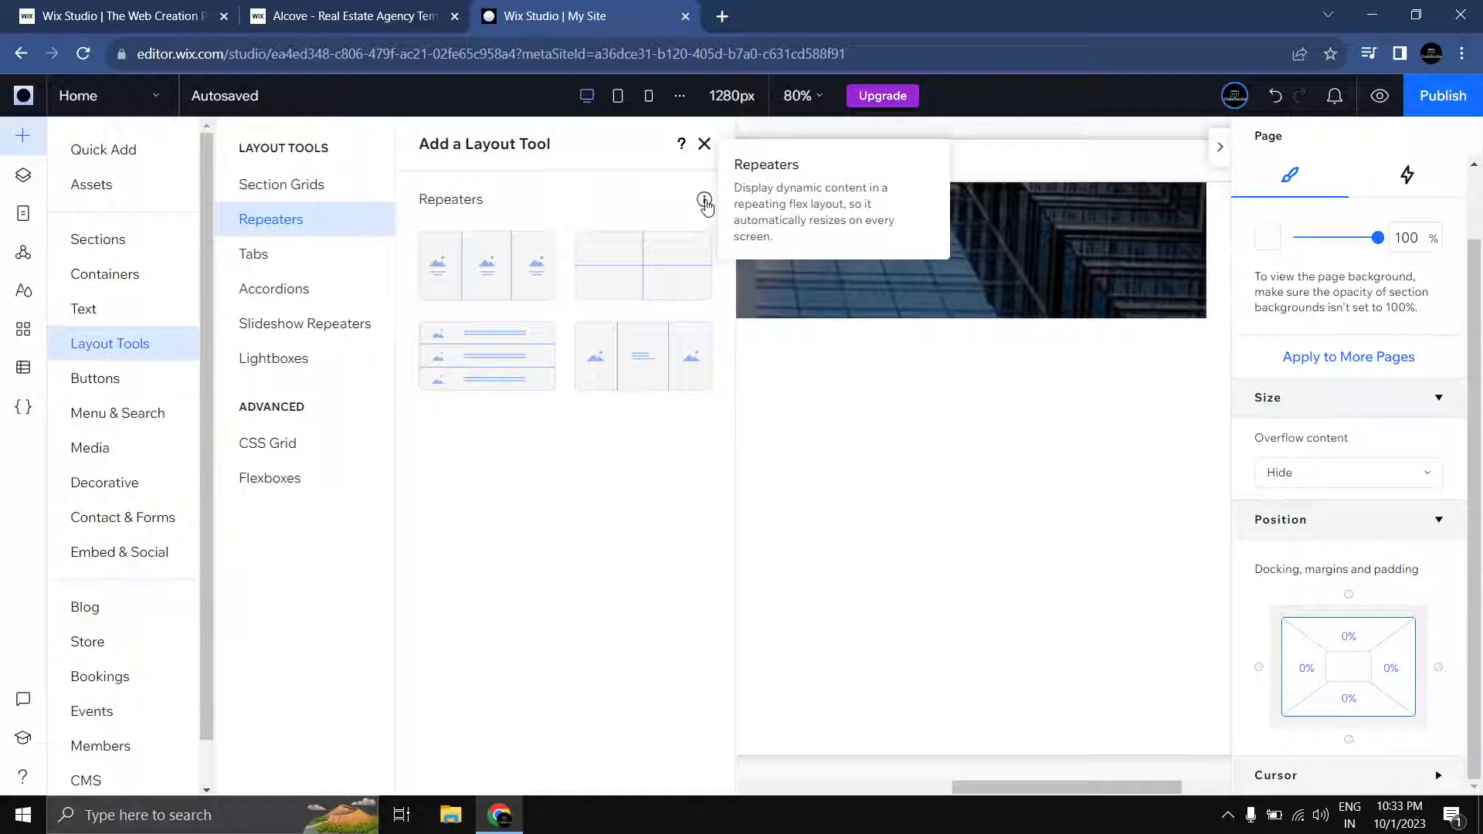
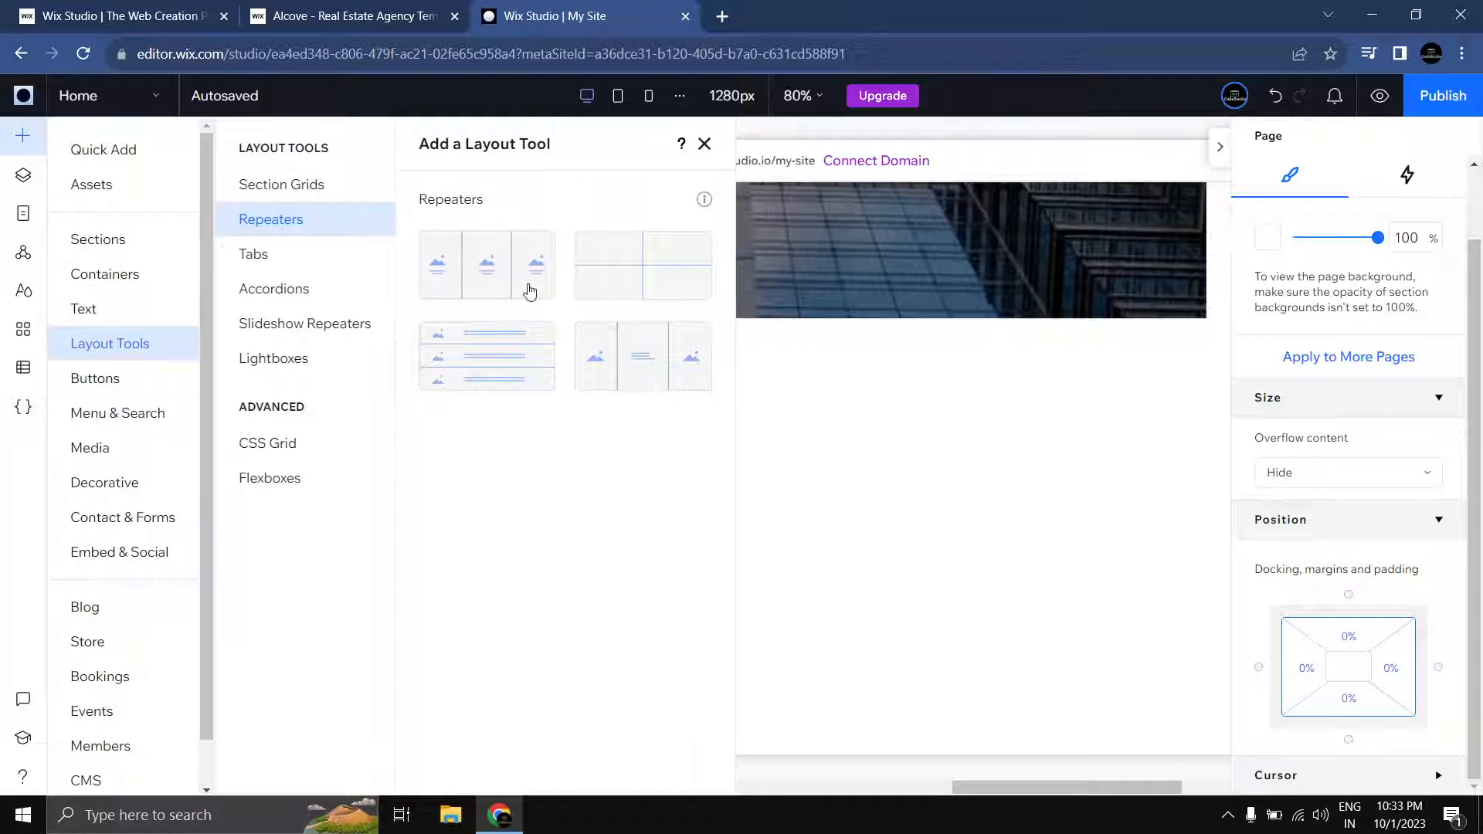
click(355, 16)
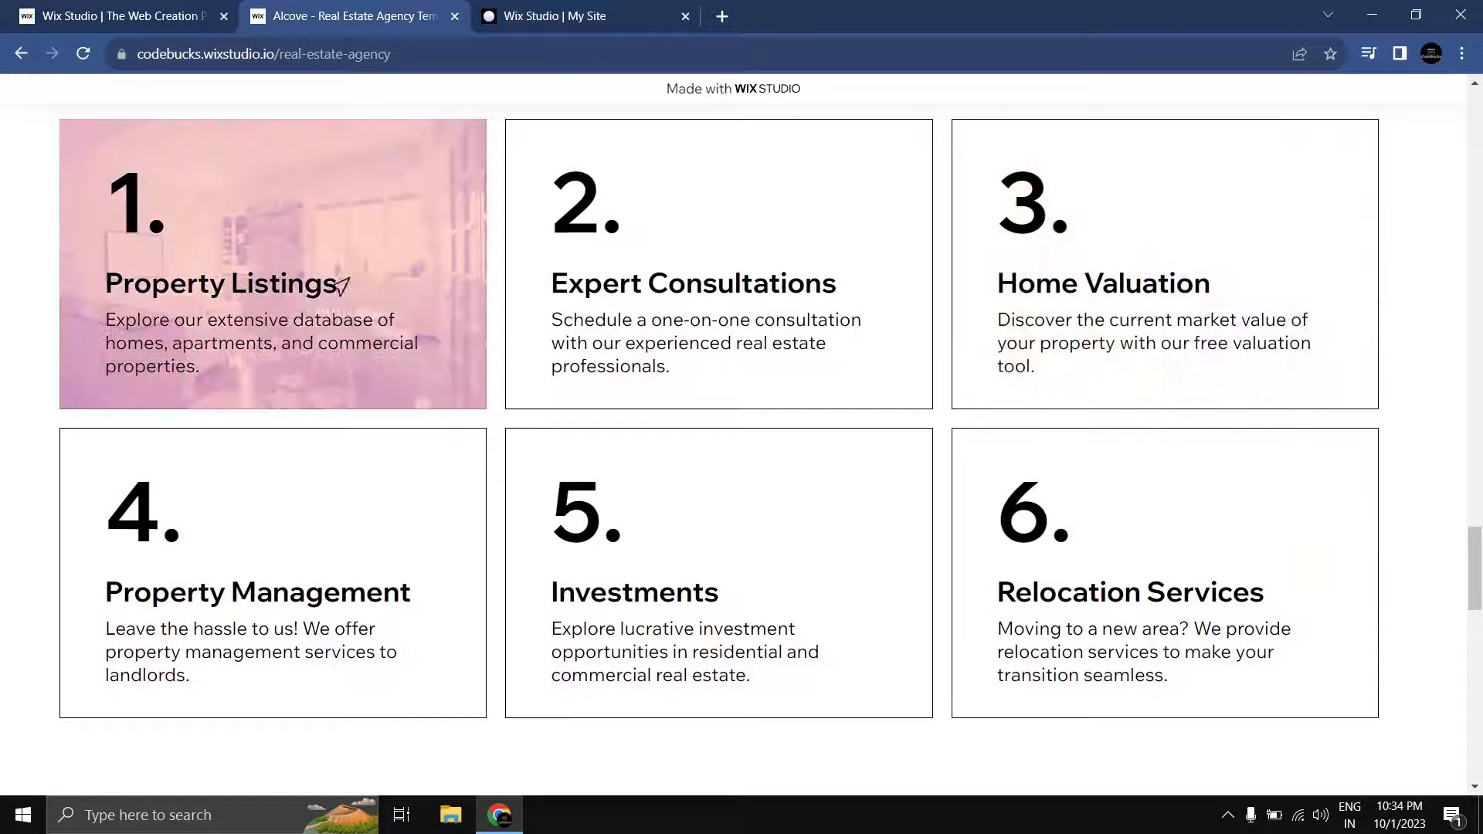
click(579, 16)
drag(464, 269, 483, 550)
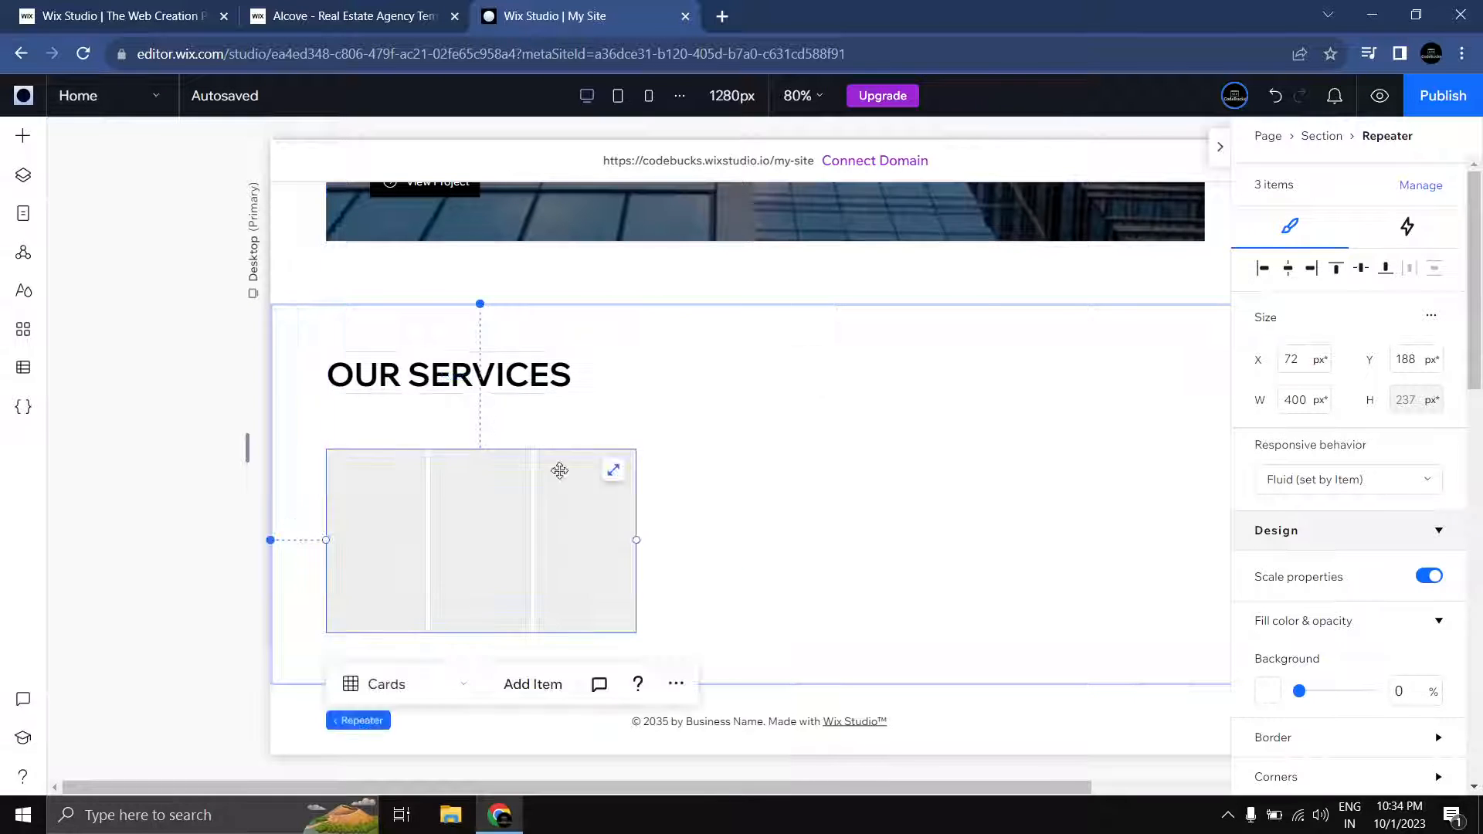
Step: Widen the repeater to about 1137 px and increase its items' height to about 313 px
scroll(1337, 503, down, 3)
scroll(1331, 507, up, 3)
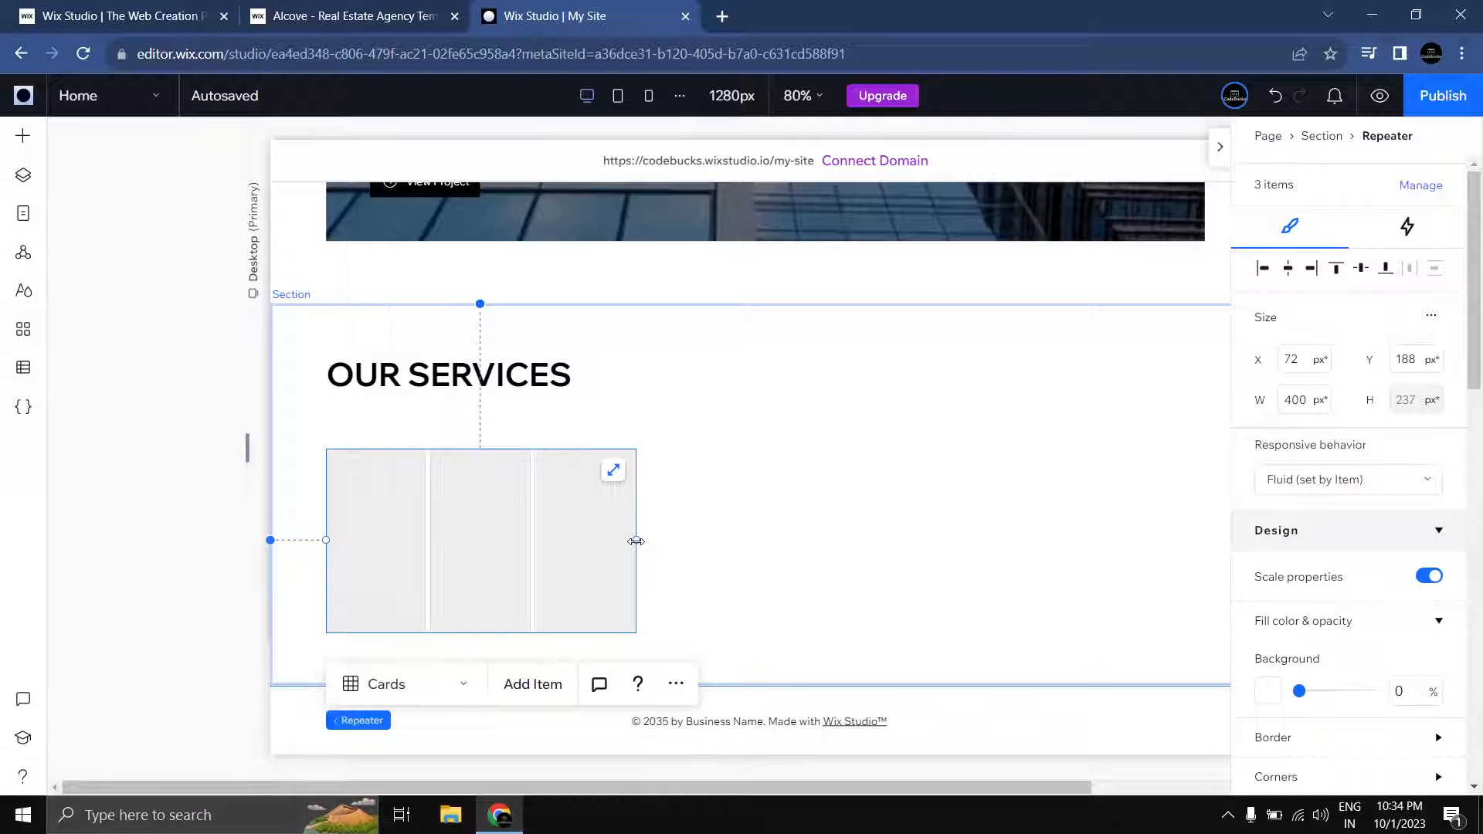
drag(636, 541, 1097, 542)
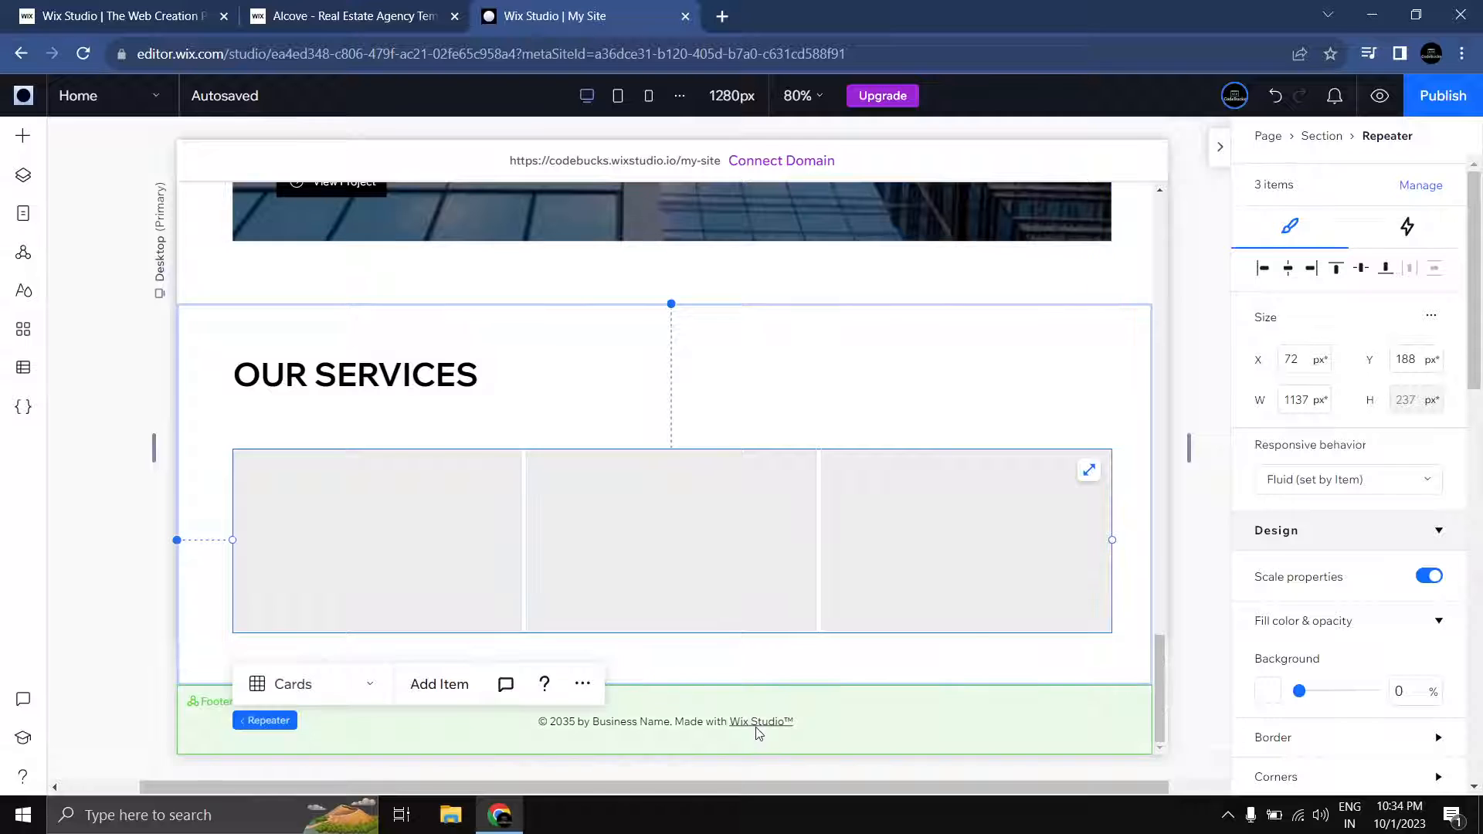
click(380, 571)
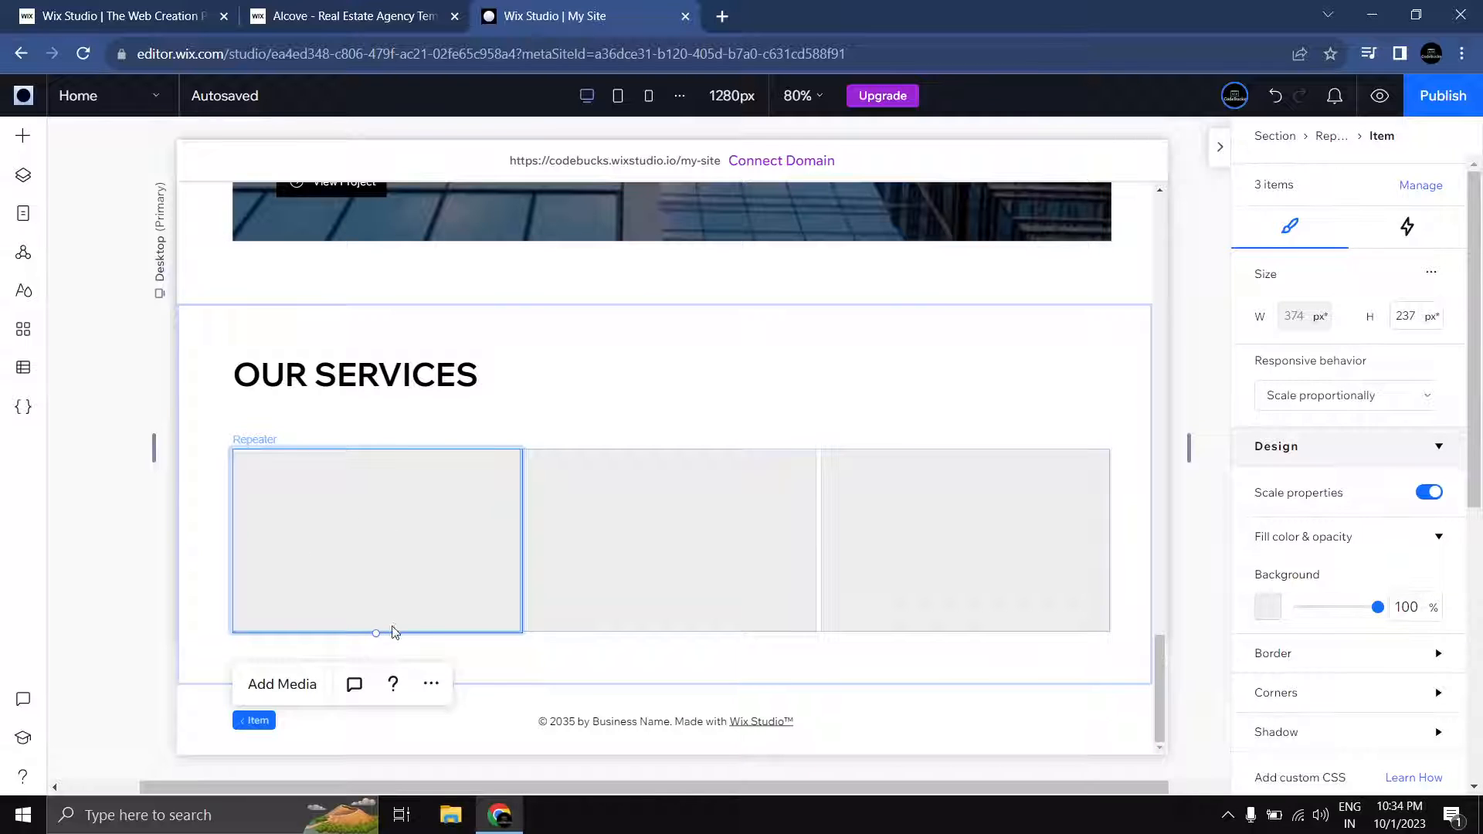
drag(375, 636, 379, 699)
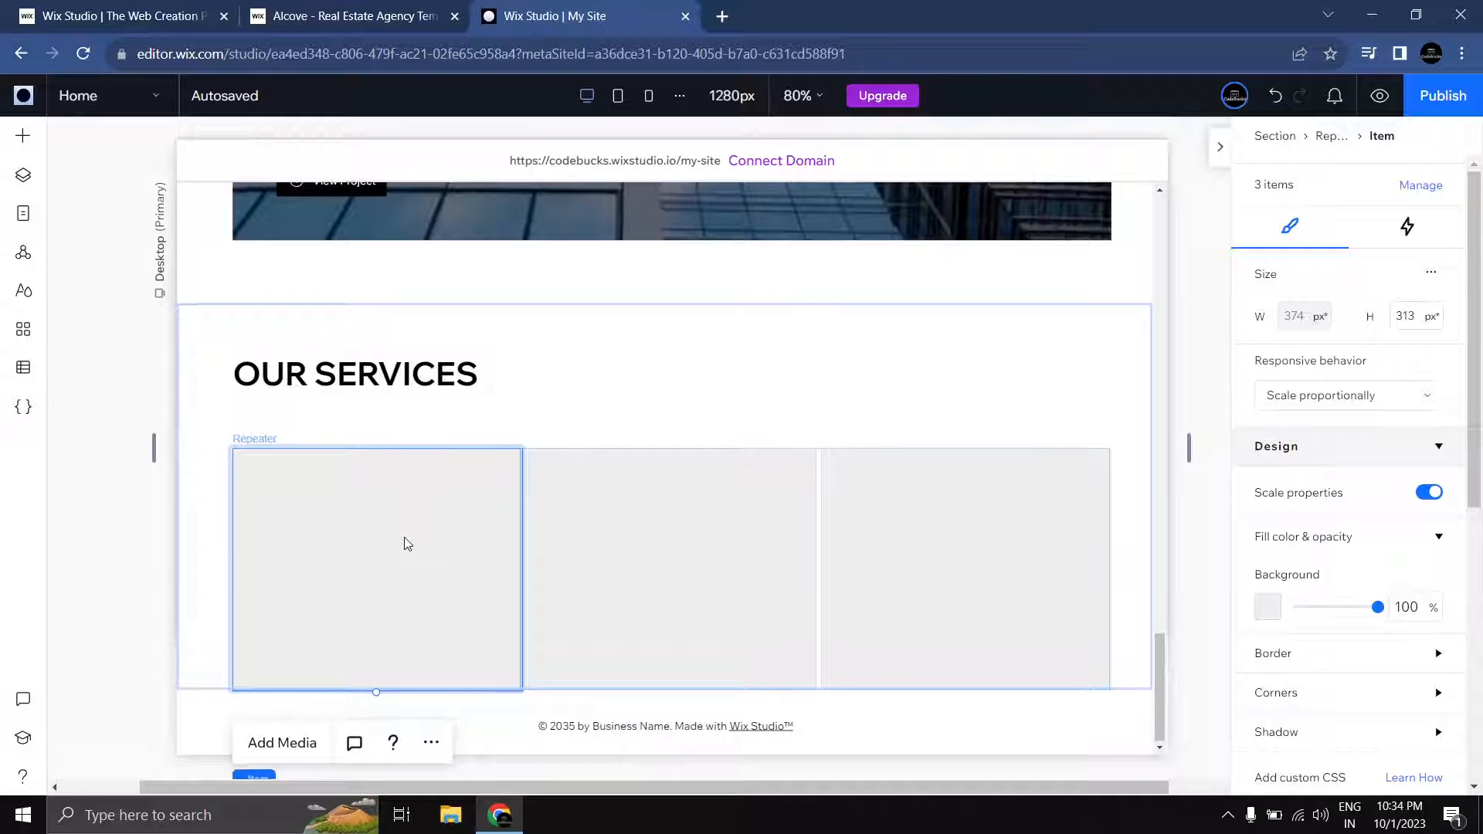
Step: Extend the OUR SERVICES section downward to a height of about 877 px
click(1129, 669)
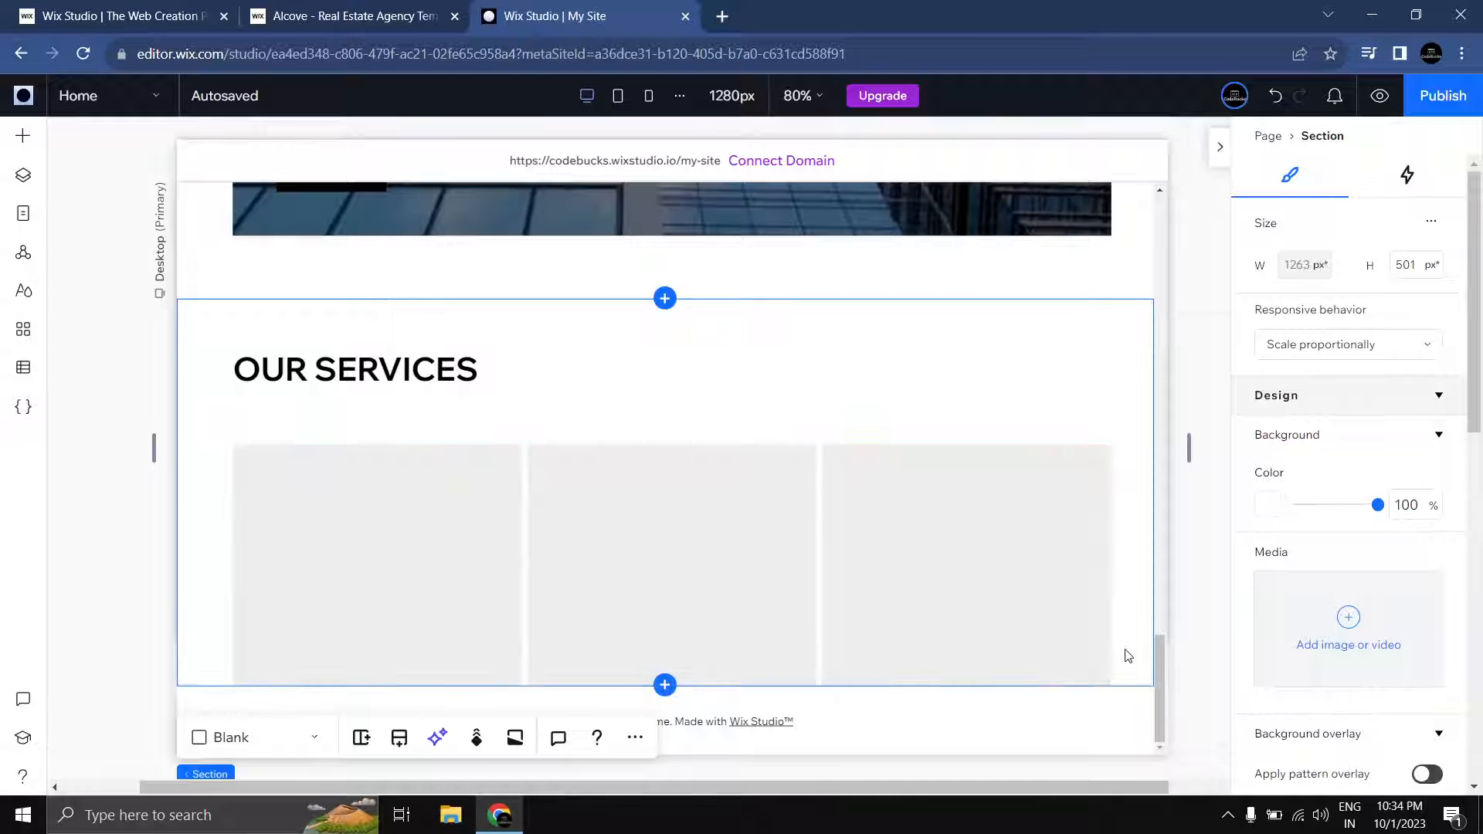
drag(1124, 685, 794, 685)
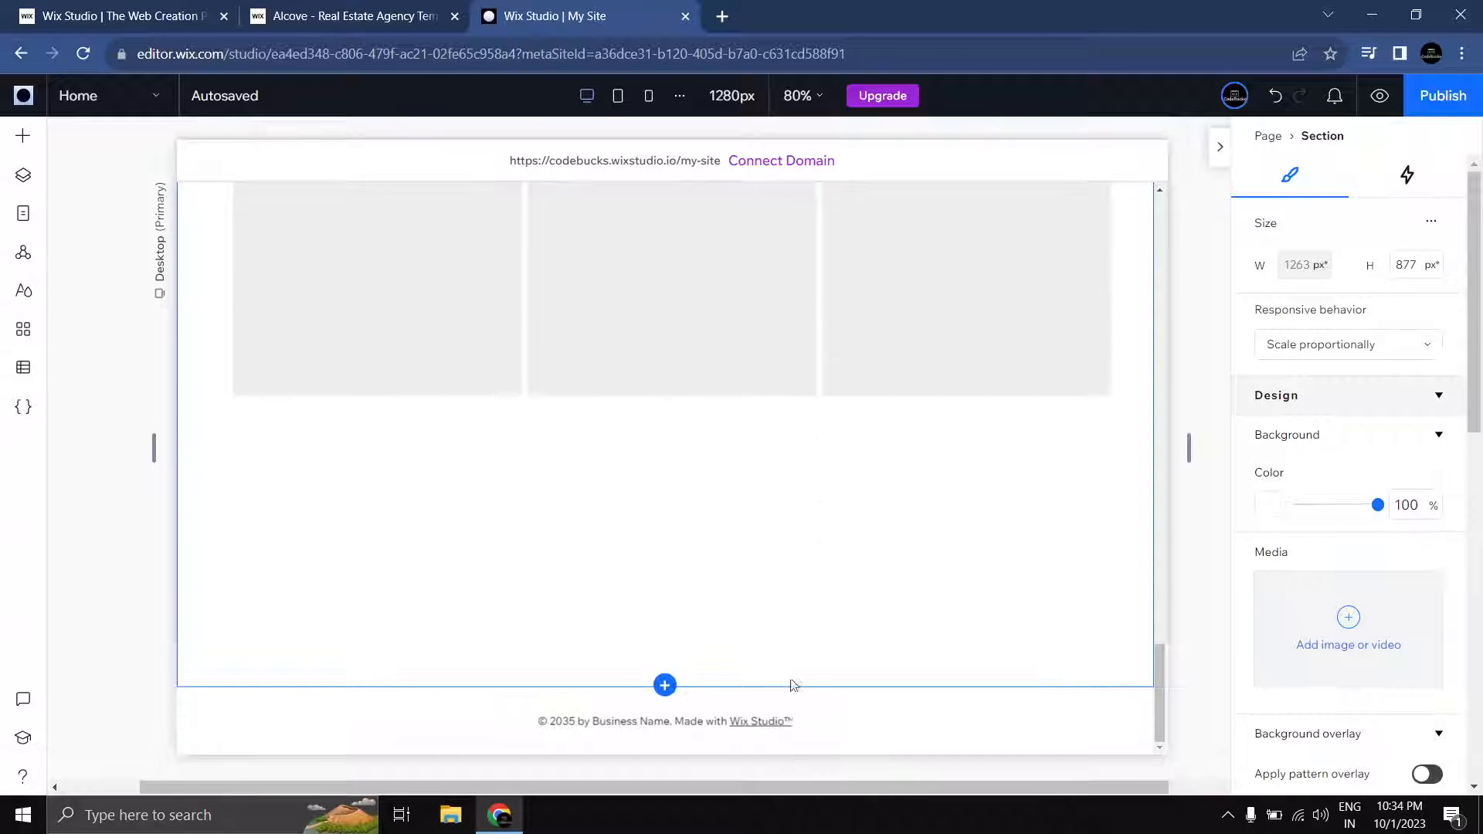
Step: Add a fourth item to the services repeater
scroll(742, 494, up, 5)
scroll(731, 497, down, 1)
click(732, 493)
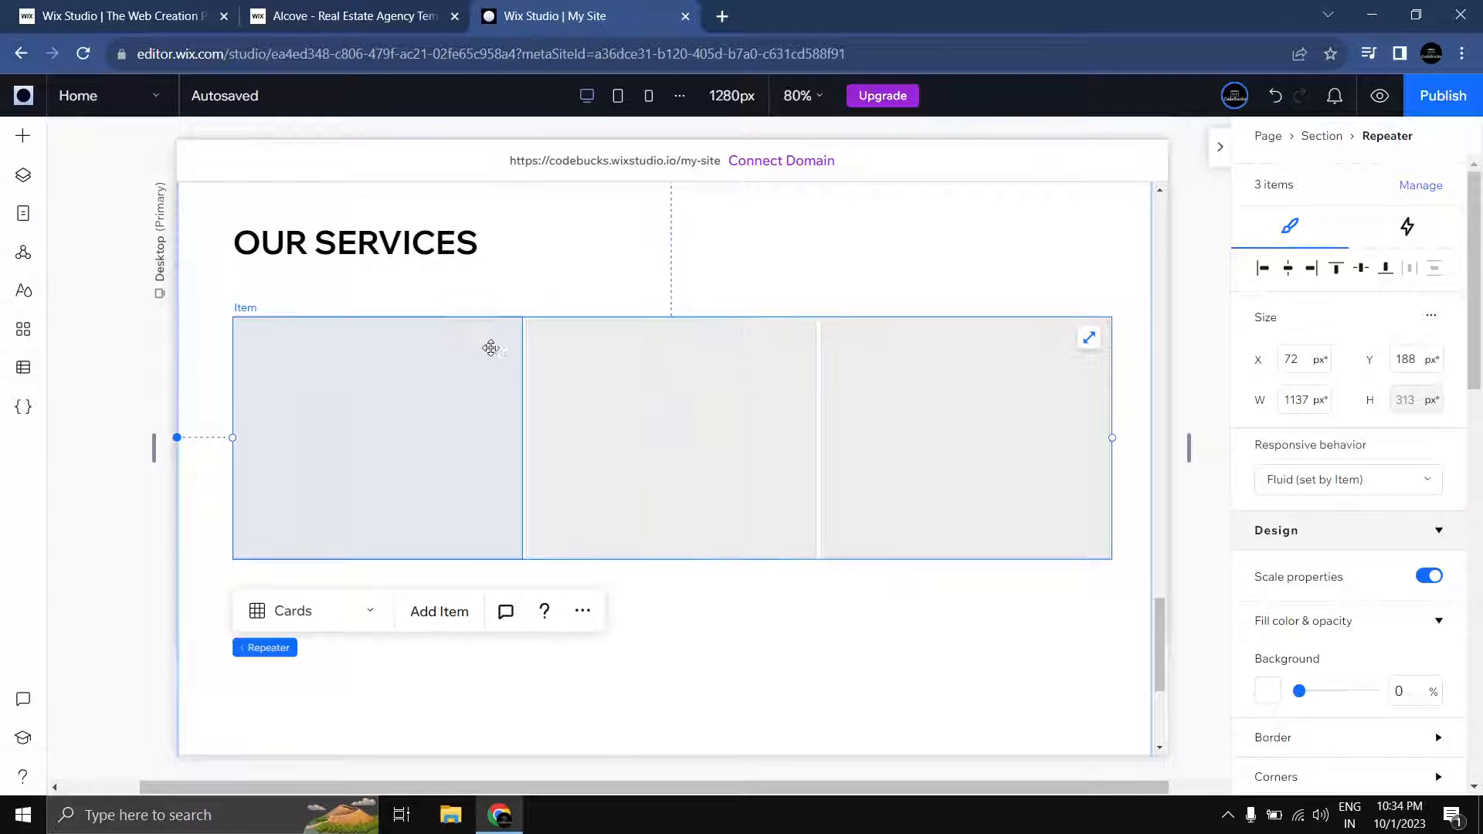
click(445, 611)
scroll(439, 544, up, 1)
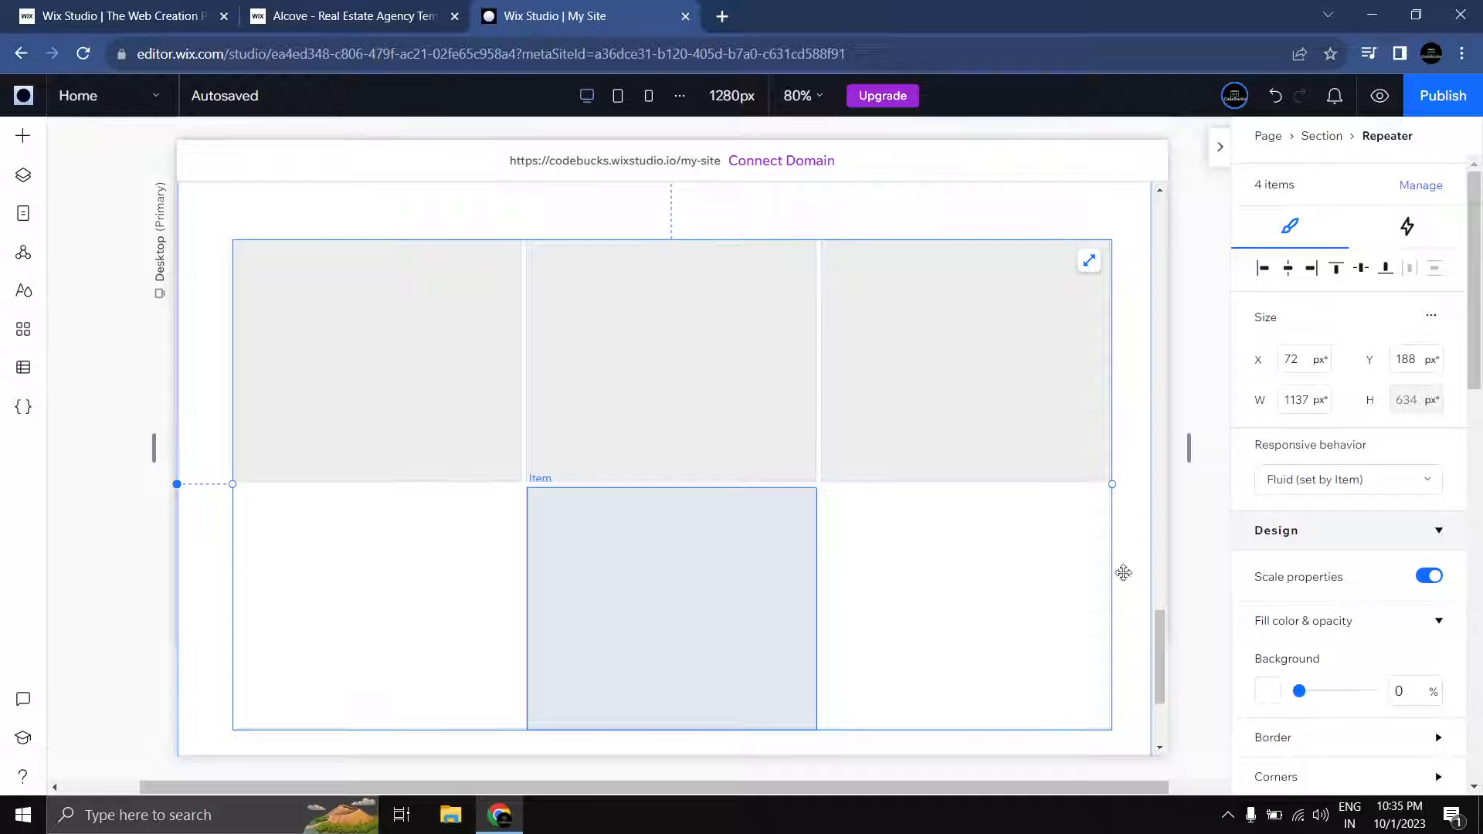
Step: Add two more items to the services repeater to make six cards
scroll(1397, 576, down, 8)
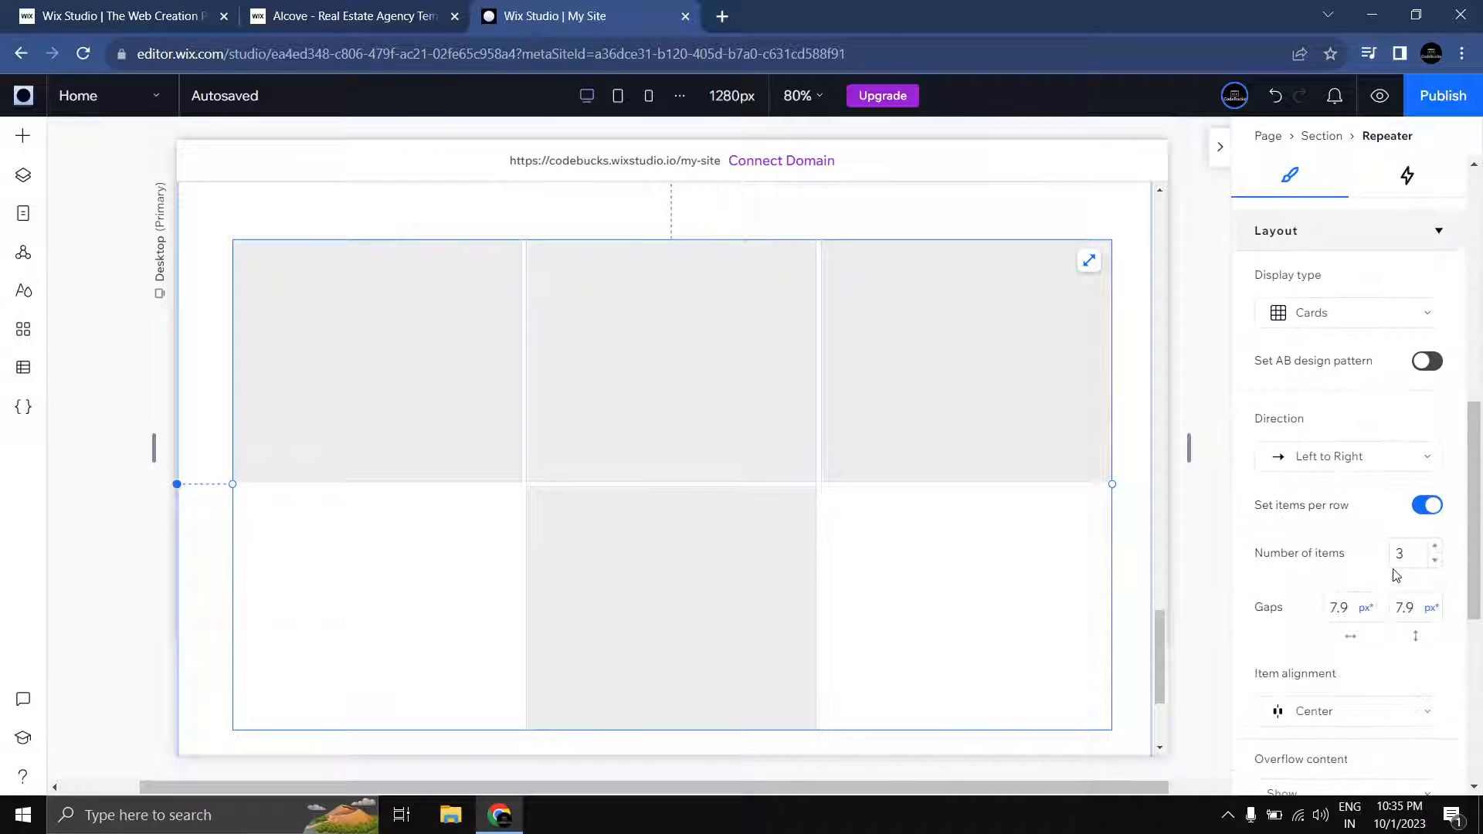
scroll(1306, 570, down, 1)
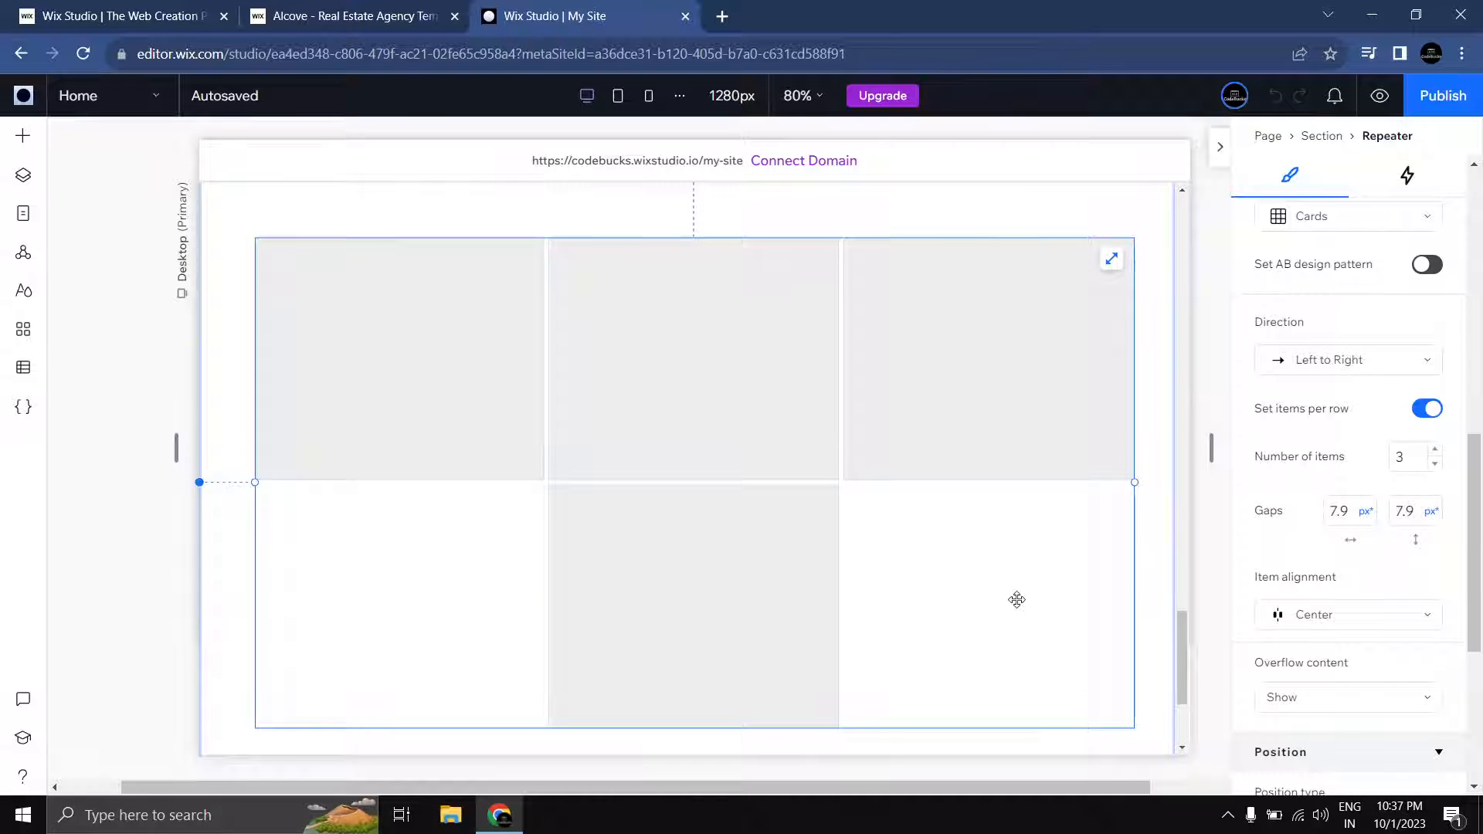
scroll(1390, 463, up, 8)
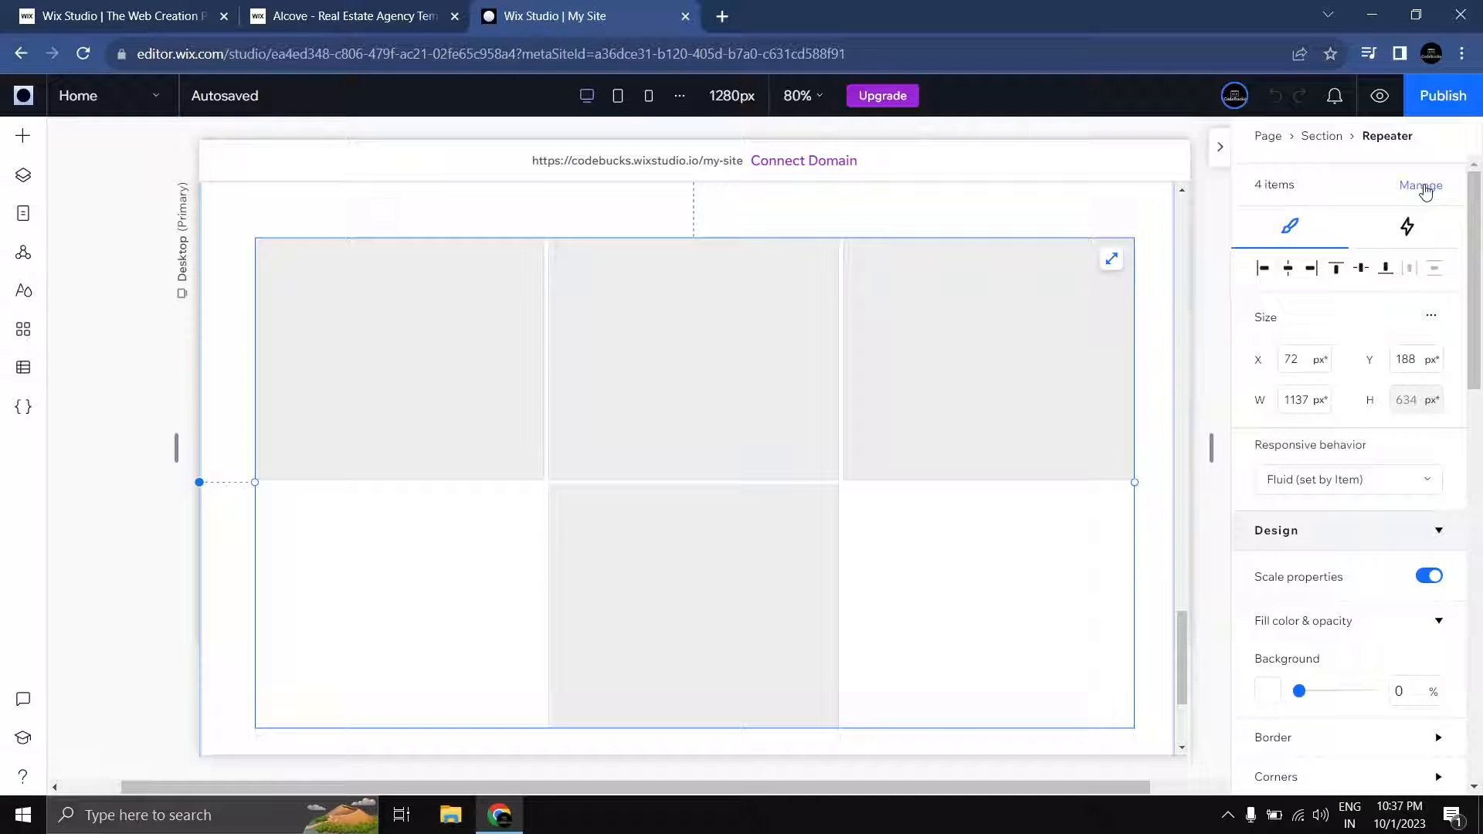
click(1422, 186)
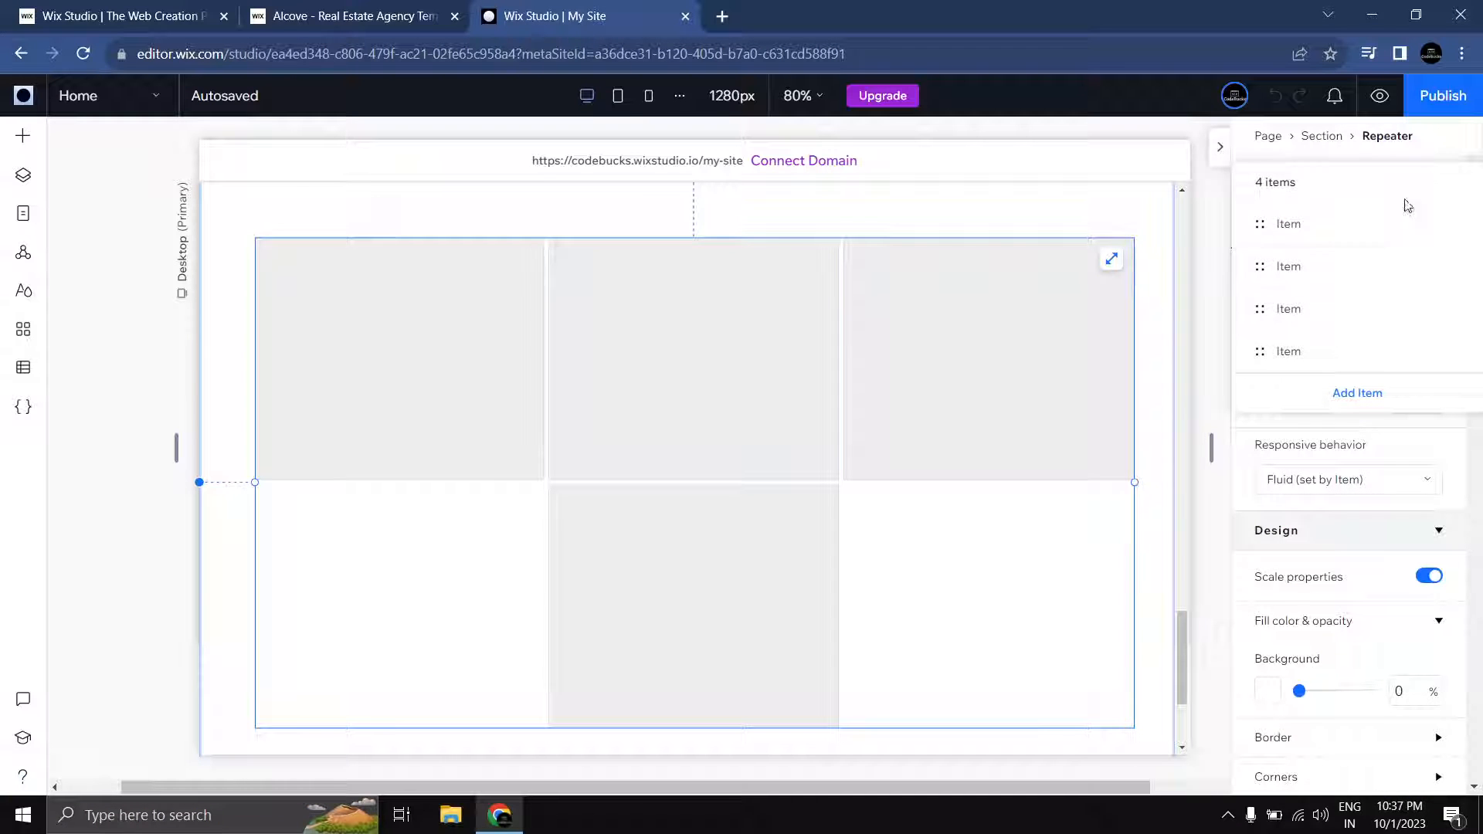
click(1347, 395)
click(1373, 438)
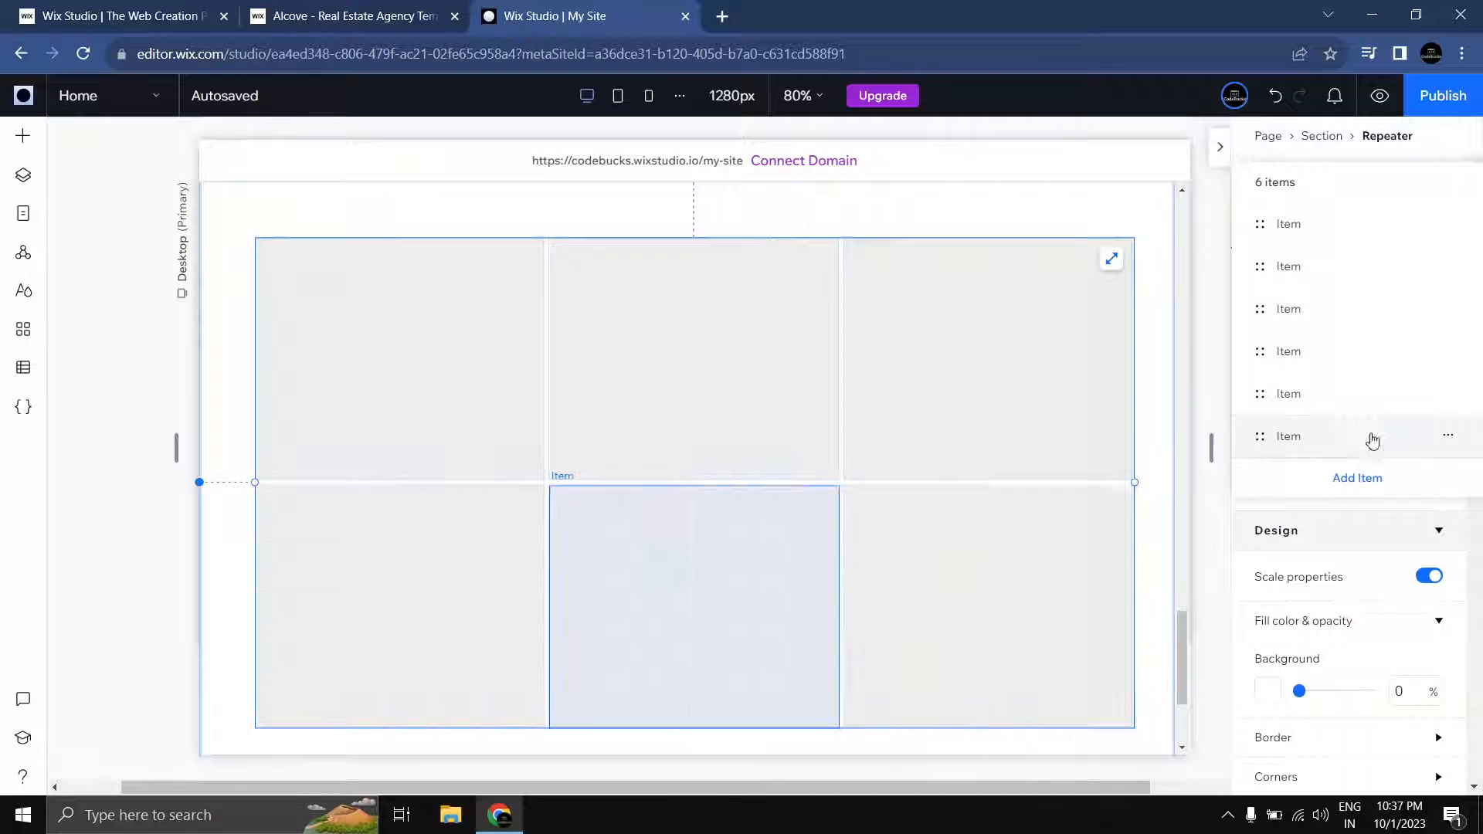
Step: Check the template's first service card and add a title to the repeater's first card at X 38 px, Y 68 px, widened to about 243 px
click(430, 419)
click(379, 410)
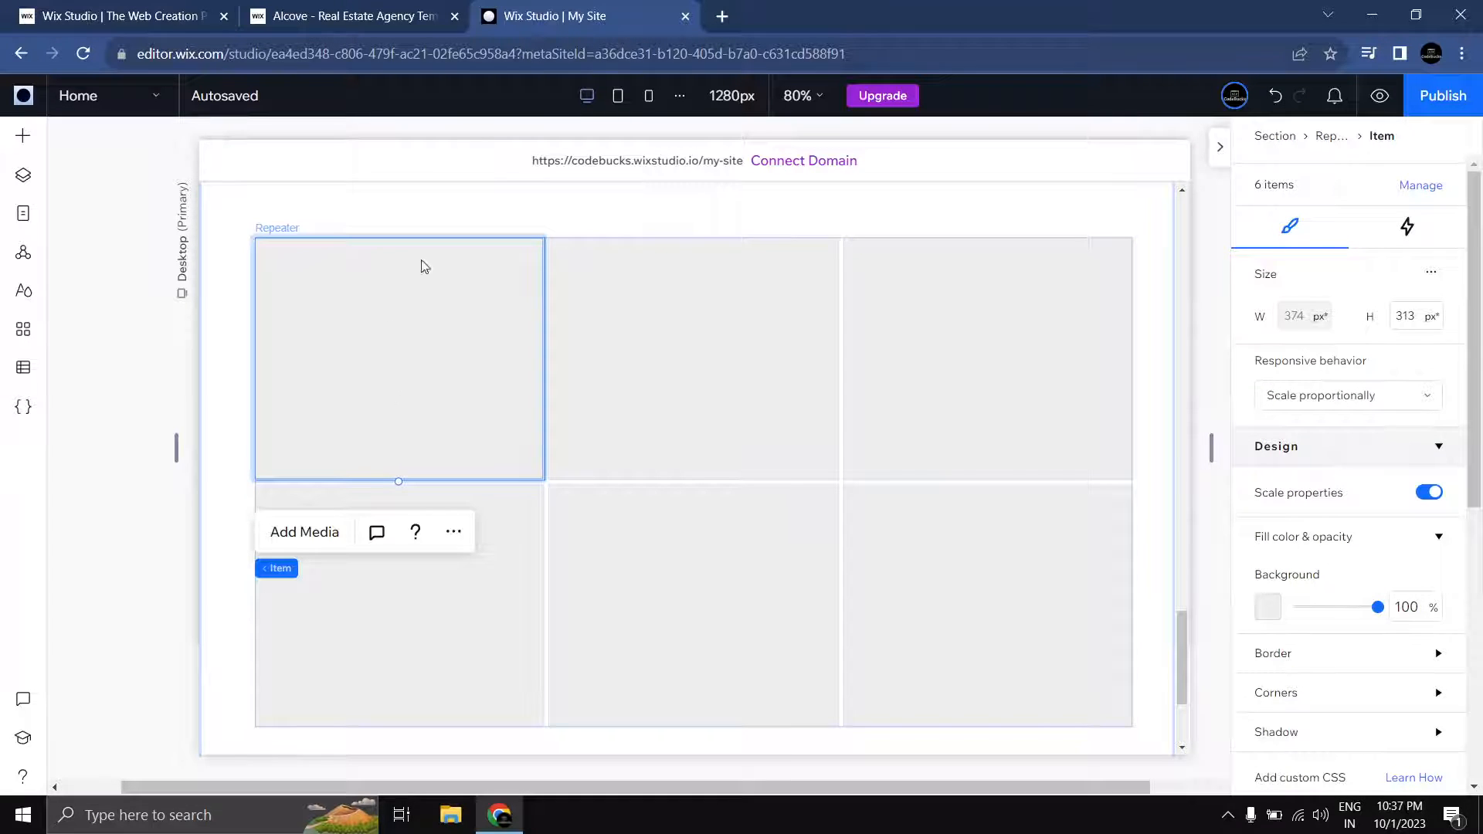
click(418, 16)
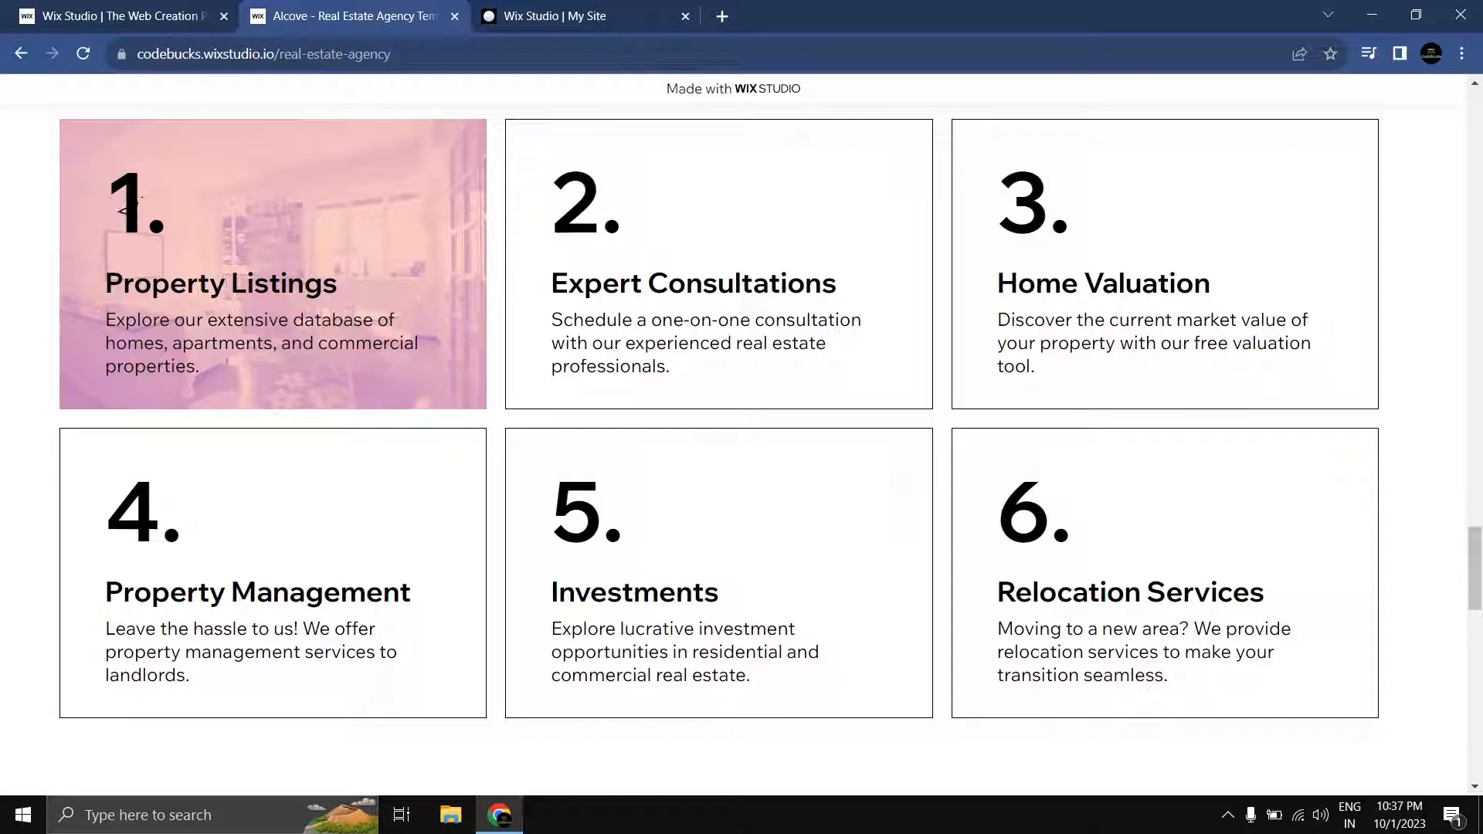
click(545, 19)
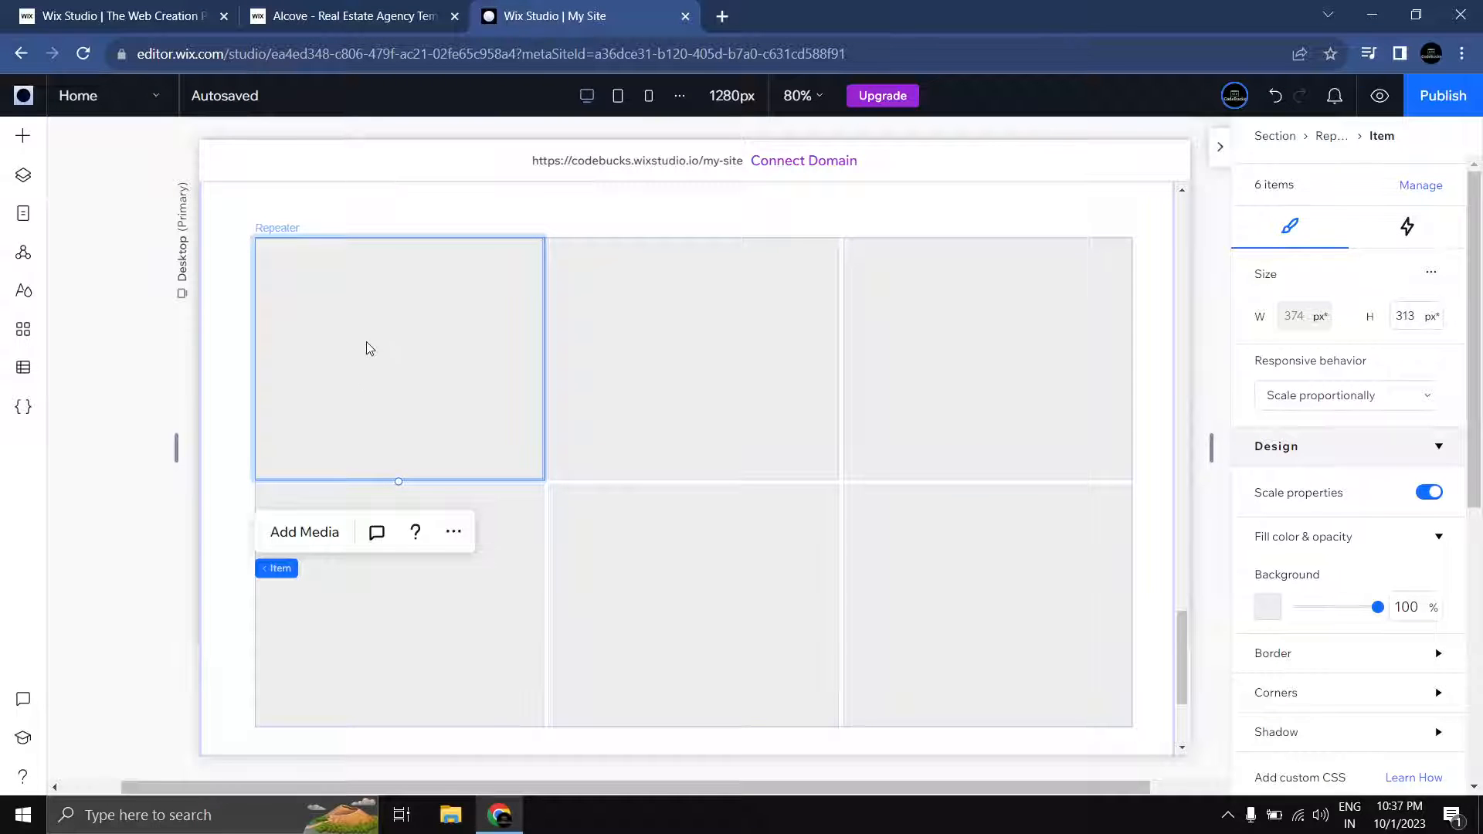
click(382, 14)
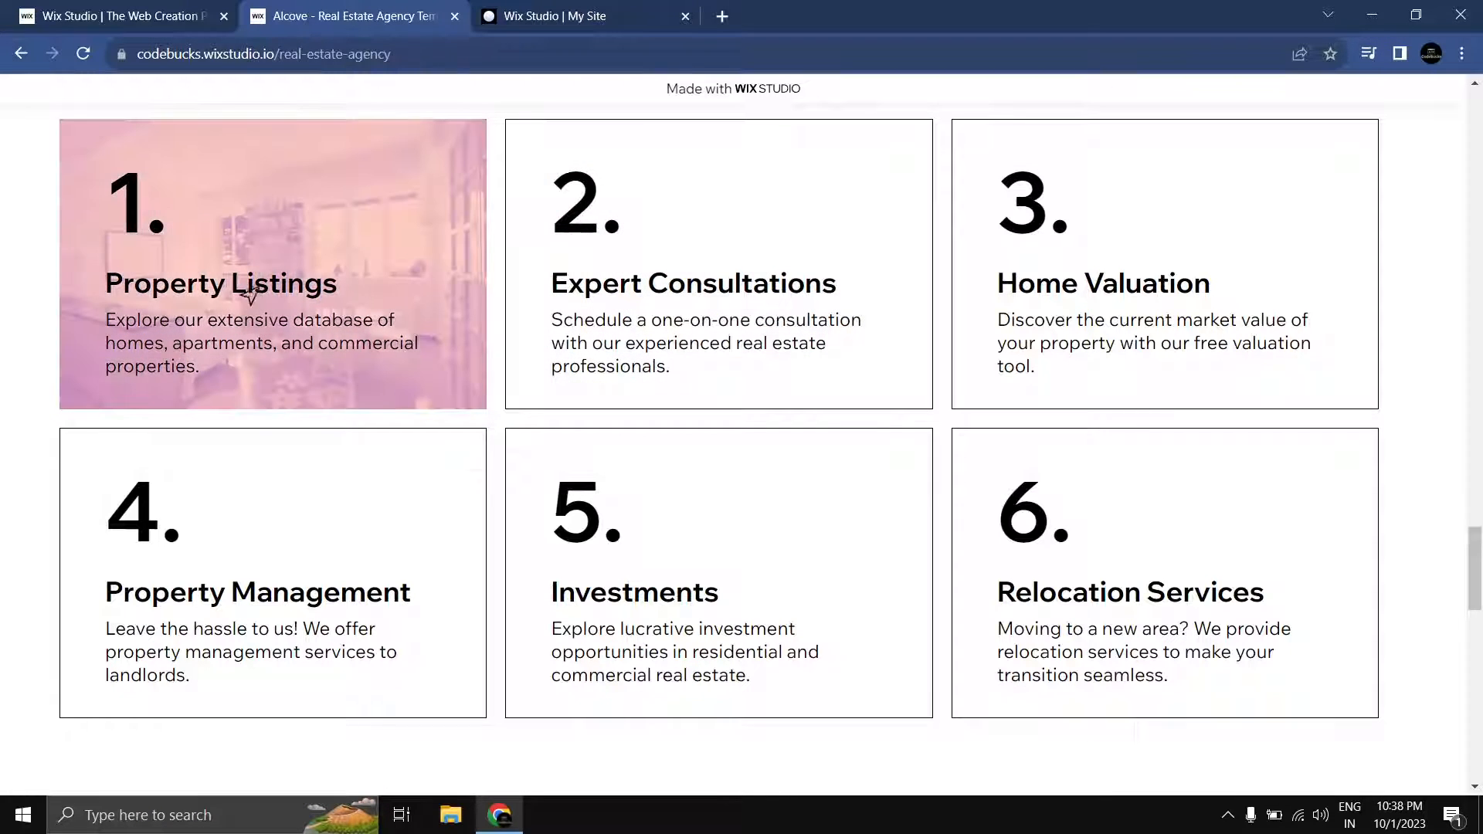
click(528, 21)
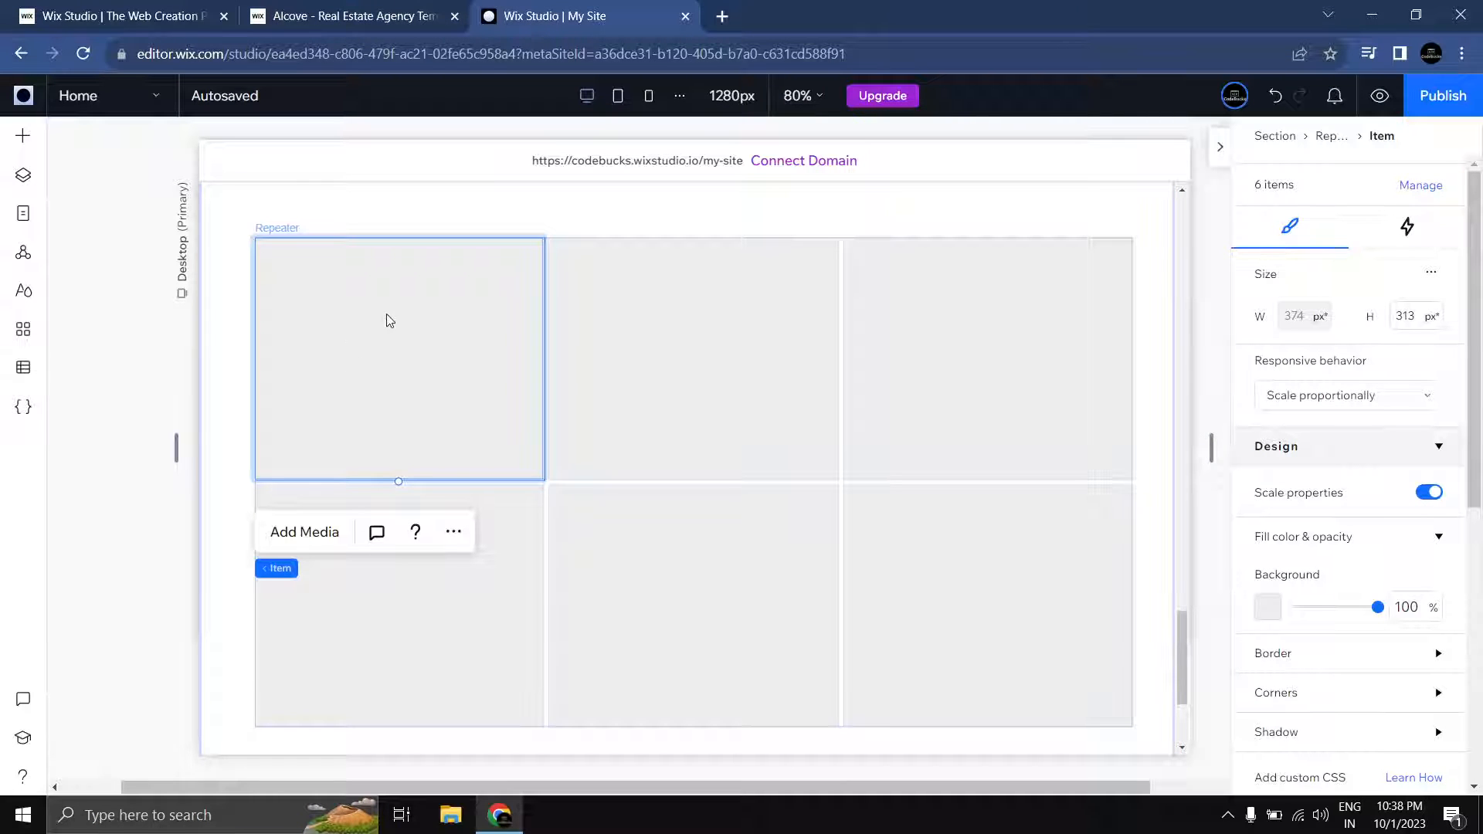
click(22, 135)
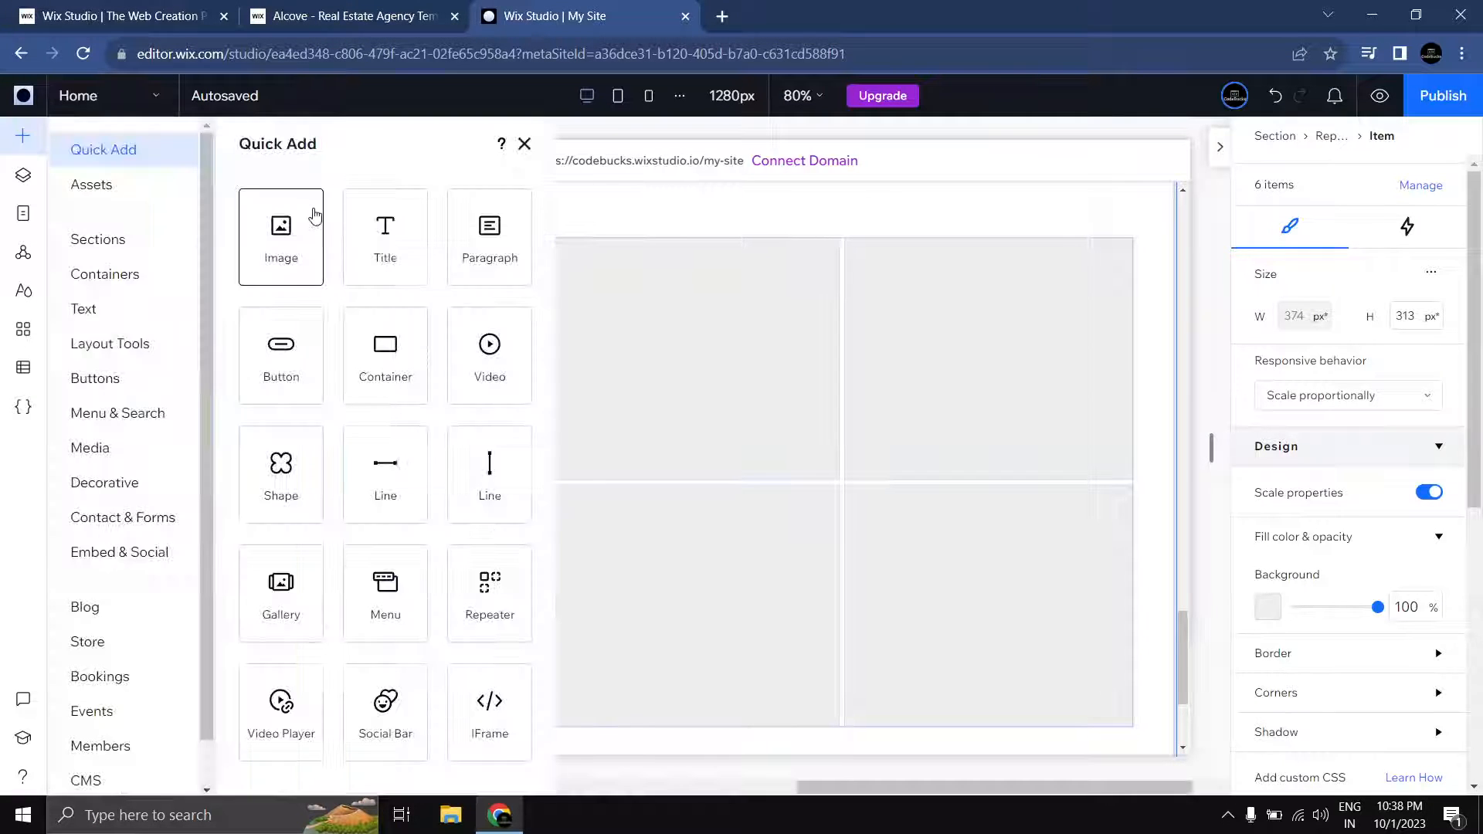
drag(428, 242, 450, 352)
click(479, 349)
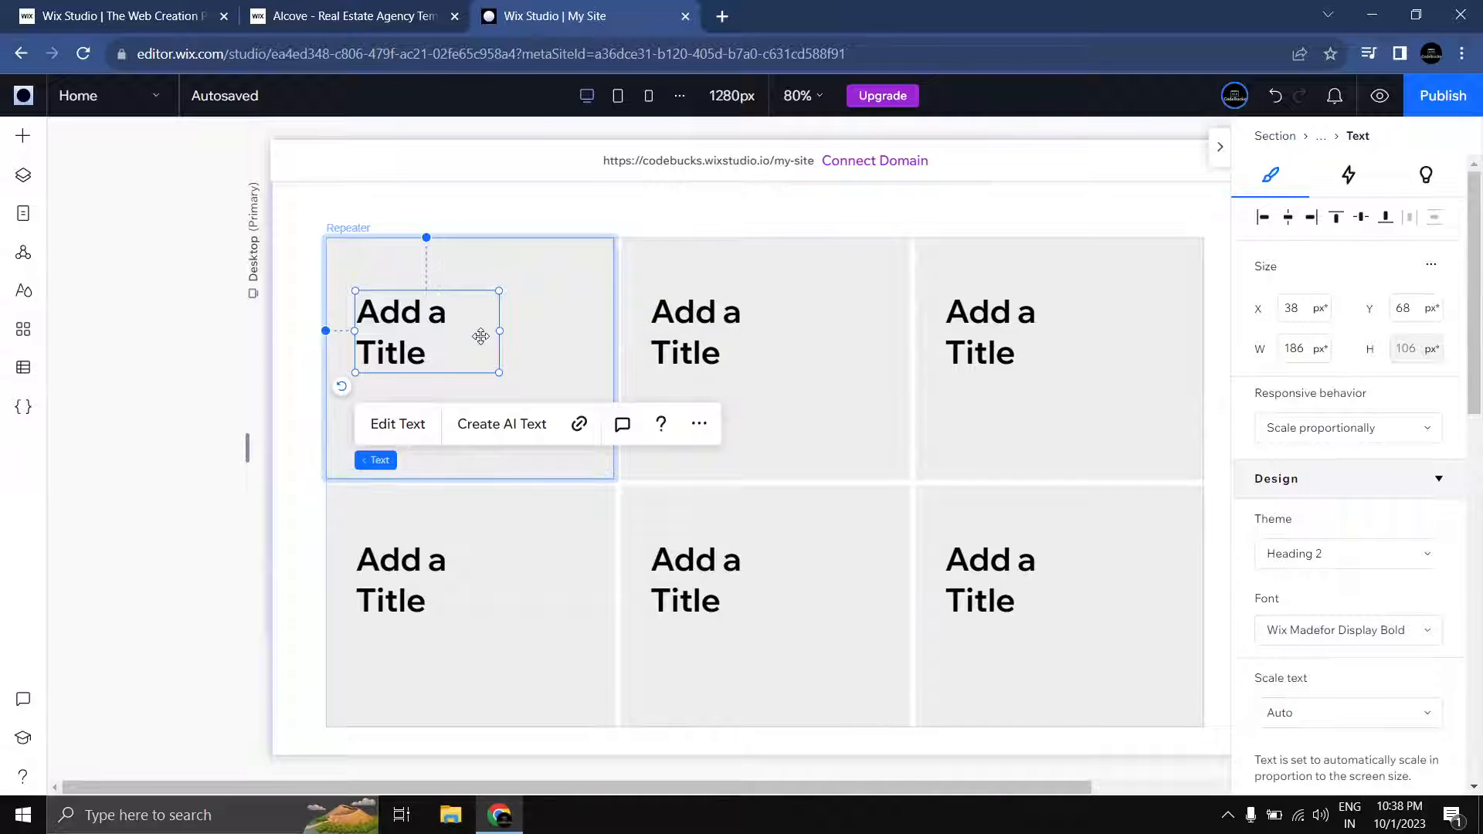
drag(500, 331, 543, 331)
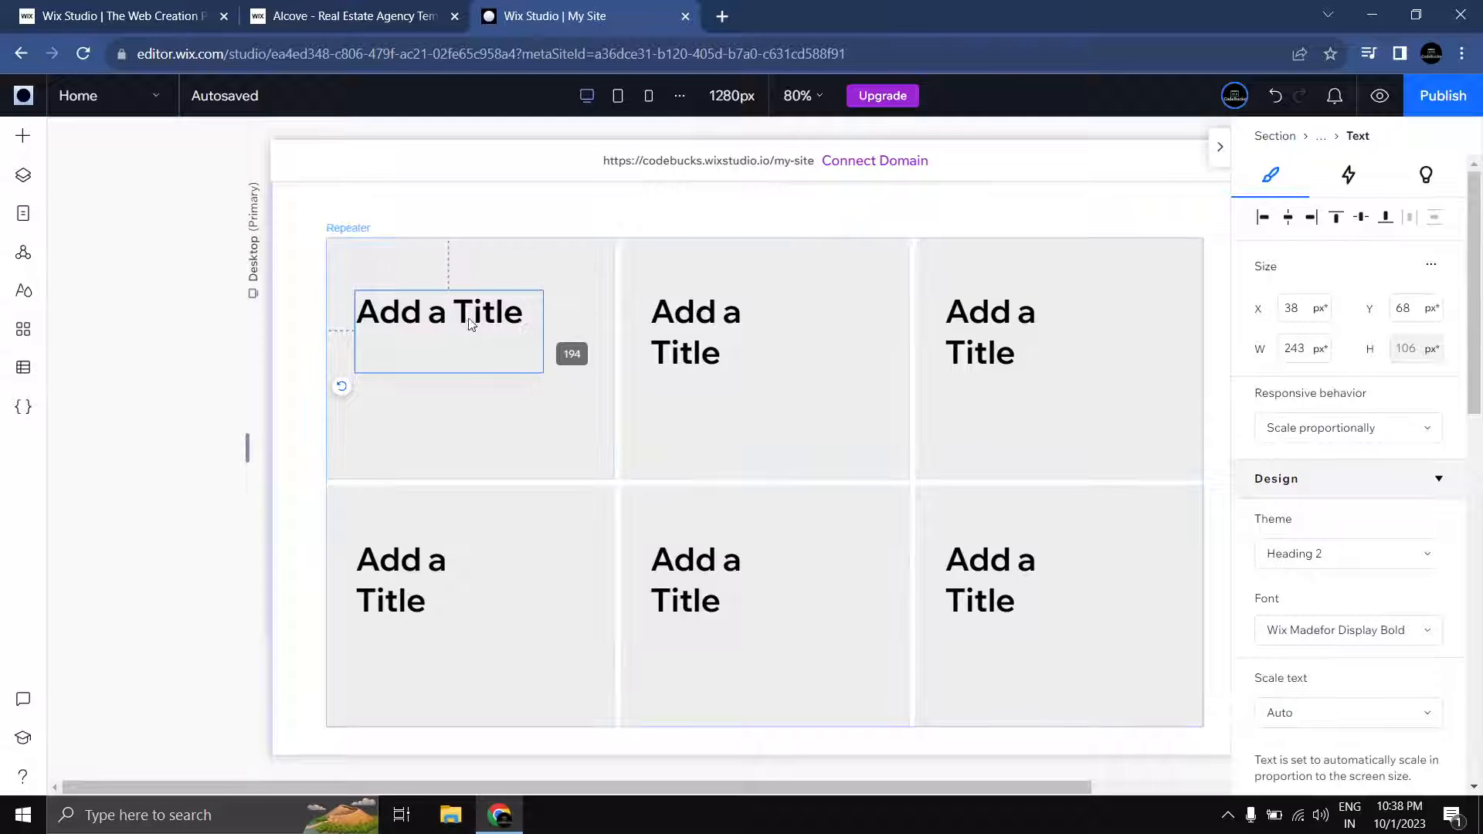
Step: Set the card title's theme to Heading 3 and its font size to 71 px
scroll(1328, 437, down, 3)
click(1341, 361)
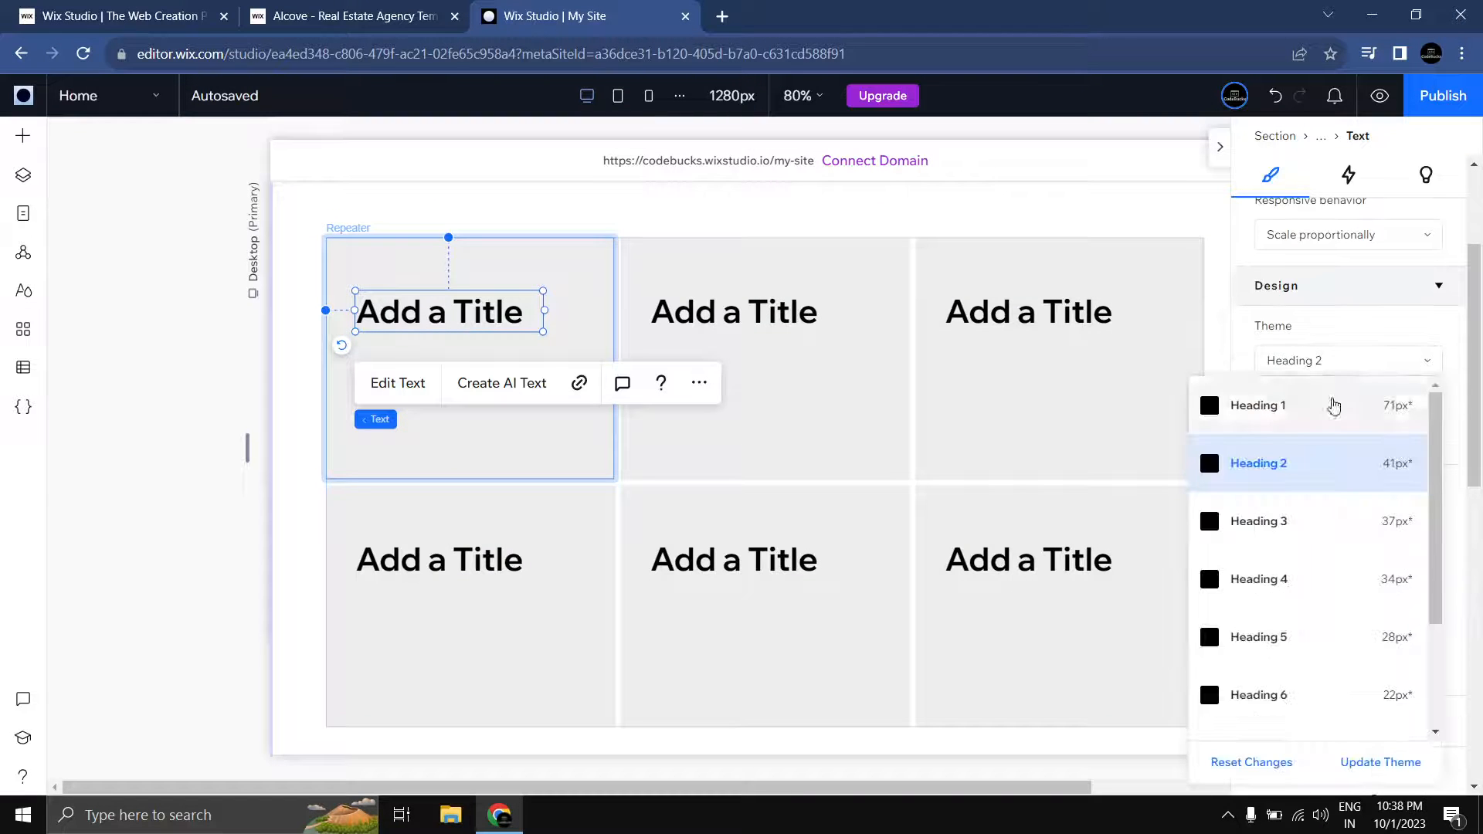
click(1312, 516)
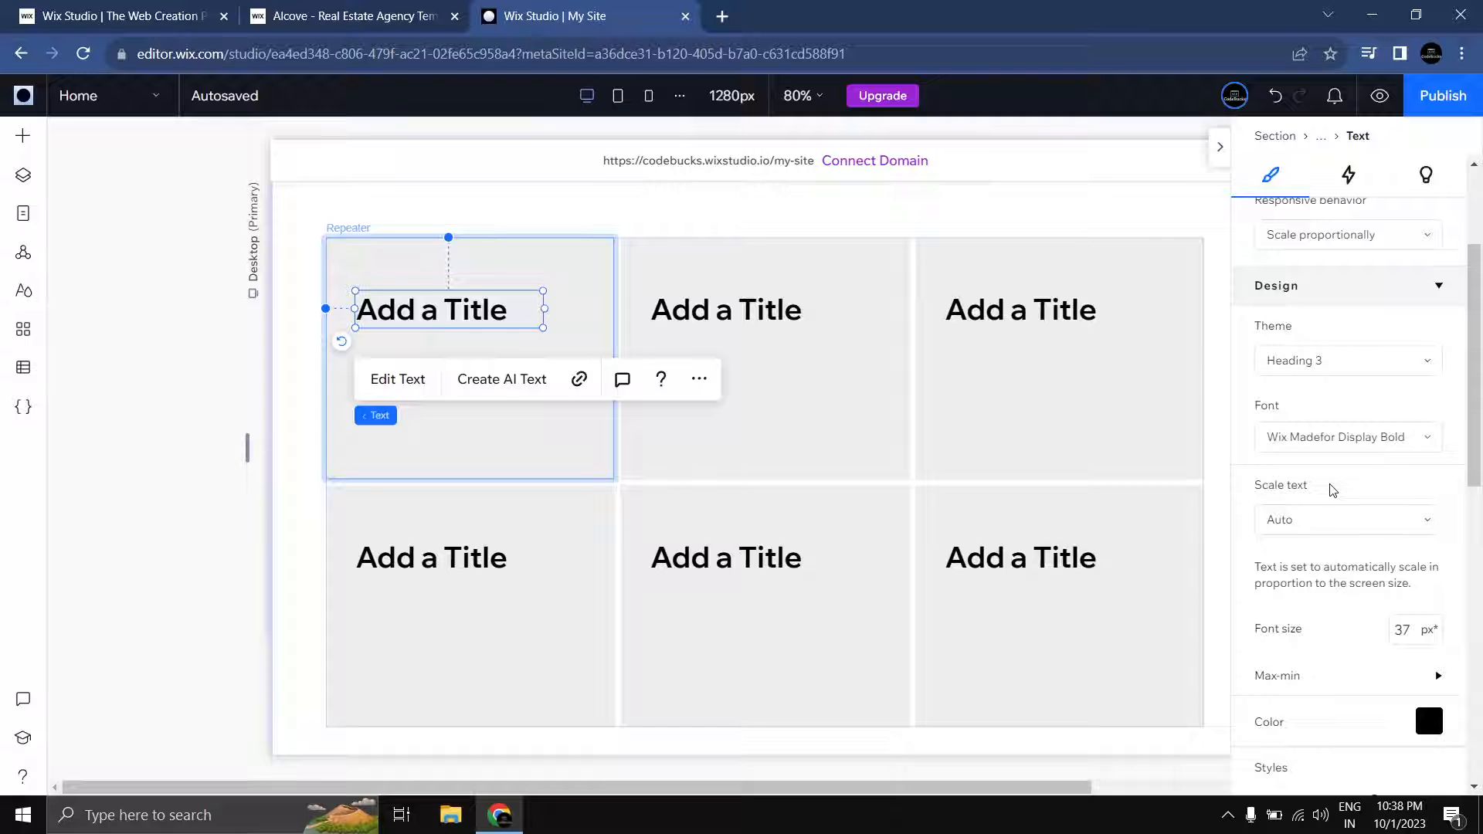
scroll(1385, 495, down, 2)
scroll(1387, 488, up, 2)
scroll(1415, 618, down, 1)
click(1411, 539)
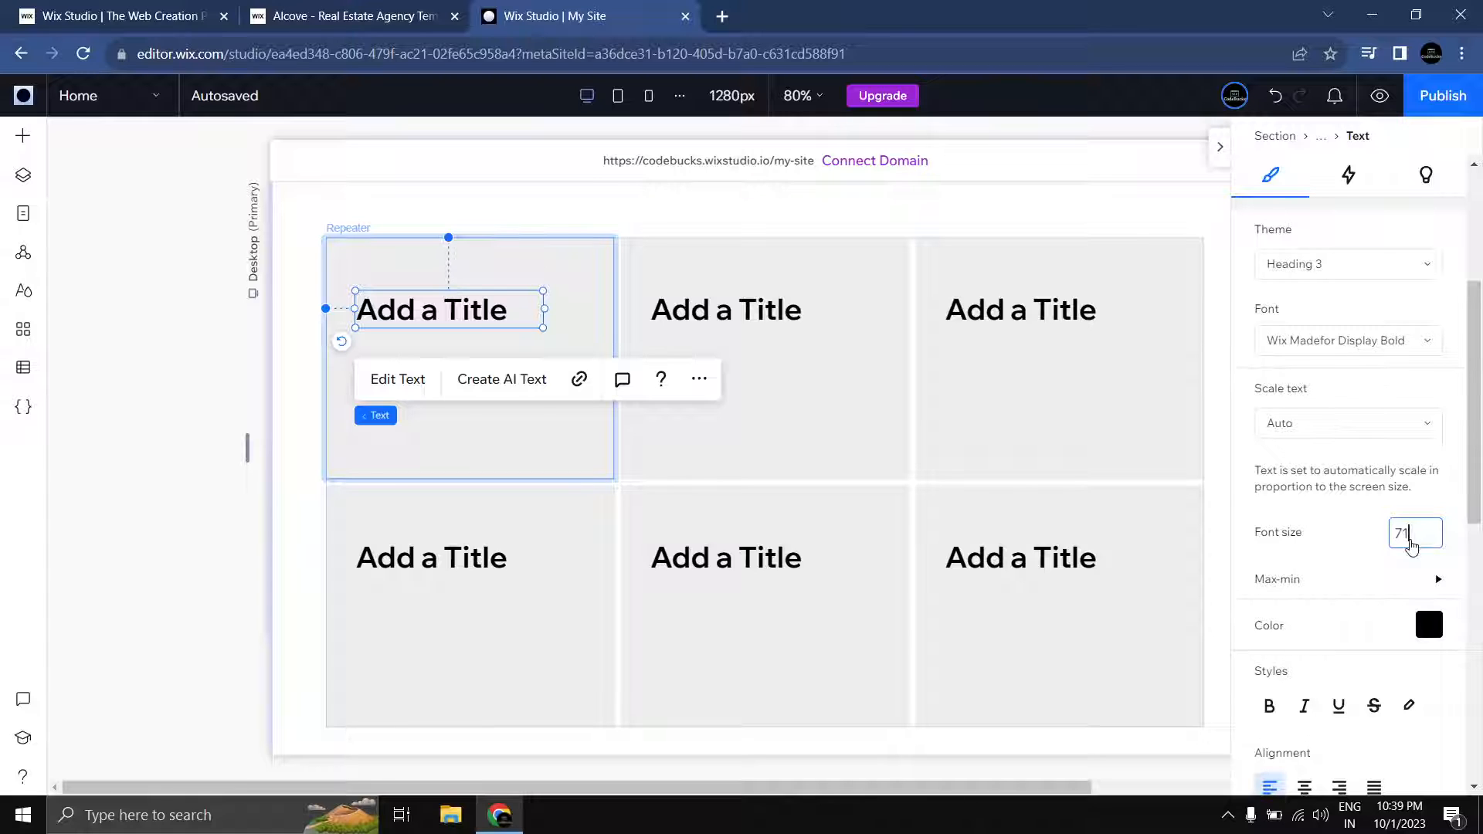
key(Return)
Step: Replace the first card's title text with "1."
double_click(433, 333)
double_click(423, 327)
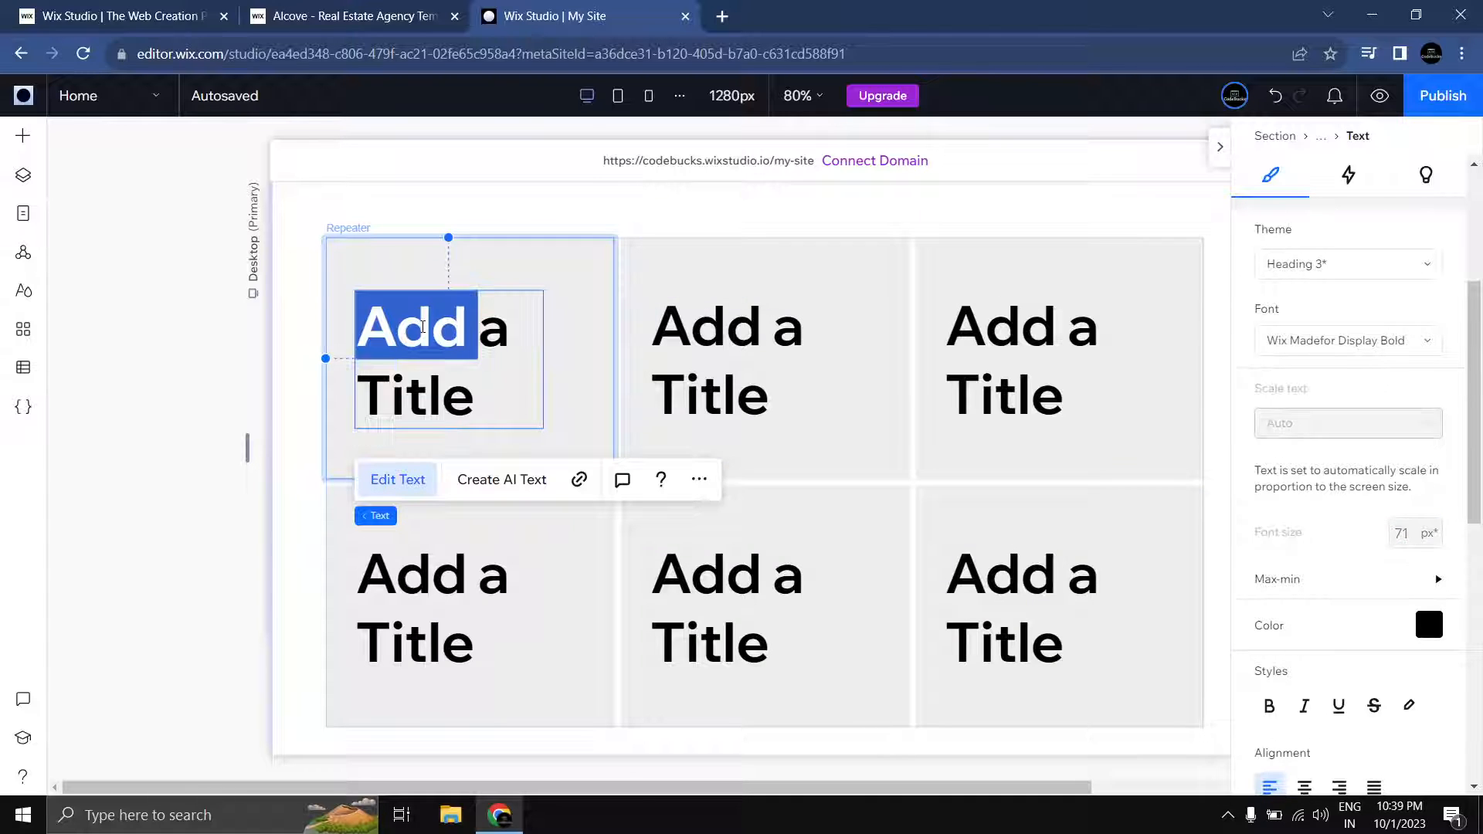
key(ctrl+a)
text(1.)
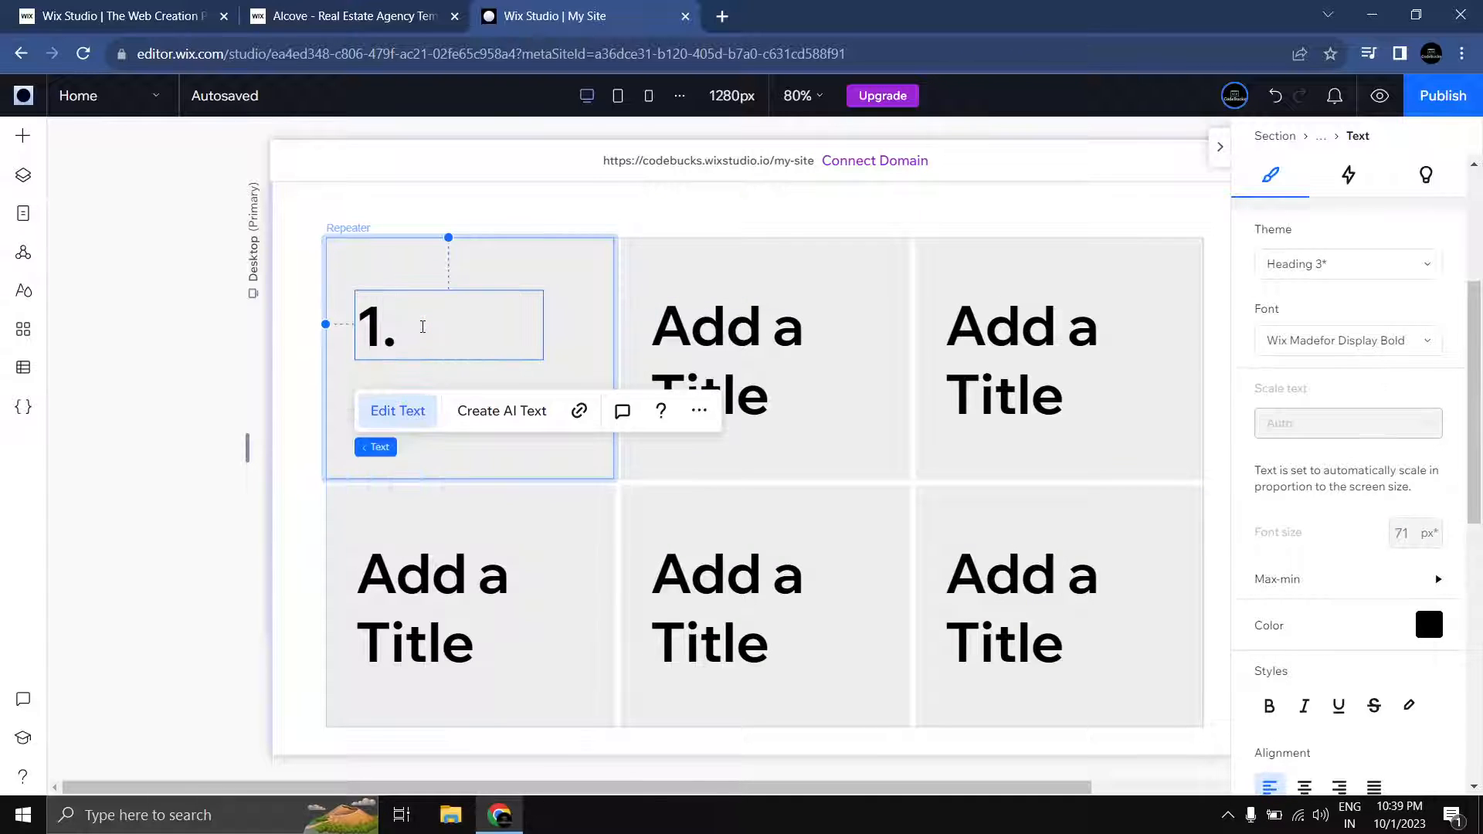
click(183, 364)
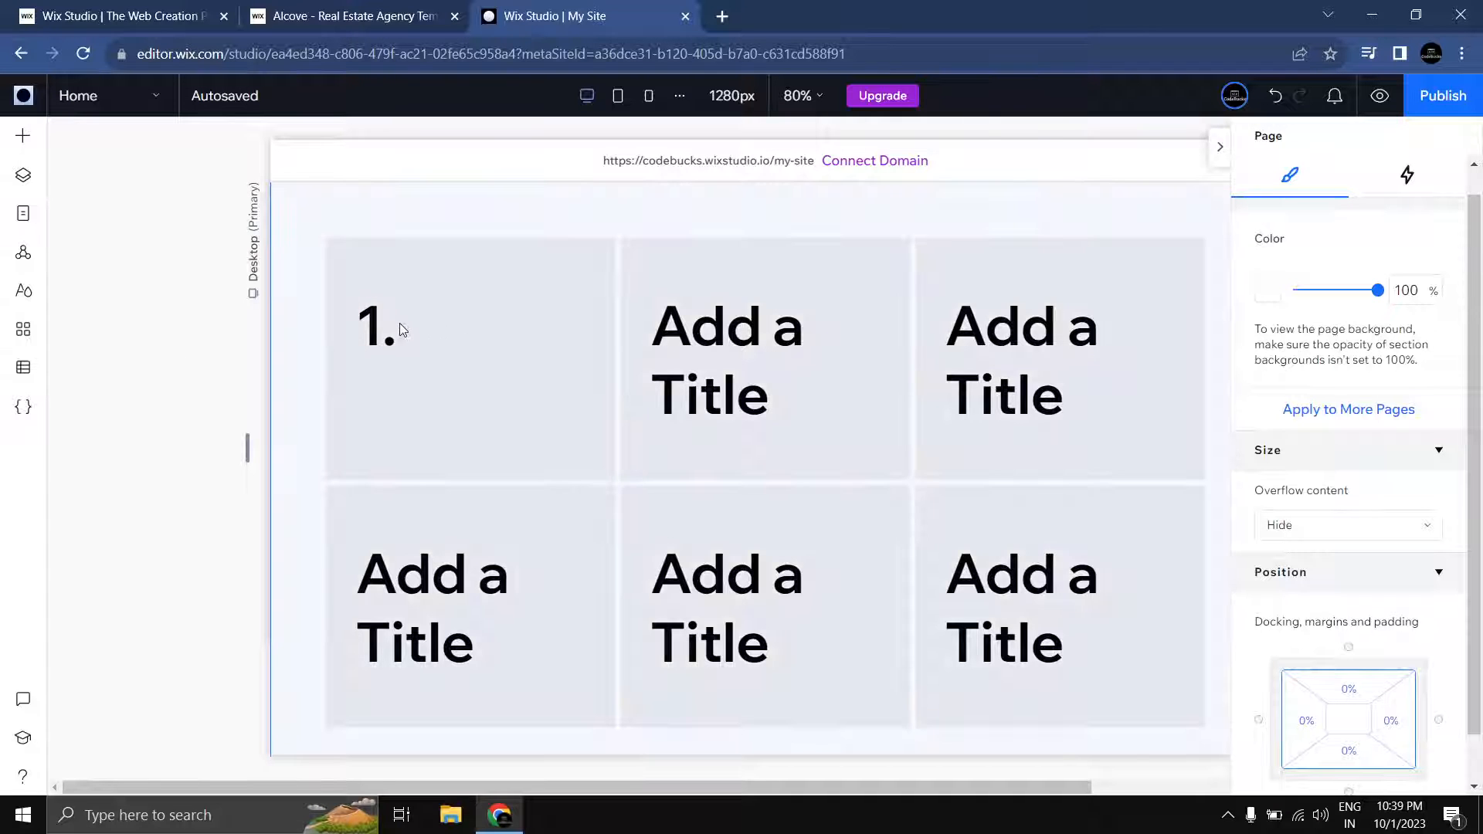
click(677, 347)
click(680, 340)
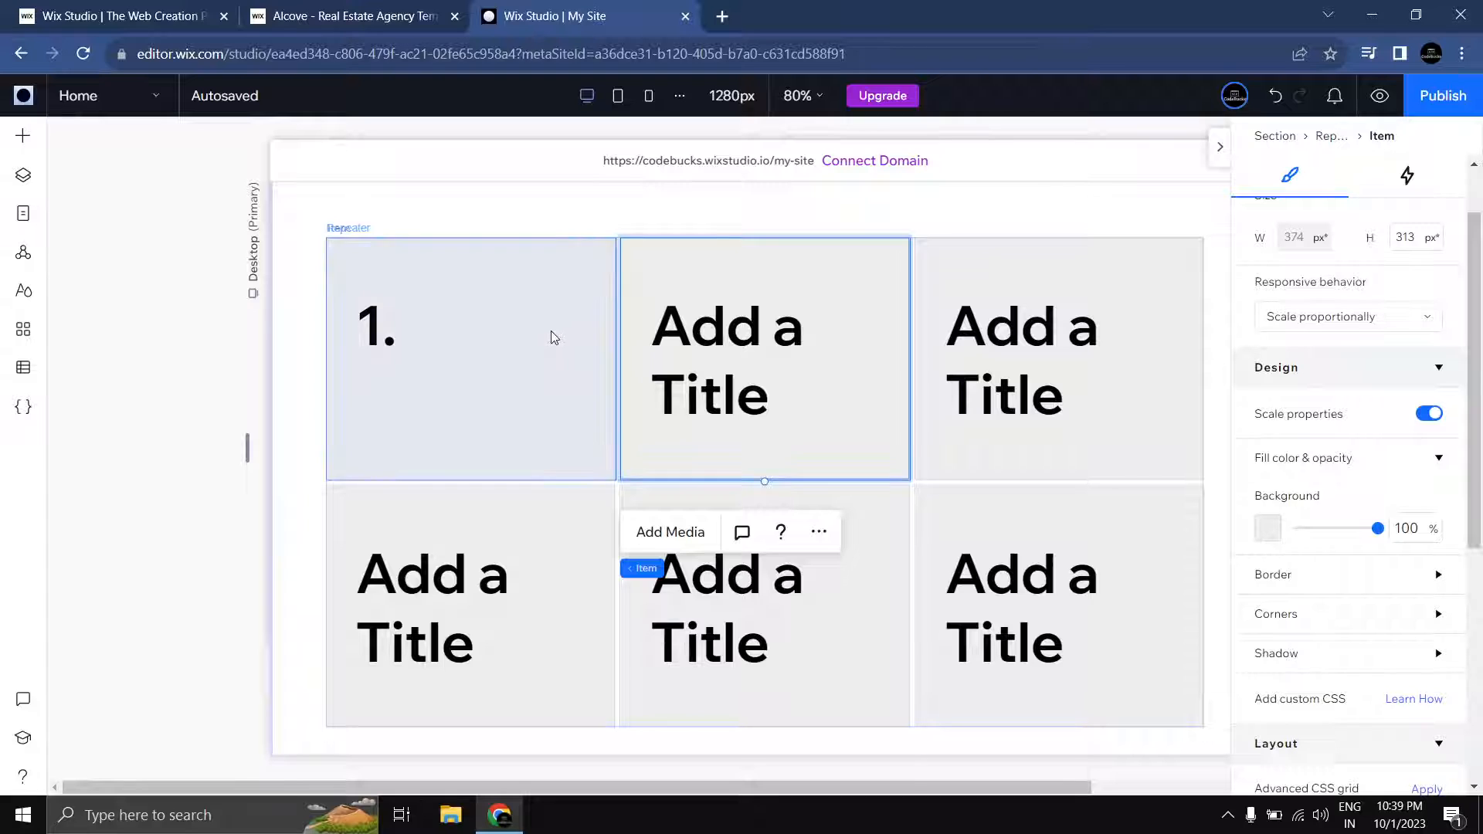
click(394, 334)
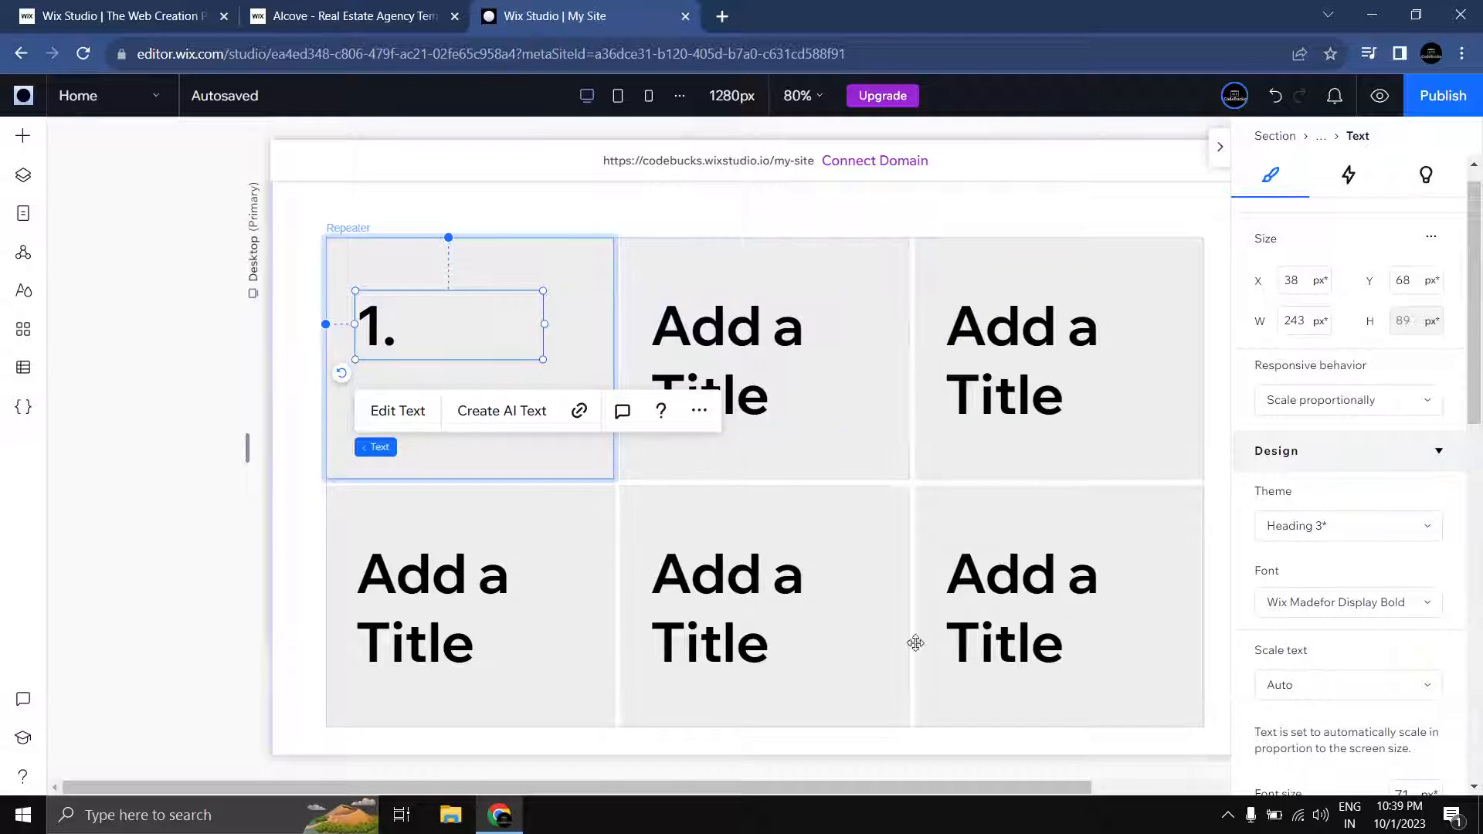
Step: Replace the titles of the five remaining cards with "2.", "3.", "4.", "5." and "6." in order
double_click(721, 345)
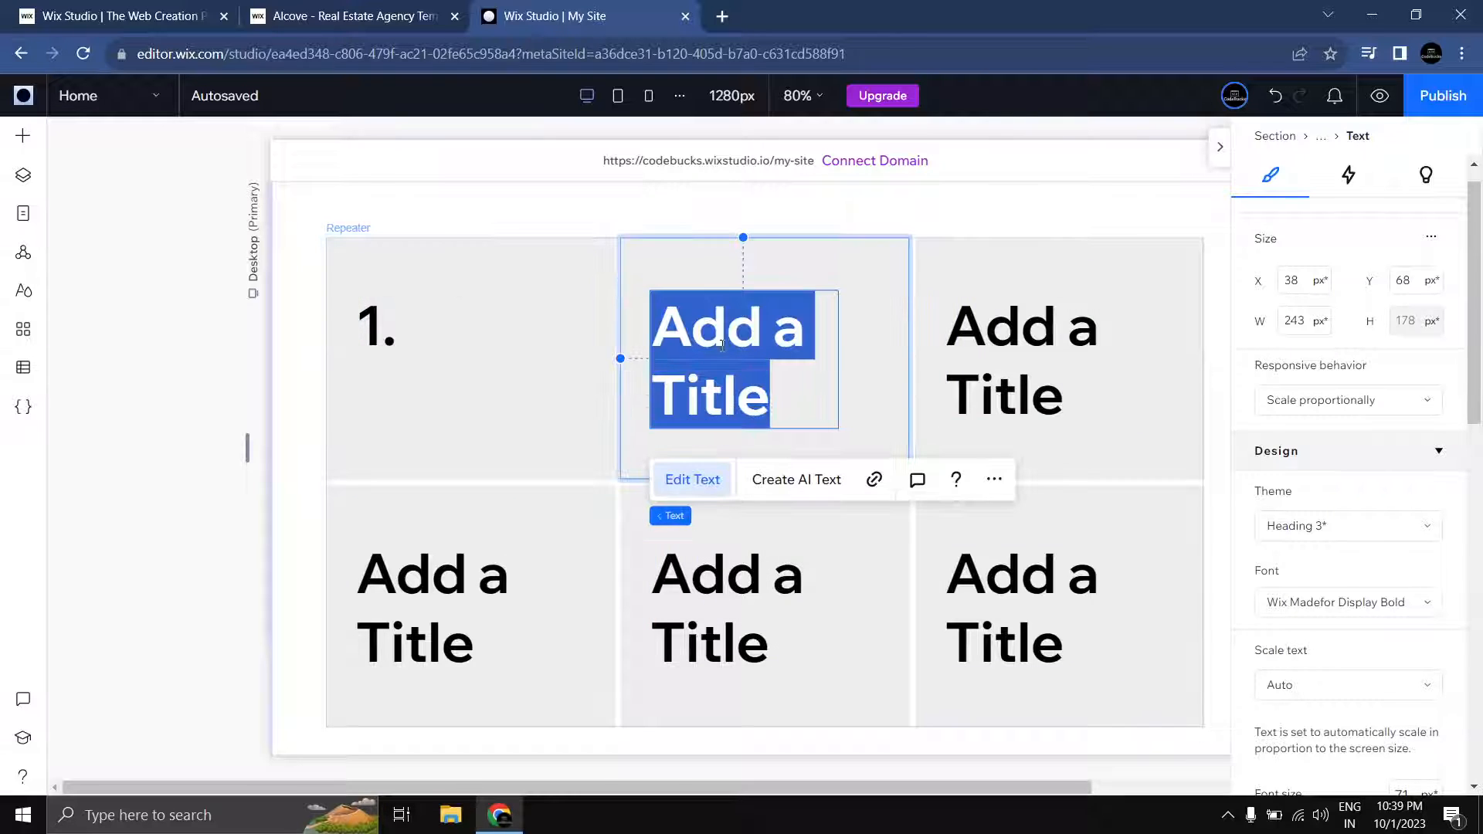
text(2.)
double_click(1014, 313)
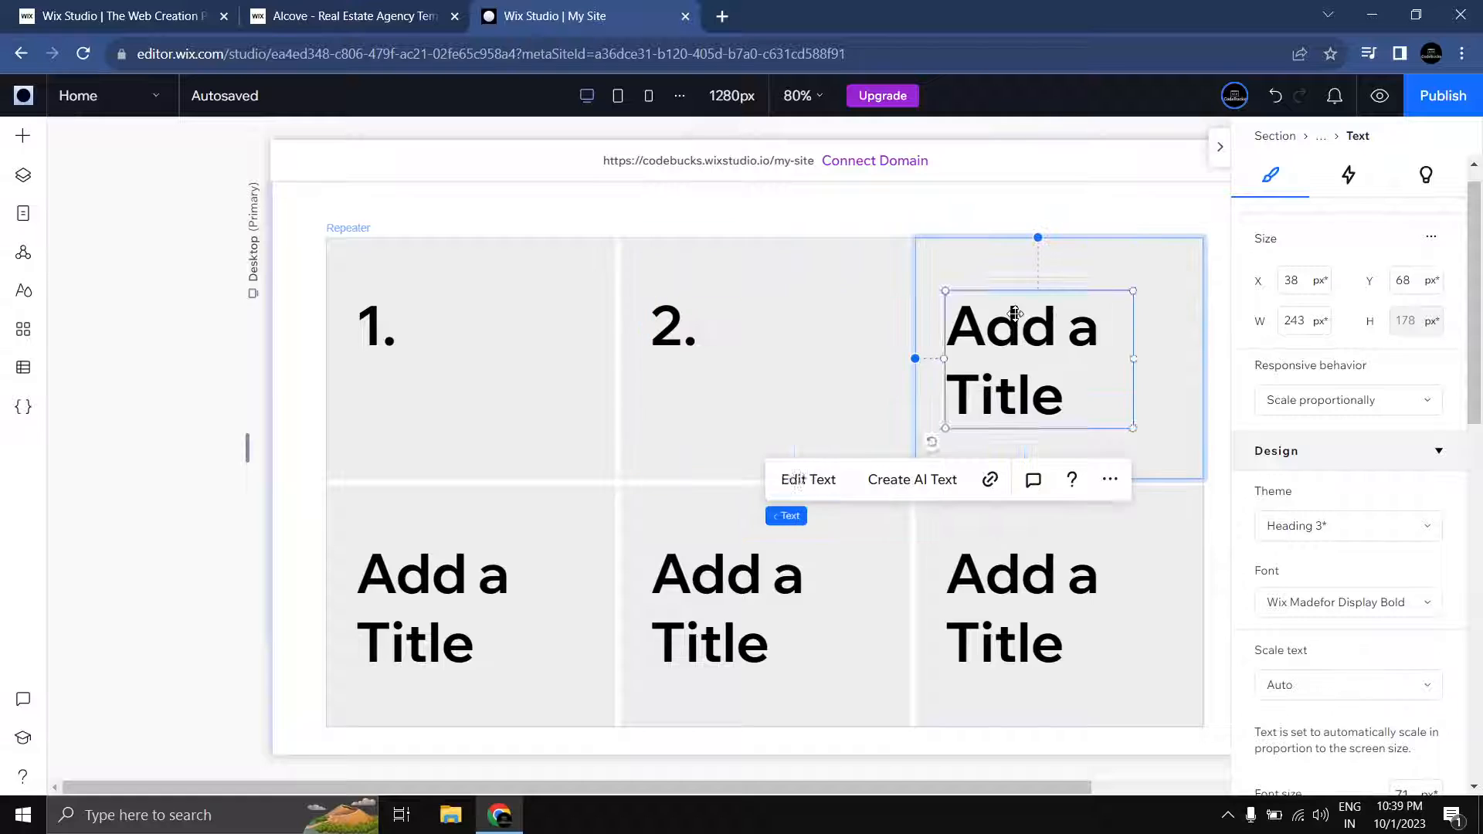
text(3.)
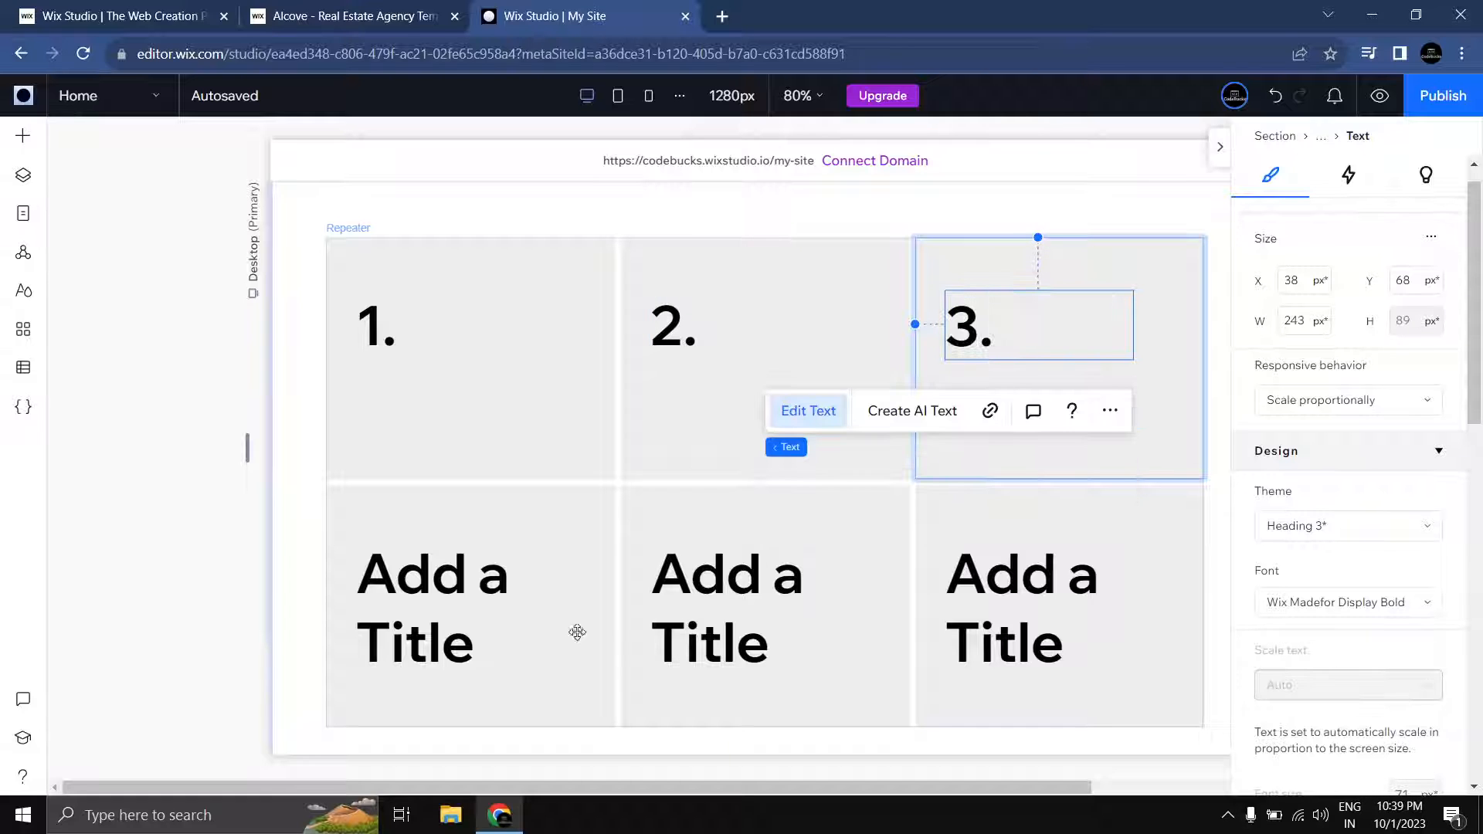
double_click(458, 597)
text(4.)
double_click(754, 596)
text(5.)
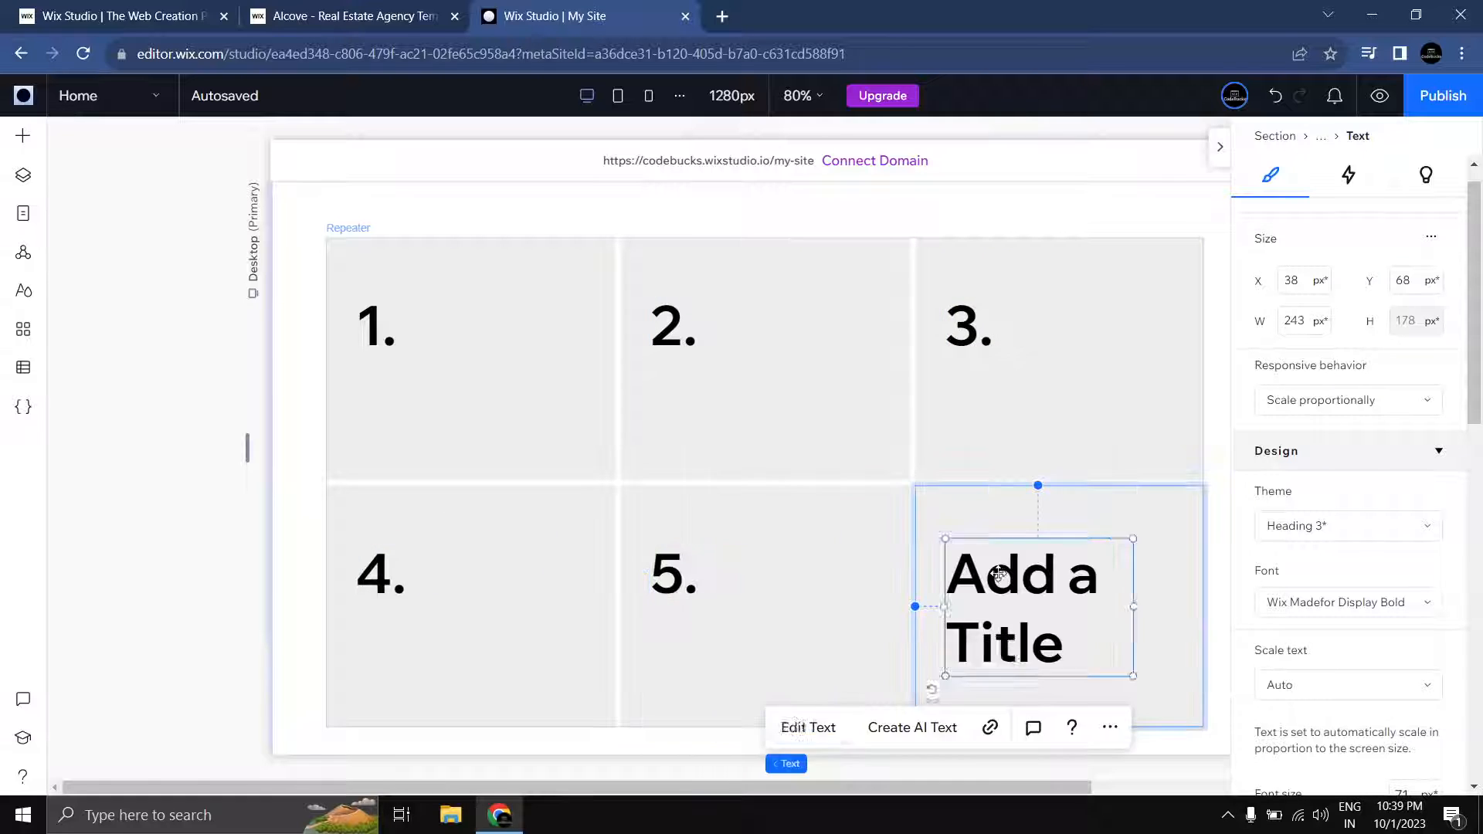
double_click(1005, 572)
text(6.)
Step: Narrow the first card's number text to about 57 px and move it to about X 50 px, Y 39 px
click(475, 352)
drag(544, 325, 400, 327)
click(76, 438)
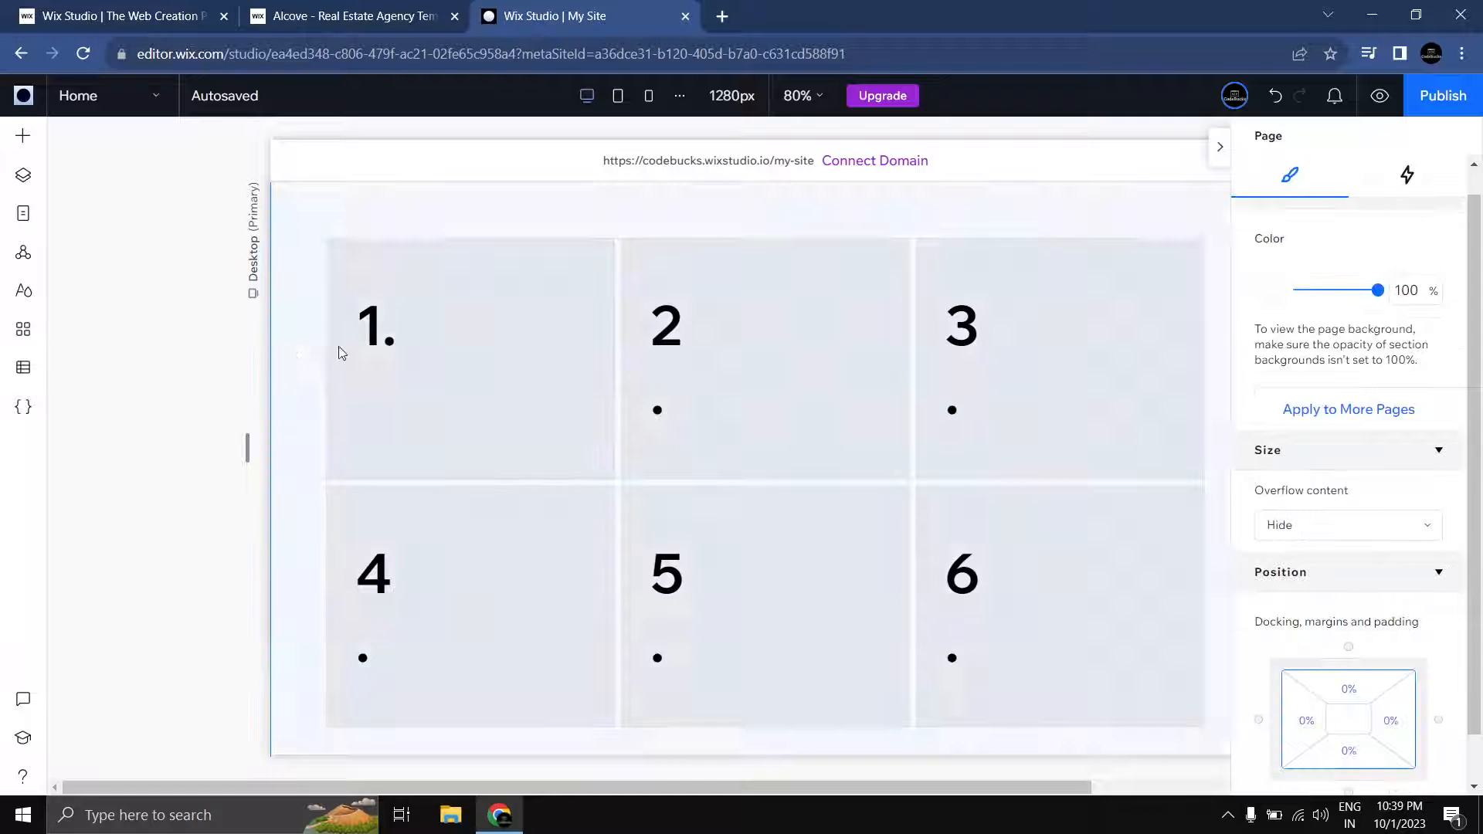
click(374, 329)
click(374, 330)
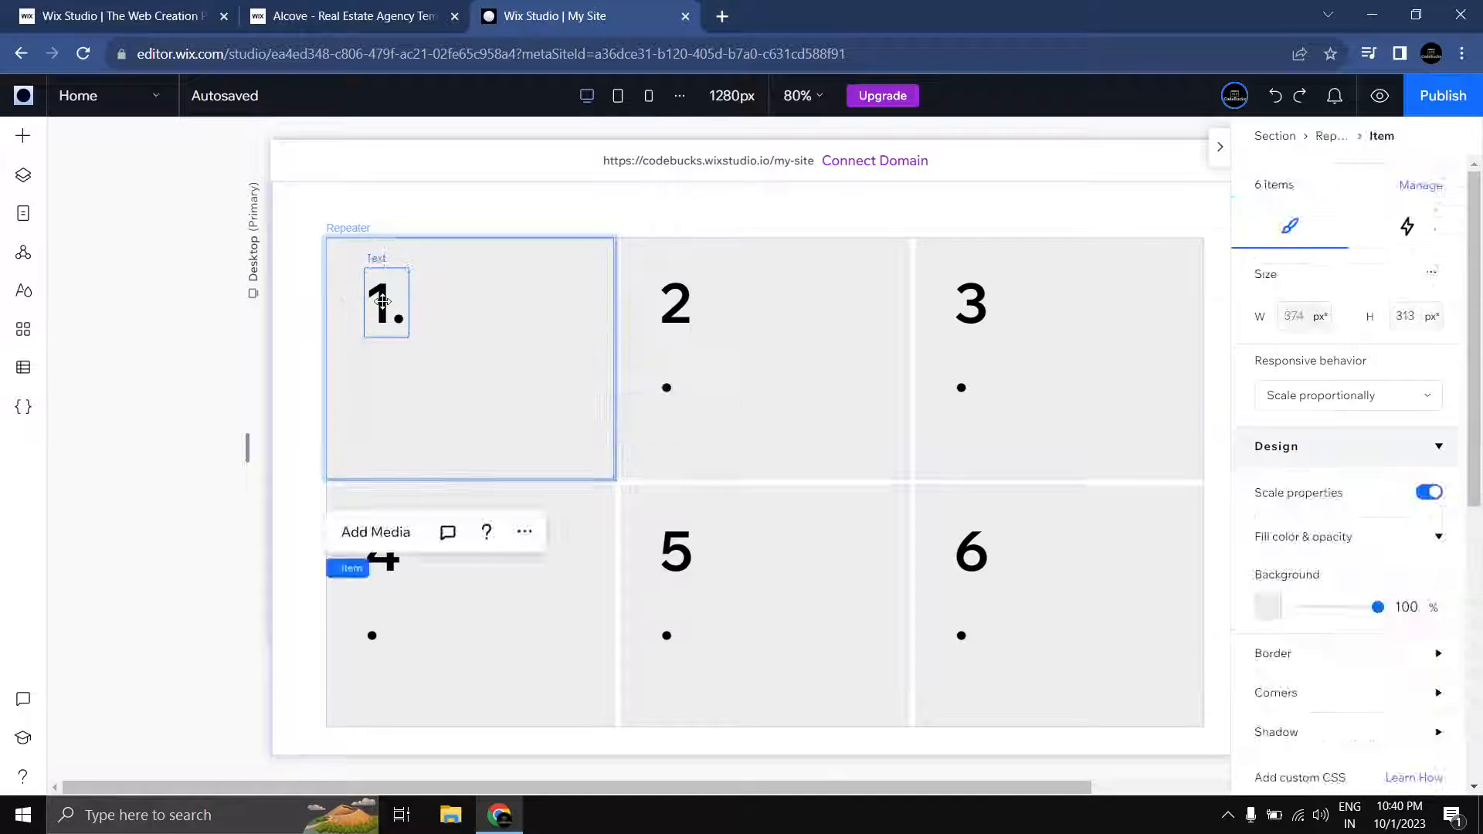
click(383, 301)
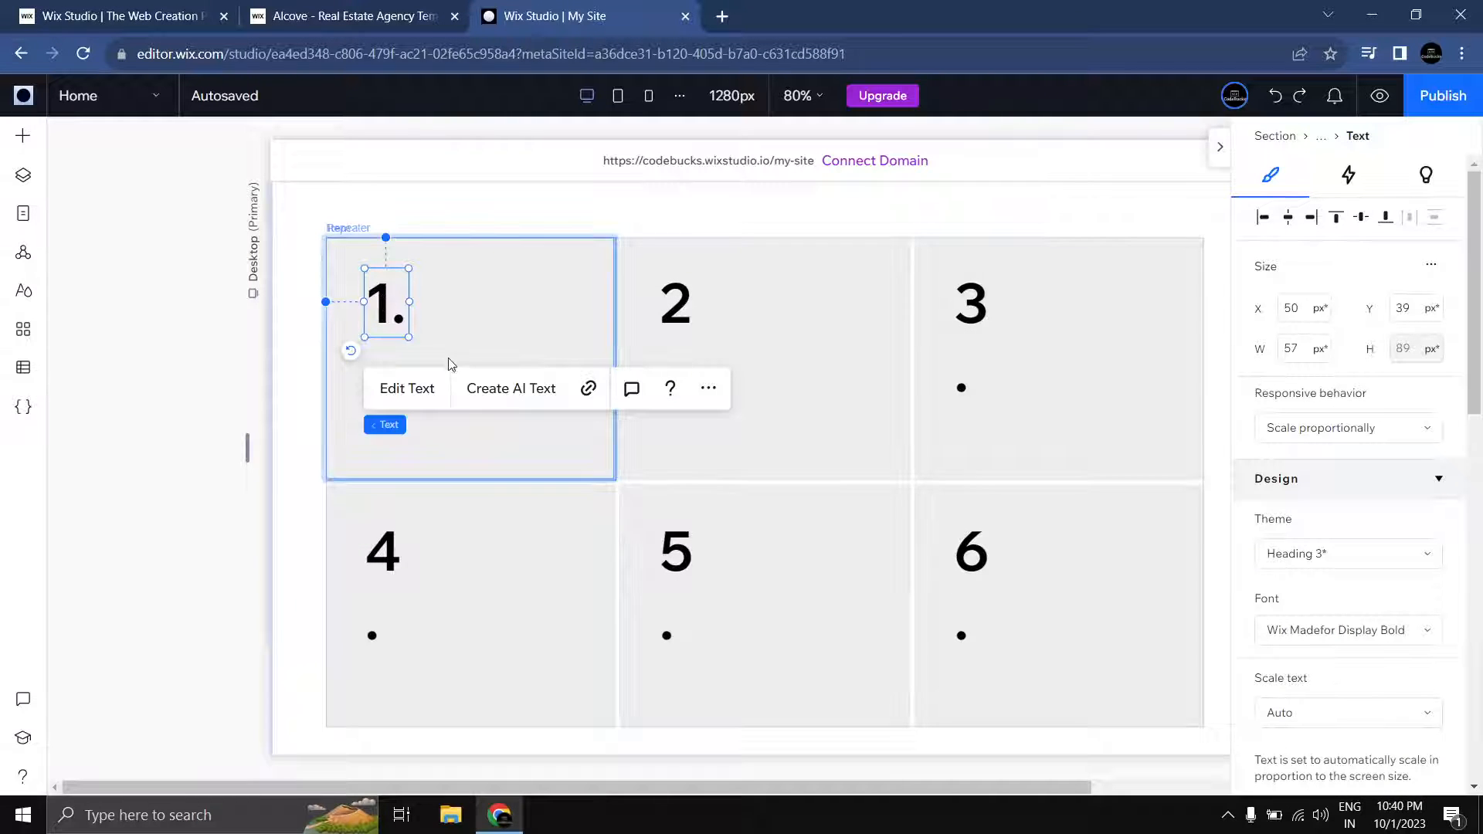
Step: Duplicate the first card's number text, place the copy directly below the original and set its font size to 24 px
key(ctrl+d)
drag(414, 340, 400, 394)
scroll(1313, 494, down, 6)
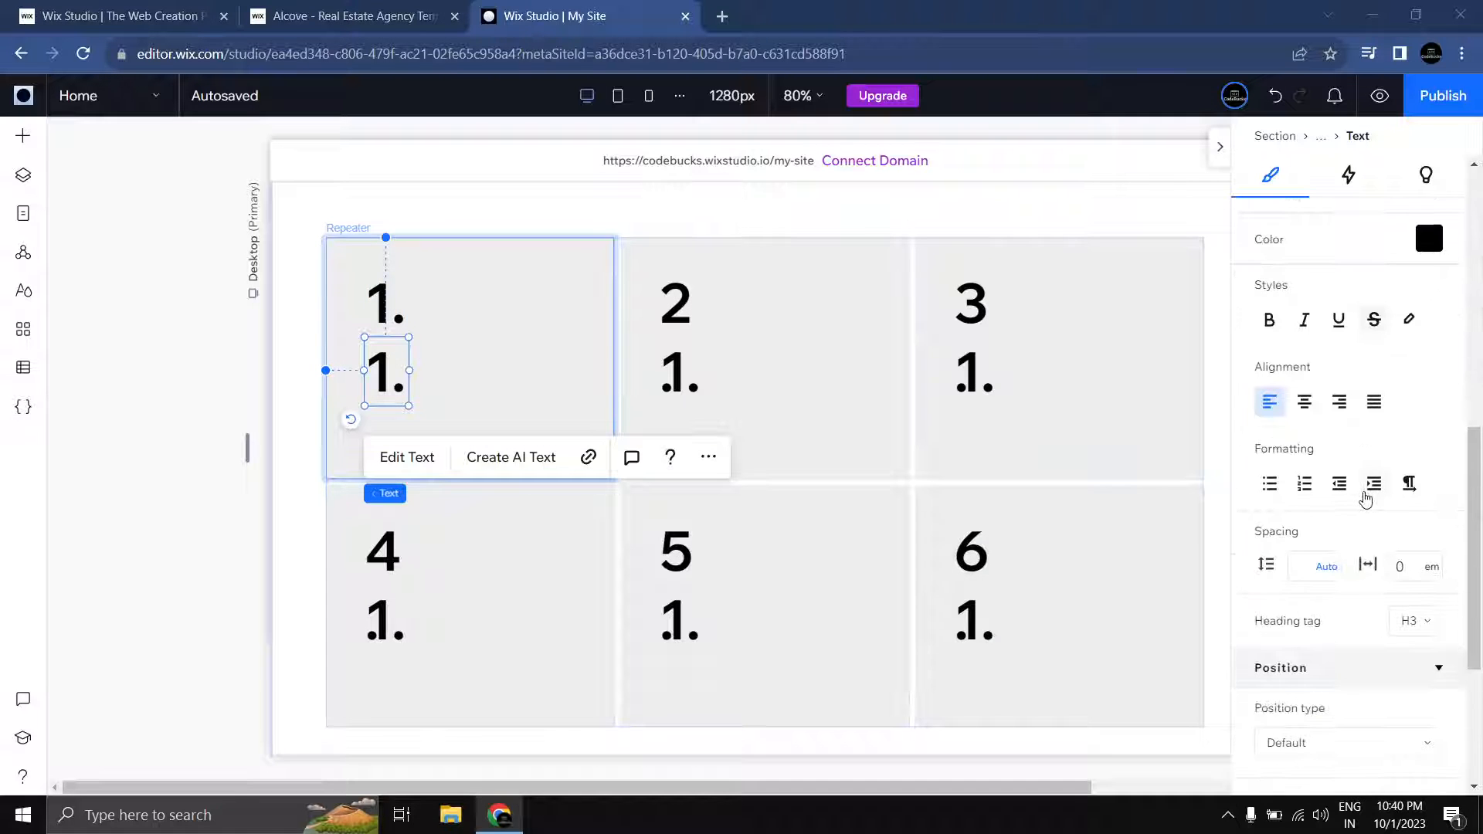
scroll(1383, 494, up, 6)
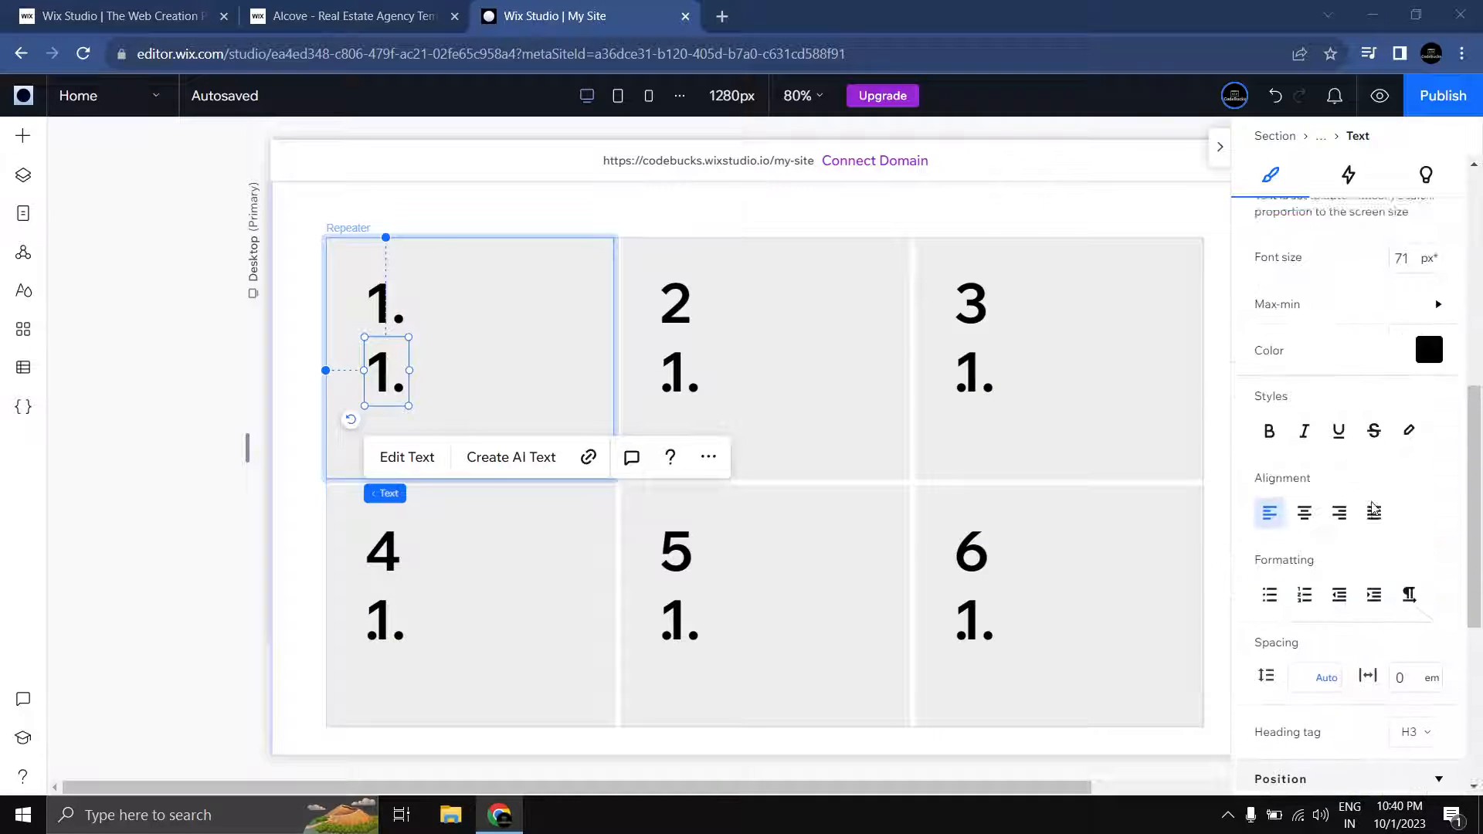
click(1415, 440)
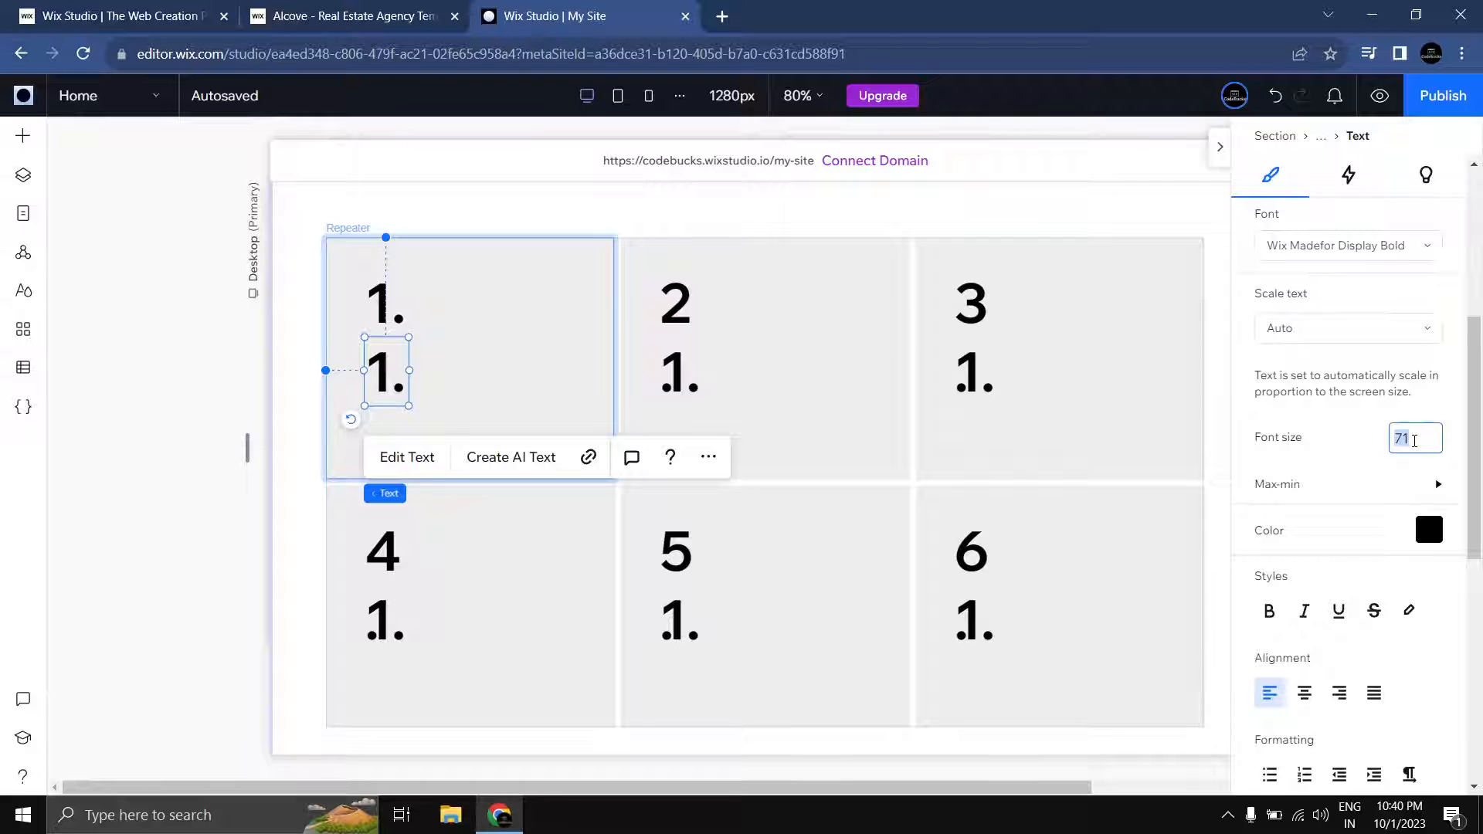
key(Return)
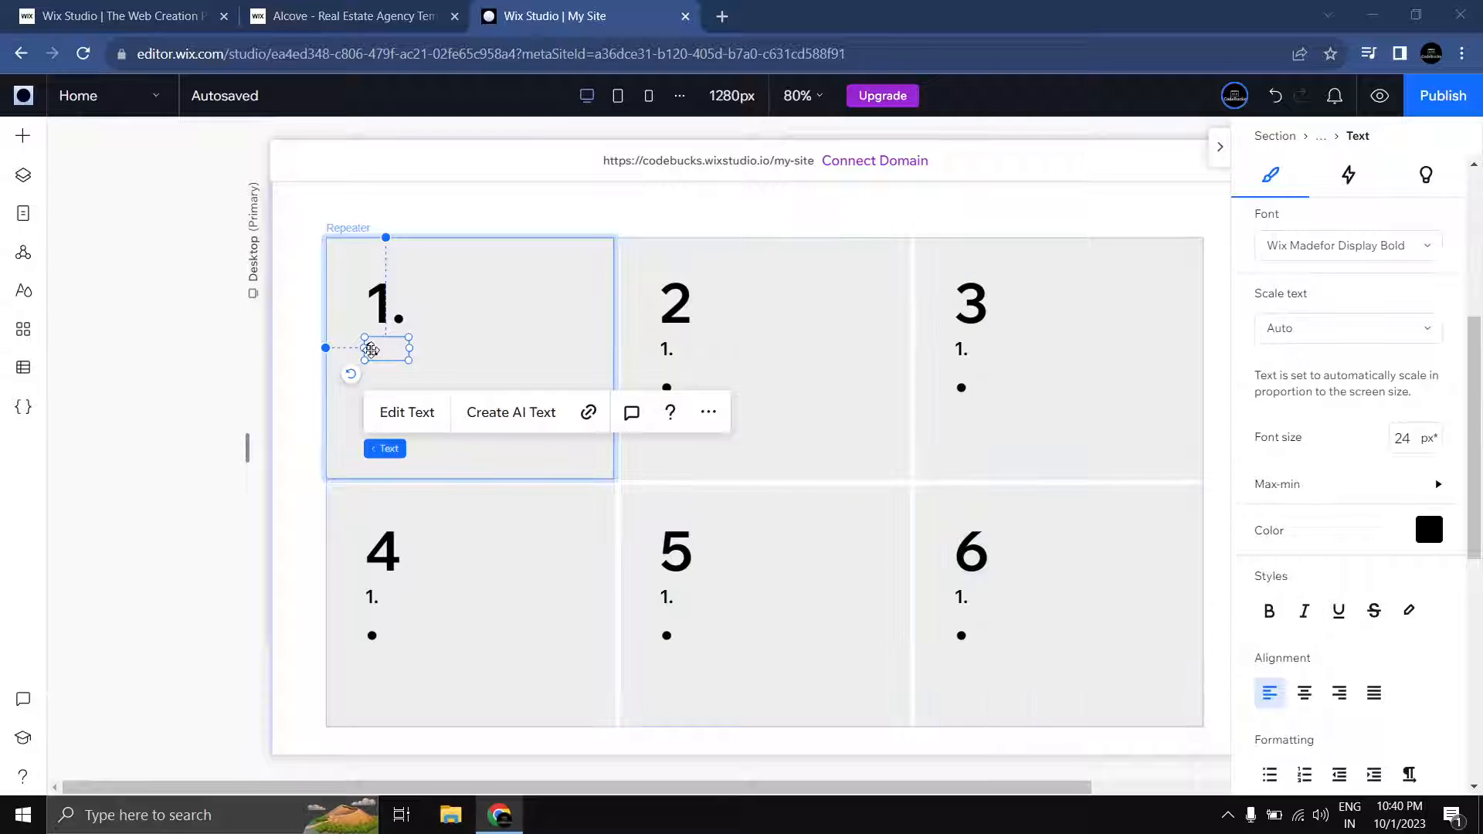
Step: Switch to the Alcove template, examine the "Property Listings" title on its first service card by selecting the text, and return to the Wix Studio editor
click(369, 30)
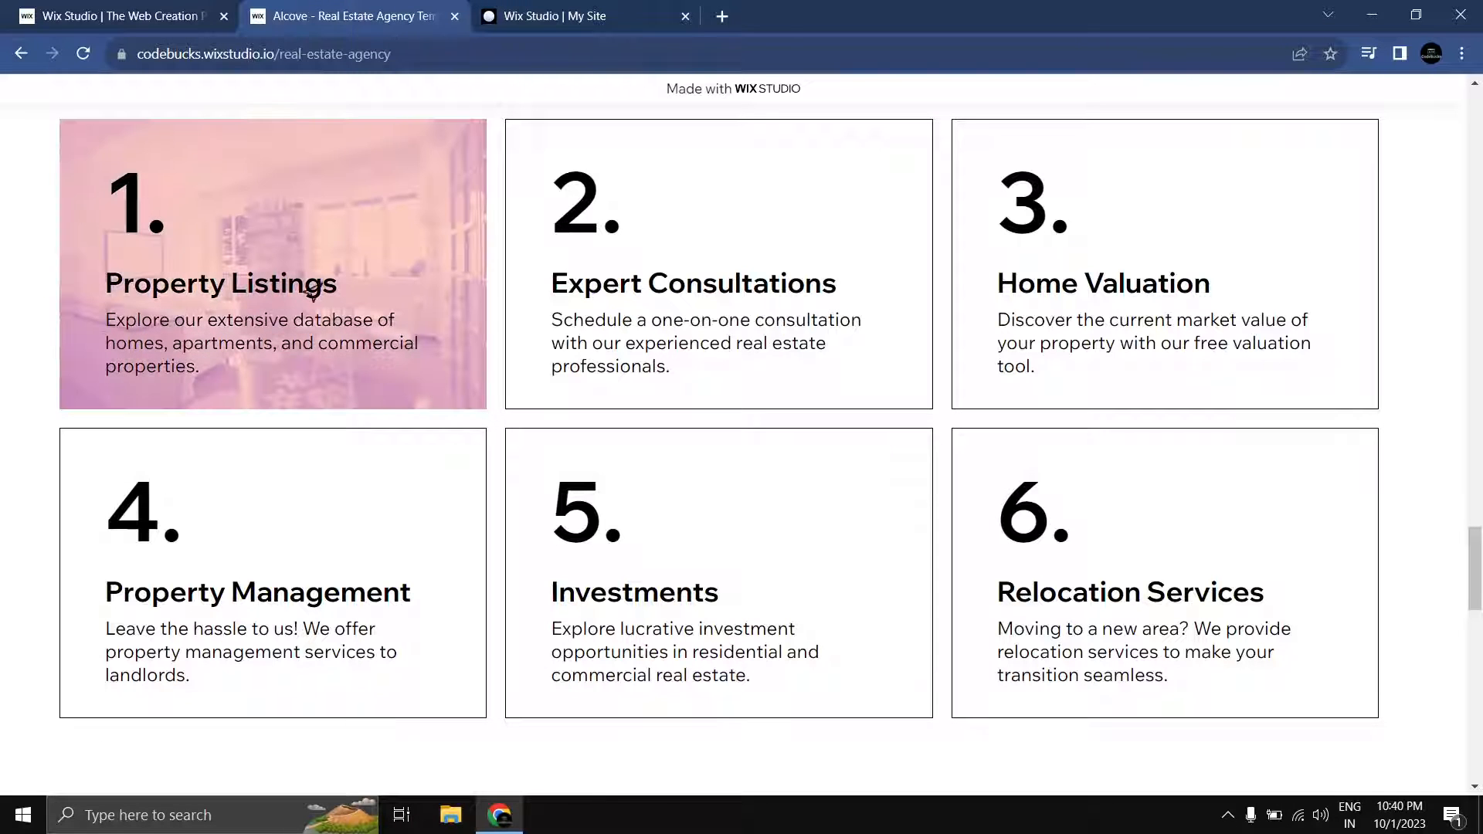
drag(337, 289, 96, 295)
click(162, 336)
drag(325, 285, 193, 298)
click(117, 303)
drag(347, 285, 119, 294)
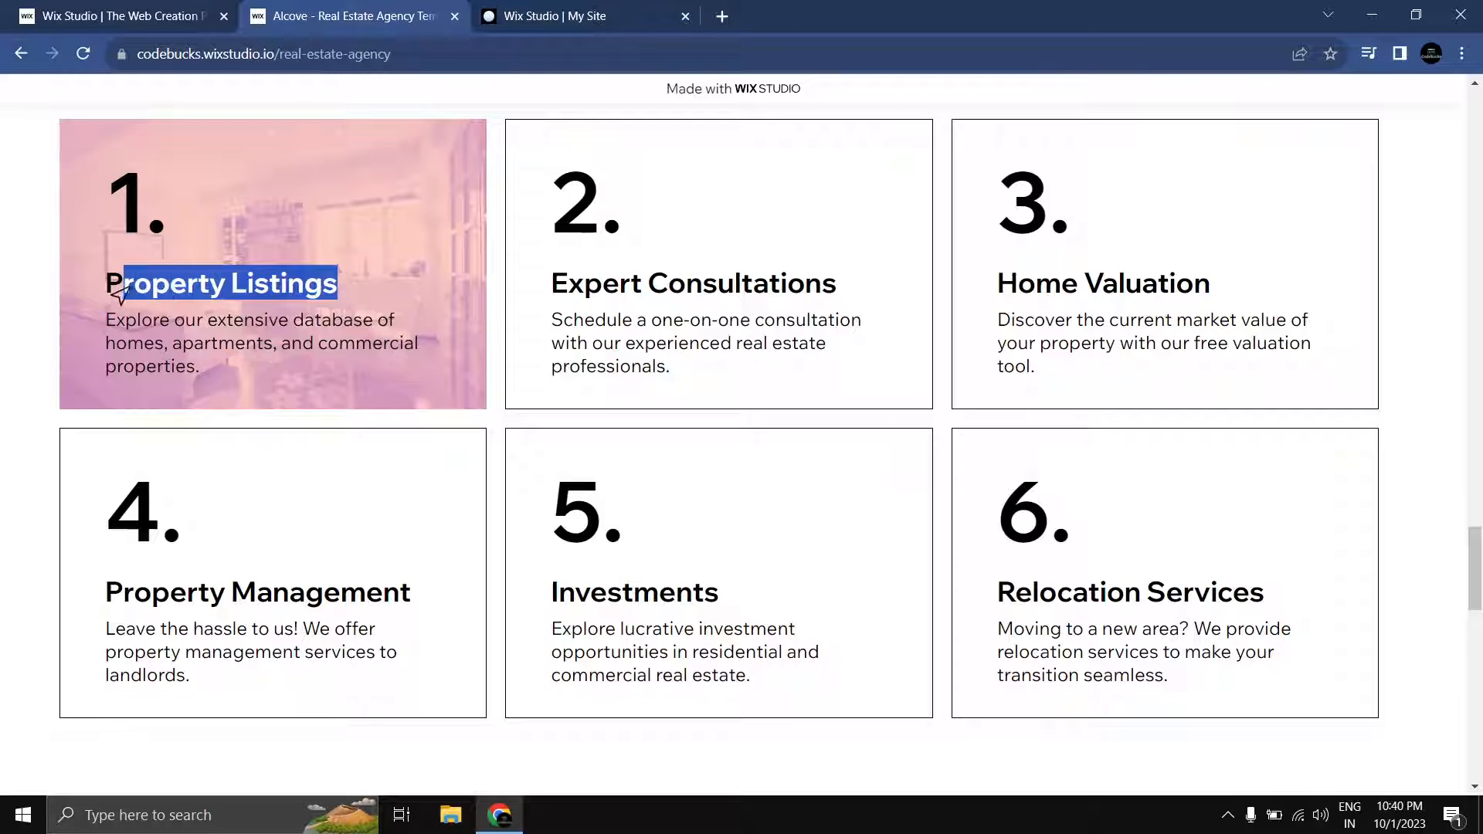
click(541, 15)
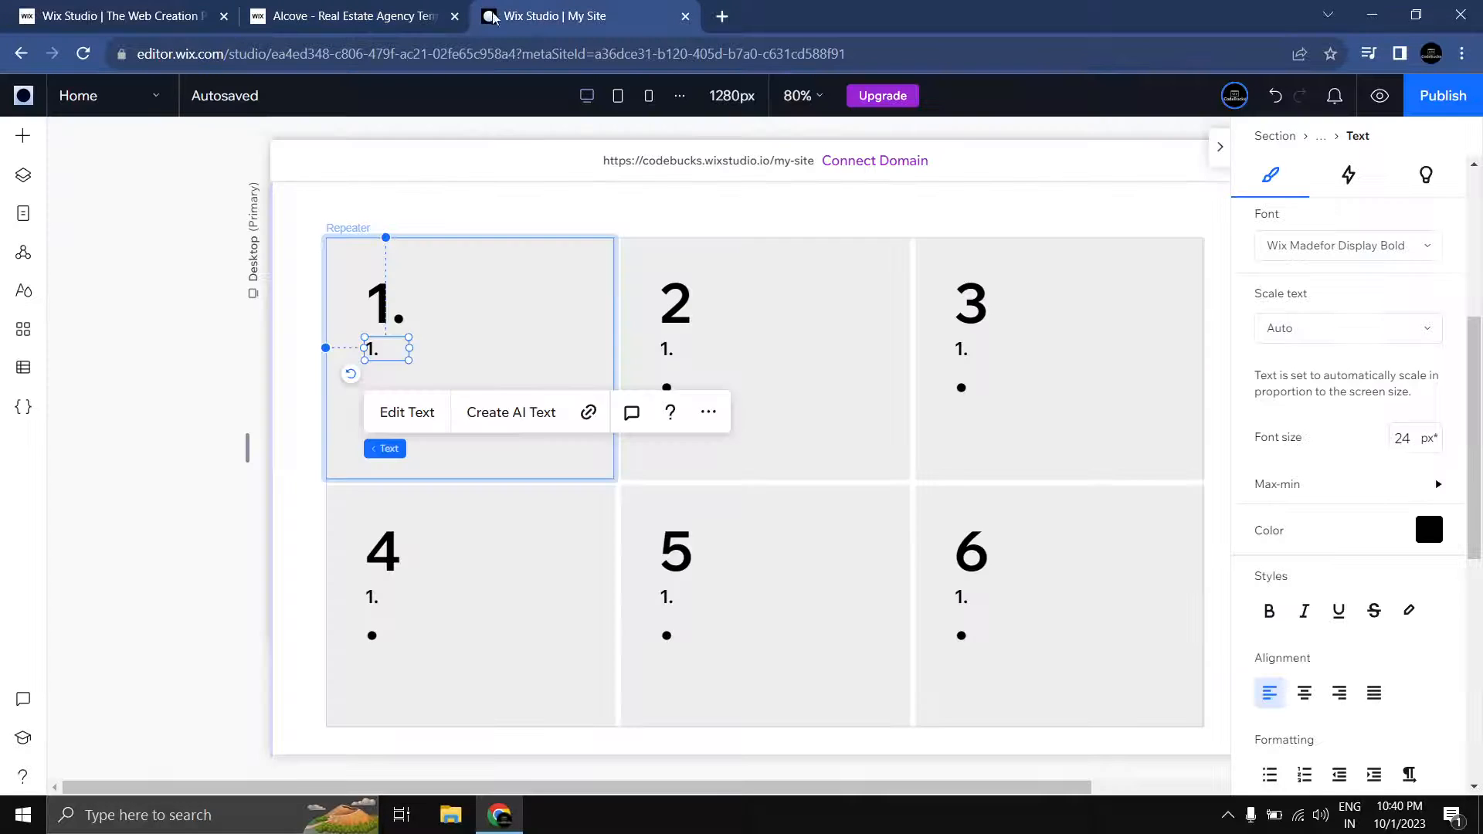
Step: Replace the duplicated text in the first card with "Property Listings" and widen its box to about 254 px
click(390, 413)
text(Property Listings)
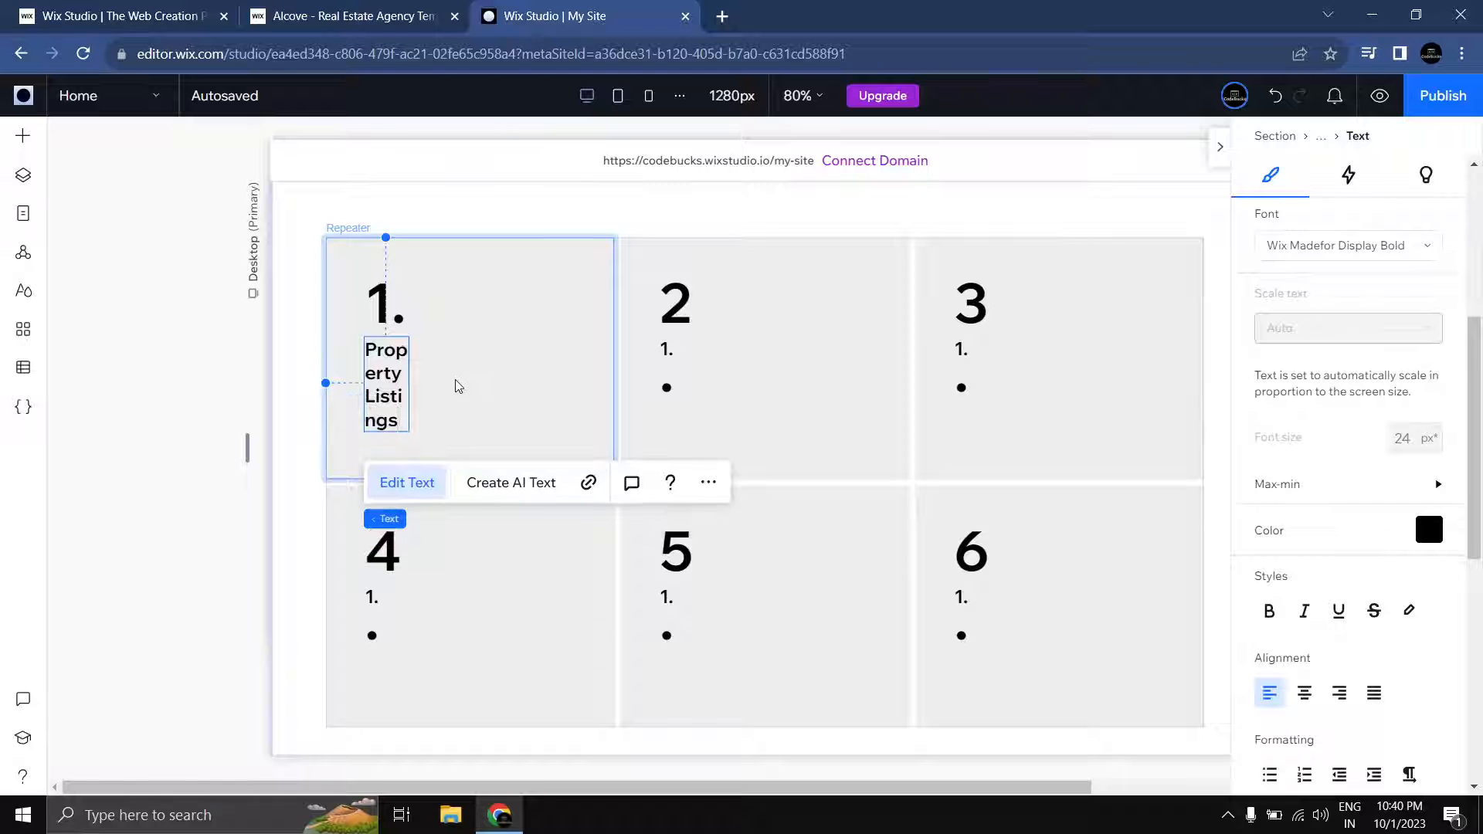
click(448, 391)
click(402, 383)
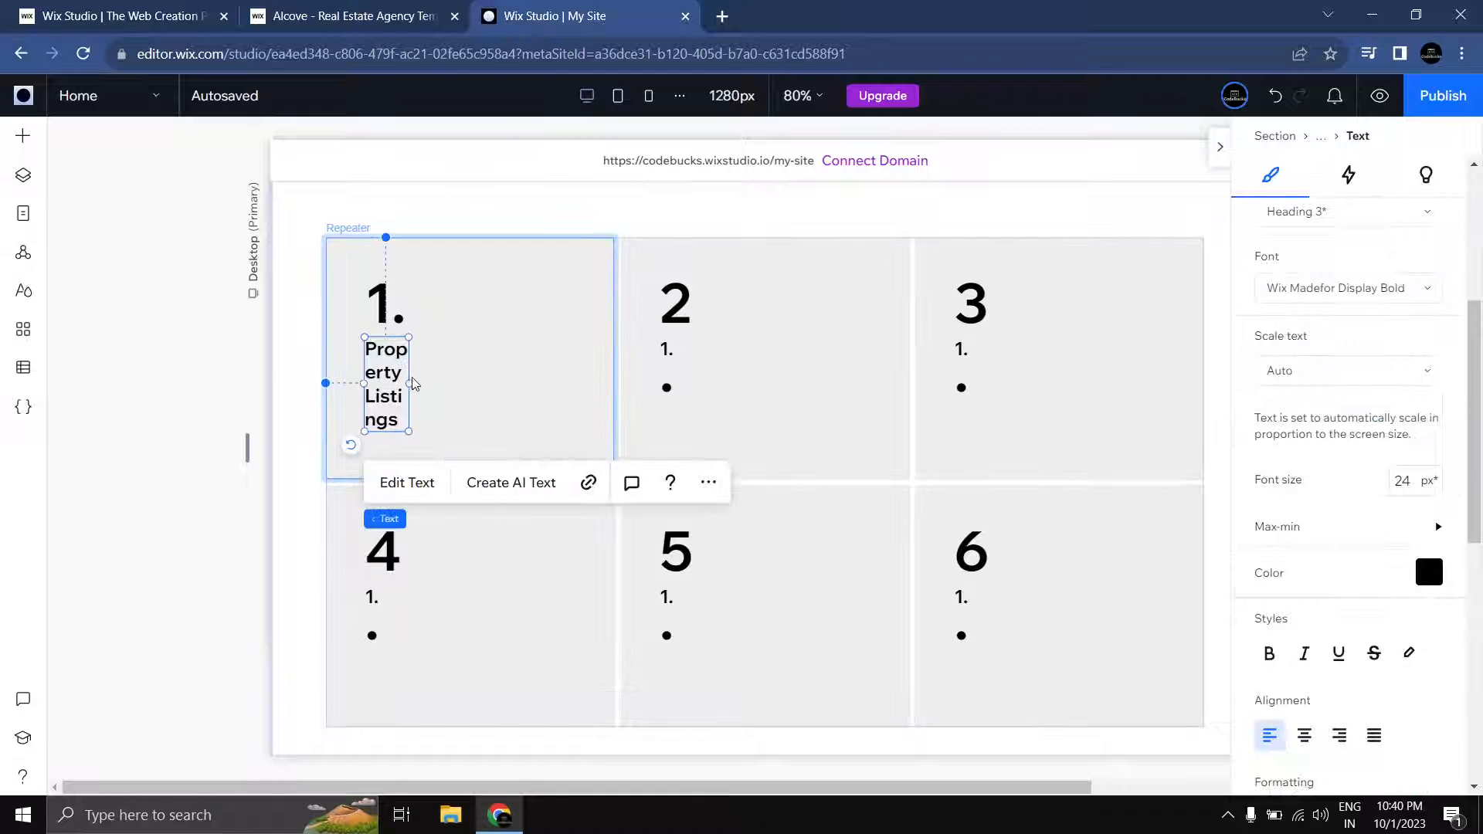
drag(431, 381, 567, 385)
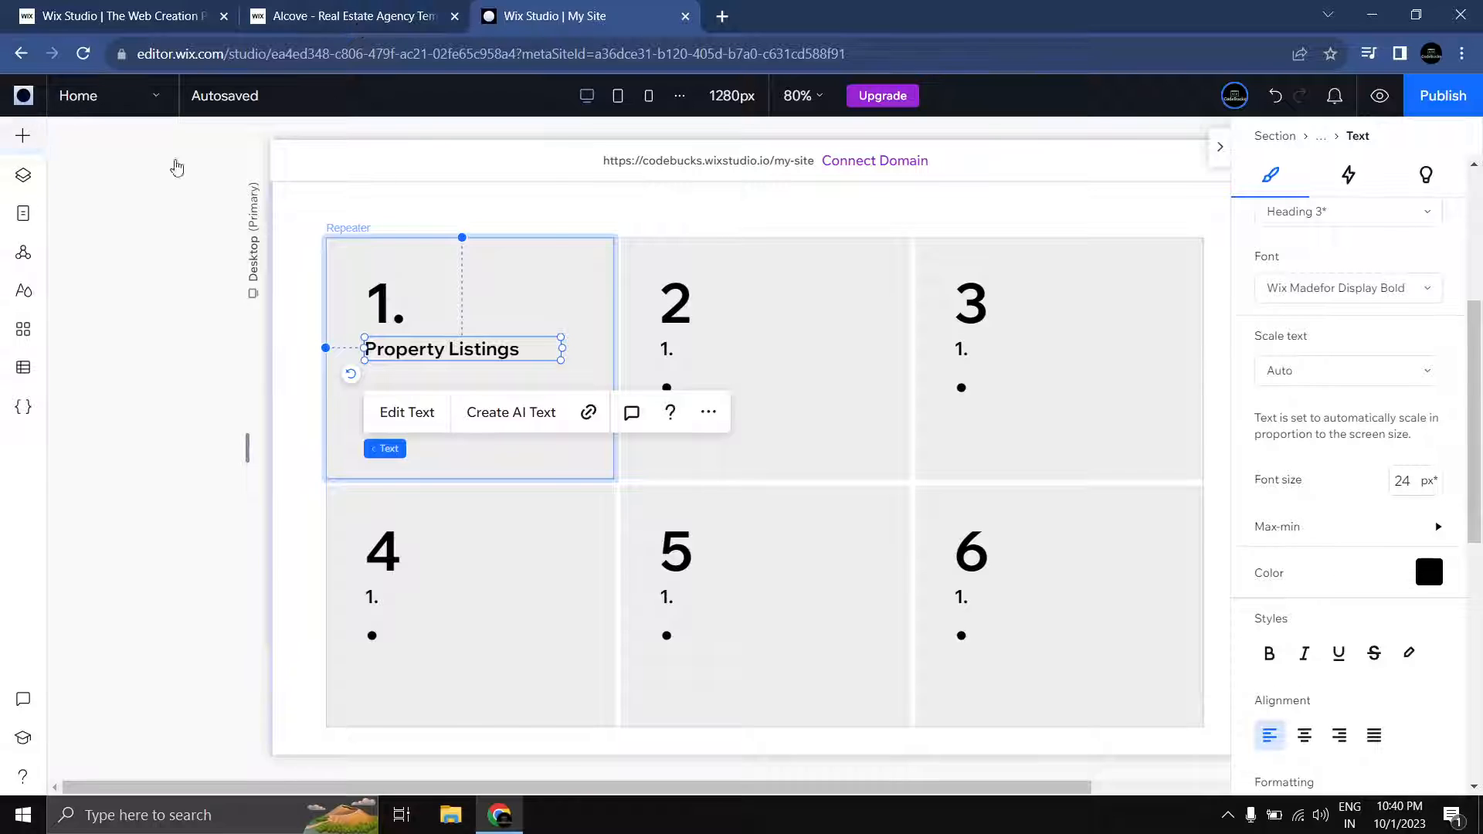
Step: Add a paragraph text about 186 px wide below "Property Listings" at about X 51 px, Y 182 px, and apply the Paragraph 1 theme
click(22, 135)
drag(487, 236, 438, 423)
click(1374, 554)
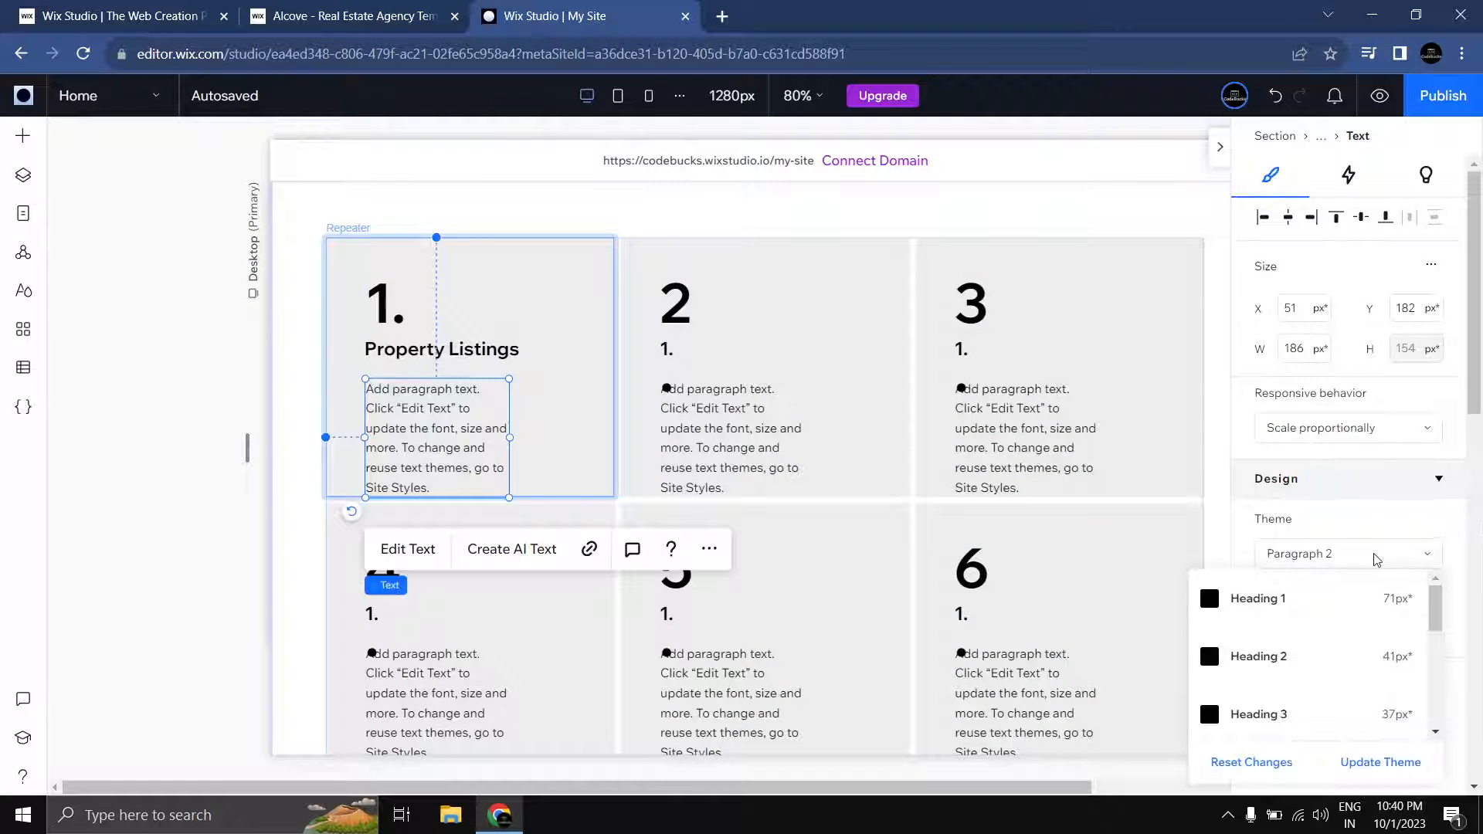
click(1362, 596)
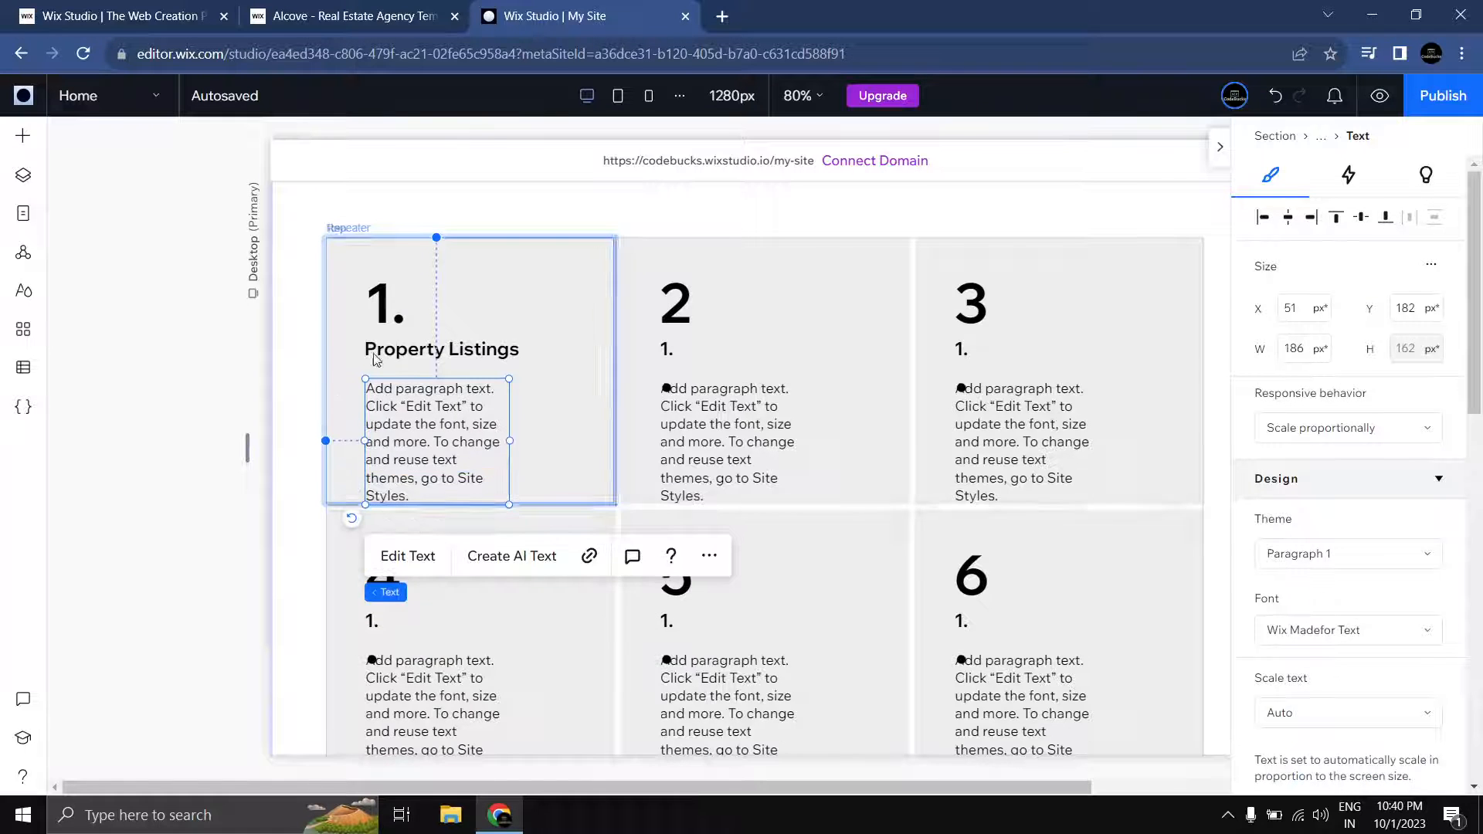
Step: Copy the Property Listings description from the Alcove template and replace the first card's placeholder paragraph with it in Wix Studio
click(376, 11)
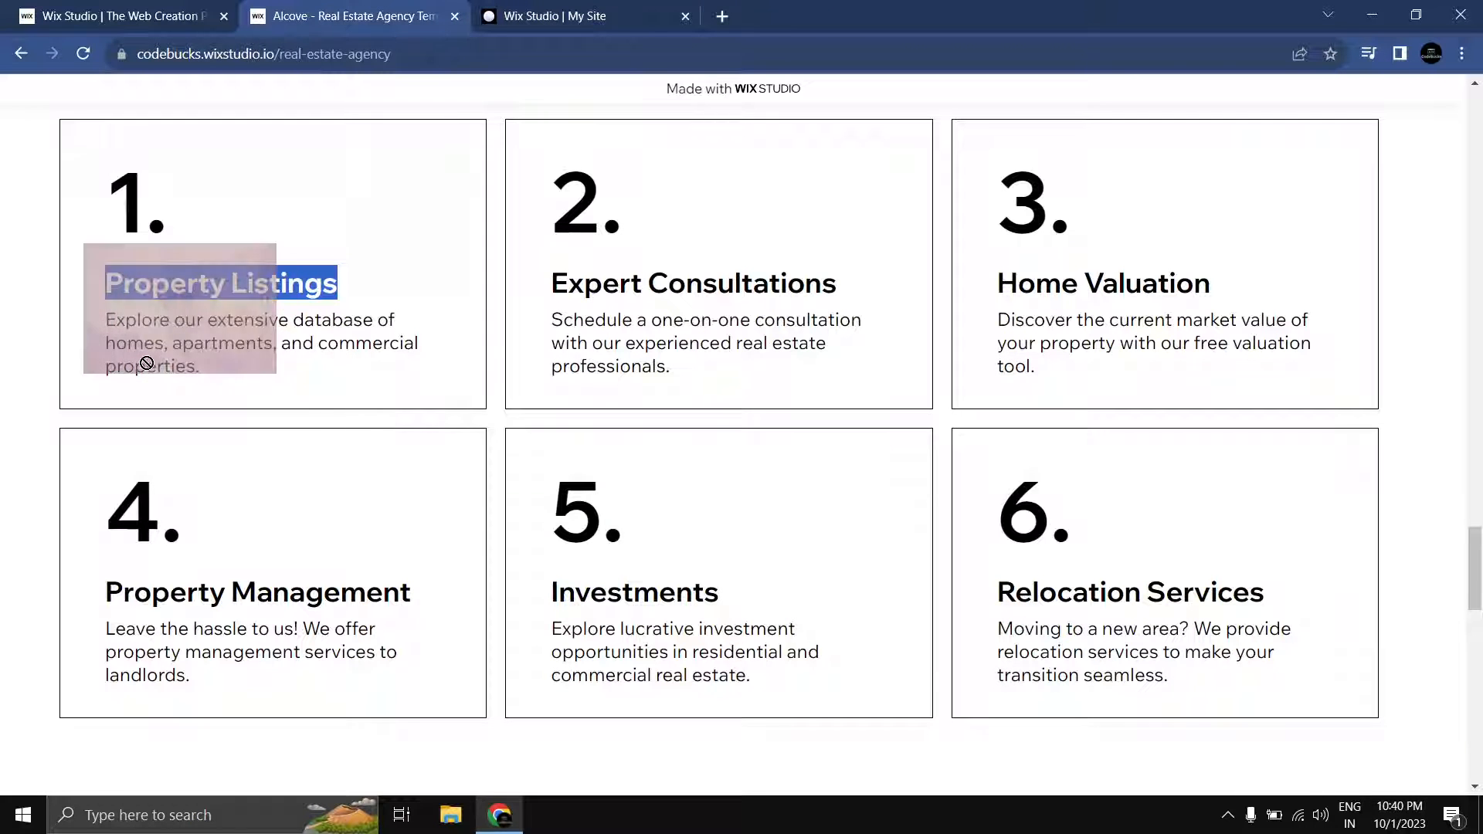
click(228, 372)
drag(229, 371, 101, 331)
key(ctrl+c)
click(543, 16)
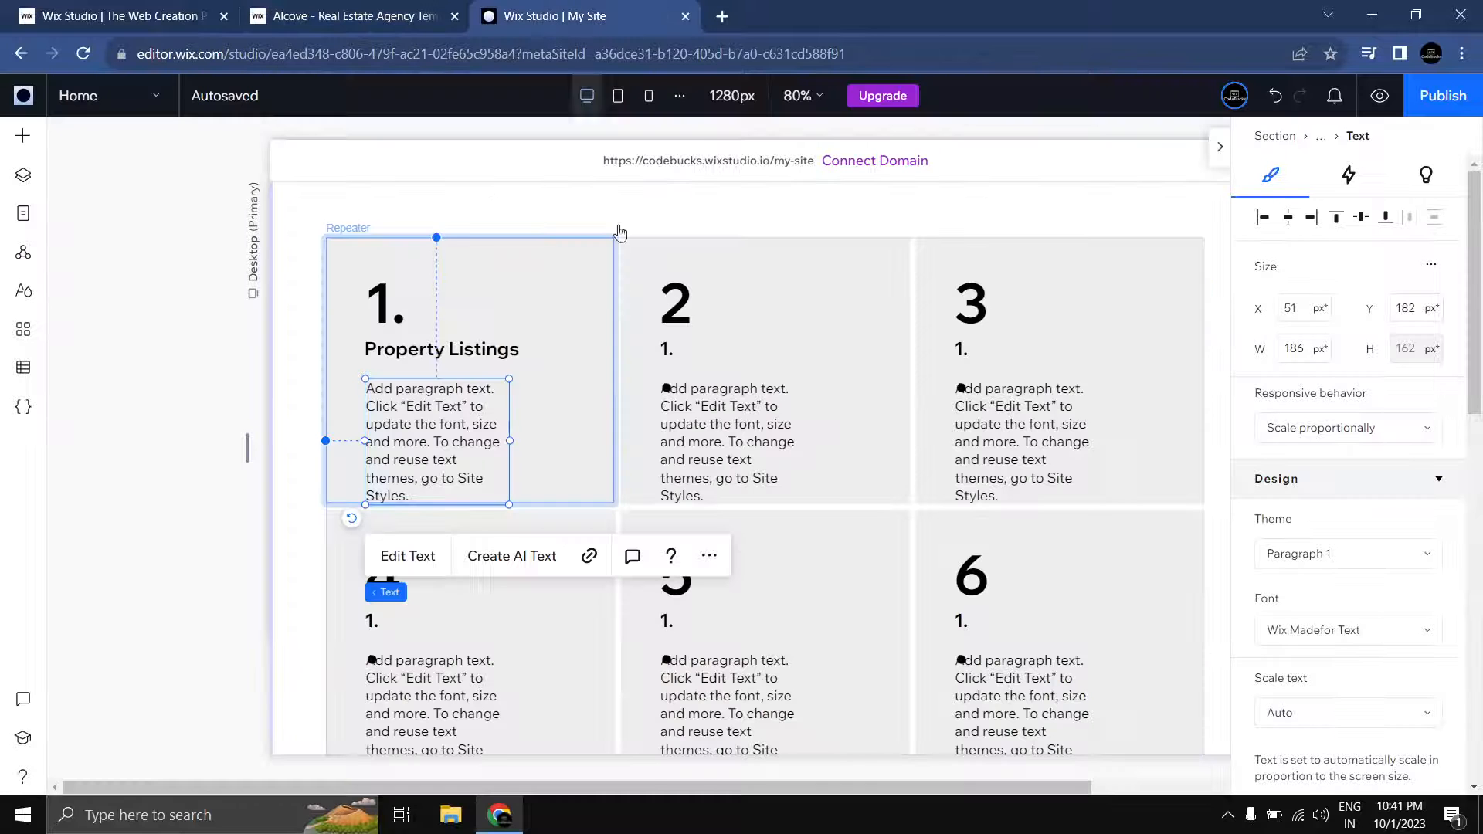
double_click(442, 430)
key(ctrl+v)
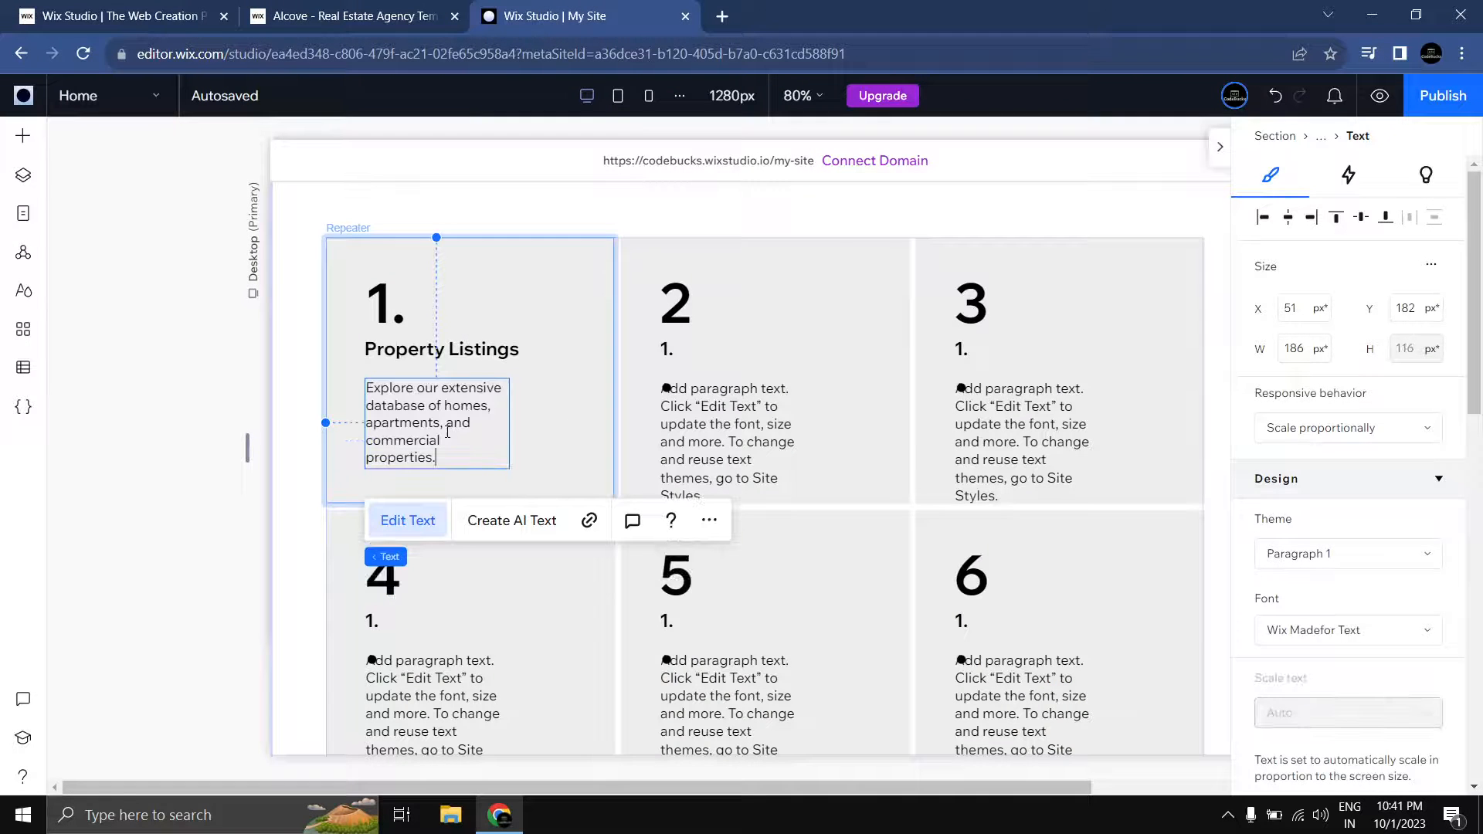
click(212, 410)
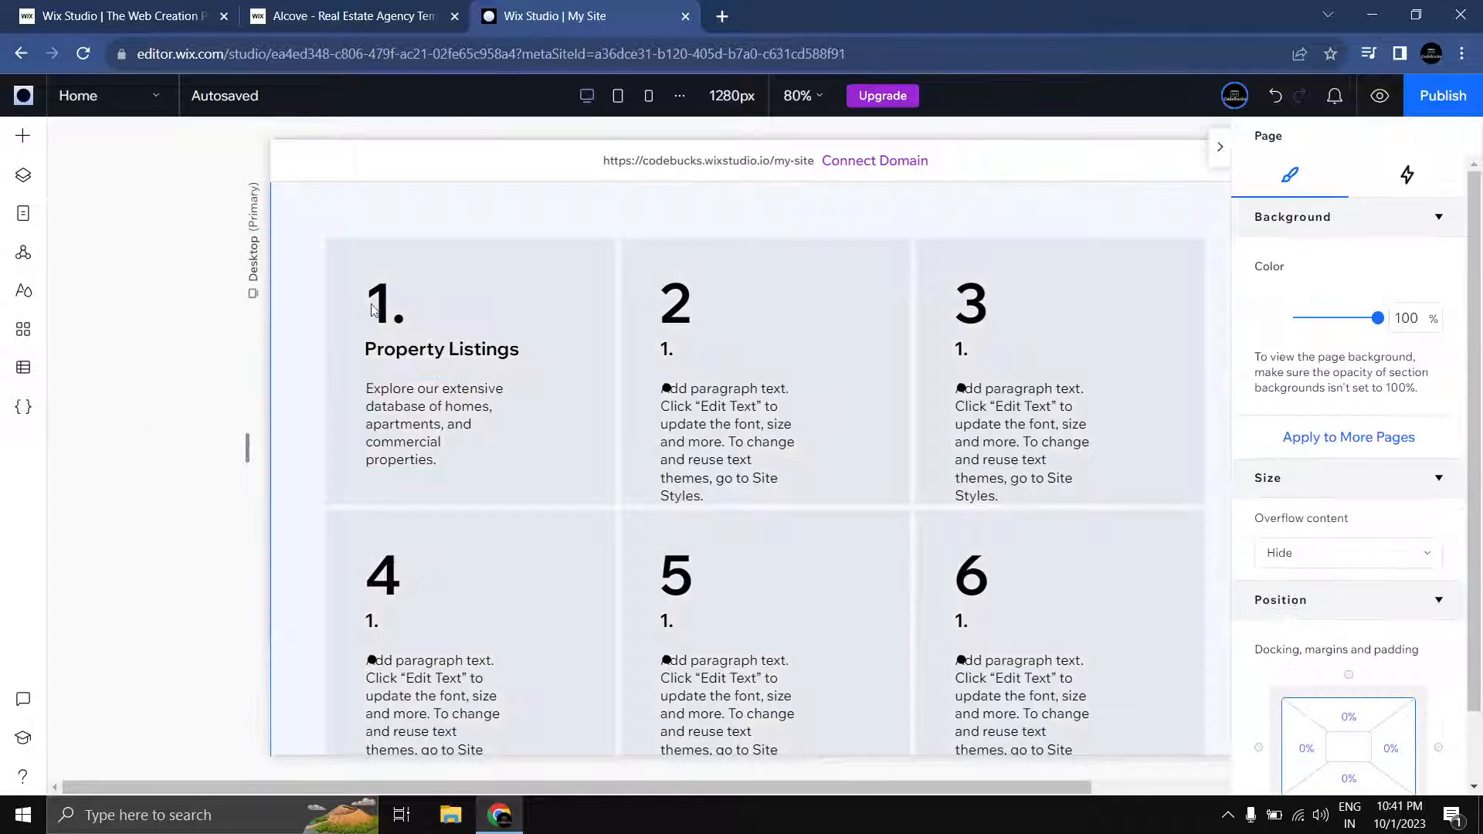
Step: Combine the first card's number, "Property Listings" title and description into a vertical stack
click(376, 307)
click(382, 308)
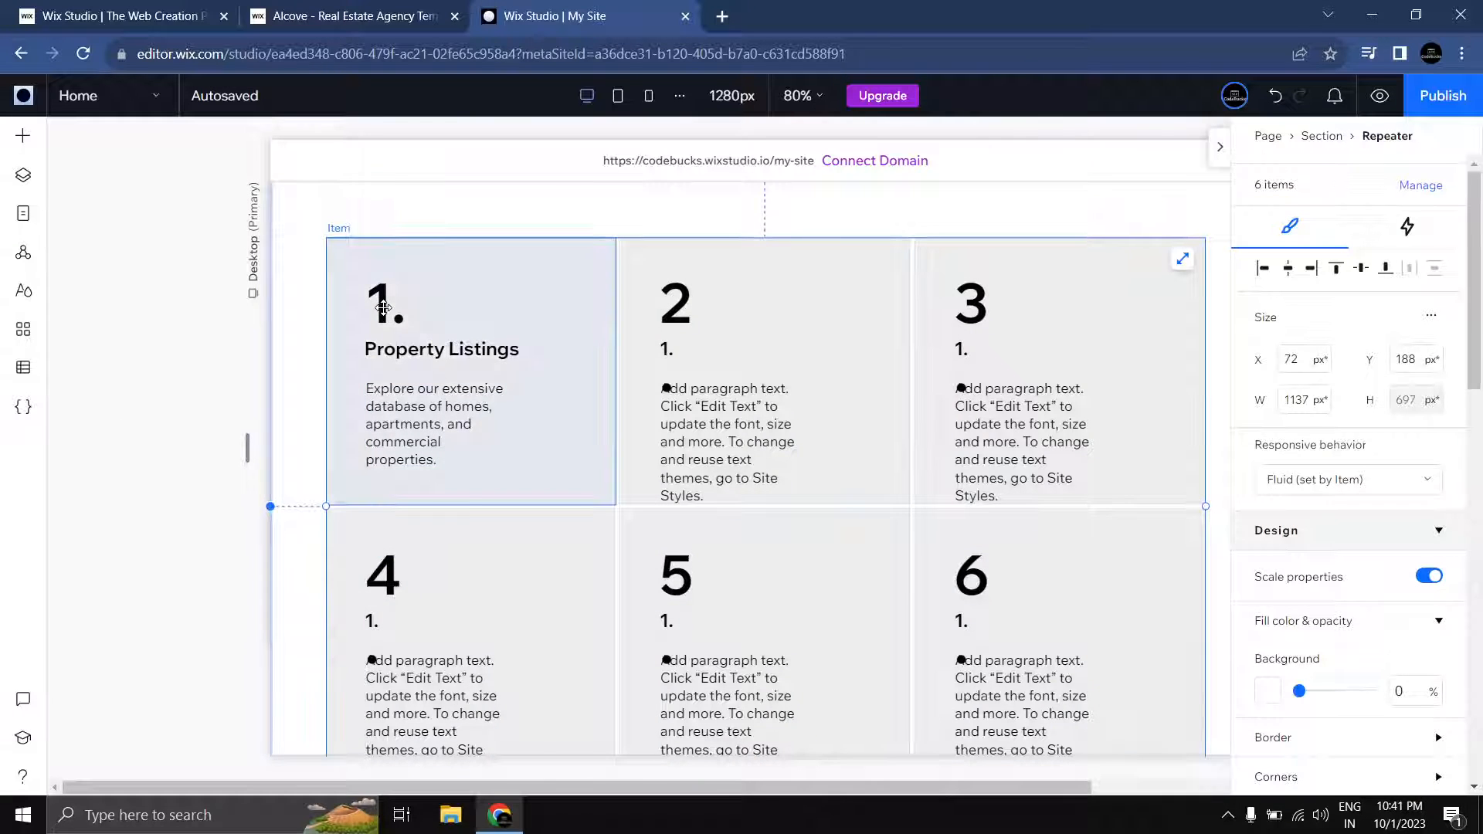
click(382, 308)
click(384, 307)
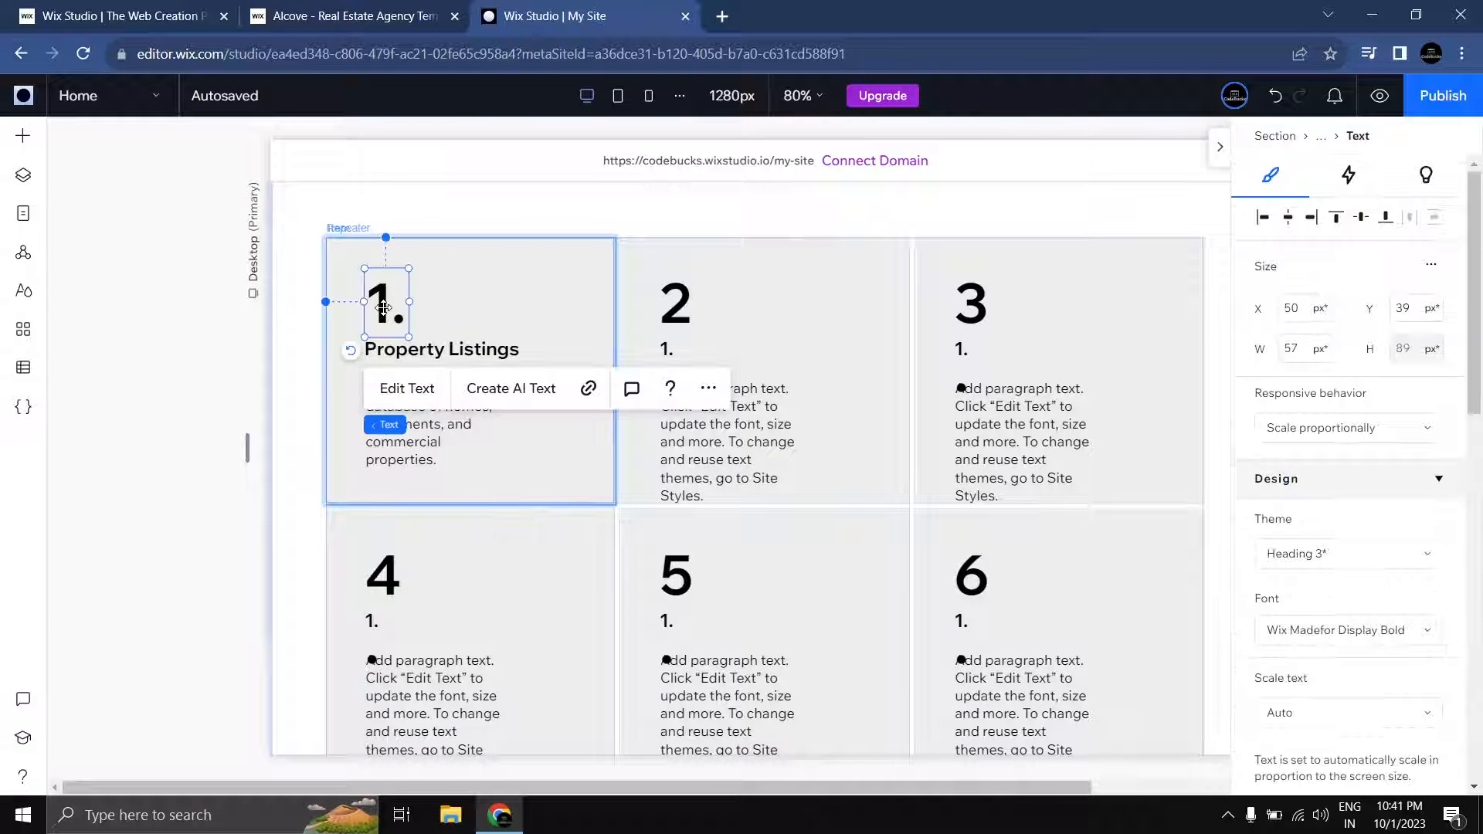
shift+click(480, 345)
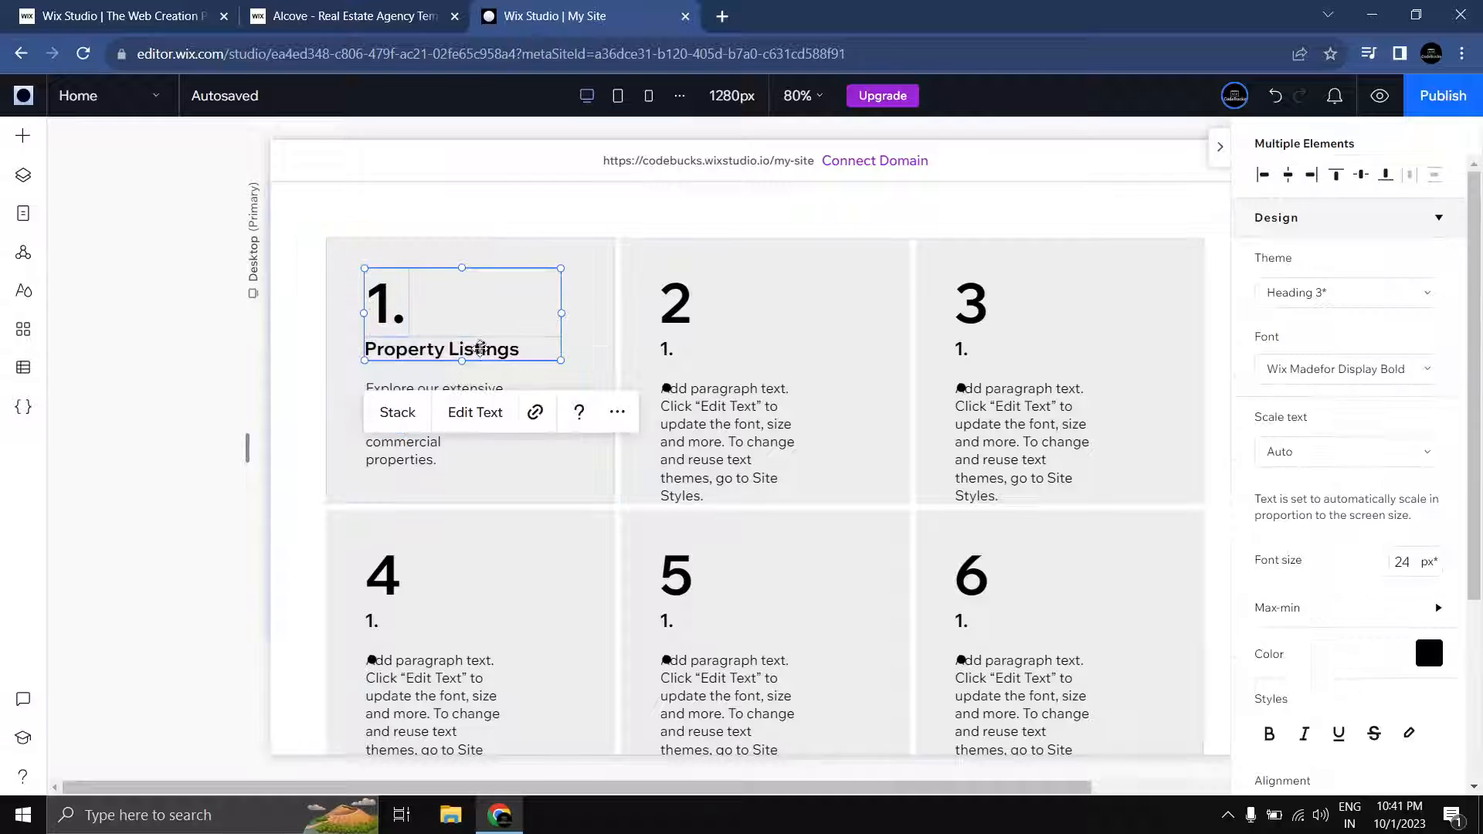
shift+click(393, 459)
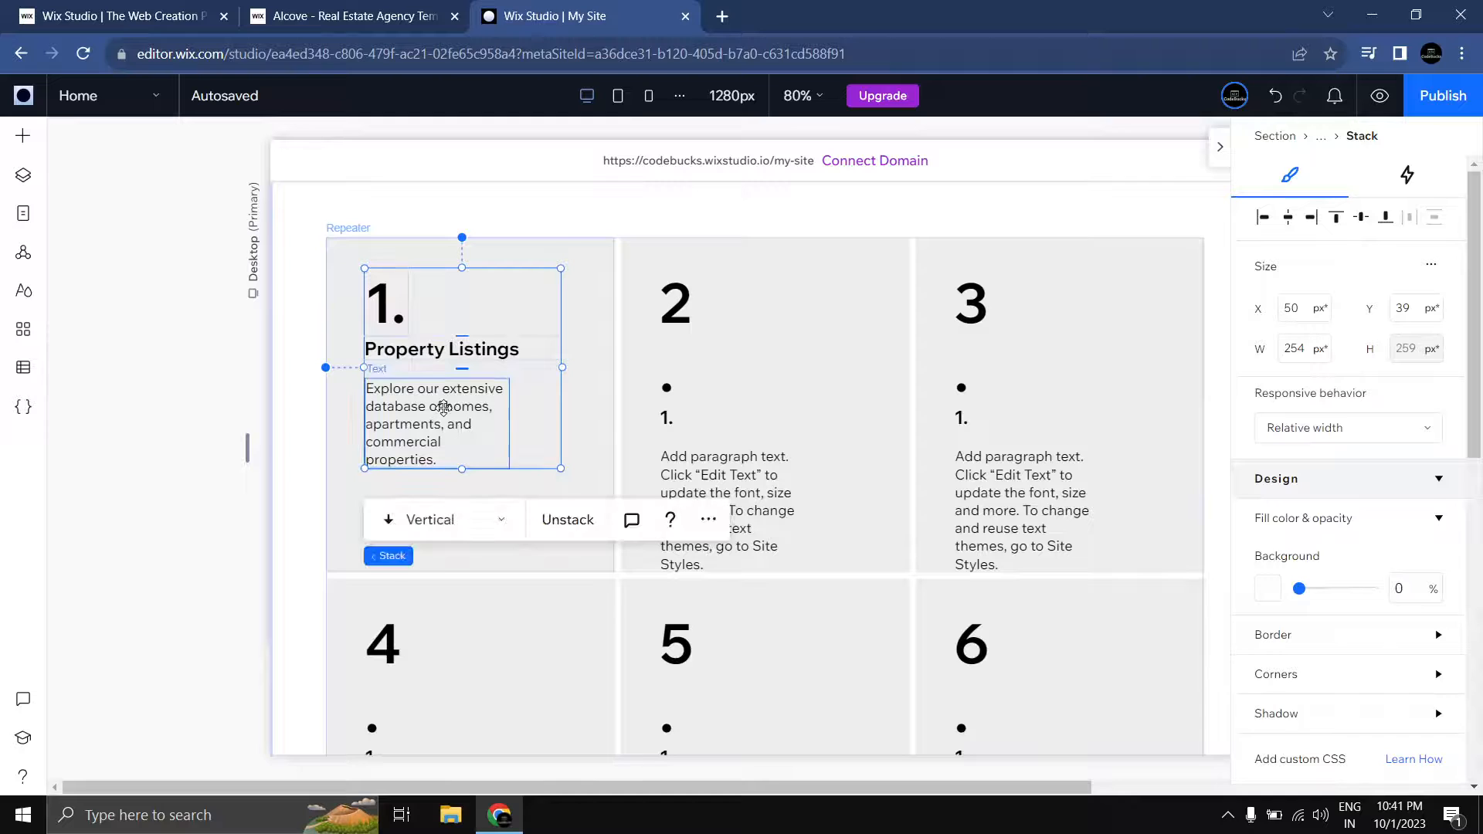
Step: Turn on advanced sizing for the first card's description text and set its width to 100%
click(444, 407)
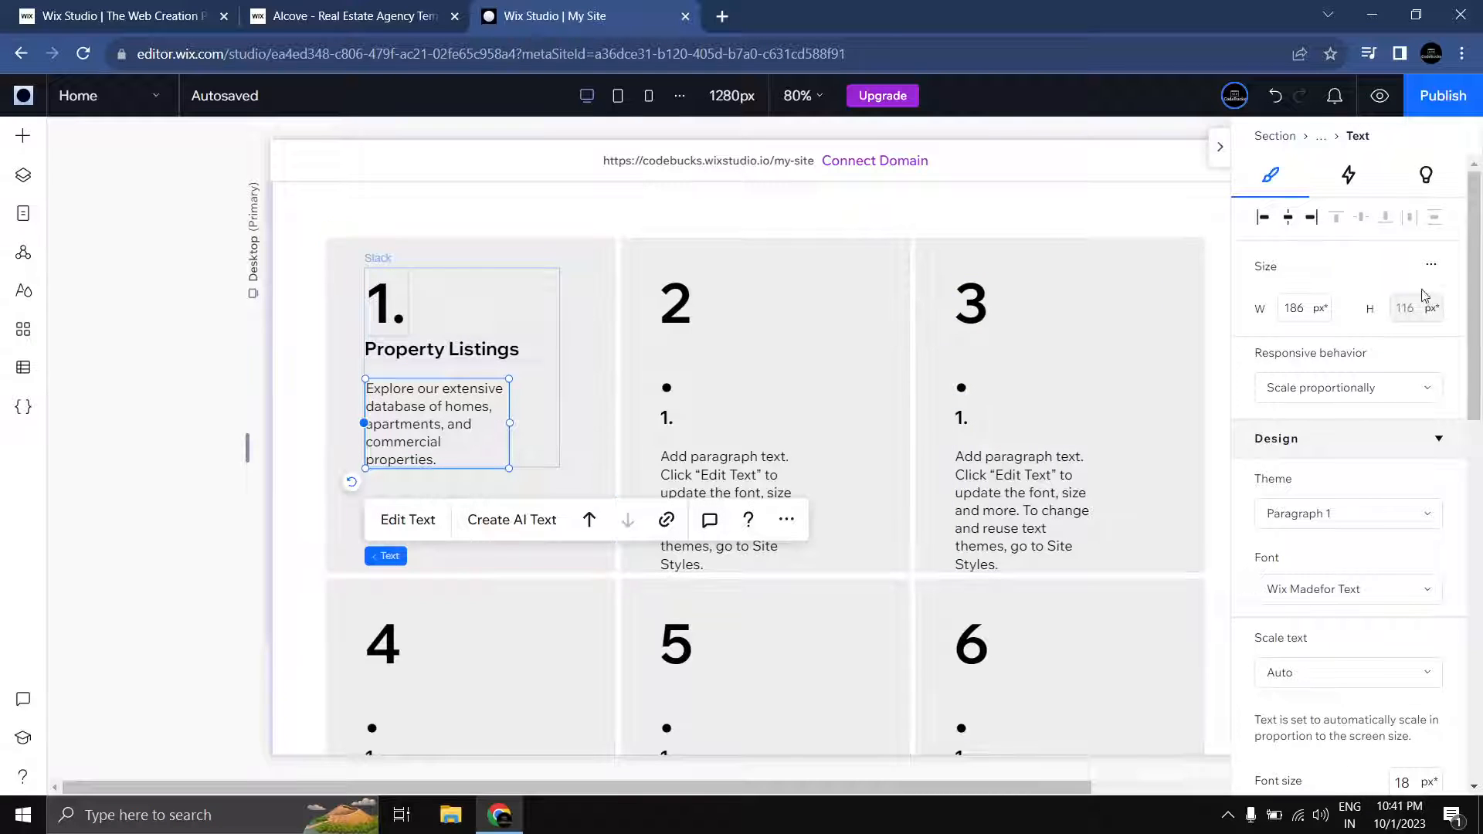
click(1434, 267)
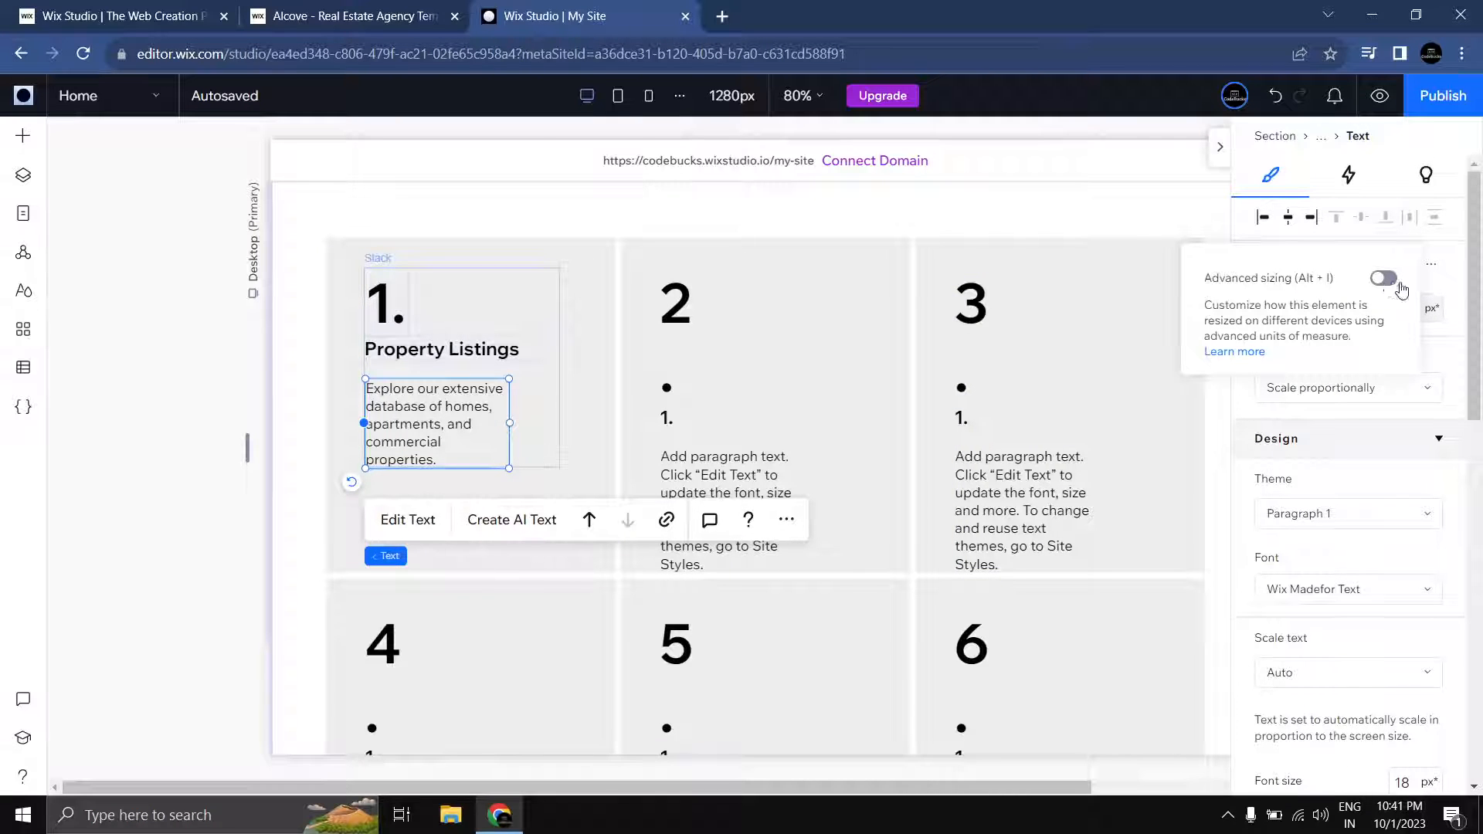
click(1397, 281)
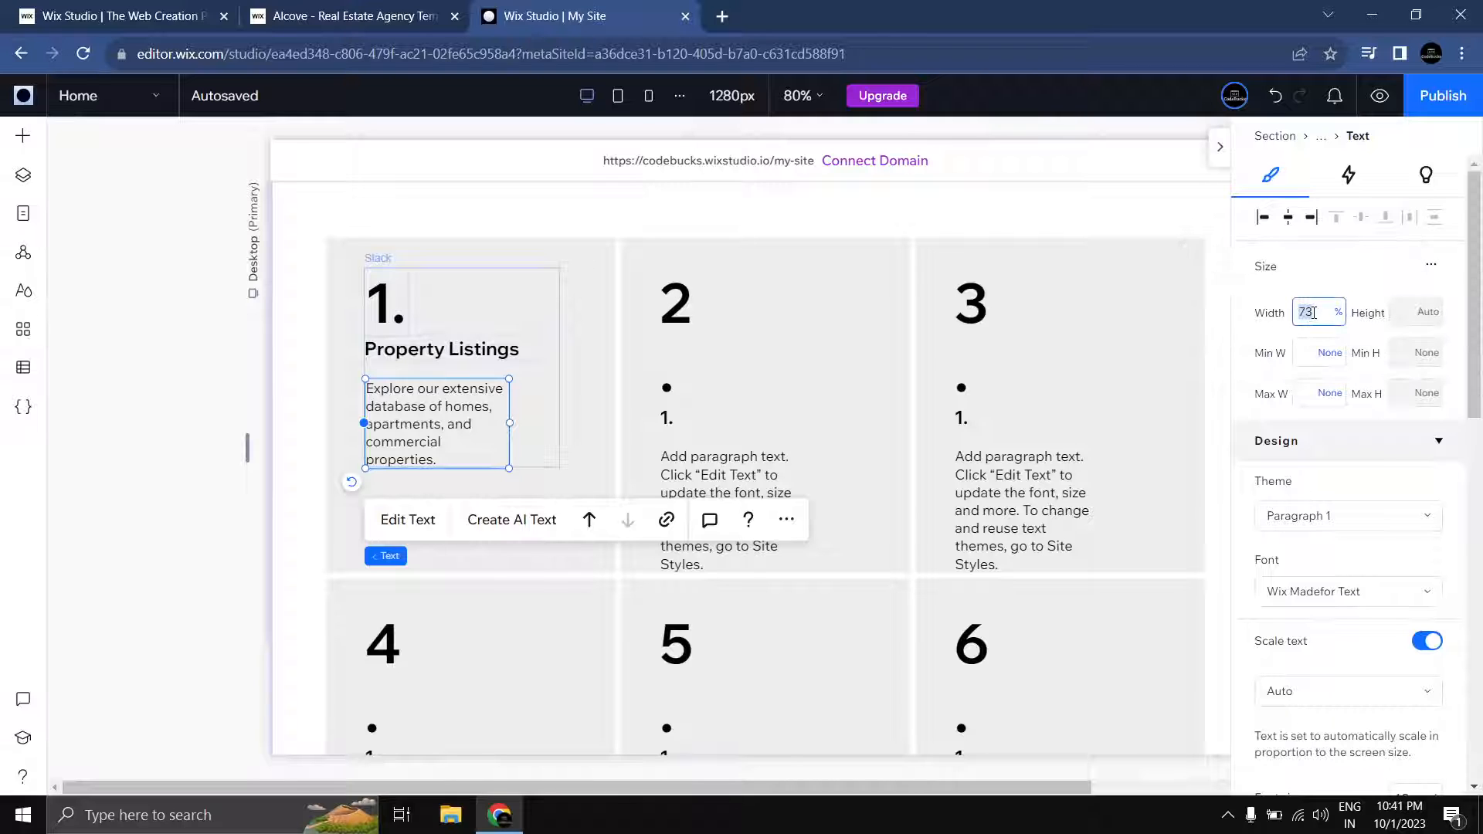
key(Return)
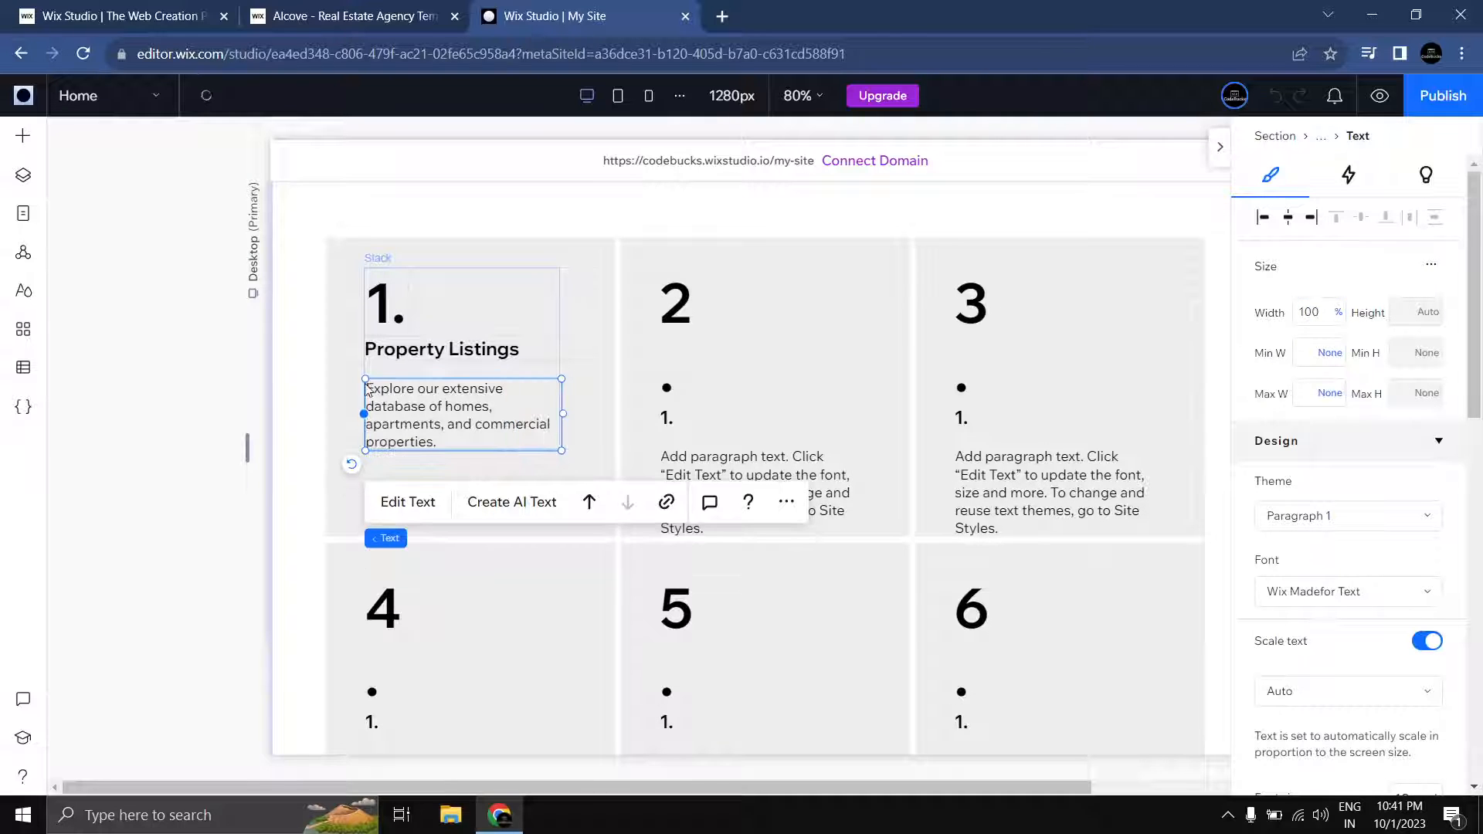
Step: Turn on advanced sizing for the first card's "Property Listings" title
click(440, 349)
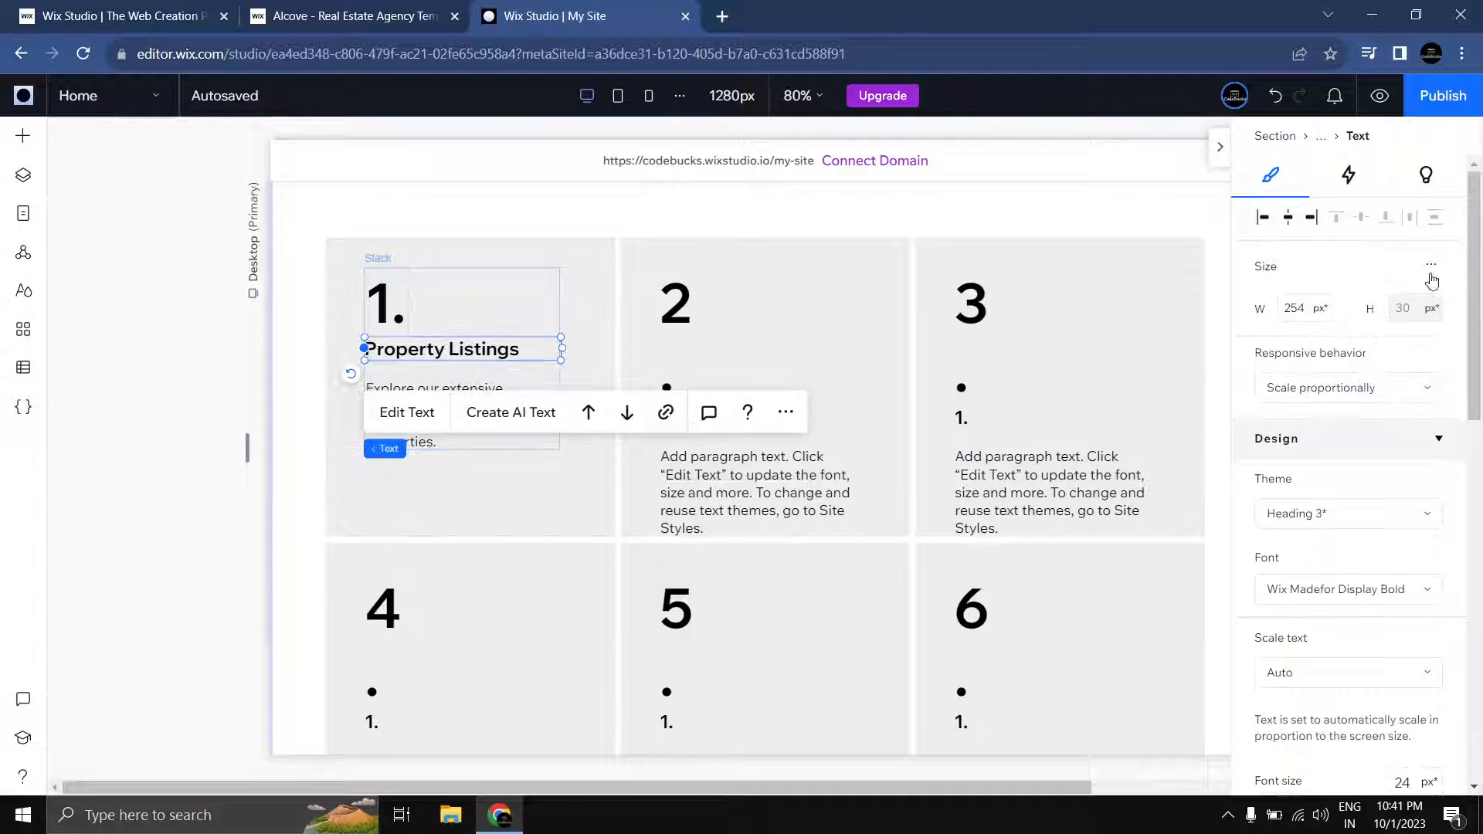
click(1431, 267)
click(1384, 279)
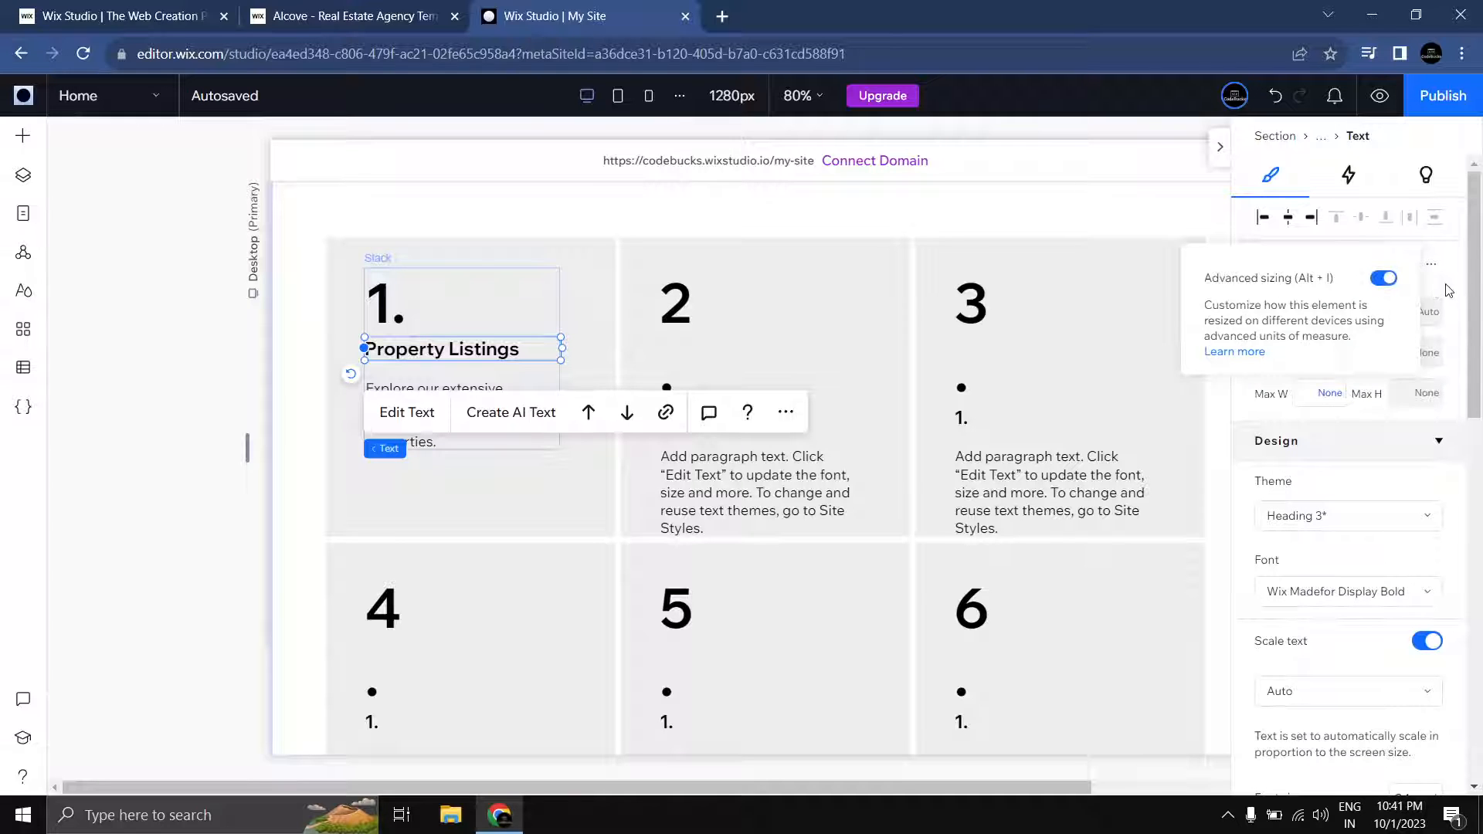
click(1449, 290)
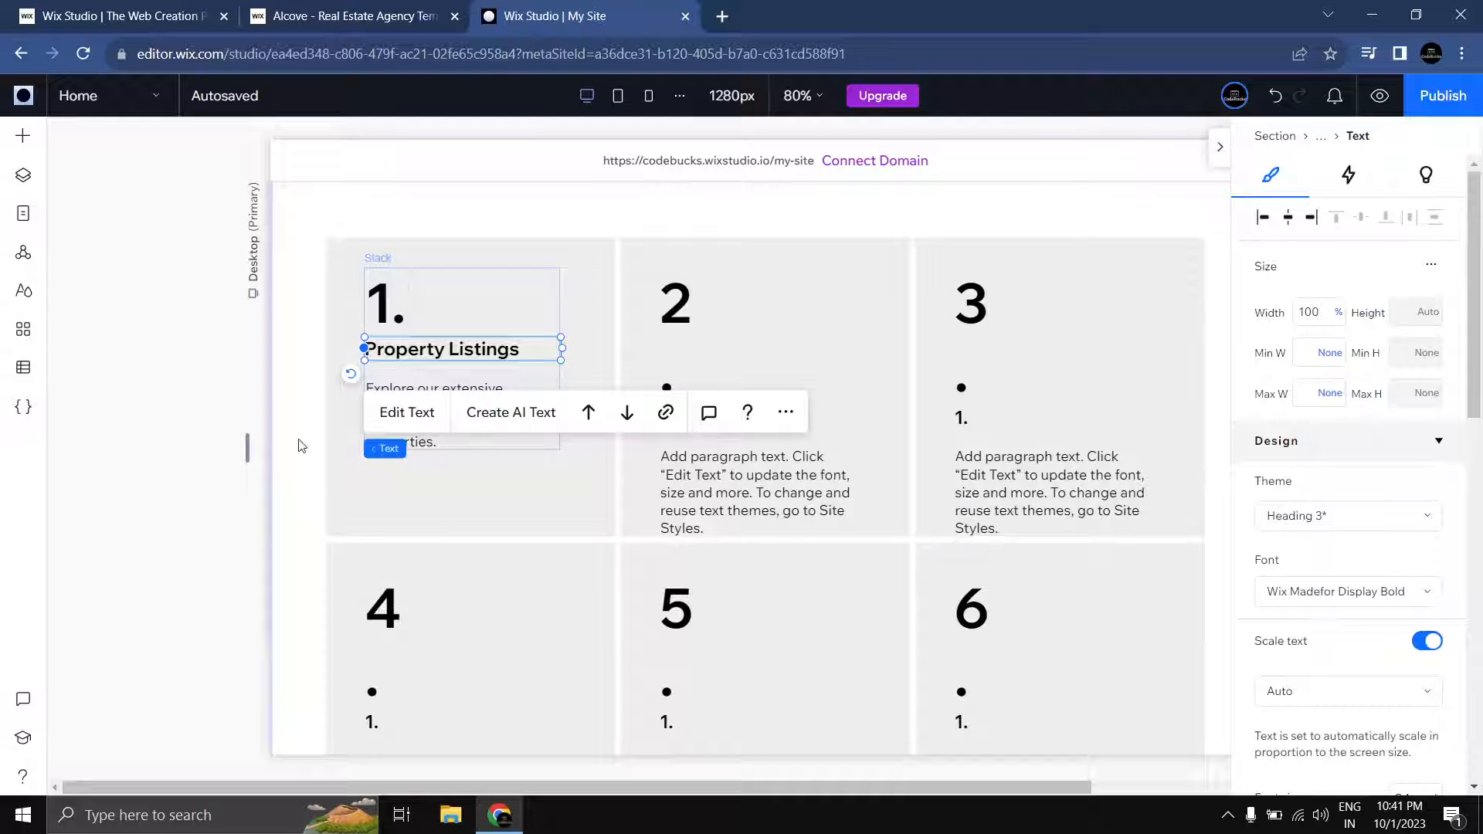
Step: Set the item spacing of the first card's stack to 16 px, using pixels as the unit
click(402, 380)
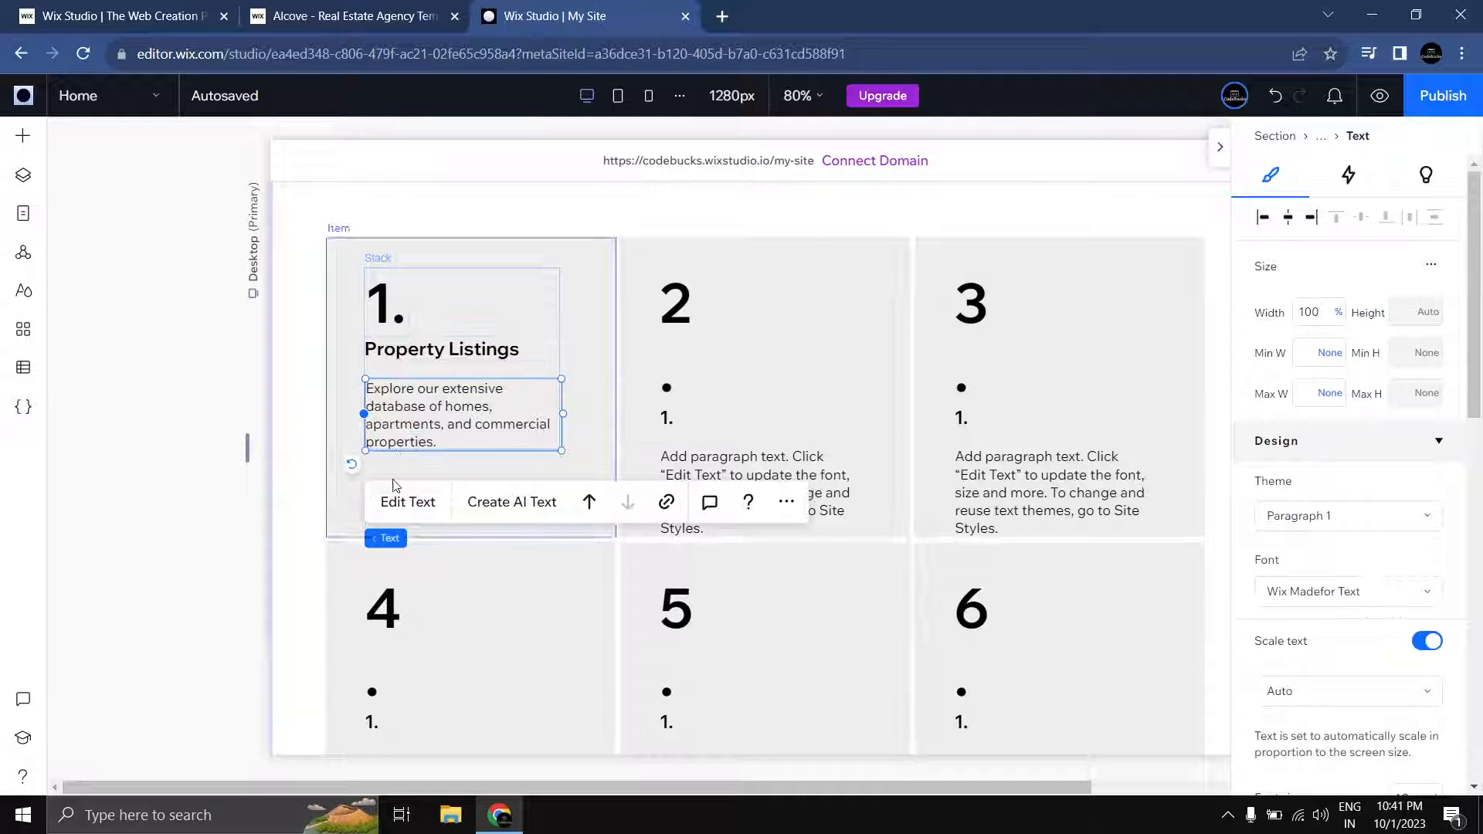
click(467, 541)
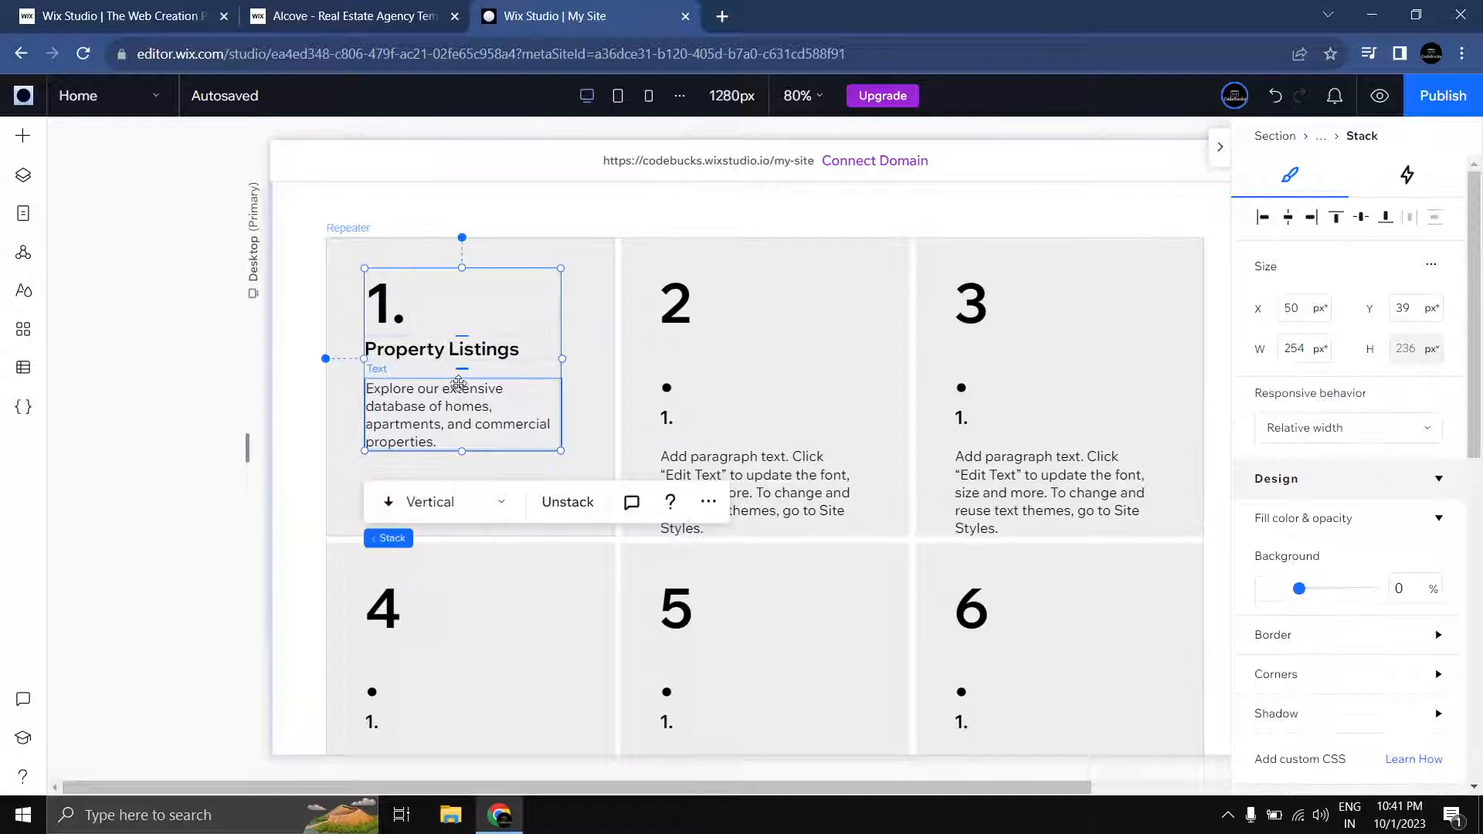
scroll(1417, 546, down, 5)
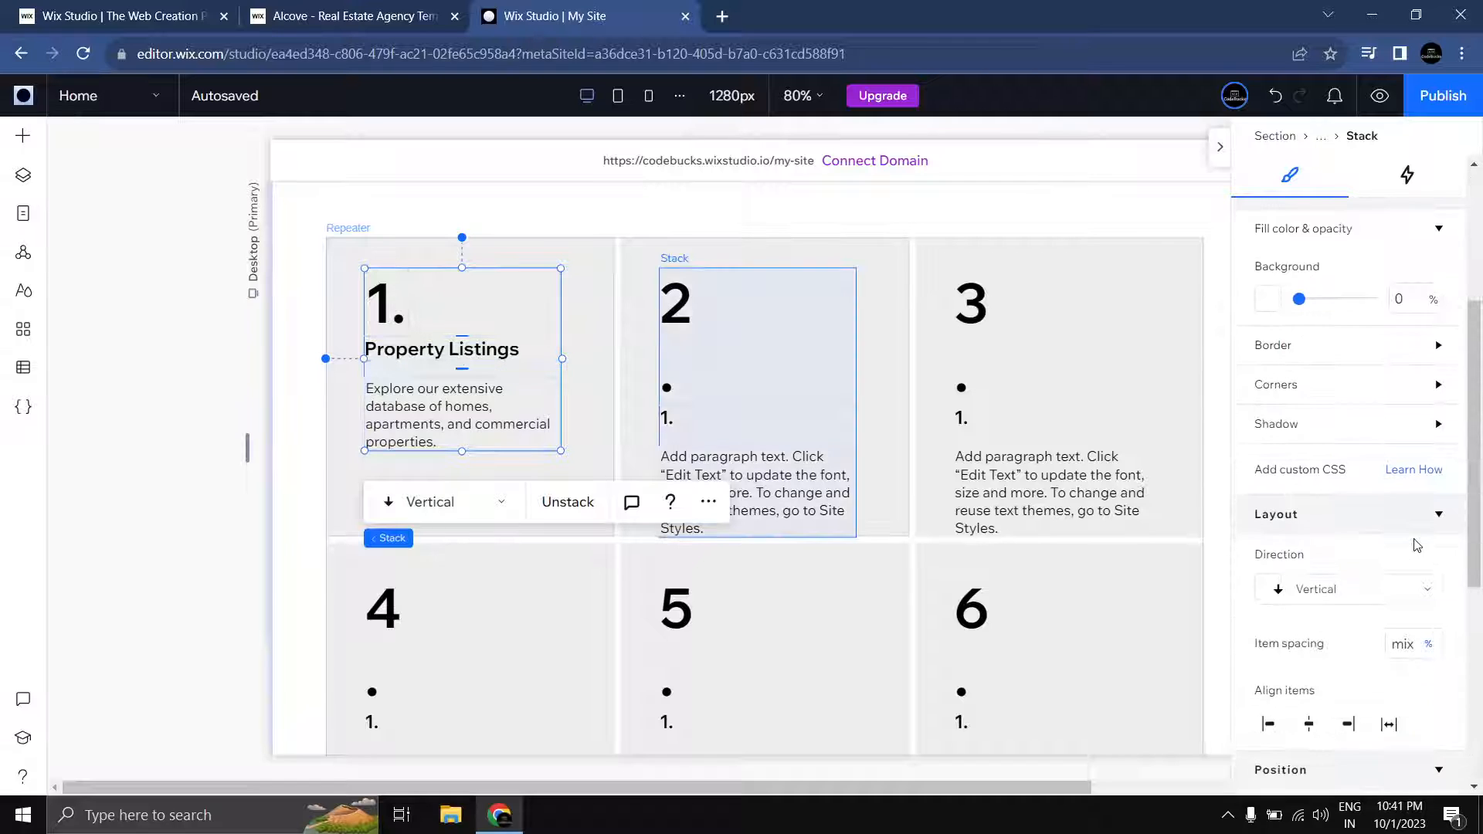
click(1400, 454)
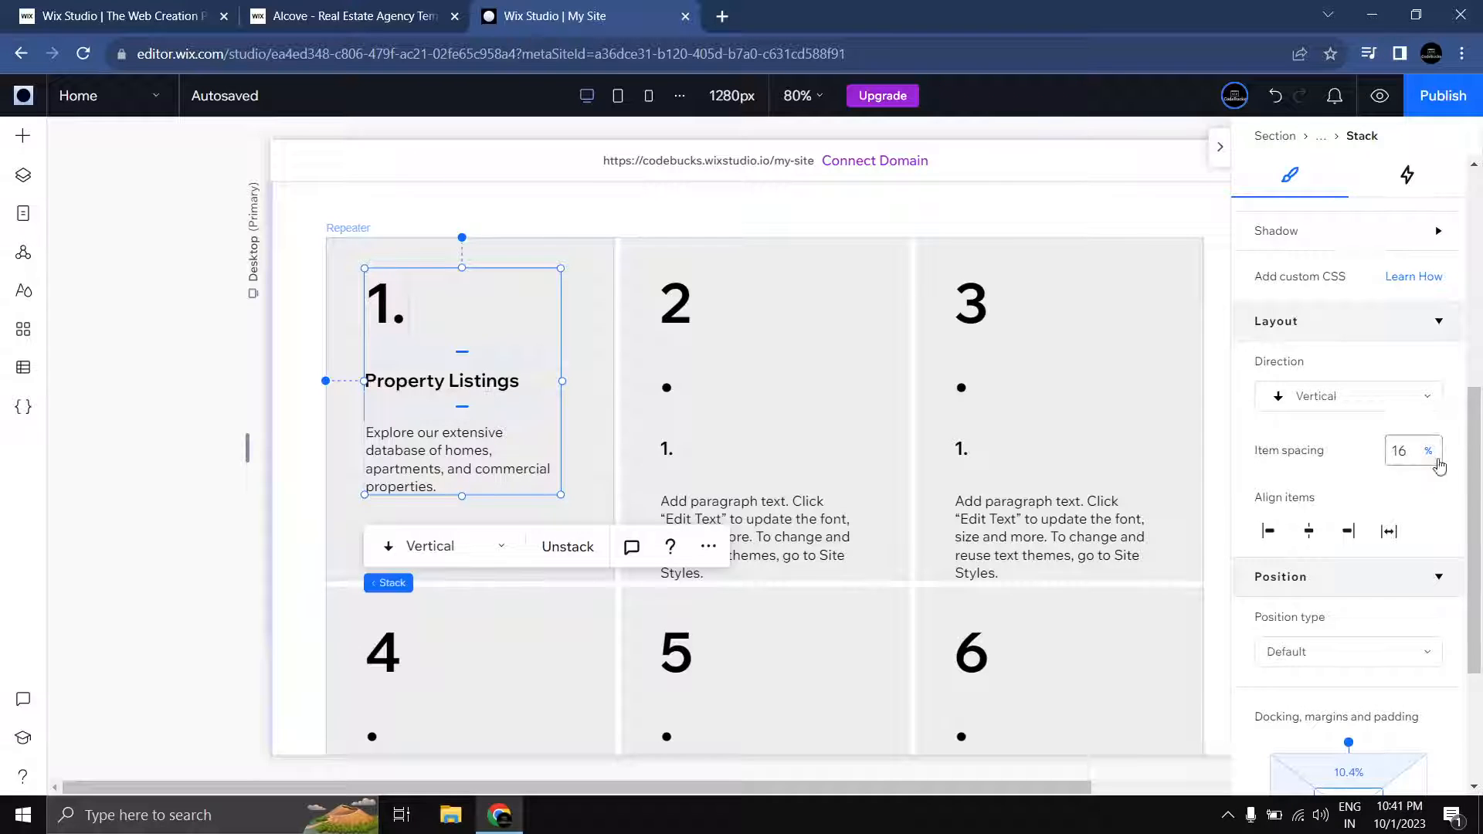
click(1428, 455)
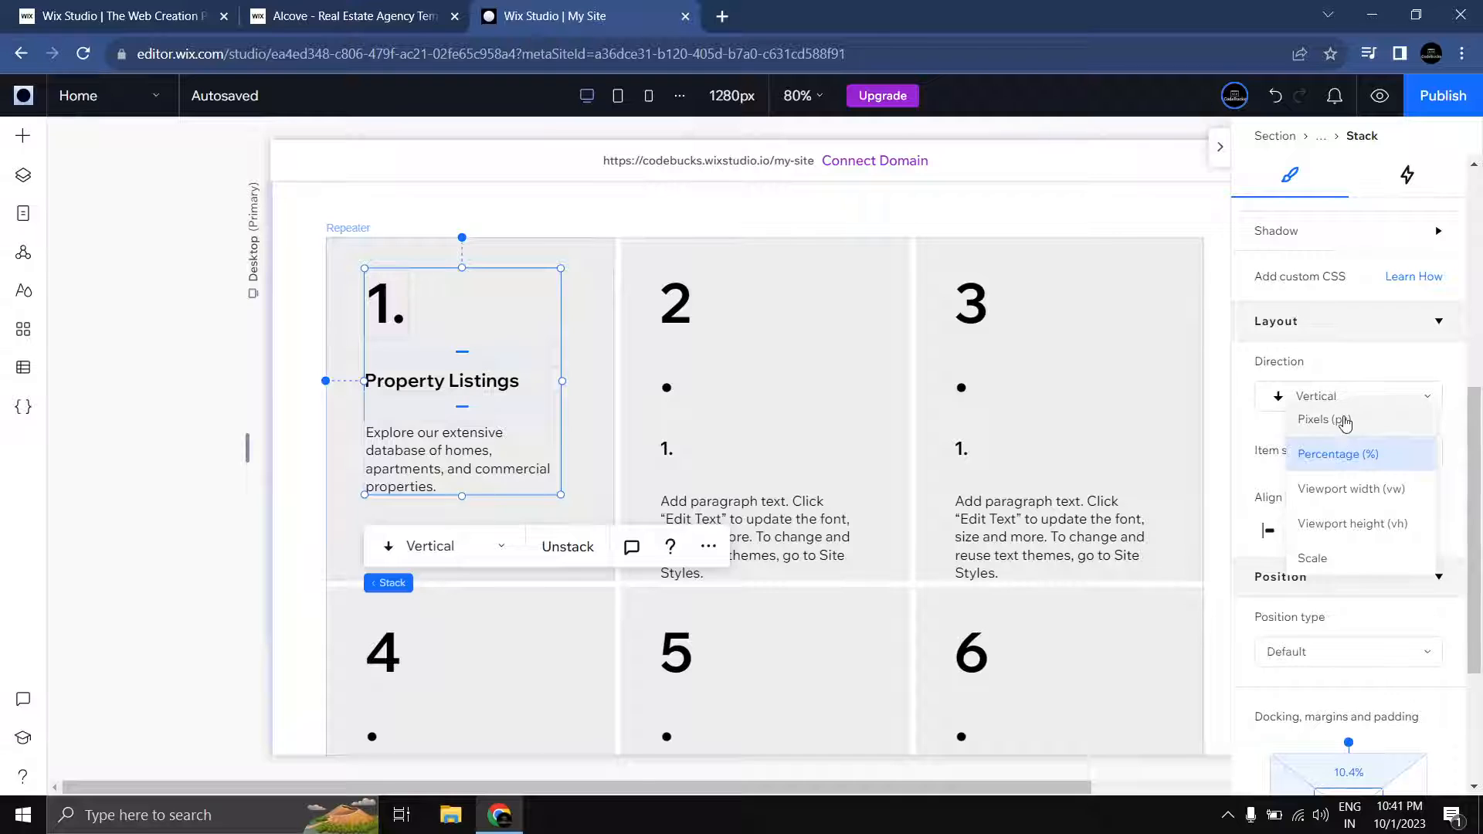
click(1341, 419)
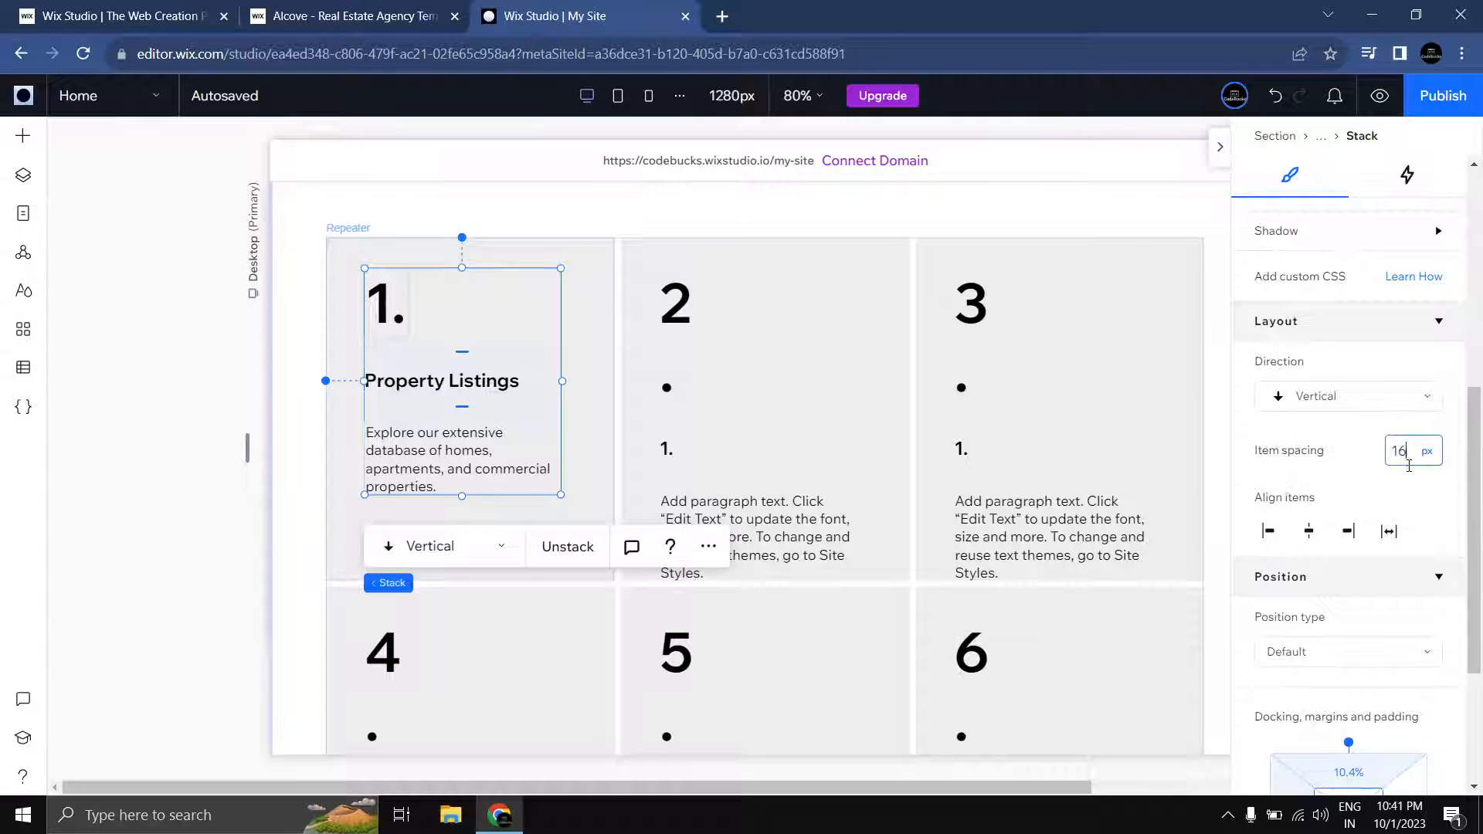
Step: Center the stack inside the first card and widen it to about 214 px
mouse_move(433, 385)
mouse_down()
mouse_move(448, 392)
mouse_move(439, 413)
mouse_up()
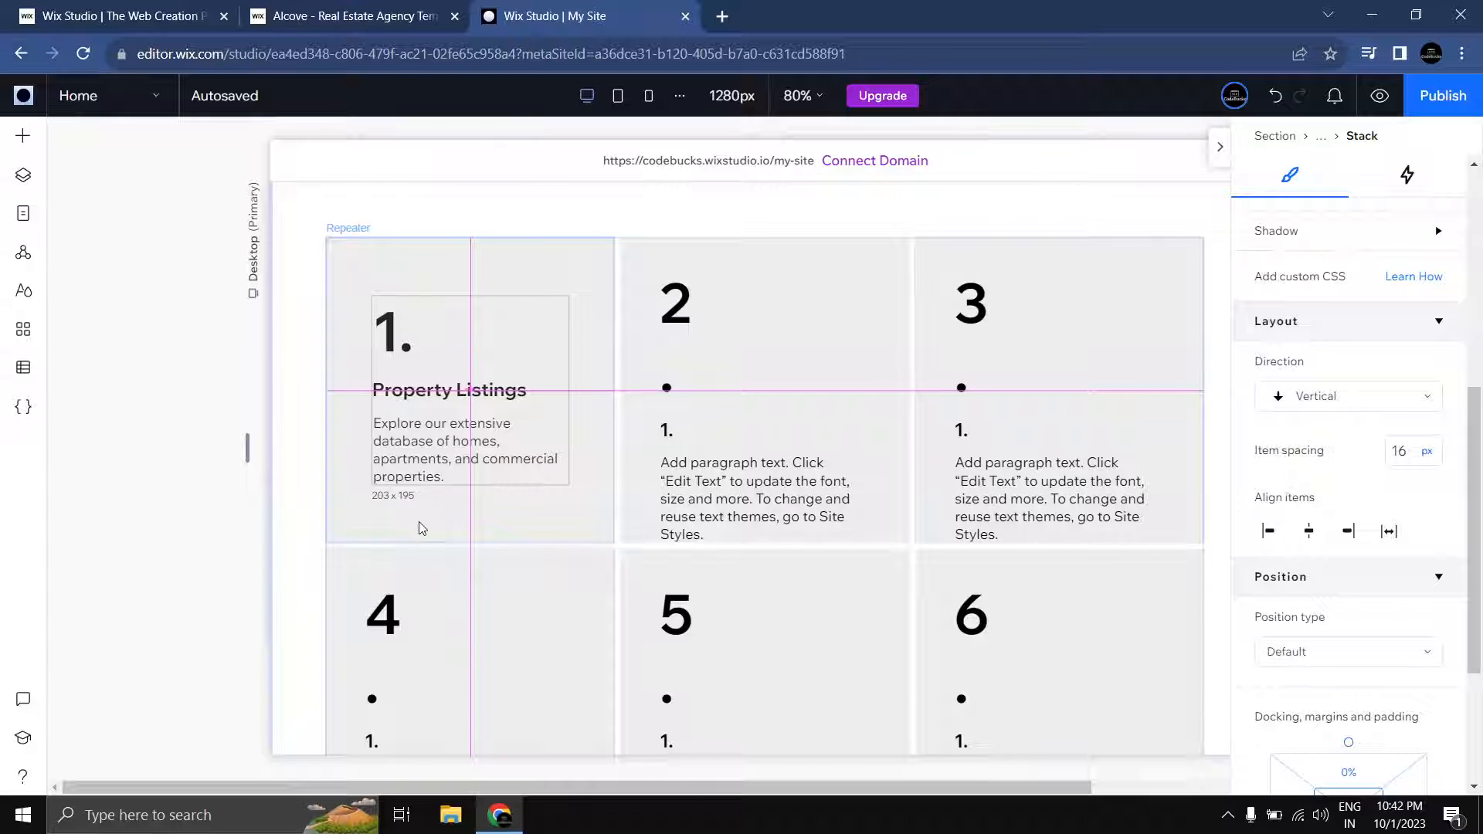
click(181, 507)
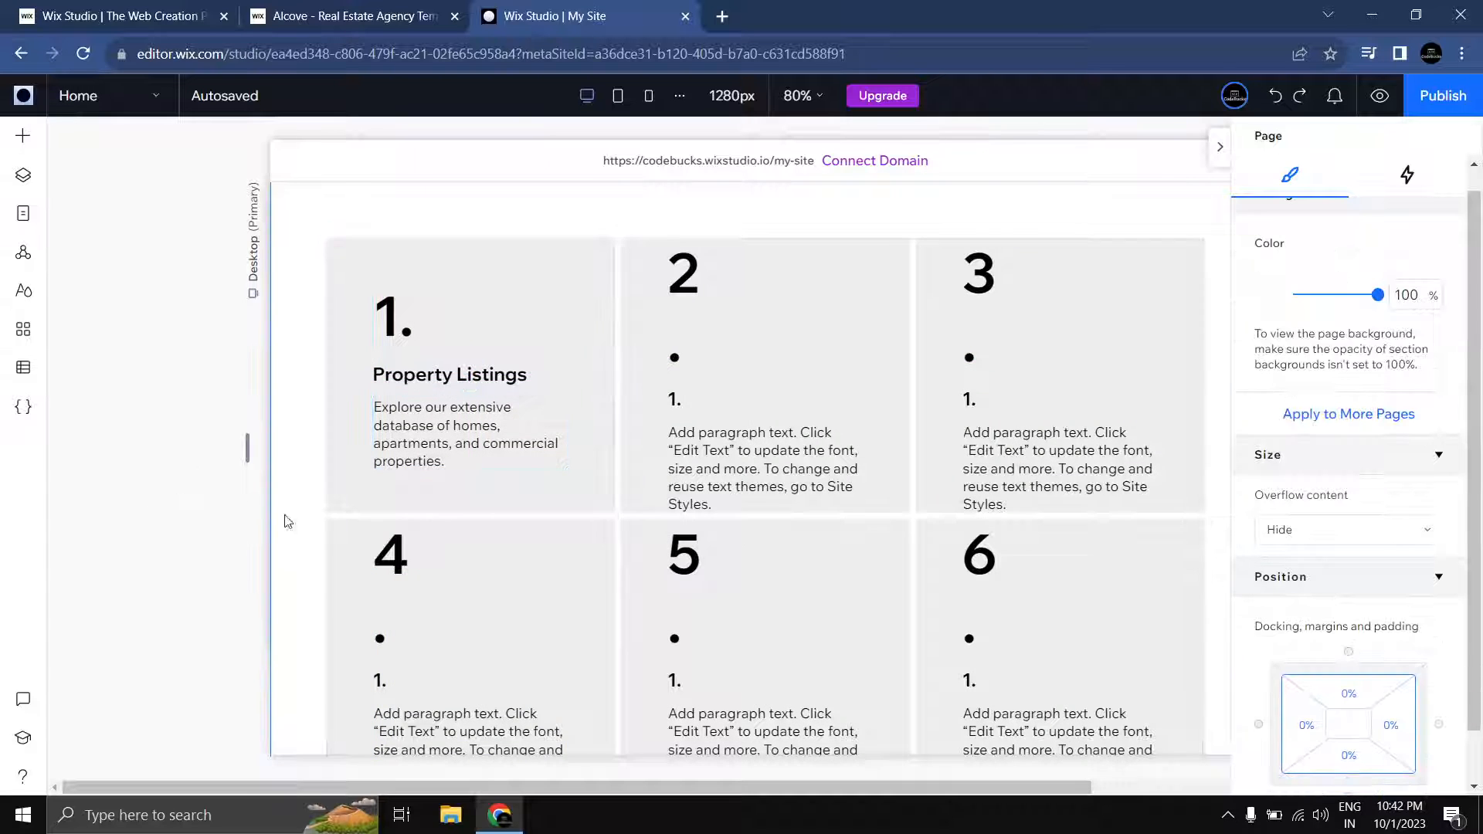
click(456, 426)
click(455, 425)
click(455, 425)
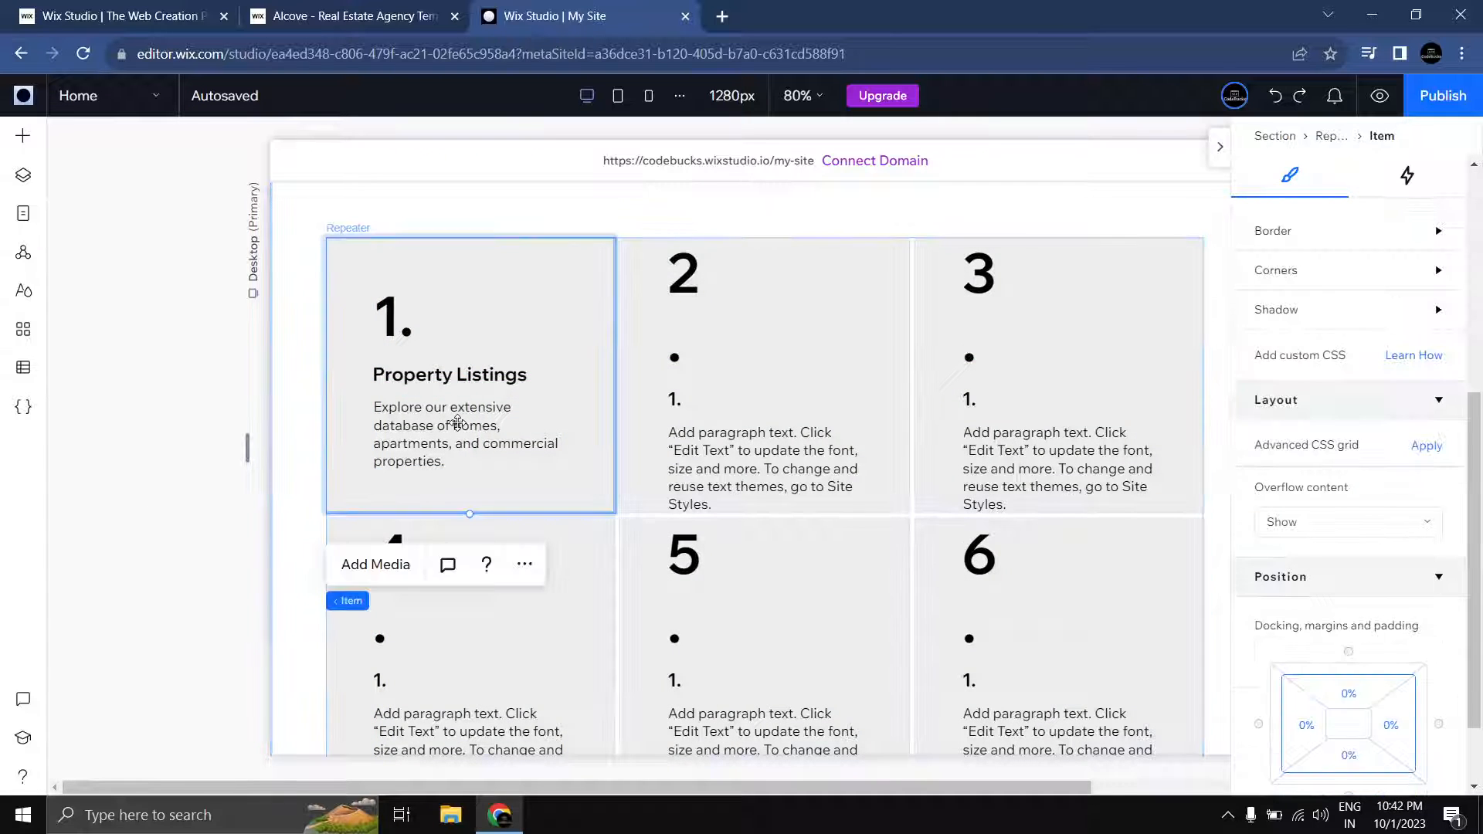
drag(573, 376, 585, 376)
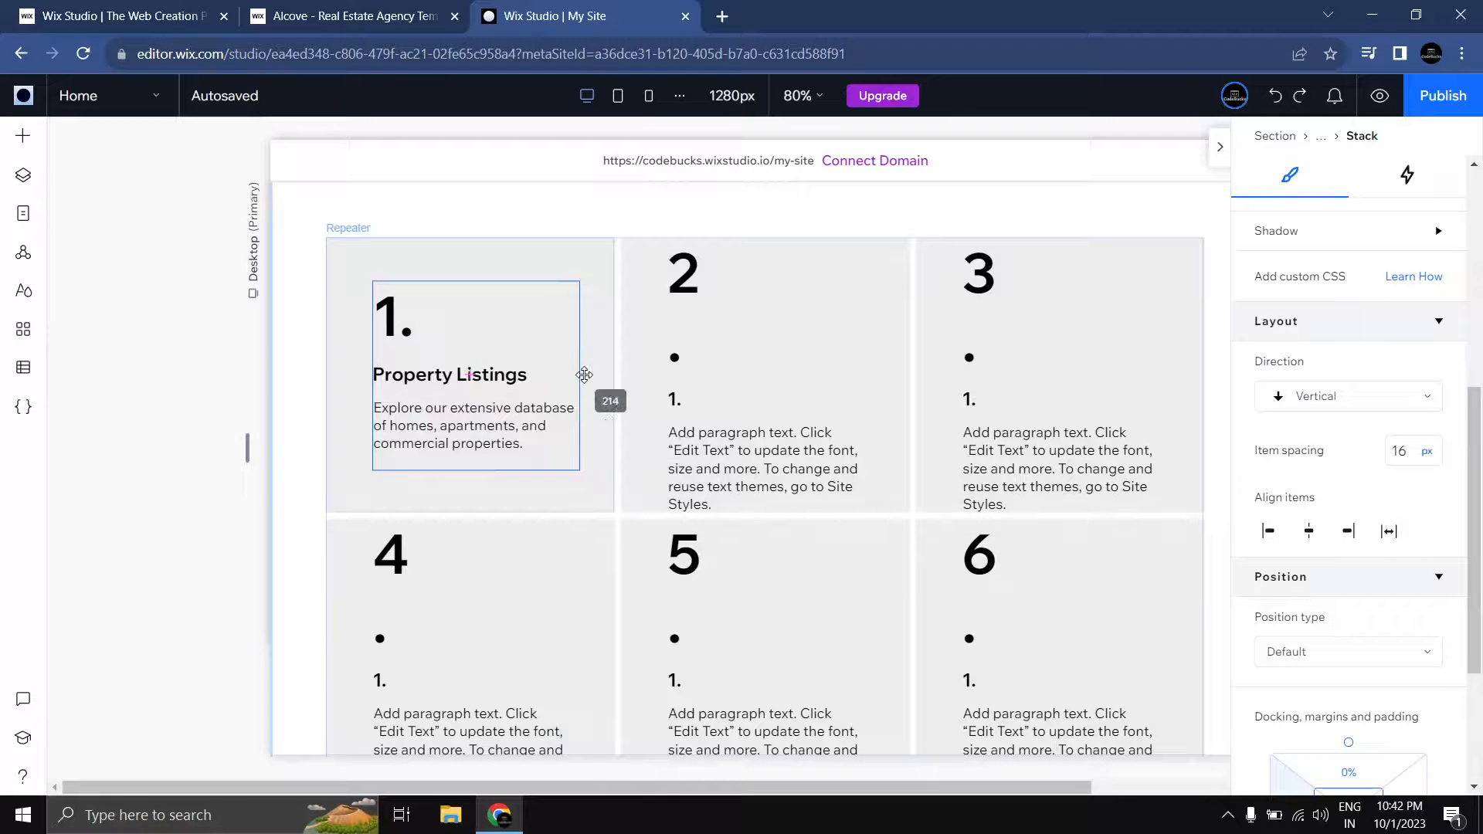
click(234, 421)
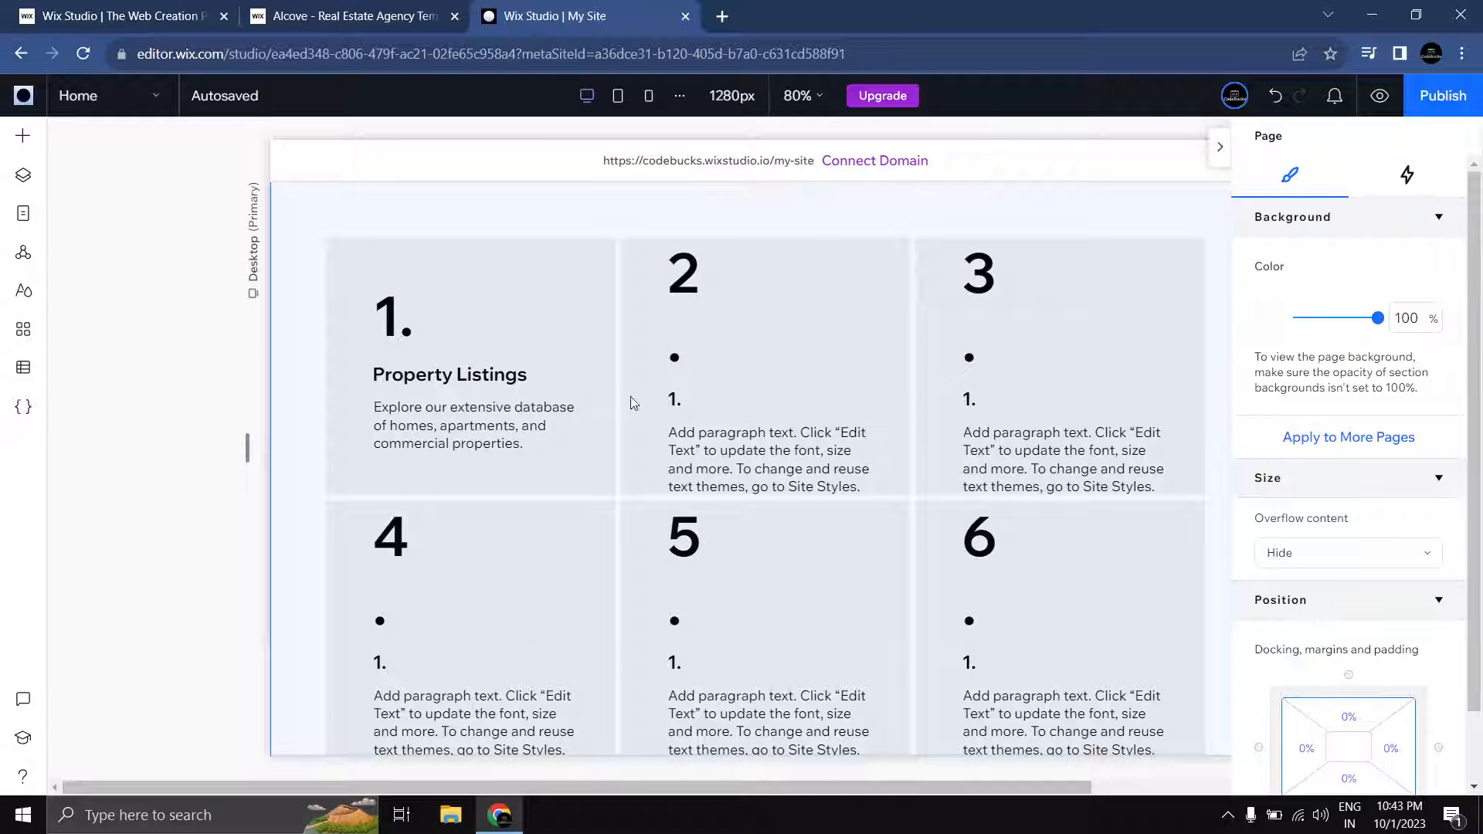
Step: Open the large bullet text in the second card's stack for editing
click(690, 355)
click(680, 354)
click(679, 355)
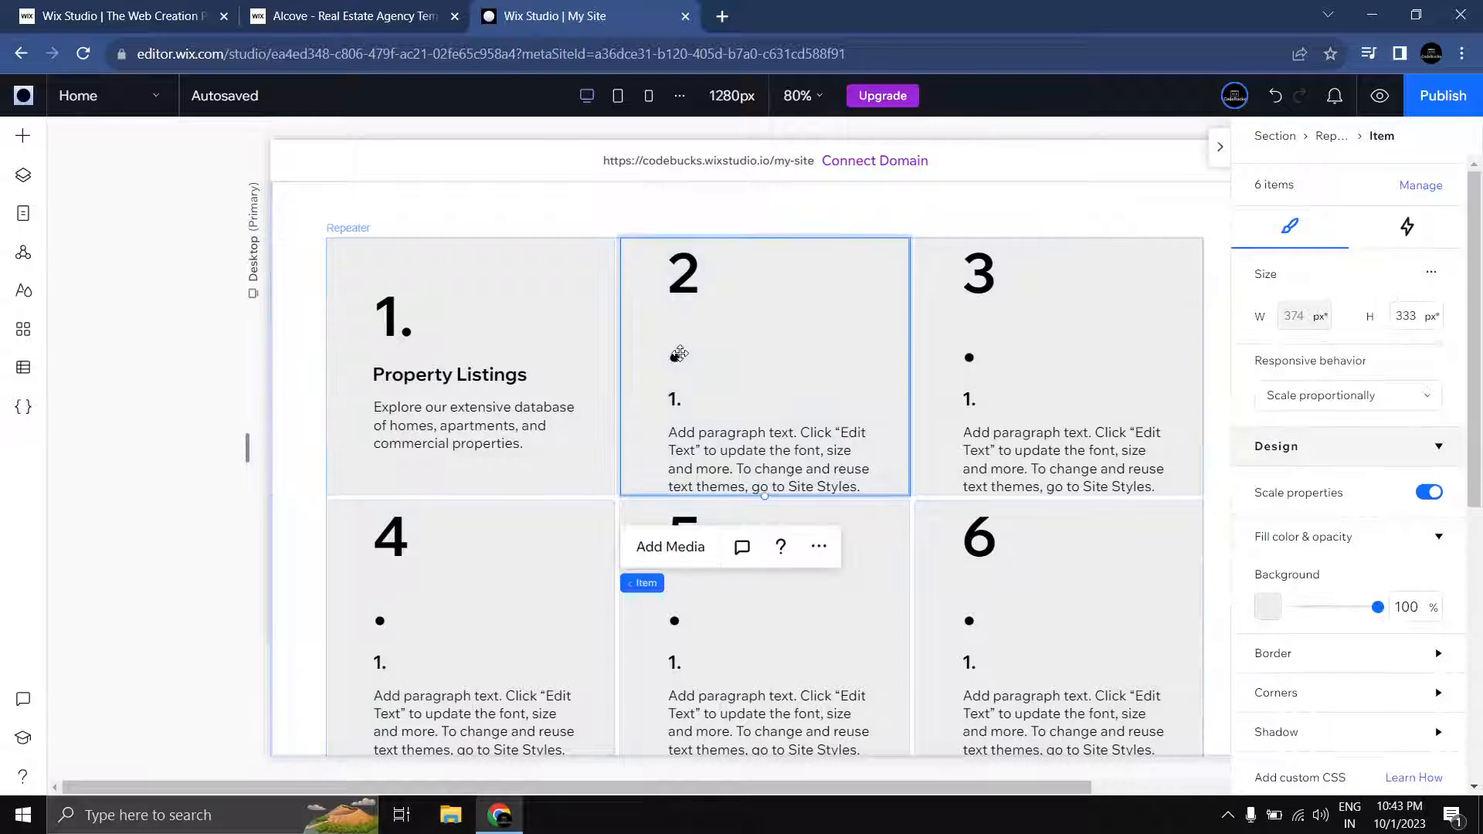
click(678, 356)
click(706, 418)
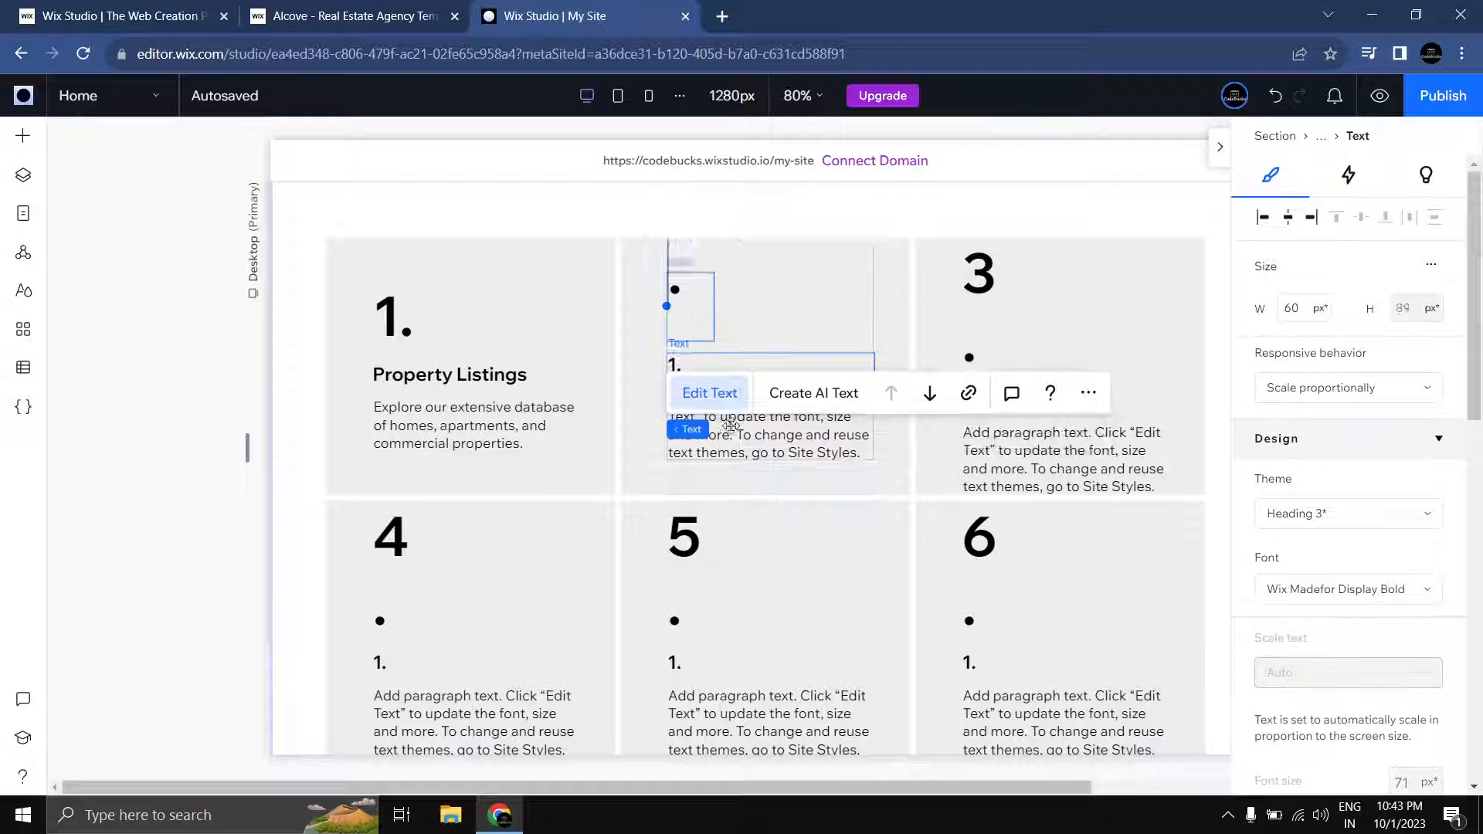
Step: Copy the title "Expert Consultations" from the Alcove template and replace the second card's small "1." title with it in Wix Studio
key(Escape)
click(1012, 305)
drag(717, 311, 551, 284)
key(ctrl+shift+Tab)
key(ctrl+c)
click(556, 14)
double_click(680, 358)
key(ctrl+v)
Step: Copy the Expert Consultations description from the Alcove template and replace the second card's placeholder paragraph with it in Wix Studio
click(351, 16)
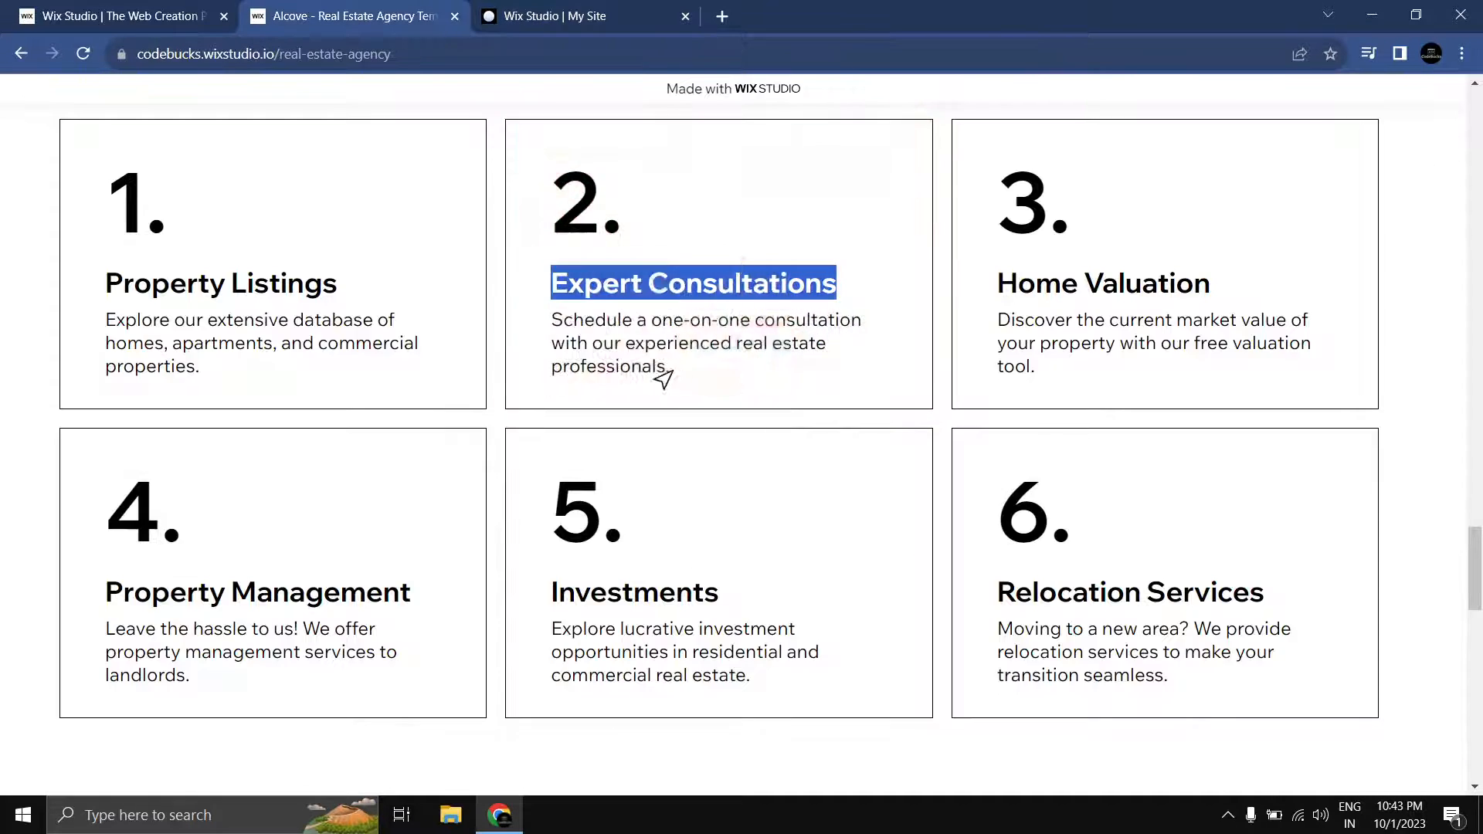
drag(666, 370, 551, 319)
key(ctrl+c)
click(549, 26)
double_click(742, 395)
key(ctrl+v)
Step: Copy the title "Home Valuation" from the Alcove template and replace the third card's small "1." title with it in Wix Studio
click(386, 16)
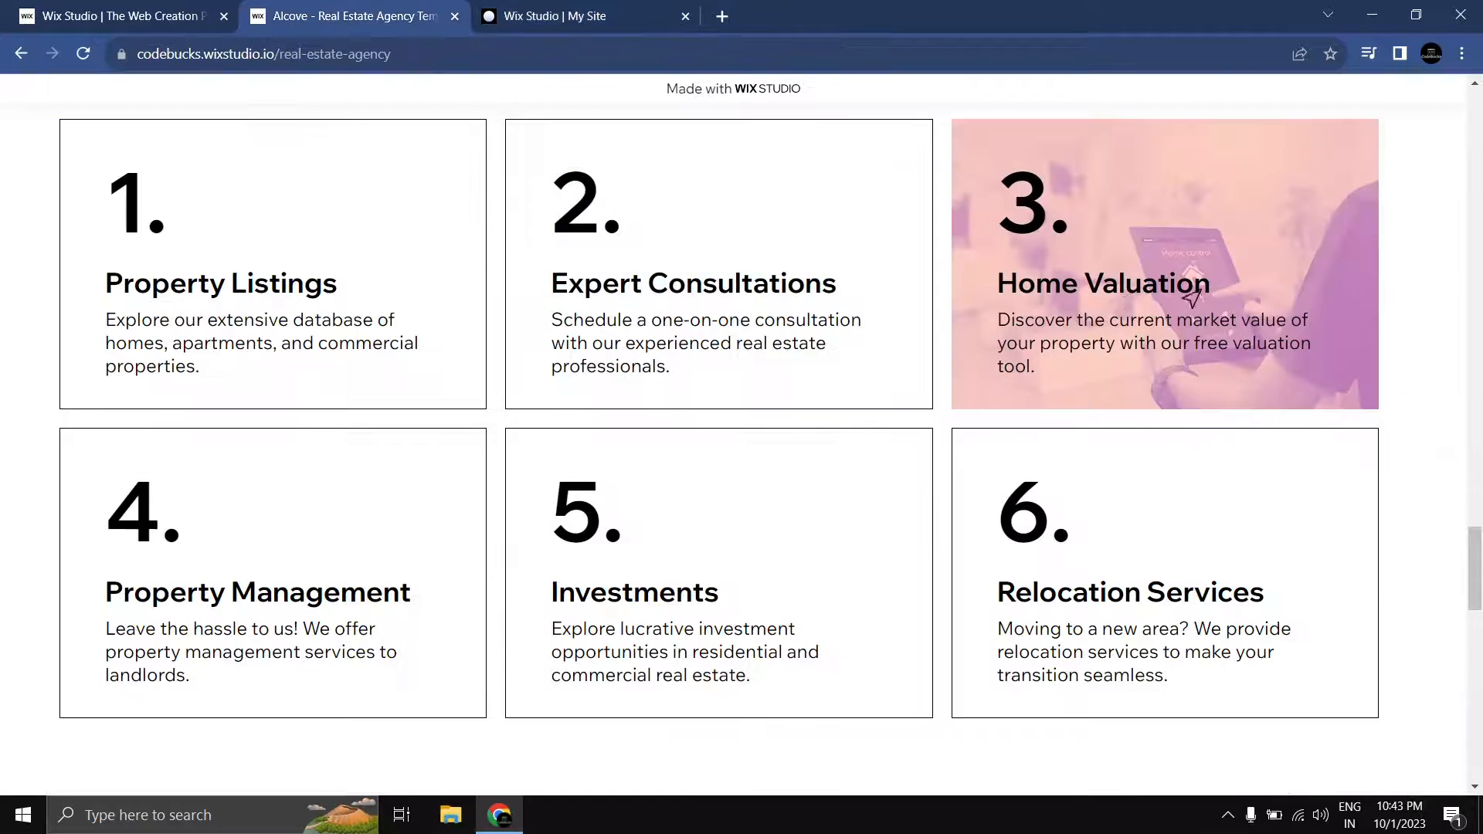
drag(1210, 286, 1018, 290)
key(ctrl+c)
click(549, 16)
double_click(1035, 355)
key(ctrl+v)
Step: Copy the Home Valuation description from the Alcove template and replace the third card's placeholder paragraph with it in Wix Studio
click(351, 16)
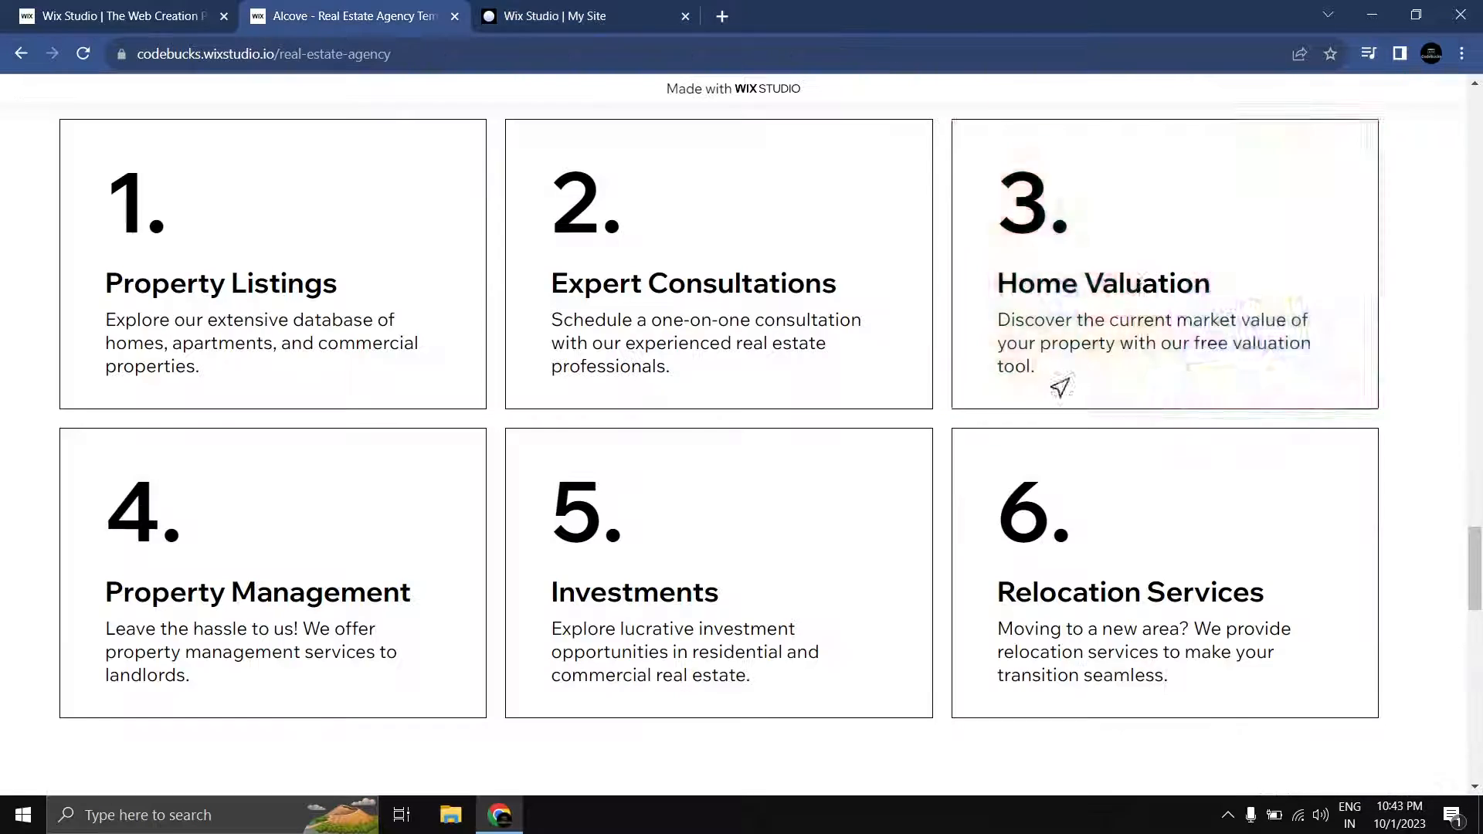
drag(1035, 369, 997, 318)
key(ctrl+c)
click(549, 16)
double_click(1028, 410)
key(ctrl+v)
Step: Copy the title "Property Management" from the Alcove template and replace the fourth card's small "1." title with it in Wix Studio
click(352, 16)
scroll(397, 433, down, 1)
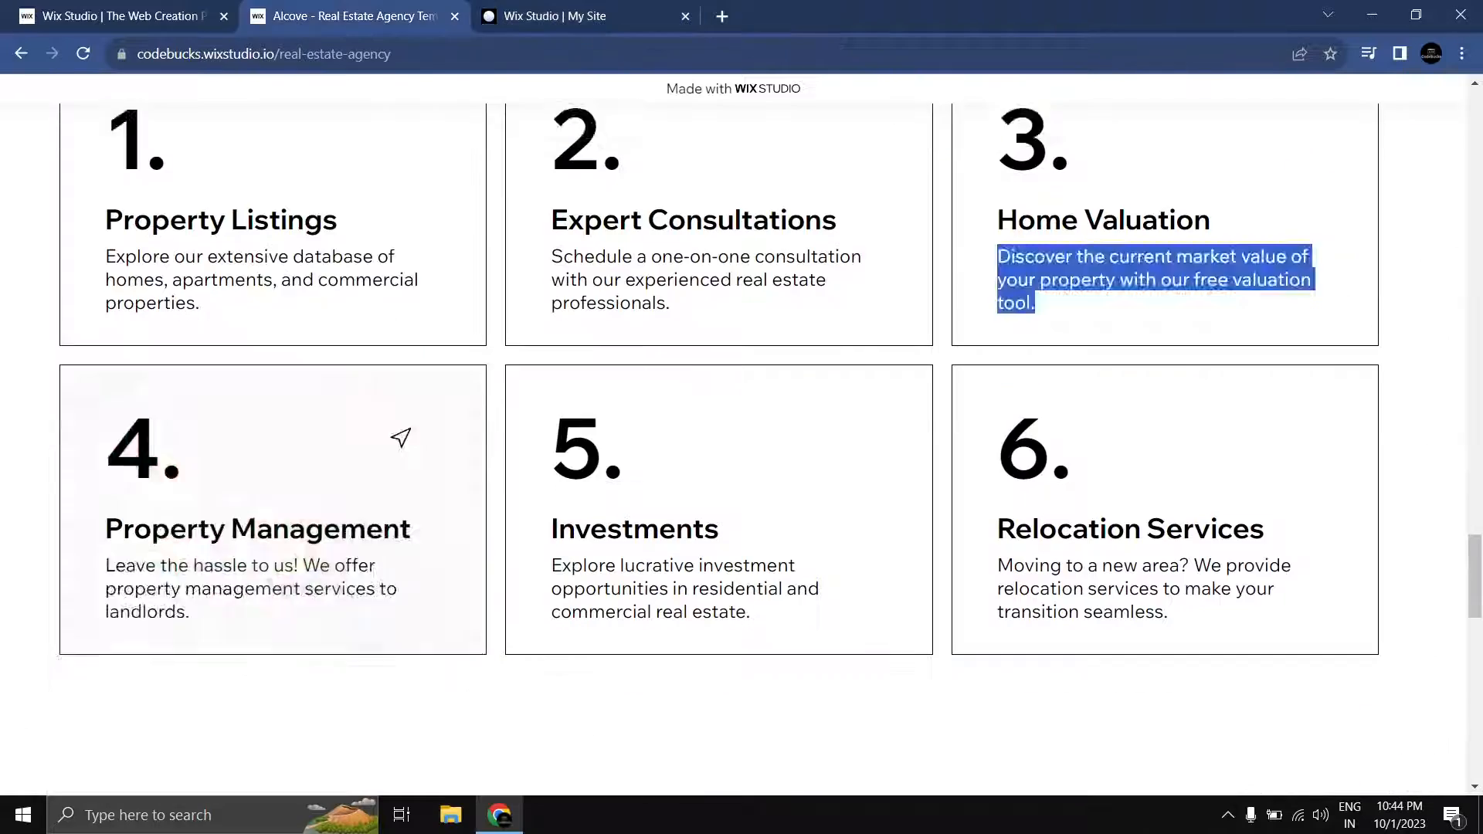
drag(411, 499, 133, 488)
key(ctrl+c)
click(549, 16)
double_click(375, 446)
key(ctrl+v)
Step: Copy the Property Management description from the Alcove template and replace the fourth card's placeholder paragraph with it in Wix Studio
click(352, 16)
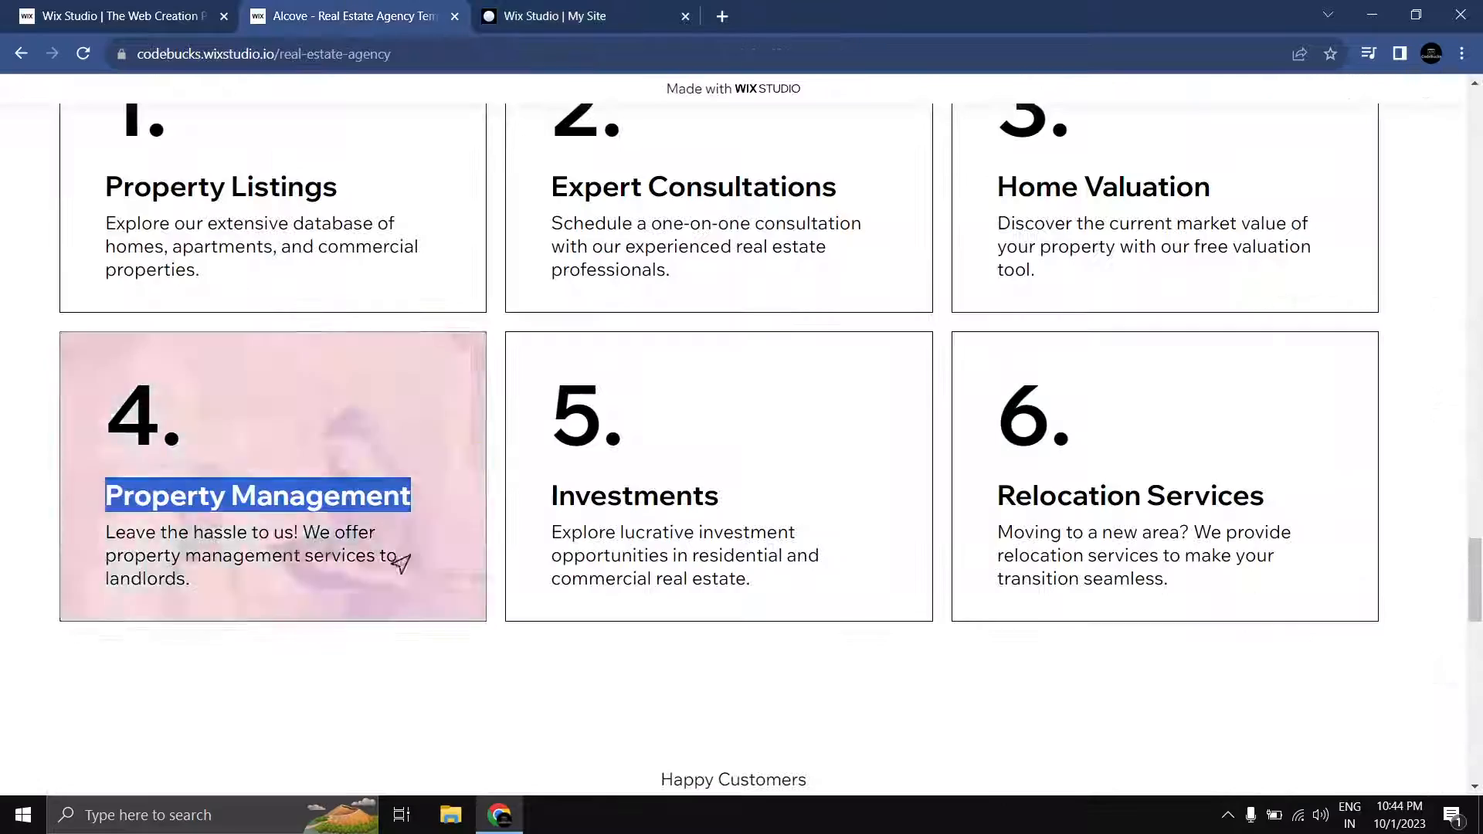
drag(199, 585, 102, 534)
key(ctrl+c)
click(560, 17)
double_click(466, 485)
key(ctrl+v)
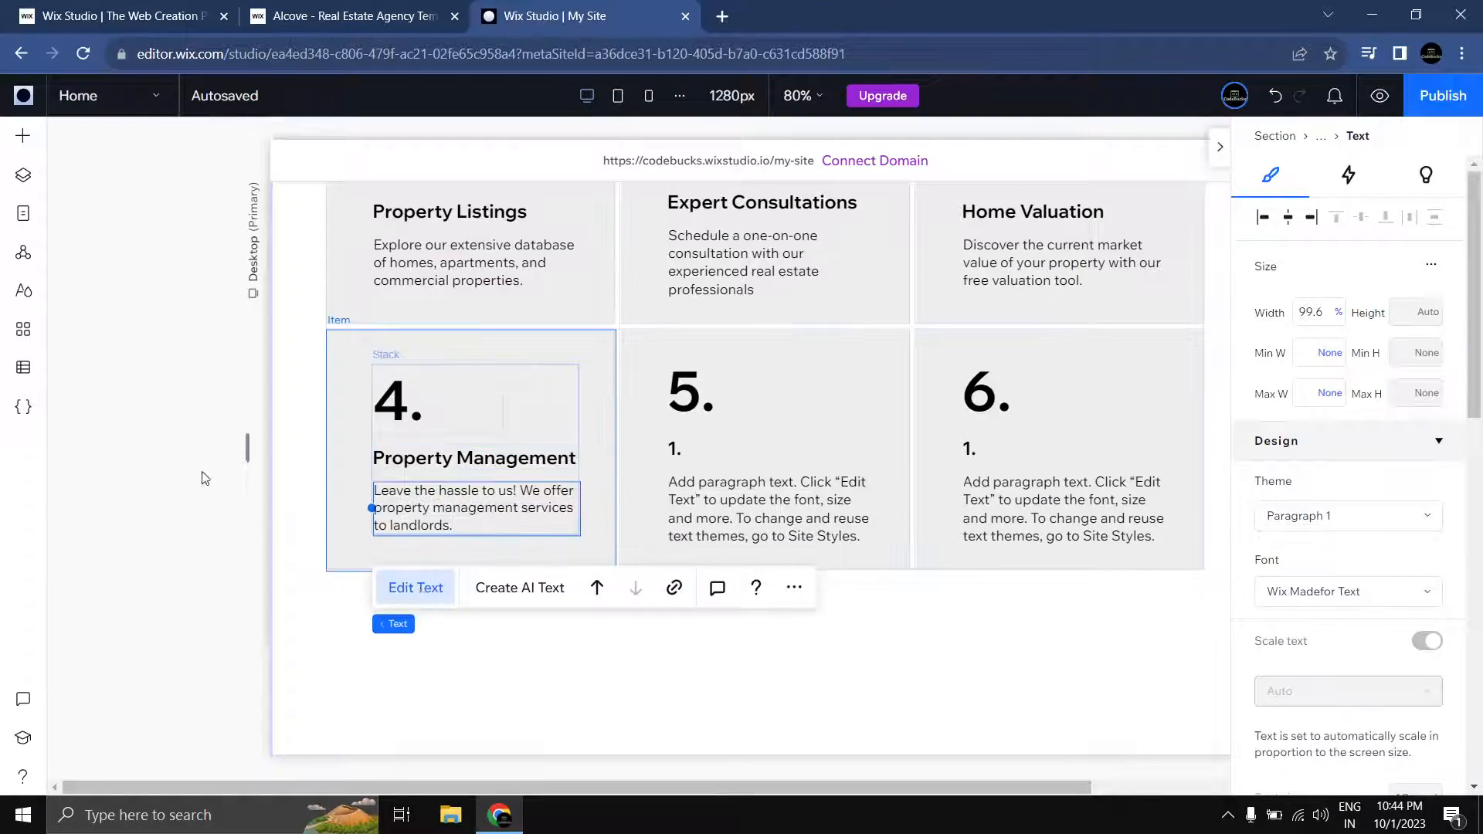
Step: Copy the title "Investments" from the Alcove template and replace the fifth card's small "1." title with it in Wix Studio
click(351, 16)
drag(725, 500, 551, 502)
key(ctrl+c)
click(549, 15)
click(676, 444)
double_click(675, 444)
key(ctrl+v)
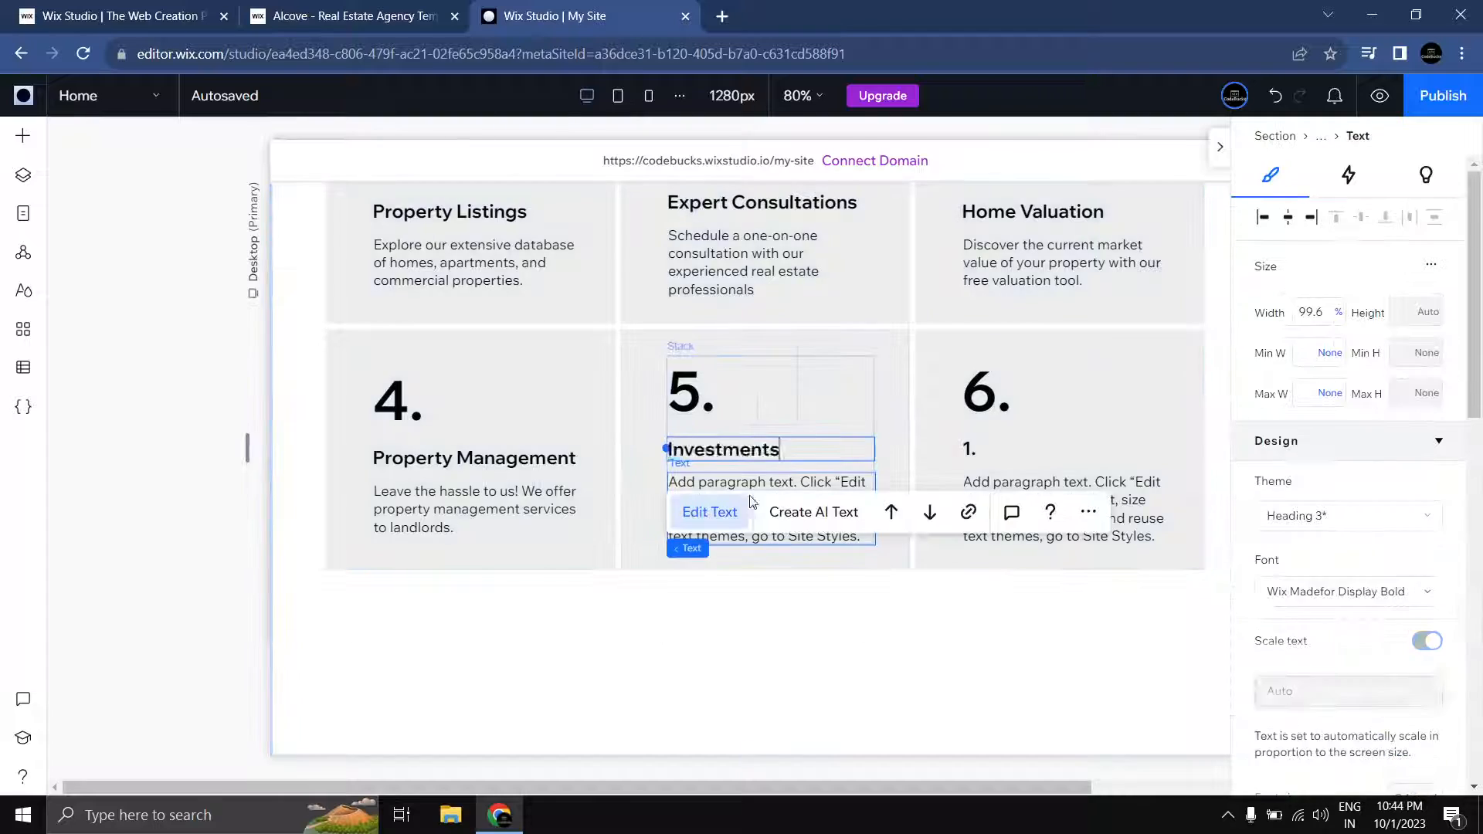
Step: Copy the Investments description from the Alcove template and replace the fifth card's placeholder paragraph with it in Wix Studio
click(351, 16)
drag(747, 579, 543, 543)
key(ctrl+c)
click(549, 15)
click(679, 487)
double_click(680, 486)
key(ctrl+v)
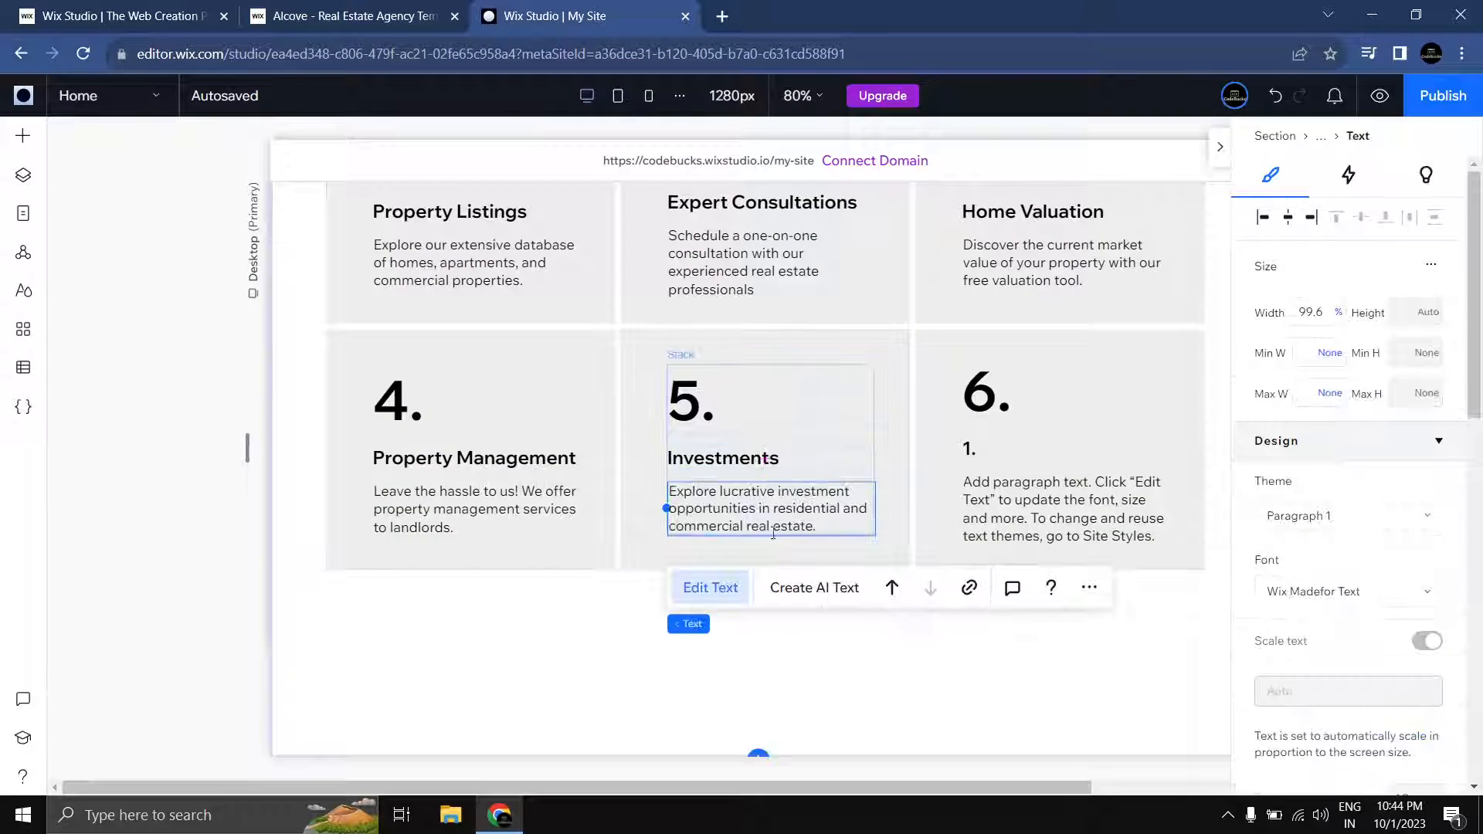
Step: Copy the title "Relocation Services" from the Alcove template and replace the sixth card's small "1." title with it in Wix Studio
click(351, 16)
drag(1266, 500, 996, 495)
key(ctrl+c)
click(549, 15)
click(1020, 444)
double_click(1020, 444)
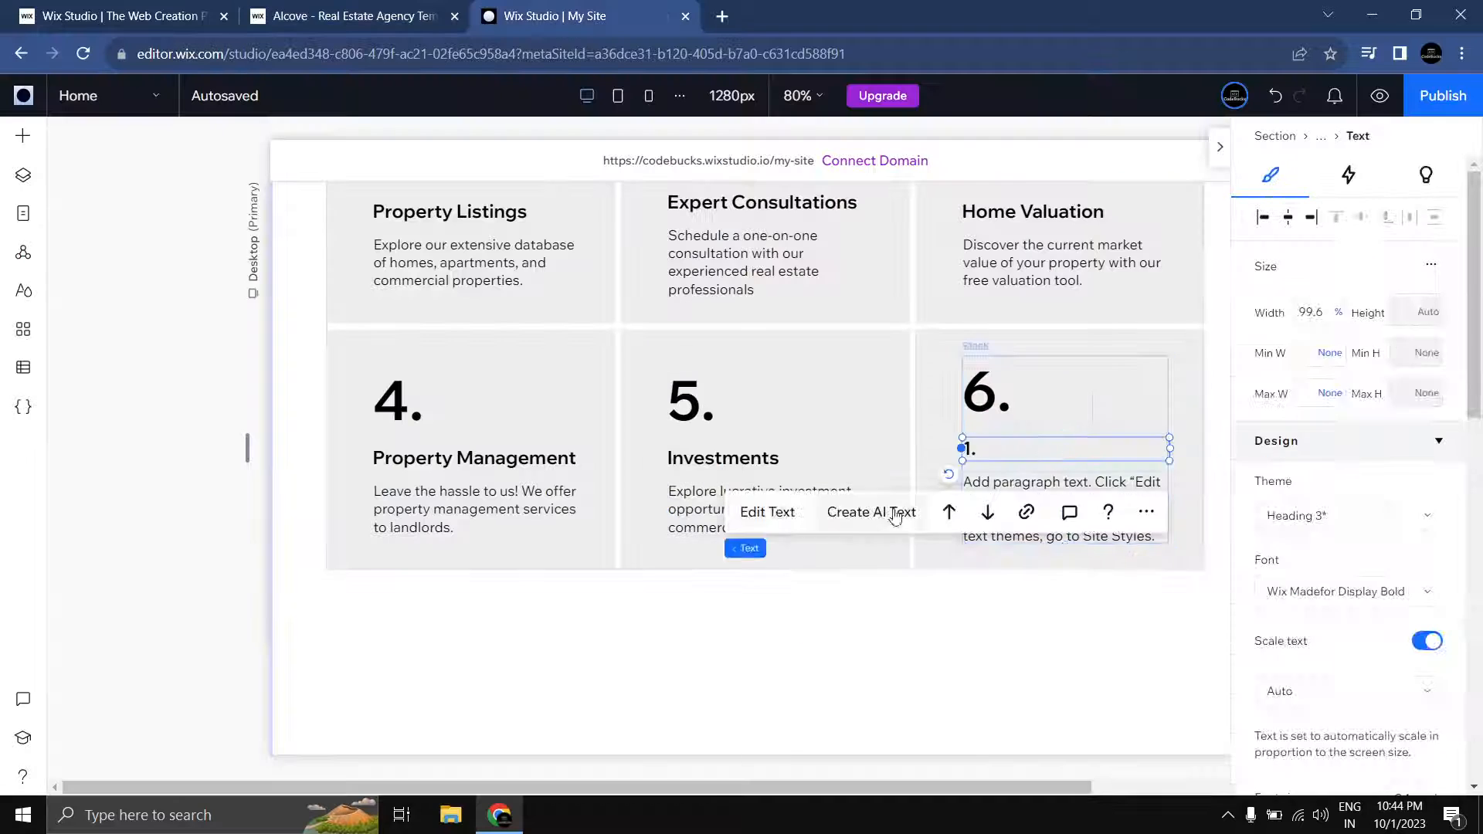
key(ctrl+v)
Step: Copy the Relocation Services description from the Alcove template and replace the sixth card's placeholder paragraph with it in Wix Studio
click(352, 16)
drag(1169, 580, 997, 532)
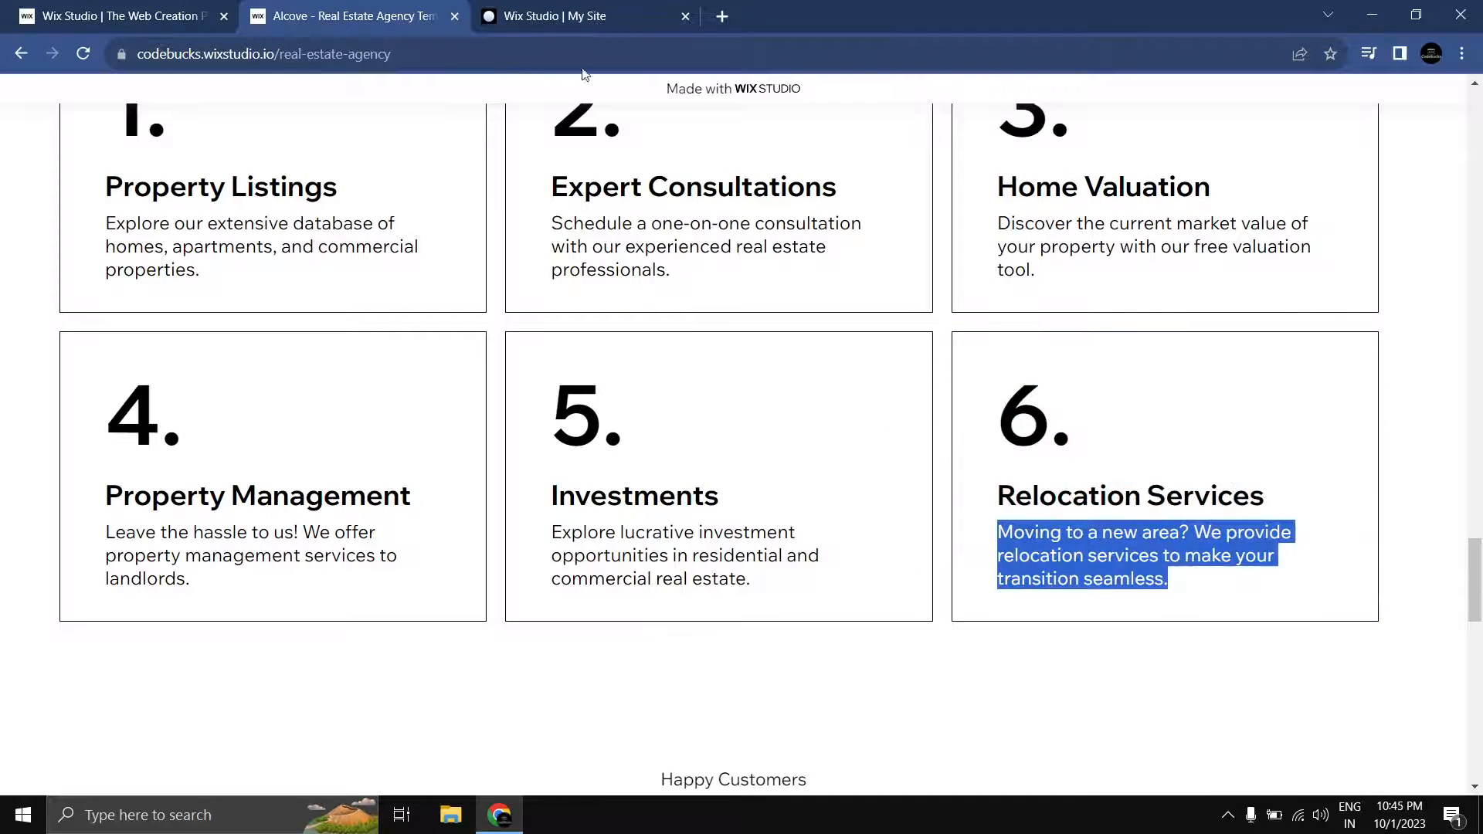
key(ctrl+c)
click(549, 15)
click(1048, 499)
double_click(1048, 499)
key(ctrl+v)
click(1067, 658)
Step: Select the first repeater item and set its background fill opacity to 0%
scroll(1067, 658, up, 2)
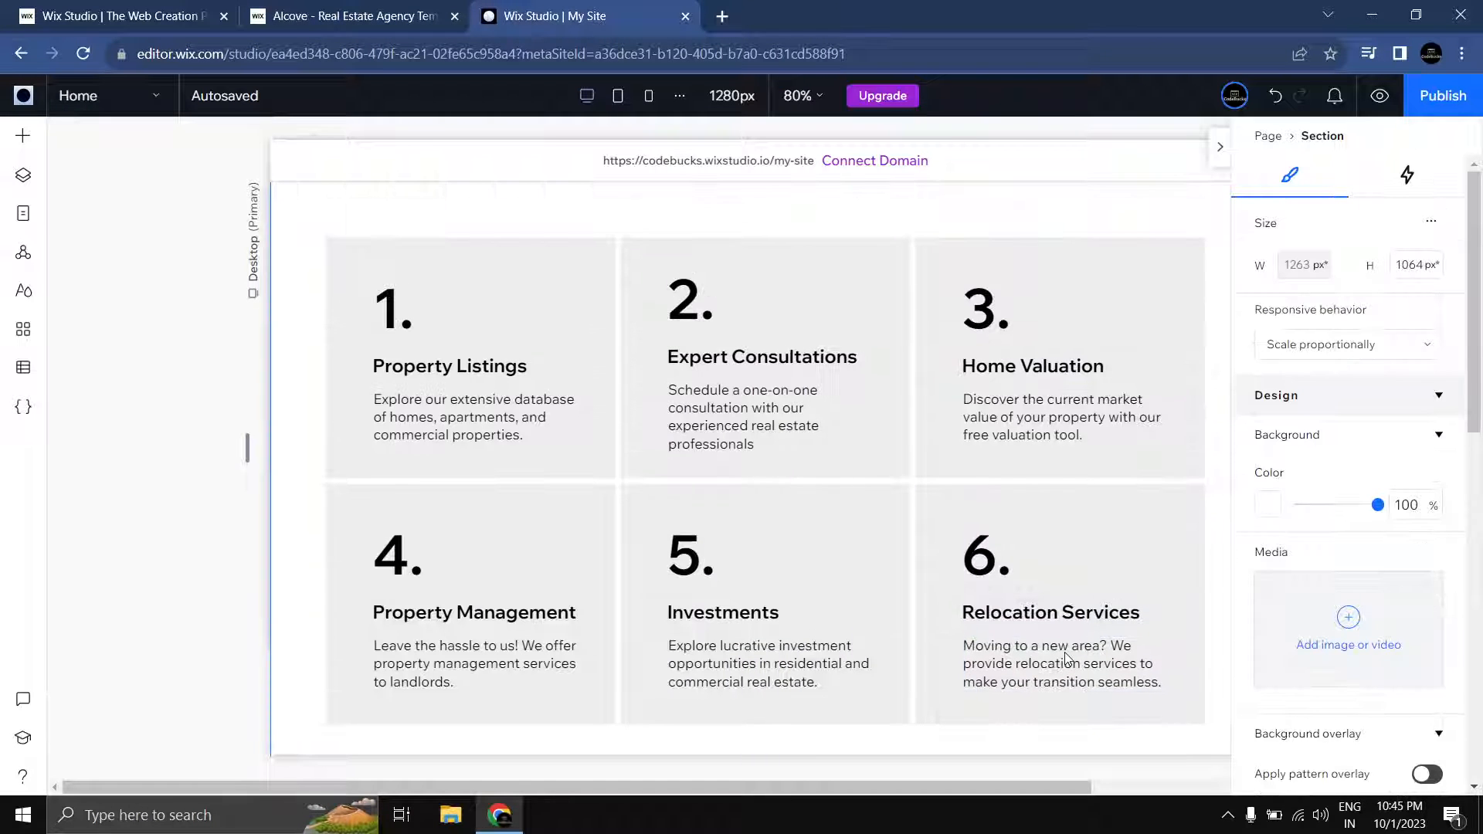
scroll(1071, 656, up, 1)
click(503, 278)
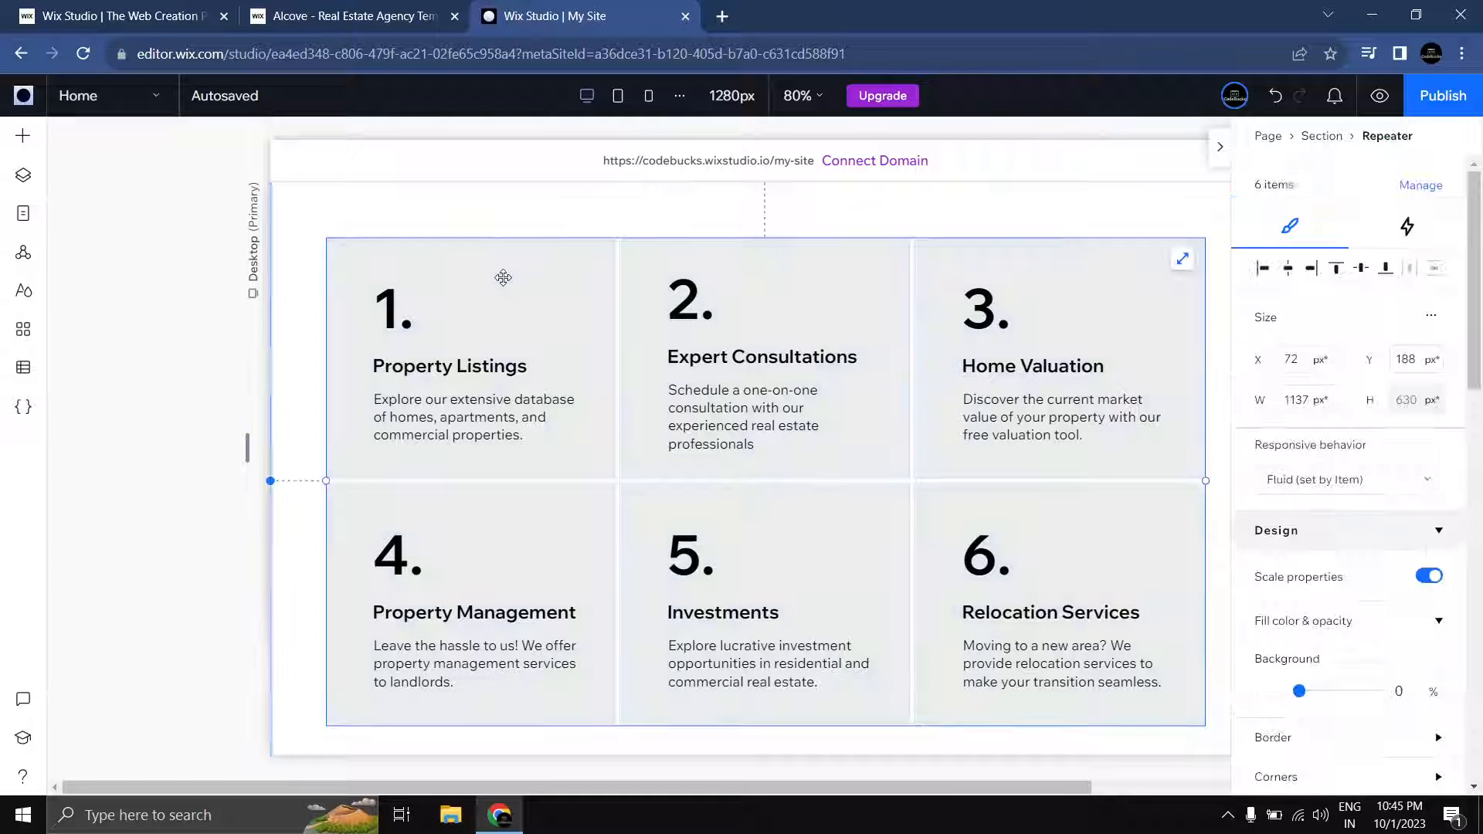
click(503, 277)
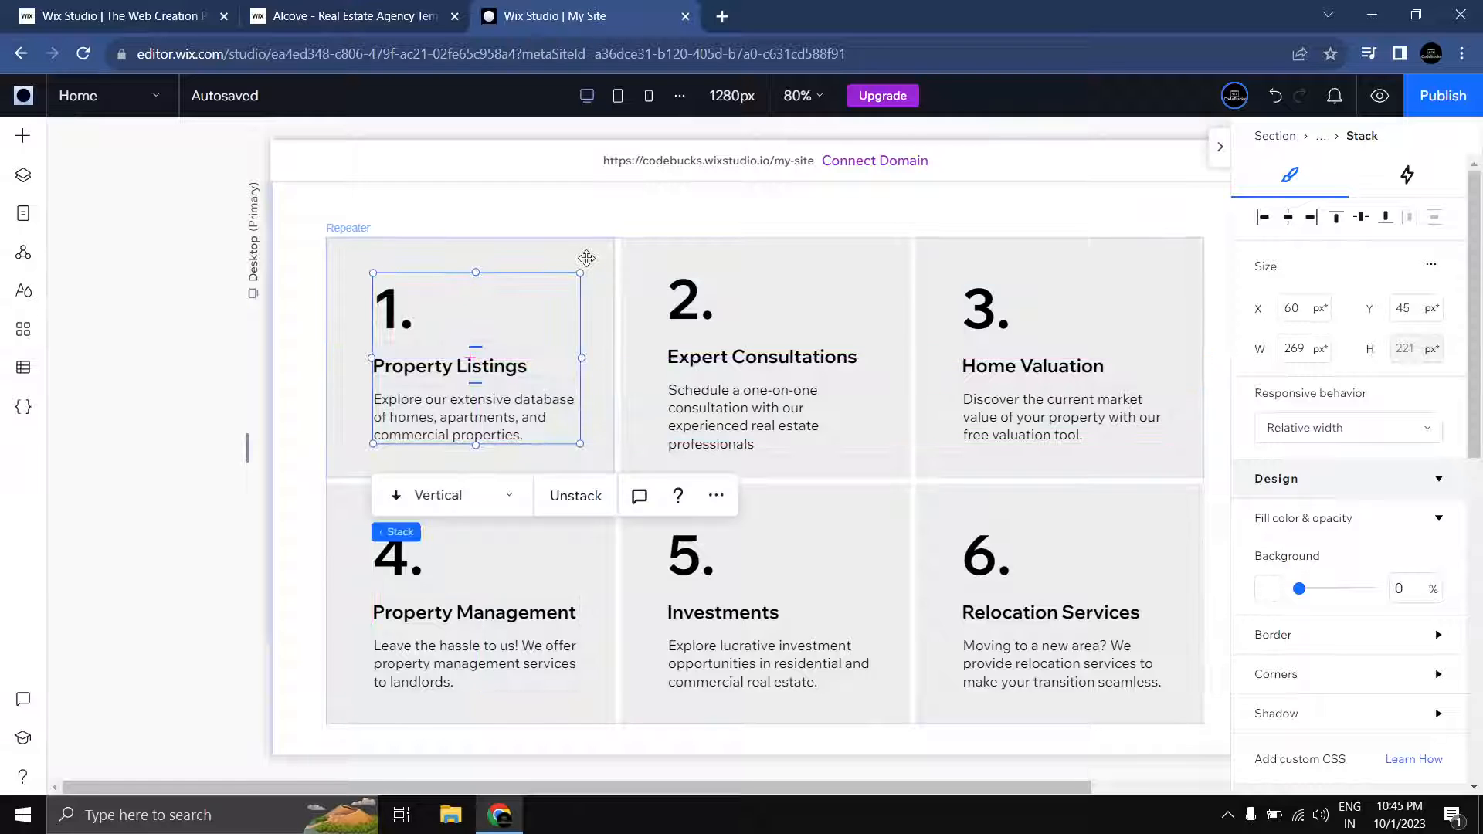
click(587, 258)
scroll(1341, 513, down, 4)
scroll(1258, 415, up, 1)
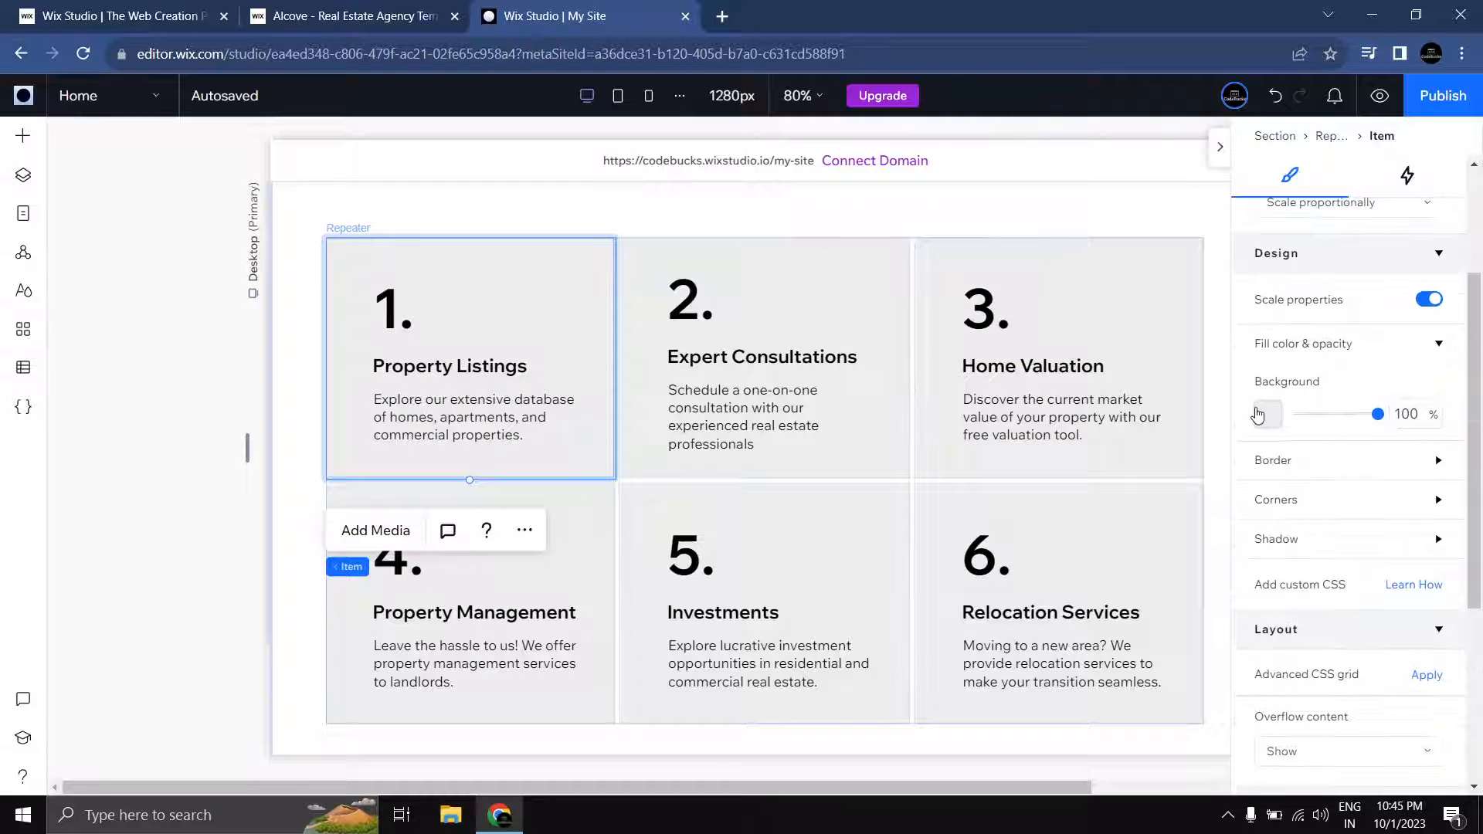
drag(1374, 419, 1280, 424)
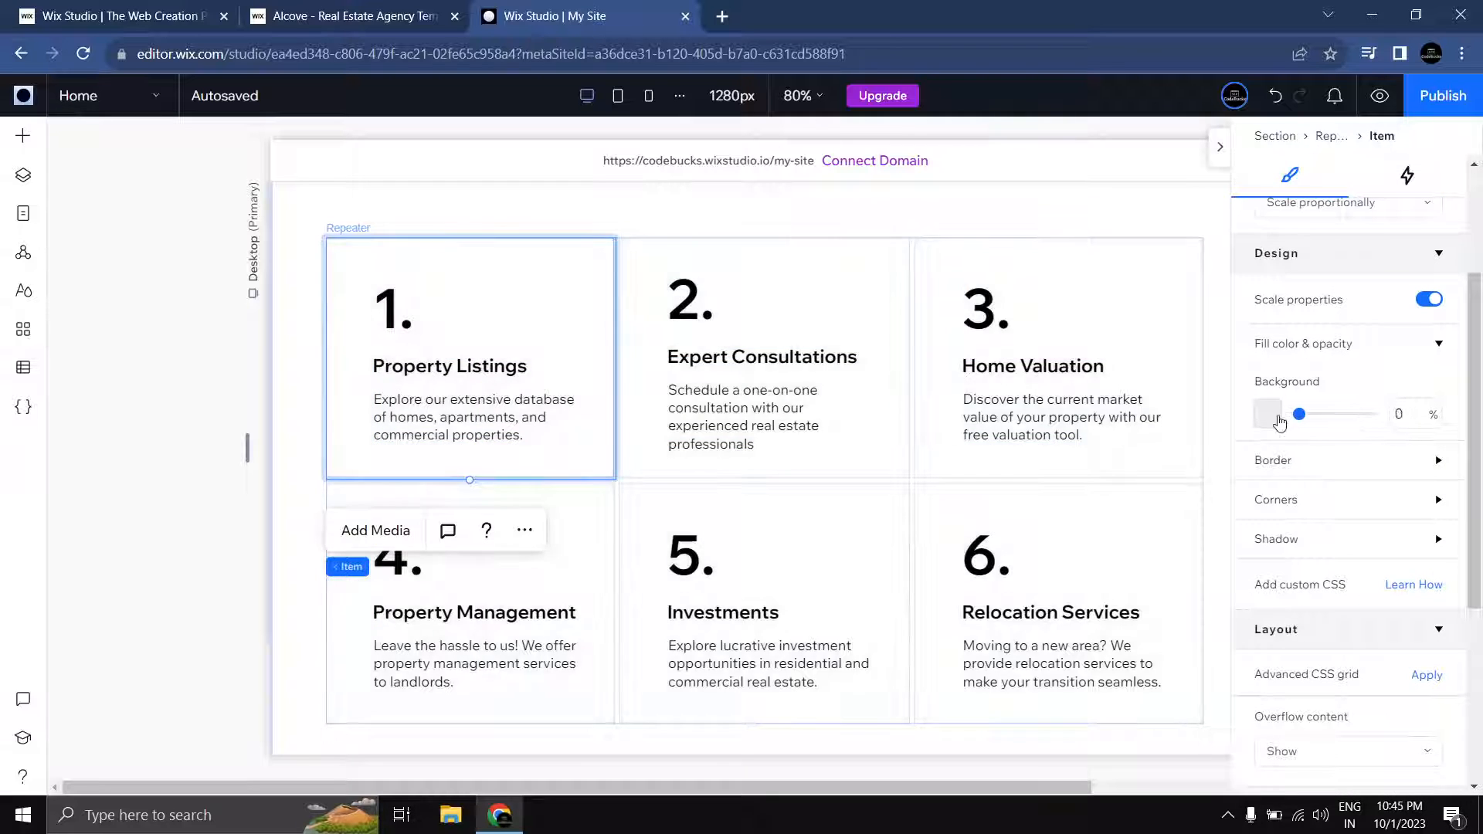
Step: Give the repeater items a visible black border by setting the border opacity to 100%
click(1317, 464)
scroll(1328, 456, down, 1)
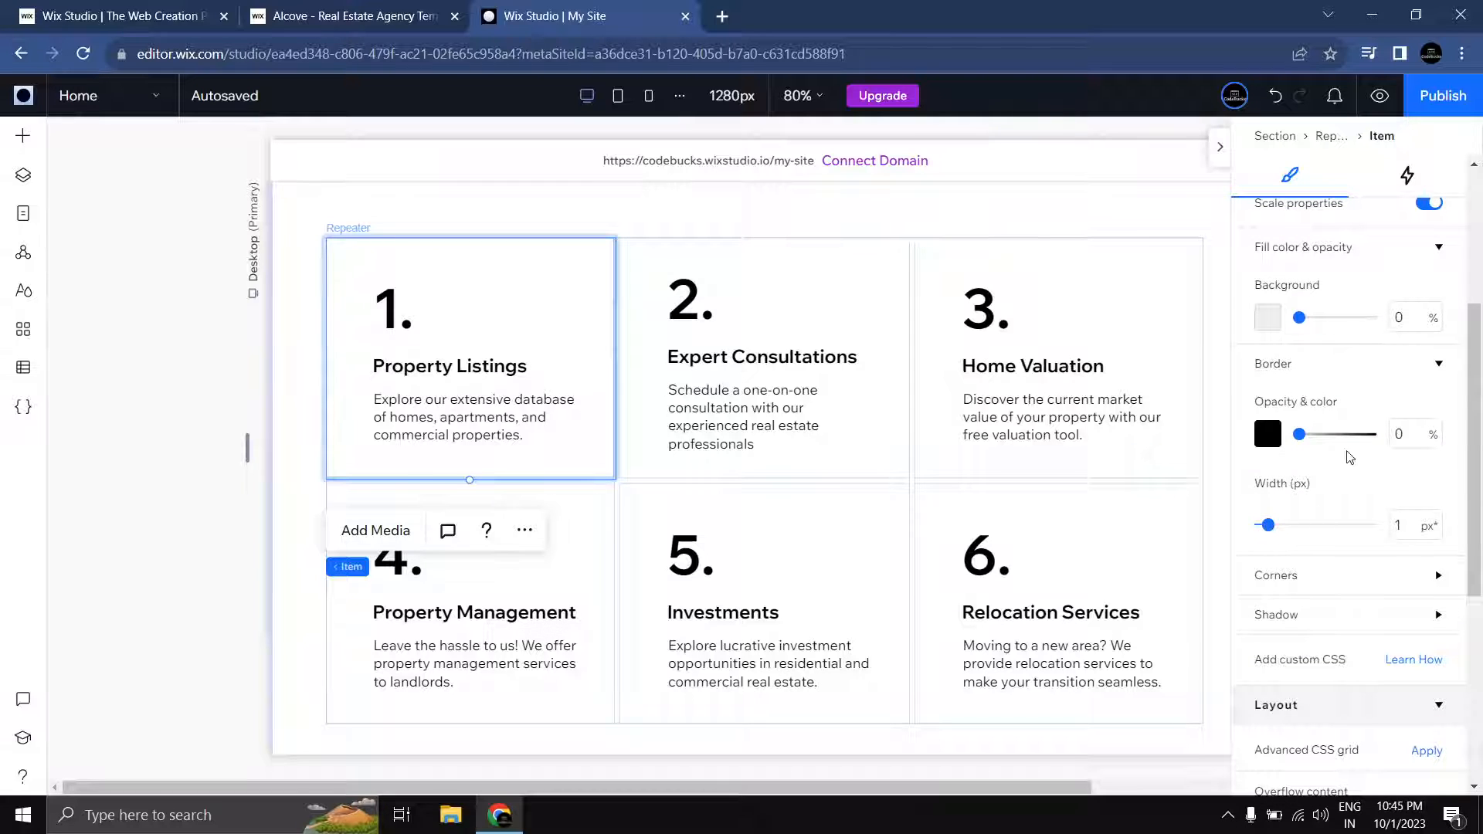
drag(1300, 435, 1383, 437)
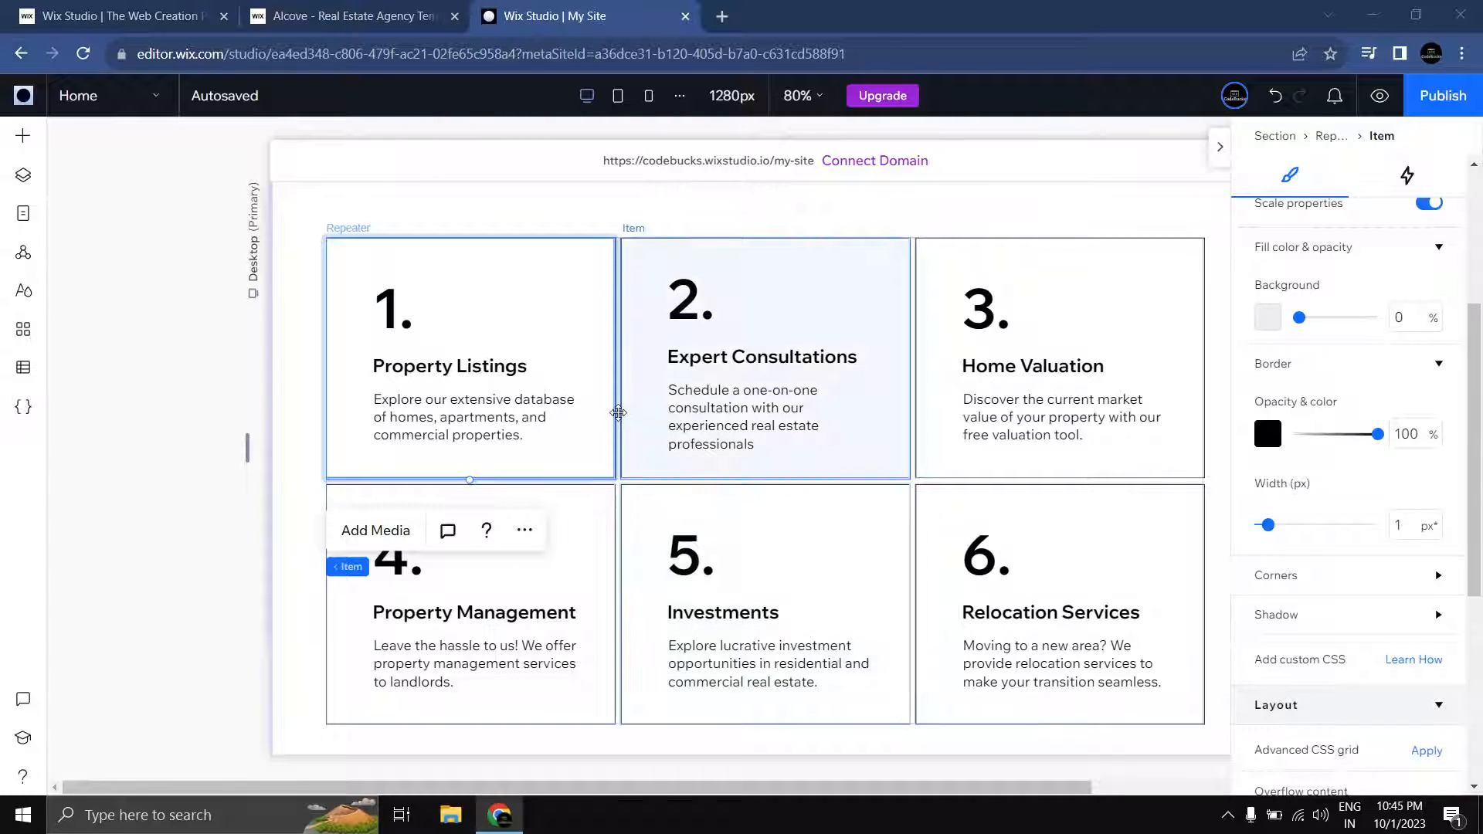
click(578, 234)
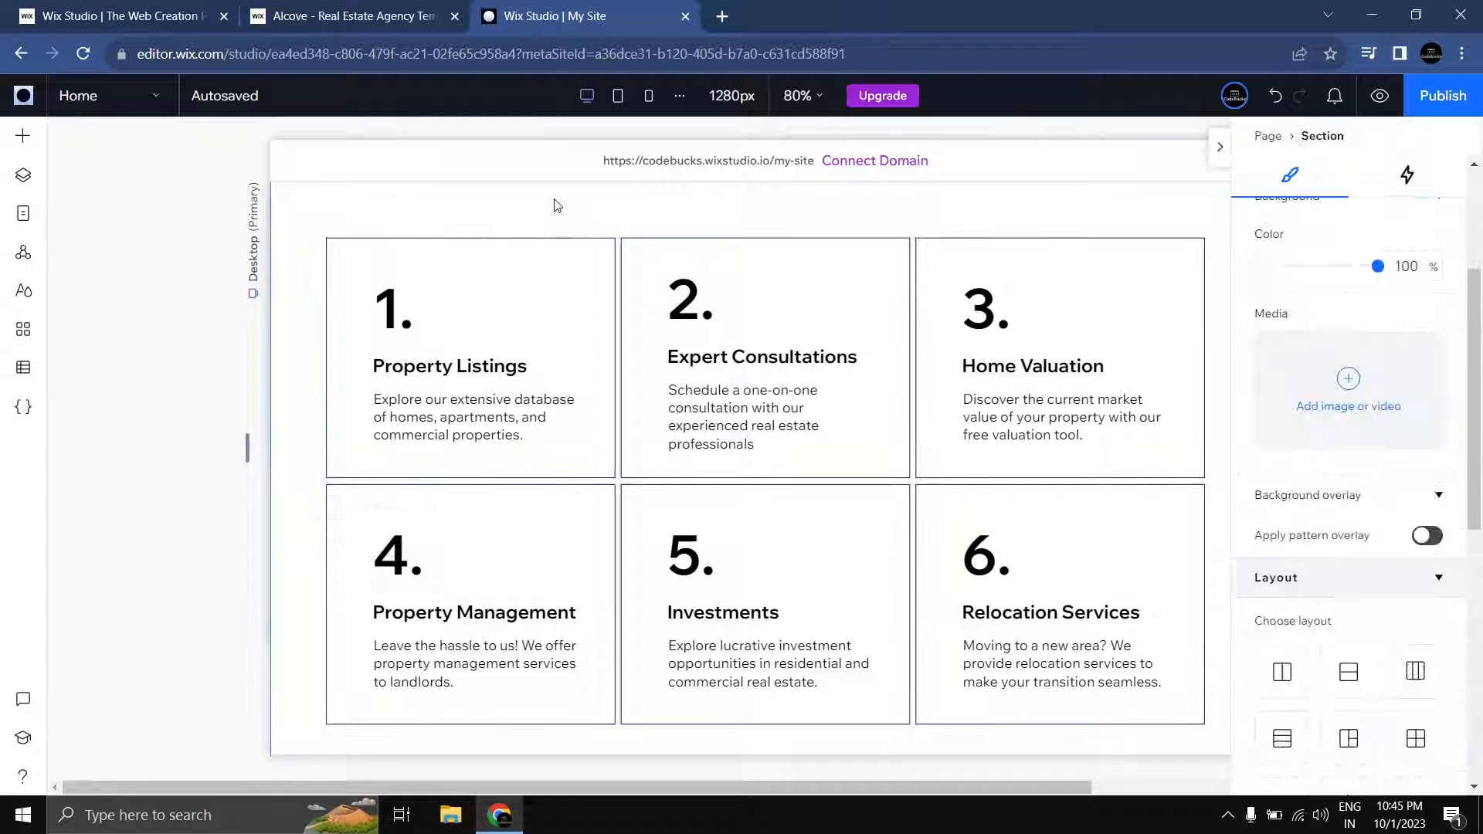
Step: Set the services repeater's horizontal and vertical gaps to 16 px
click(569, 332)
scroll(1302, 433, down, 6)
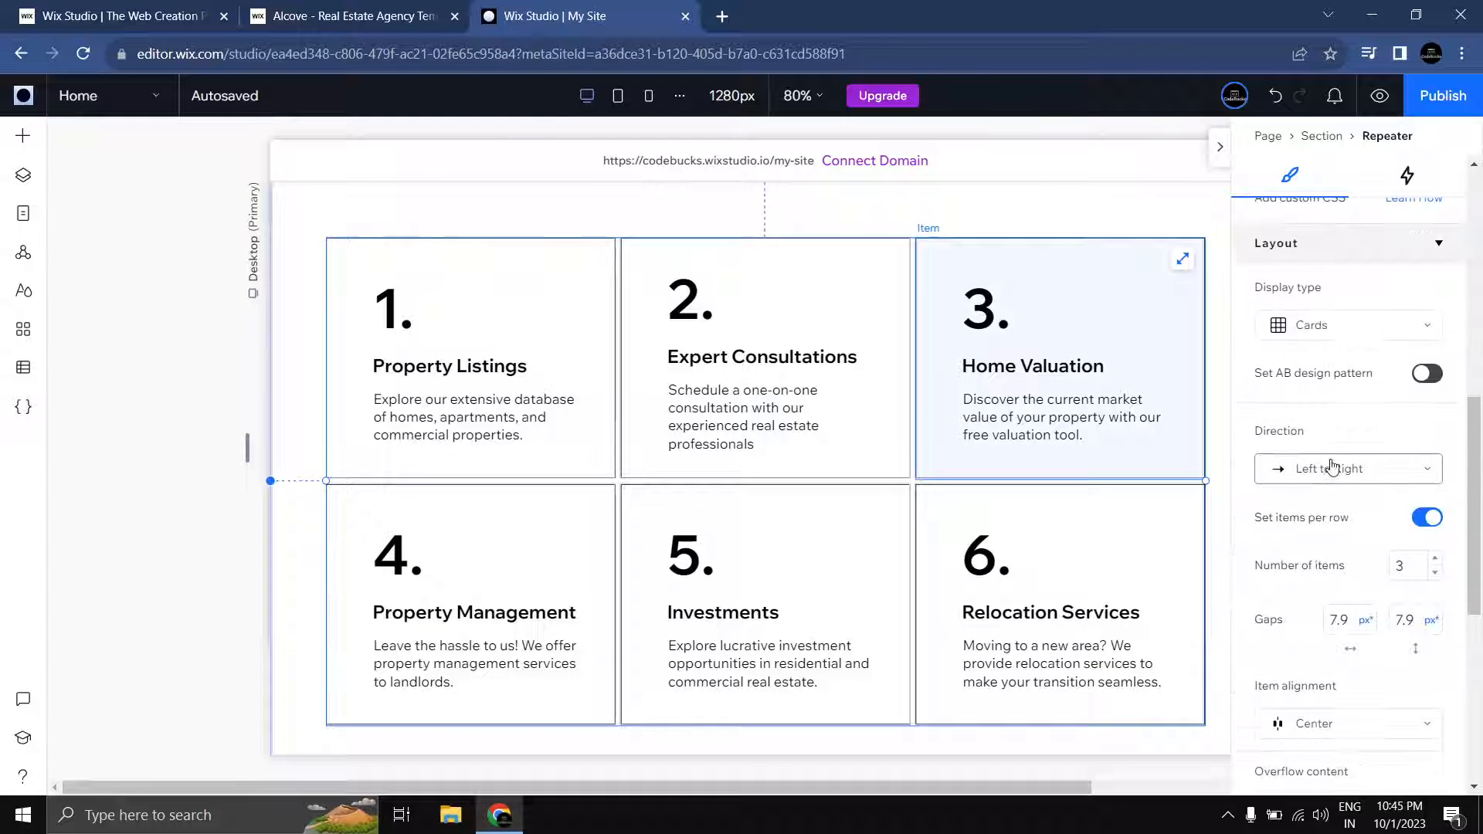
click(1333, 432)
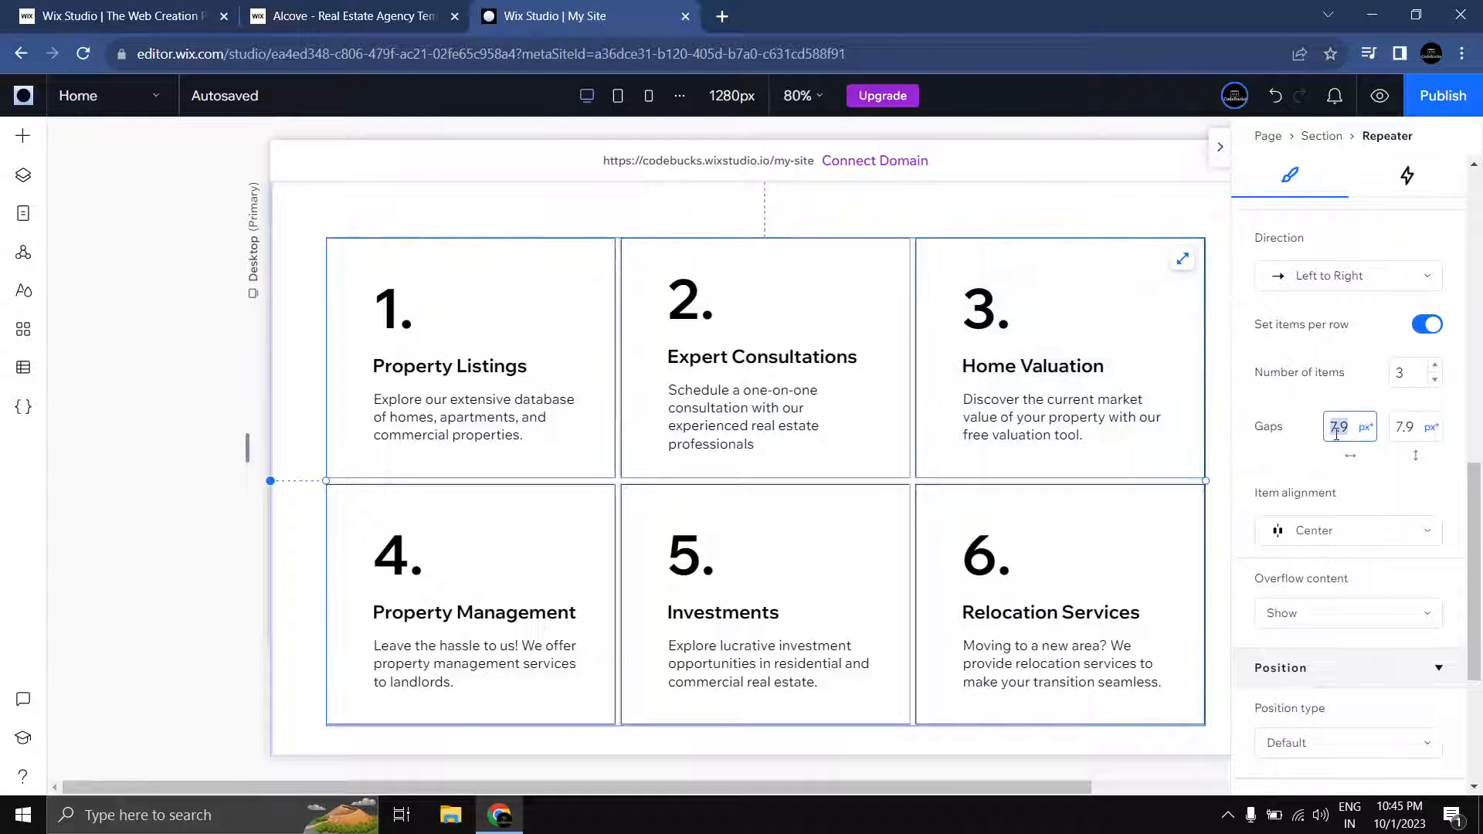
text(16)
key(Return)
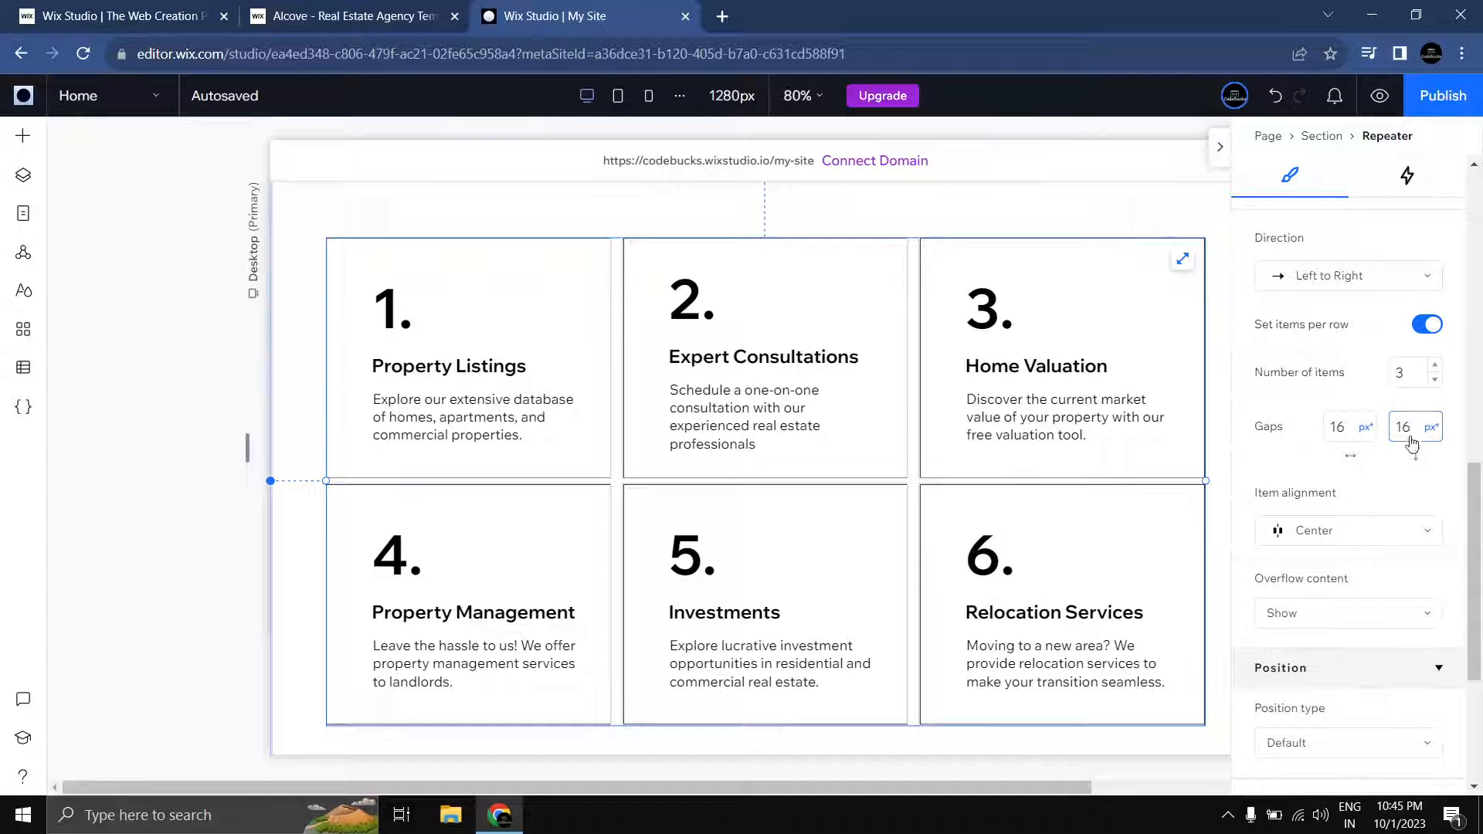
key(Return)
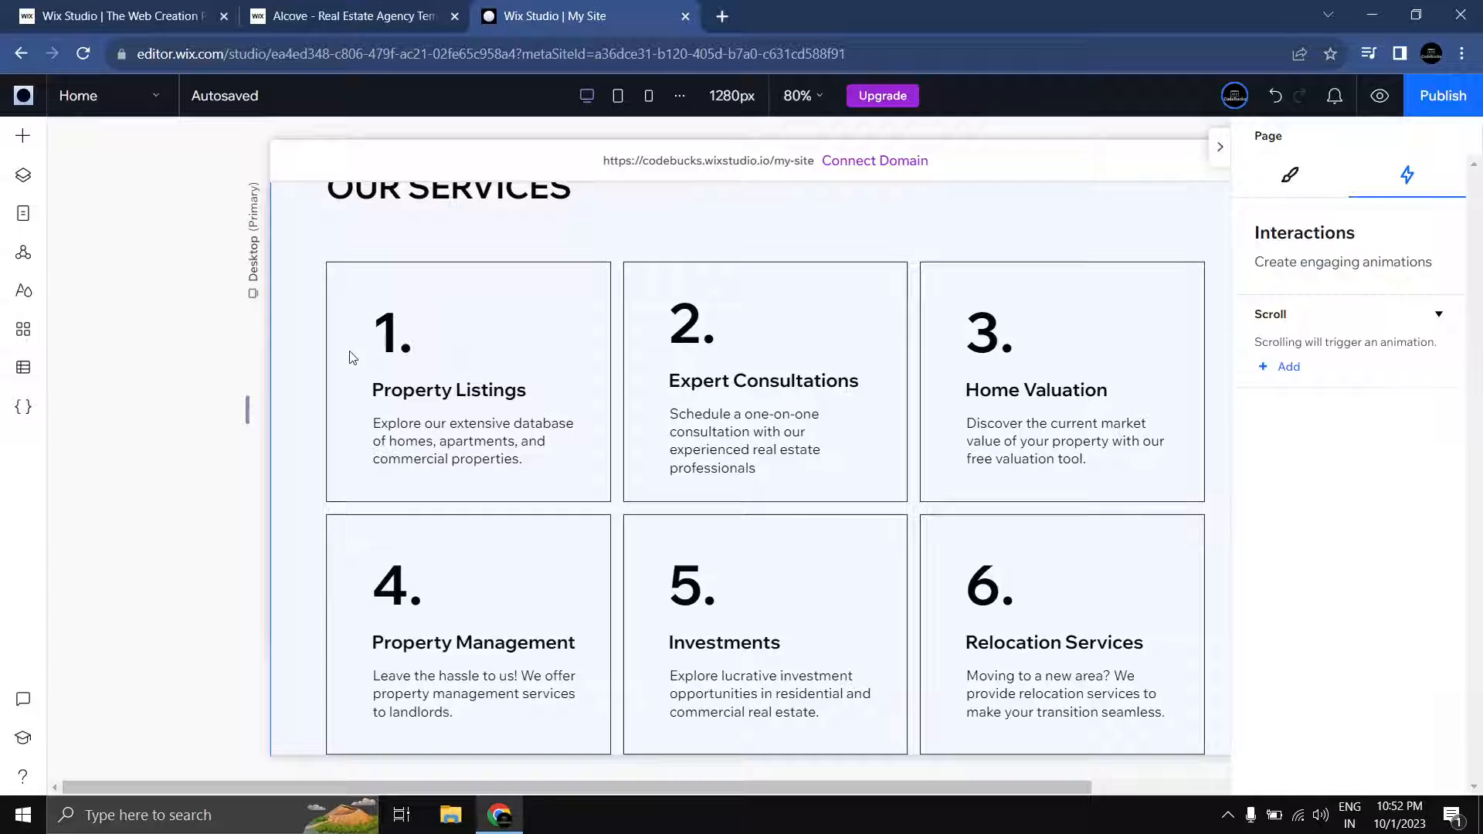
Step: Add an image element to the first repeater item and stretch it to fill the whole card
click(350, 352)
click(349, 351)
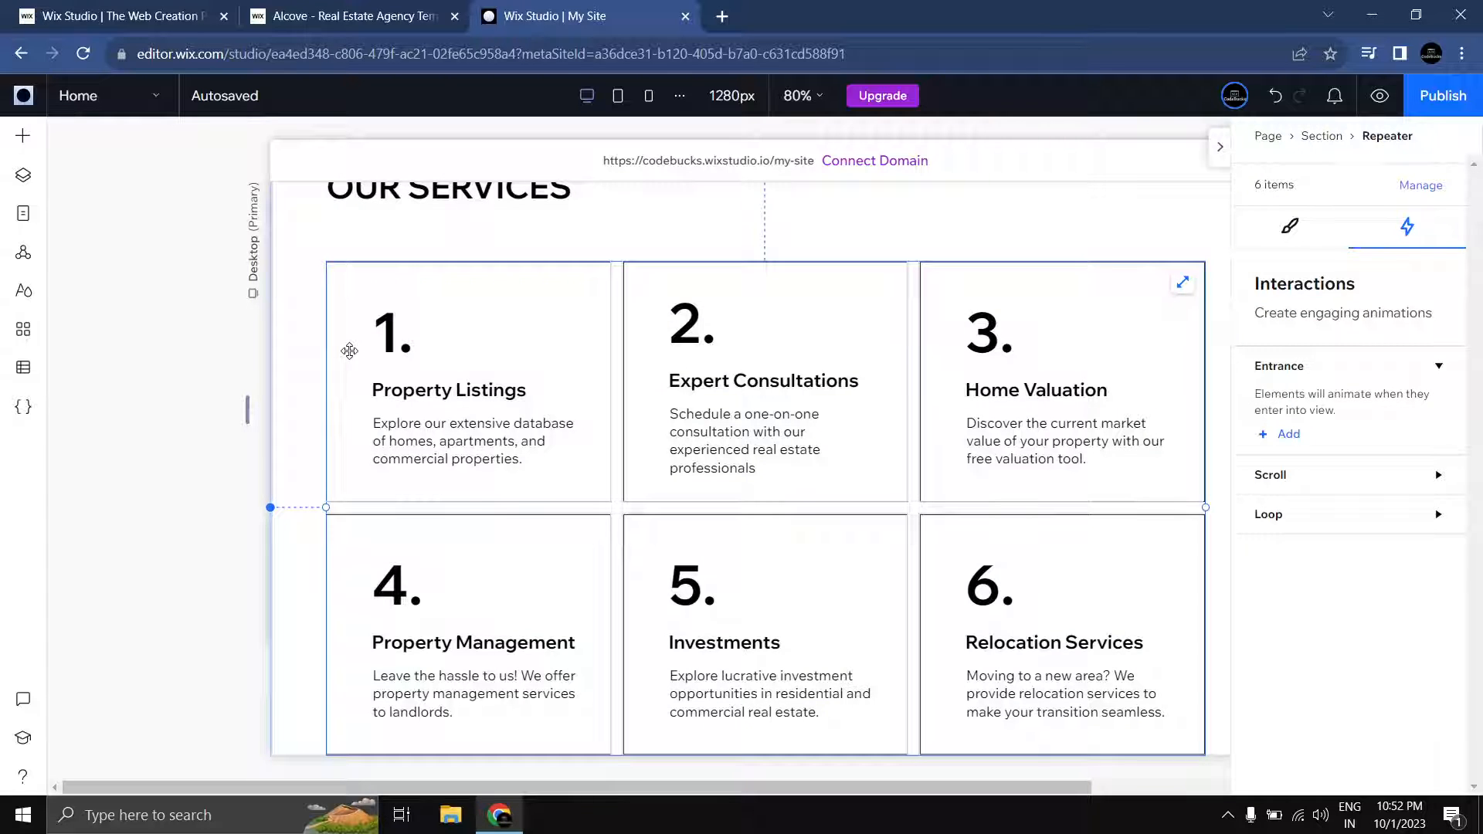
click(349, 352)
click(22, 135)
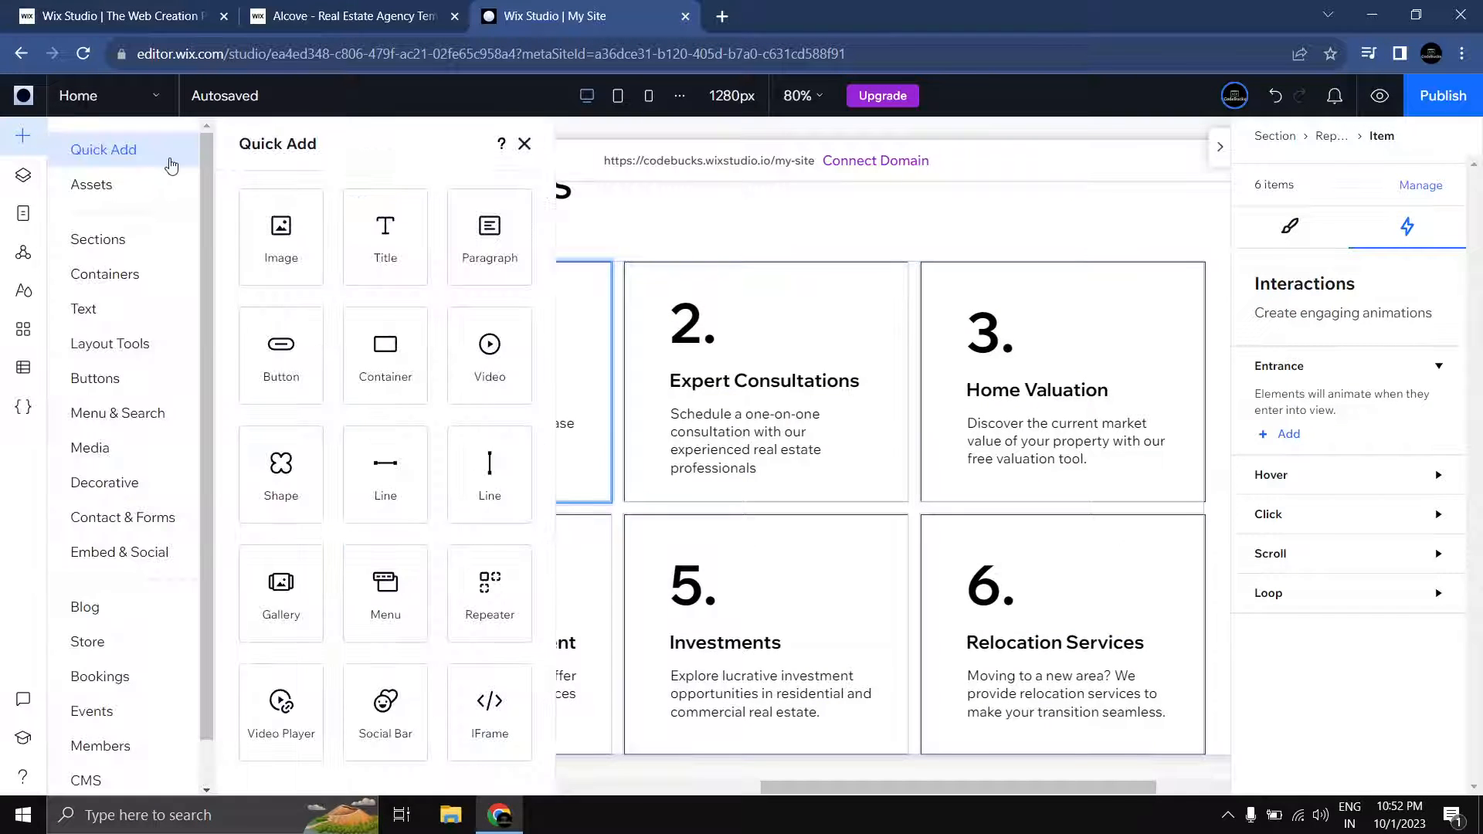
drag(490, 232, 600, 364)
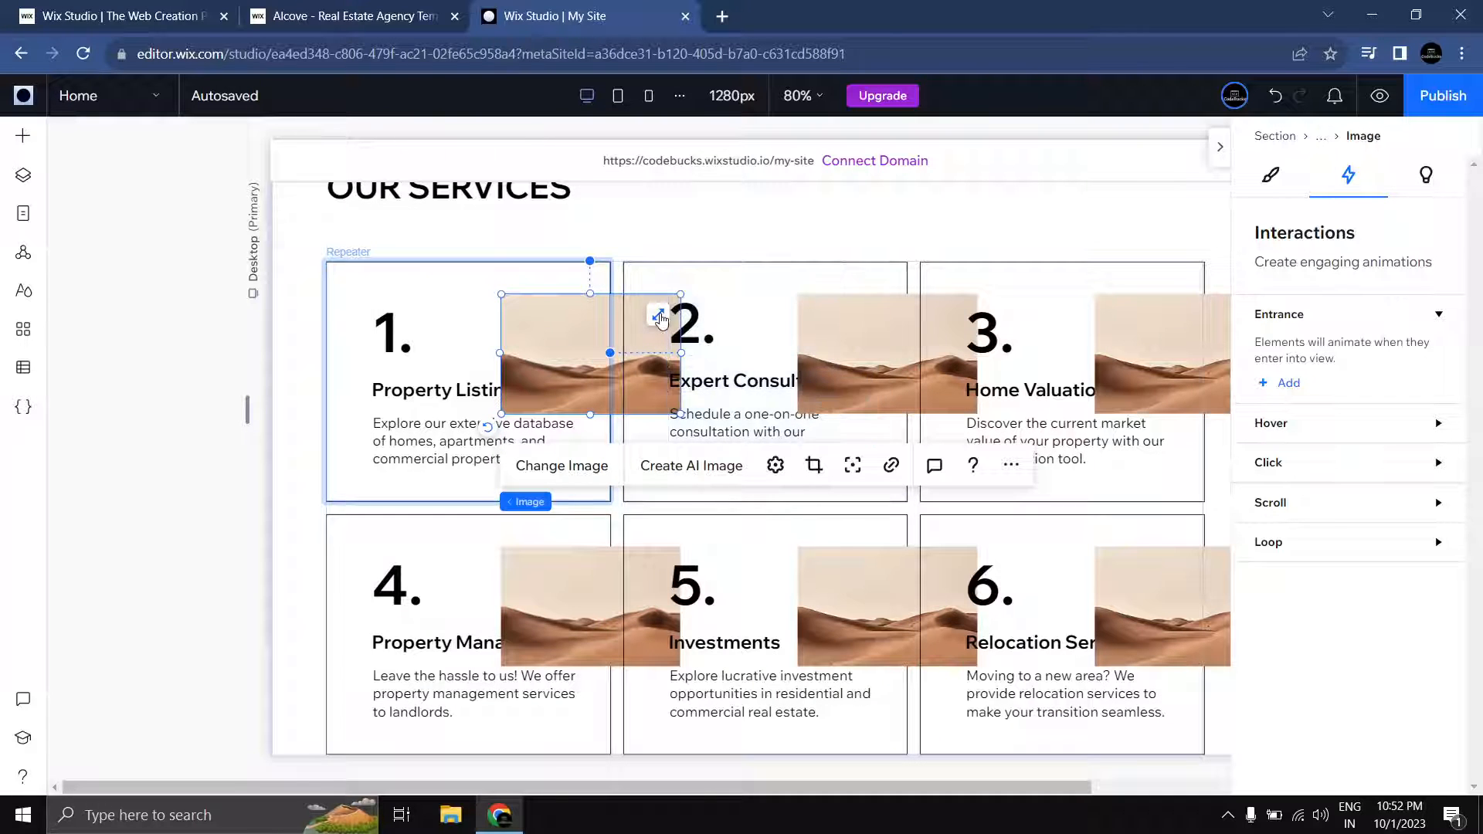
click(659, 317)
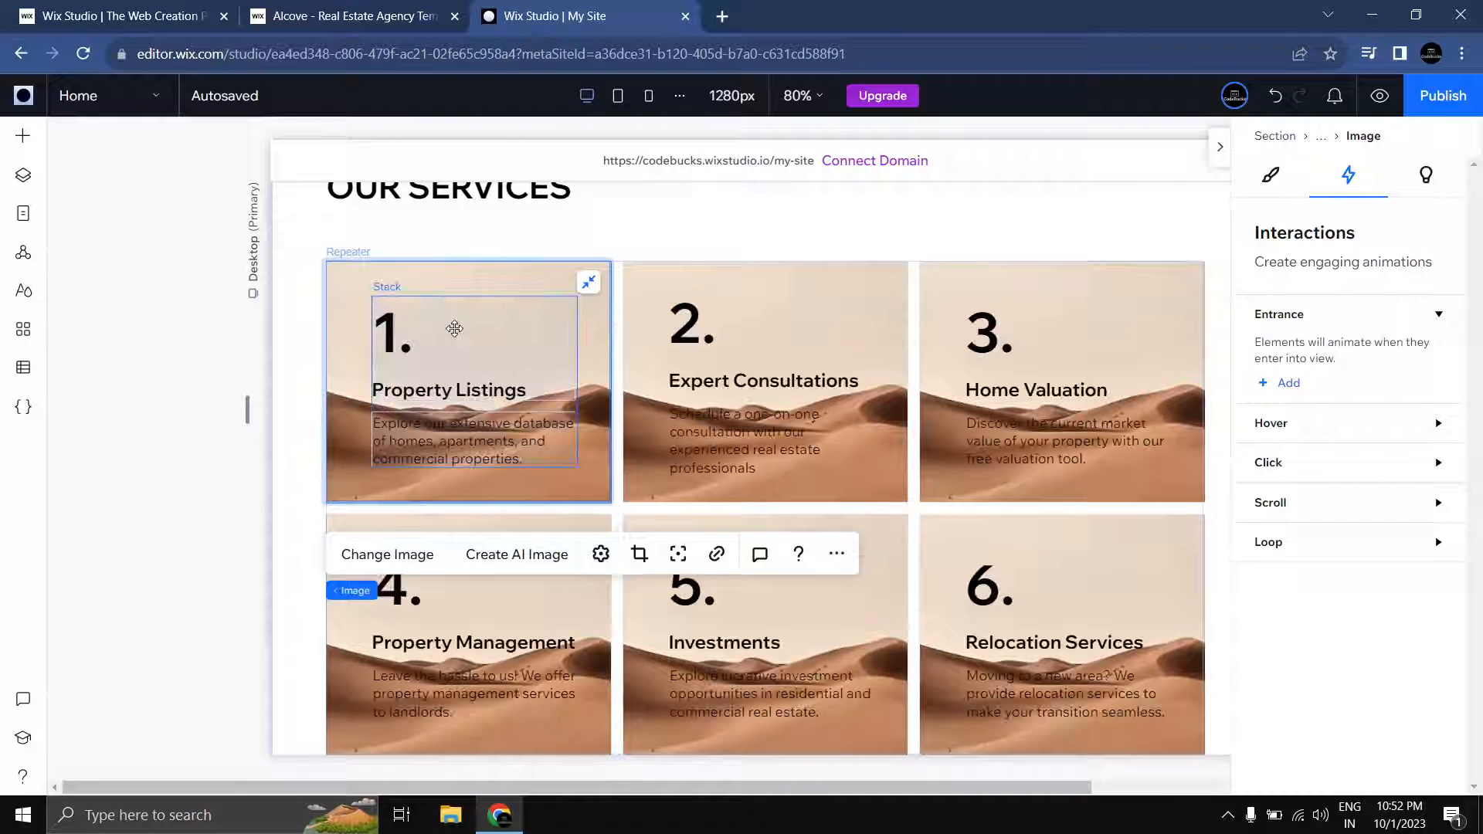
Step: Replace the first card's image with the Unsplash photo of a grey sofa and round wooden tables, found by searching "home"
click(394, 557)
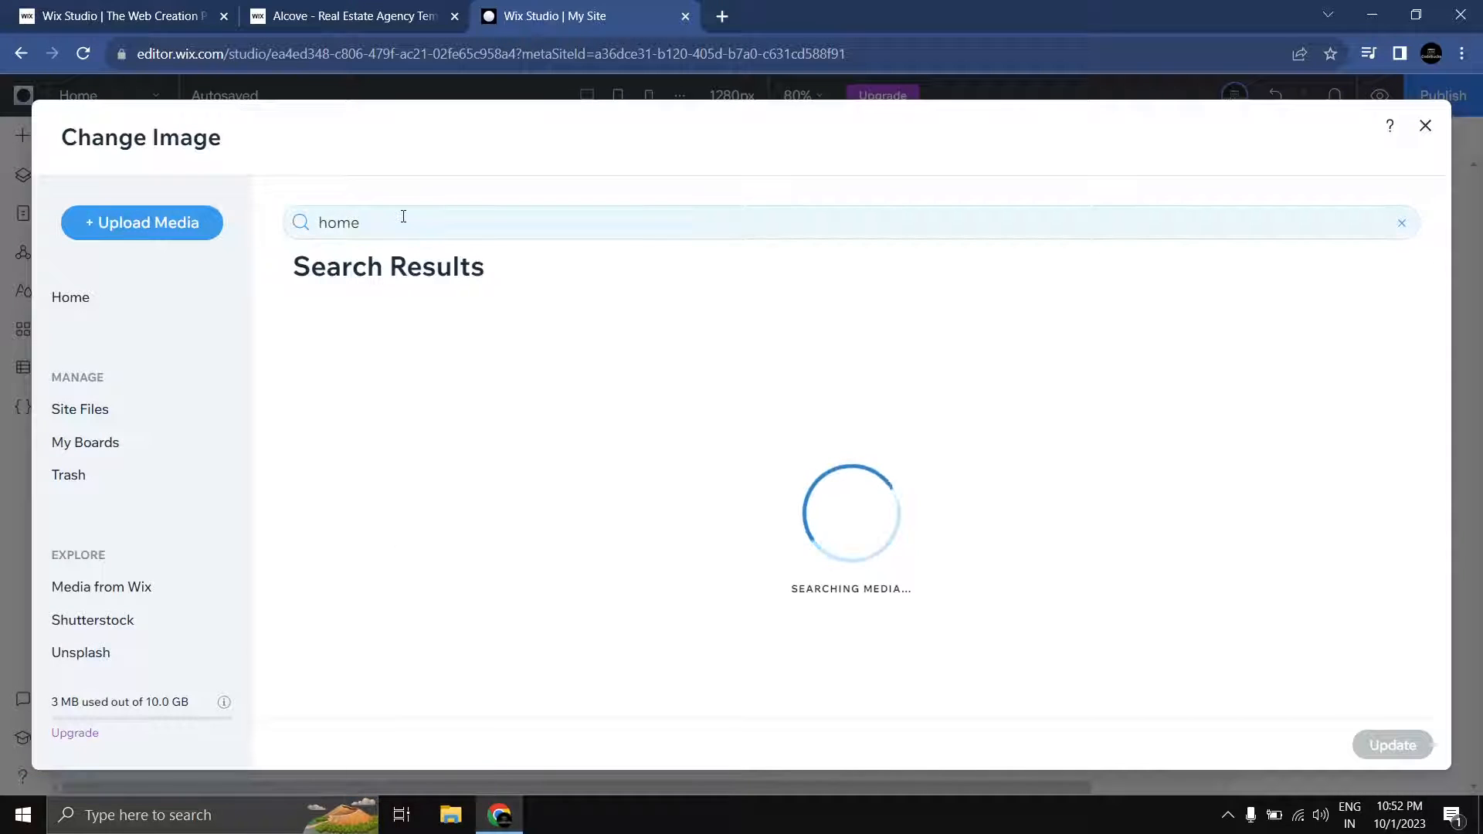
text(e)
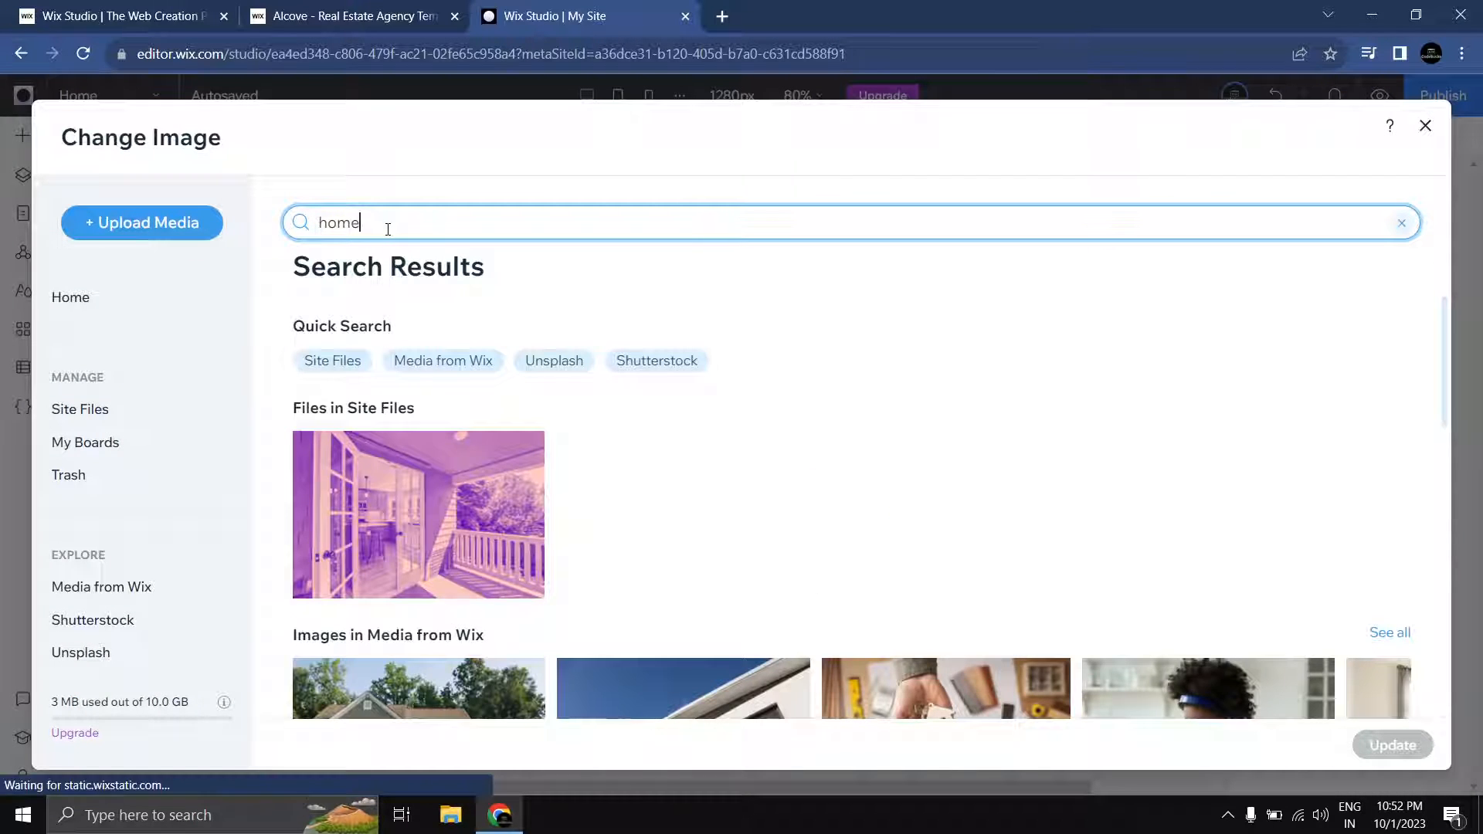
scroll(875, 553, down, 5)
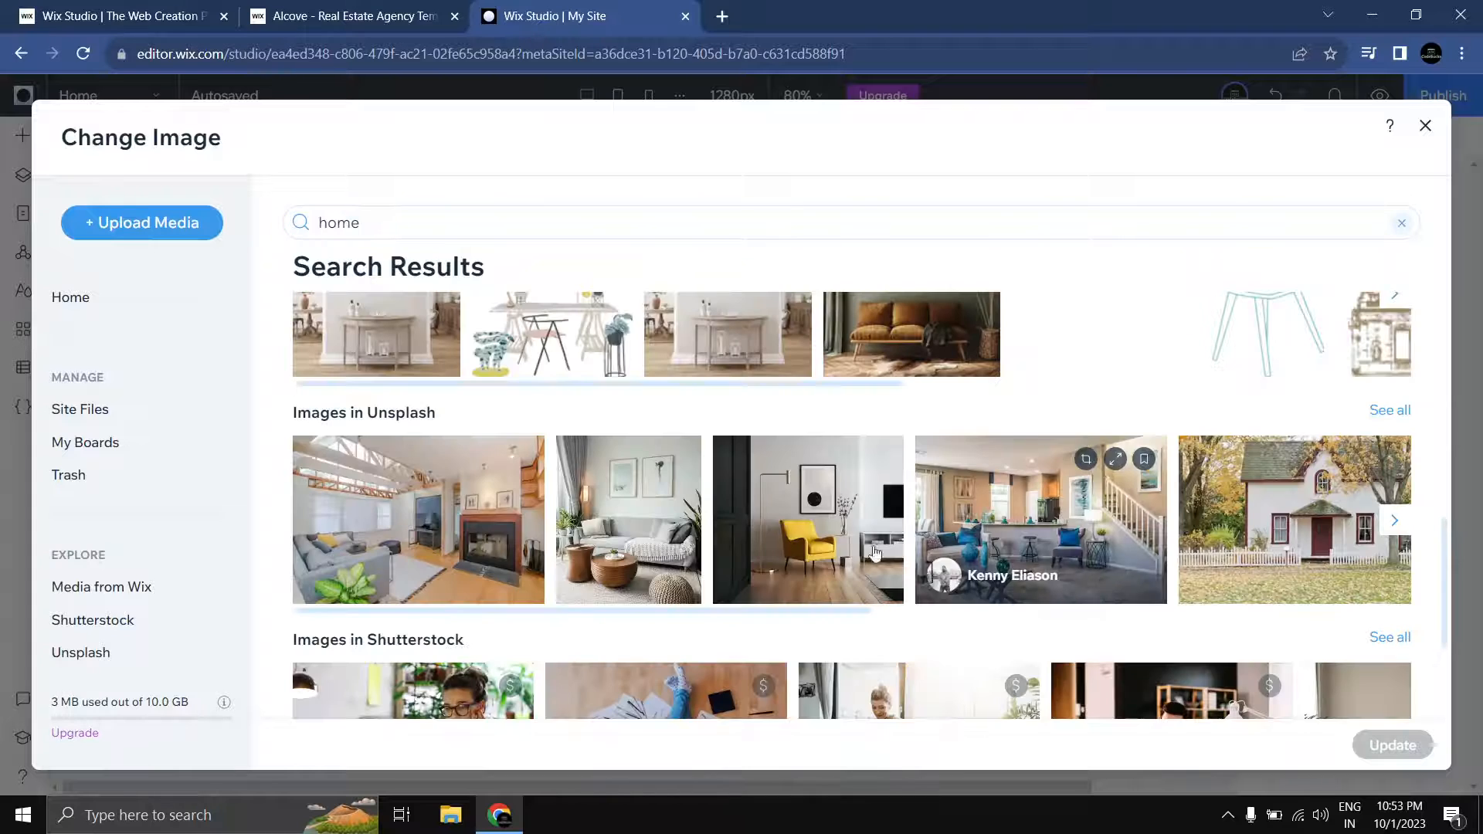
click(616, 502)
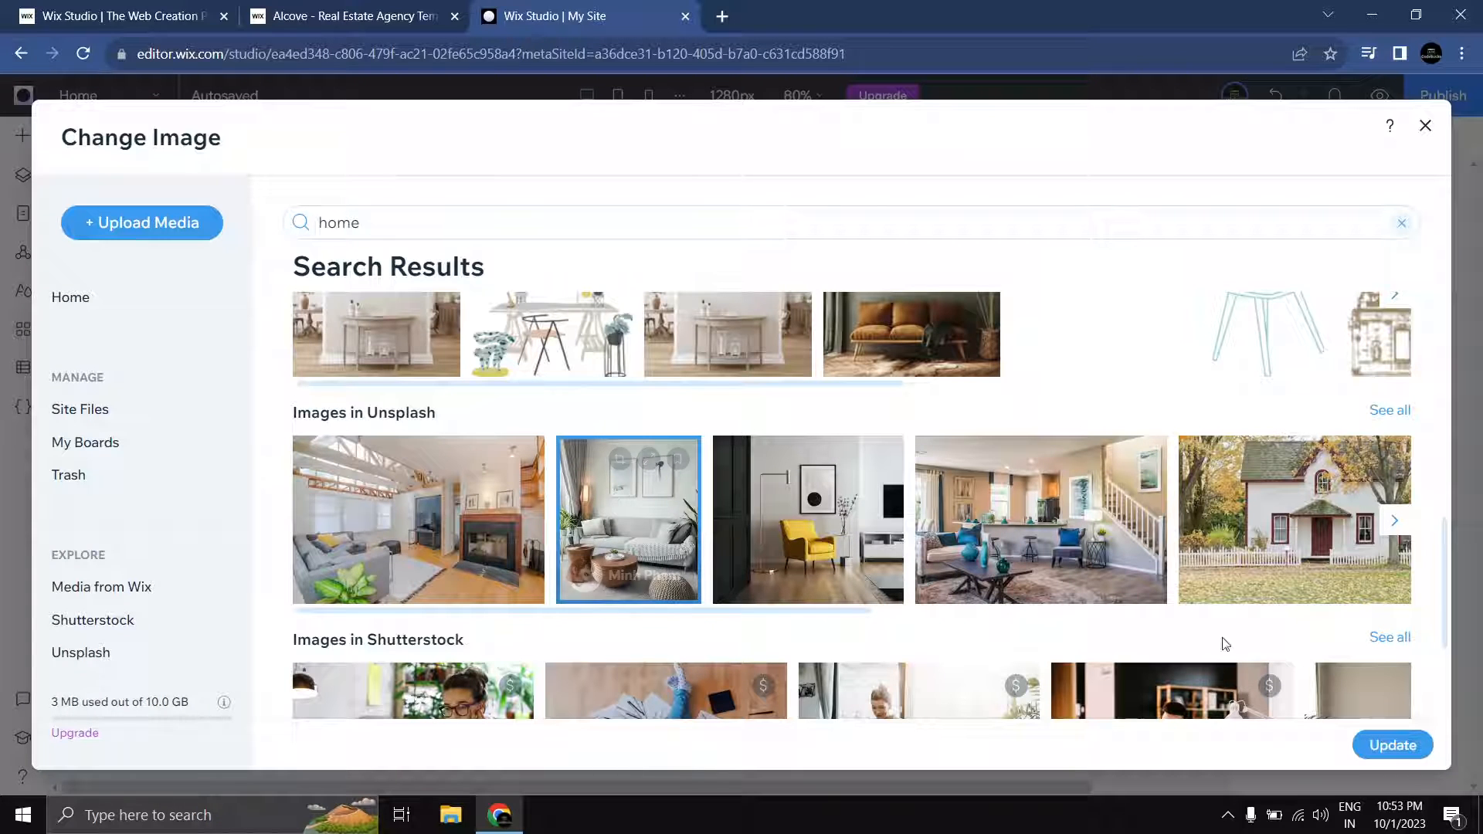
click(1383, 744)
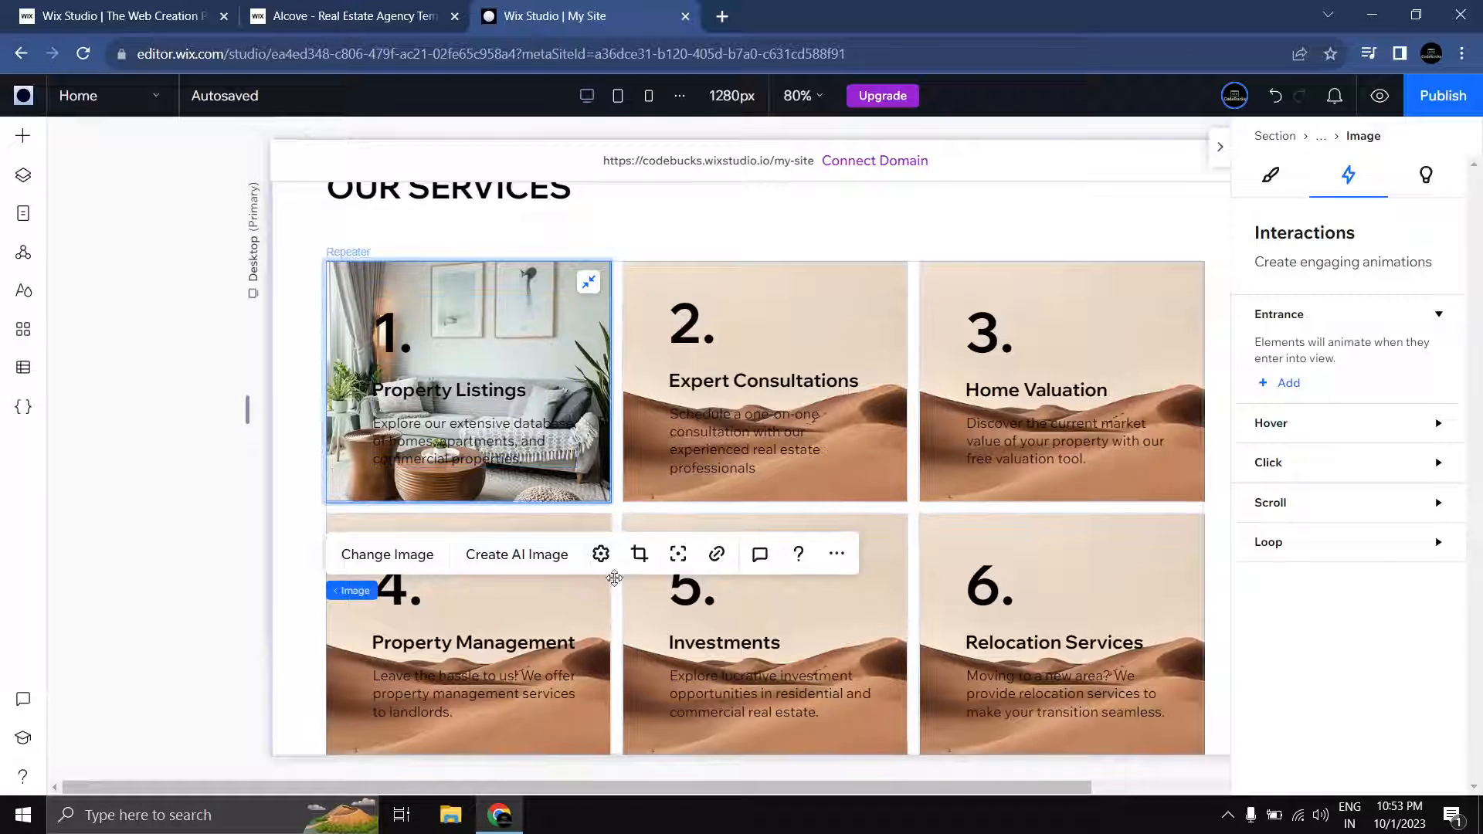
Step: Apply the Kool-Aid colour filter to the first service card's image and save the edited photo
click(601, 554)
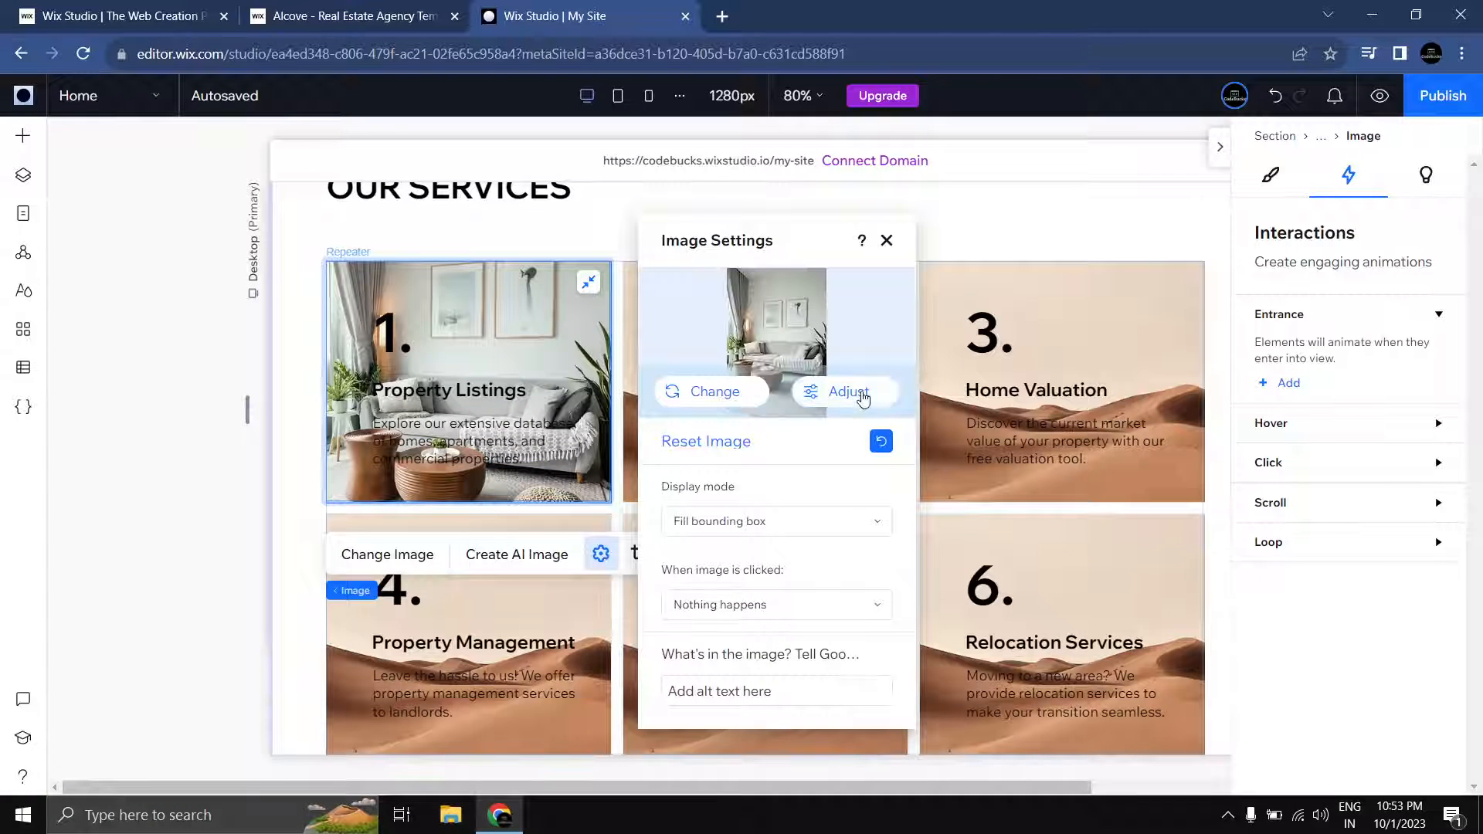
click(861, 394)
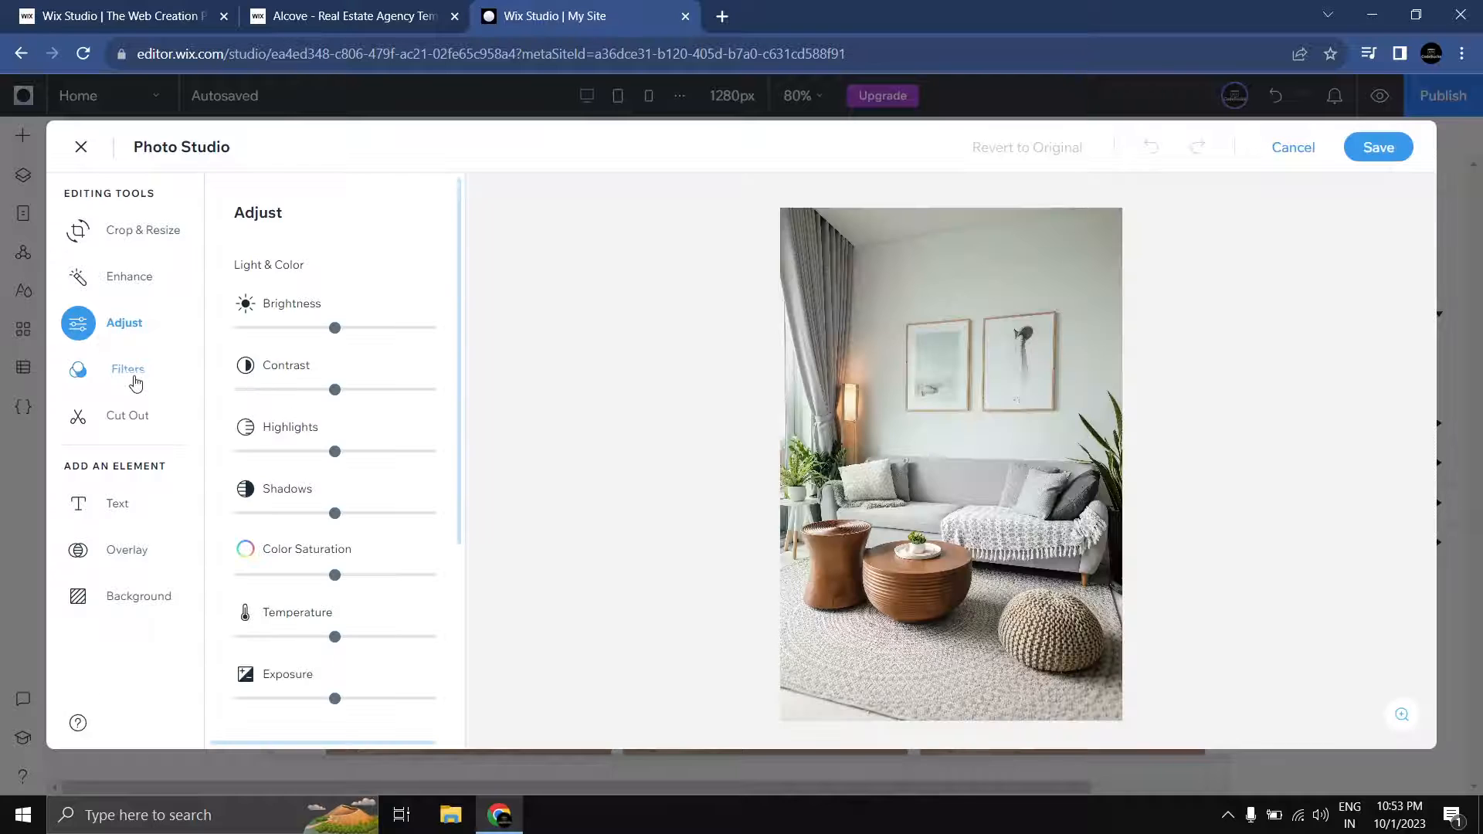
click(128, 369)
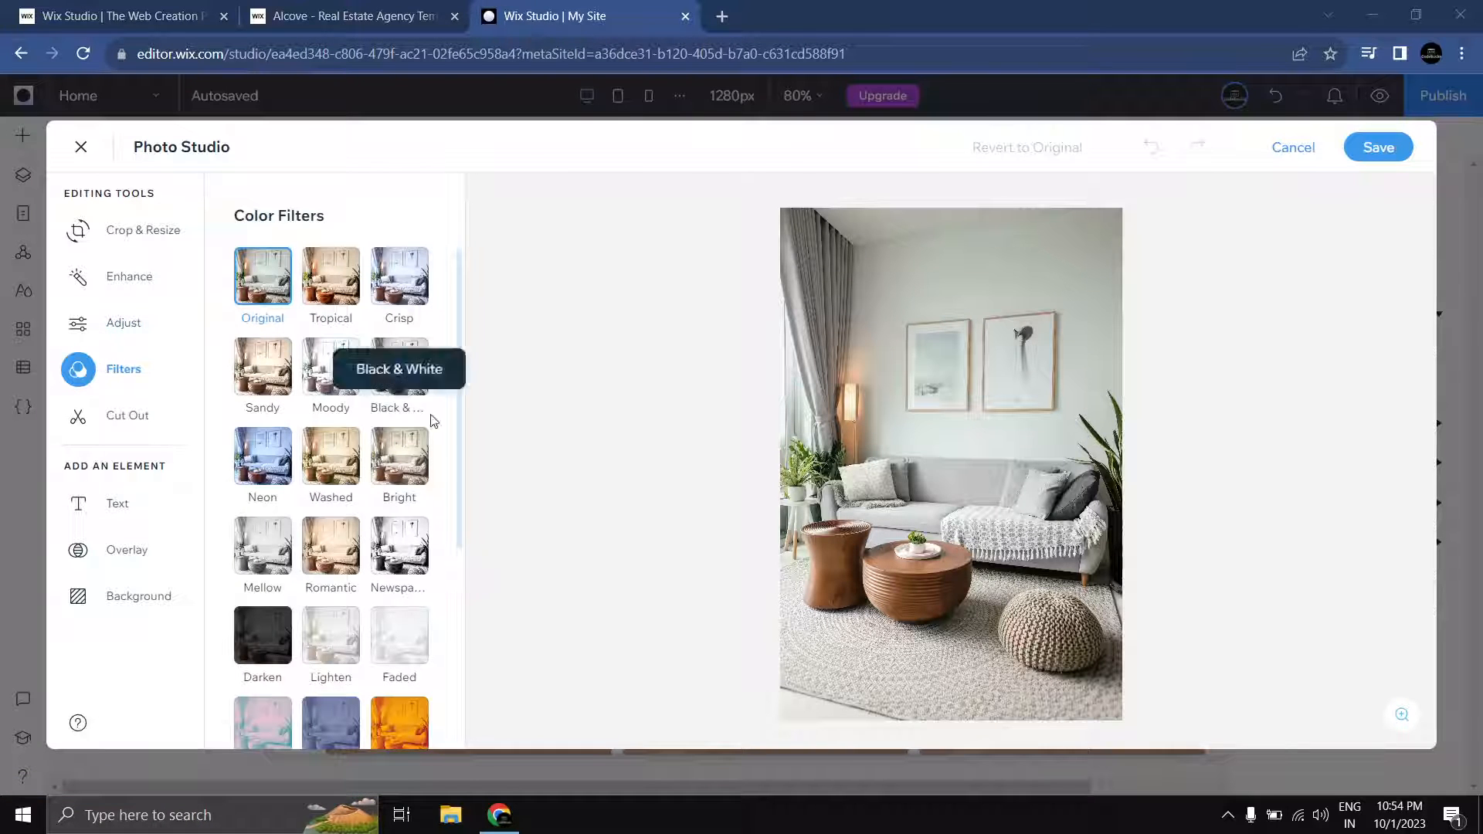
scroll(417, 448, down, 4)
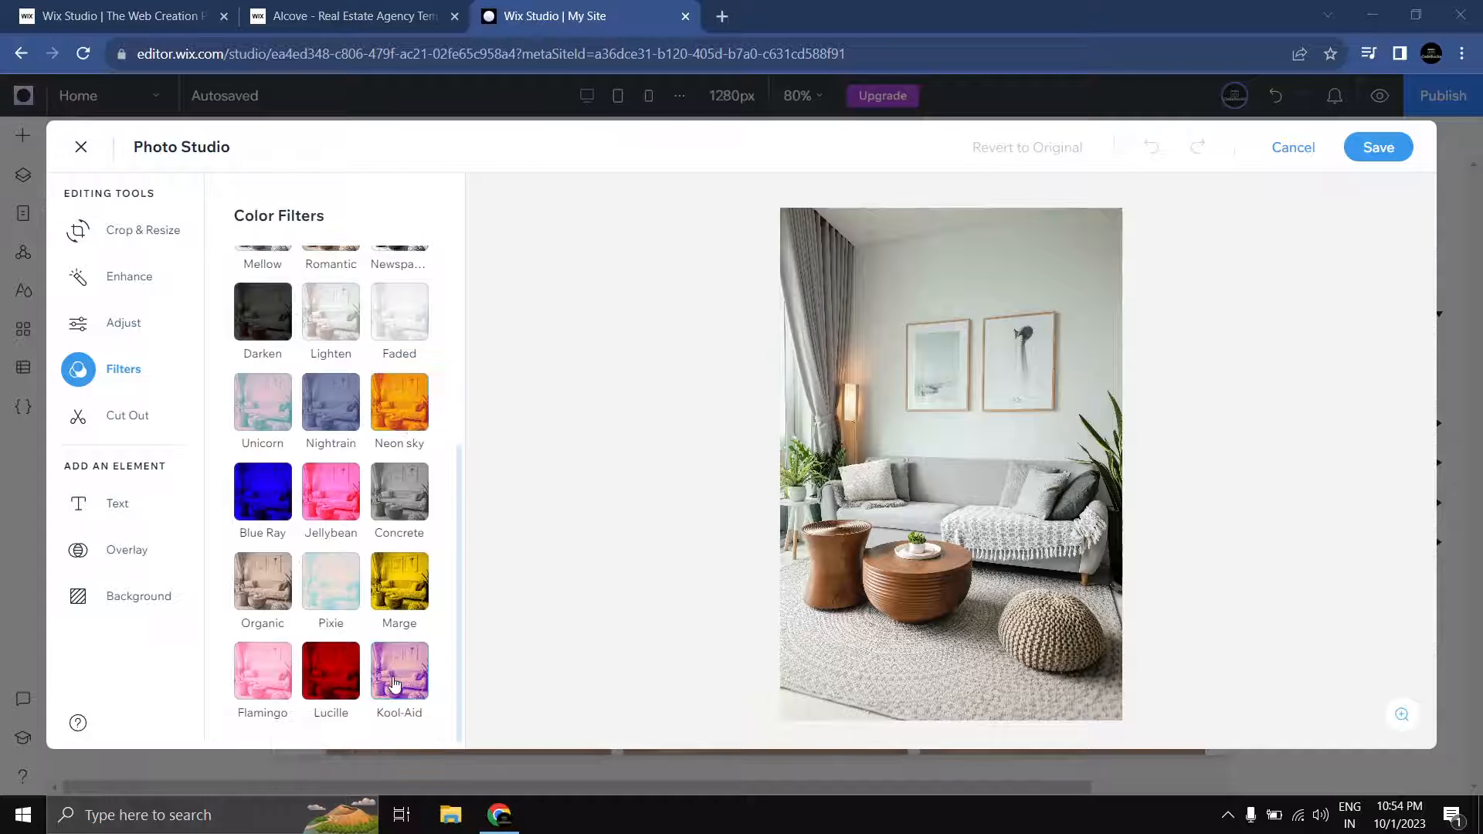
click(394, 685)
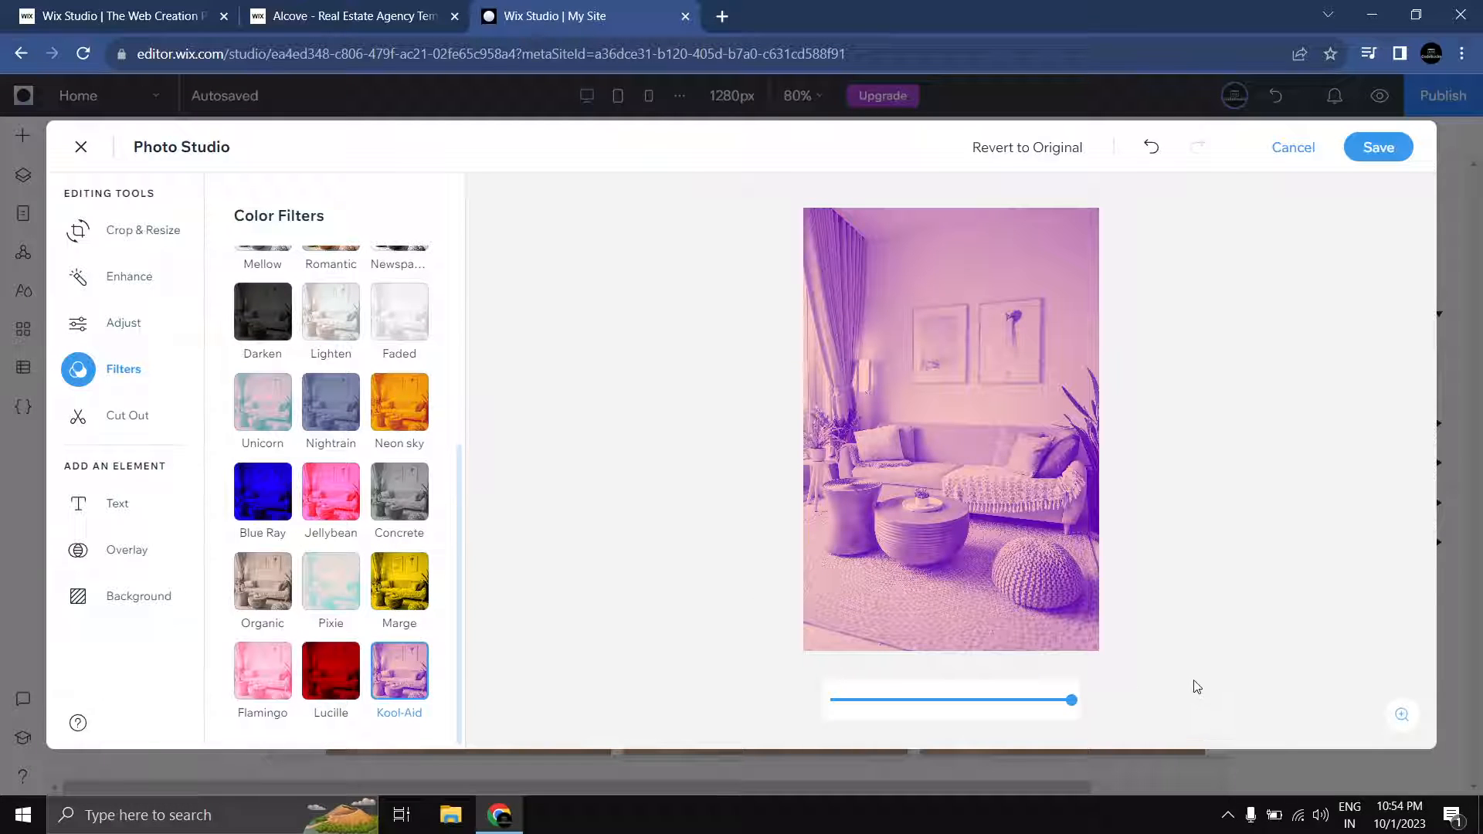
click(1386, 153)
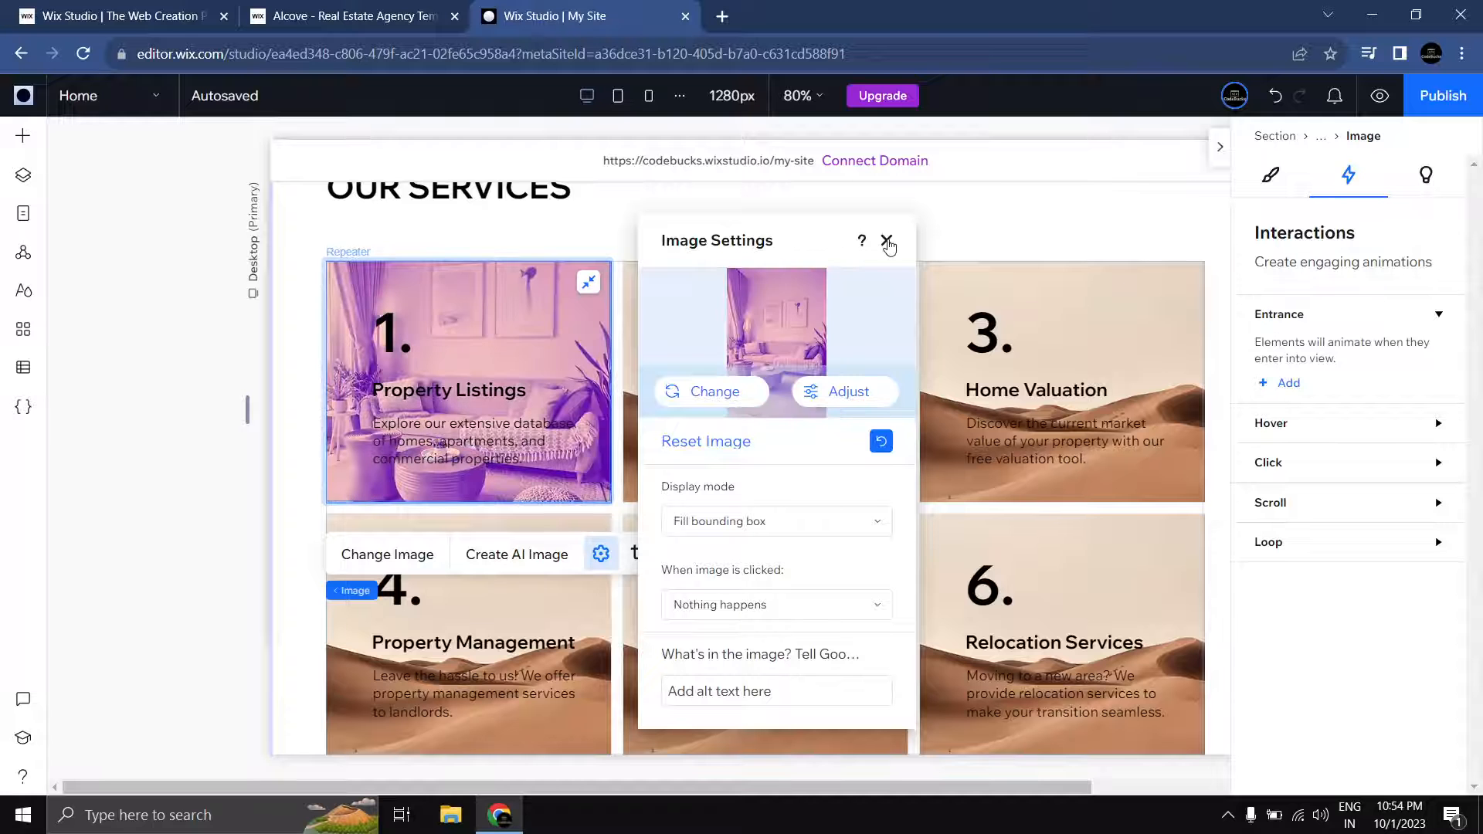
click(885, 239)
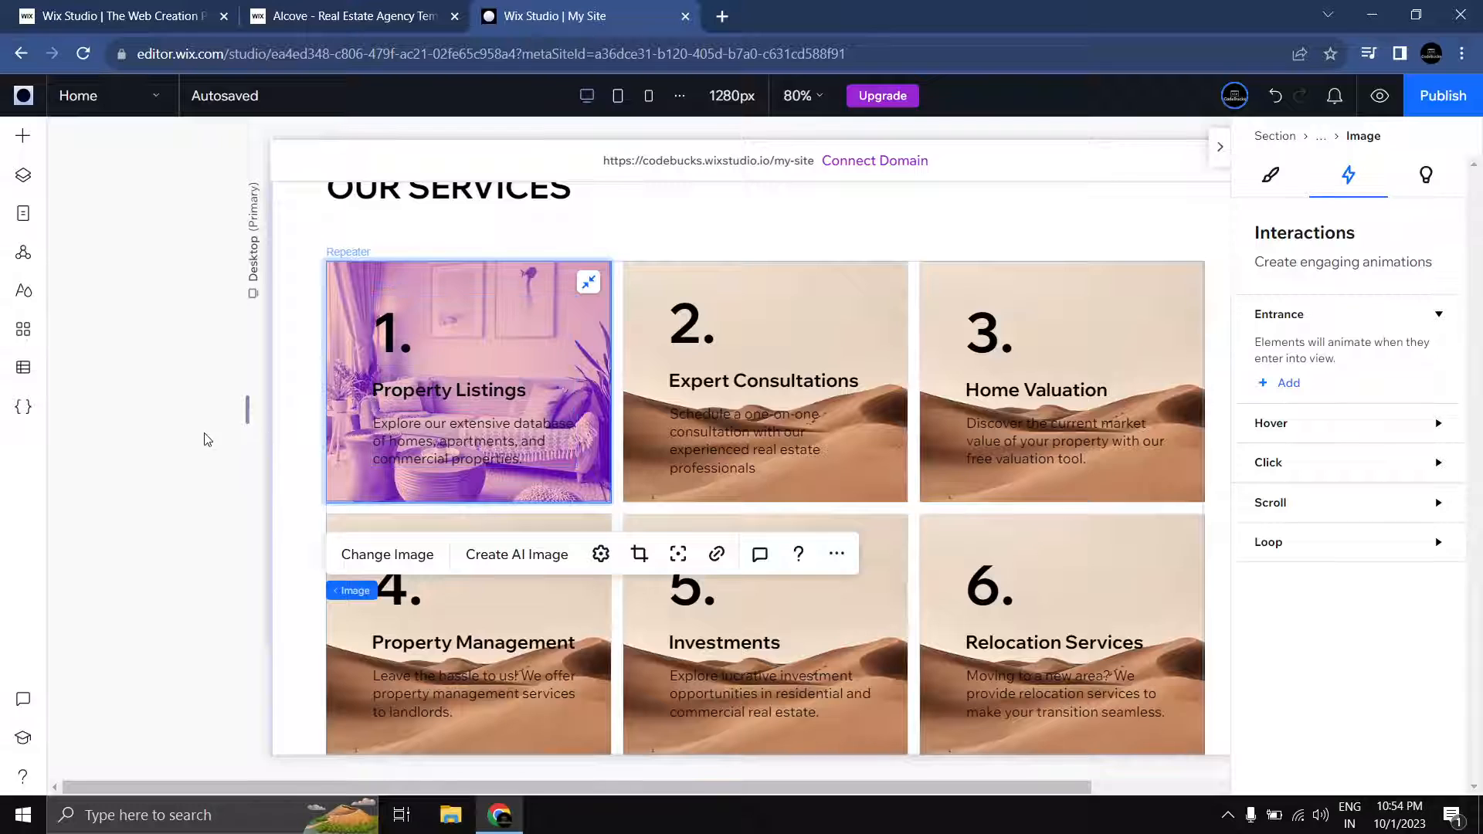
Step: Set the image opacity of the first card's background image to 0%
click(679, 224)
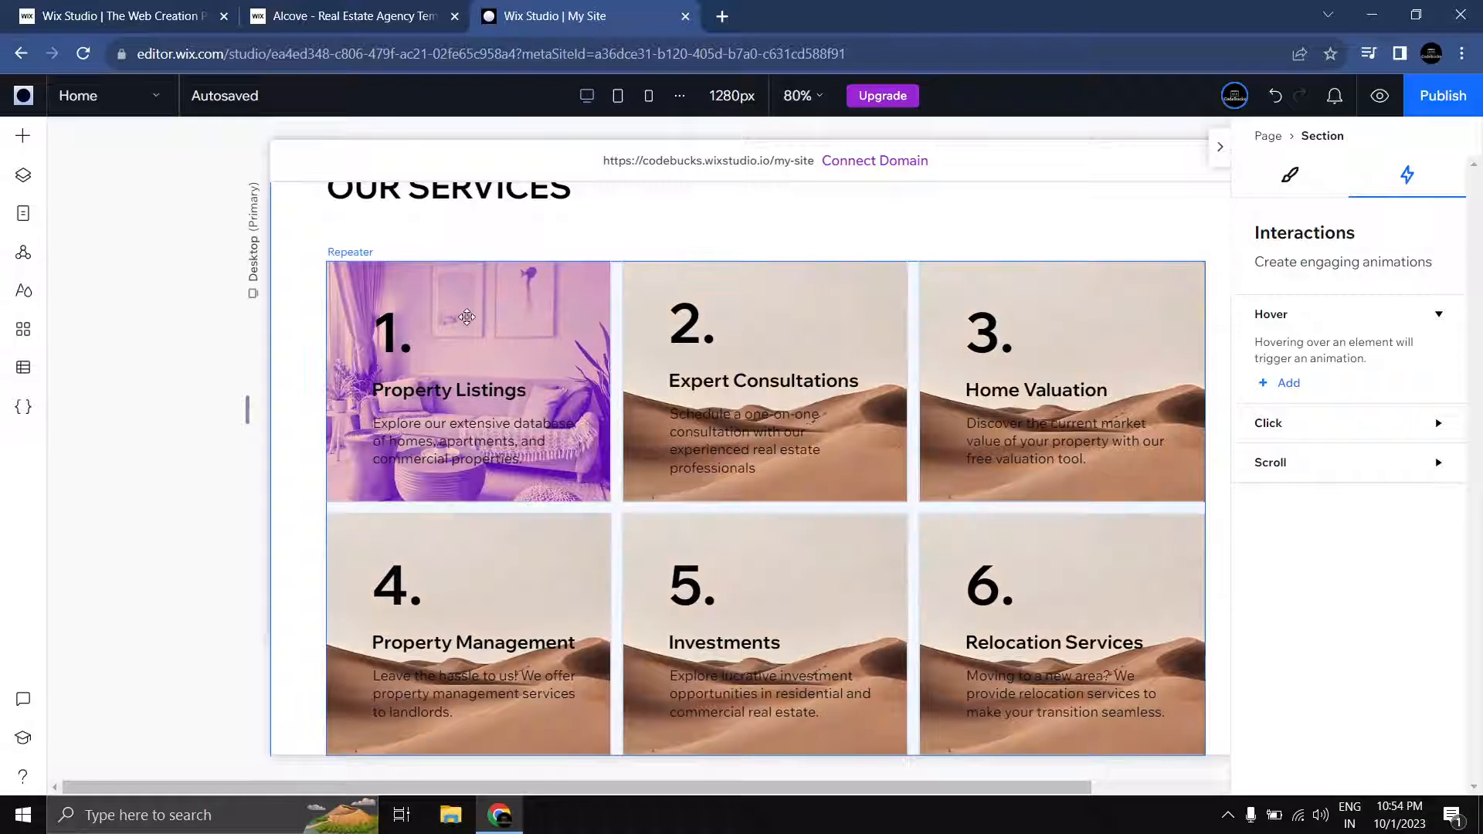
click(404, 398)
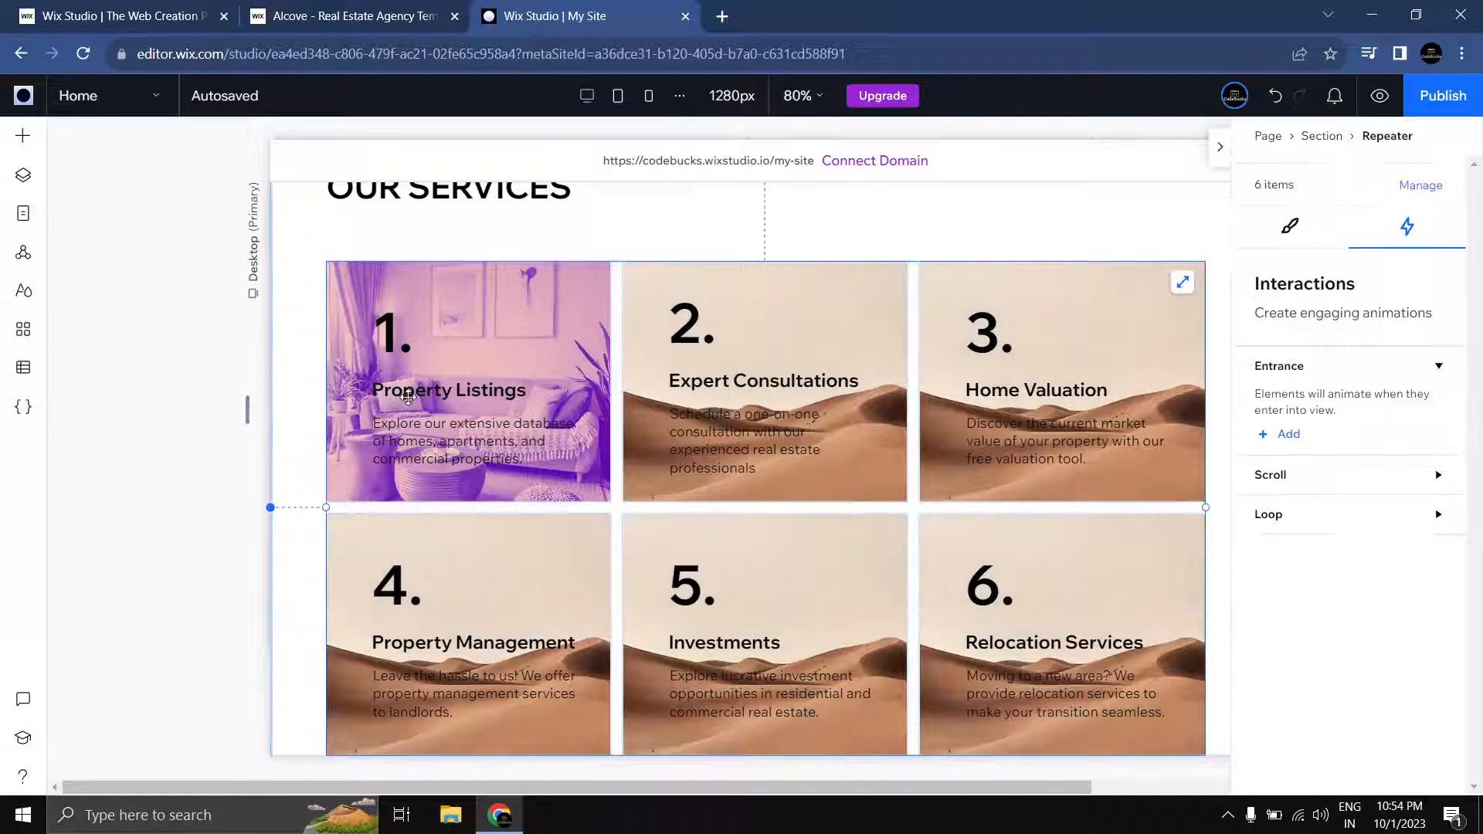
click(348, 283)
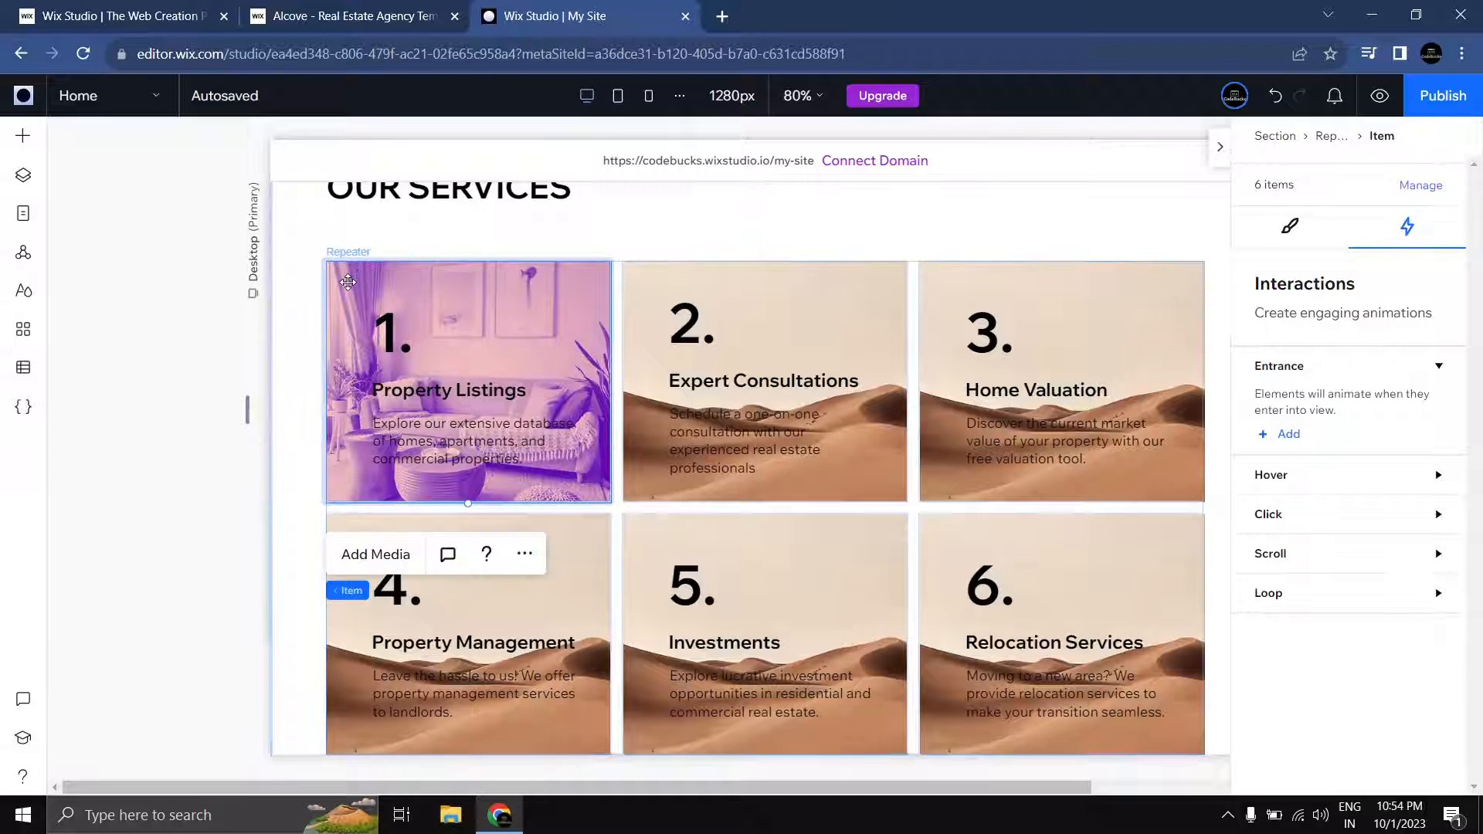
click(348, 283)
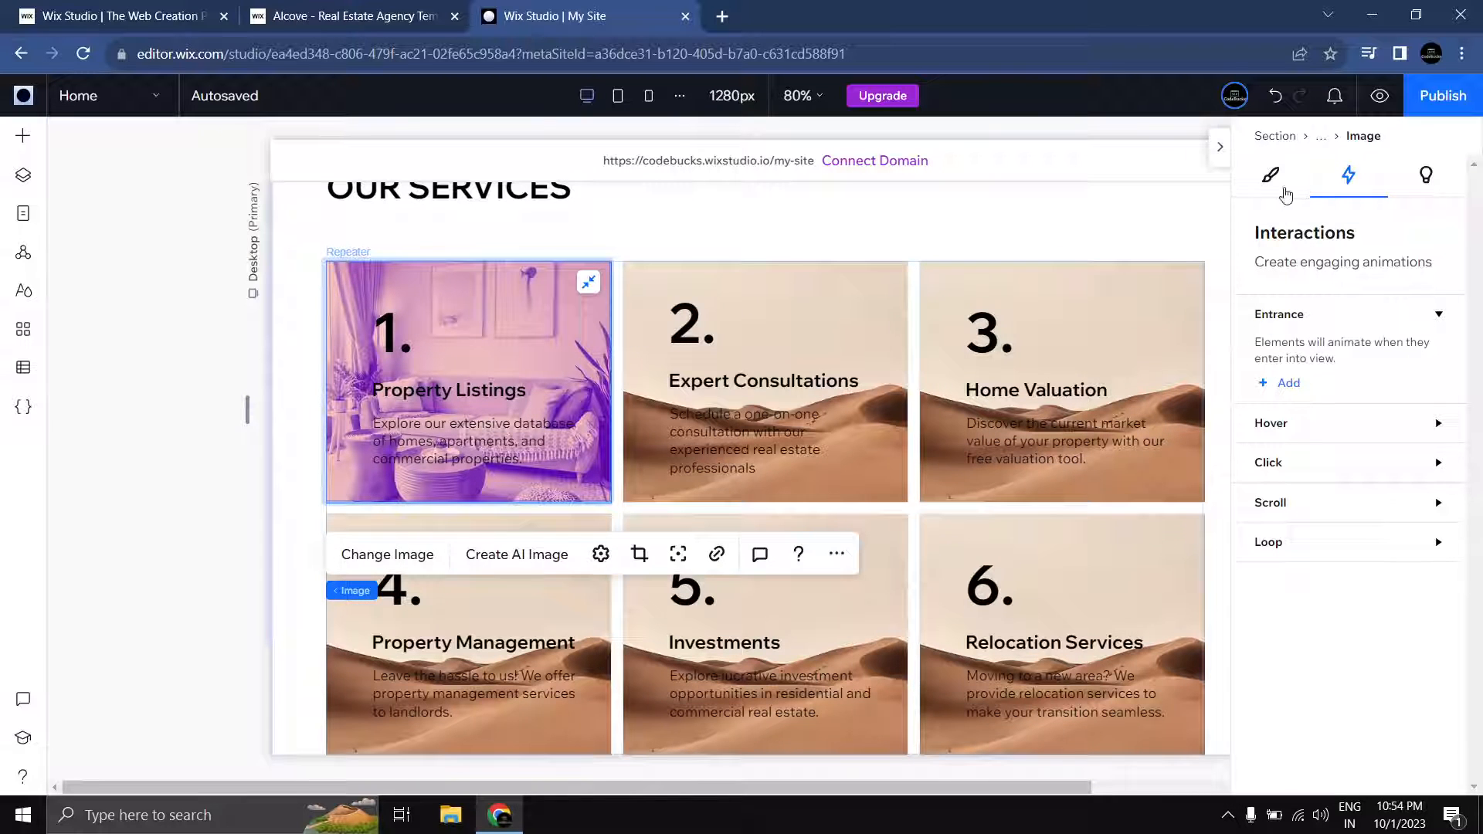
click(1285, 190)
scroll(1375, 402, down, 4)
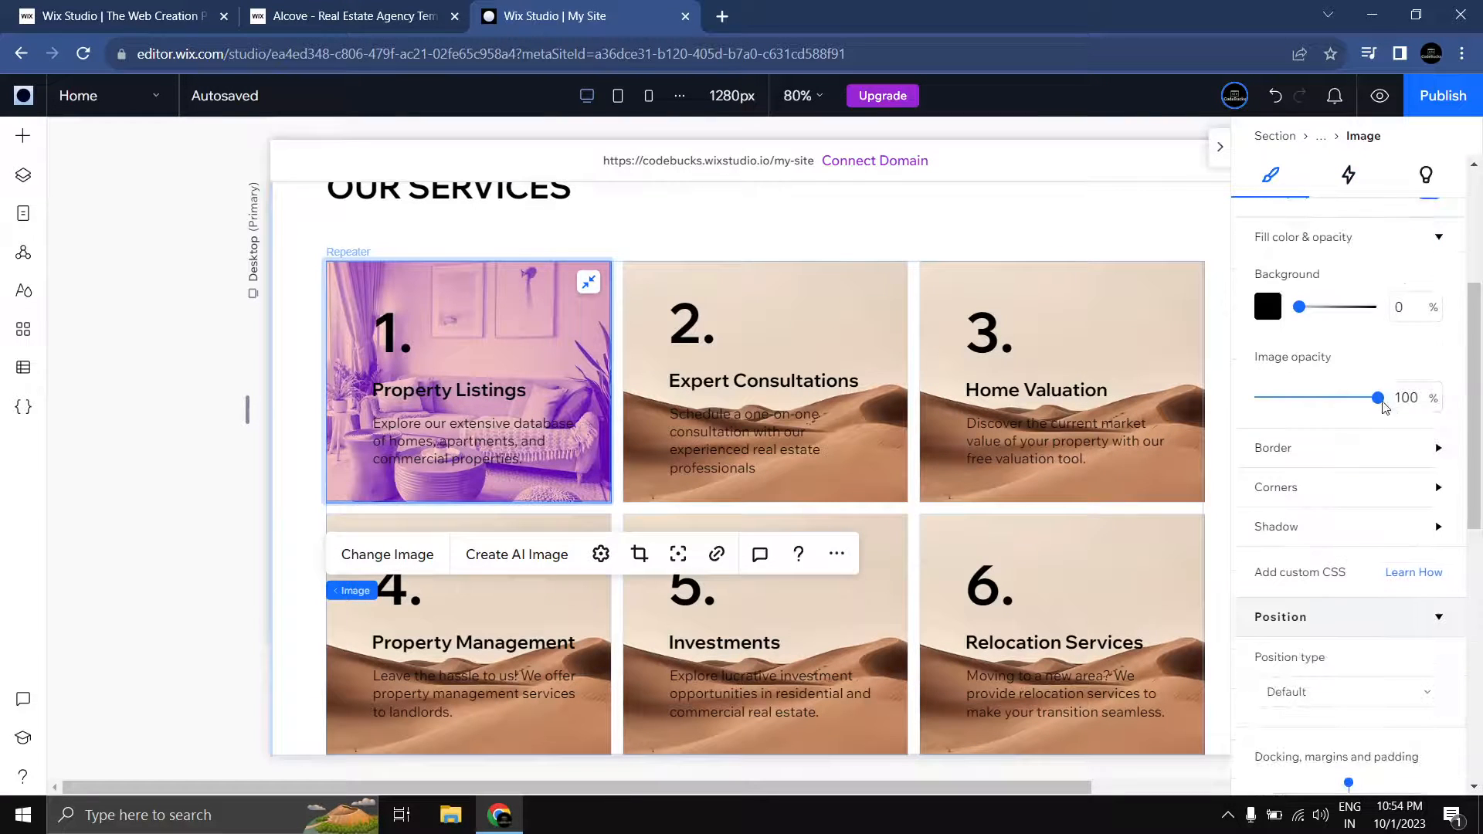
drag(1380, 407, 1240, 410)
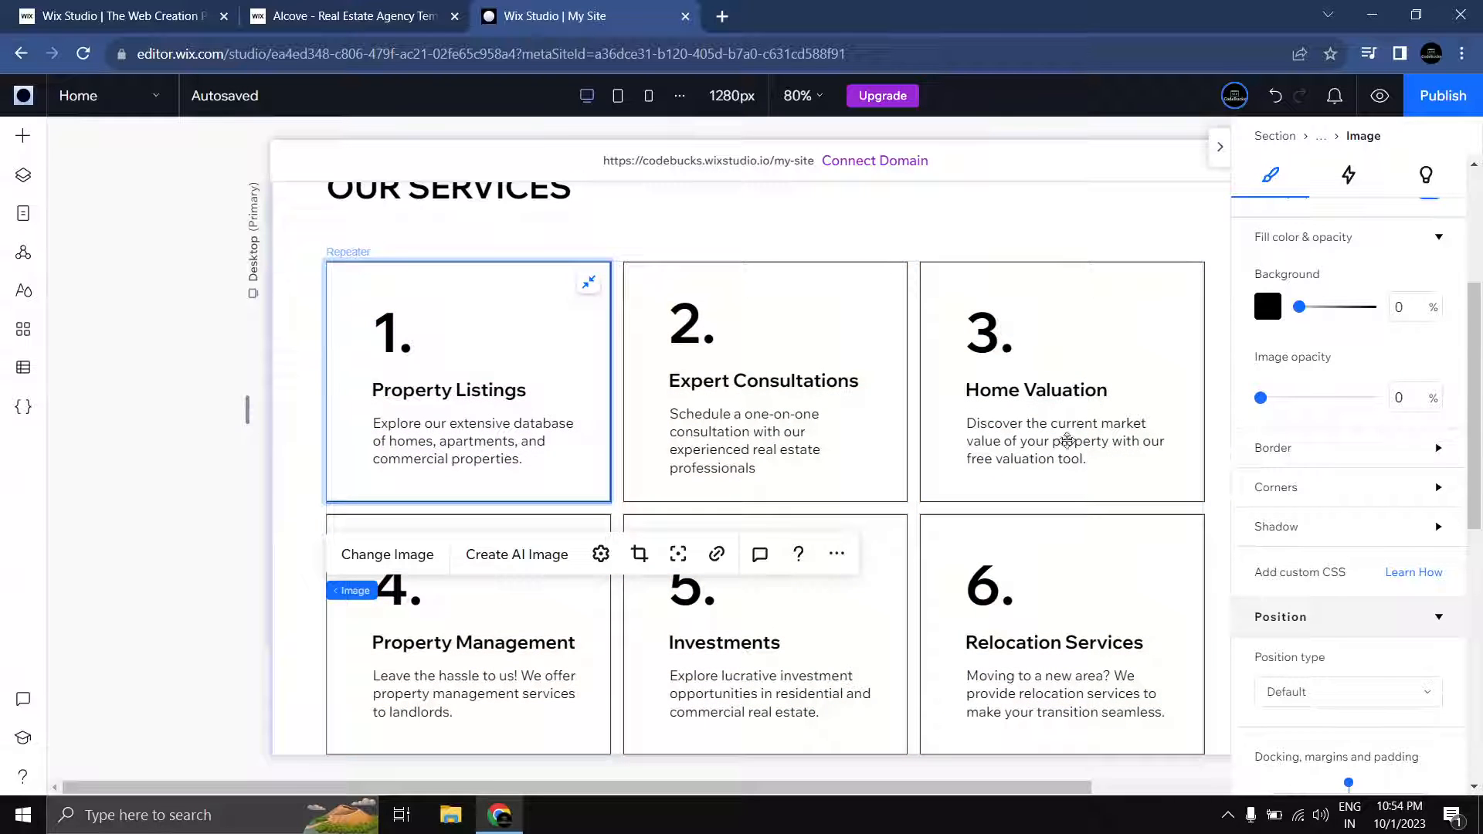
Step: Add a hover interaction to the first card's text stack, with the card's Image as the animated element
click(432, 420)
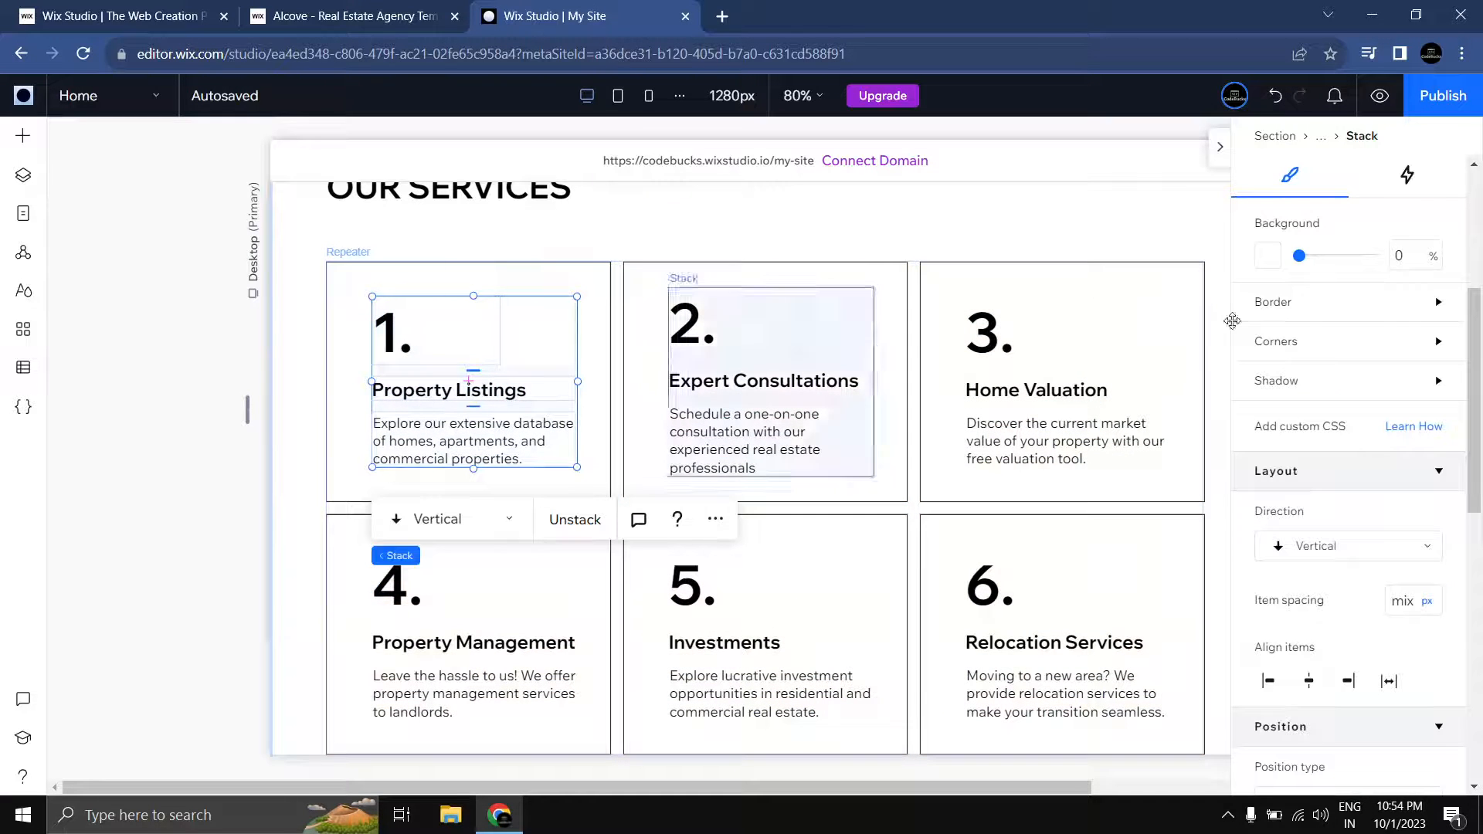
click(1405, 179)
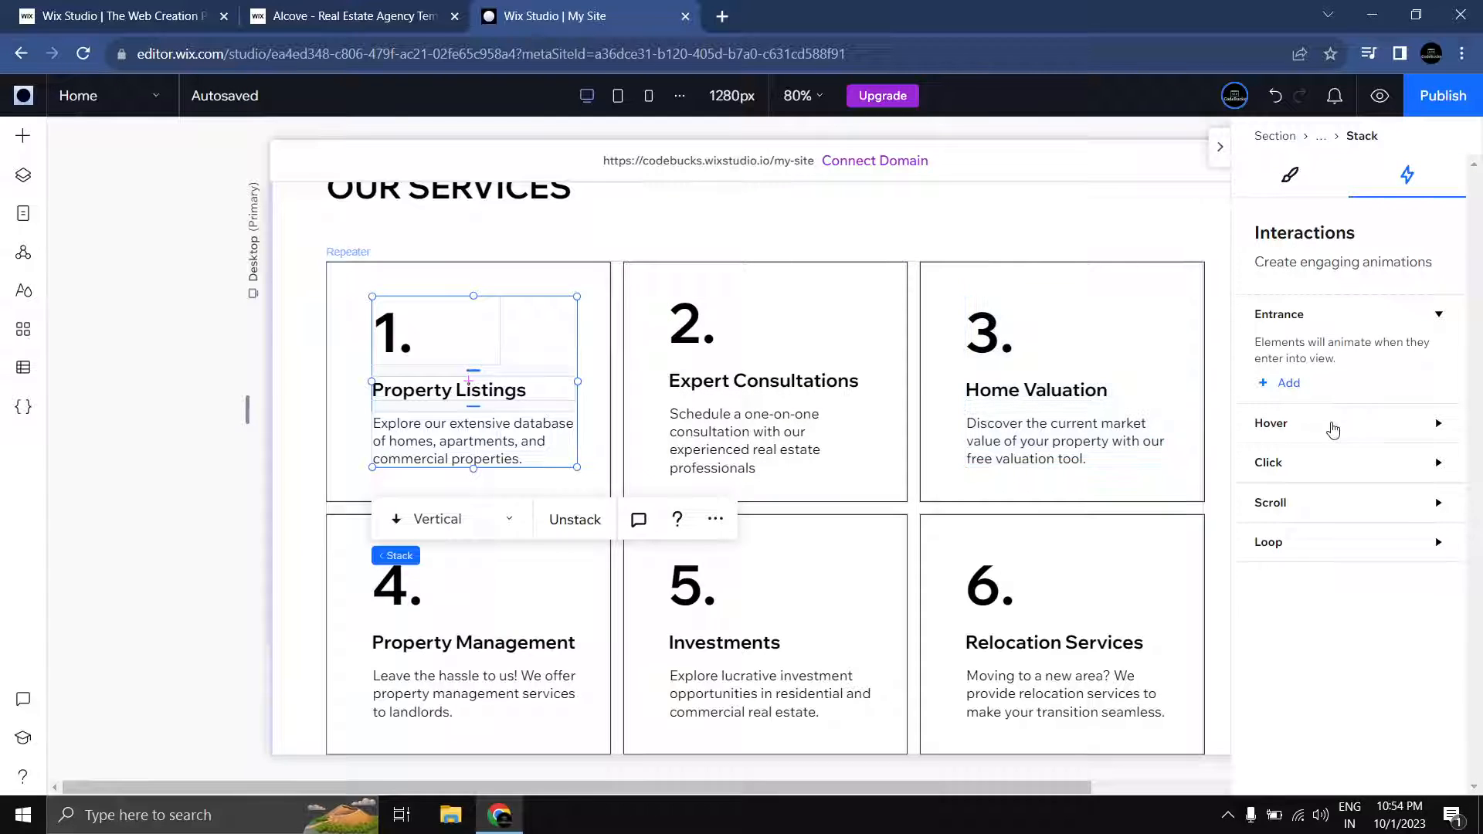
click(1333, 430)
click(1288, 493)
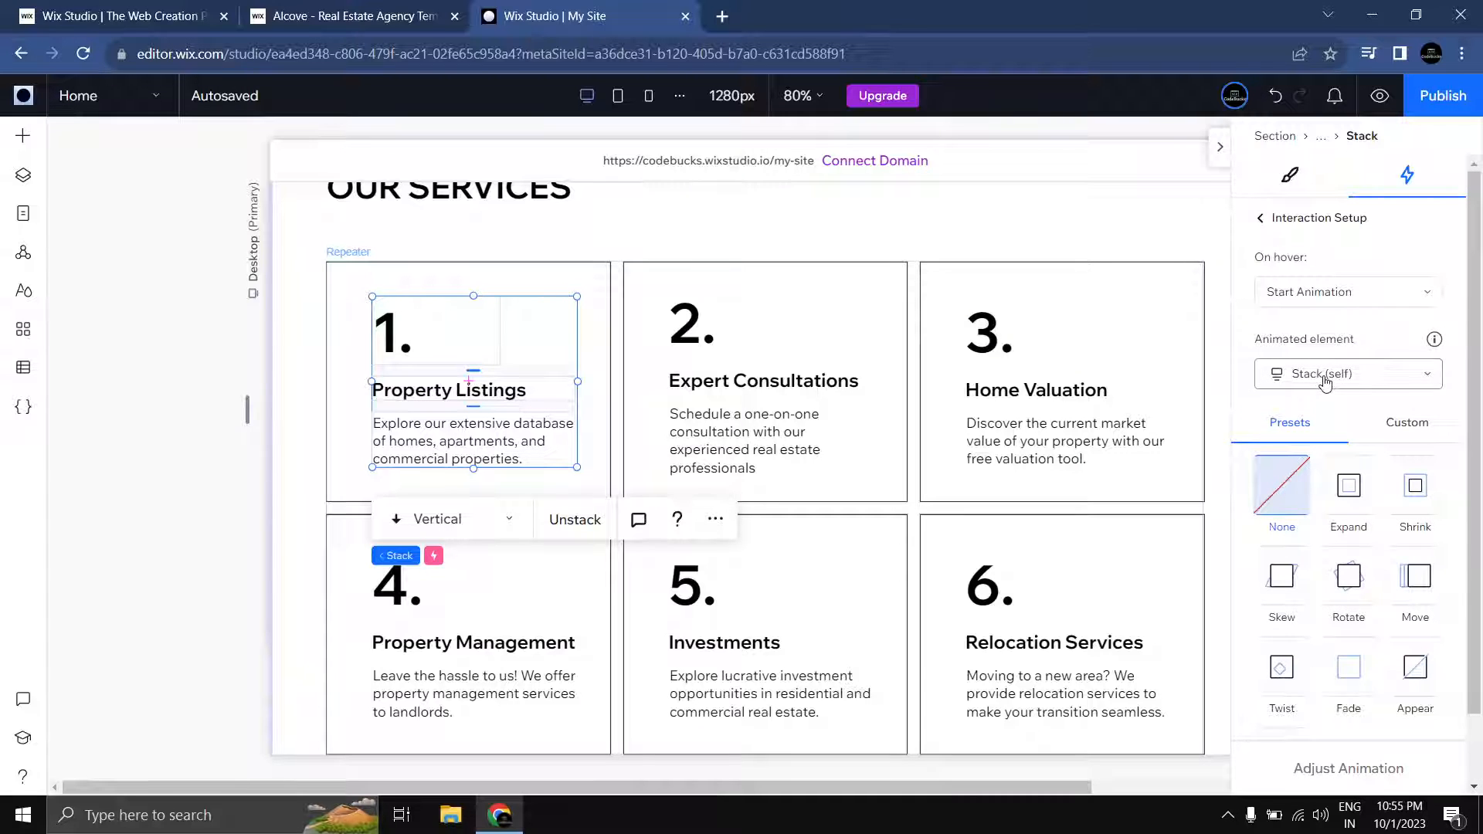
click(1326, 378)
click(1305, 407)
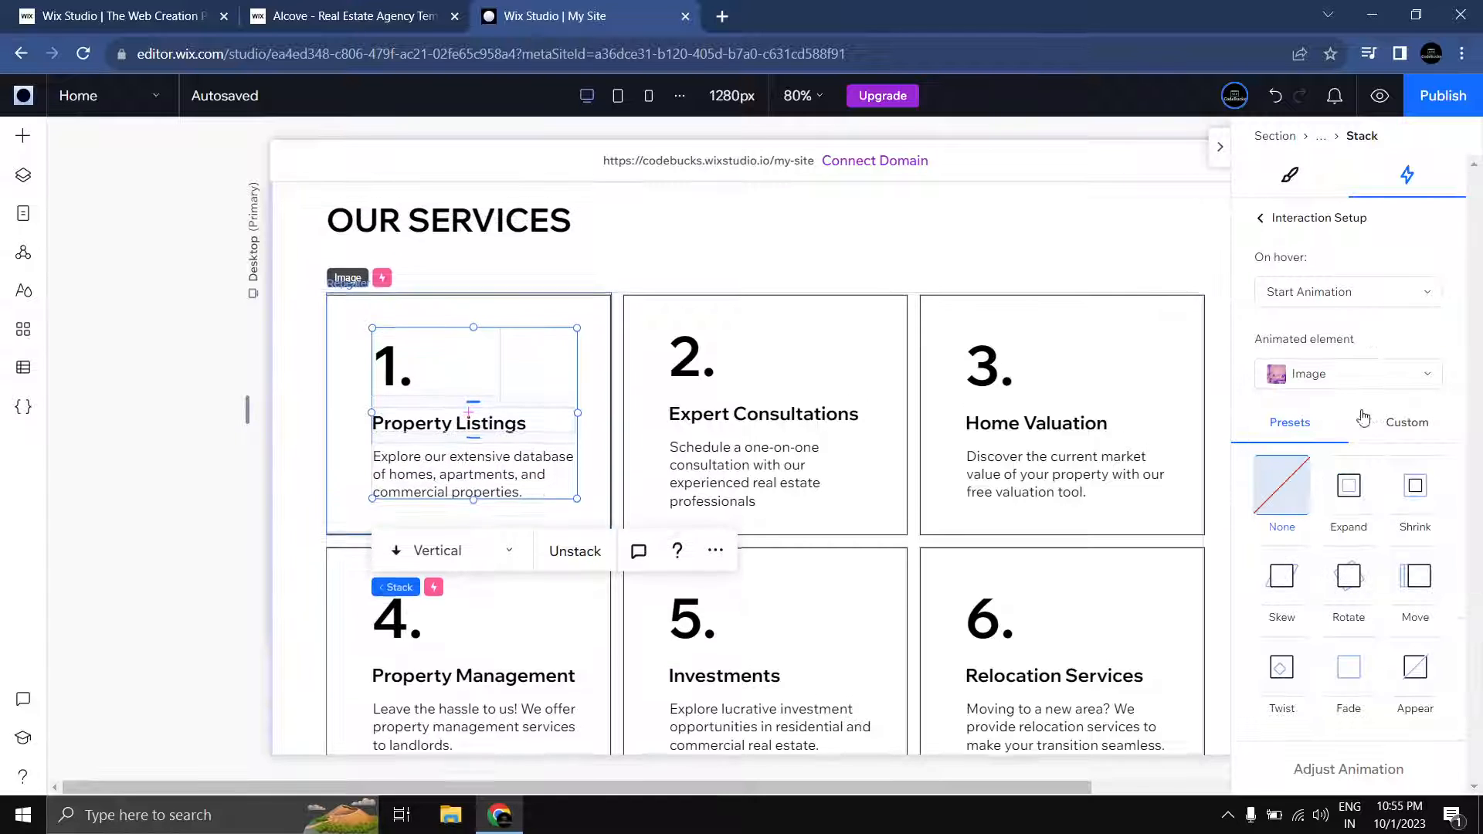
Step: Create a custom hover animation that raises the card image's opacity, and preview the site
click(1419, 438)
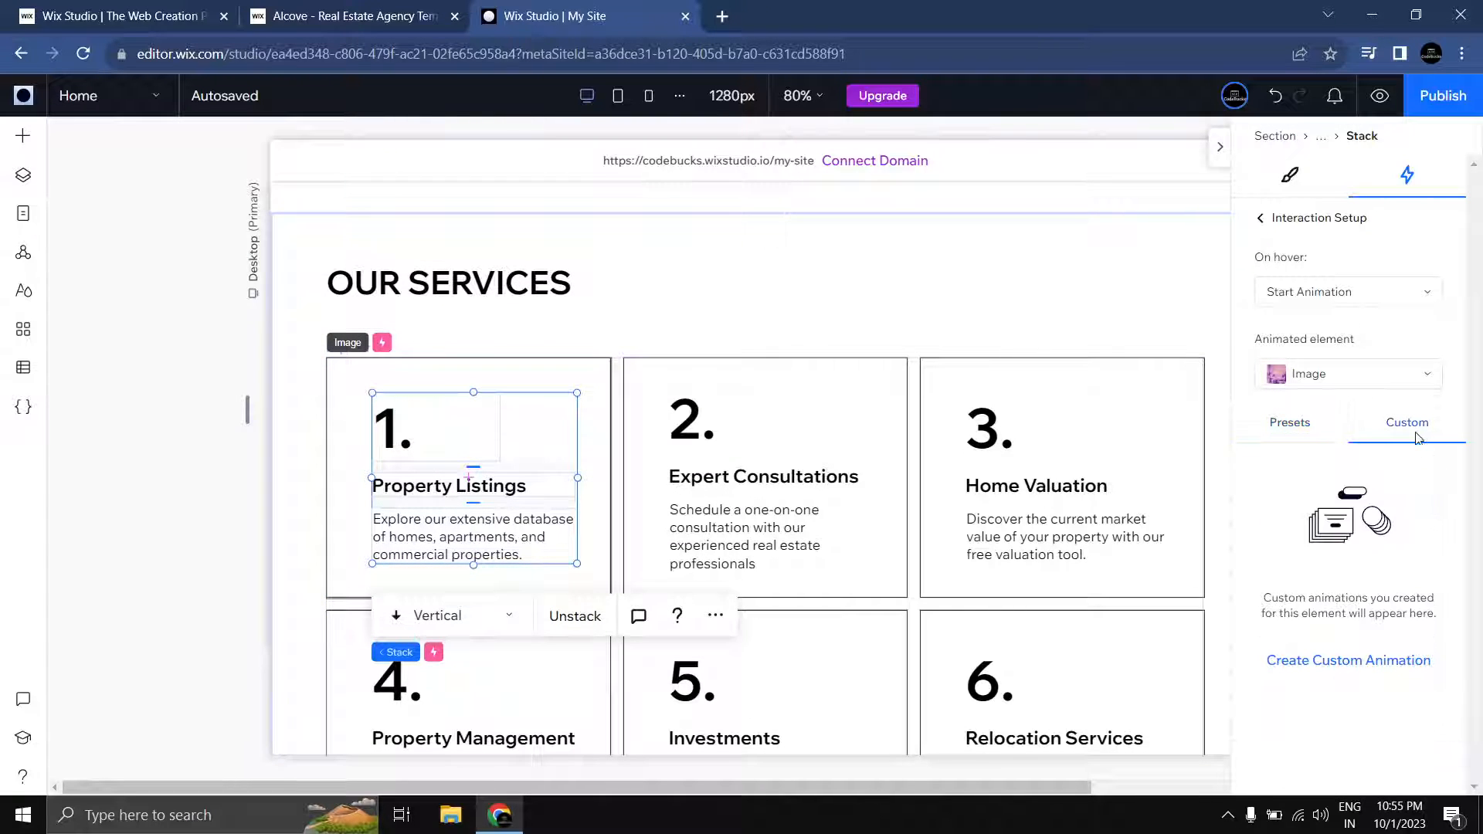
click(1324, 663)
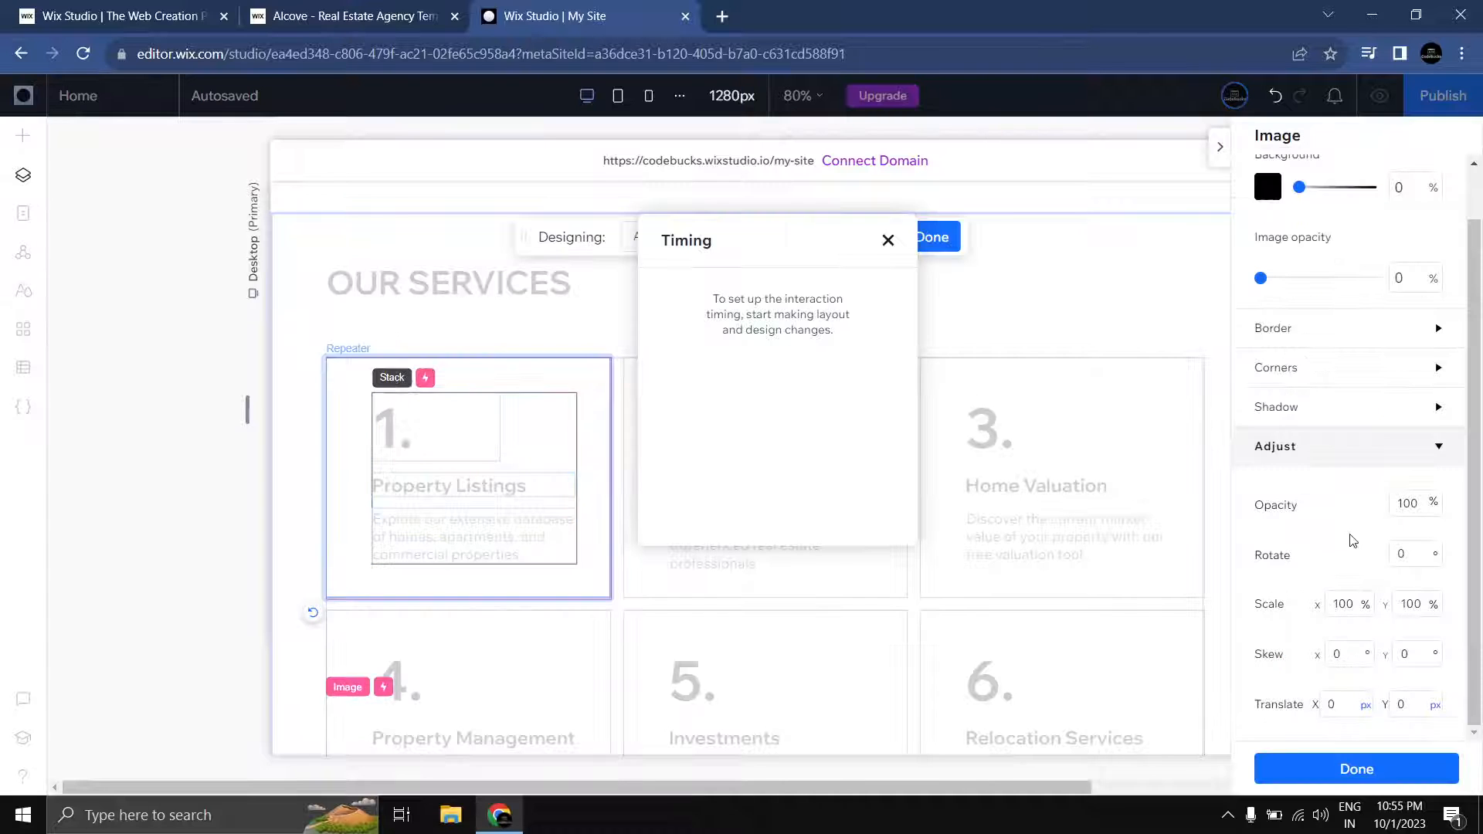
scroll(1360, 566, up, 1)
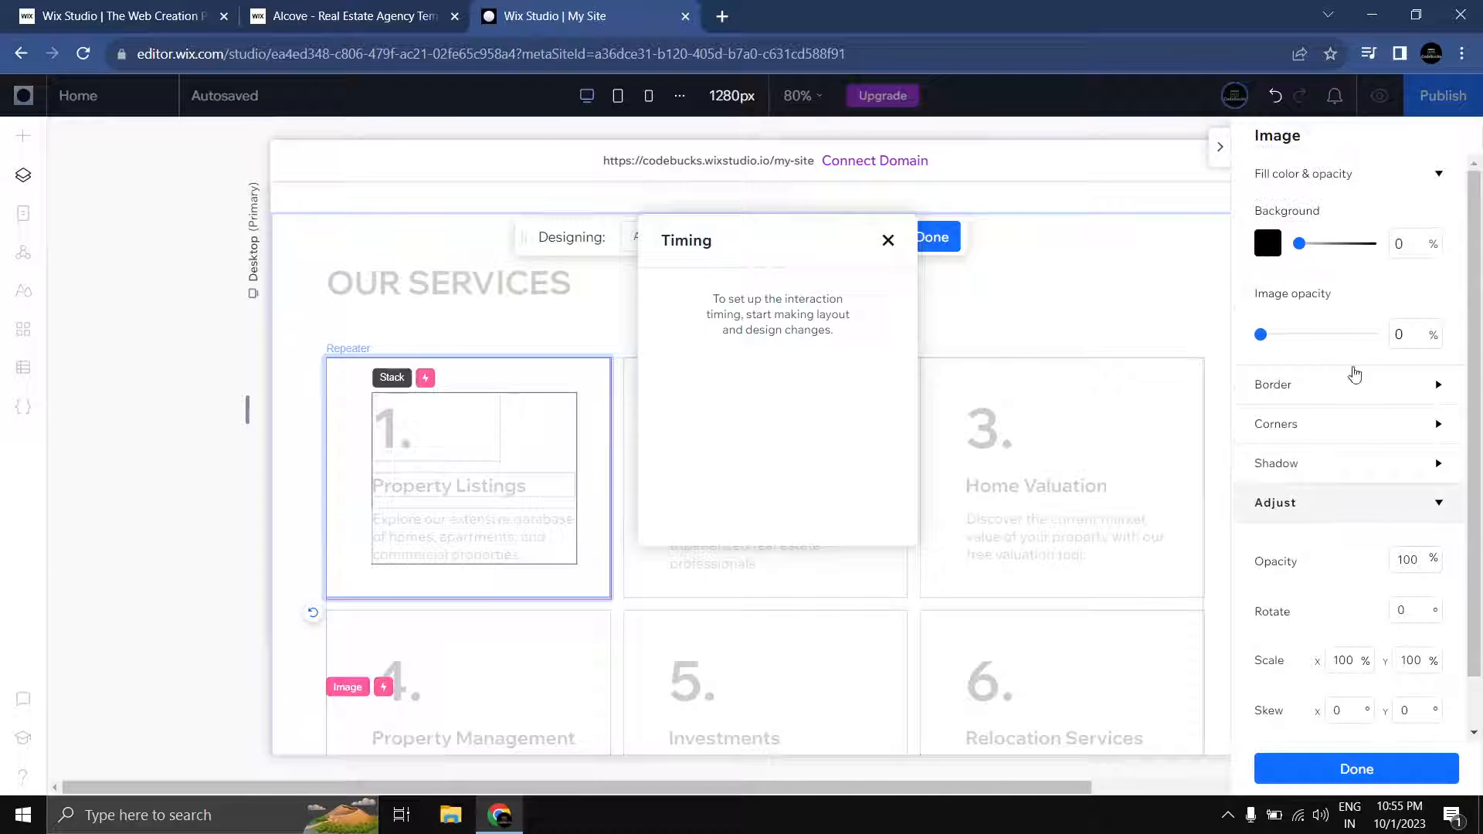
drag(1290, 341, 1389, 341)
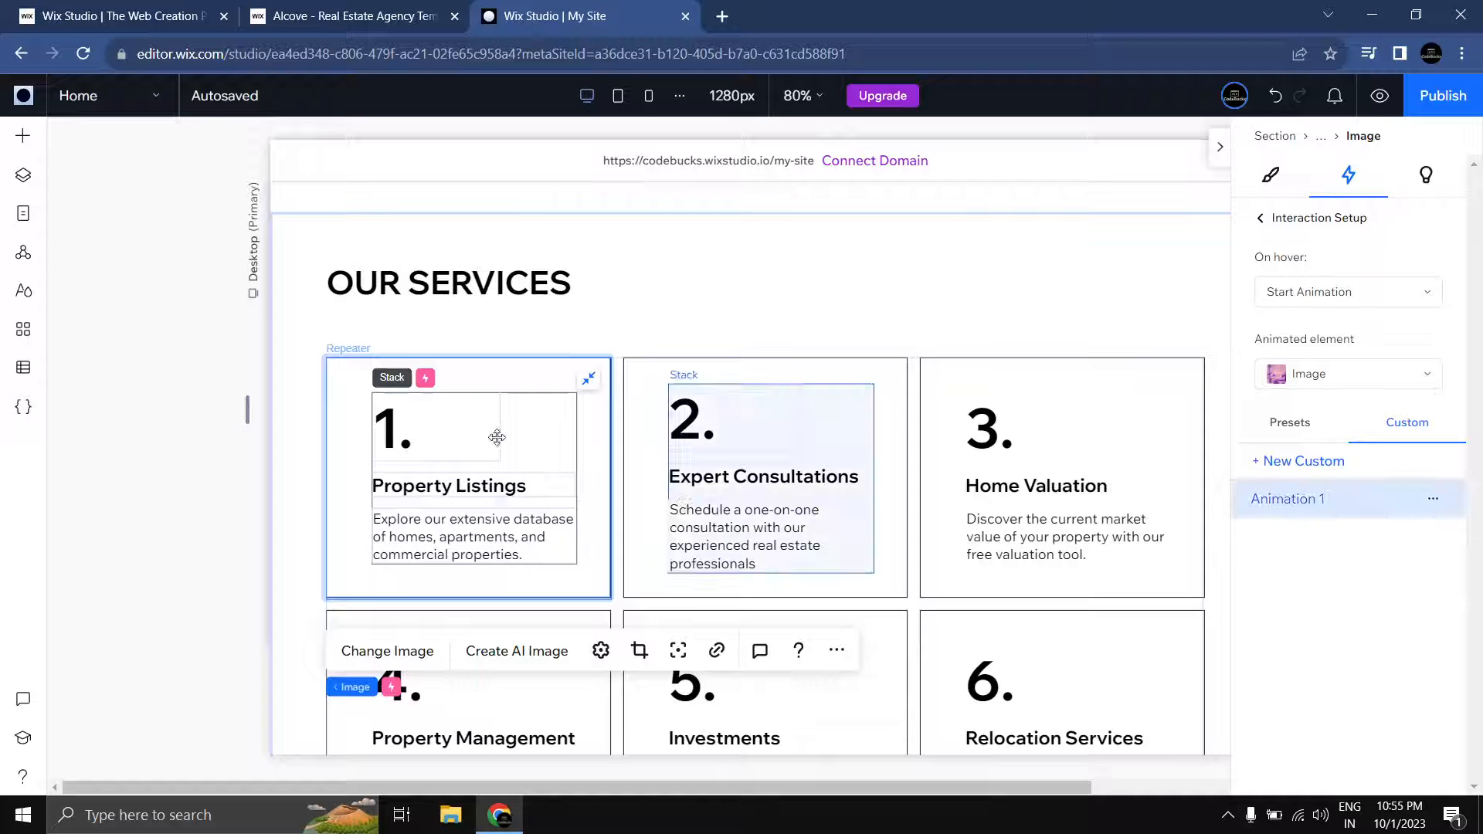
click(1380, 95)
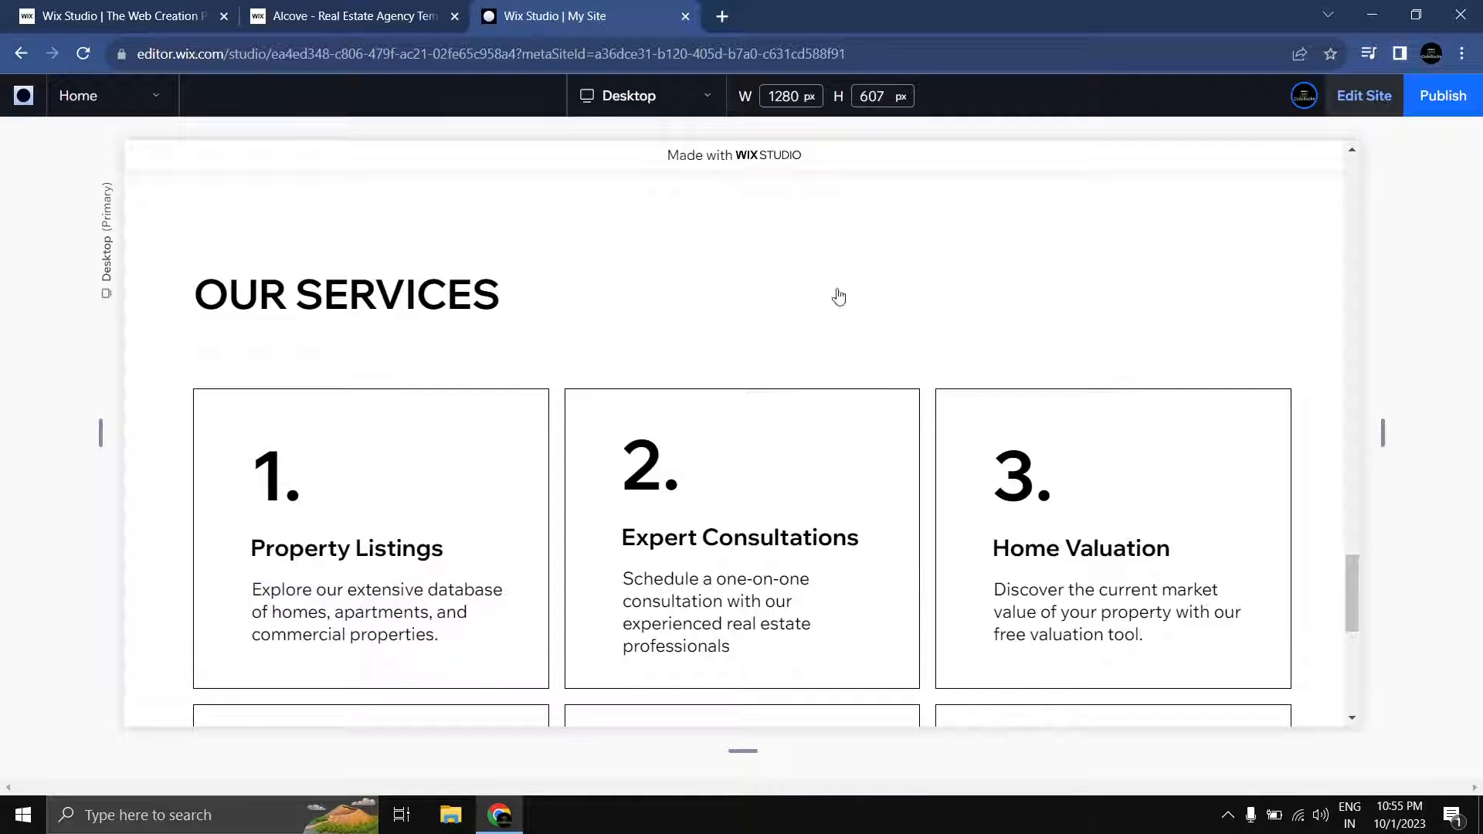
Step: Widen the first card's text stack to about 236 px, centre it within the card and dismiss the publish prompt
click(525, 479)
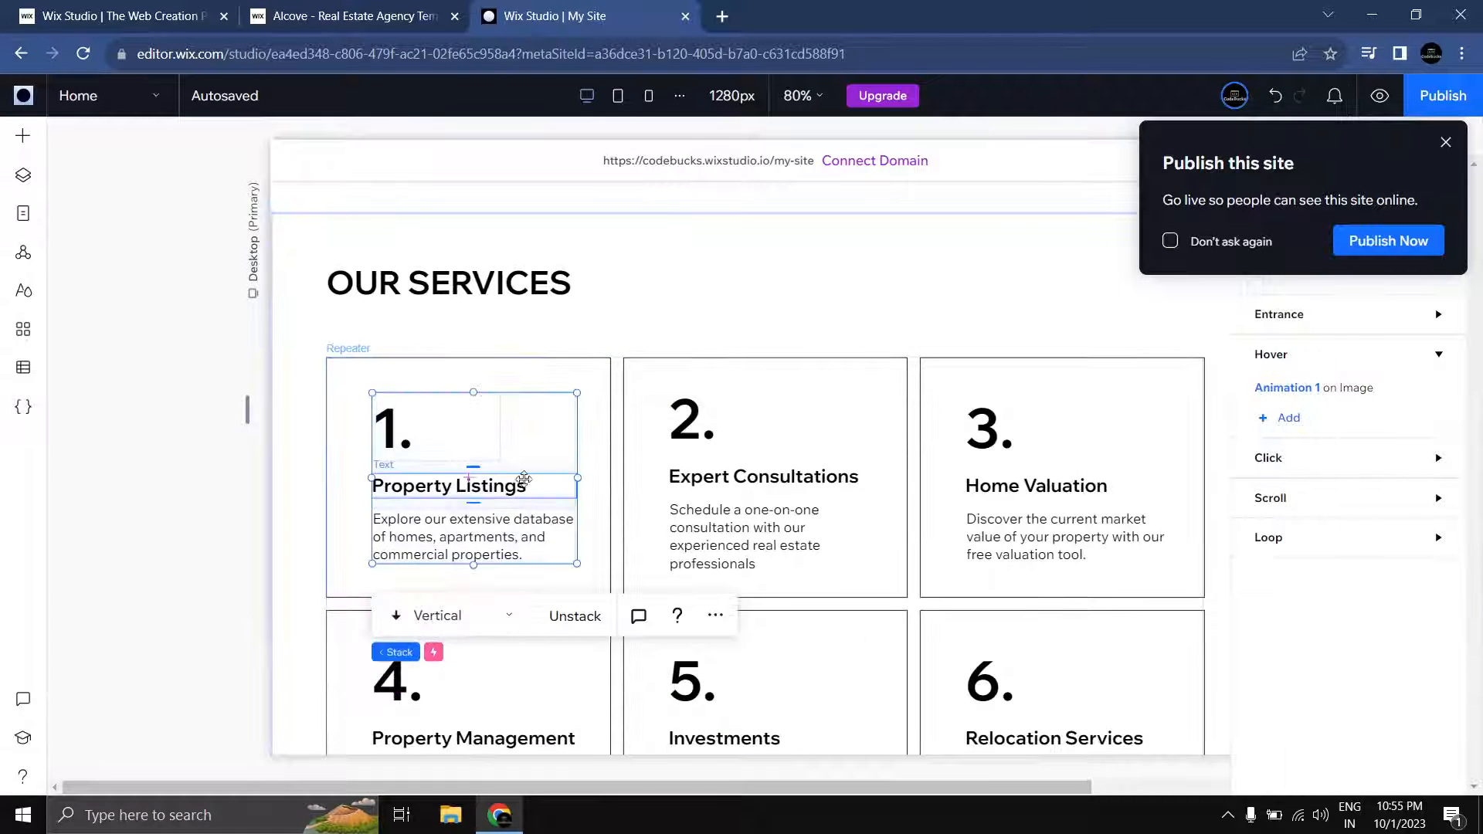
drag(580, 480, 590, 482)
drag(663, 790, 750, 790)
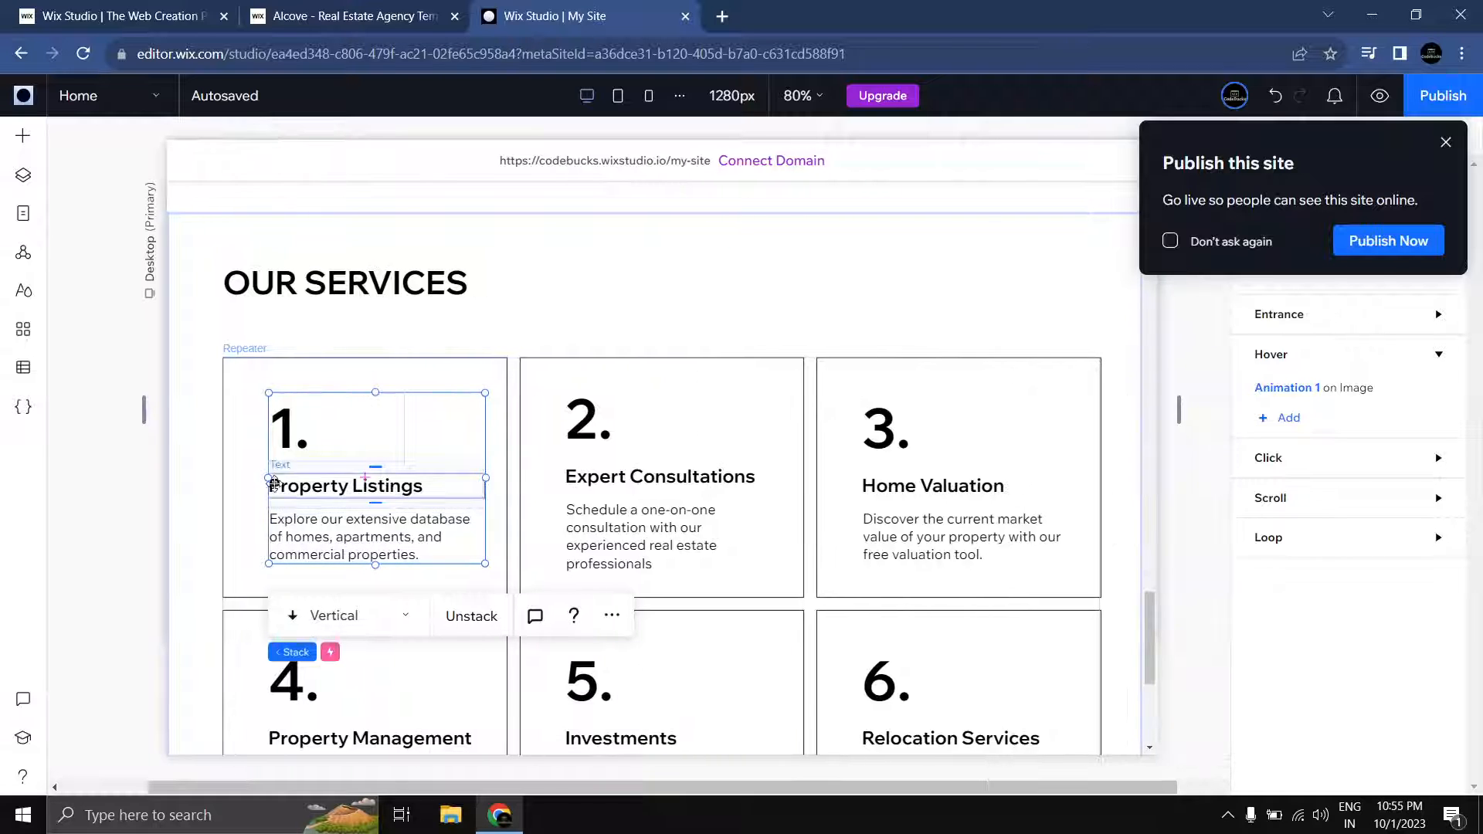
drag(269, 481, 257, 483)
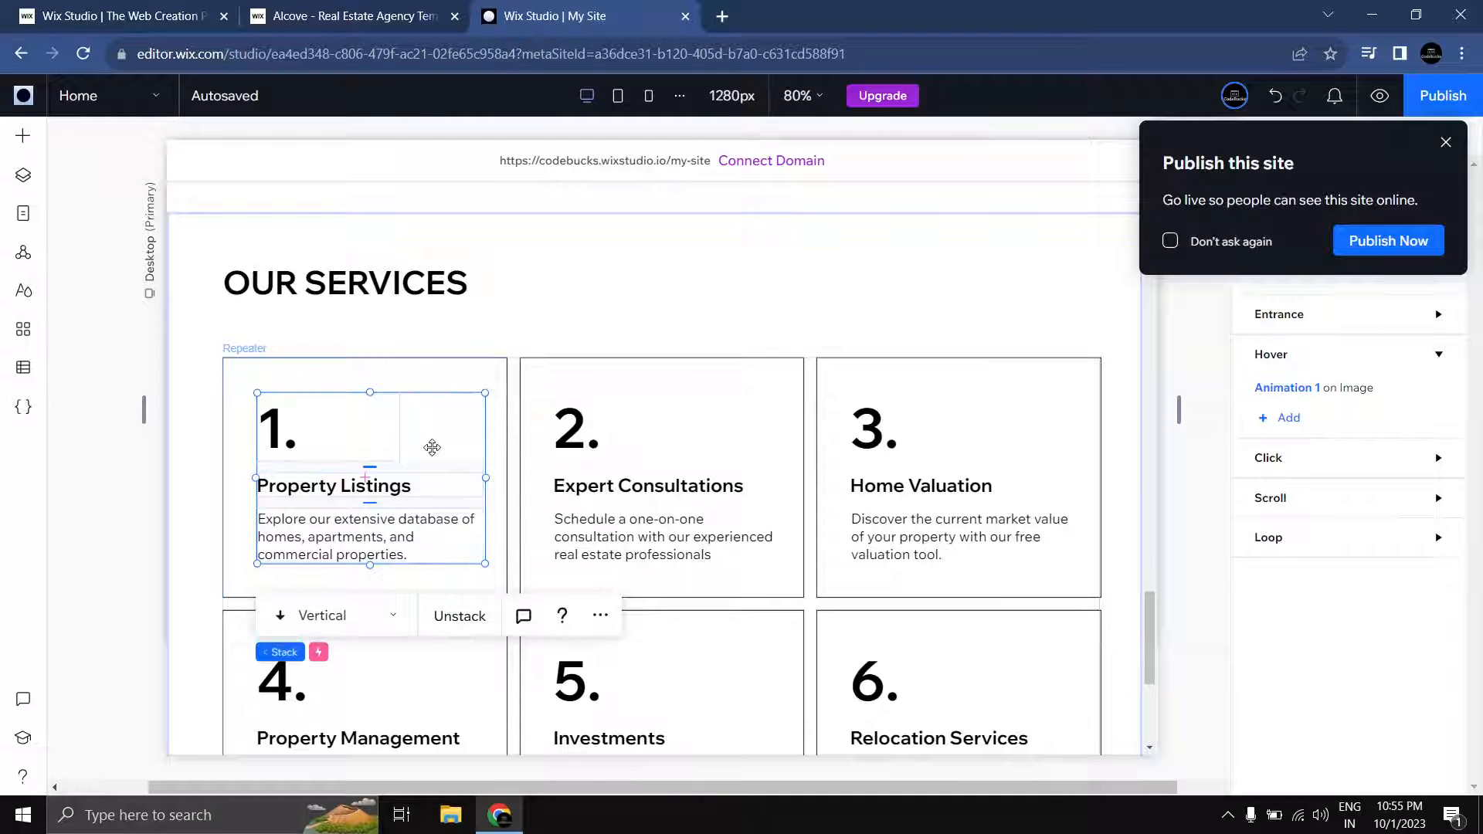
drag(432, 447, 423, 448)
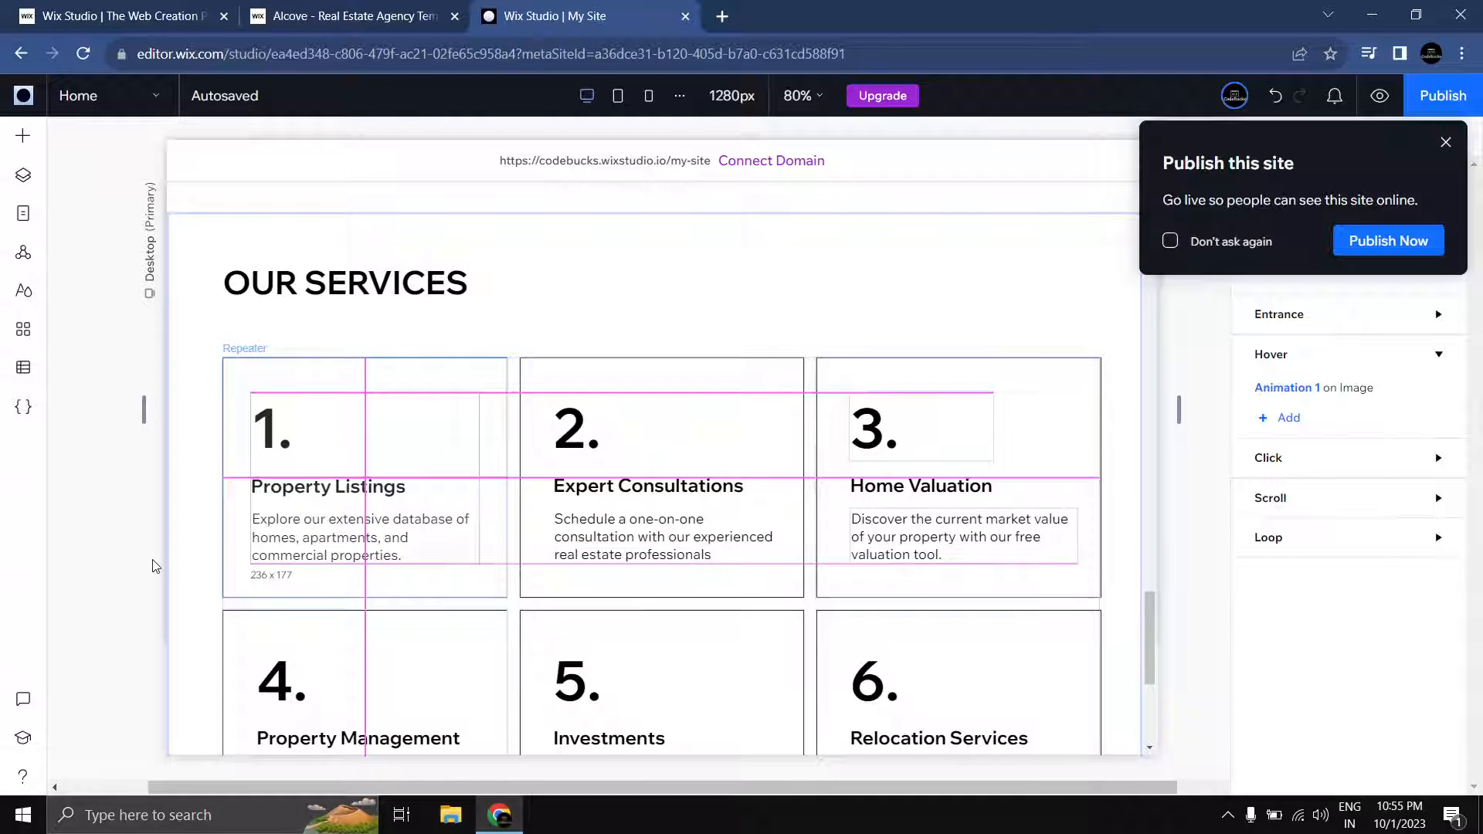
click(1446, 142)
Step: Replace the Expert Consultations card's image with a stock photo found by searching "consultation"
scroll(1128, 550, down, 1)
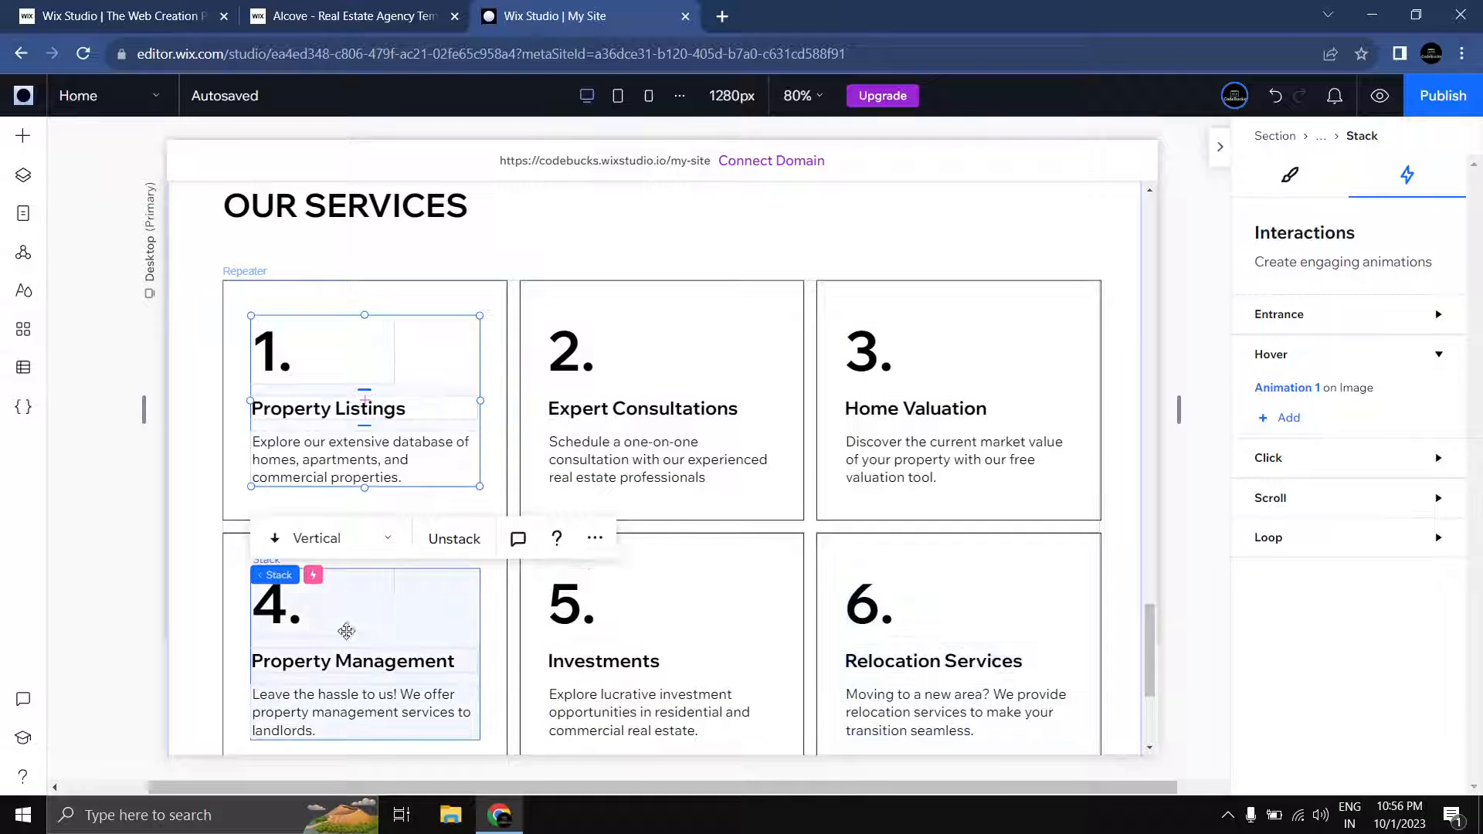
click(676, 300)
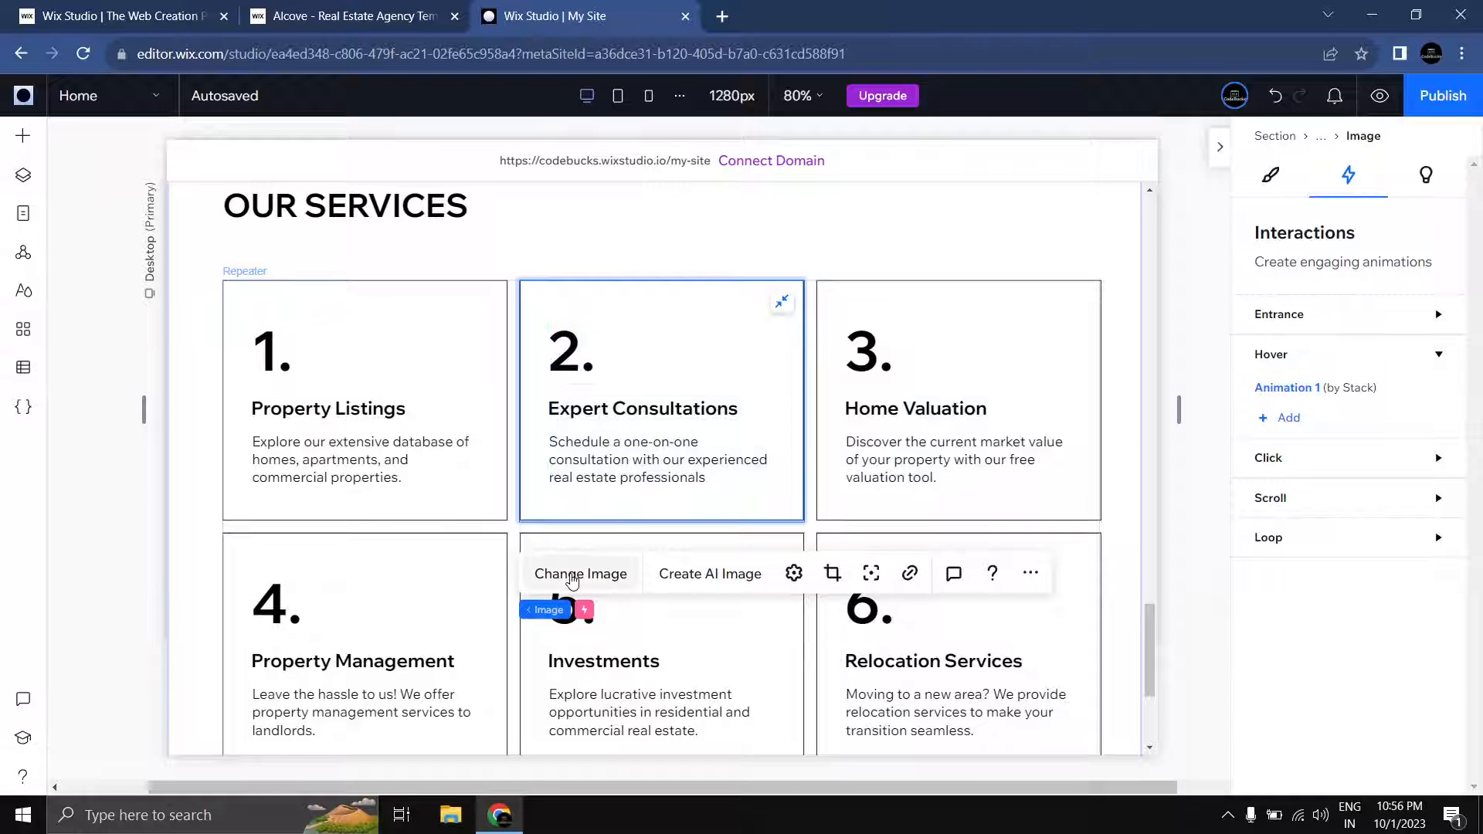
click(573, 579)
text(consultation)
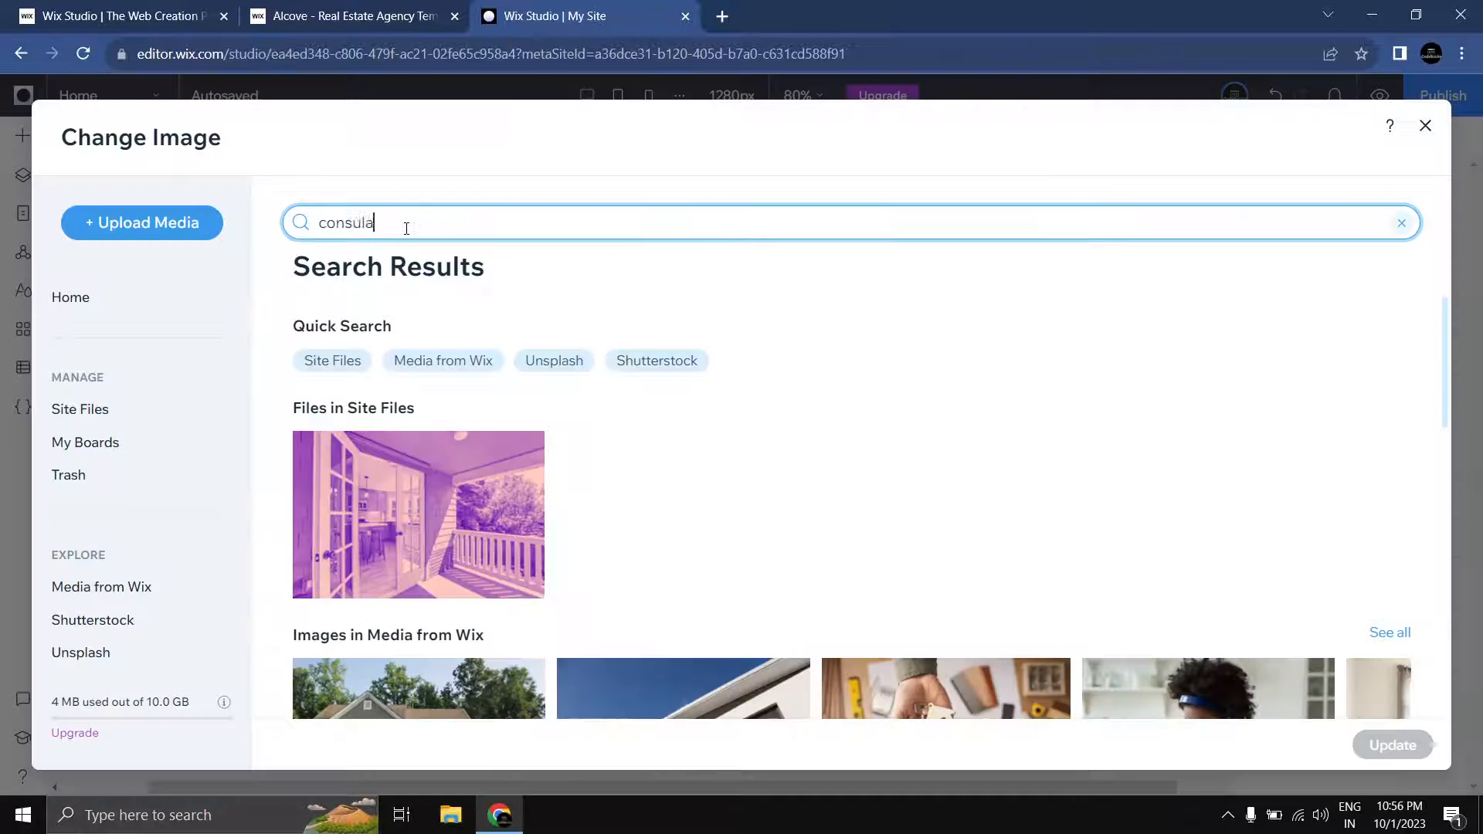
scroll(788, 302, down, 1)
drag(735, 508, 1026, 526)
click(841, 443)
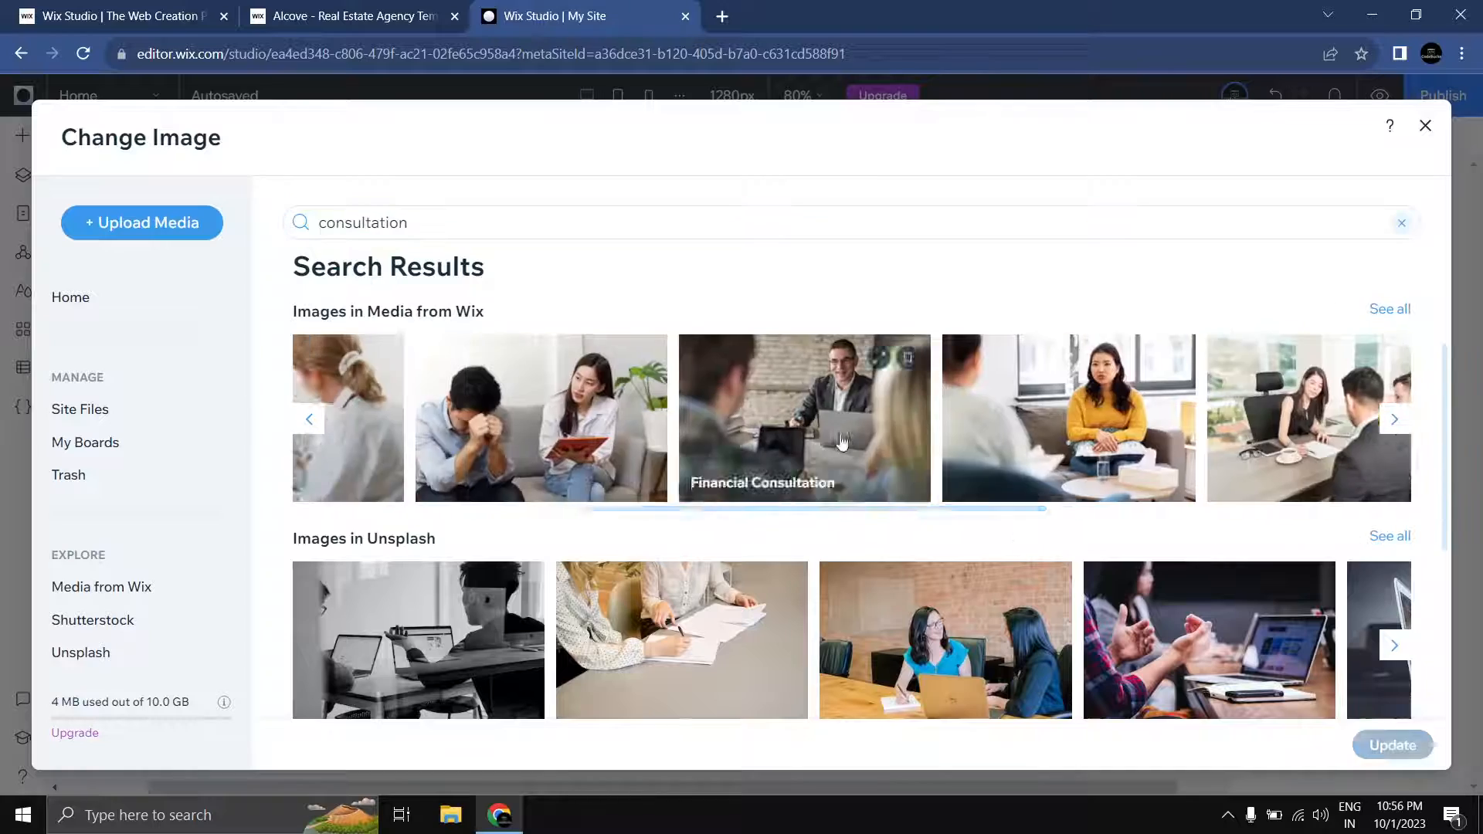
drag(840, 509, 1198, 513)
scroll(986, 530, down, 2)
drag(657, 542, 796, 536)
click(669, 471)
click(1366, 747)
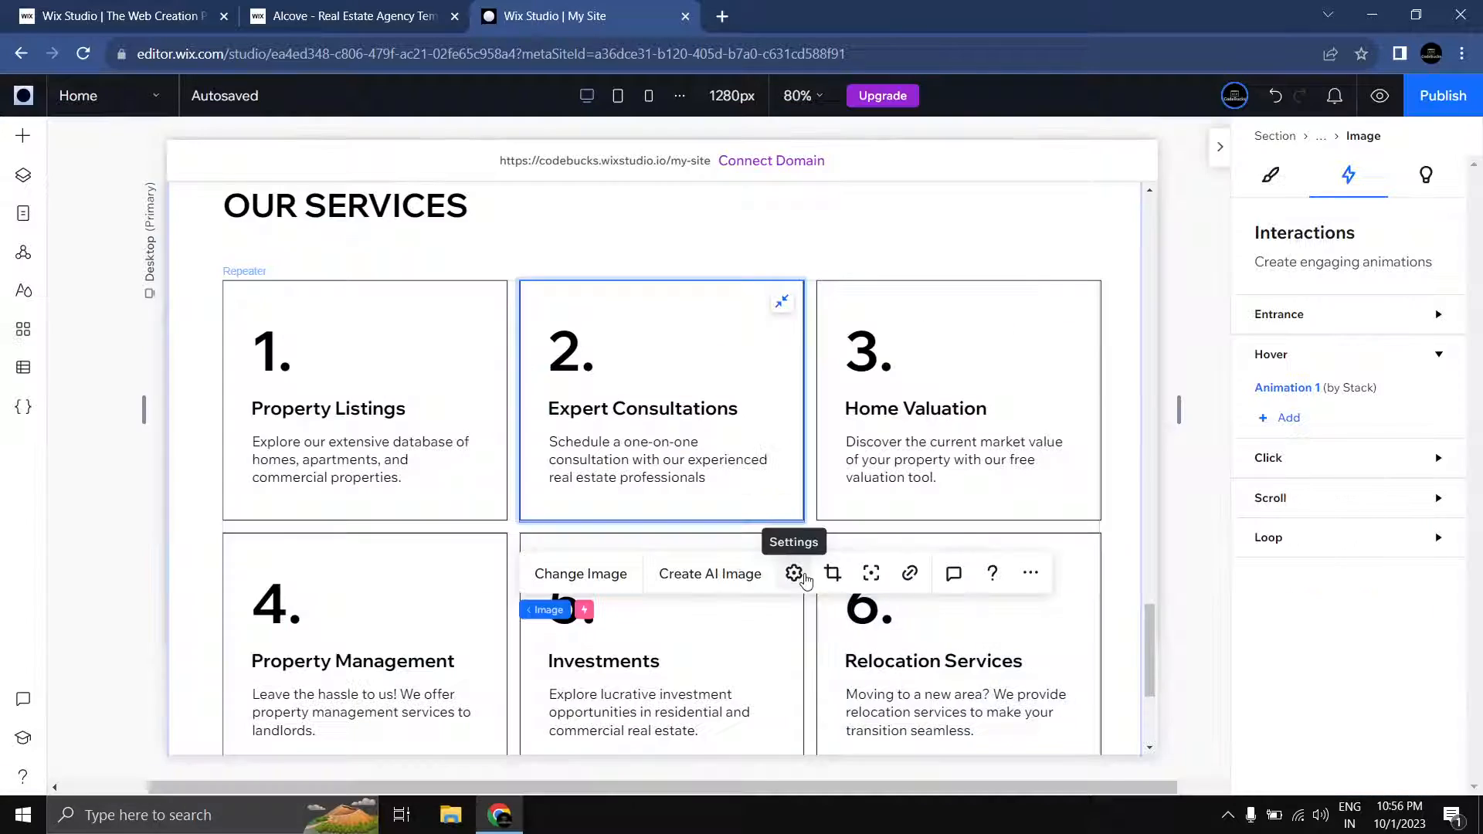
Step: Apply the Kool-Aid colour filter to the Expert Consultations card's image and save the edited photo
click(795, 576)
click(1043, 404)
click(78, 368)
click(397, 668)
click(1379, 147)
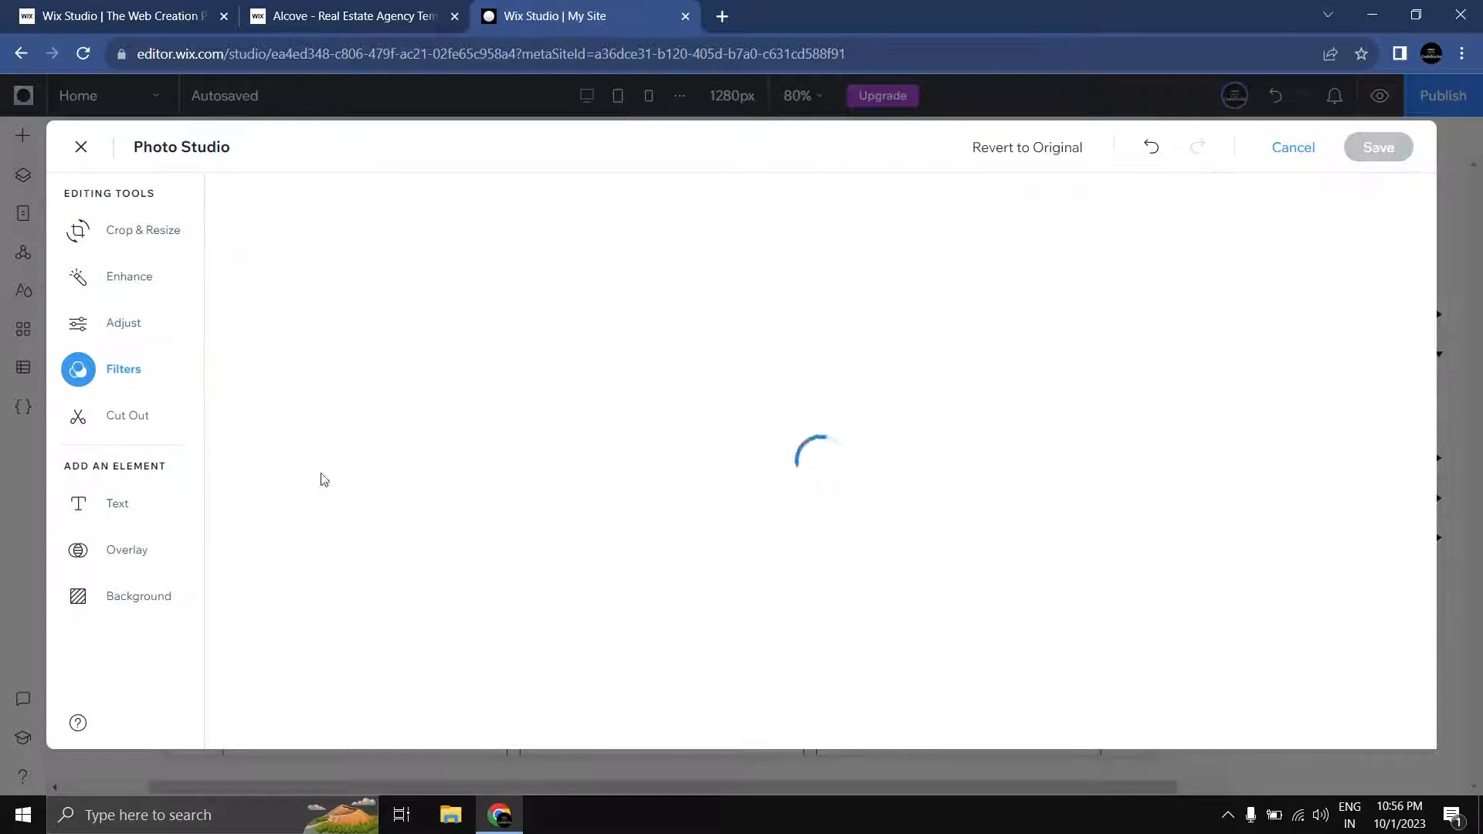
click(1080, 241)
Step: Replace the Home Valuation card's image with the photo of a "Home control" tablet, found by searching "home"
click(958, 371)
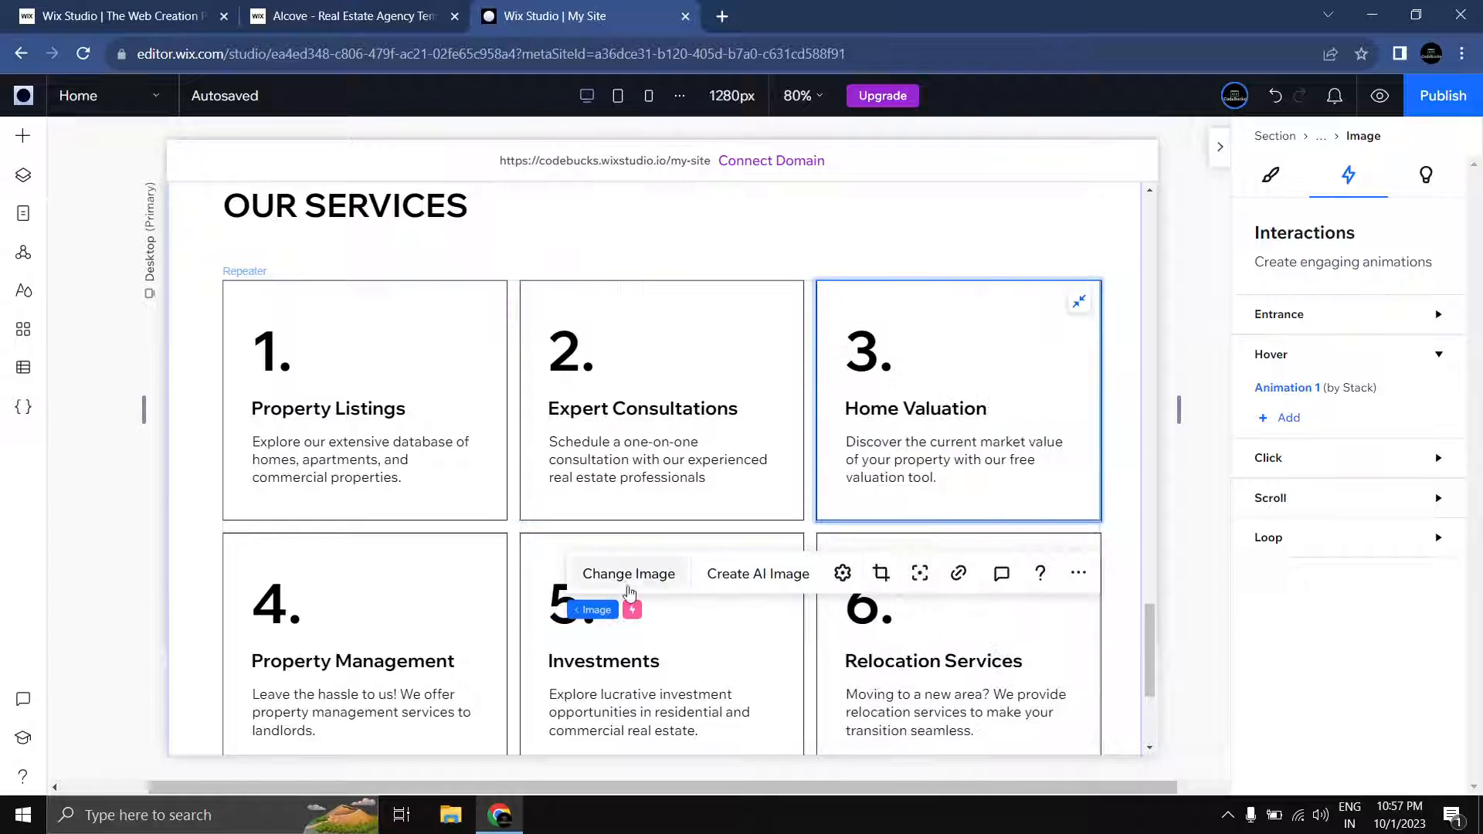
click(618, 575)
click(440, 226)
text(home)
scroll(858, 533, down, 3)
drag(719, 542, 1159, 542)
click(958, 472)
click(1393, 746)
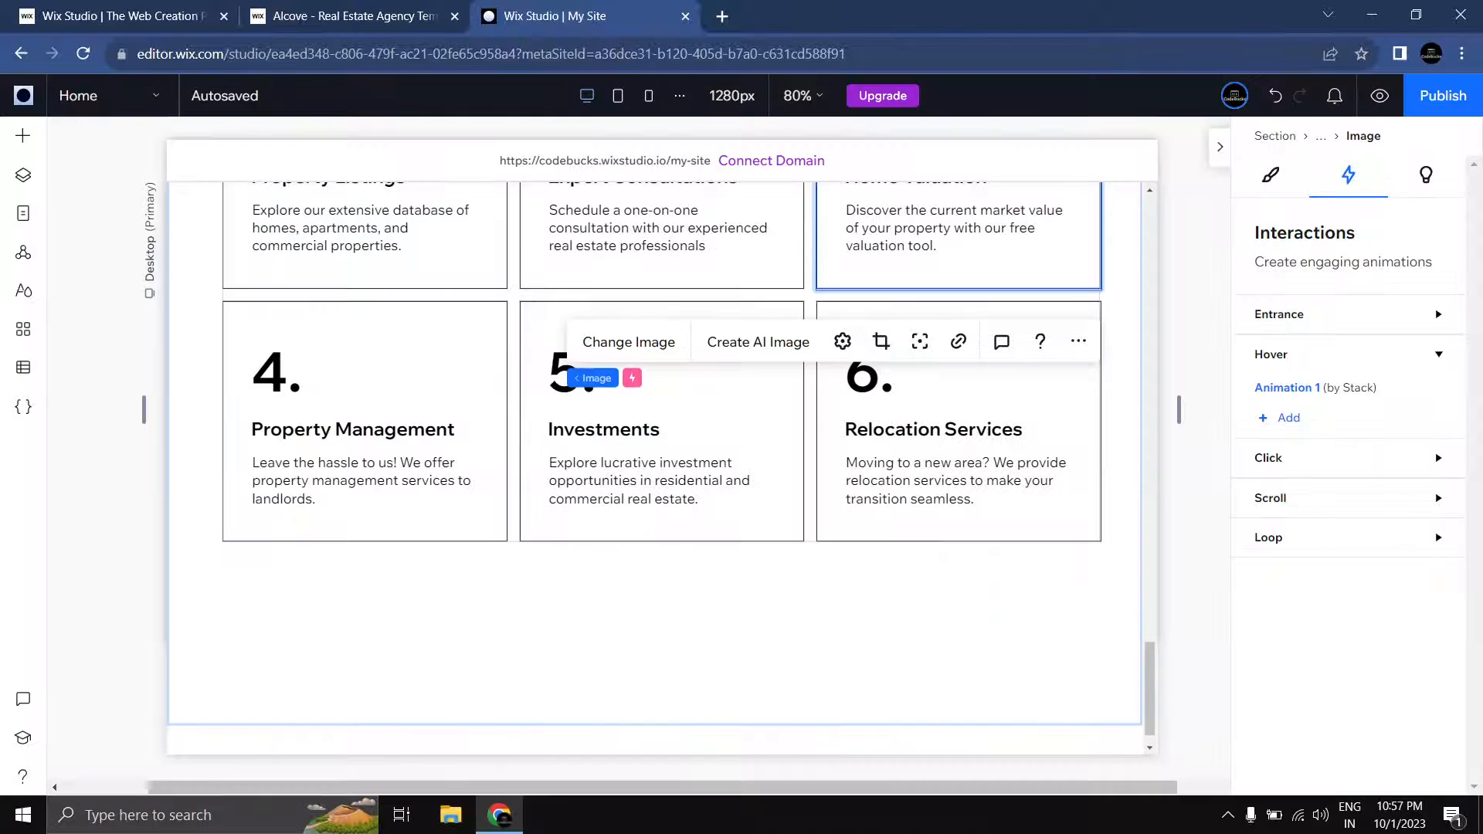
Step: Apply the Kool-Aid colour filter to the Home Valuation card's image and save the edited photo
click(842, 341)
click(714, 391)
click(127, 369)
scroll(335, 541, down, 10)
click(397, 668)
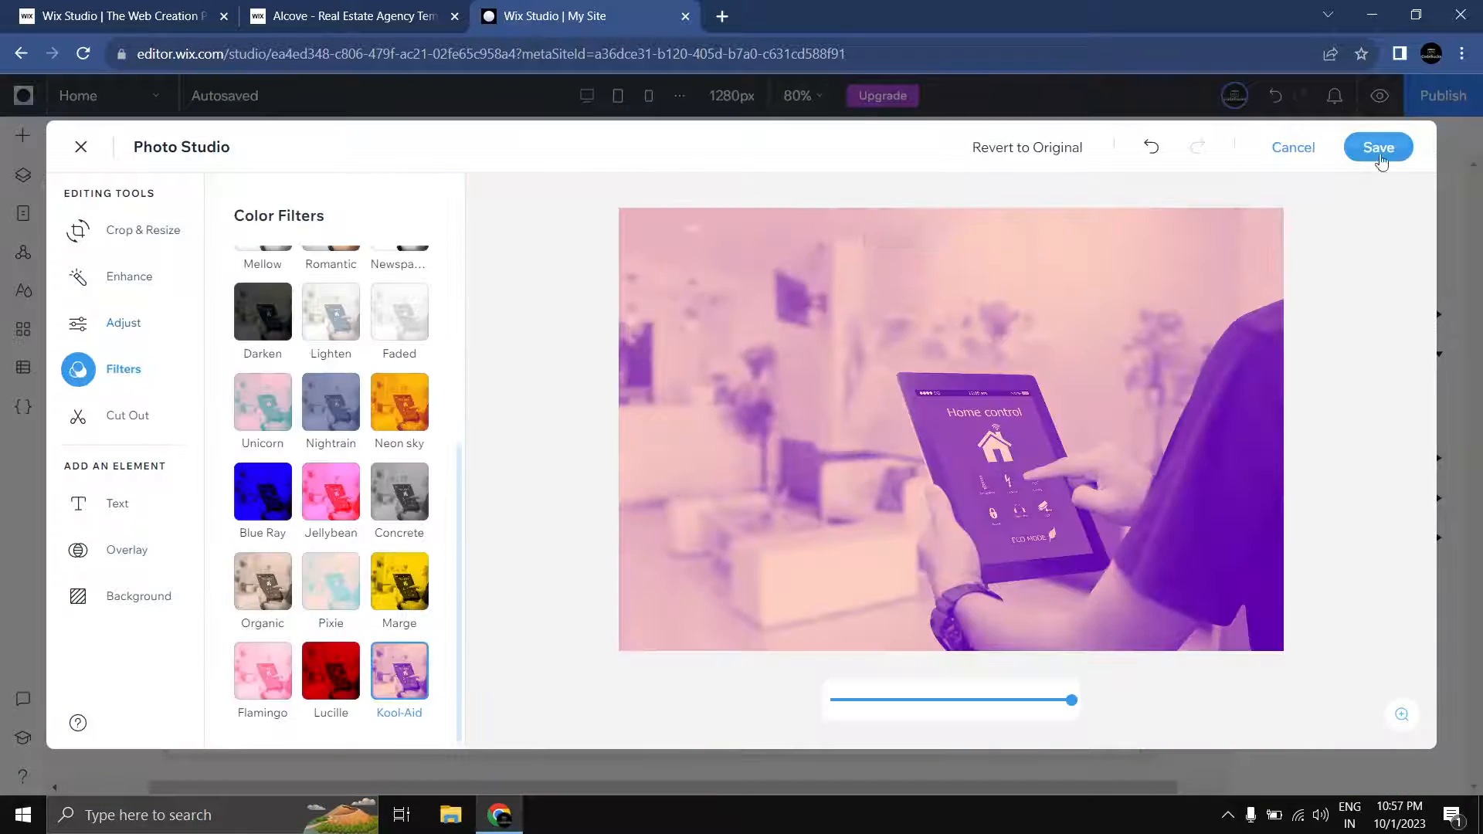
click(1379, 153)
Step: Open the image replacement for the Property Management card and browse stock photos for "property management"
click(441, 417)
click(324, 340)
click(475, 224)
text(property management)
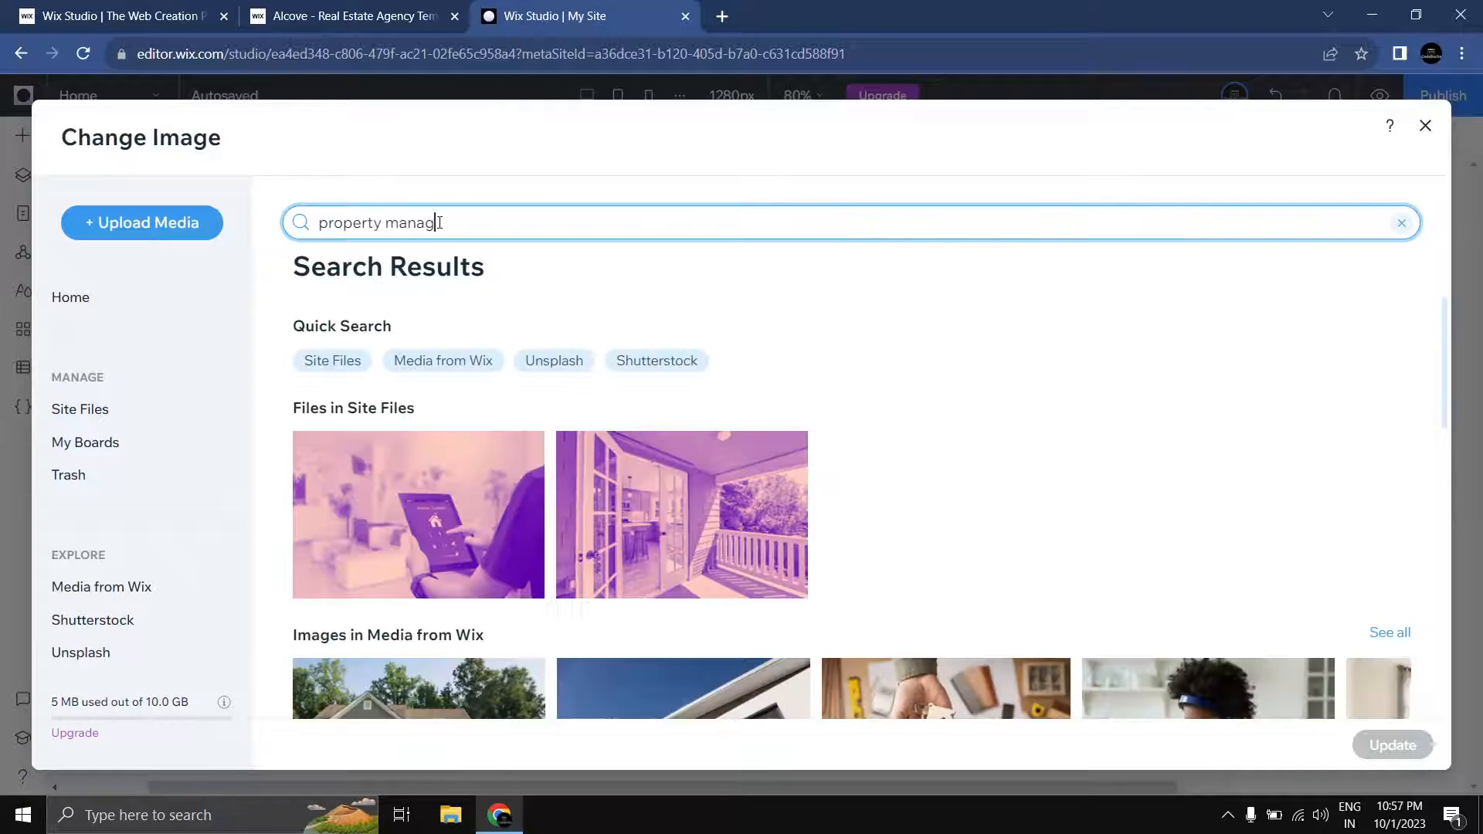
scroll(640, 318, down, 4)
click(1394, 492)
scroll(1004, 463, up, 6)
click(325, 224)
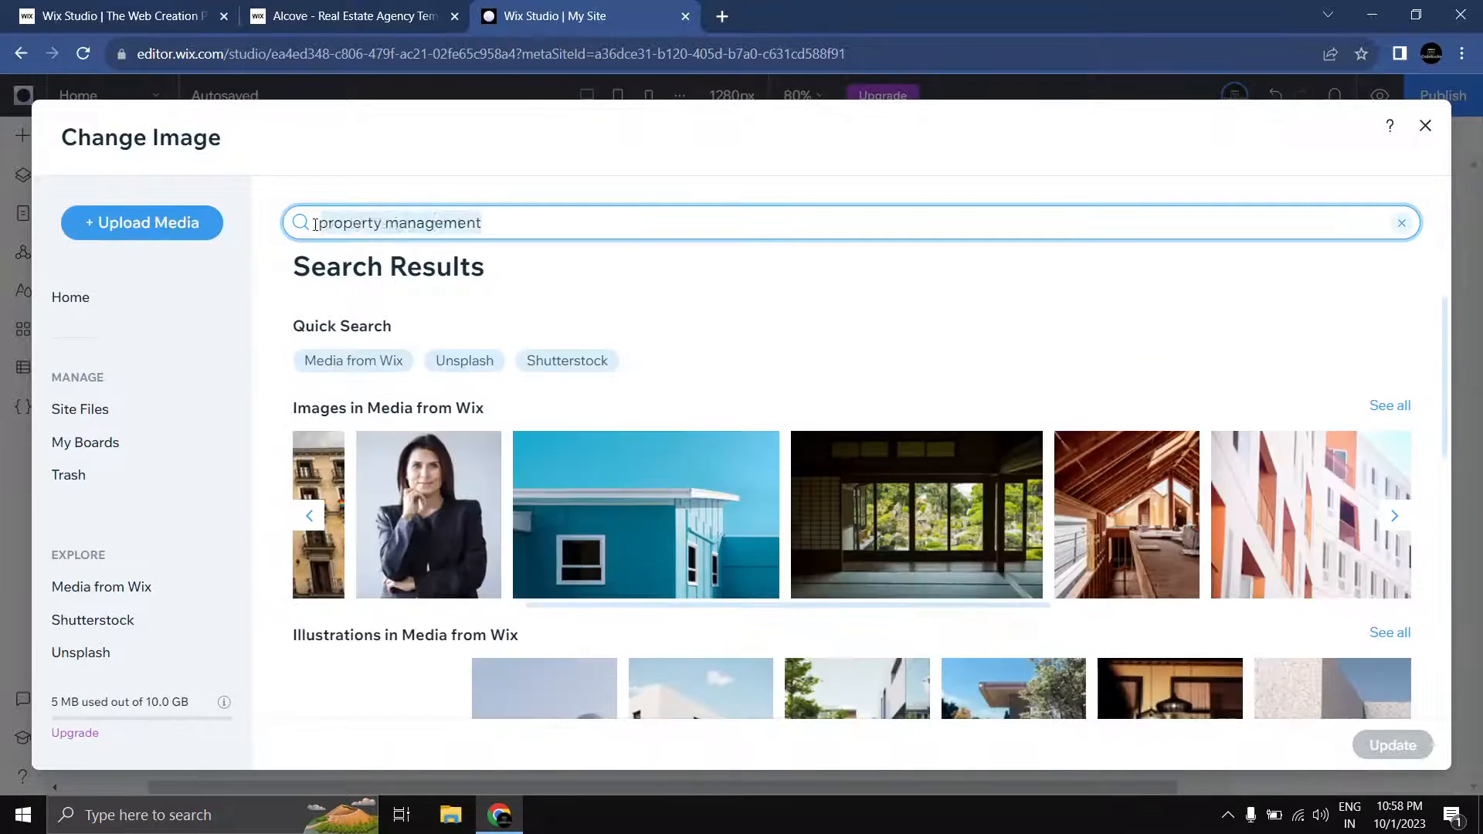
Step: Replace the search term with "property" and browse the matching stock photos for the Property Management card
double_click(328, 223)
key(BackSpace)
click(1397, 420)
click(1397, 420)
click(442, 234)
text(property)
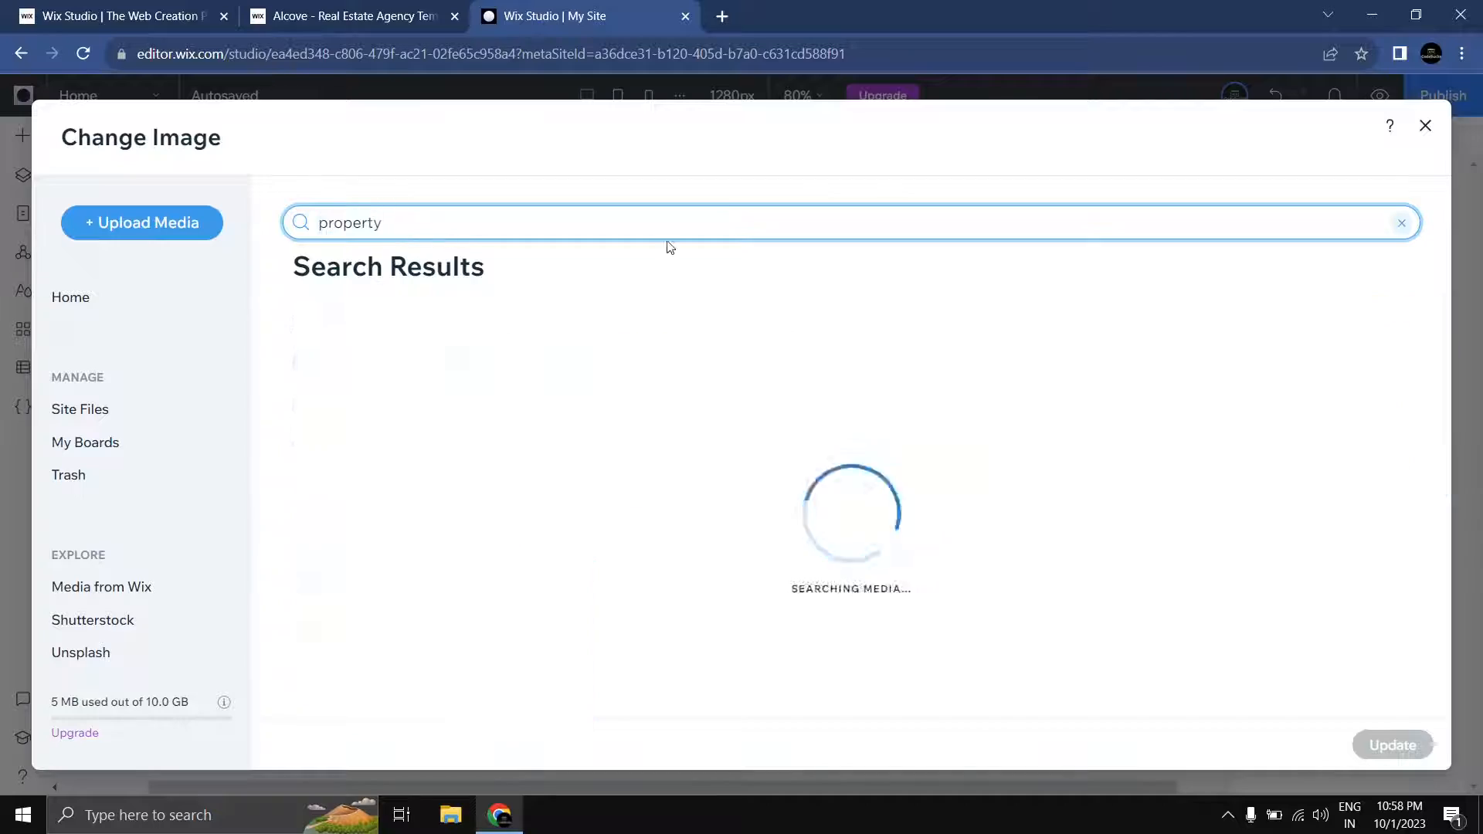
scroll(1126, 479, down, 5)
click(1396, 510)
scroll(1395, 518, up, 4)
click(1395, 573)
click(1399, 350)
Step: Replace the Property Management card's image with a family moving-boxes photo found by searching "property moving", and give it the Kool-Aid filter
click(593, 225)
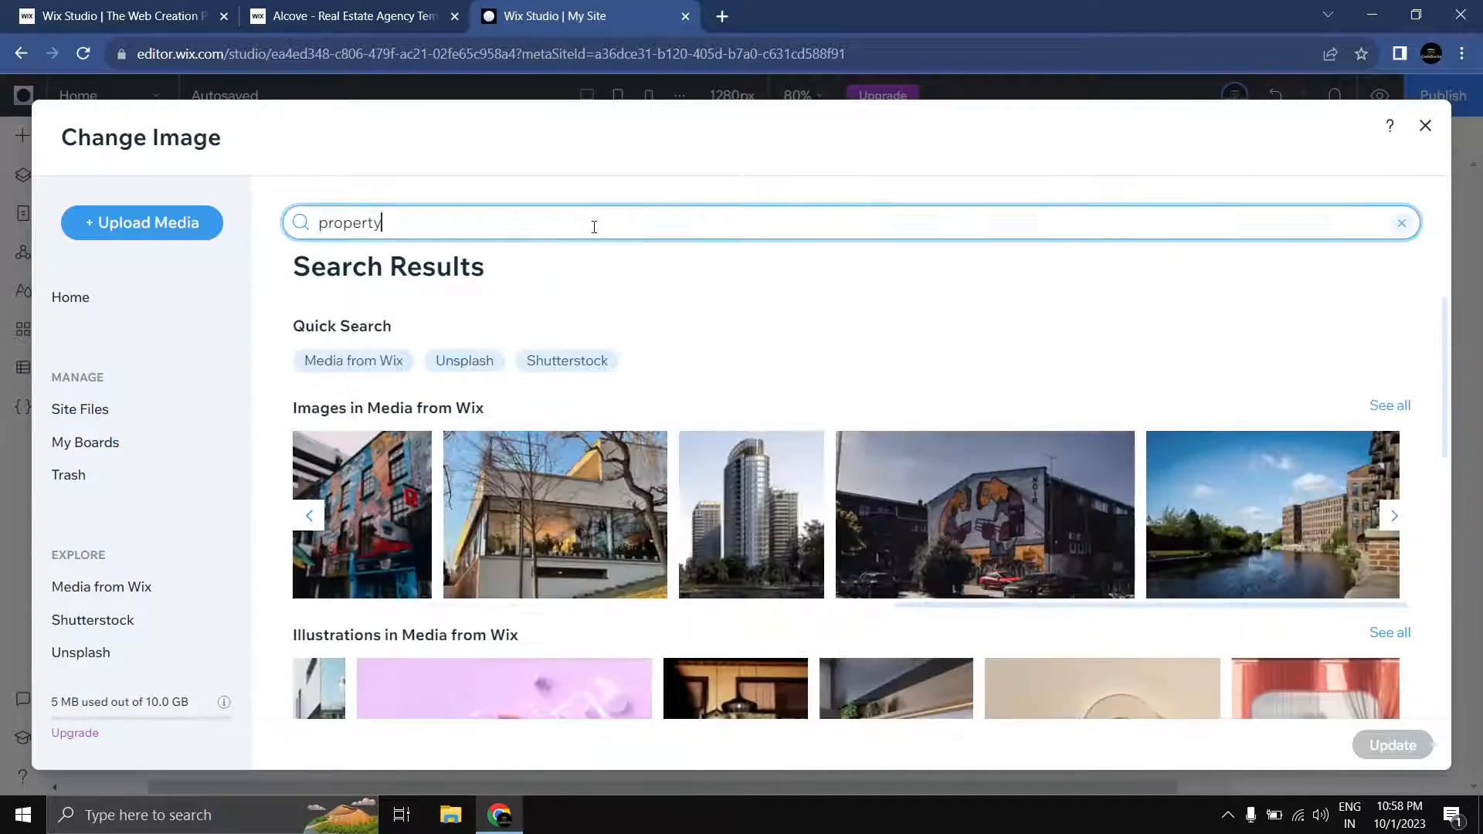
text(moving)
scroll(1386, 531, down, 4)
scroll(1387, 531, down, 5)
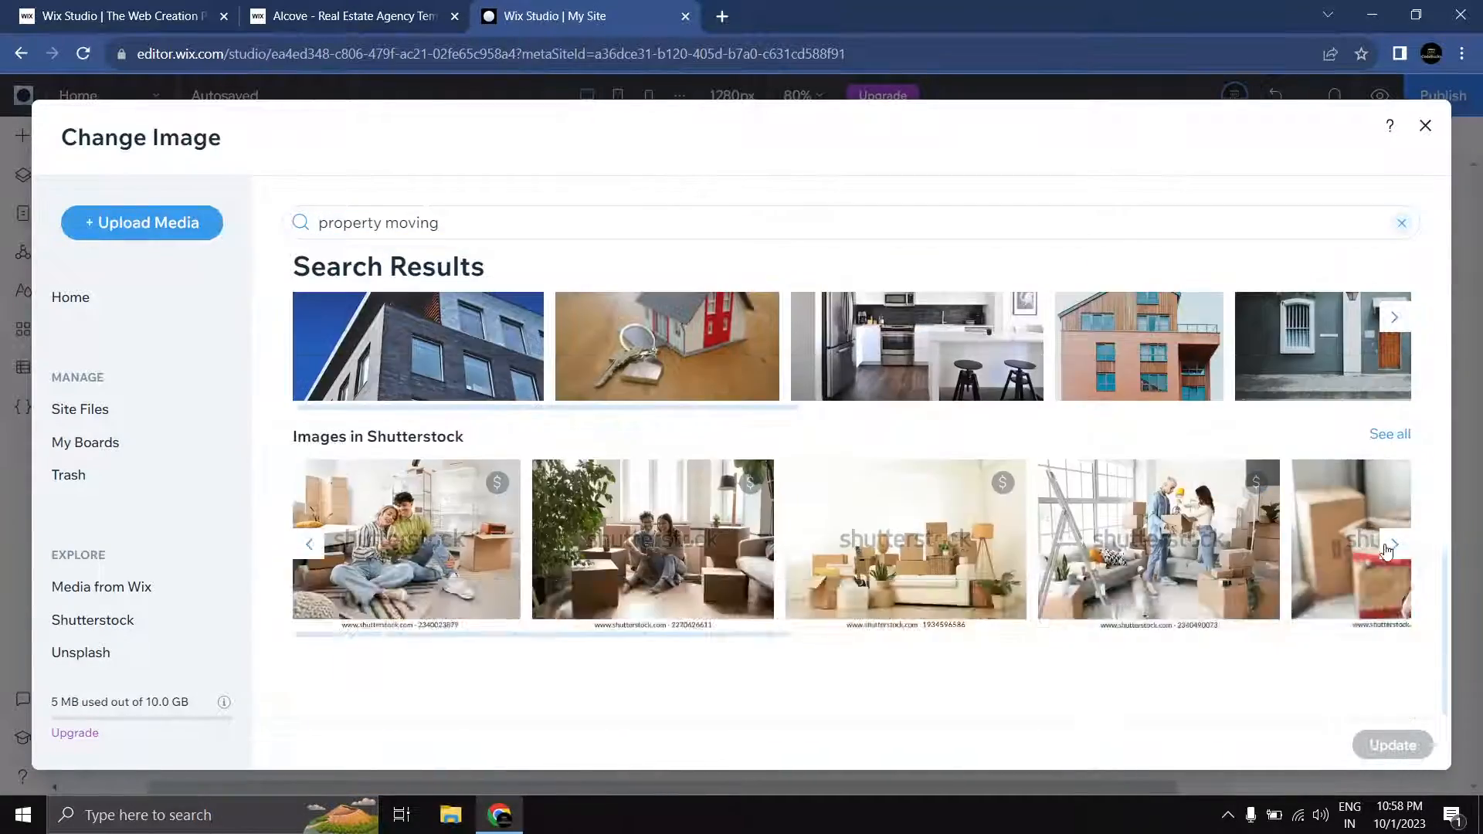
scroll(1387, 533, up, 8)
click(311, 516)
click(467, 516)
click(1393, 746)
click(735, 392)
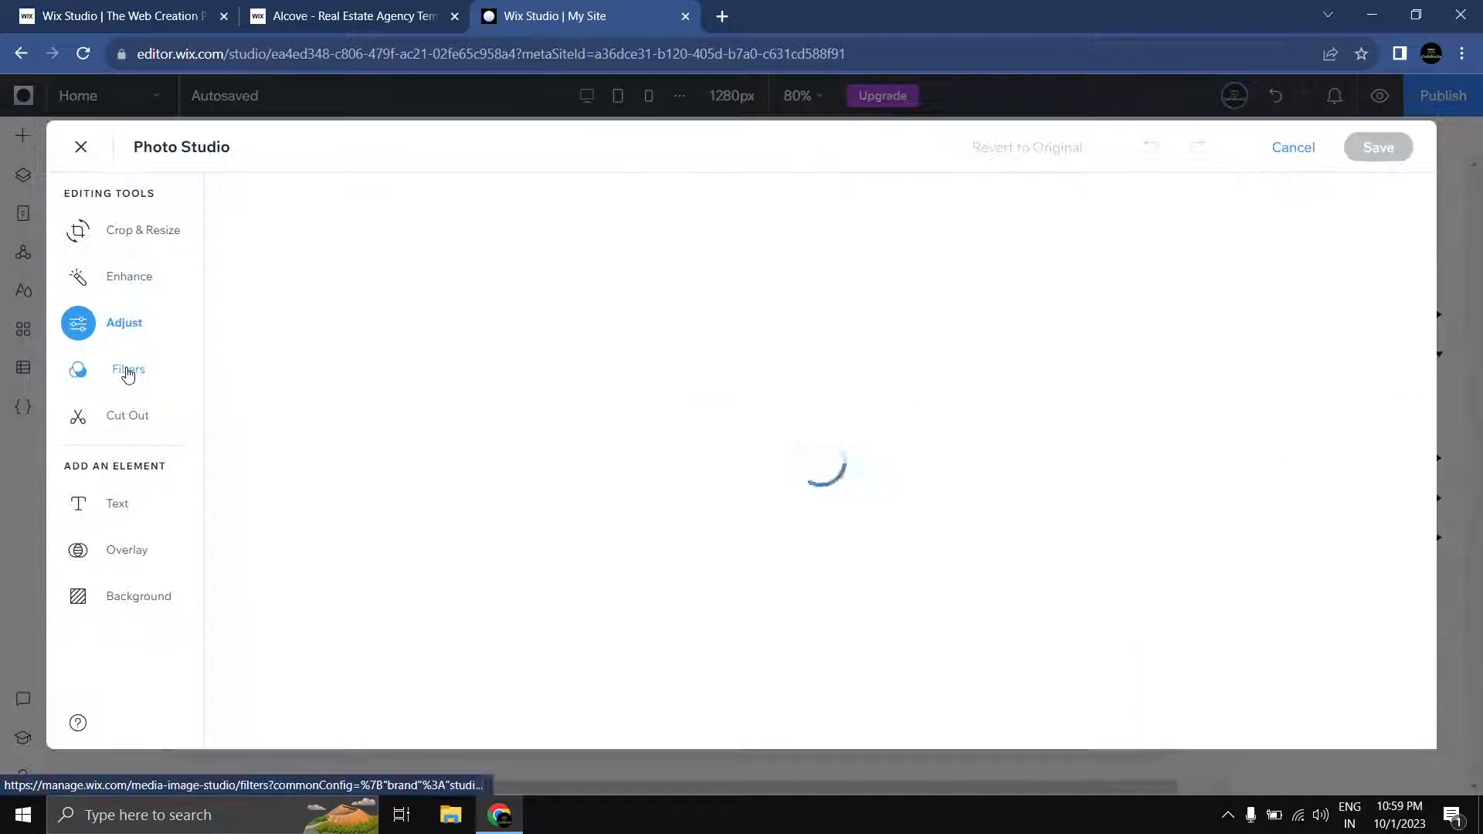
click(122, 371)
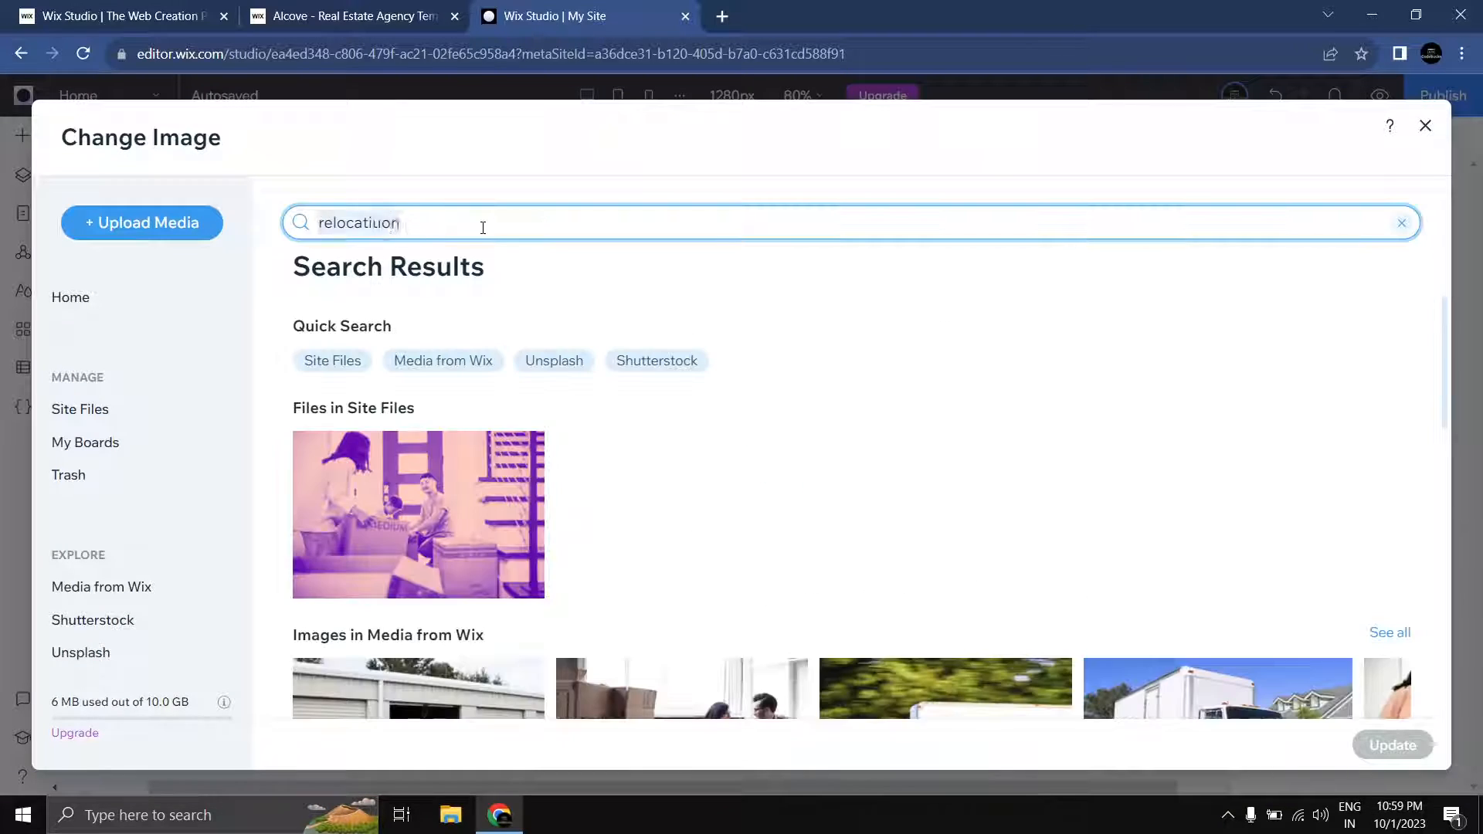
Step: Search the stock photos for "relocation" and "relocation service" to find an image for the Relocation Services card
text(relocation)
key(Return)
scroll(1406, 457, down, 5)
click(480, 225)
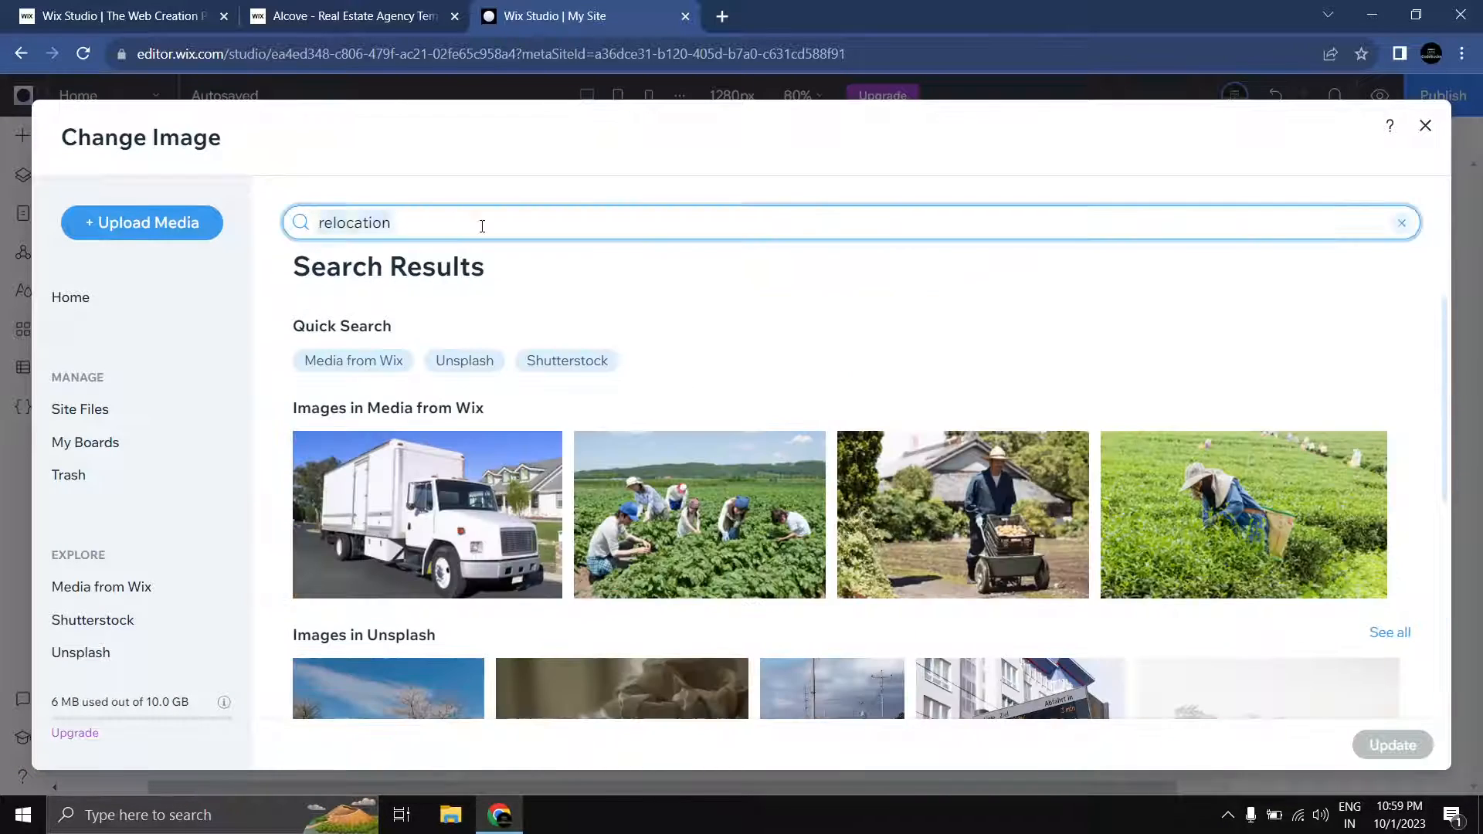
text(service)
key(Return)
double_click(434, 222)
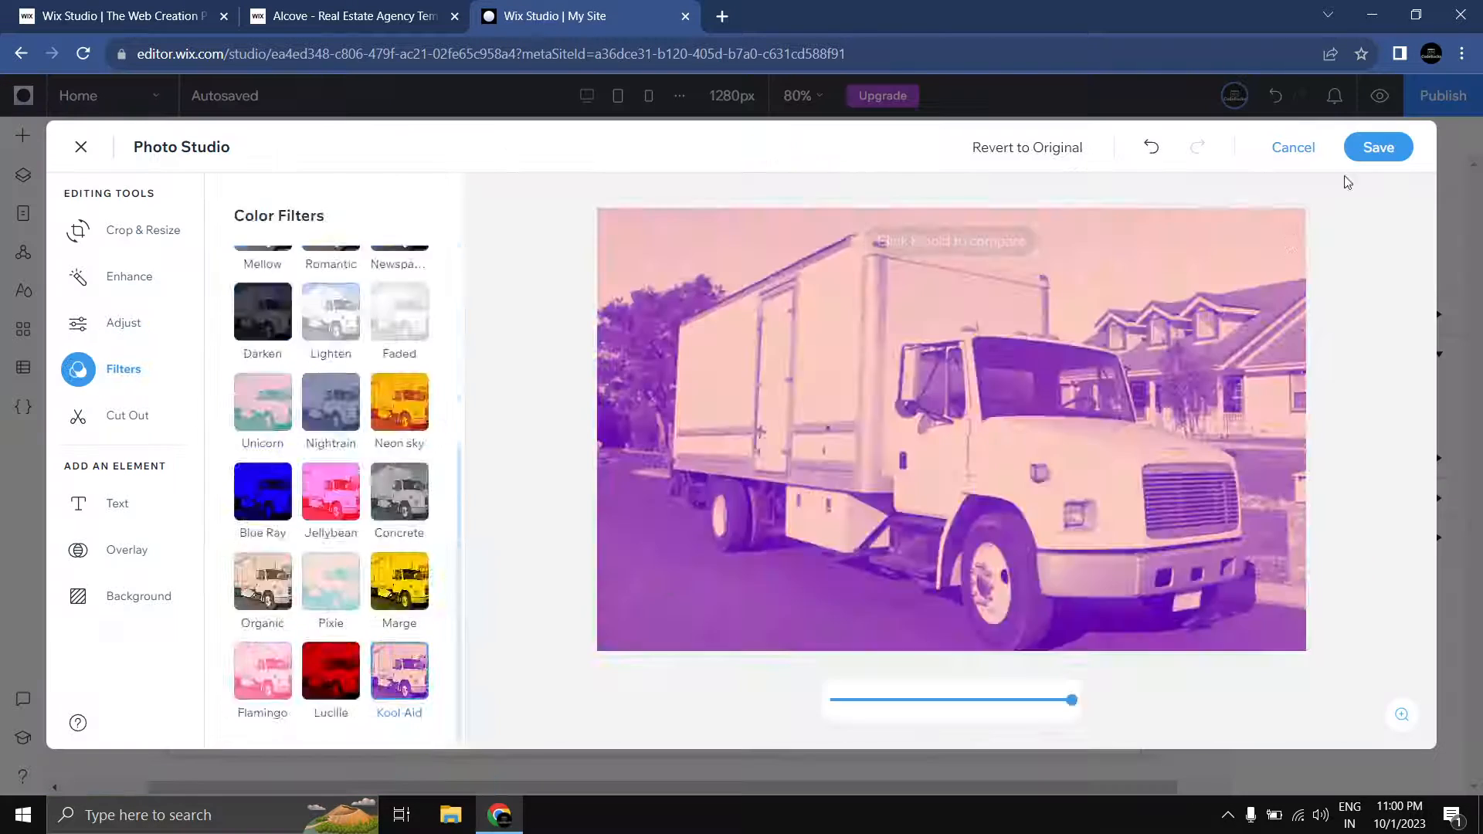
Step: Save the Kool-Aid-filtered truck photo for the Relocation Services card and the Kool-Aid-filtered handshake photo for the Investments card
click(1377, 148)
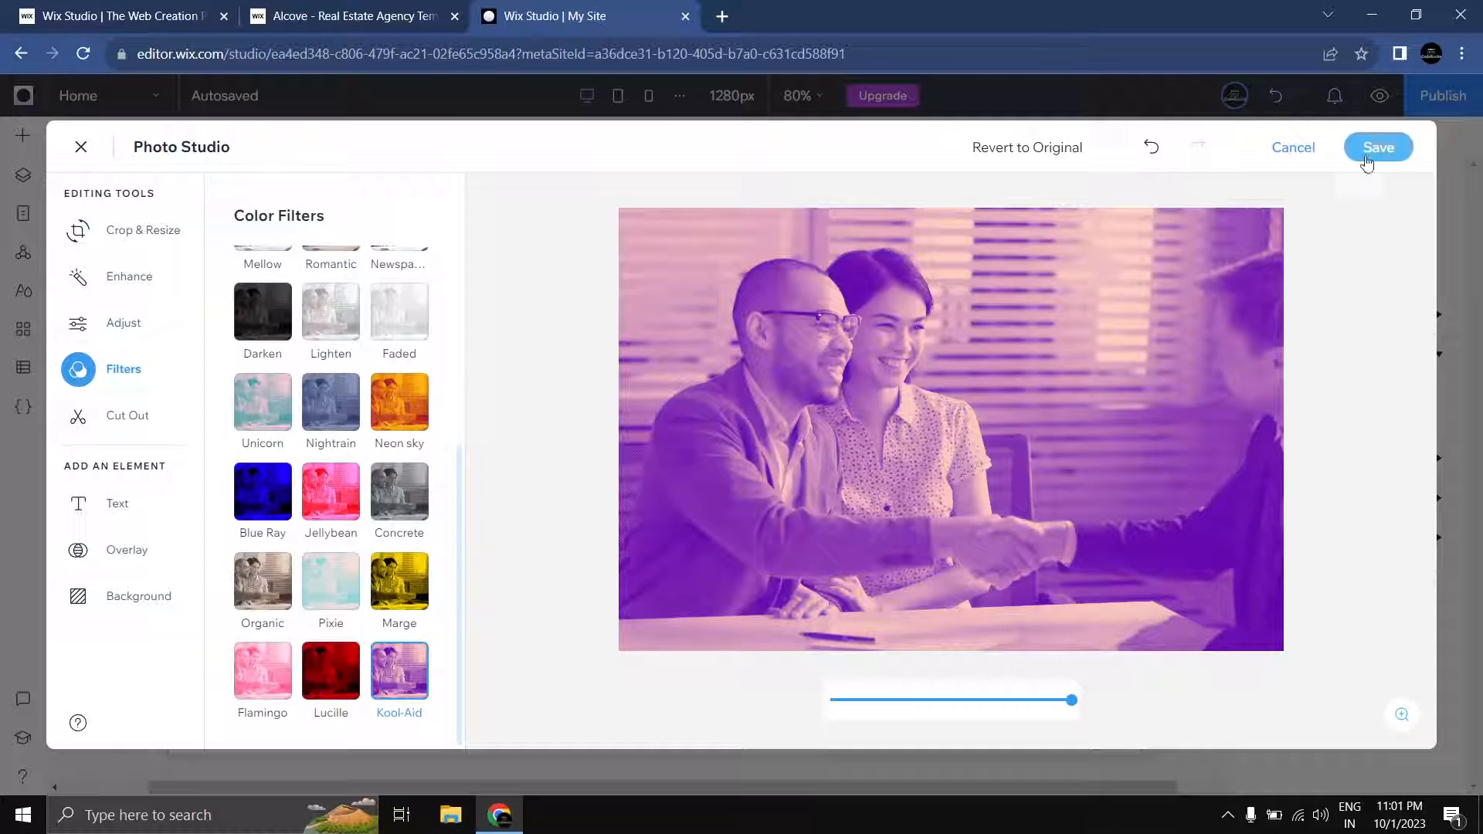
click(1377, 147)
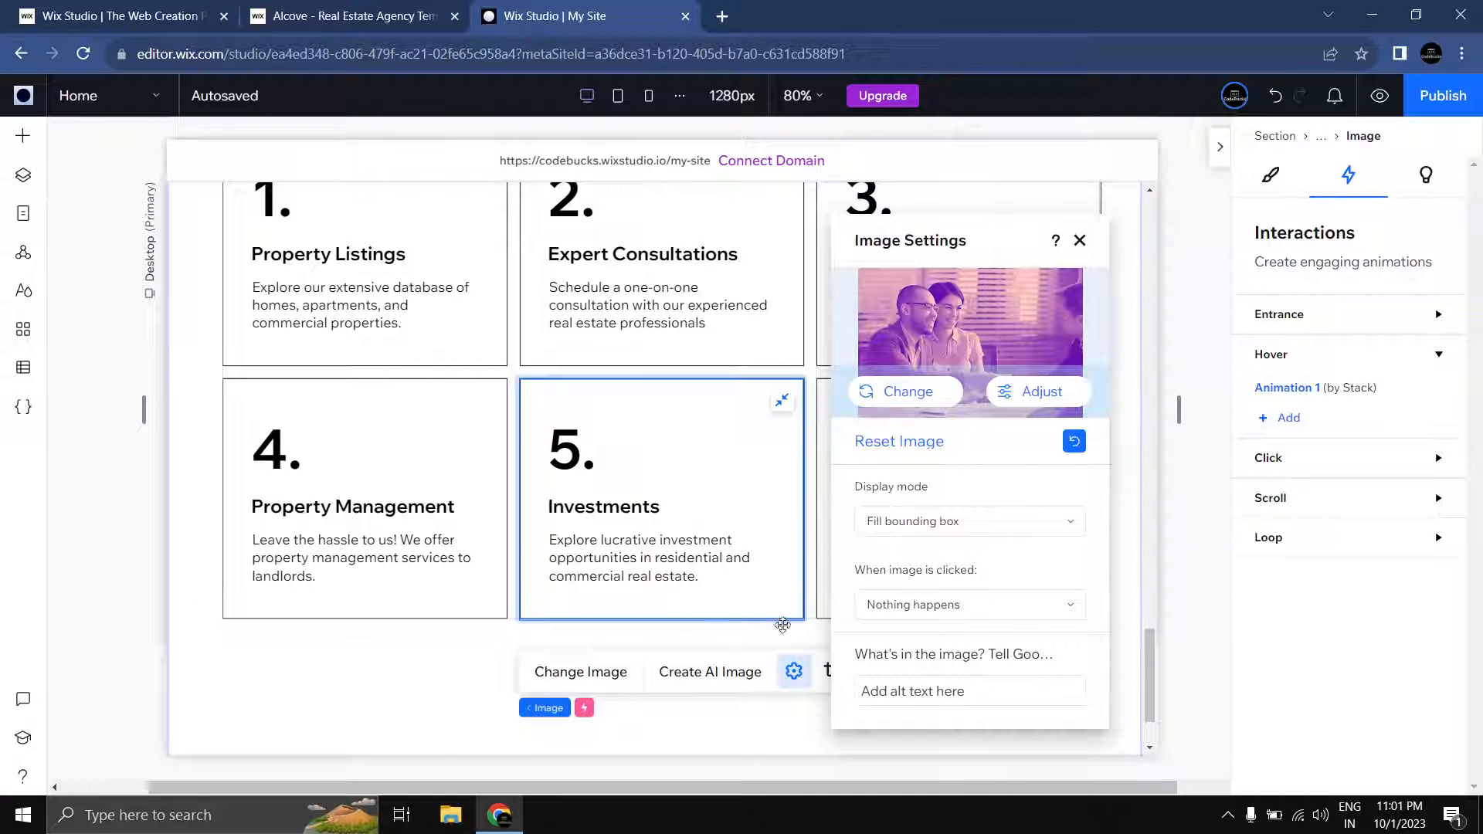
click(390, 683)
Step: Preview the site to check the hover images on the Our Services cards, and return to editing
scroll(924, 633, up, 2)
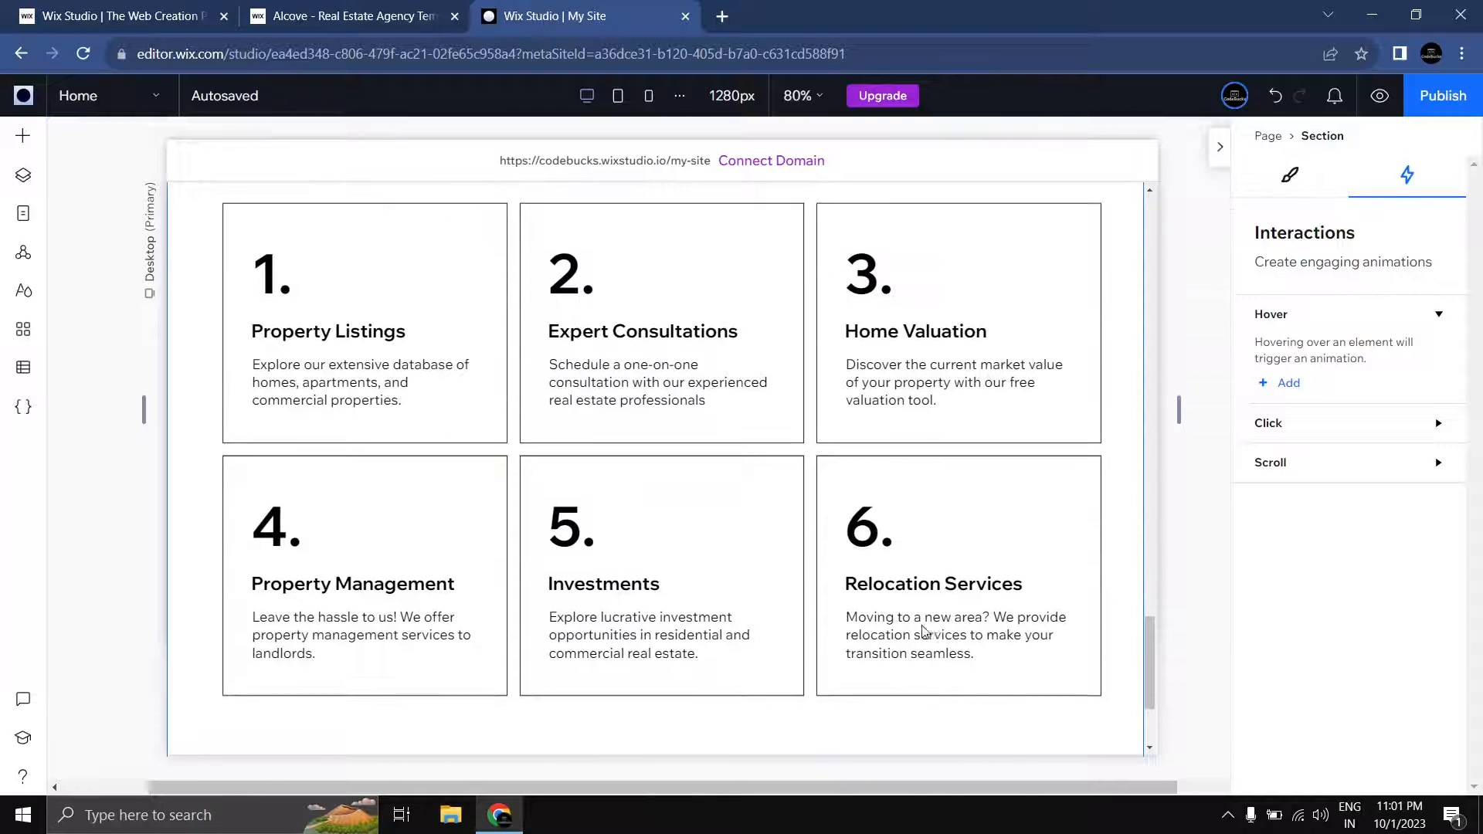
scroll(925, 649, down, 1)
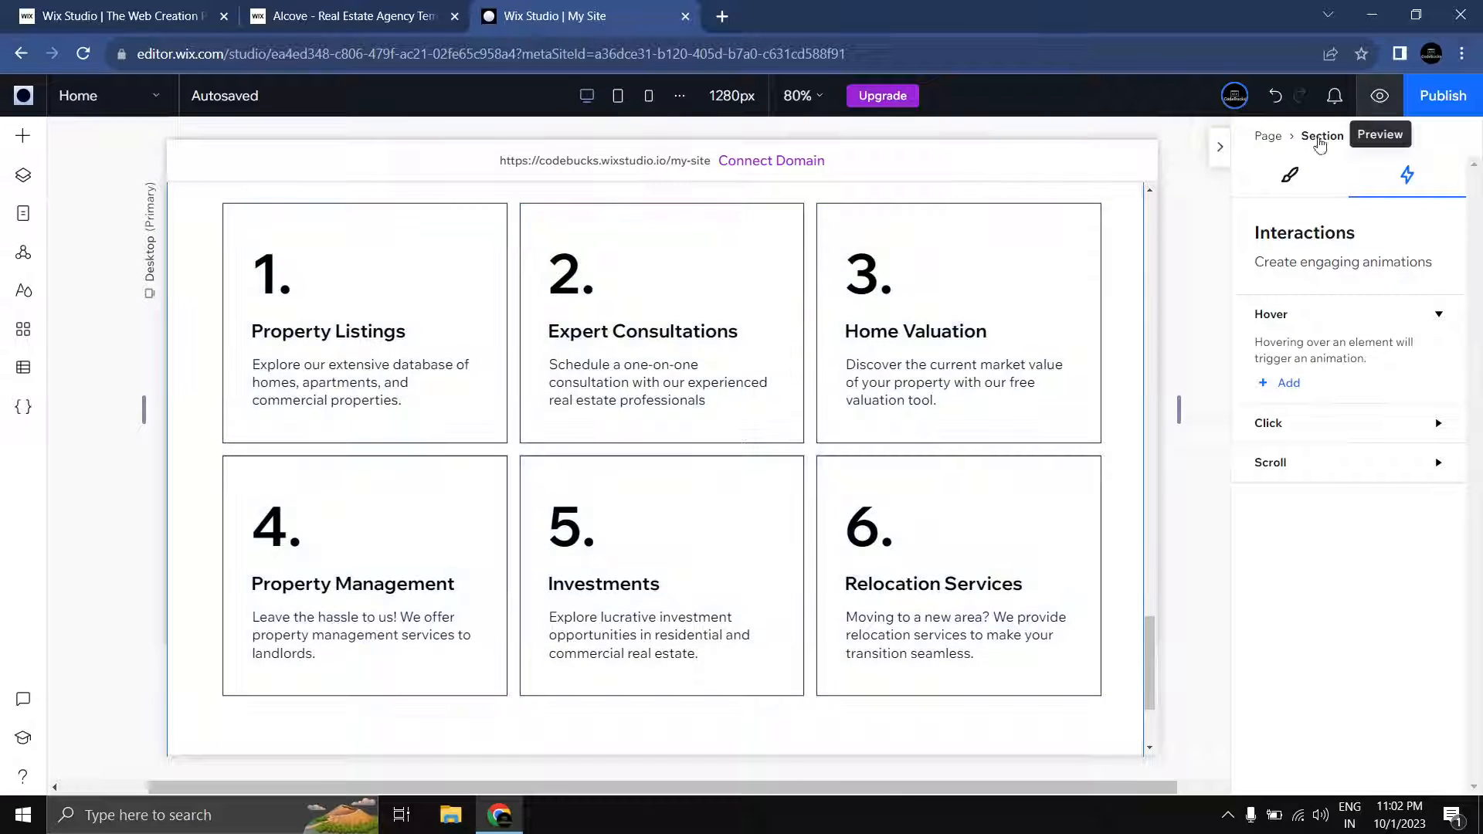
click(1380, 95)
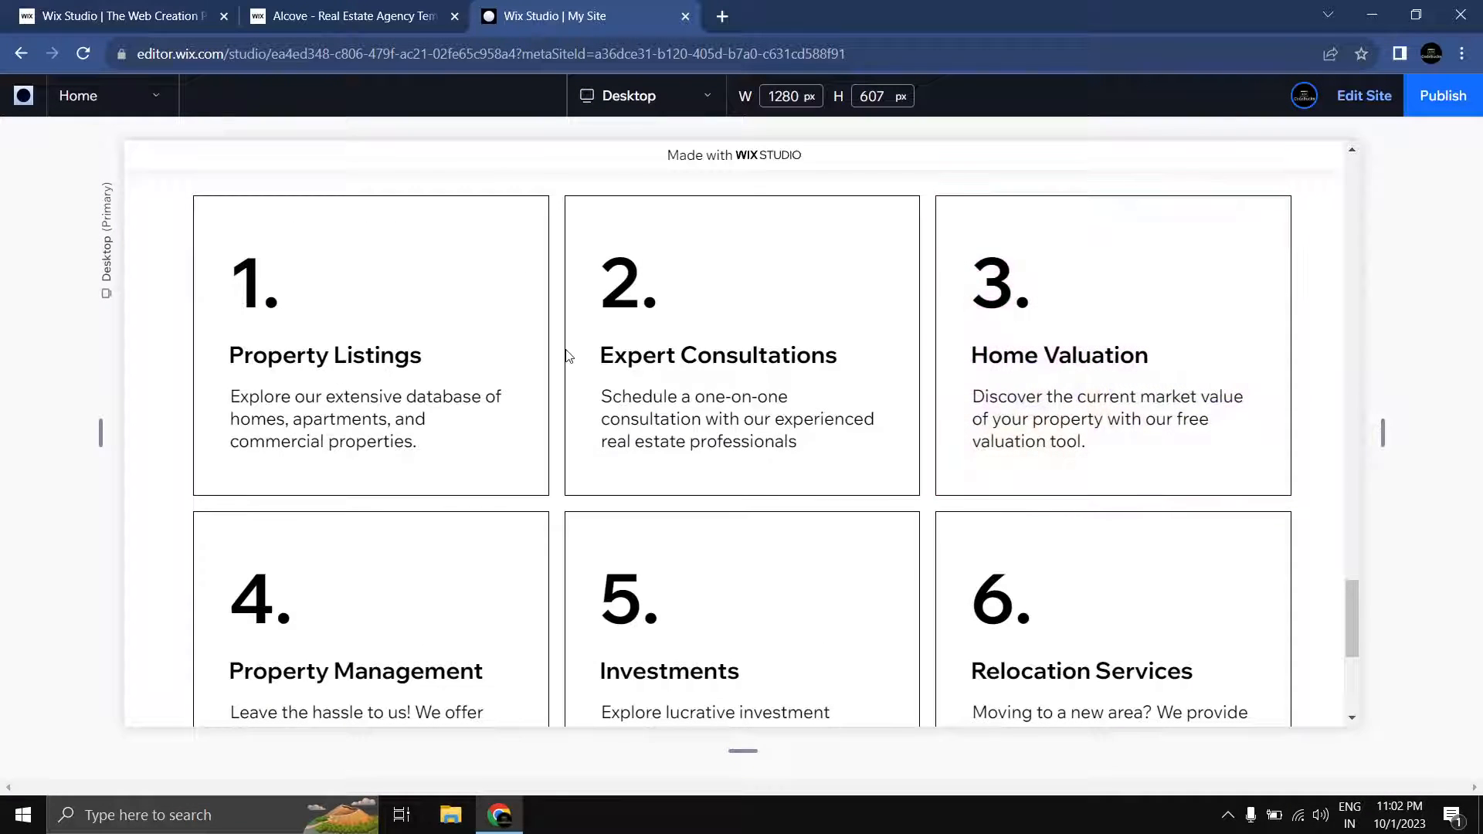
scroll(332, 363, down, 1)
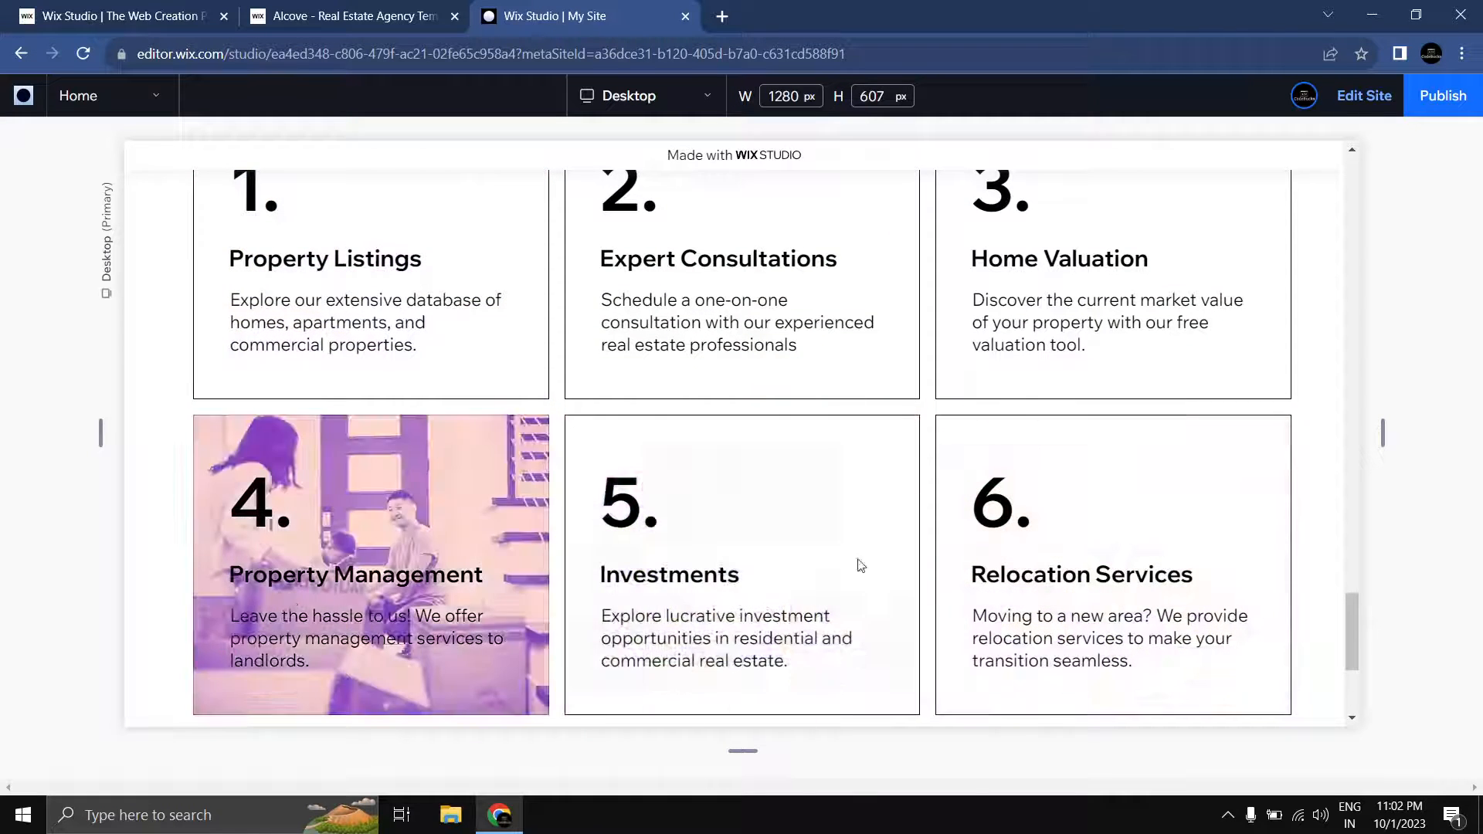
scroll(1056, 553, up, 1)
scroll(1057, 553, up, 1)
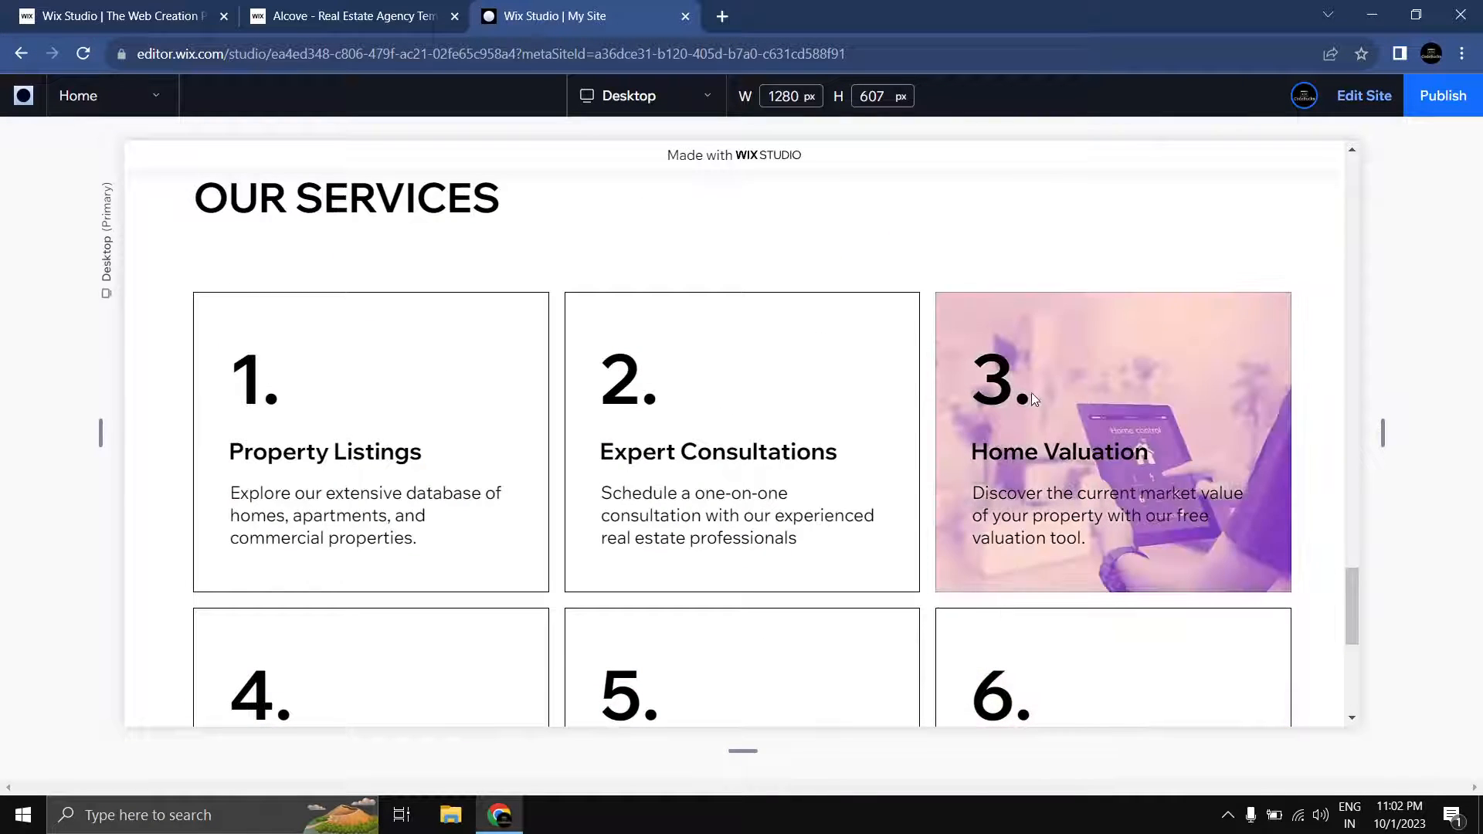
click(1364, 96)
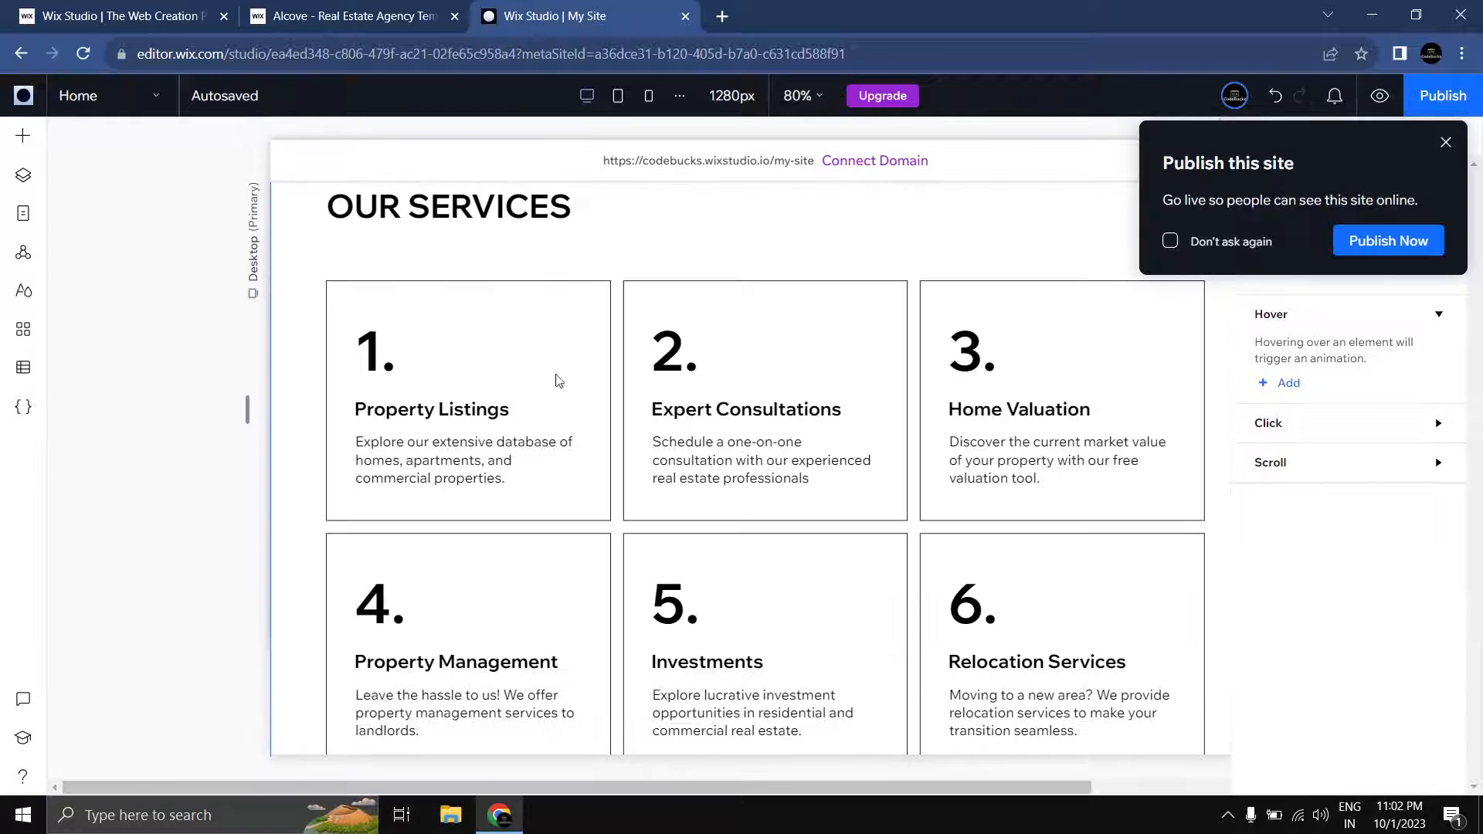
Step: Dismiss the publish prompt and open the custom cursor media selection for the Property Listings repeater item
click(542, 336)
click(543, 335)
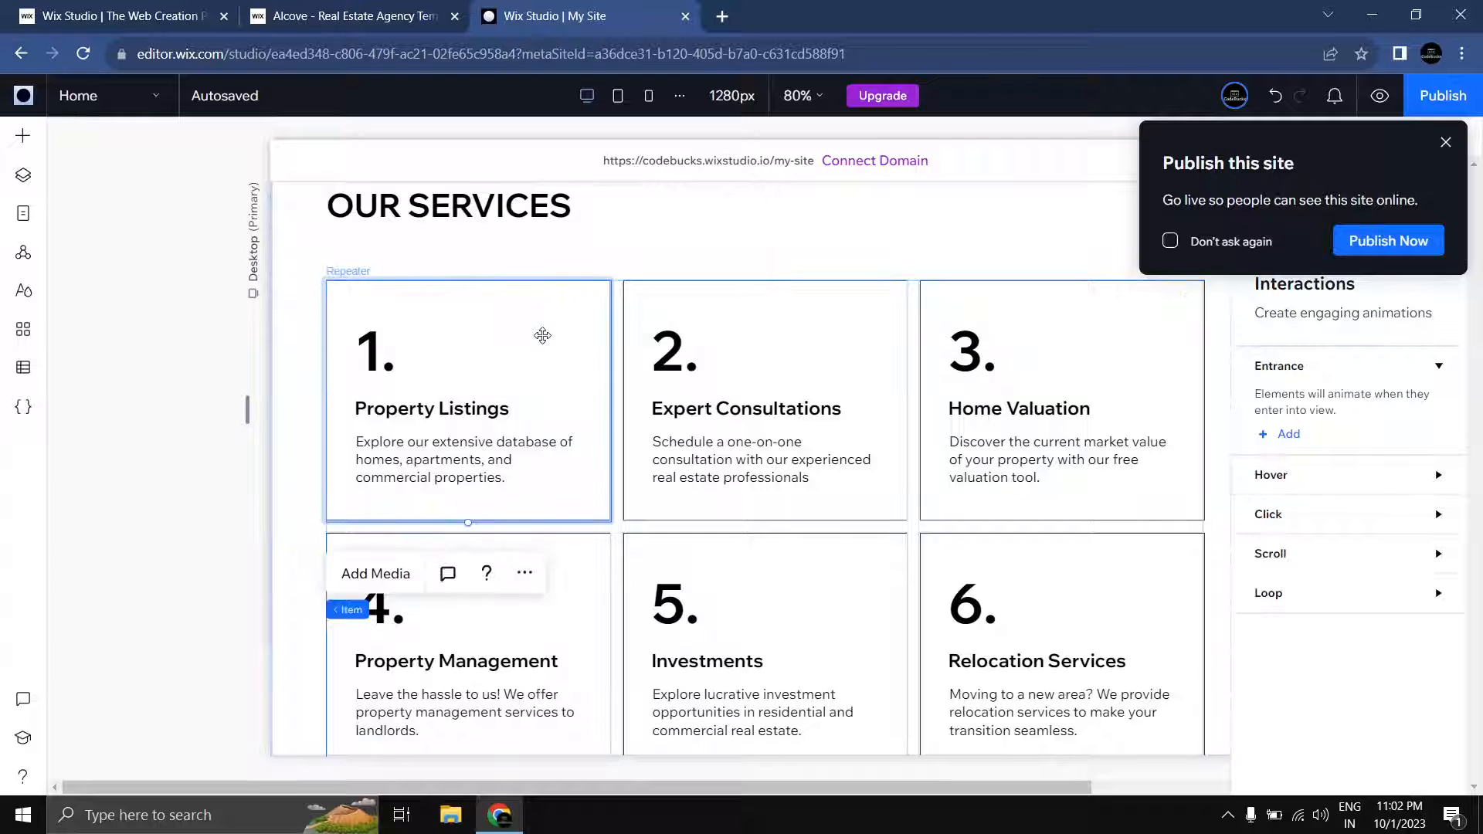
click(1445, 143)
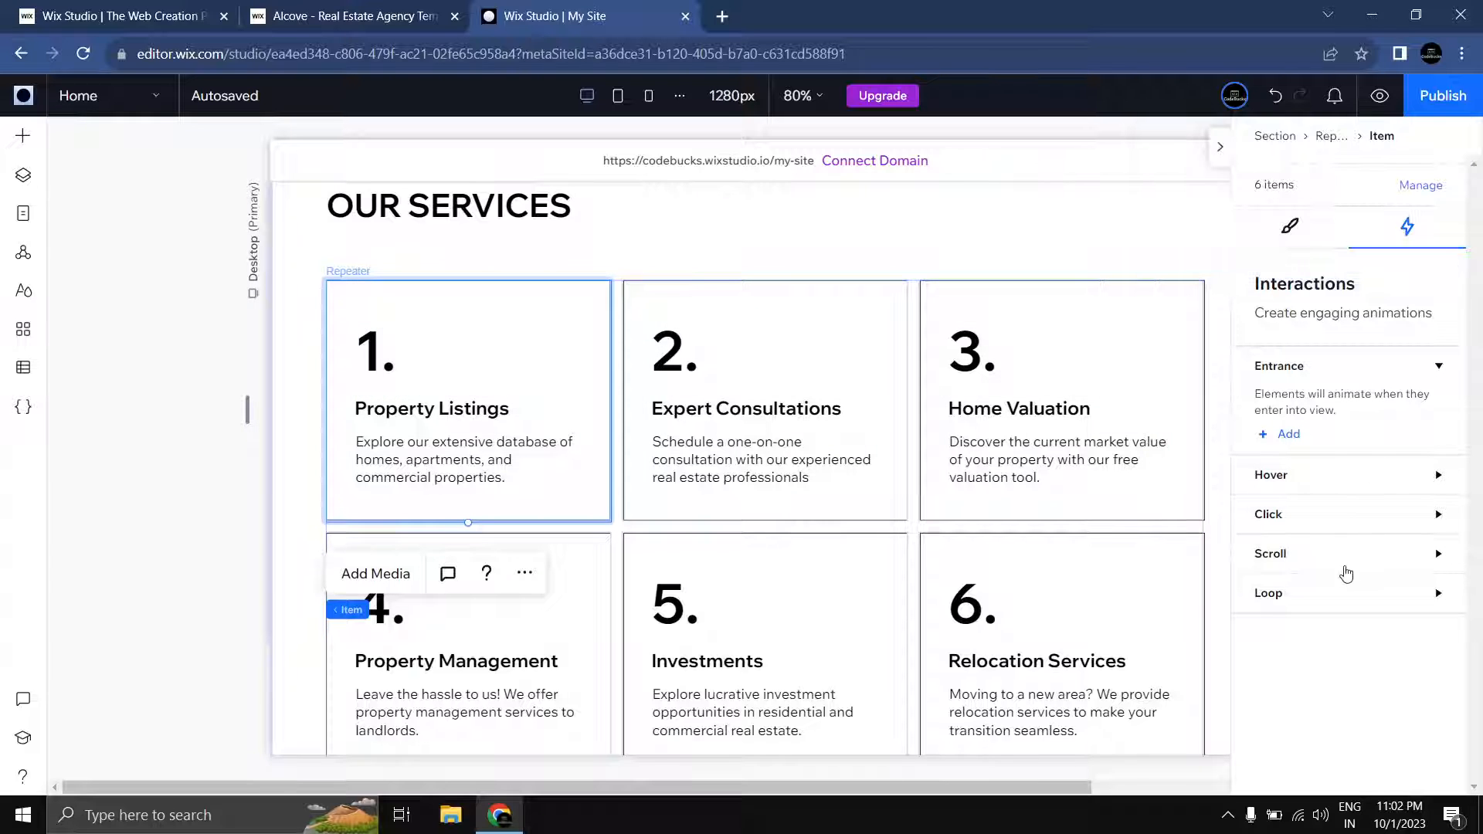
click(1291, 232)
scroll(1298, 271, down, 10)
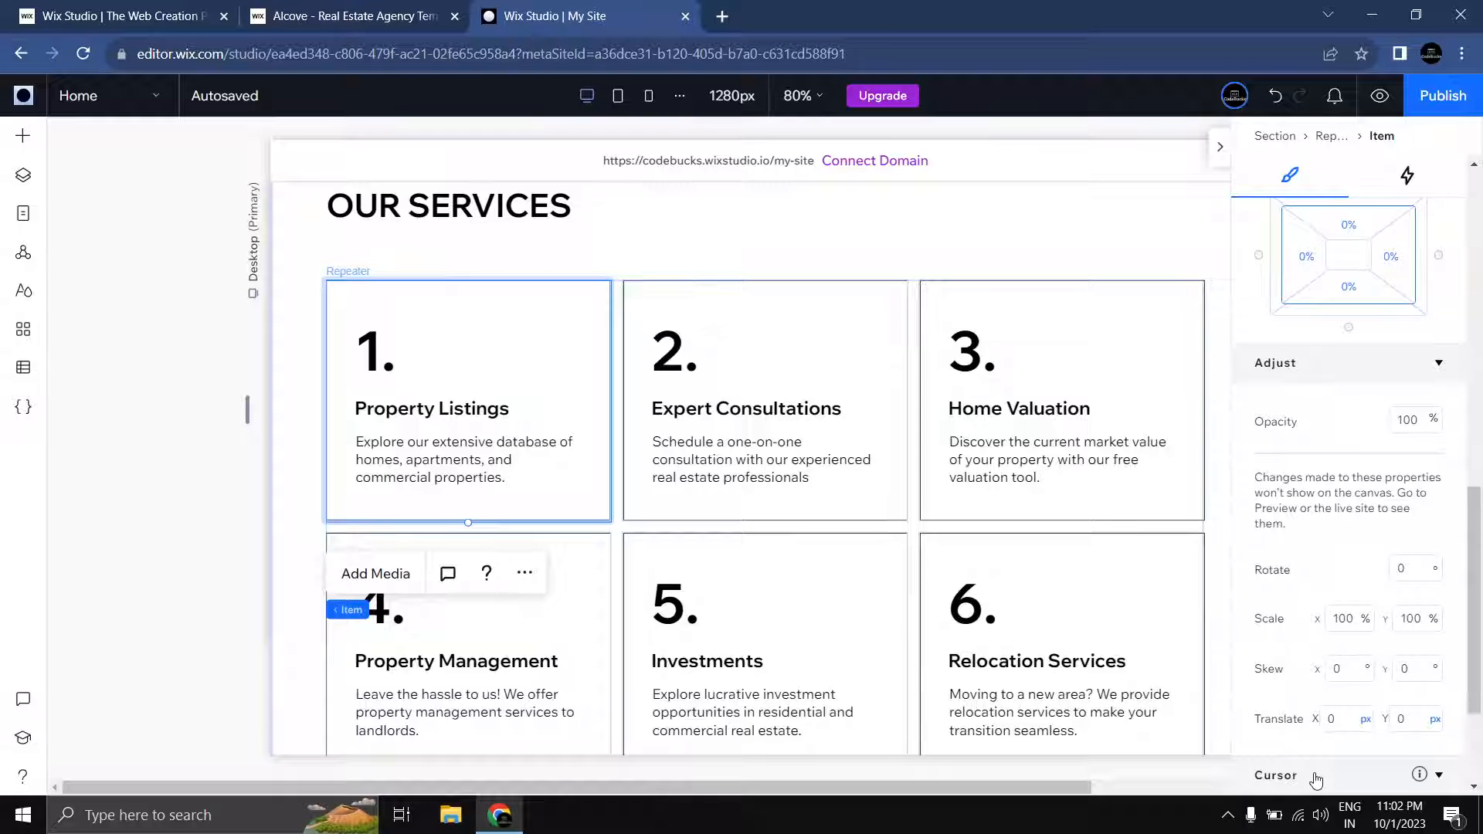
click(1315, 777)
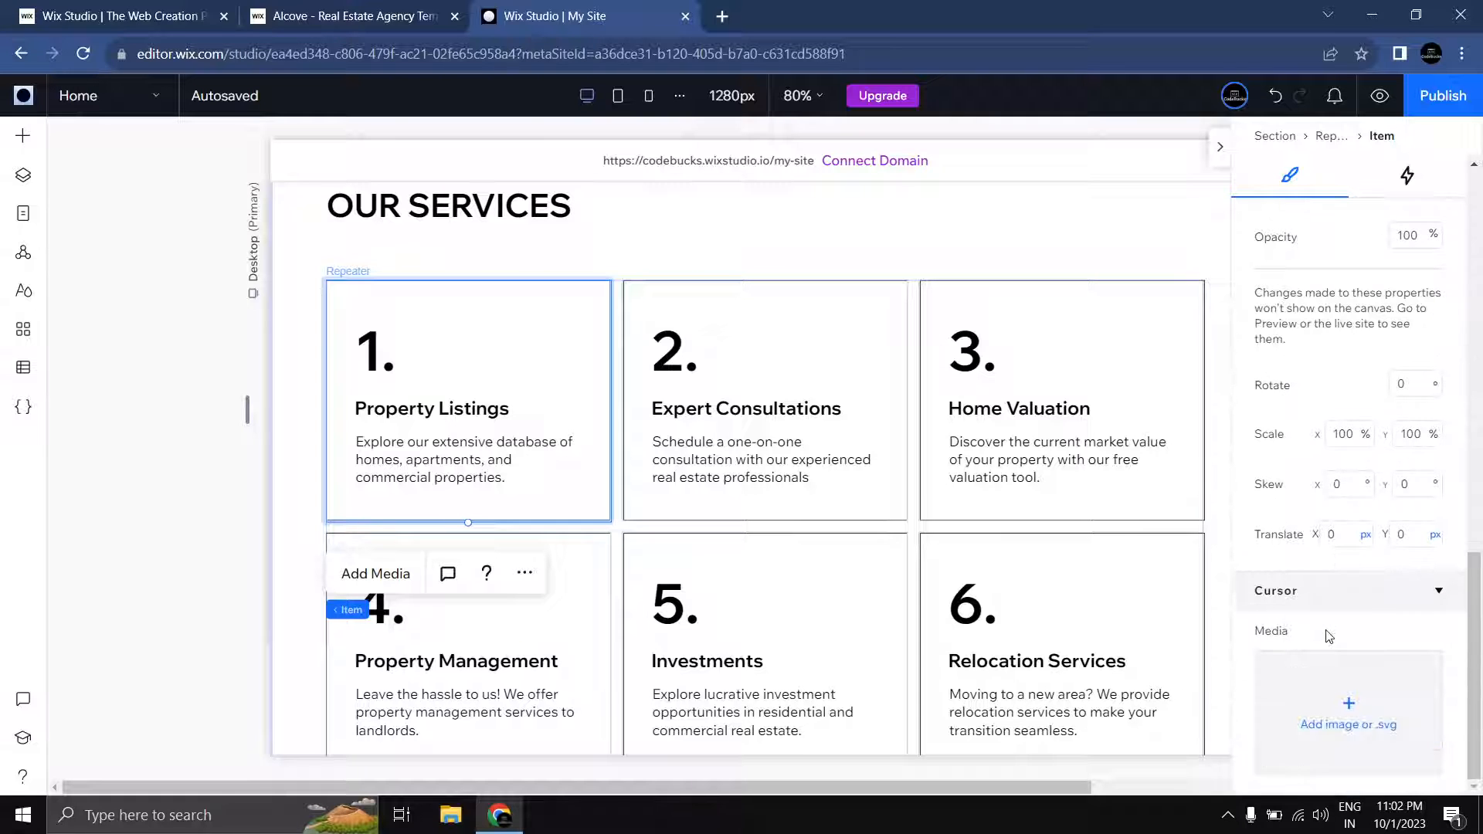
click(1345, 727)
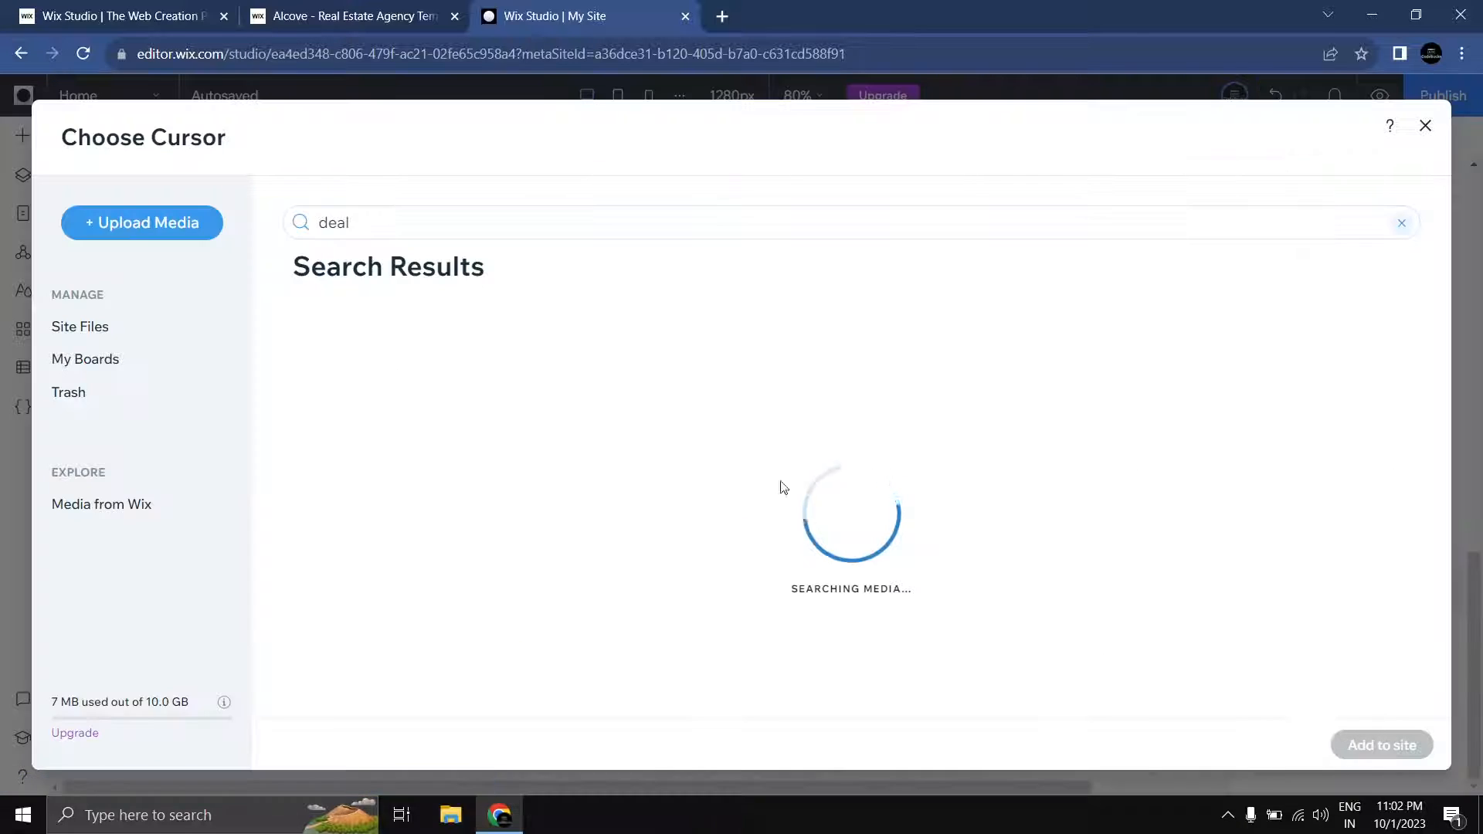
Step: Set the repeater item's cursor to the outlined navigation-arrow vector art found by searching "arrow"
double_click(332, 222)
text(arrow)
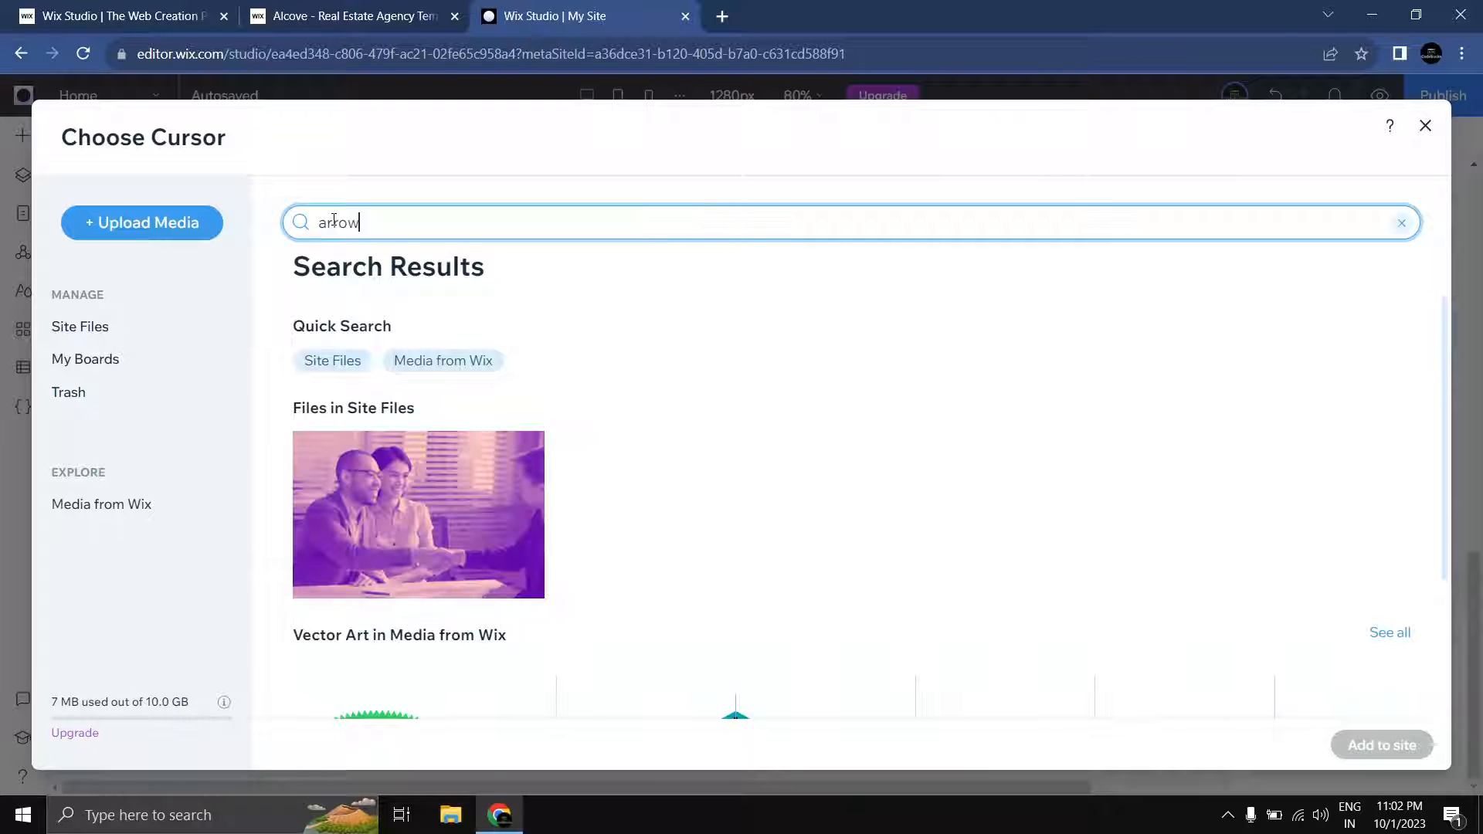
key(Return)
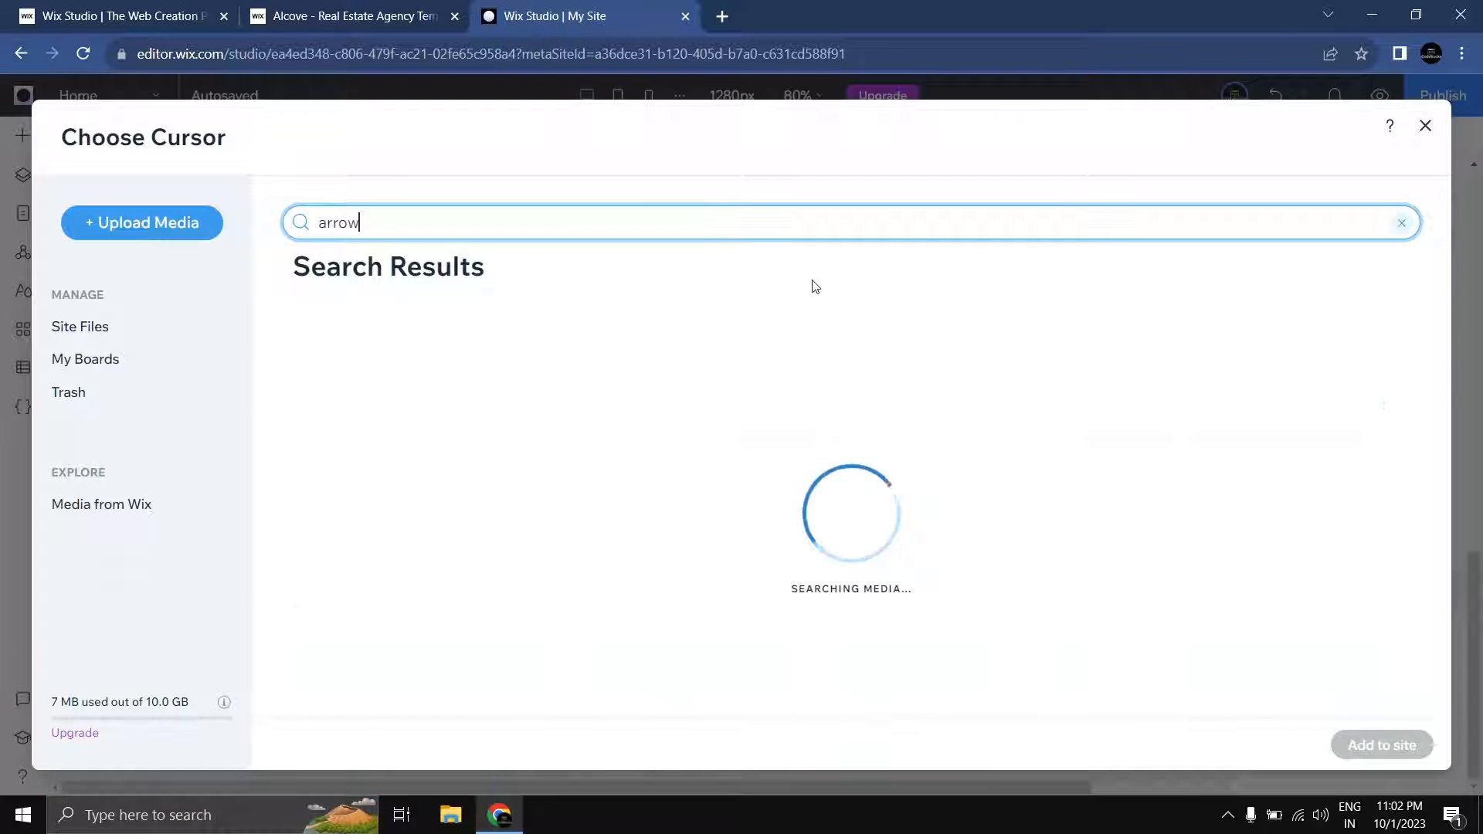
click(1402, 416)
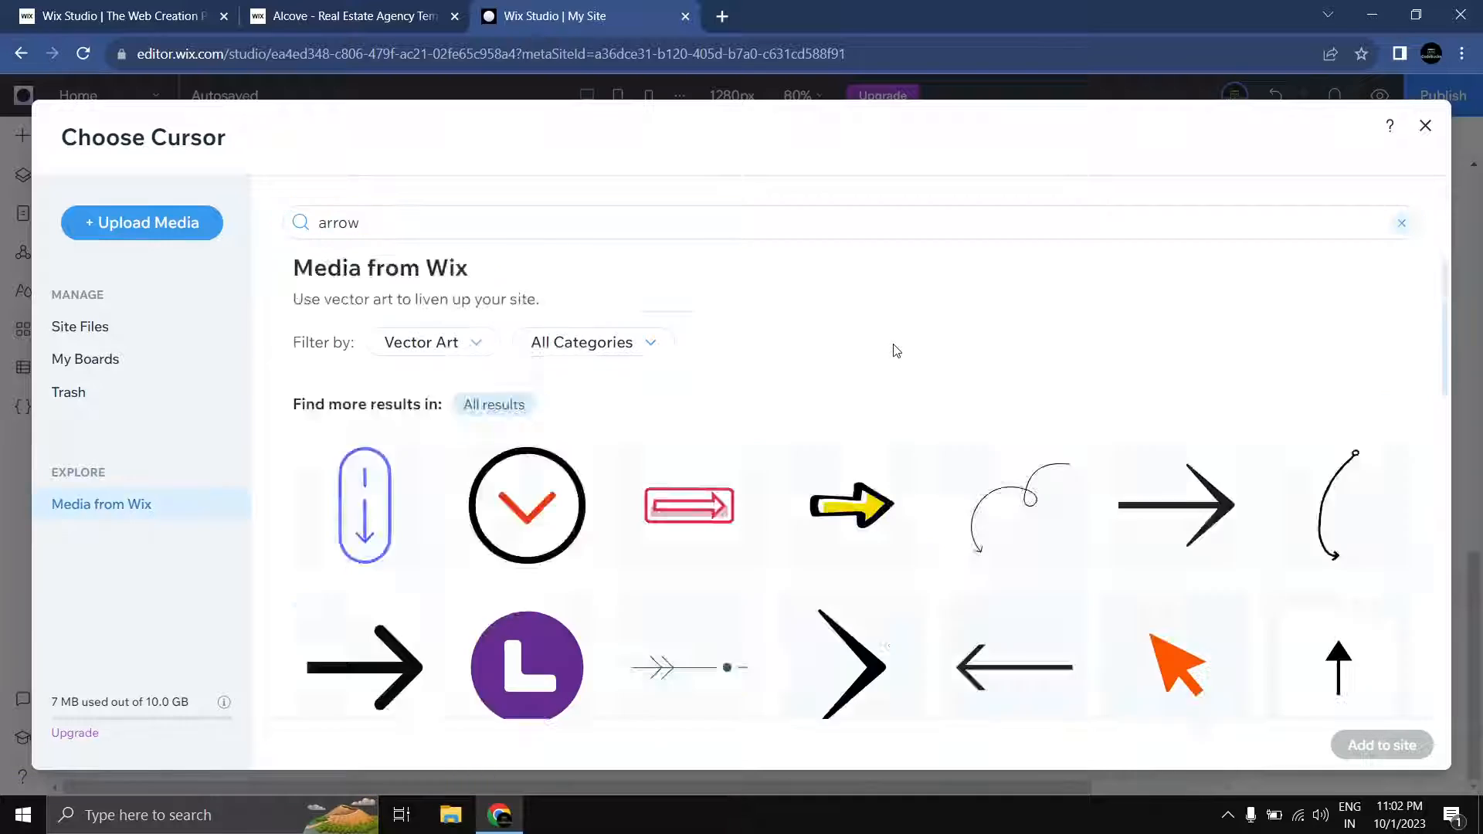
scroll(895, 349, down, 9)
scroll(896, 351, up, 5)
scroll(899, 352, down, 15)
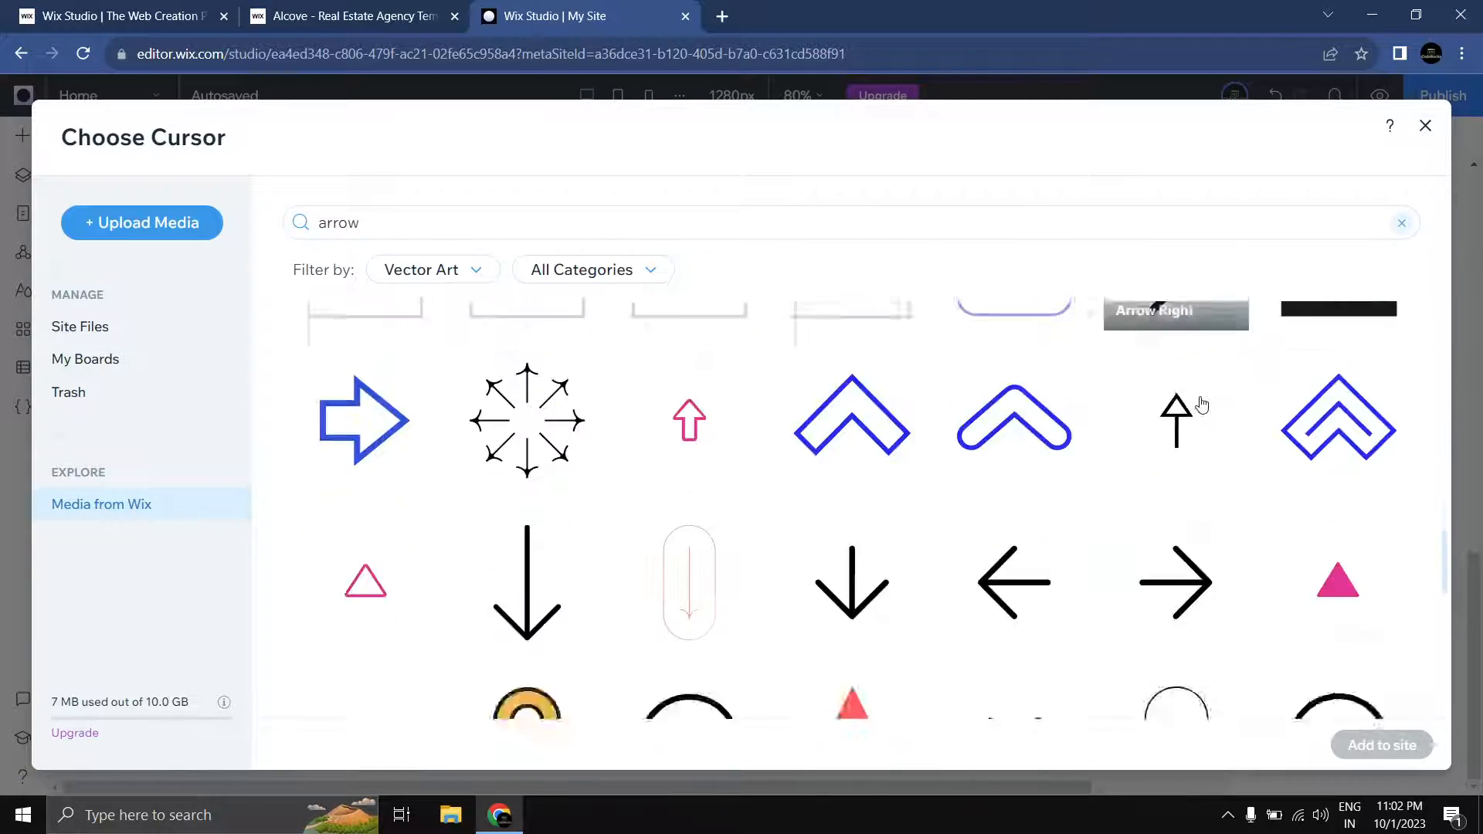
scroll(1132, 473, down, 10)
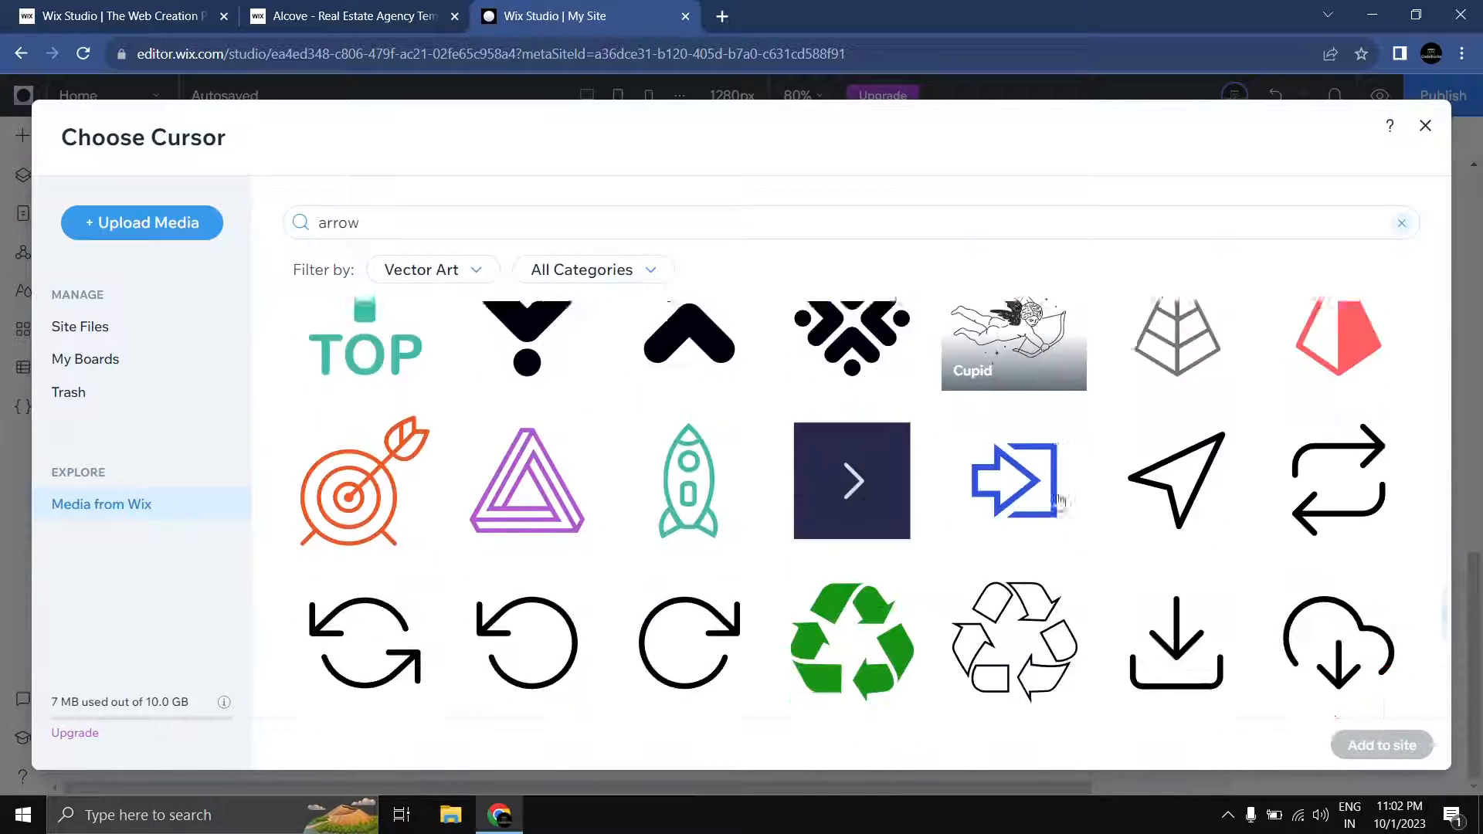
click(1169, 523)
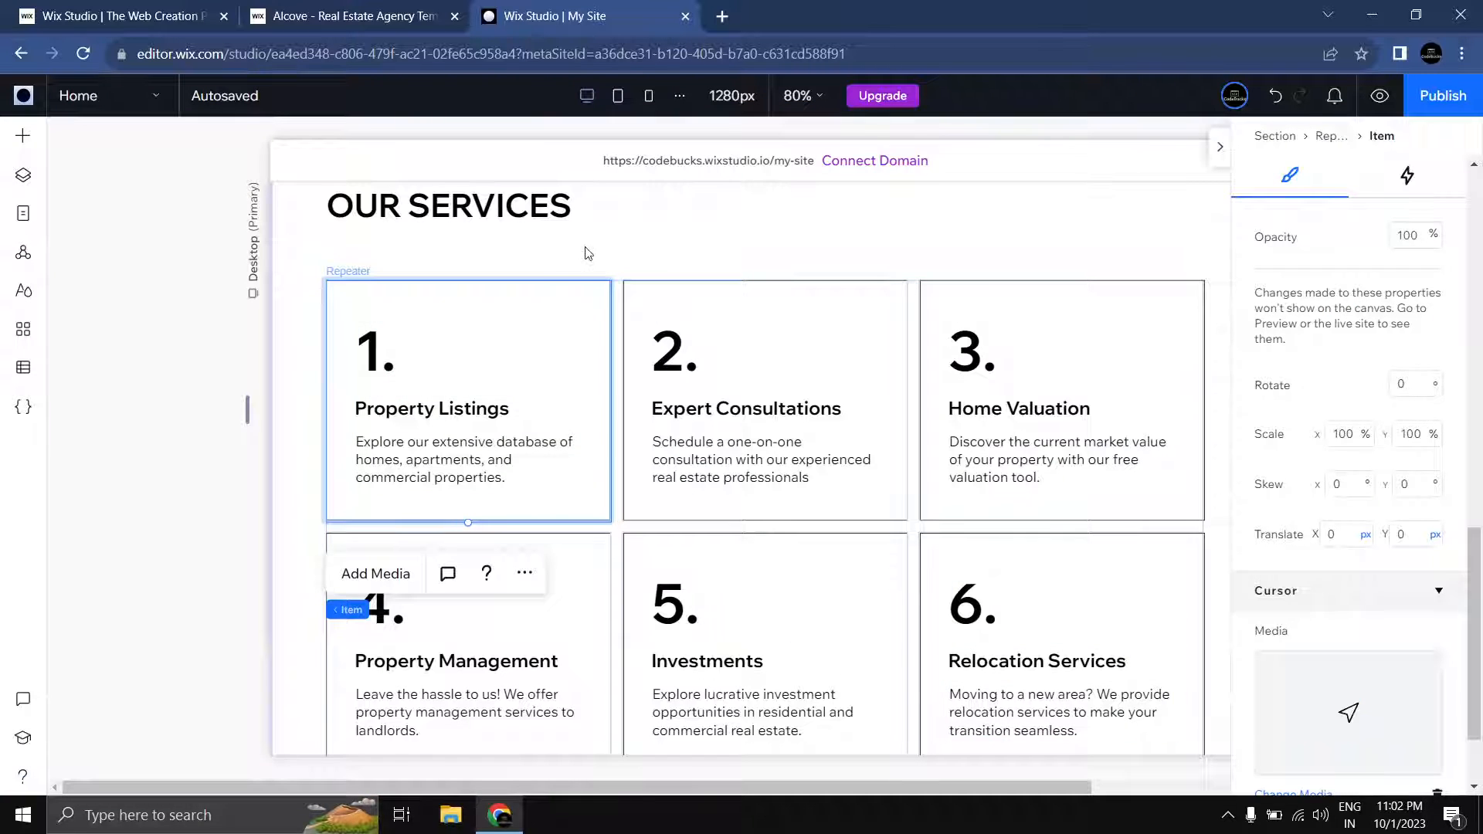
Step: Preview the site to check the custom cursor and hover images across the Our Services cards
click(585, 252)
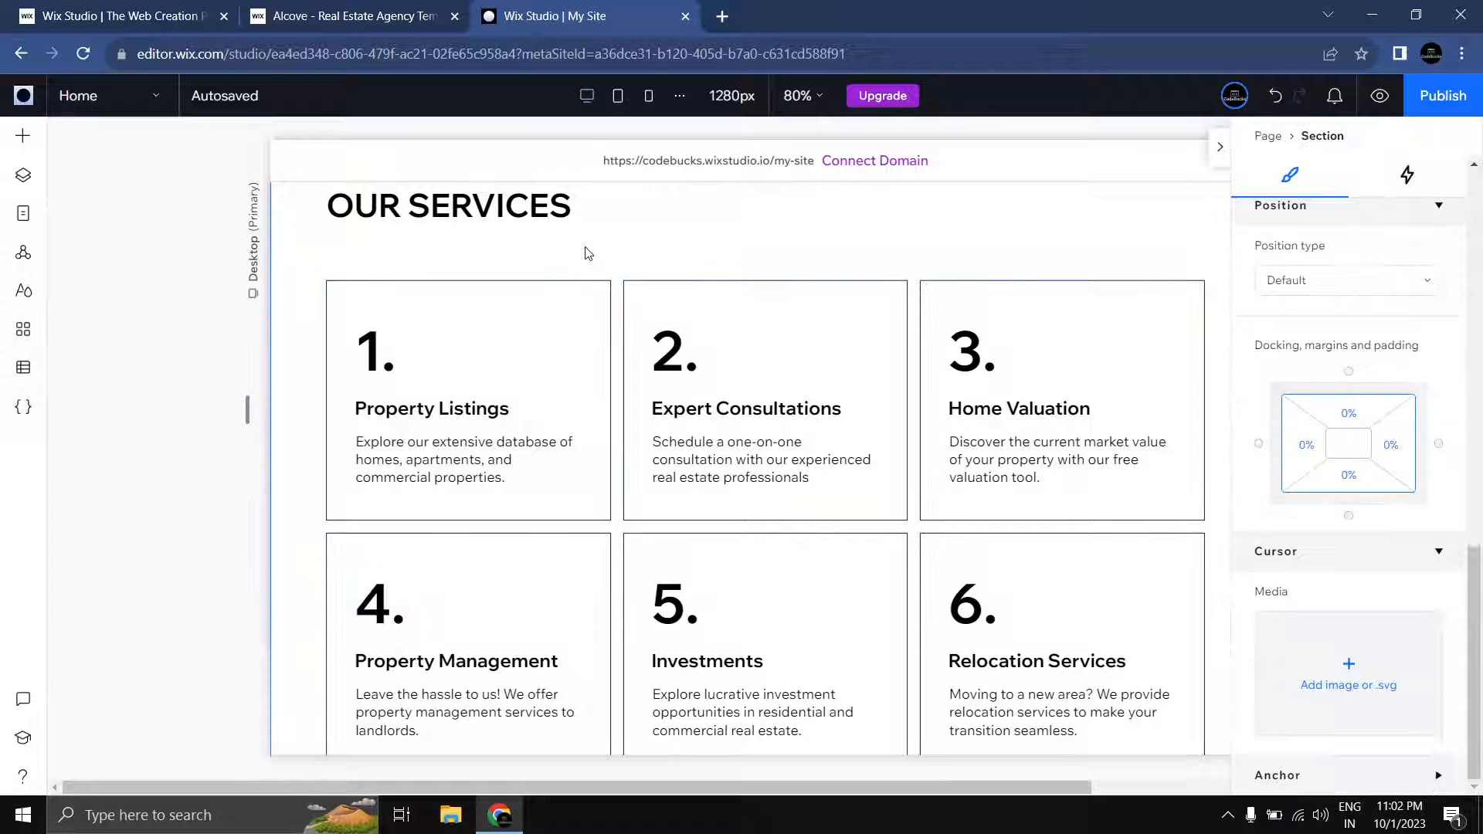
click(1380, 99)
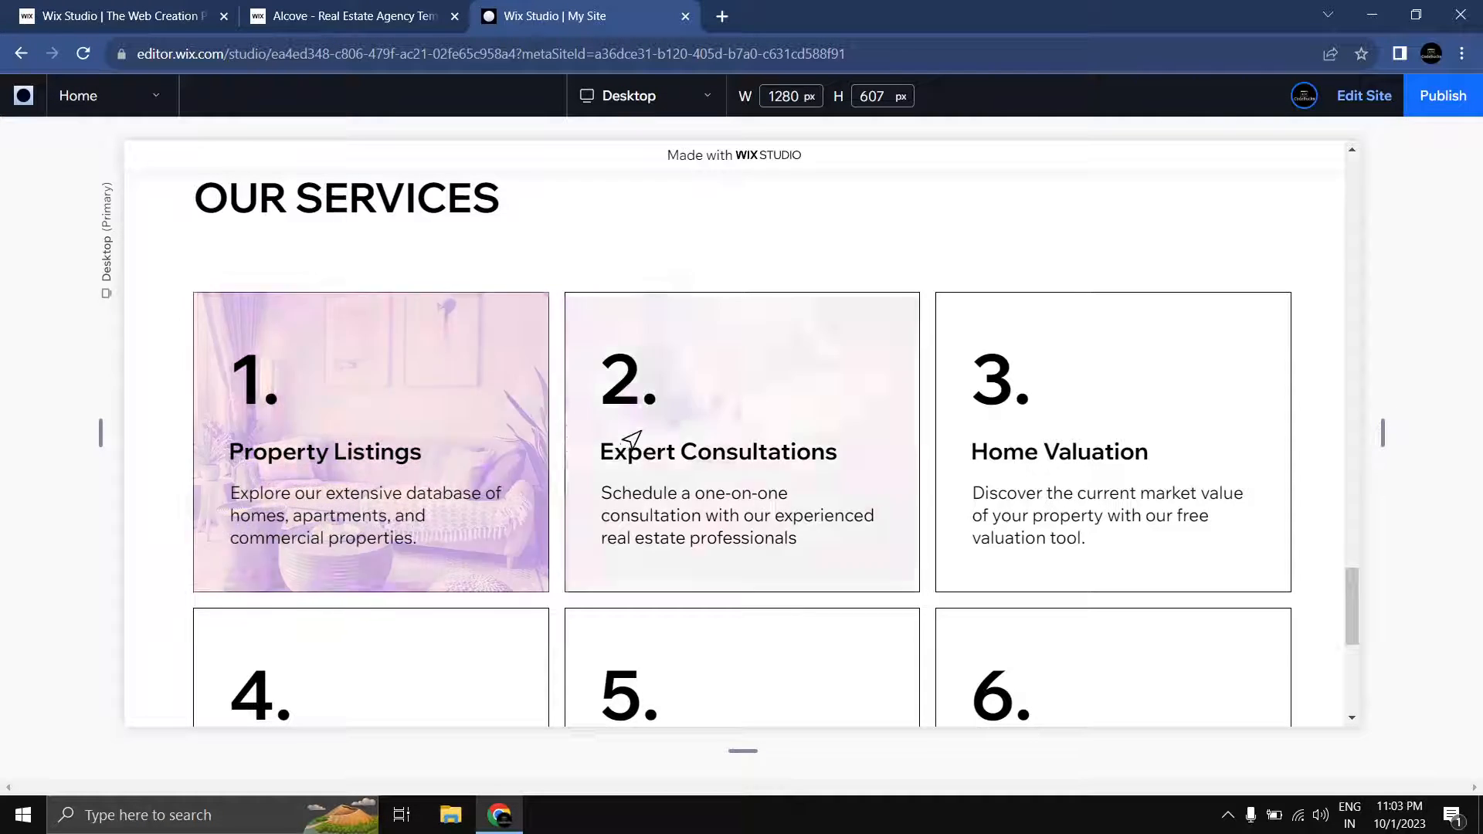
scroll(1004, 630, down, 3)
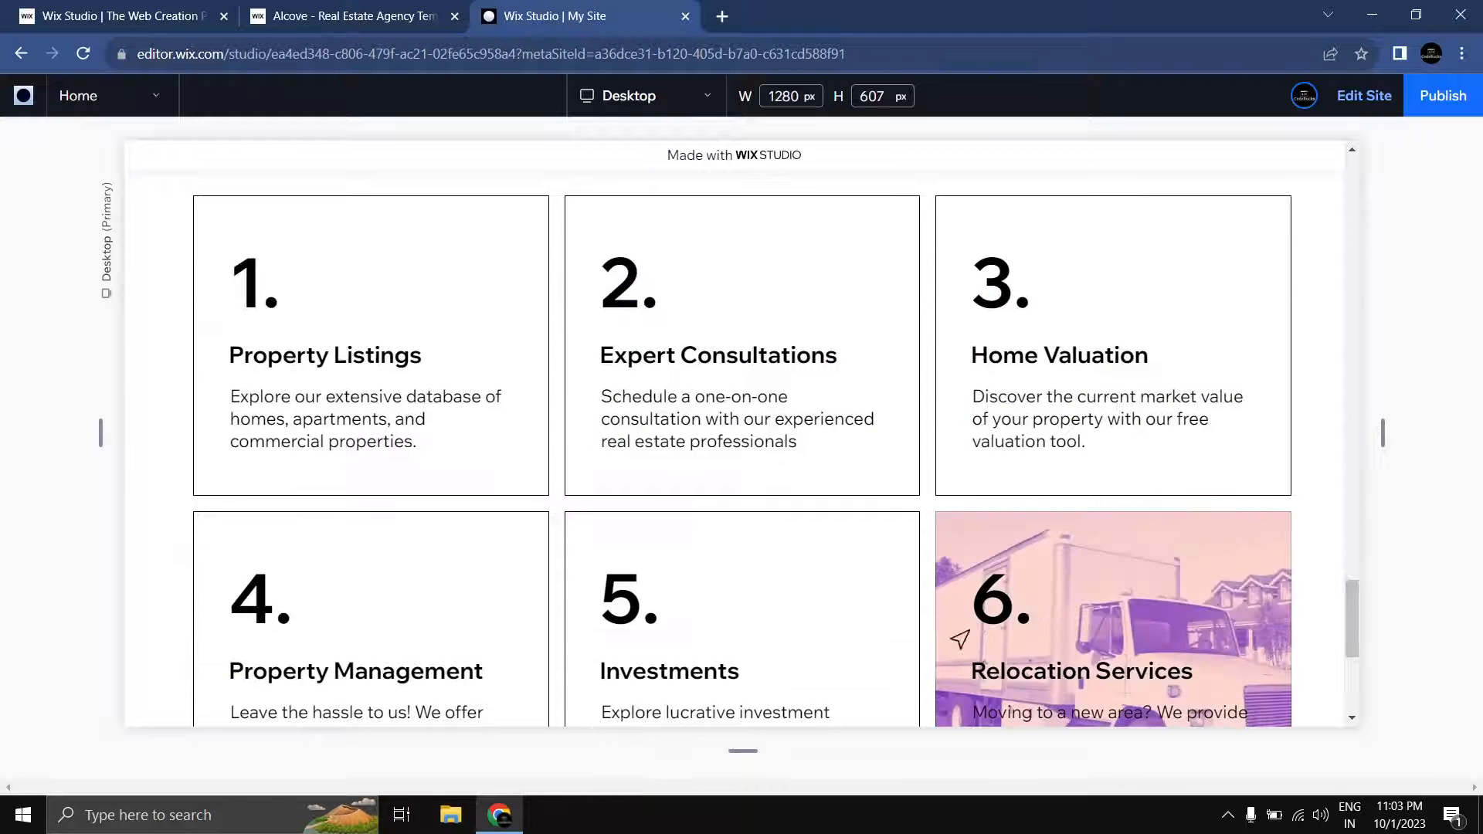
scroll(679, 494, up, 1)
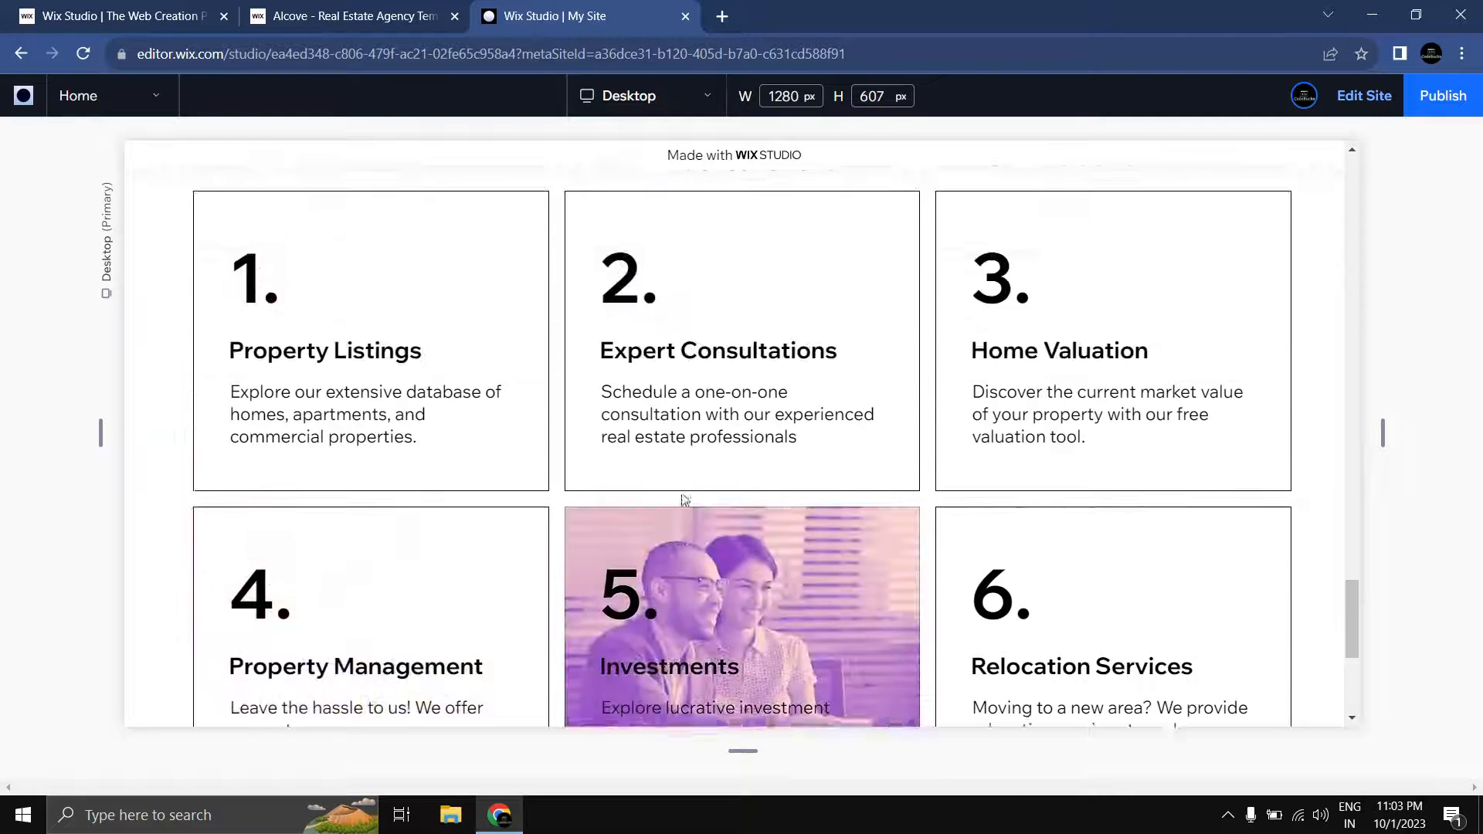
Step: Switch to the Alcove template page and examine the "What They're Saying" testimonials section below Our Services
click(376, 22)
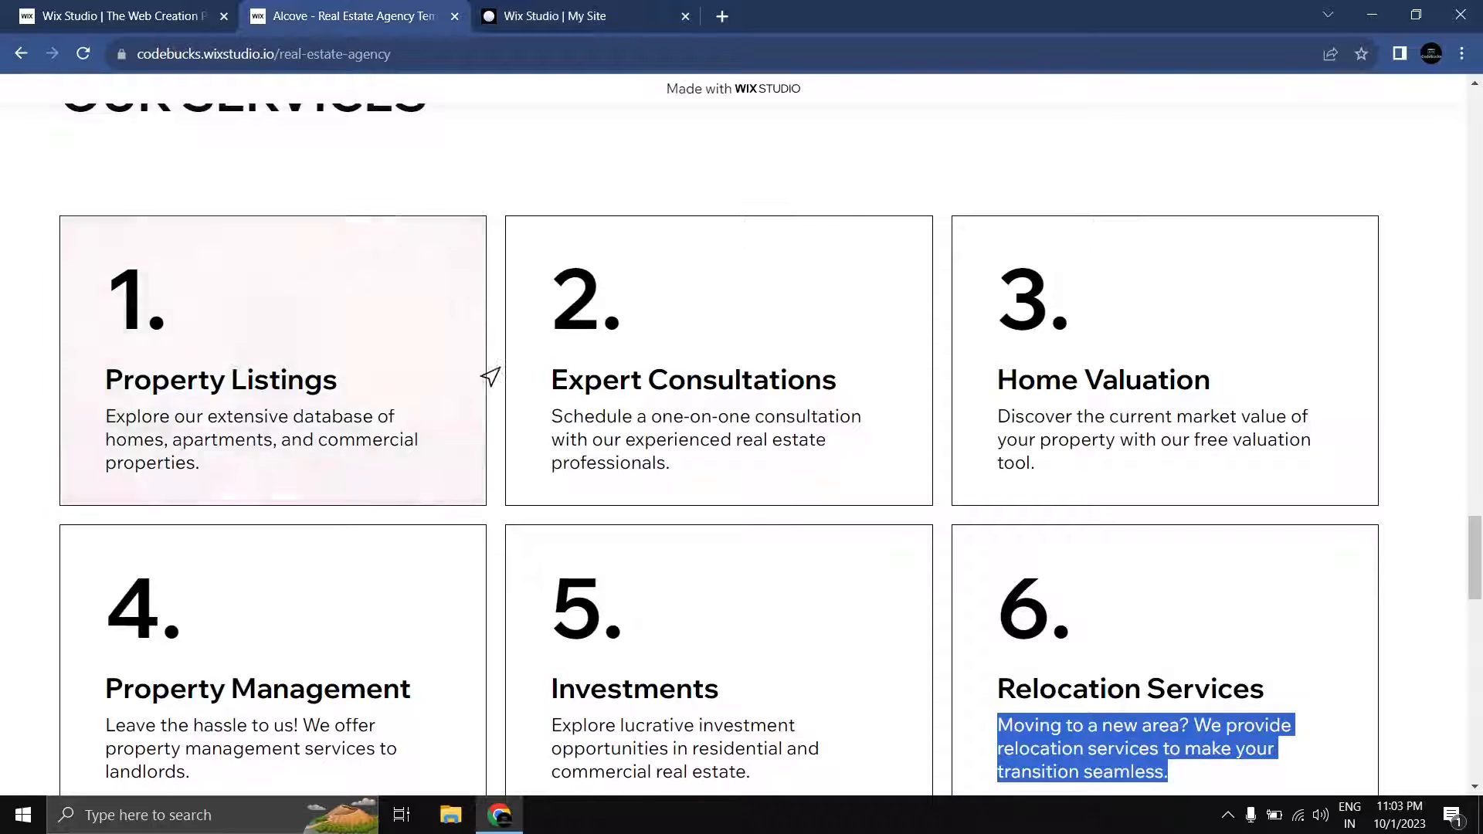
scroll(495, 387, down, 7)
scroll(391, 192, down, 2)
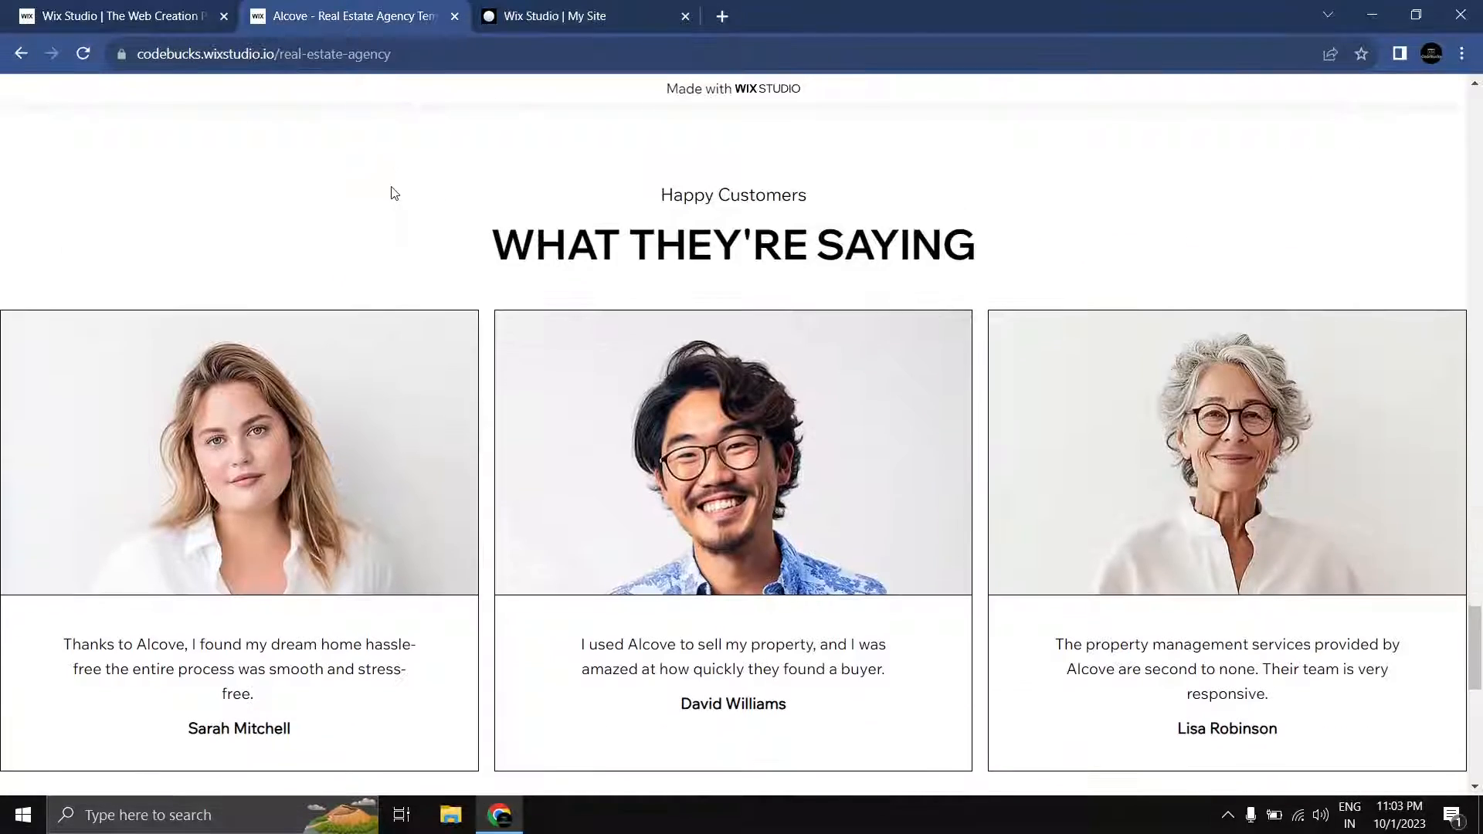
Step: Return from the template's testimonials section to the My Site editor, exit the preview and dismiss the publish prompt
scroll(391, 192, up, 1)
scroll(391, 198, down, 2)
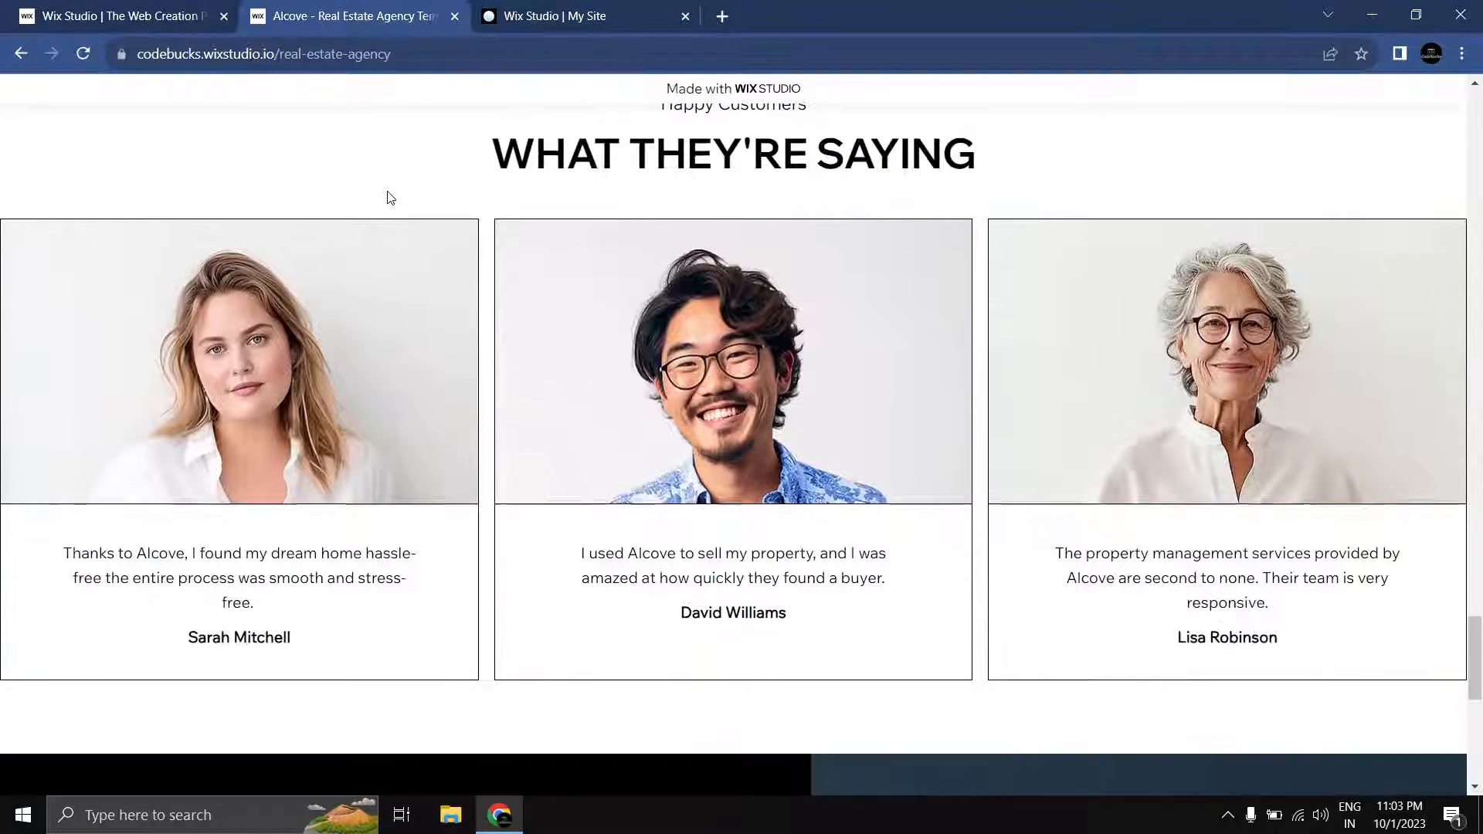
scroll(390, 197, up, 1)
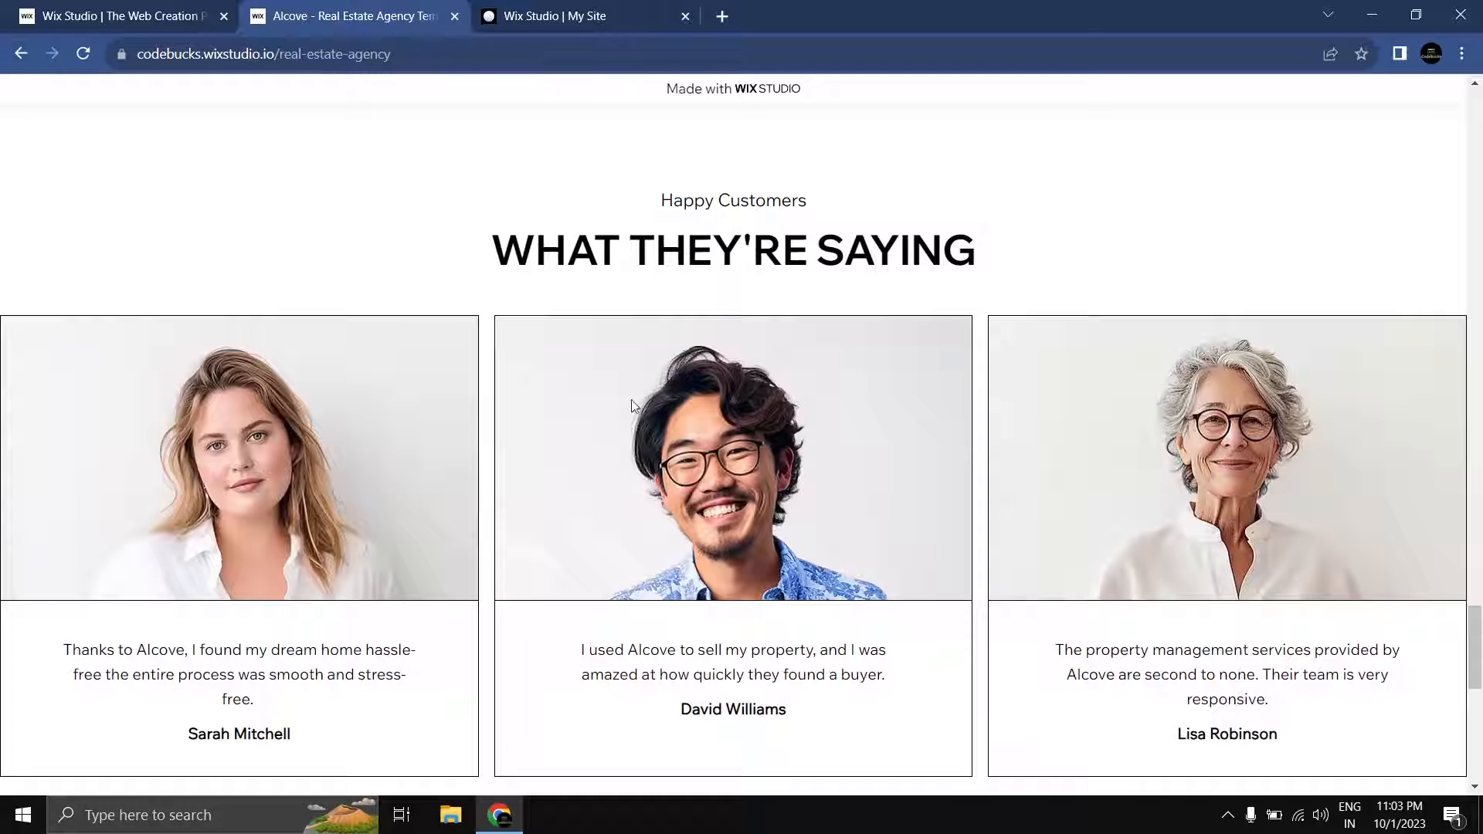
click(568, 21)
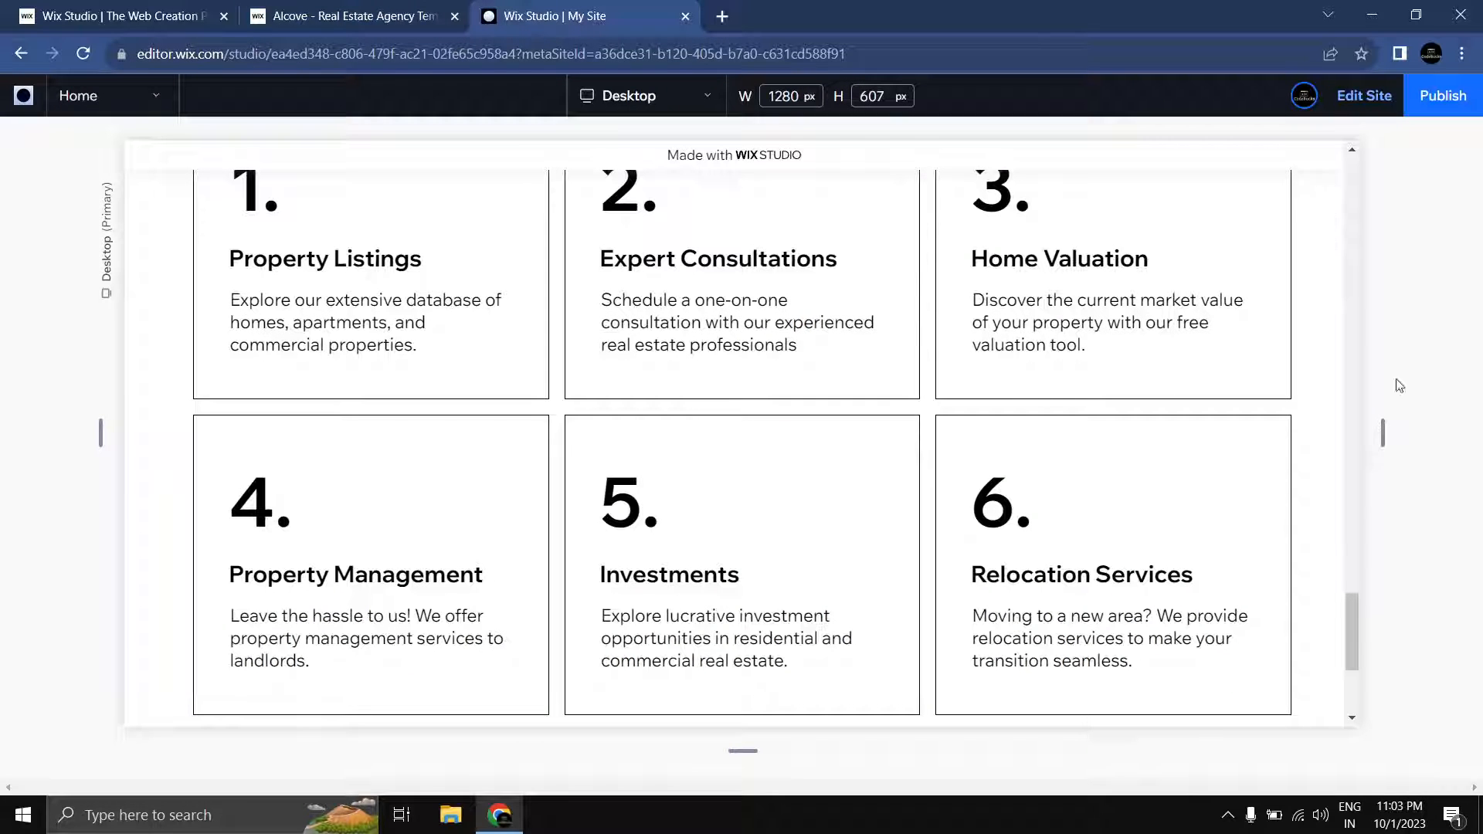
click(1364, 98)
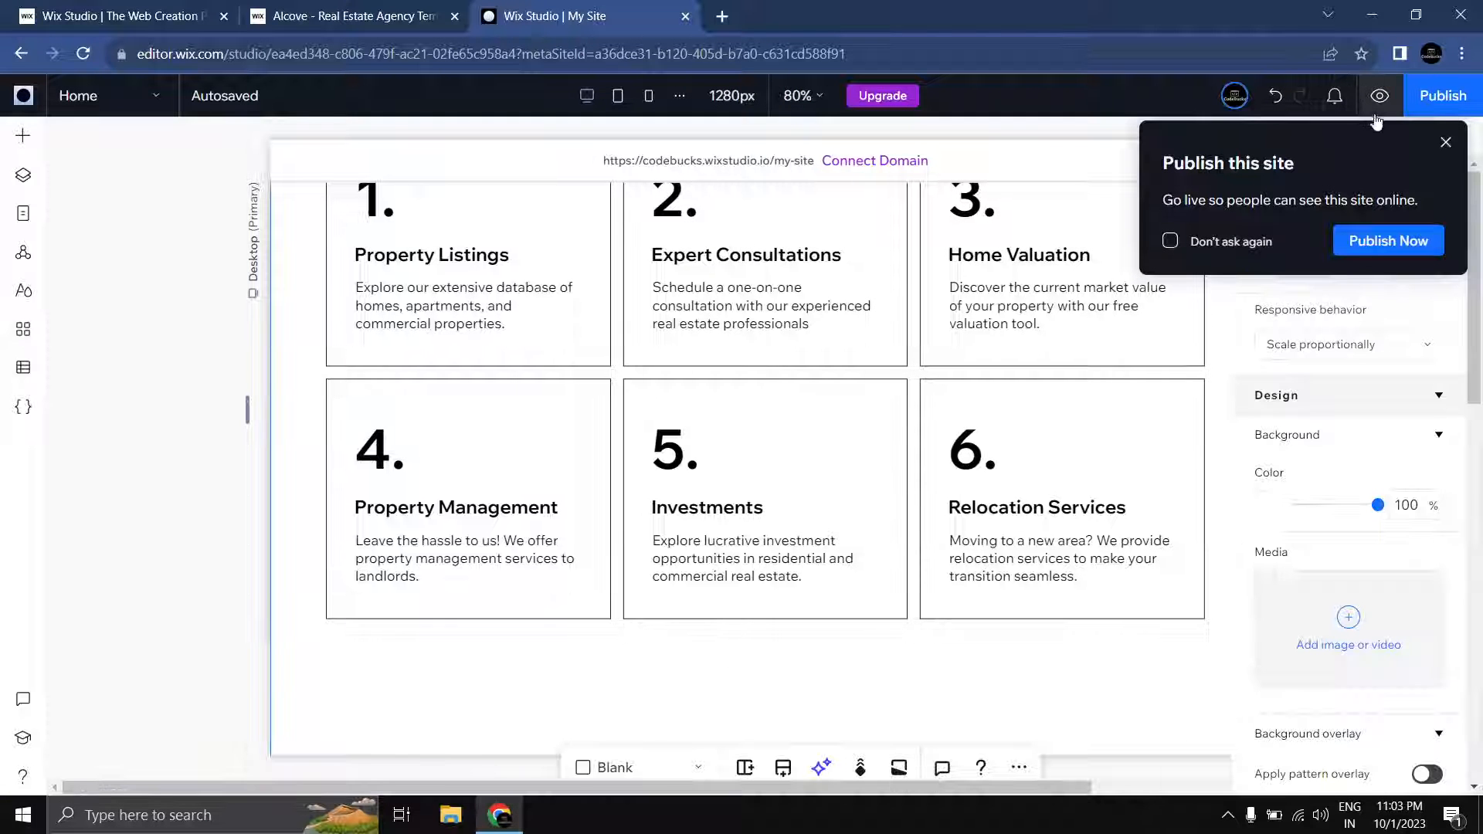
click(1445, 142)
Step: Shorten the Our Services section to about 898 px high and add a blank section below it
scroll(986, 454, down, 2)
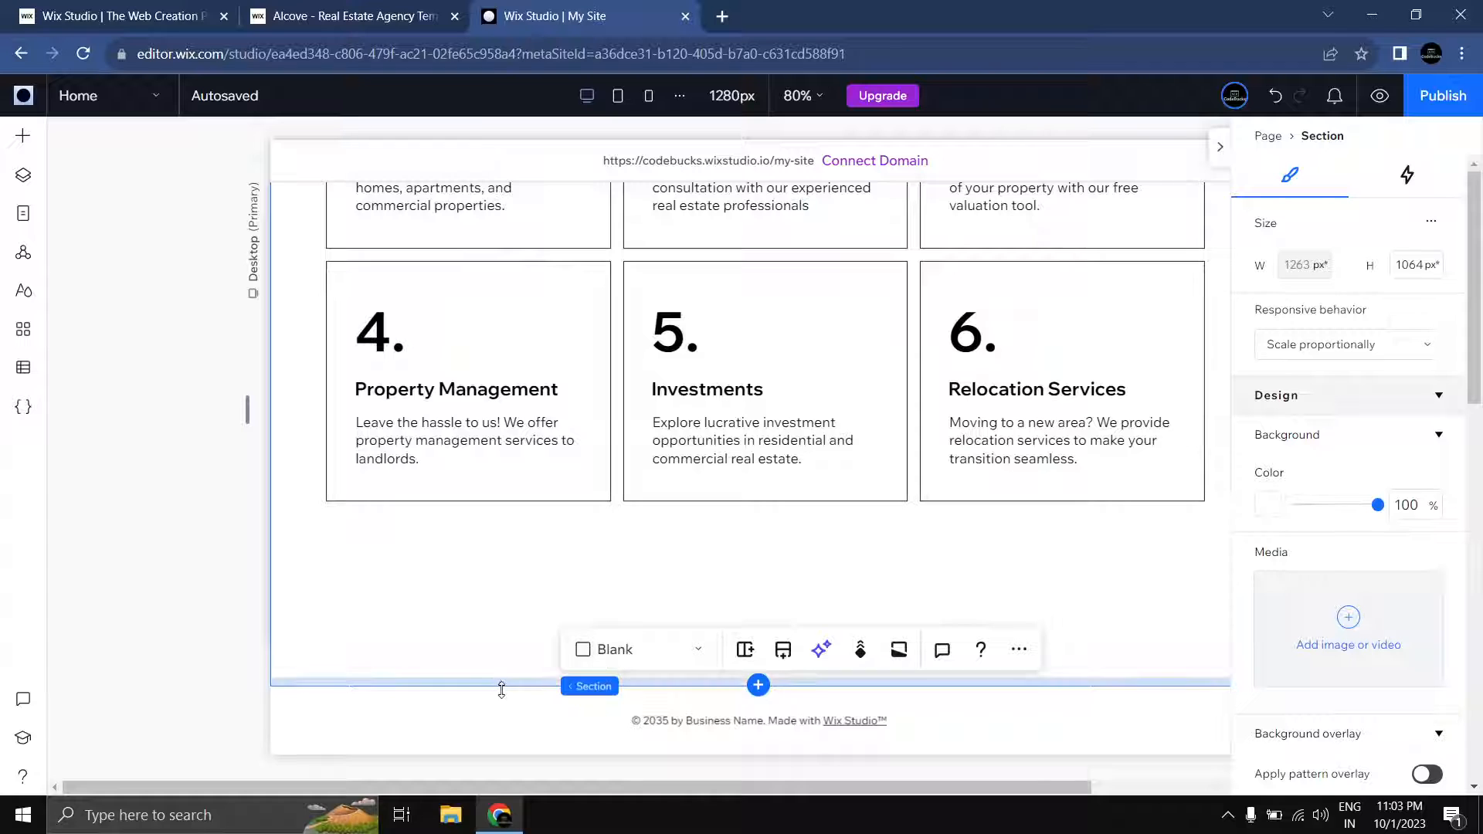
drag(503, 686, 517, 552)
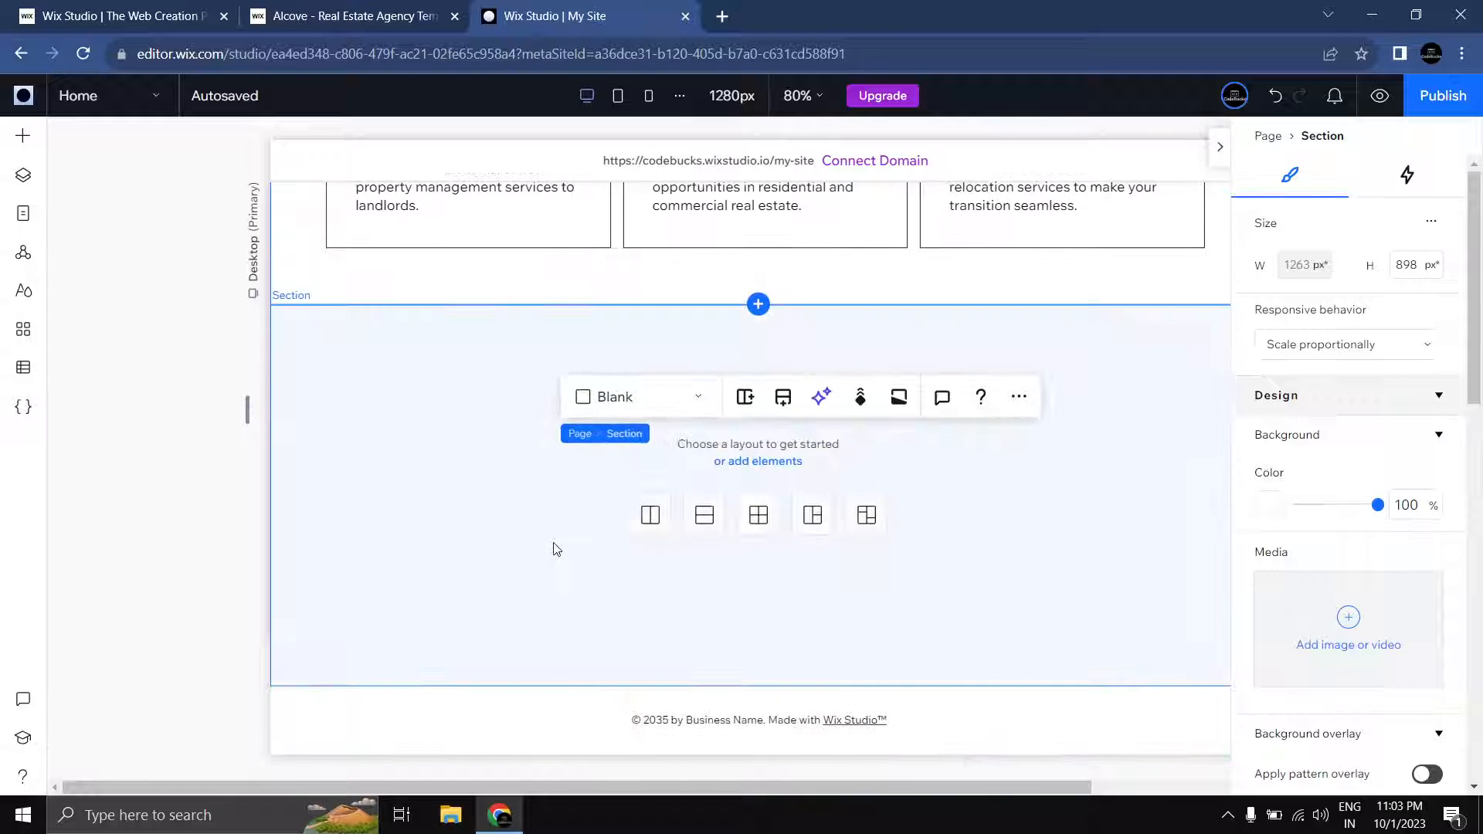
click(554, 548)
Step: Place the designed "What they're saying" testimonials section with three customer portraits below the Our Services section
click(24, 136)
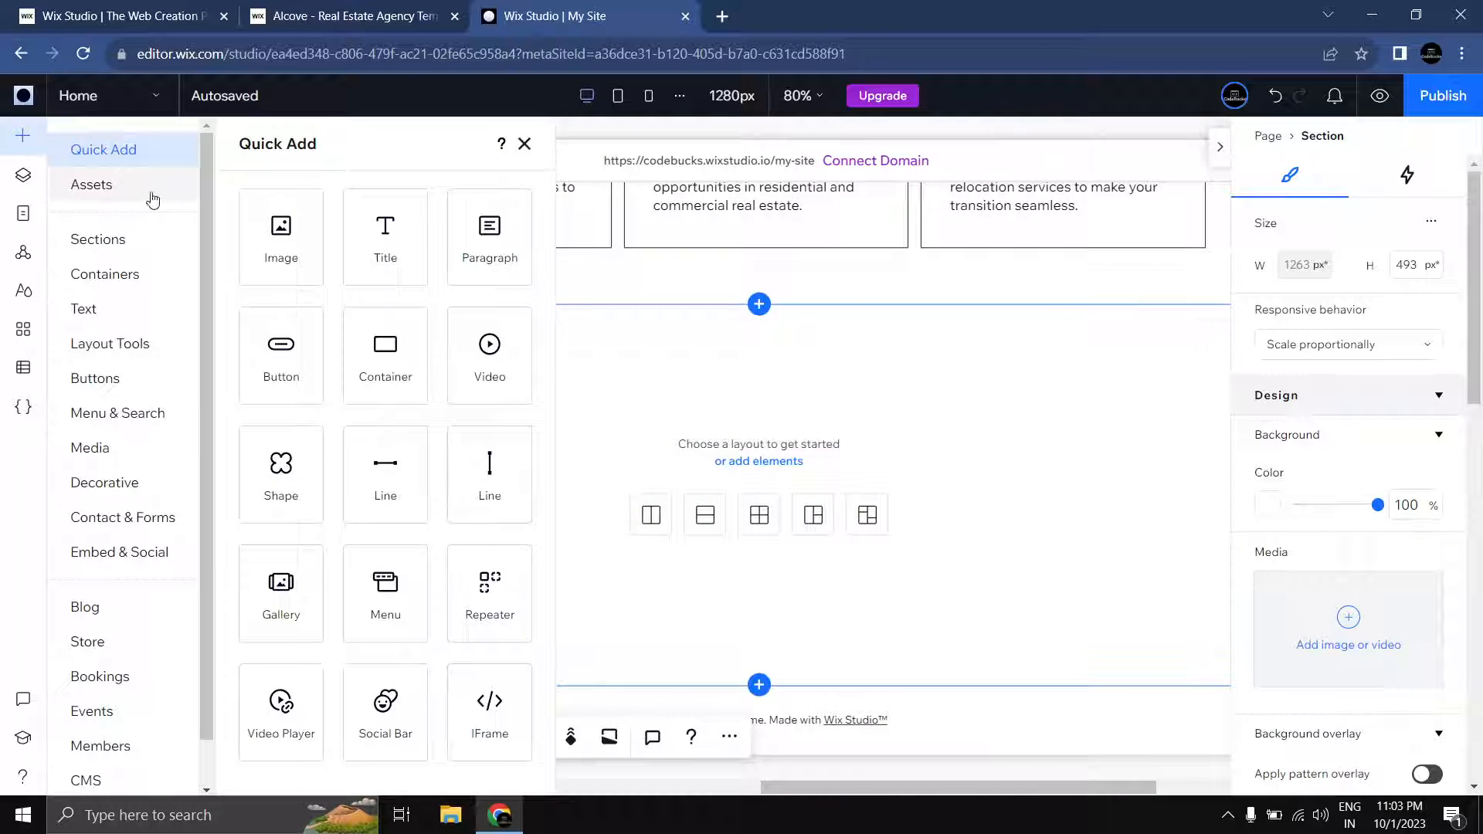
click(106, 244)
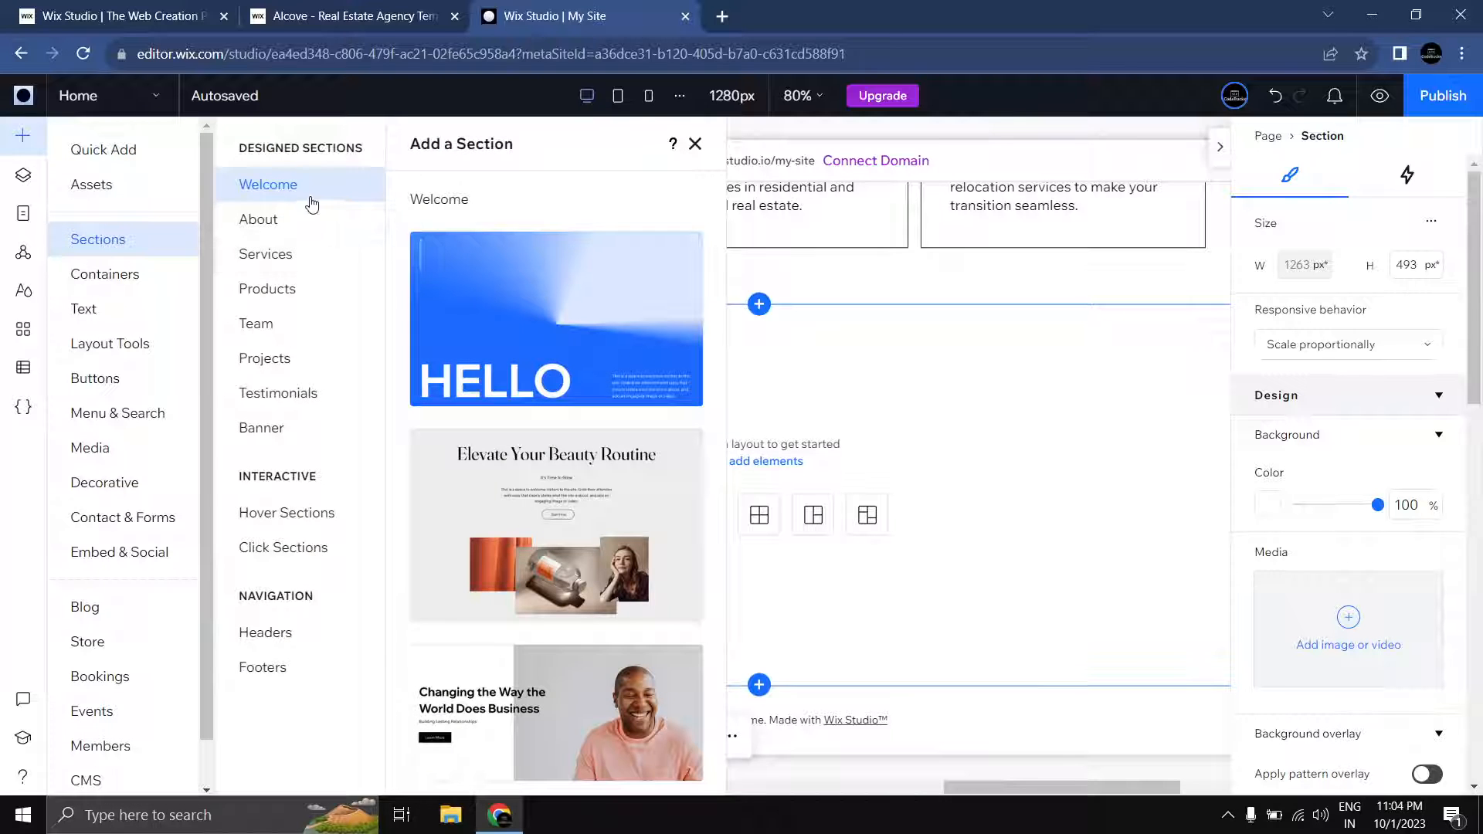
click(288, 392)
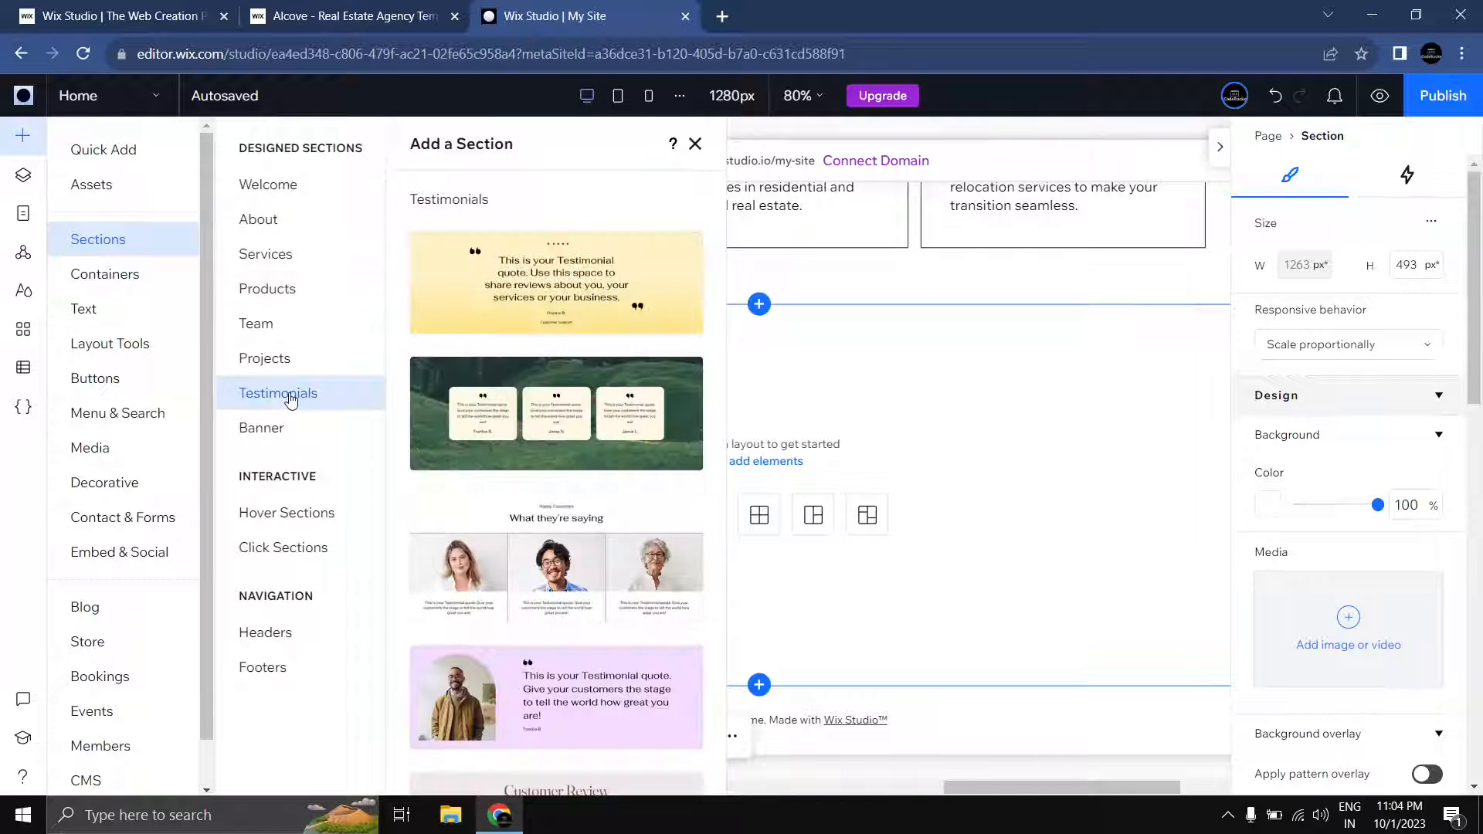
scroll(561, 422, down, 3)
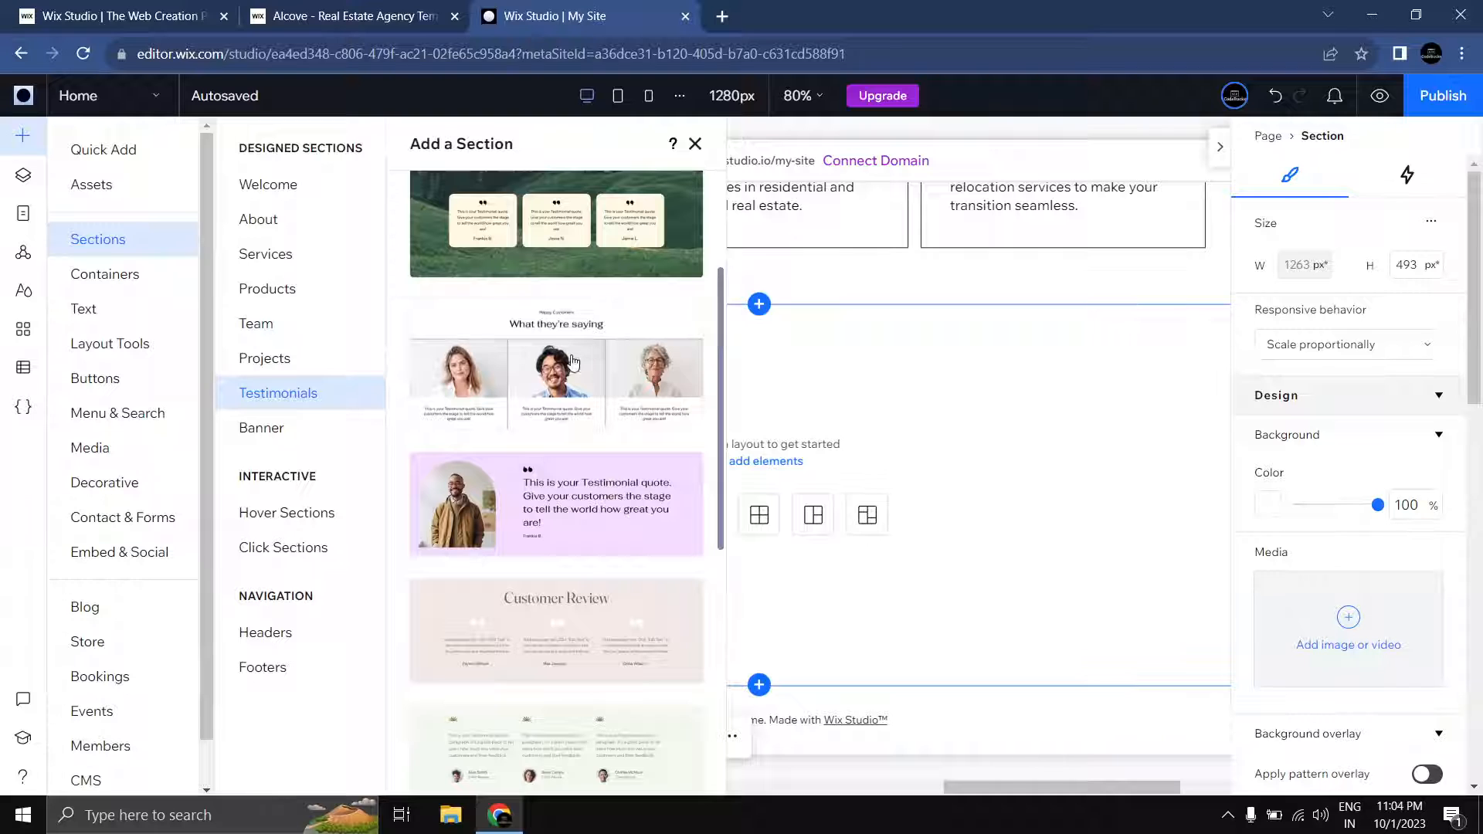
scroll(541, 429, up, 1)
drag(524, 463, 842, 435)
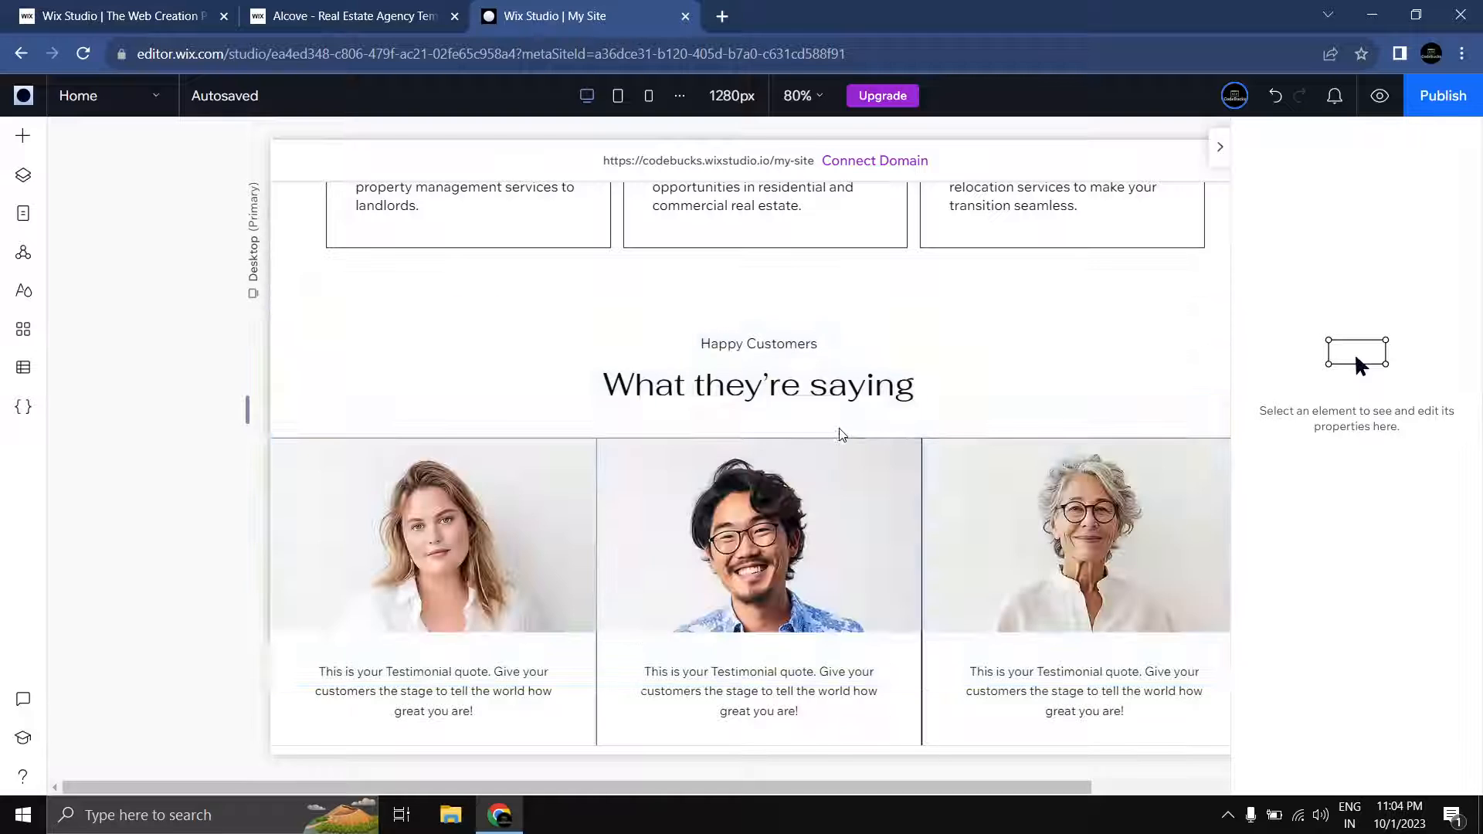
Step: Apply the Heading 2 theme to the "What they're saying" title
scroll(773, 444, down, 1)
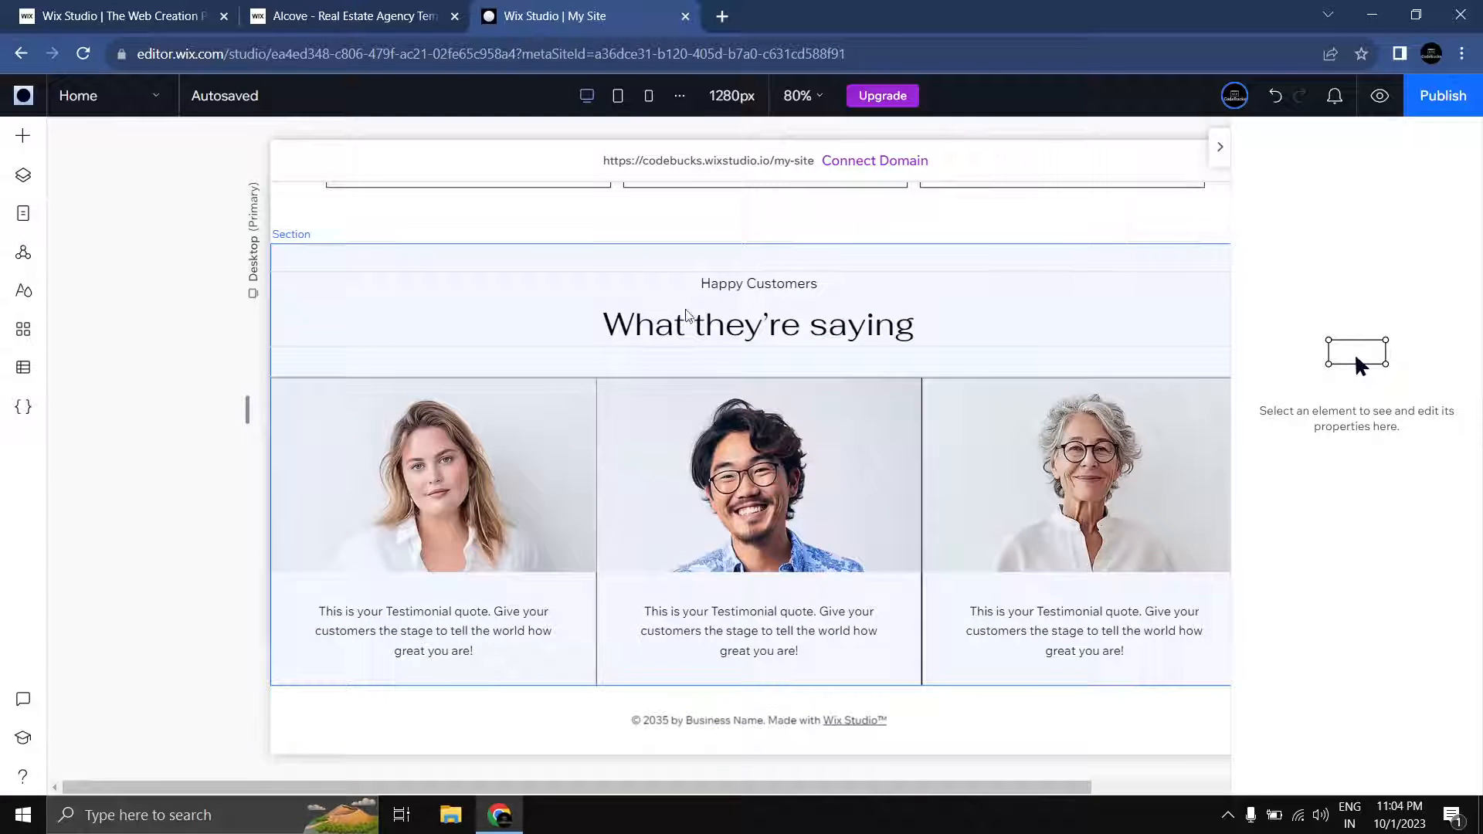
click(711, 323)
click(734, 330)
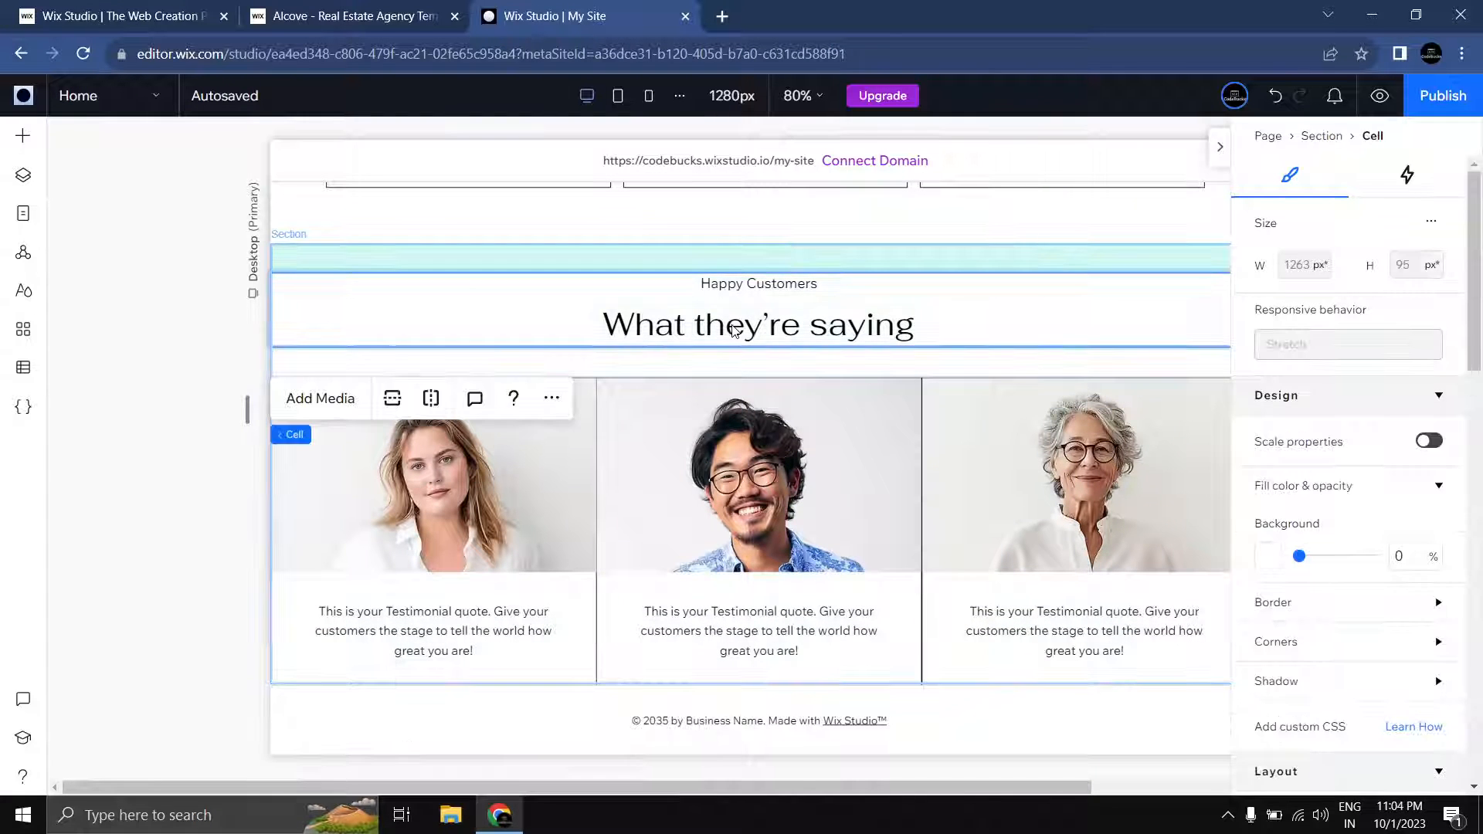
click(734, 330)
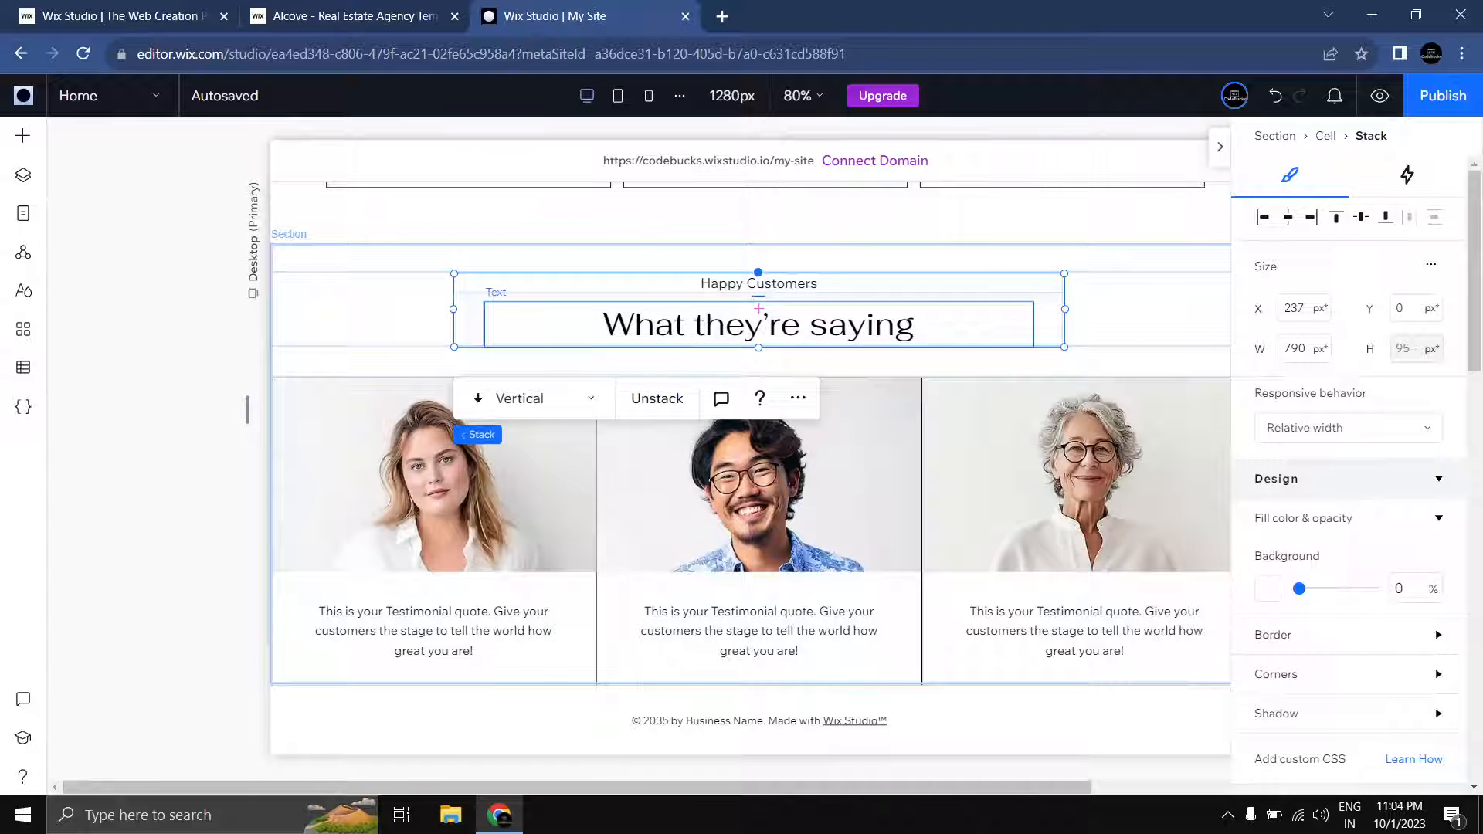
click(734, 330)
click(1324, 513)
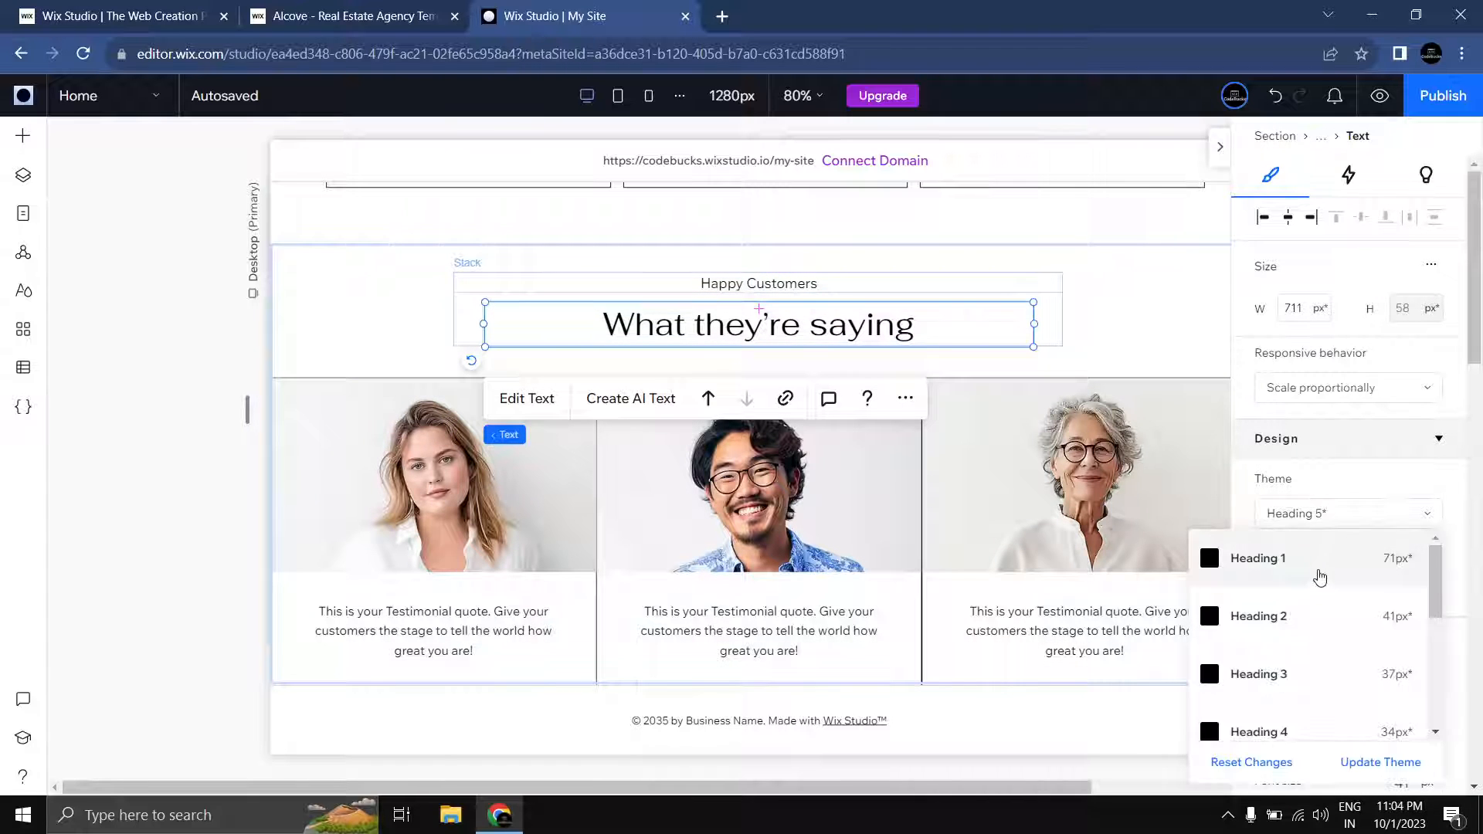
click(1311, 610)
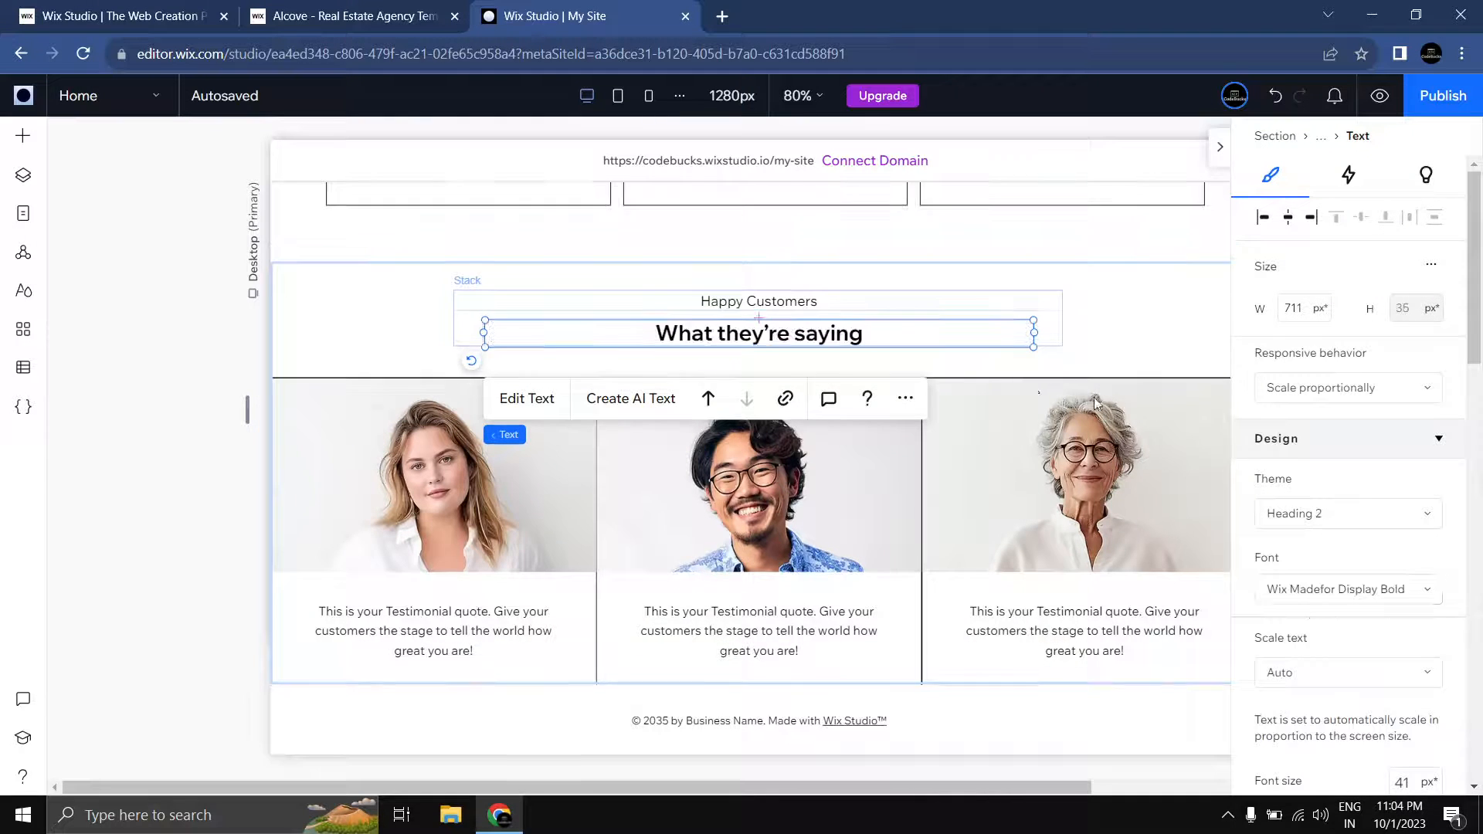
Step: Rewrite the testimonials title in capitals as "WHAT THEY'RE SAYING"
double_click(766, 331)
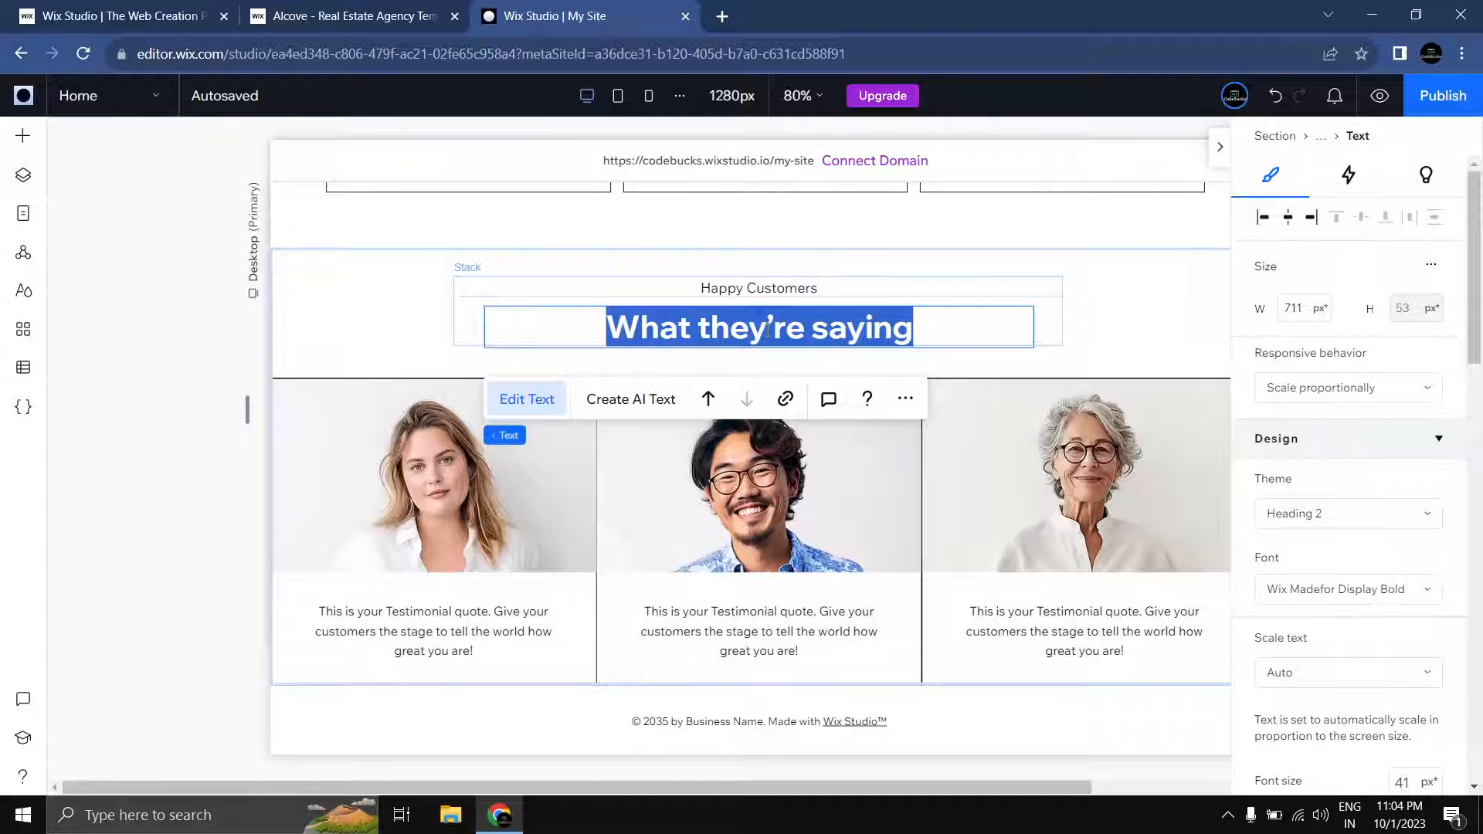
text(WHATTTHE)
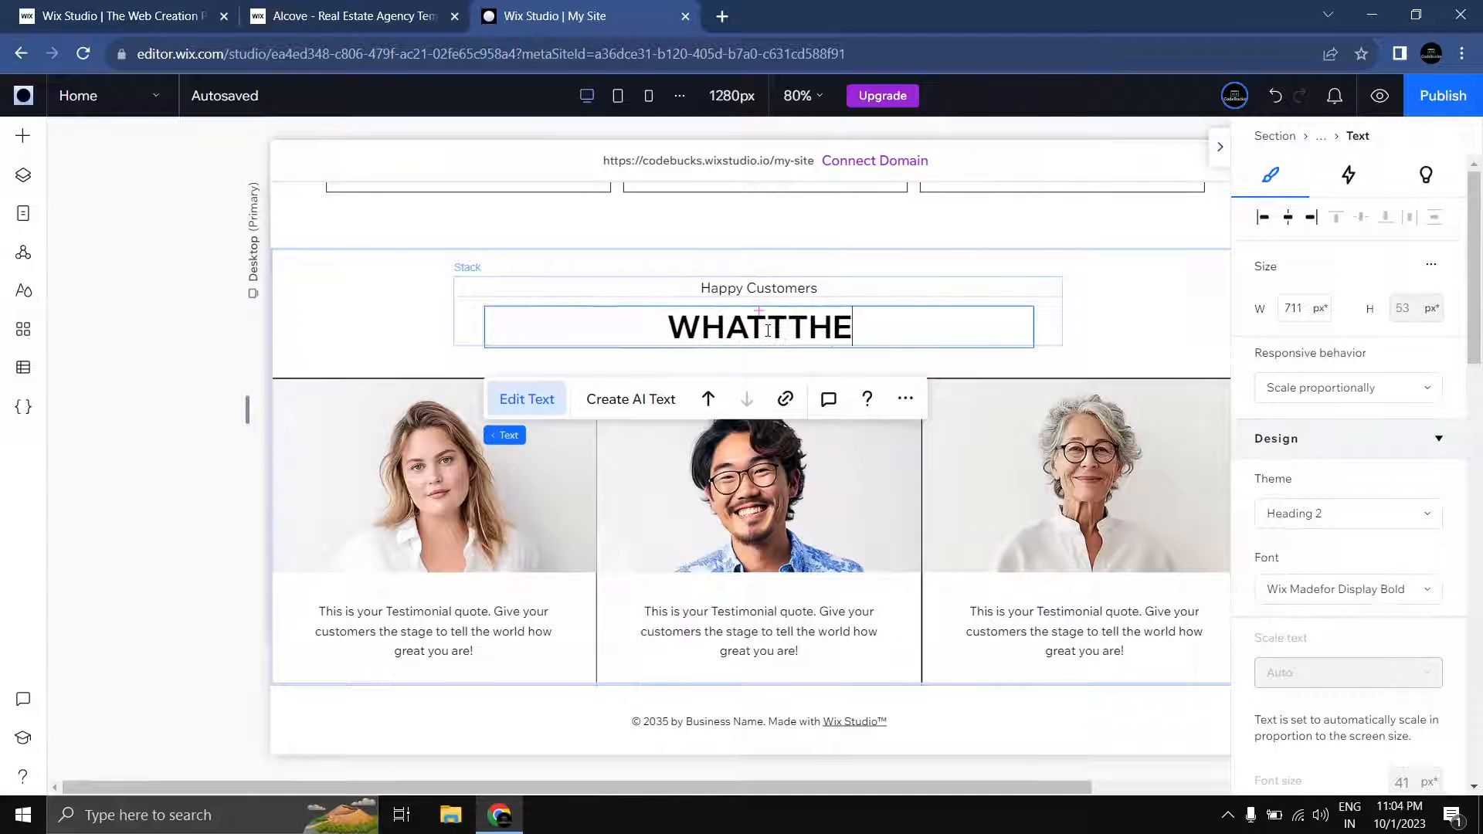
key(BackSpace)
key(BackSpace)
key(BackSpace)
key(BackSpace)
text(TH)
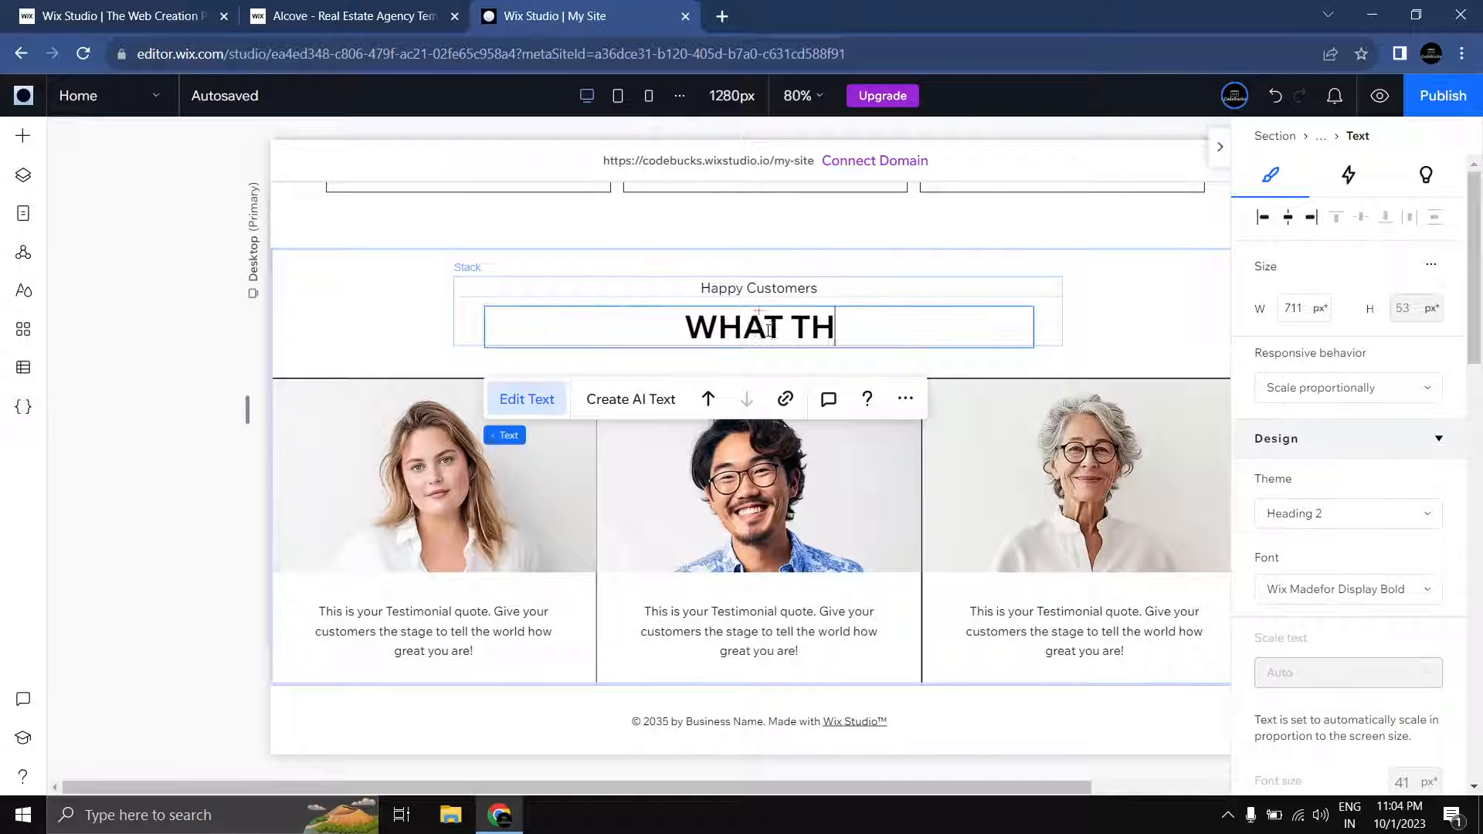
text(EY'RE SAYIN)
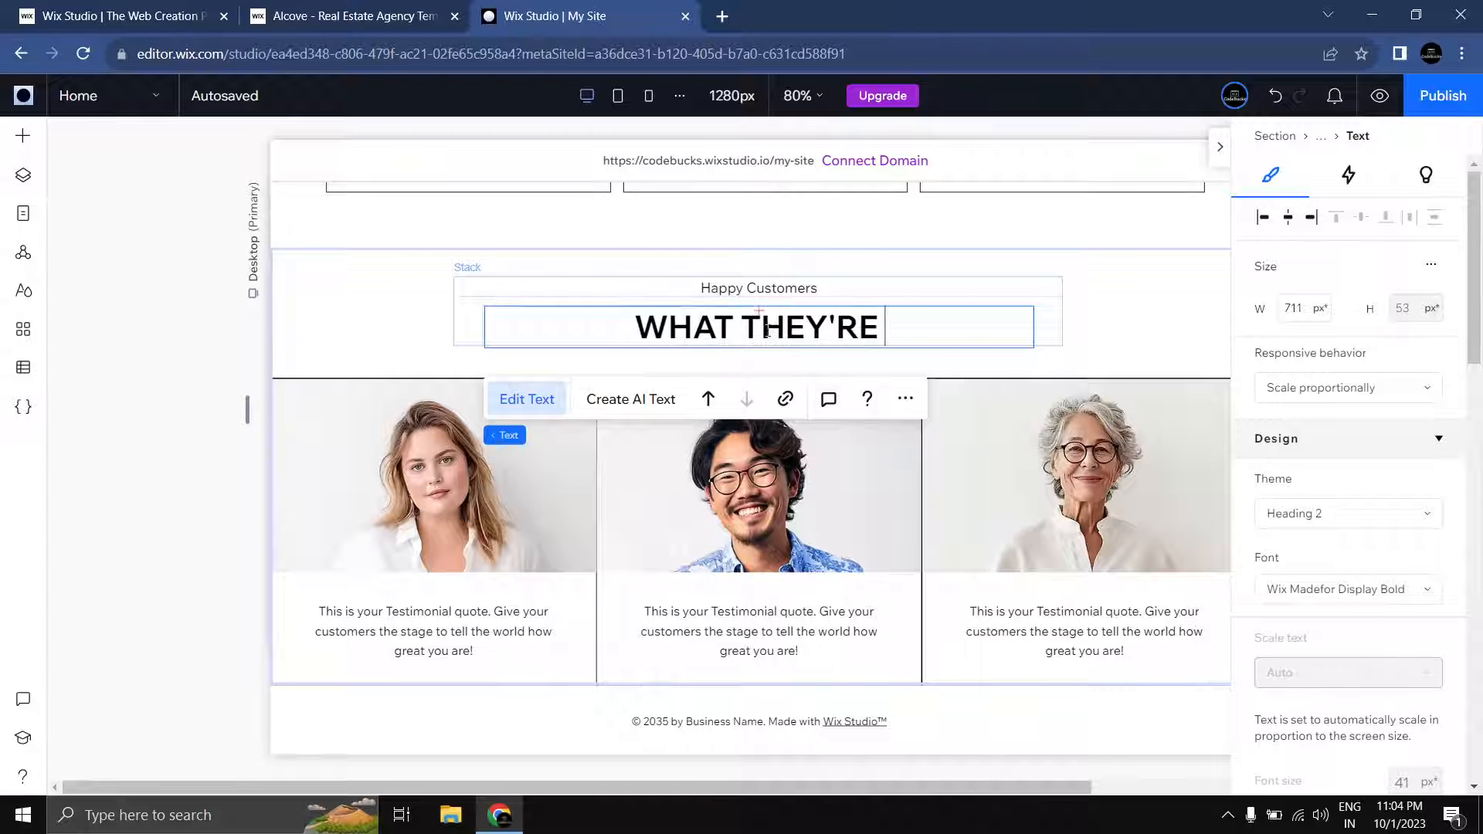
text(G)
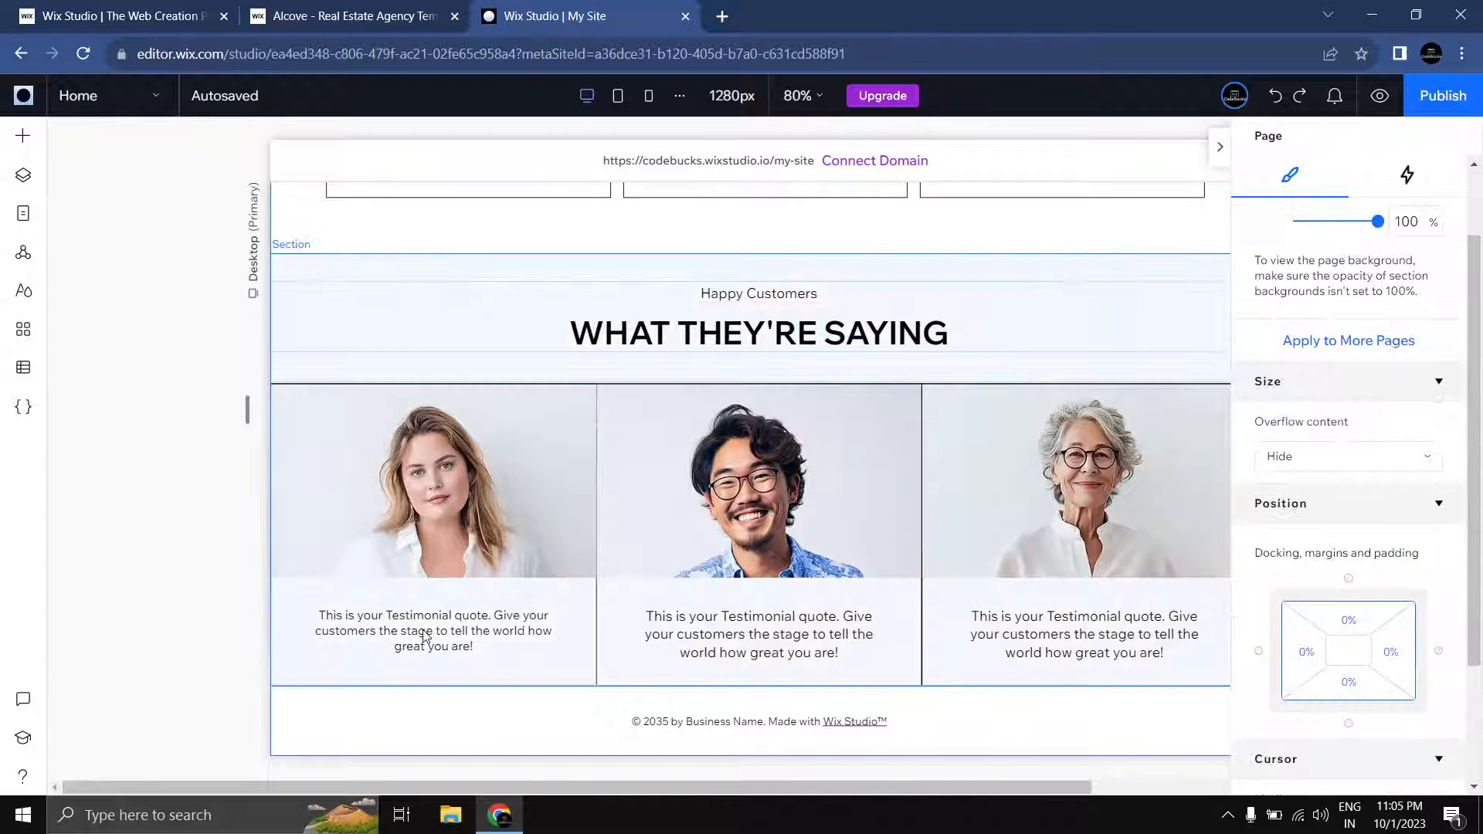
Step: Duplicate the first testimonial card's quote text and place the copy directly below the original in the stack
click(425, 636)
click(425, 636)
click(425, 636)
click(425, 636)
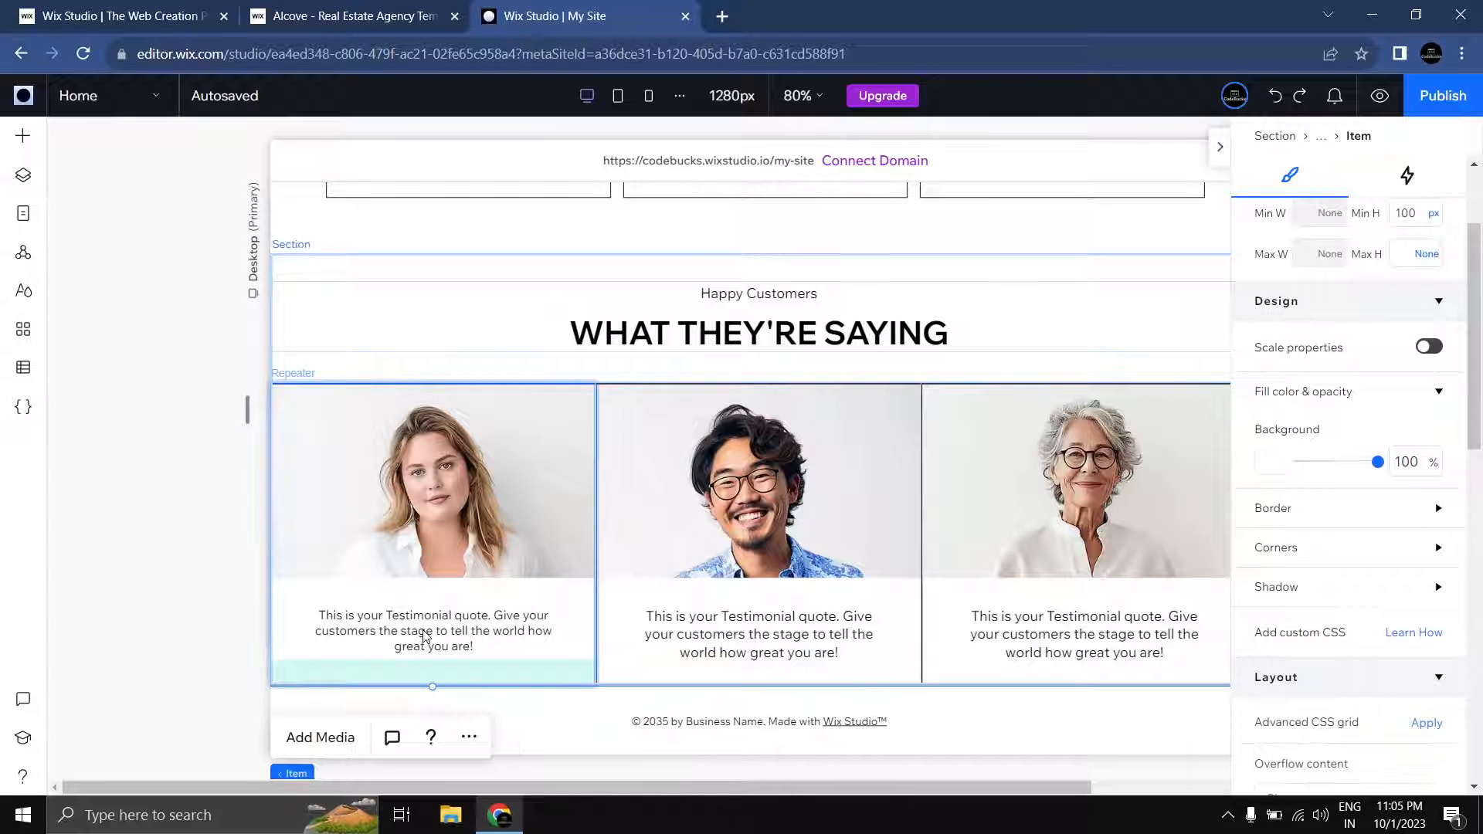
click(425, 636)
click(425, 635)
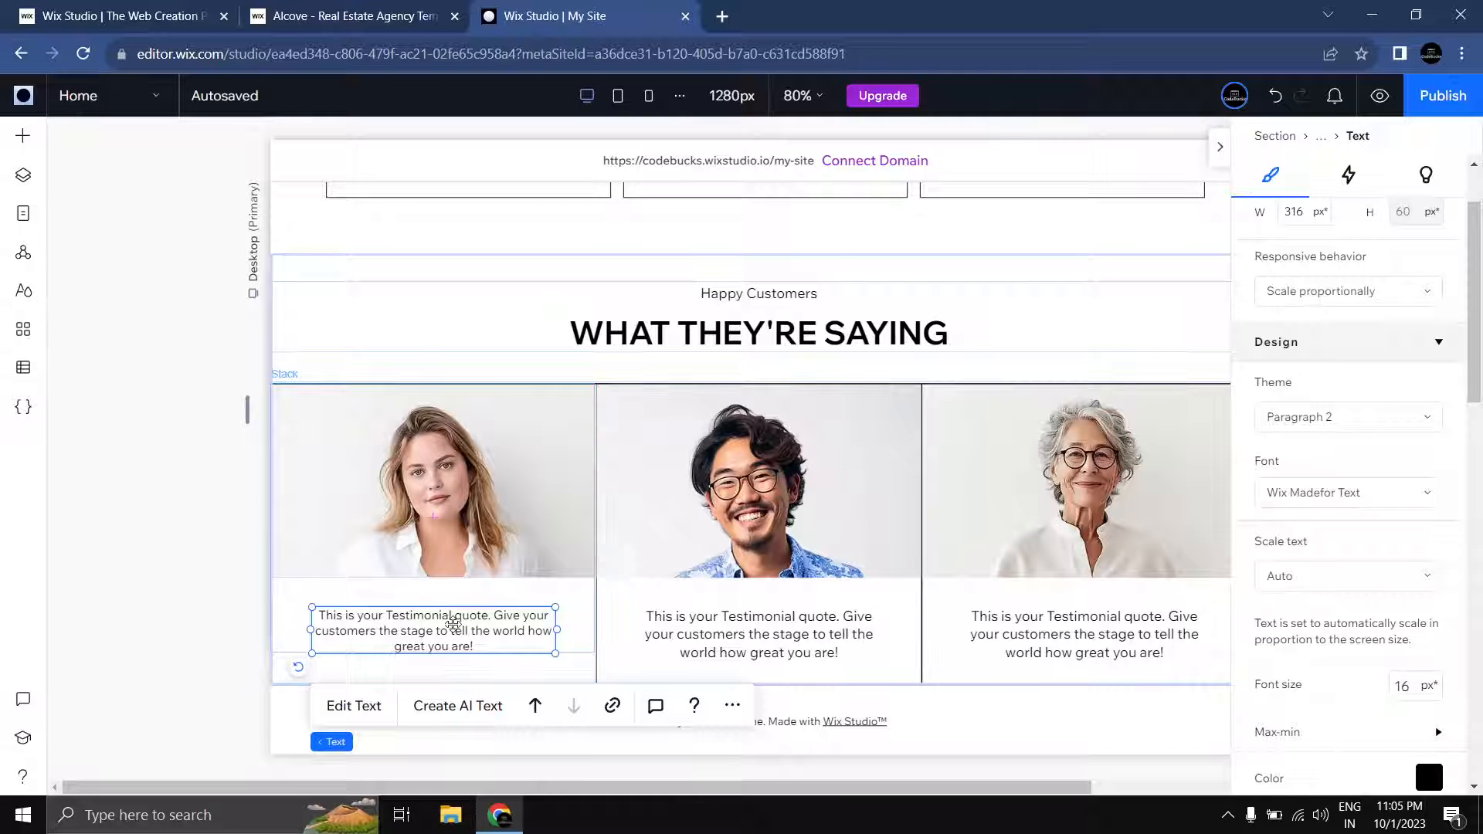
mouse_move(429, 664)
mouse_down()
mouse_move(444, 652)
mouse_move(435, 676)
mouse_up()
Step: Apply the Paragraph 1 theme to the duplicated text in the first testimonial card
click(466, 674)
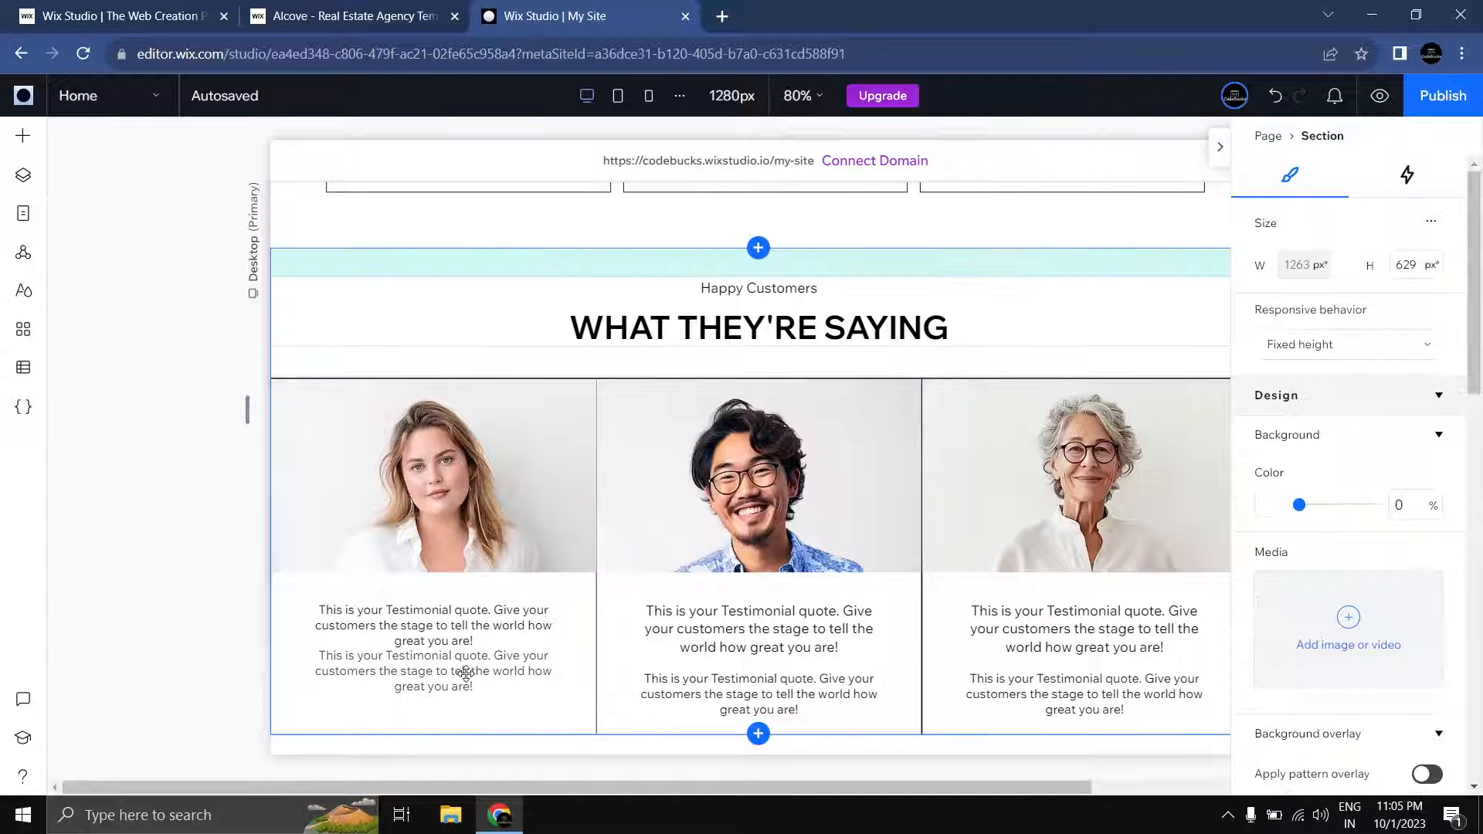
click(466, 673)
click(466, 674)
click(466, 674)
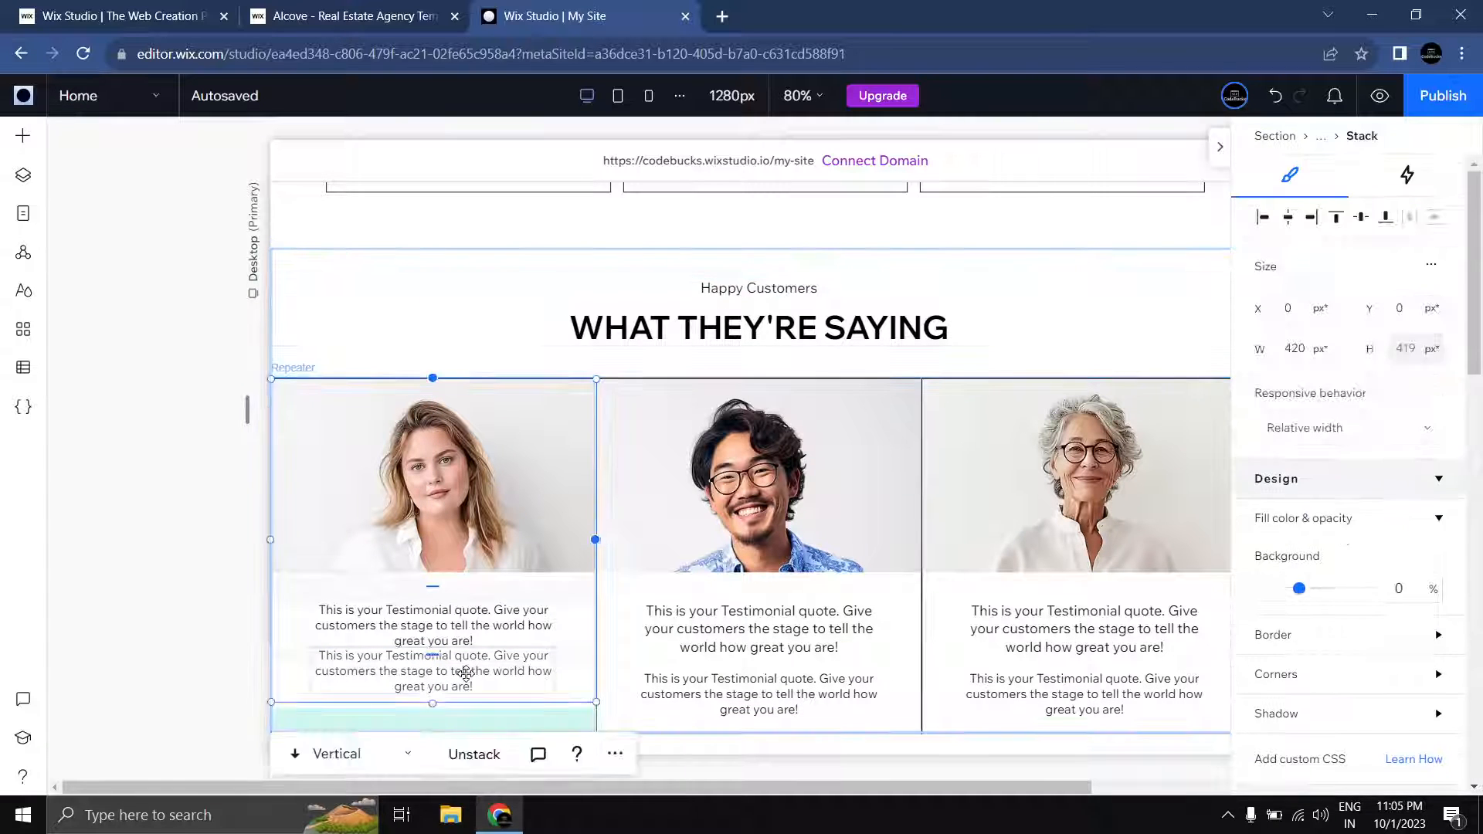
click(465, 674)
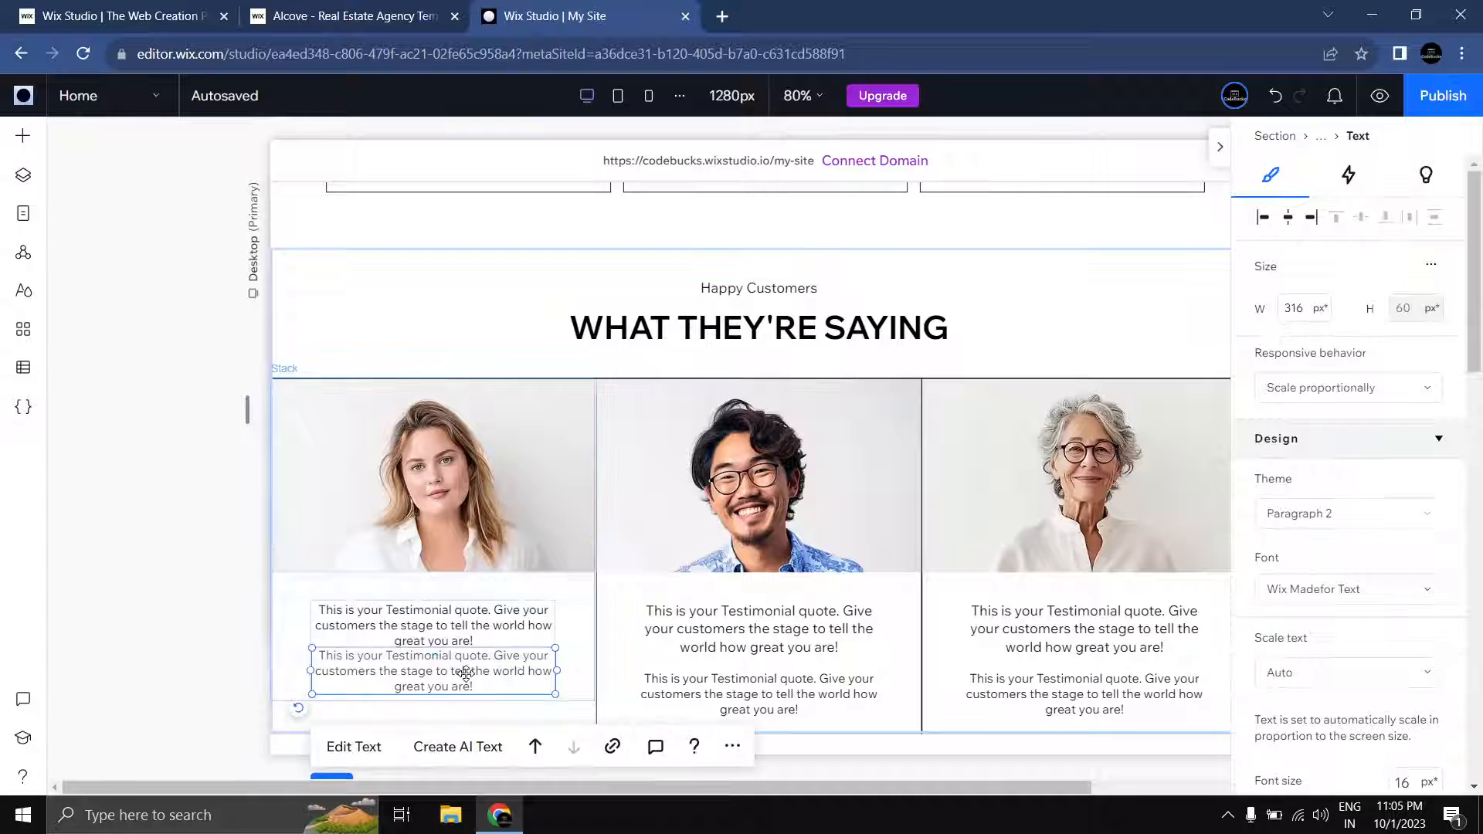
click(1383, 514)
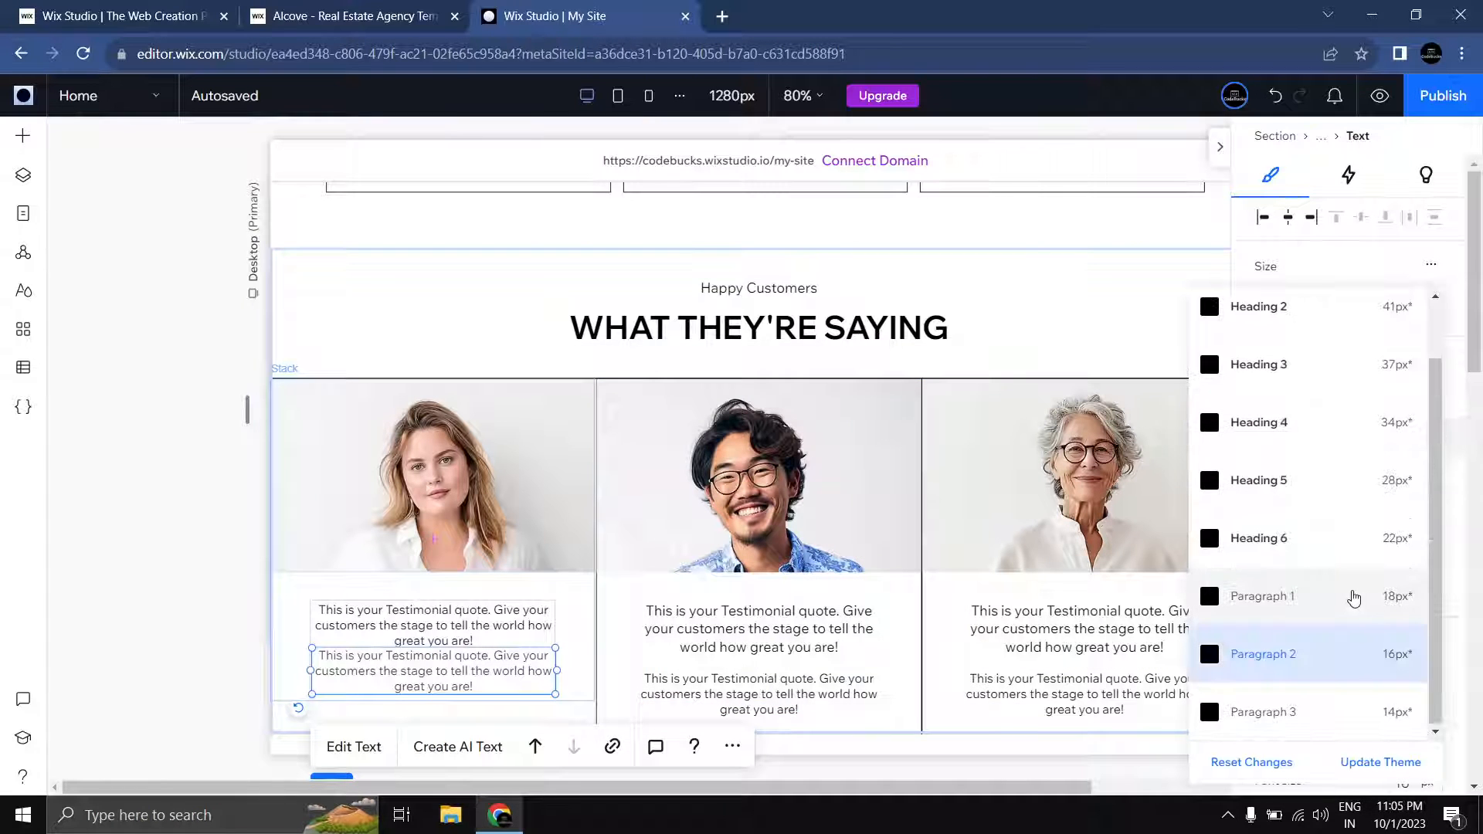
click(1354, 599)
Step: Replace the duplicated text in the first testimonial card with the customer's full name and make it bold
double_click(441, 661)
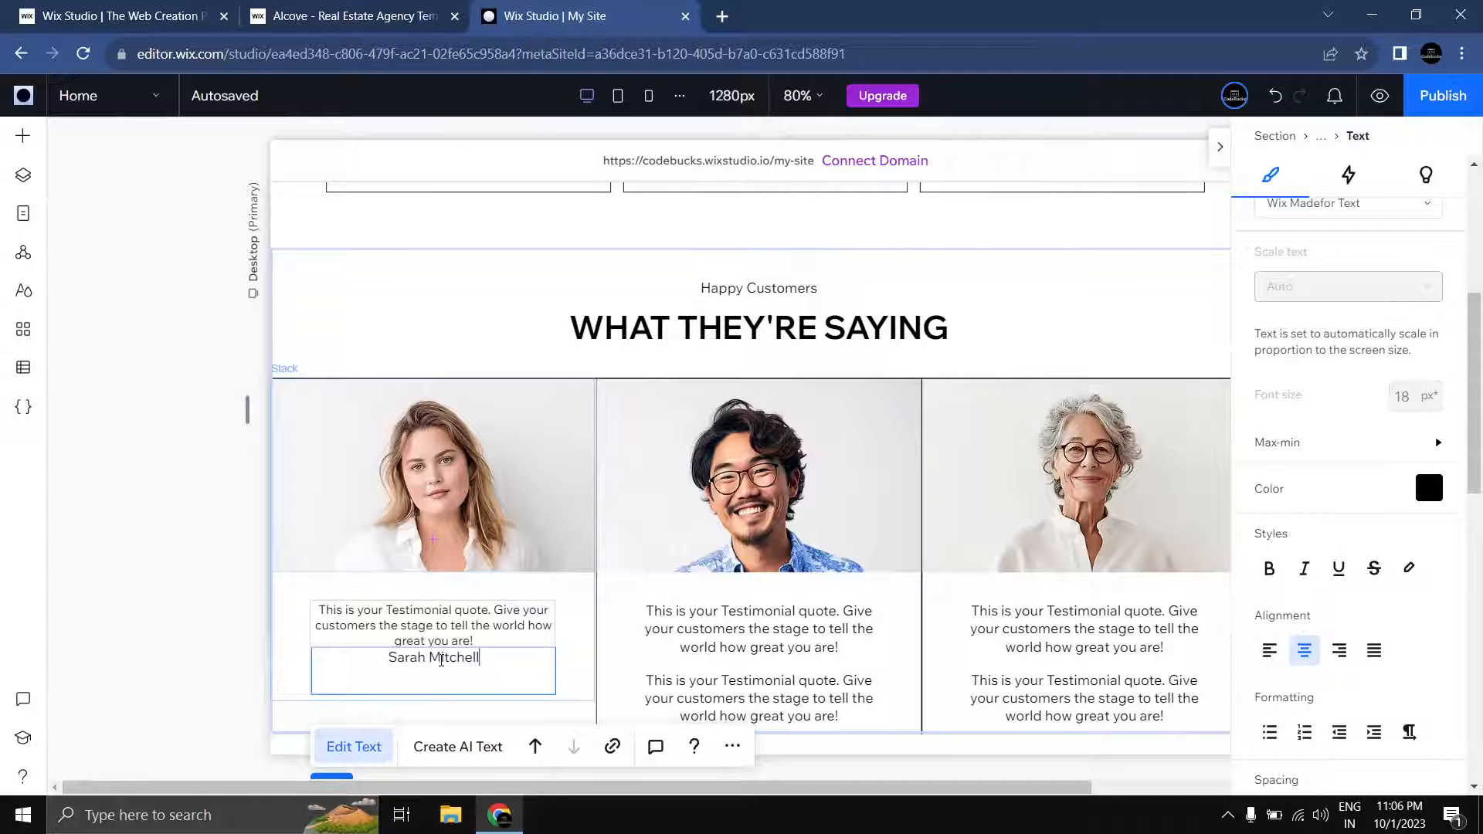
key(ctrl+a)
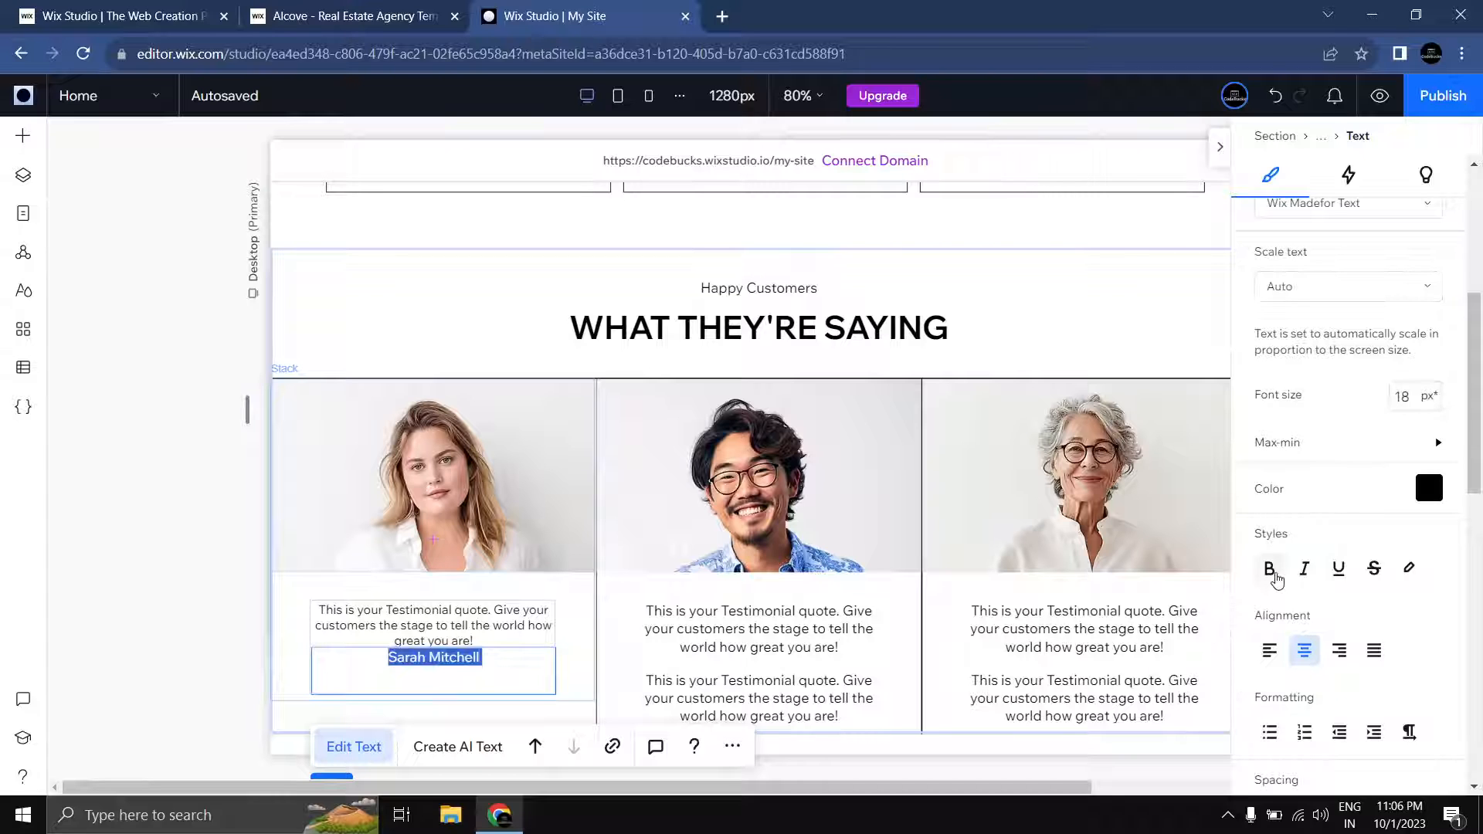
click(1271, 572)
click(165, 646)
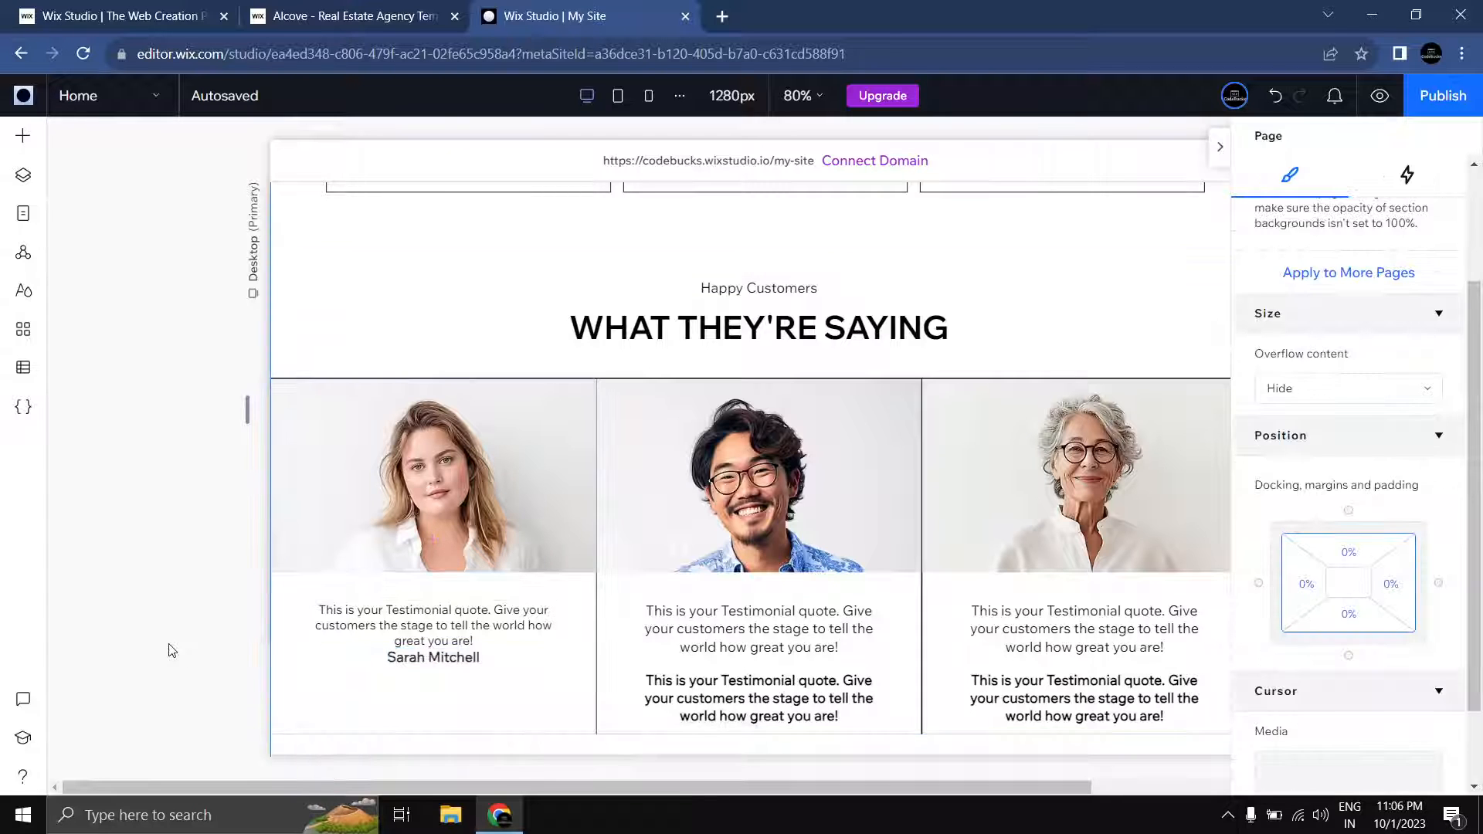
Step: Replace the bold placeholder text in the second testimonial card with that customer's full name
scroll(788, 630, down, 1)
click(788, 630)
click(788, 630)
click(788, 630)
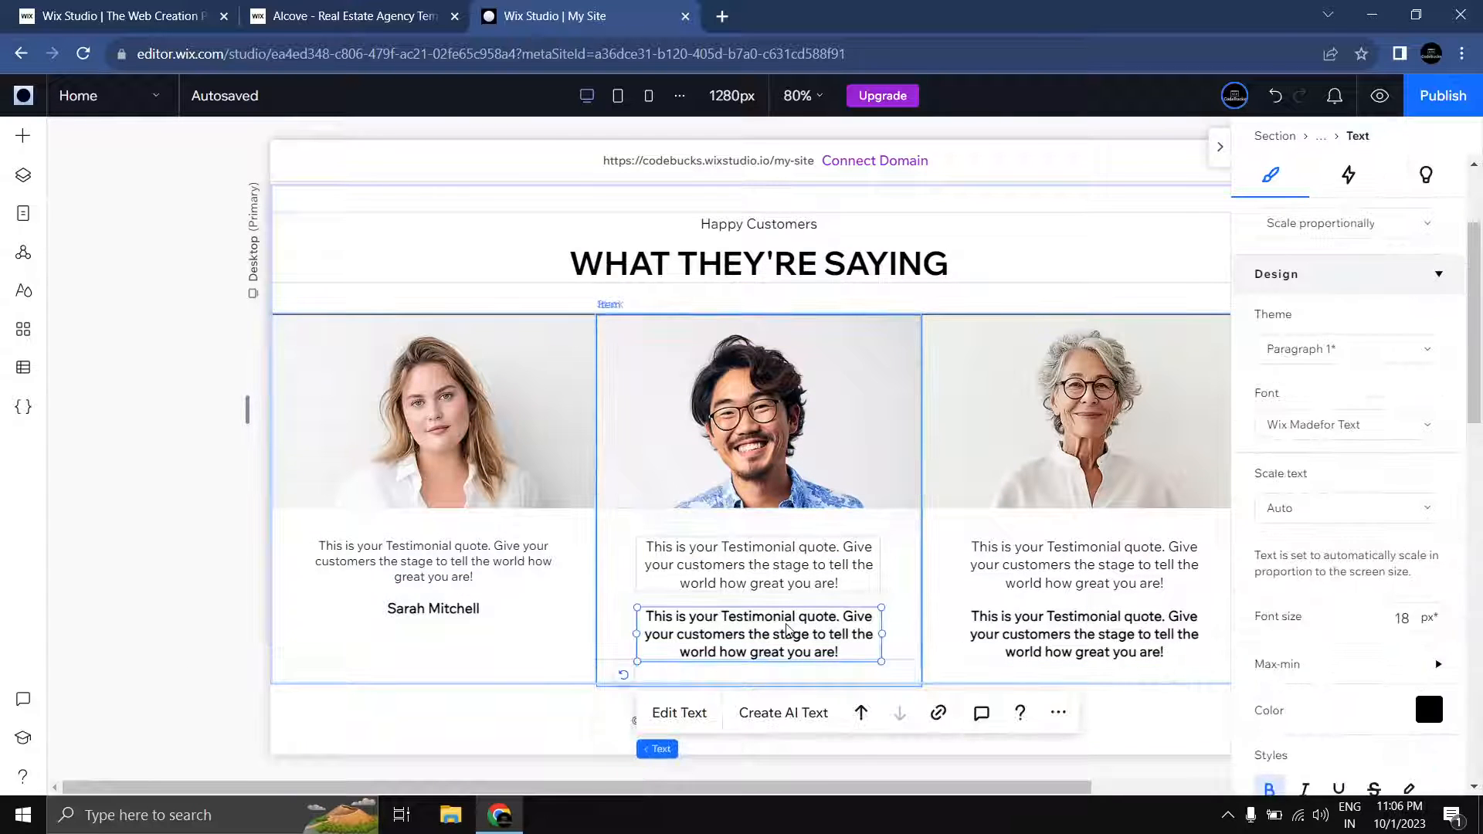
click(680, 713)
text(David Williams)
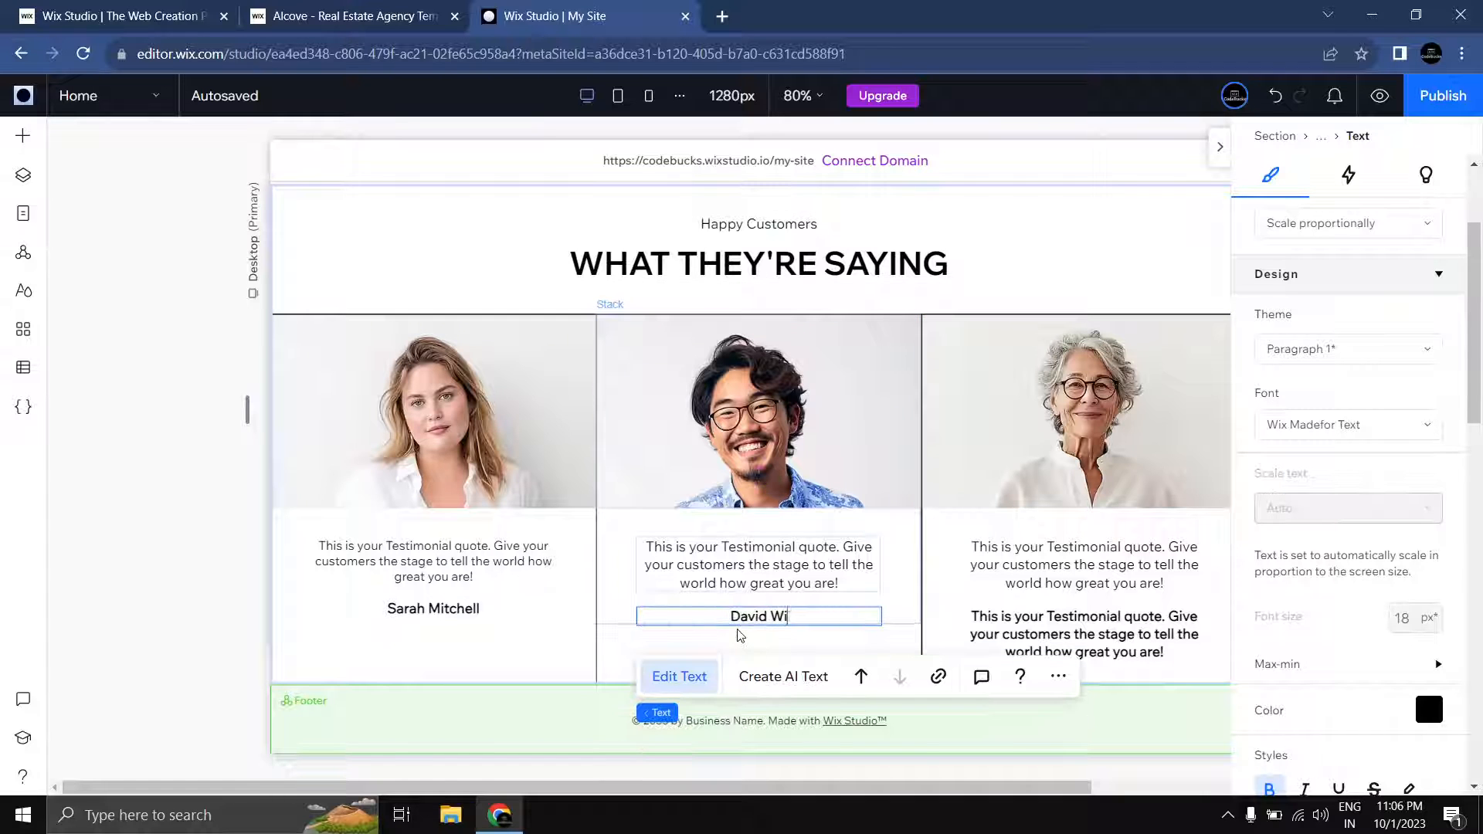
Step: Replace the bold placeholder text in the third testimonial card with that customer's full name
click(1067, 637)
click(805, 713)
text(Lisa Robinson)
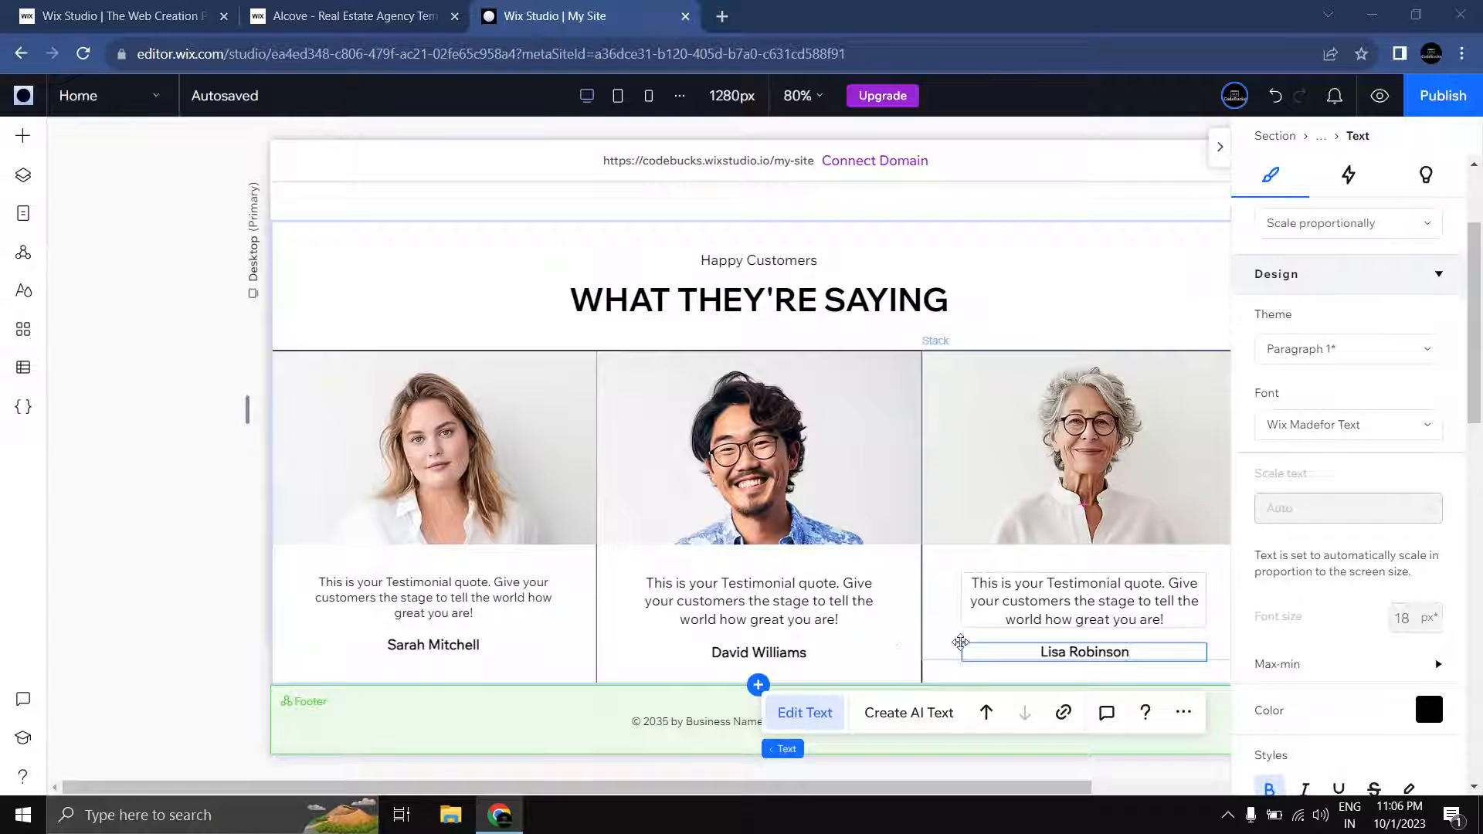
click(421, 606)
click(421, 603)
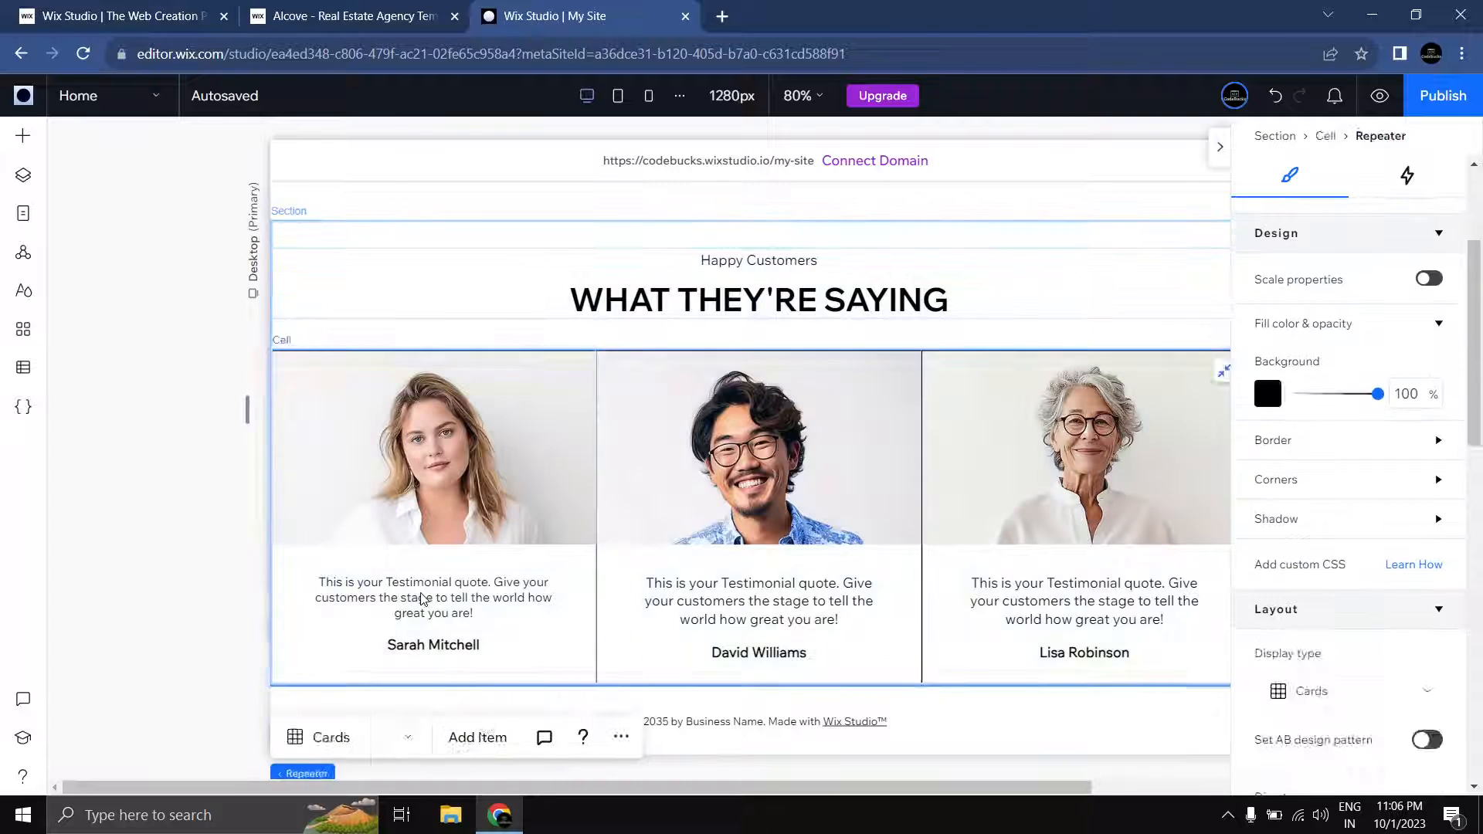
click(425, 598)
click(428, 594)
click(428, 594)
click(229, 626)
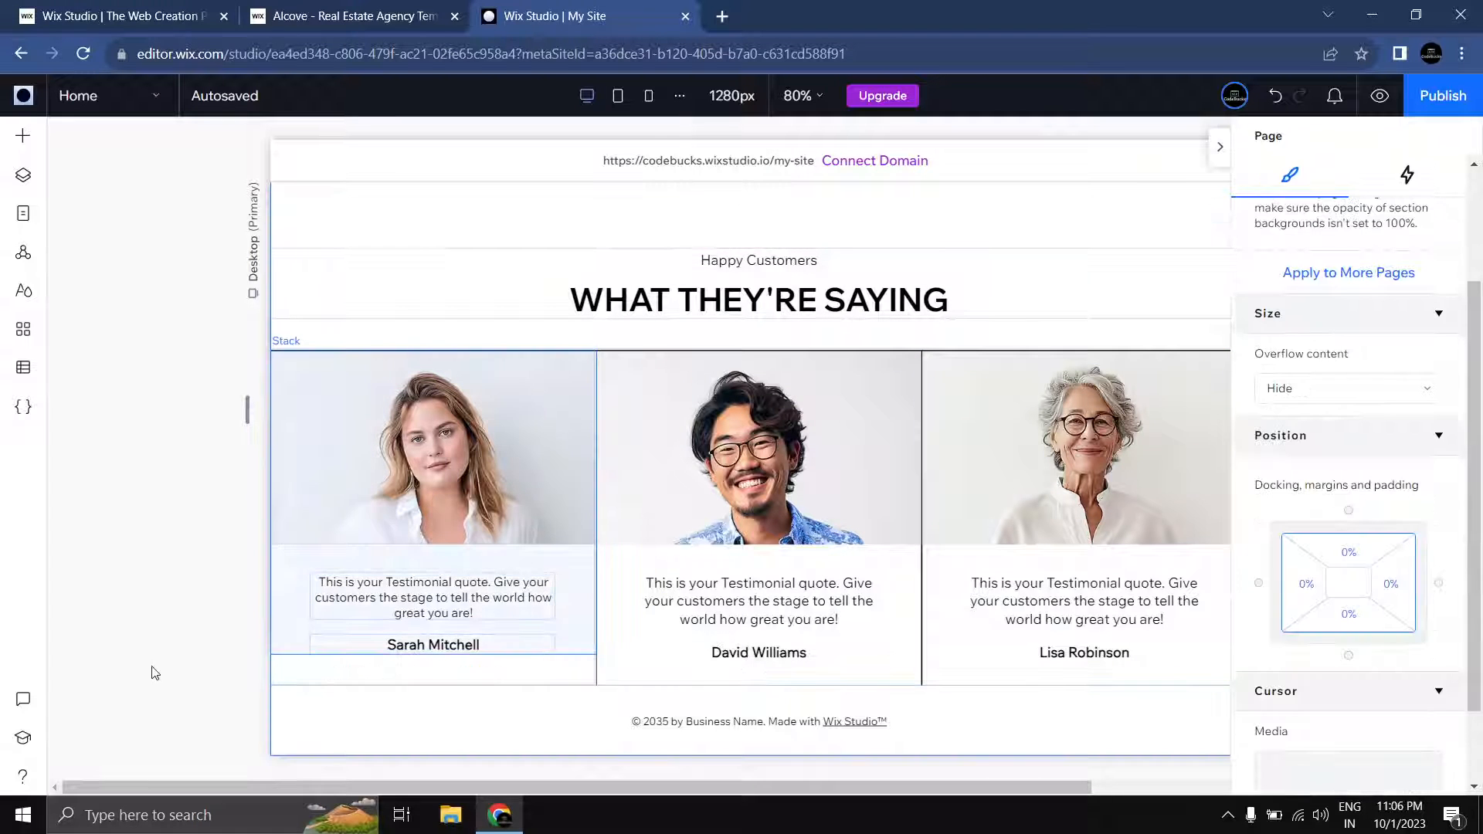
Step: Set the horizontal and vertical gaps between the testimonial repeater's cards to 16 px
click(448, 676)
drag(939, 788, 990, 783)
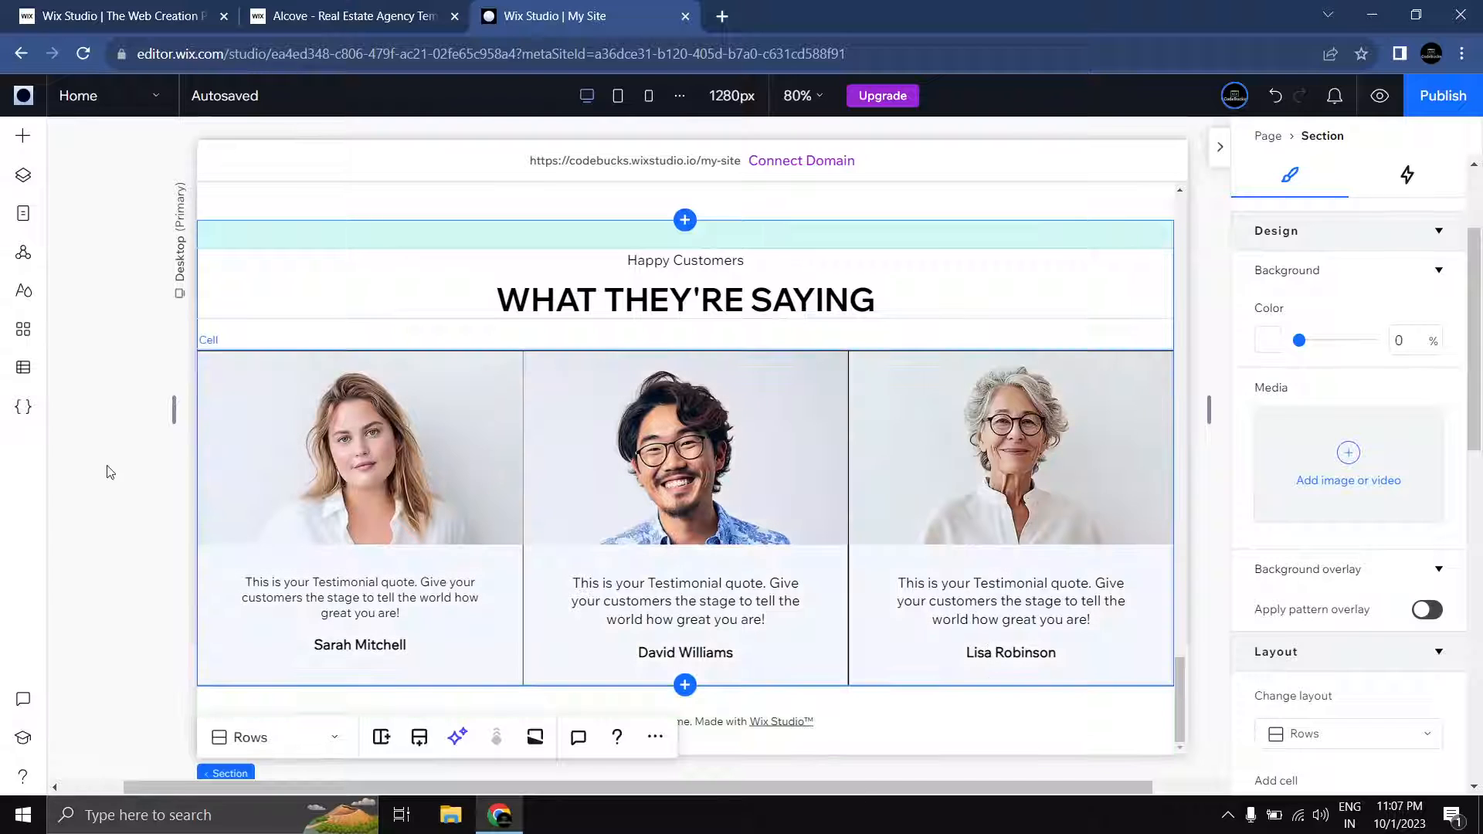
click(516, 433)
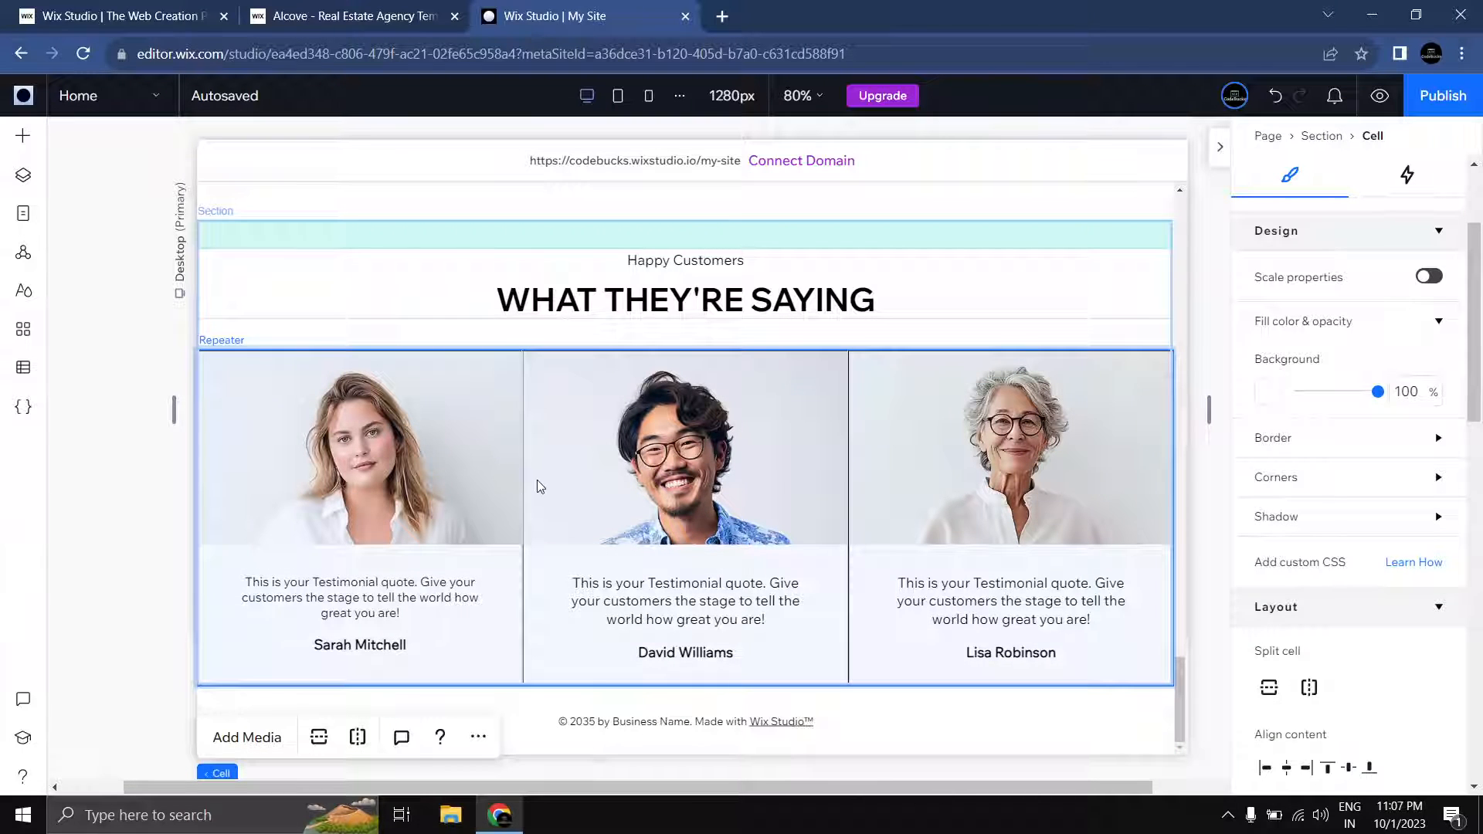
click(208, 774)
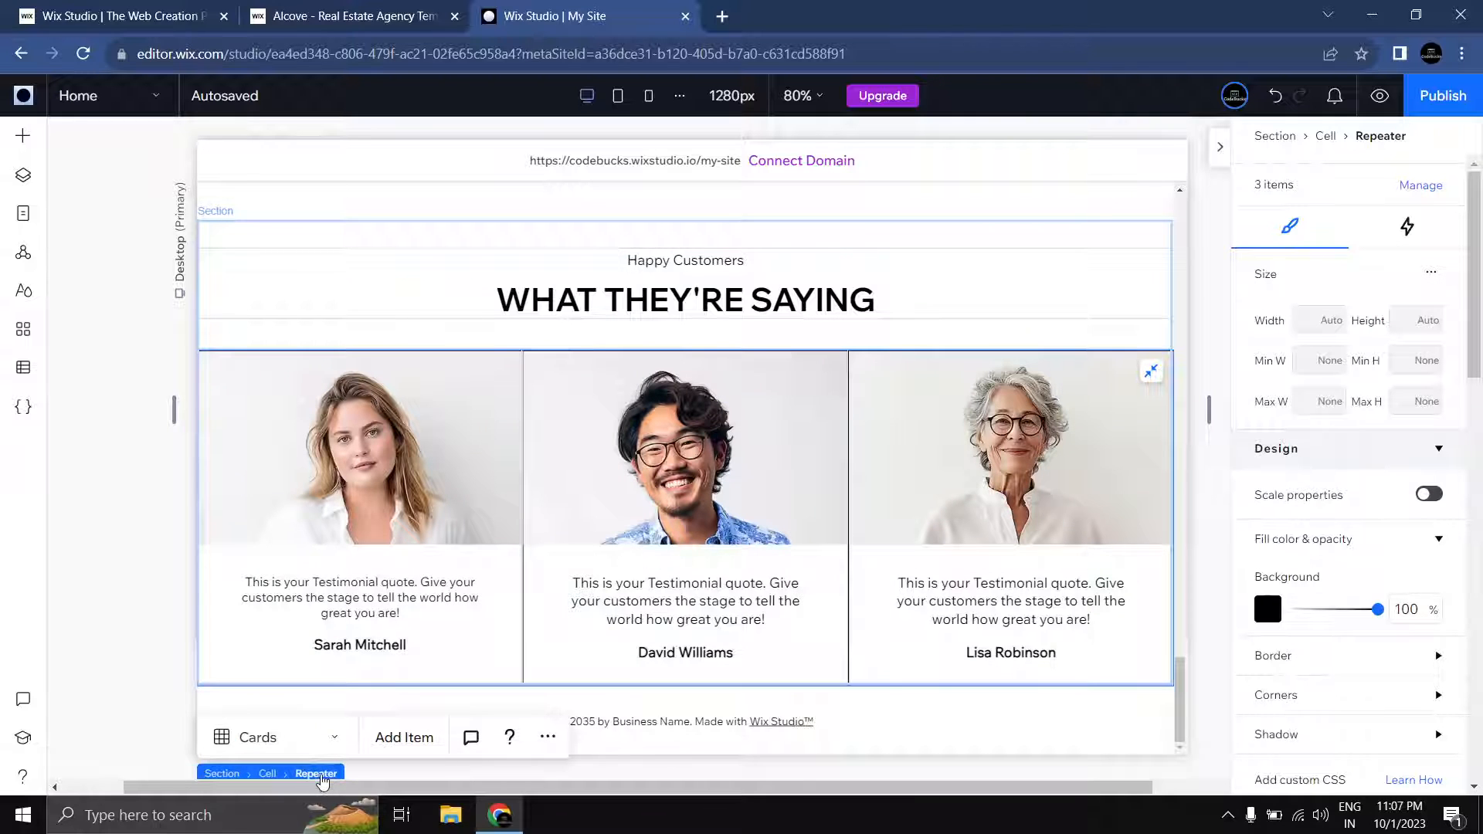
scroll(1337, 600, down, 8)
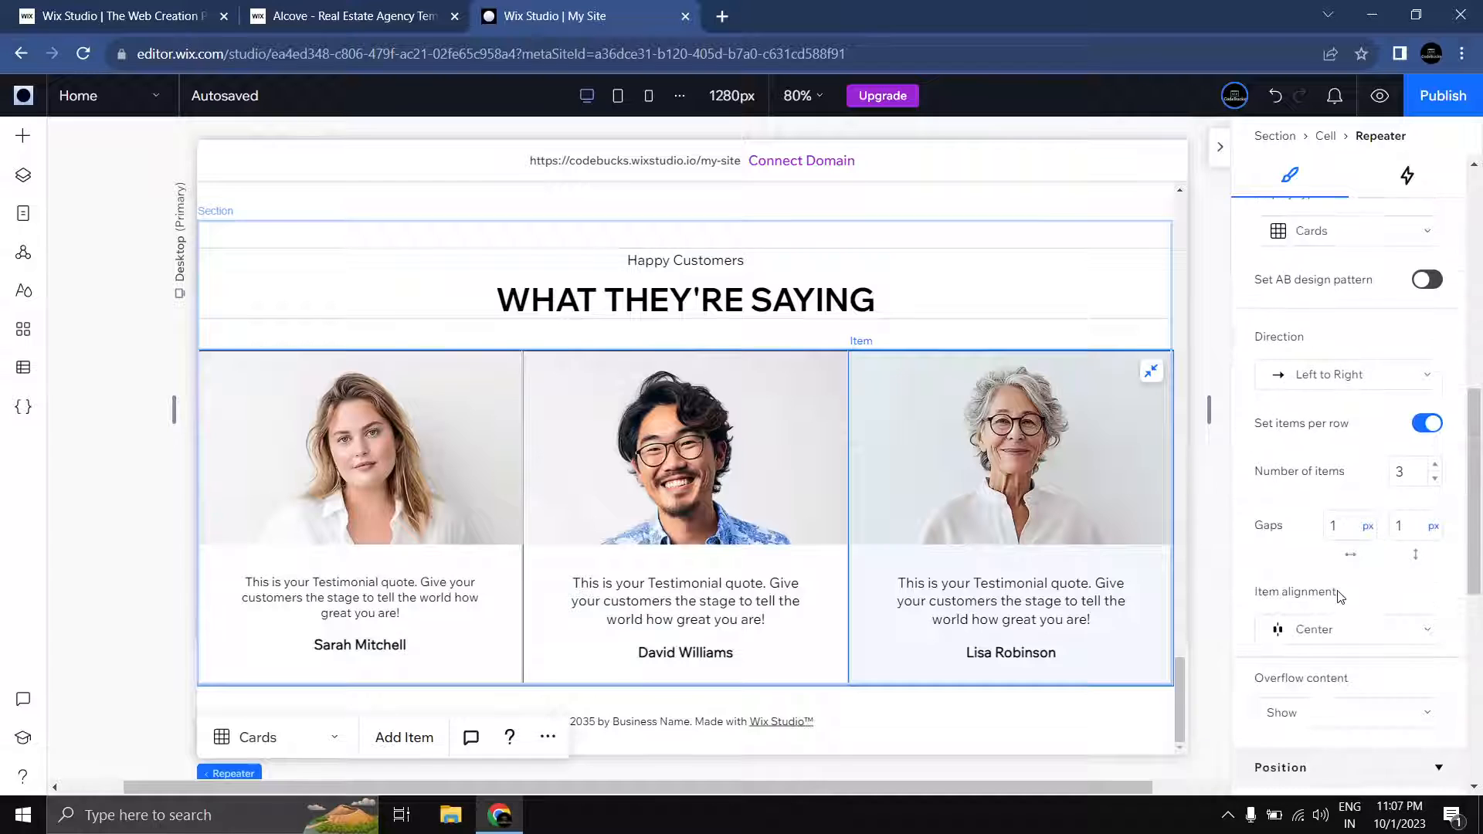
scroll(1340, 596, down, 1)
click(1353, 433)
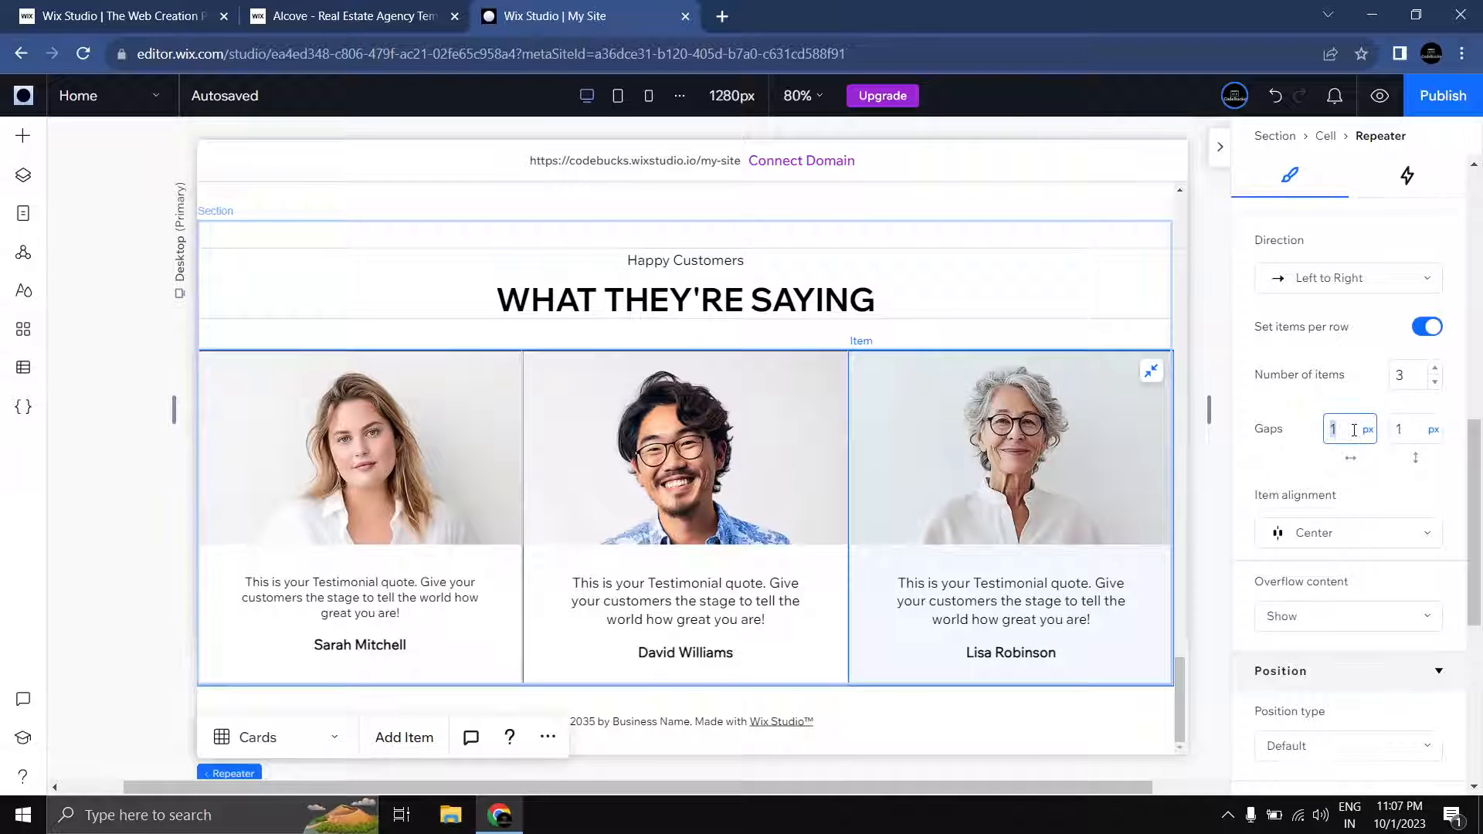
click(1413, 431)
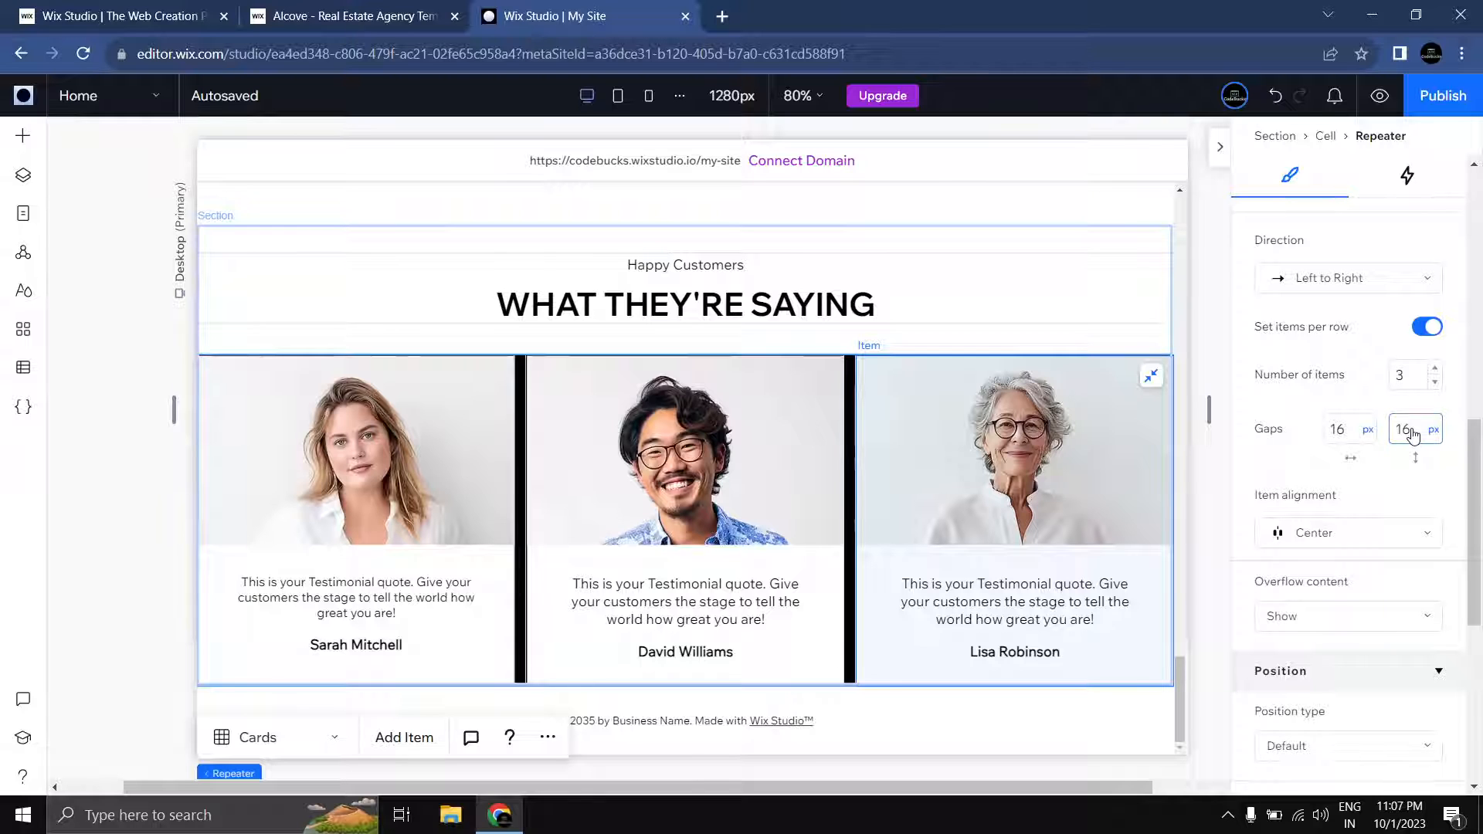
Step: Make the testimonial repeater's black background fully transparent by setting its opacity to 0%
click(355, 496)
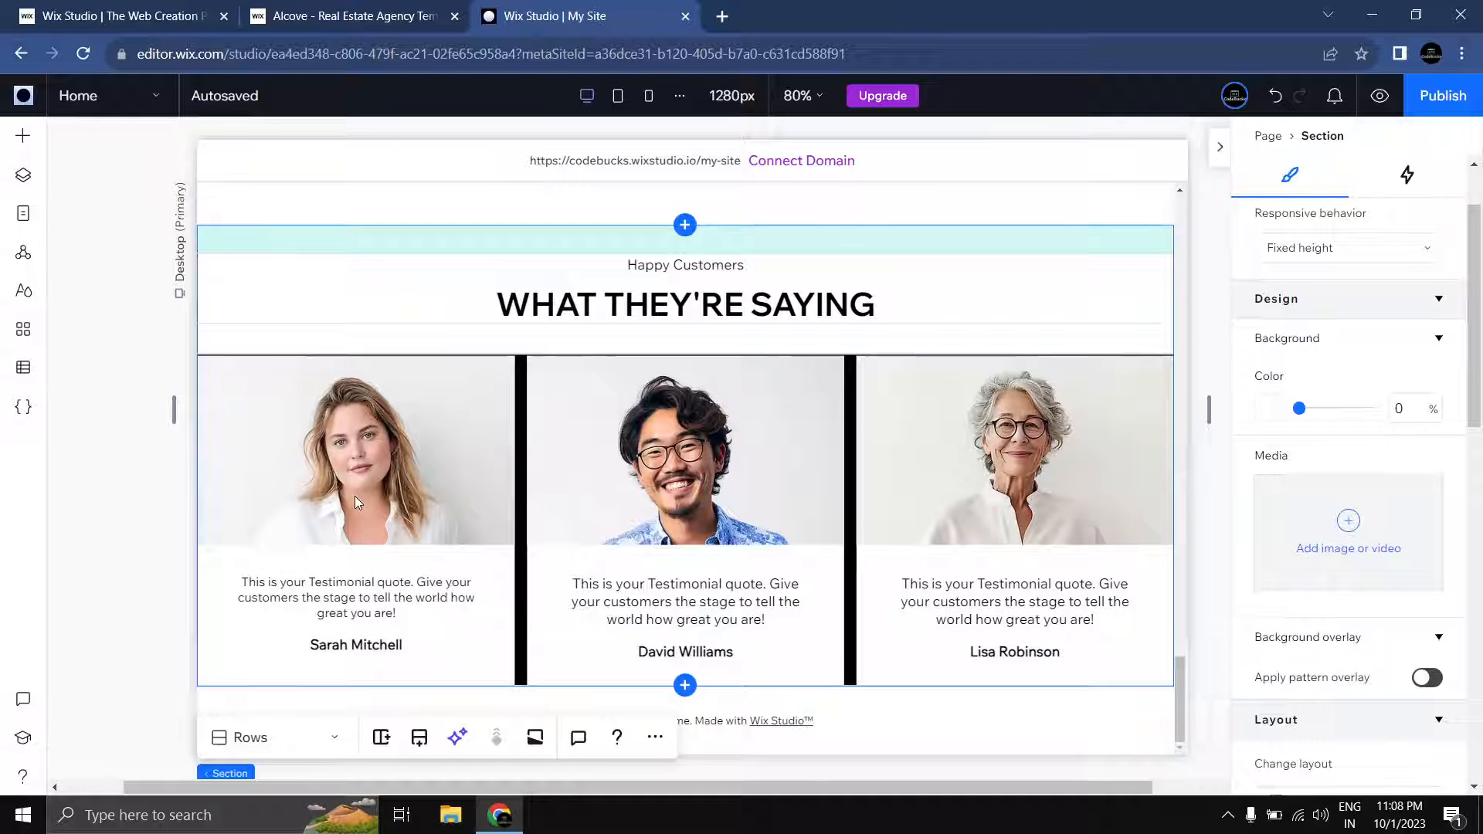
click(355, 496)
click(315, 535)
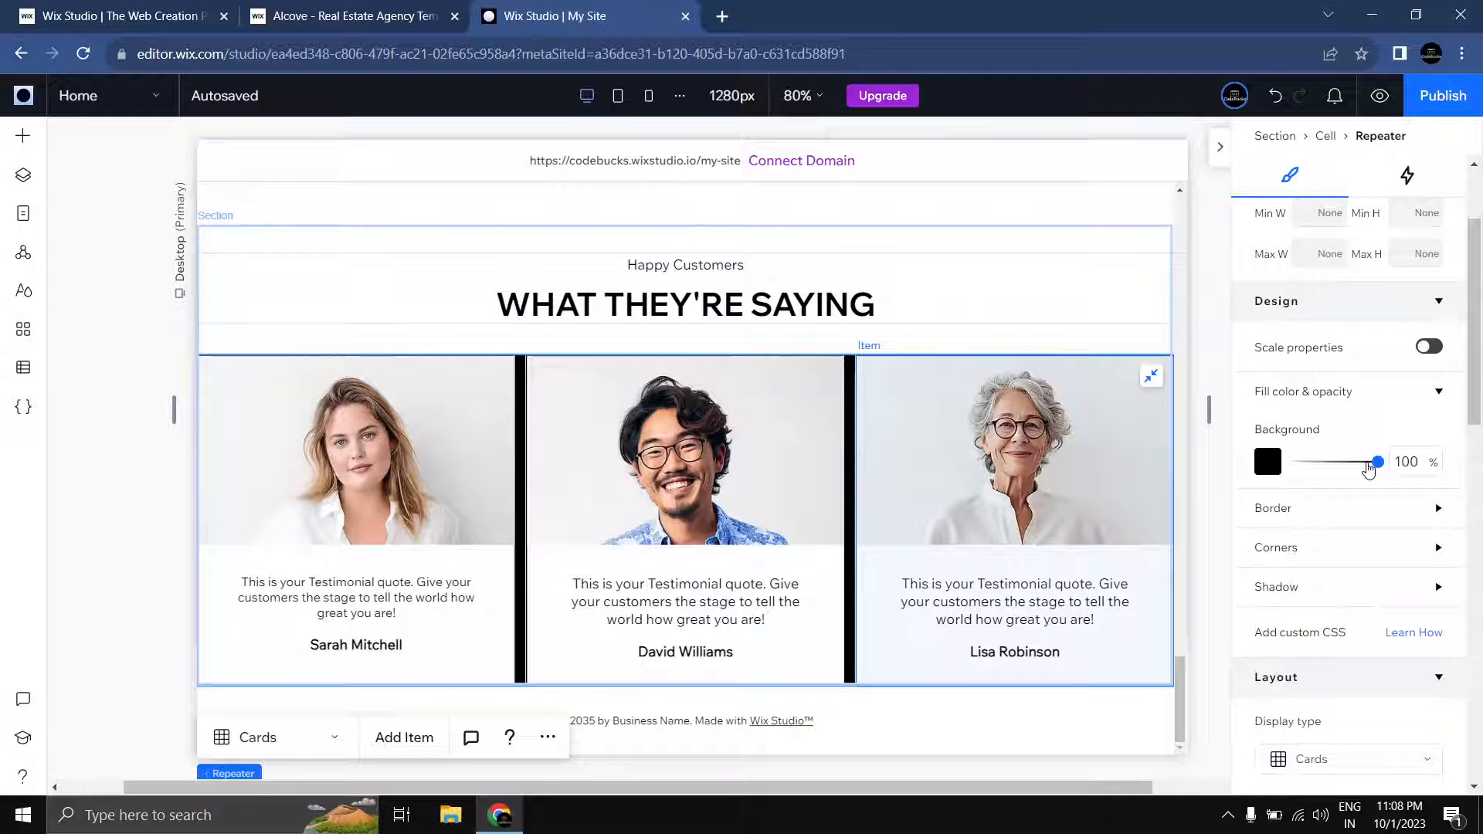
drag(1369, 470, 1268, 469)
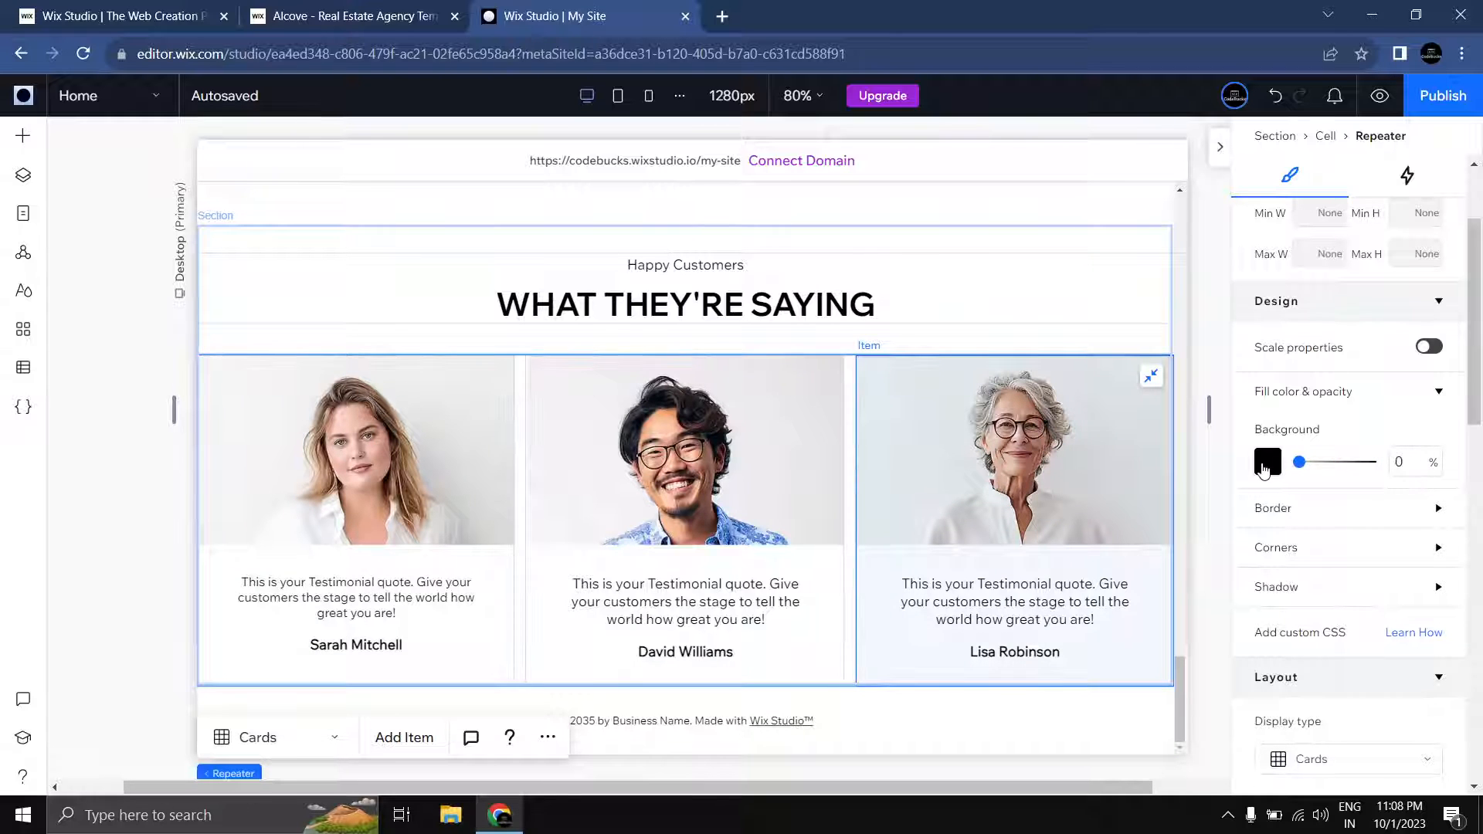
Step: Give the testimonial repeater items a black border 1 px wide at 100% opacity
click(456, 480)
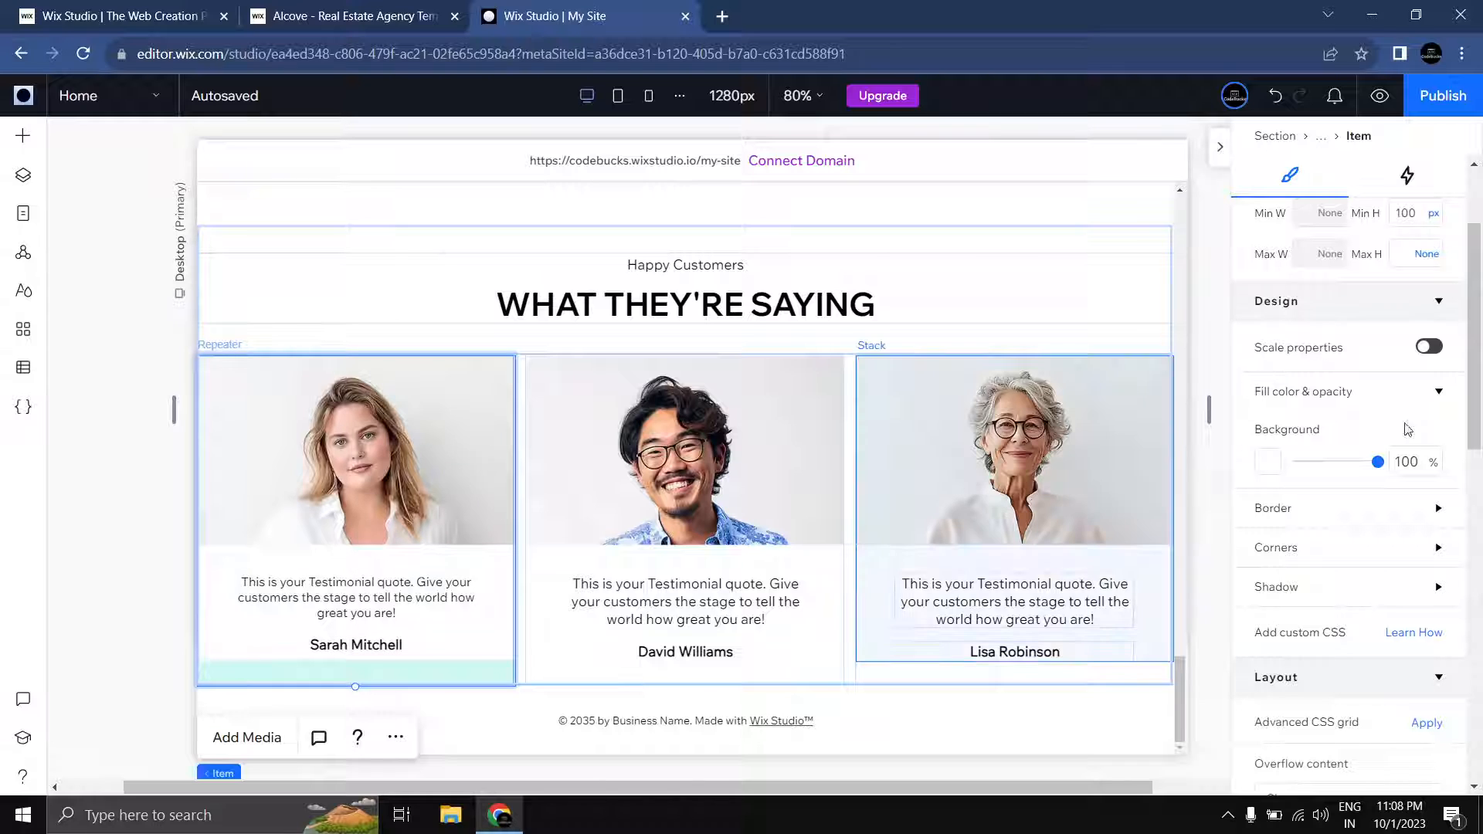
click(1343, 516)
click(1432, 669)
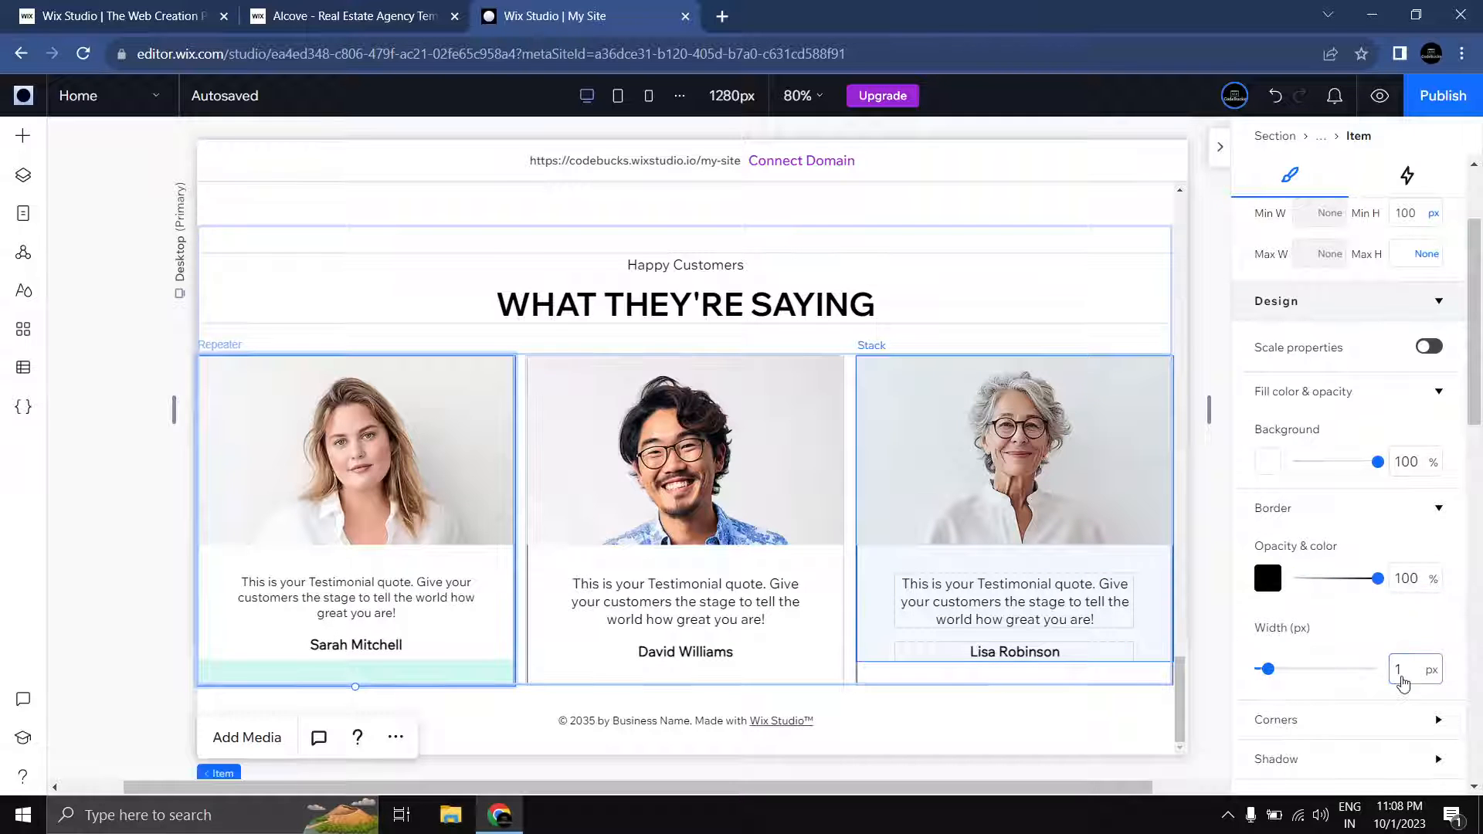
click(155, 474)
Step: Add a 1 px black border to the customer photo in the first testimonial card
click(360, 479)
click(360, 480)
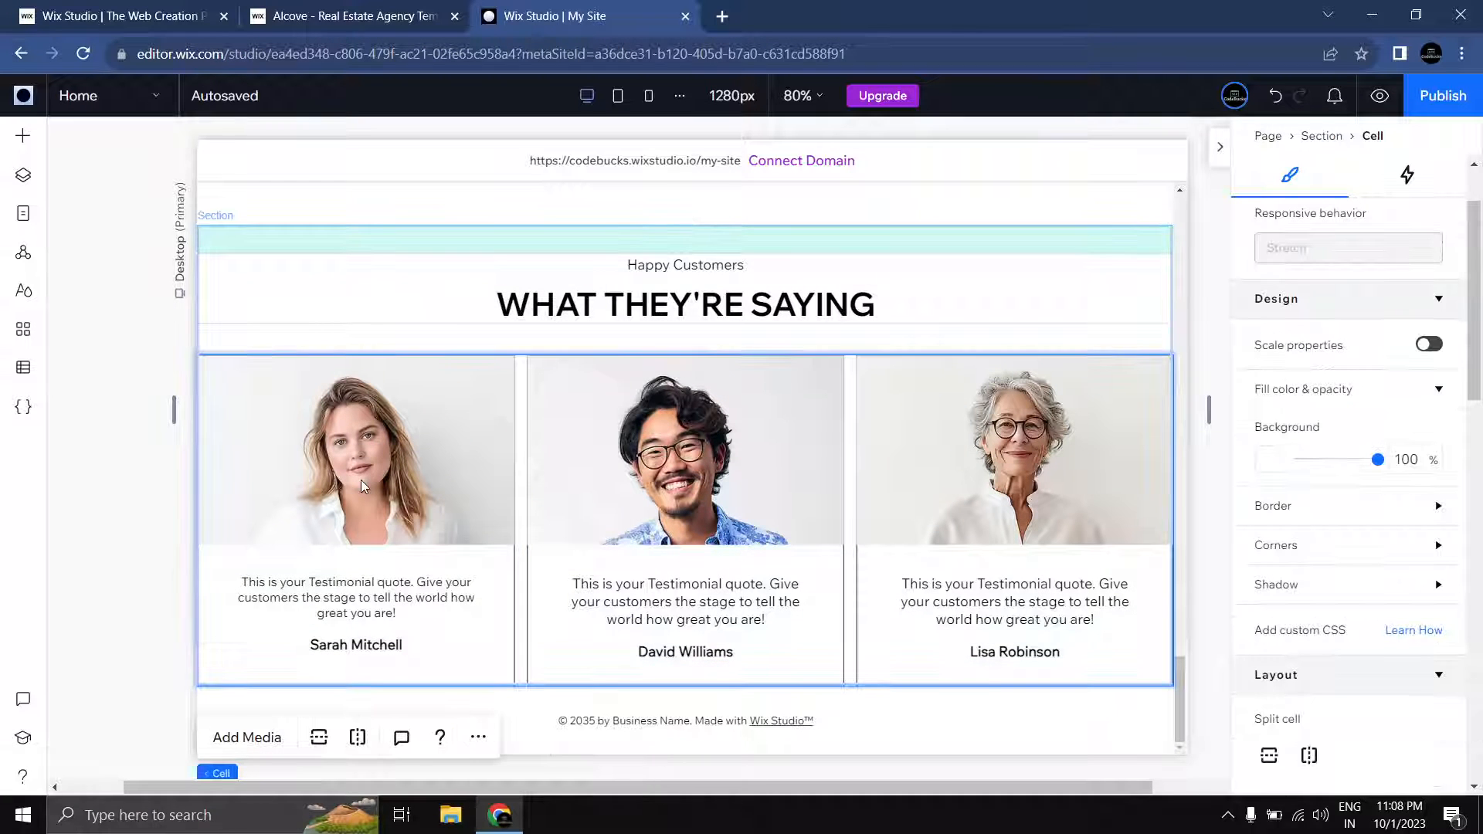
click(360, 480)
click(360, 480)
click(360, 479)
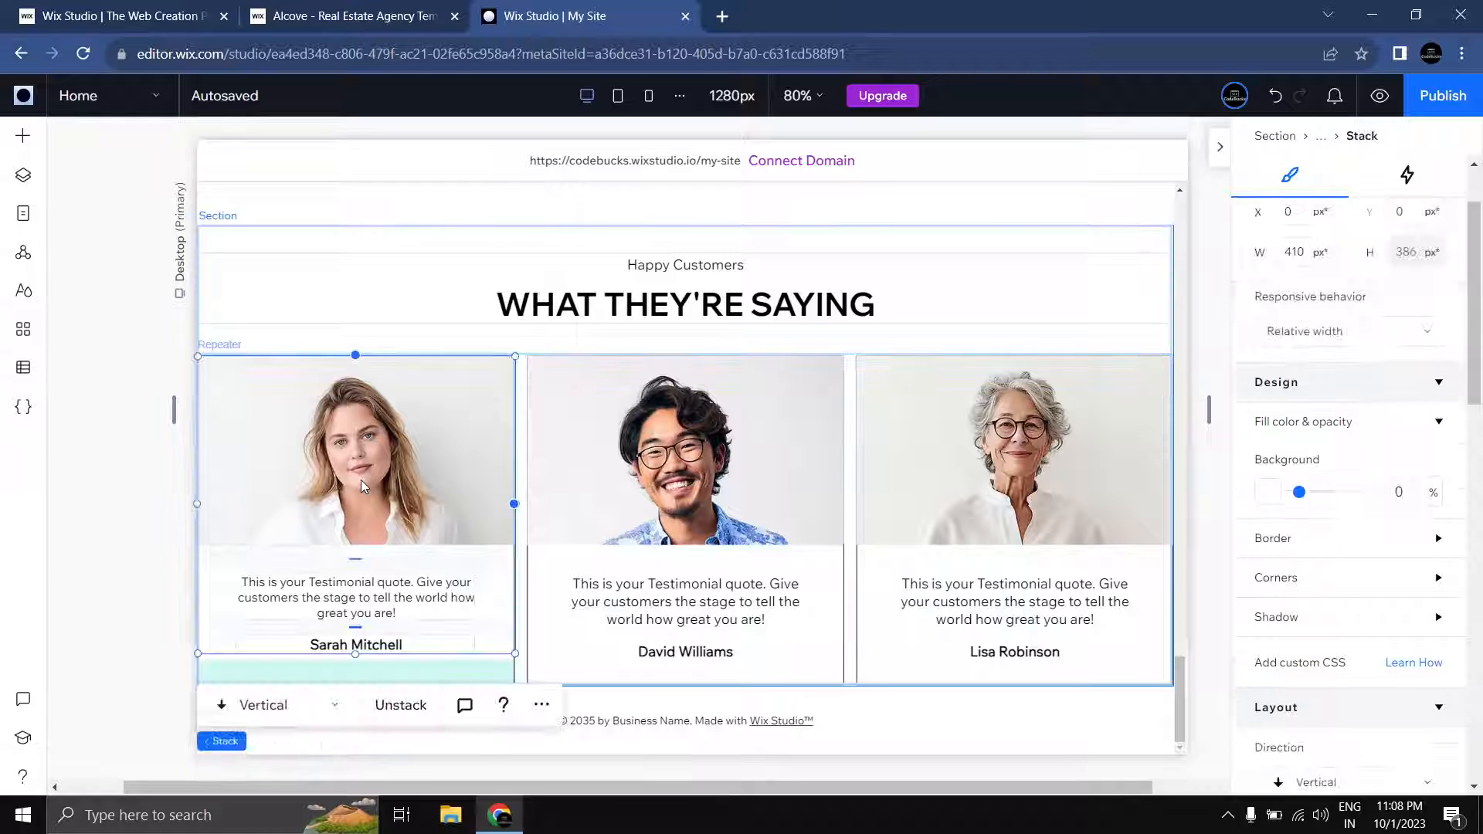
click(444, 451)
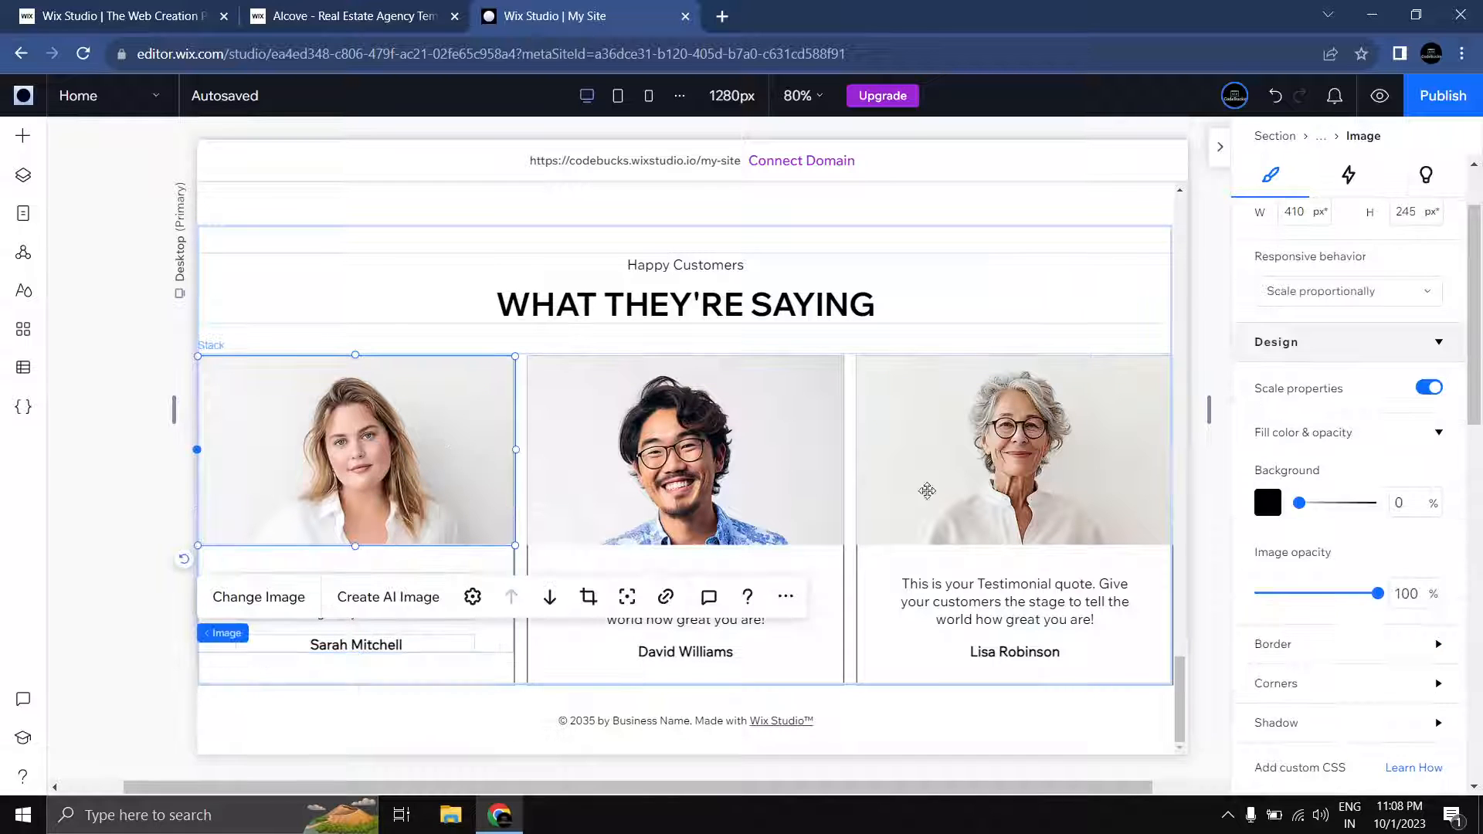
scroll(1368, 494, down, 3)
click(1367, 455)
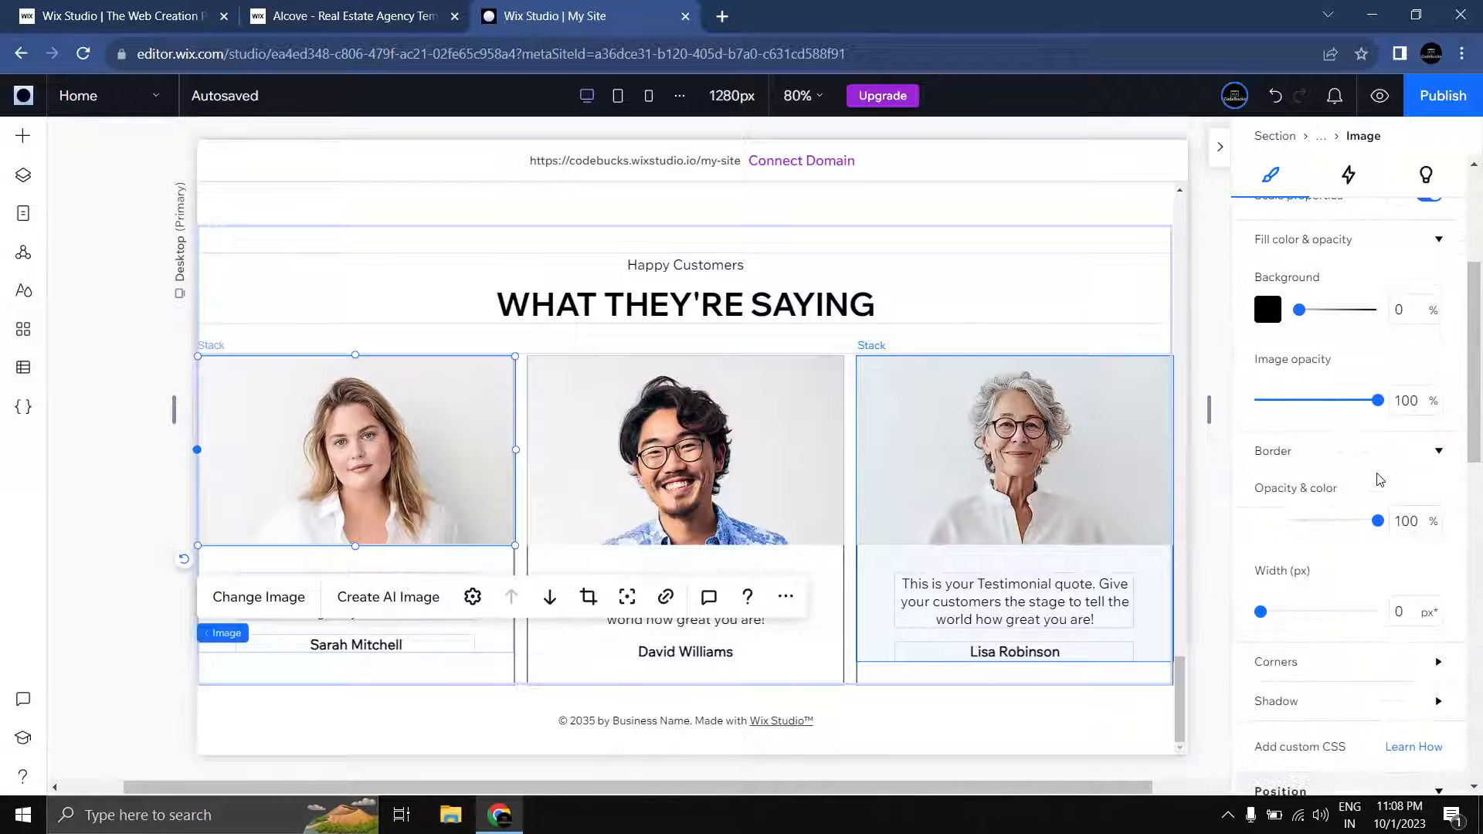
click(1280, 525)
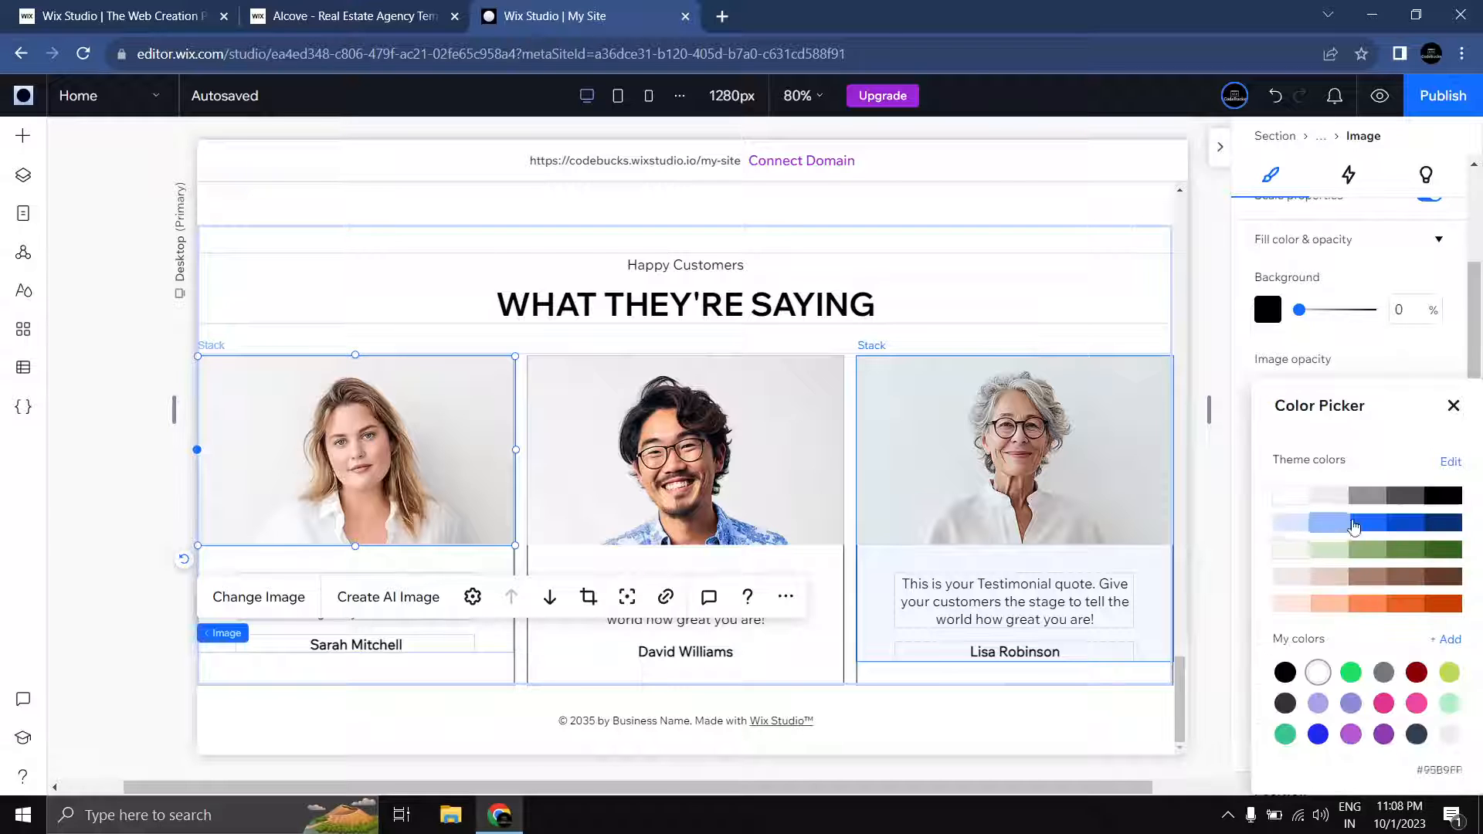
click(1445, 497)
click(1454, 408)
click(1399, 614)
text(1)
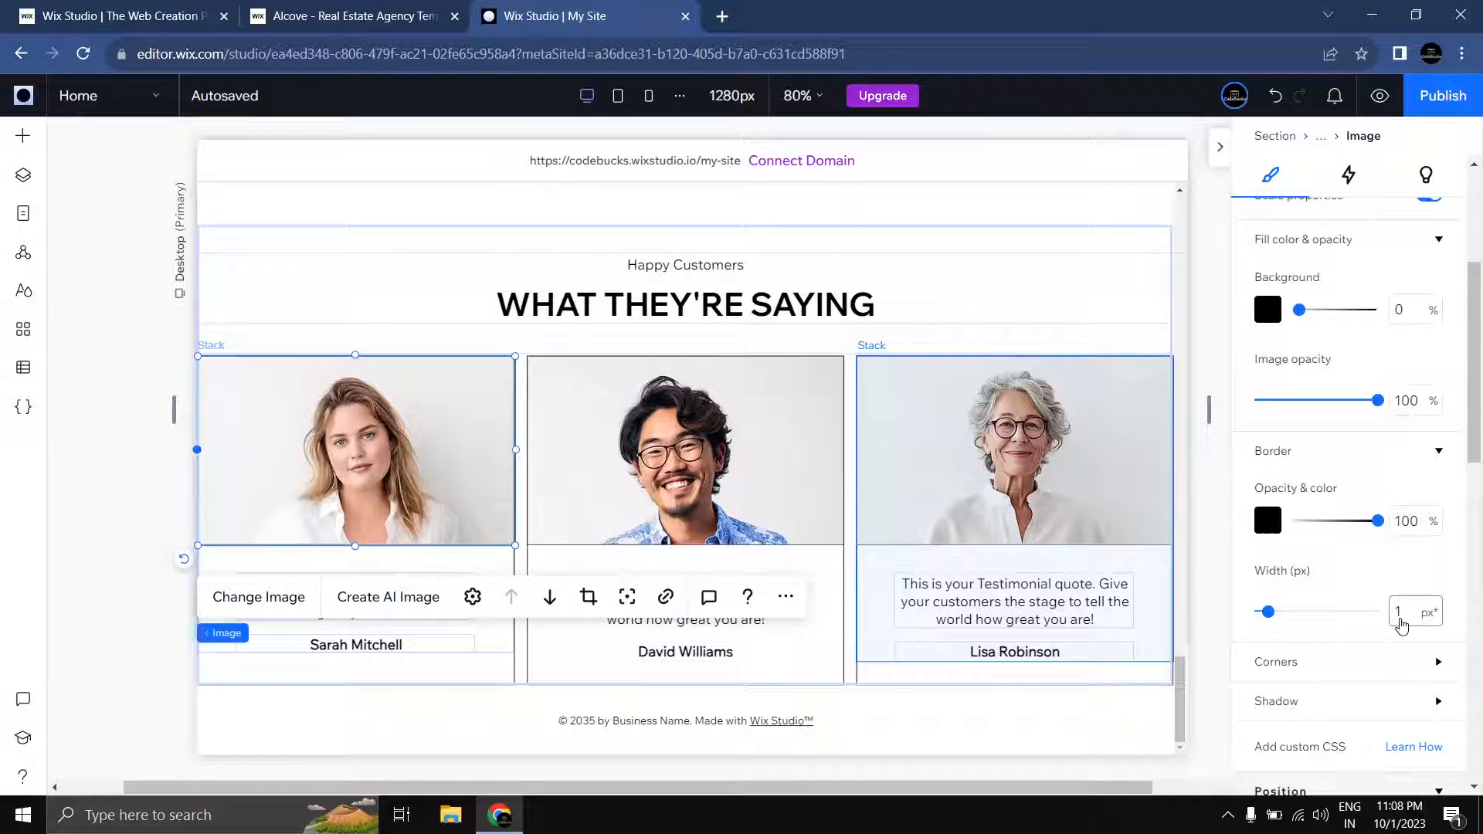
click(91, 475)
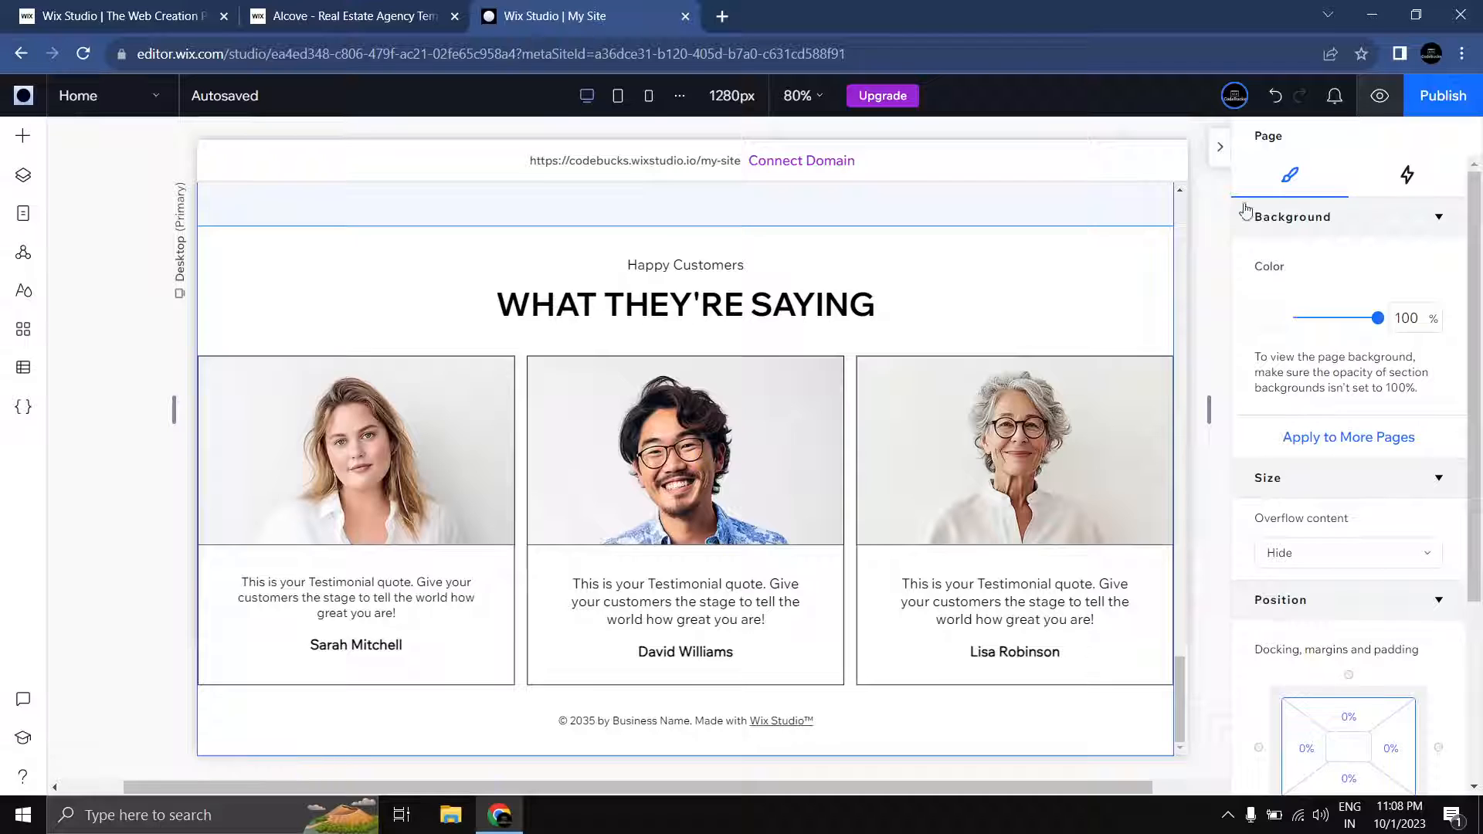
Step: Preview the "What They're Saying" section with its bordered testimonial cards, and return to editing the site
scroll(1191, 255, down, 2)
scroll(1189, 252, up, 2)
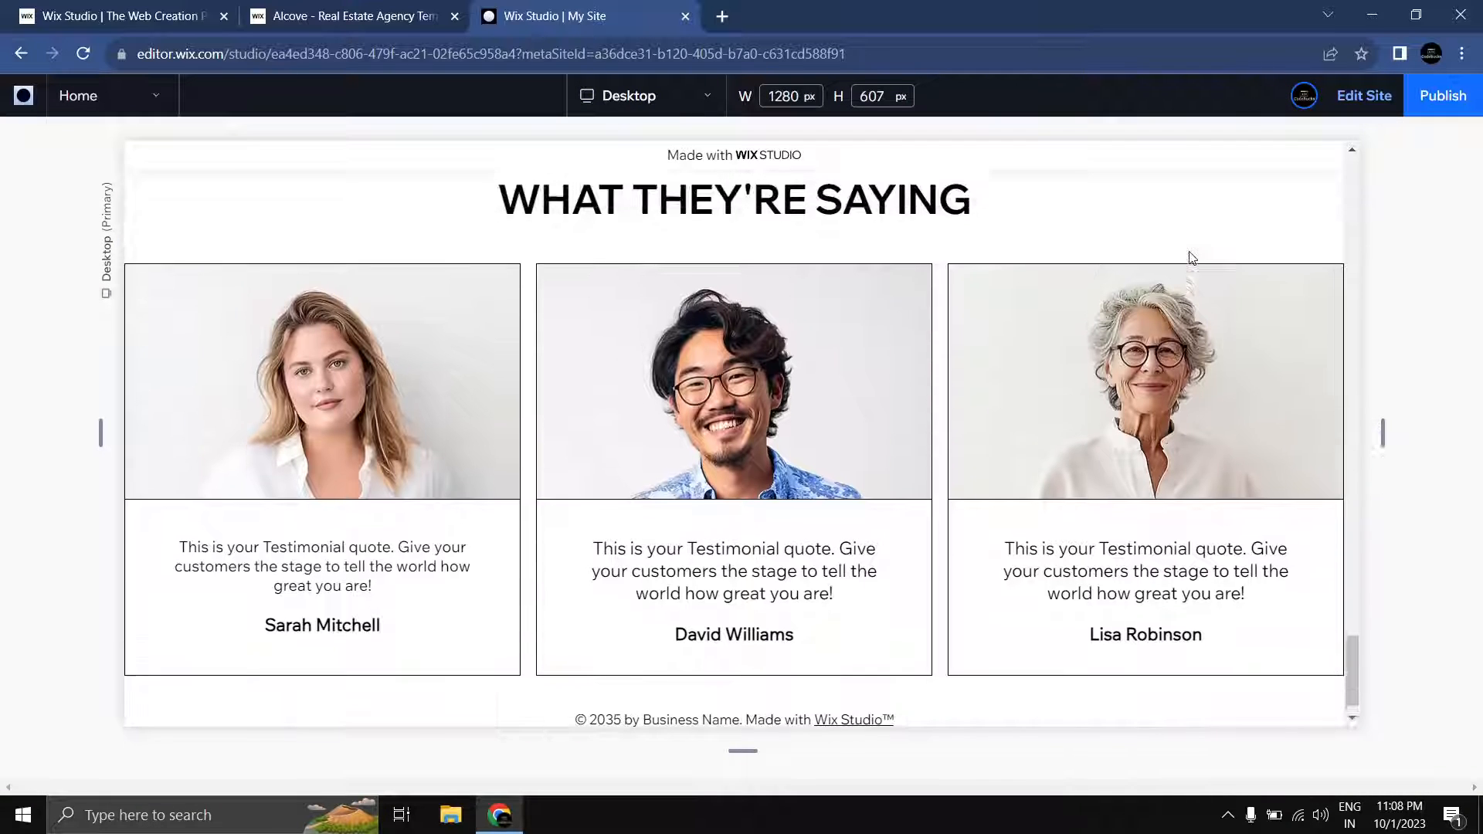
scroll(700, 437, down, 1)
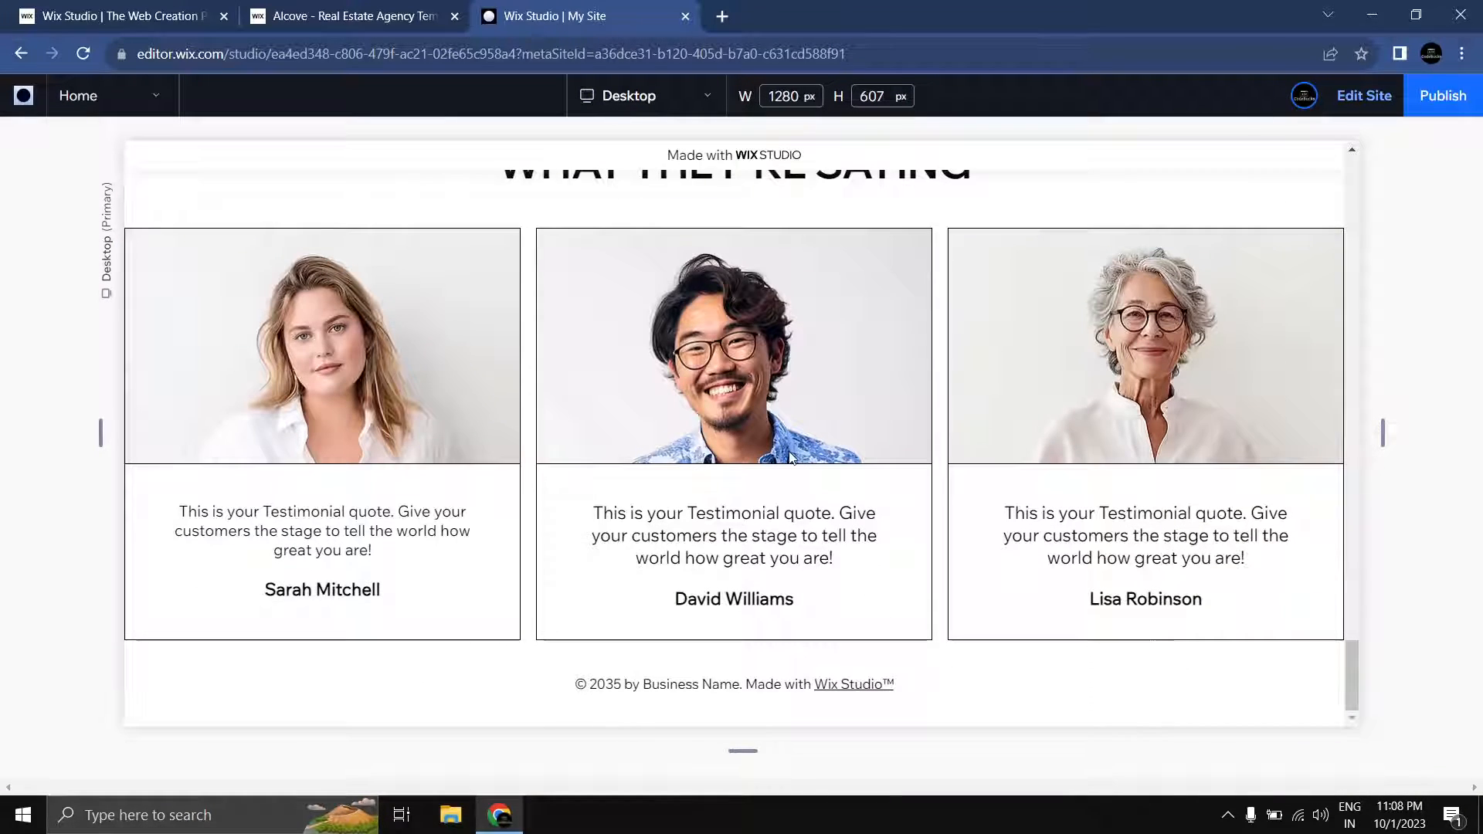
click(1366, 107)
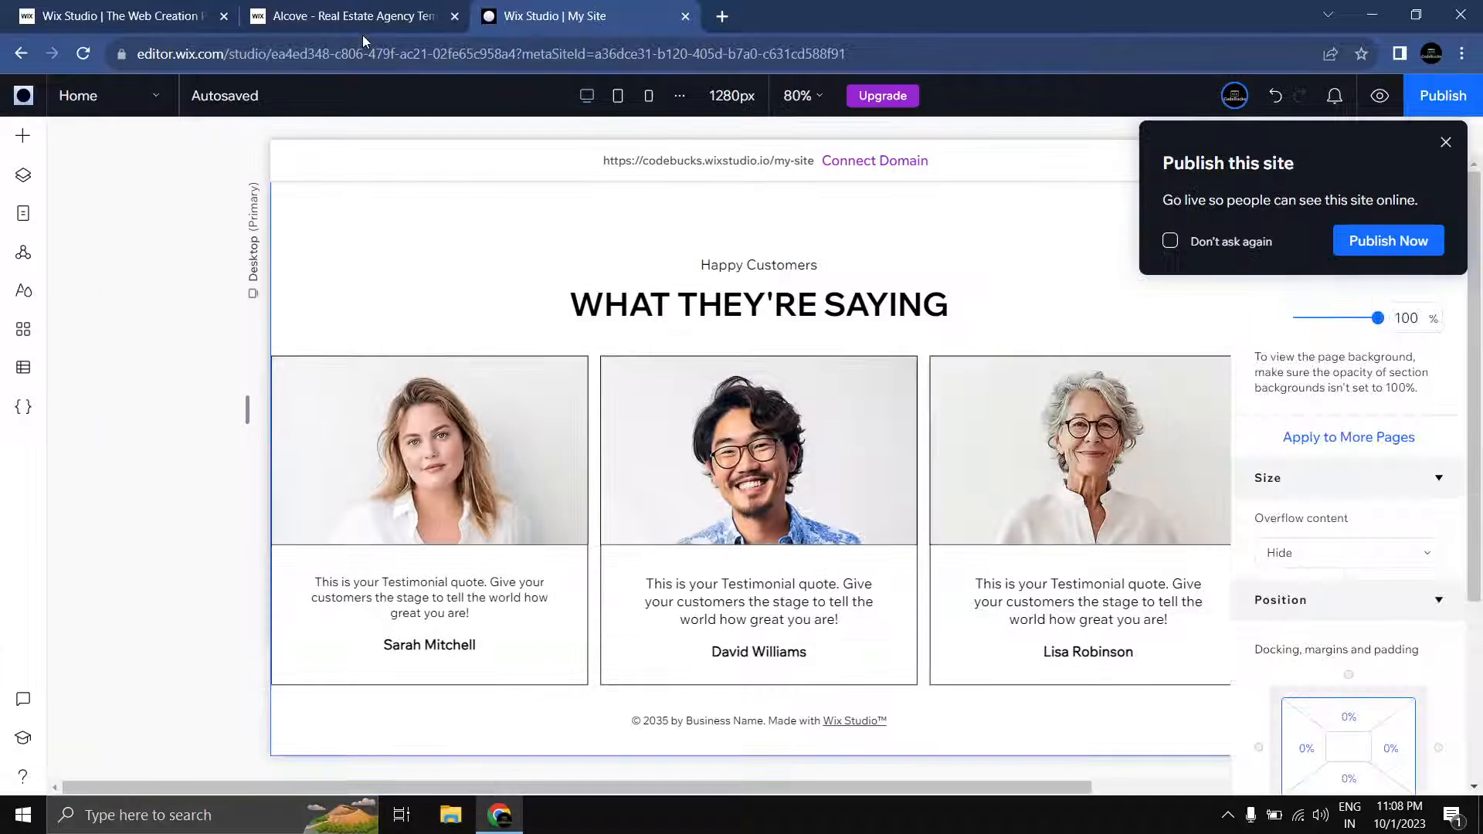
Step: Check the Contact Us banner and footer of the Alcove reference site, and return to the Wix Studio editor
click(371, 18)
scroll(395, 393, down, 10)
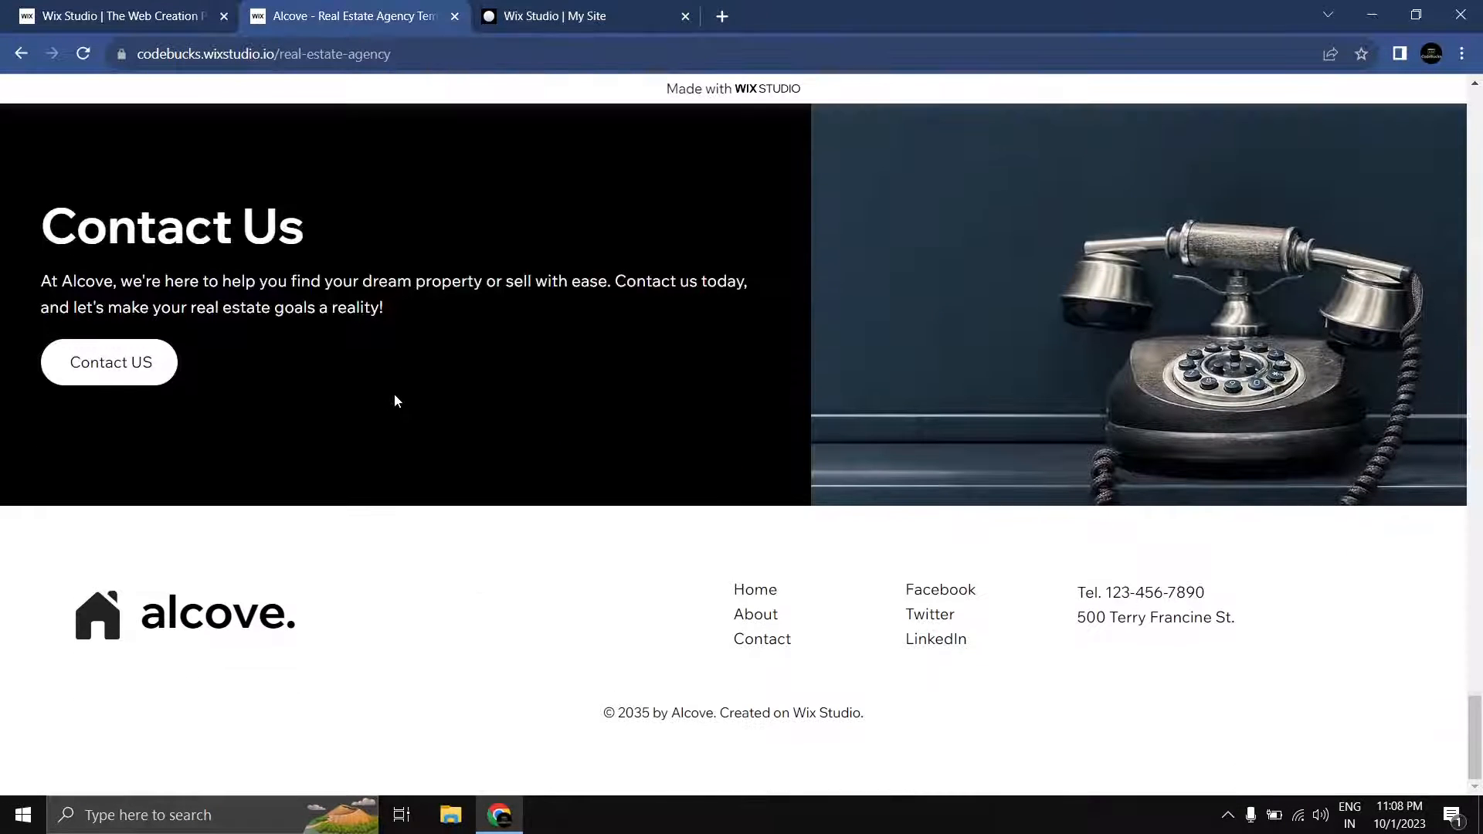
click(571, 30)
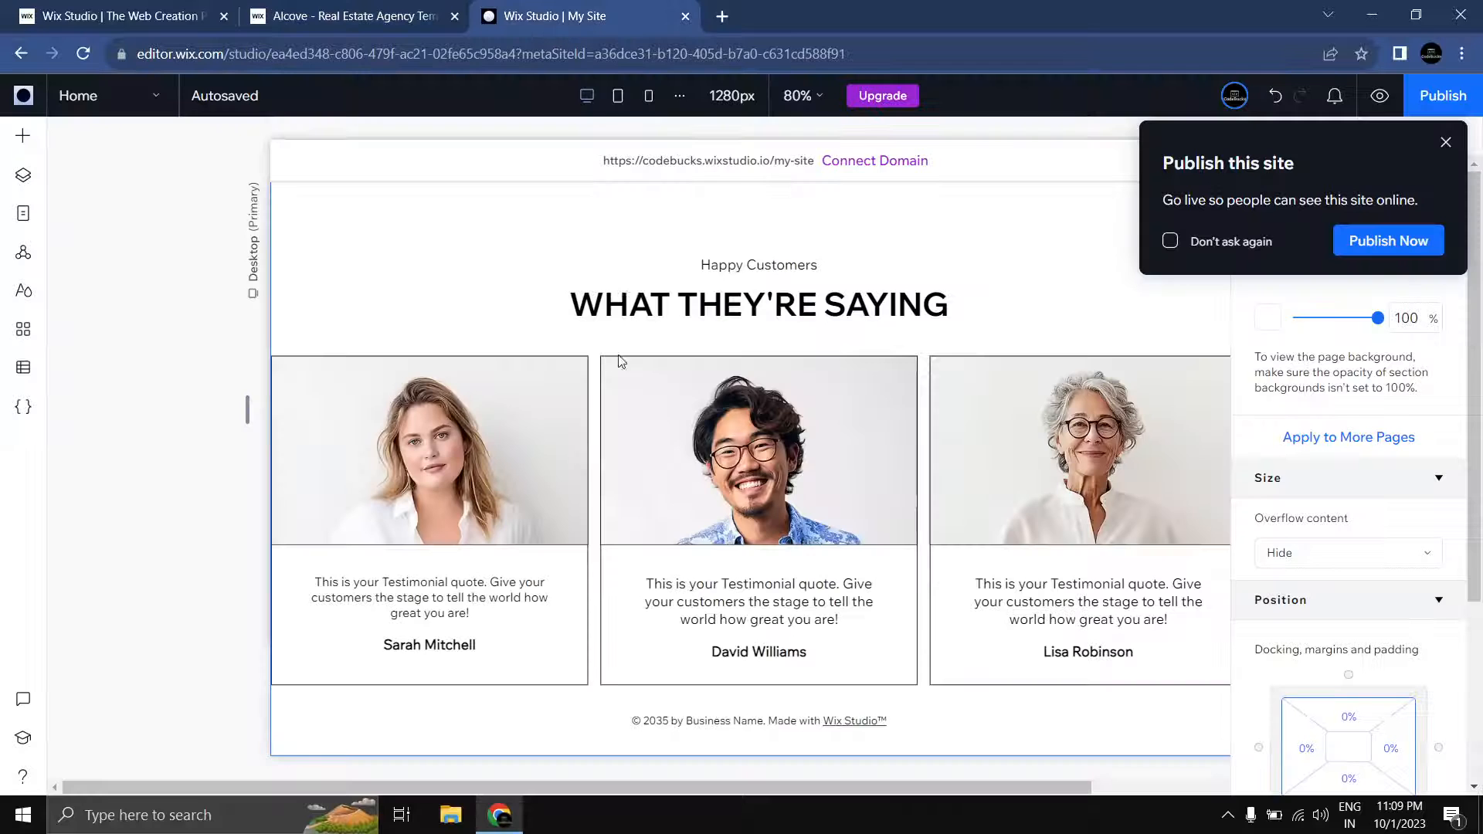
Step: Dismiss the publish prompt with "Don't ask again" enabled, and insert a blank section between the testimonials and the footer
click(799, 698)
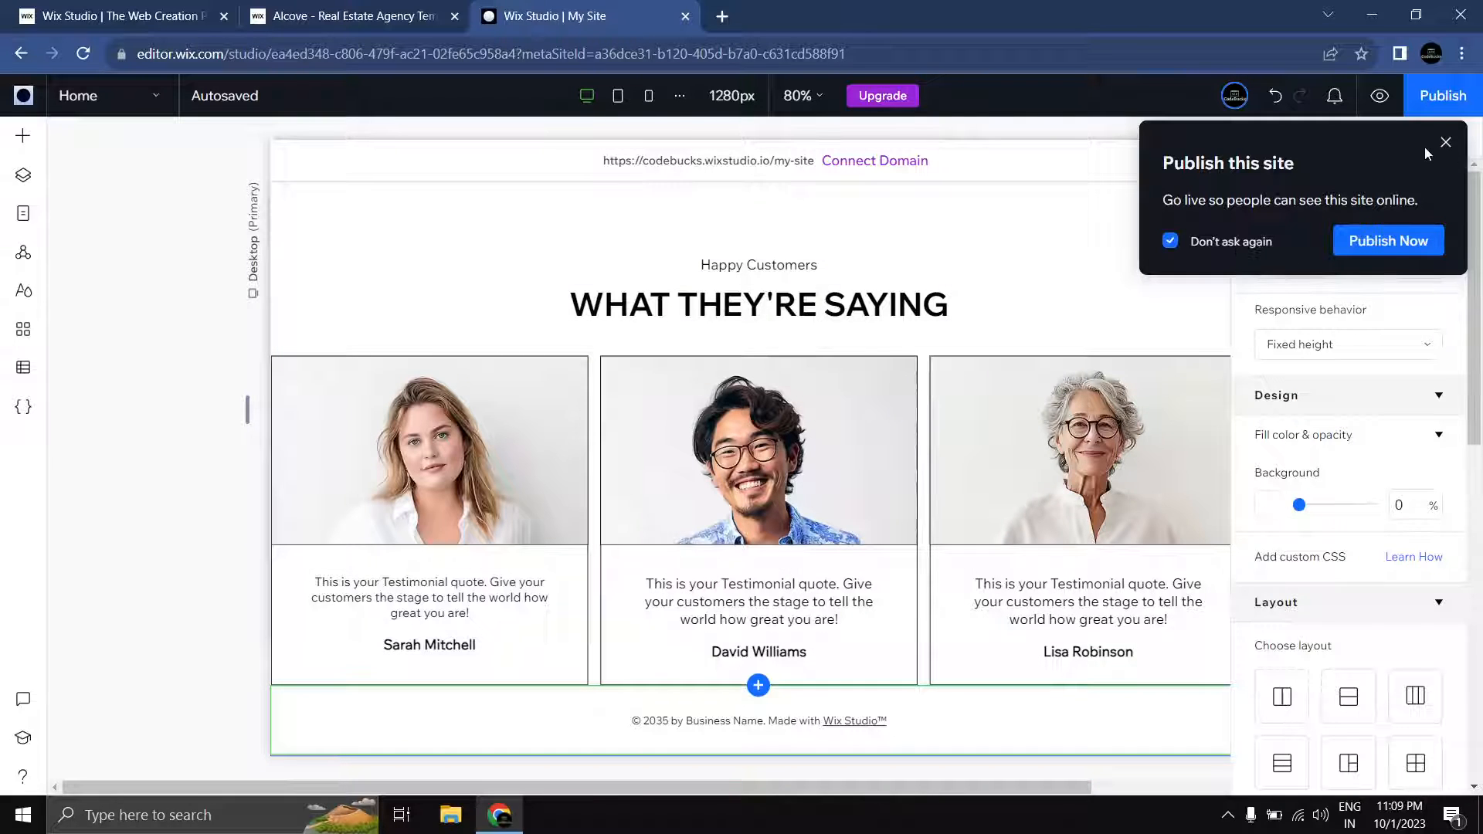
click(1446, 144)
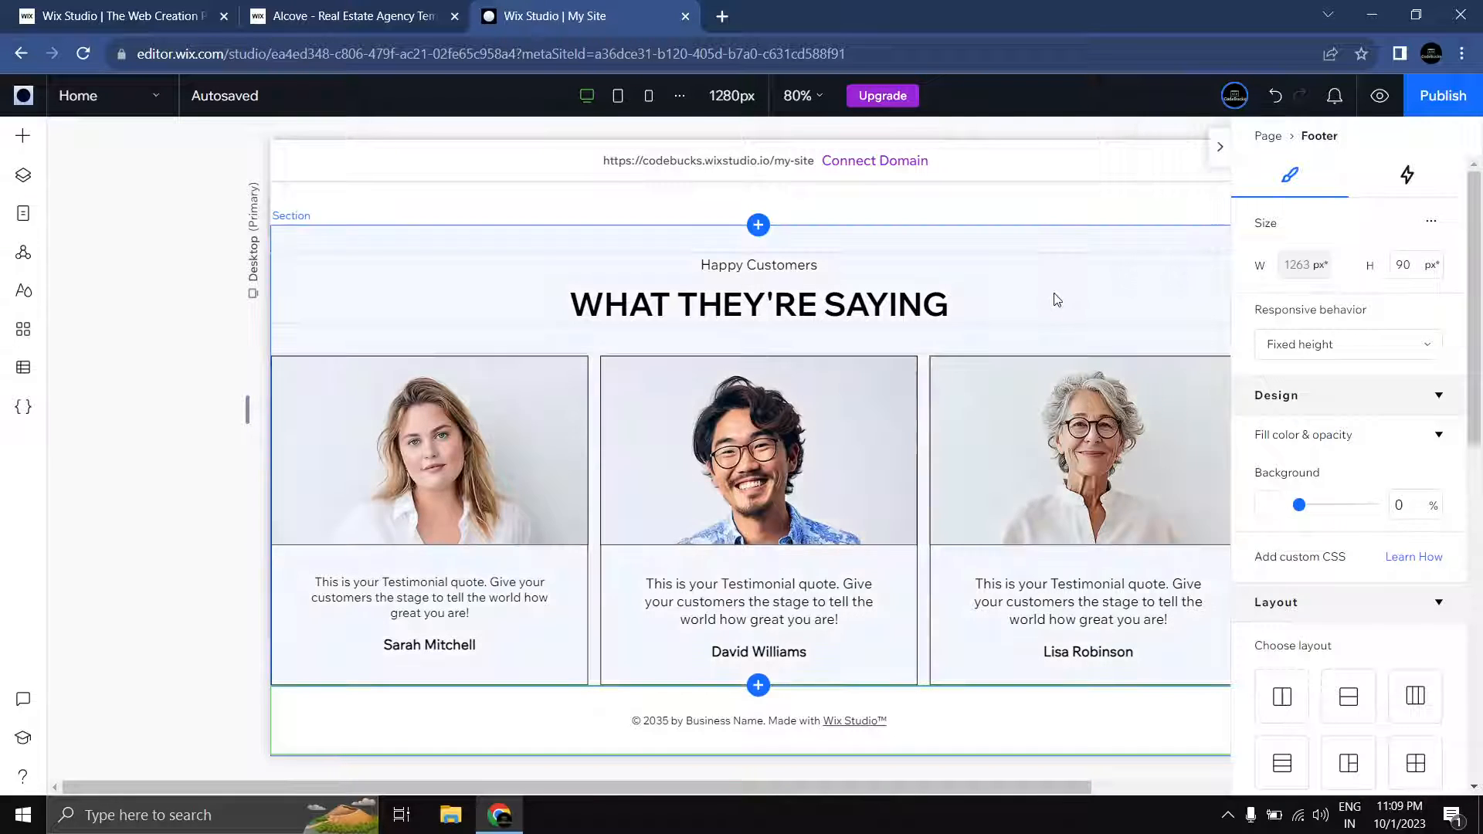
click(743, 696)
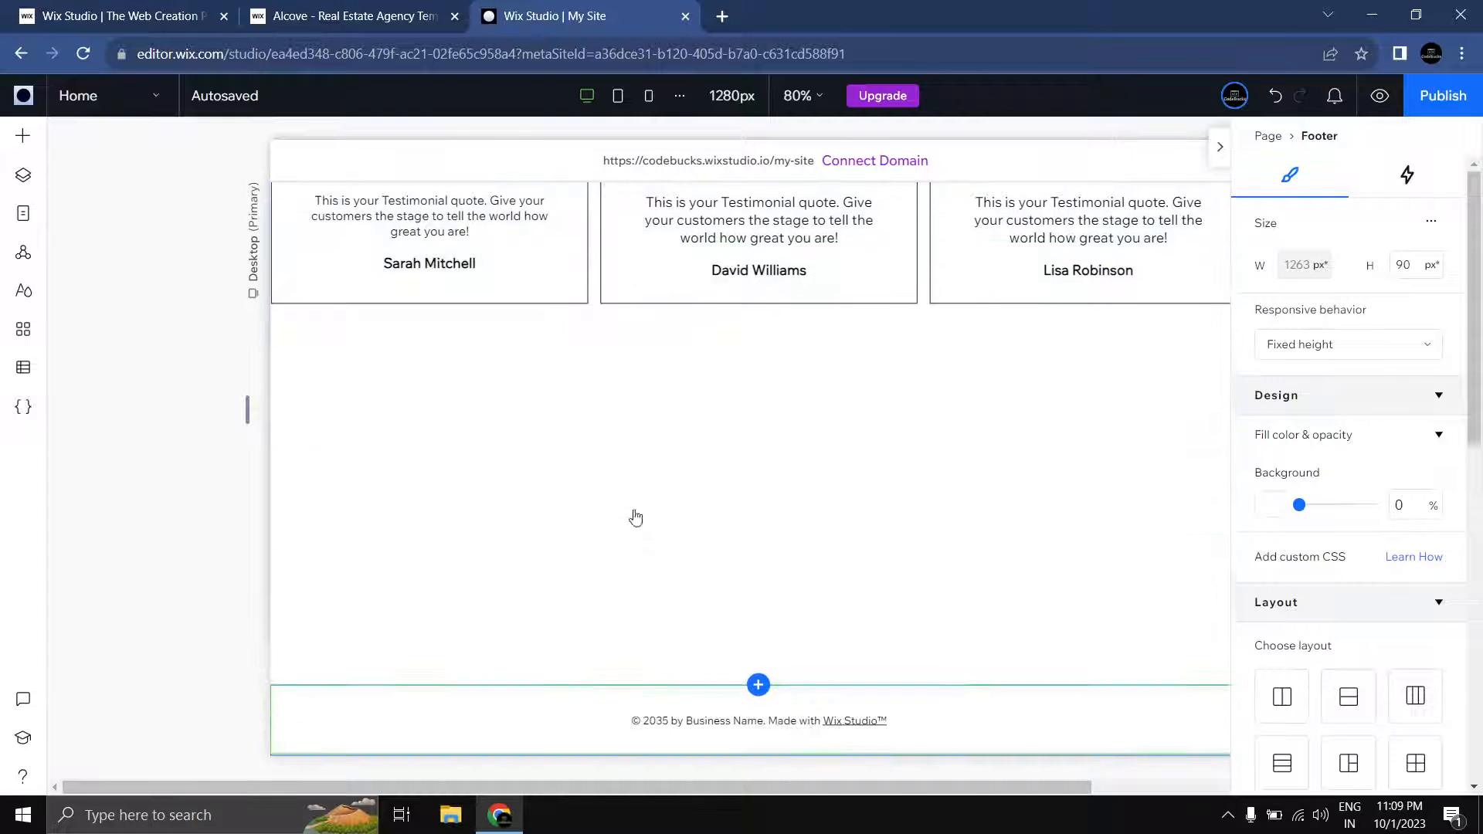
Step: Add the designed "50% Off Orders" banner section with a photo below the testimonials
click(23, 136)
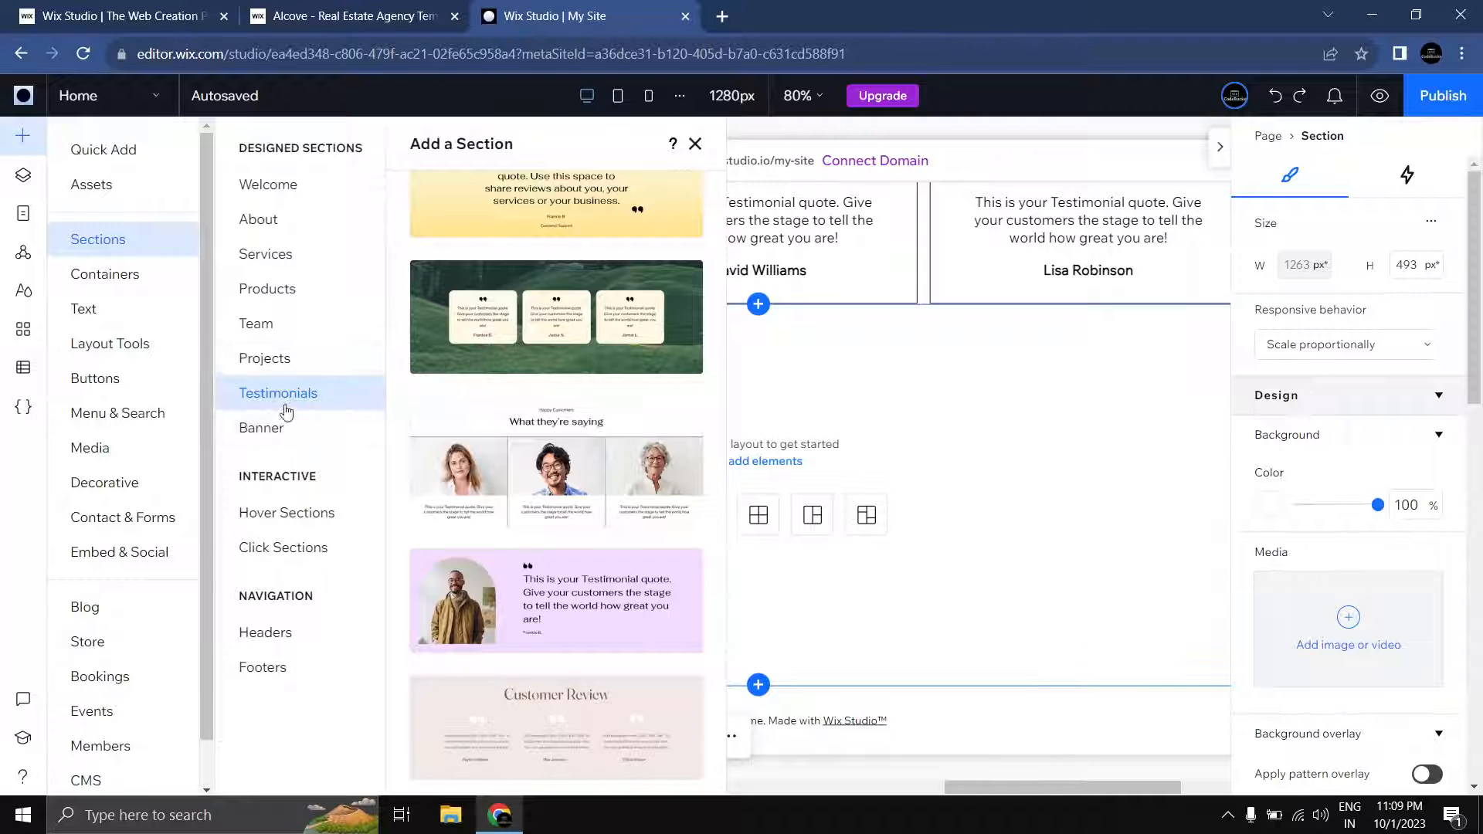
click(277, 429)
scroll(588, 456, down, 3)
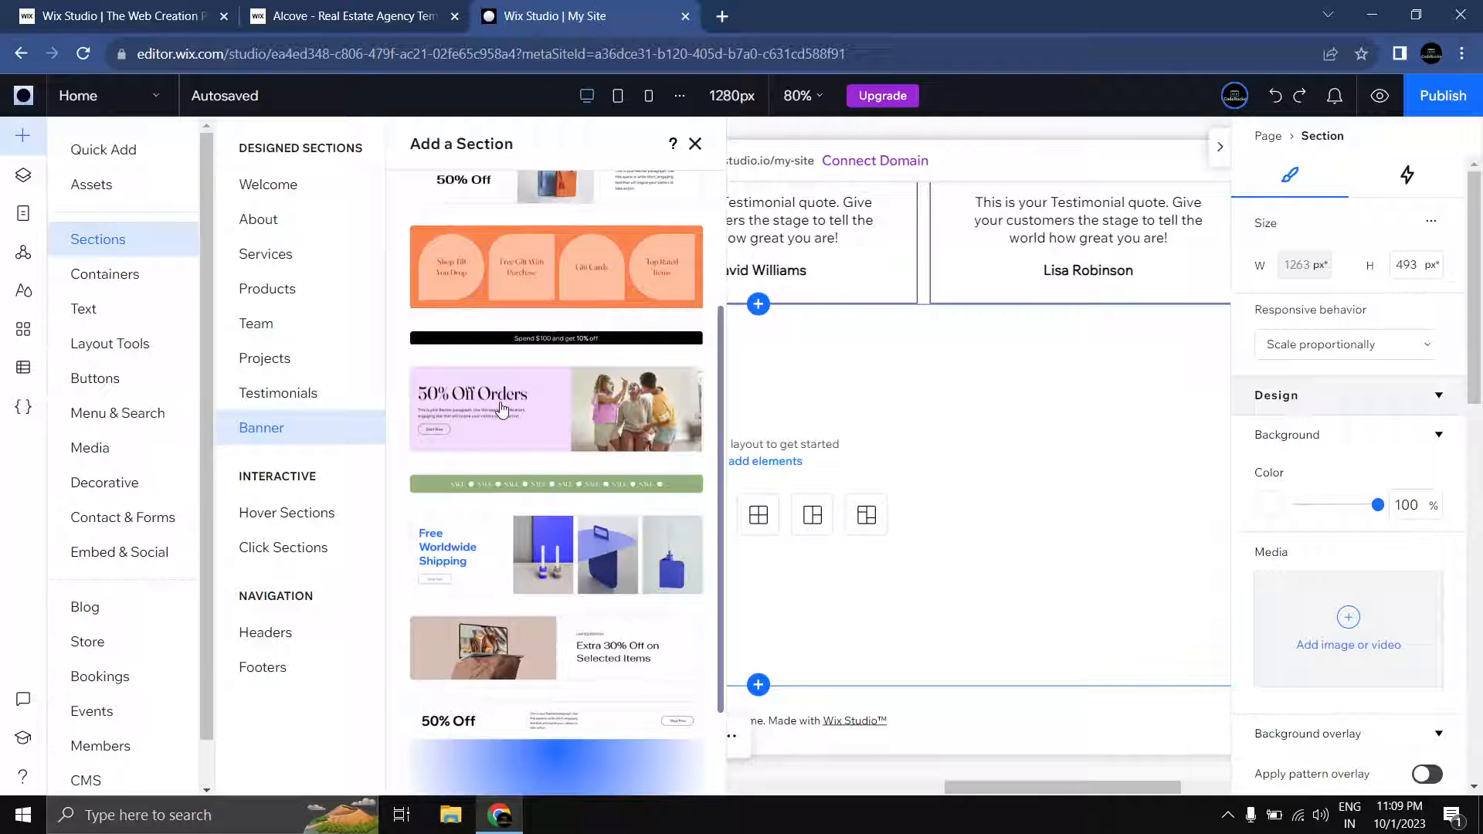
drag(502, 409, 918, 424)
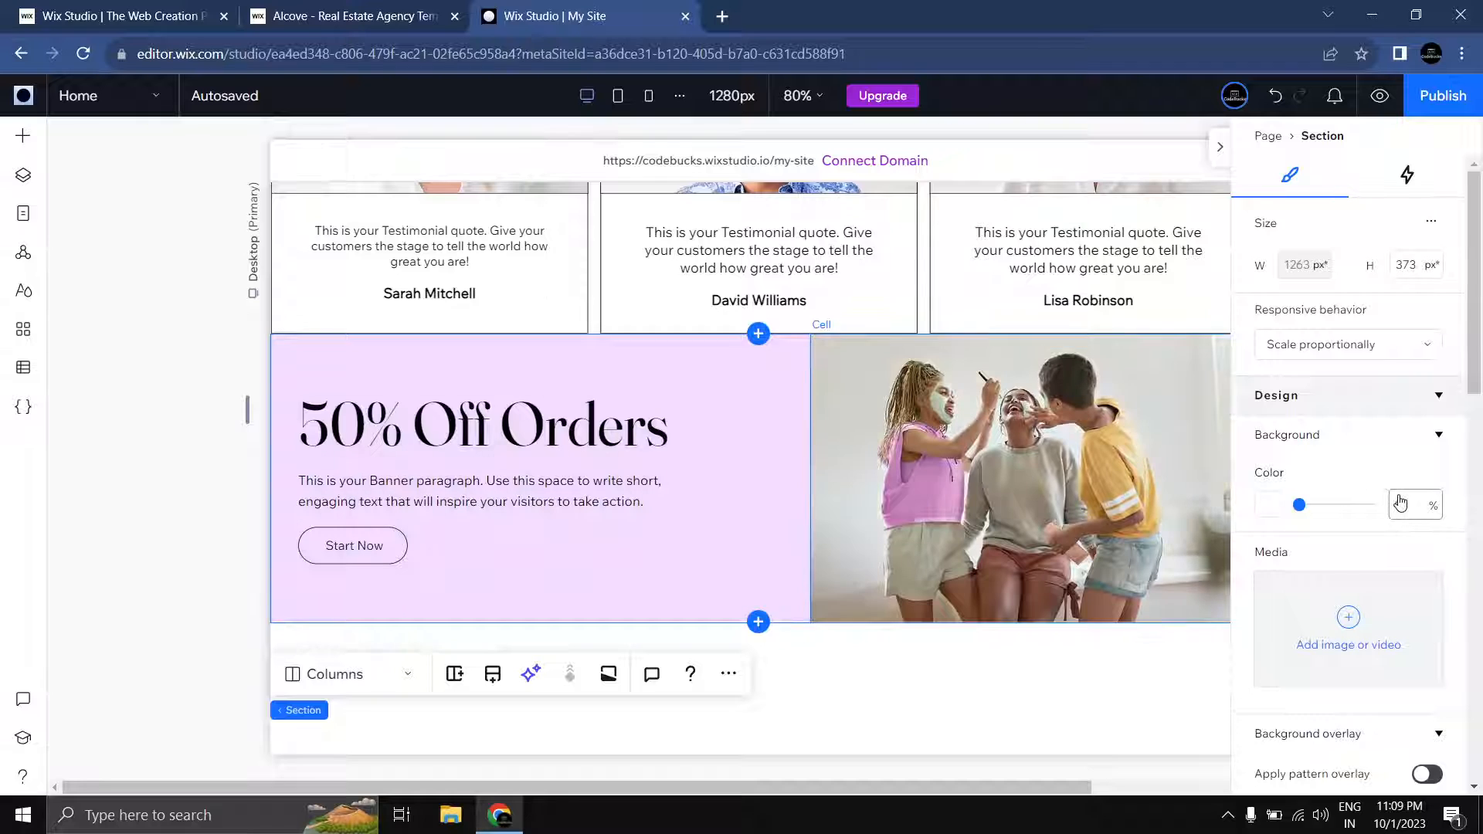
Step: Increase the banner section's top padding to separate it from the testimonial cards
scroll(1398, 502, down, 8)
scroll(1400, 503, down, 3)
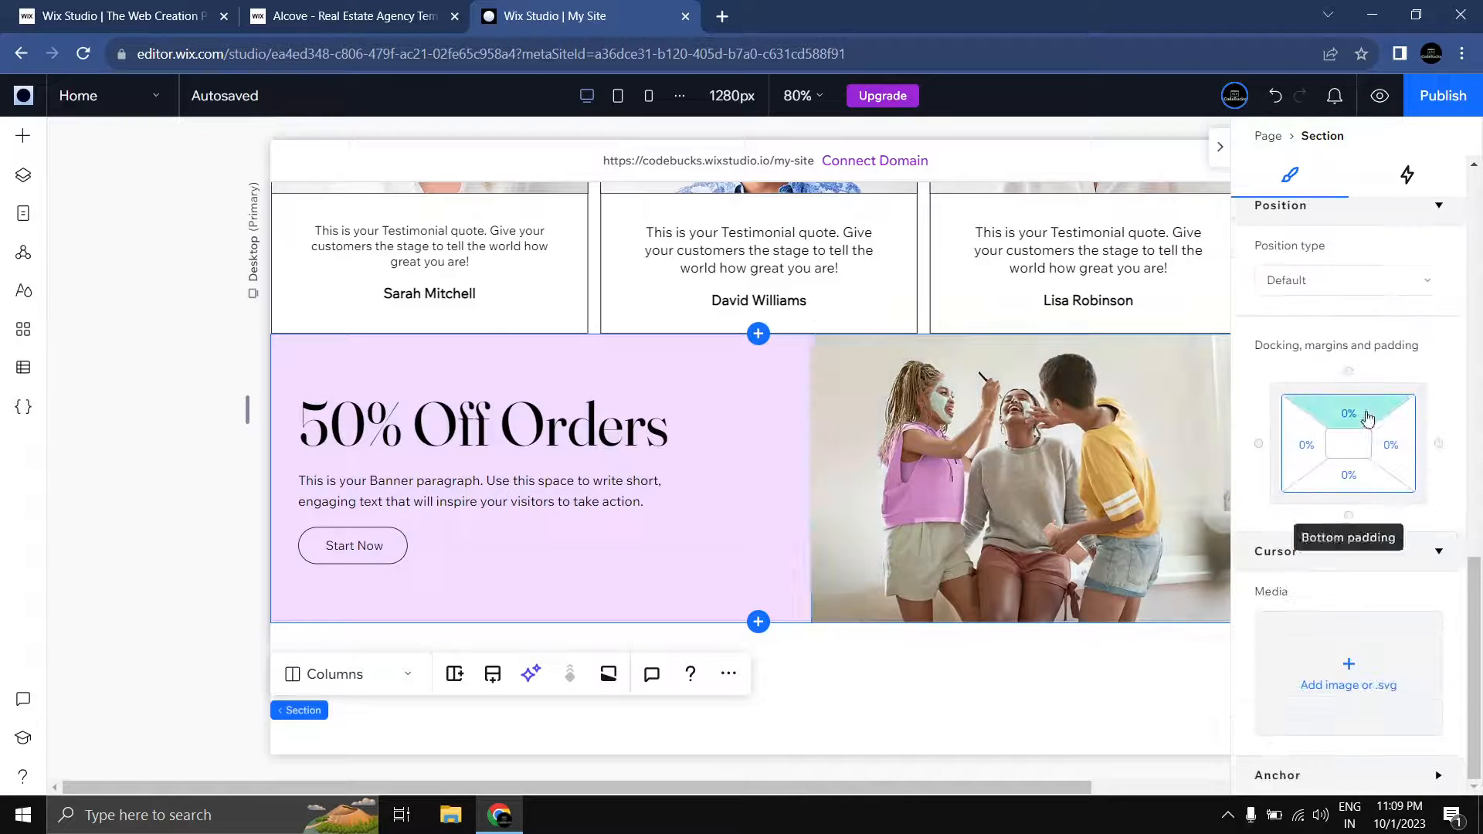
click(1368, 417)
key(Return)
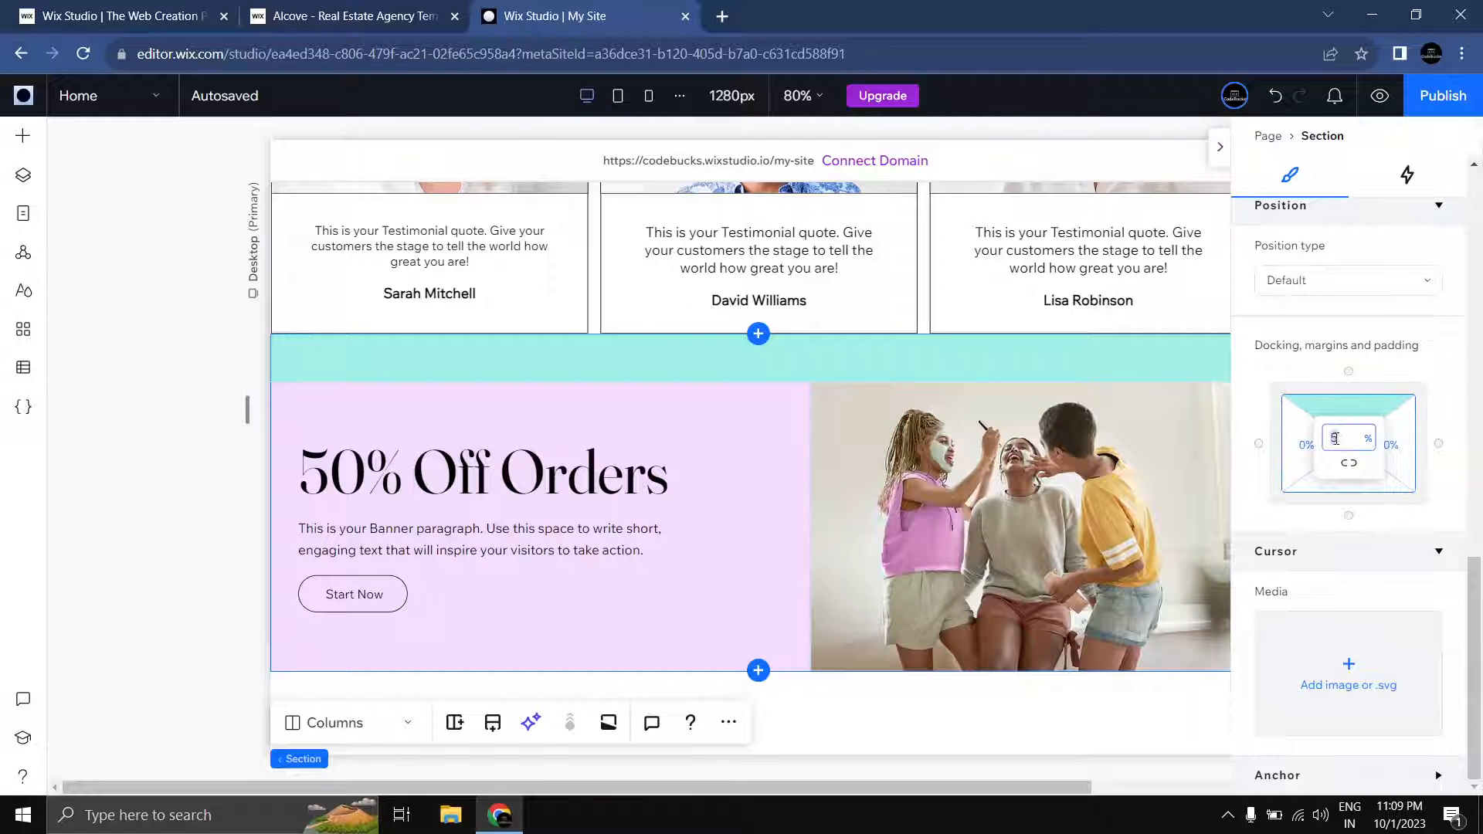
key(Return)
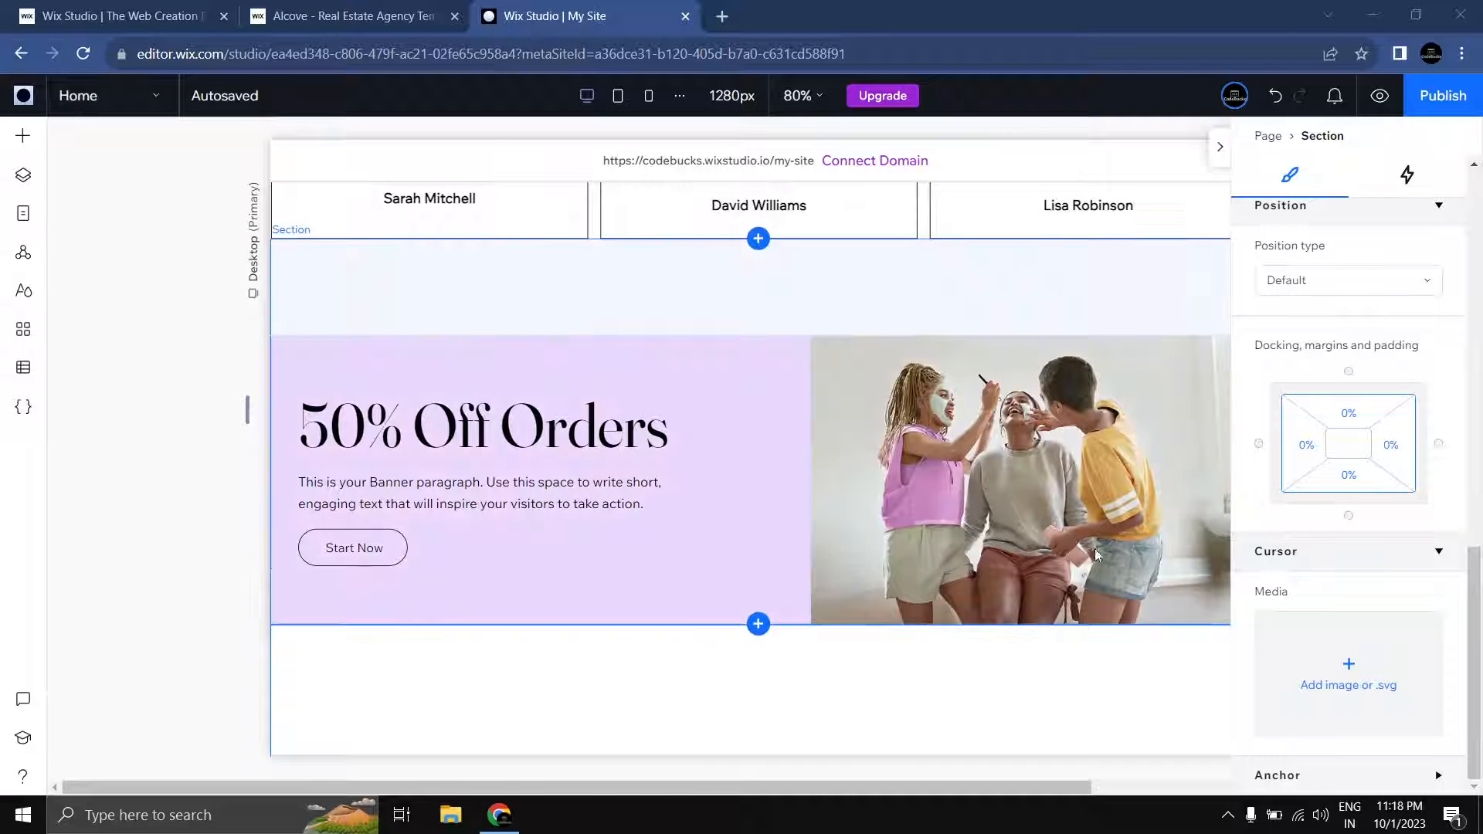
Step: Start replacing the banner's photo and search the Wix media library for "telephone"
click(1060, 505)
click(1031, 503)
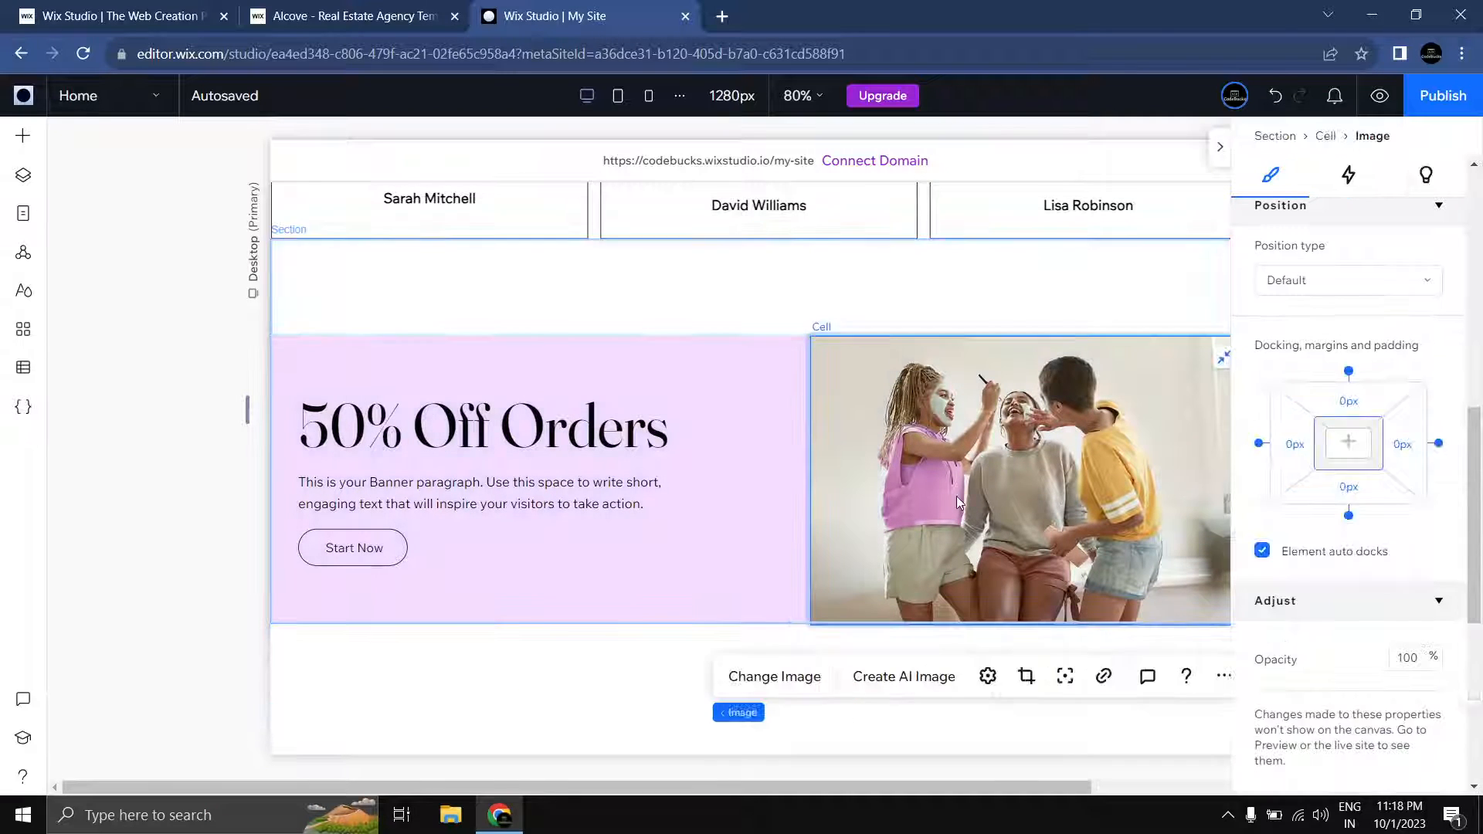
click(801, 684)
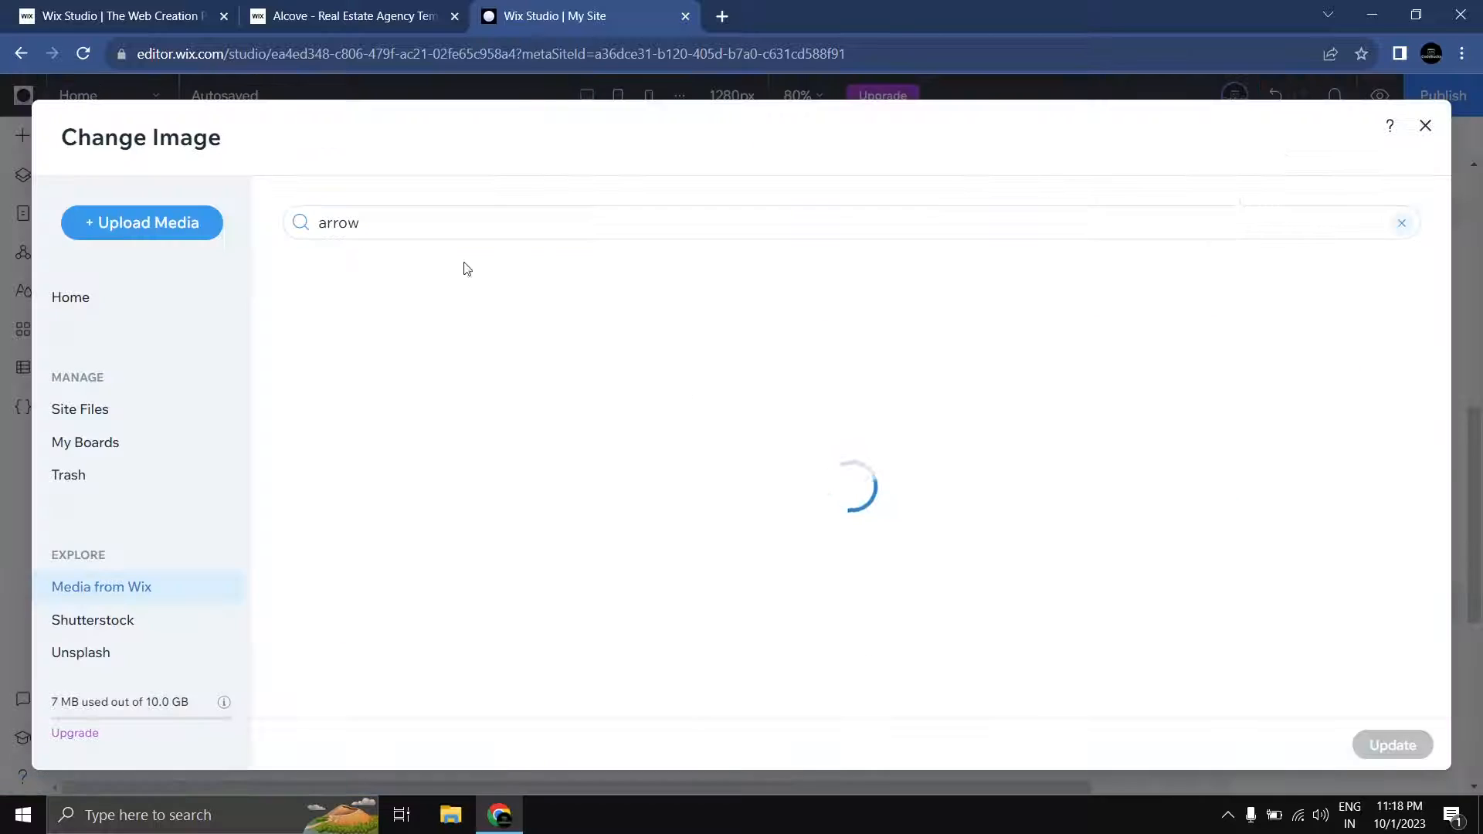
double_click(355, 224)
key(BackSpace)
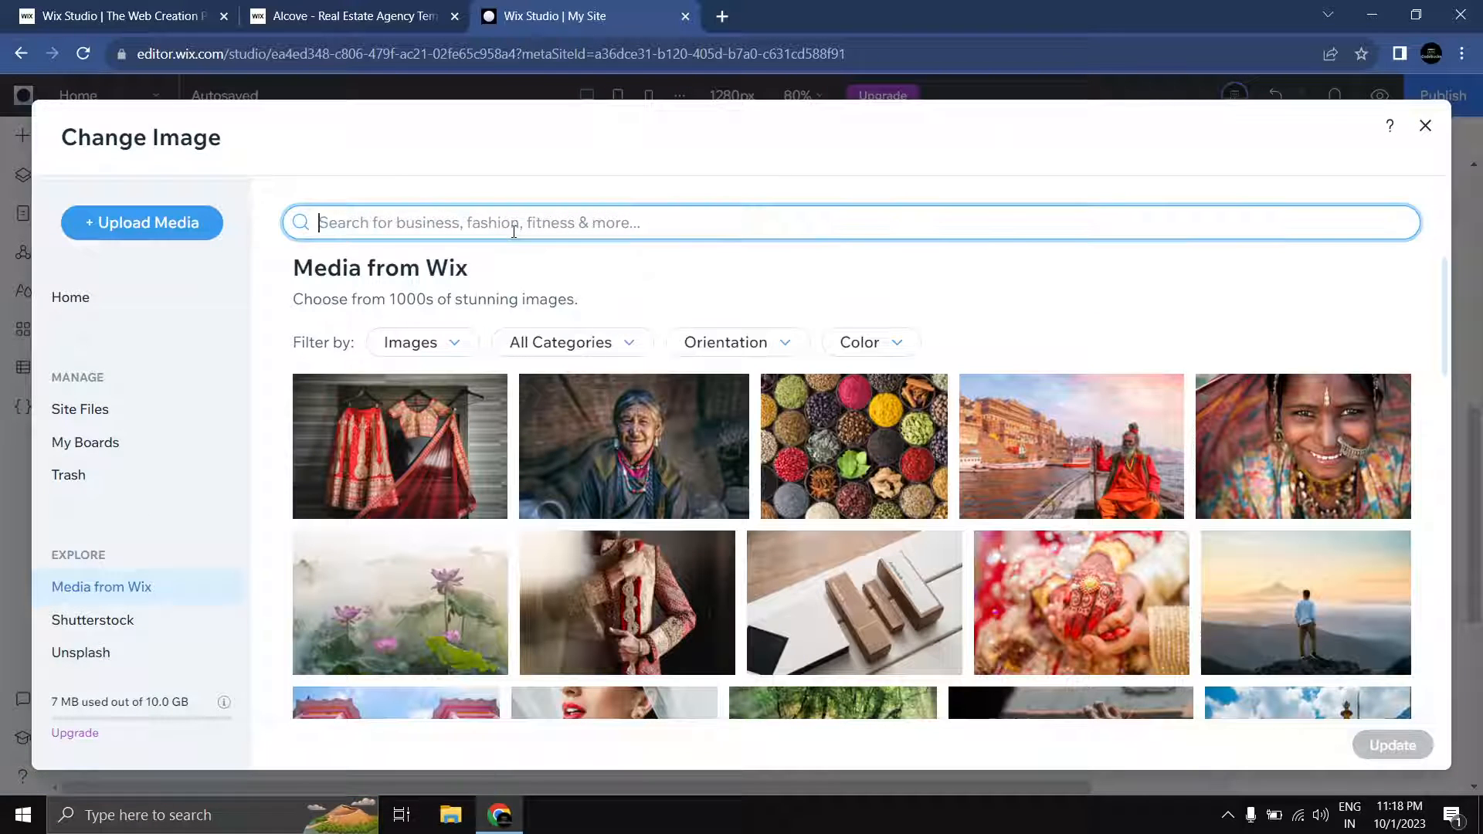
text(tele)
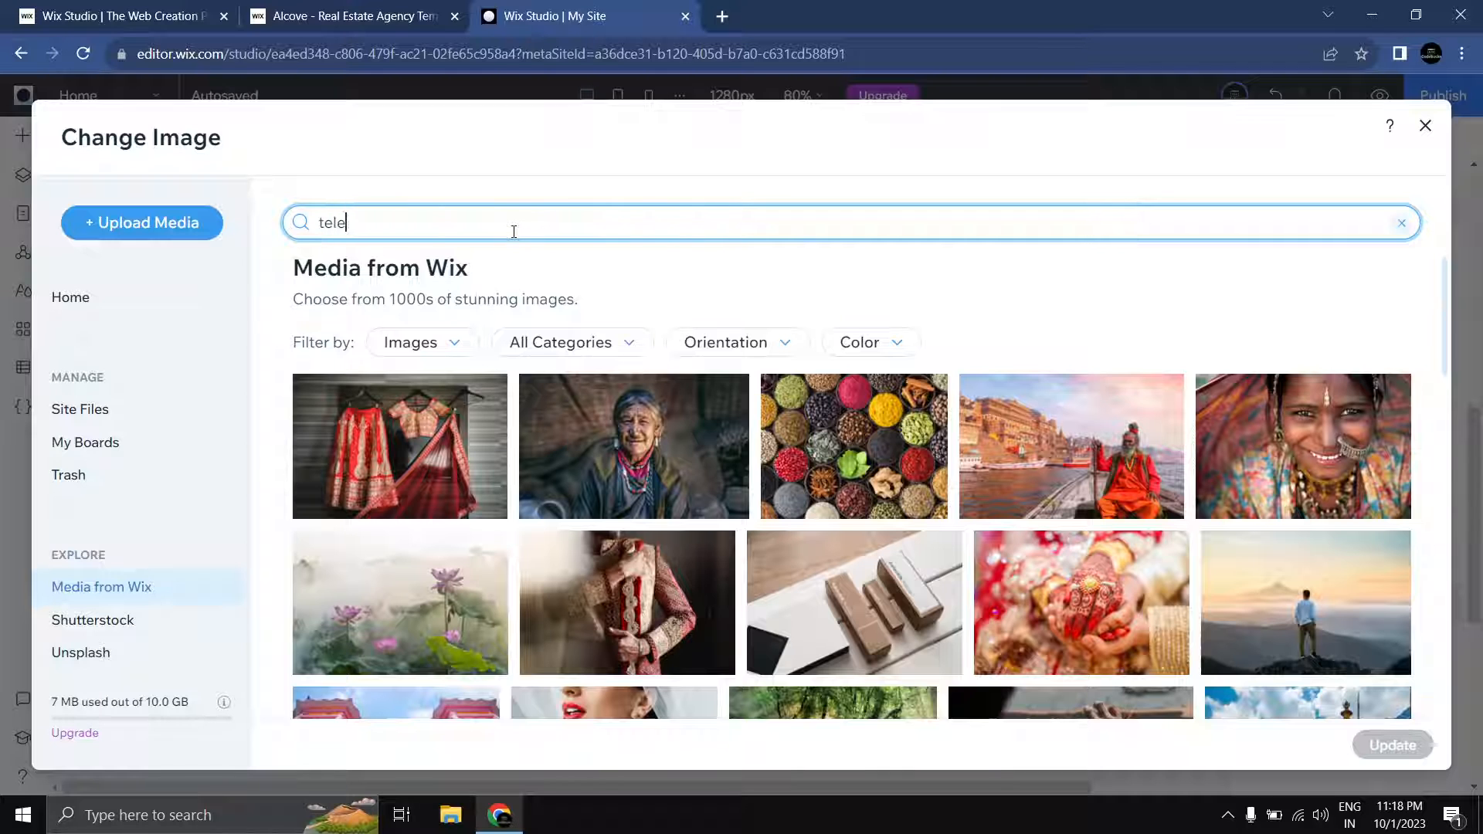
text(phone)
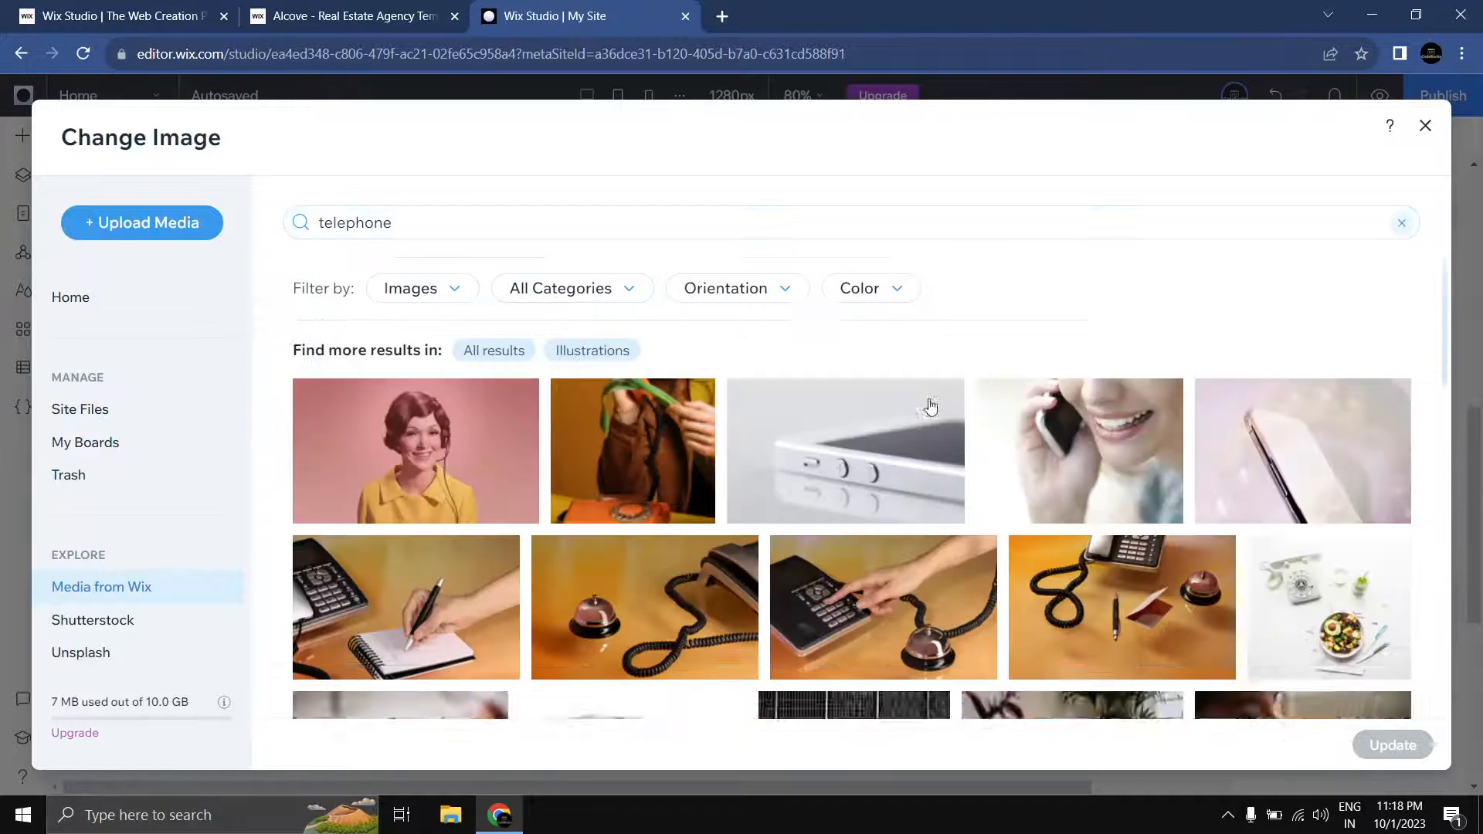
scroll(992, 546, down, 5)
scroll(991, 547, down, 2)
Step: Search Unsplash for "telephone" and replace the banner photo with the vintage telephone on a dark blue background
click(82, 664)
click(524, 222)
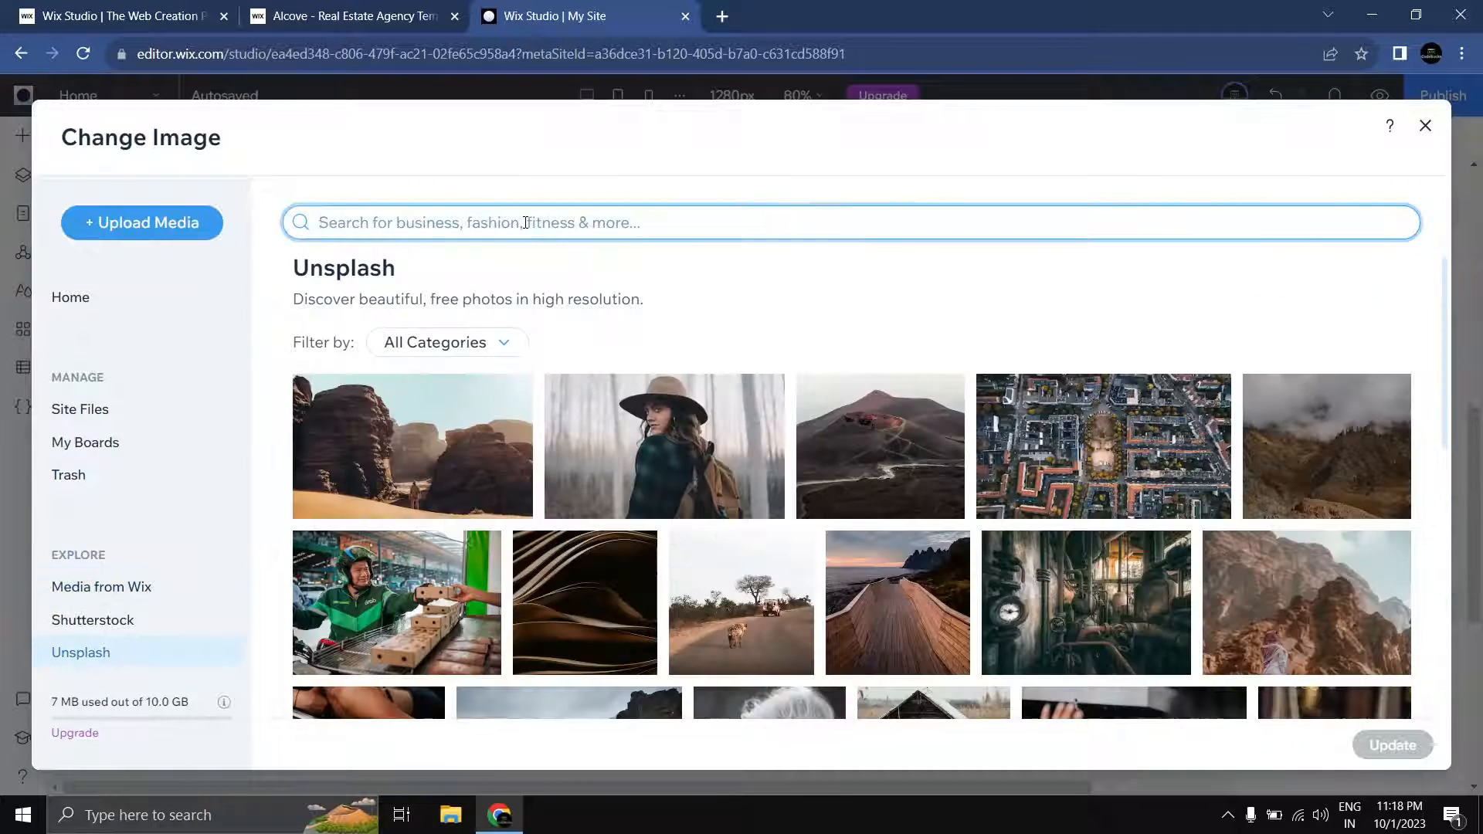
text(telephone)
key(Return)
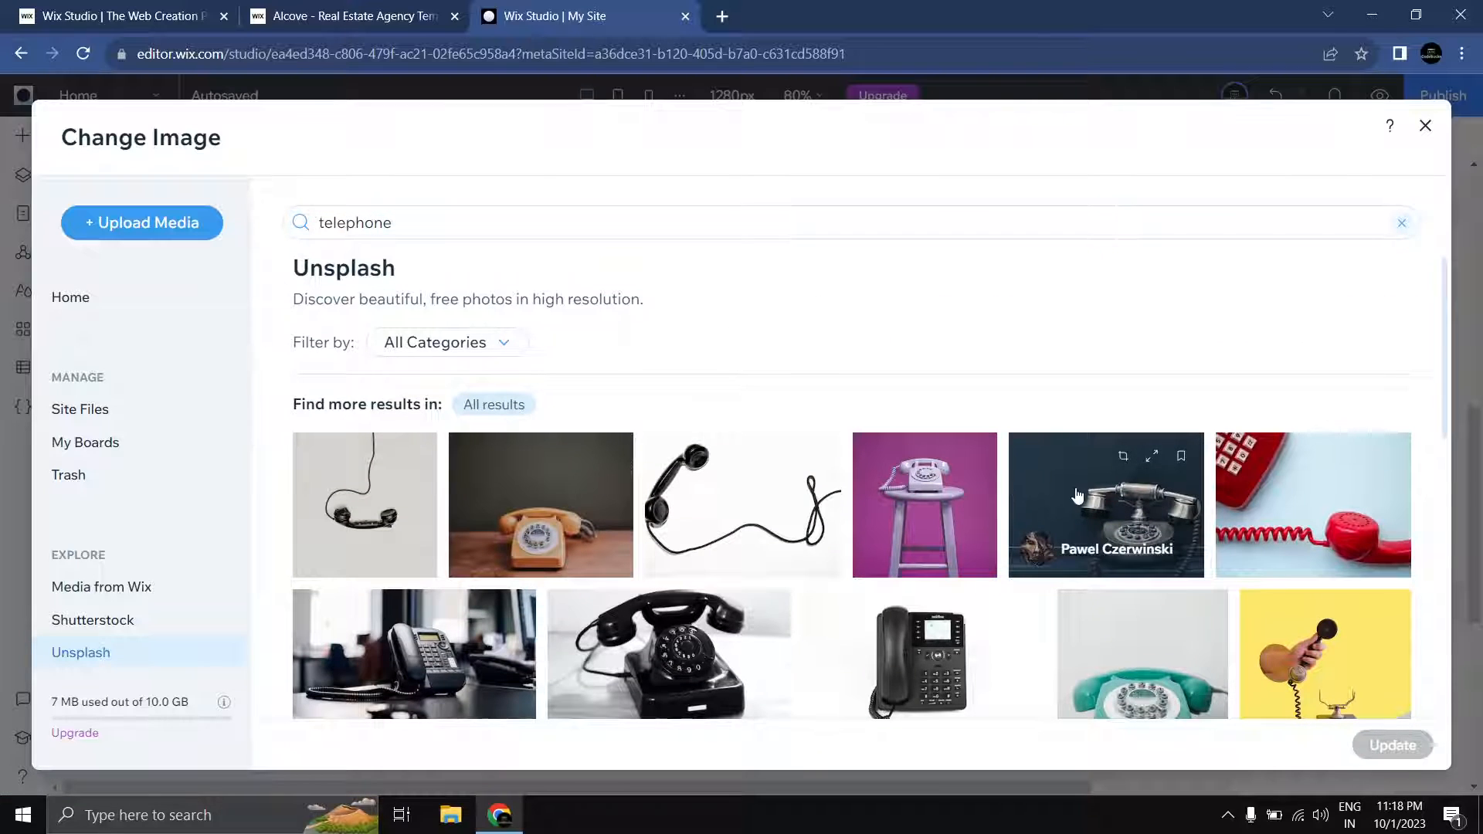
click(1078, 495)
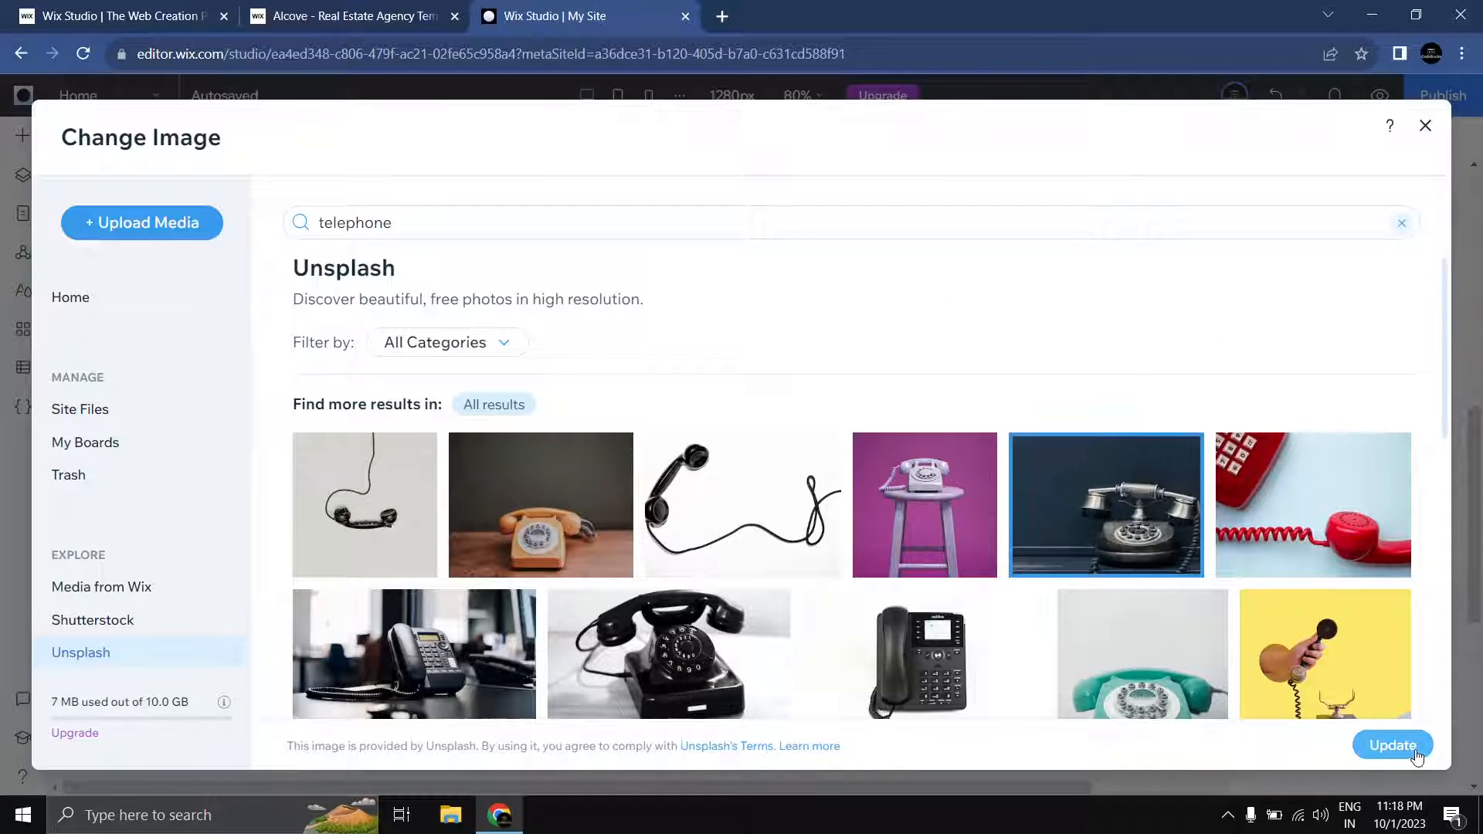
click(1393, 745)
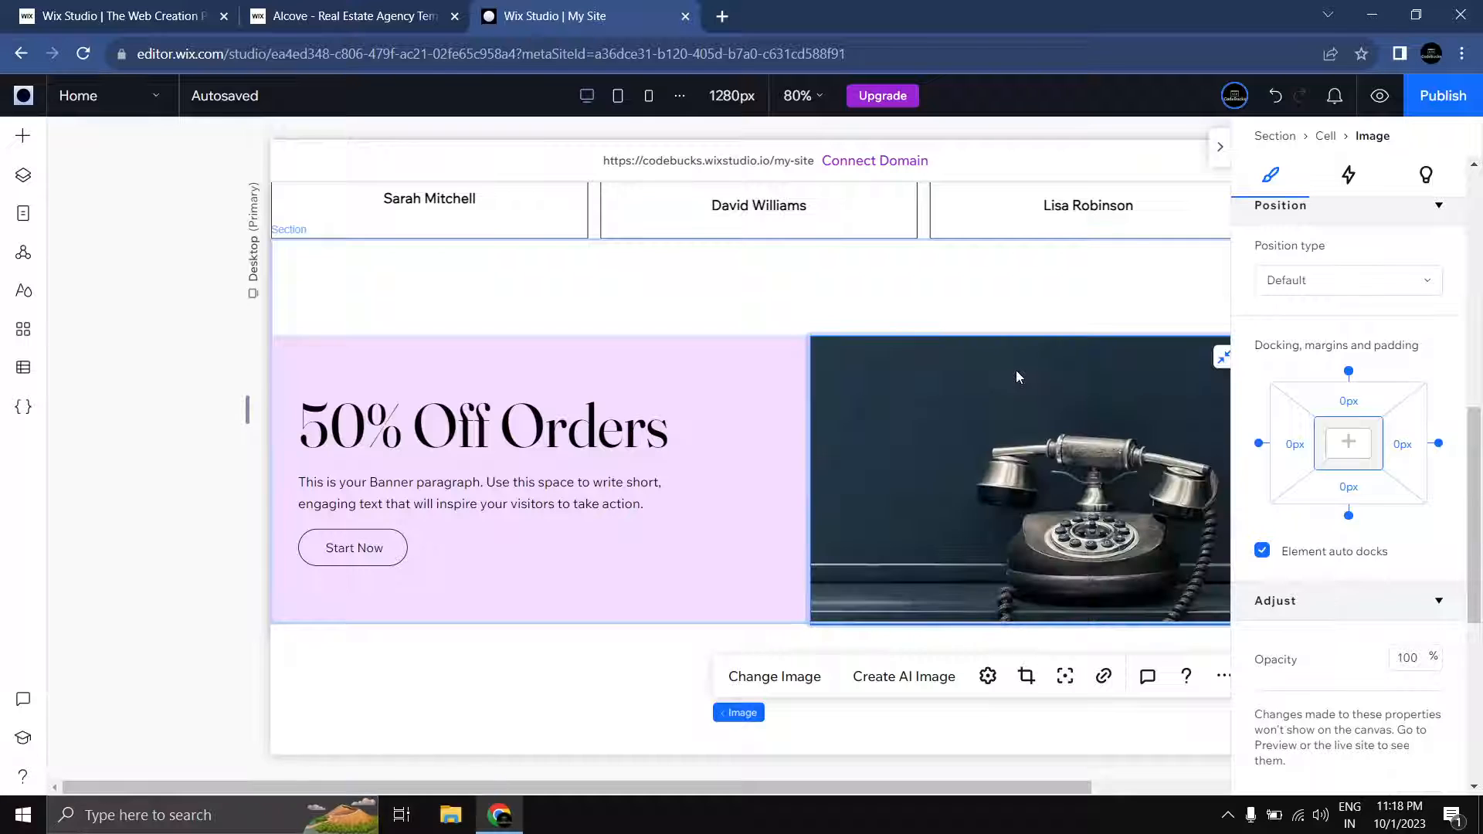
Step: Apply the Heading 2 text theme to the banner's "50% Off Orders" title
click(495, 426)
click(491, 424)
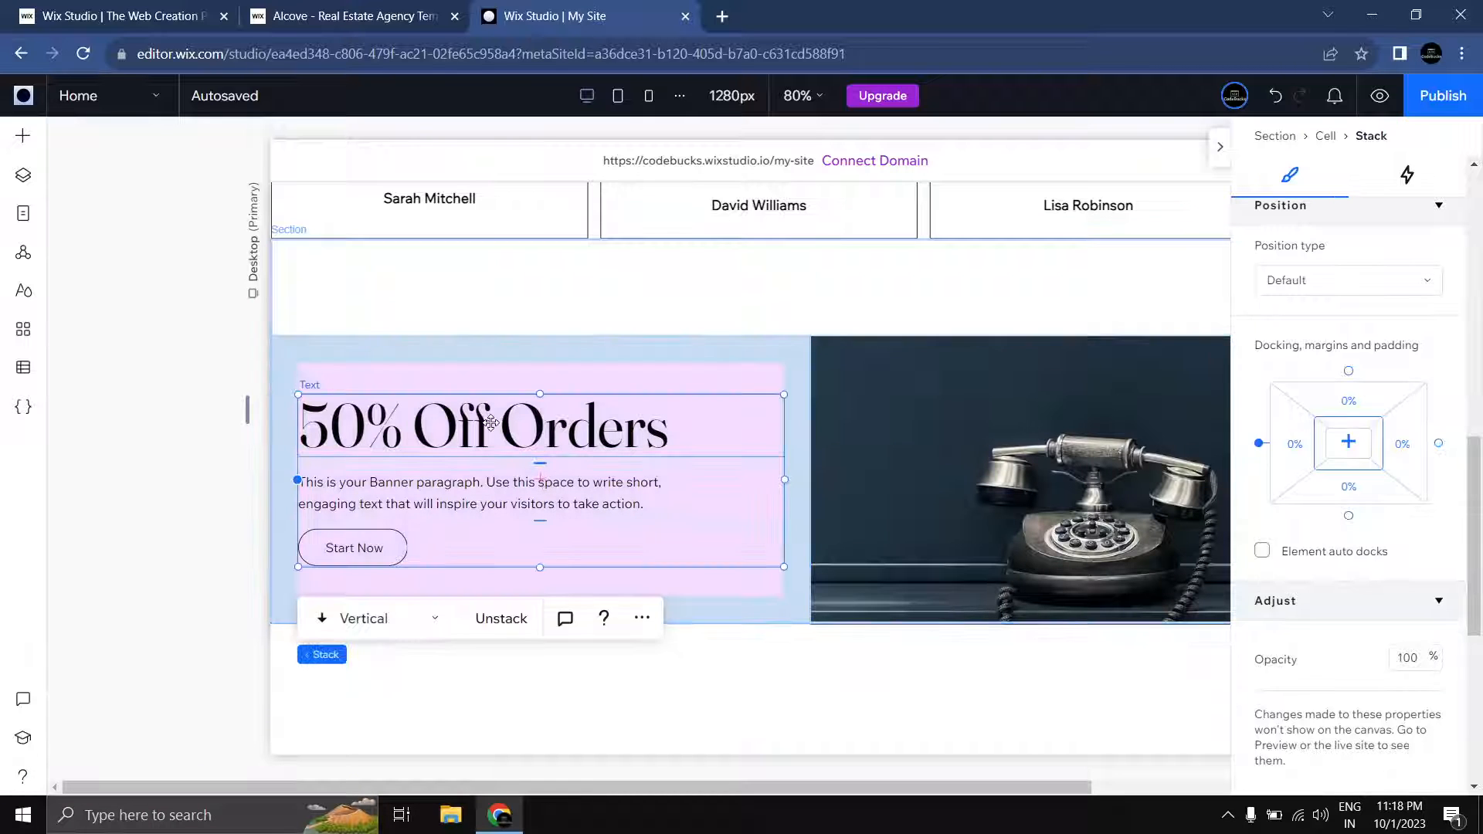
click(491, 423)
scroll(1405, 560, up, 10)
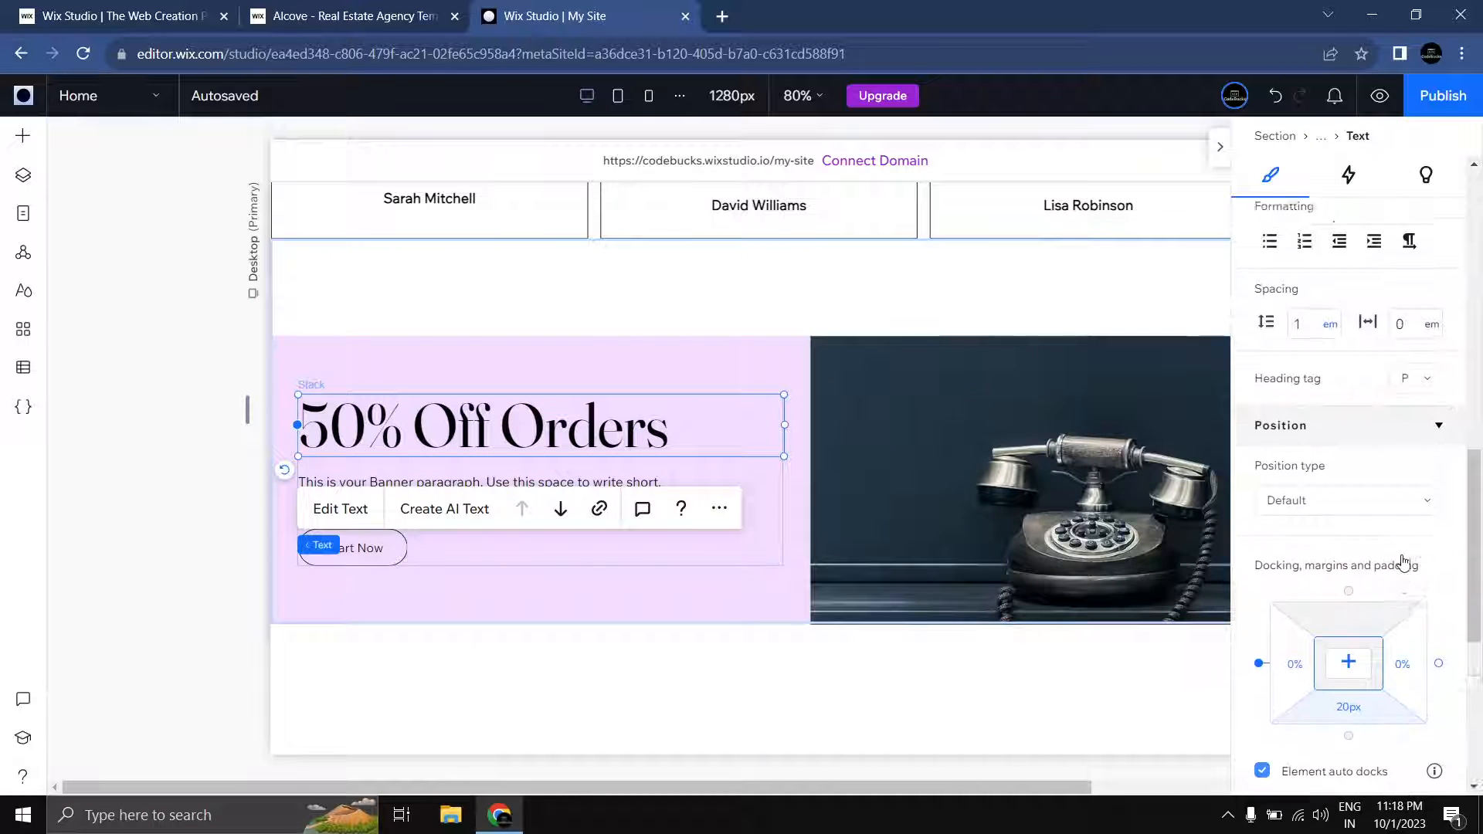
scroll(1401, 534, up, 3)
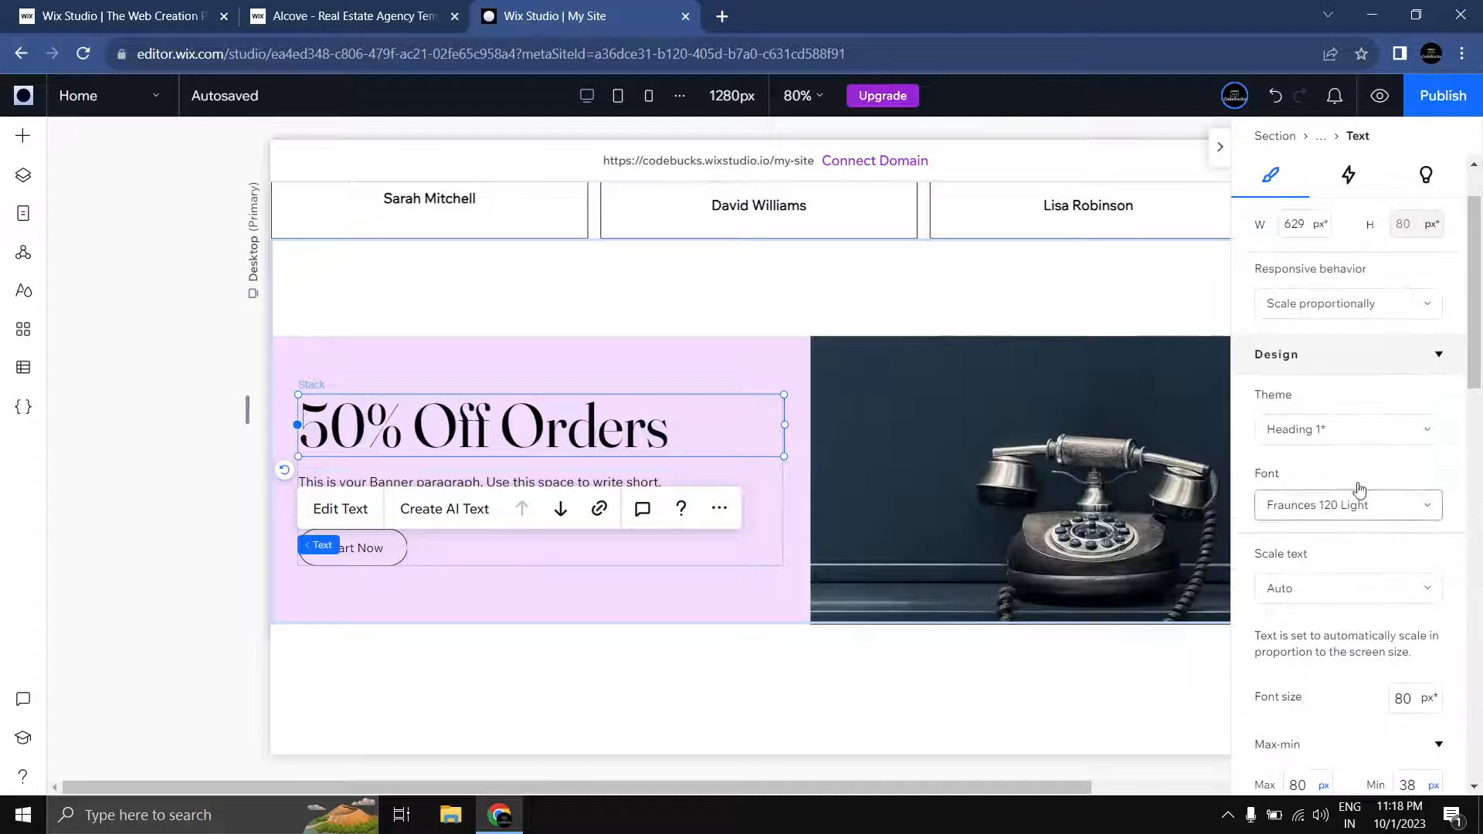
click(1350, 431)
click(1302, 538)
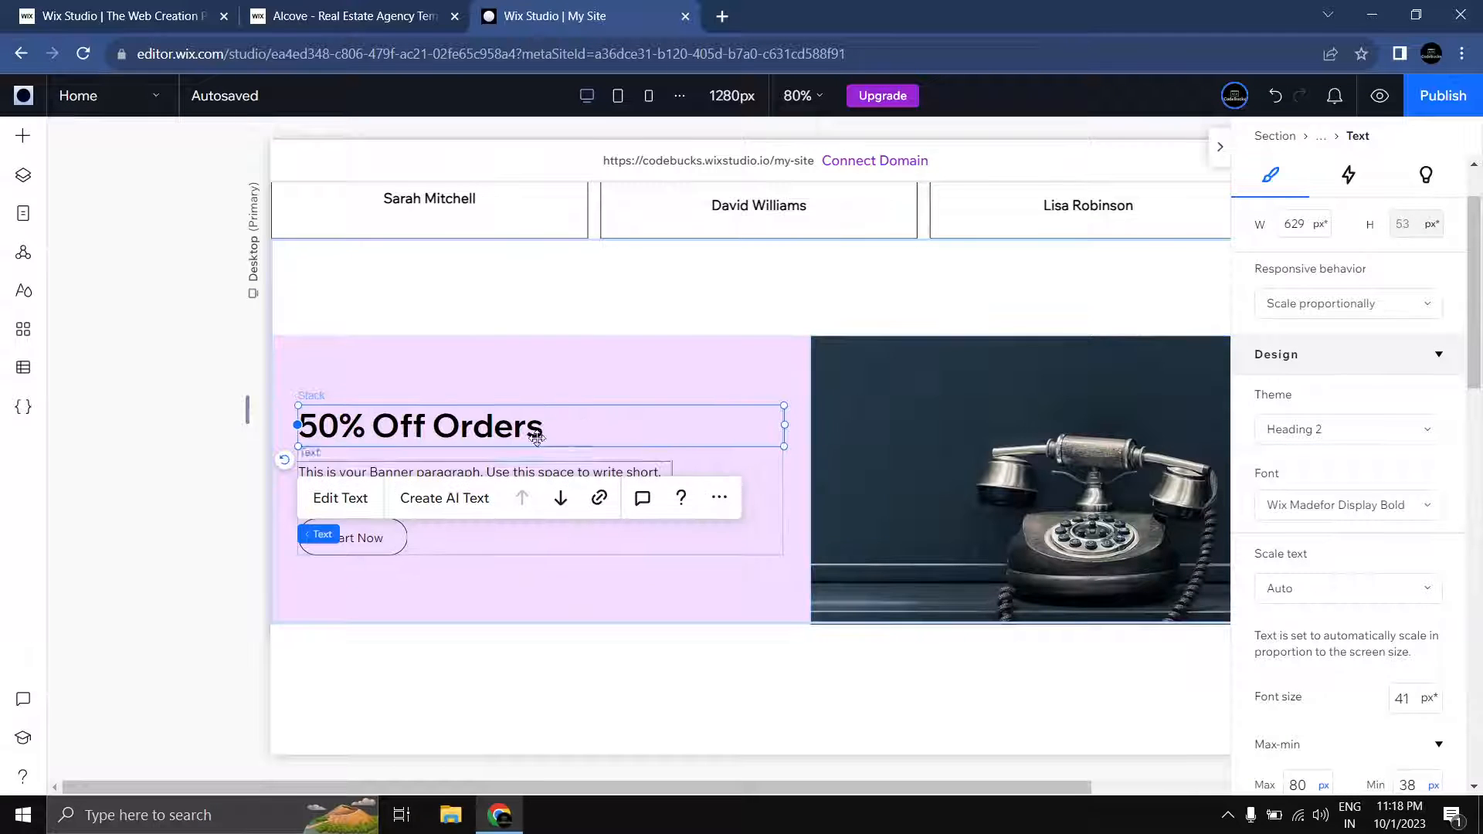
Step: Replace the banner title's text with "Contact Us"
double_click(471, 431)
text(C)
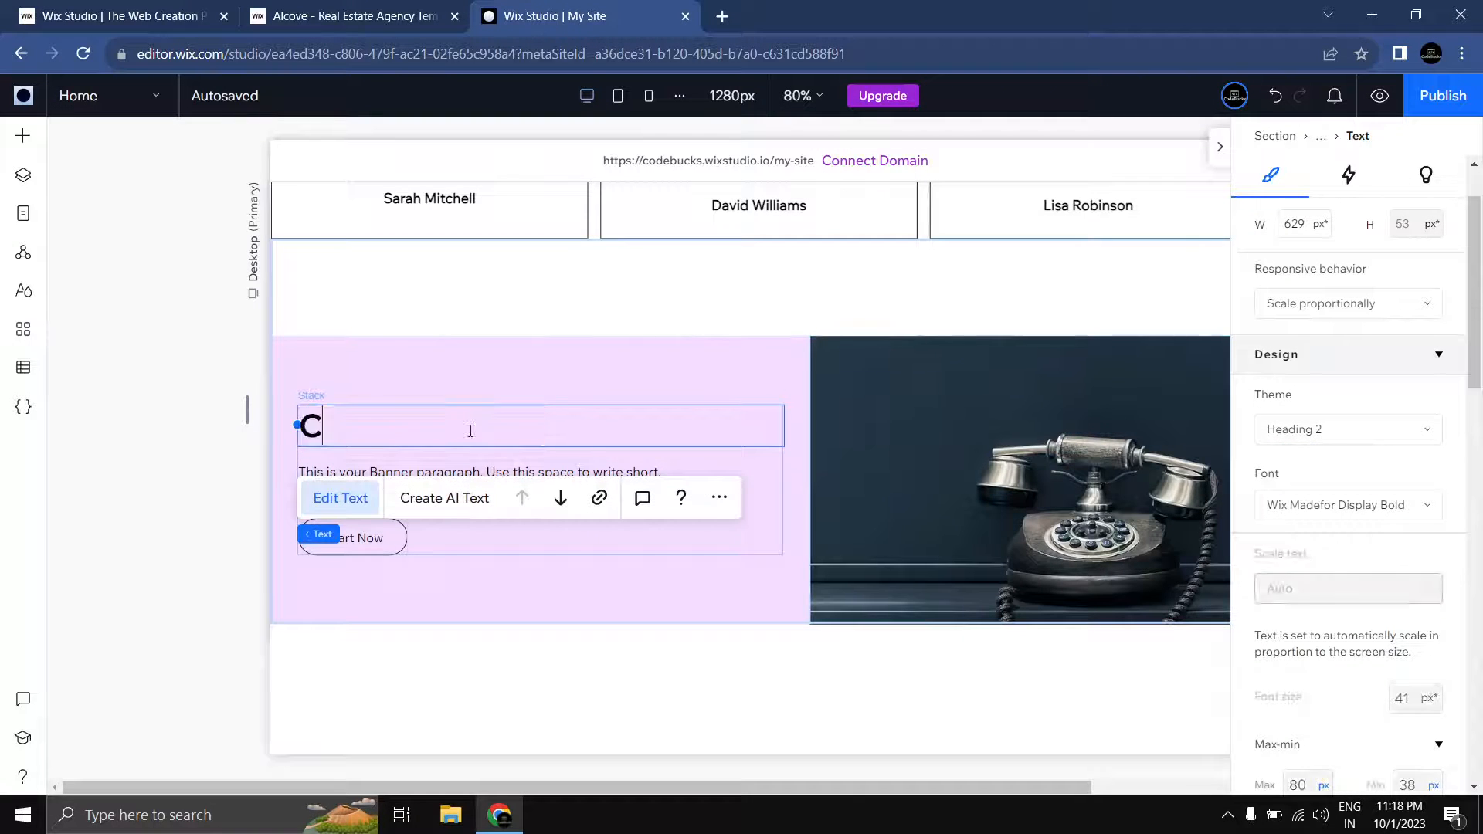
text(ontact US)
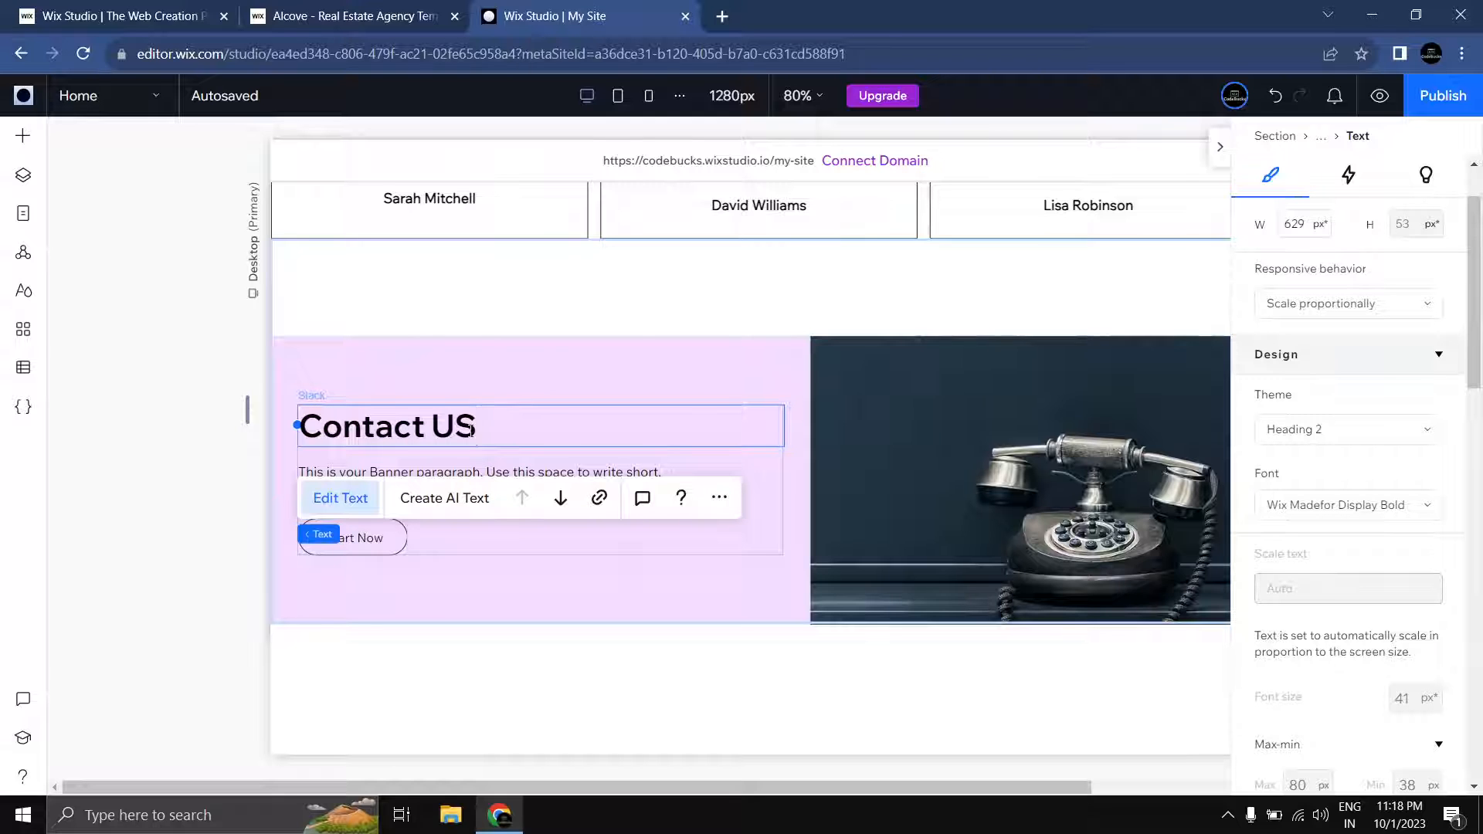
Step: Set the background fill of the banner's text cell to black (#000000)
click(586, 383)
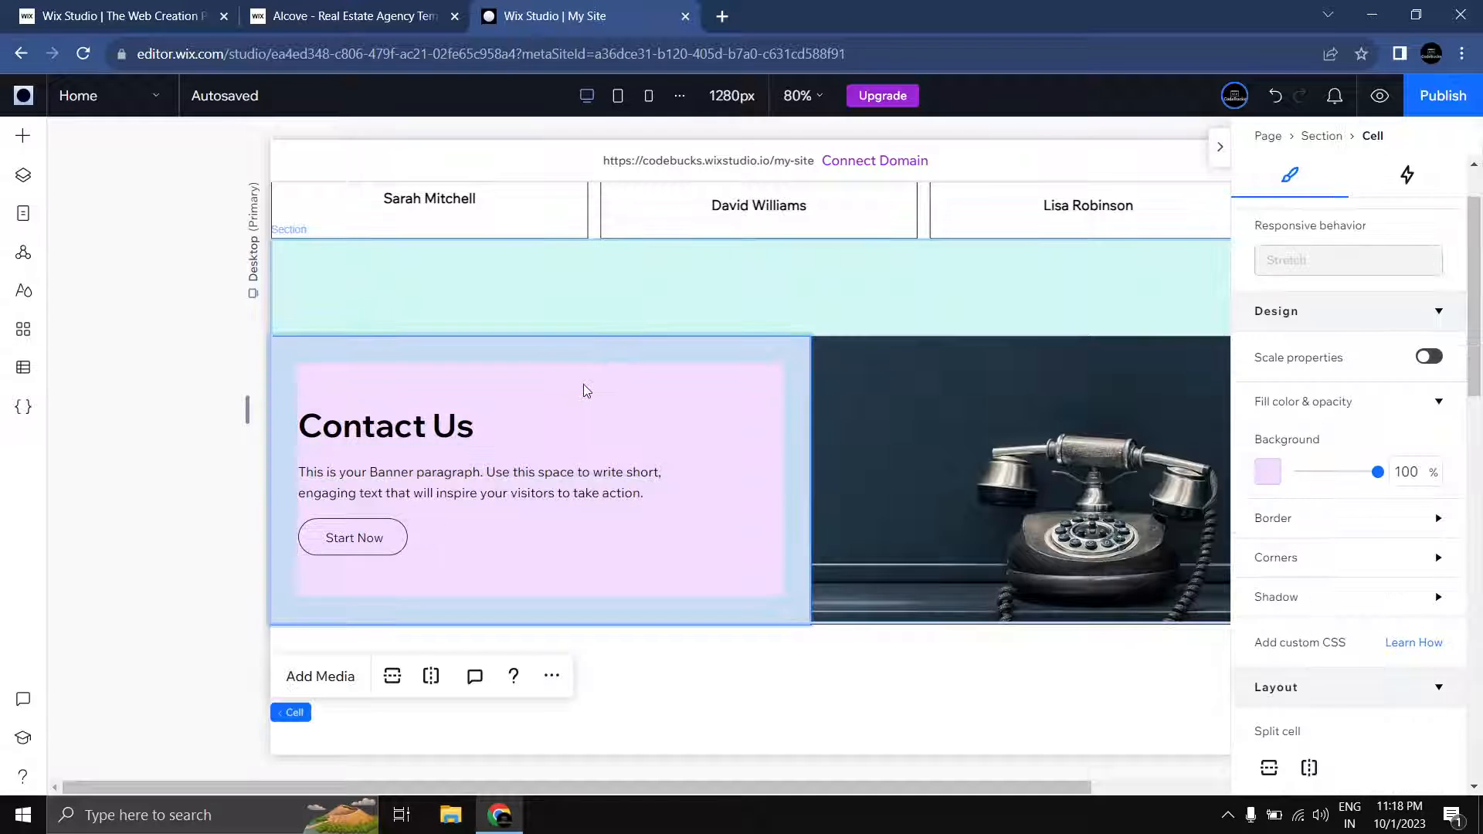
click(1266, 475)
click(1439, 497)
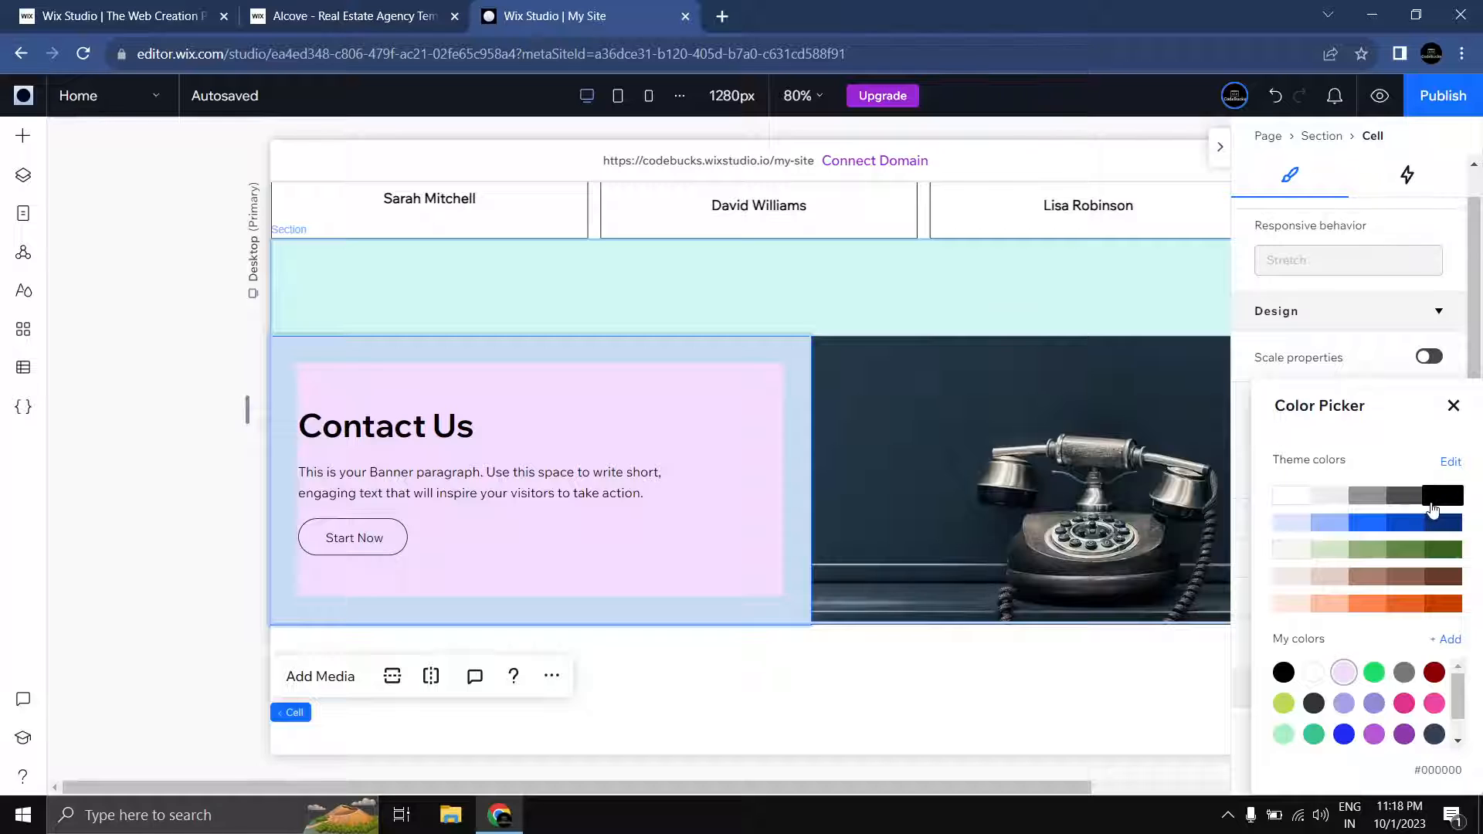
Step: Set the colour of the banner's title text to white (#FFFFFF)
click(382, 435)
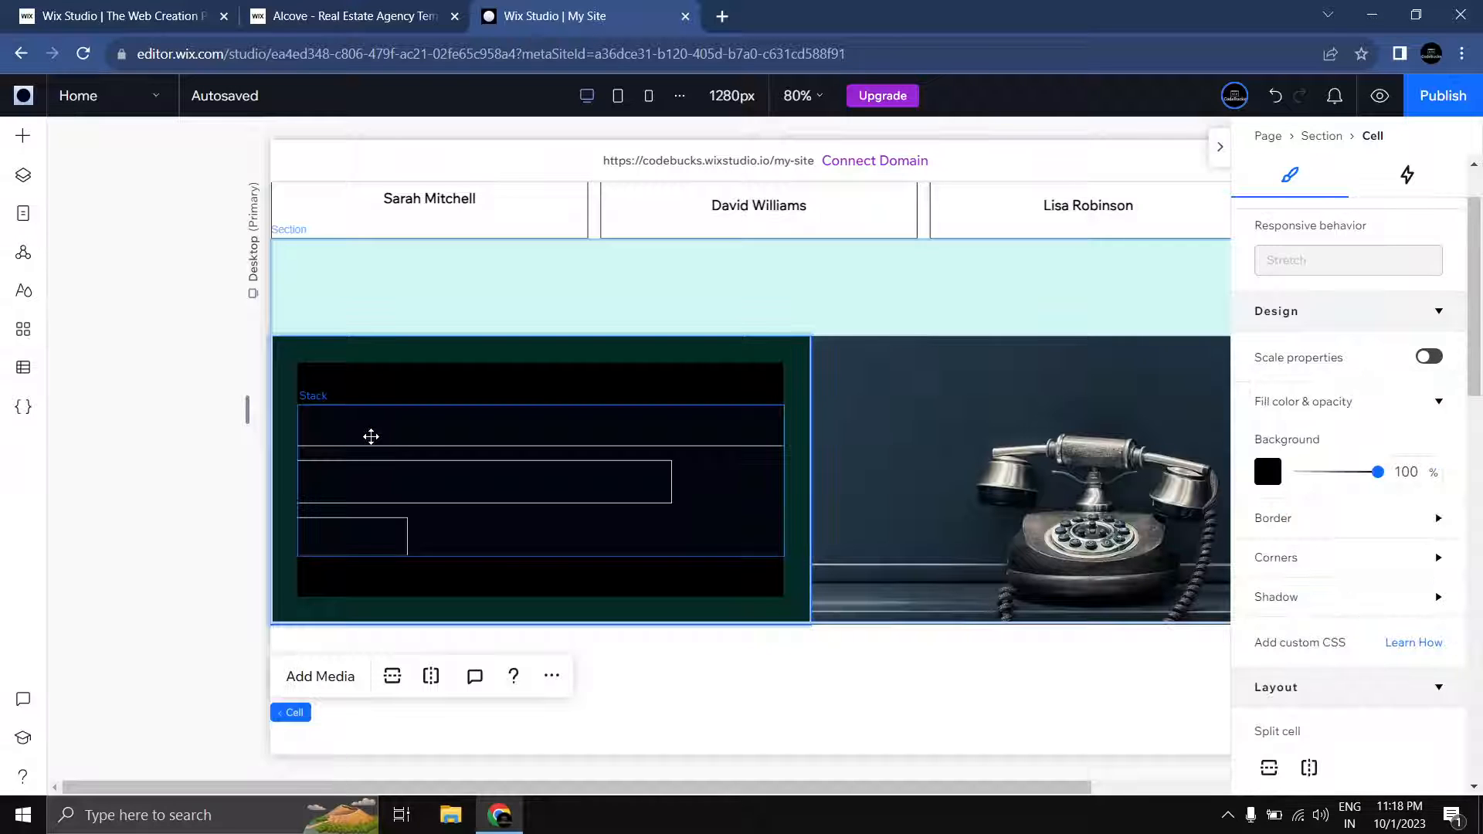
click(375, 433)
click(375, 433)
scroll(1370, 539, down, 5)
click(1429, 453)
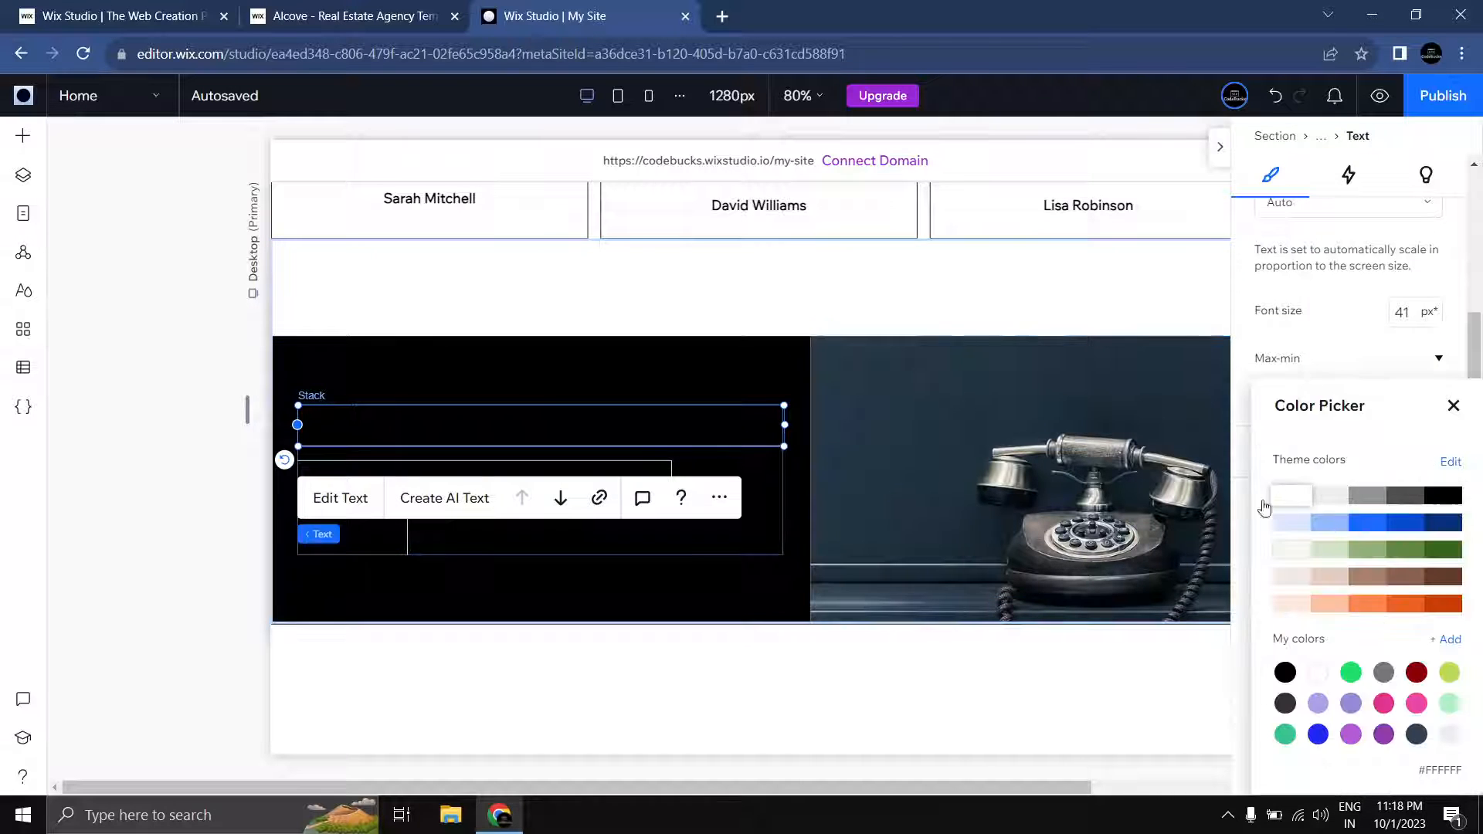
click(1279, 498)
Step: Set the banner paragraph's text colour to white (#FFFFFF)
click(544, 470)
click(543, 469)
scroll(1415, 533, up, 4)
click(1428, 533)
click(1290, 497)
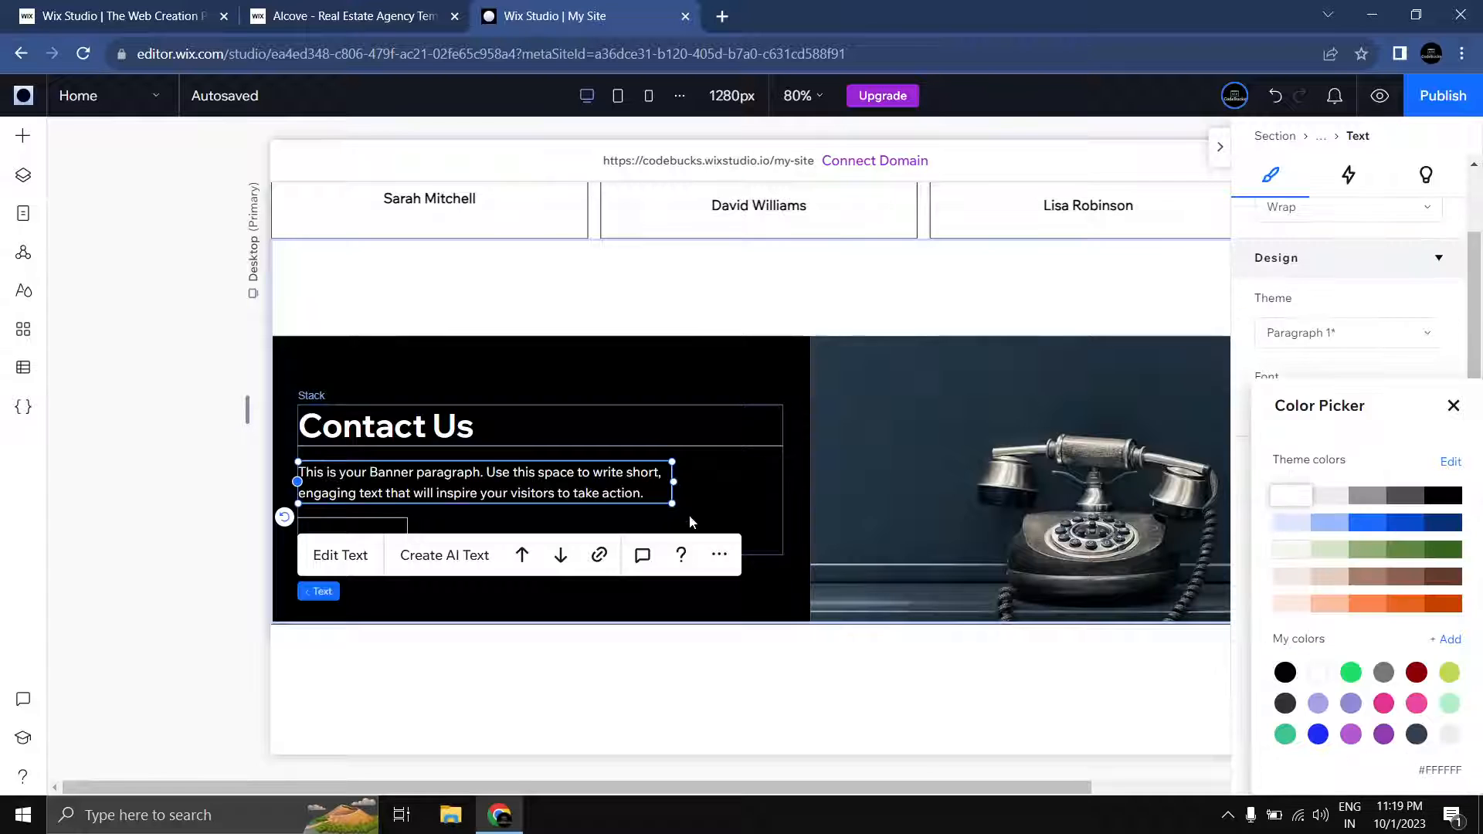
Step: Examine the "Start Now" button's state, text formatting and background fill options for making it visible on black
click(382, 526)
click(383, 526)
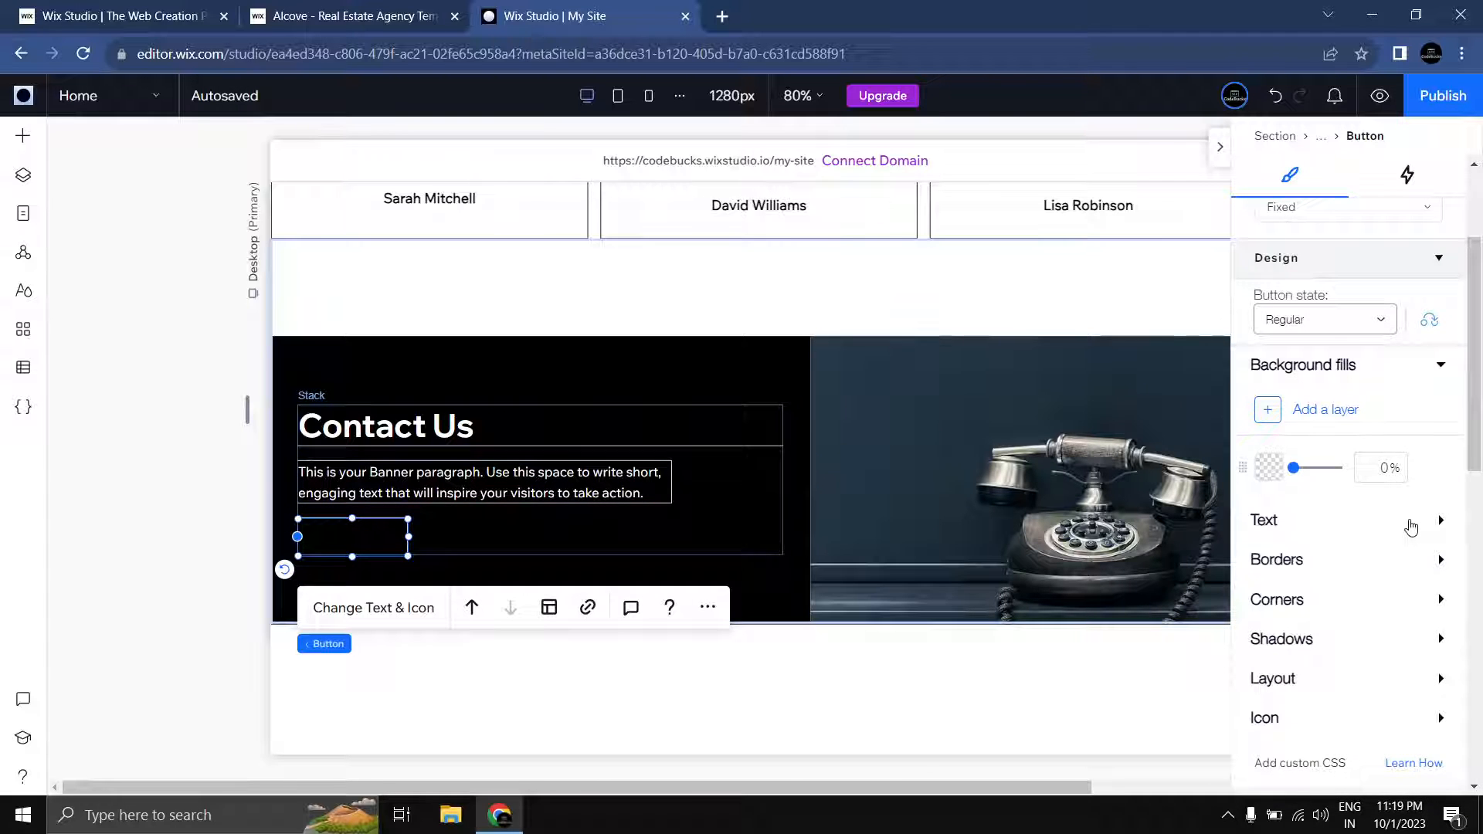
click(1412, 528)
scroll(1408, 584, down, 1)
scroll(1383, 552, up, 1)
click(1352, 531)
click(1353, 531)
scroll(1381, 555, down, 4)
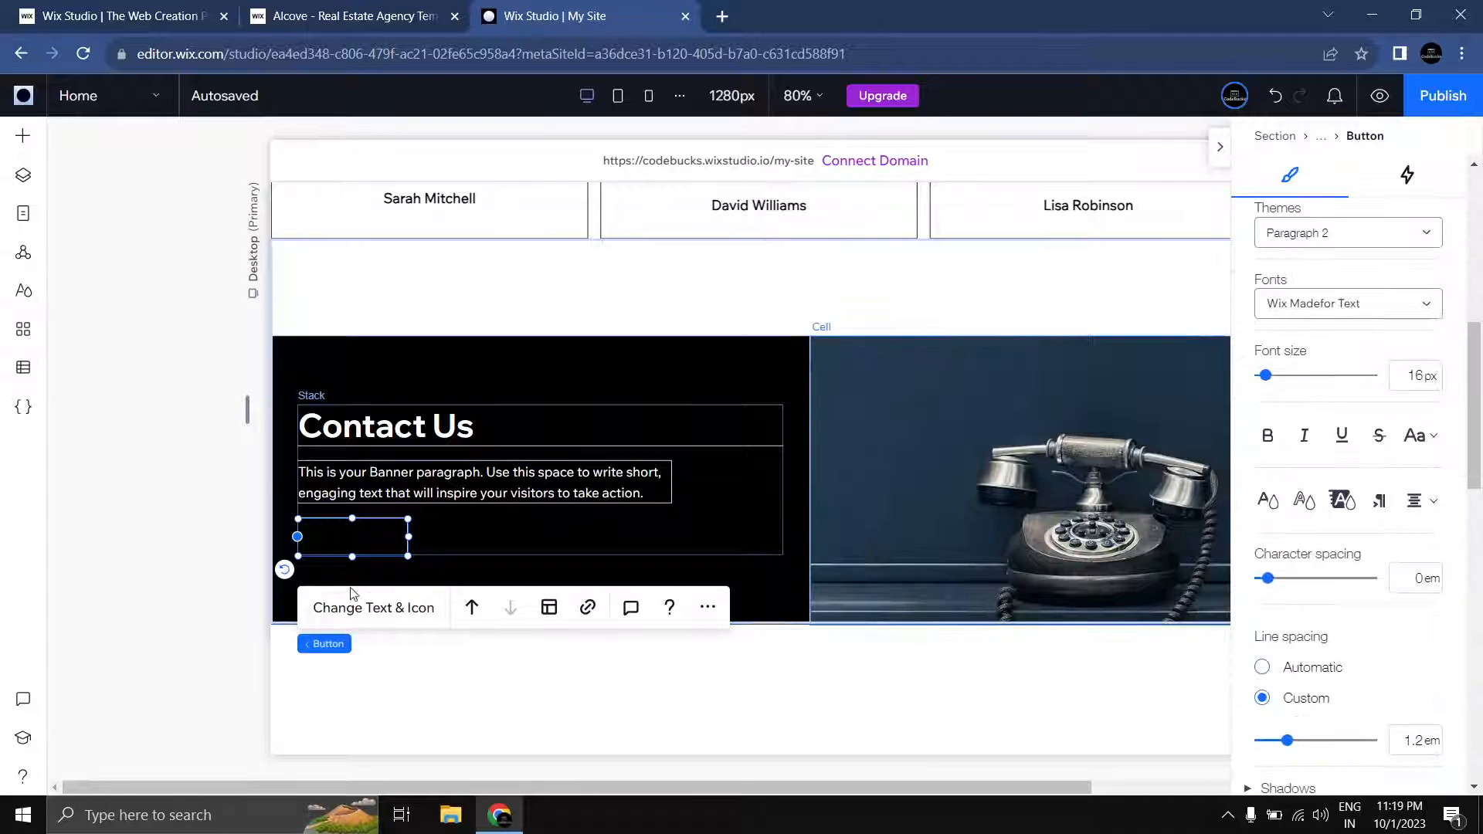
scroll(1321, 325, up, 5)
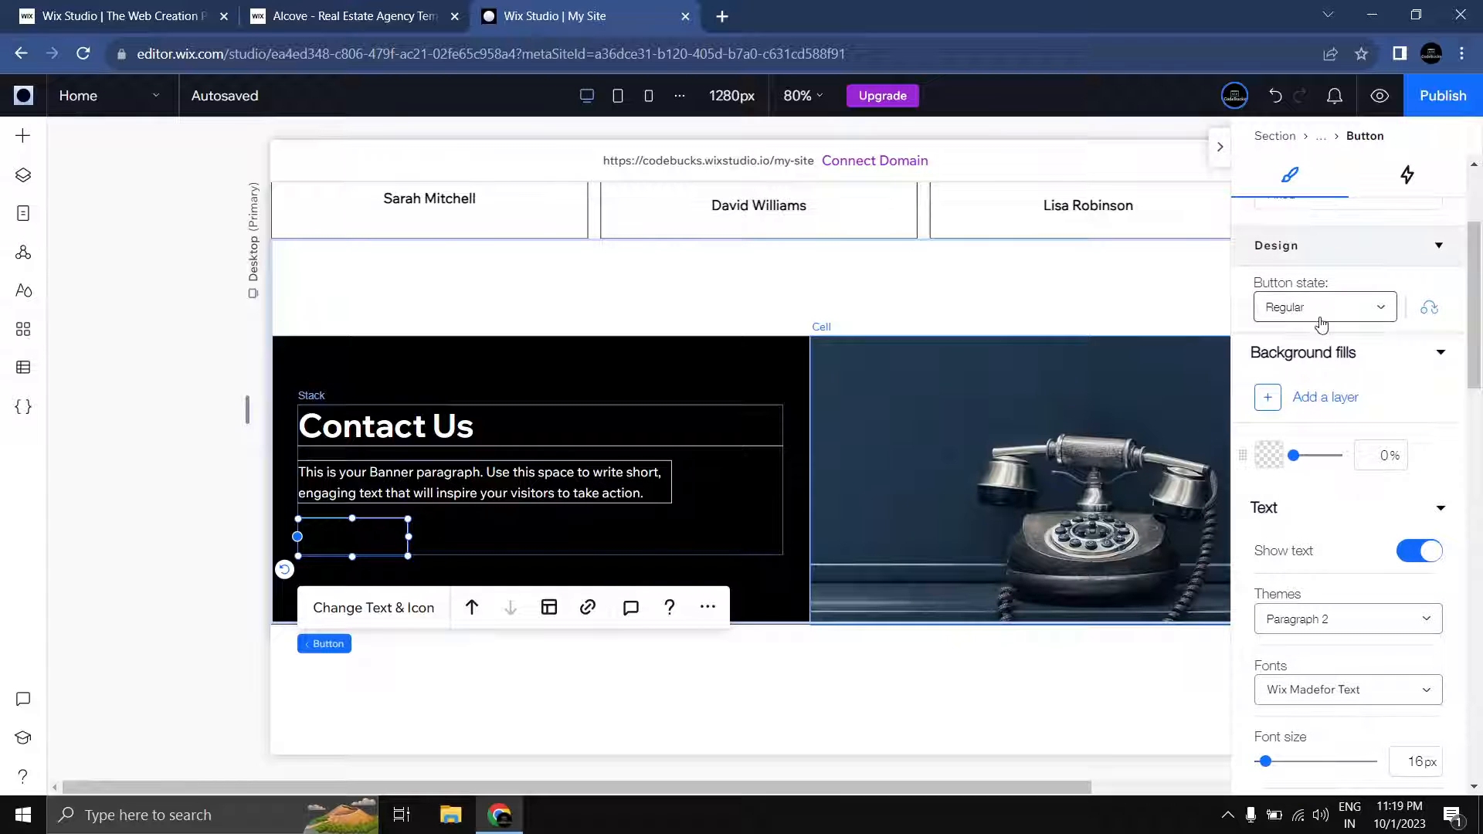
click(1320, 318)
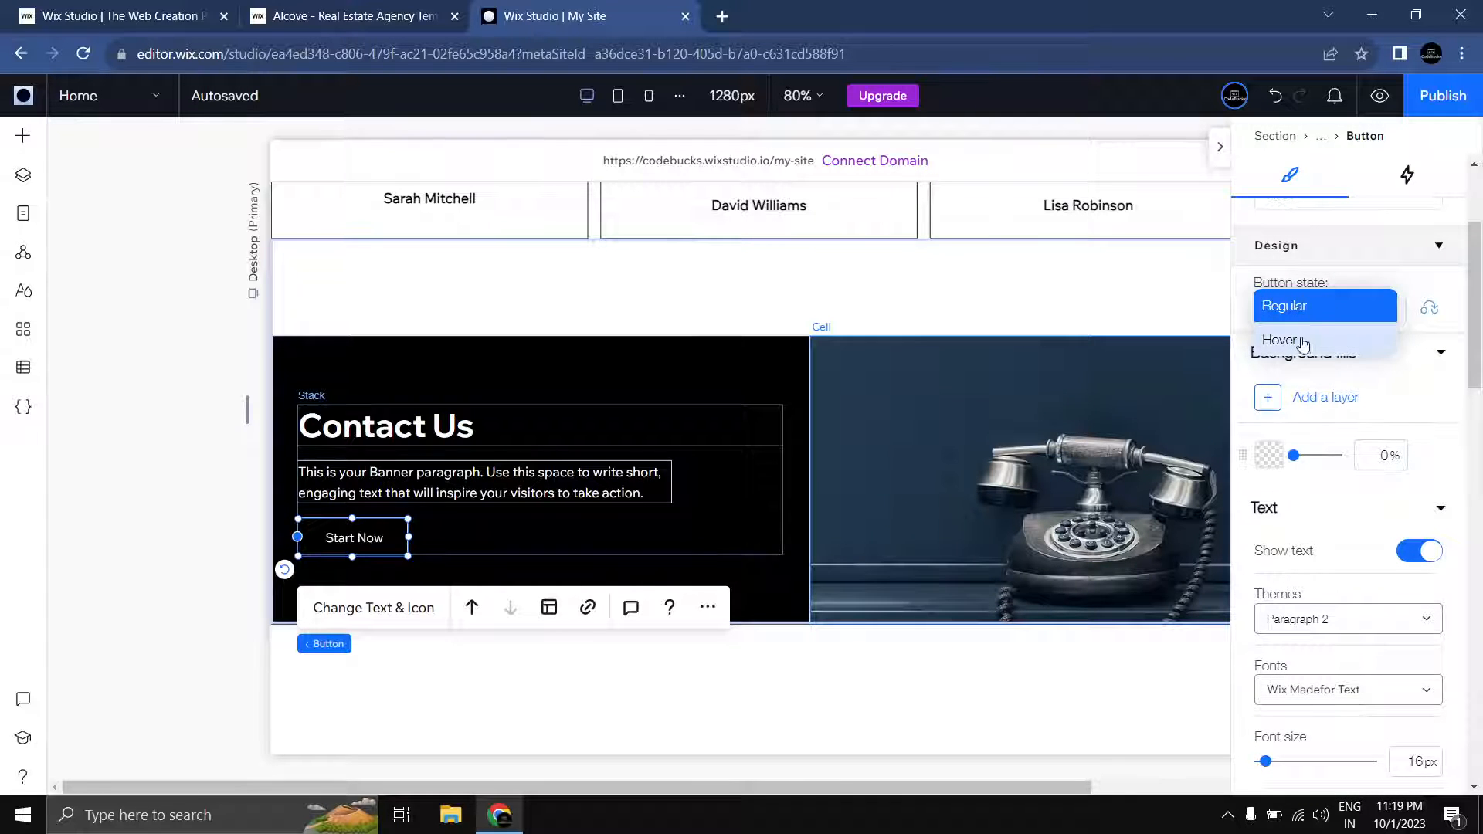
click(1319, 316)
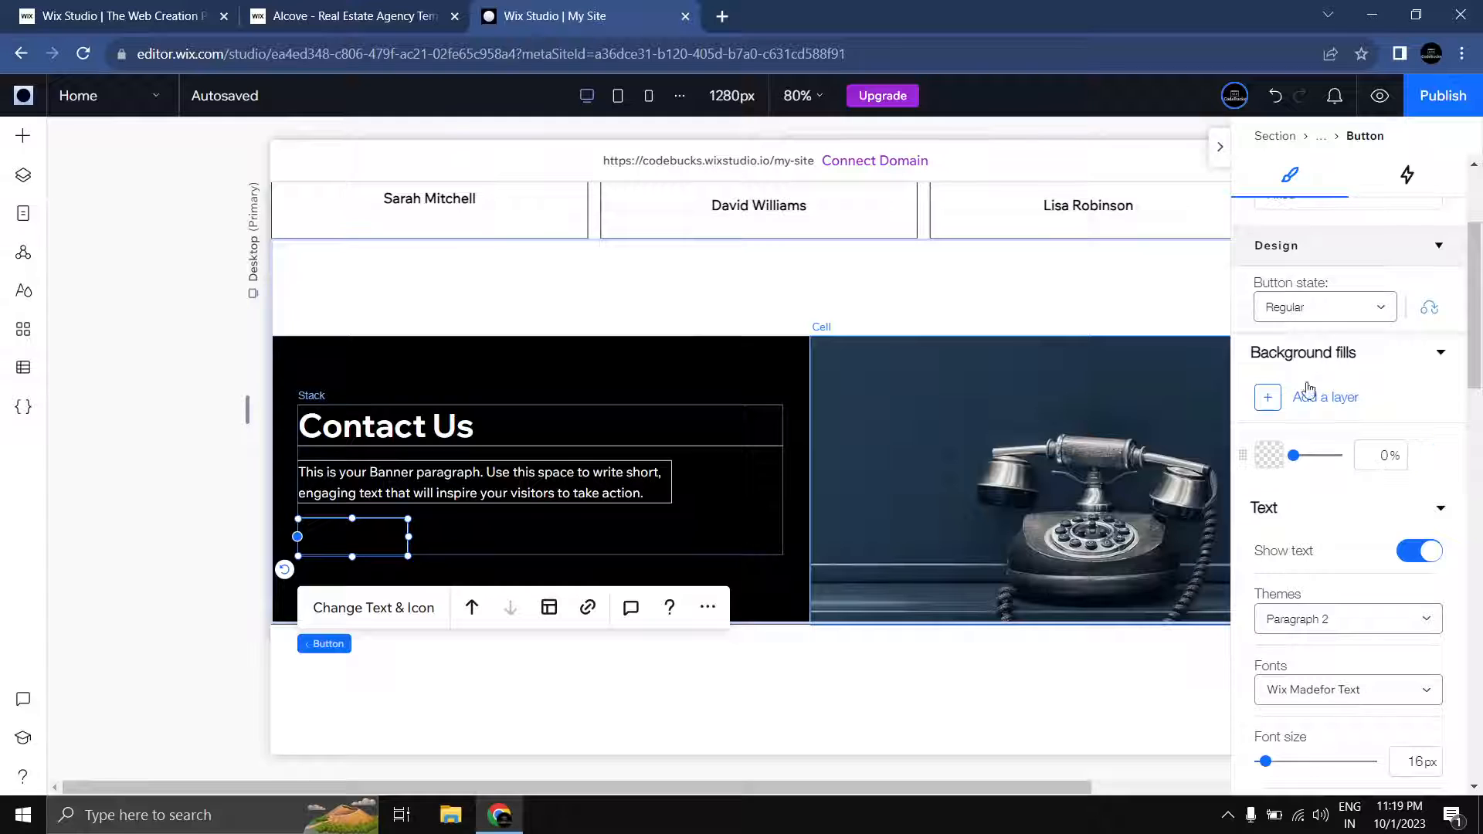
scroll(1306, 502, down, 5)
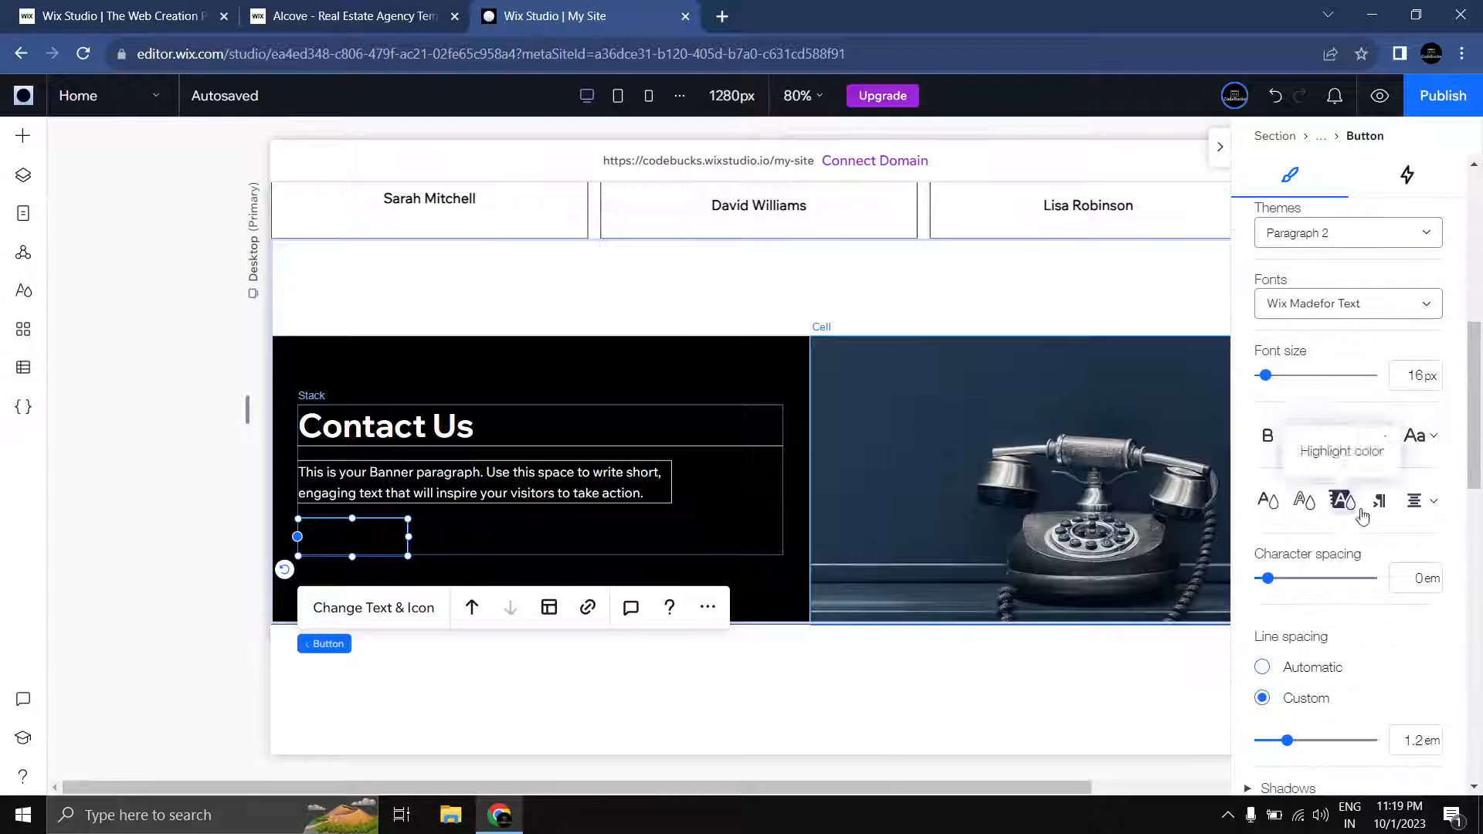
scroll(1328, 378, up, 4)
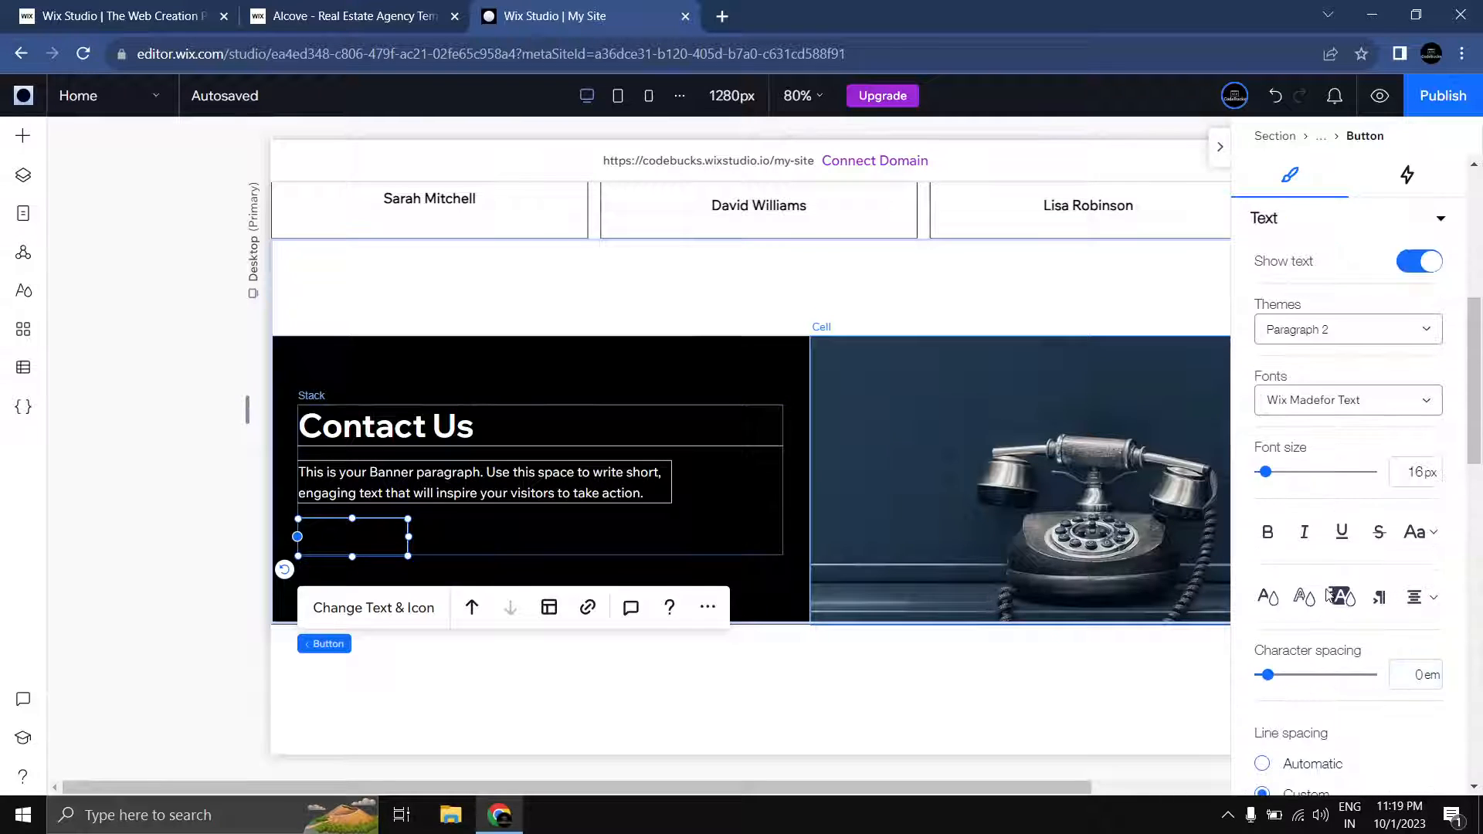
click(1307, 414)
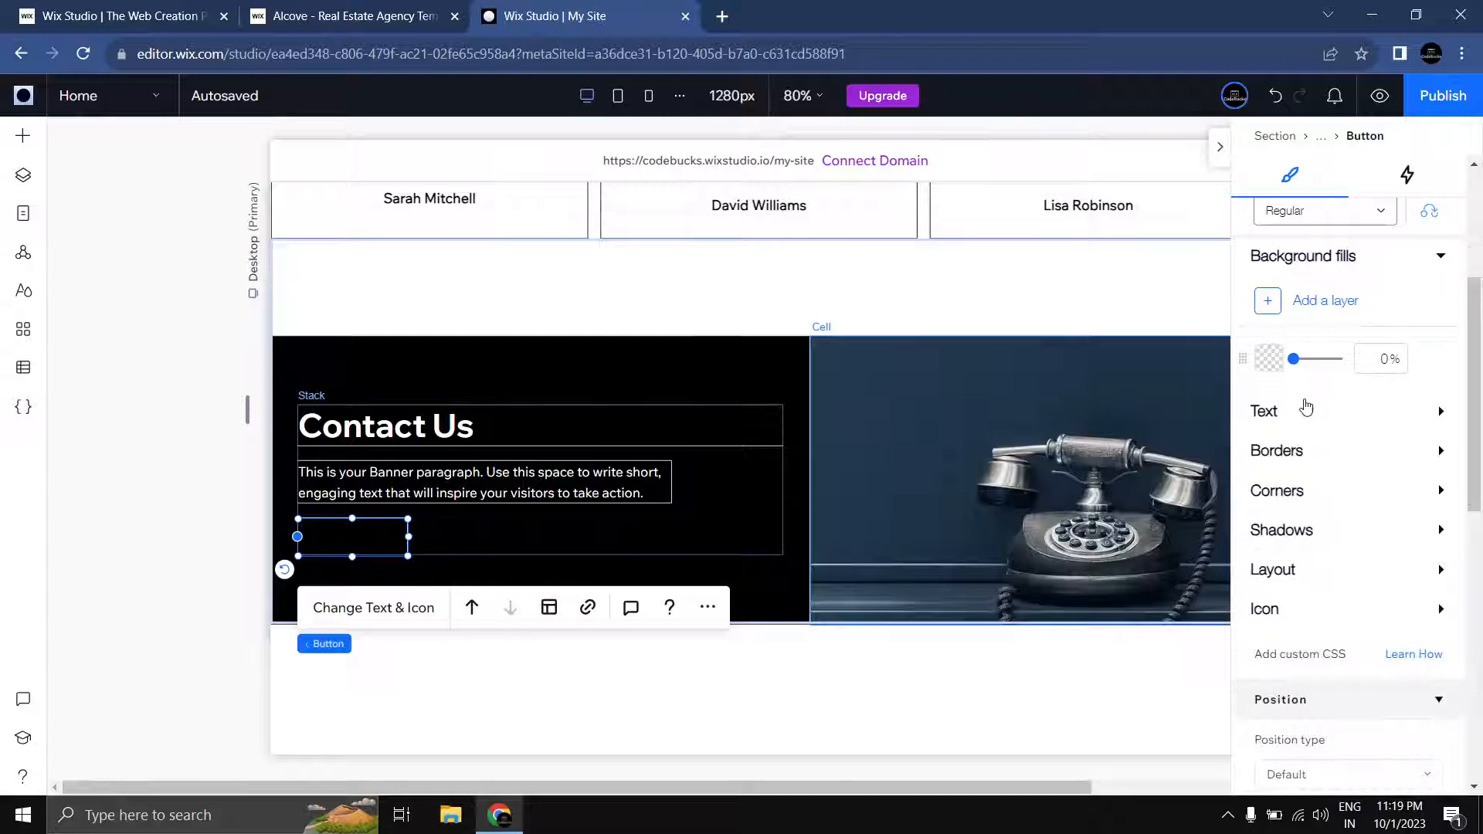
click(1279, 360)
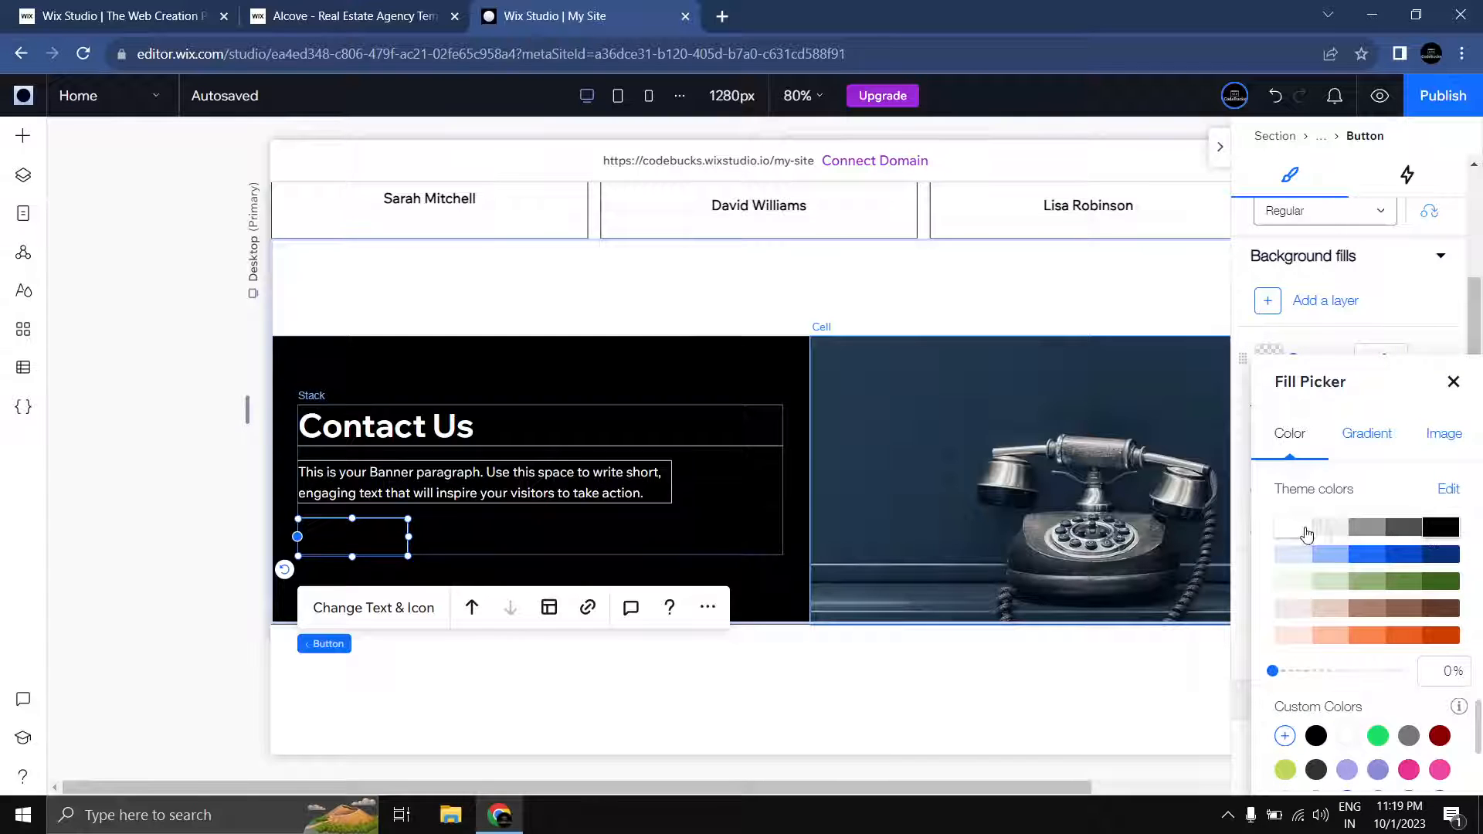
click(1450, 385)
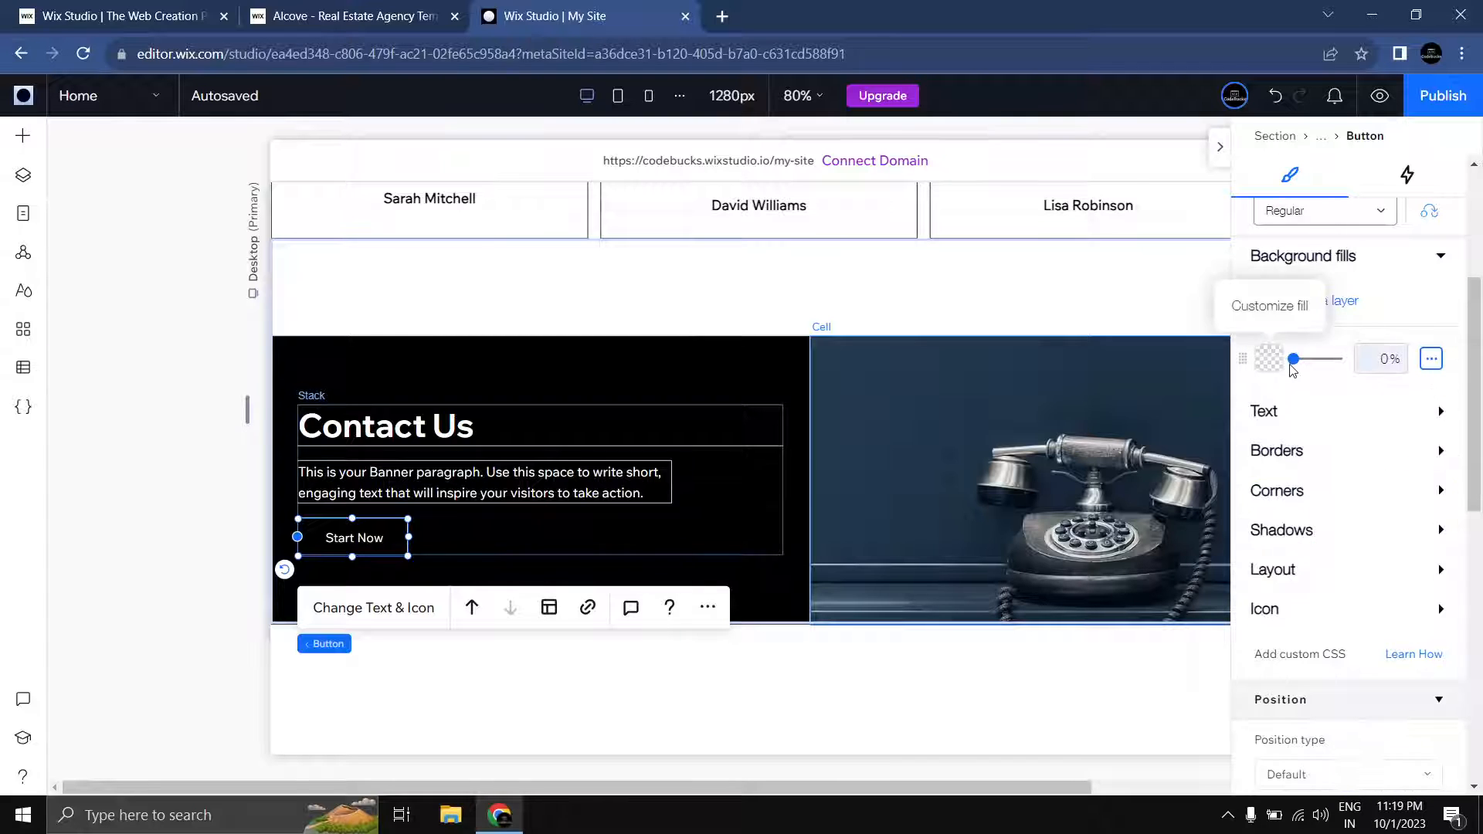
Step: Set the Start Now button's regular-state background fill to 100% opacity and its text color to black
drag(1294, 361, 1368, 372)
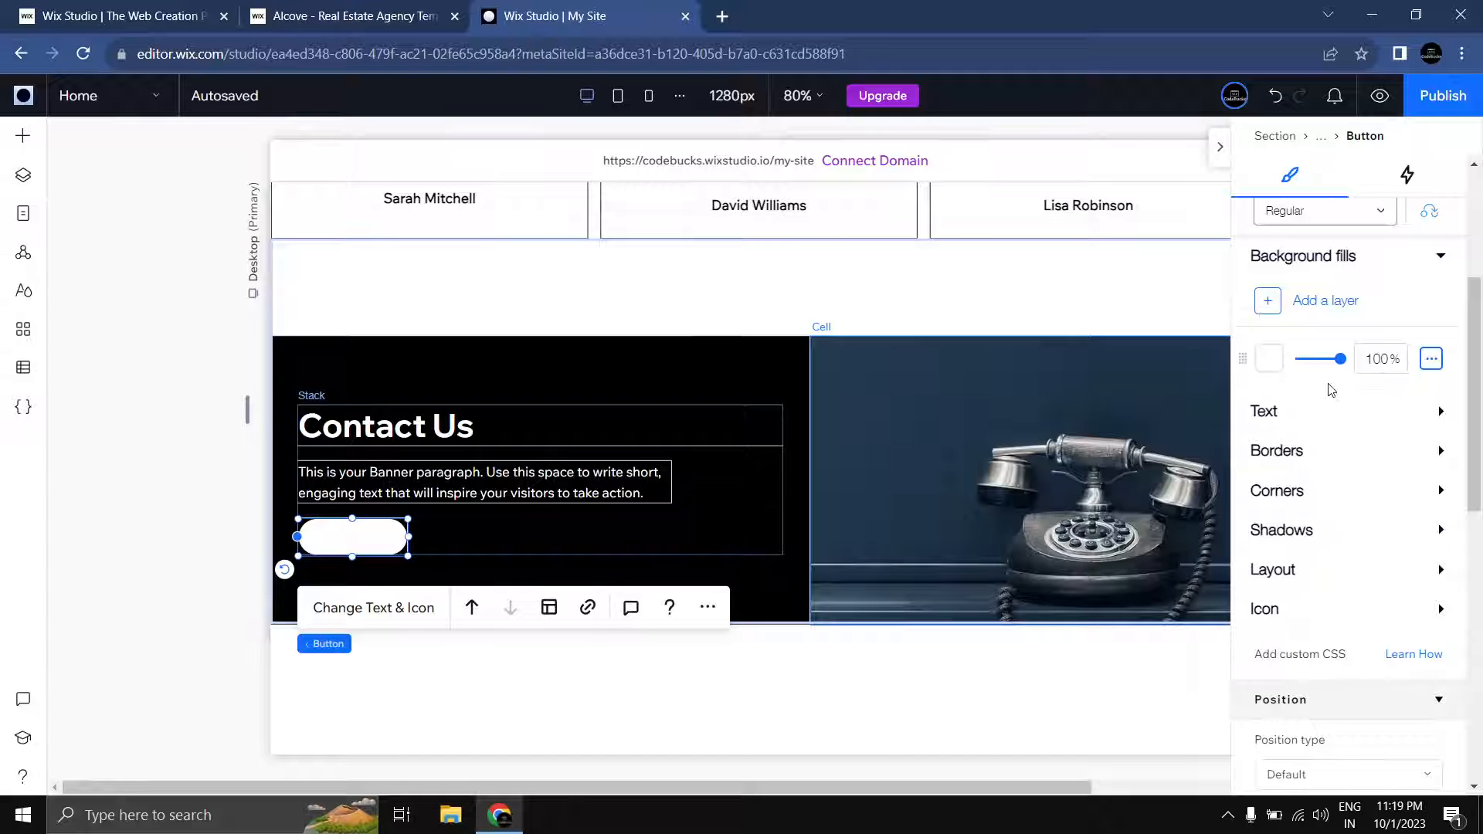
click(1312, 418)
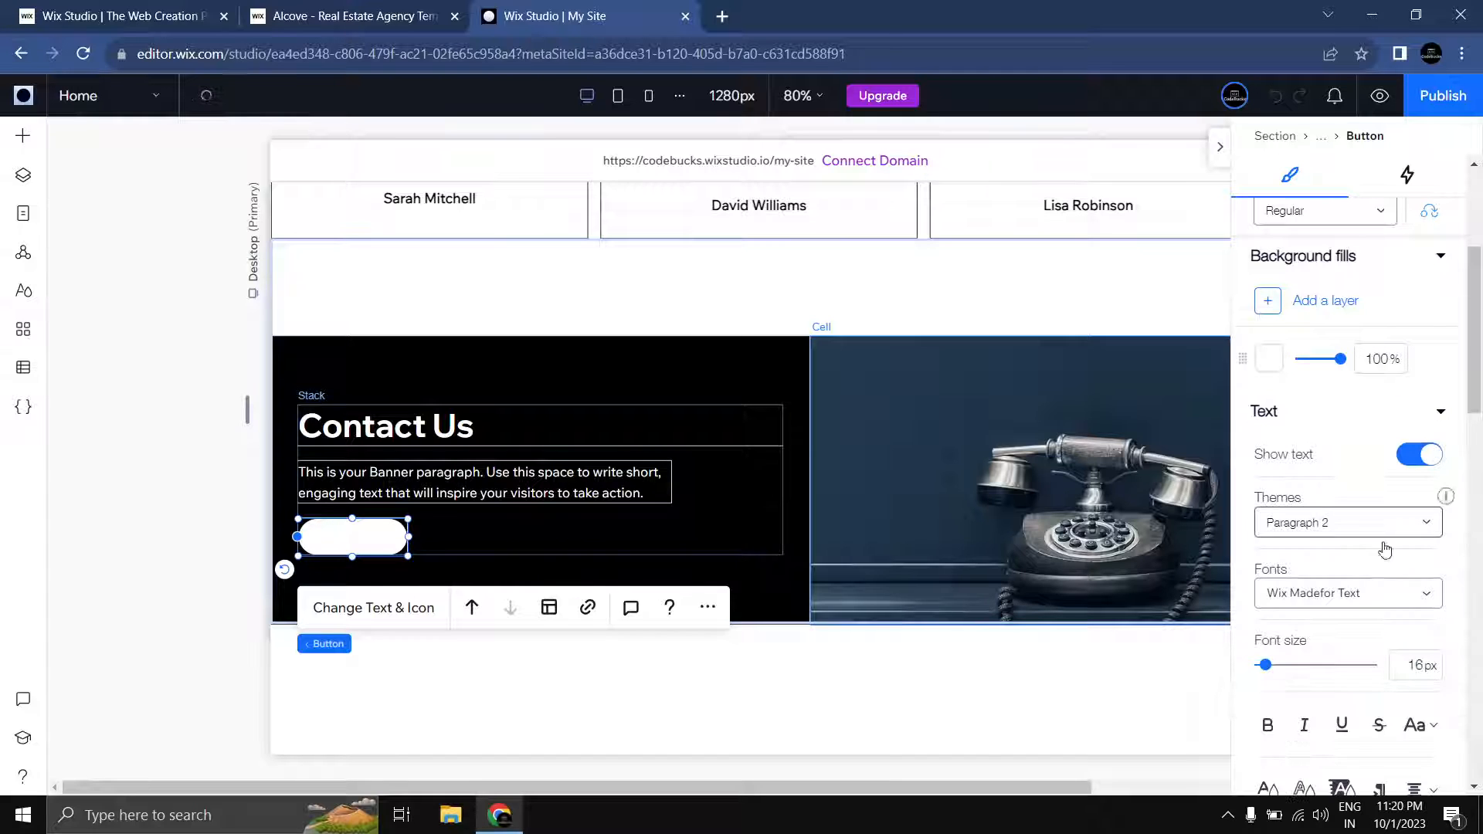
click(1267, 597)
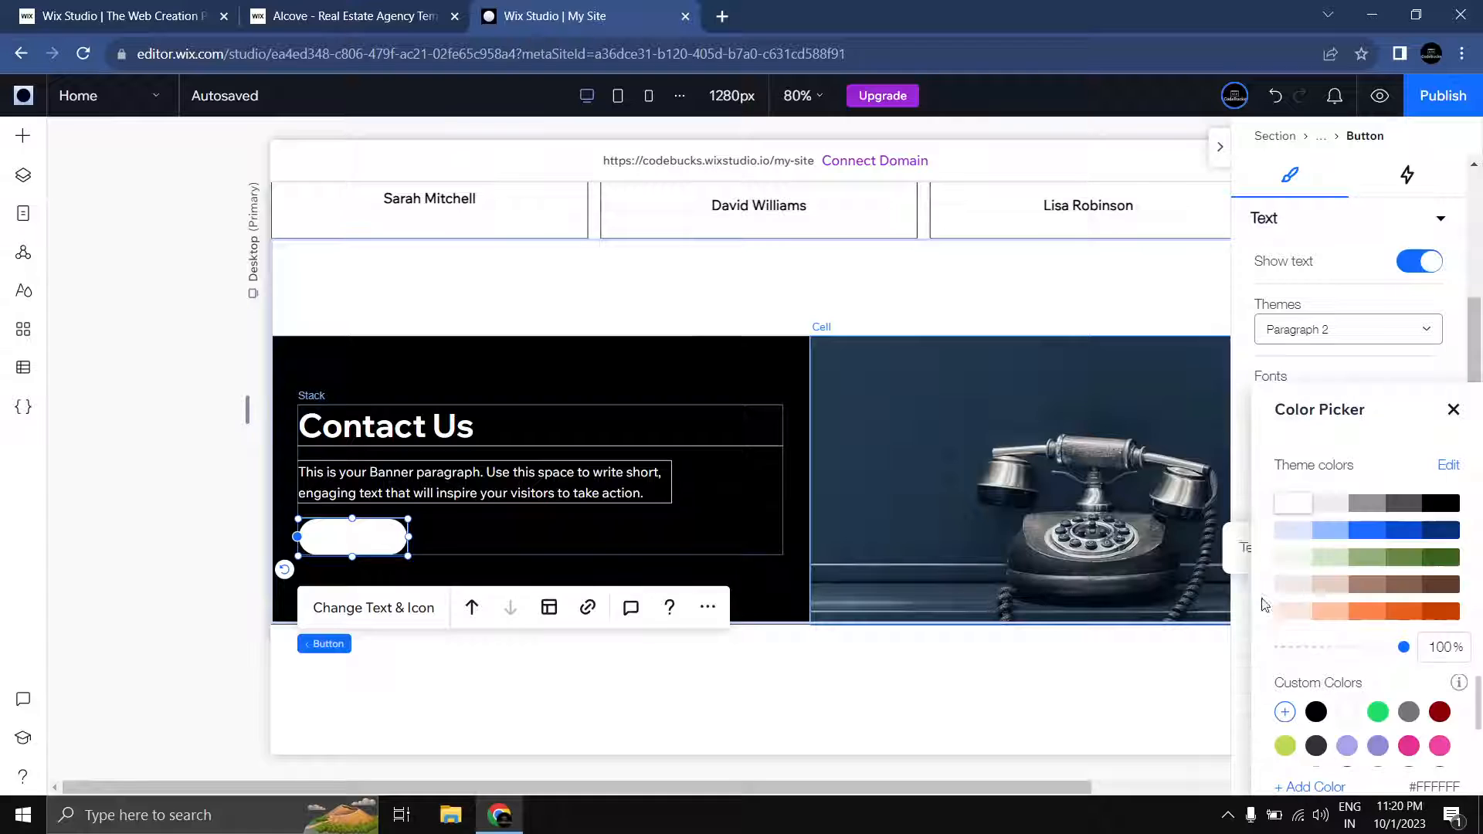
click(1443, 506)
click(1453, 410)
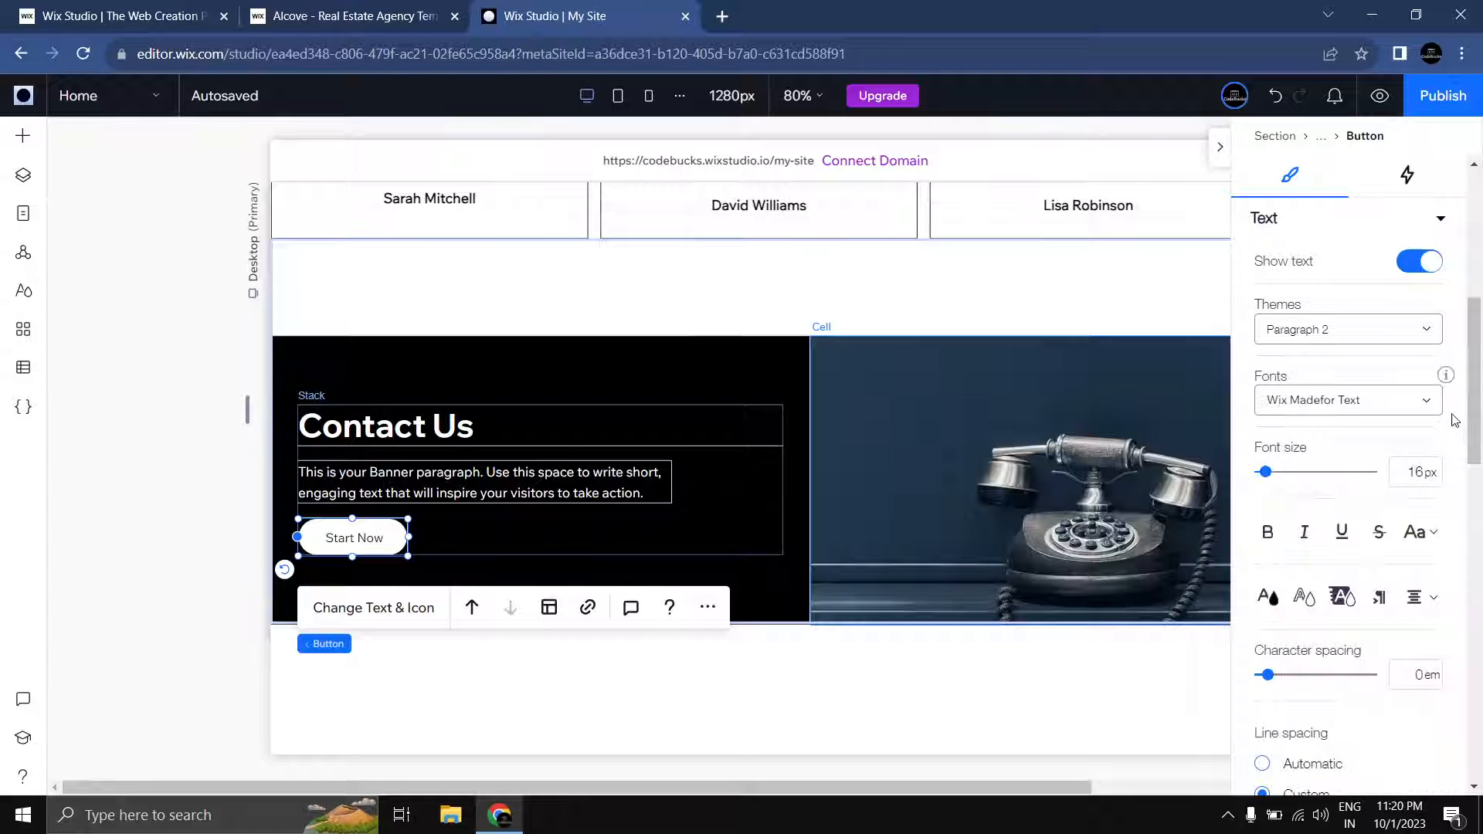
Step: Try a white background fill on the Start Now button's hover state
scroll(1358, 529, up, 3)
scroll(1358, 530, down, 1)
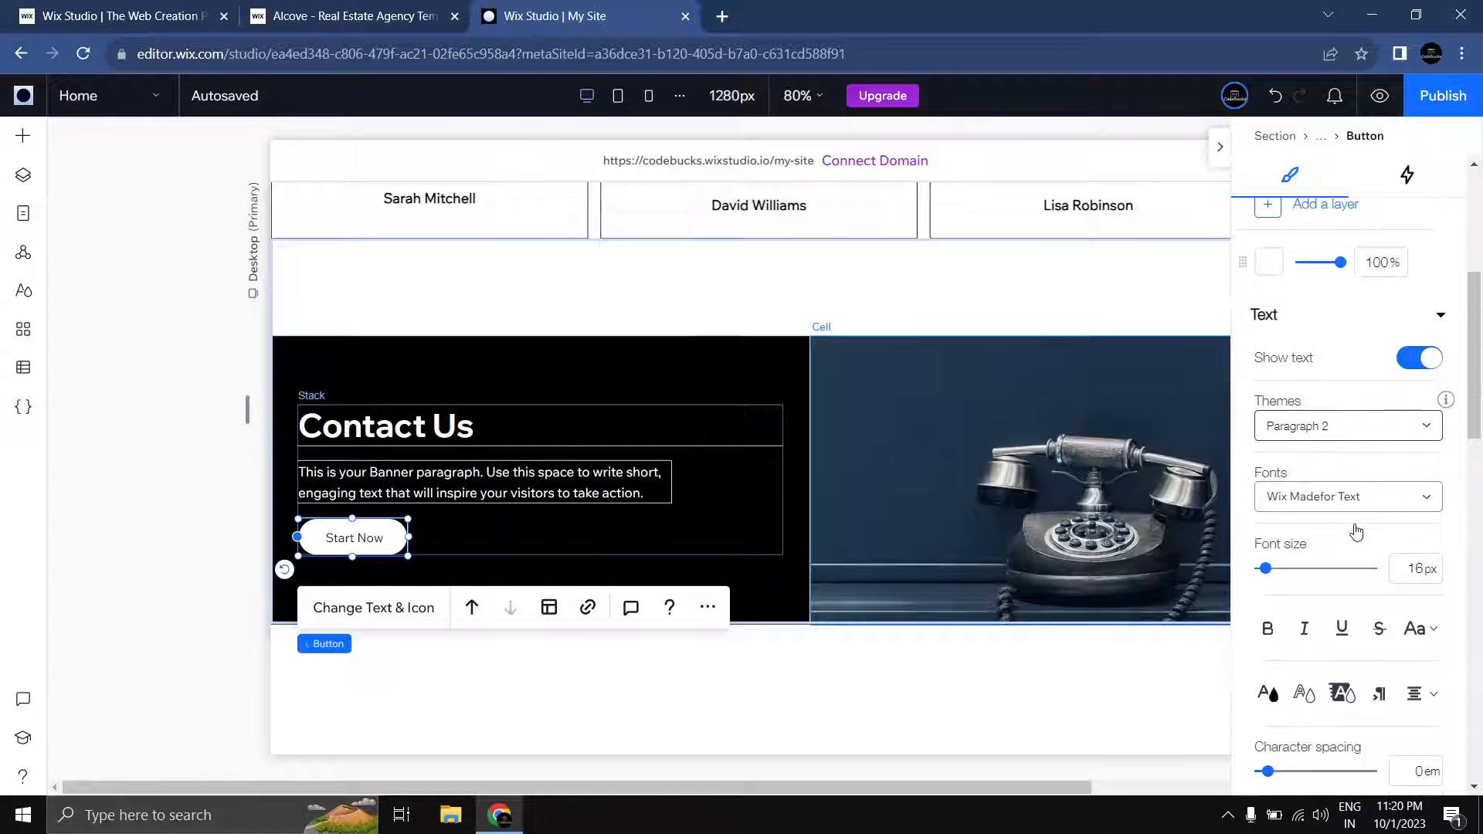
scroll(1356, 525, up, 2)
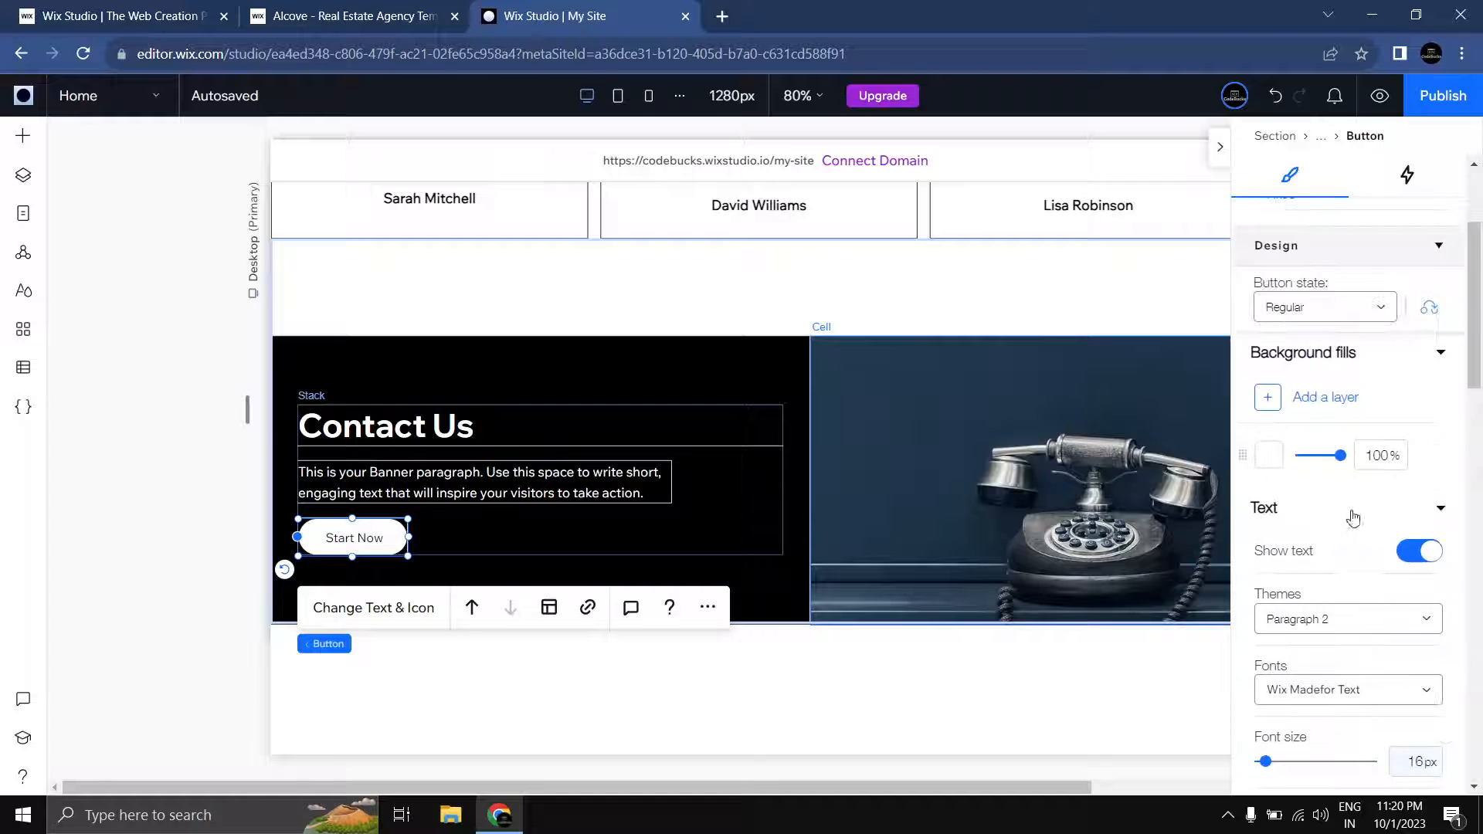
click(1304, 307)
click(1301, 342)
scroll(1391, 471, down, 4)
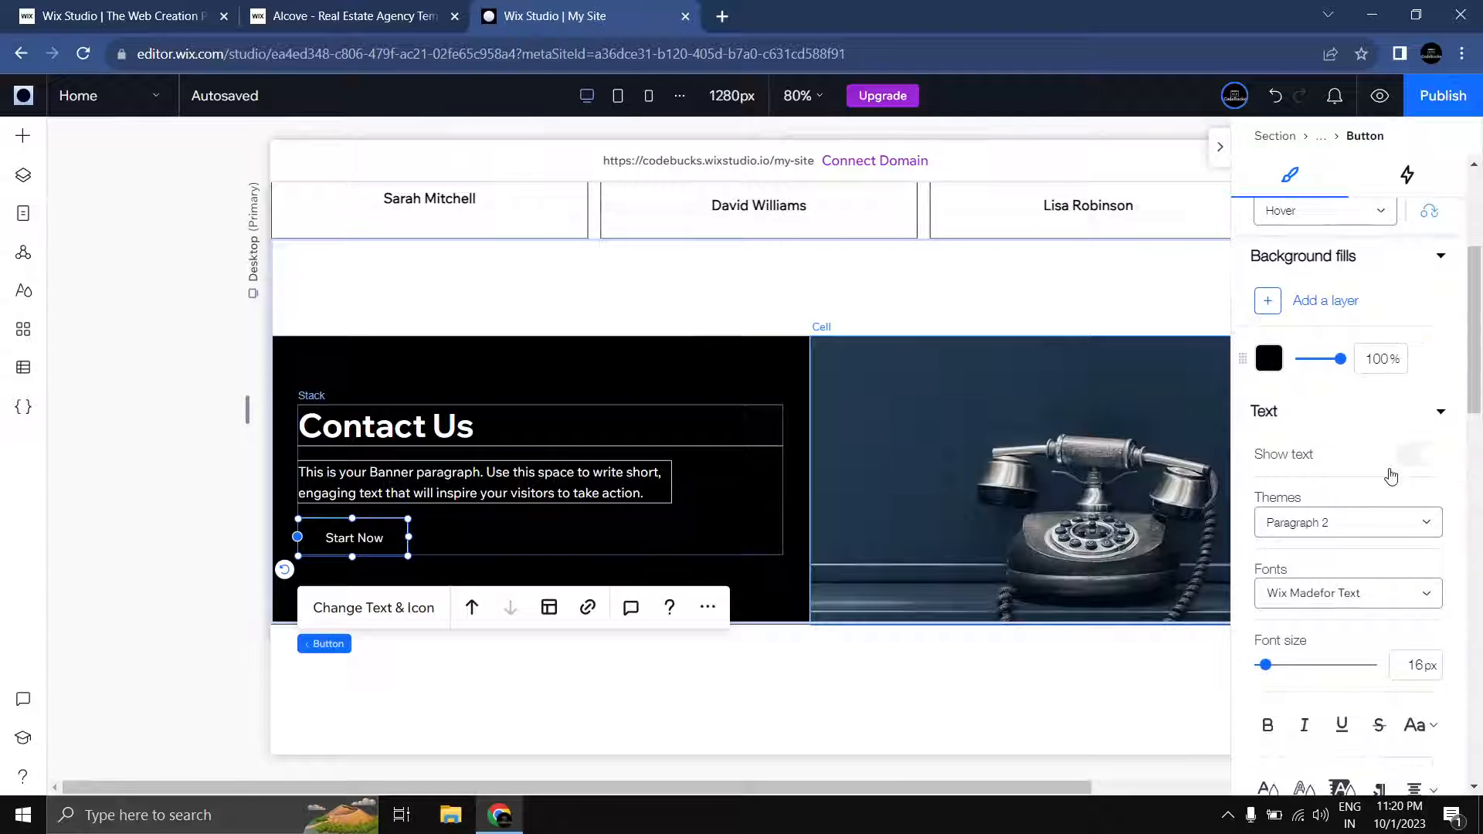
scroll(1379, 467, up, 1)
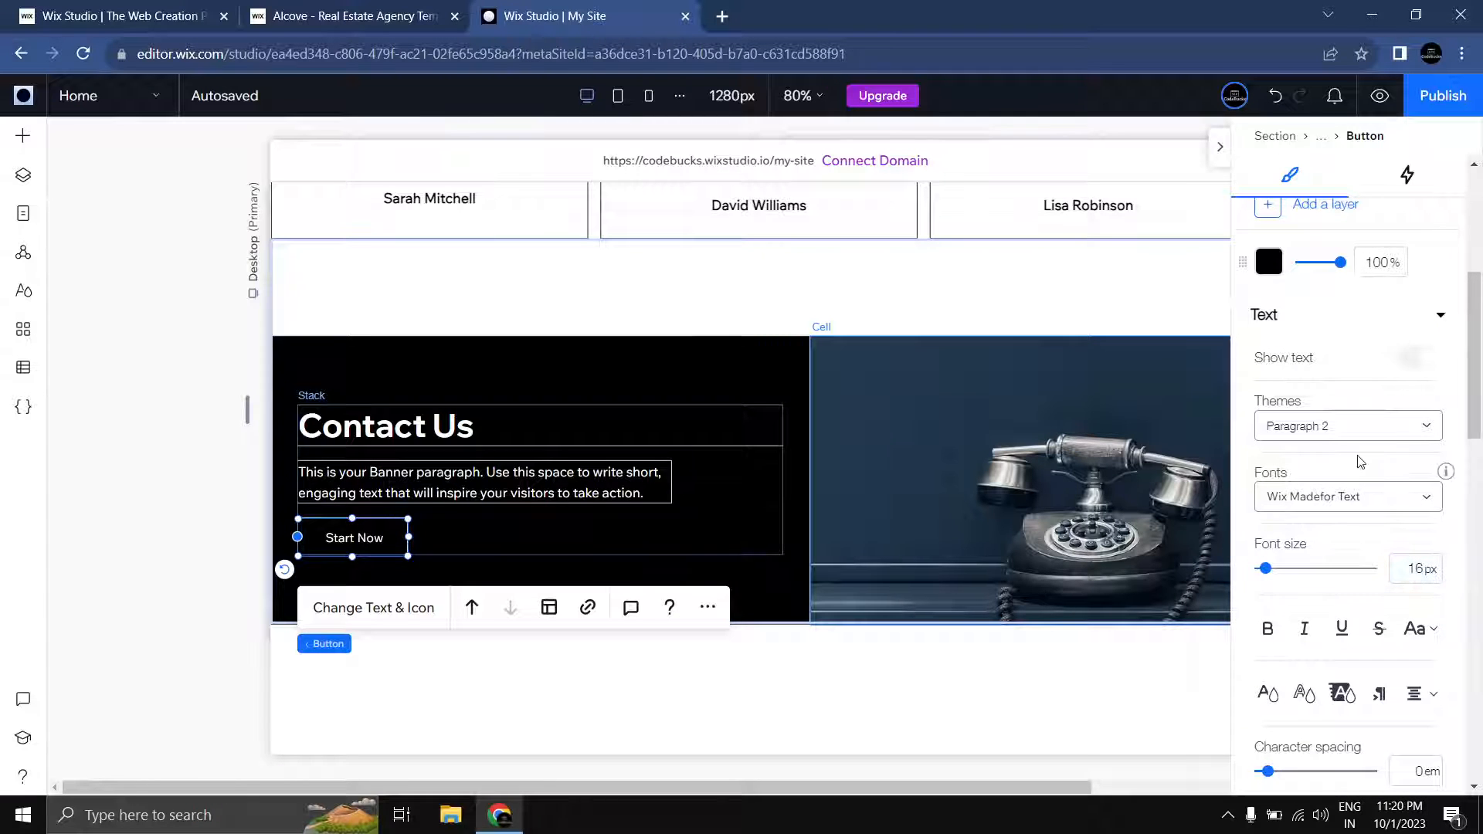
scroll(1355, 472, down, 3)
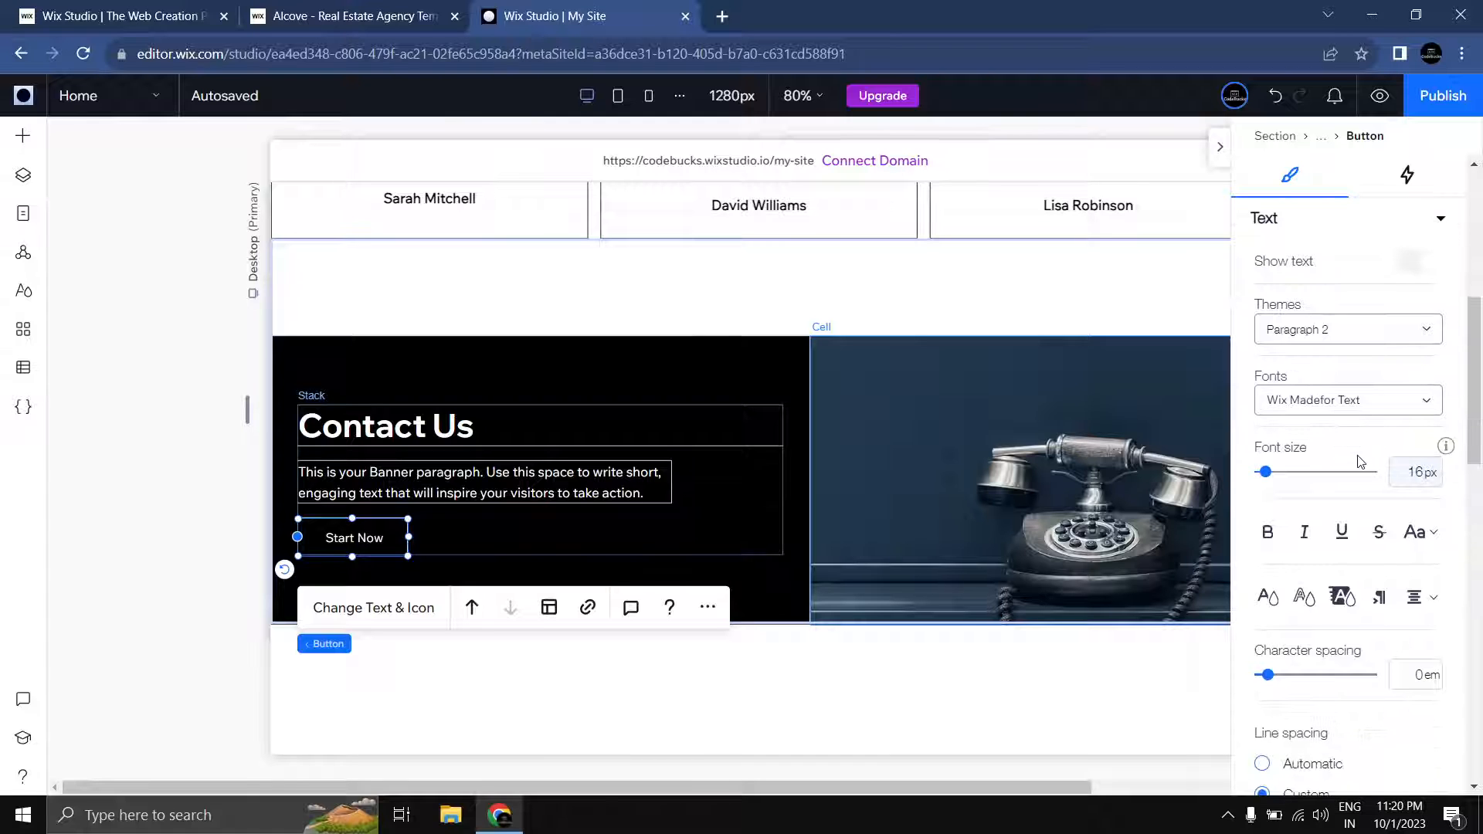
scroll(1341, 475, up, 5)
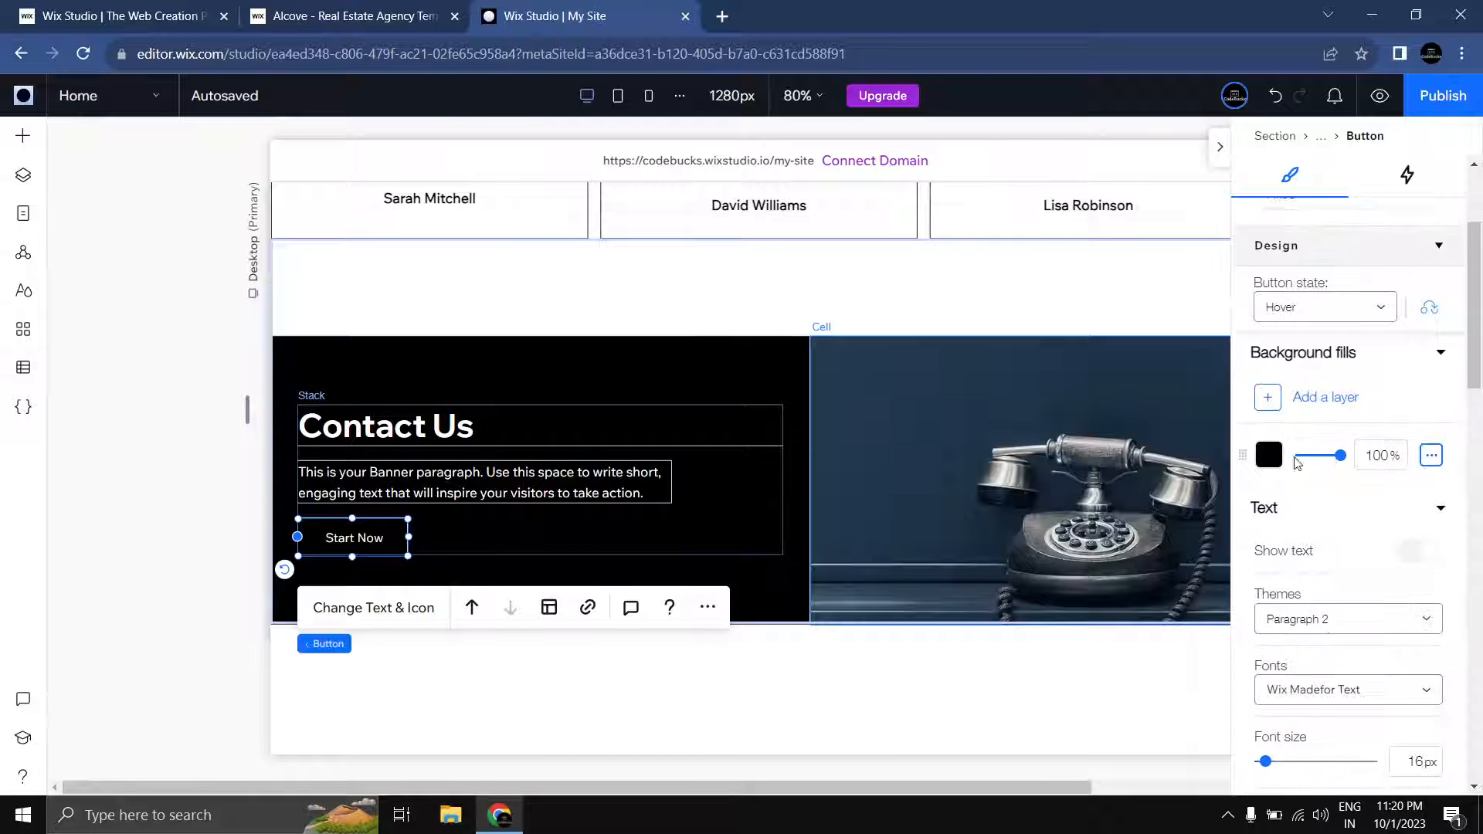
click(1270, 457)
click(1453, 482)
click(1269, 457)
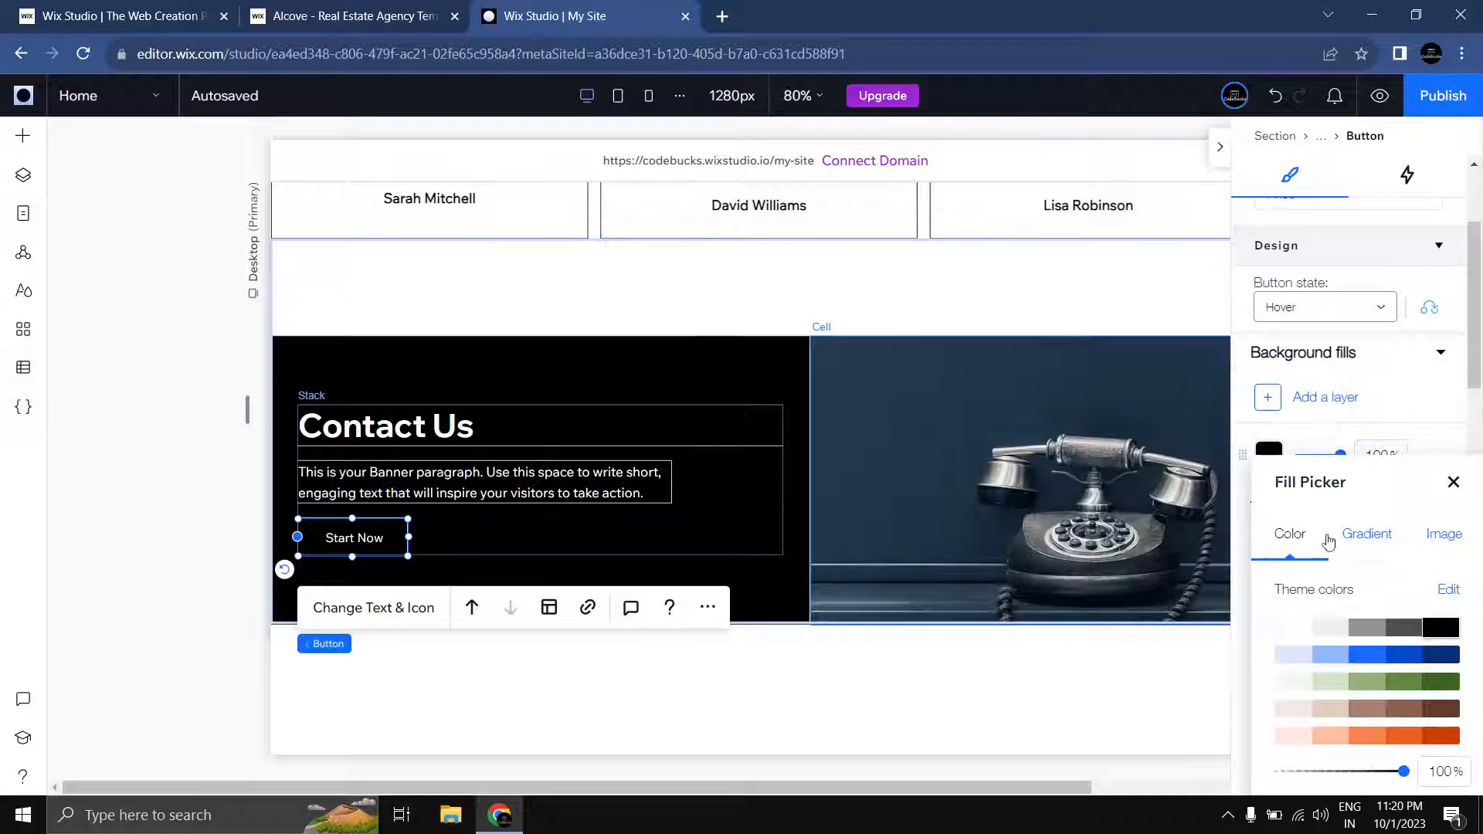
click(1309, 627)
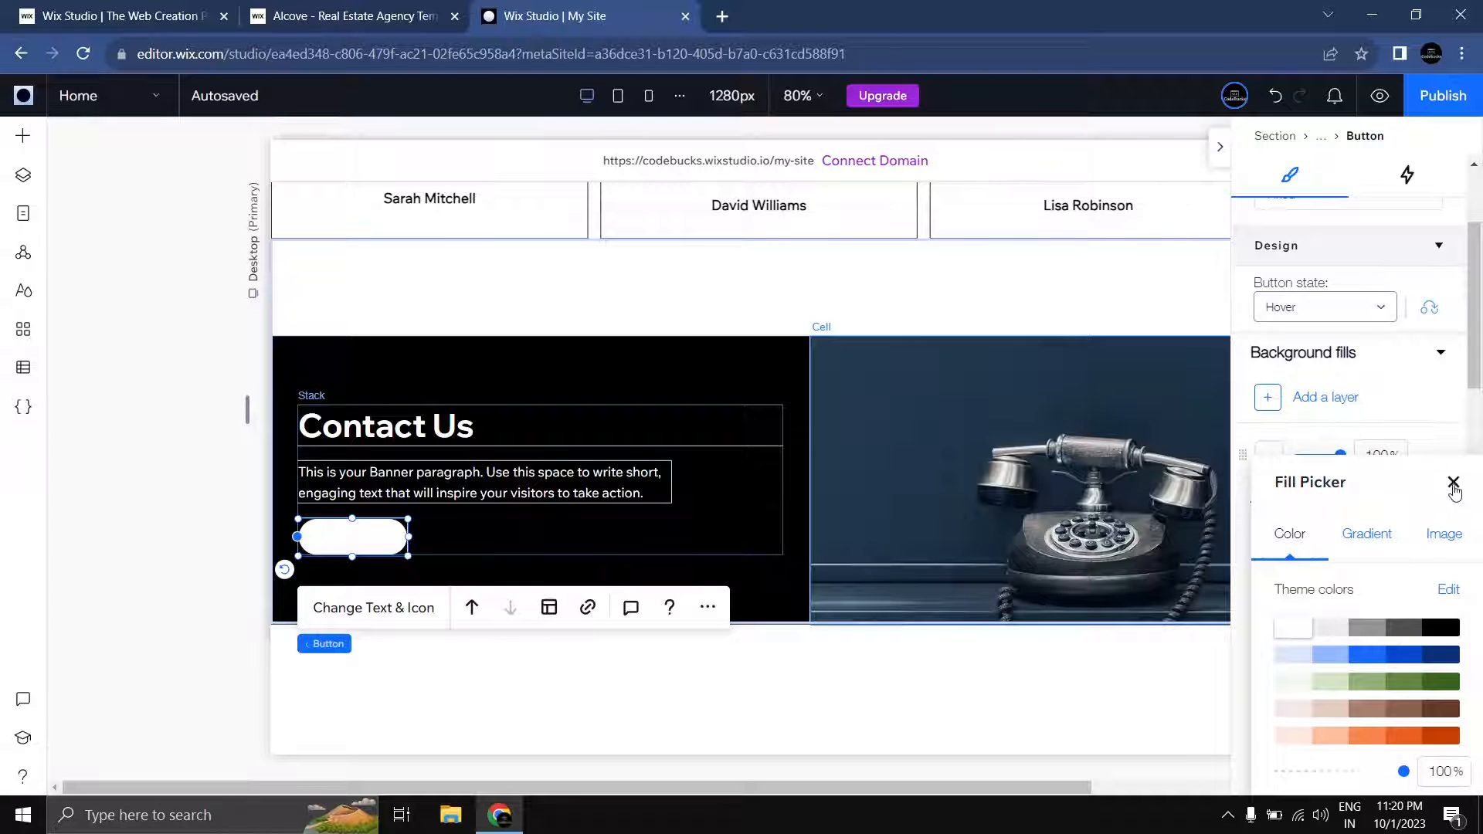
click(1453, 483)
Step: Compare the Start Now button's design in its regular and hover states
scroll(1317, 494, up, 3)
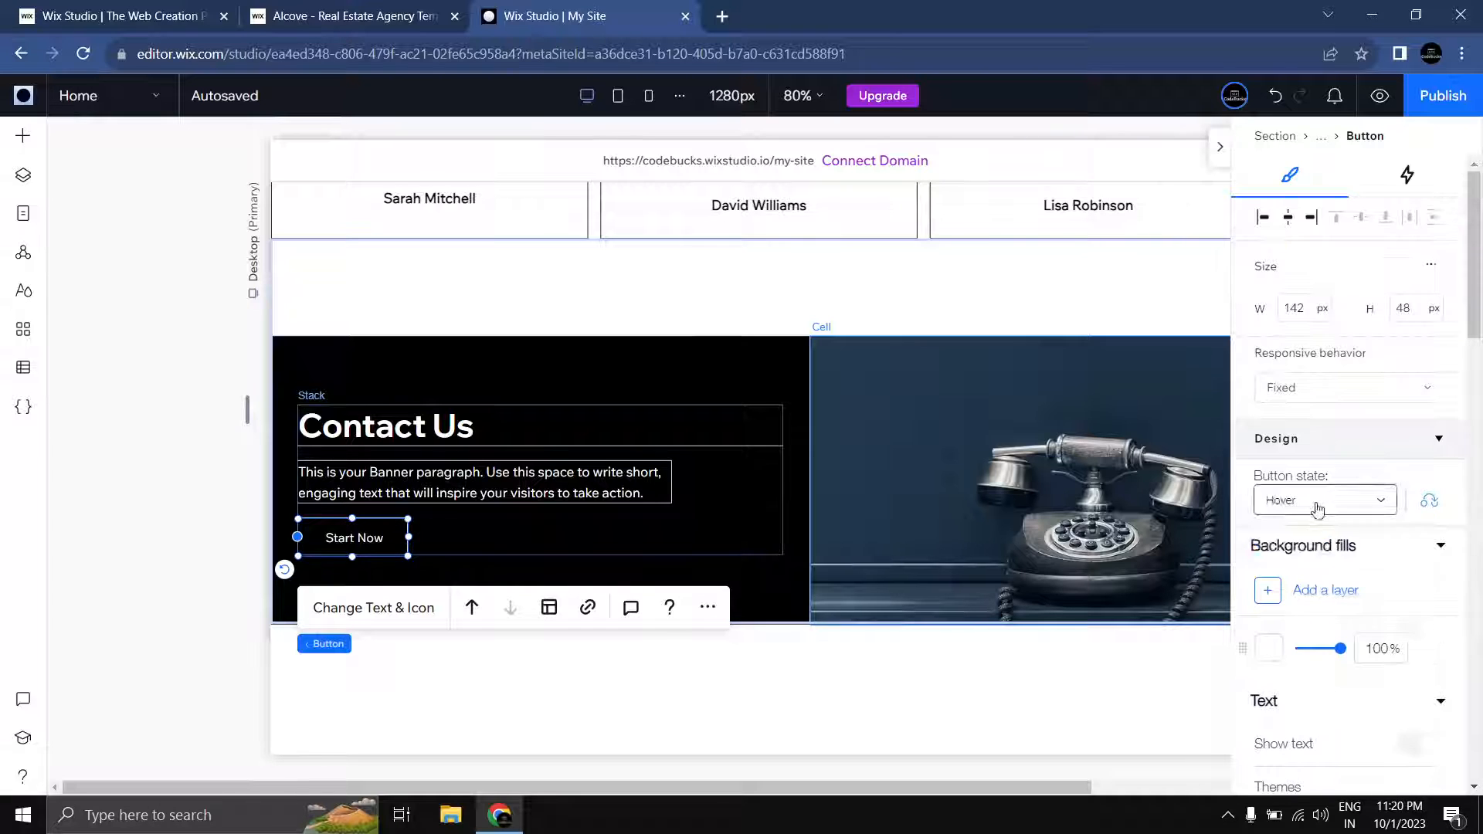
scroll(1390, 591, down, 4)
scroll(1390, 589, up, 4)
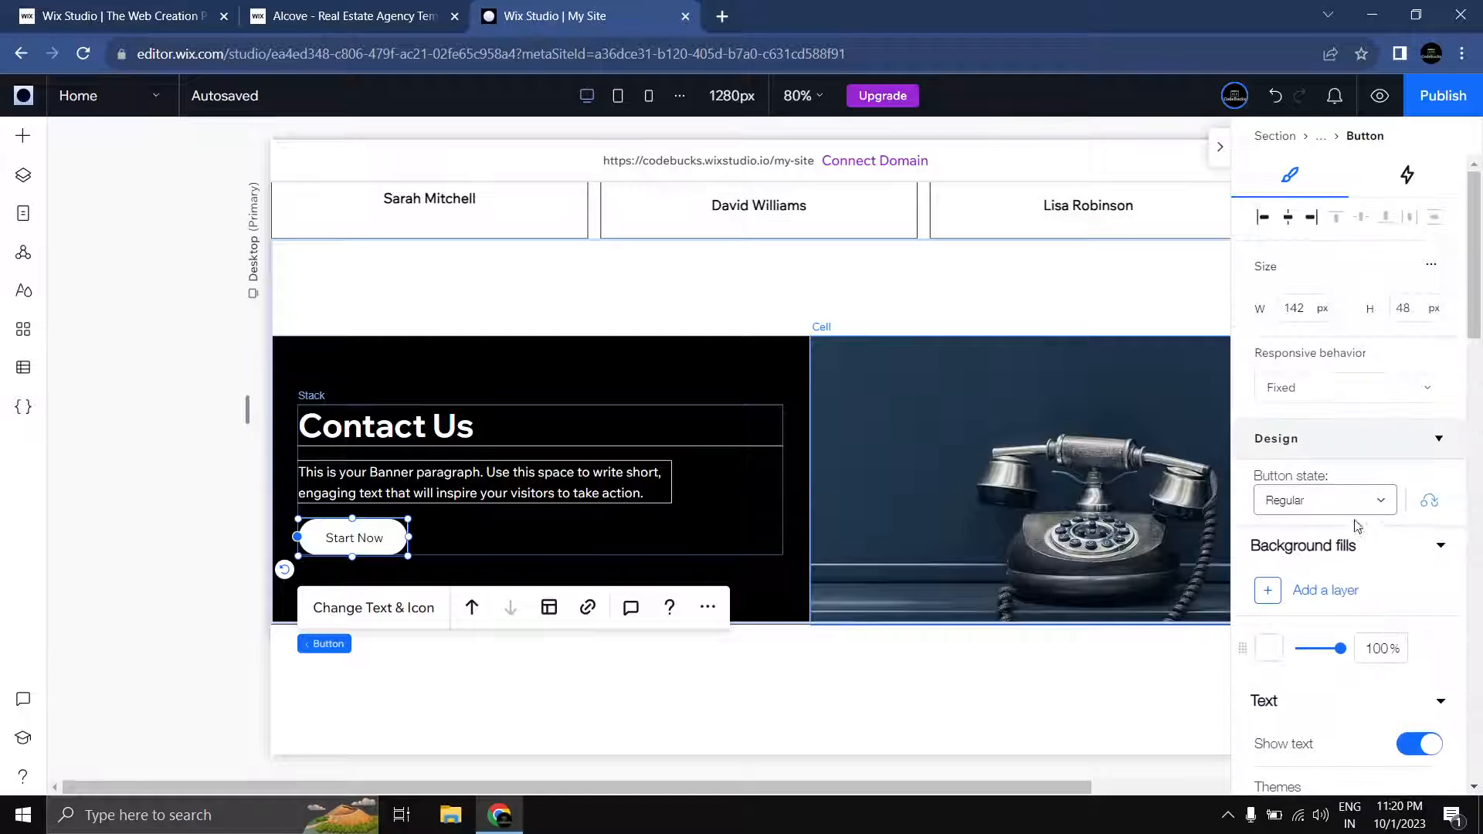
click(1343, 506)
click(1331, 538)
scroll(1419, 587, down, 3)
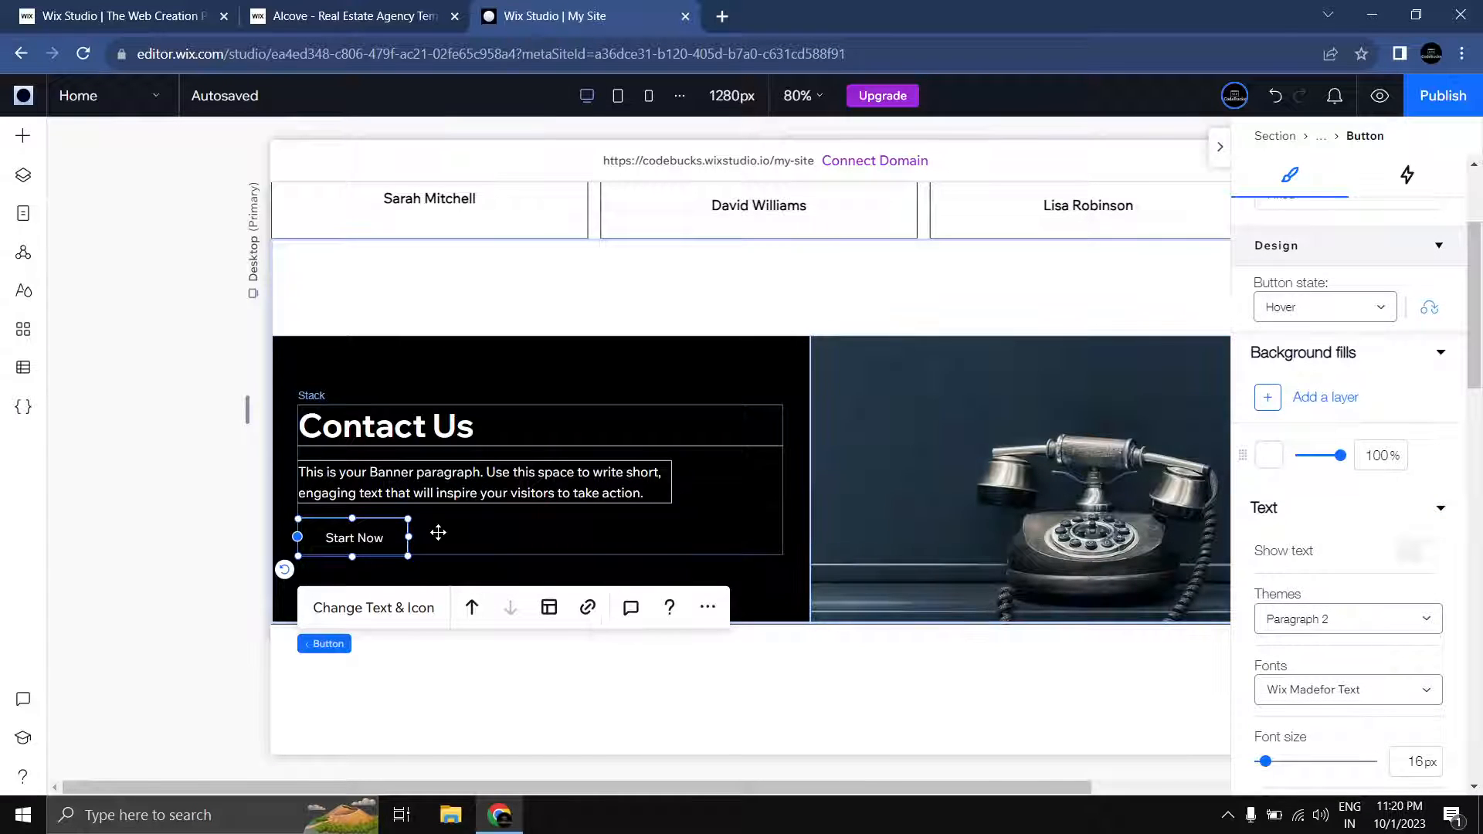
click(438, 533)
click(372, 540)
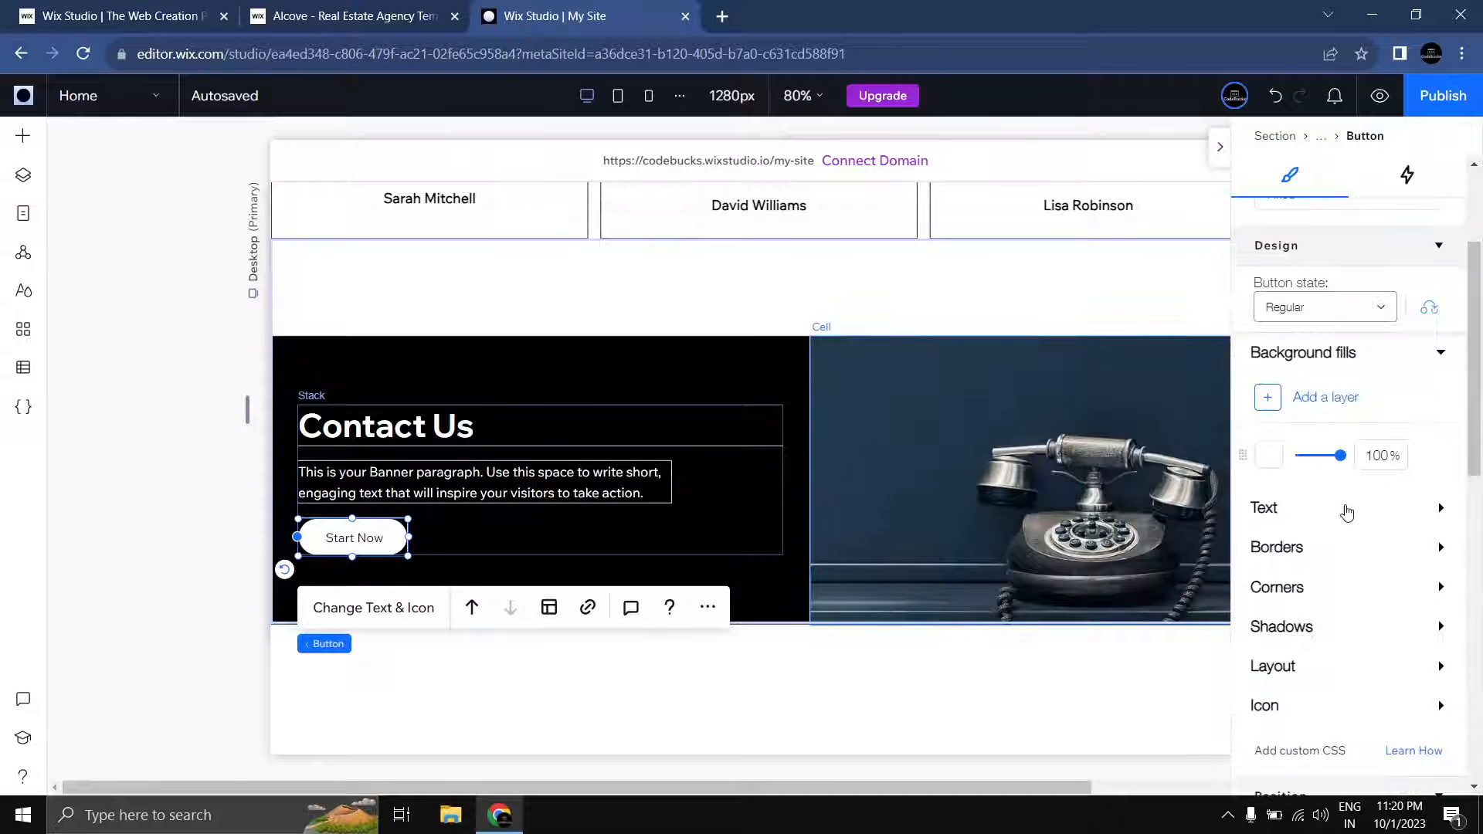
Step: Set the border color of the Start Now button's hover state to white and check the button in the page preview
click(1350, 554)
scroll(1383, 564, up, 4)
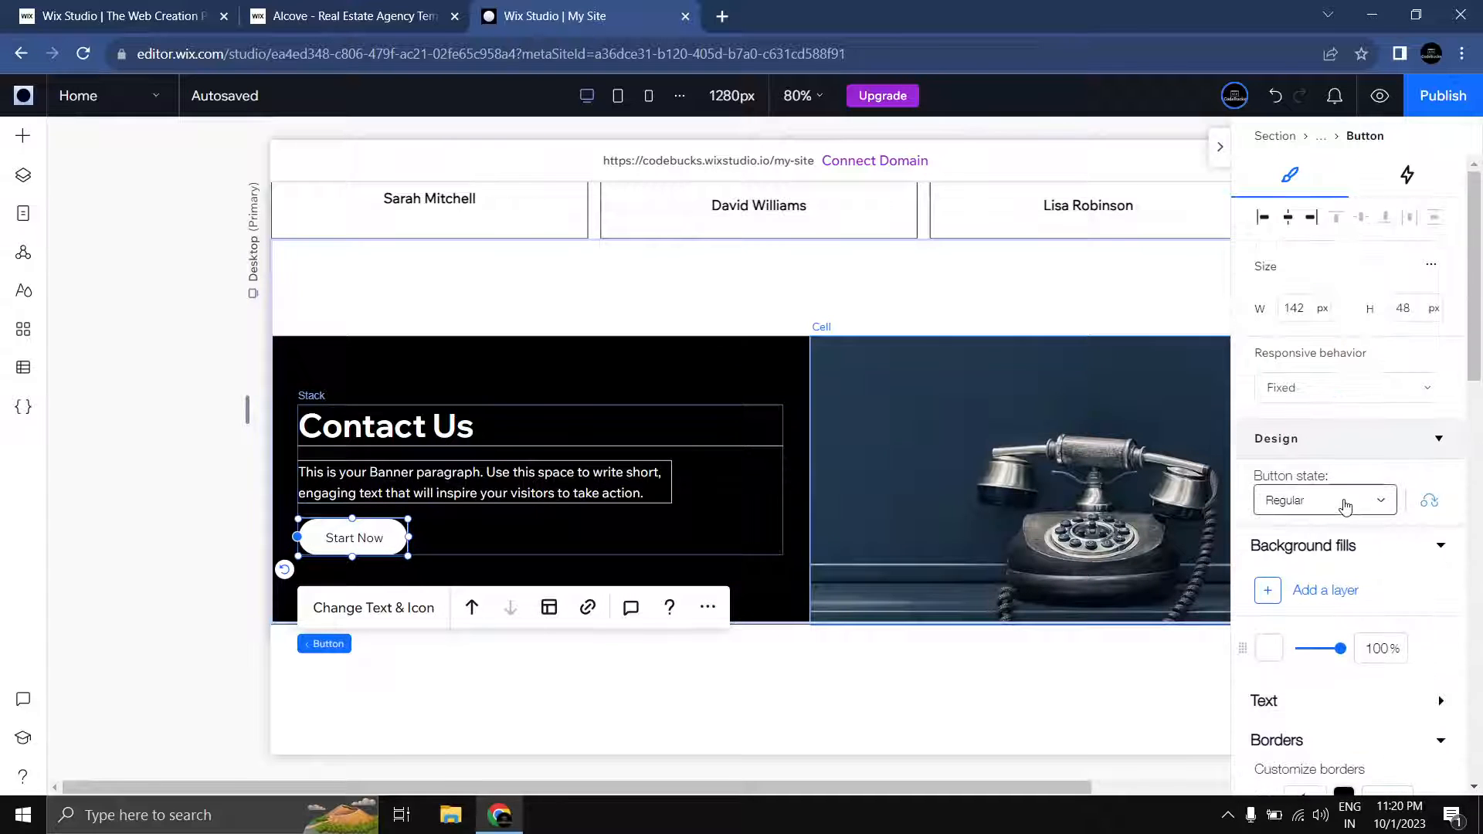
click(1325, 502)
click(1311, 533)
scroll(1417, 569, down, 3)
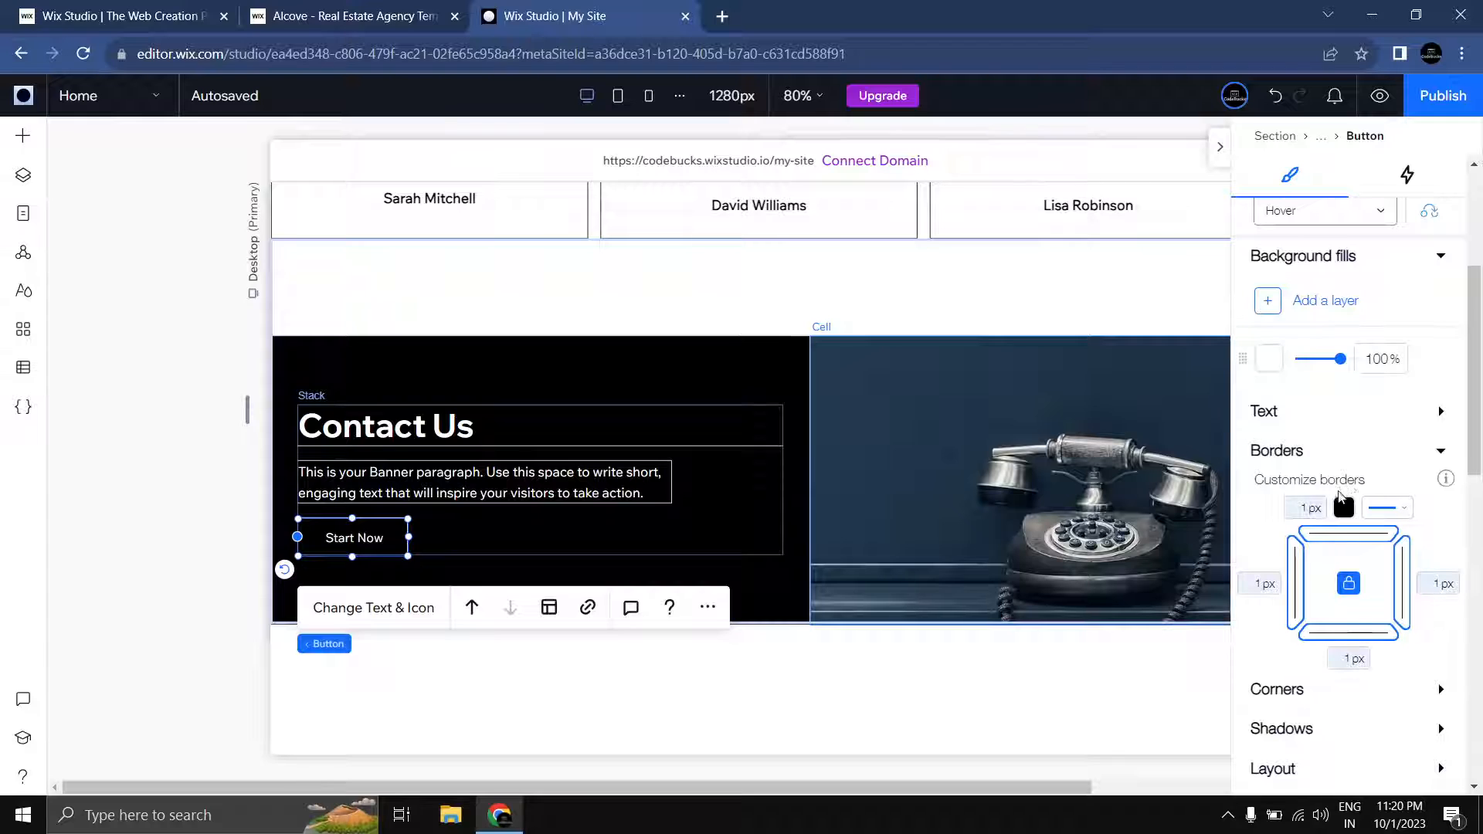
click(1345, 507)
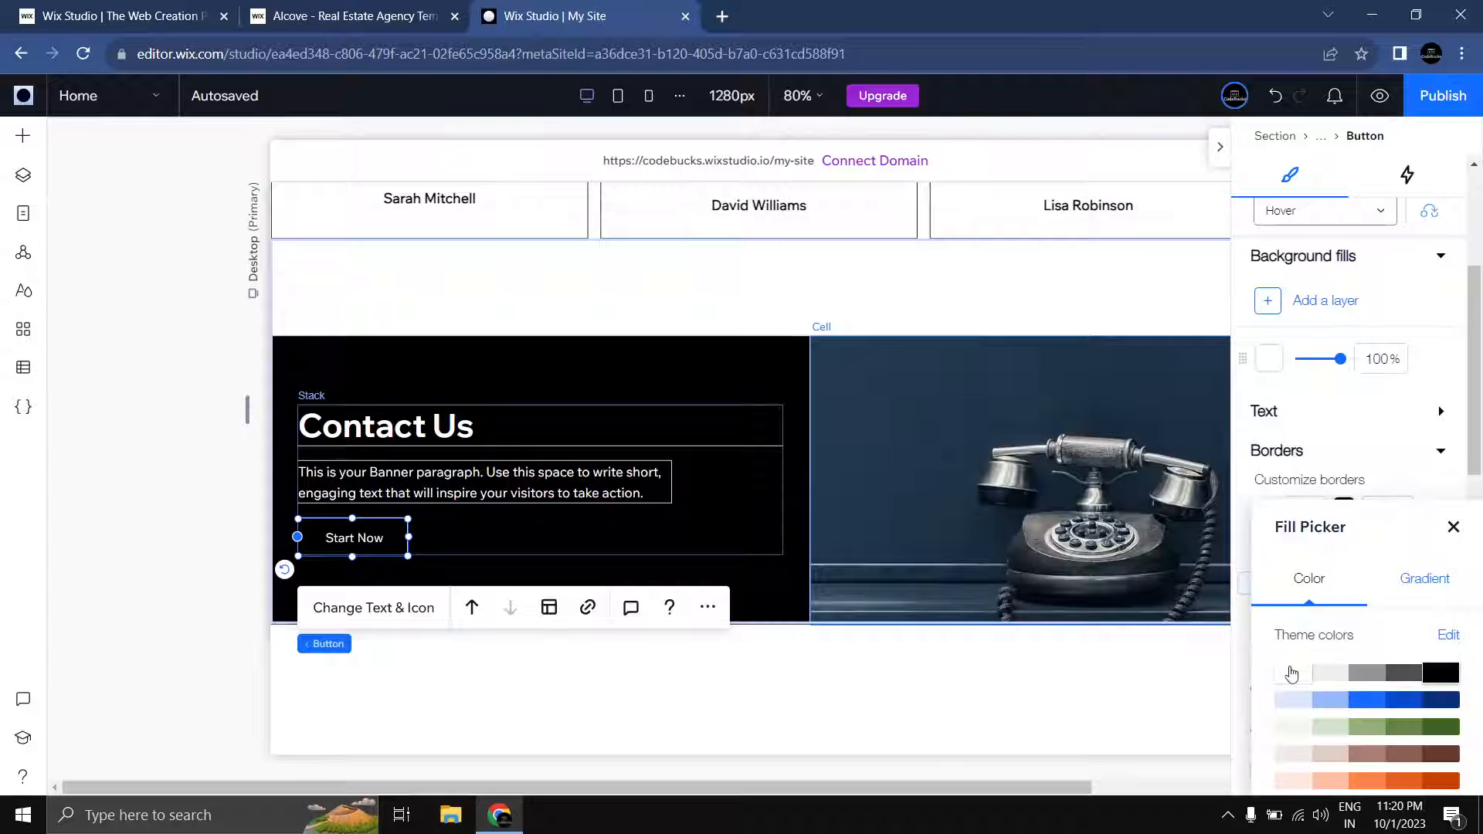
click(1293, 674)
click(1454, 526)
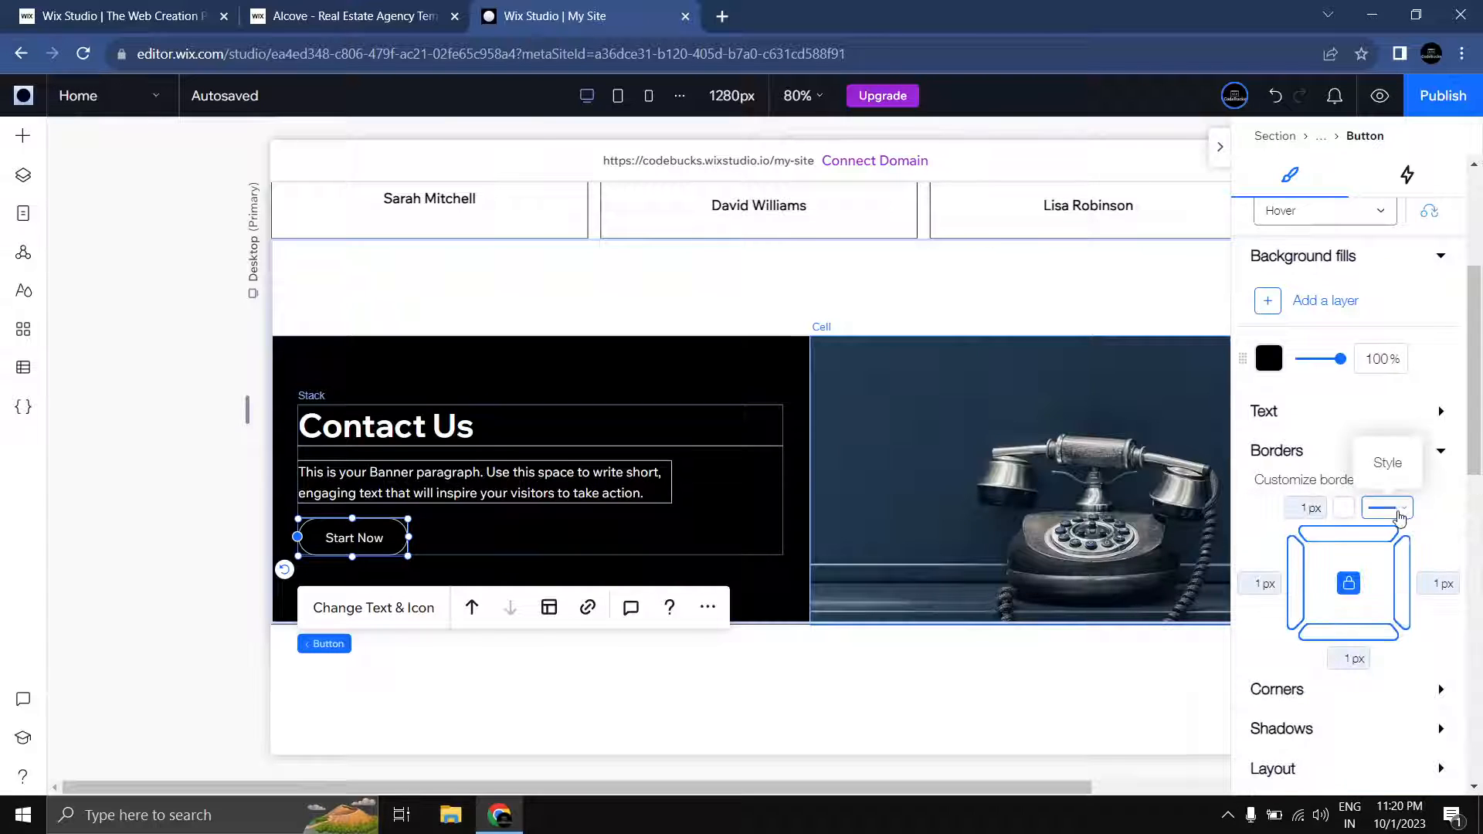
scroll(1397, 514, up, 4)
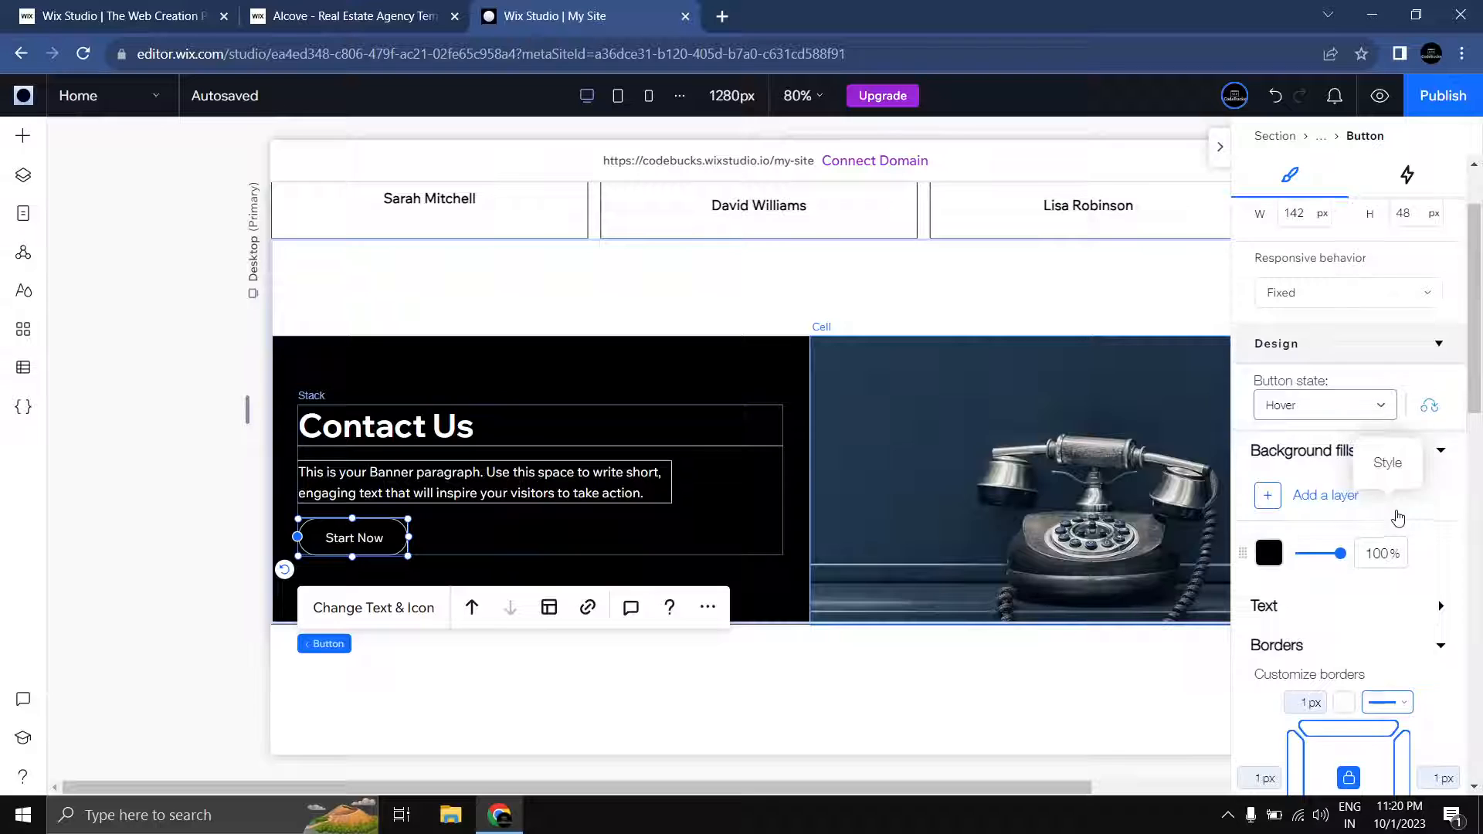
click(1377, 97)
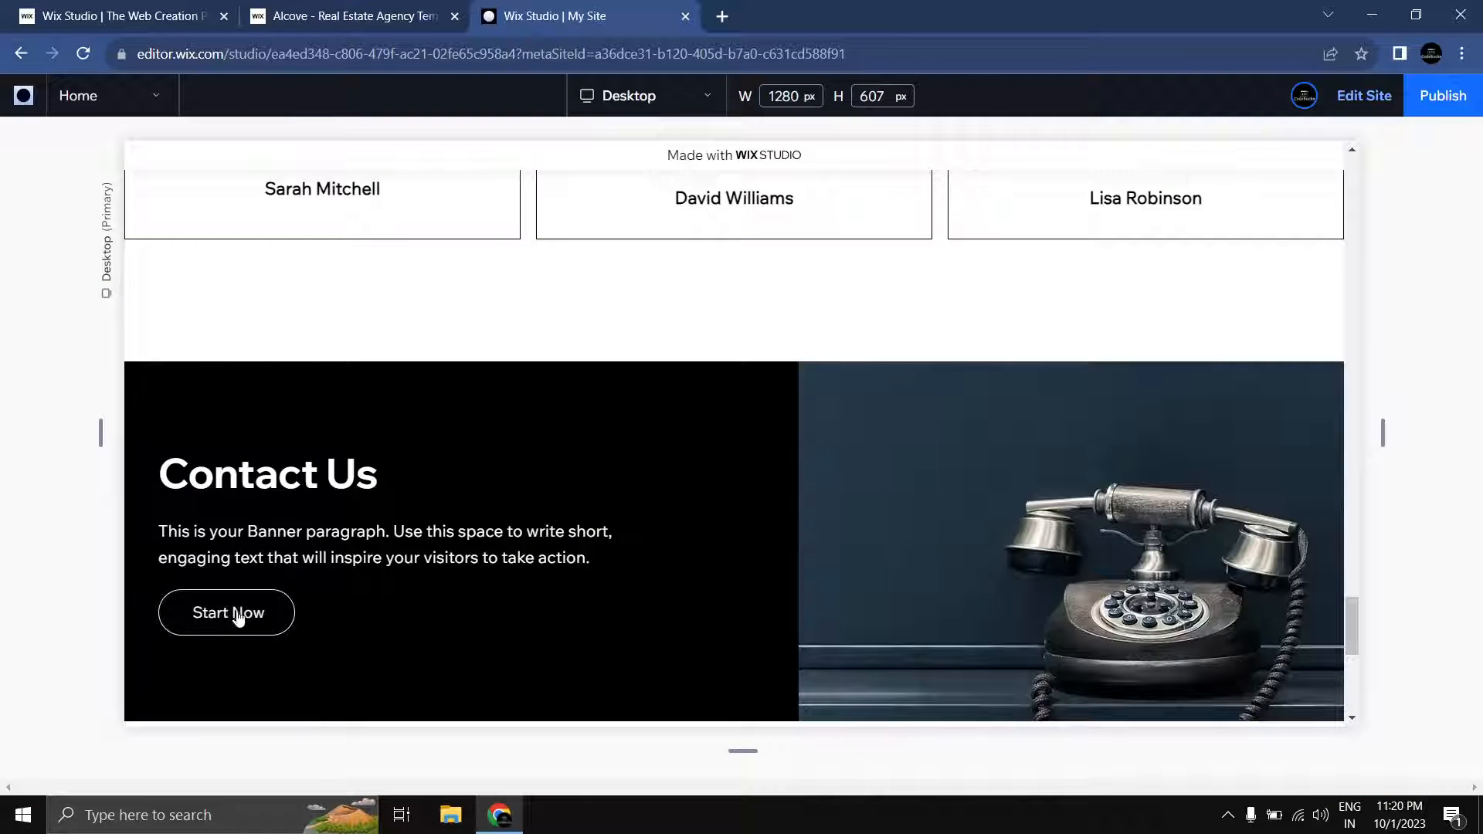
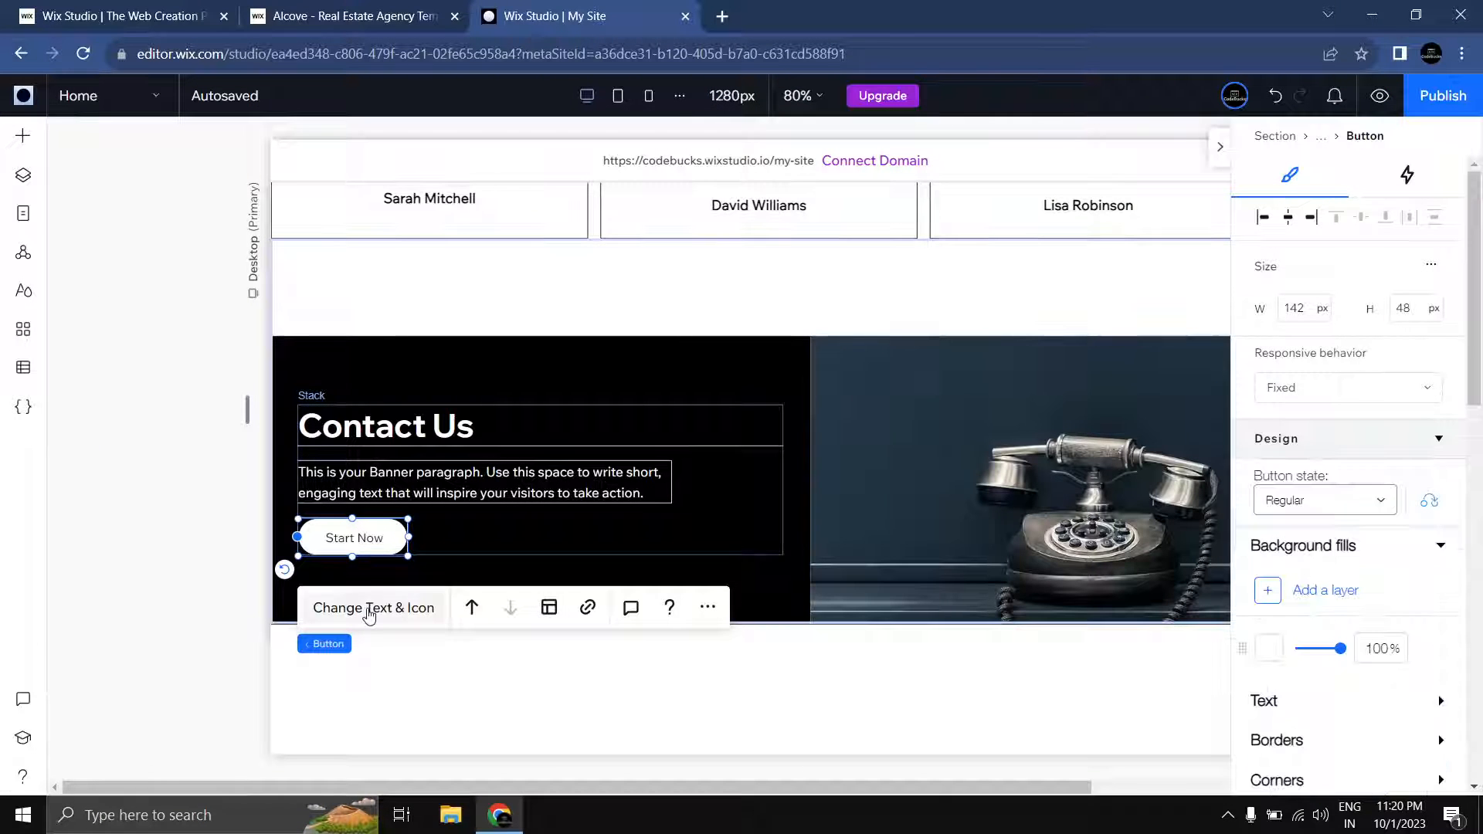
Step: Change the Start Now button's text to "Contact Us"
click(371, 608)
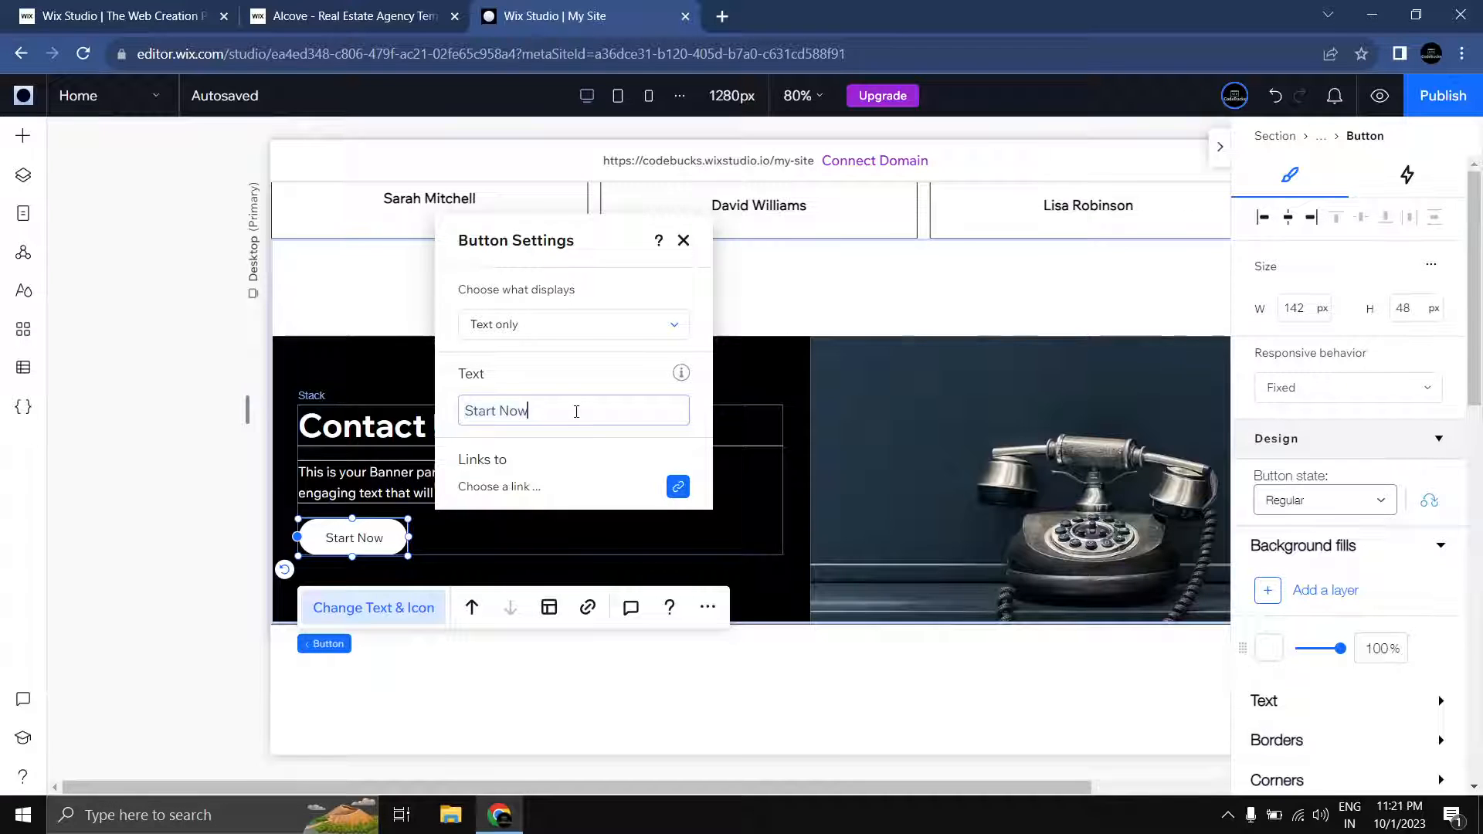
text(Contact Us)
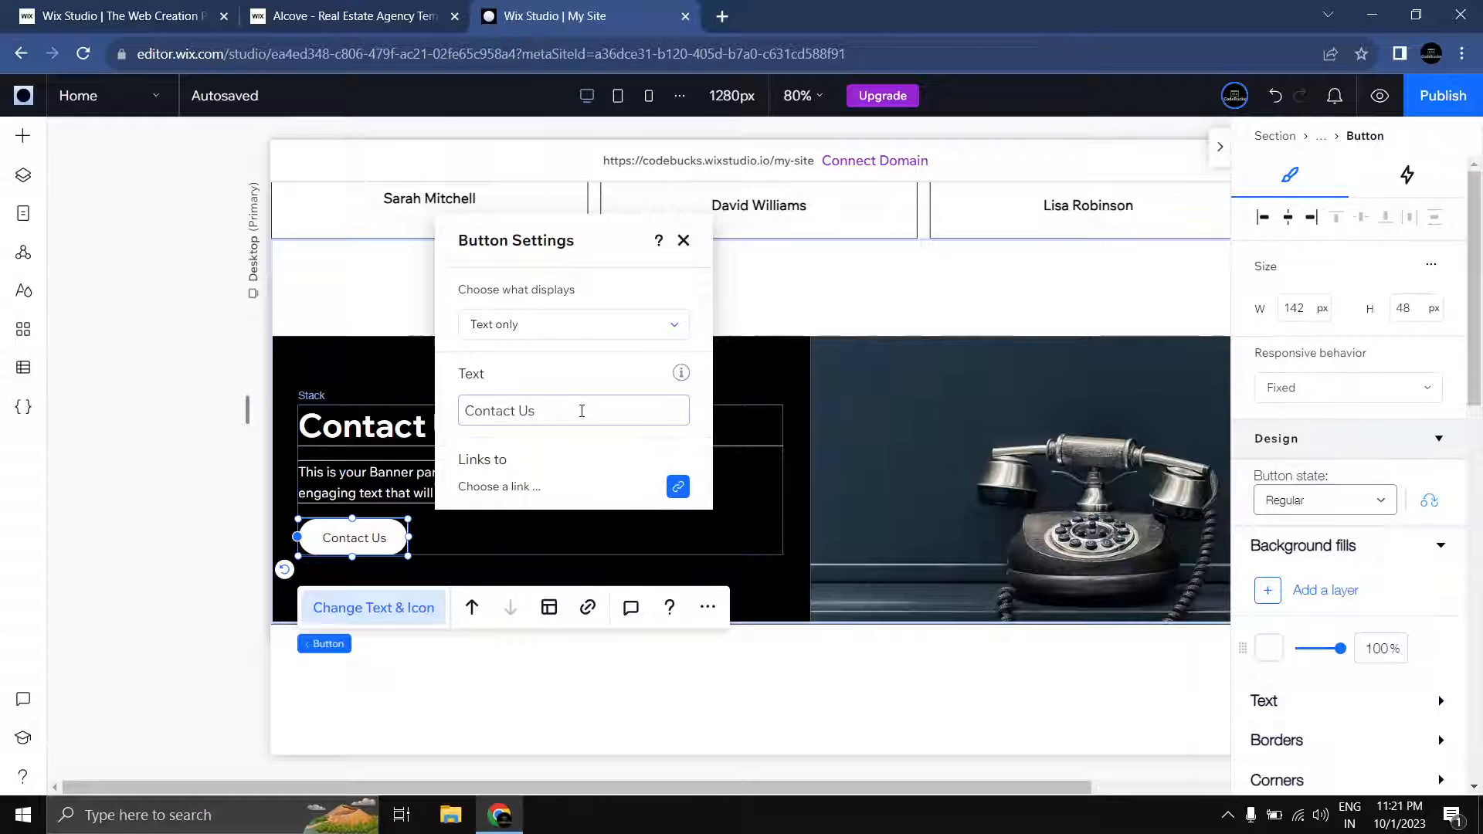
click(685, 242)
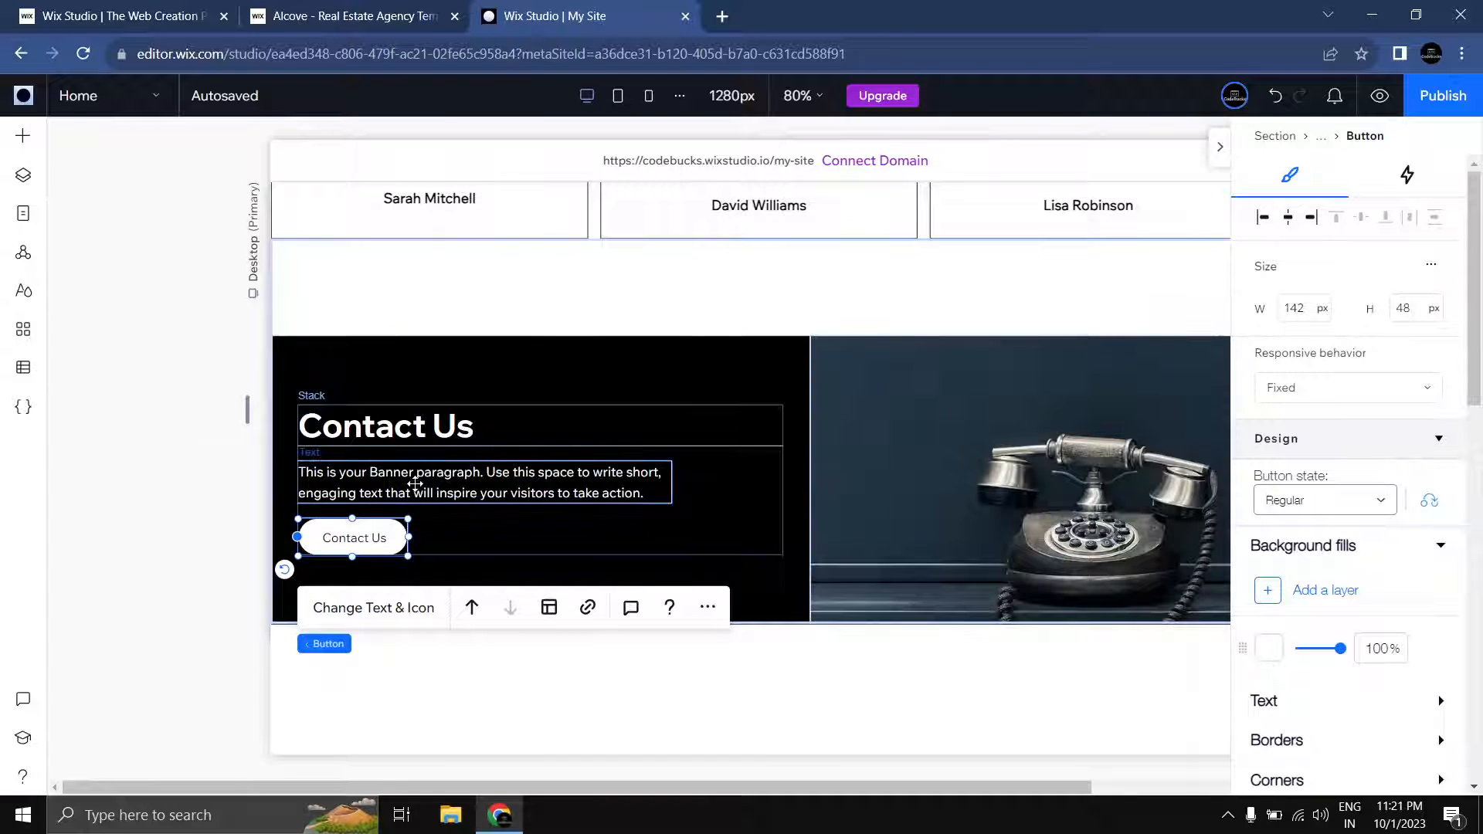
Step: Widen the banner paragraph to about 629 px and replace its text with the Contact Us paragraph copied from the Alcove template page
click(416, 484)
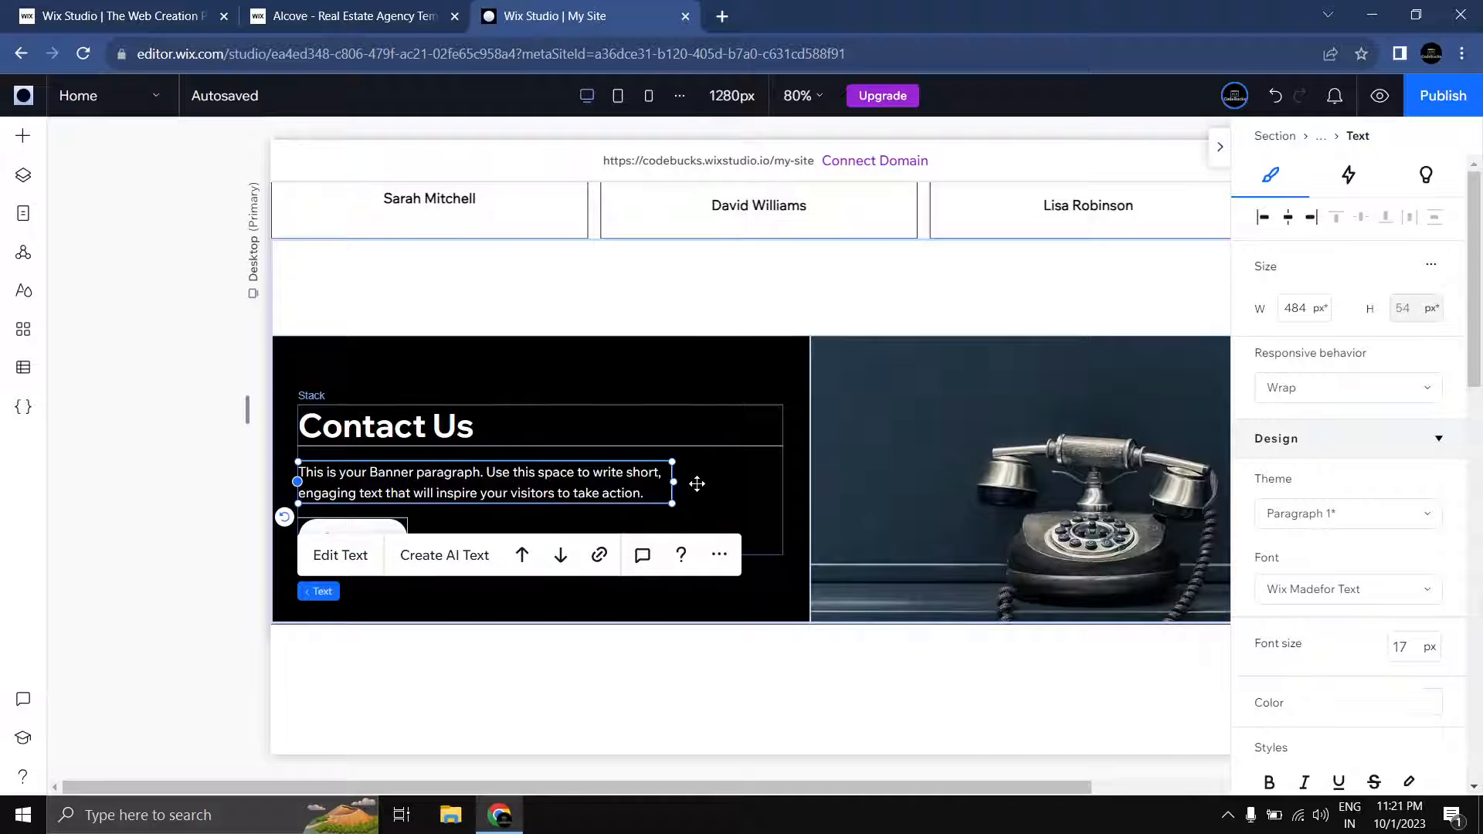
drag(672, 482, 782, 480)
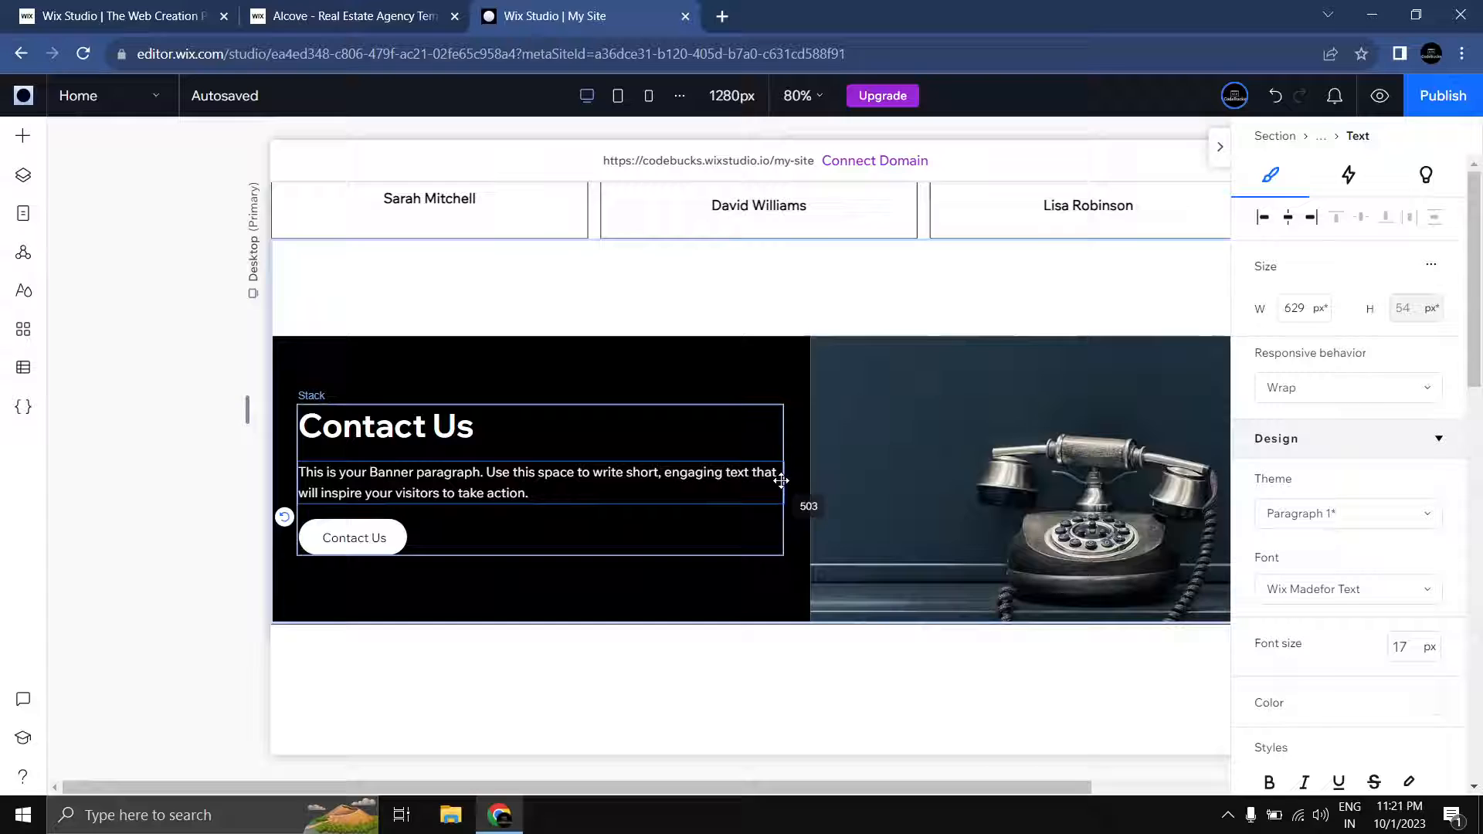
click(417, 19)
drag(385, 309, 54, 286)
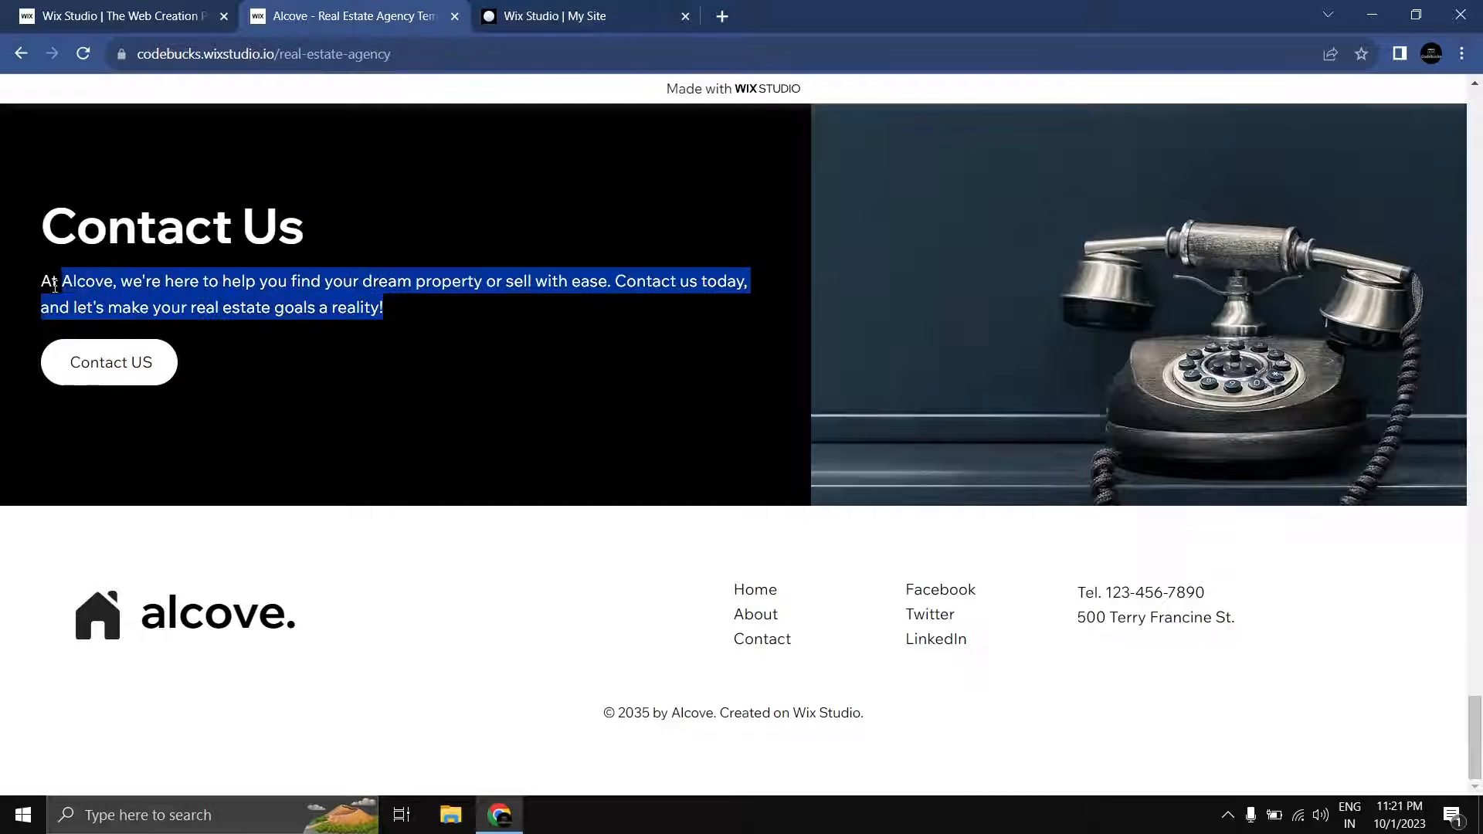
click(614, 15)
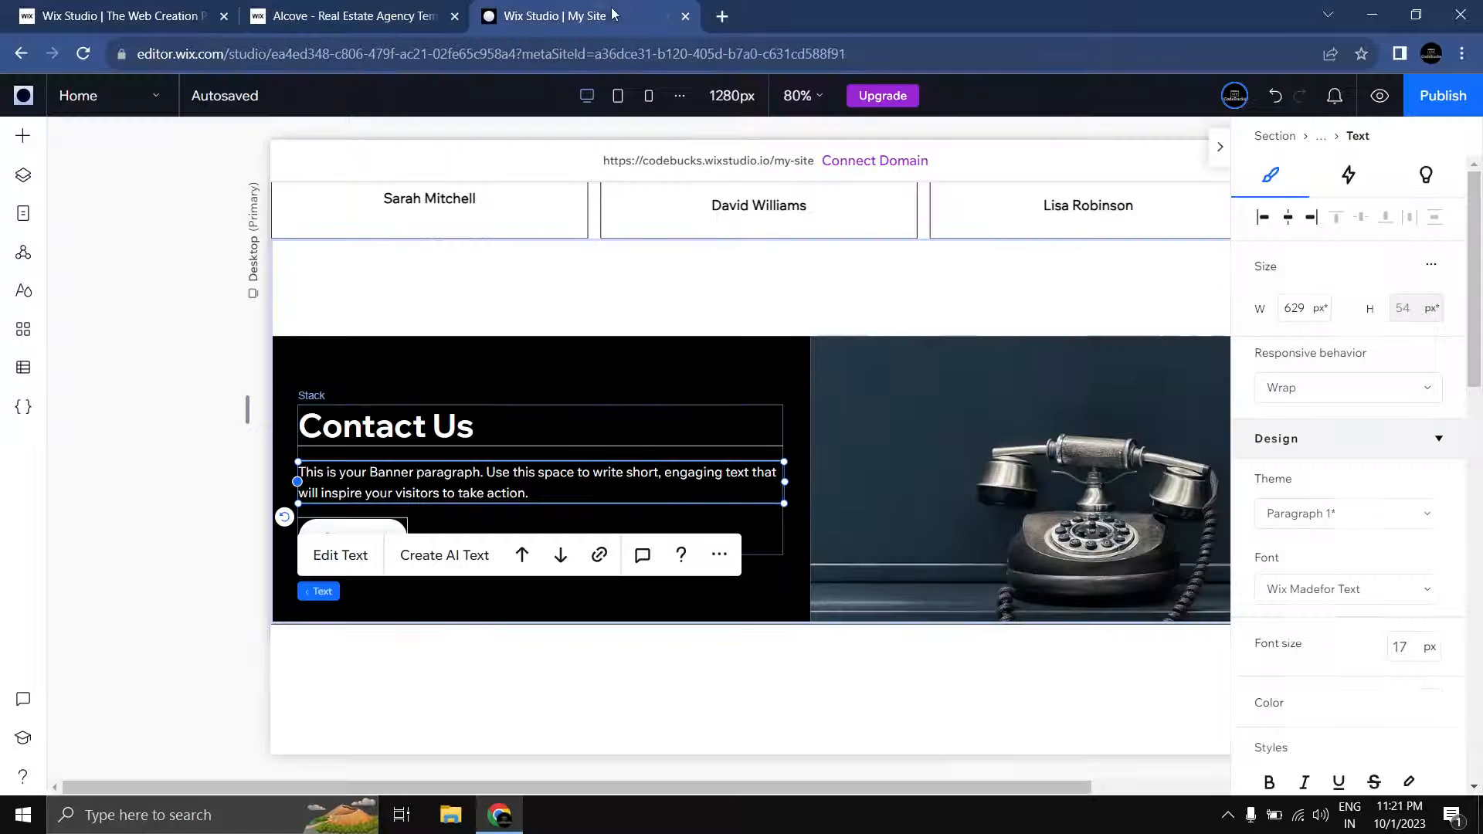
click(321, 555)
text(At Alcove, we're here to help you find your dream property or sell with ease. Contact us today, and let's make your real estate goals a reality!)
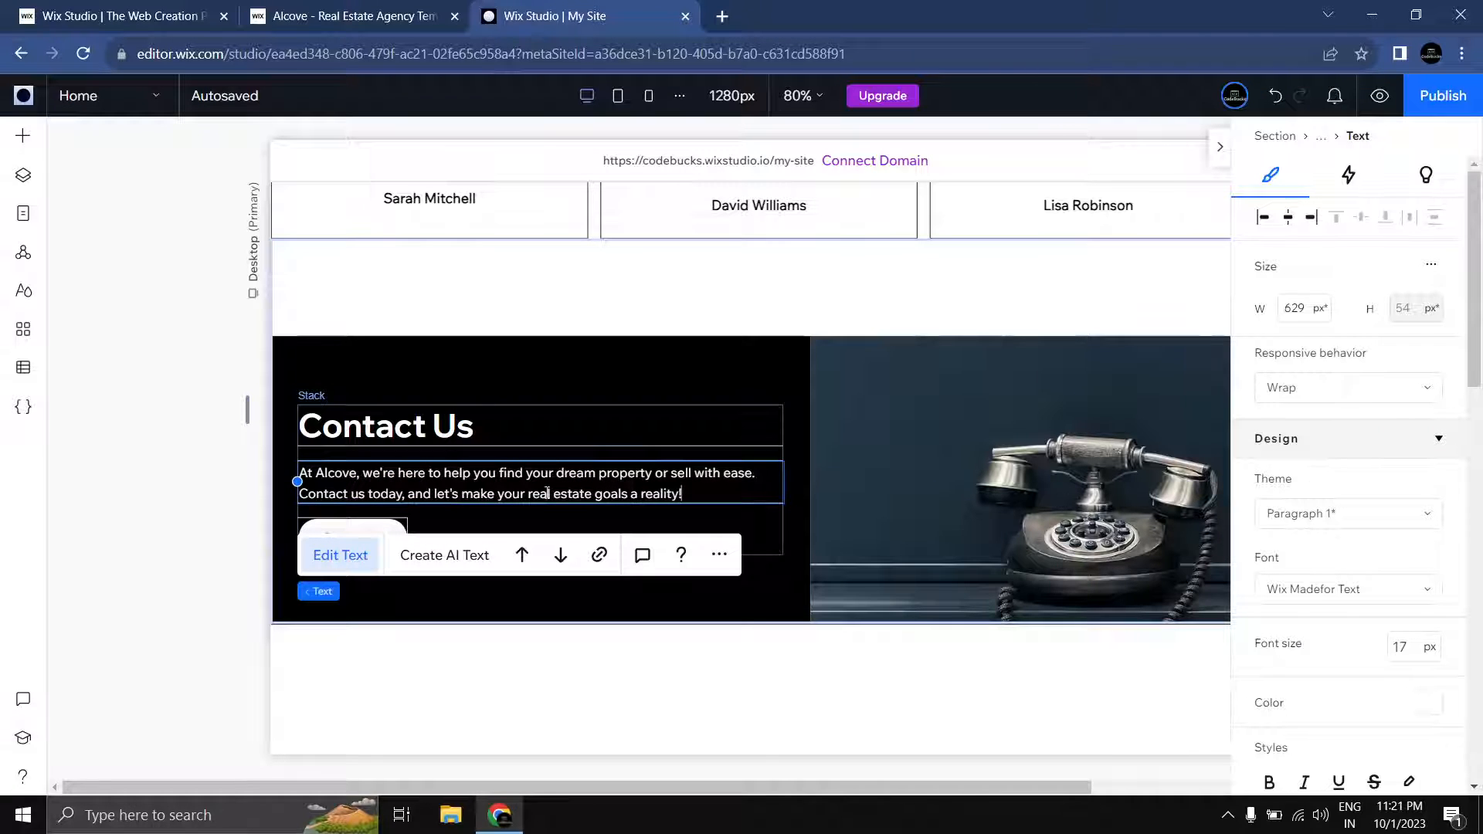
click(217, 485)
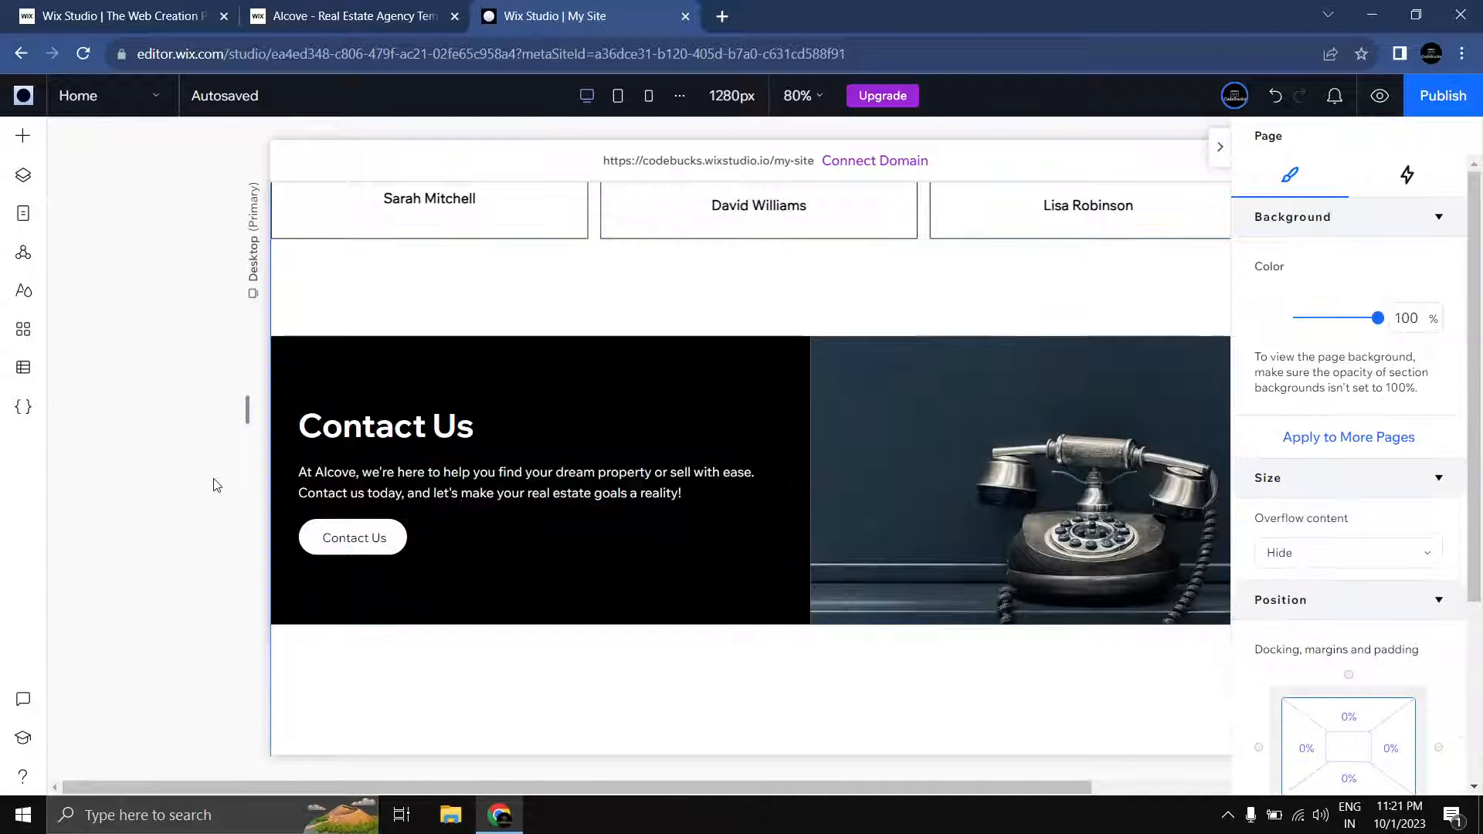
Step: Delete the empty section beneath the Contact Us banner
scroll(855, 590, down, 4)
scroll(819, 530, up, 2)
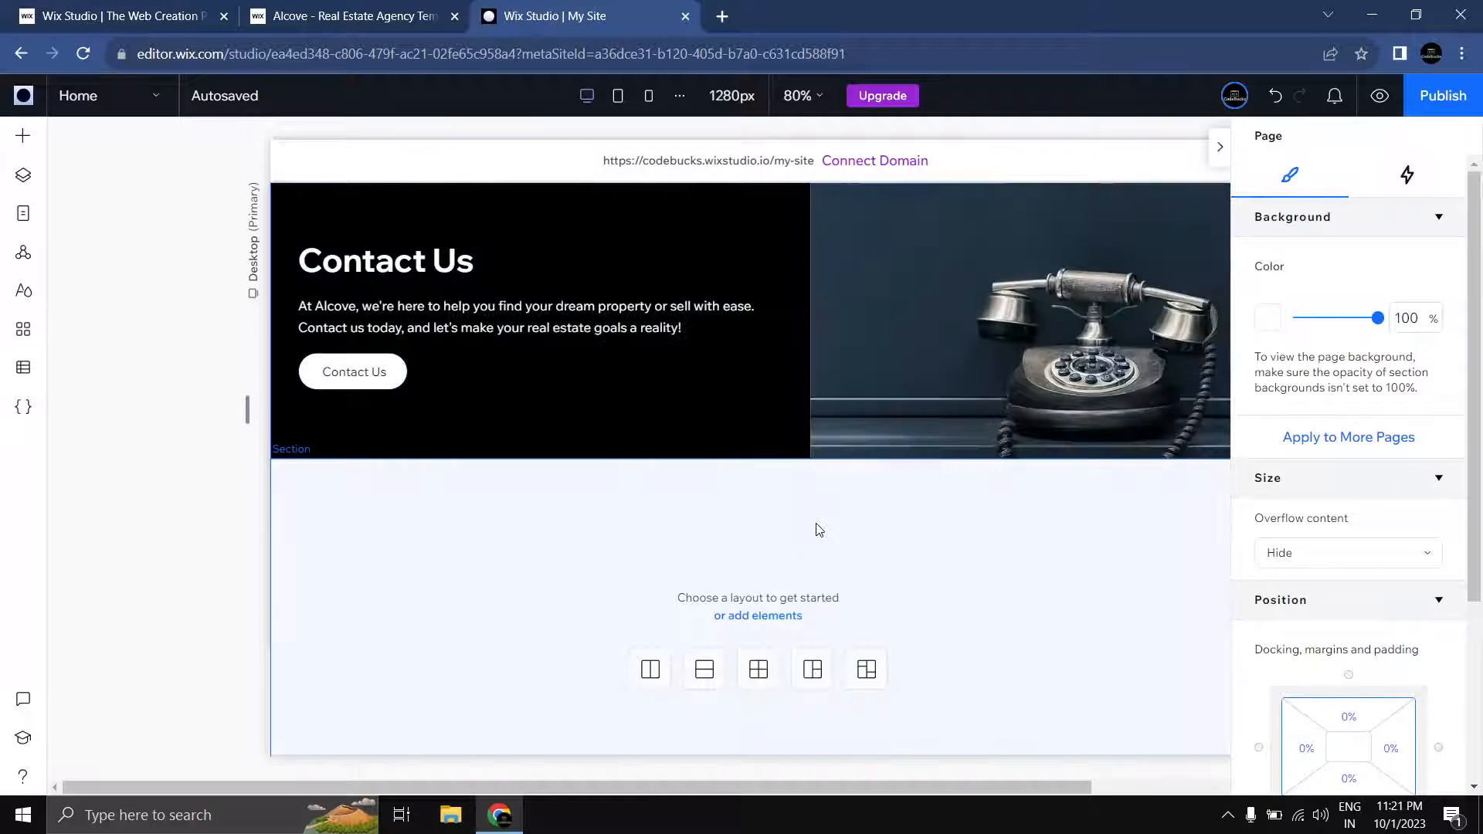
click(820, 530)
scroll(860, 435, down, 2)
key(Delete)
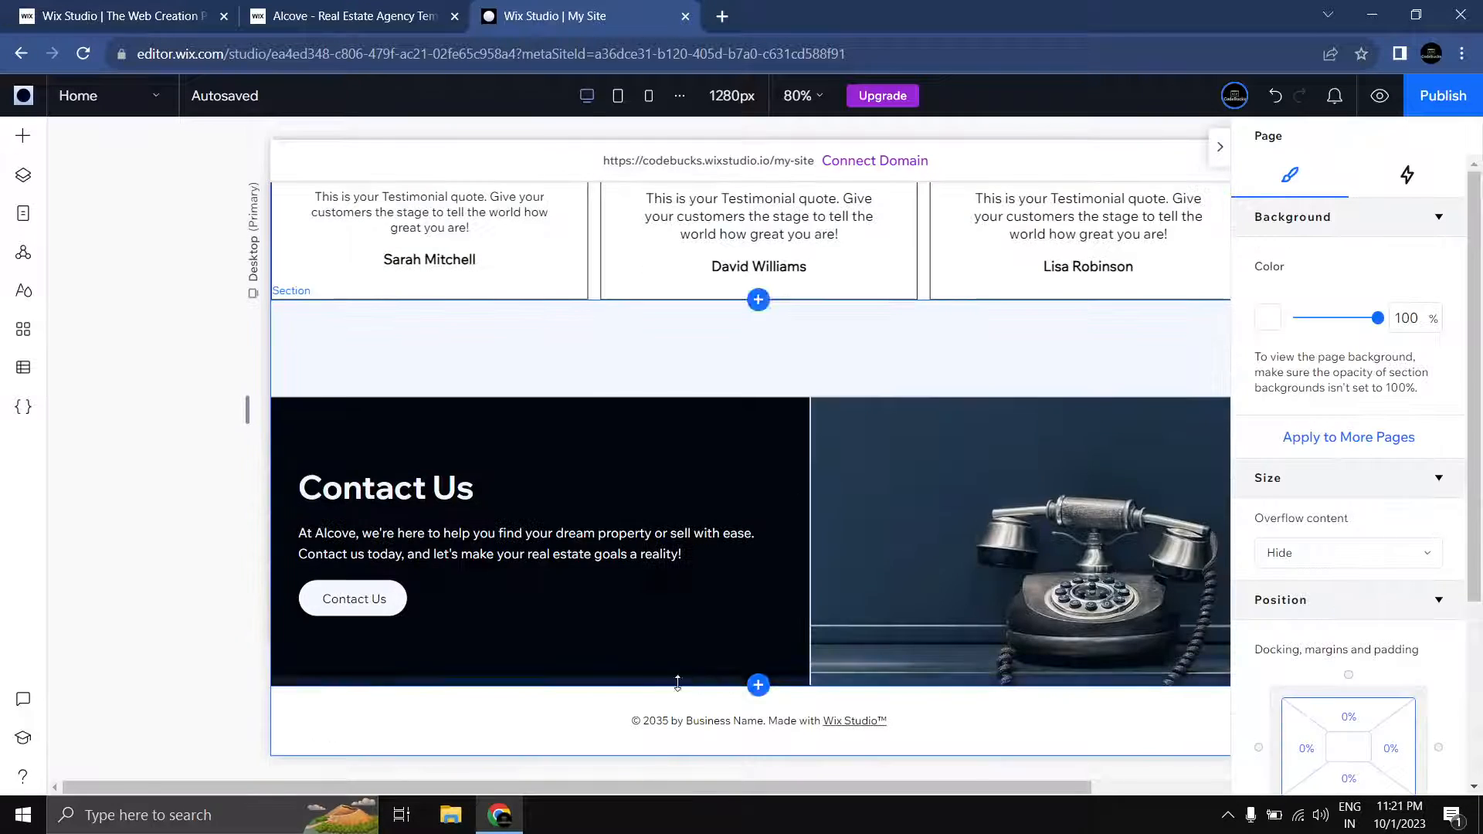
scroll(673, 423, up, 3)
scroll(669, 453, down, 3)
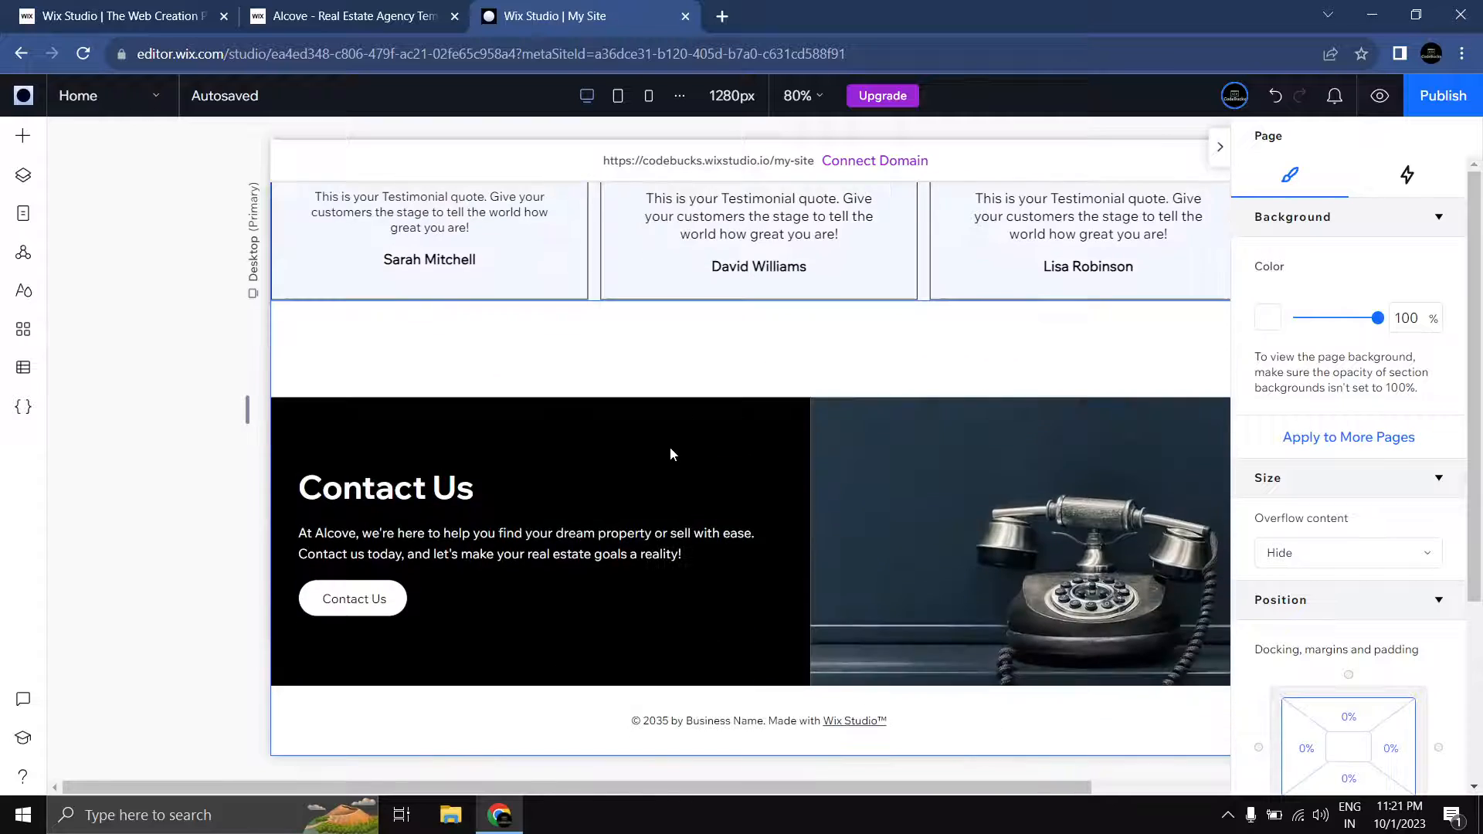
Step: Review the site's global header and footer sections and look through the whole home page down to the footer
click(568, 730)
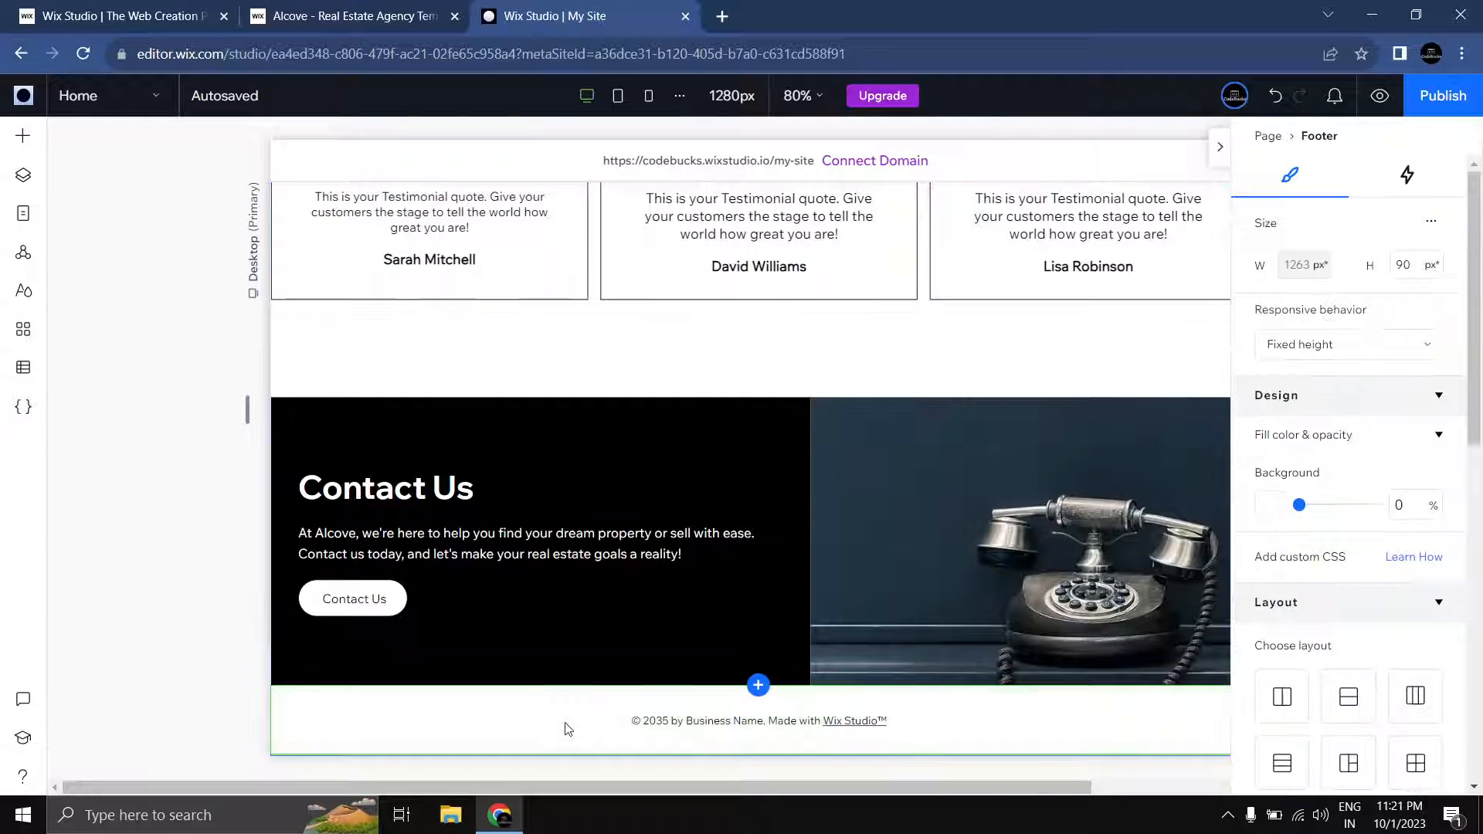
scroll(568, 729, up, 15)
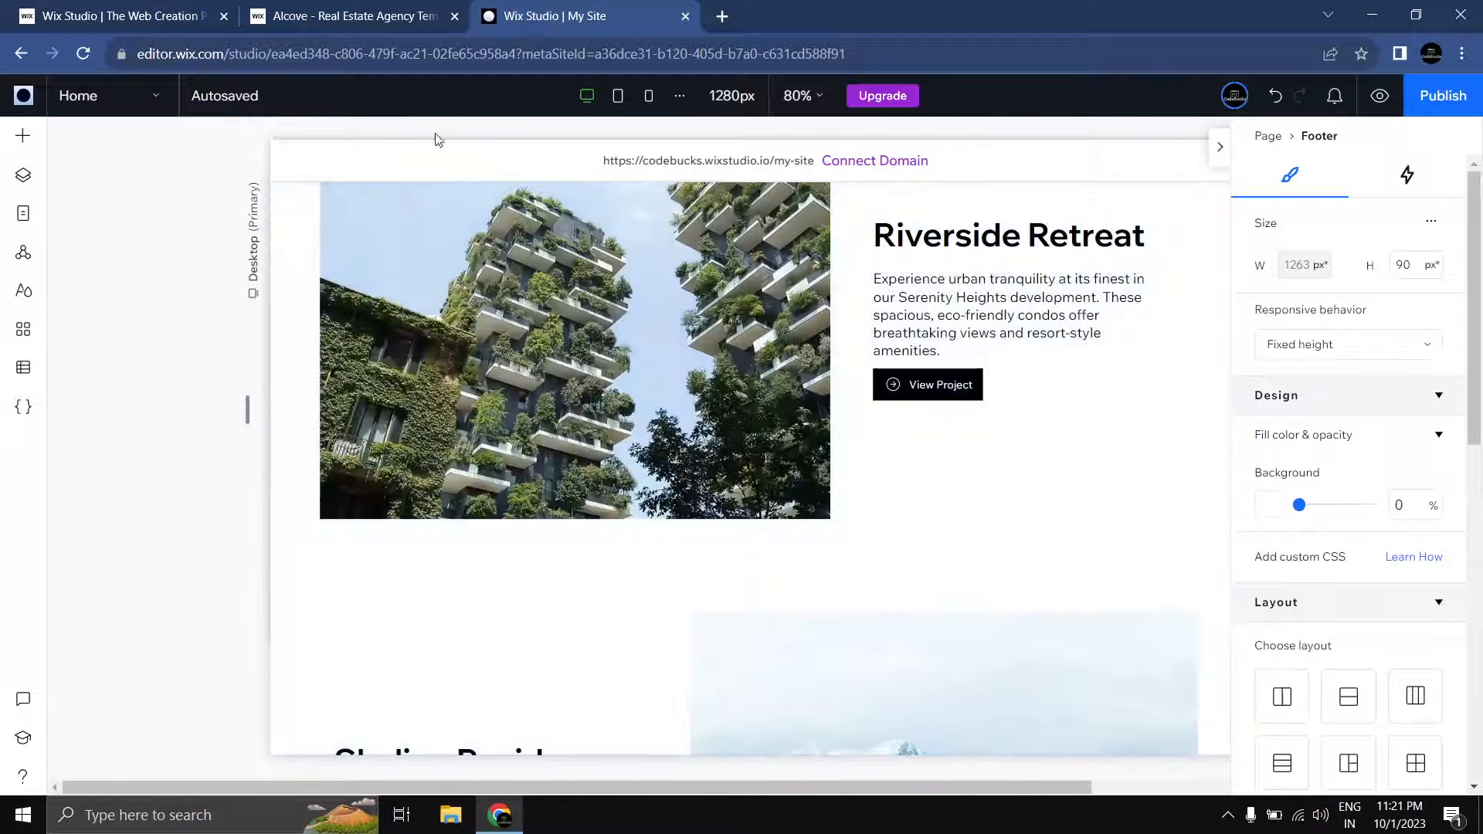
scroll(404, 322, up, 5)
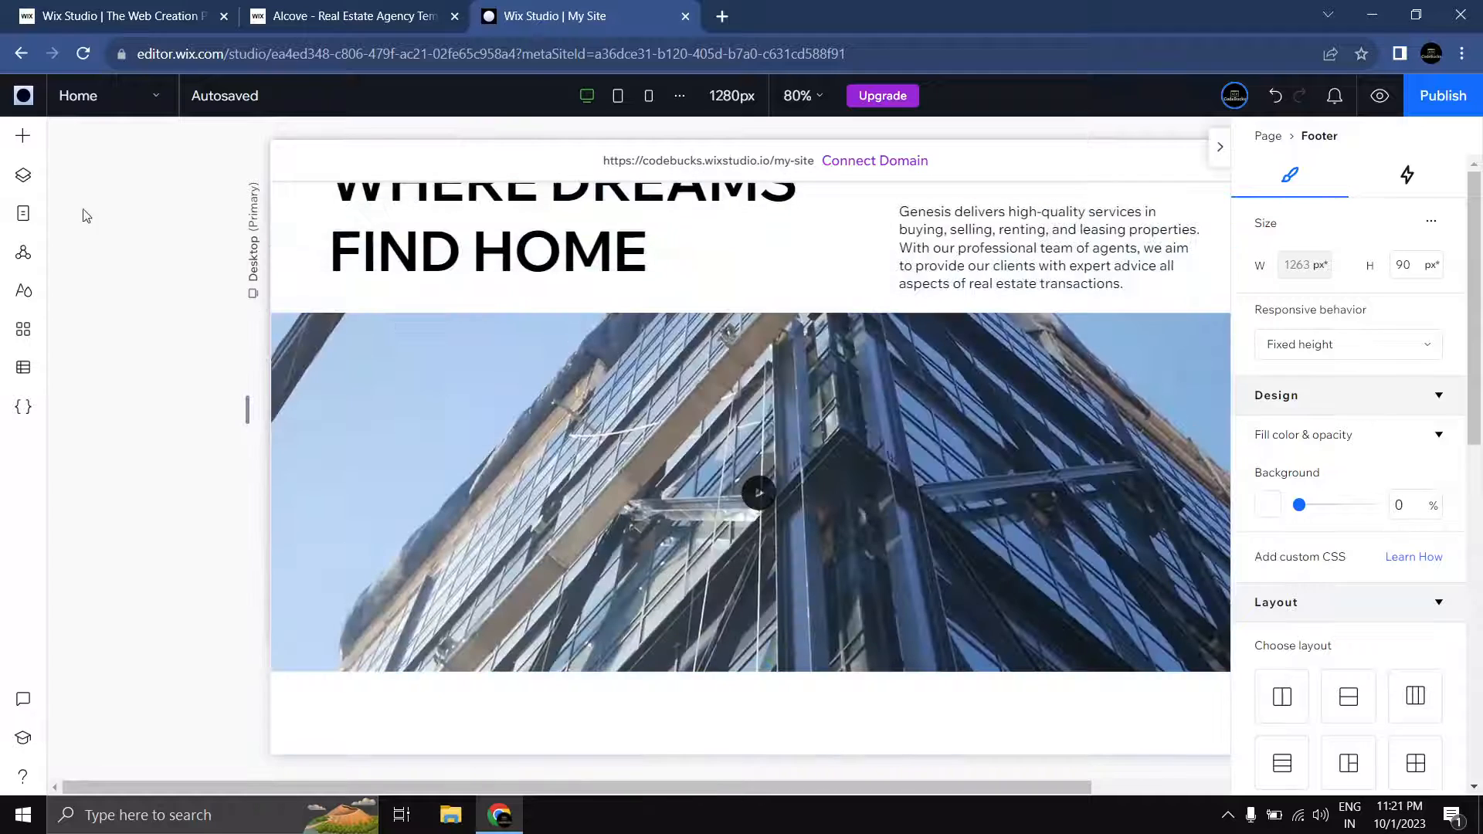
click(28, 263)
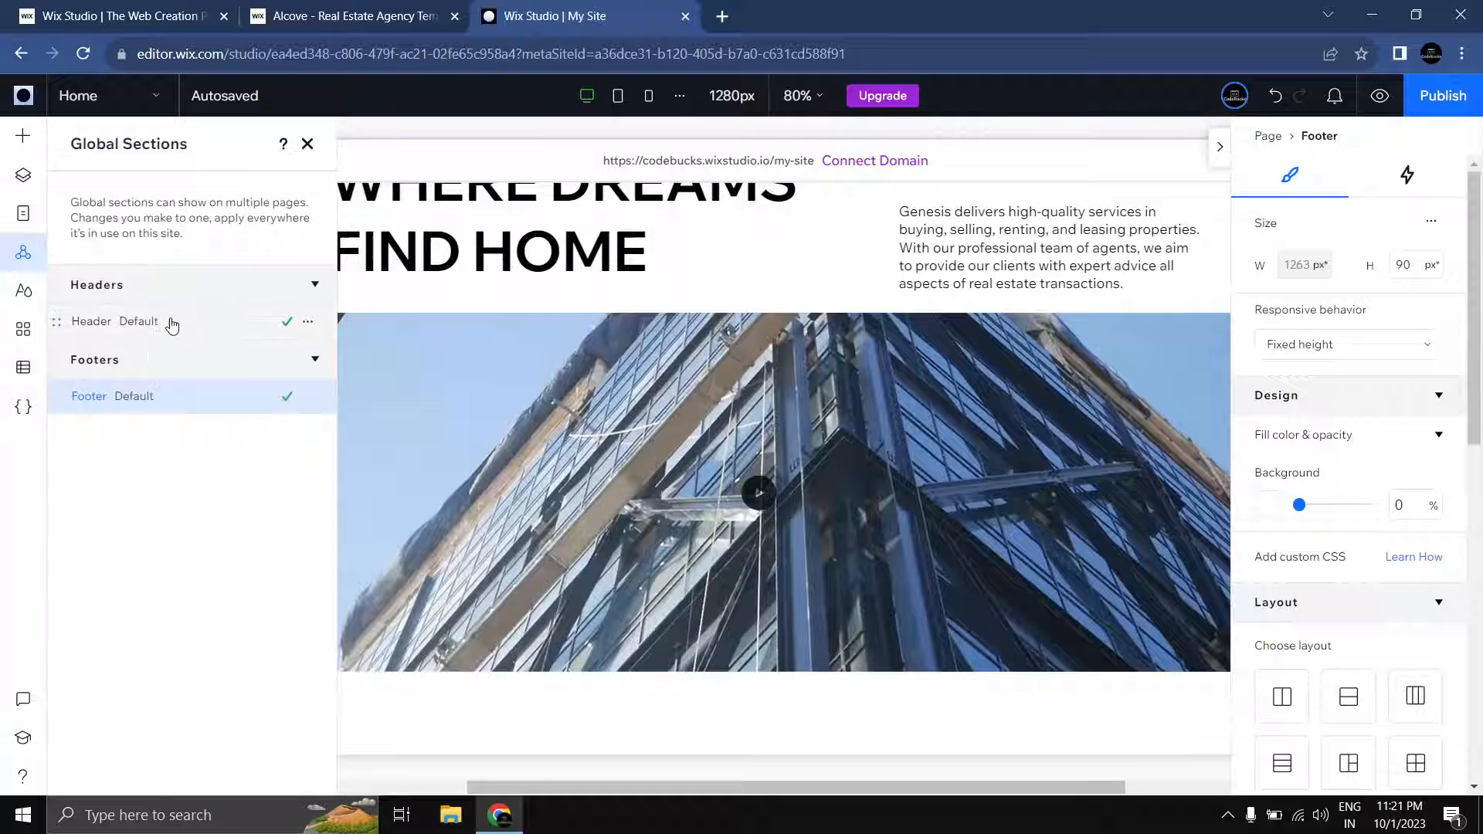
scroll(737, 459, up, 2)
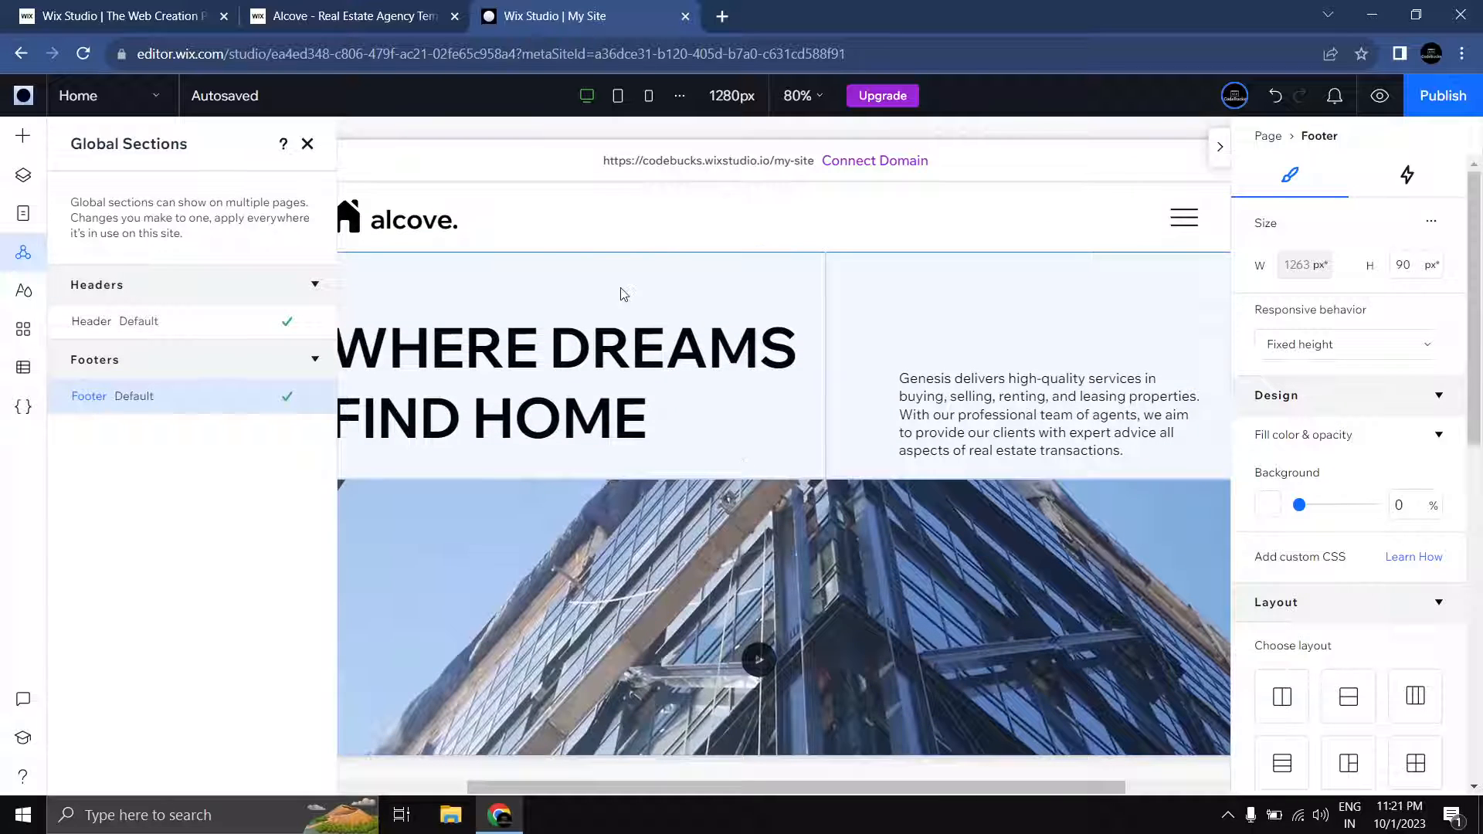
scroll(589, 345, down, 5)
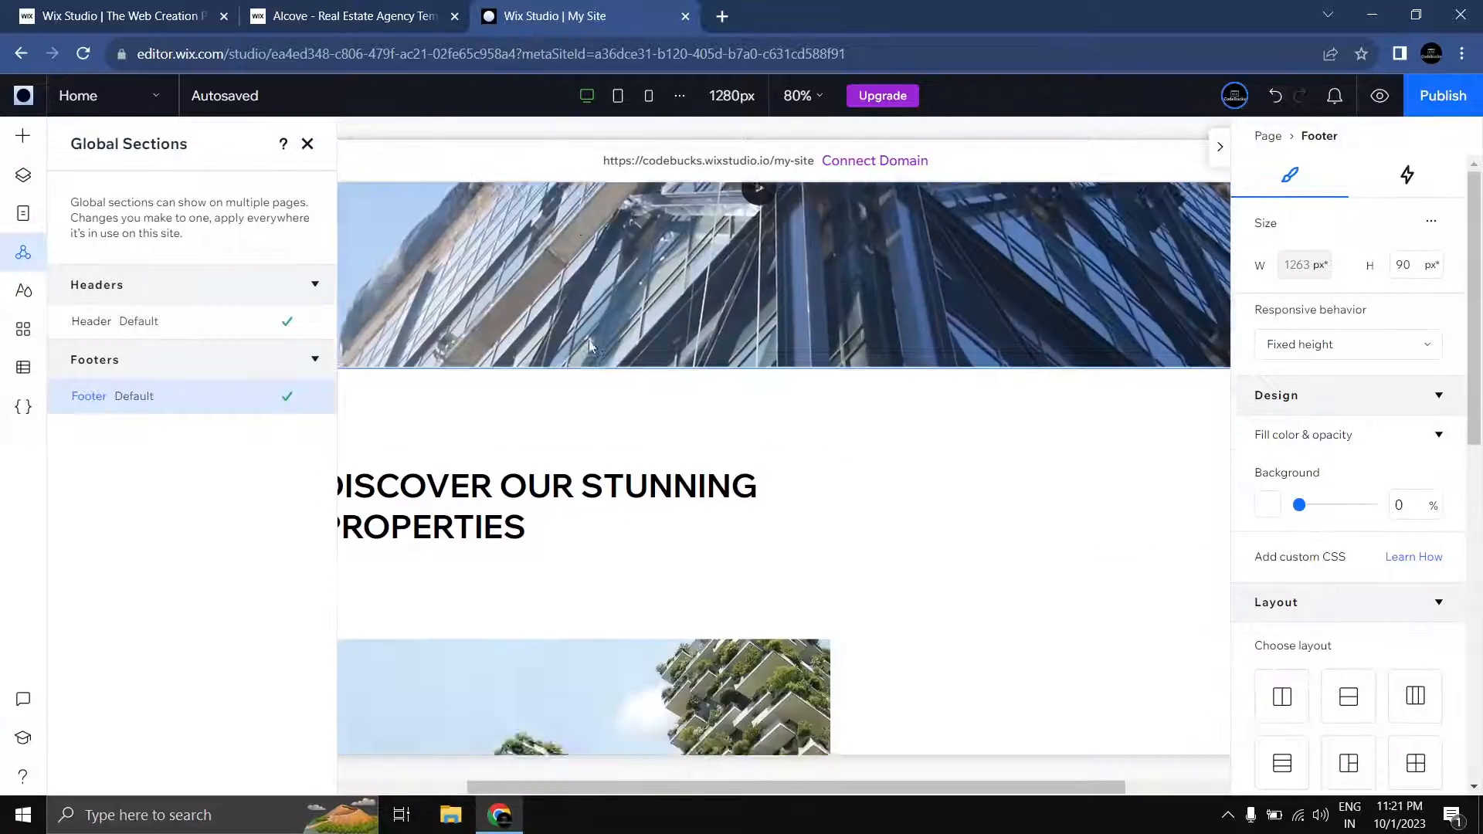
scroll(590, 345, down, 10)
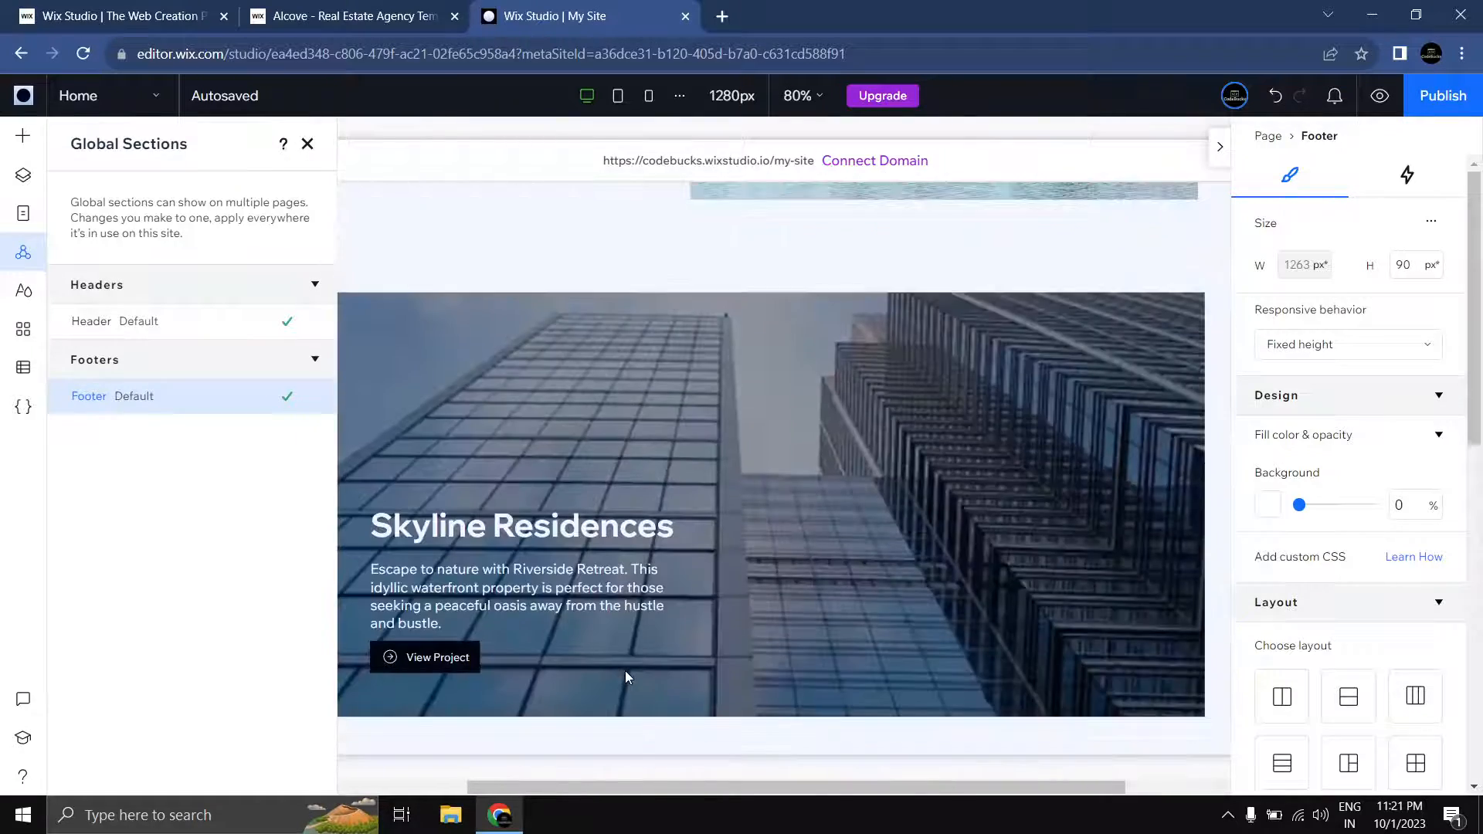
scroll(625, 677, down, 10)
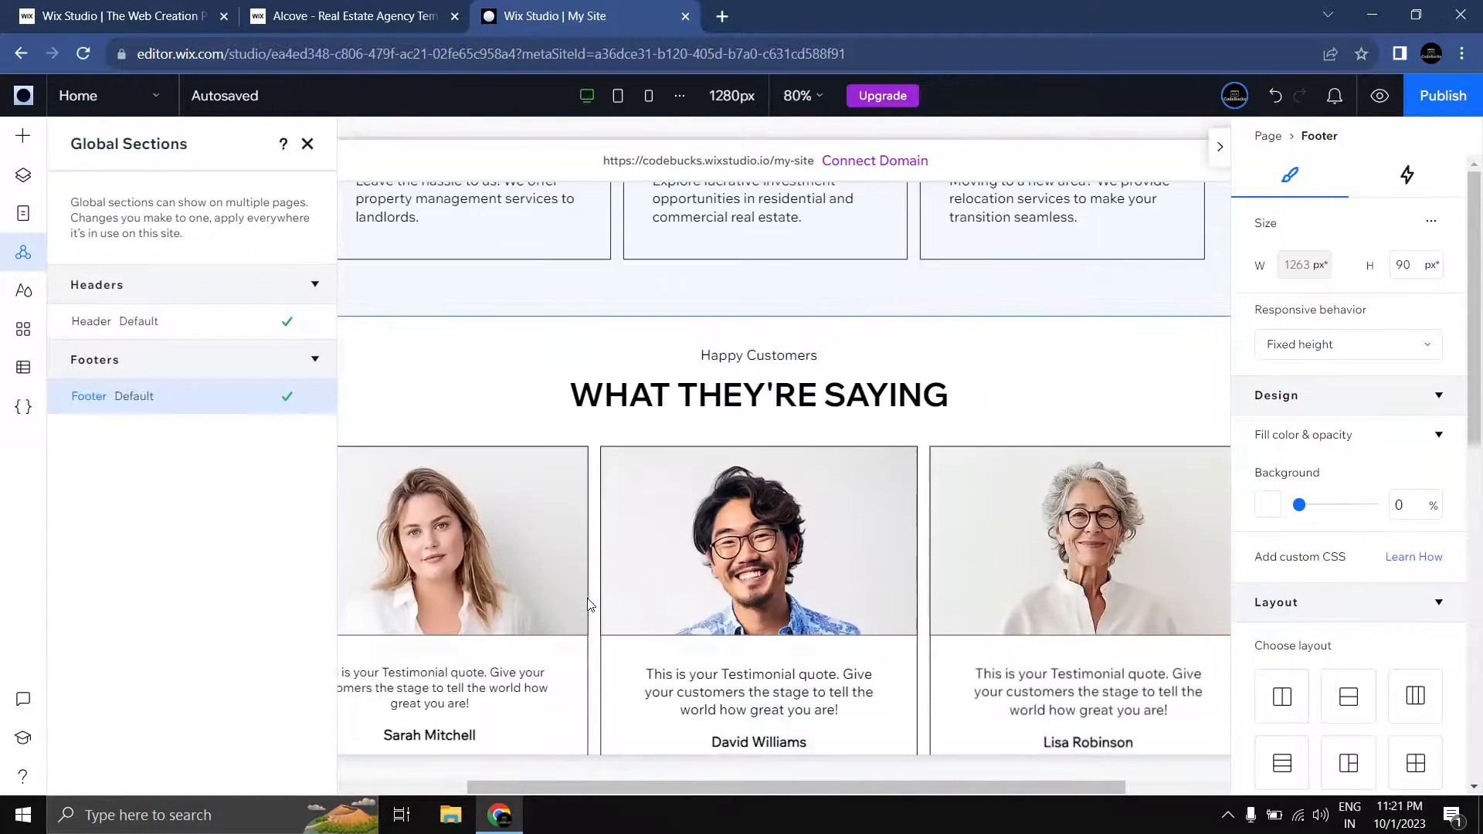
scroll(590, 605, down, 5)
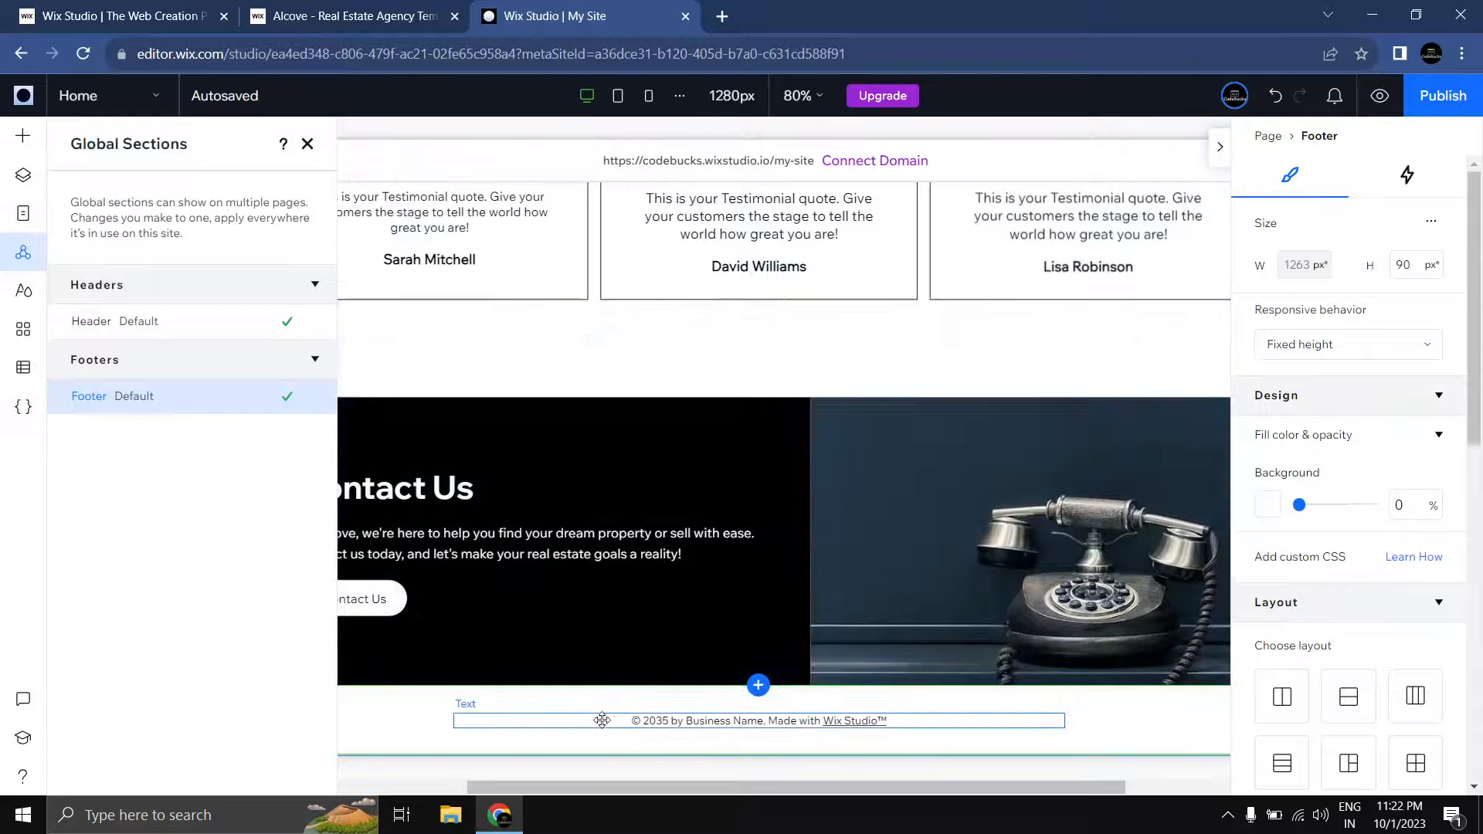
Step: Detach the footer beneath the Contact Us banner from its global section
click(406, 727)
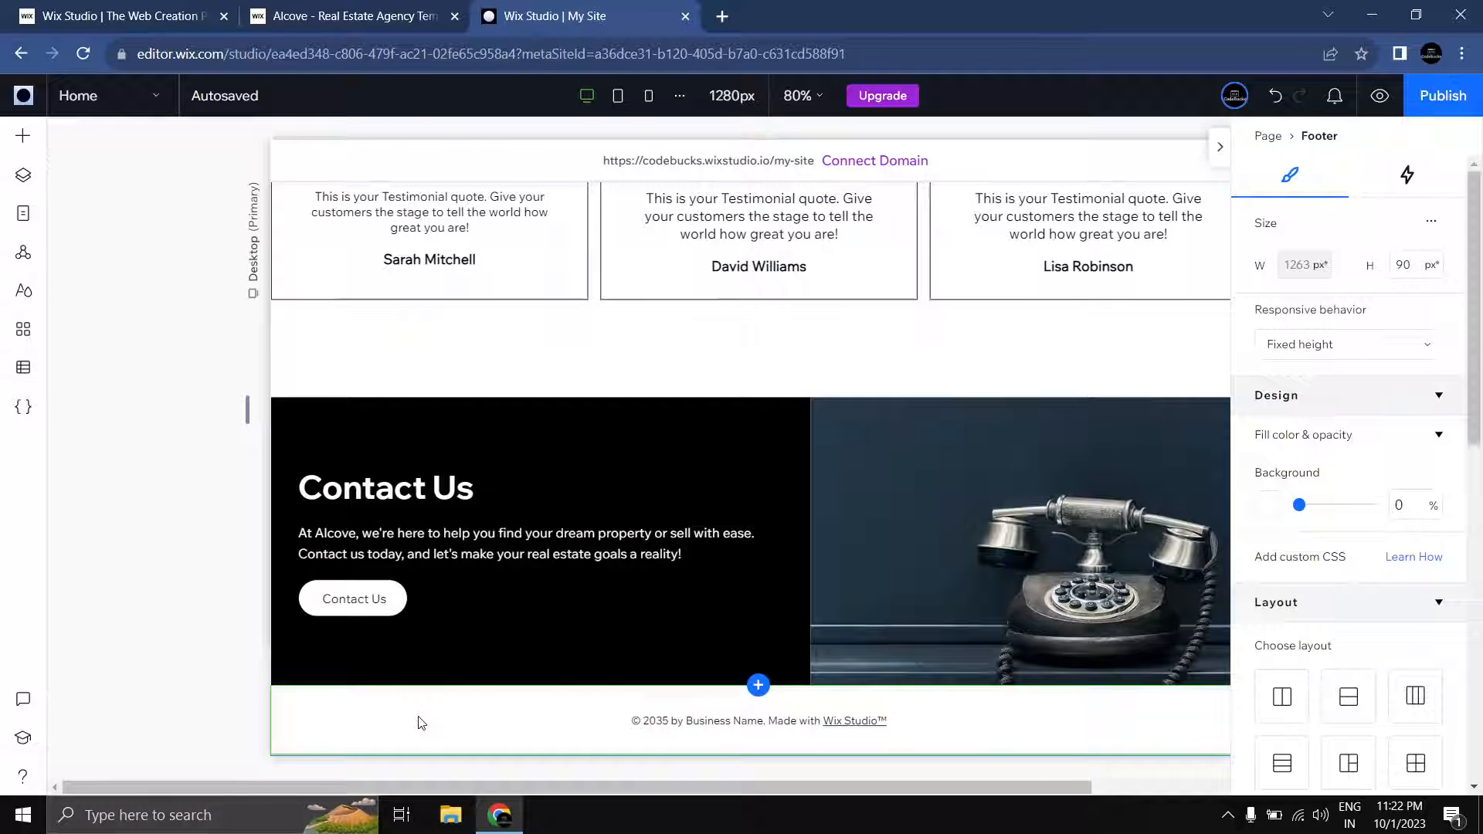
right_click(421, 722)
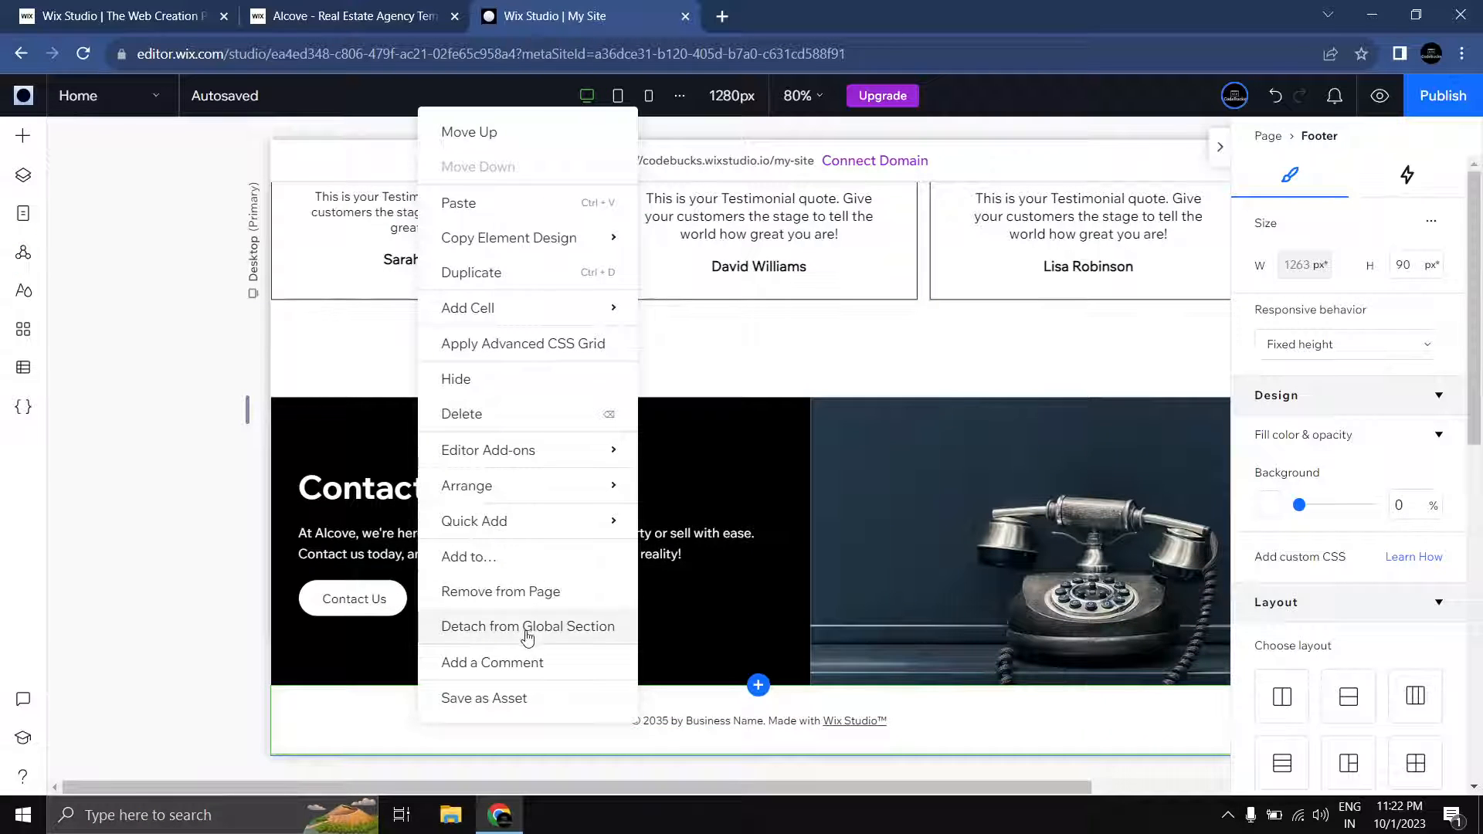
click(466, 627)
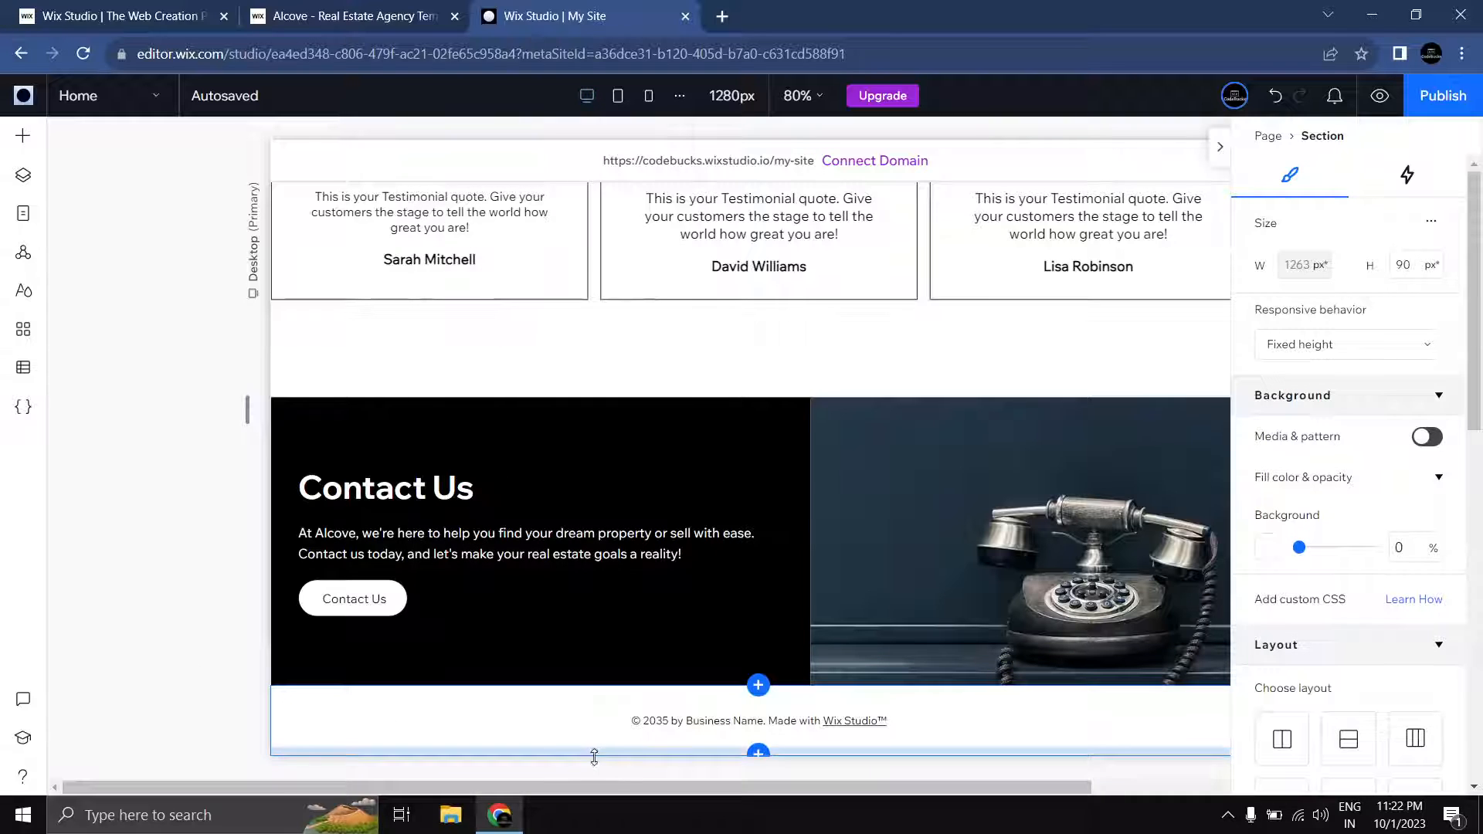
Step: Increase the detached footer section's height to about 190 px and delete its copyright text
drag(596, 757, 604, 833)
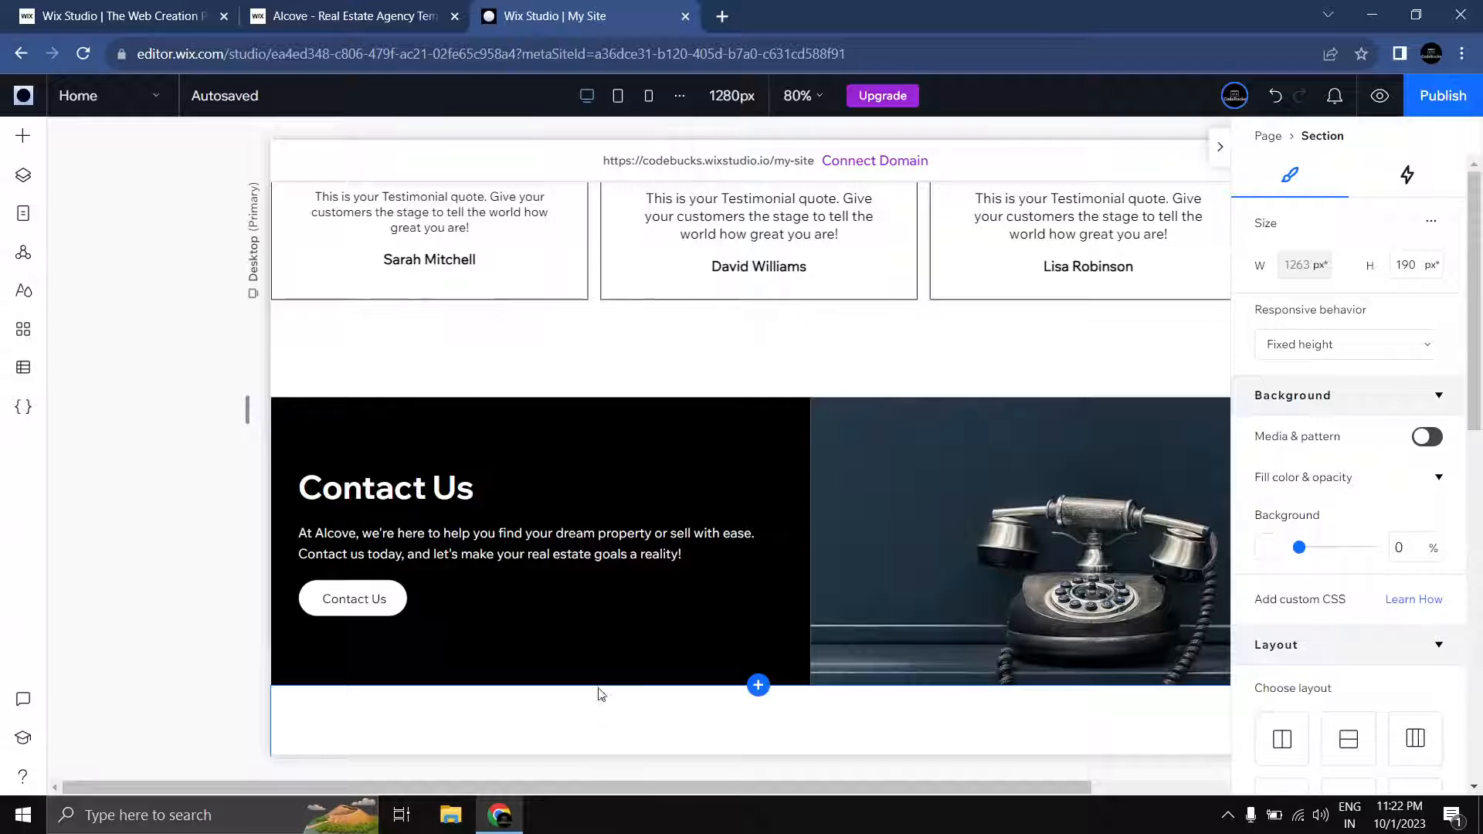
scroll(824, 702, down, 1)
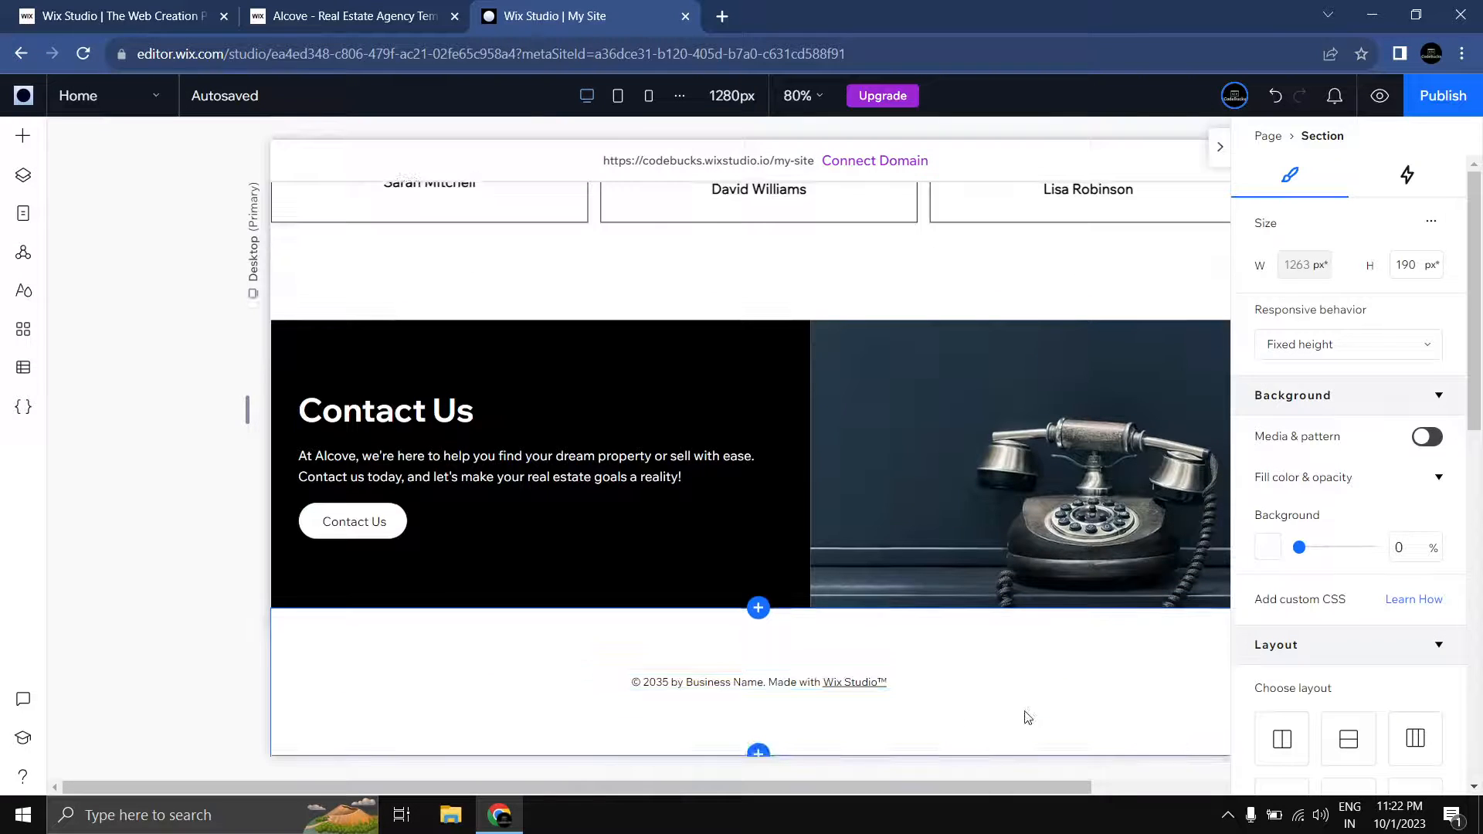
click(808, 683)
key(Delete)
click(803, 695)
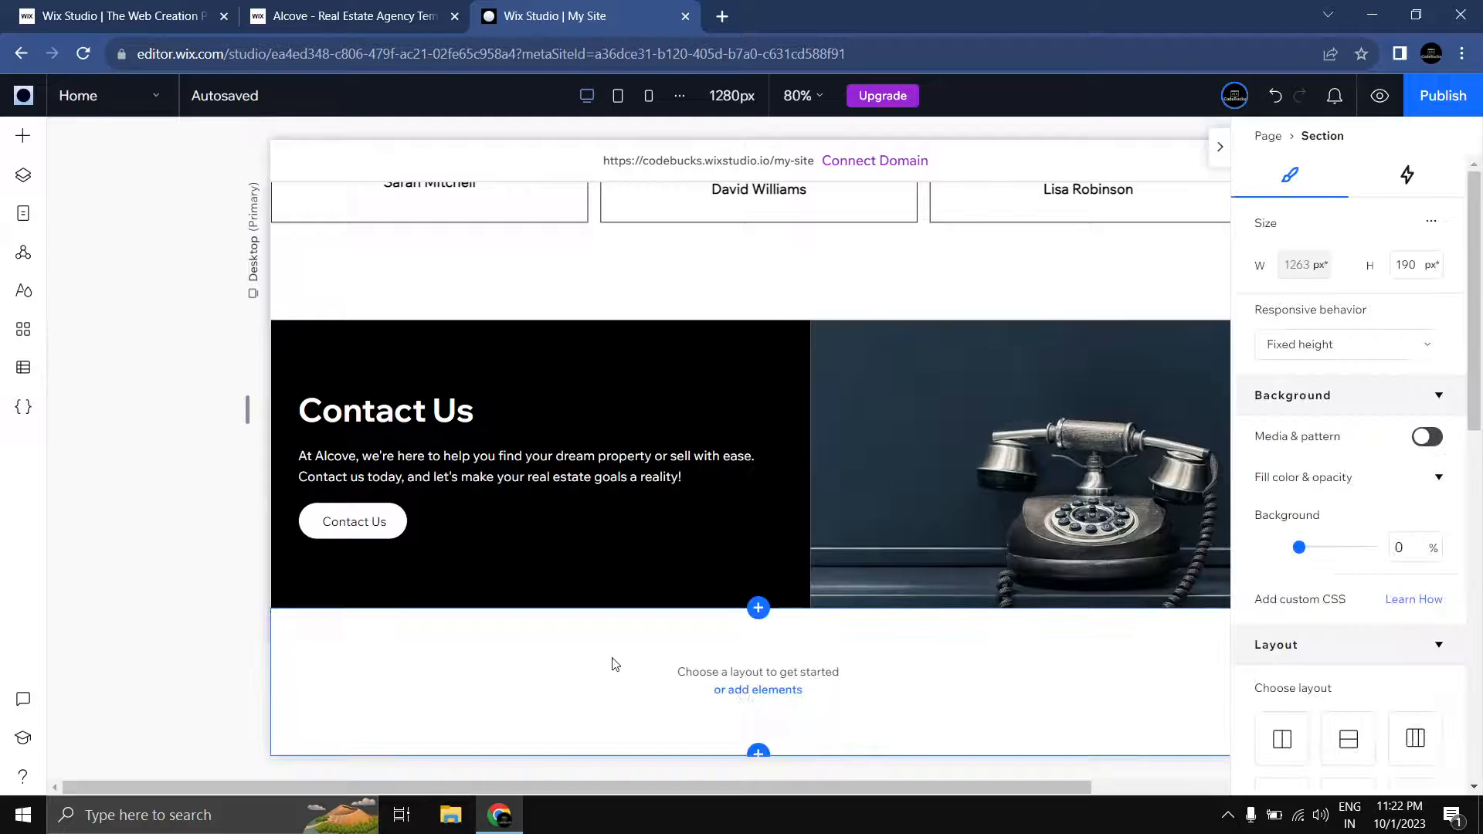
Step: Add the white designed footer with business name, link columns and contact details directly beneath the Contact Us banner
click(23, 135)
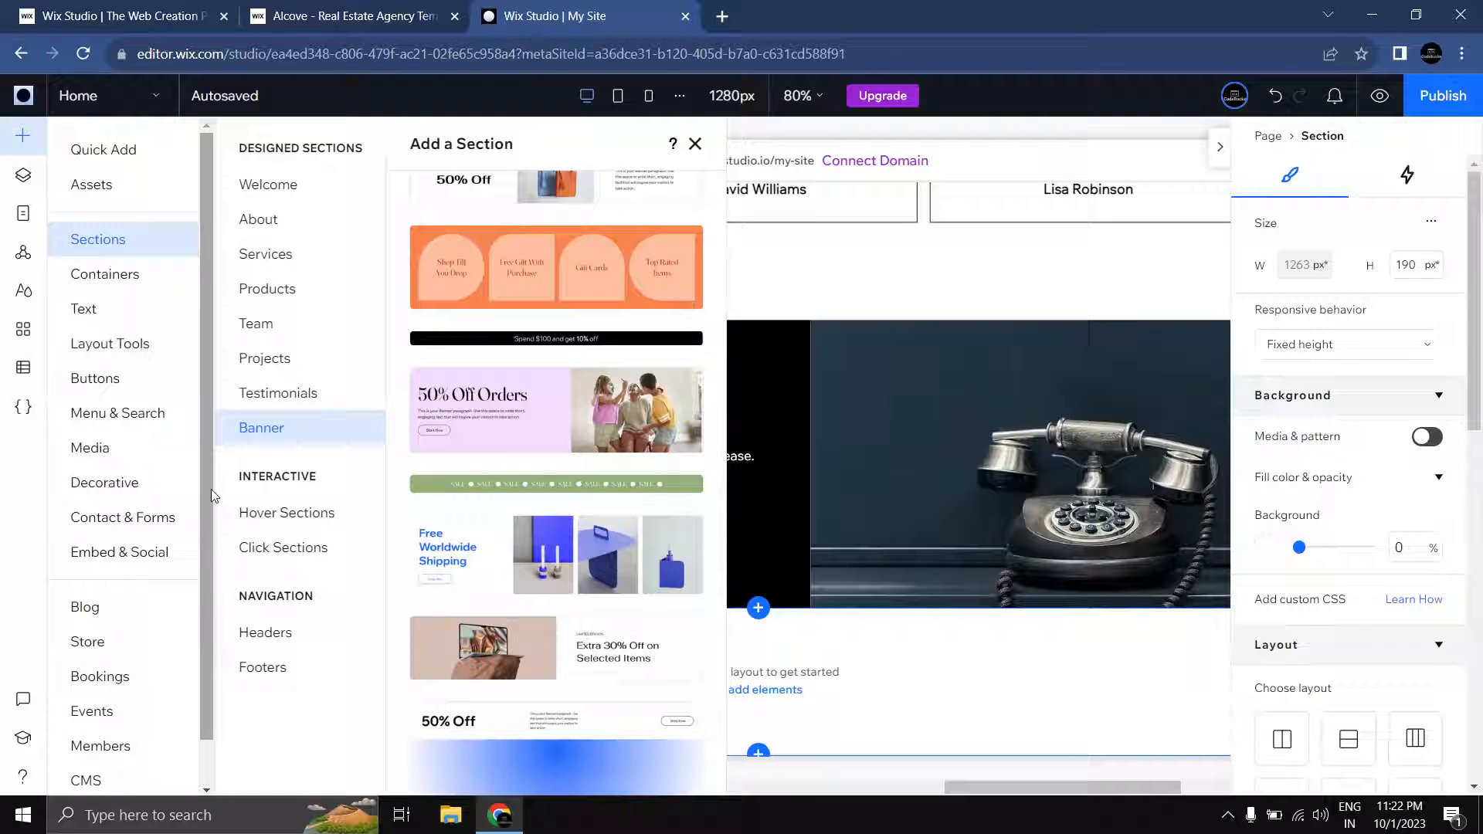
click(264, 666)
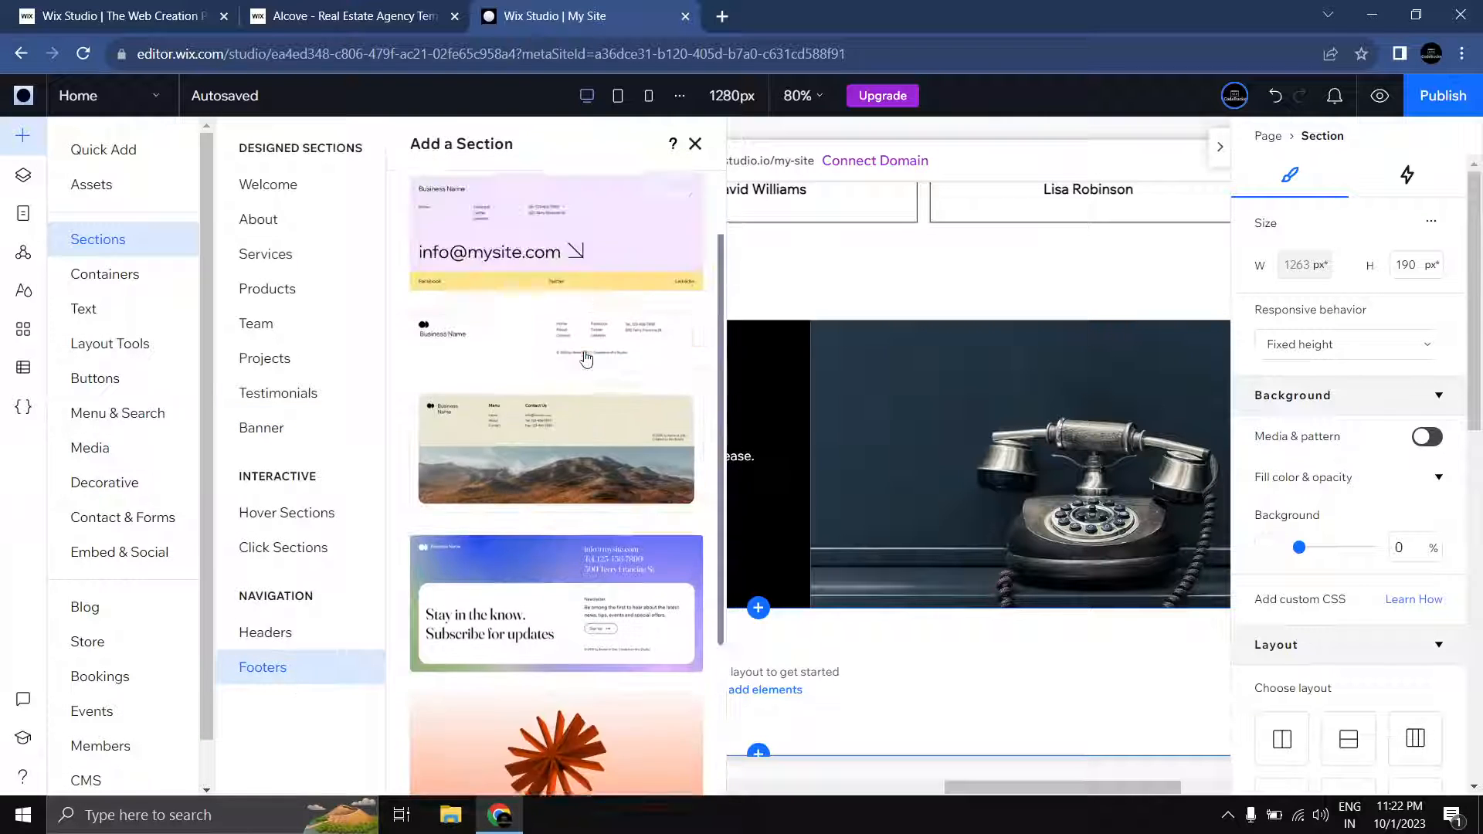
scroll(587, 357, down, 3)
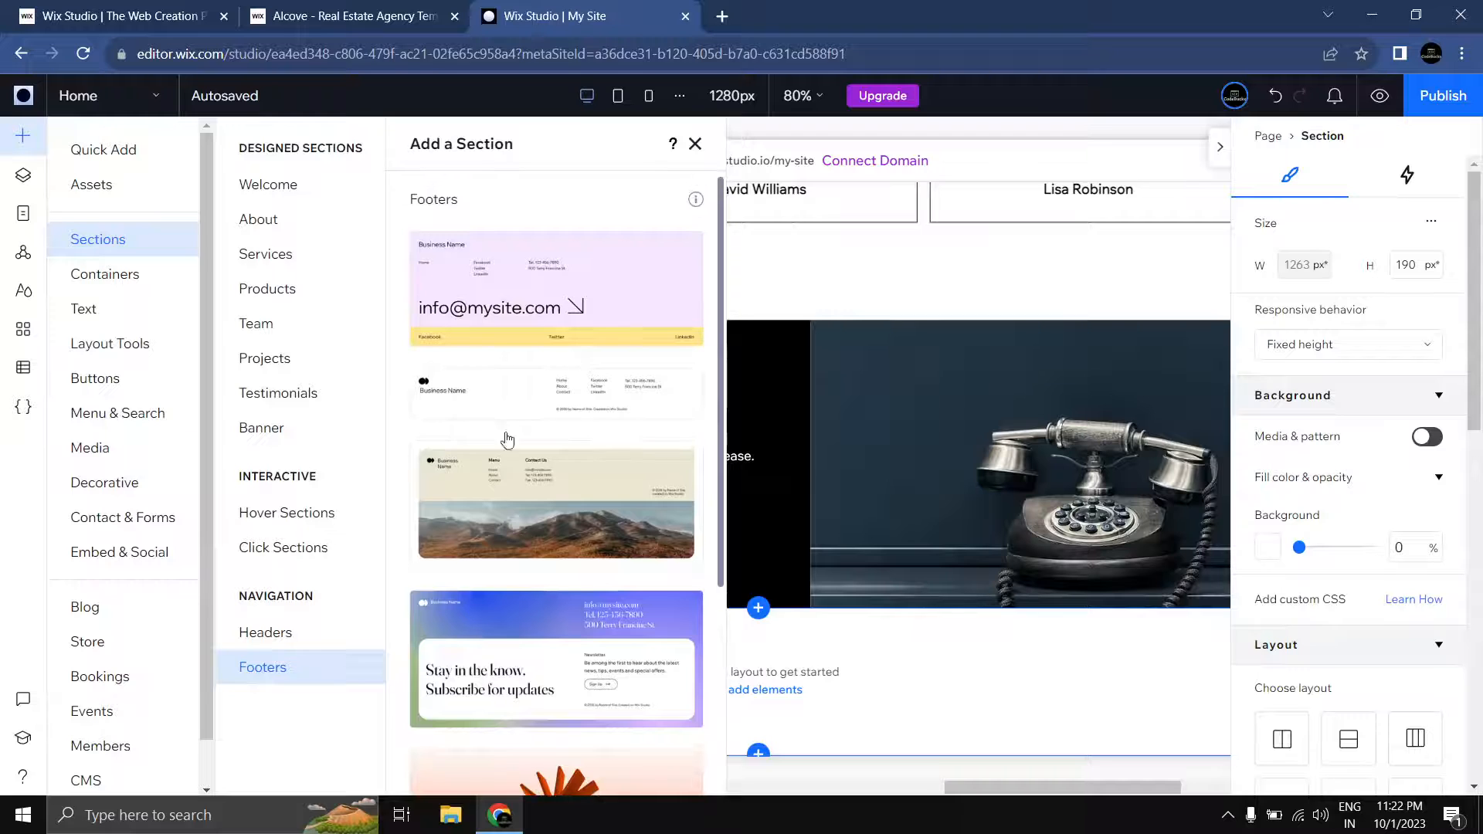
drag(496, 411, 850, 647)
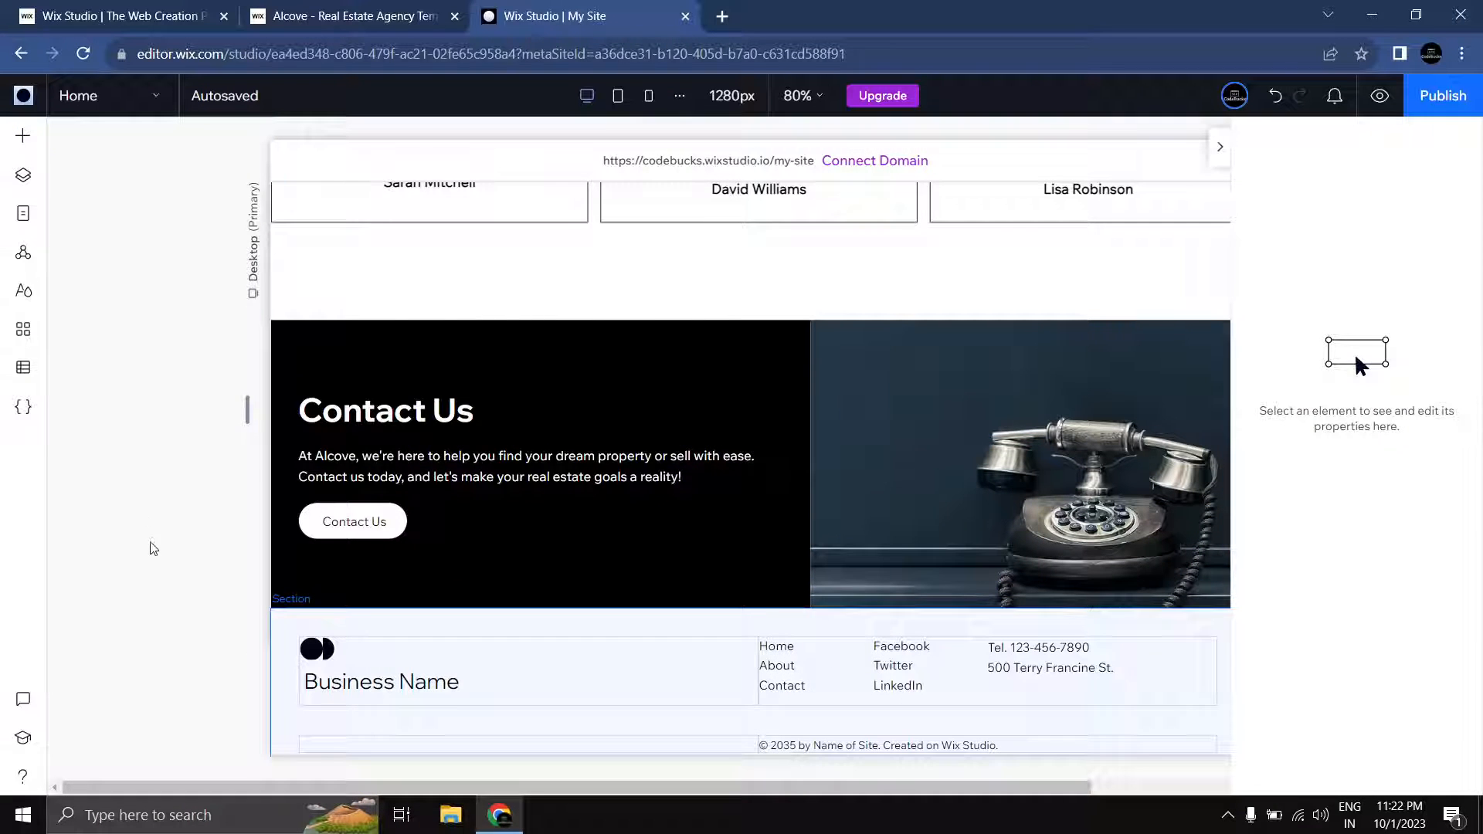
click(333, 647)
scroll(183, 401, up, 3)
scroll(189, 397, down, 5)
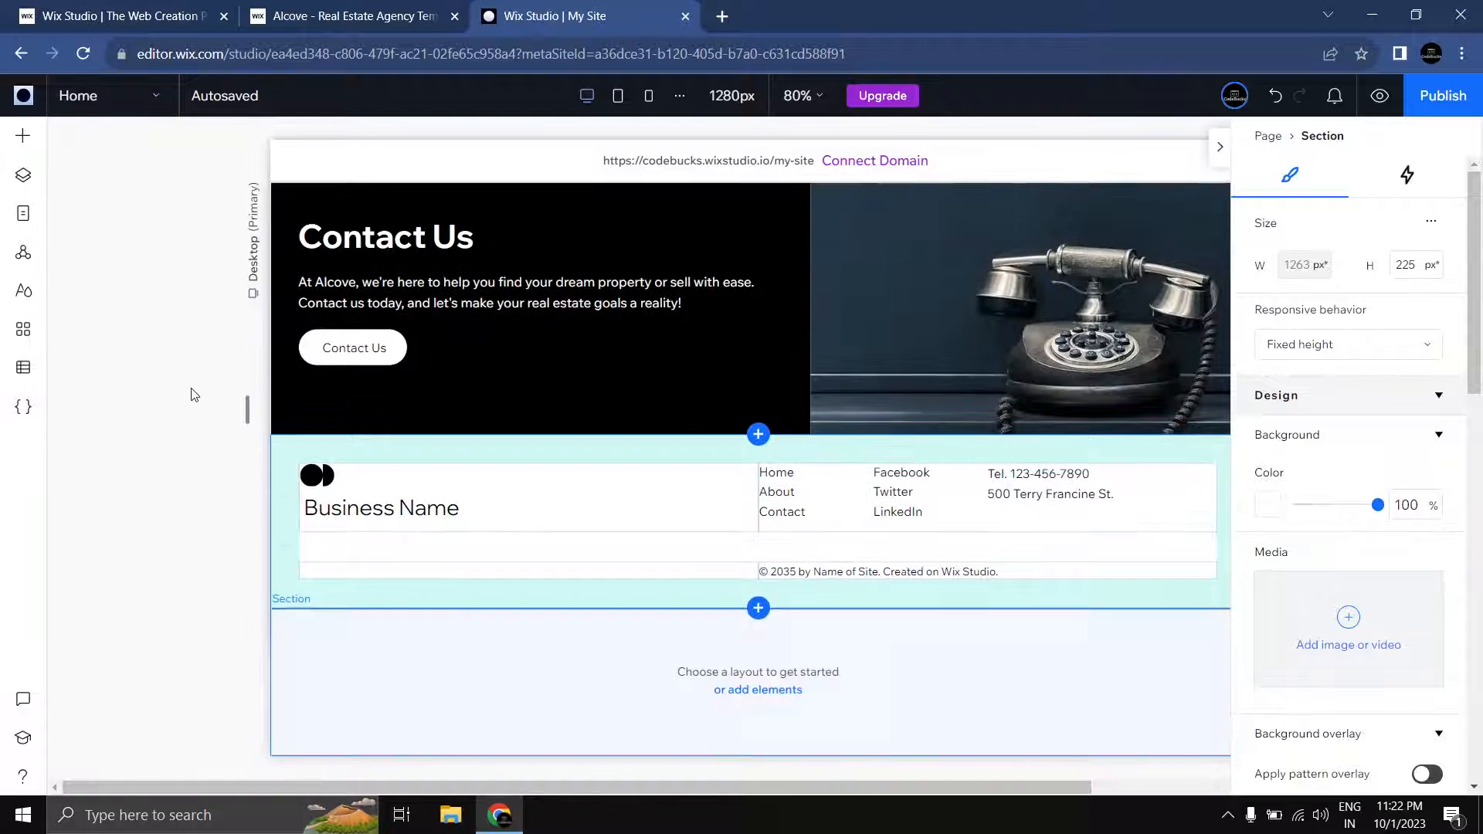
Step: Delete the empty section beneath the new designed footer
click(158, 432)
click(658, 686)
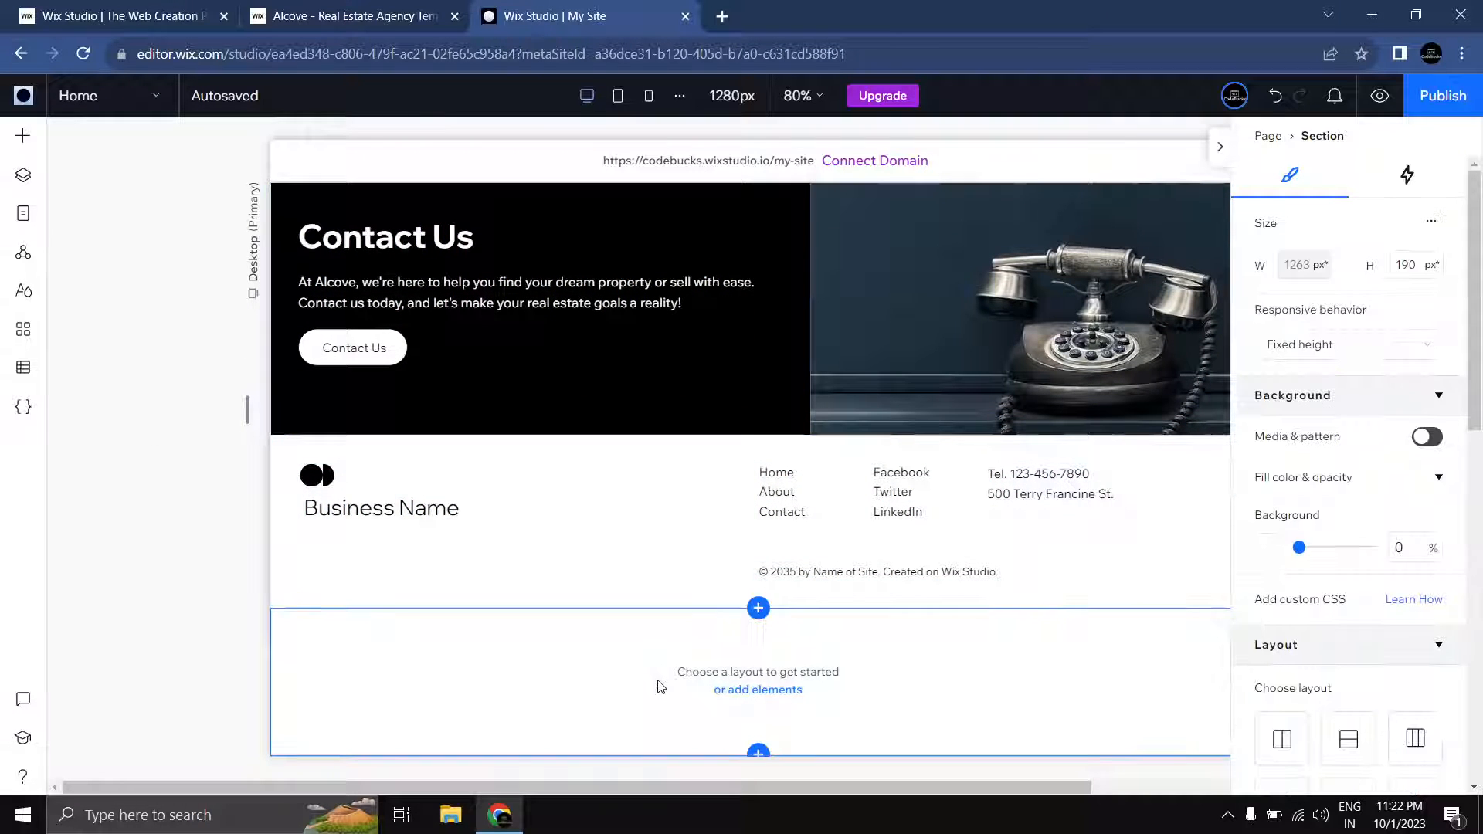
key(Delete)
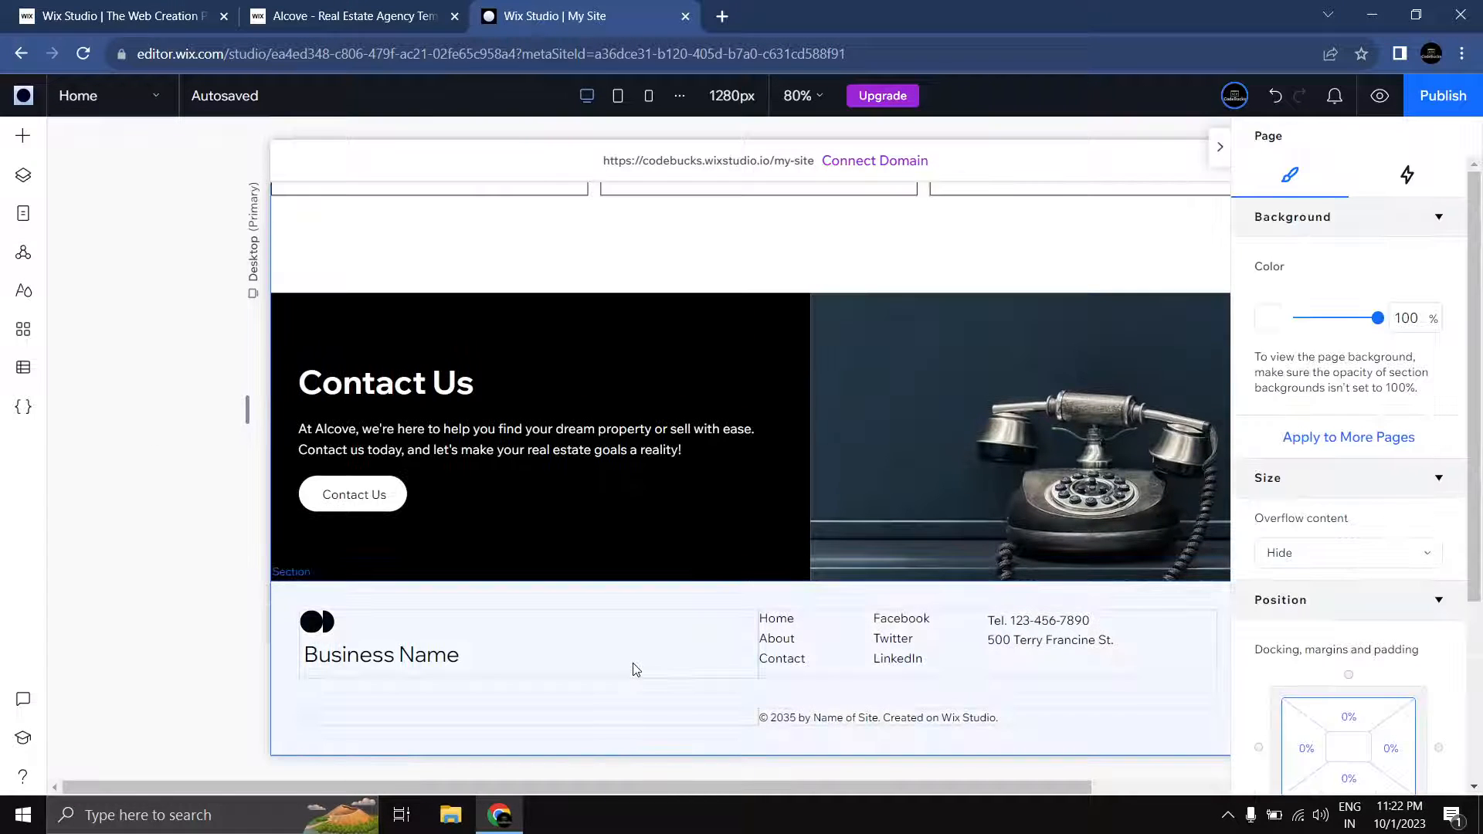
Step: Copy the alcove logo stack from the page header for use in the footer
click(631, 674)
scroll(624, 671, up, 6)
scroll(576, 610, up, 15)
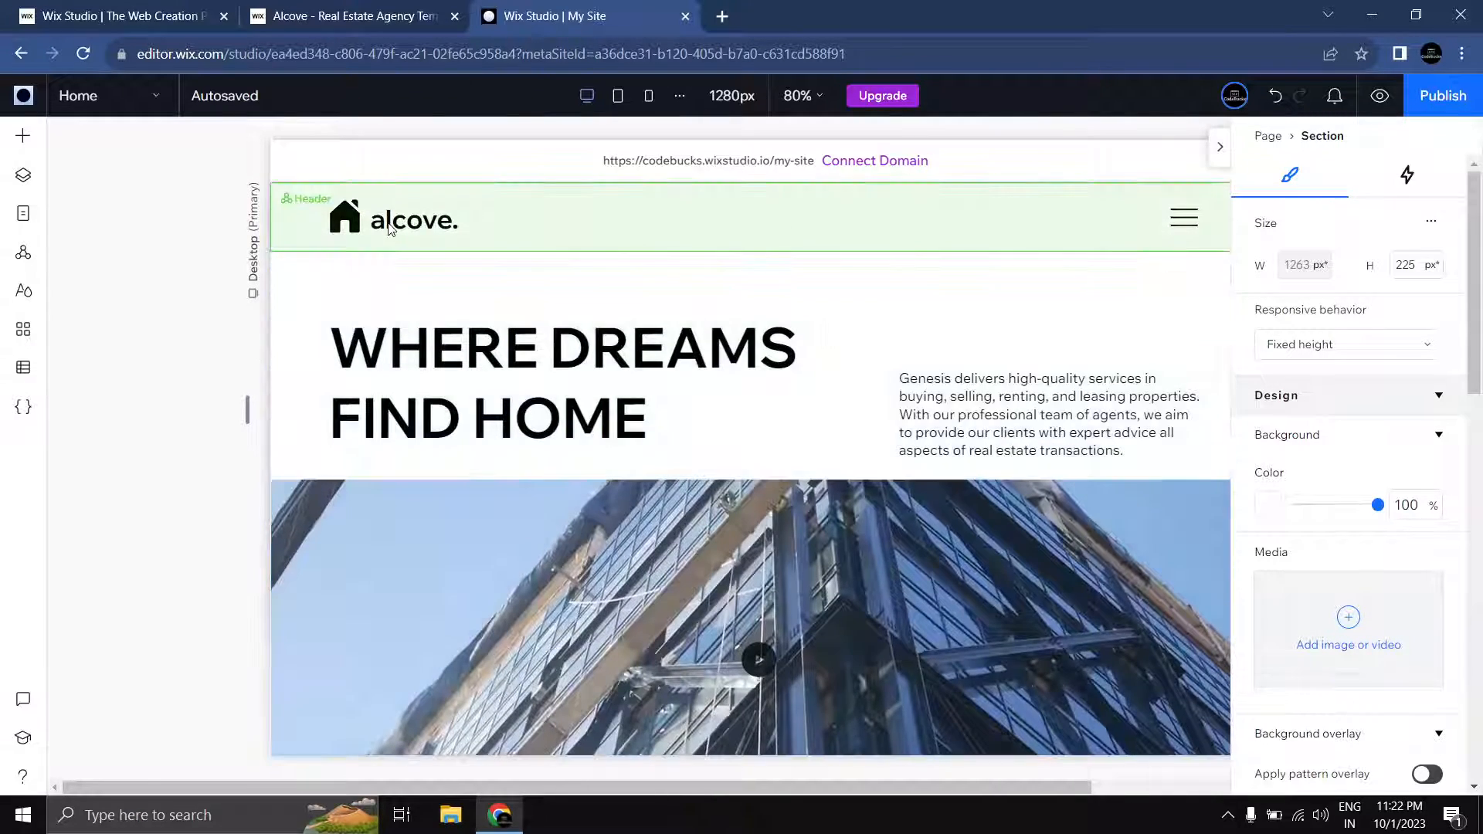
click(363, 222)
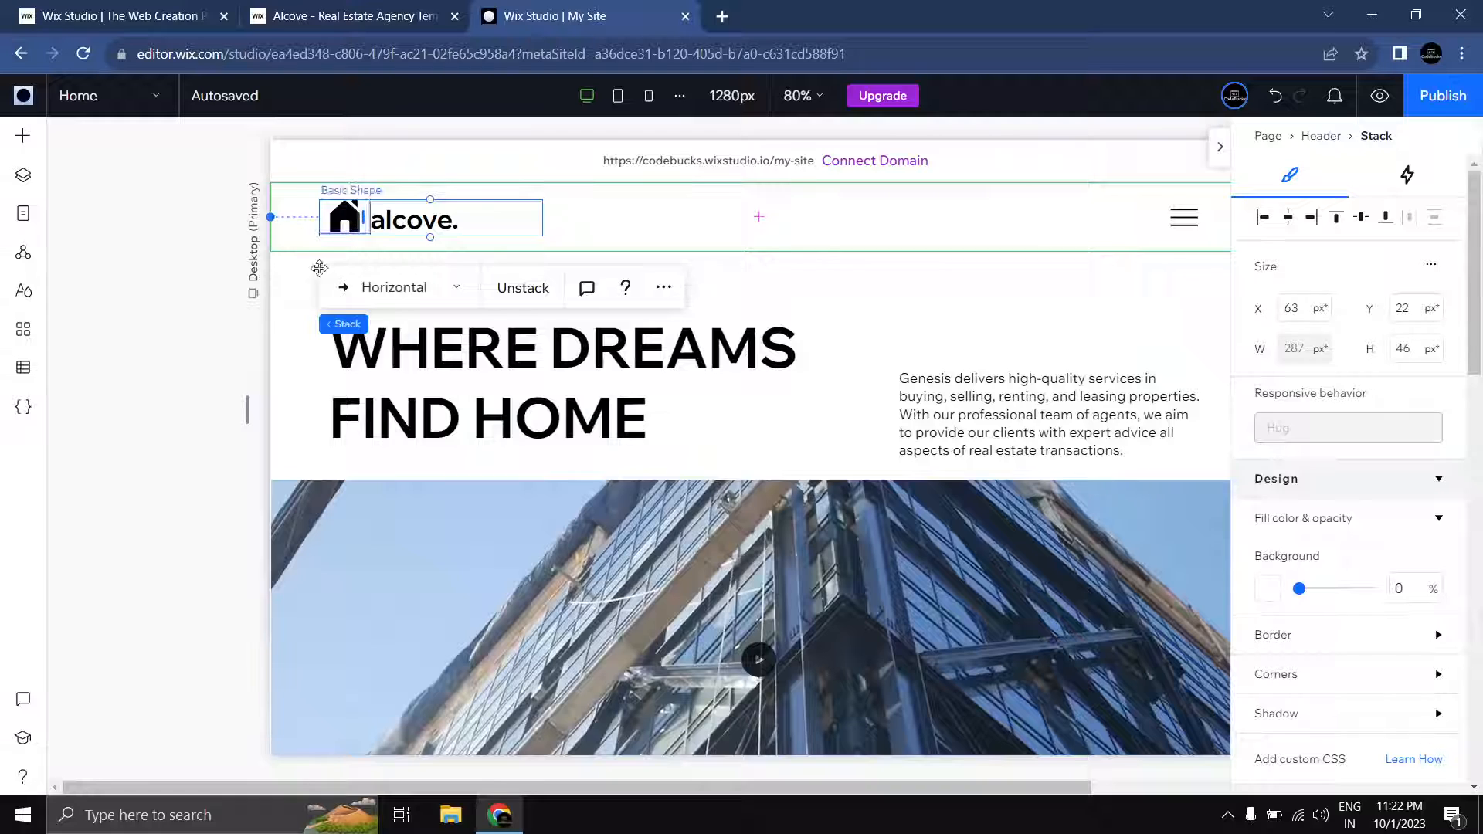
click(159, 463)
scroll(179, 523, down, 10)
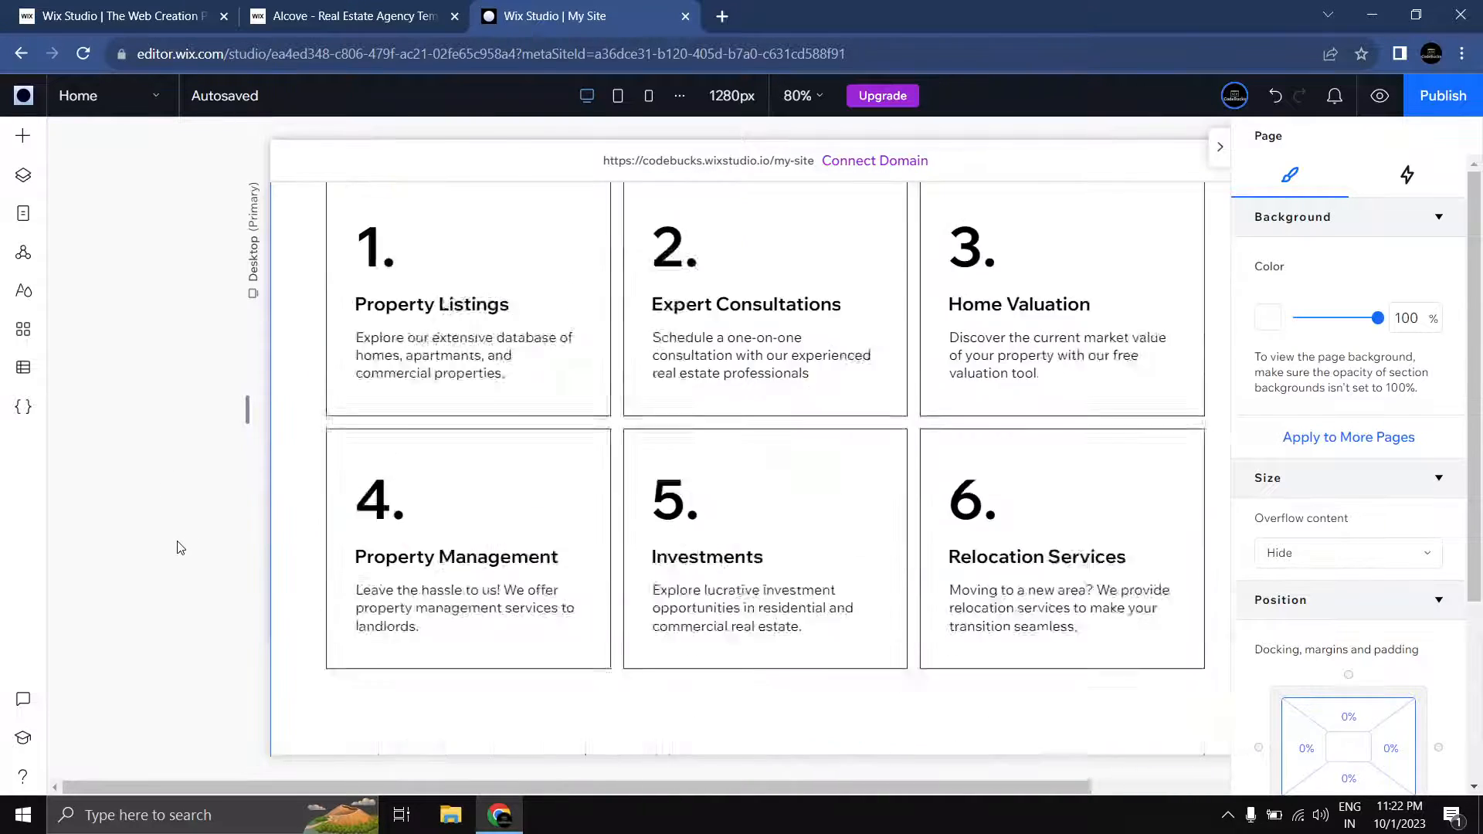
scroll(178, 547, down, 10)
Step: Try to remove the Business Name block from the new footer
click(347, 660)
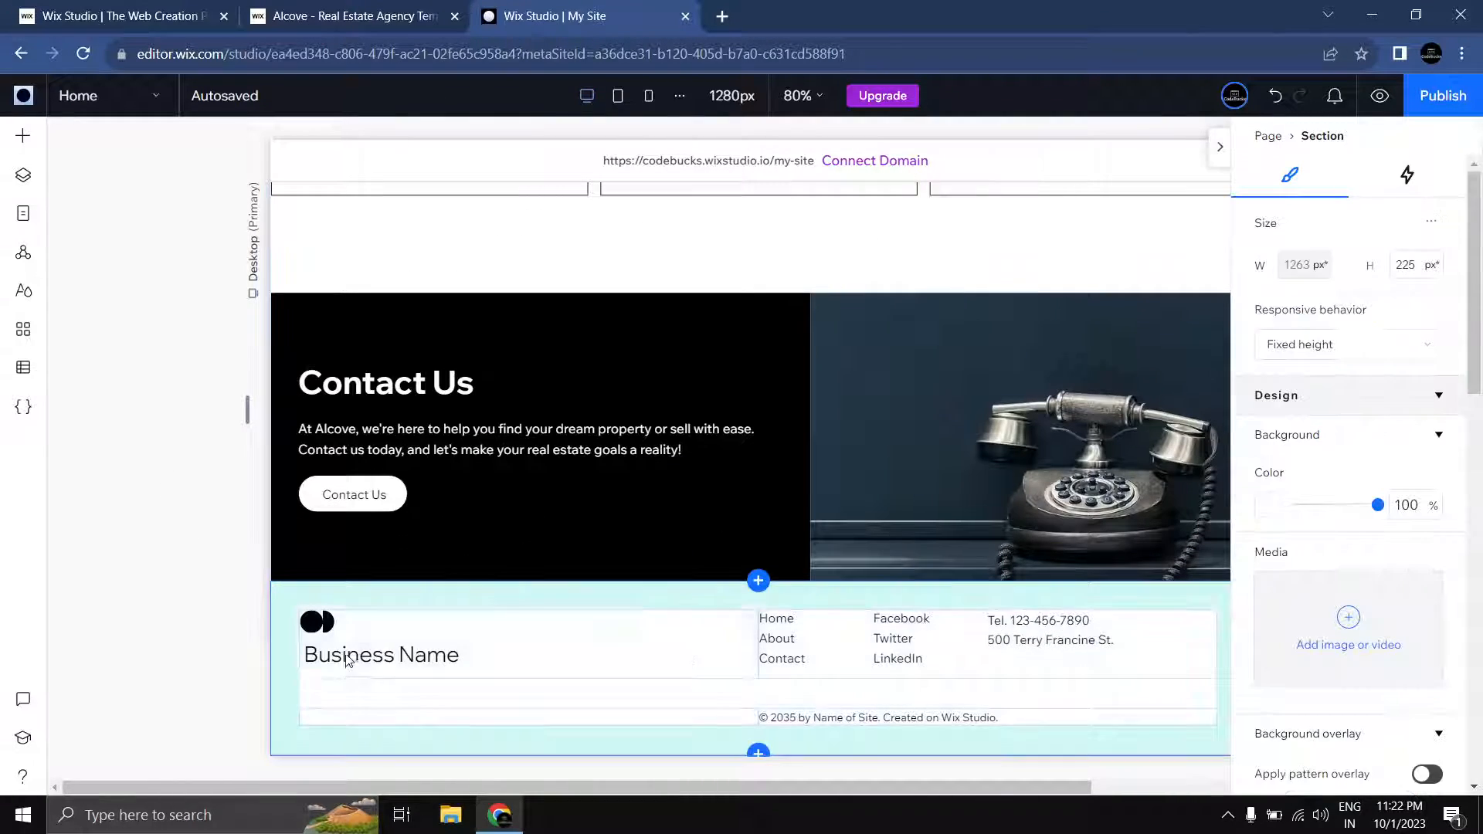
click(348, 659)
key(Delete)
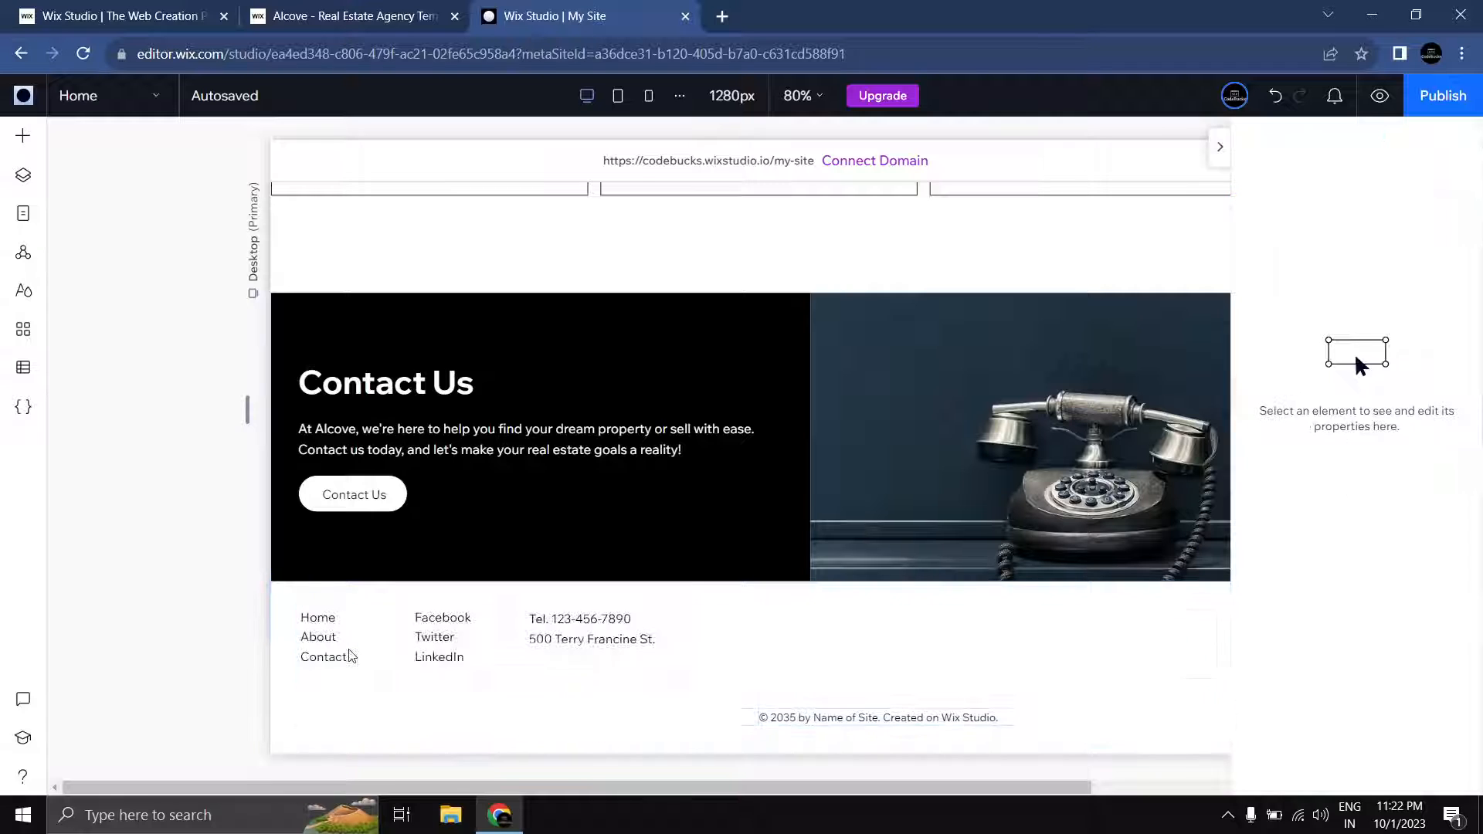
key(ctrl+z)
Step: Paste the alcove logo stack into the footer cell that holds the Business Name text
click(352, 651)
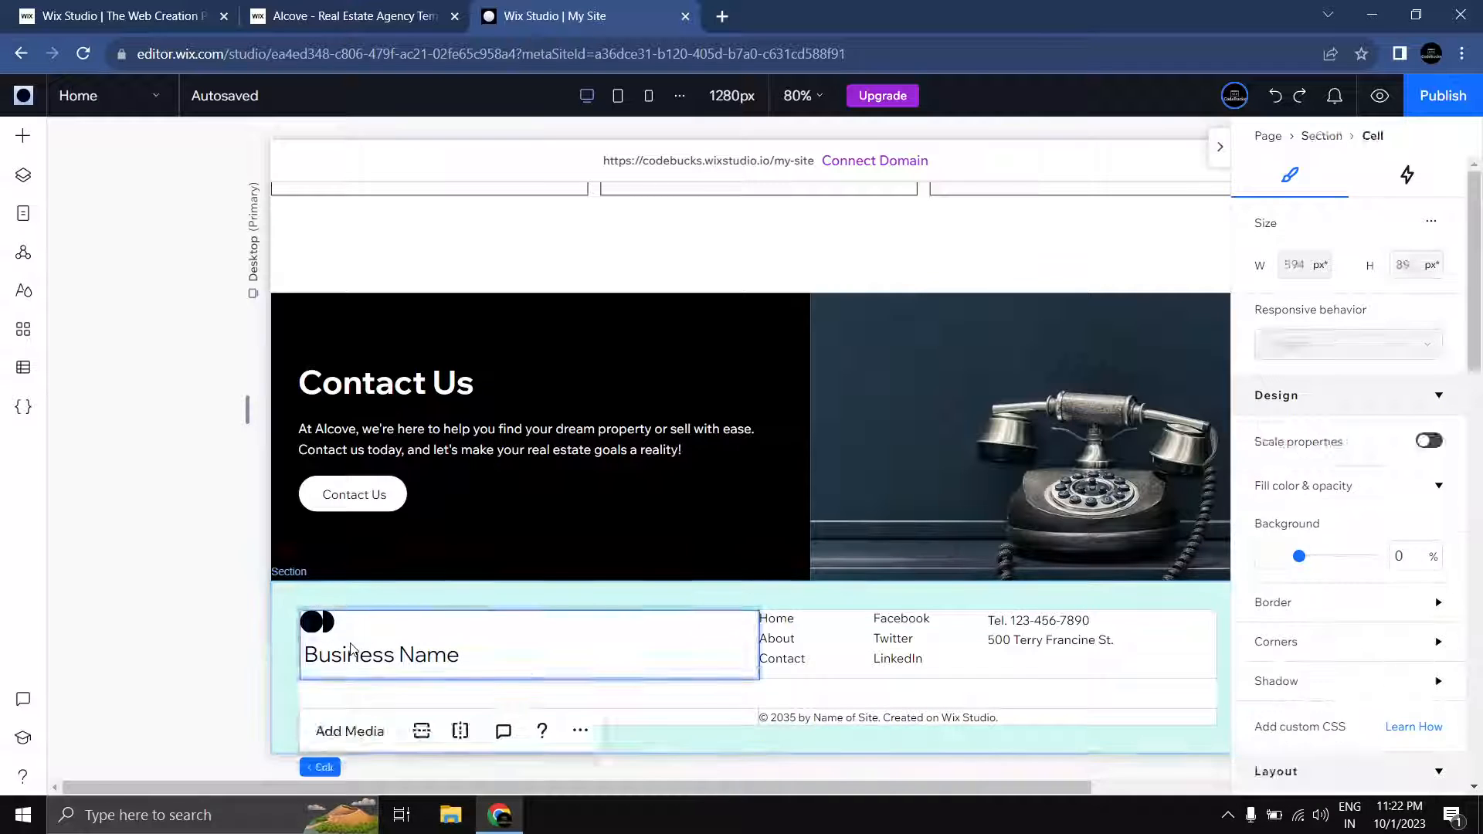
click(352, 651)
key(ctrl+v)
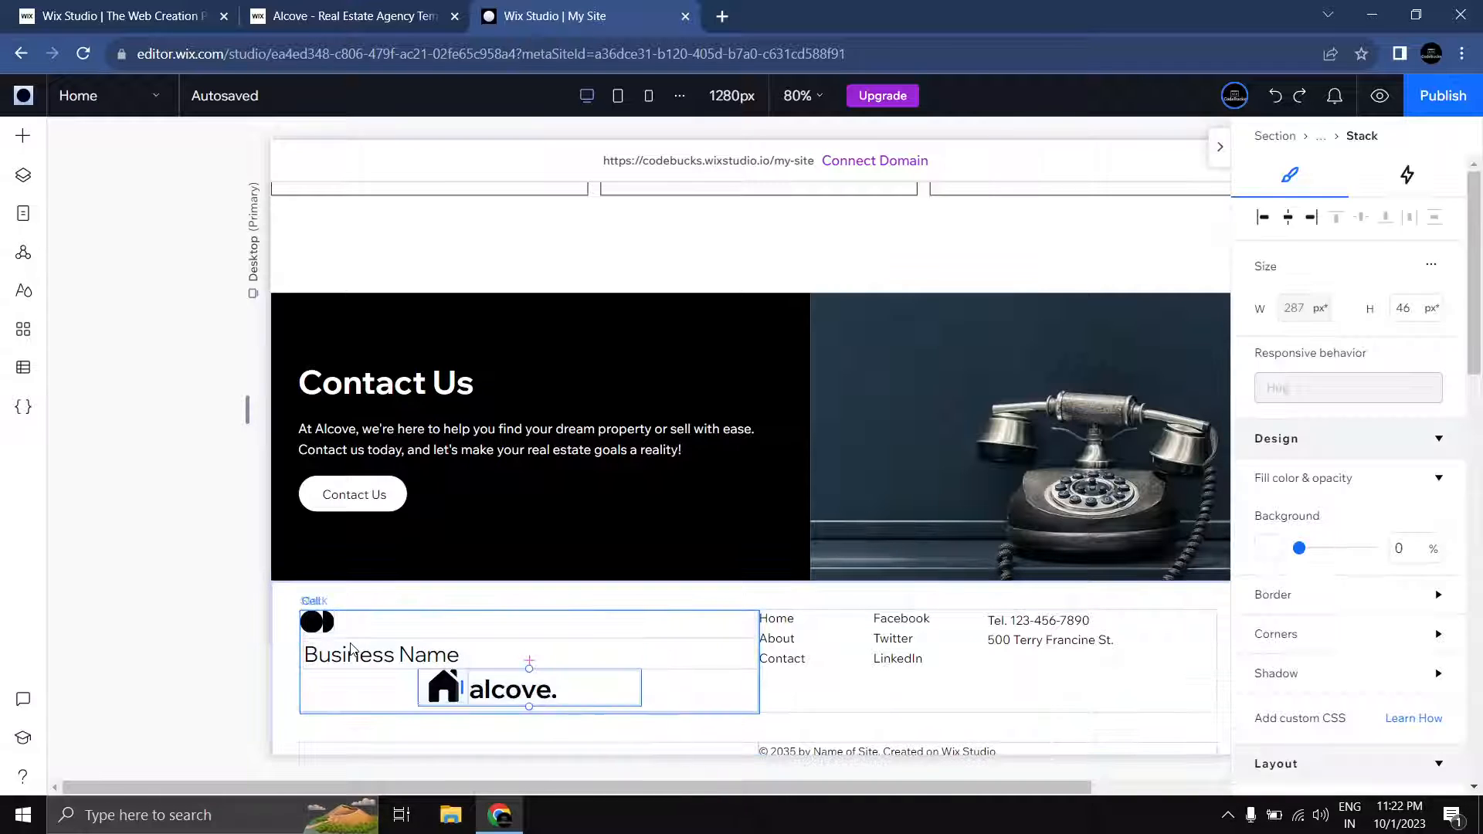
Step: Delete the footer's placeholder icon and Business Name text and move the alcove logo to the cell's upper-left corner
click(351, 655)
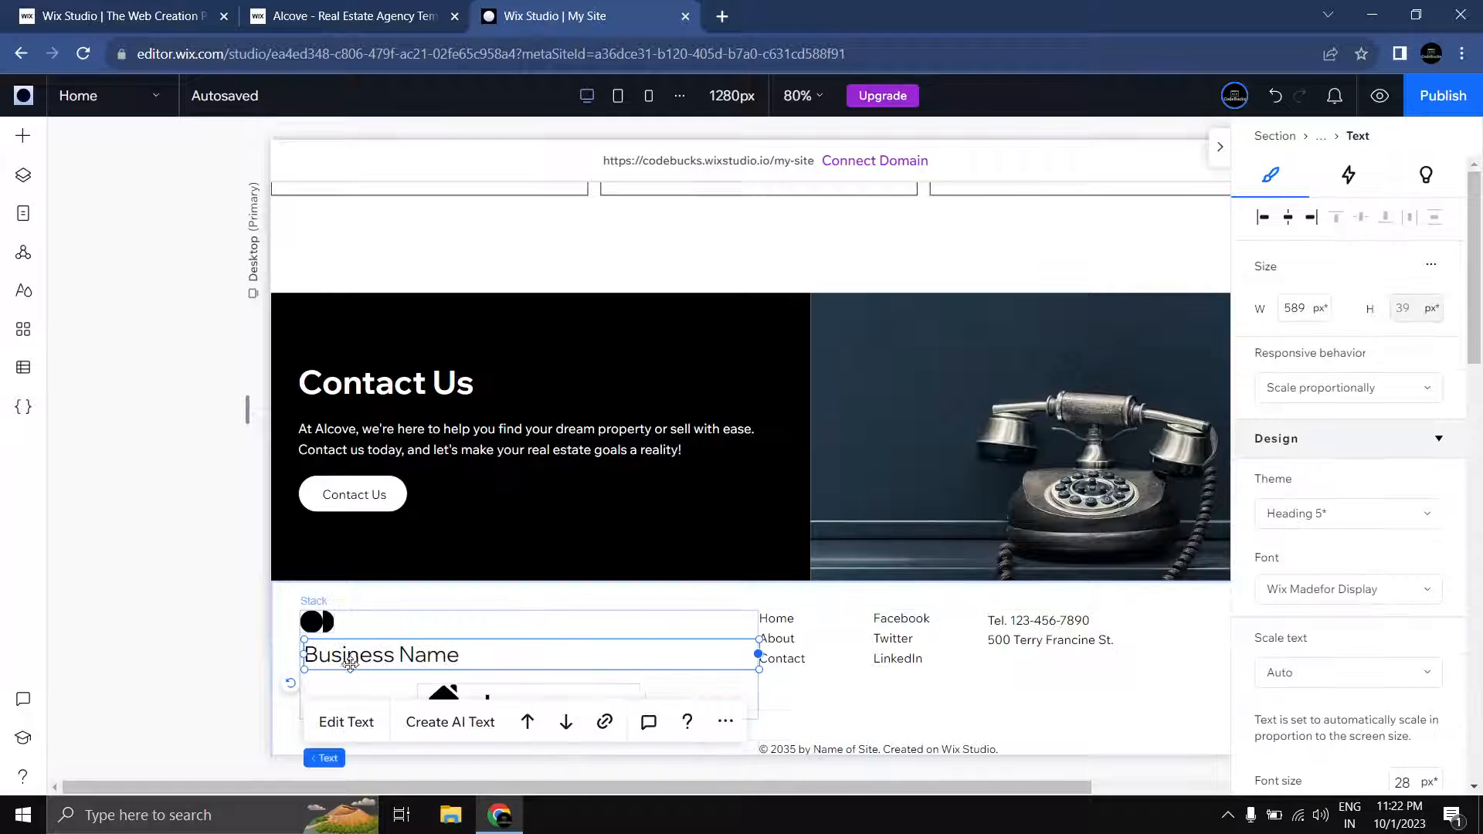
key(Delete)
click(510, 674)
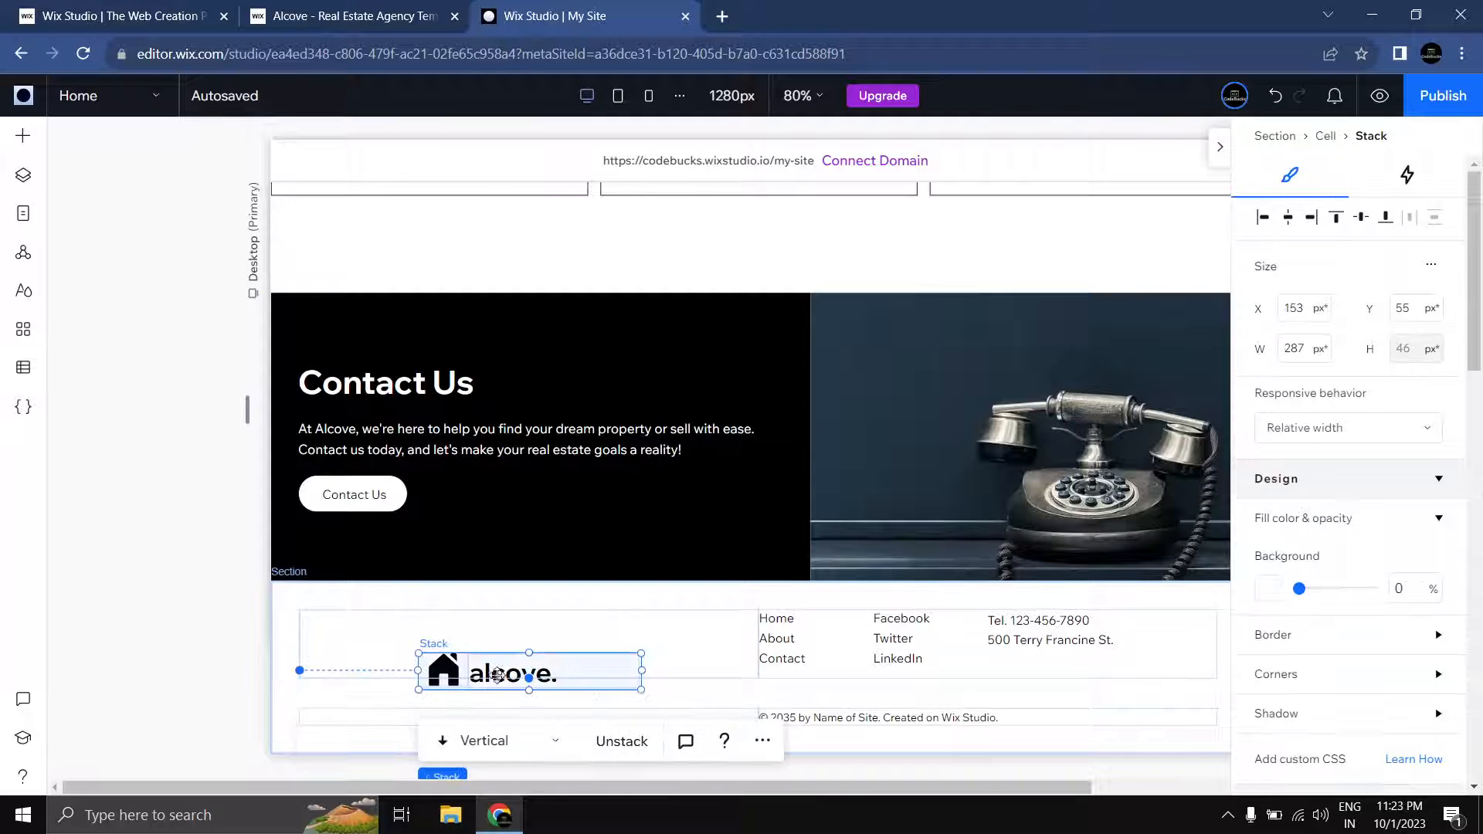
drag(509, 674, 394, 633)
Step: Set the footer logo's alcove text to a font size of 40 px with a minimum size of 40
click(393, 632)
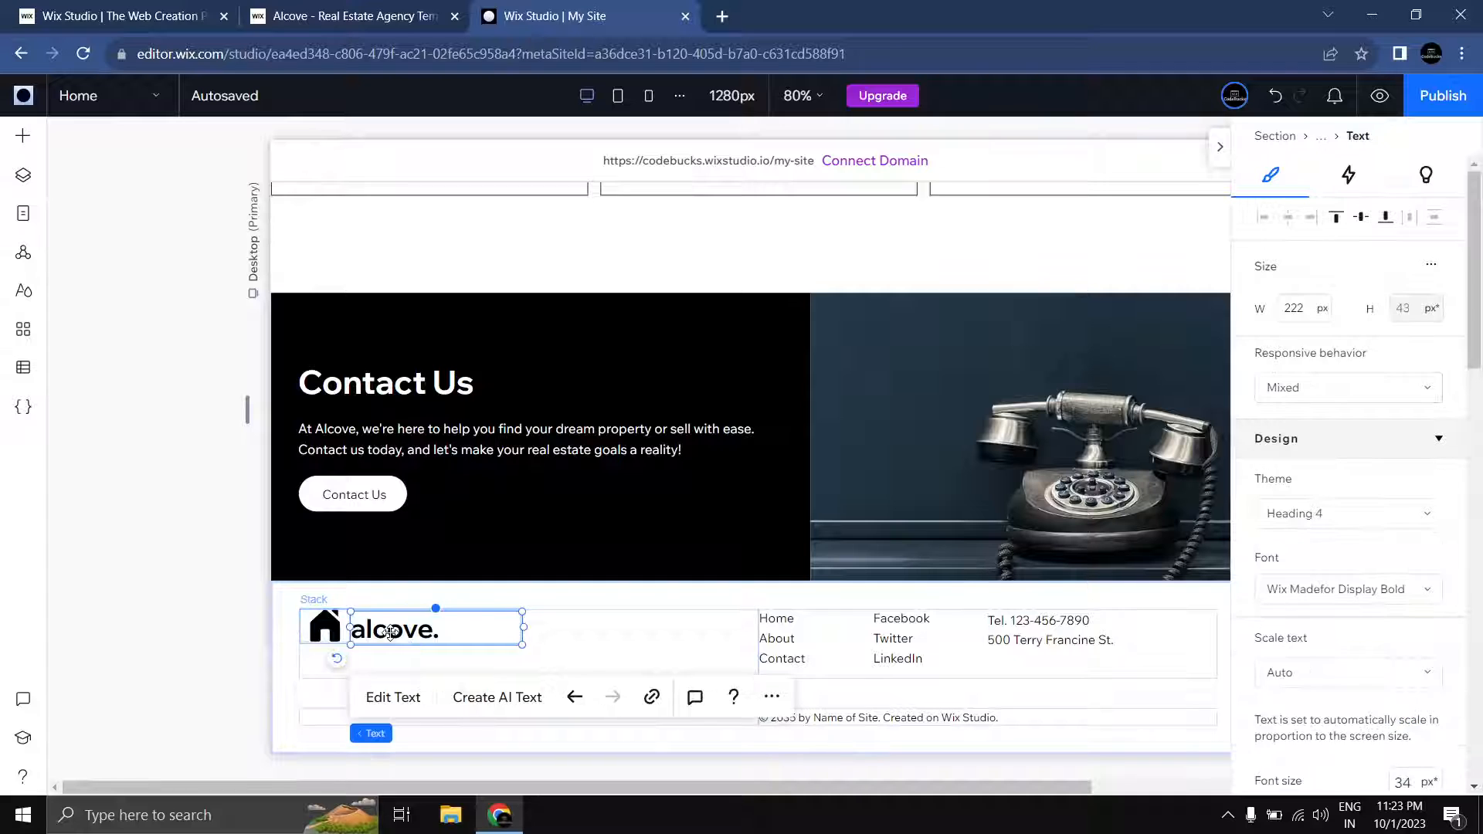
scroll(1425, 495, down, 4)
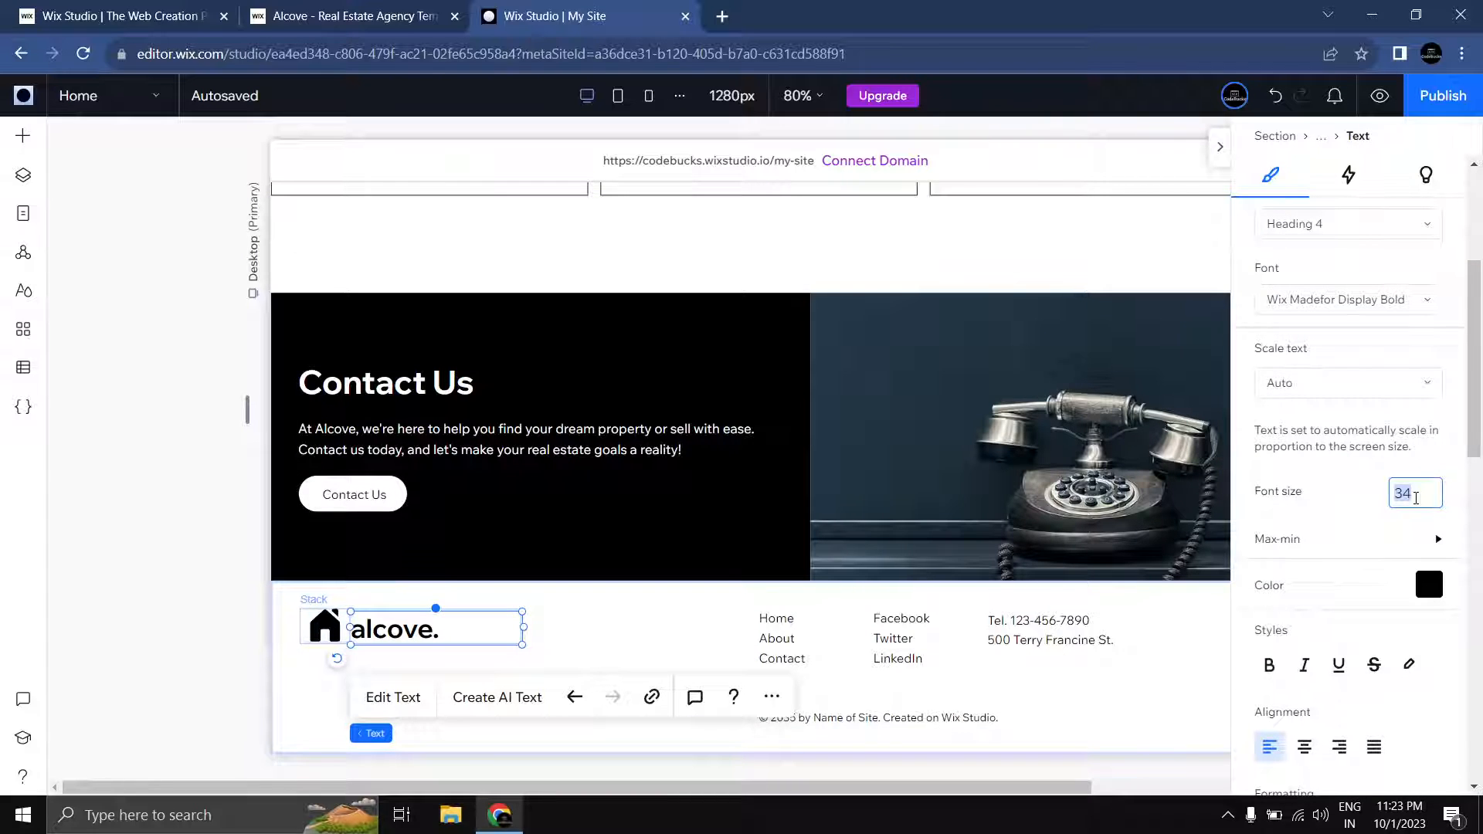
key(Return)
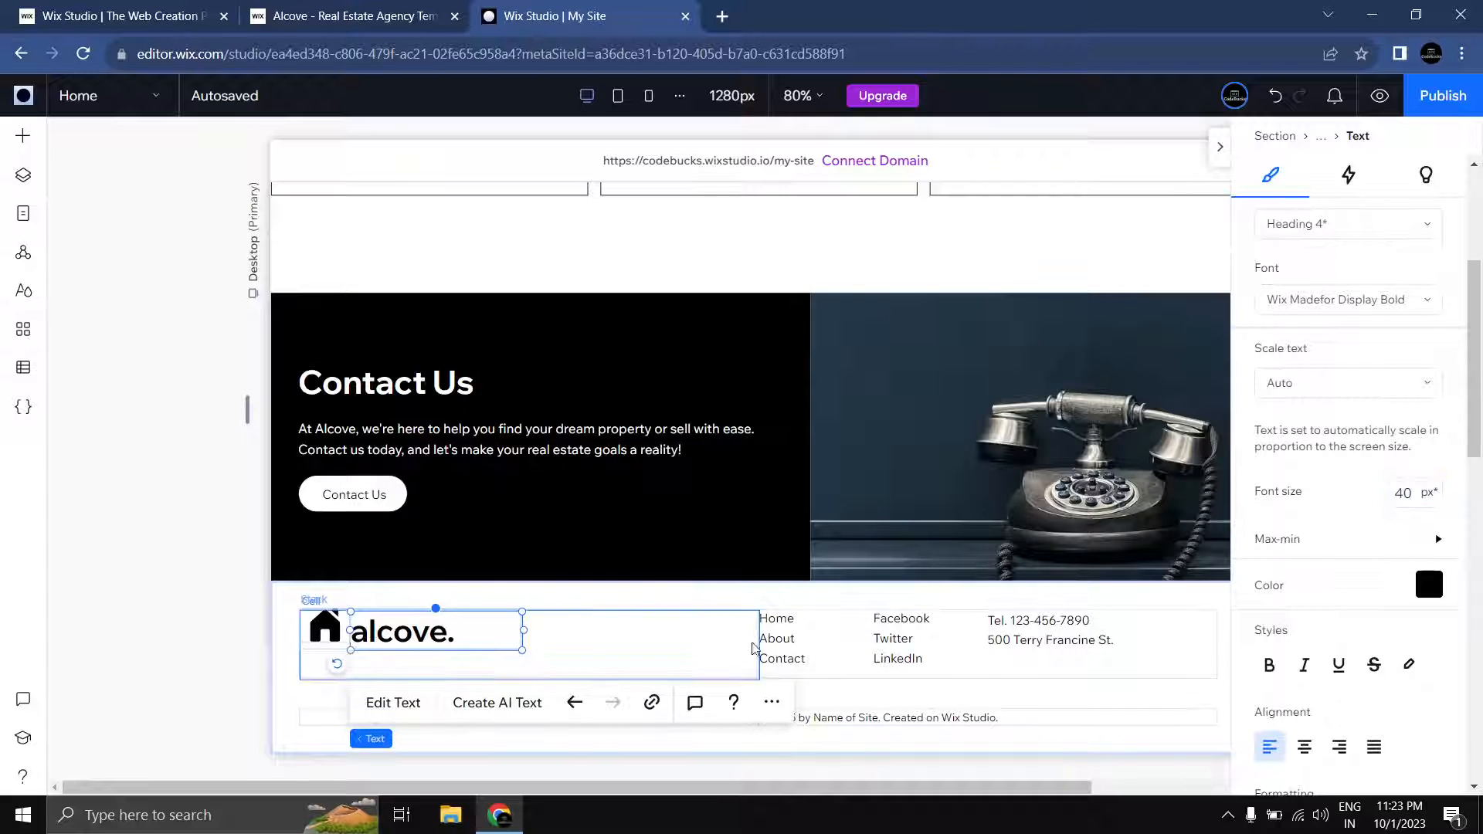
click(1439, 540)
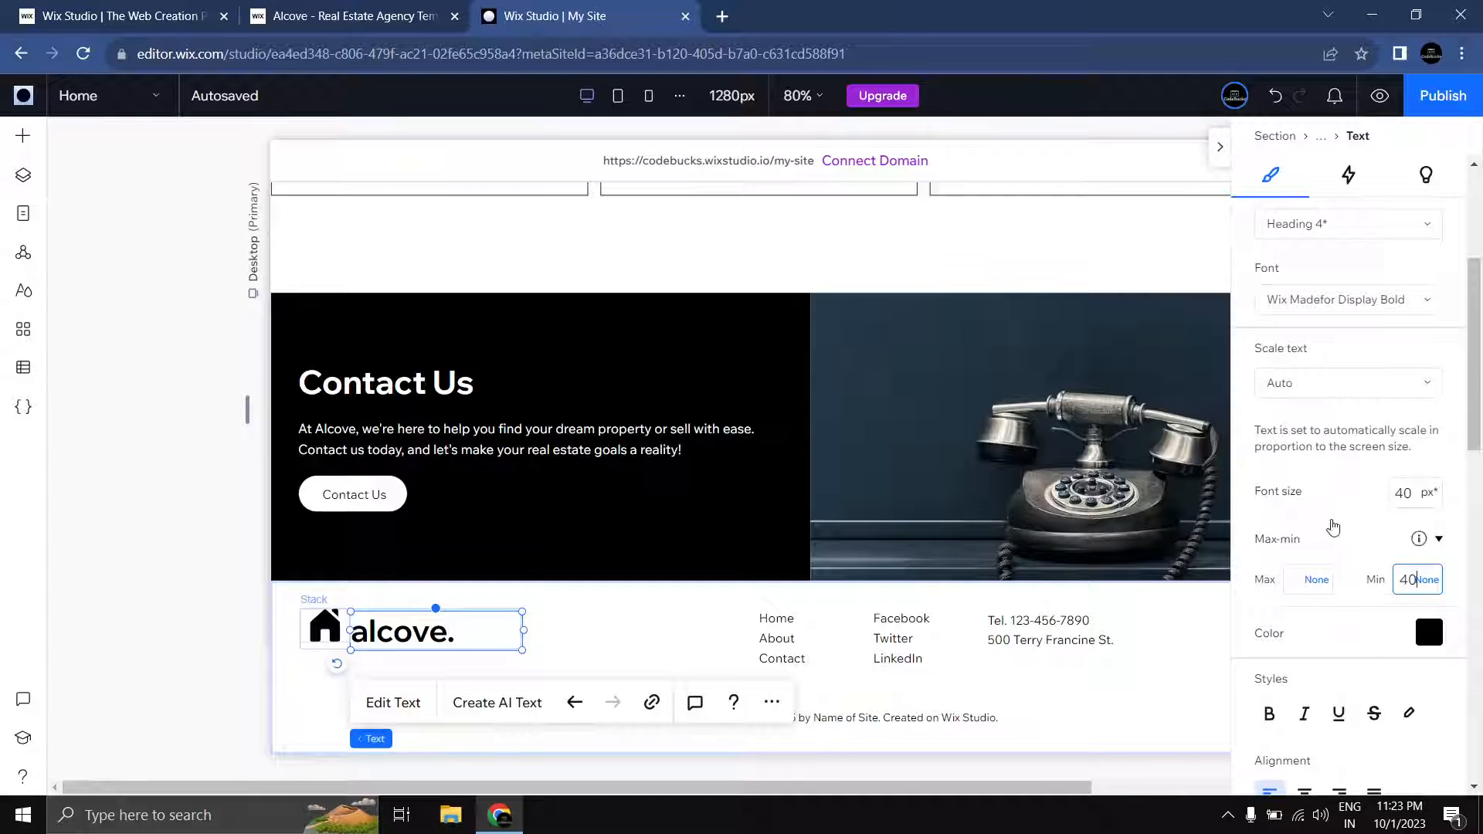
Step: Enlarge the house icon in the footer logo slightly to suit the larger alcove text
click(333, 630)
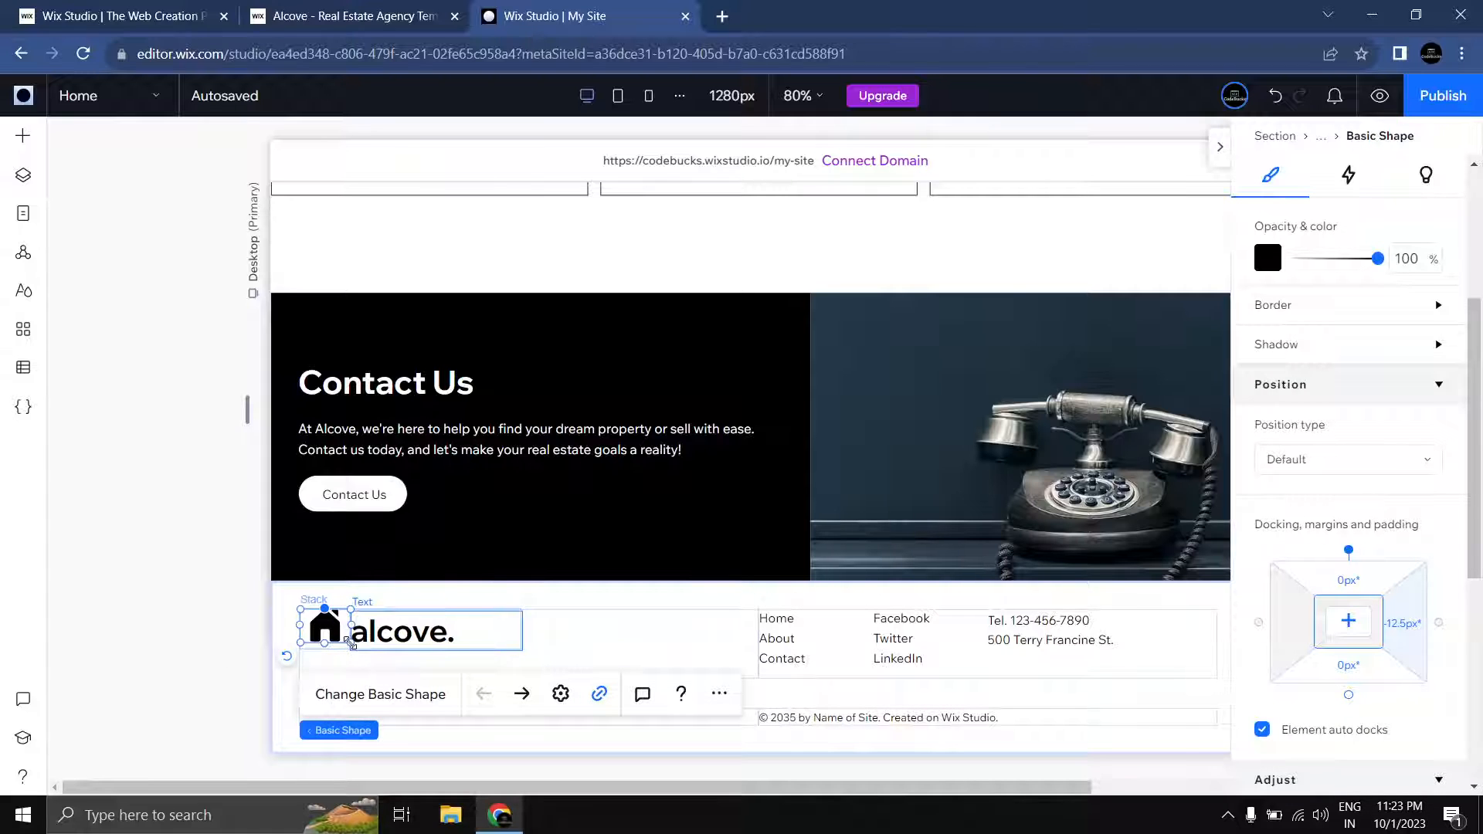
drag(351, 643, 360, 660)
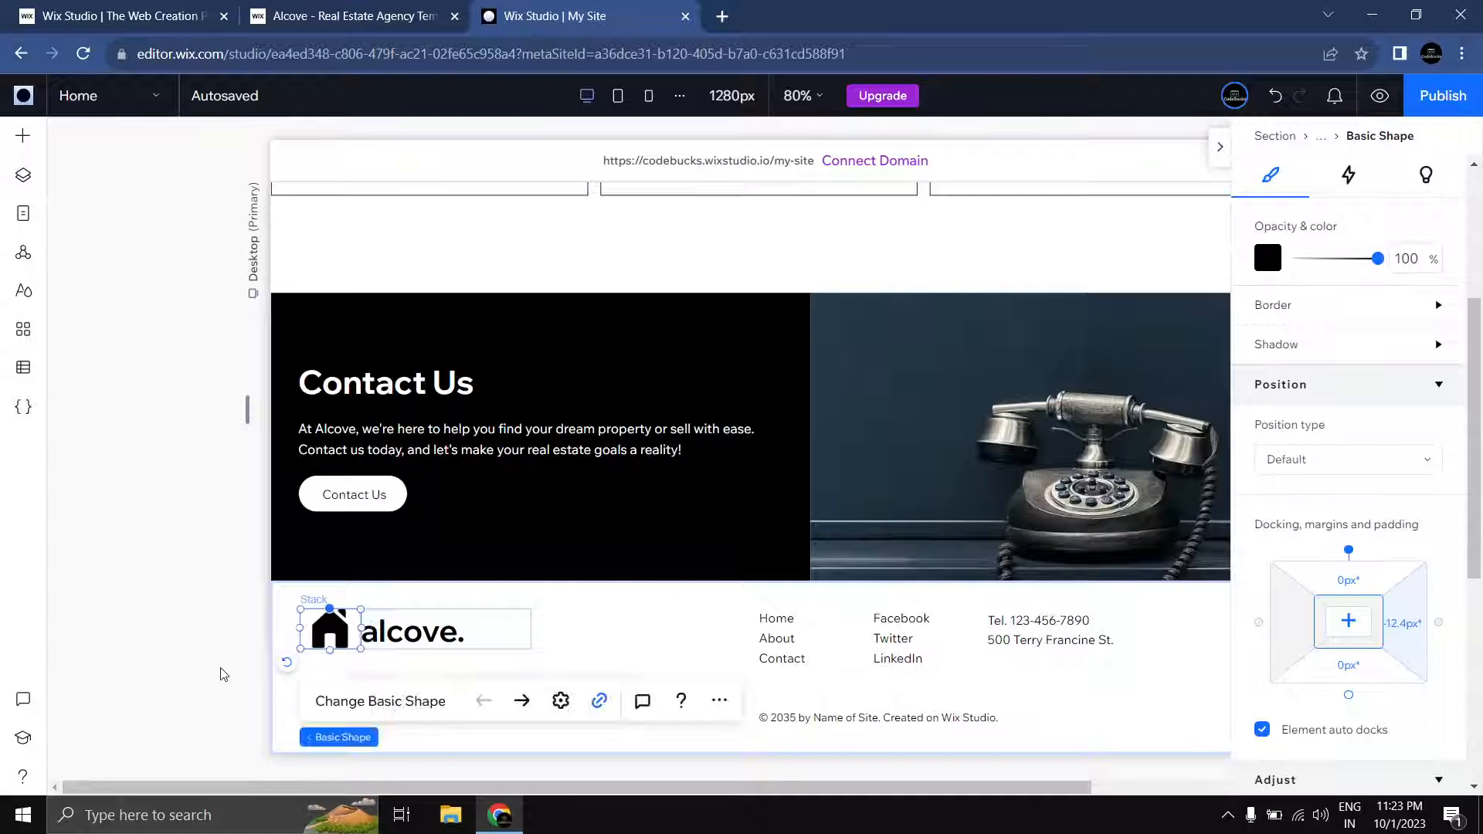
click(226, 646)
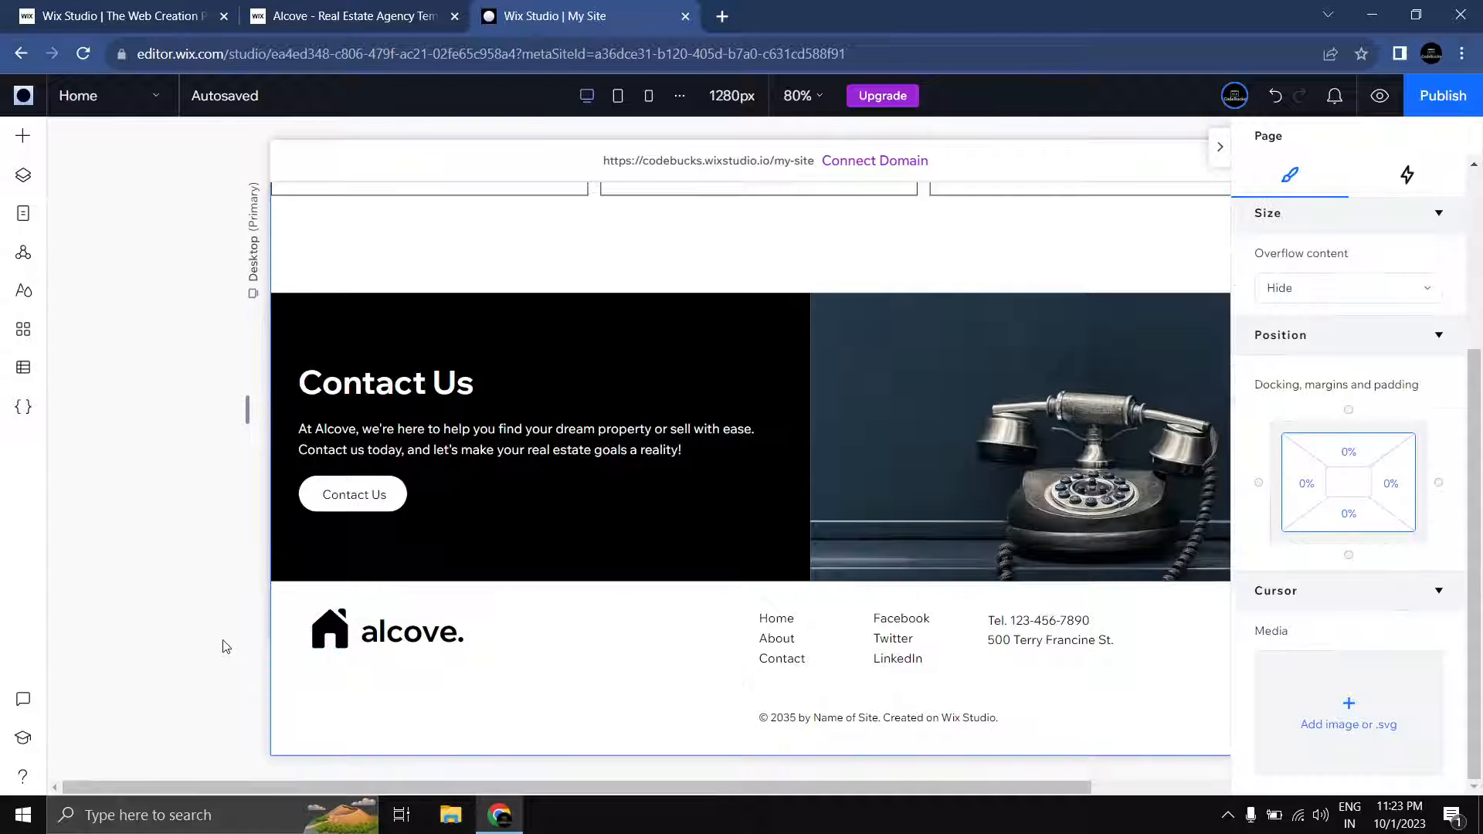
Step: Delete the empty footer cell beside the copyright line so the copyright cell spans the full row
click(824, 725)
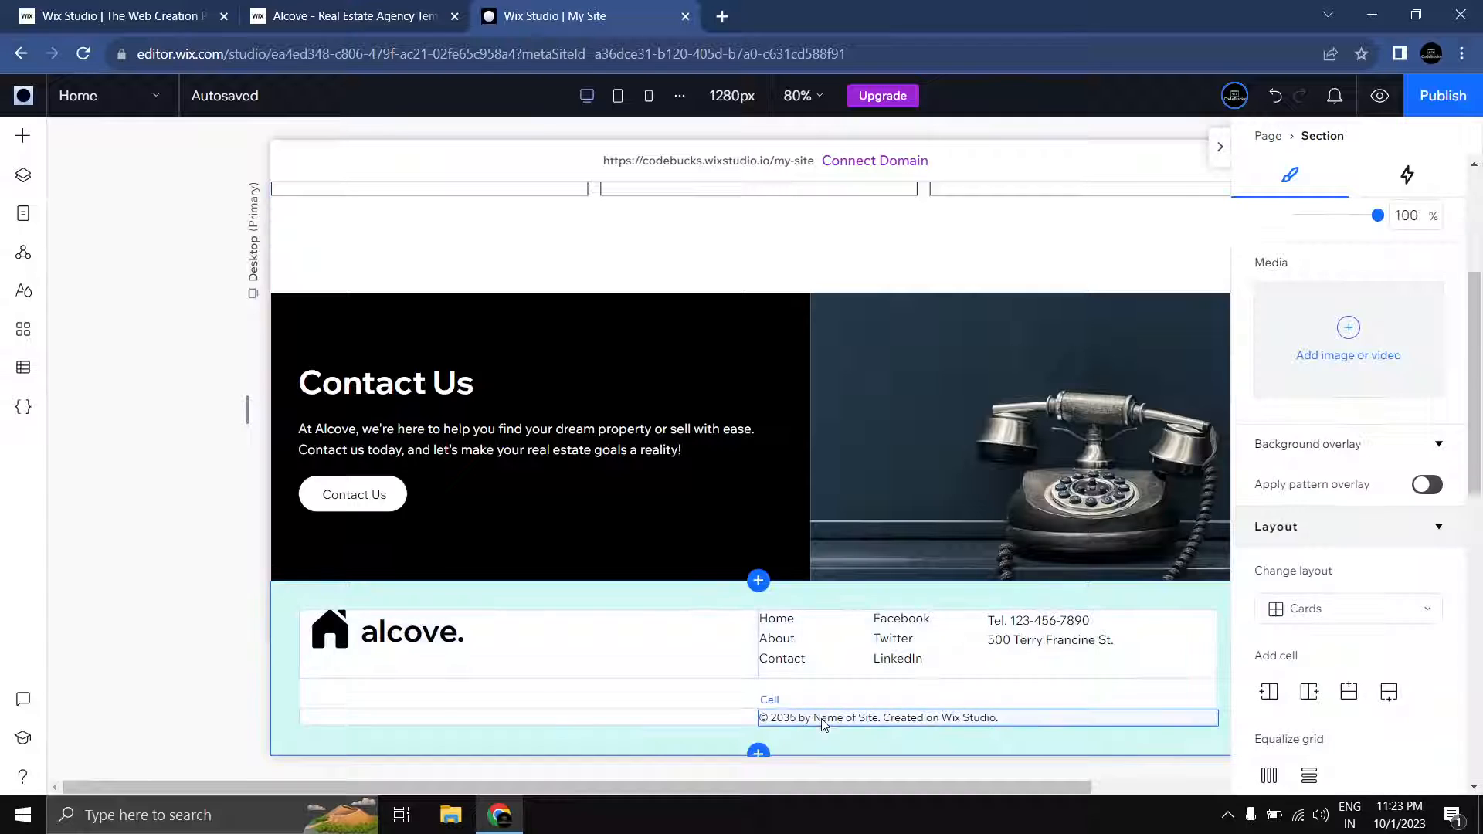
click(695, 723)
key(Delete)
click(672, 712)
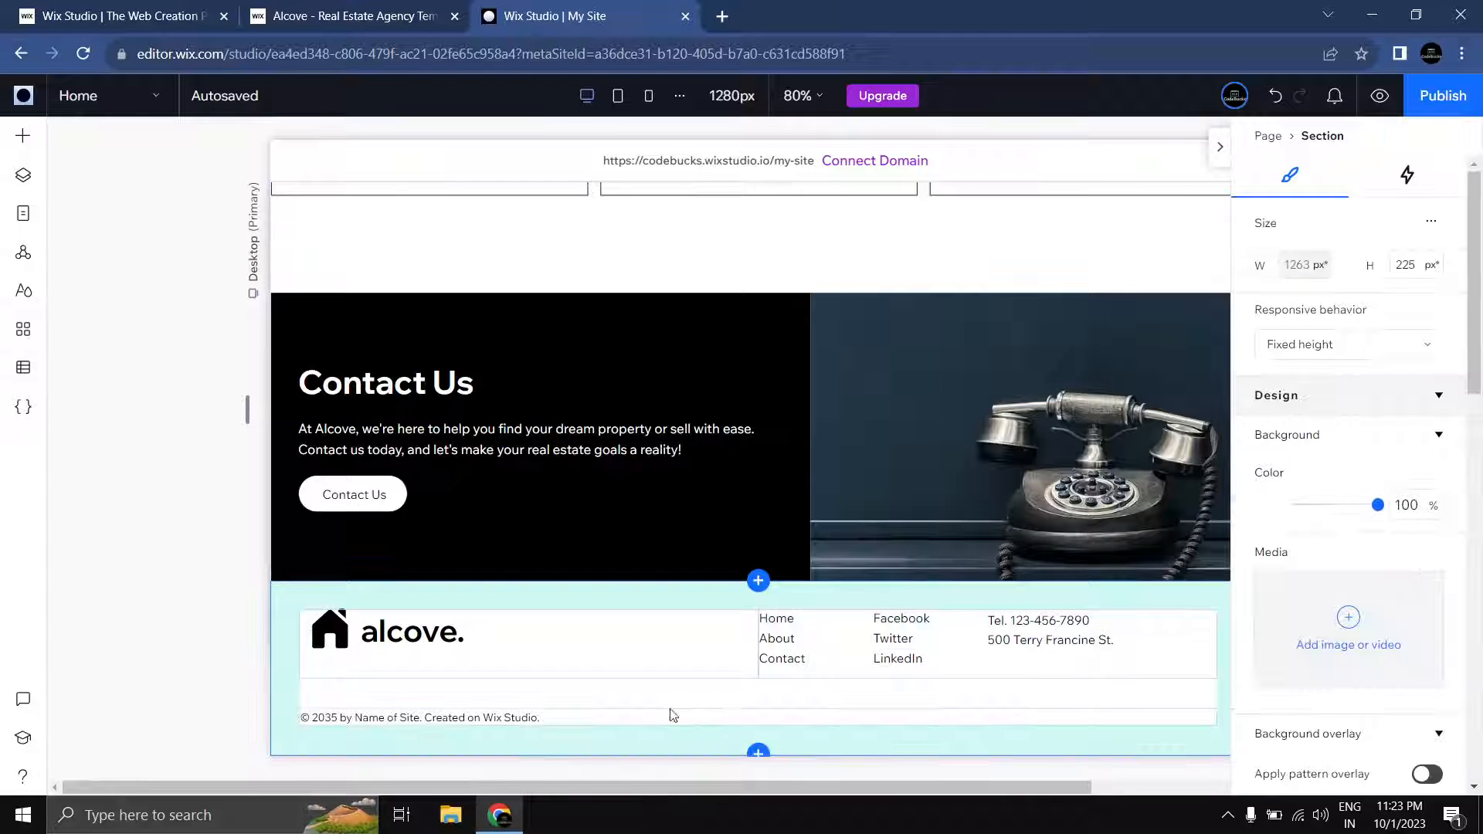
Step: Center-align the copyright text across the bottom row of the footer
click(523, 721)
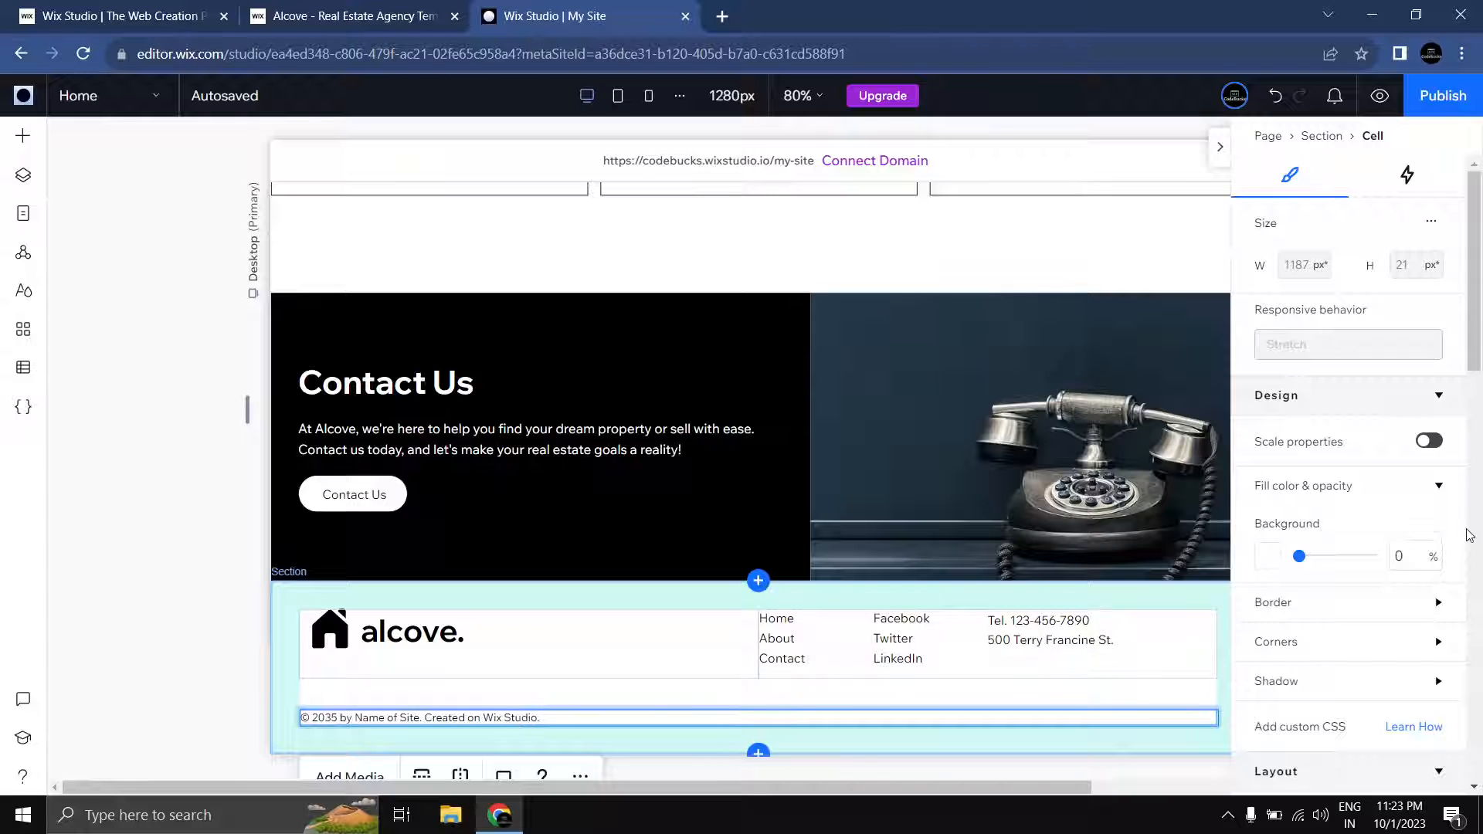
scroll(1456, 530, down, 5)
scroll(1311, 468, down, 8)
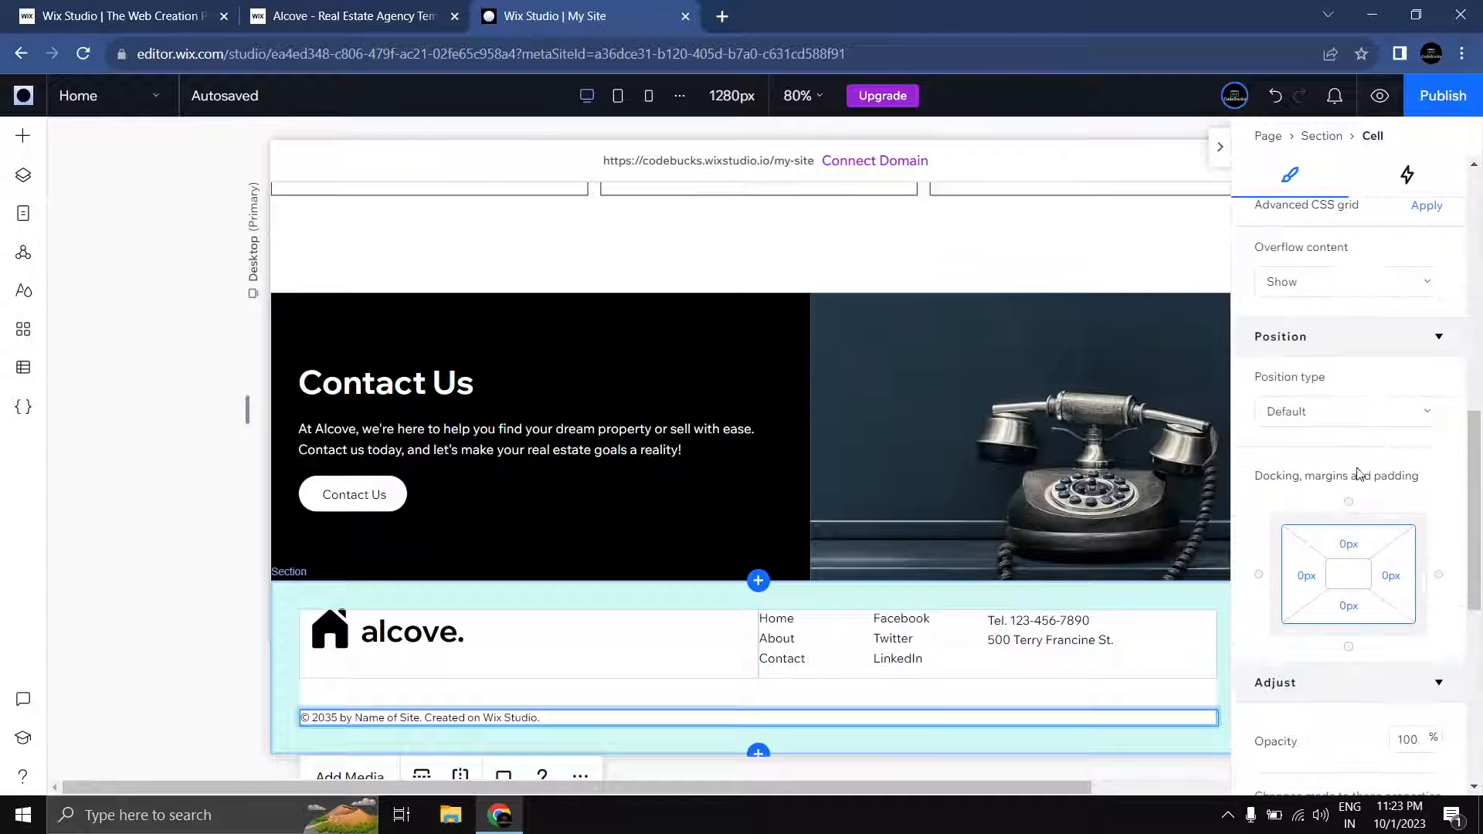
click(492, 719)
scroll(1390, 533, up, 6)
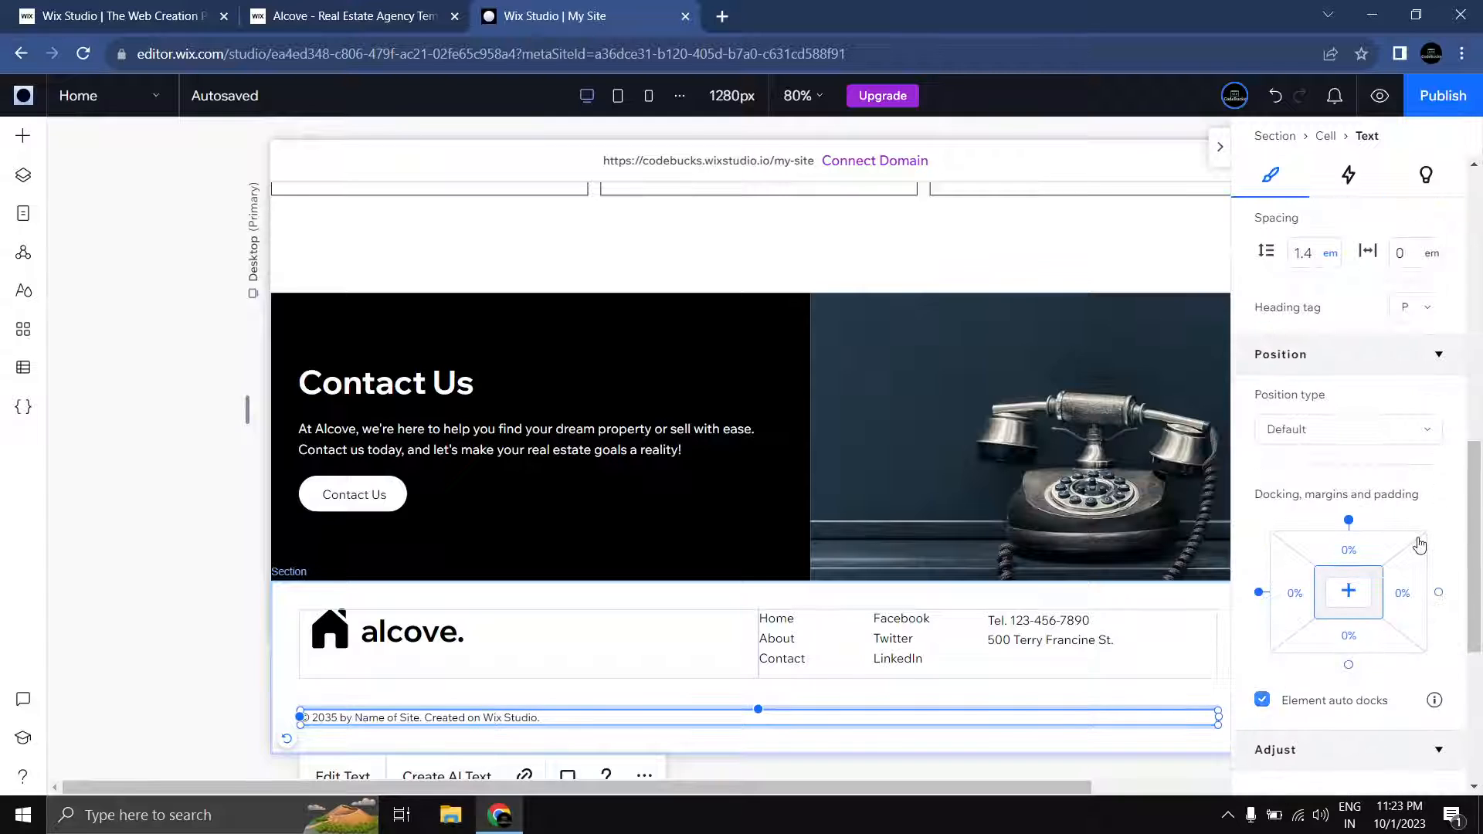
scroll(1311, 402, up, 3)
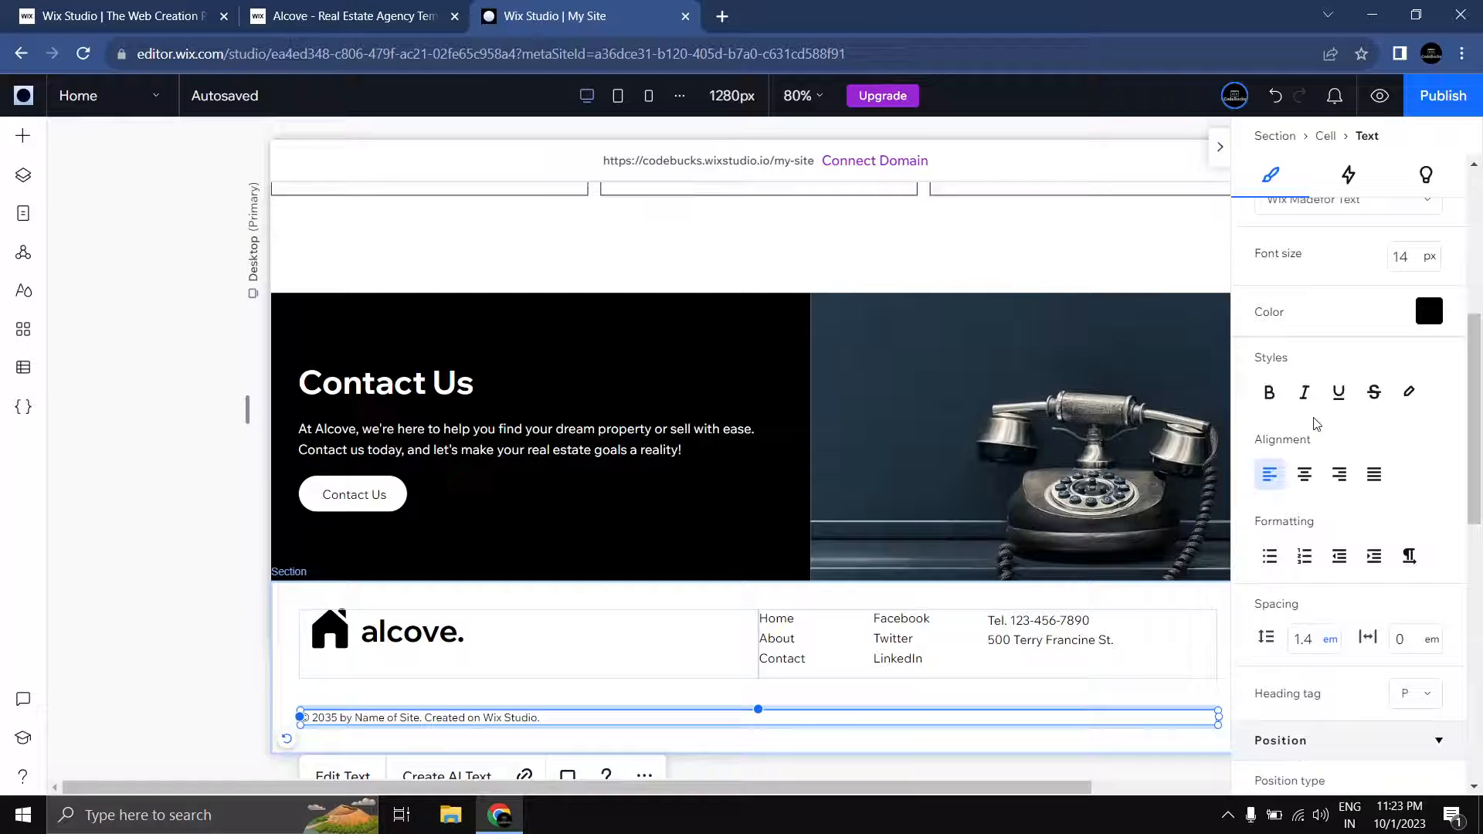
click(1307, 476)
click(172, 596)
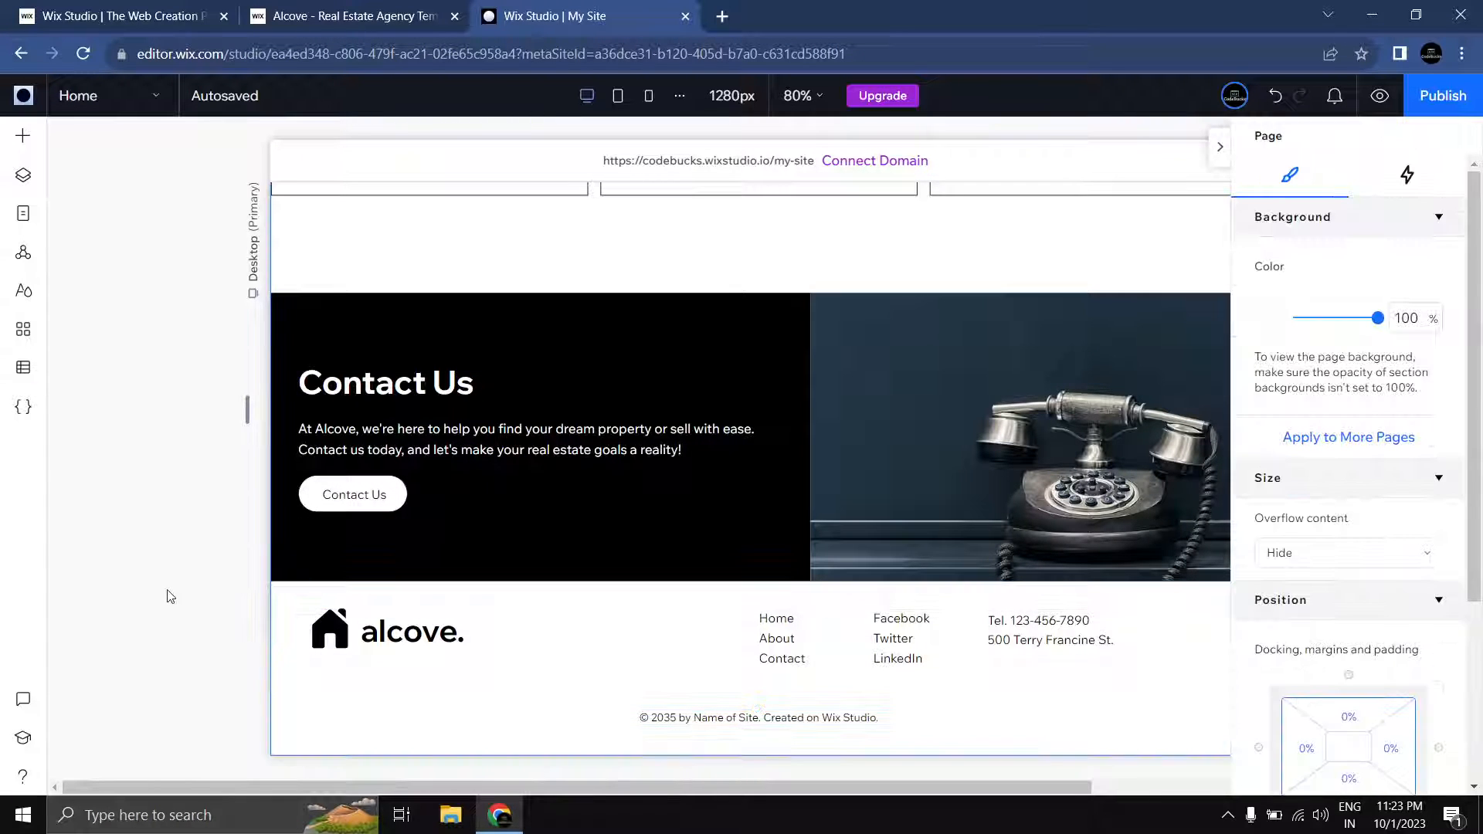
Step: Set the alcove footer section as a global footer and keep the name Footer
click(345, 709)
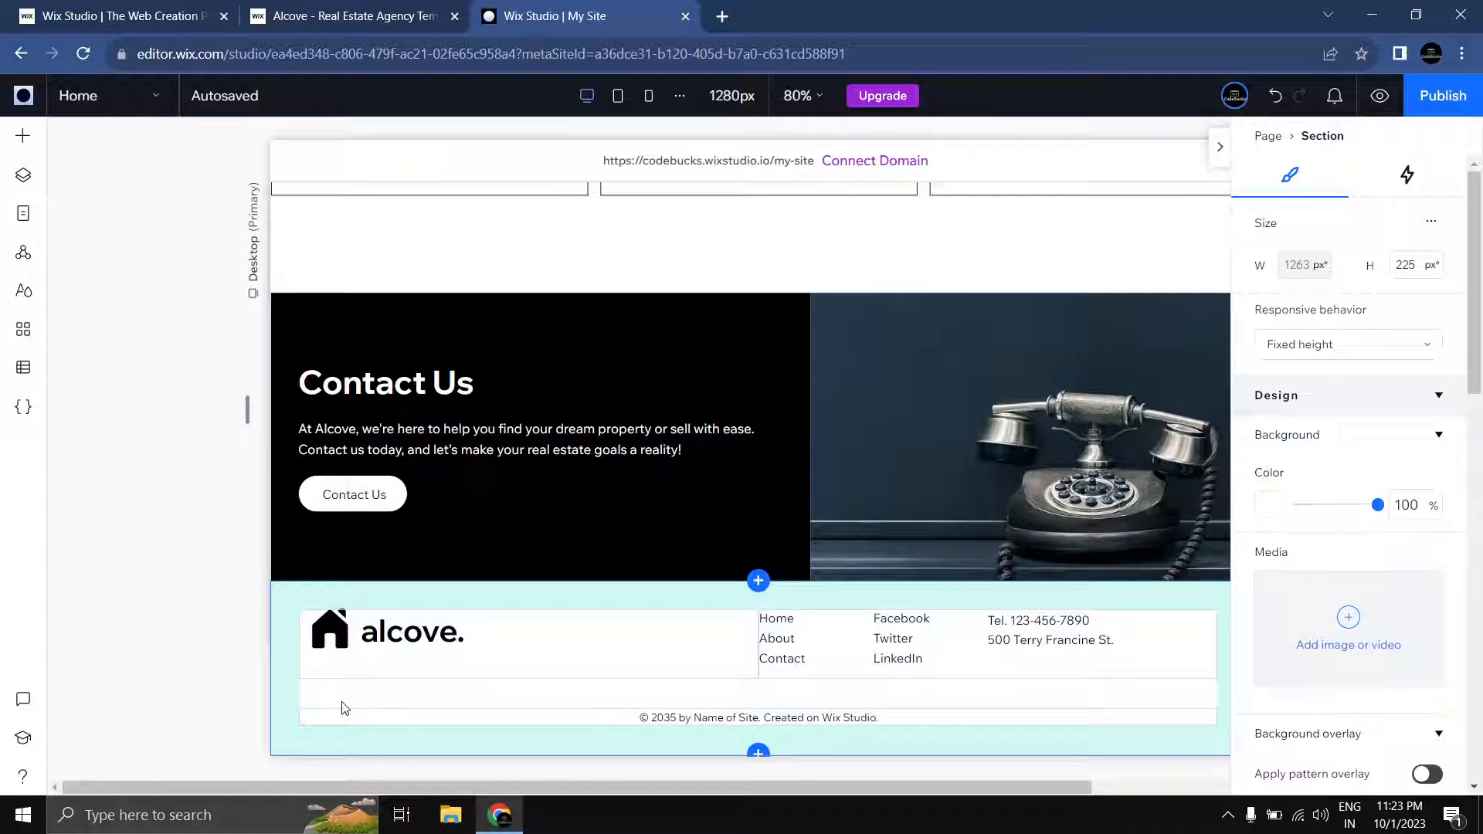
right_click(295, 690)
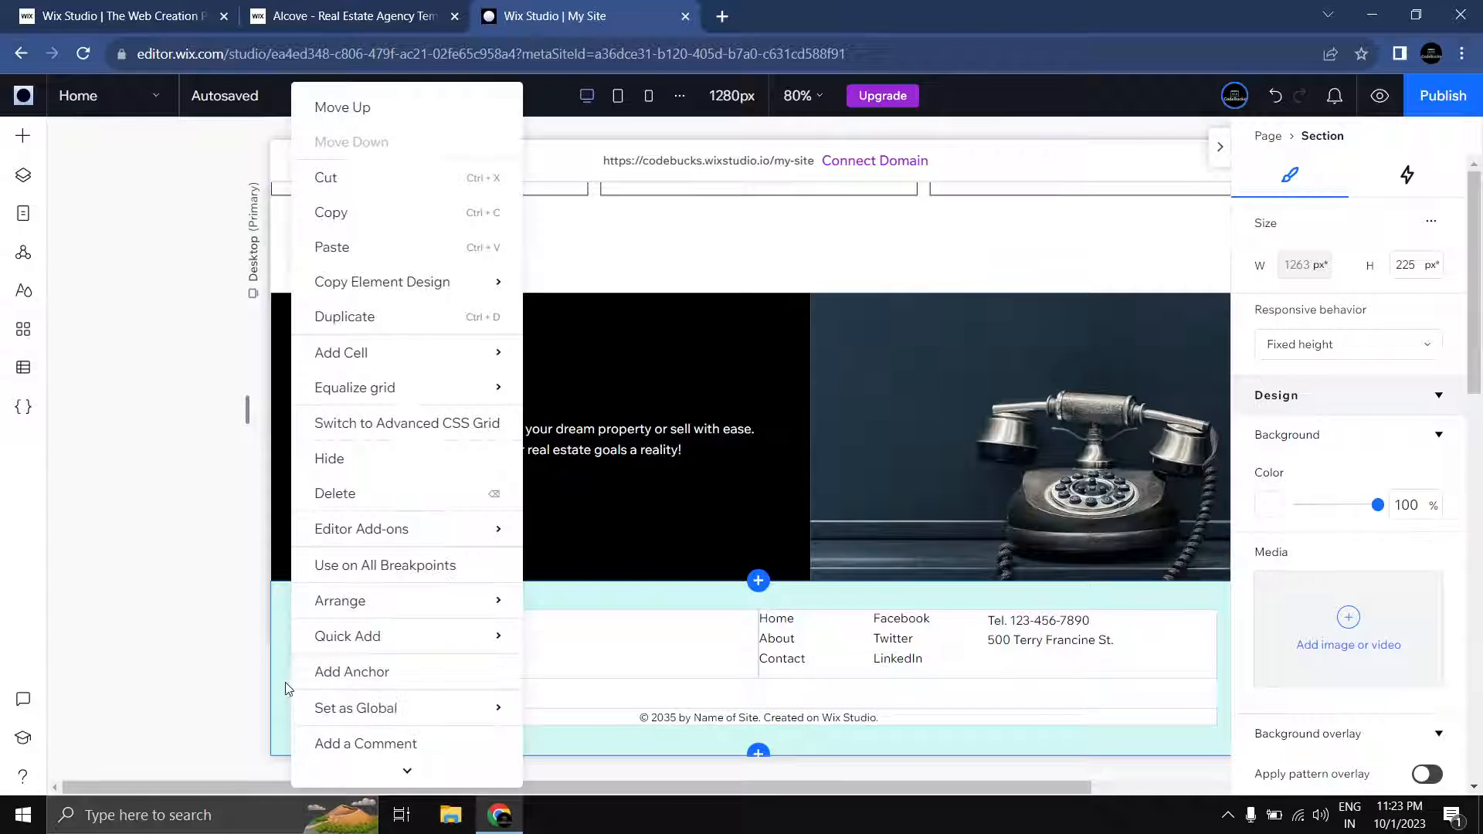
mouse_move(307, 711)
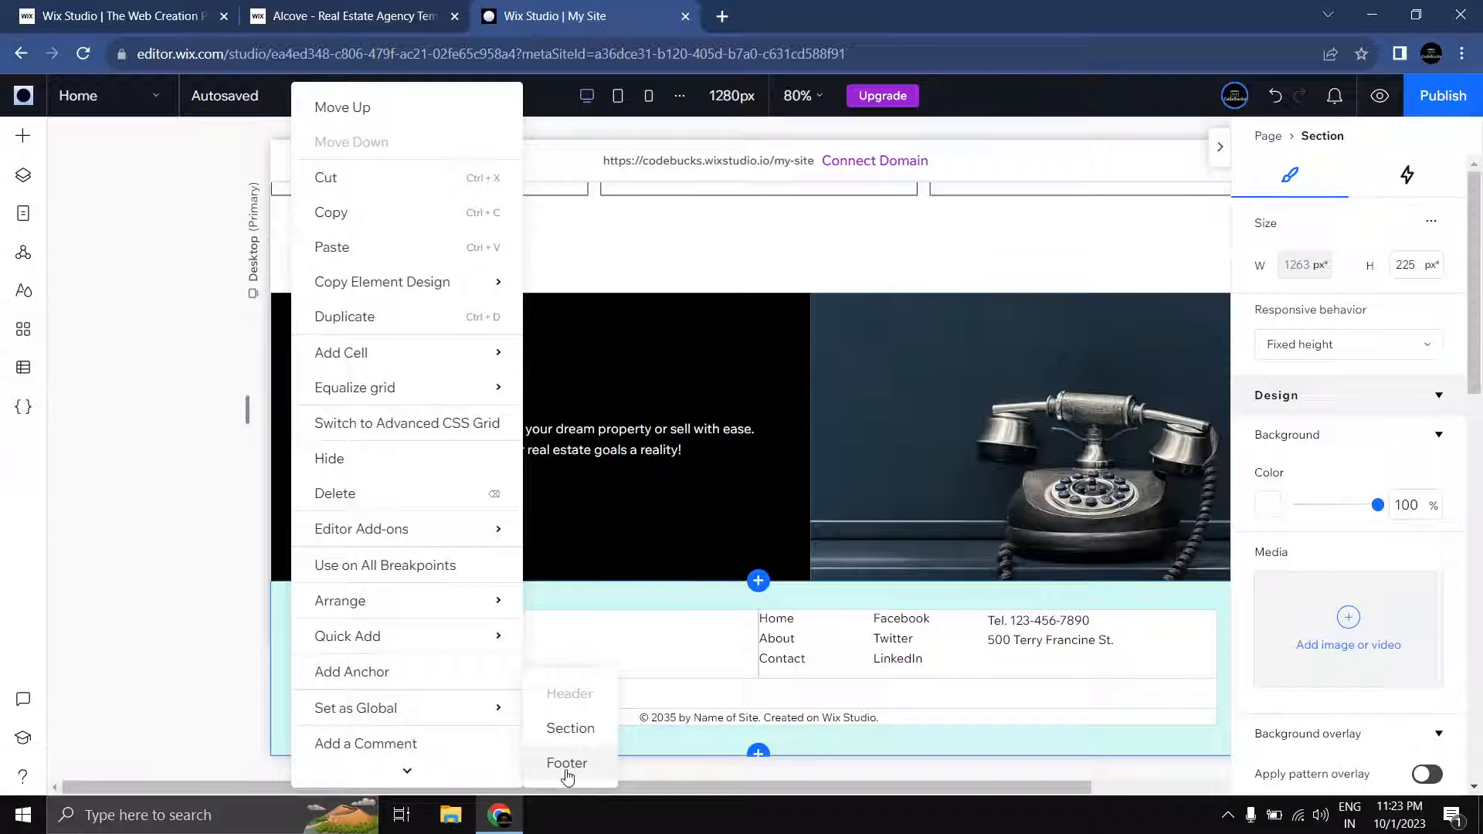
click(567, 763)
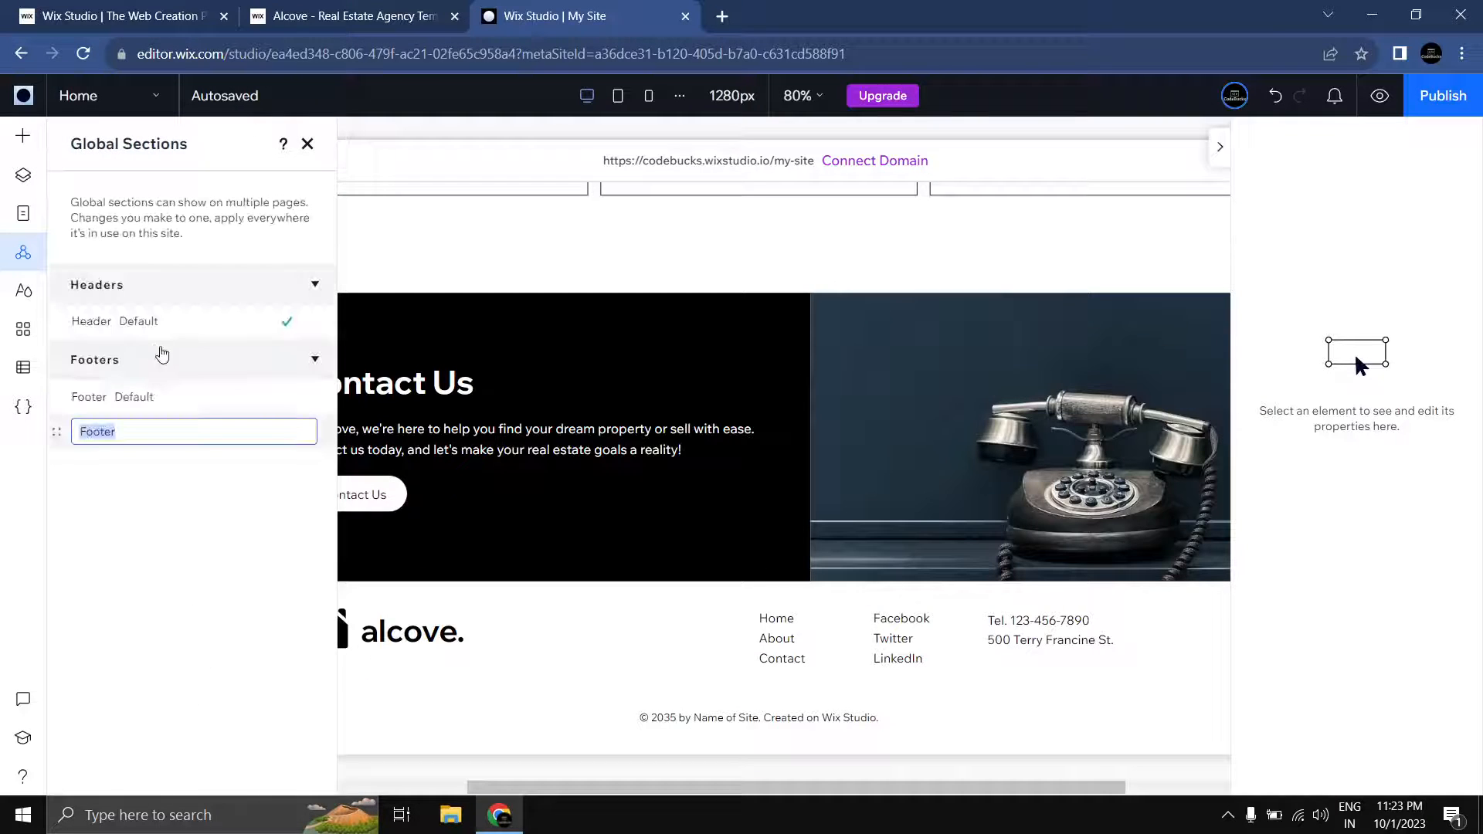
key(Return)
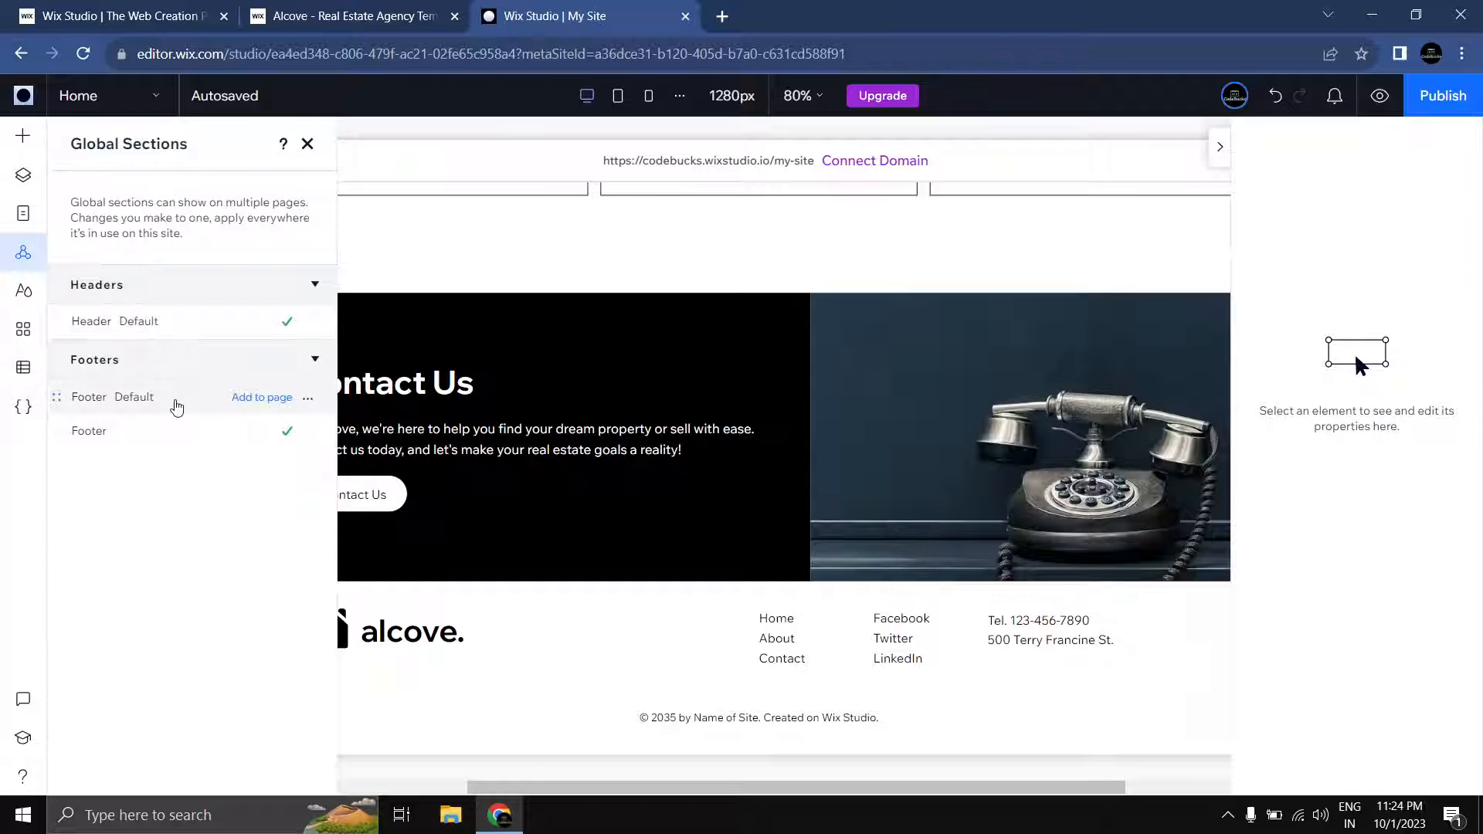
Step: Compare the two global footers and set the new alcove footer as the site's default
mouse_move(132, 410)
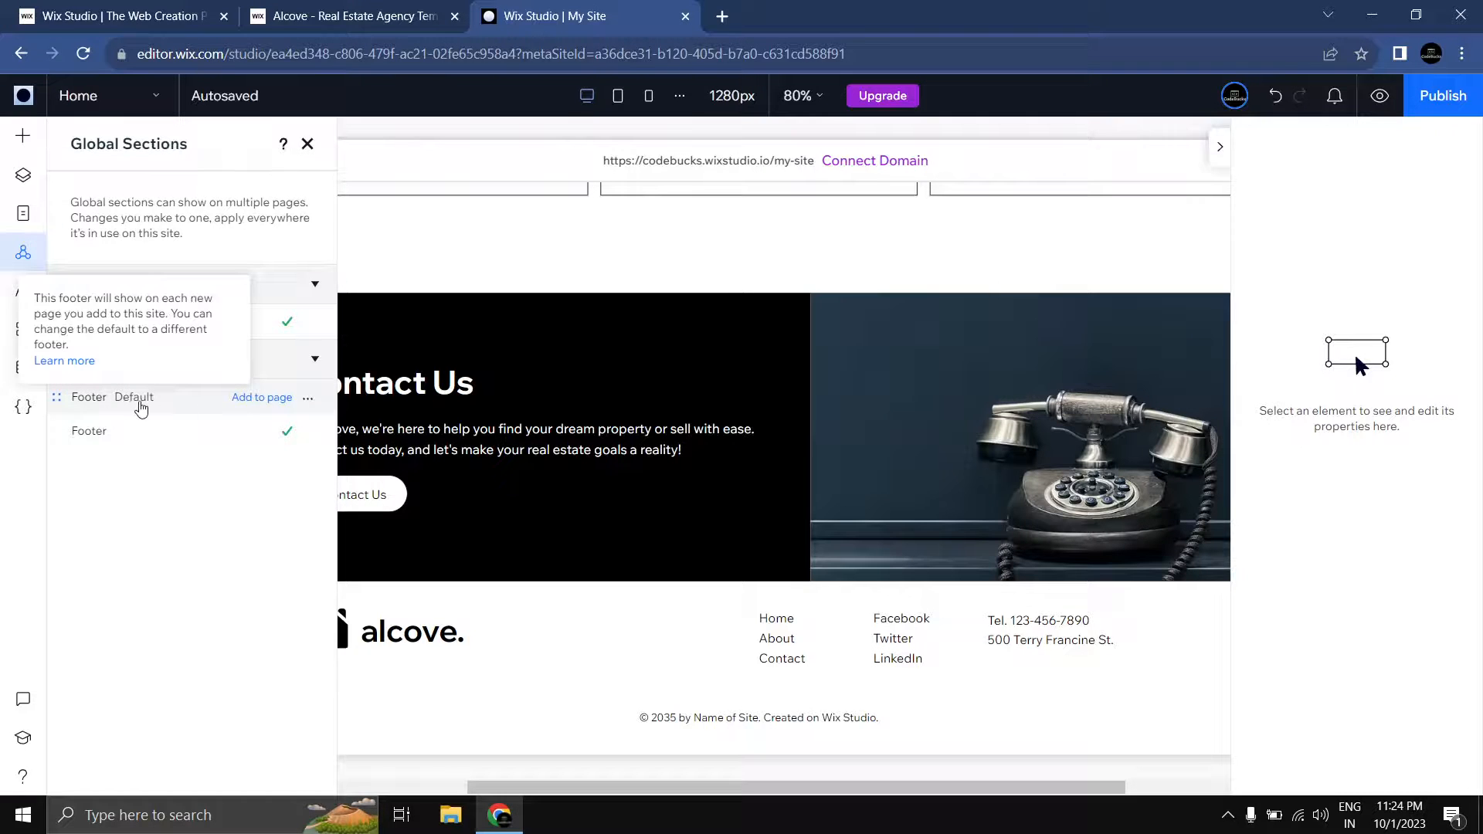
click(138, 410)
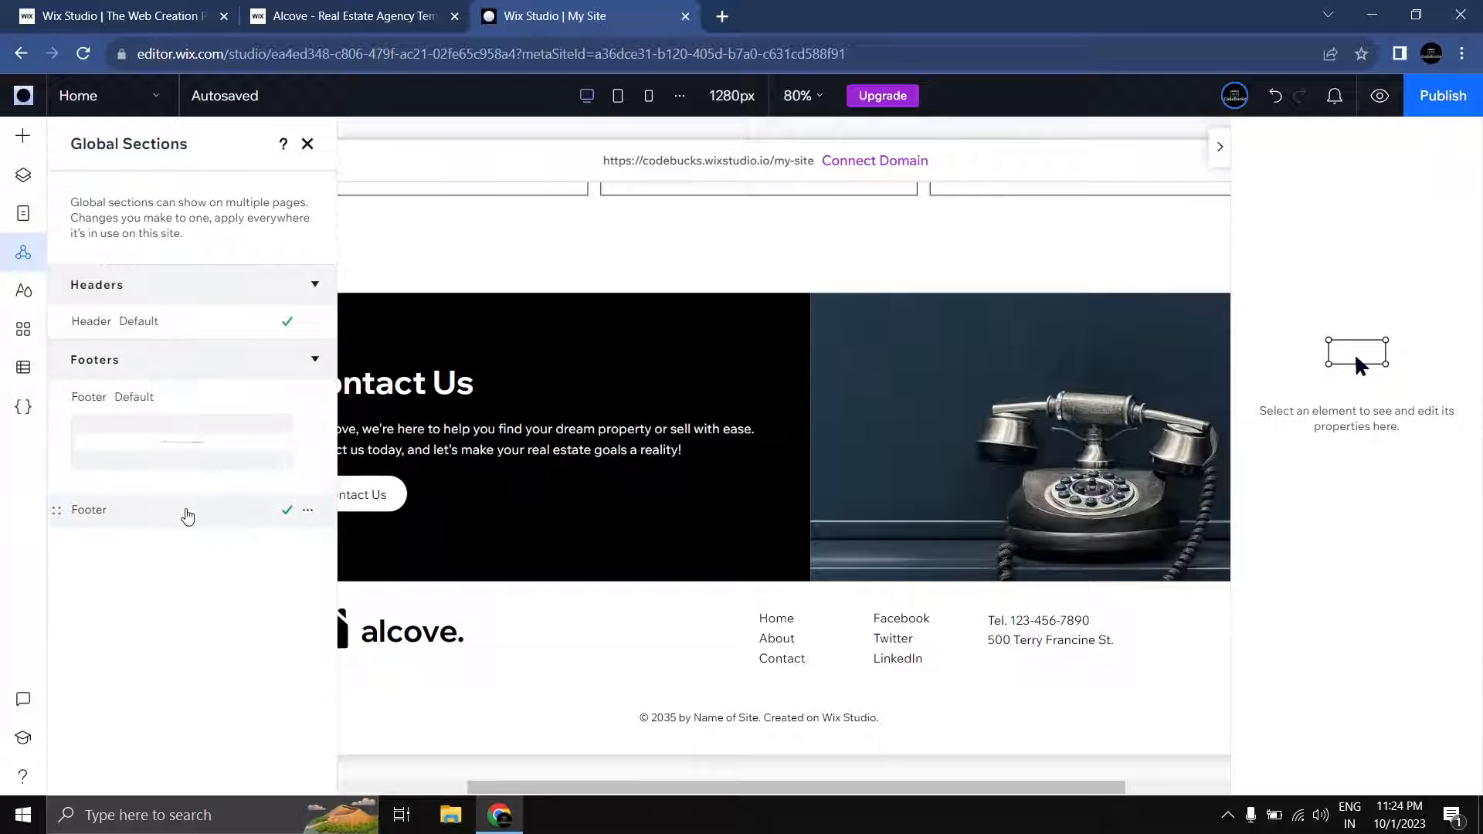
click(253, 506)
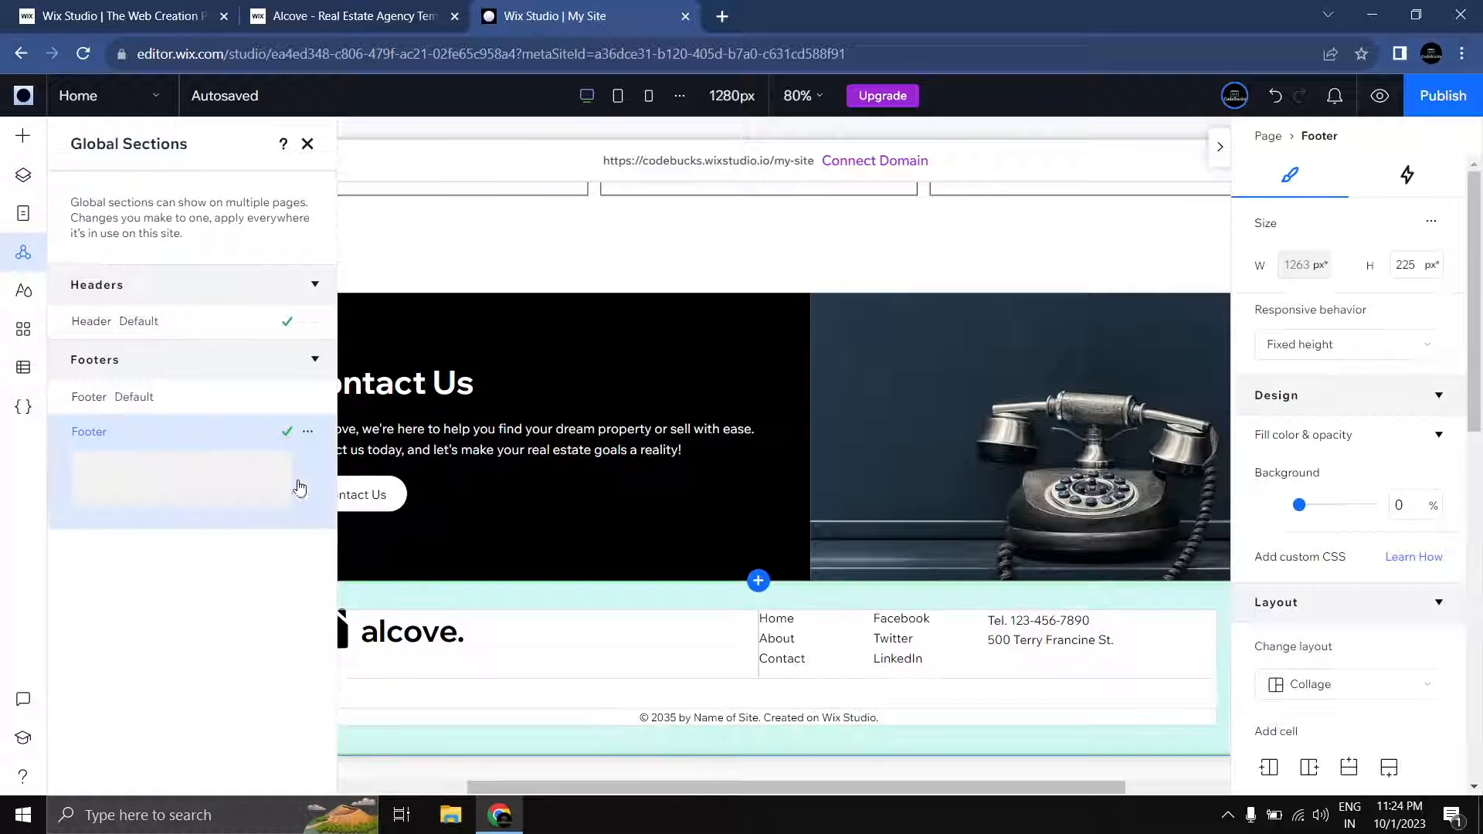
click(308, 437)
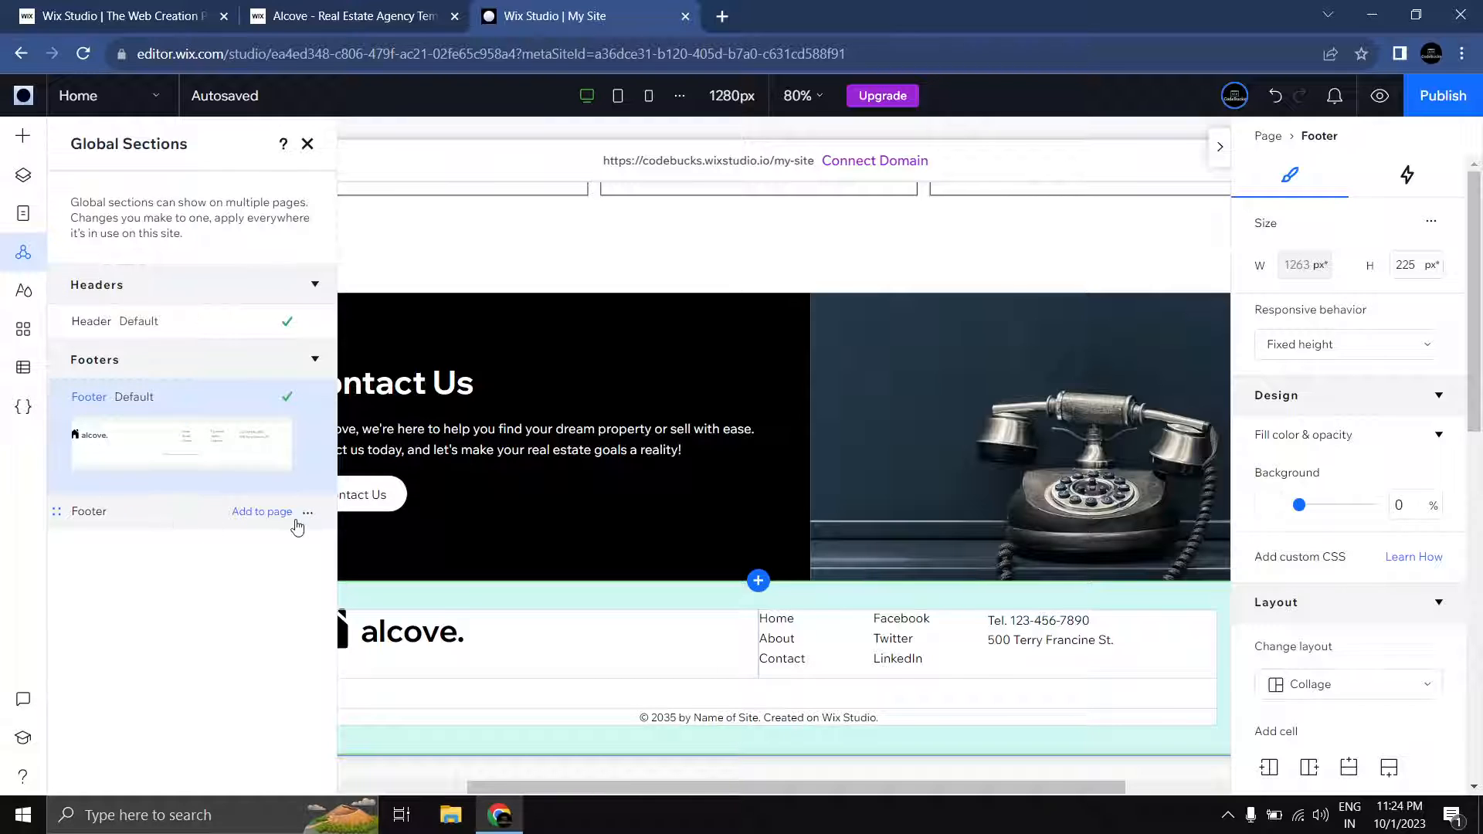
Step: Delete the old non-default footer from the global sections and close the global sections list
click(296, 523)
click(309, 435)
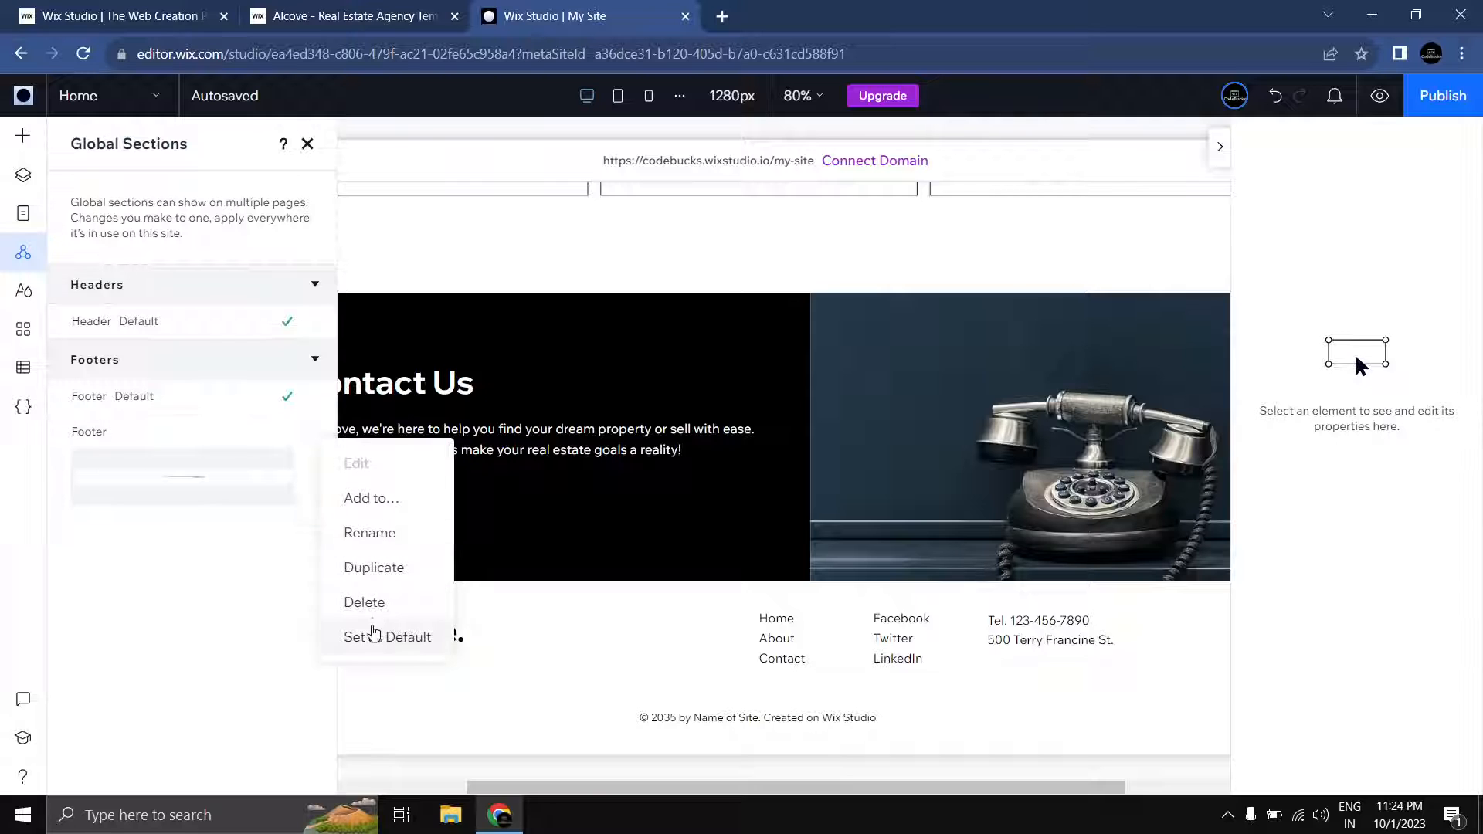
click(375, 604)
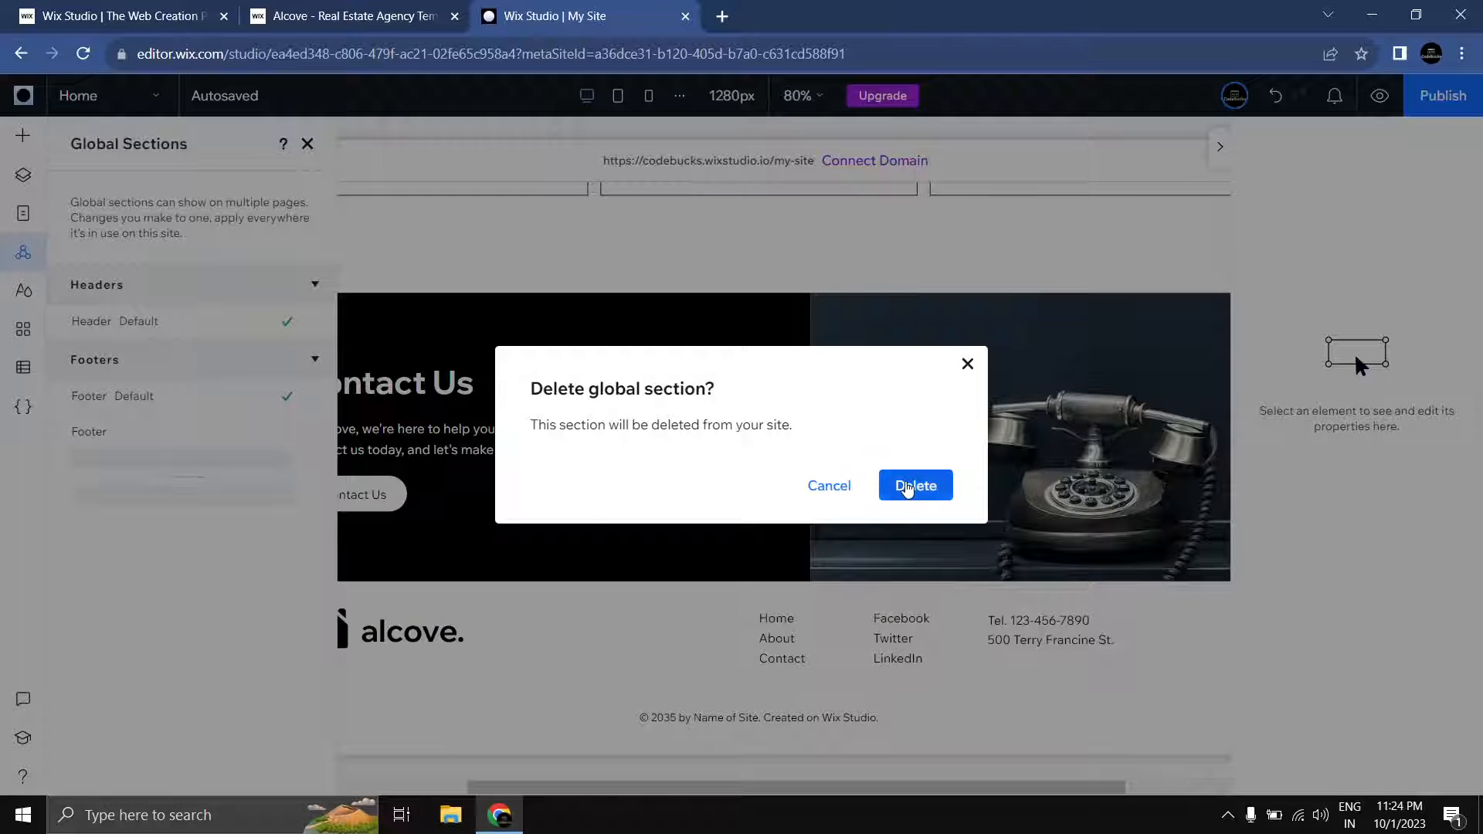
click(908, 487)
click(308, 144)
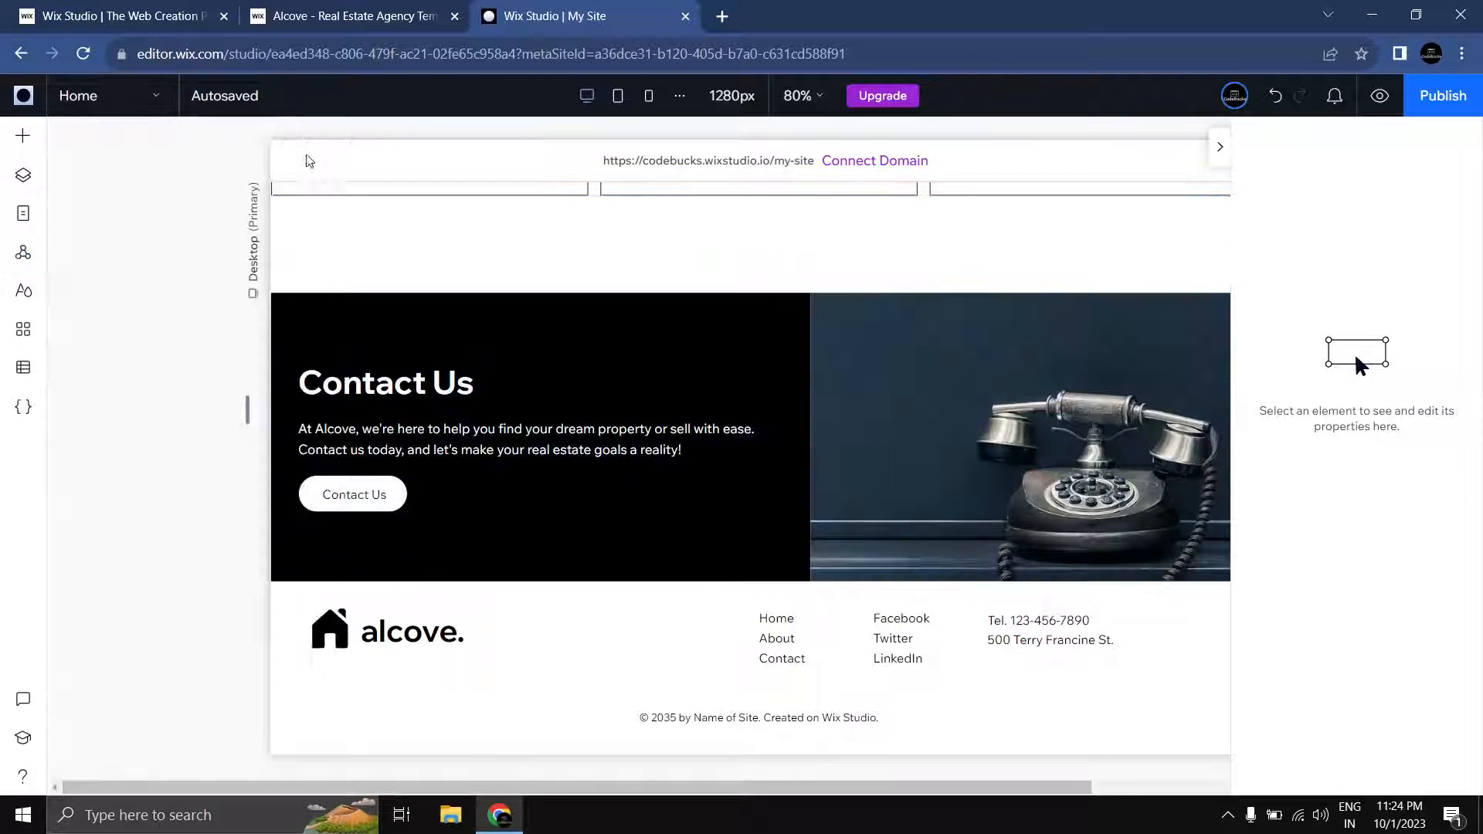
Step: Preview the home page from the hero through the services cards and back up, and return to editing
click(145, 353)
scroll(1069, 530, up, 10)
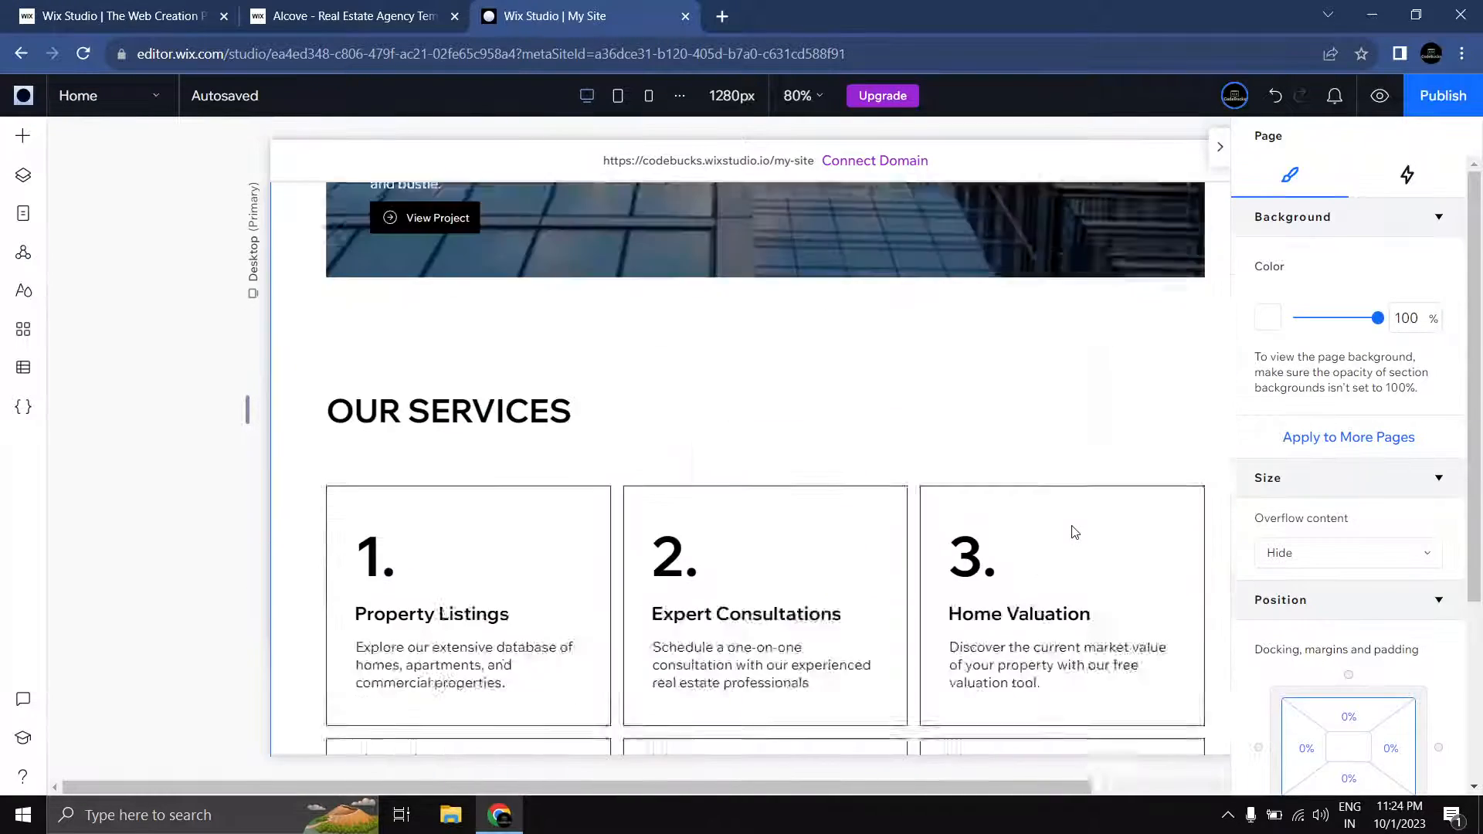
scroll(1071, 526, up, 15)
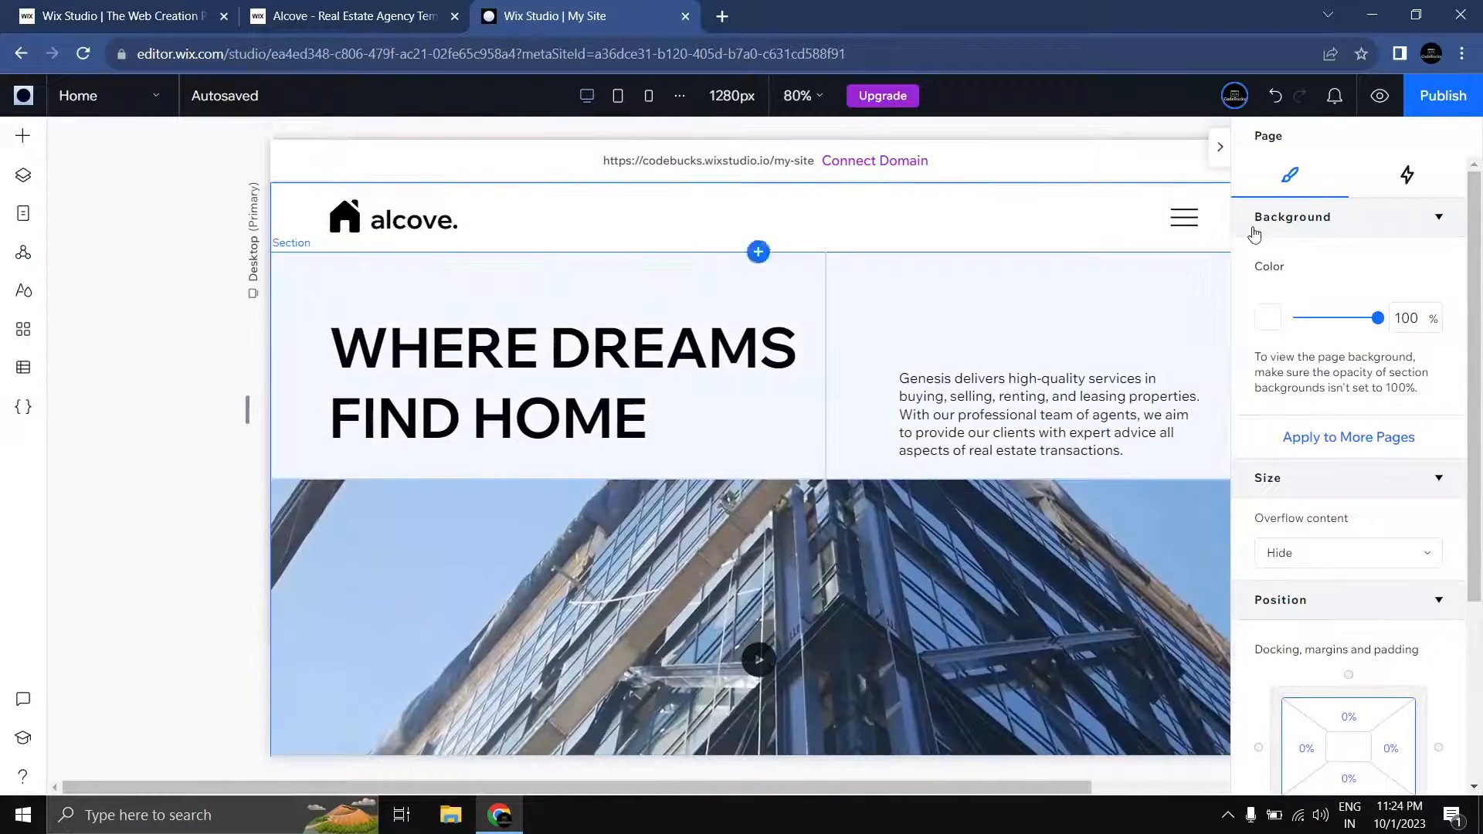
click(1380, 96)
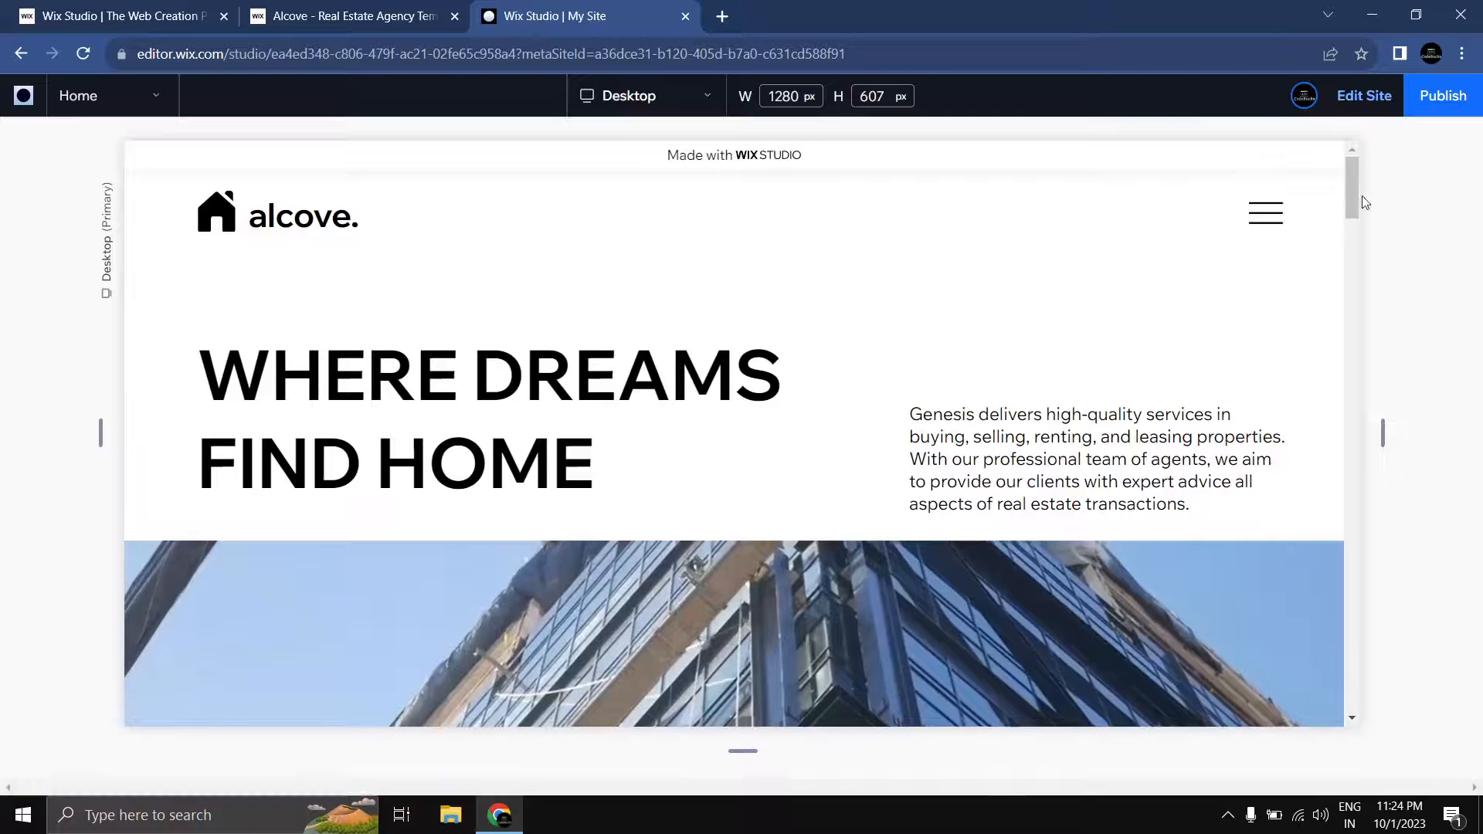
drag(1352, 186, 1334, 546)
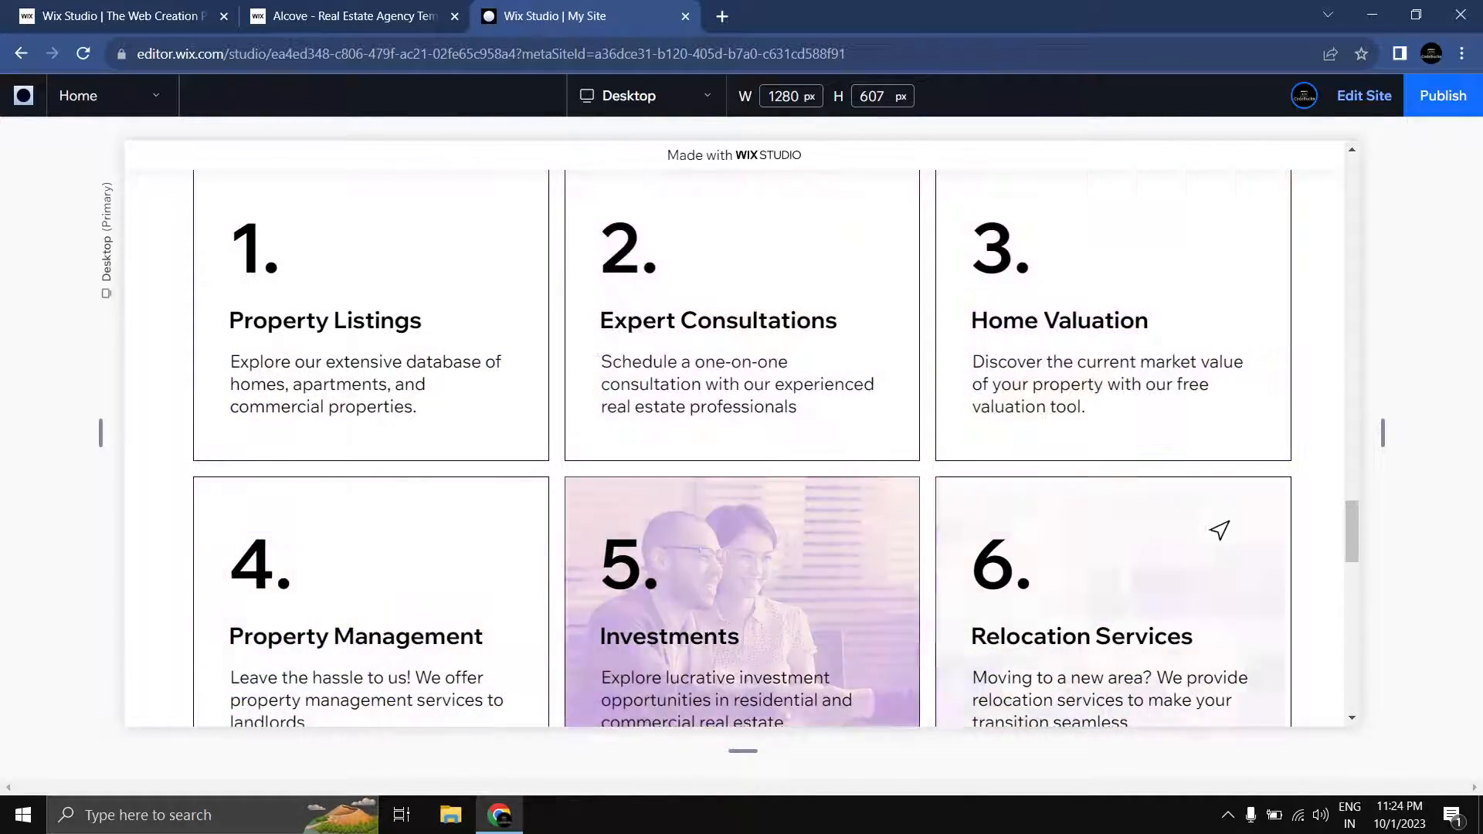
scroll(1351, 545, down, 1)
drag(1351, 550, 1328, 195)
click(1361, 98)
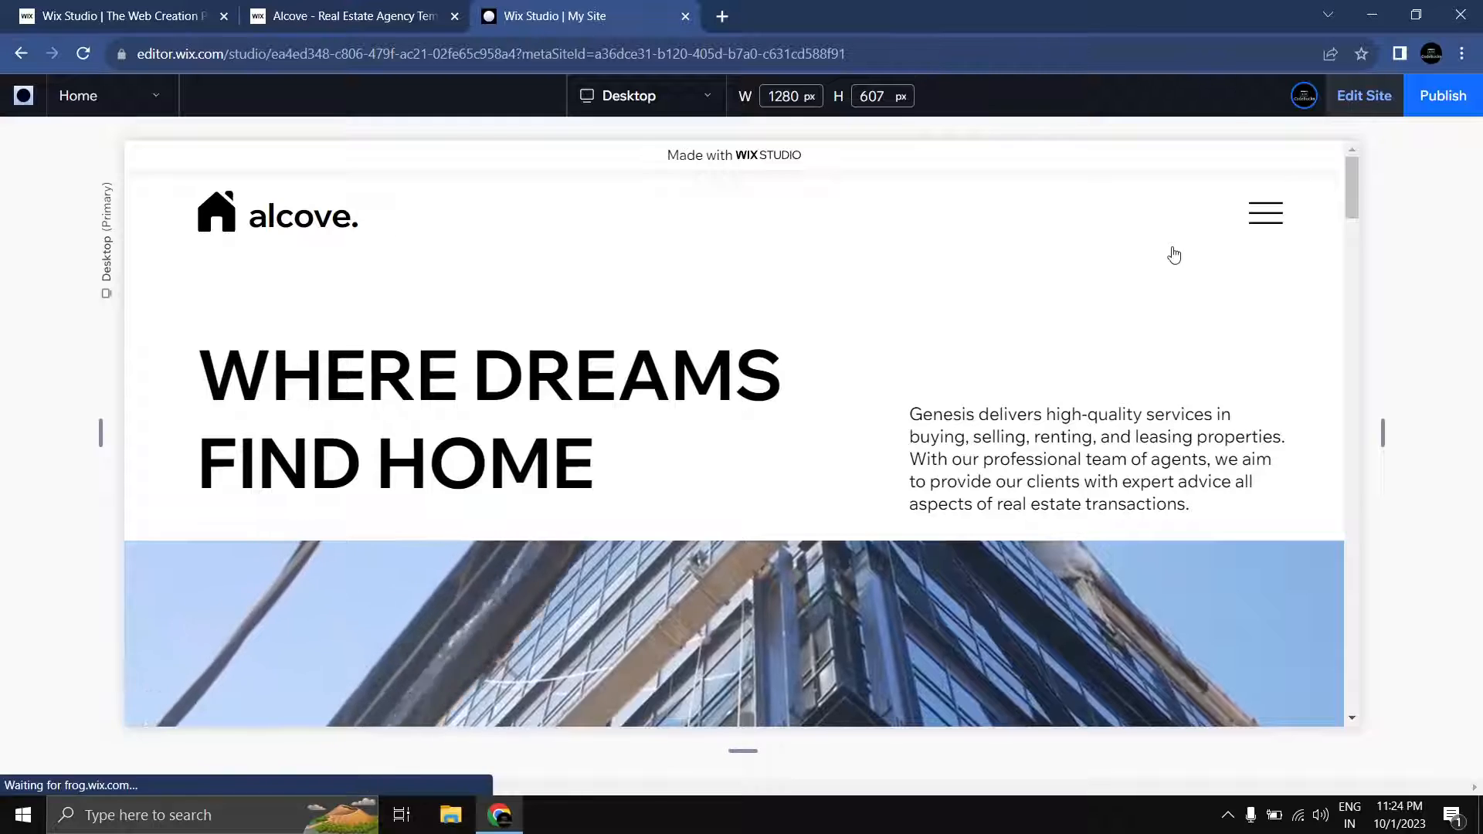
Step: Add a Tilt entrance animation to the WHERE DREAMS FIND HOME heading in the hero section and preview it
click(545, 366)
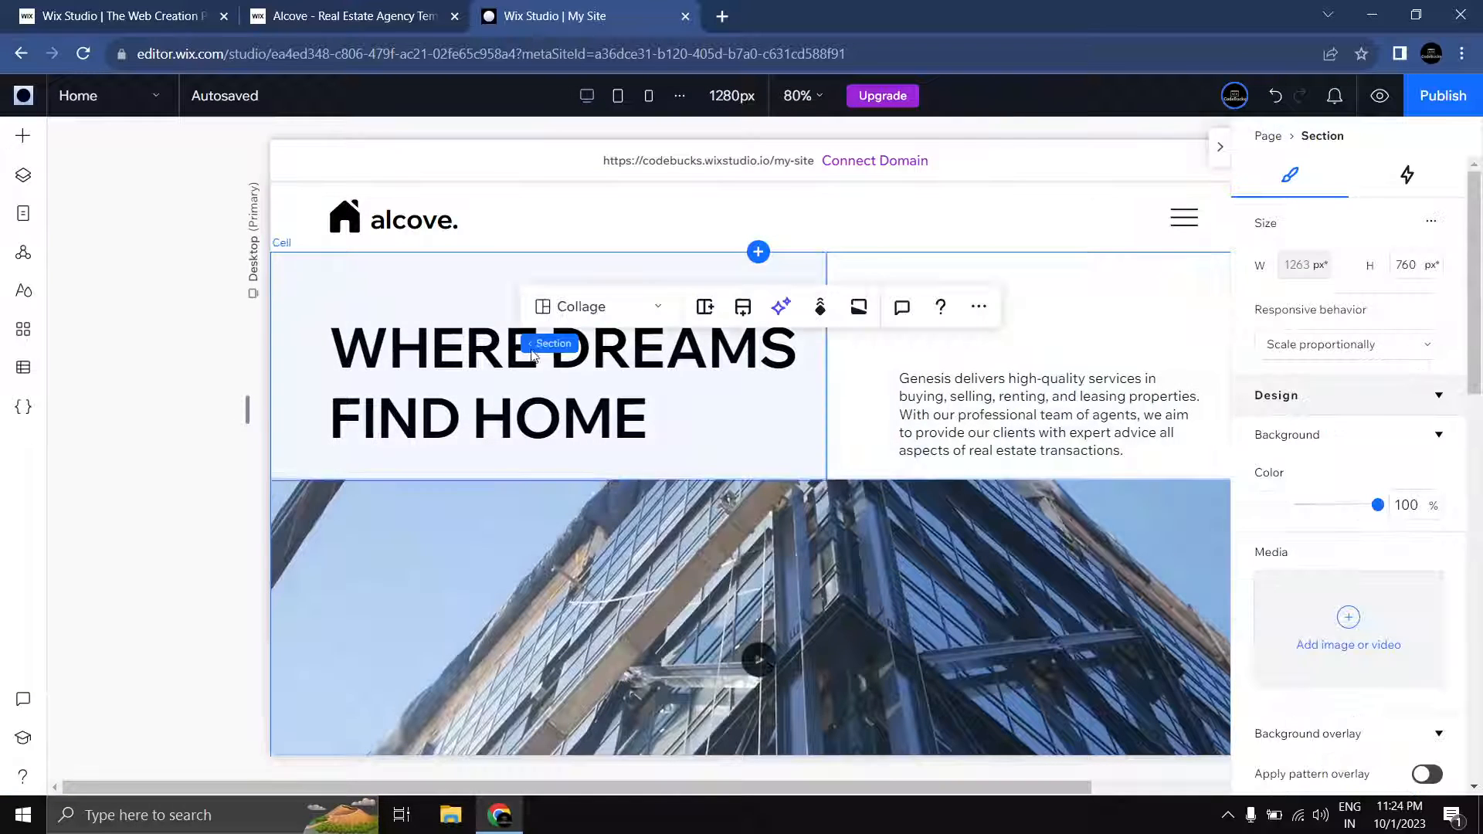
click(464, 357)
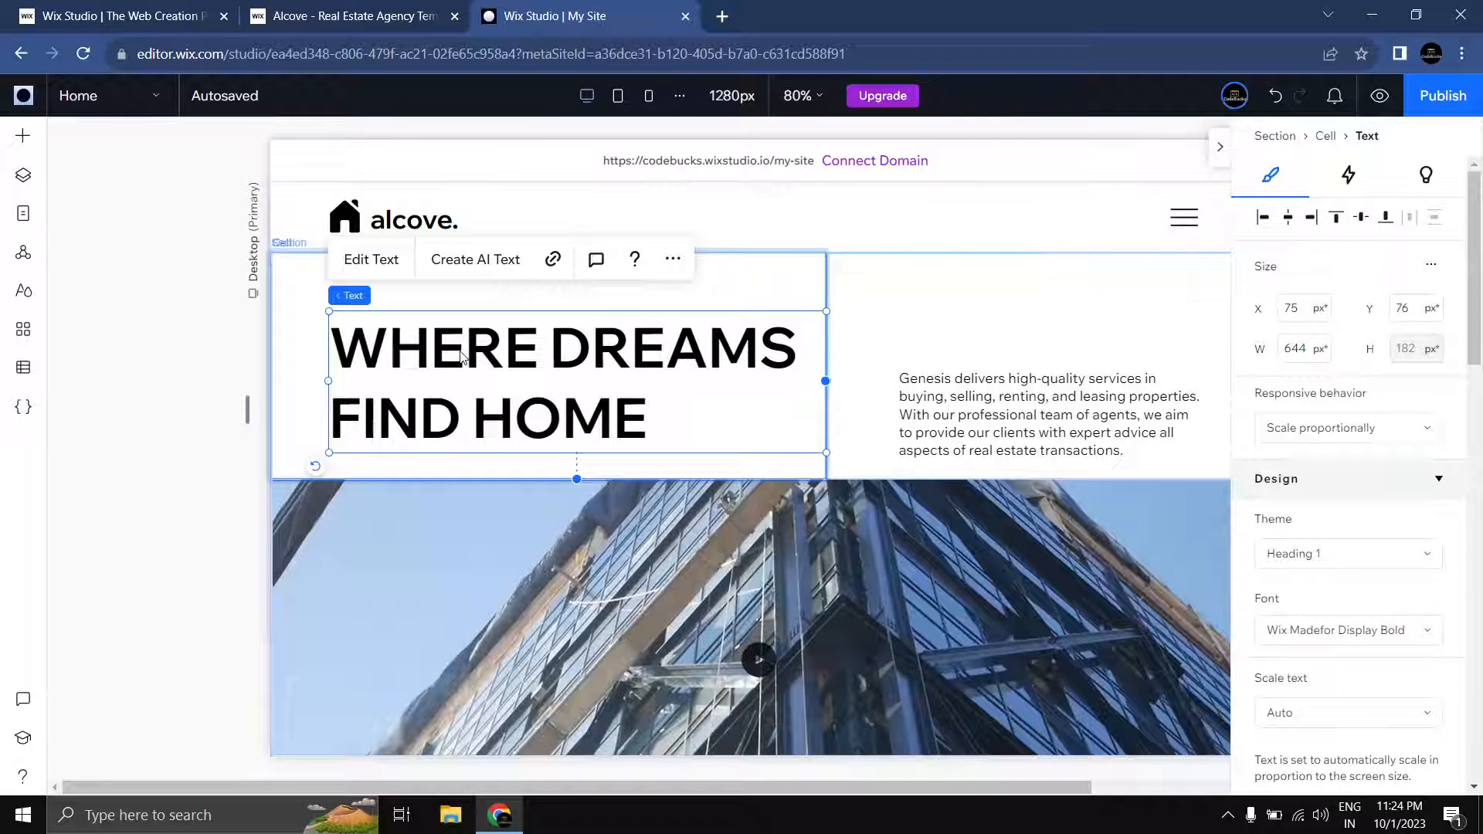
click(1350, 179)
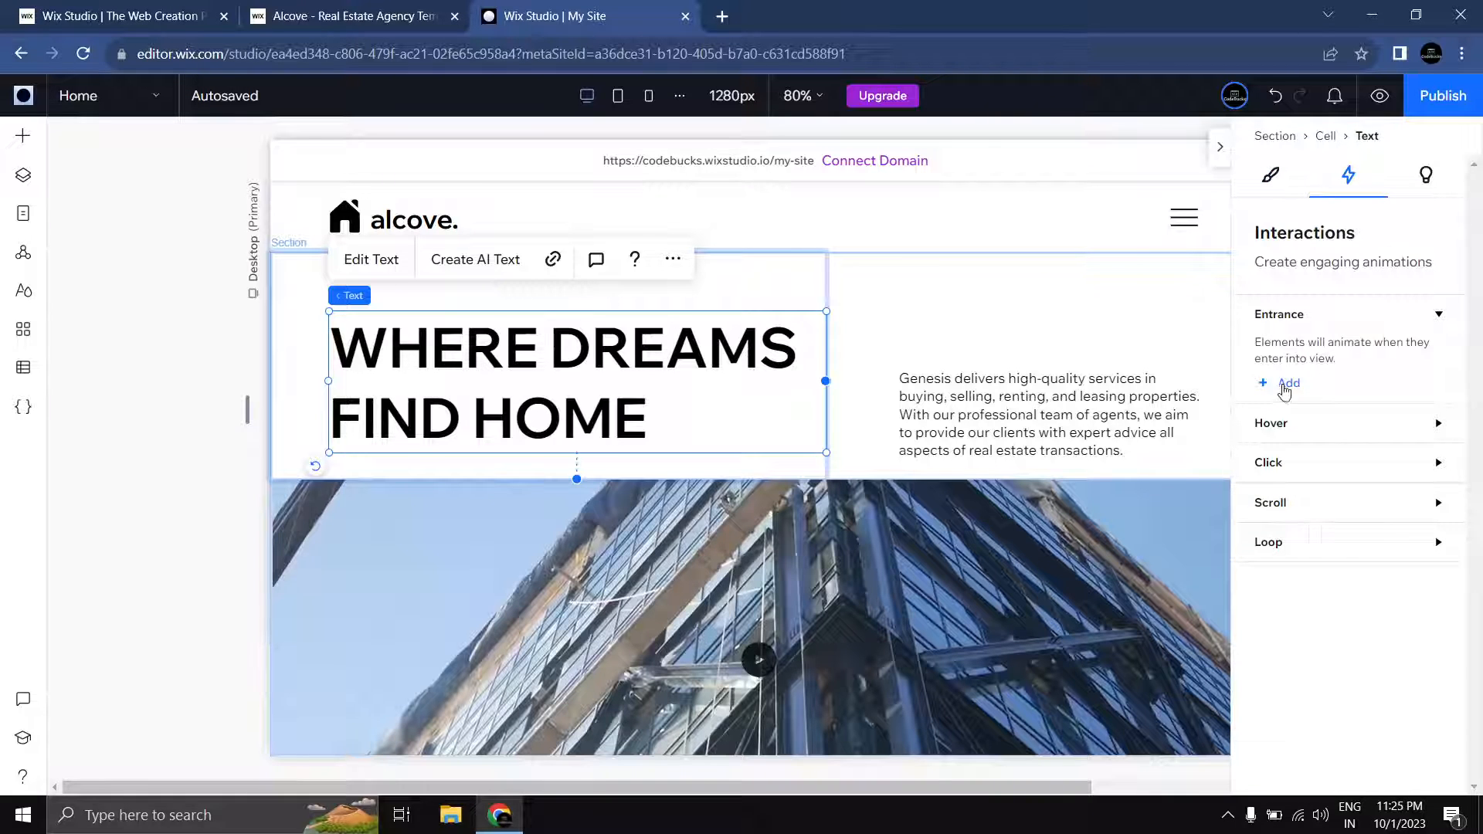
click(1284, 384)
scroll(1348, 417, down, 2)
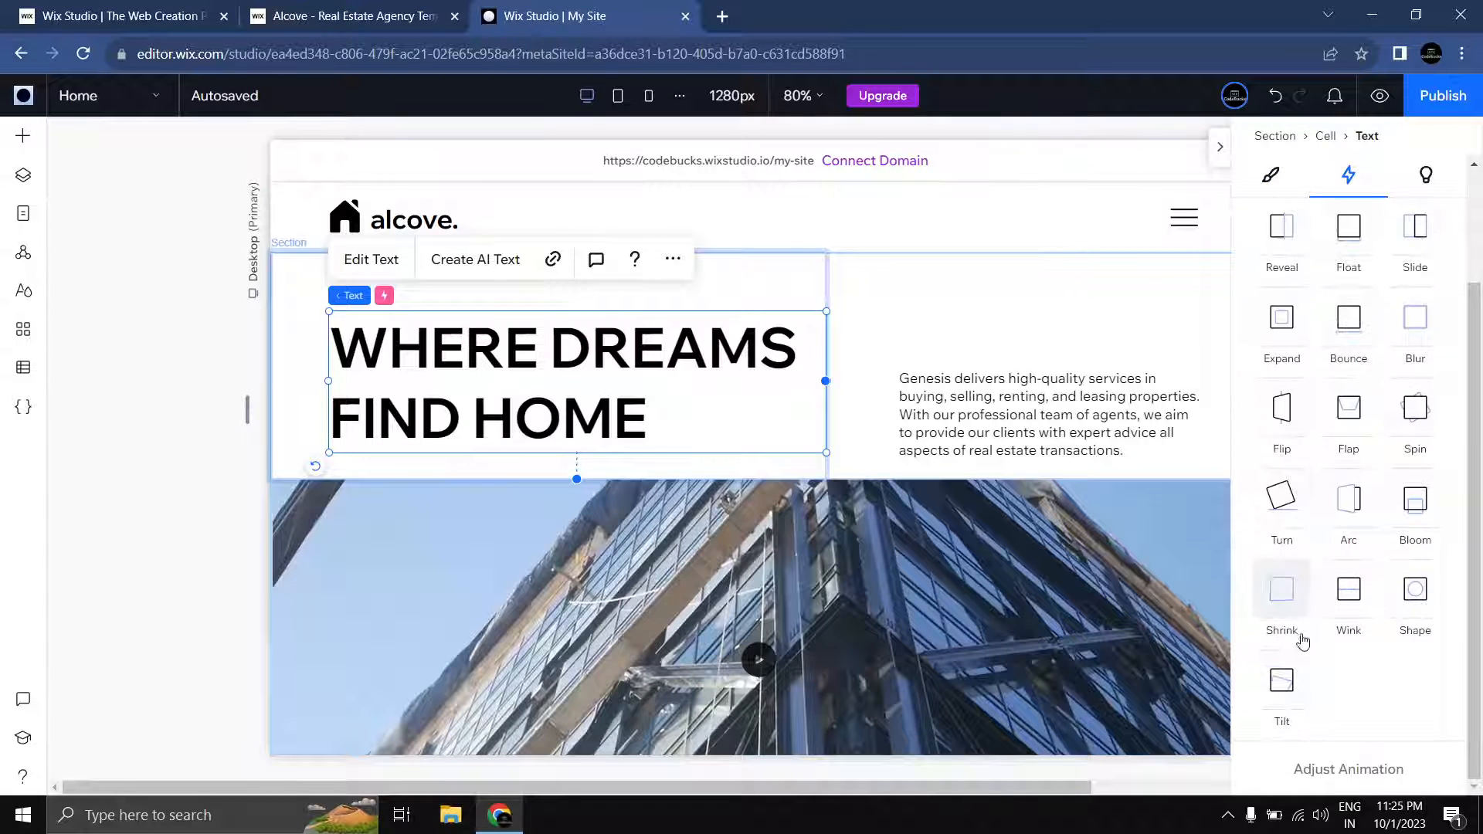
scroll(1304, 641, up, 2)
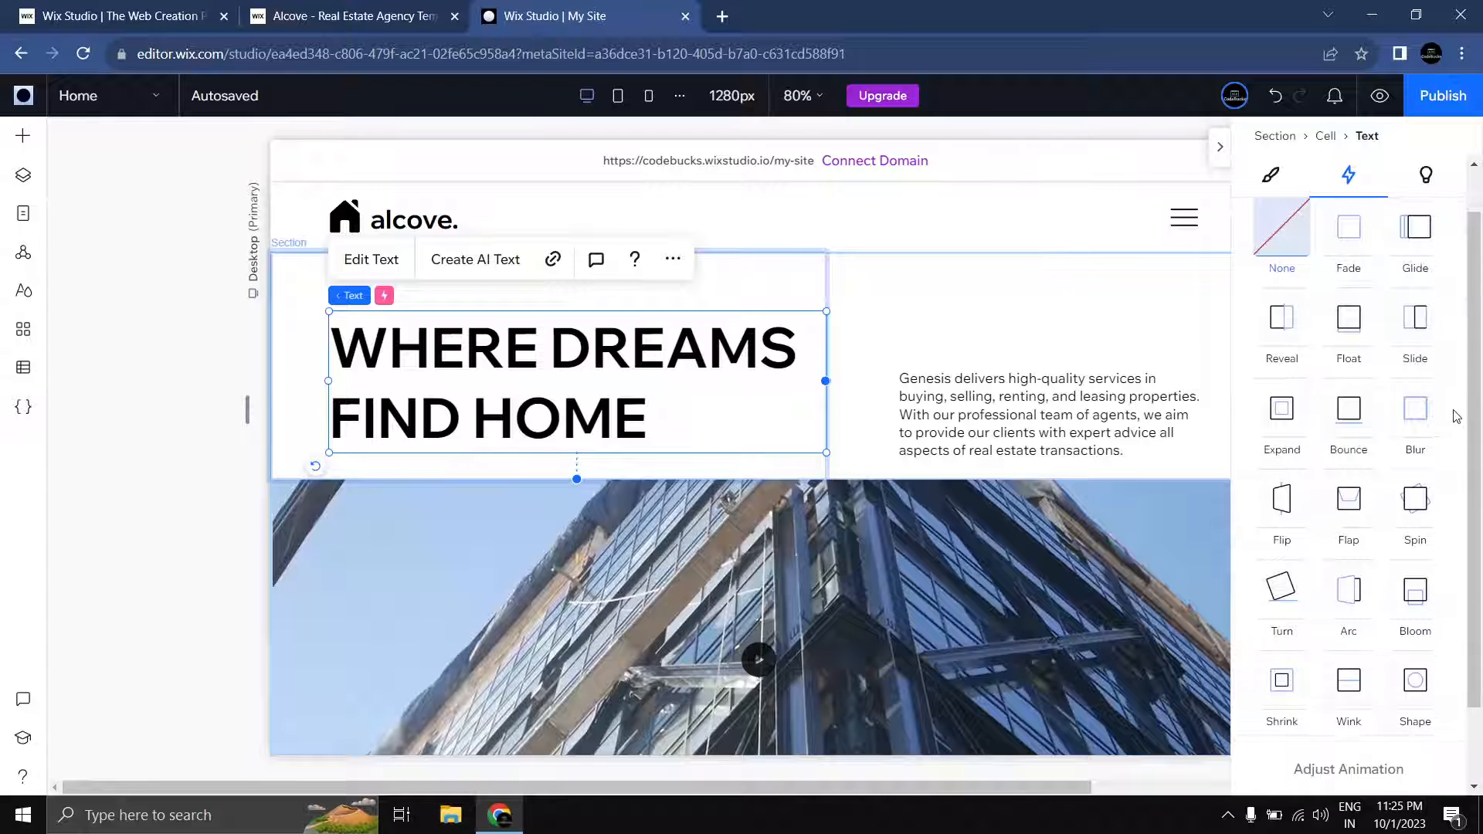
scroll(1457, 417, down, 2)
click(1282, 680)
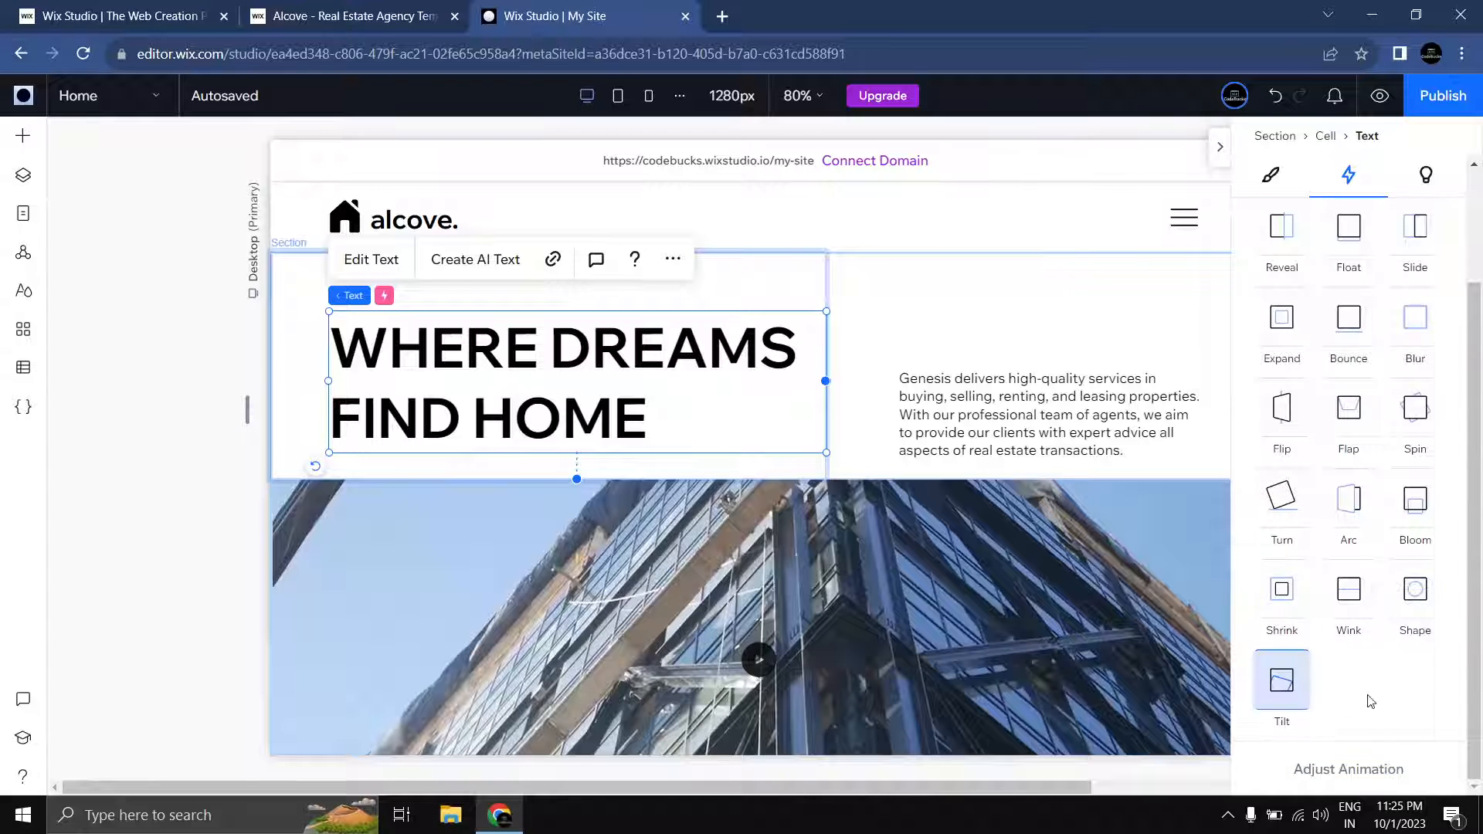
click(1346, 769)
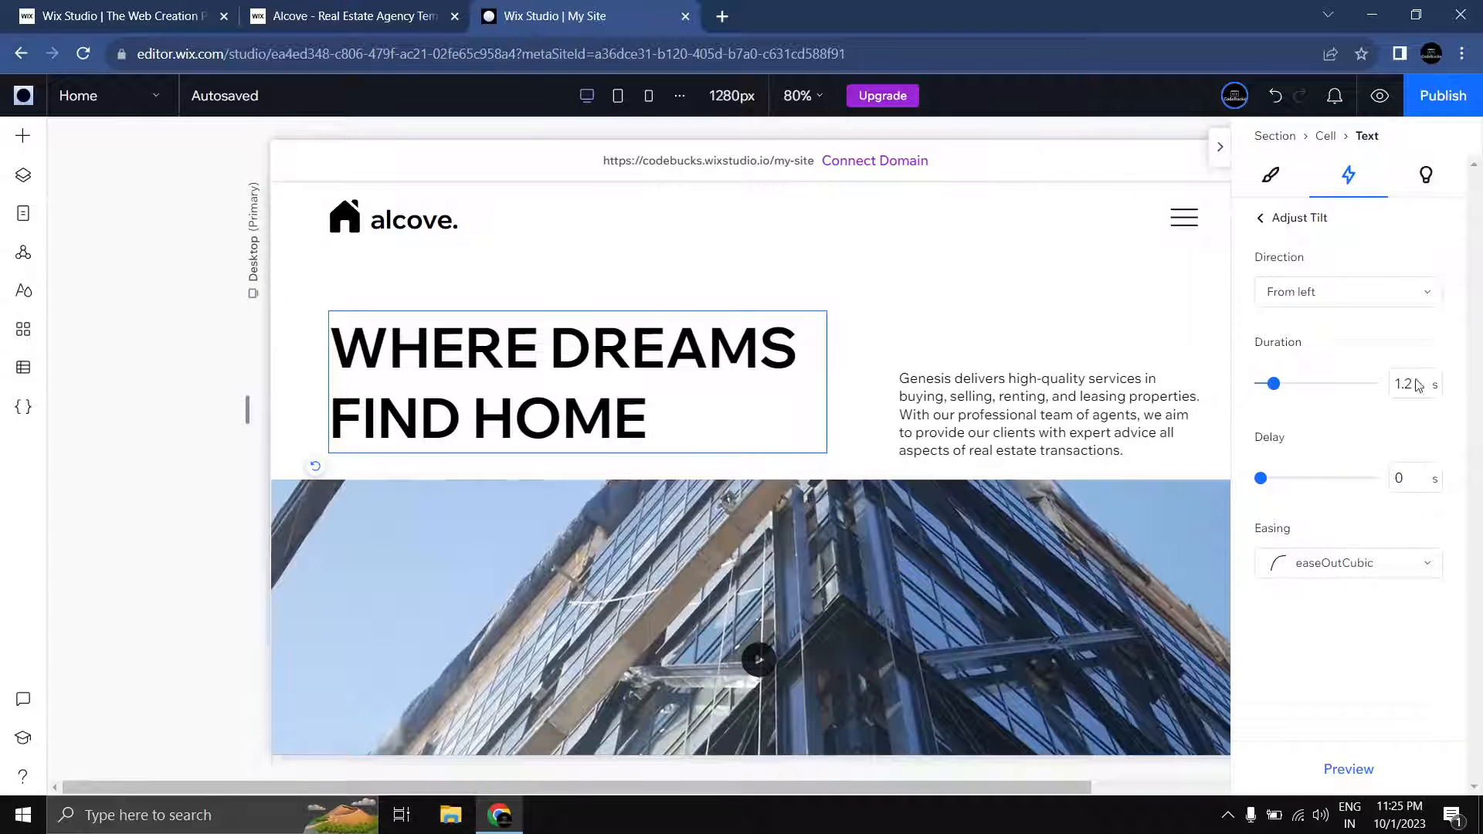
click(1364, 779)
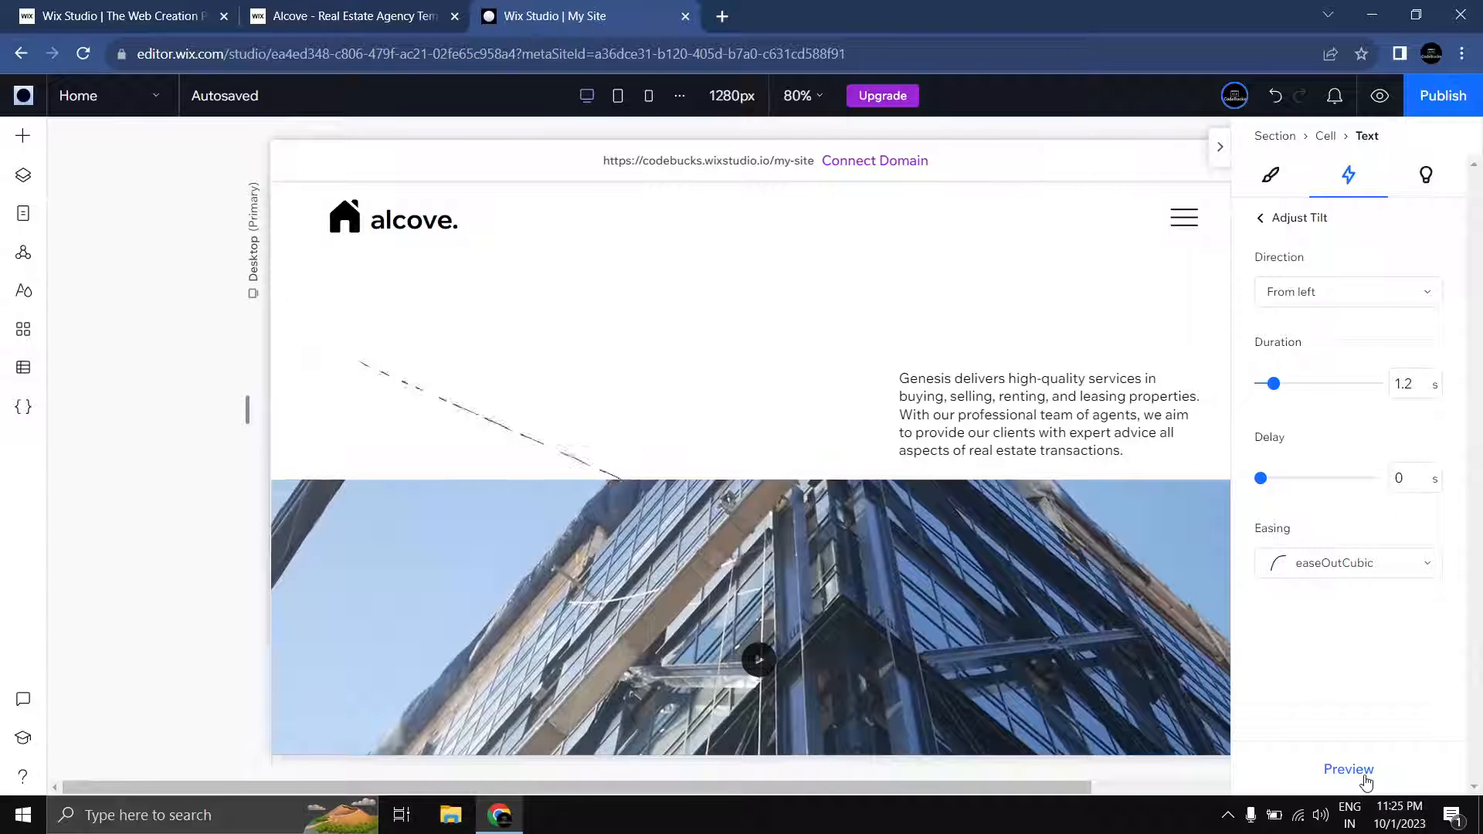
click(1364, 779)
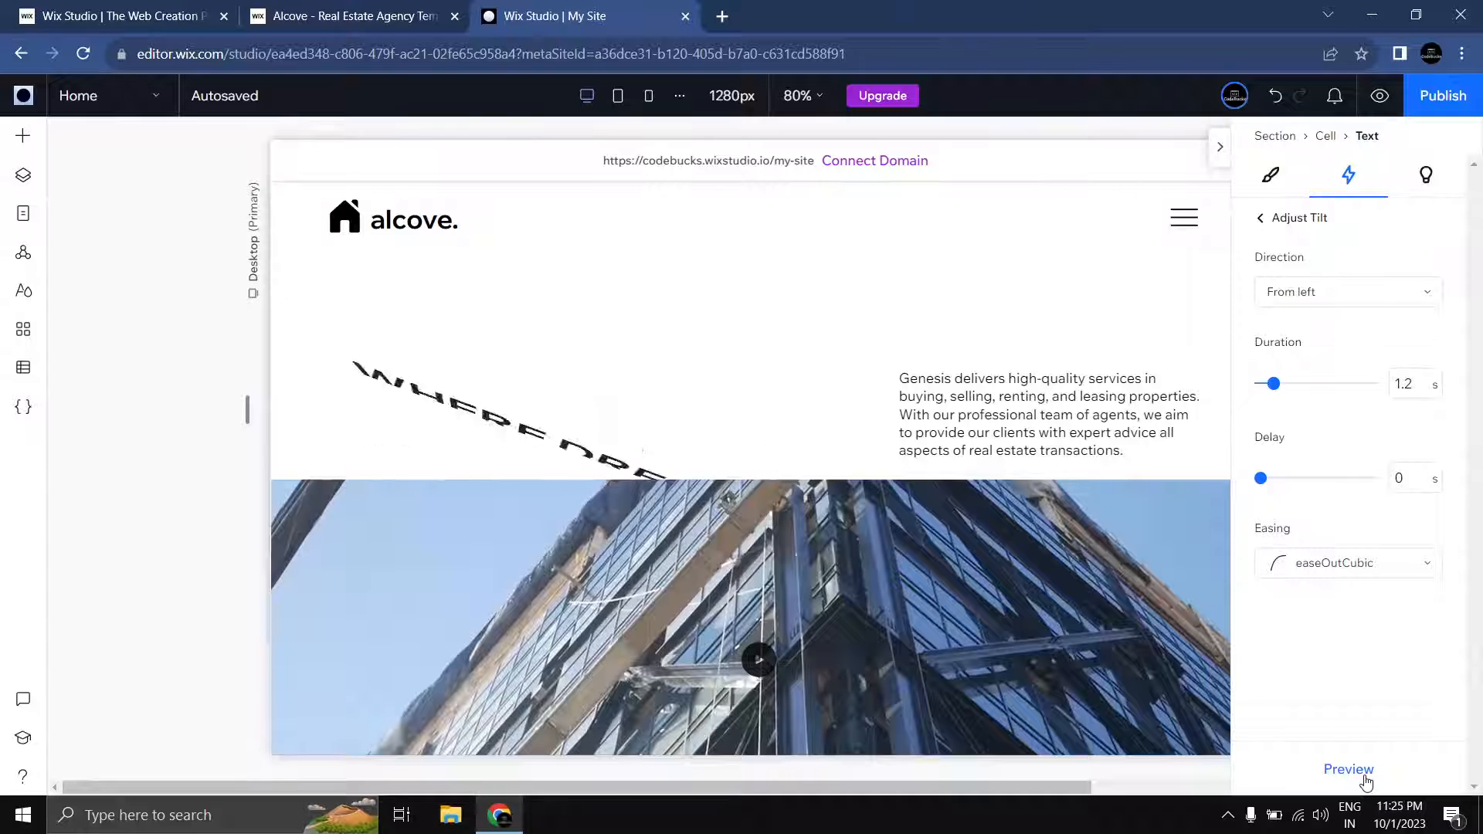
click(1220, 147)
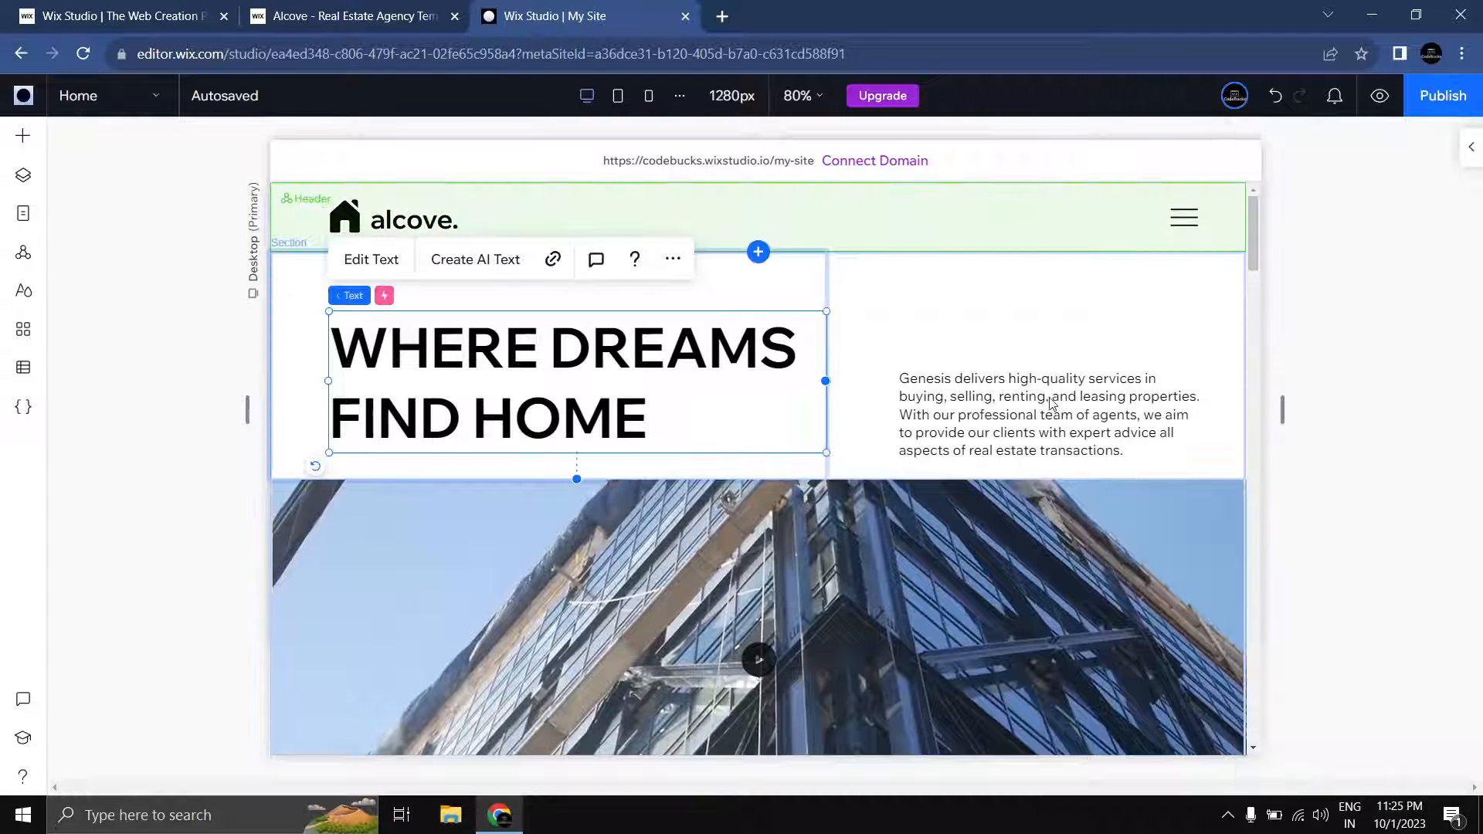
Step: Add a Reveal entrance animation from the left to the hero's description paragraph and preview it
click(1050, 404)
click(1050, 403)
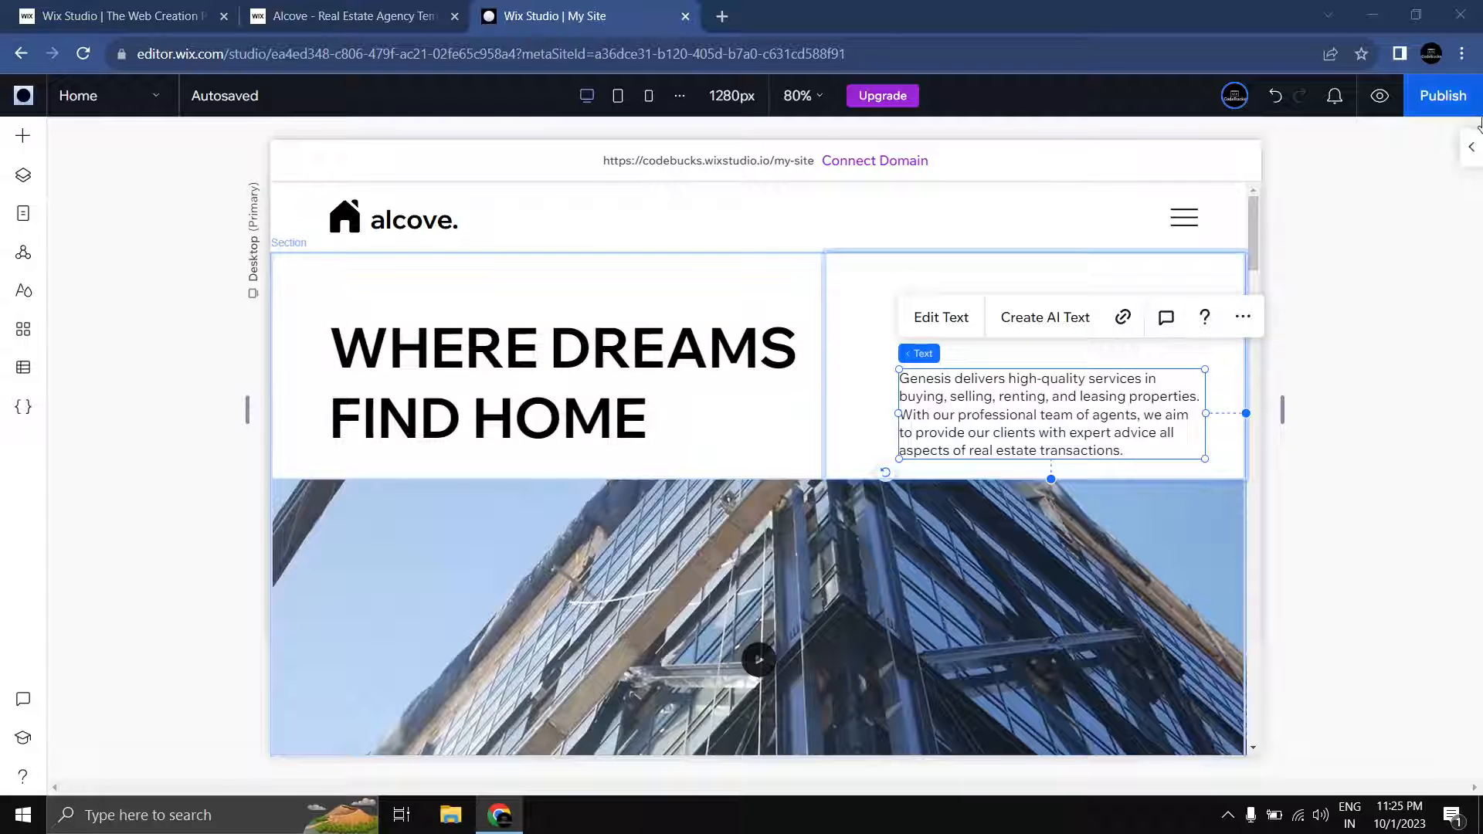
click(1472, 146)
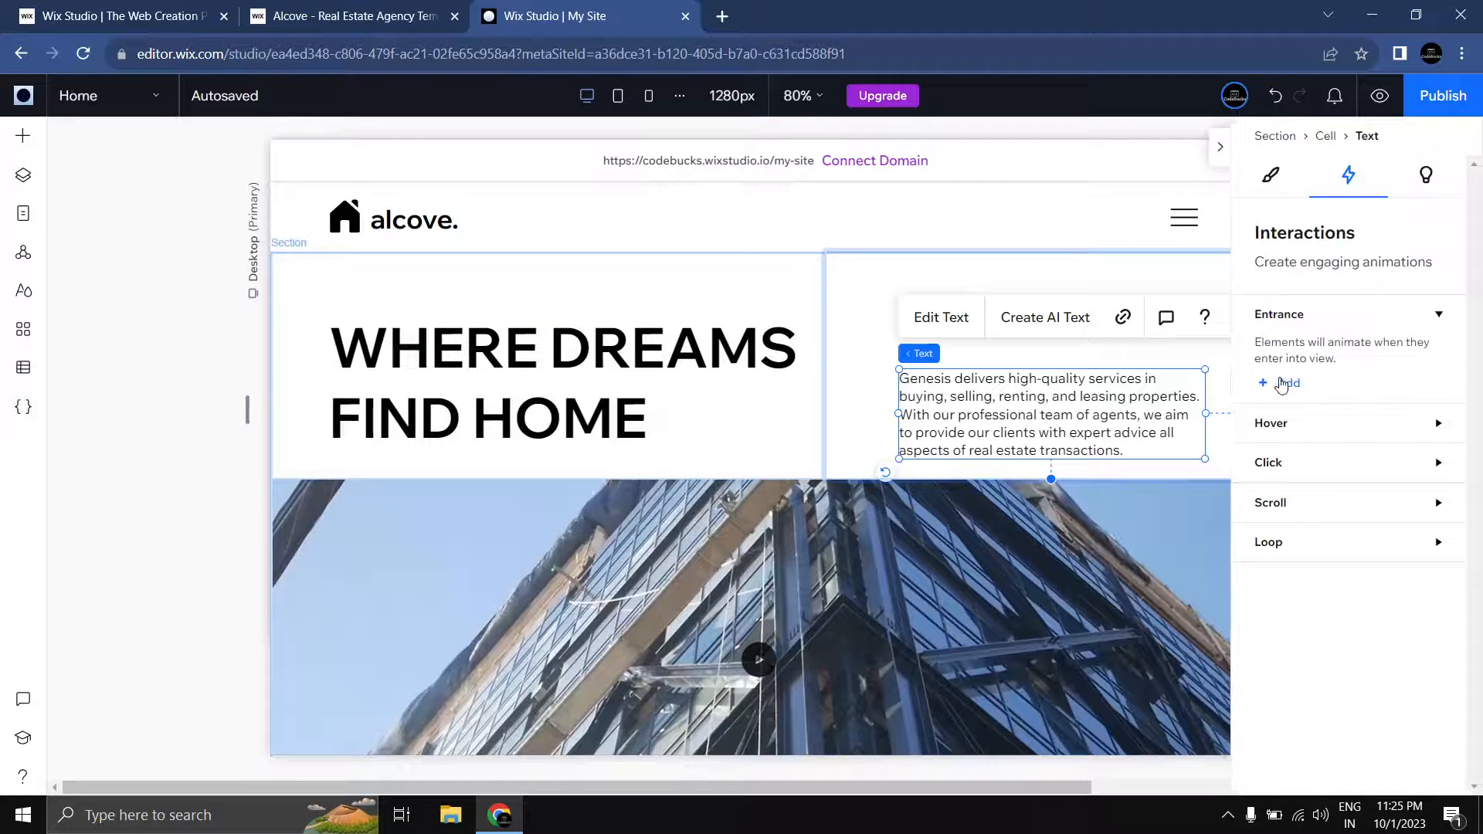
click(1285, 385)
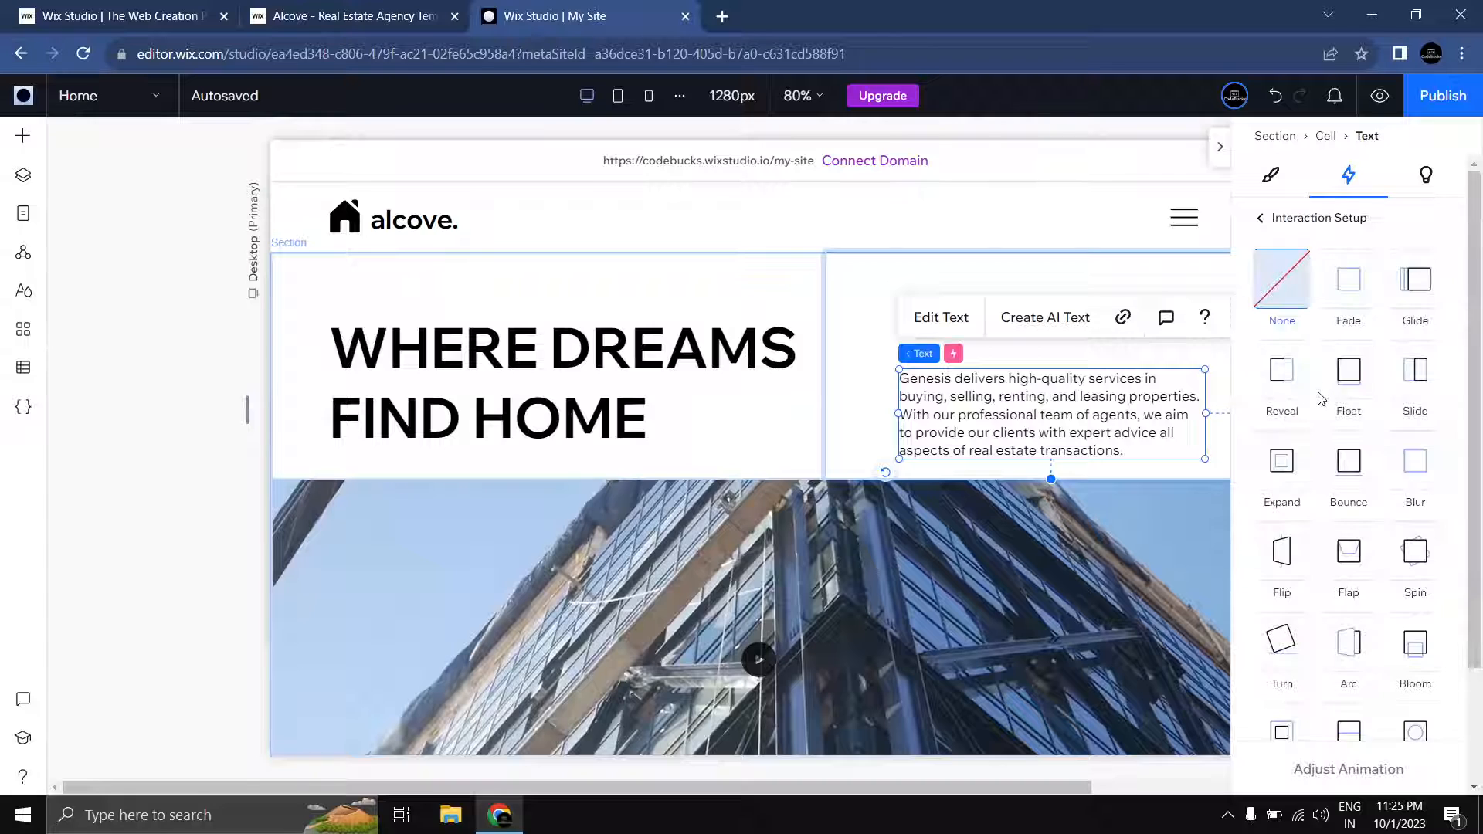
click(1283, 373)
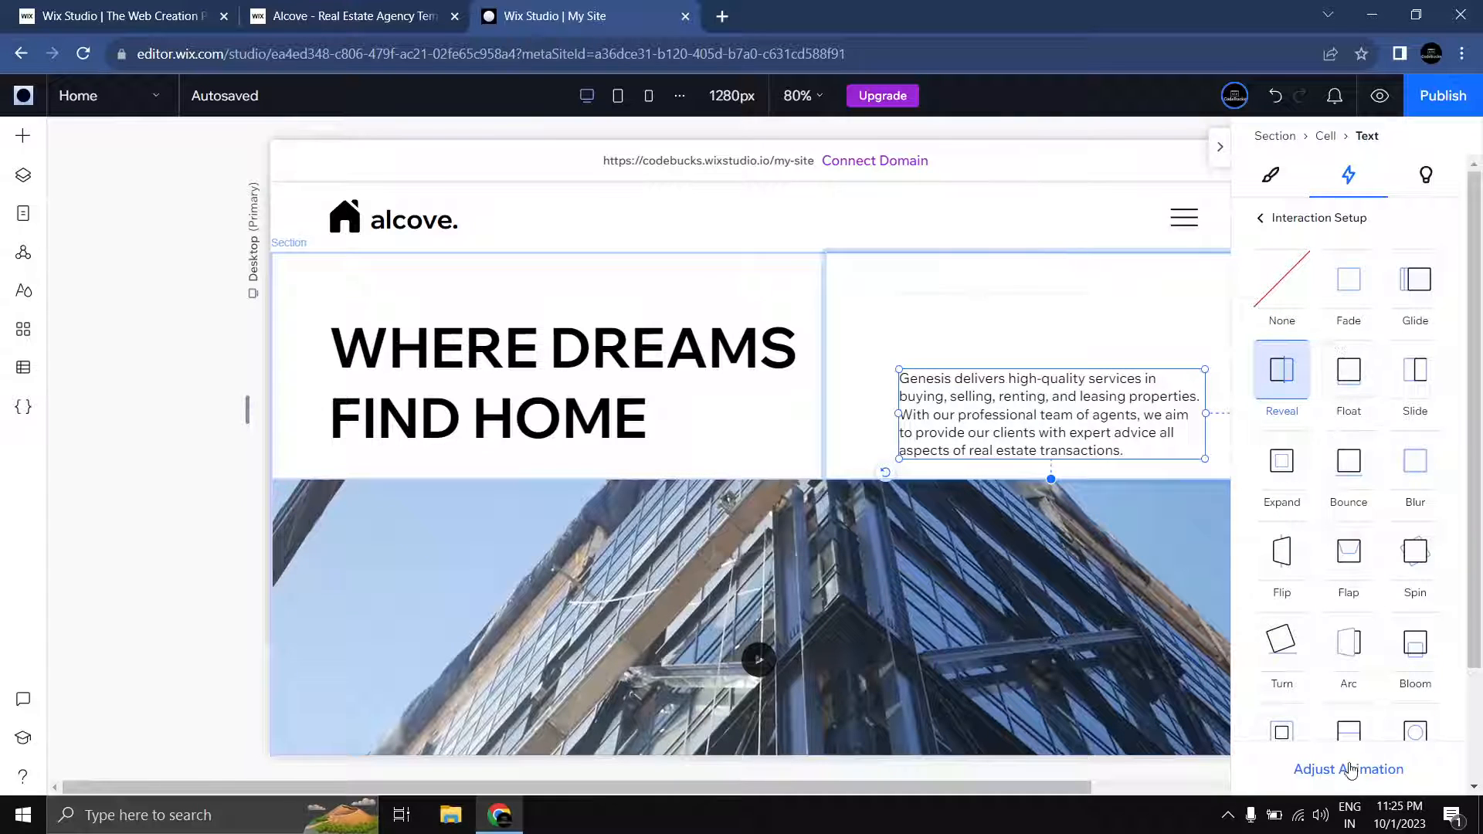
click(1351, 769)
click(1366, 304)
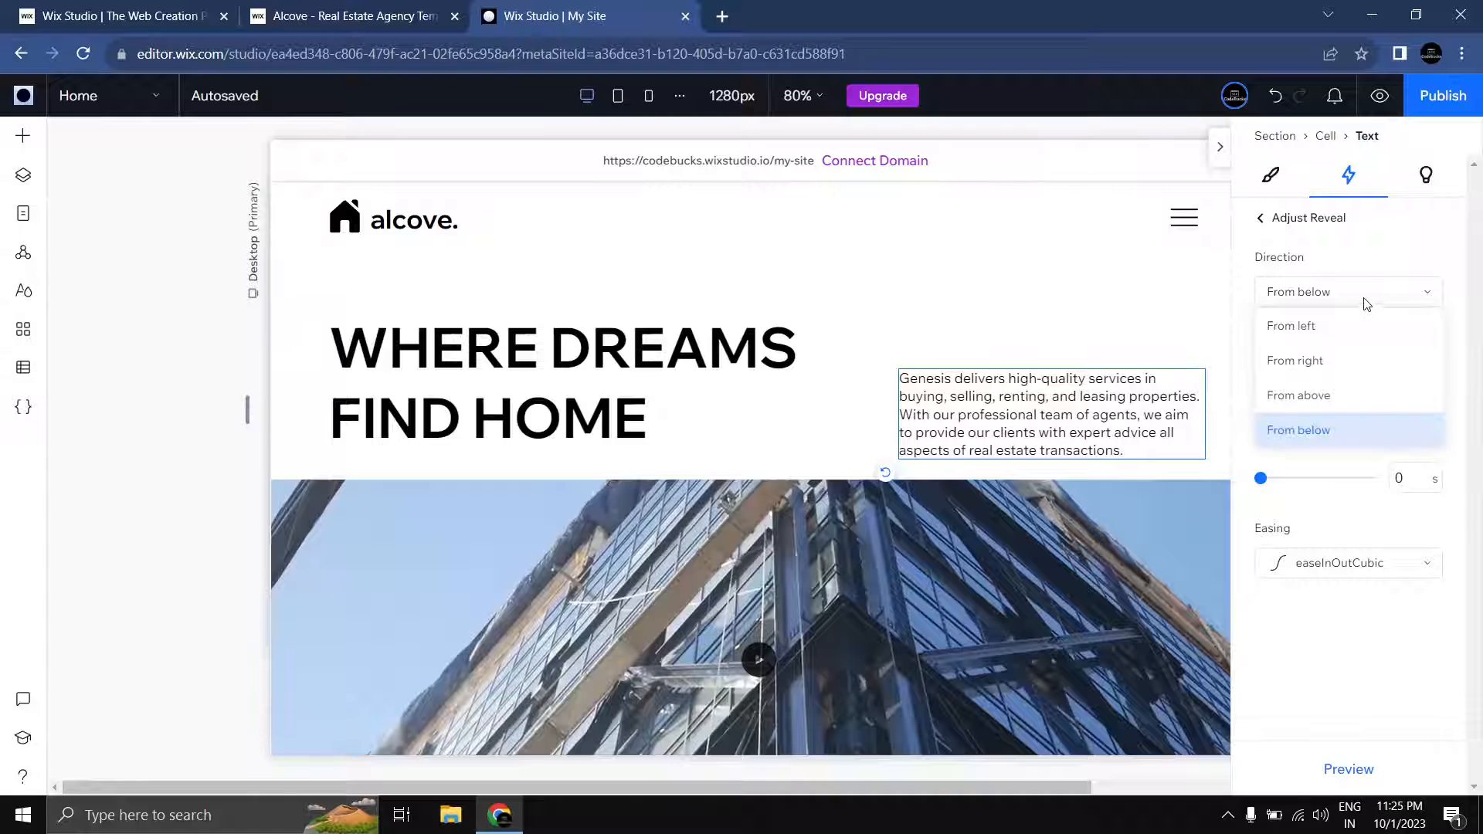
click(1329, 326)
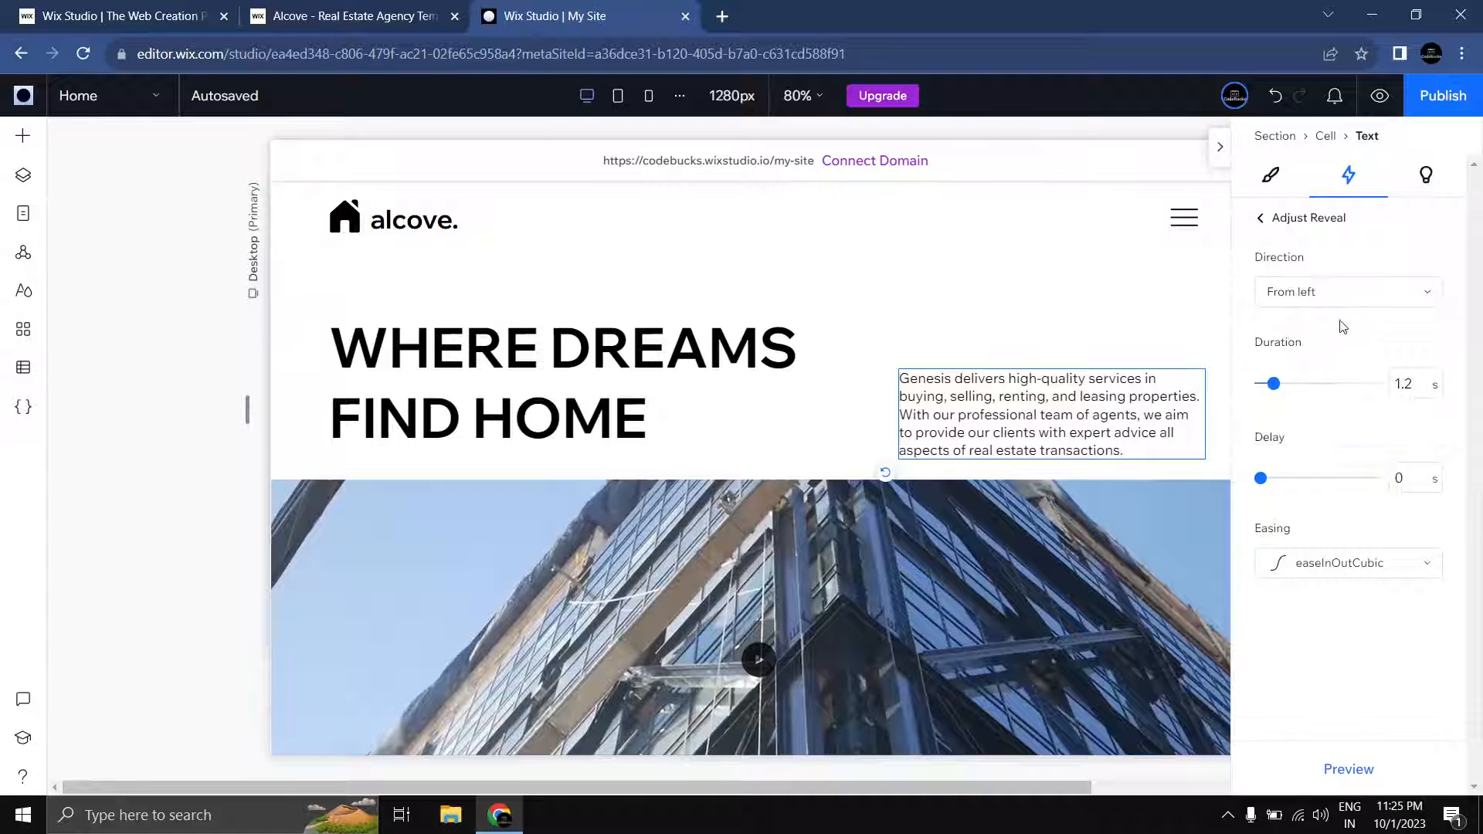
click(1349, 779)
click(1220, 147)
Step: Add a Parallax scroll animation to the Riverside Retreat building image and check it with the scroll preview
scroll(1311, 263, down, 5)
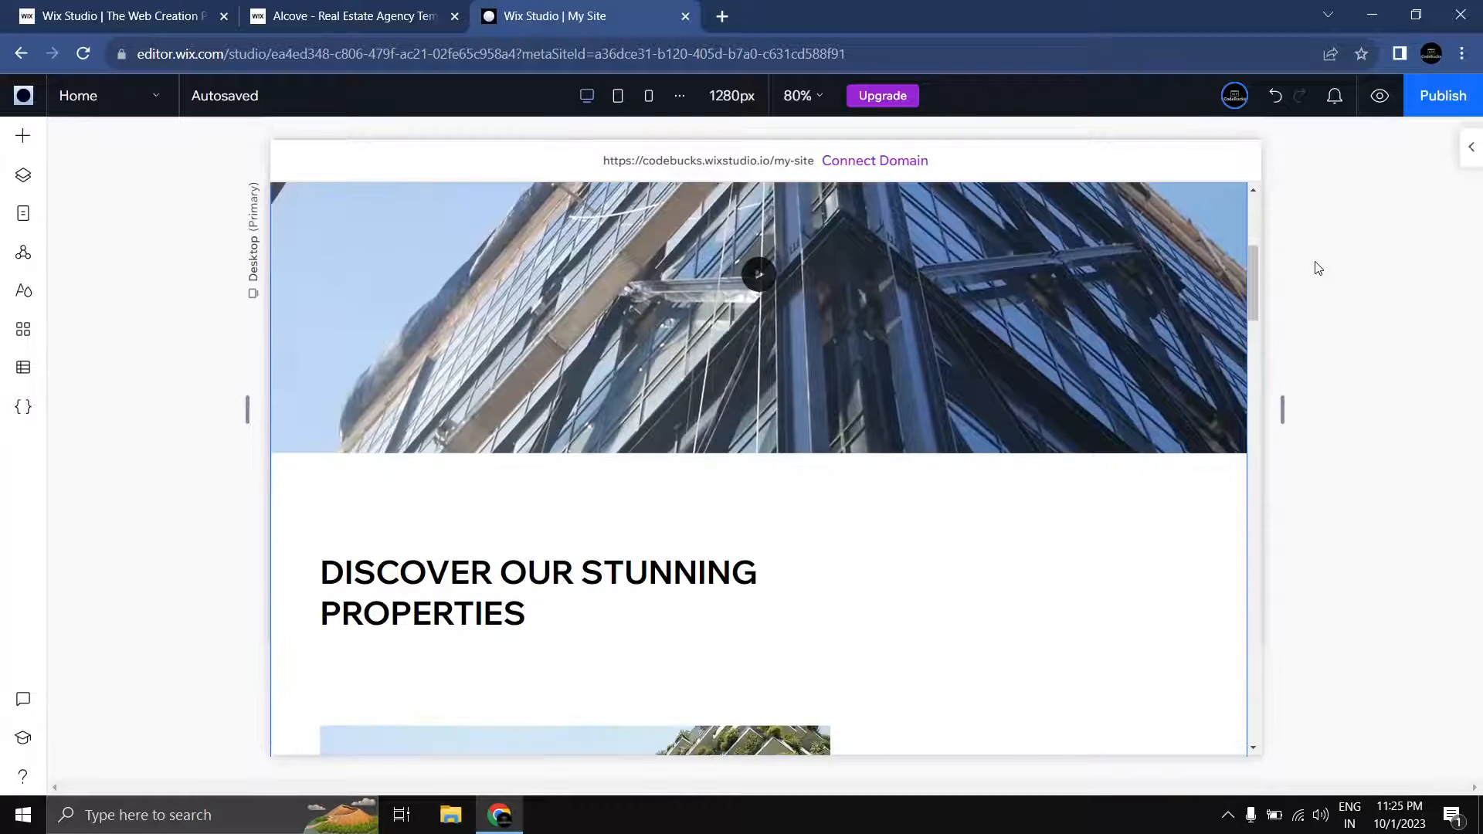
scroll(1318, 267, down, 6)
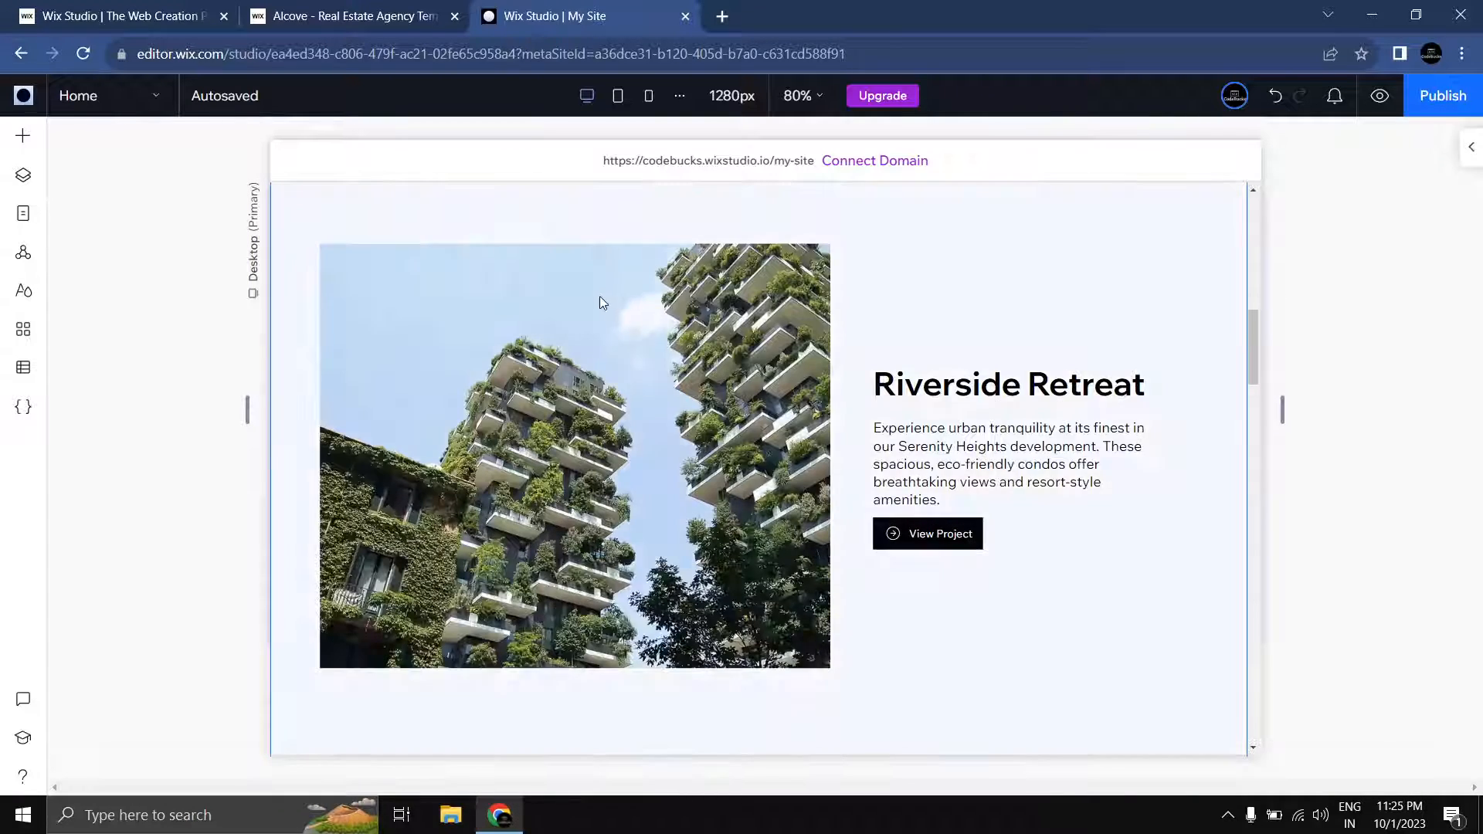
click(600, 298)
click(599, 298)
click(591, 302)
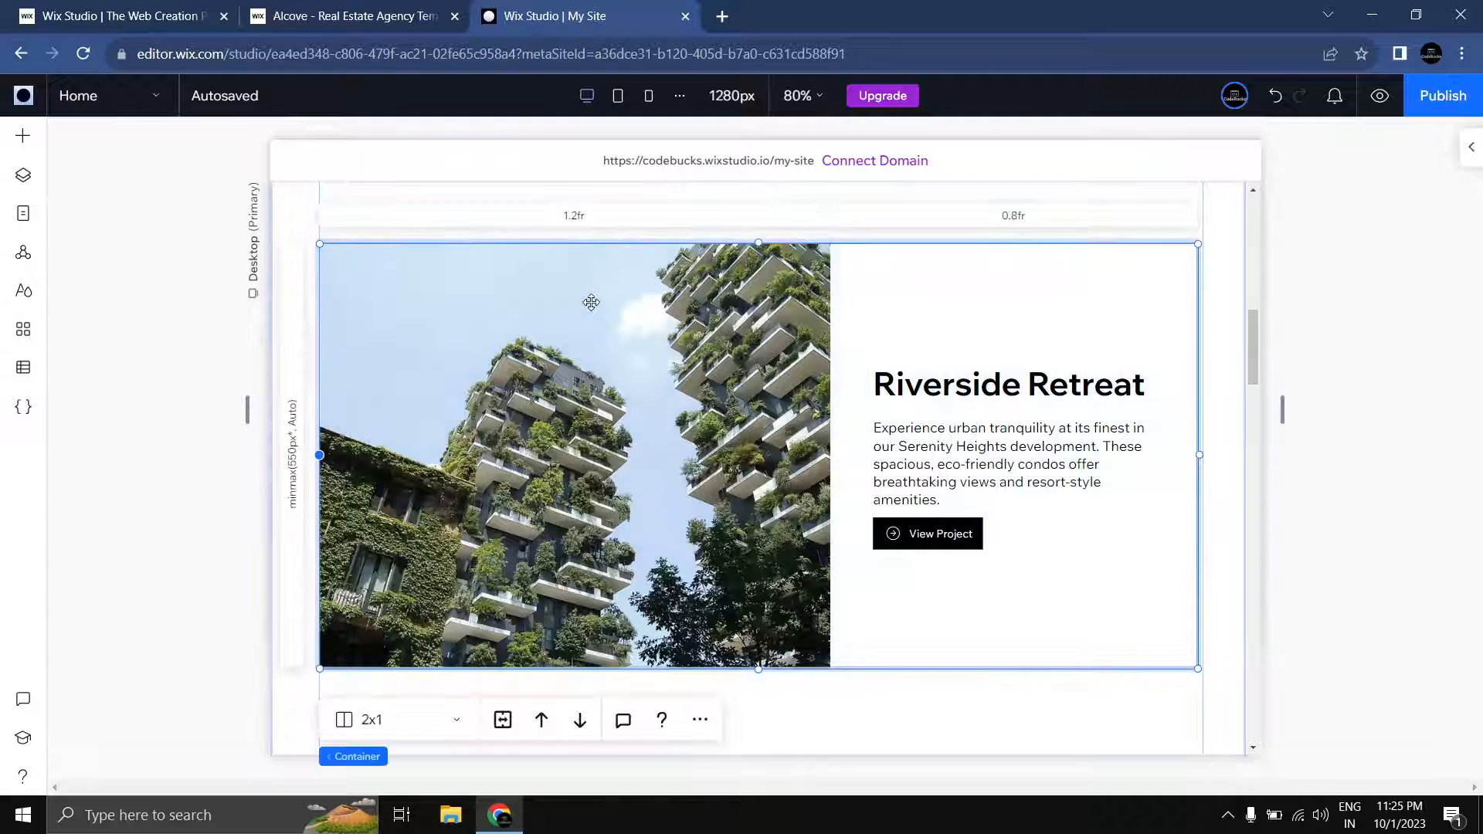
click(591, 302)
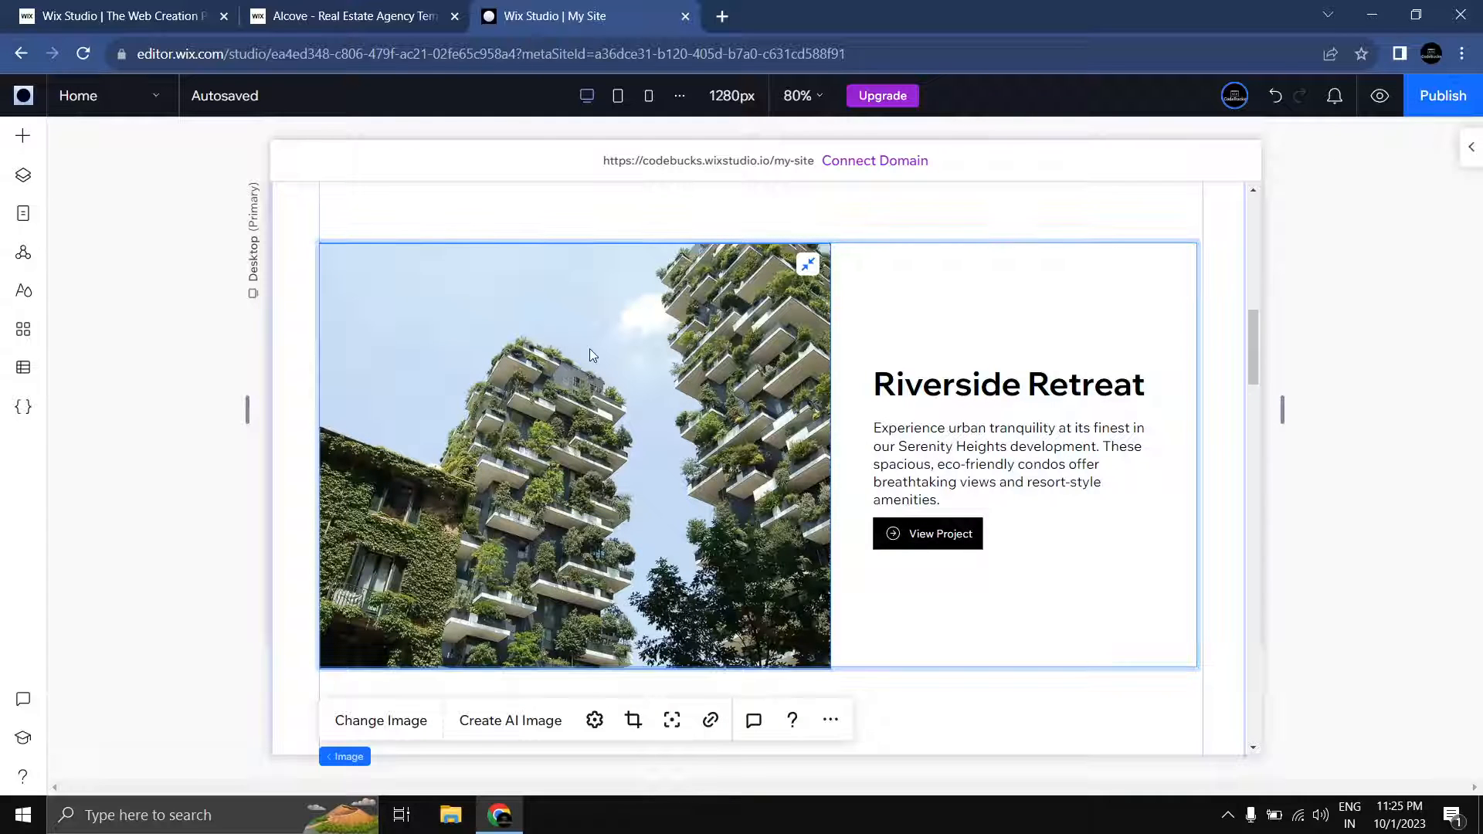
click(1468, 151)
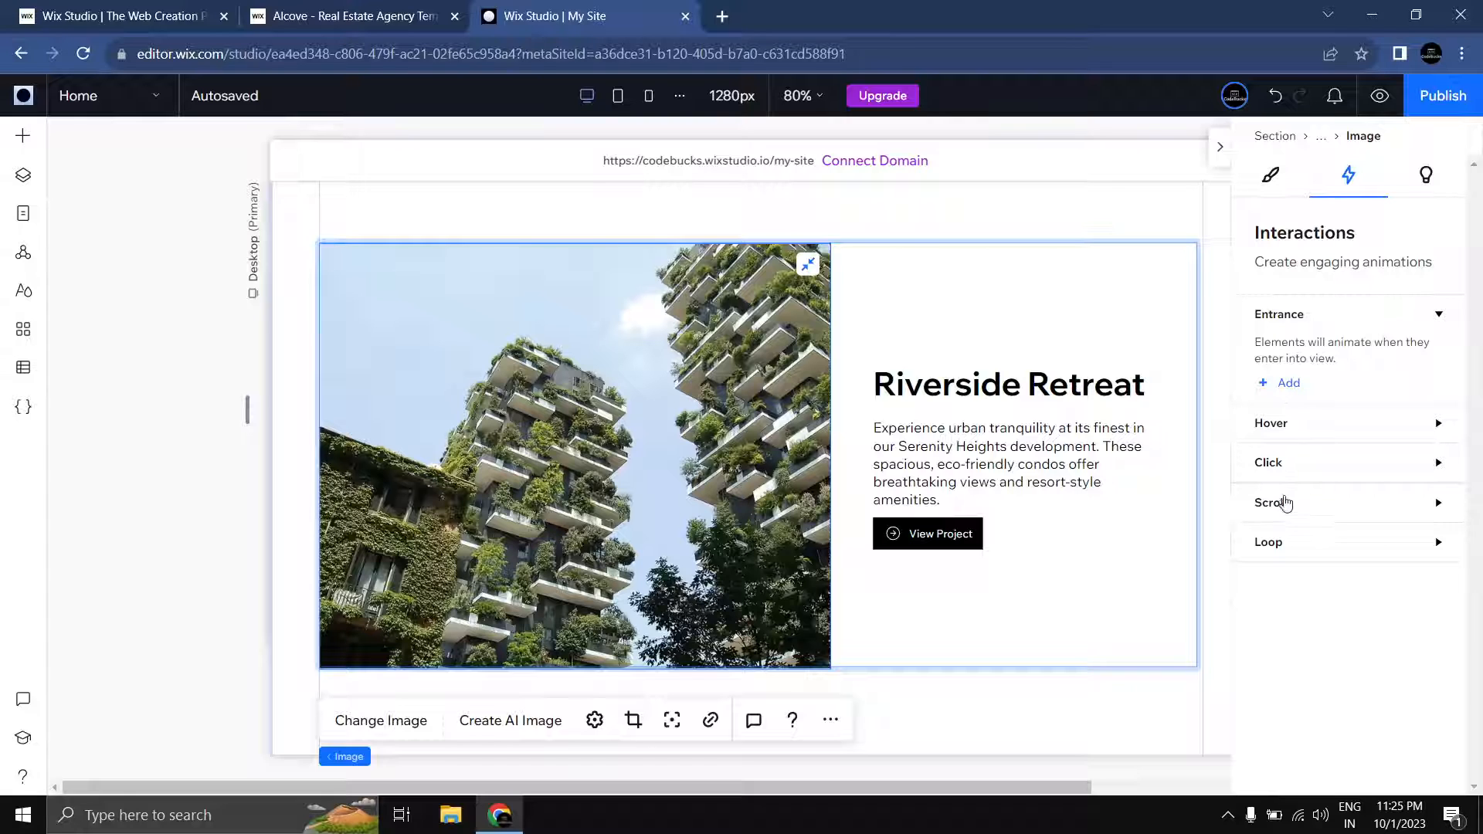
click(1286, 504)
click(1289, 555)
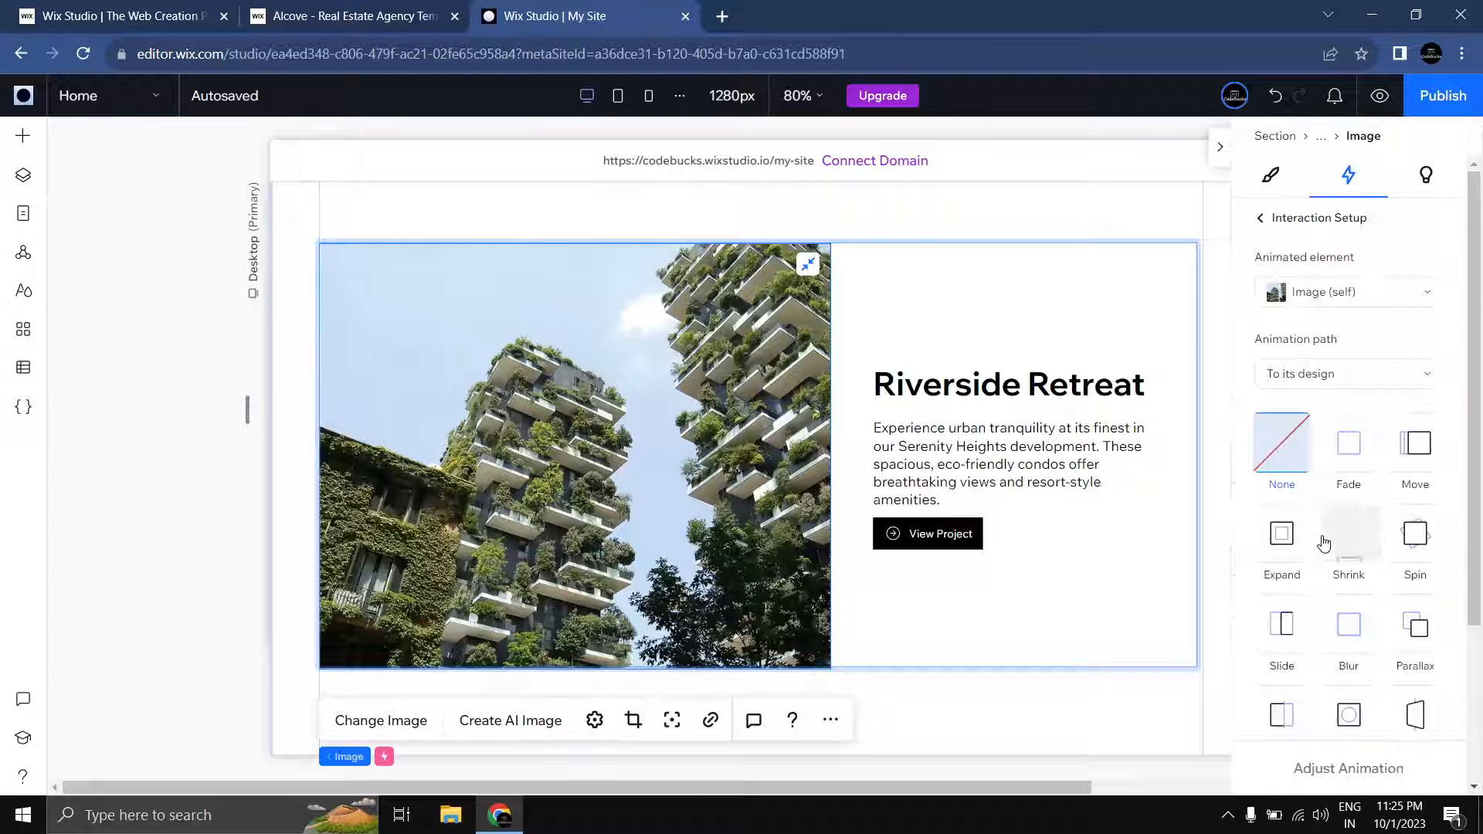
scroll(1417, 374, down, 2)
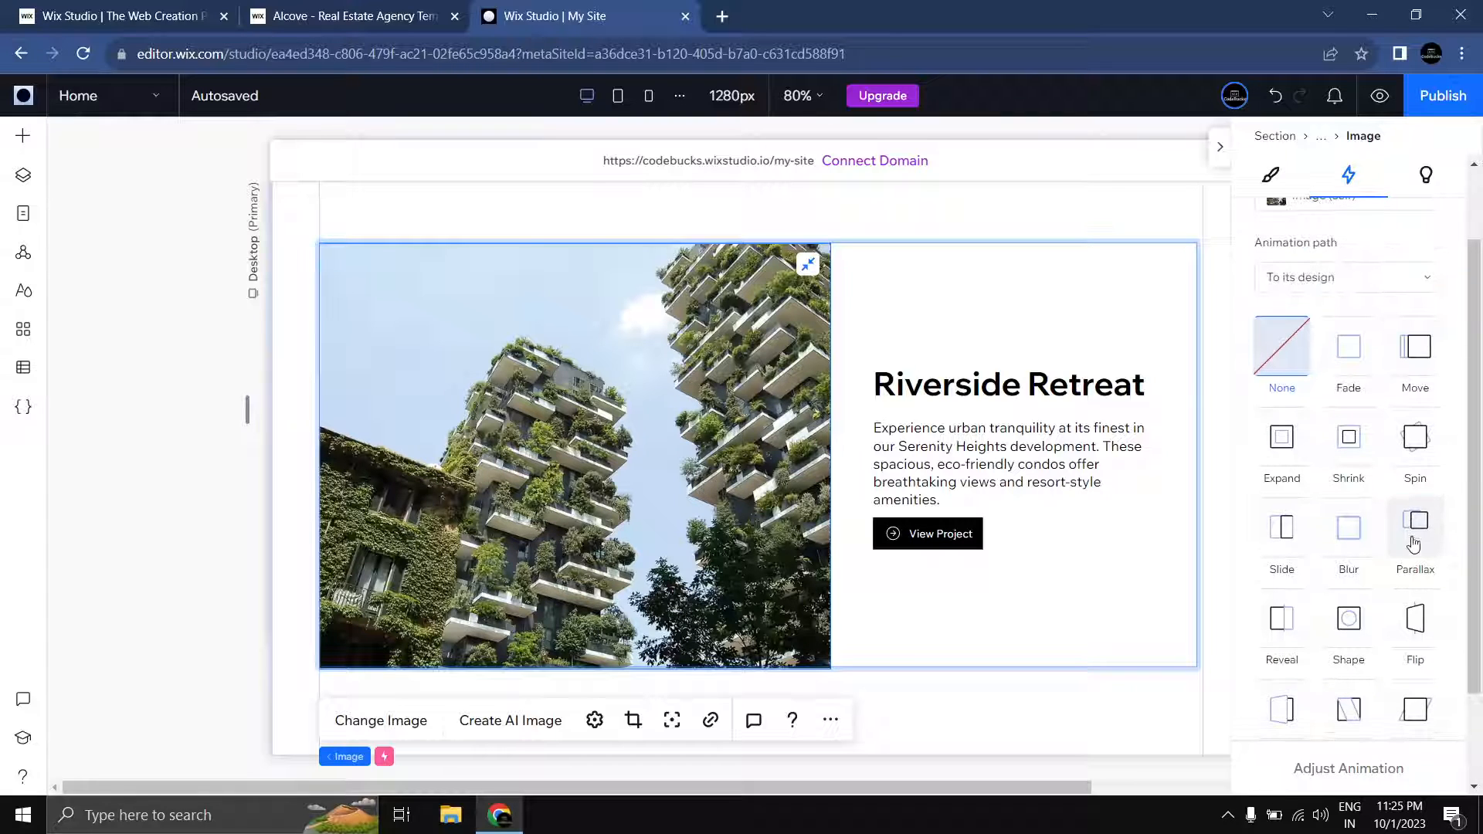
click(1414, 540)
click(1381, 770)
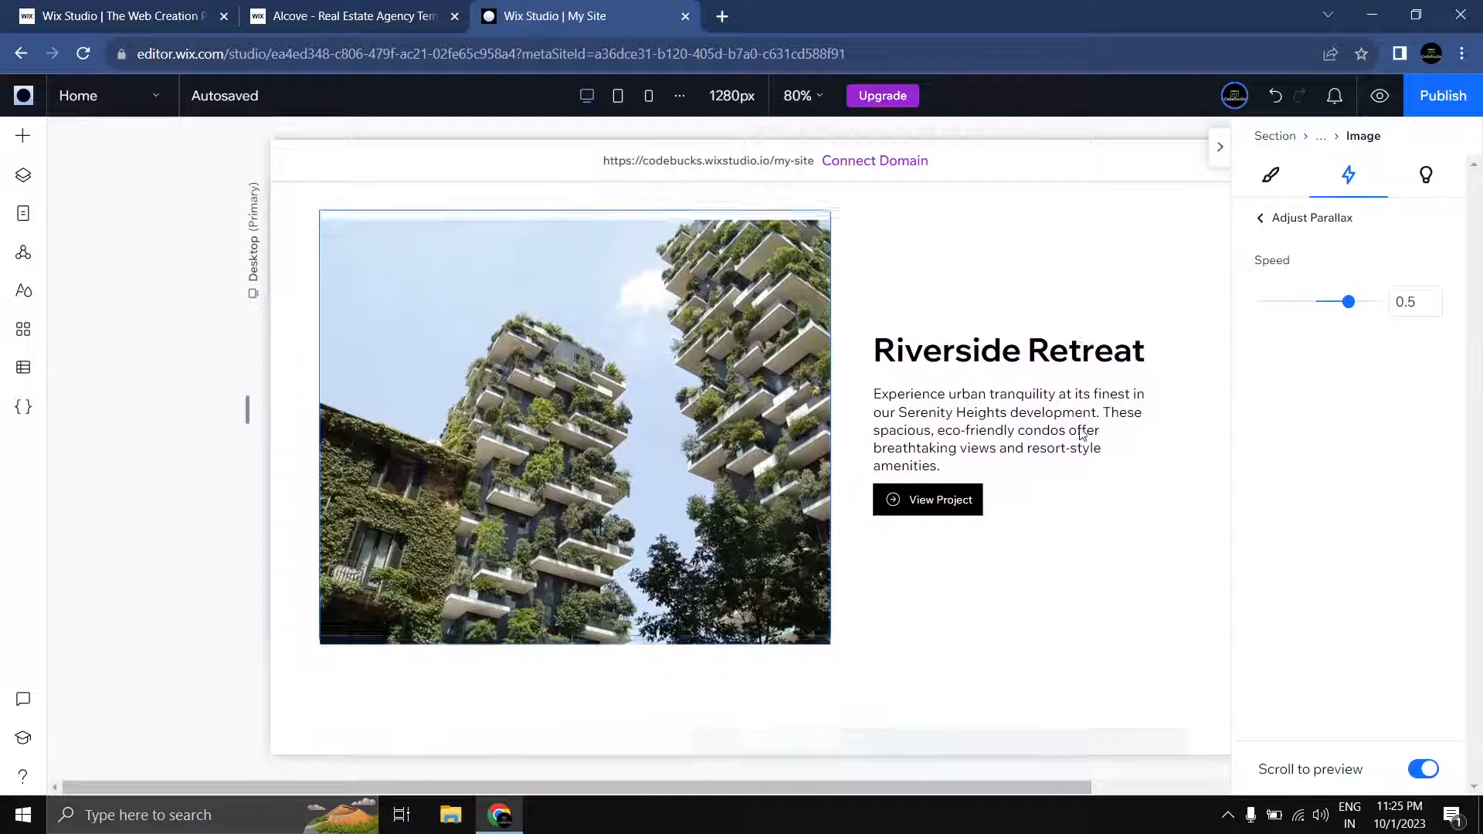
click(209, 553)
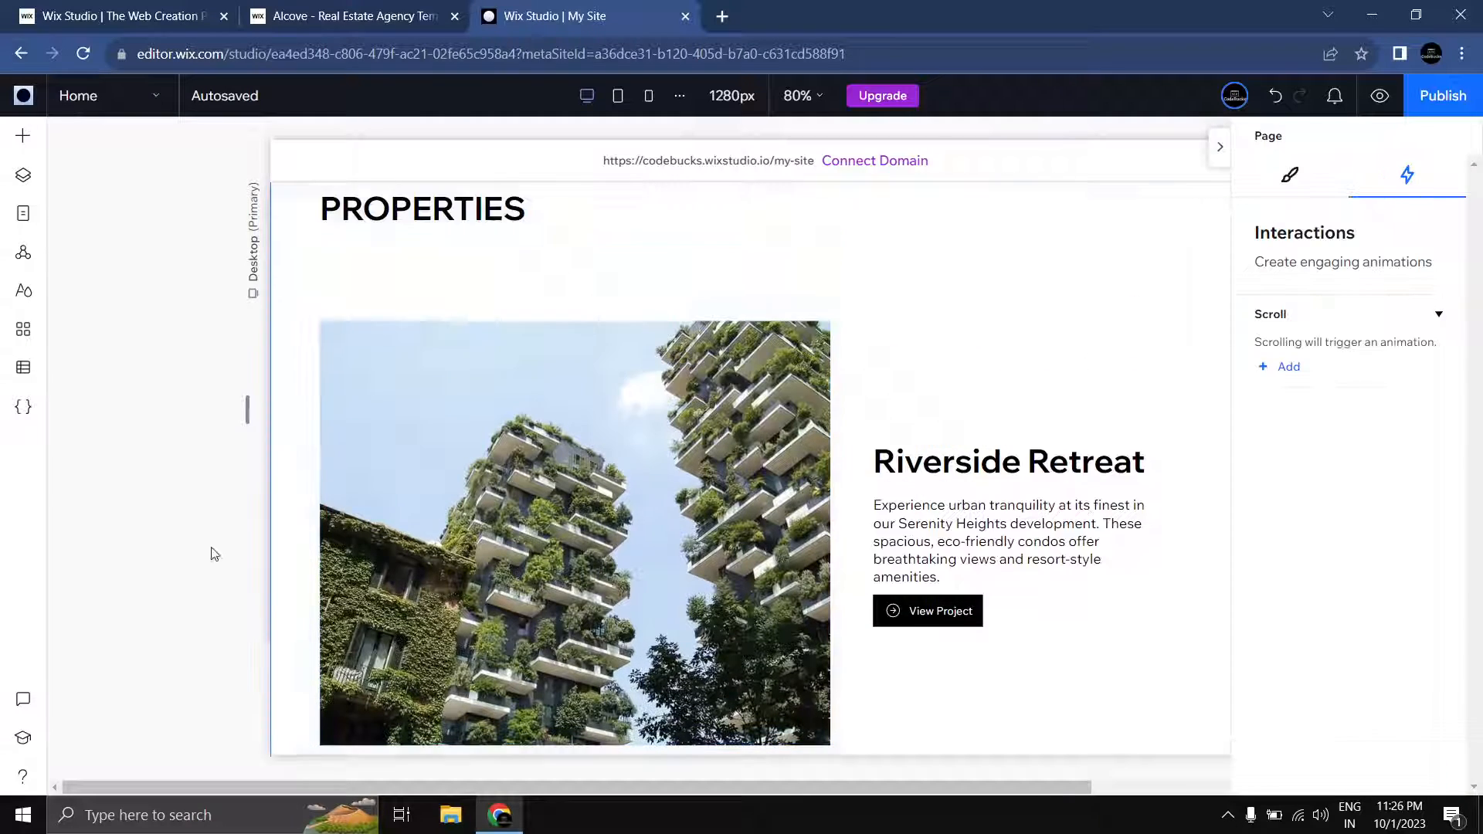
Step: Add a Reveal entrance animation from the left to the Riverside Retreat text stack and preview it
click(955, 528)
click(954, 526)
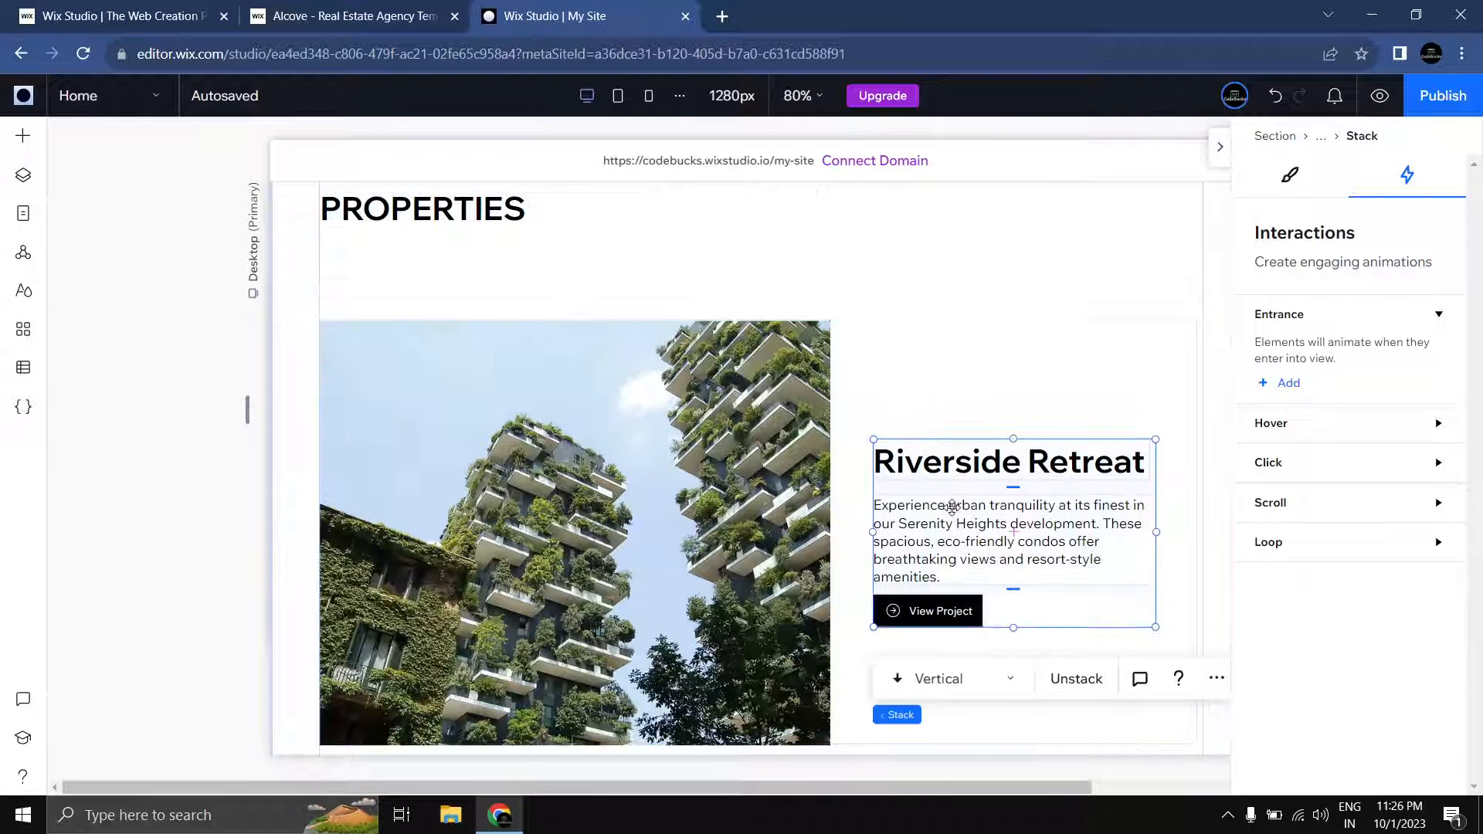
click(1283, 387)
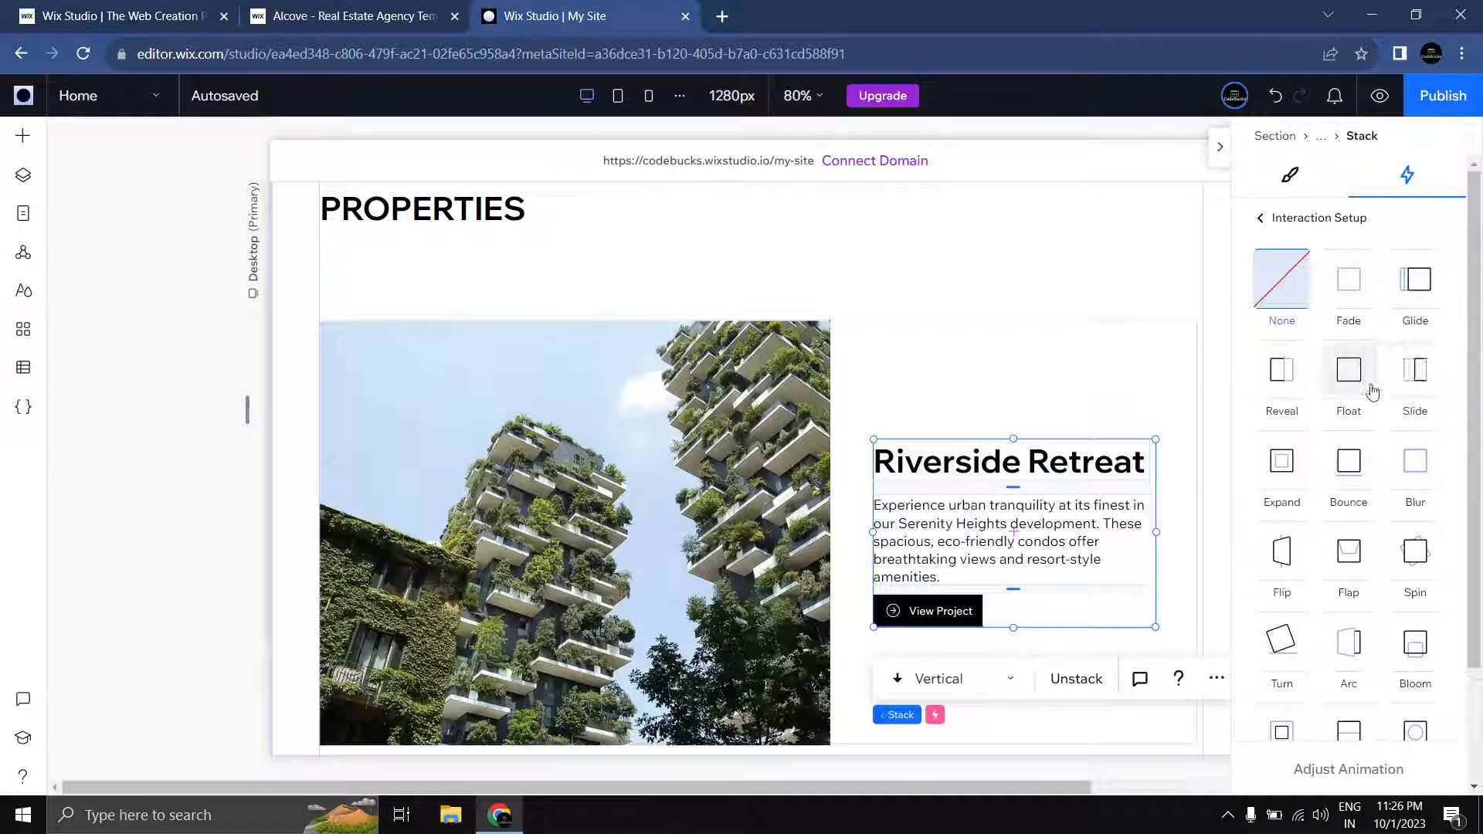
click(1289, 390)
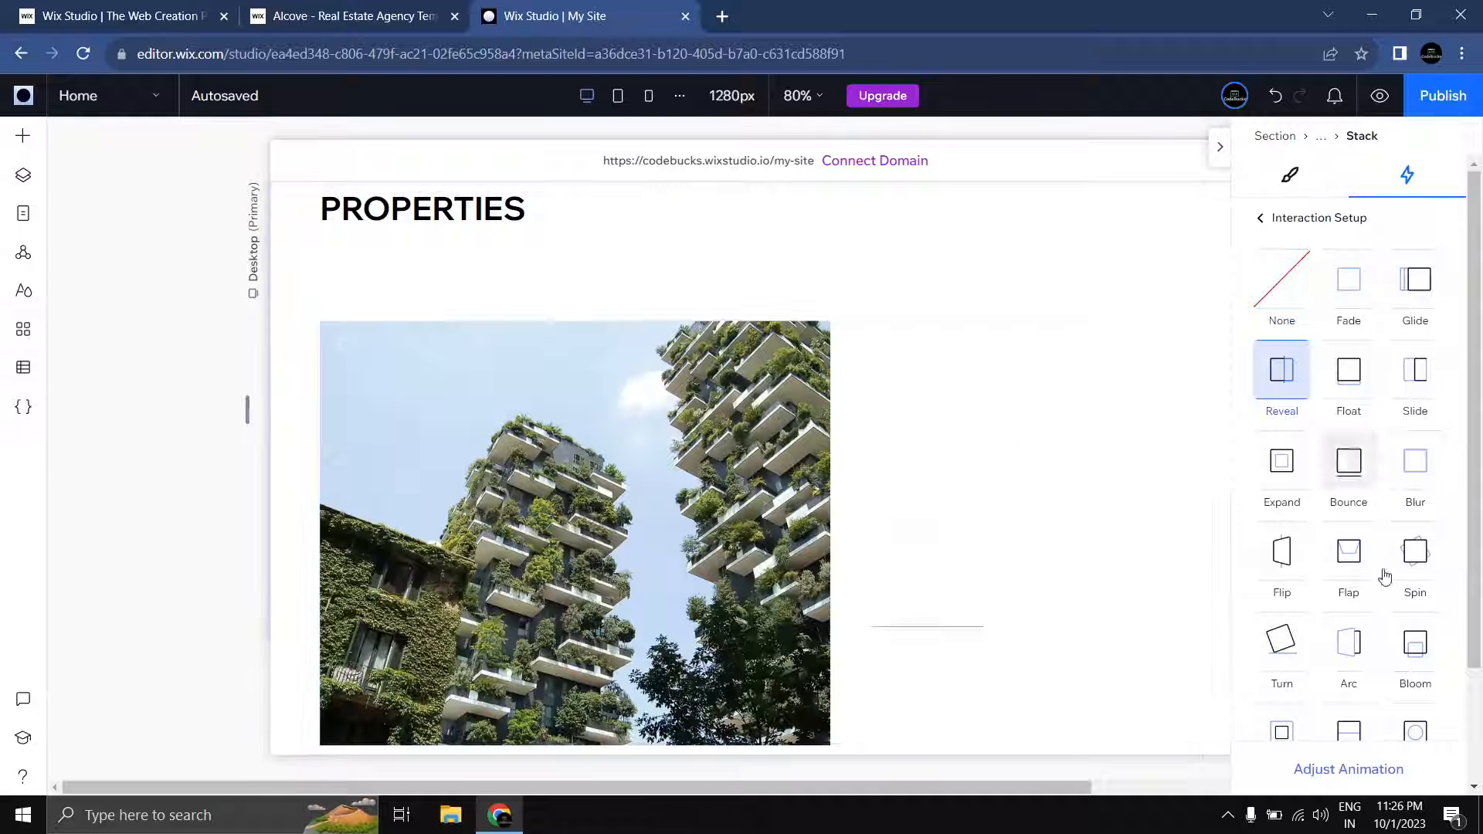
click(1292, 768)
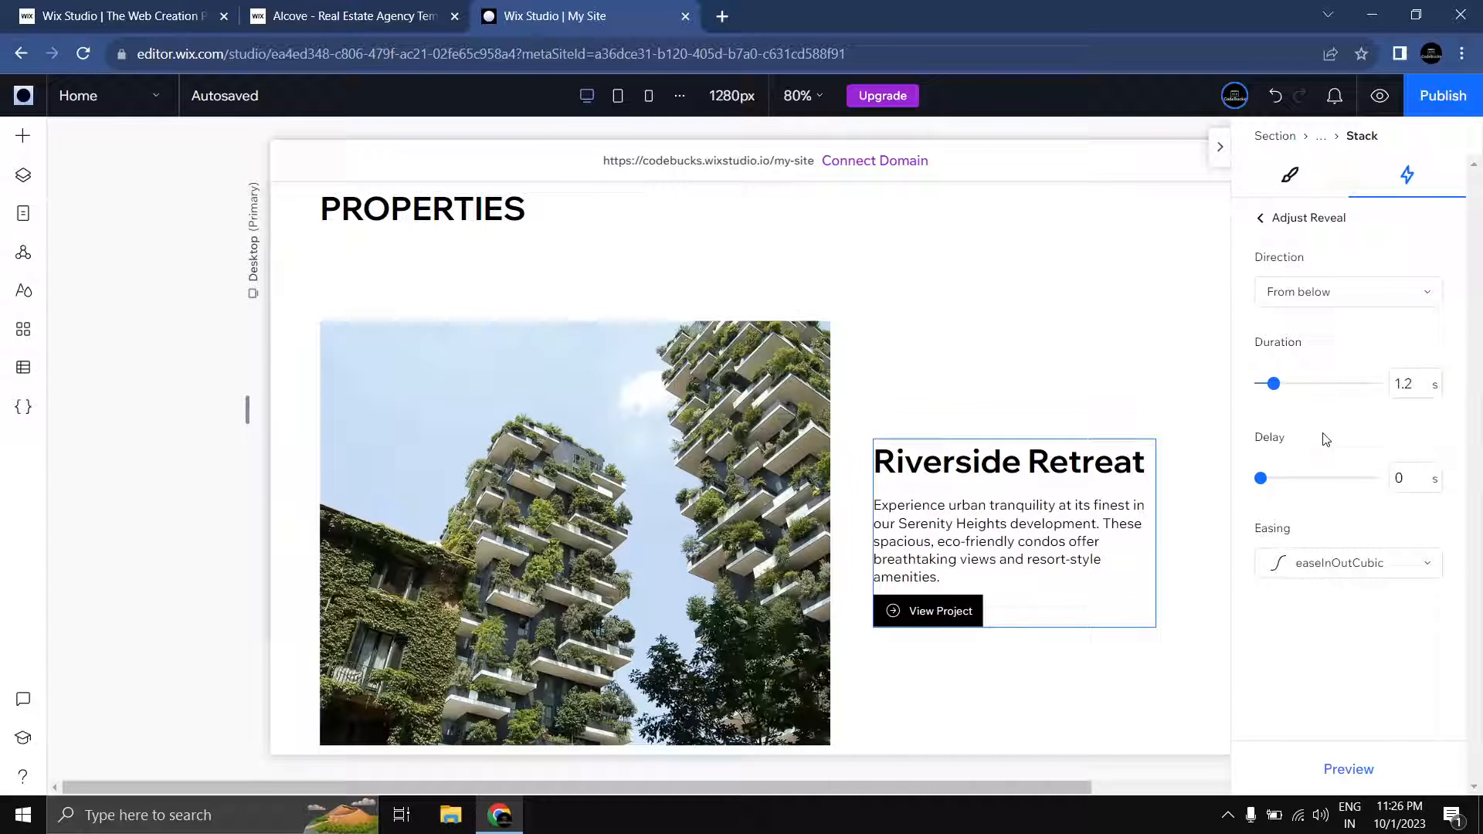
click(1319, 306)
click(1306, 330)
click(1349, 769)
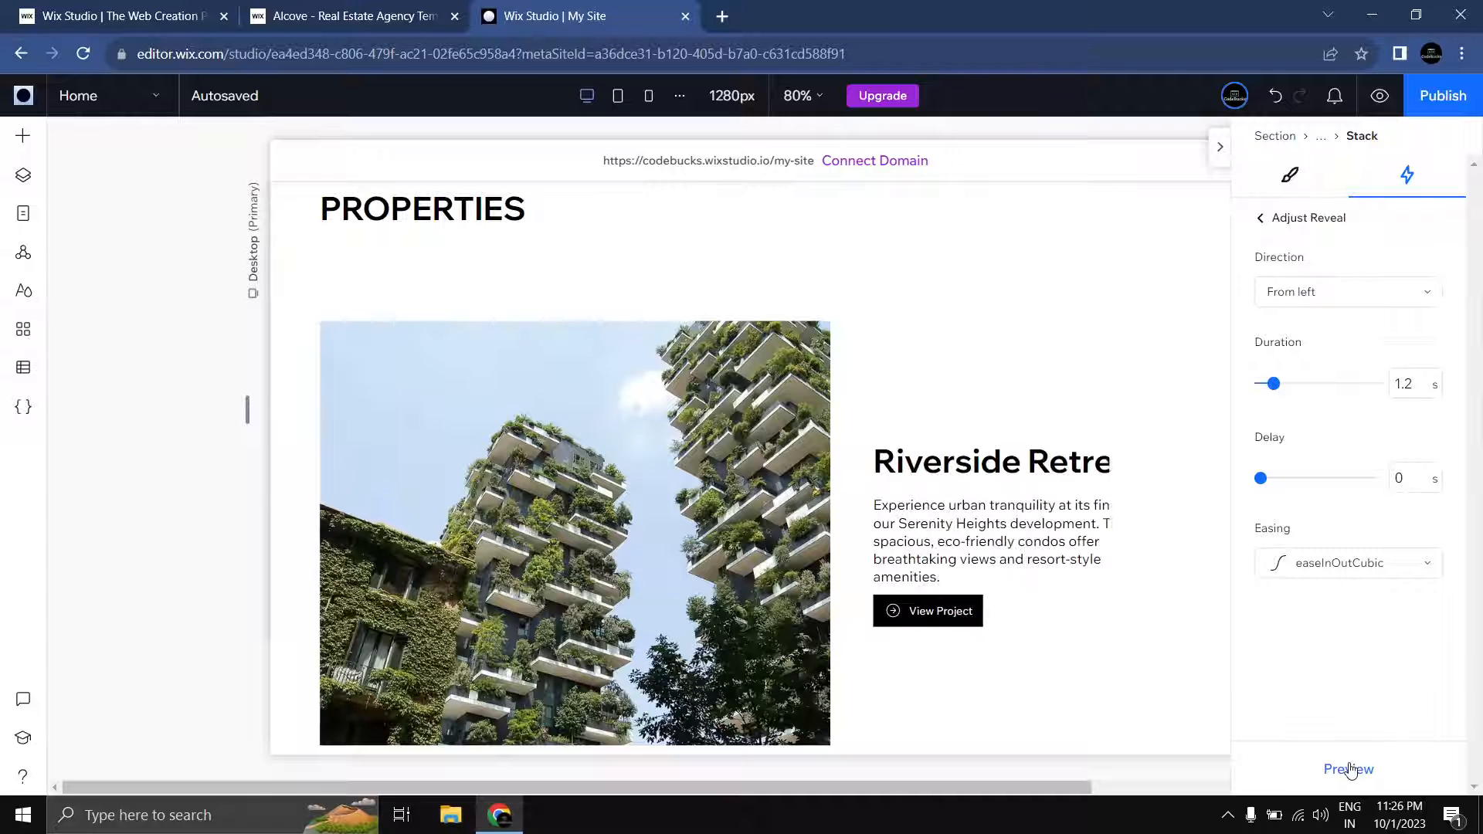
Step: Add a Reveal entrance animation from the right to the Skyline Residences text stack and preview it
scroll(954, 557, down, 3)
scroll(959, 534, down, 5)
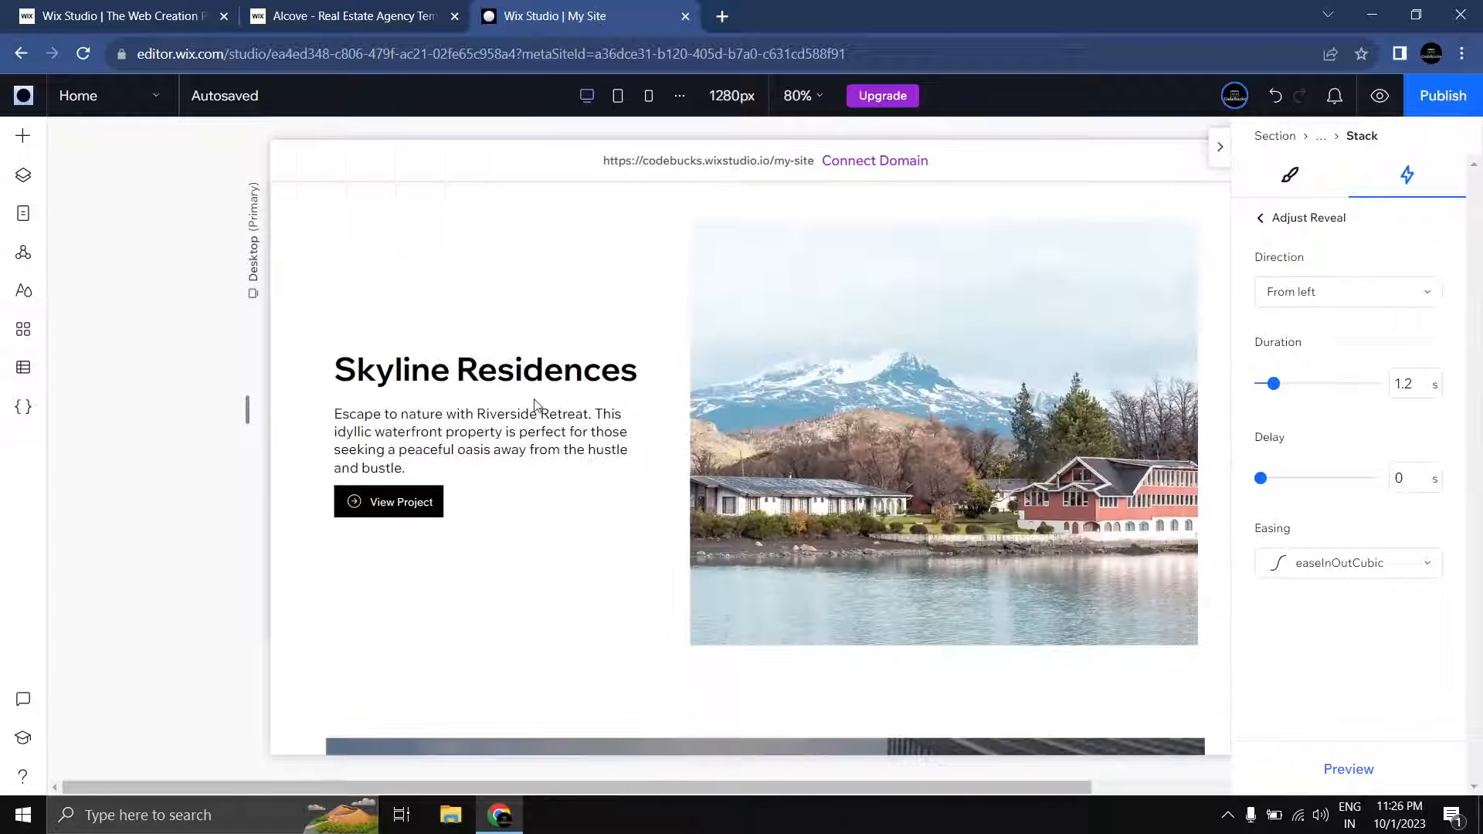
click(536, 411)
click(446, 407)
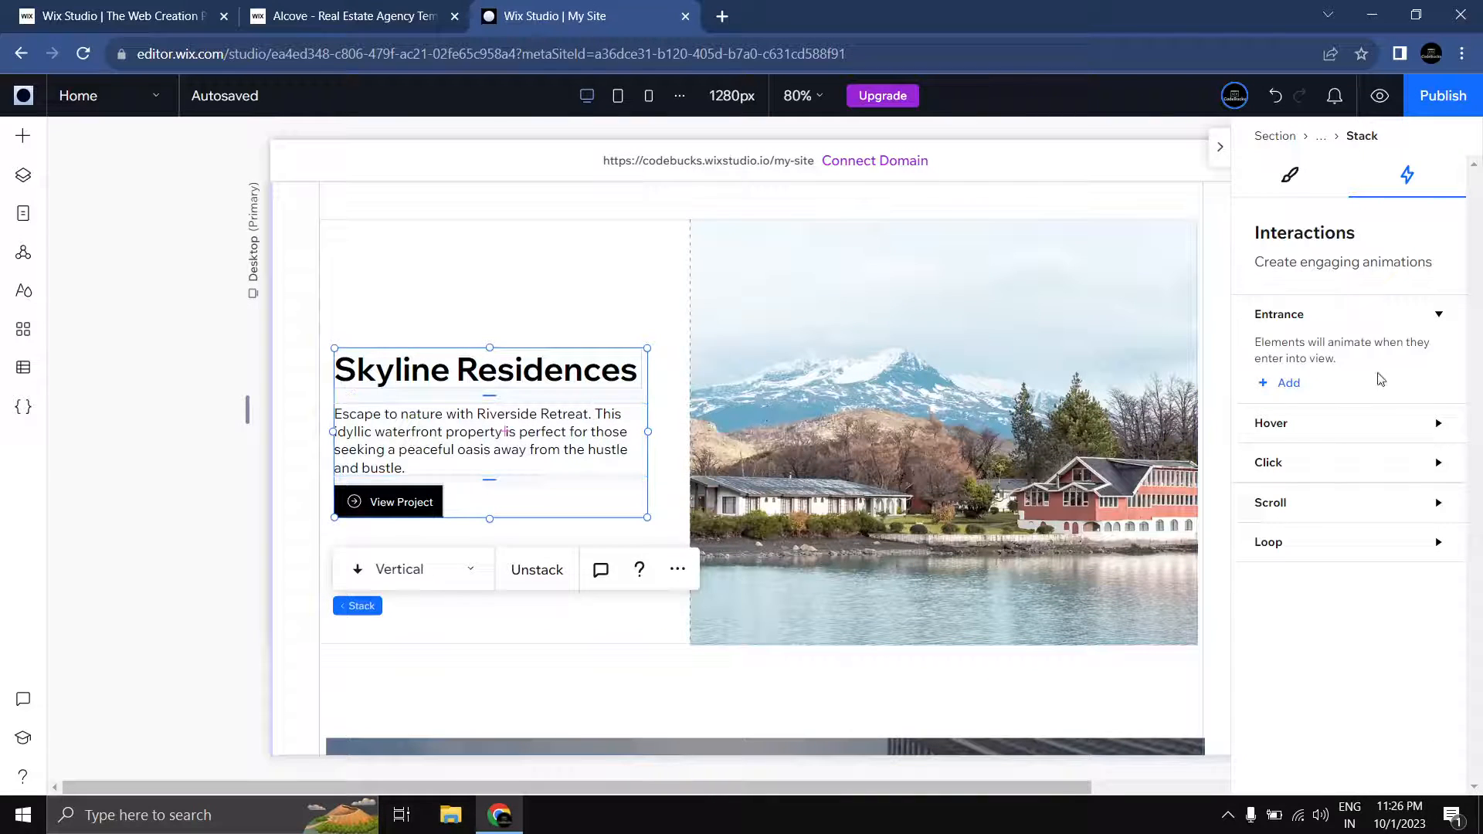
click(1288, 385)
click(1298, 390)
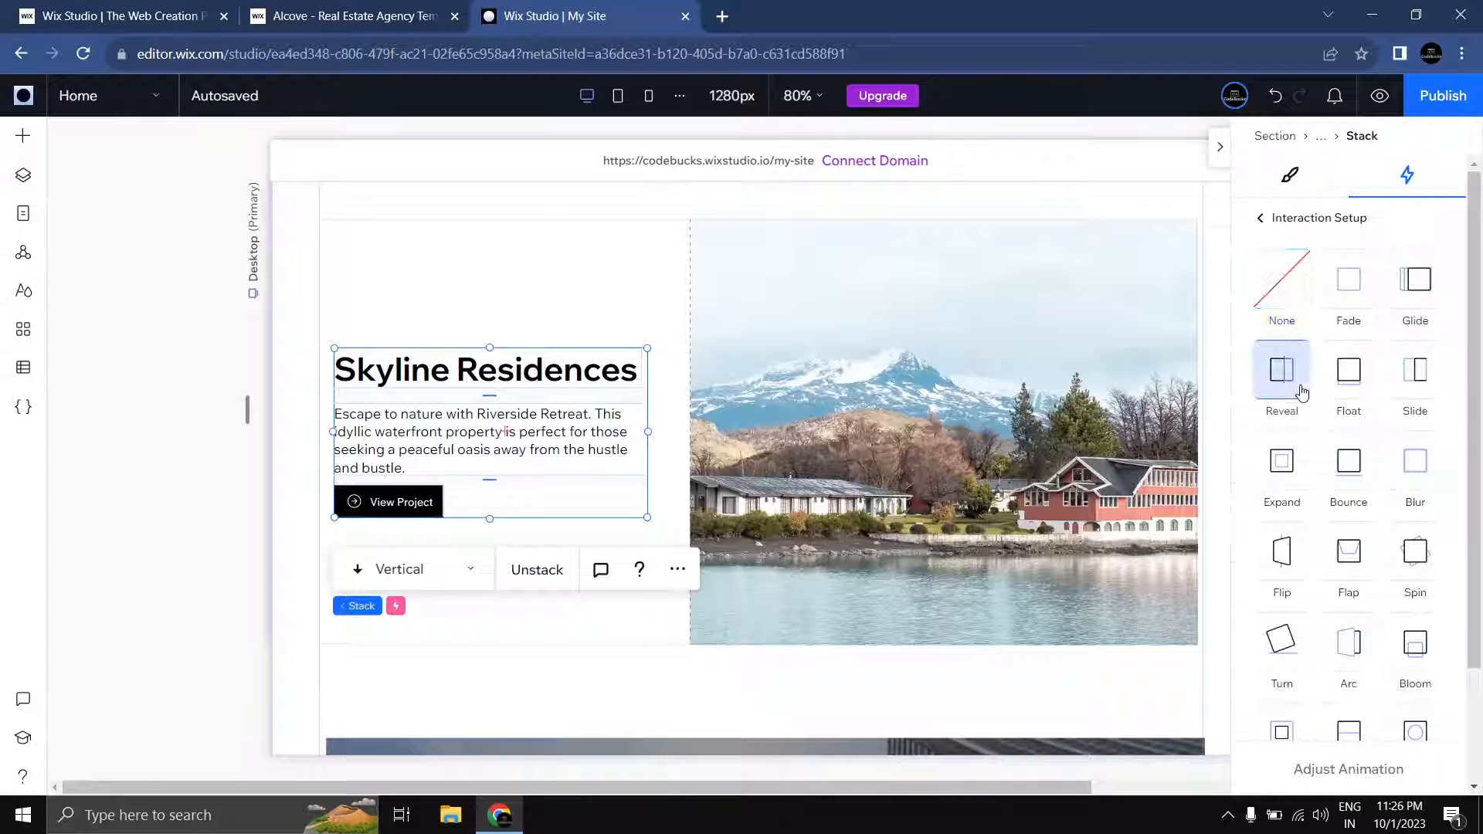
click(1337, 768)
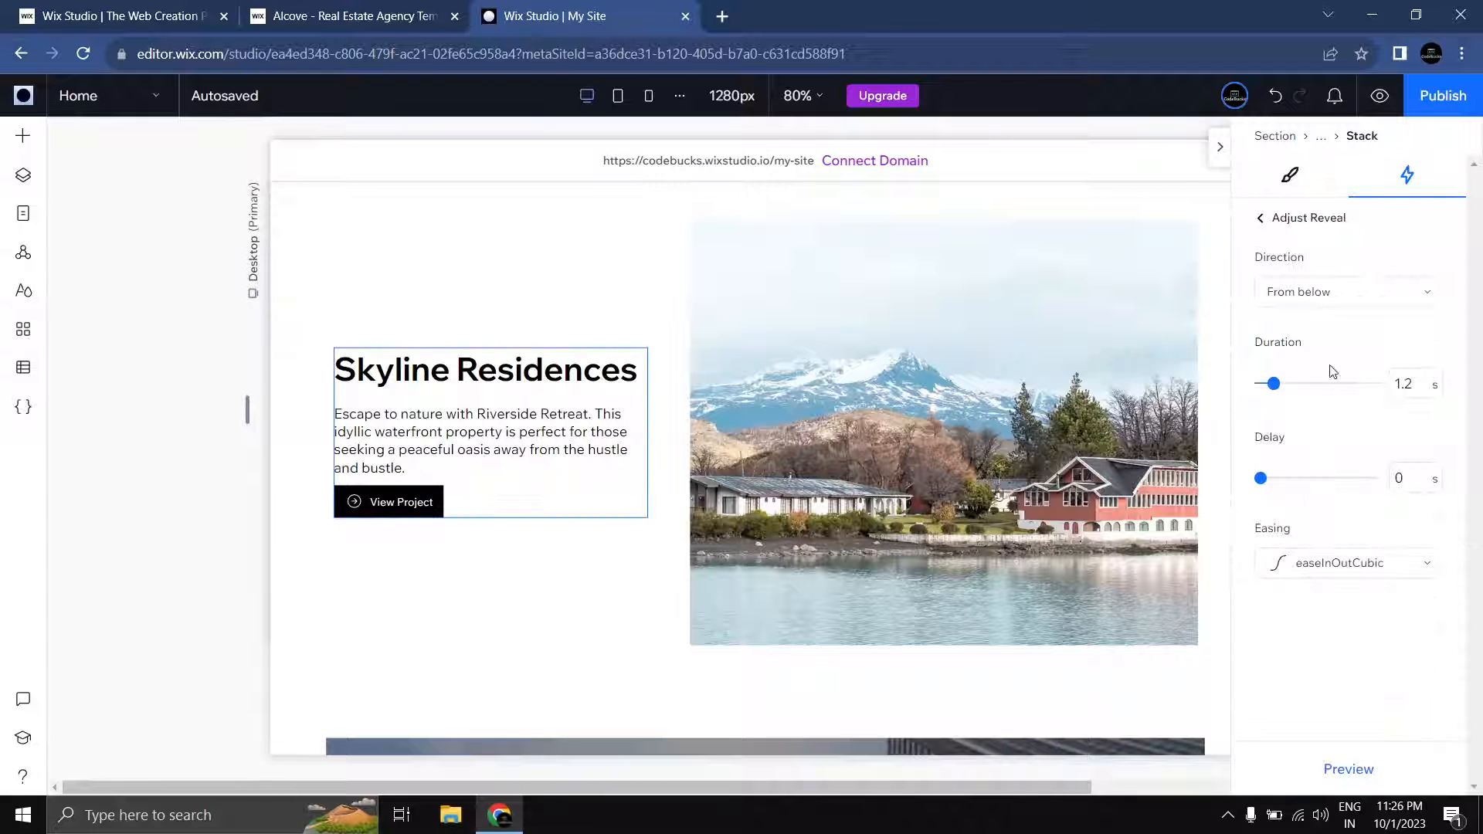
click(1325, 296)
click(1328, 363)
click(1351, 773)
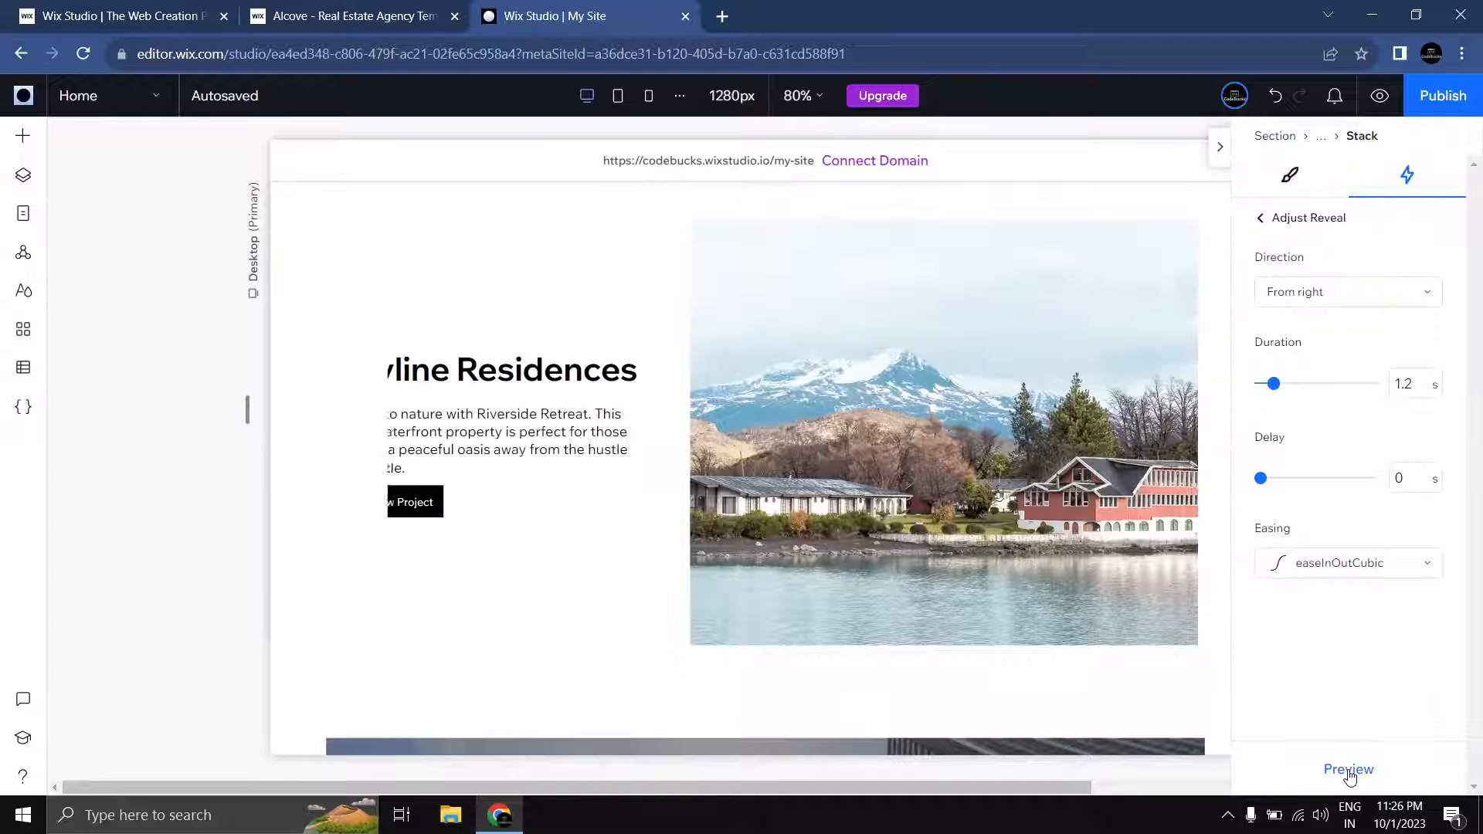
Step: Add a new image over the lower edge of the lakeside mountain photo in the Skyline Residences container
click(880, 423)
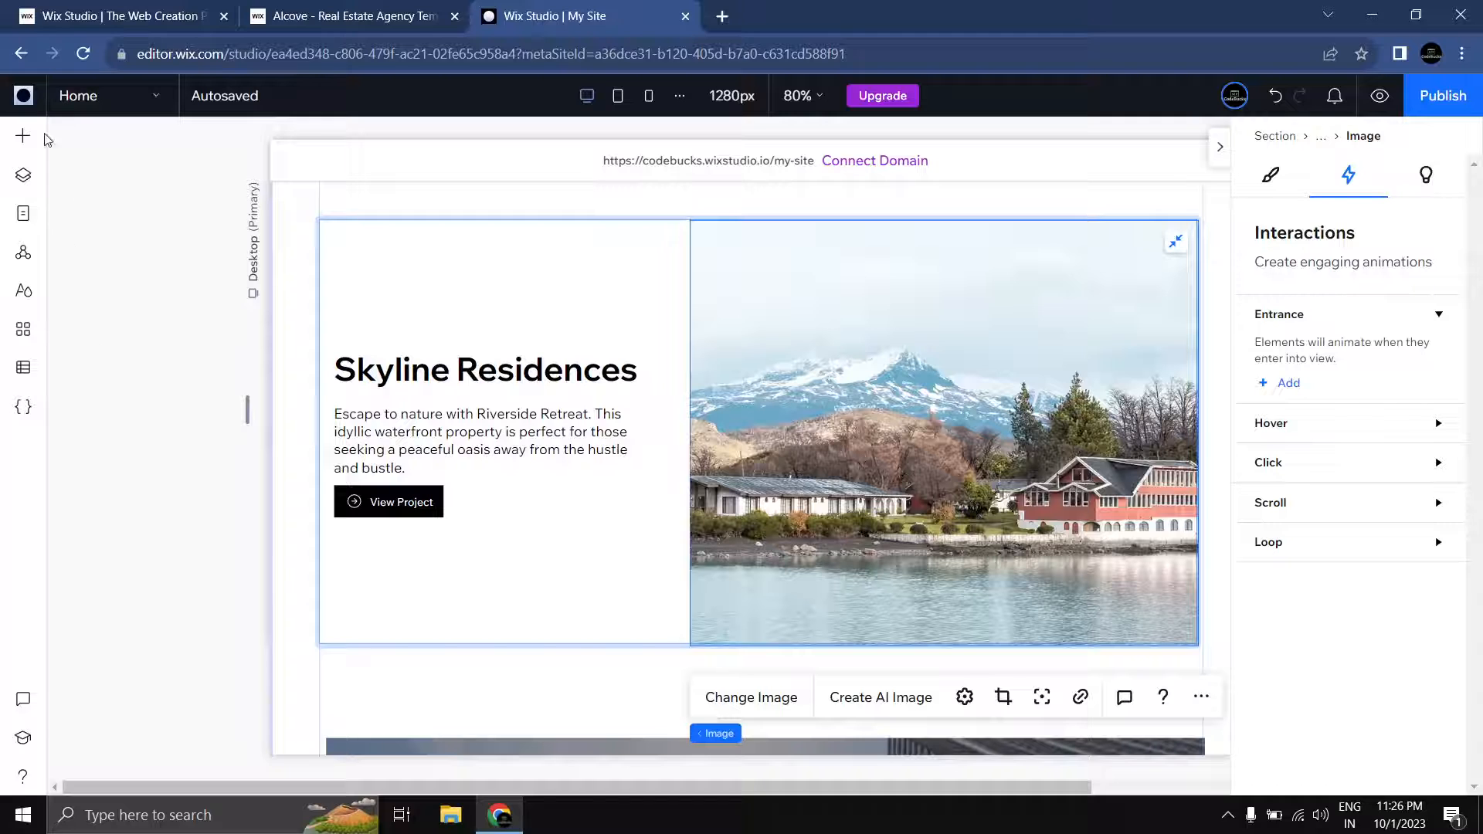
click(23, 136)
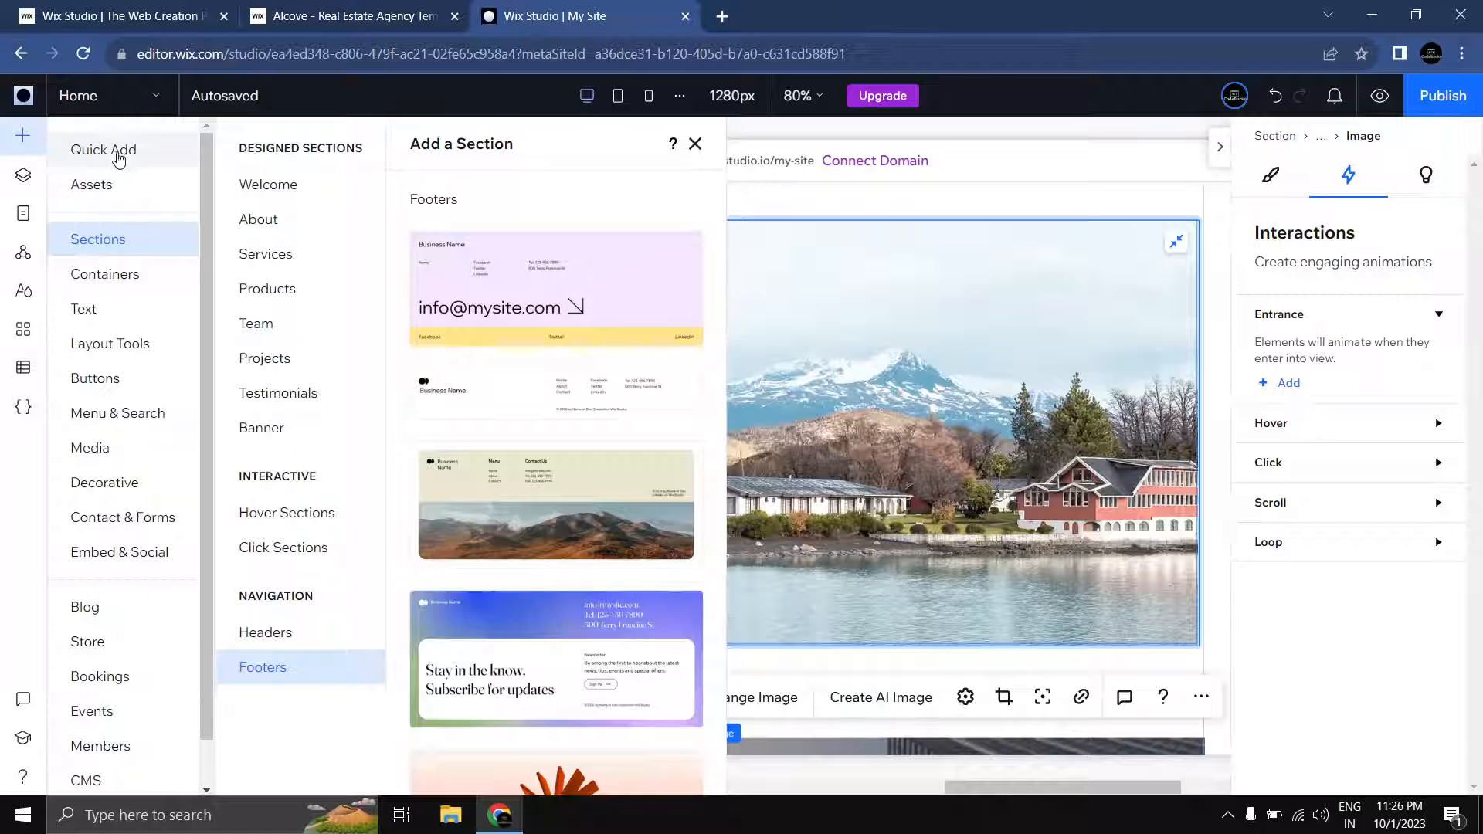
click(127, 153)
drag(278, 241, 678, 585)
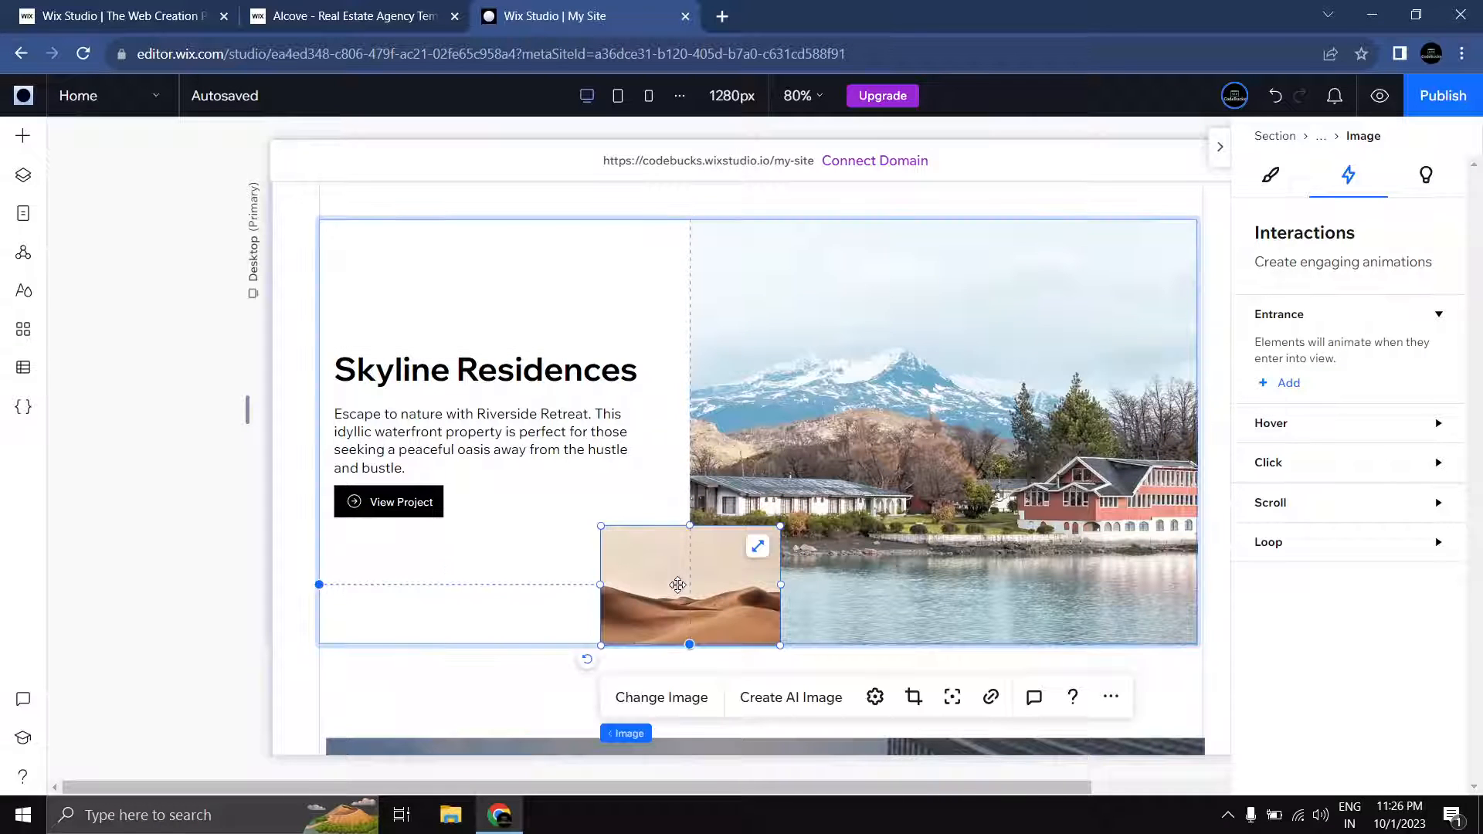
Step: Replace the new image with the Unsplash photo of white canal-side houses, found by searching for "riverside house"
click(659, 698)
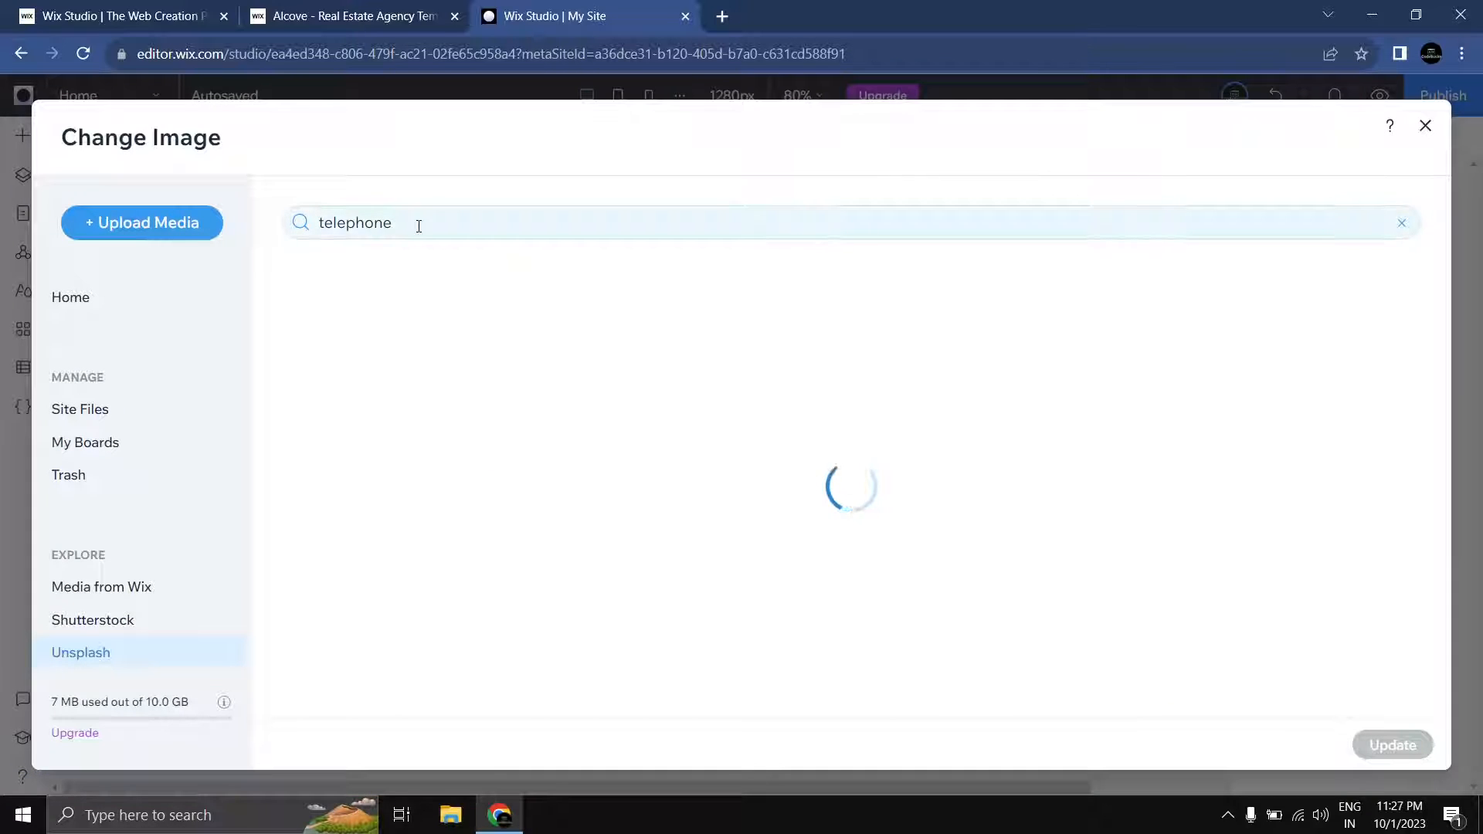
text(n)
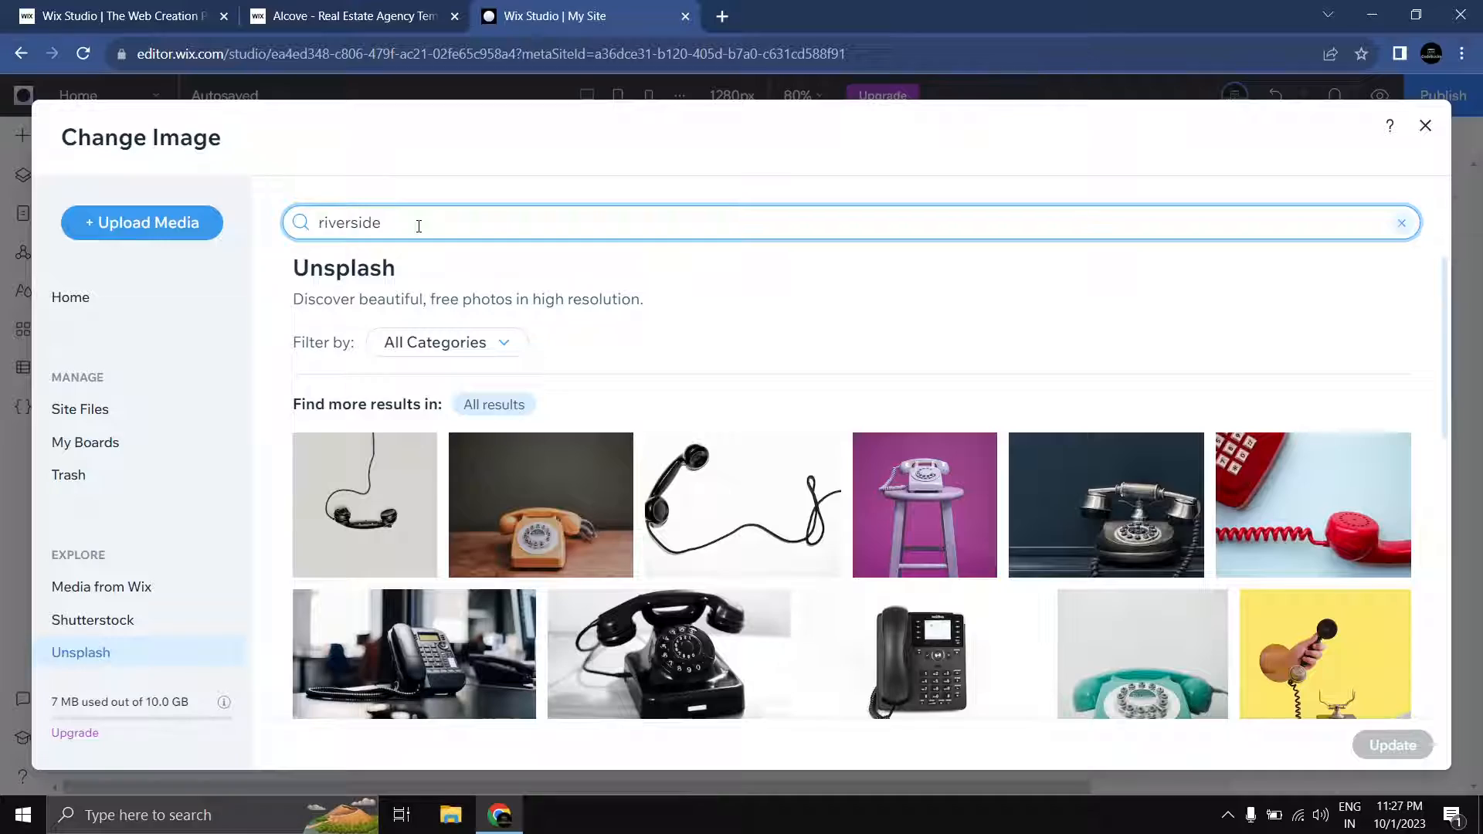
text(iverside house)
key(Return)
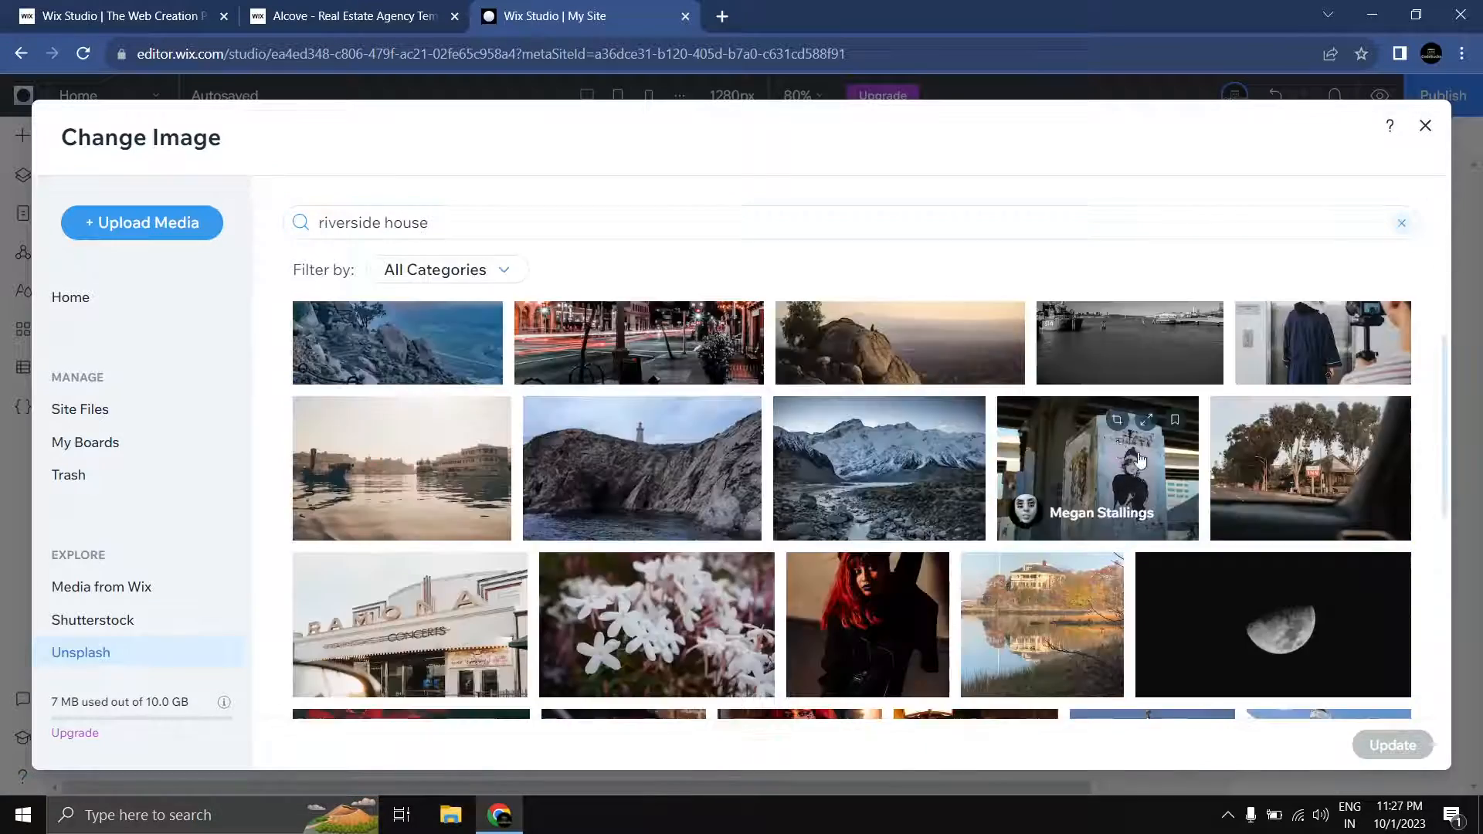
scroll(1173, 495, down, 20)
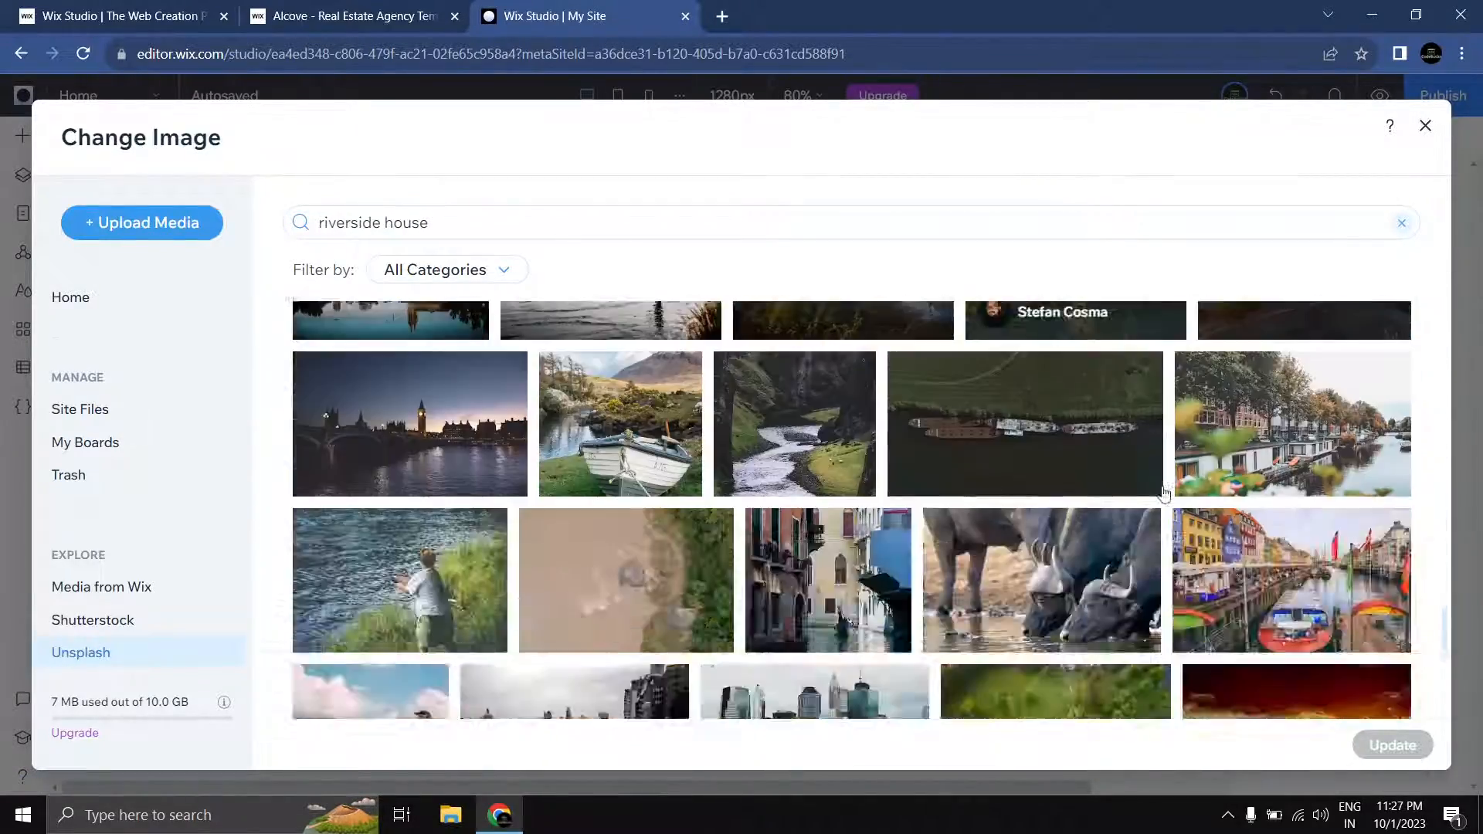
scroll(1165, 494, down, 15)
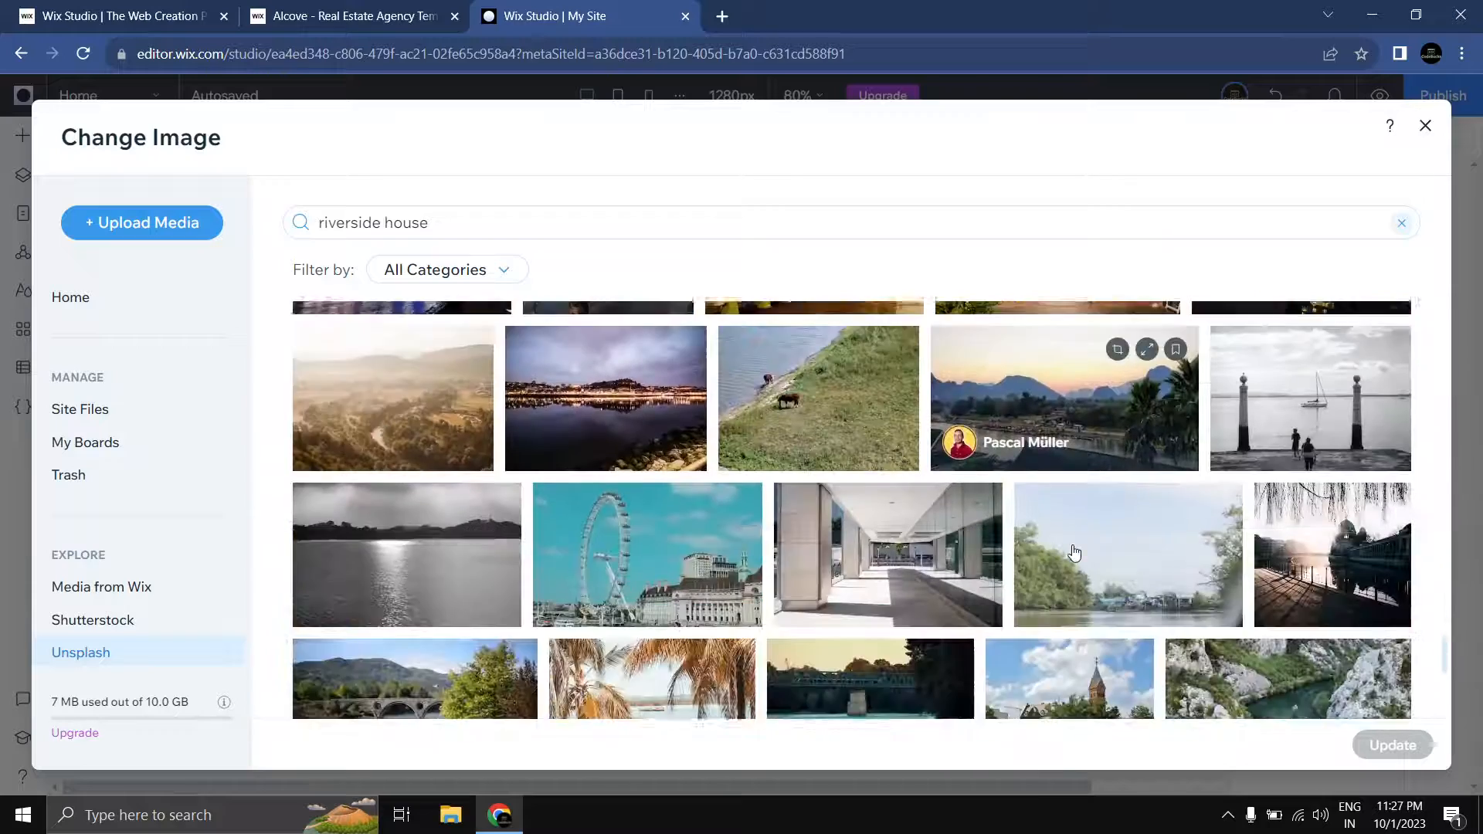
scroll(706, 503, down, 3)
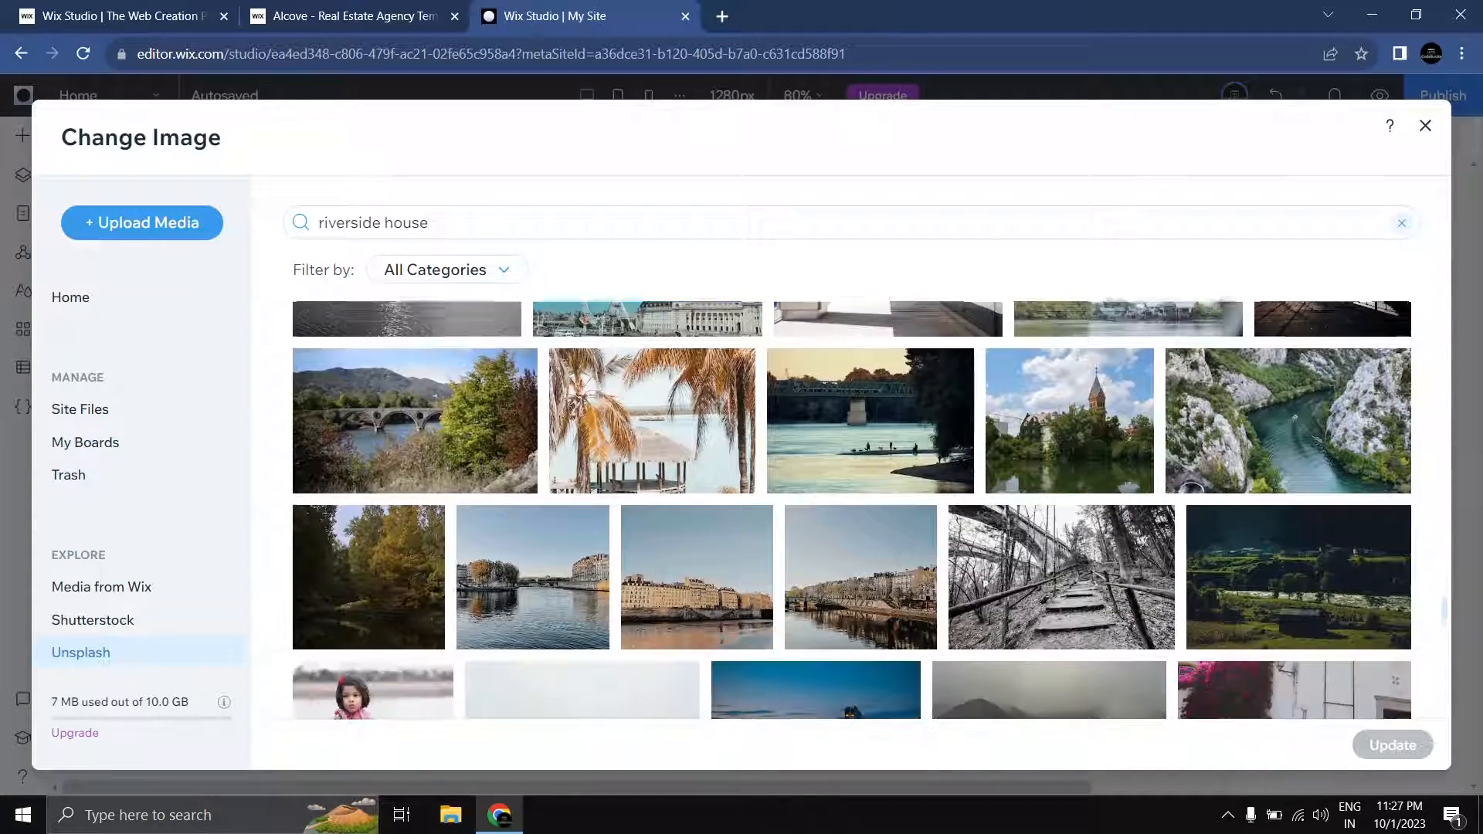
scroll(862, 610, up, 4)
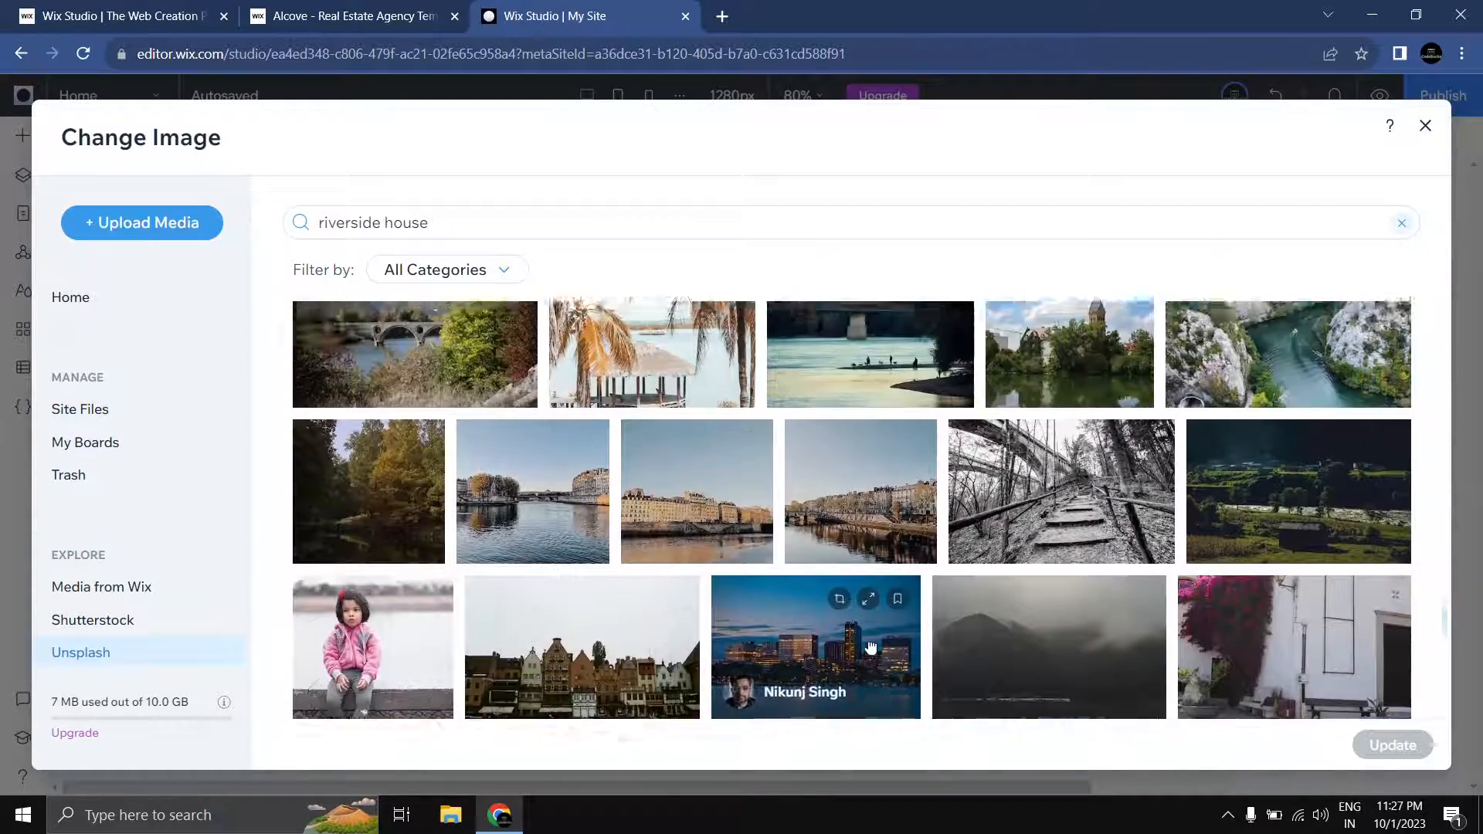
scroll(862, 629, up, 5)
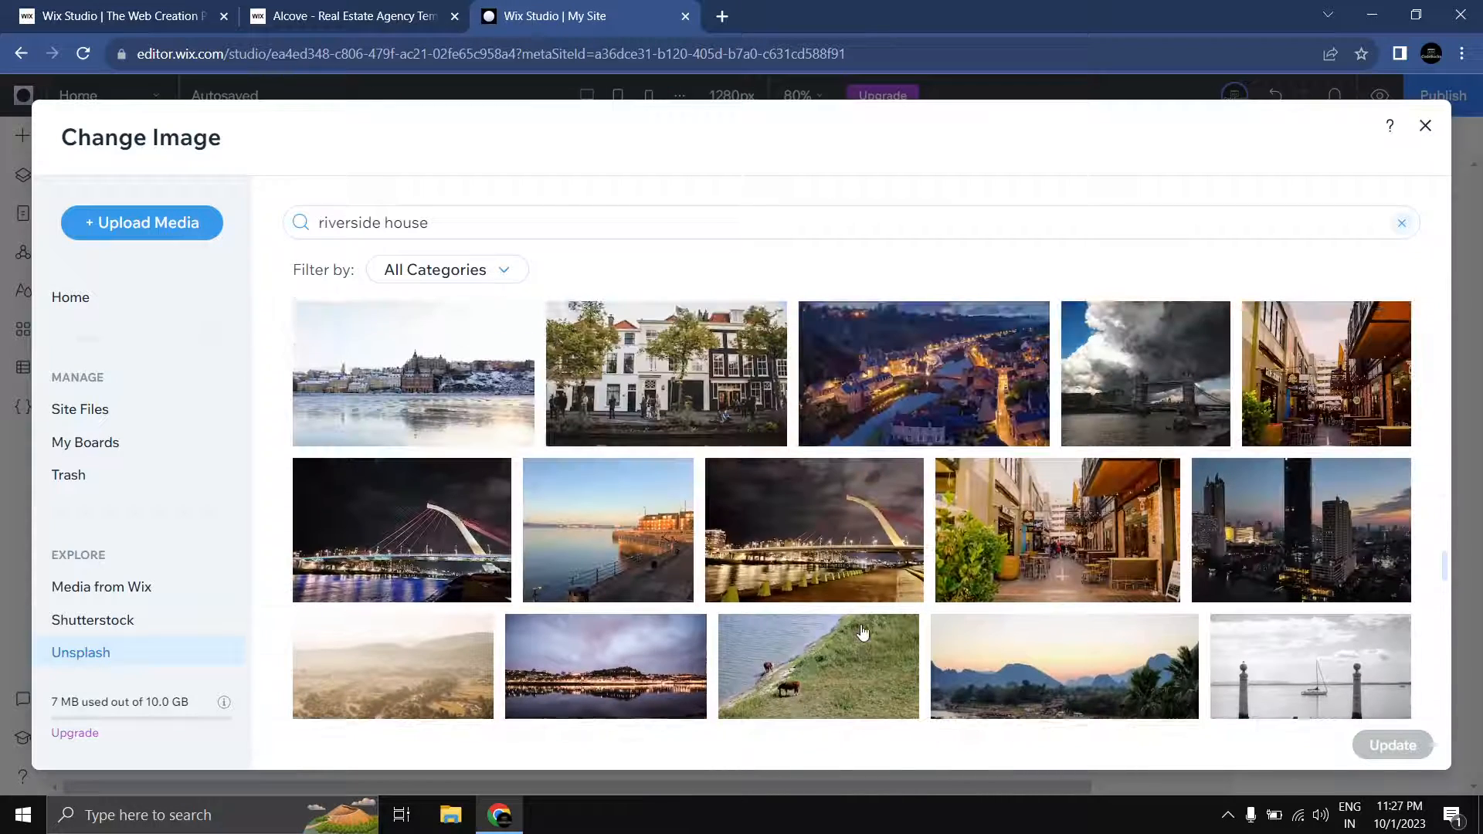
click(744, 503)
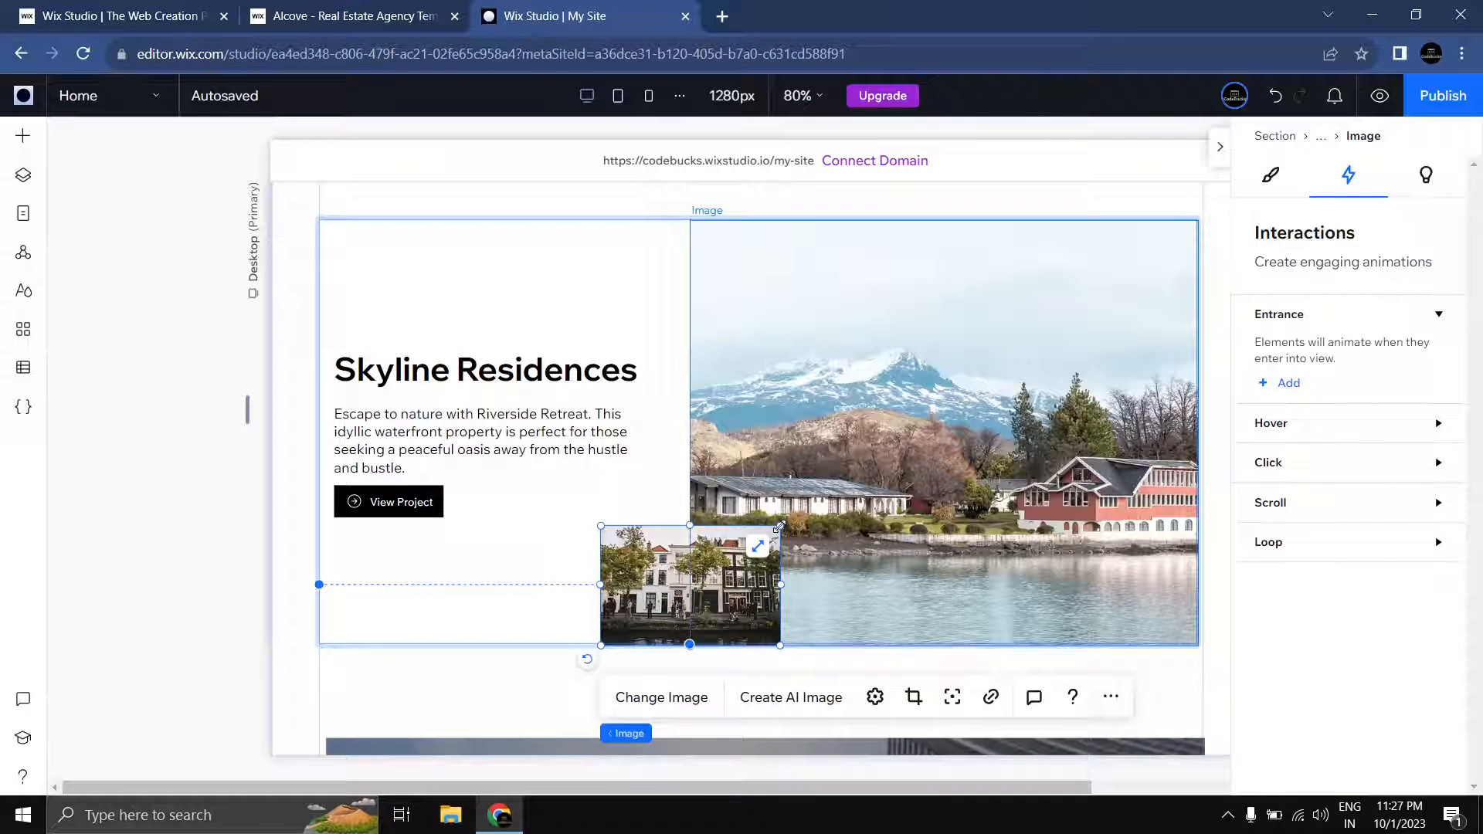
Step: Enlarge the canal houses image slightly, keeping it at the bottom edge of the Skyline Residences container
drag(780, 526, 655, 556)
click(202, 607)
click(683, 570)
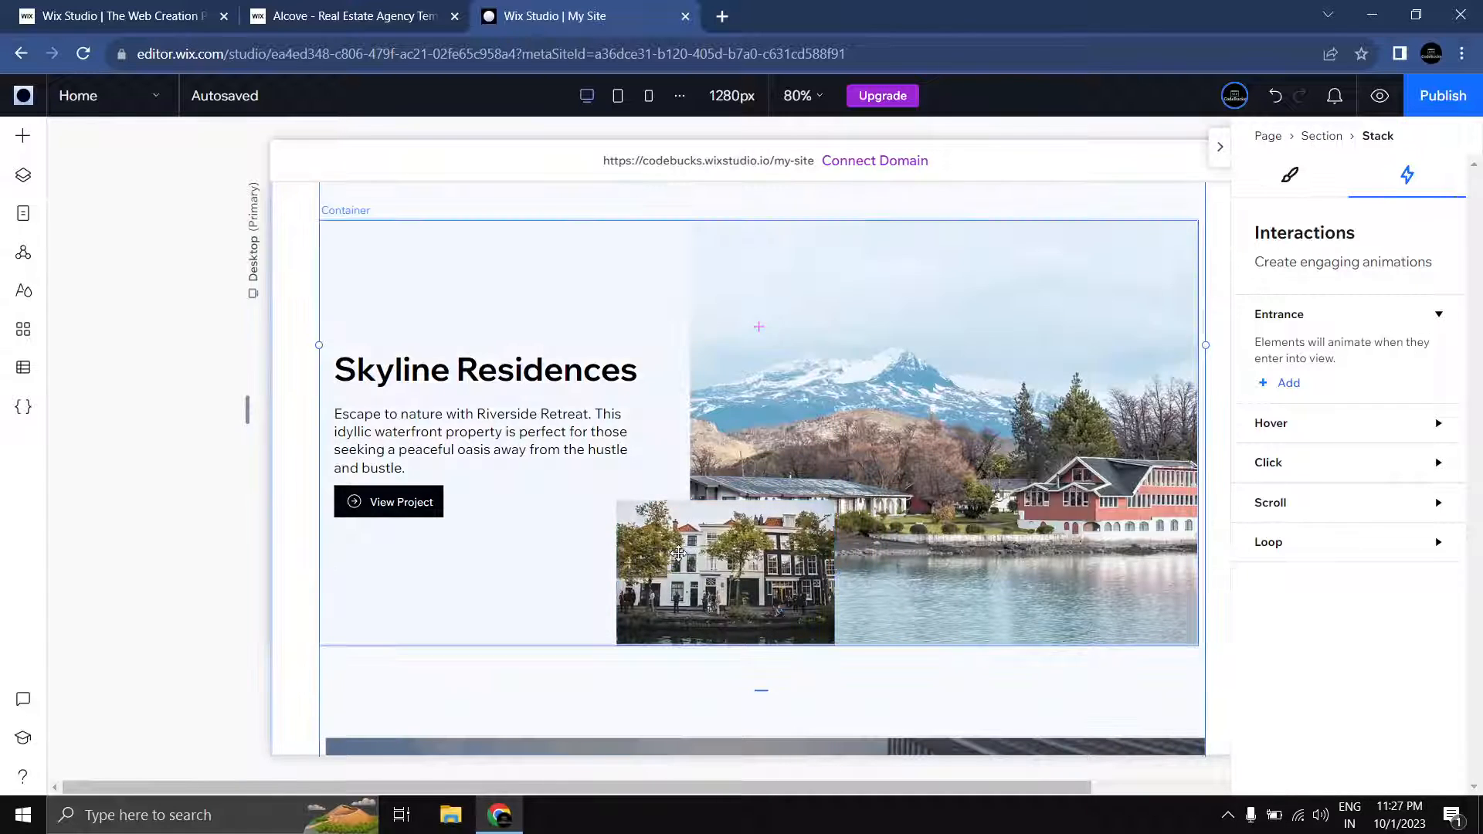
Step: Add a Parallax scroll animation to the canal houses image and check it with the scroll preview
click(678, 553)
click(678, 553)
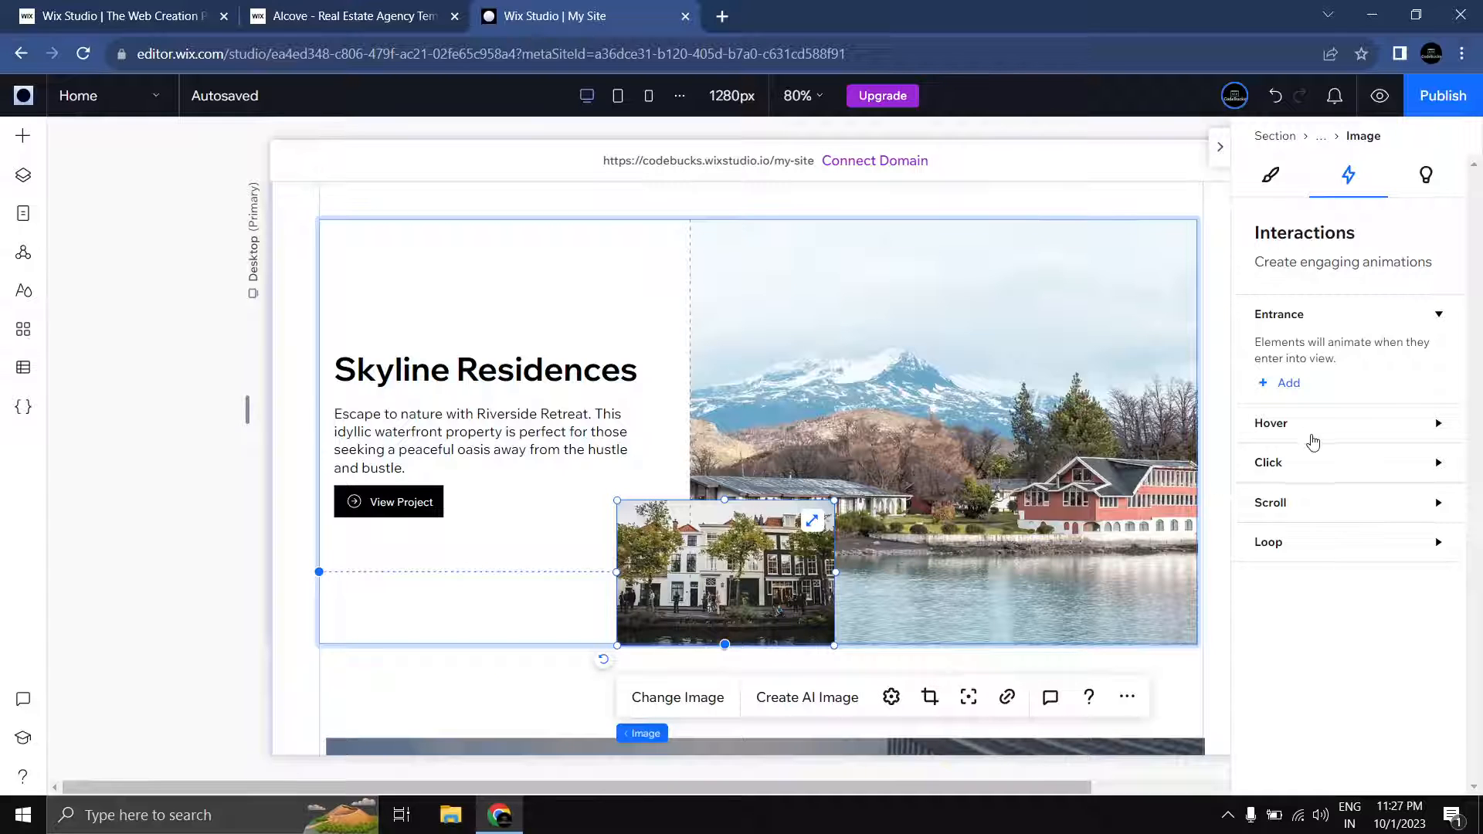
click(1304, 507)
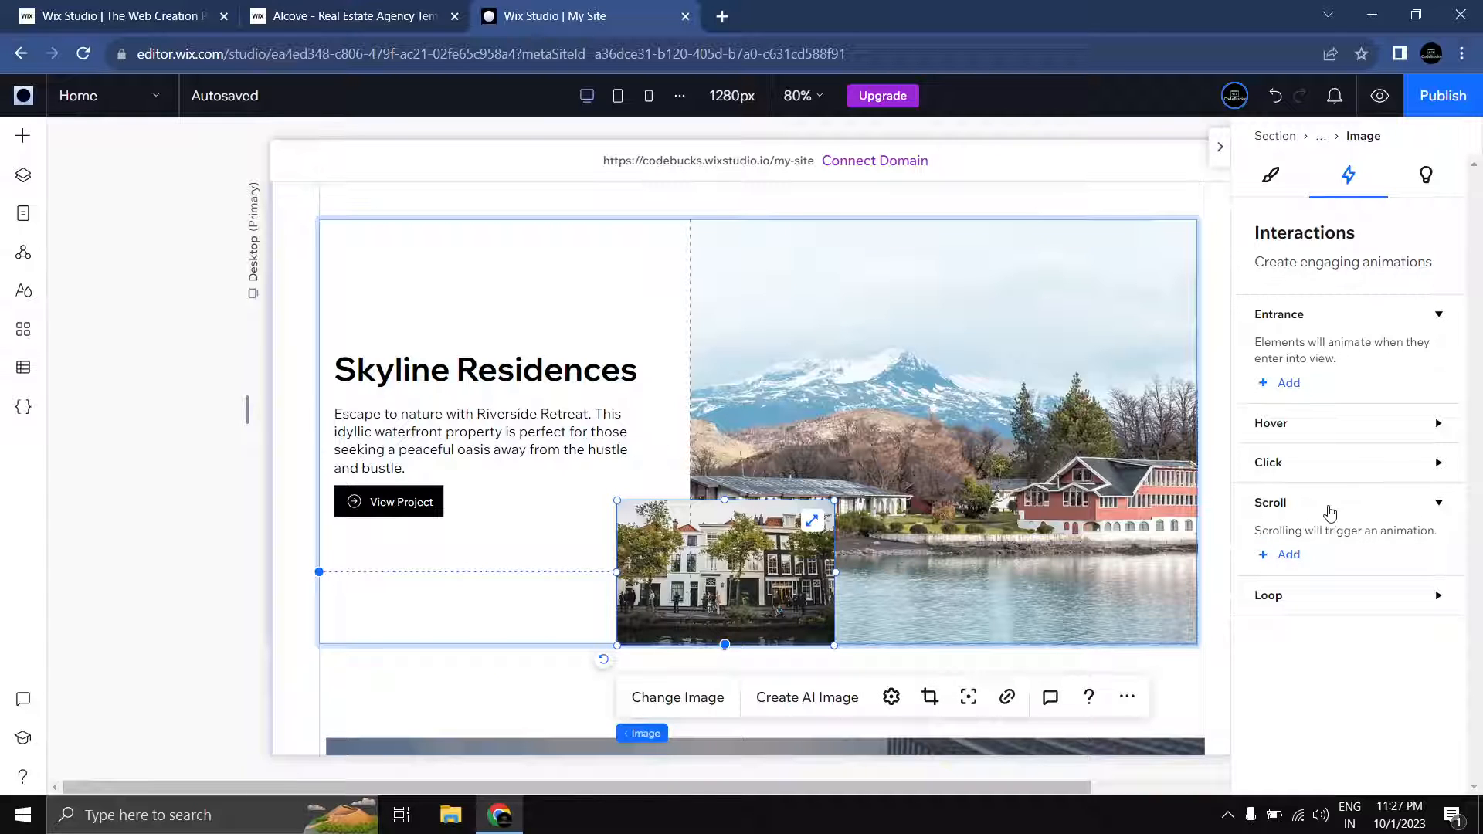
click(1285, 558)
scroll(1410, 525, down, 3)
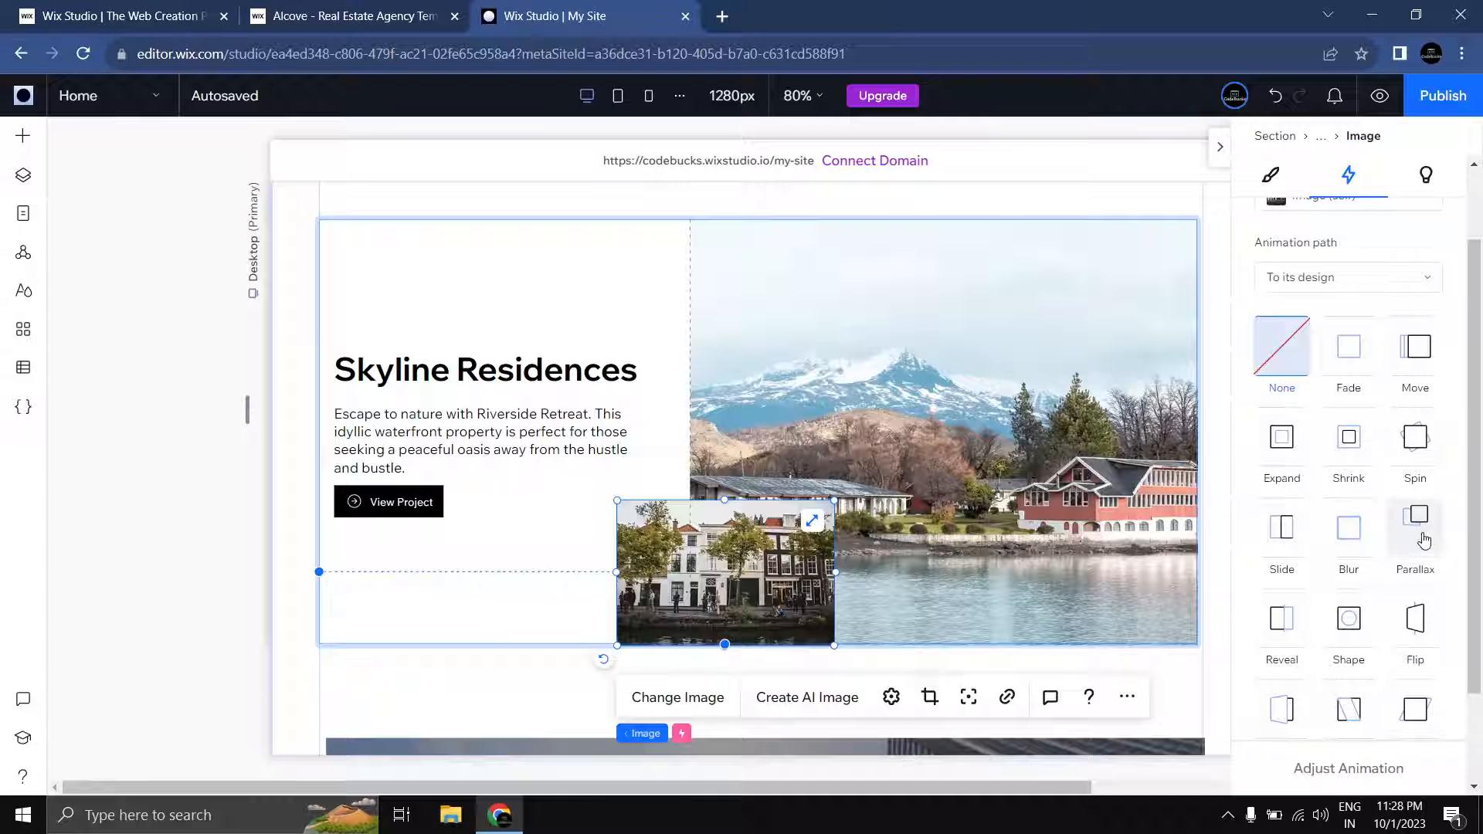
click(1423, 539)
click(1341, 764)
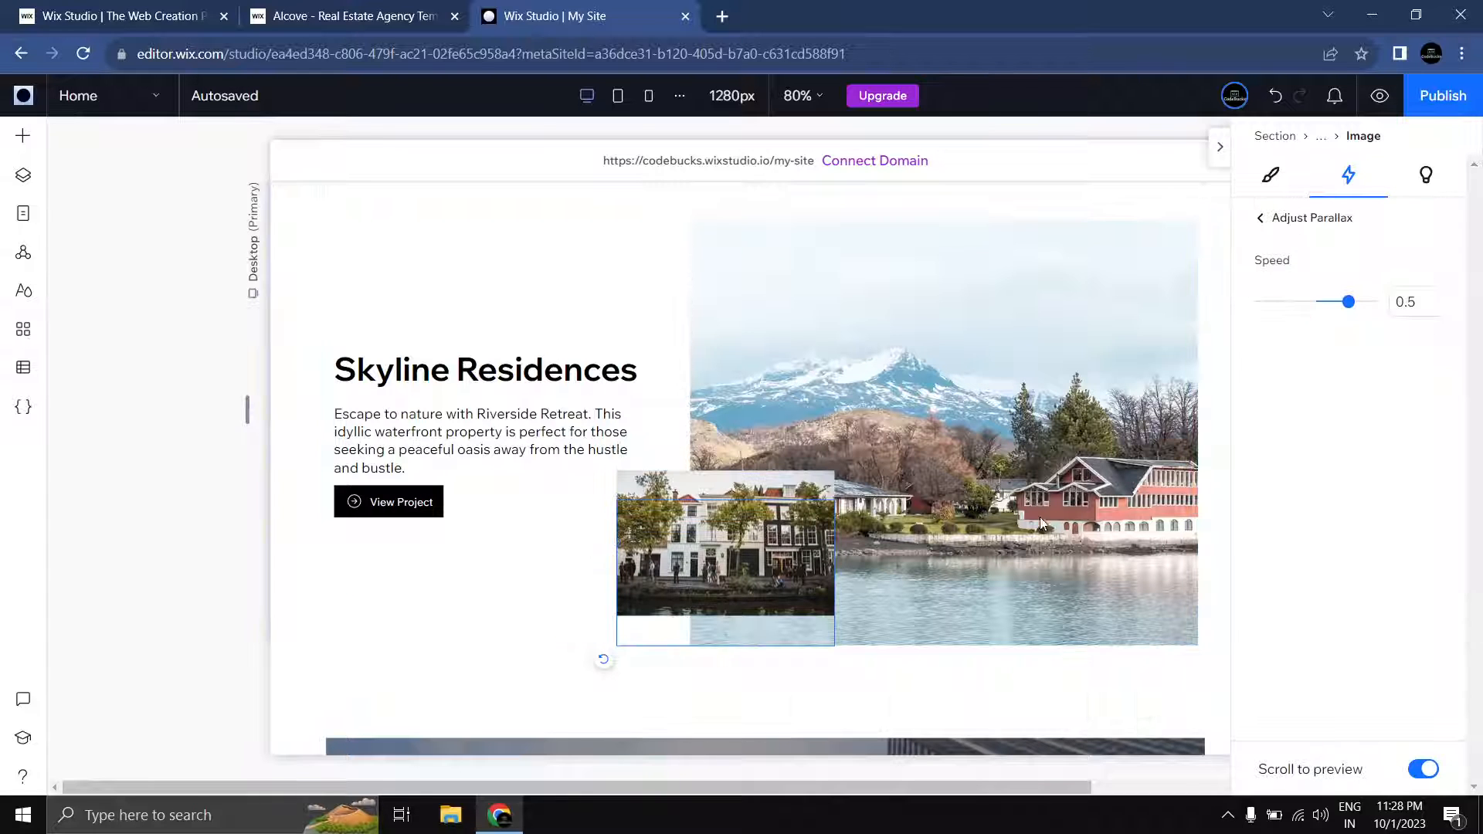
scroll(1056, 491, down, 2)
scroll(1057, 493, up, 6)
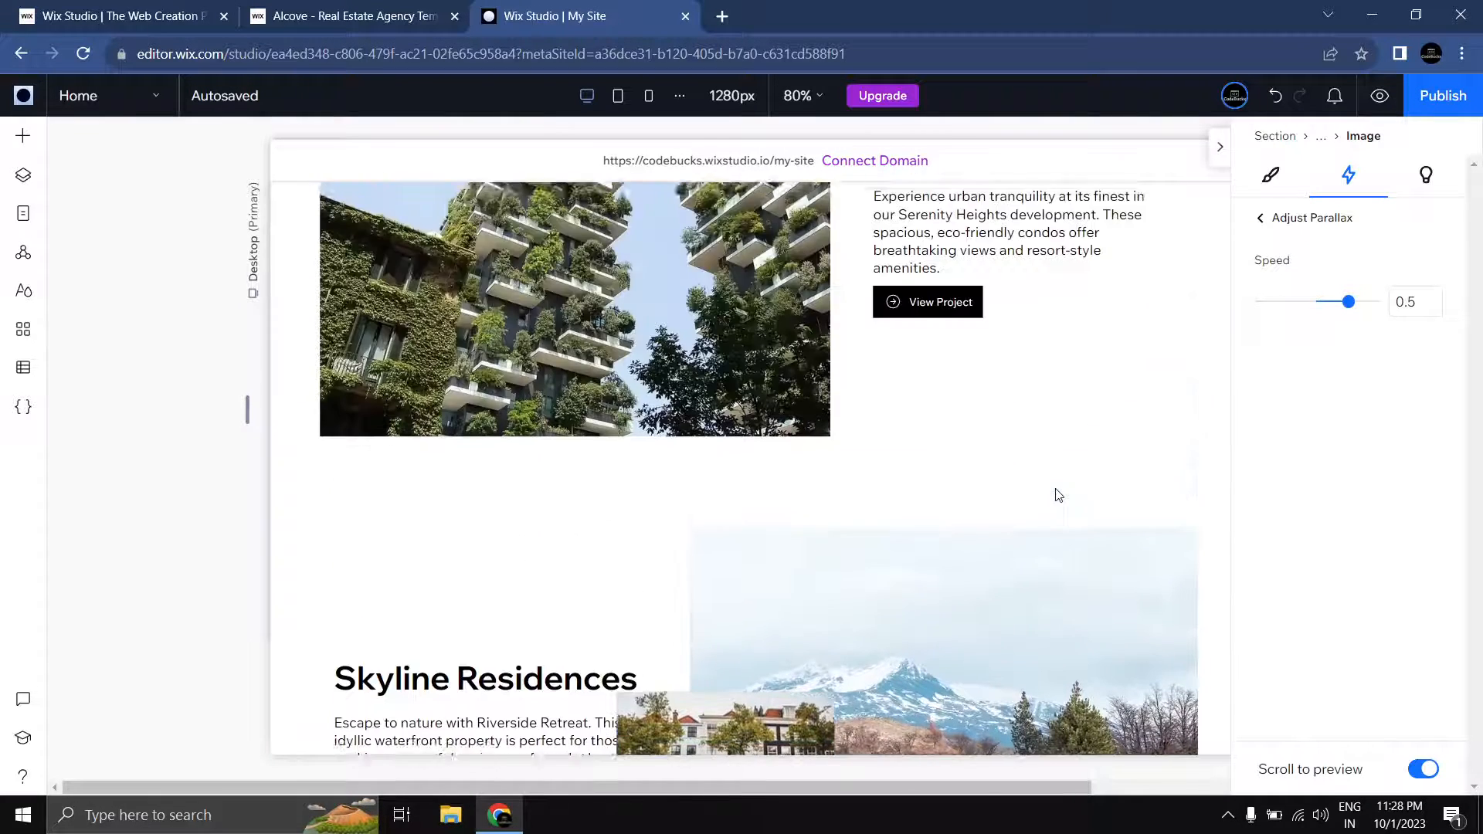
scroll(1058, 496, down, 5)
scroll(1058, 495, up, 3)
scroll(1059, 494, down, 2)
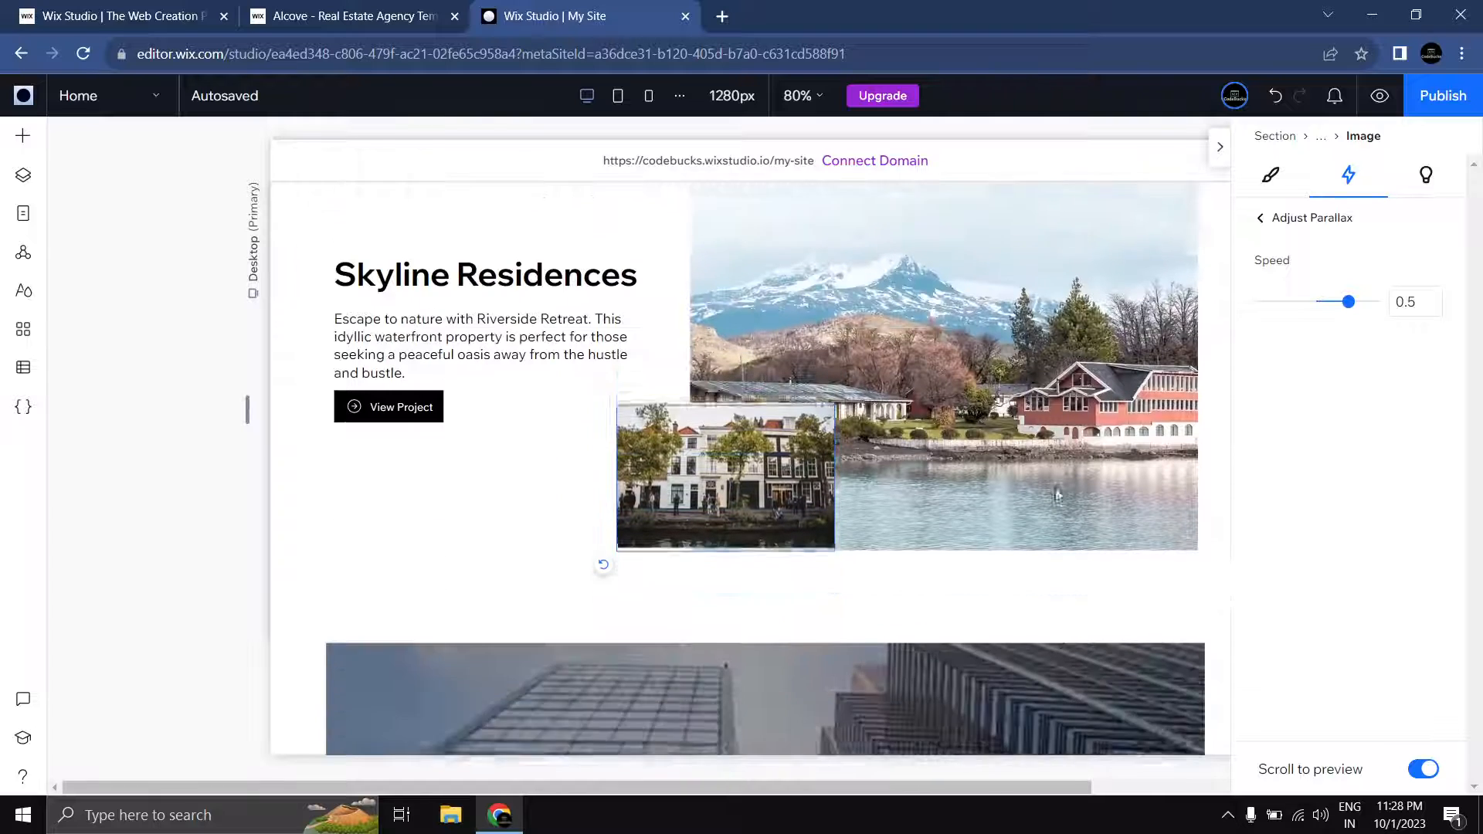
scroll(1058, 494, up, 1)
scroll(1056, 489, down, 1)
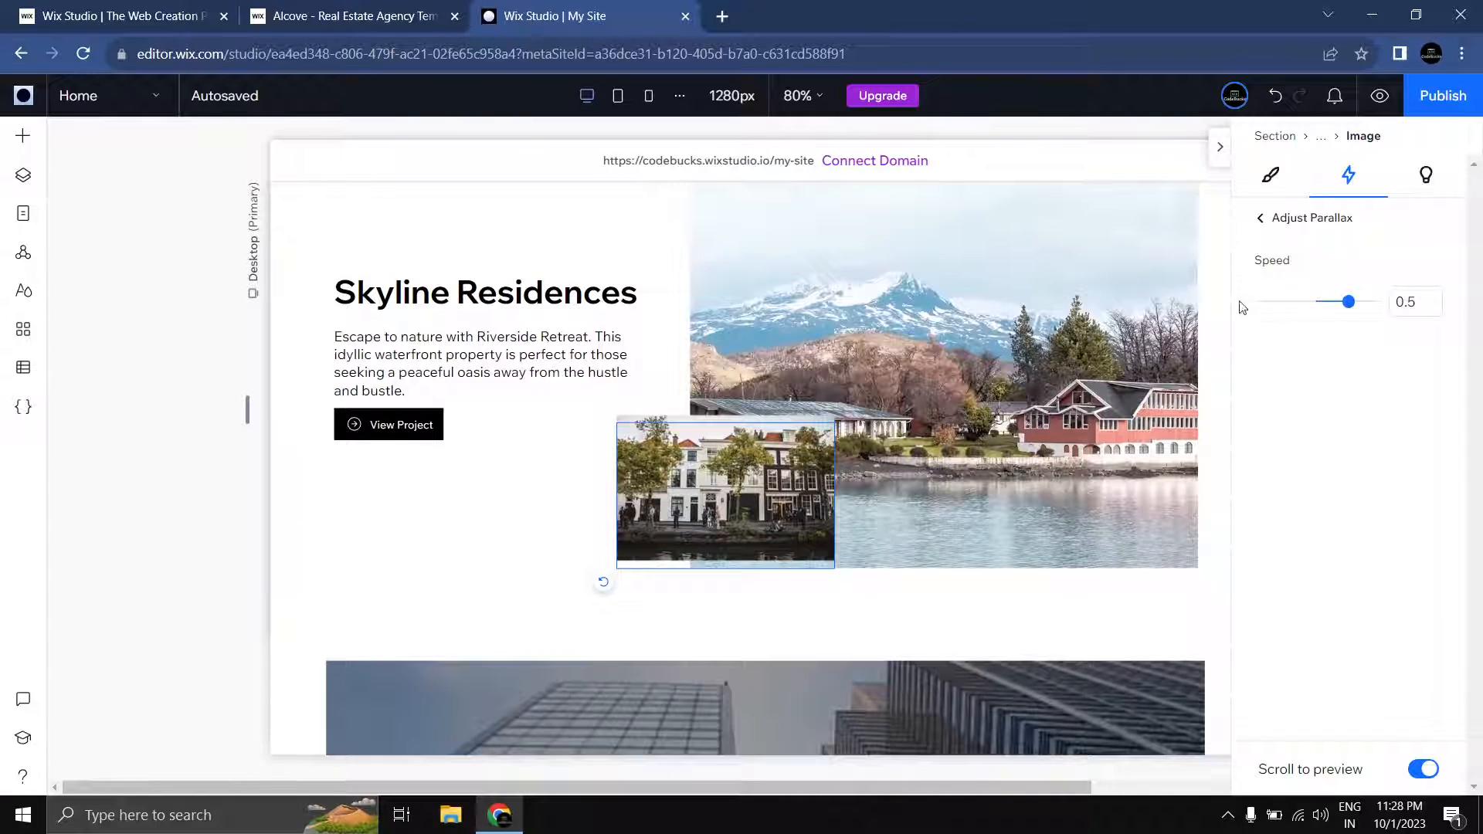
Step: Try the Expand and Wink entrance animations on the container holding the skyscraper image
scroll(464, 530, down, 3)
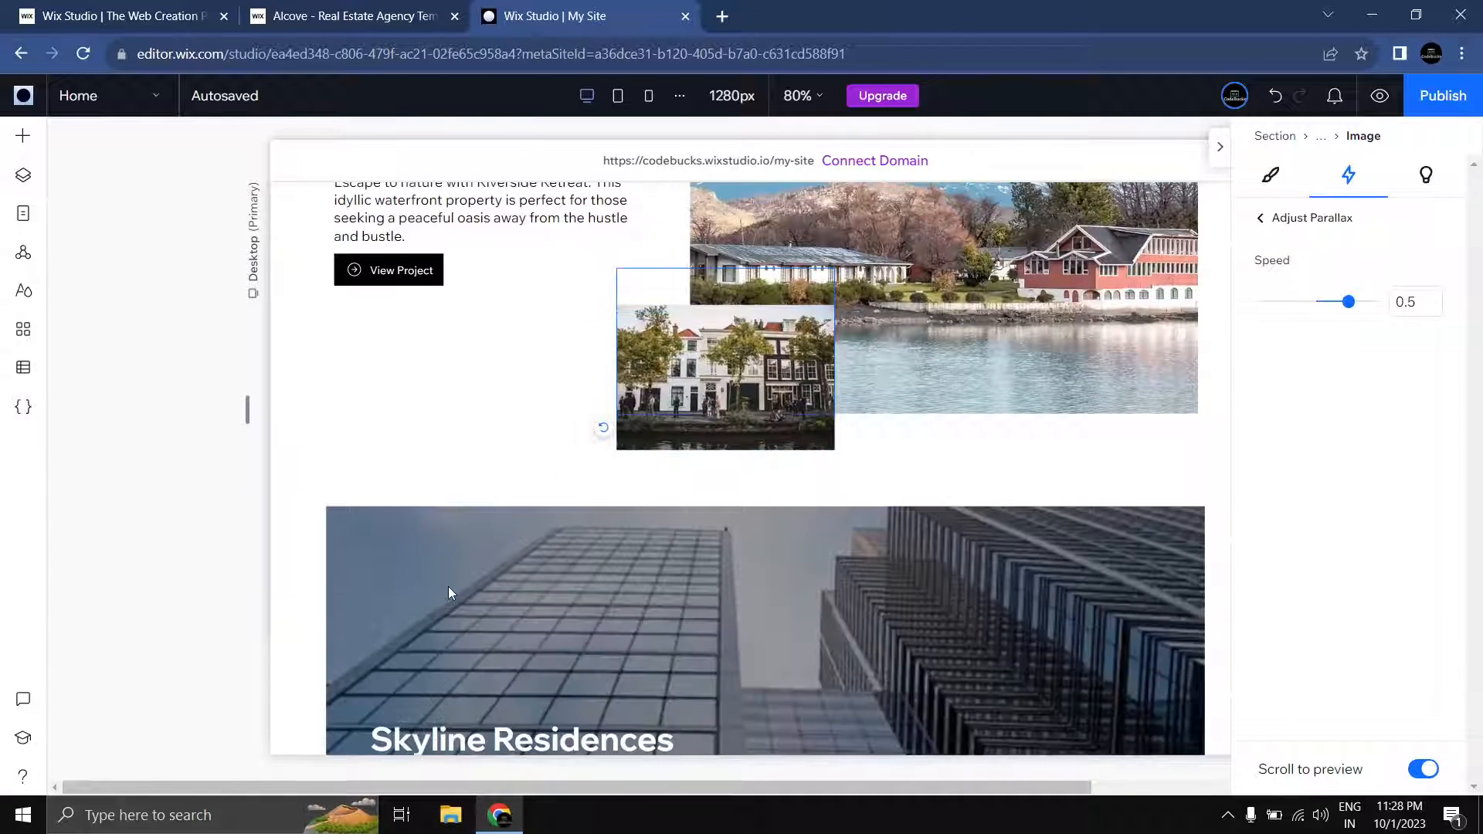
click(448, 586)
scroll(734, 456, down, 1)
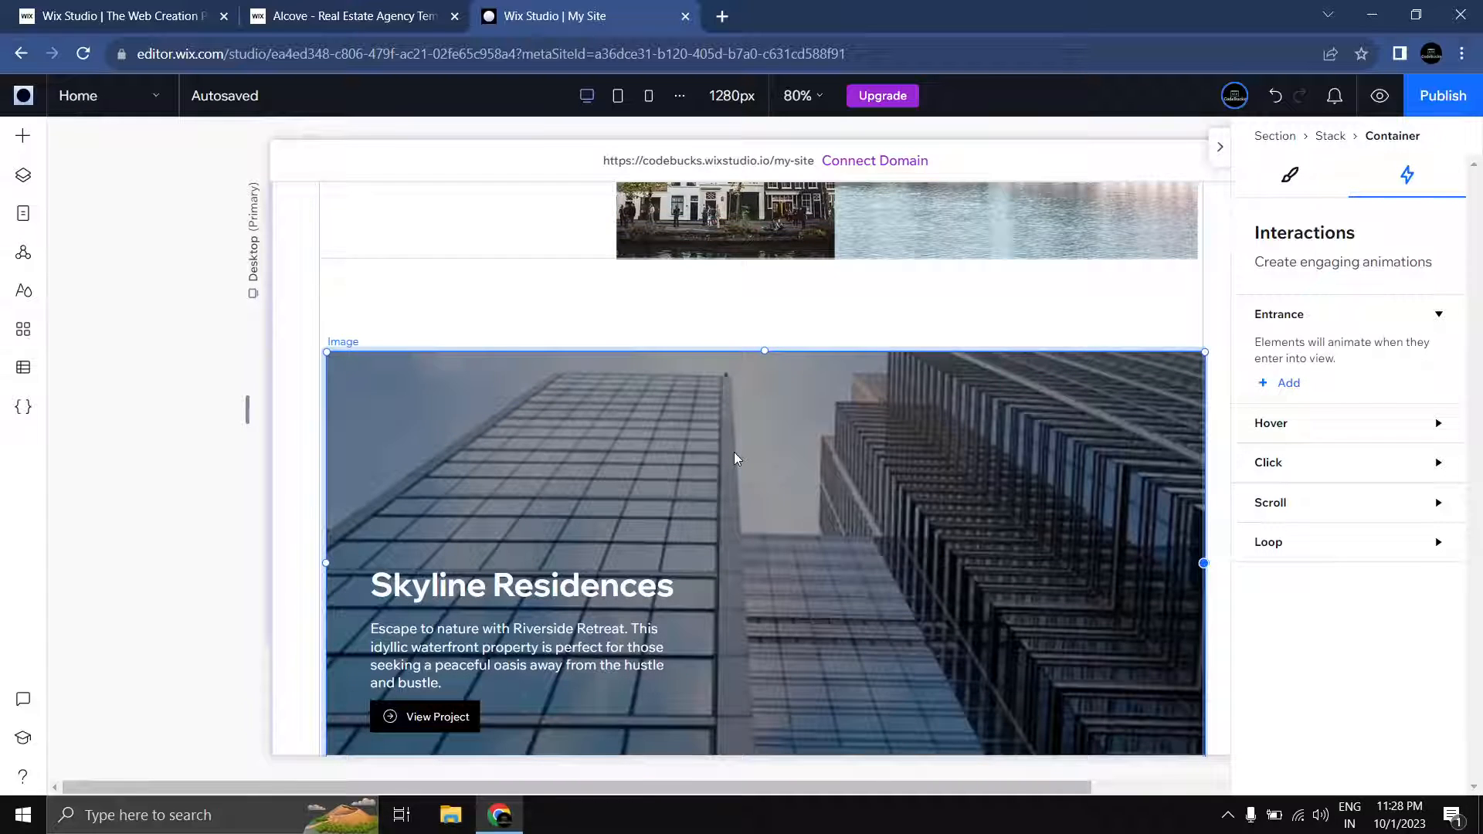
scroll(734, 459, down, 1)
click(1288, 384)
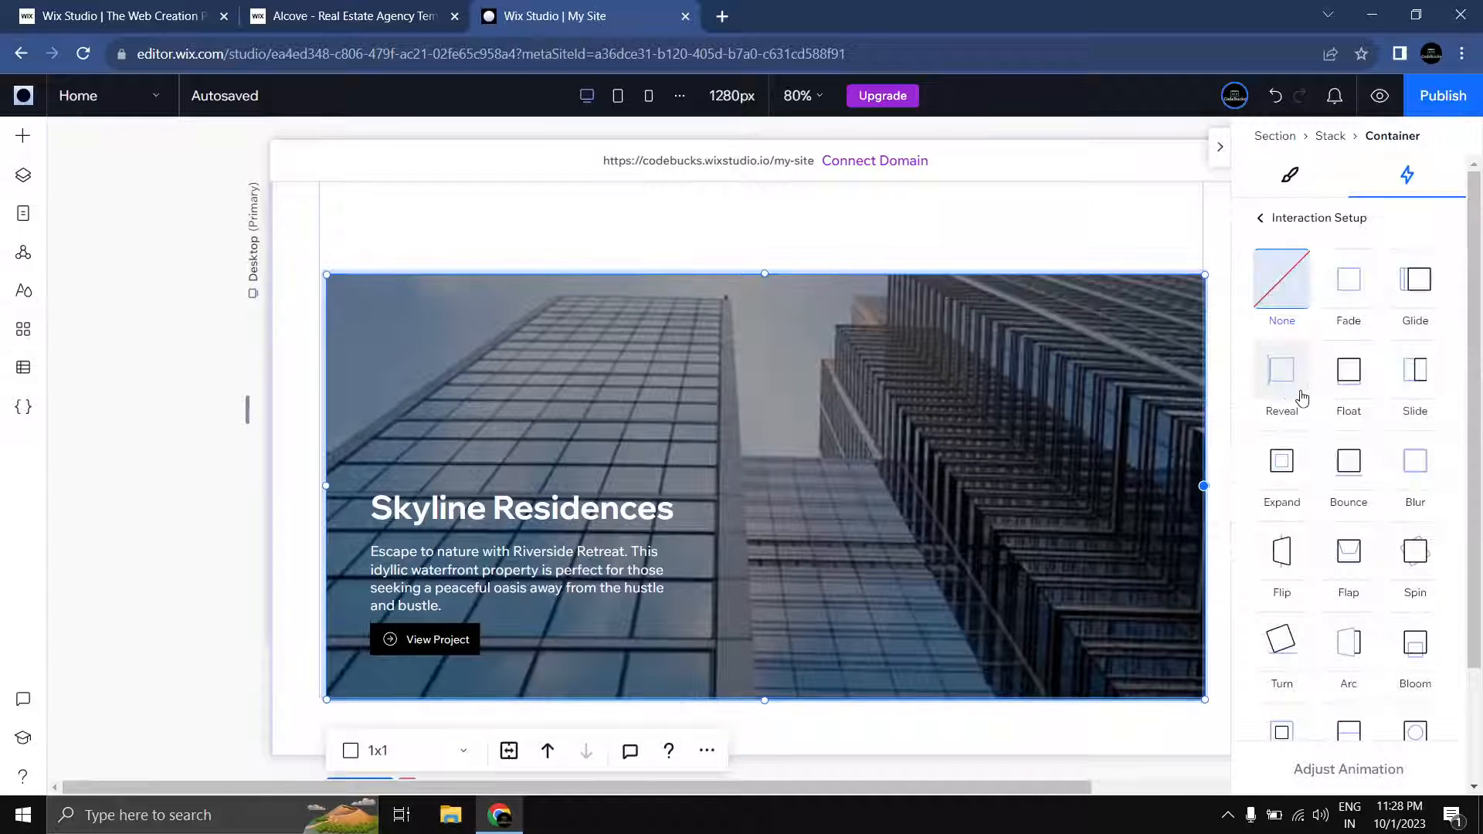
click(1286, 474)
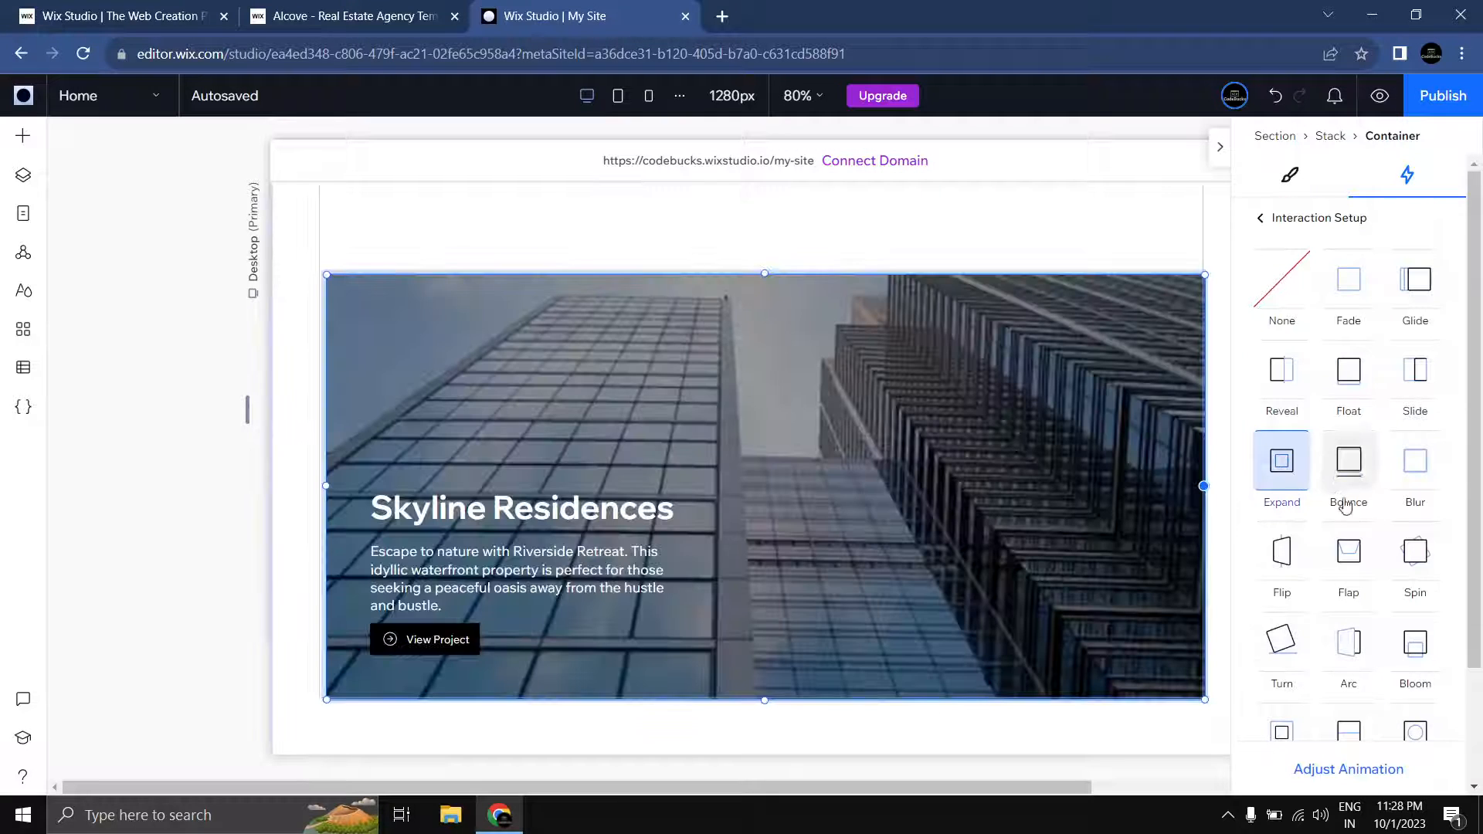
scroll(1346, 506, down, 2)
click(1360, 601)
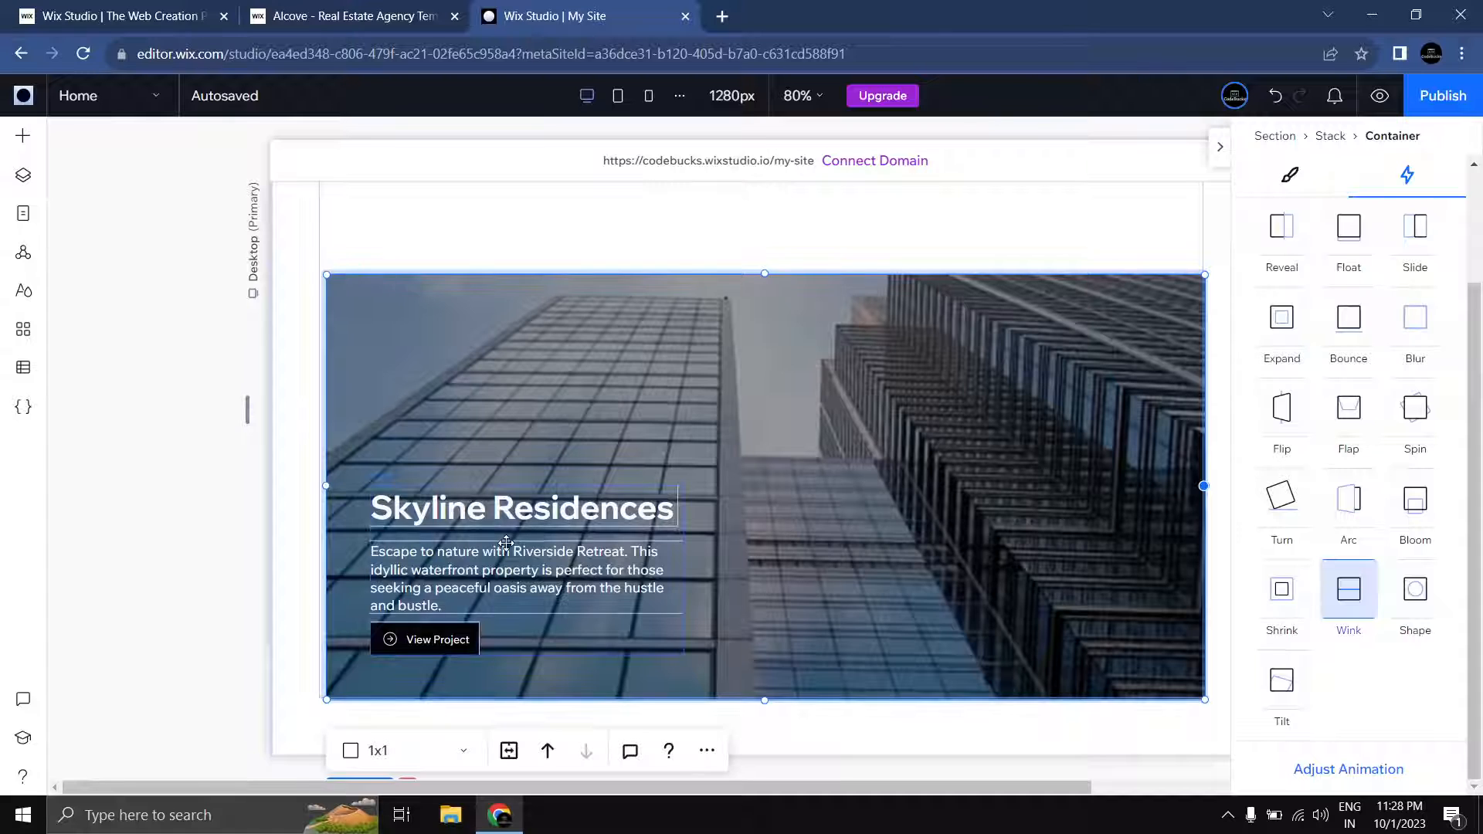
Step: Remove the Wink entrance animation from the skyscraper container
scroll(1306, 371, up, 2)
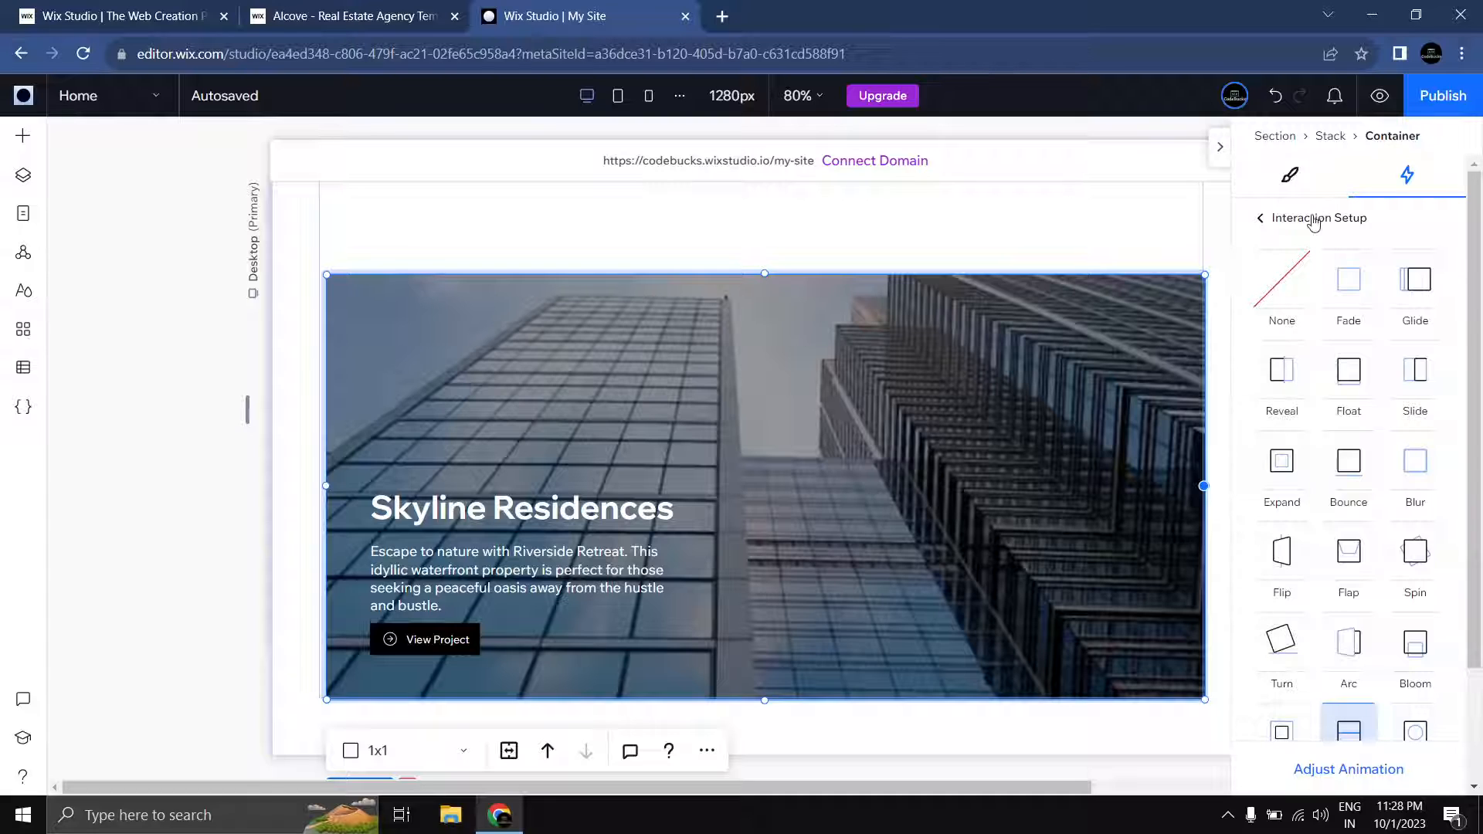
click(1314, 222)
click(1436, 351)
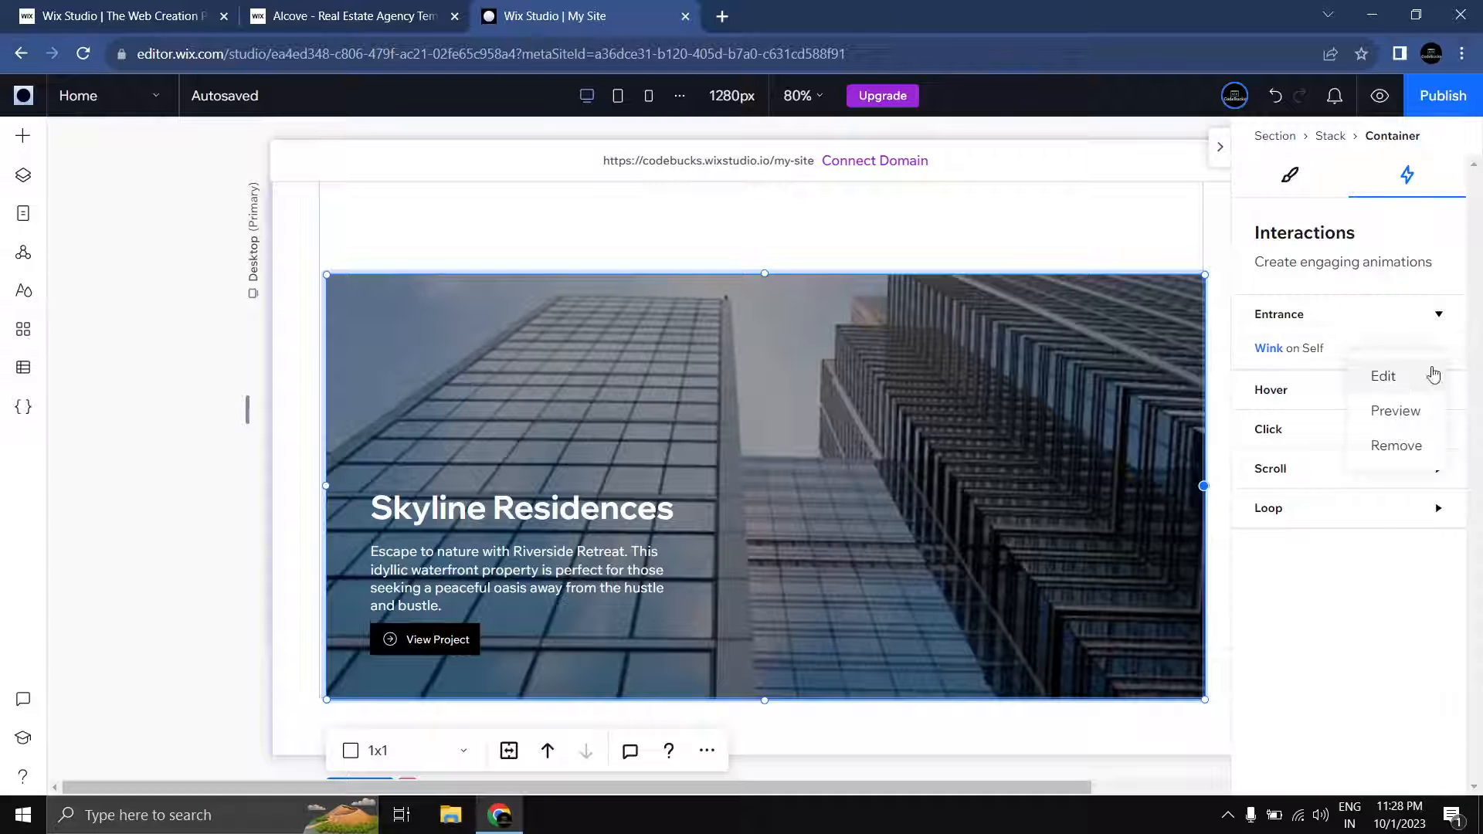
click(1360, 448)
Step: Add a Wink entrance animation to the skyscraper background image itself
click(465, 359)
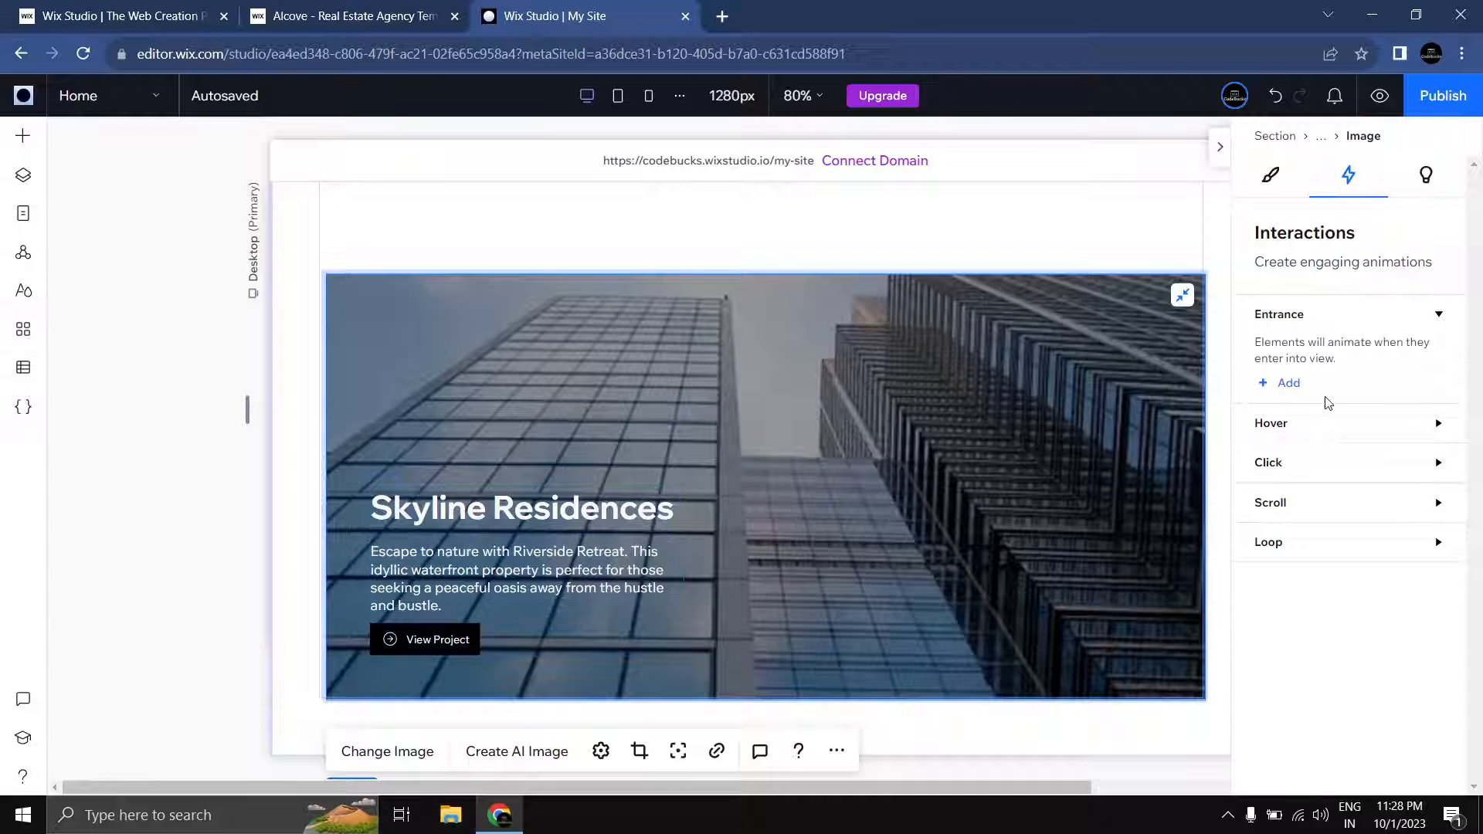
click(1293, 384)
scroll(1352, 541, down, 2)
click(1352, 633)
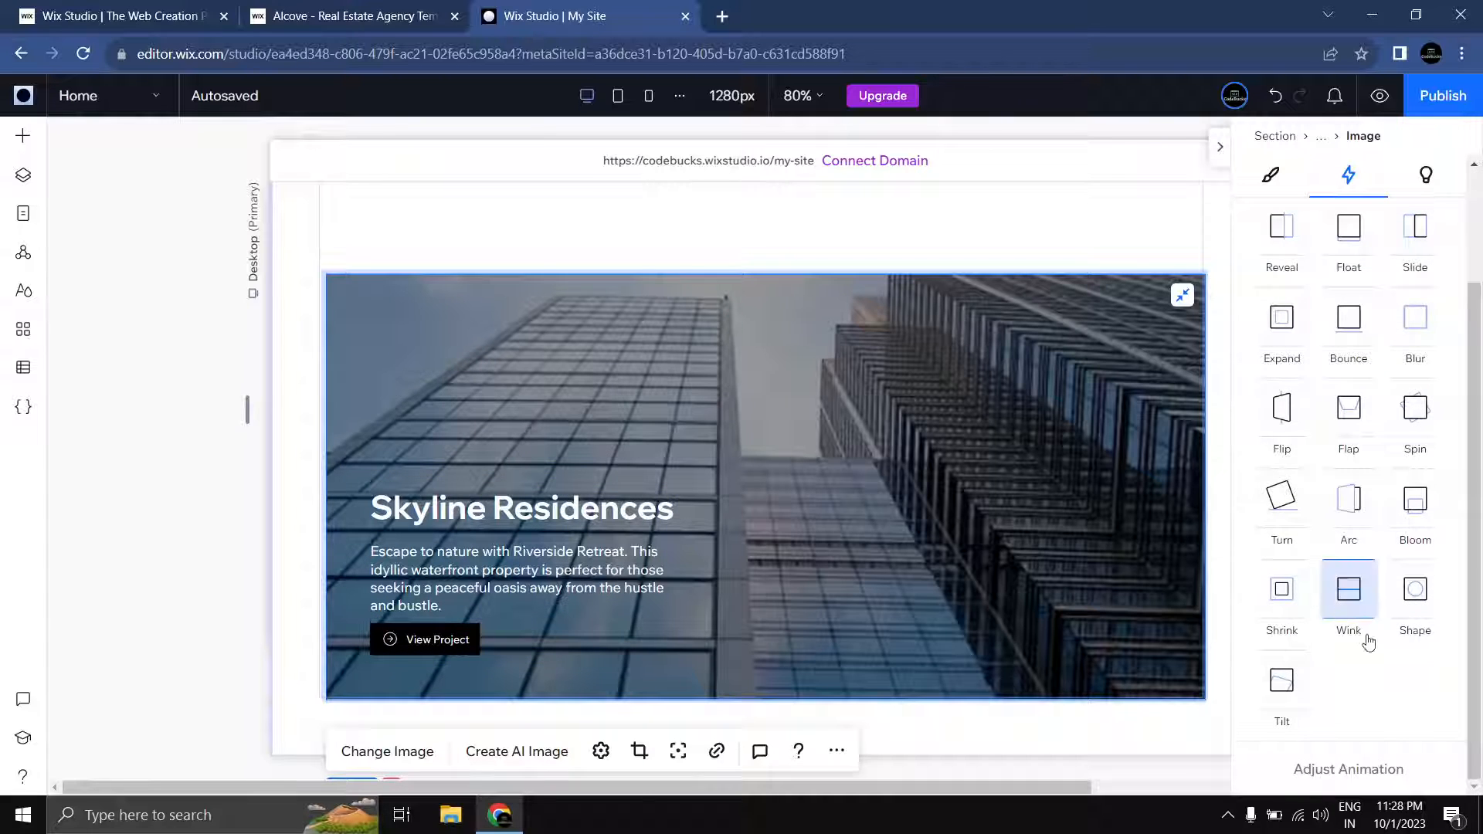
Step: Add a Reveal entrance animation from the left to the text stack over the skyscraper image and preview it
click(530, 520)
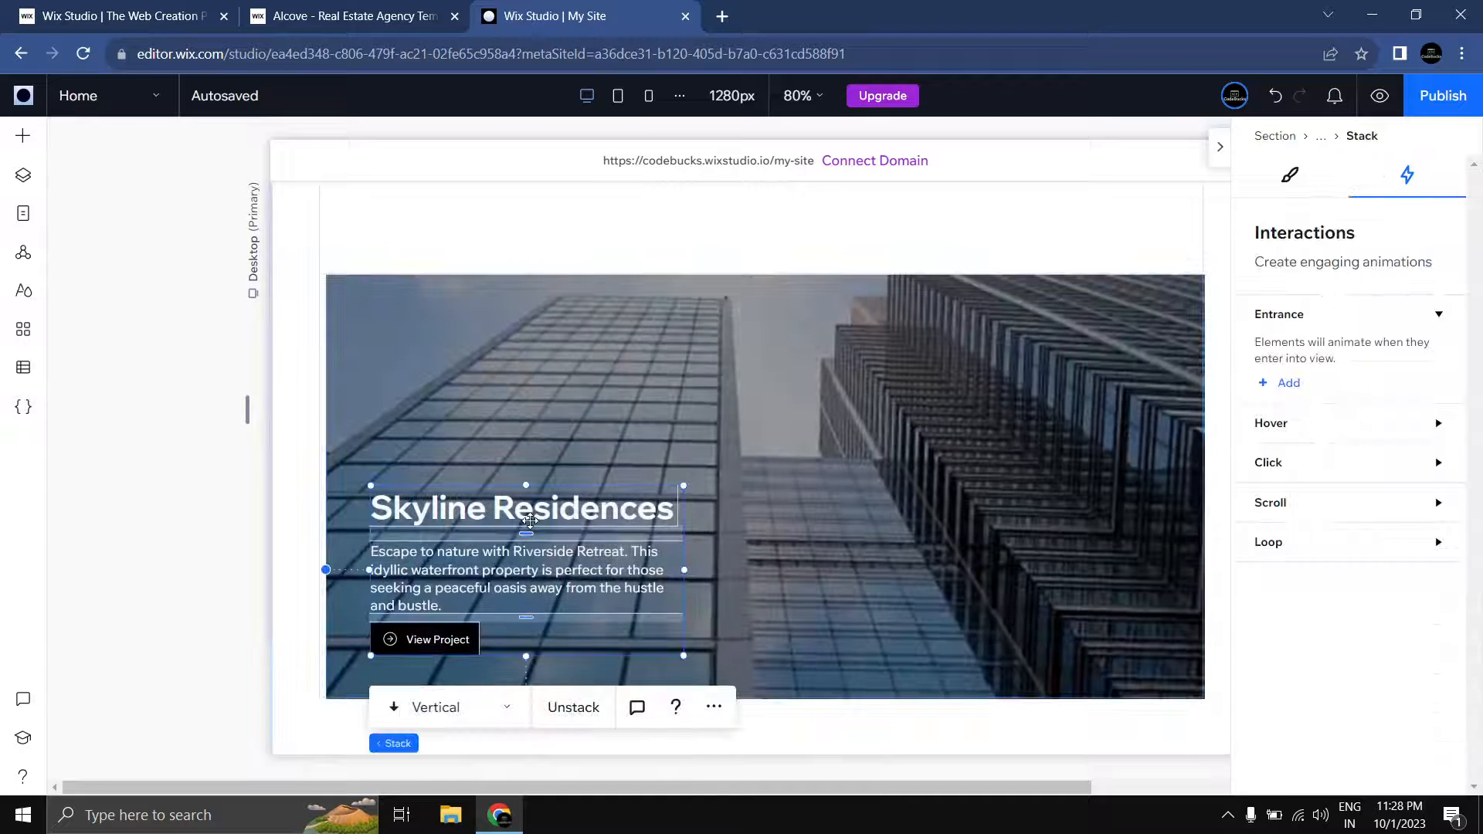
click(1290, 384)
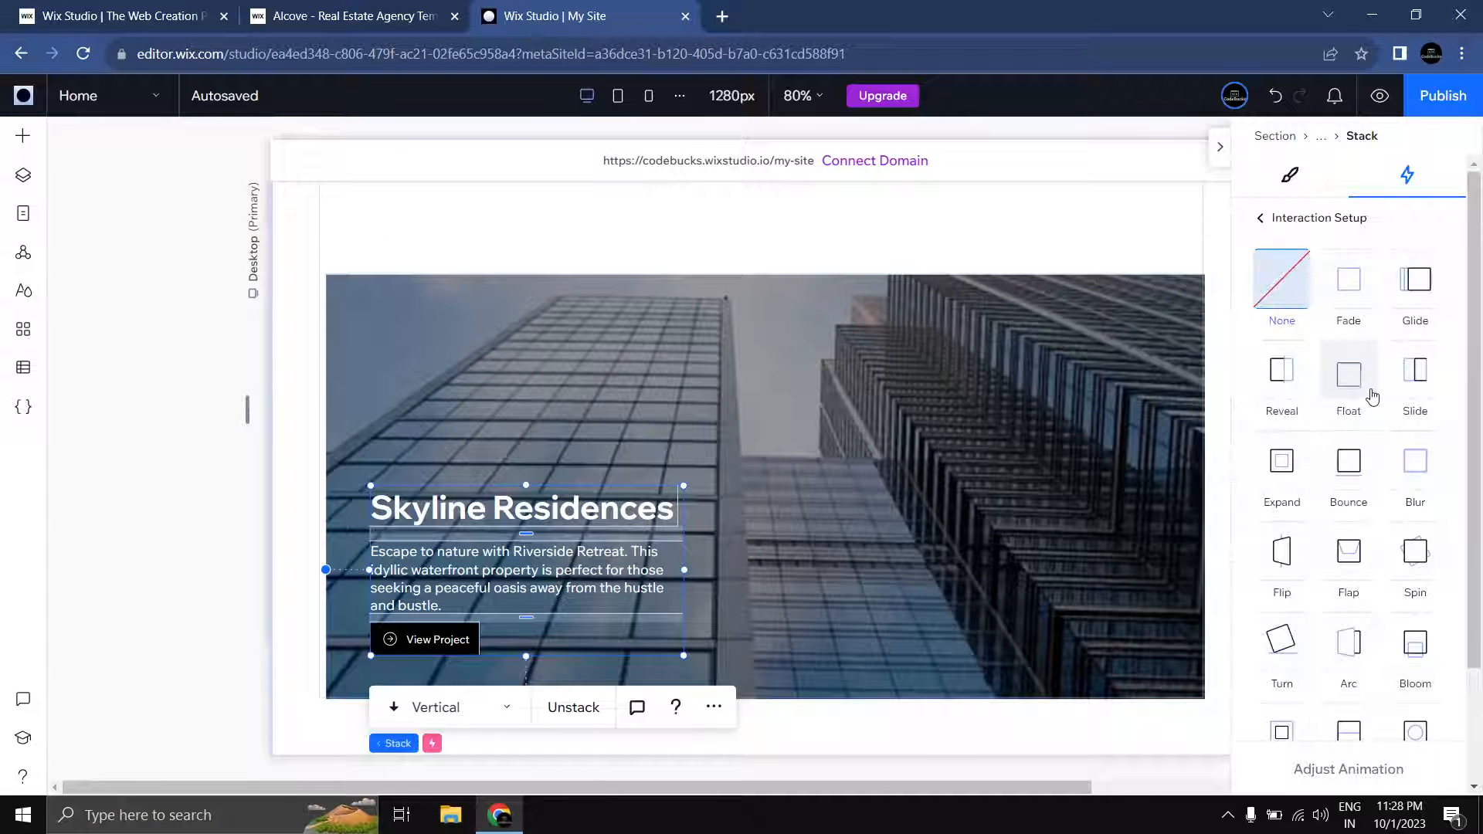
click(1283, 373)
click(1370, 779)
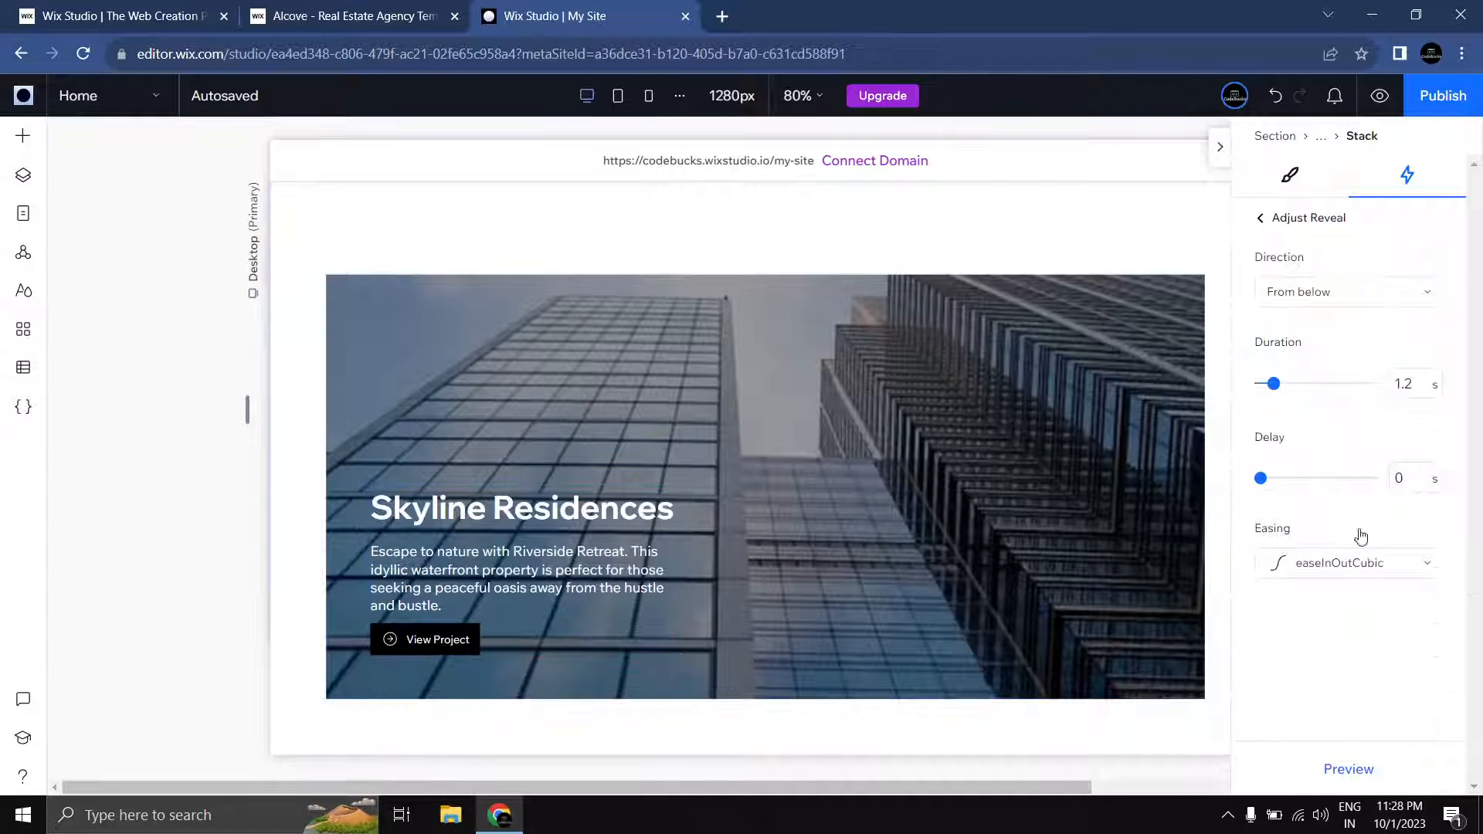
click(1326, 300)
click(1318, 325)
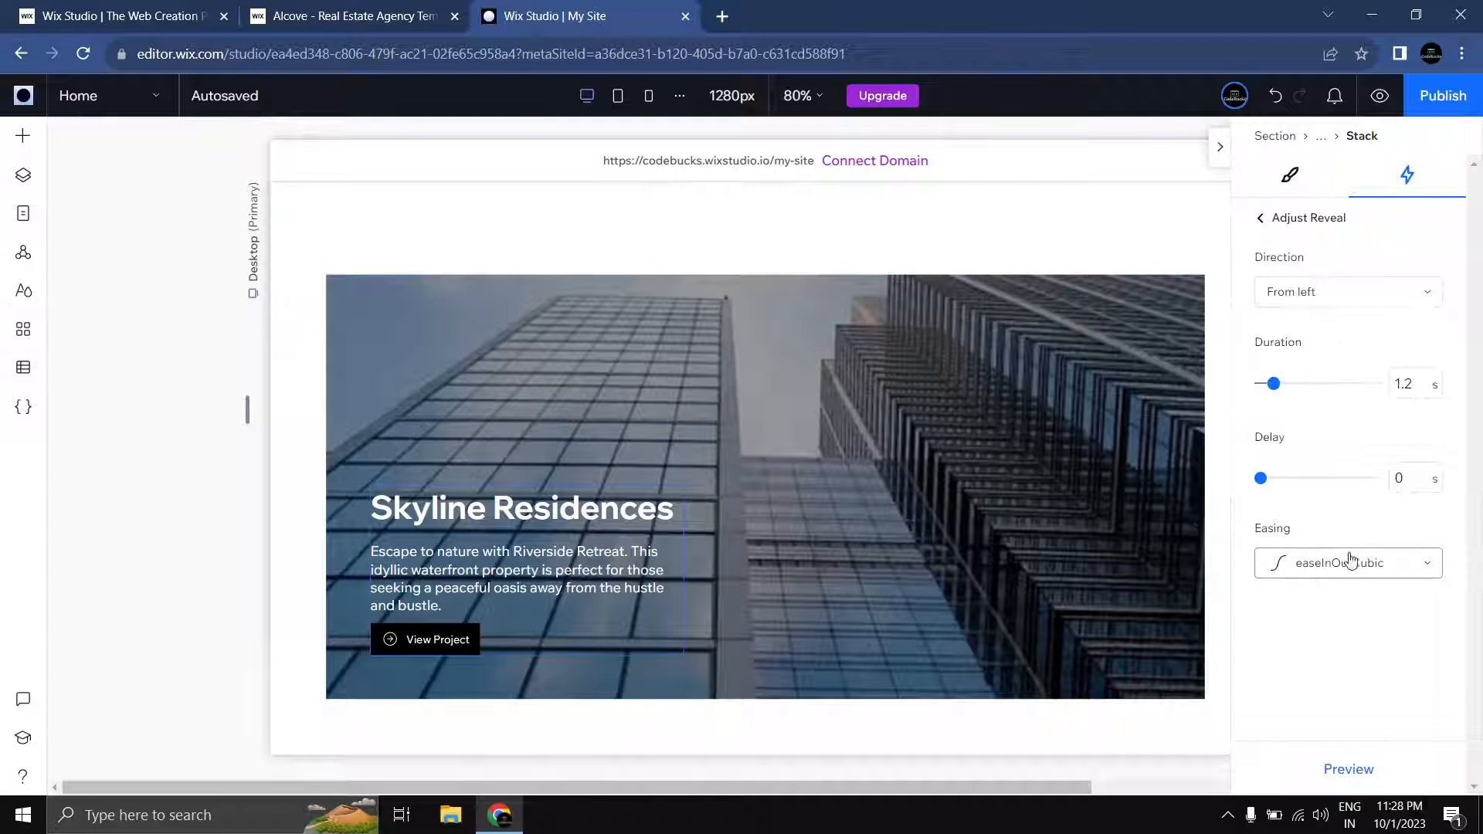
click(1361, 770)
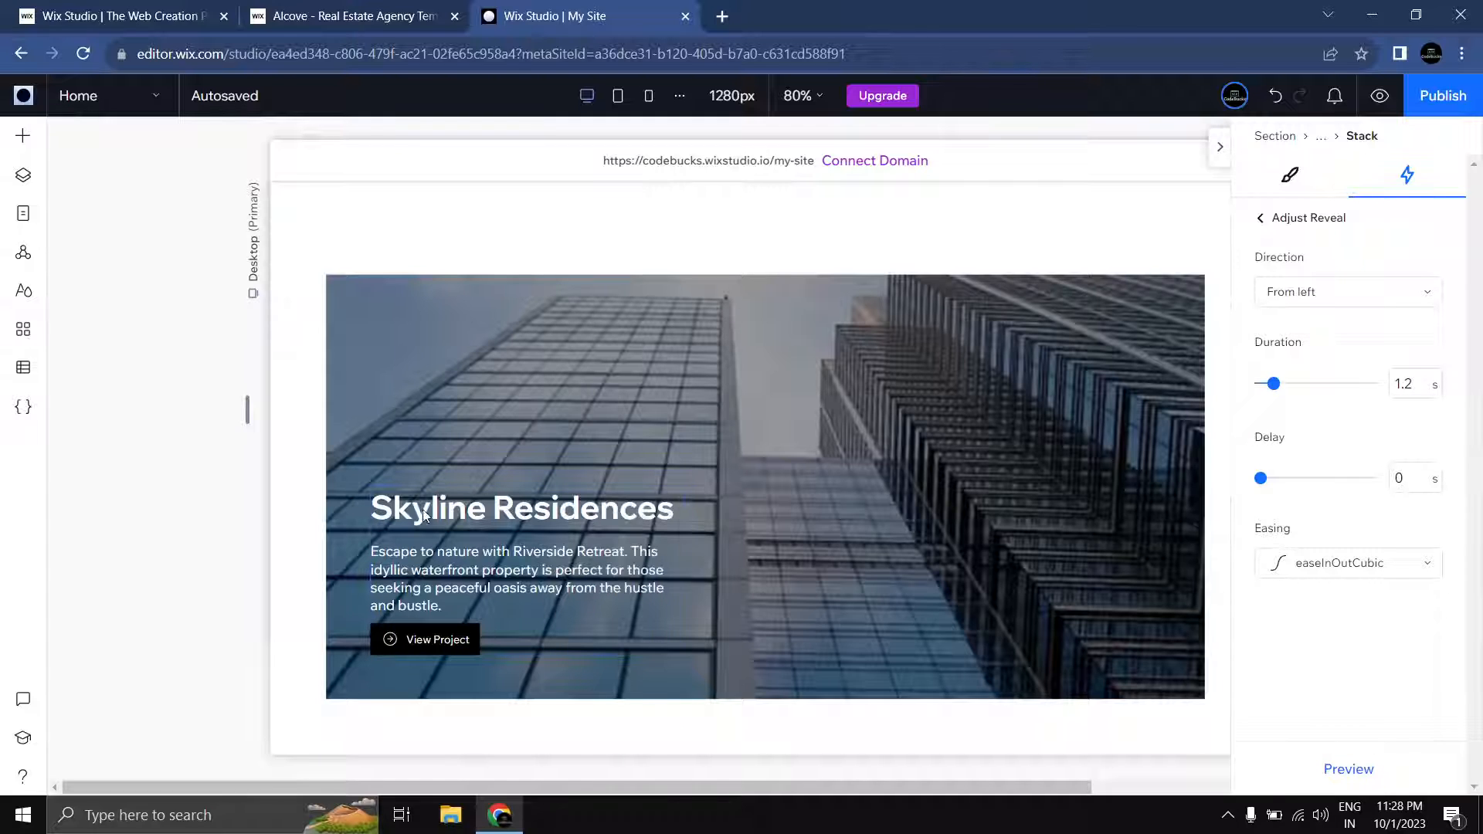
Step: Add a Tilt entrance animation to the OUR SERVICES heading and open its animation settings
scroll(366, 378, down, 4)
scroll(364, 380, down, 3)
scroll(386, 378, up, 1)
click(406, 376)
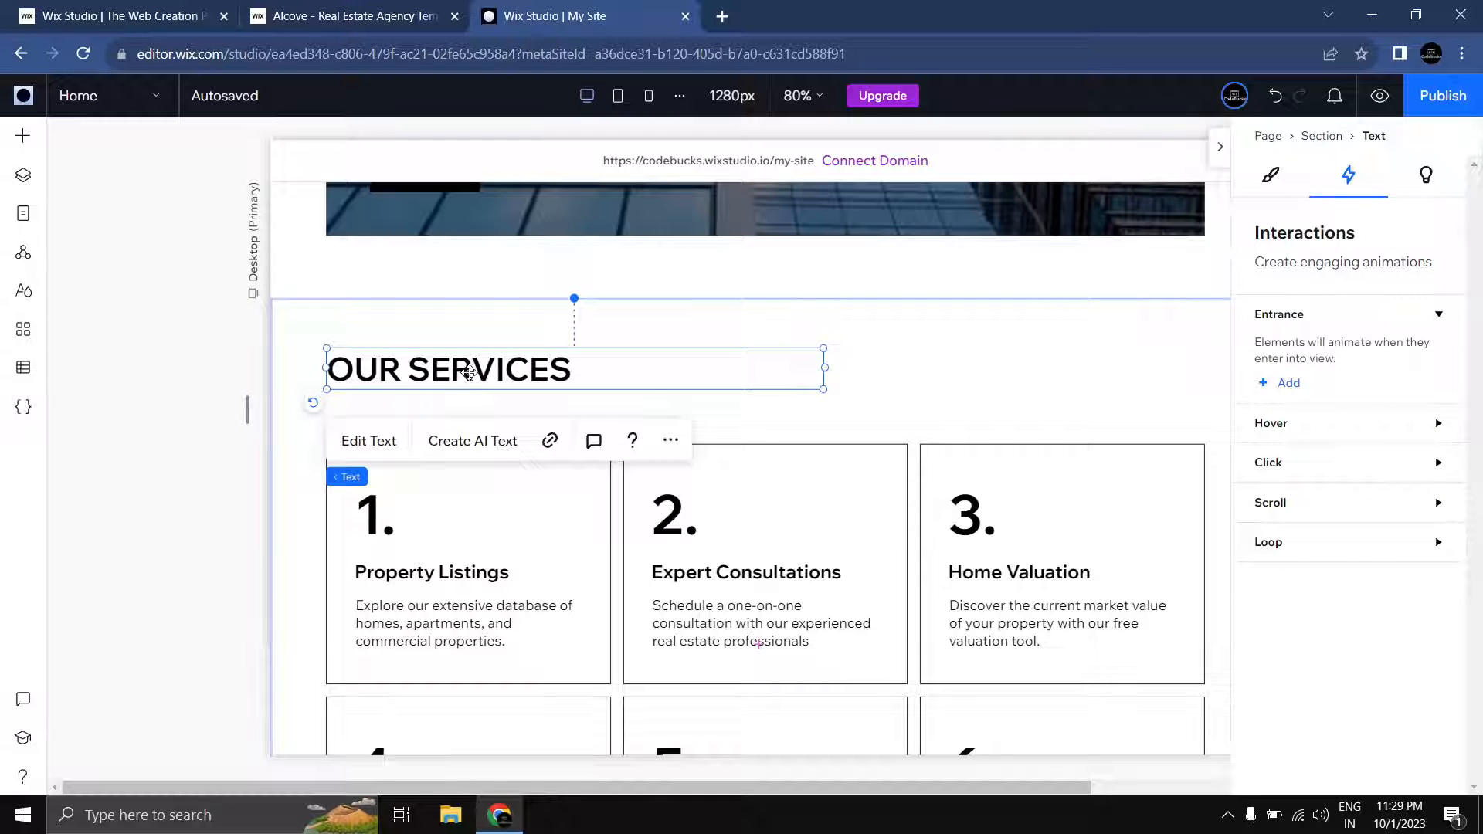
click(1289, 383)
scroll(1414, 410, down, 3)
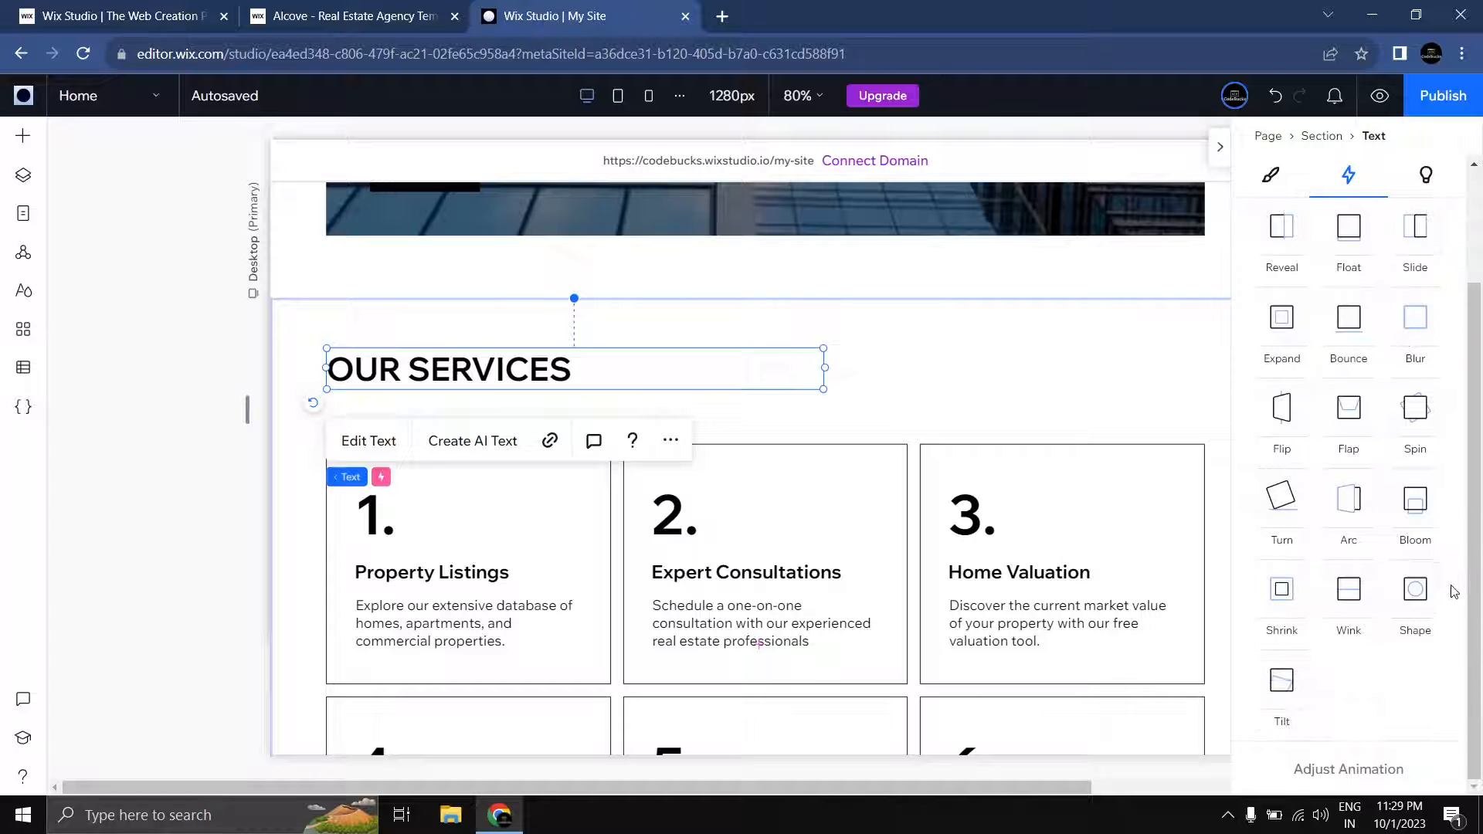
click(1282, 680)
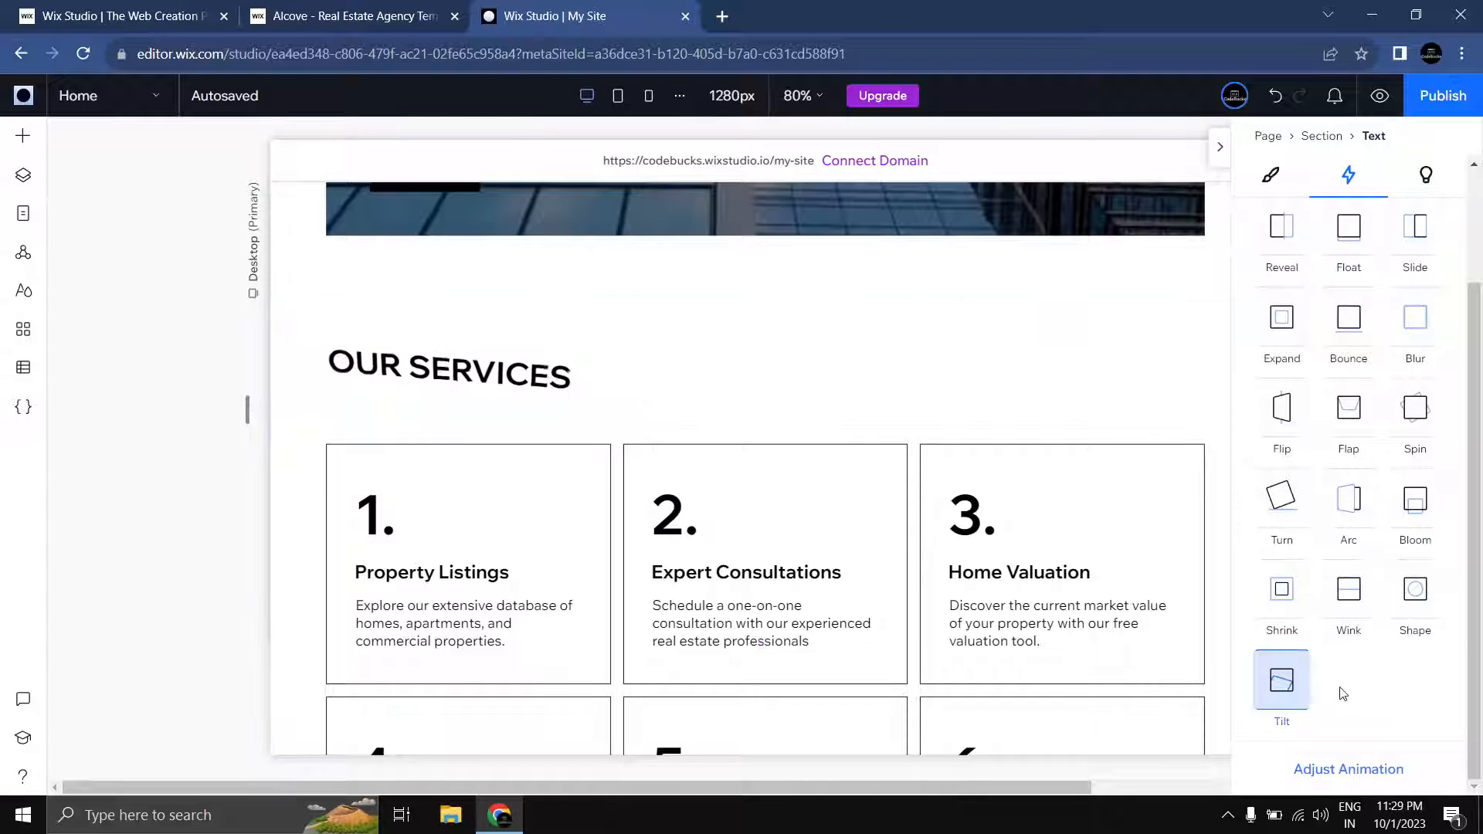
click(1348, 769)
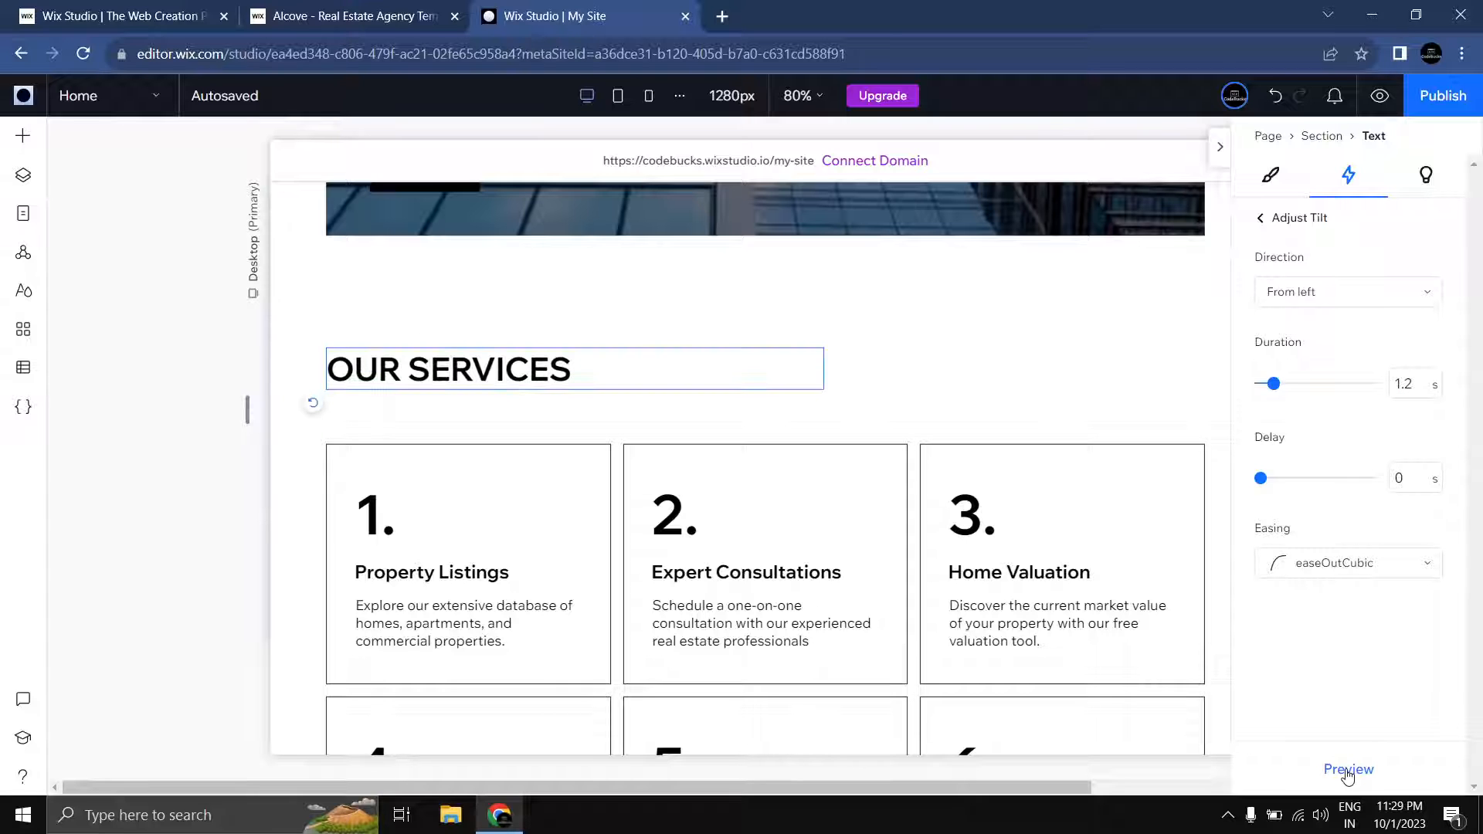
Step: Add a Tilt entrance animation to the DISCOVER OUR STUNNING PROPERTIES heading
scroll(754, 405, up, 10)
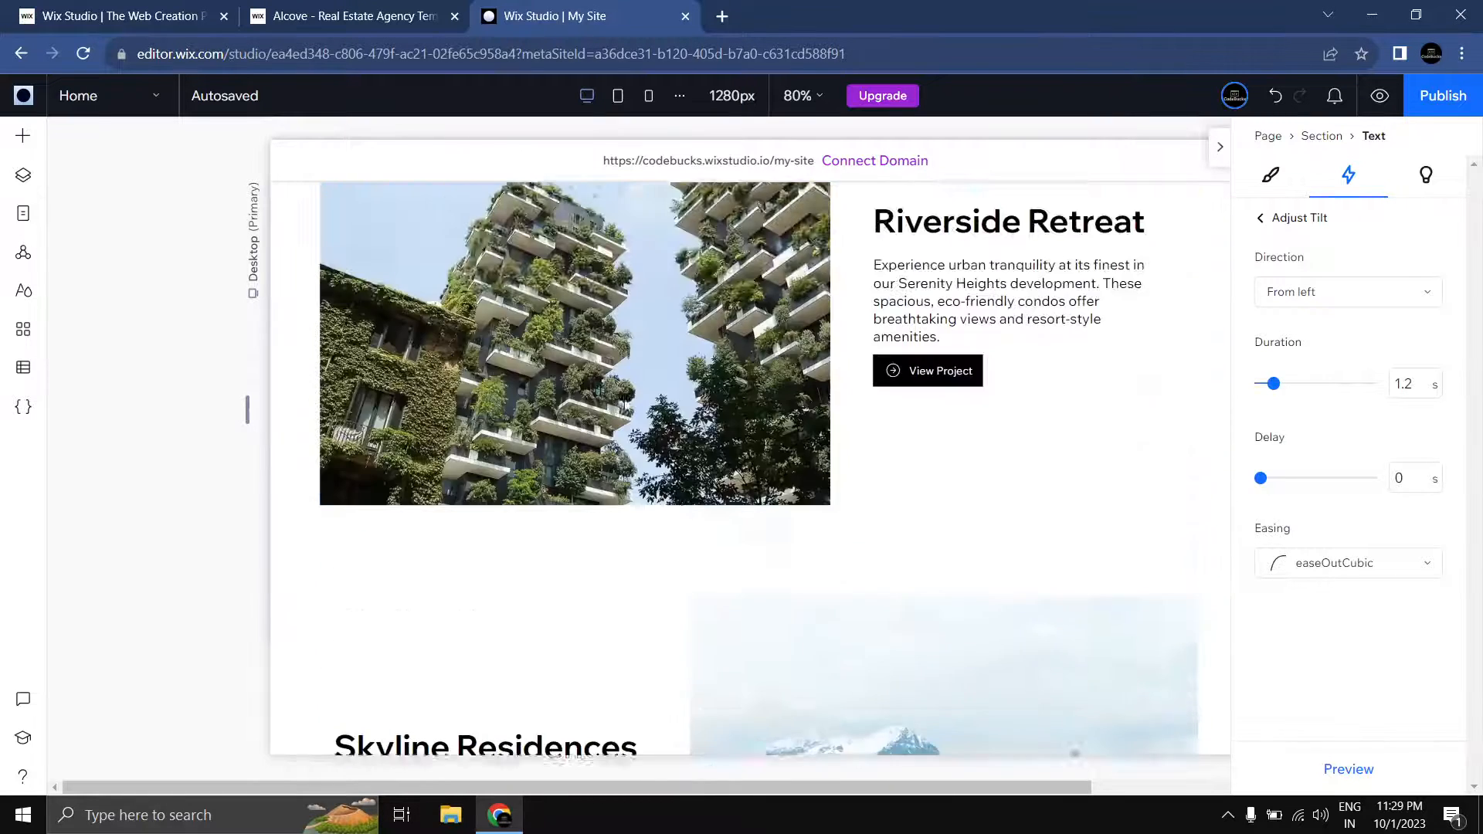
scroll(567, 417, up, 2)
click(461, 557)
click(461, 558)
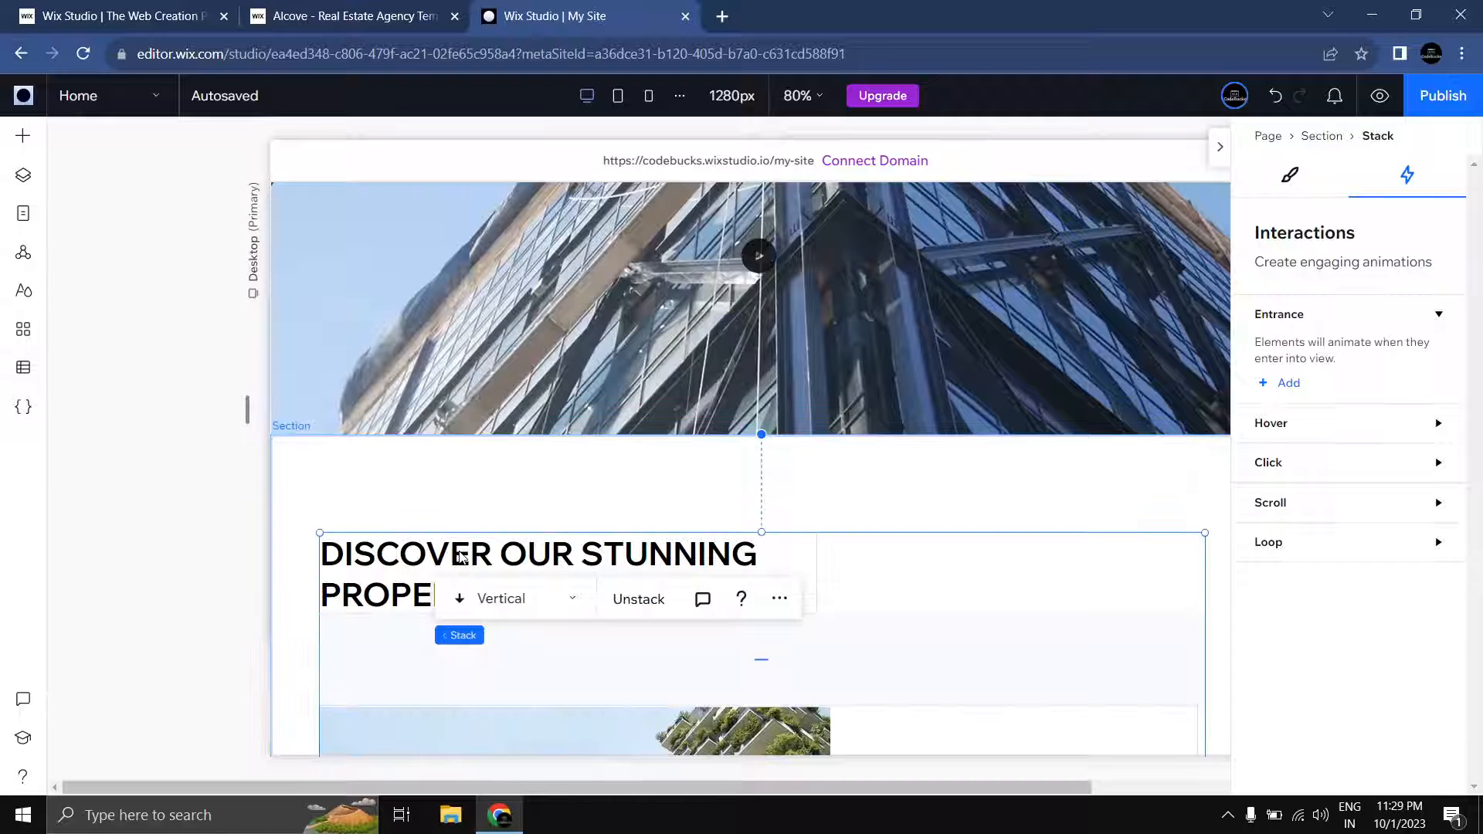
click(461, 558)
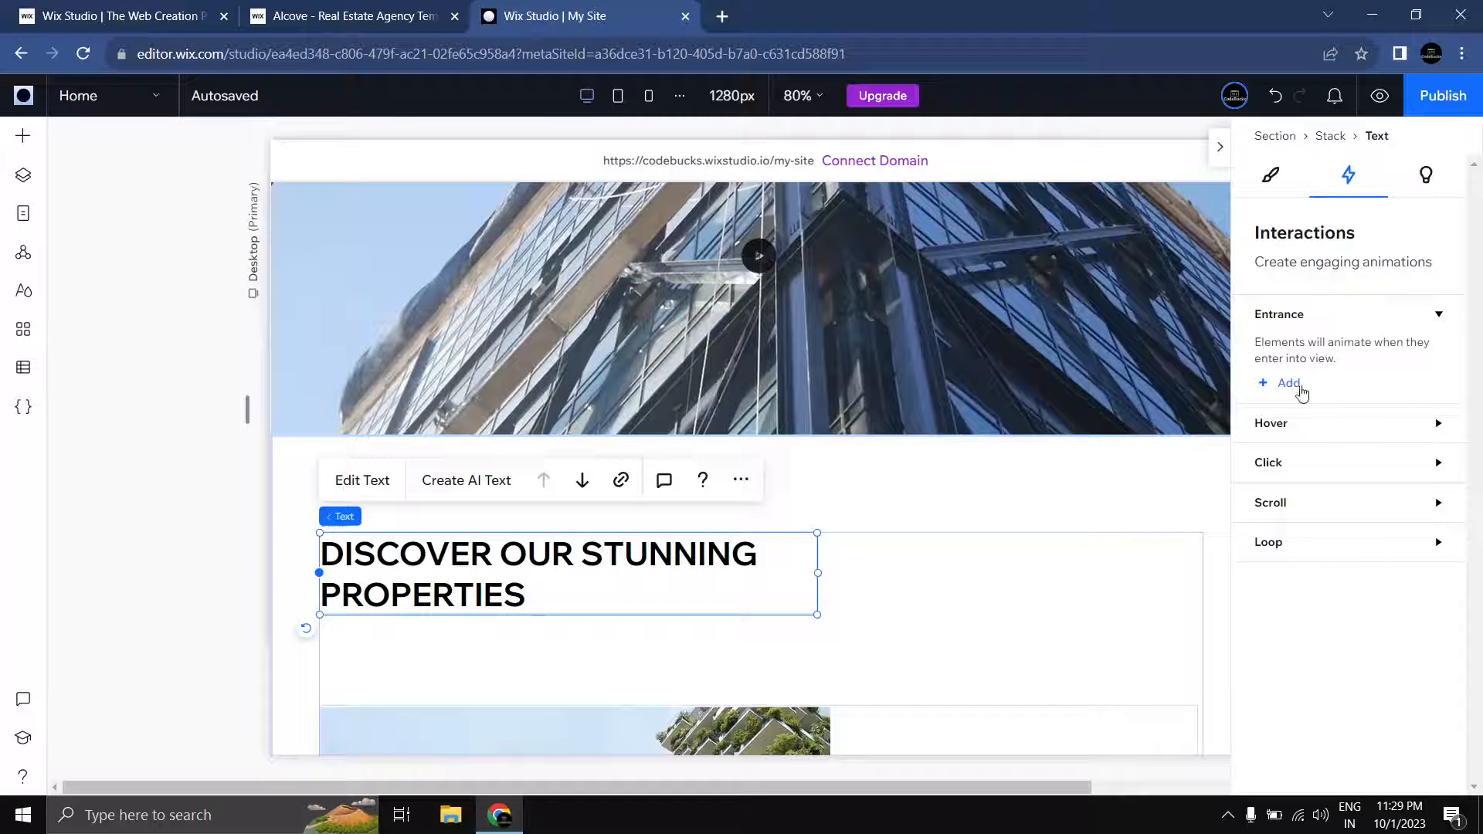
click(1279, 384)
scroll(1313, 540, down, 3)
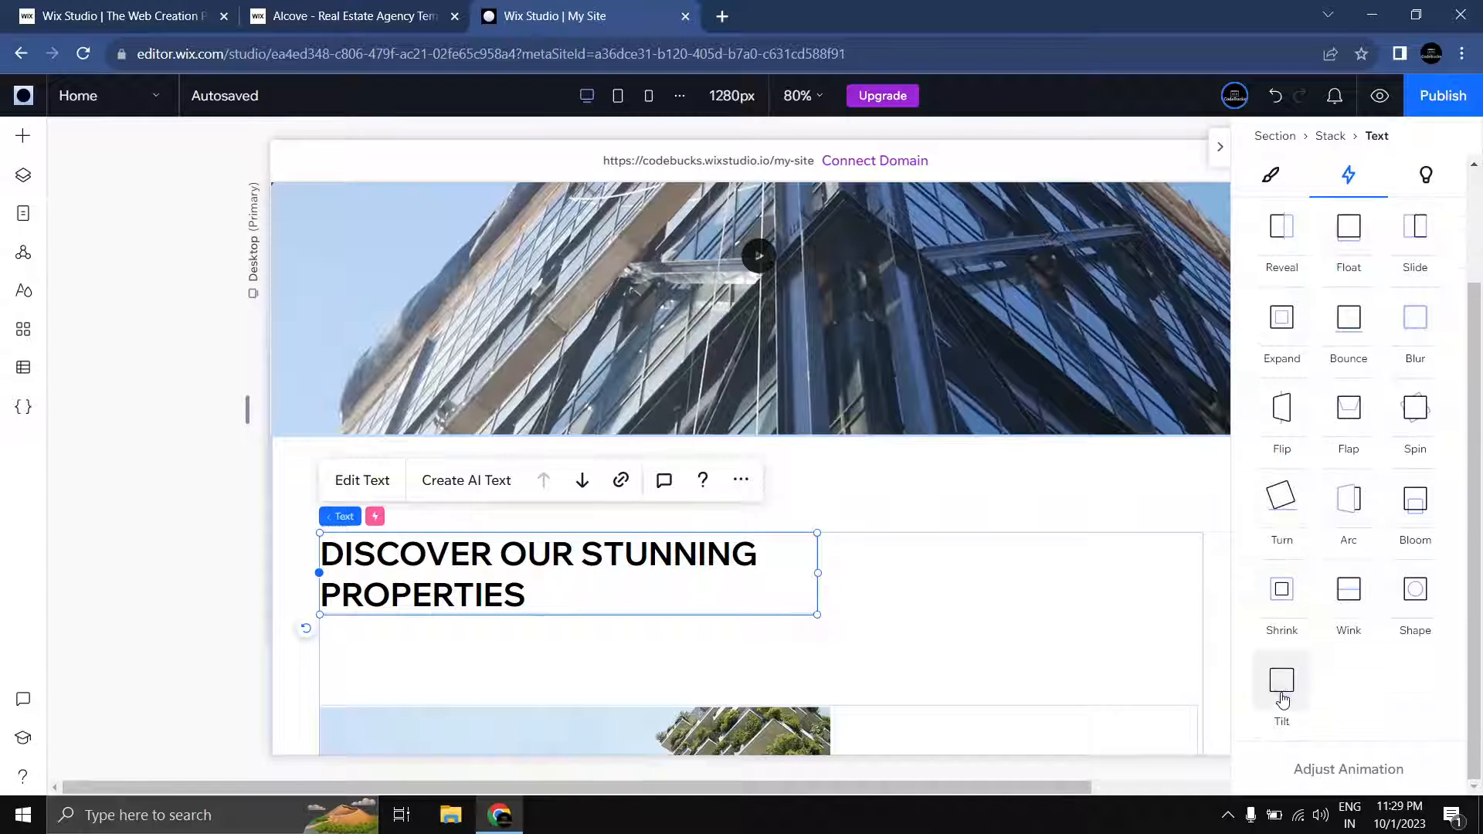
click(1282, 680)
Step: Add a Reveal entrance animation from the left to the repeater items holding the service cards
scroll(915, 465, down, 5)
scroll(910, 470, down, 15)
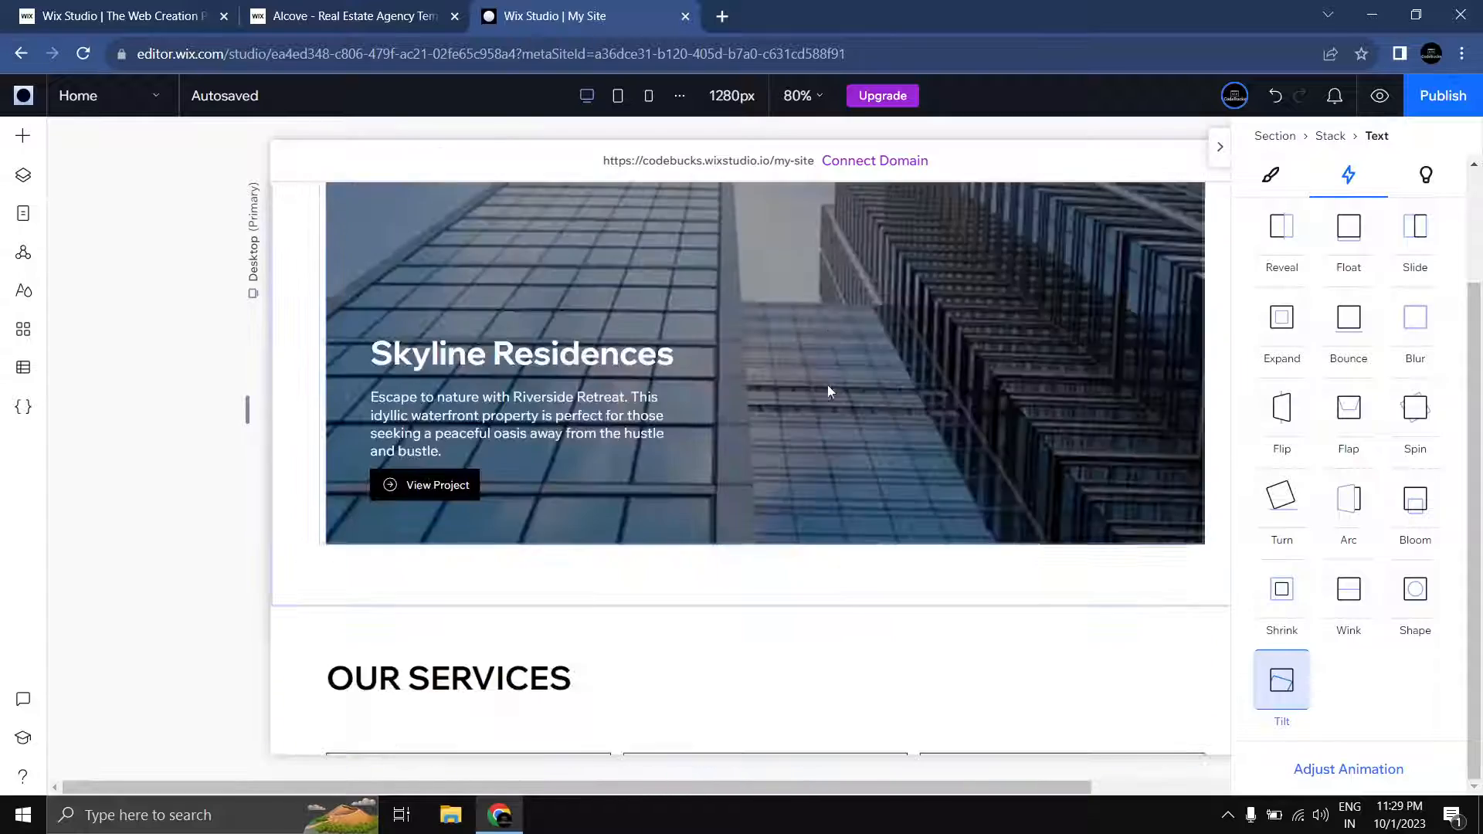
scroll(636, 321, up, 3)
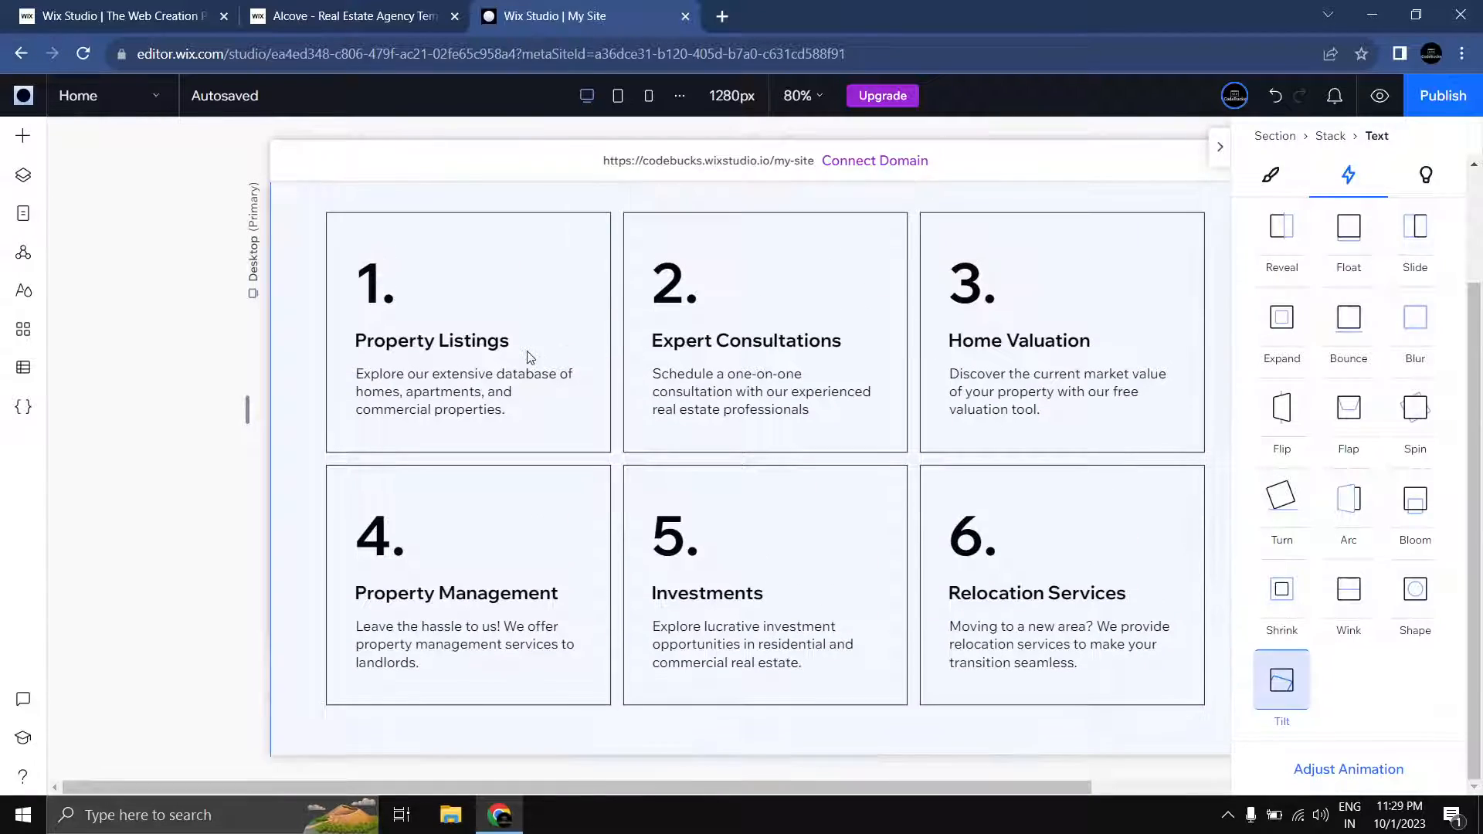
click(530, 305)
click(533, 286)
click(532, 286)
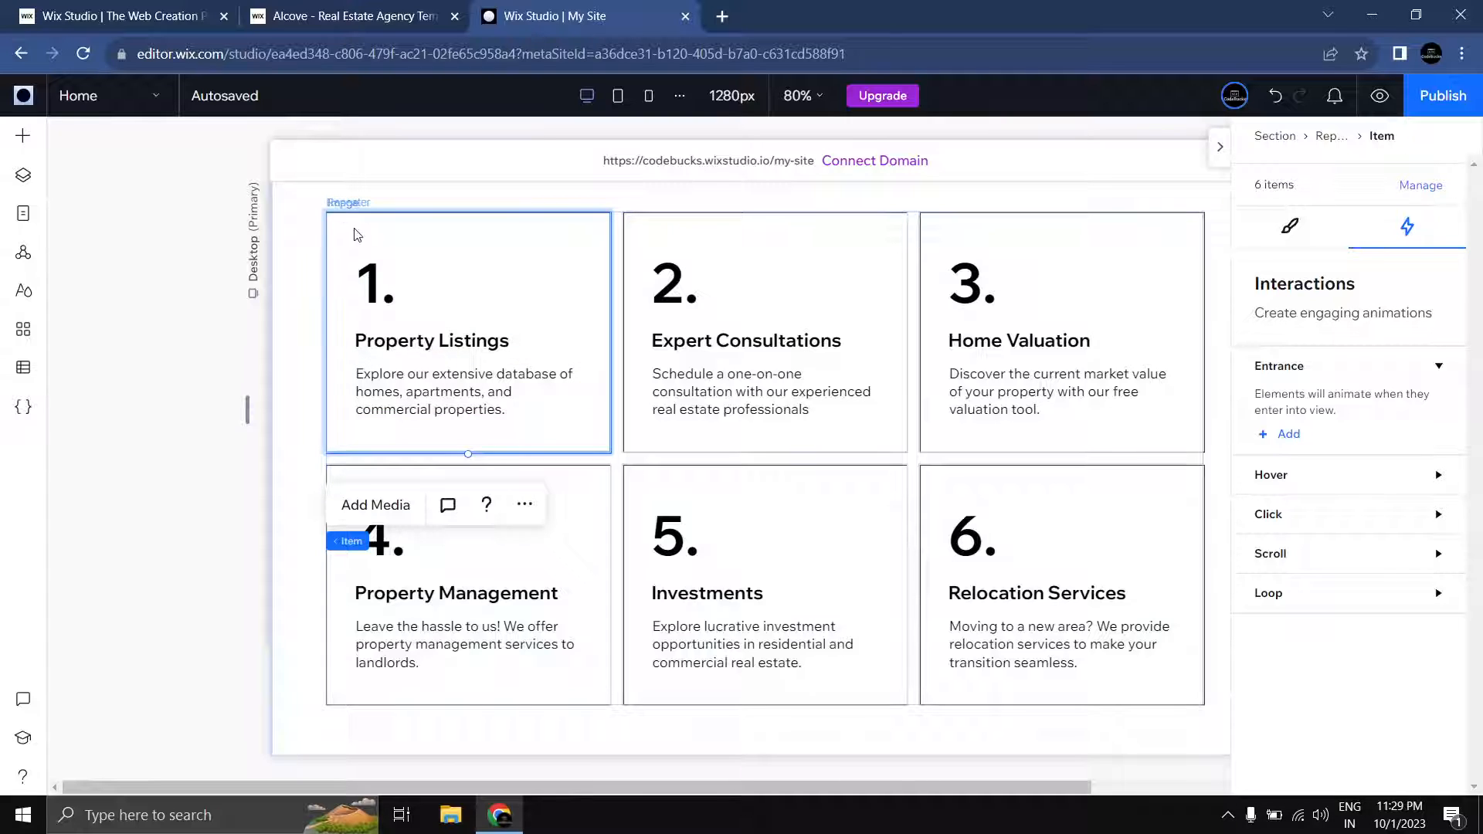
mouse_move(351, 541)
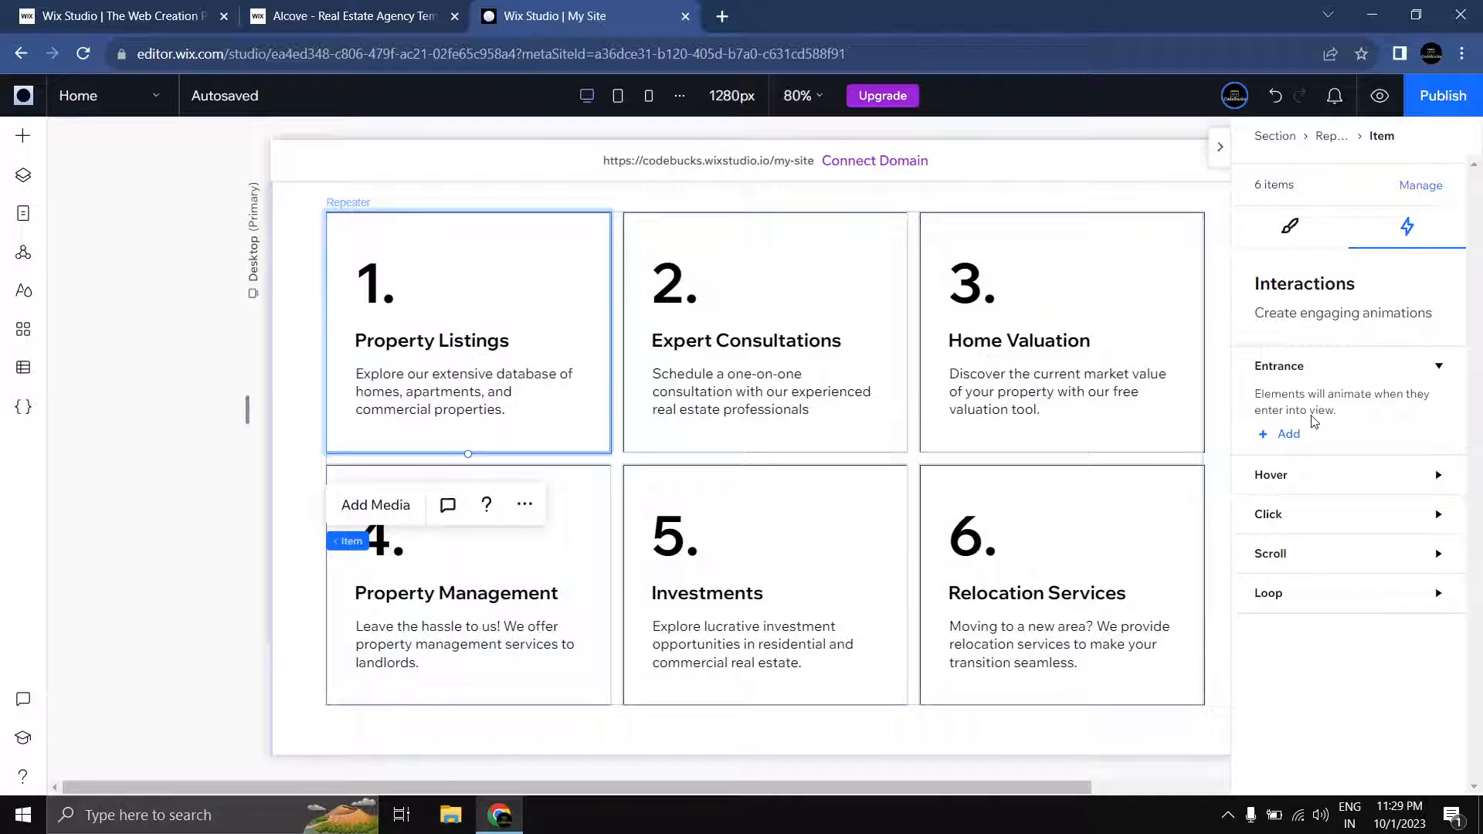
click(1292, 434)
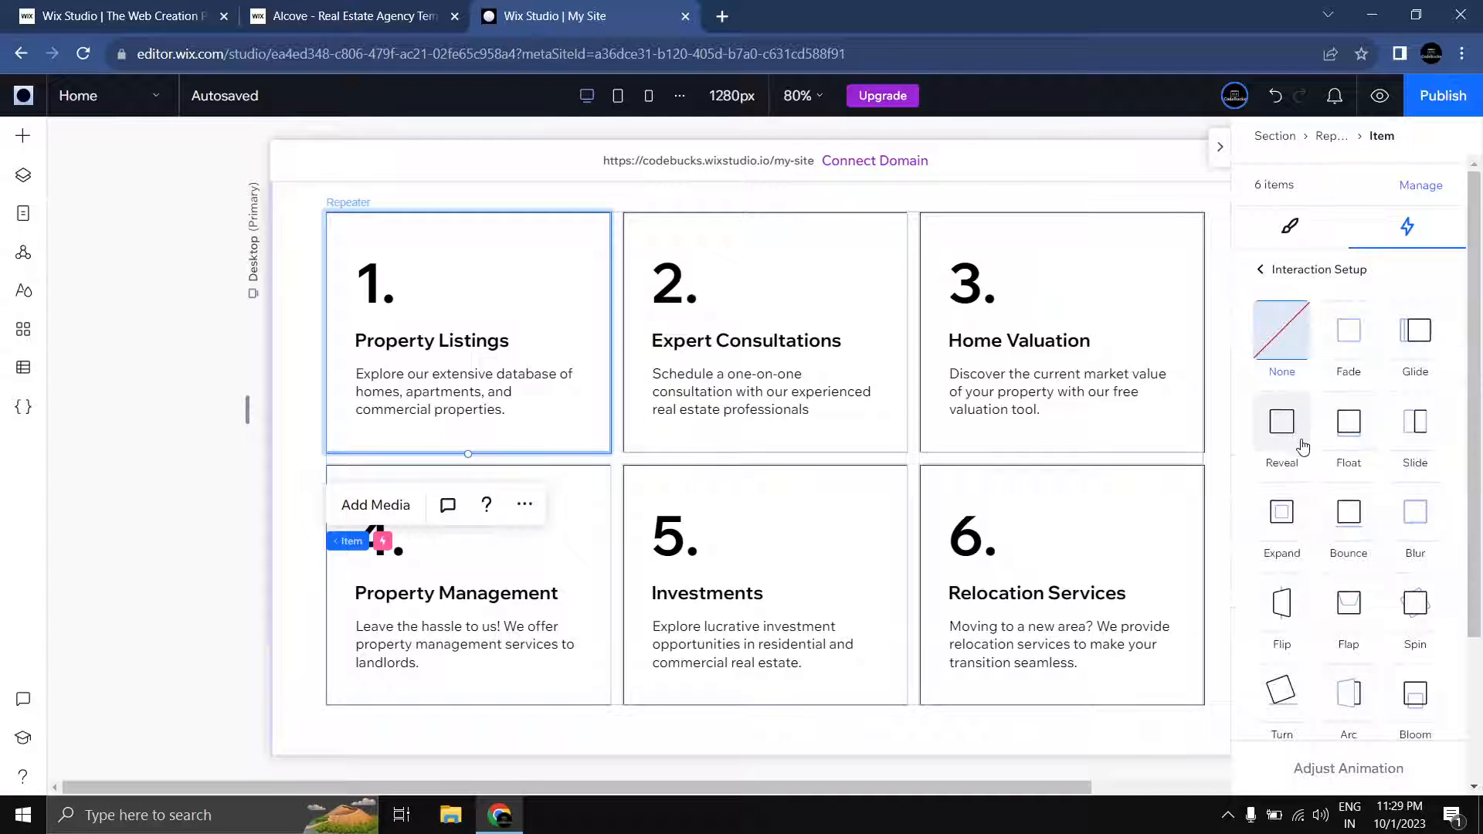
click(1304, 447)
click(1354, 768)
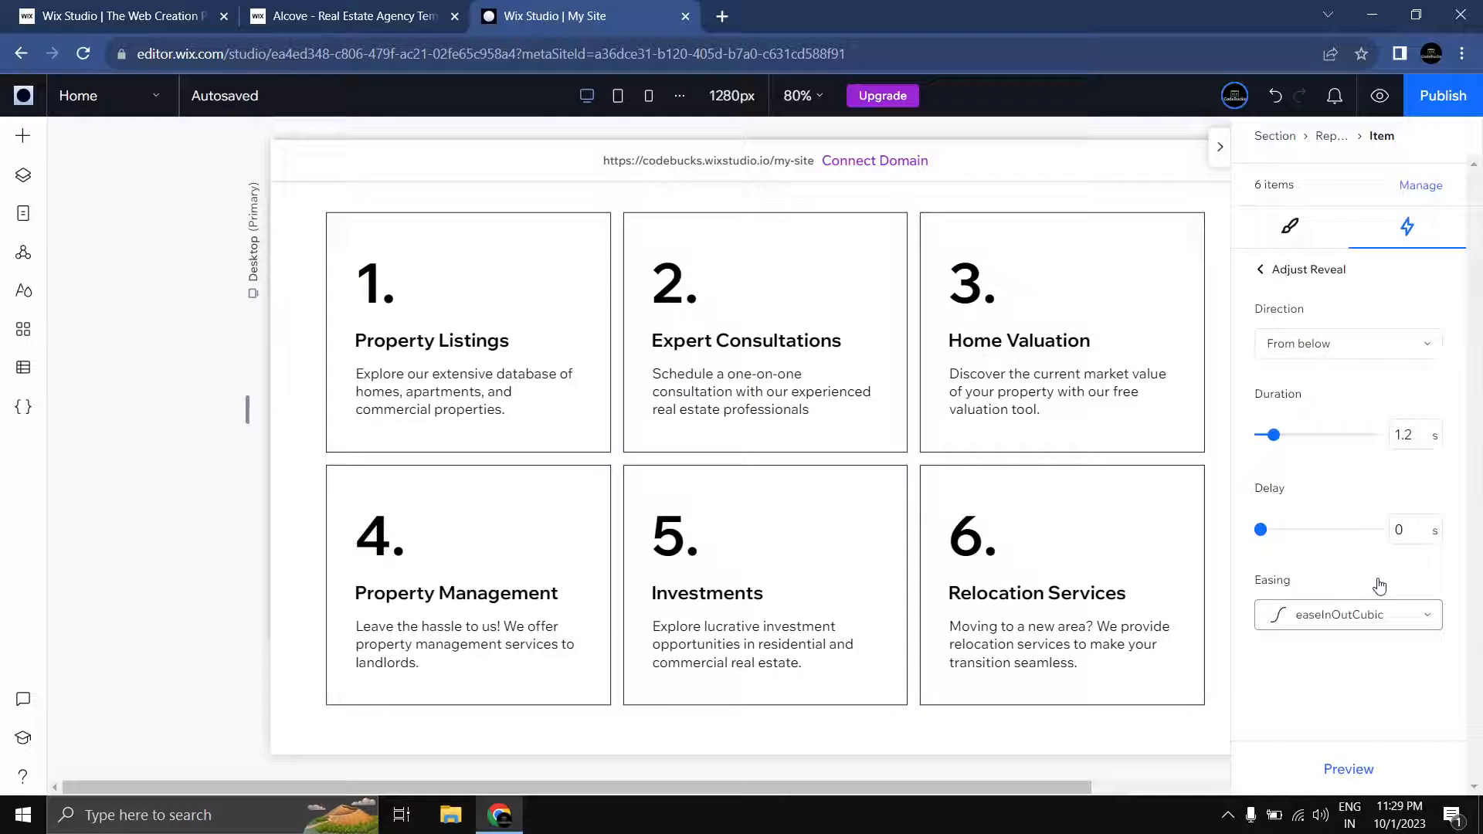
click(1325, 354)
click(1323, 379)
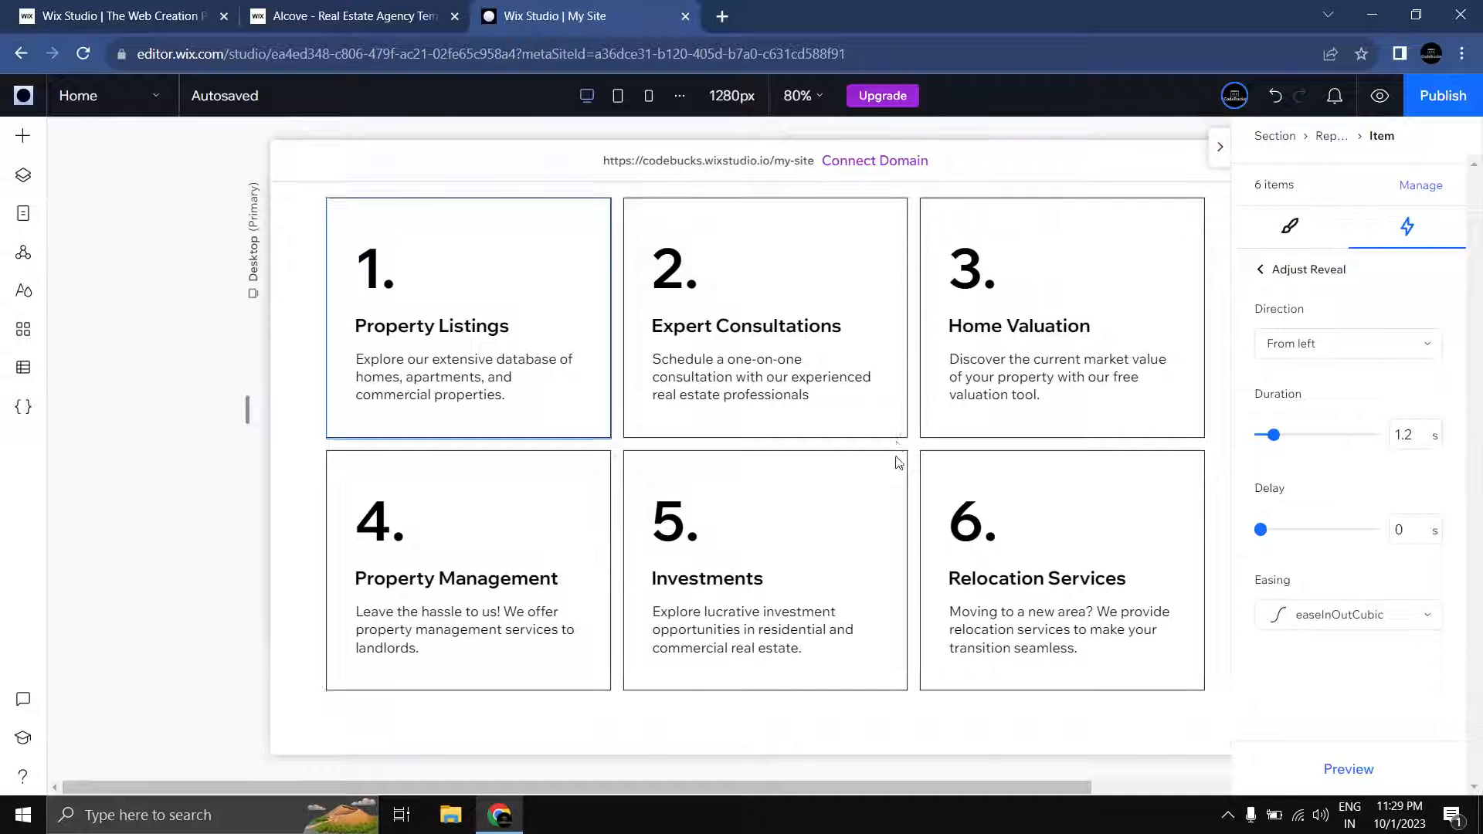
Step: Add a Reveal entrance animation from the left to the telephone image in the Contact Us section
scroll(894, 460, down, 10)
scroll(874, 400, down, 2)
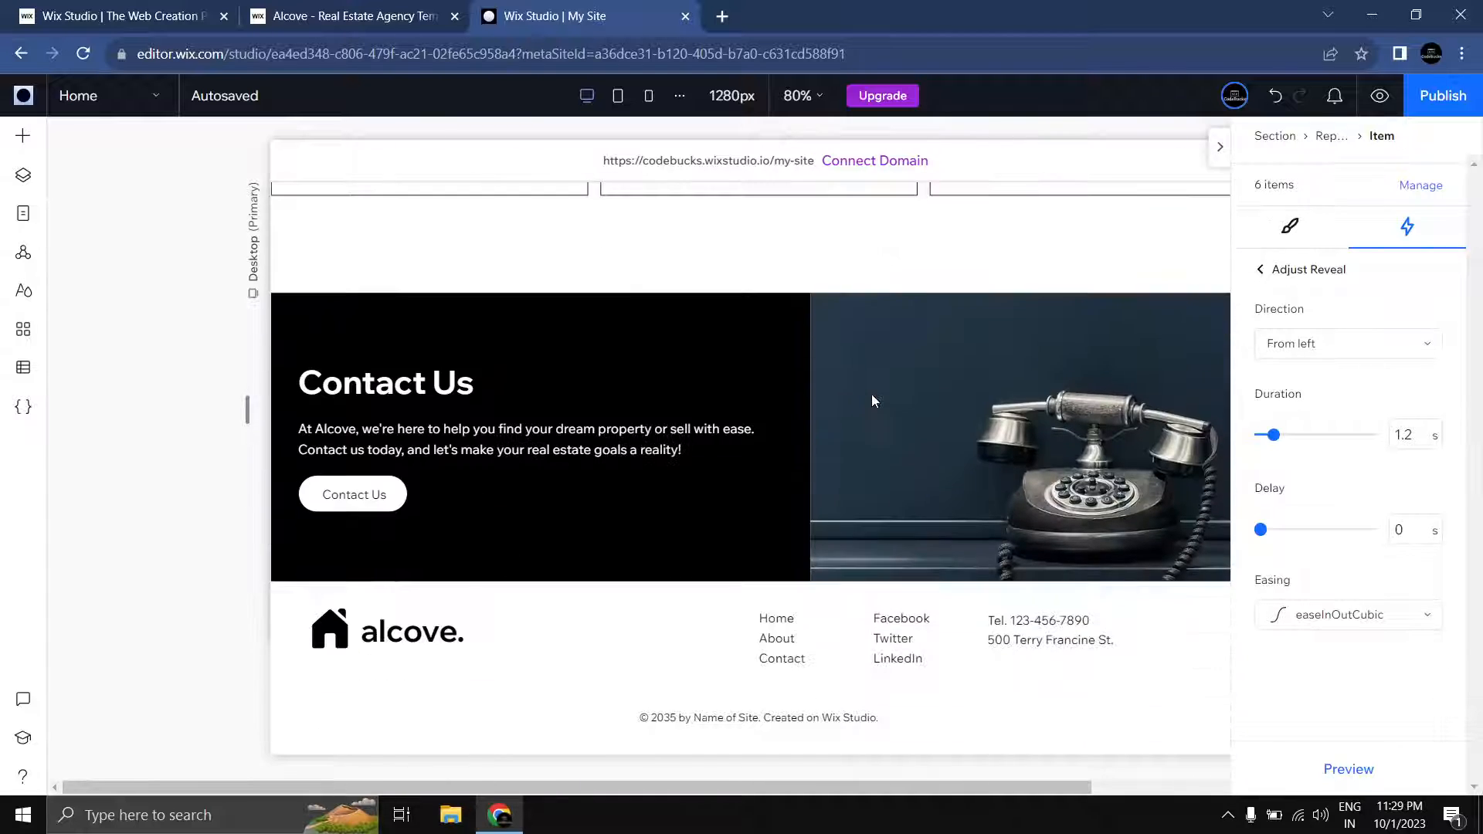
click(890, 407)
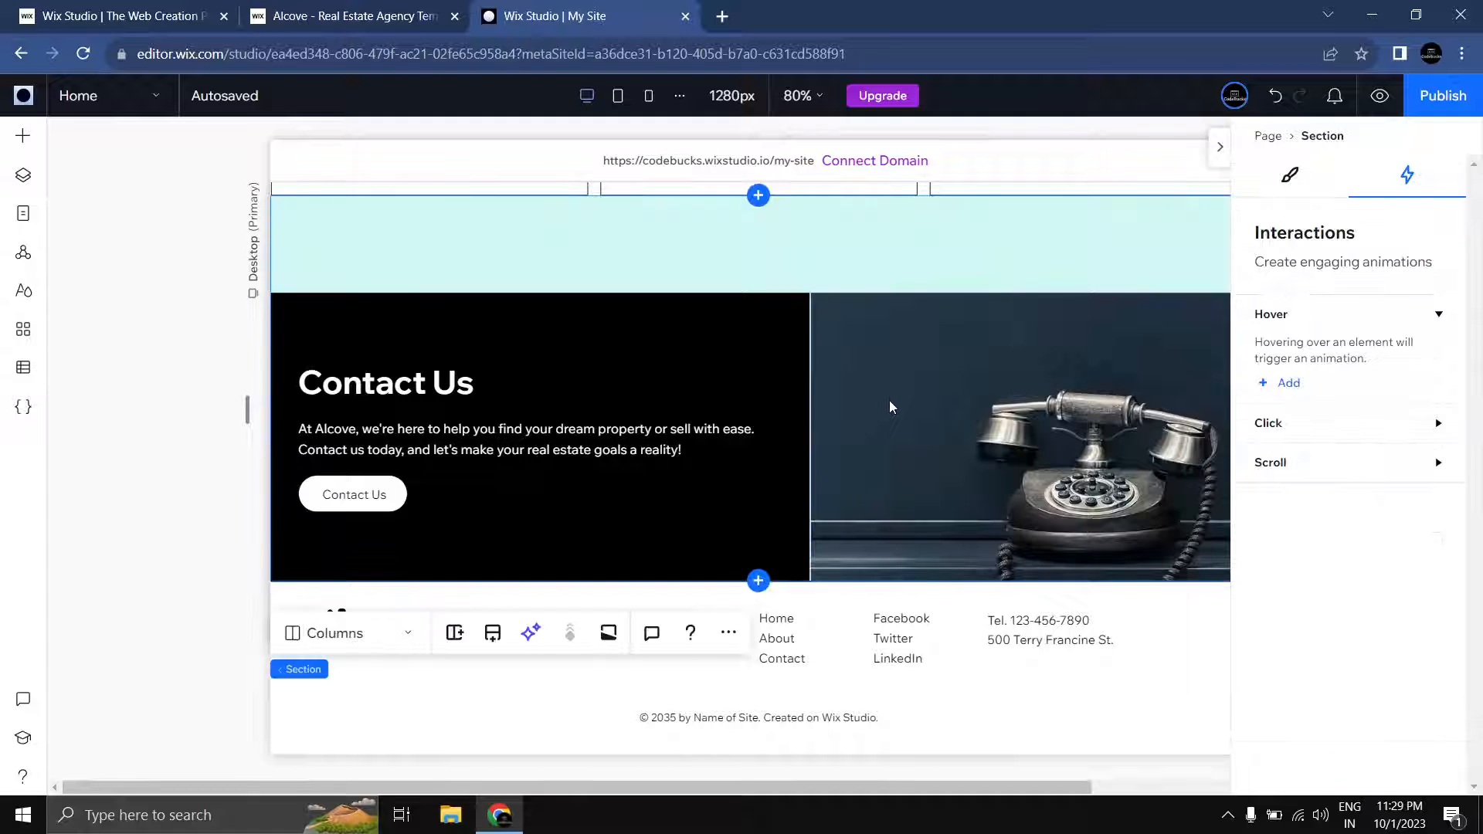
click(918, 407)
click(918, 407)
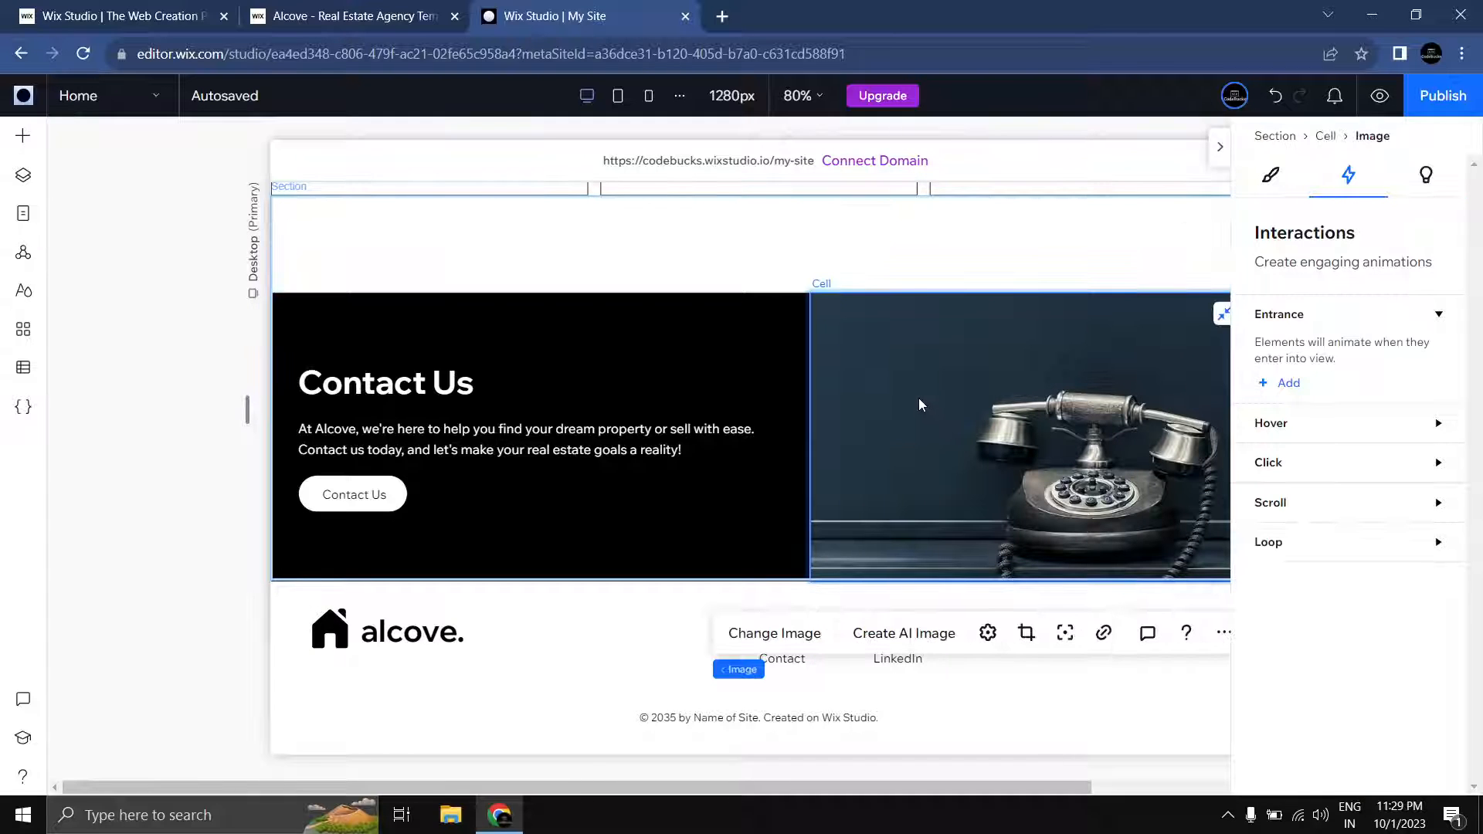
click(1288, 384)
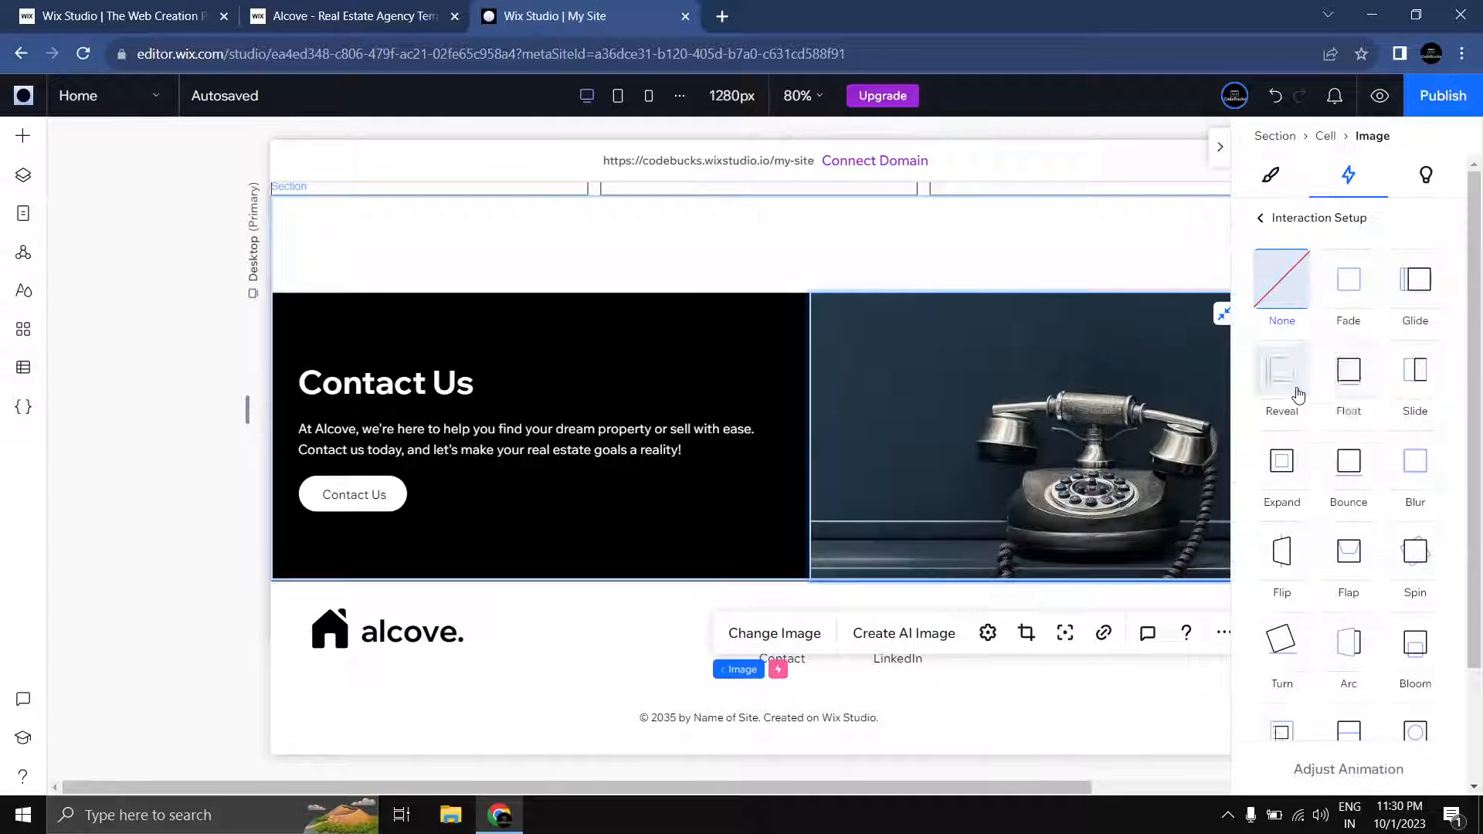
click(1287, 379)
click(1343, 768)
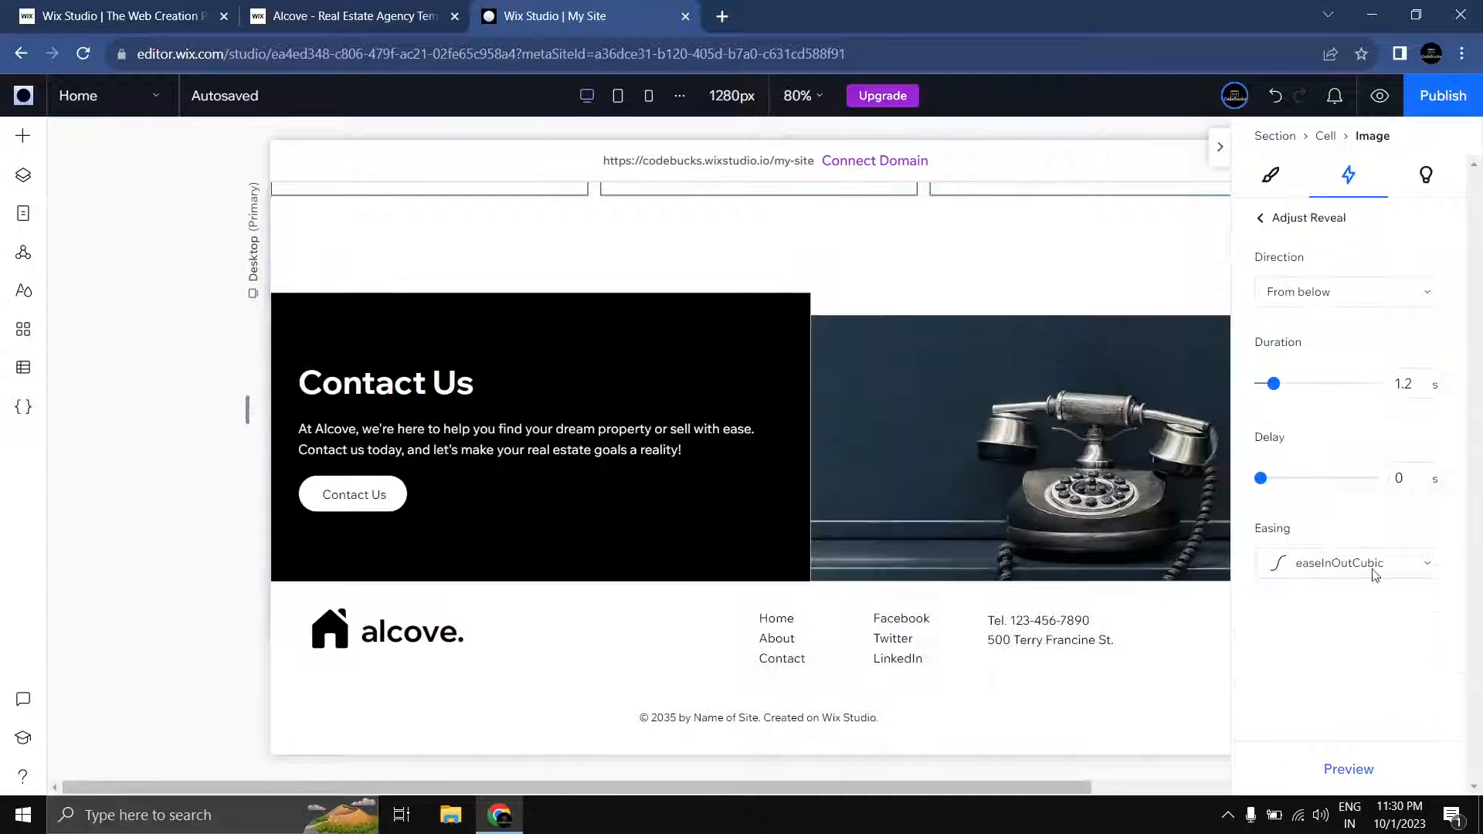
click(1313, 292)
click(1324, 330)
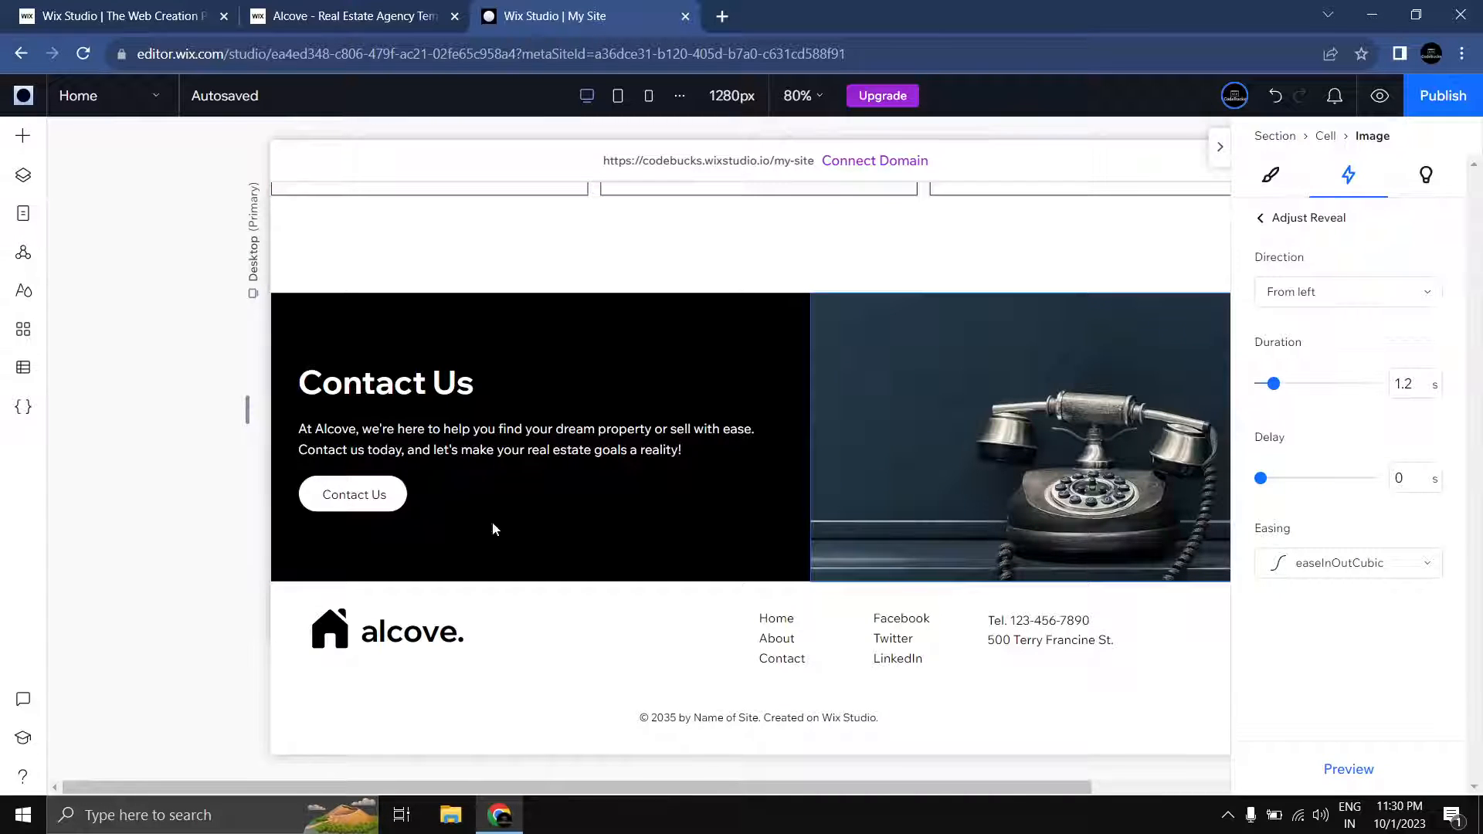
Step: Set the left and right margins of the Contact Us text stack to 5%
click(380, 442)
click(380, 442)
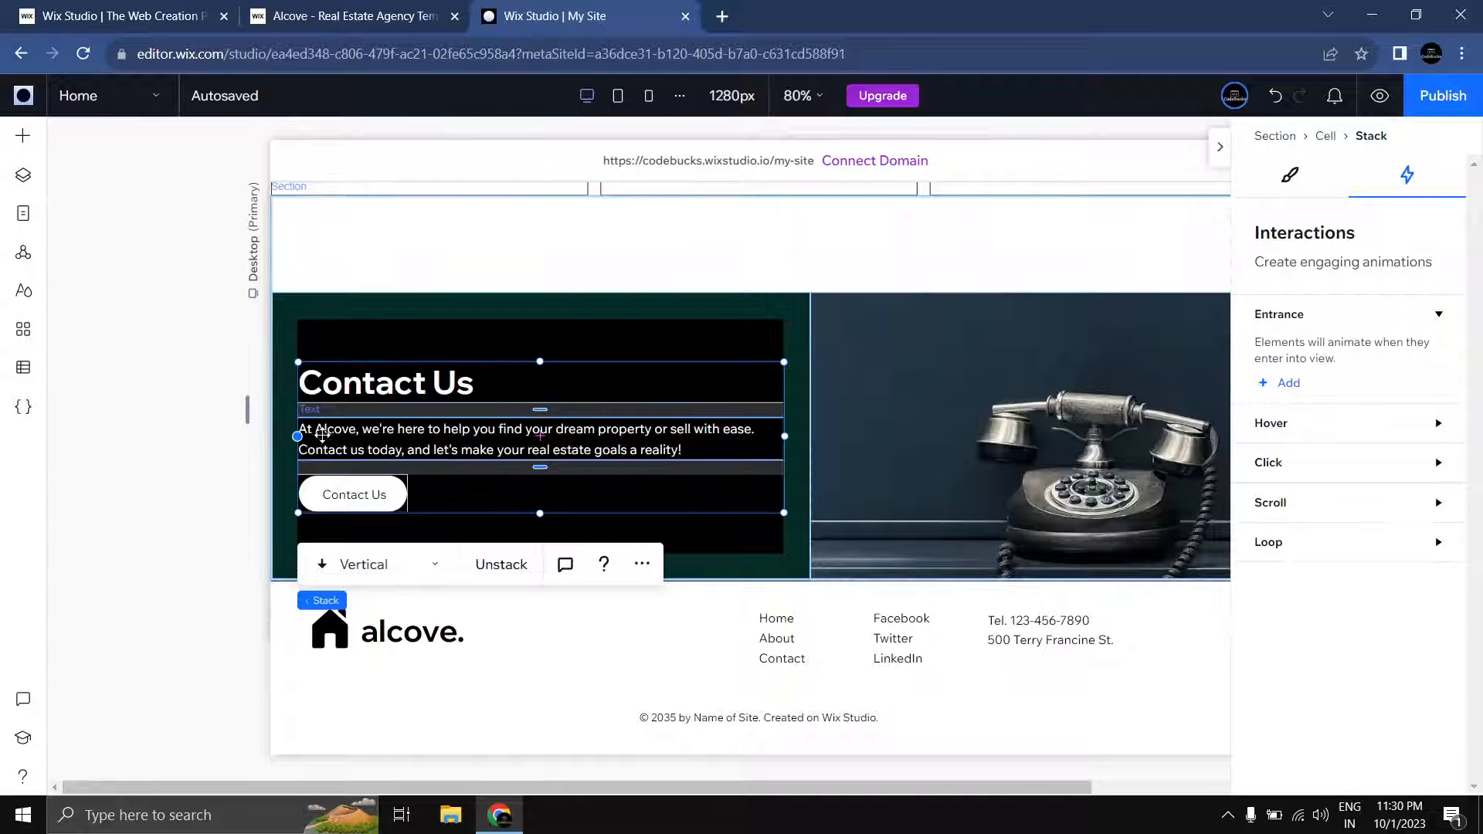
scroll(307, 456, up, 2)
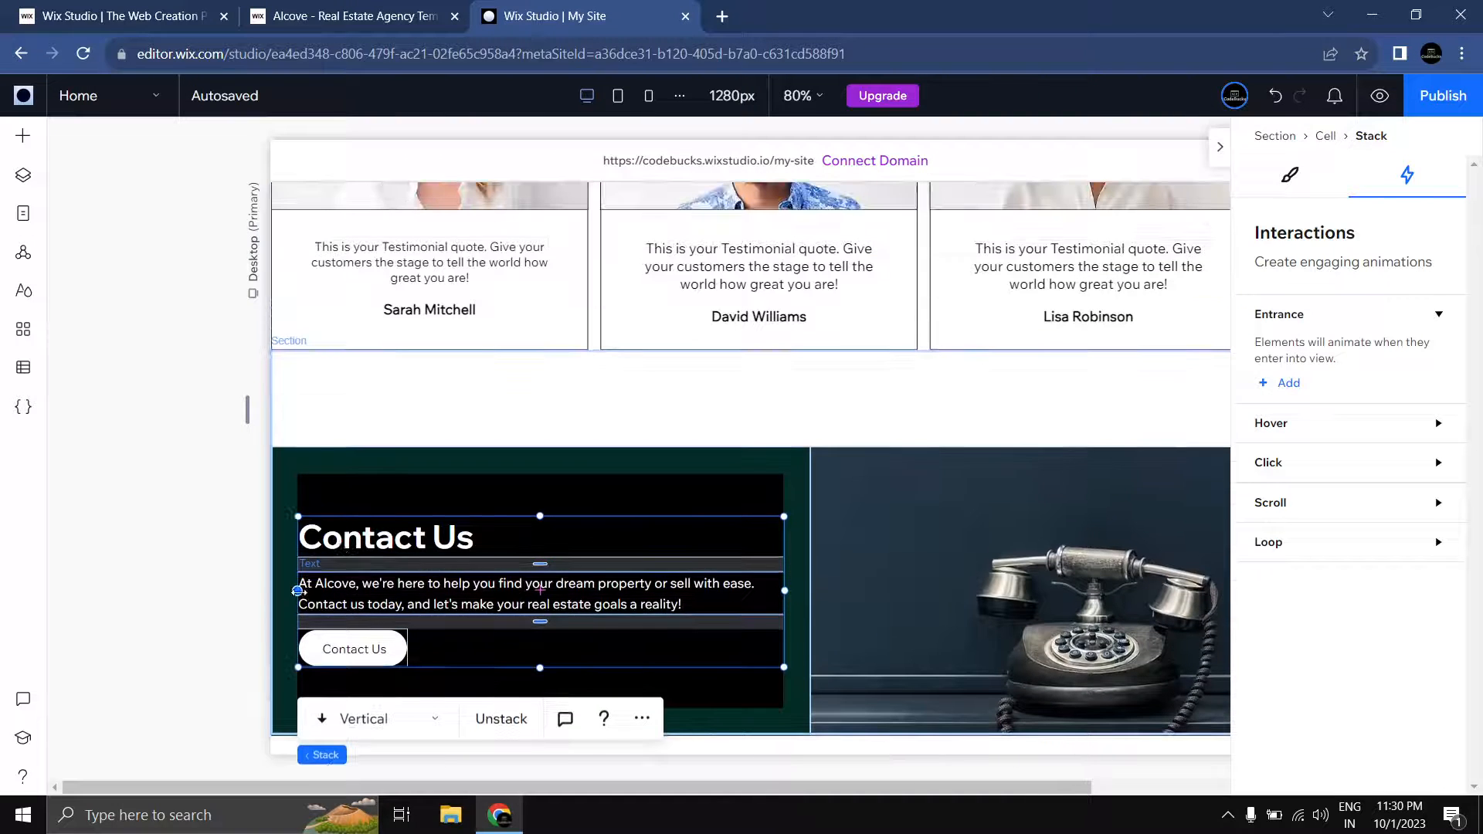
drag(297, 591, 316, 597)
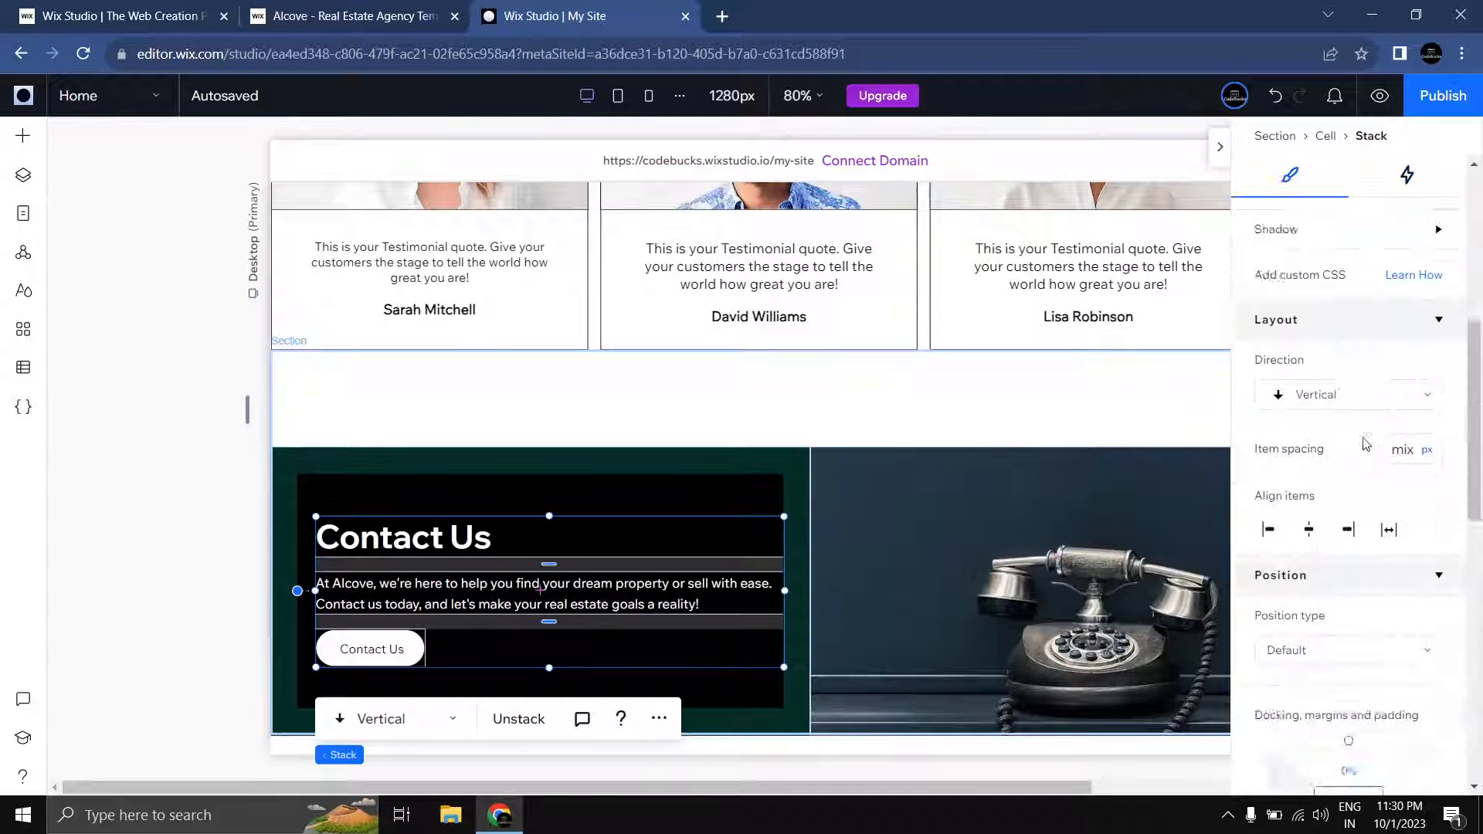
scroll(1348, 540, down, 5)
click(1294, 375)
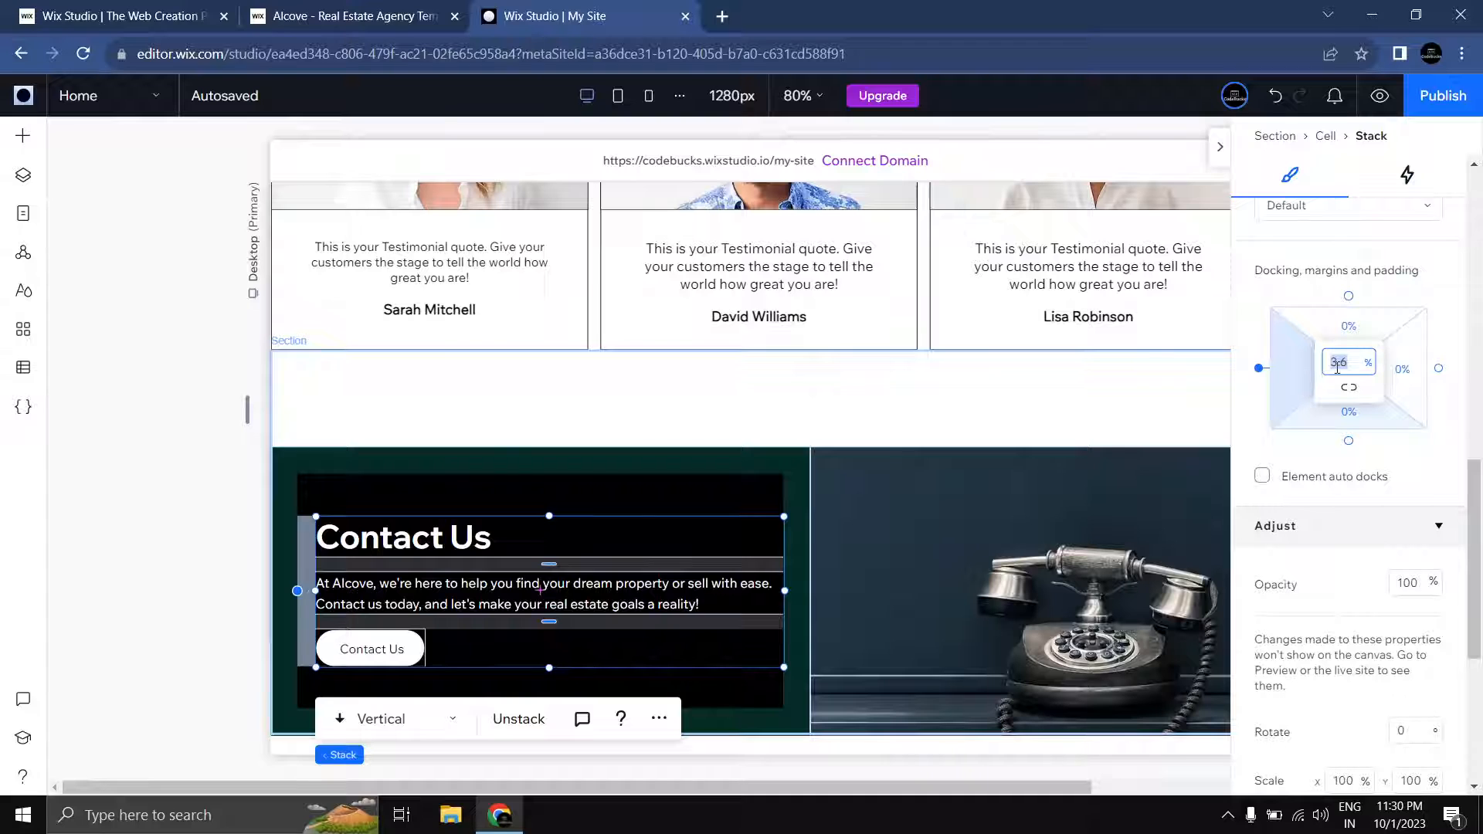
text(5)
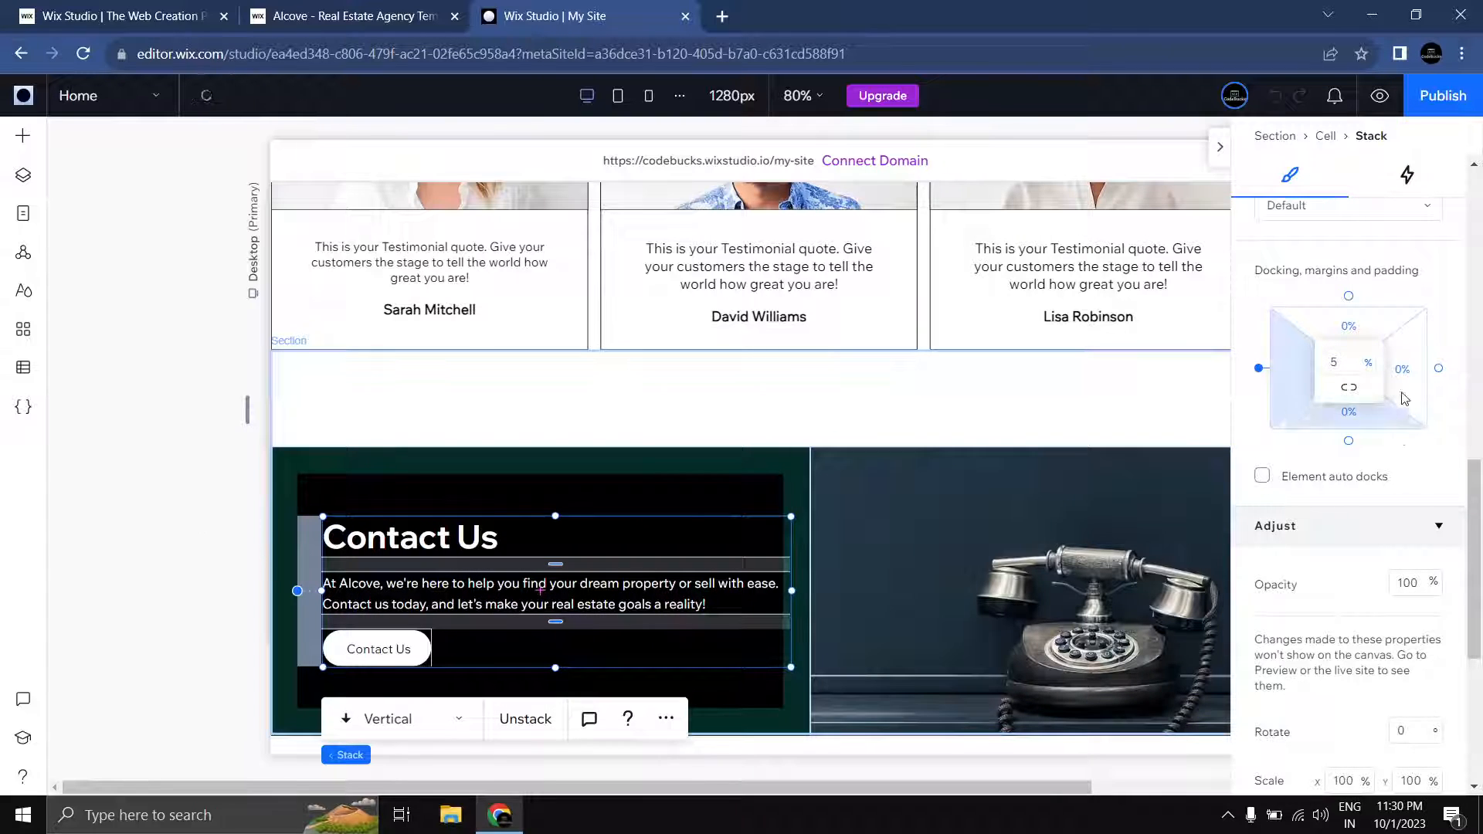
click(1402, 370)
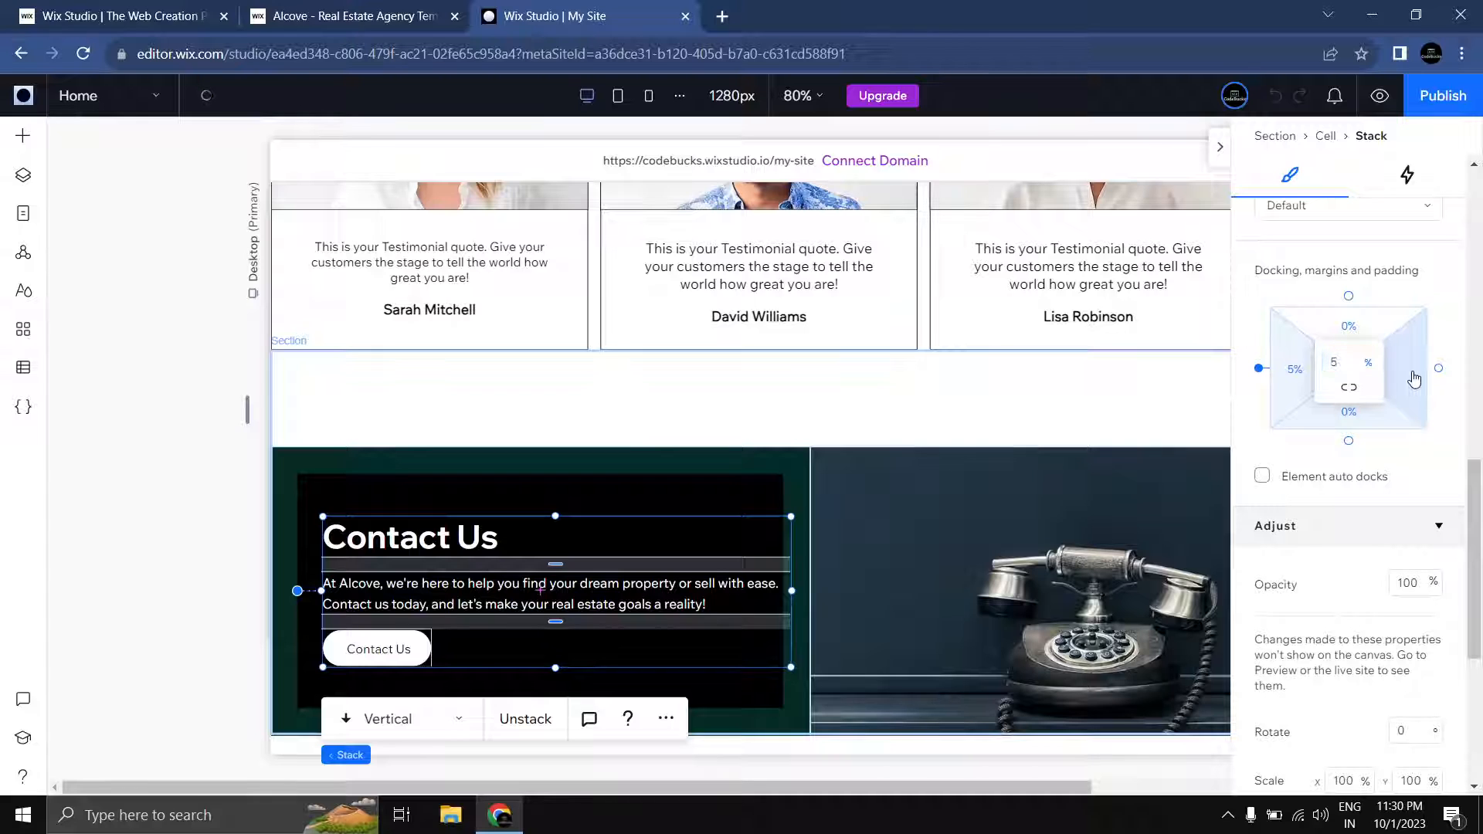
click(149, 467)
scroll(153, 471, down, 2)
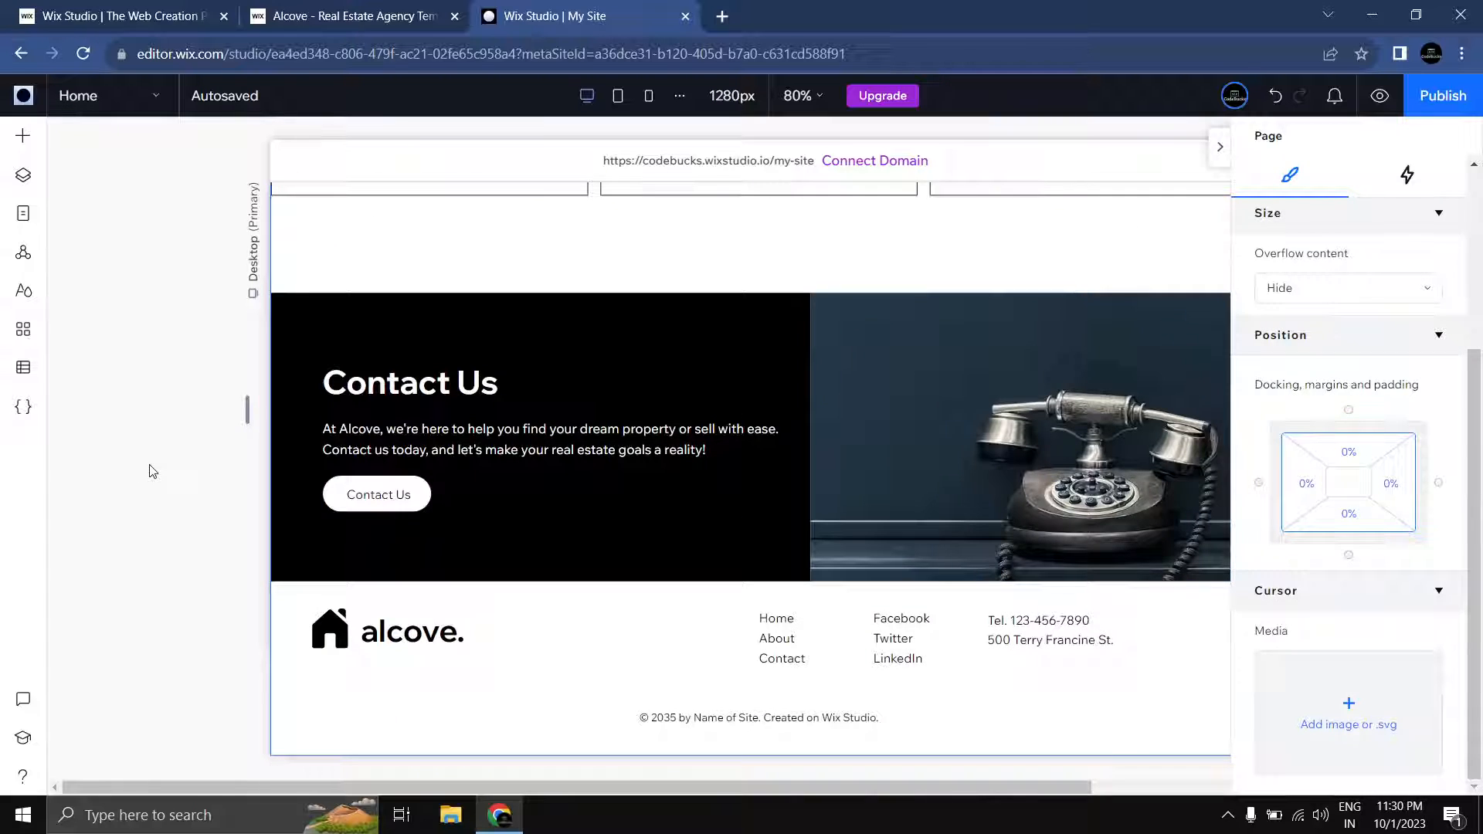
Step: Preview the home page from the top and check the animations through the Riverside Retreat and Skyline Residences sections
scroll(149, 471, up, 10)
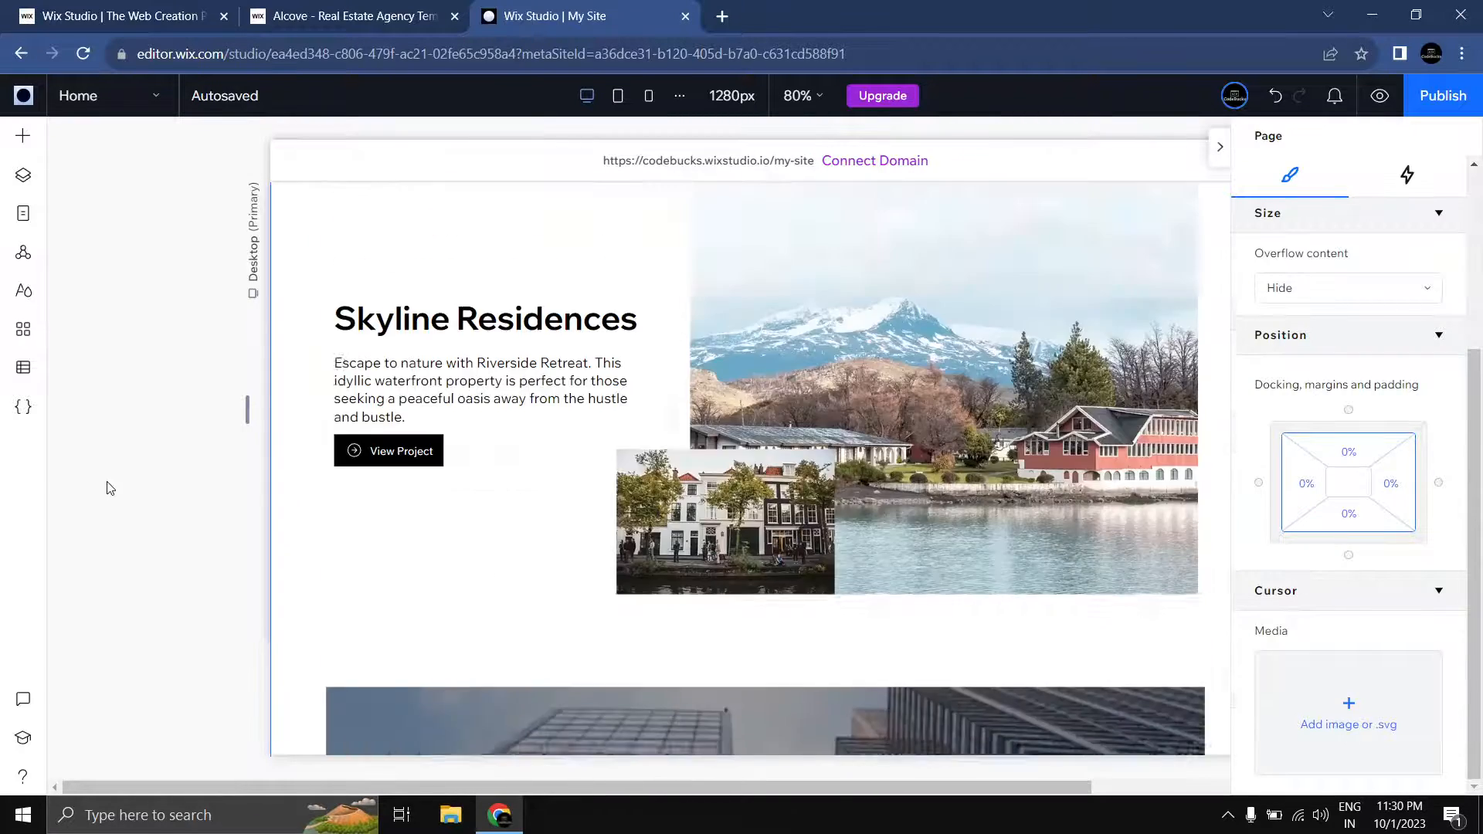
scroll(110, 488, up, 5)
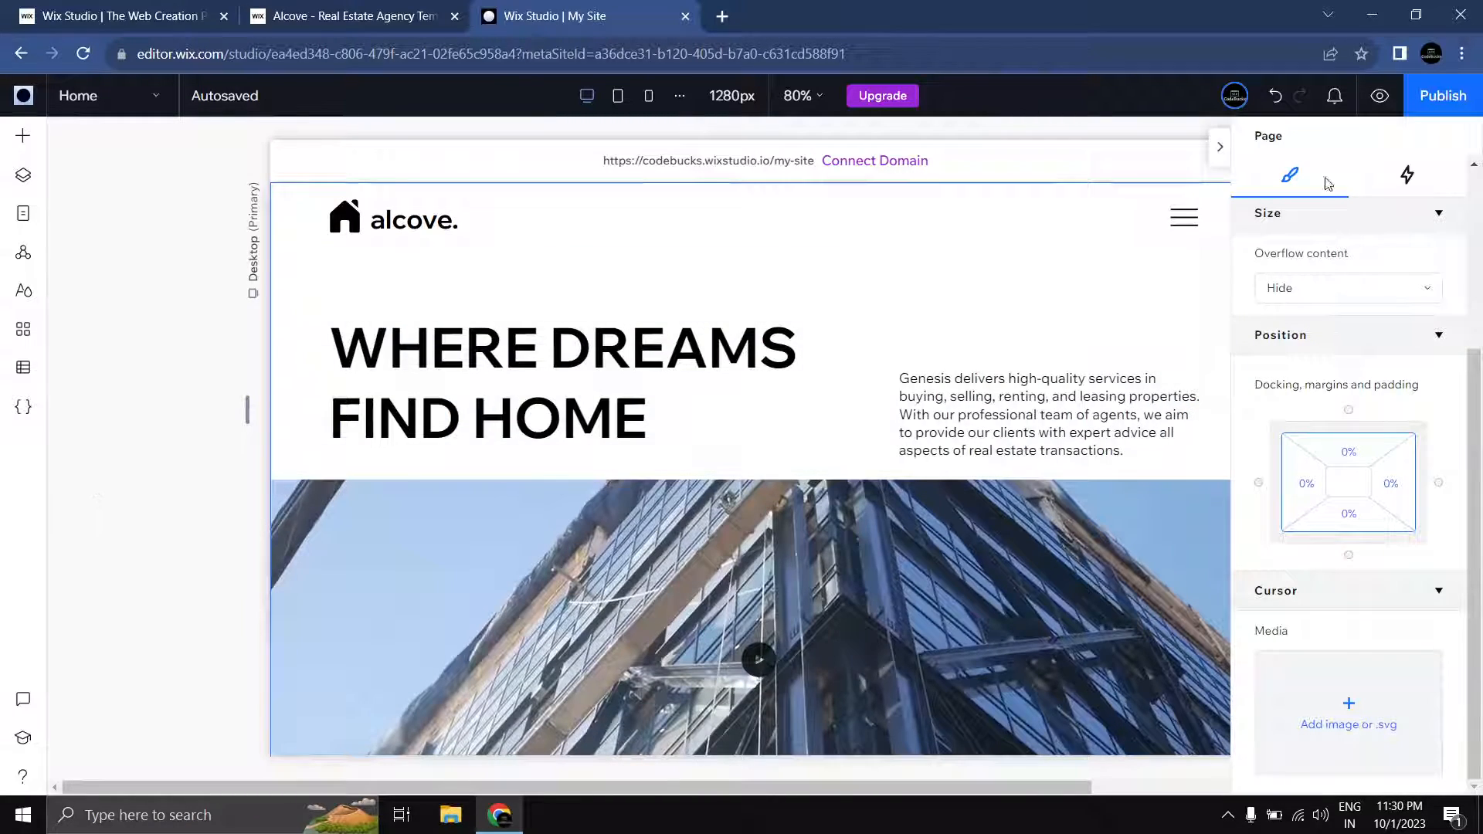
click(1380, 95)
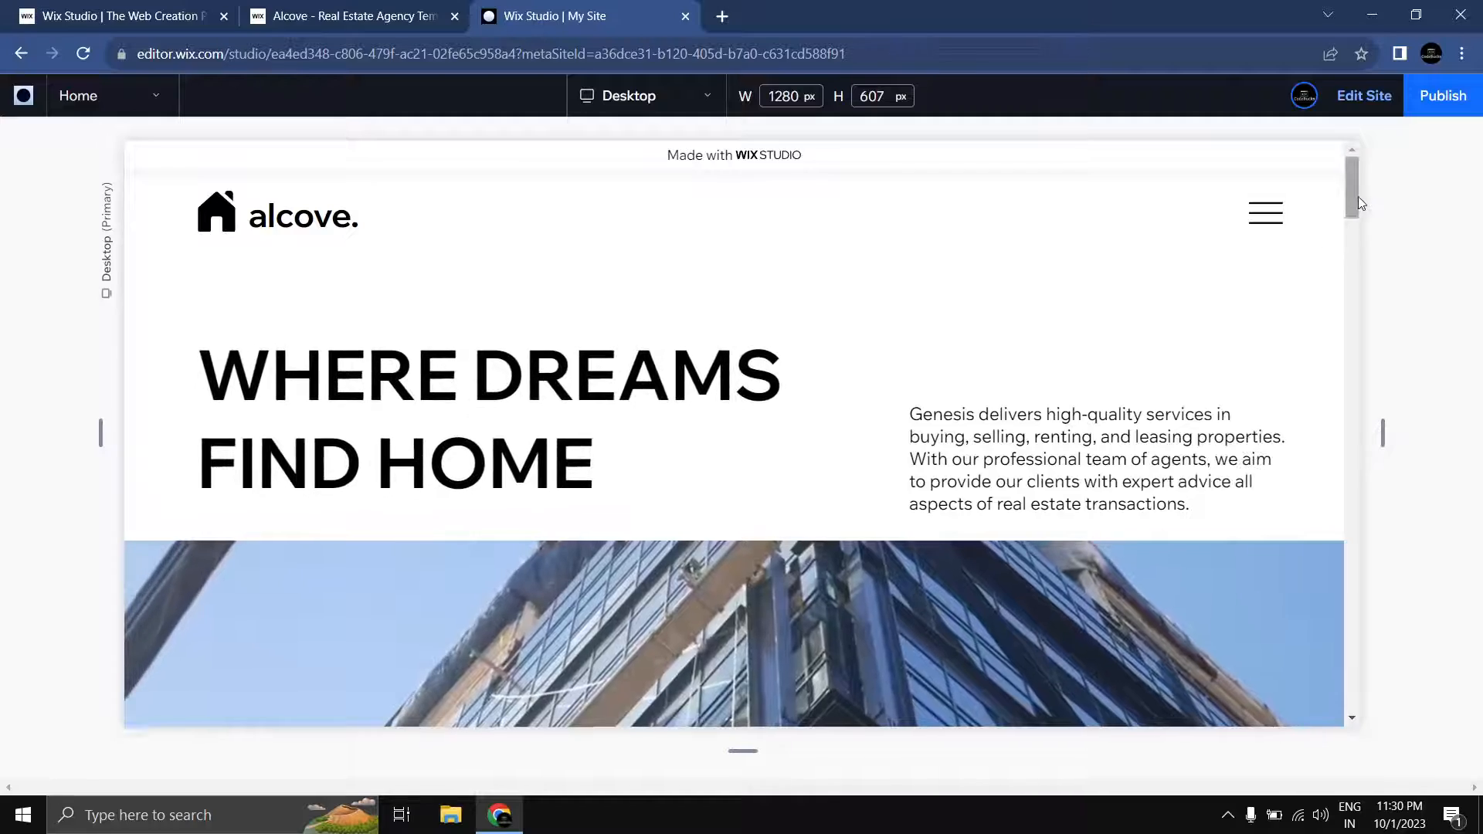
drag(1356, 194, 1314, 325)
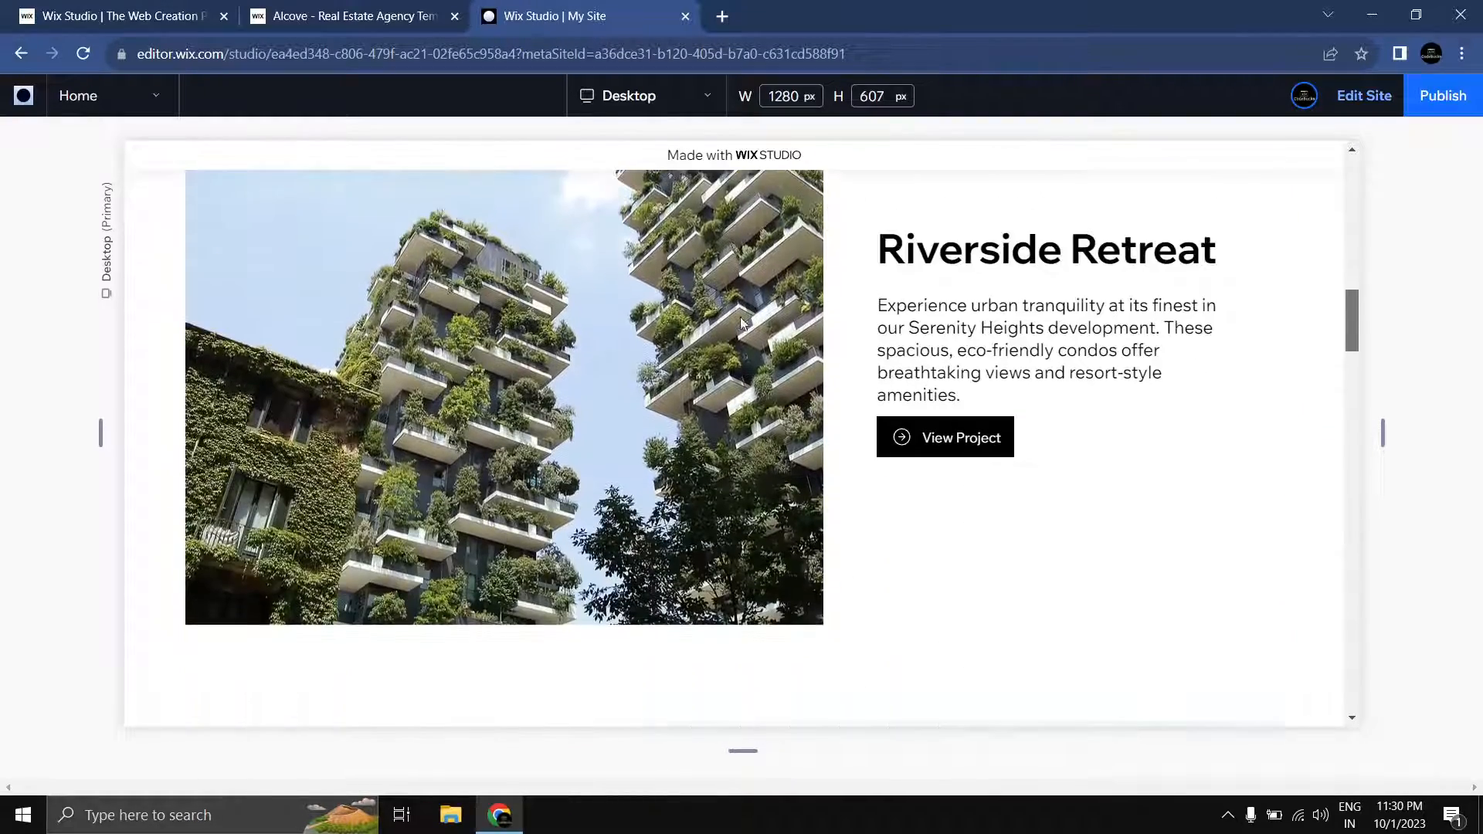
scroll(652, 477, down, 4)
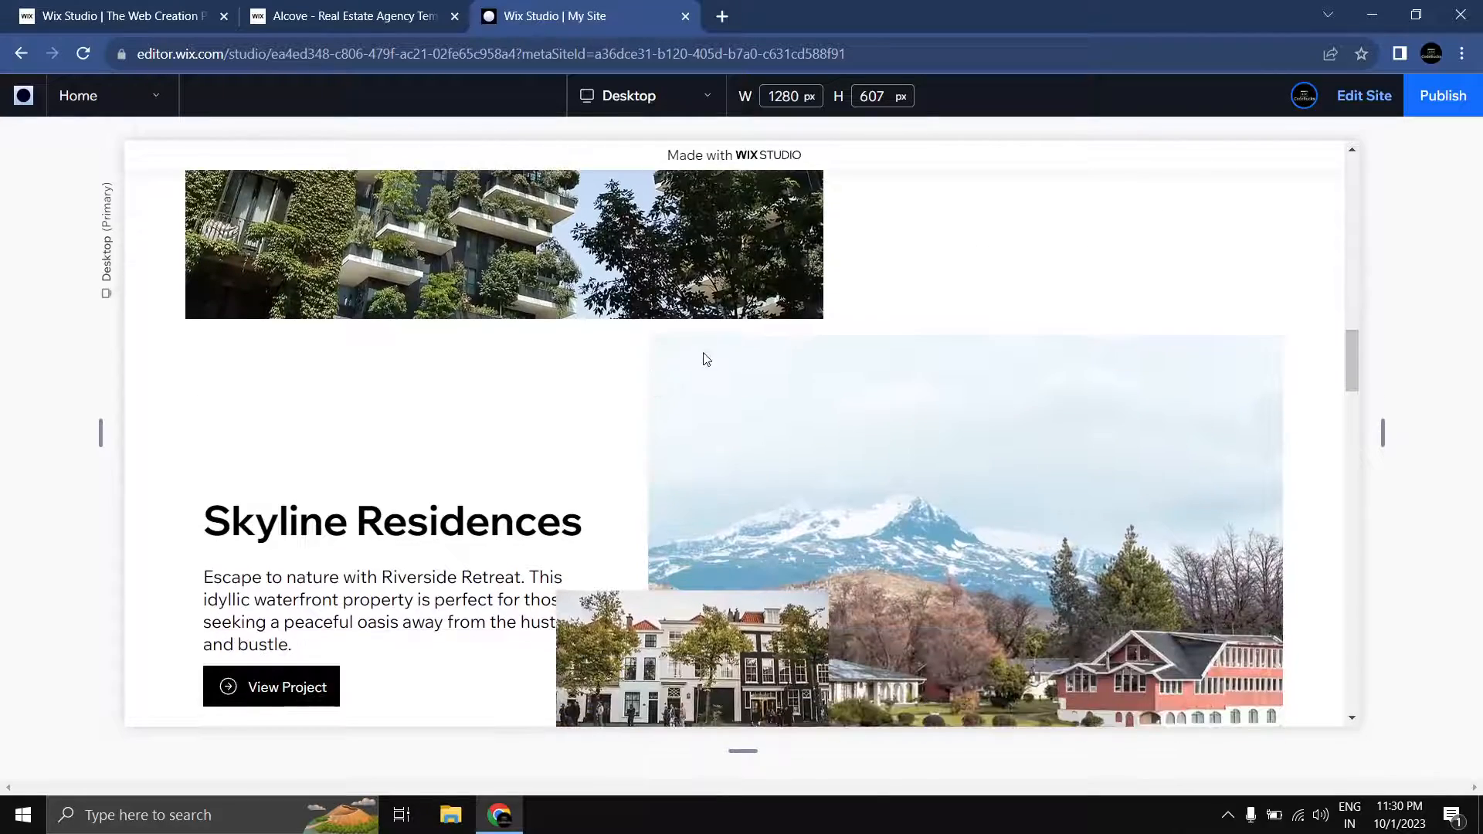
scroll(779, 324, up, 4)
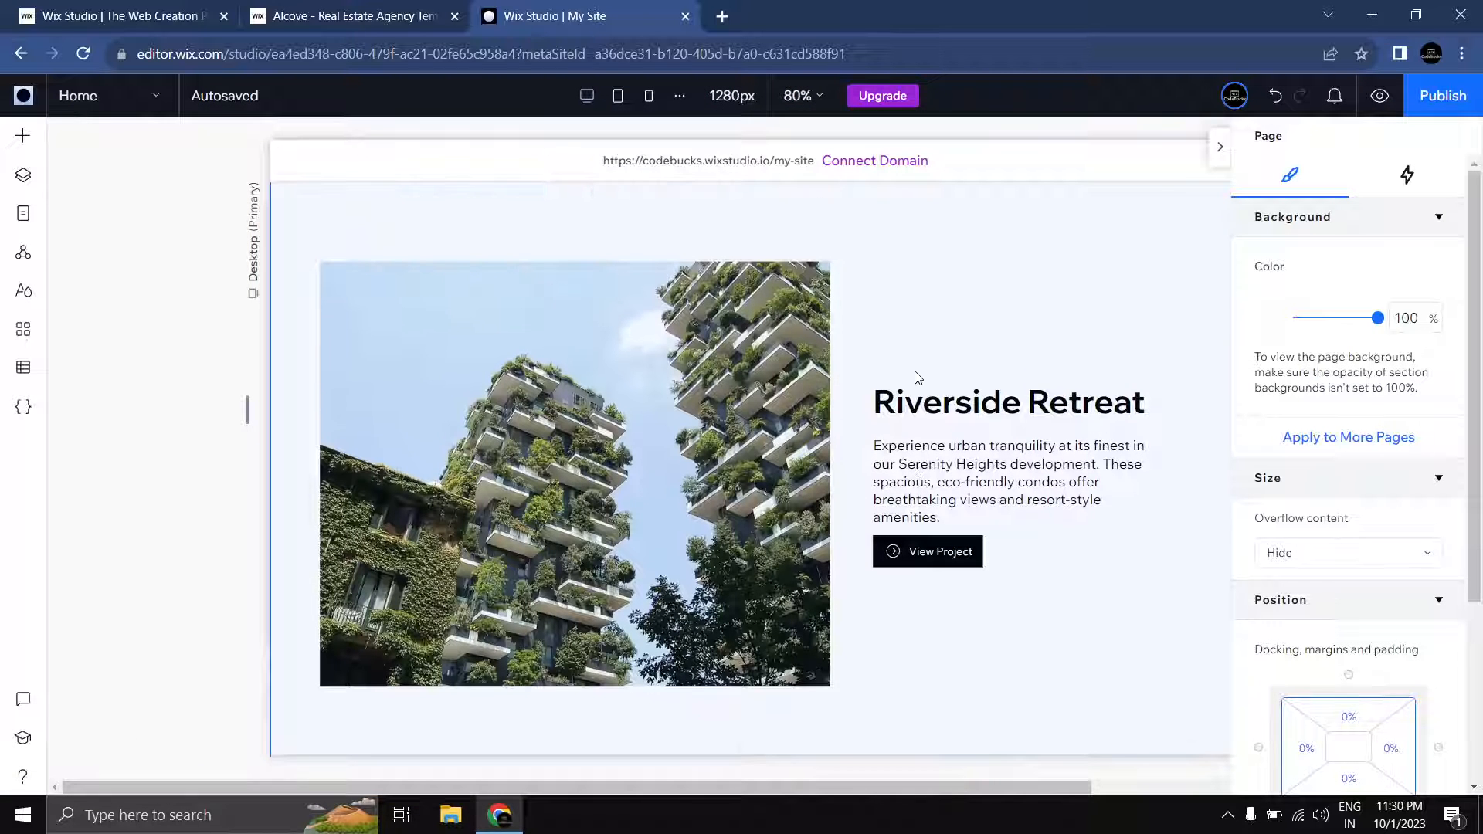
Step: Set the overflow content of the Riverside Retreat container to Hide
click(858, 350)
click(858, 350)
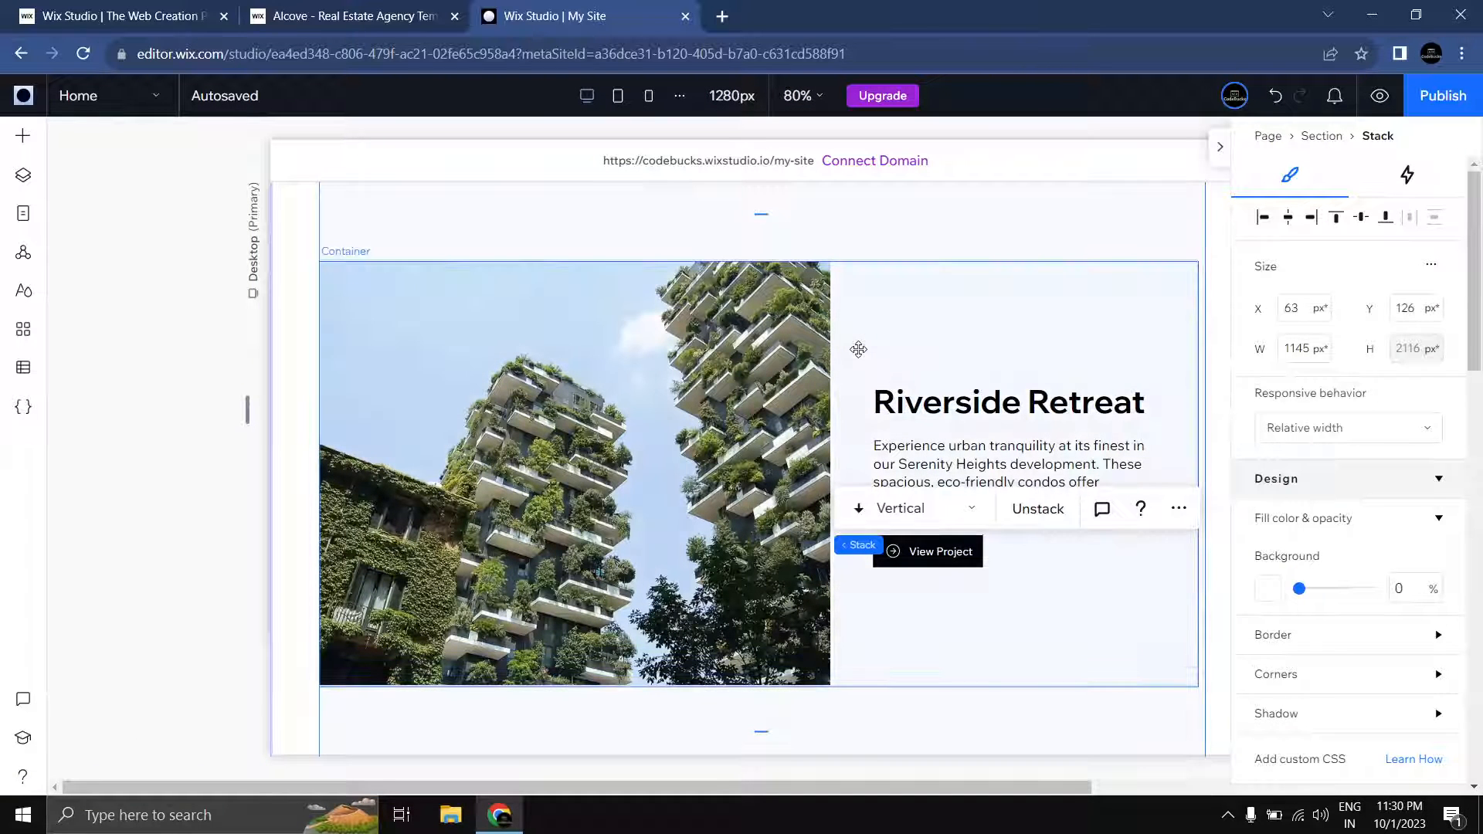
click(858, 350)
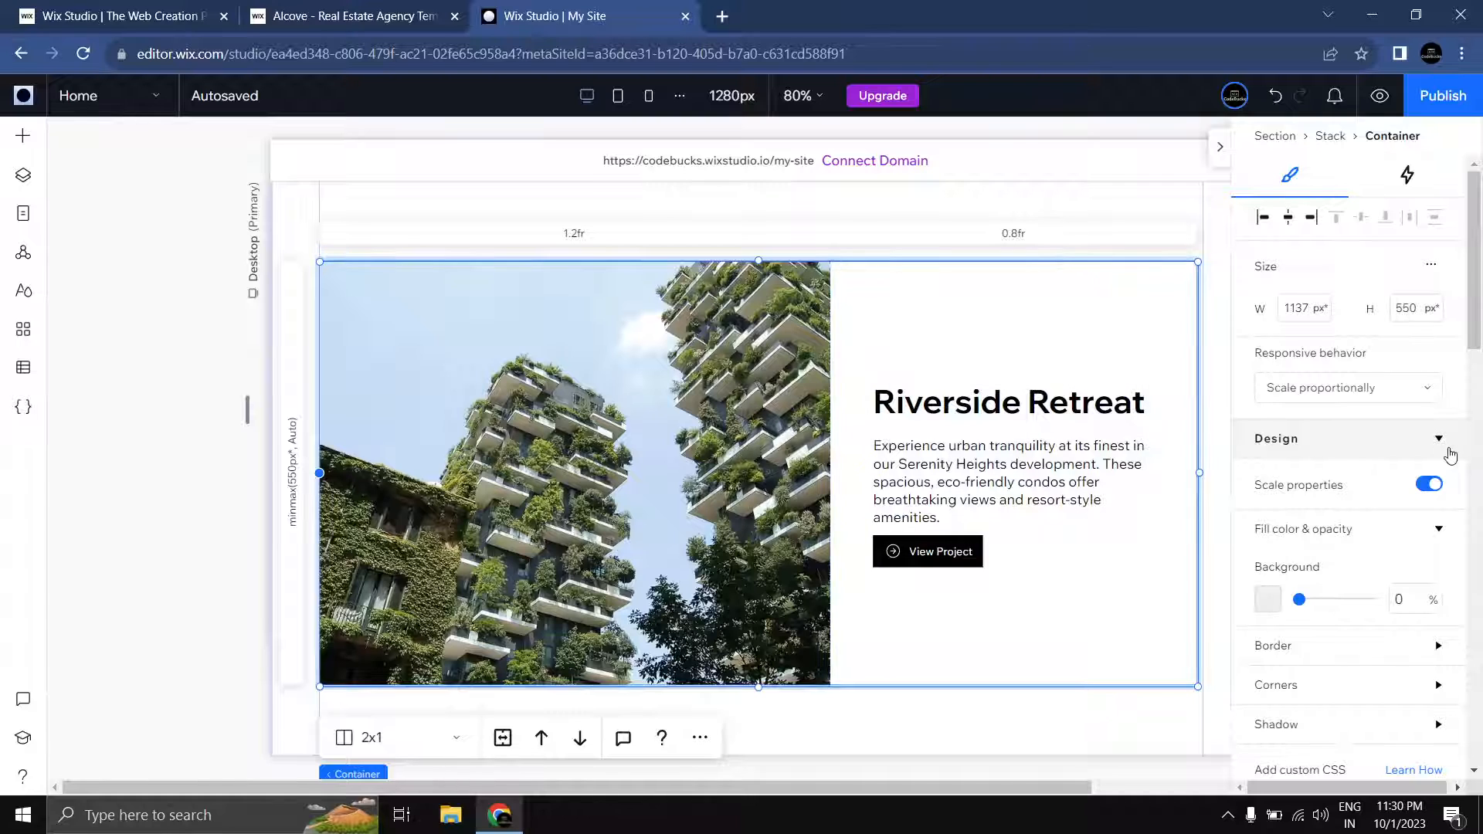
scroll(1437, 455, down, 4)
scroll(1347, 462, down, 5)
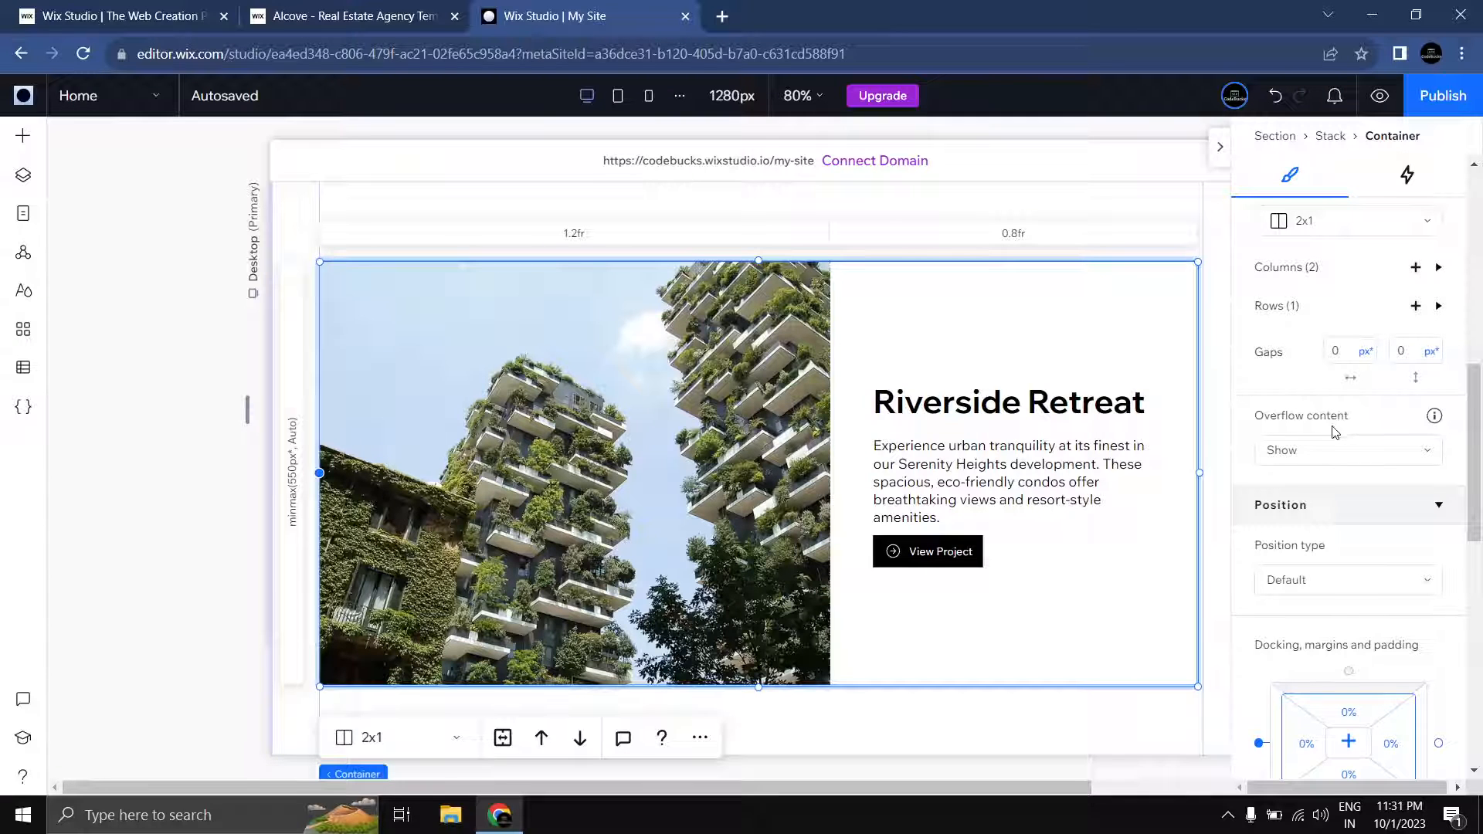
click(1306, 454)
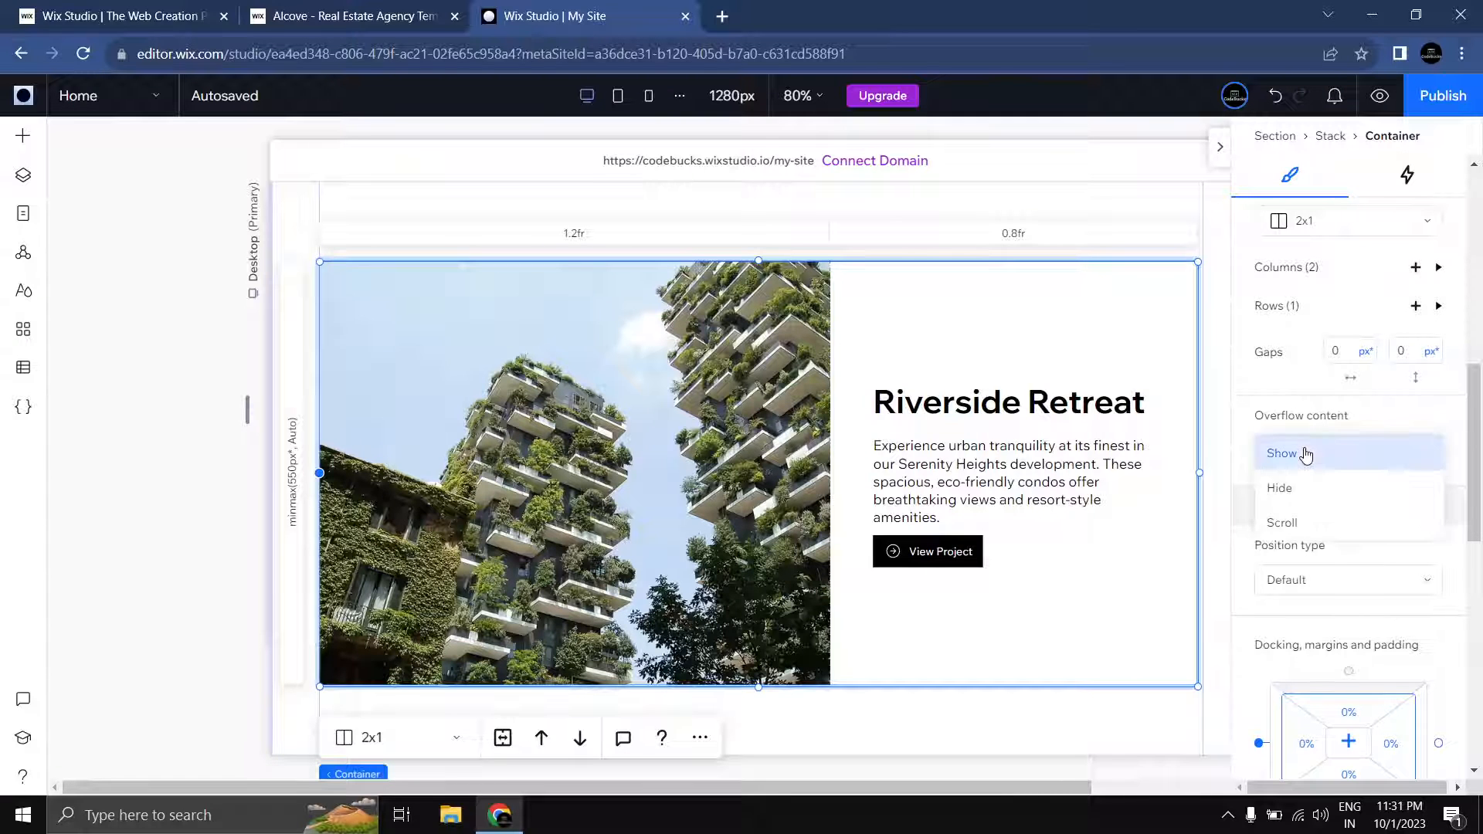
click(1282, 487)
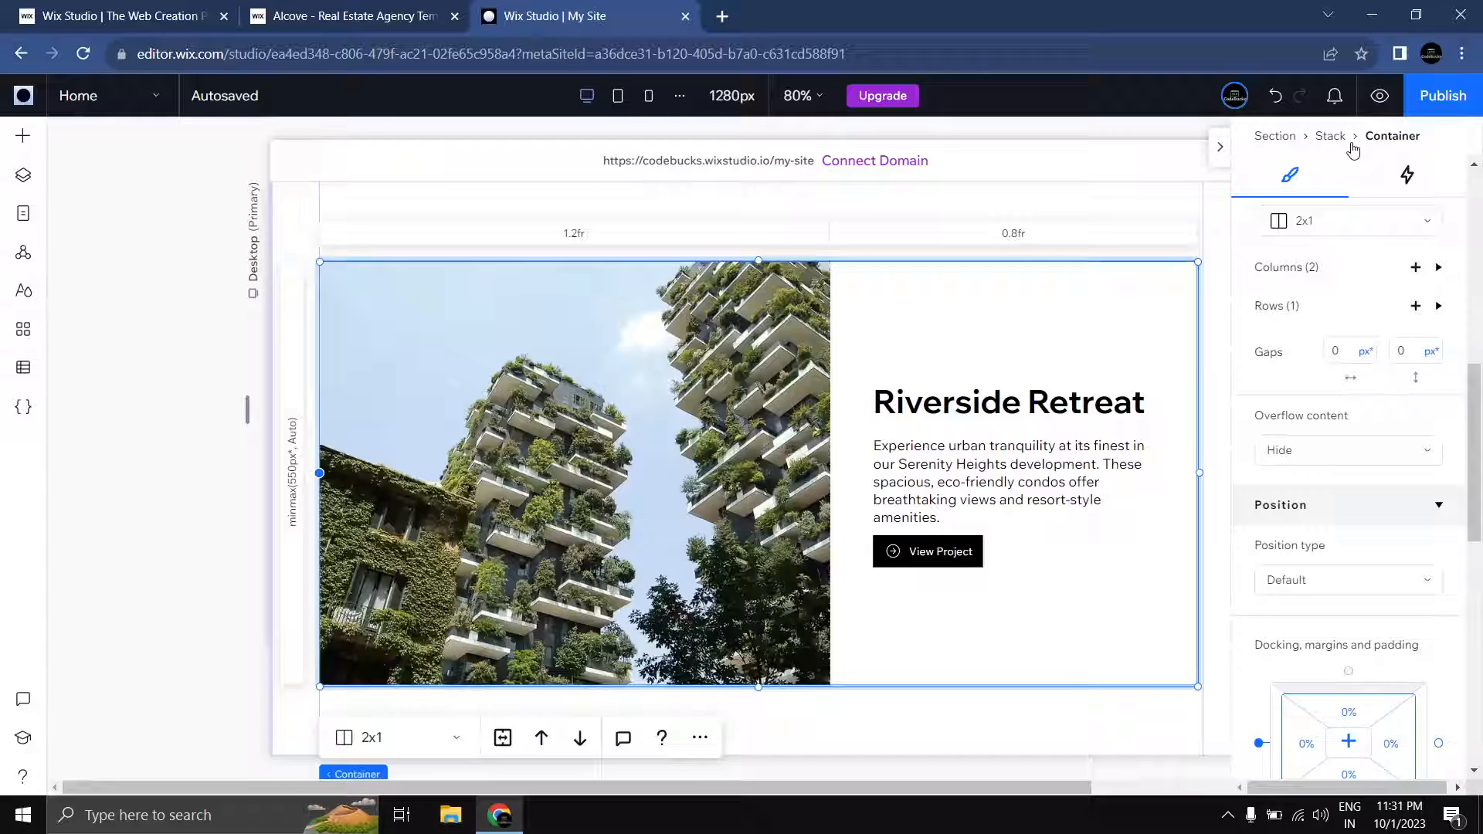
Step: Preview the home page down to the footer and check the animations around the Contact Us and testimonials sections
click(1379, 96)
drag(1354, 277, 1352, 678)
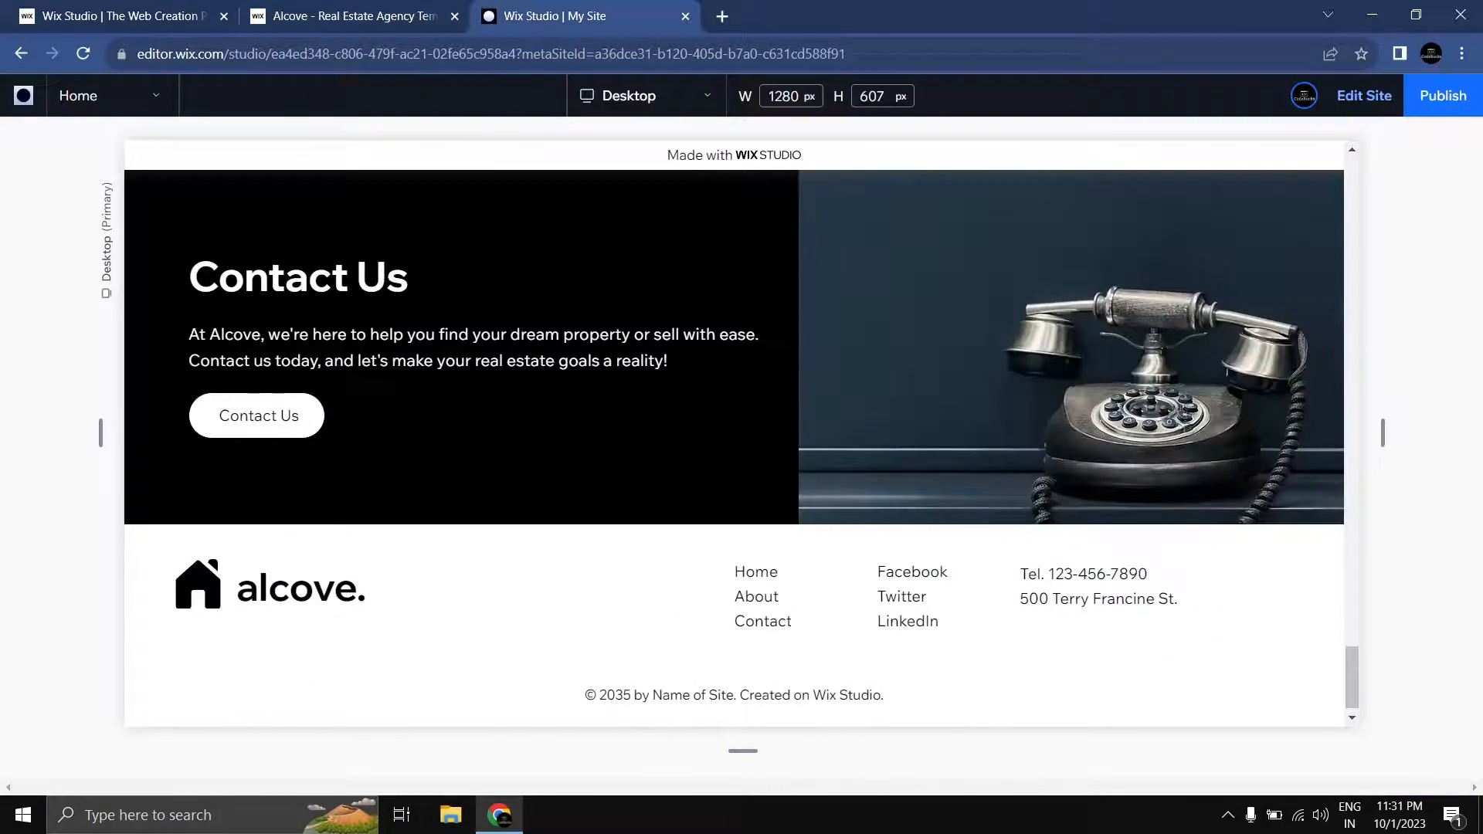
scroll(1158, 391, up, 10)
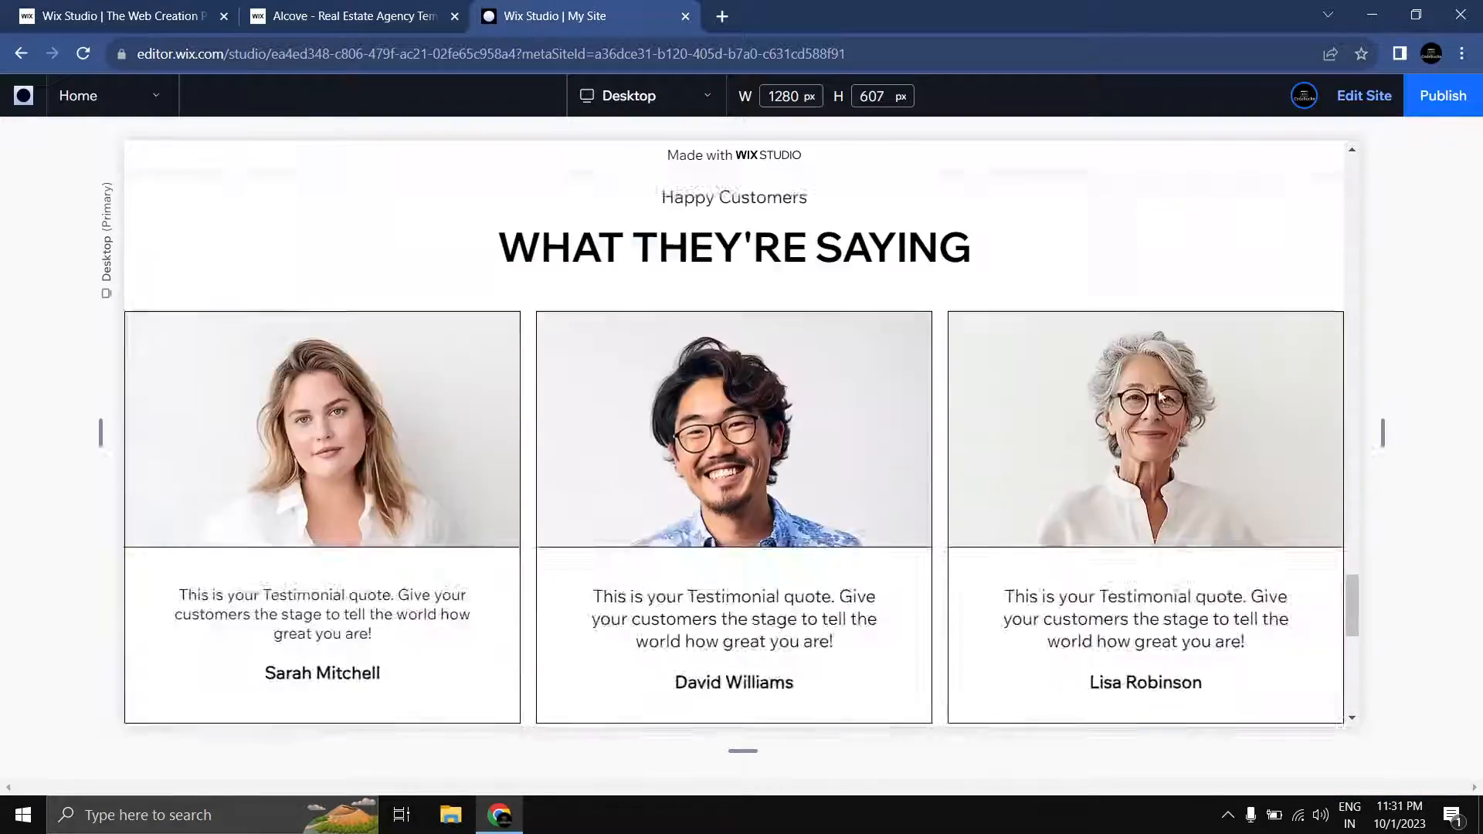
scroll(1102, 391, down, 4)
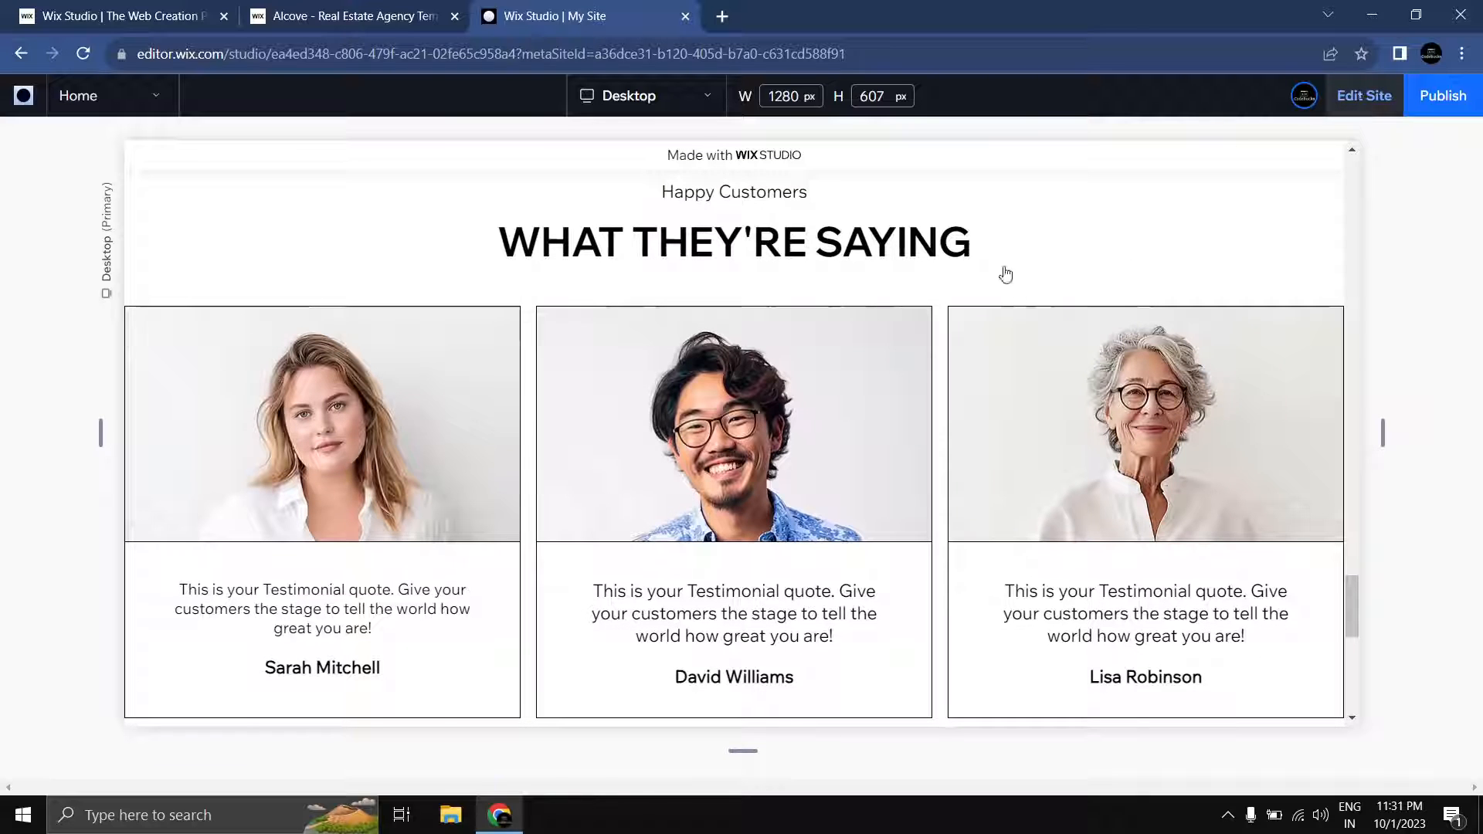
scroll(688, 429, down, 1)
scroll(701, 414, up, 2)
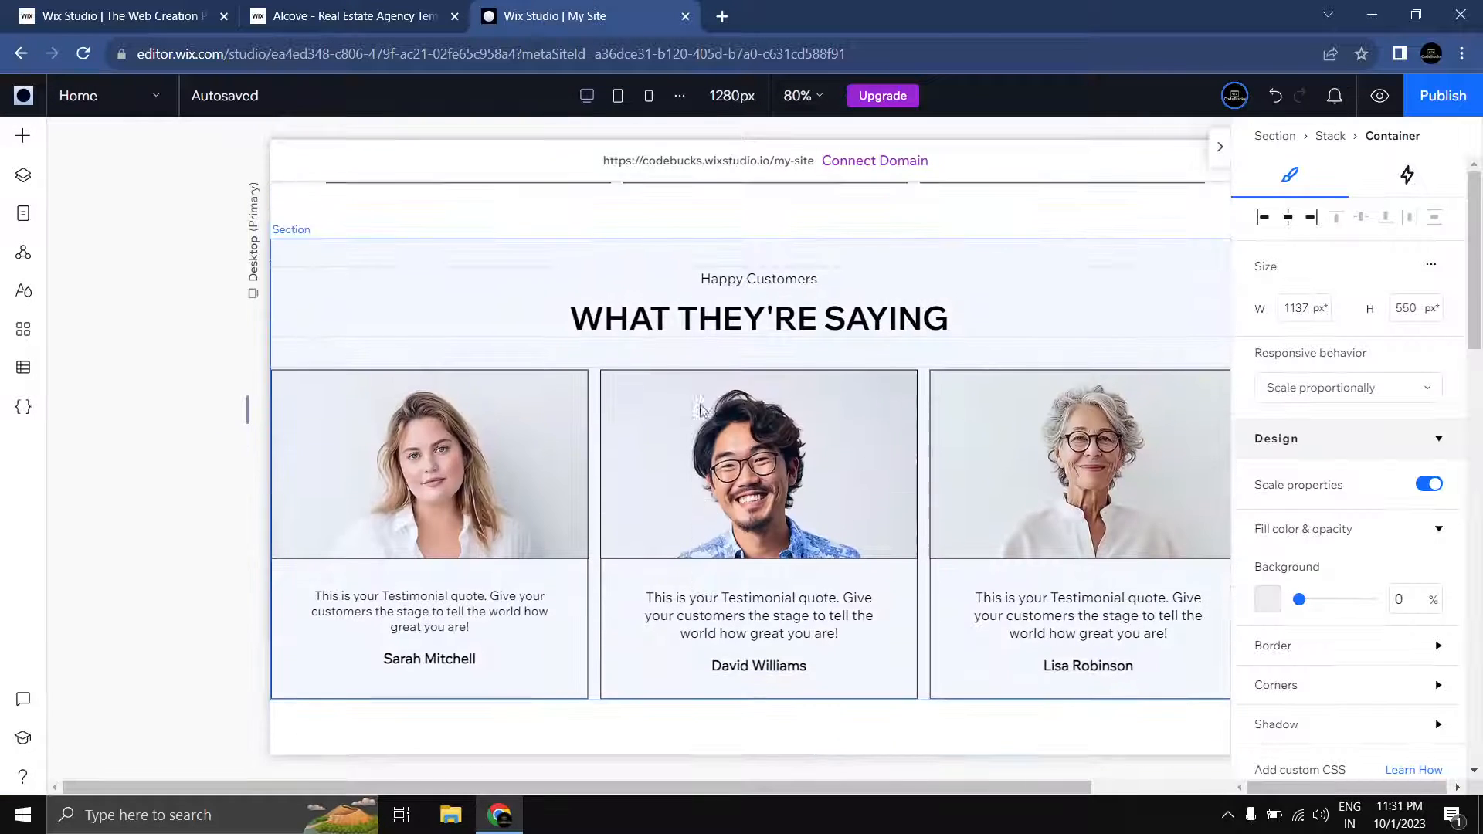
Step: Add a Tilt entrance animation to the stack holding the "WHAT THEY'RE SAYING" heading
click(725, 328)
click(730, 321)
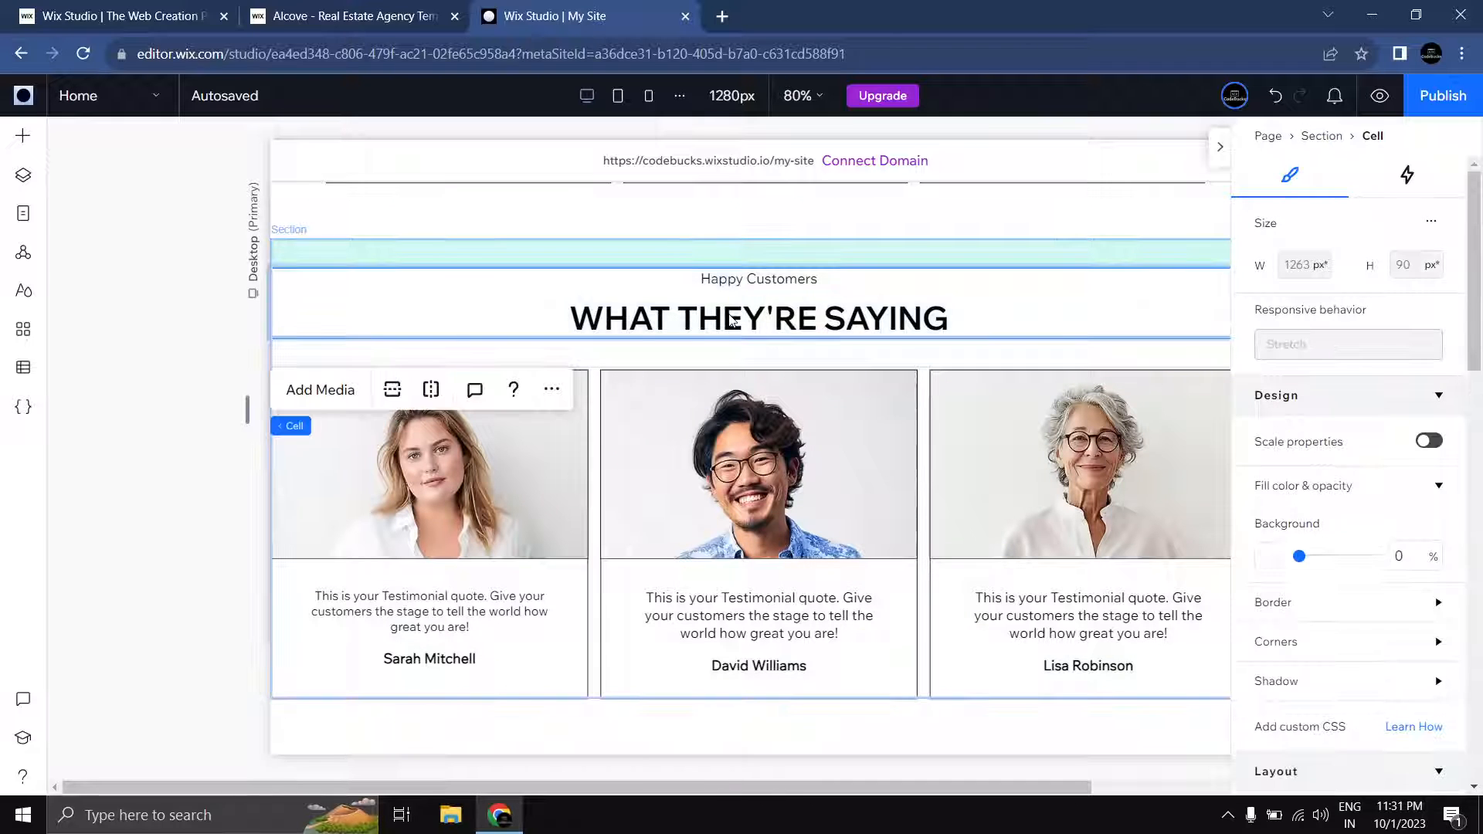
click(731, 320)
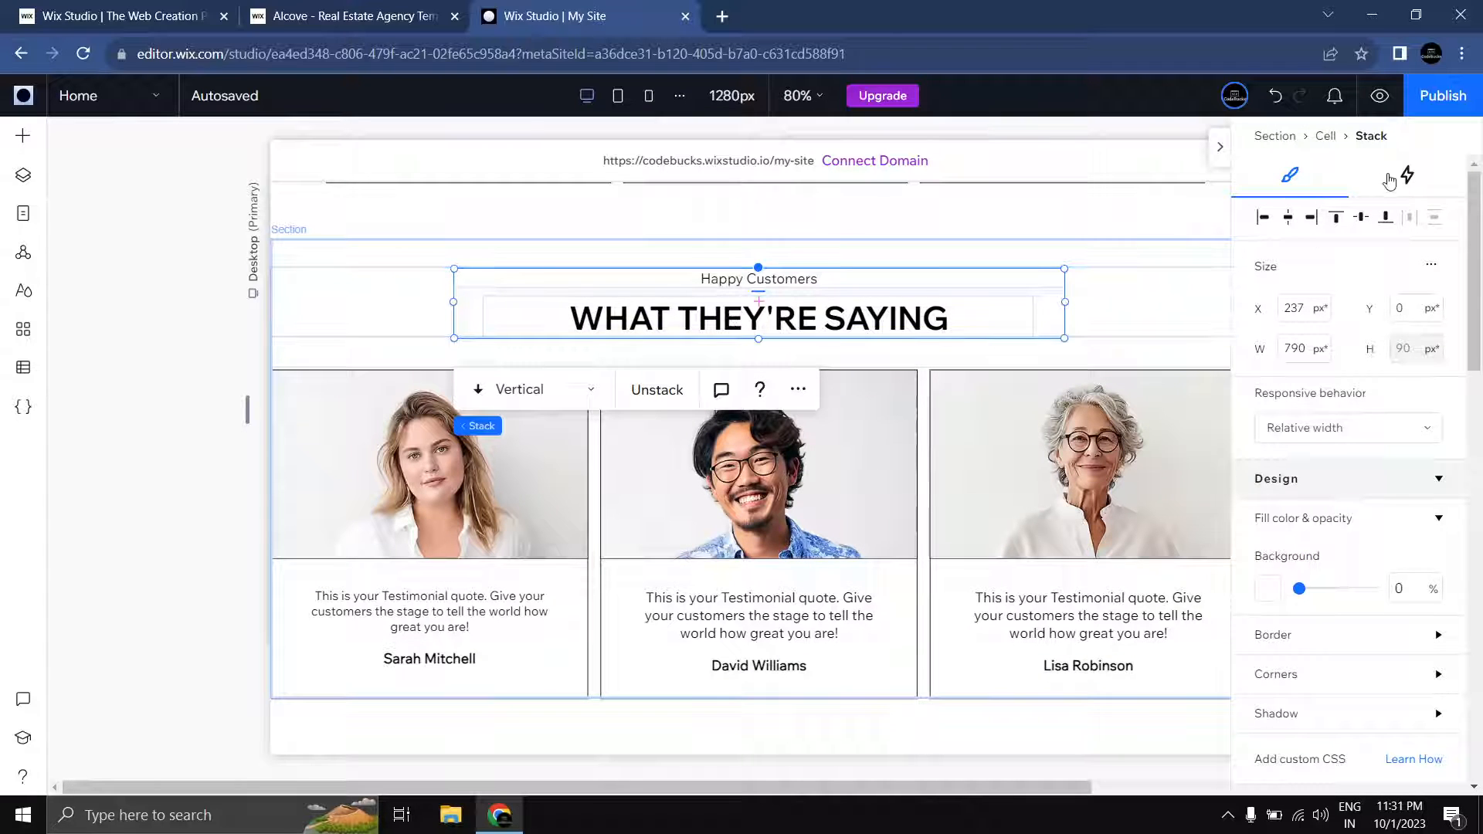
click(1406, 176)
click(1298, 386)
scroll(1332, 626, down, 2)
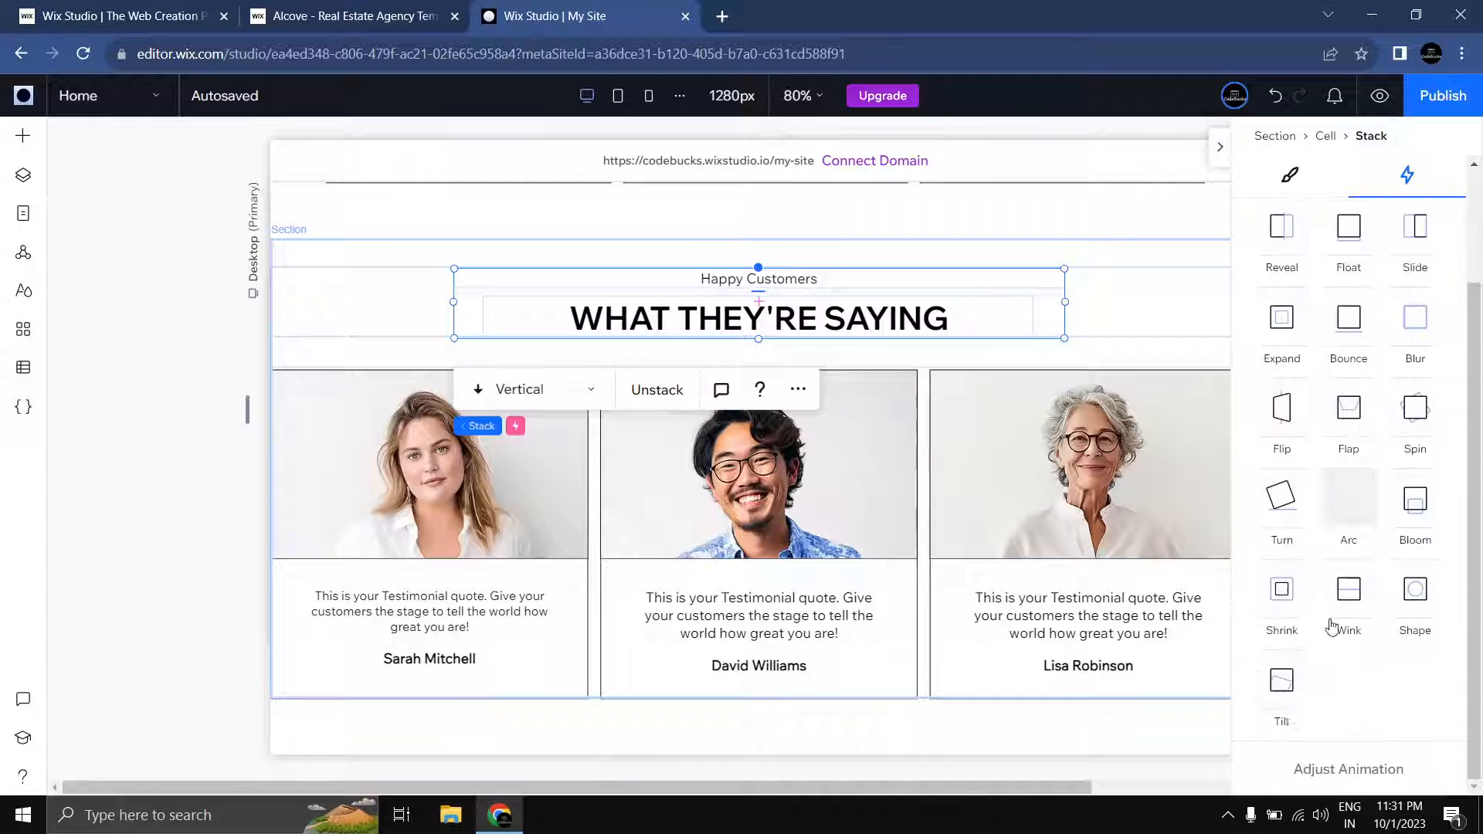
click(1281, 679)
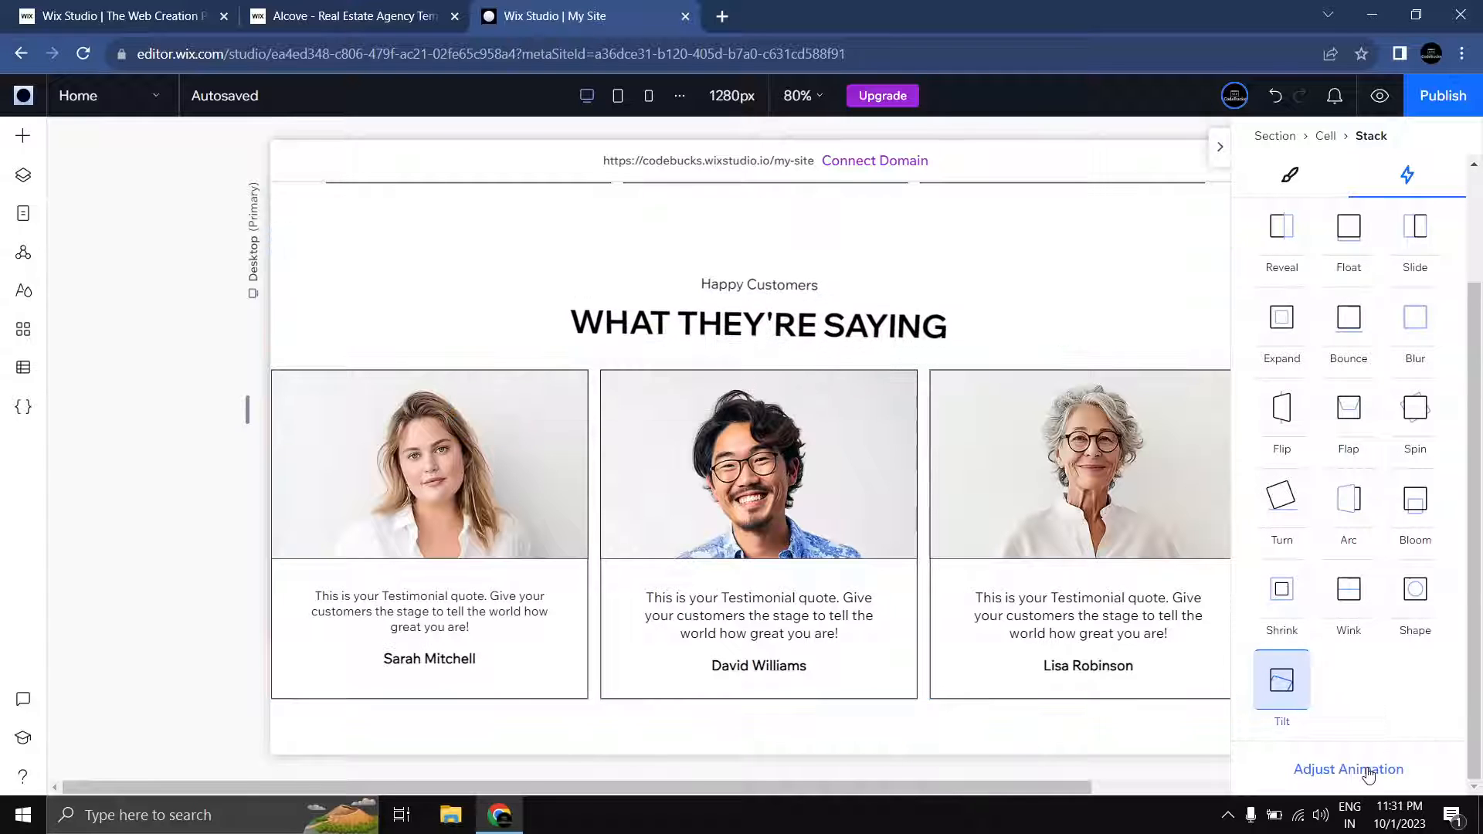
Step: Add a Reveal entrance animation from above to the testimonial repeater items and preview it
click(498, 549)
click(503, 493)
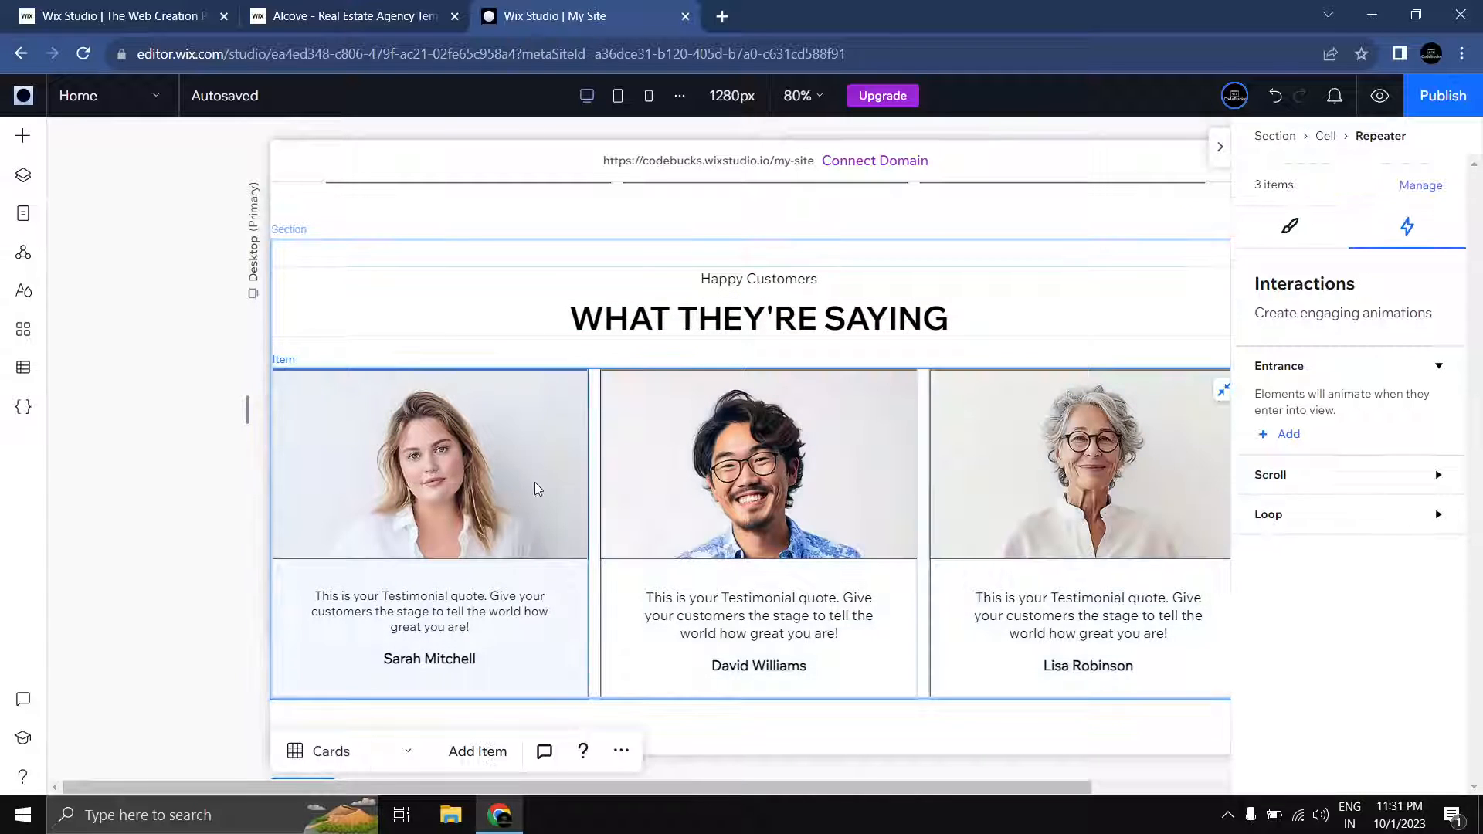
click(540, 480)
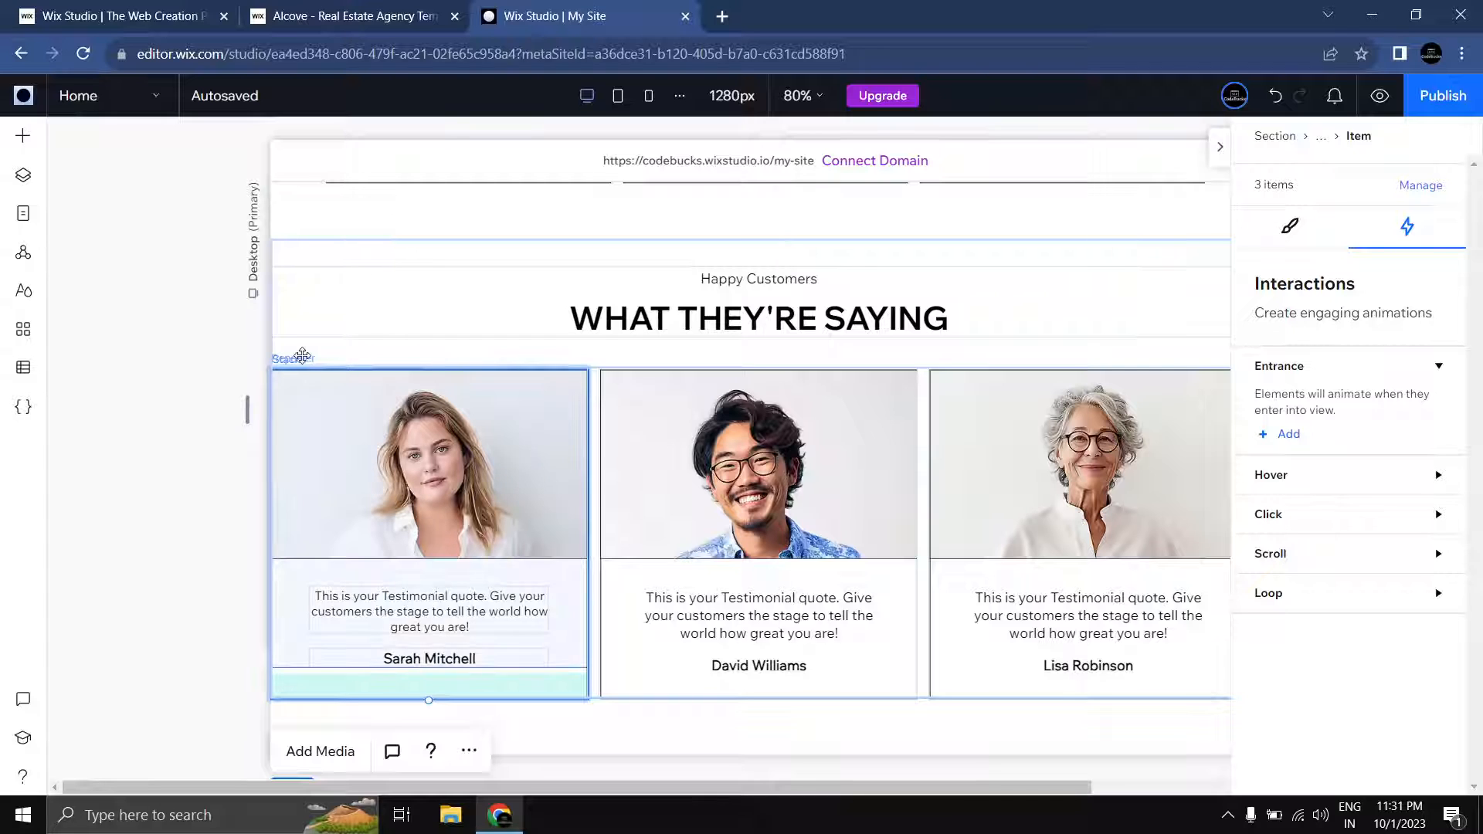
scroll(342, 458, down, 2)
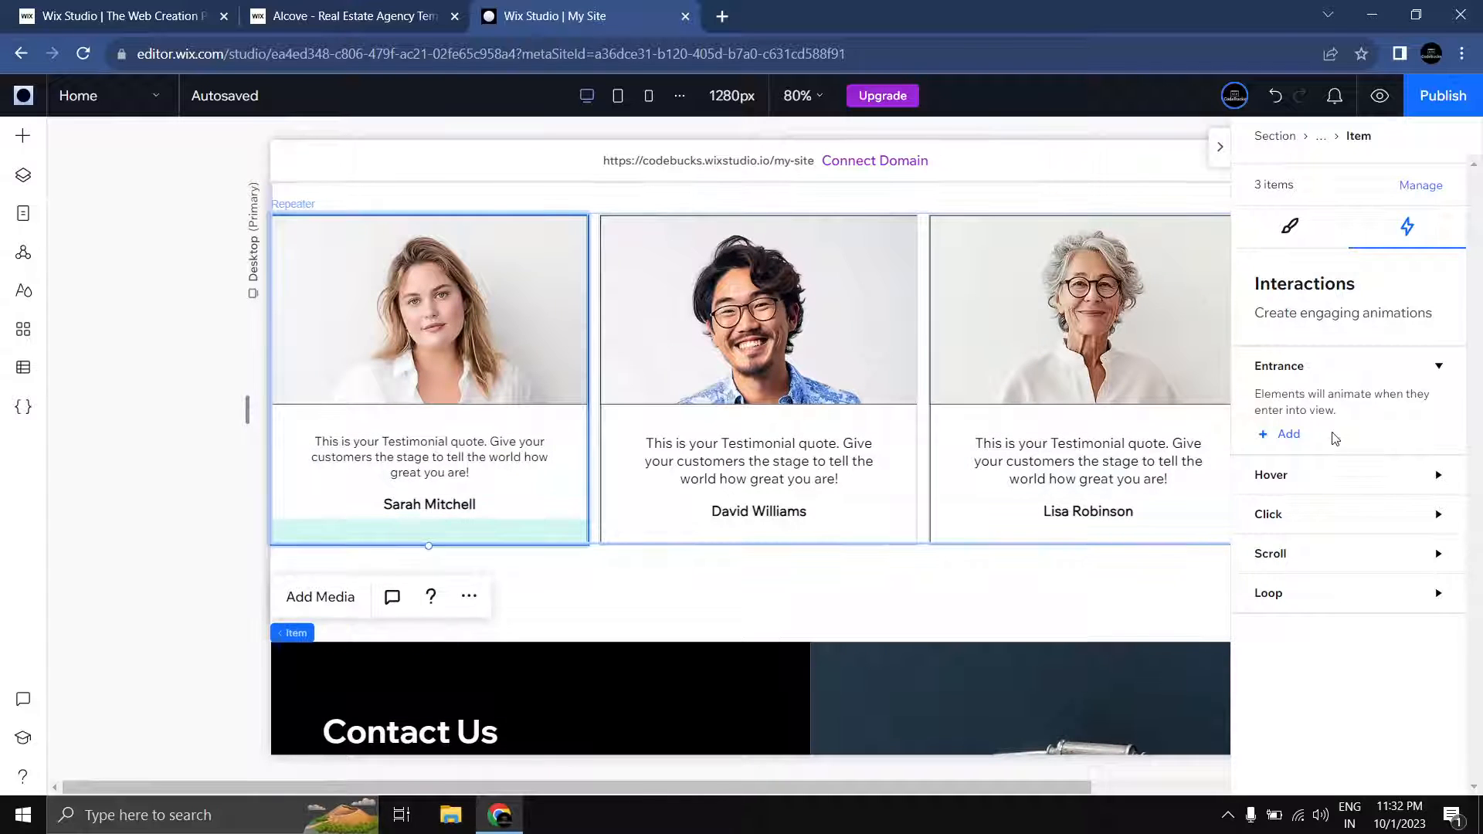
click(1287, 432)
click(1282, 423)
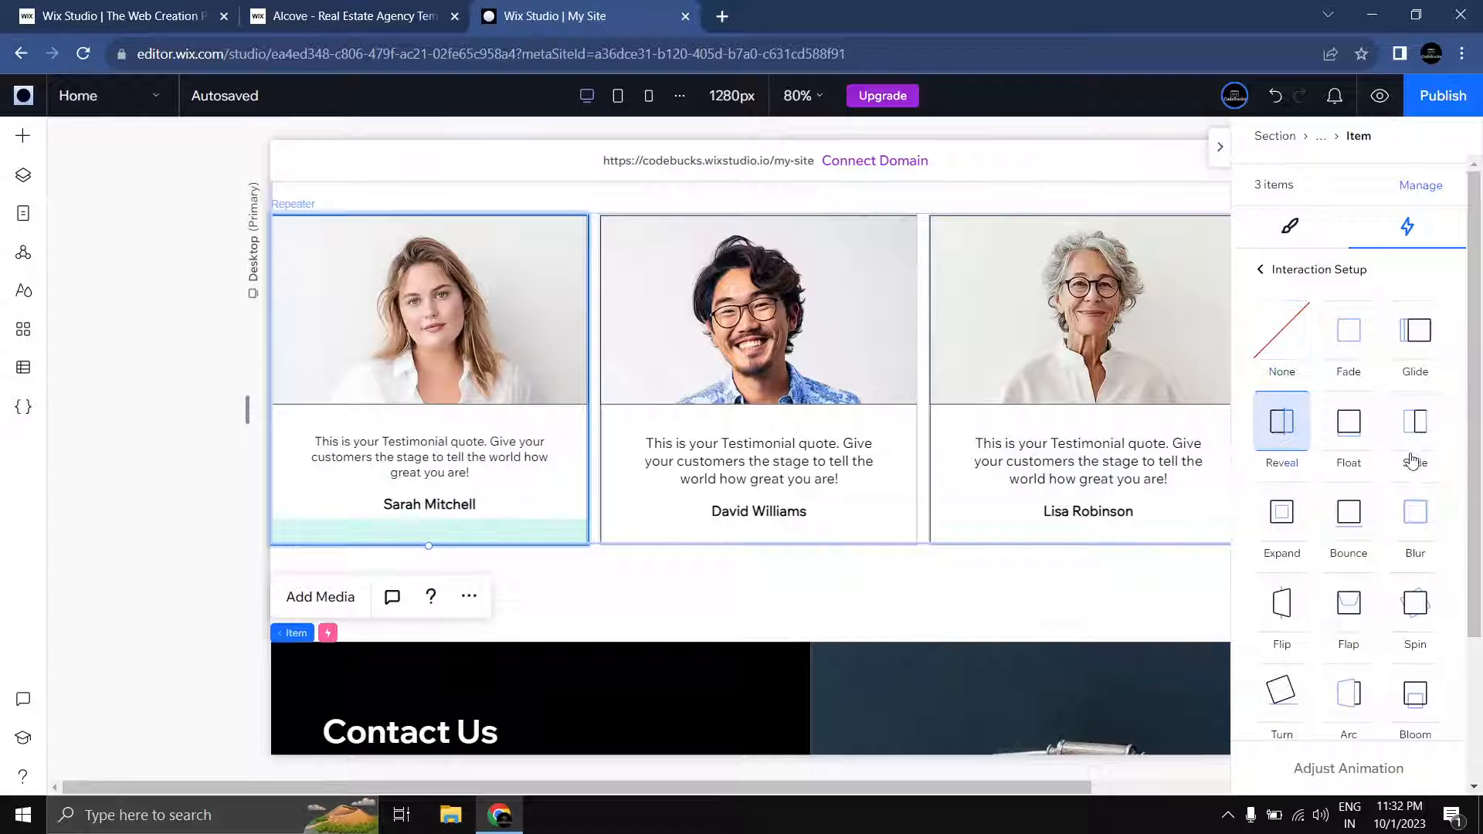
click(1360, 769)
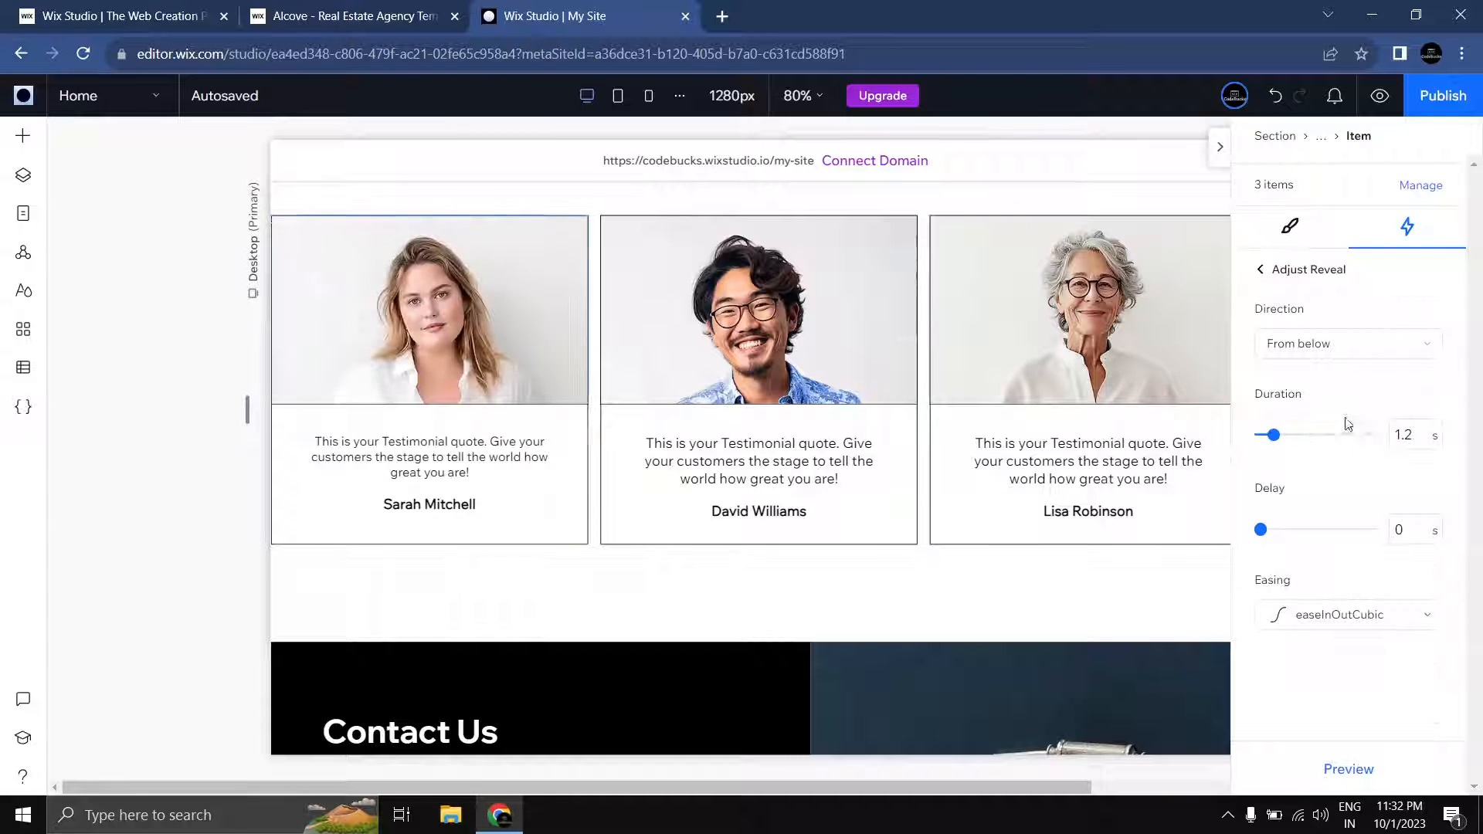
click(1336, 349)
click(1299, 446)
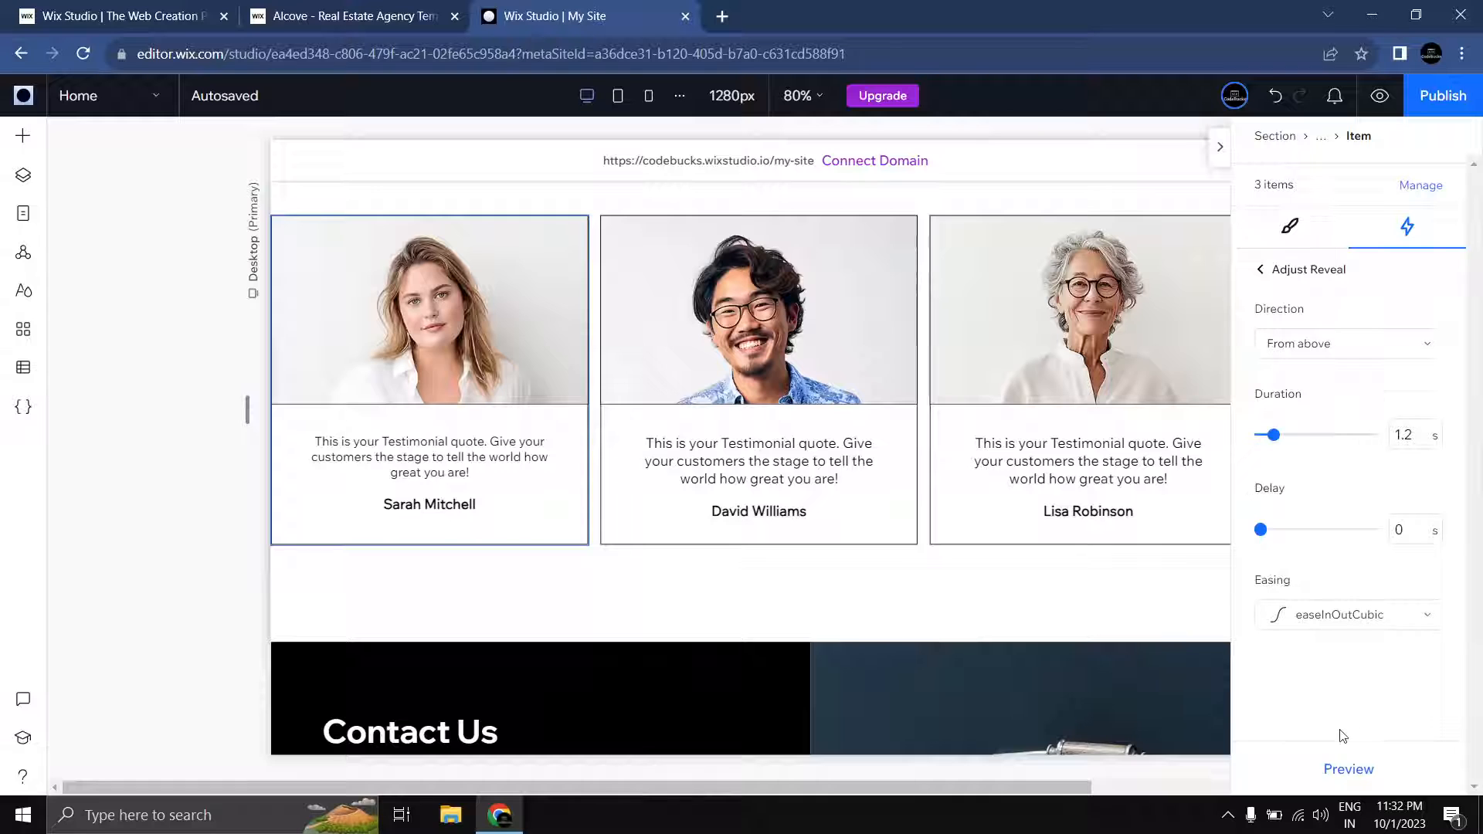
click(1348, 770)
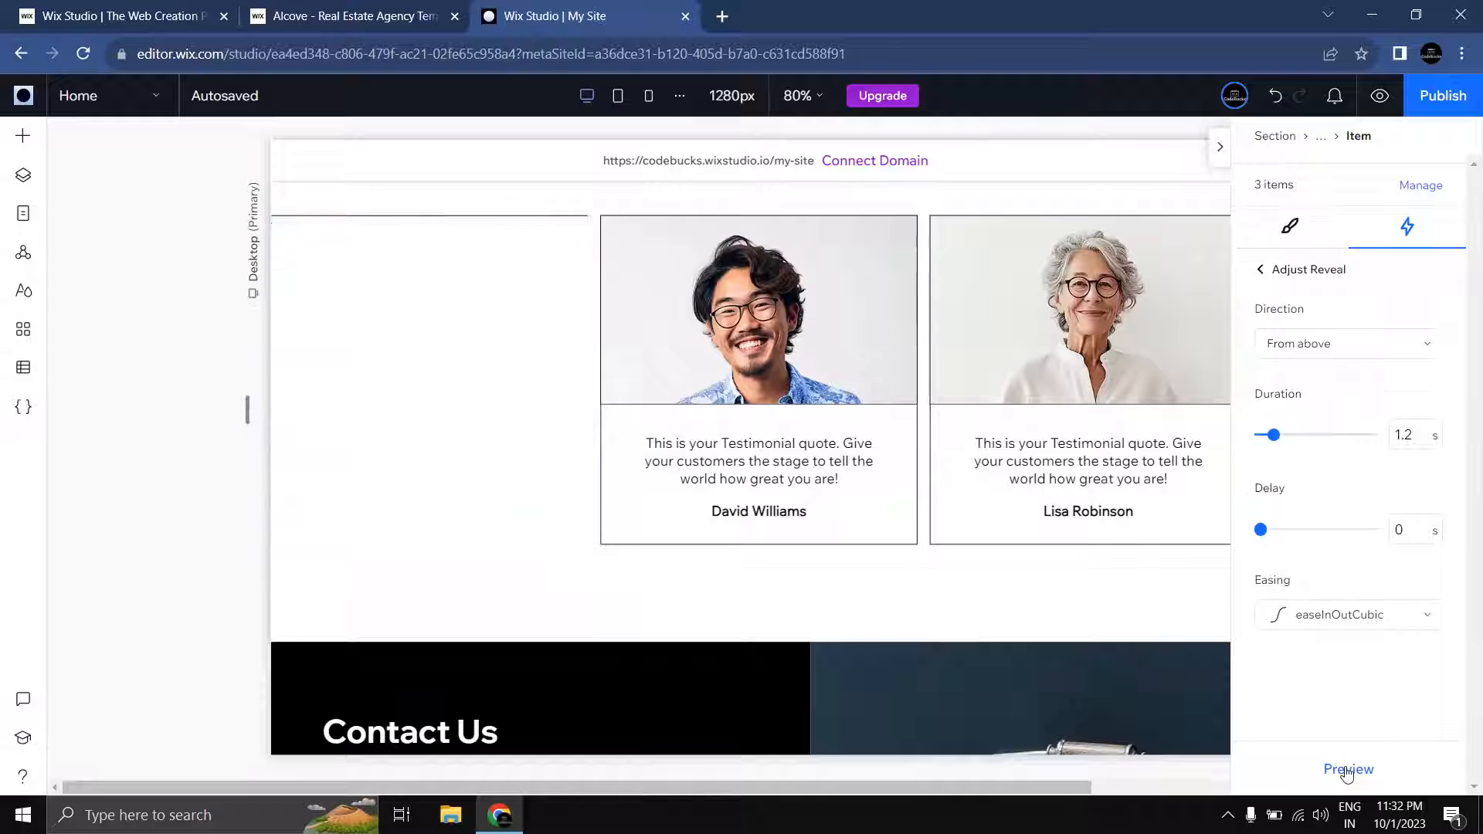
click(1220, 147)
Step: Switch to the Alcove template site and open its About page as a reference
scroll(1249, 554, up, 6)
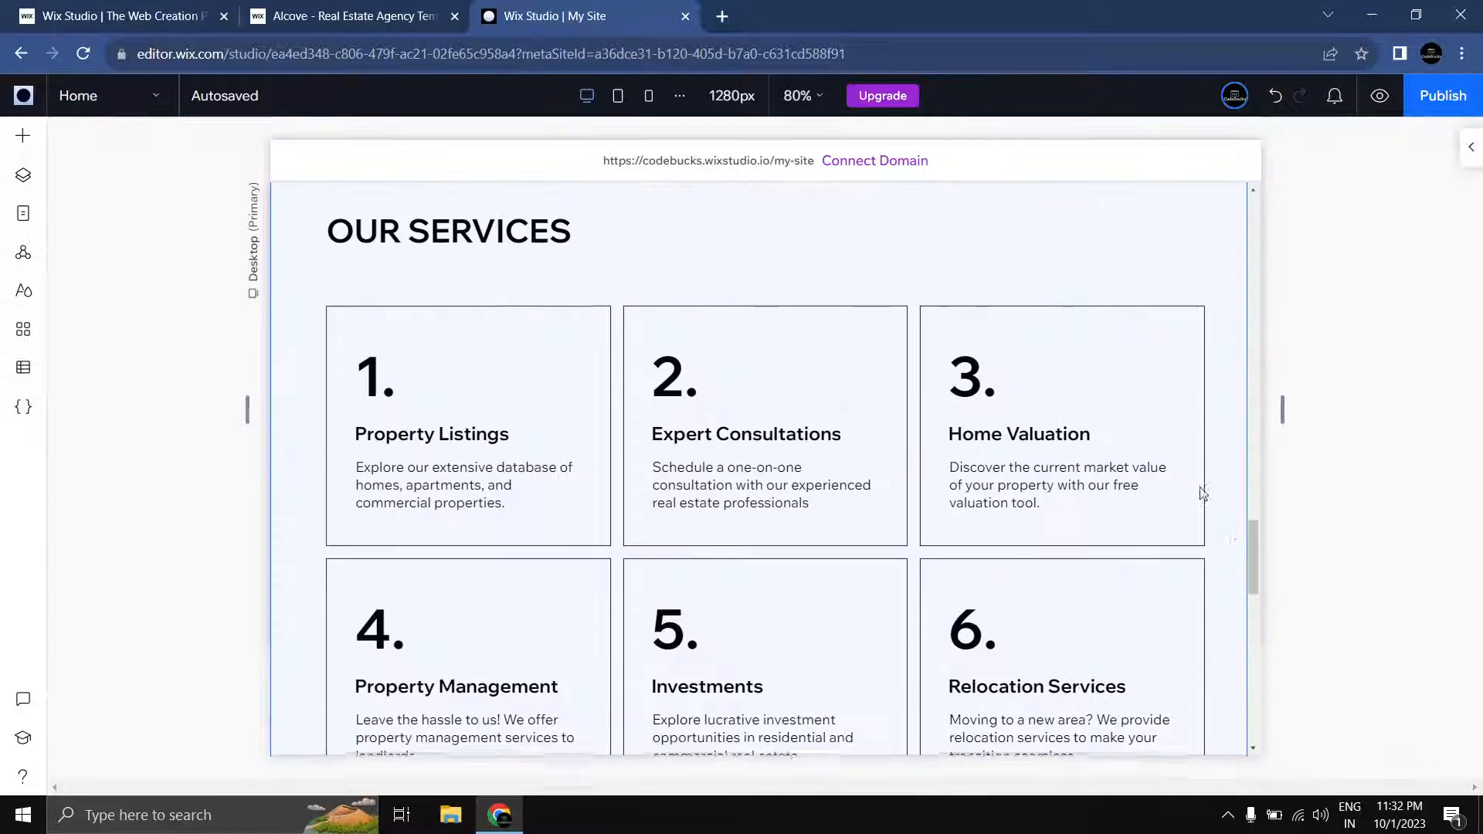
drag(1247, 548, 1260, 202)
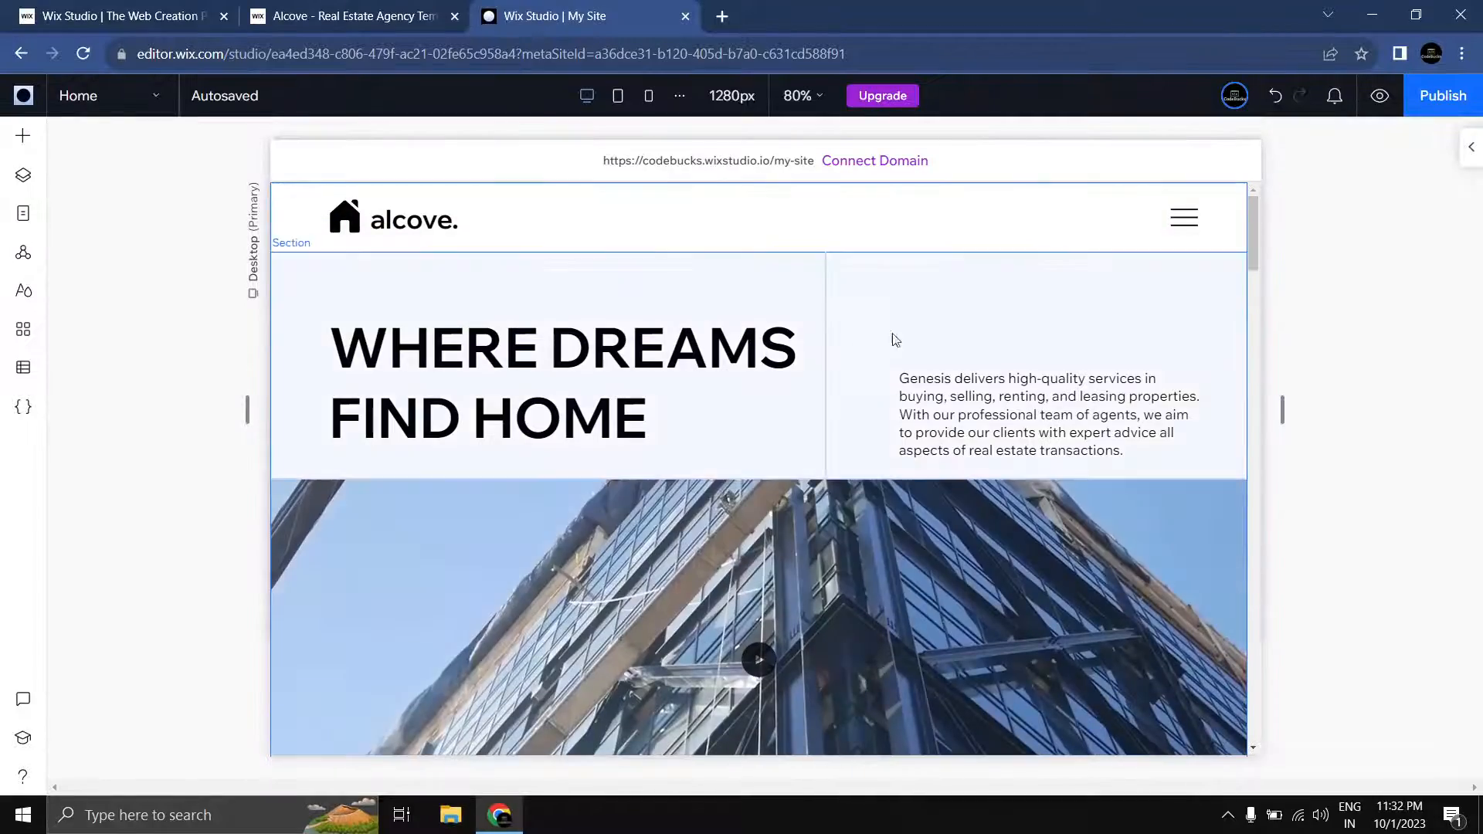
click(309, 15)
scroll(1123, 232, up, 10)
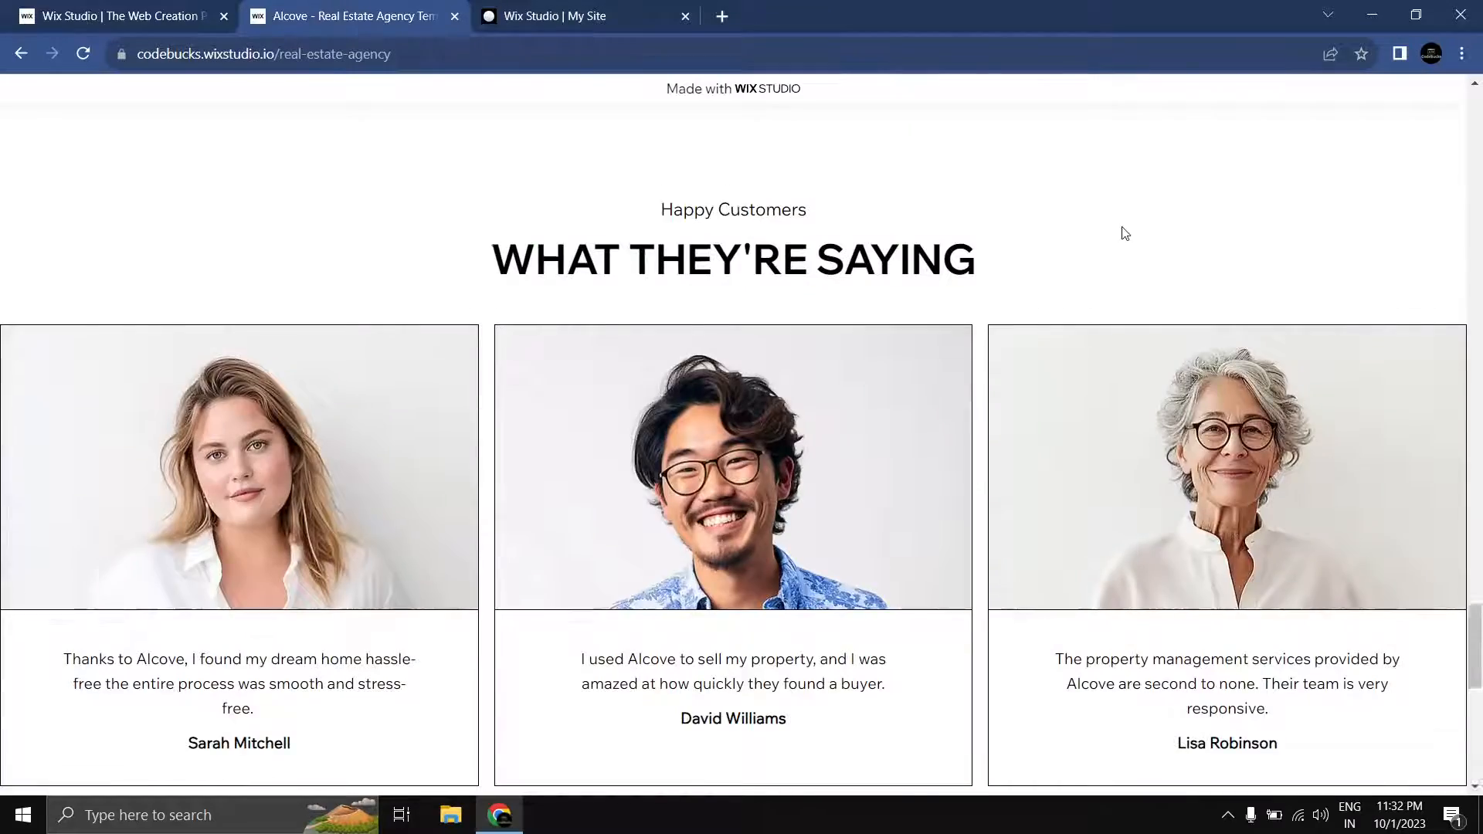
drag(1475, 534, 1475, 100)
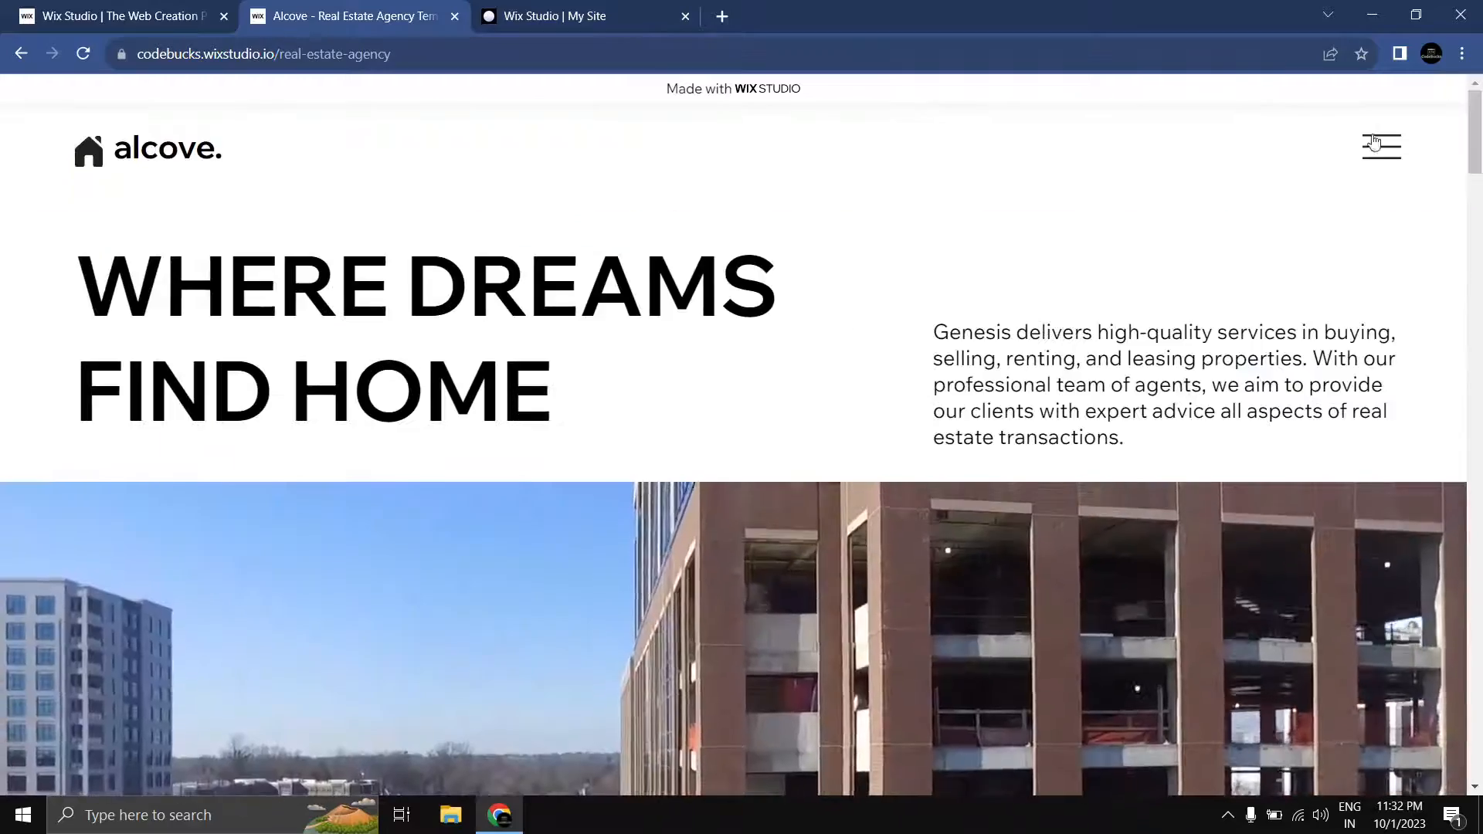
click(1381, 145)
click(1261, 267)
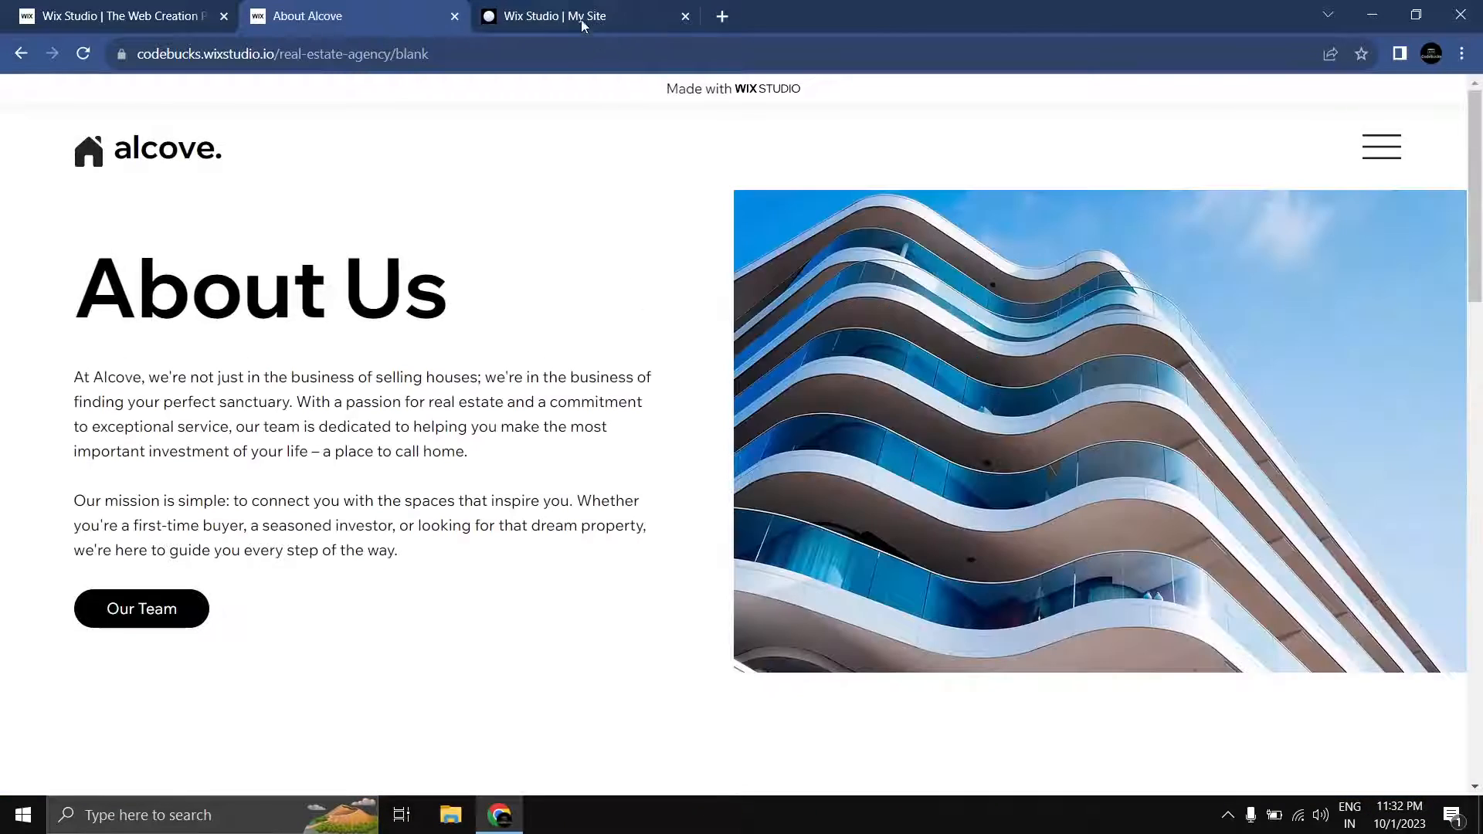
Step: Return to the Wix Studio editor and add a standard blank page to the site's main pages
click(583, 22)
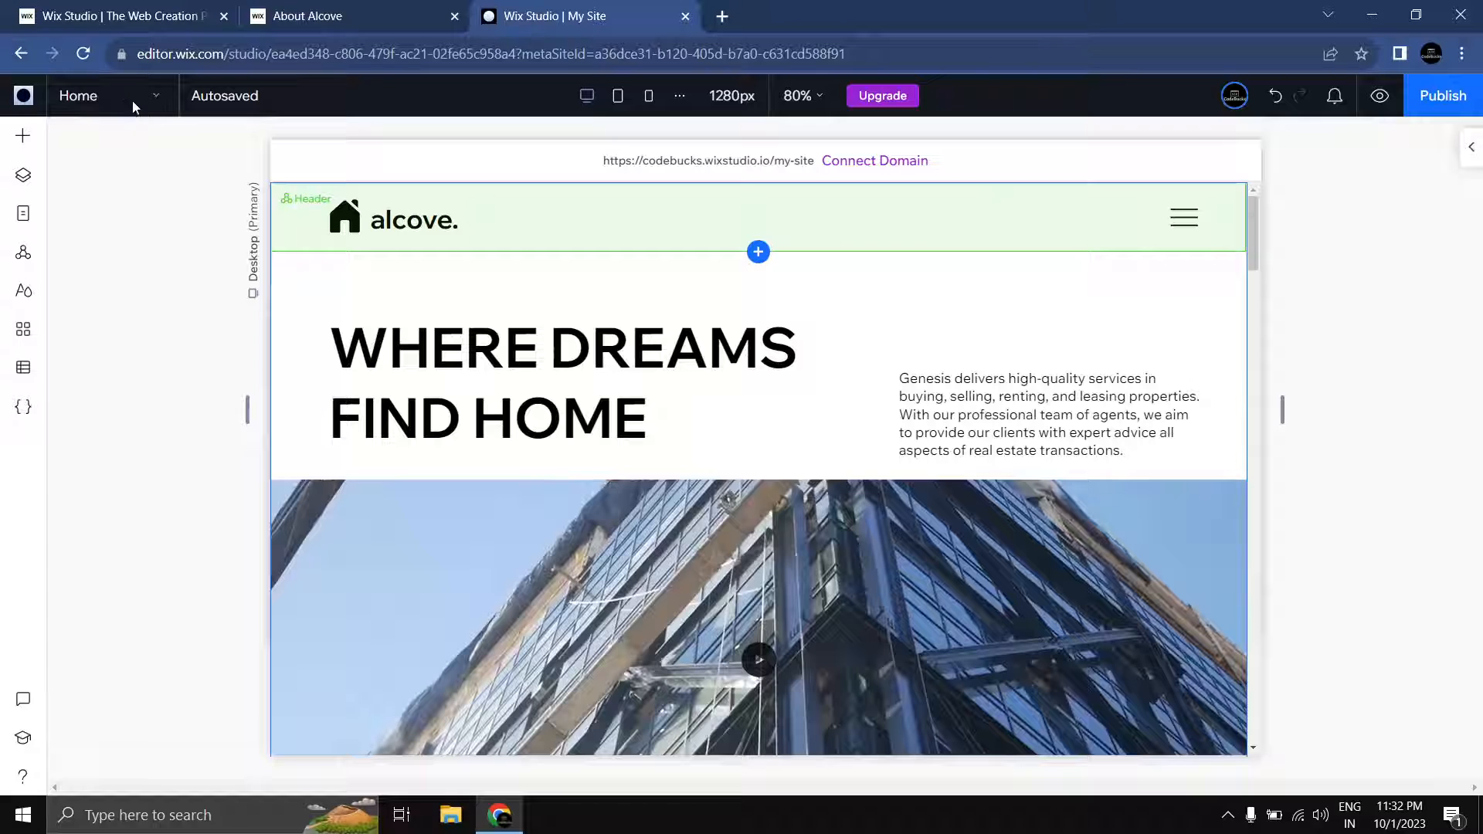
click(158, 95)
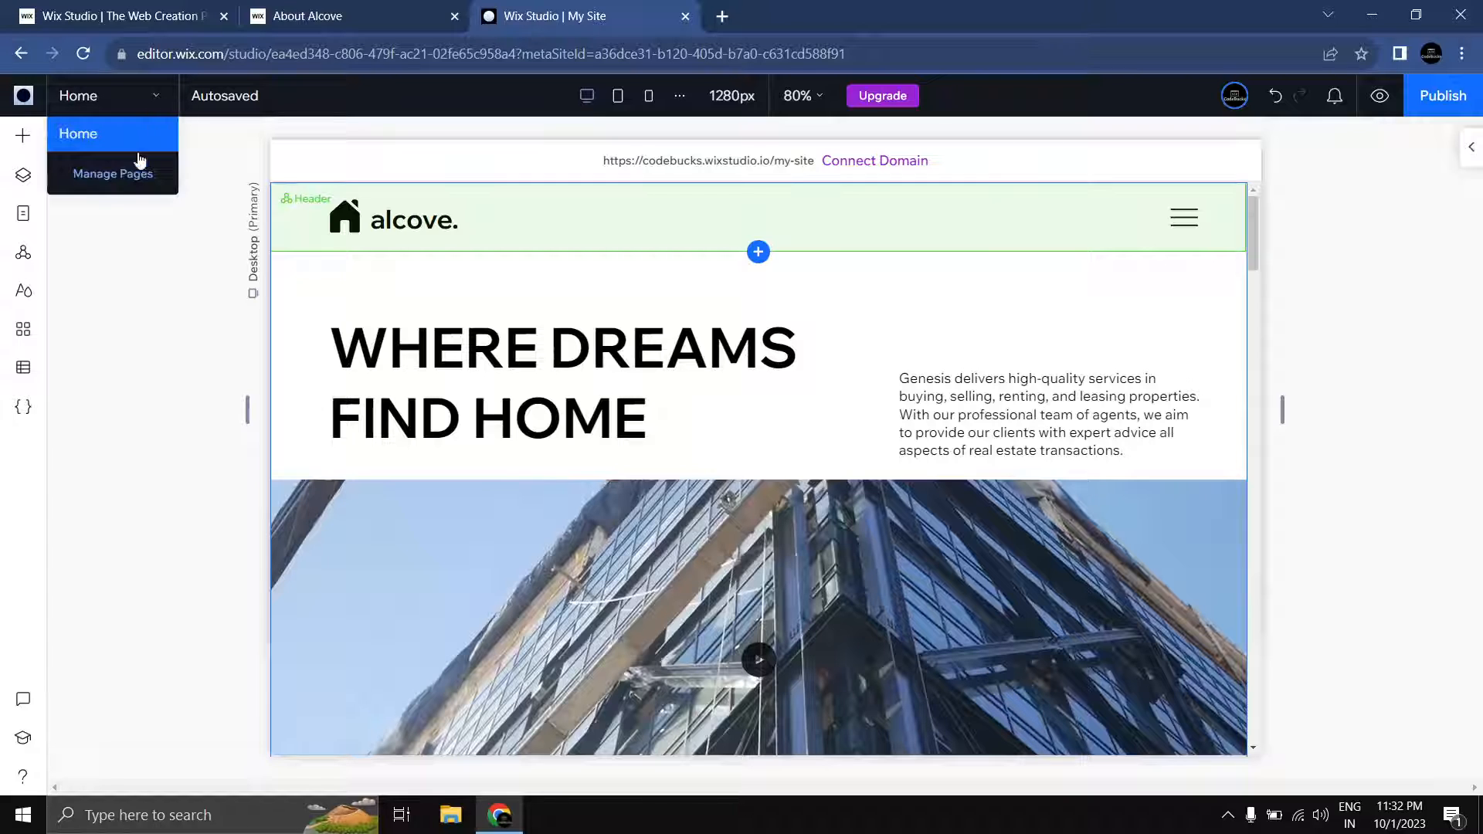
click(110, 178)
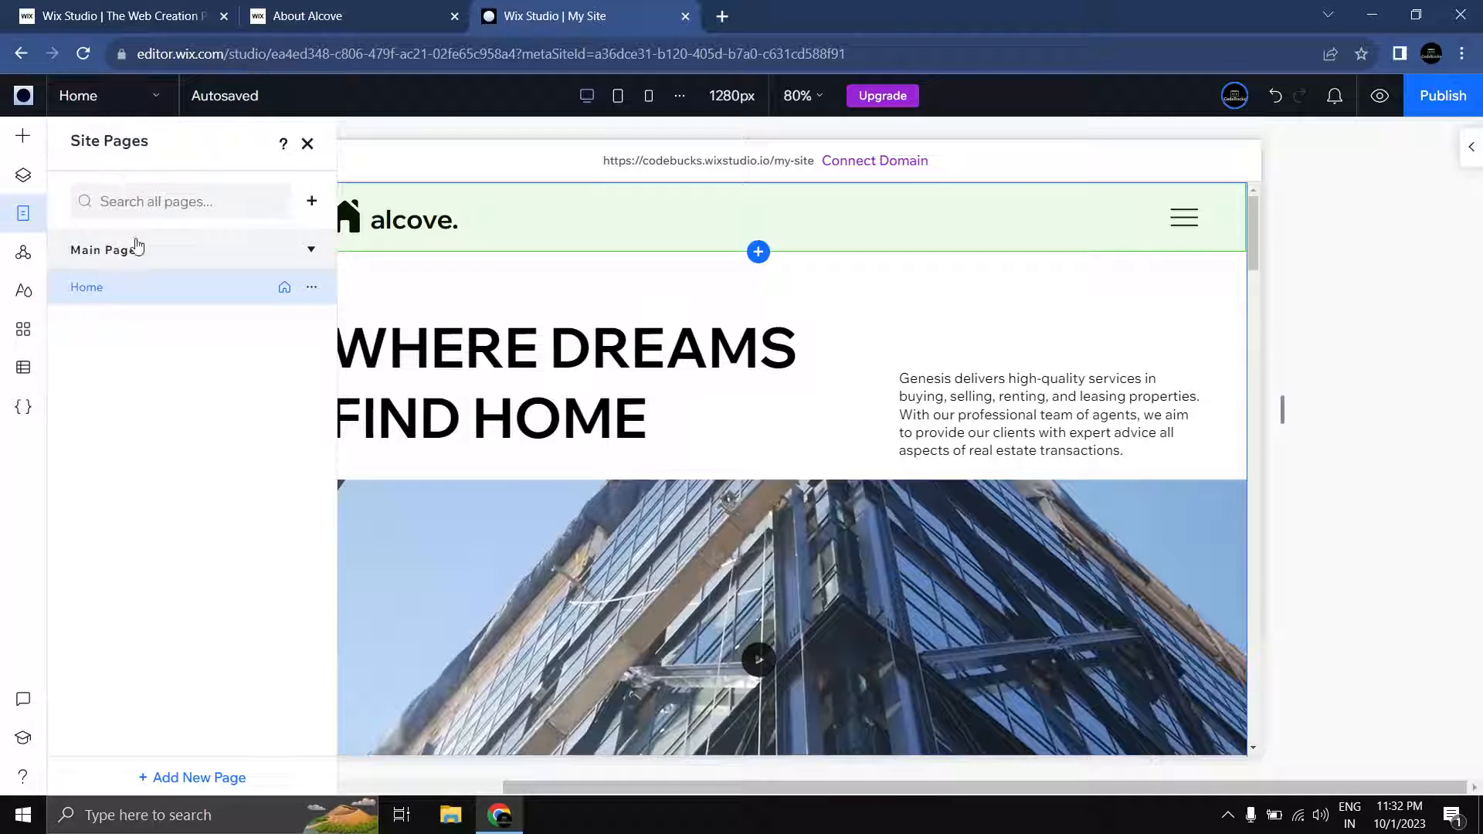
click(310, 209)
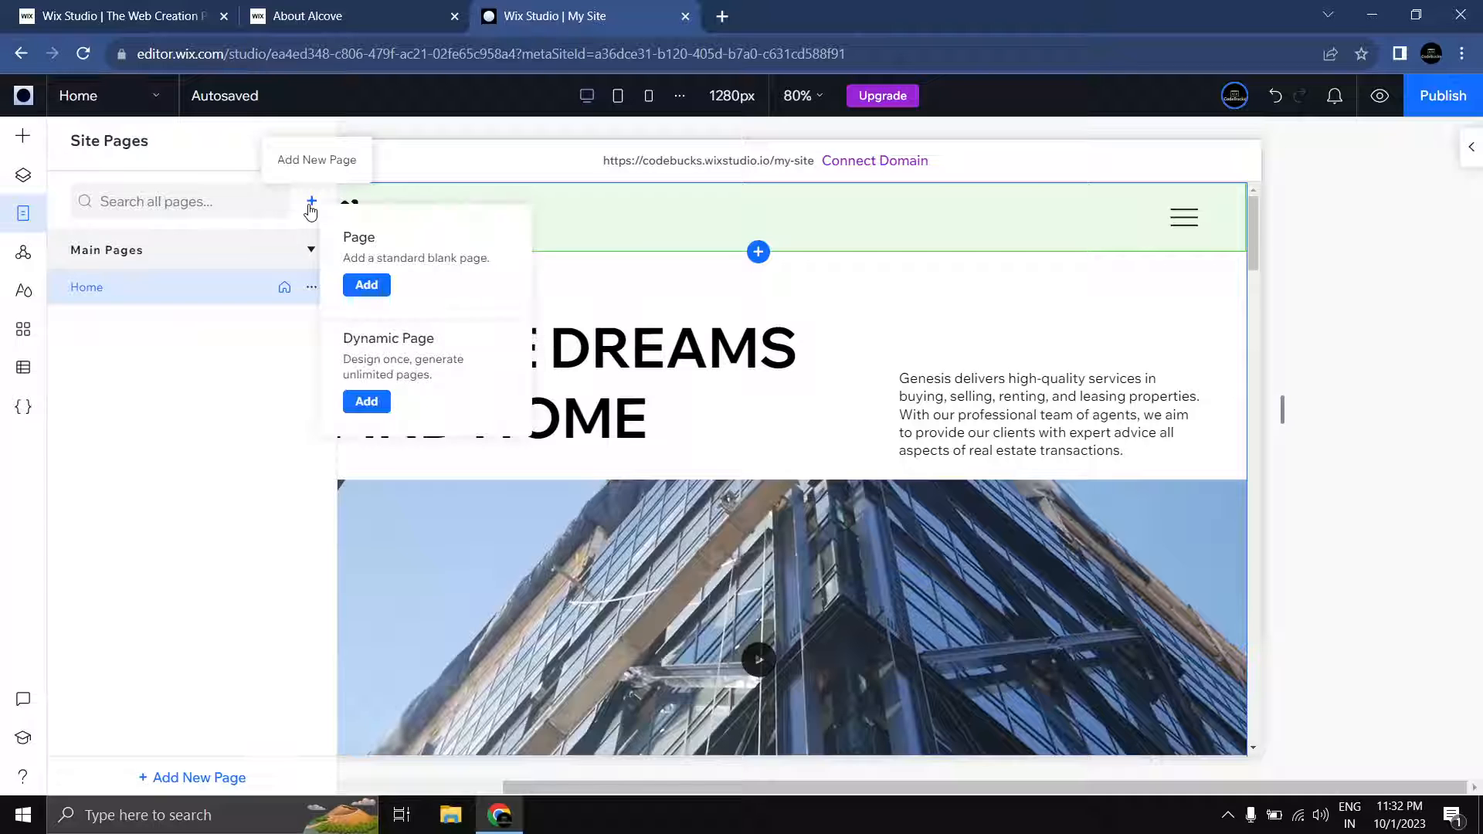
click(368, 285)
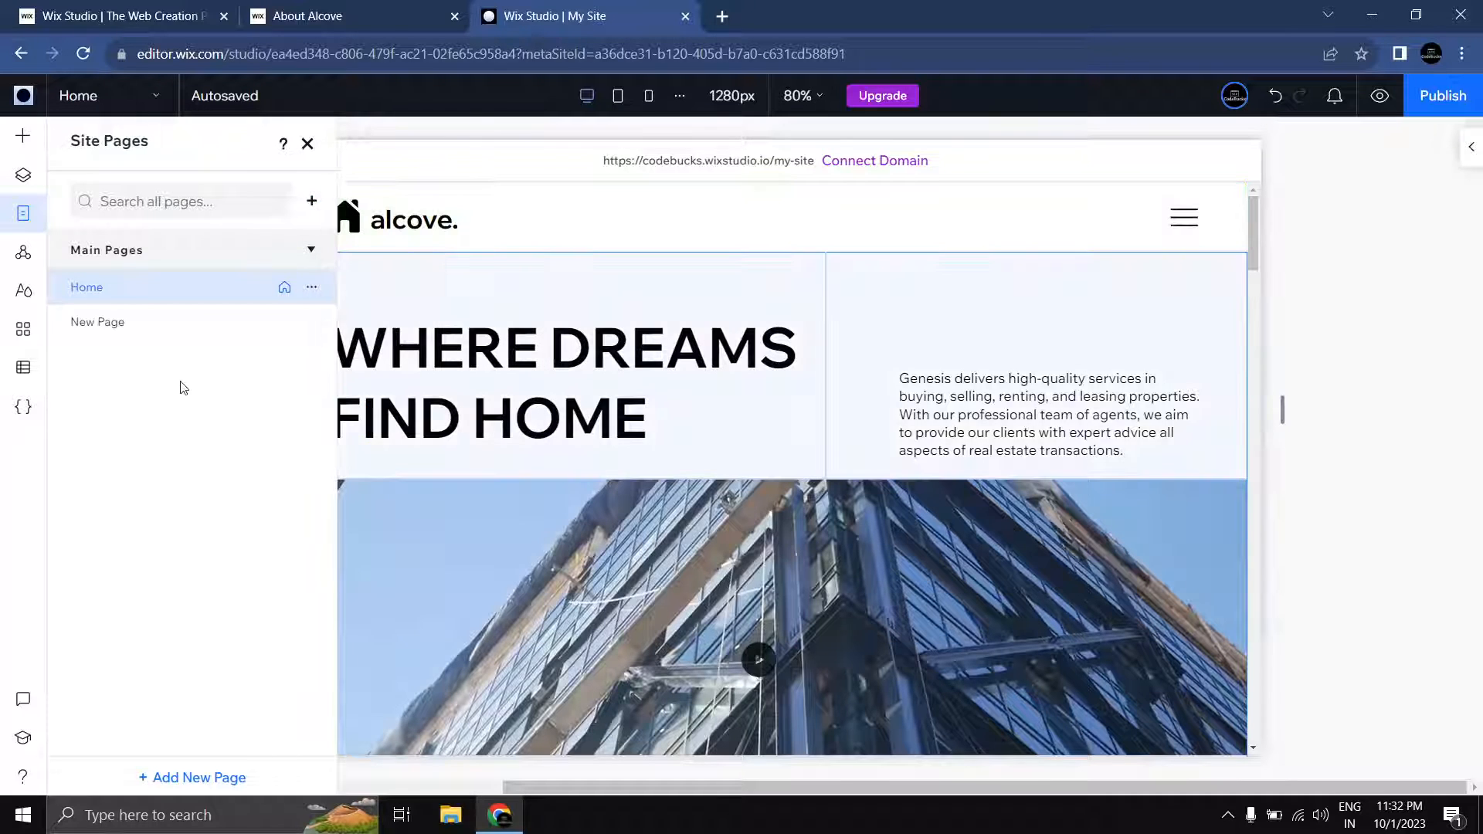
Step: Rename the new page as About Us and close the site pages list
double_click(117, 322)
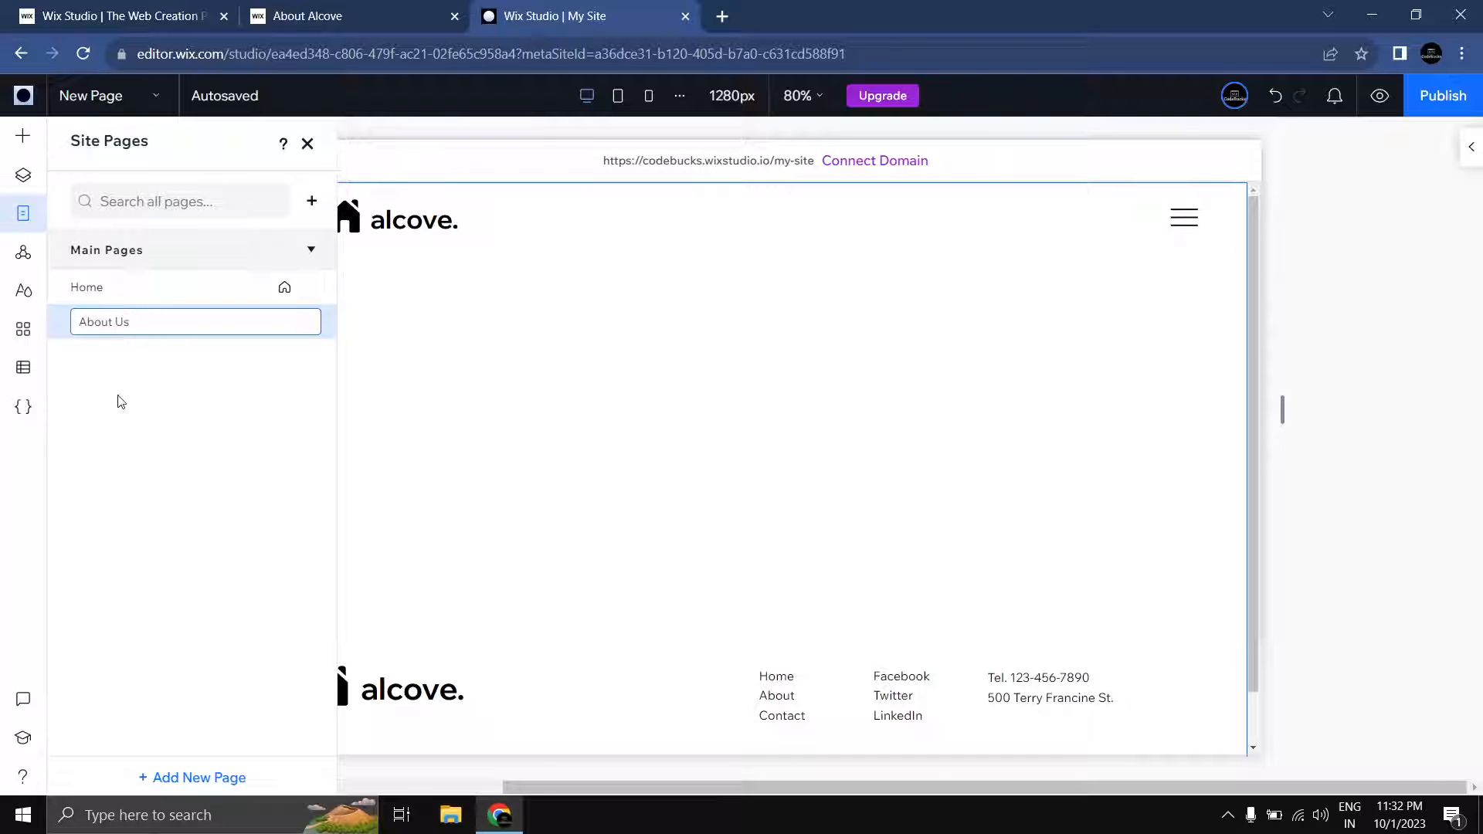
text(About Us)
key(Return)
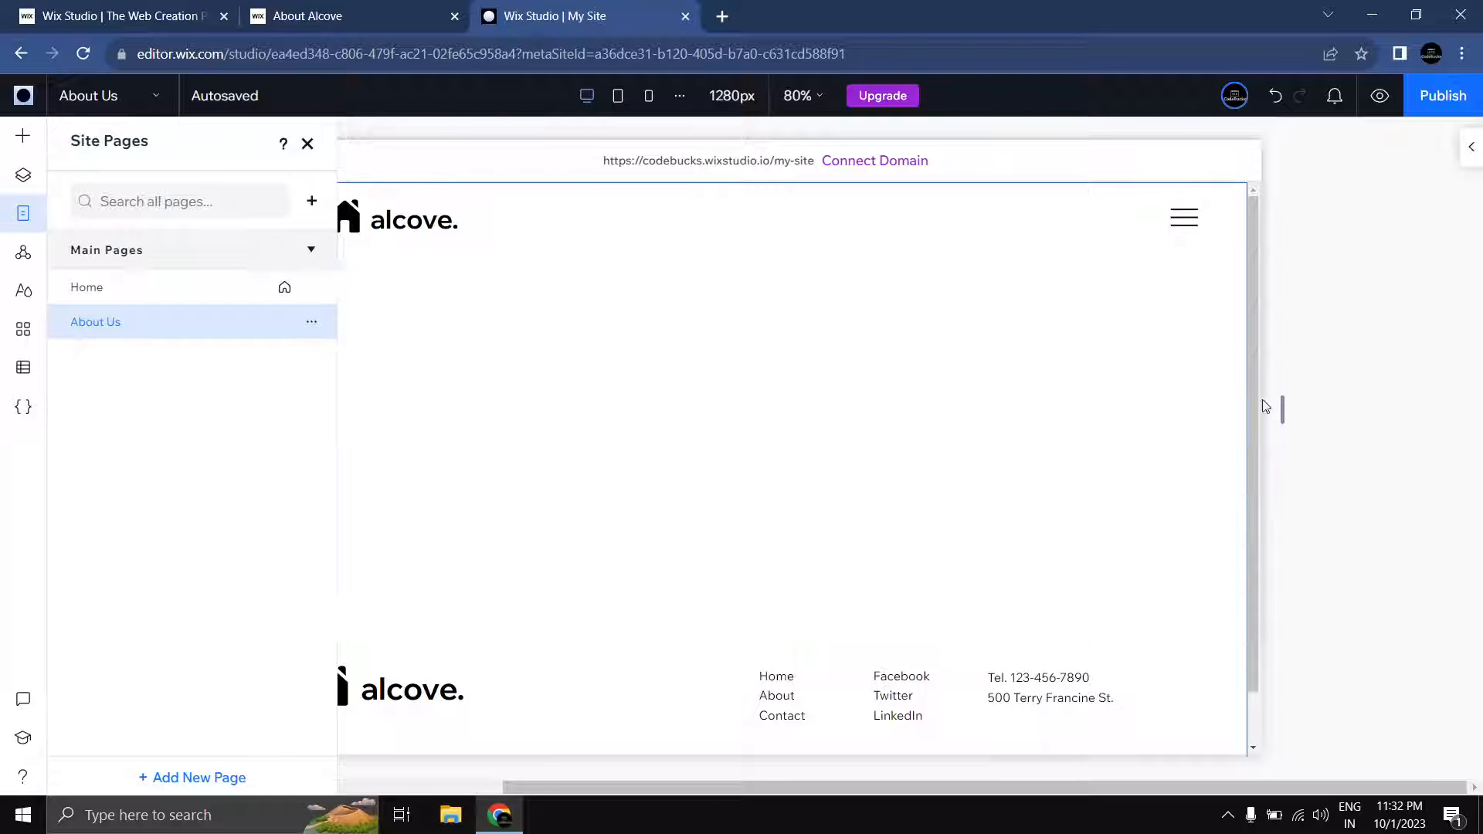
click(307, 145)
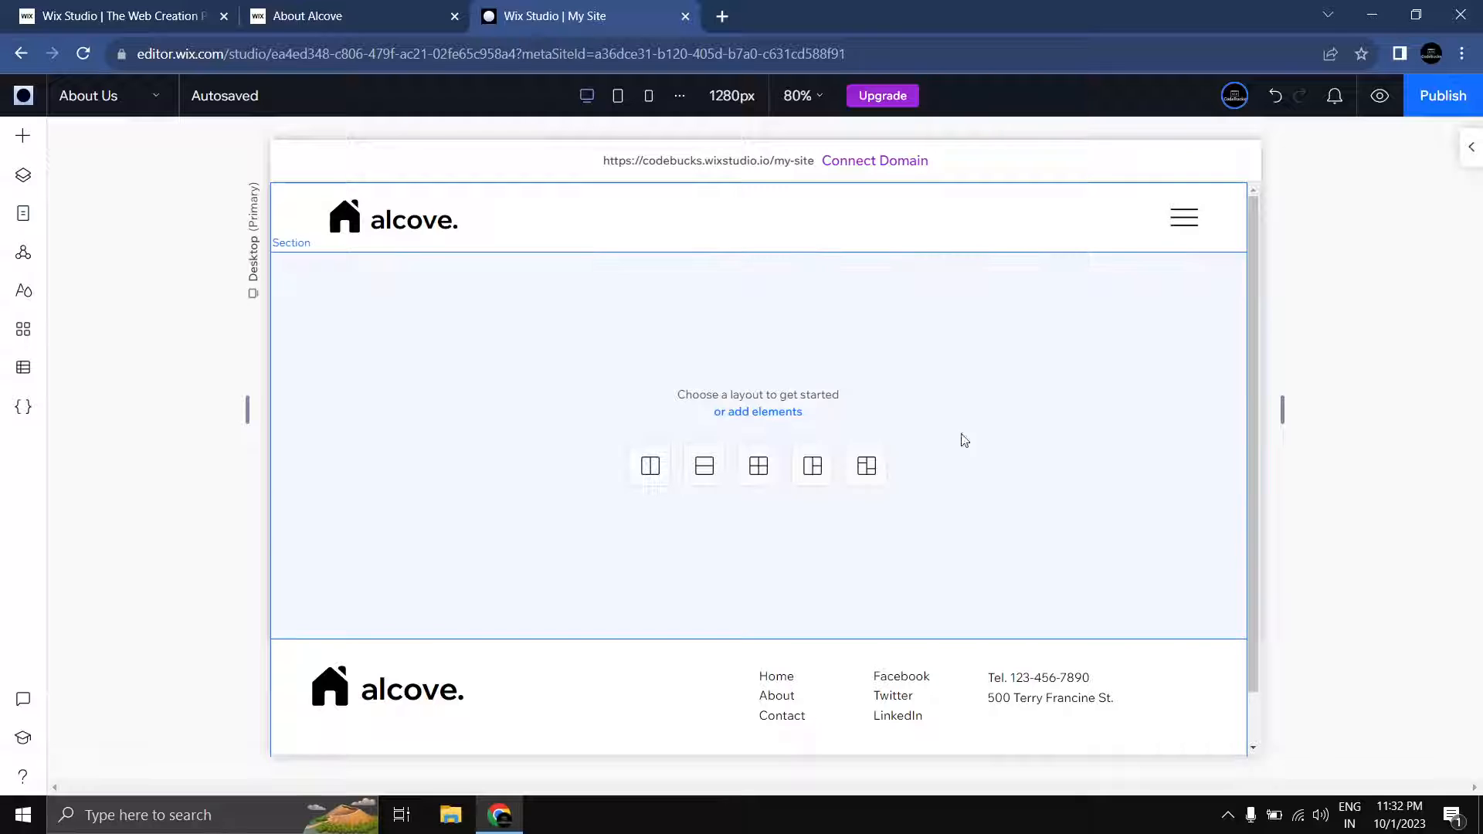
scroll(568, 397, down, 1)
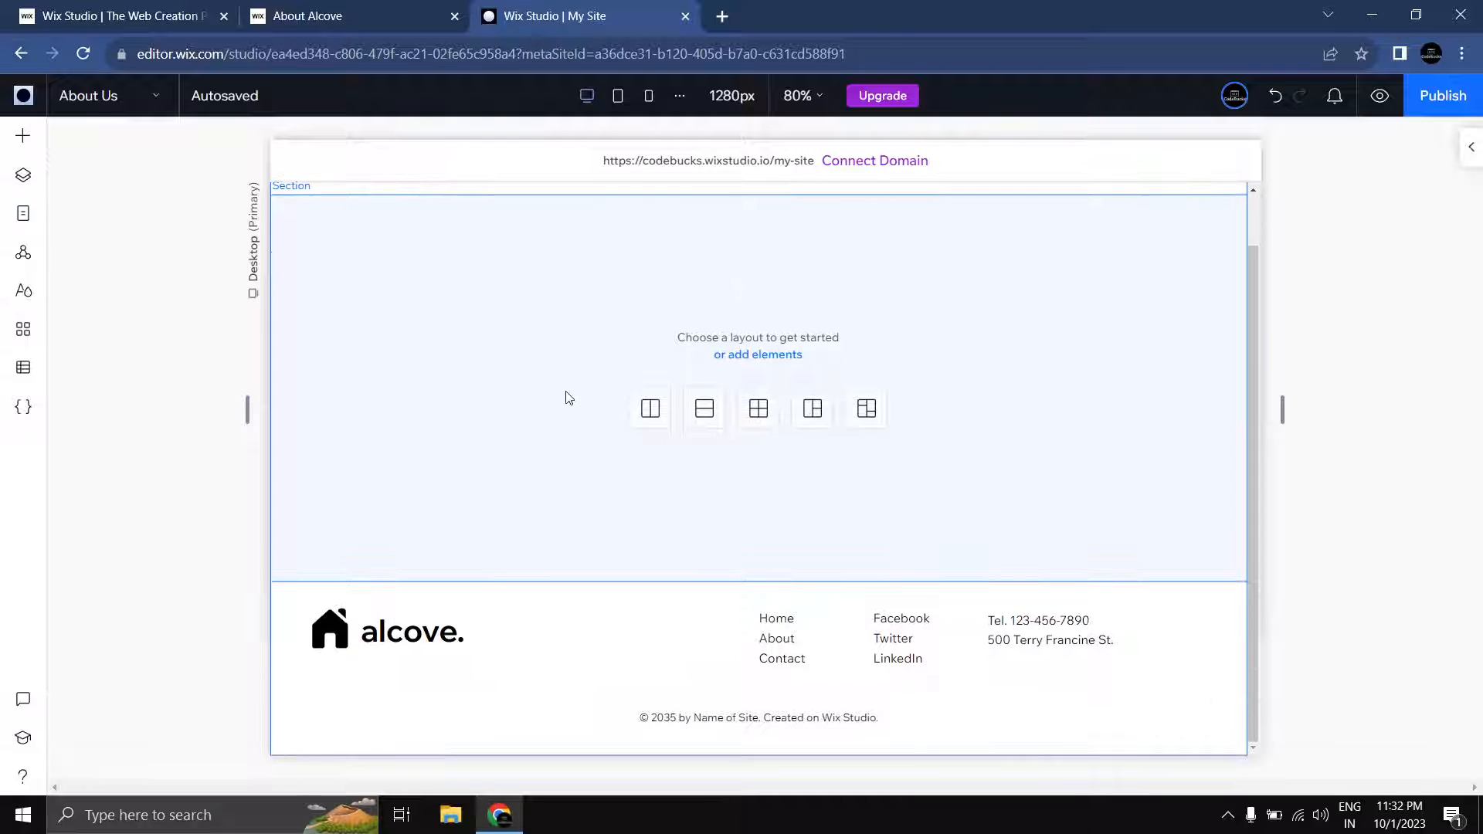
scroll(573, 358, up, 1)
scroll(556, 503, down, 1)
scroll(583, 512, up, 1)
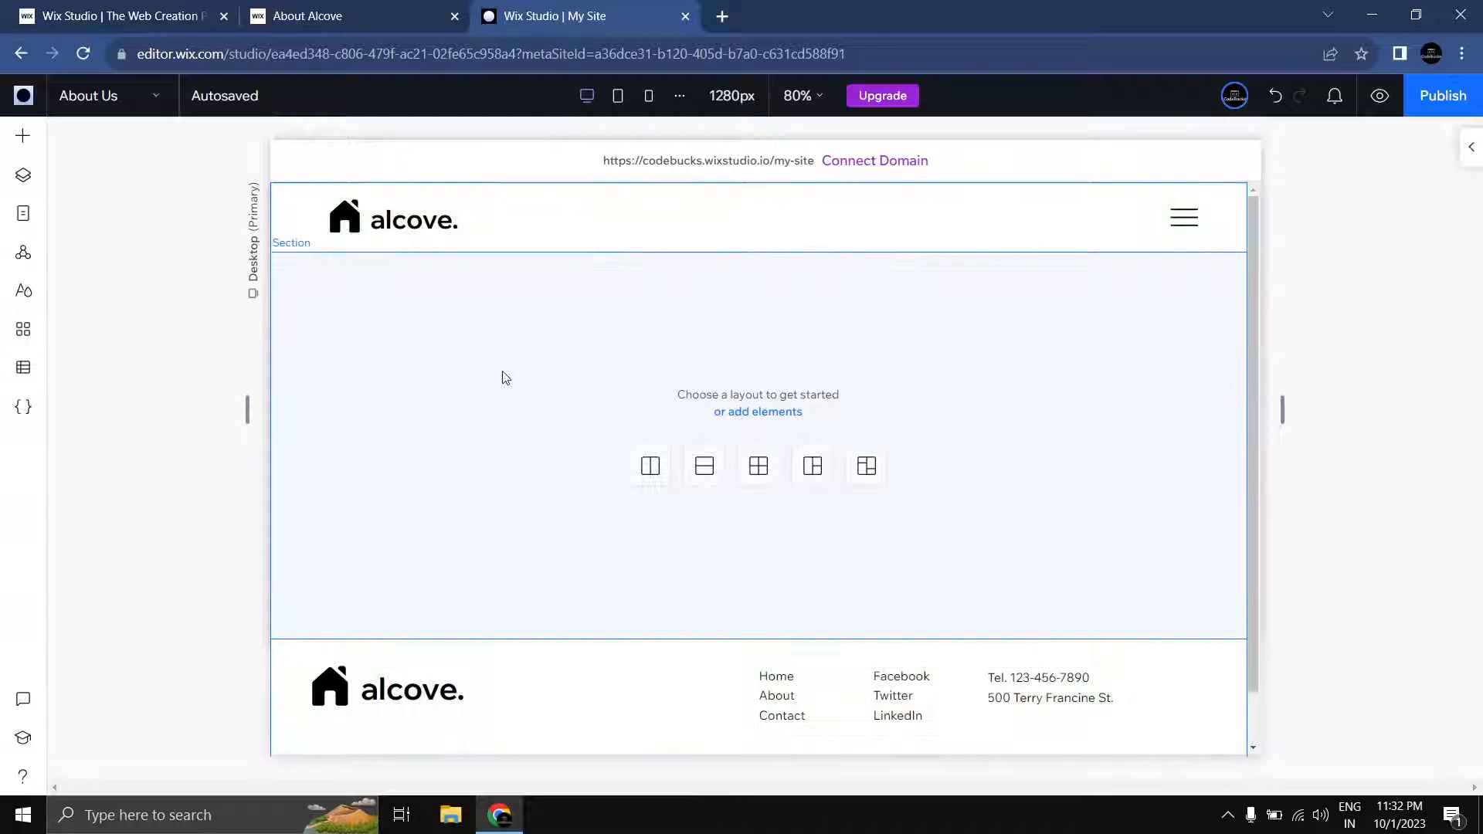
Step: Add the designed "About Our Business" section with the building image to the blank About Us page
click(23, 138)
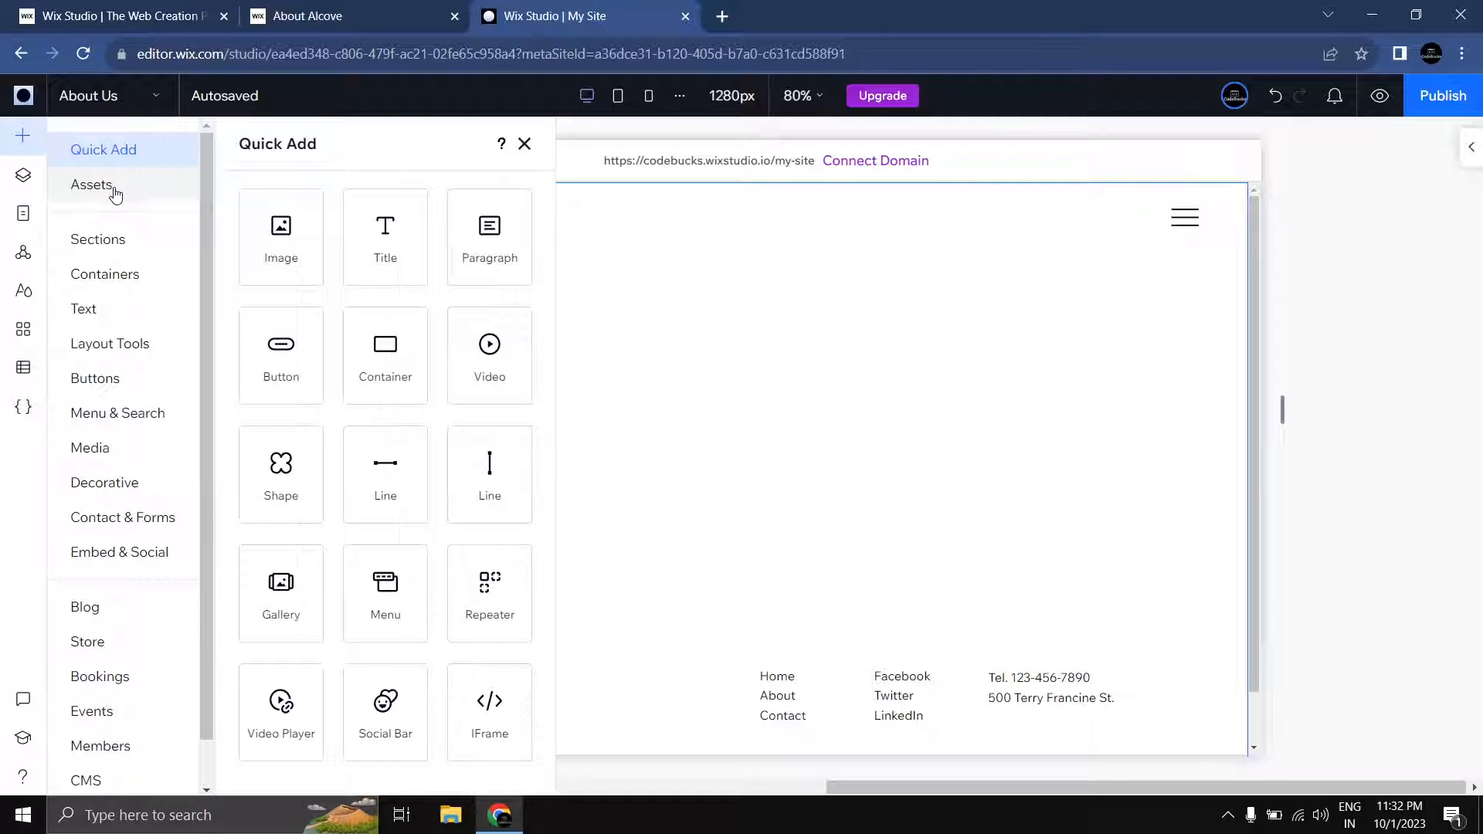
click(114, 238)
click(308, 222)
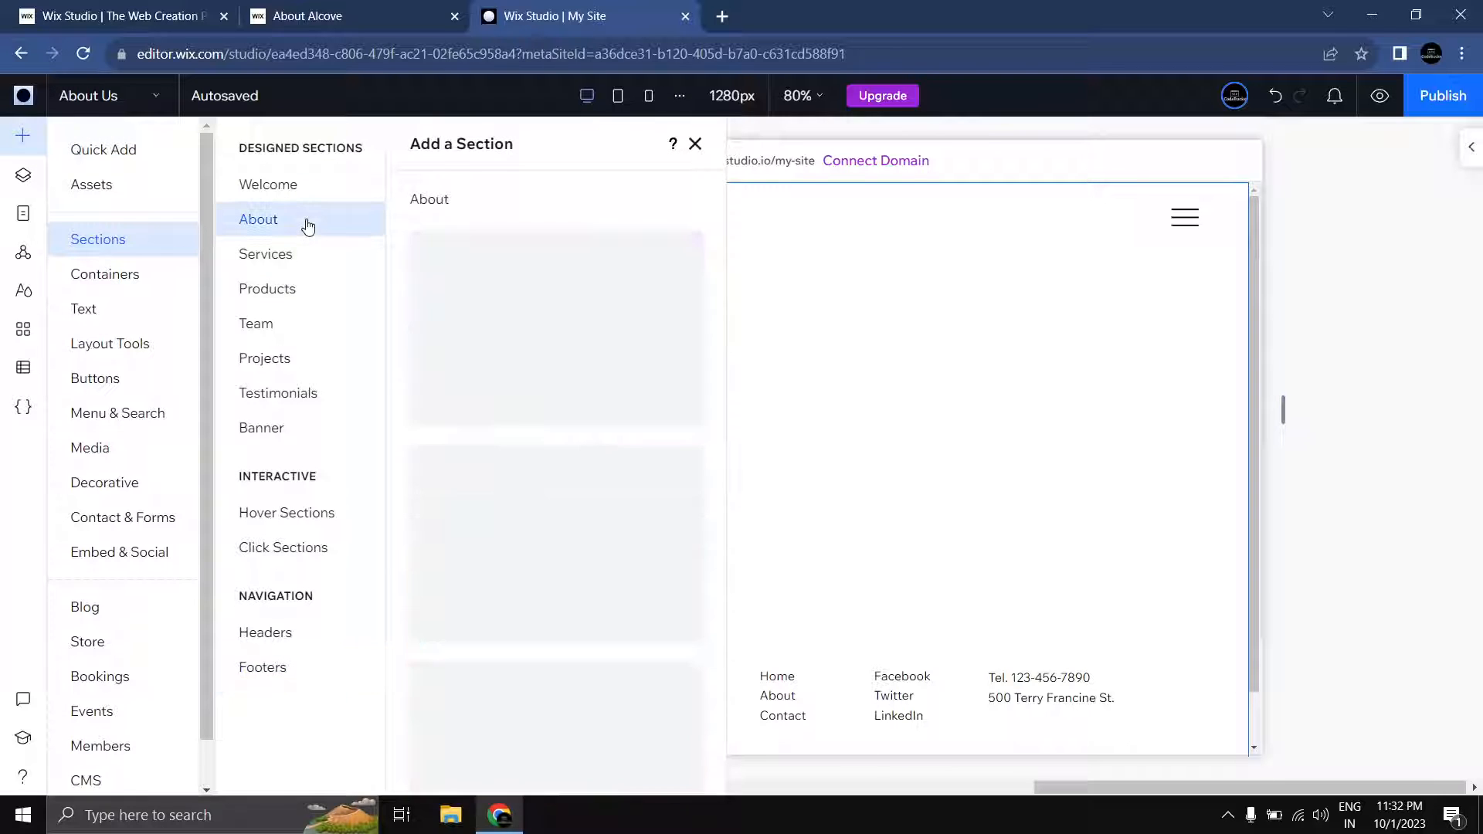
scroll(584, 326, down, 7)
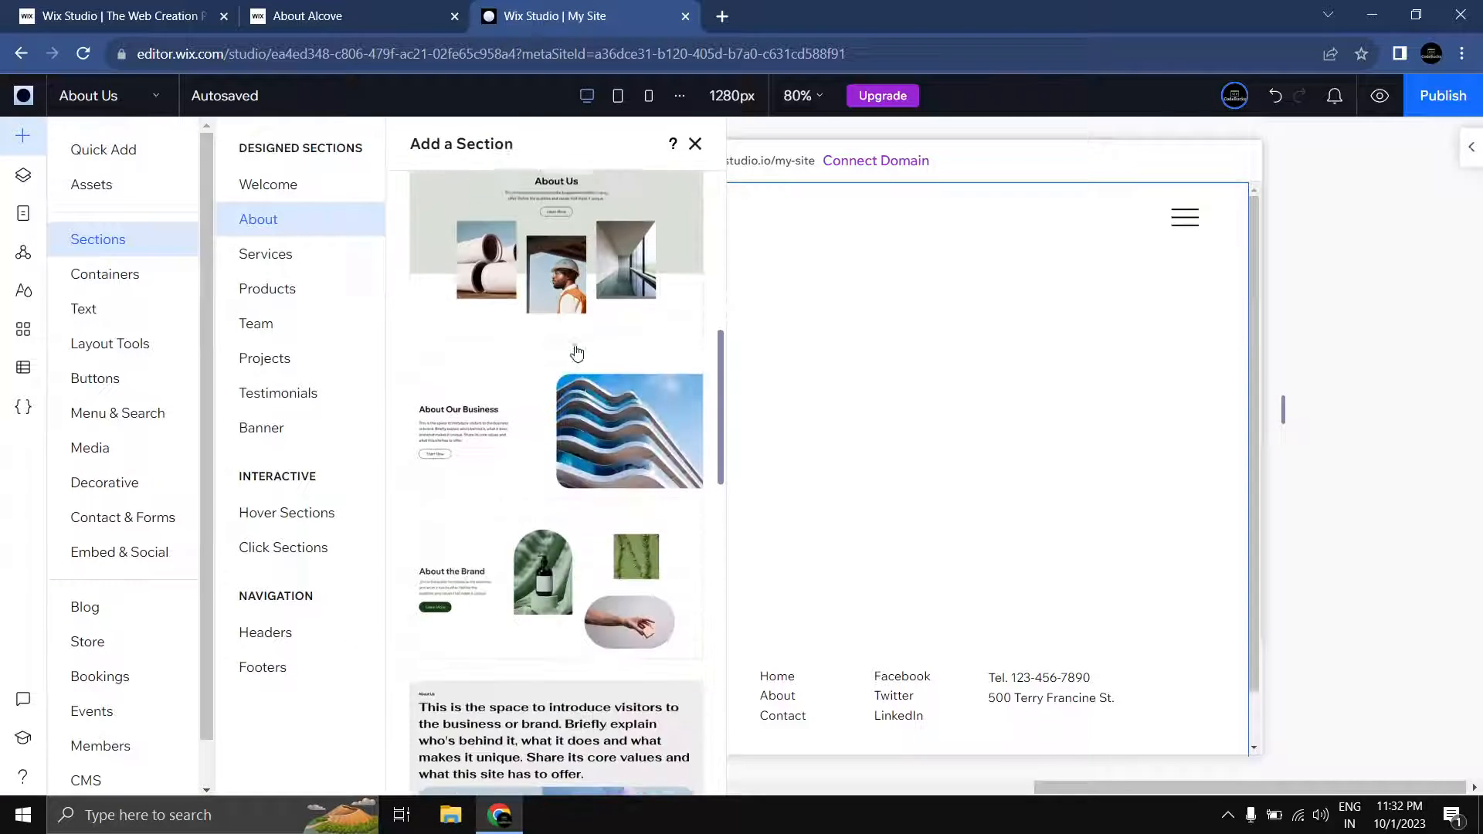
drag(532, 427, 860, 313)
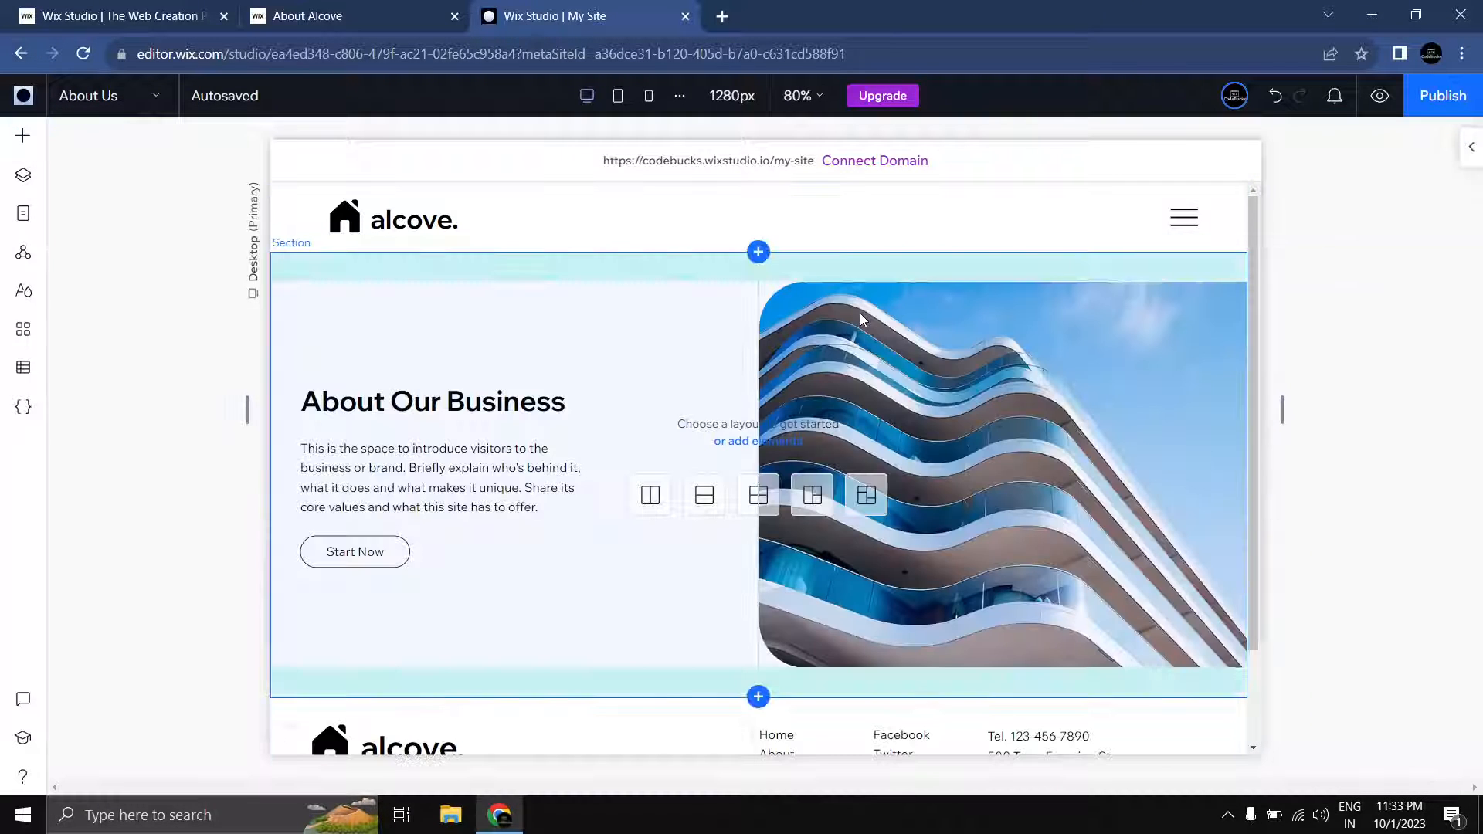
Step: Square off the building image by setting its corner radius to 0 px
click(961, 366)
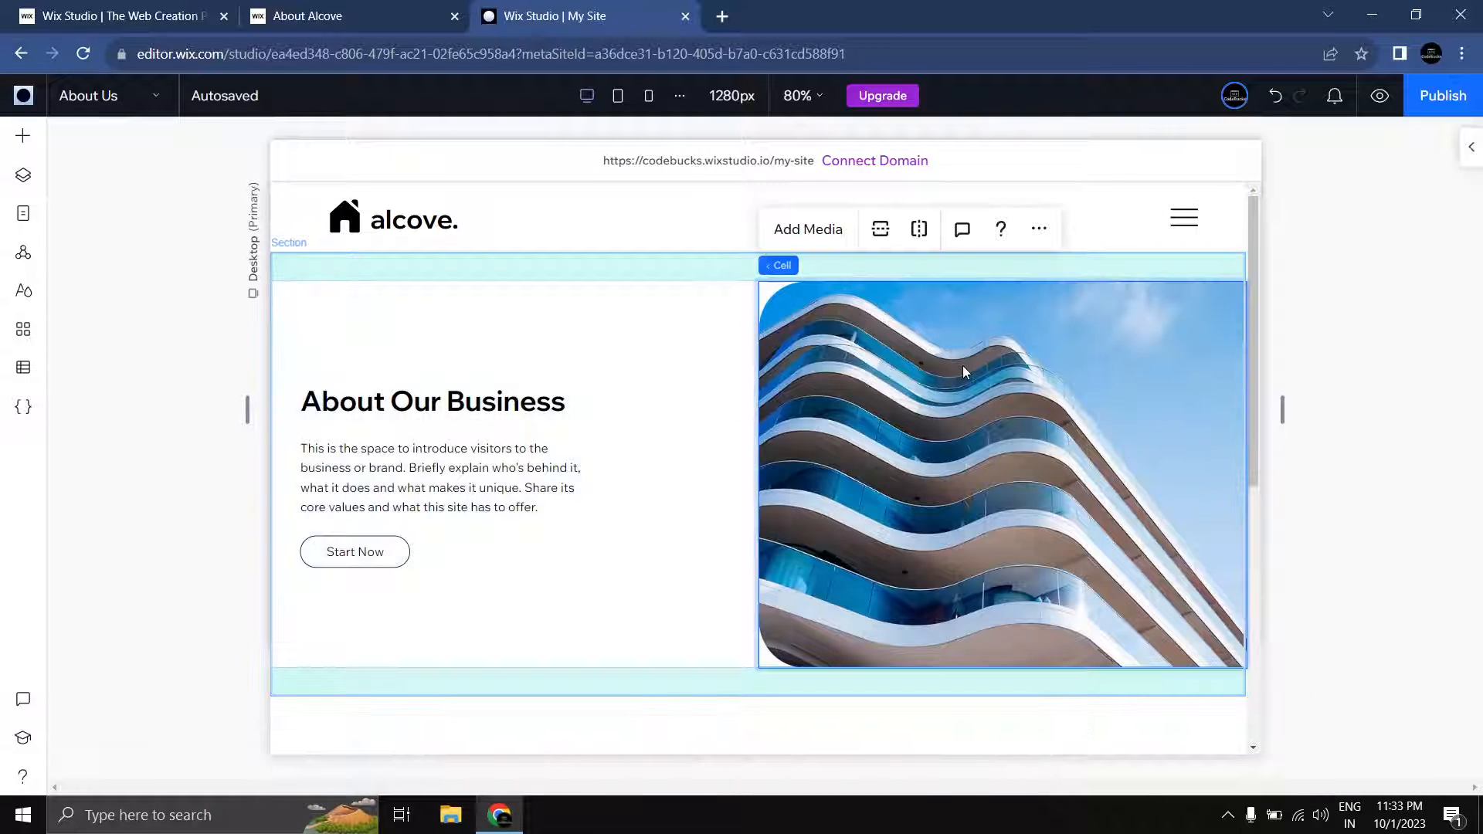
click(844, 338)
click(1464, 162)
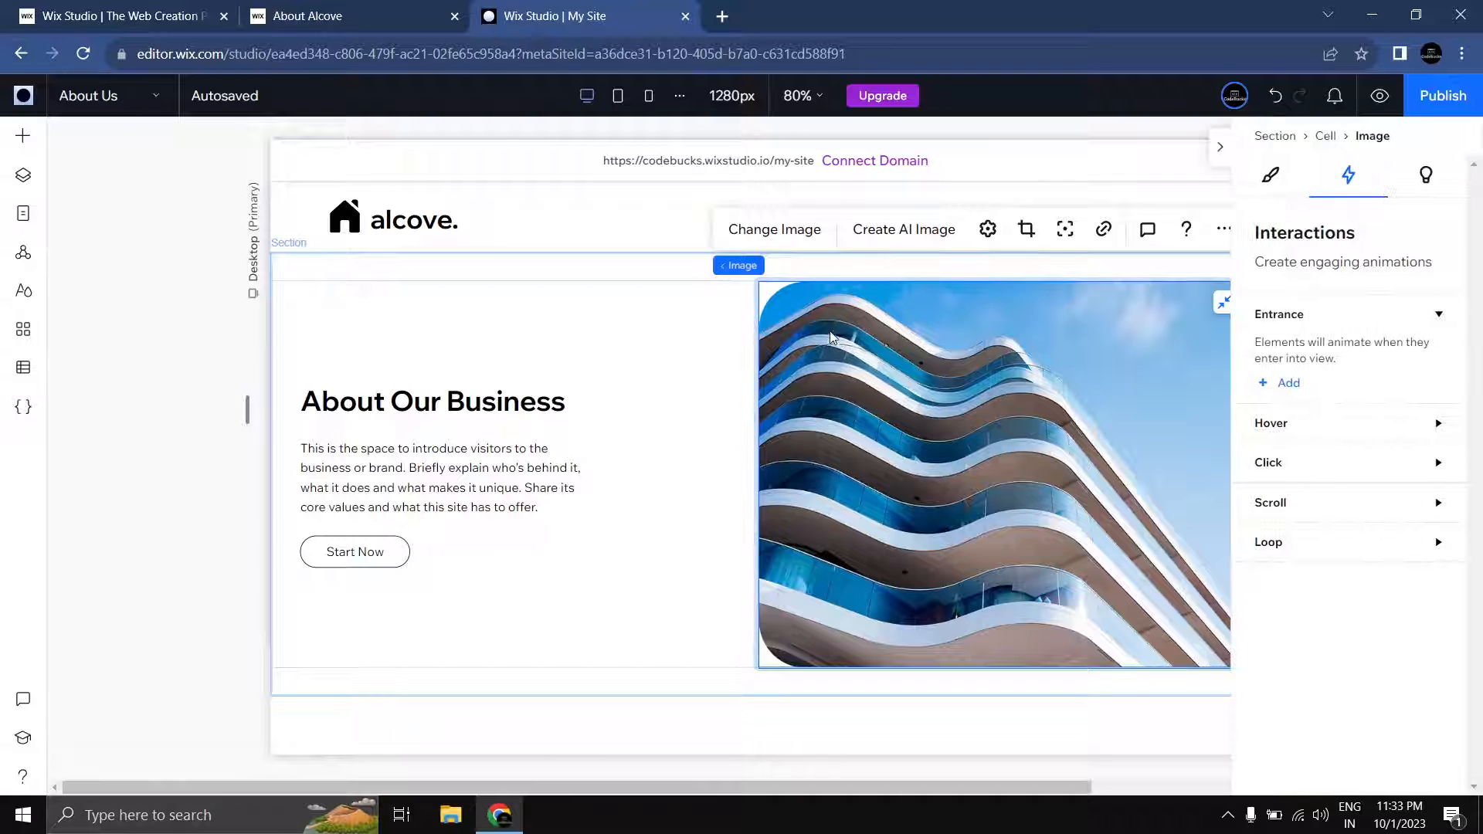
click(1270, 176)
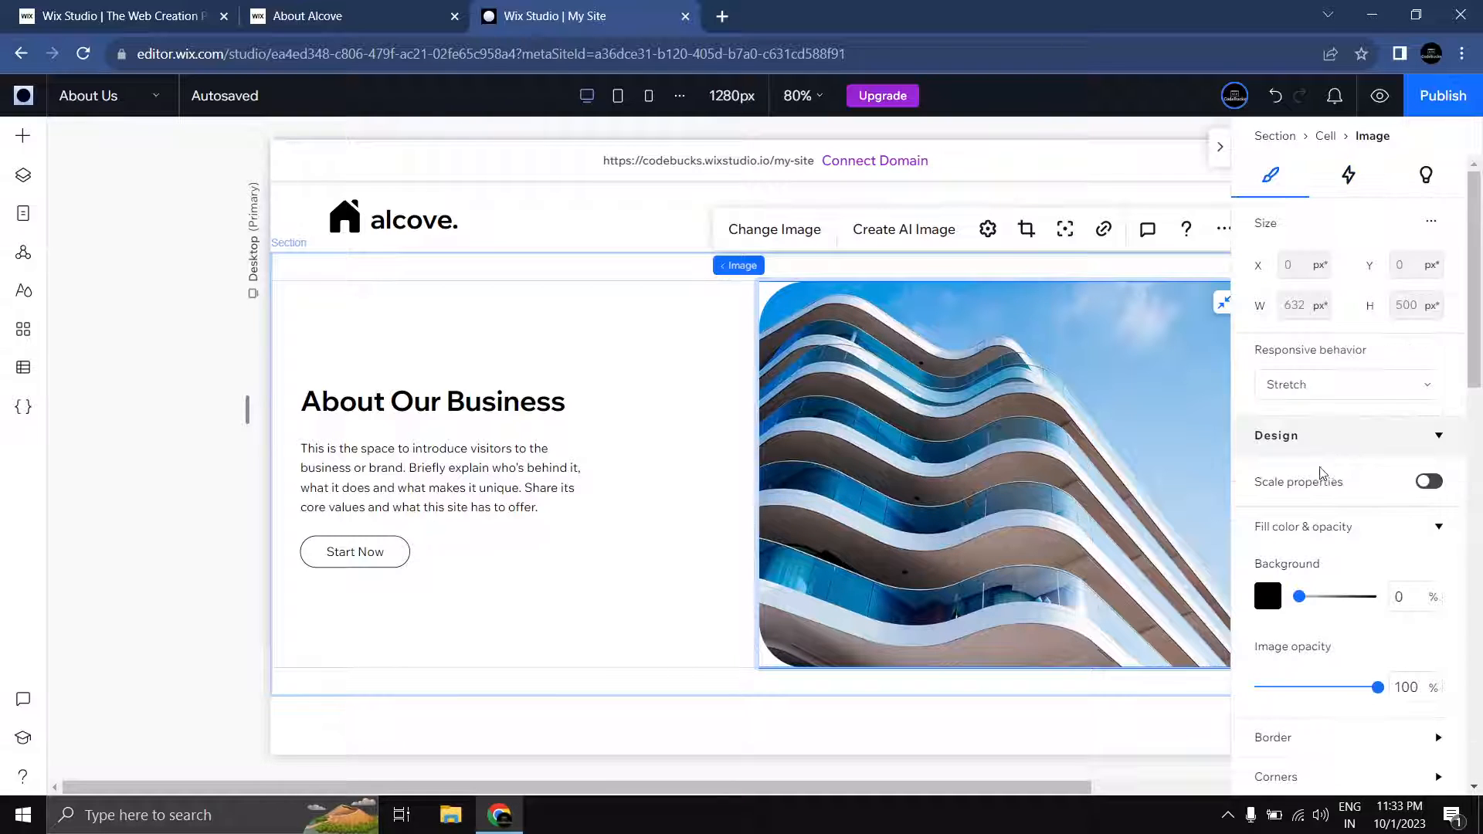
scroll(1324, 488, down, 5)
click(1317, 395)
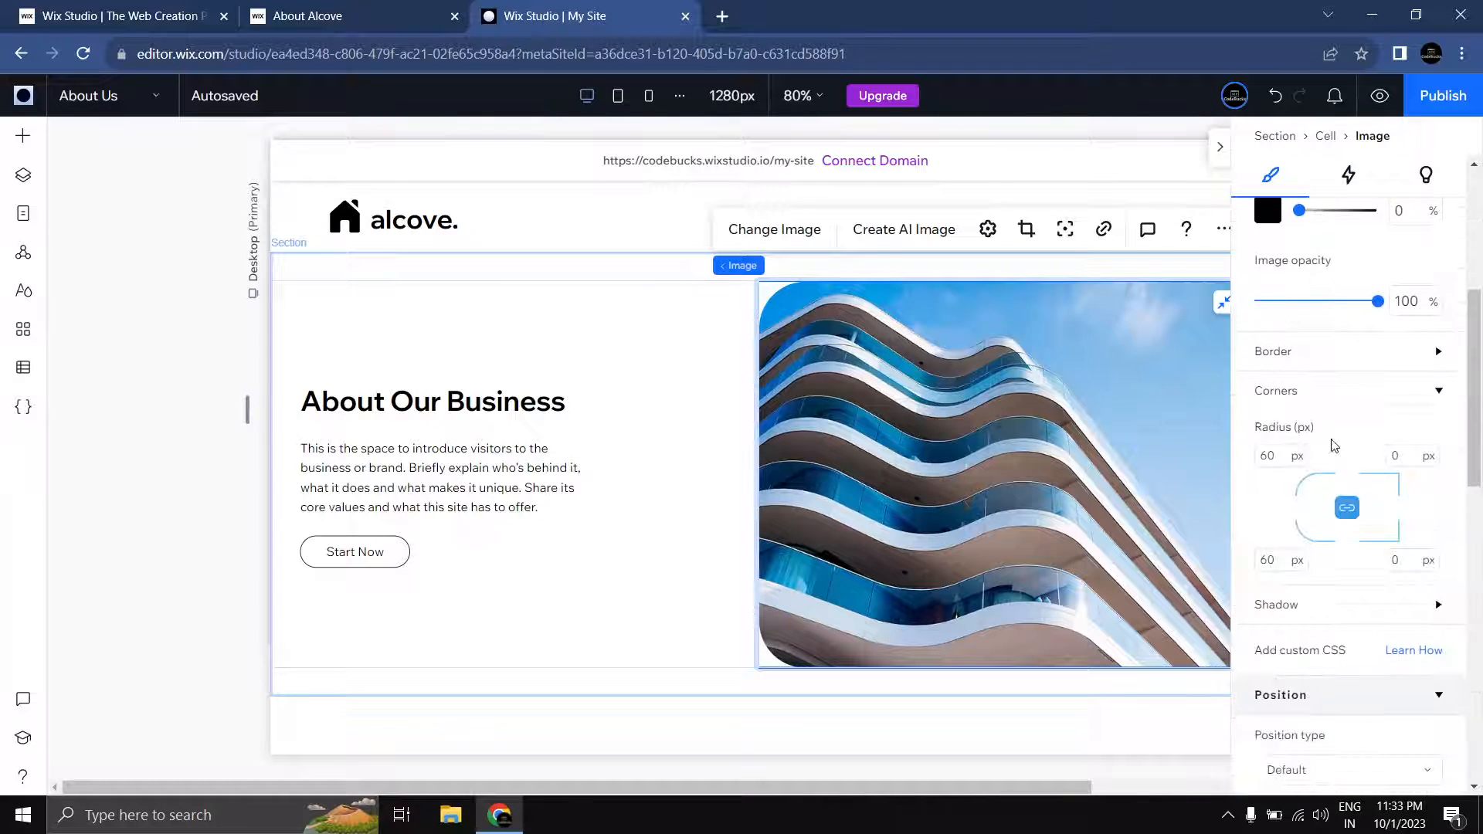
click(1278, 465)
text(0)
key(Return)
Step: Set the left padding of the text cell beside the building image to 10%
click(396, 413)
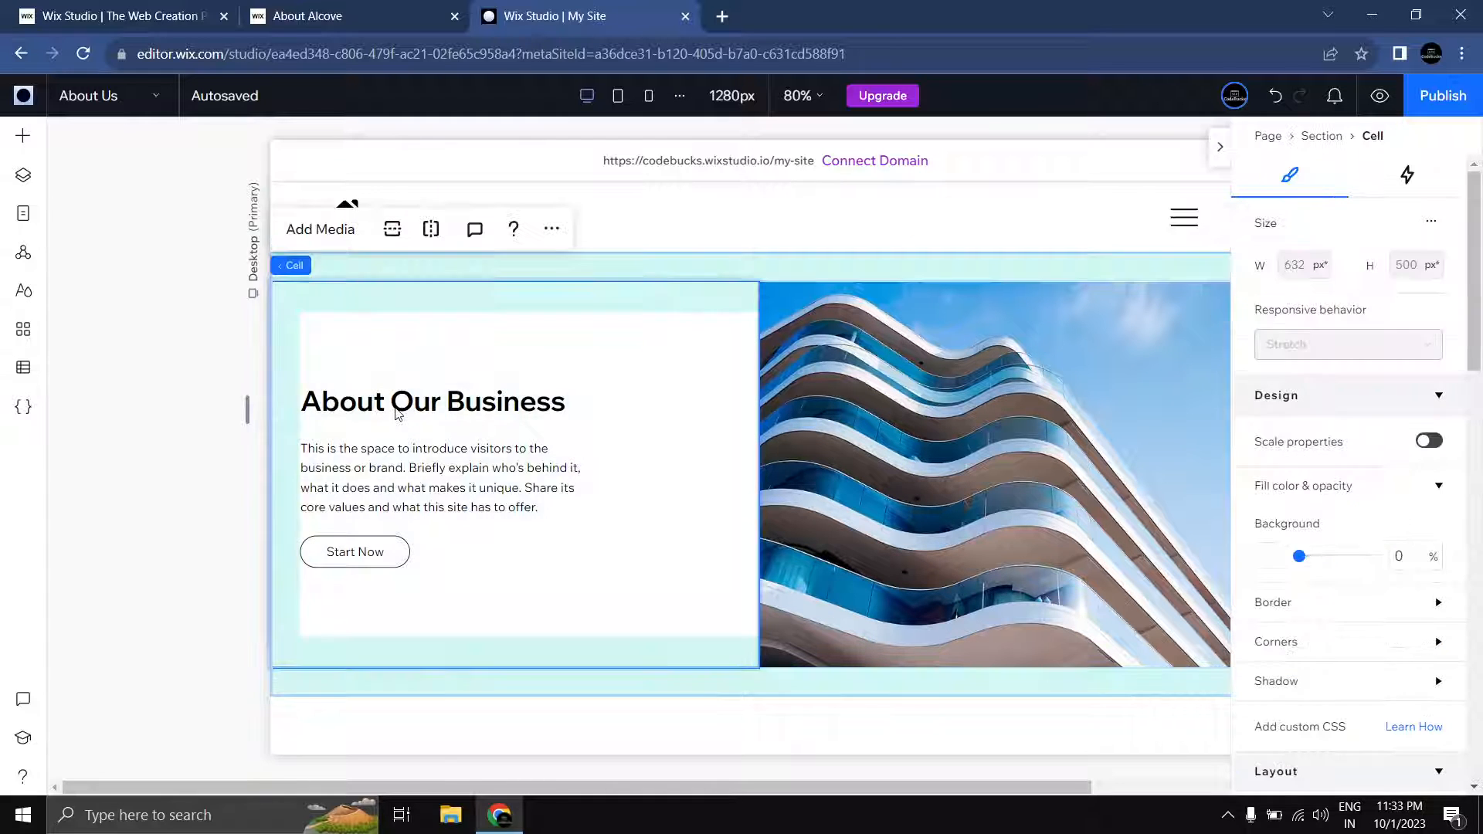
scroll(1414, 467, down, 1)
scroll(1409, 495, up, 1)
scroll(1410, 497, down, 2)
scroll(1409, 499, up, 2)
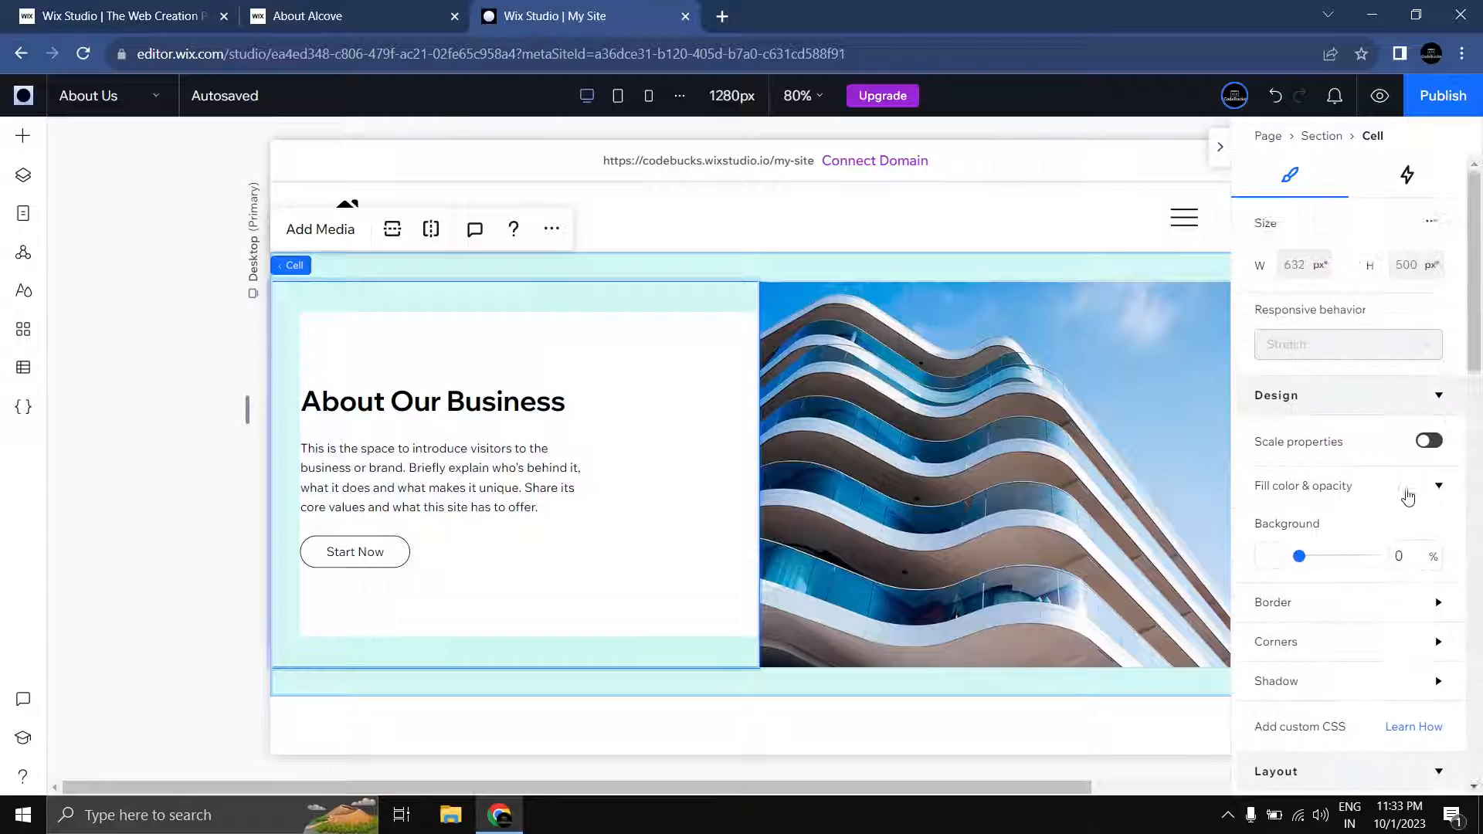
scroll(1409, 499, down, 3)
scroll(1410, 499, down, 5)
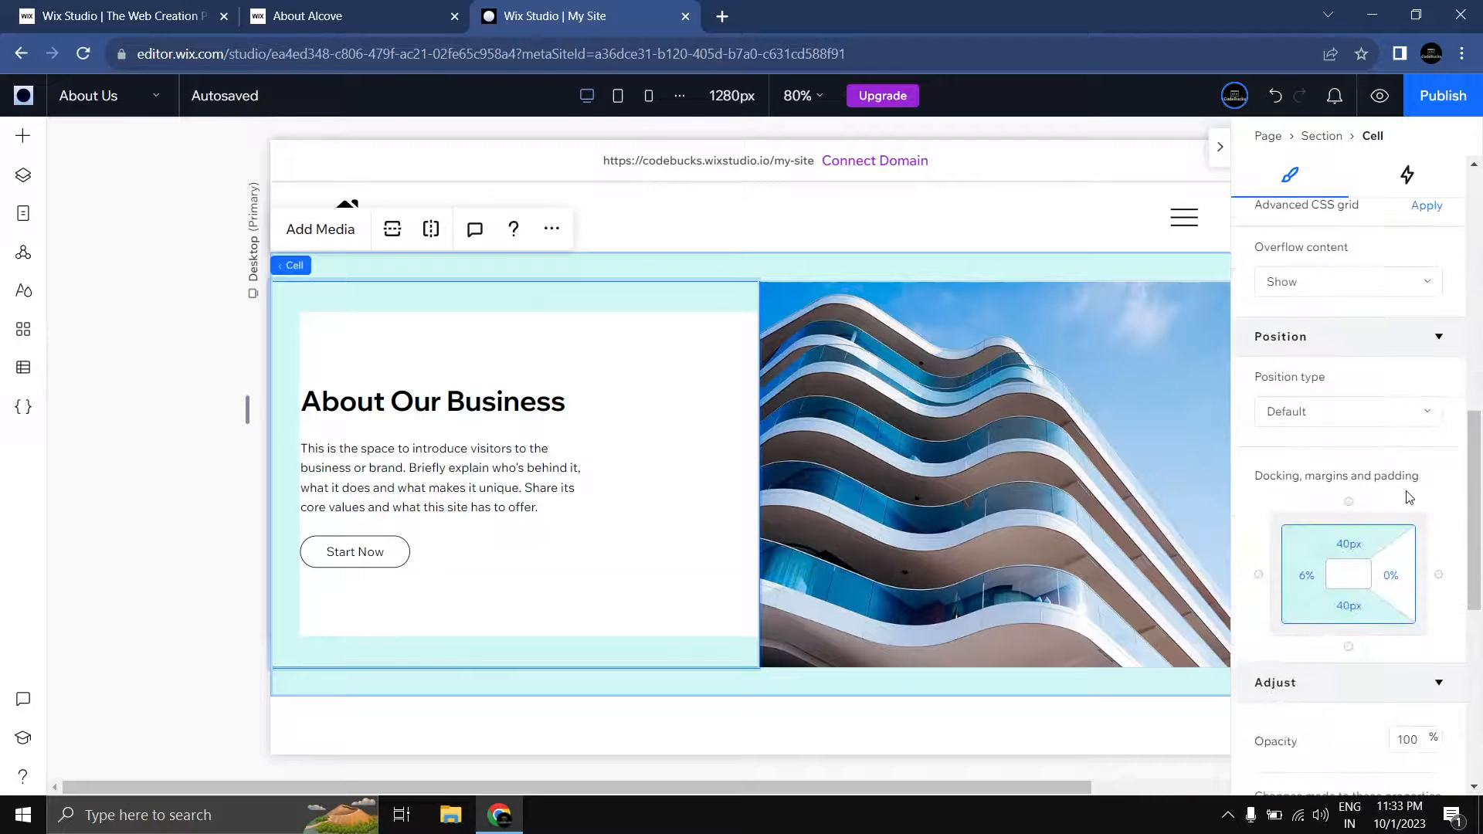
scroll(1409, 497, down, 3)
scroll(1406, 496, up, 2)
click(1306, 480)
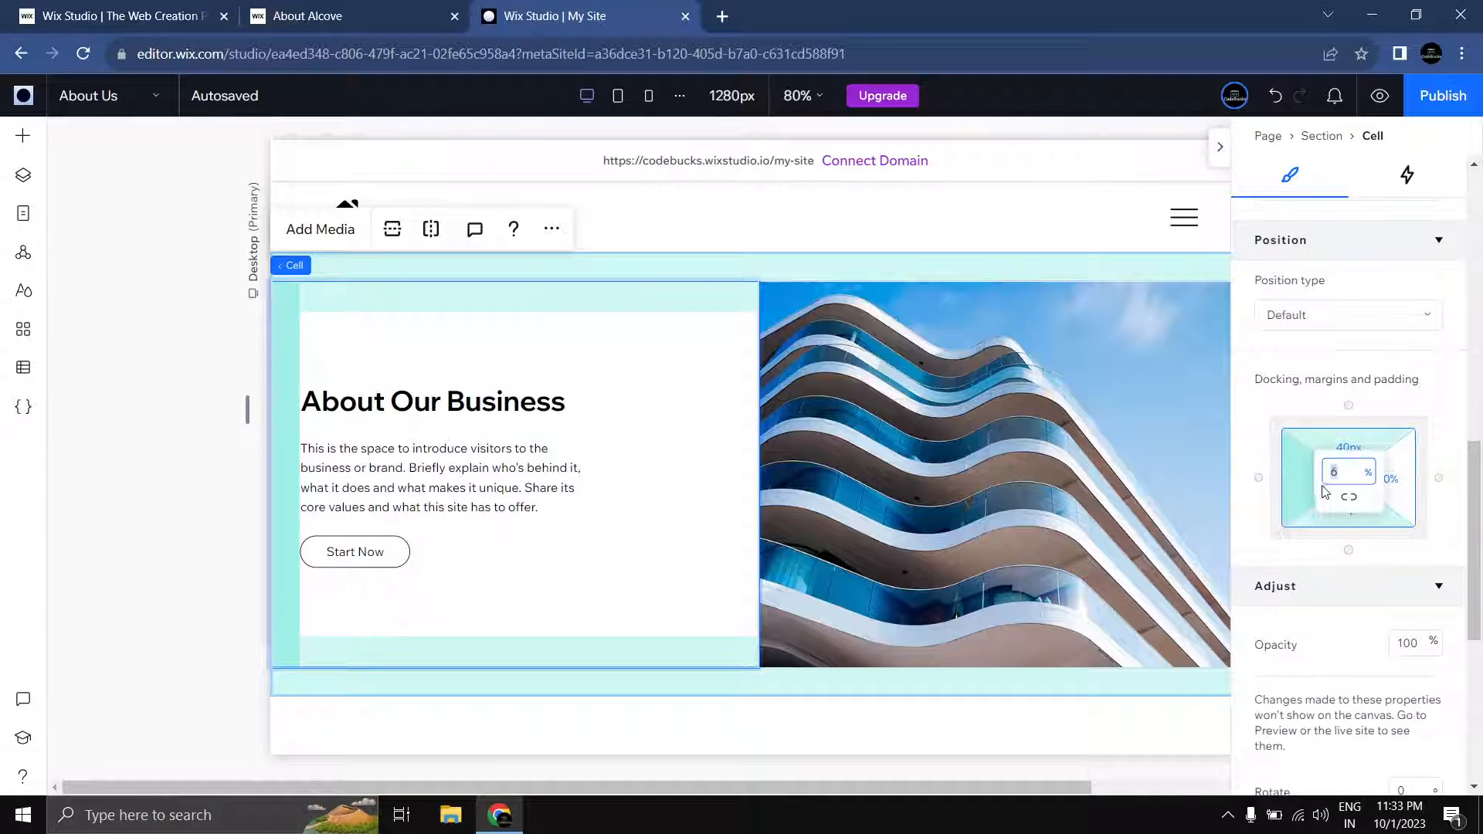
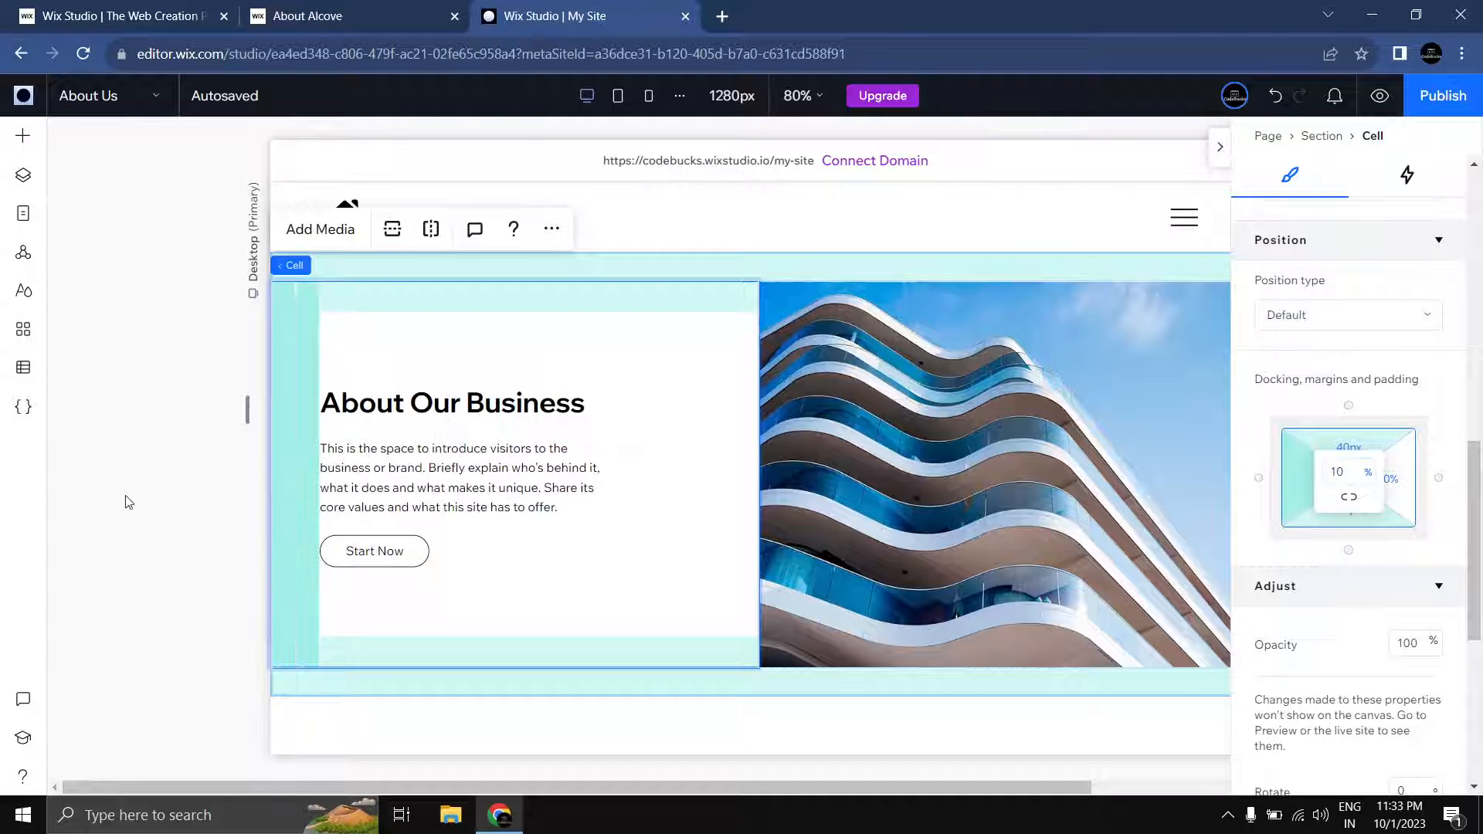
Step: Apply the Heading 1 theme to the section title, set its font size to 71 px and change its text to "About Us"
click(390, 411)
click(390, 411)
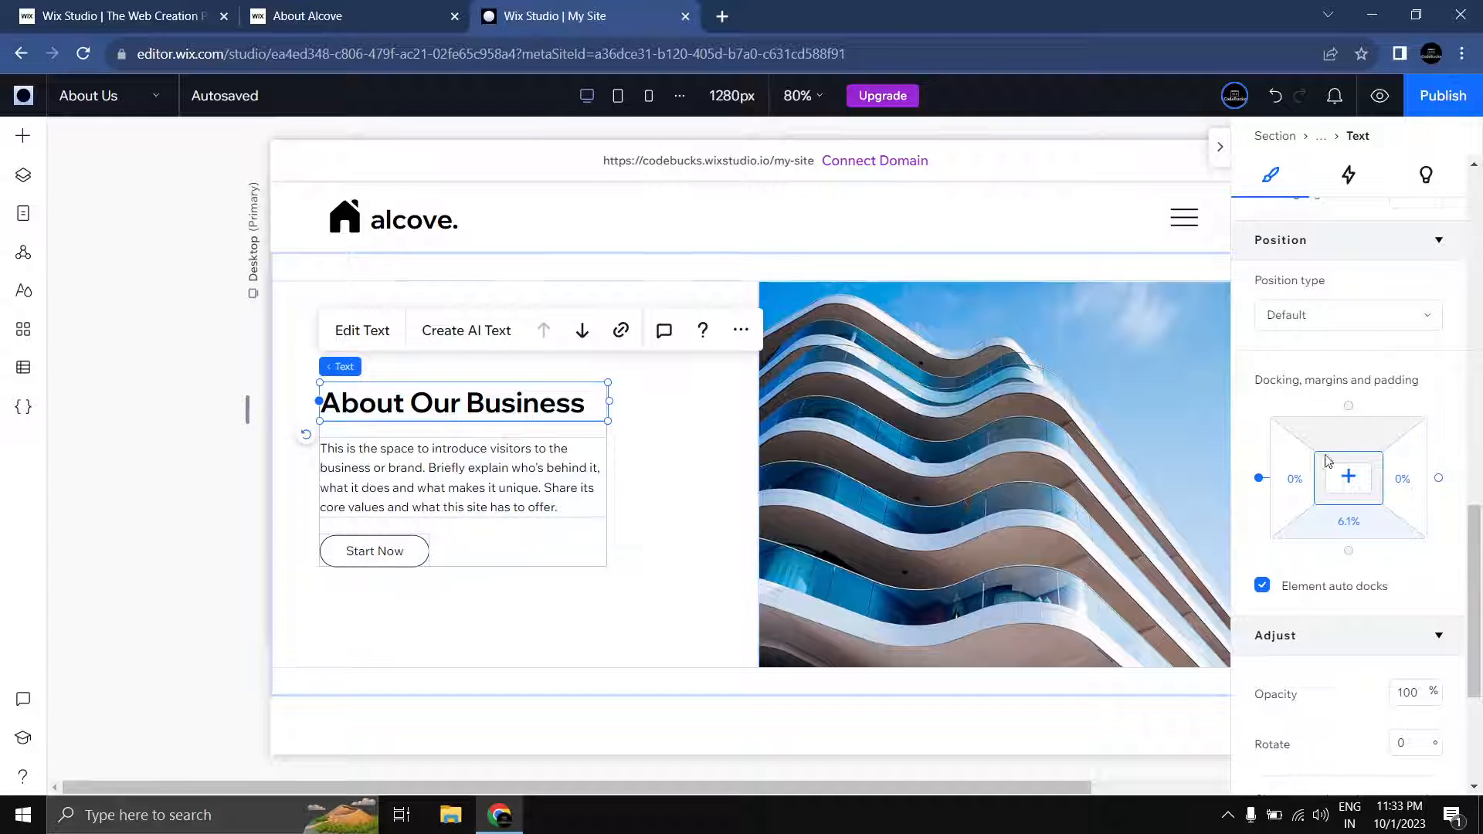
scroll(1396, 452, up, 5)
scroll(1396, 452, up, 10)
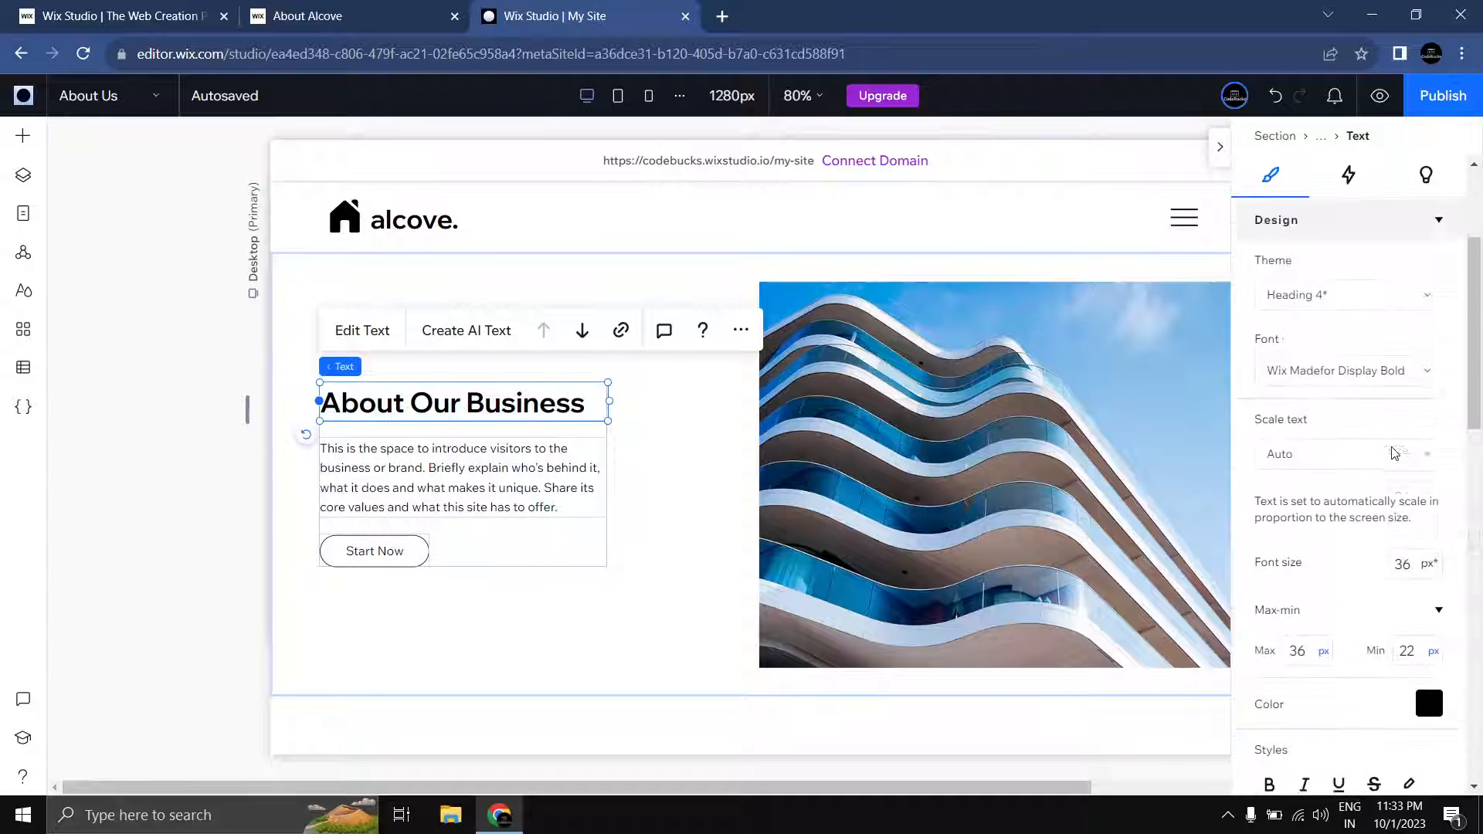
click(1344, 513)
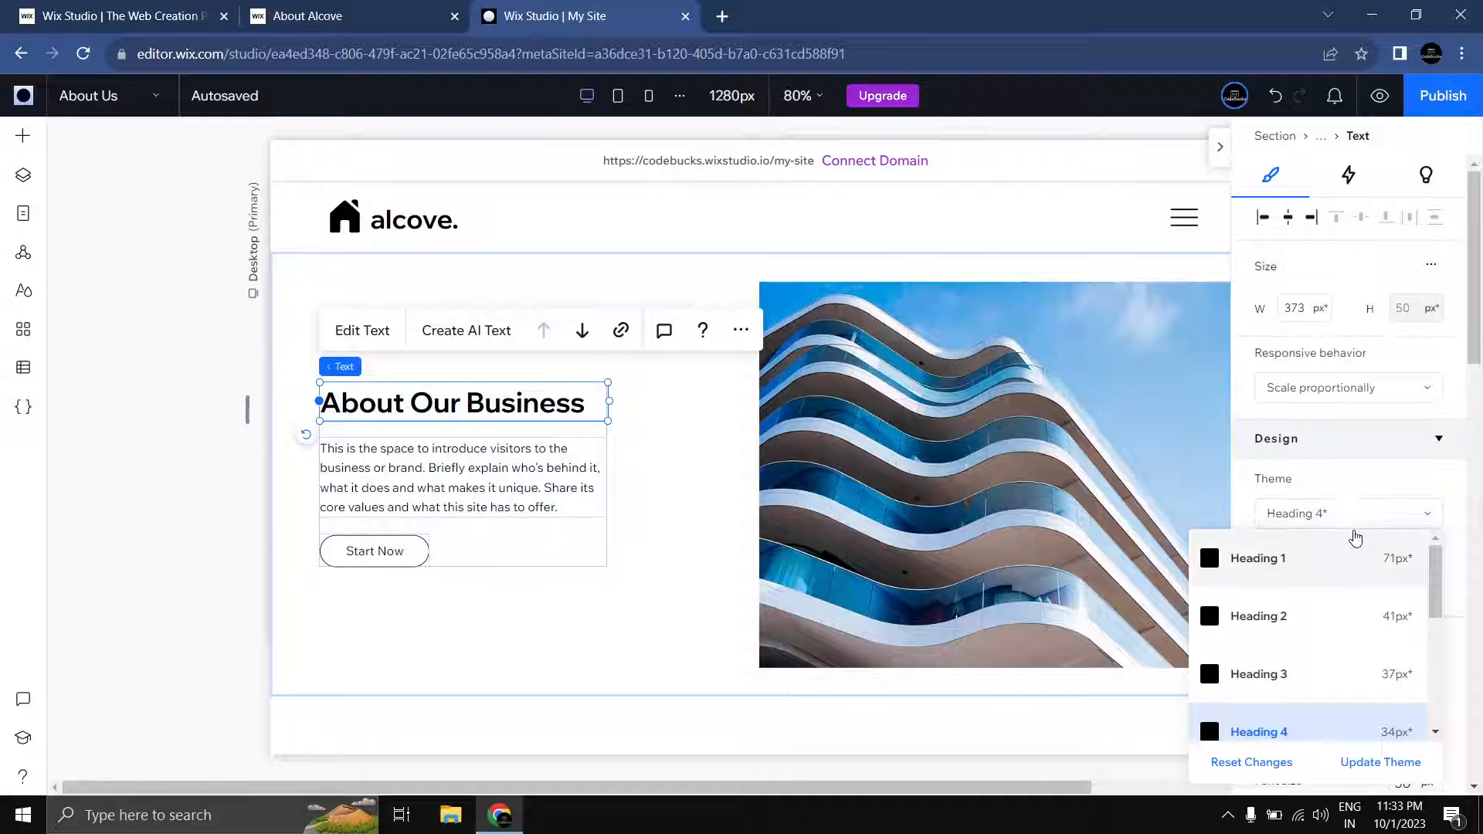
click(1298, 329)
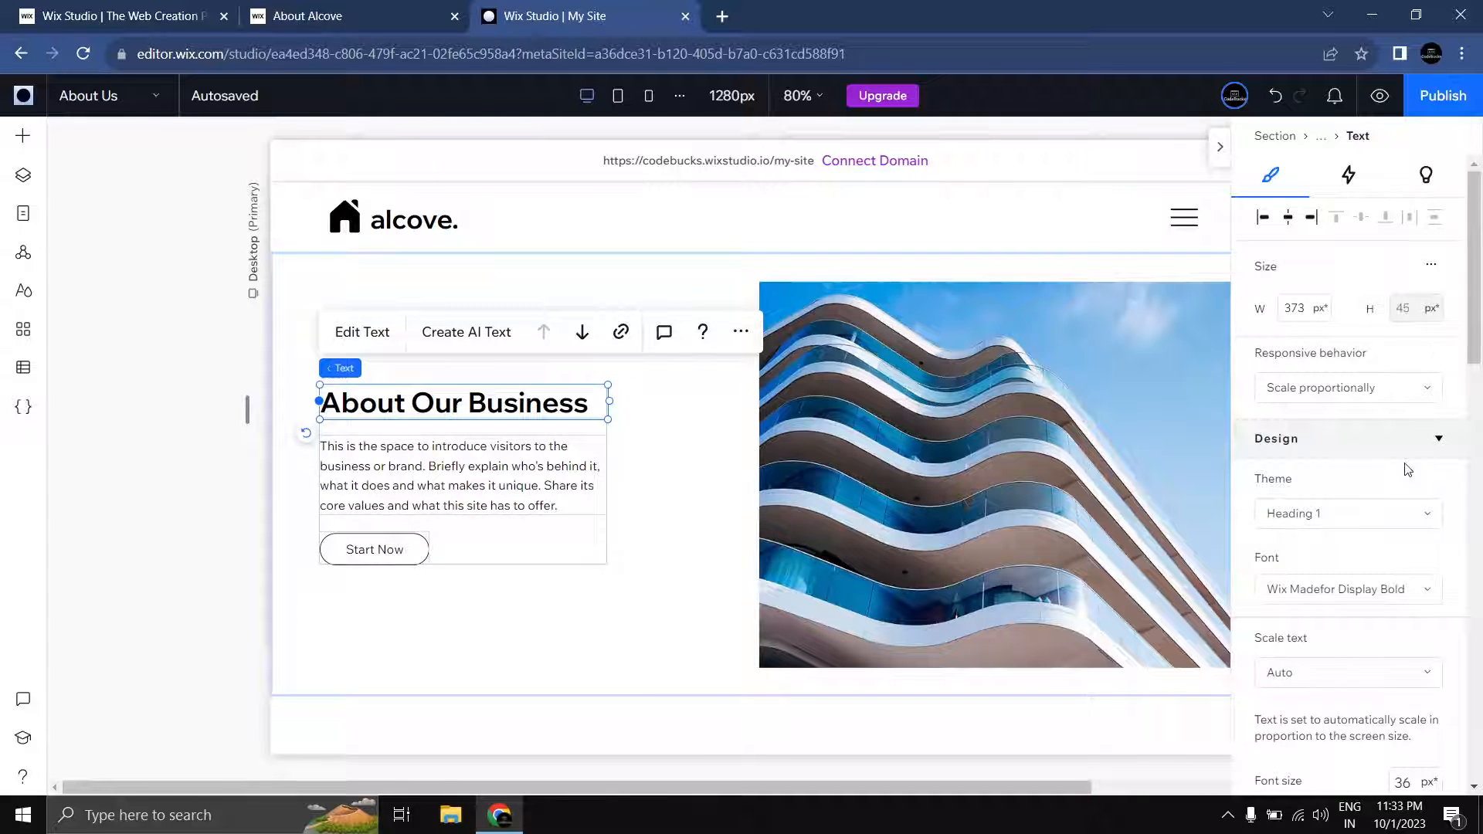
scroll(1408, 470, down, 4)
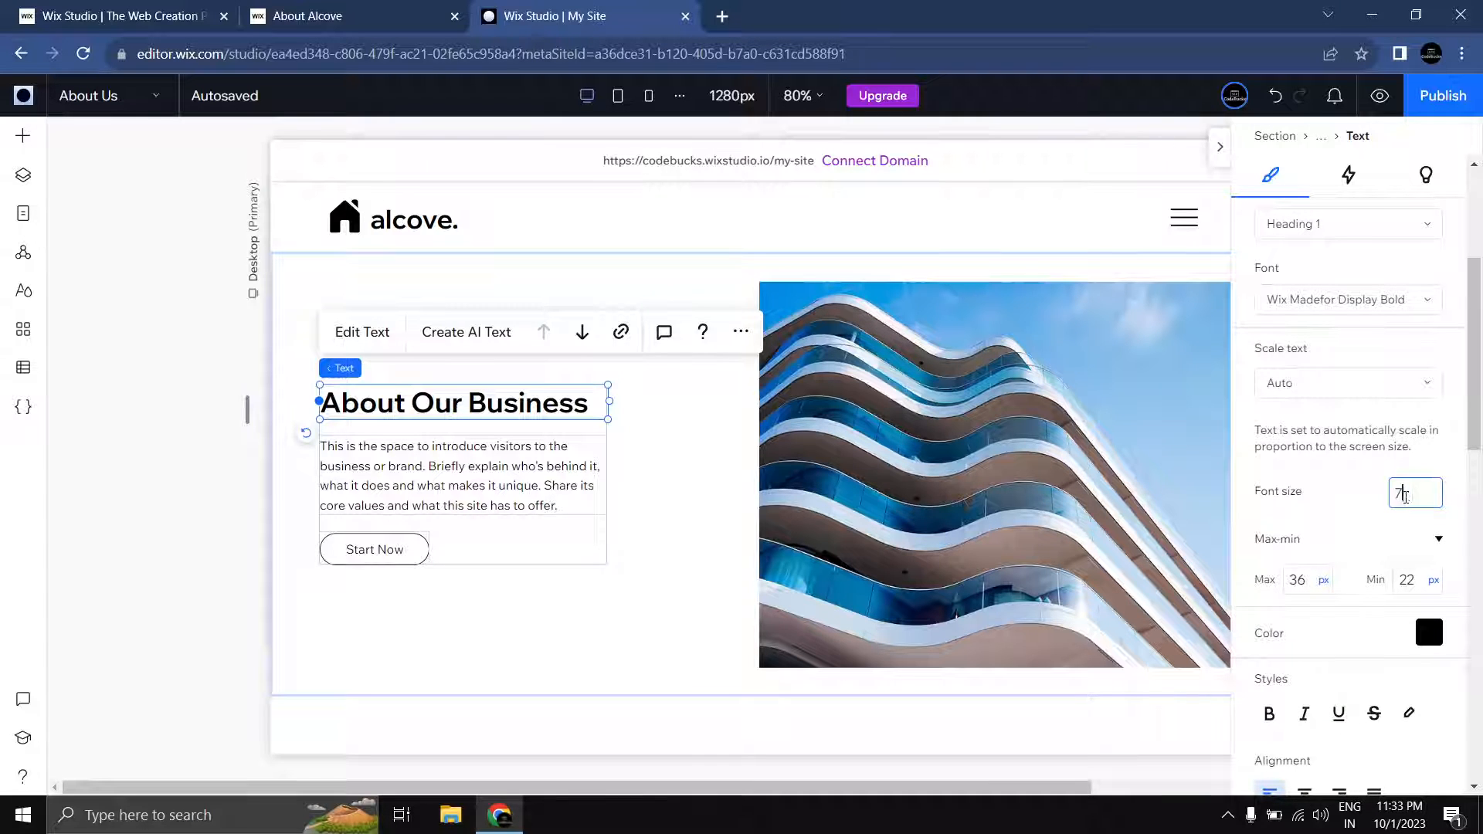
click(1407, 494)
text(71)
key(Return)
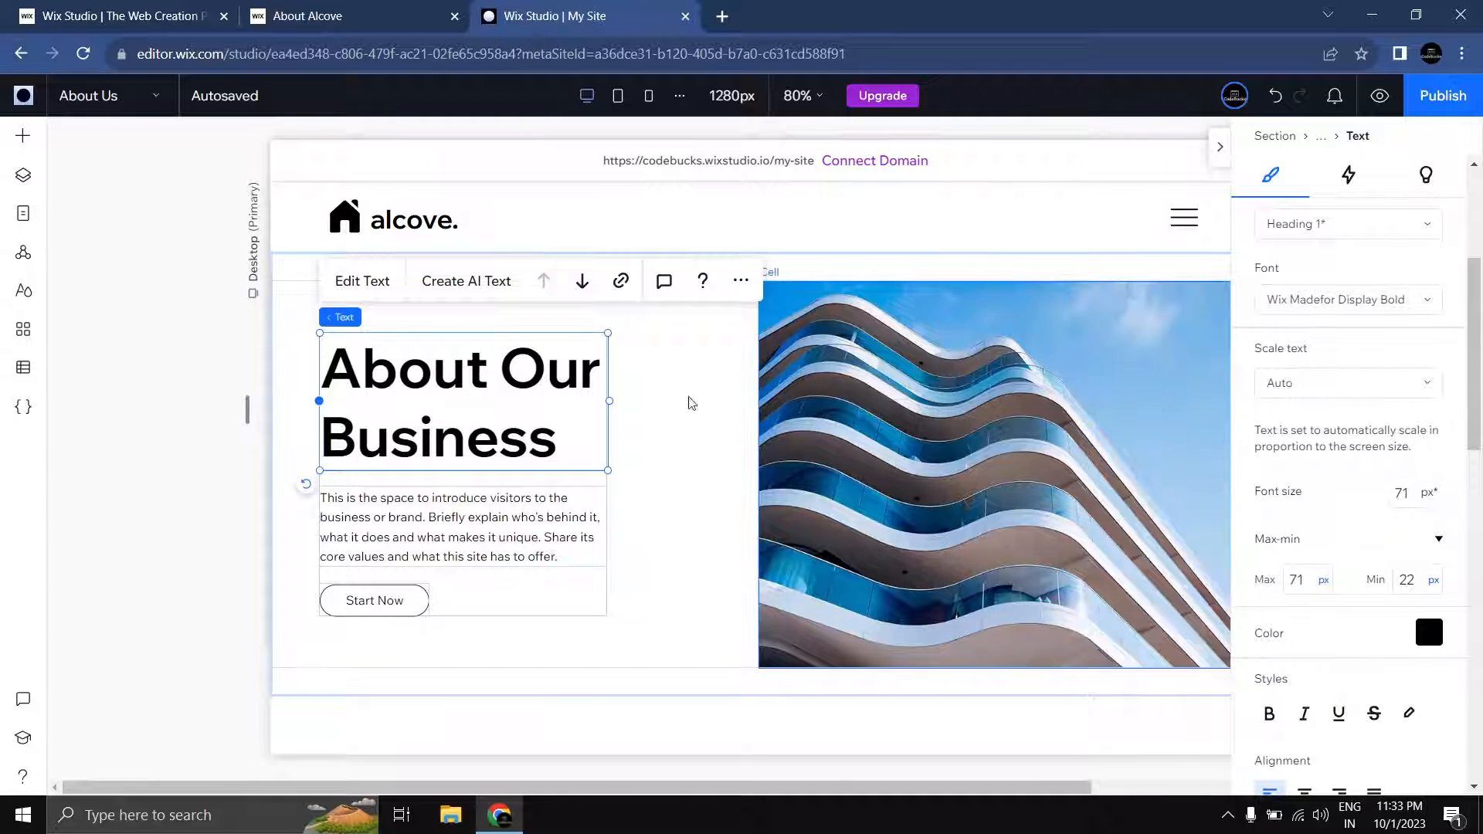
double_click(457, 370)
text(About Us)
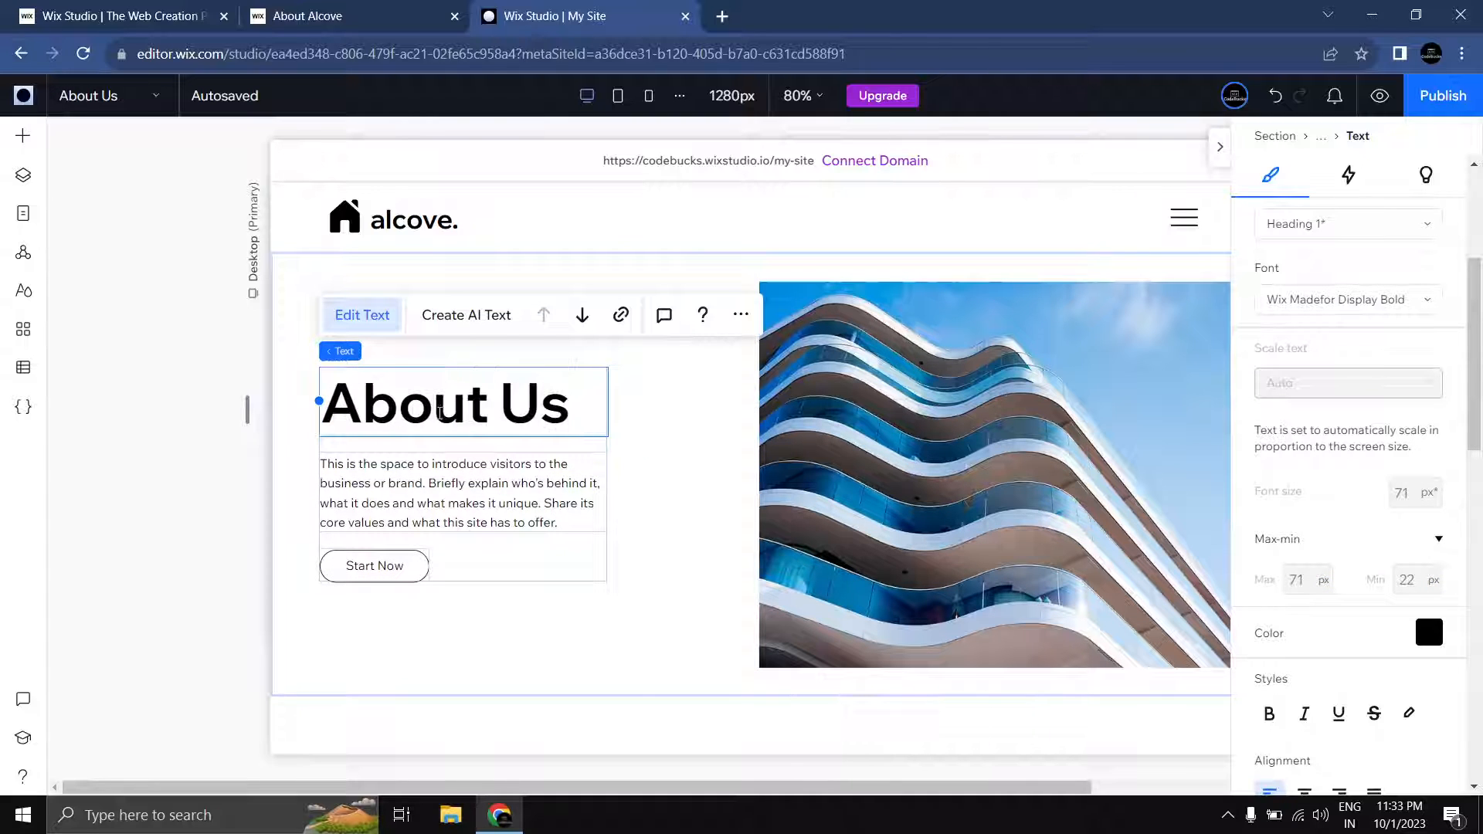
Step: Copy the two description paragraphs from the Alcove template's About page and paste them over the placeholder paragraph under the title
click(430, 467)
click(346, 10)
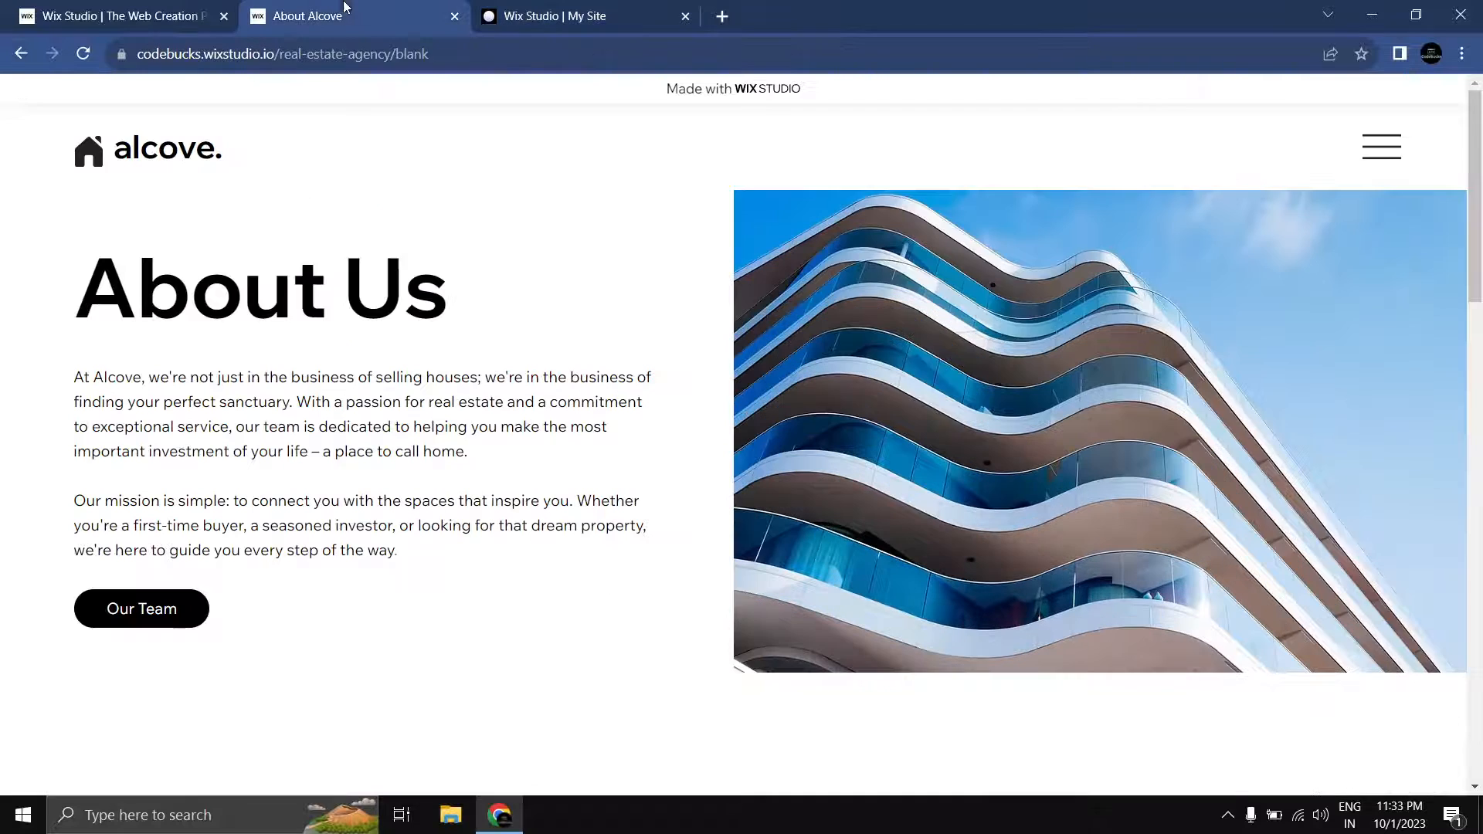
drag(399, 556, 67, 387)
key(ctrl+c)
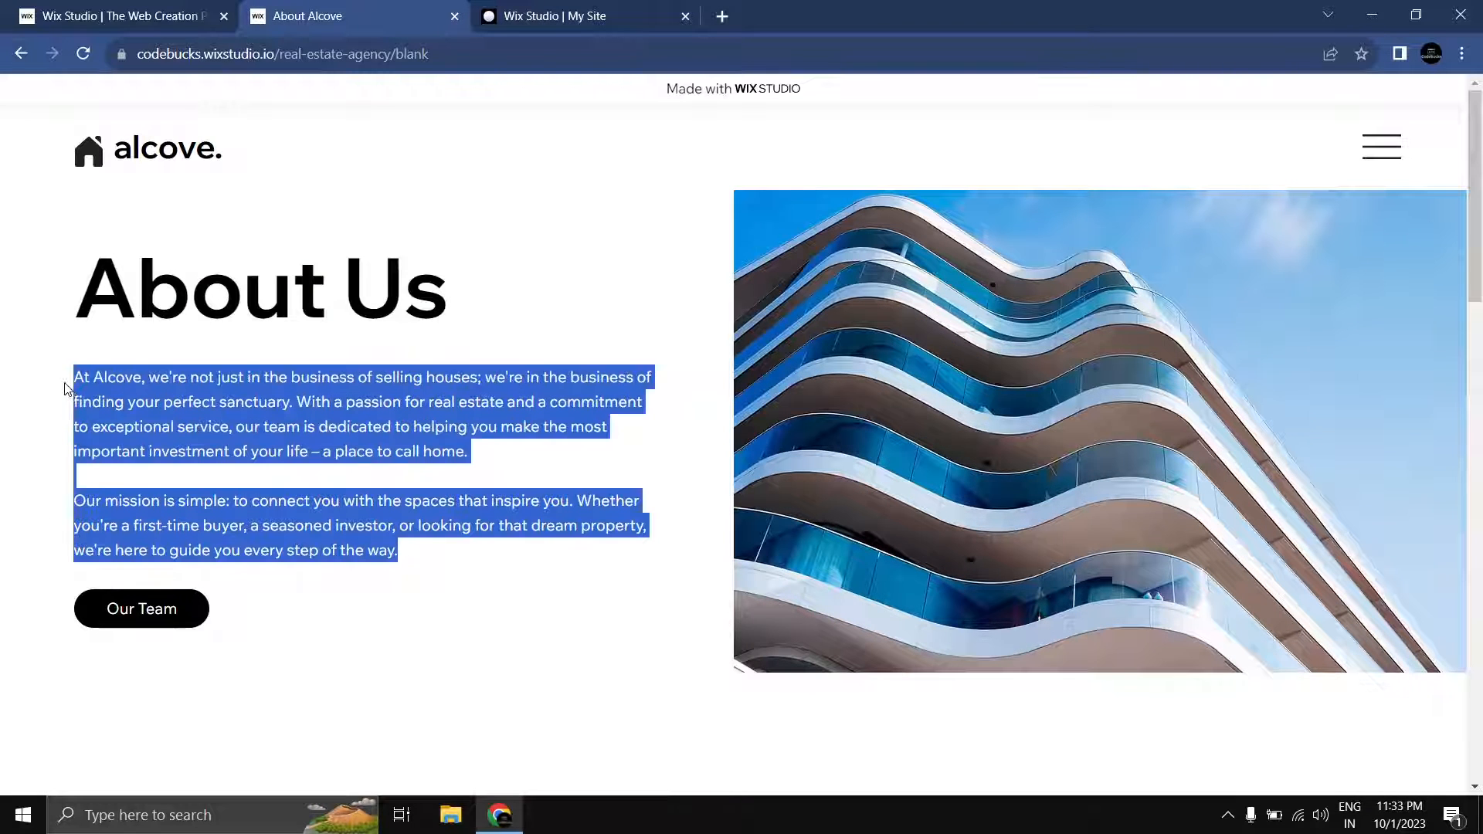
click(539, 9)
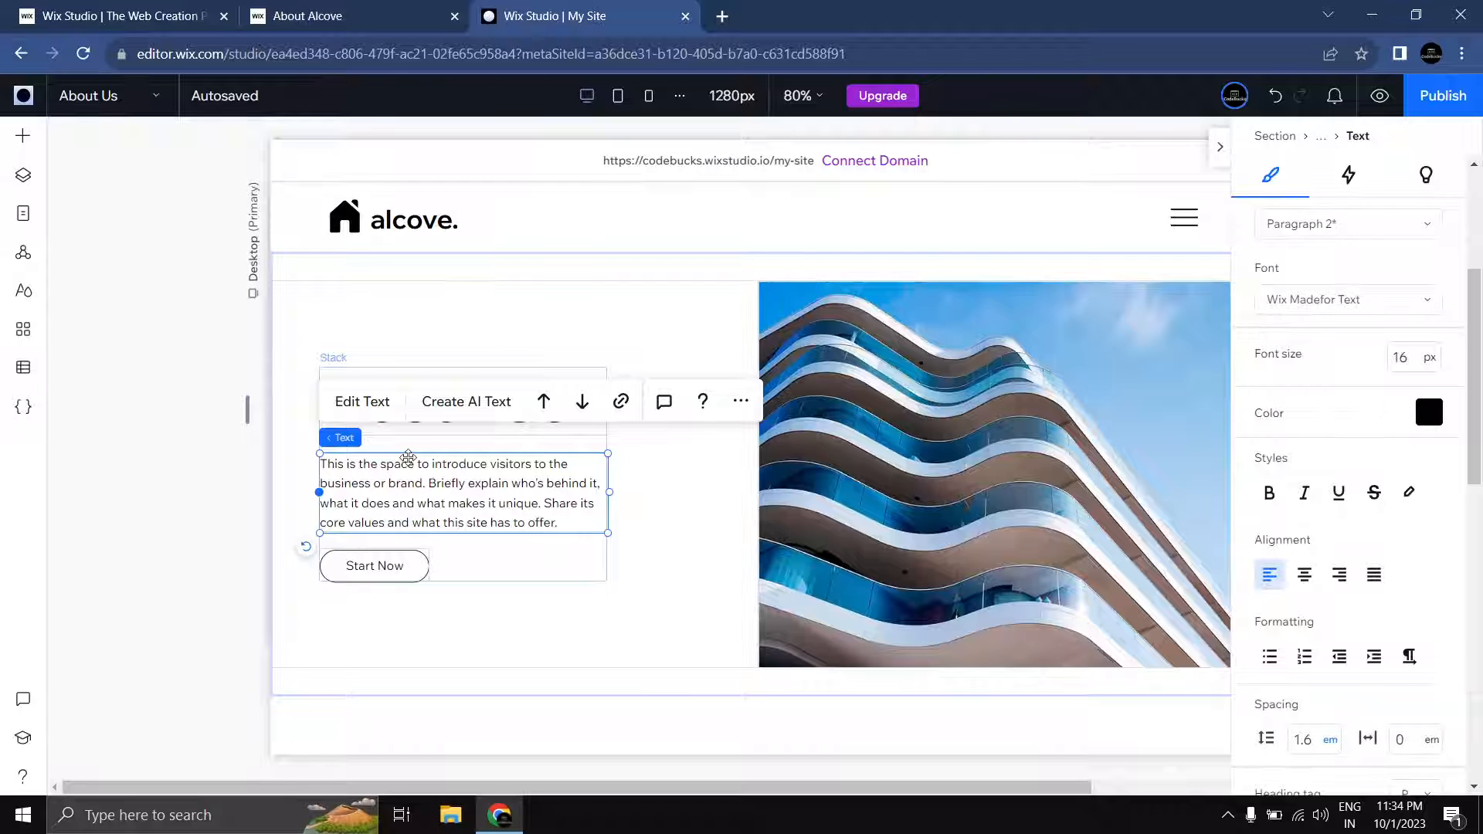
click(360, 402)
key(ctrl+v)
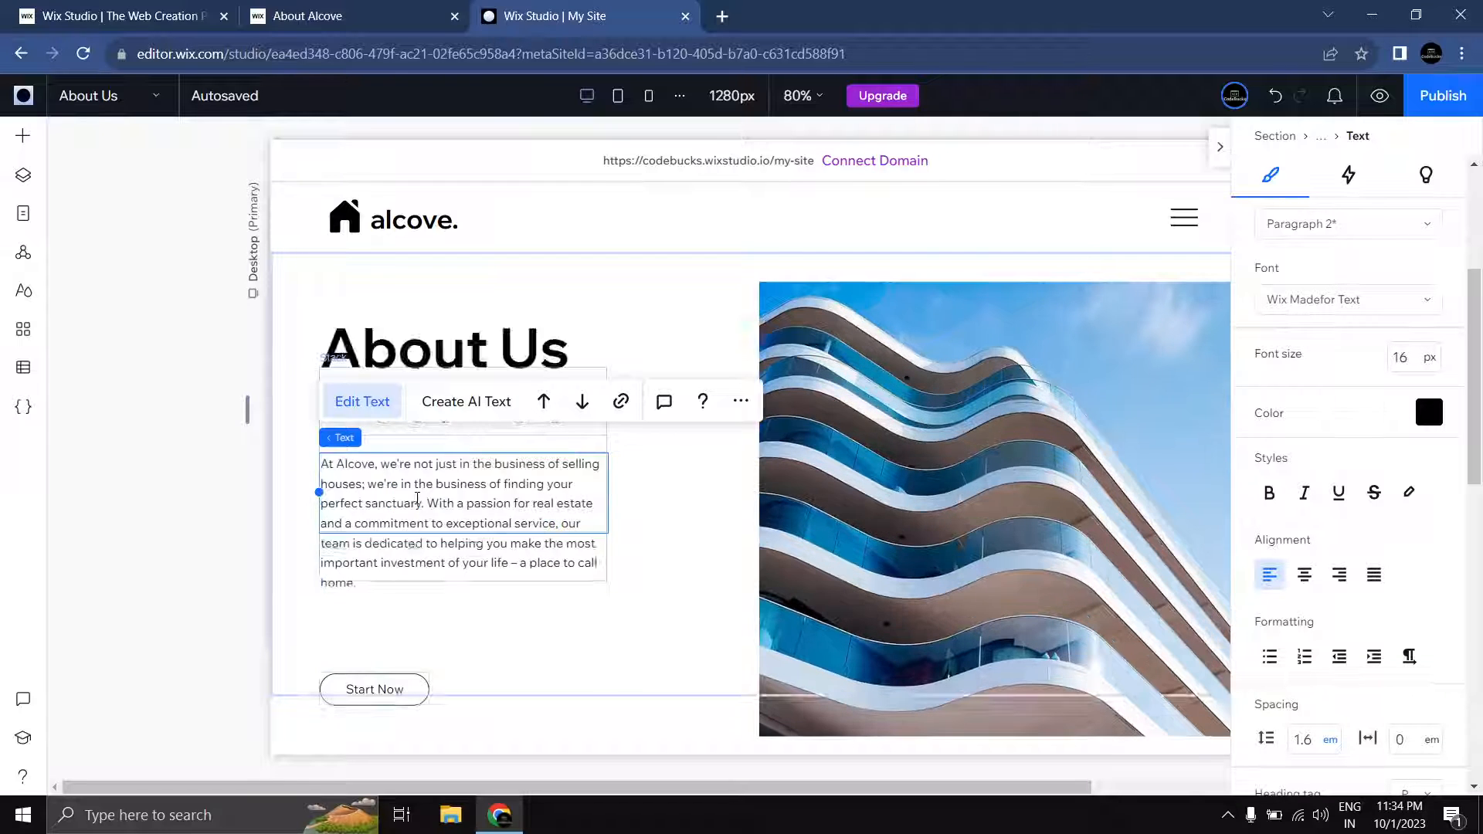
Step: Widen the stack holding the title, paragraph and button so it nearly reaches the building image
click(668, 497)
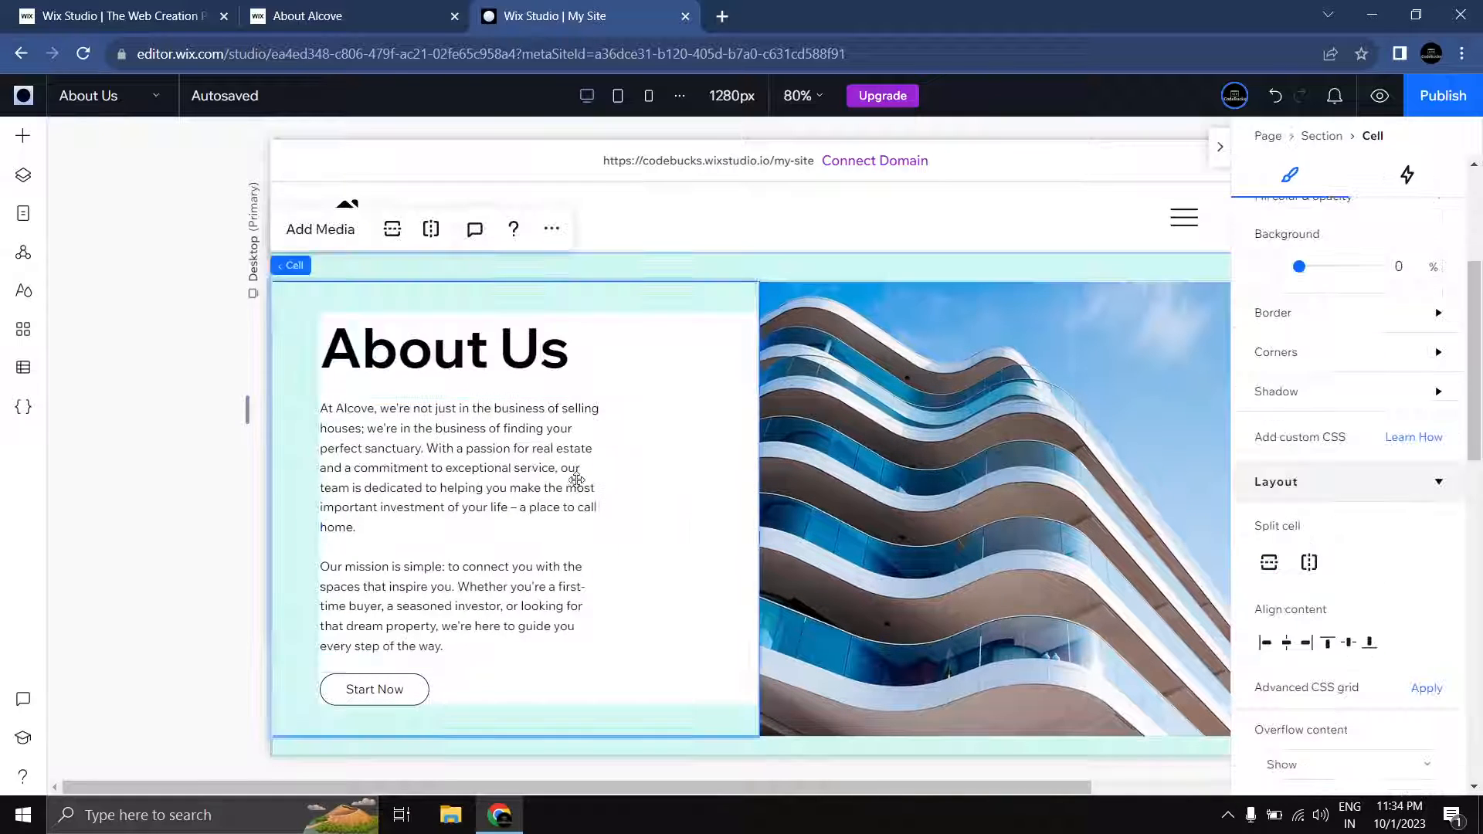
click(556, 475)
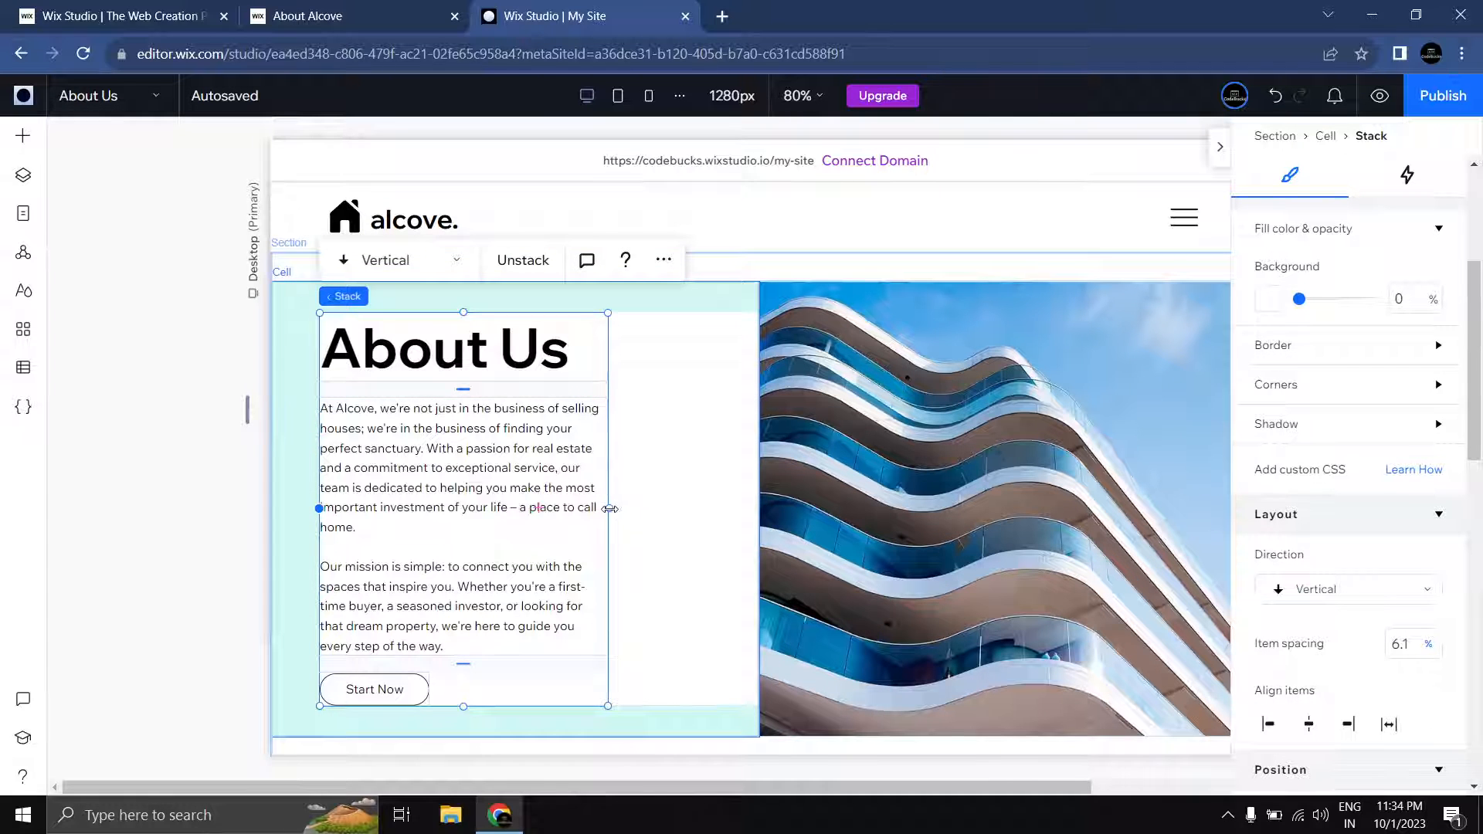
drag(609, 508, 739, 519)
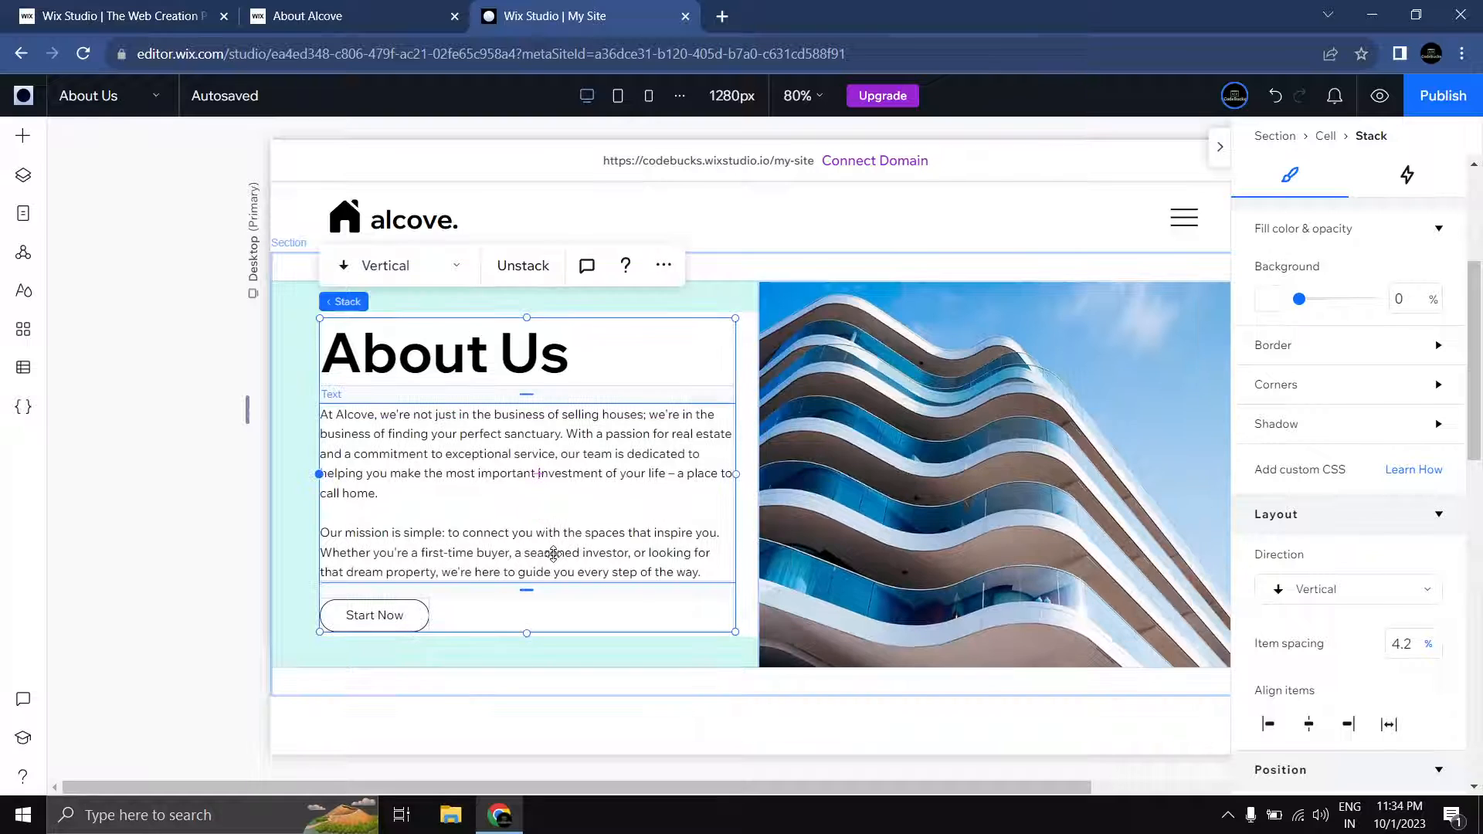
Step: Change the text of the Start Now button to "Our Team"
click(387, 616)
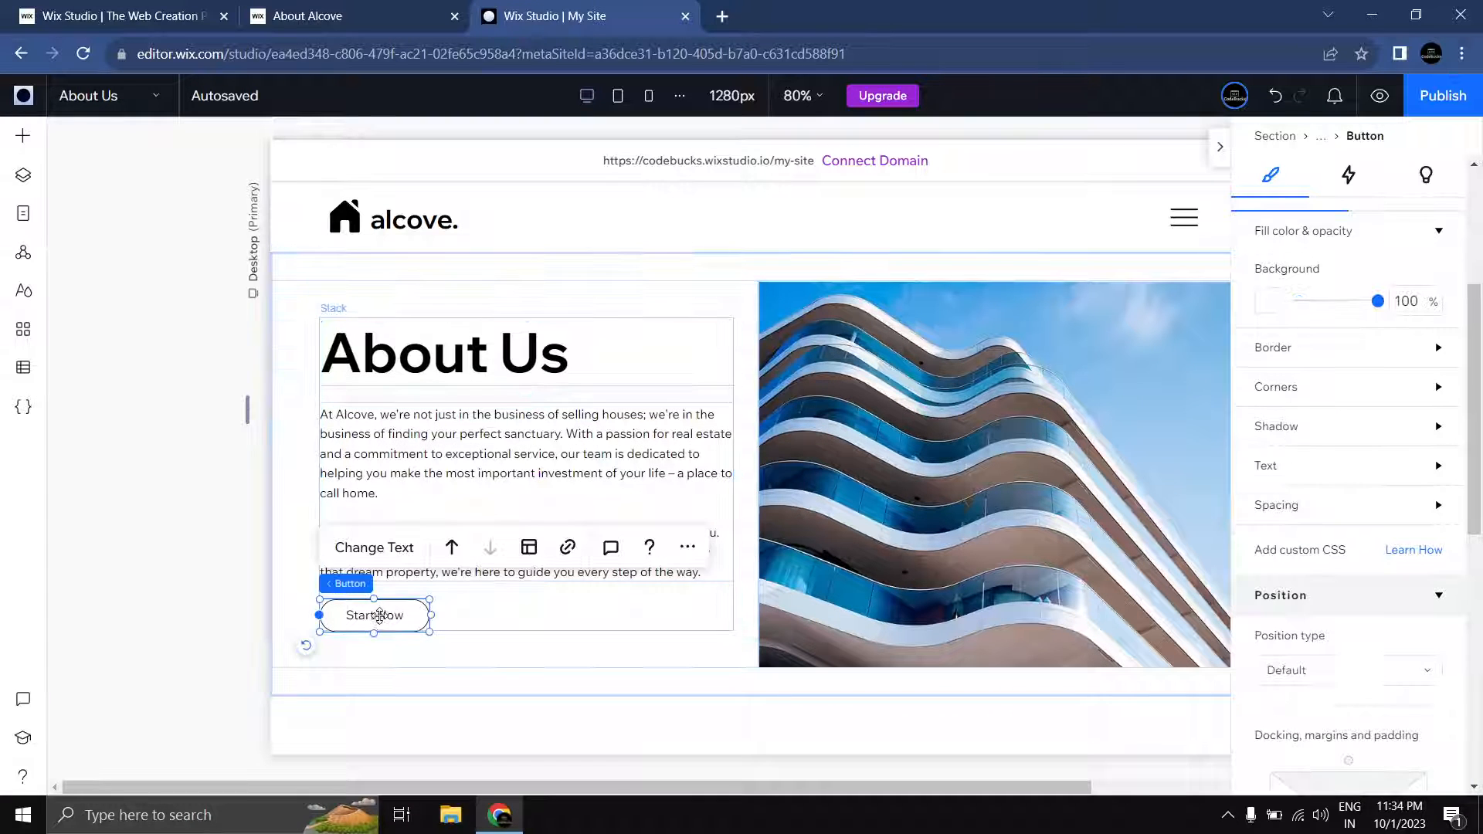
click(374, 547)
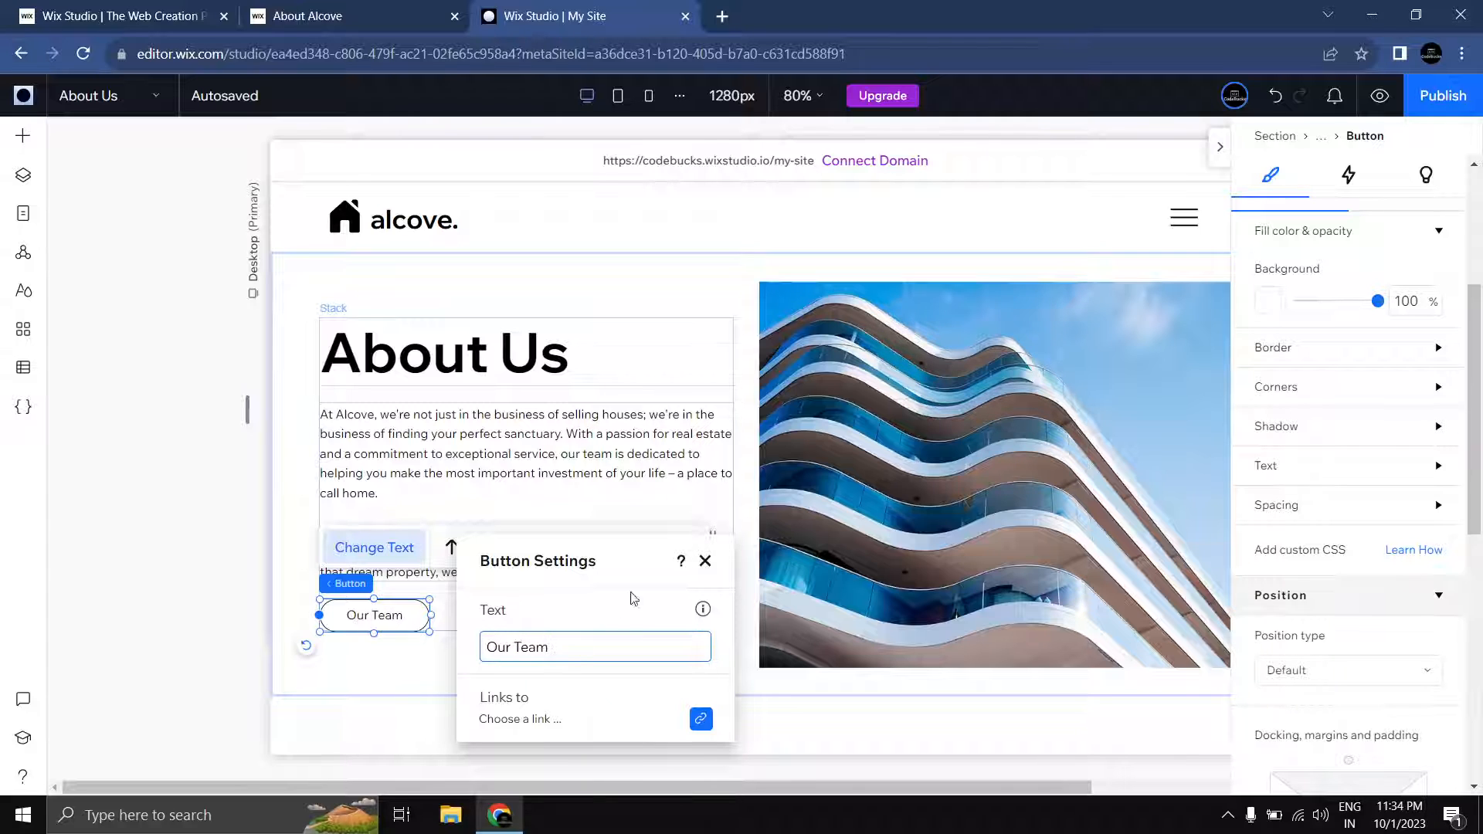
click(705, 562)
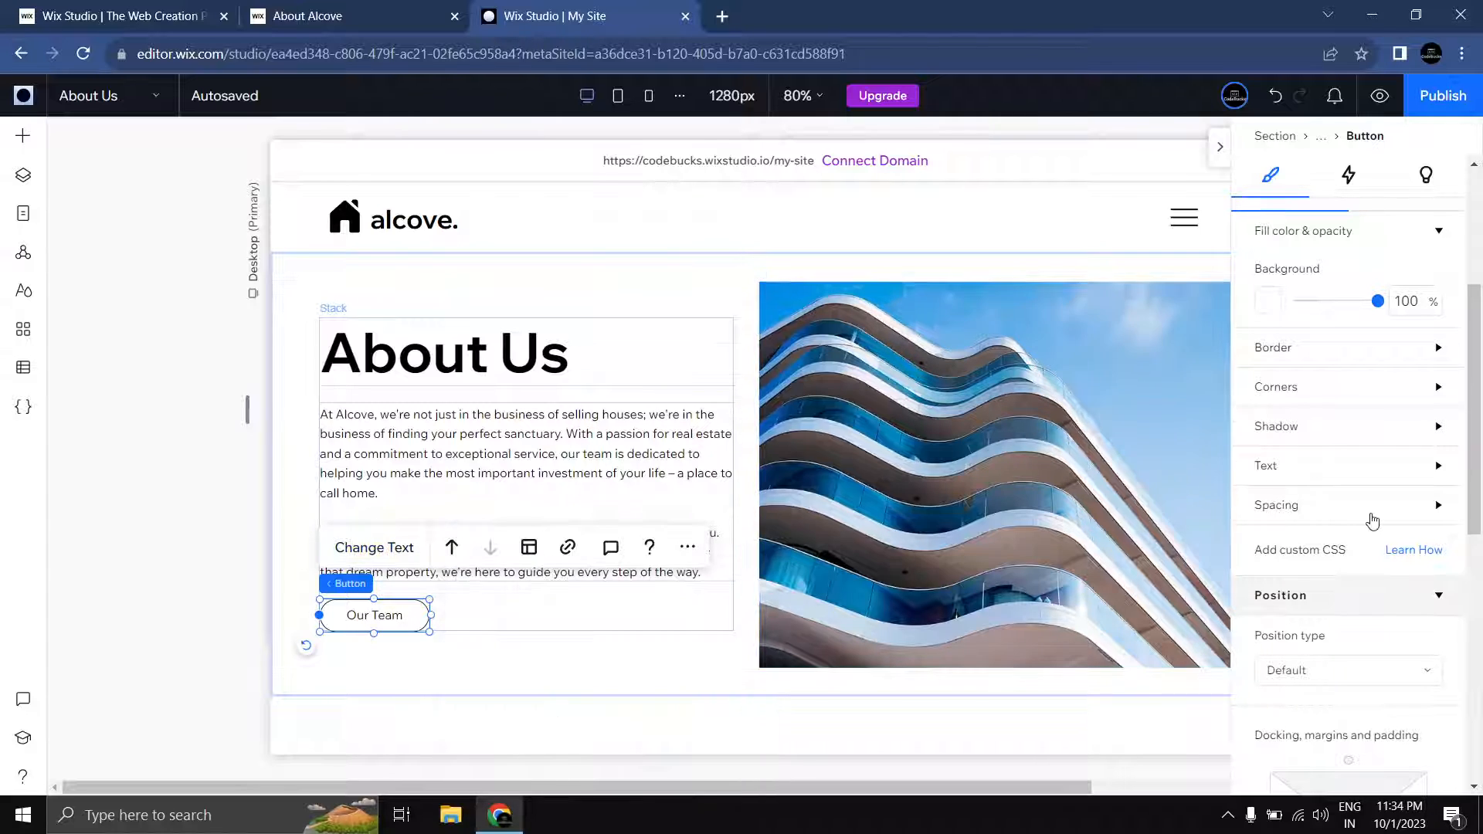
Step: Set the Our Team button's regular background colour to the black theme colour
scroll(1375, 514, up, 5)
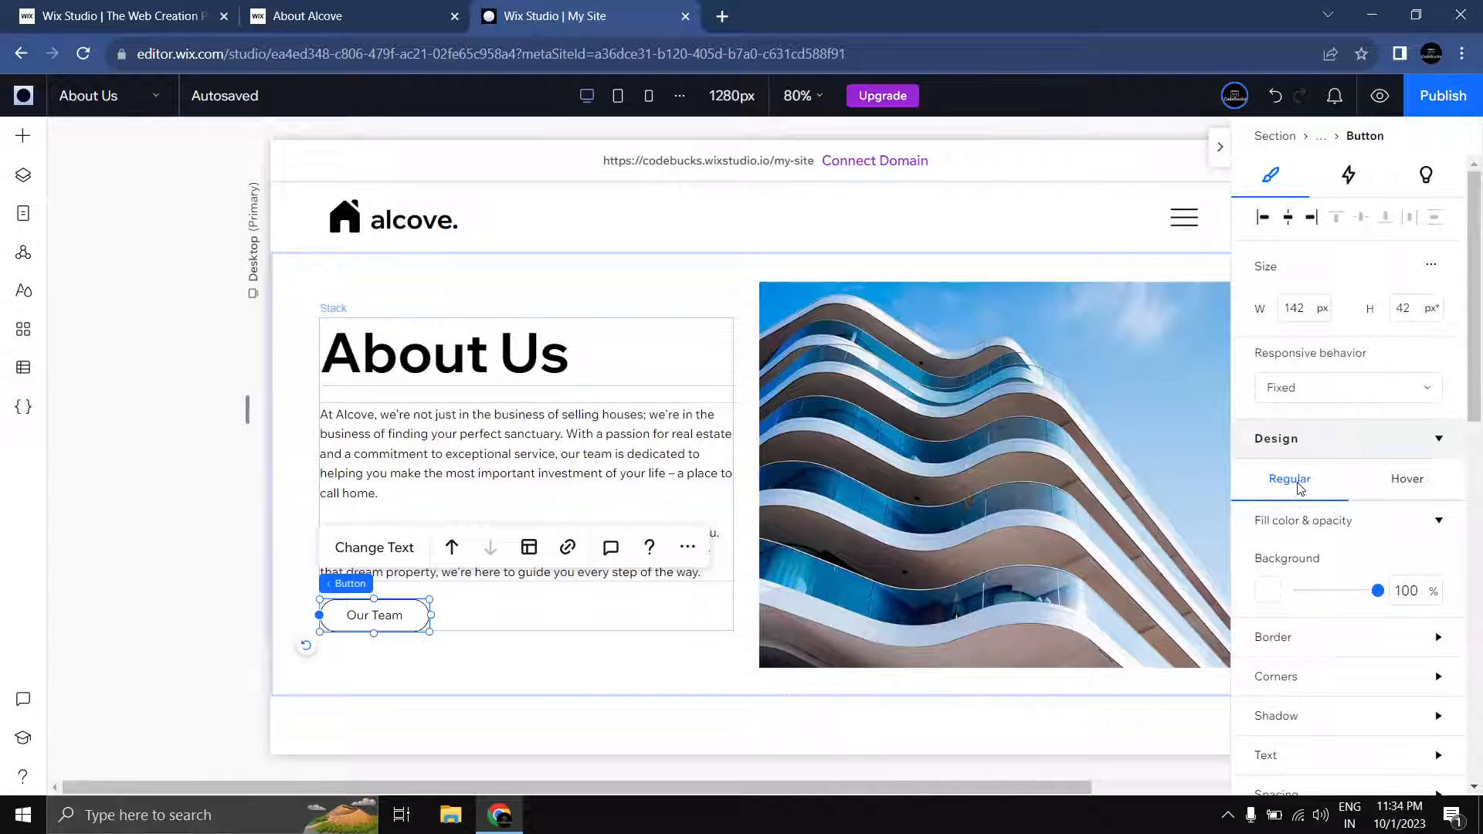
scroll(1292, 485, down, 1)
click(1275, 497)
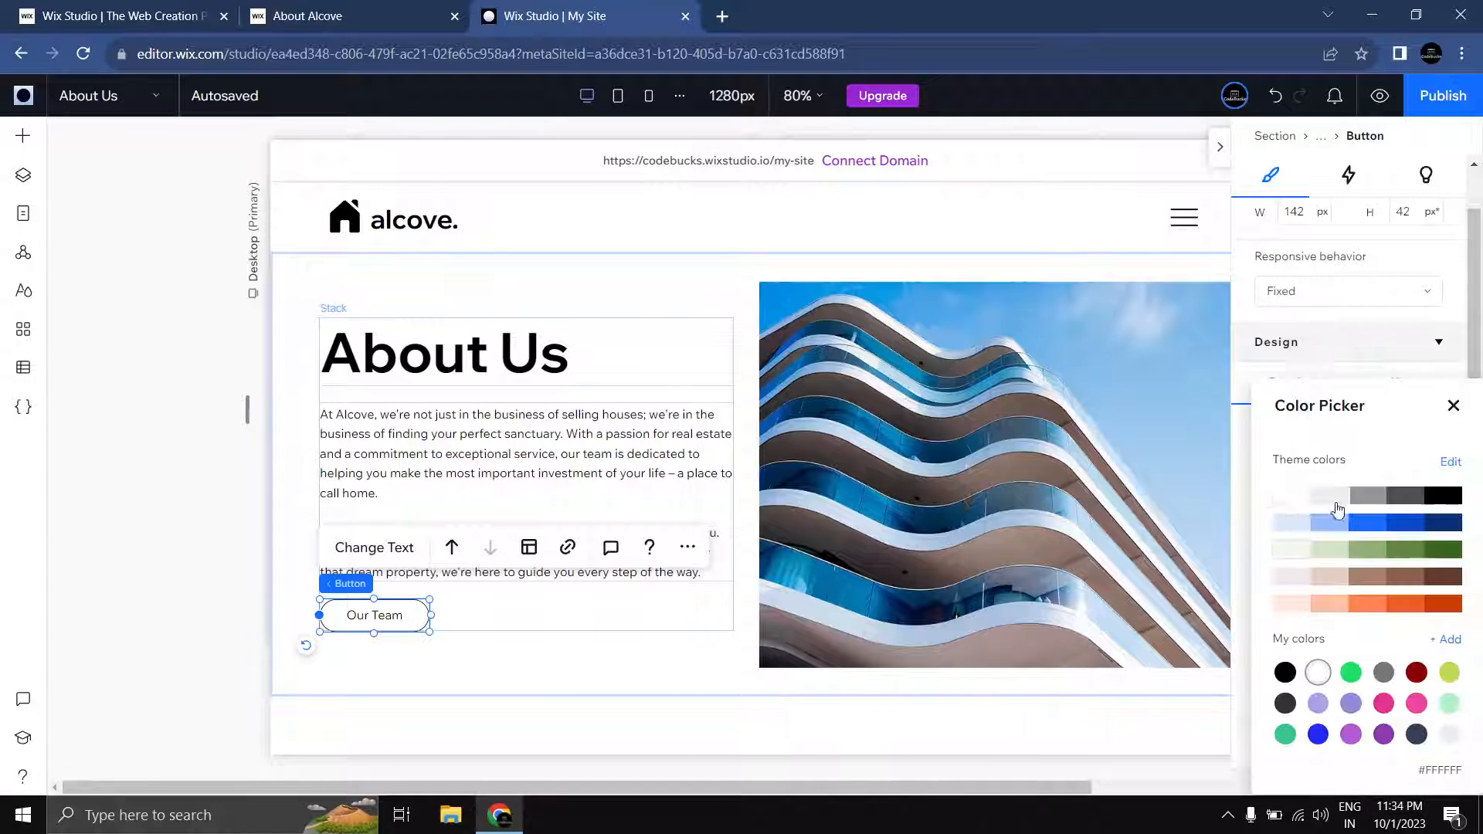
click(1440, 494)
click(1451, 406)
Step: Set the Our Team button's regular text colour to the white theme colour
scroll(1327, 491, down, 2)
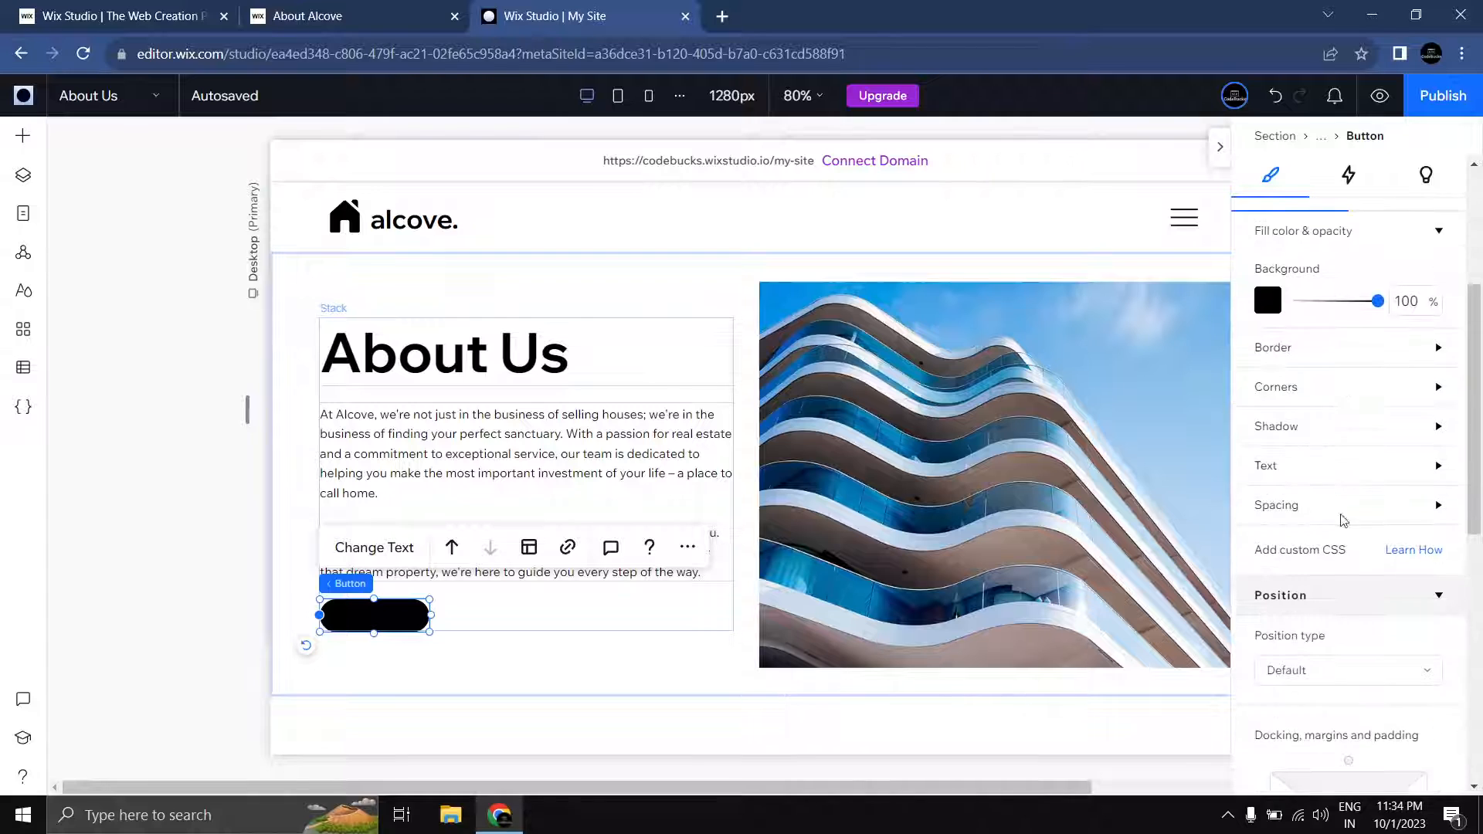
scroll(1324, 410, up, 2)
scroll(1337, 464, down, 2)
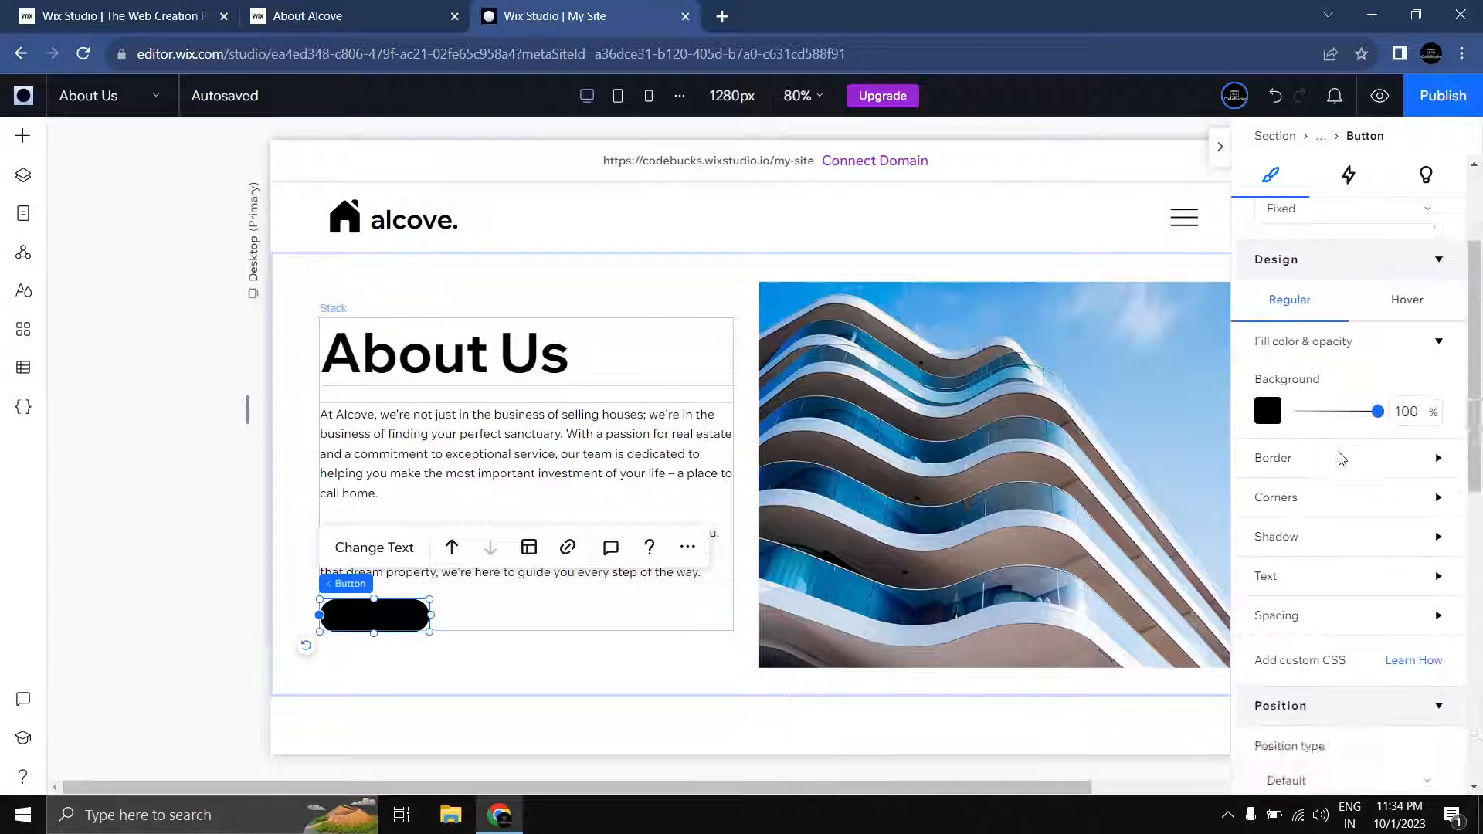
click(1318, 466)
scroll(1360, 440, down, 1)
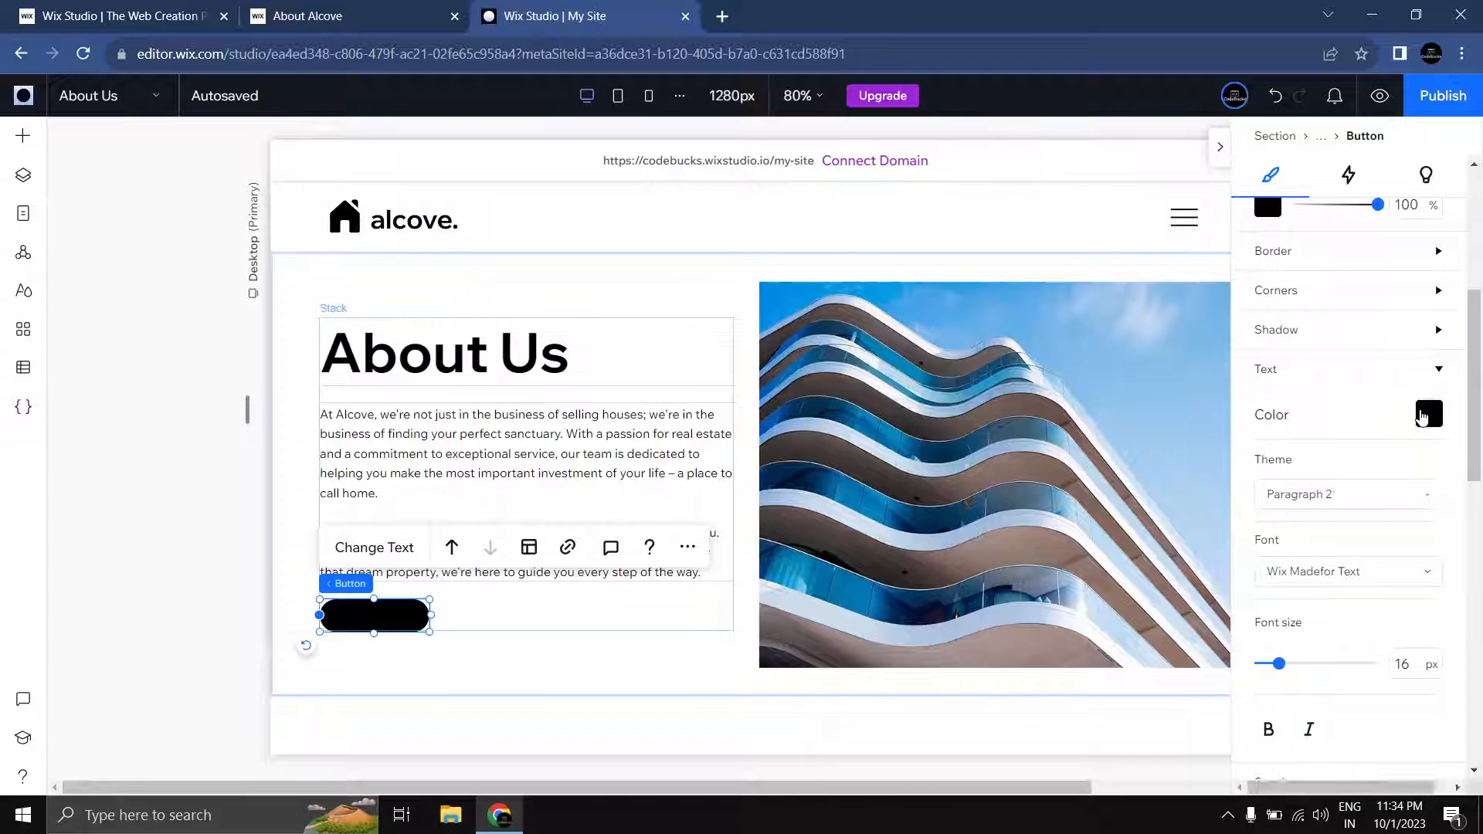
click(1425, 415)
click(1289, 495)
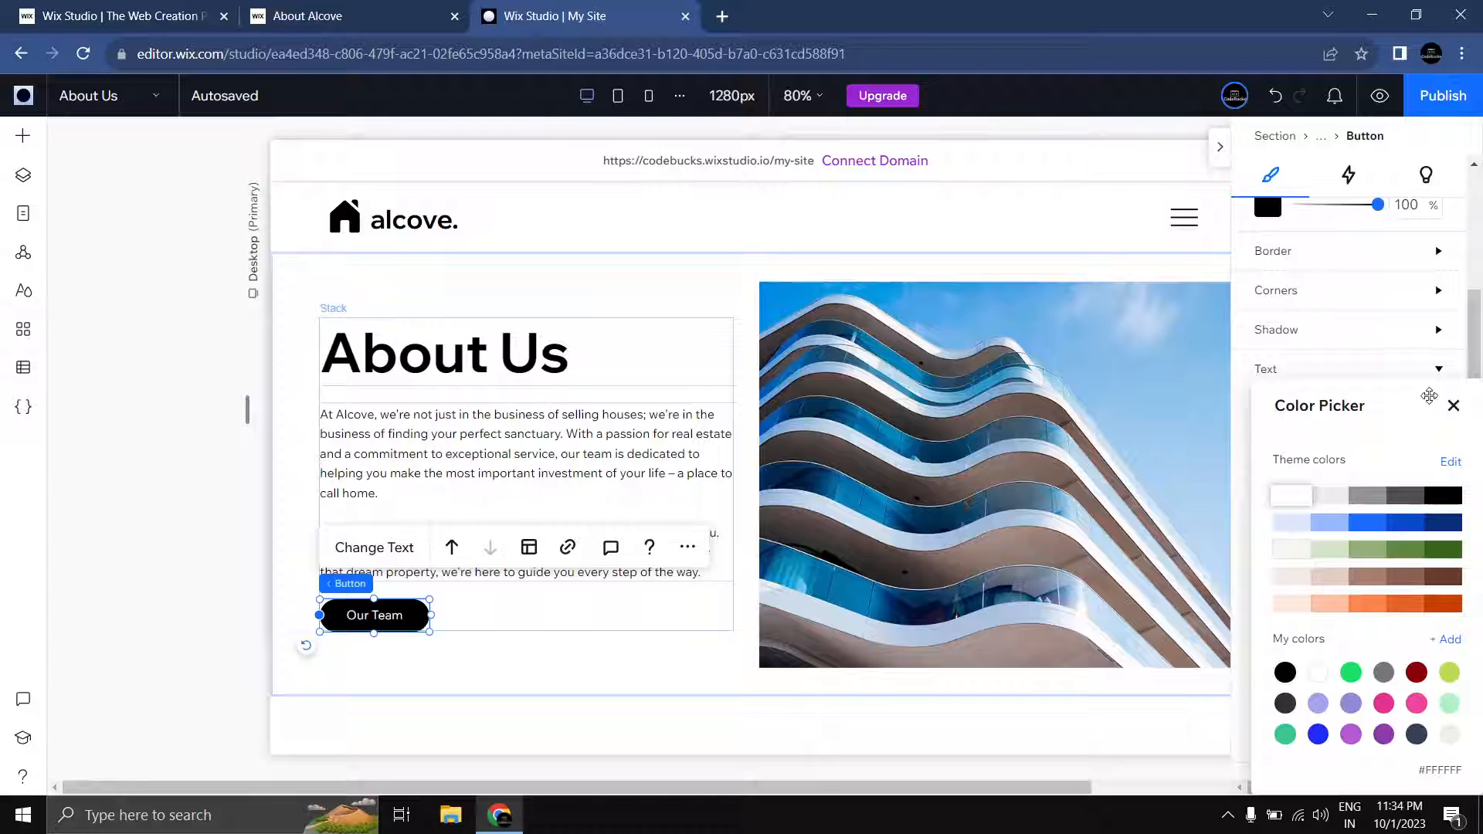
click(1452, 411)
scroll(1398, 410, up, 5)
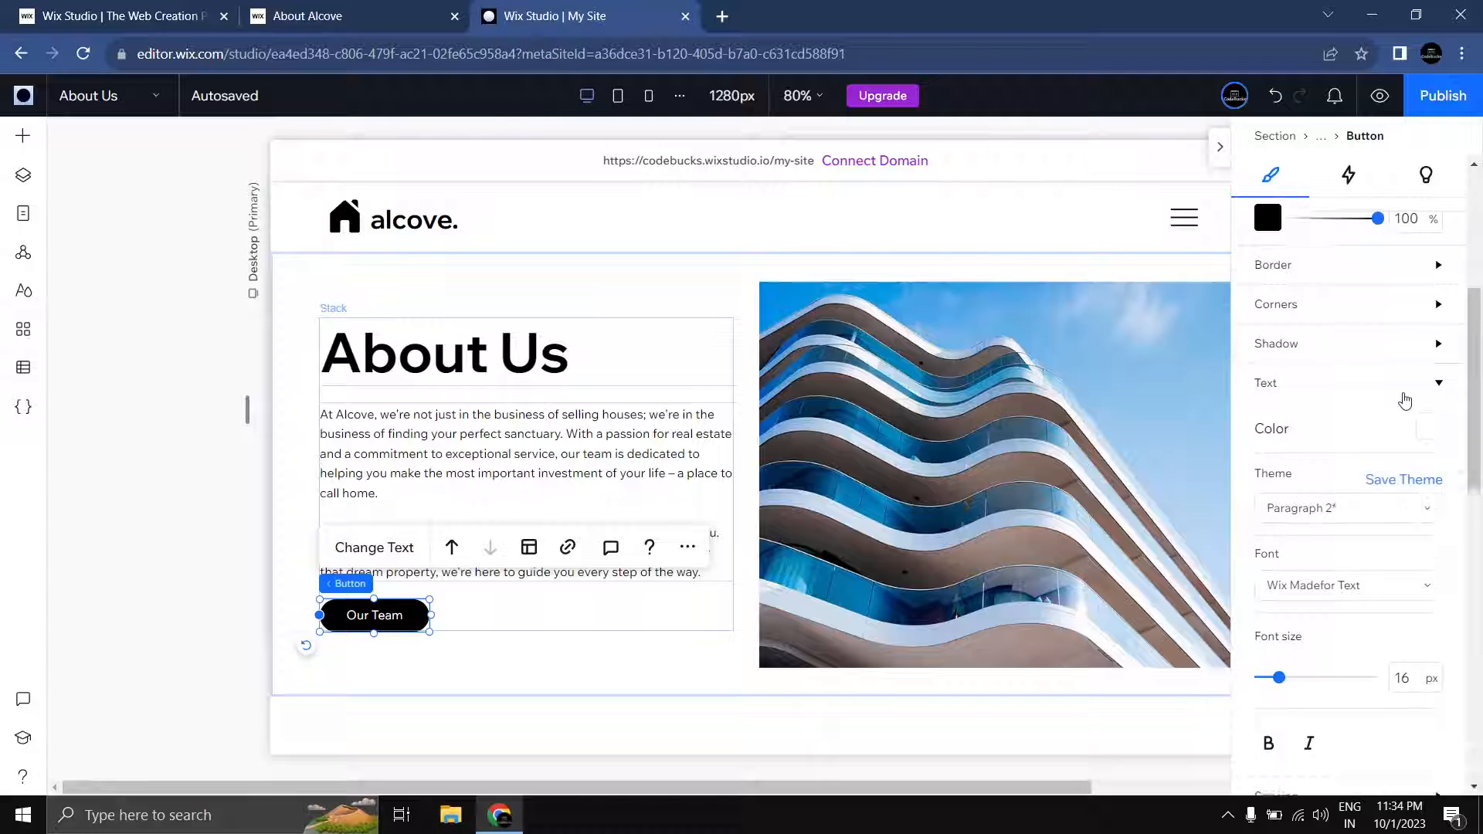
Step: Give the Our Team button's hover state a white background and black text
click(1407, 481)
scroll(1376, 494, down, 3)
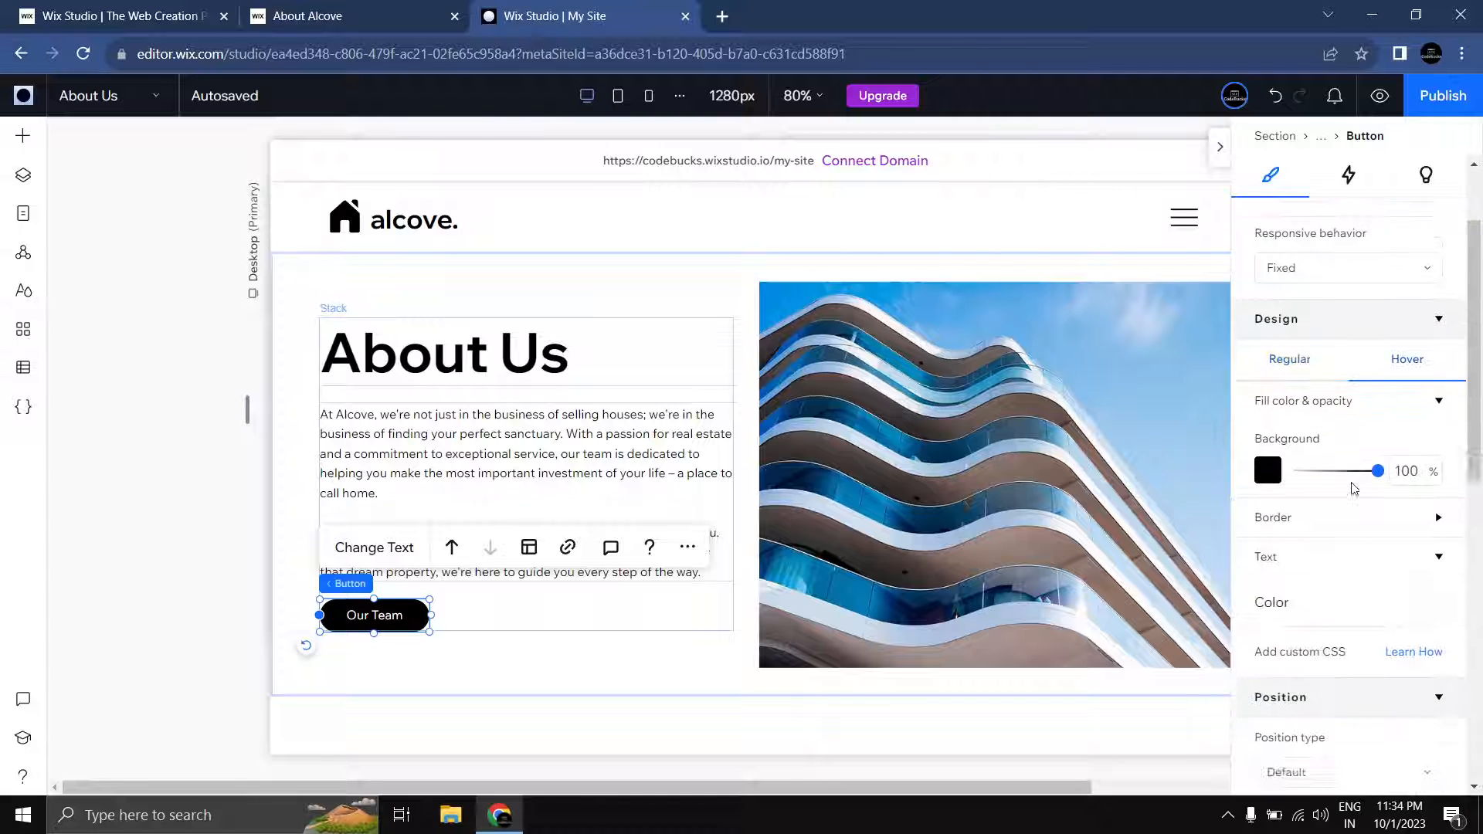
click(1274, 407)
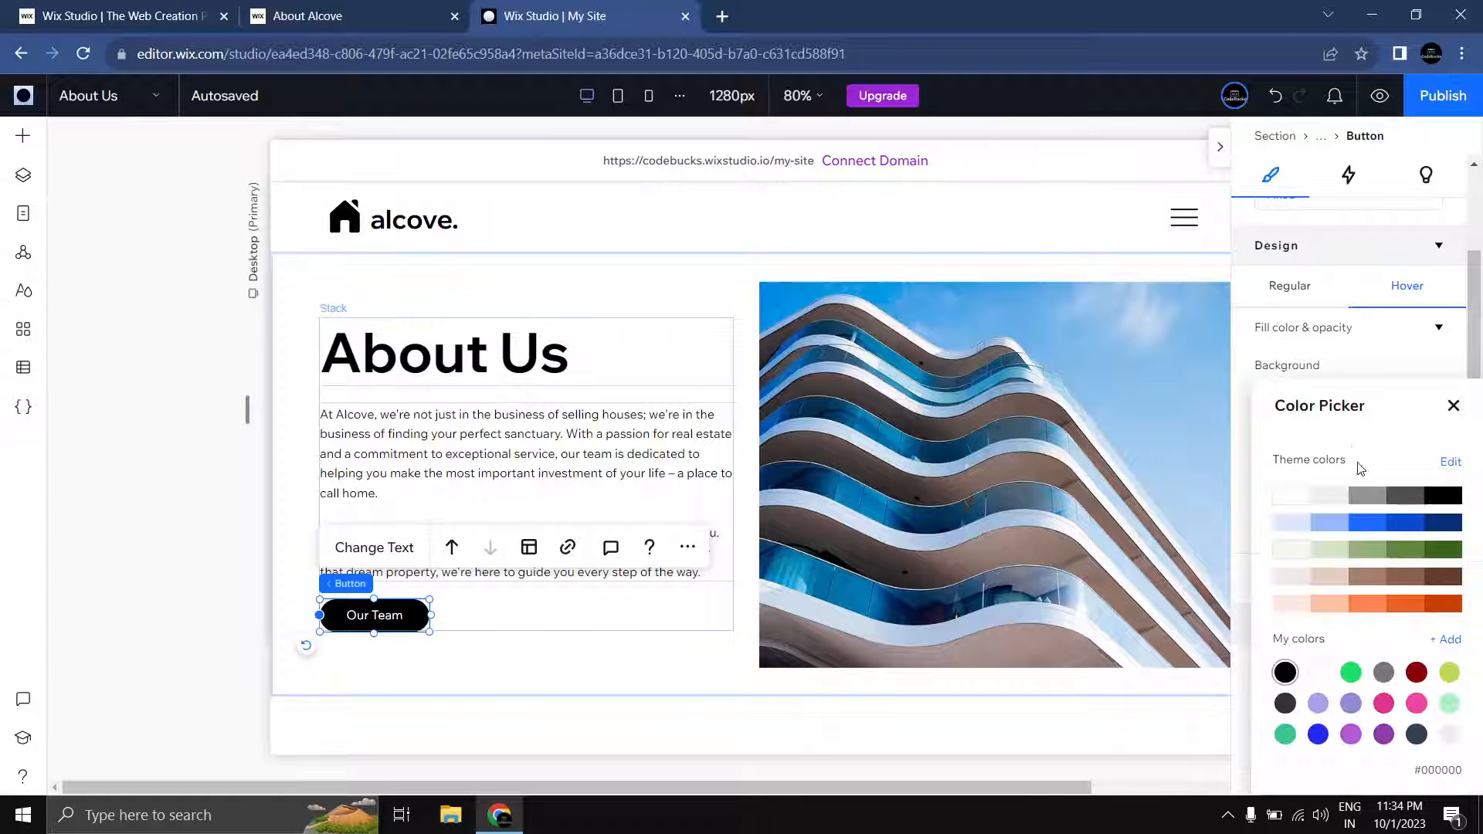
click(1288, 496)
click(1453, 407)
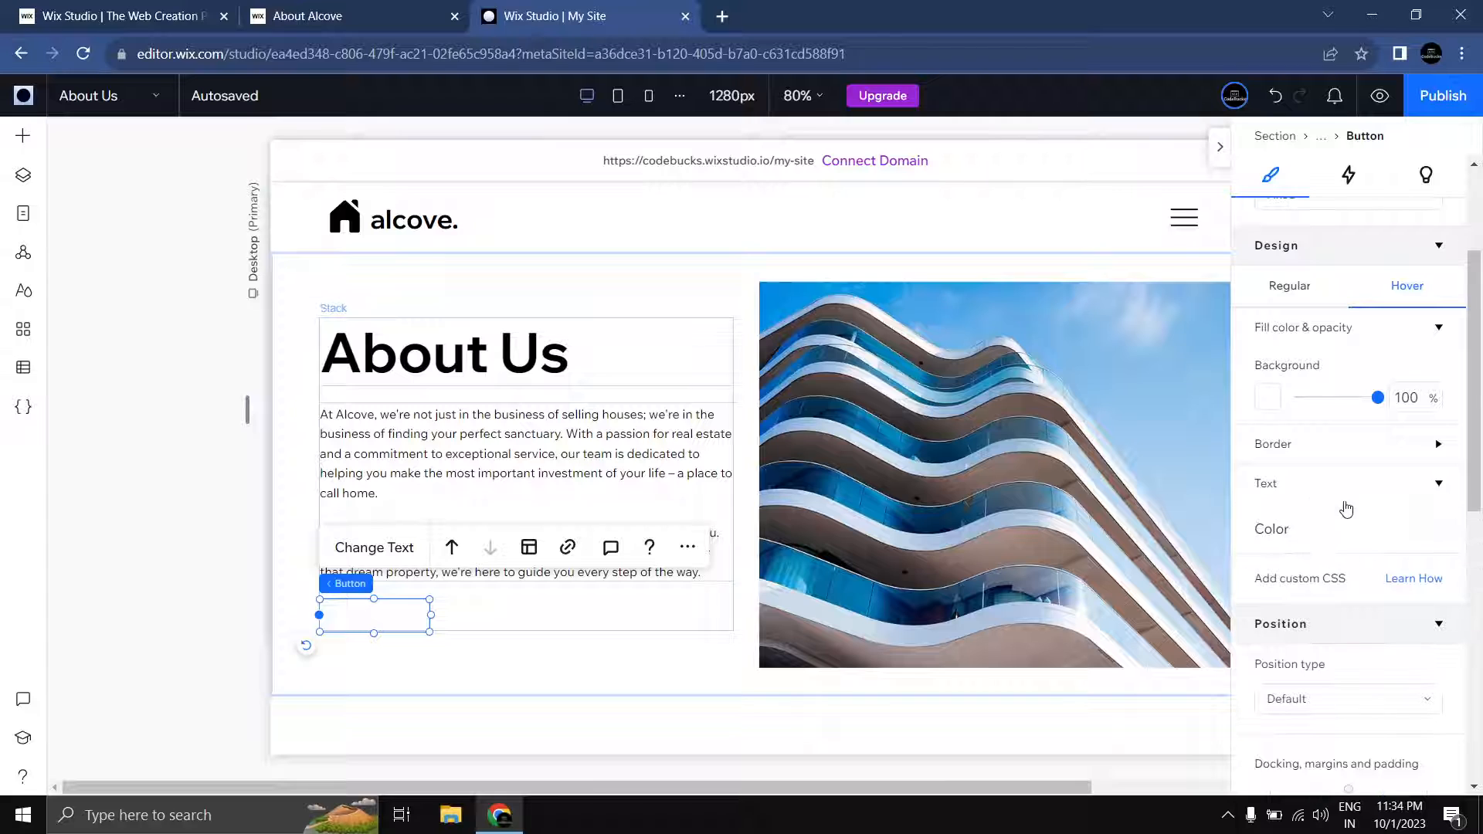
click(1432, 535)
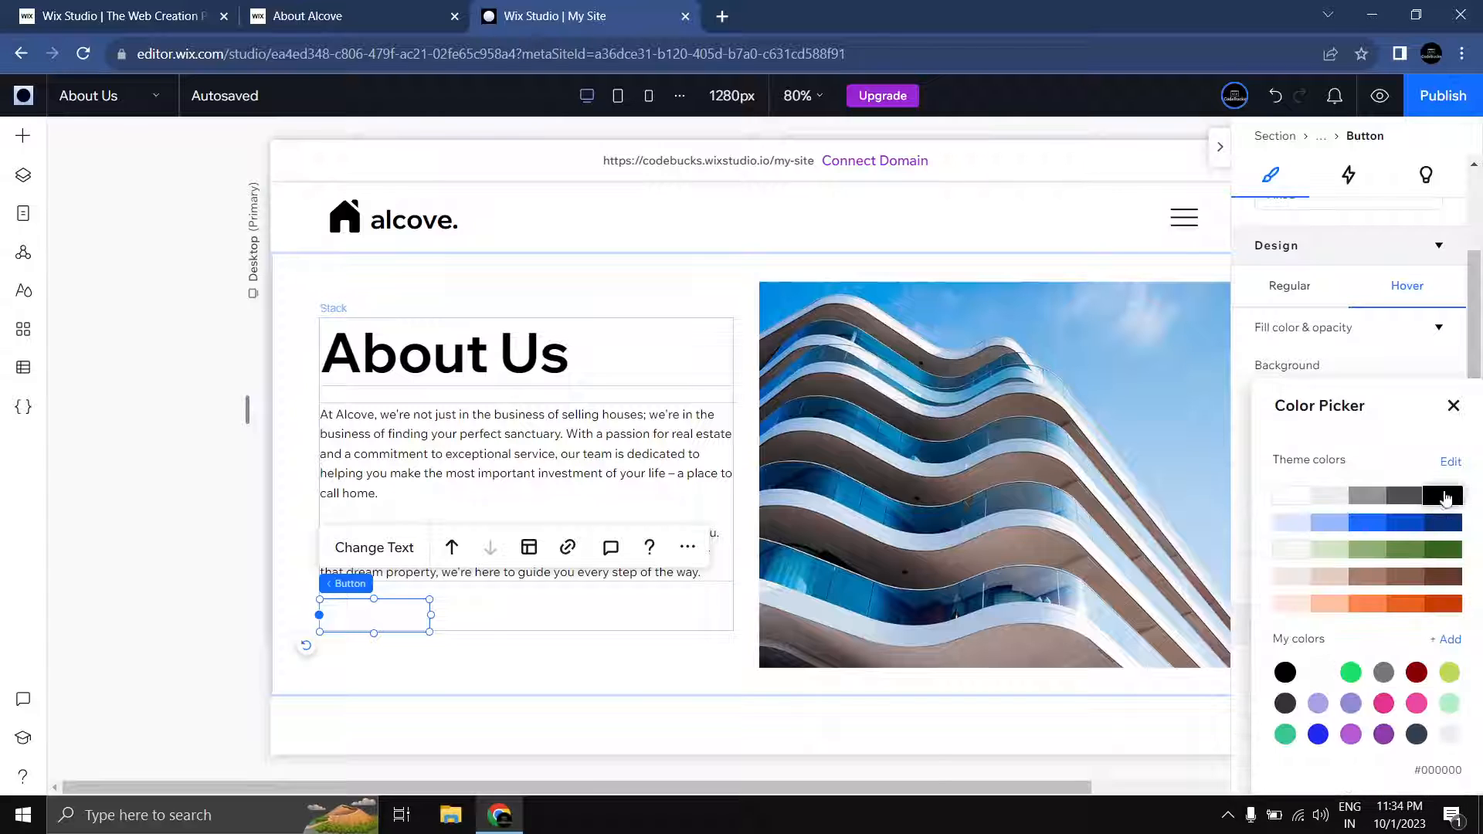
click(1444, 496)
click(1454, 406)
Step: Set the border opacity of the Our Team button's hover state to 100%, then return to its regular design
click(1332, 446)
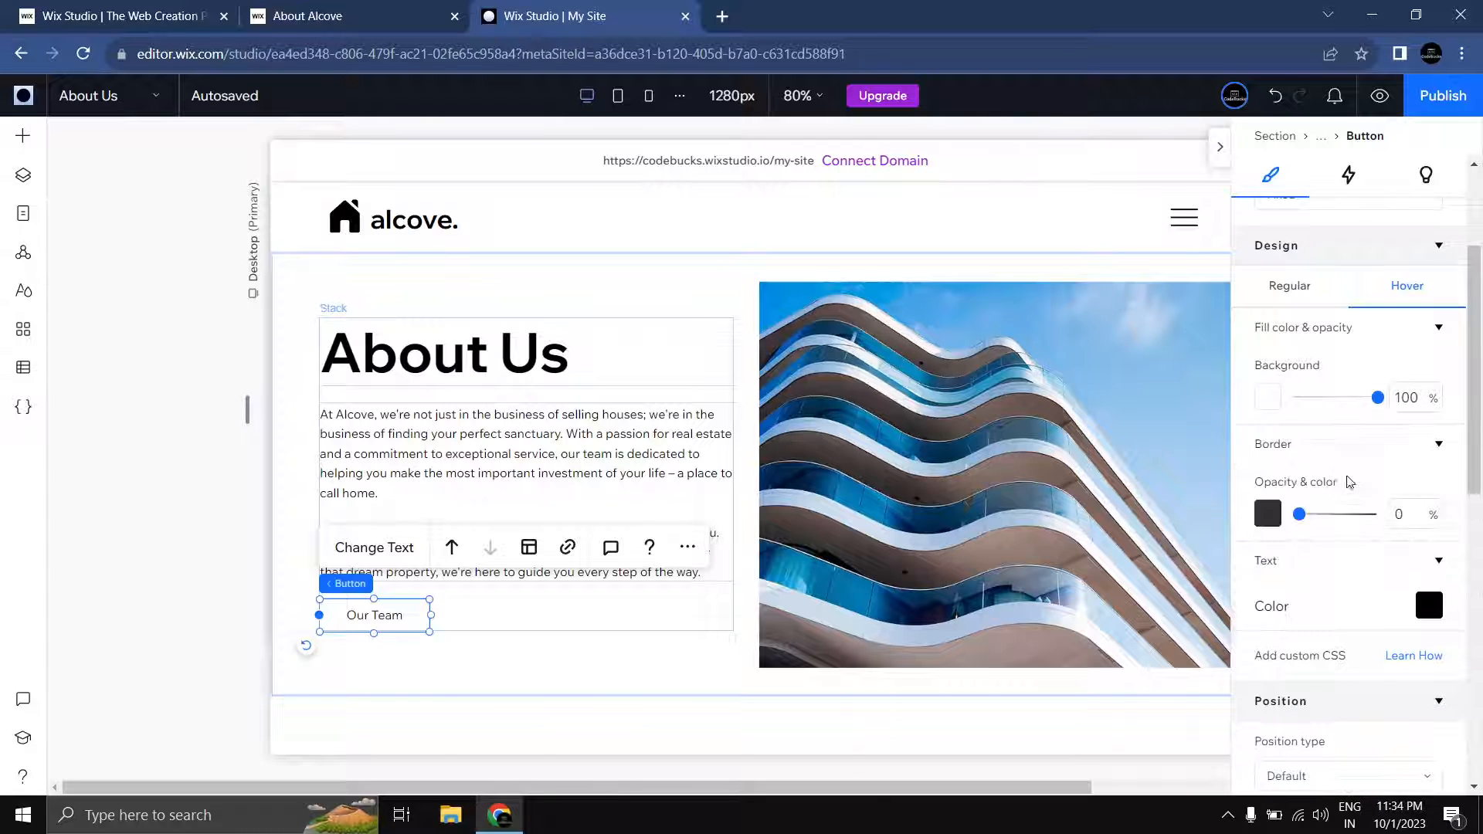
drag(1351, 522, 1383, 515)
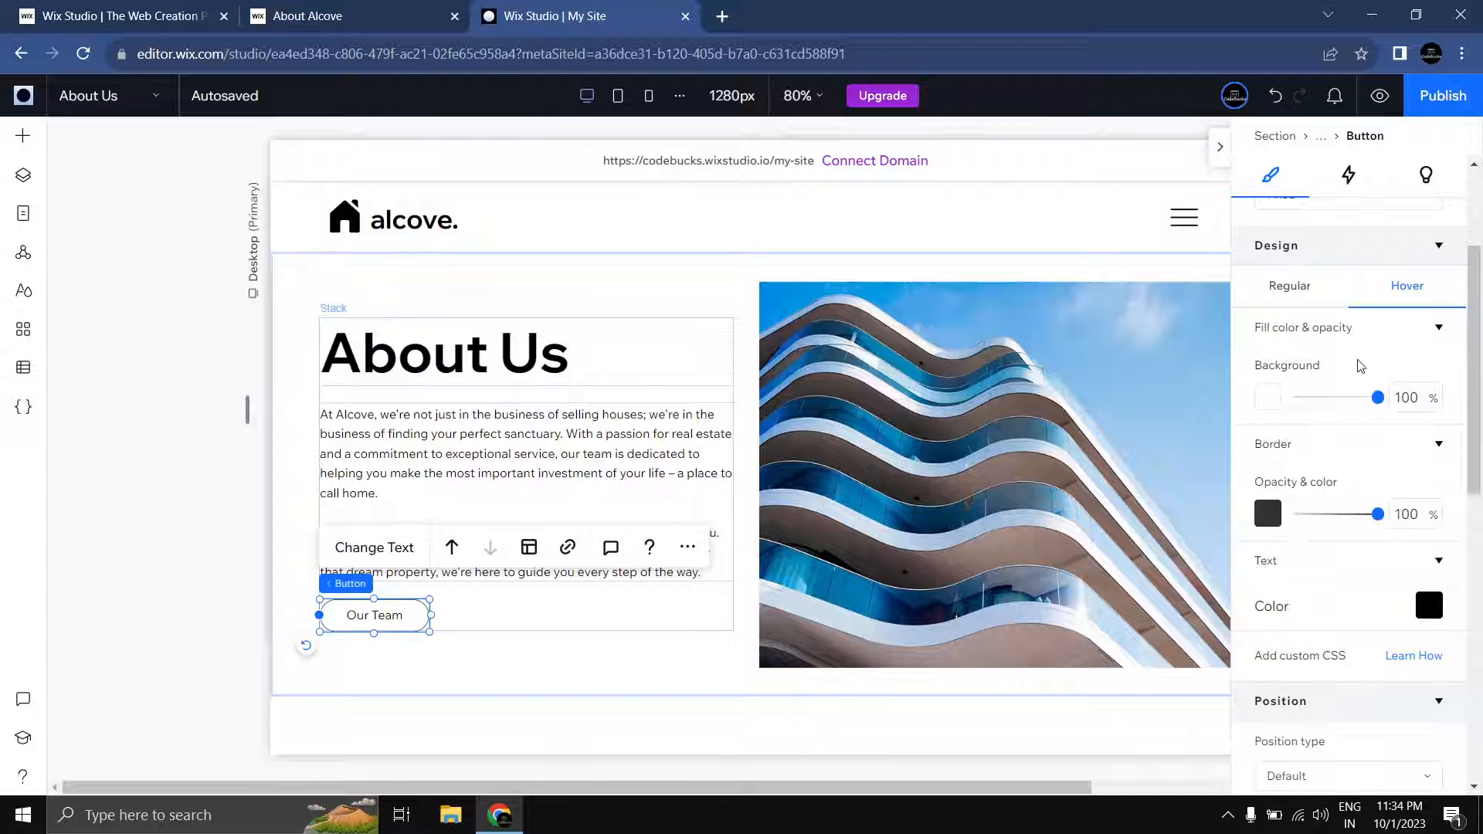
scroll(1311, 368, up, 3)
click(1283, 483)
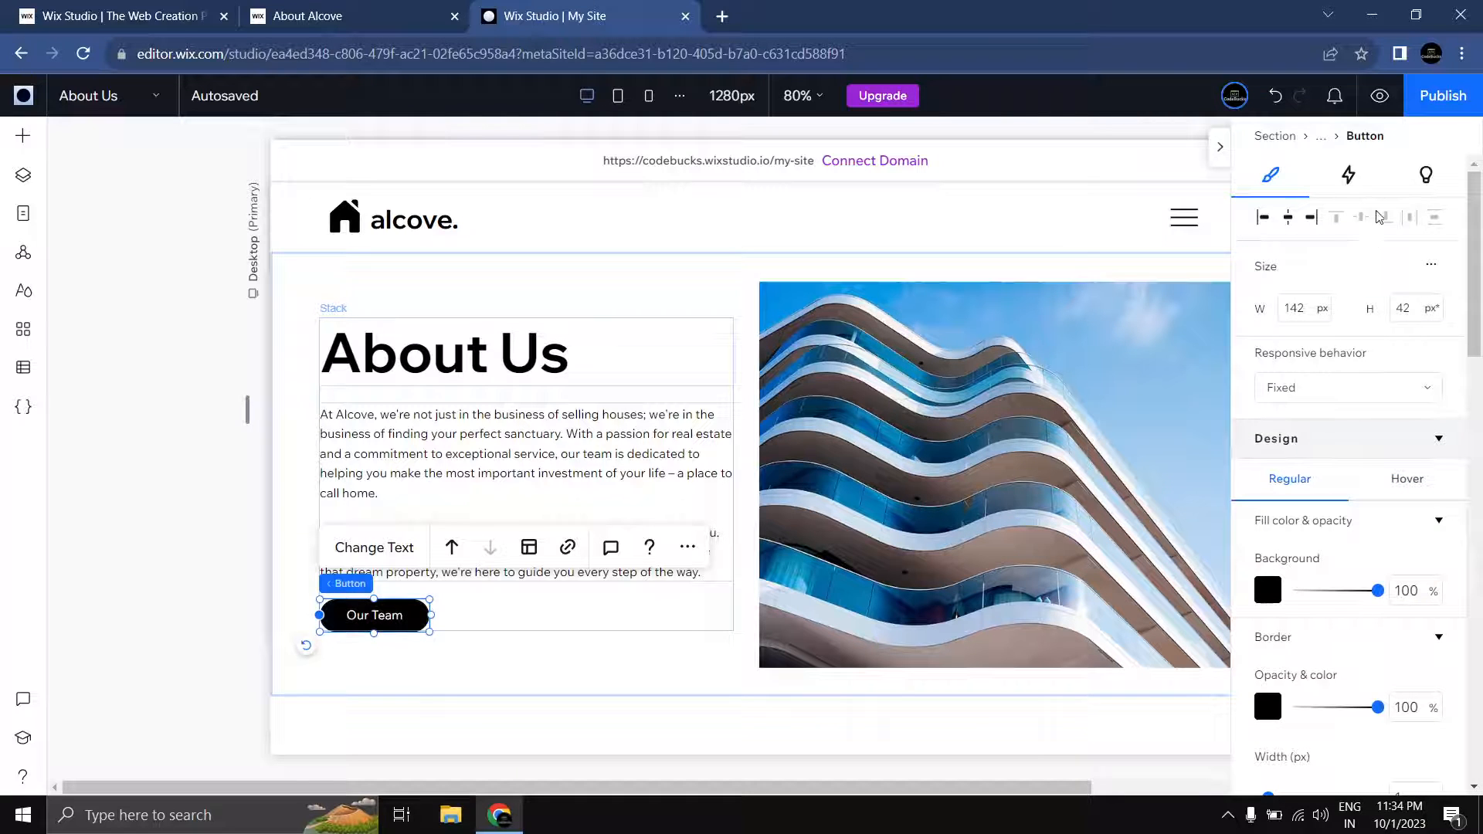
Step: Preview the About Us page, check the Our Team button, and compare the intro section with the Alcove template before returning to editing
key(ctrl+shift+p)
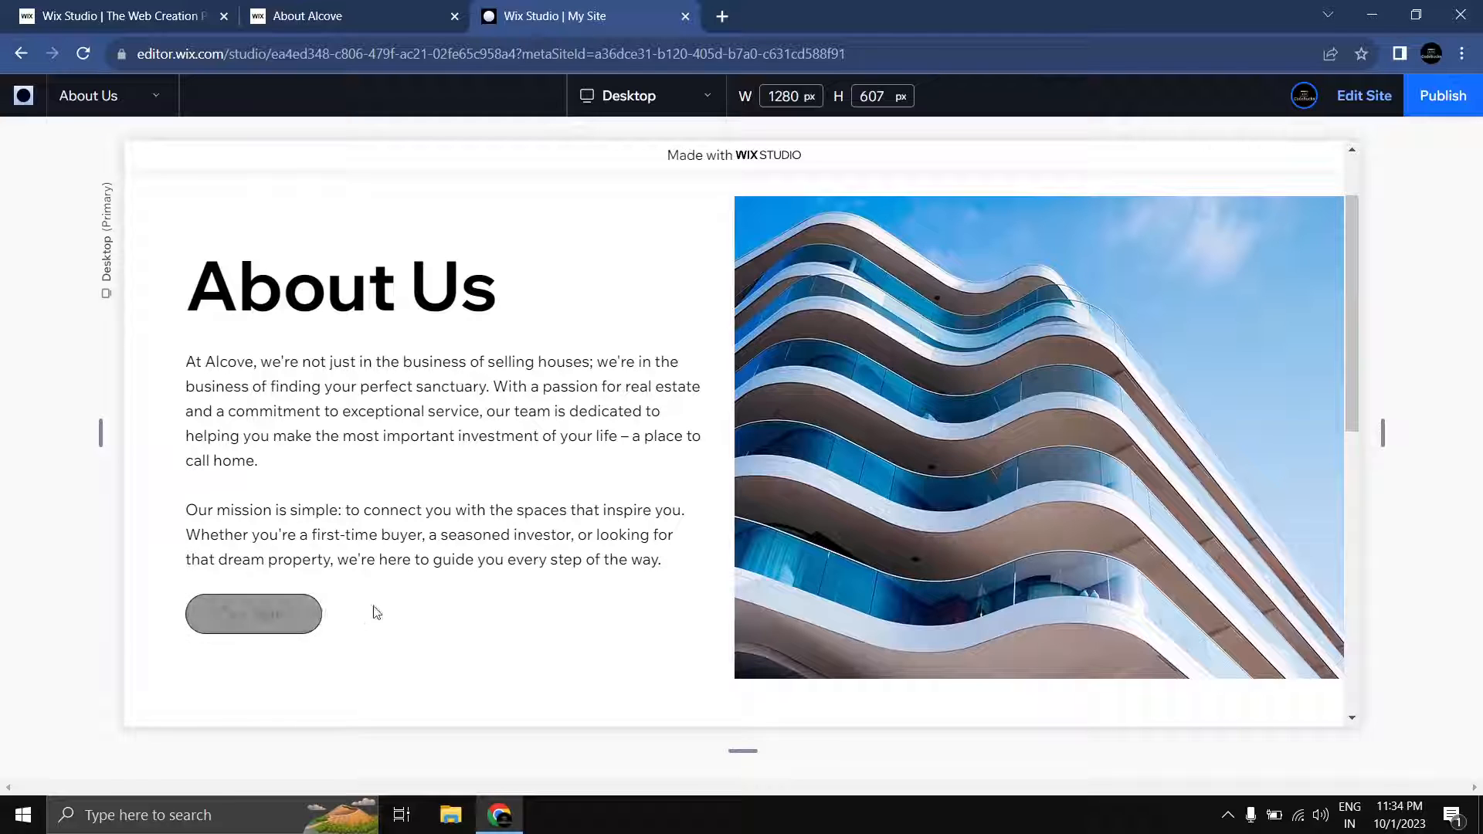
scroll(542, 607, up, 2)
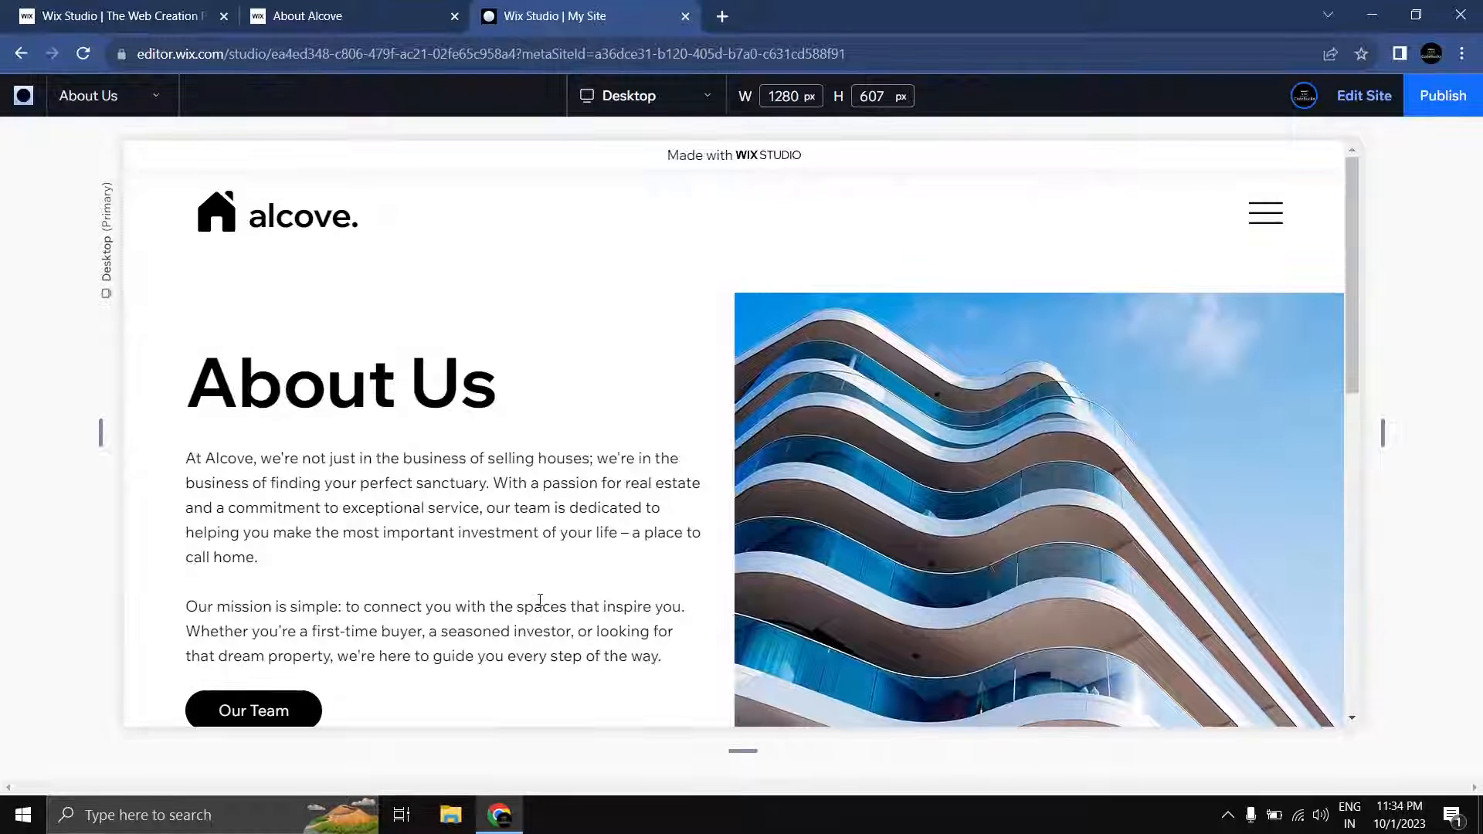
click(377, 14)
click(441, 278)
click(610, 14)
click(348, 16)
click(610, 14)
scroll(854, 281, down, 4)
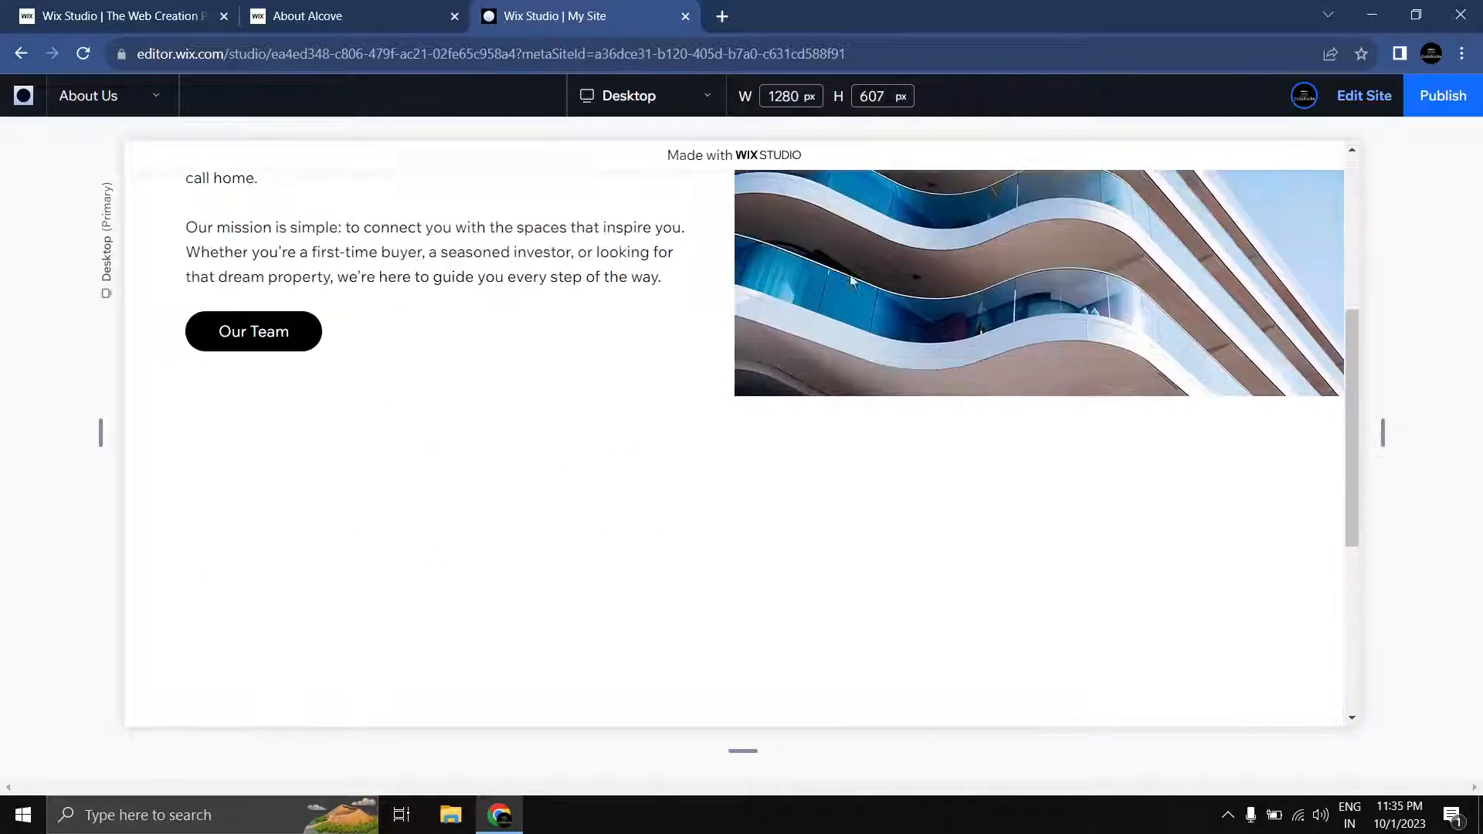
scroll(854, 281, up, 4)
click(392, 18)
scroll(530, 288, down, 2)
scroll(530, 289, up, 2)
click(576, 26)
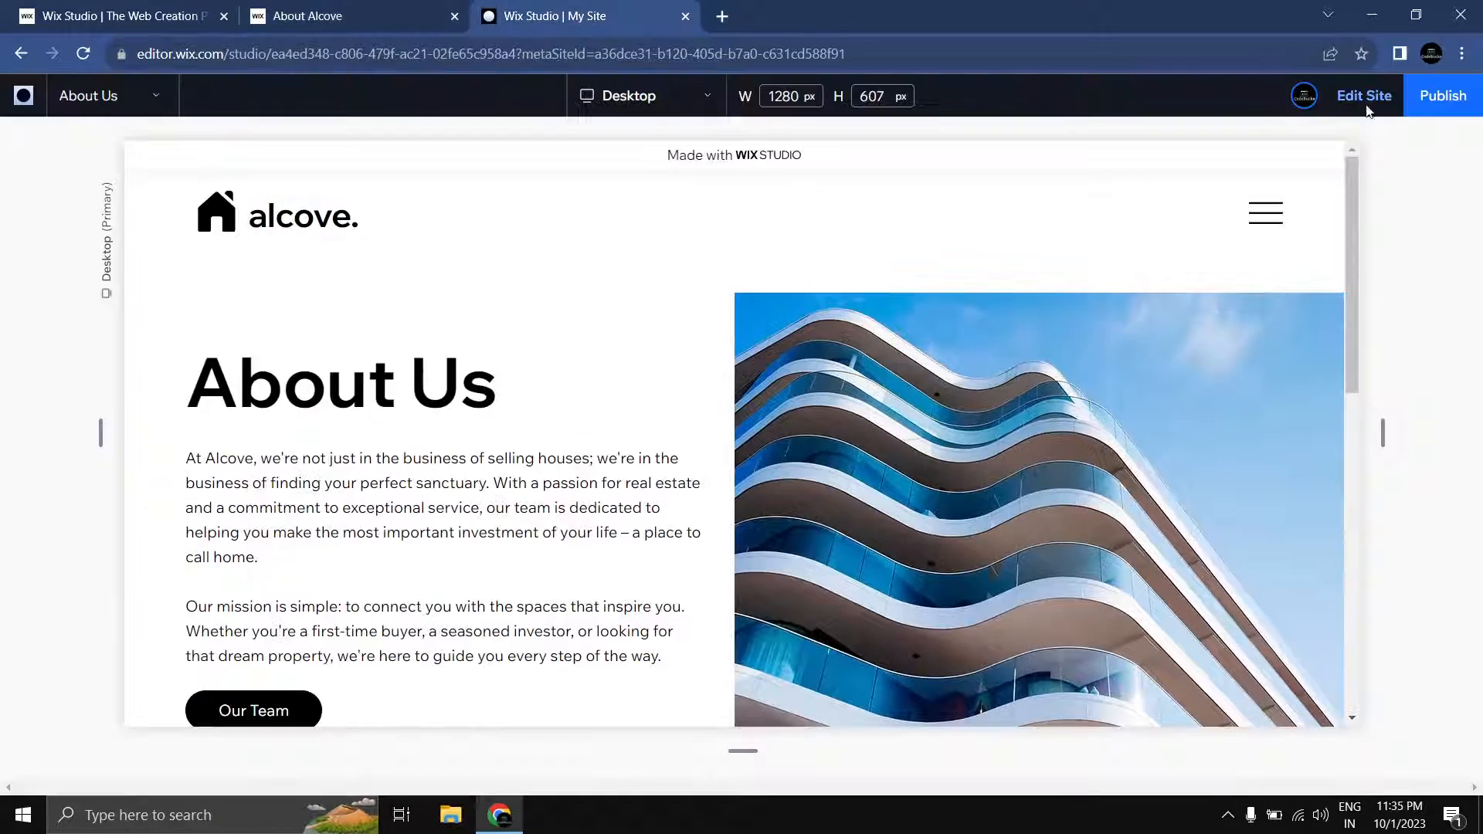
click(1362, 95)
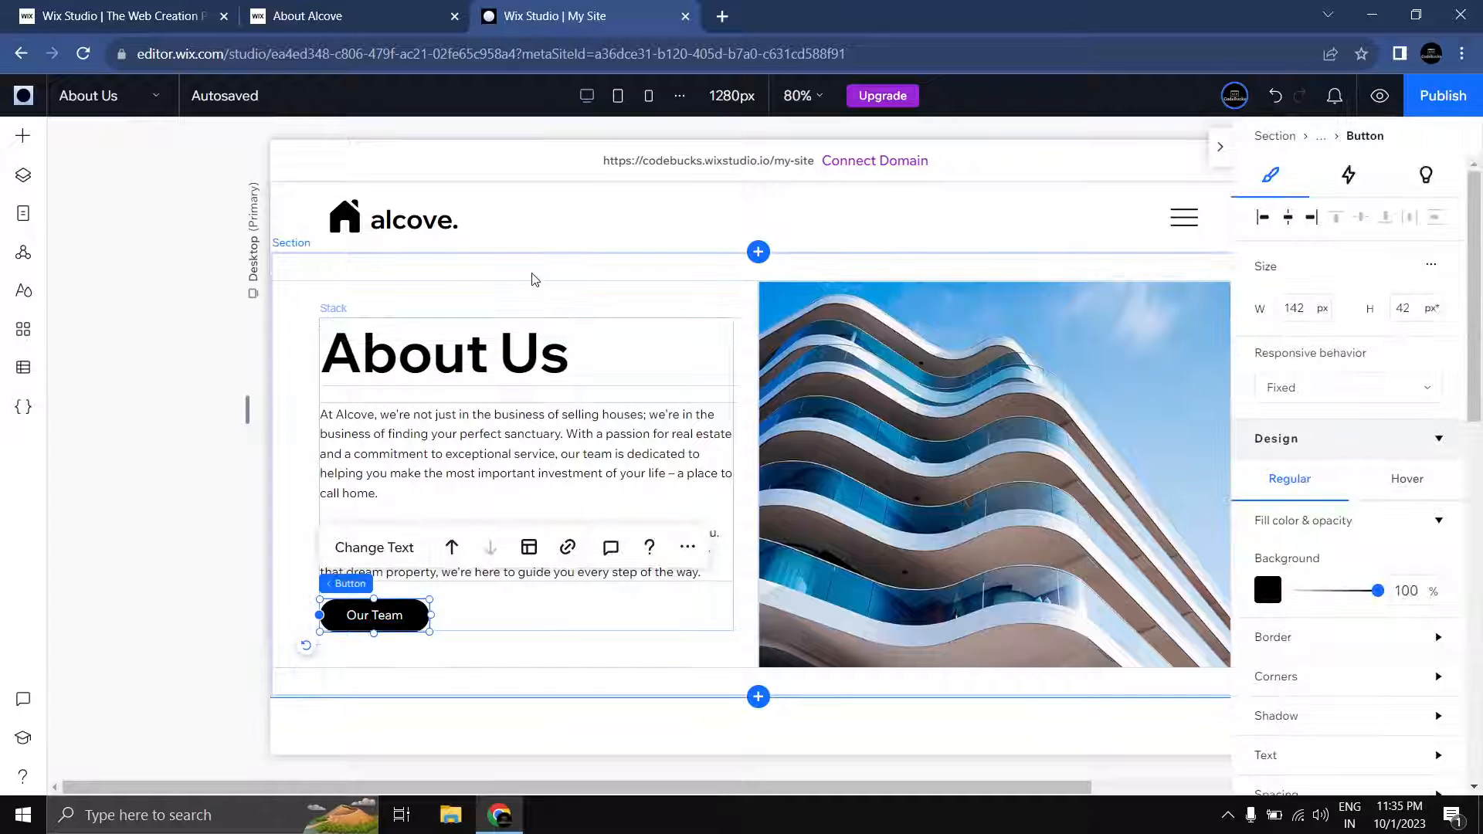
Step: Set the top and bottom padding of the About Us intro section to 0%
click(535, 280)
scroll(1371, 525, down, 5)
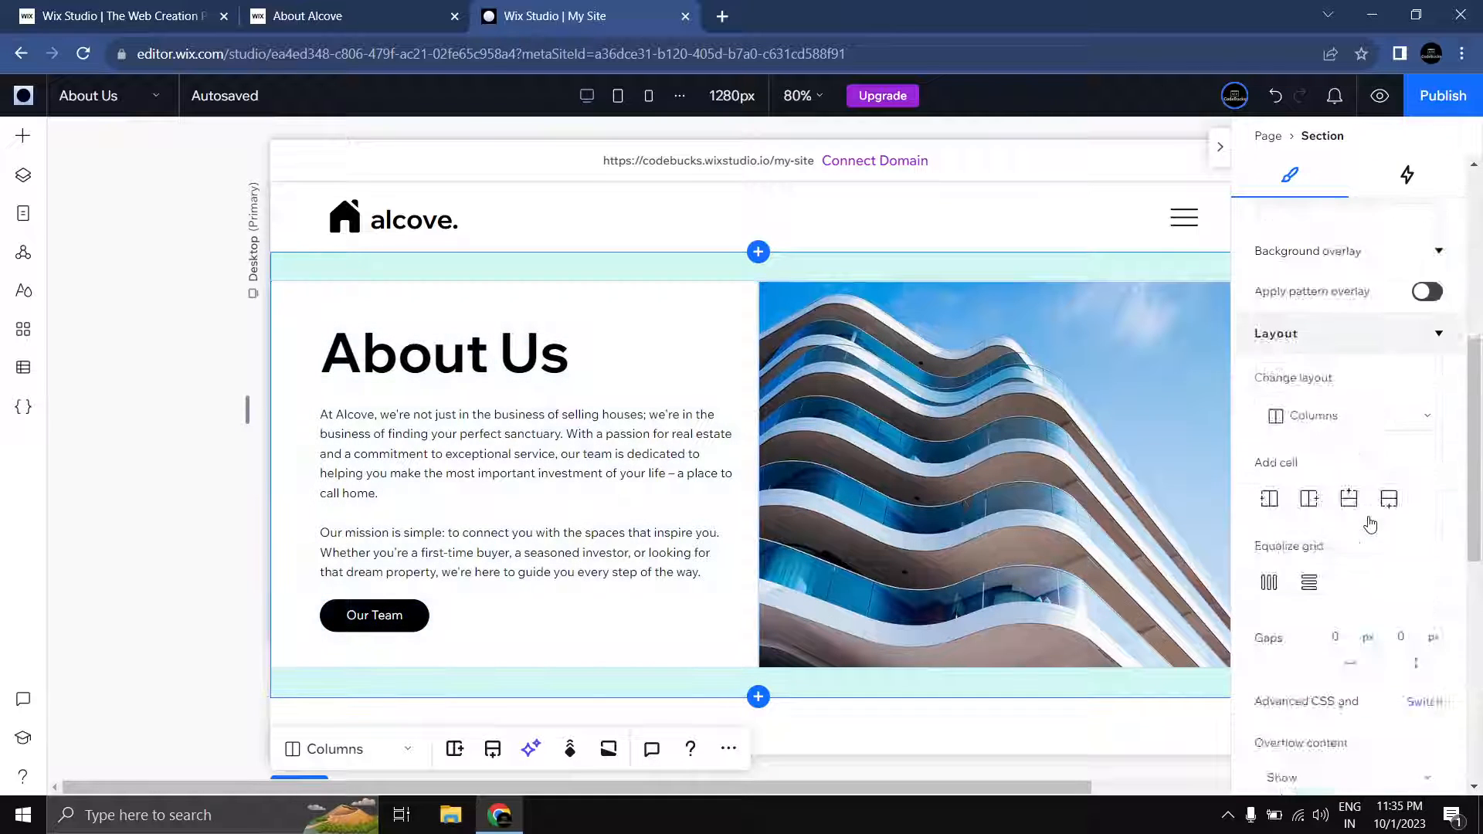
scroll(1371, 526, down, 8)
click(1363, 406)
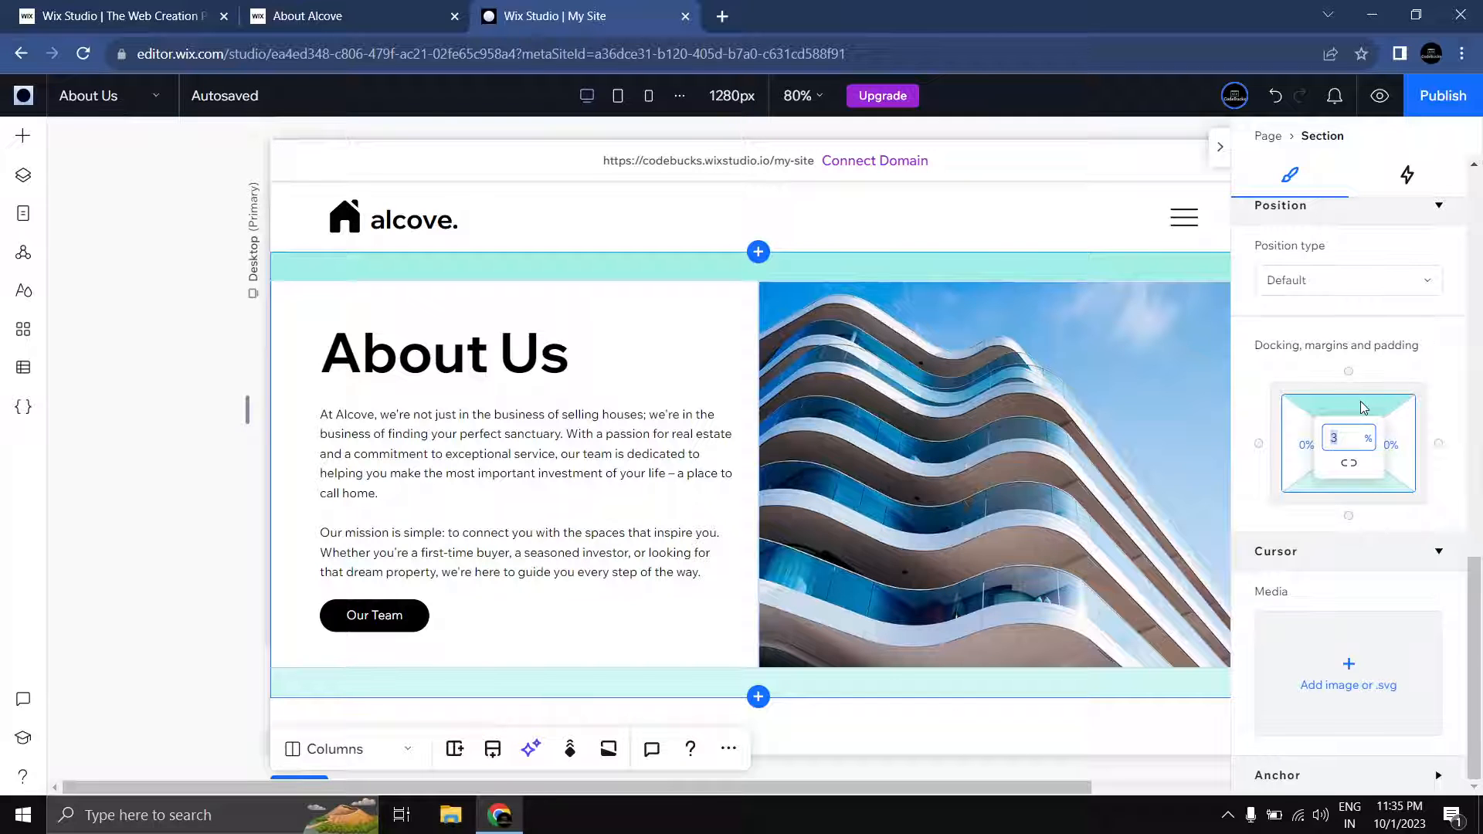
text(0)
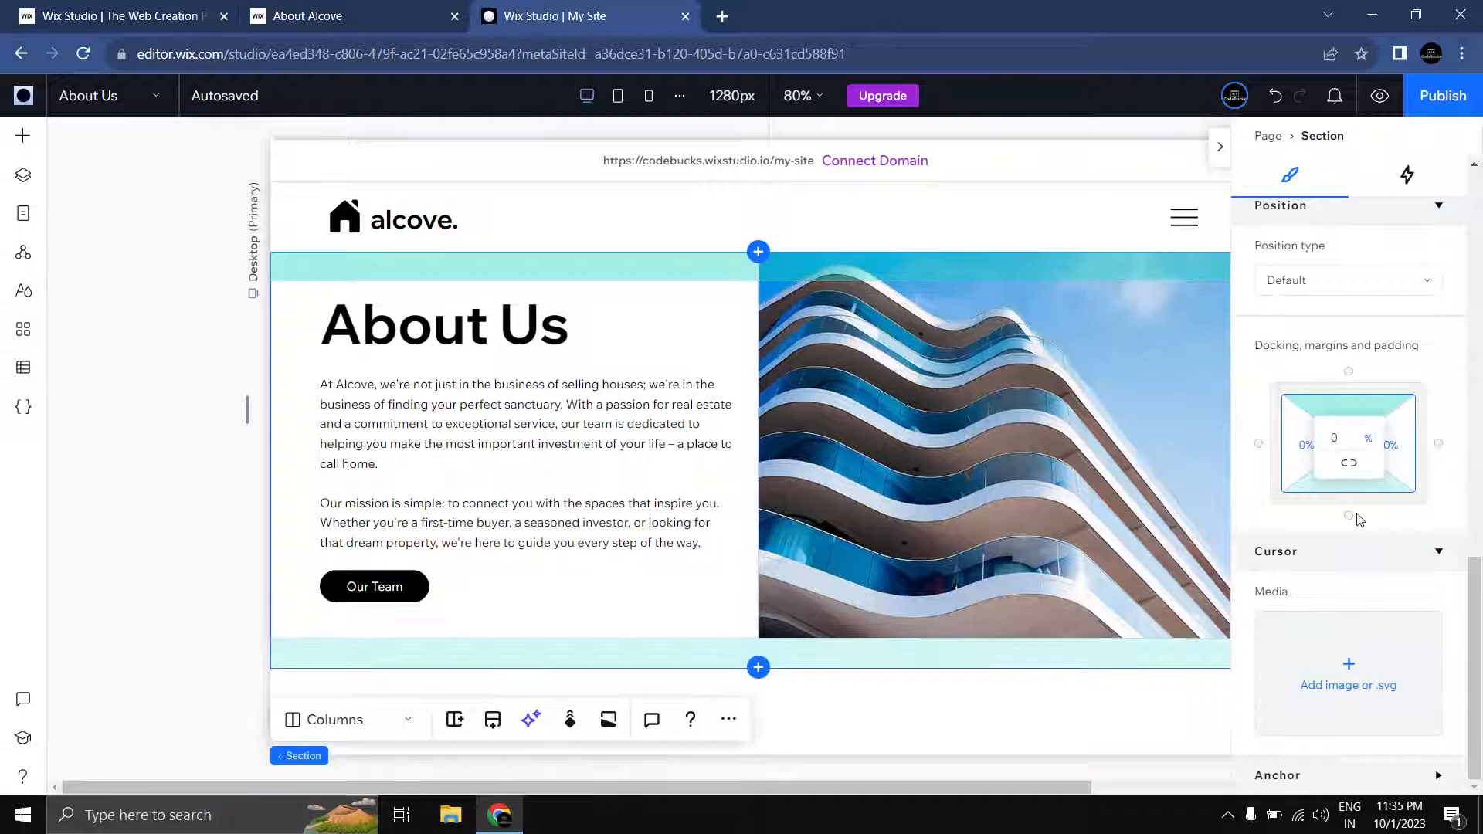
click(1360, 491)
text(0)
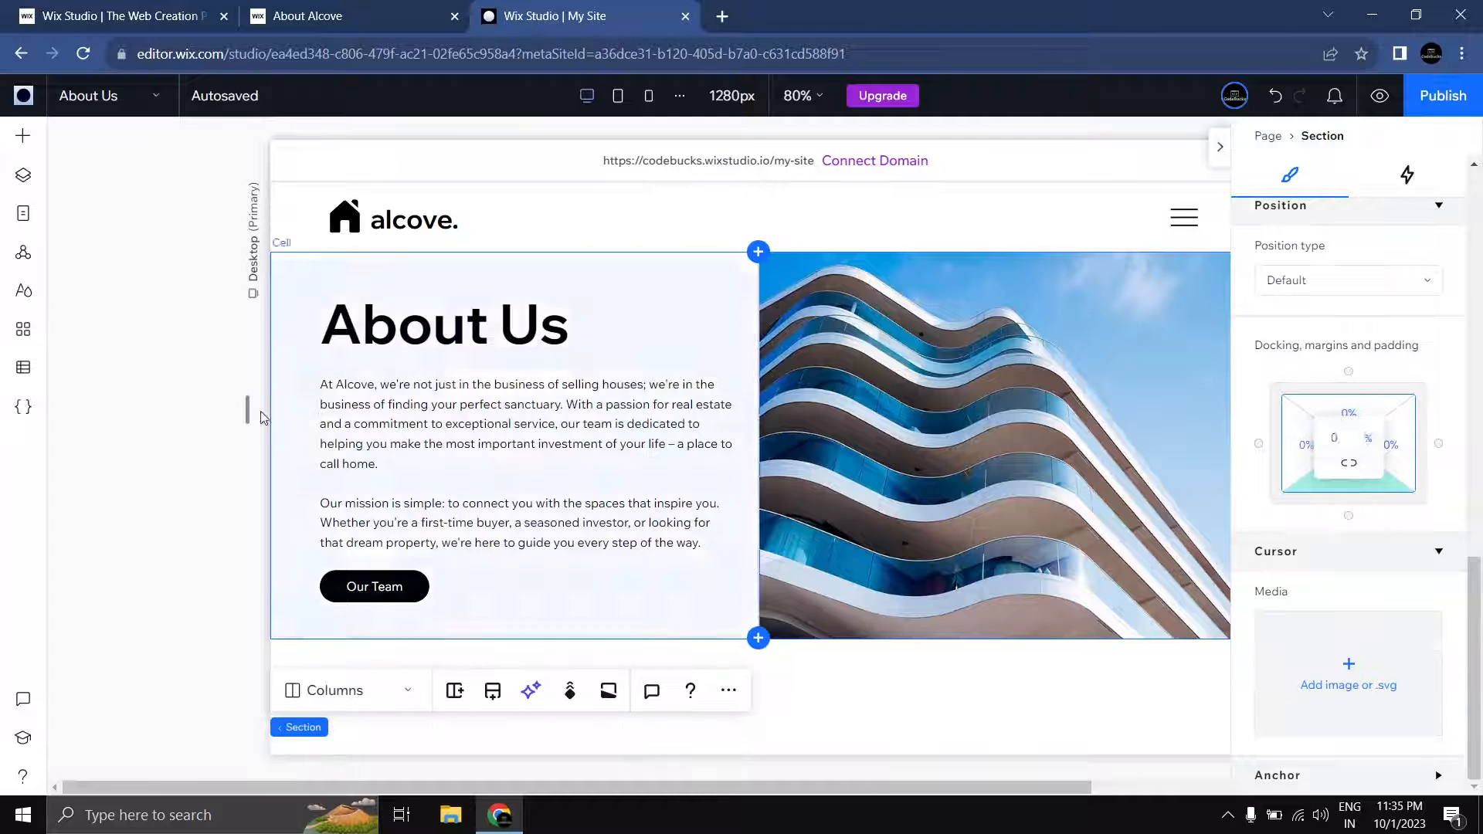
Step: Add the predesigned Team section titled "Our Management Team" below the About Us intro section
scroll(750, 463, down, 2)
click(325, 15)
click(556, 11)
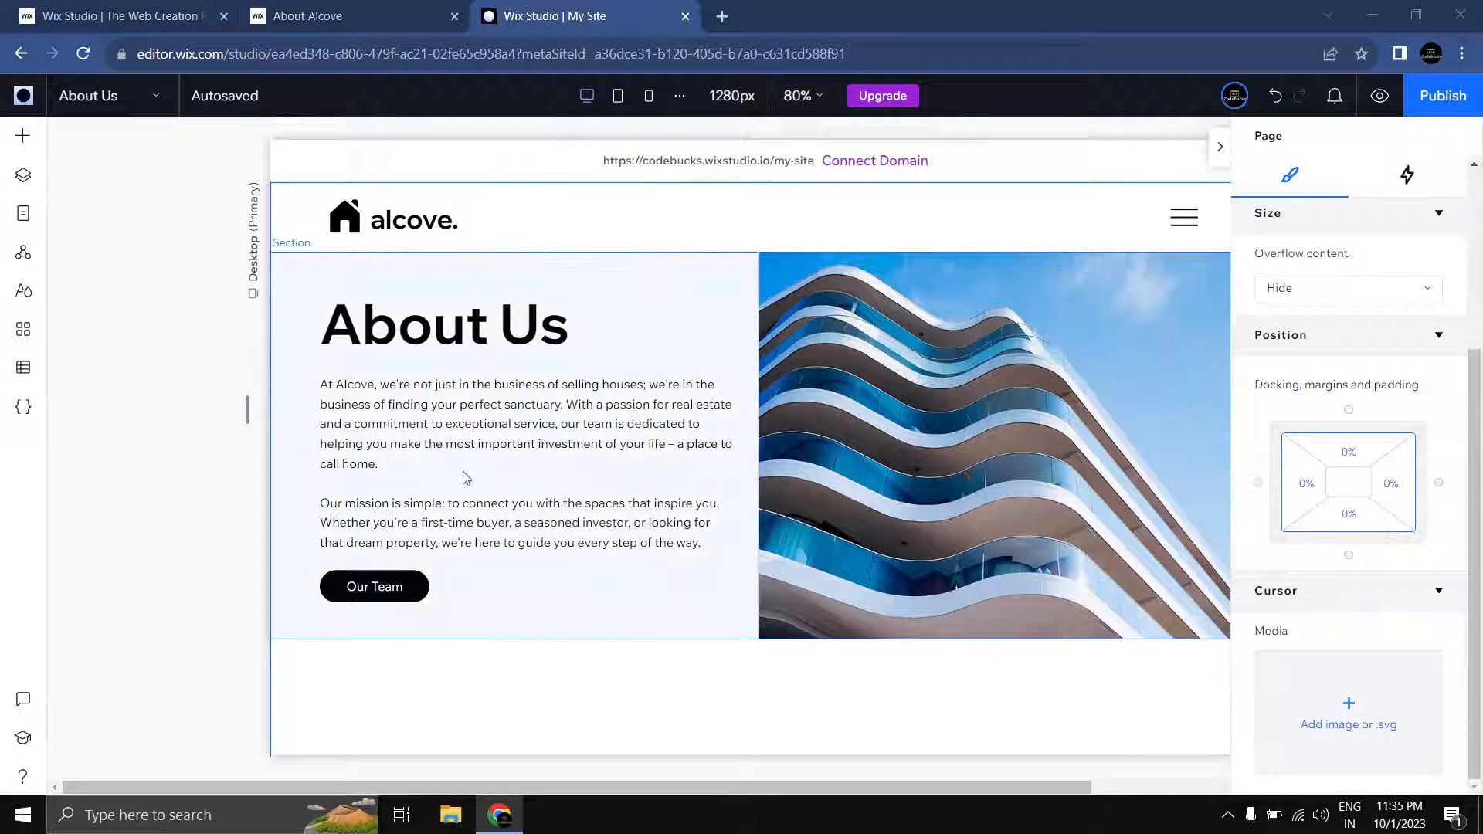
scroll(607, 459, down, 3)
click(606, 454)
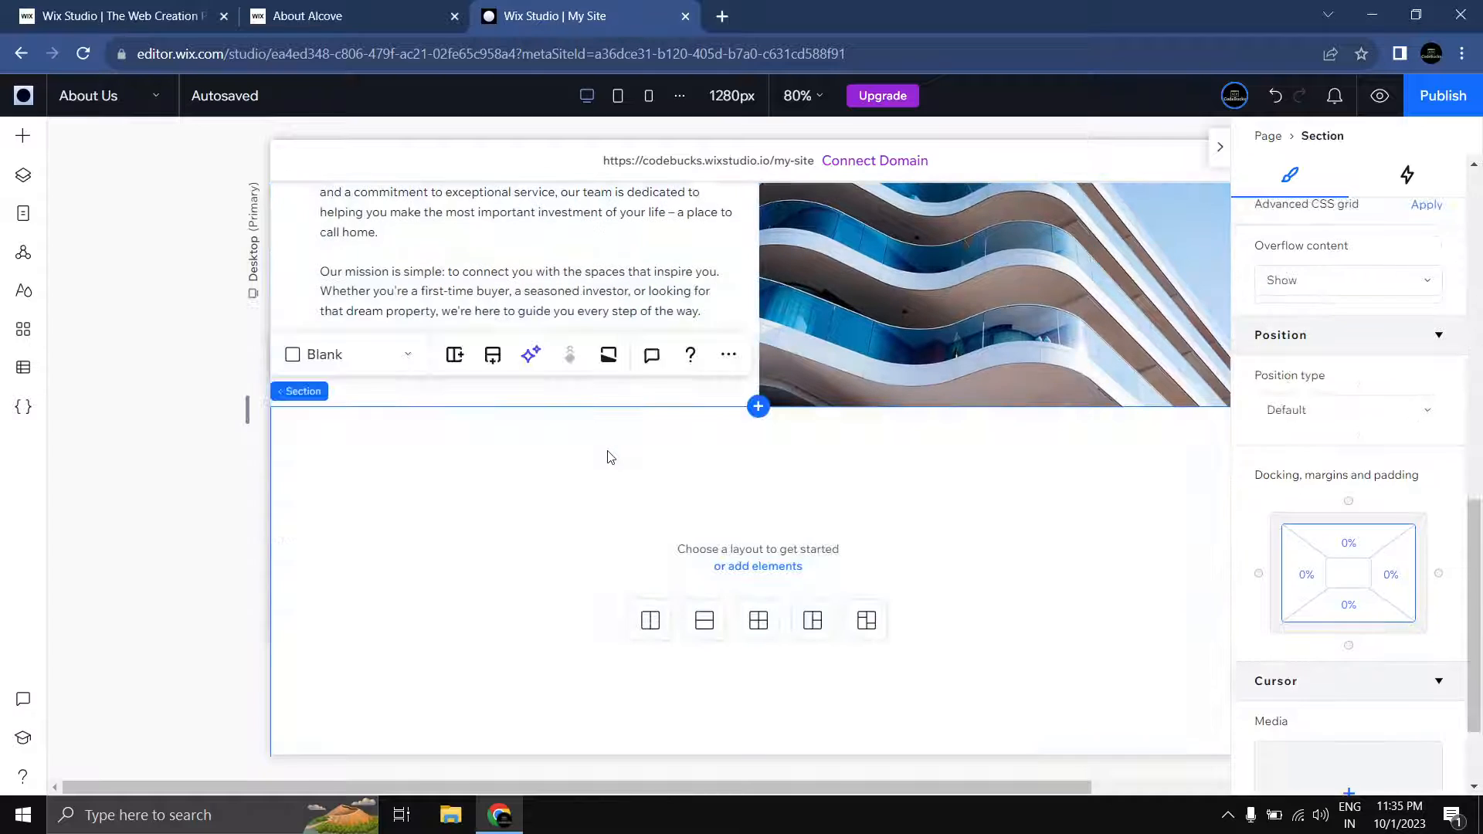
scroll(540, 386, down, 2)
click(23, 136)
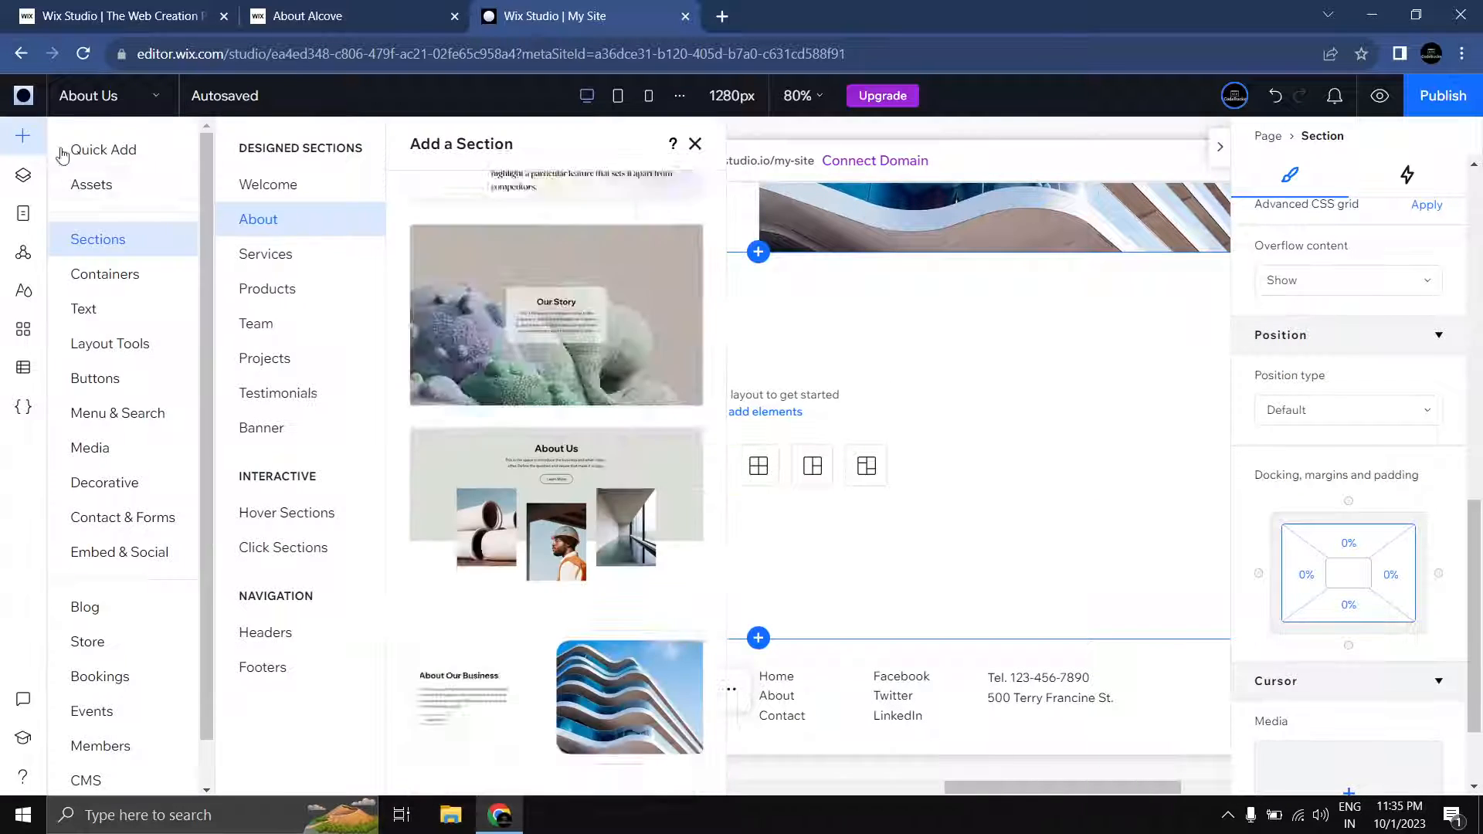
click(284, 328)
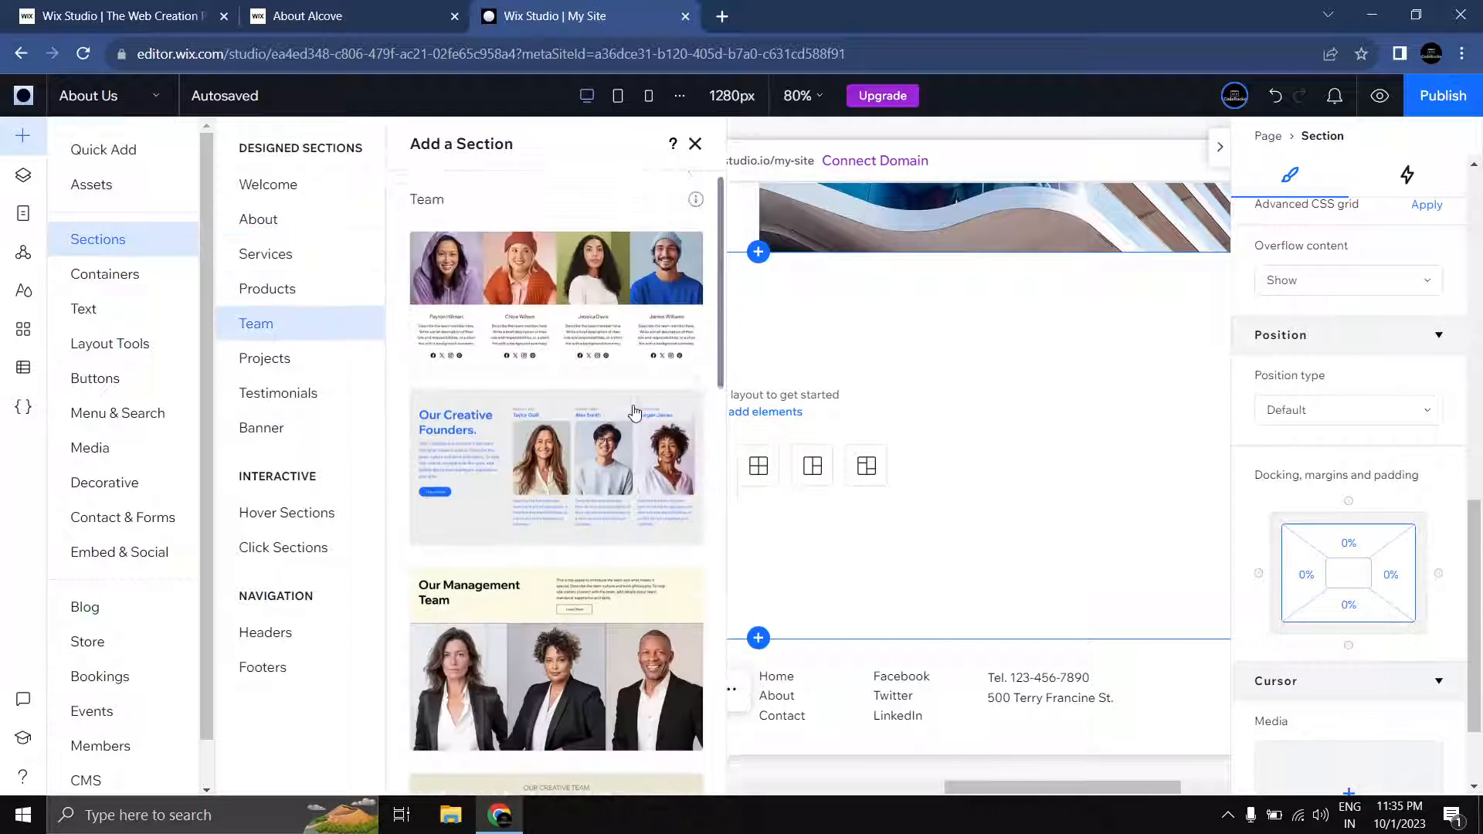
scroll(572, 464, down, 3)
drag(591, 464, 911, 378)
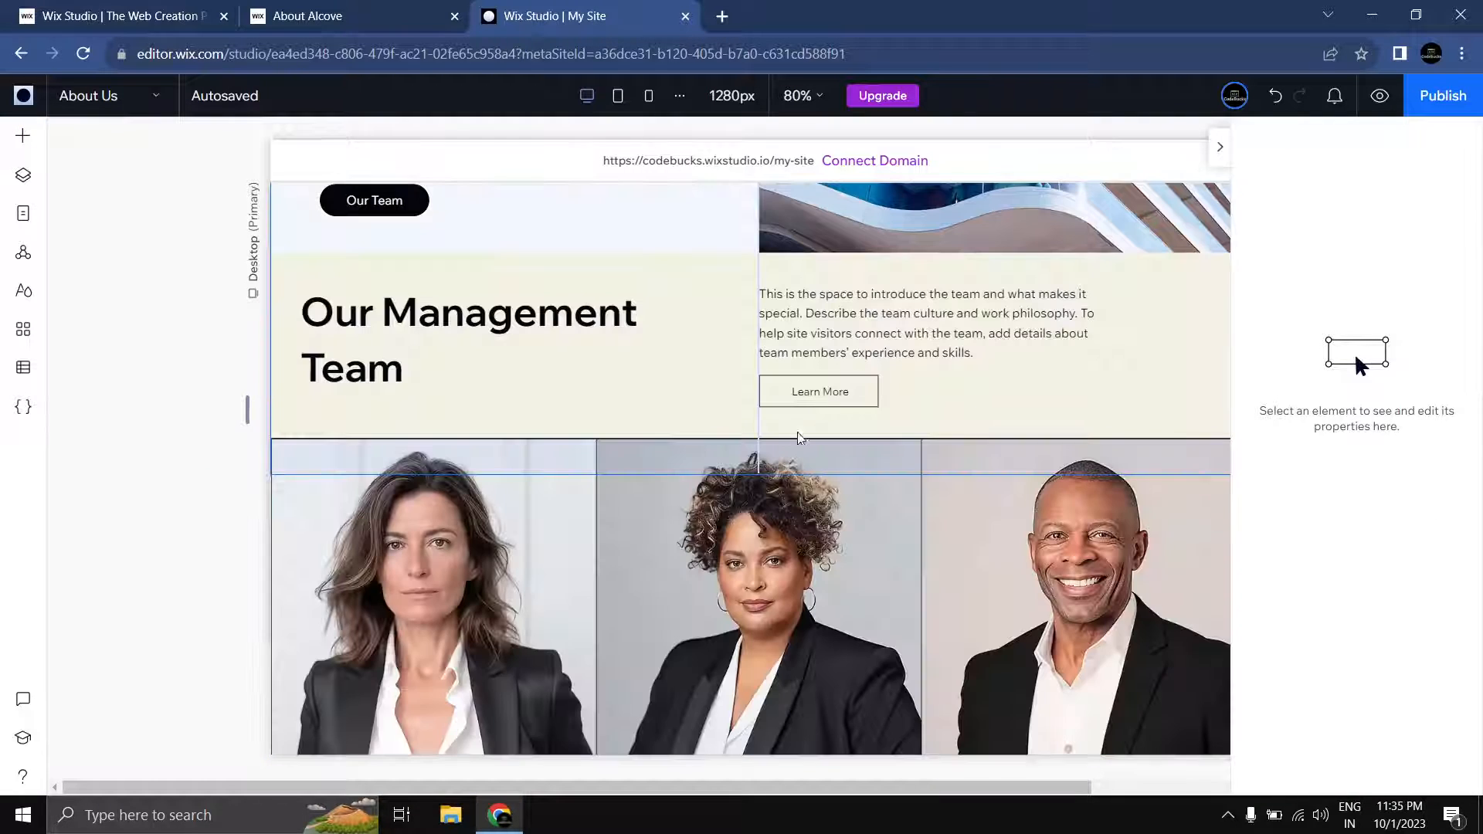
Step: Set the background of the Our Management Team section to the black theme colour
click(574, 384)
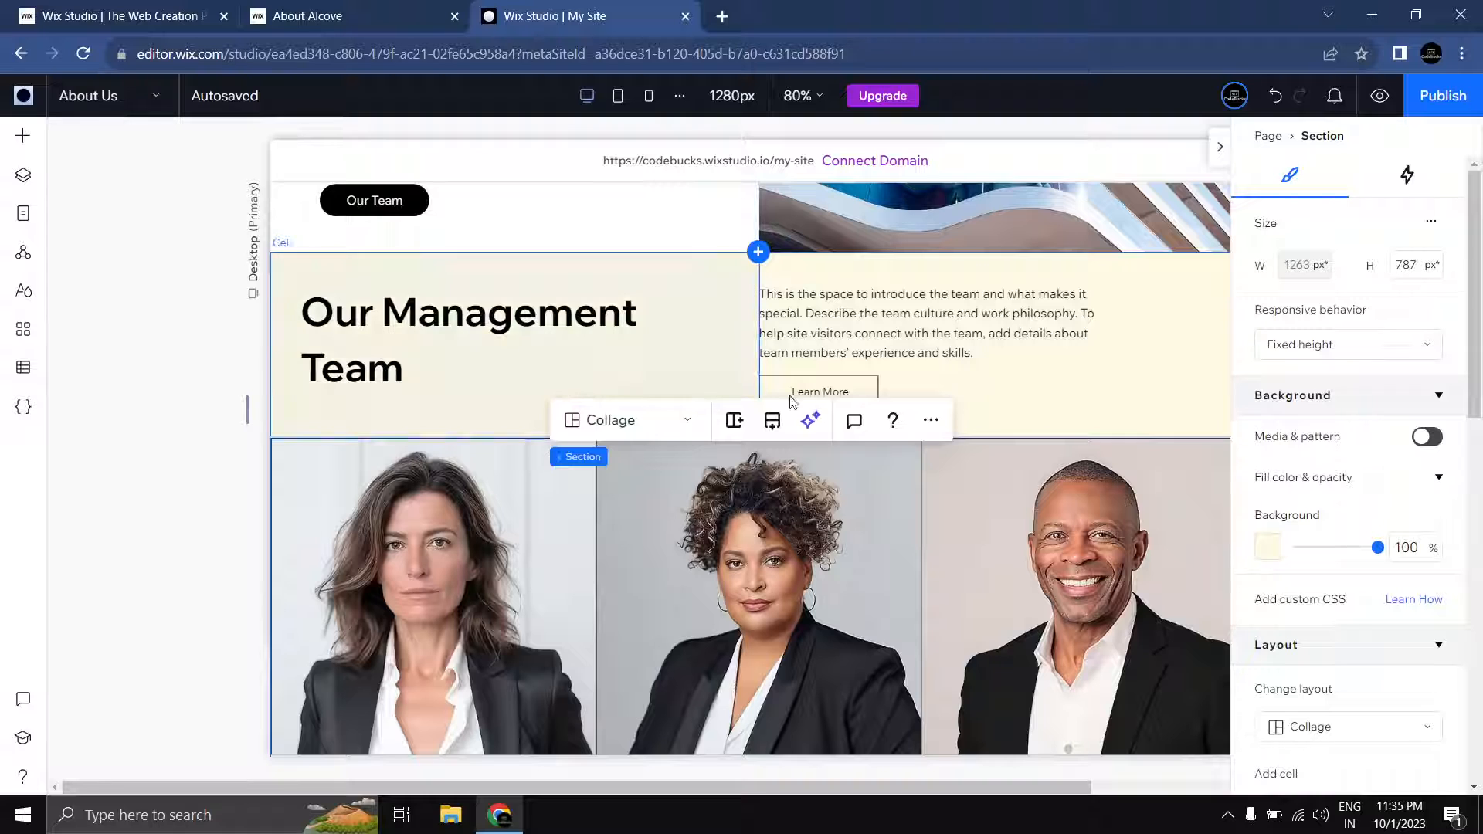
click(1270, 547)
click(1440, 500)
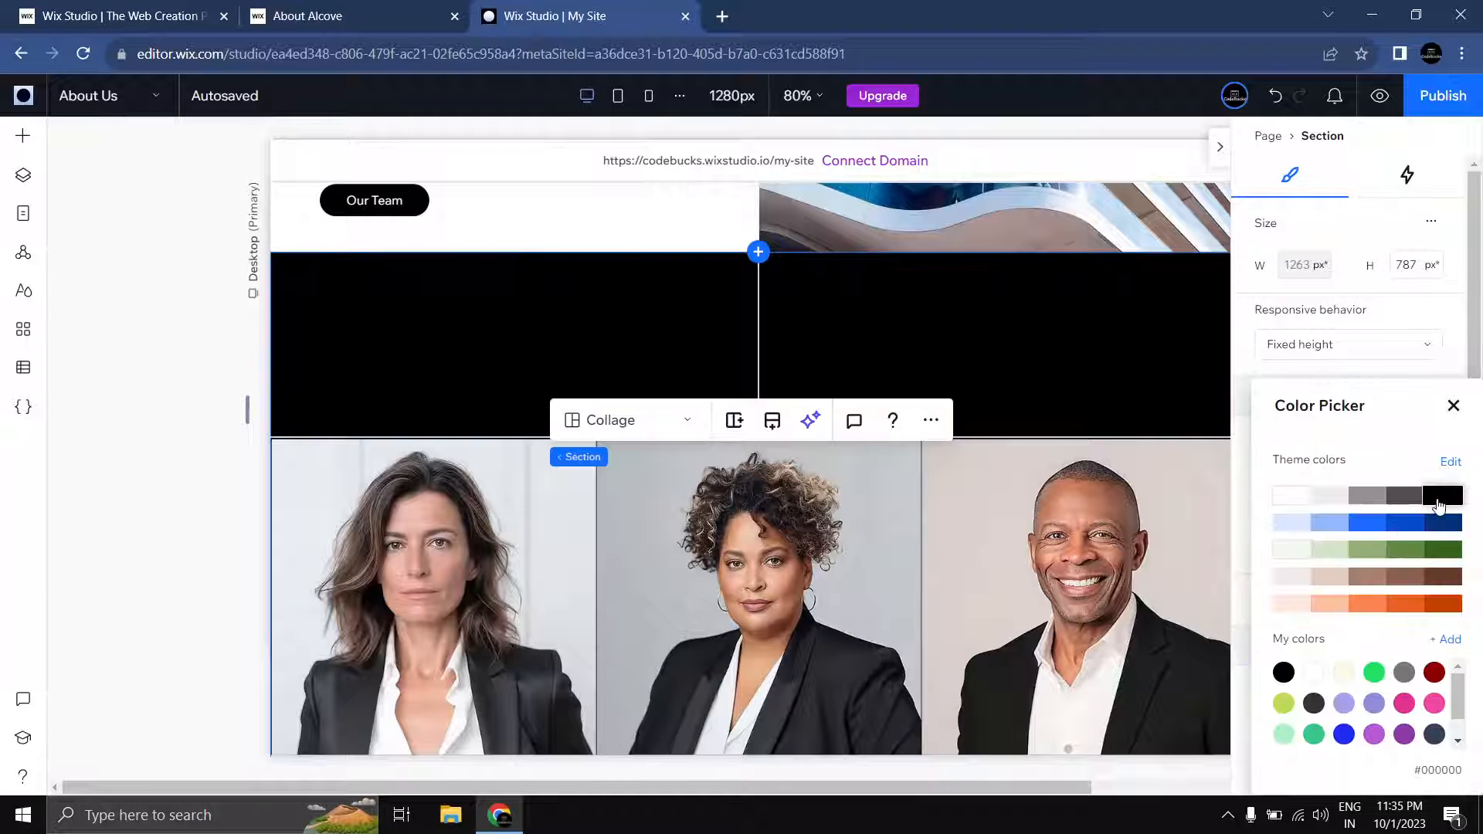
click(461, 343)
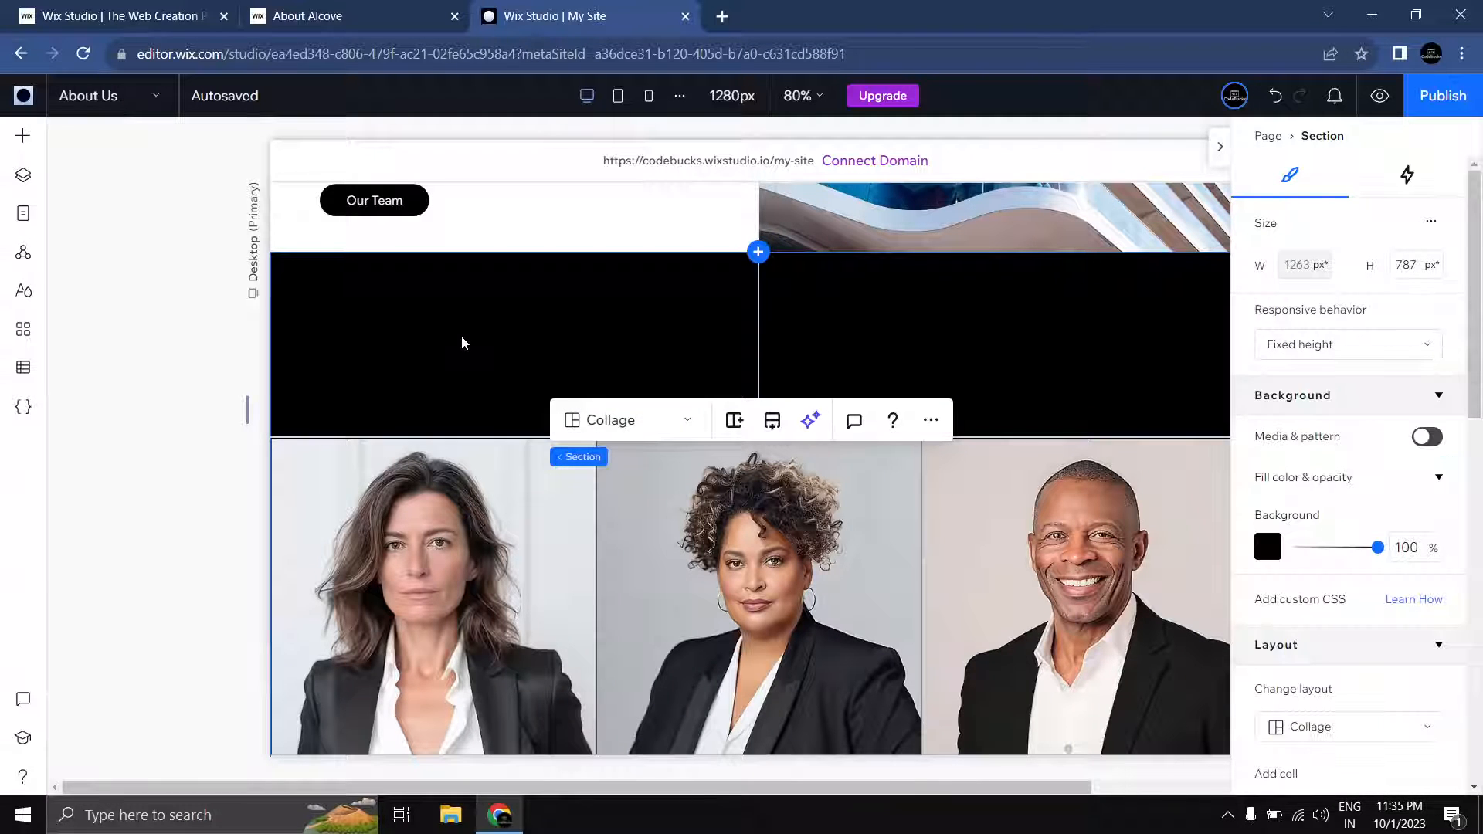
Step: Set the colour of the "Our Management Team" heading to the white theme colour
click(376, 328)
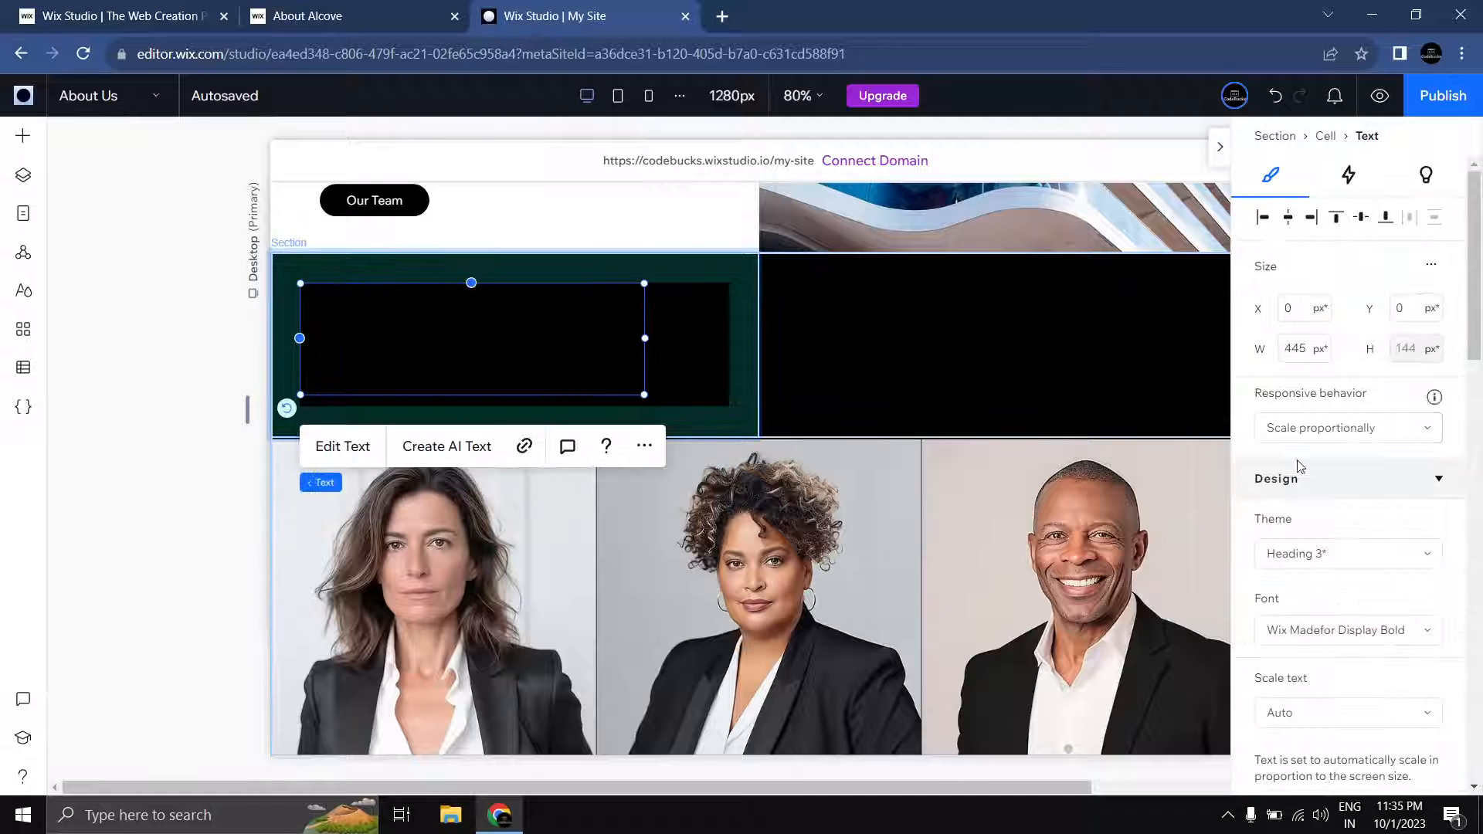
scroll(1398, 506, down, 3)
click(1431, 688)
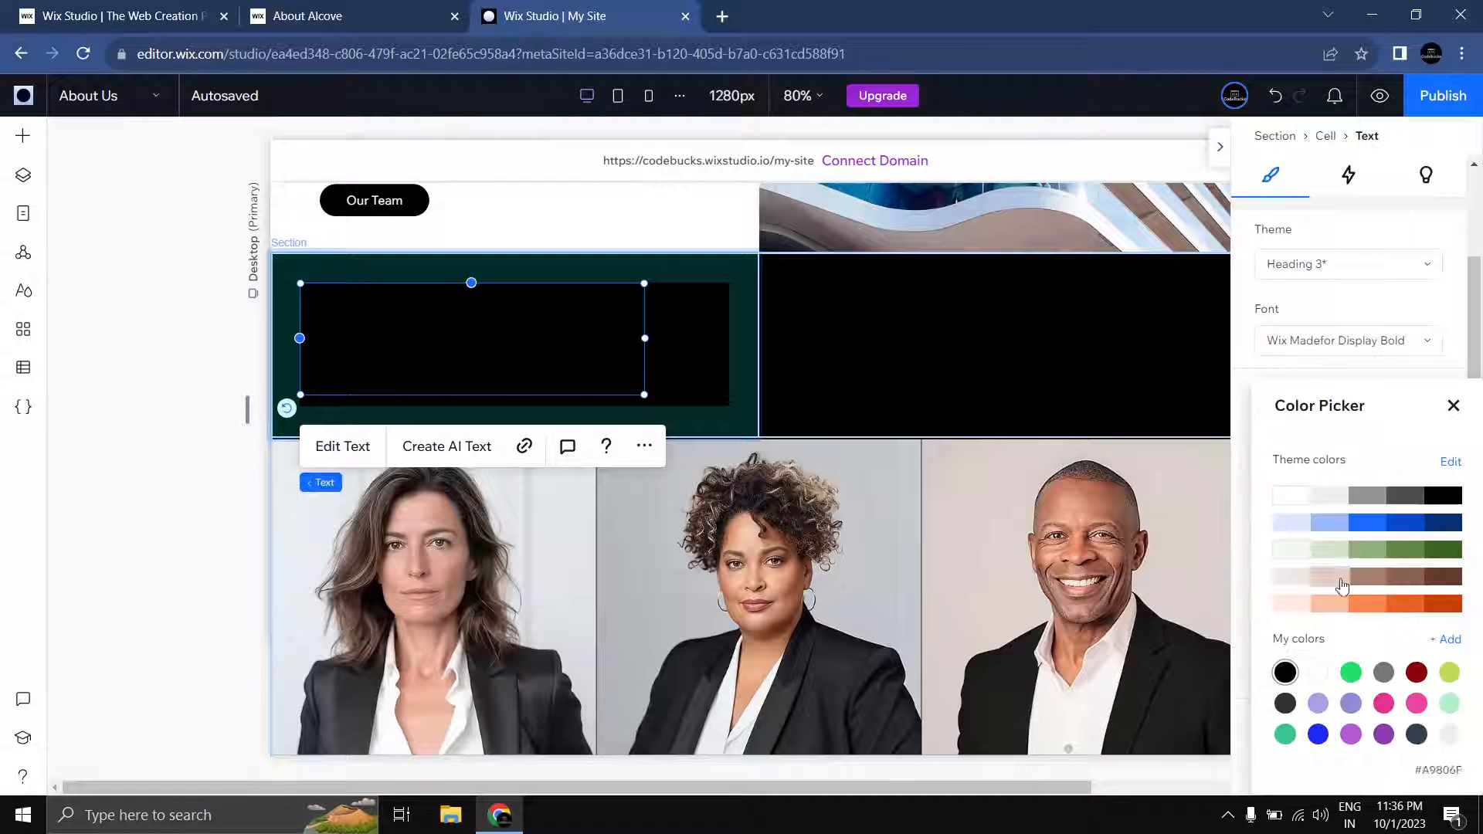
click(1288, 498)
click(985, 330)
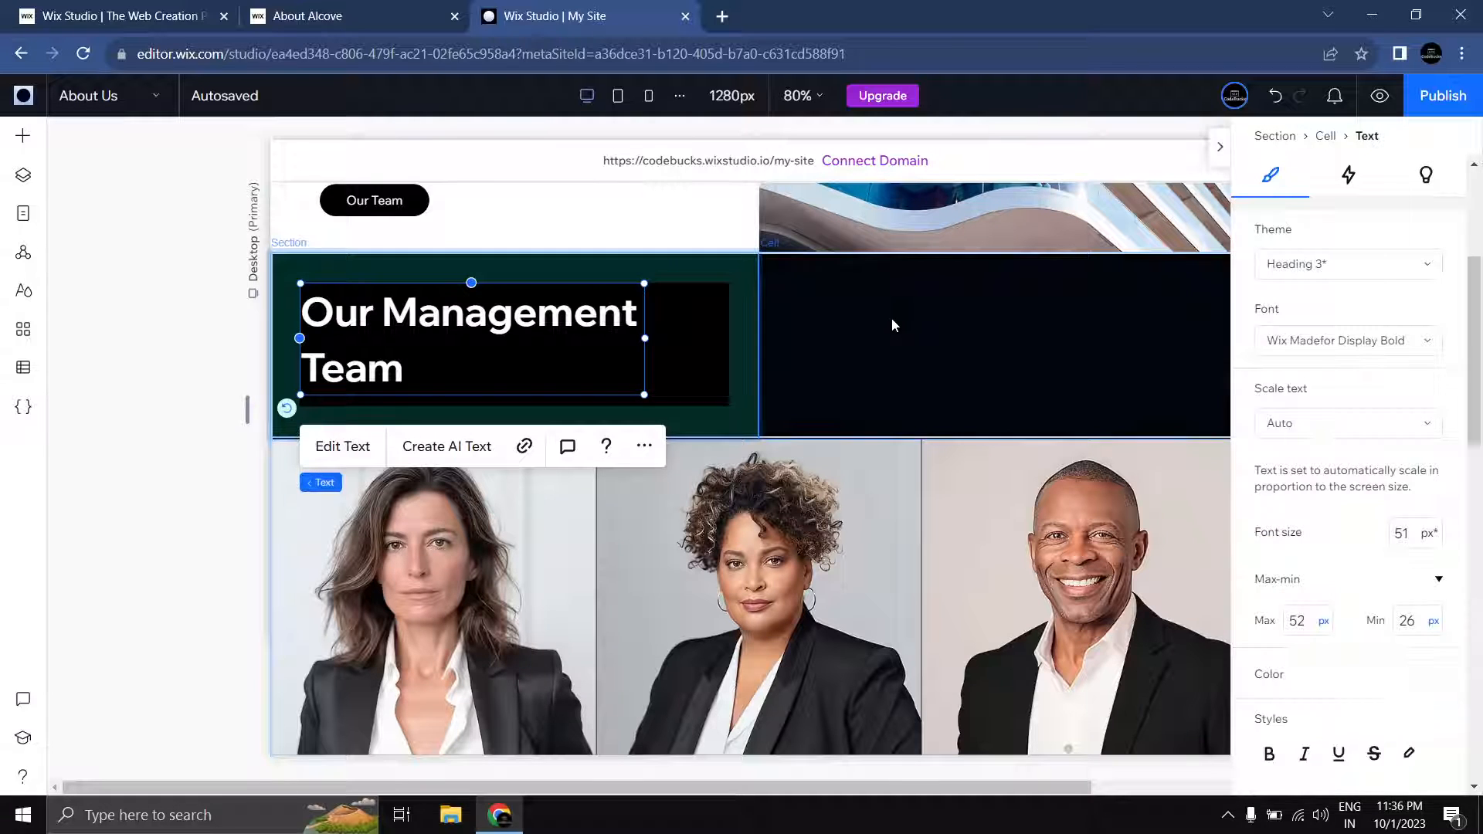
Step: Set the team introduction paragraph beside the heading to the white theme colour
click(891, 317)
click(891, 318)
click(894, 319)
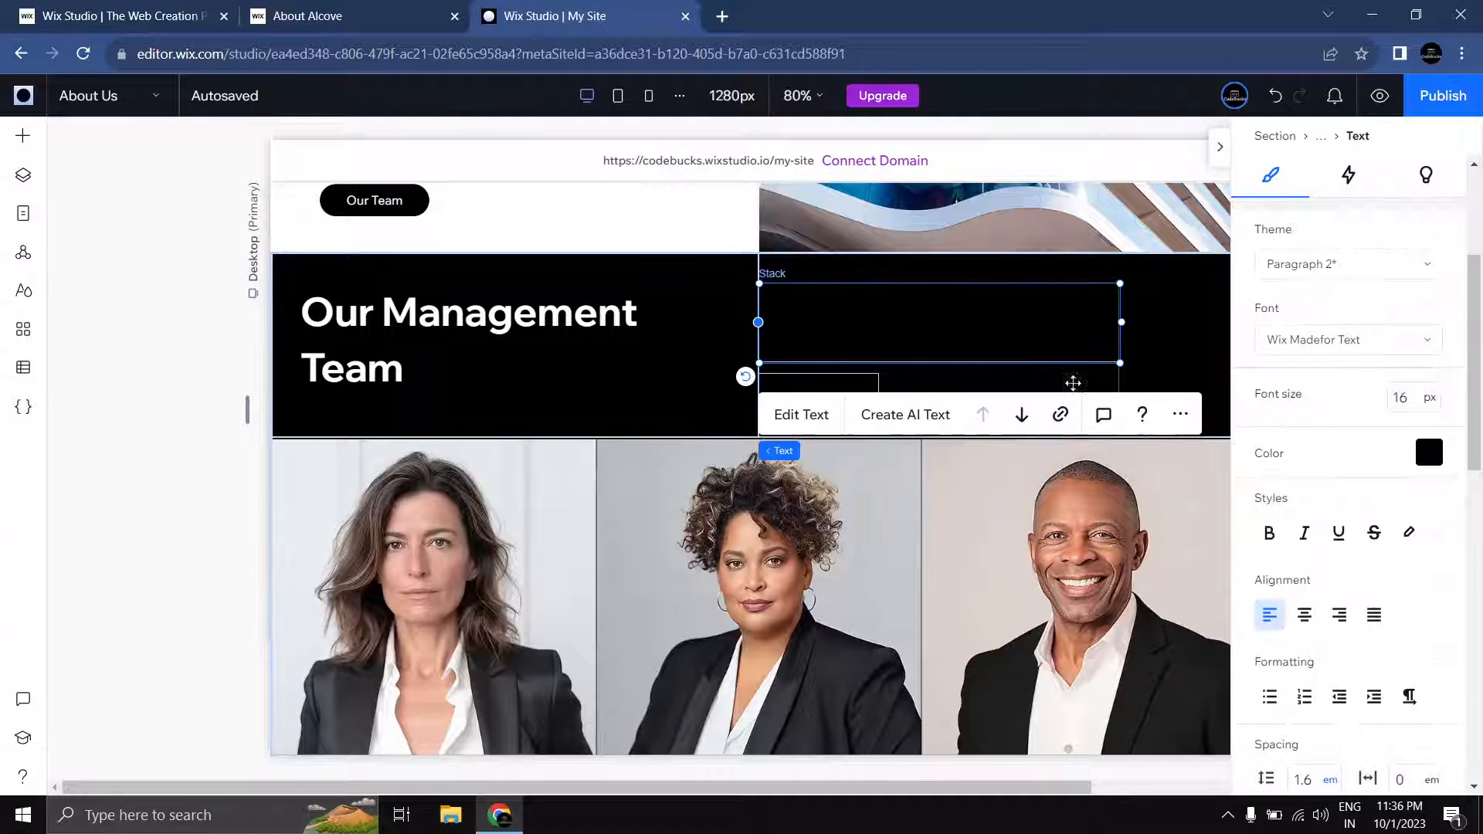
scroll(1406, 479, down, 5)
scroll(1421, 471, up, 5)
click(1431, 461)
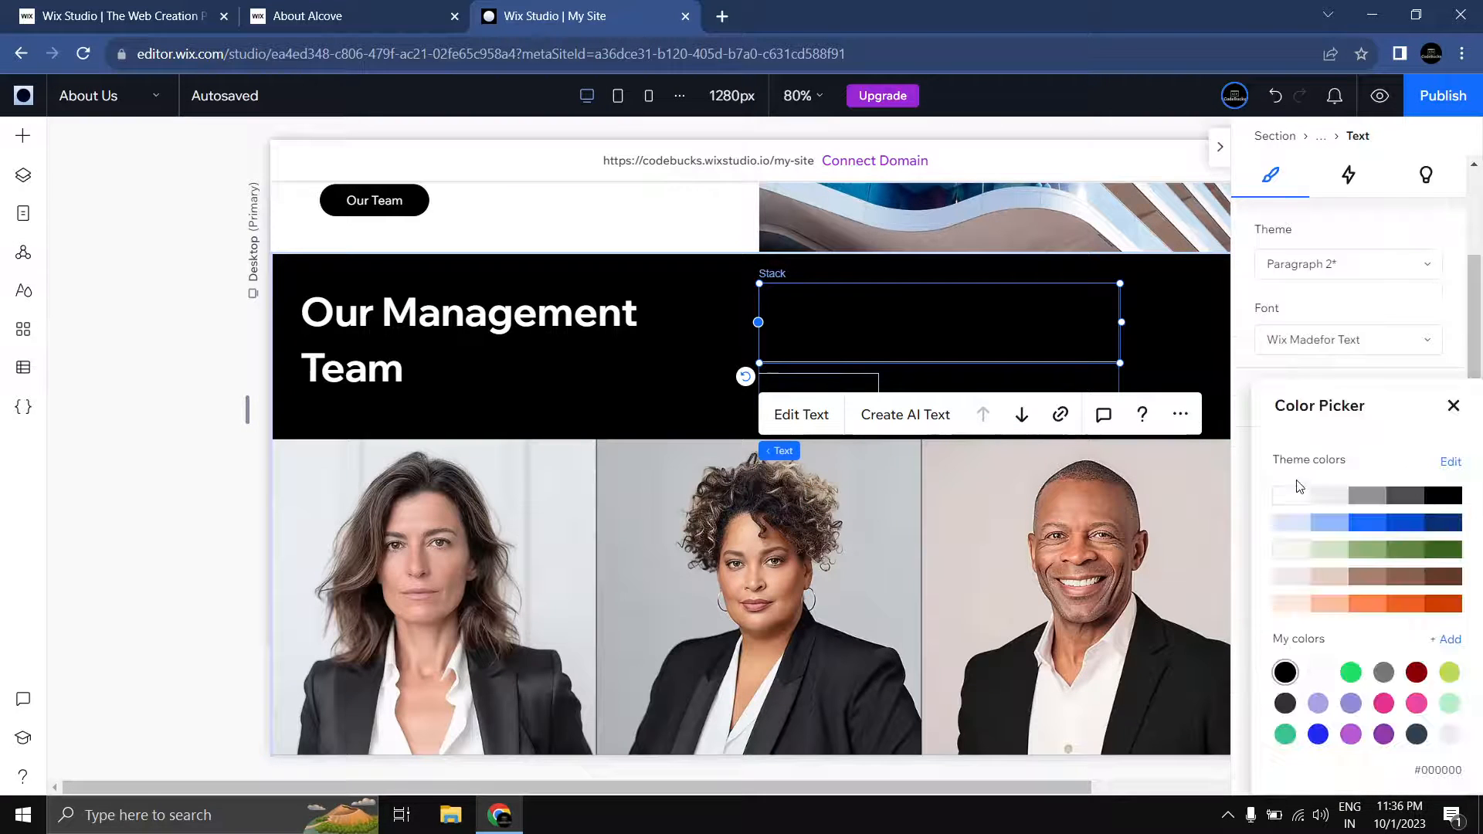
click(1286, 494)
click(1451, 405)
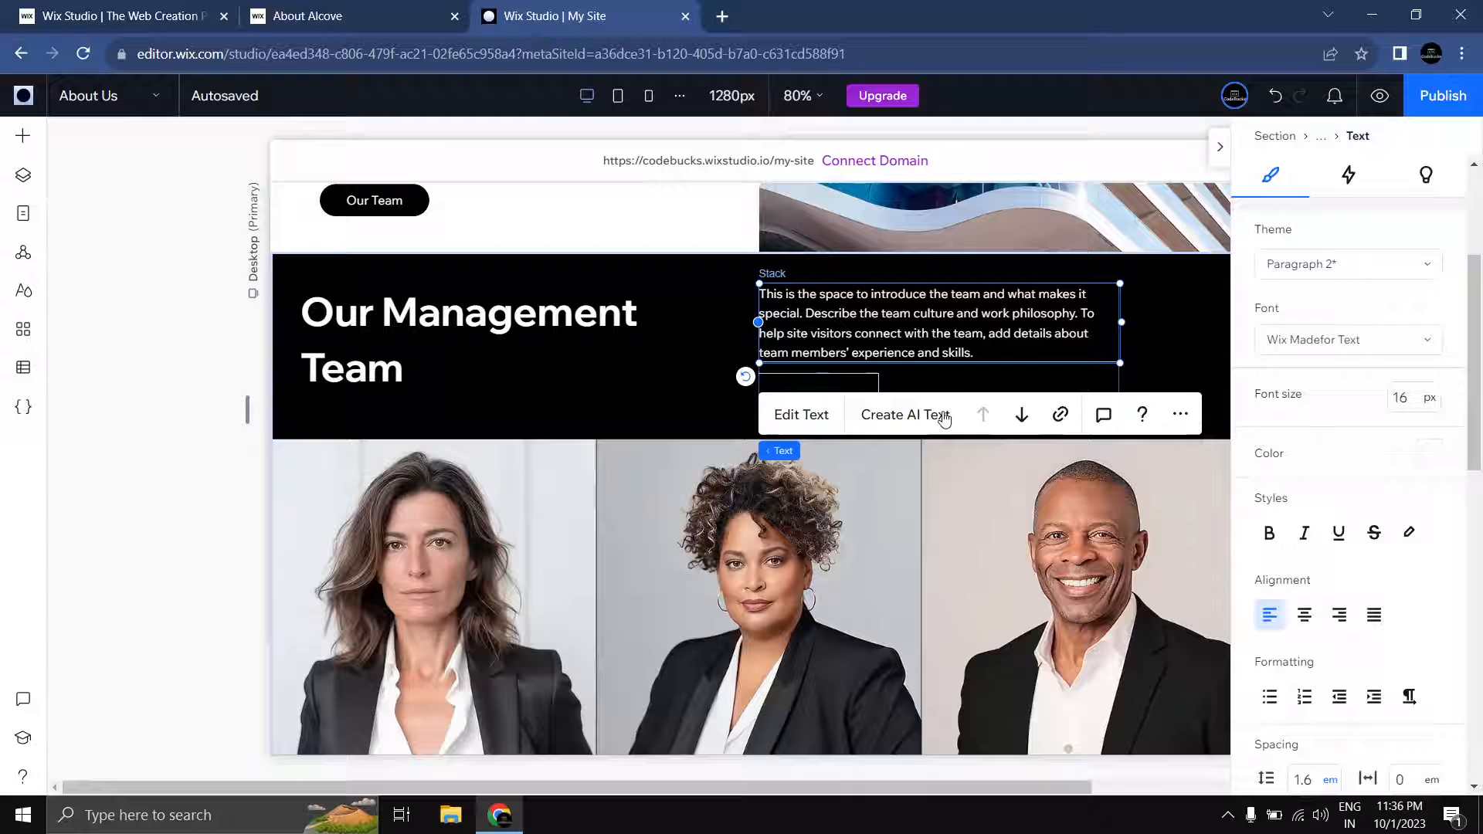
Step: Delete the leftover outlined element beneath the team introduction paragraph in the Our Management Team section
click(818, 383)
key(Delete)
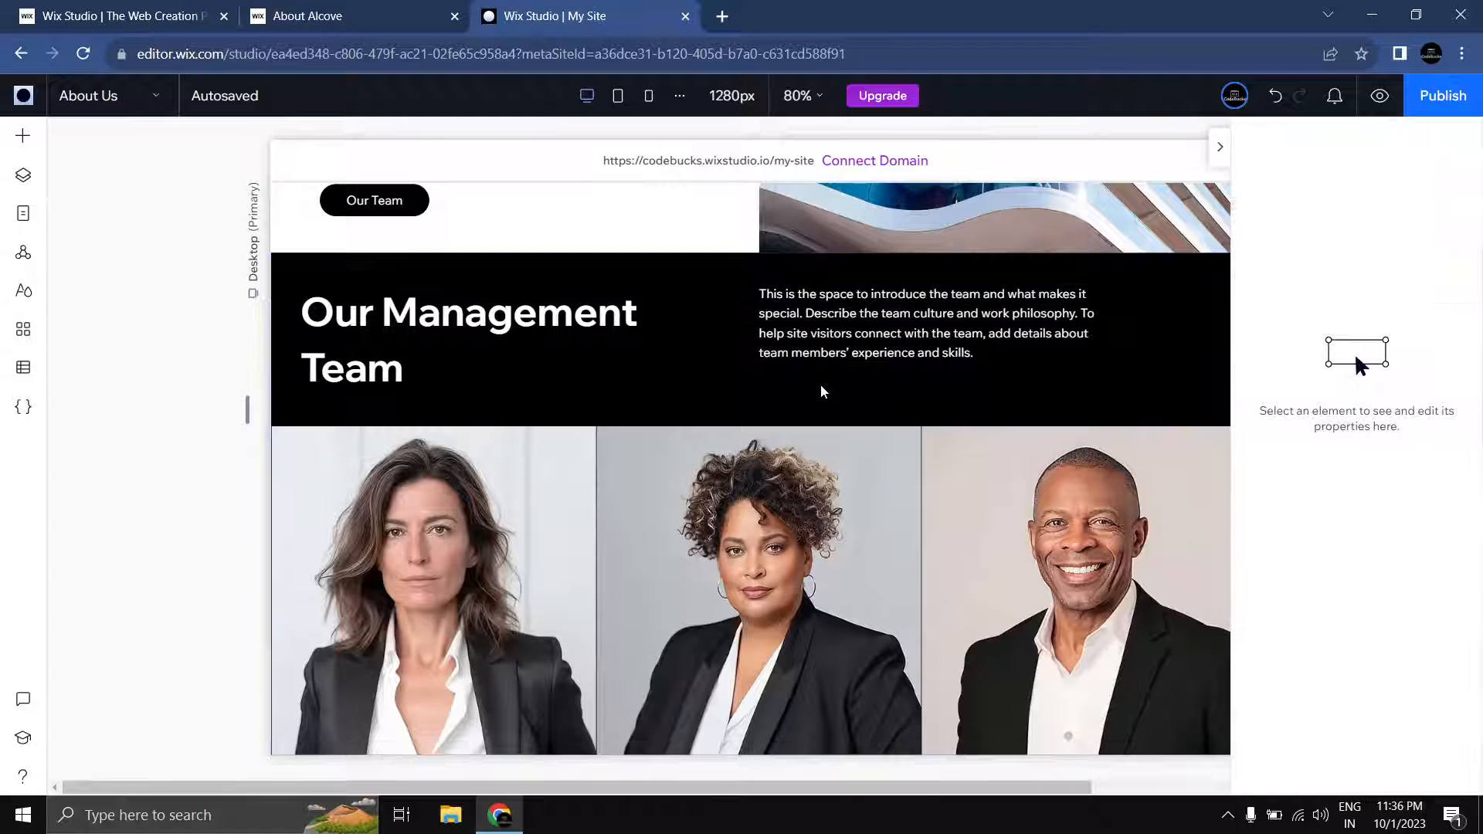
click(822, 391)
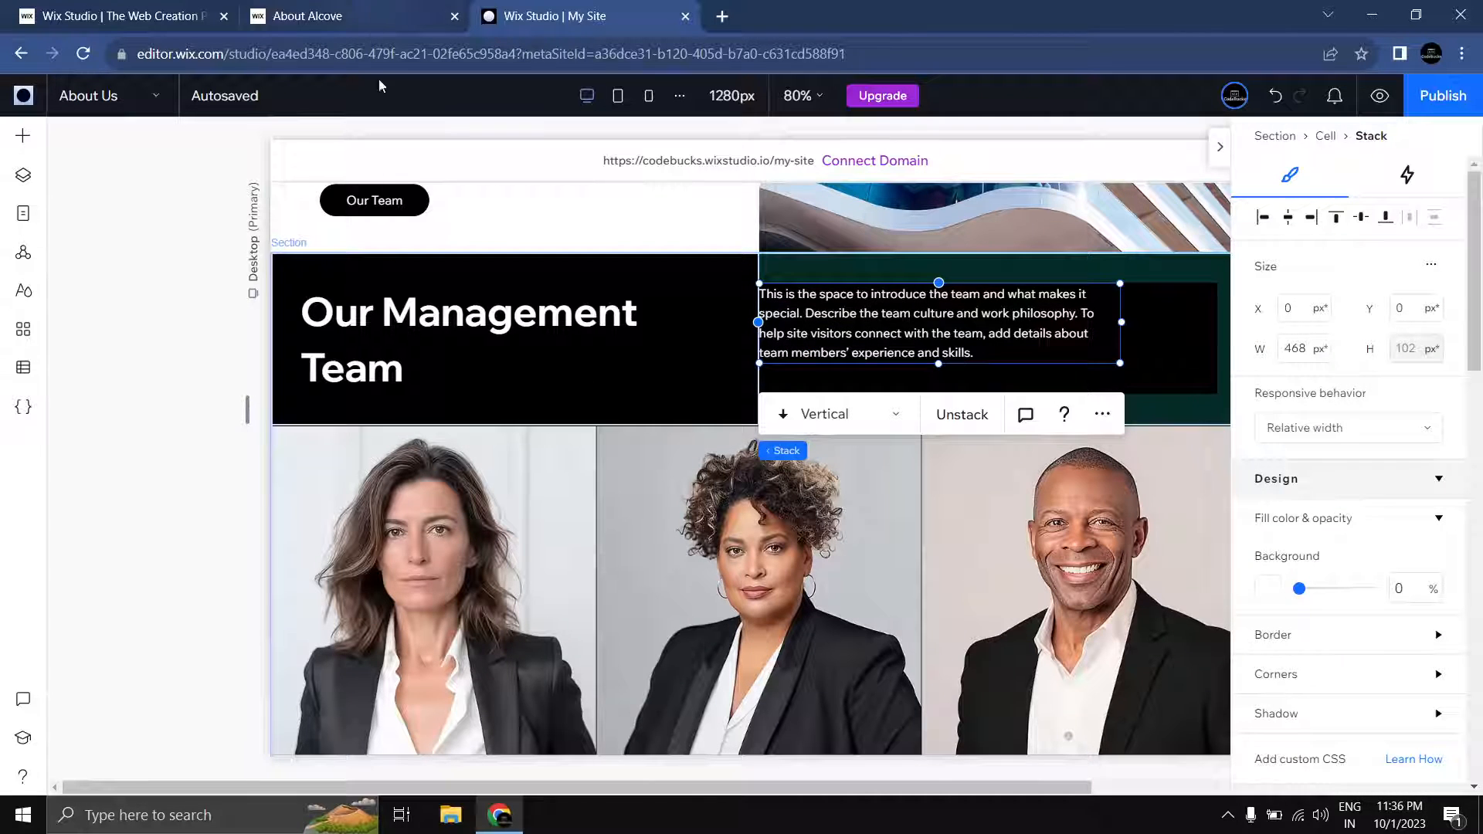
Step: Replace the team introduction paragraph with the "At Alcove Agency, our success is driven by..." text copied from the template's About page
click(307, 22)
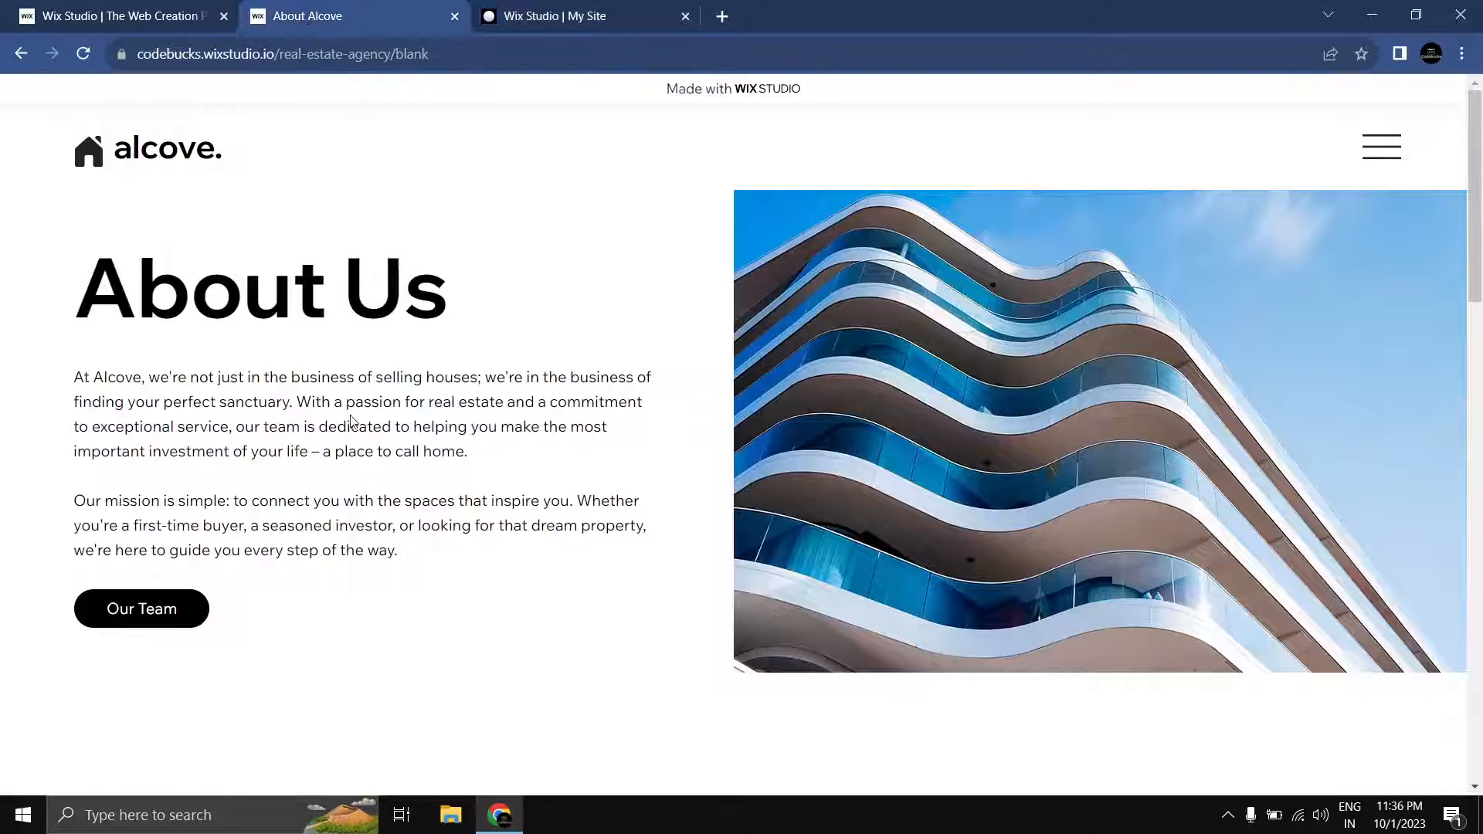
click(156, 28)
click(332, 15)
scroll(541, 334, down, 6)
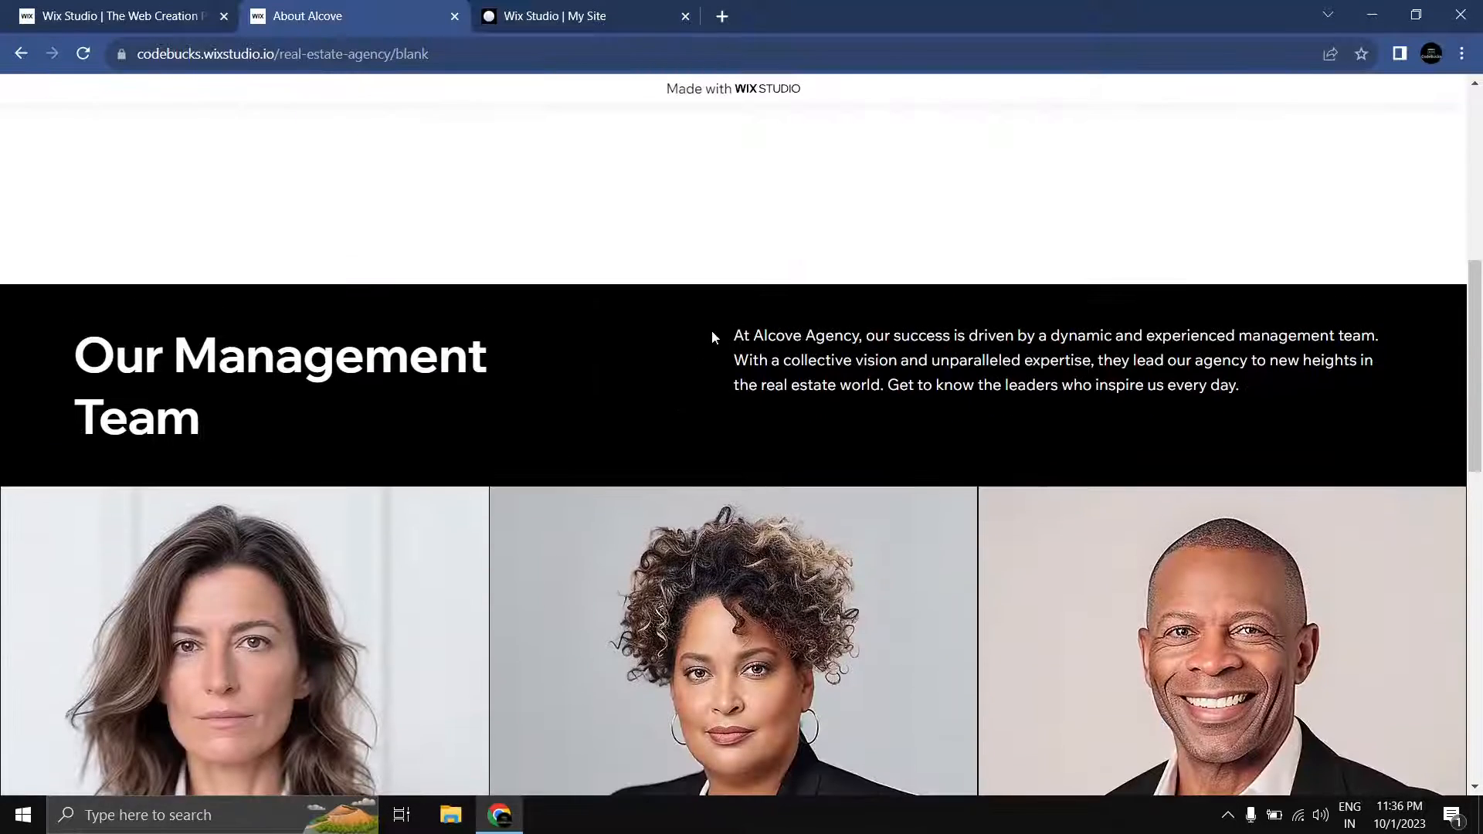
drag(712, 333, 1190, 385)
key(ctrl+c)
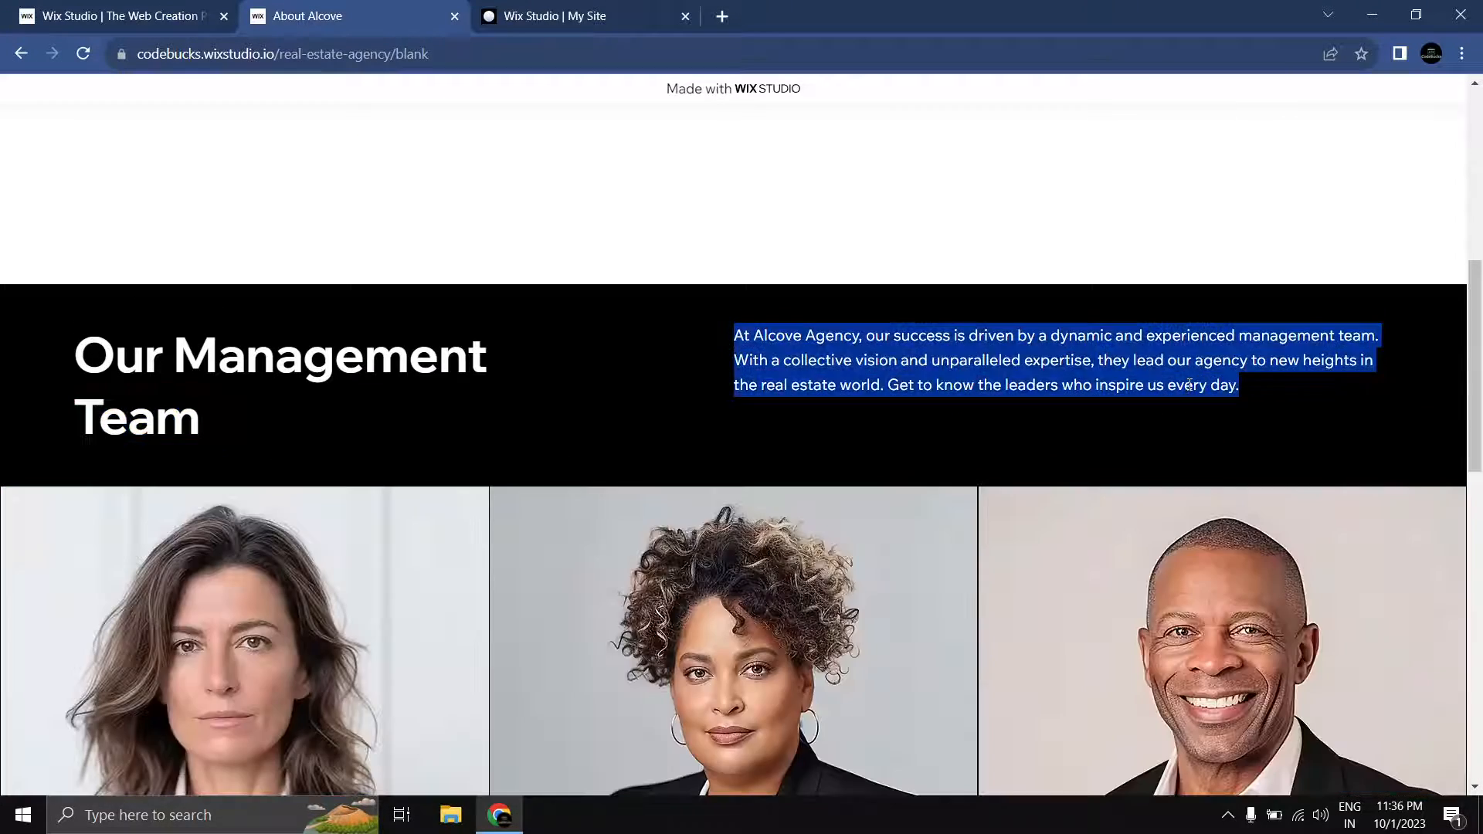
click(554, 16)
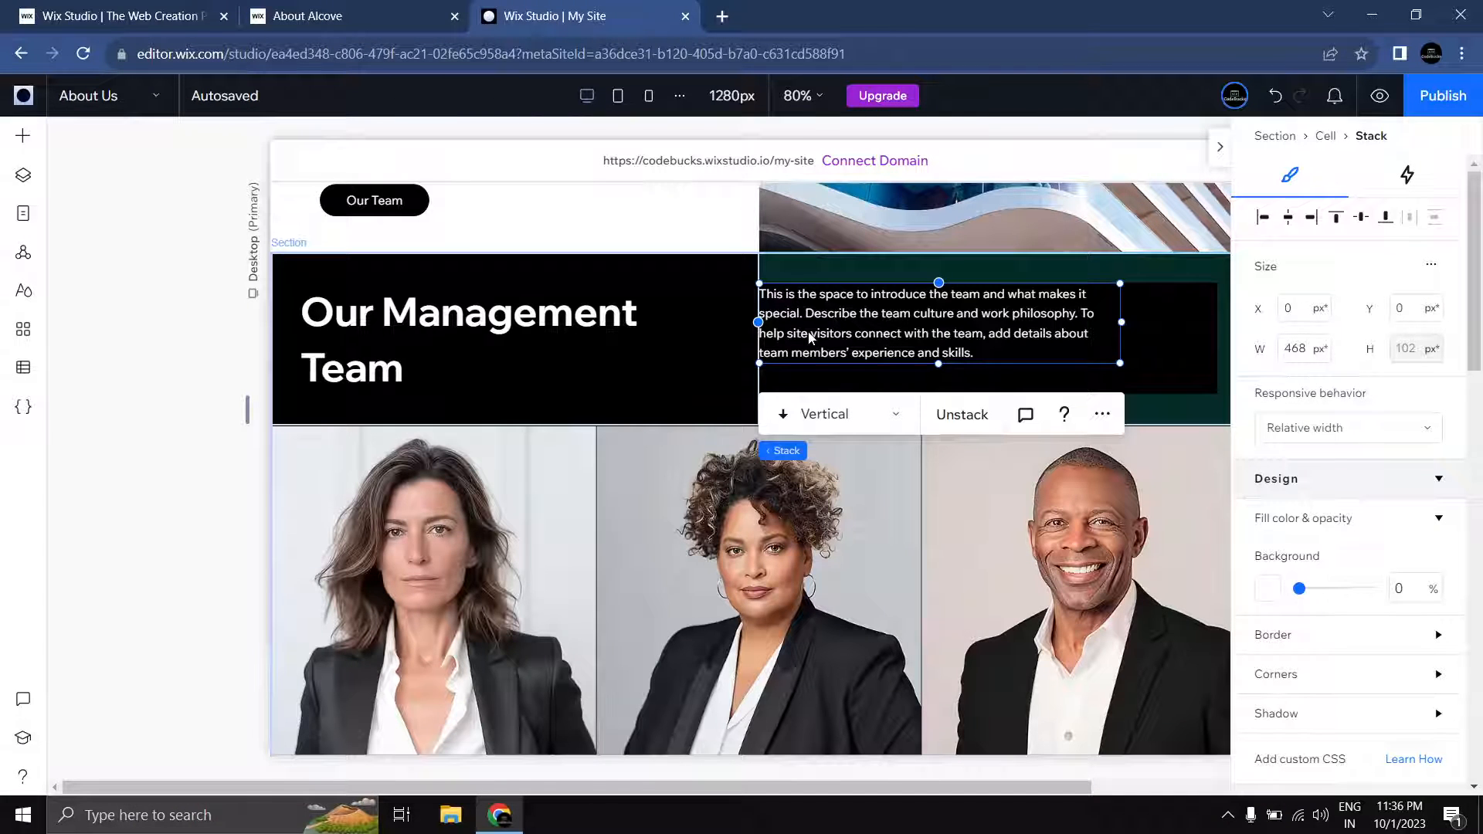
click(1036, 322)
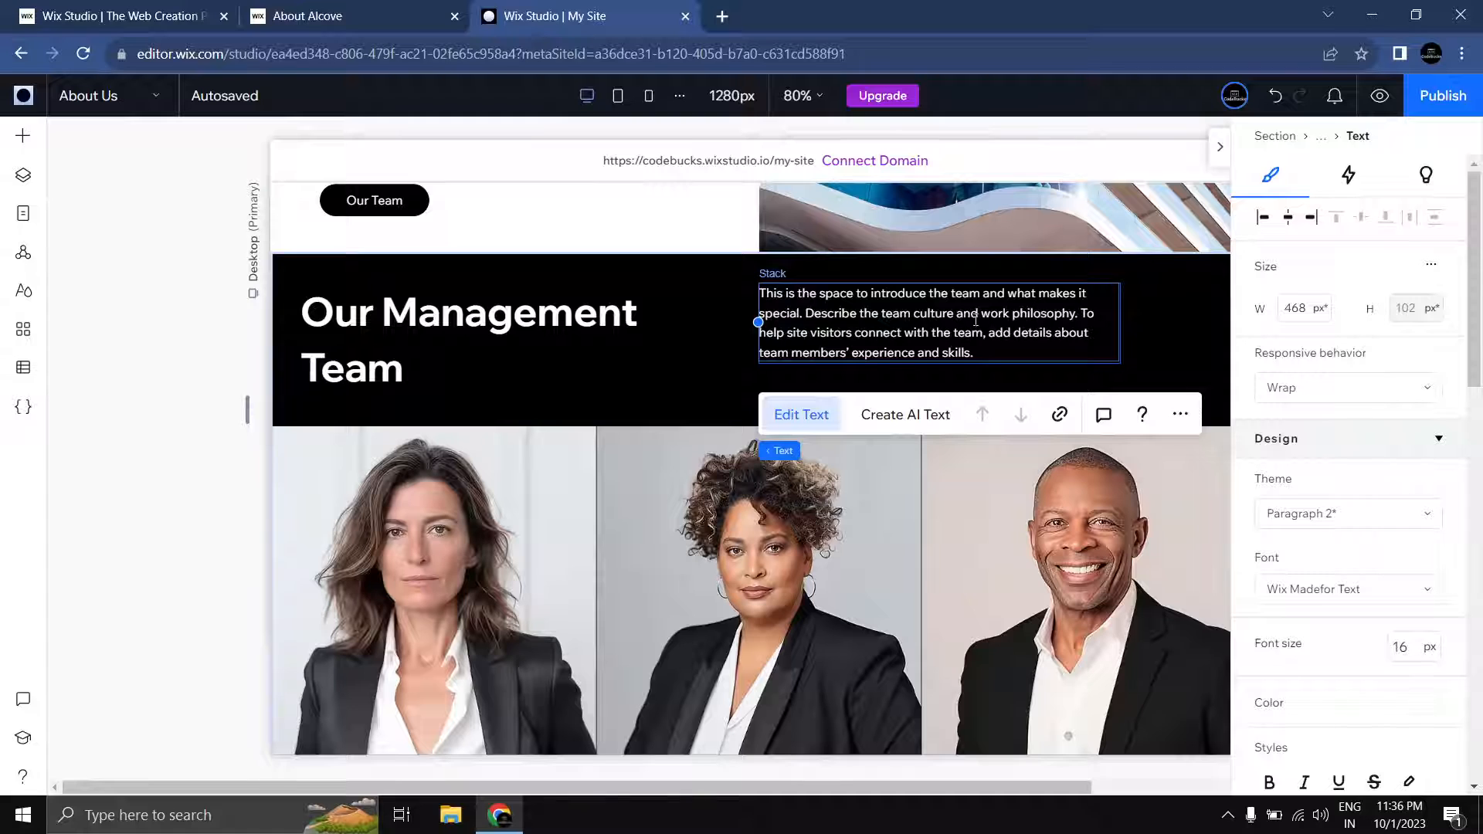
click(801, 415)
key(ctrl+v)
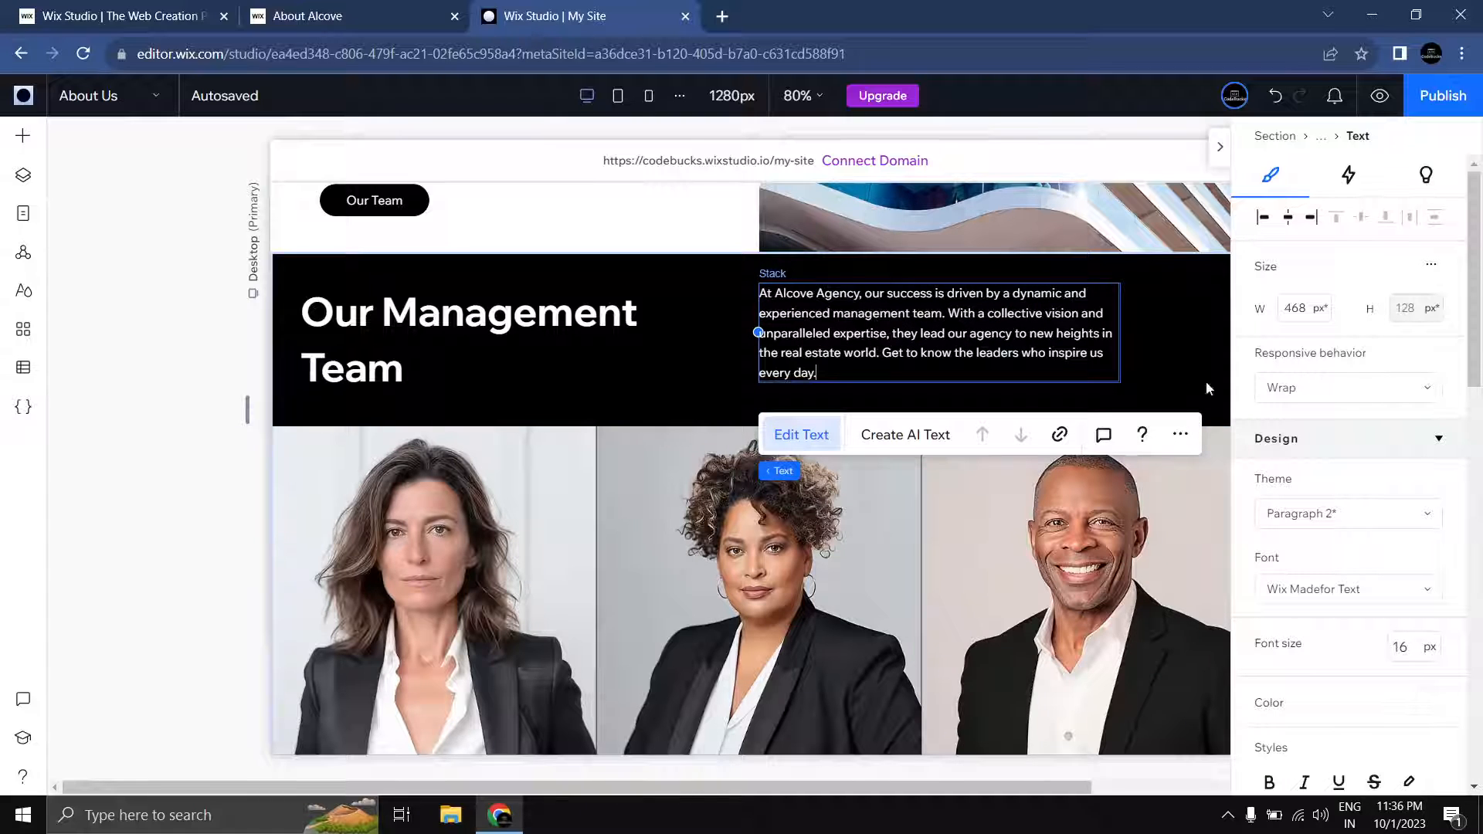
Step: Apply the Paragraph 1 text theme to the team introduction paragraph
click(1354, 513)
scroll(1321, 618, down, 3)
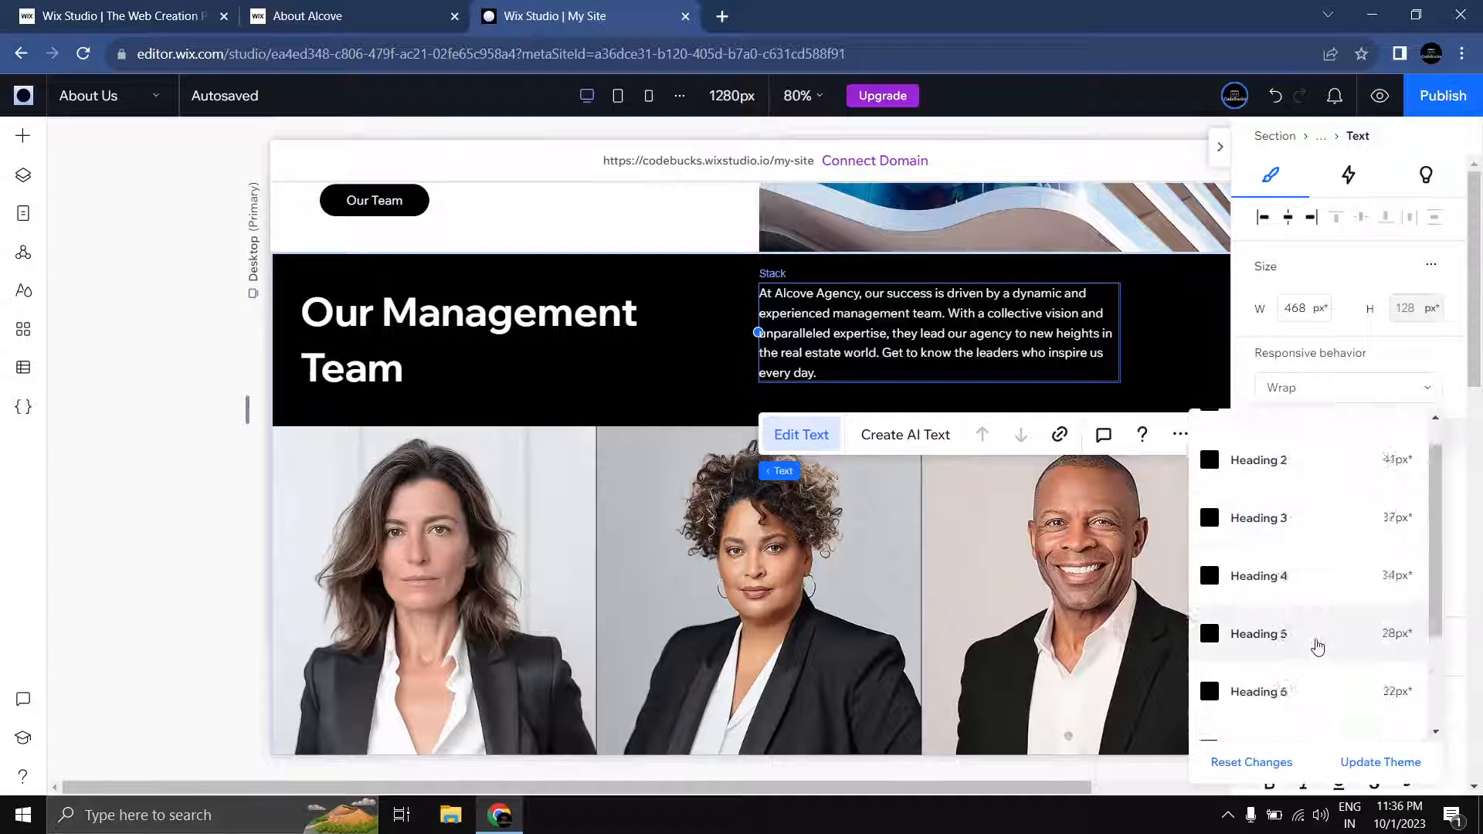
click(1294, 599)
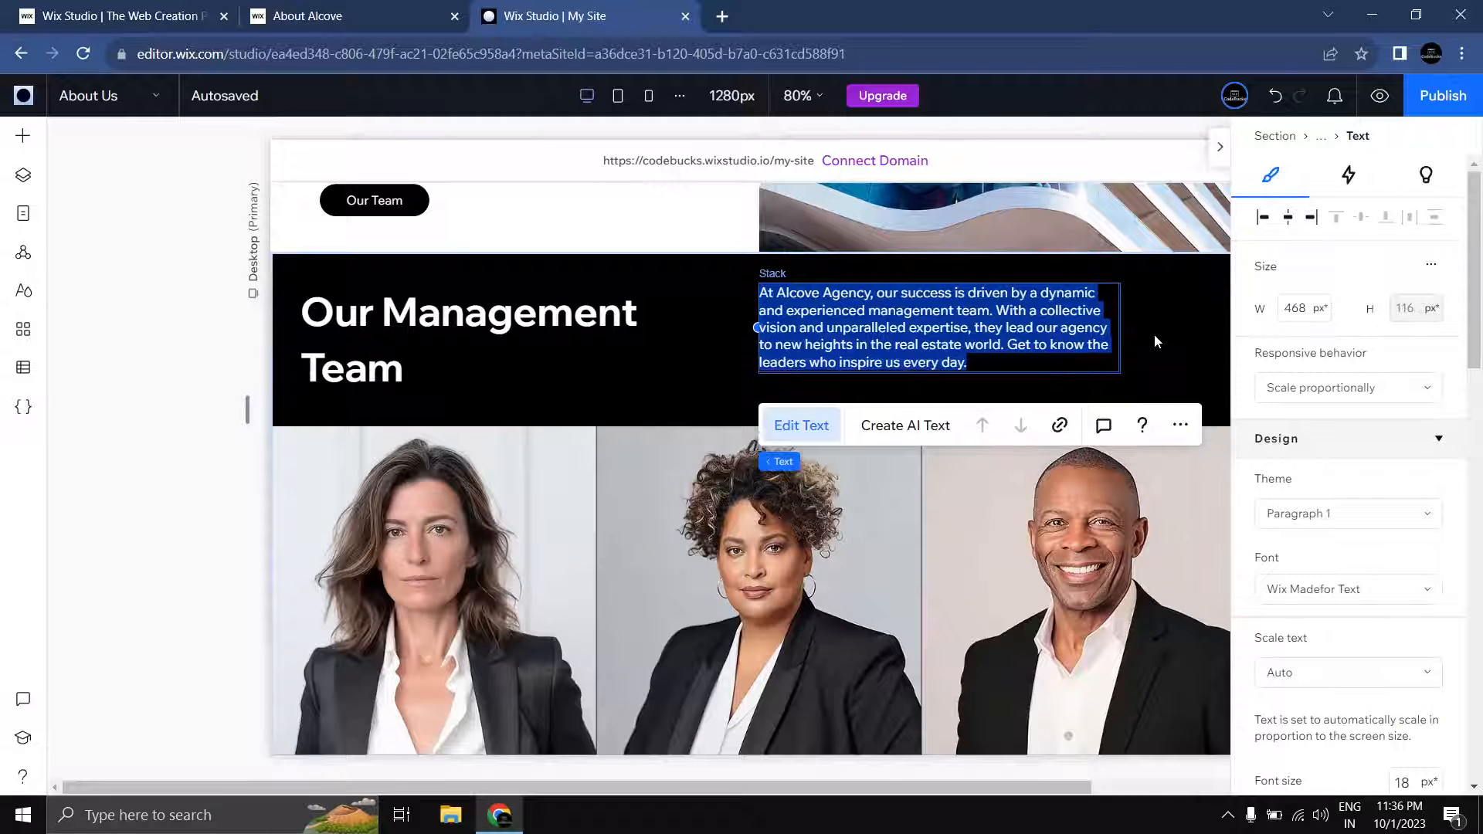
click(1151, 335)
Step: Set the restyled team introduction paragraph to the white theme colour
drag(900, 788, 996, 788)
click(730, 313)
click(731, 312)
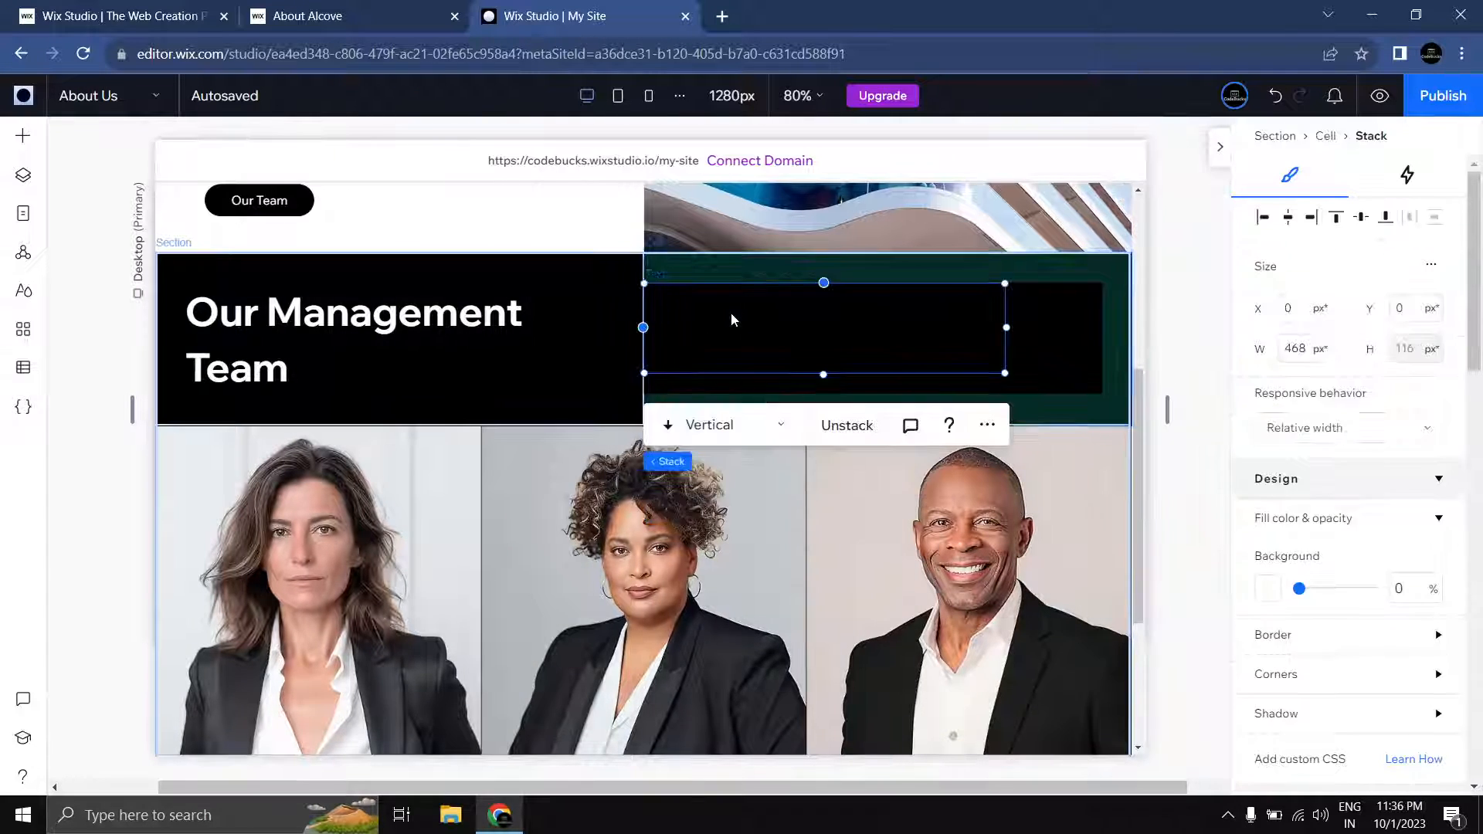
scroll(1328, 510, down, 3)
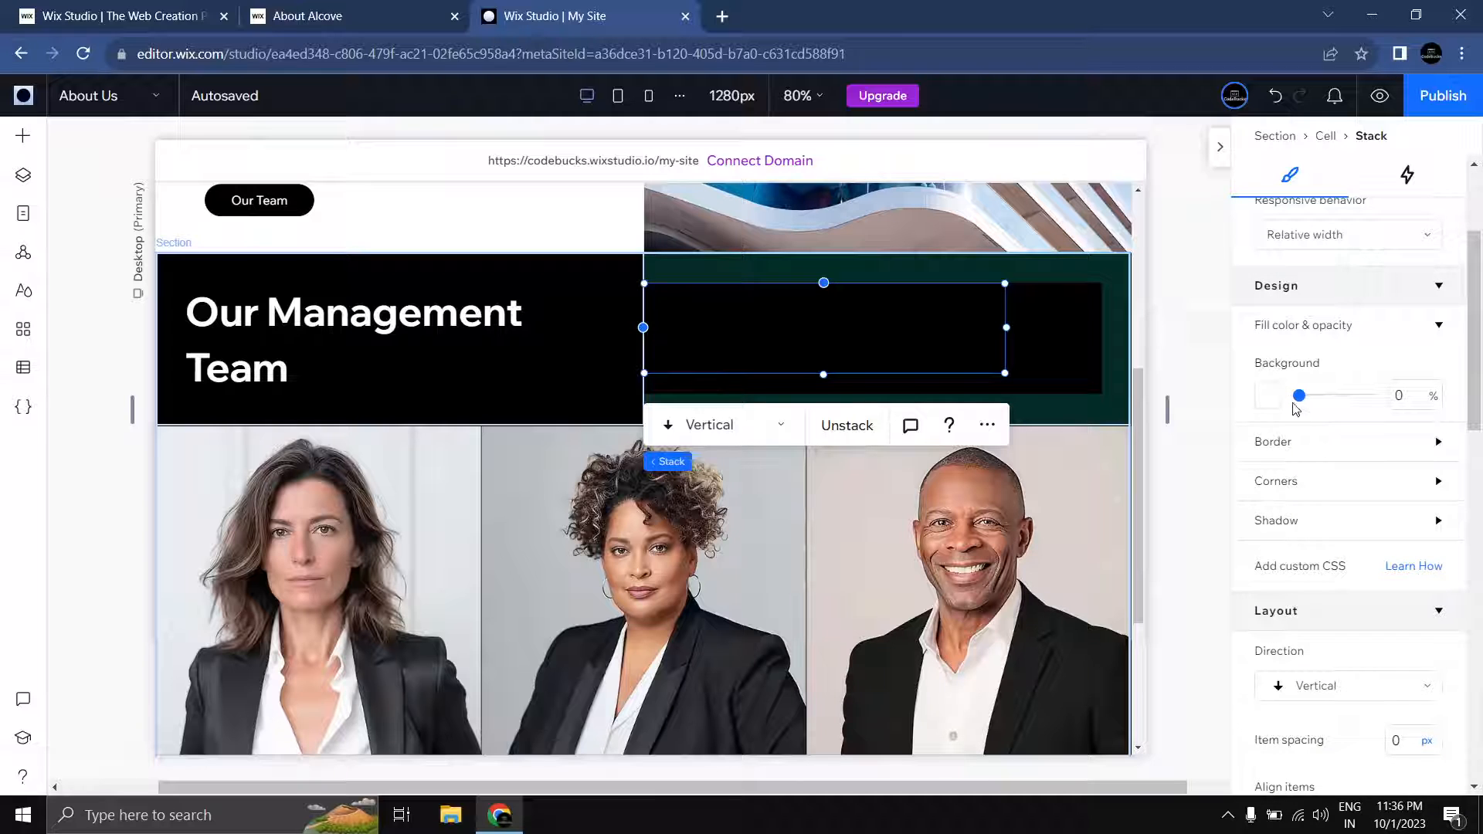
scroll(1315, 454, up, 3)
click(809, 321)
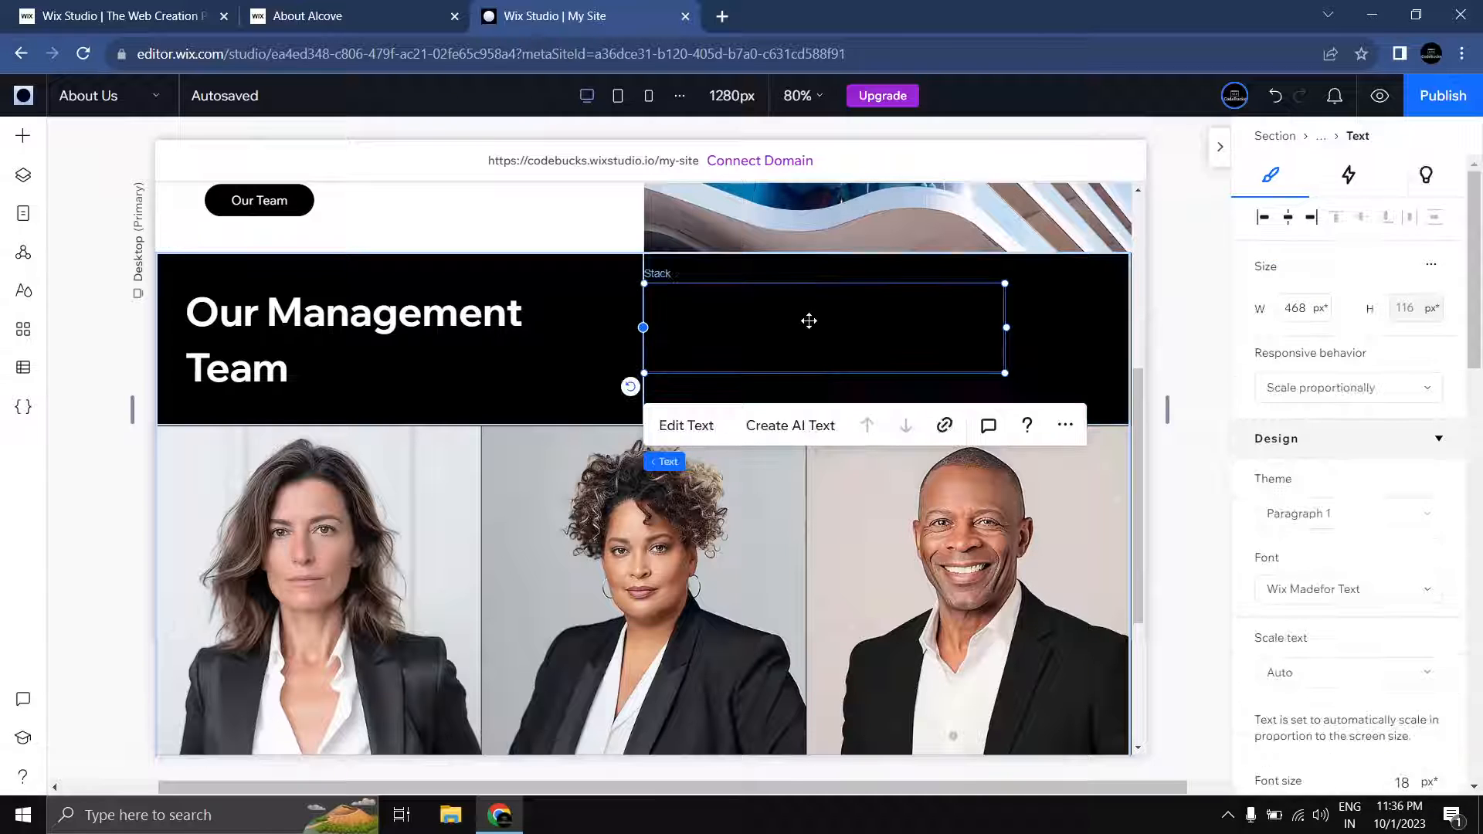
scroll(1360, 514, down, 3)
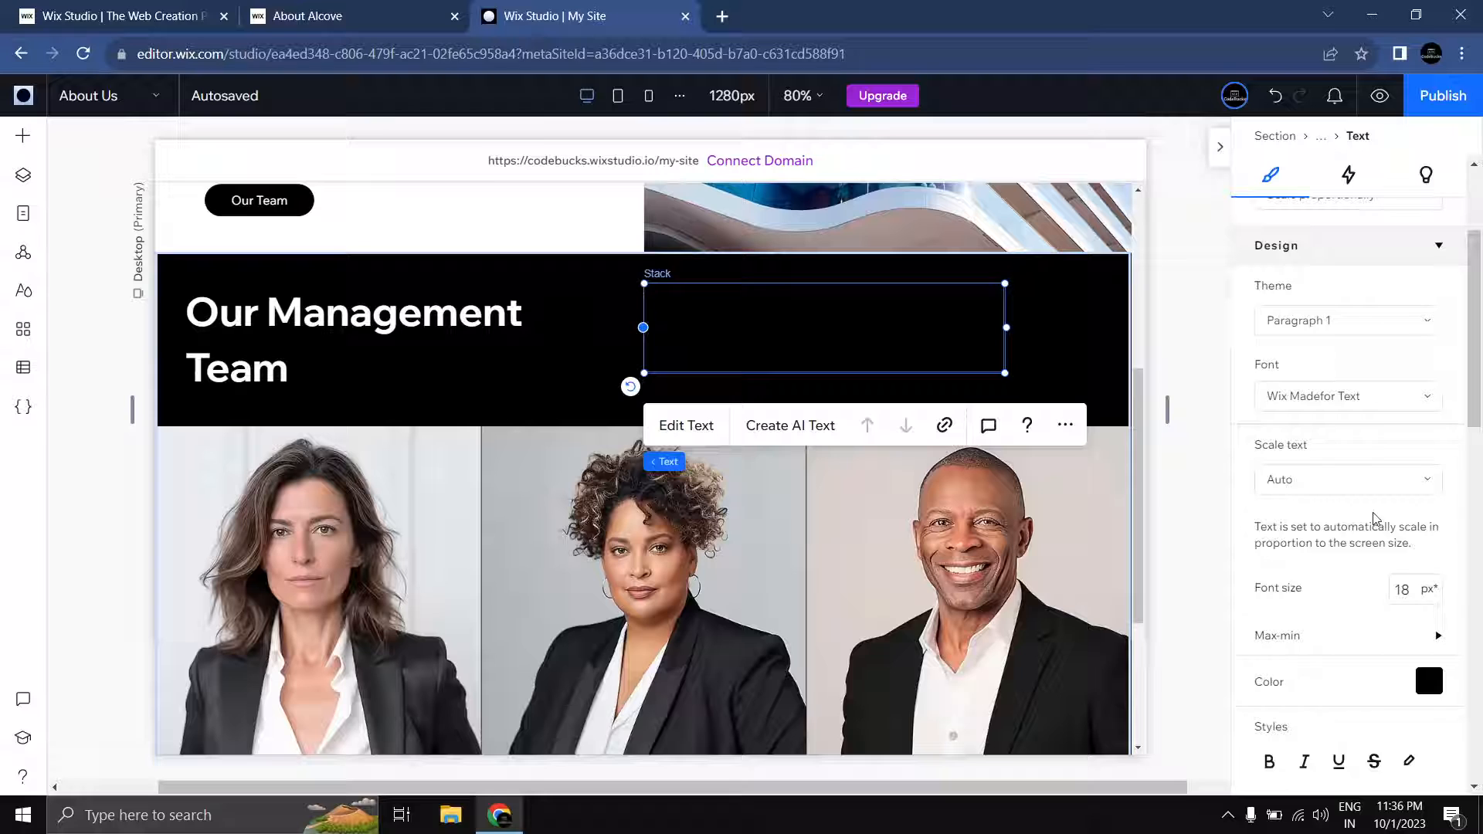
click(1429, 679)
click(1292, 495)
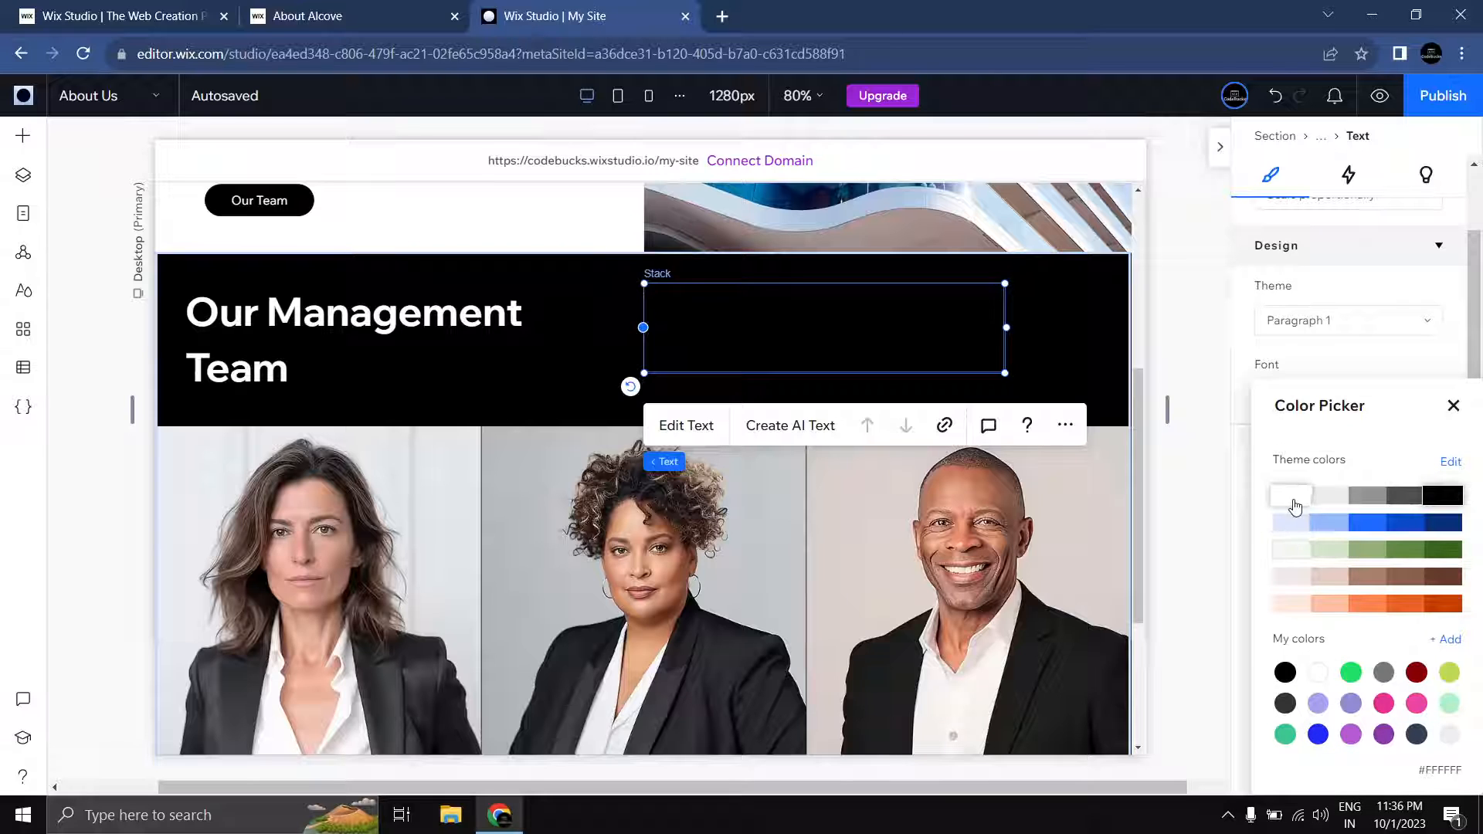
click(1454, 406)
Step: Widen the team introduction paragraph so it nearly reaches the right edge of its cell's content area
drag(1007, 330, 1101, 334)
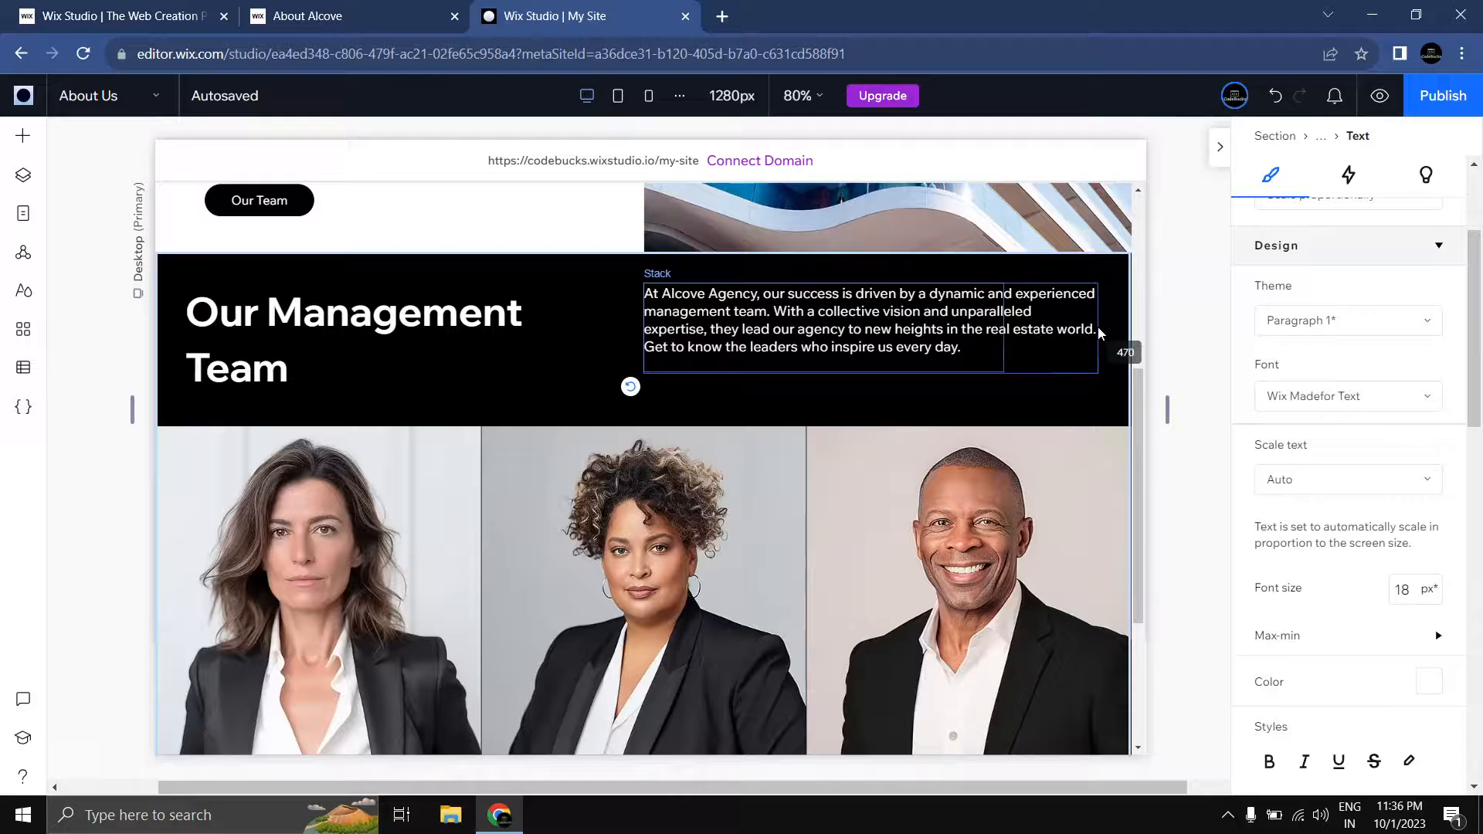
click(1179, 352)
scroll(996, 417, up, 1)
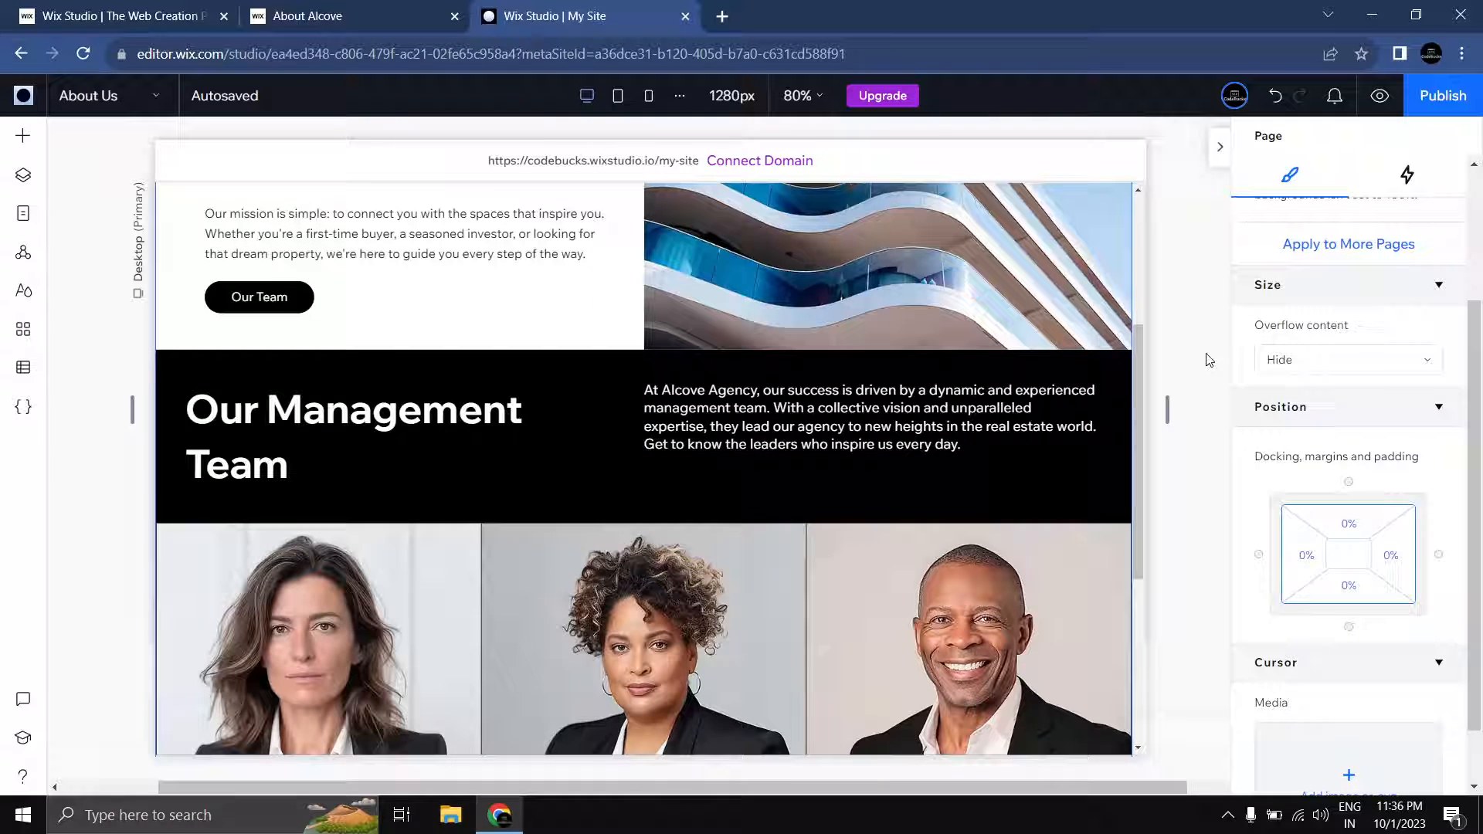
Step: Dock the team introduction stack to the right side of its cell with a 5% right margin
click(997, 417)
click(971, 412)
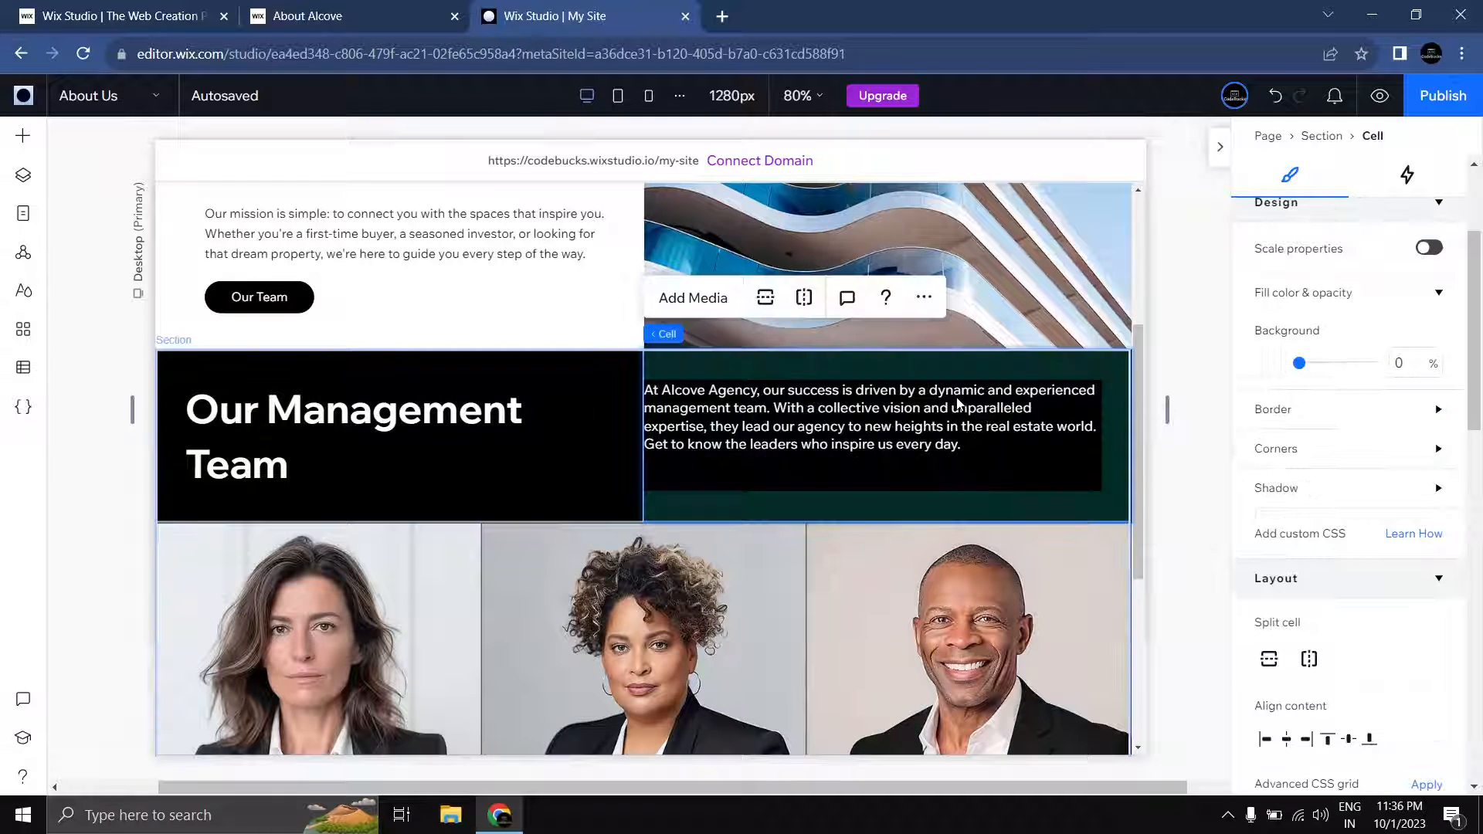
click(971, 412)
scroll(1326, 467, down, 6)
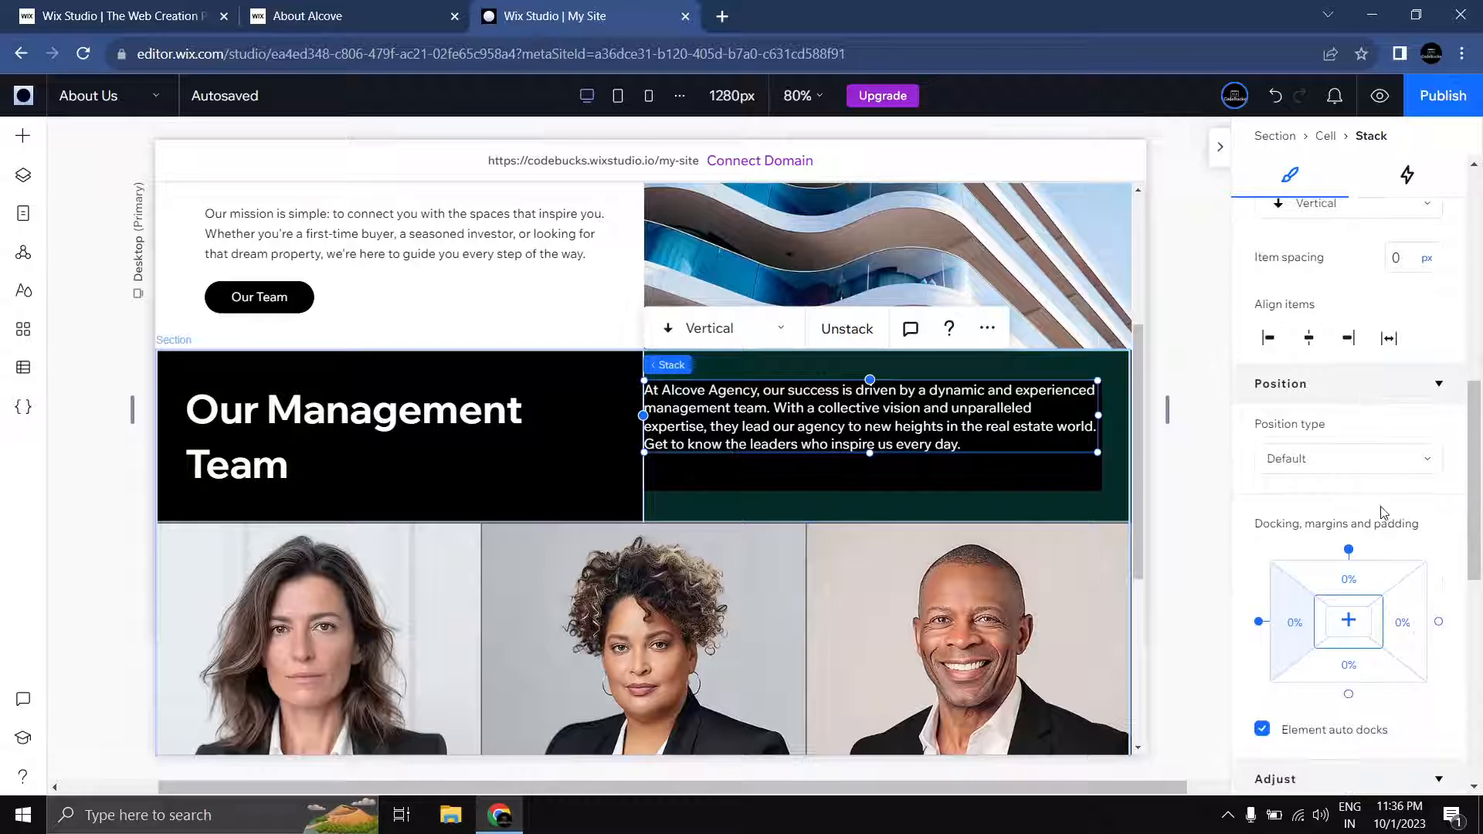
click(1411, 629)
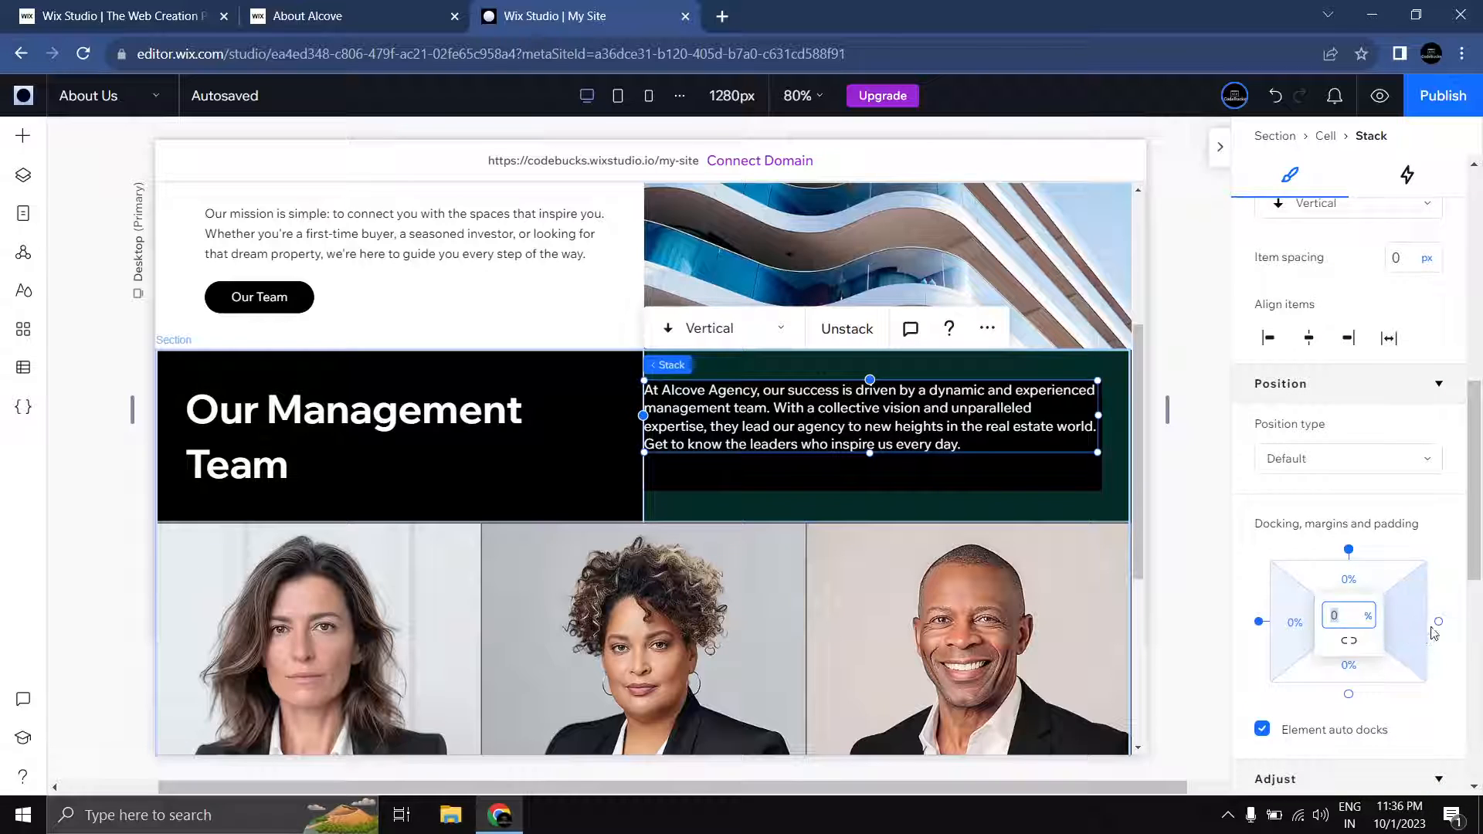
click(1435, 625)
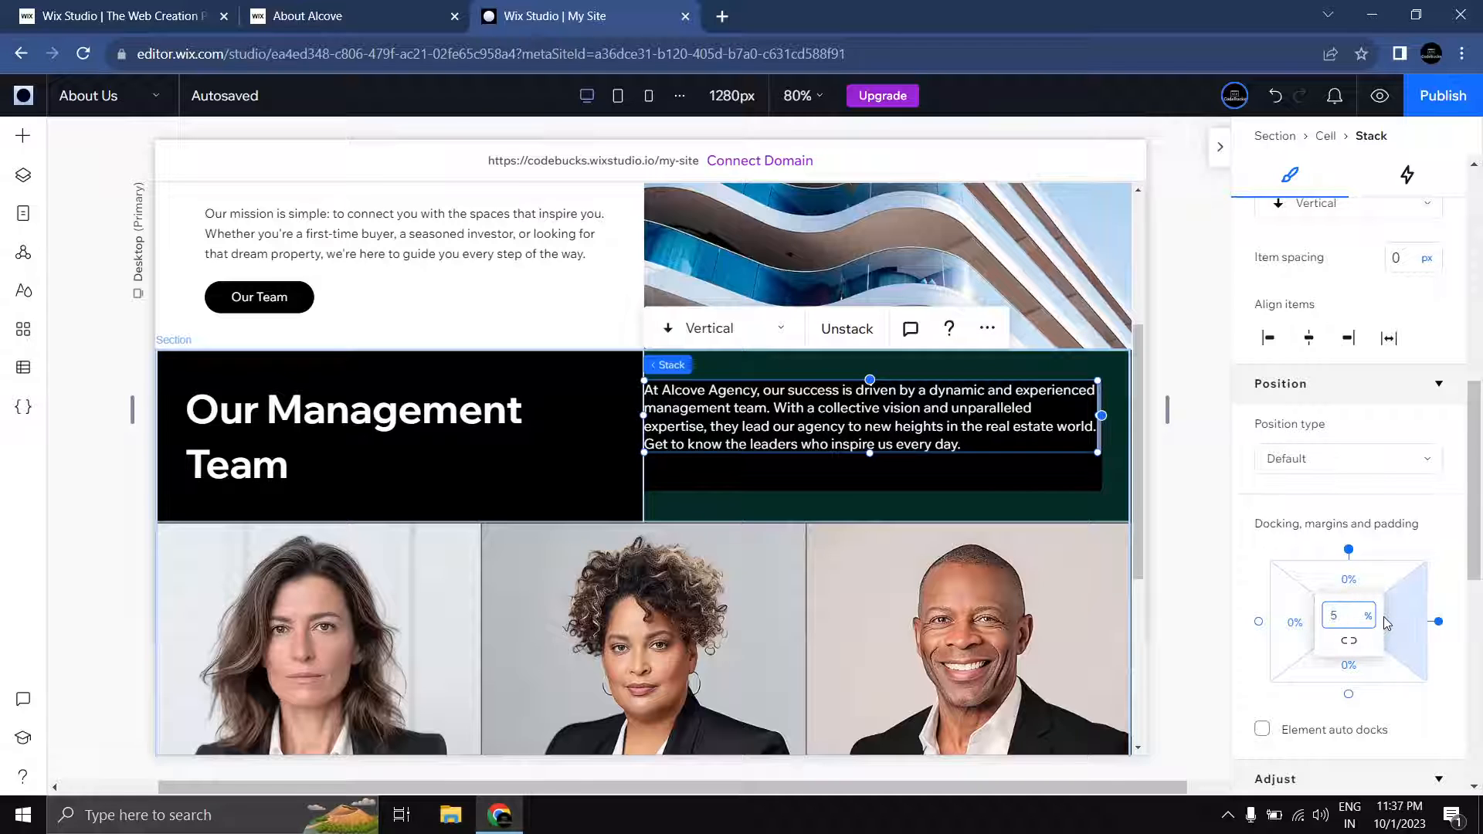
key(Return)
click(1201, 588)
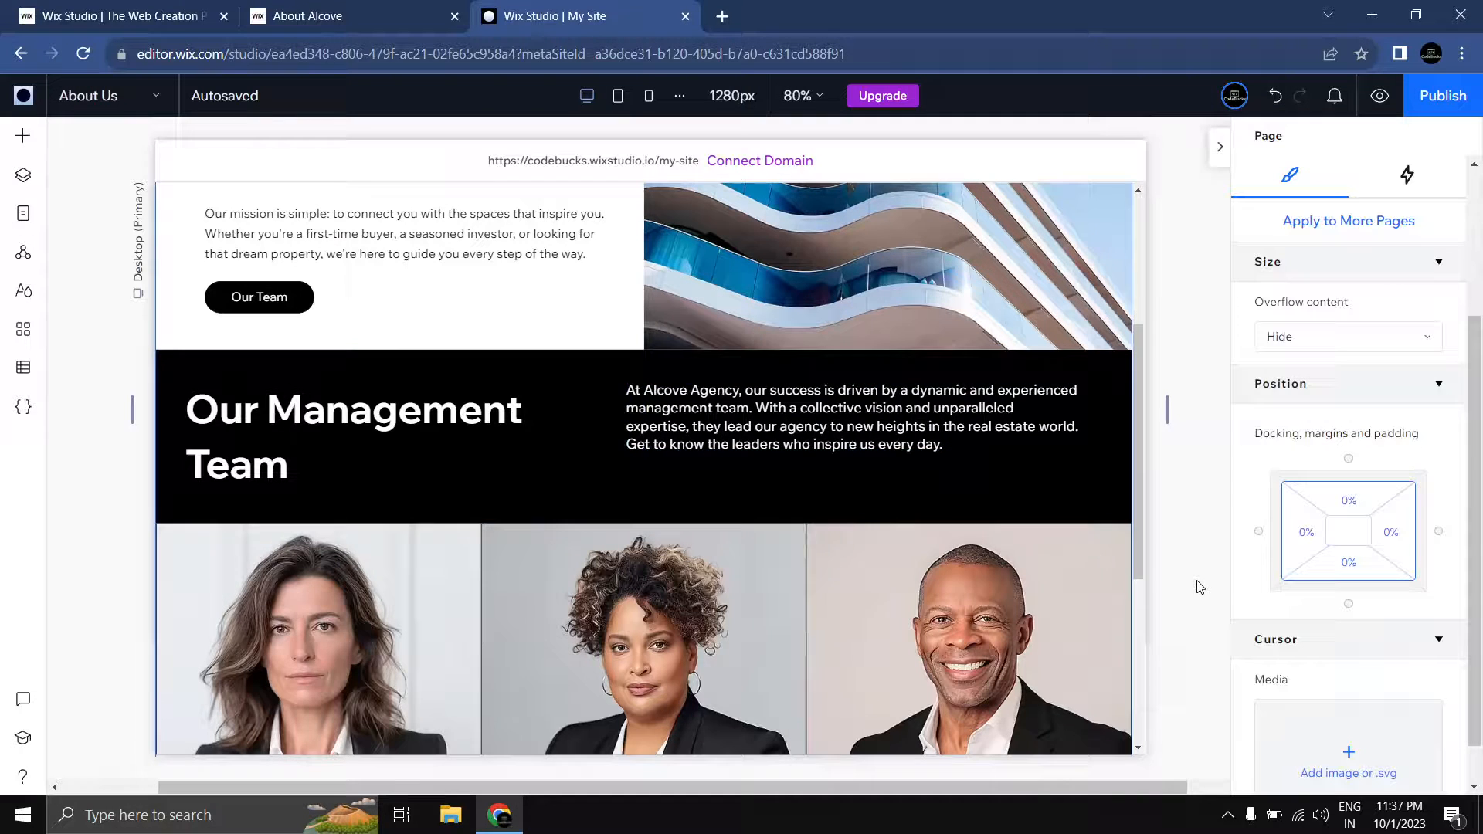
Step: Narrow the team introduction stack from its left edge so it aligns with the left edge of its cell
click(705, 420)
click(669, 409)
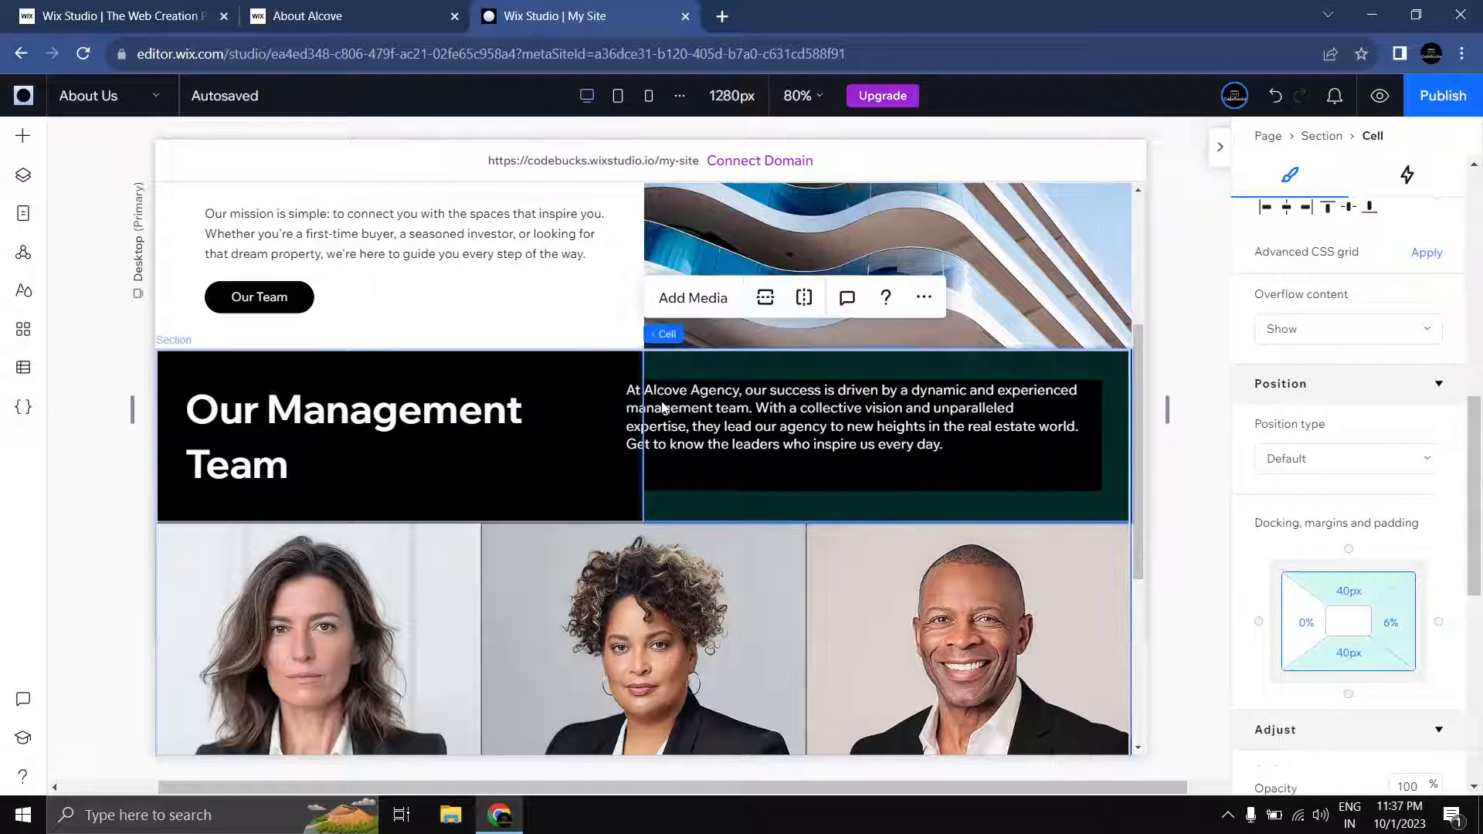
click(667, 409)
drag(626, 417, 642, 417)
click(91, 462)
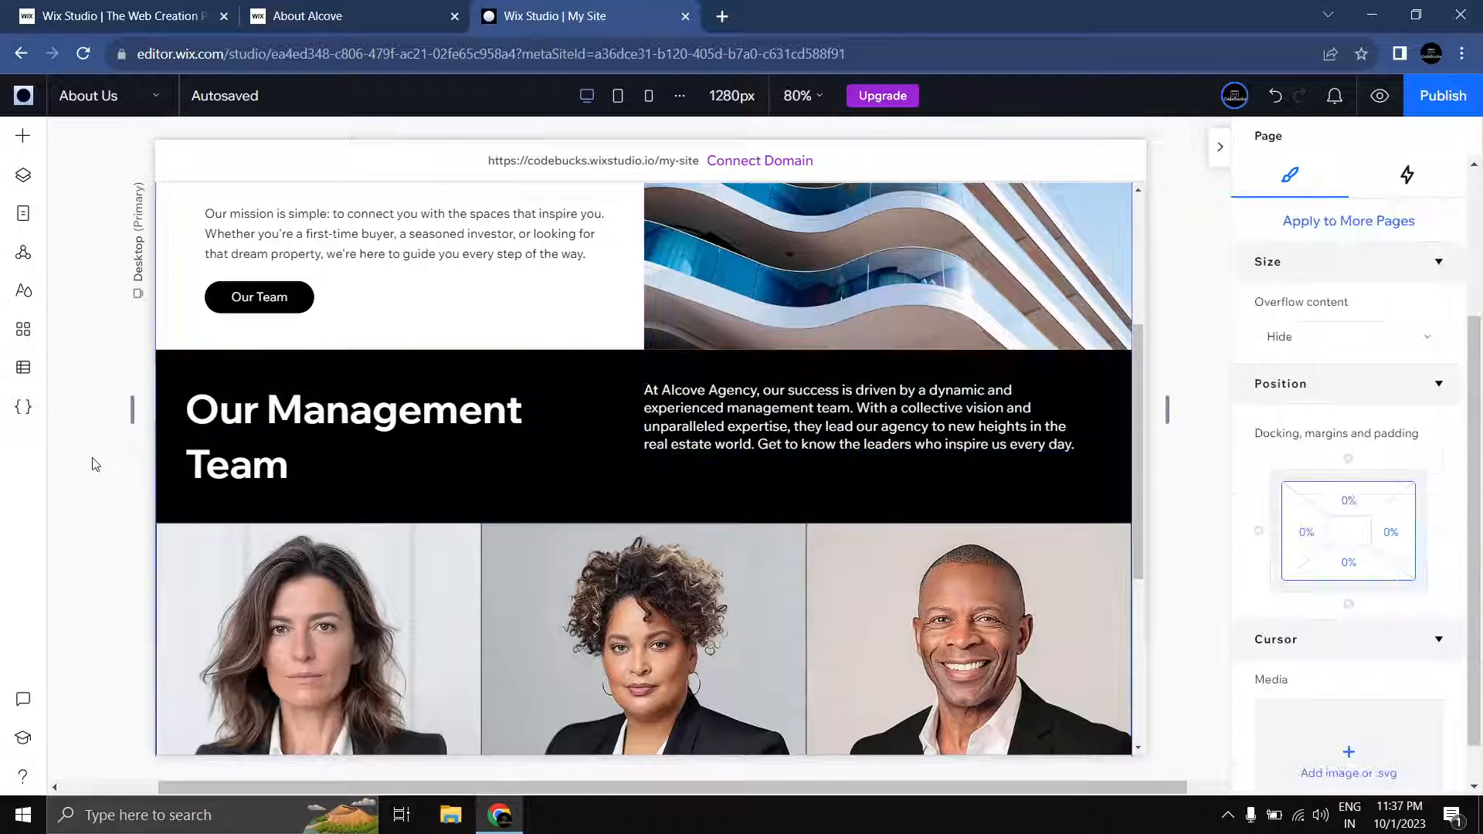
Step: Add a container over the lower part of the first team member's photo in the repeater
scroll(95, 464, down, 2)
scroll(94, 464, up, 1)
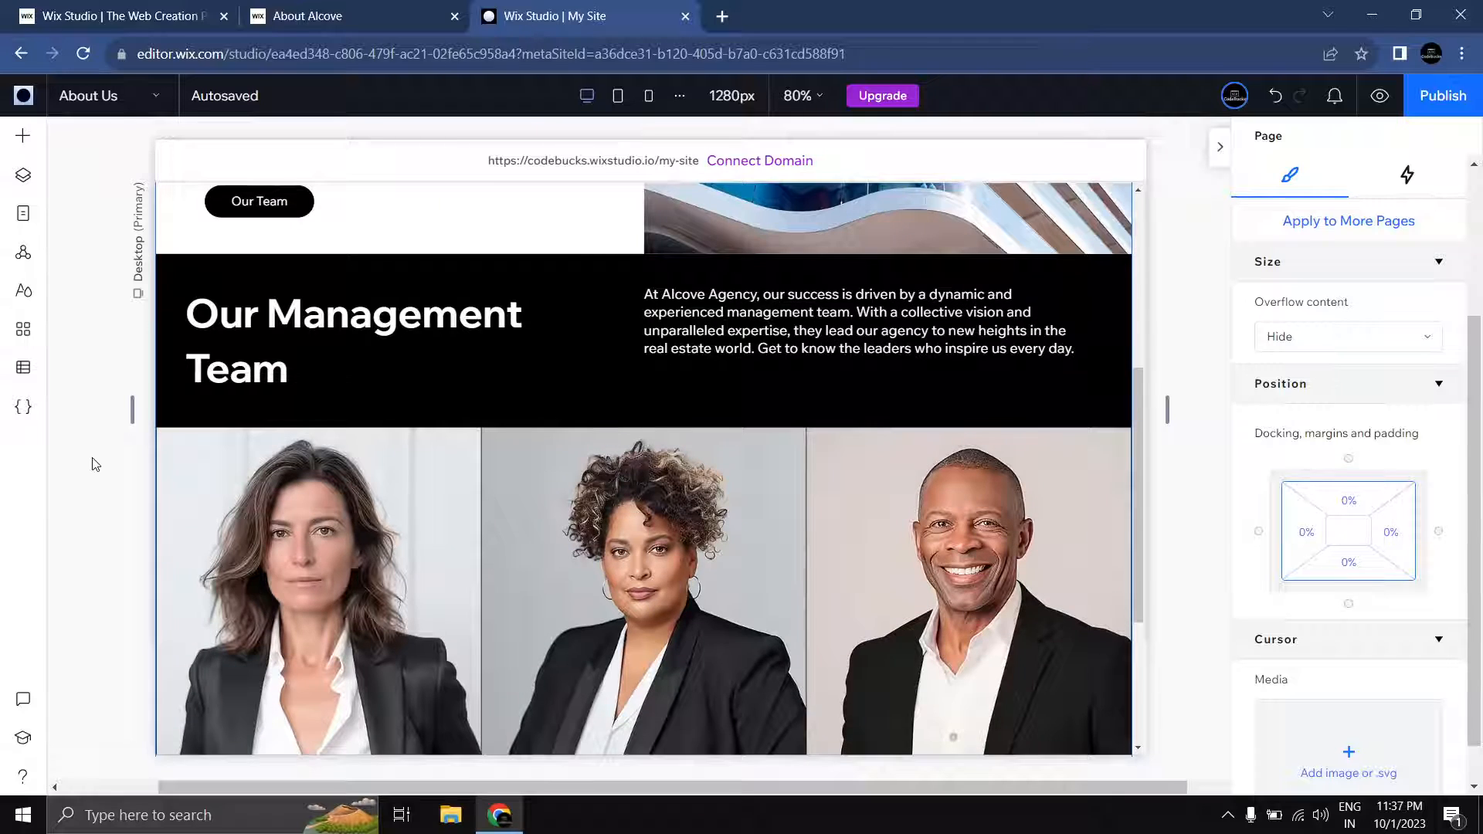
scroll(94, 463, down, 2)
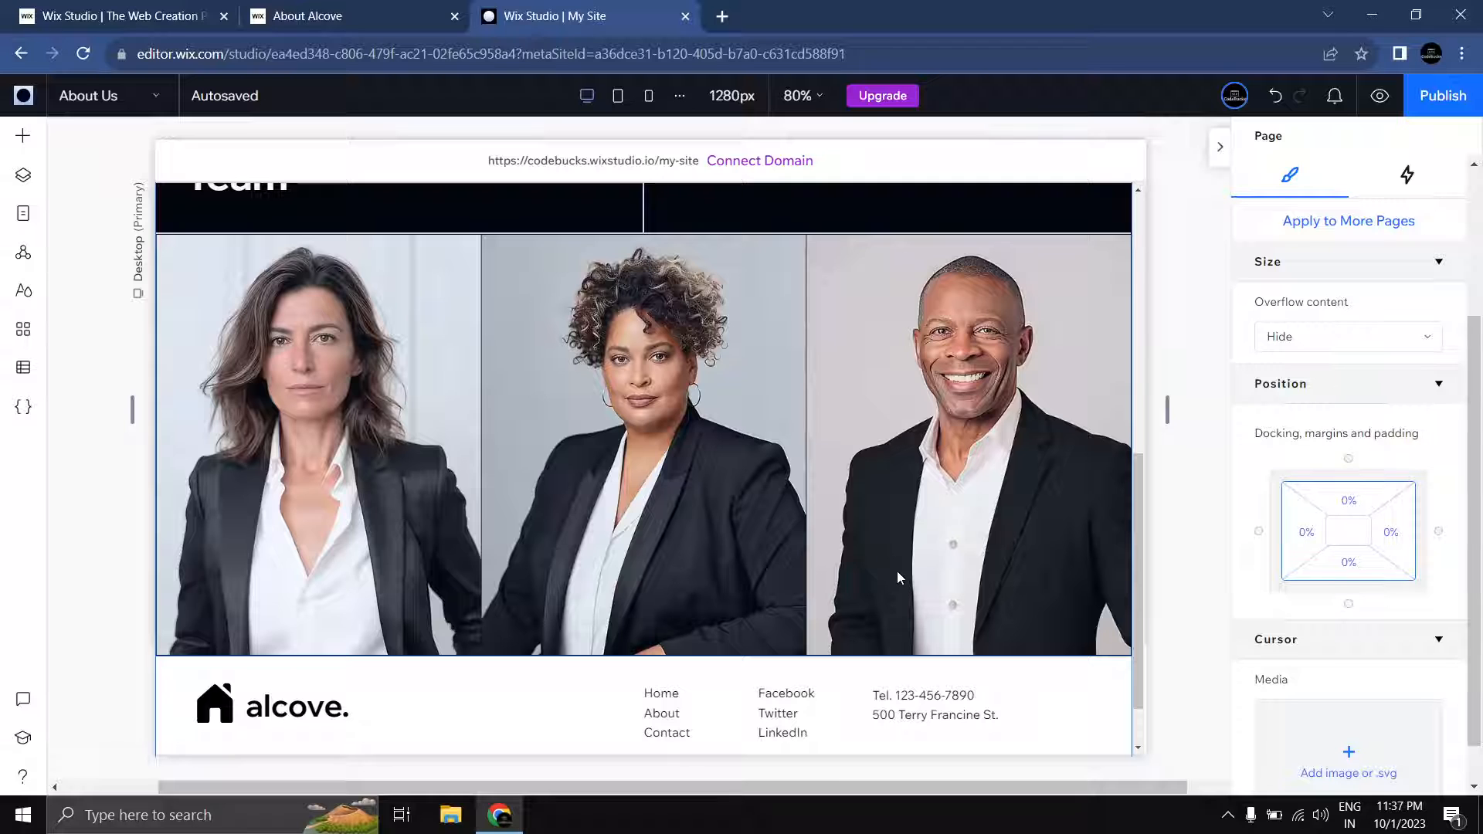
click(187, 484)
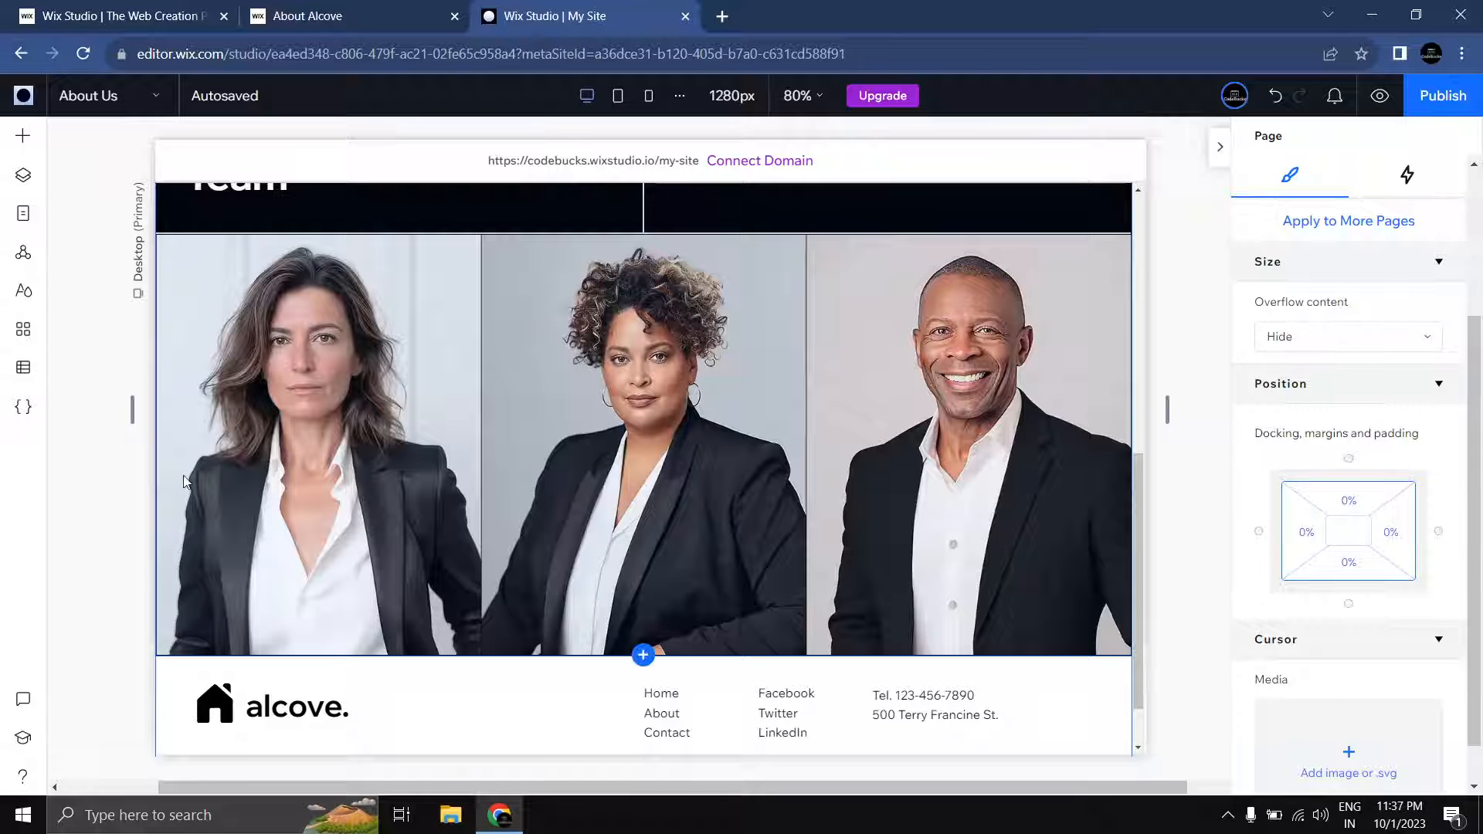
click(23, 134)
click(105, 154)
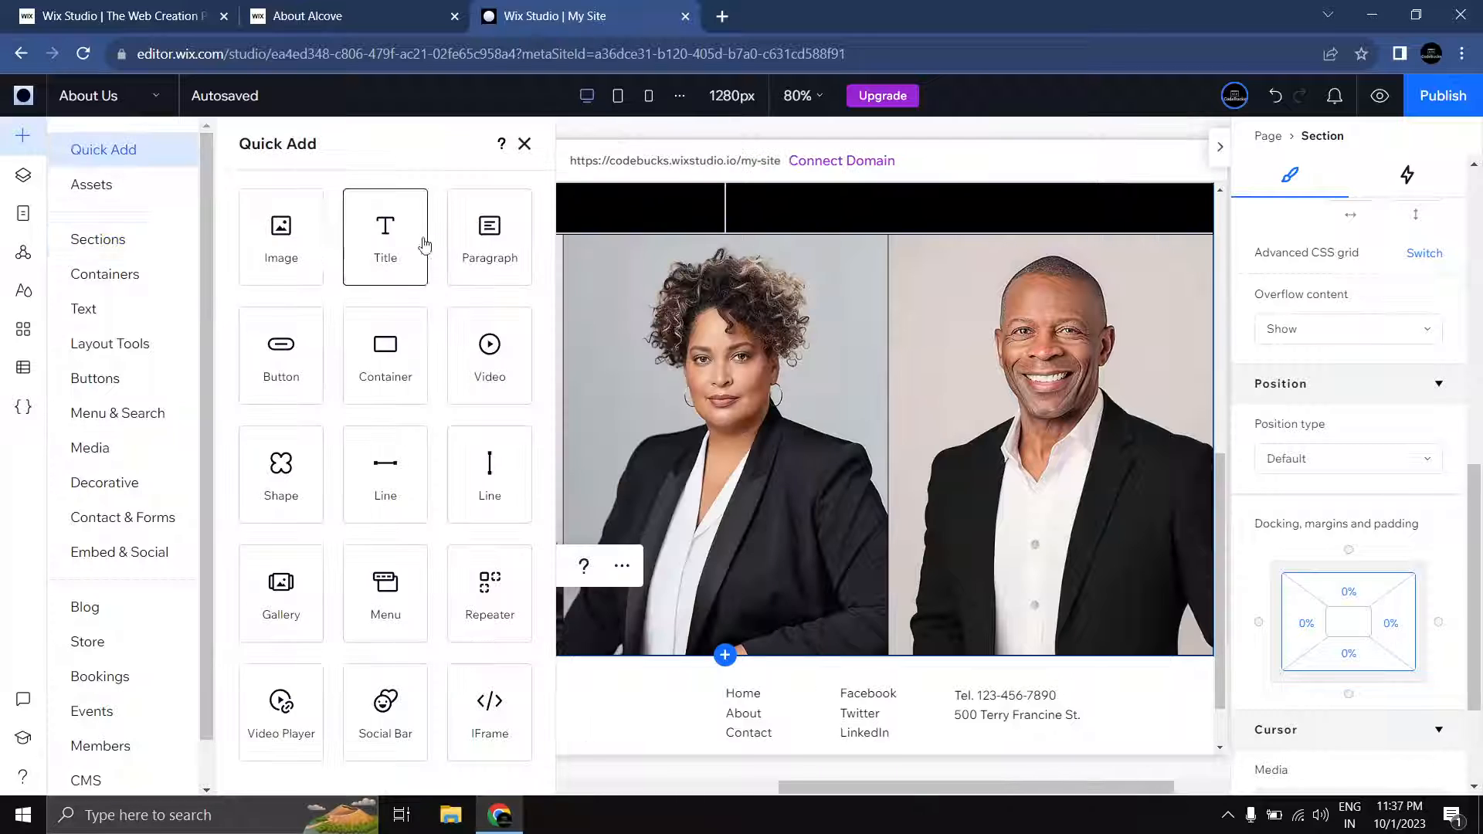
drag(489, 360, 397, 550)
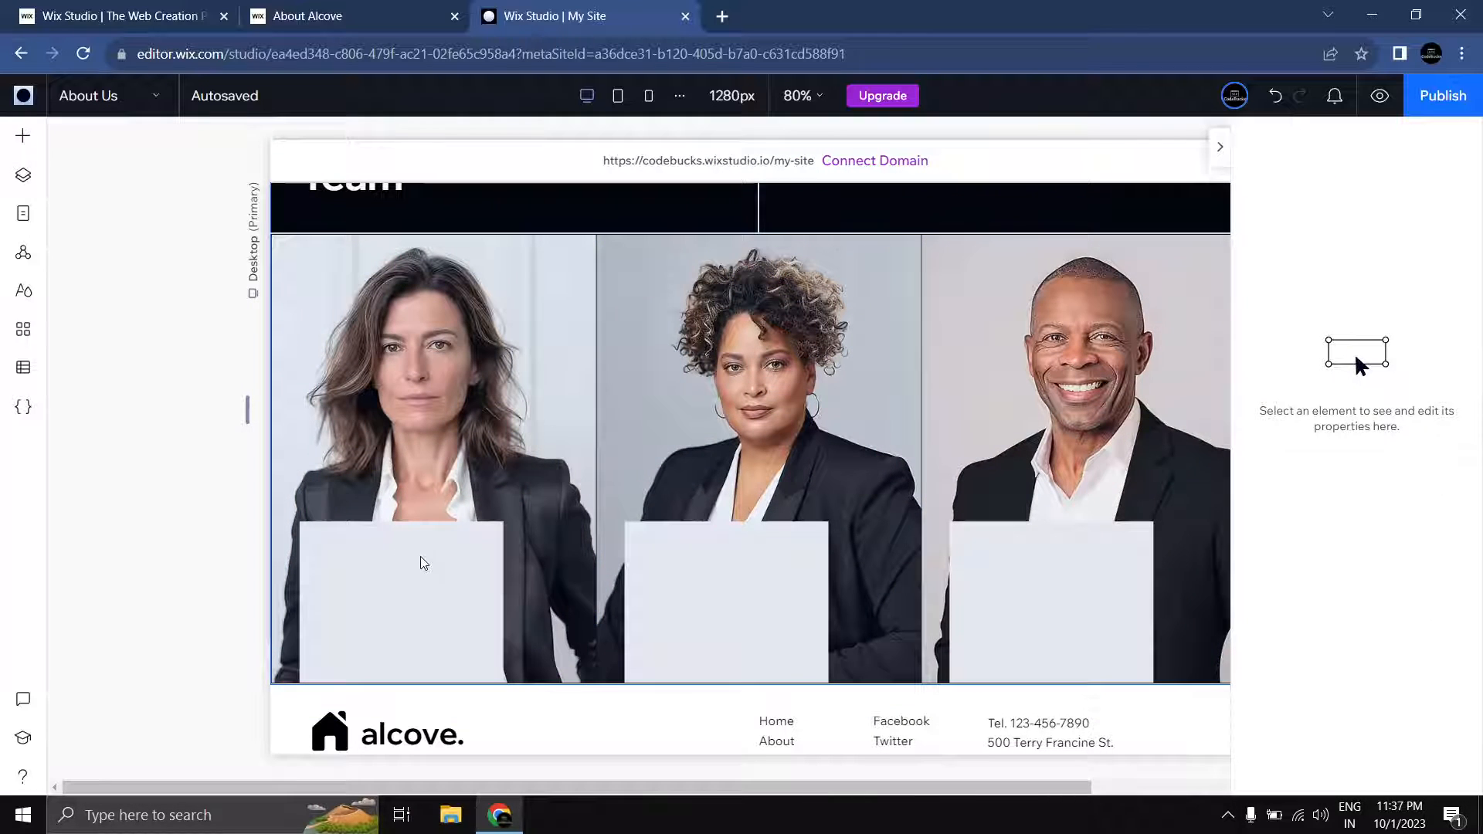
Step: Turn on advanced sizing for the new team card container and set its width to 100%
click(476, 567)
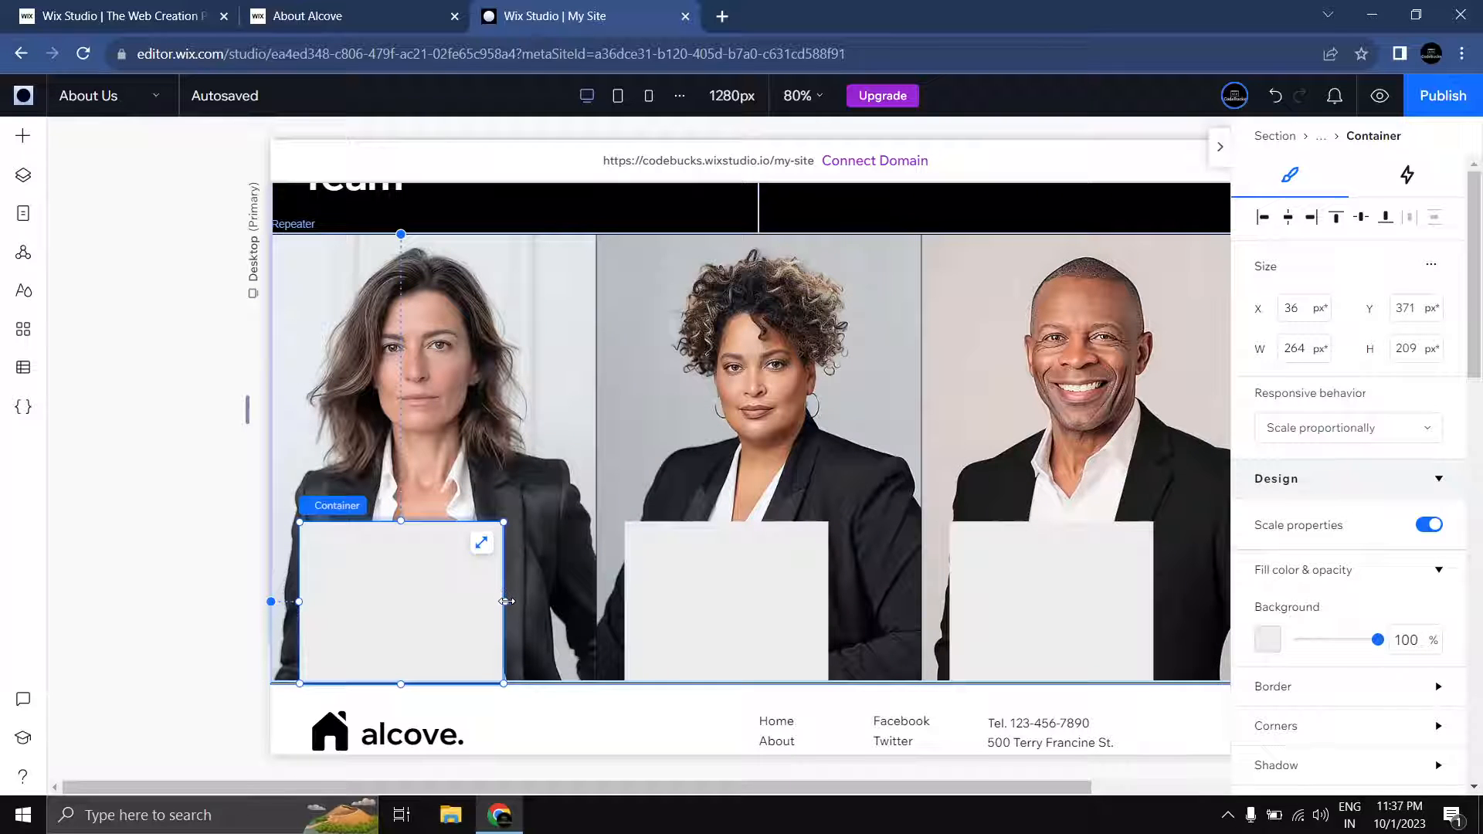
click(1432, 265)
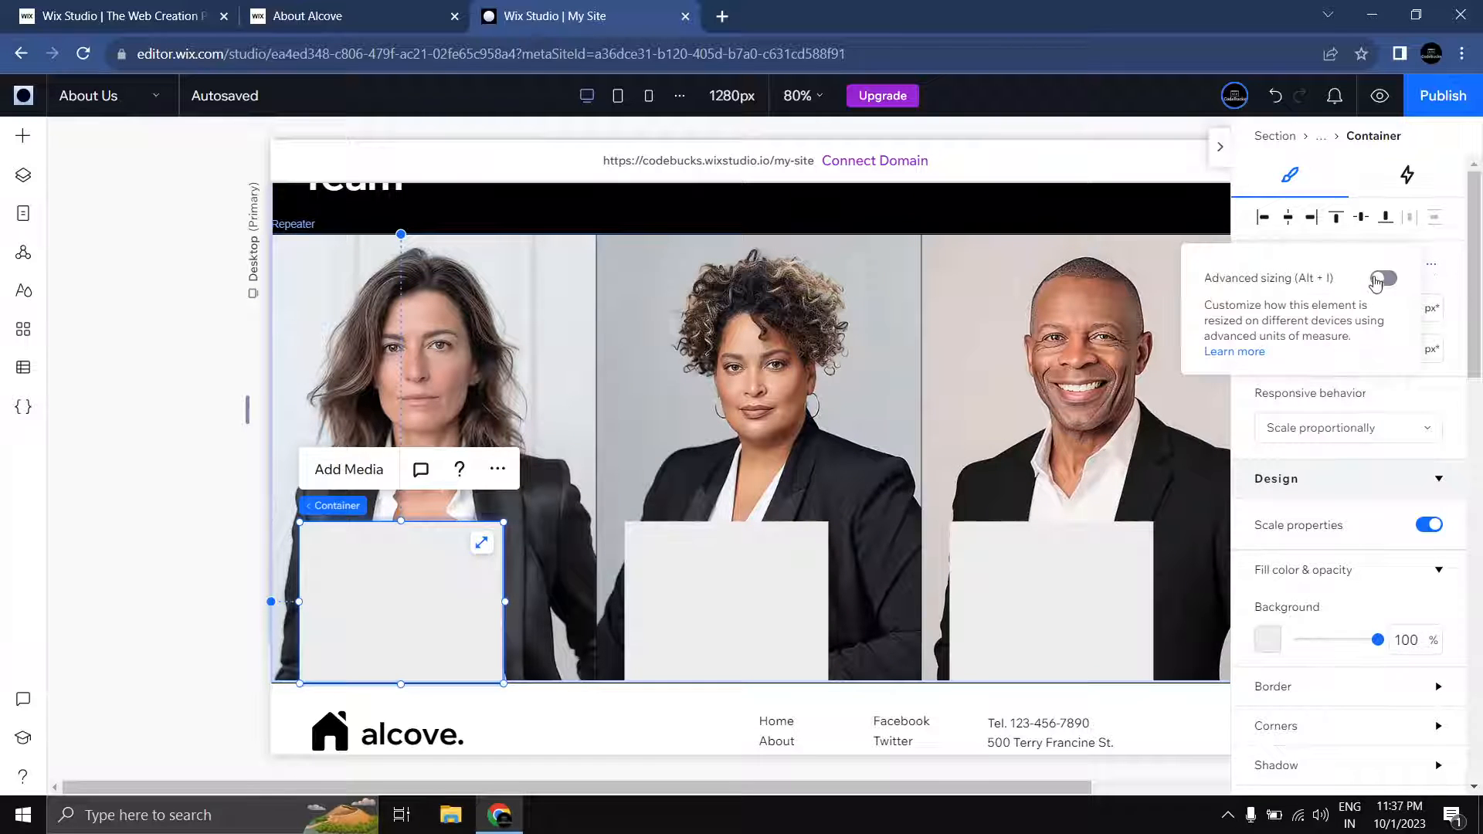
click(1382, 279)
click(1305, 313)
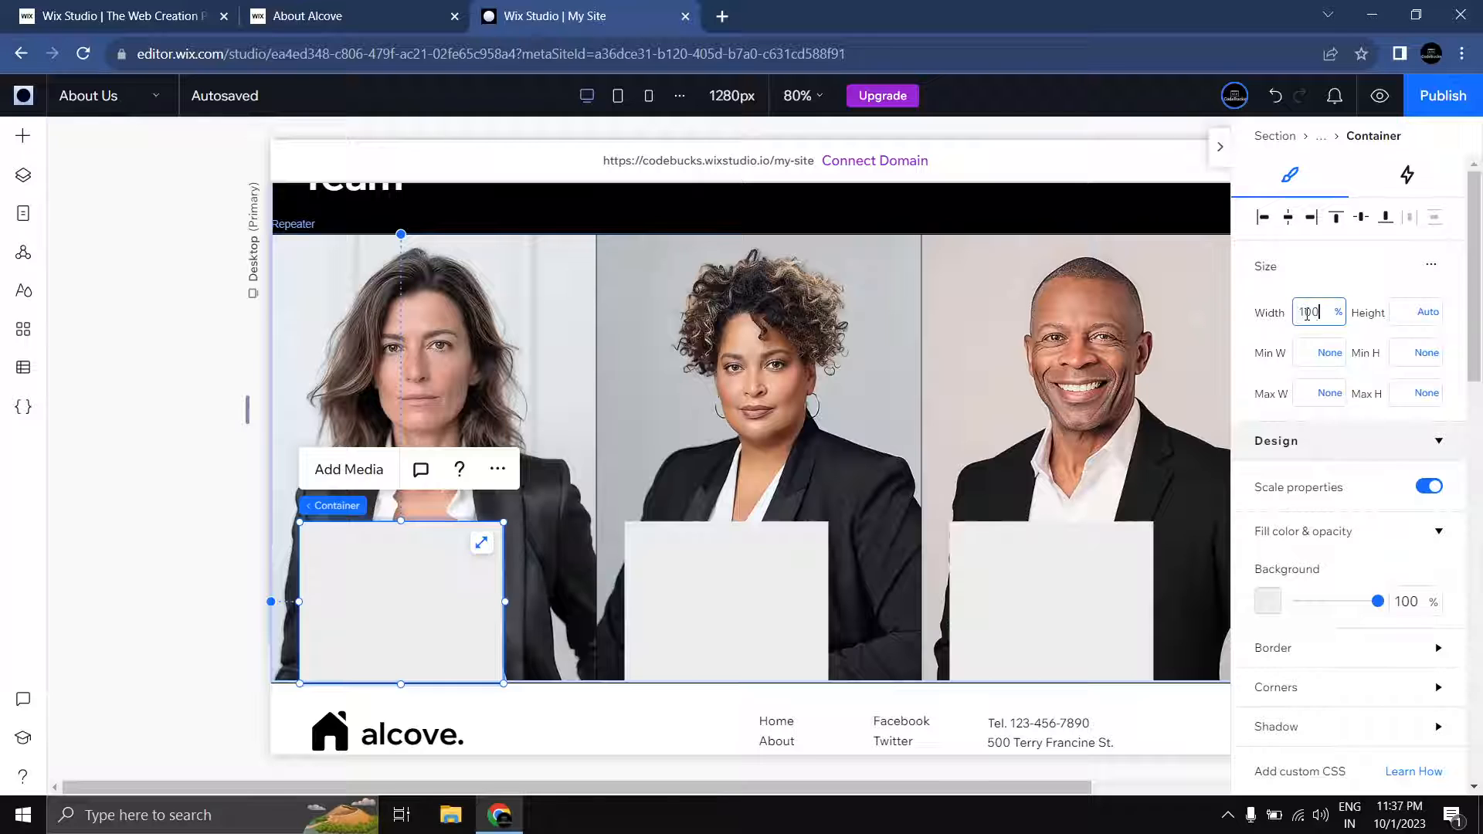
key(Return)
Step: Move the container flush with the left and bottom edges of the team card and reduce its height from the top
drag(426, 581, 399, 579)
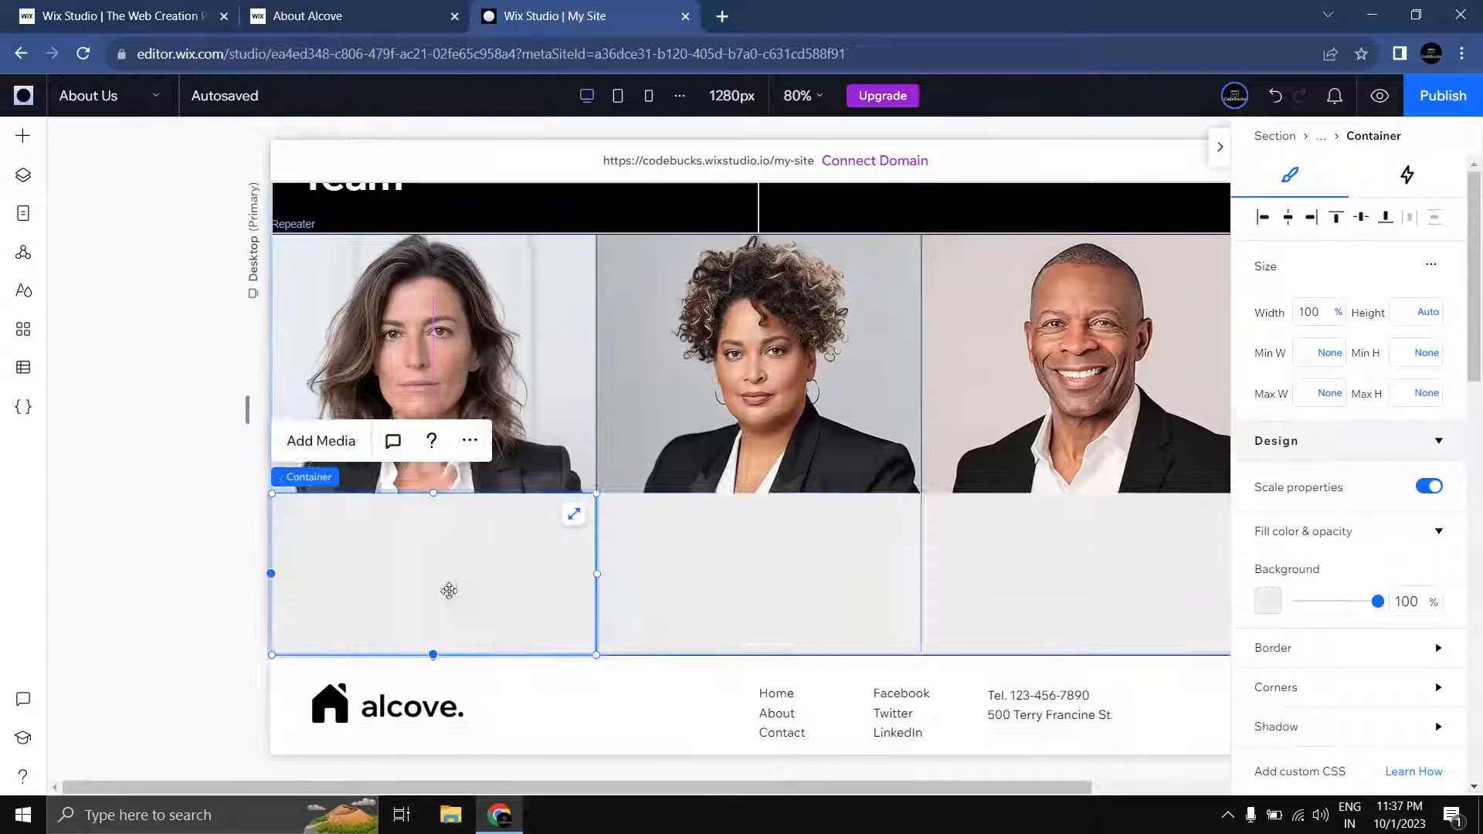
drag(433, 494, 438, 554)
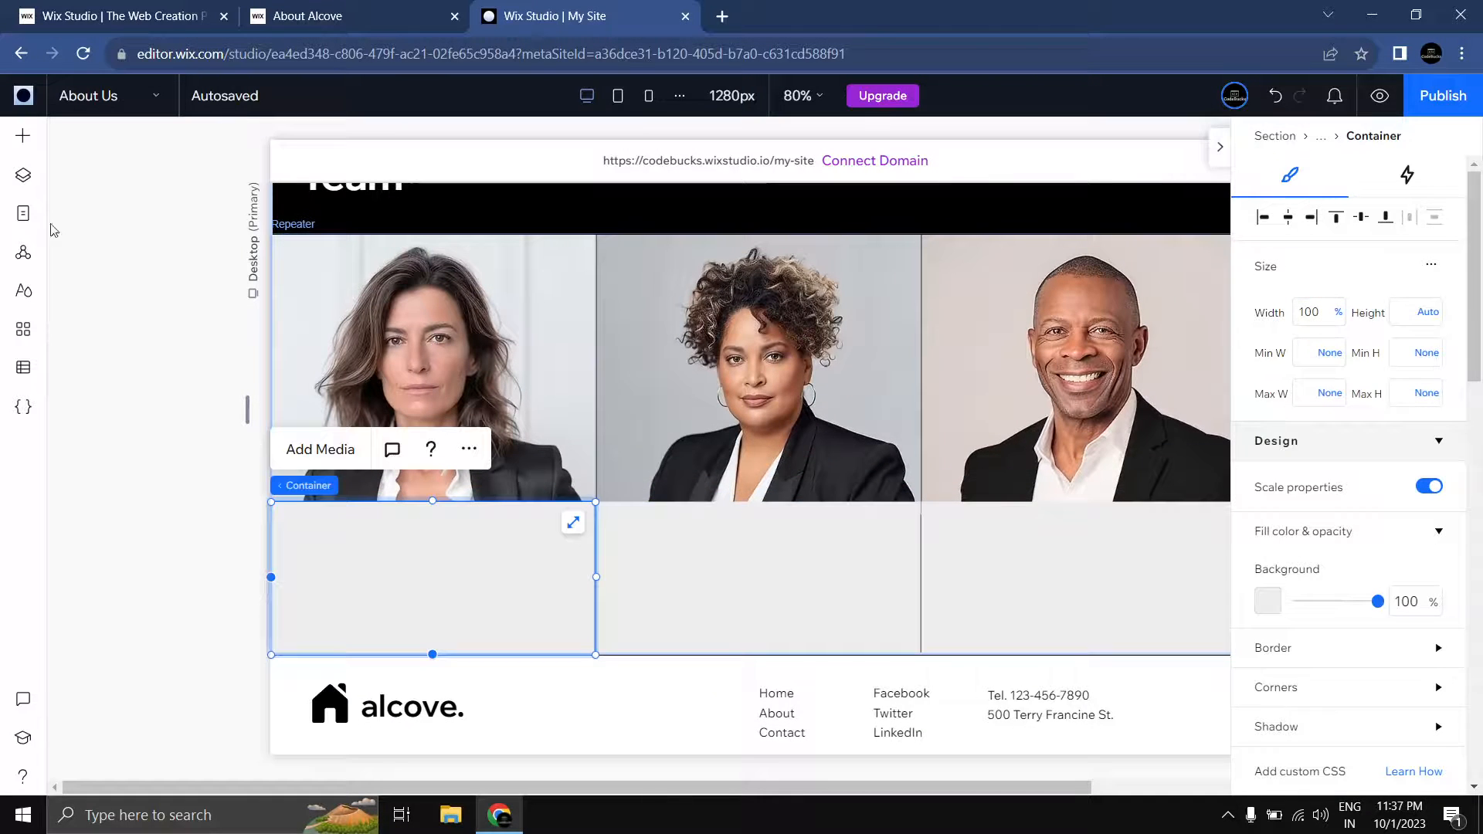
Step: Add a title text element inside the container of the first team card
click(23, 136)
drag(384, 236, 425, 558)
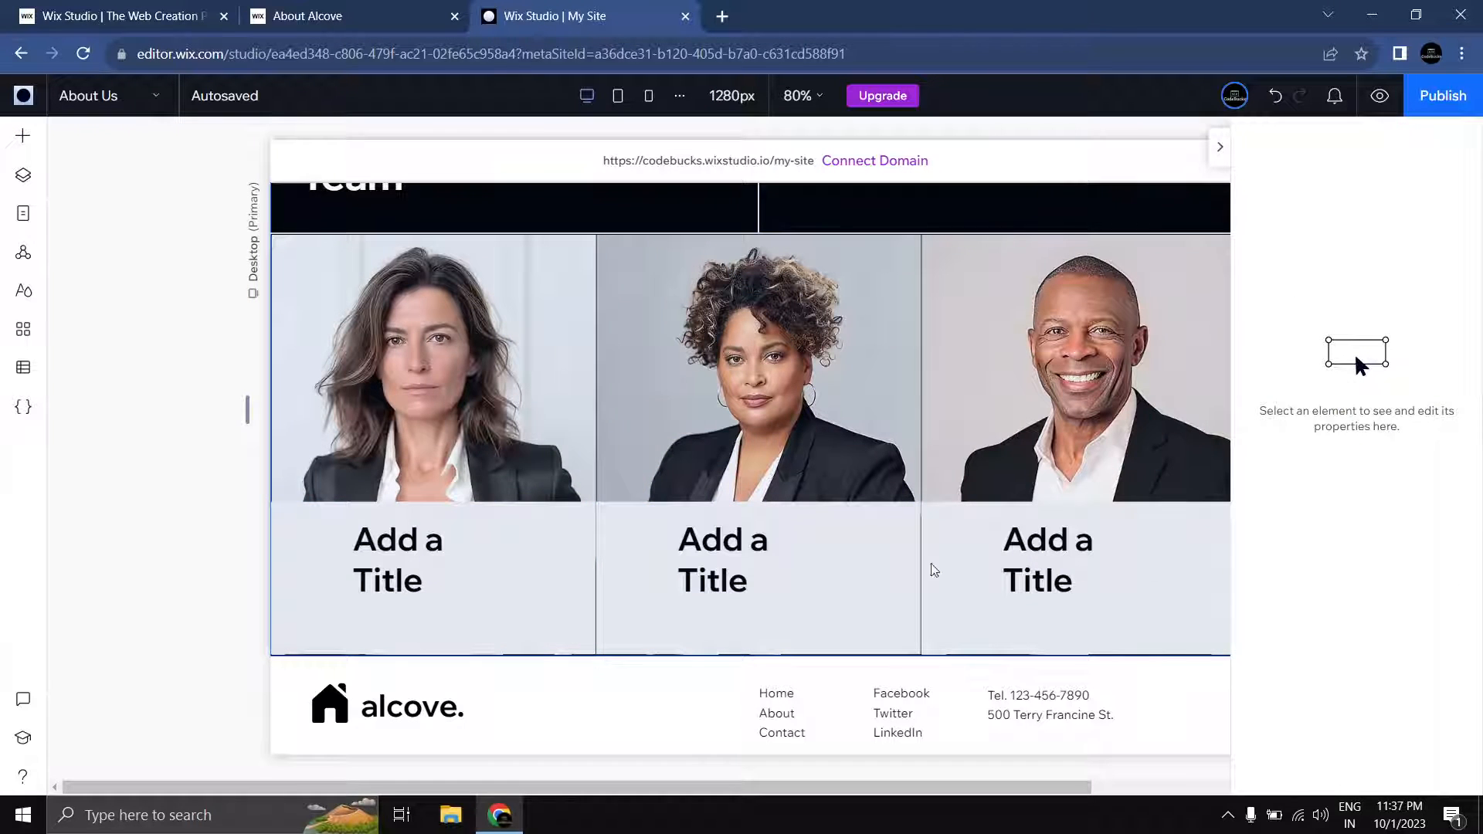
Step: Apply the Heading 3 theme to the first team card's title and replace its text with the team member's full name
click(1387, 559)
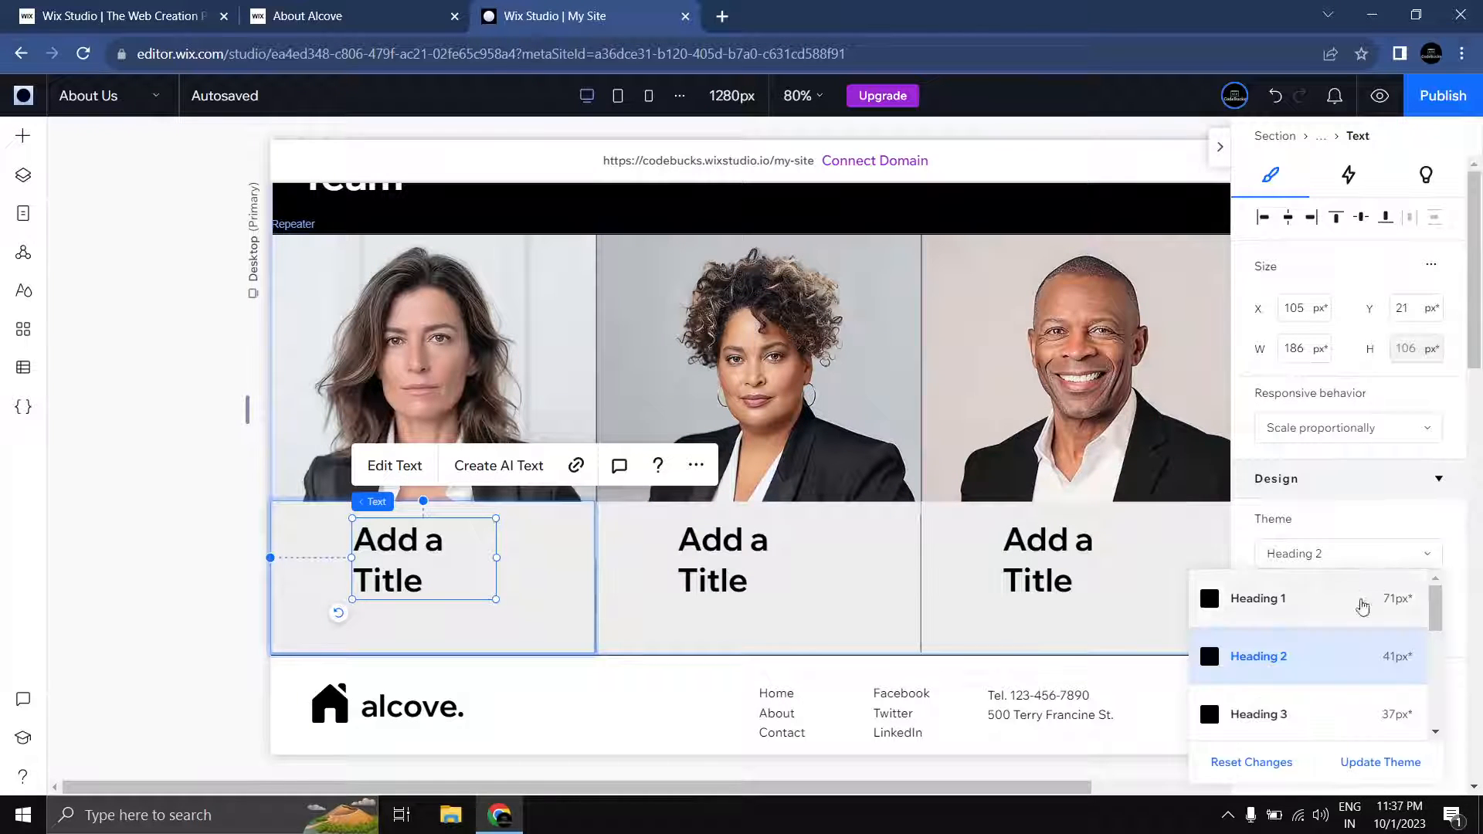
scroll(1362, 606, down, 2)
click(1285, 553)
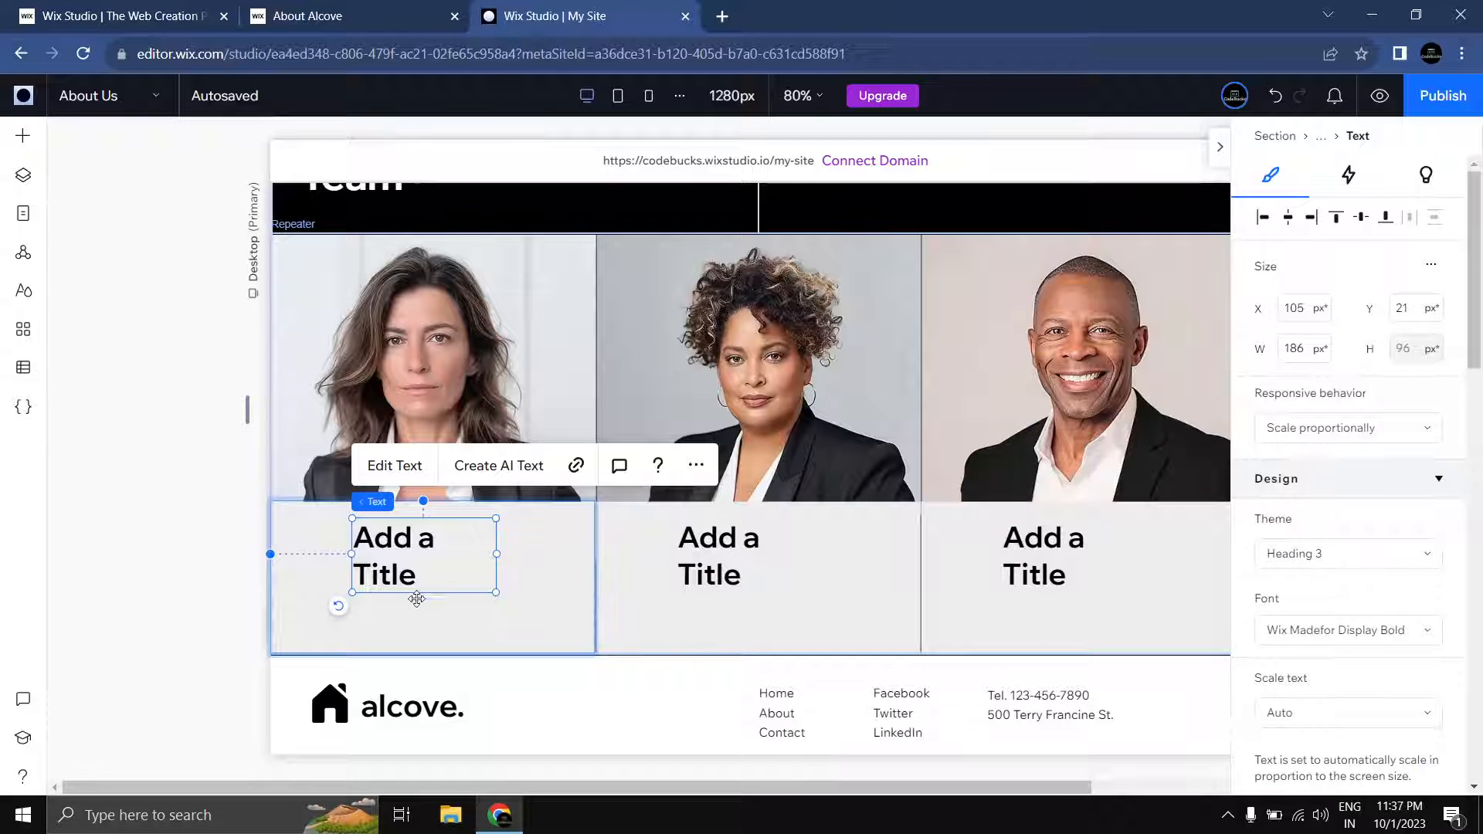
double_click(380, 550)
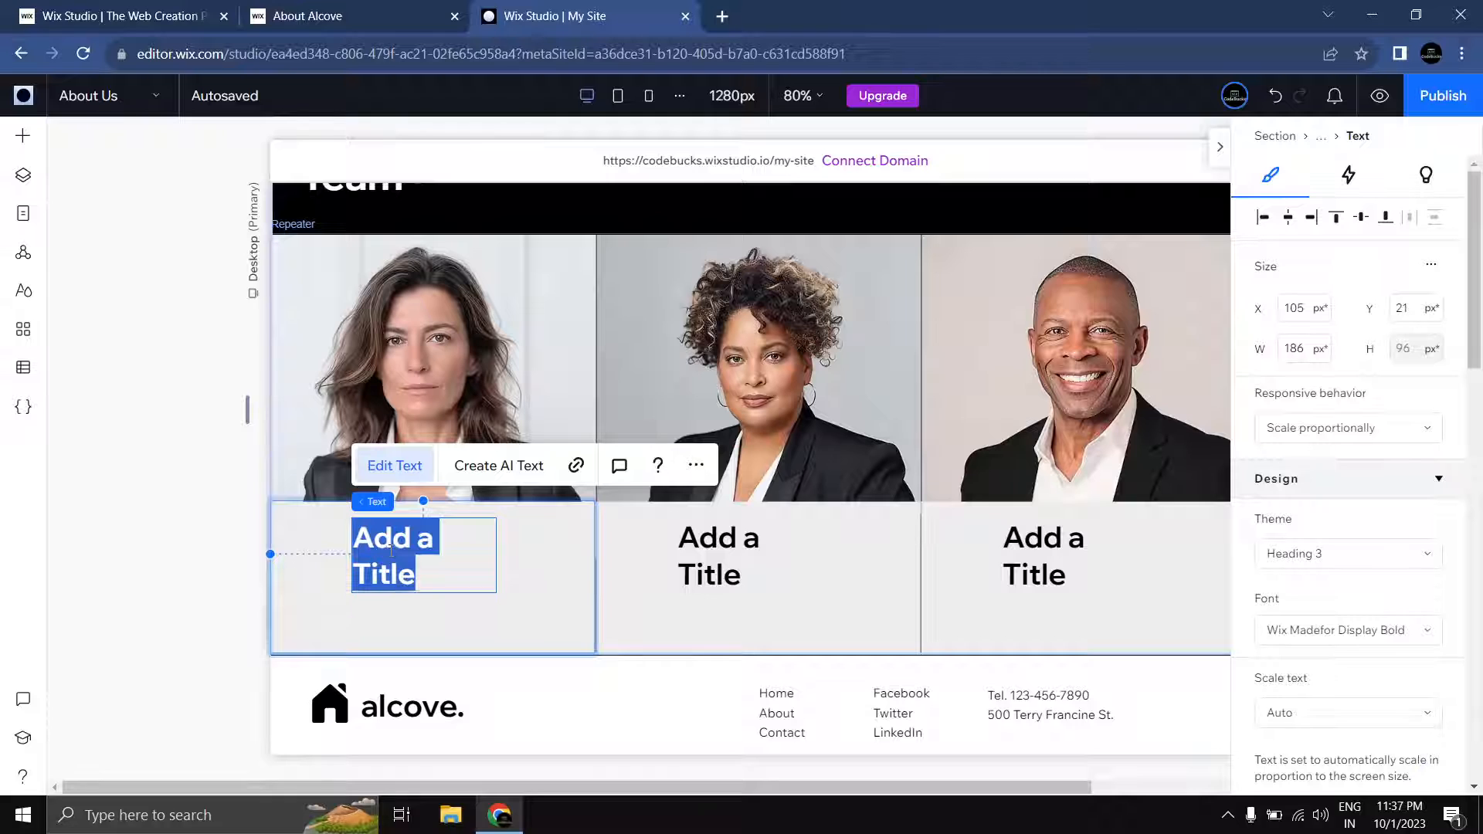
text(Emily)
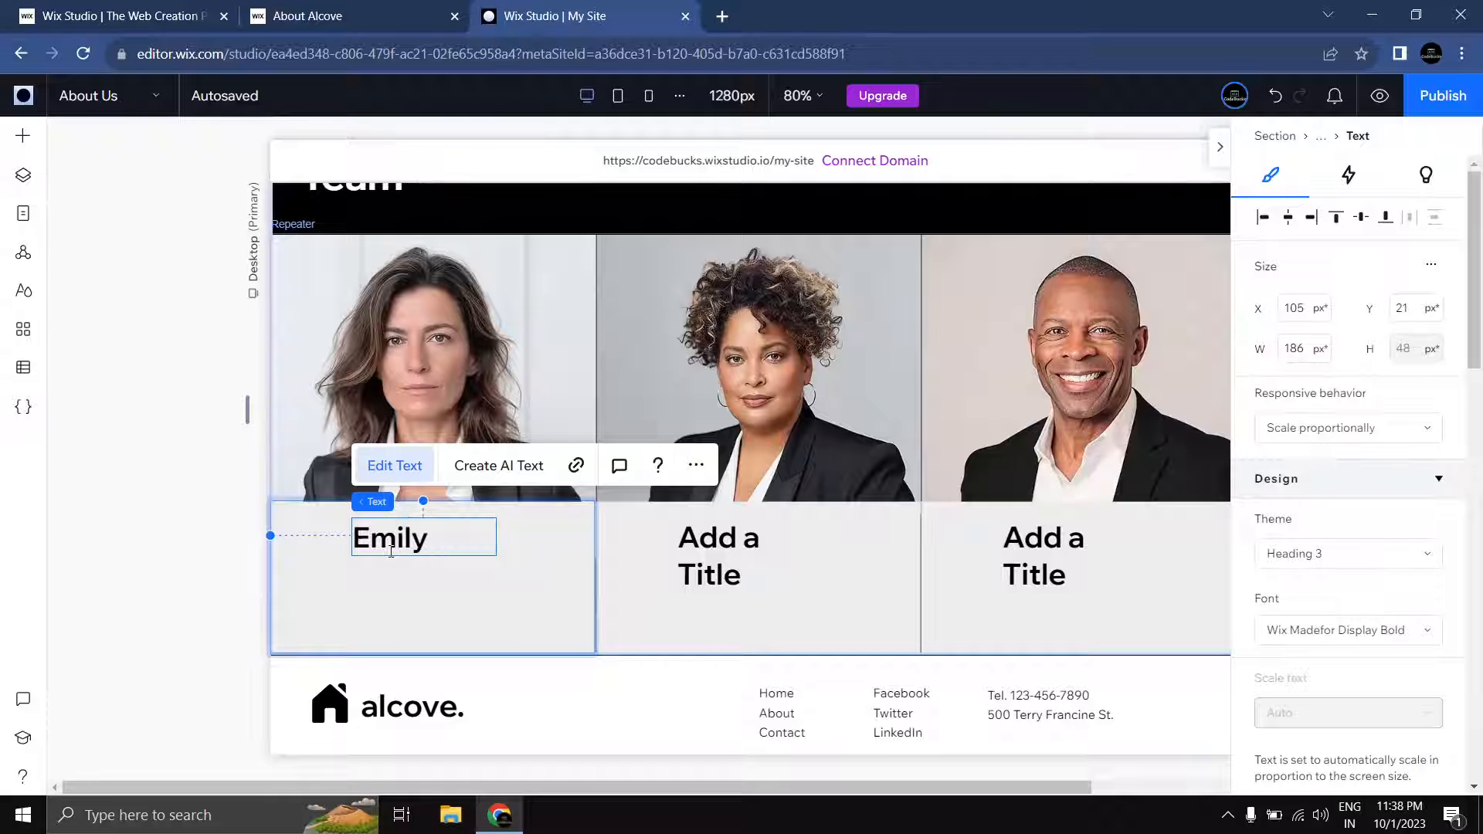
text( Harrison)
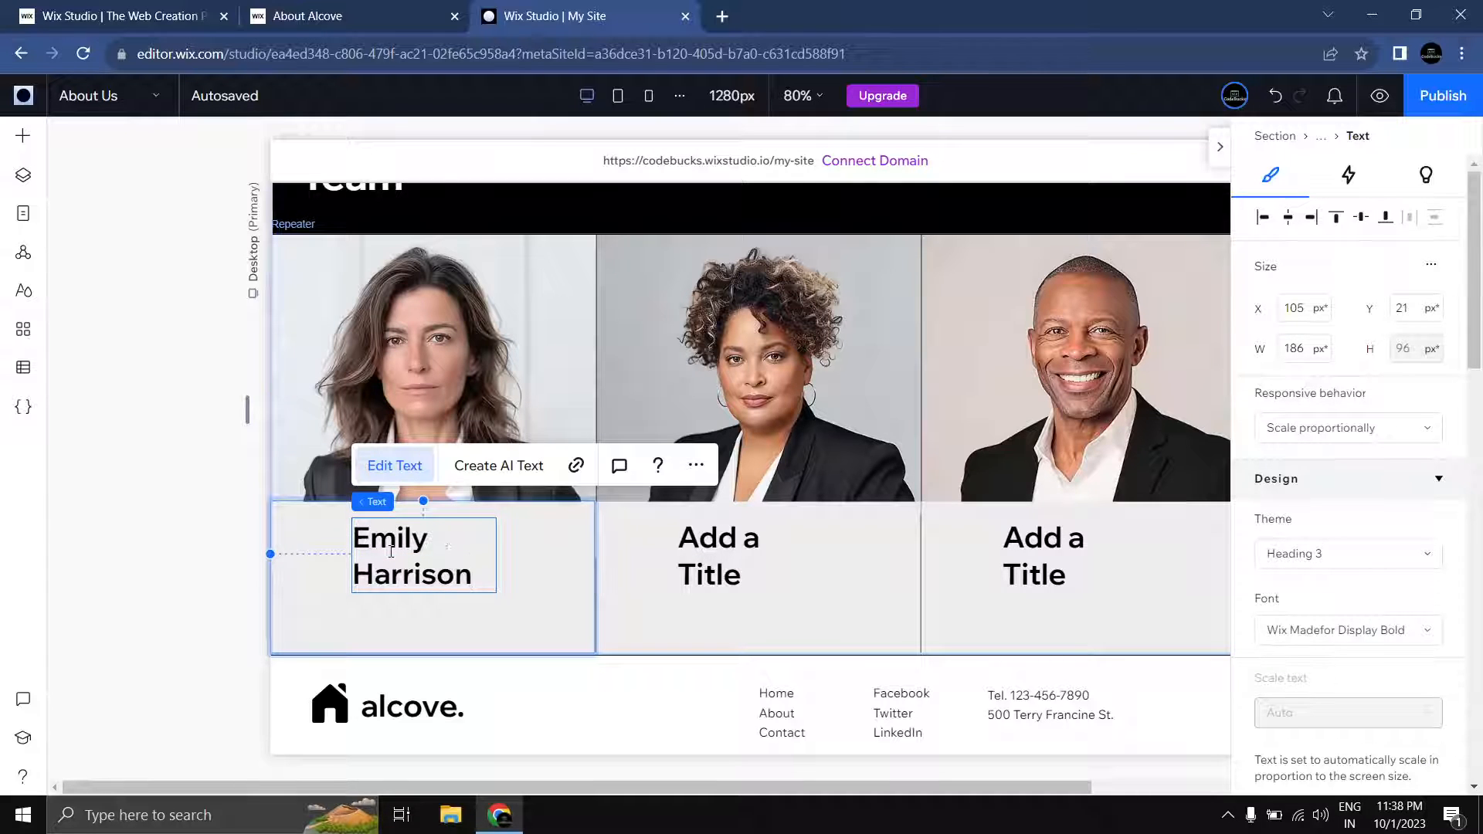
click(257, 567)
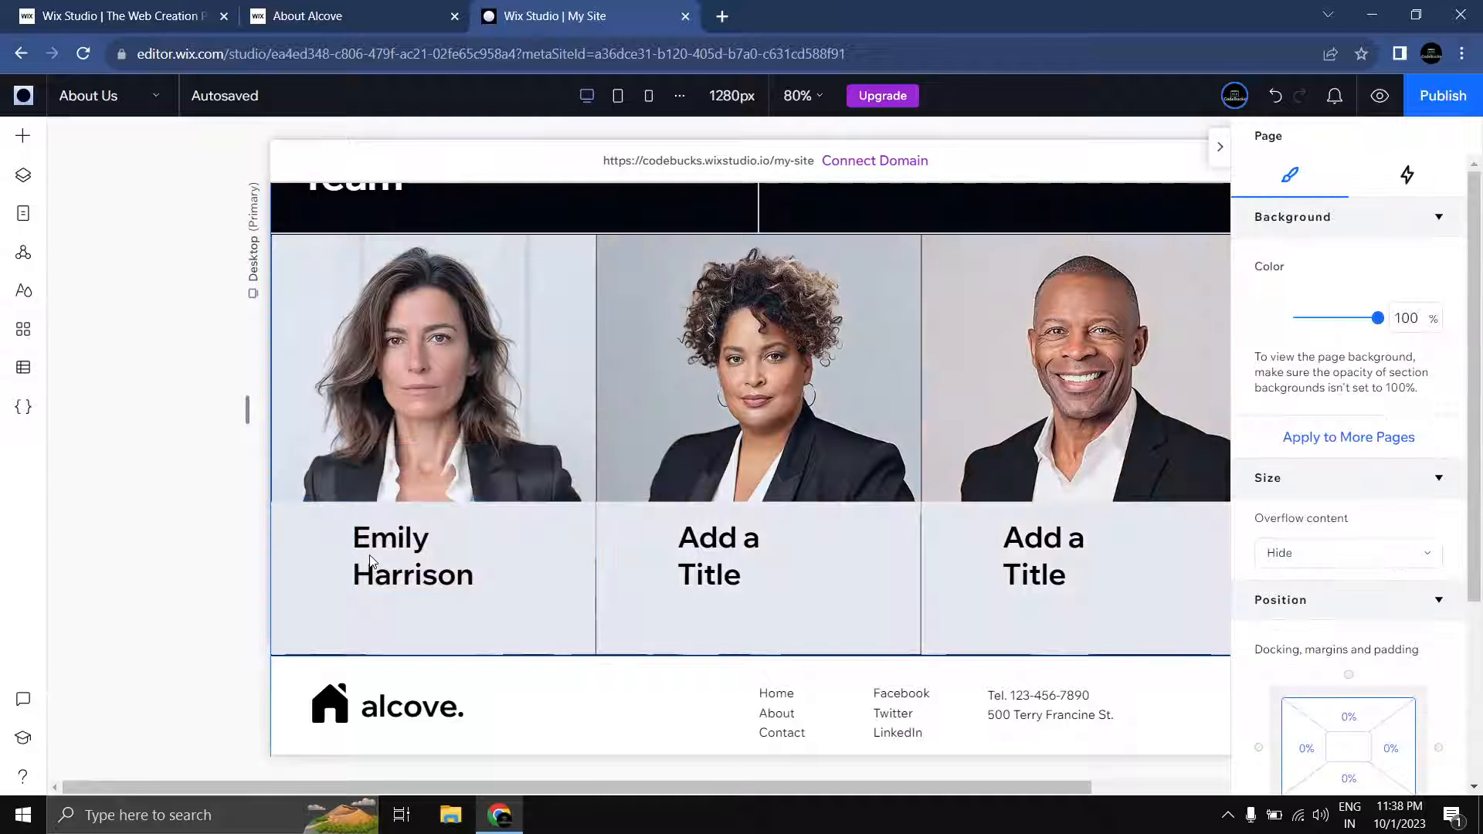
Step: Widen the name title on both sides to about 331 px so that it fits on one line
click(378, 546)
click(378, 545)
click(380, 546)
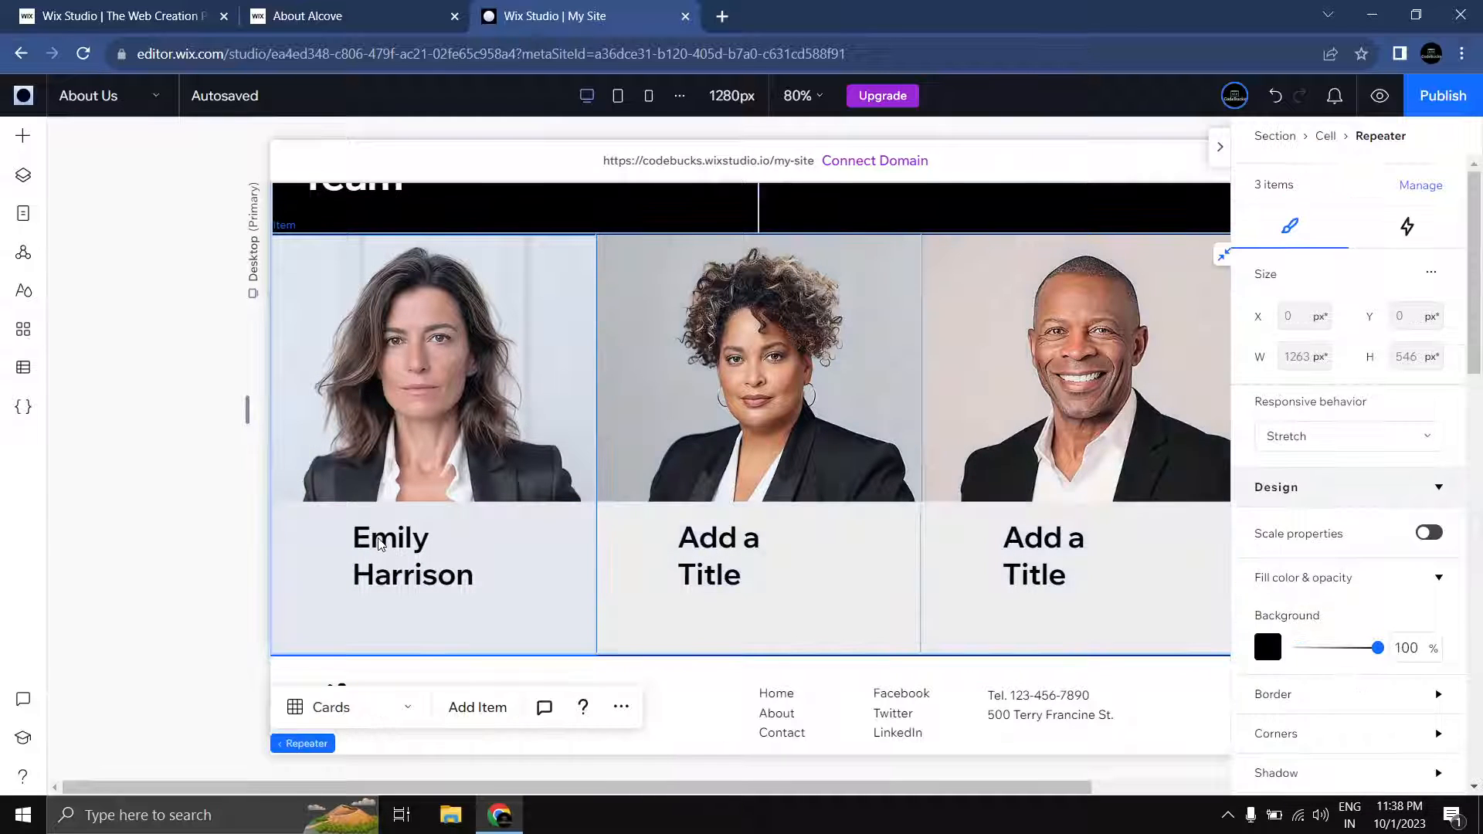
click(379, 545)
click(378, 545)
click(380, 546)
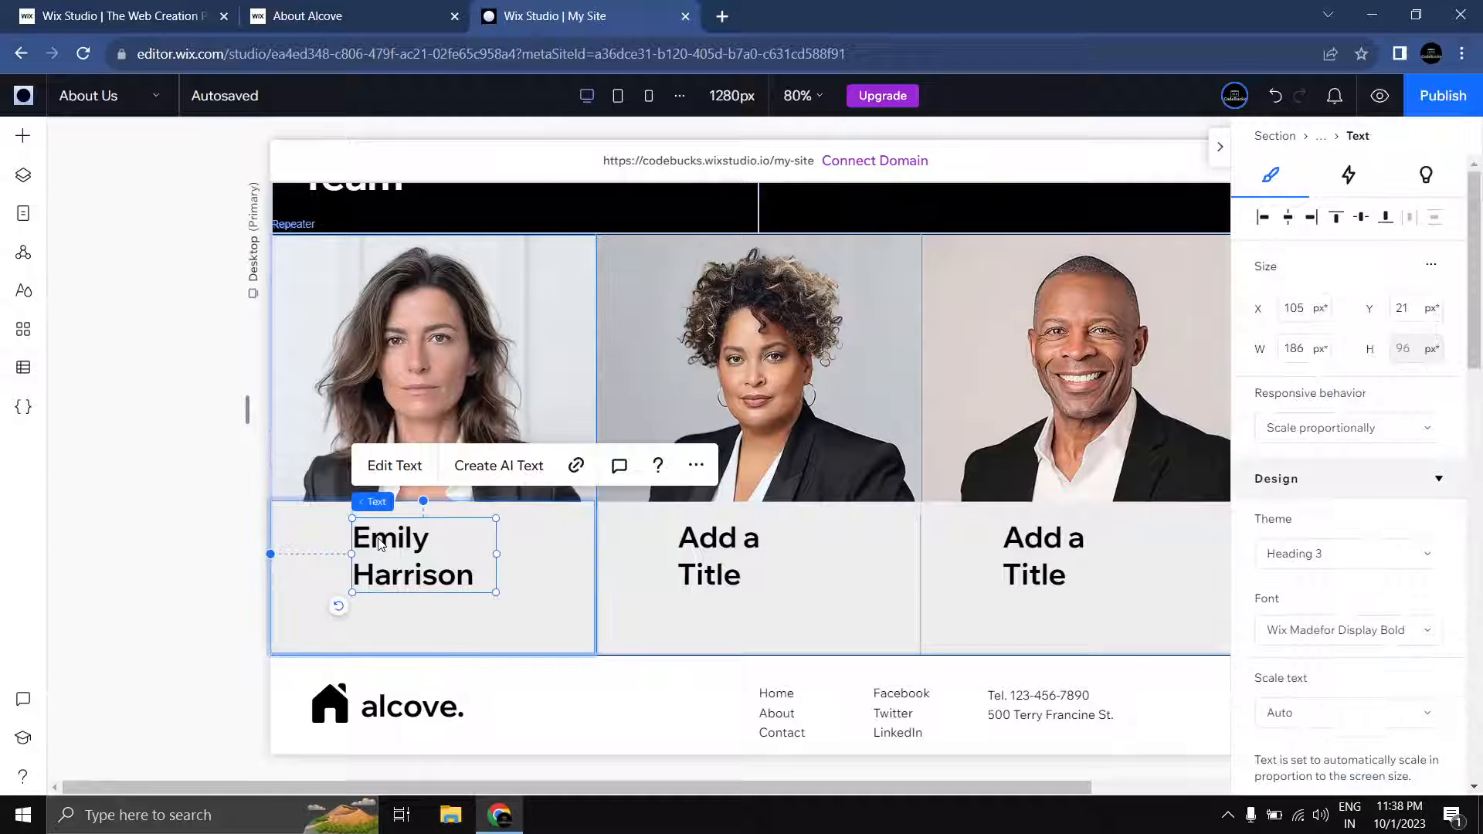
drag(354, 554, 299, 561)
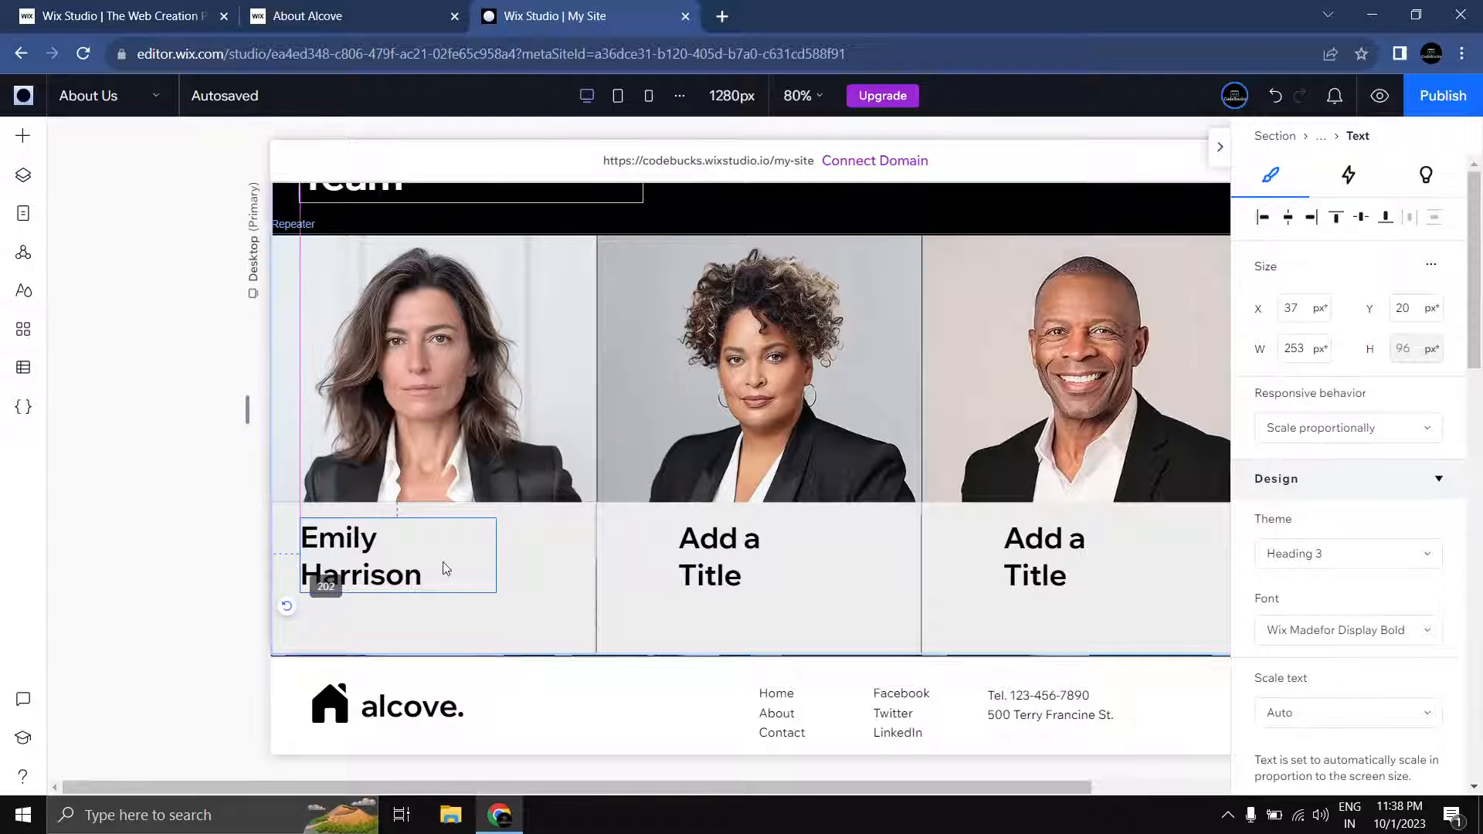
drag(545, 554, 554, 555)
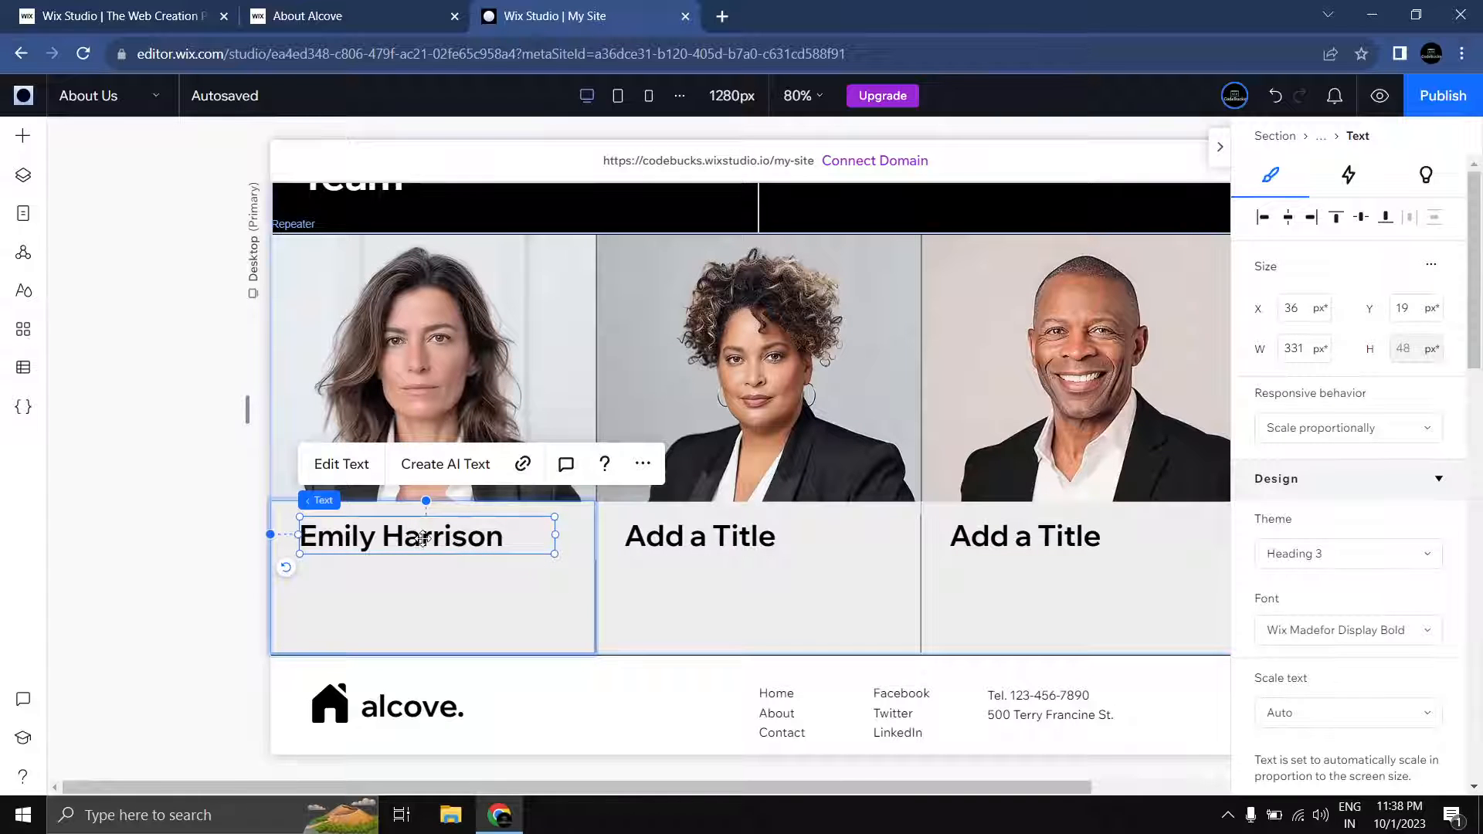
Step: Add a paragraph text element below the name in the first team card and change its text to "Chief Executive Officer (CEO)"
click(23, 136)
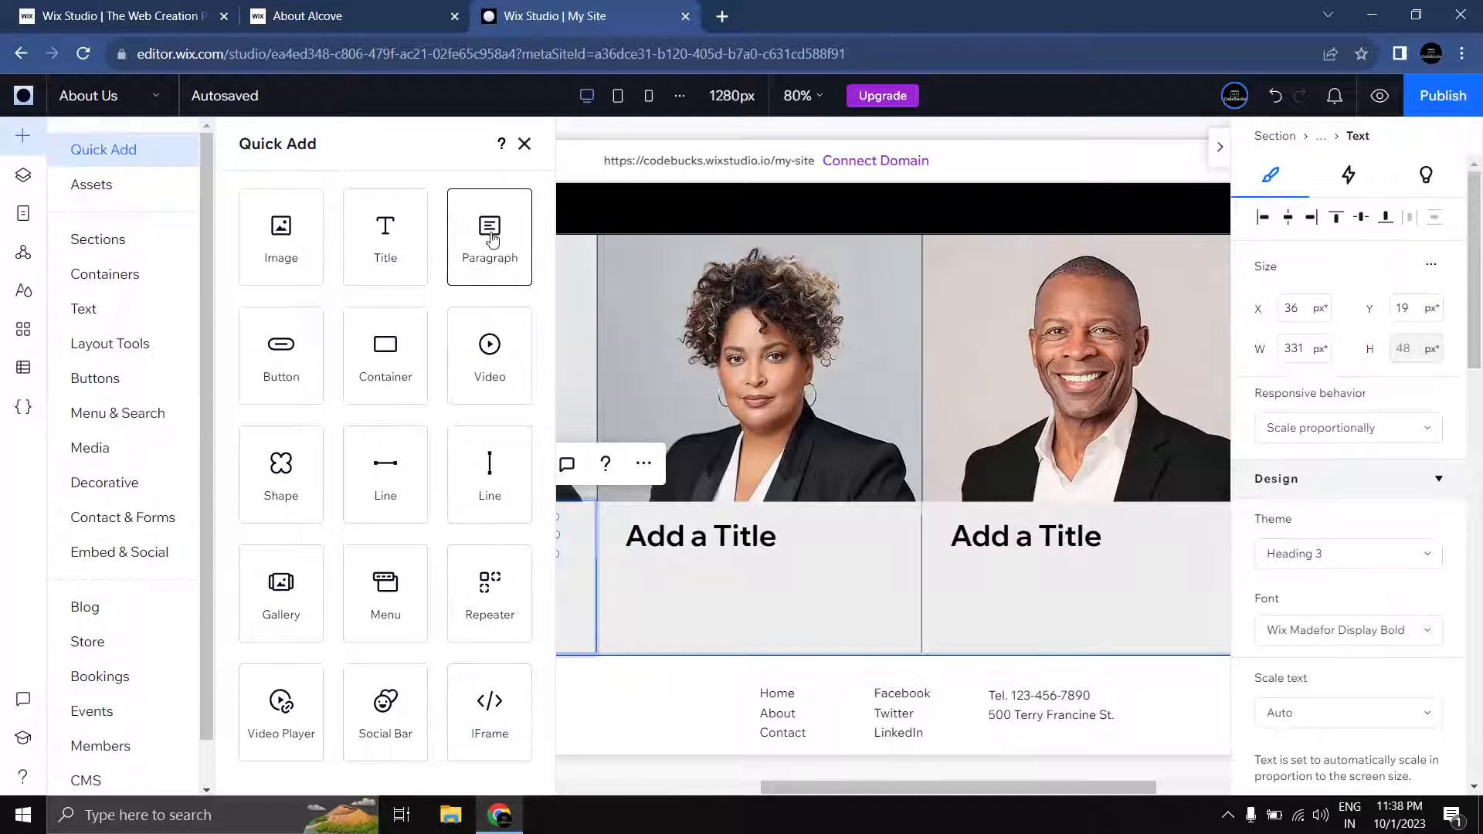
drag(488, 236, 404, 604)
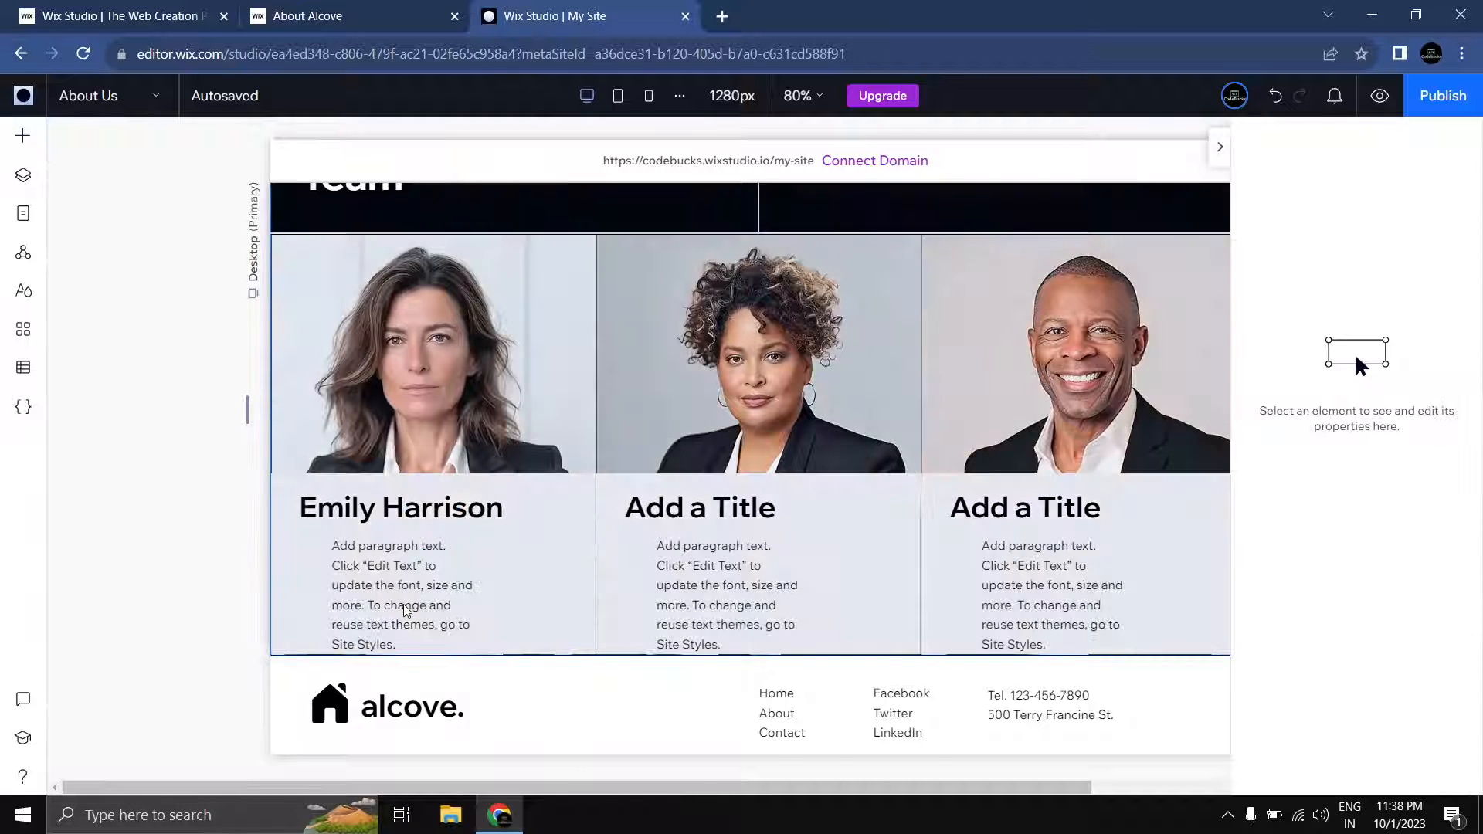
click(395, 596)
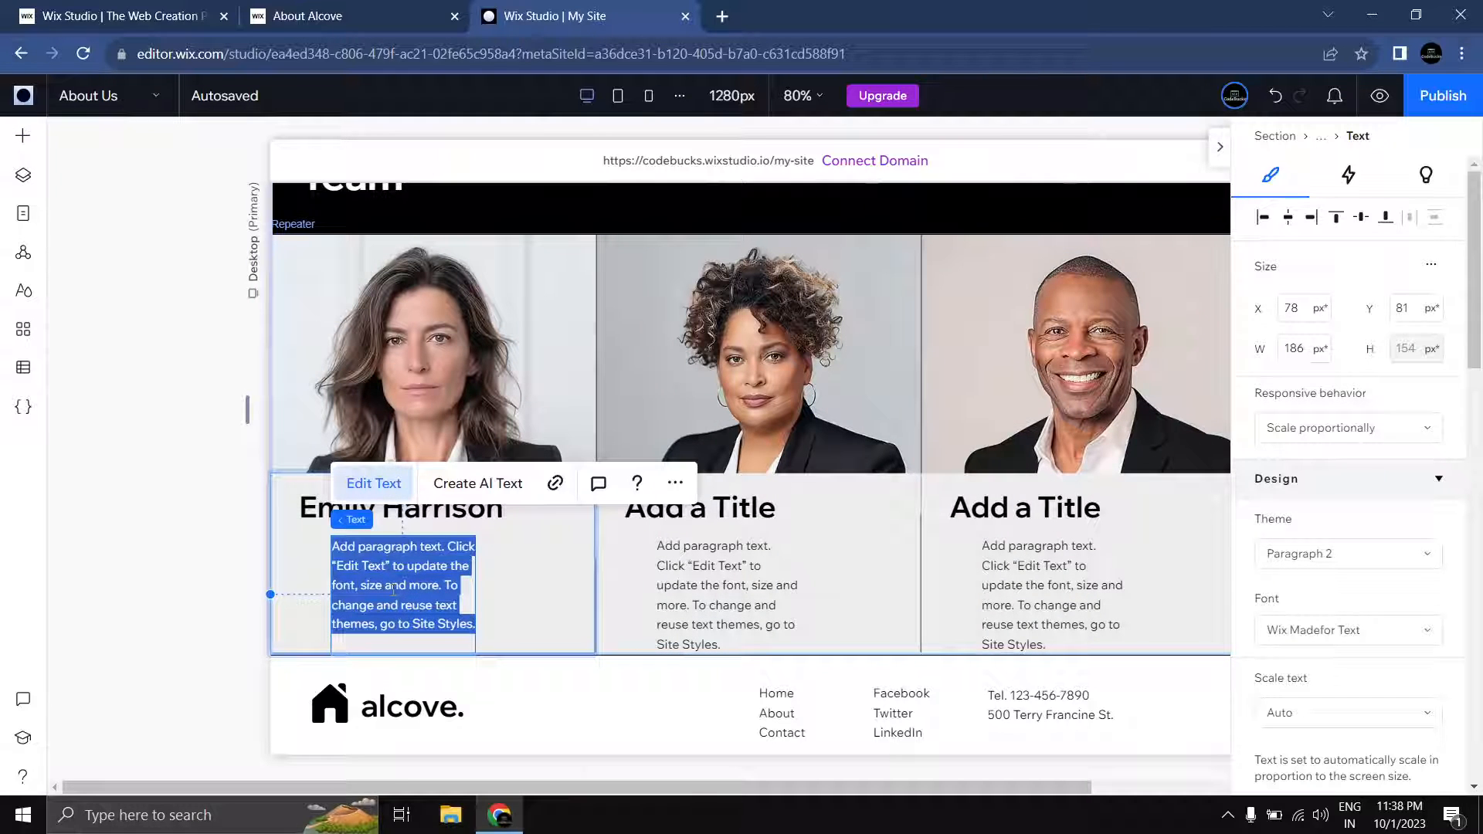
text(Chief Executive Of)
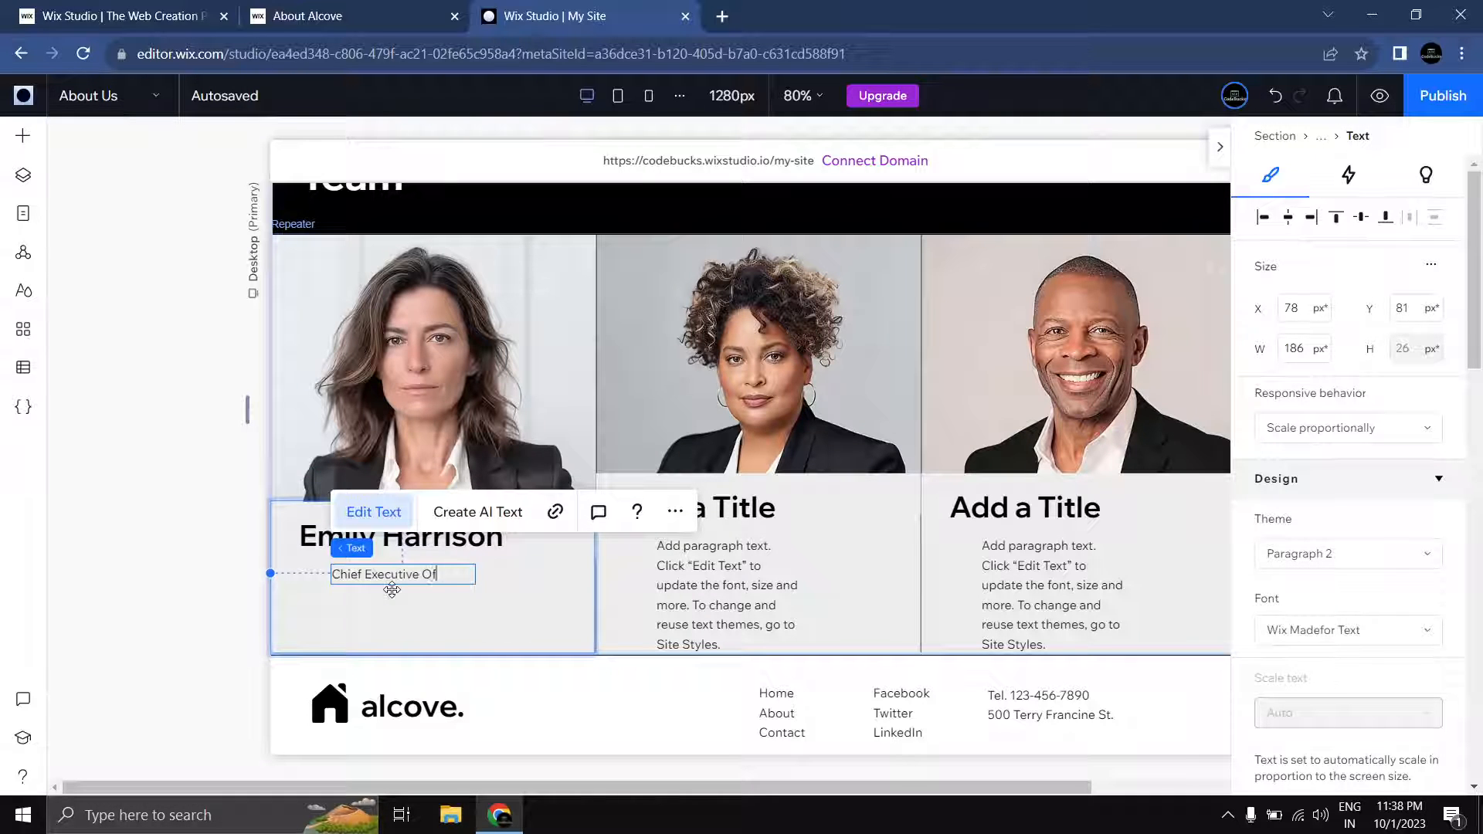
text(ficer (CEO))
click(513, 583)
click(467, 590)
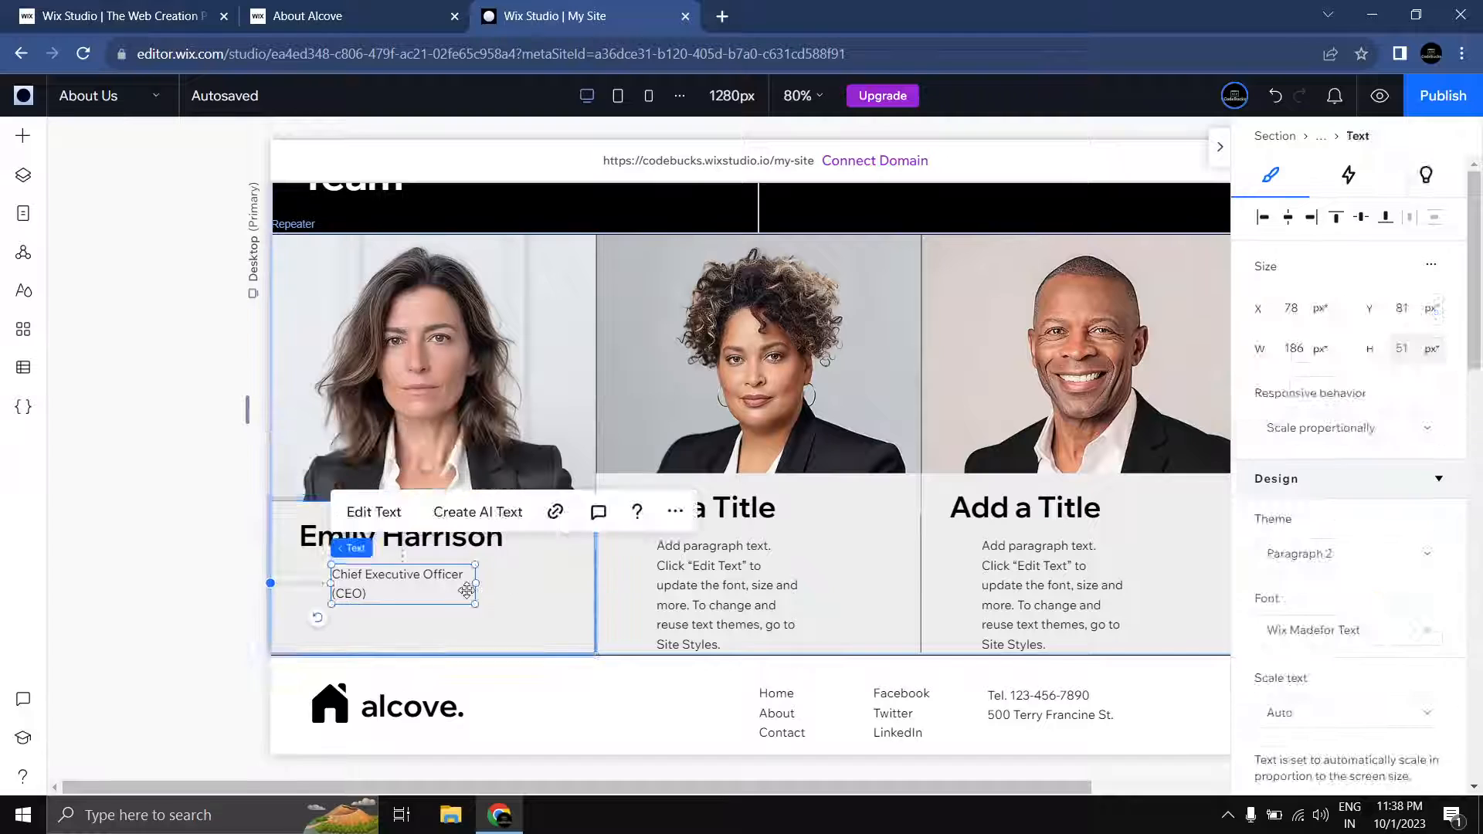
Step: Widen the job title text to about 262 px and apply the Paragraph 1 theme to it
drag(391, 582, 533, 584)
click(449, 586)
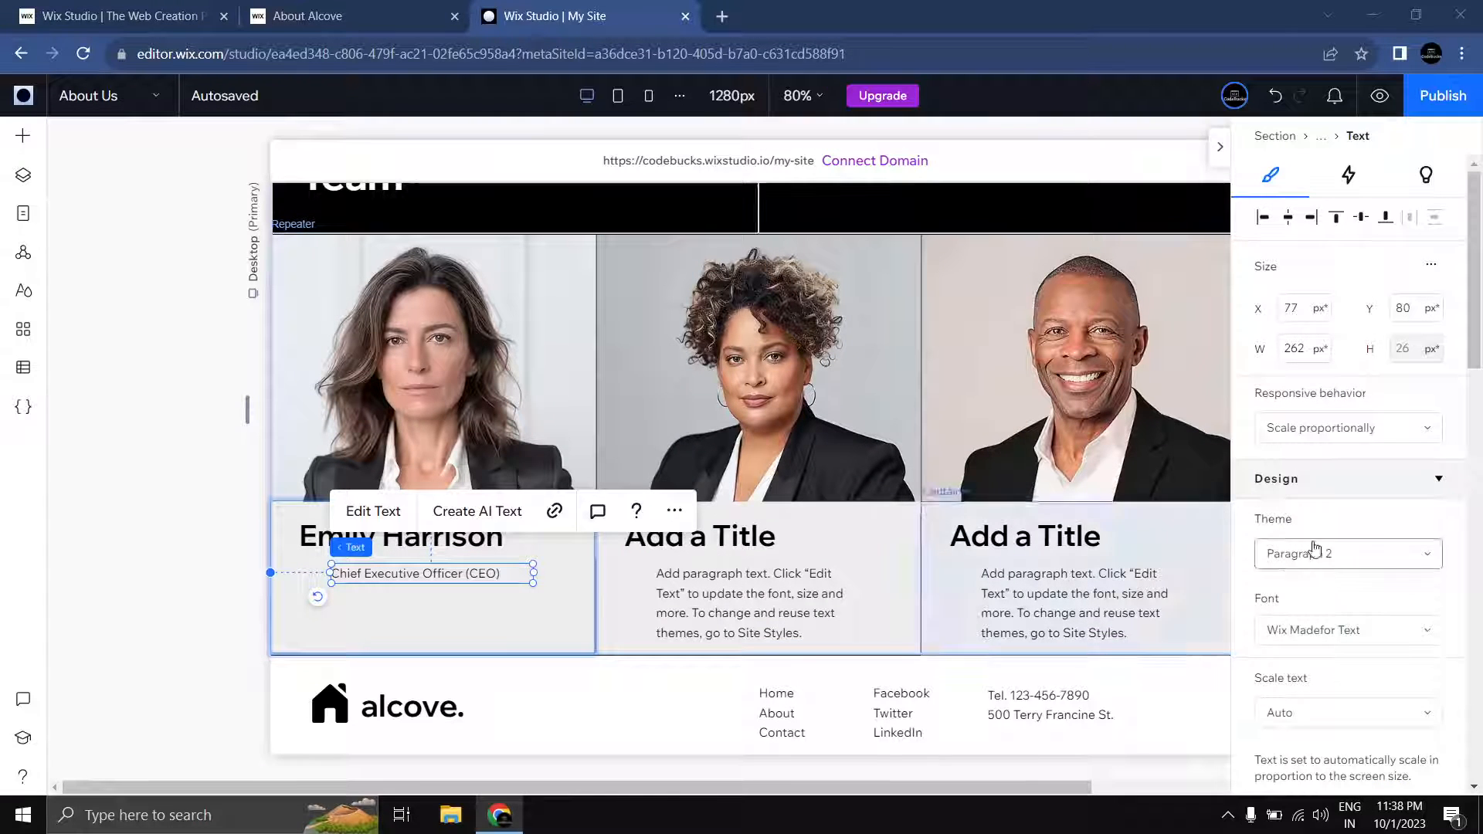
click(1347, 555)
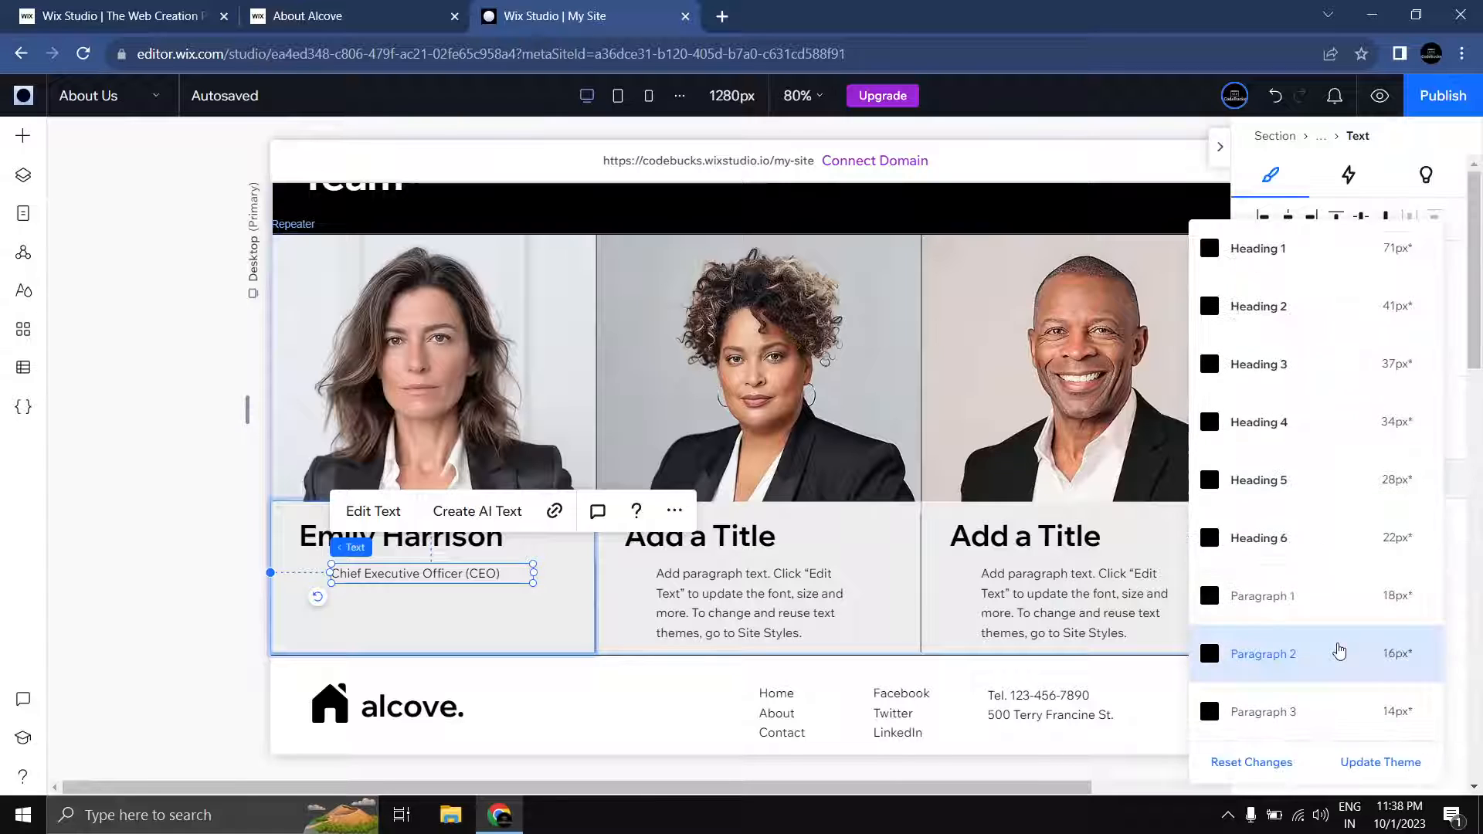
click(1341, 593)
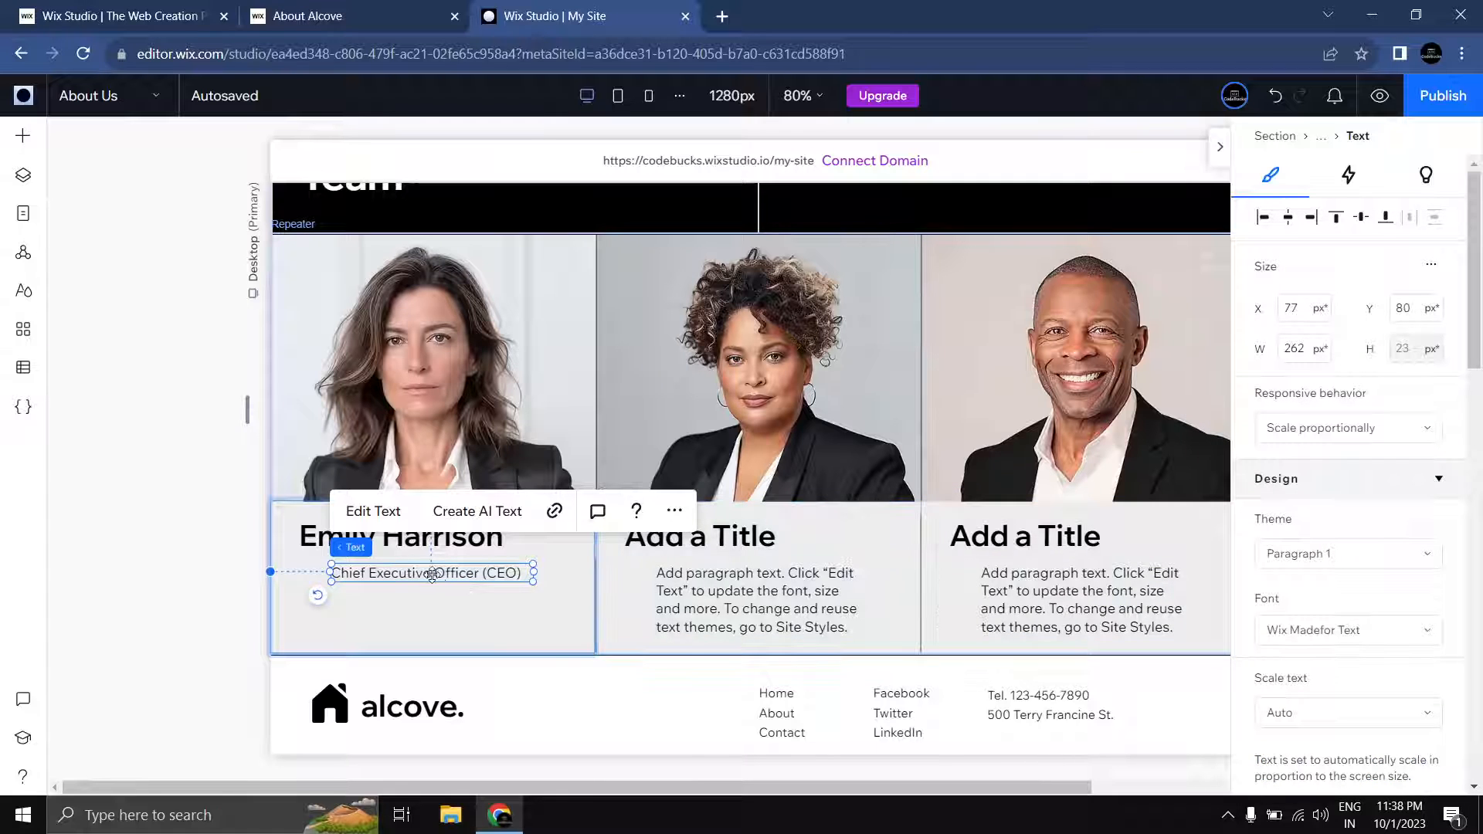
Step: Move the job title lower, stack it vertically with the name, and center-align the stacked items
mouse_move(427, 580)
mouse_down()
mouse_move(428, 615)
mouse_move(427, 572)
mouse_up()
click(336, 537)
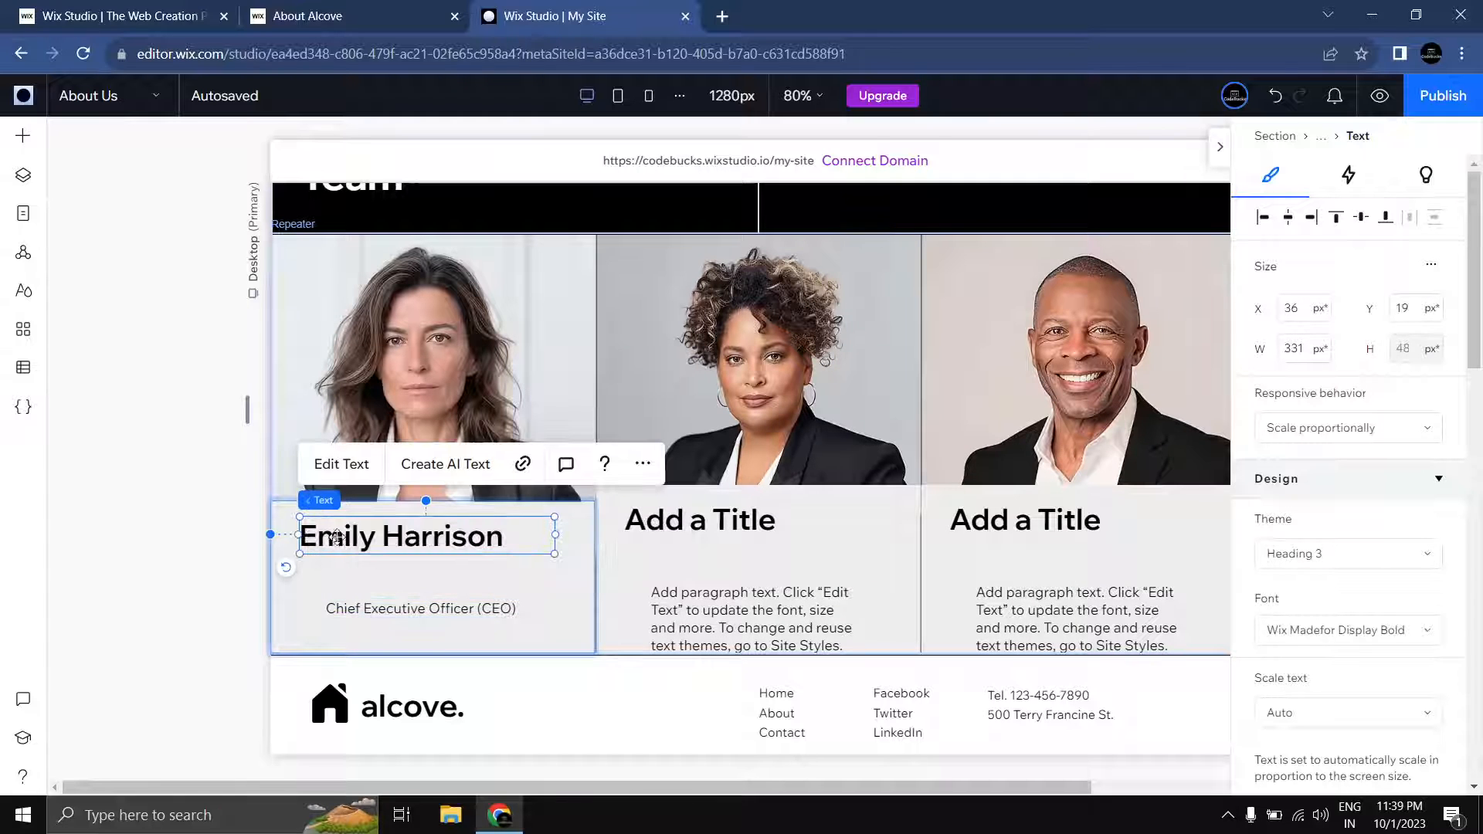
shift+click(409, 609)
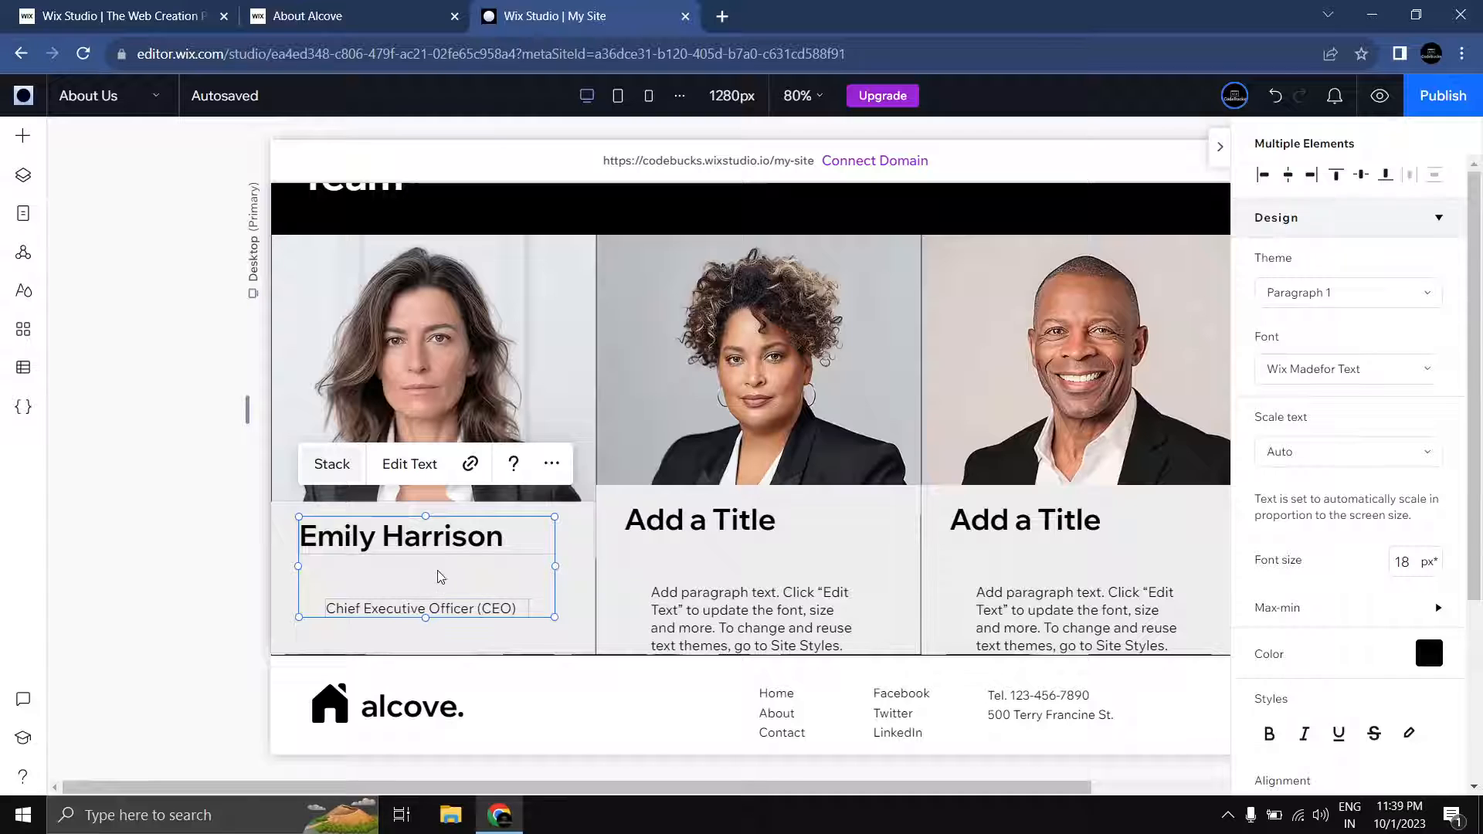
drag(428, 577, 434, 538)
scroll(1411, 509, down, 3)
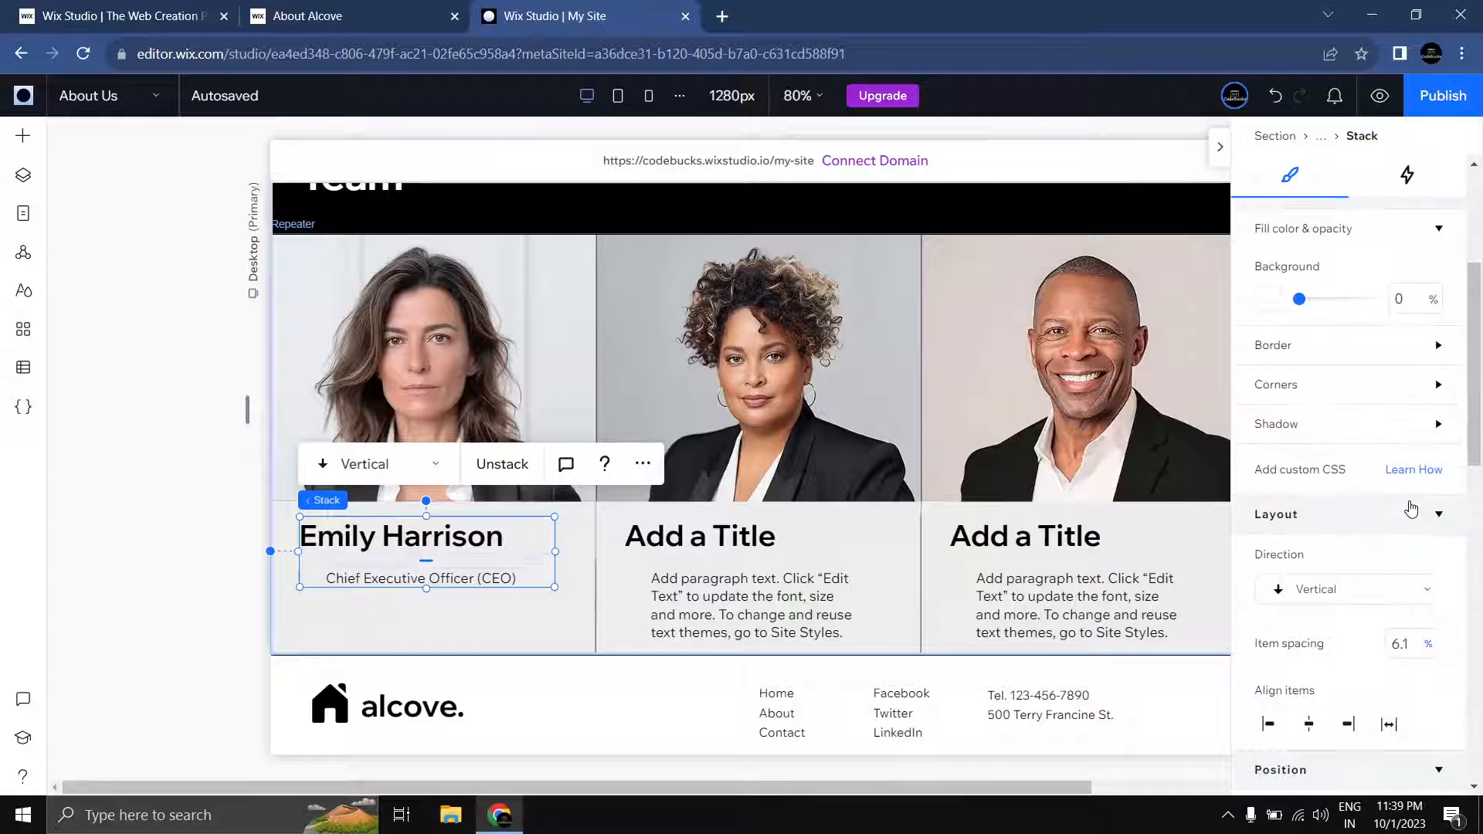
scroll(1412, 510, down, 3)
click(1311, 435)
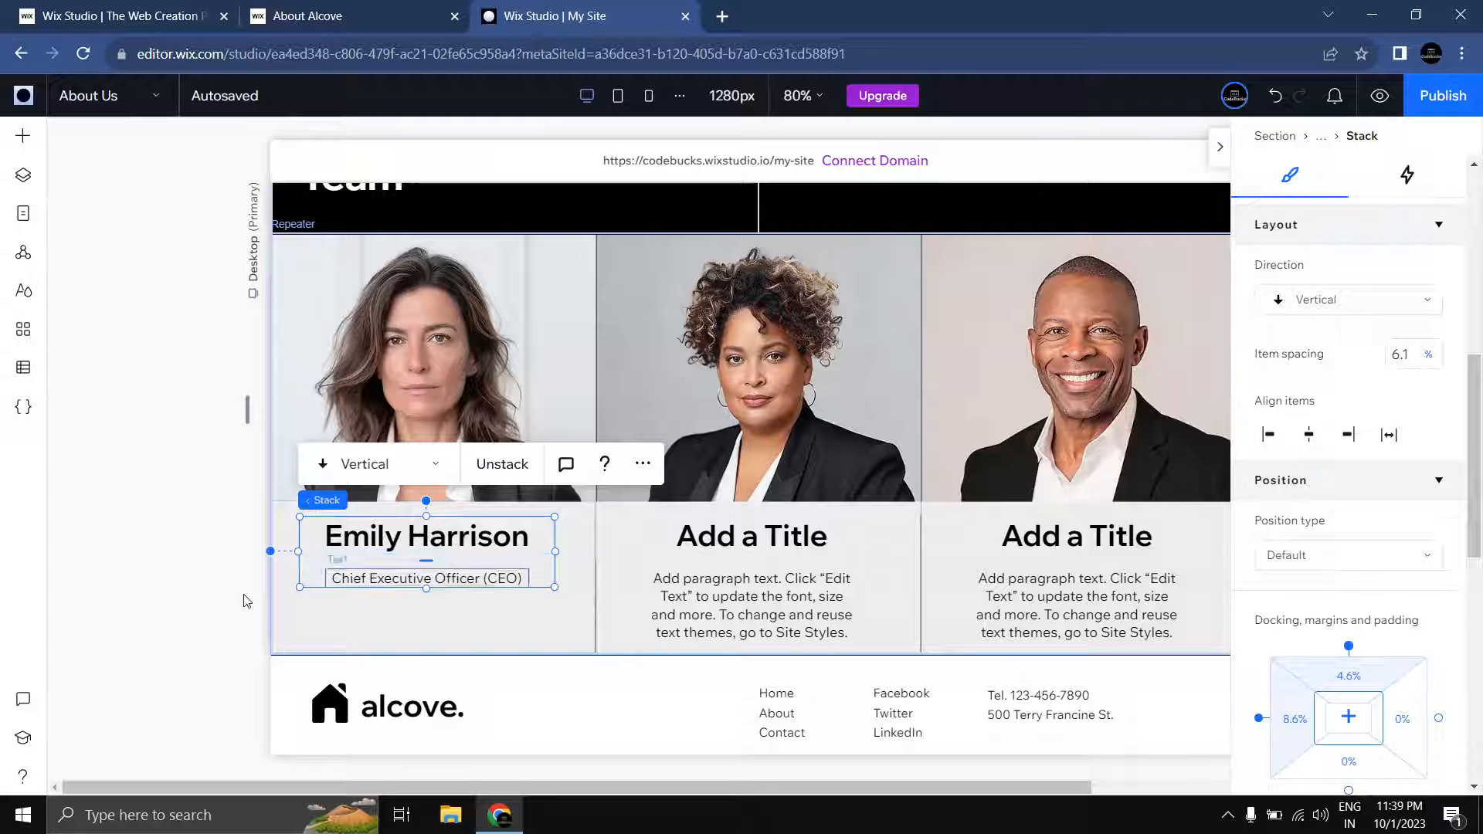
Step: Move the stack lower in the first card's caption container and set its padding to 5% on all sides
drag(471, 536, 471, 573)
scroll(1402, 586, down, 2)
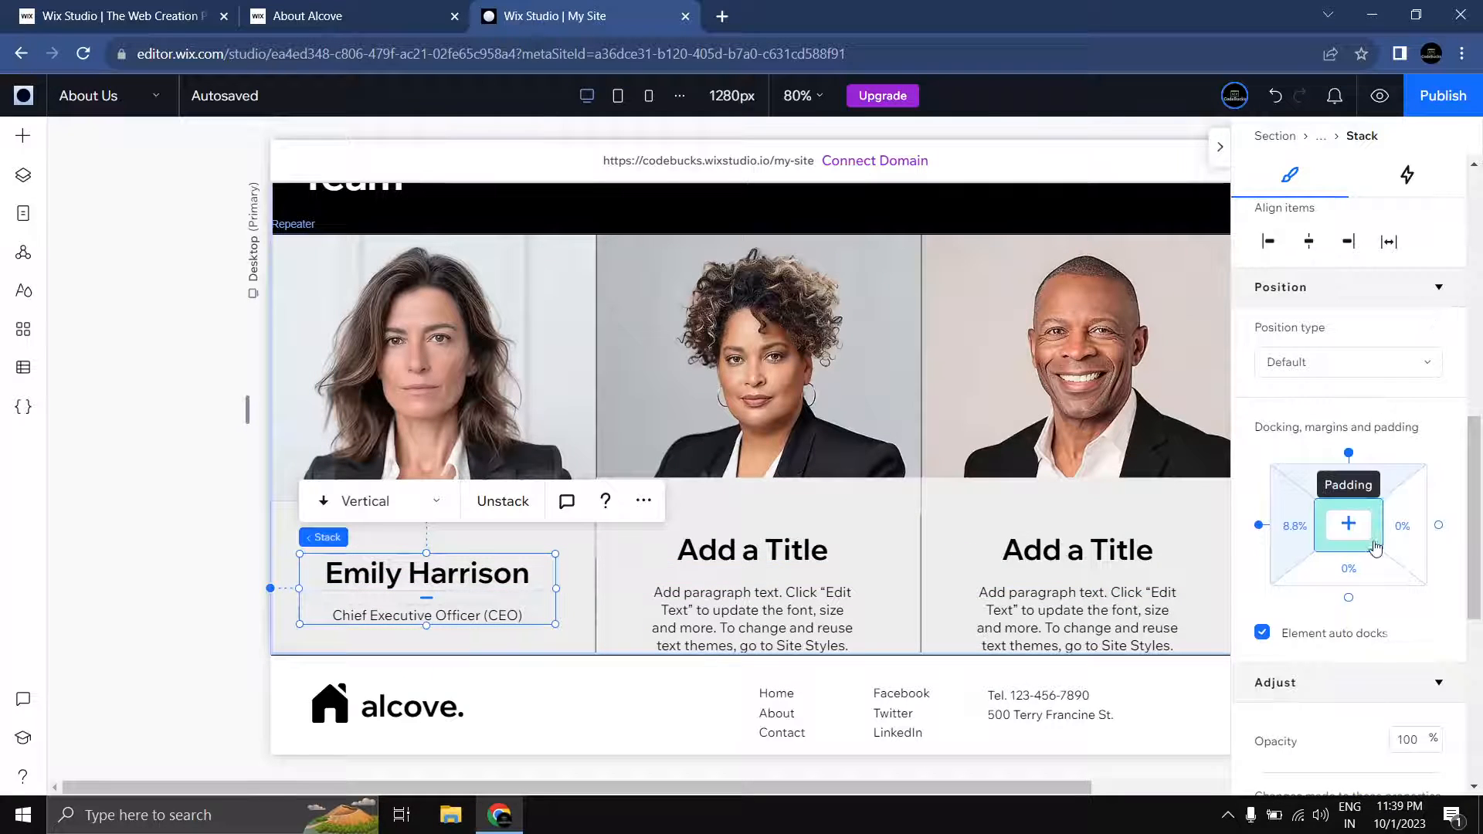
mouse_move(1378, 546)
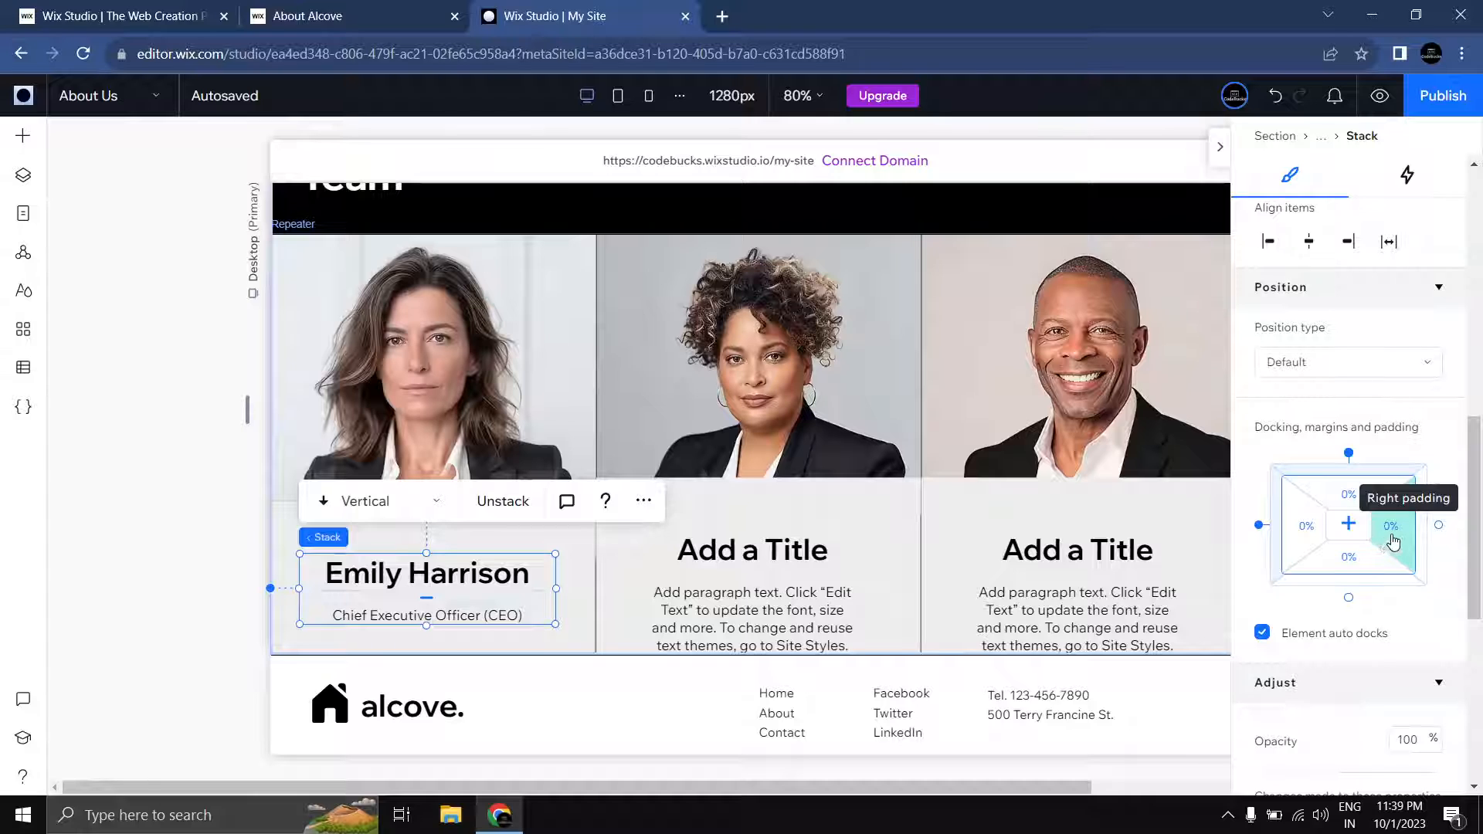
click(1393, 540)
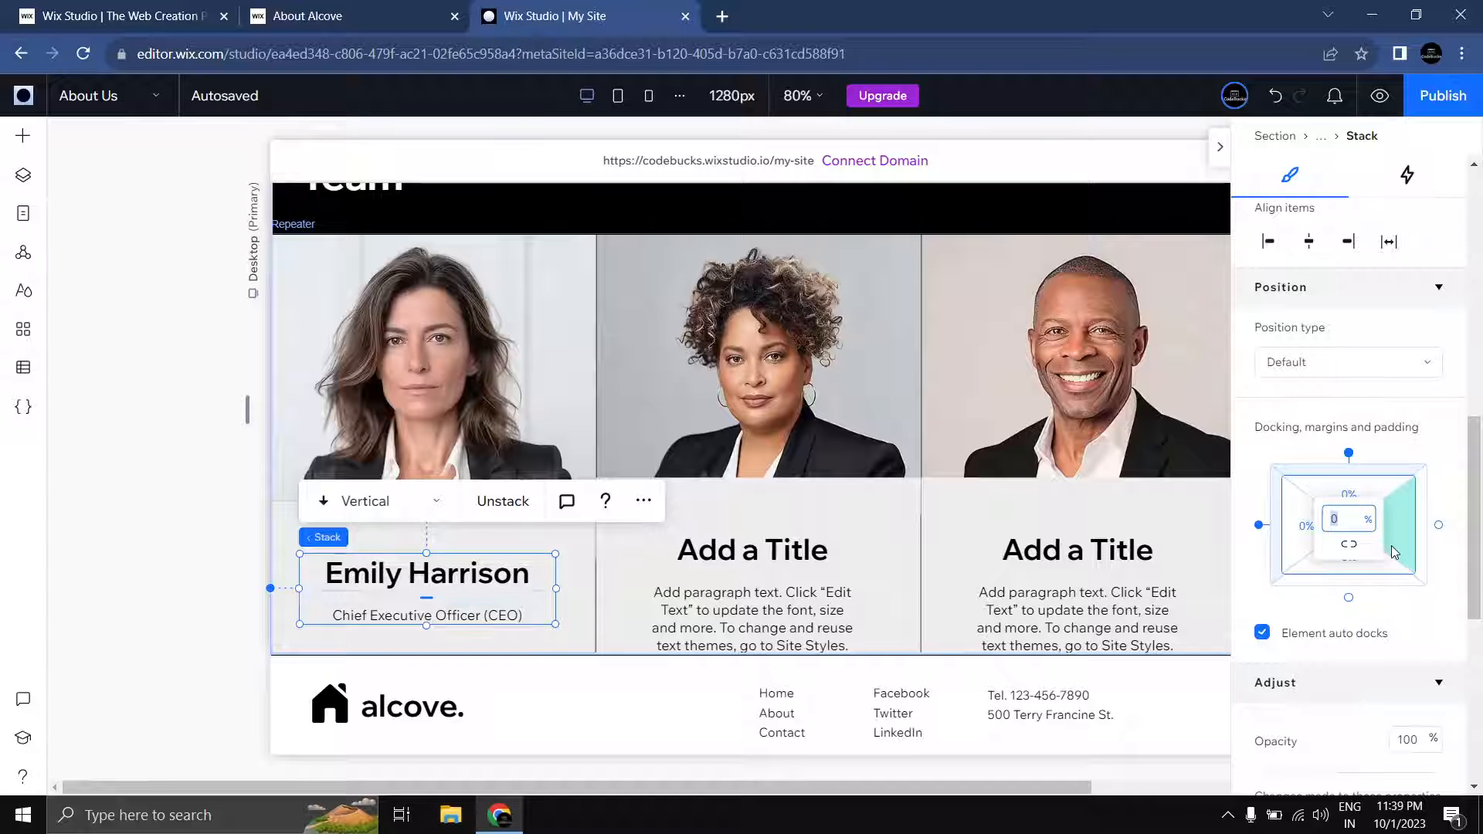
text(5)
key(Return)
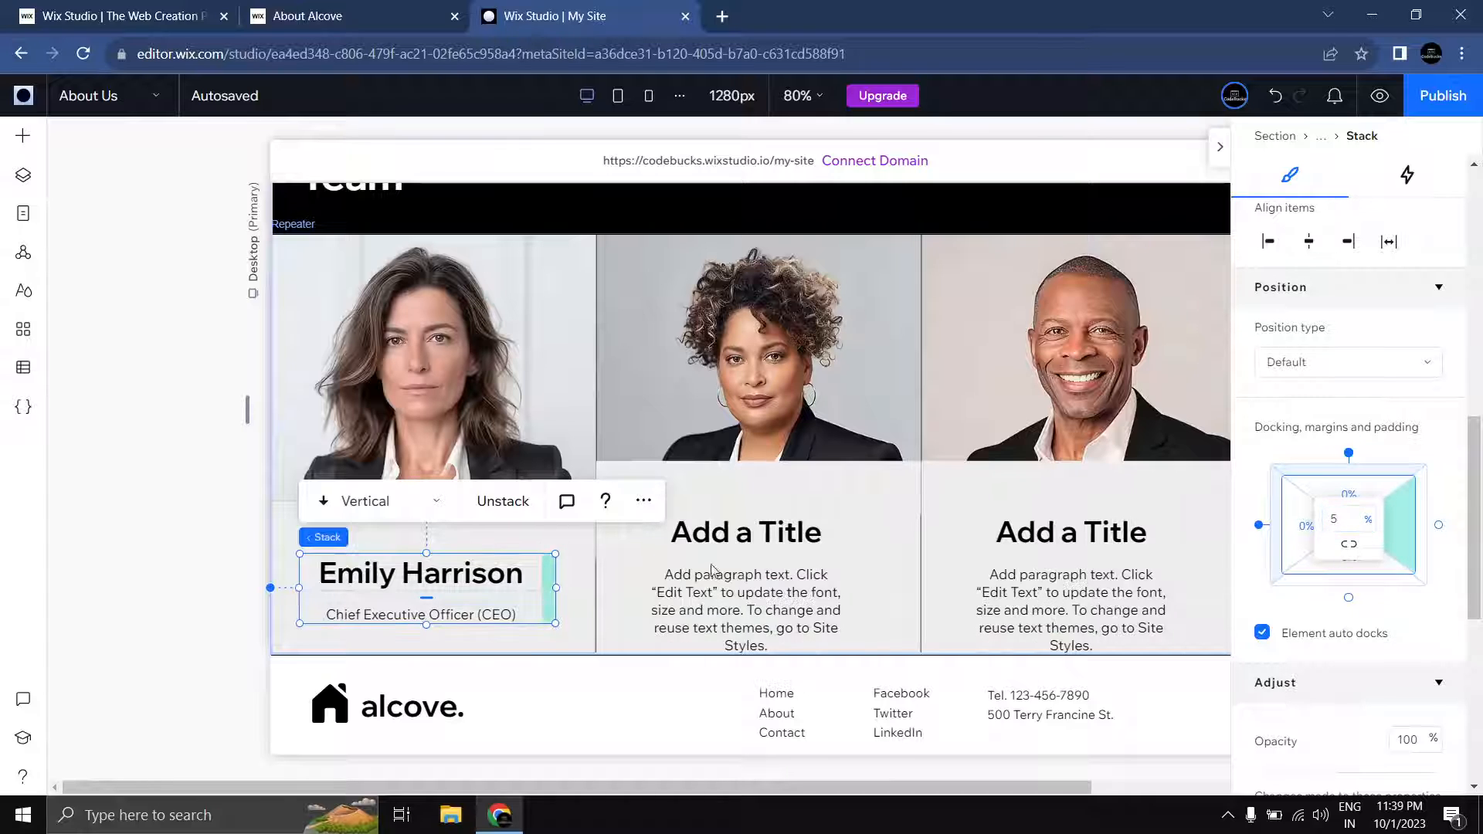
click(1349, 544)
click(1346, 519)
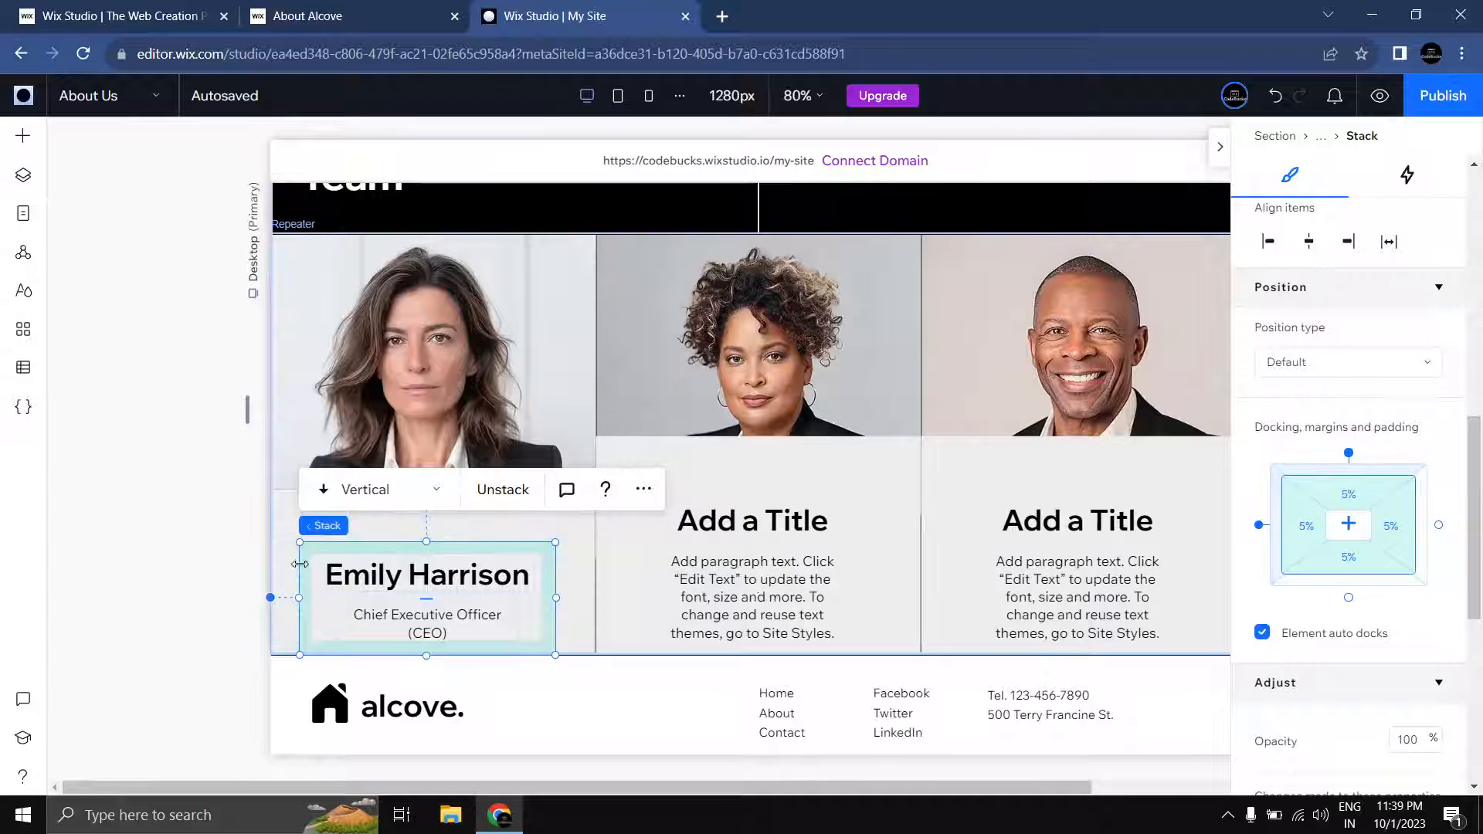
Step: Stretch the stack to the full width of the first team card, about 336 px, and extend its lower edge to the card's bottom
drag(298, 599, 274, 601)
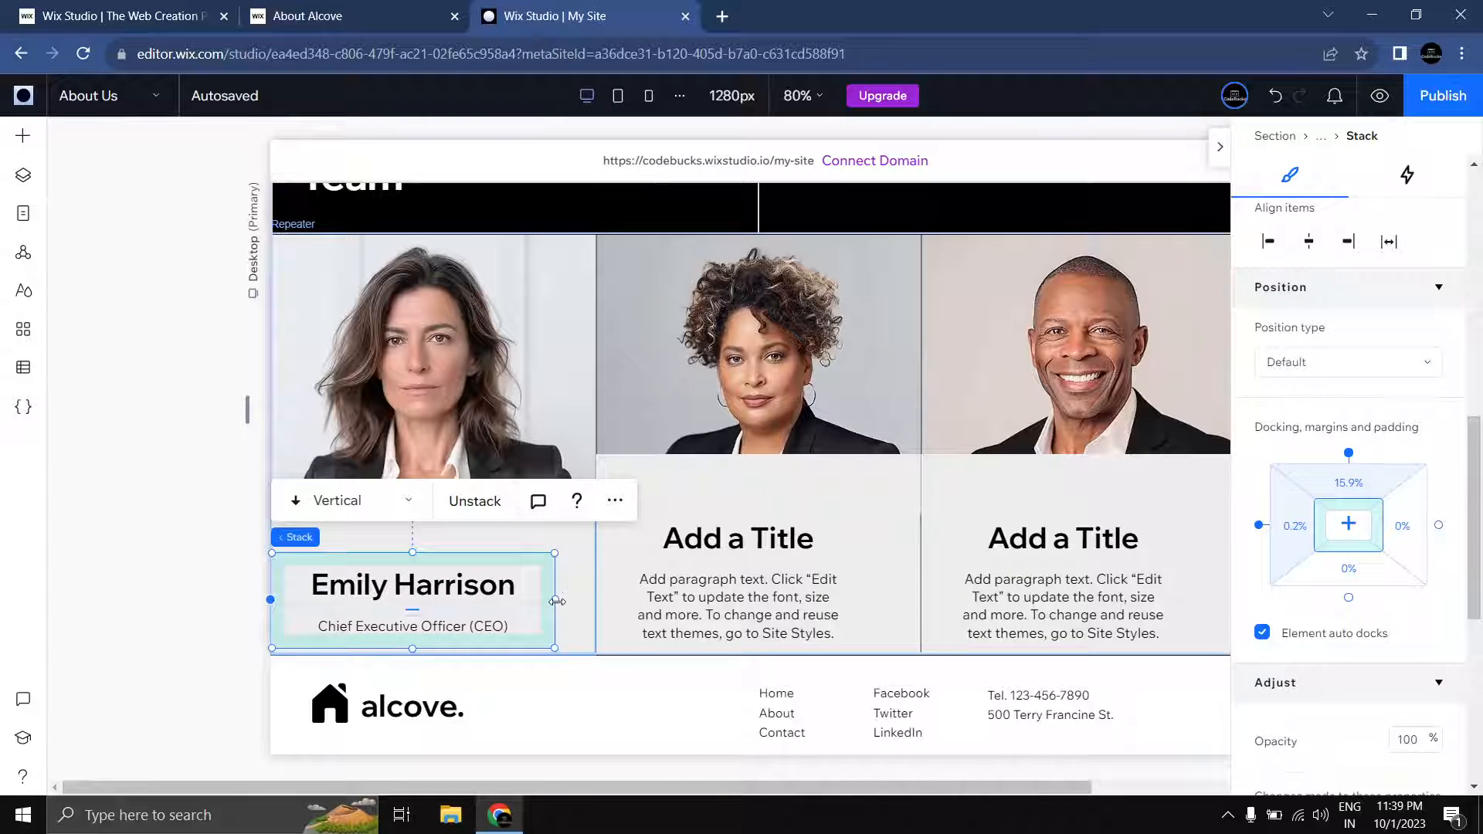
drag(557, 601, 595, 605)
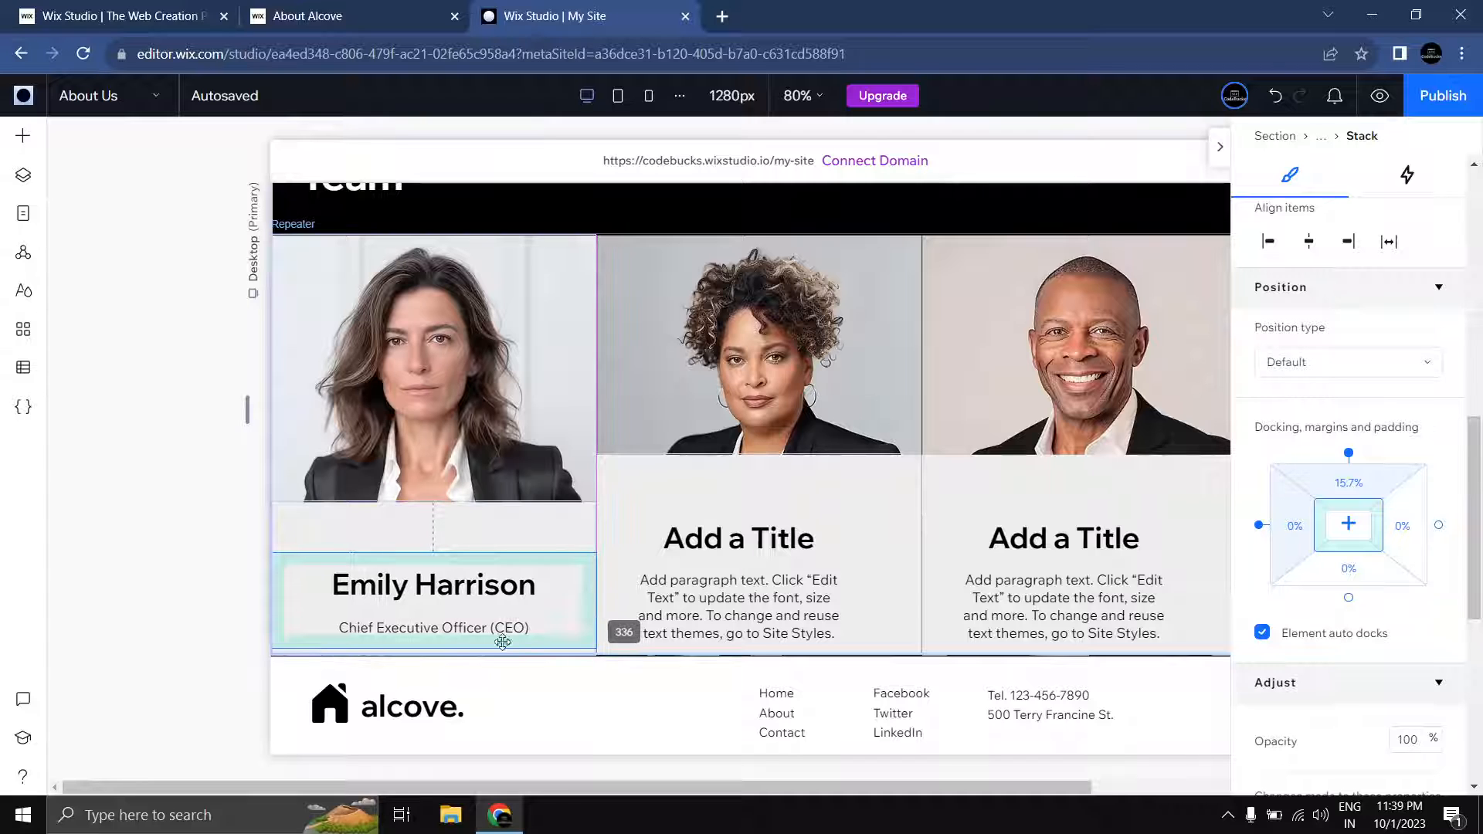
drag(435, 649, 434, 658)
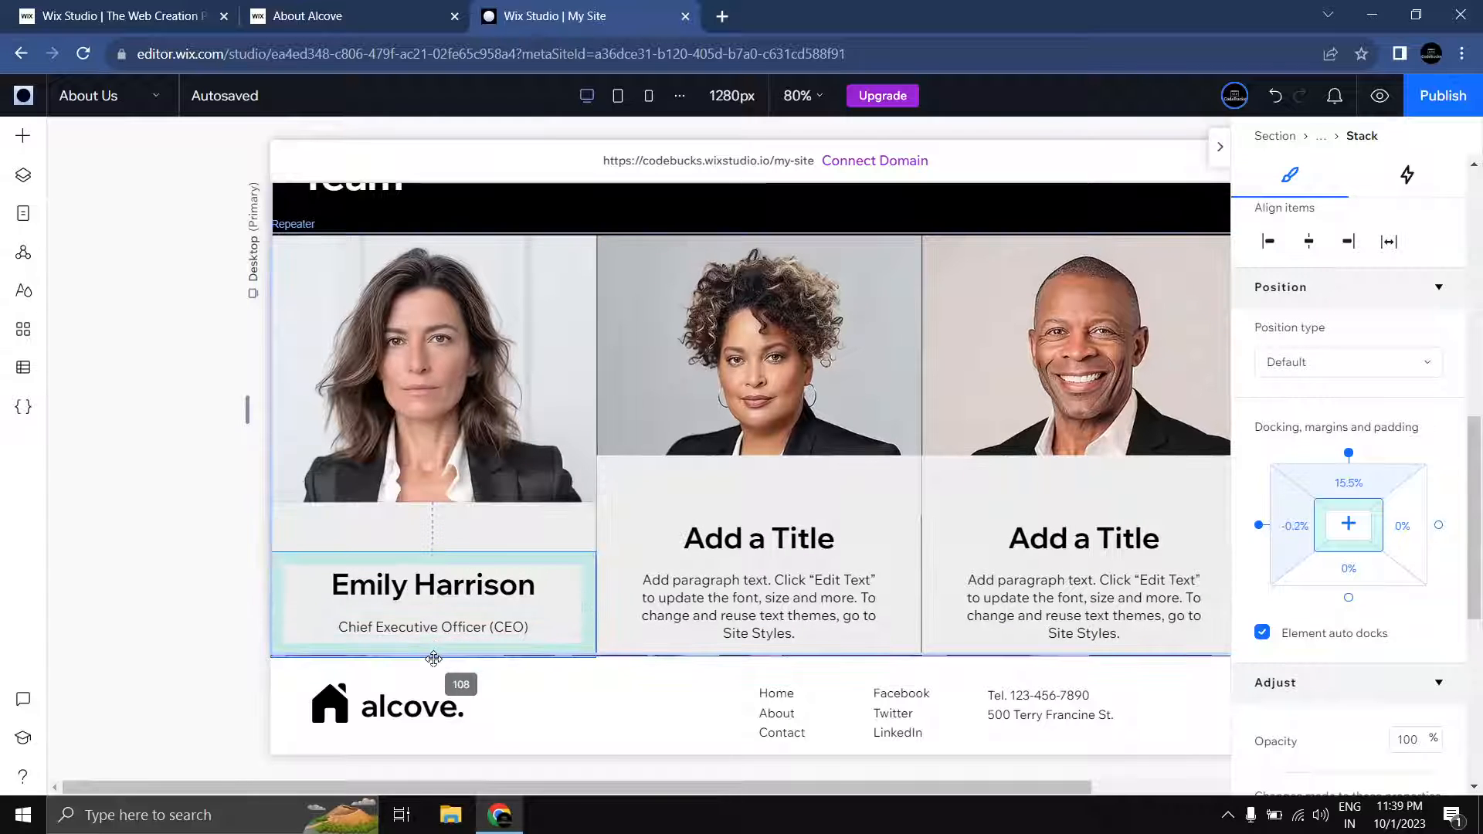
mouse_move(494, 606)
mouse_down()
mouse_move(499, 593)
mouse_move(492, 604)
mouse_up()
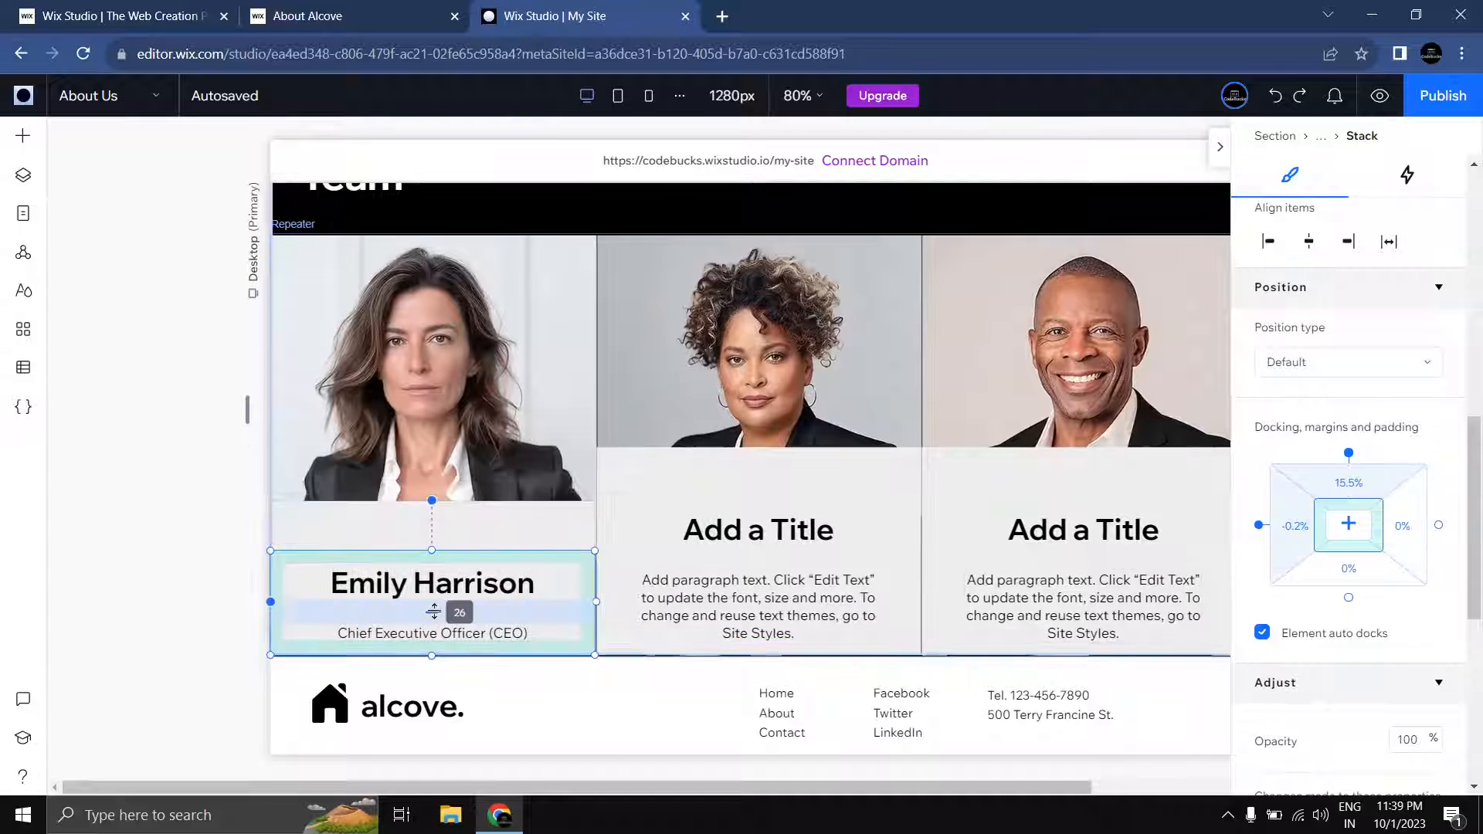
Step: Reduce the spacing between the name and job title in the stack to about 16 px
scroll(1394, 587, down, 10)
scroll(1397, 550, down, 1)
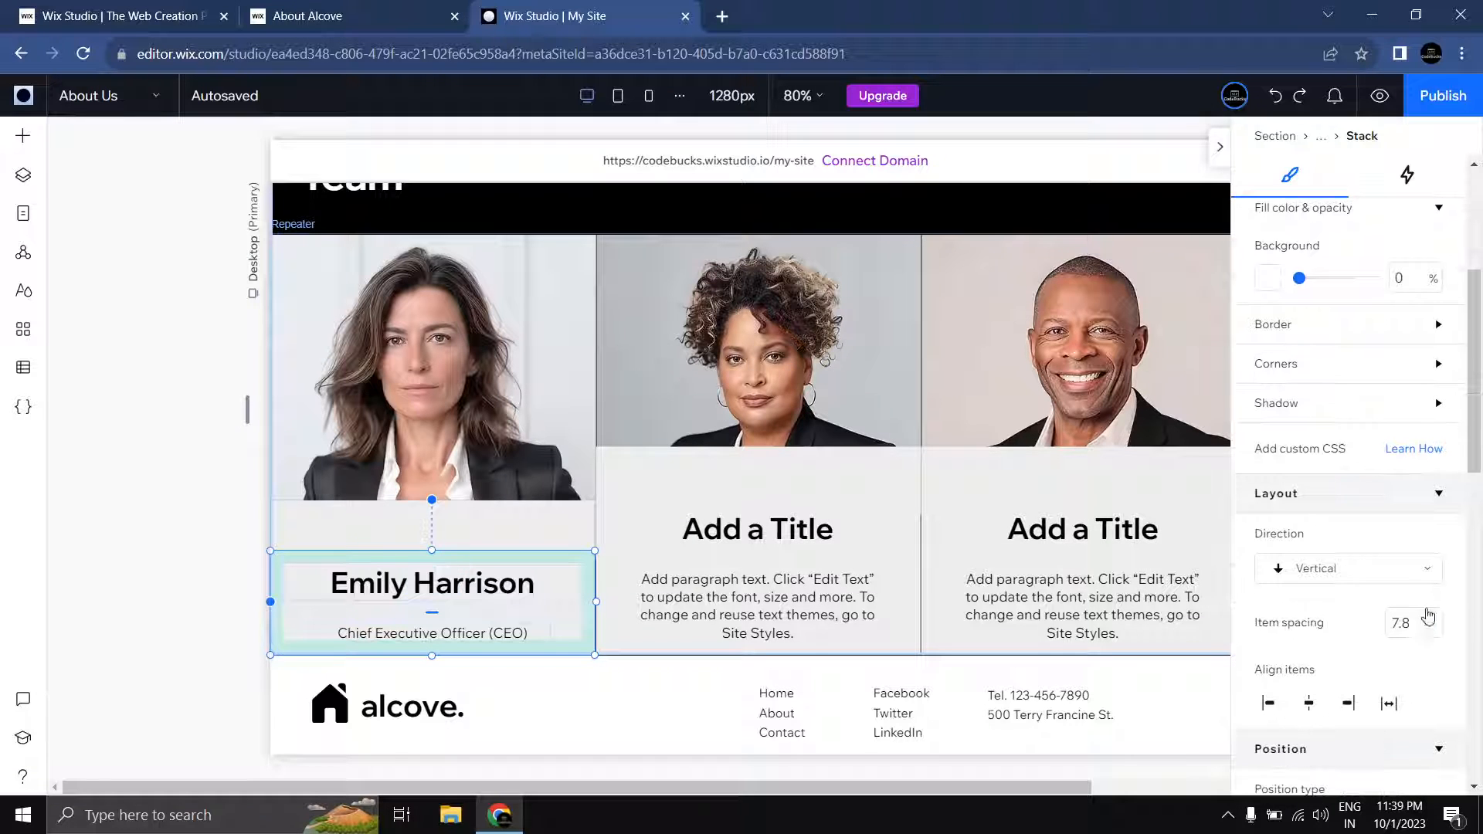
drag(434, 613, 433, 604)
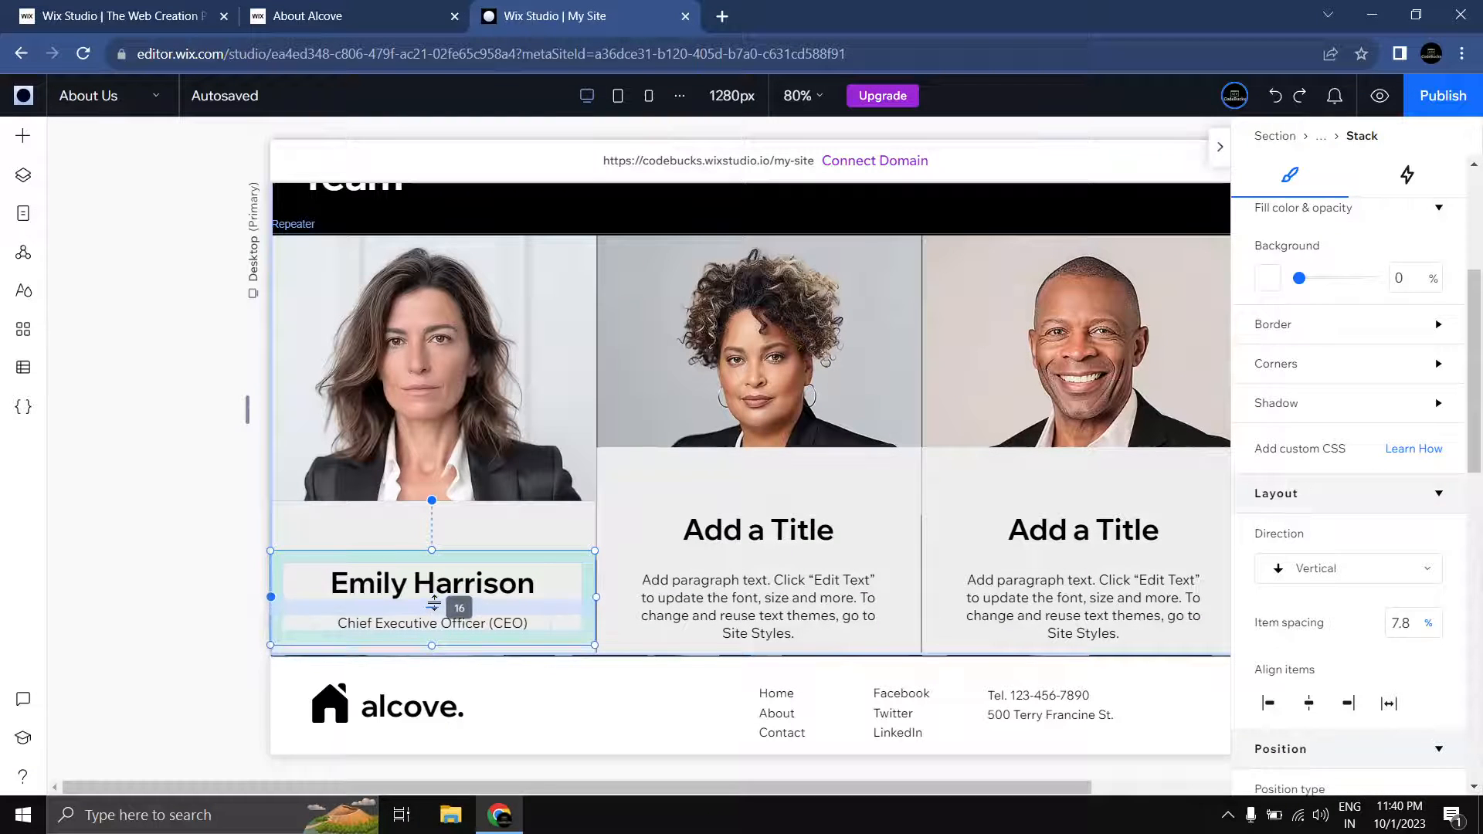
Step: Dock the name and title stack to the bottom of its container and set its bottom and left margins to 0%
scroll(1393, 539, down, 6)
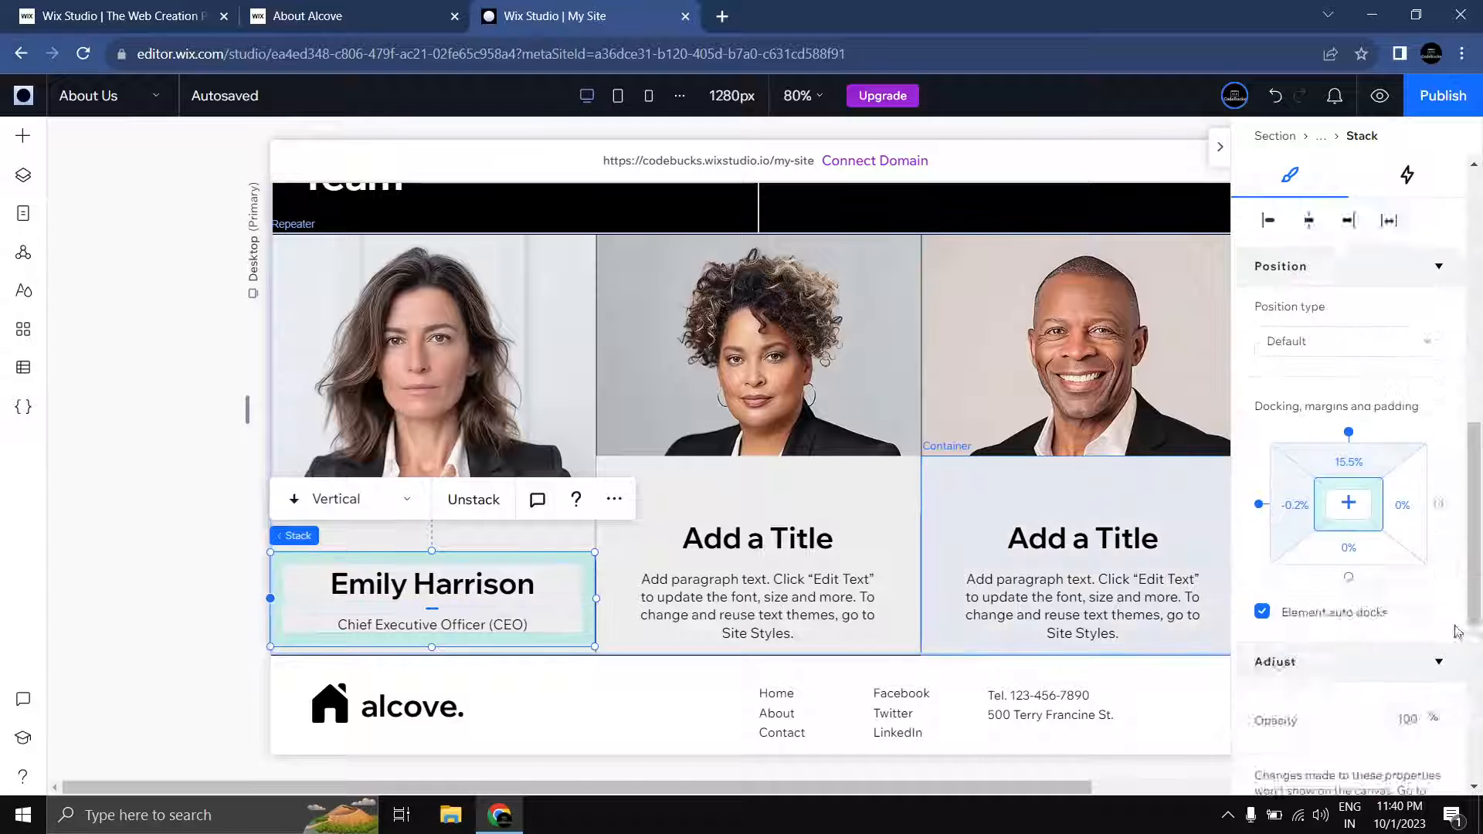
scroll(1393, 538, up, 3)
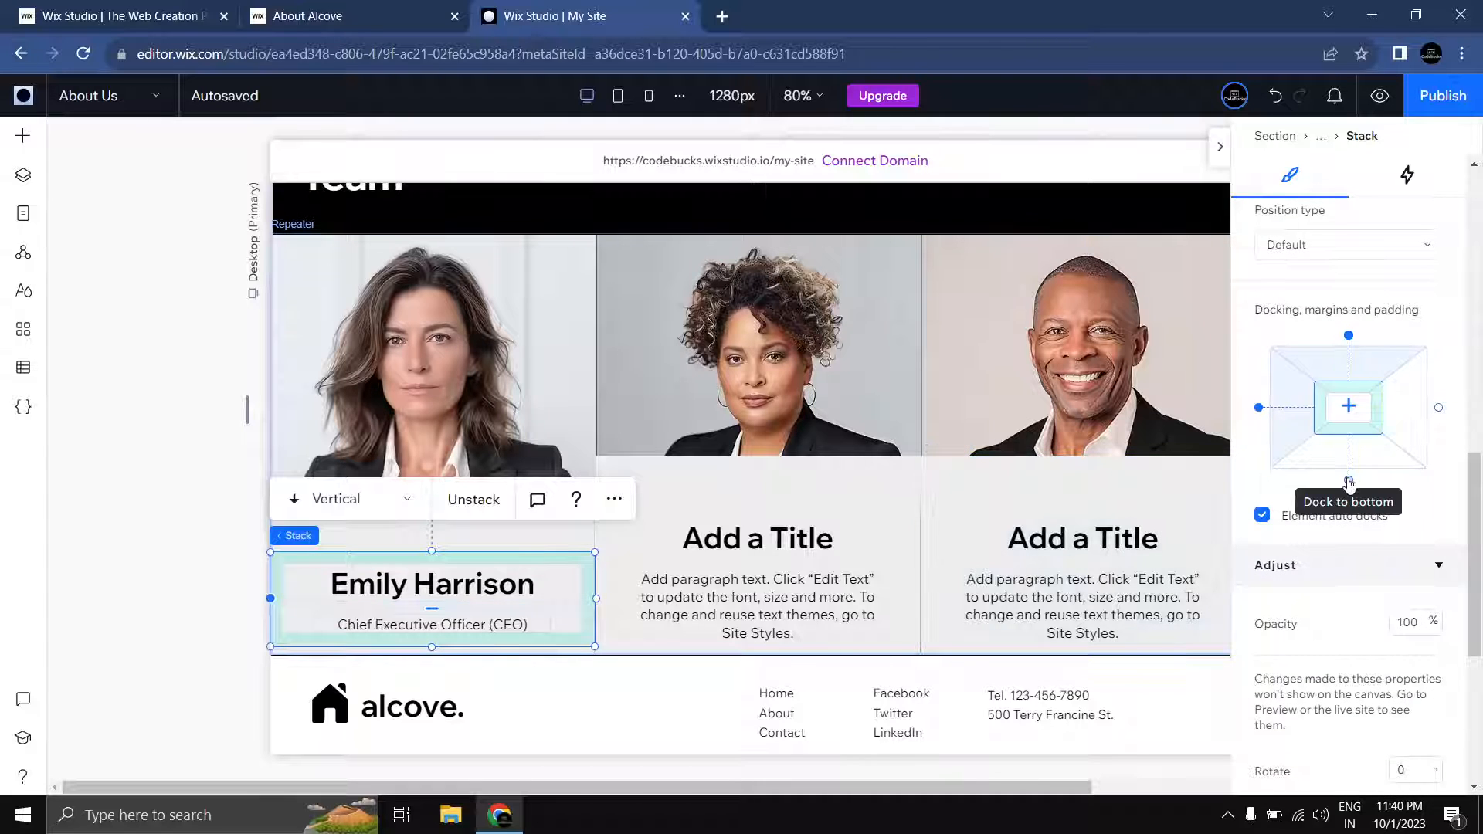
click(1349, 481)
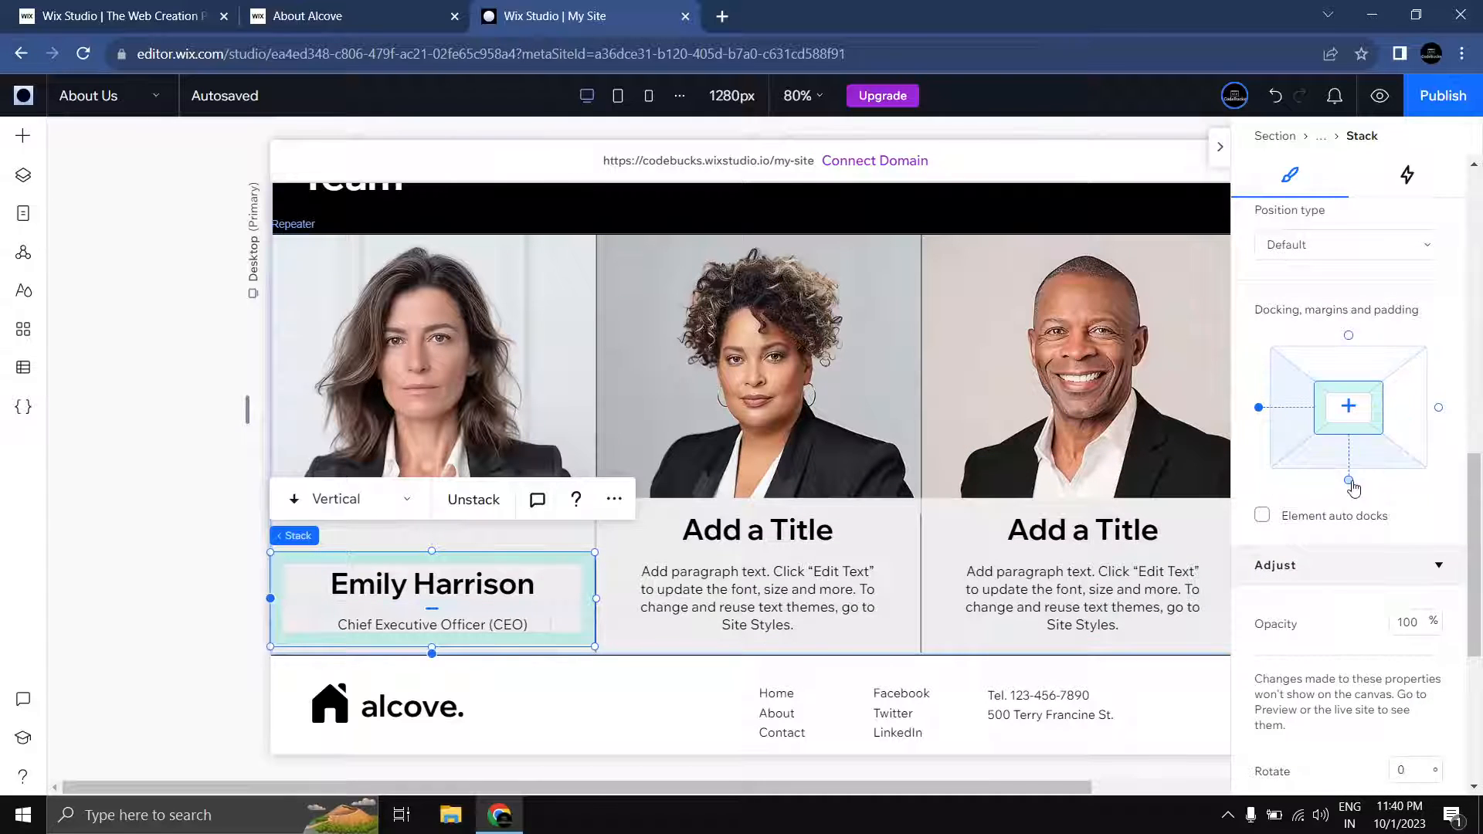
click(1356, 449)
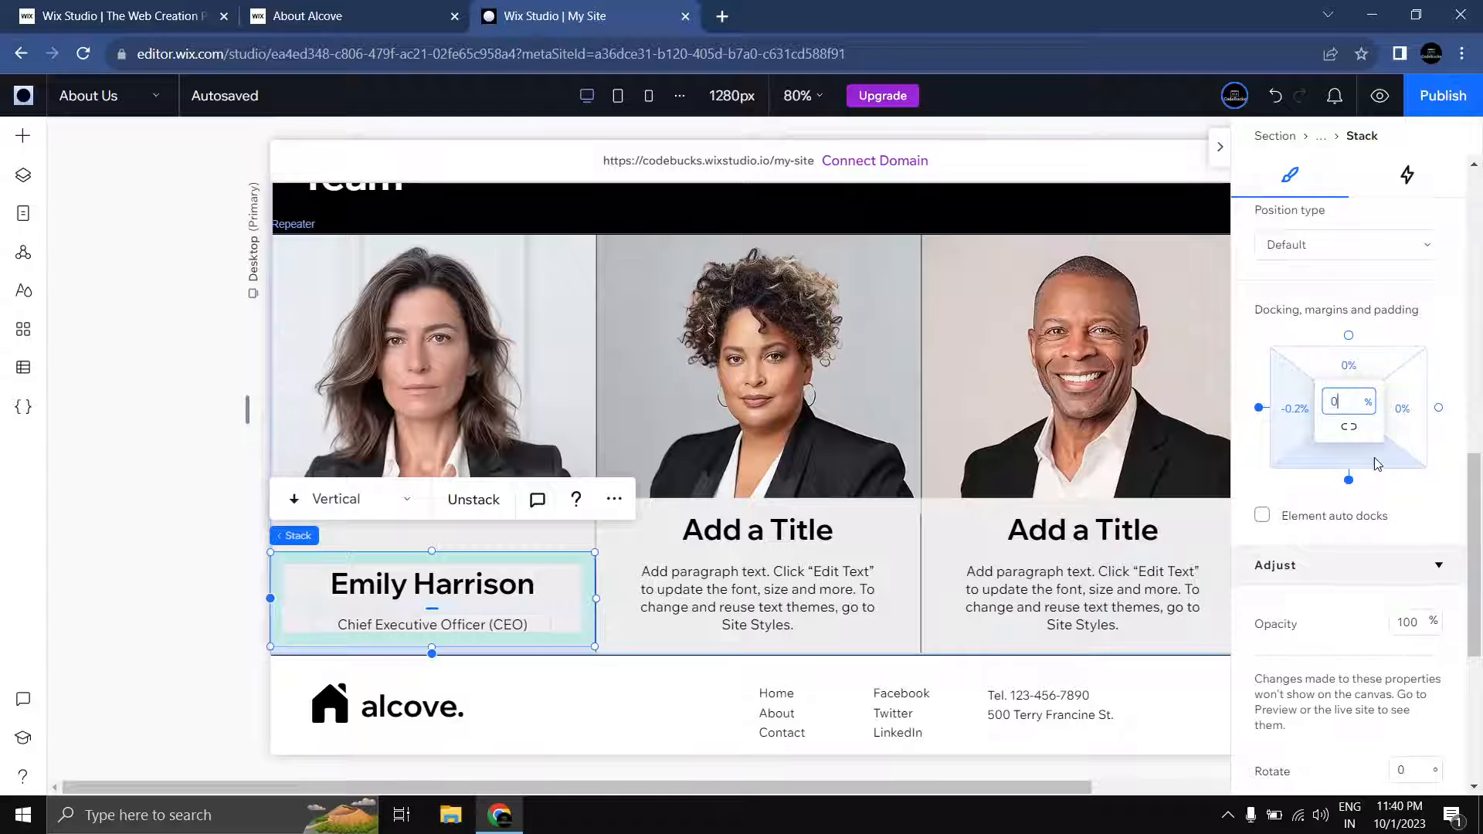
text(0)
click(1293, 415)
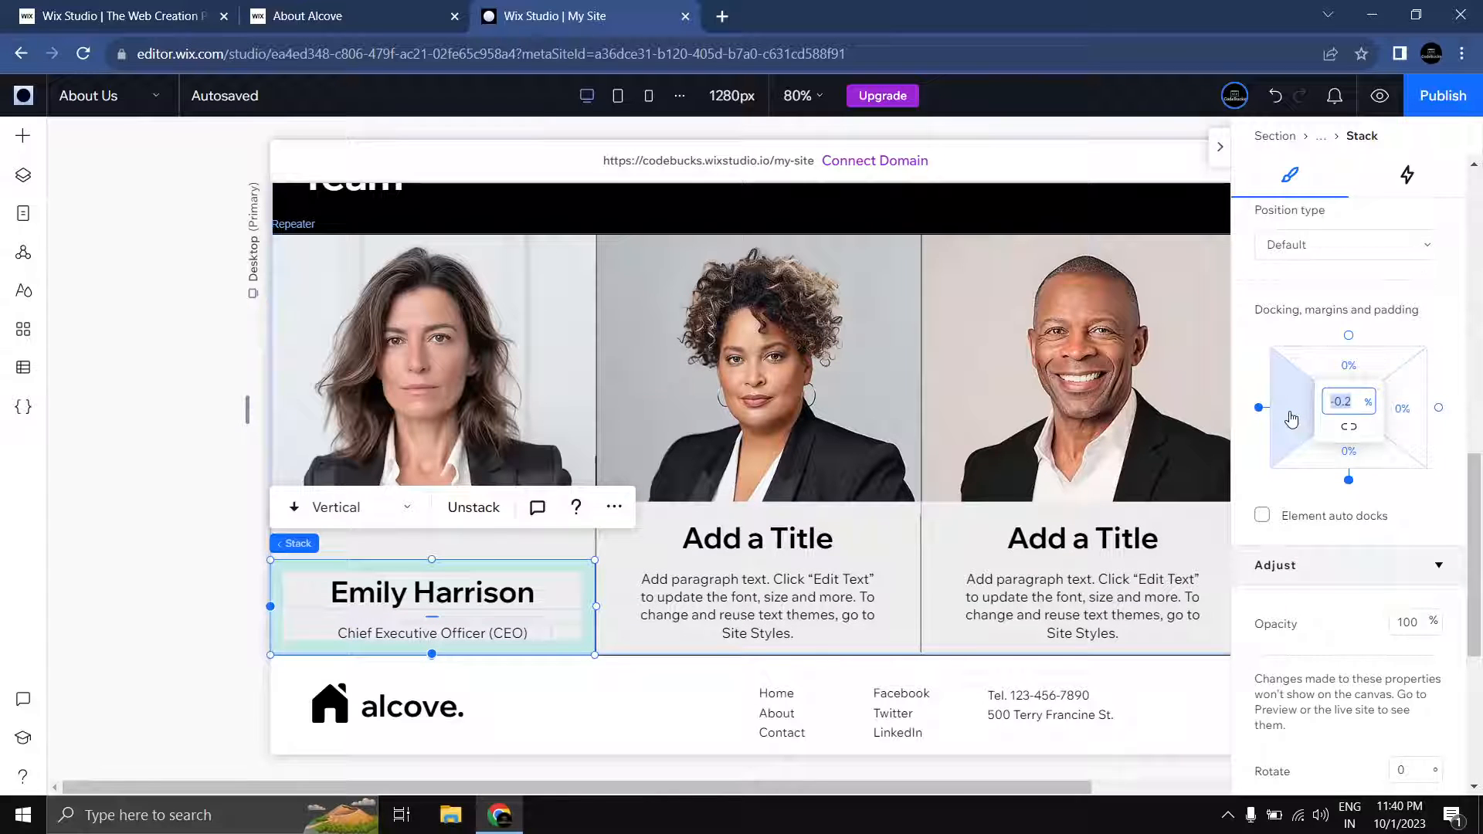
click(1440, 506)
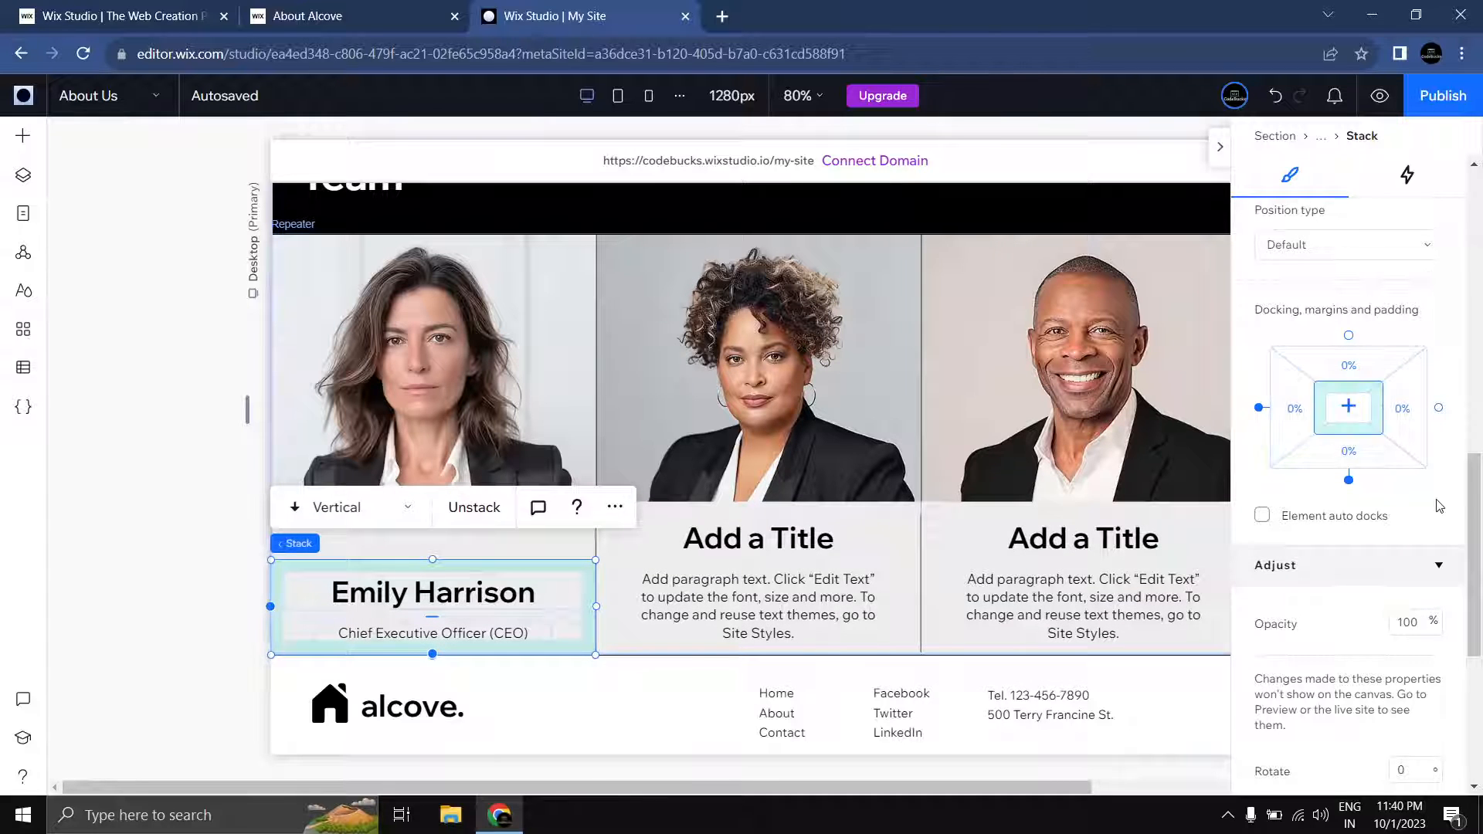
Step: Shorten the first card's caption container by lowering its upper edge to just above the name, keeping its base at the card's bottom
click(446, 547)
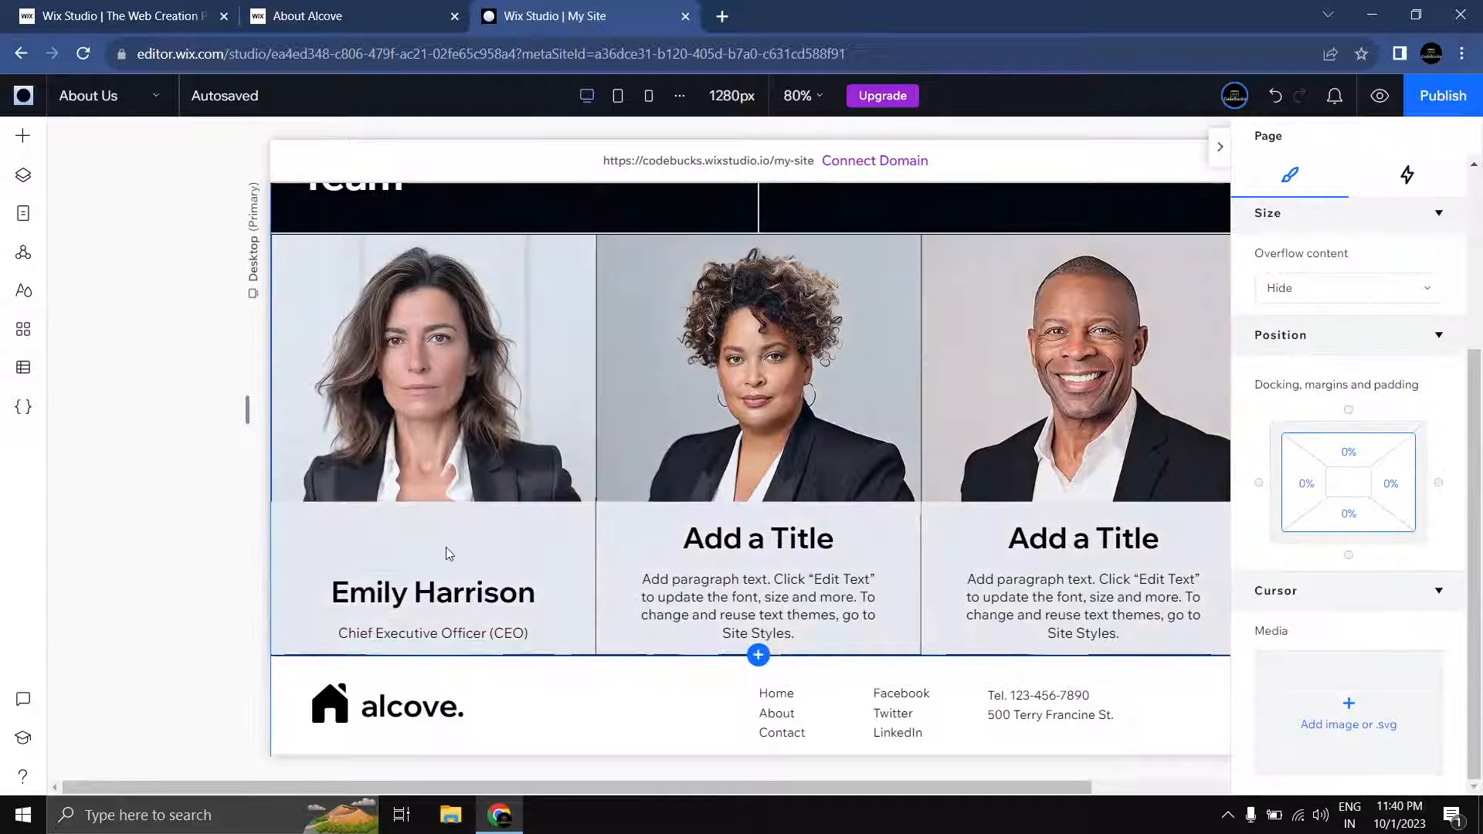
click(437, 541)
click(437, 539)
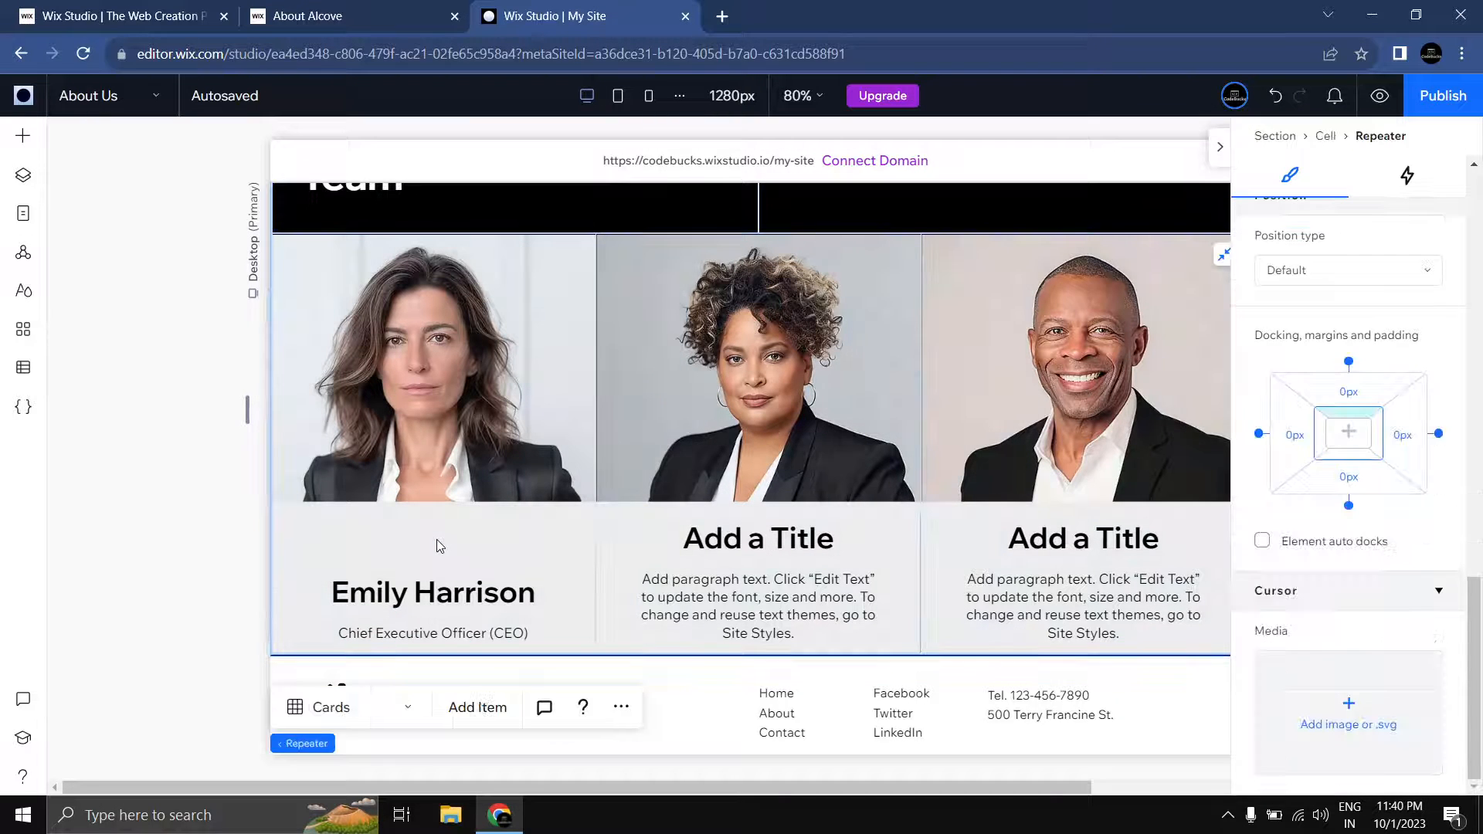
click(437, 539)
click(443, 527)
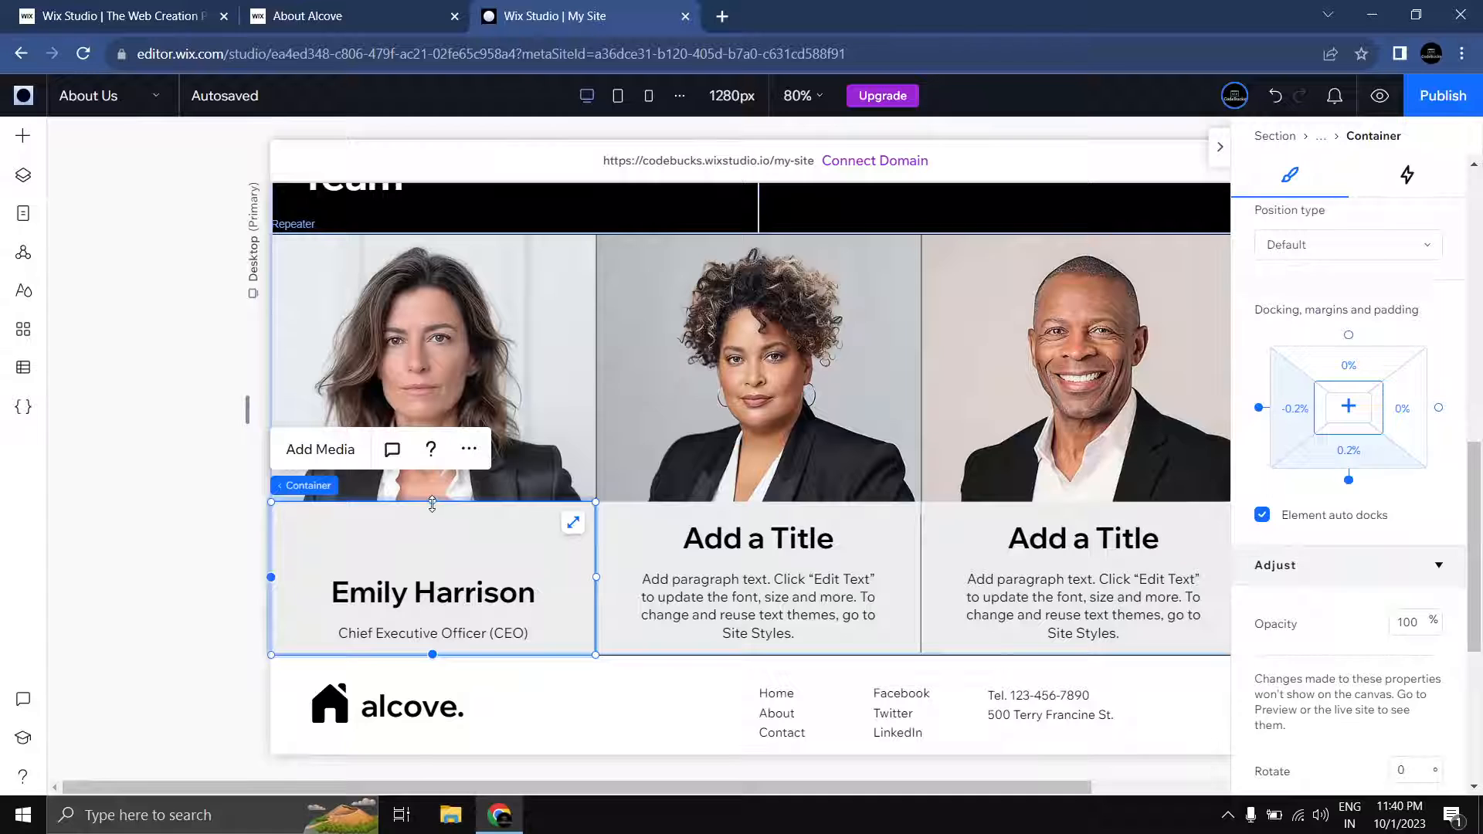
drag(432, 504, 462, 549)
drag(430, 653, 510, 625)
scroll(1298, 642, down, 2)
scroll(1298, 643, up, 2)
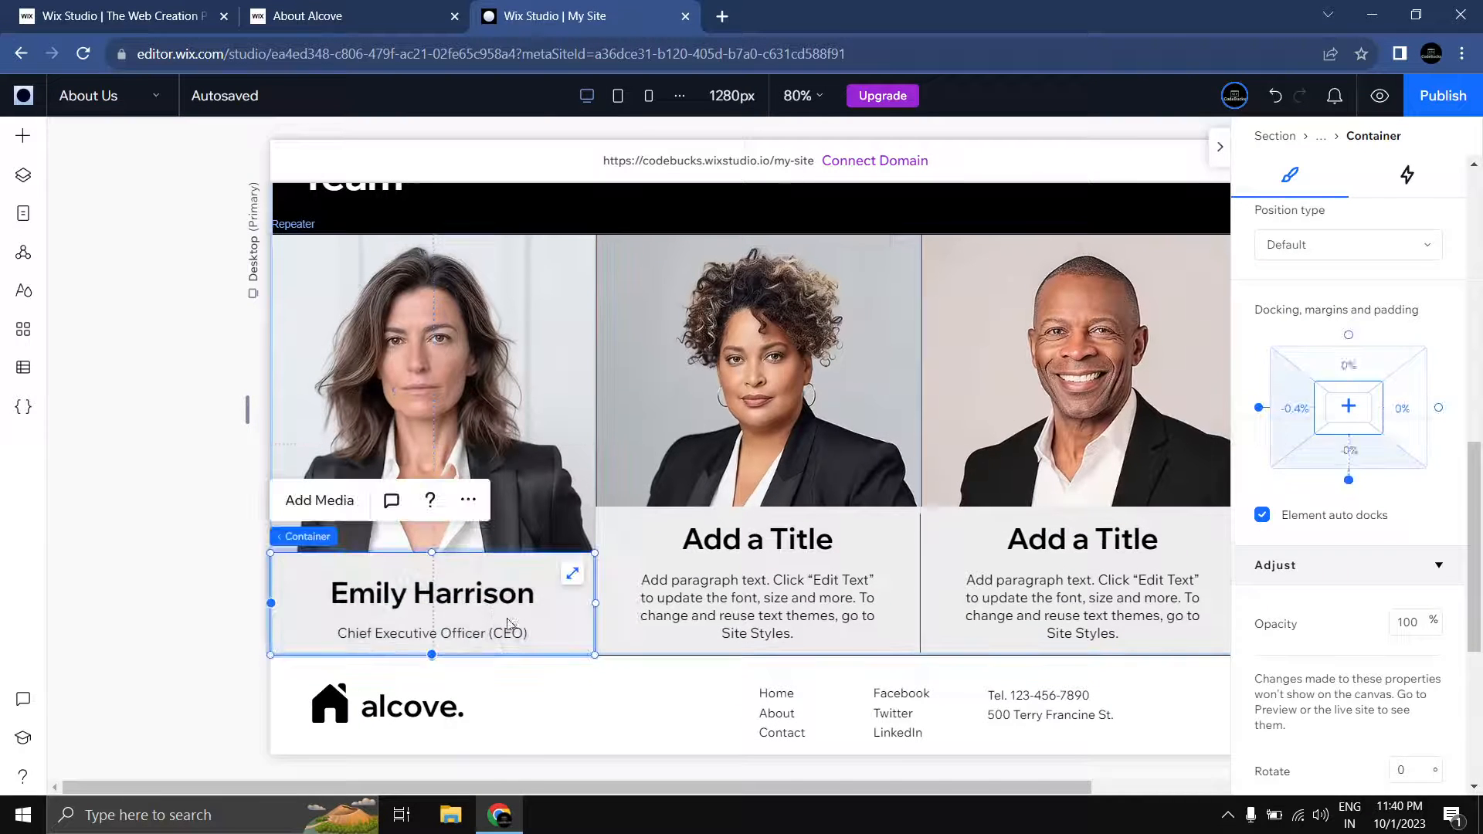
click(183, 480)
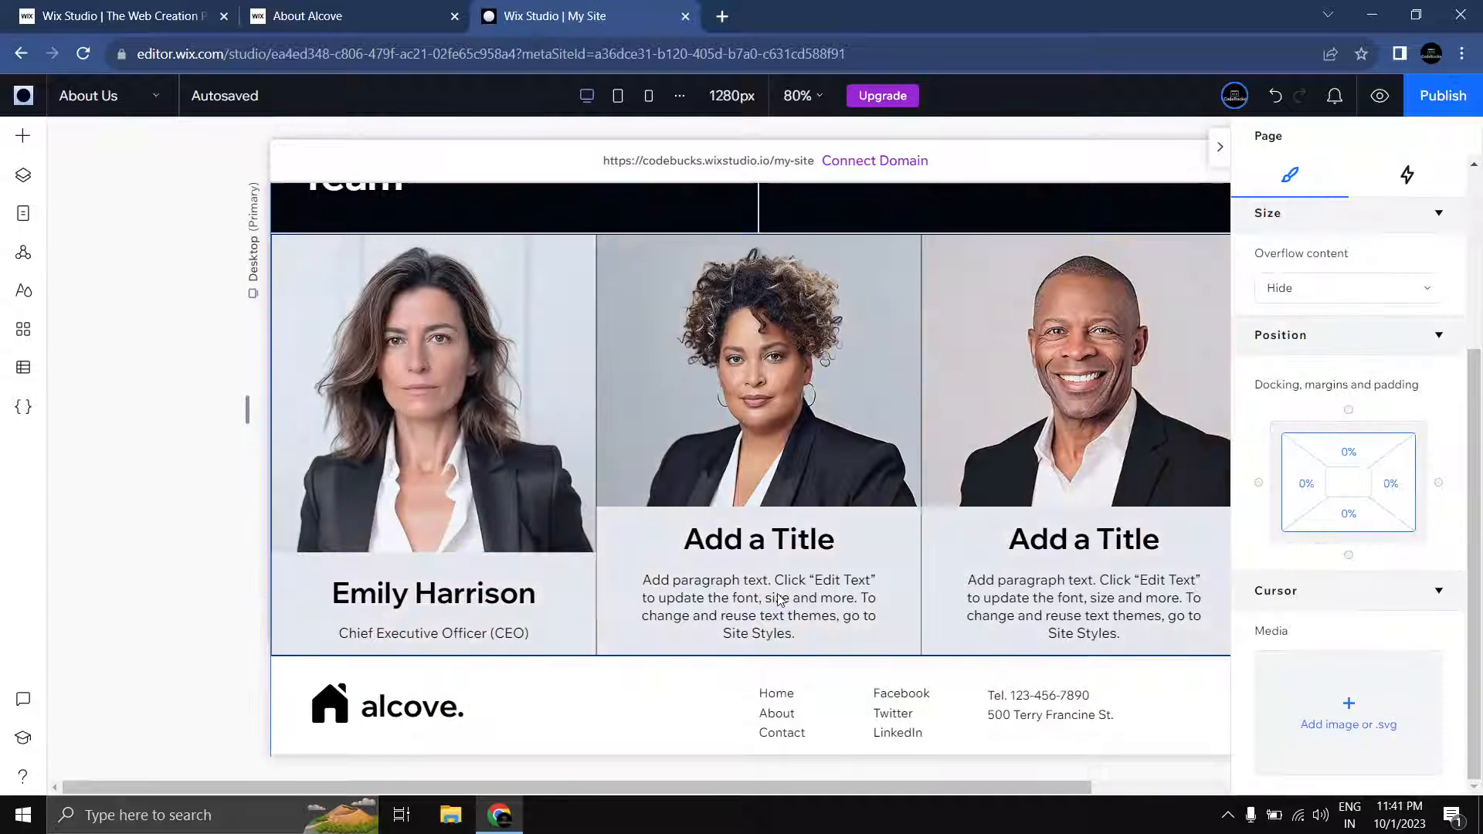
Step: Change the first card's caption container background to the white theme color, #FFFFFF
click(550, 584)
click(549, 584)
click(550, 584)
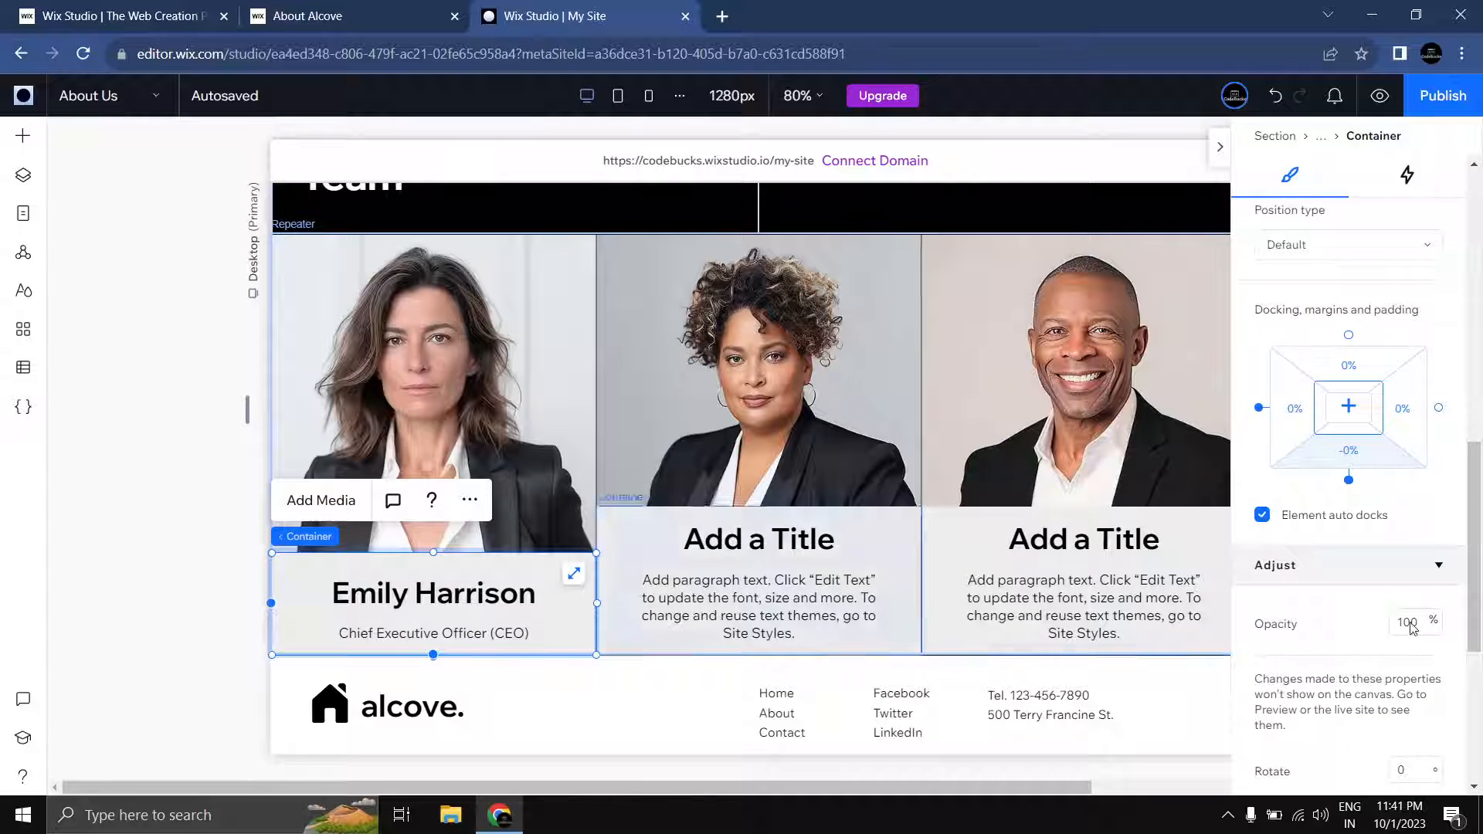
scroll(1412, 627, up, 10)
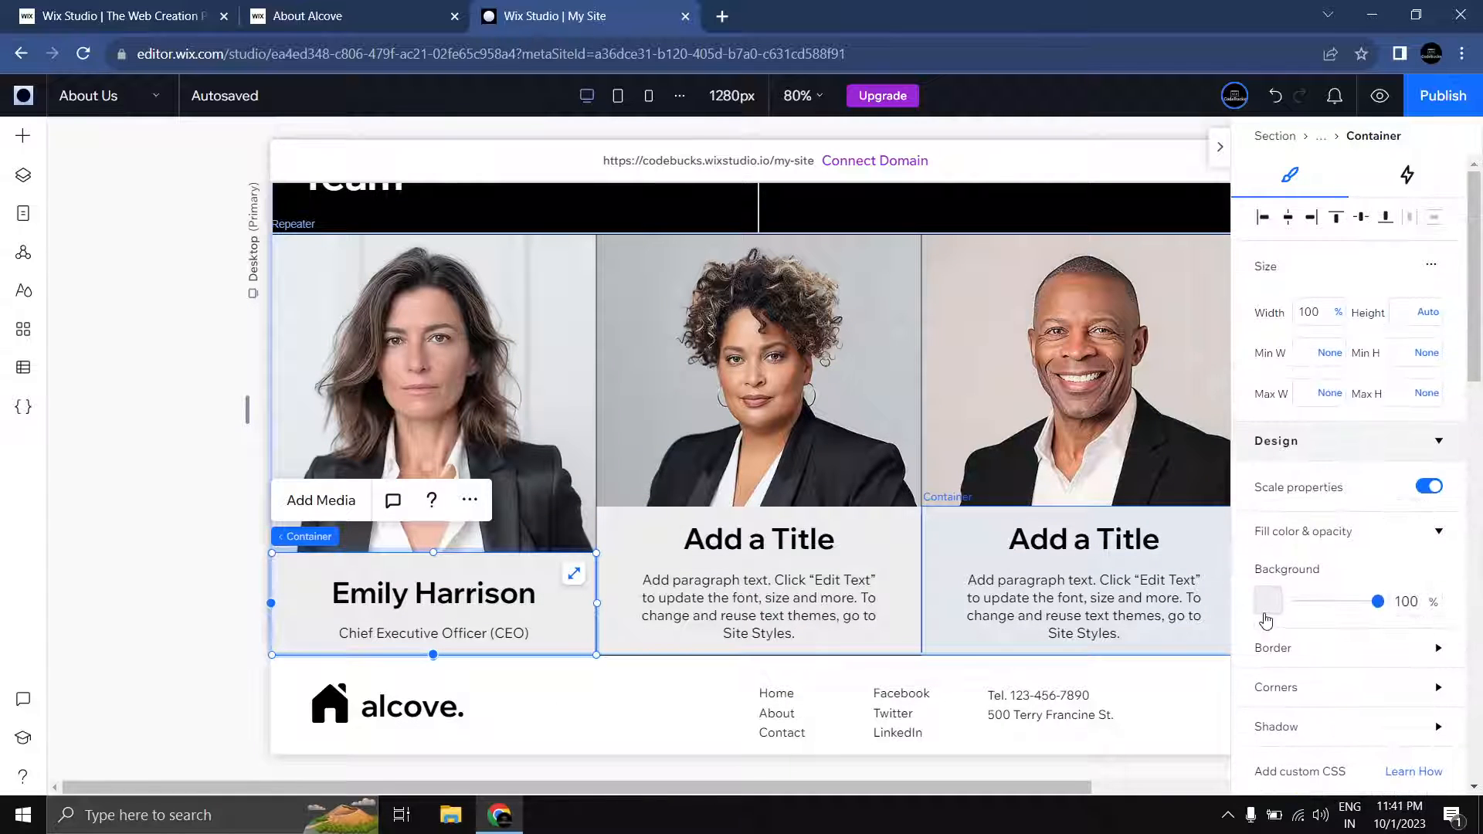
click(1268, 607)
click(1298, 495)
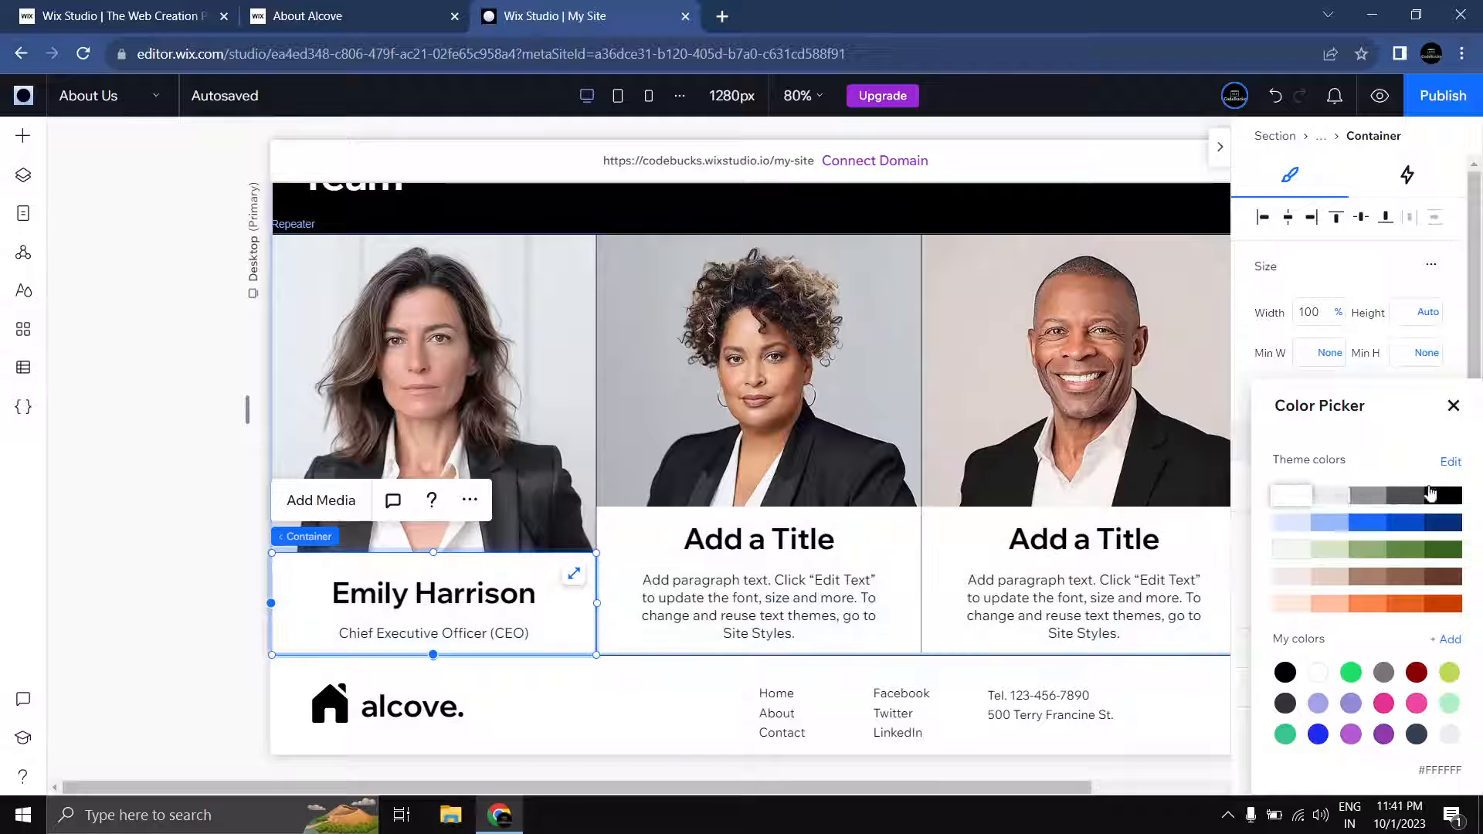
click(1453, 407)
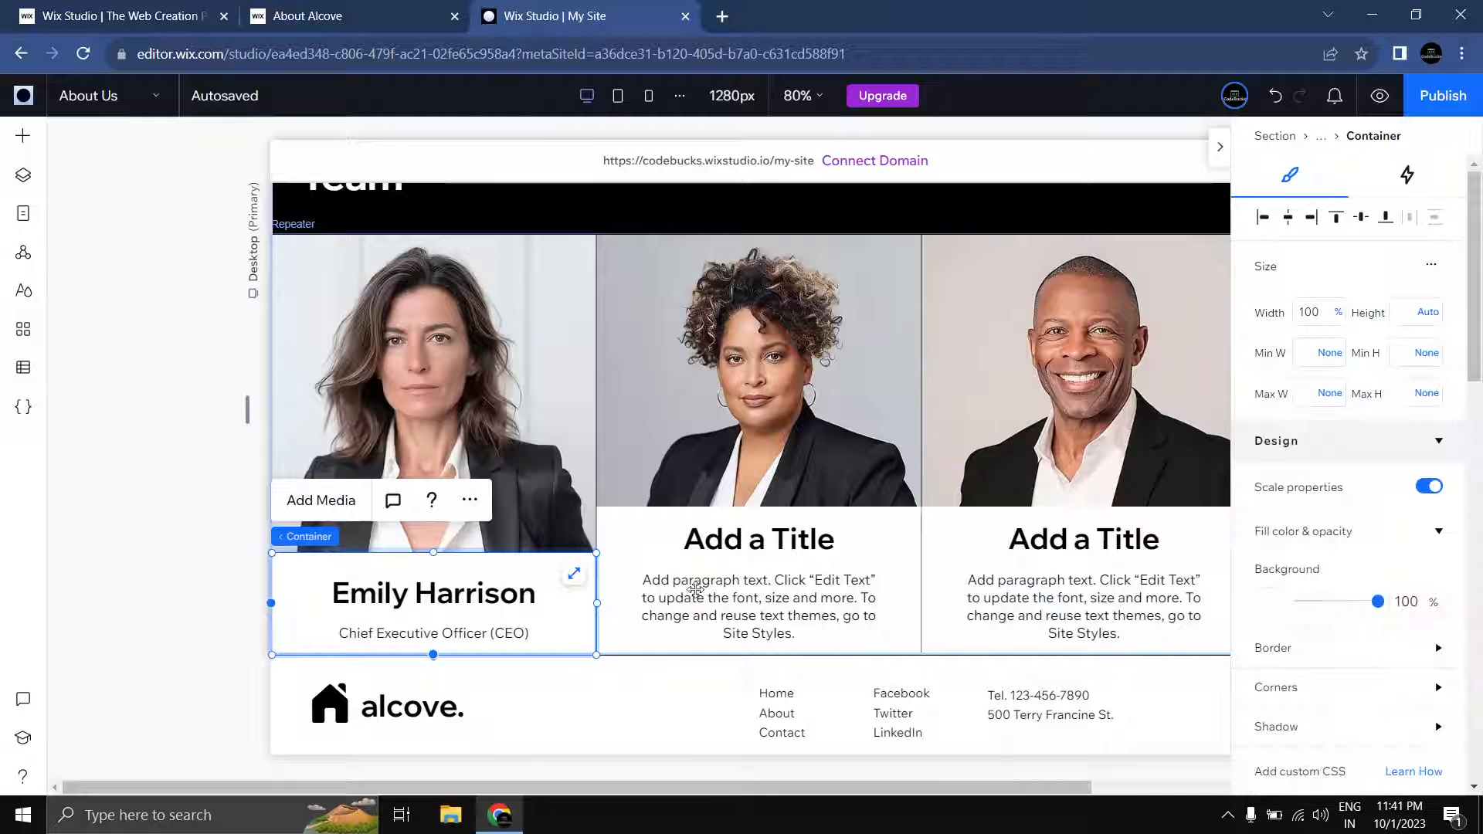
click(177, 557)
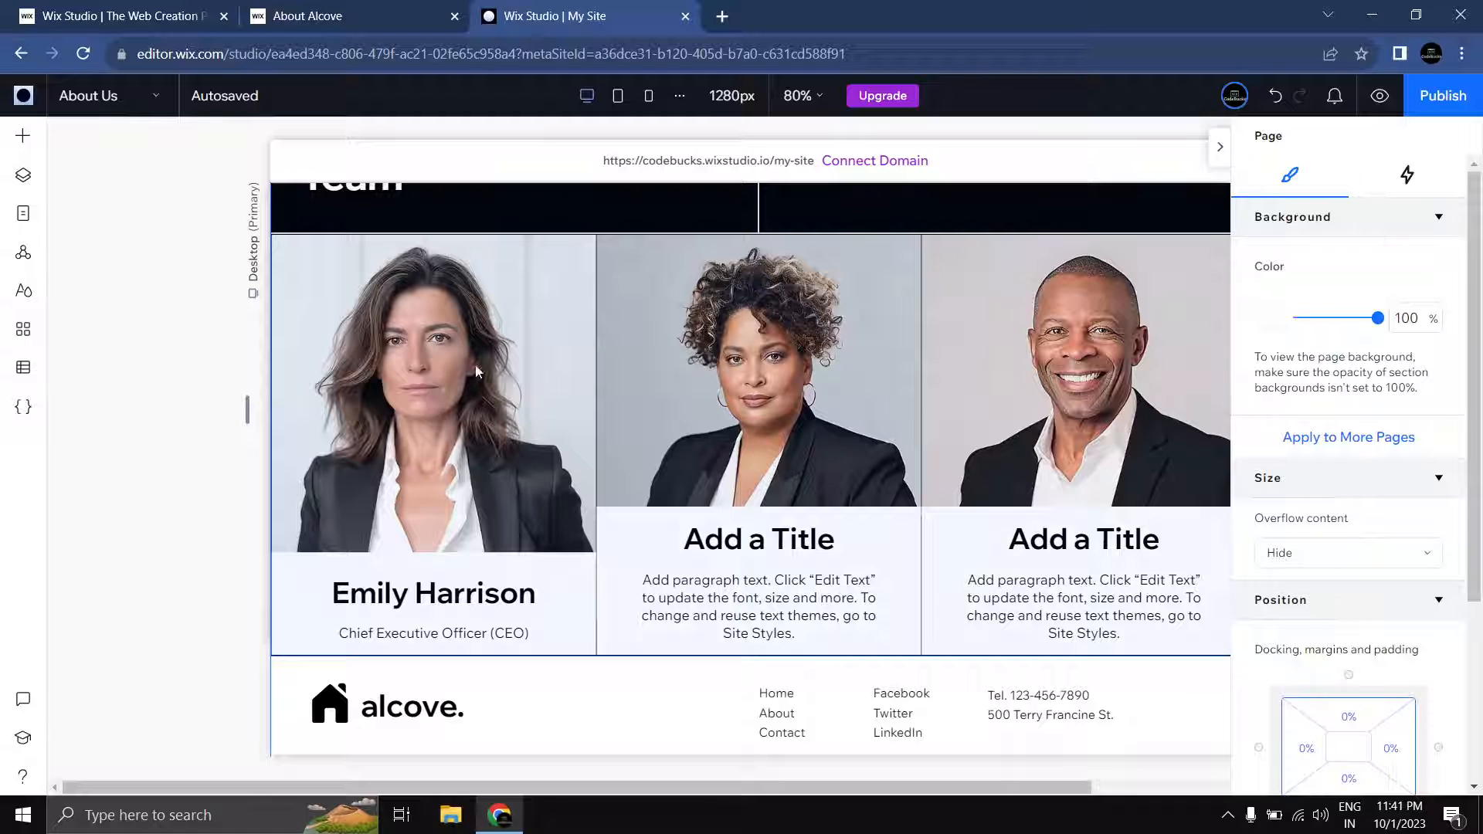
Step: Set the first card's caption container to a vertical (Y) translate of 100%, using percentage as the unit
click(309, 598)
click(312, 598)
click(313, 600)
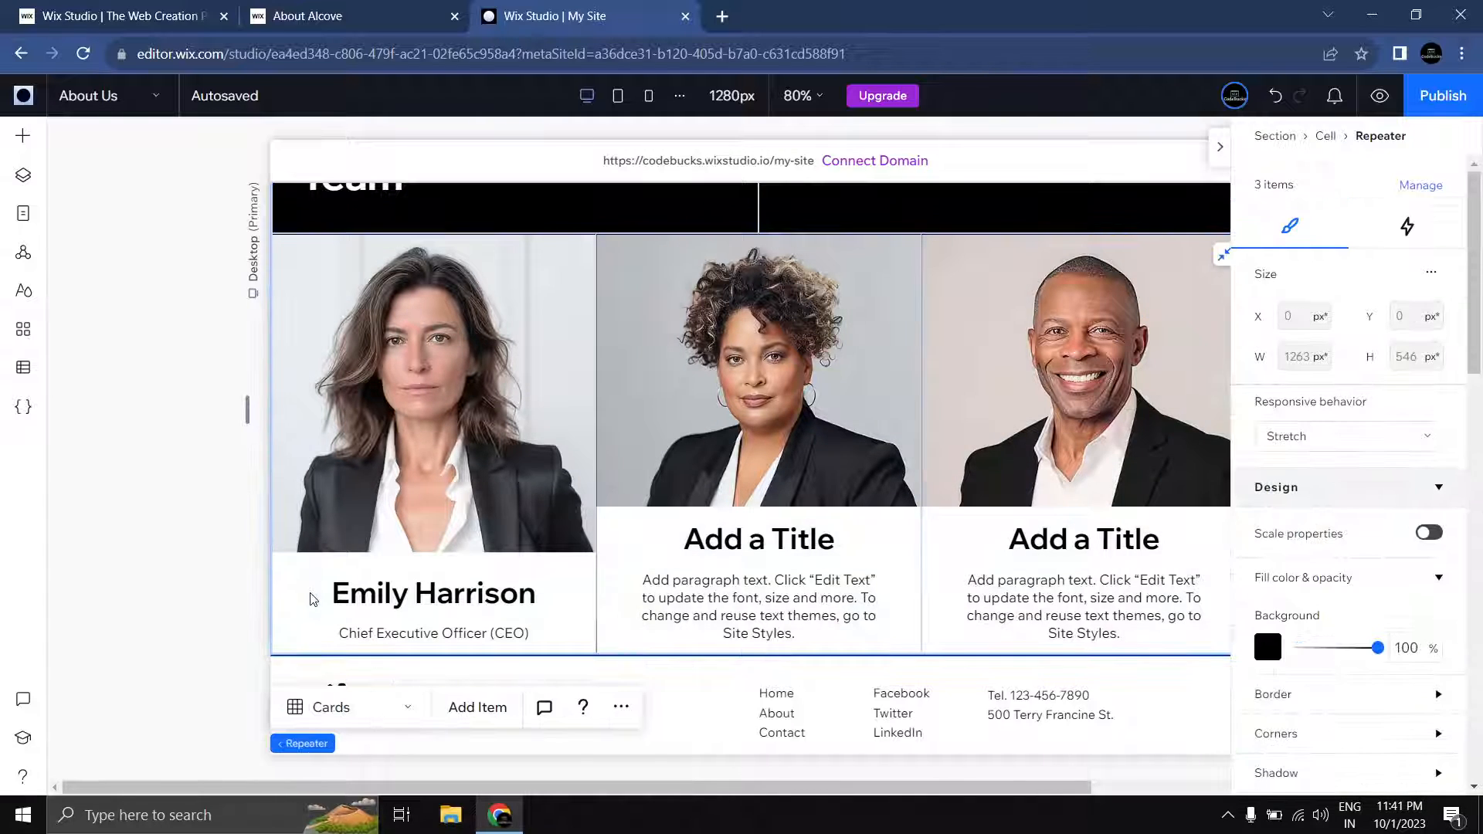
click(309, 597)
click(312, 599)
click(312, 598)
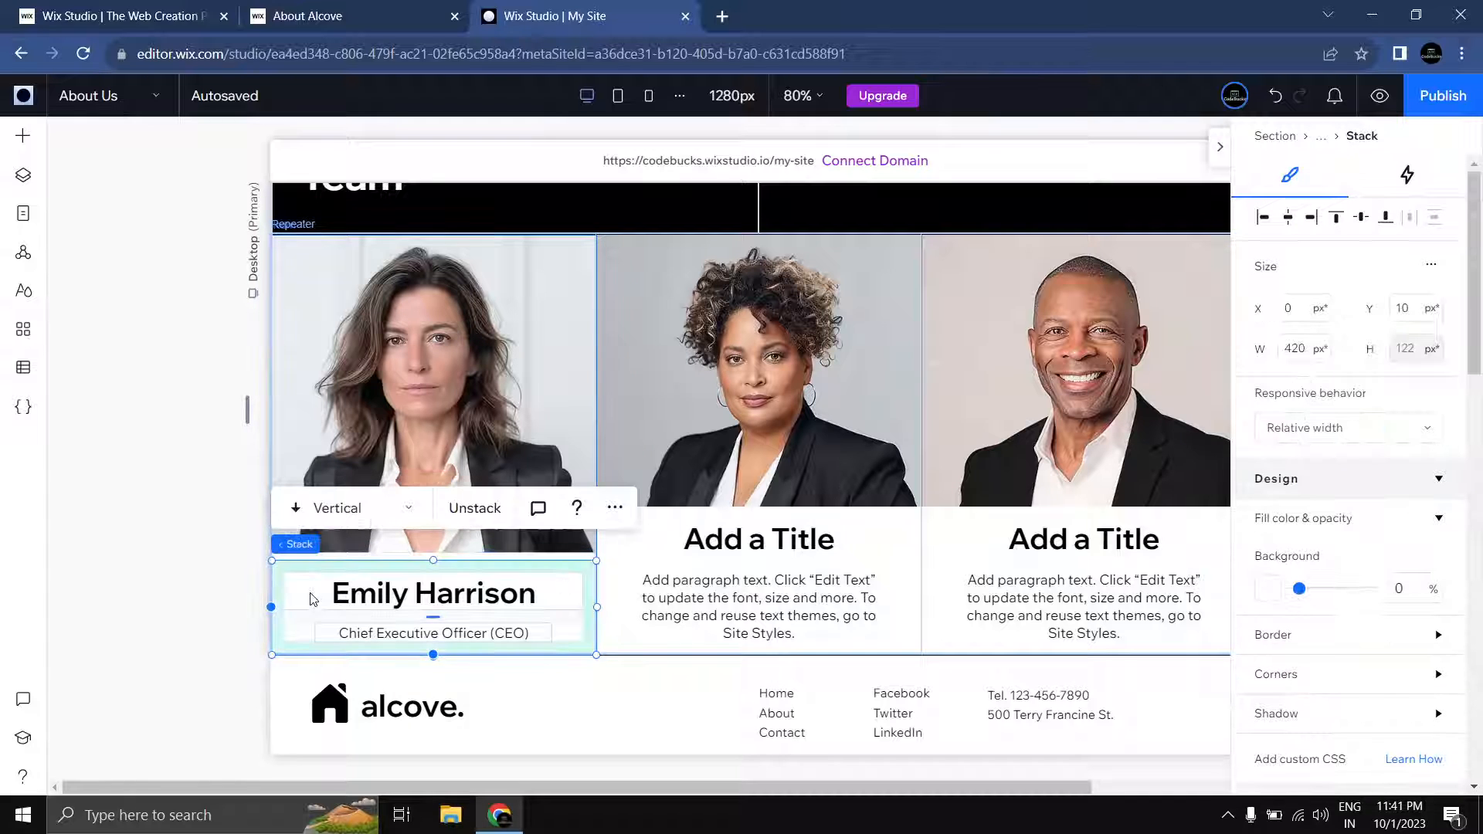
click(382, 547)
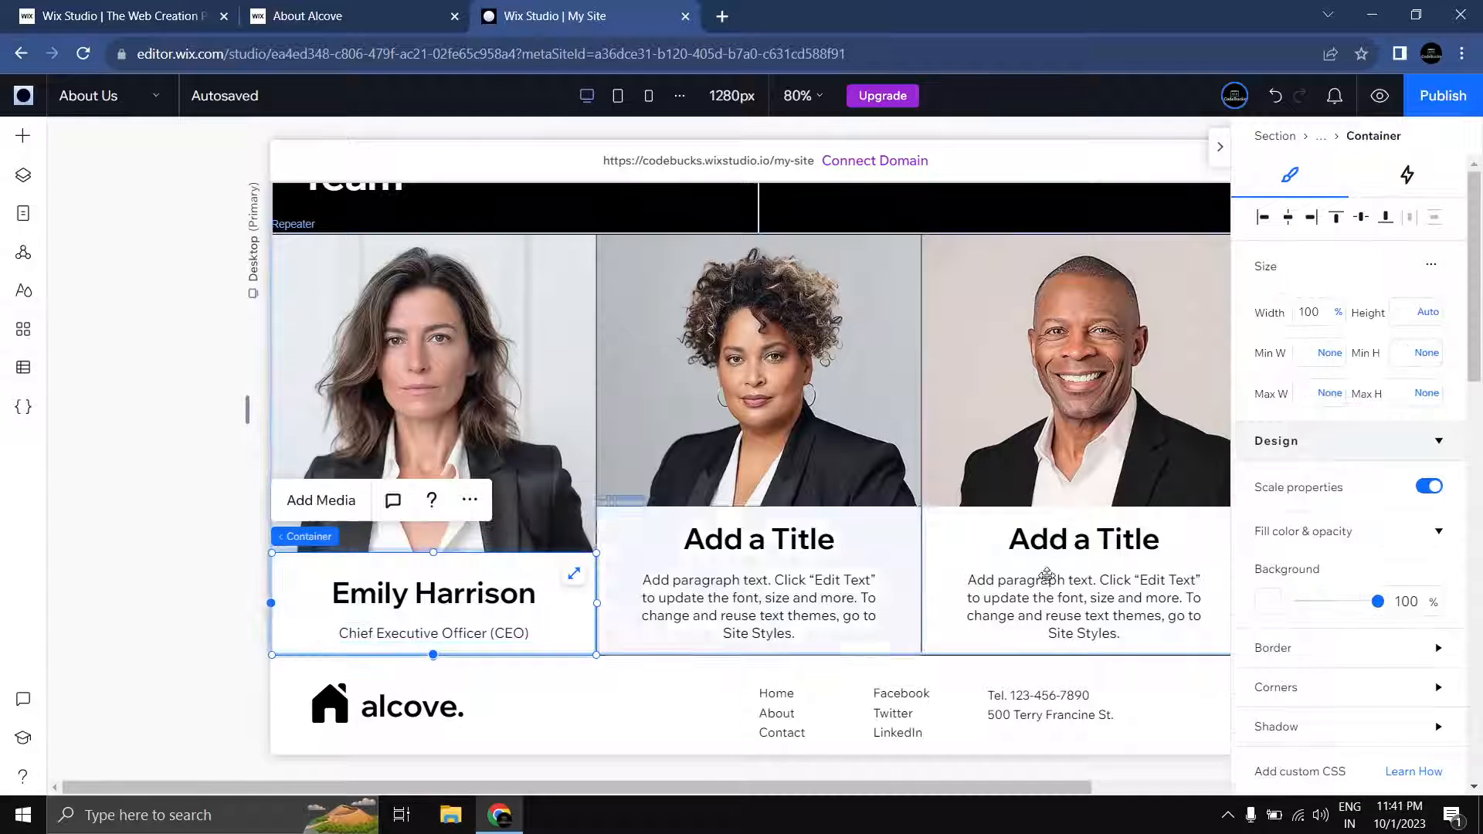
scroll(1429, 553, down, 5)
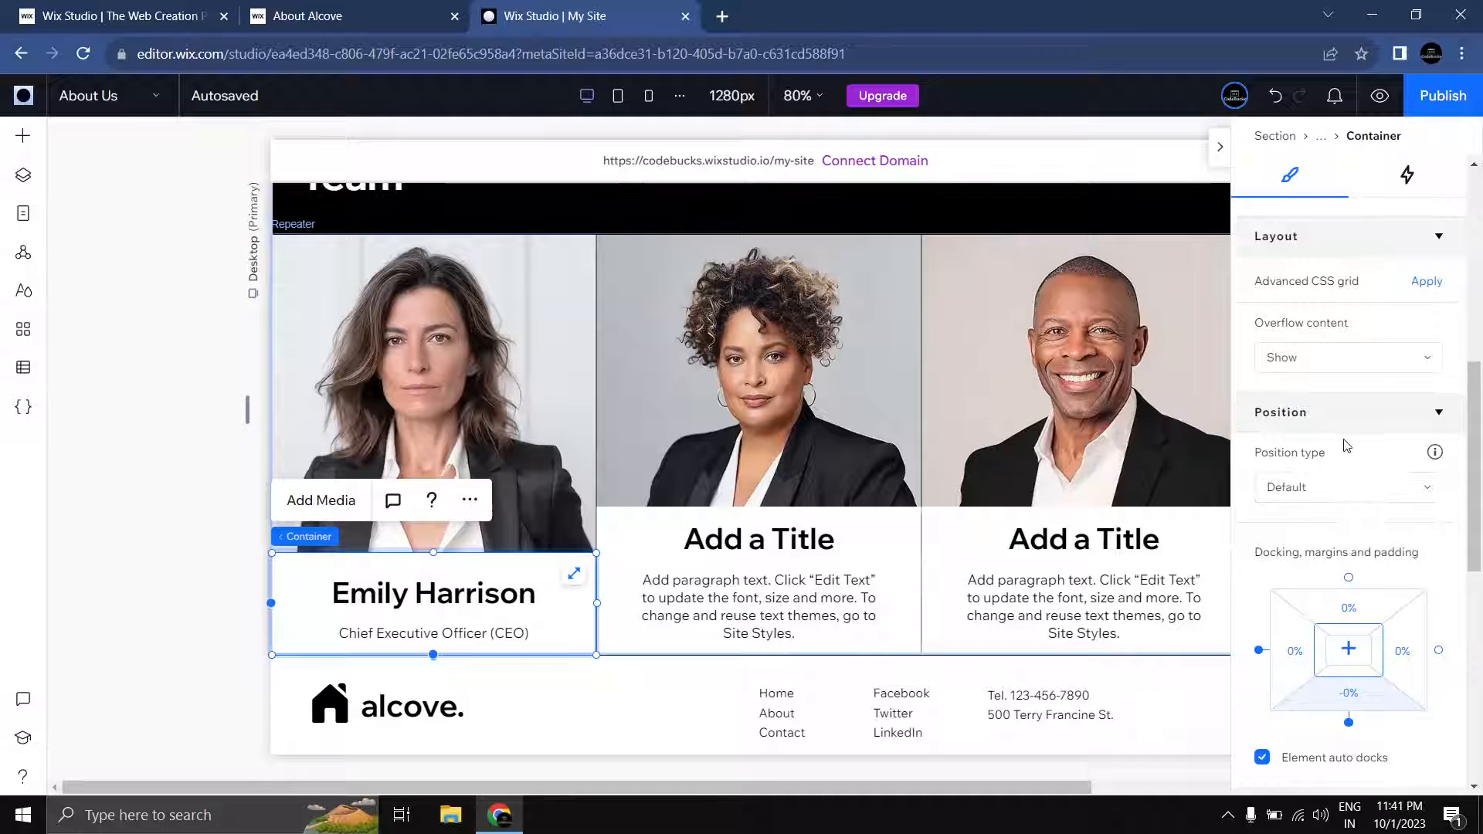
scroll(1344, 444, down, 6)
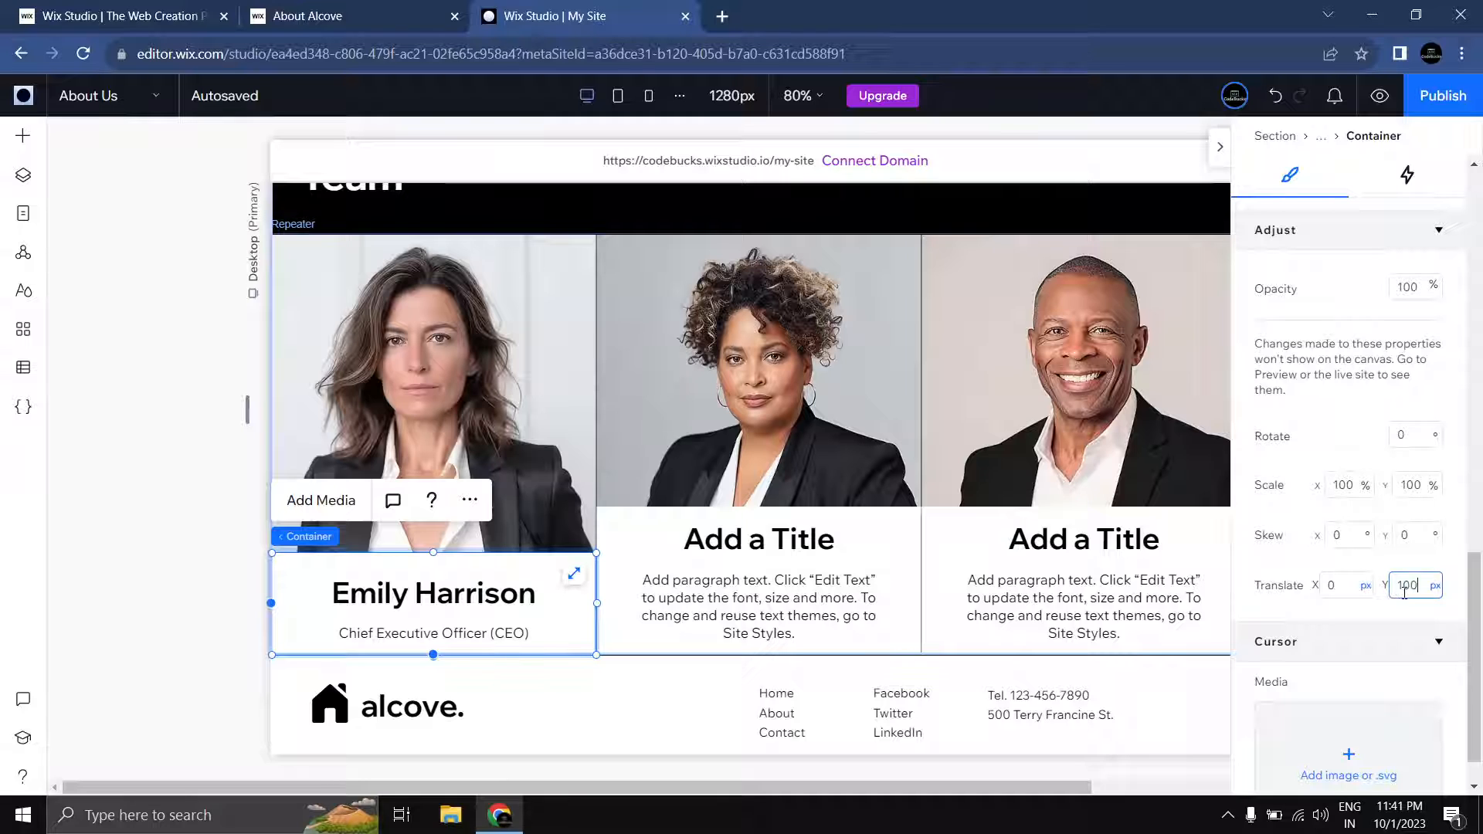
click(1434, 586)
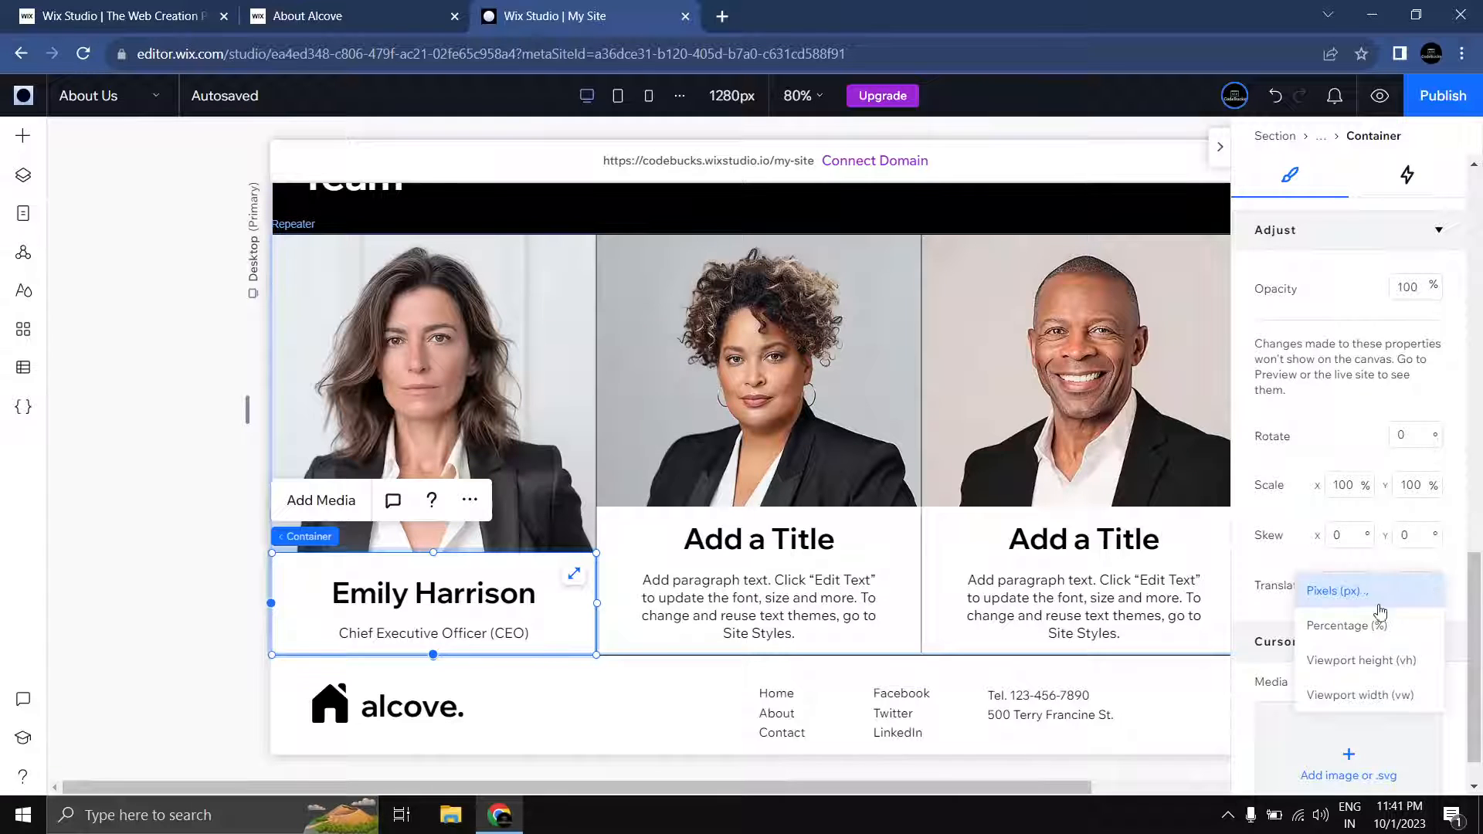
click(1384, 624)
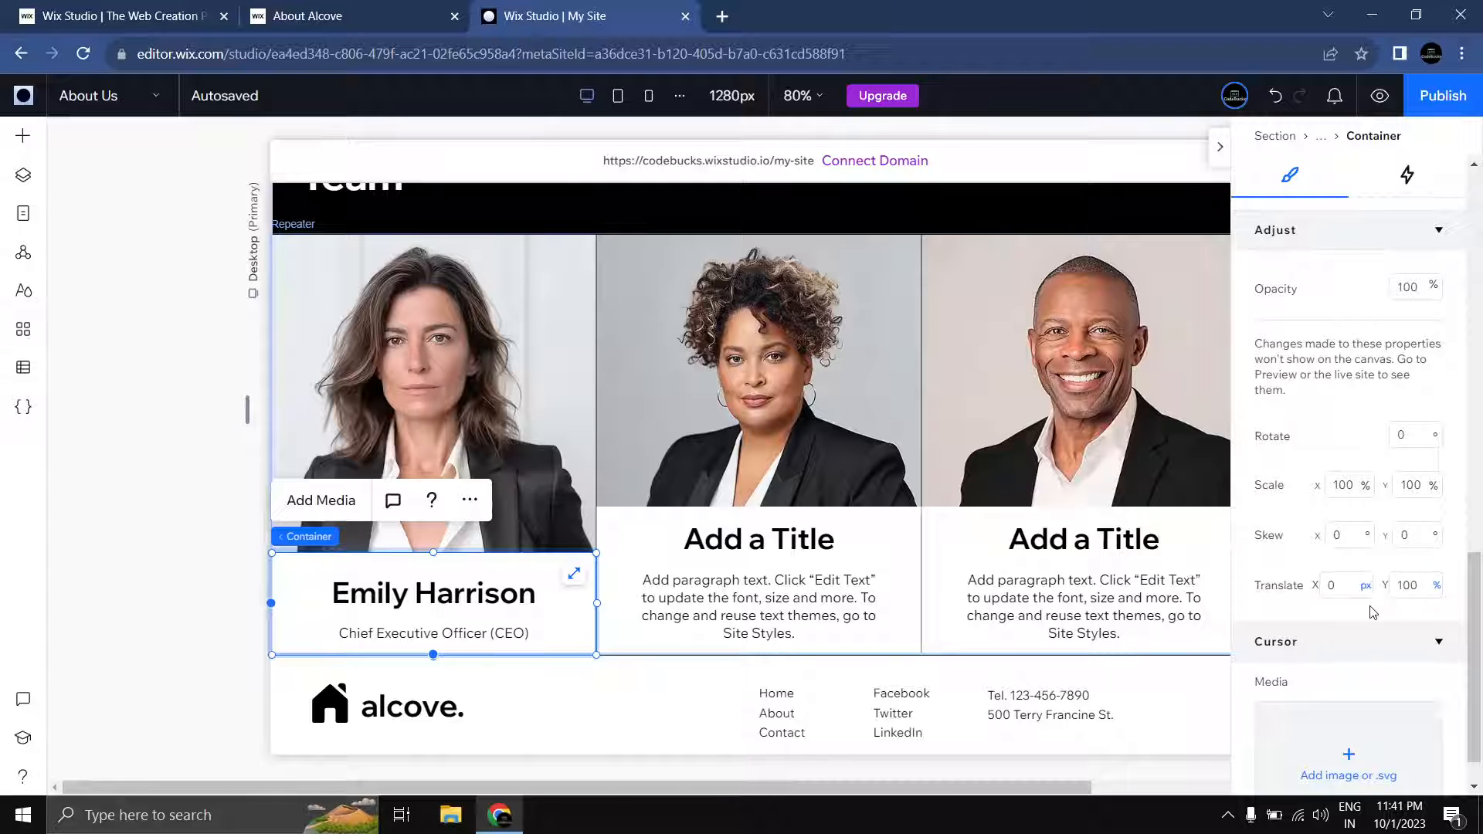
Step: Preview the About Us page, examine how the team cards' text containers sit relative to the footer, and return to editing
click(224, 508)
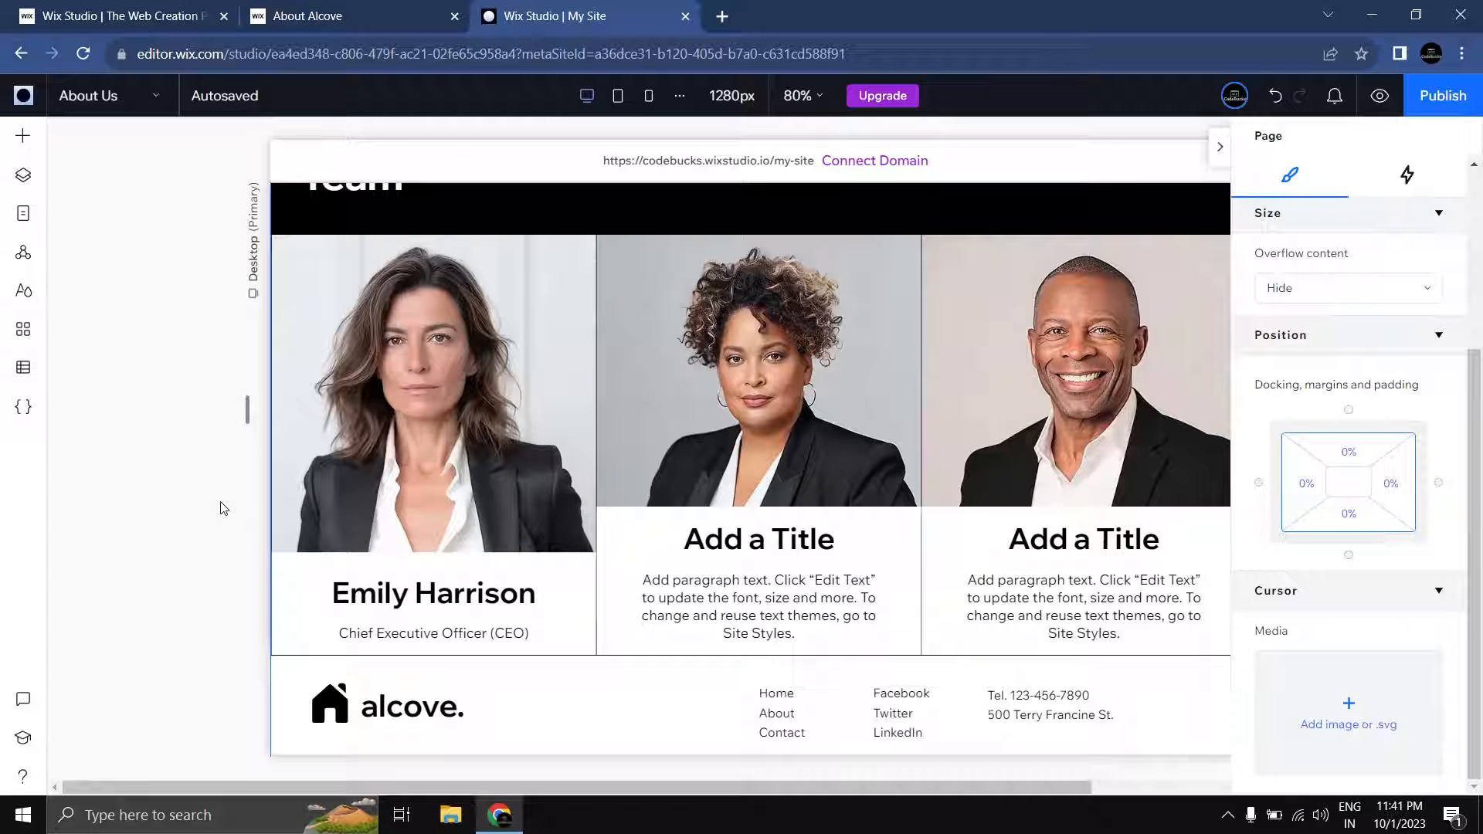
click(1380, 95)
scroll(498, 387, down, 2)
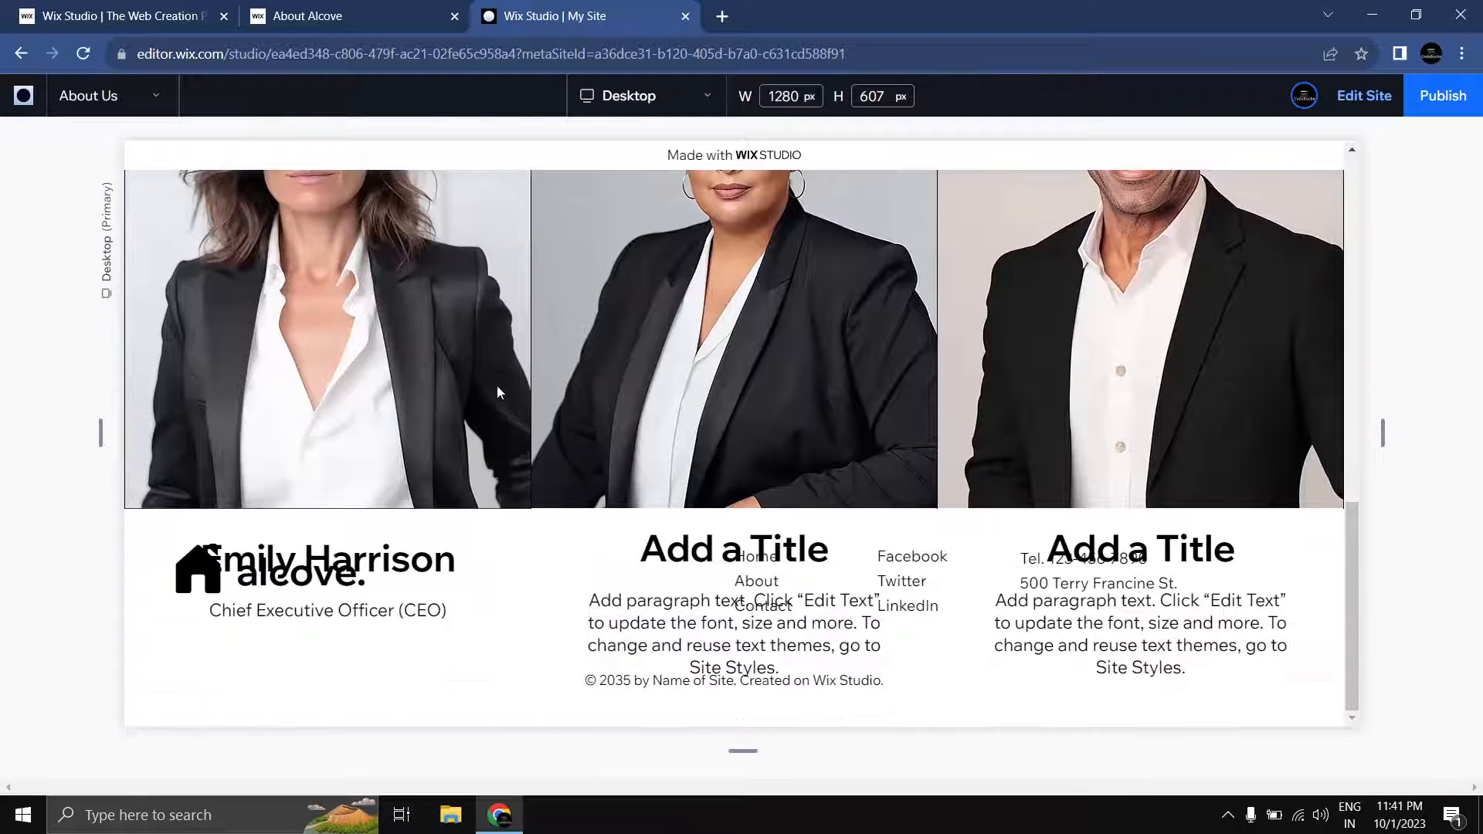
scroll(452, 412, up, 2)
scroll(452, 415, down, 2)
scroll(332, 406, up, 1)
scroll(340, 463, down, 1)
scroll(389, 604, up, 1)
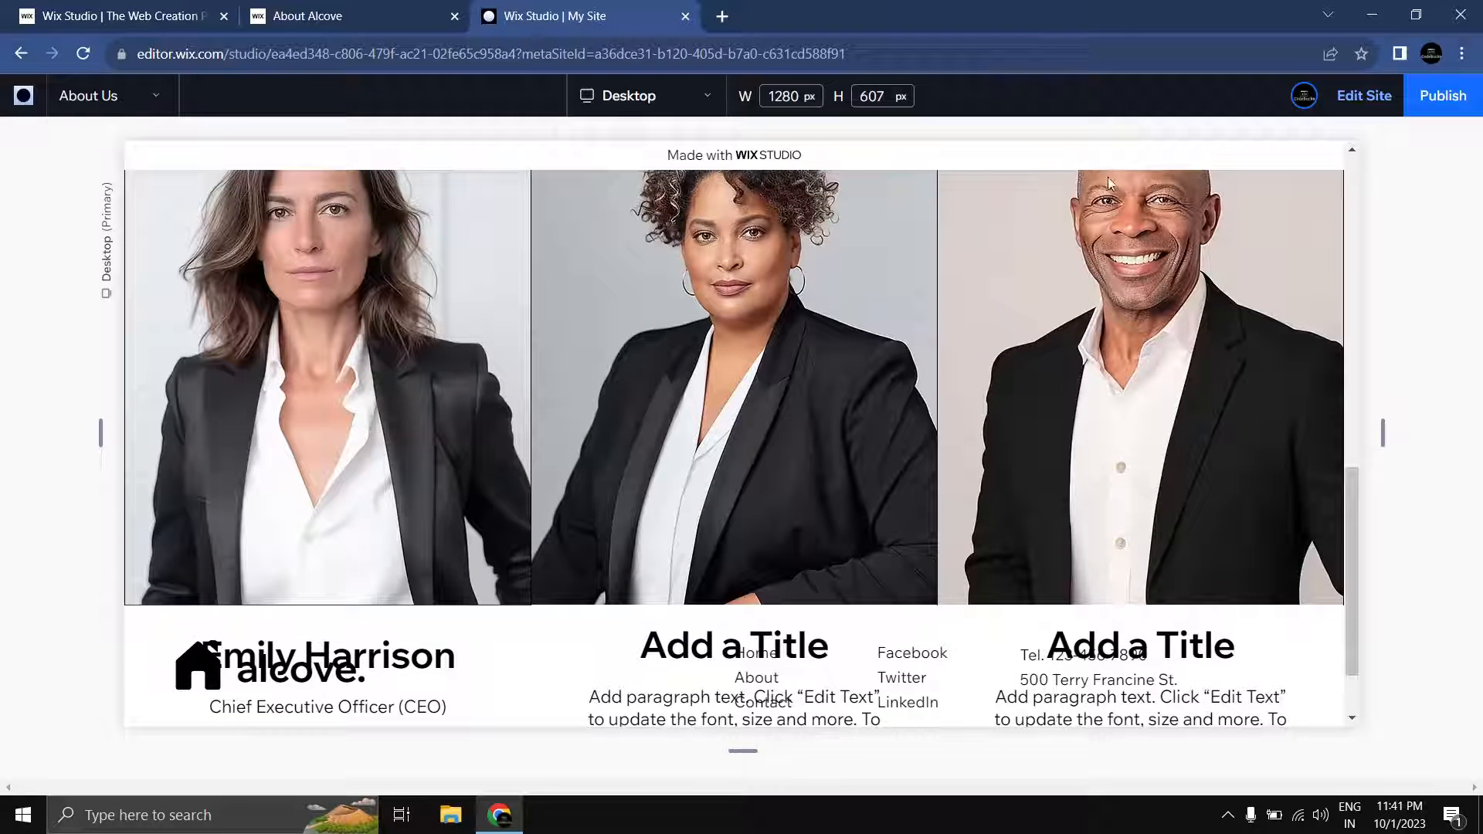
click(1364, 95)
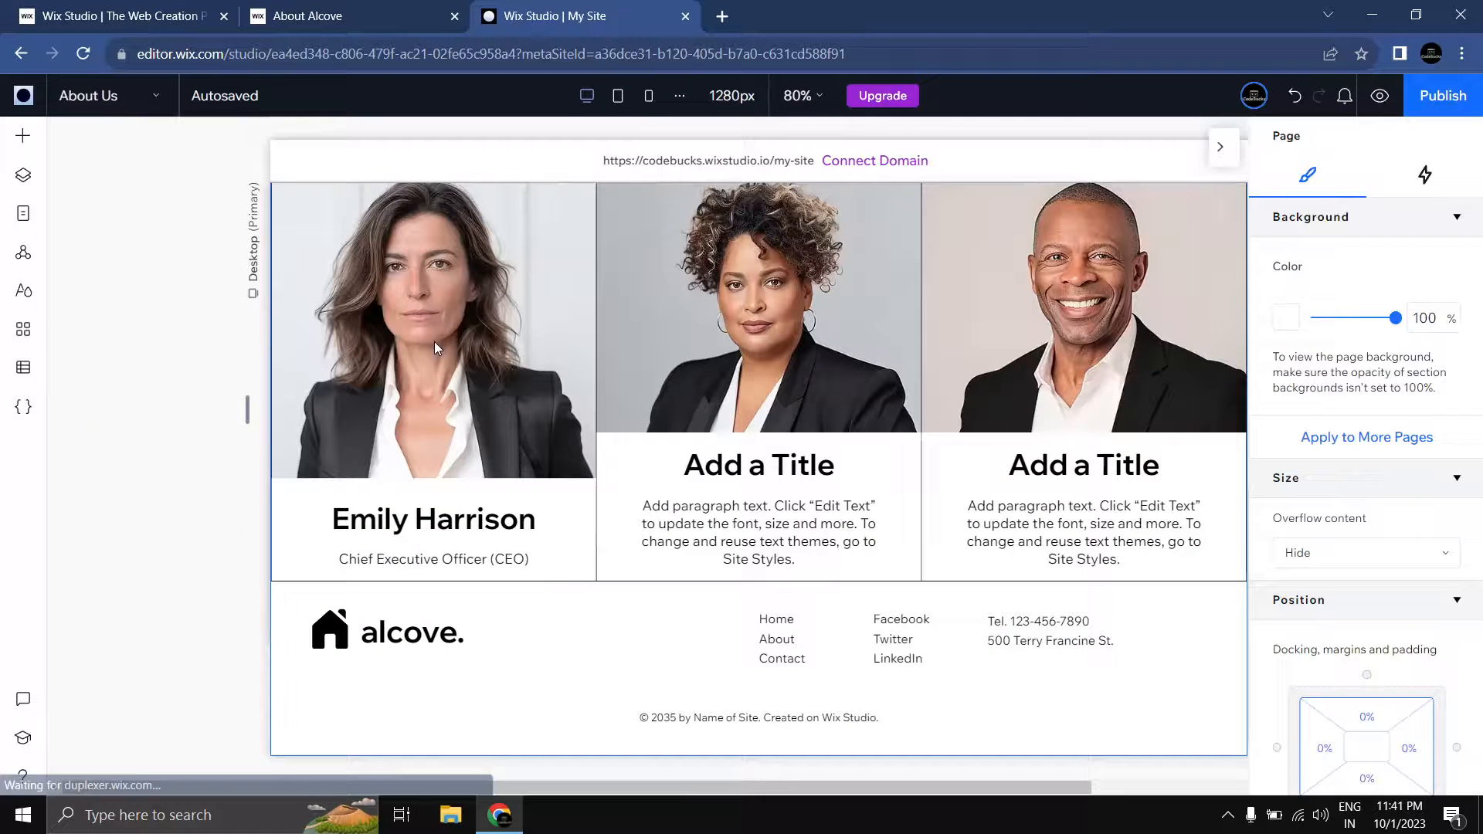
Step: Set the first team card's repeater item to hide overflow content
click(421, 428)
click(349, 415)
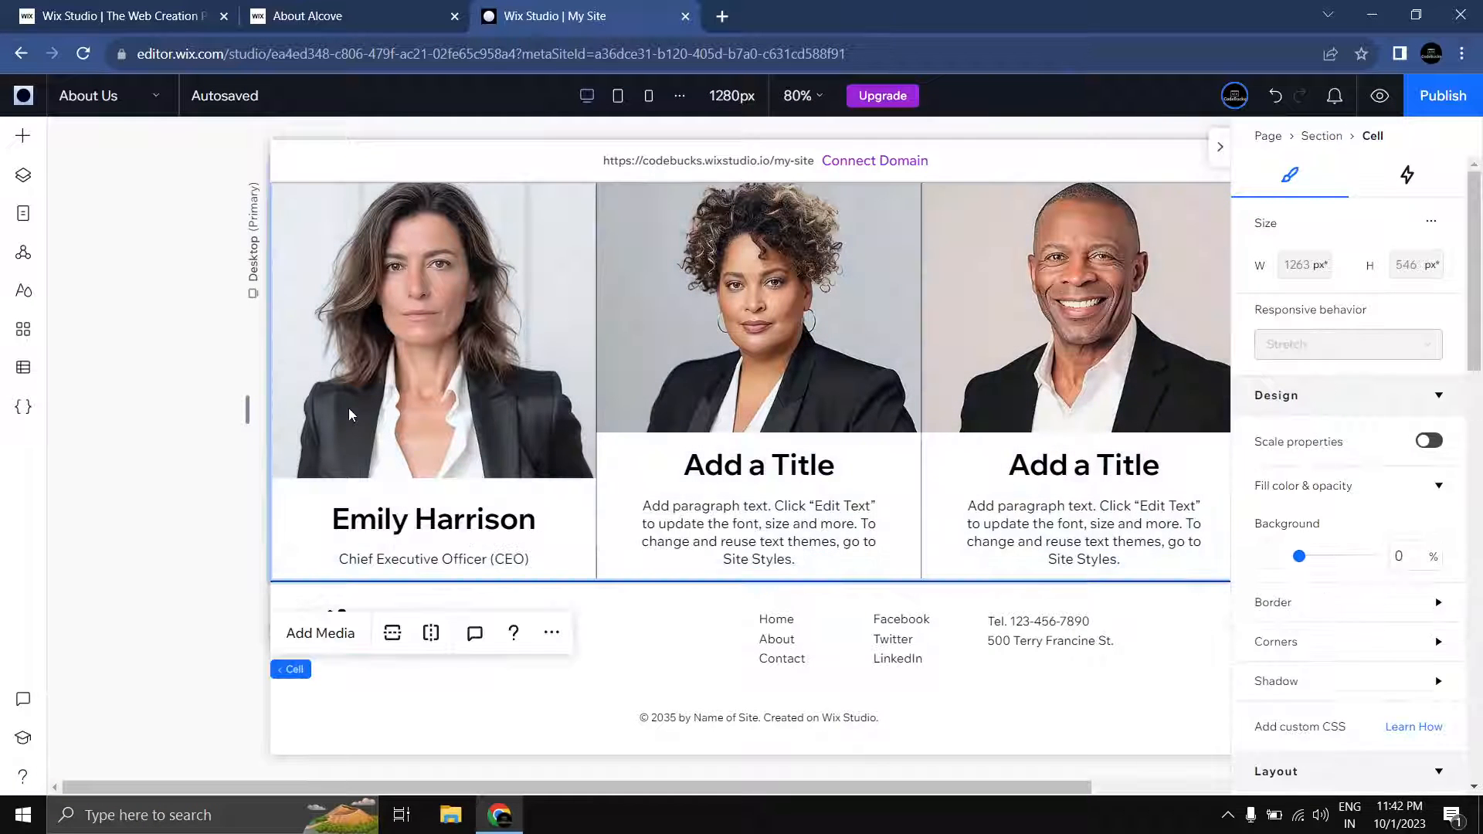
click(349, 415)
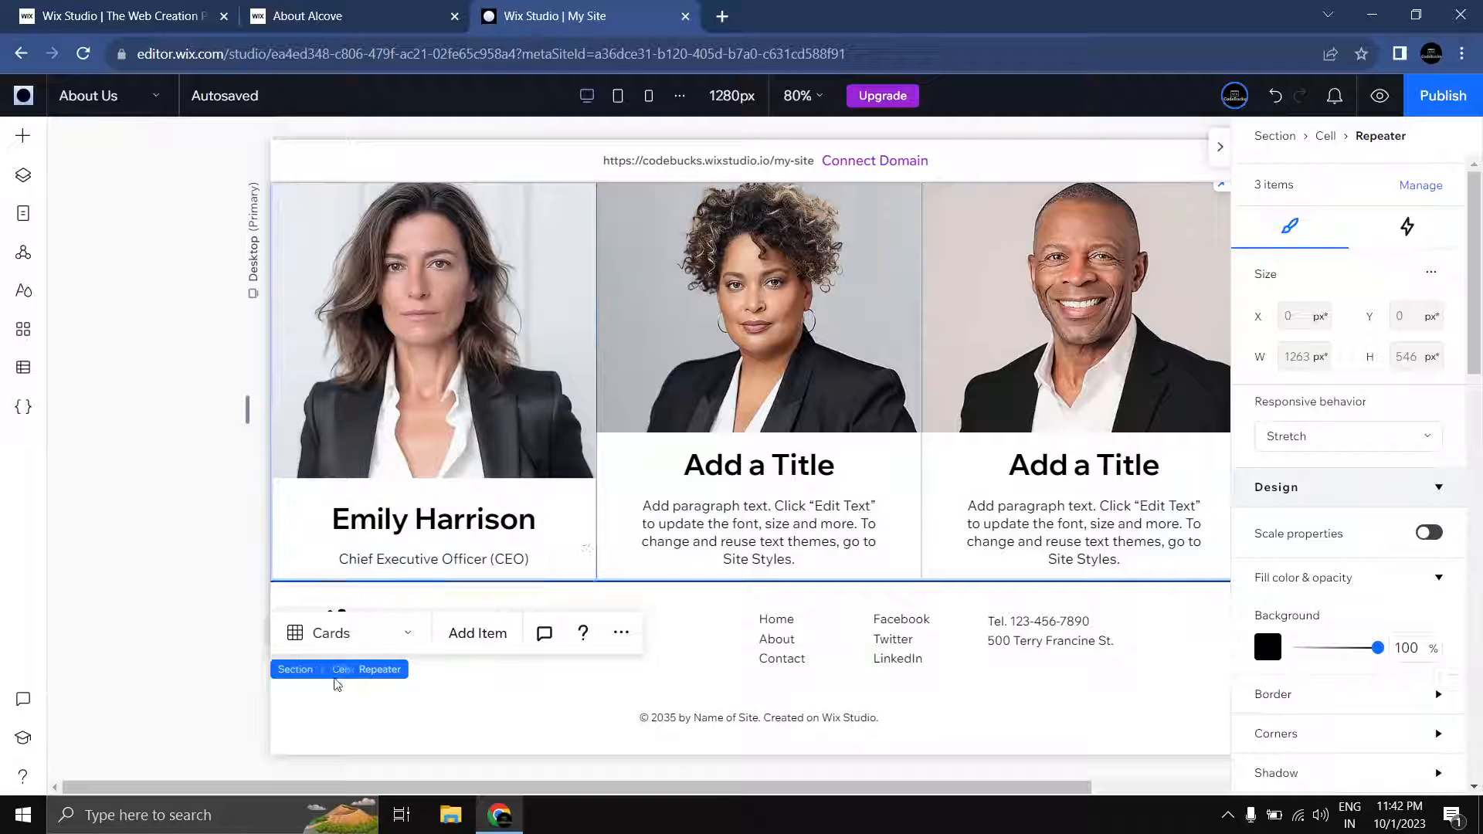
click(355, 448)
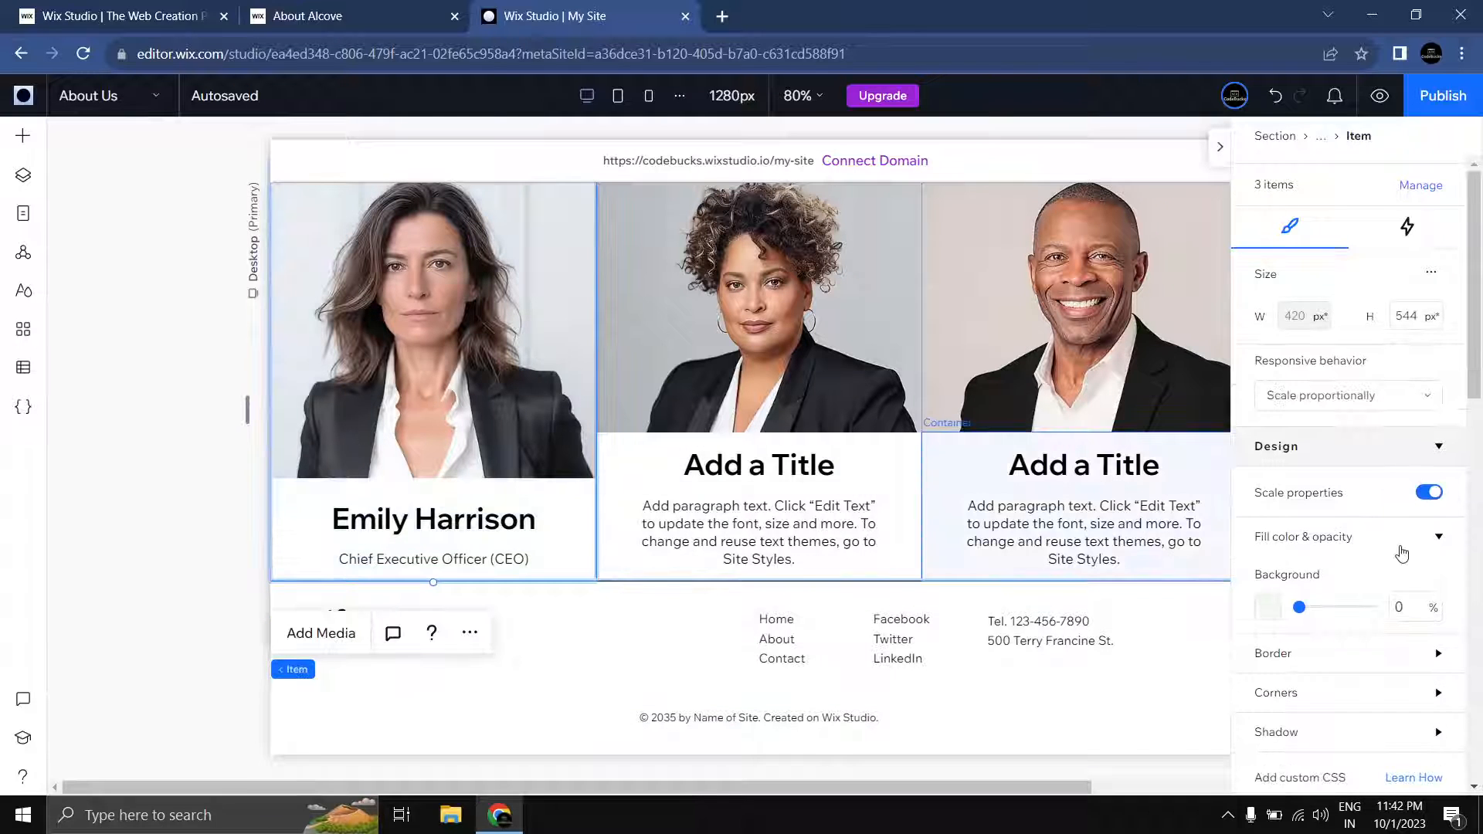
scroll(1383, 540, down, 5)
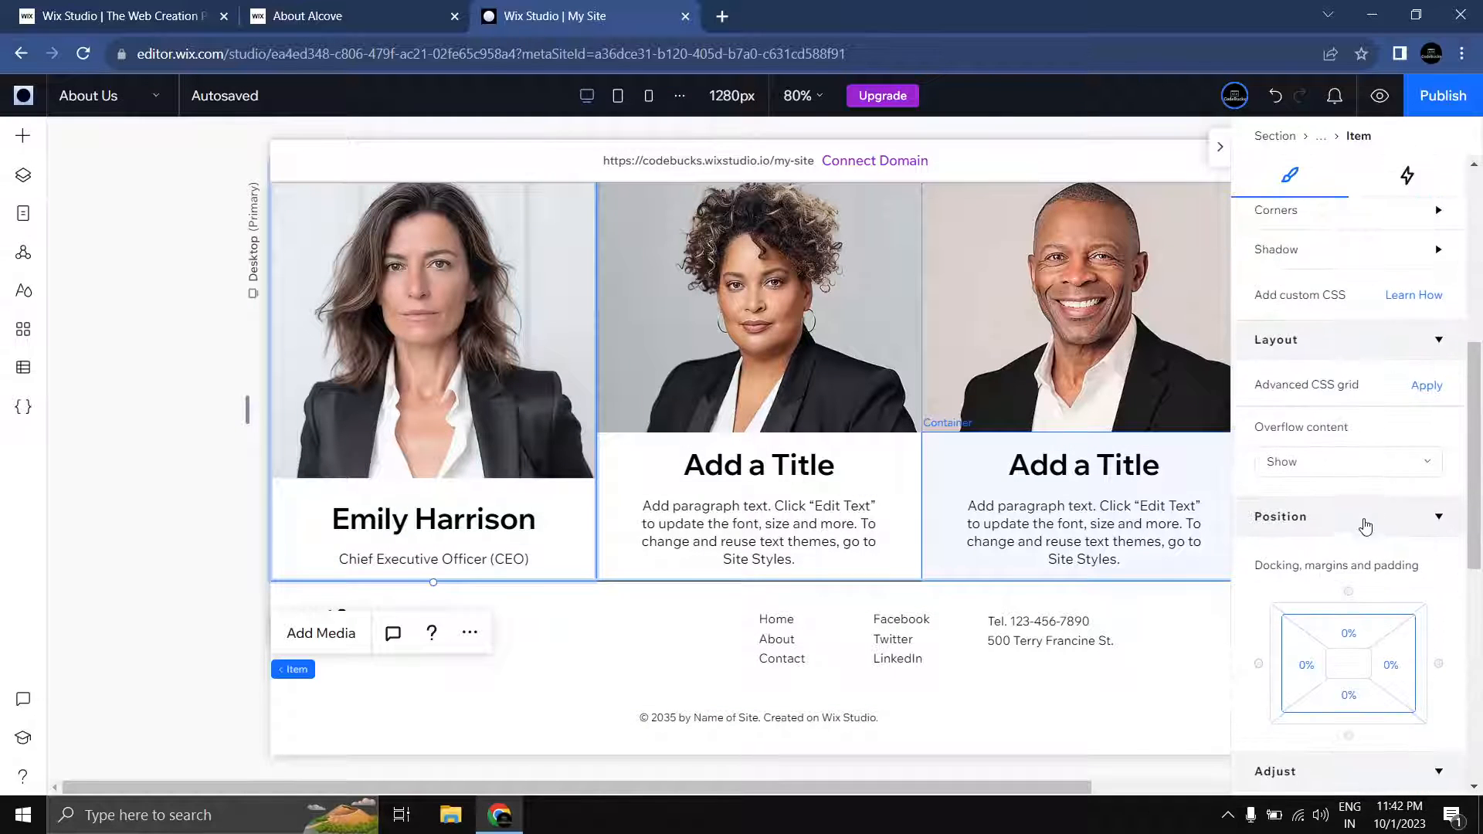
click(1347, 465)
click(1321, 501)
scroll(1378, 460, up, 1)
Step: Preview the page to check the overflow of the team cards above the footer, and return to editing
click(1380, 96)
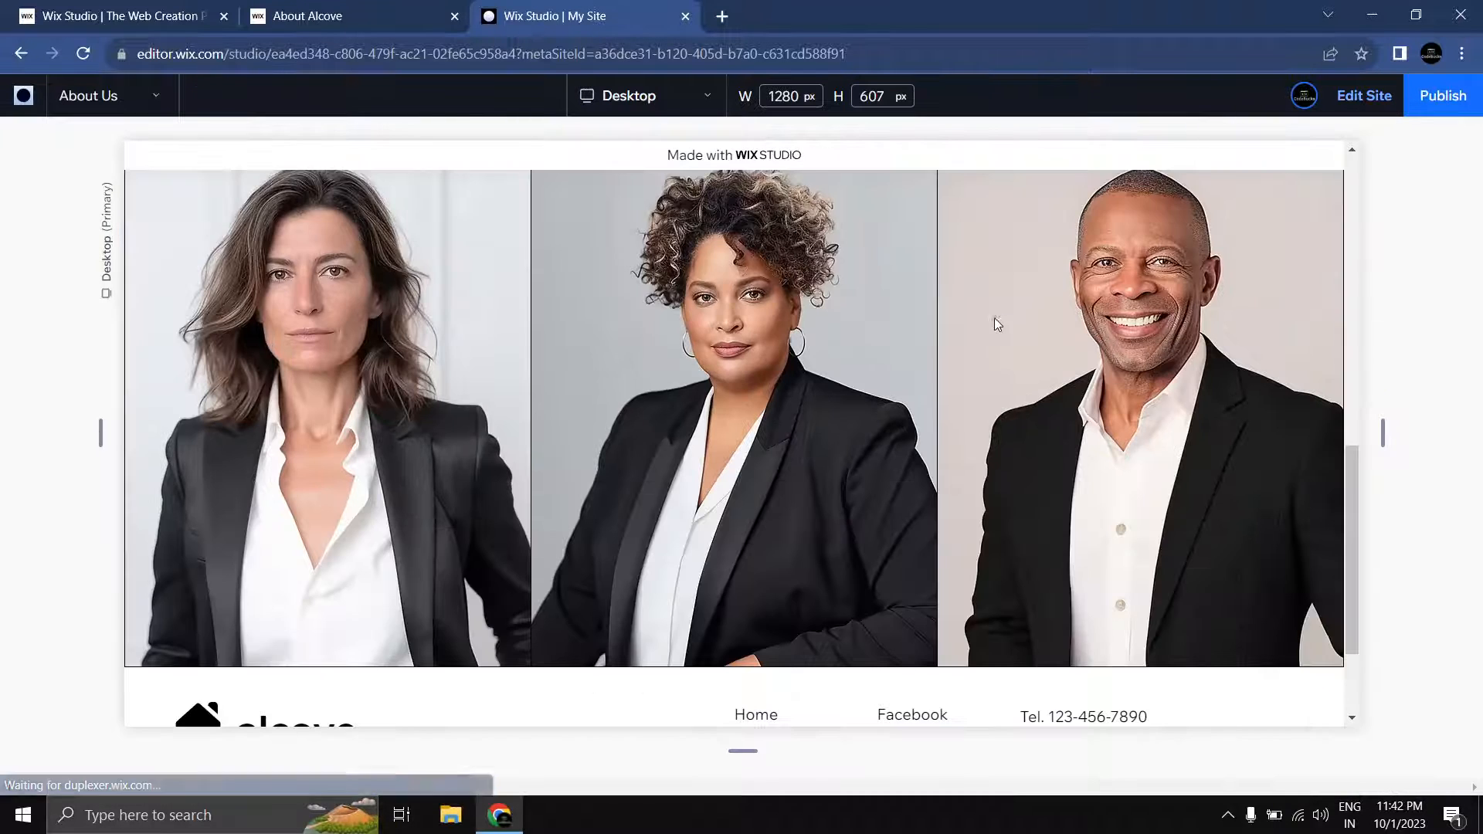
scroll(605, 221, down, 3)
scroll(334, 547, up, 3)
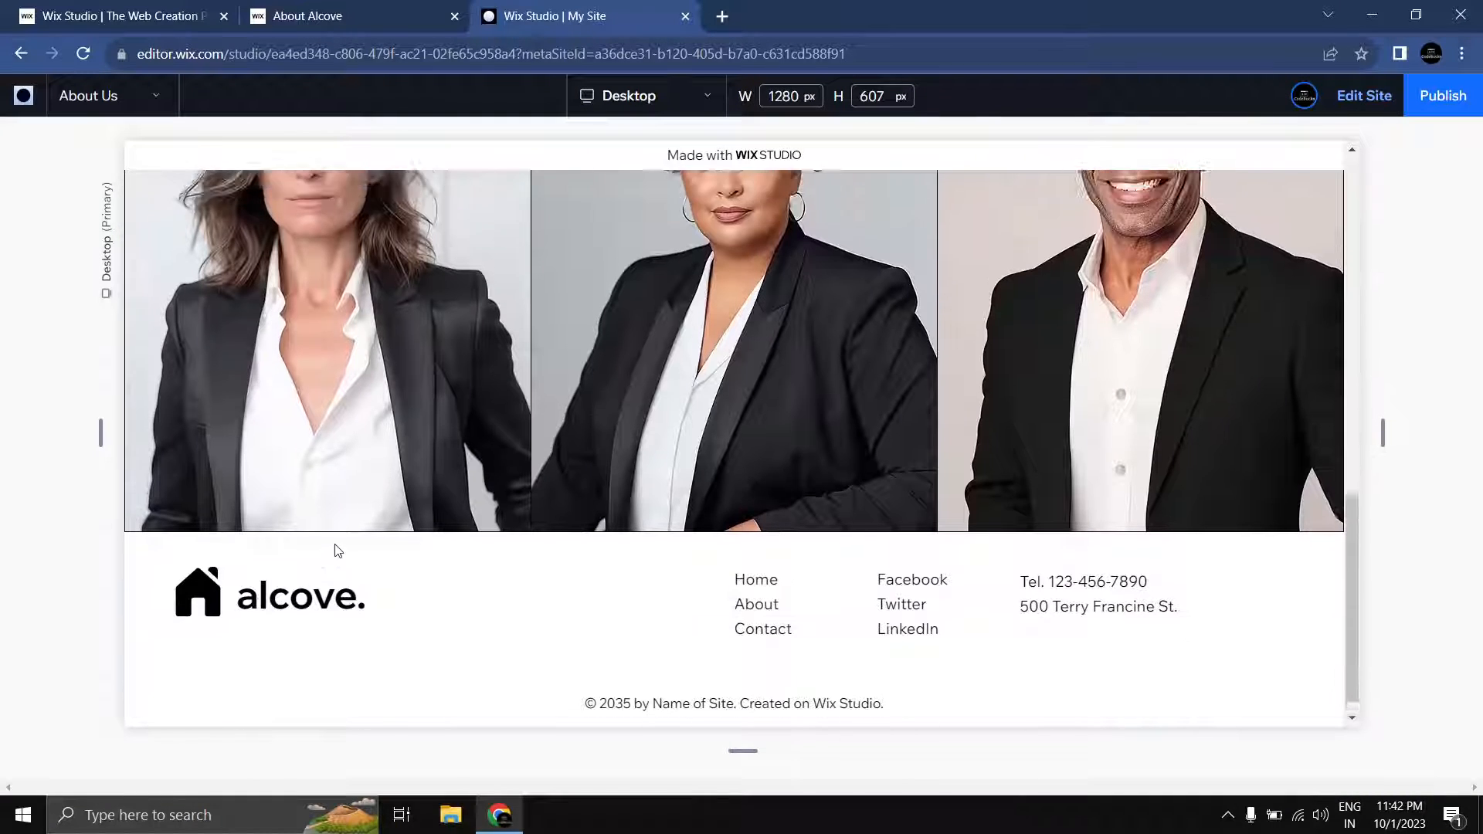
click(1358, 103)
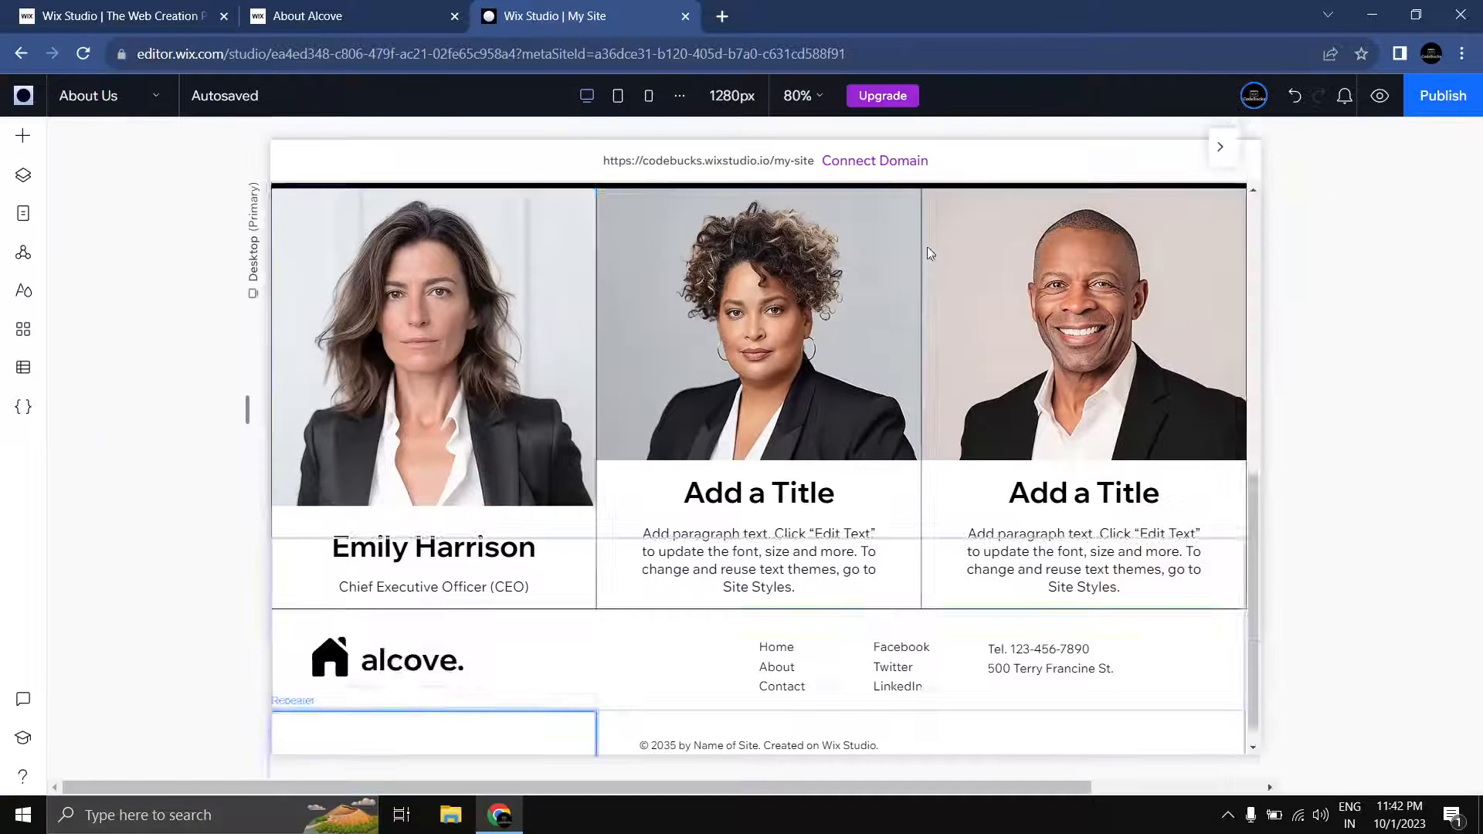
Step: Add a hover interaction to the first team card's item that starts an animation on its text container
click(563, 536)
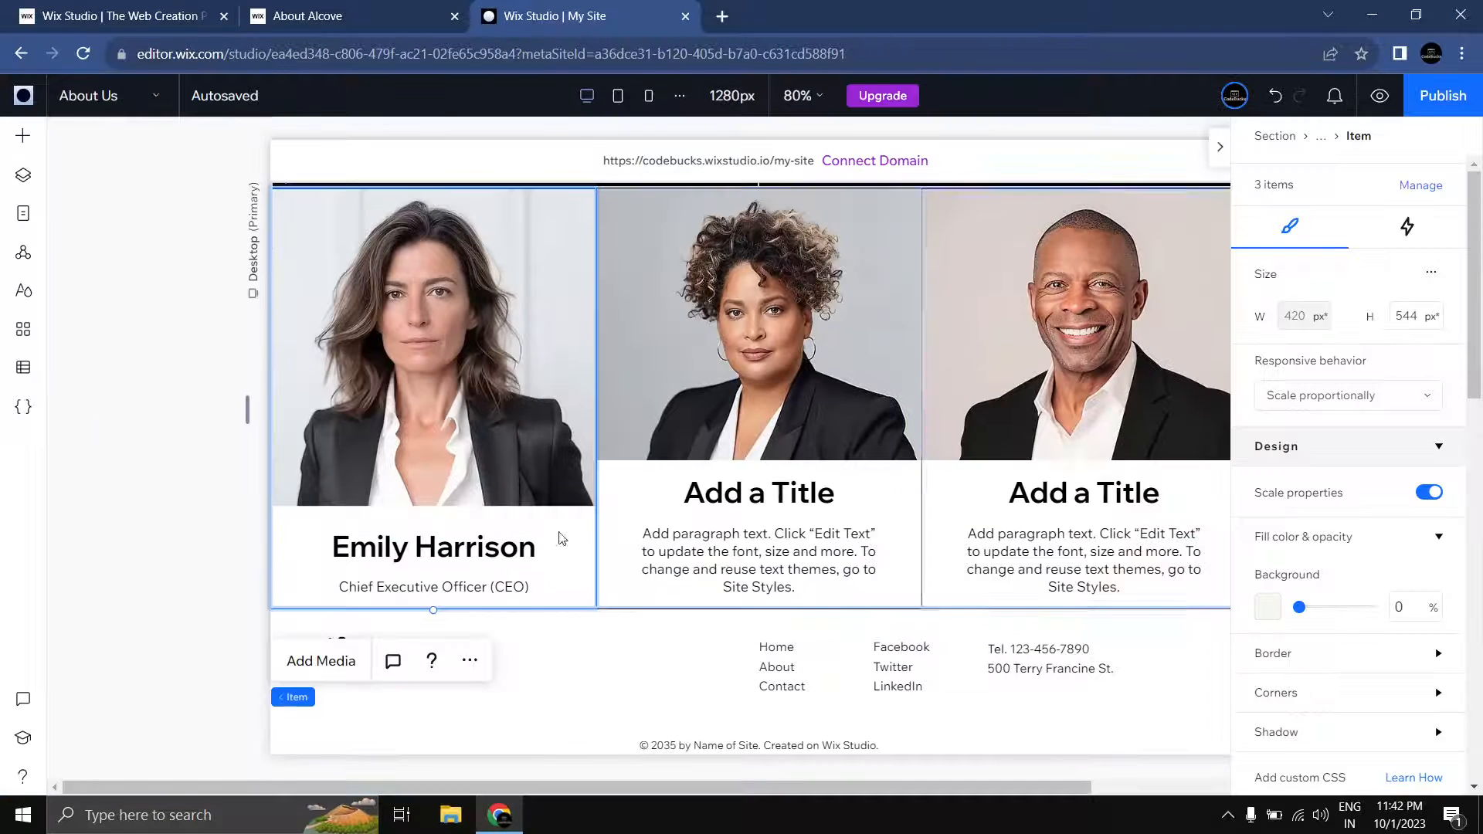
click(486, 429)
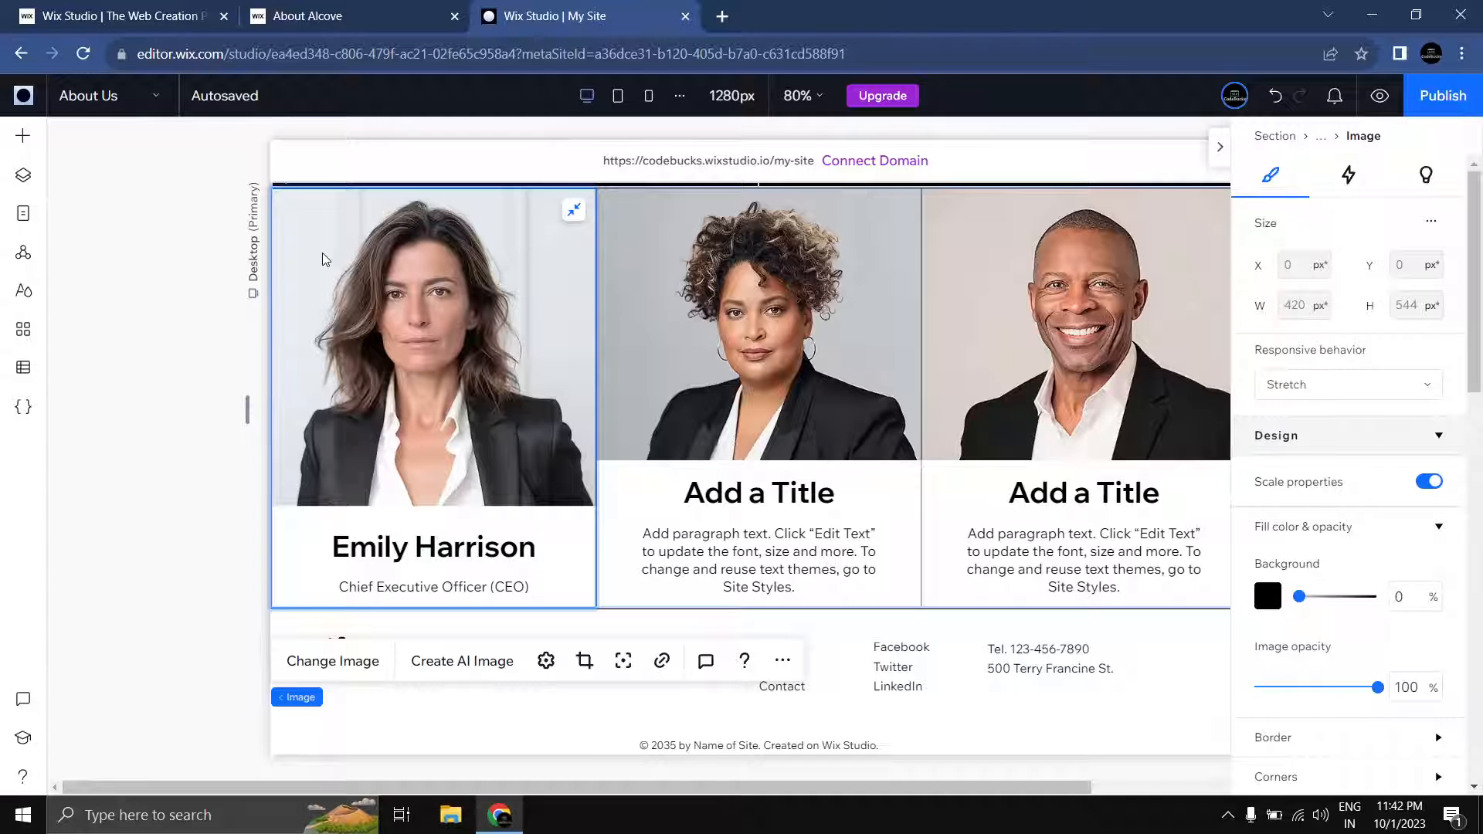
mouse_move(309, 699)
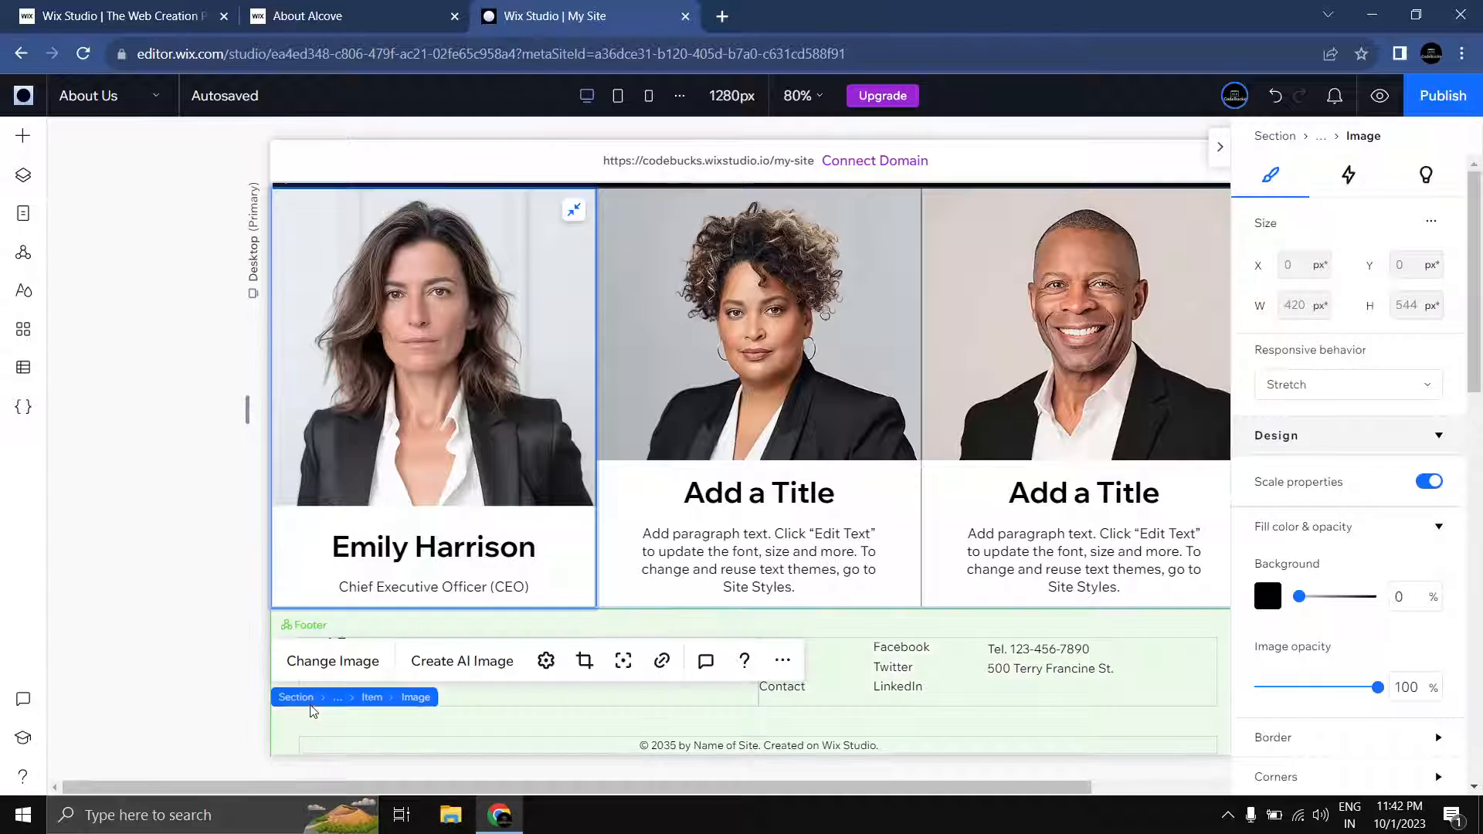
click(373, 698)
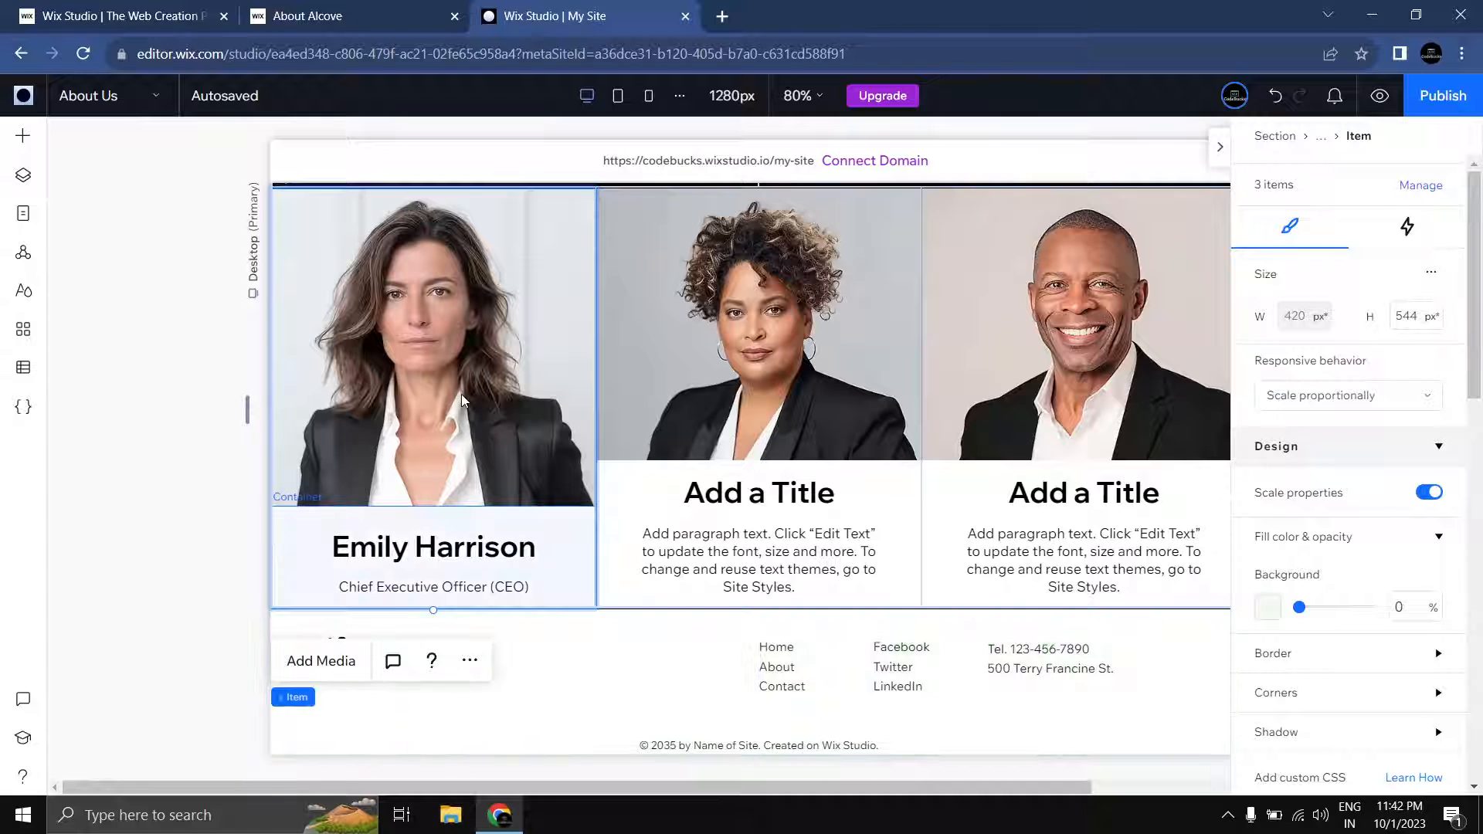
click(1409, 230)
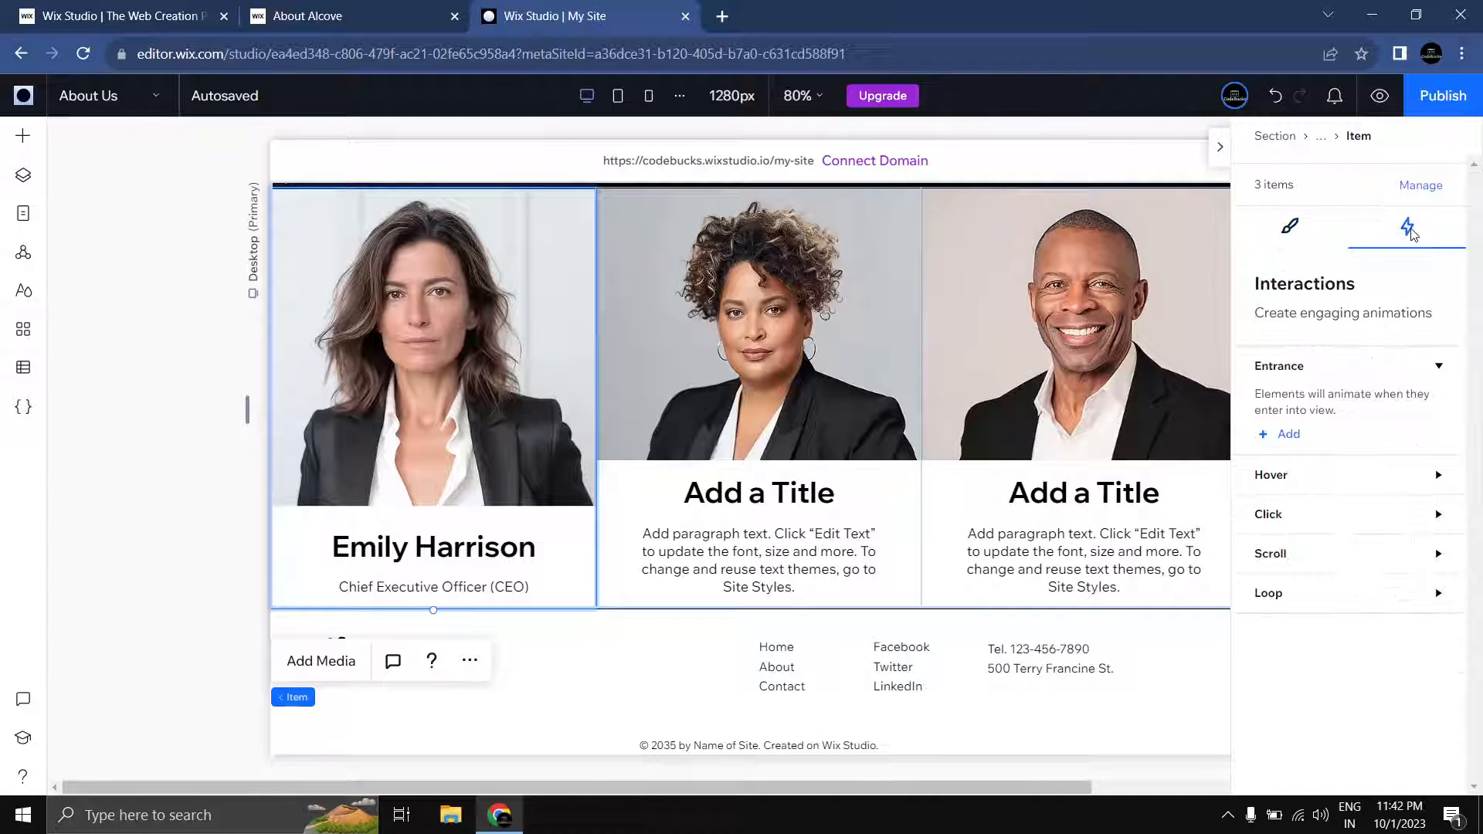
click(1298, 475)
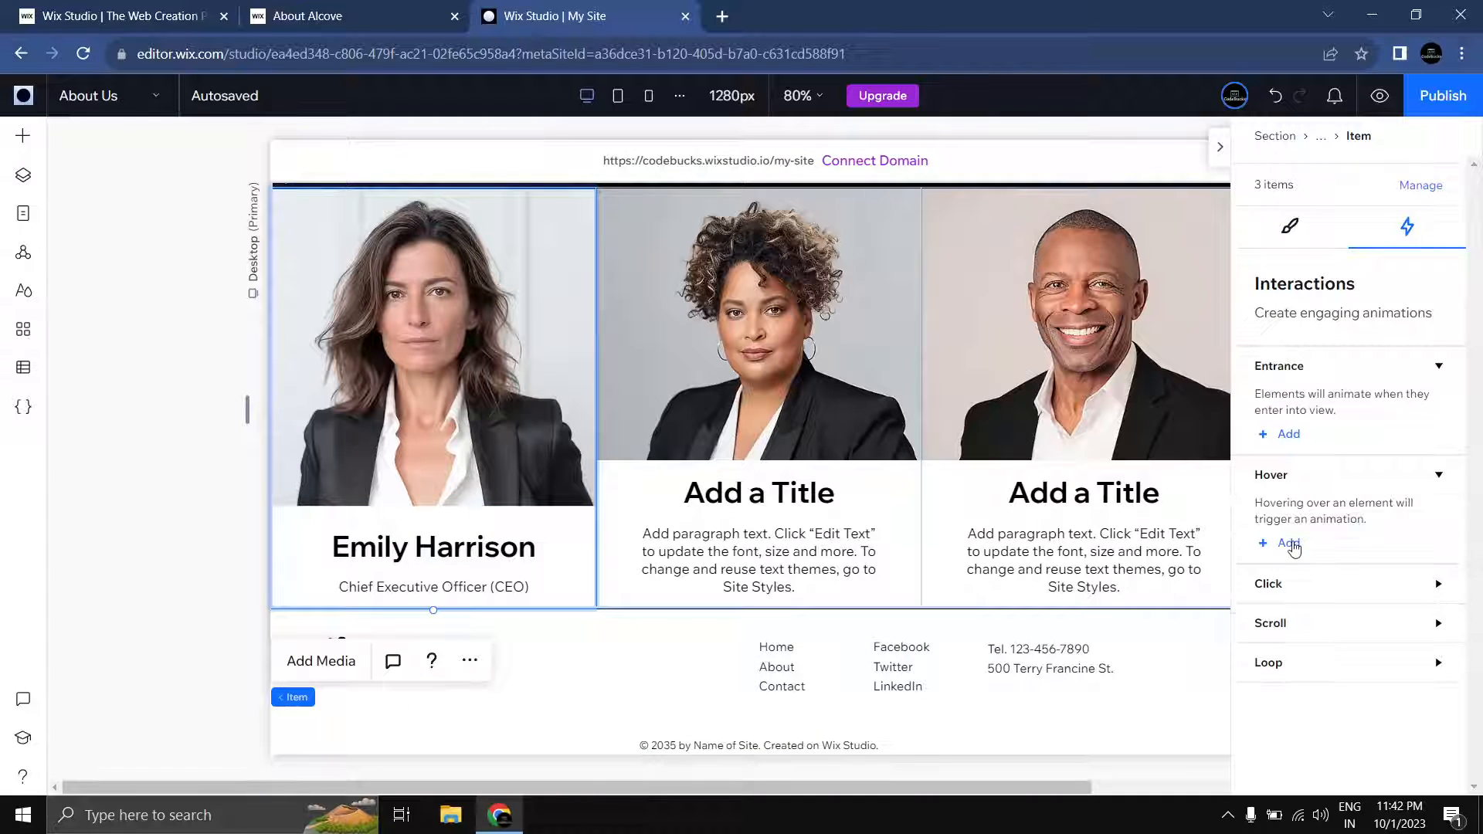
click(1288, 544)
click(1328, 433)
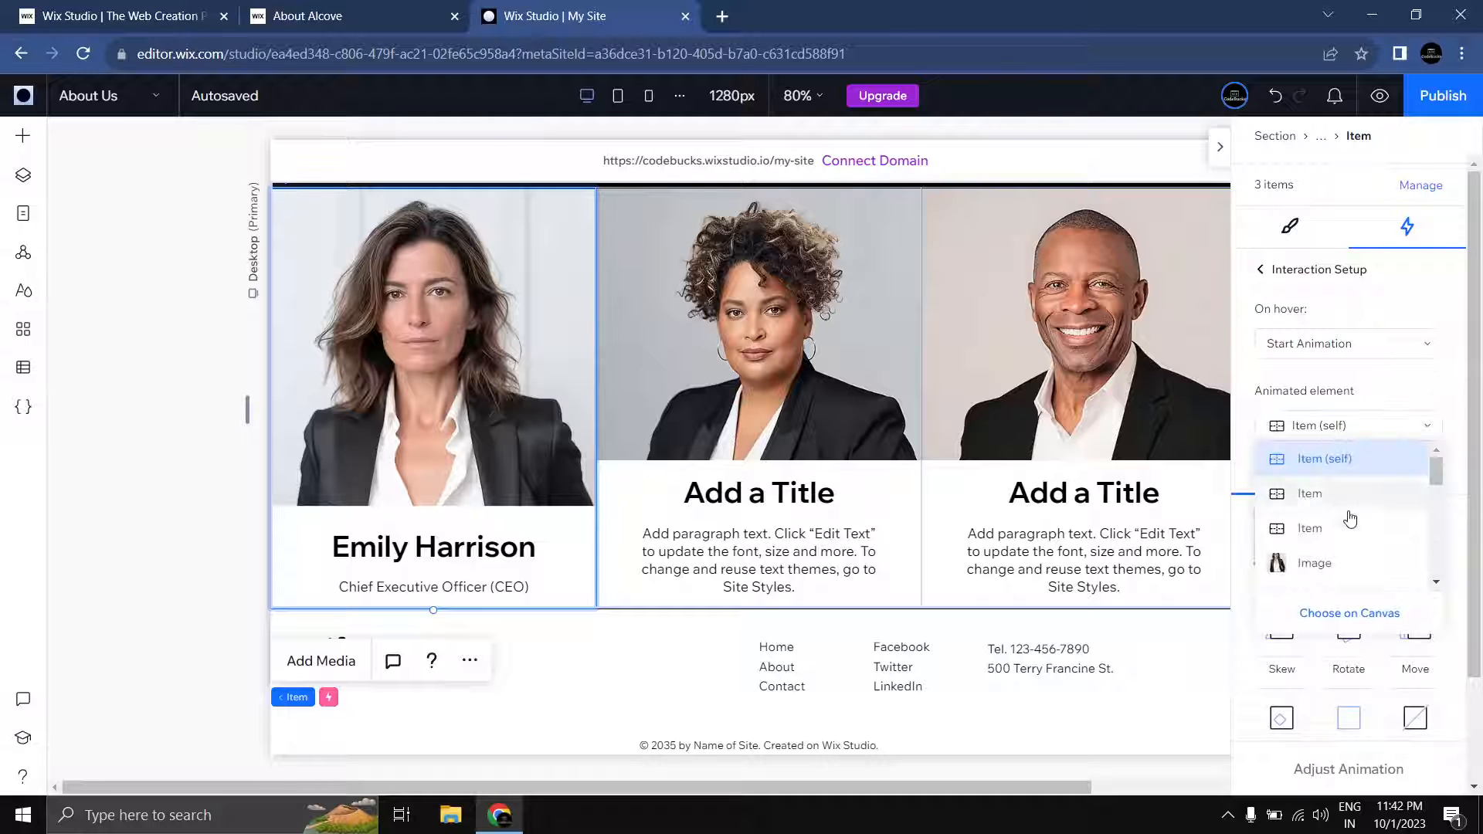
click(1356, 383)
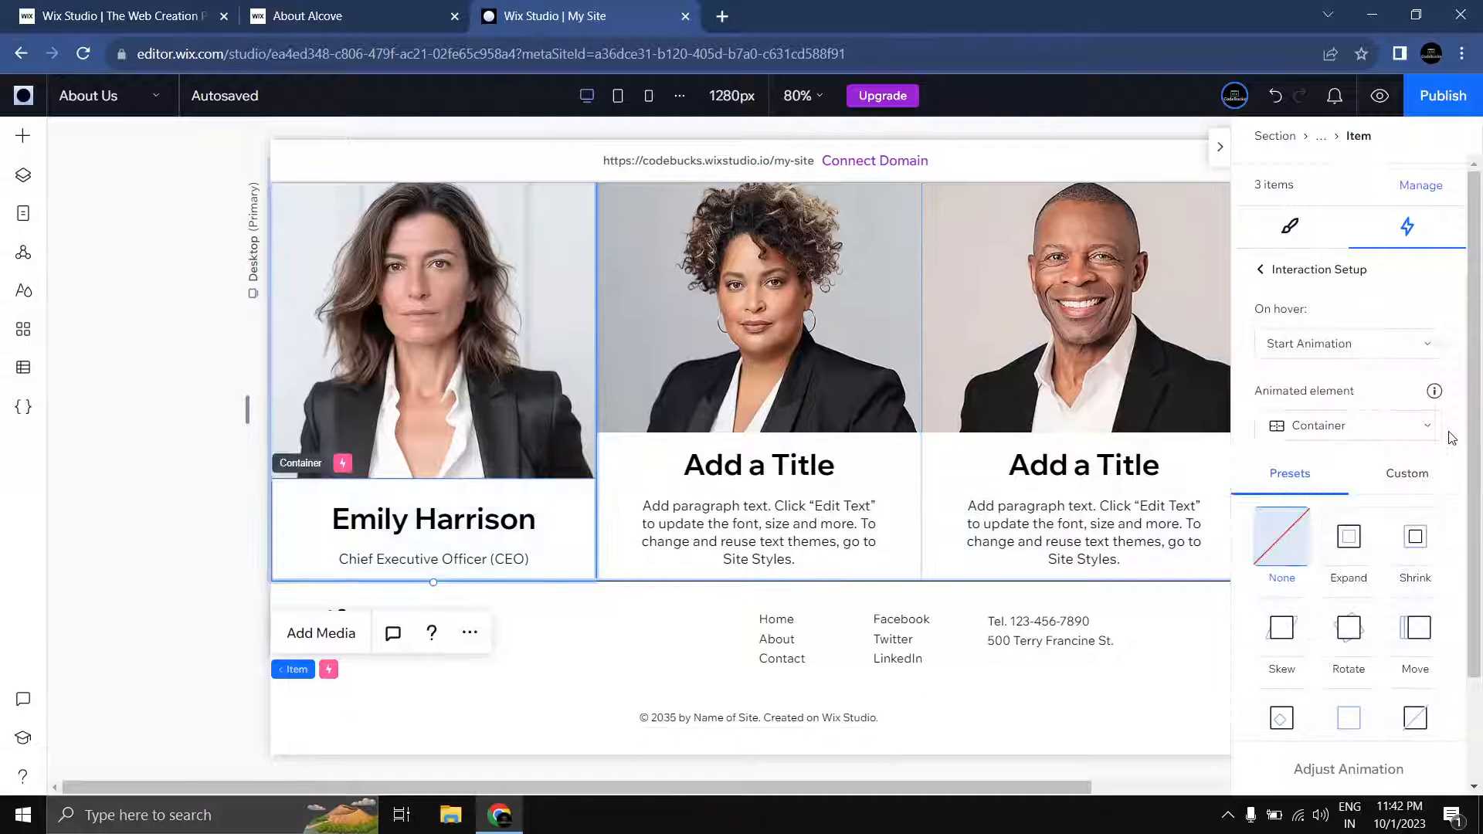
Step: Create a custom hover animation for the text container with vertical translate (Y) set to 0%
scroll(1449, 437, down, 3)
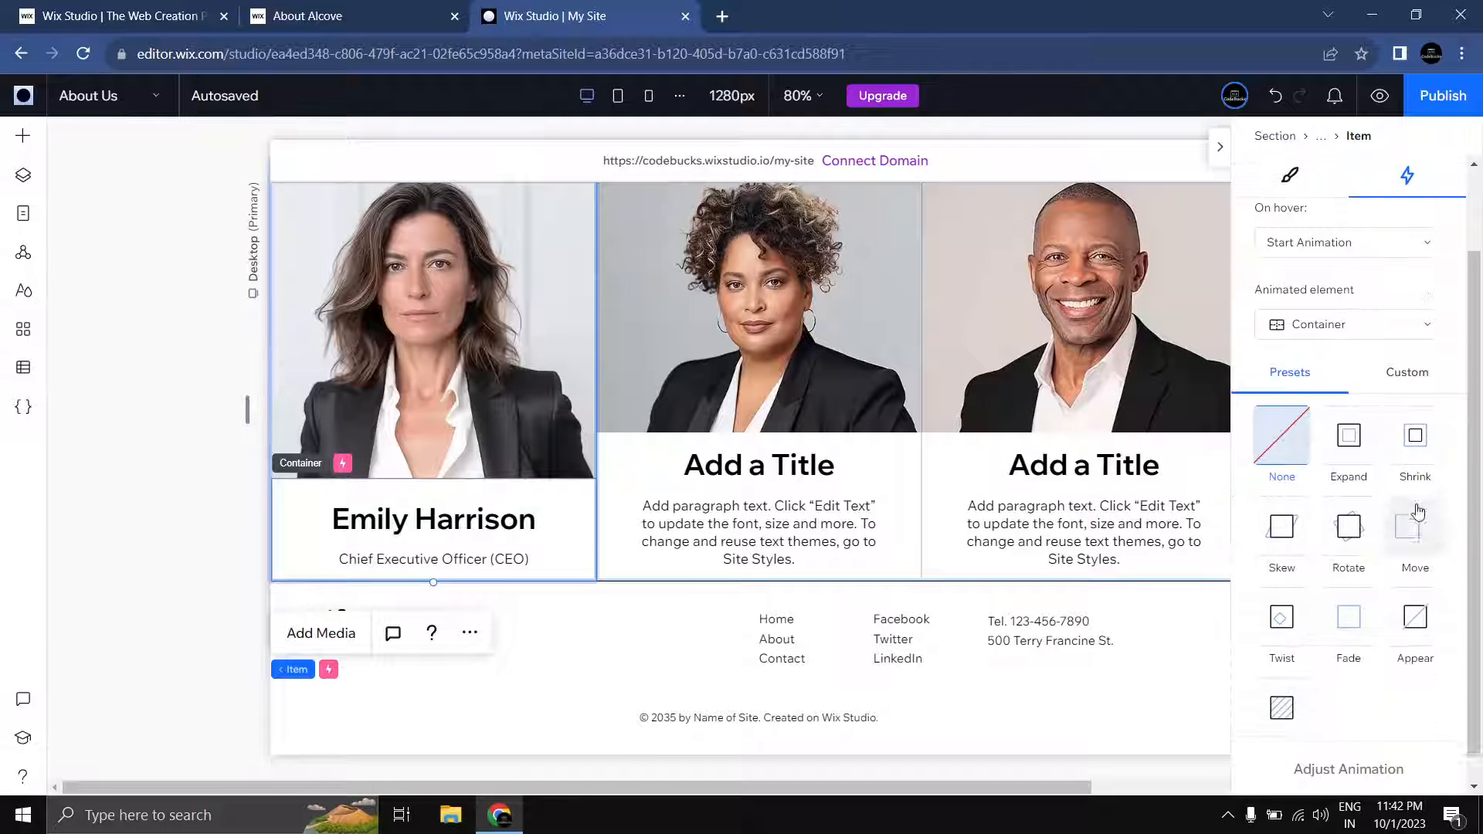
click(1414, 357)
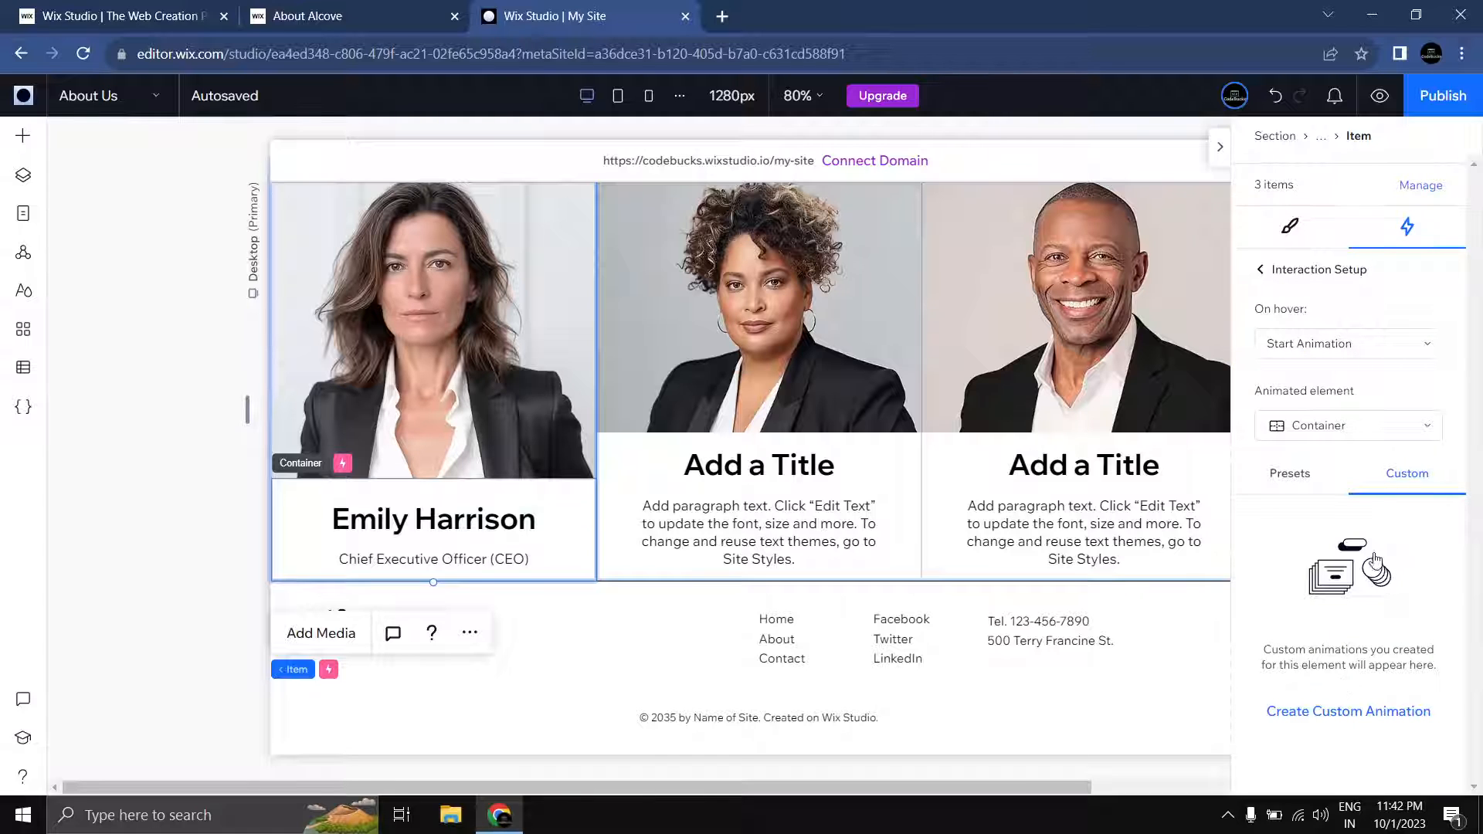
click(1348, 711)
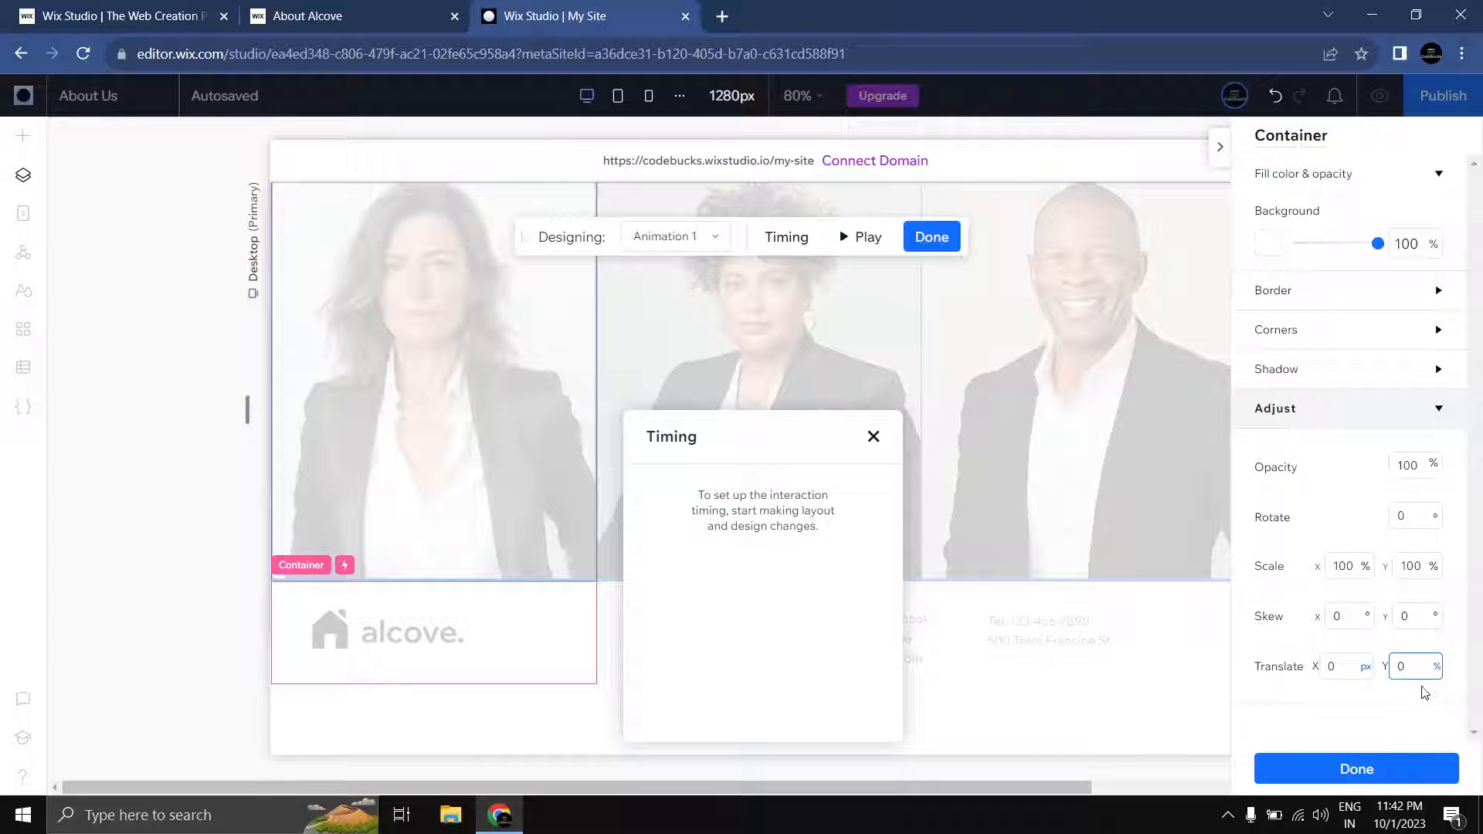
click(1381, 769)
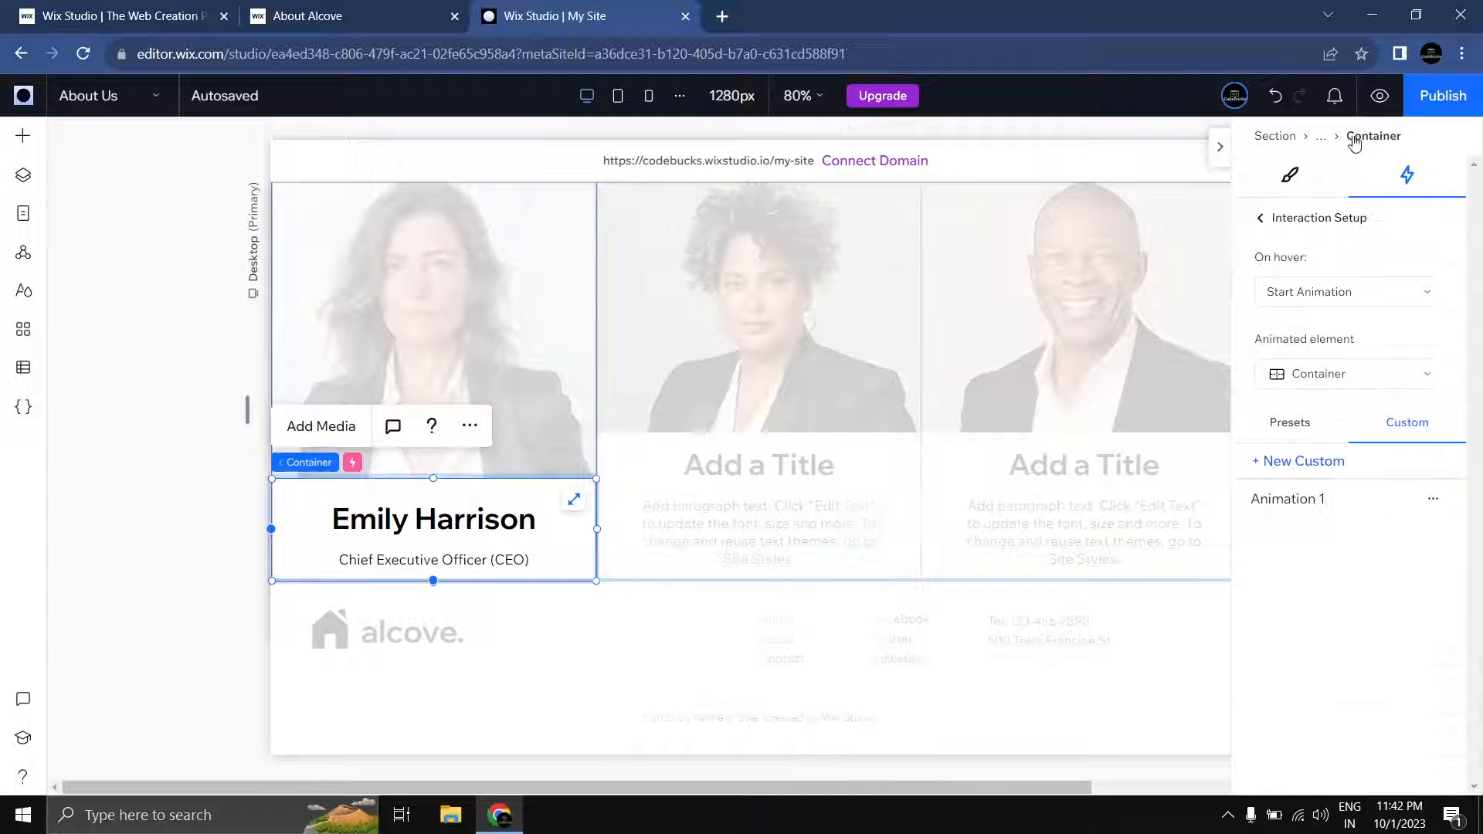
Step: Preview the page to test the hover animation on the team cards, and return to editing
click(1380, 96)
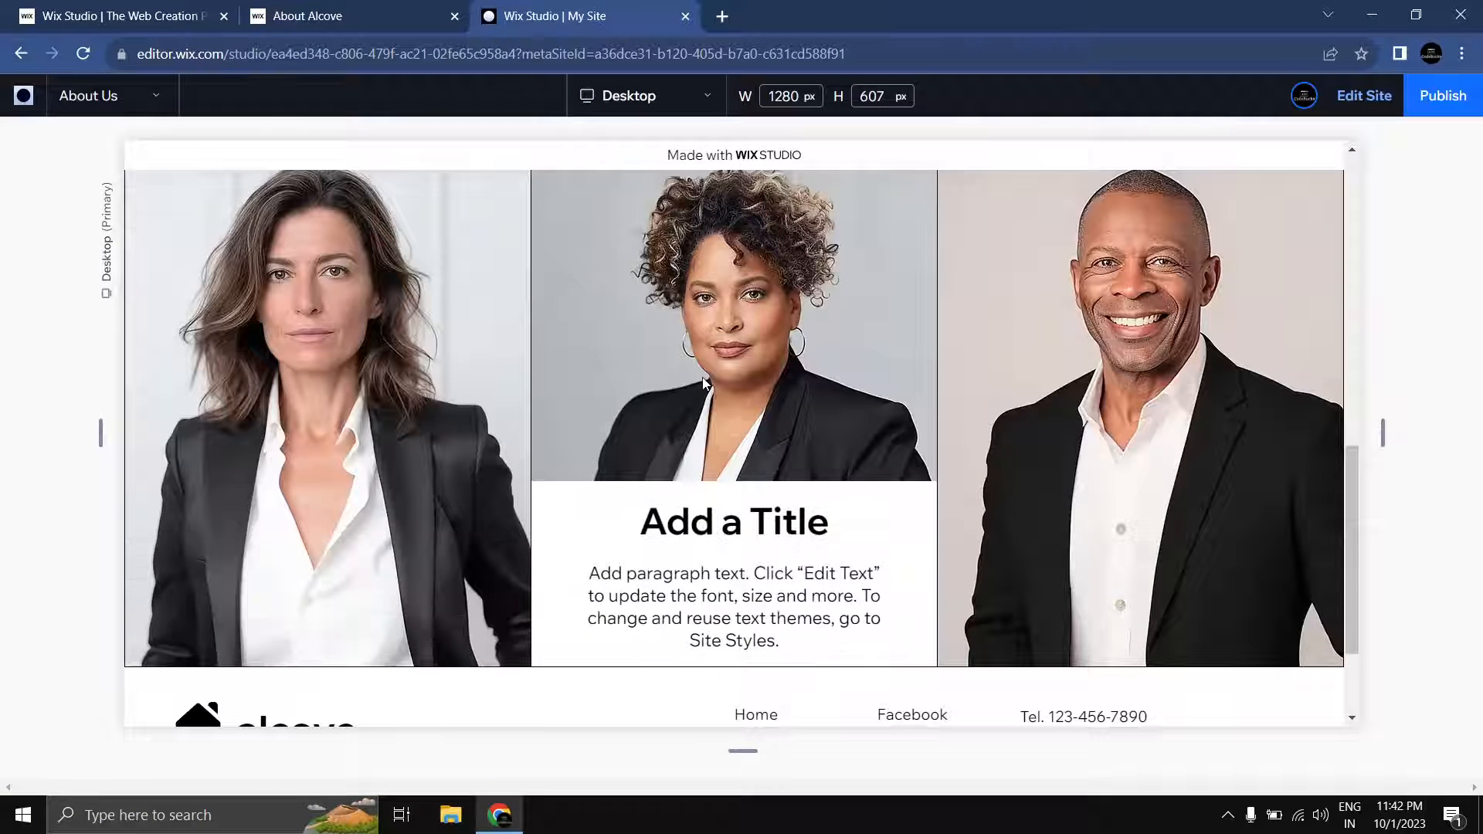
mouse_move(1109, 406)
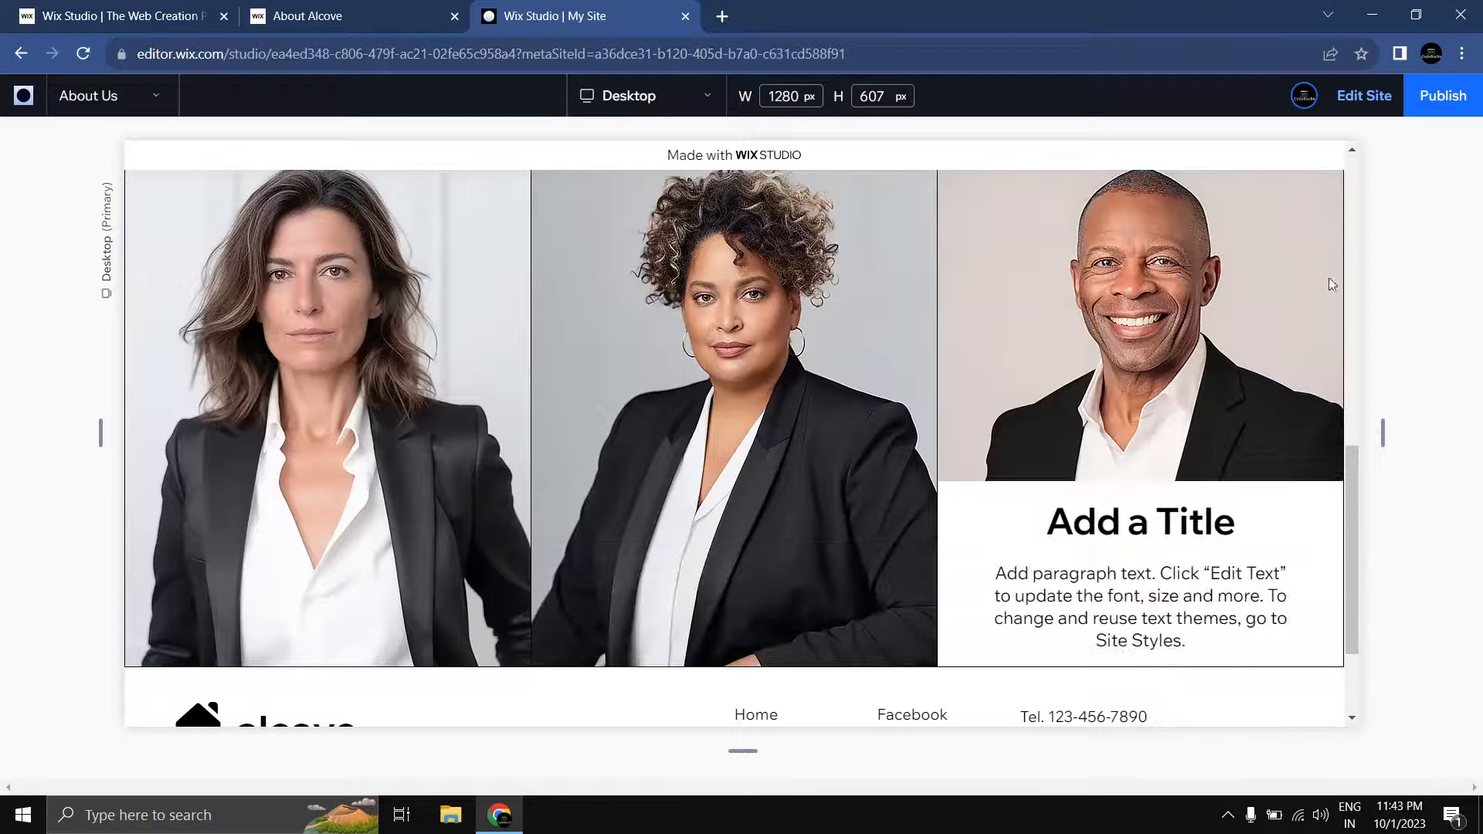
click(1382, 113)
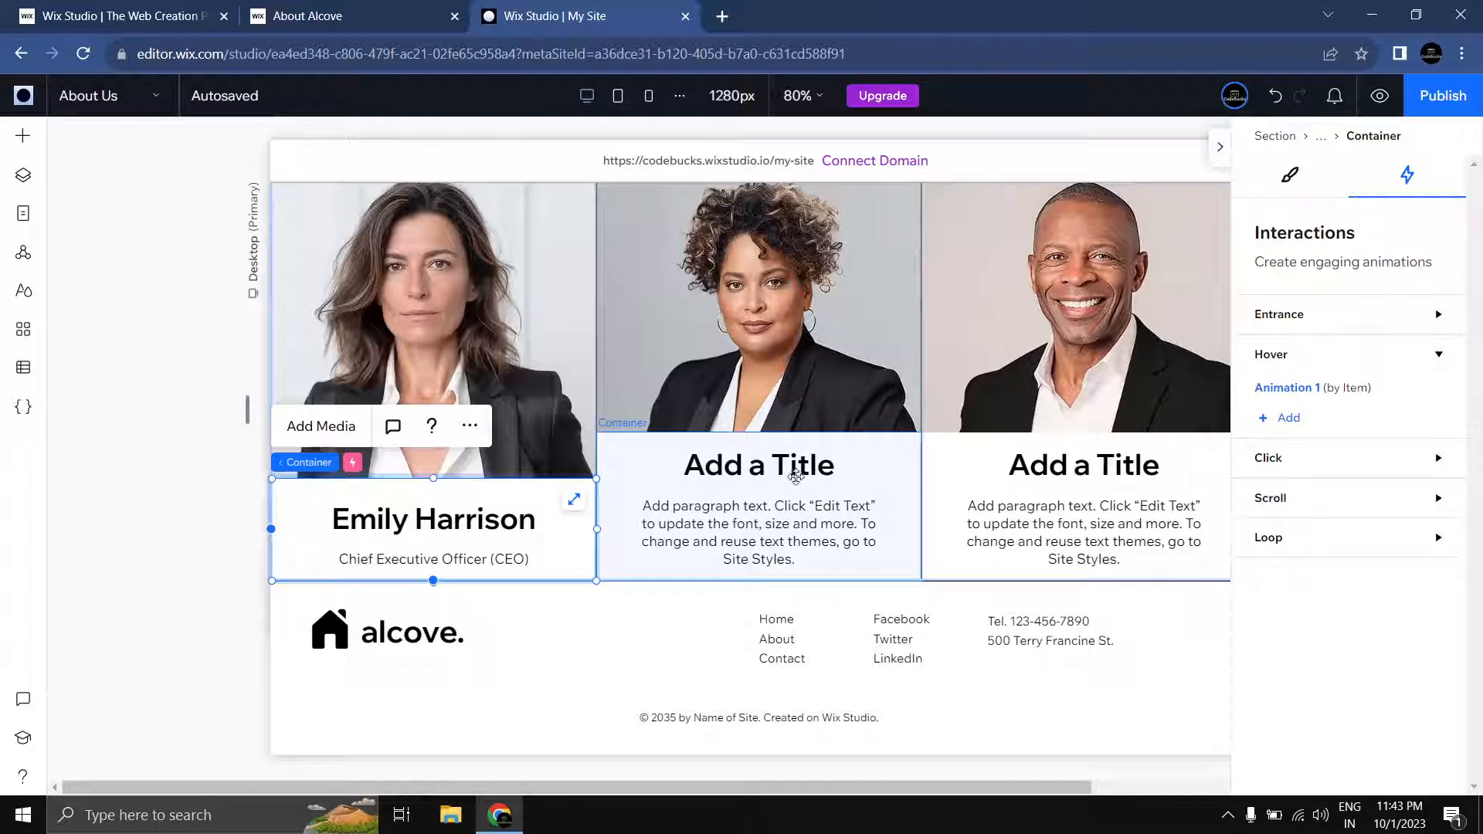
Step: Replace the second team card's placeholder texts with the member's name and "Marketing Coordinator" from the reference About Alcove page
click(350, 23)
scroll(513, 424, down, 10)
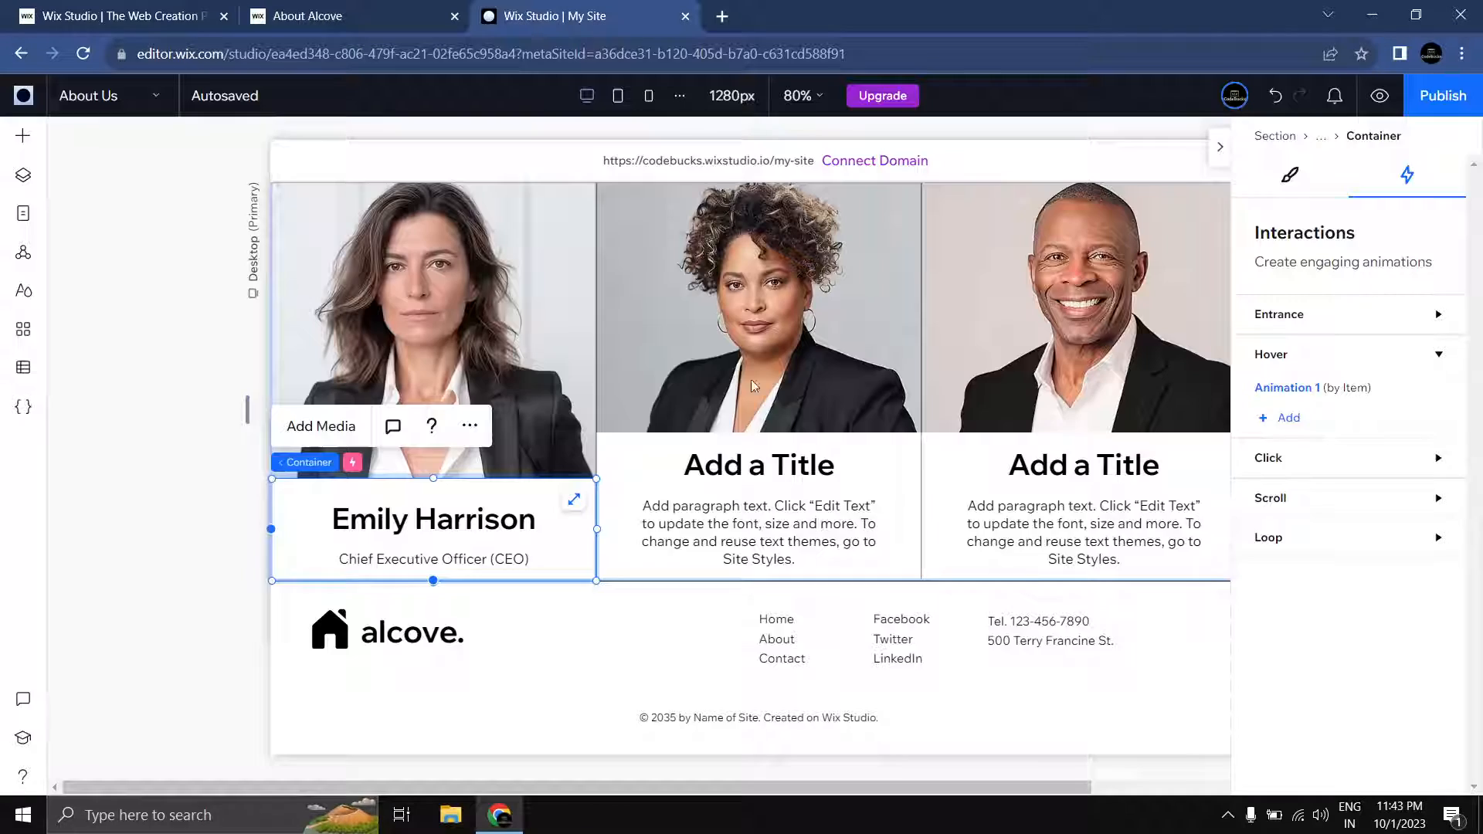
click(723, 467)
click(722, 467)
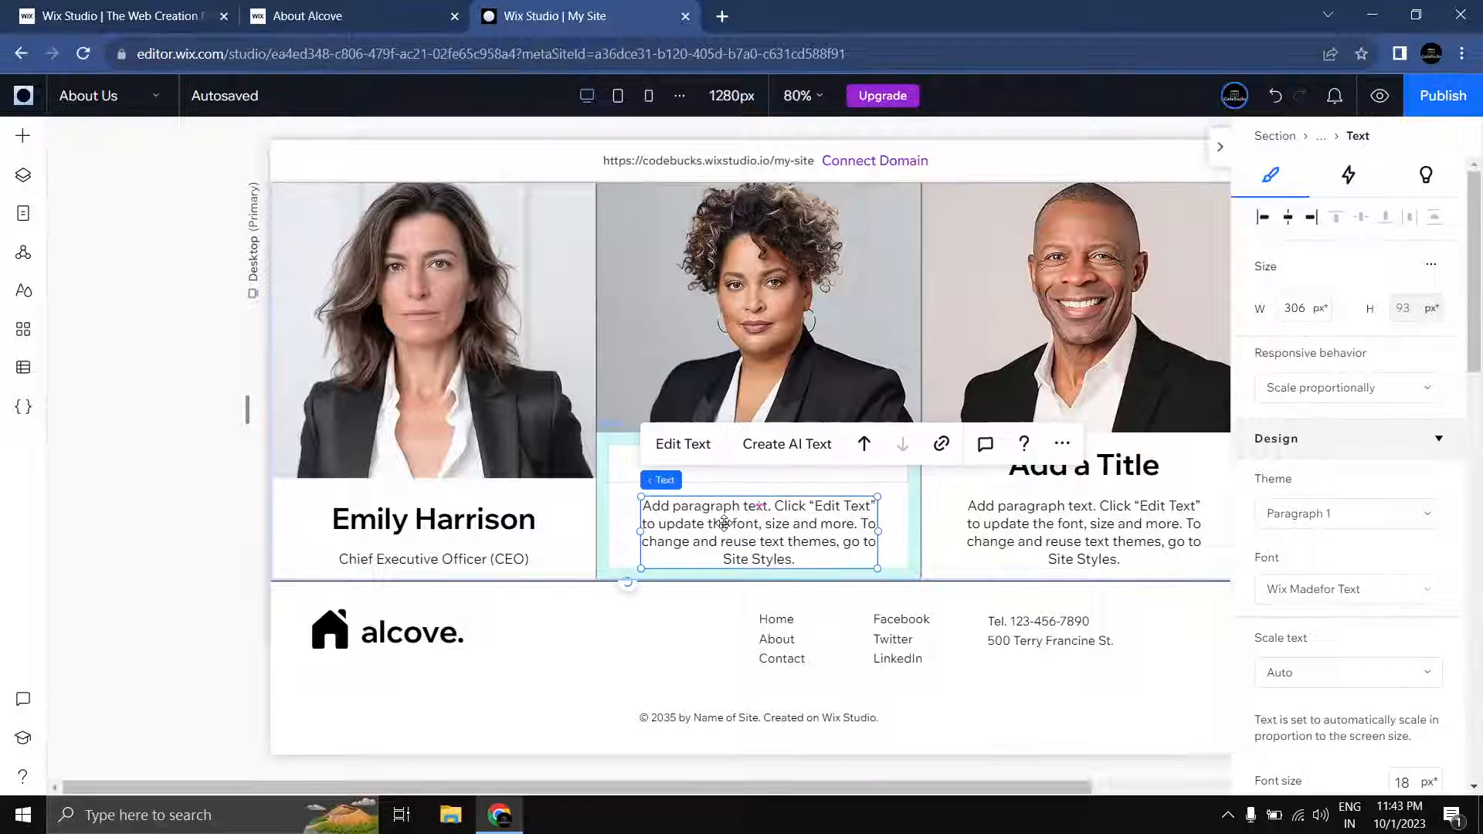
click(1279, 96)
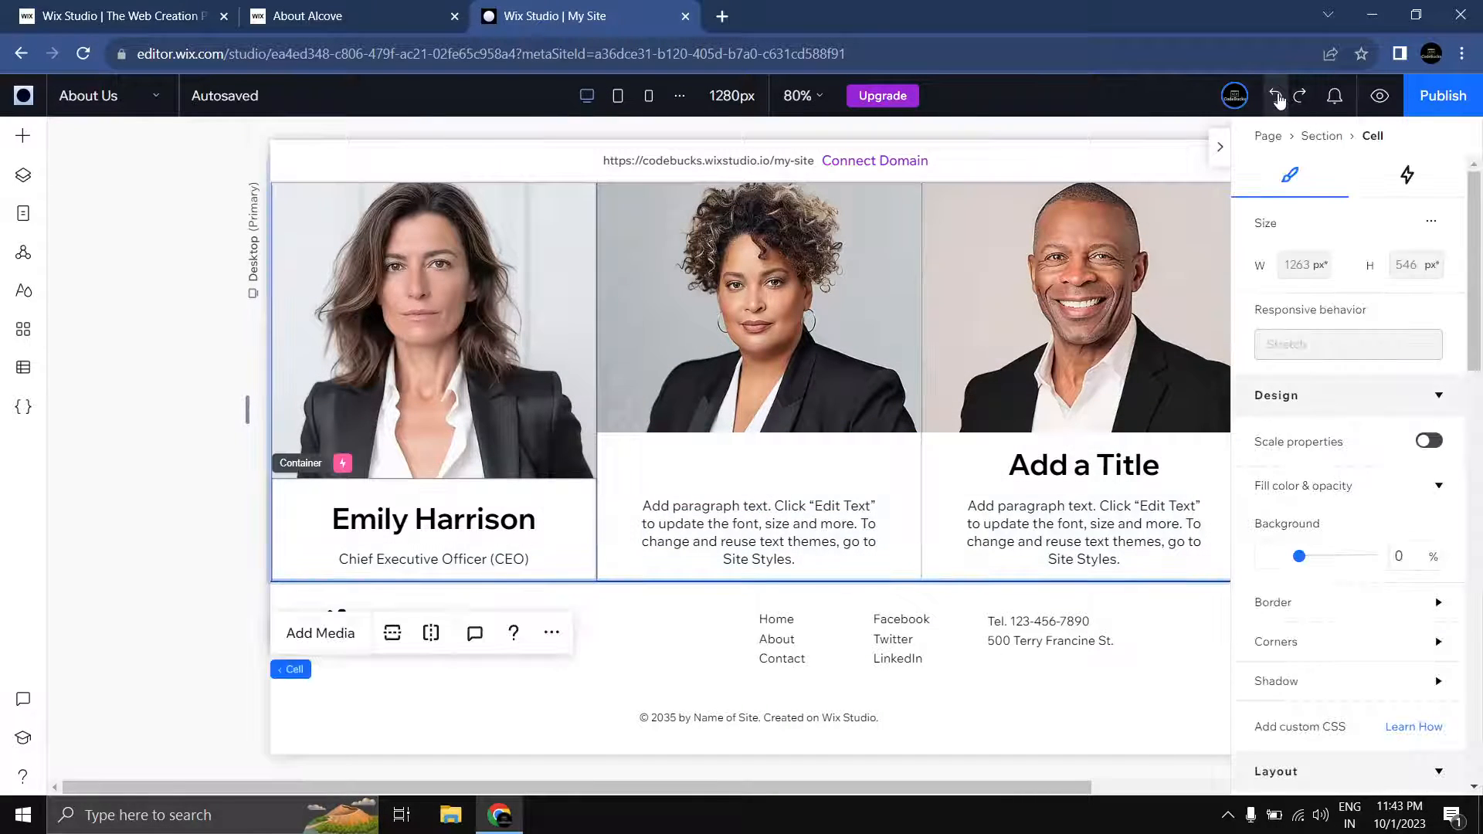
click(747, 462)
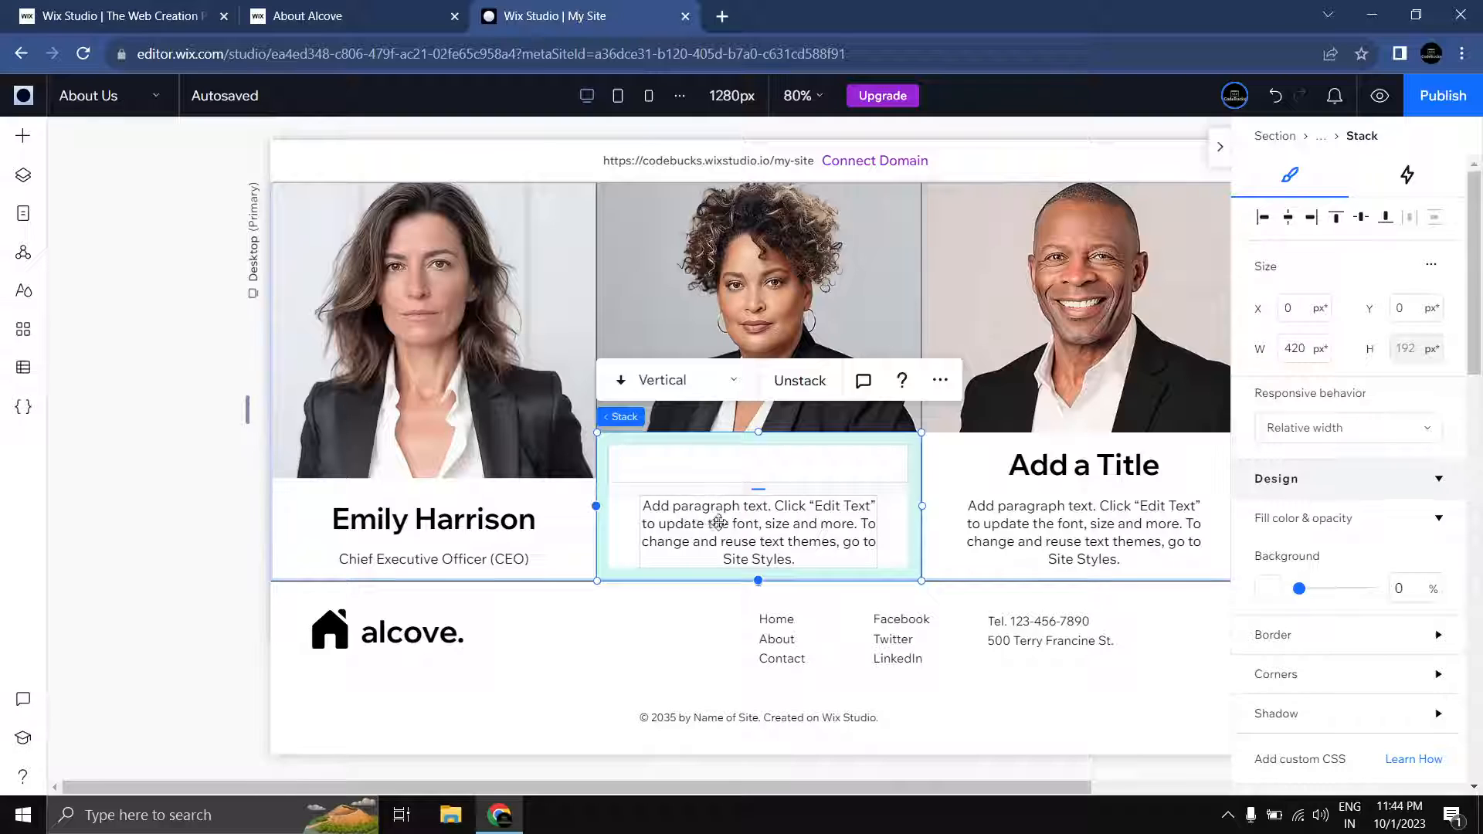
key(ctrl+v)
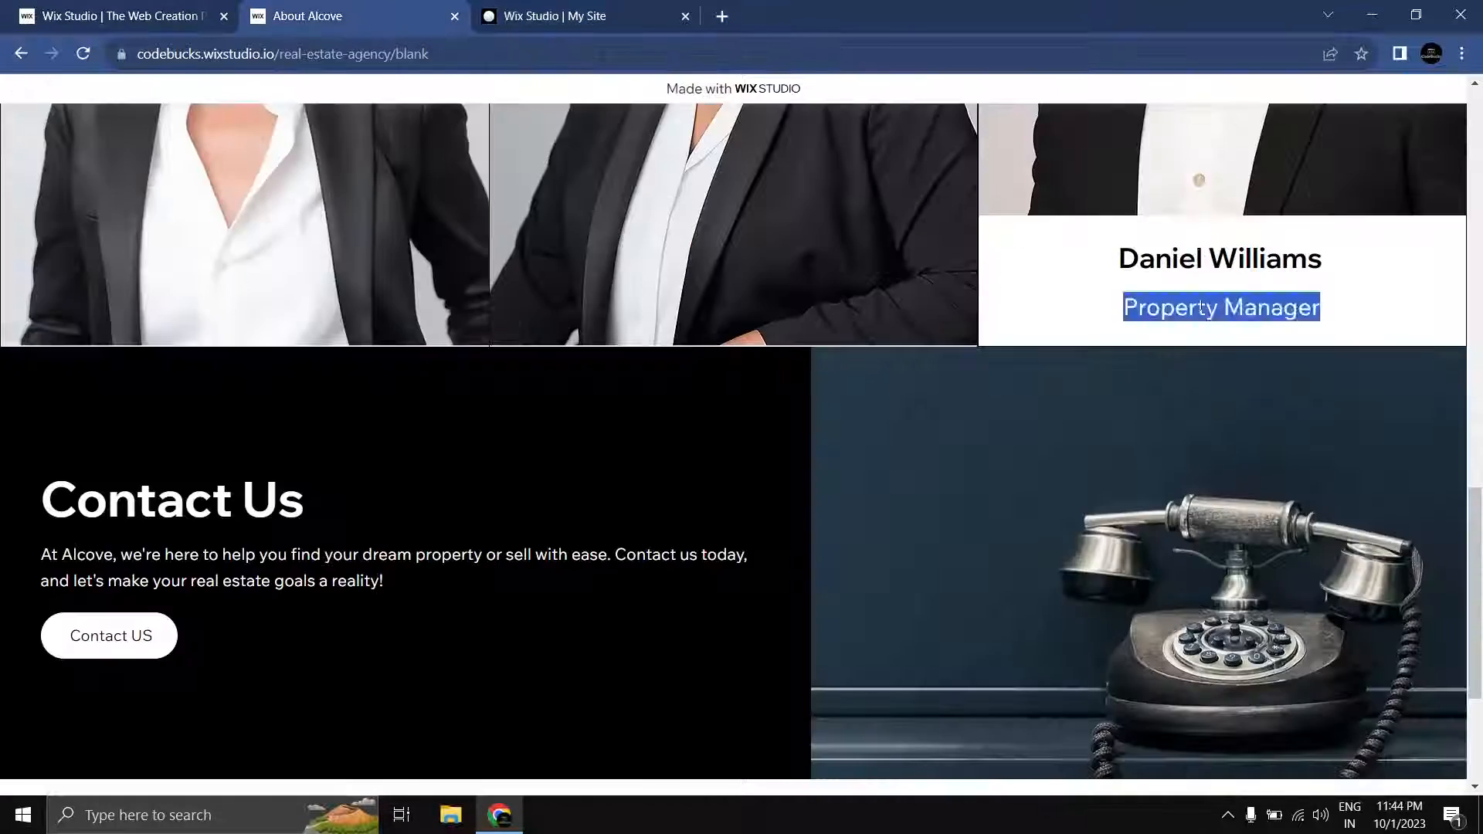
Step: Replace the third team card's paragraph with "Property Manager" and its title with the team member's full name
click(1070, 540)
text(Property Manager)
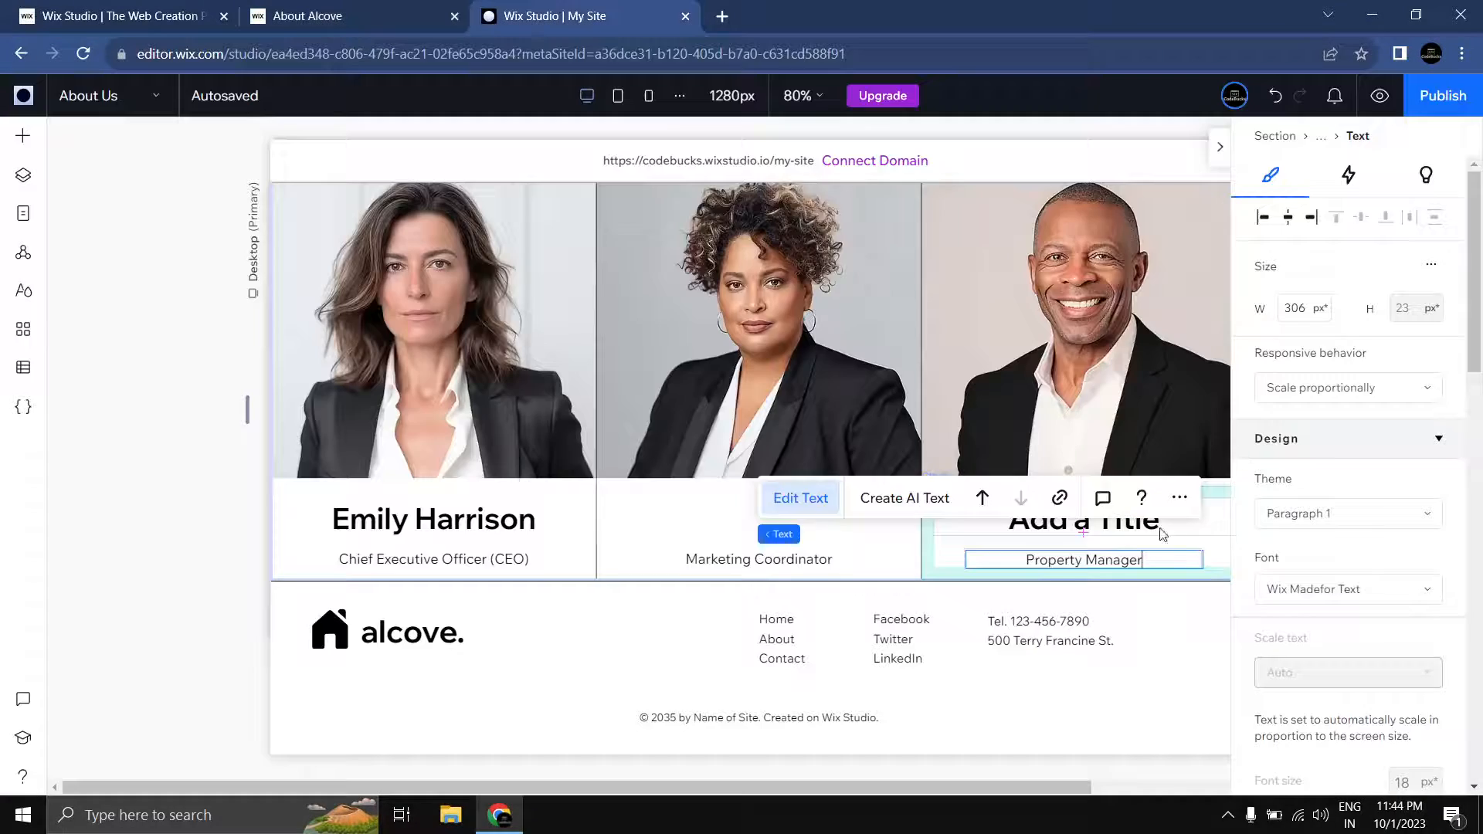
click(1163, 533)
text(Daniel Williams)
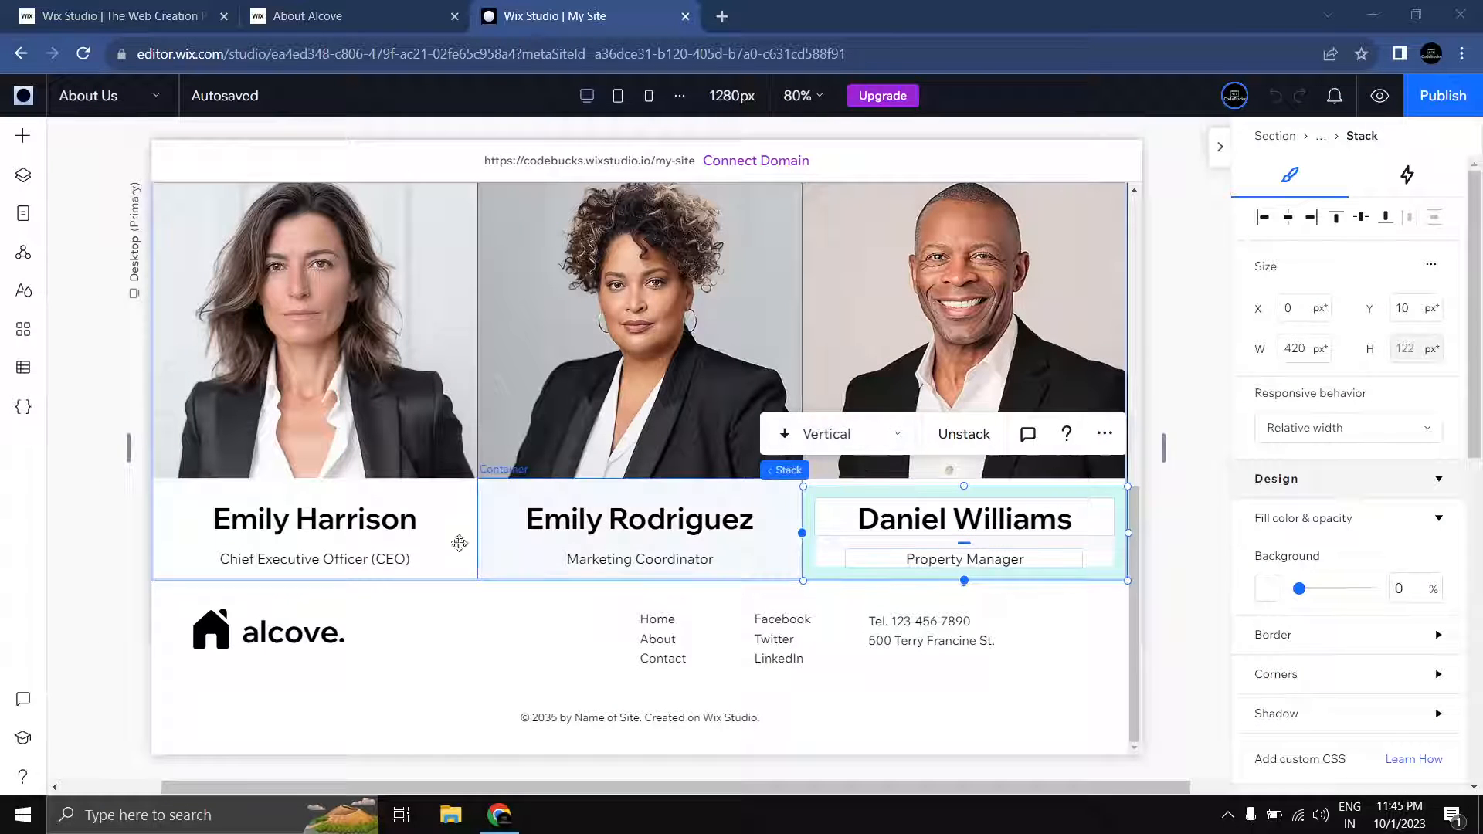
Step: Set the font size of the first team card's name heading to 24 px
click(357, 517)
click(357, 518)
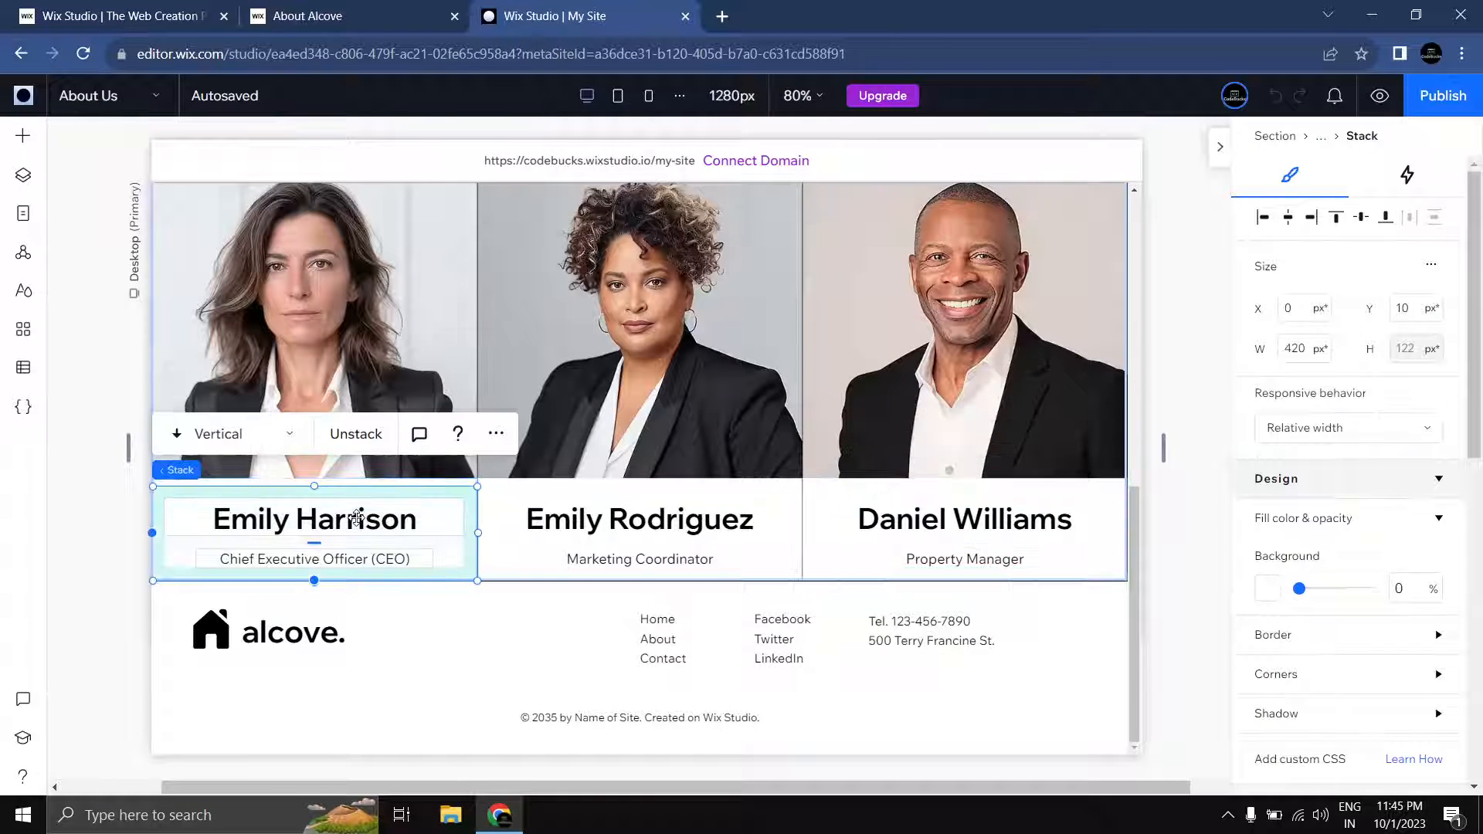
click(357, 517)
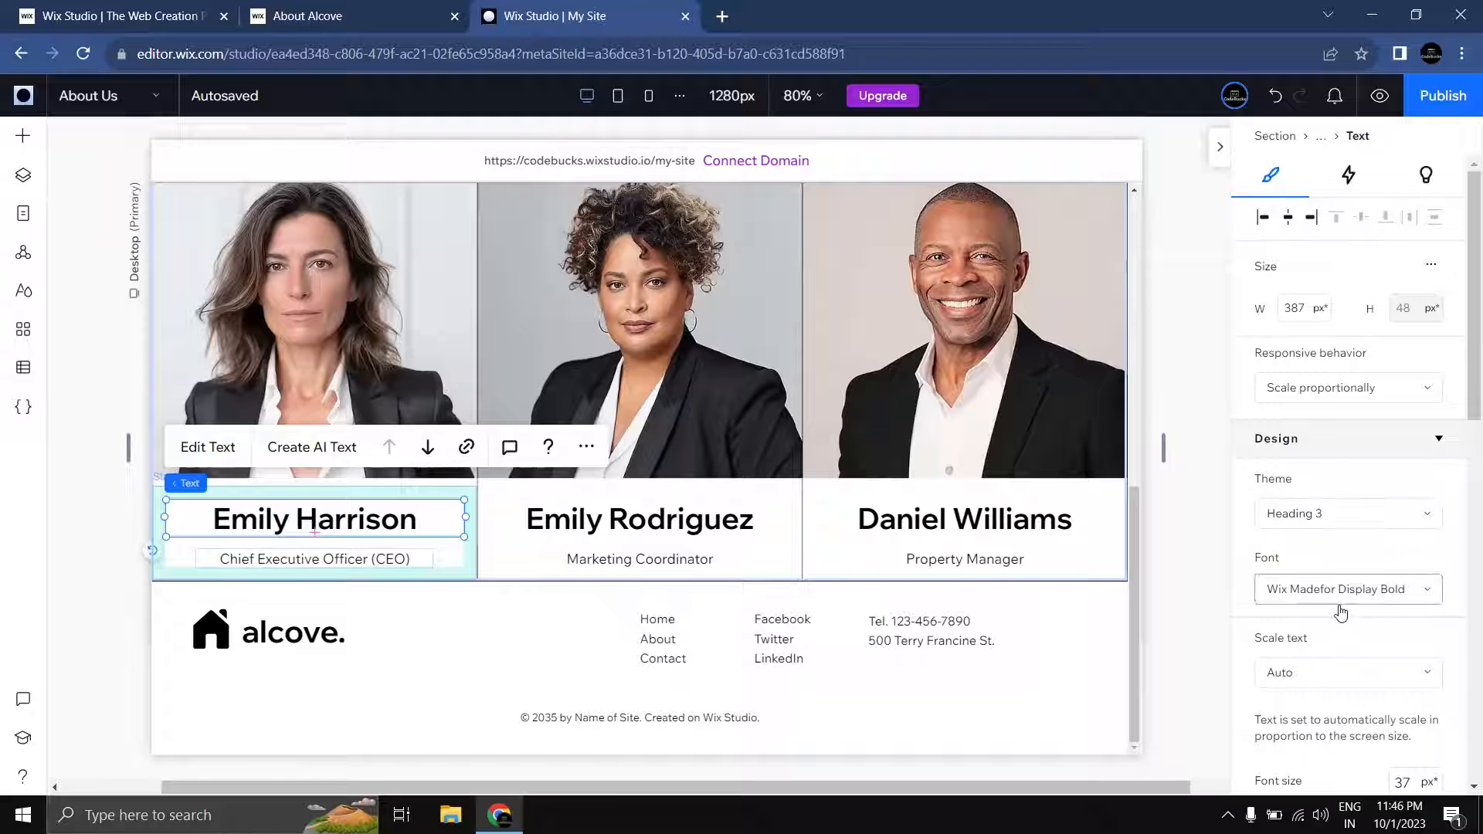
scroll(1383, 595, down, 3)
click(1412, 589)
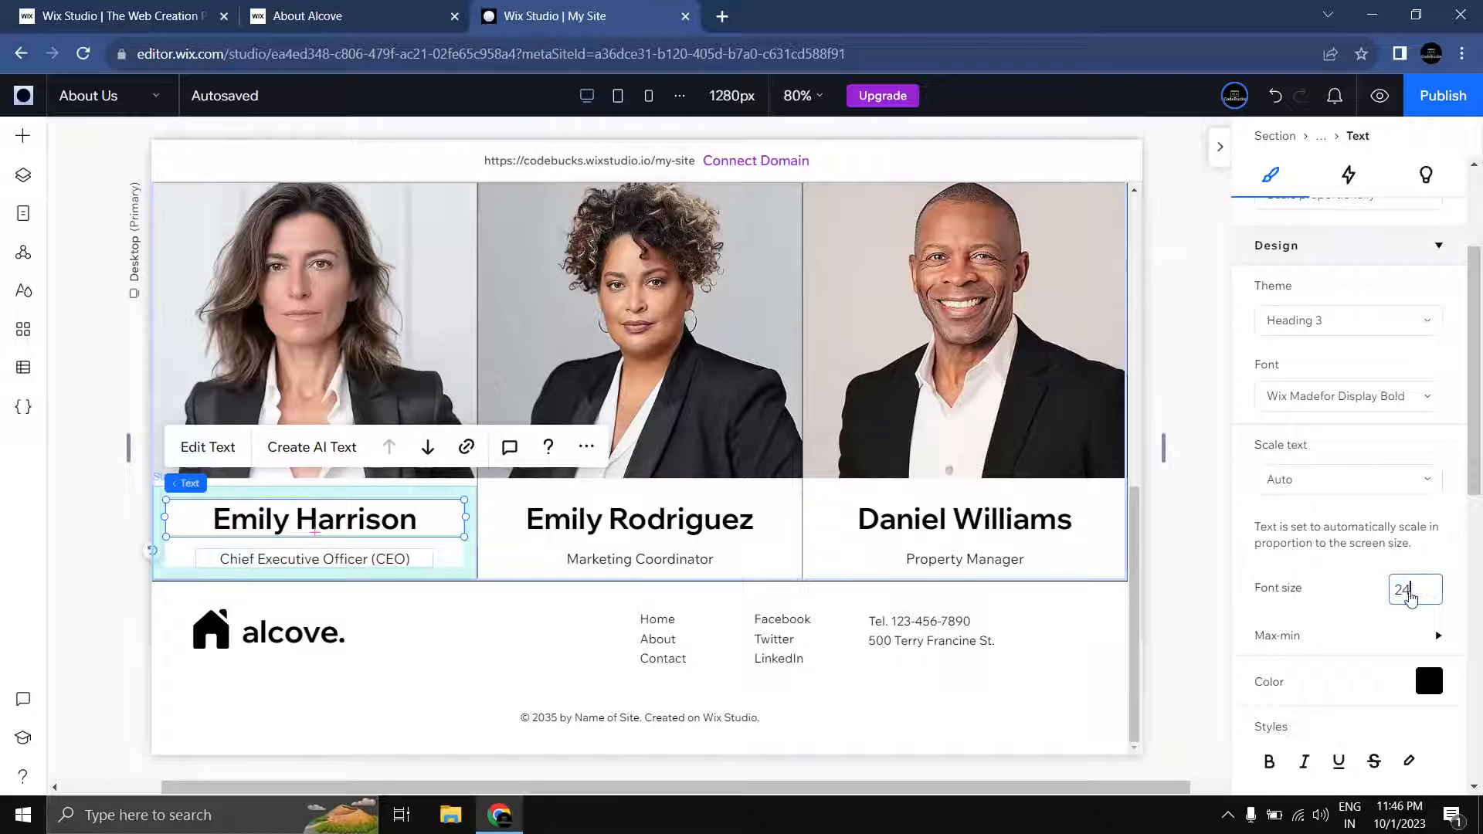
key(Return)
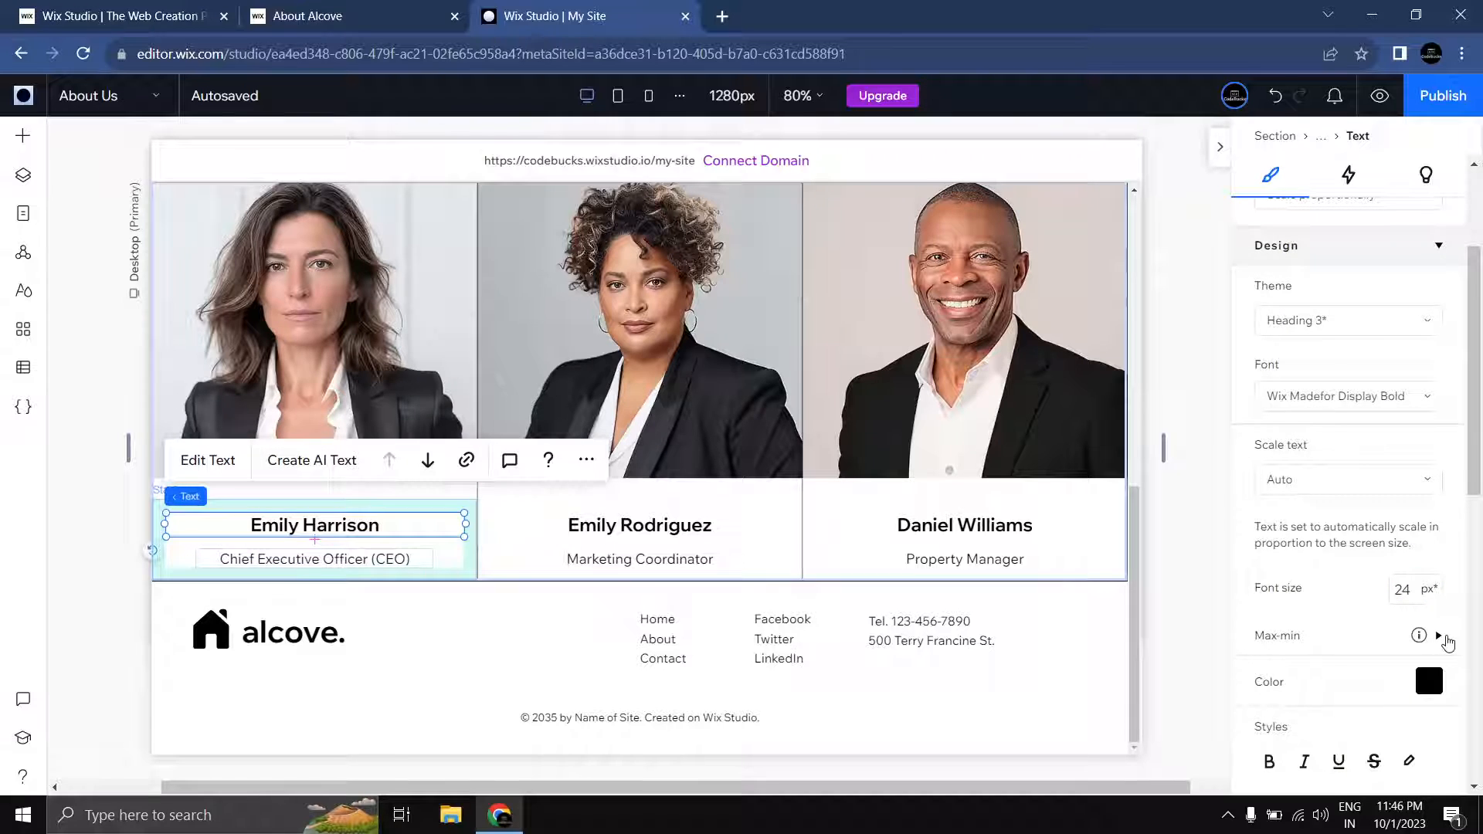
click(1193, 596)
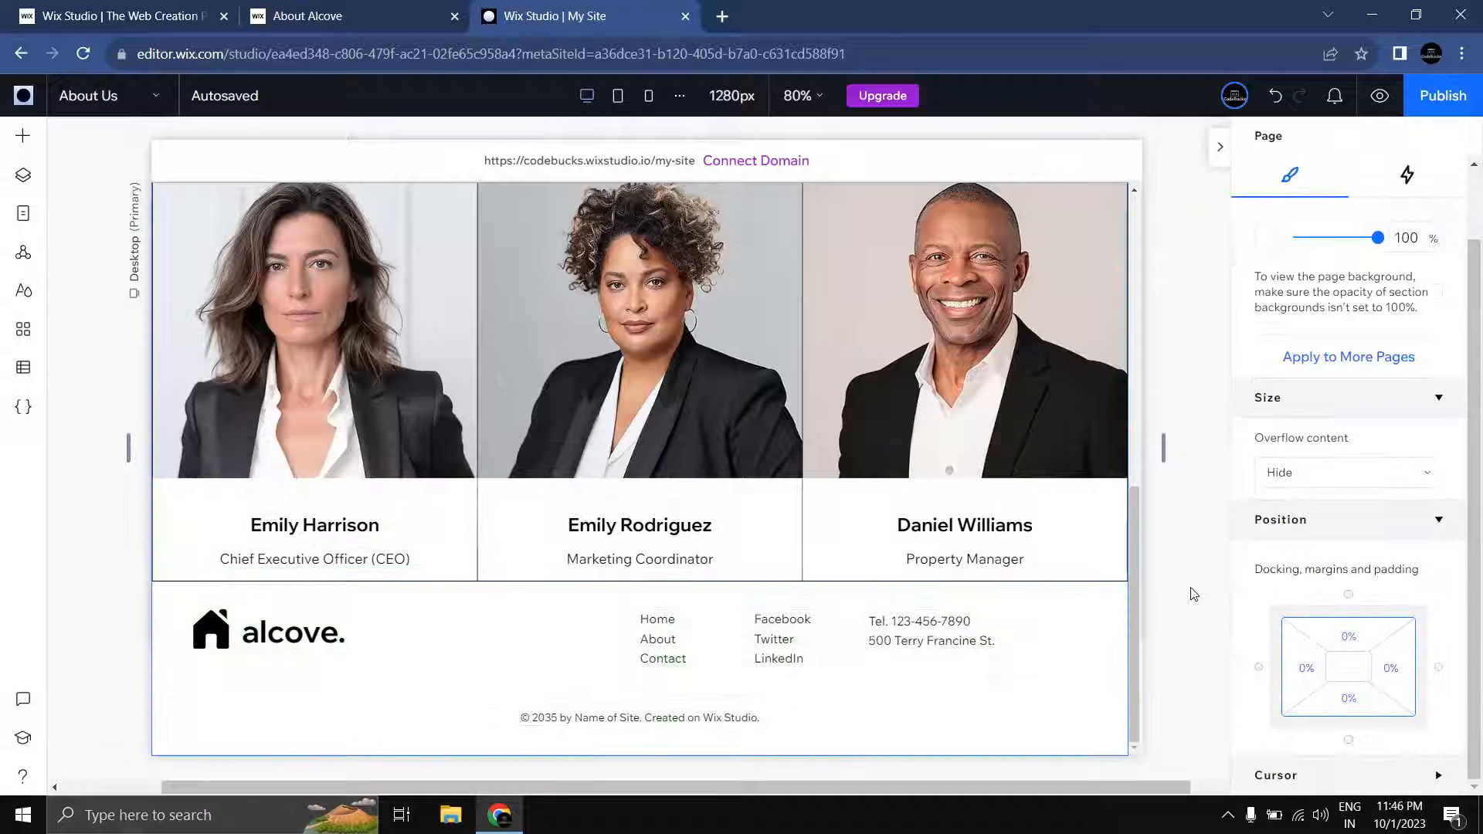
Step: Shorten the first team card's text container from its upper edge and reposition the name and role stack inside it
click(351, 535)
click(346, 527)
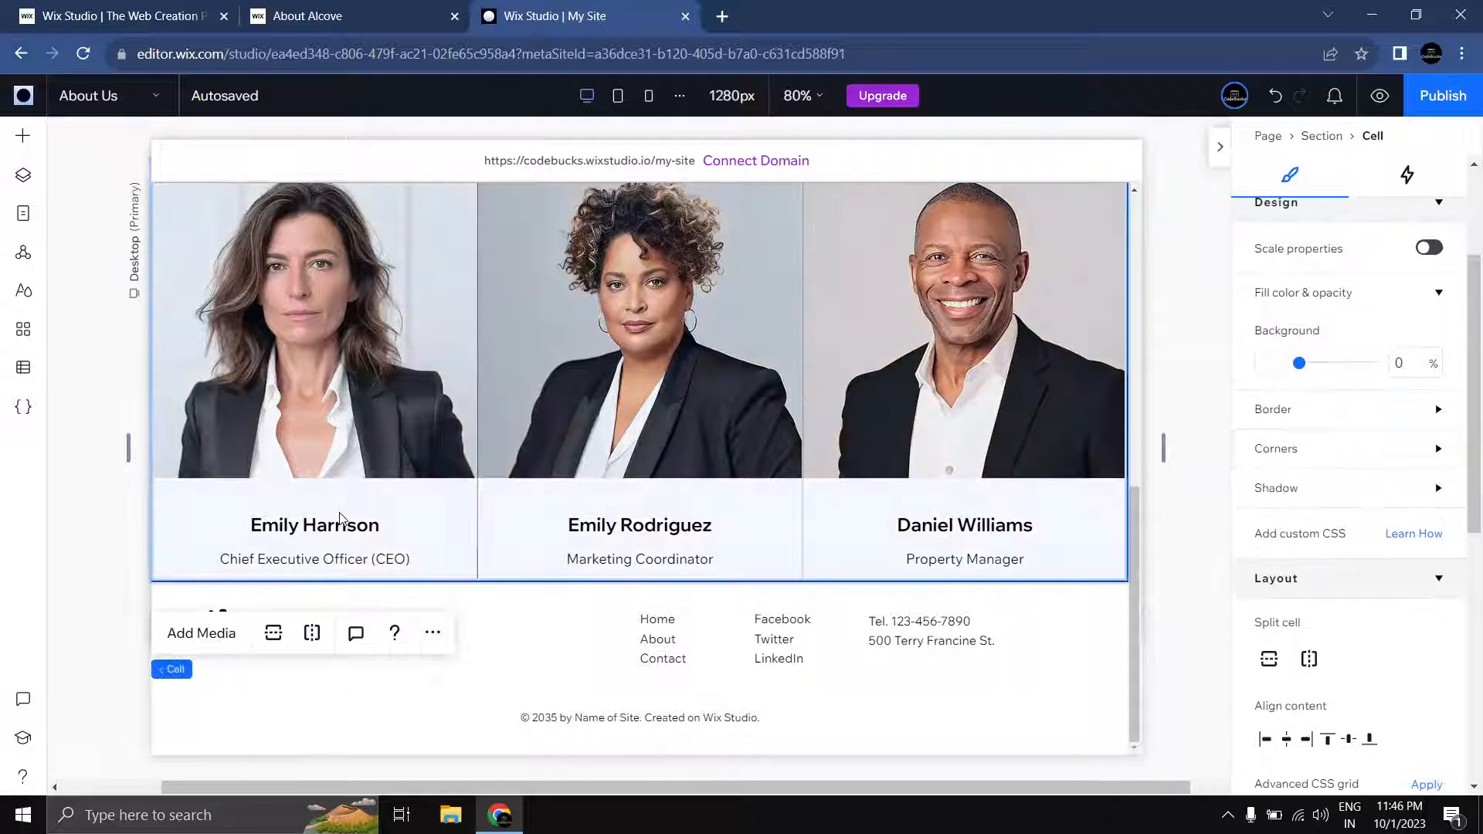
click(343, 524)
click(339, 520)
click(340, 516)
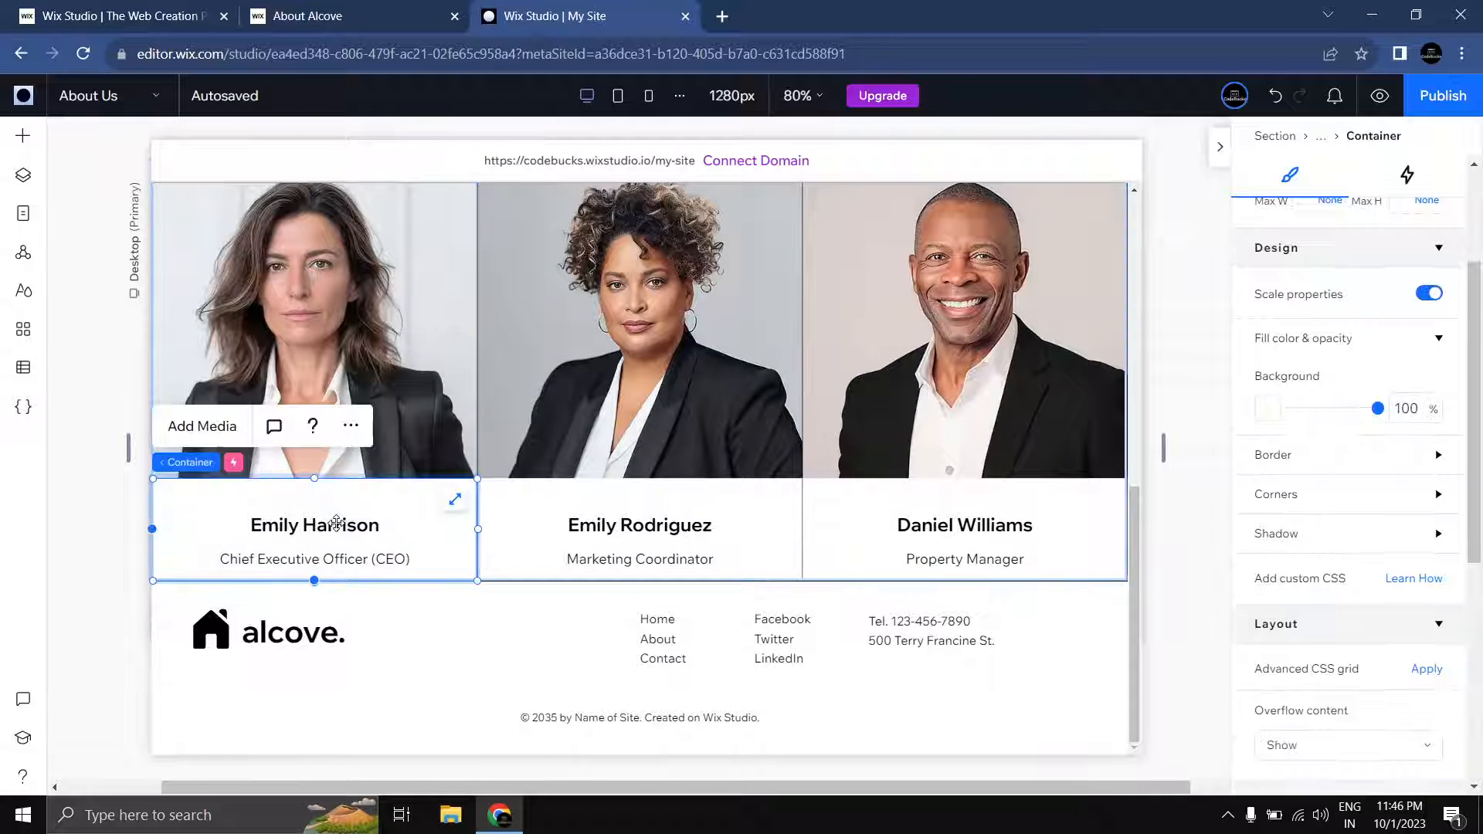
click(341, 510)
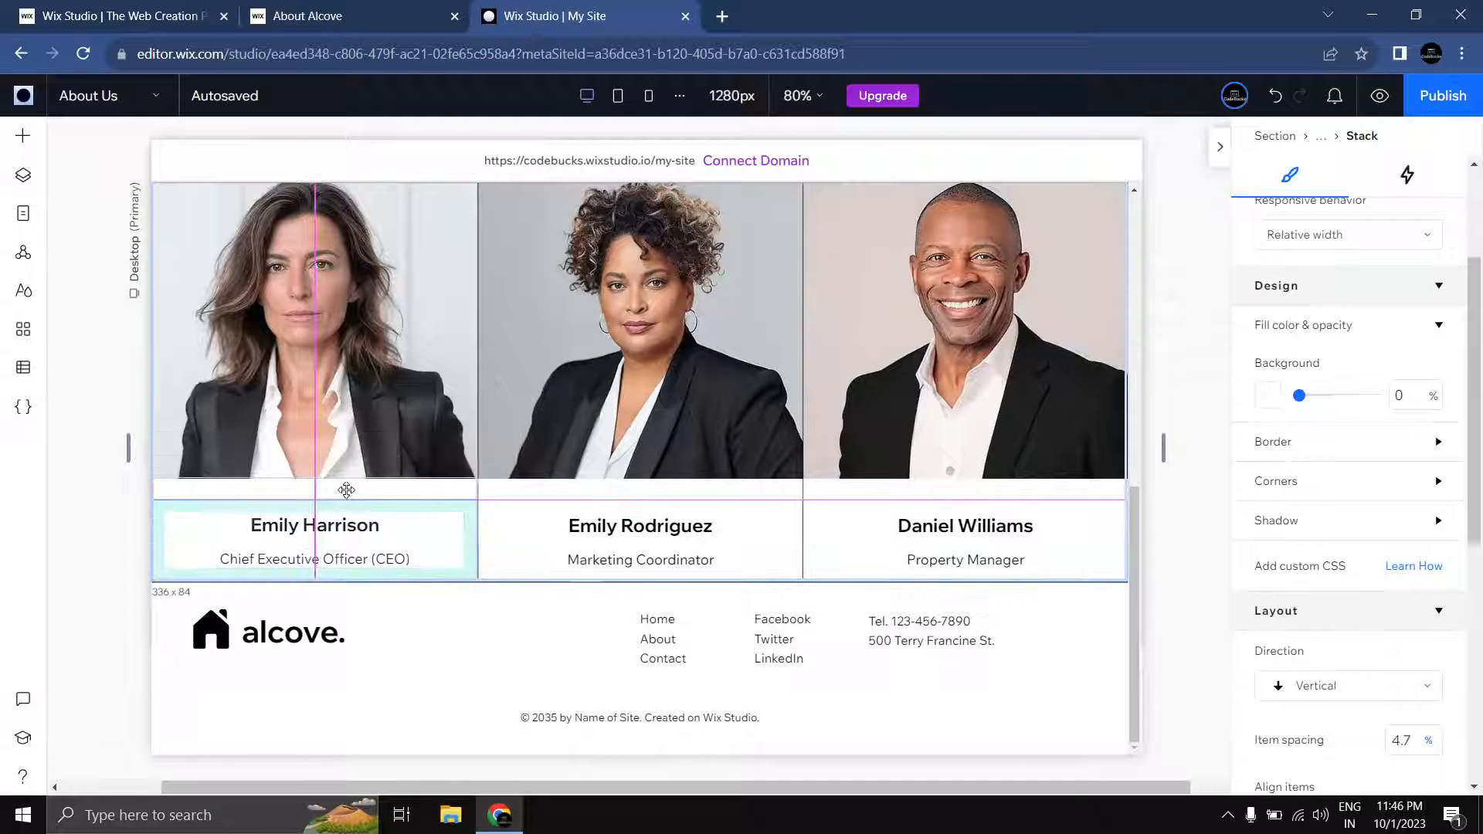
click(340, 485)
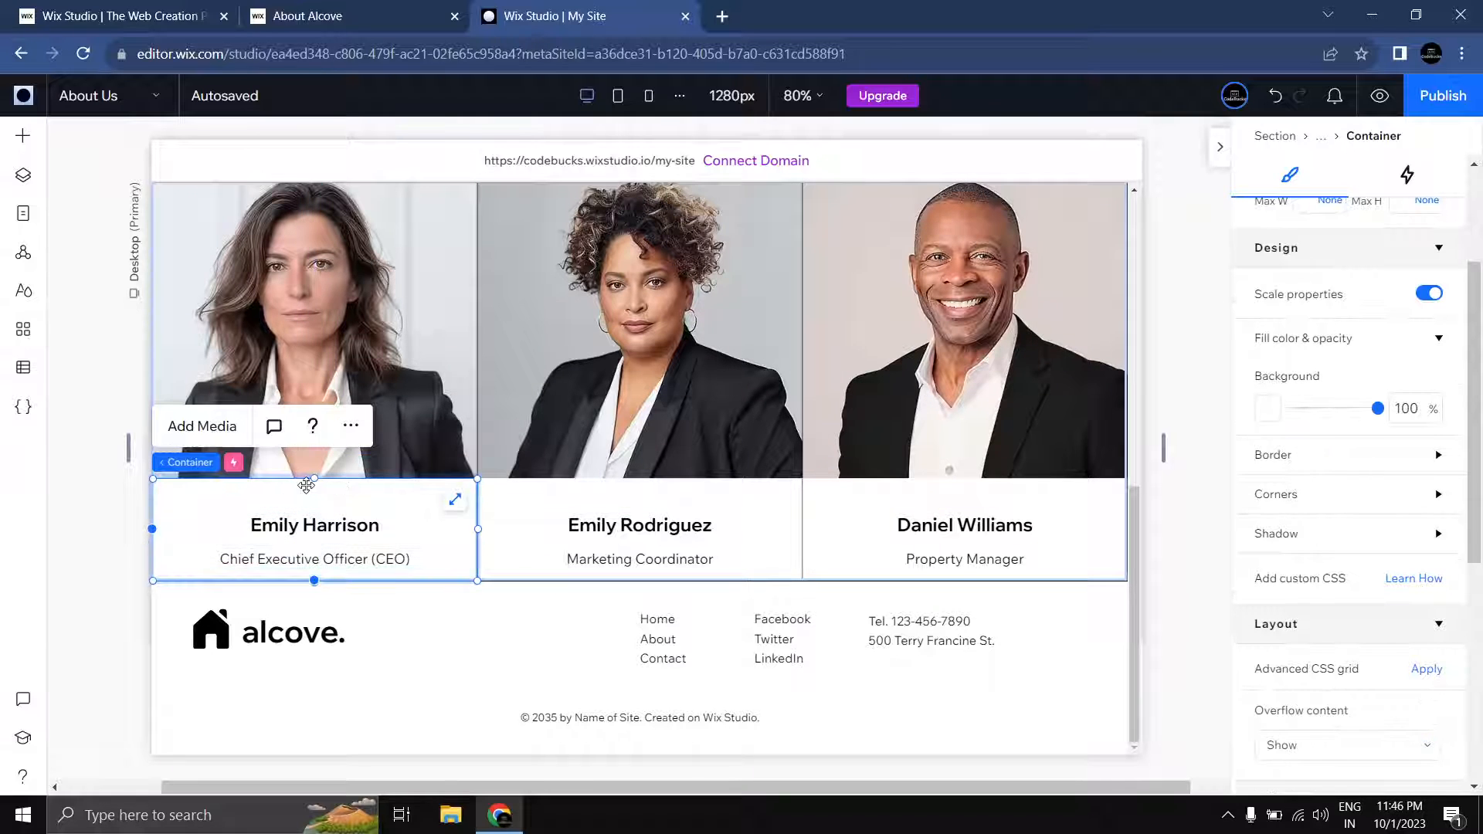
mouse_move(314, 478)
mouse_down()
mouse_move(316, 554)
mouse_move(321, 504)
mouse_up()
drag(391, 434, 390, 518)
click(342, 533)
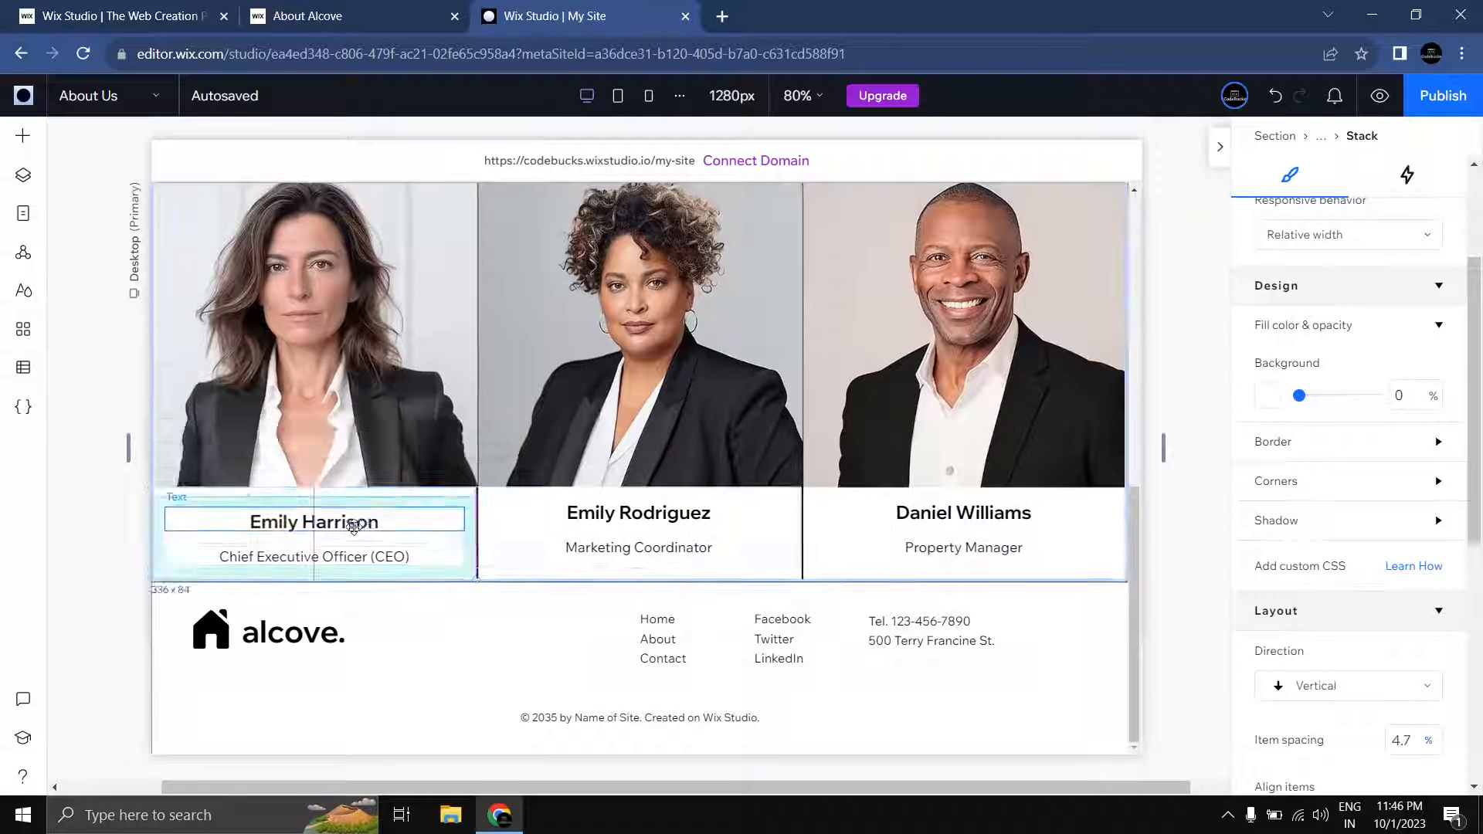
scroll(1304, 623, down, 5)
click(1172, 550)
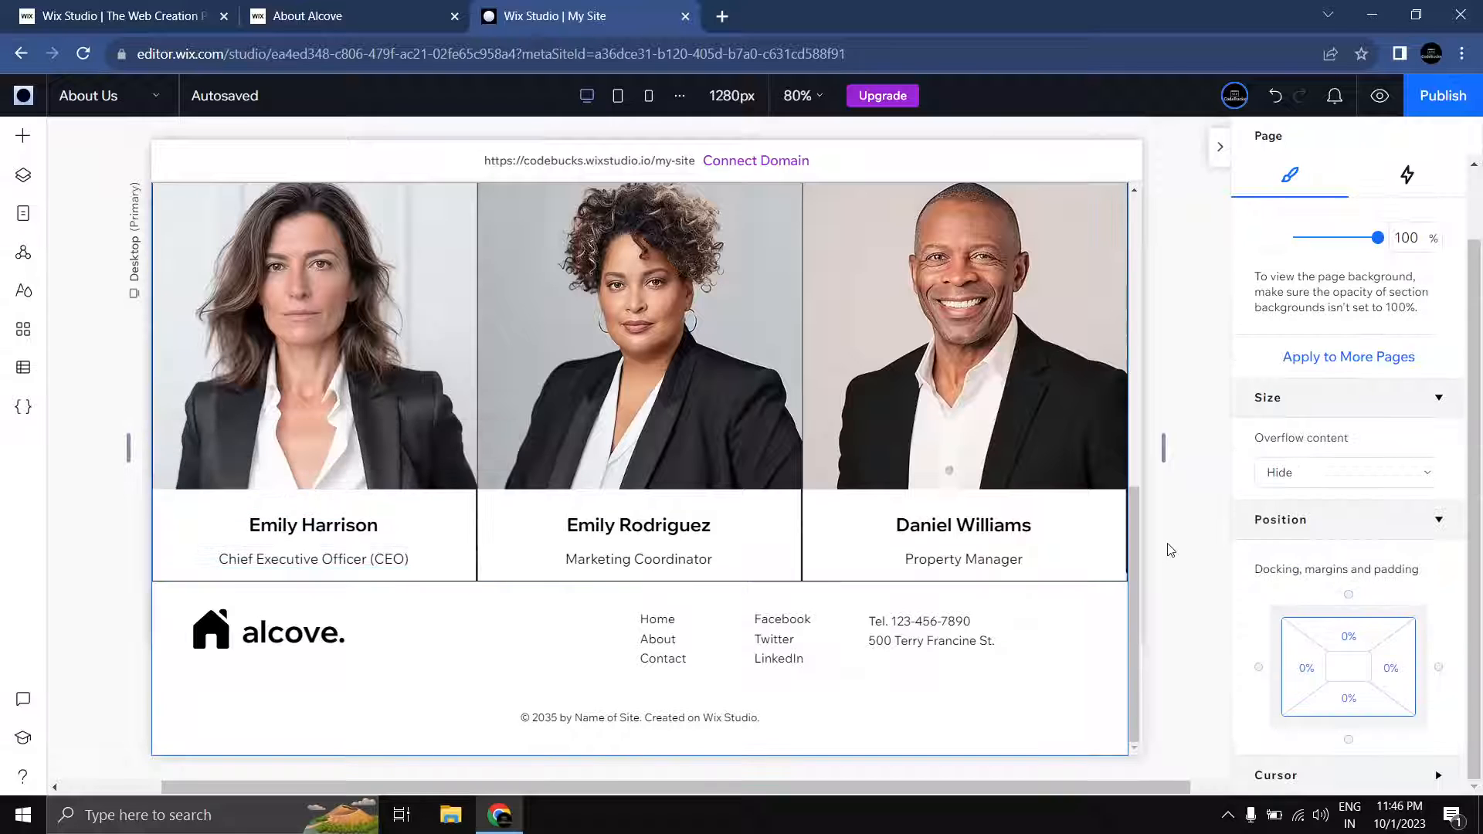
Step: Preview the About Us page to test the hover animation on the resized team card containers, and return to editing
scroll(1172, 550, up, 1)
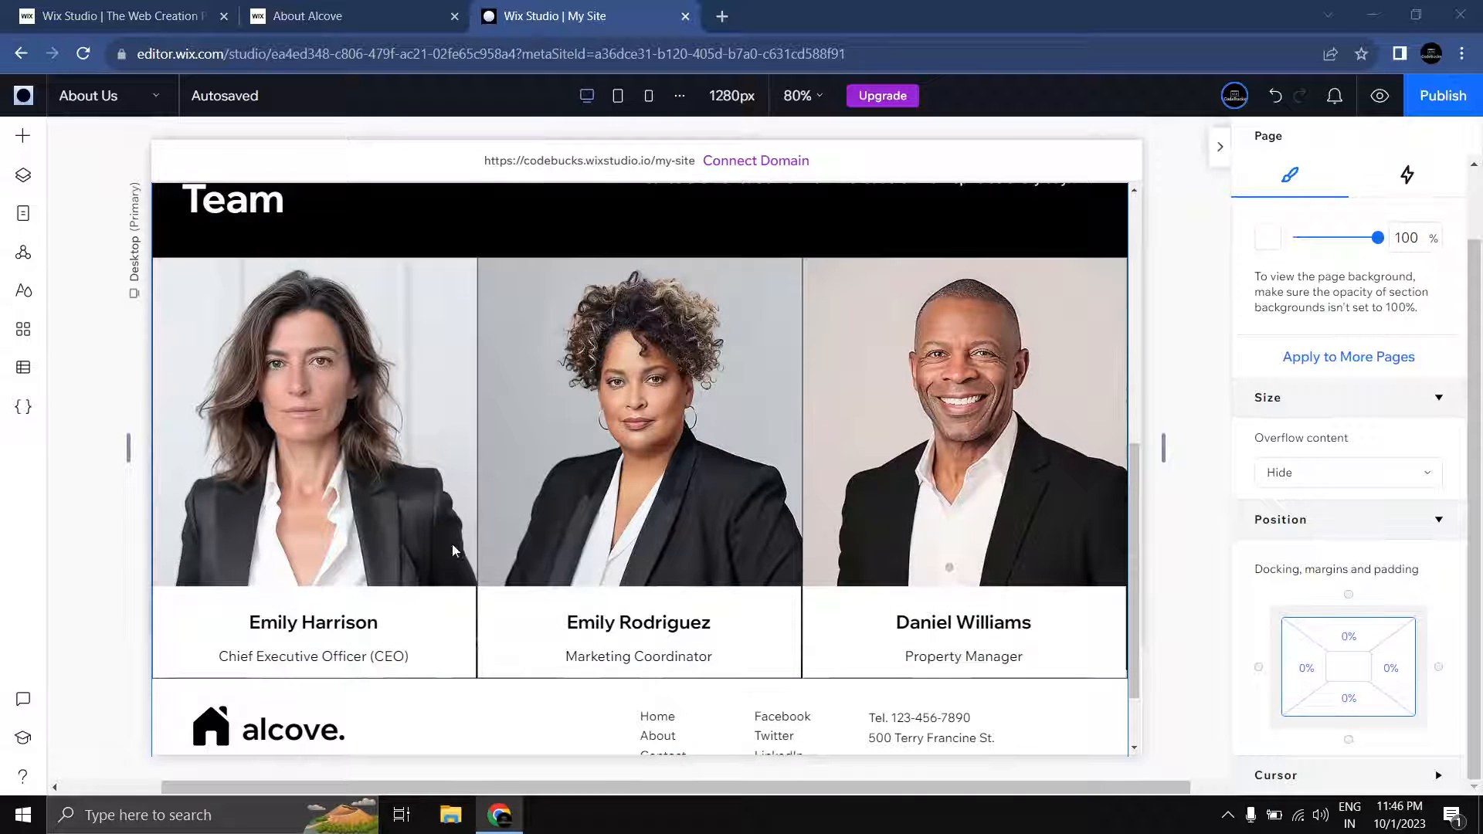
click(1380, 96)
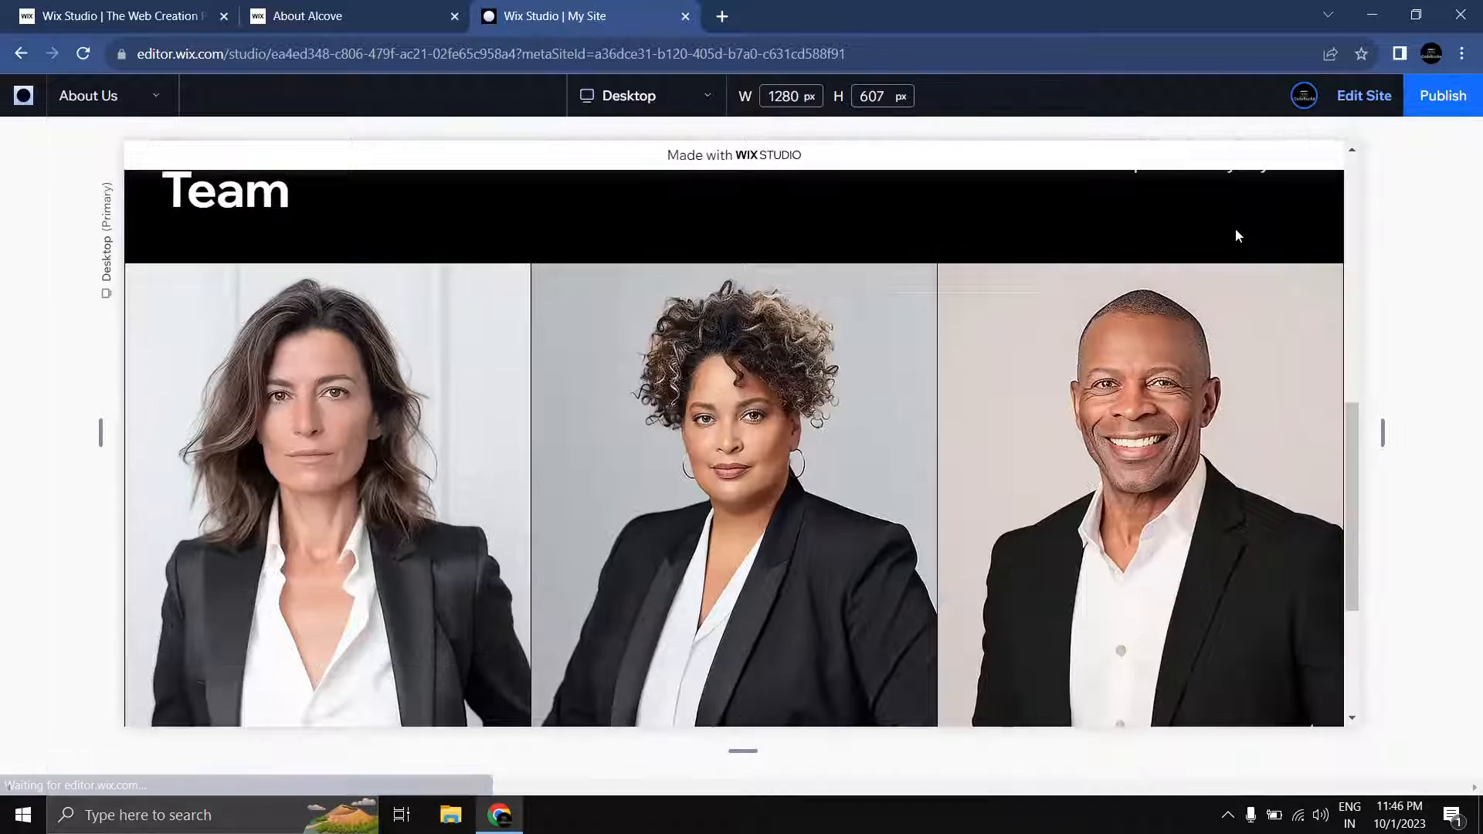
scroll(1404, 374, down, 6)
scroll(1308, 390, up, 2)
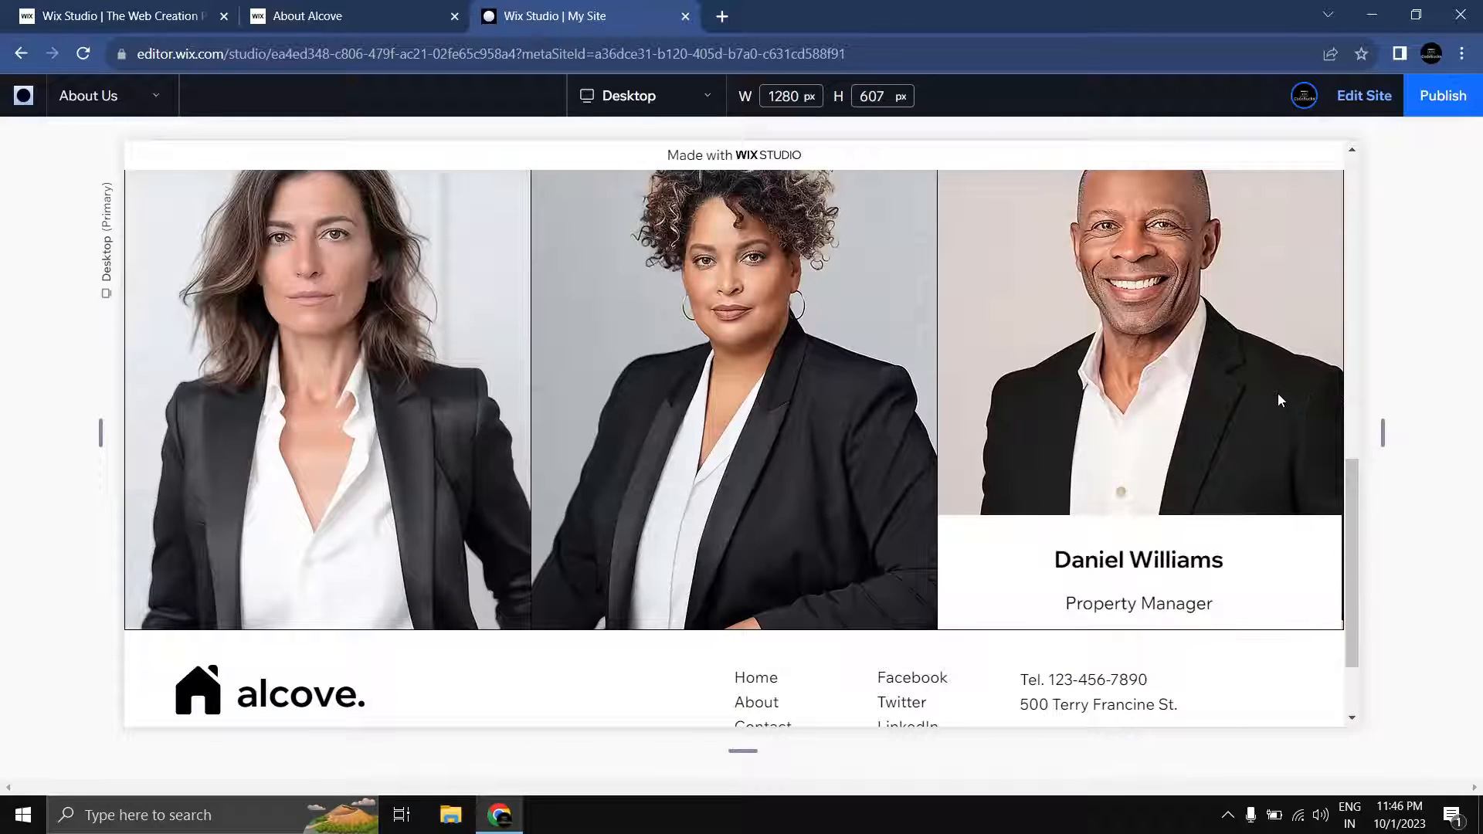
mouse_move(244, 403)
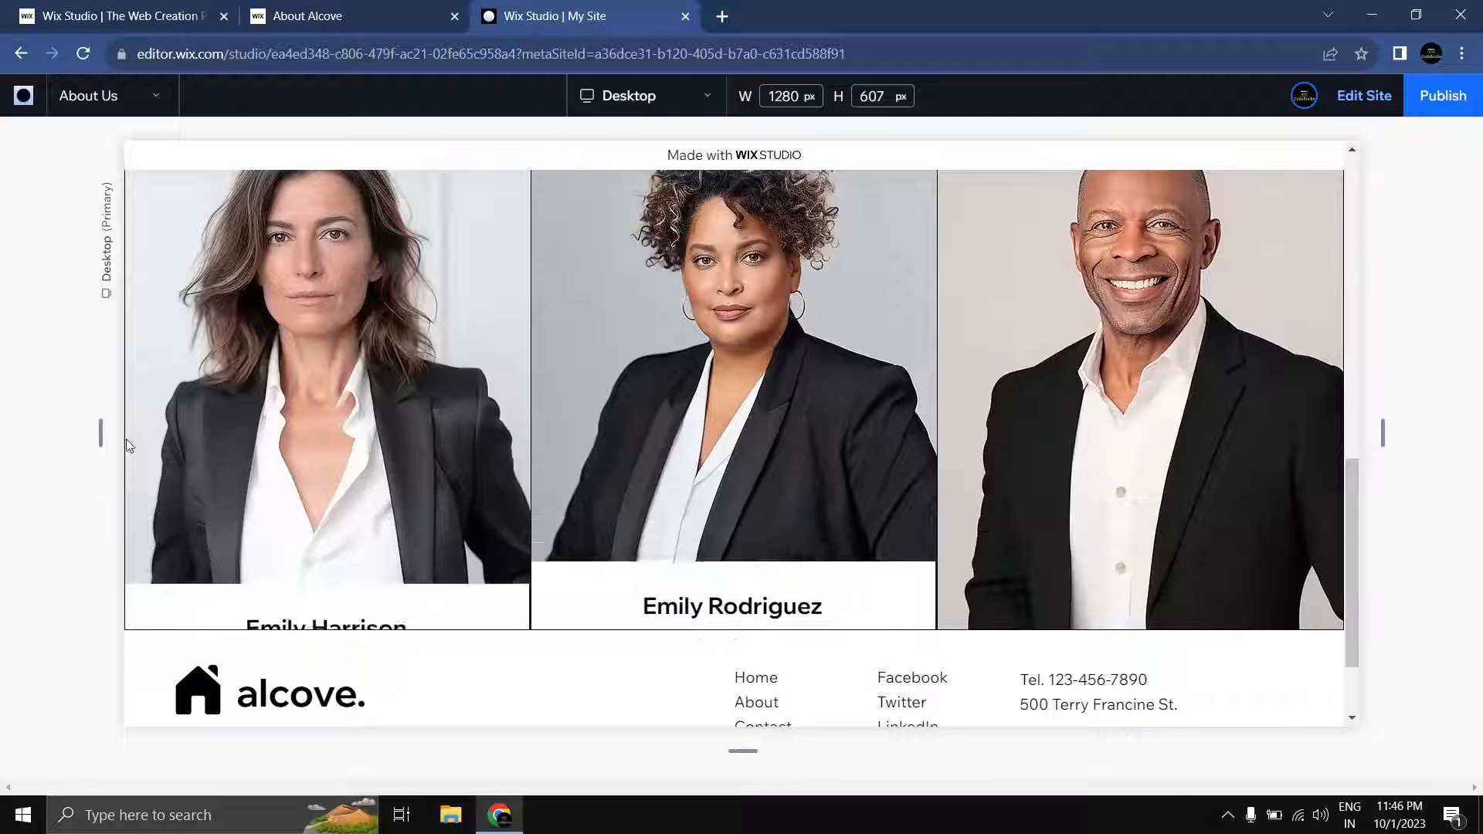
click(1365, 95)
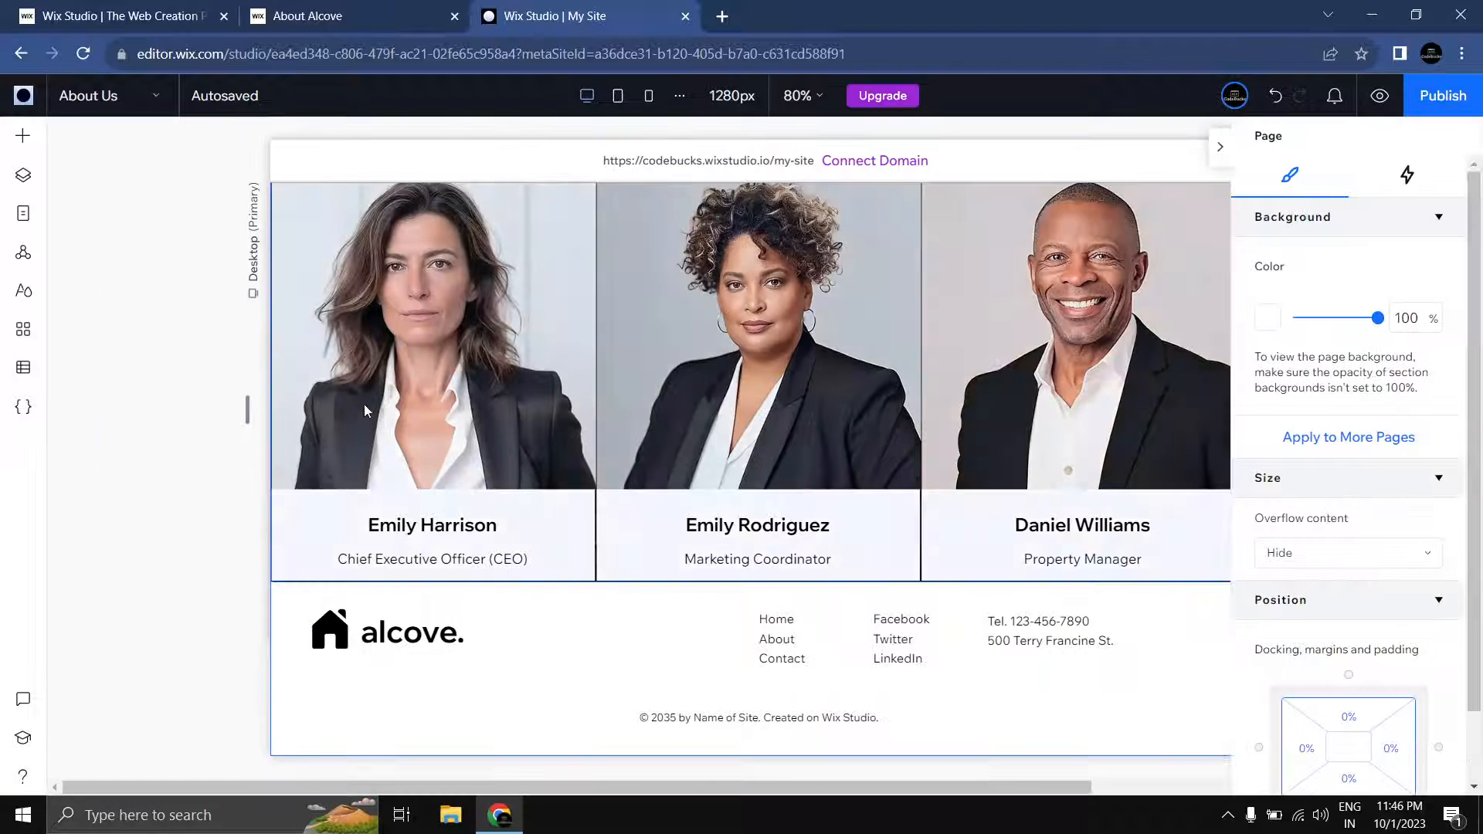
Step: Set the left margin of the first team card's text container to 0%
click(566, 532)
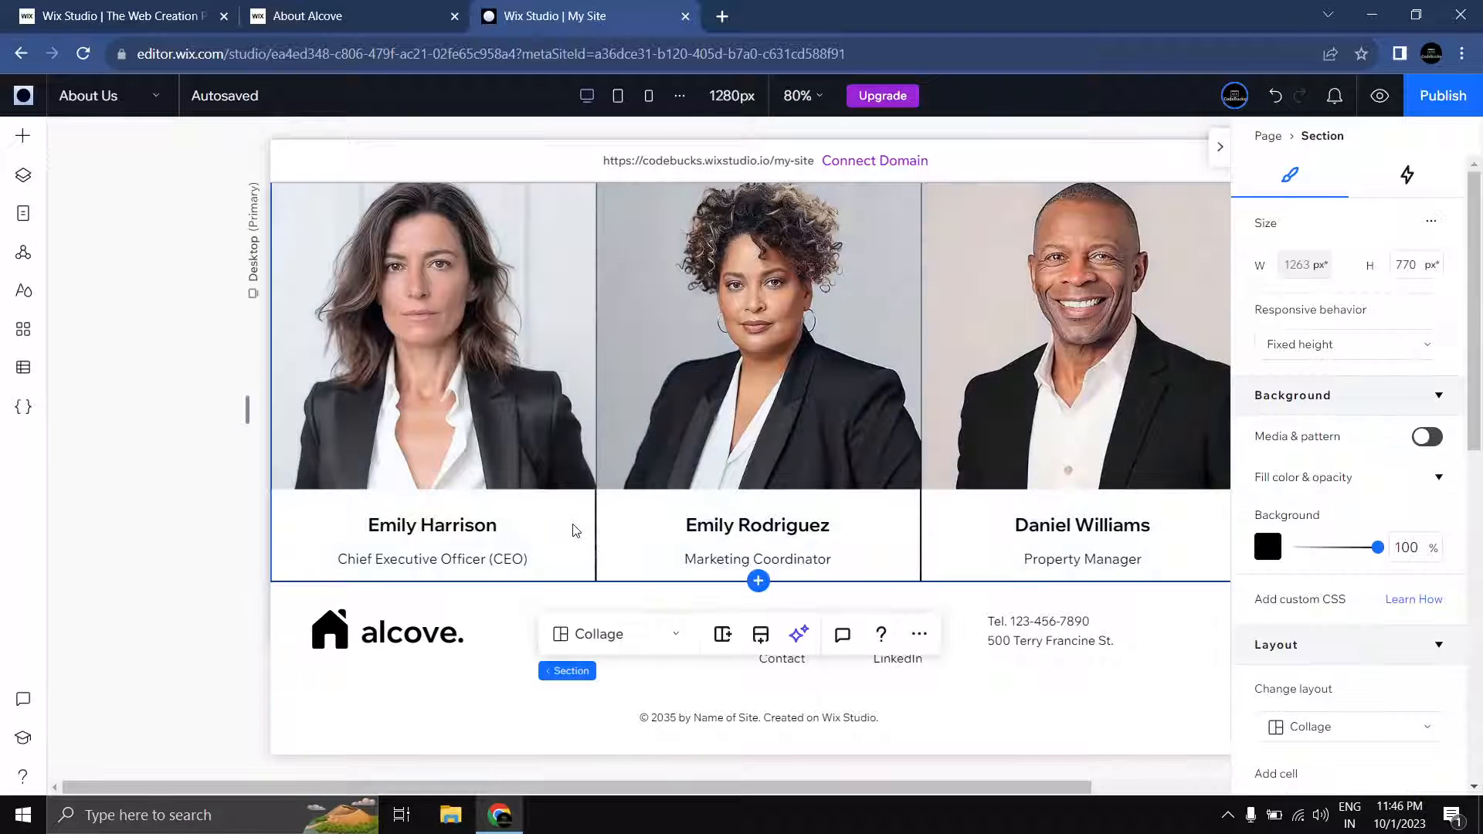
click(572, 525)
click(574, 530)
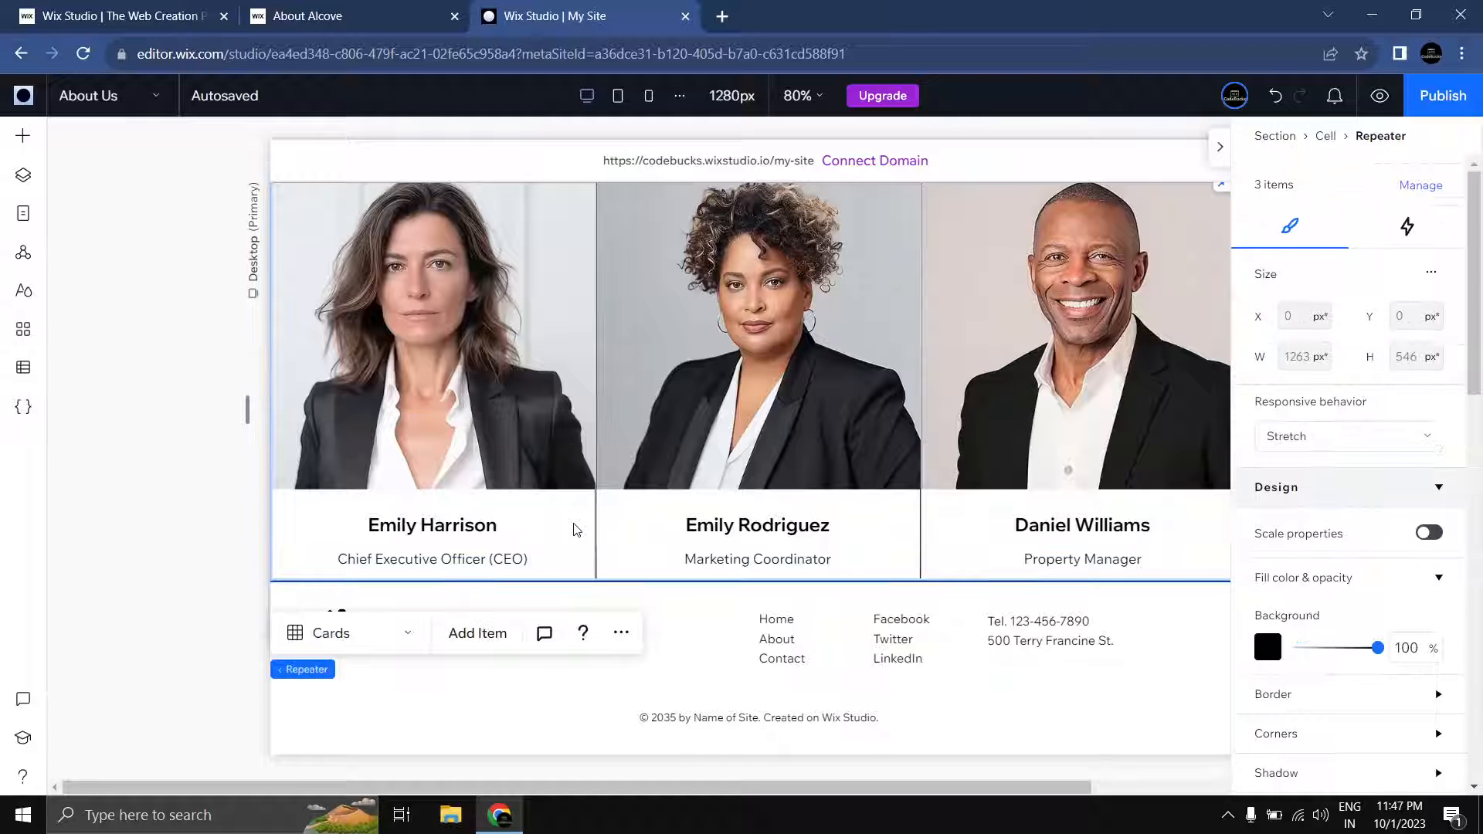
click(573, 527)
click(575, 522)
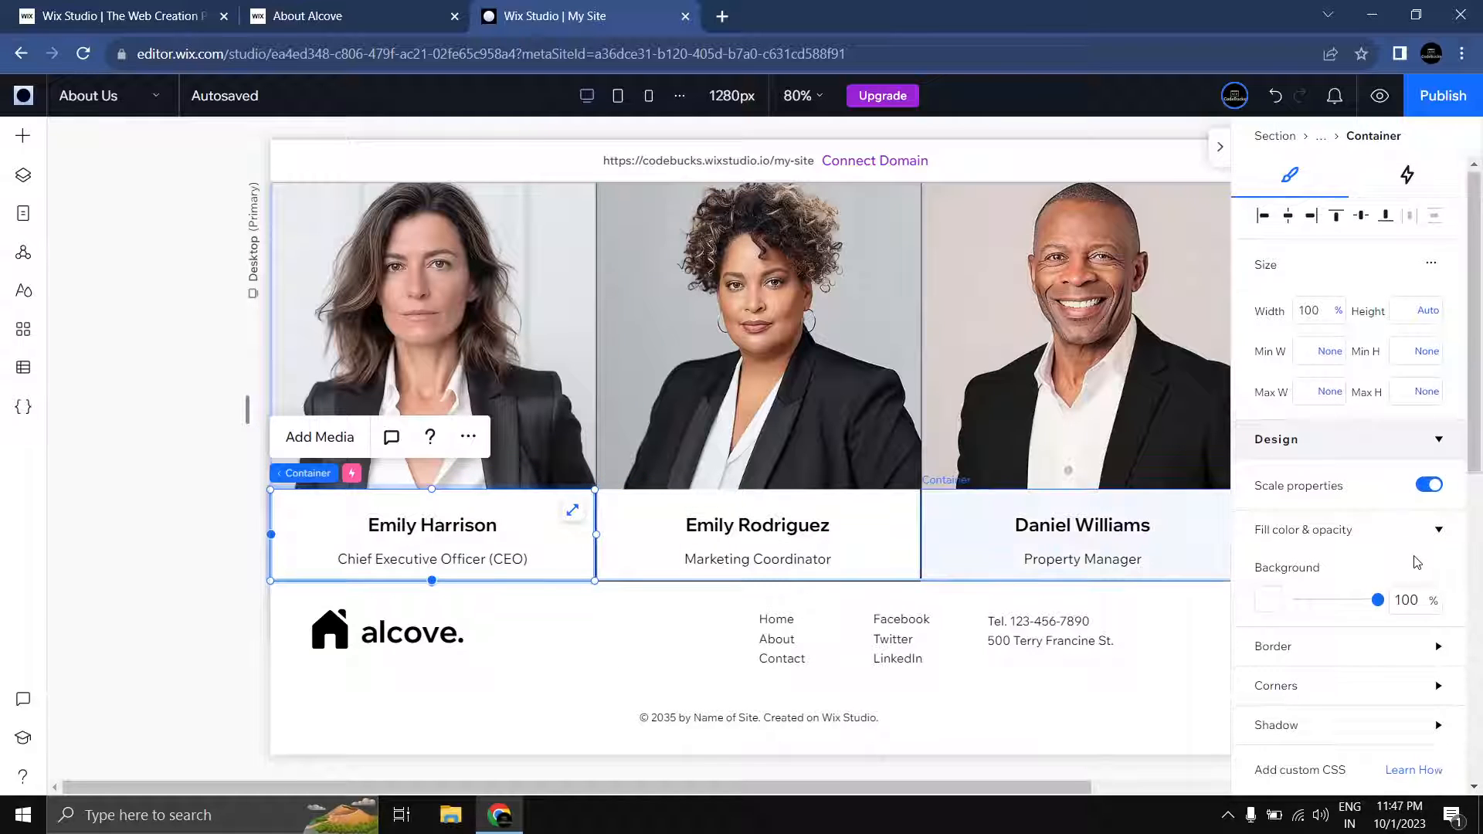
scroll(1417, 563, down, 8)
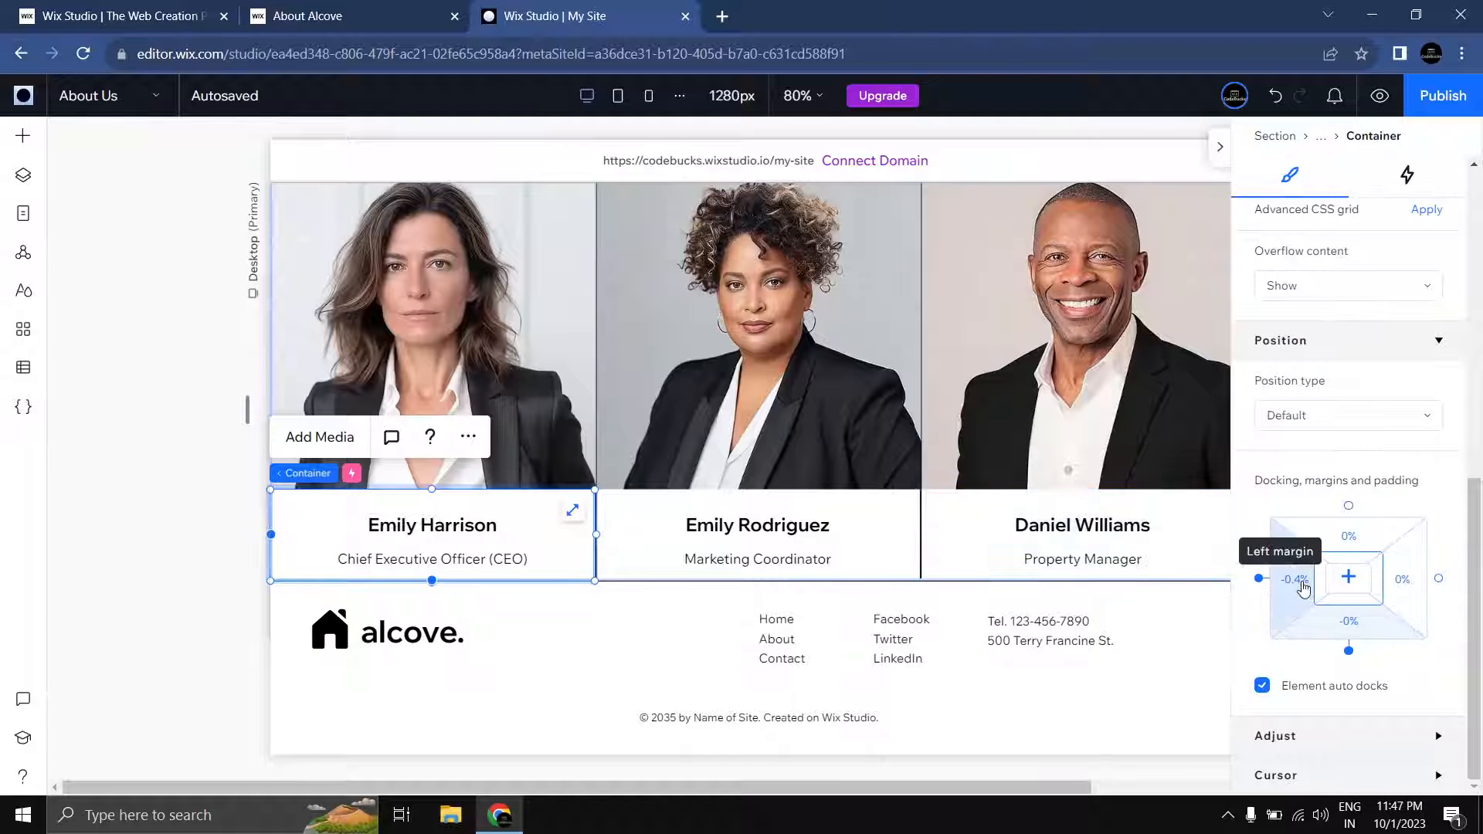
click(1302, 587)
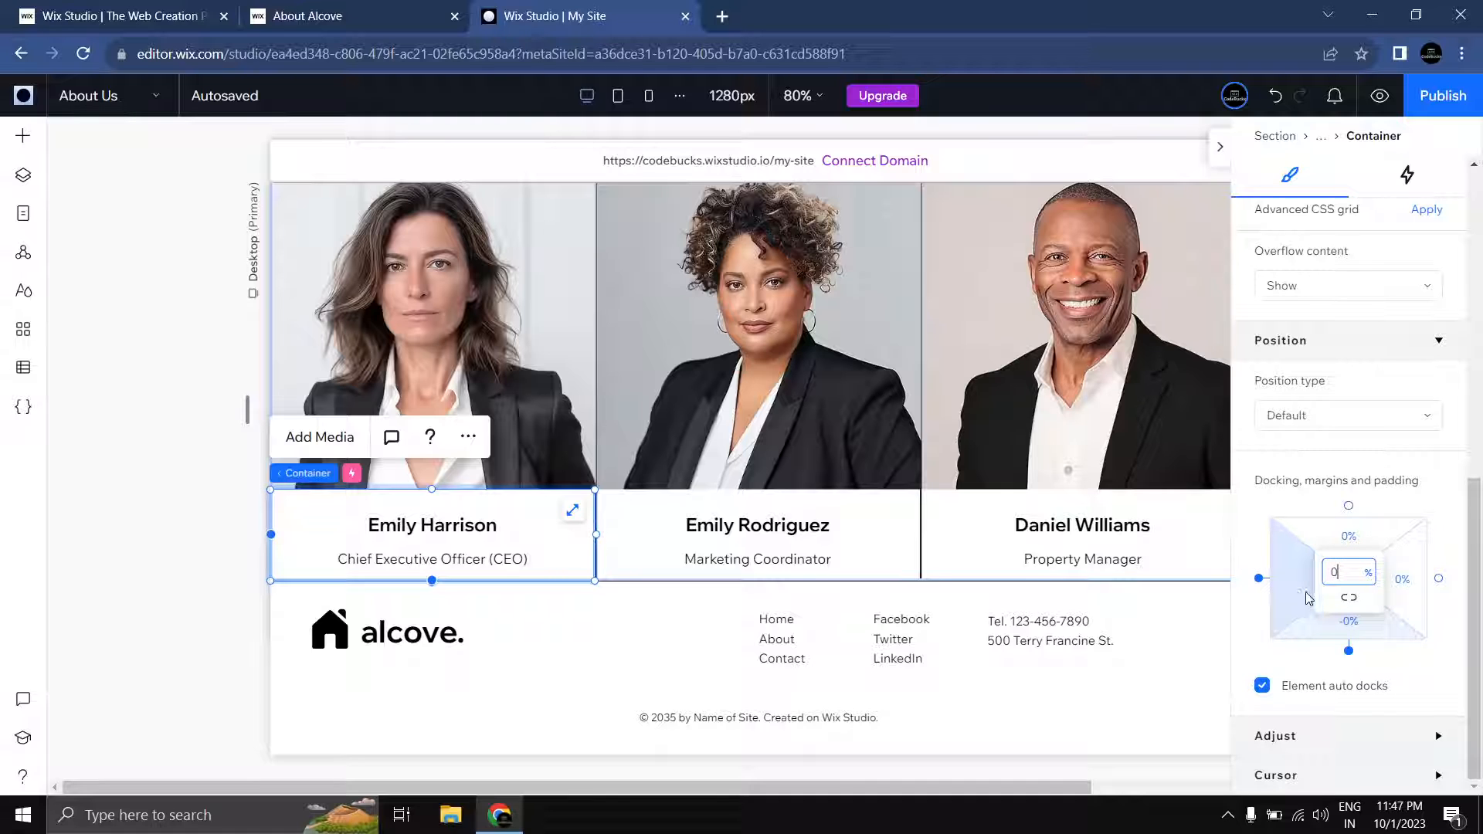
text(0)
key(Return)
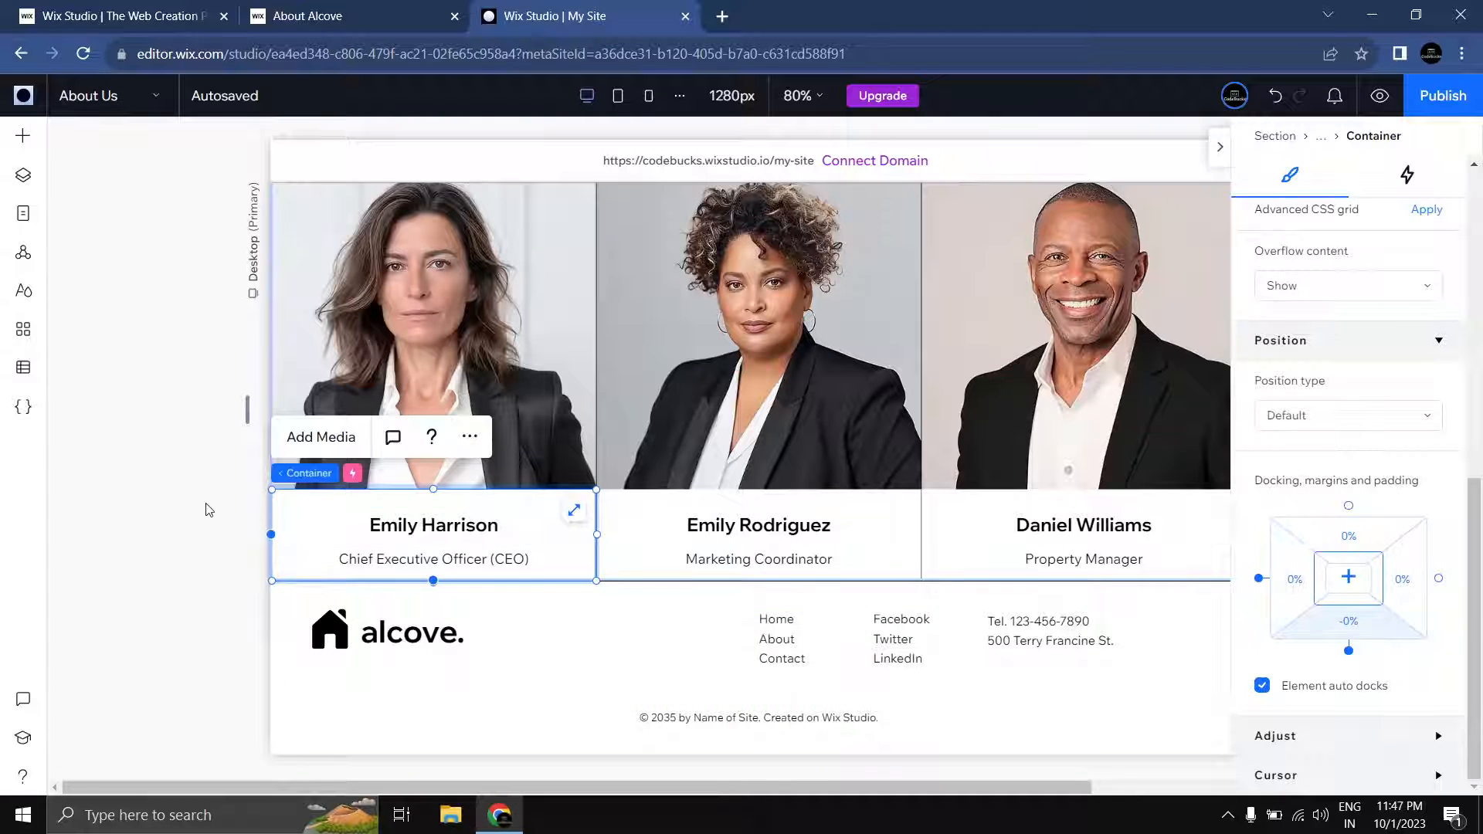
click(207, 510)
Step: Check which section follows the team cards on the reference About Alcove page, and return to the site editor
click(344, 15)
scroll(345, 427, down, 3)
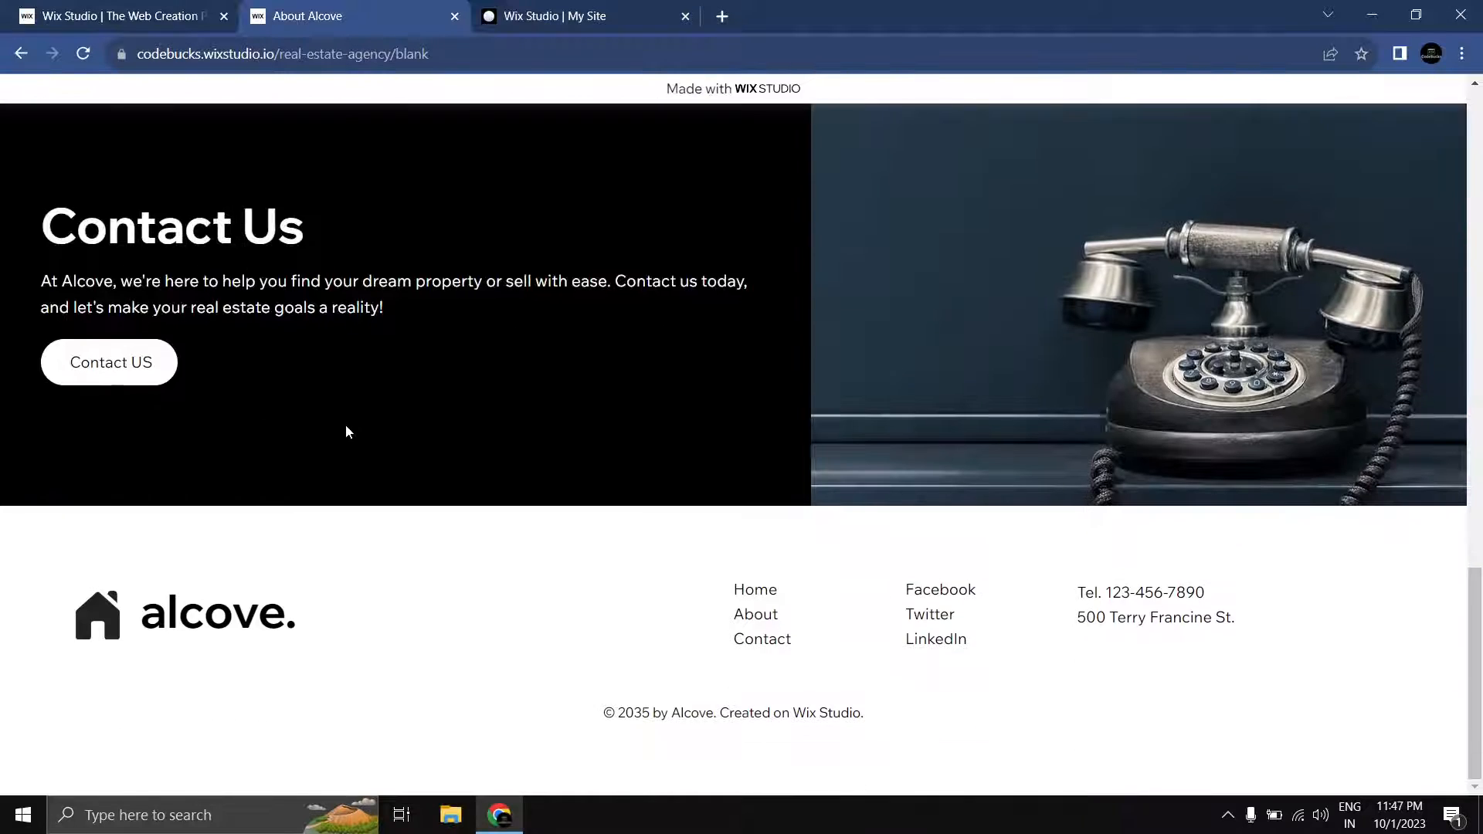
scroll(332, 309, up, 2)
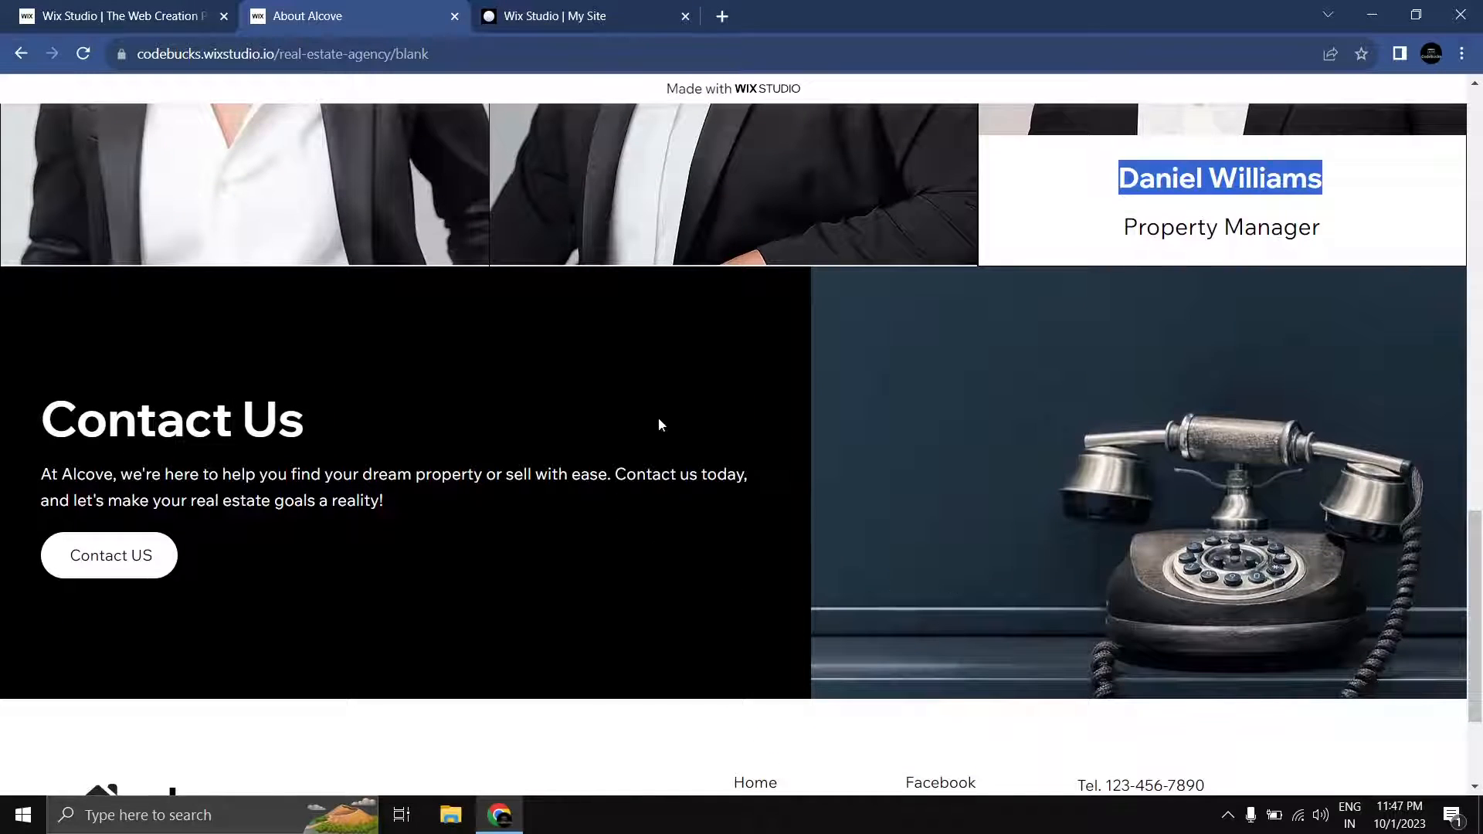
click(575, 17)
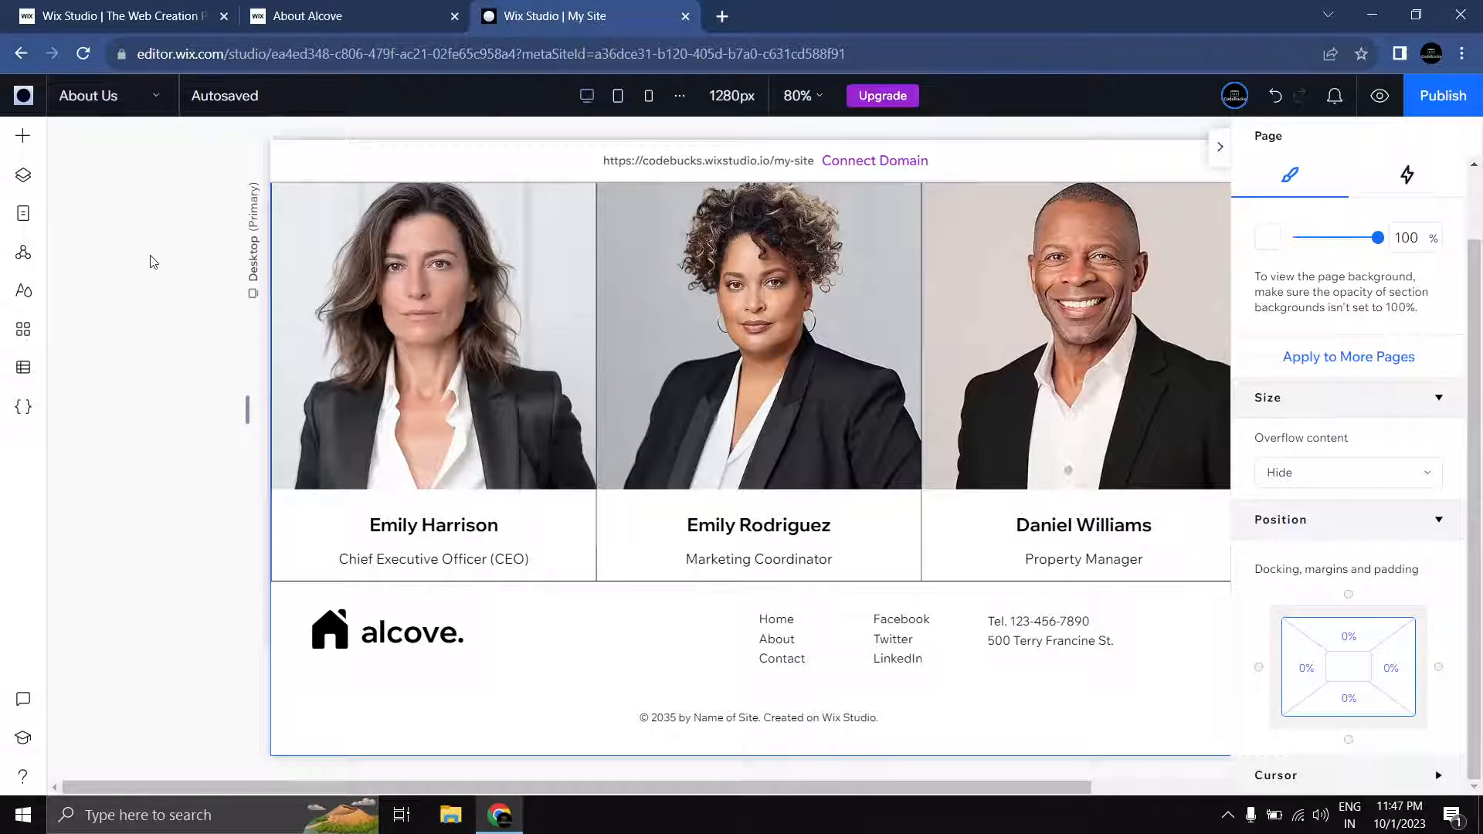
Step: Switch the editor to the Home page and go to its Contact Us section above the footer
click(101, 95)
click(76, 133)
scroll(218, 357, down, 15)
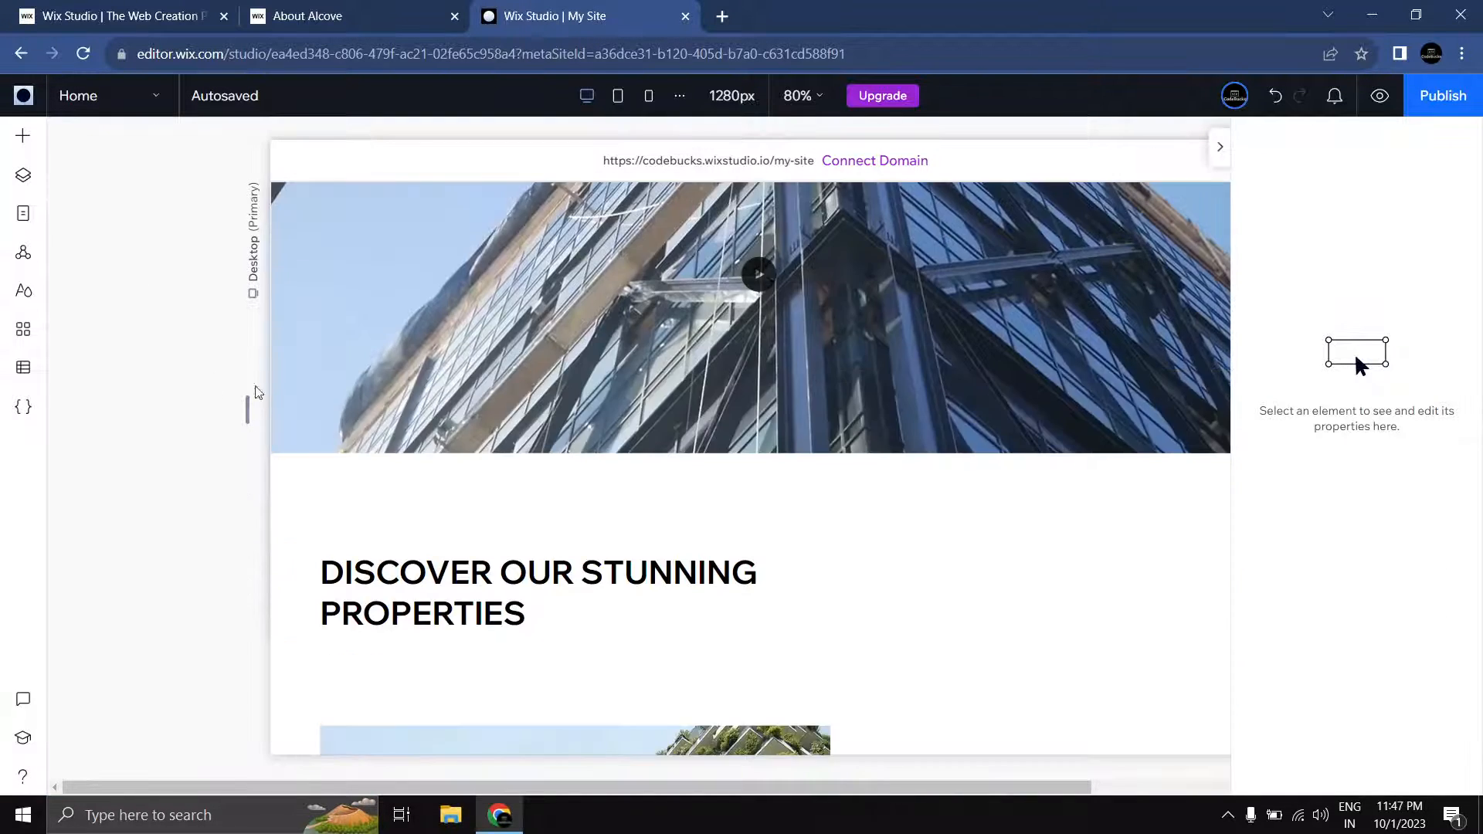
scroll(257, 408, down, 4)
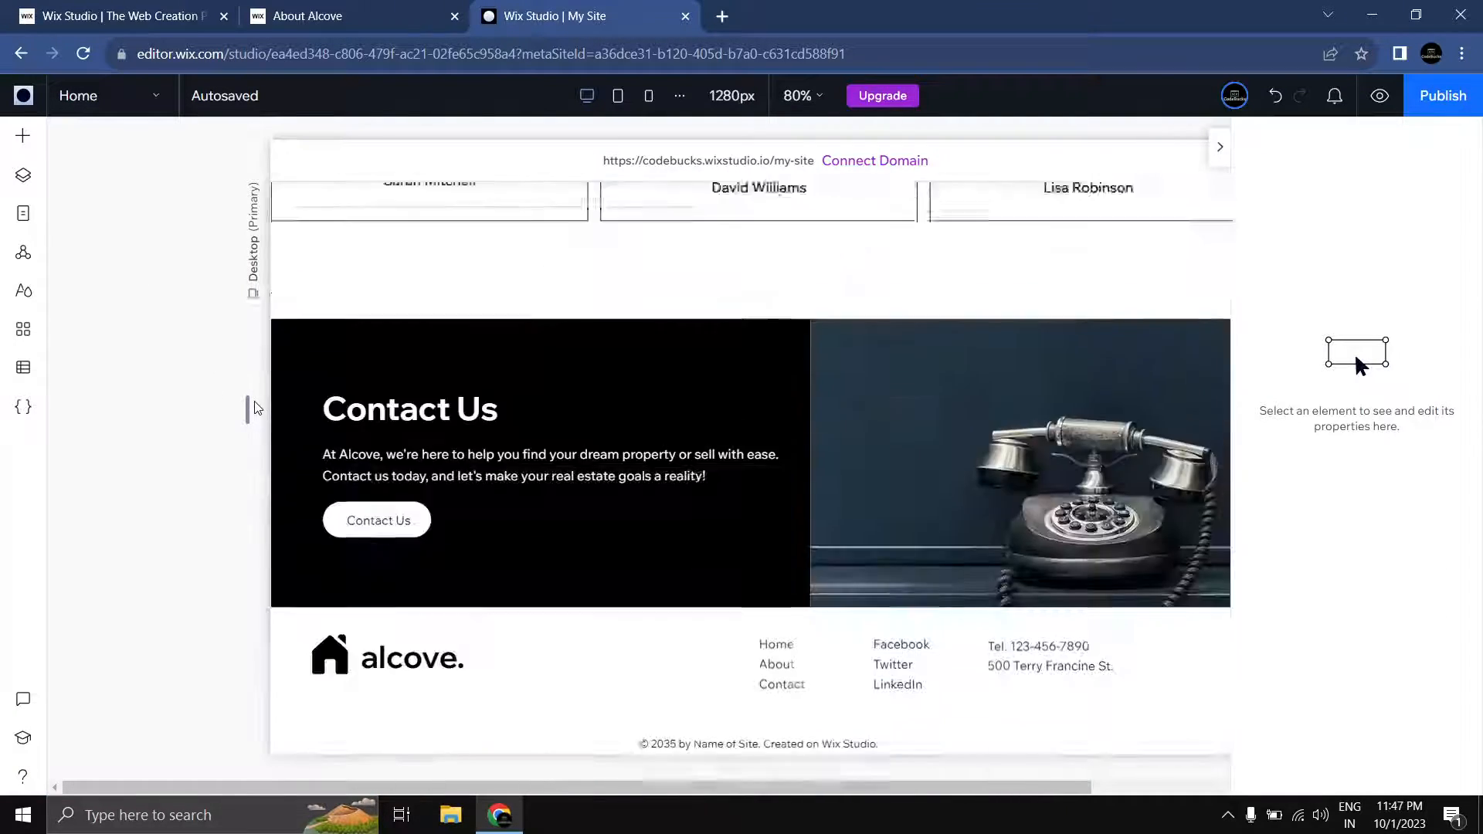
Step: Set the whole Contact Us section, including both of its cells, as a global section
click(695, 363)
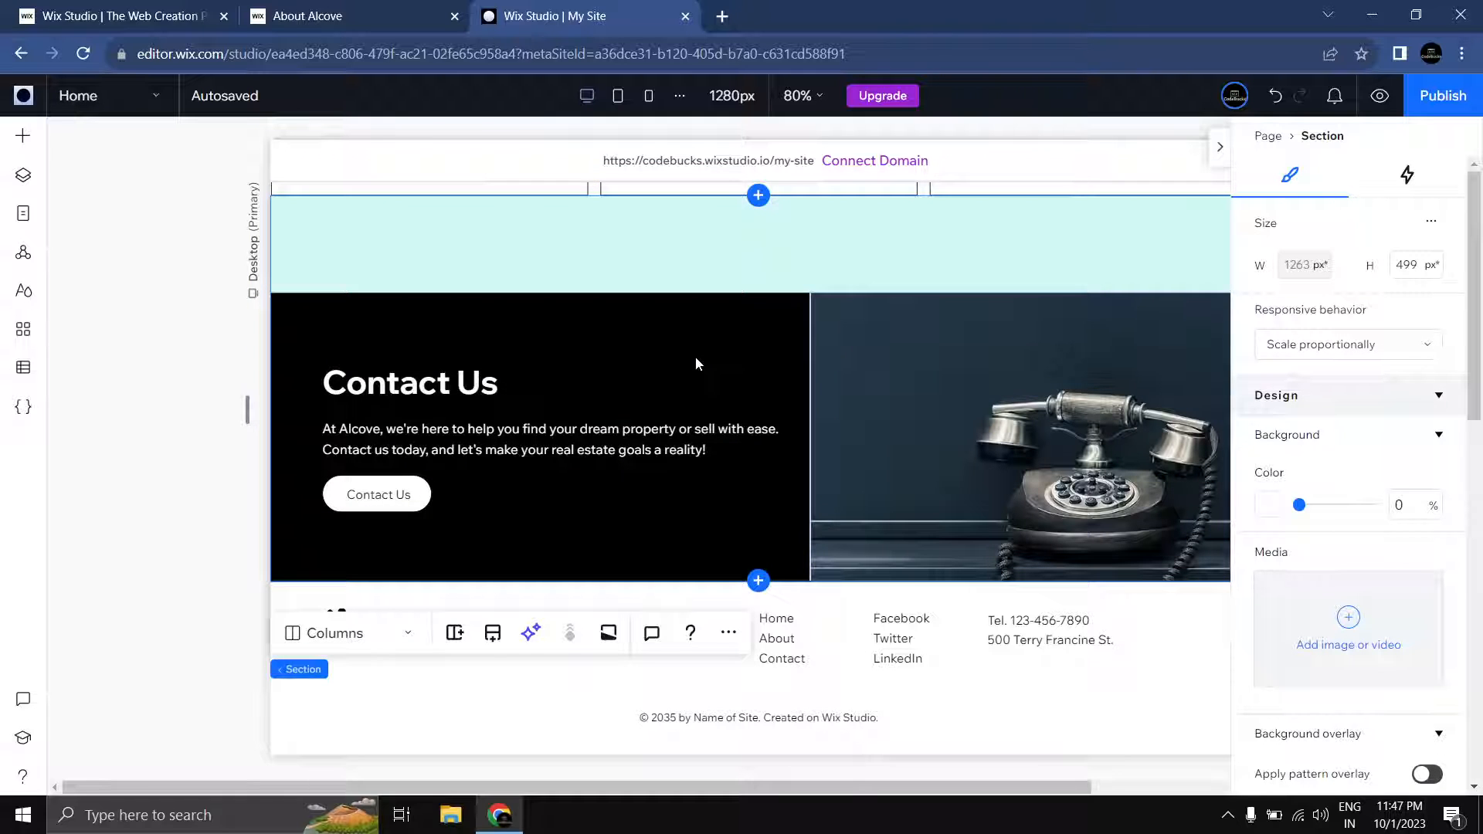
click(364, 330)
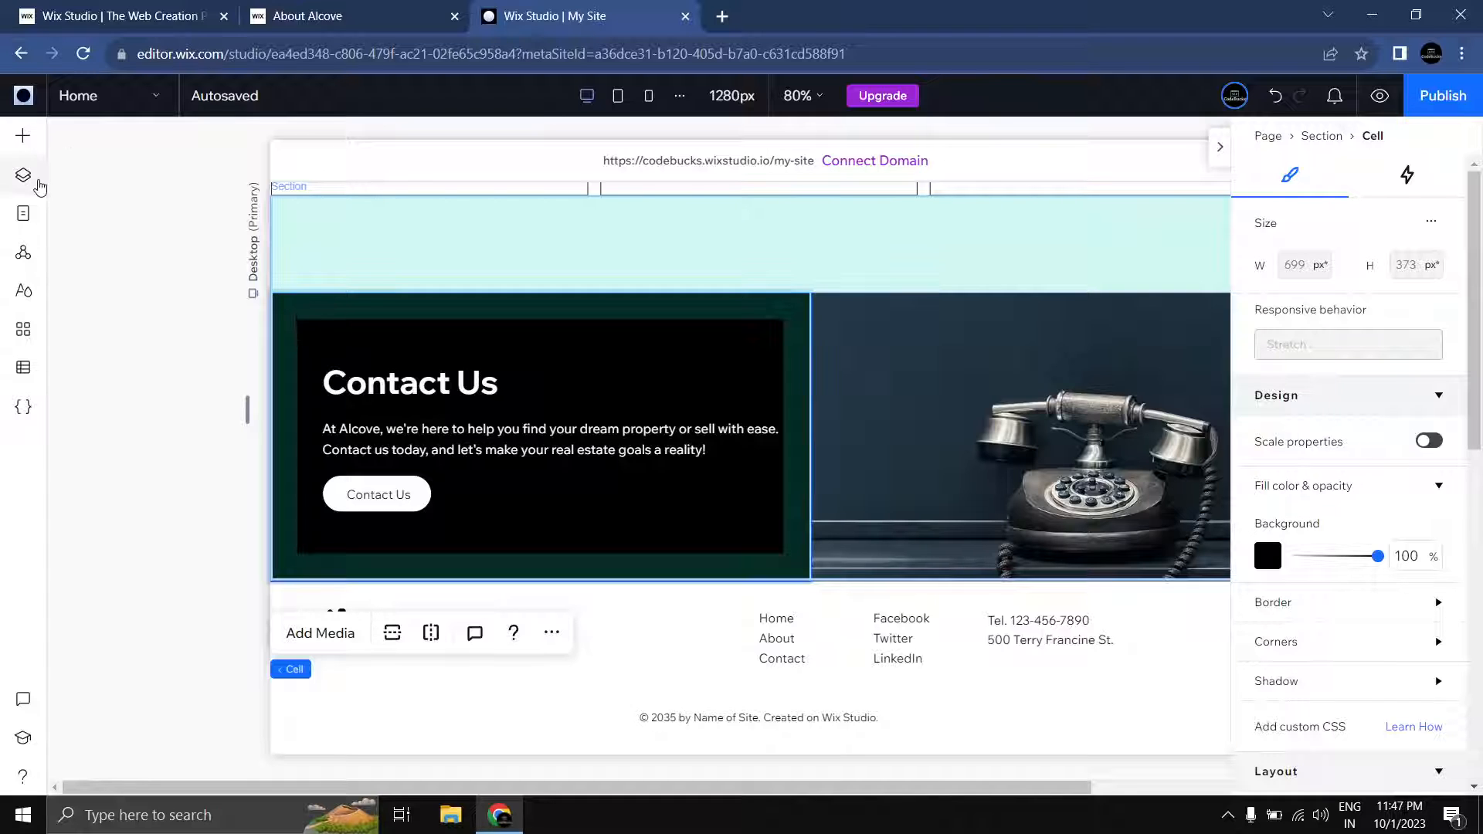
click(23, 174)
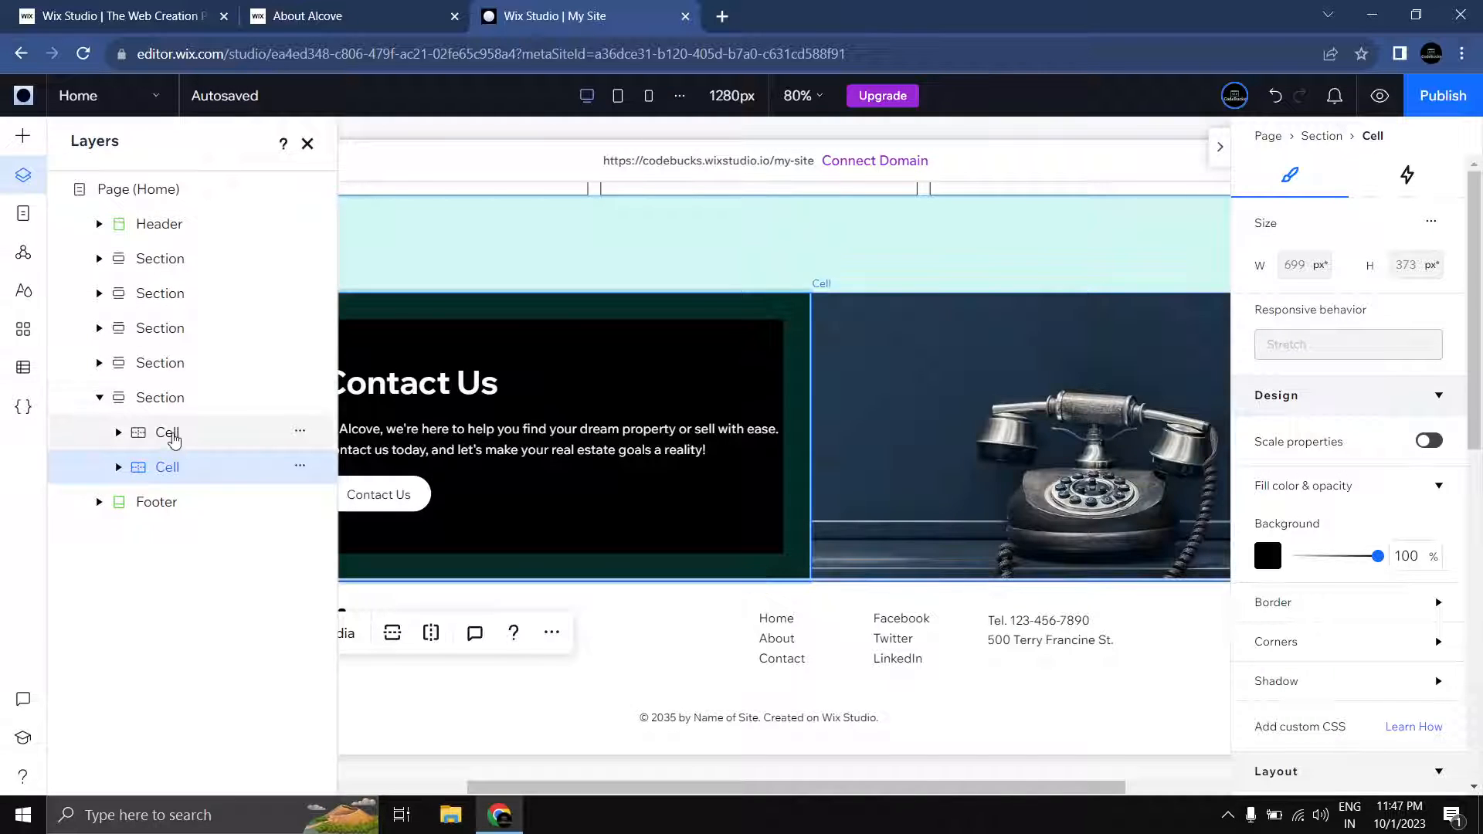
click(169, 432)
click(171, 418)
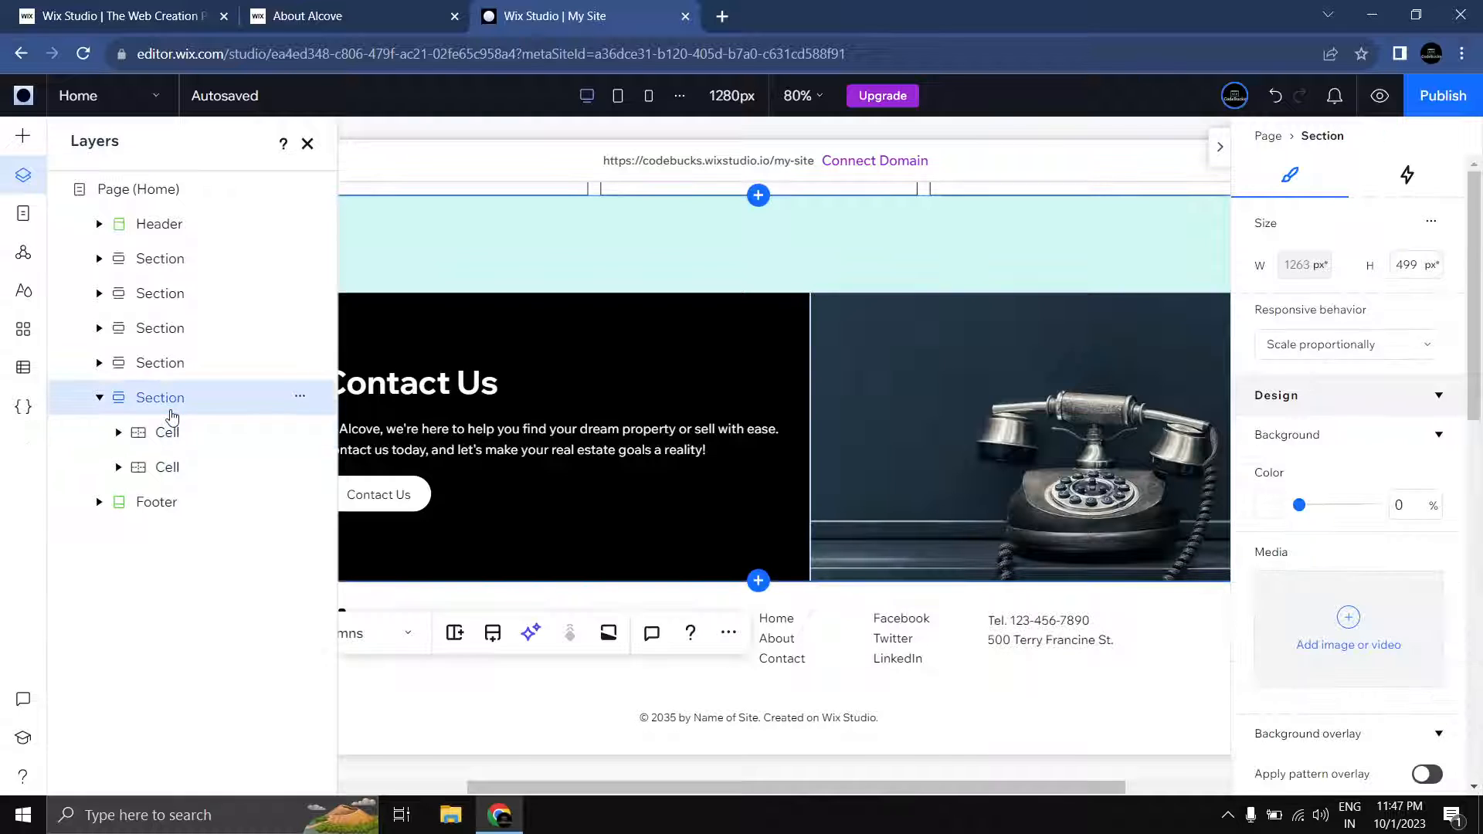
click(169, 431)
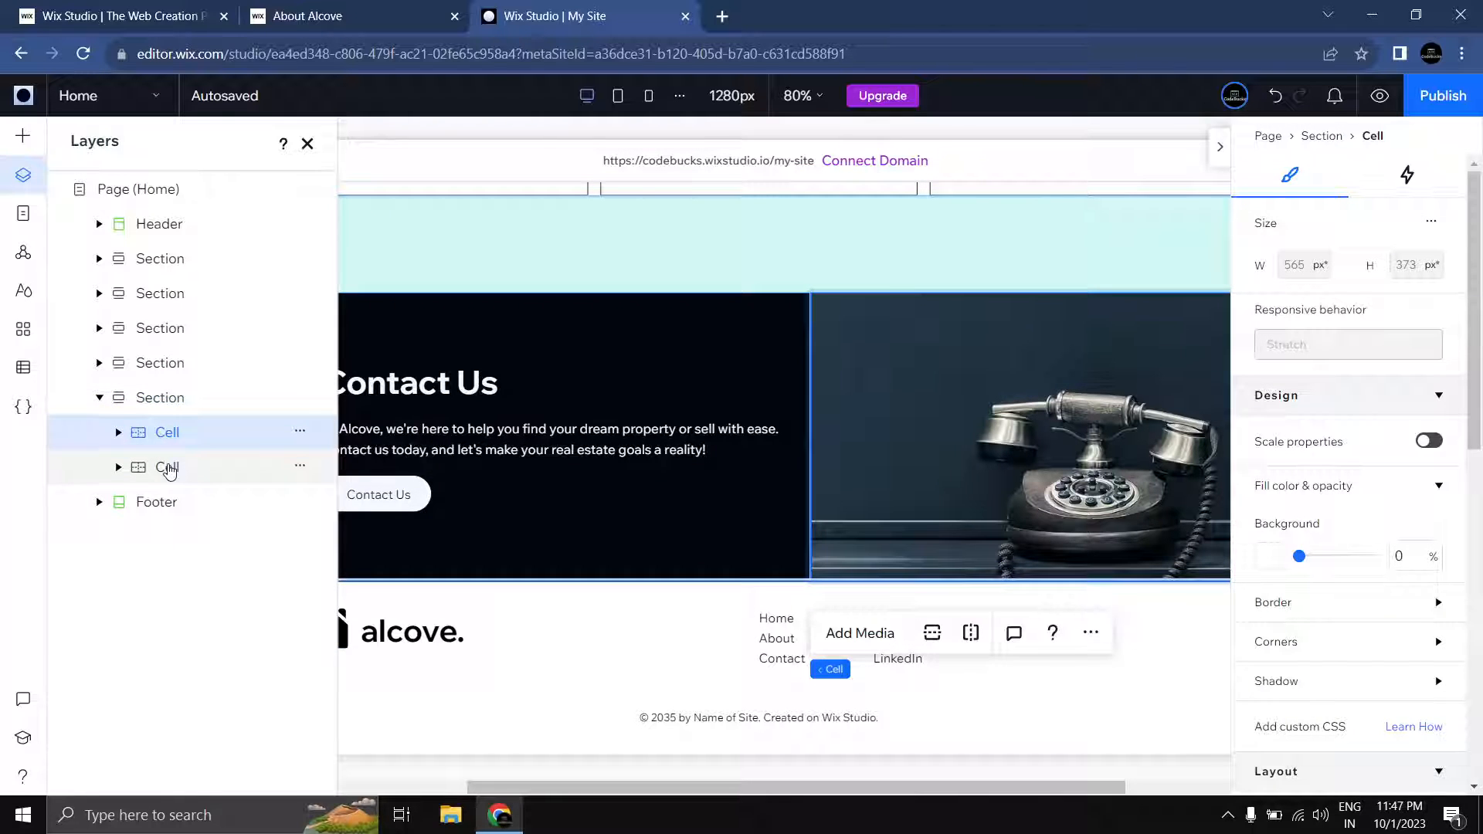
click(170, 469)
click(170, 399)
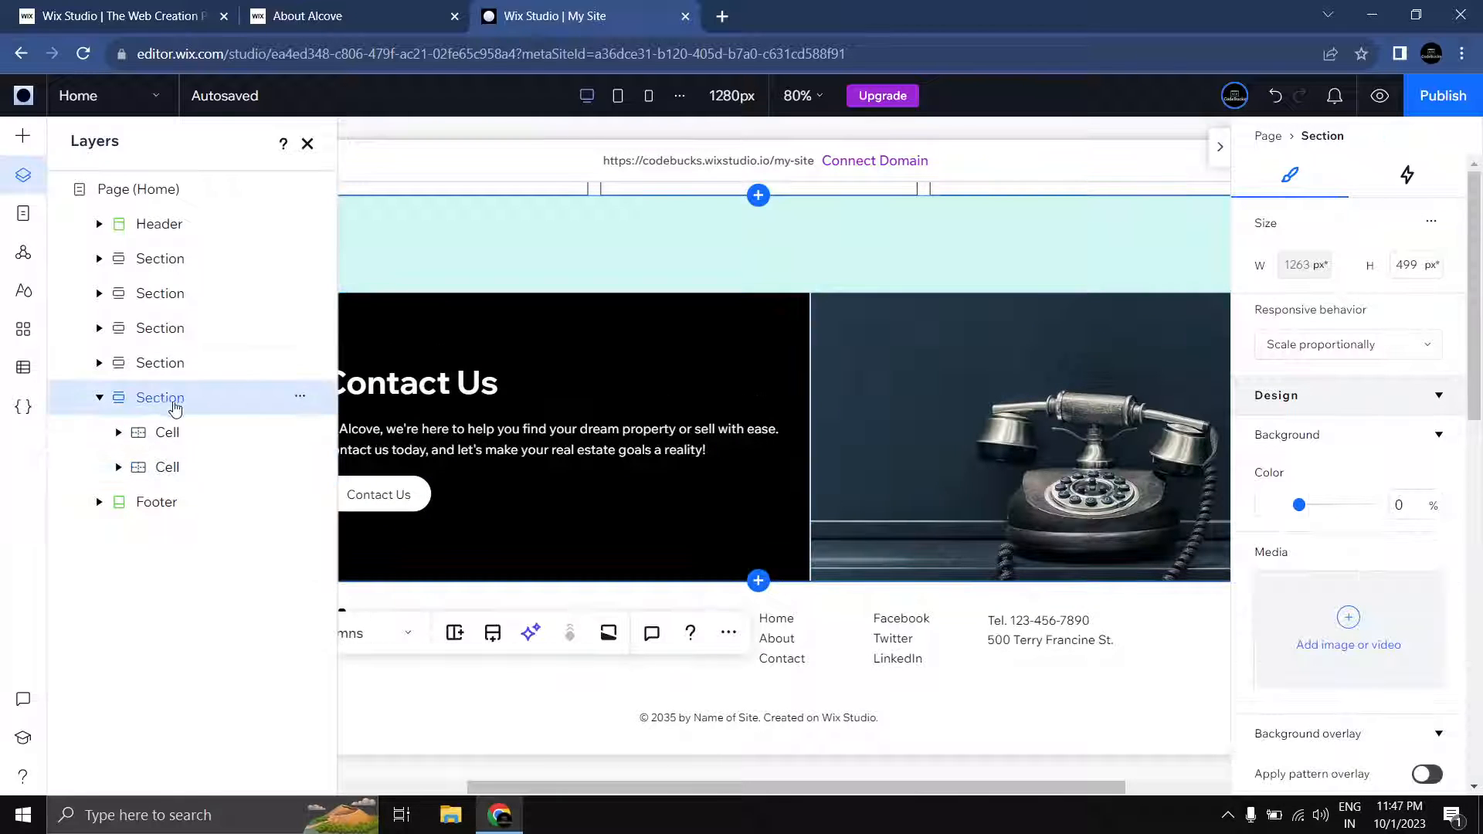
click(300, 403)
mouse_move(415, 743)
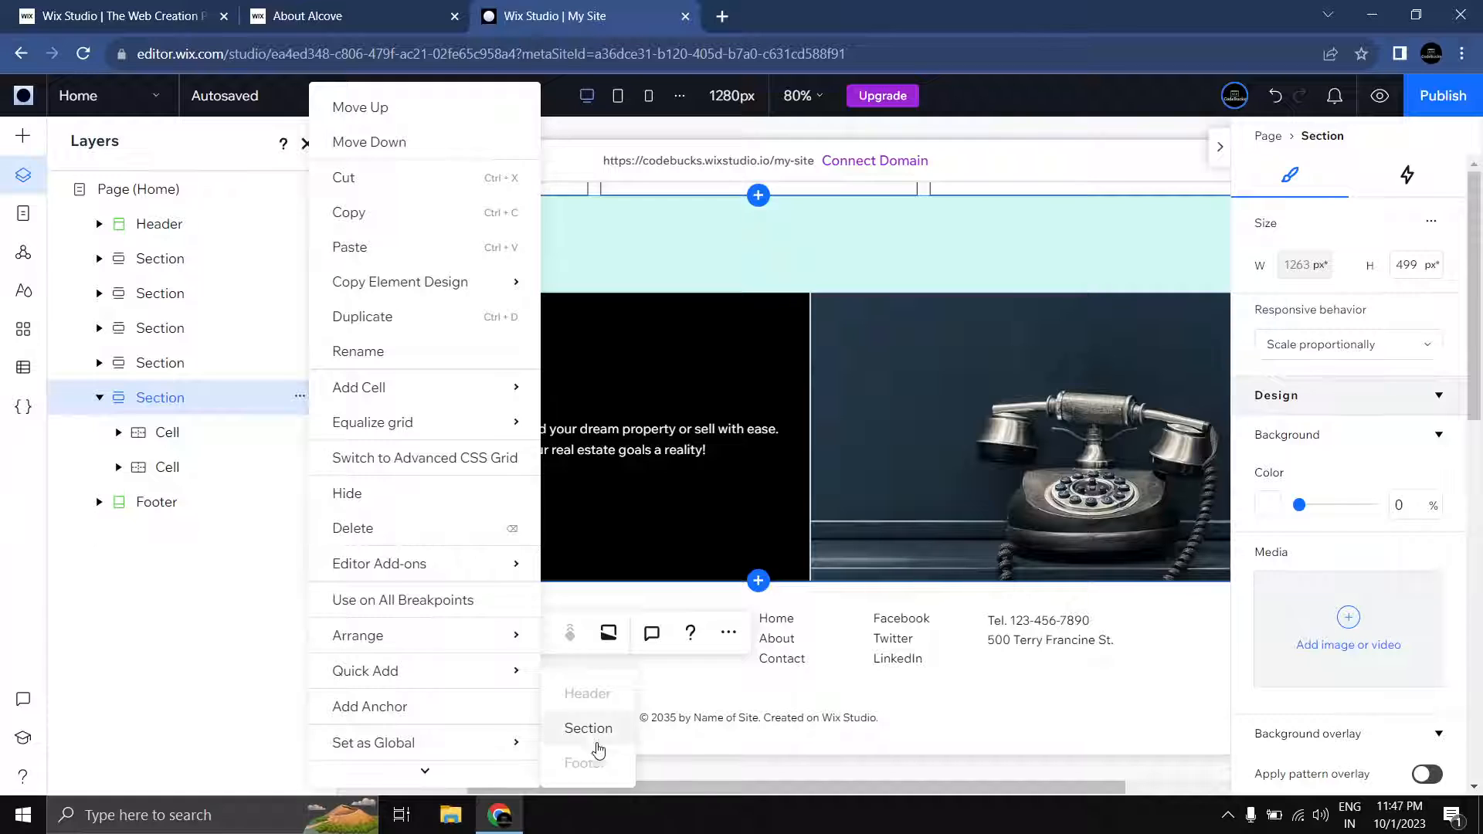
click(588, 735)
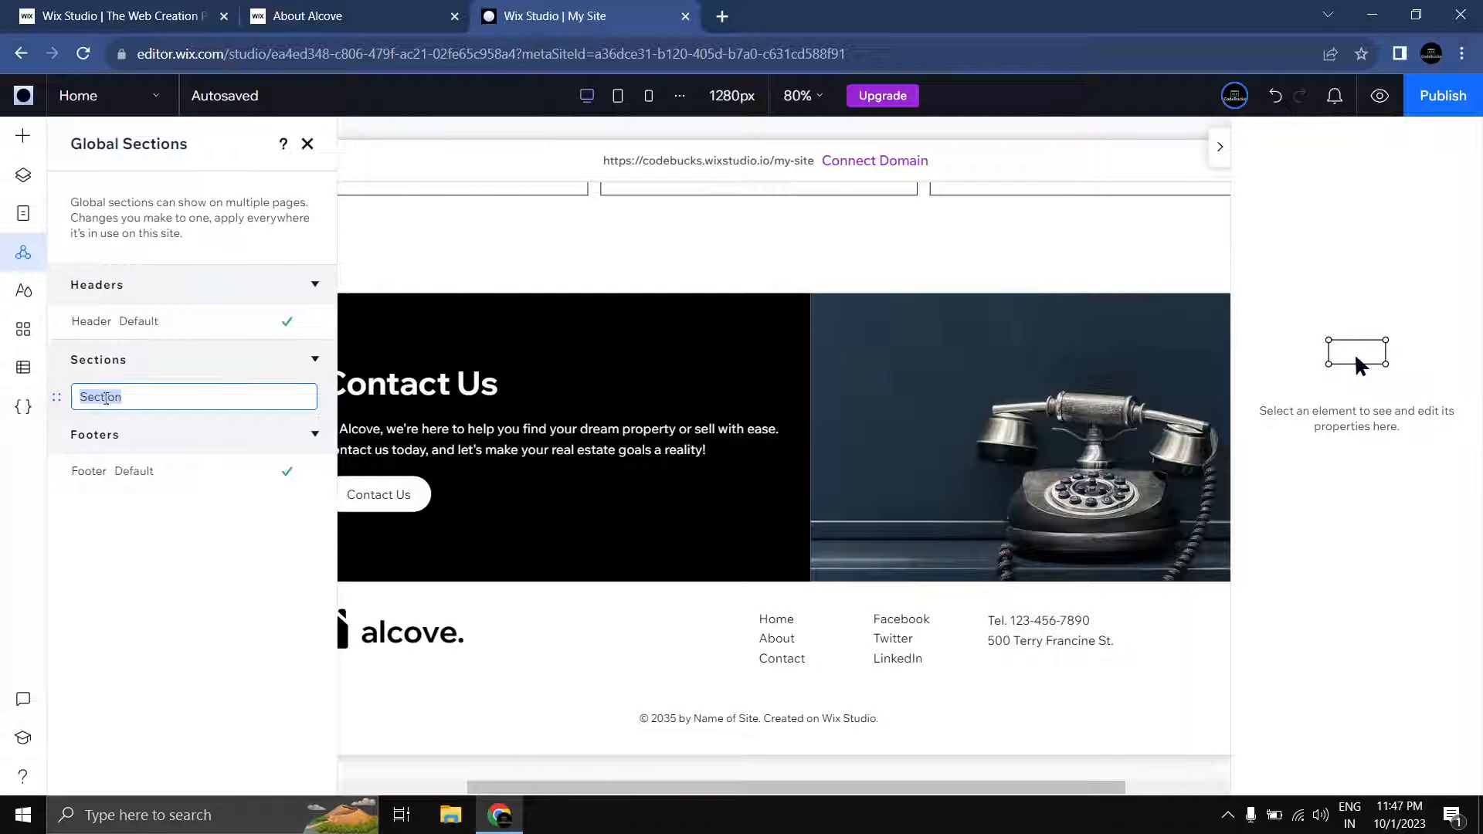
Step: Name the new global section Contact Us Banner and close the global sections list
text(C)
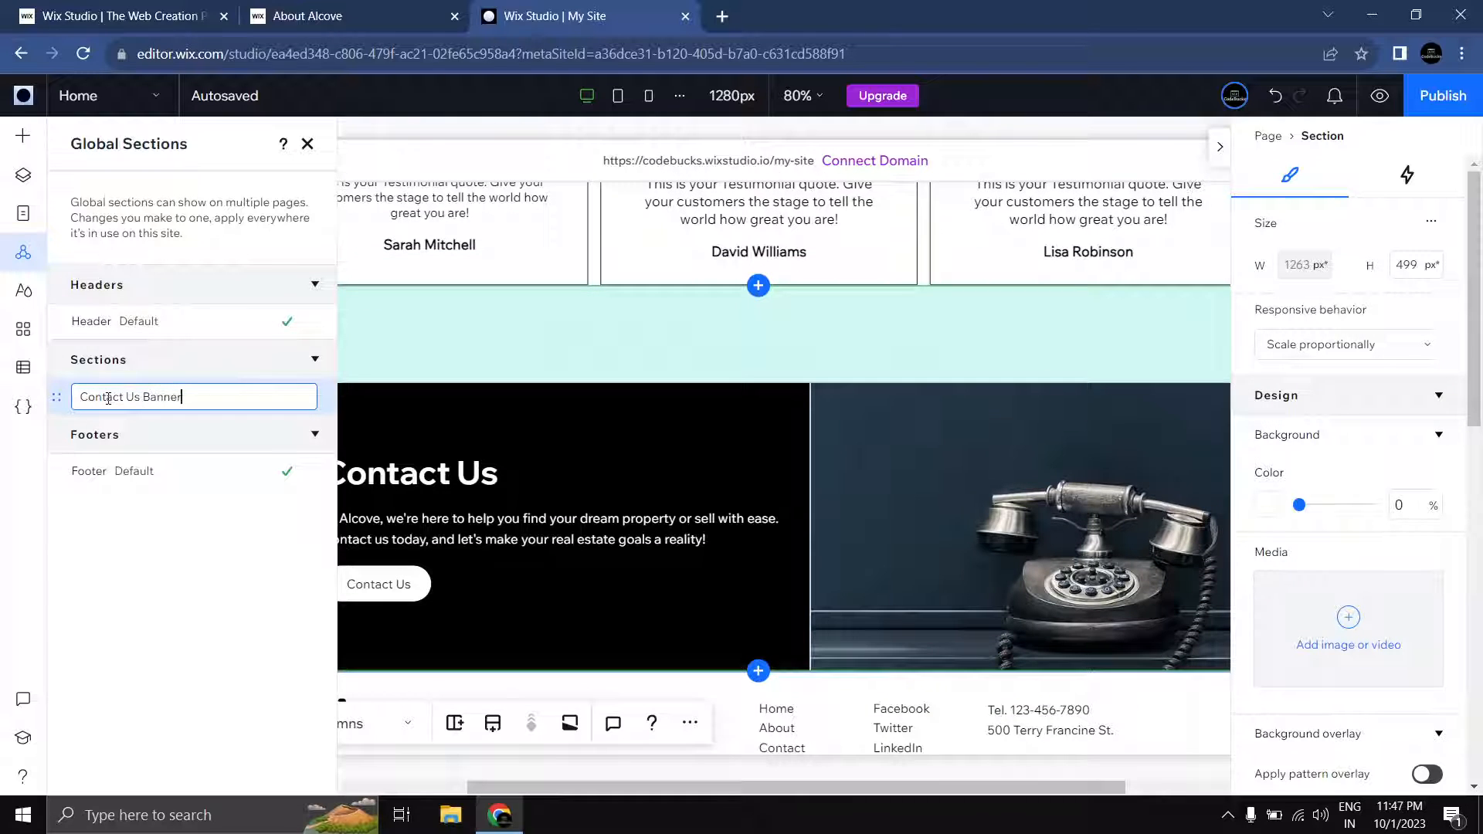
text(ontact Us Banner)
key(Return)
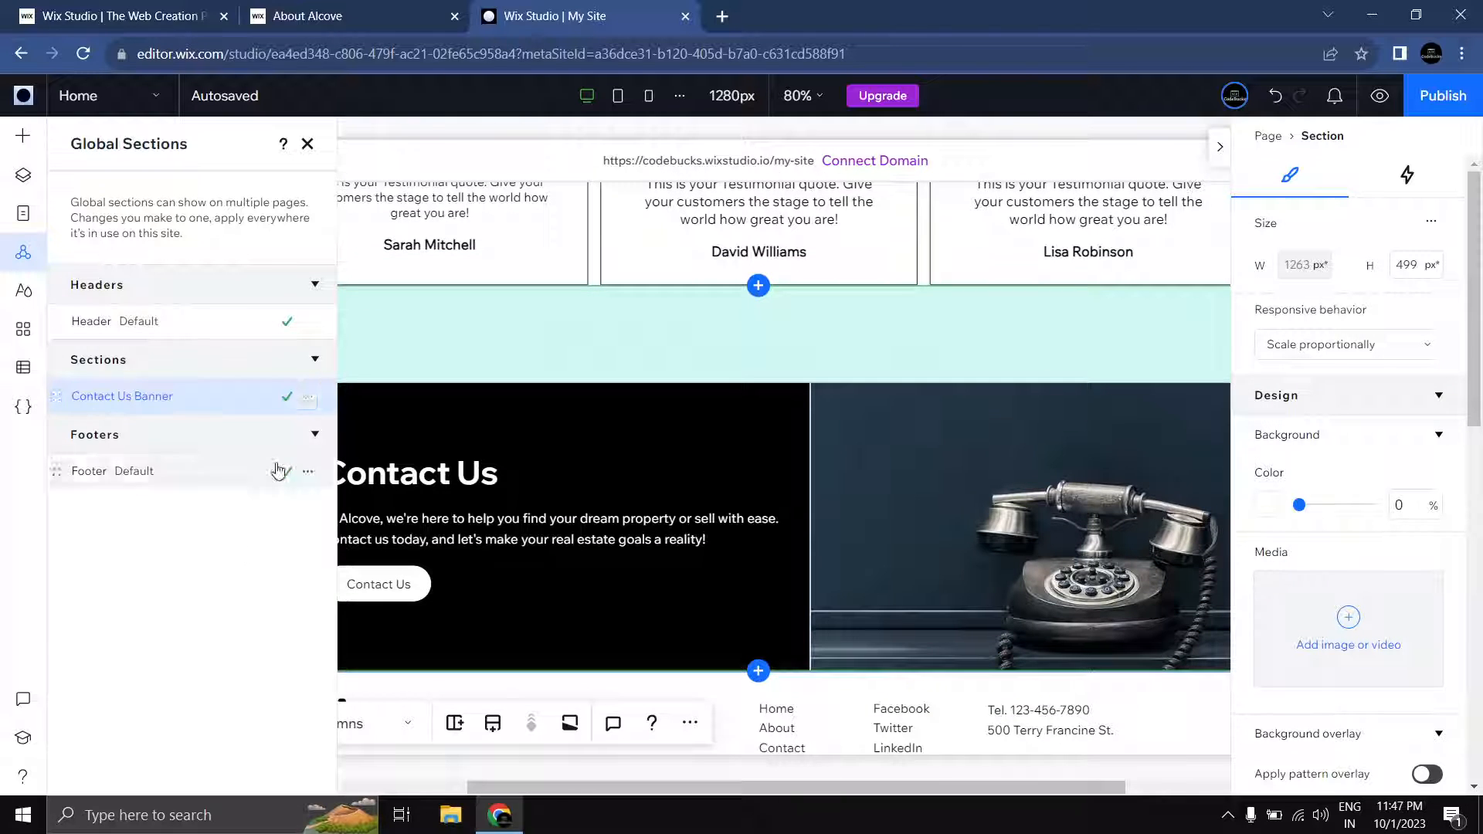
click(308, 143)
click(185, 236)
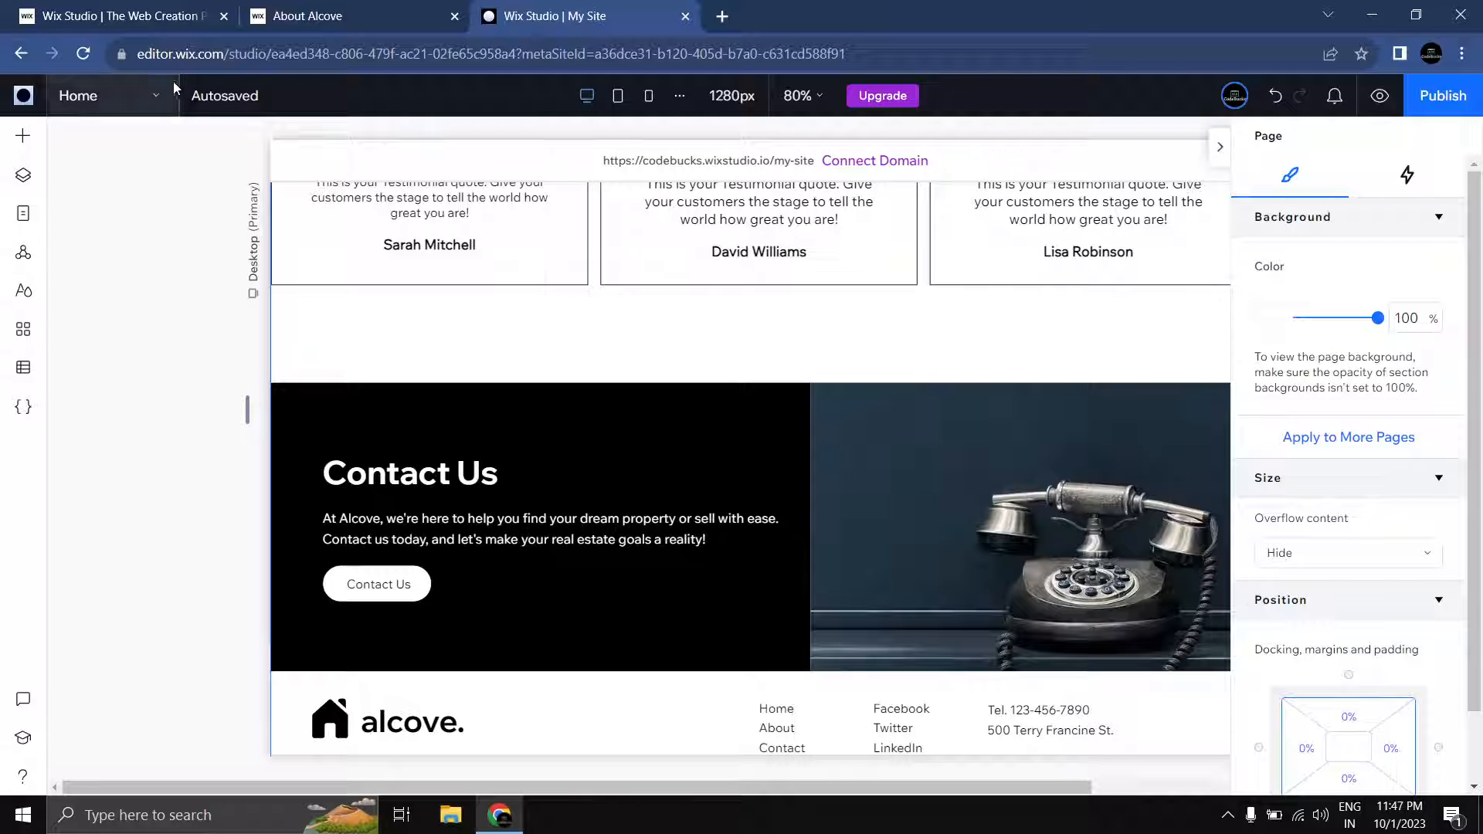
Step: Switch the editor to the About Us page and go to the boundary between the team cards and the footer
click(143, 105)
click(138, 177)
scroll(587, 386, down, 10)
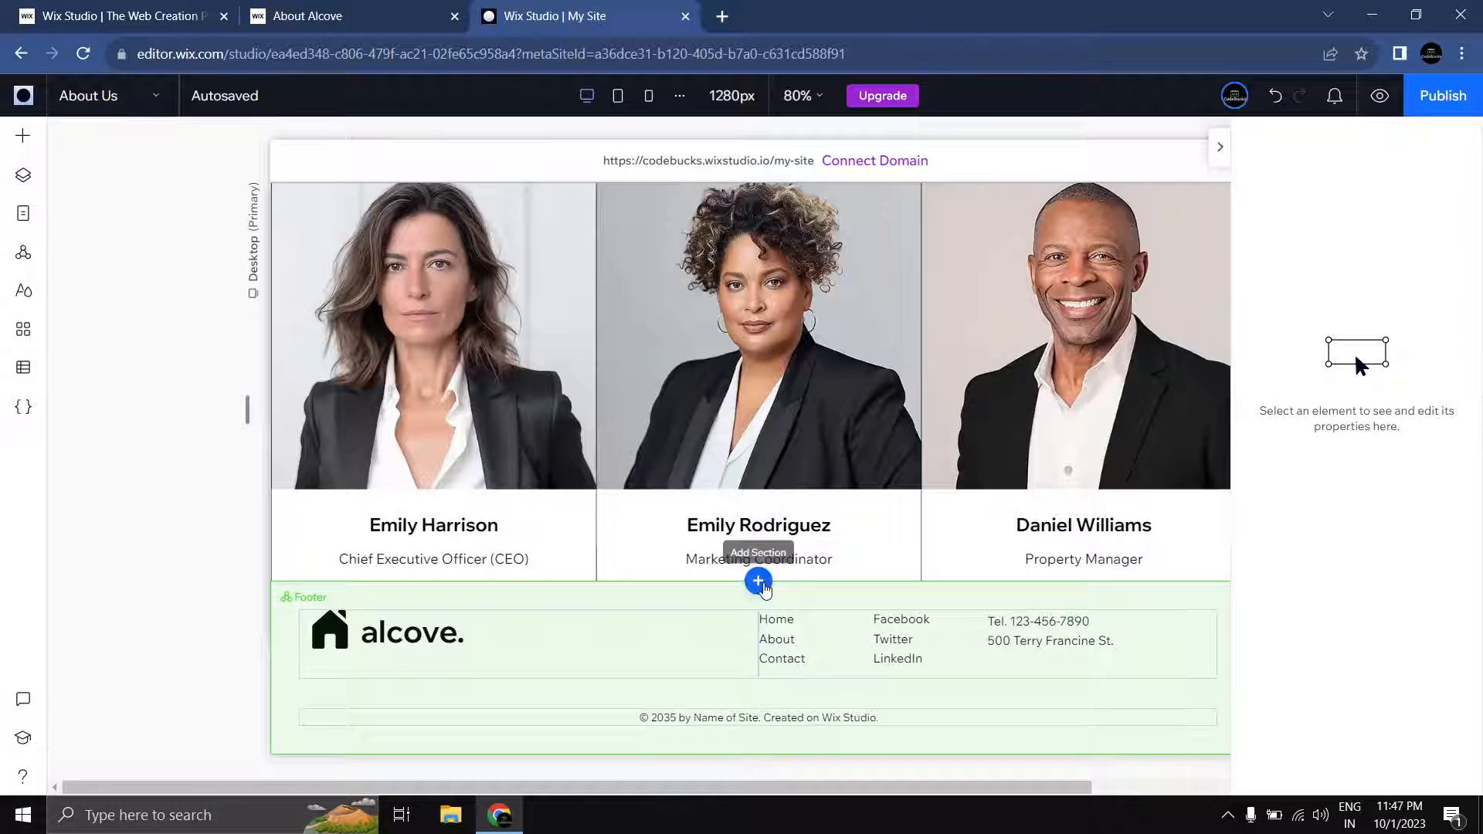
Step: Add a blank section between the team cards and the footer
click(758, 581)
click(441, 434)
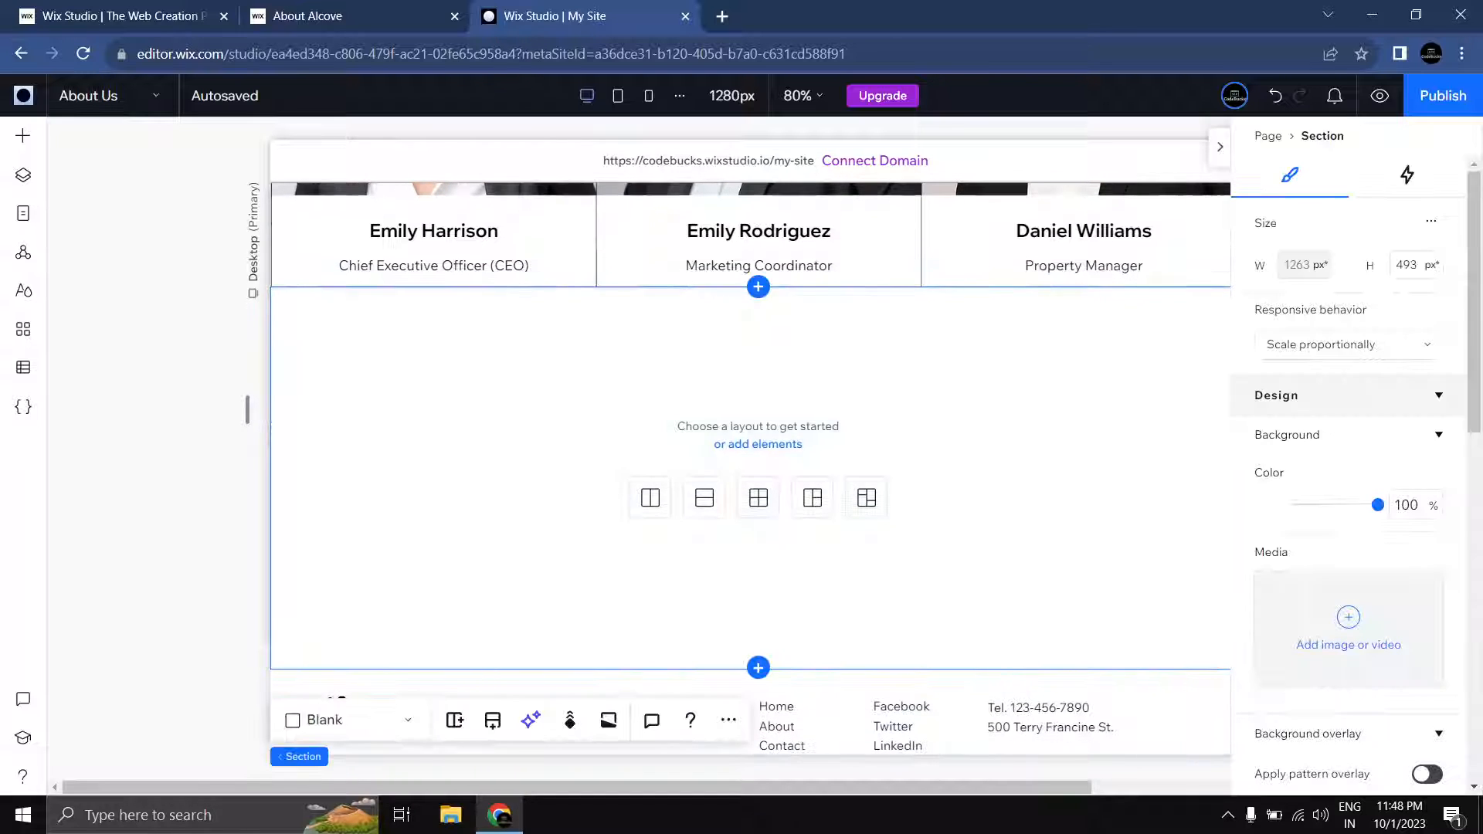
Step: Add the Contact Us Banner global section to the About Us page
click(31, 180)
click(23, 252)
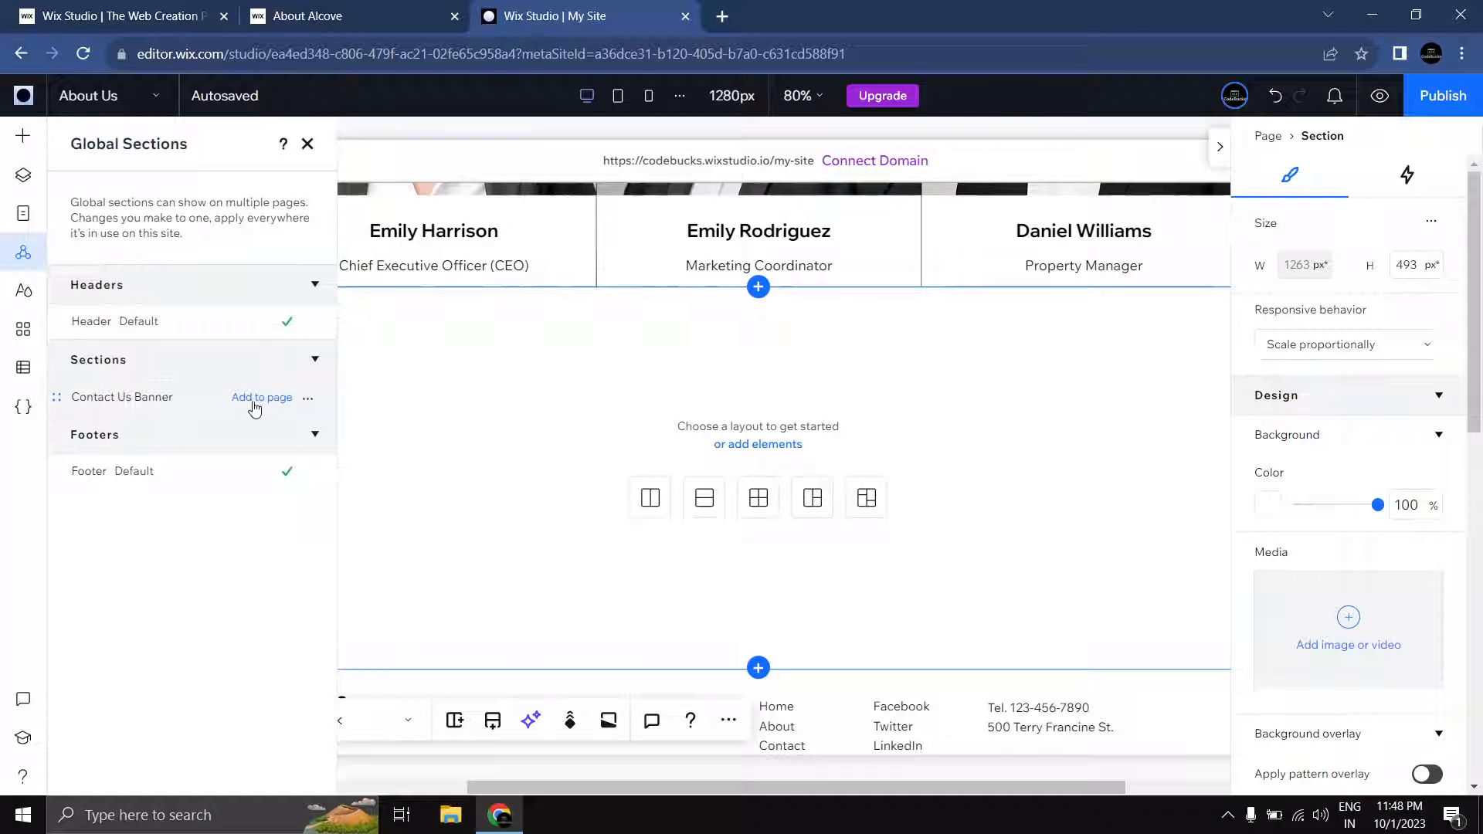
click(282, 397)
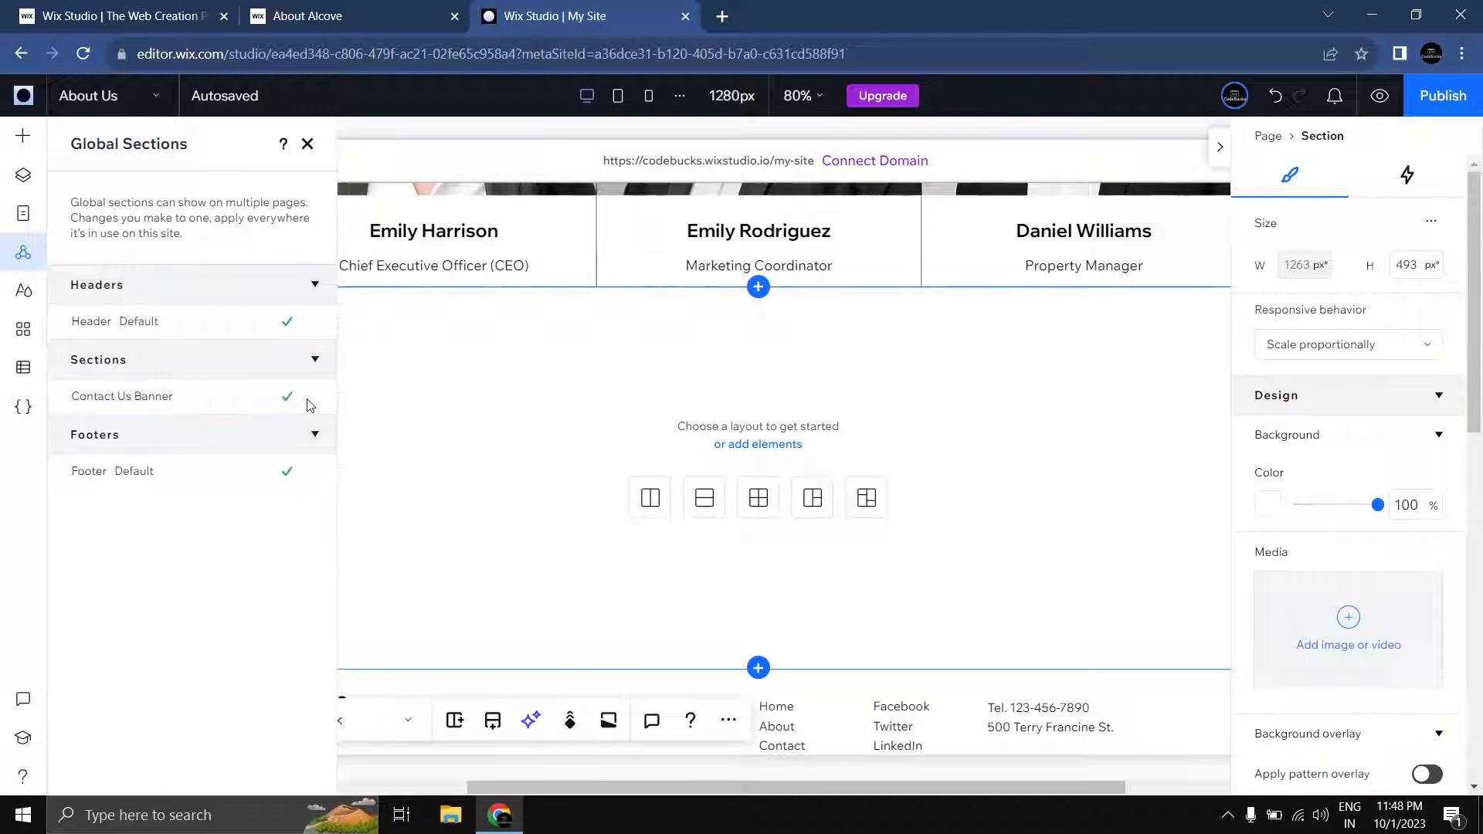
click(307, 144)
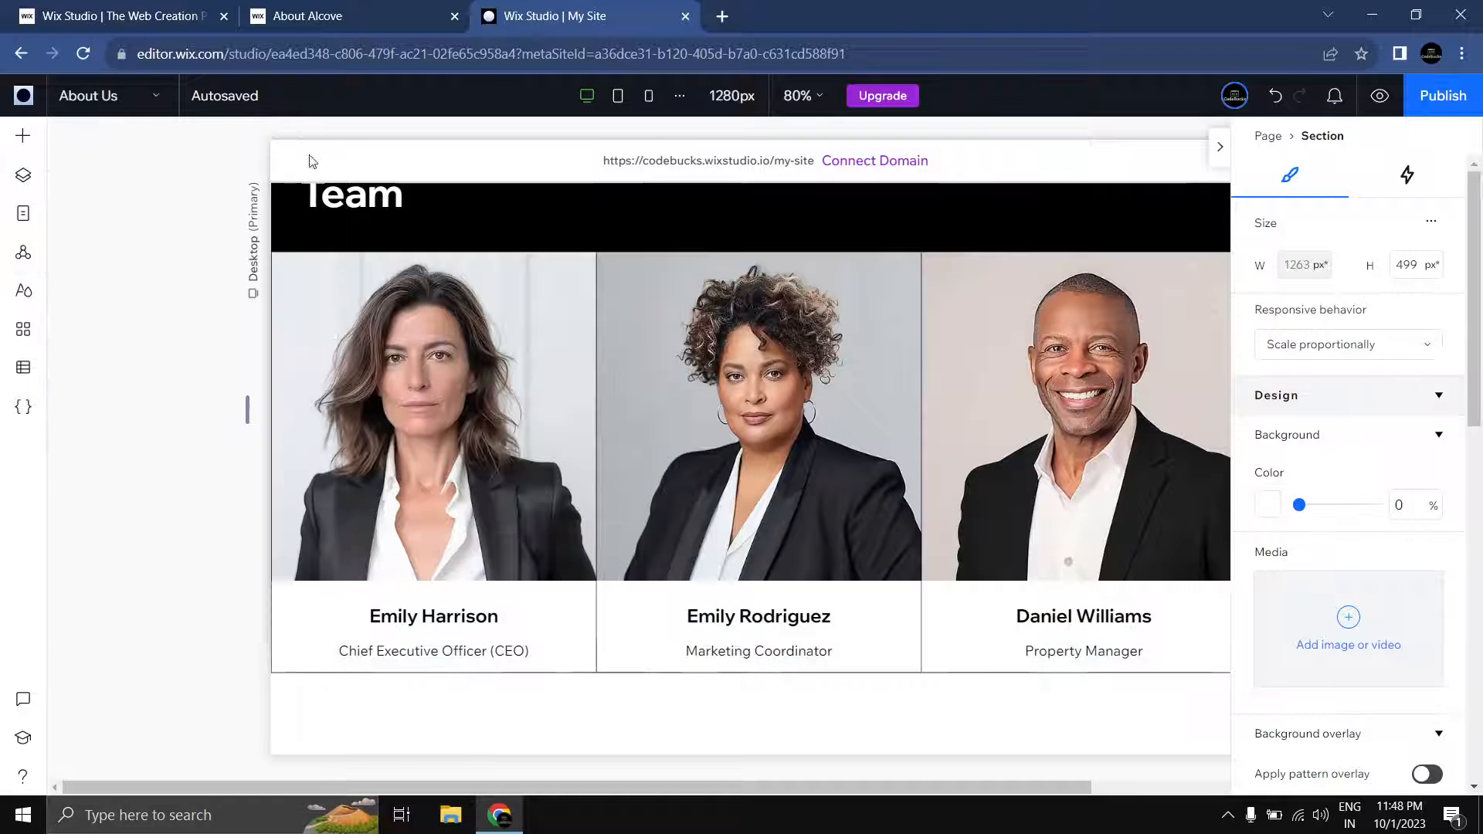
Step: Move the Contact Us Banner section from below the header to directly above the footer in the layer order
scroll(206, 433, up, 10)
scroll(207, 440, up, 2)
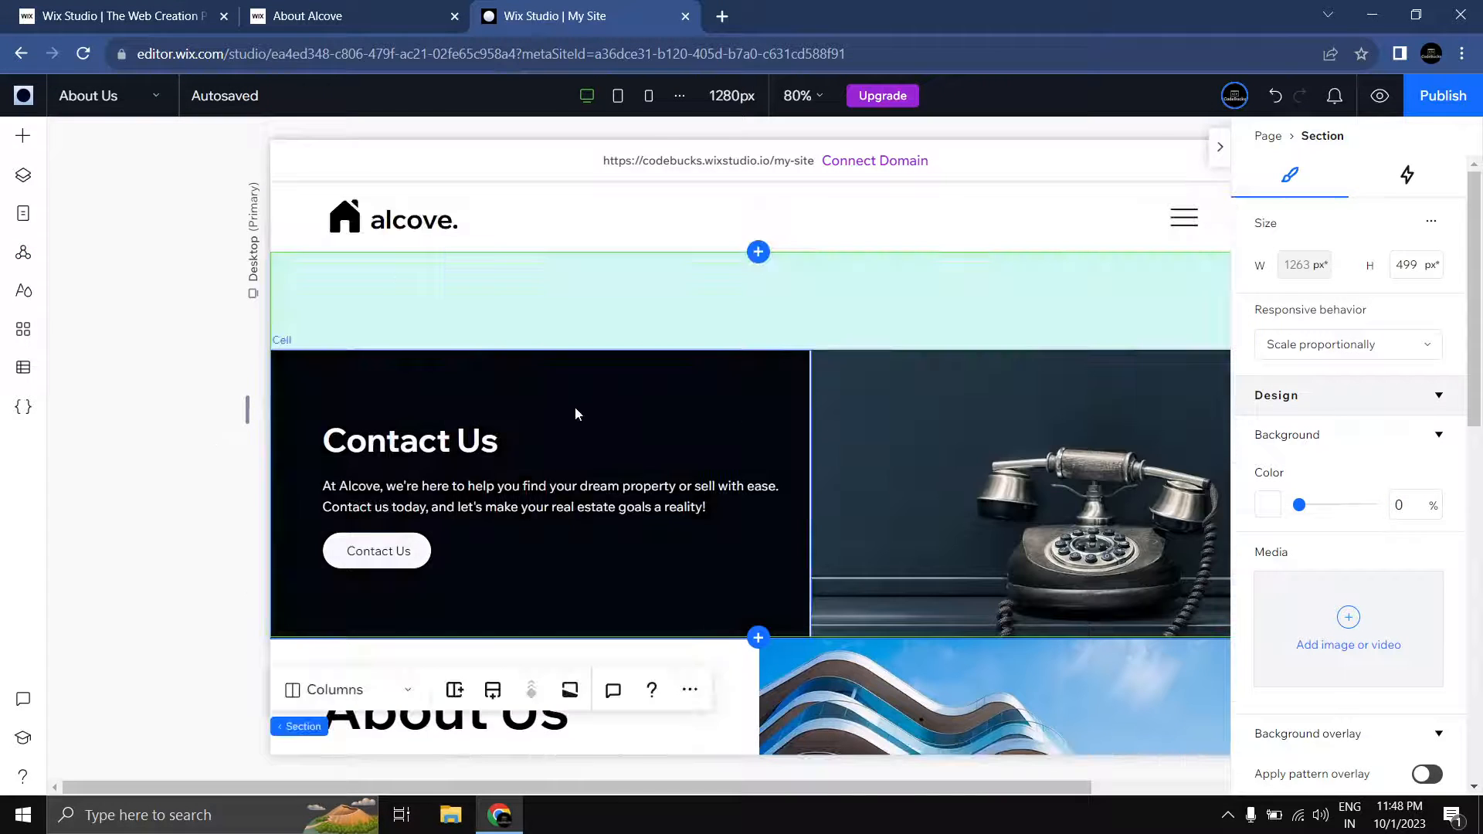
click(24, 175)
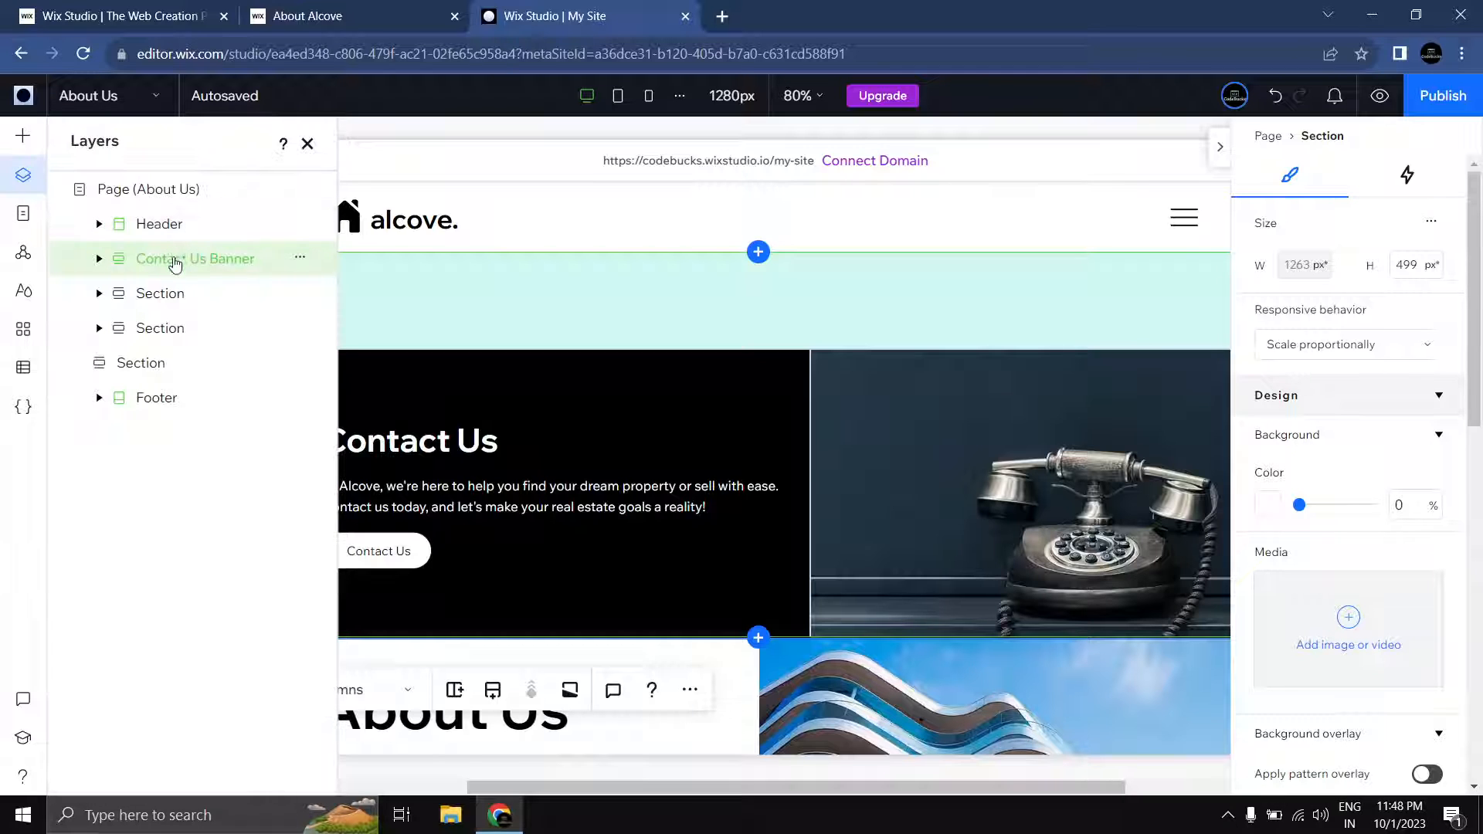
drag(175, 265, 164, 377)
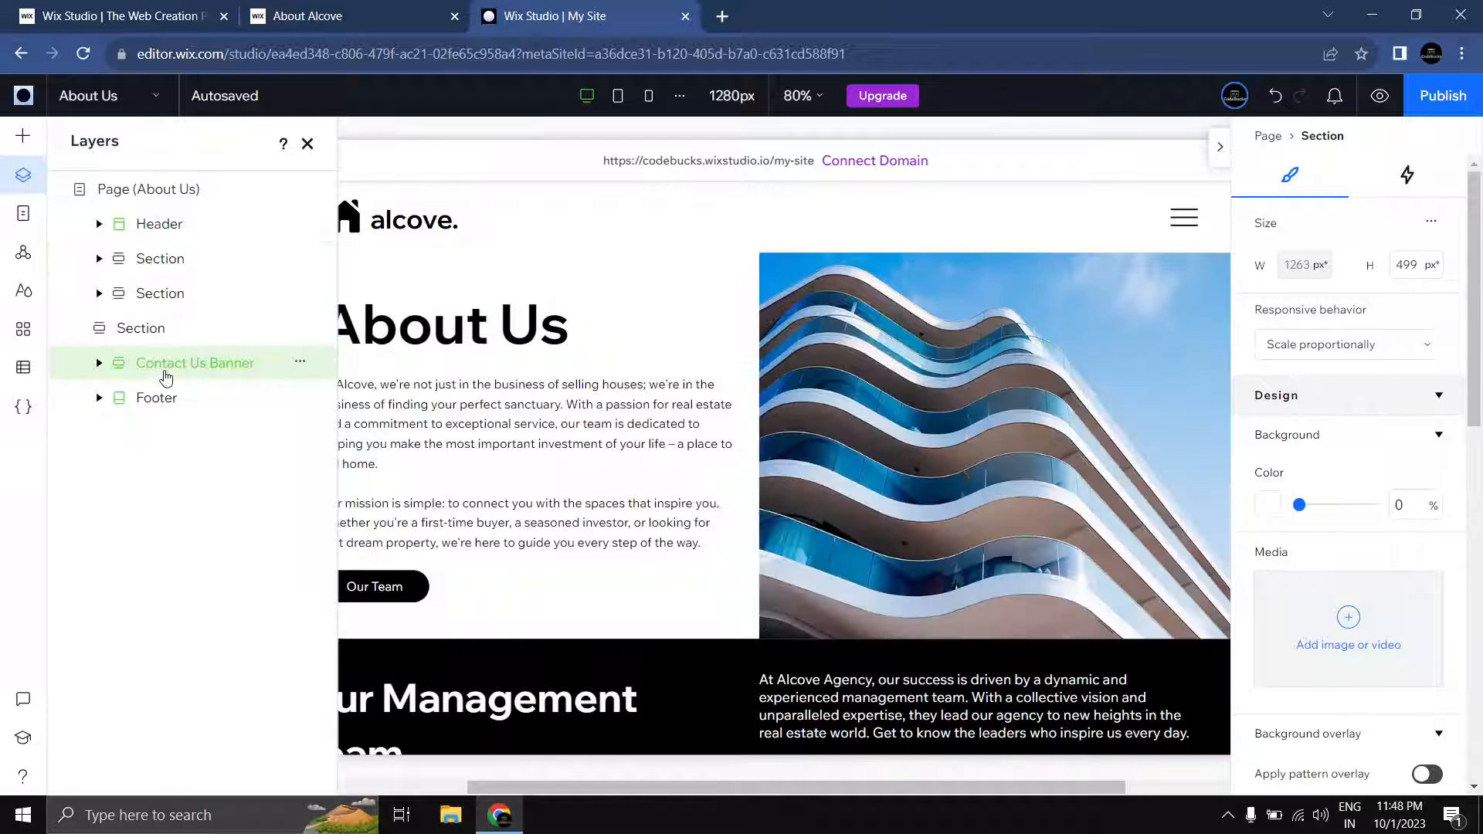
Step: Delete the empty blank section above the Contact Us Banner
click(155, 332)
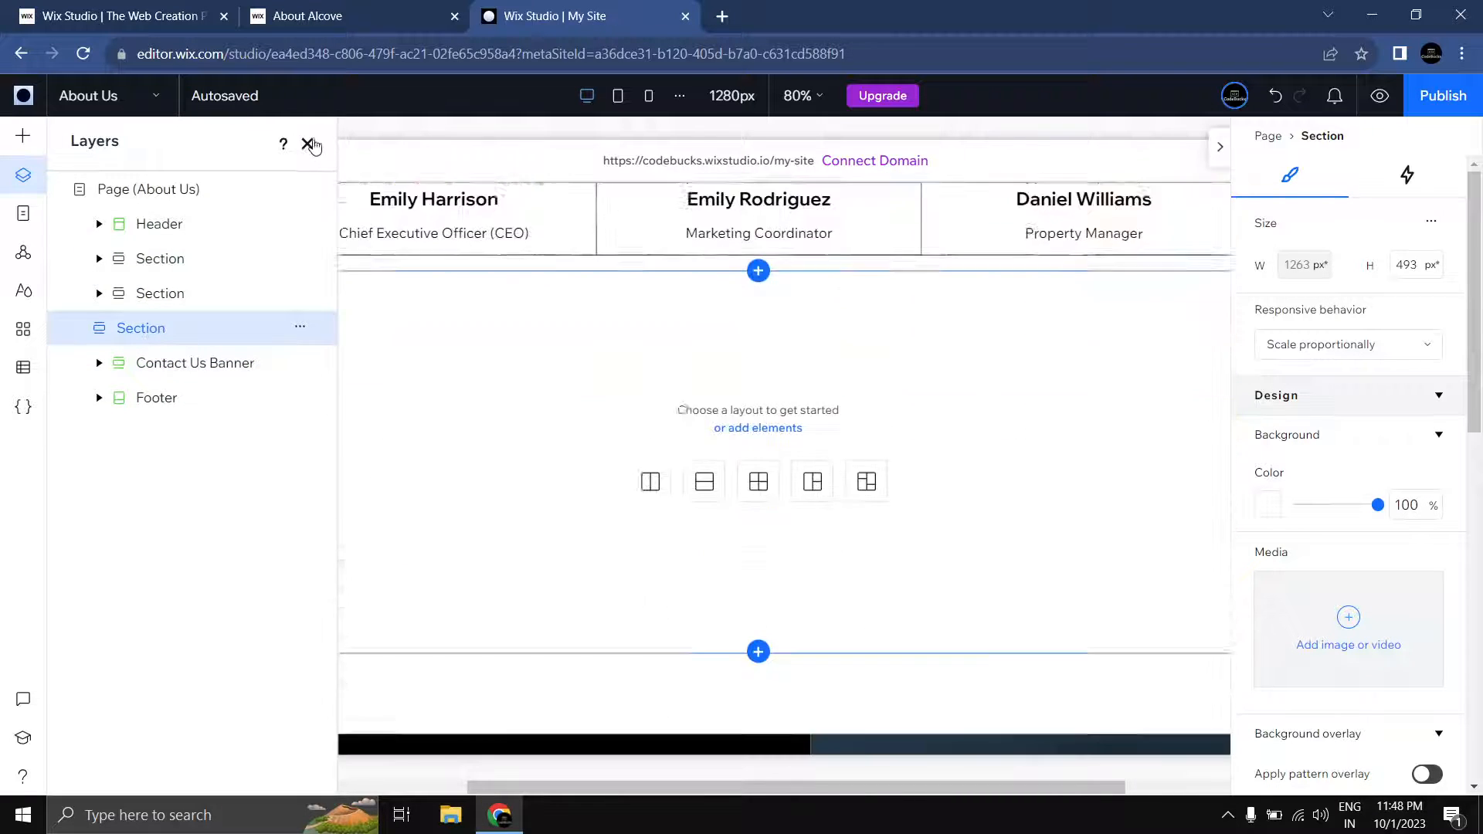
click(307, 144)
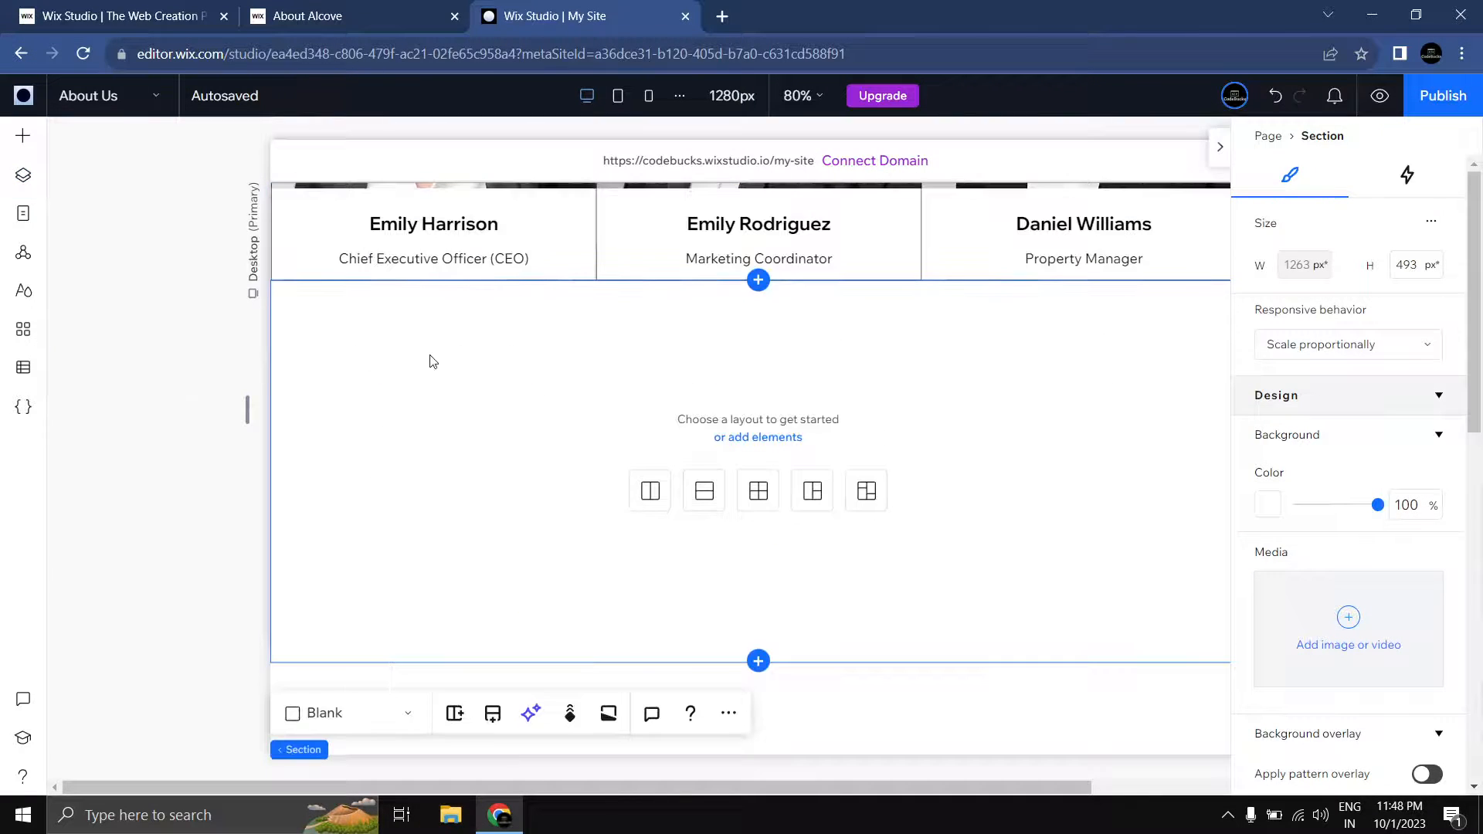
scroll(441, 365, down, 1)
right_click(461, 371)
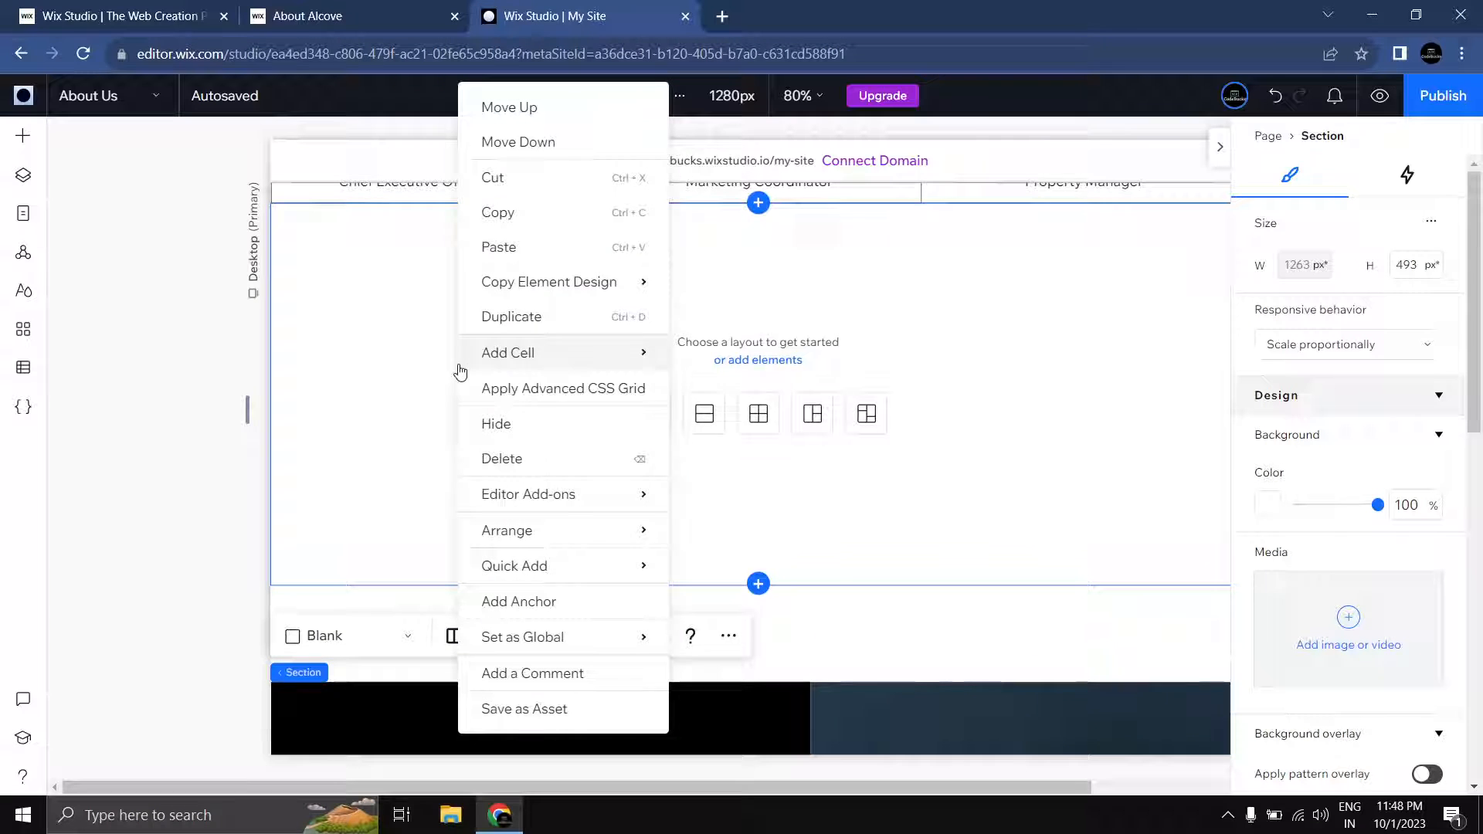
click(498, 456)
click(632, 486)
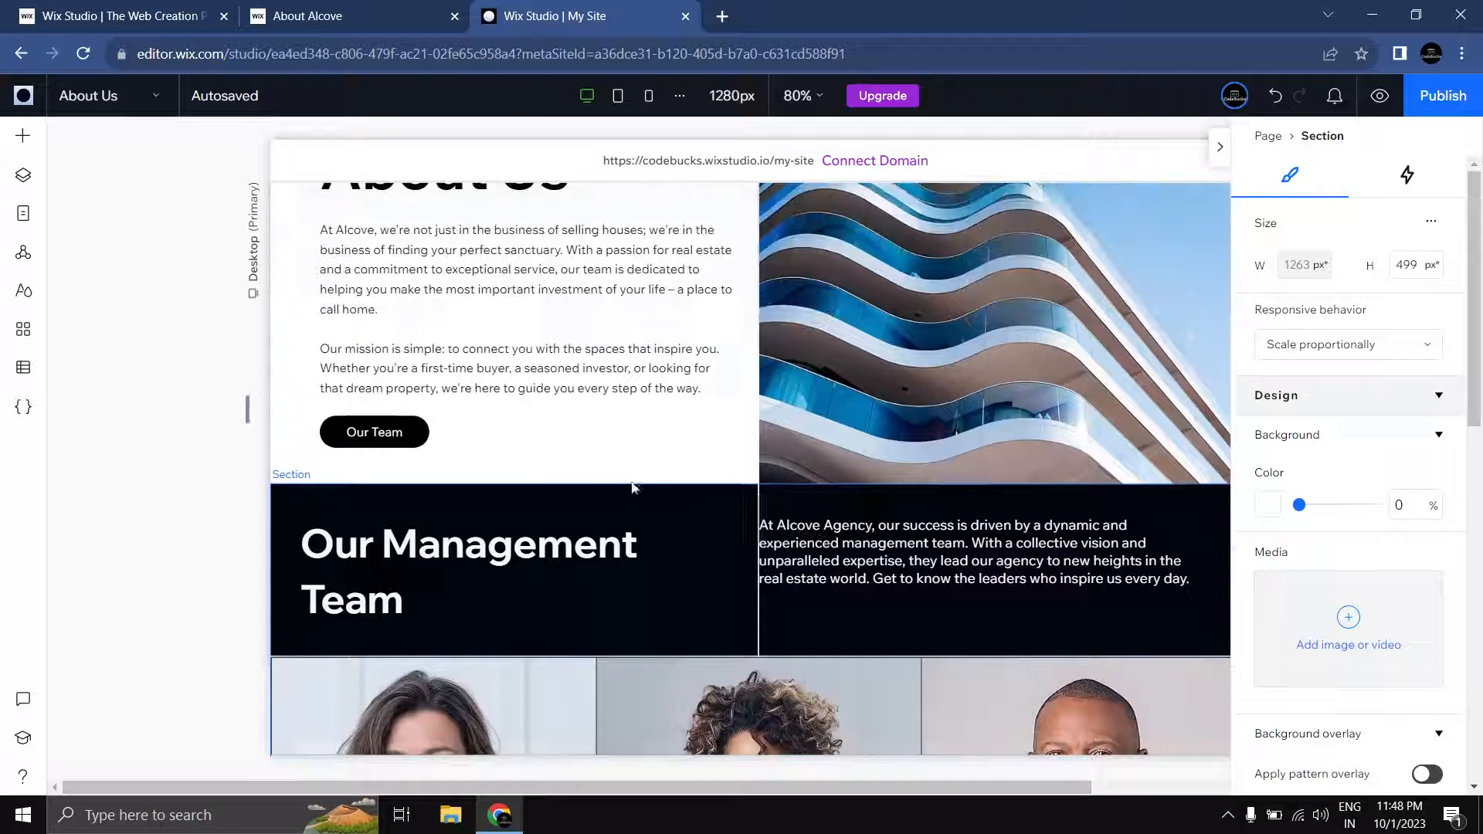
Step: Try a top padding of 10% on the About Us intro section, and undo it
click(723, 553)
scroll(690, 433, down, 3)
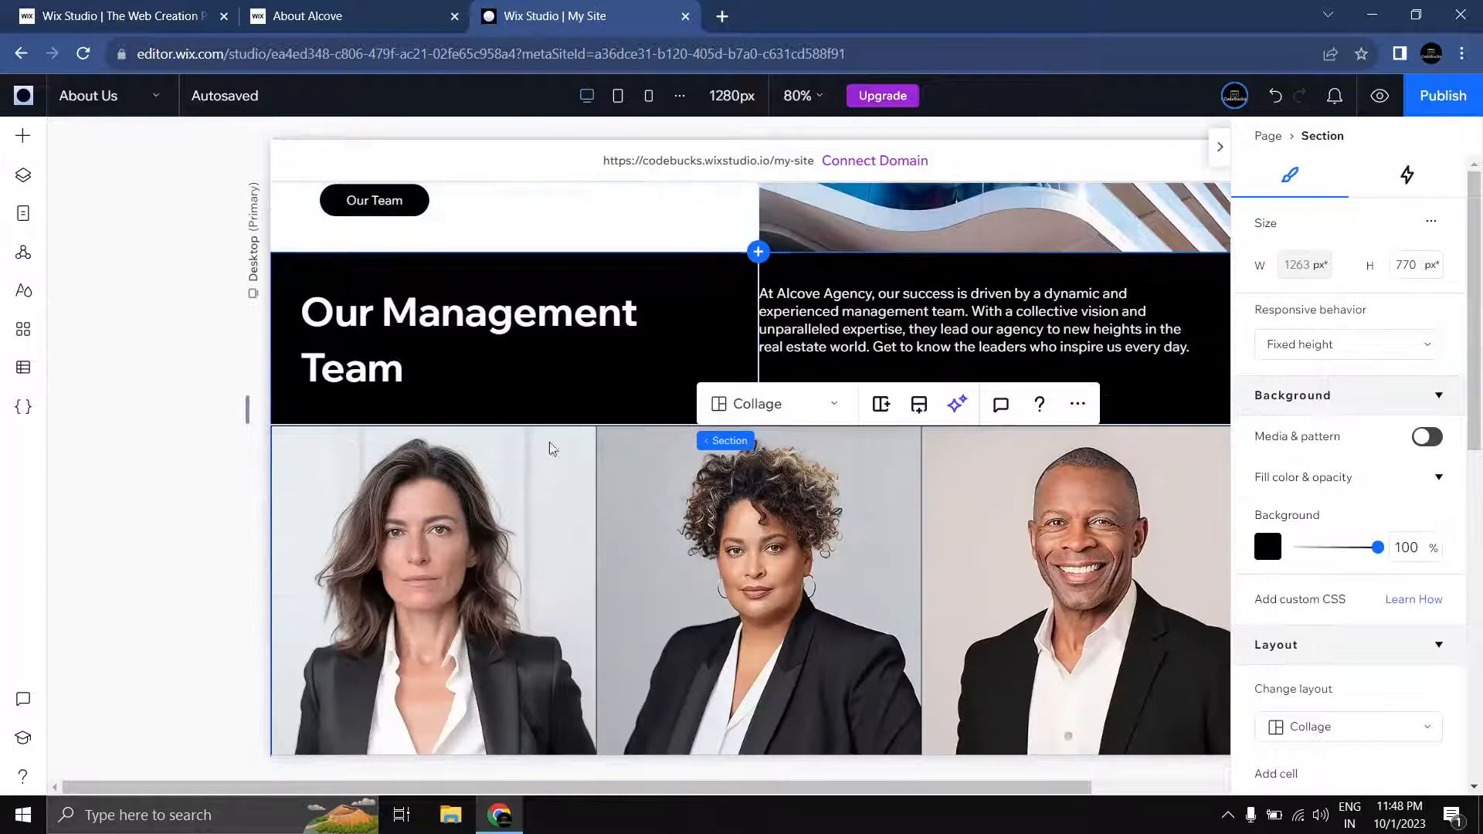
click(41, 174)
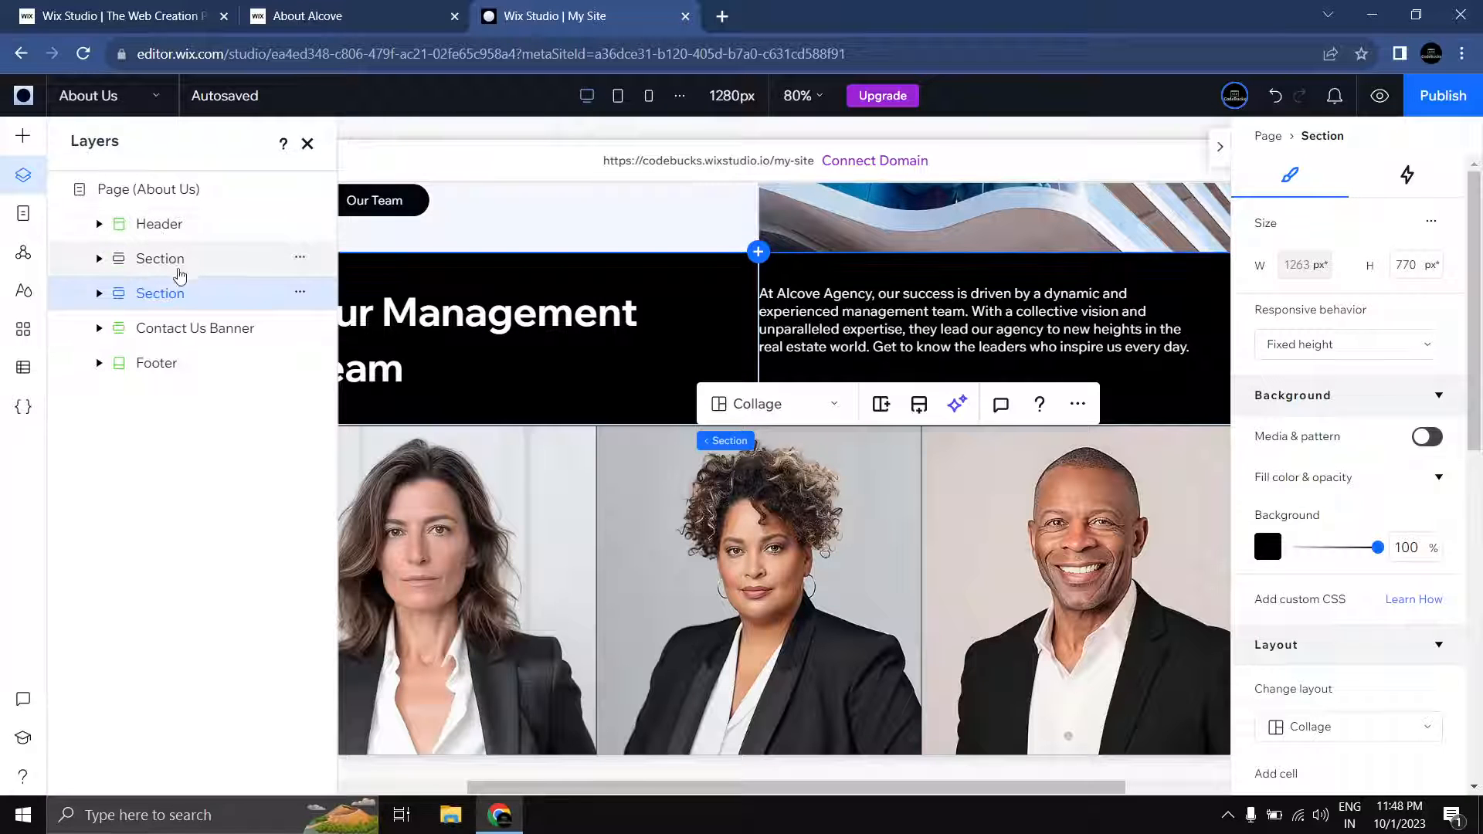
click(179, 272)
click(307, 143)
scroll(1329, 547, down, 5)
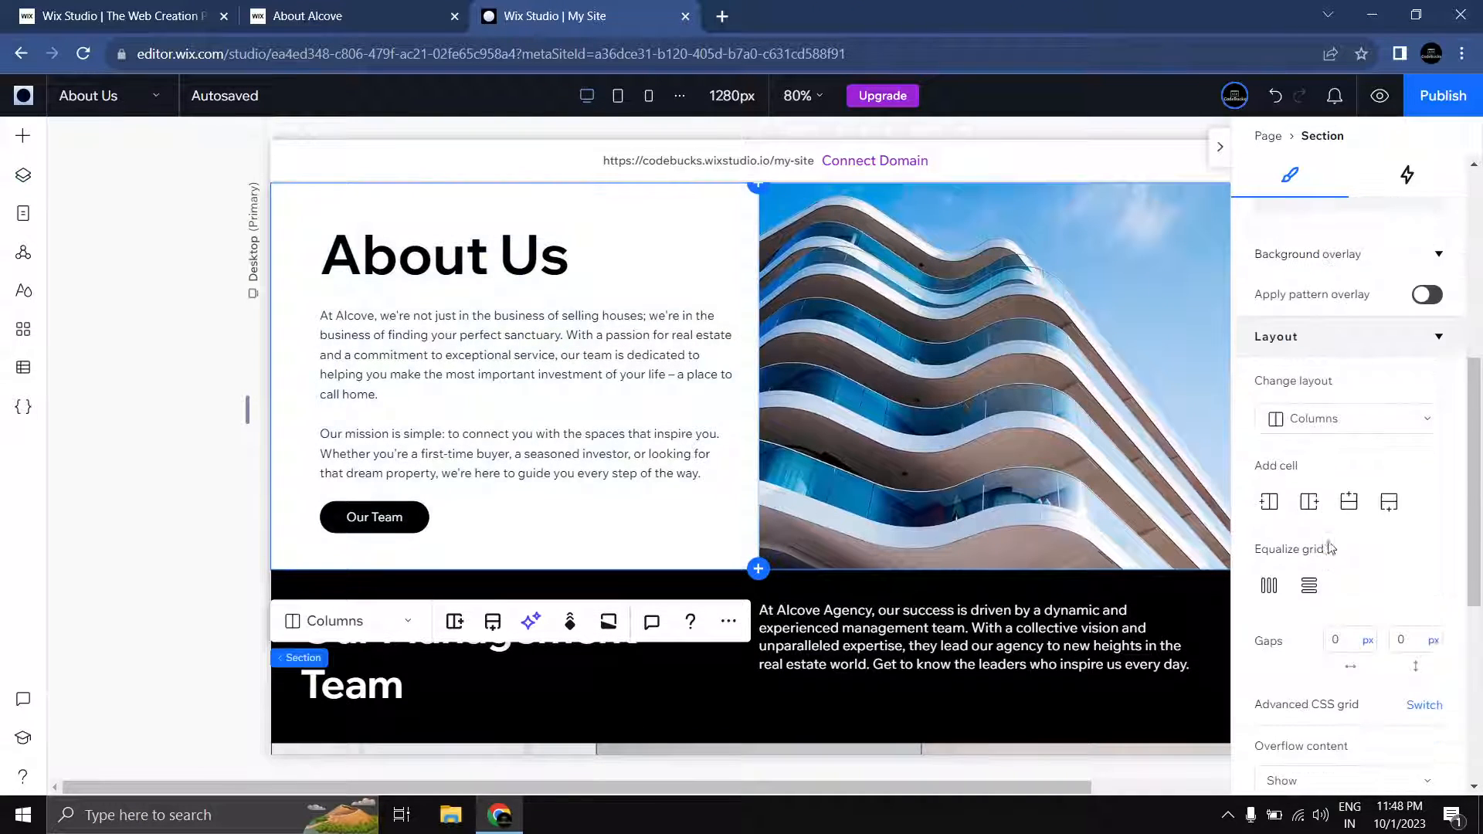
scroll(1329, 547, down, 5)
click(1372, 607)
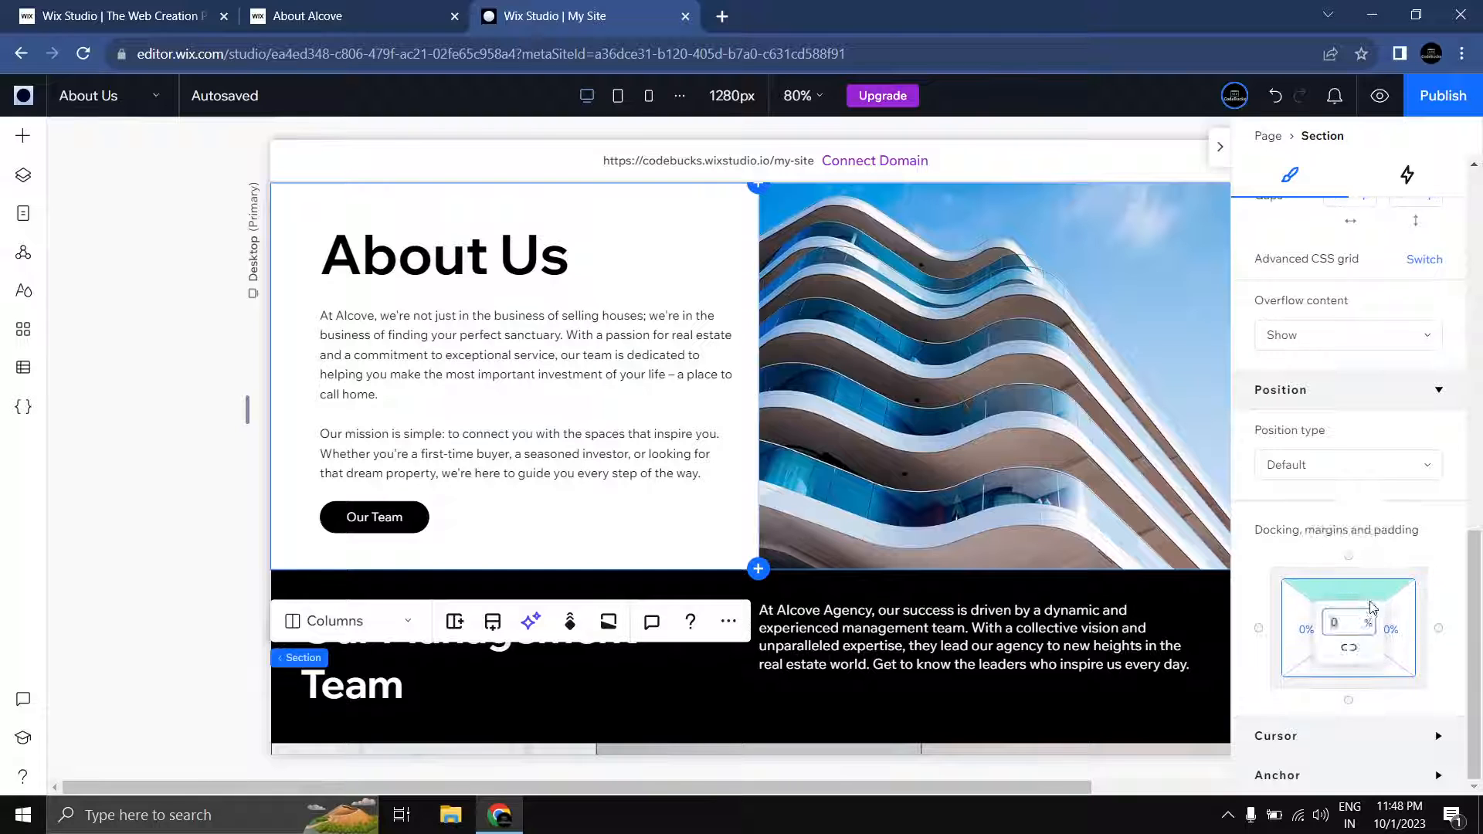
text(10)
key(Return)
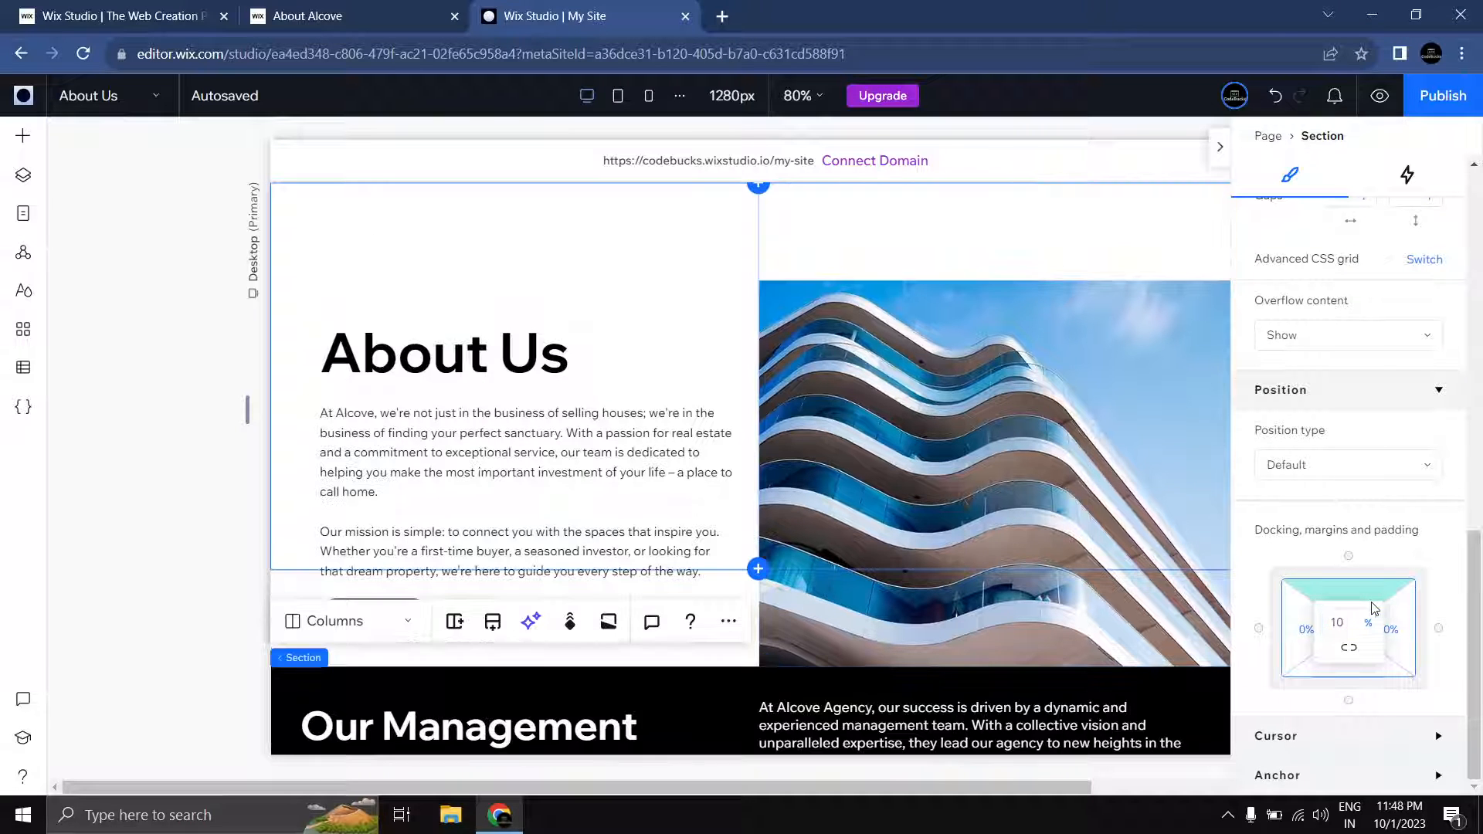
key(ctrl+z)
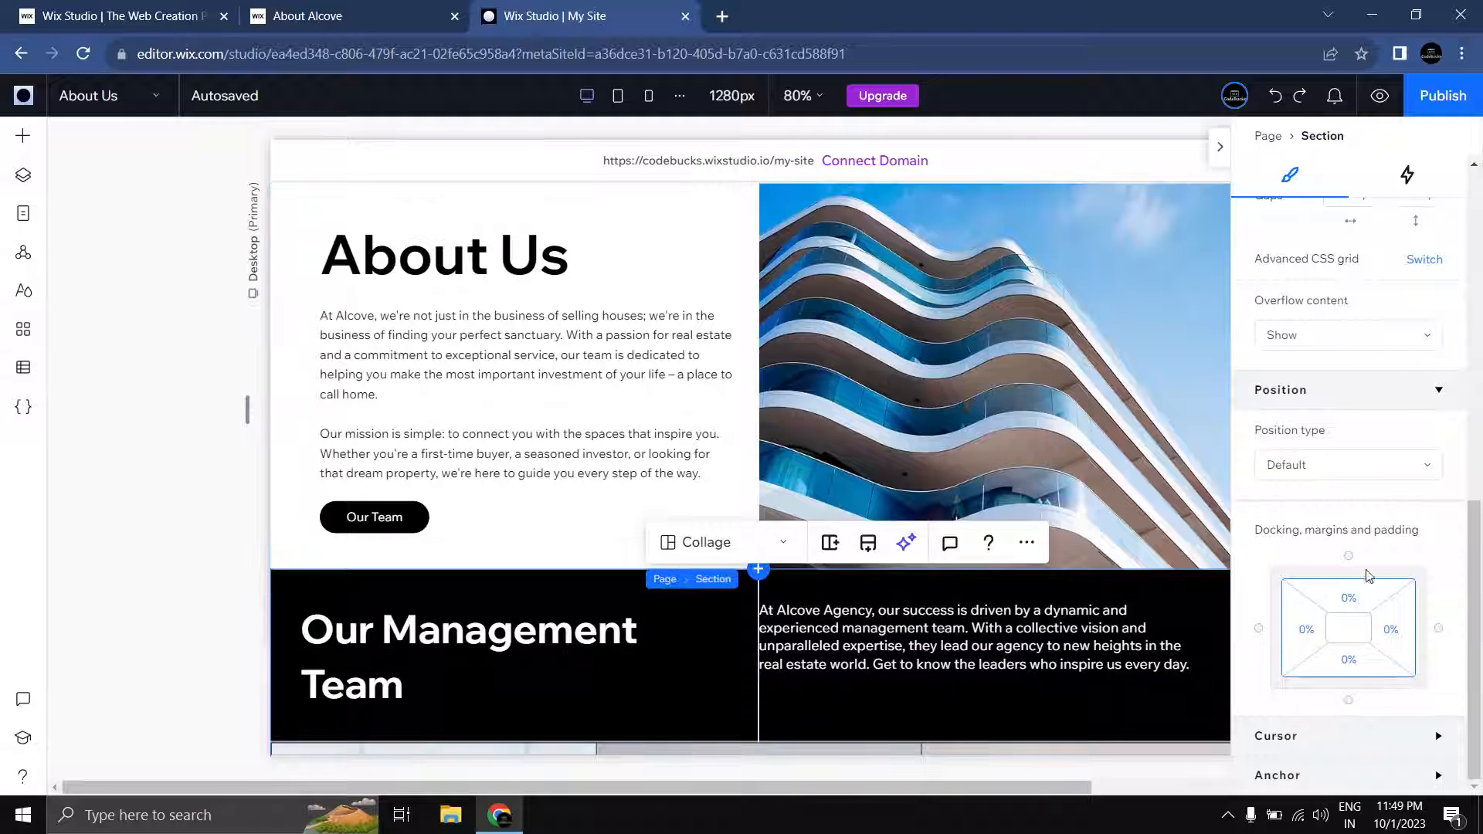
Step: Try a top padding of 10% on the Our Management Team section, and undo it
click(1371, 601)
text(10)
key(Return)
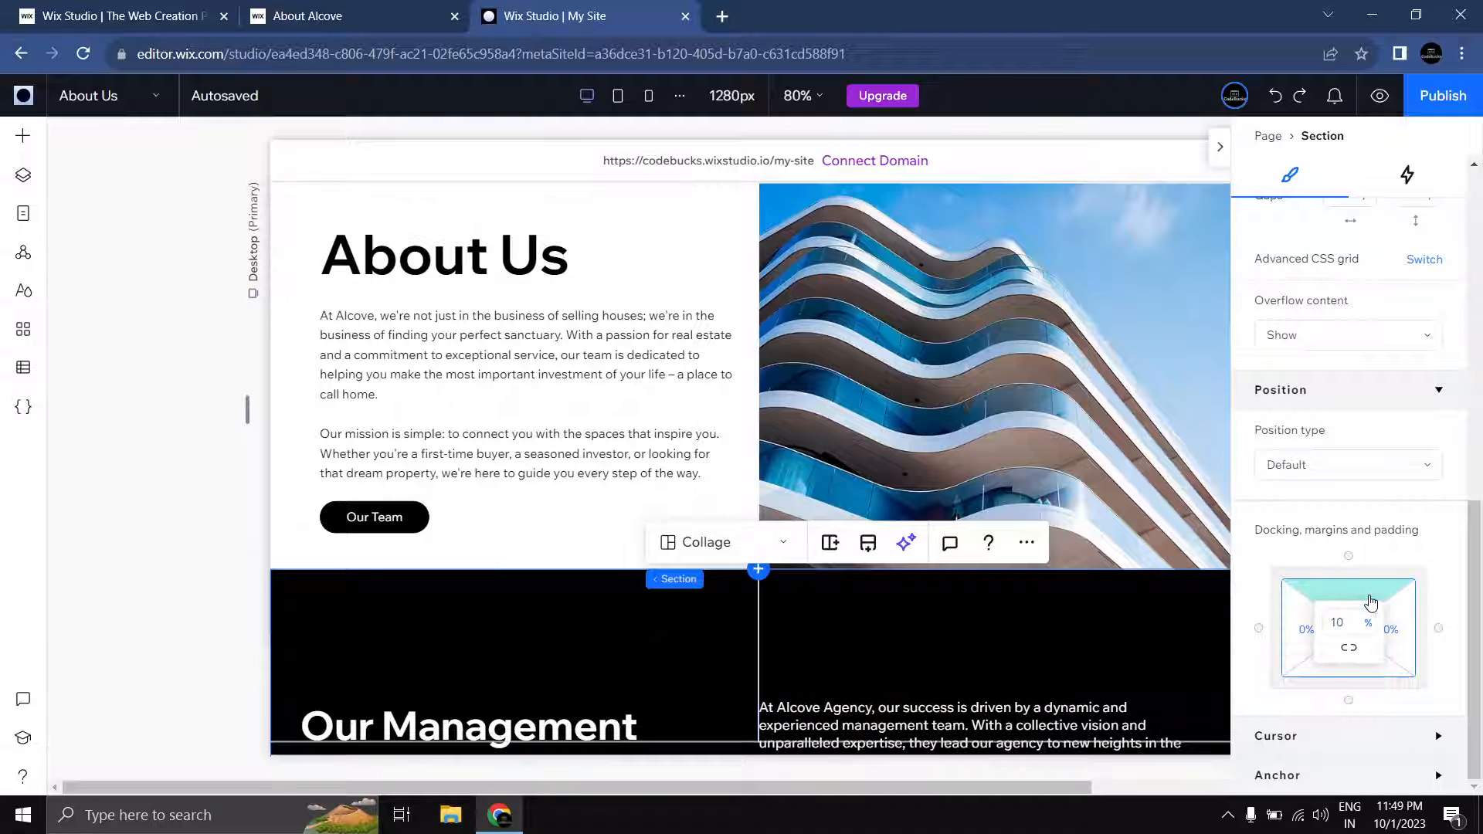
click(146, 523)
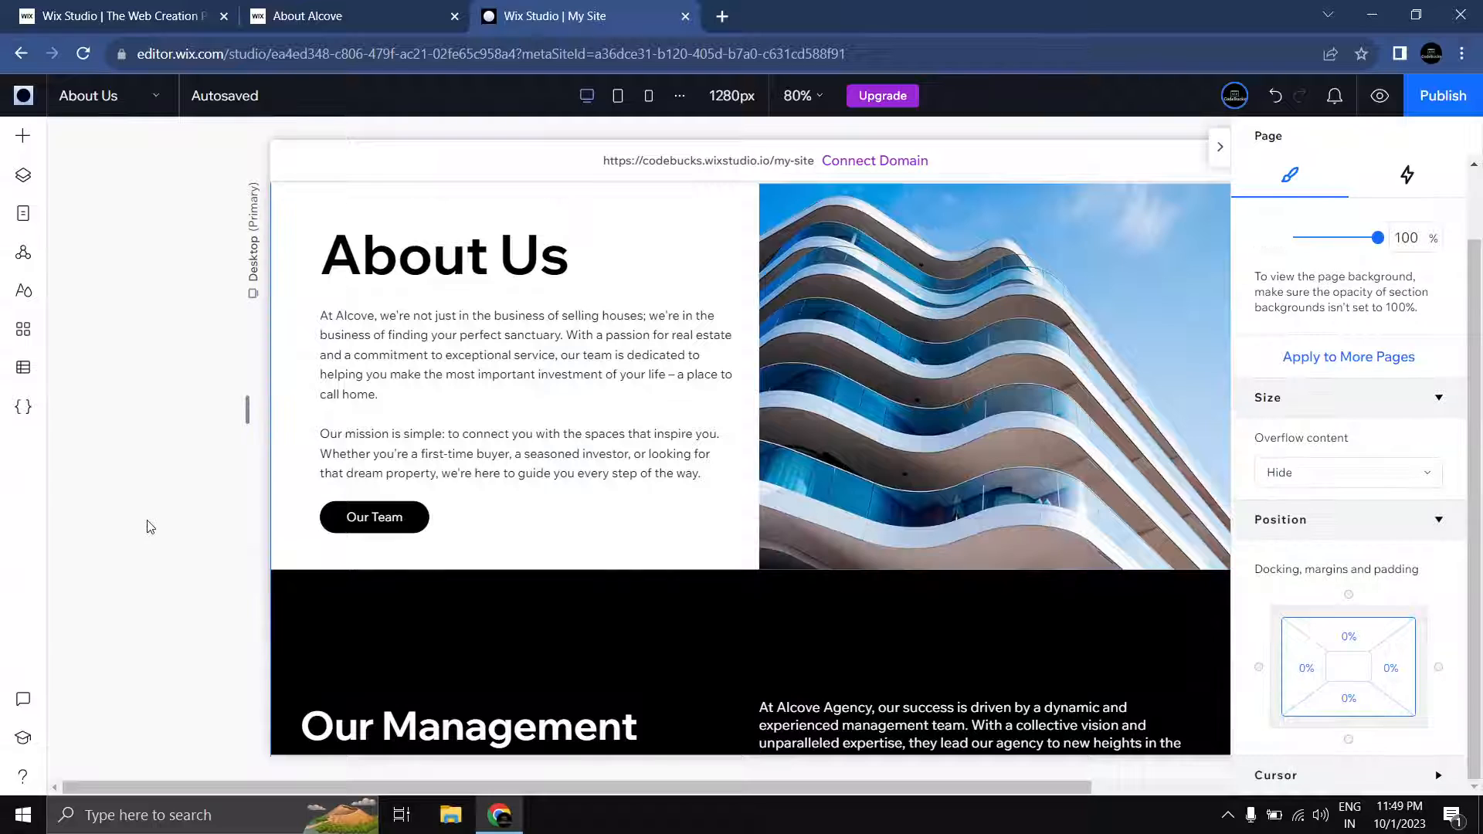
scroll(185, 456, down, 3)
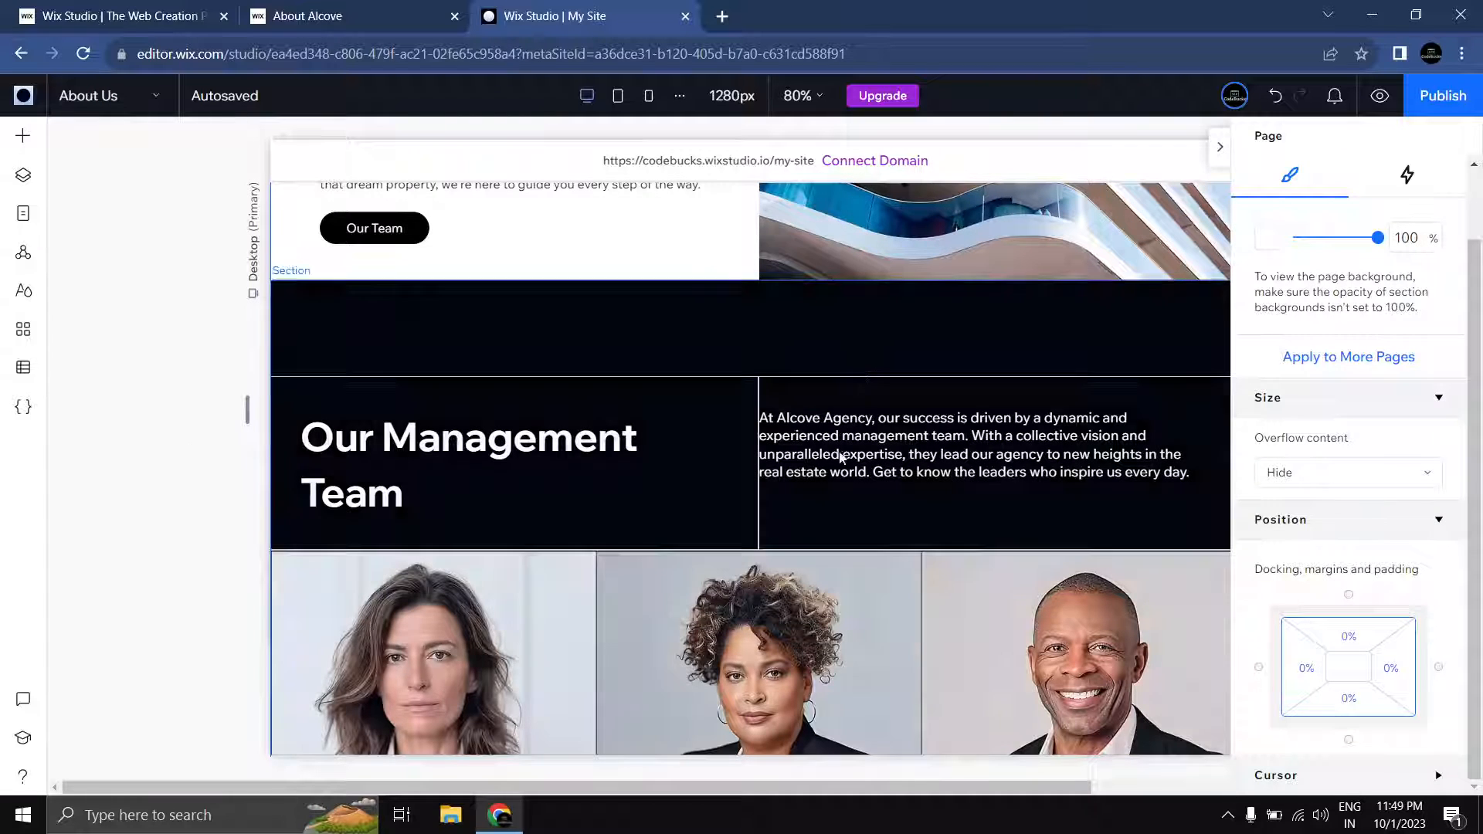
scroll(675, 355, up, 2)
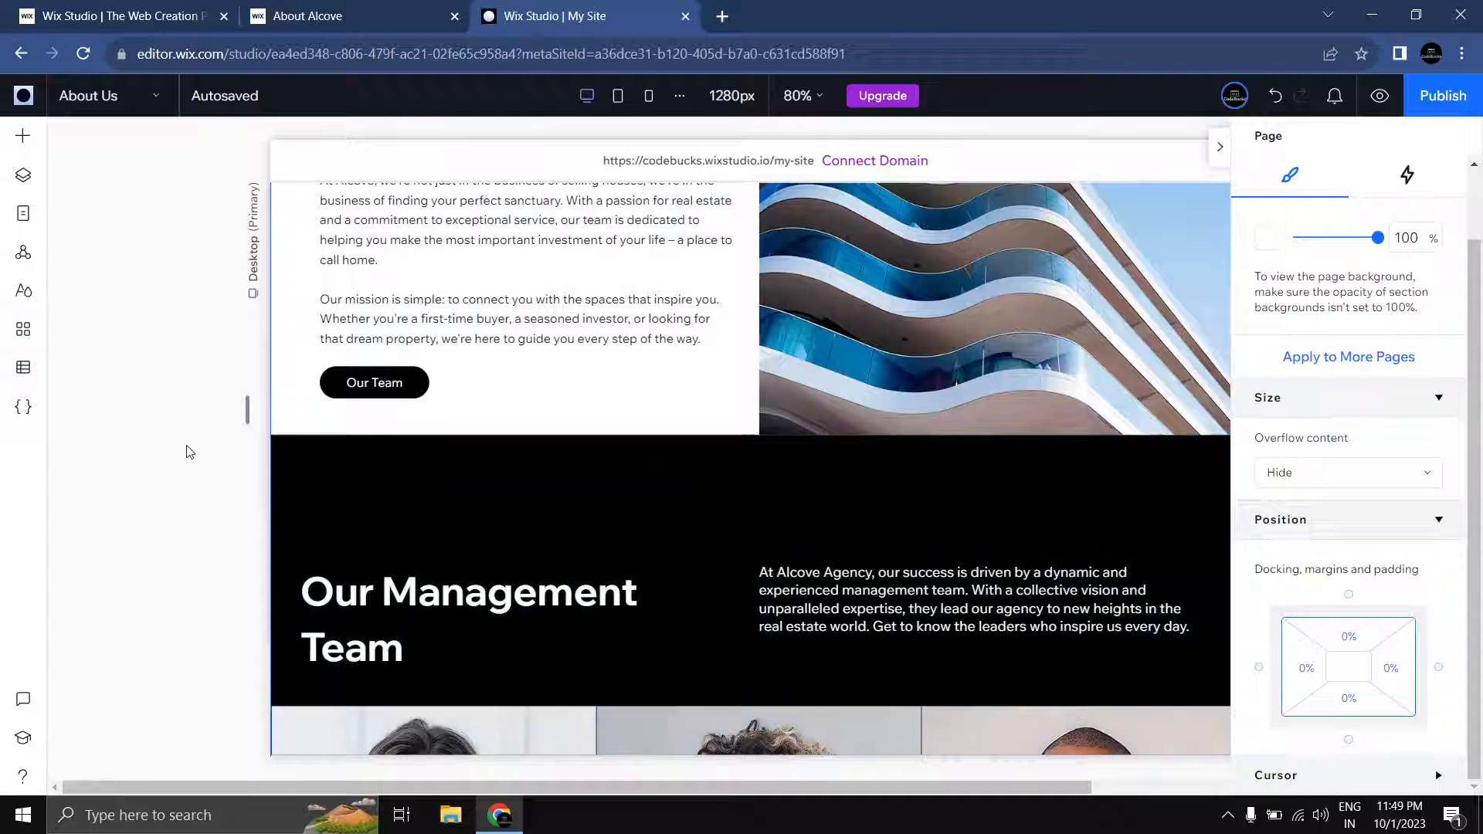
key(ctrl+z)
scroll(195, 451, down, 1)
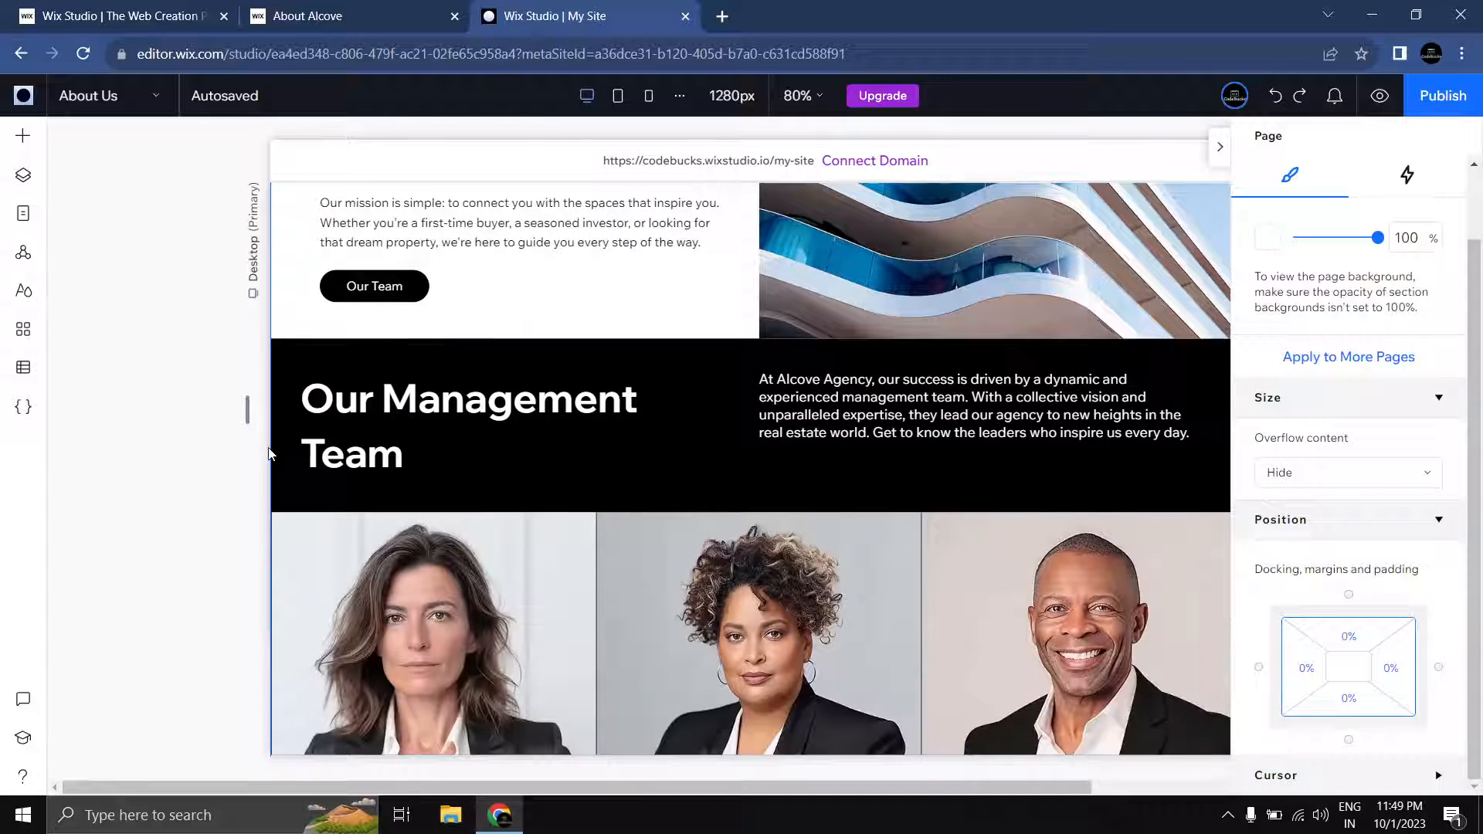
Step: Examine the Our Management Team section, its heading cell and the spacing to the intro section above
click(613, 432)
scroll(1478, 495, down, 1)
scroll(1478, 495, up, 4)
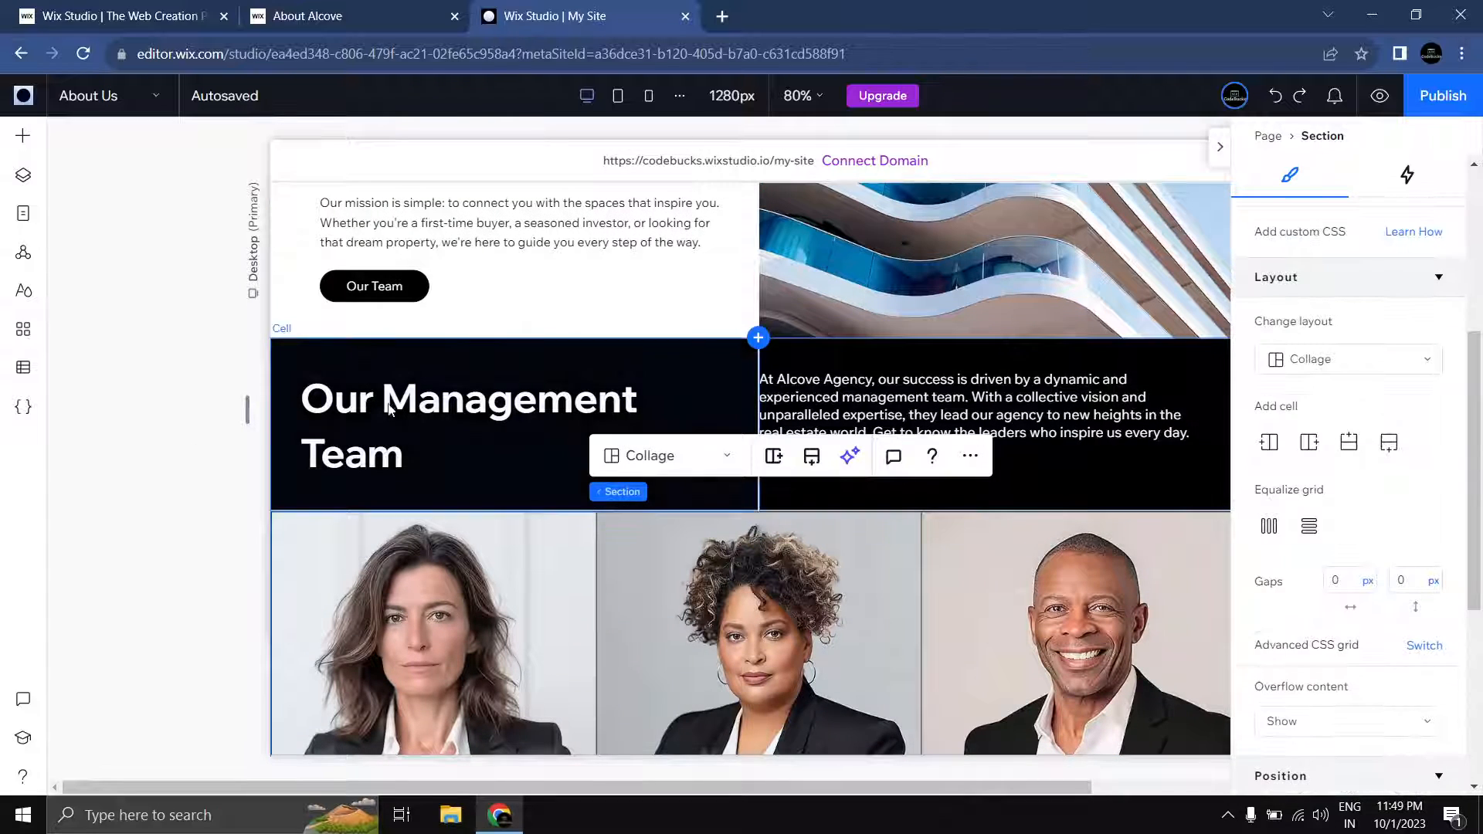
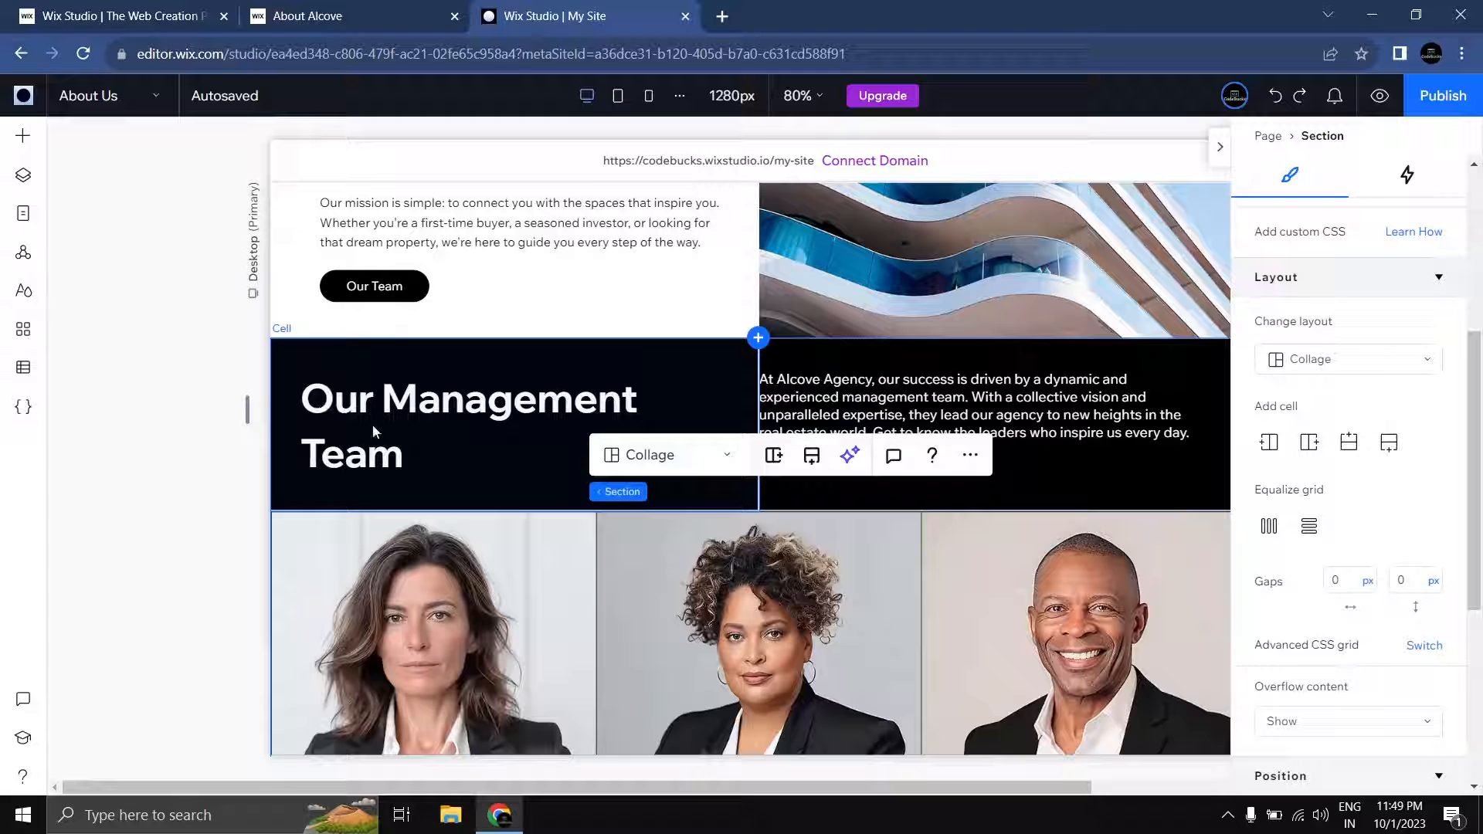
click(276, 360)
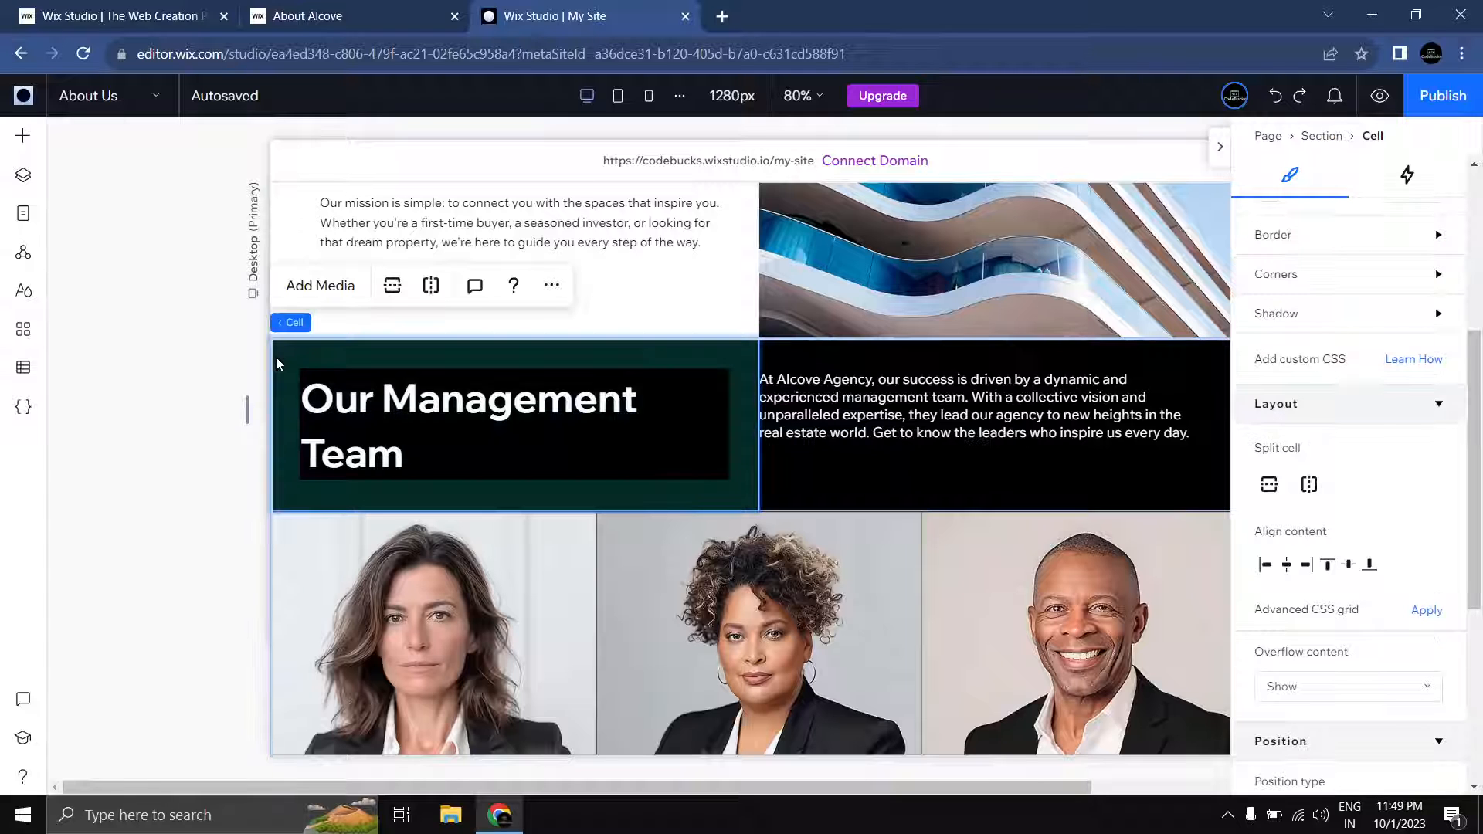
click(215, 442)
scroll(211, 442, up, 4)
scroll(209, 445, down, 2)
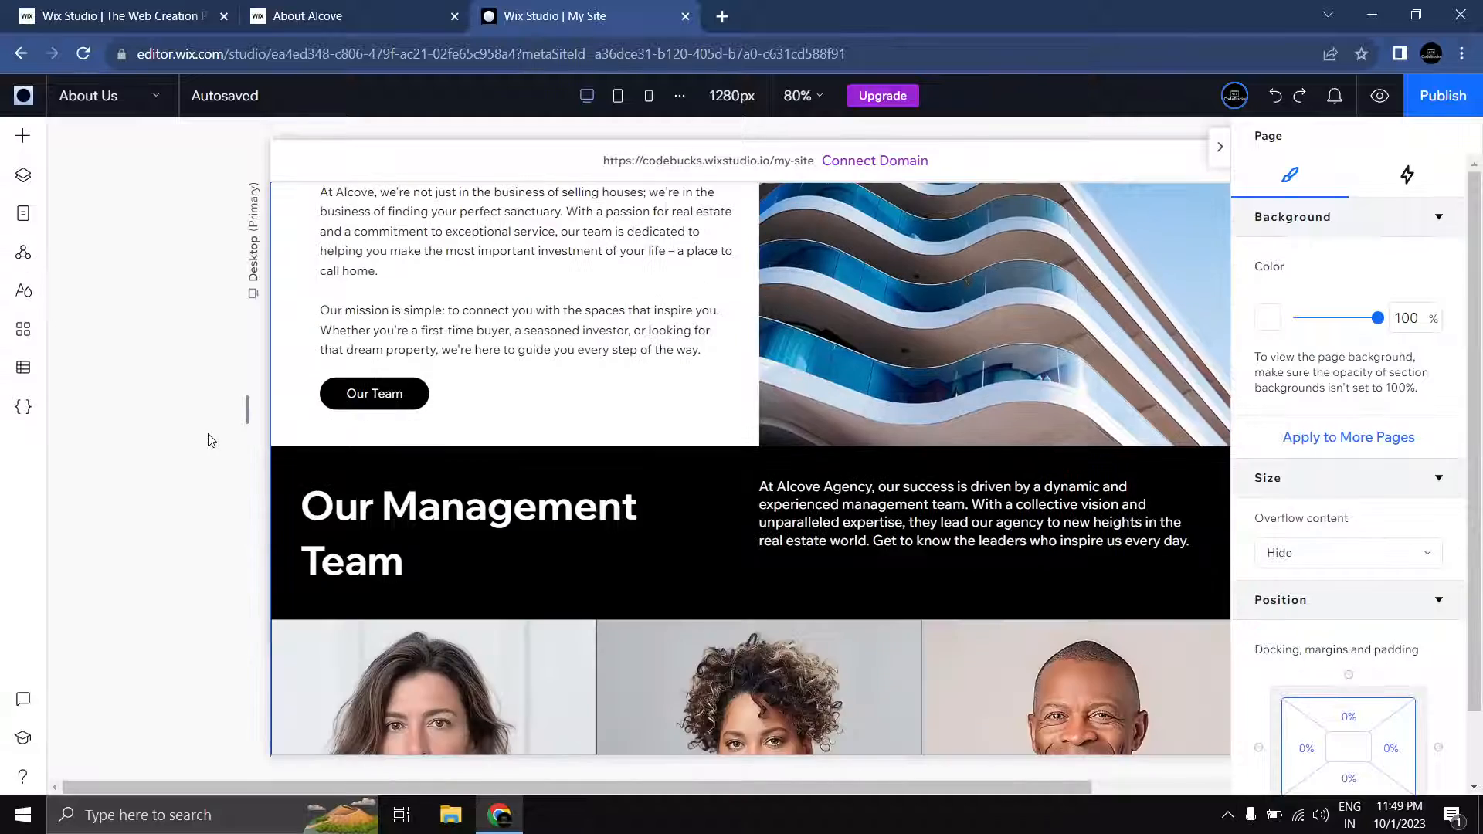
scroll(212, 448, up, 2)
scroll(214, 452, down, 4)
scroll(309, 452, up, 2)
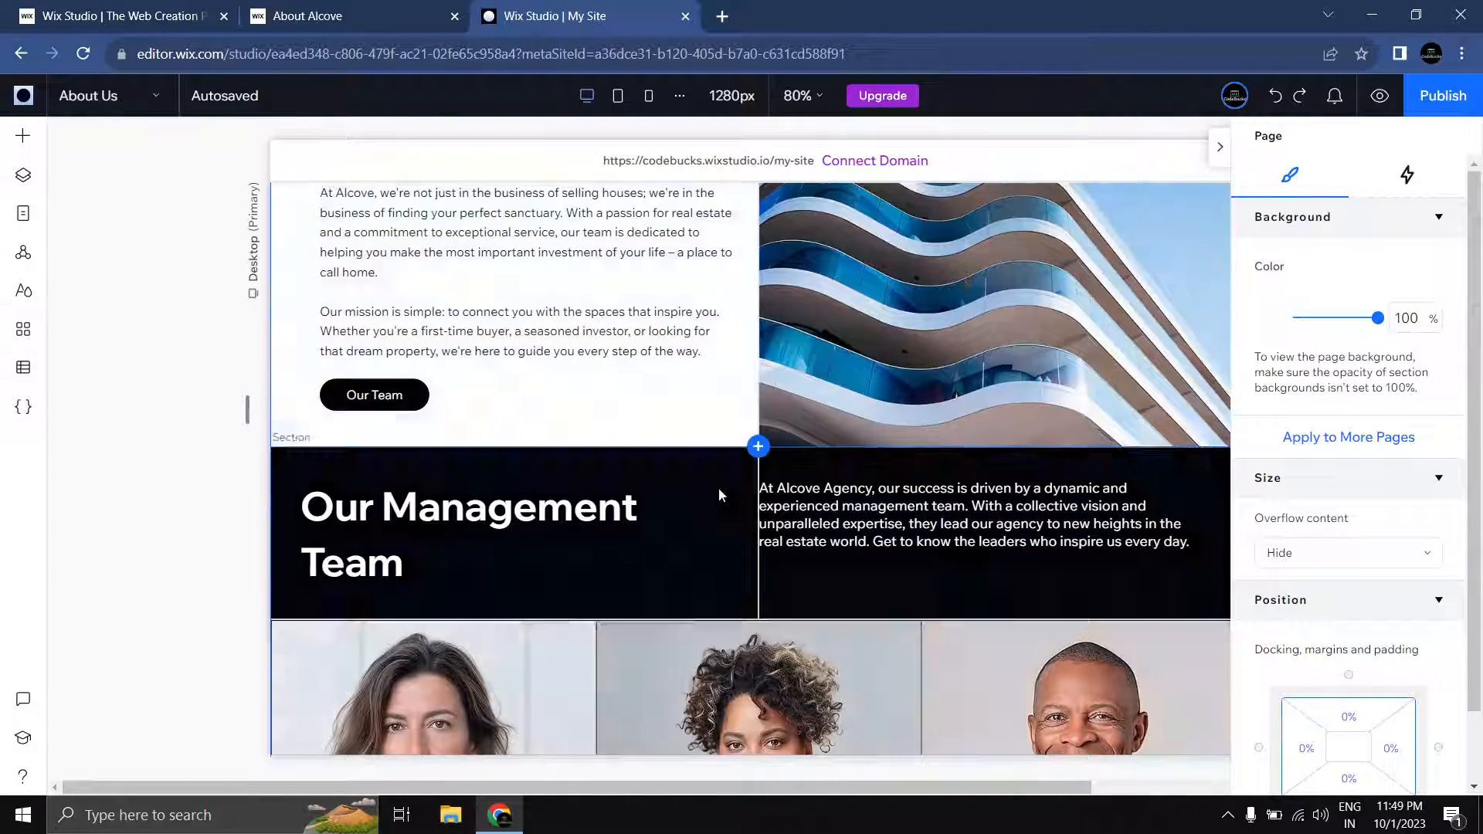
scroll(719, 409, up, 2)
scroll(317, 353, down, 4)
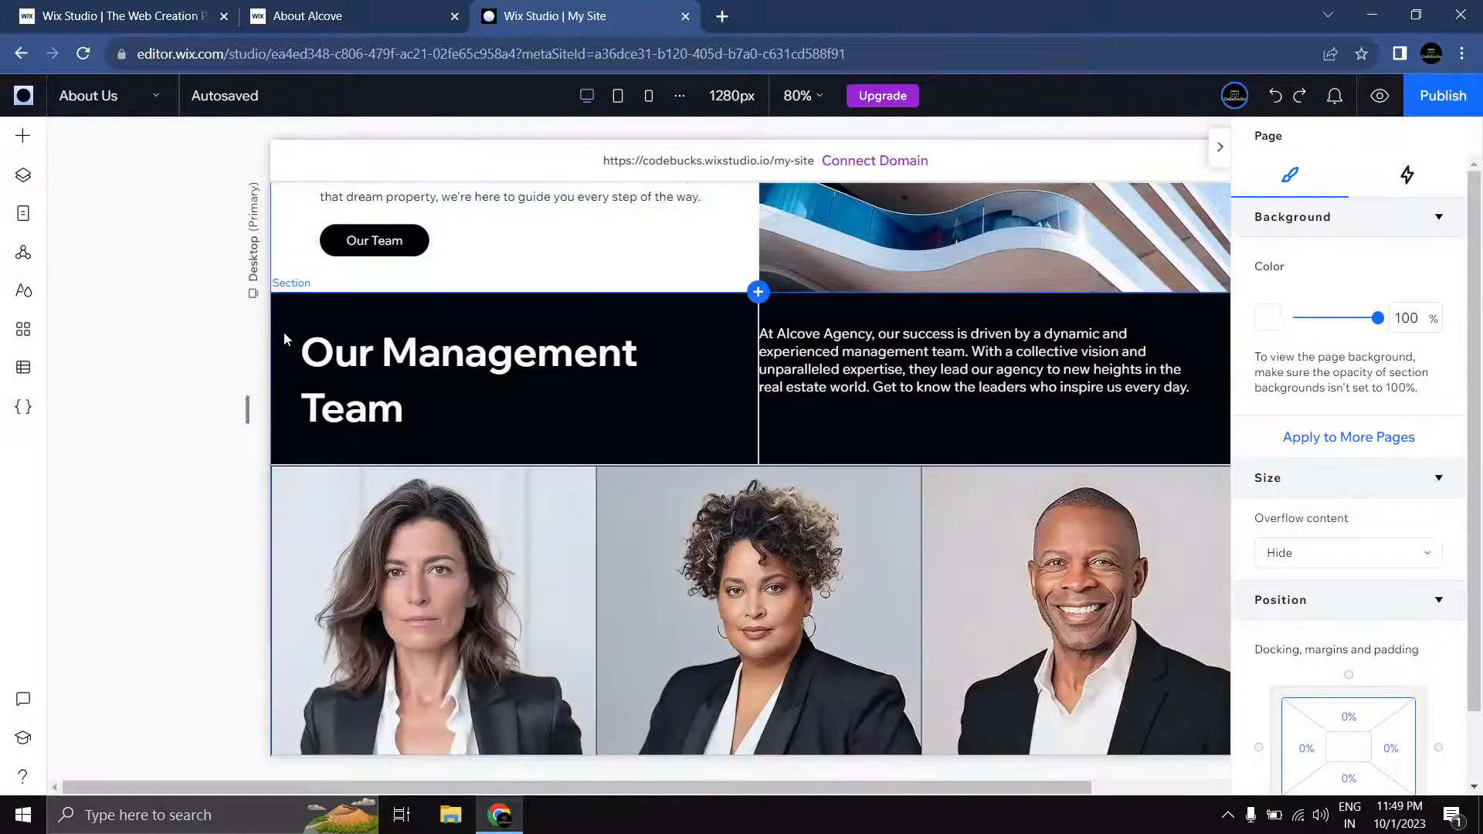
Step: Set the background opacity of the Our Management Team section to 0%
click(288, 331)
click(292, 322)
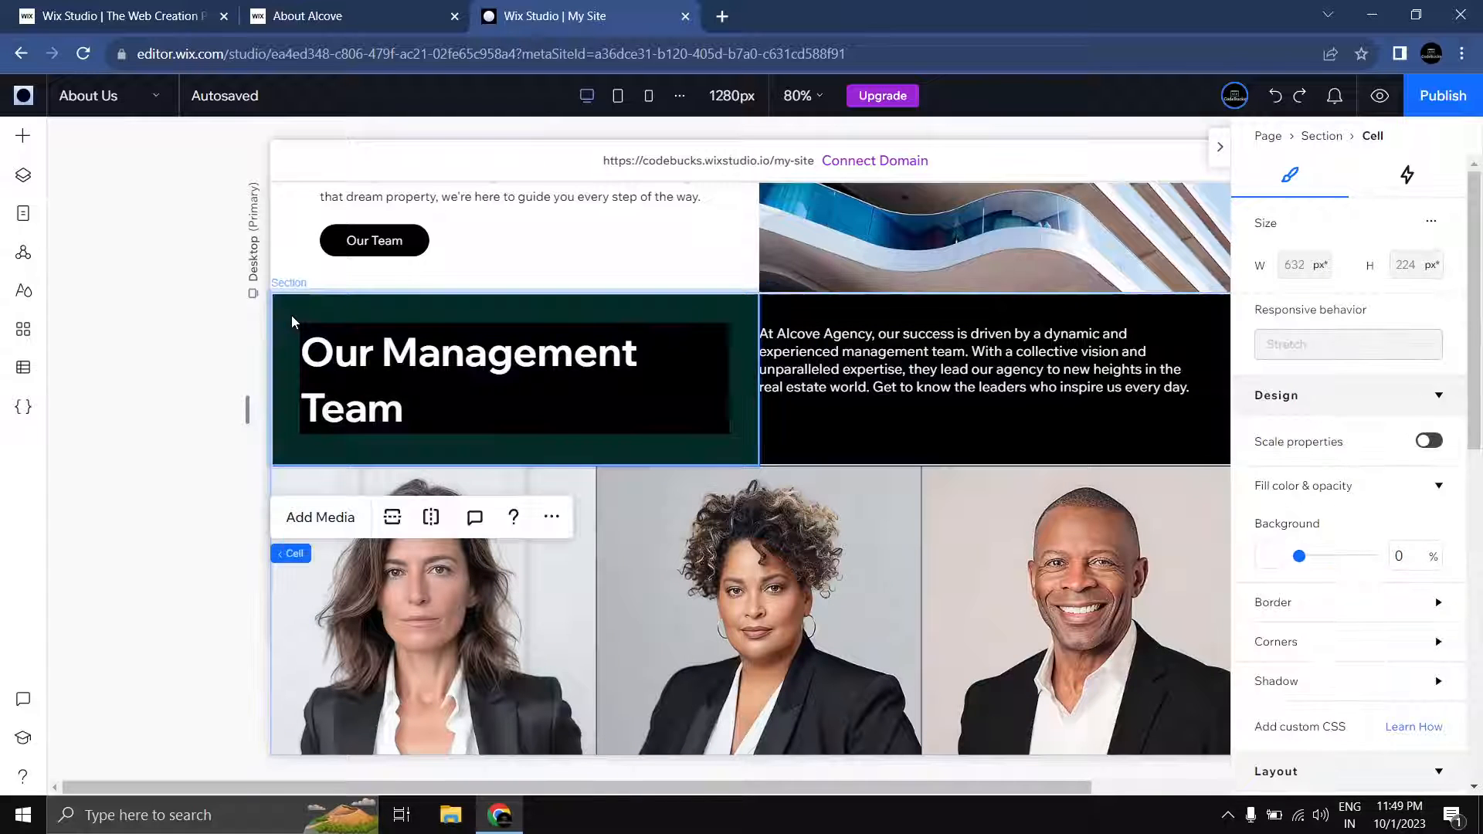
scroll(1407, 444, down, 2)
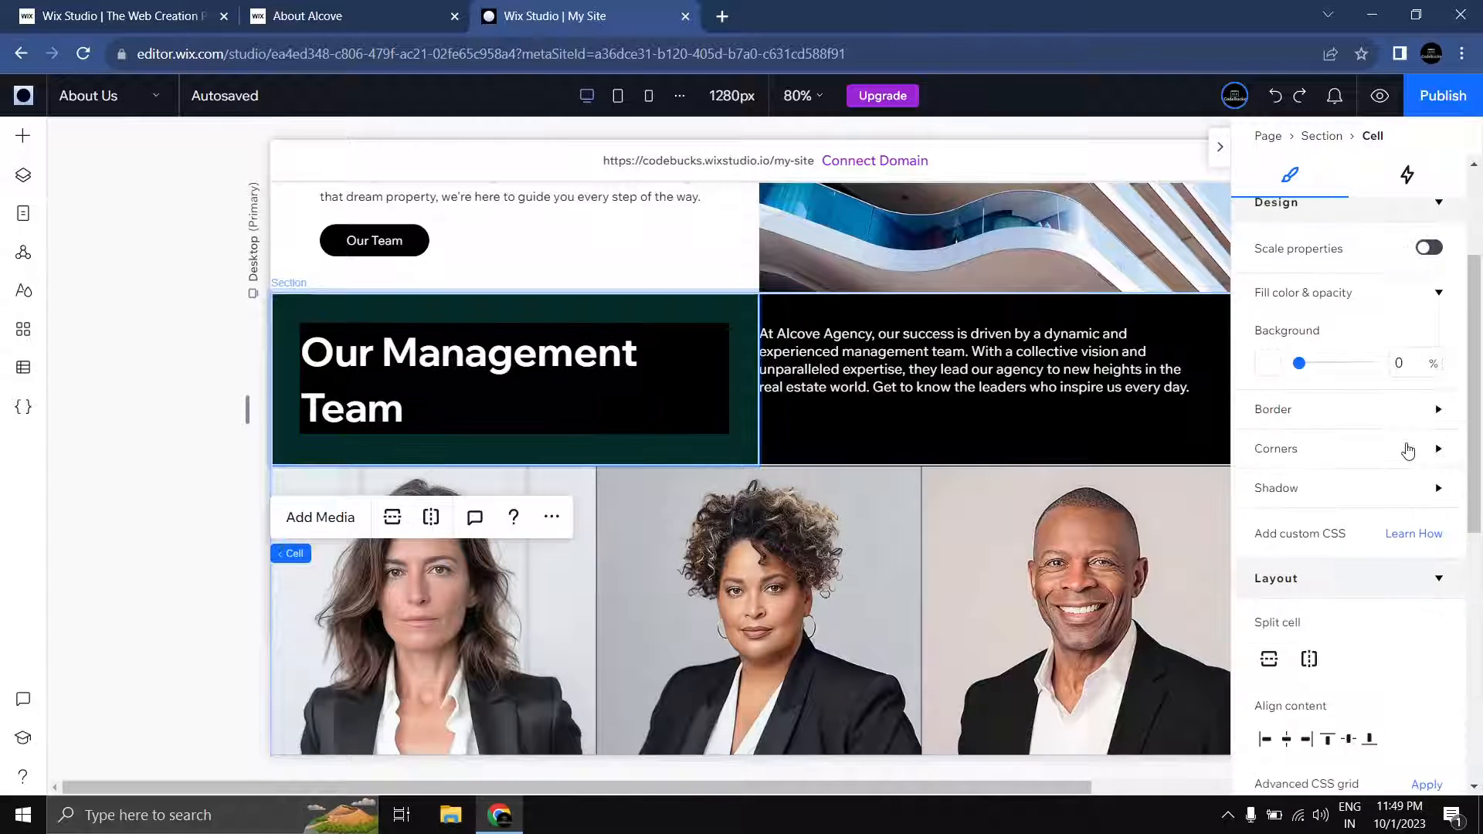
scroll(1324, 452, up, 1)
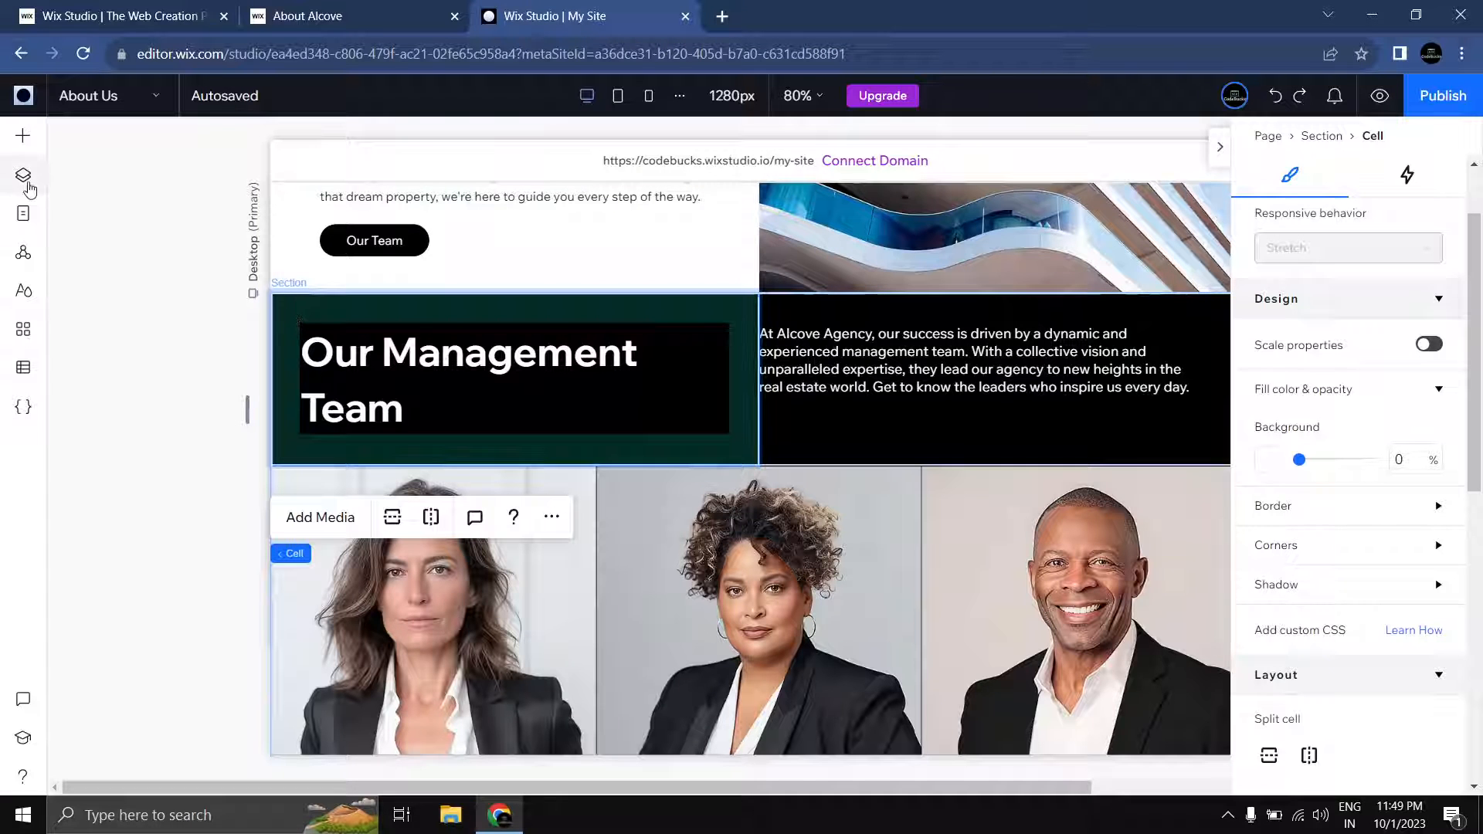
click(23, 175)
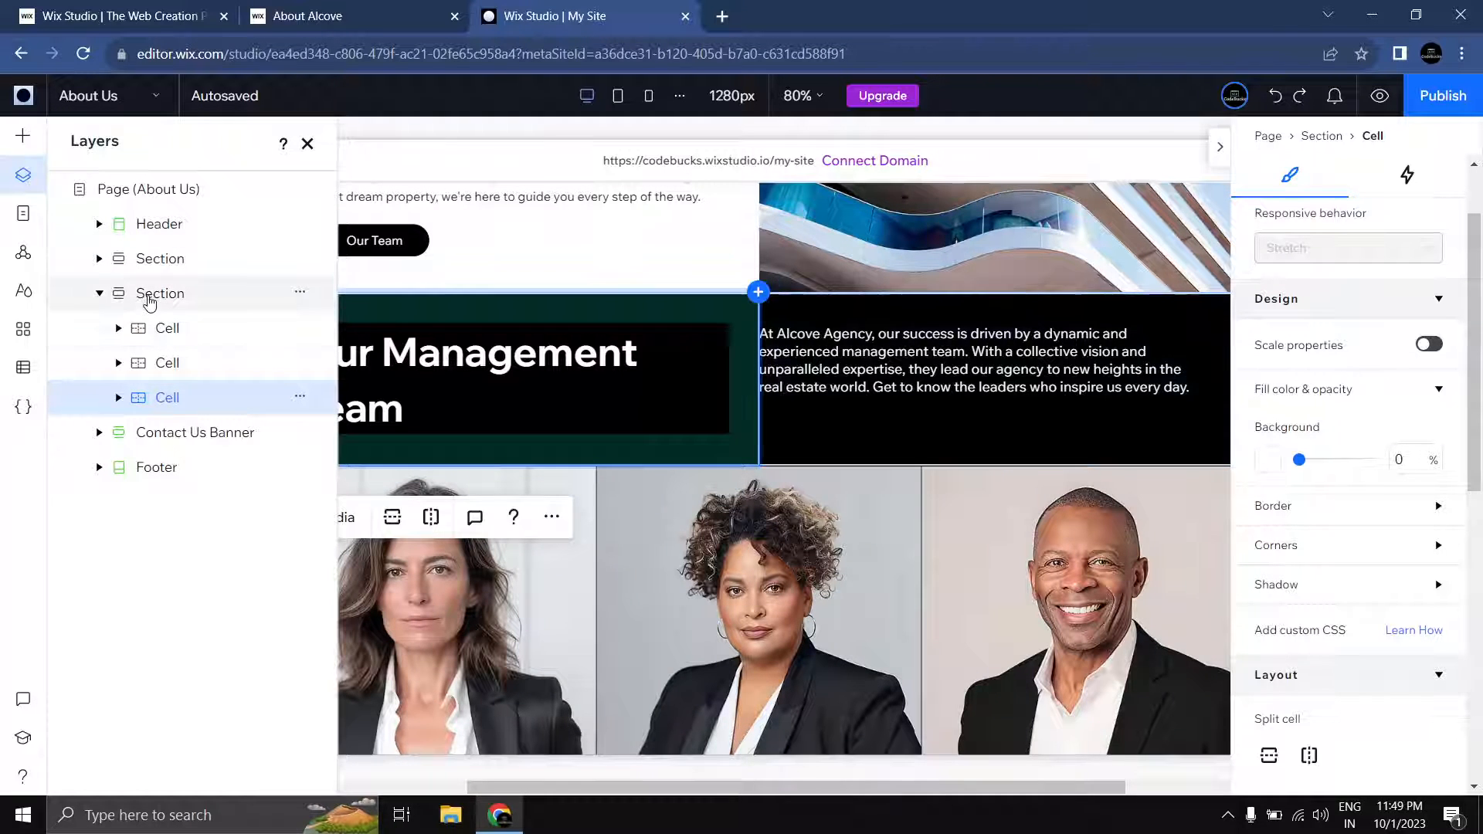
click(151, 293)
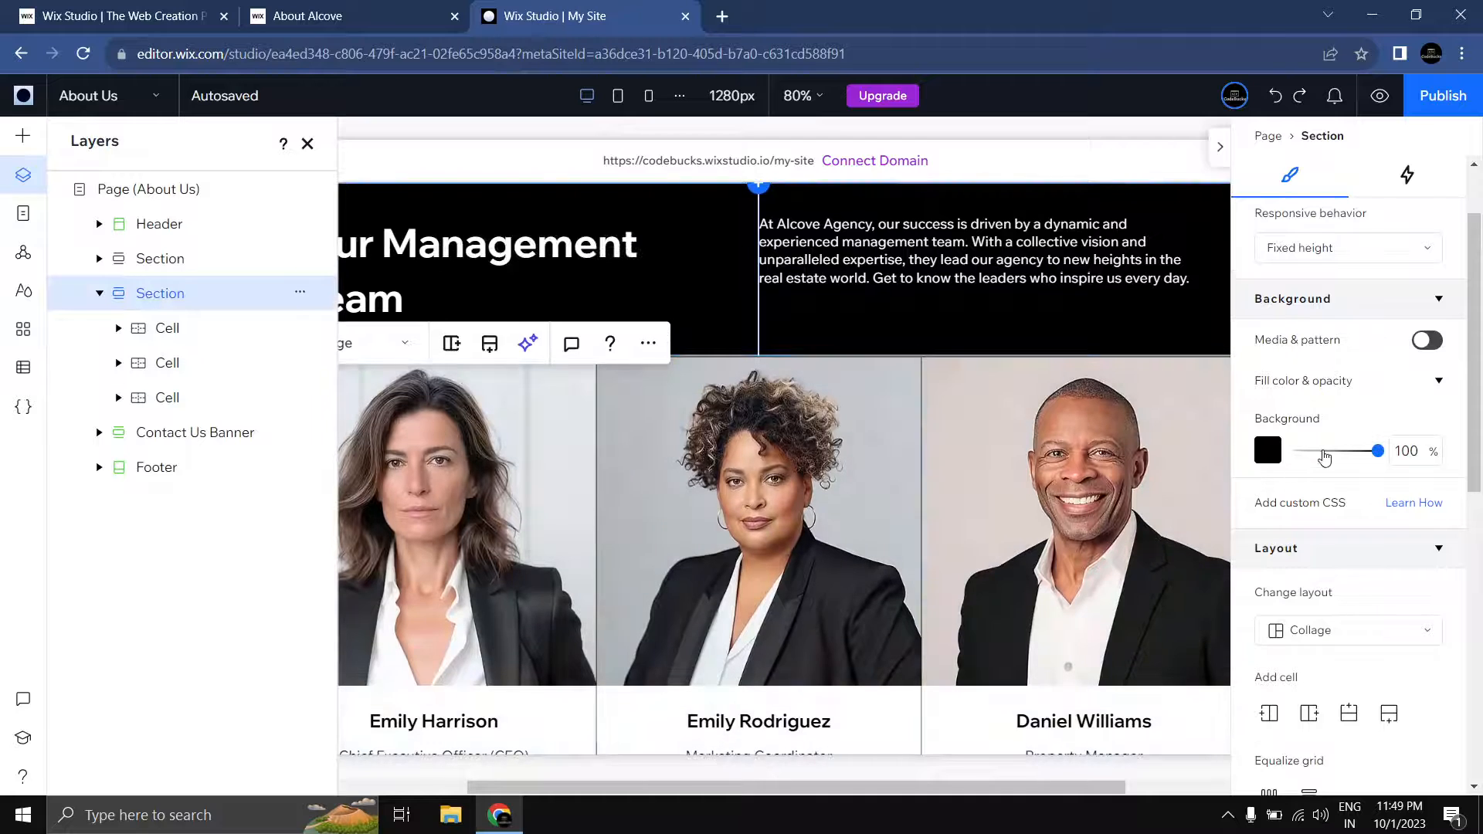
drag(1316, 452, 1275, 456)
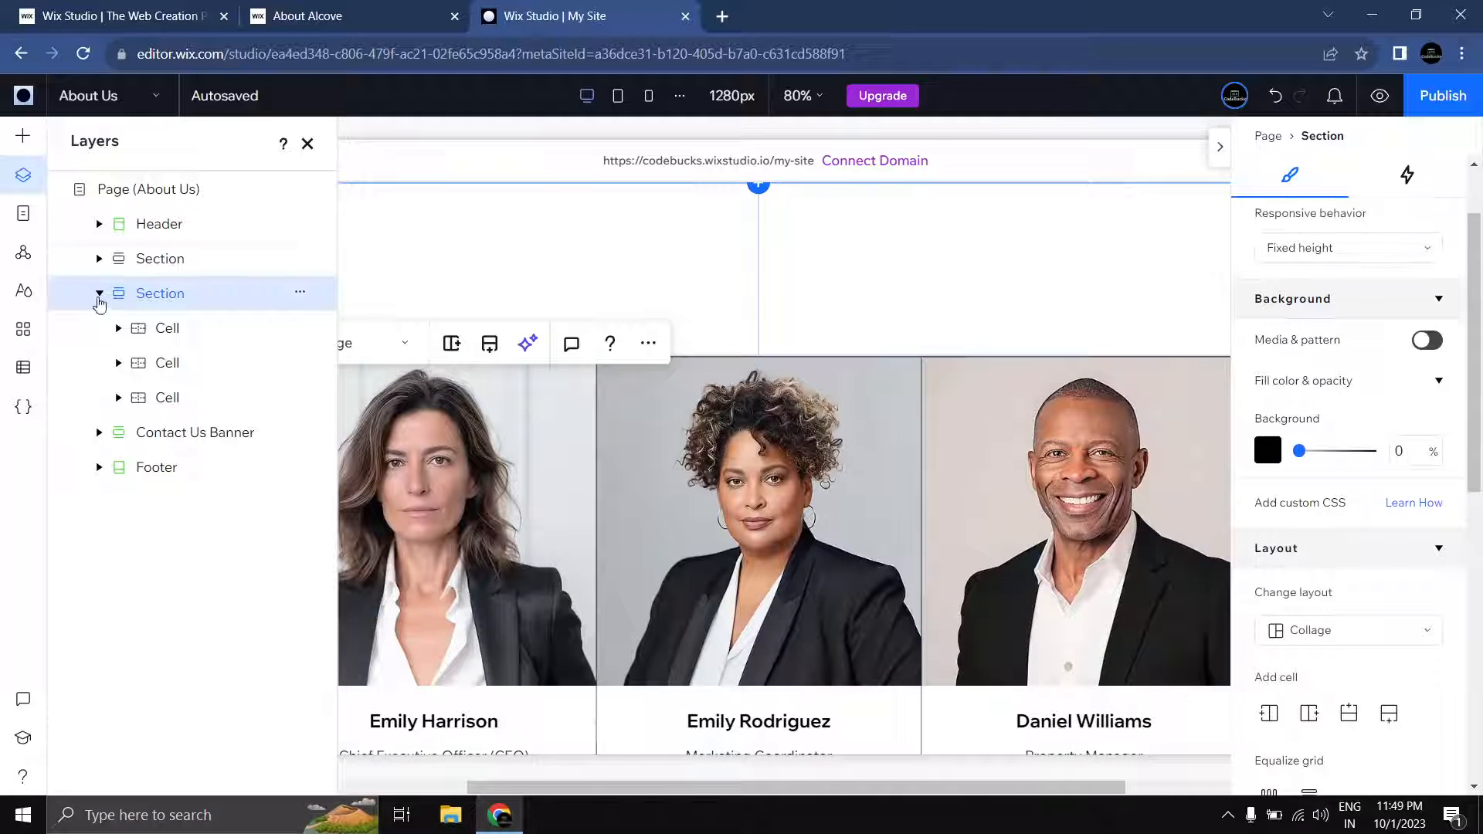
Step: Fill the cell holding the management team description paragraph with the theme's black at 100% opacity
click(163, 334)
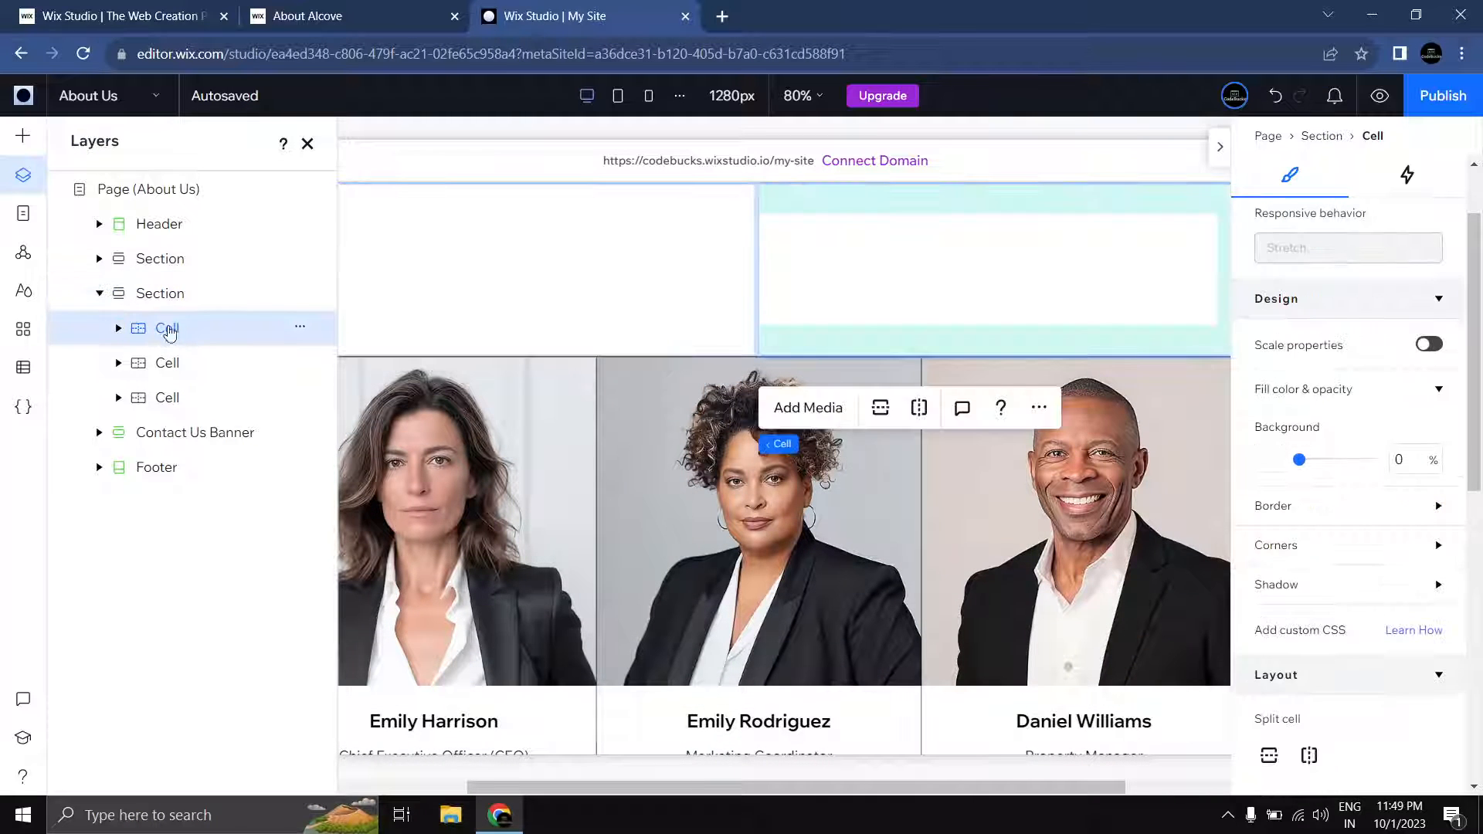
click(1268, 459)
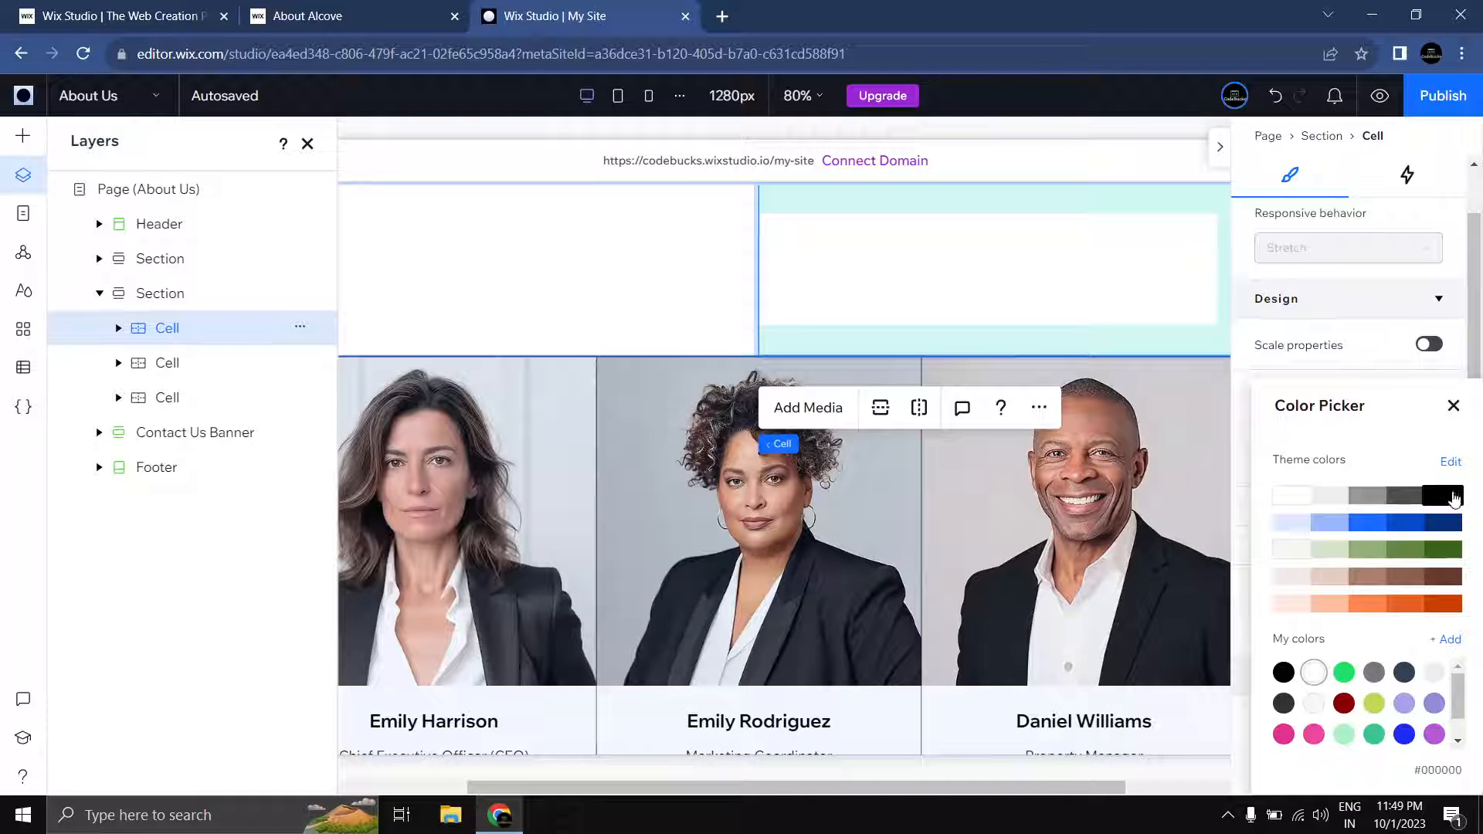
click(1452, 496)
click(232, 369)
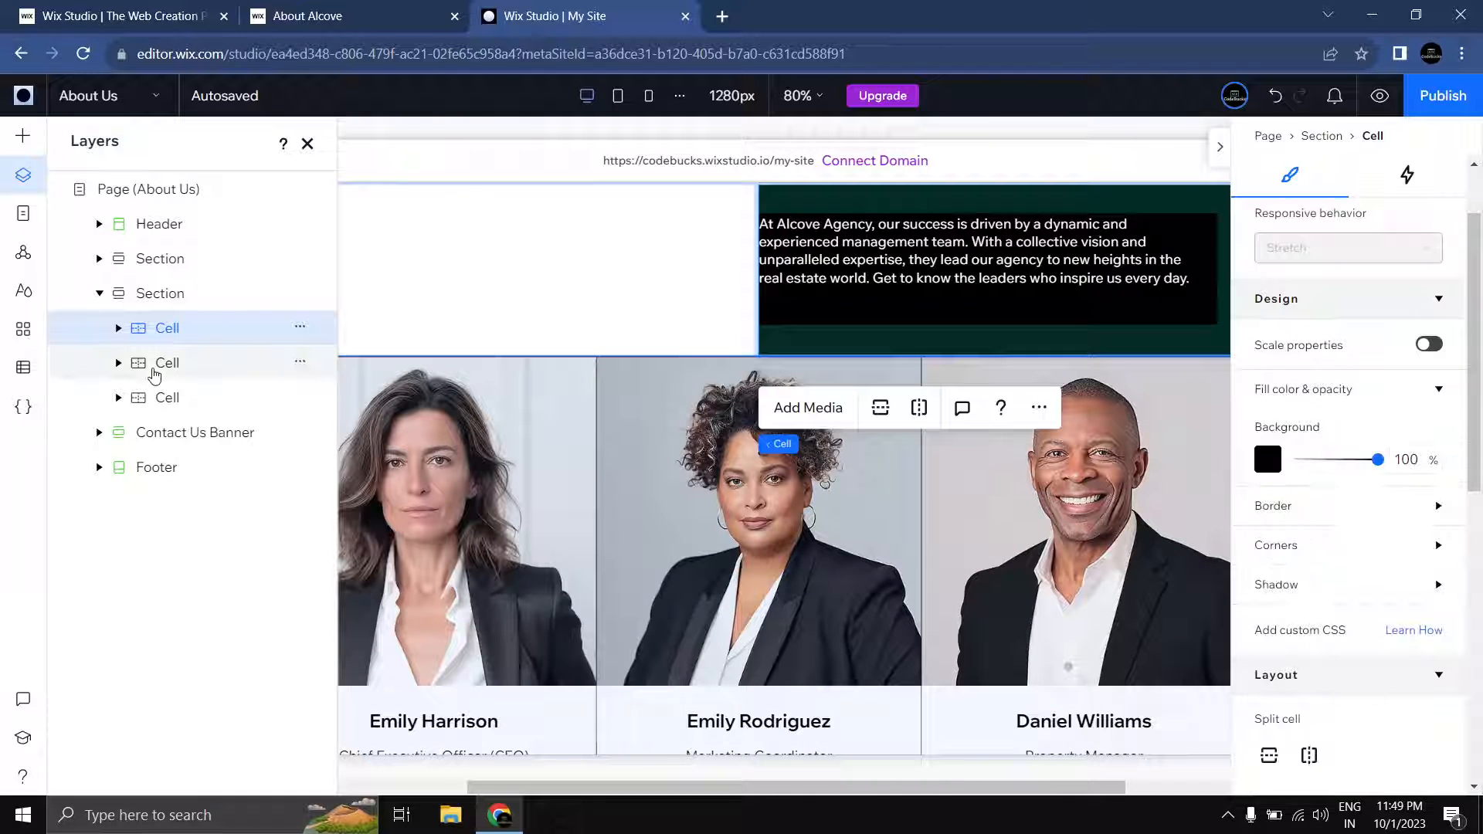
Step: Fill the cell holding the Our Management Team heading with the theme's black at 100% opacity
click(159, 363)
click(187, 399)
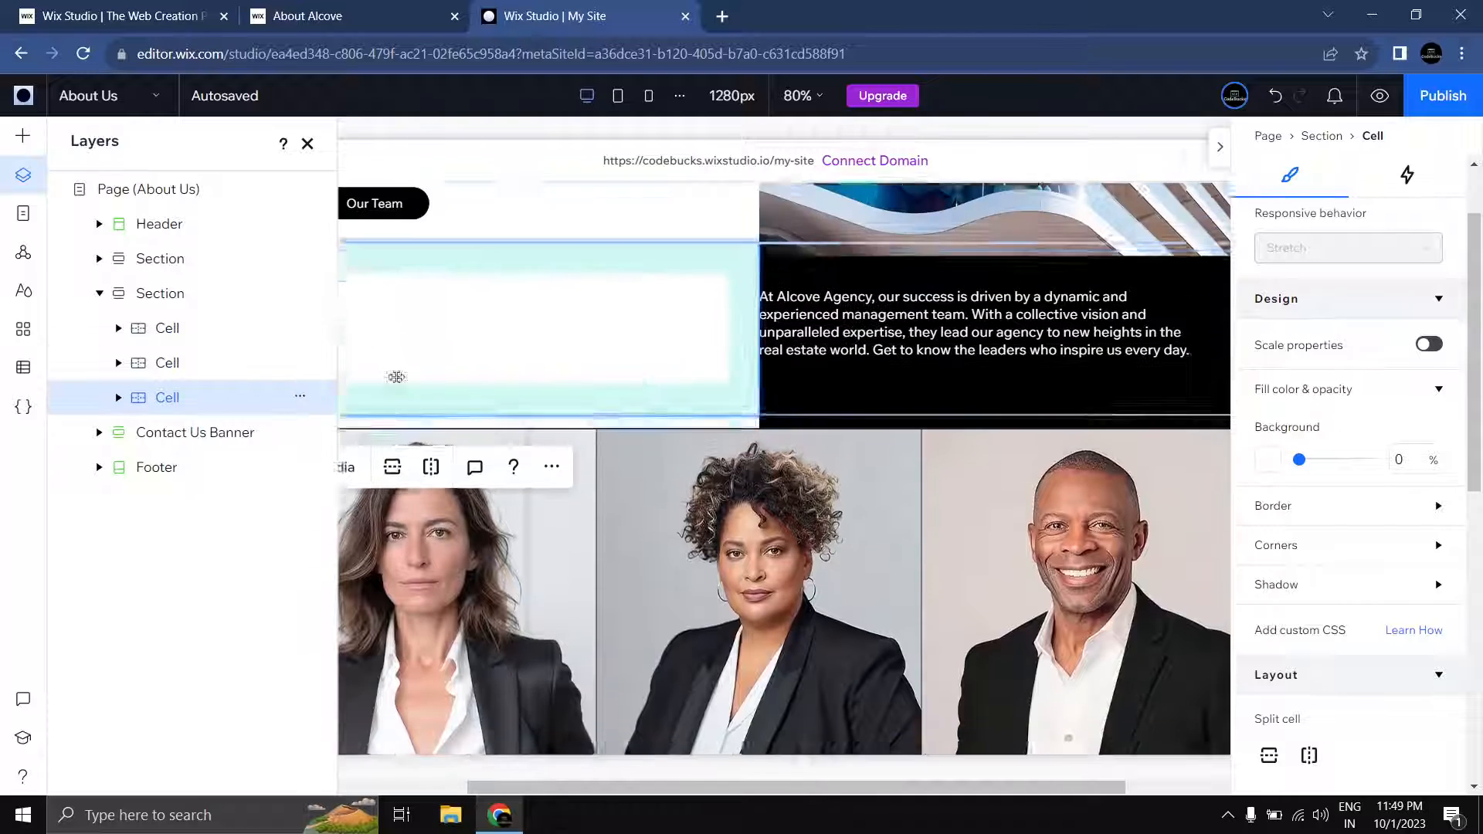
click(1268, 460)
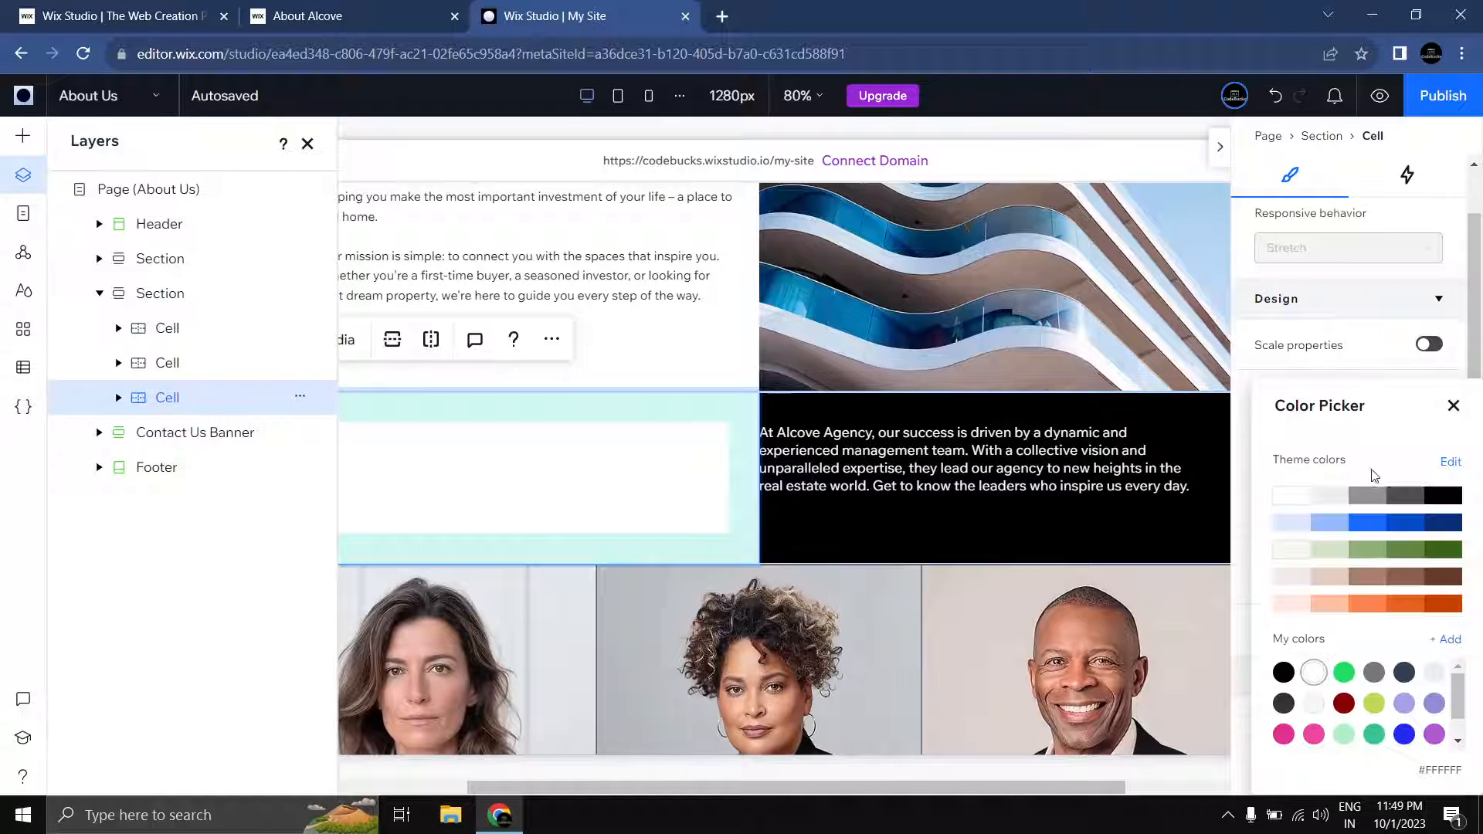
click(1442, 497)
click(1453, 406)
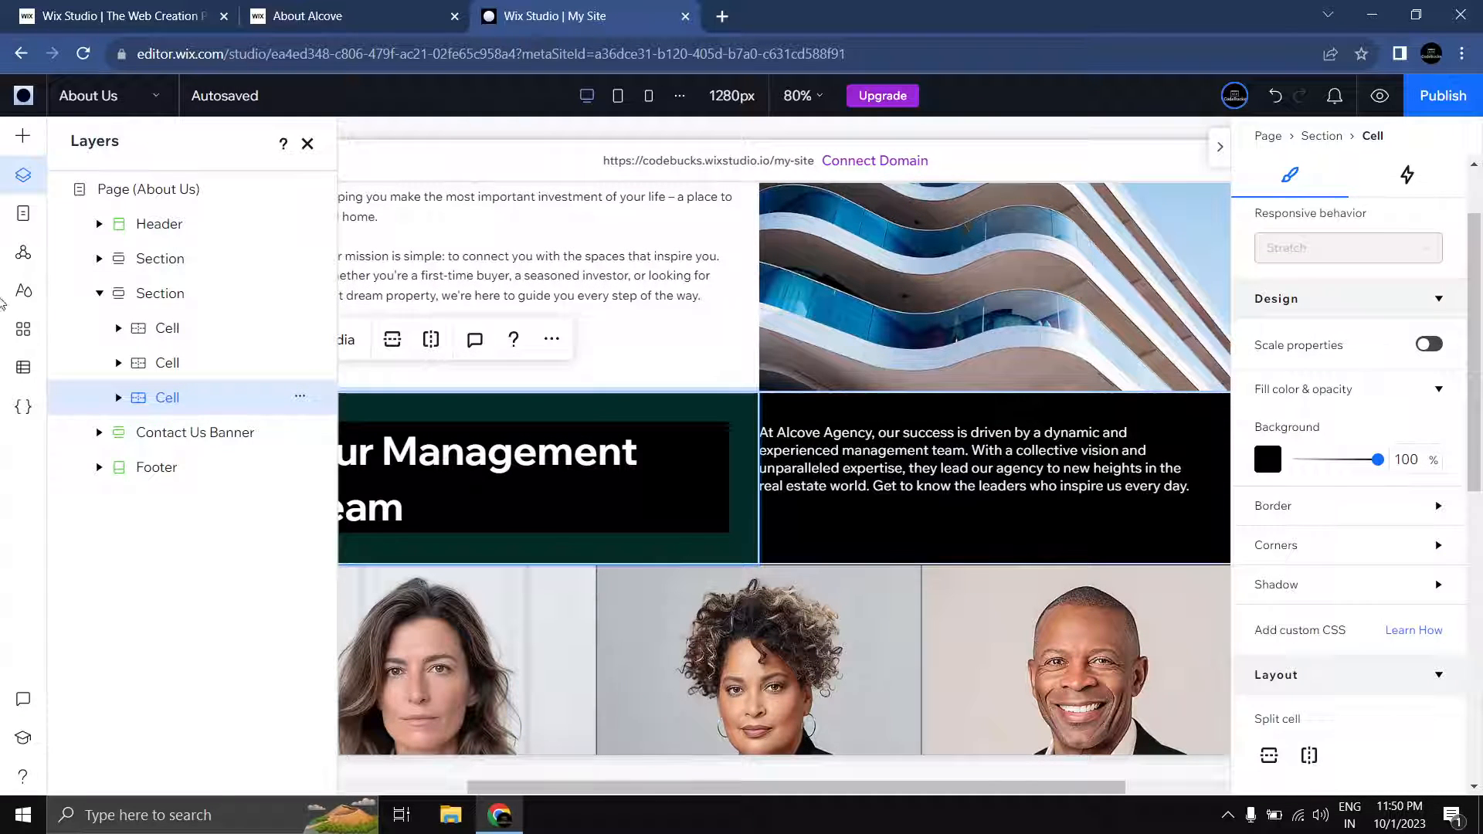
Step: Set the top padding of the Our Management Team section to 10%
click(148, 298)
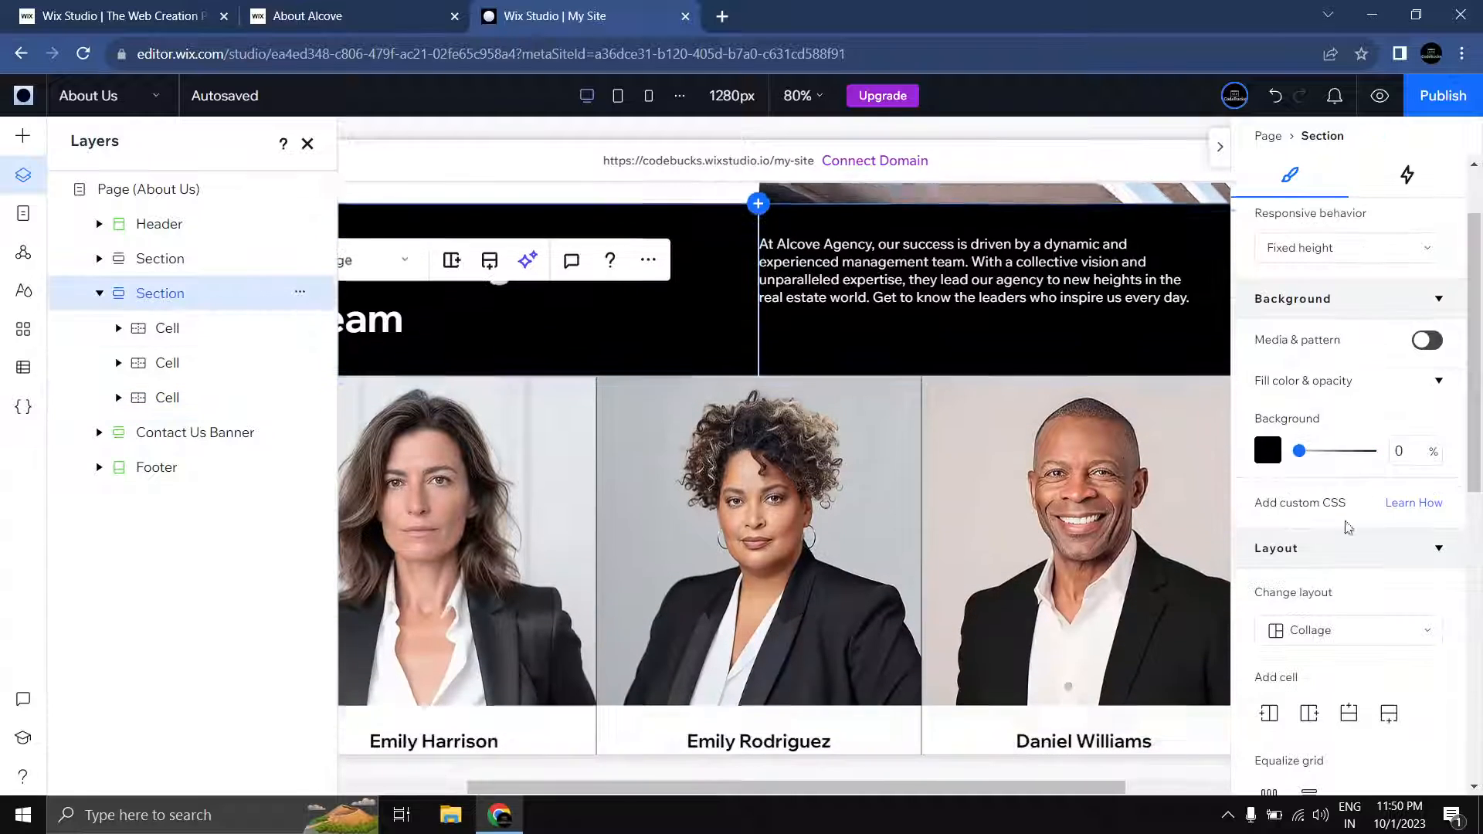
scroll(1359, 463, down, 5)
scroll(1388, 533, down, 2)
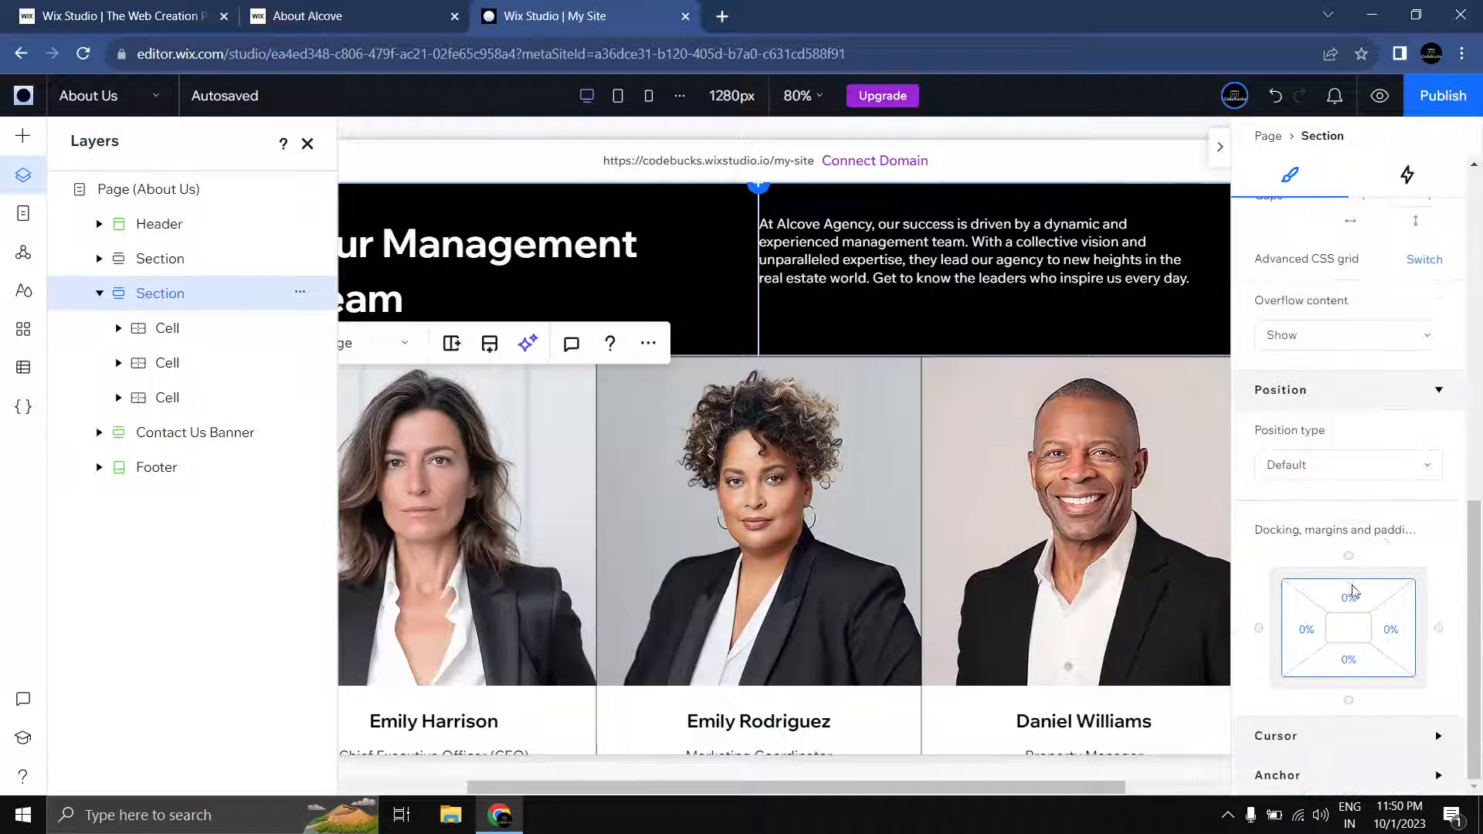
click(1354, 606)
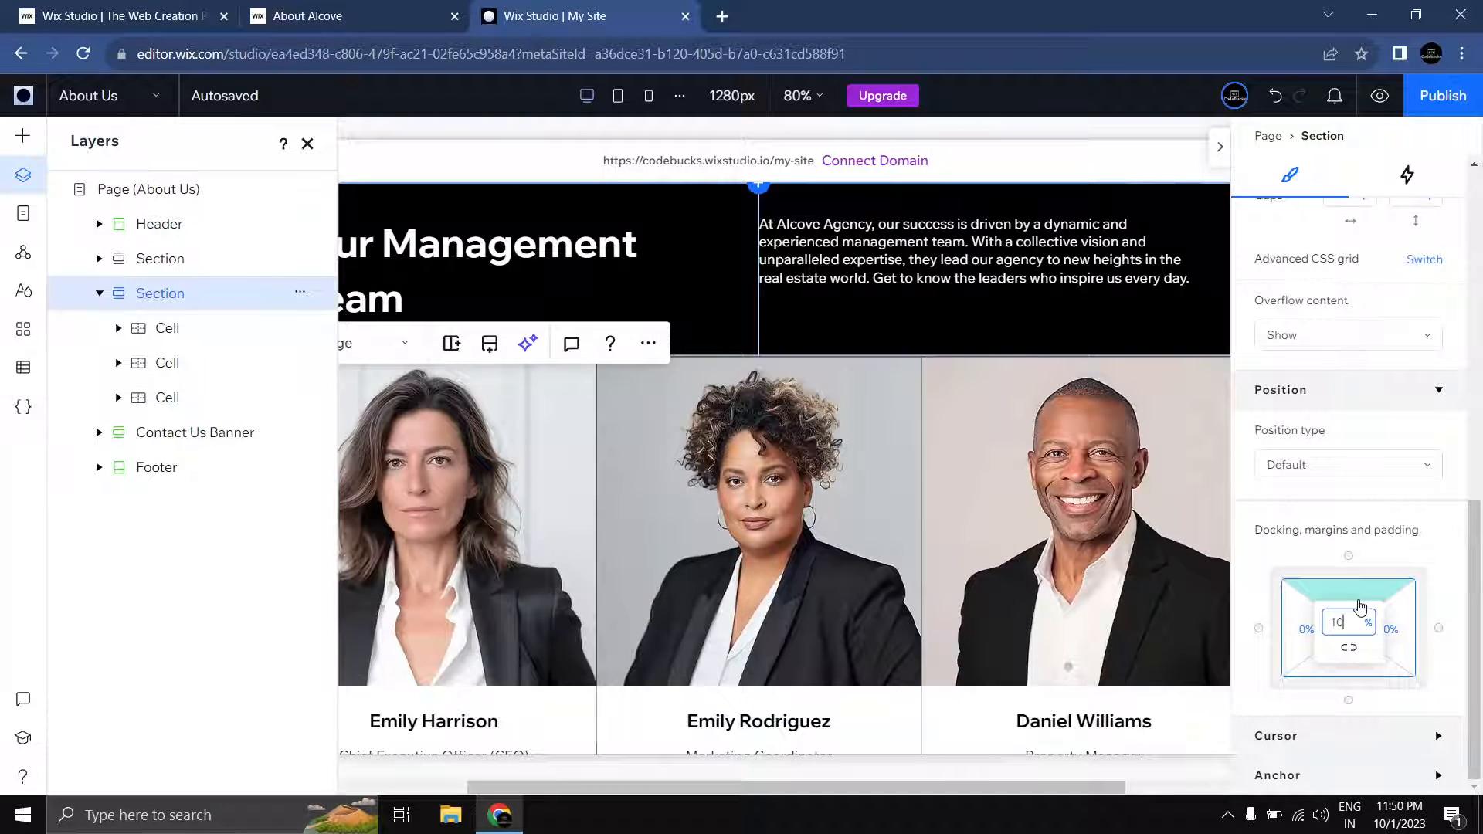
key(Return)
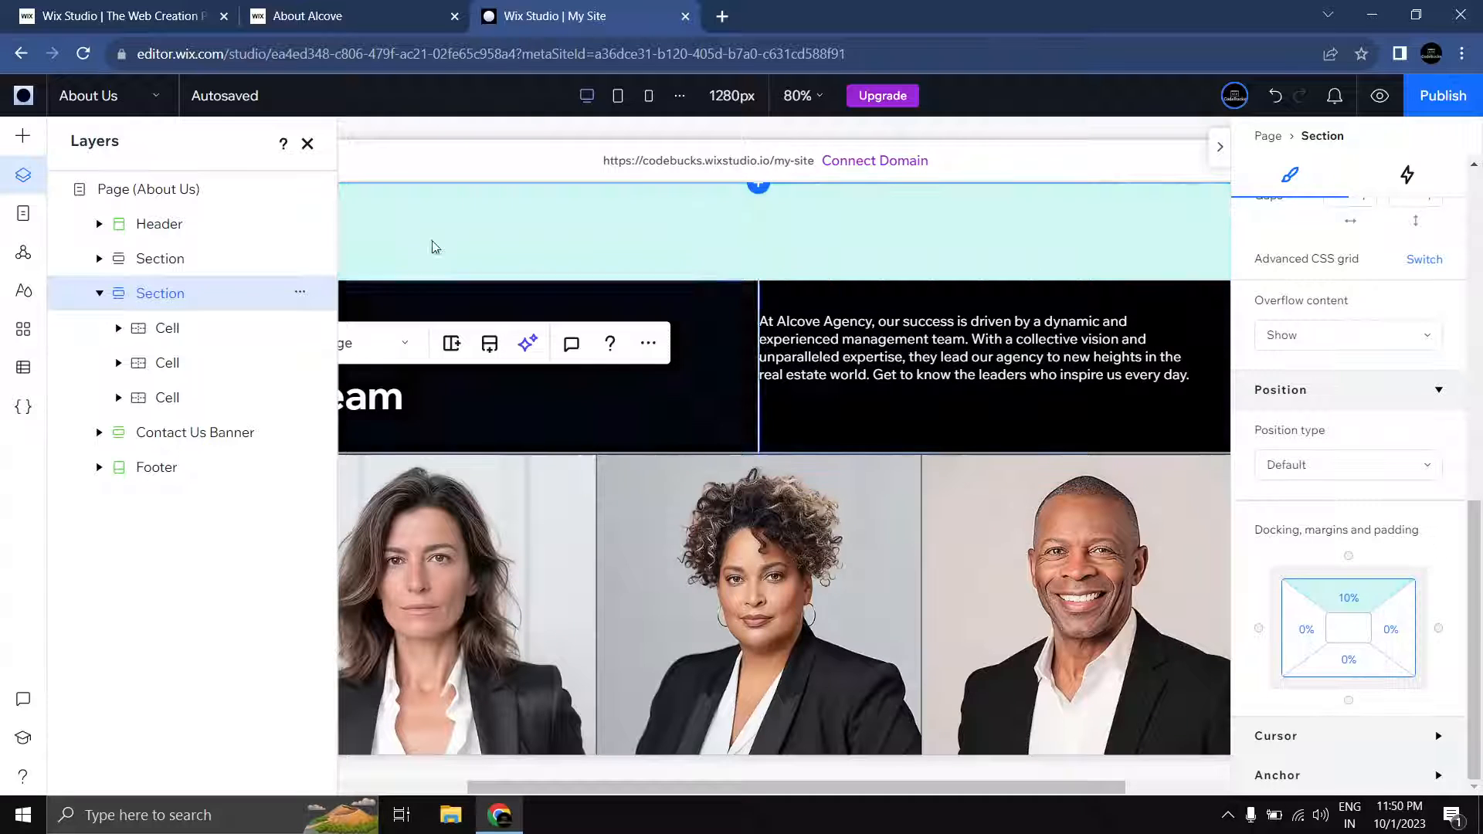
click(308, 144)
click(165, 330)
scroll(166, 331, up, 6)
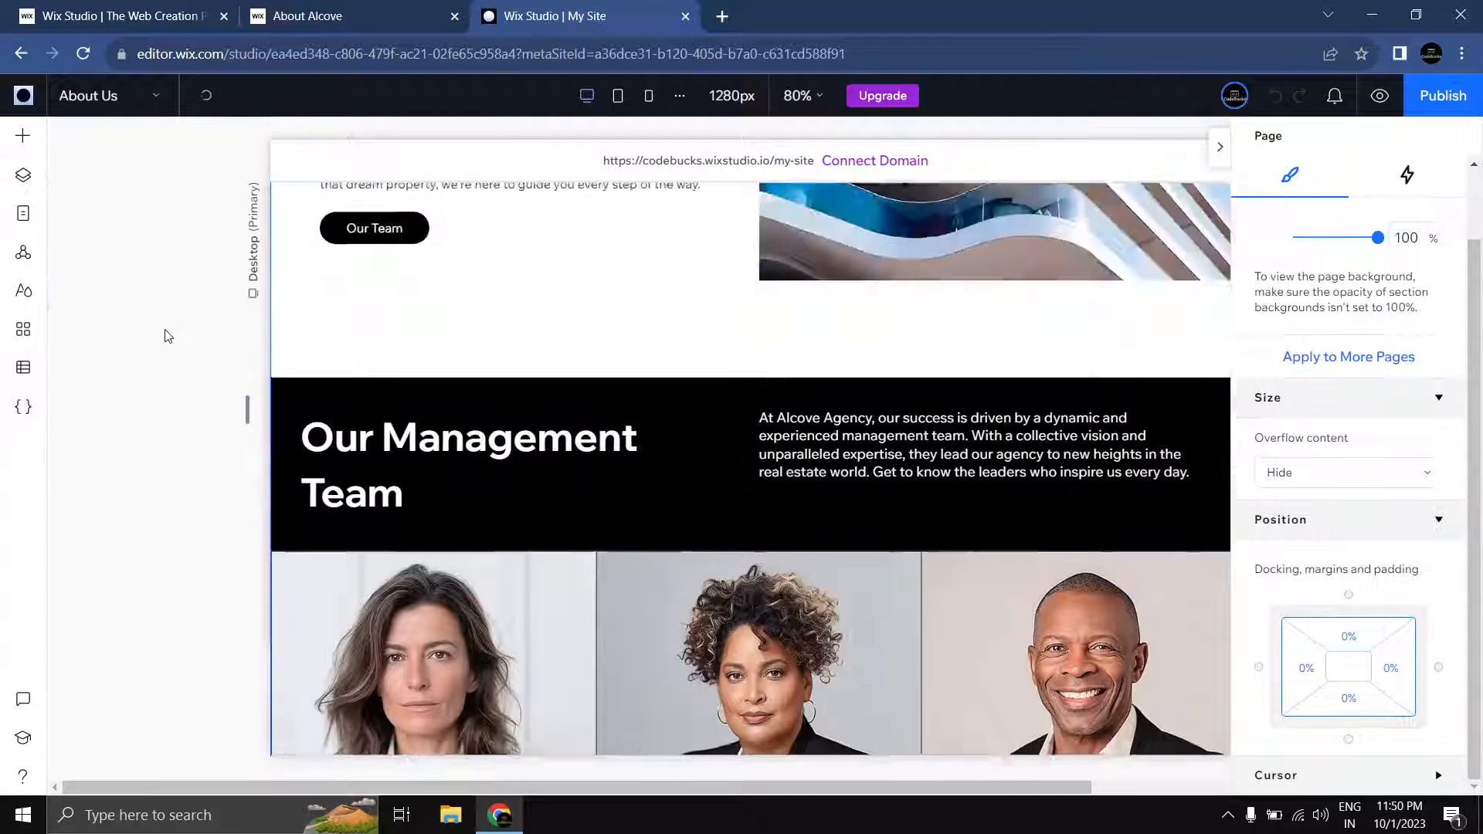
click(1217, 153)
Step: Detach the Contact Us Banner on the About Us page from its global section
scroll(1193, 396, down, 10)
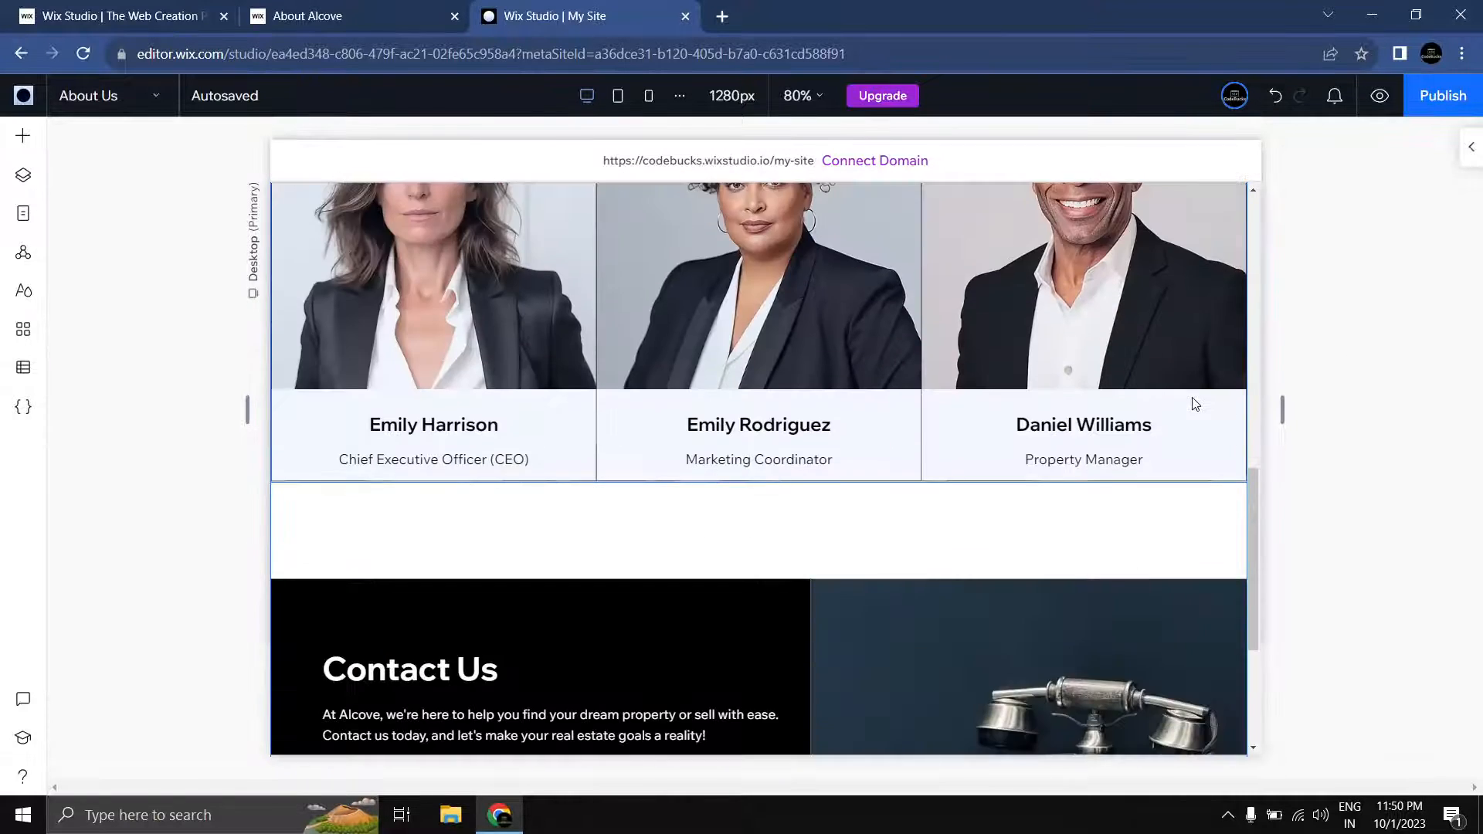
scroll(1190, 402, down, 4)
scroll(1342, 418, up, 3)
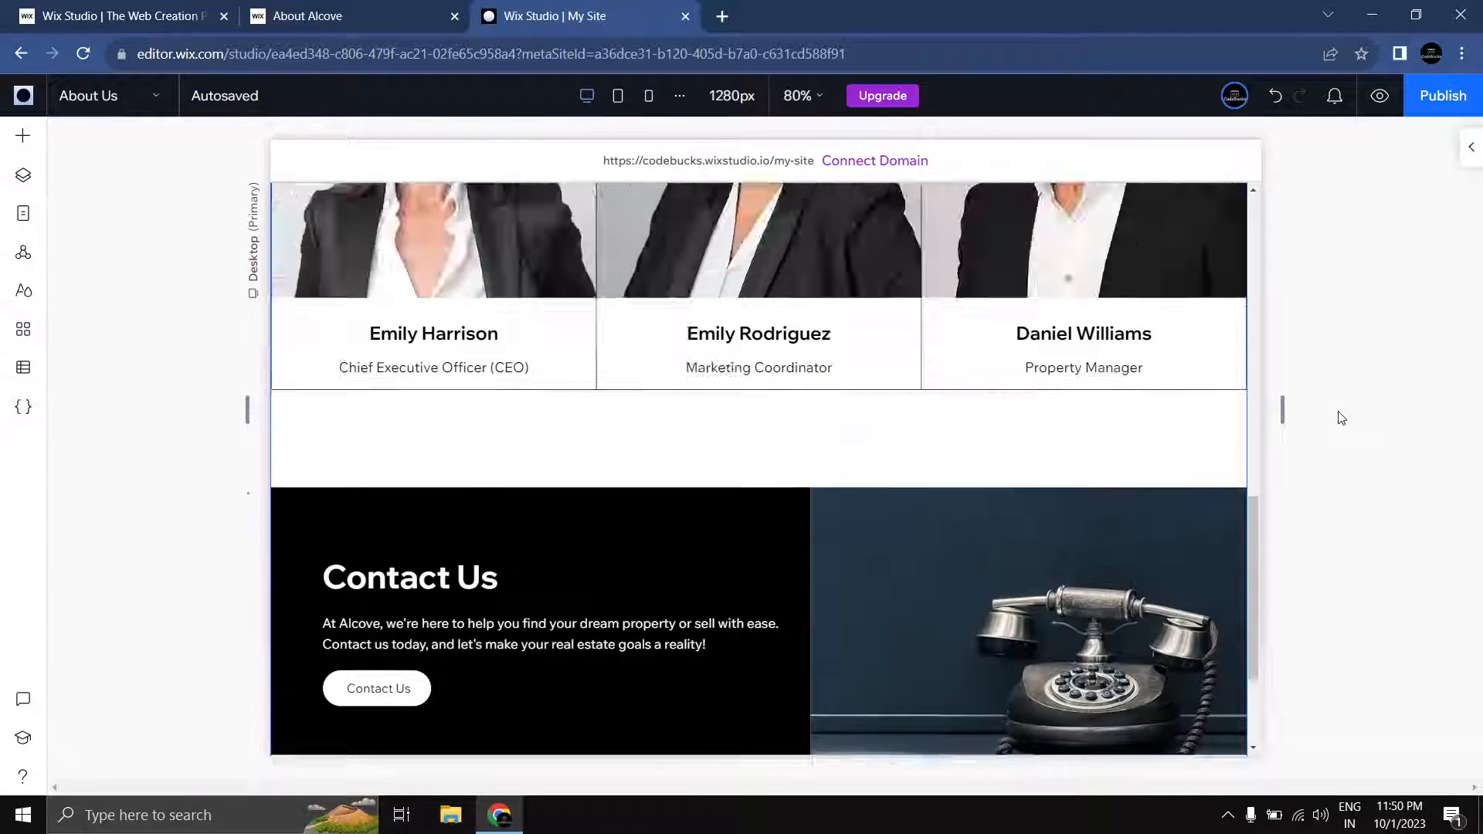
scroll(1342, 418, down, 1)
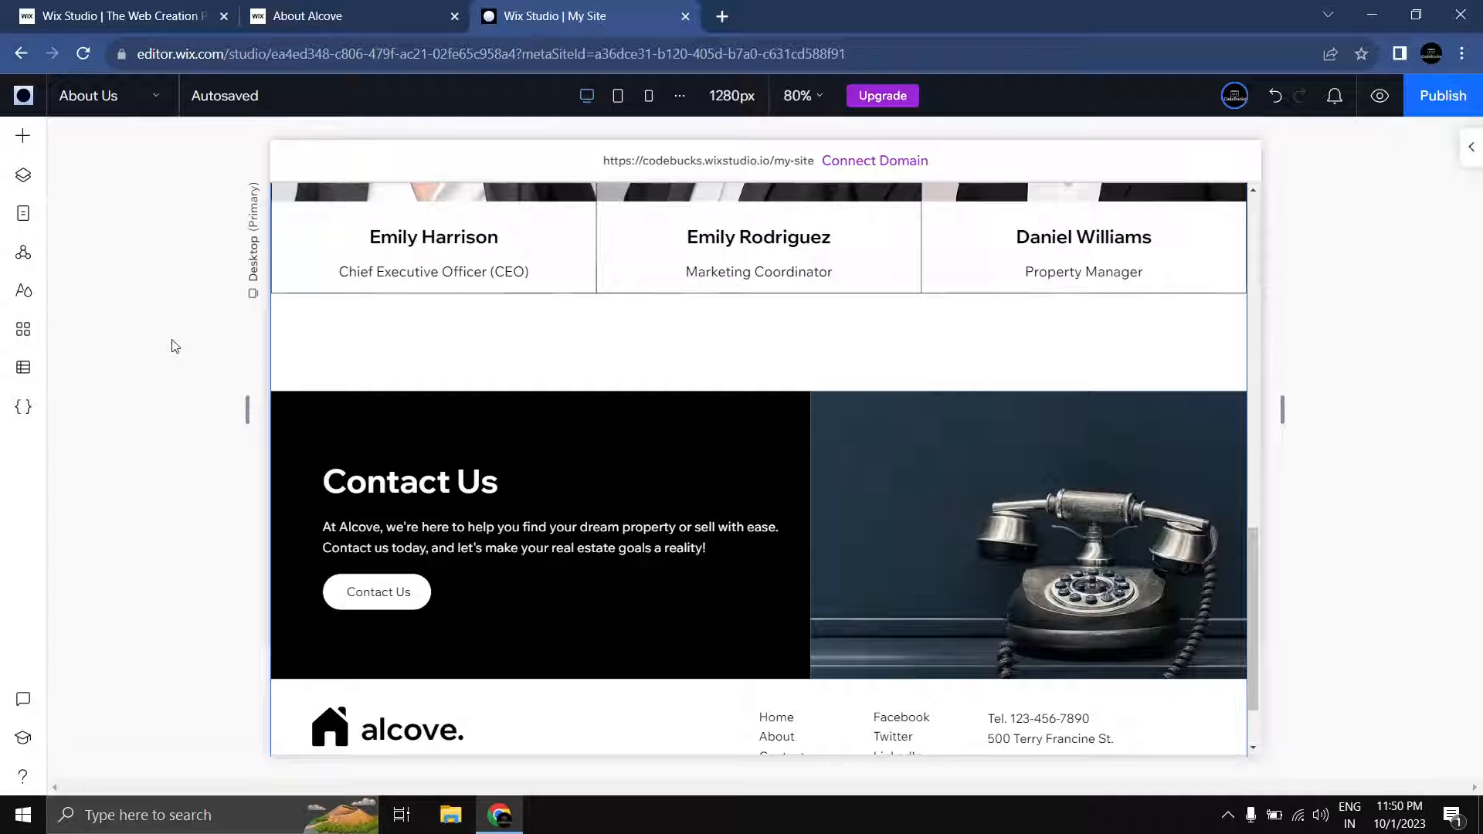
scroll(557, 344, up, 2)
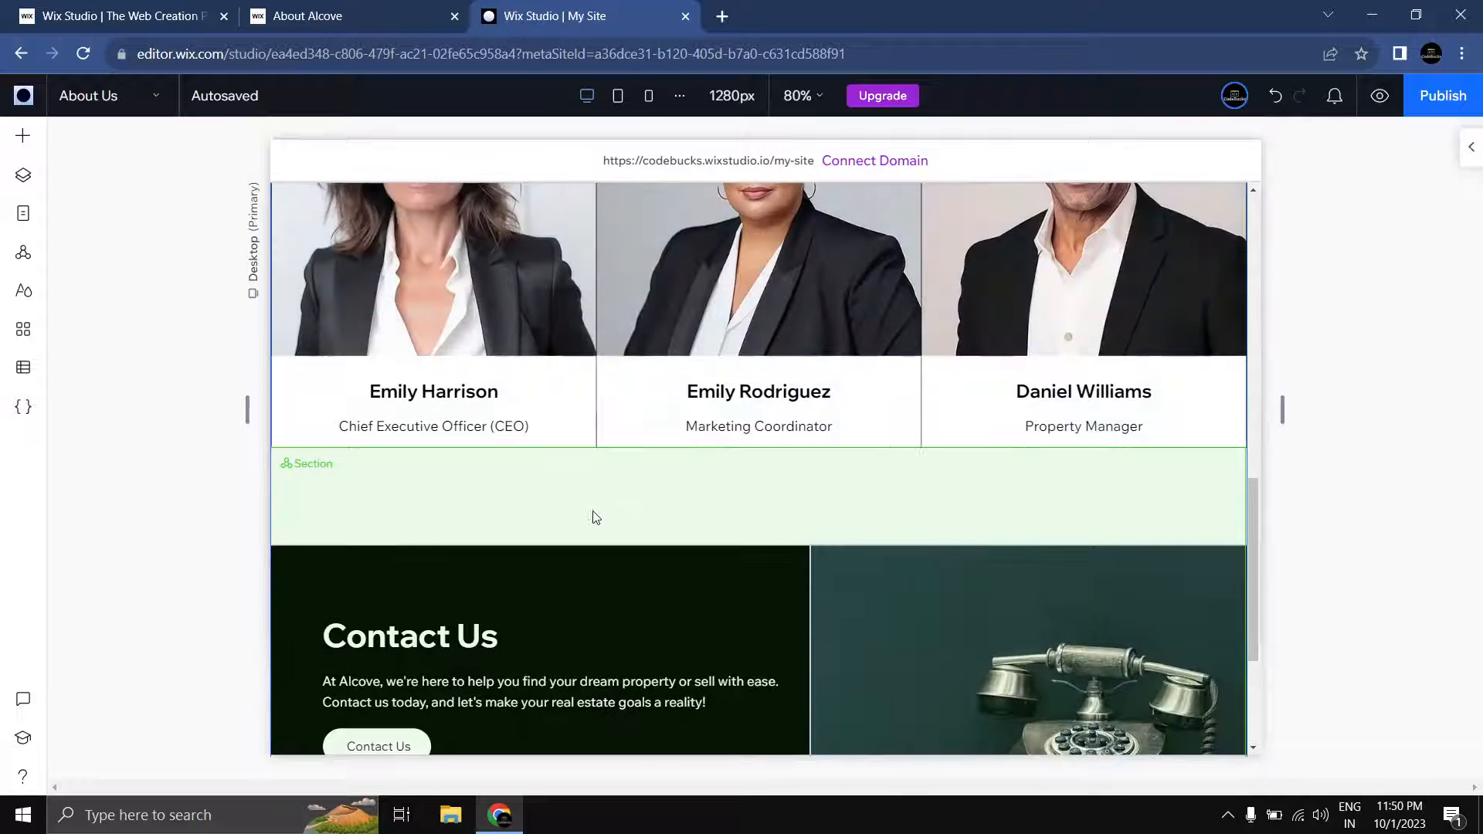
click(583, 507)
scroll(587, 463, down, 1)
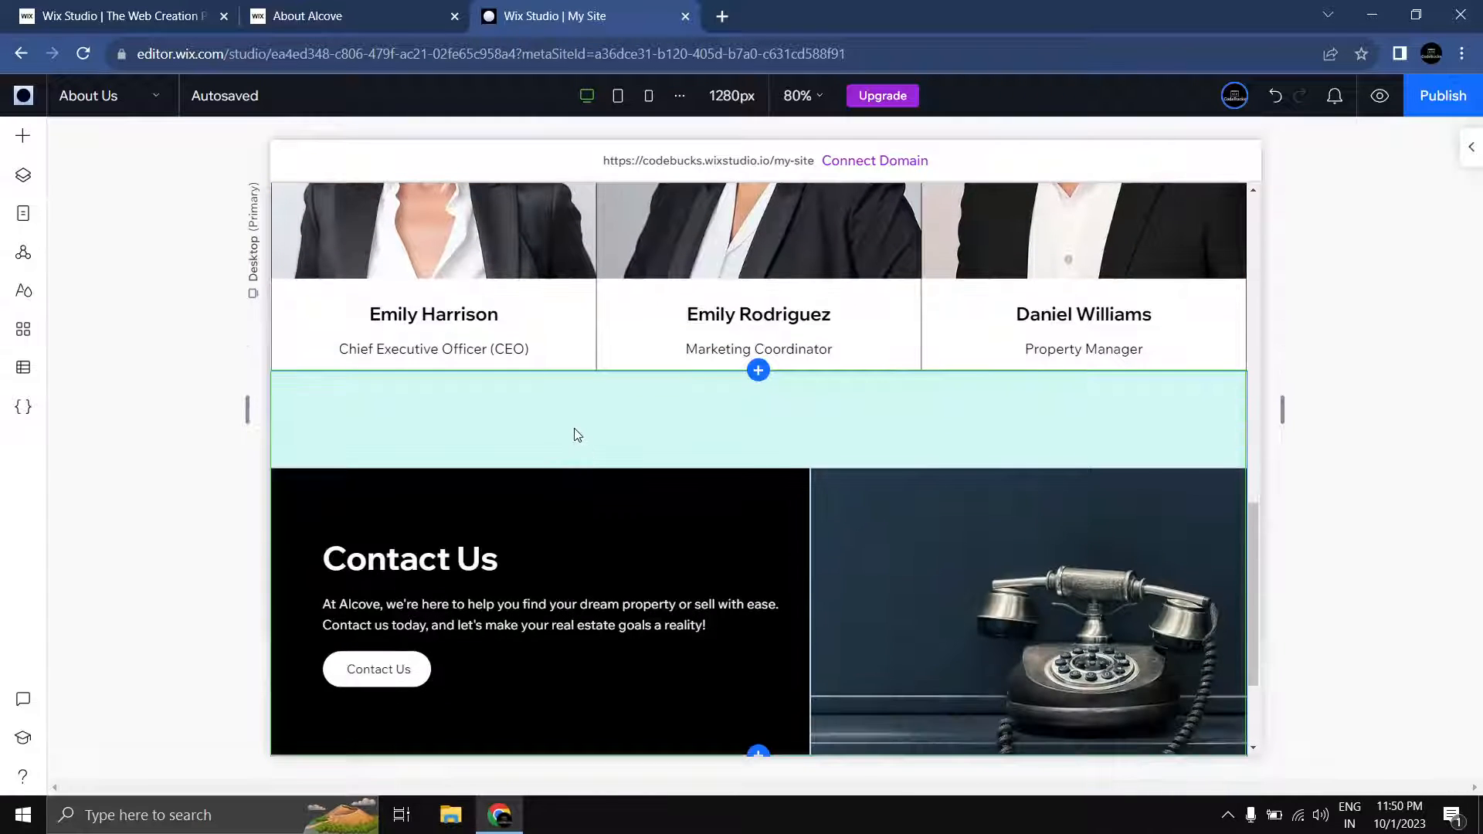
scroll(531, 428, down, 1)
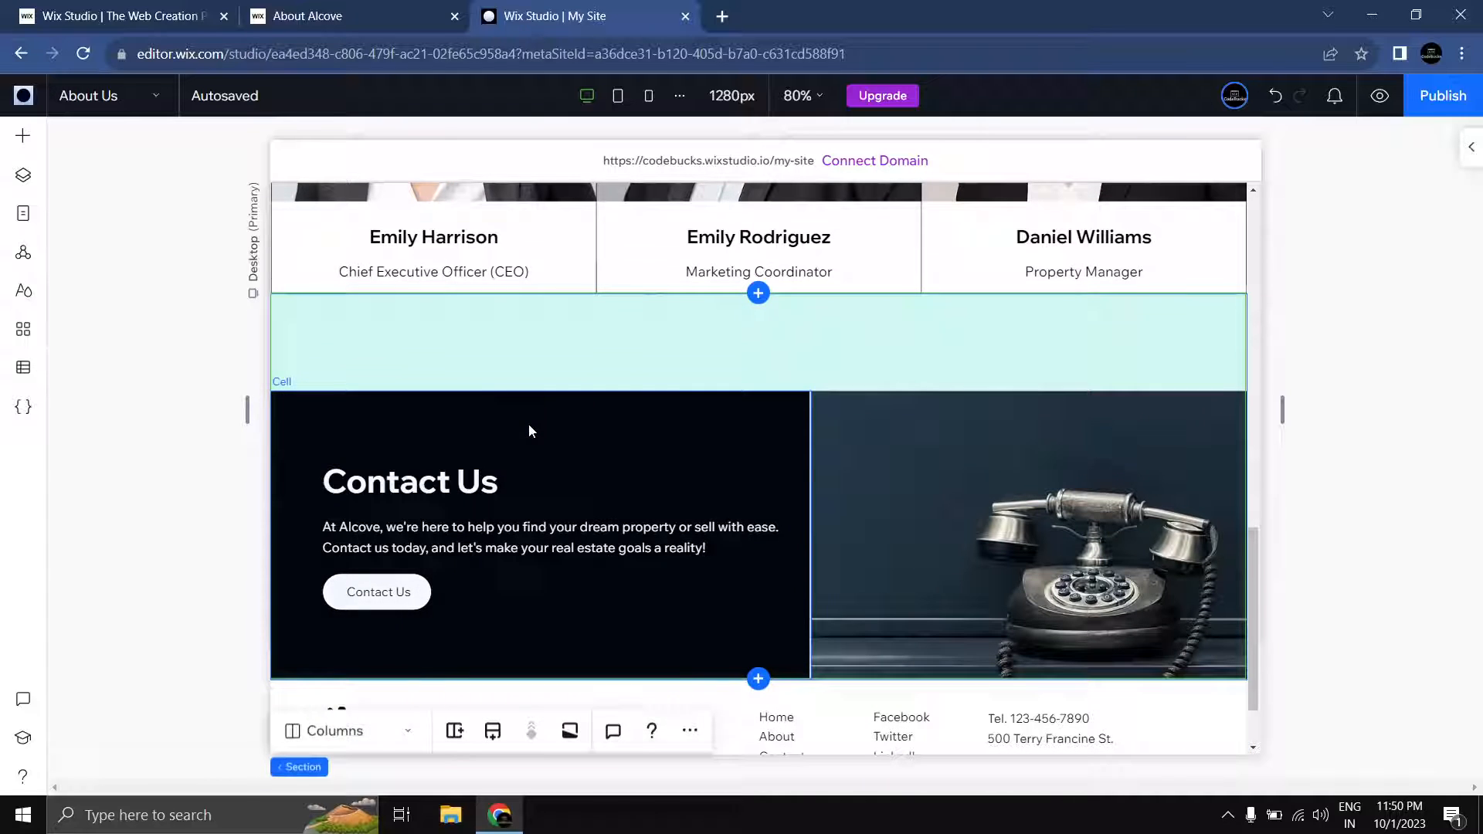
right_click(525, 349)
mouse_move(612, 543)
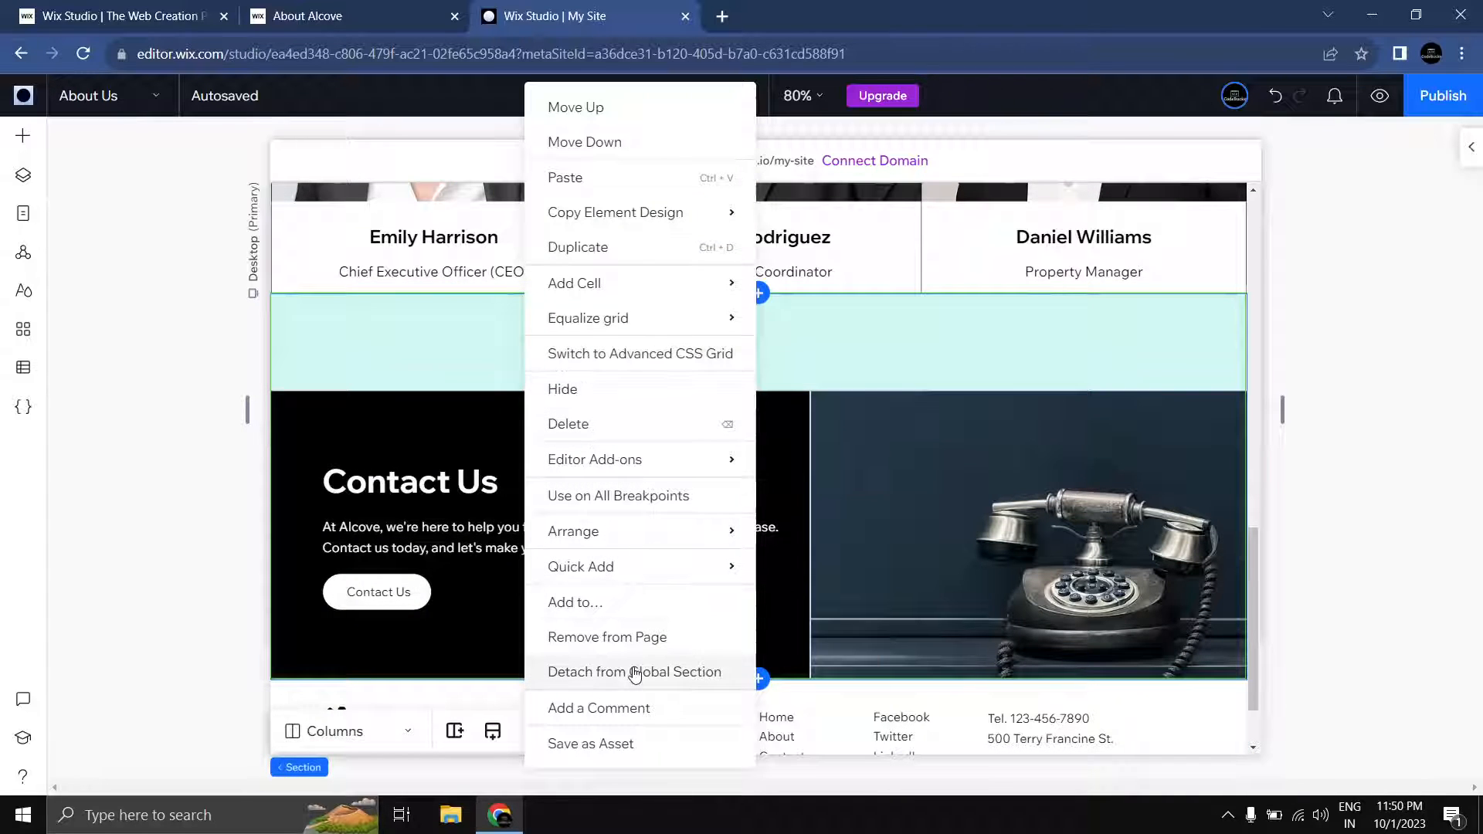
click(461, 358)
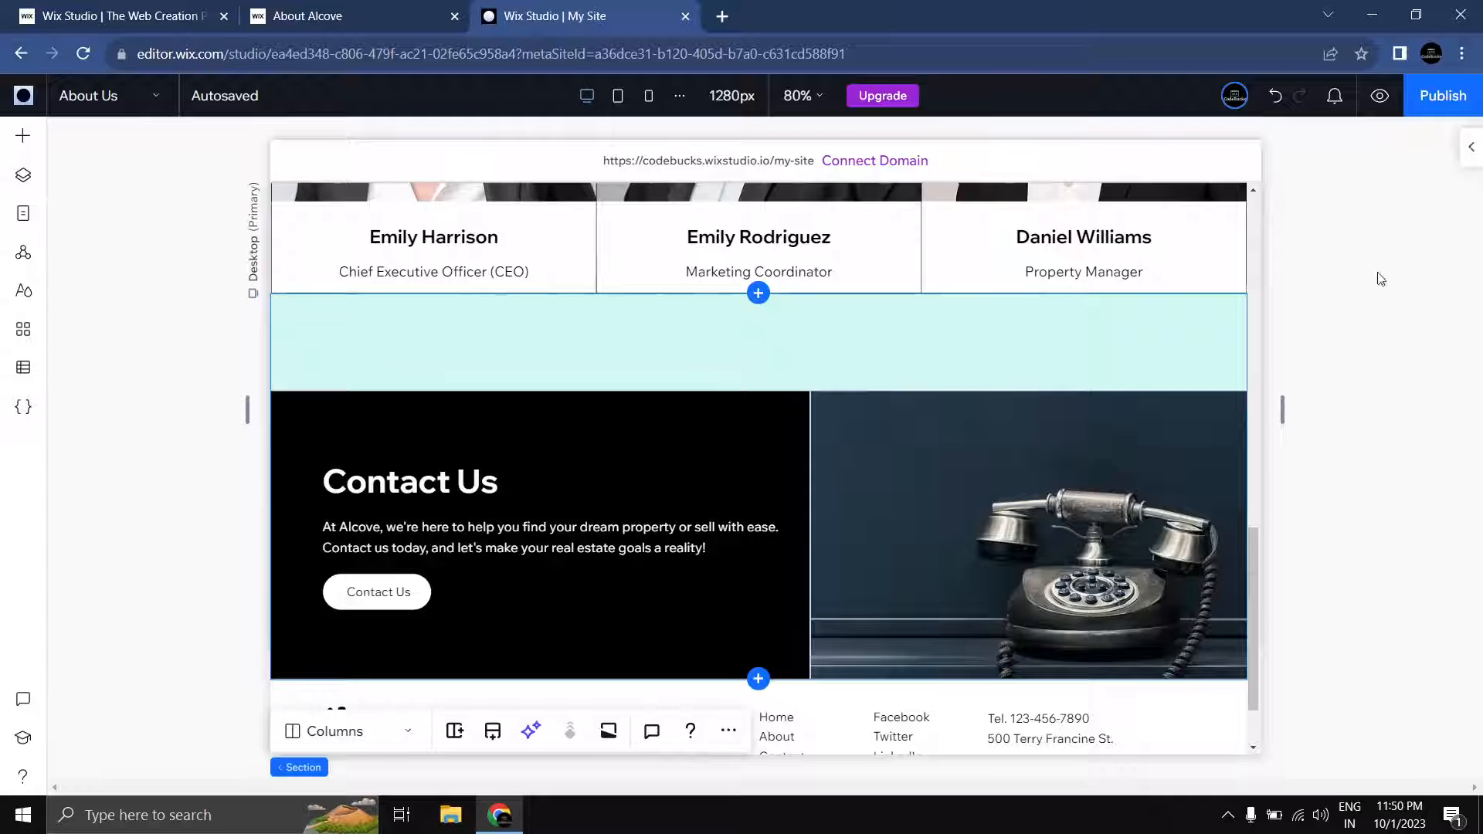
Step: Set the top padding of the detached Contact Us section to 0%
click(1465, 186)
scroll(1418, 513, down, 10)
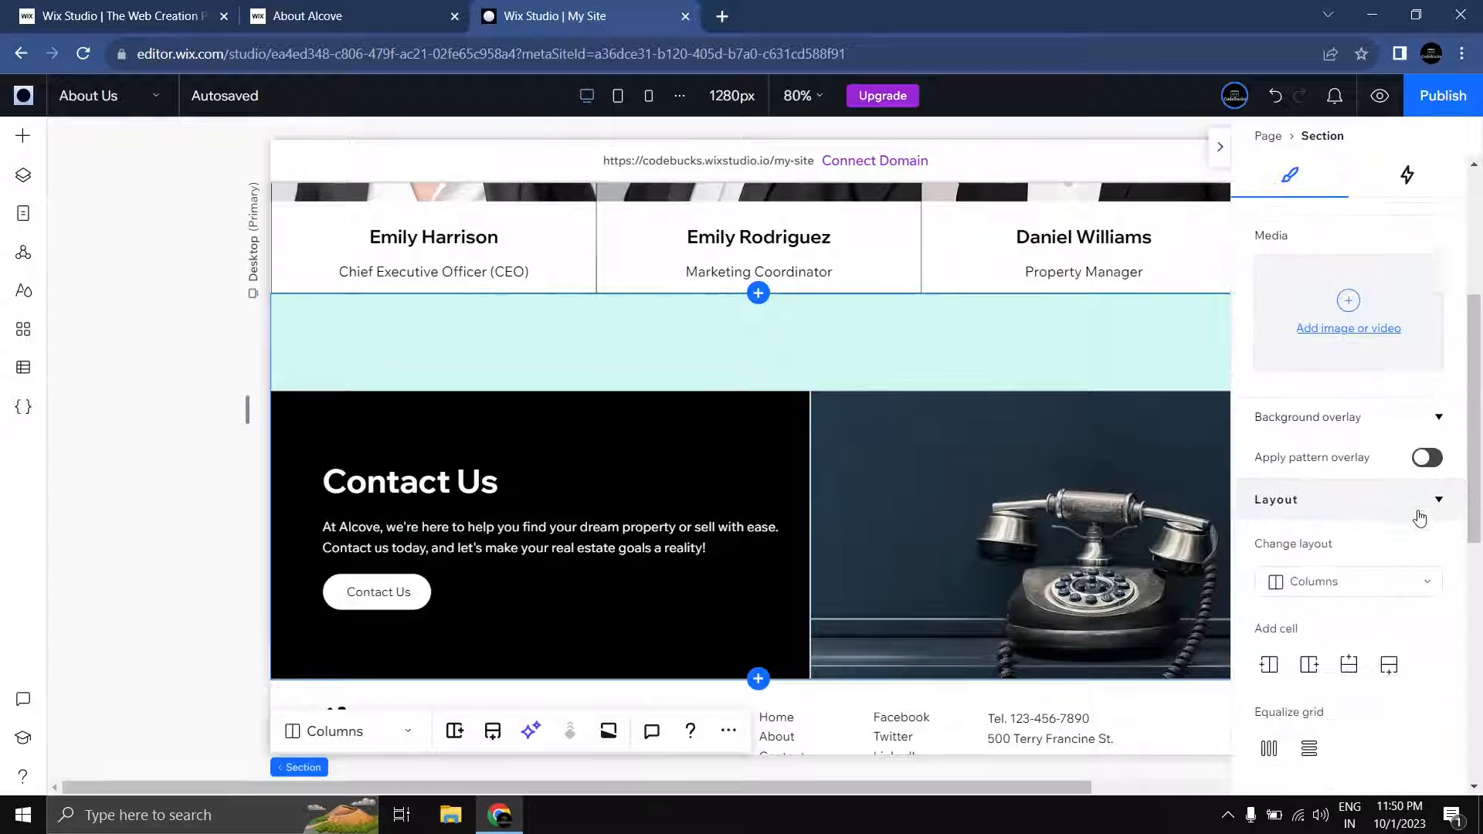
scroll(1419, 517, down, 1)
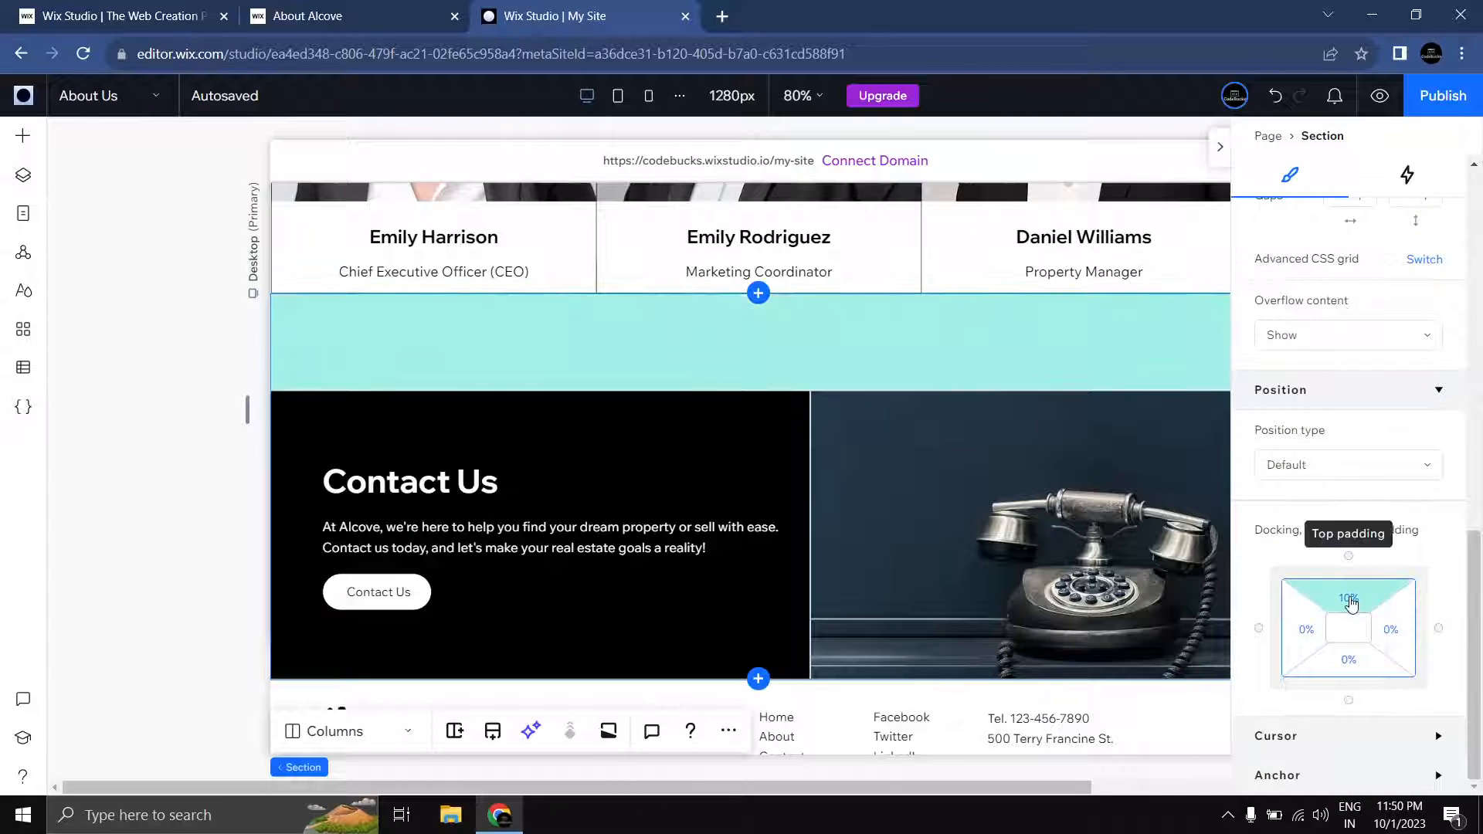
click(1374, 608)
key(Return)
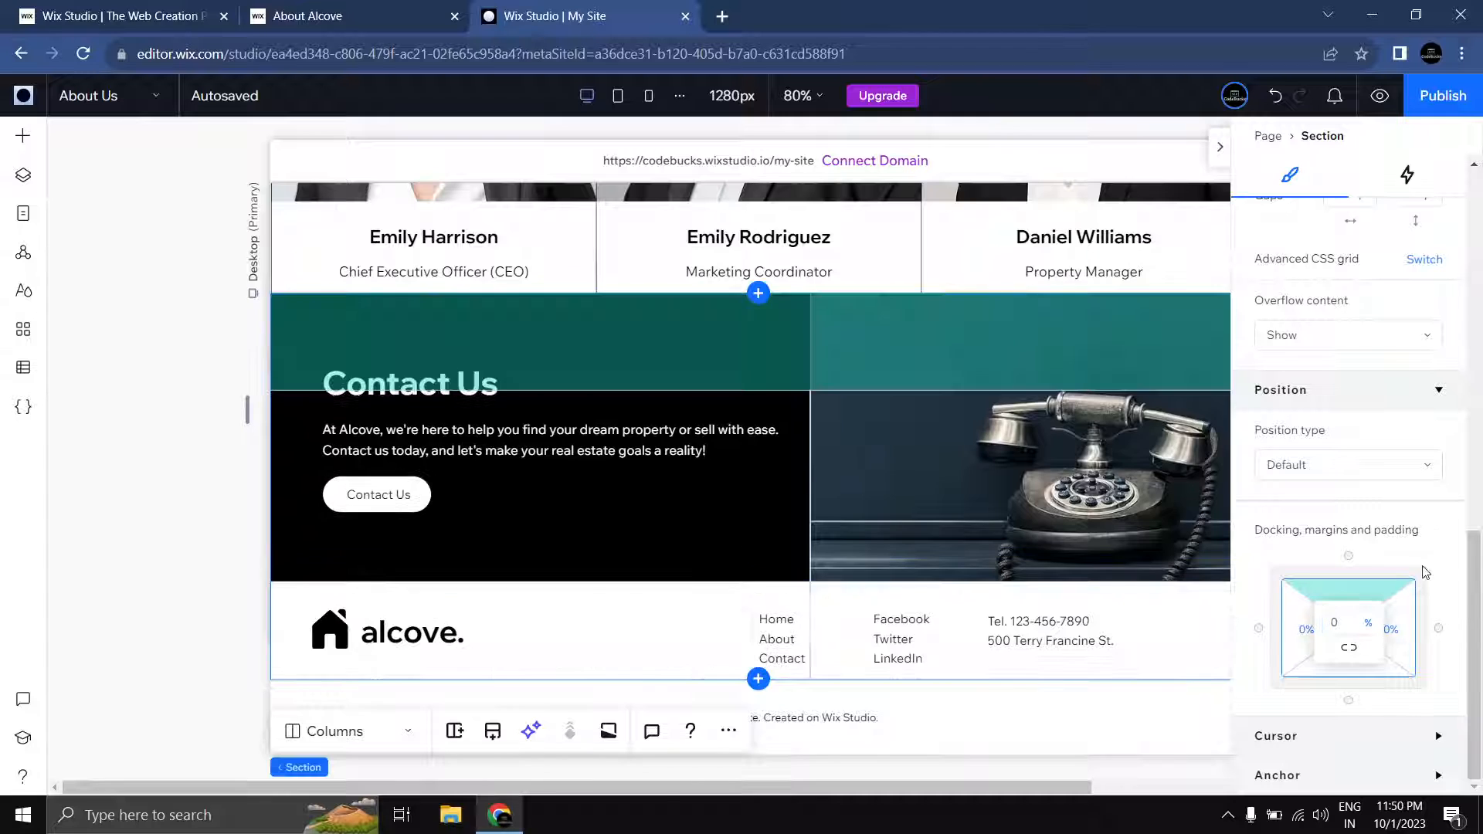
click(89, 391)
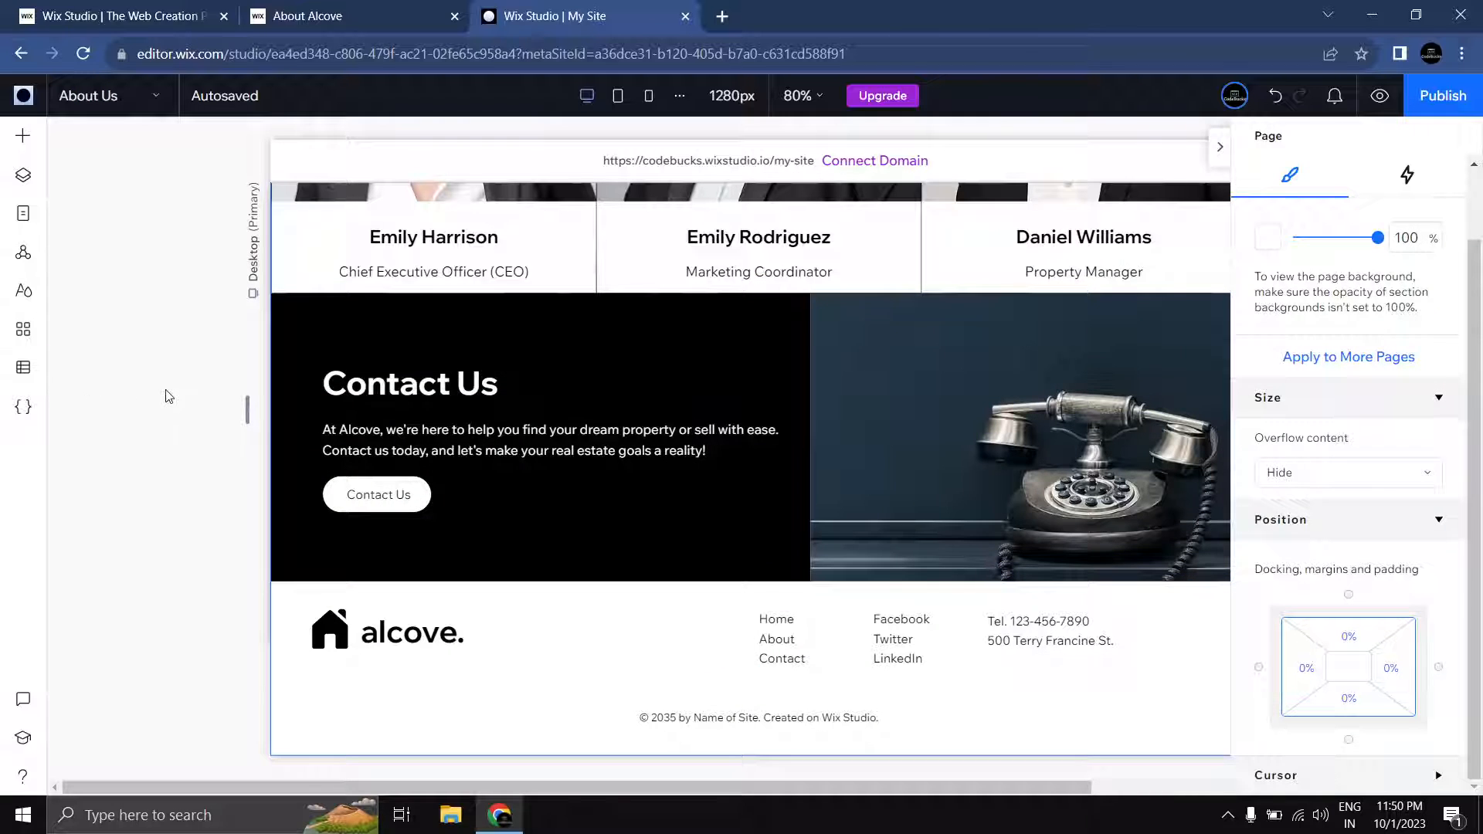
Step: Review the section spacing on the About Us page, and preview the page from the intro down to the footer
click(1220, 146)
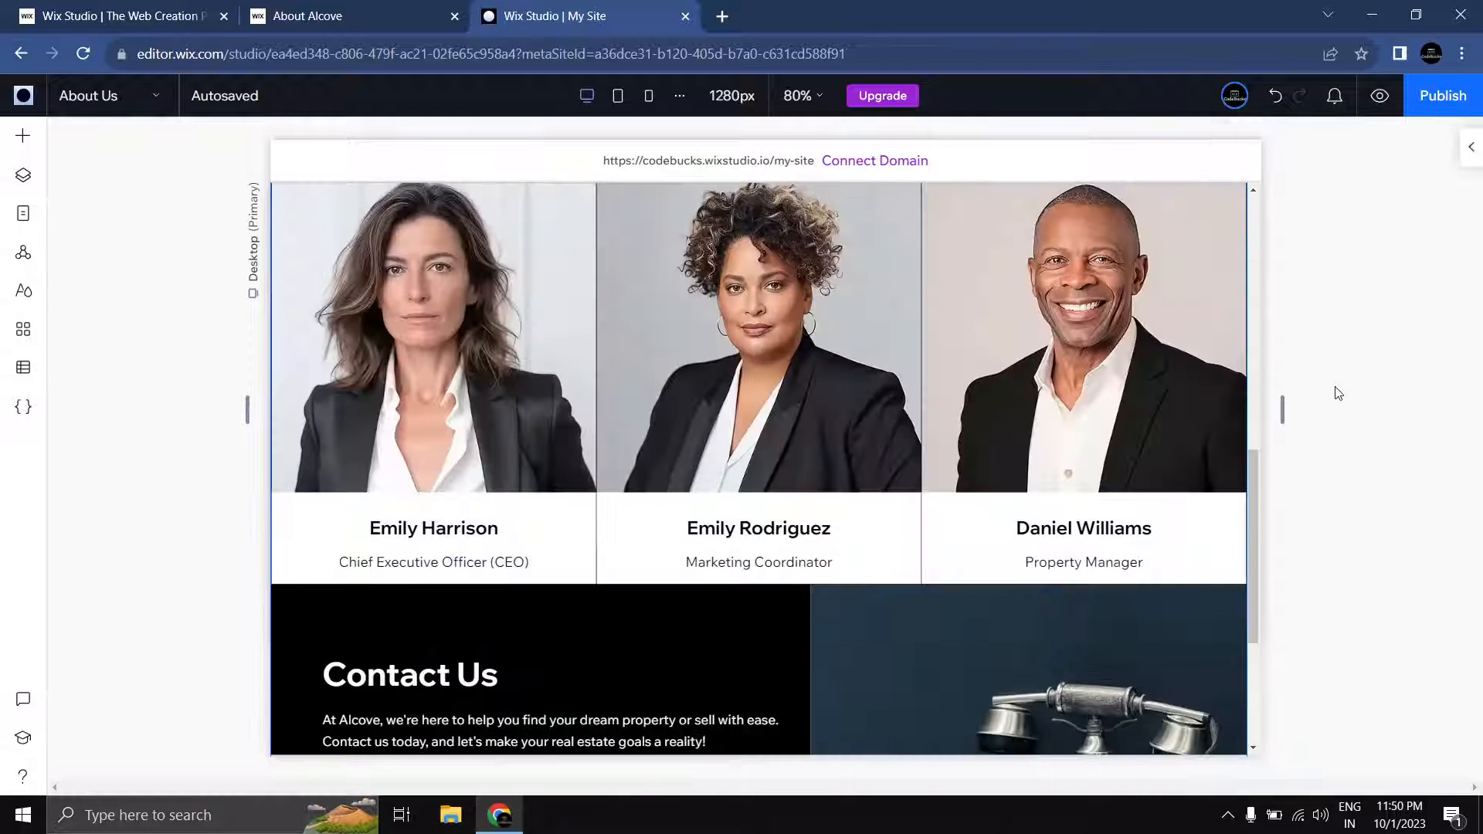
scroll(1313, 386, up, 9)
scroll(1275, 387, down, 5)
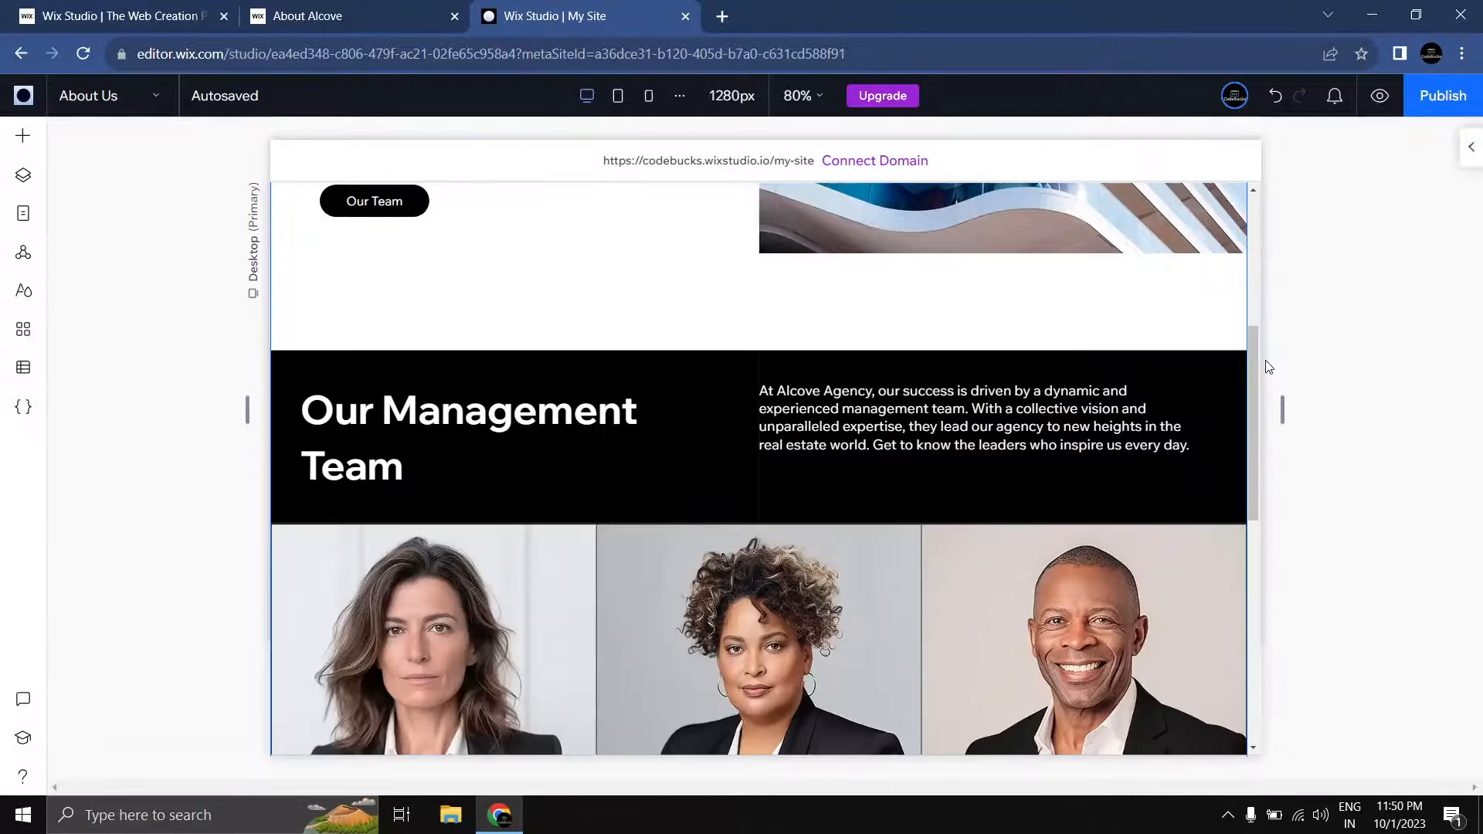
scroll(1267, 363, down, 2)
scroll(1265, 360, up, 6)
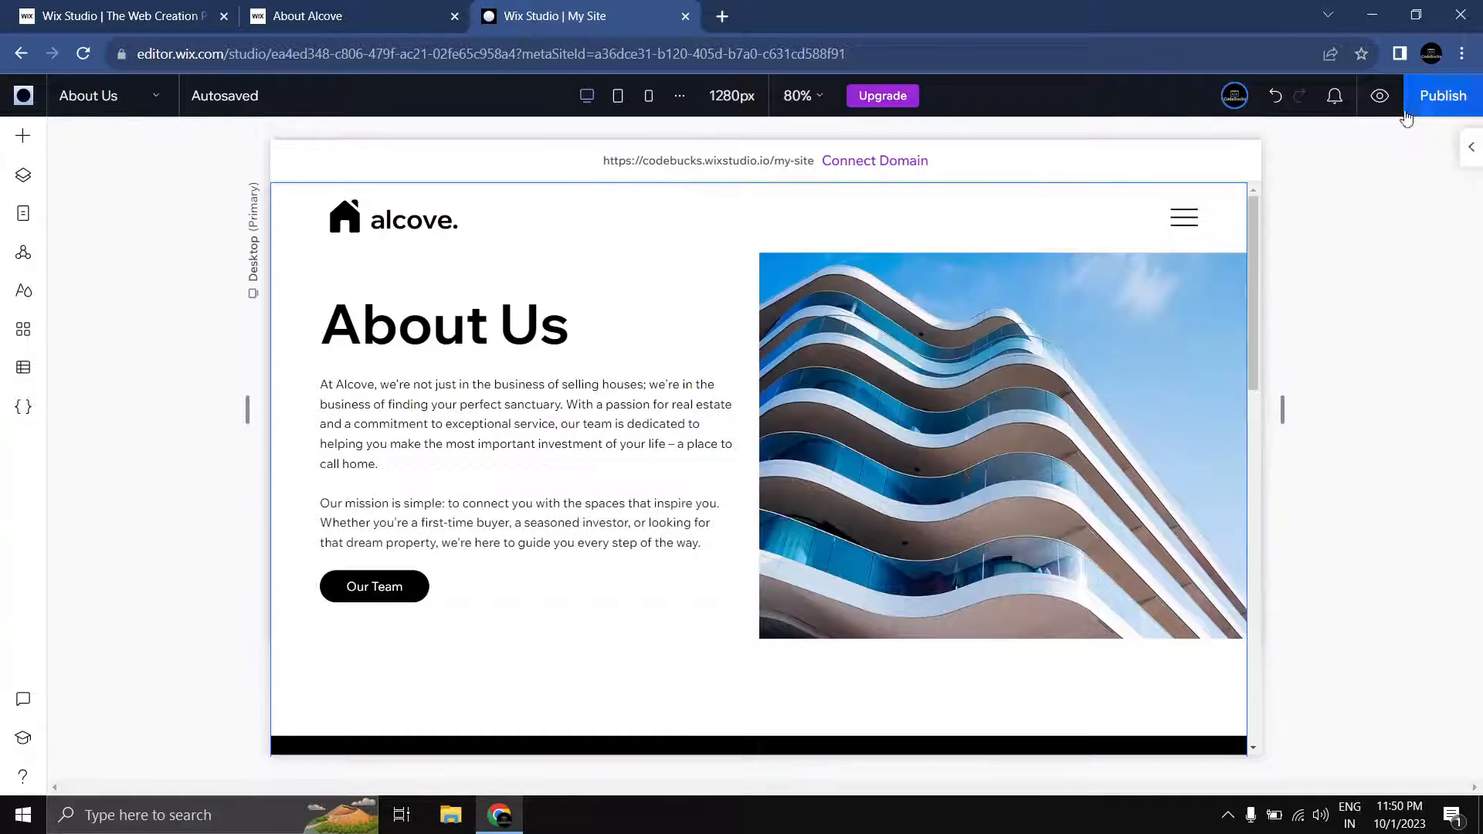
click(1379, 96)
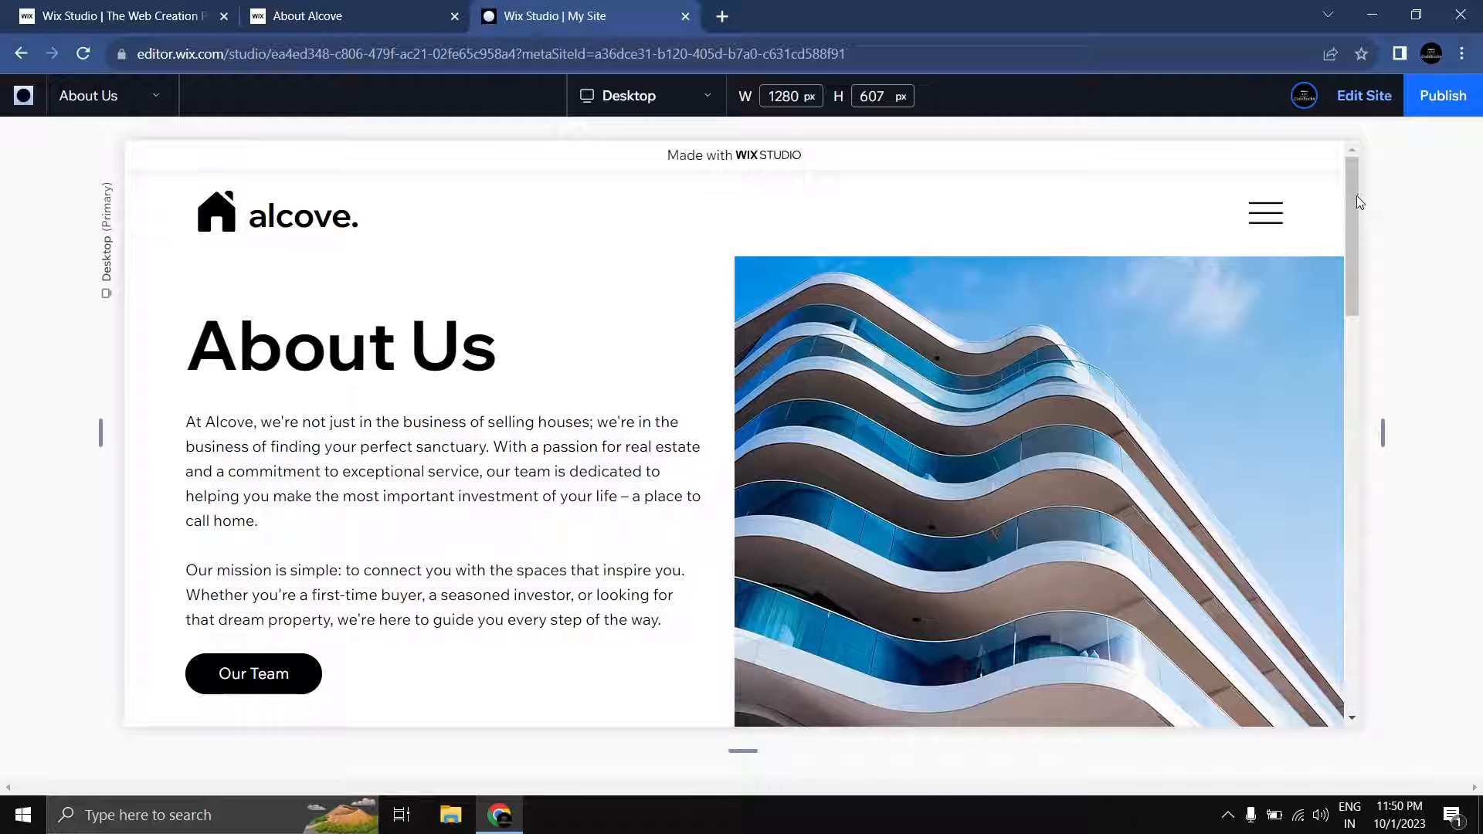
scroll(1344, 294, down, 8)
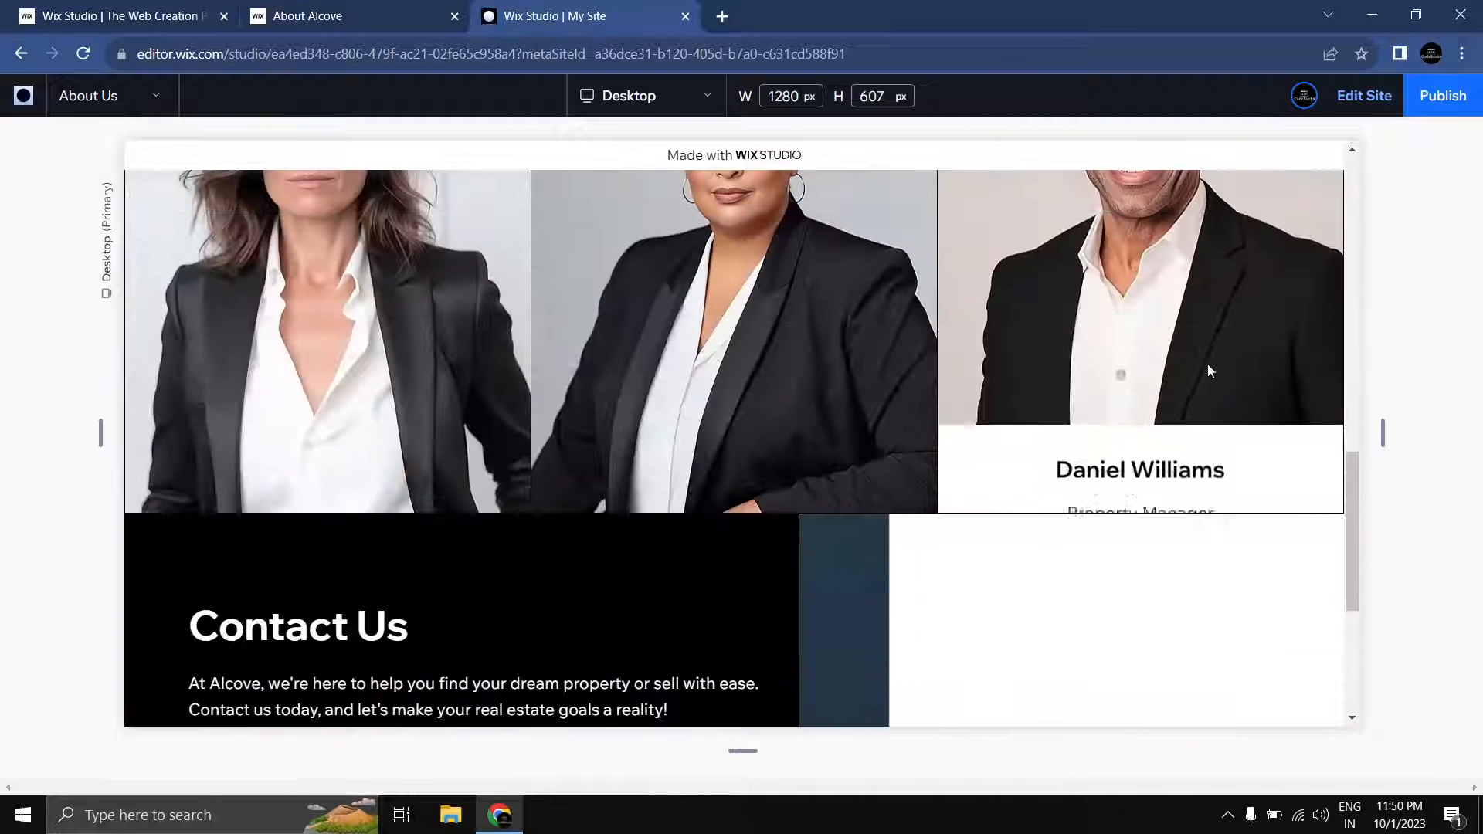
scroll(318, 338, down, 5)
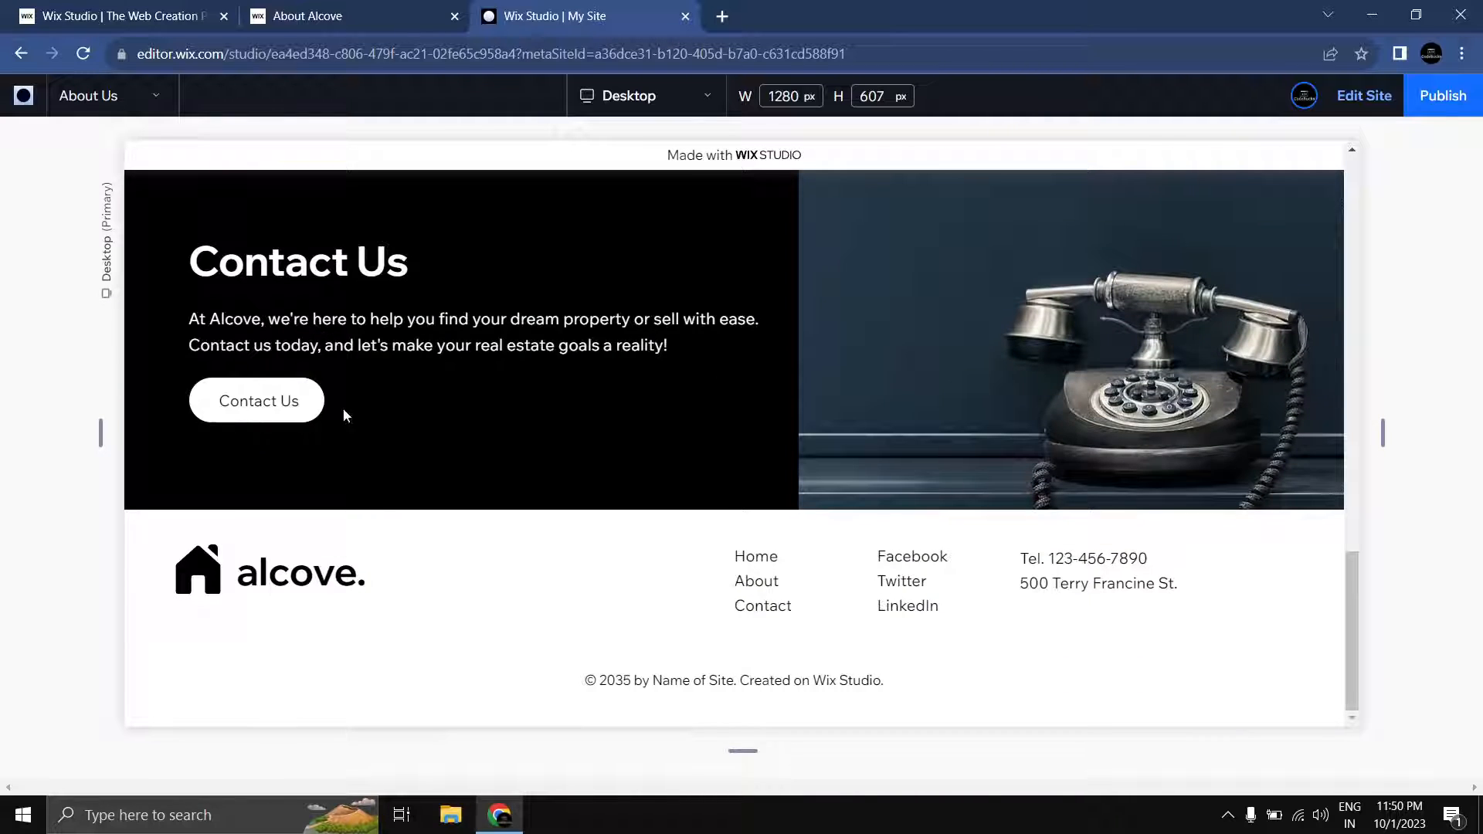
Step: Open the Contact Us page of the reference Alcove site and examine its banner and office cards
drag(1355, 647, 1387, 224)
click(356, 6)
scroll(1349, 339, up, 4)
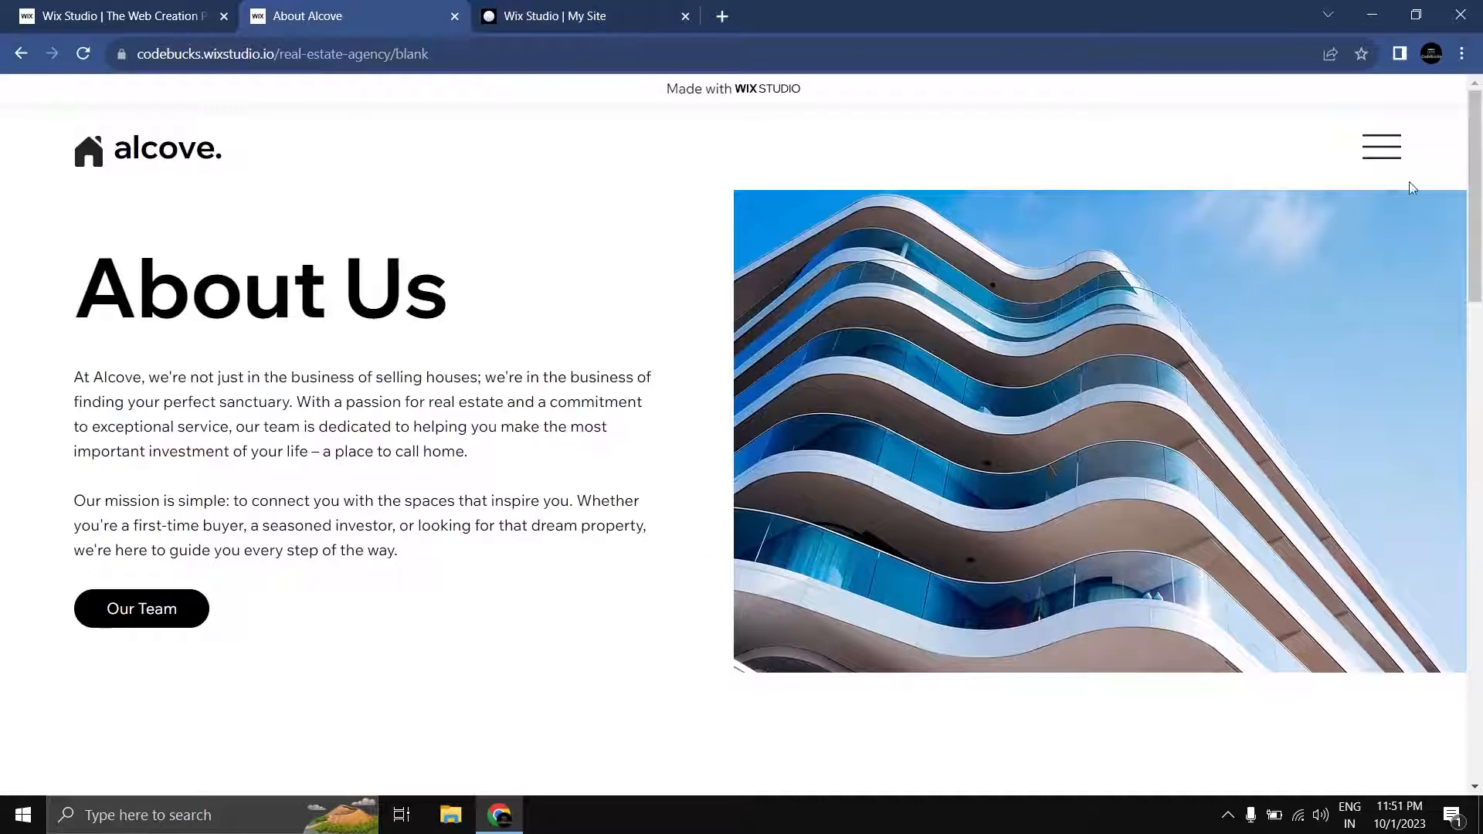
click(1381, 146)
click(1276, 309)
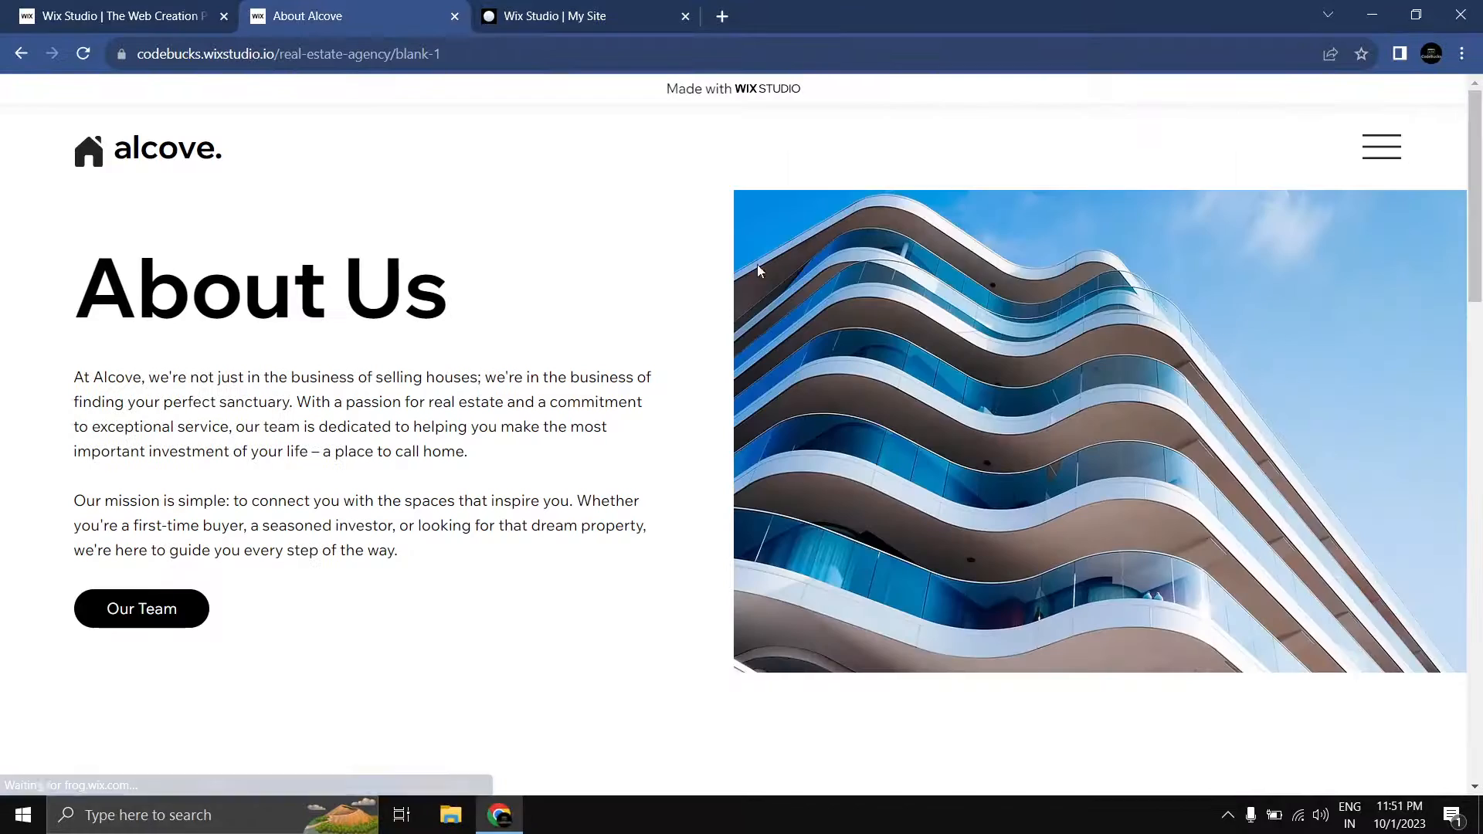
scroll(600, 404, down, 6)
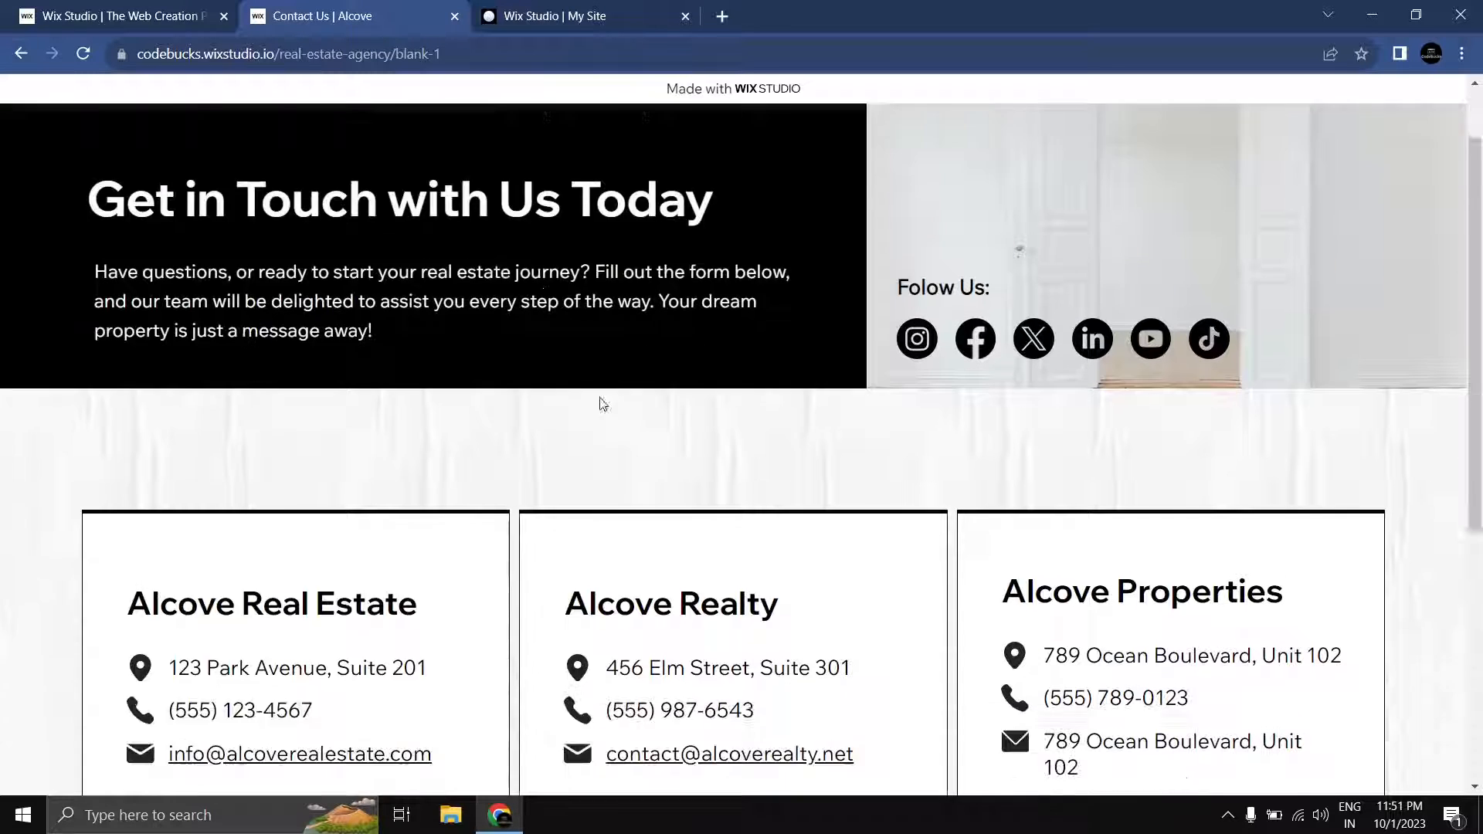
scroll(600, 404, up, 6)
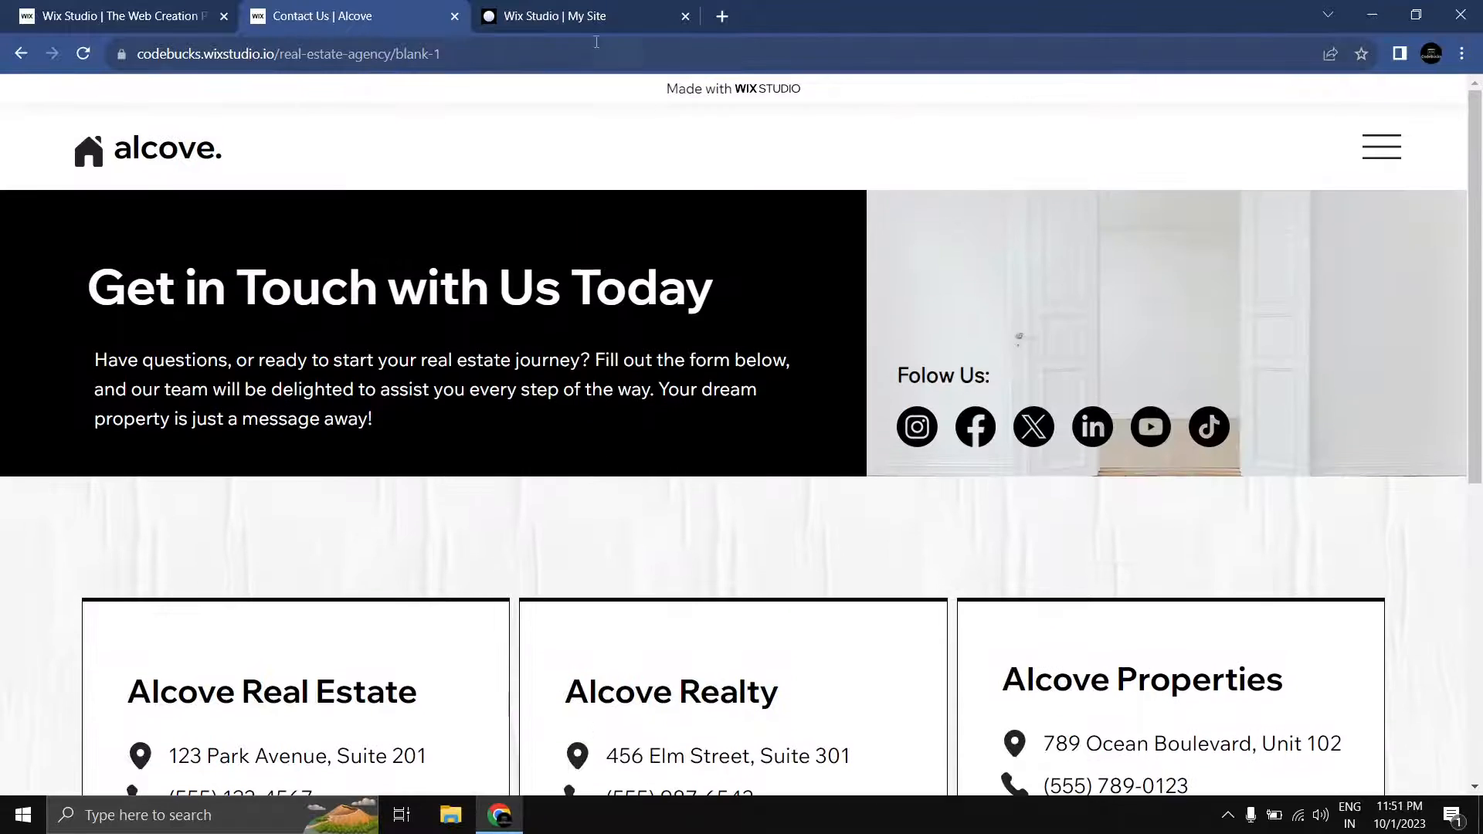
Step: Return to the Wix Studio site, leave the preview, and add a standard blank page named Contact
click(587, 27)
click(83, 96)
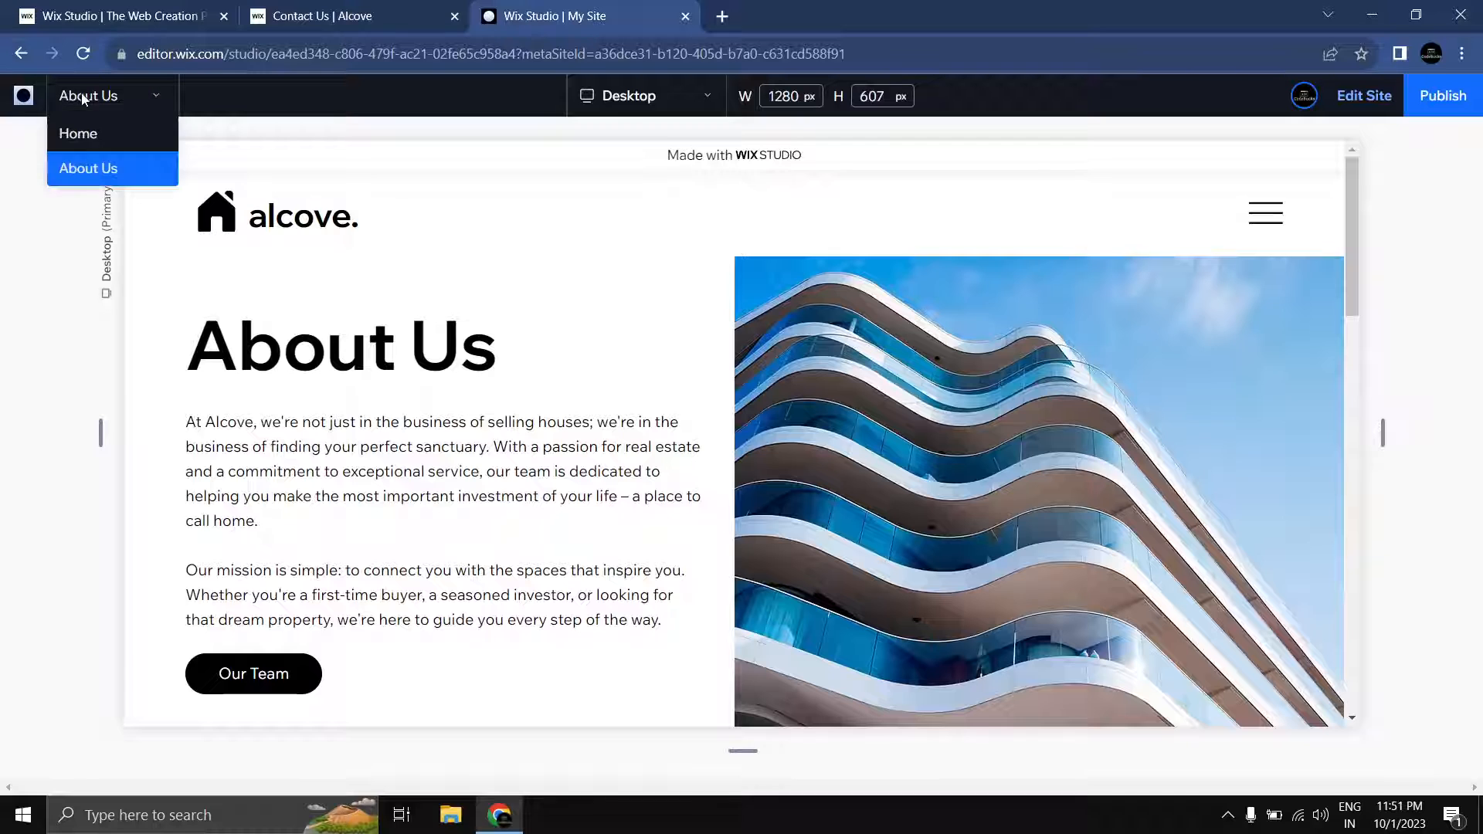
click(1365, 95)
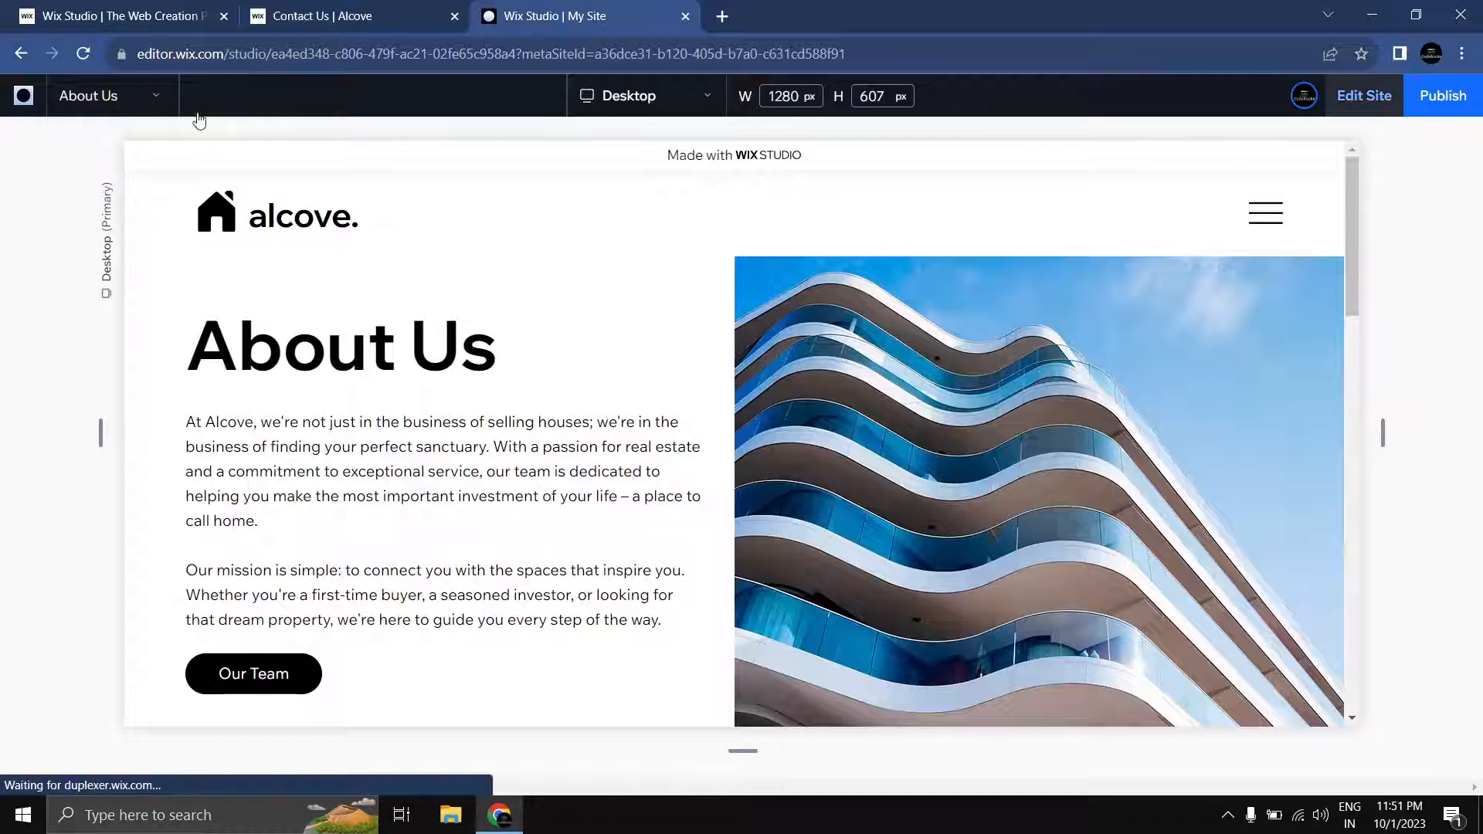
click(120, 108)
click(116, 205)
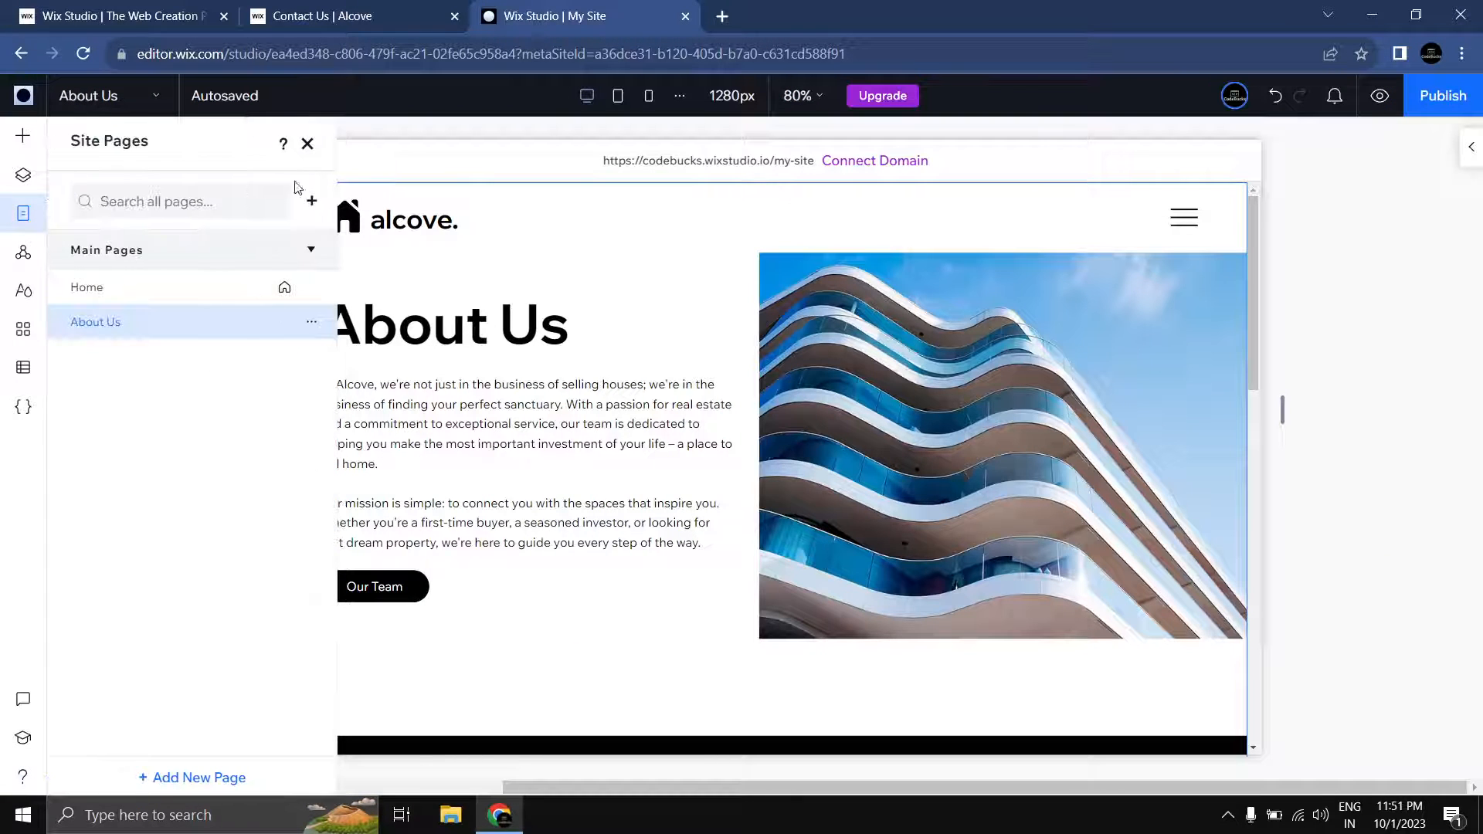
click(310, 201)
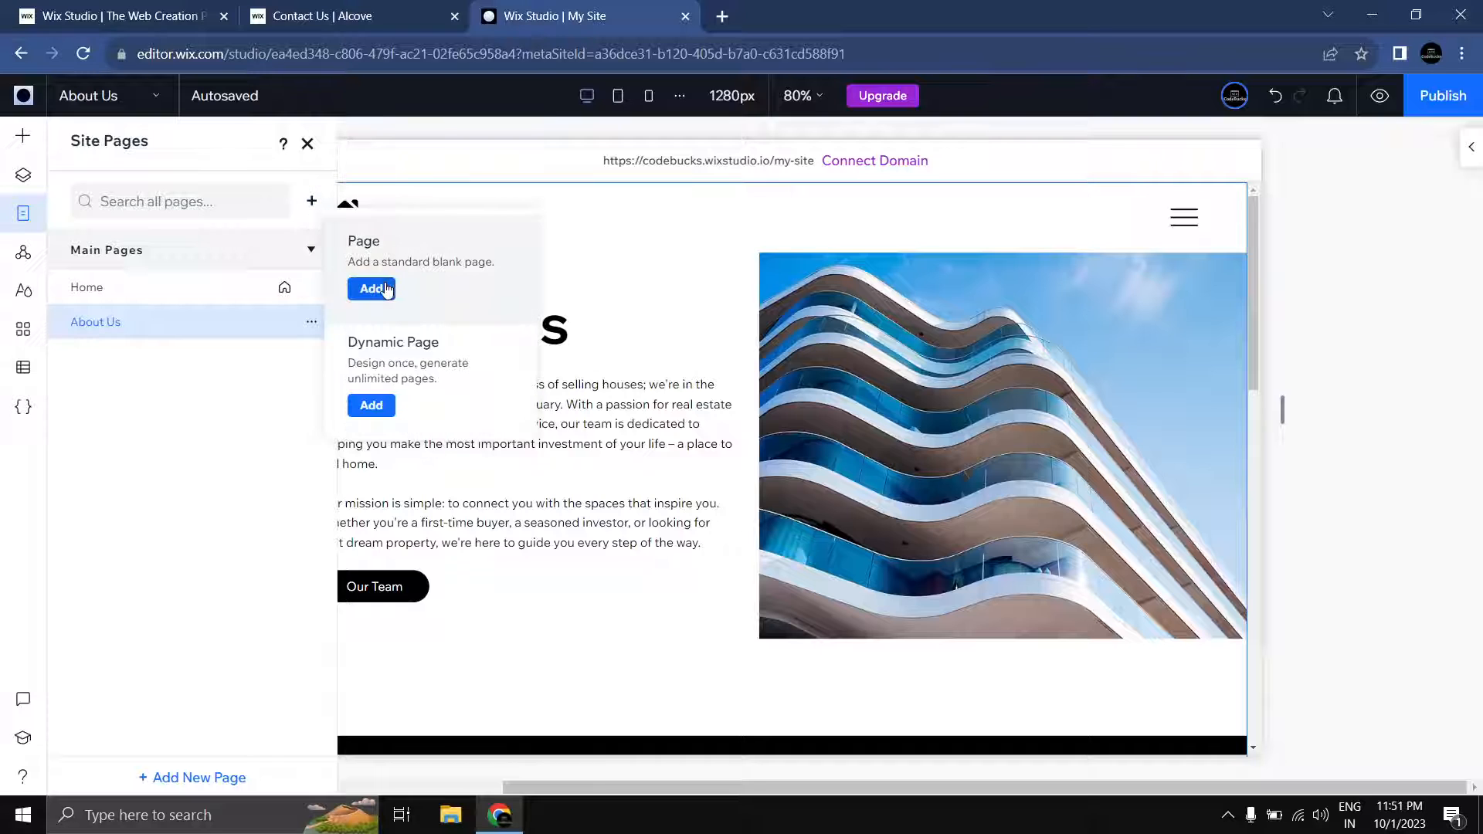
click(371, 288)
double_click(131, 358)
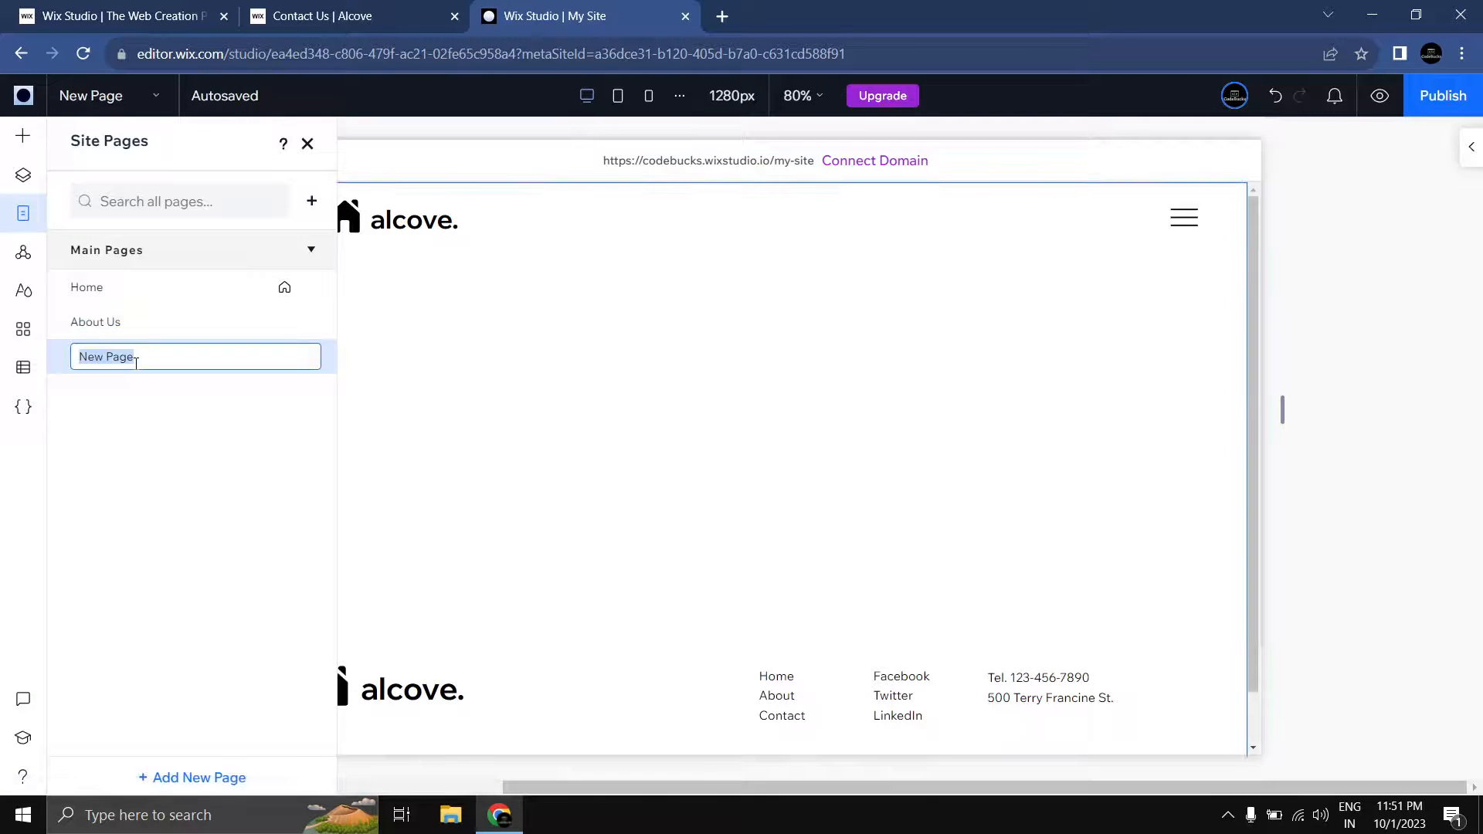
key(Return)
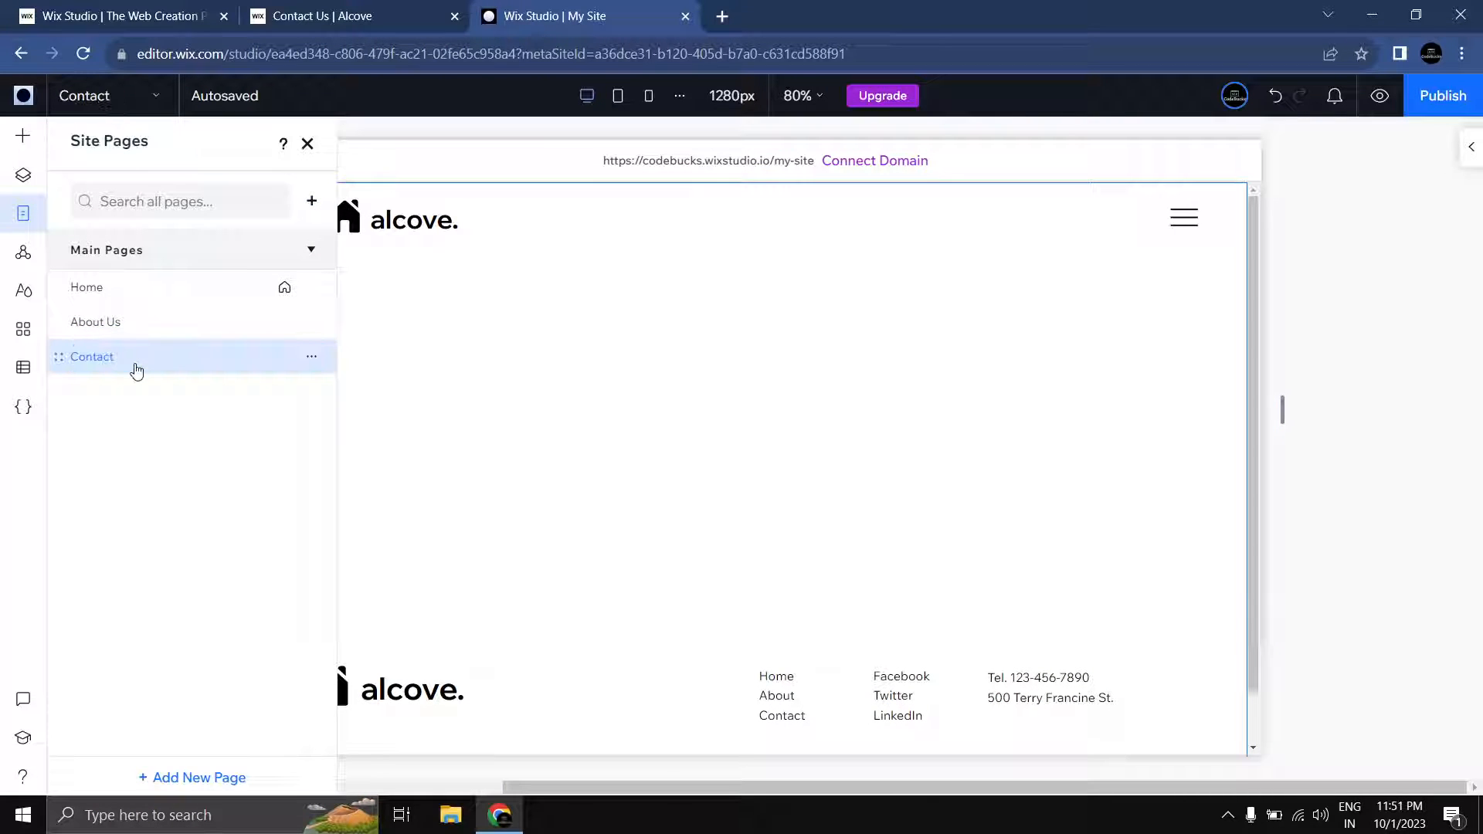
click(307, 144)
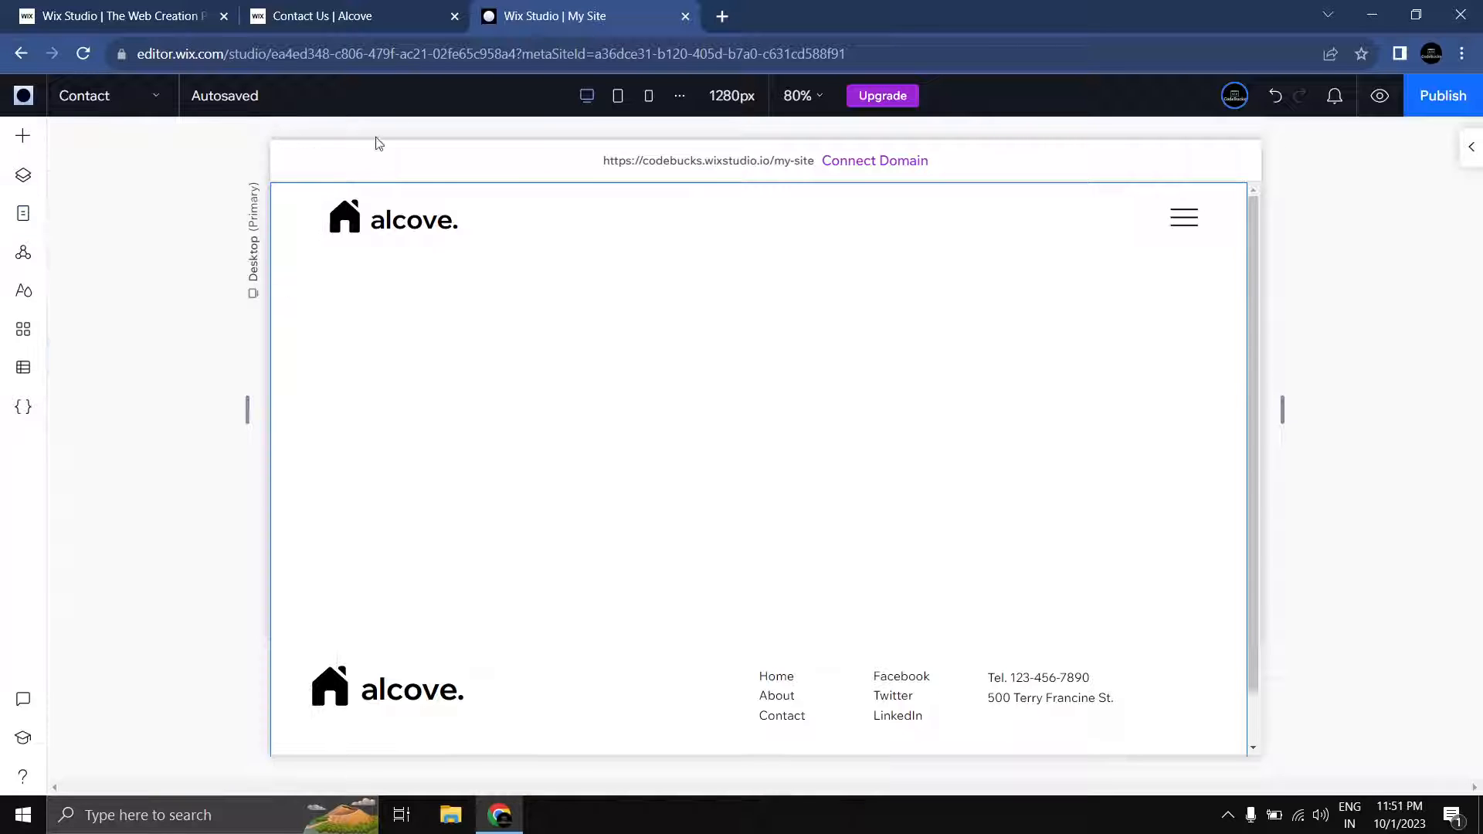
Step: Examine the heading, paragraph and social icons in the banner of the reference Contact Us page
click(344, 16)
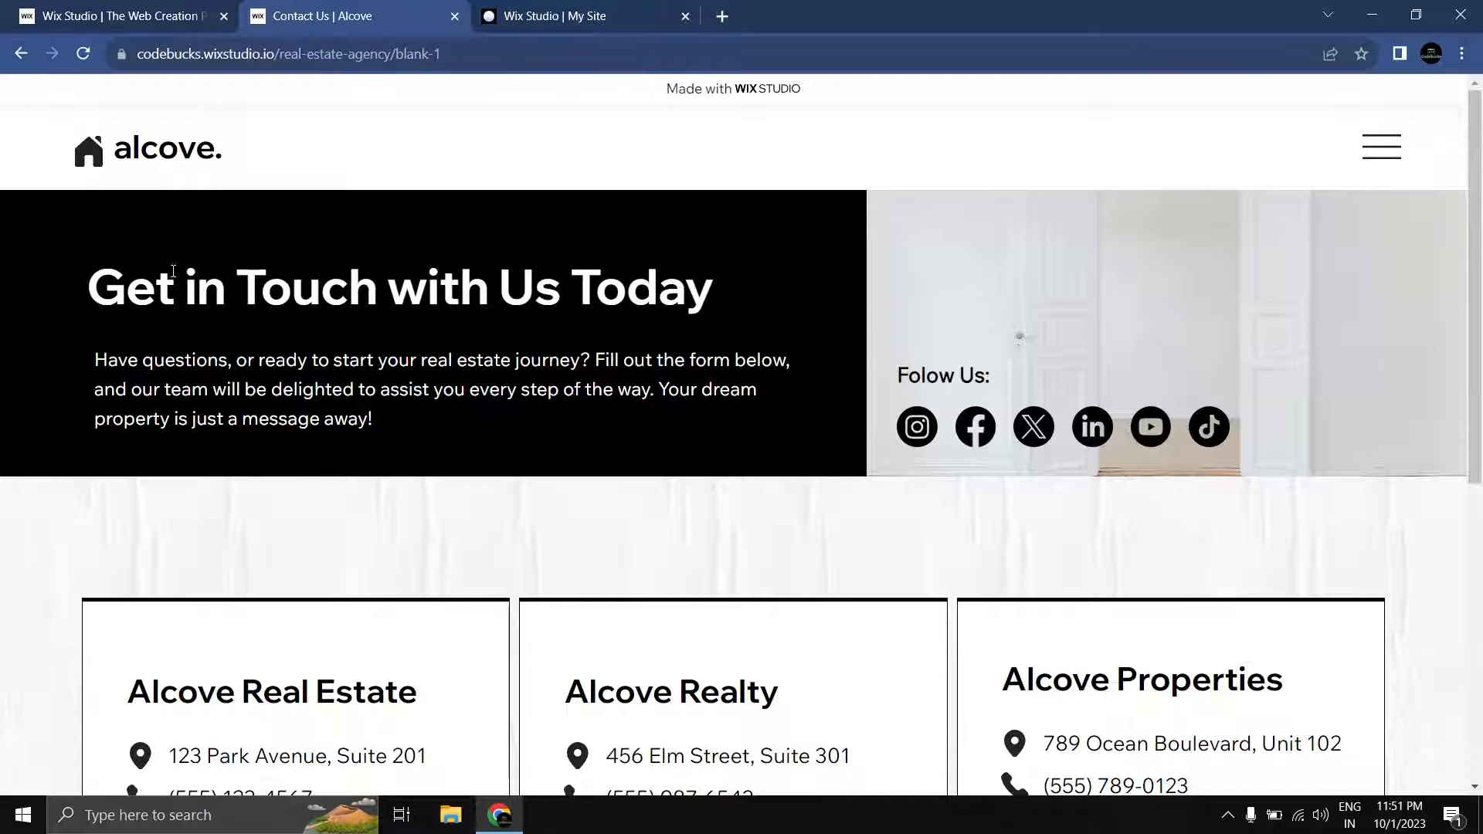
drag(101, 324, 367, 403)
click(463, 417)
drag(905, 375, 963, 429)
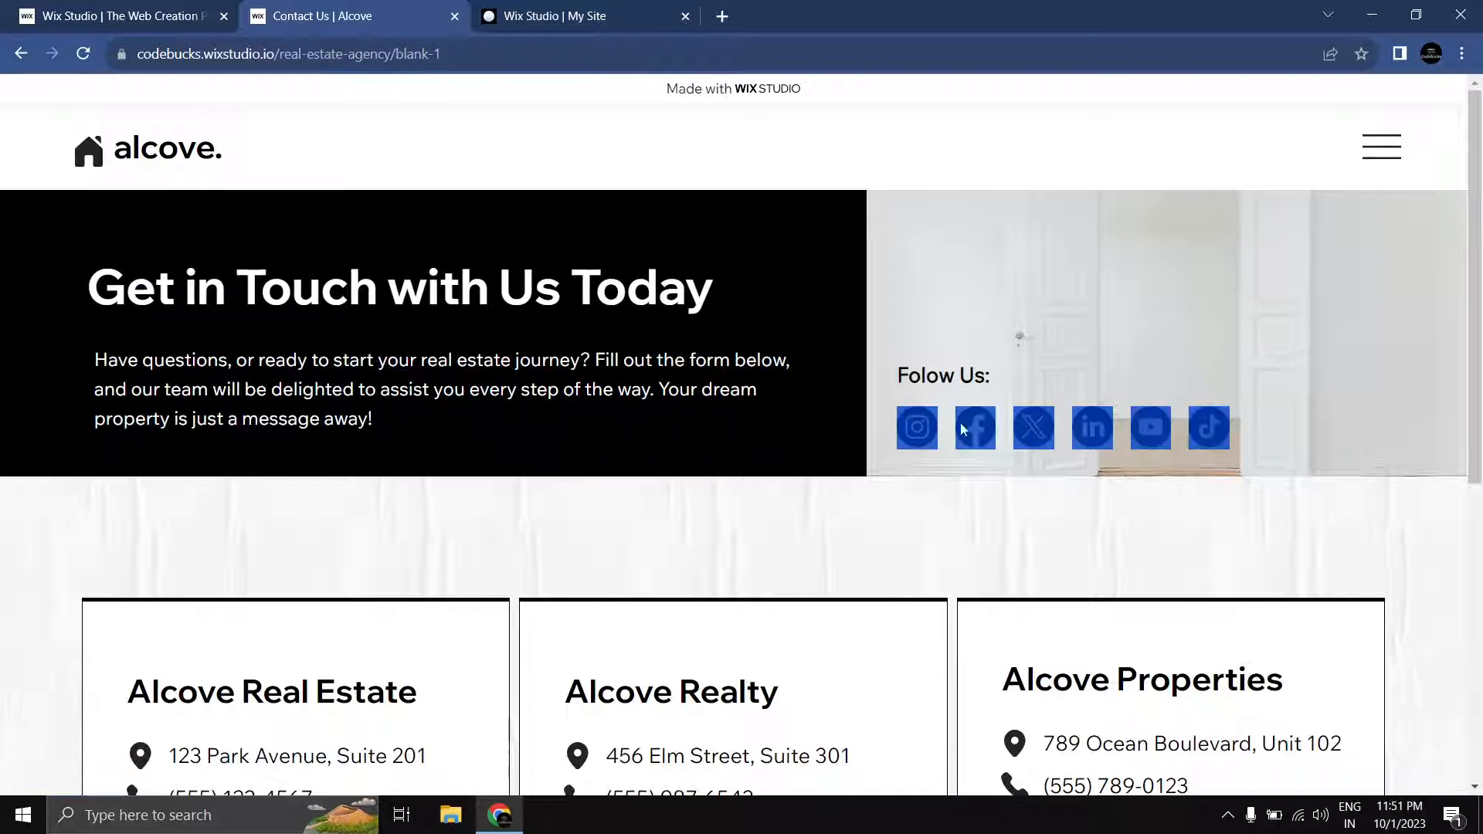
scroll(679, 248, down, 4)
scroll(679, 248, up, 4)
Step: Reduce the height of the two-column section on the new Contact page to about 226 px
click(560, 16)
click(459, 339)
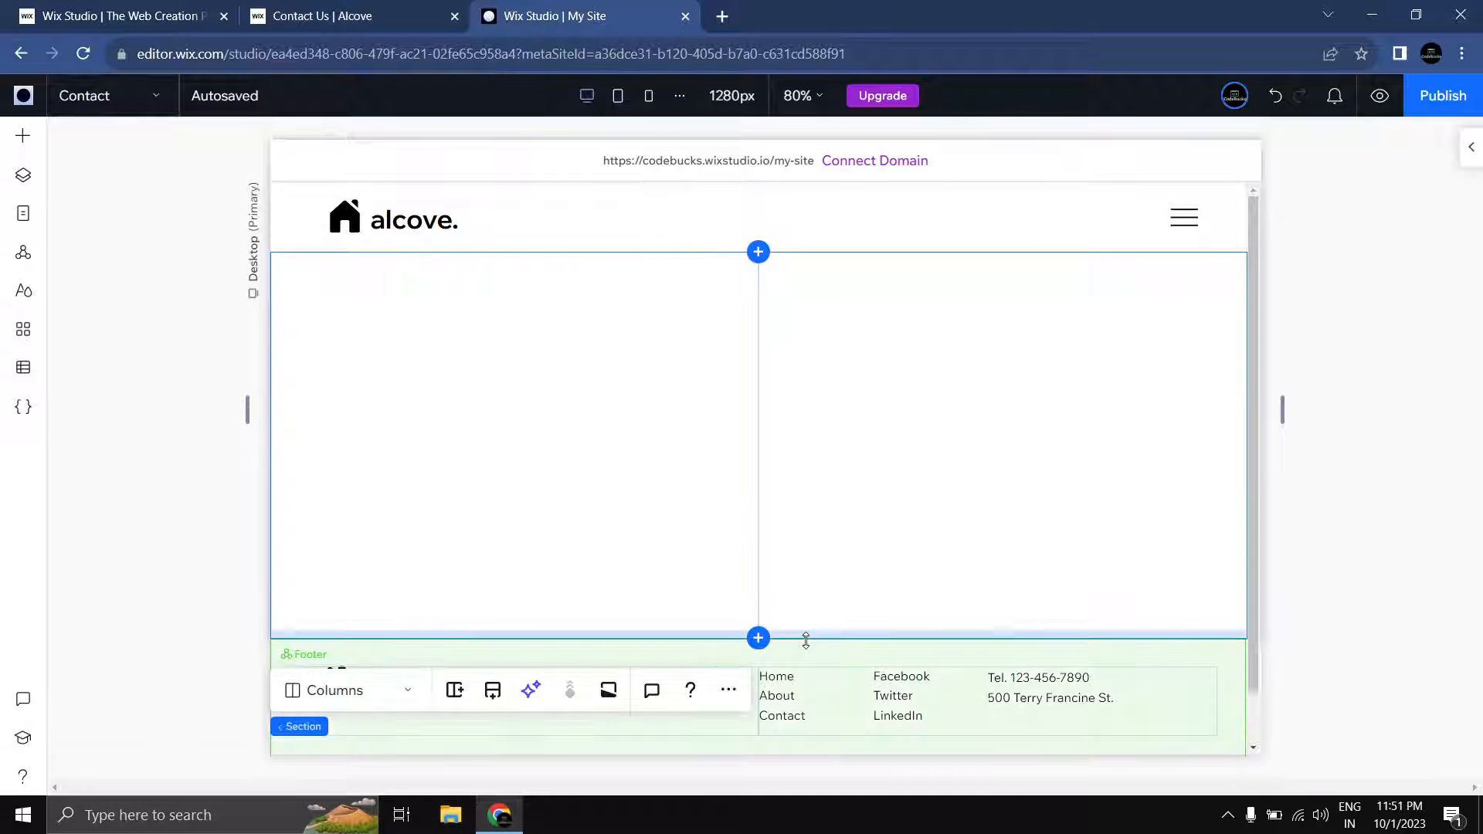
drag(804, 639, 802, 426)
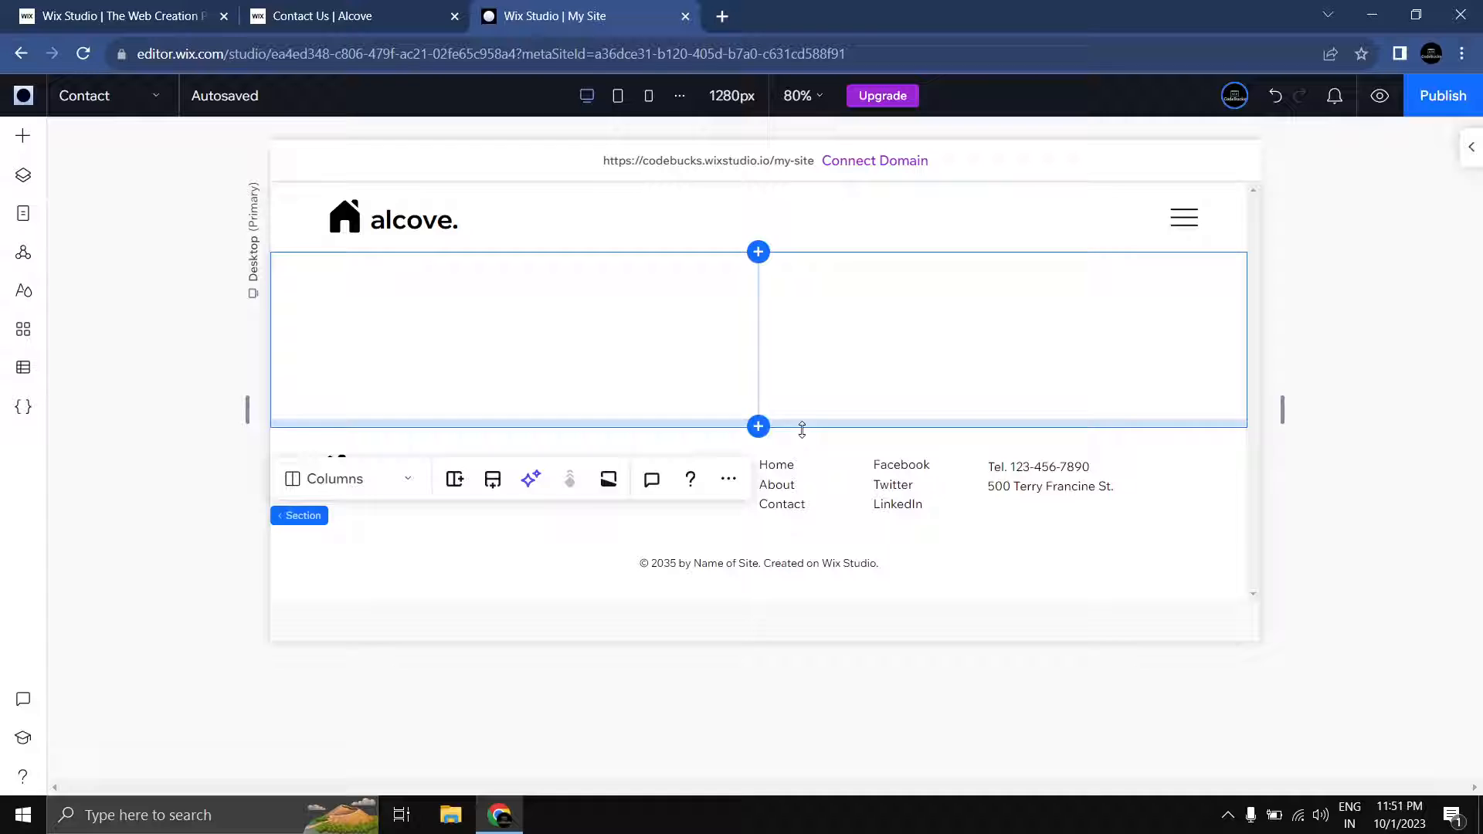
Step: Fill the left cell of the Contact page section with the black theme color
click(467, 322)
click(26, 140)
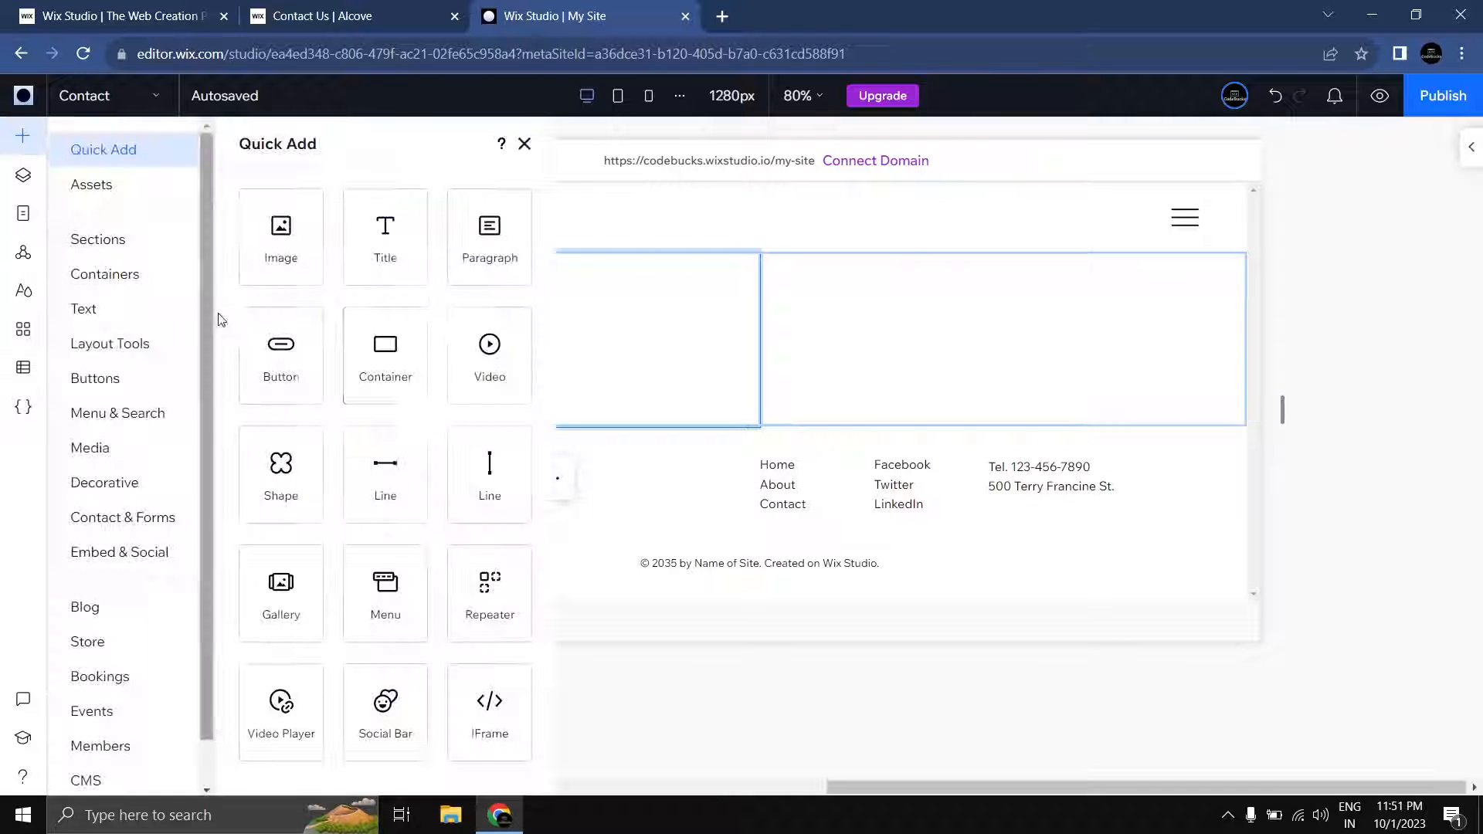
click(700, 323)
click(1466, 150)
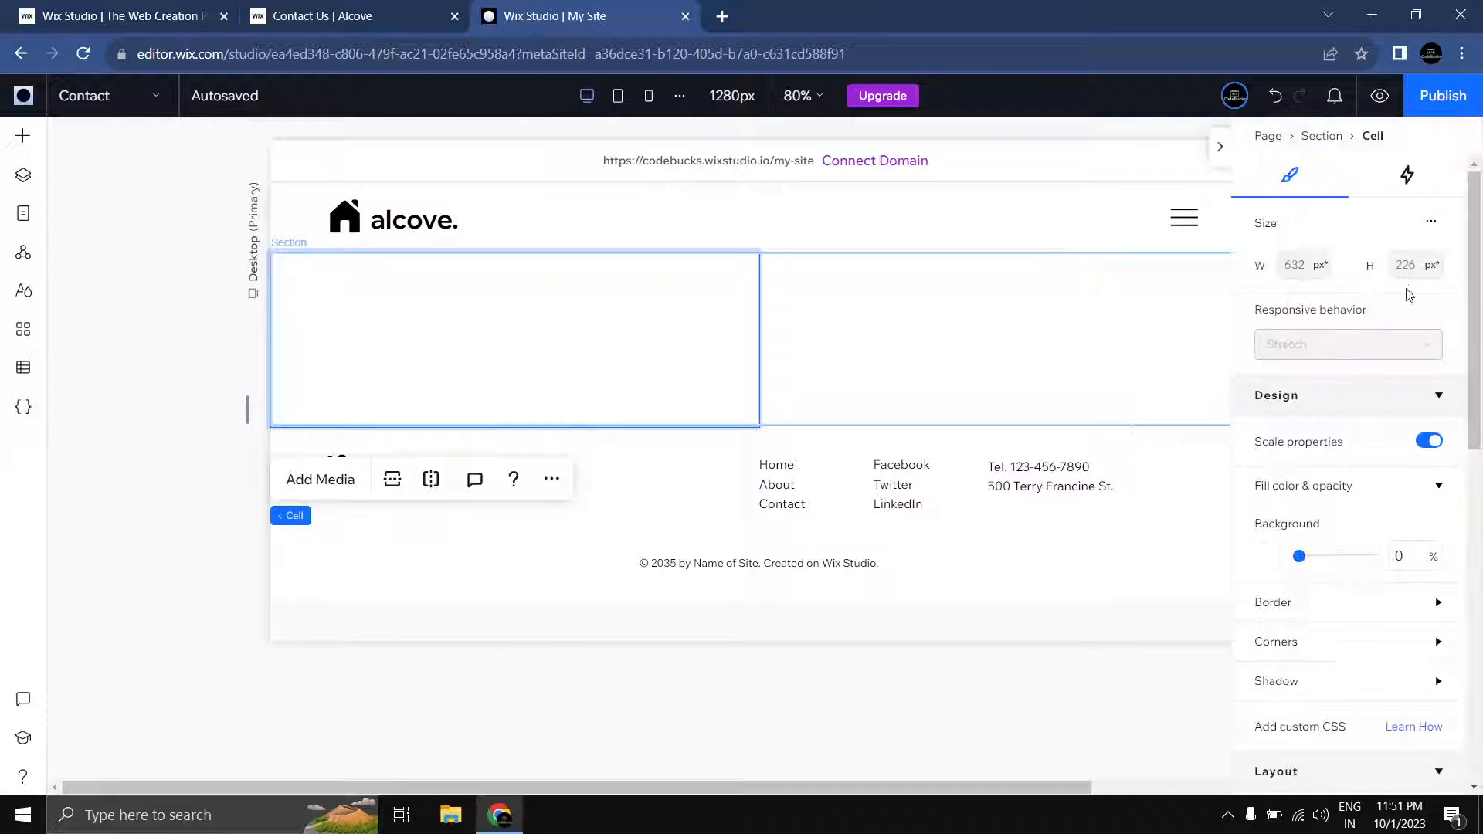
scroll(1336, 485, down, 3)
click(1273, 364)
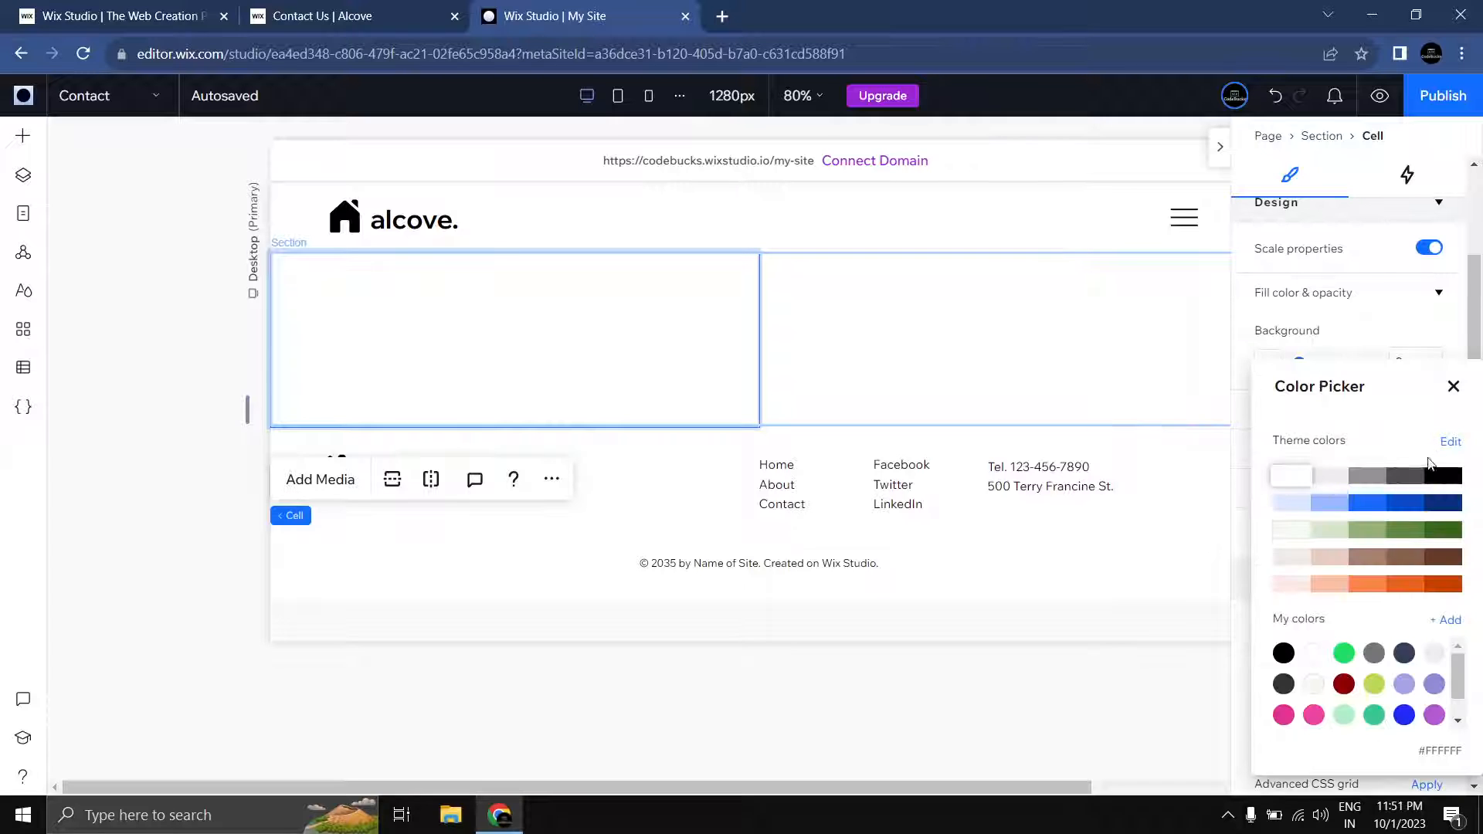
click(1442, 475)
click(1453, 387)
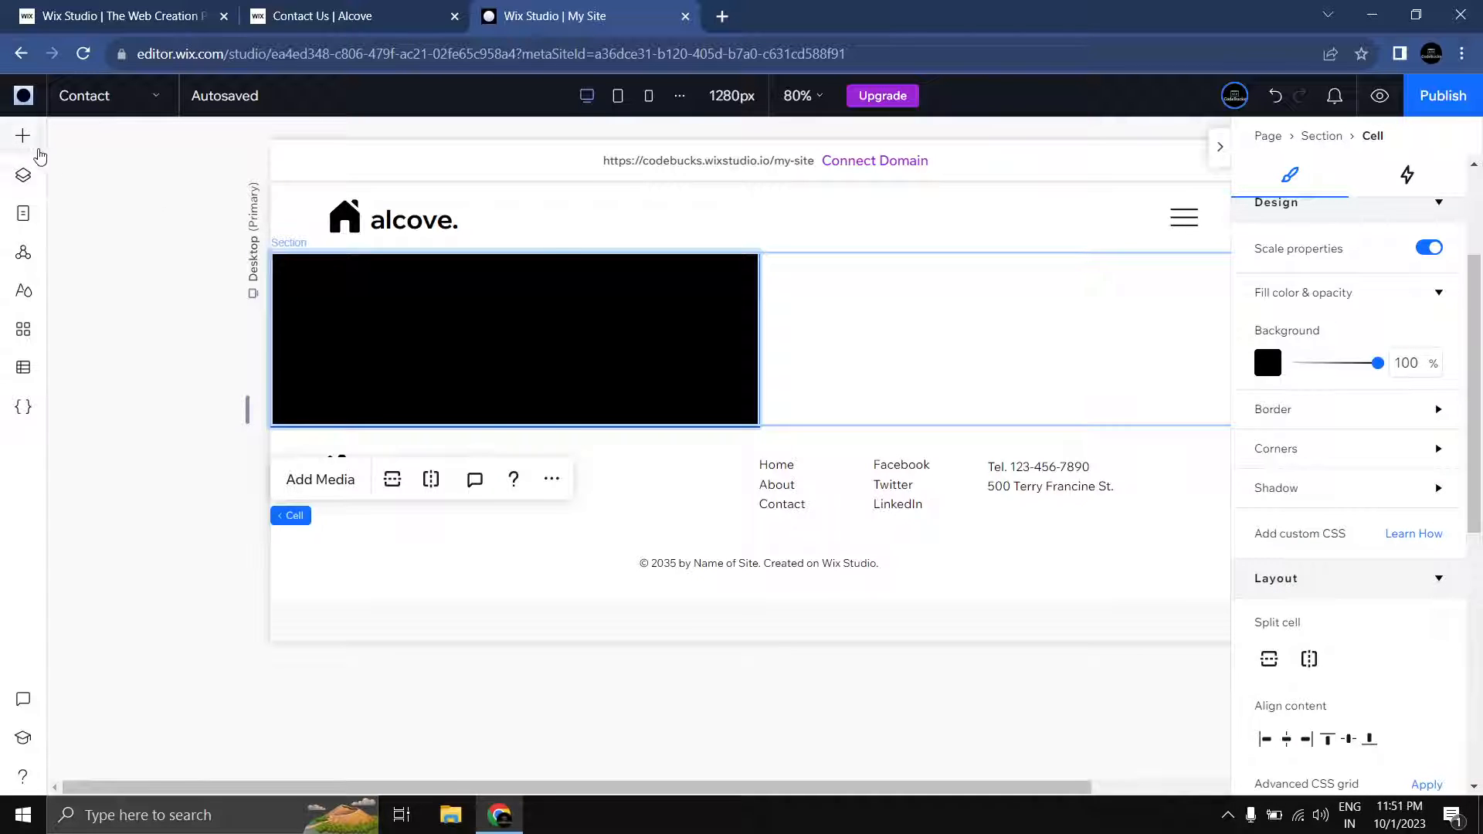
Step: Add a title text element to the black cell and apply the Heading 1 theme
click(22, 135)
drag(384, 239, 524, 321)
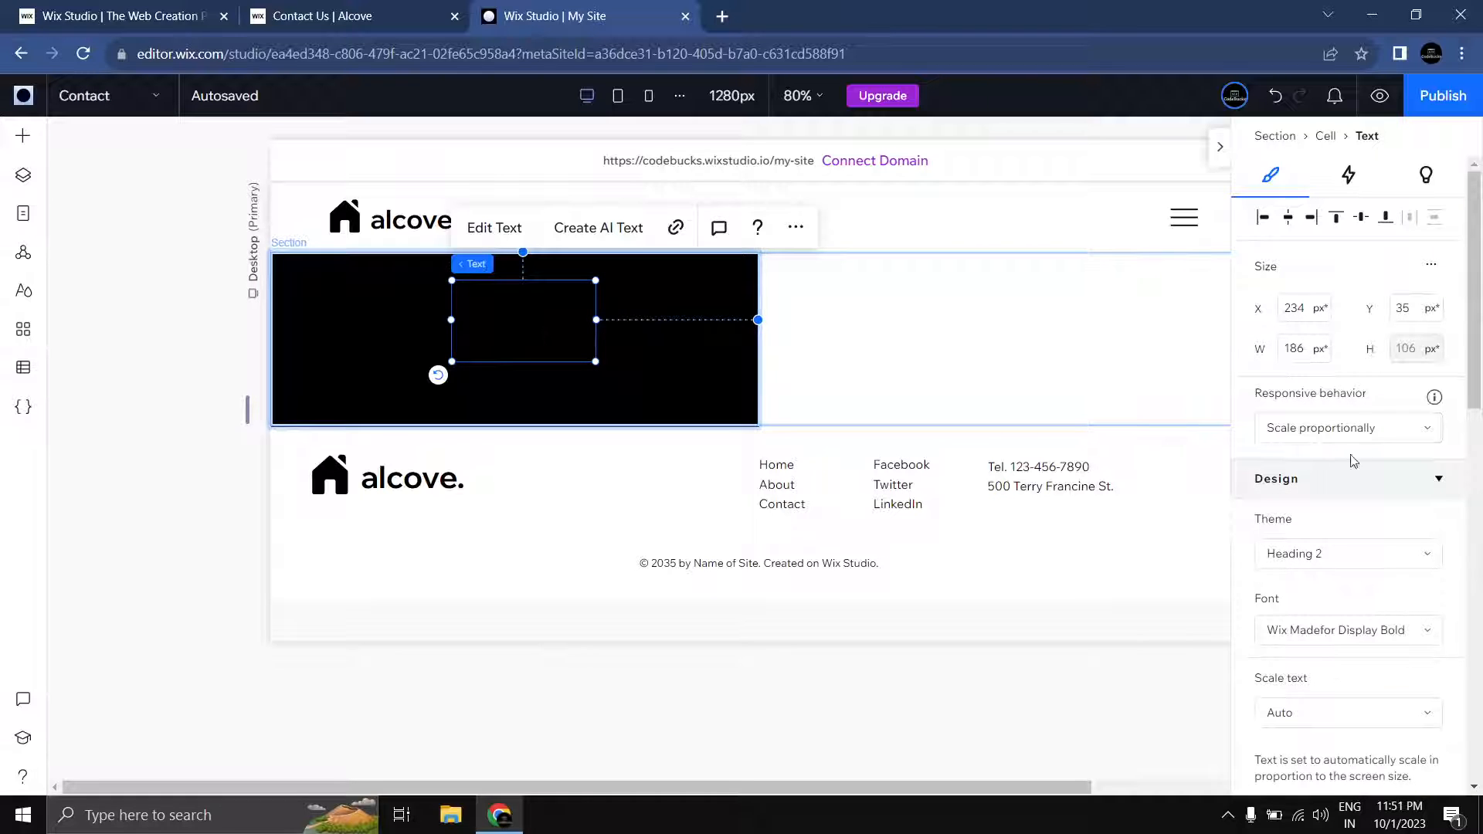
click(1338, 561)
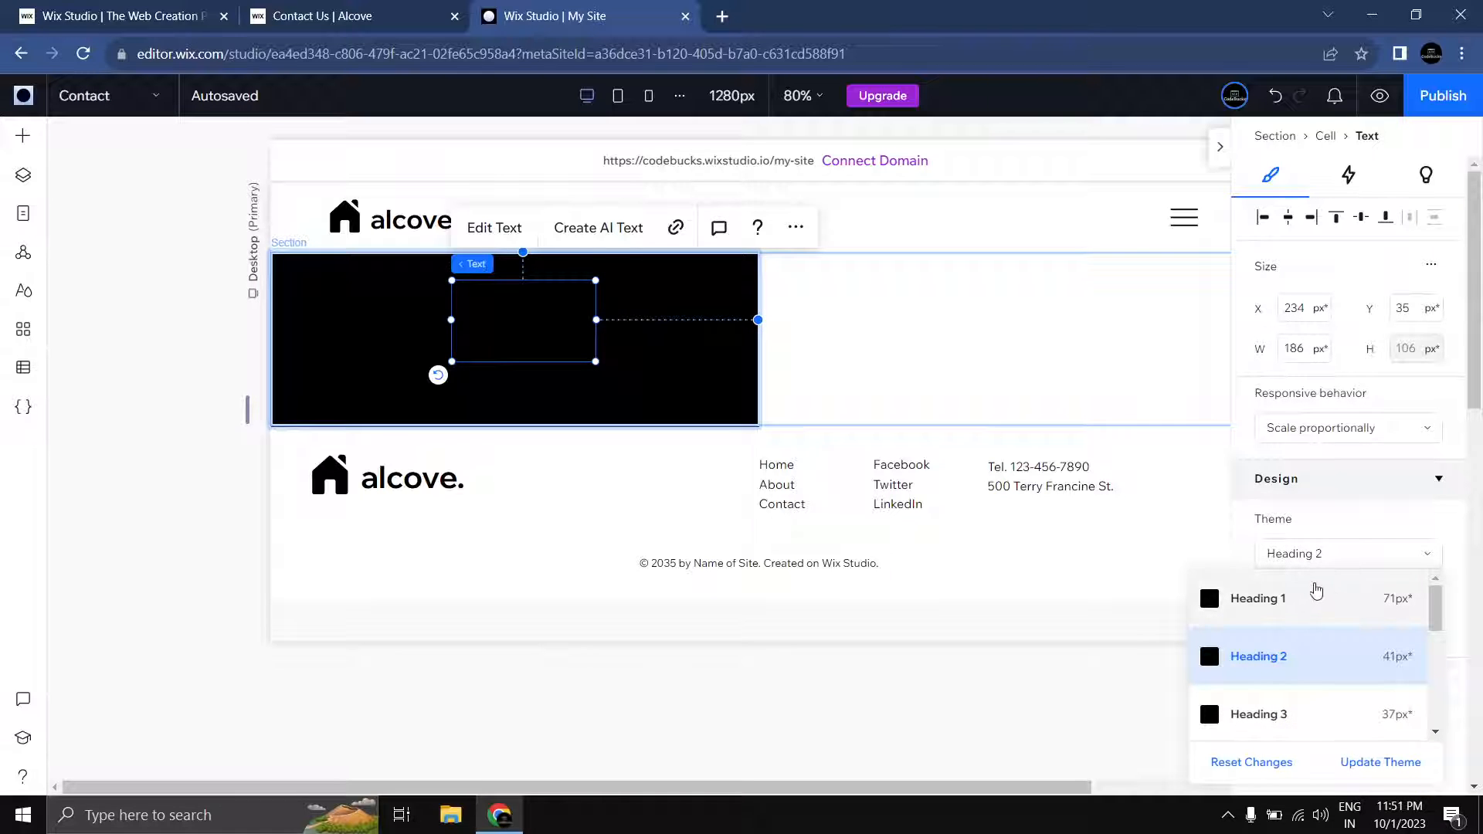
click(1316, 594)
Step: Apply the Heading 2 theme to the title and replace its text with "Get in Touch with Us Today" from the reference page
click(403, 19)
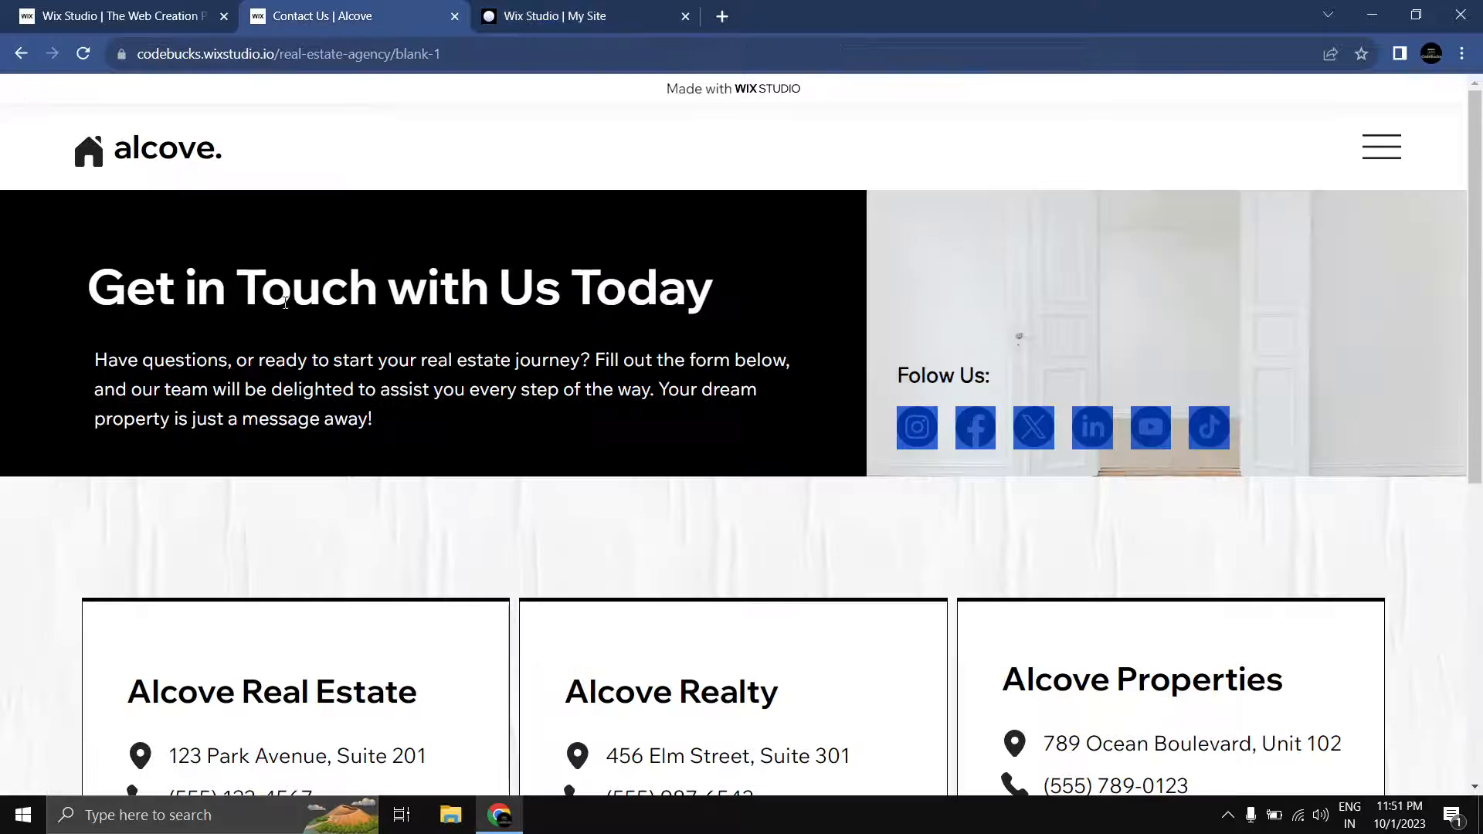
drag(109, 291, 733, 292)
key(ctrl+c)
click(549, 6)
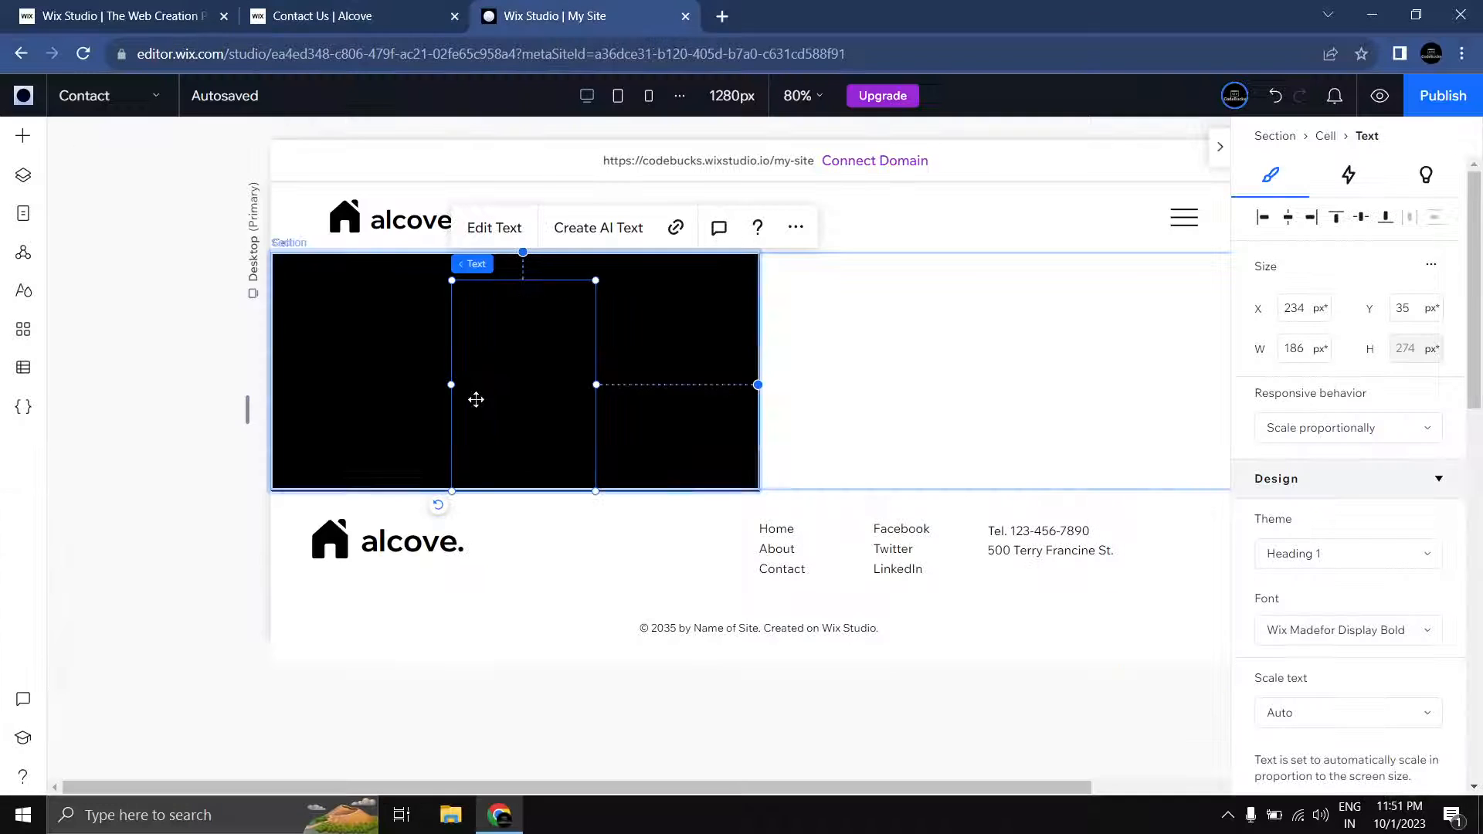
double_click(496, 384)
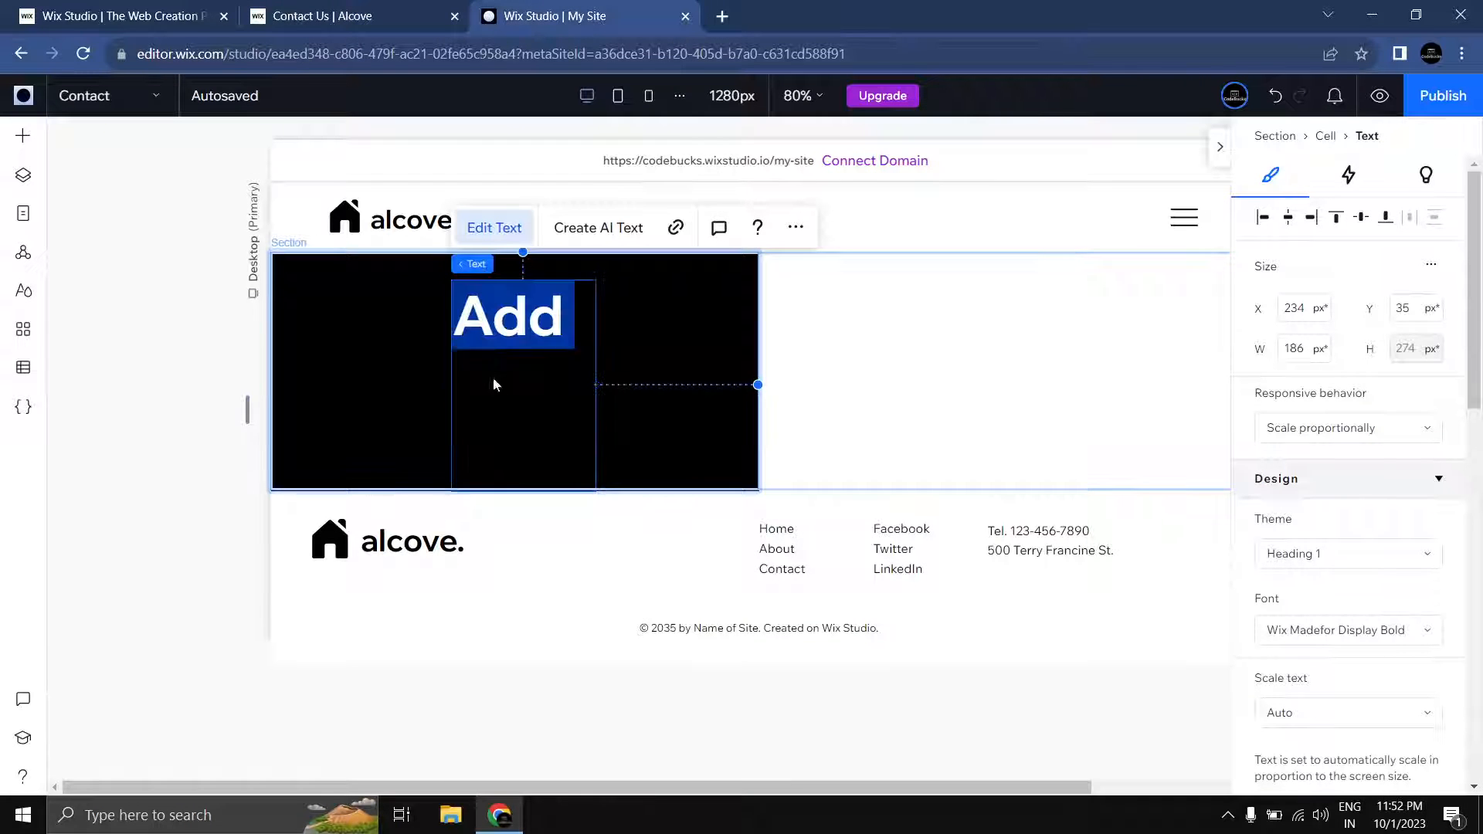
click(1375, 553)
click(1291, 653)
key(ctrl+v)
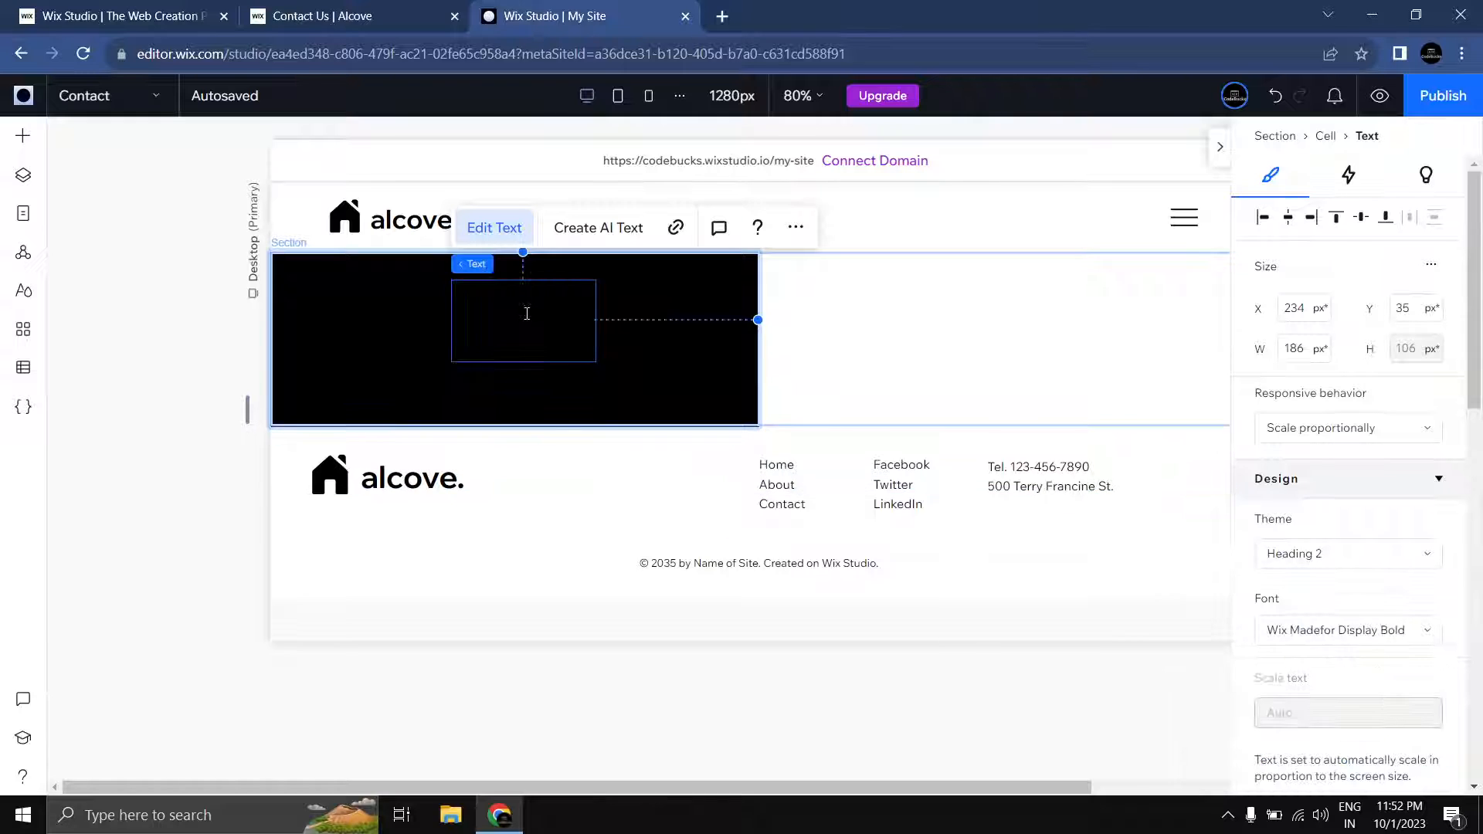
Step: Change the "Get in Touch with Us Today" heading's text color to white (#FFFFFF)
scroll(1399, 601, down, 5)
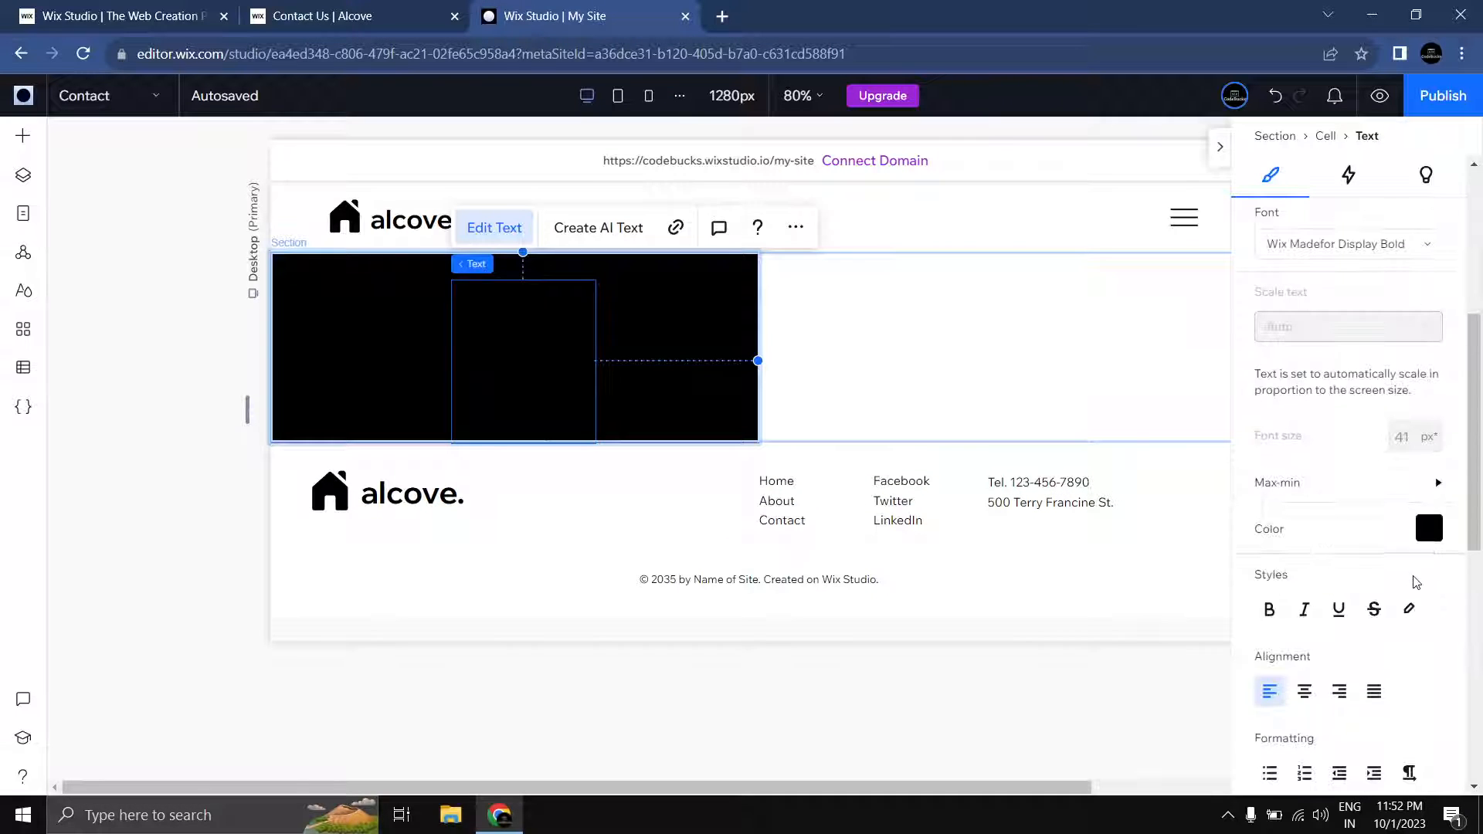
click(1428, 530)
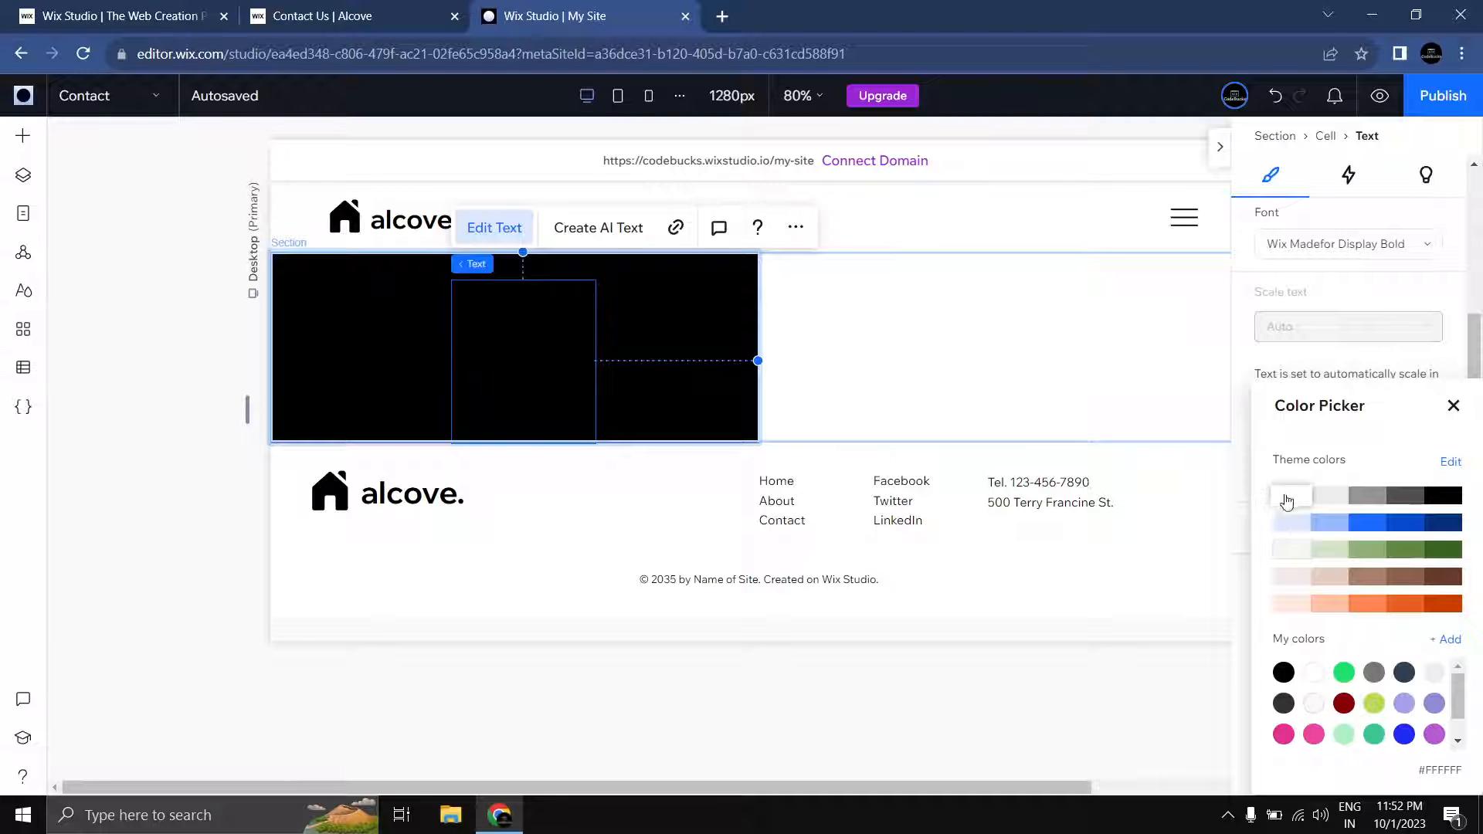
click(1453, 407)
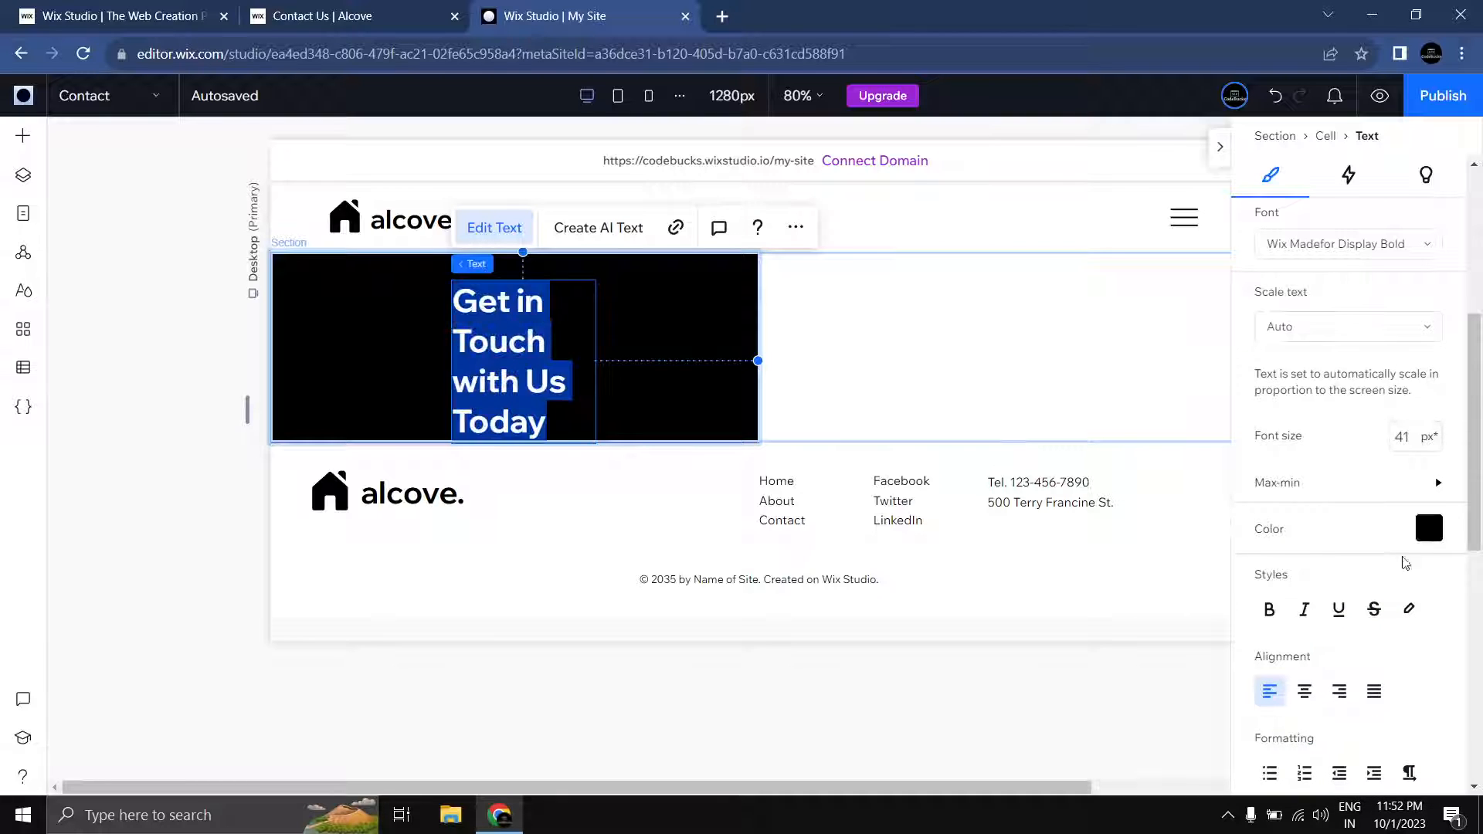
click(1429, 531)
click(1294, 498)
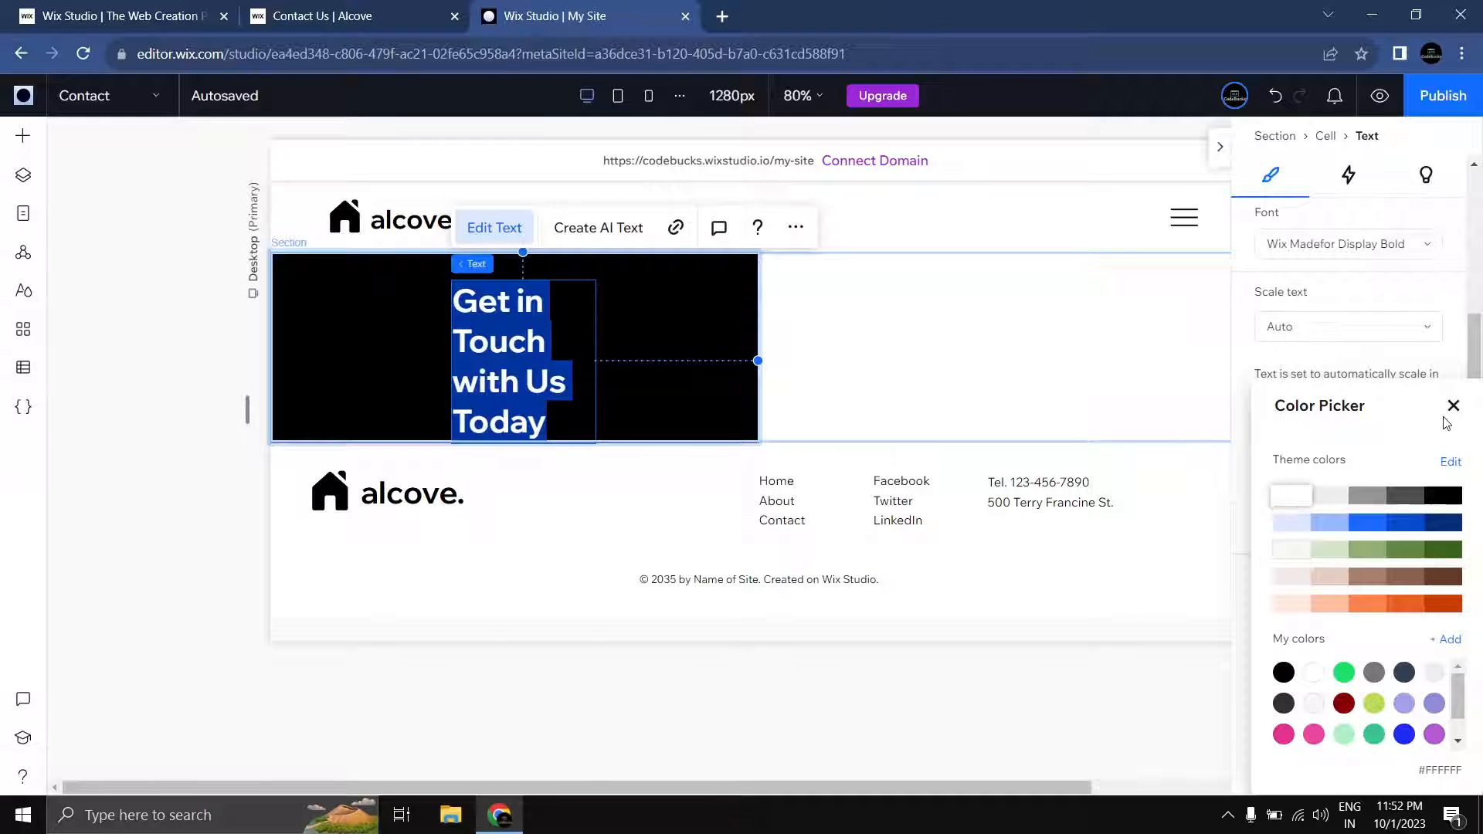
click(1454, 408)
click(166, 343)
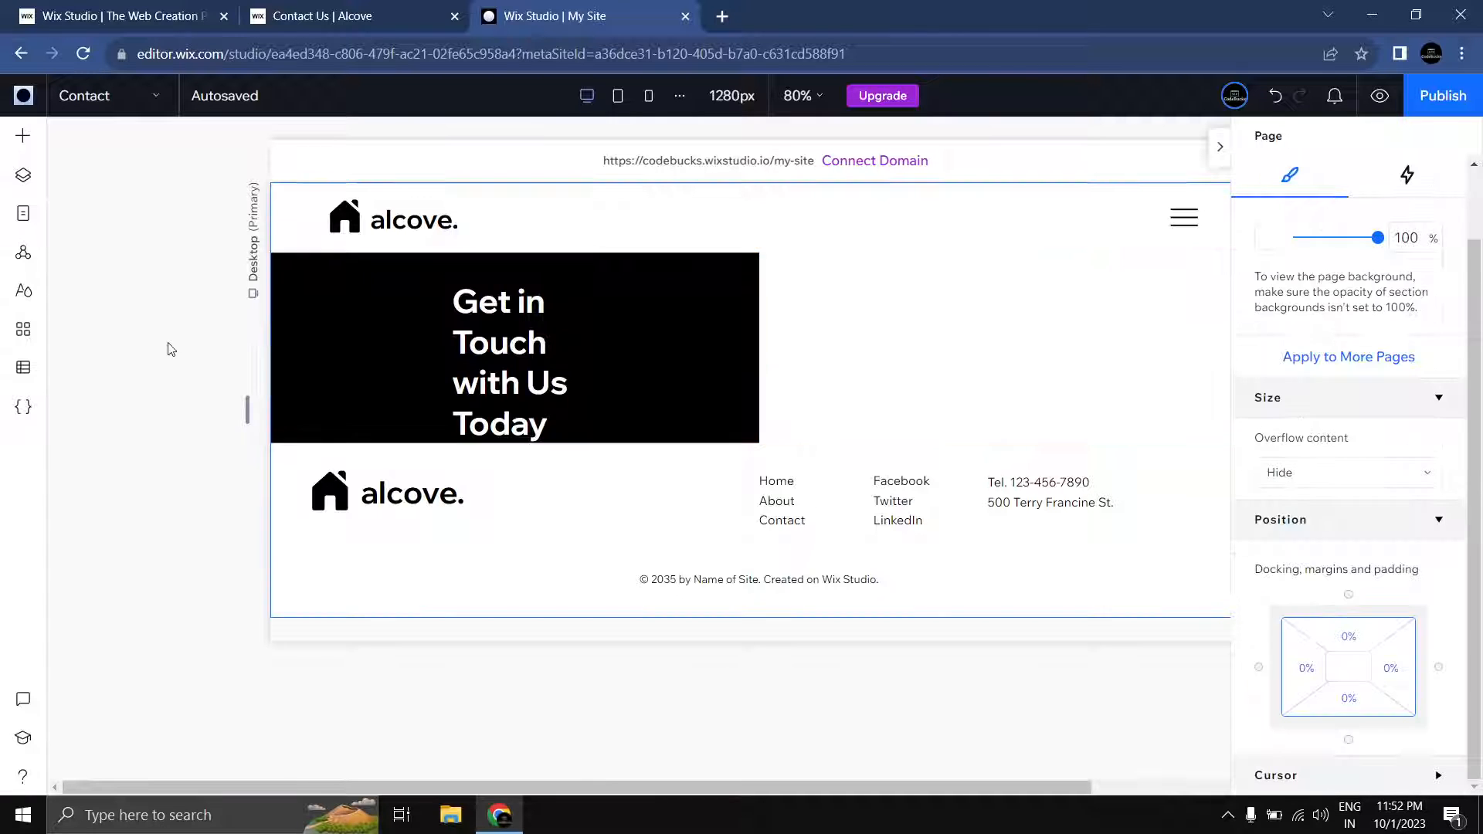
Step: Widen the heading's text box to about 550 px so the text fits on one line
click(478, 349)
click(478, 349)
click(477, 347)
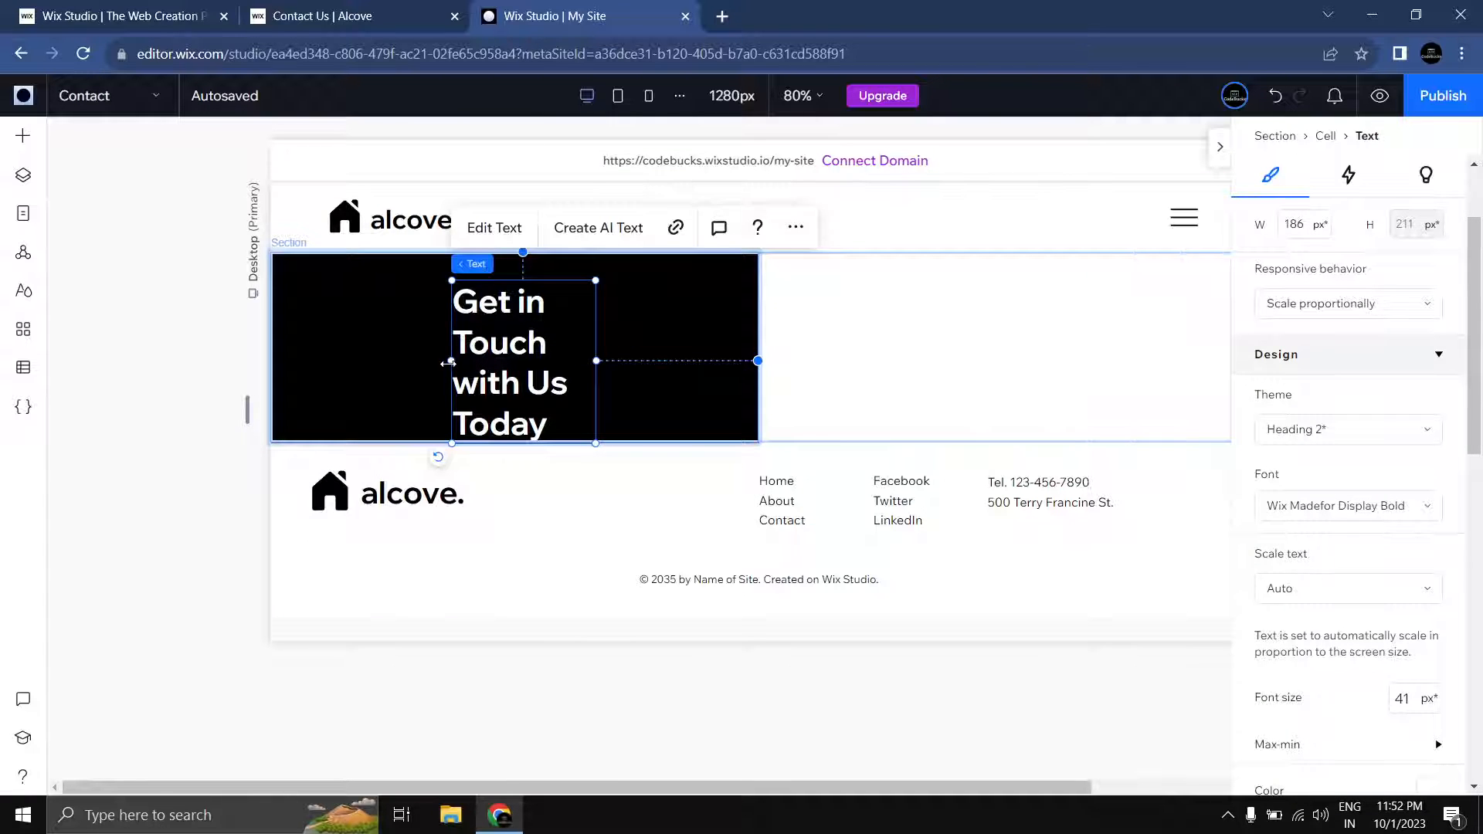
drag(448, 363, 276, 363)
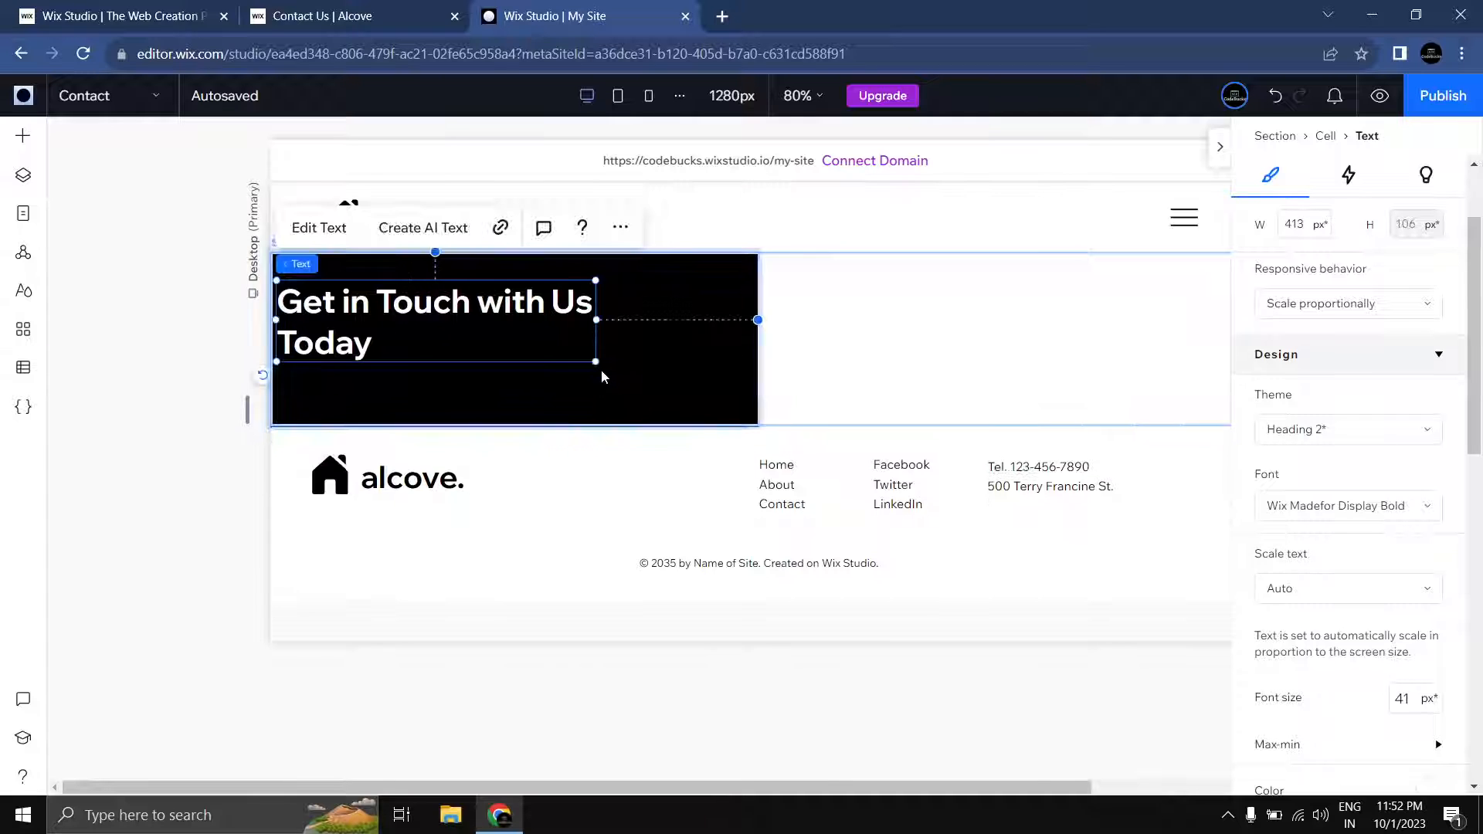
drag(597, 319, 703, 322)
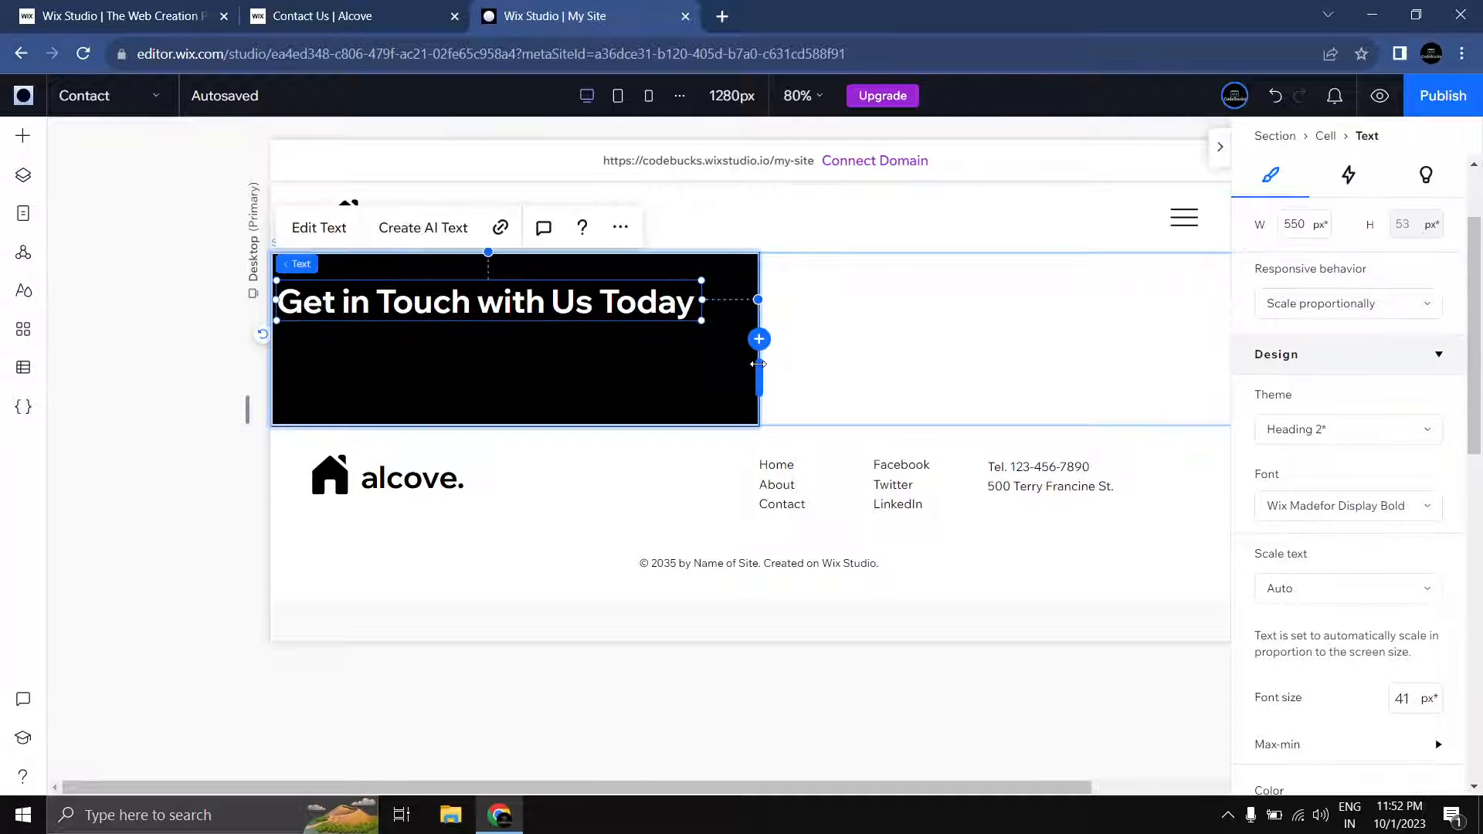
Step: Widen the black cell and move the "Get in Touch with Us Today" heading inward from its left edge
click(760, 370)
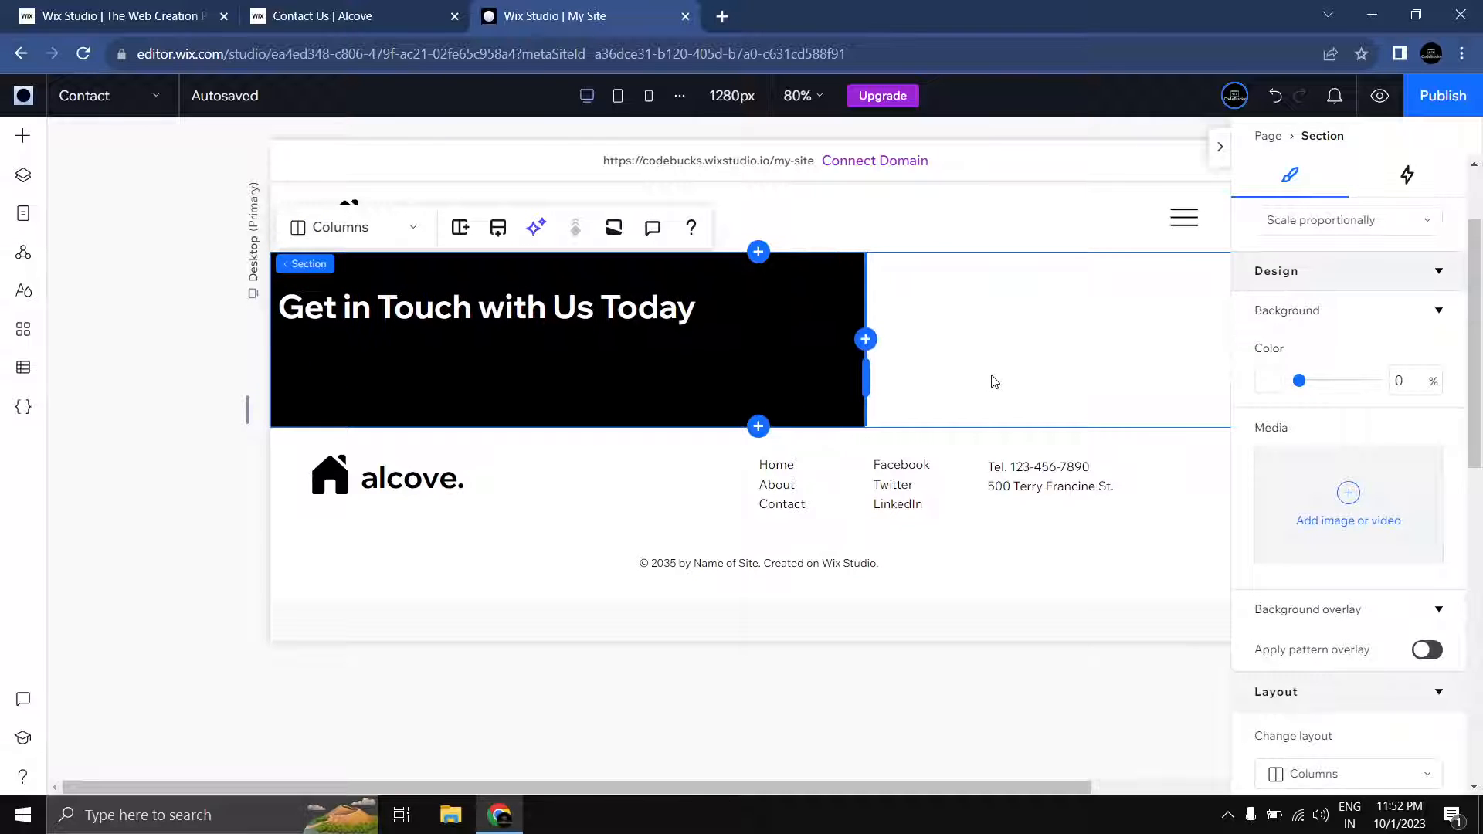
click(361, 306)
click(358, 308)
drag(337, 308, 386, 310)
Step: Dock the heading to the left of its cell and set its left margin to 10%
scroll(1360, 543, down, 10)
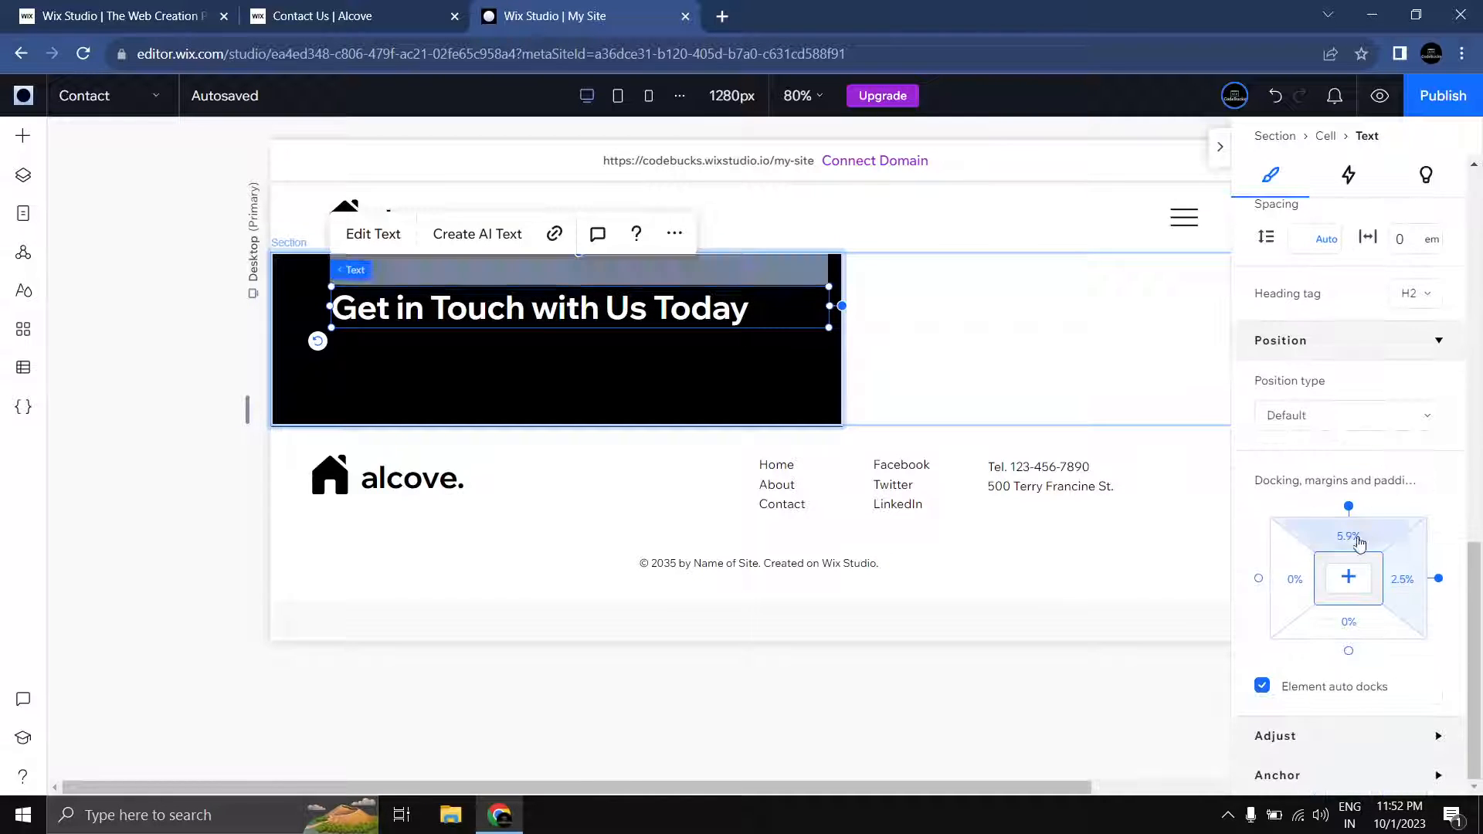
click(1257, 580)
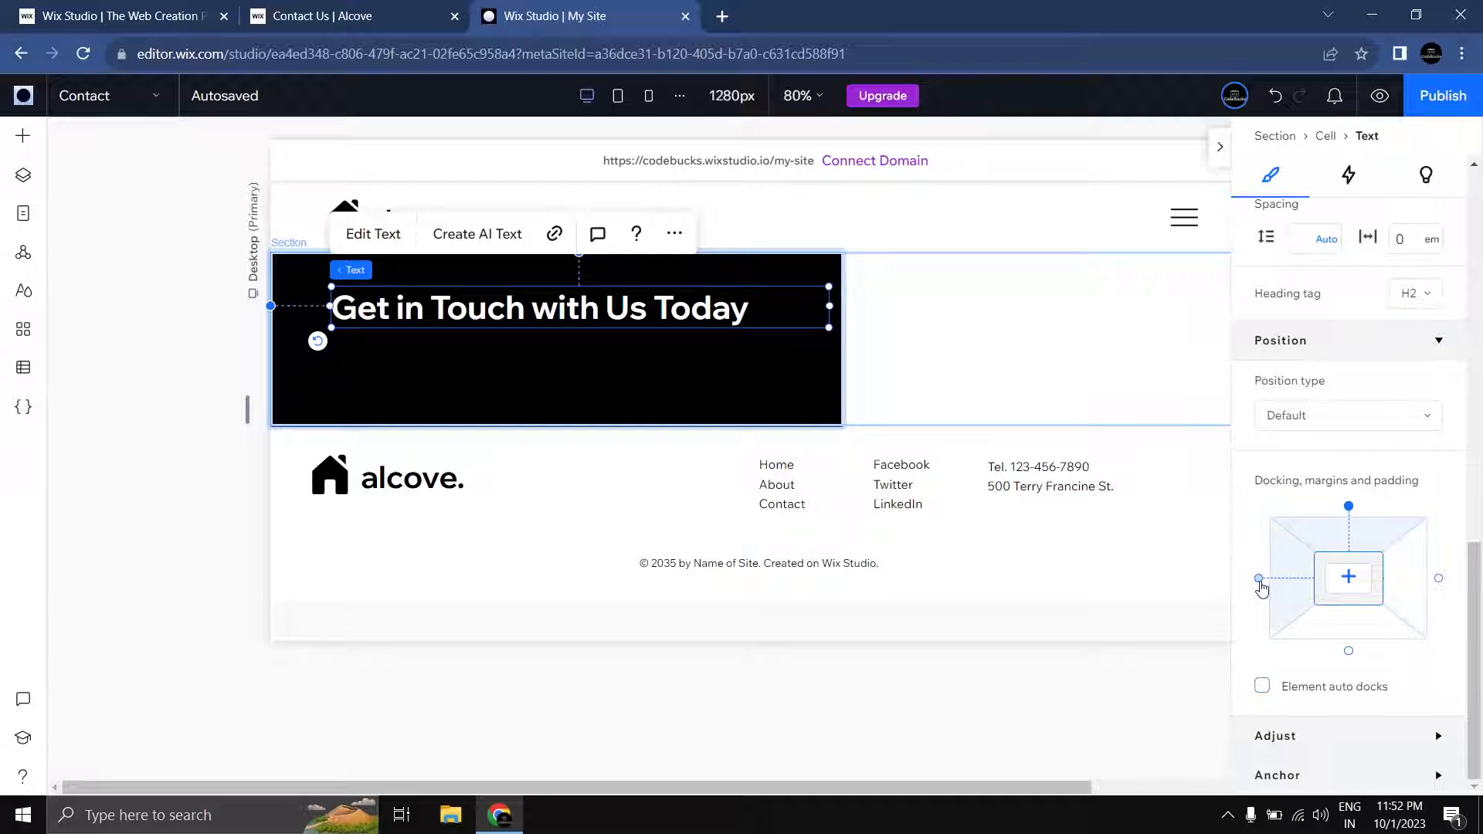
click(1298, 586)
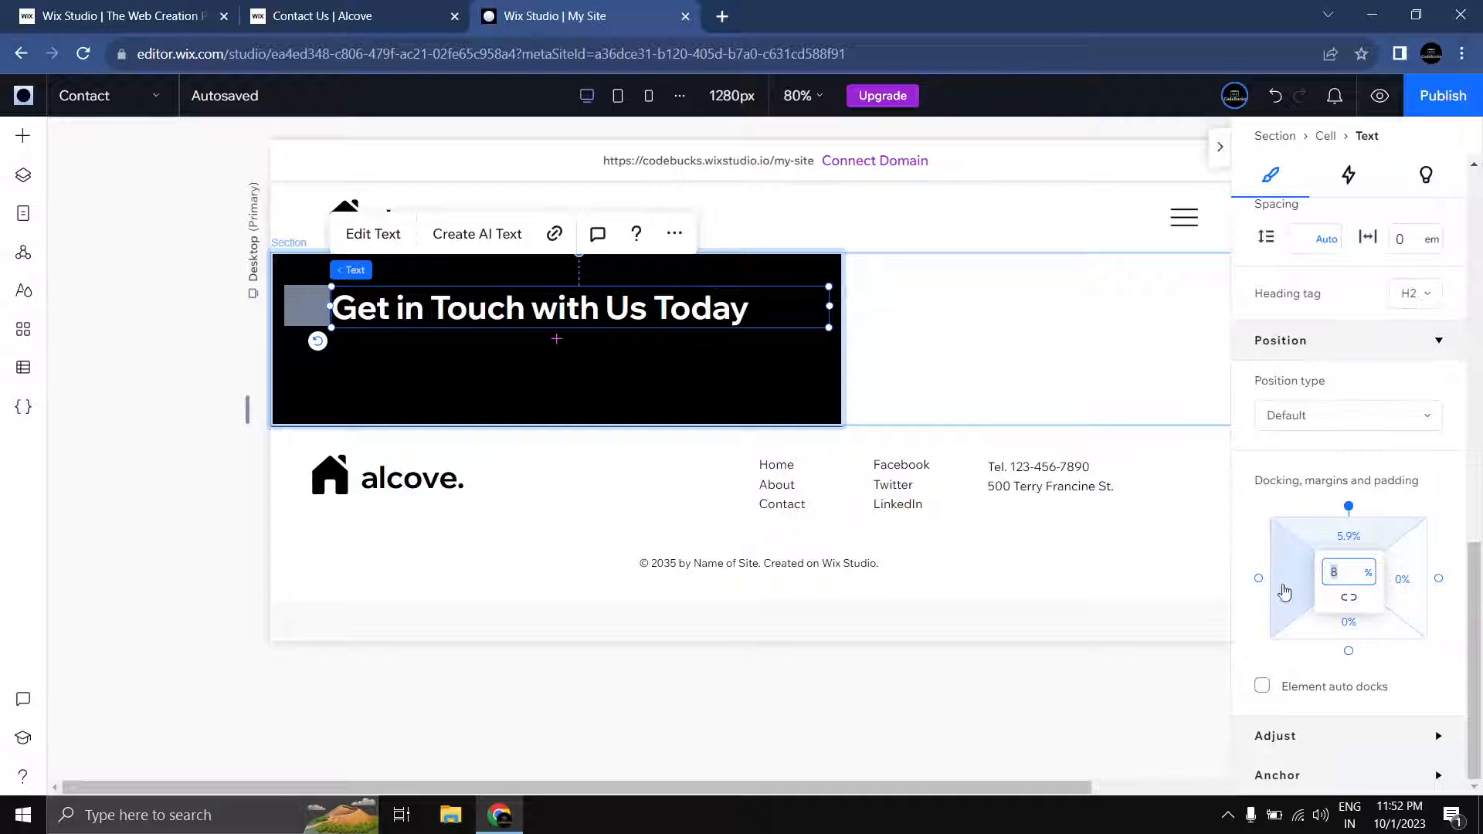
text(5)
key(Return)
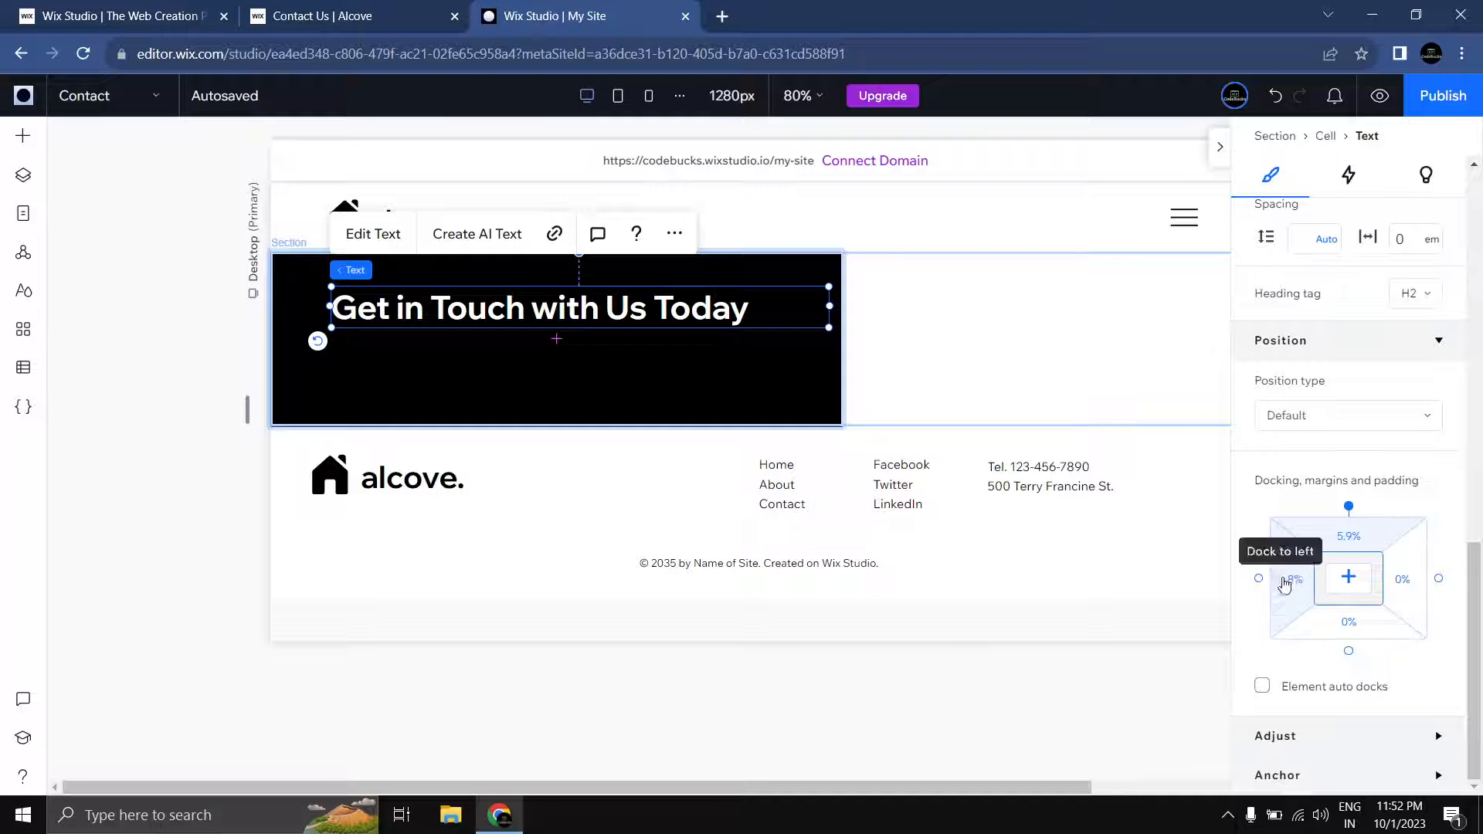
click(1296, 610)
click(1259, 578)
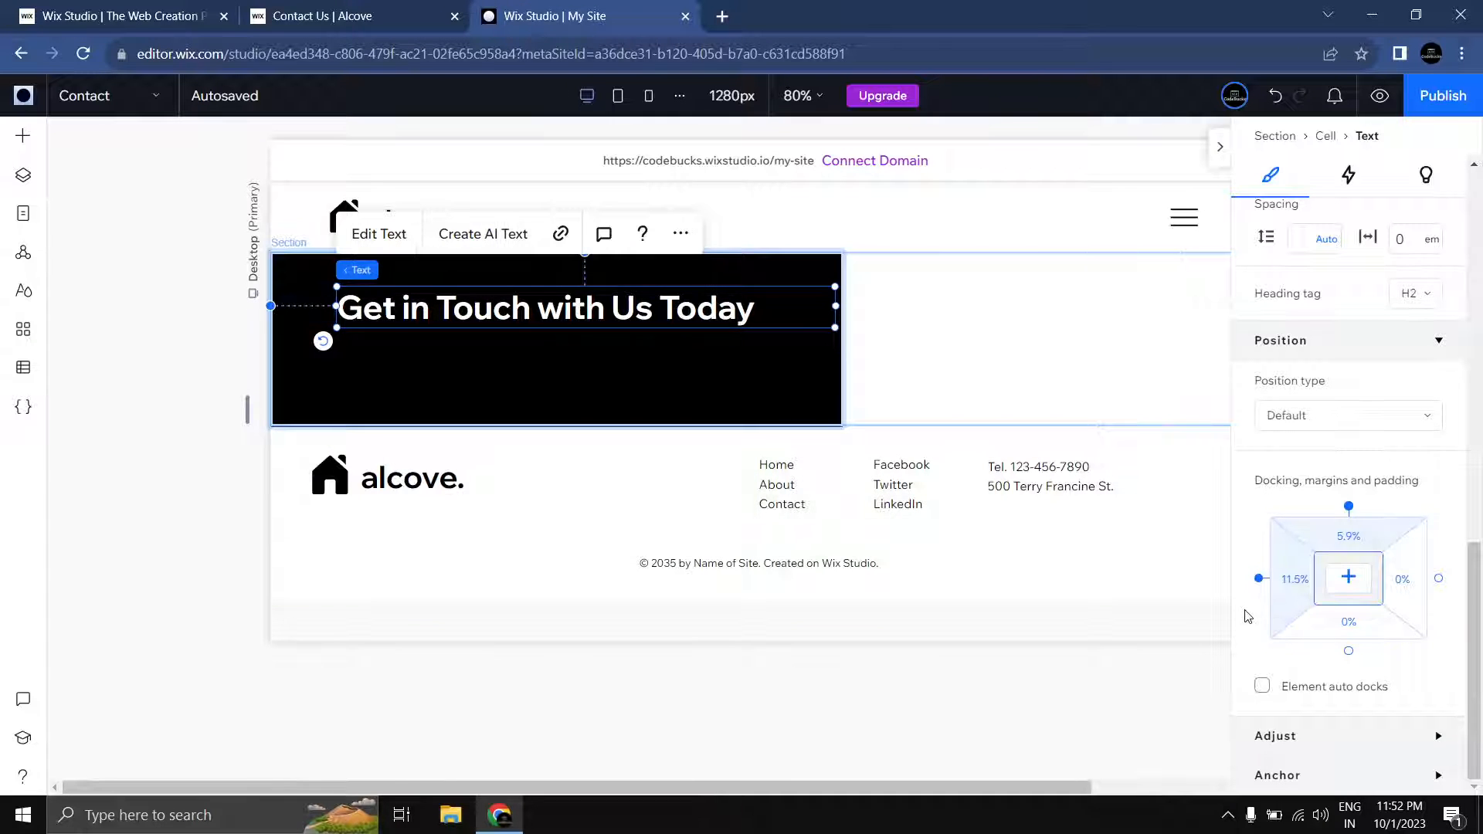
click(1288, 593)
text(10)
click(158, 556)
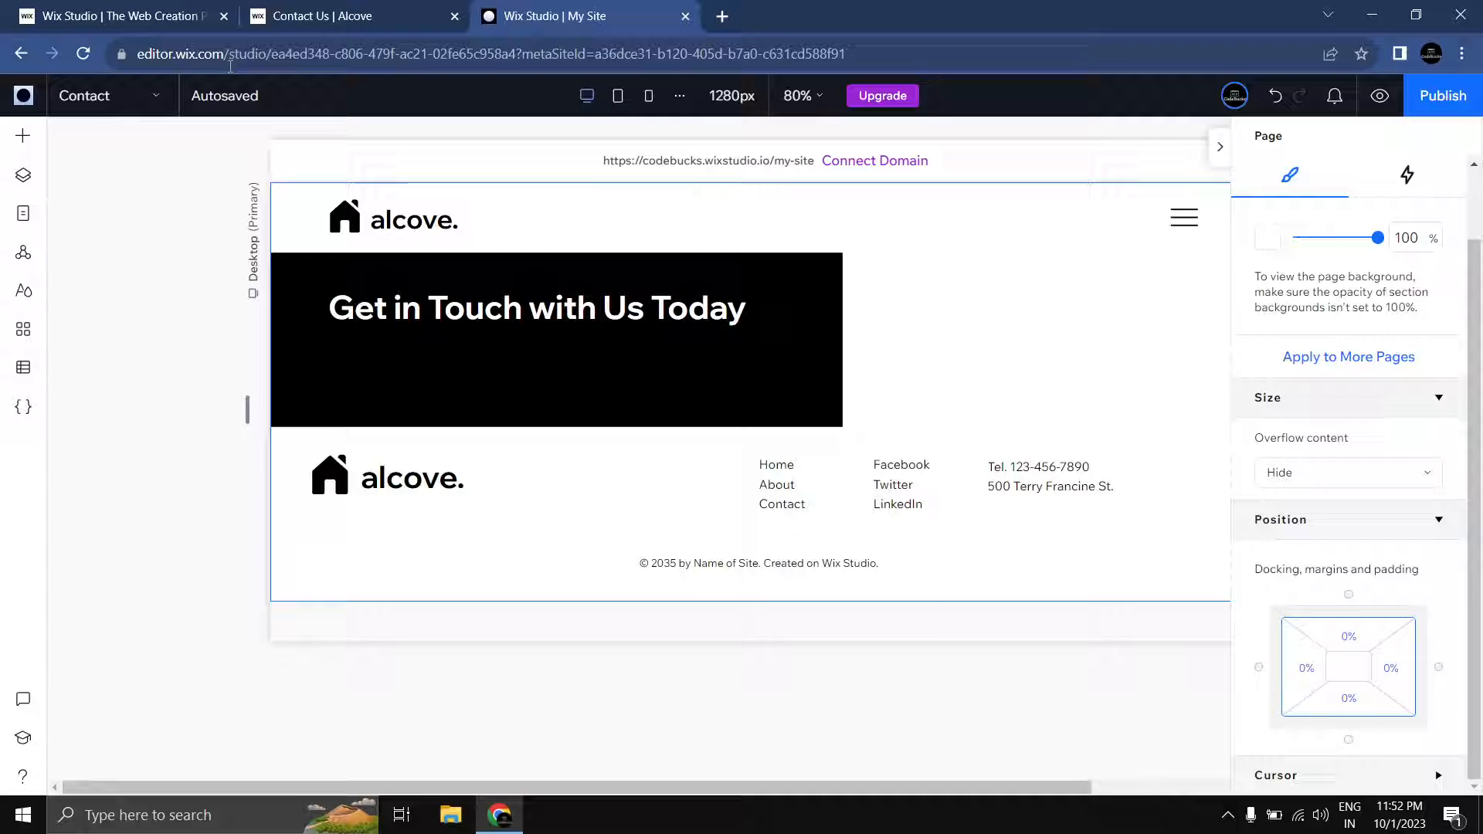
Step: Copy the "Have questions, or ready to start your real estate journey?" paragraph from the reference page and add a paragraph text element beneath the heading
click(285, 9)
drag(392, 423, 104, 369)
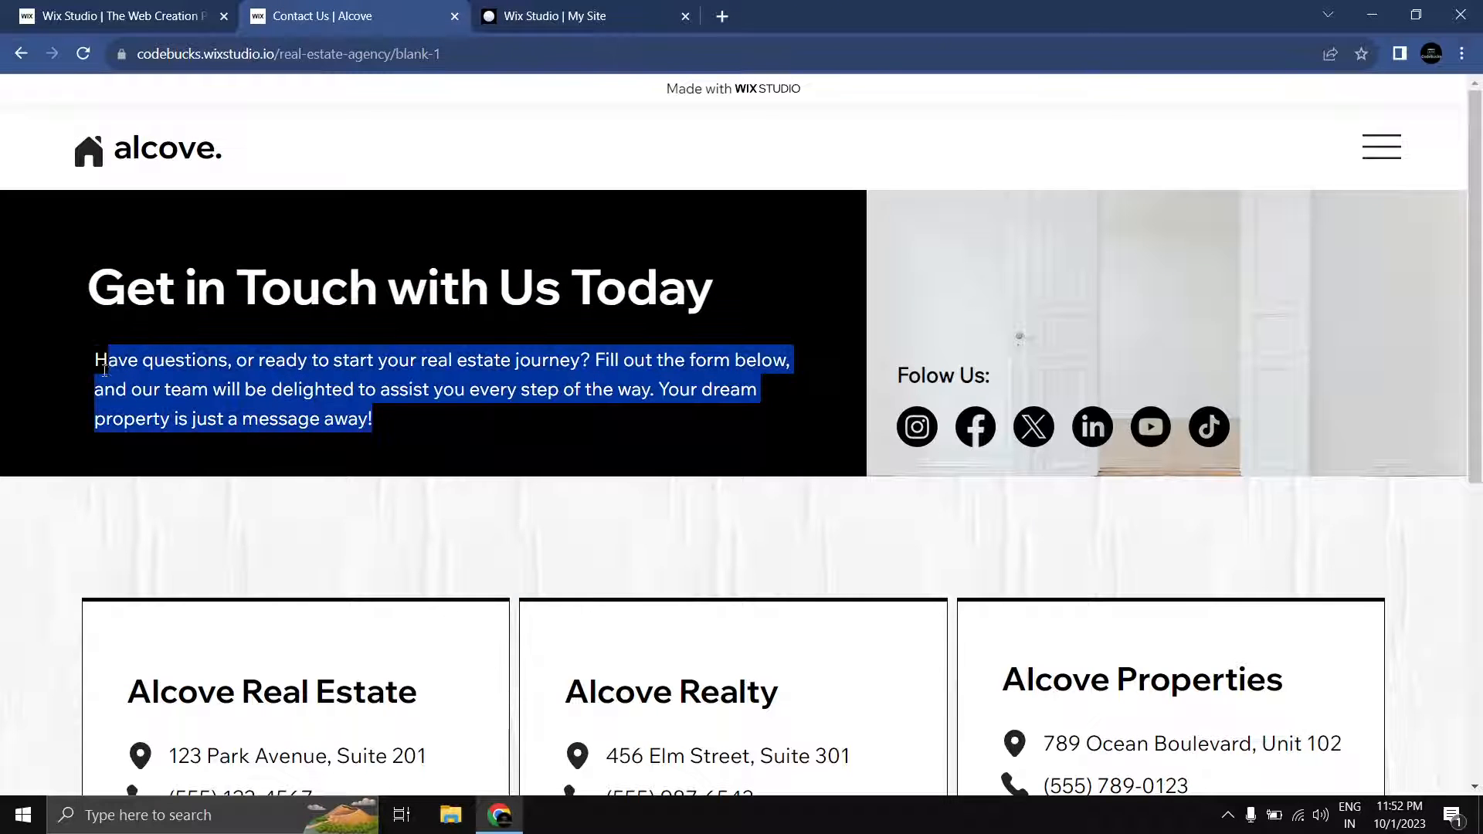
click(523, 23)
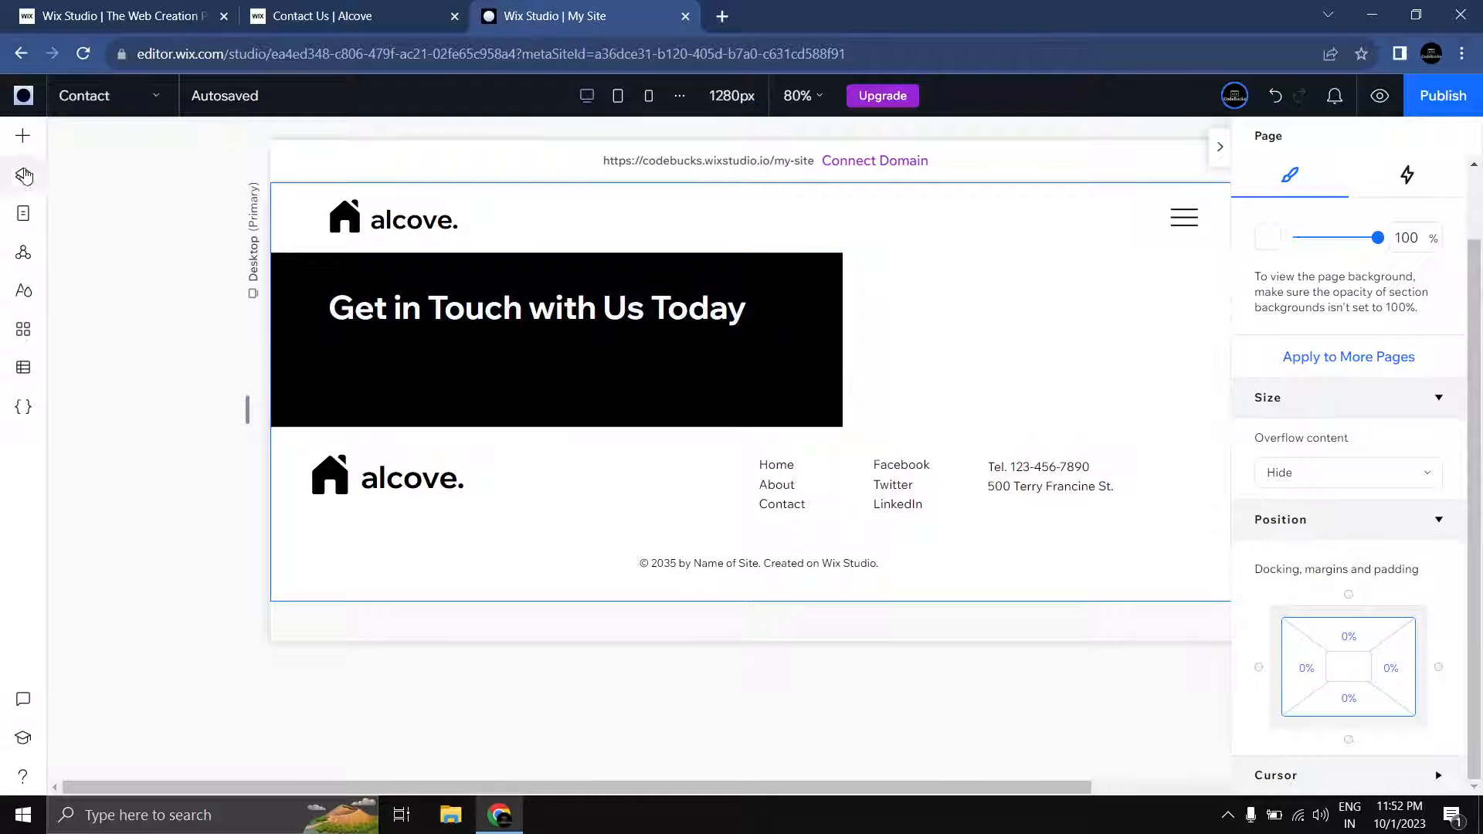
click(23, 136)
drag(499, 224, 478, 388)
drag(473, 384, 474, 384)
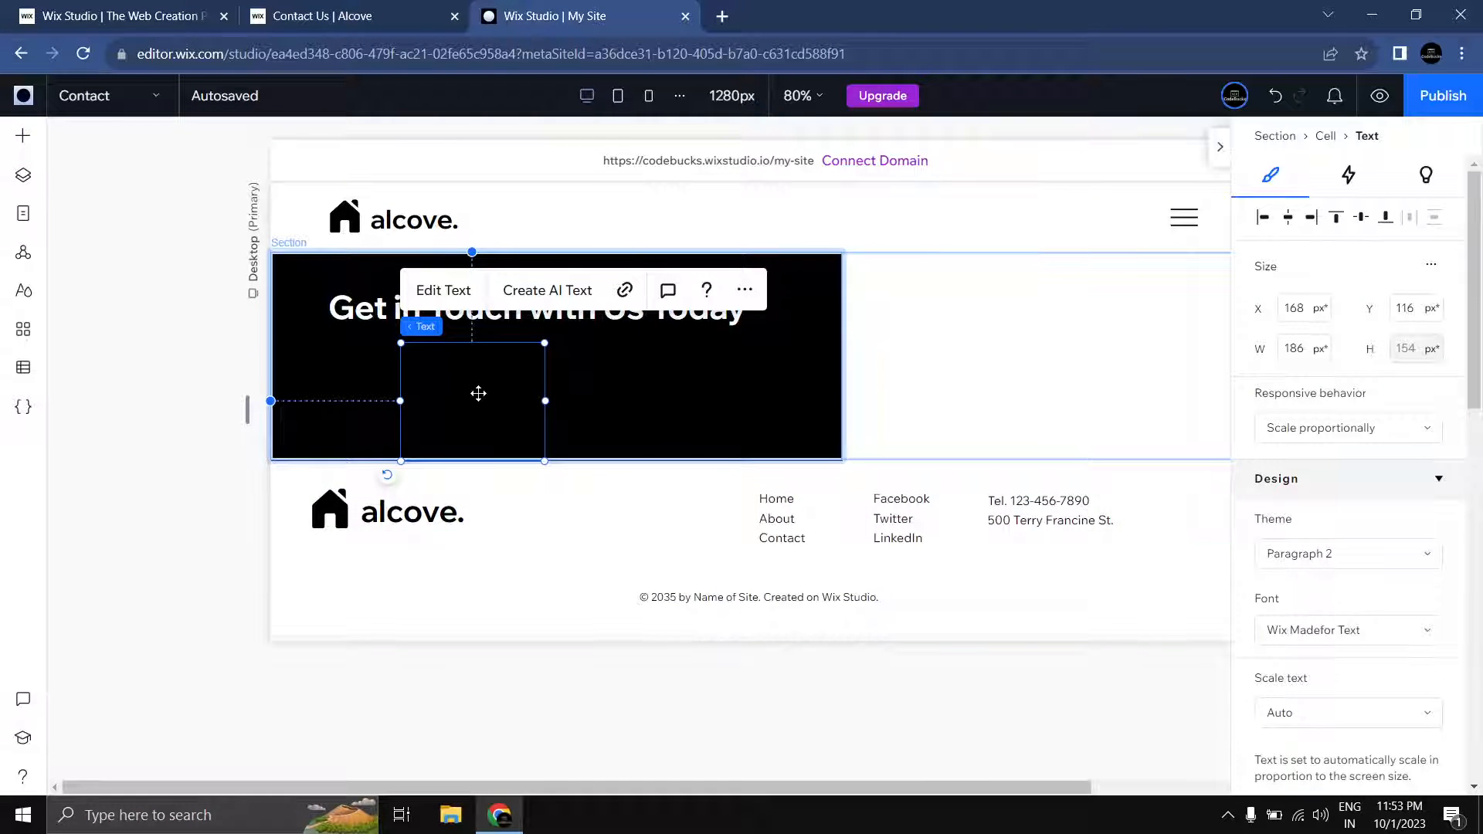
Step: Color the new paragraph white and replace its placeholder with the copied "Have questions, or ready to start your real estate journey?" text
double_click(478, 393)
scroll(1406, 549, down, 5)
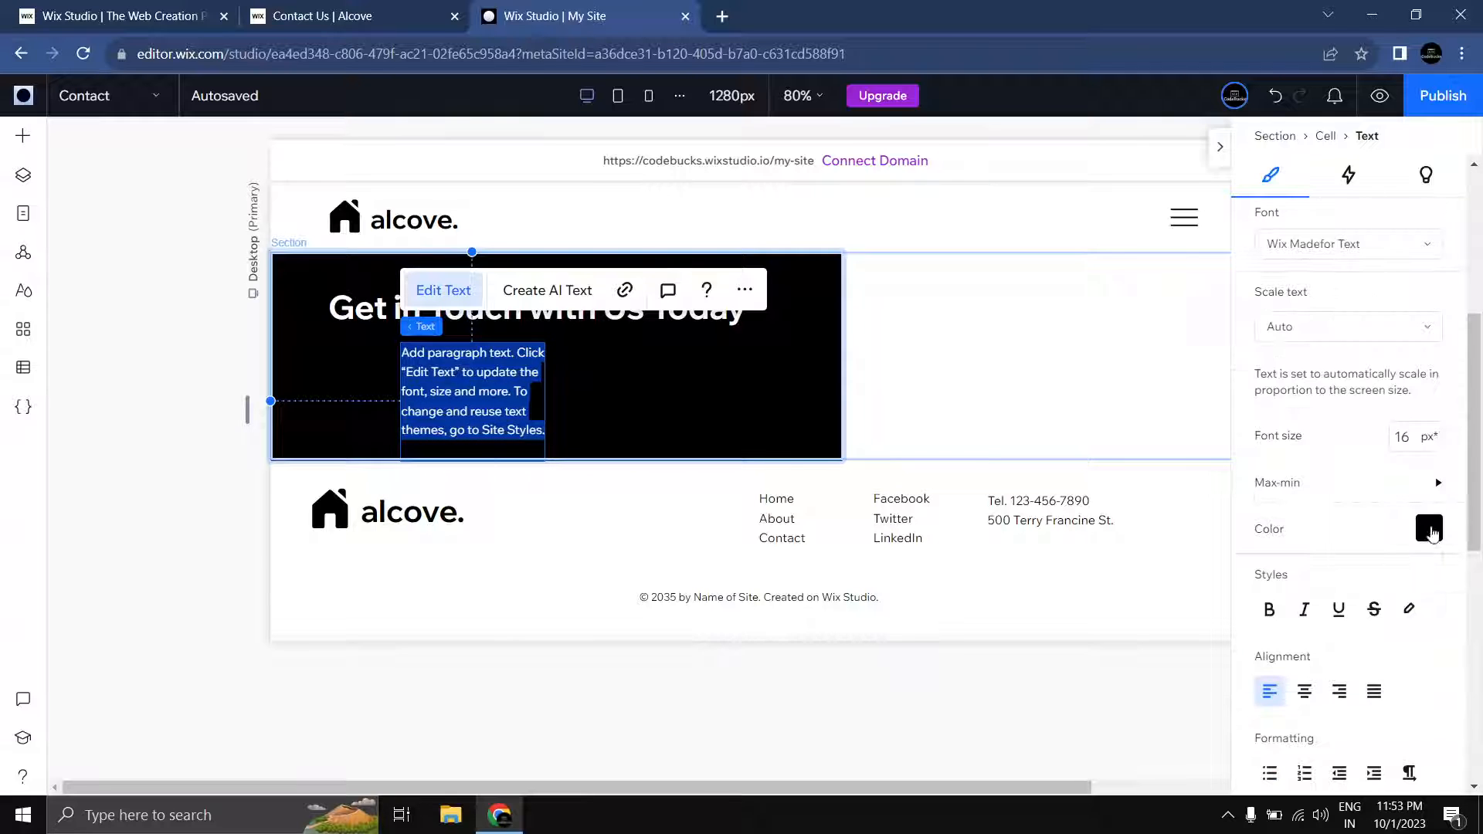
click(1425, 533)
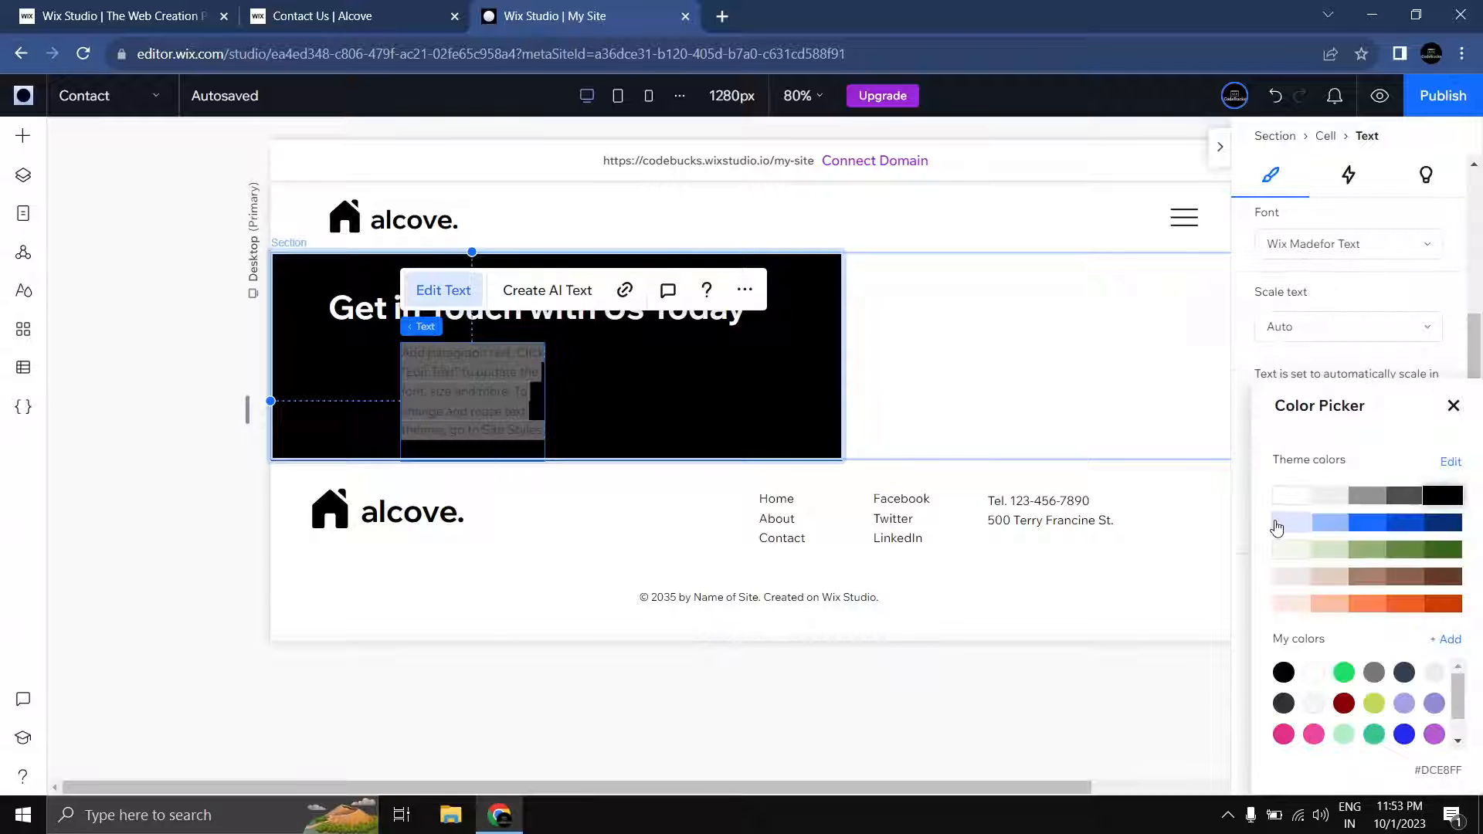
click(1453, 409)
click(453, 384)
key(ctrl+a)
text(Have questions, or ready to start your real estate journey? Fill out the form below, and our team will be delighted to assist you every step of the way. Your dream property is just a message away!)
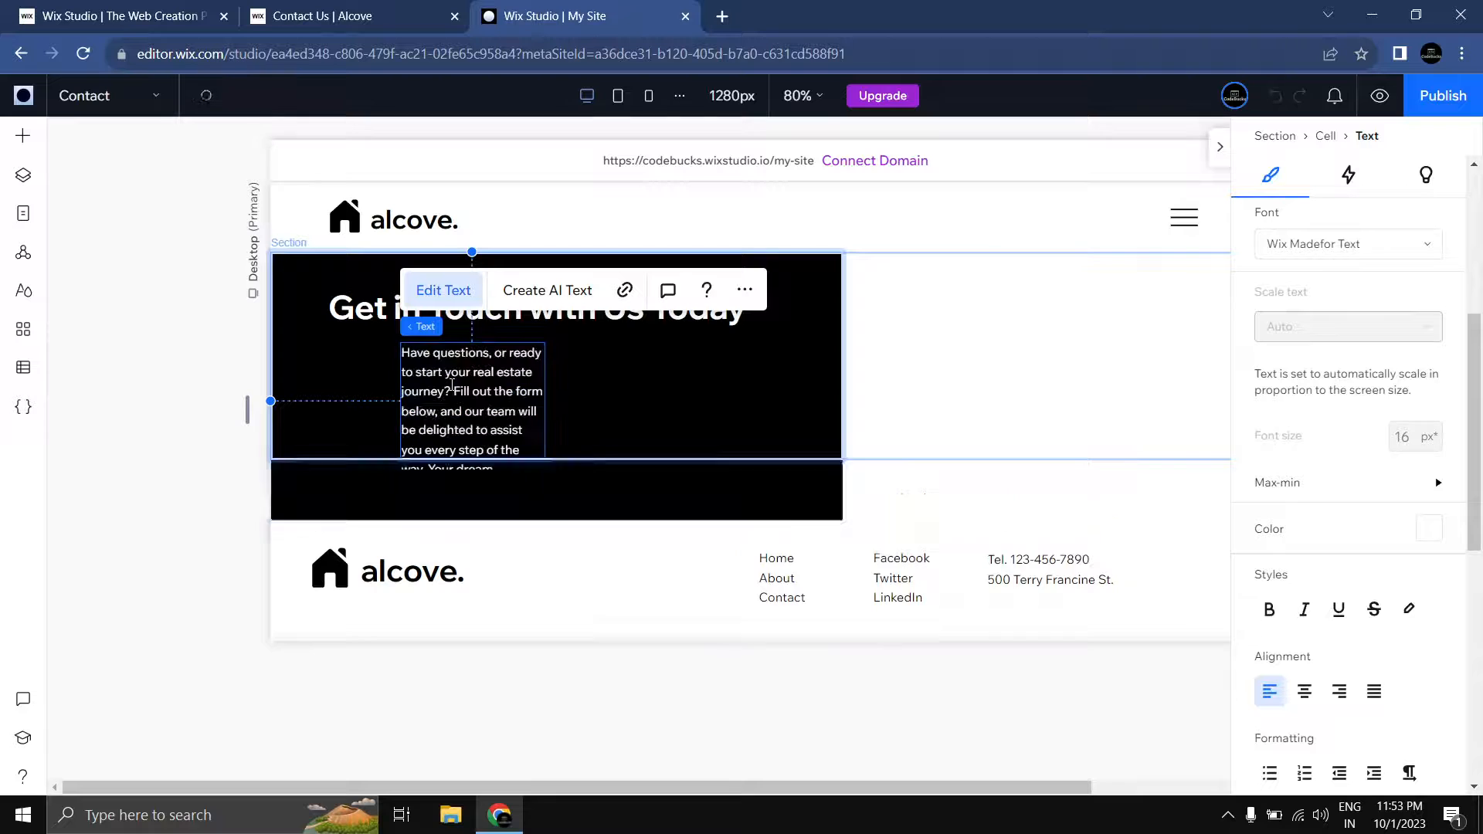
Step: Apply the Paragraph 1 theme to the "Have questions" text
scroll(1417, 462, up, 3)
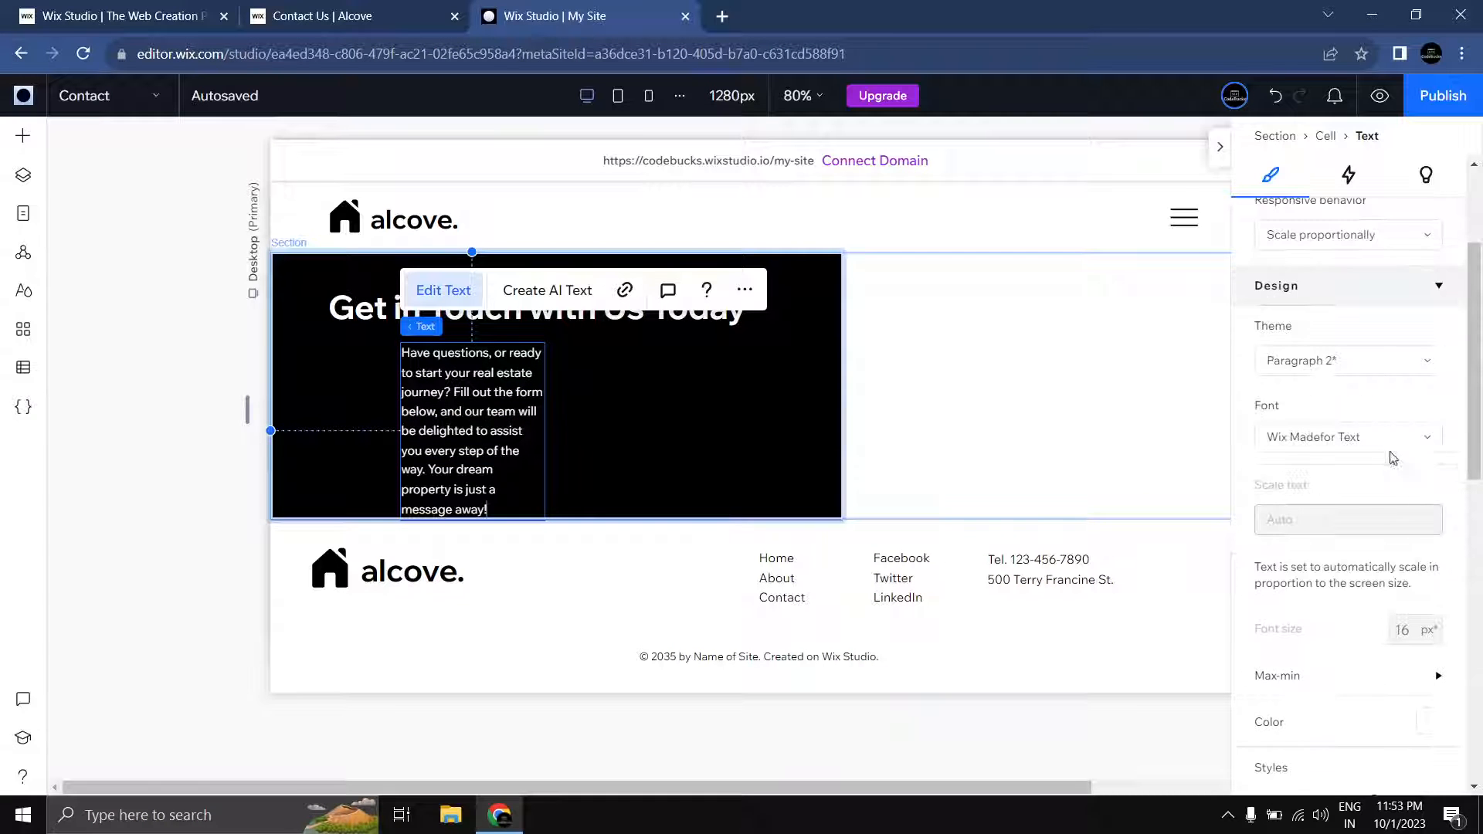
click(1358, 370)
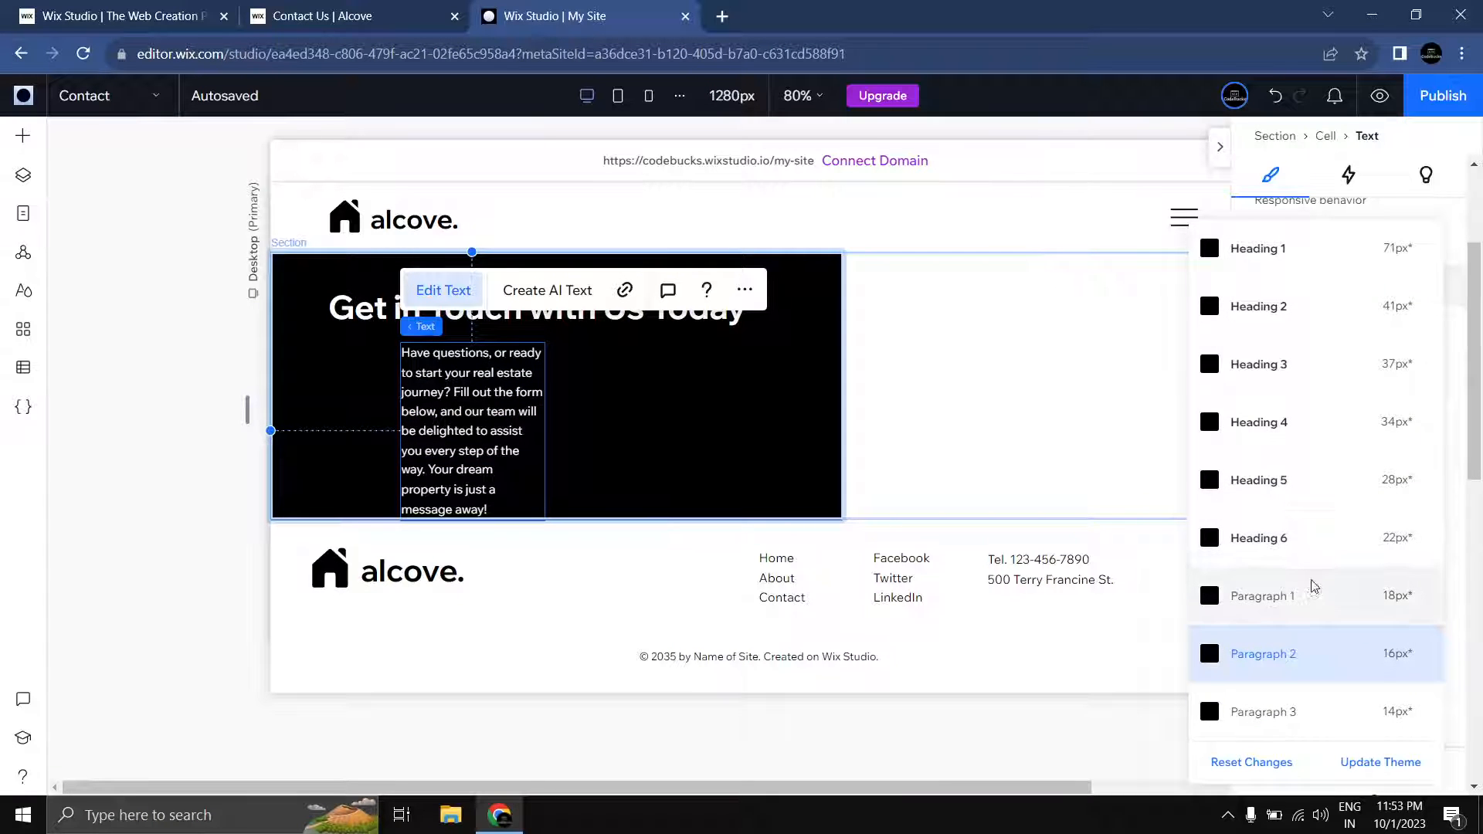
click(1316, 593)
click(295, 409)
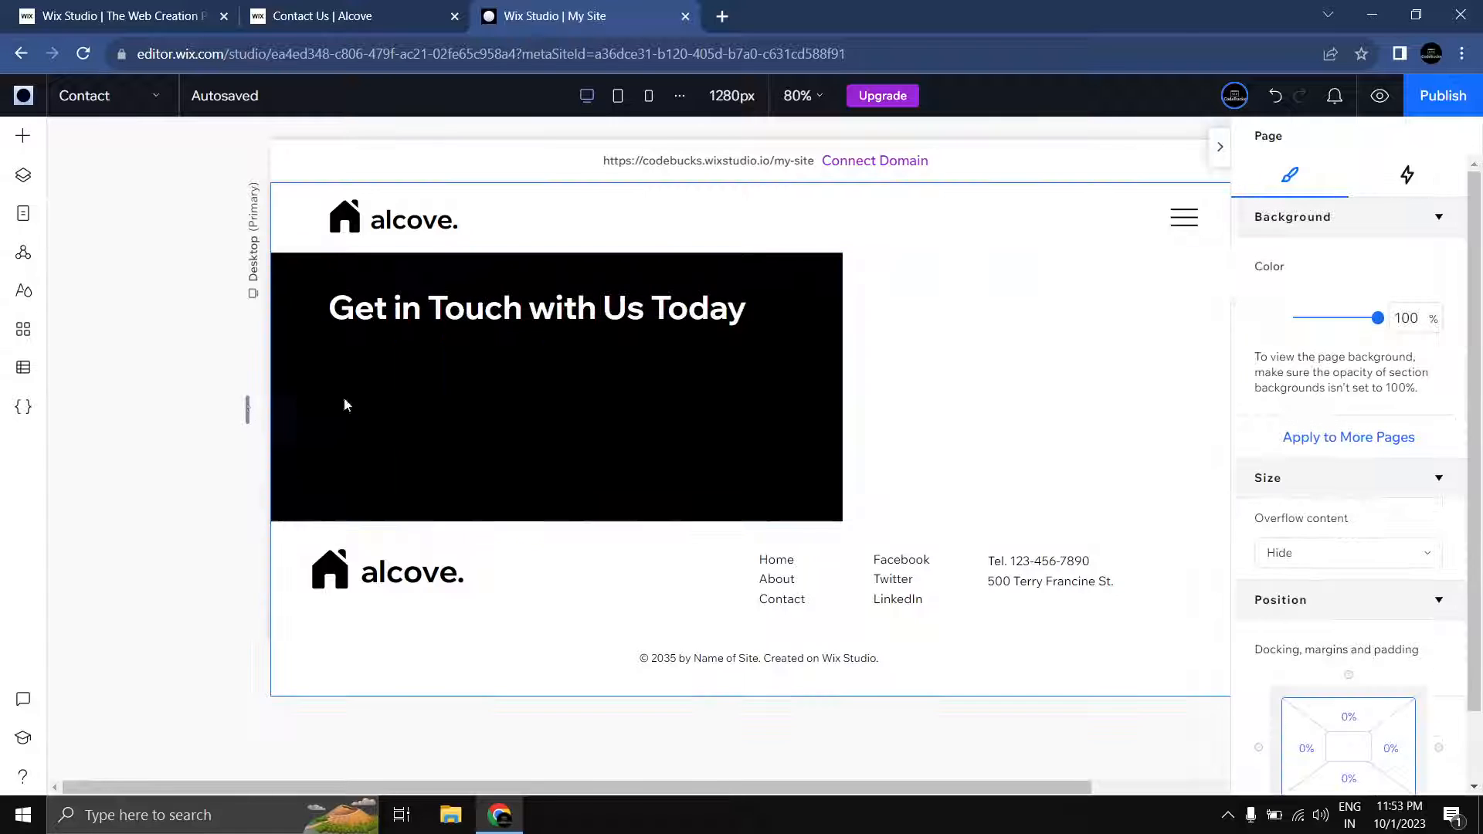
Step: Change the Paragraph 1 text's color to white so it stands out on the black cell
click(467, 402)
click(468, 402)
click(467, 404)
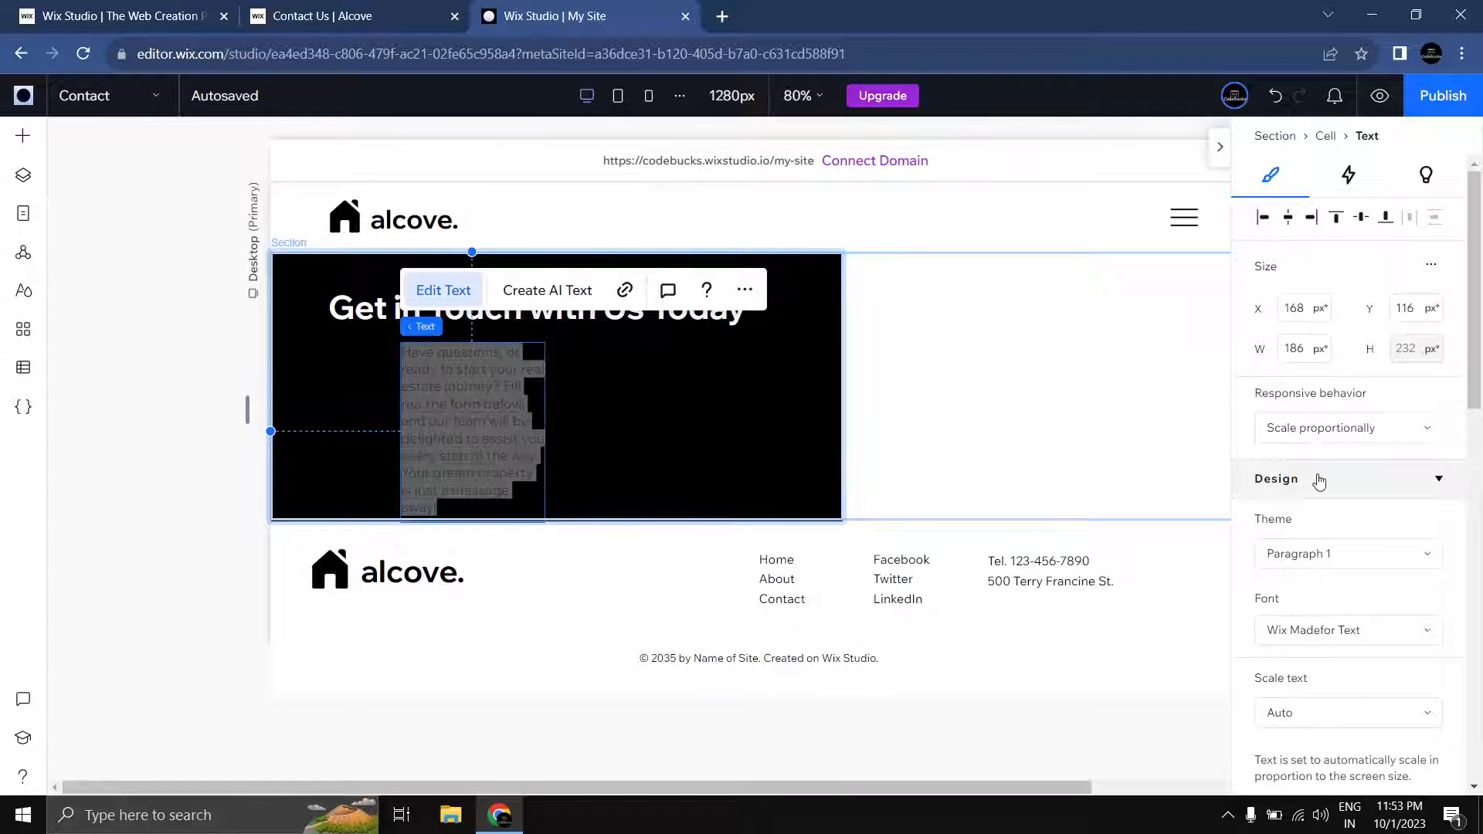
scroll(1314, 494, down, 4)
click(1434, 620)
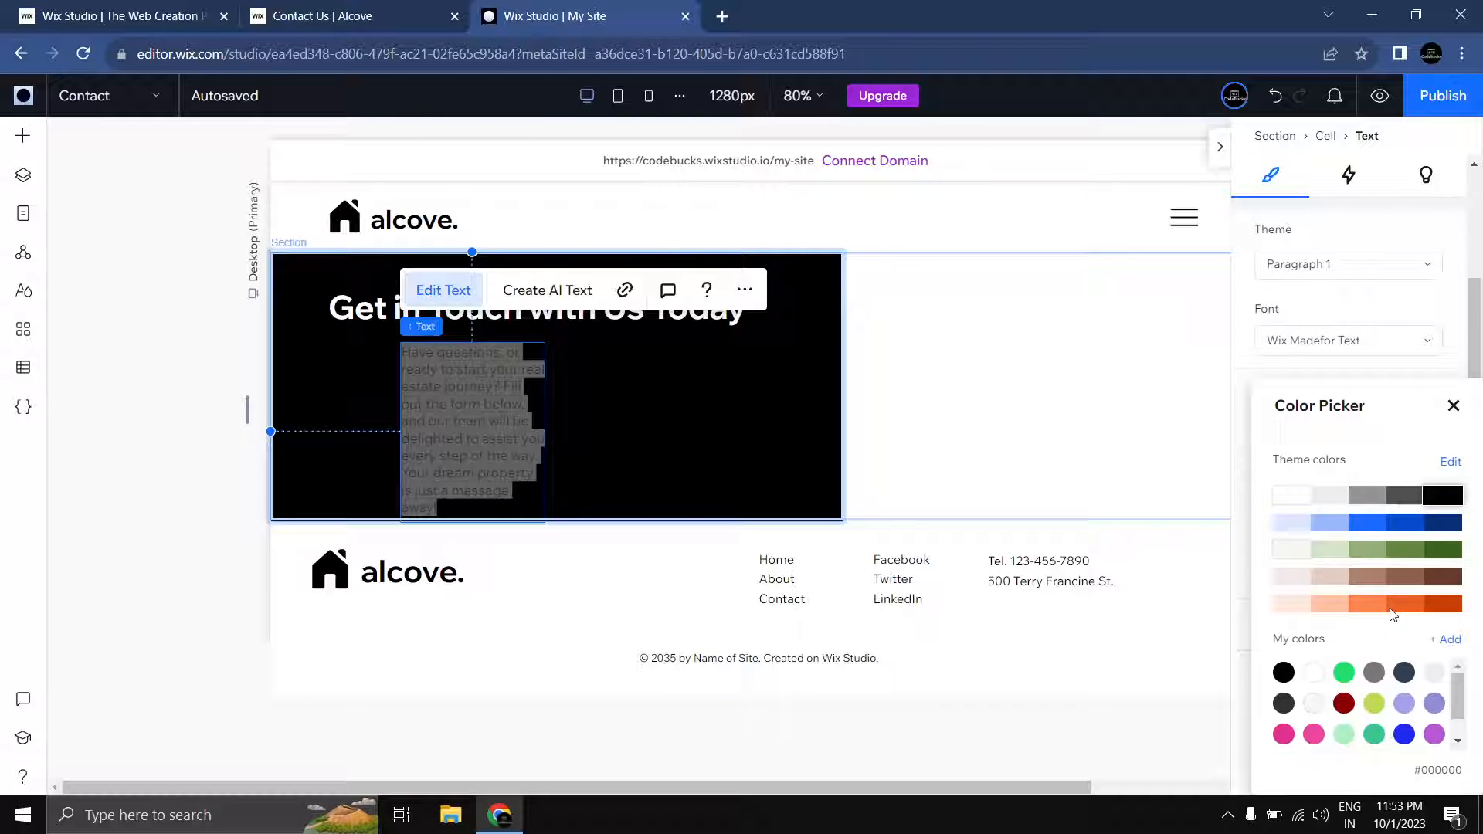
click(1304, 506)
click(1453, 405)
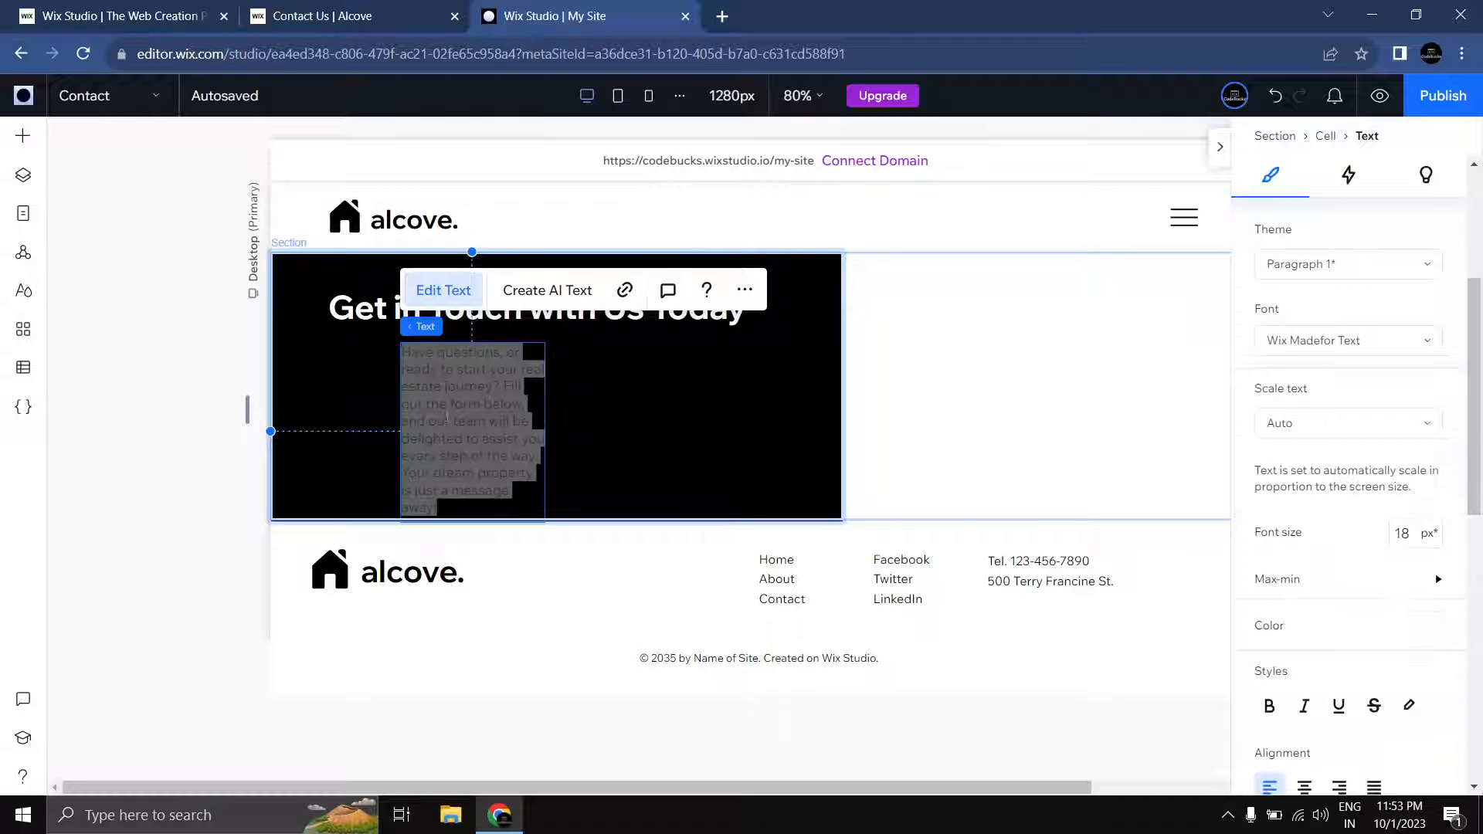
click(207, 419)
Step: Align the paragraph's left edge with the heading and widen its text box to about 613 px, comparing with the reference page
click(416, 421)
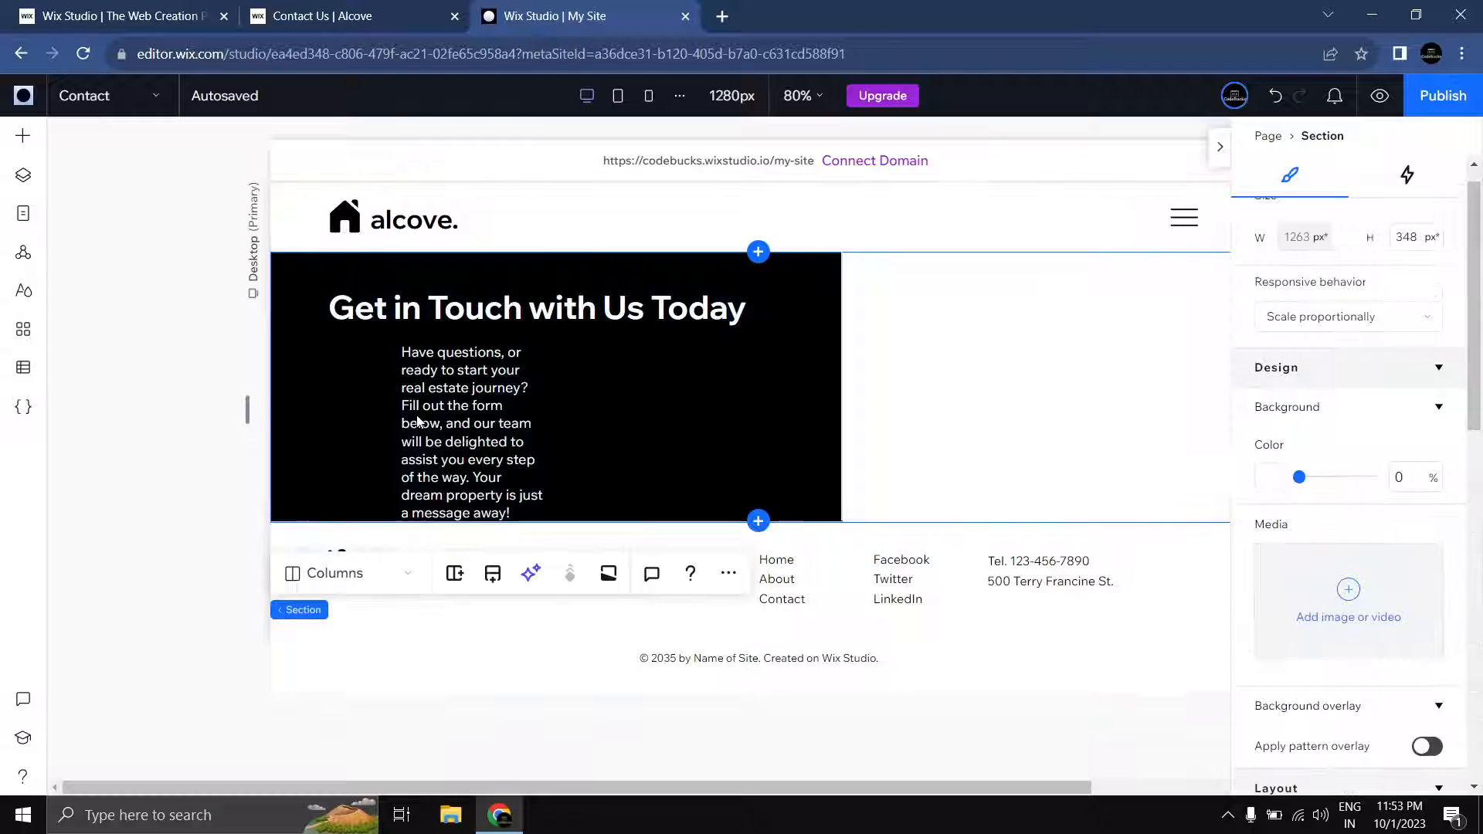
click(417, 415)
click(417, 415)
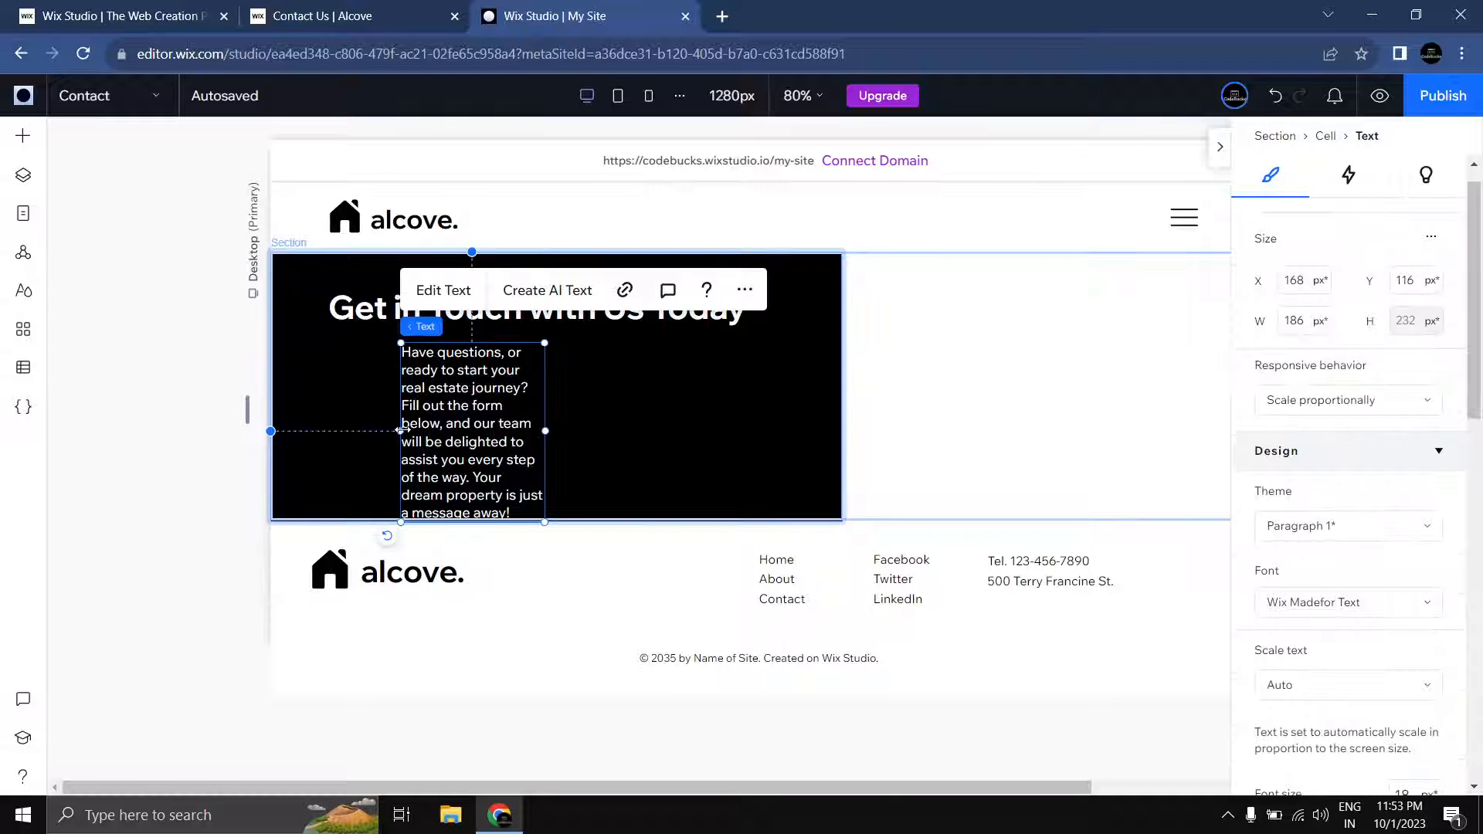
drag(402, 431, 333, 431)
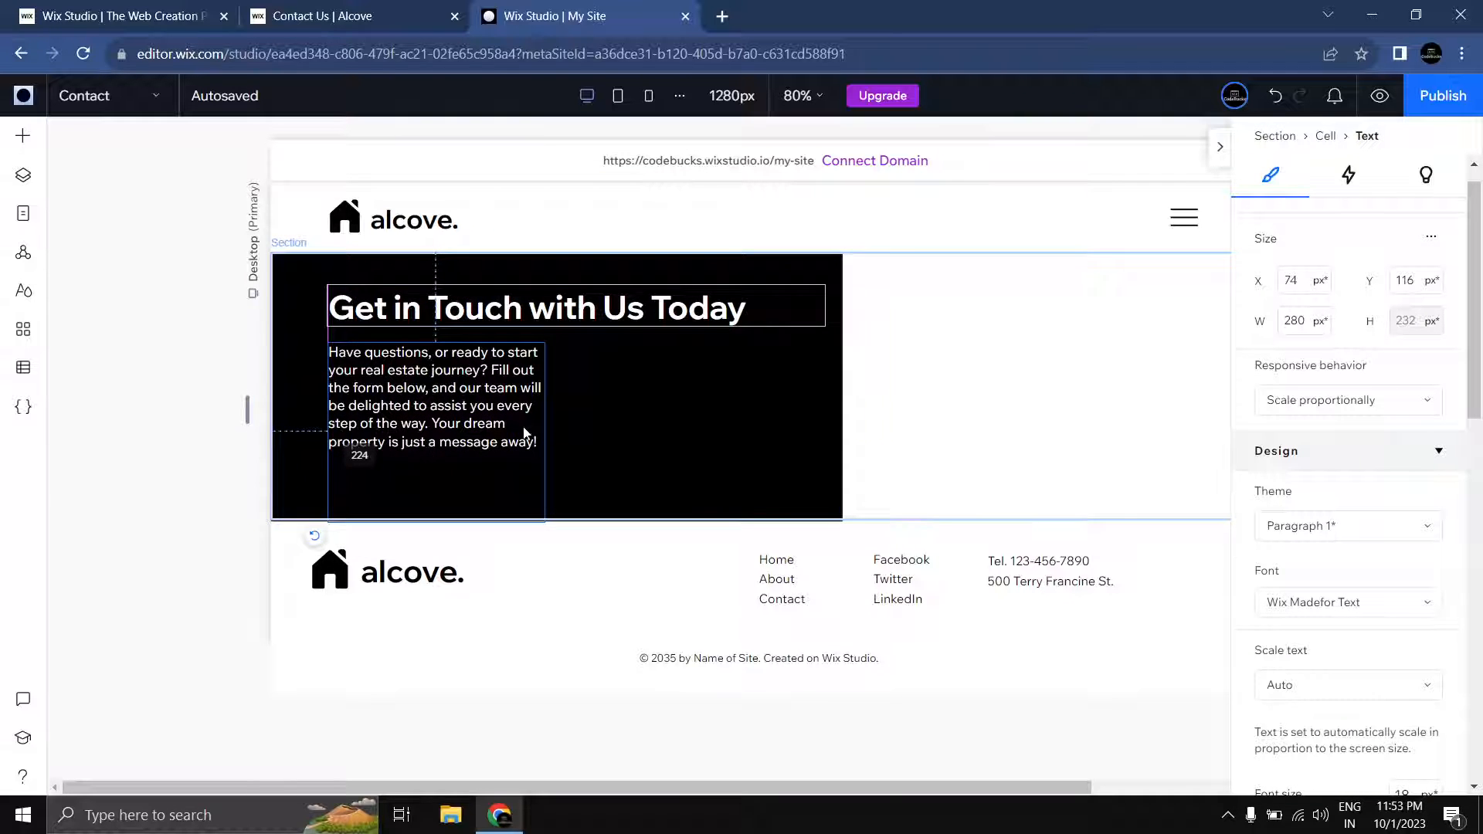
drag(545, 397, 752, 393)
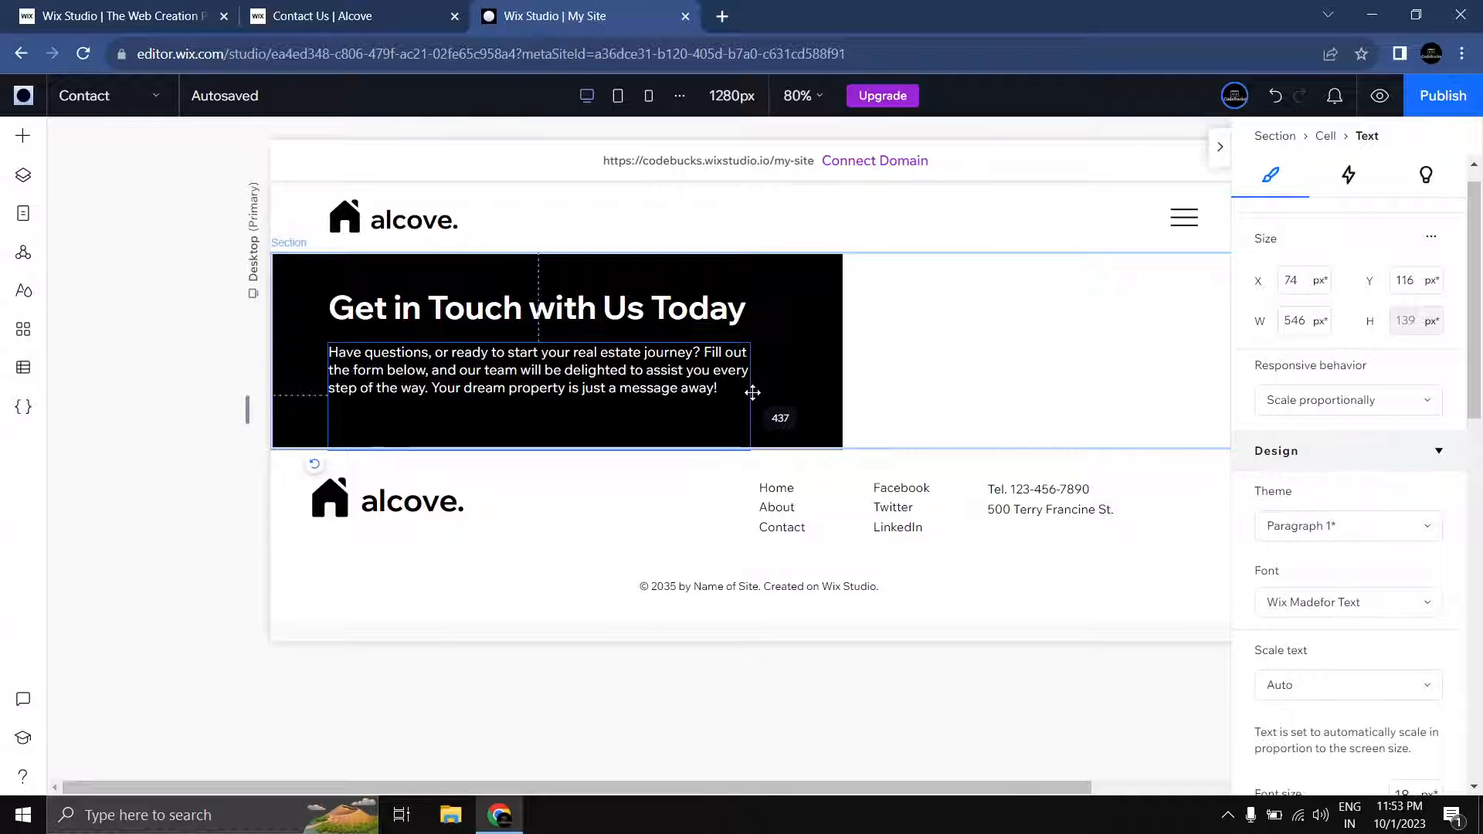
click(384, 8)
click(578, 8)
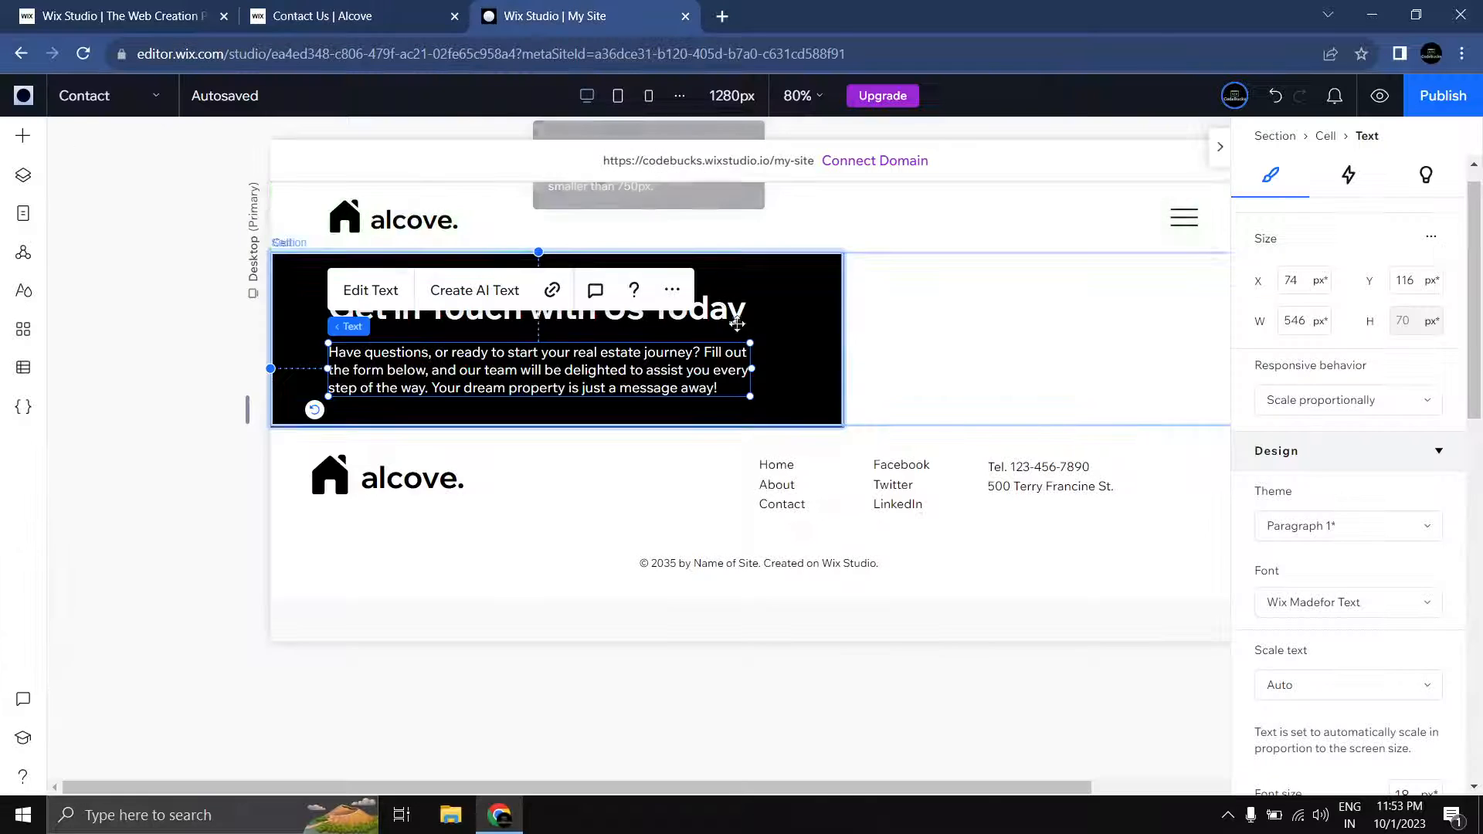
drag(753, 369, 804, 377)
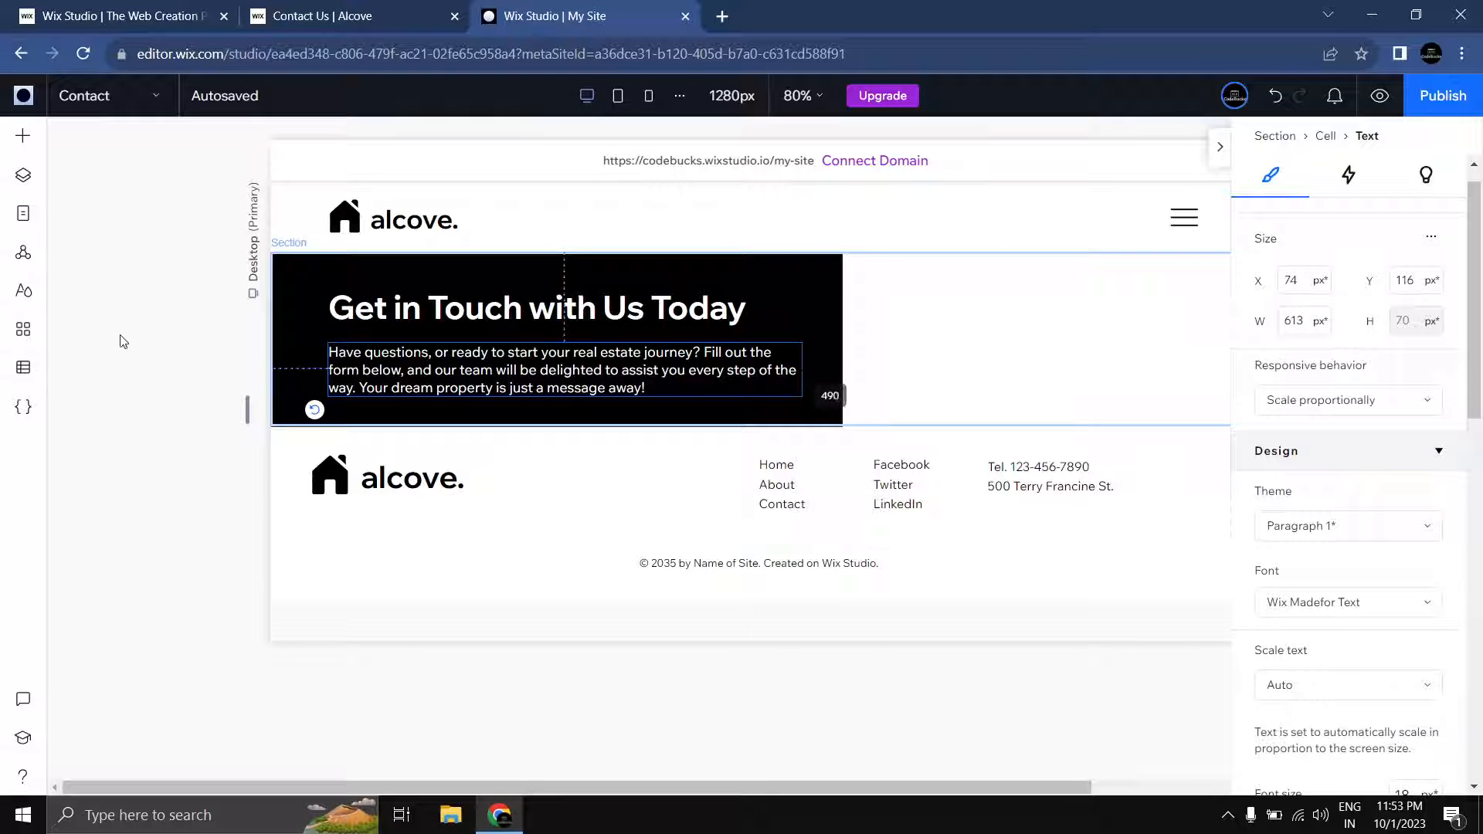
click(174, 359)
Step: Combine the heading and the paragraph into one vertical stack
click(450, 313)
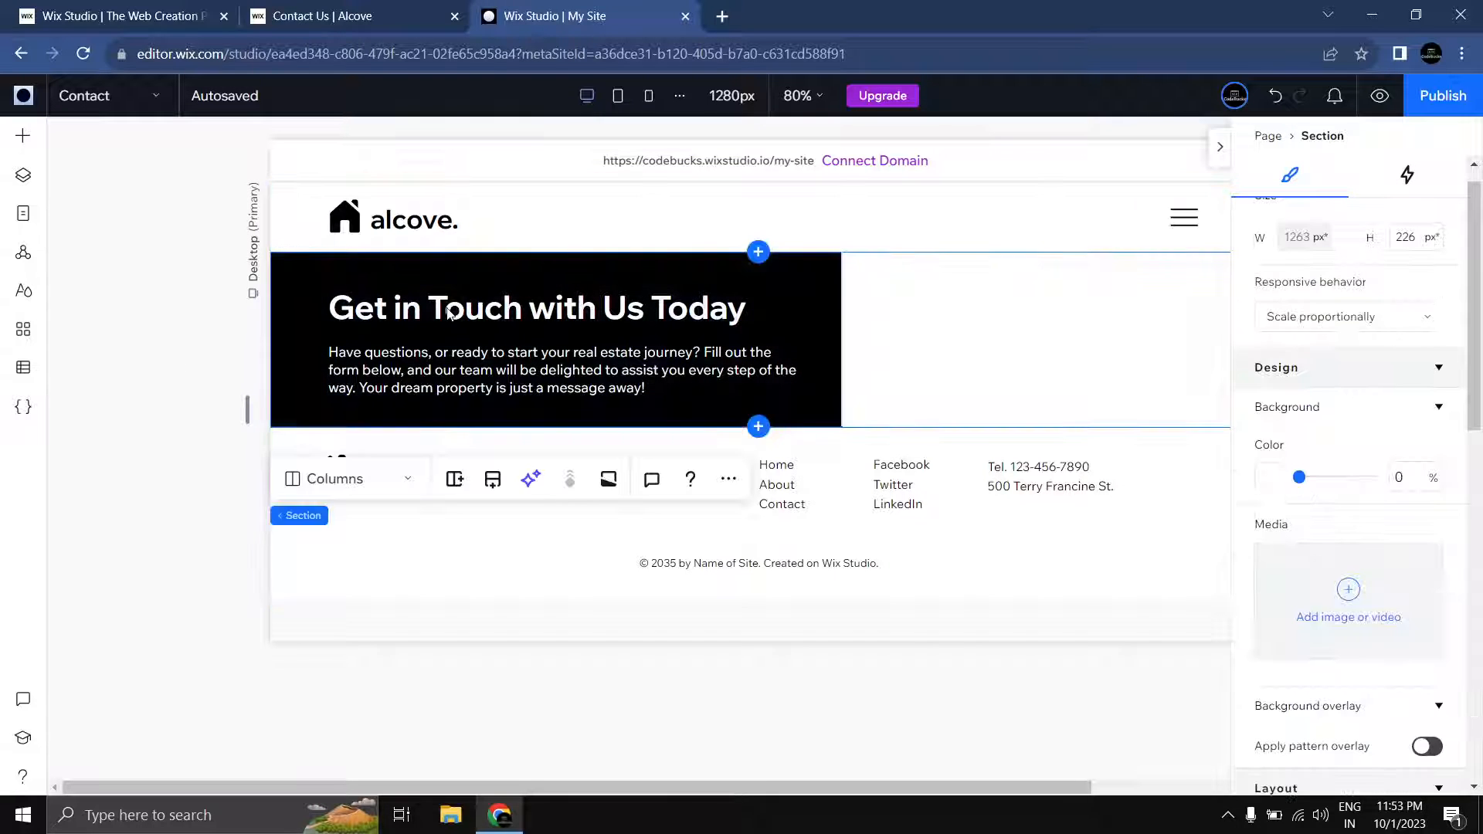
click(450, 313)
click(450, 313)
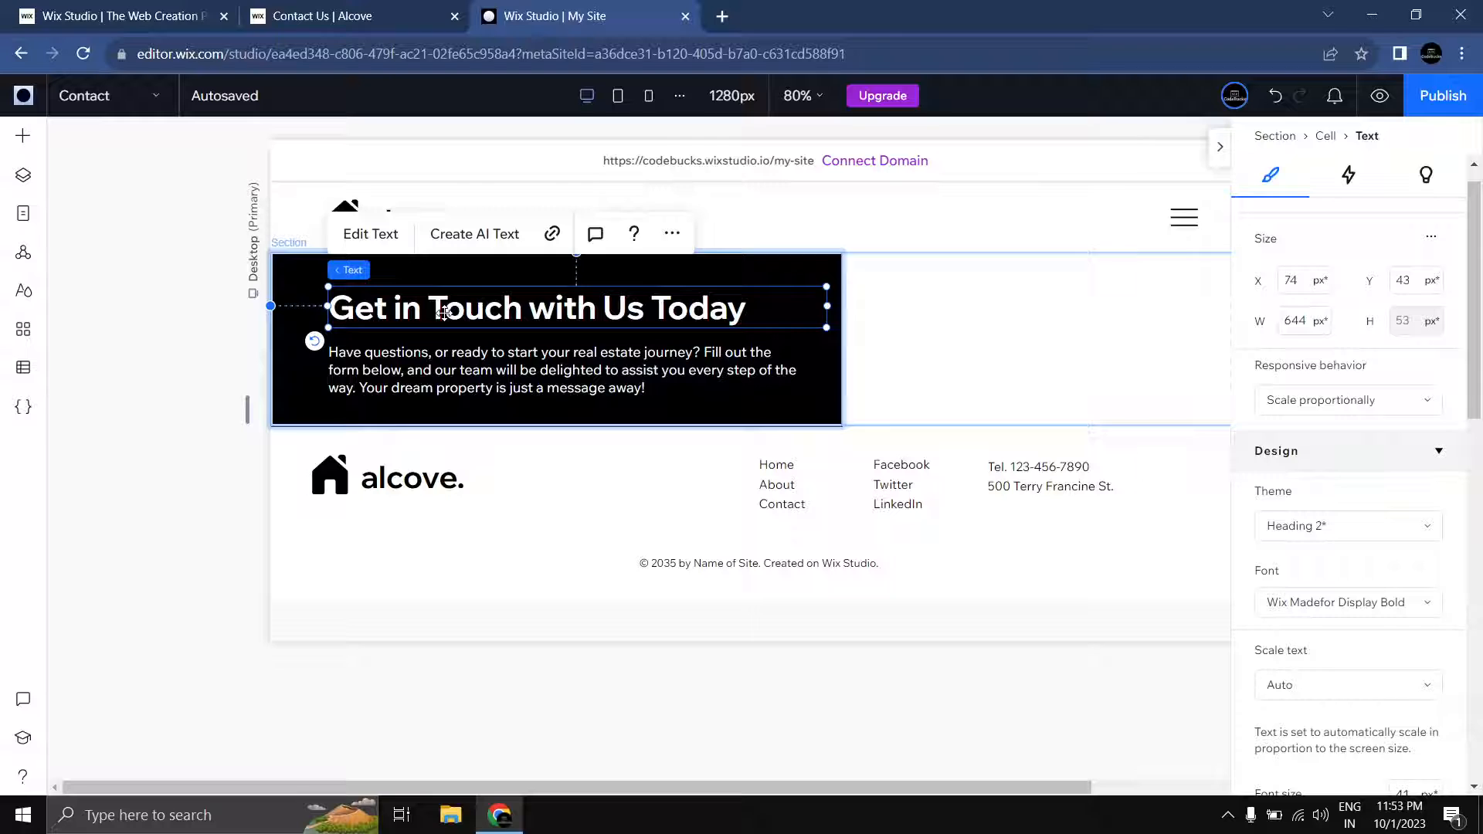
shift+click(432, 371)
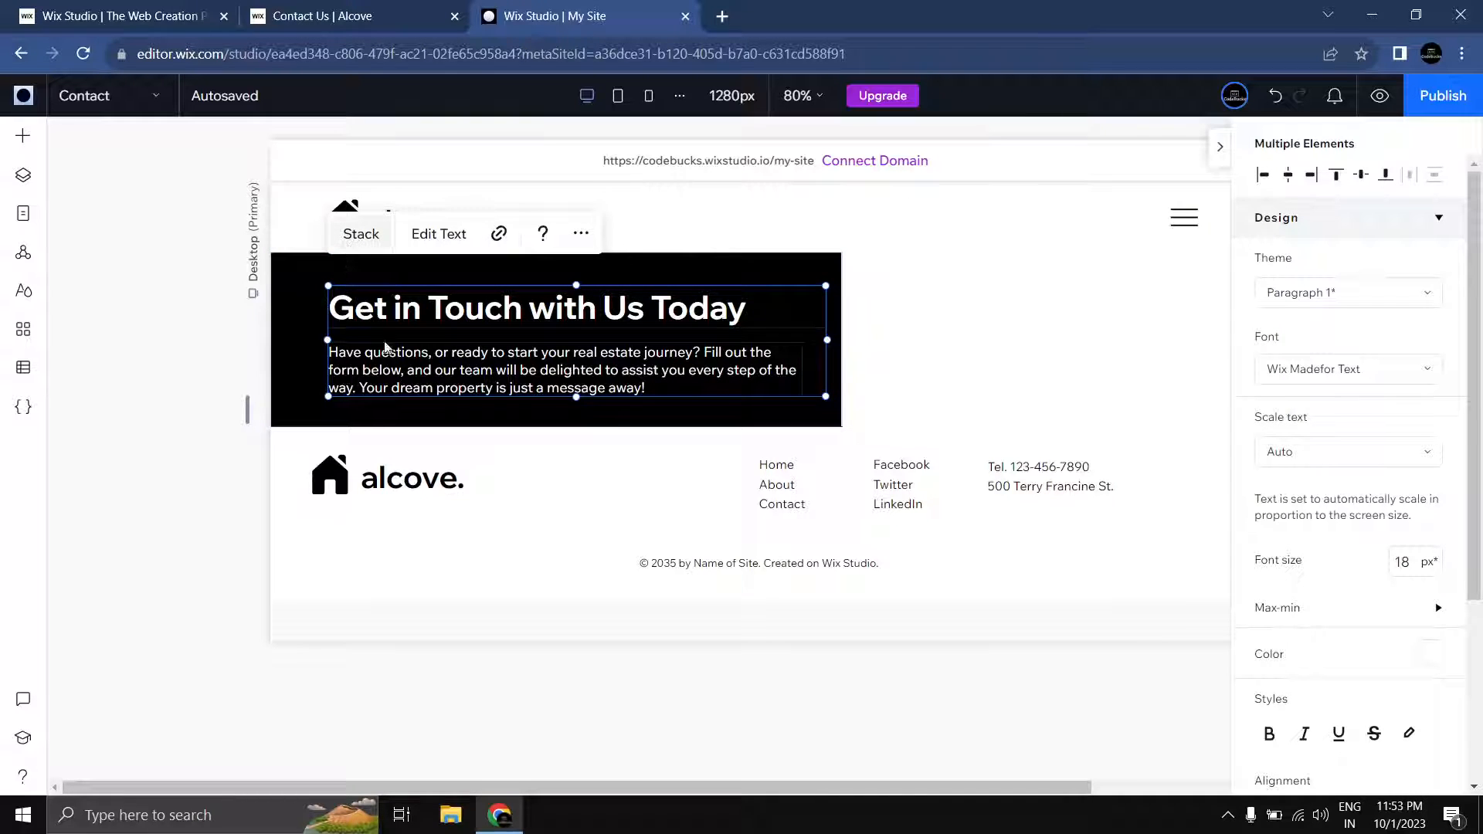
key(ctrl+shift+s)
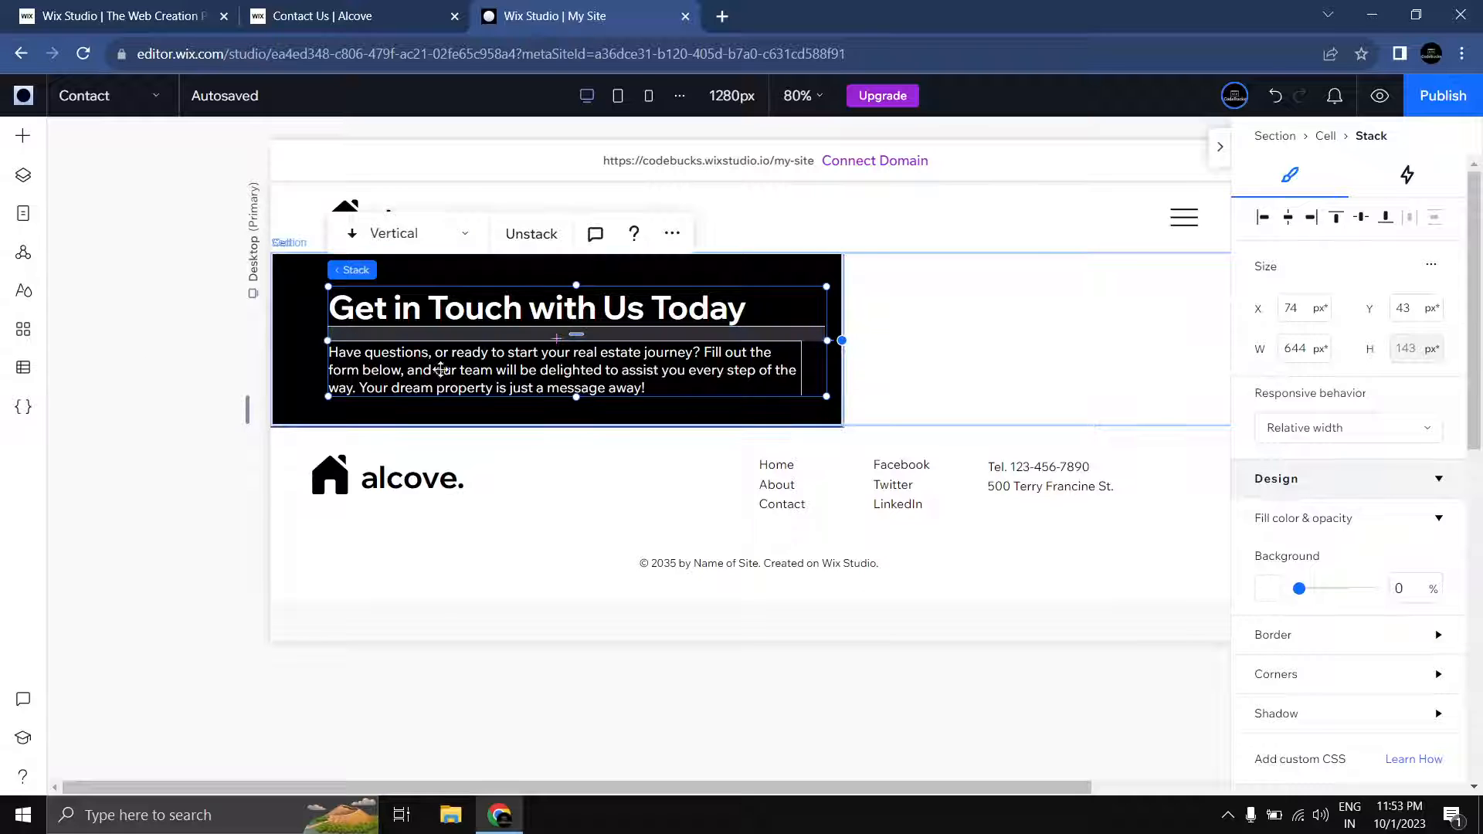
click(126, 364)
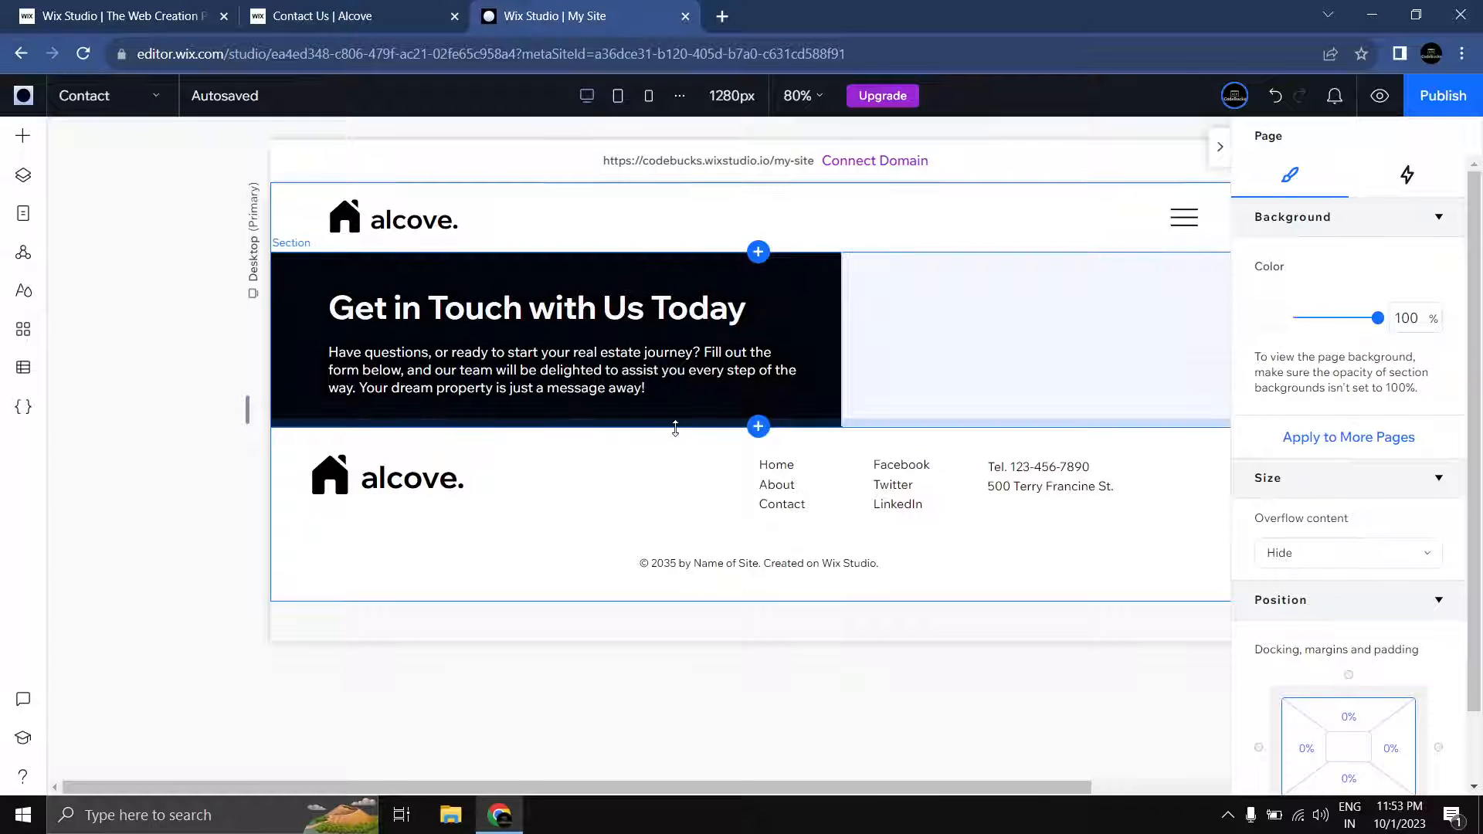
Step: Make the banner section slightly taller and center the text stack vertically in the black cell
drag(675, 429, 675, 440)
click(231, 387)
click(456, 355)
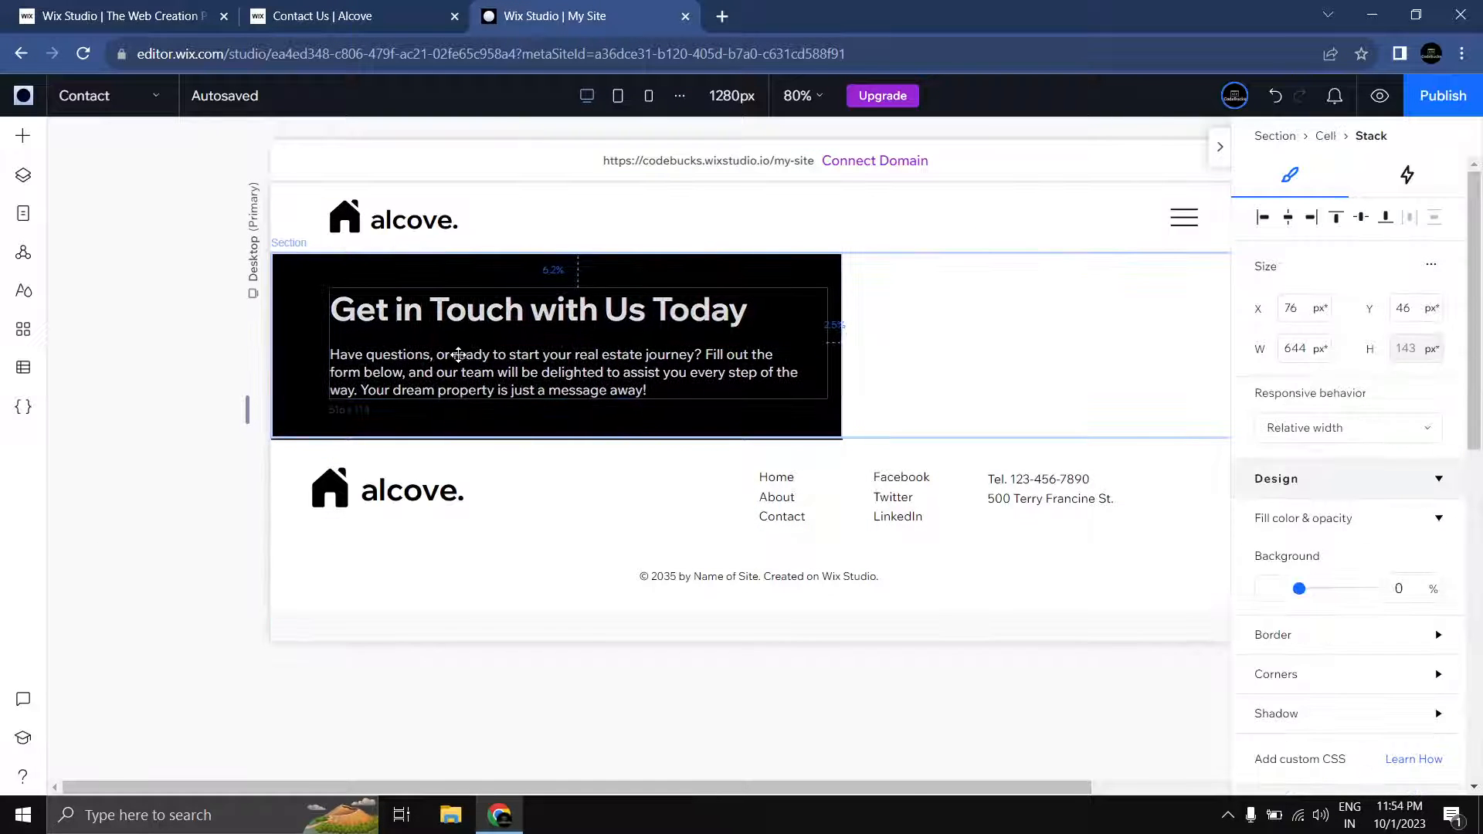
Step: Dock the text stack to the top and left of its cell and set its left margin to 10%
scroll(1295, 502, down, 5)
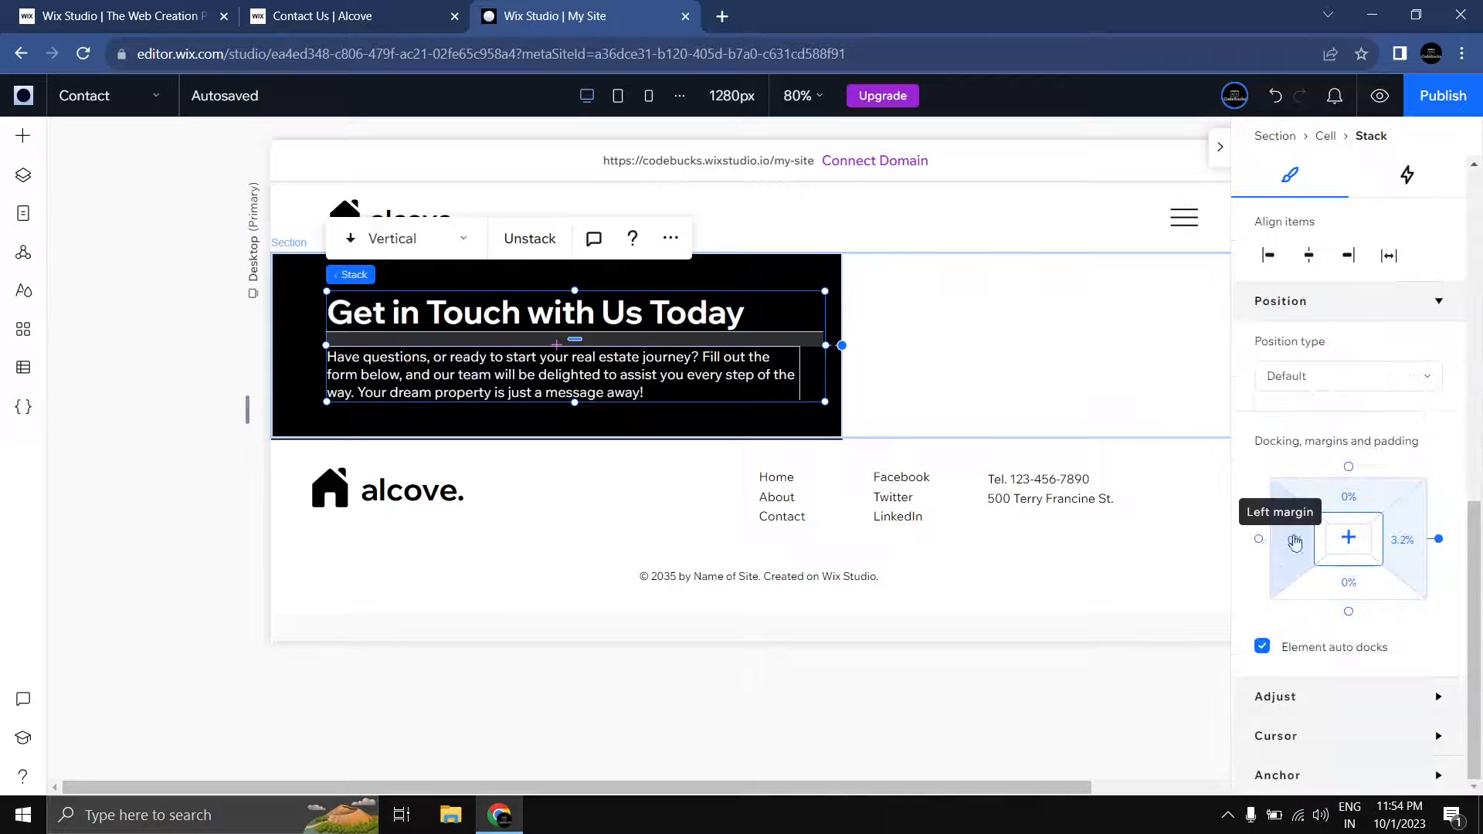
click(1259, 540)
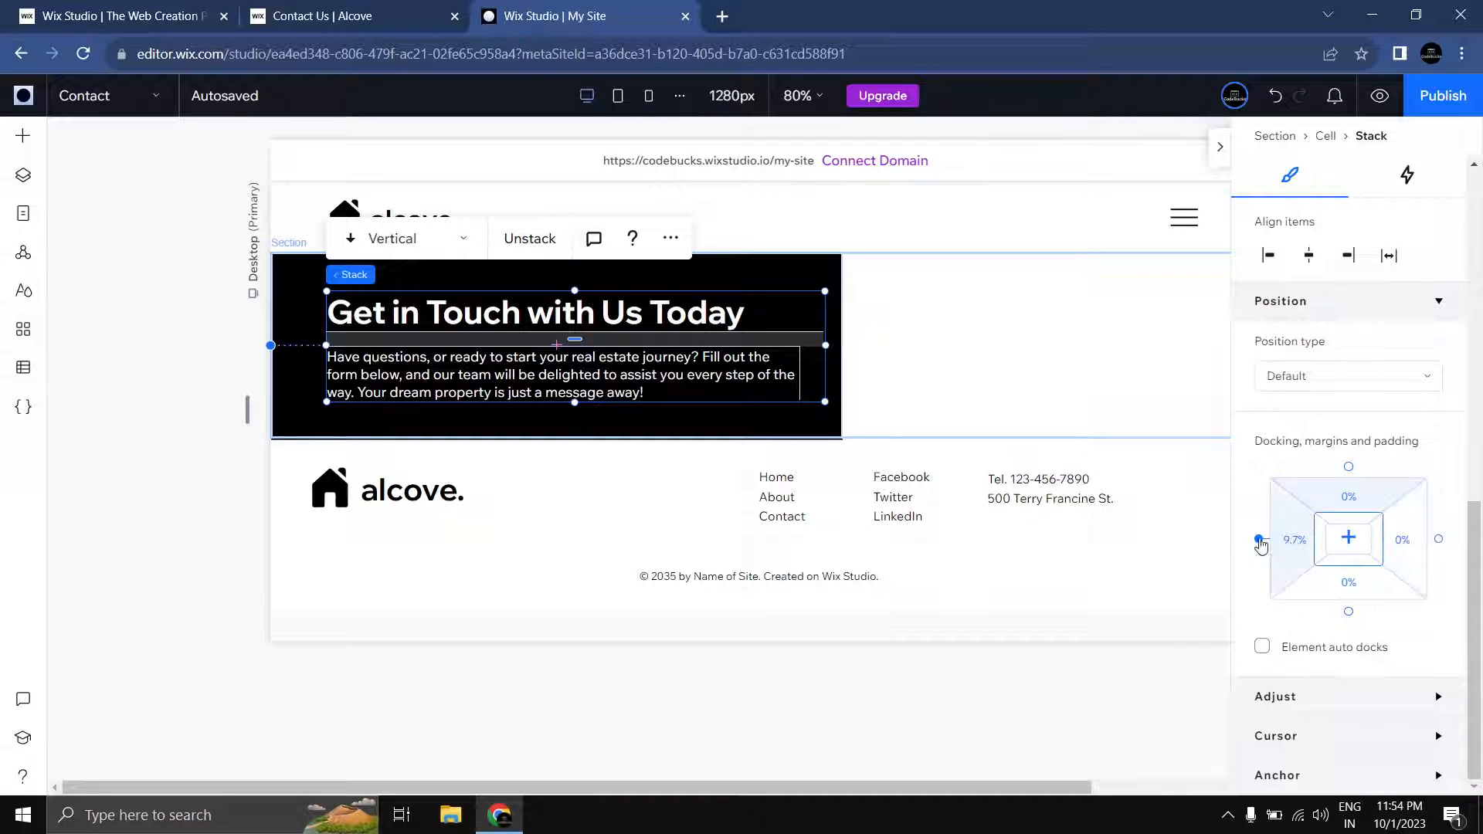
click(1259, 541)
click(1349, 467)
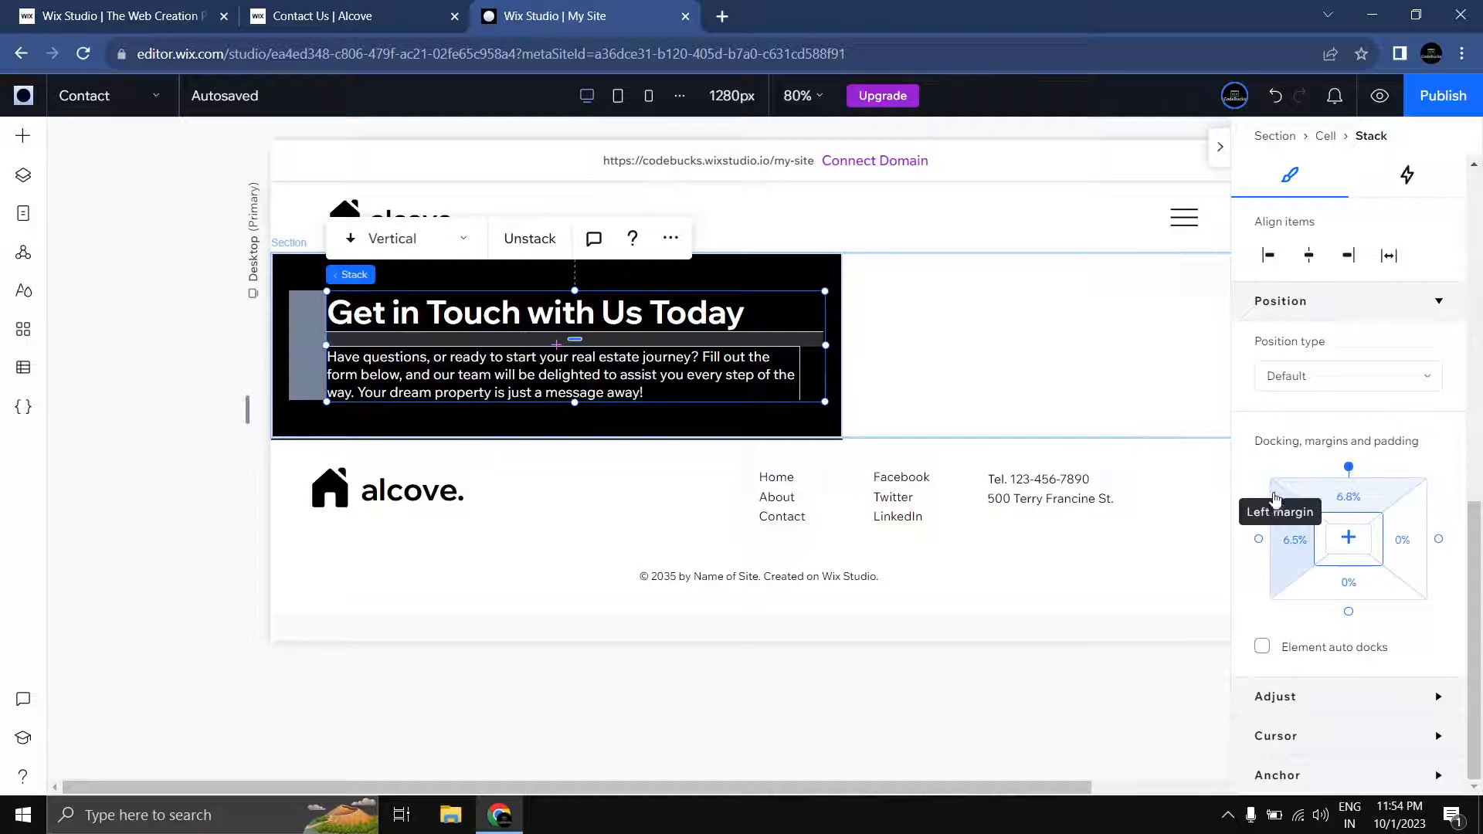
click(1260, 539)
click(1299, 554)
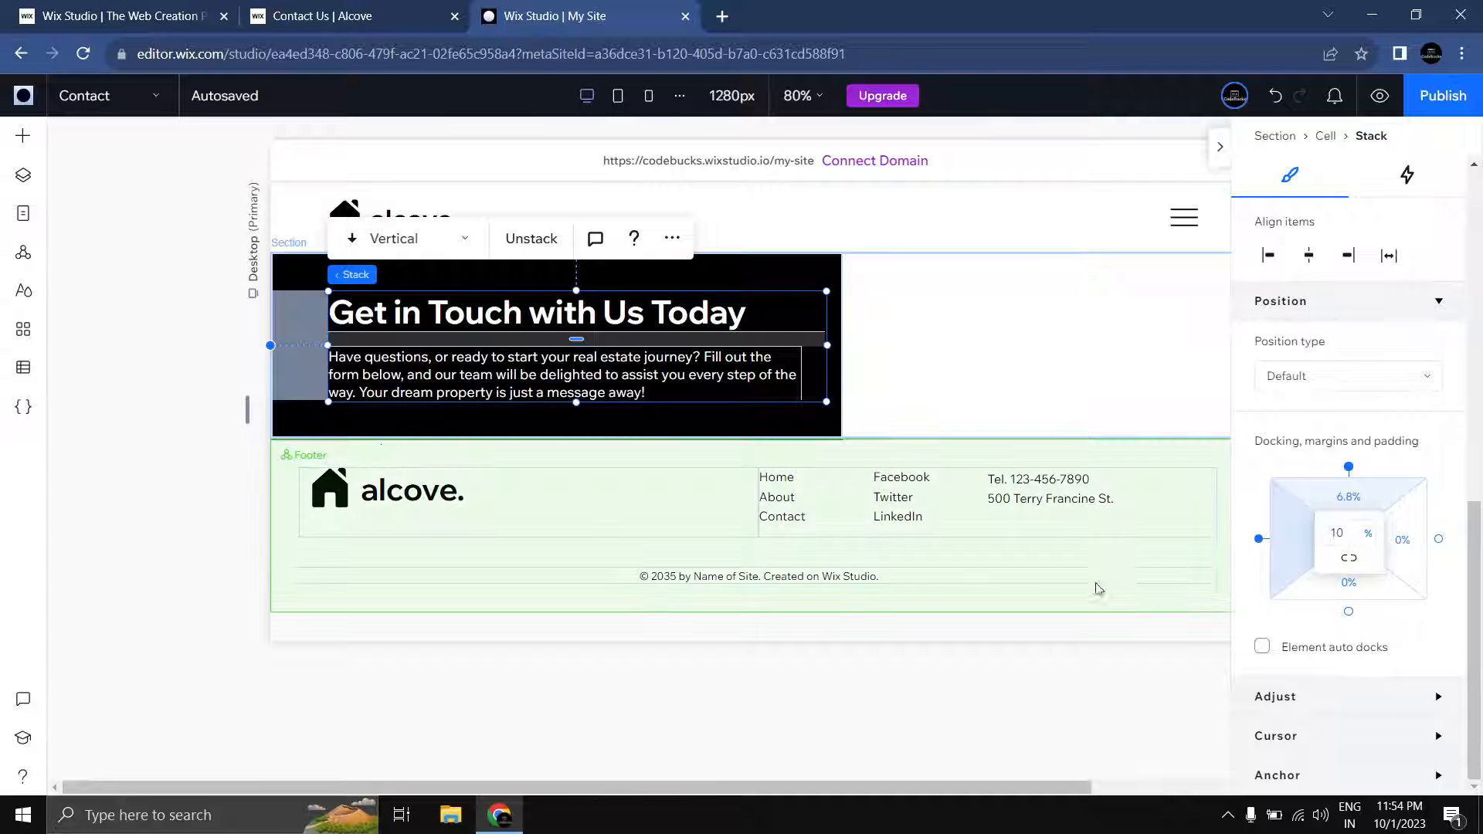
Step: Add an image to the empty cell beside the black text cell and stretch it to fill that cell
click(207, 390)
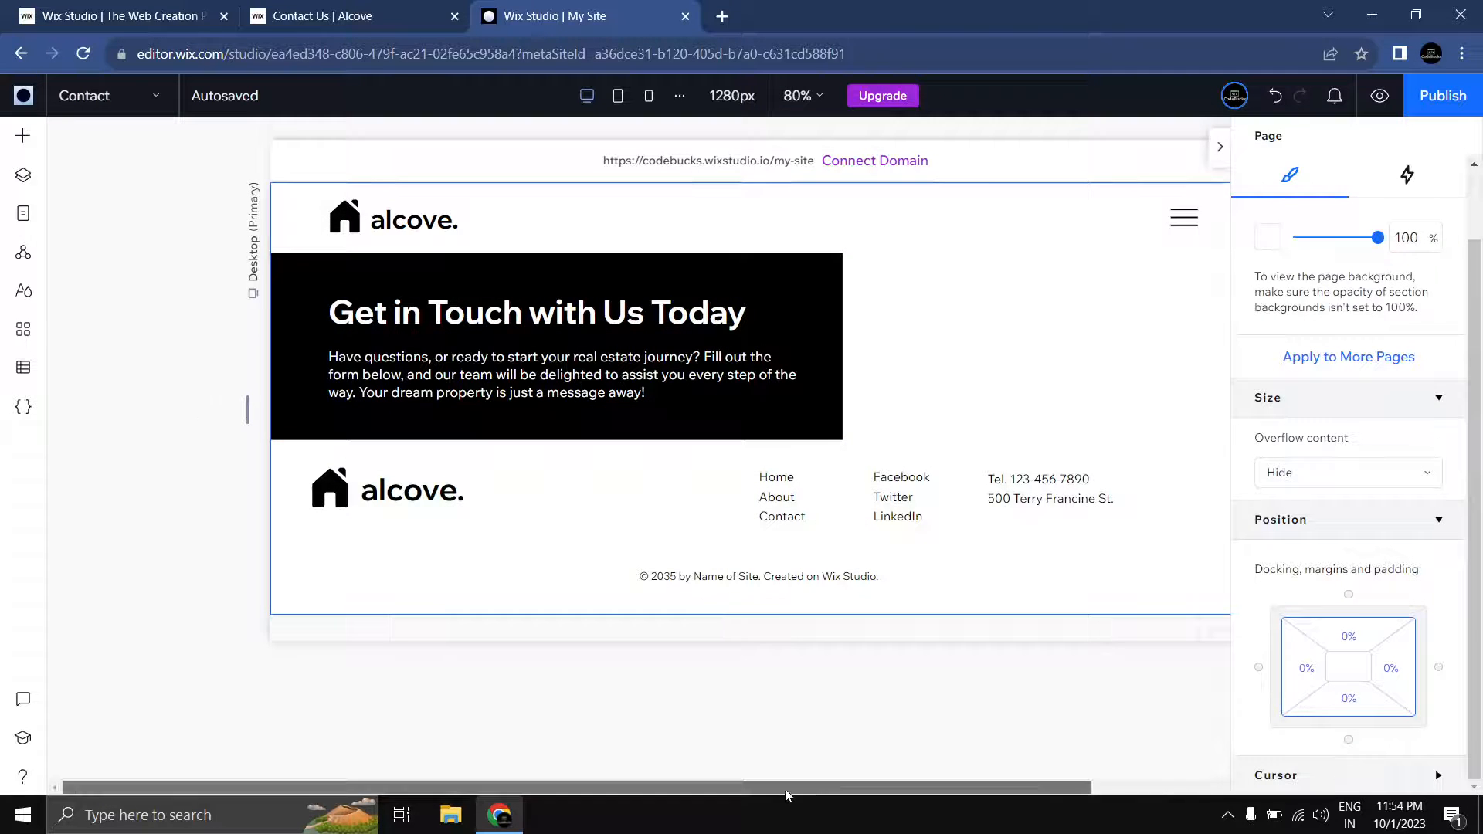
drag(783, 786, 901, 785)
click(838, 356)
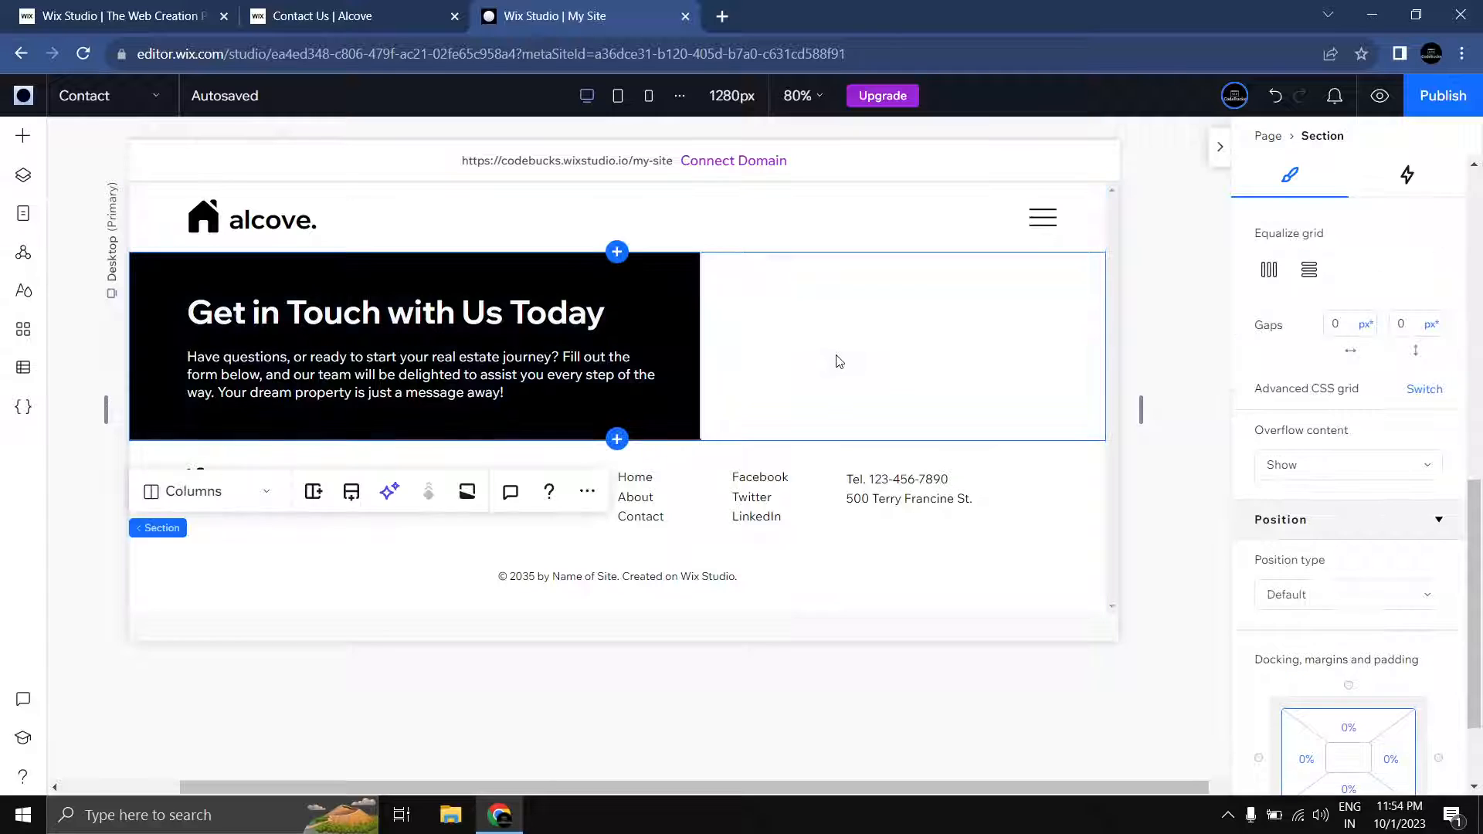
click(843, 361)
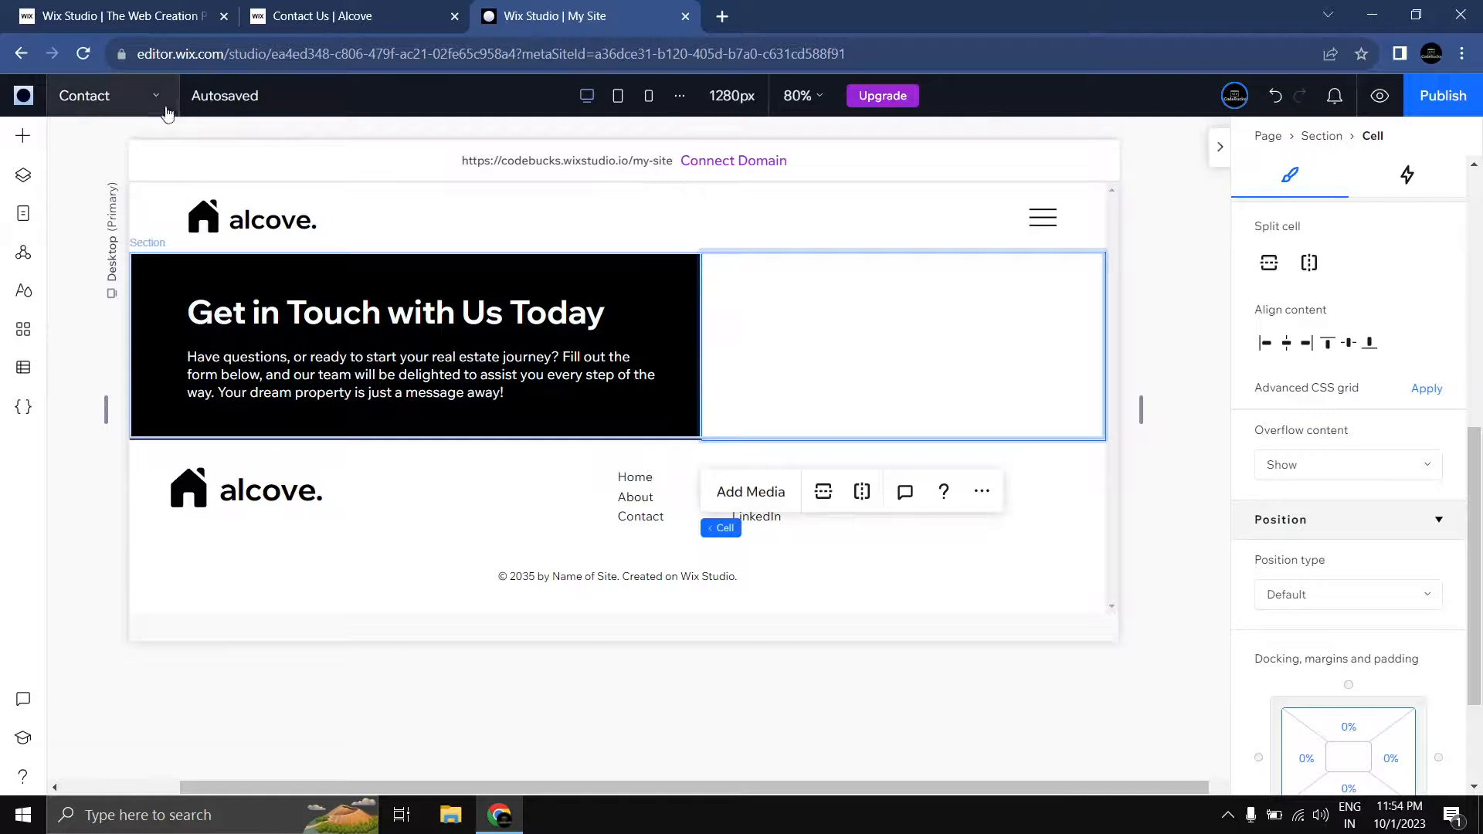
click(23, 135)
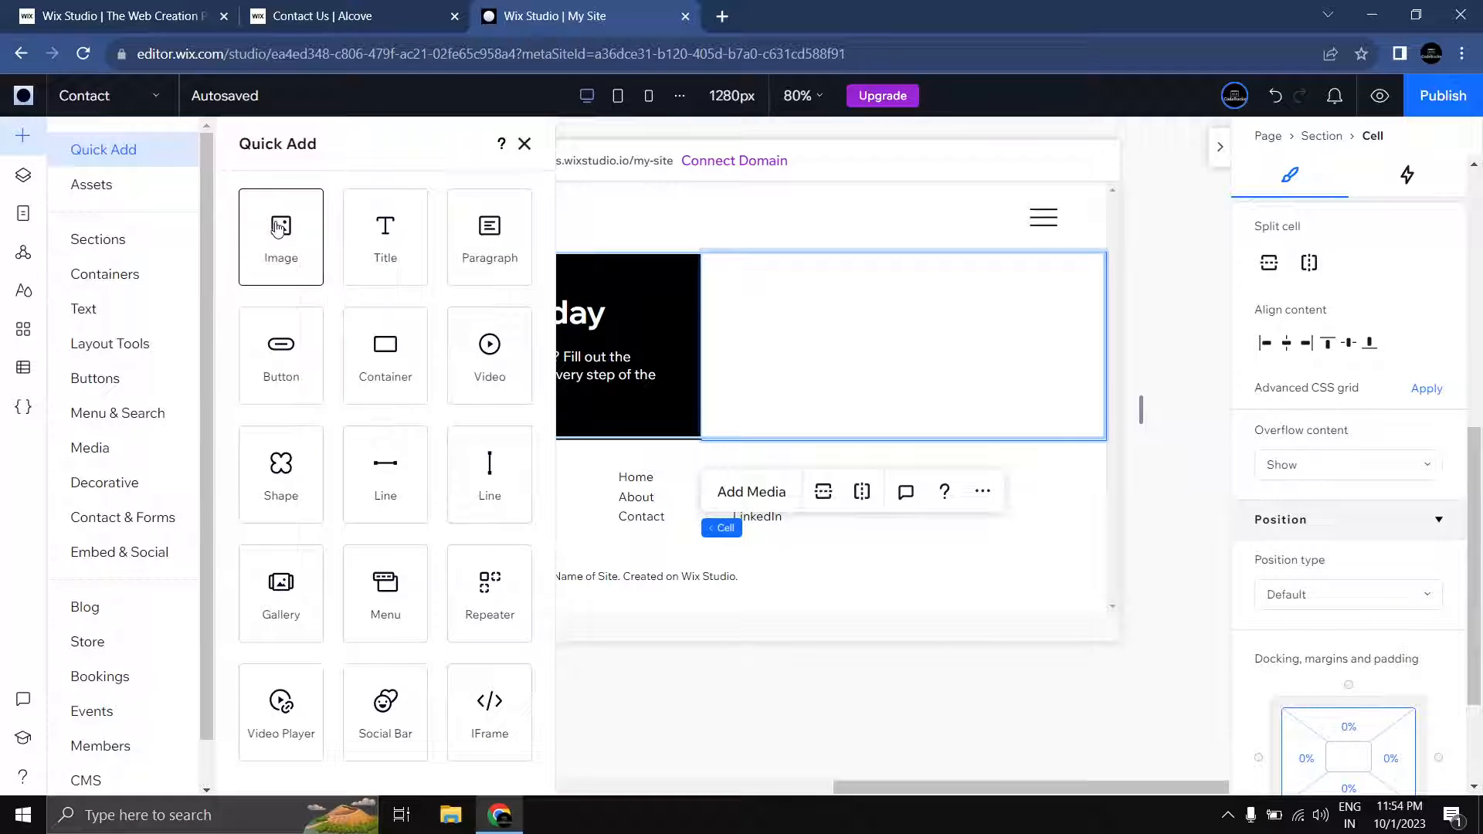
drag(281, 236, 953, 326)
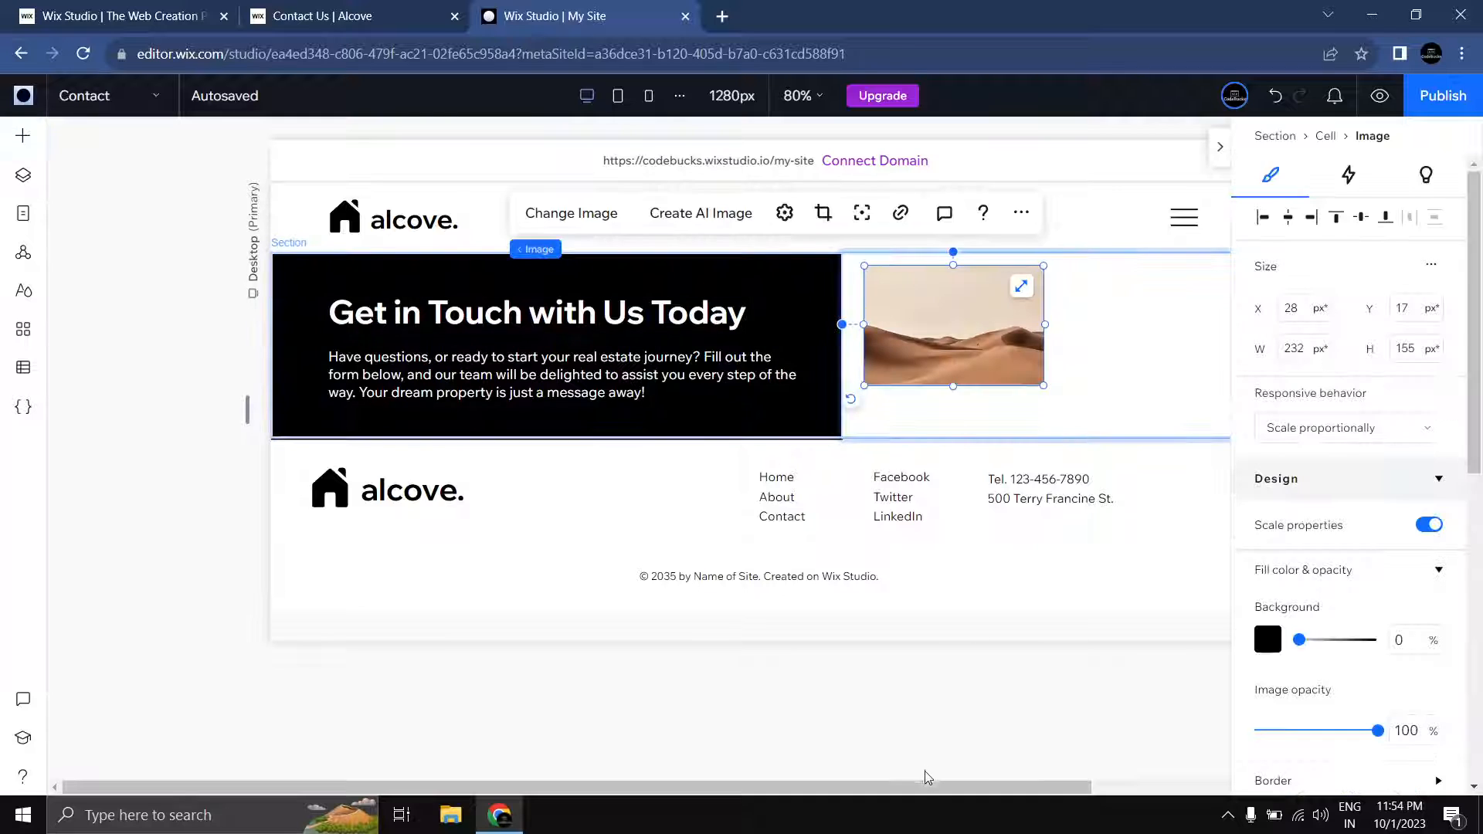
drag(924, 789, 1070, 789)
click(858, 288)
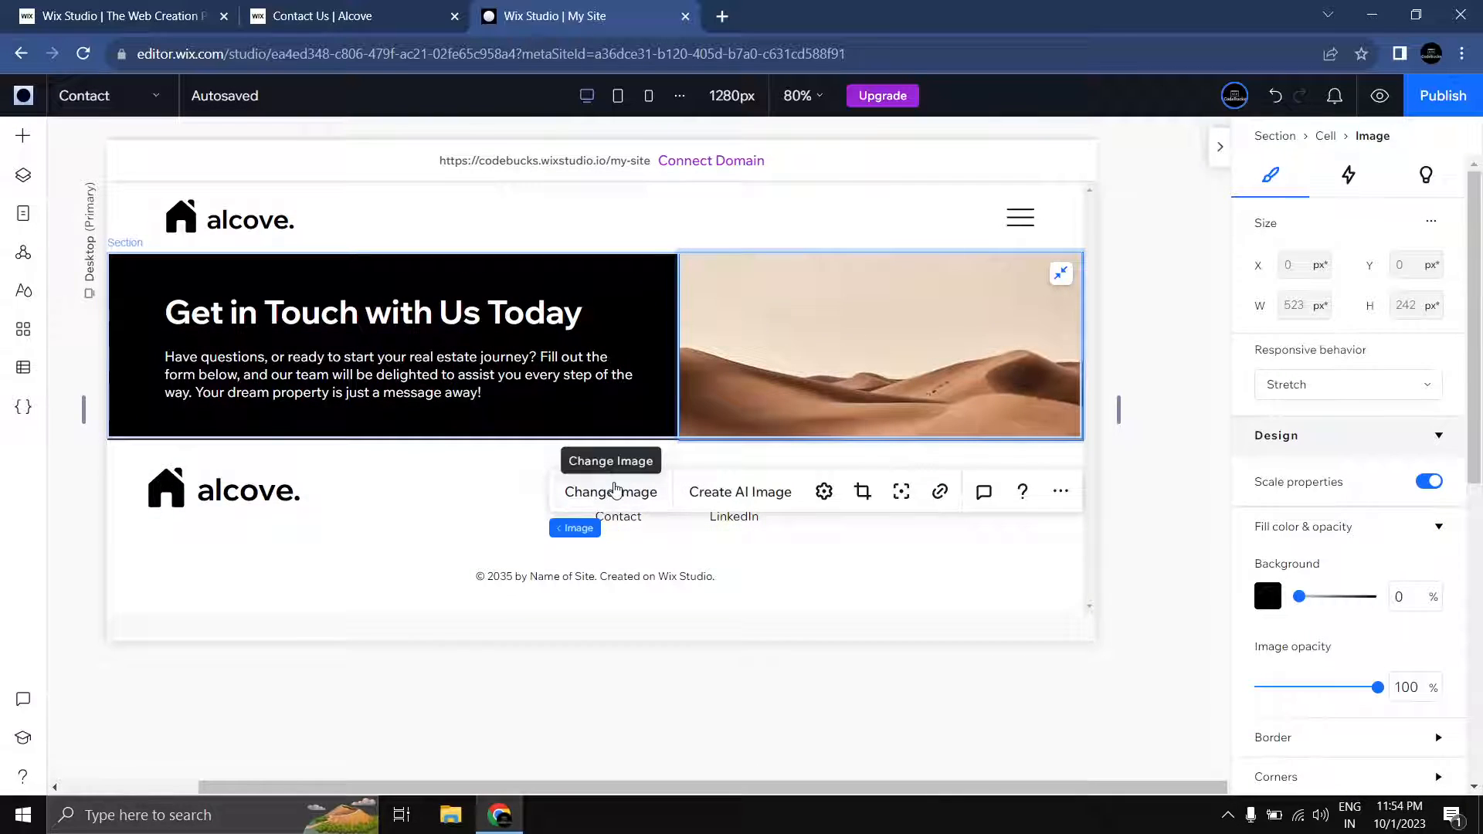
Step: Start replacing the desert placeholder image and search all media sources for "doors"
double_click(810, 374)
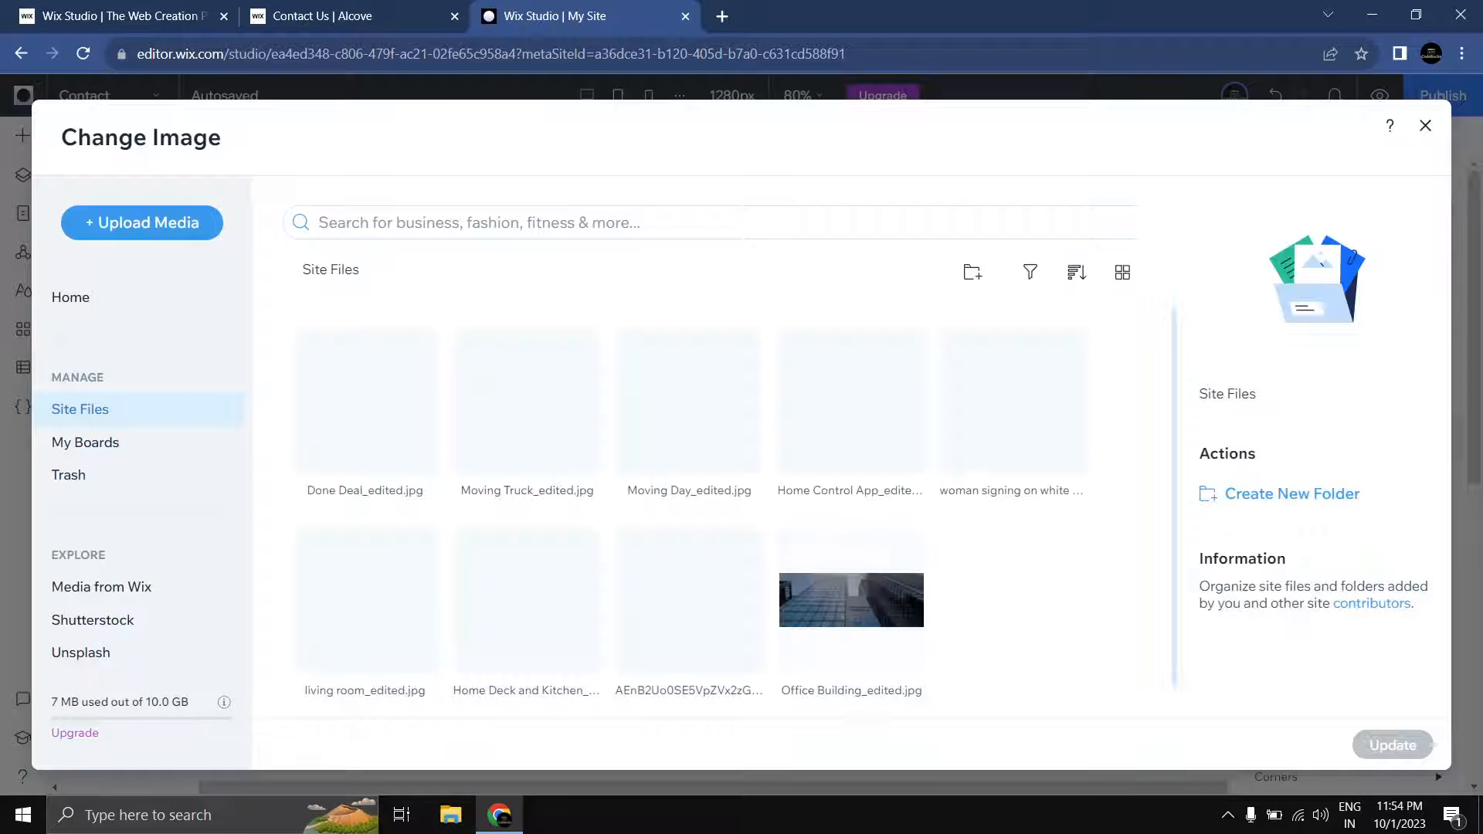
click(382, 225)
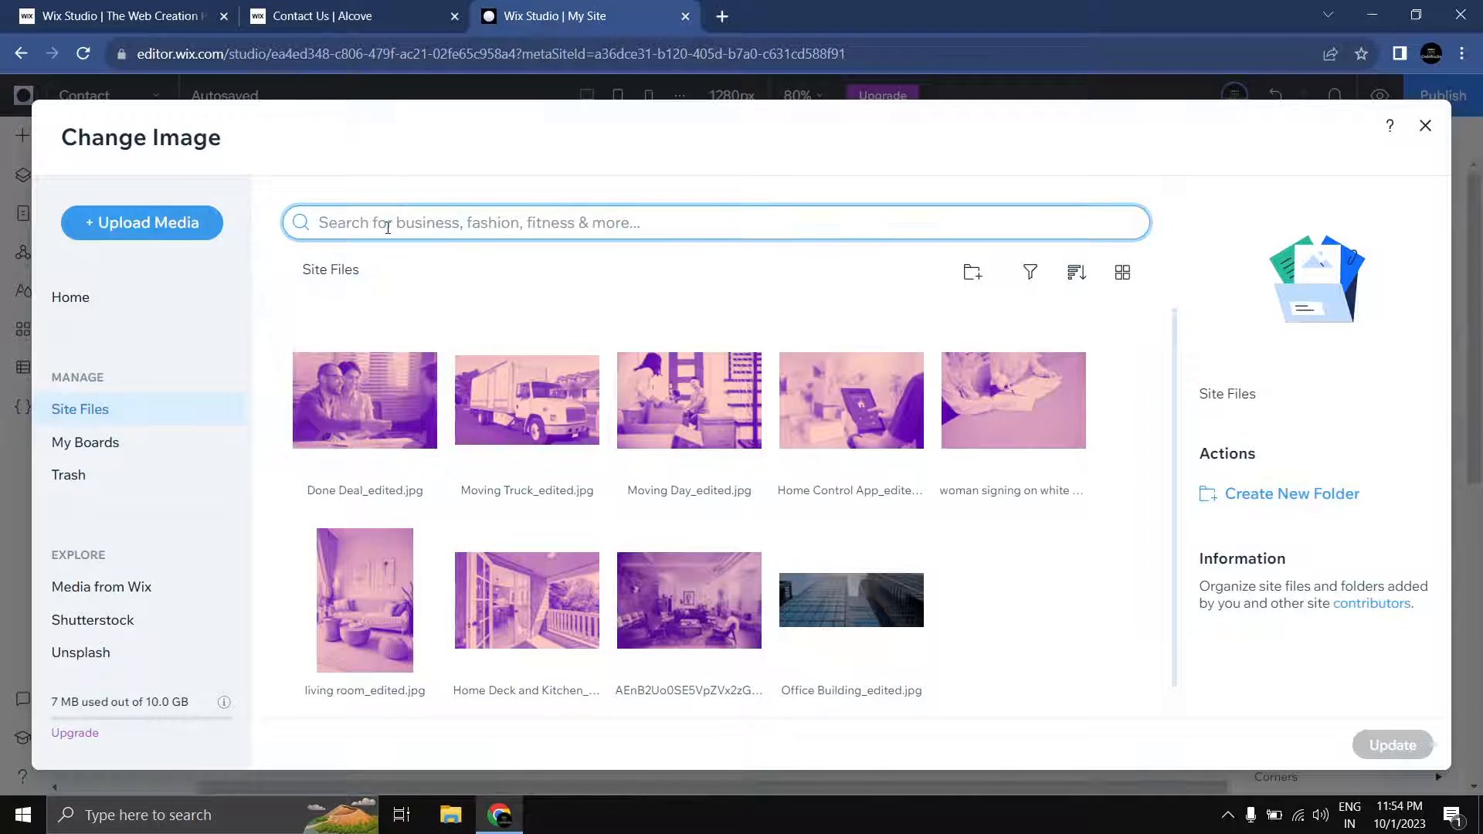
text(doors)
key(Return)
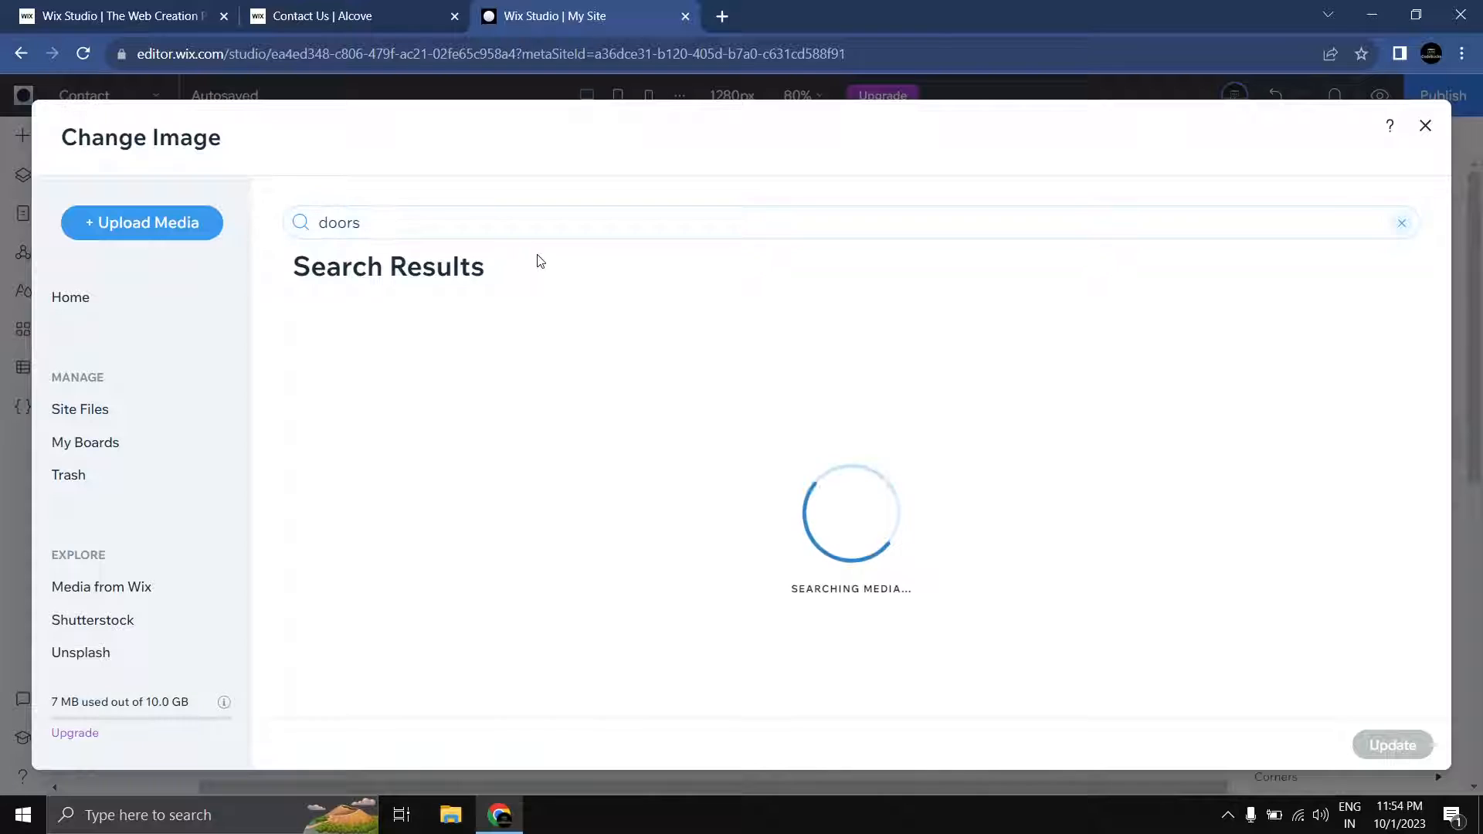
drag(766, 606, 1404, 613)
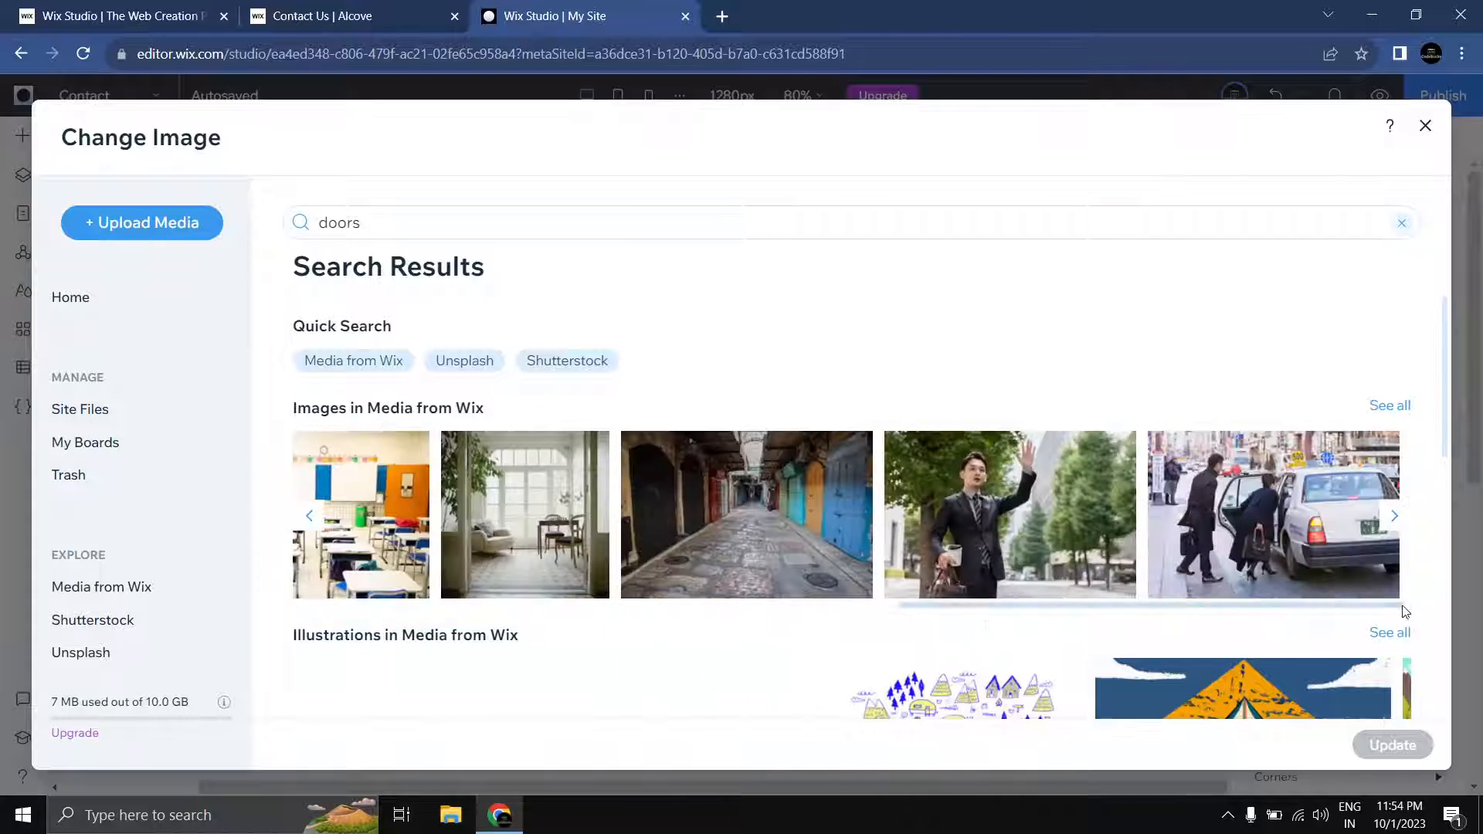
scroll(868, 639, down, 9)
scroll(804, 634, up, 9)
Step: Search Media from Wix for "doors" and replace the placeholder with the "Open Doors" image
click(239, 588)
click(587, 230)
text(doors)
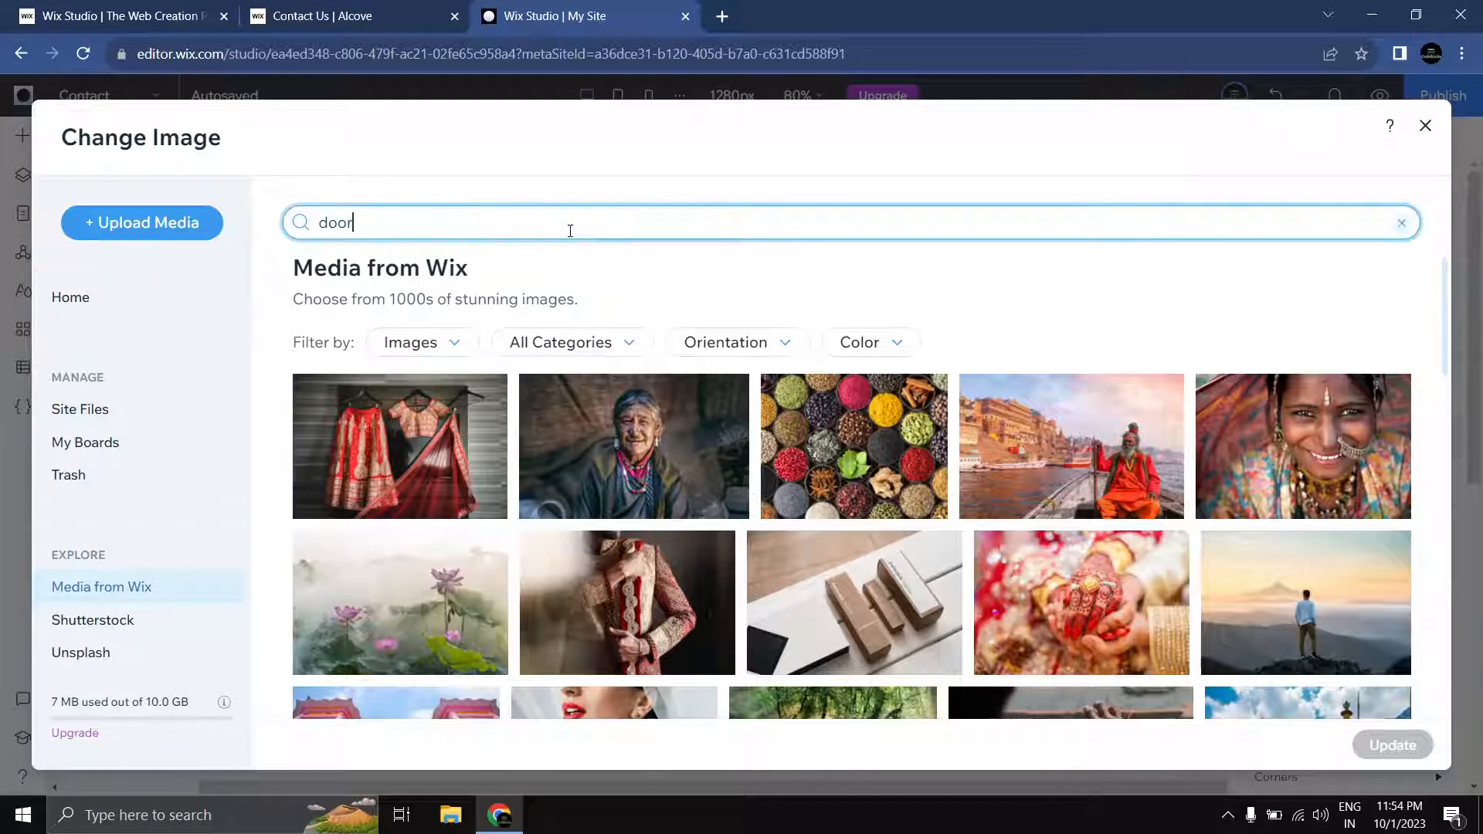
key(Return)
scroll(1030, 490, down, 2)
scroll(1030, 489, down, 5)
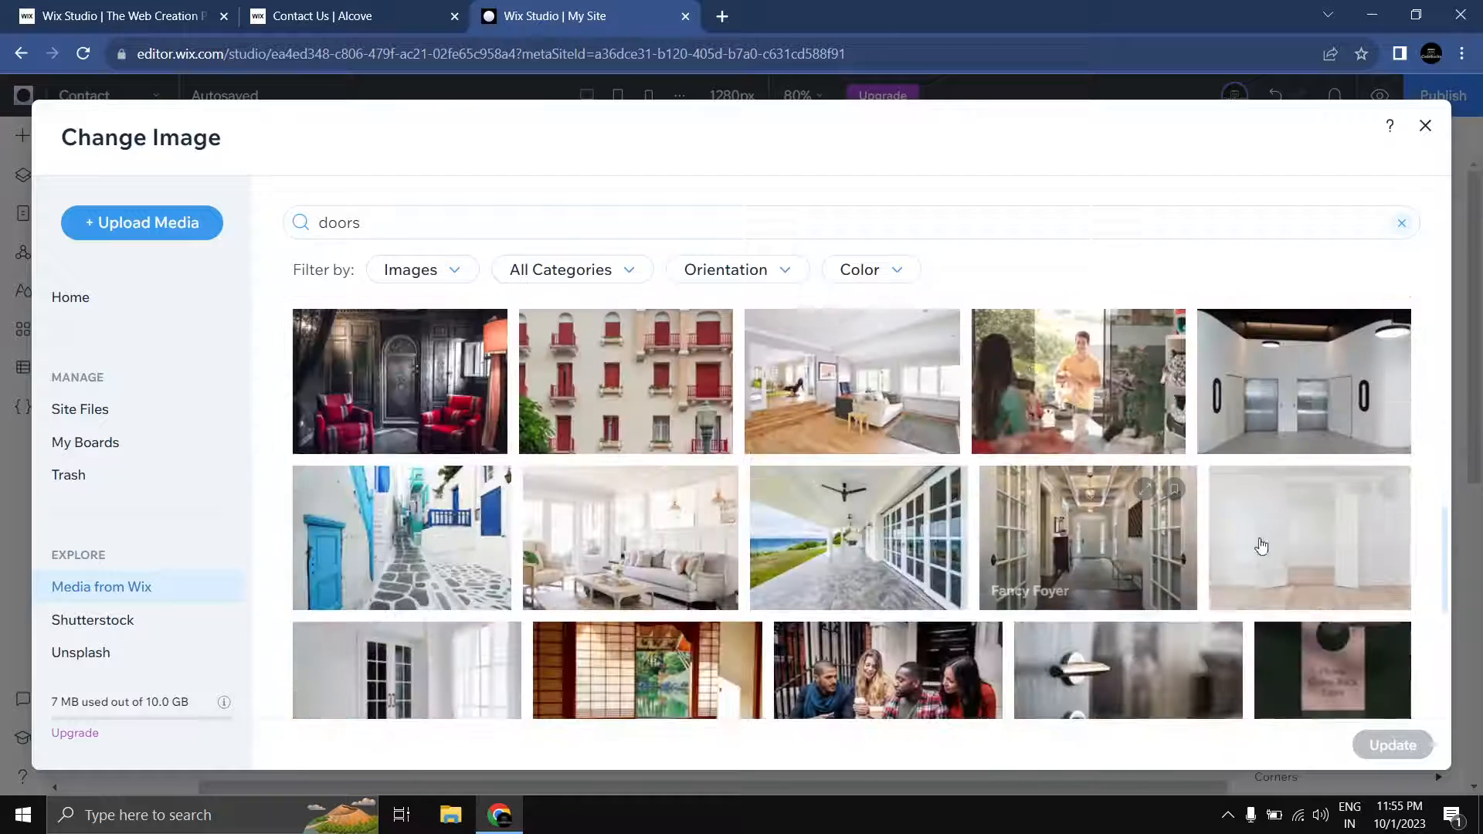
click(1294, 545)
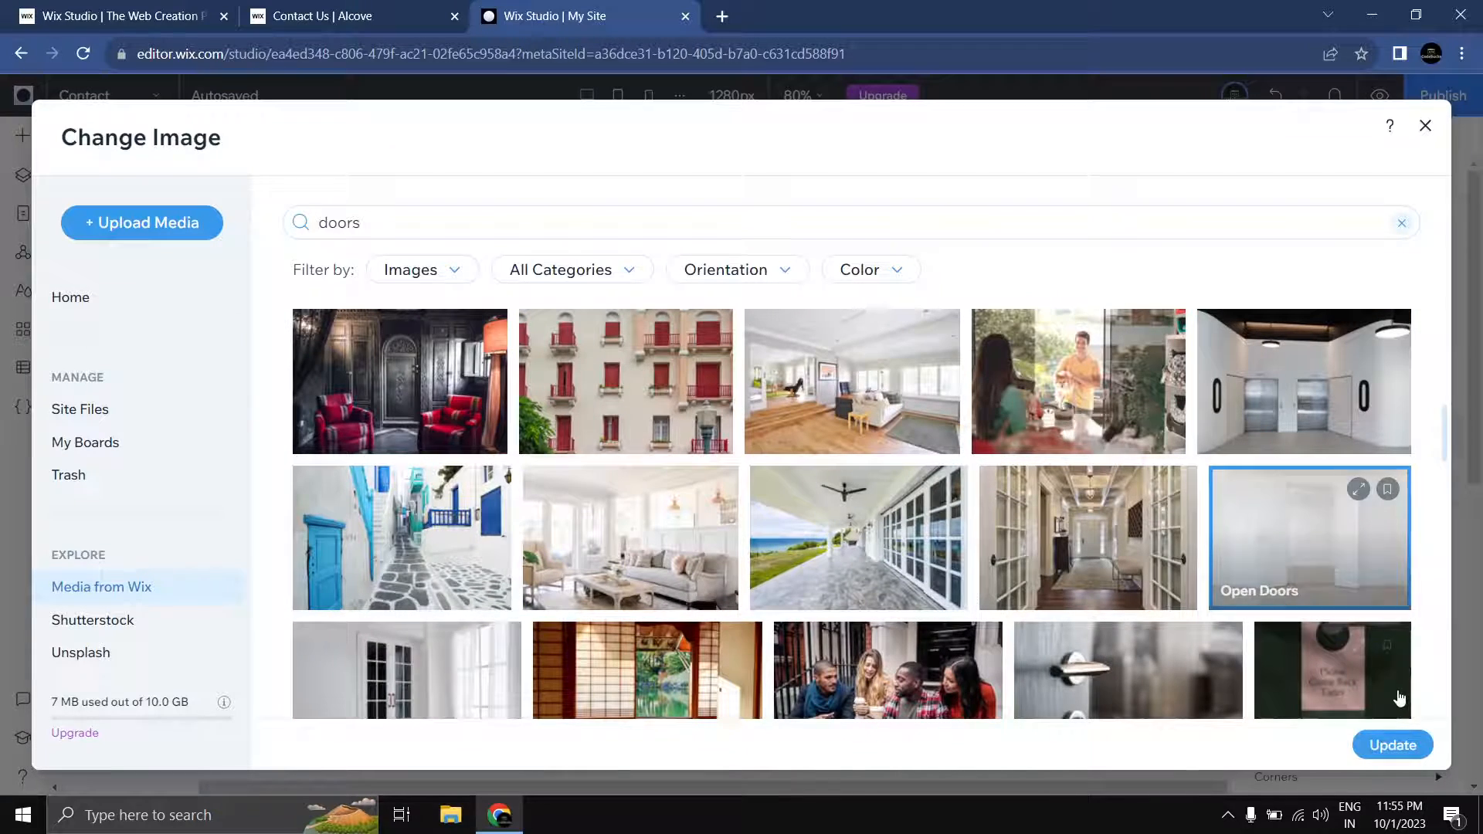
click(1393, 746)
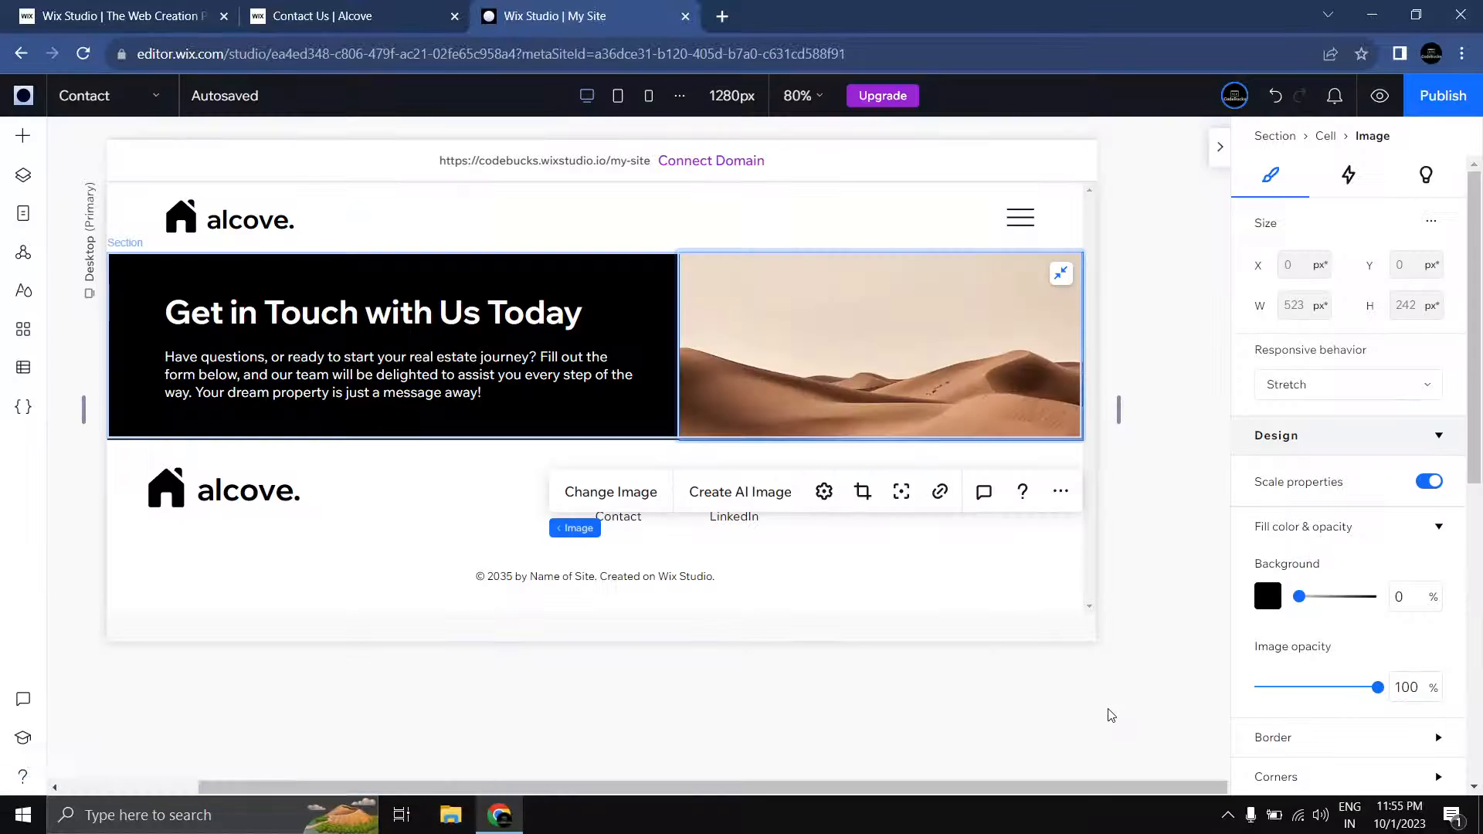
click(1186, 514)
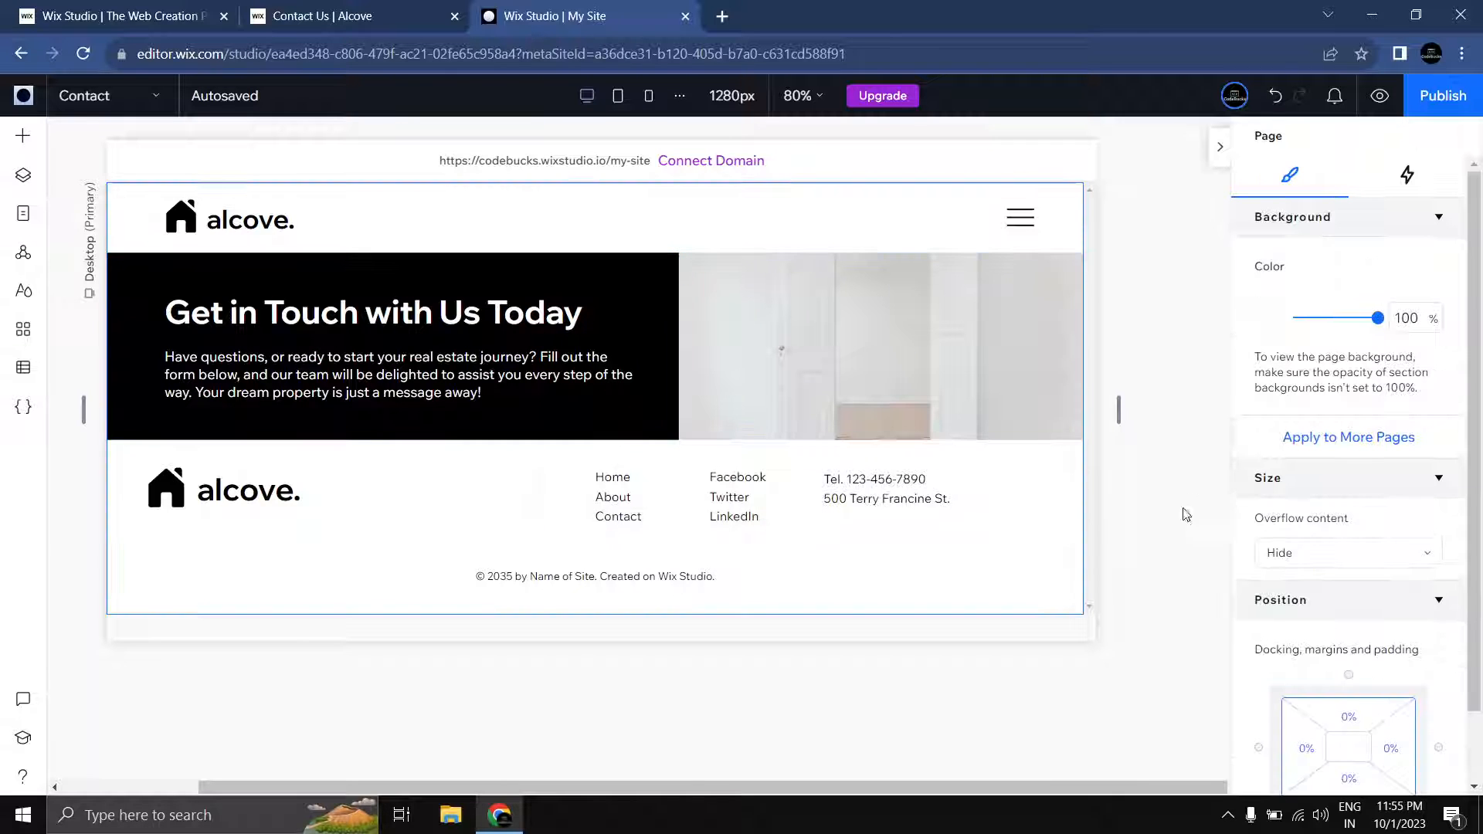
Step: Add a title element over the door image and style it as bold Paragraph 1 text
click(22, 136)
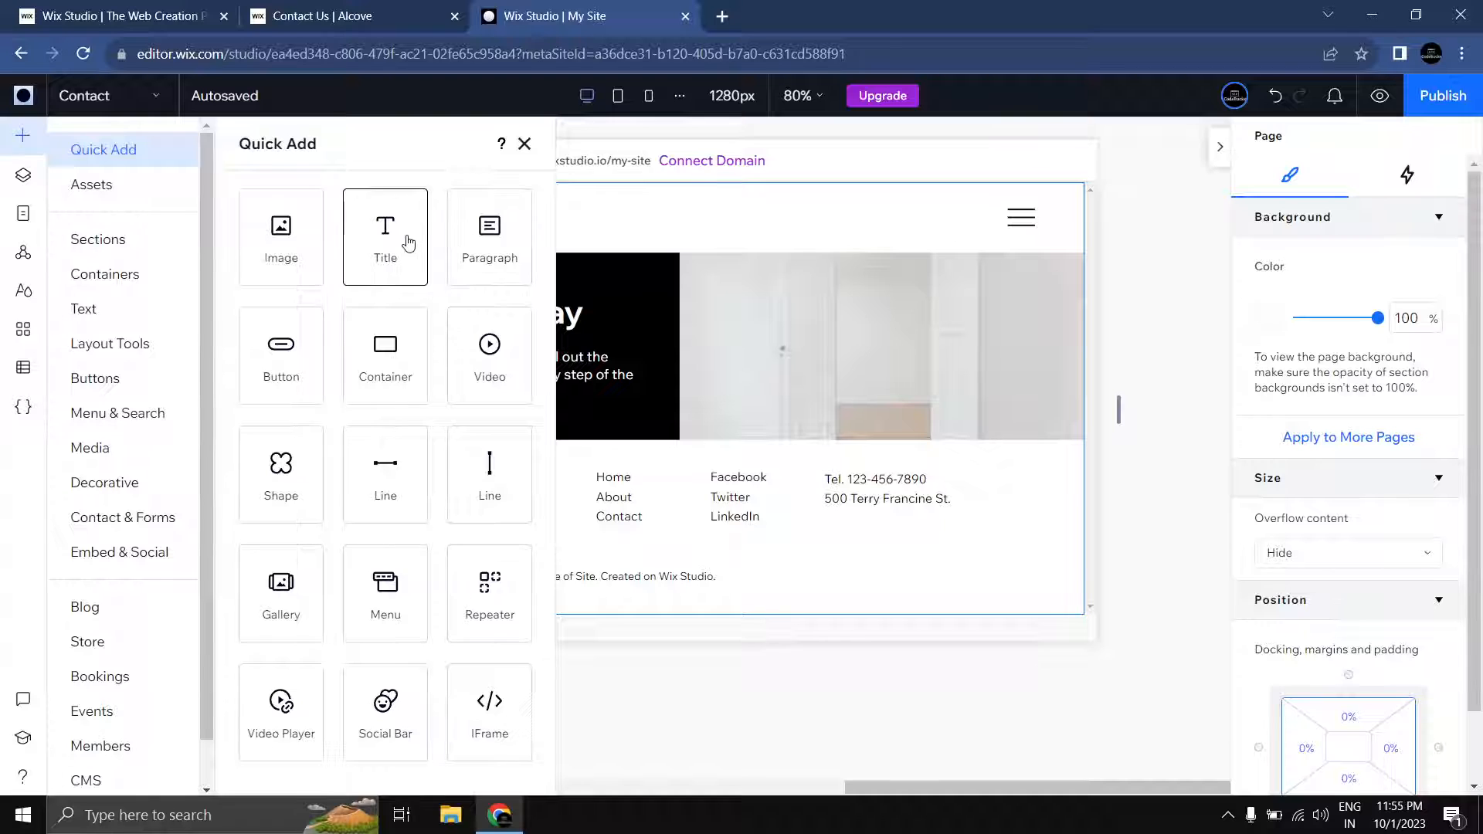
drag(413, 248, 978, 339)
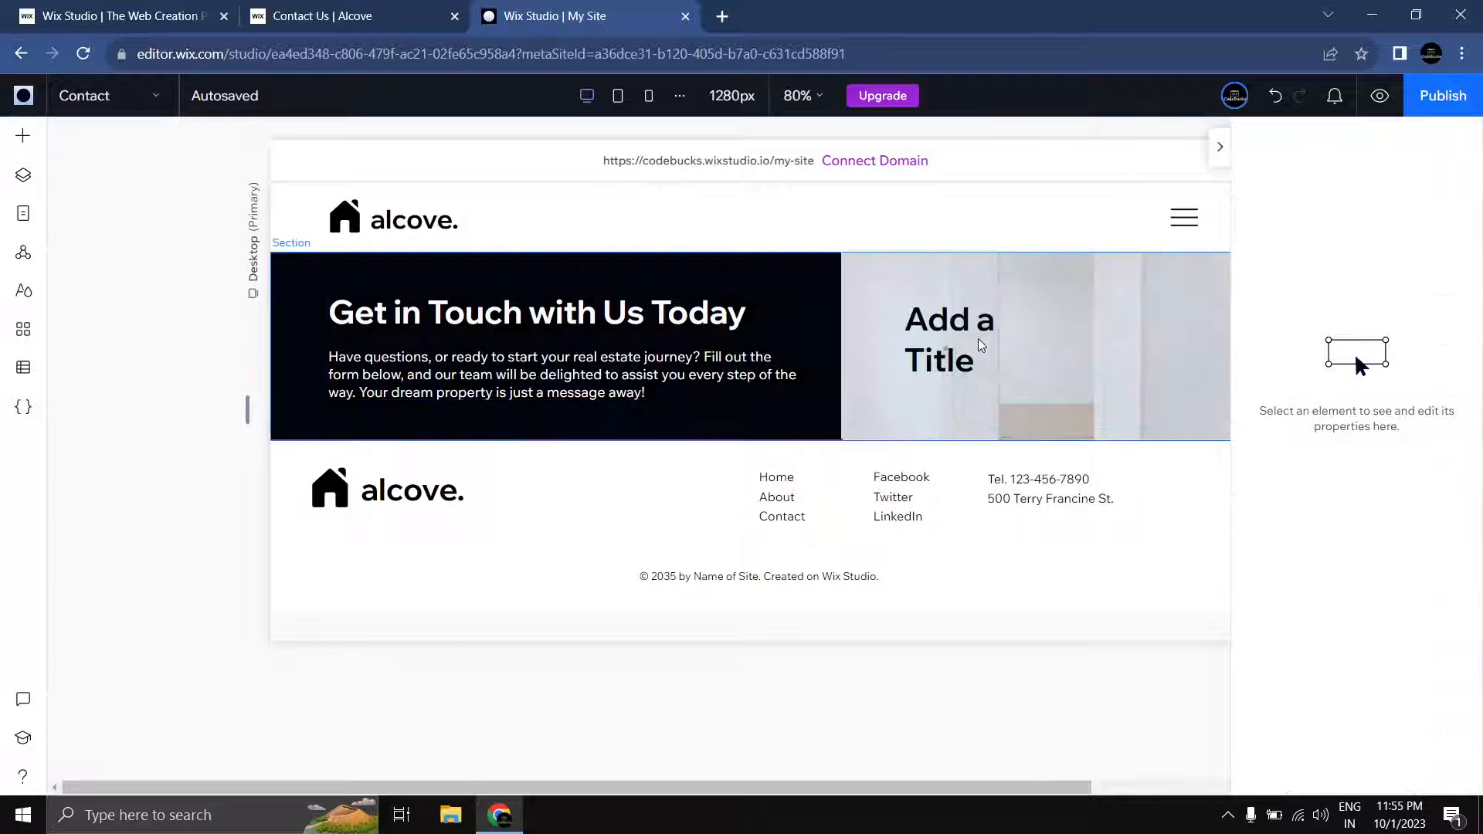
drag(990, 786, 1162, 786)
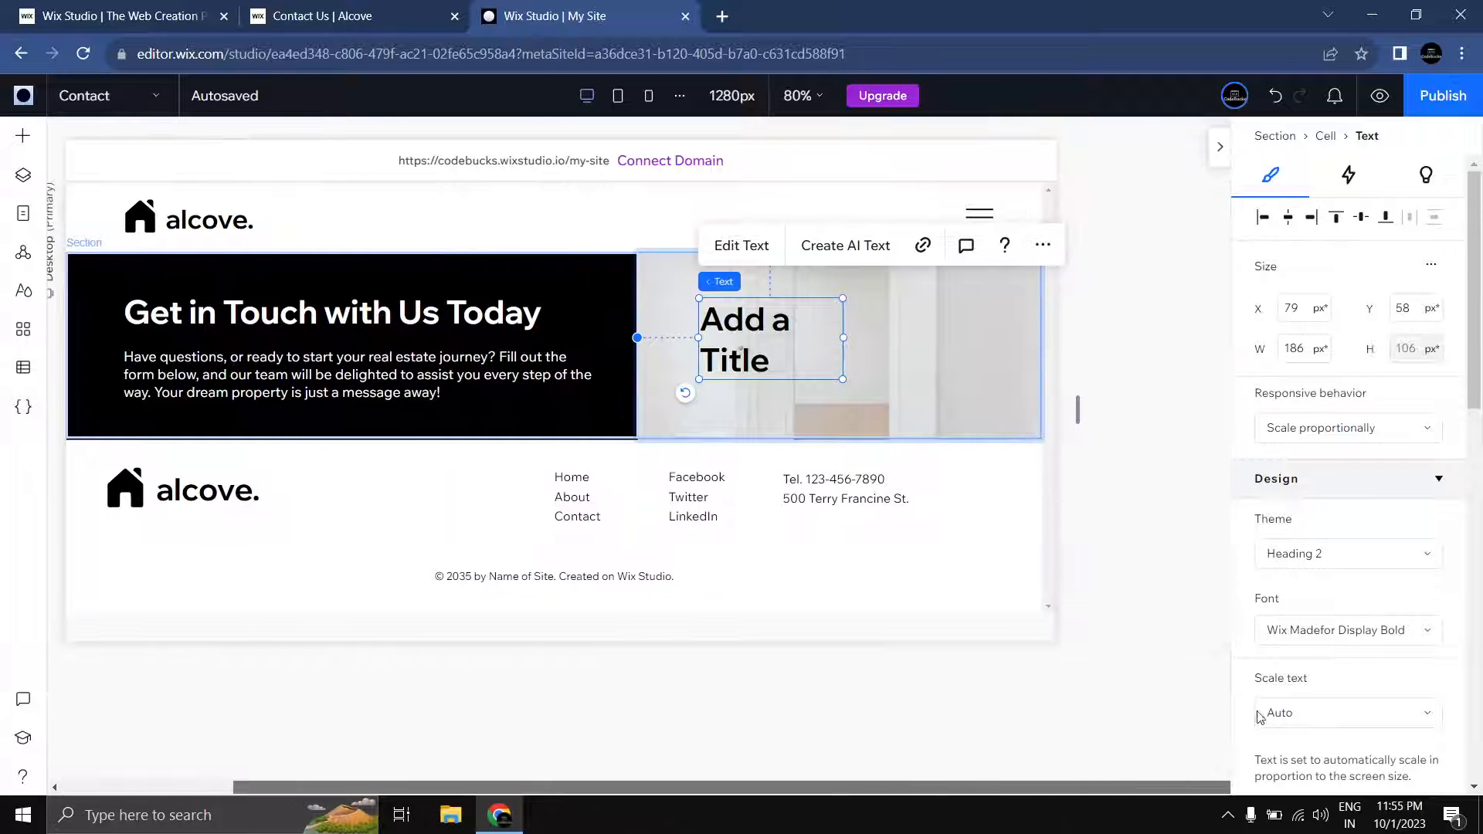
click(1356, 571)
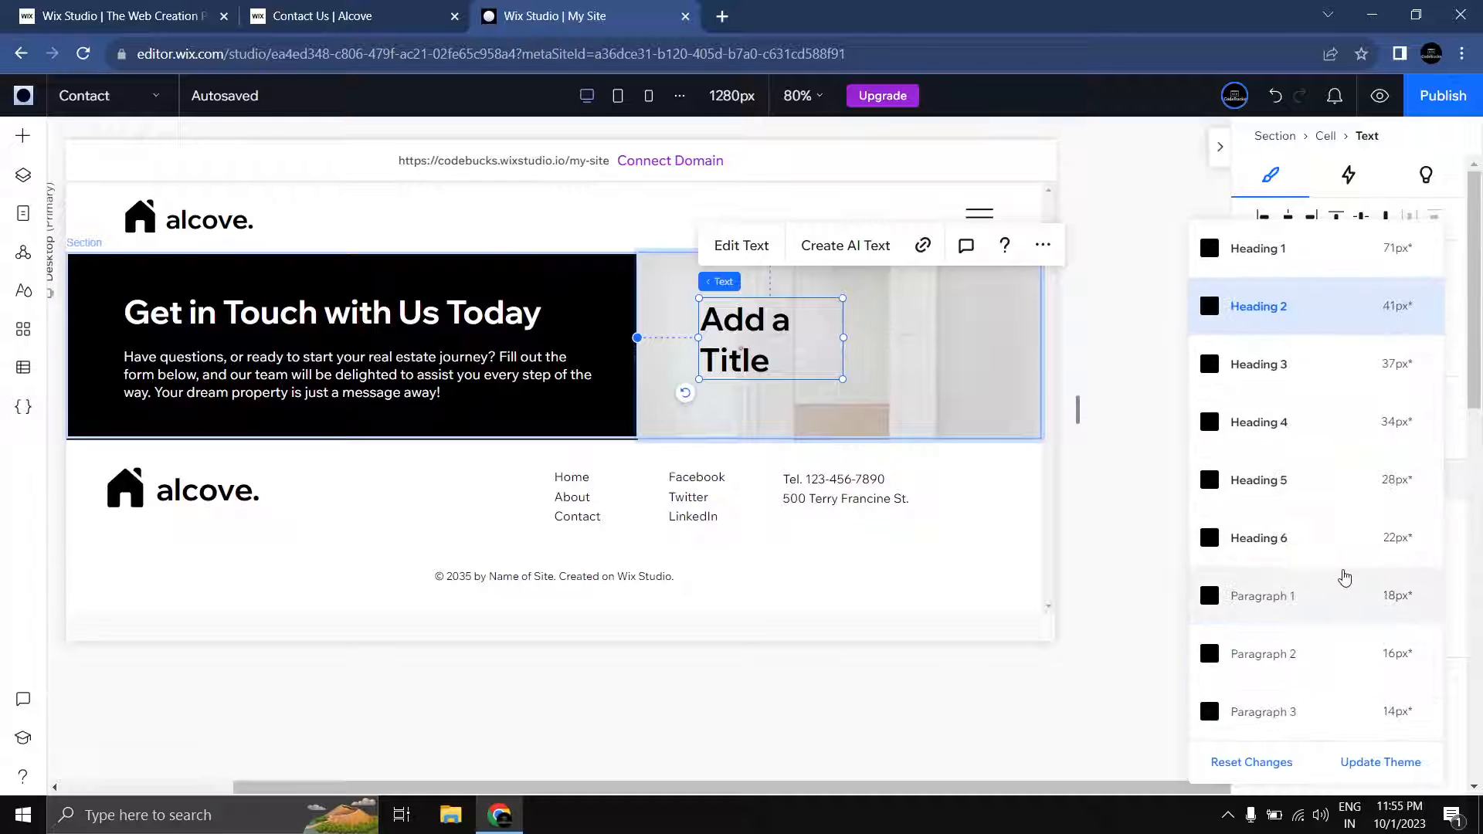
click(1352, 588)
scroll(1333, 585, down, 3)
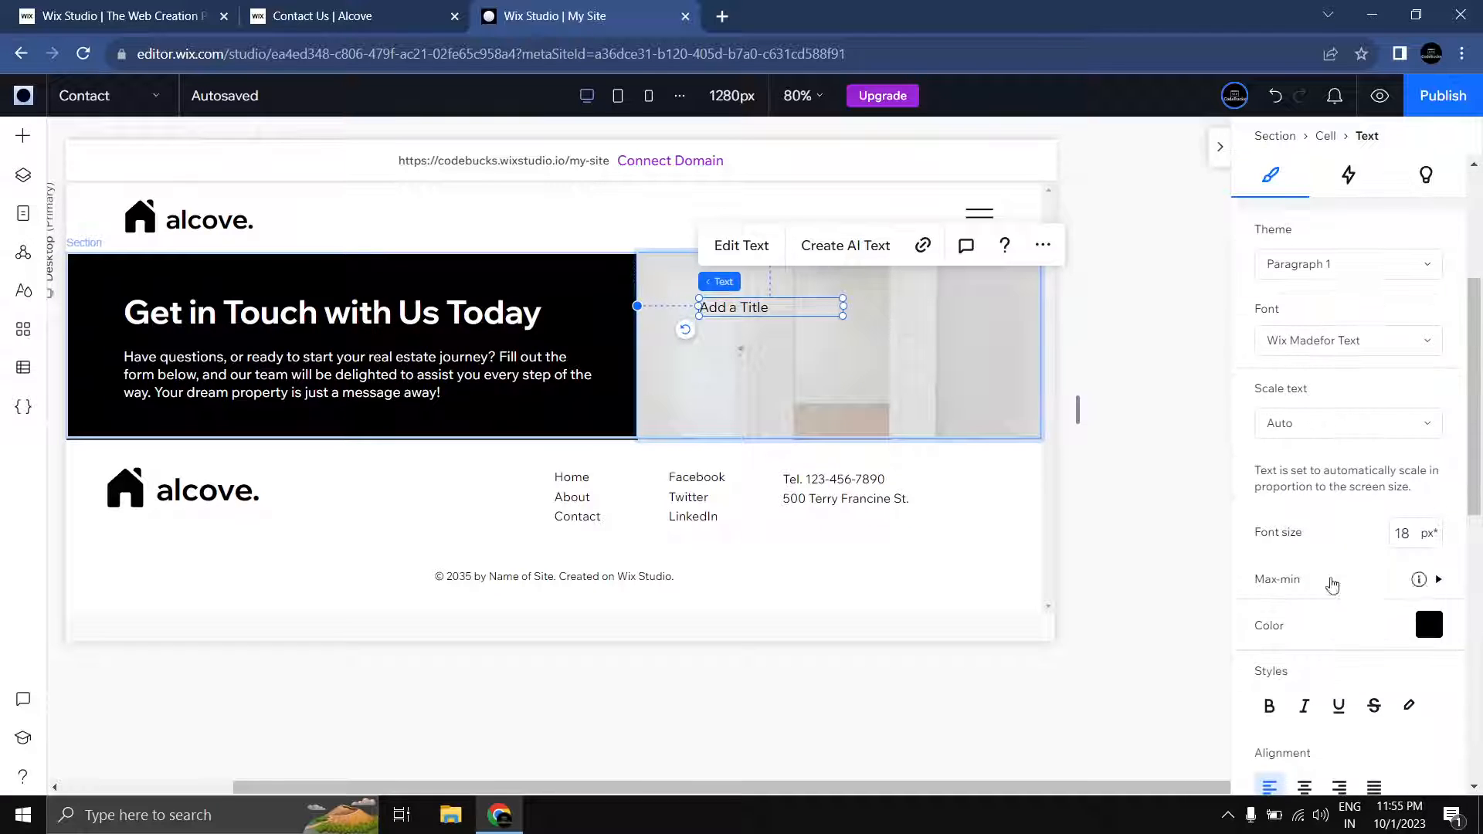
click(1276, 717)
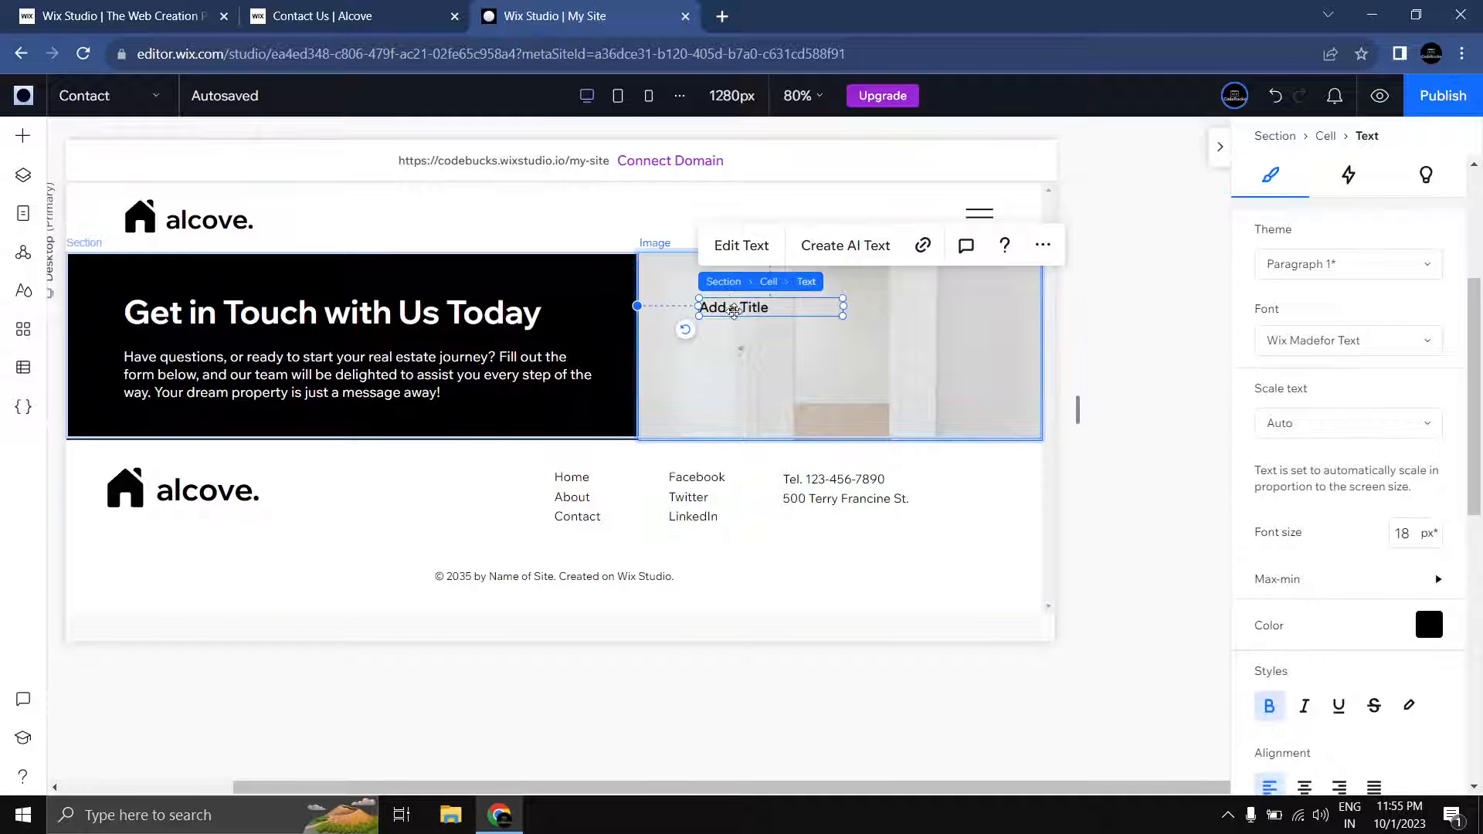
Step: Replace the new title's placeholder text with "Follow Us:"
click(740, 246)
key(BackSpace)
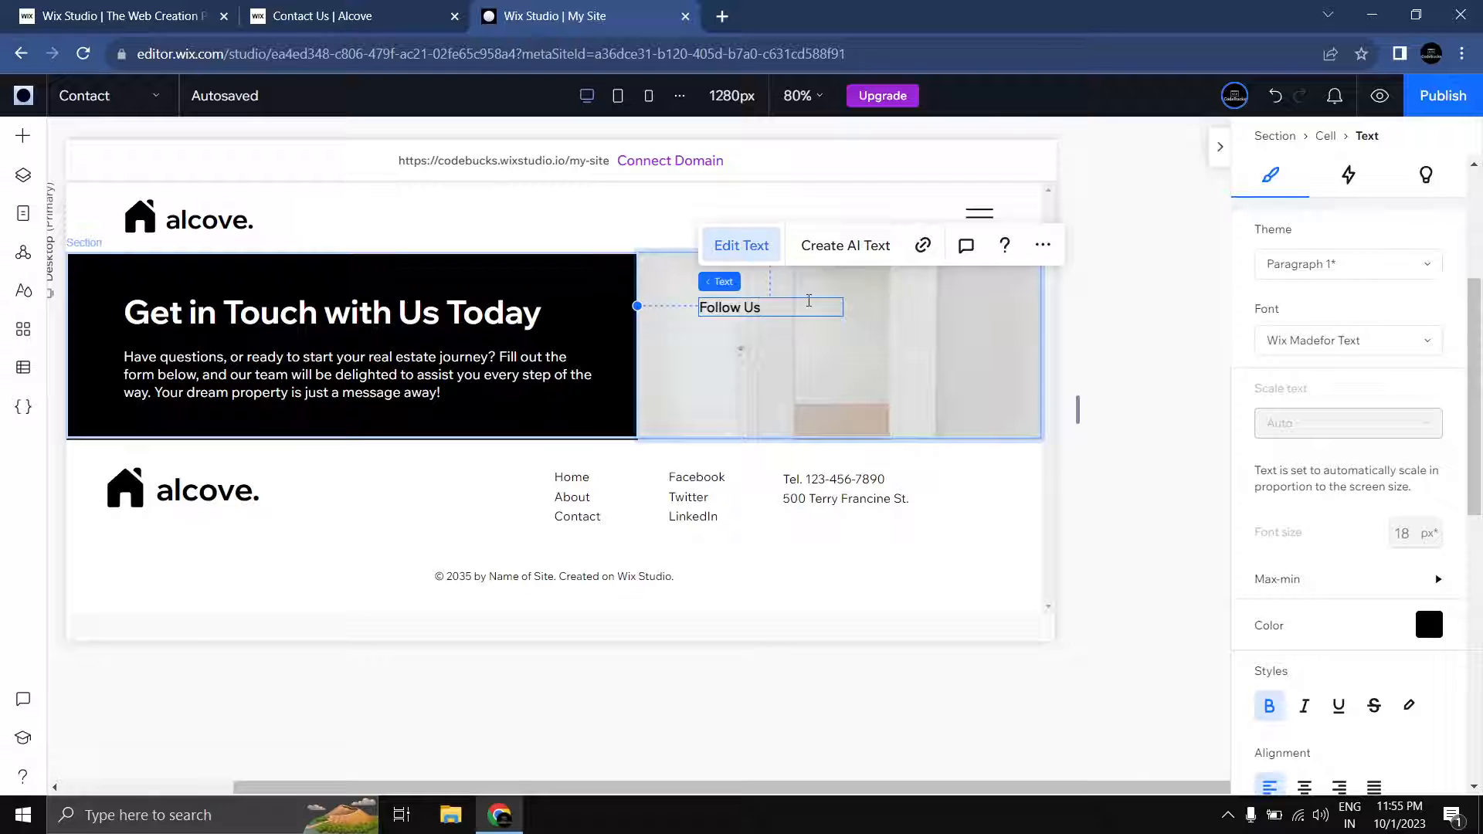
click(1156, 374)
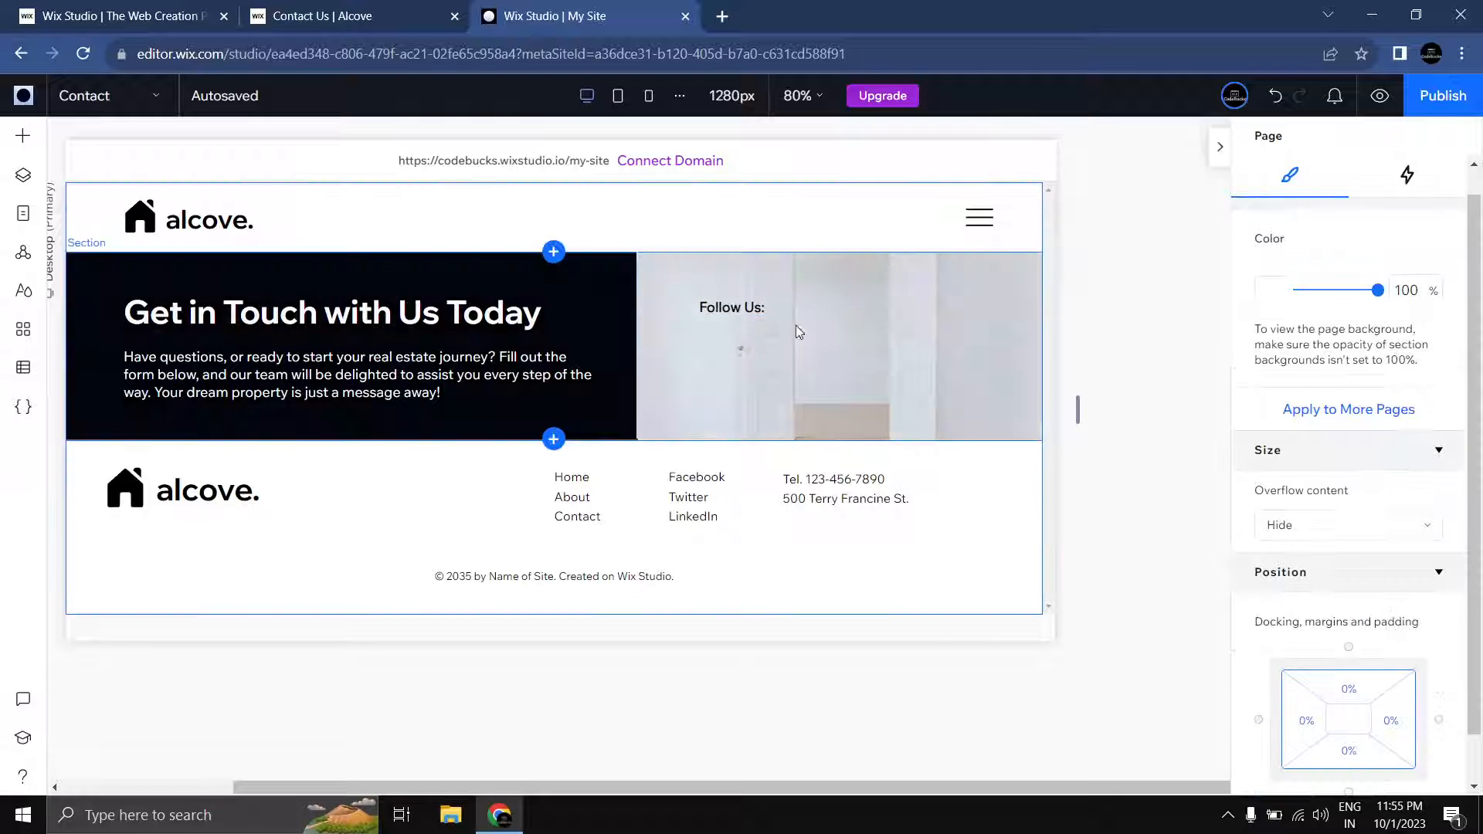
click(19, 137)
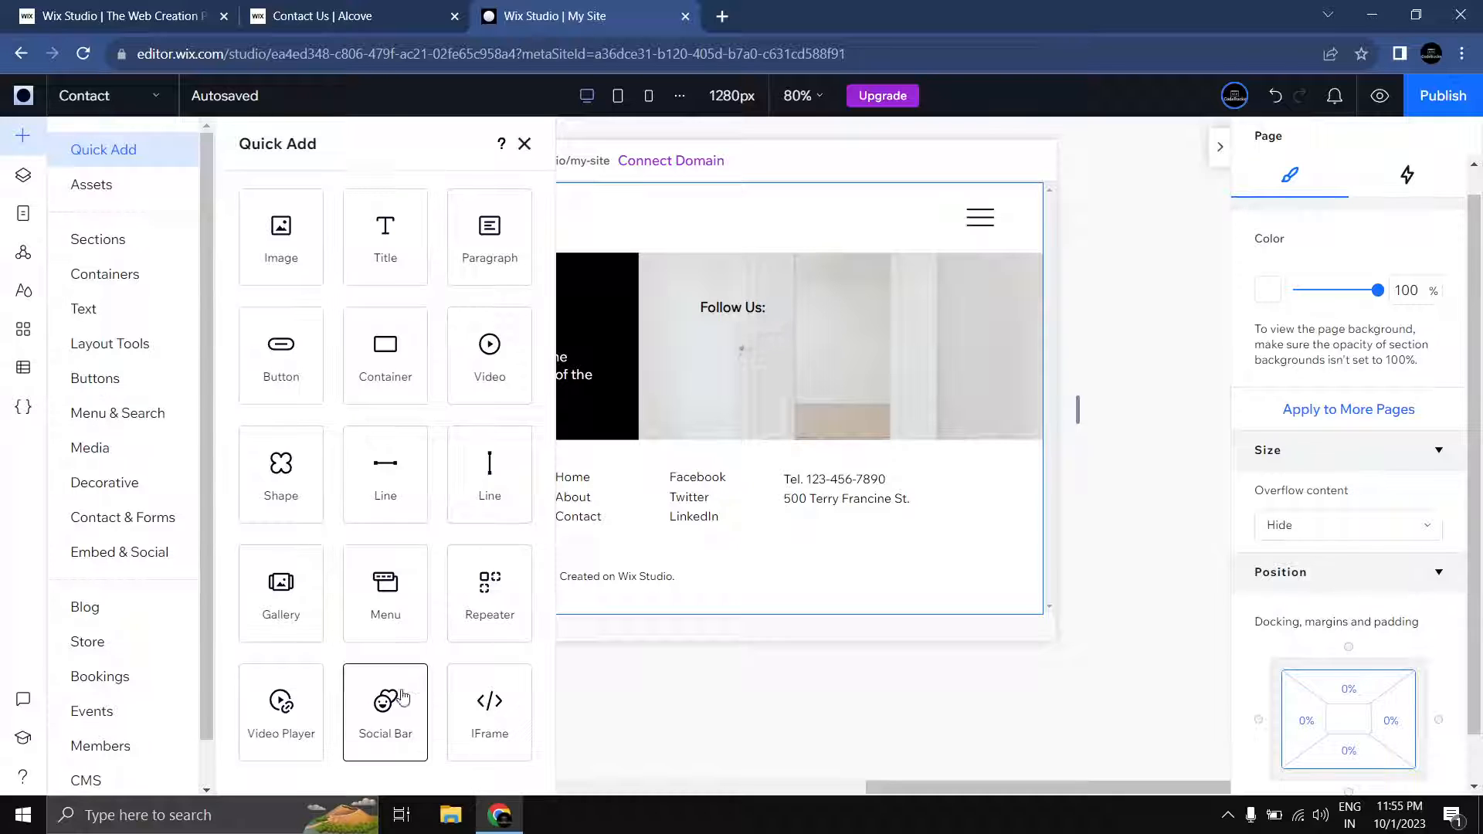
click(399, 730)
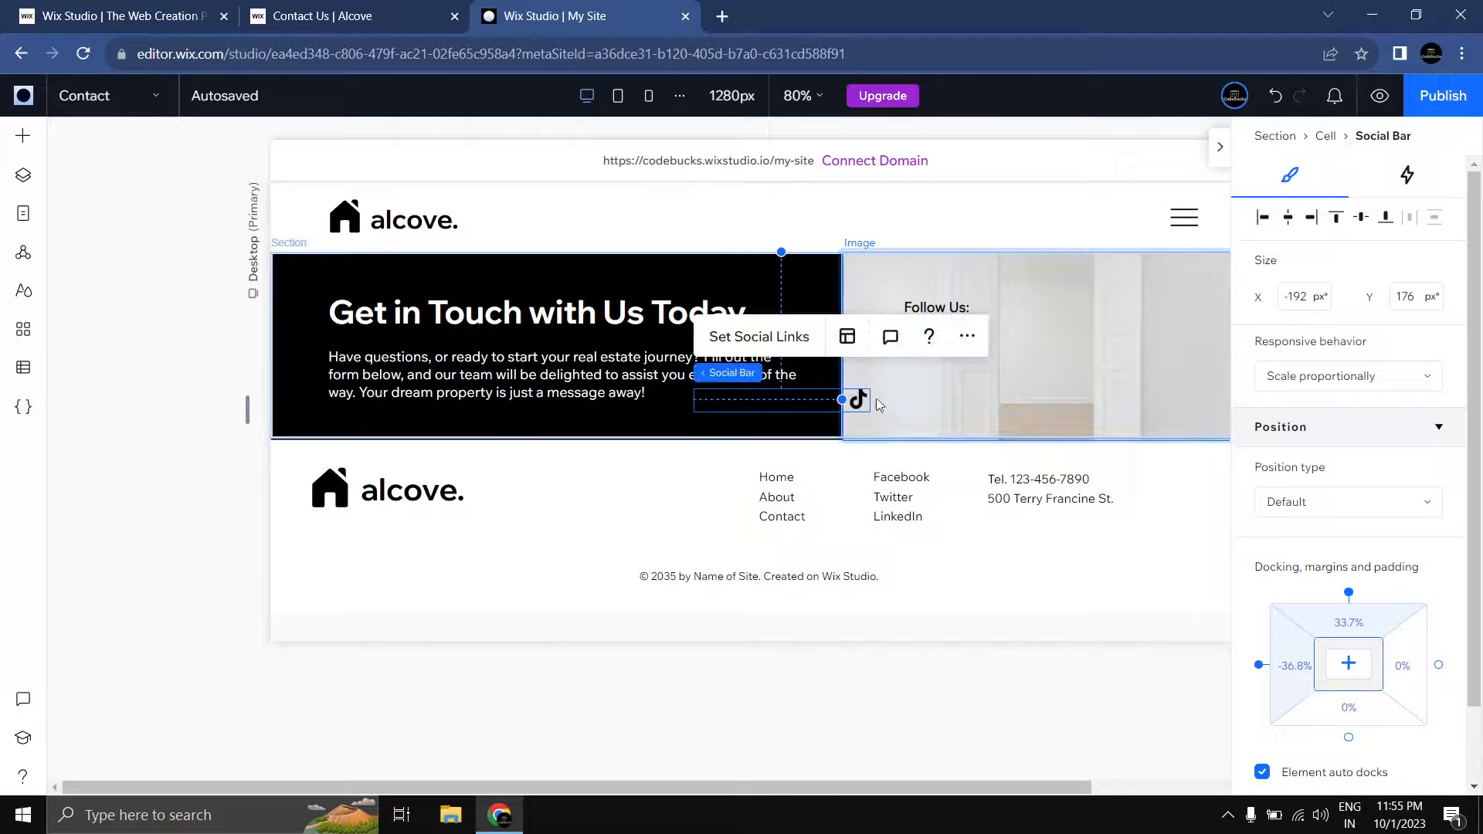
drag(858, 397, 1008, 372)
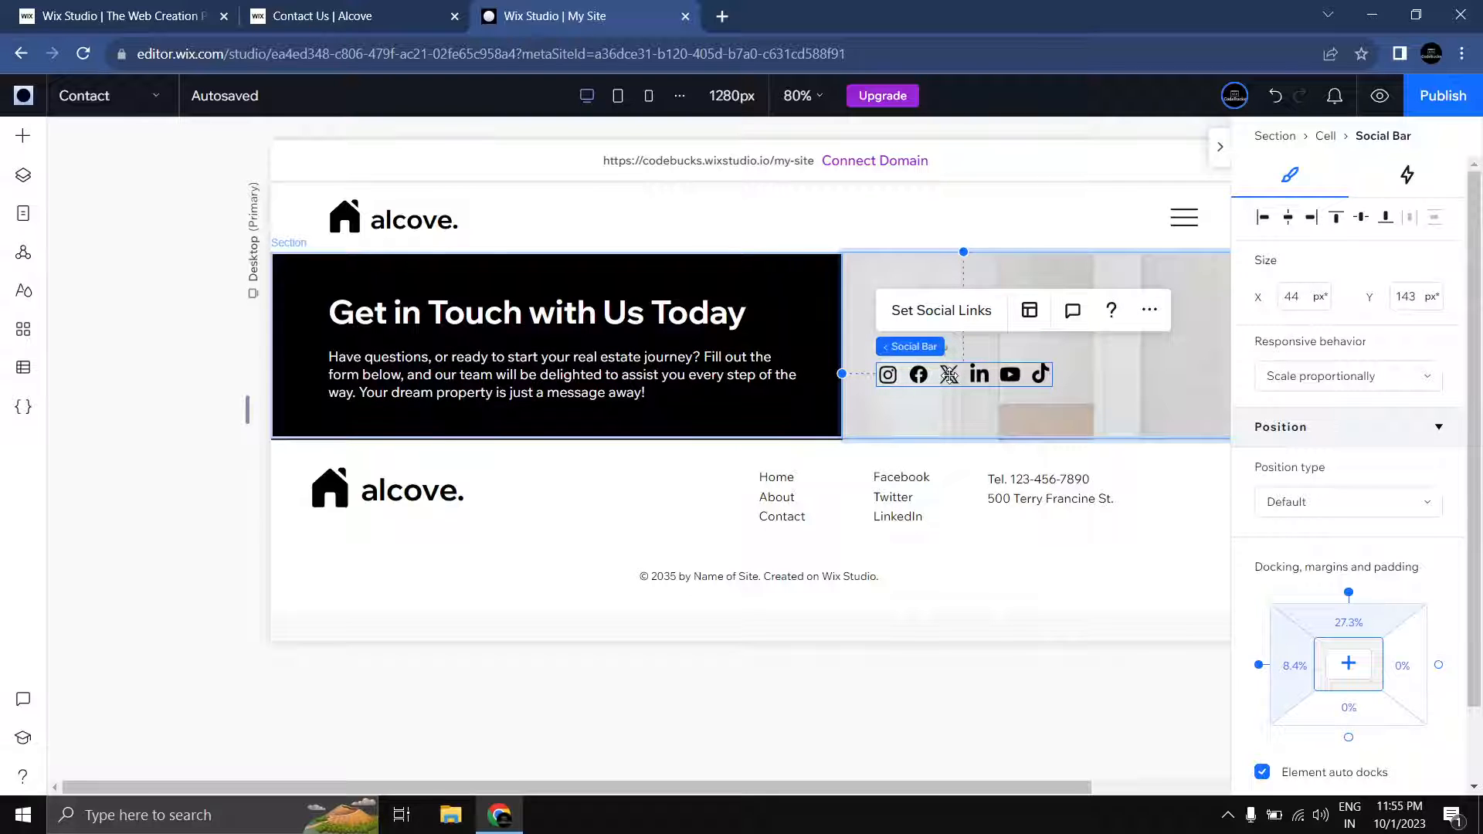
key(Delete)
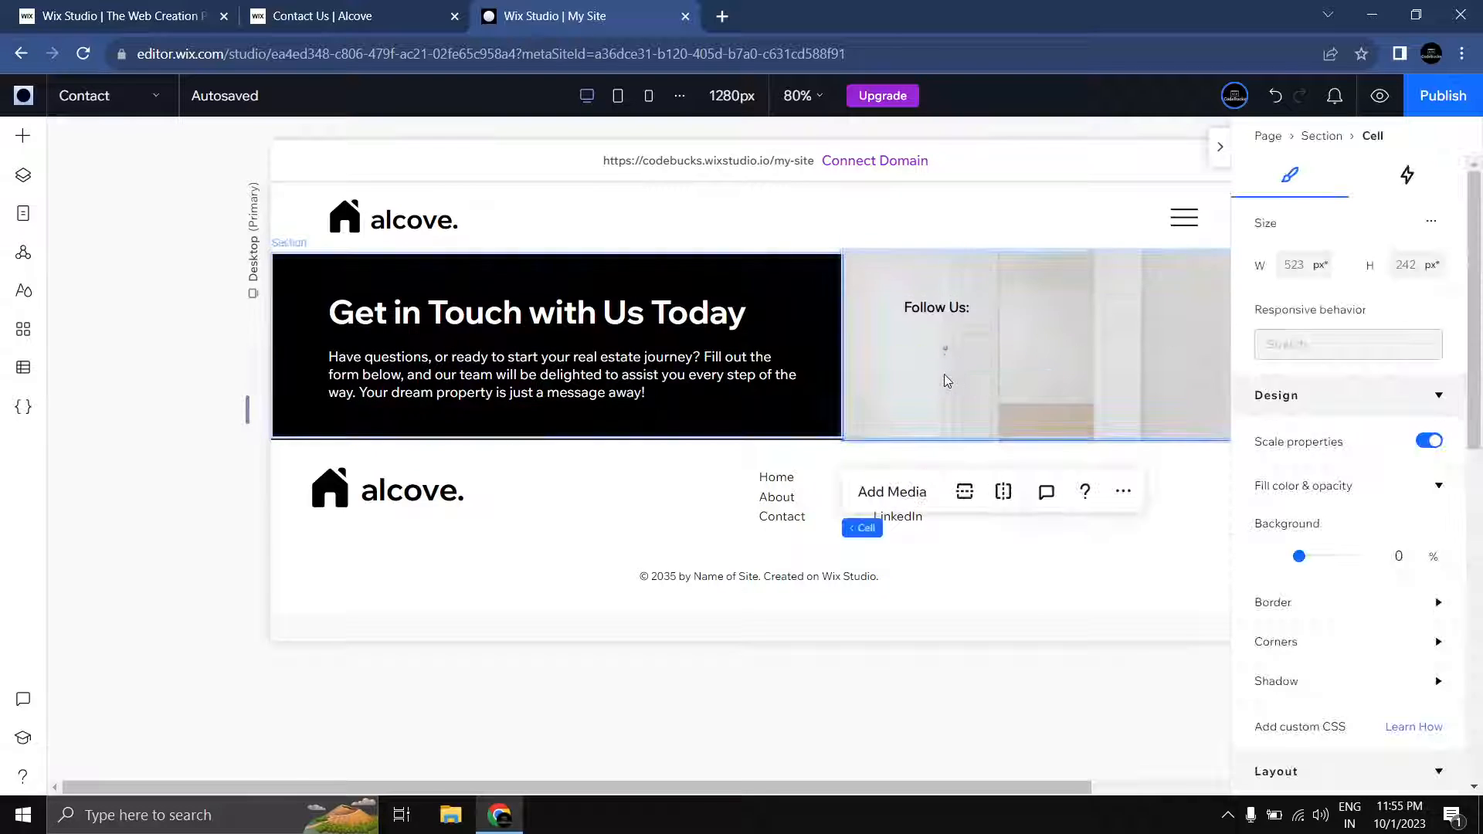
Step: Add the social bar with white symbols on round black icons below the "Follow Us:" text
click(23, 136)
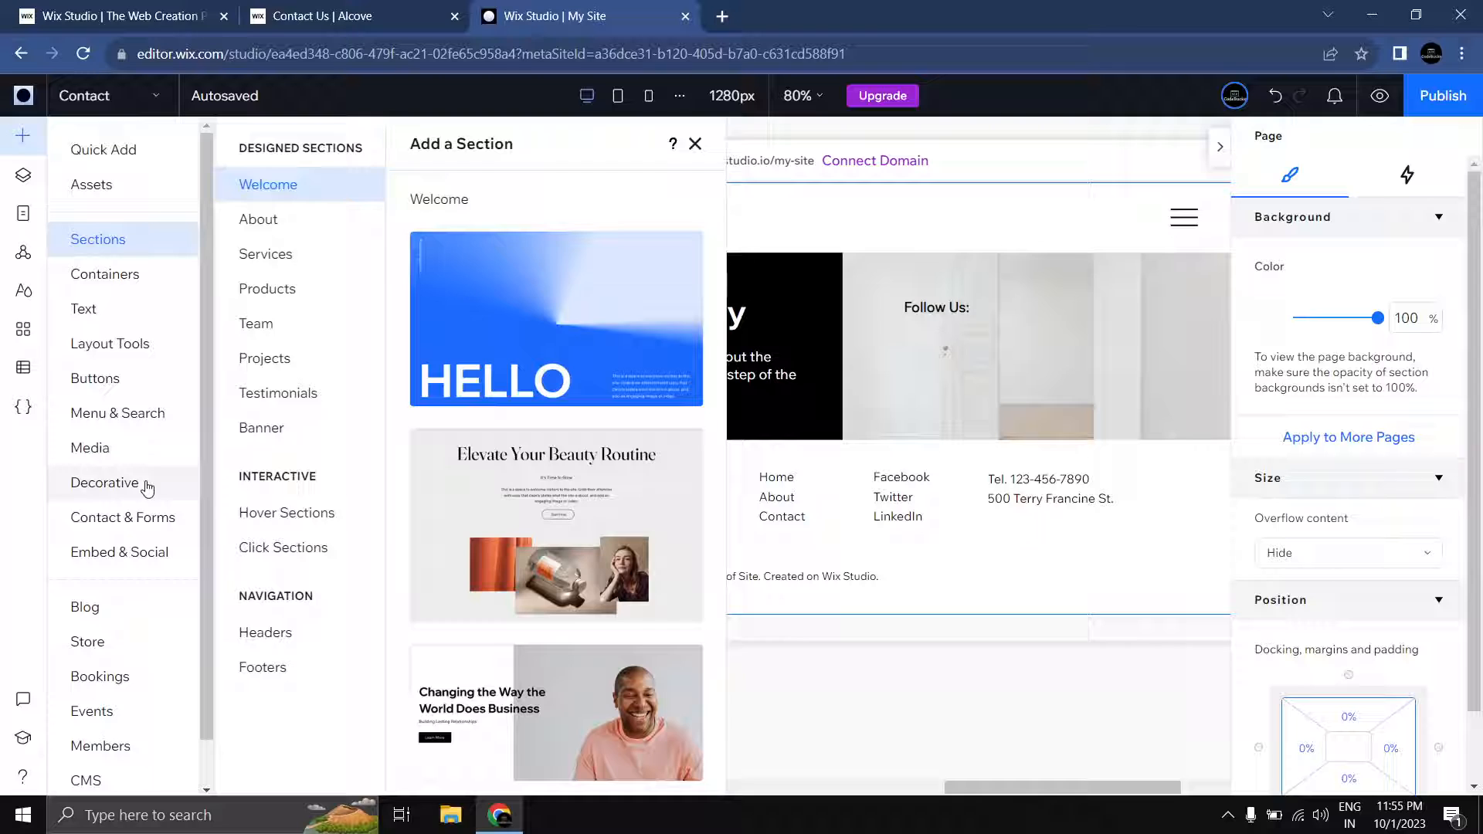
click(132, 550)
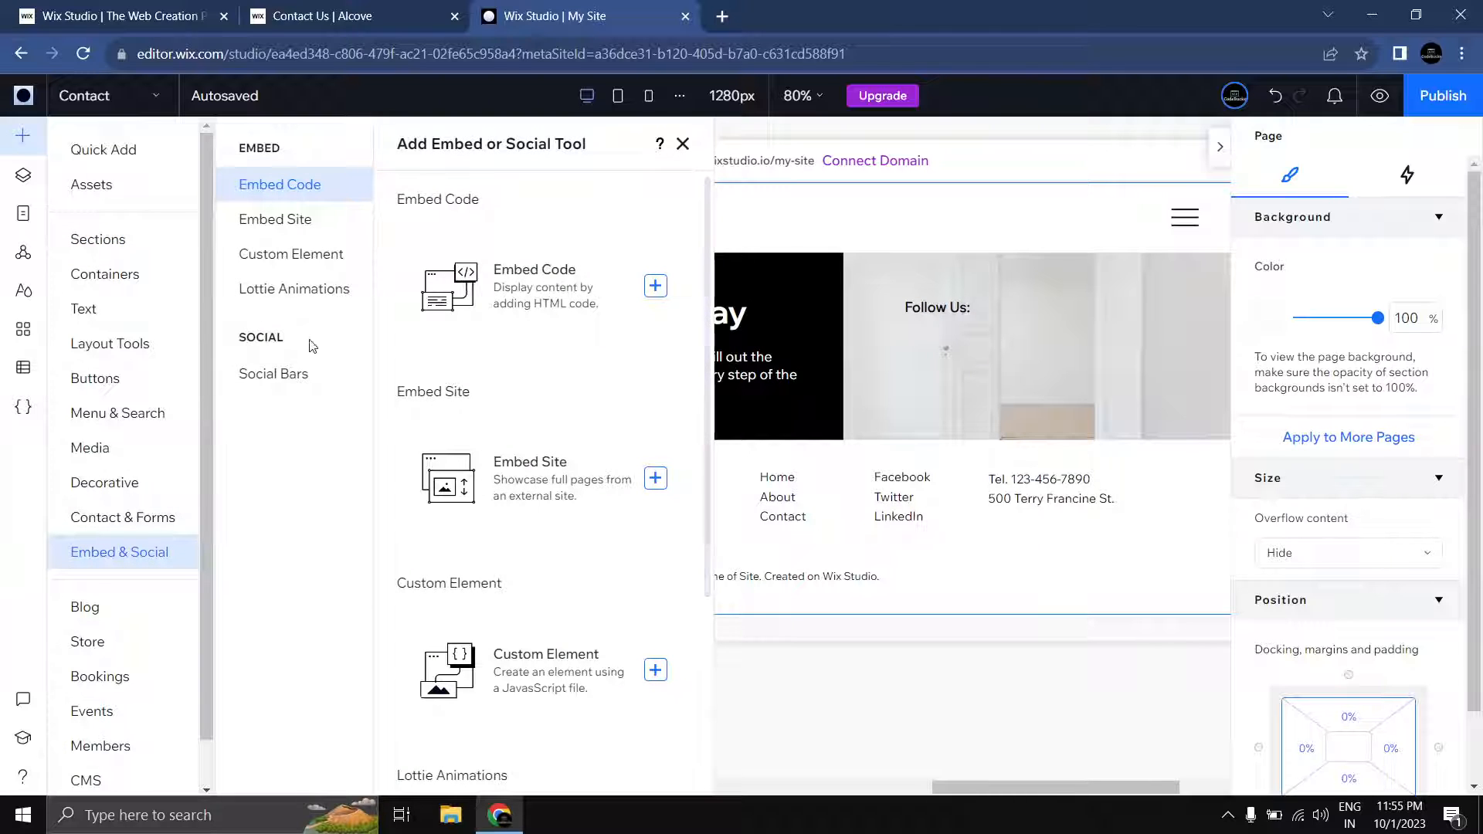
click(307, 377)
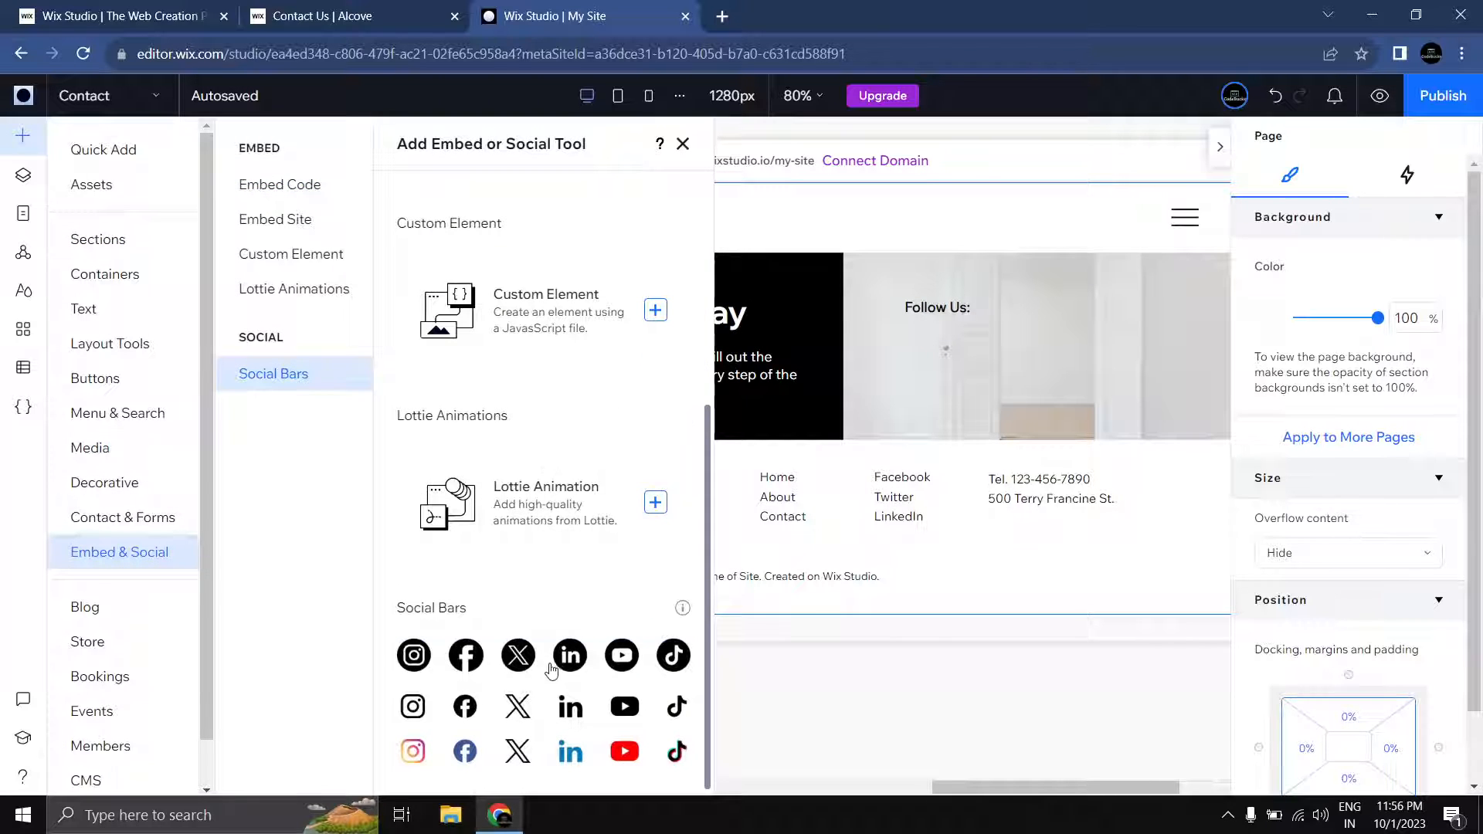
drag(550, 660, 958, 396)
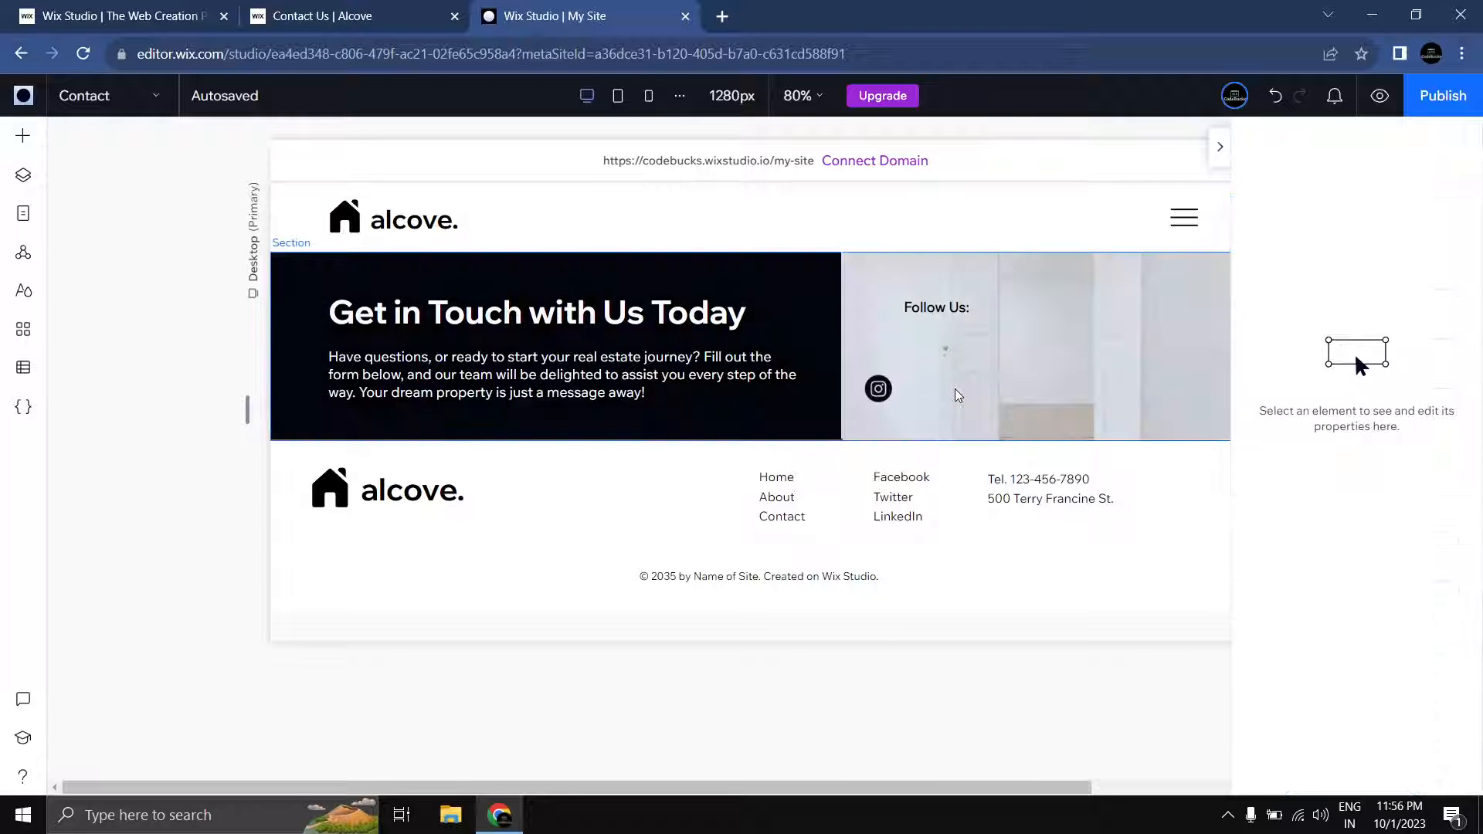
click(183, 466)
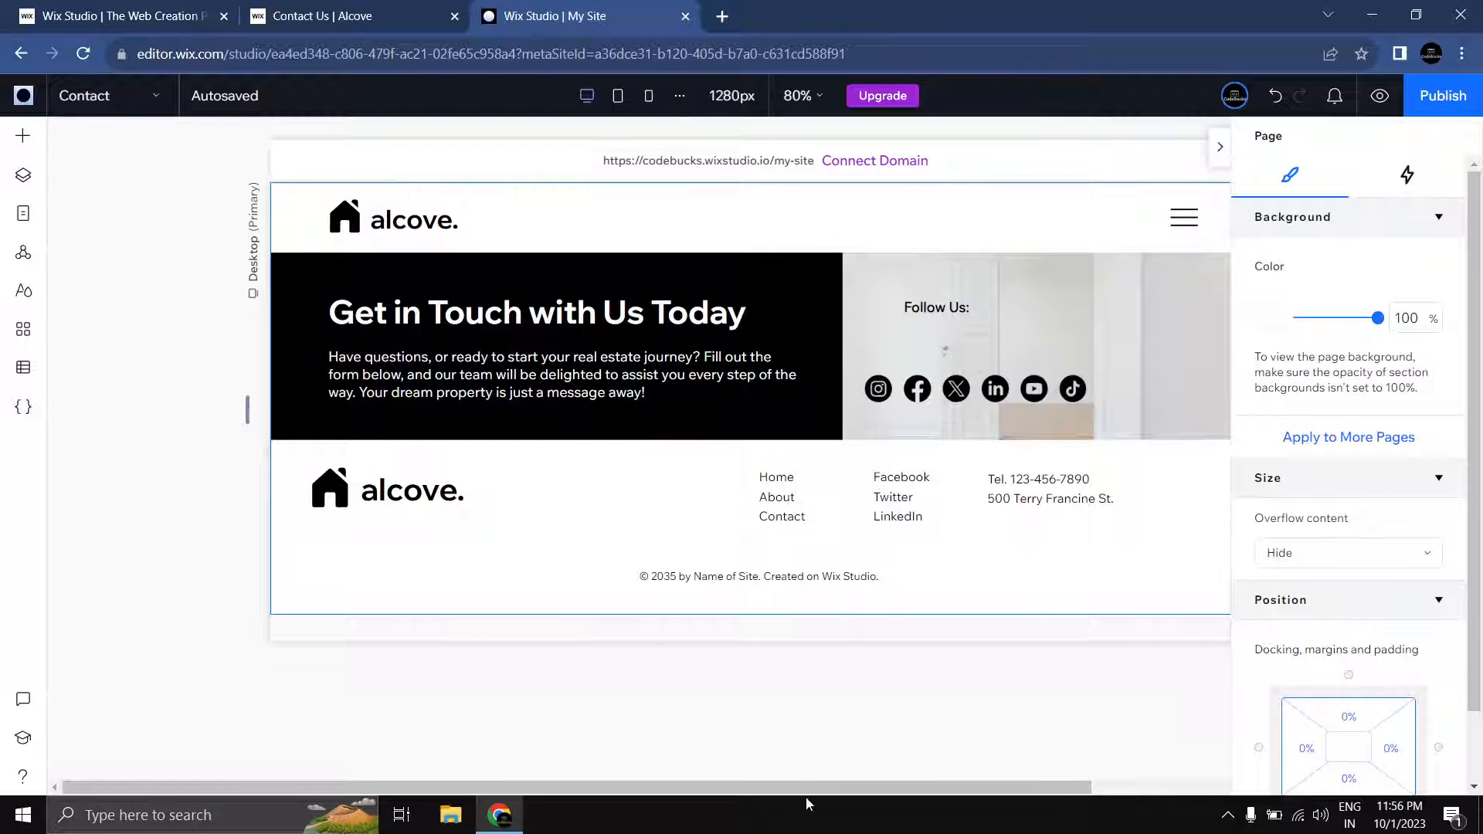
Step: Review the link settings of the Instagram, X, YouTube and TikTok icons in the banner's social bar
drag(808, 789, 982, 787)
click(789, 392)
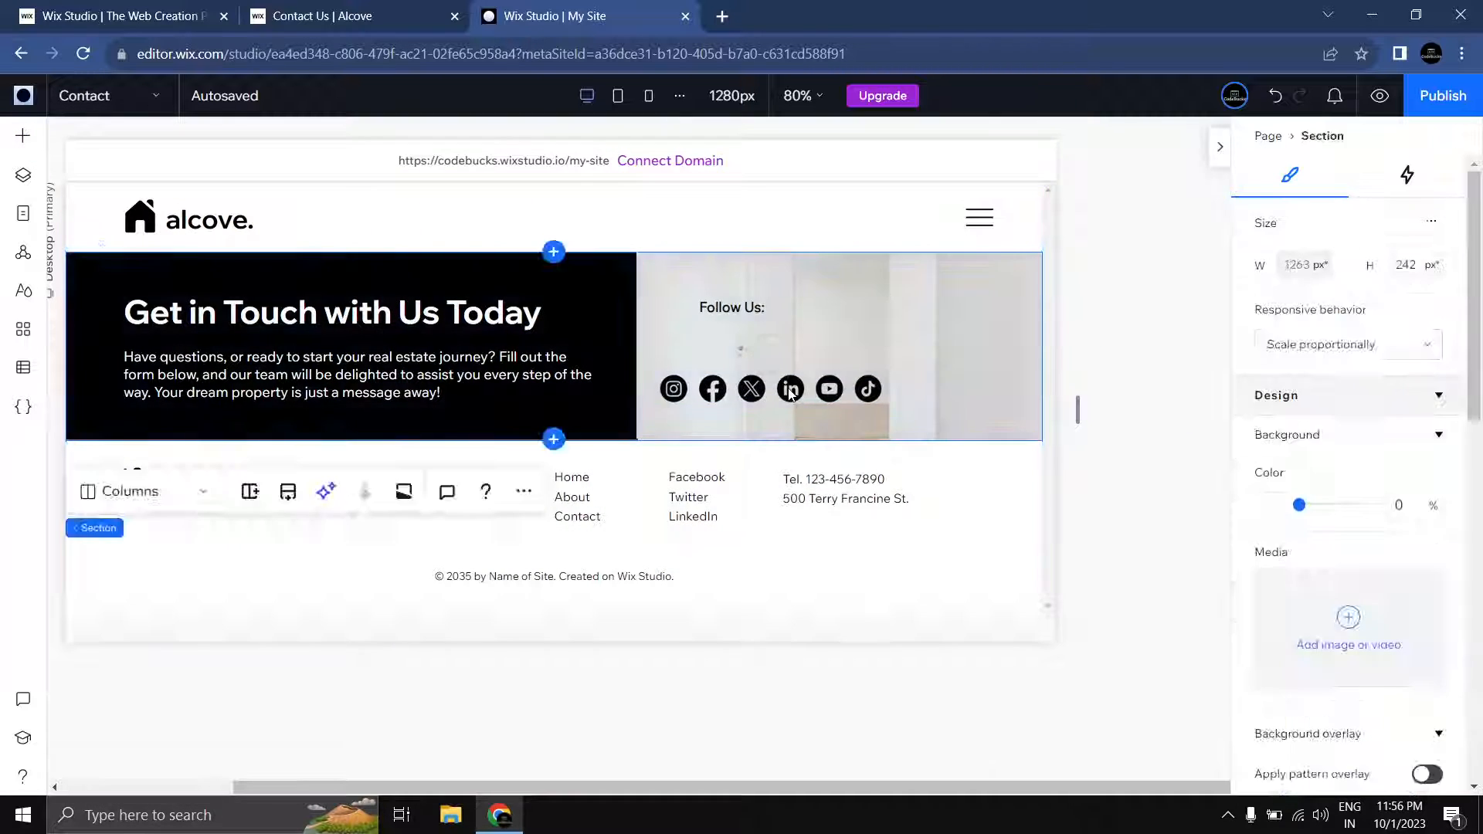
click(790, 389)
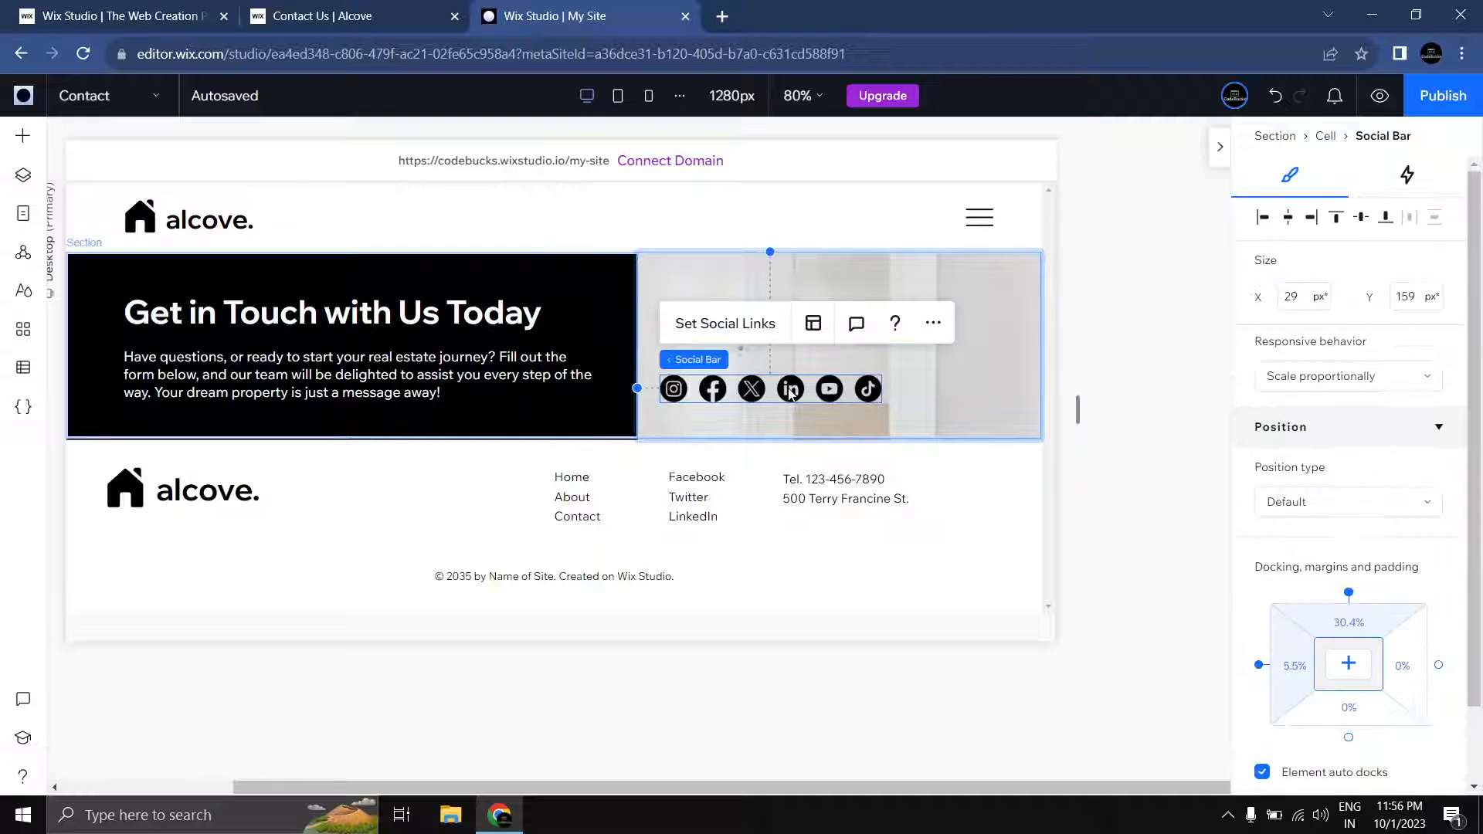
click(739, 324)
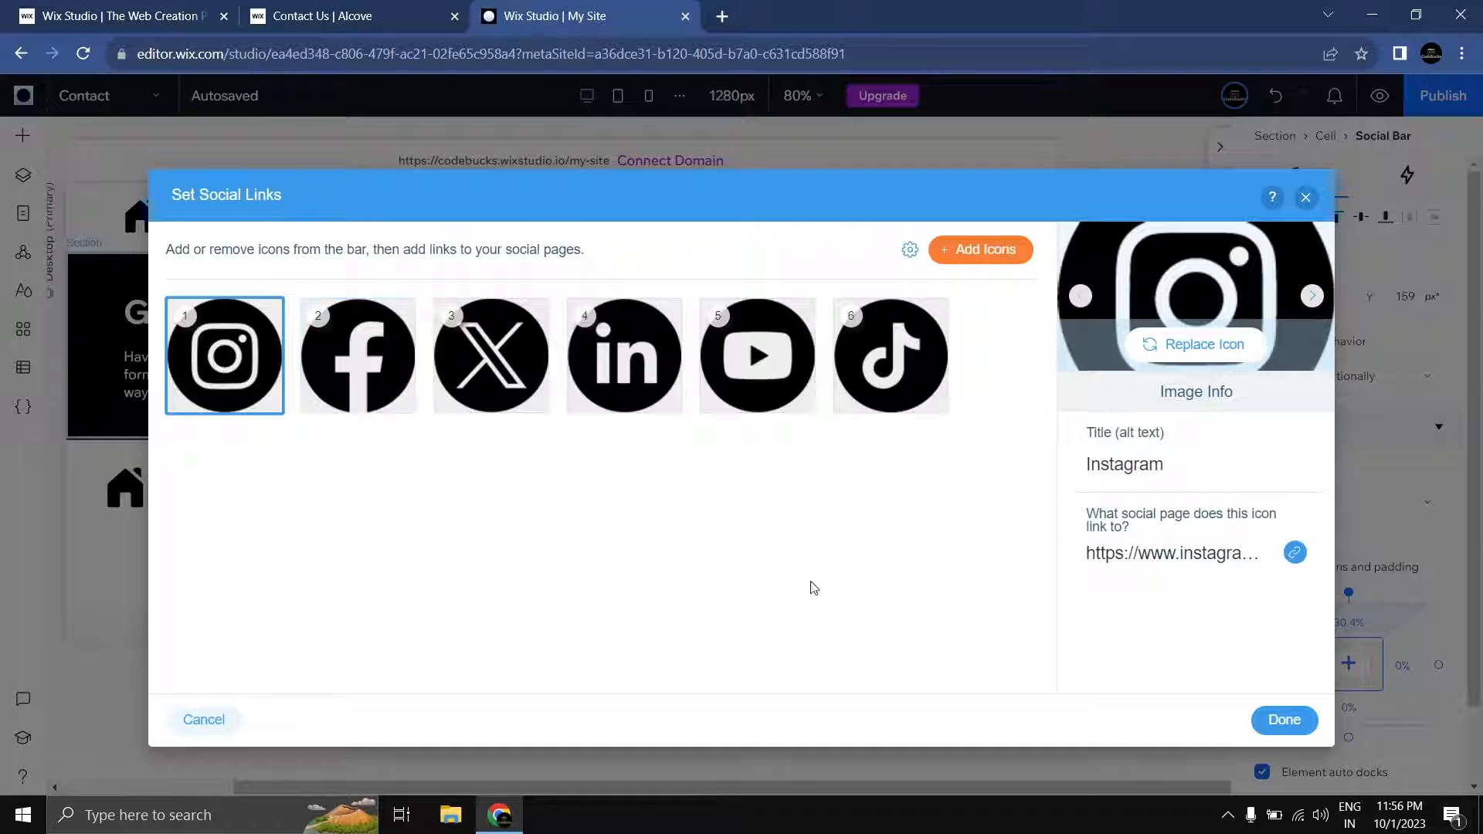
click(491, 355)
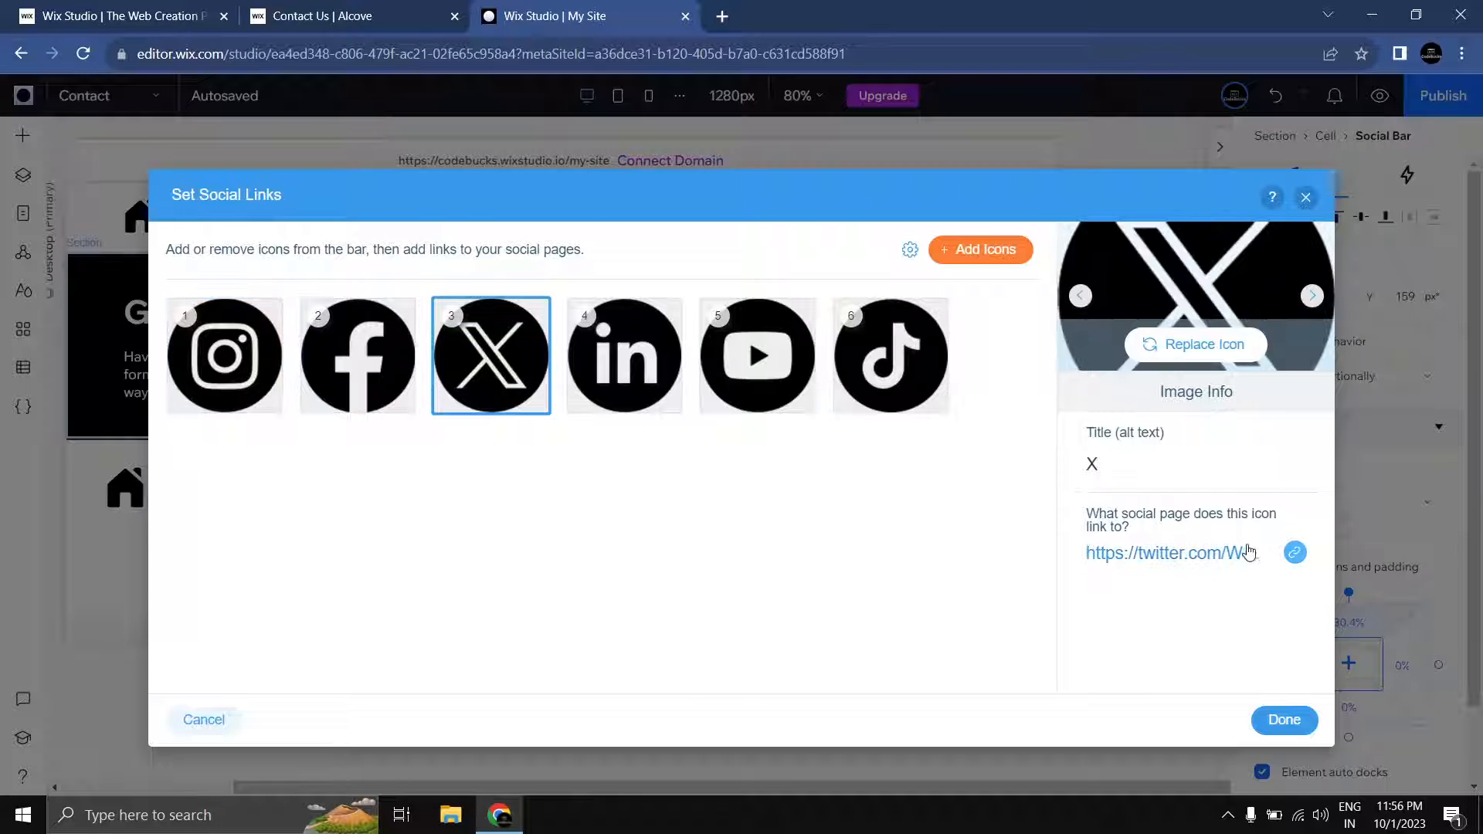
click(757, 356)
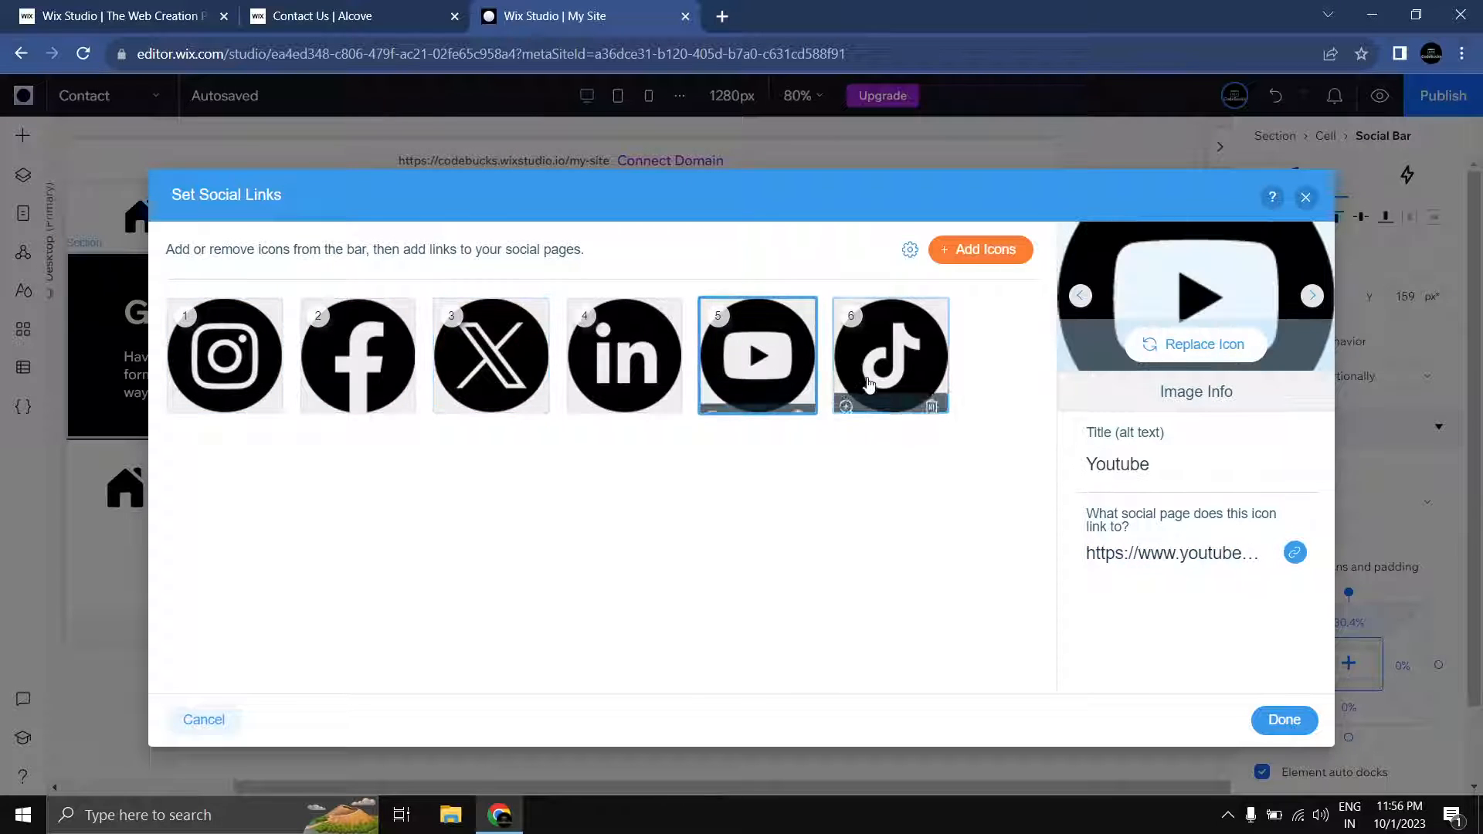
click(891, 355)
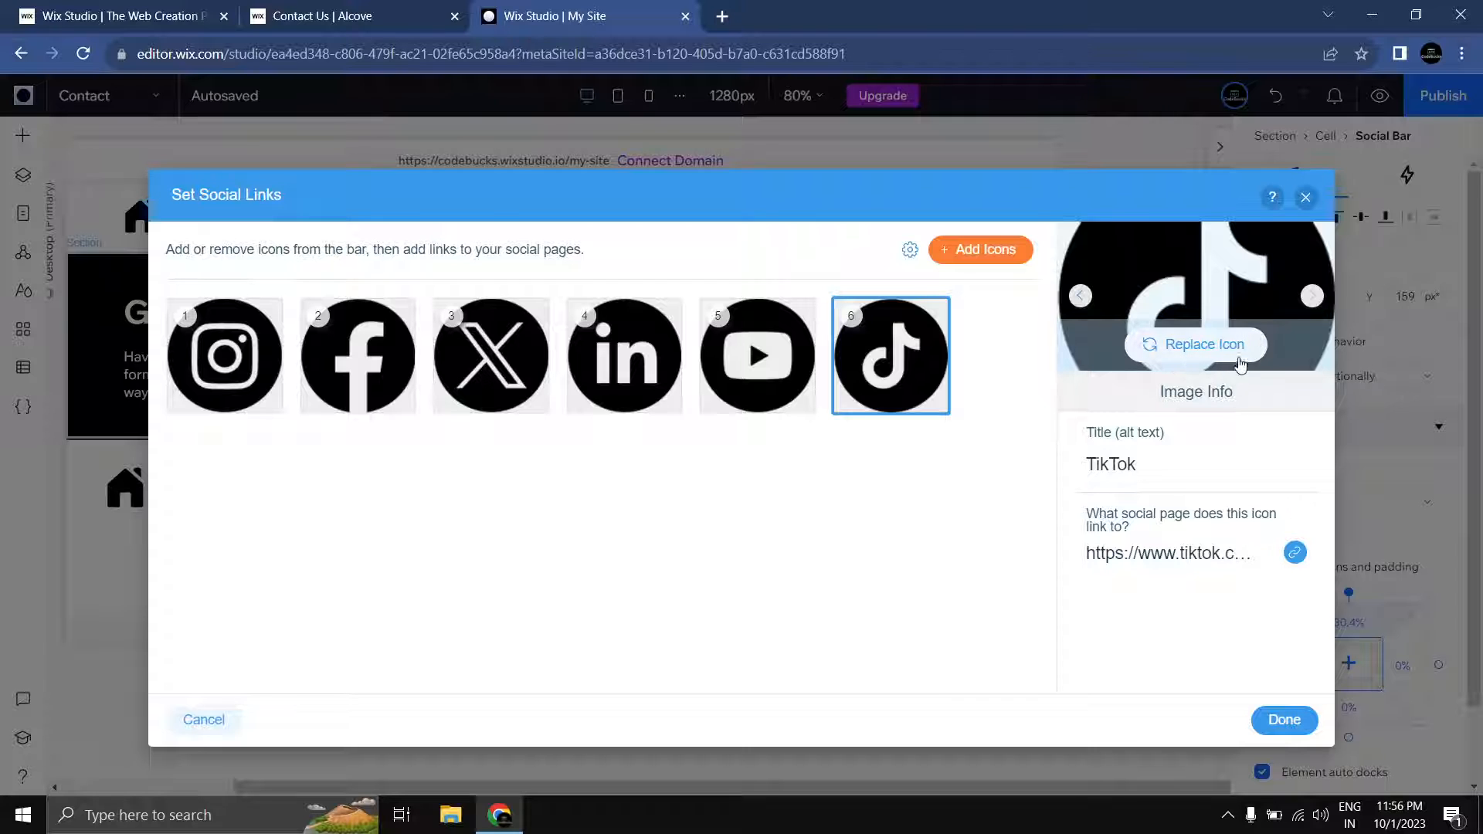
click(1309, 199)
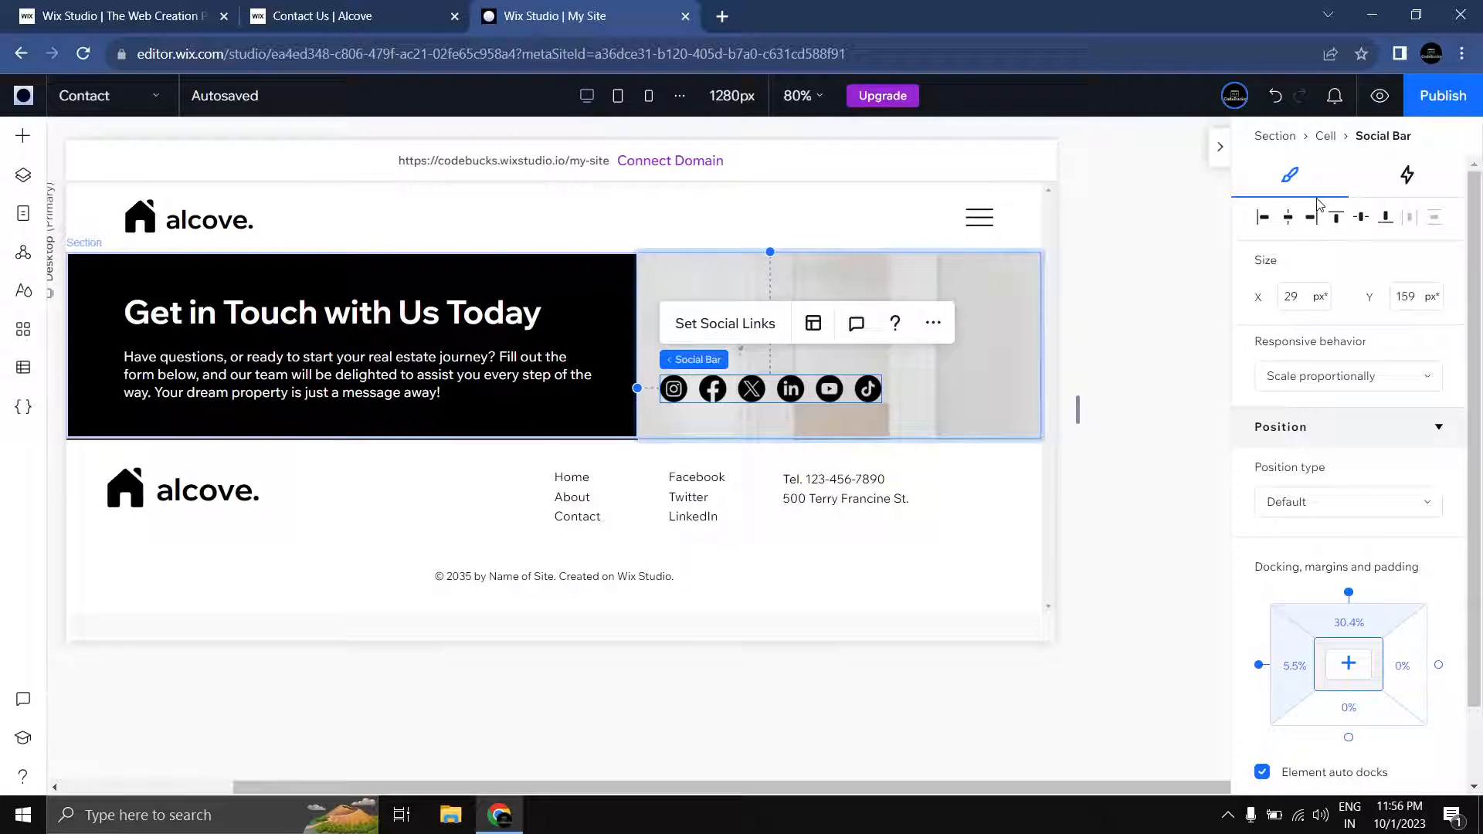
click(1184, 353)
Step: Dock the social bar to the bottom of the door image cell with 5% bottom and left margins
click(703, 396)
click(704, 394)
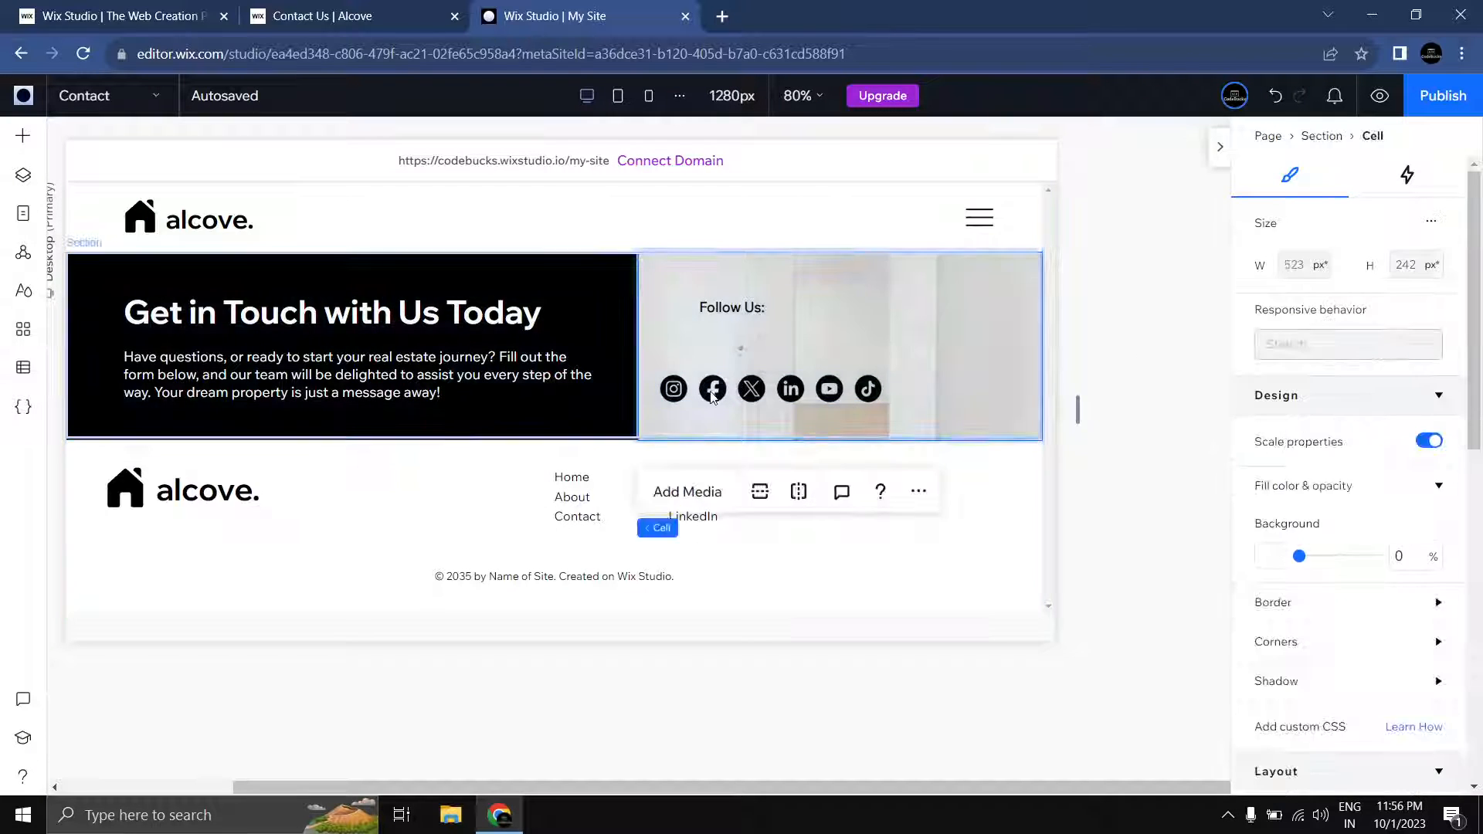
drag(717, 391, 725, 400)
scroll(1419, 485, down, 1)
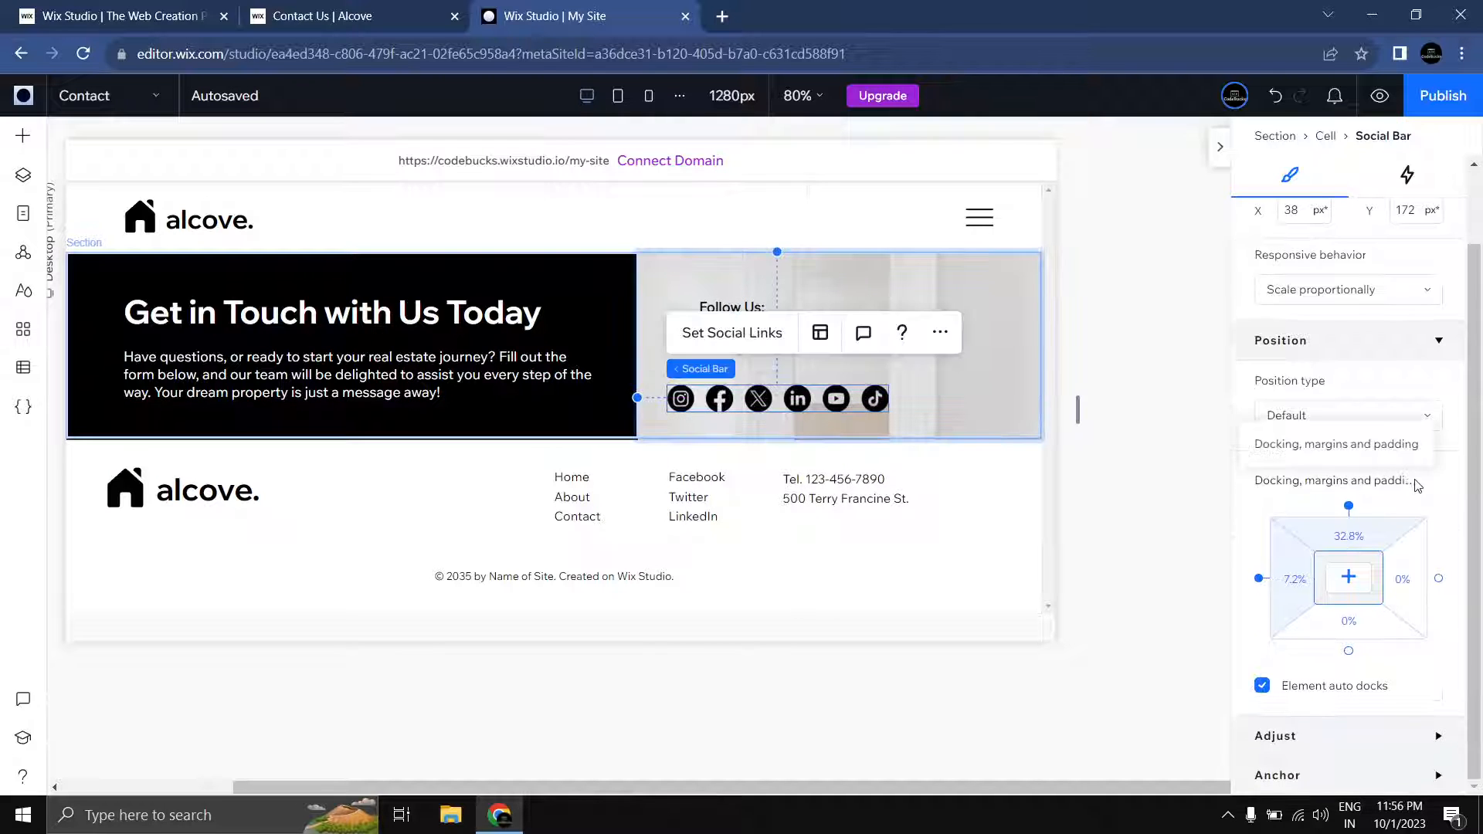
click(1349, 651)
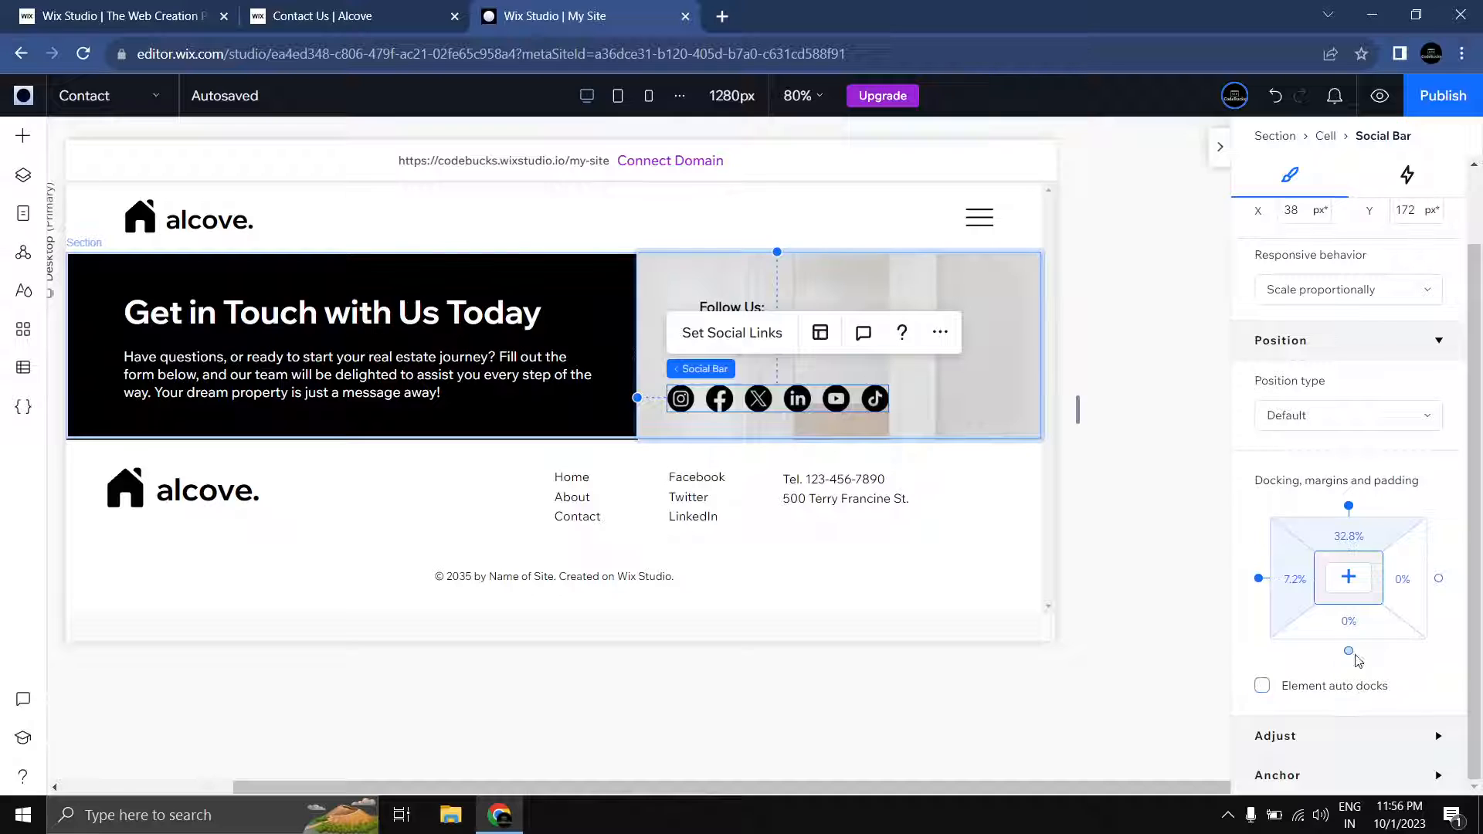
click(1355, 634)
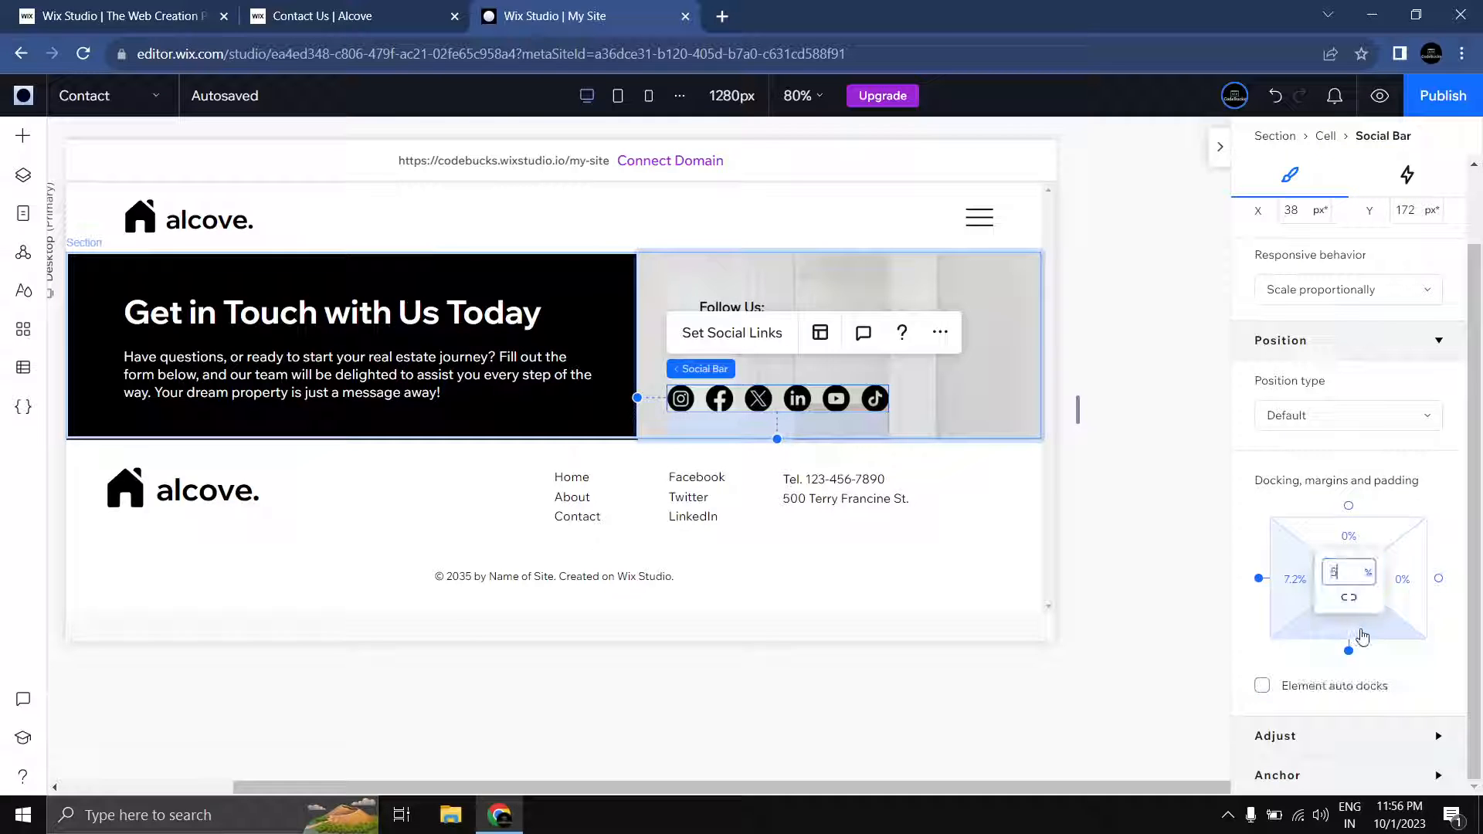
text(5)
key(Return)
click(1301, 588)
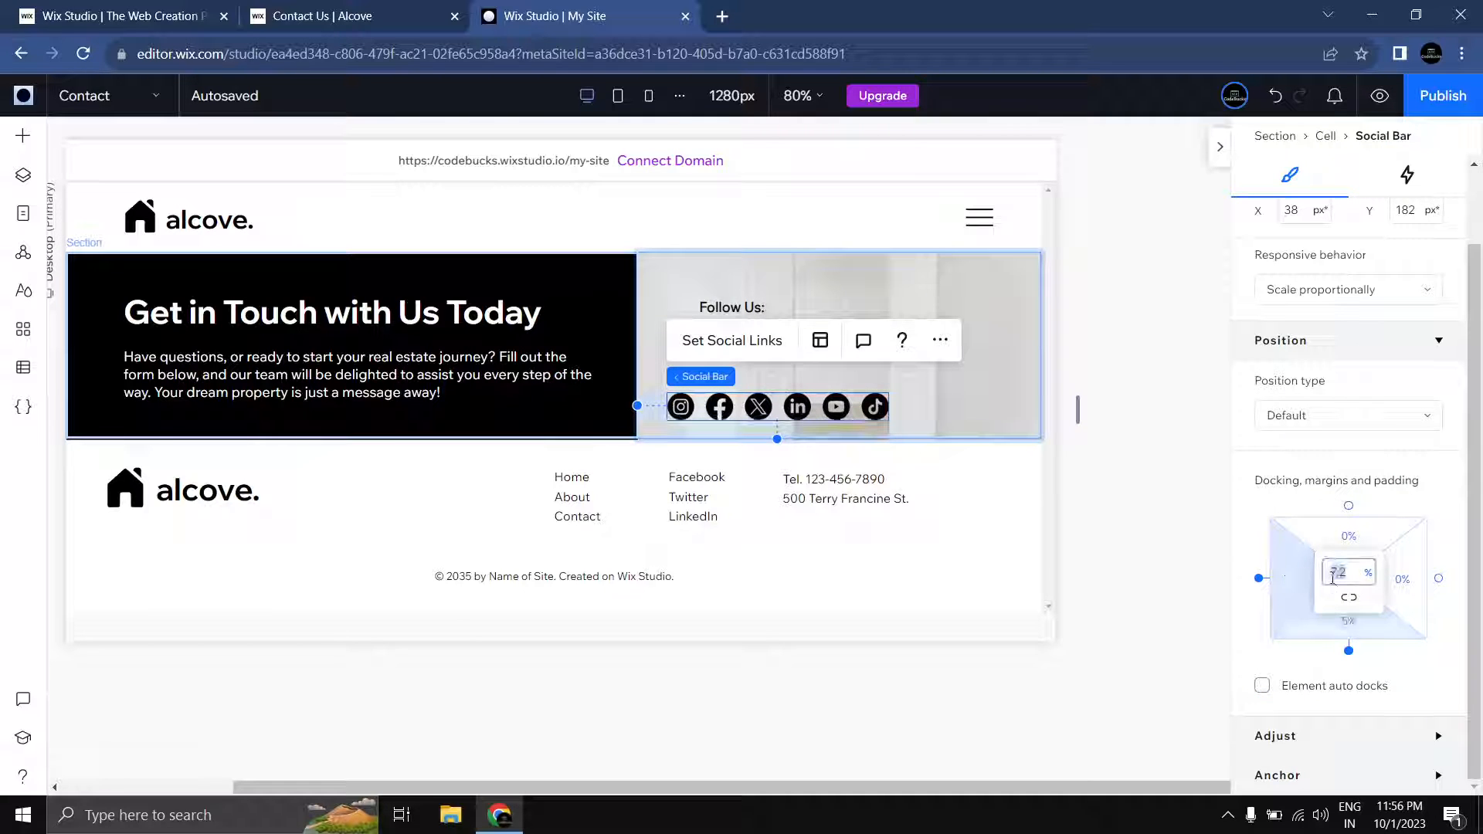
key(Return)
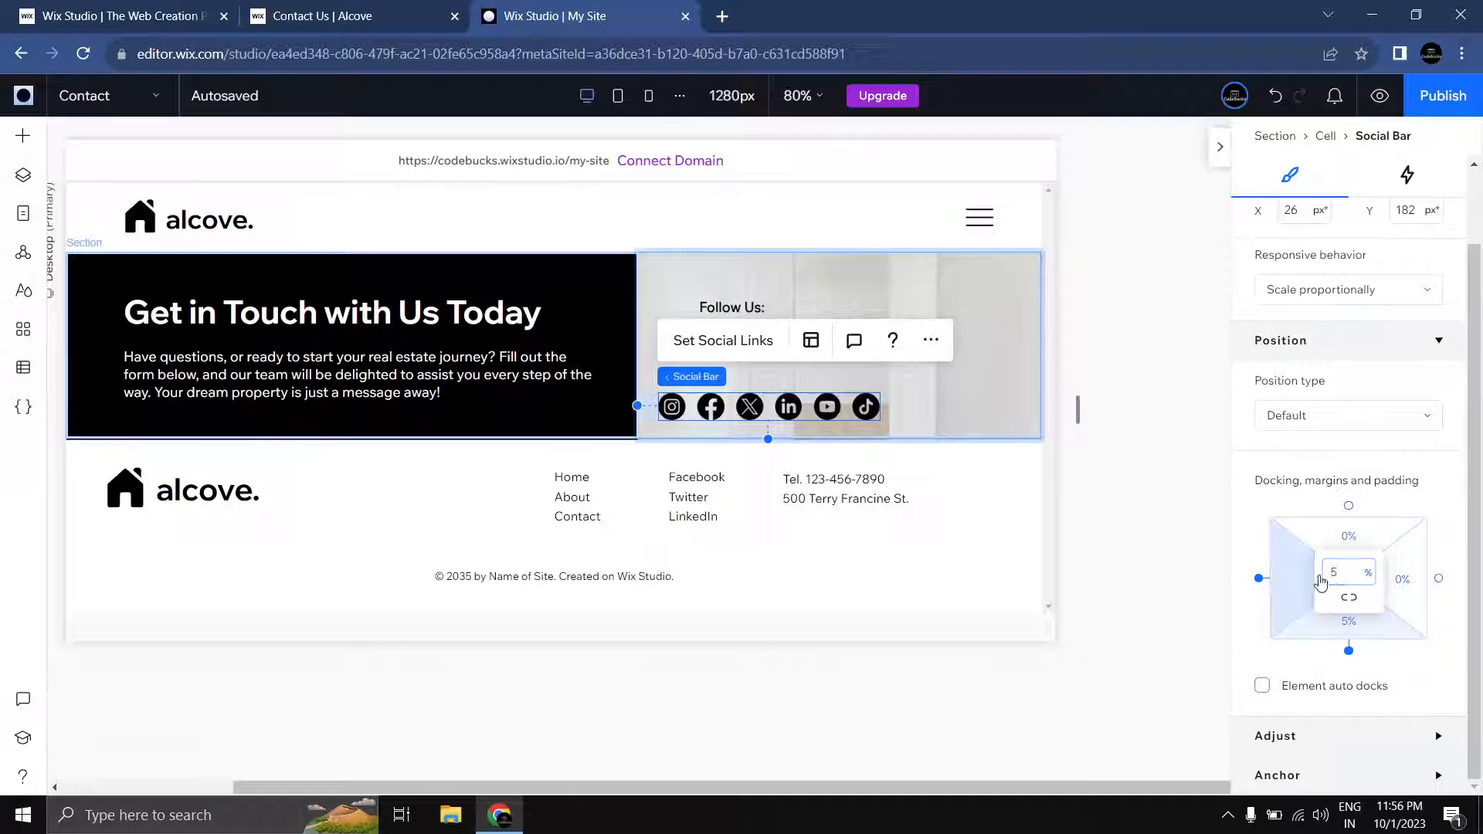
Step: Stack the "Follow Us:" text directly above the social icons, left-aligned, and tighten the gap between them to about 7%
click(1178, 527)
click(740, 309)
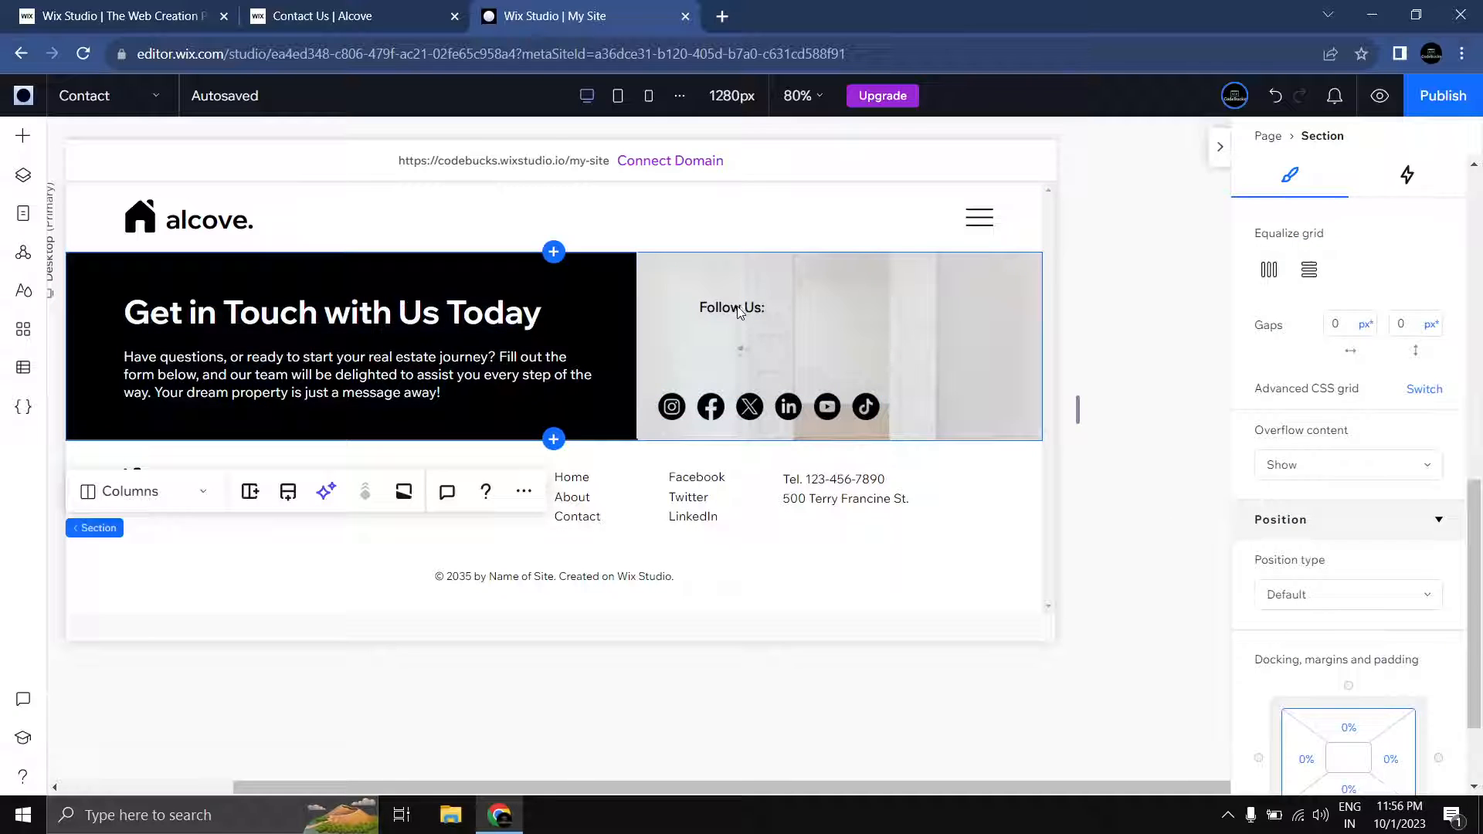
click(741, 309)
click(740, 309)
drag(740, 309, 690, 366)
shift+click(724, 405)
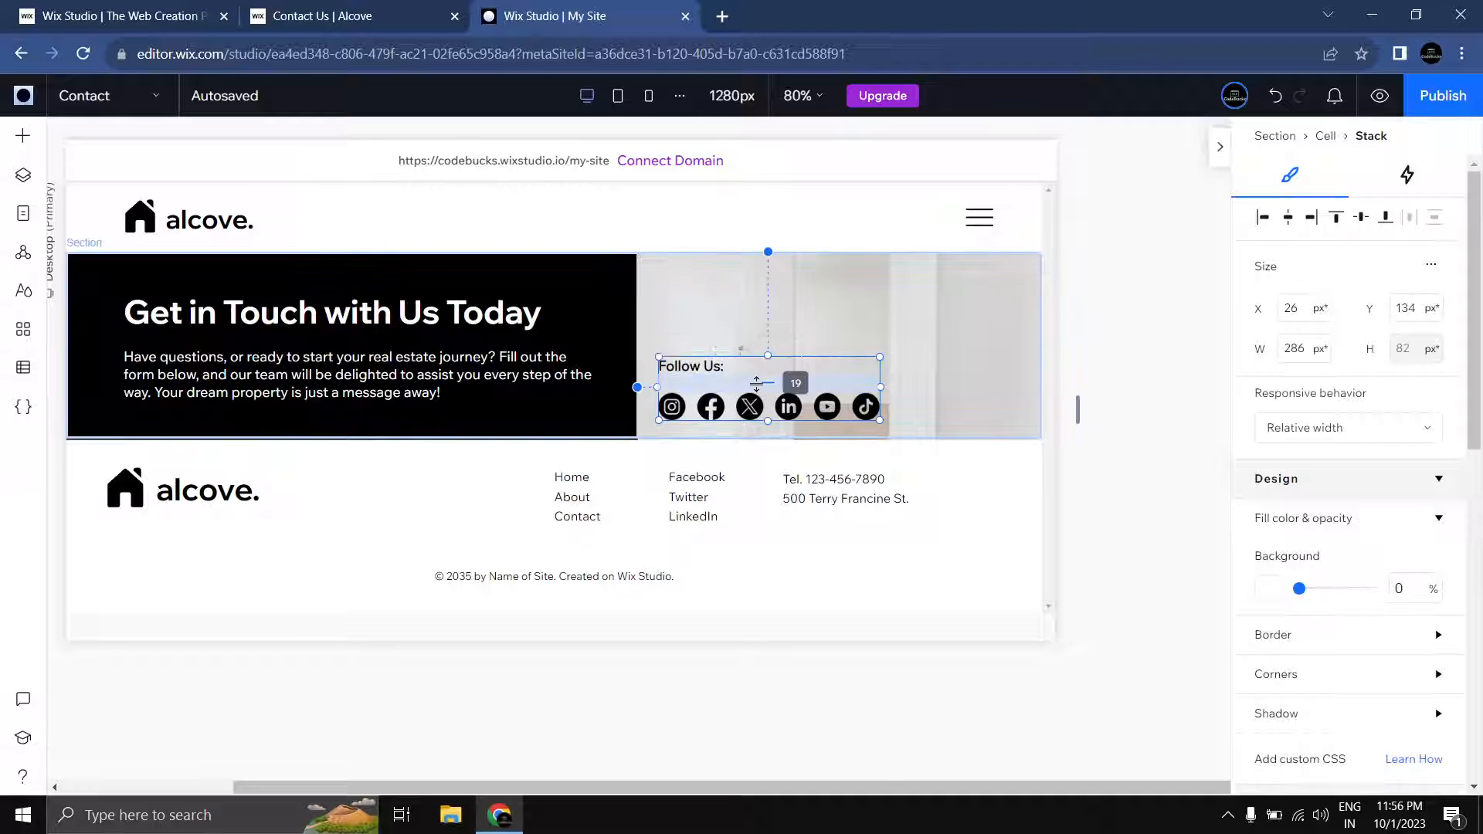
drag(757, 383, 757, 380)
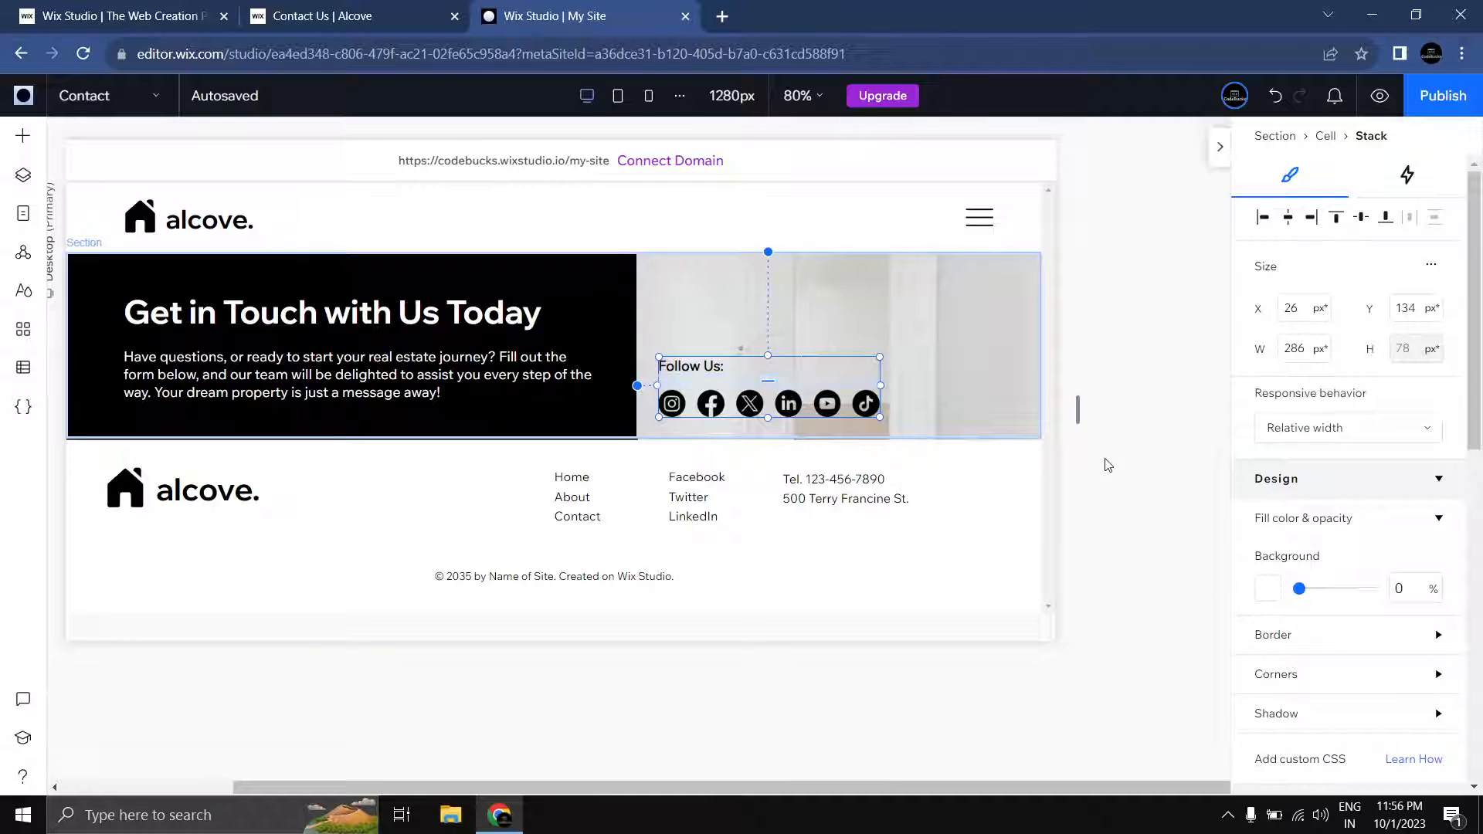
Step: Dock the "Follow Us:" and social icons stack to the bottom of its cell with a 5% bottom margin
click(1059, 454)
click(699, 404)
click(699, 404)
click(699, 404)
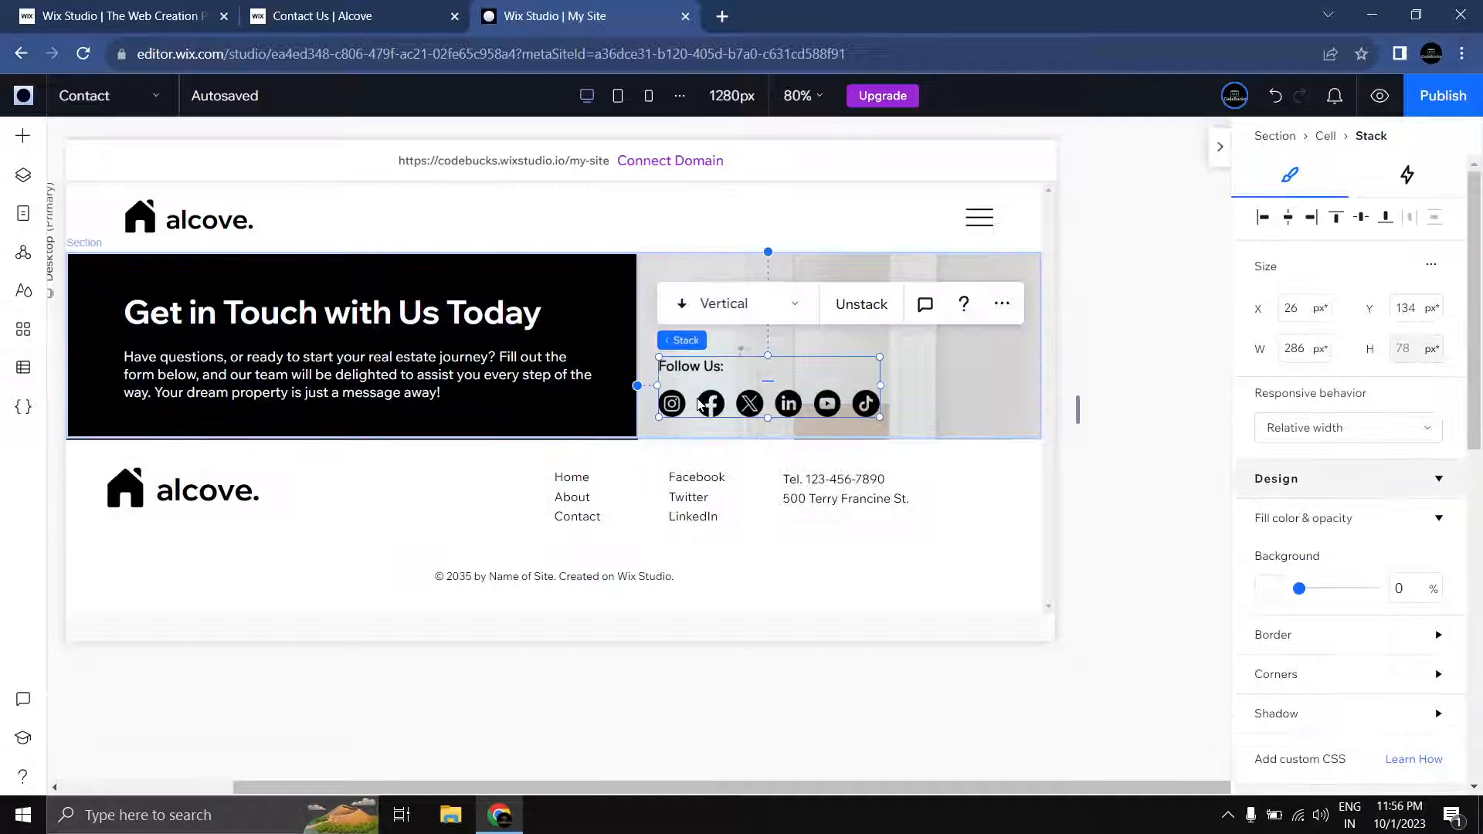
scroll(1368, 663, down, 6)
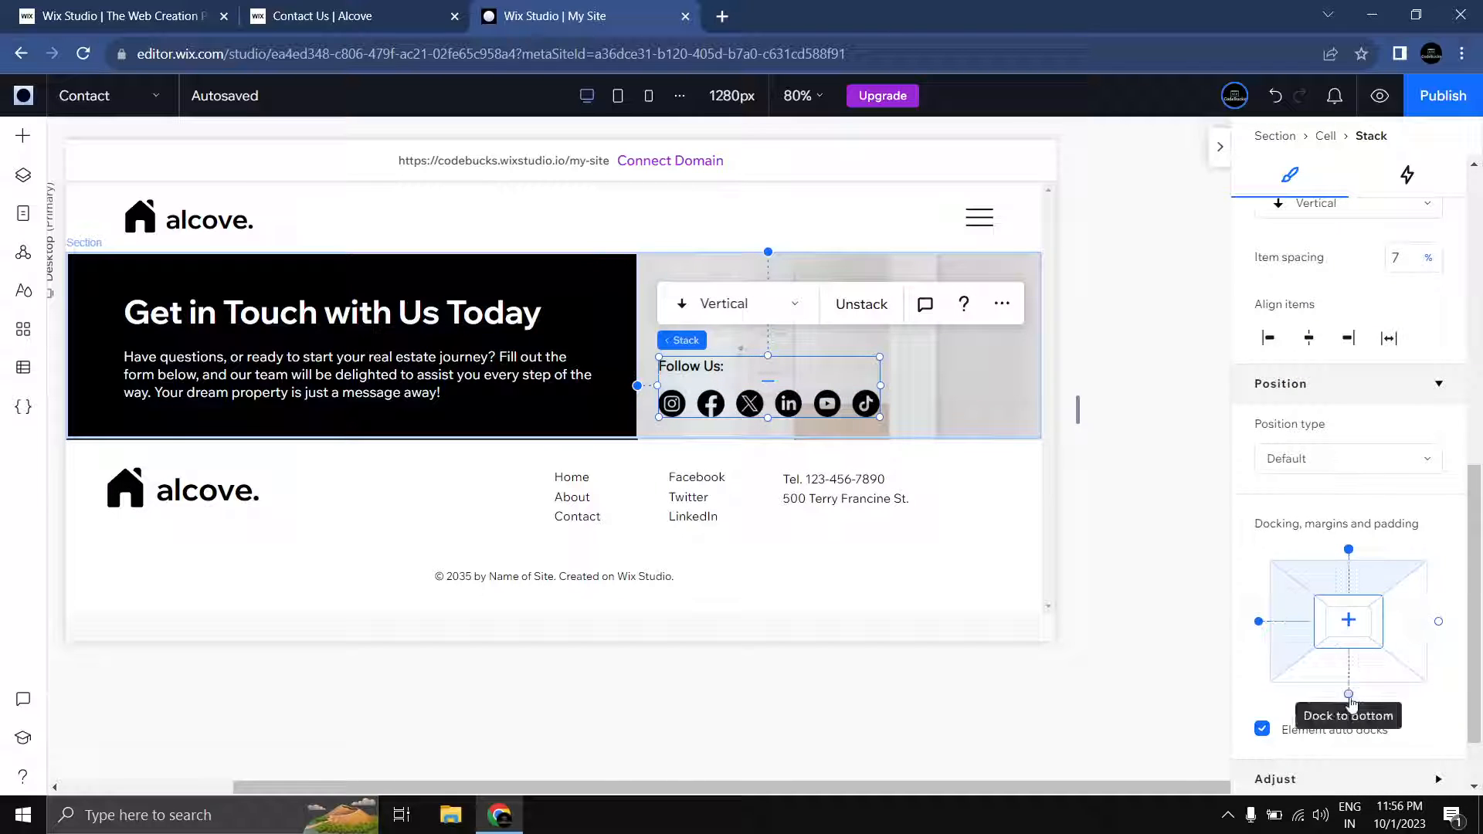
click(1349, 694)
click(1360, 674)
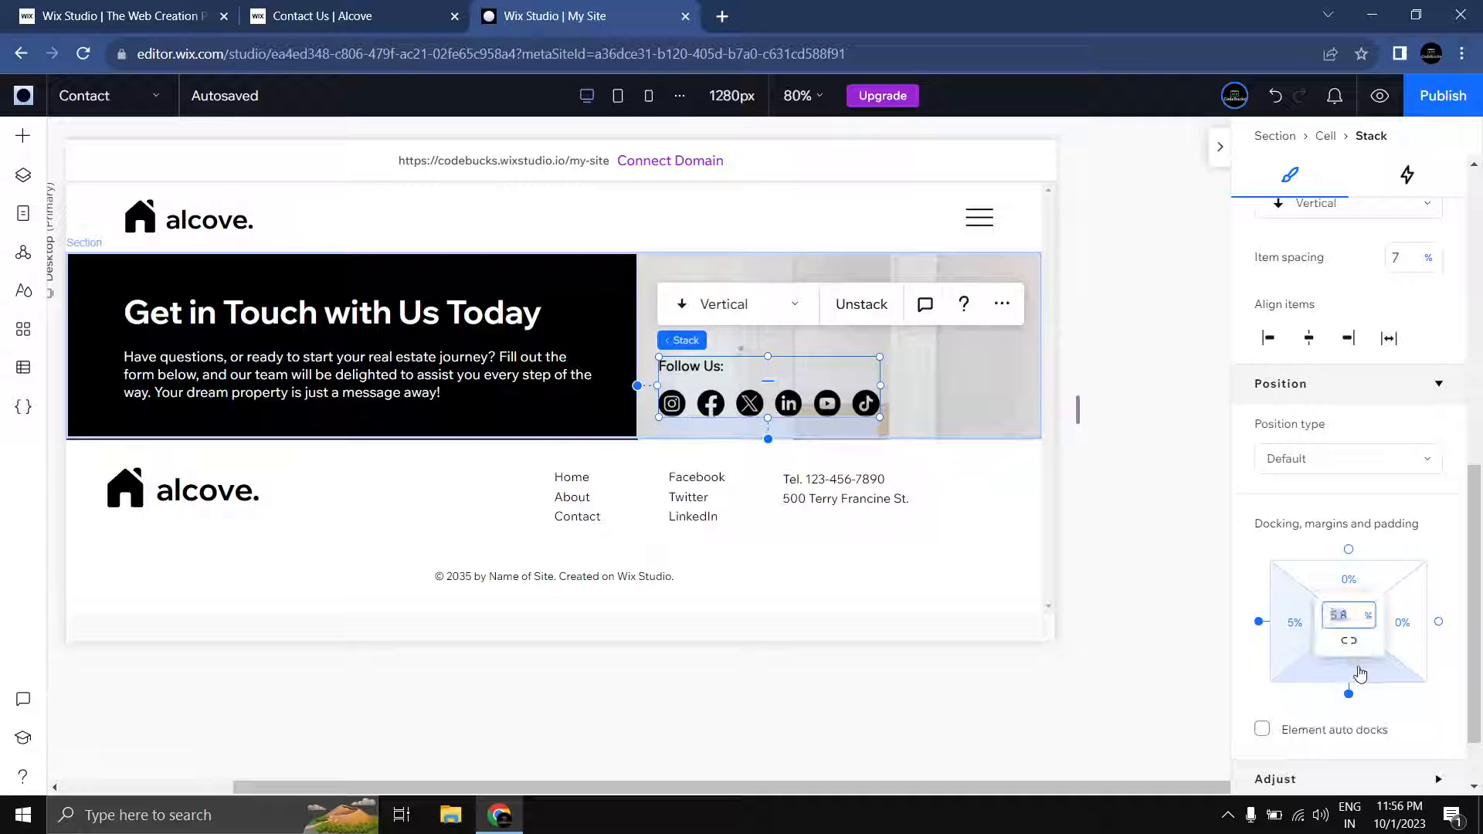
text(5)
key(Return)
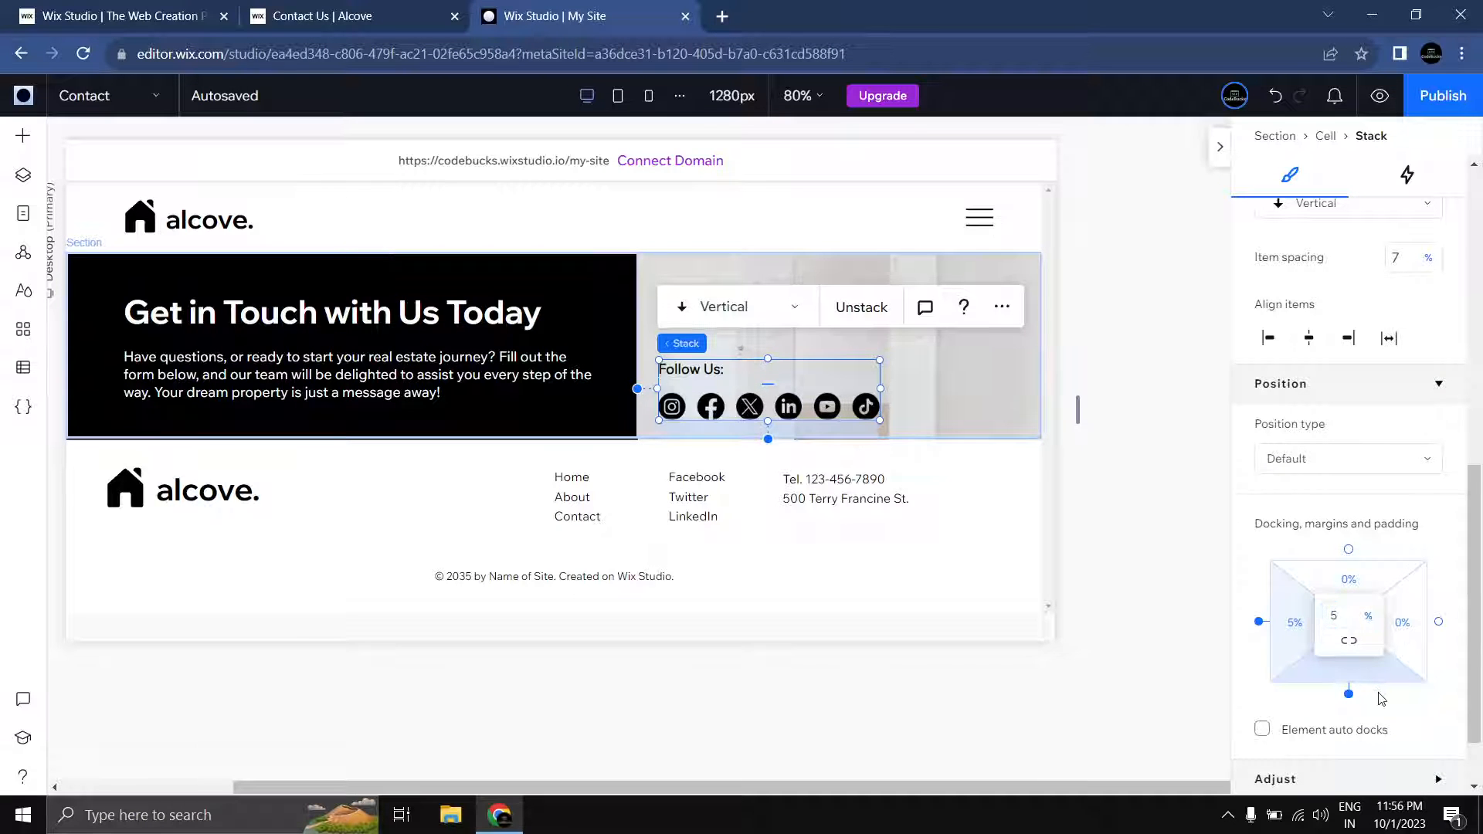
click(1101, 625)
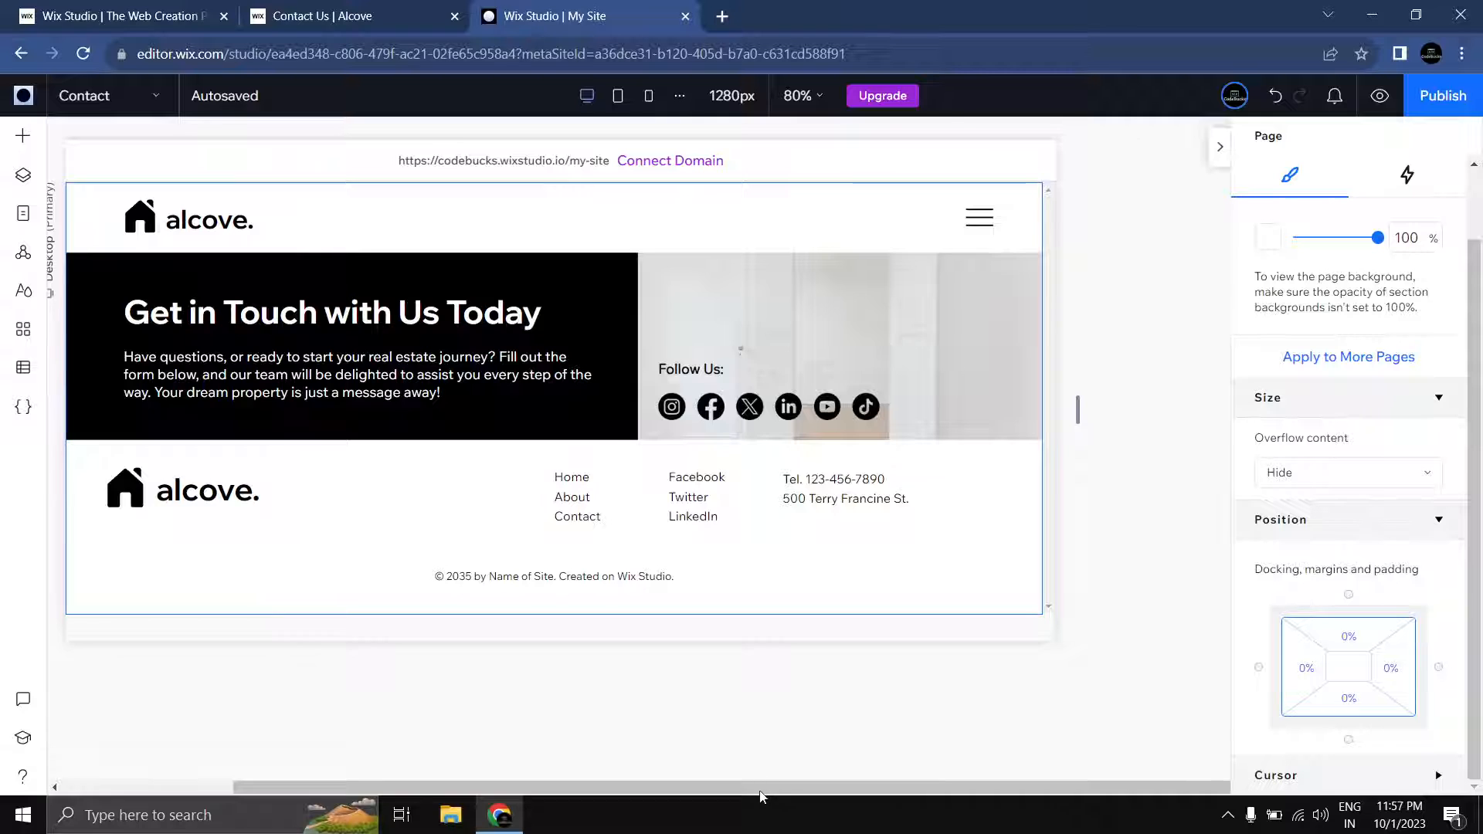
Step: Check the contact cards section on the reference Contact page and add a blank section below the banner on My Site
drag(760, 792, 631, 726)
click(332, 14)
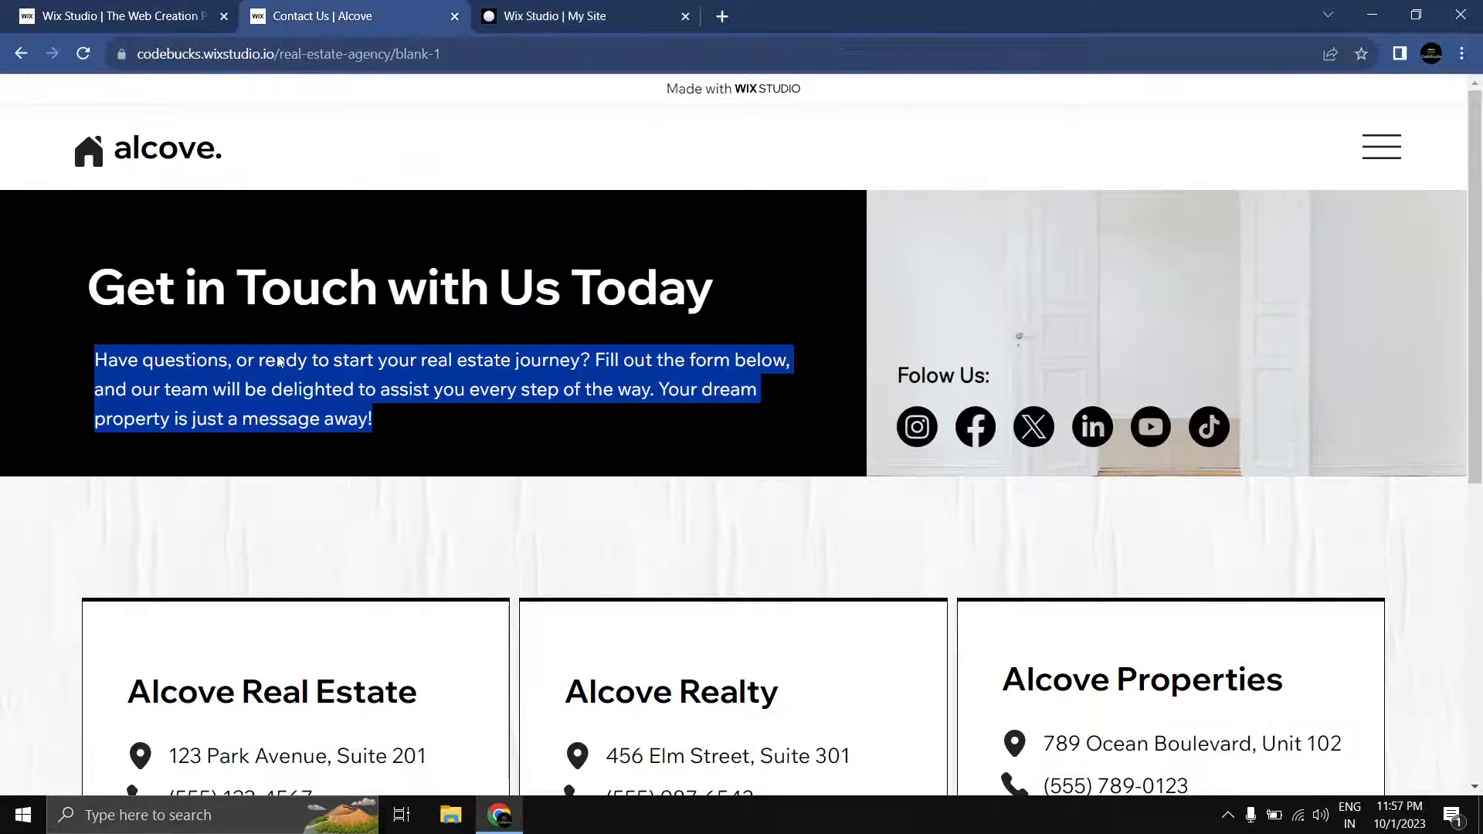
scroll(280, 362, down, 5)
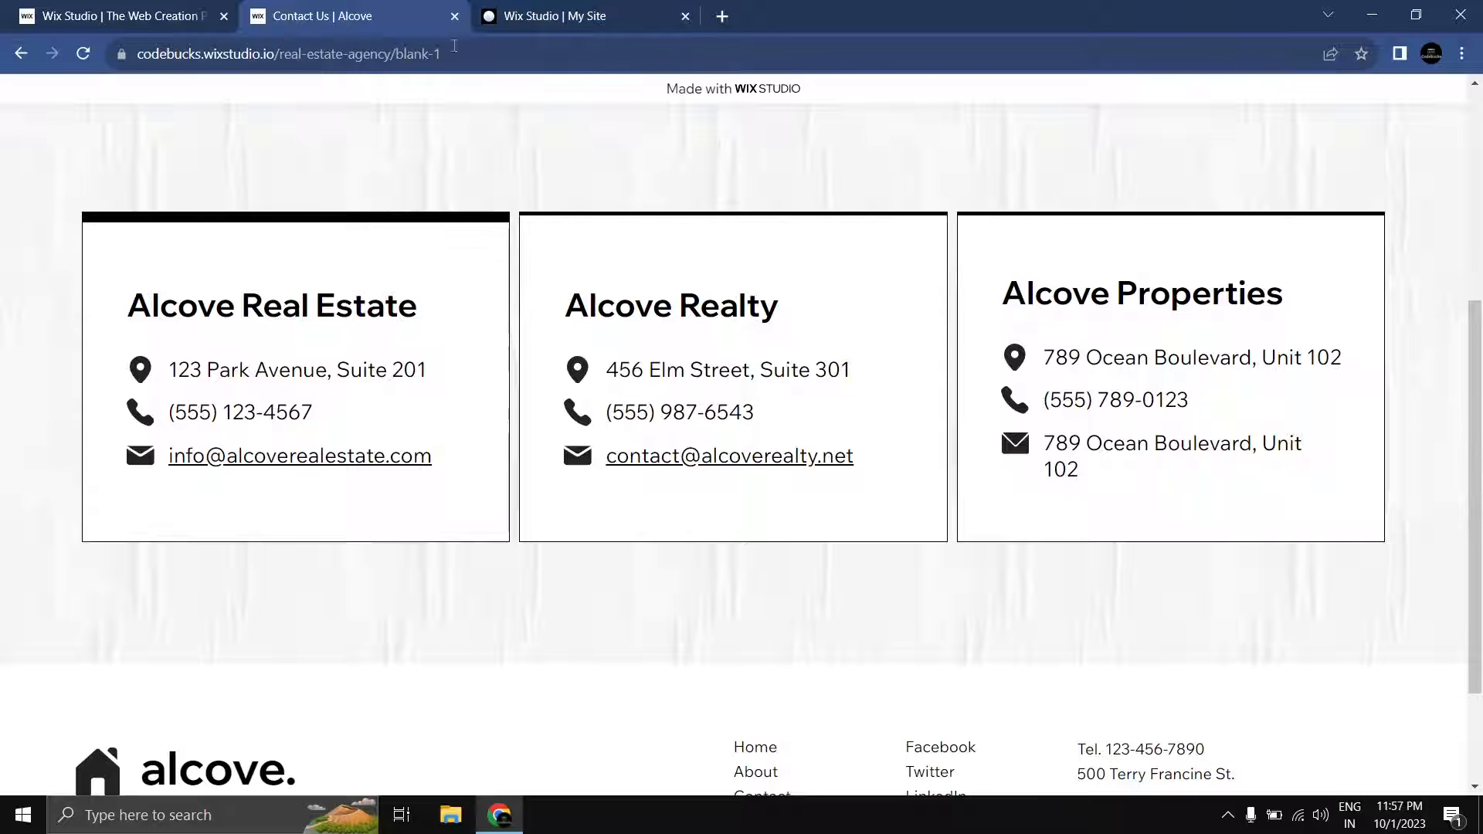
click(544, 16)
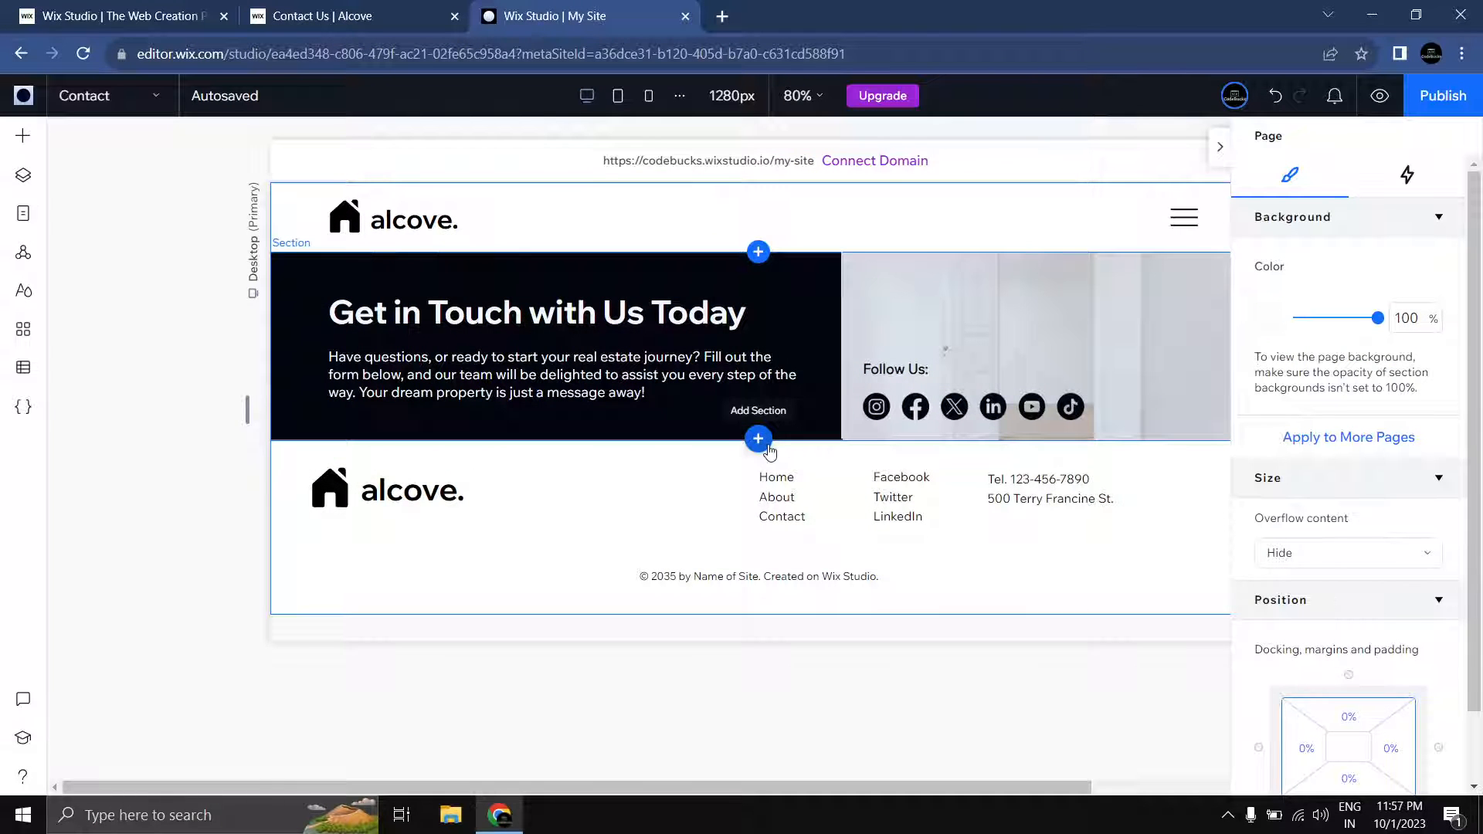
click(759, 439)
key(ctrl+z)
click(355, 18)
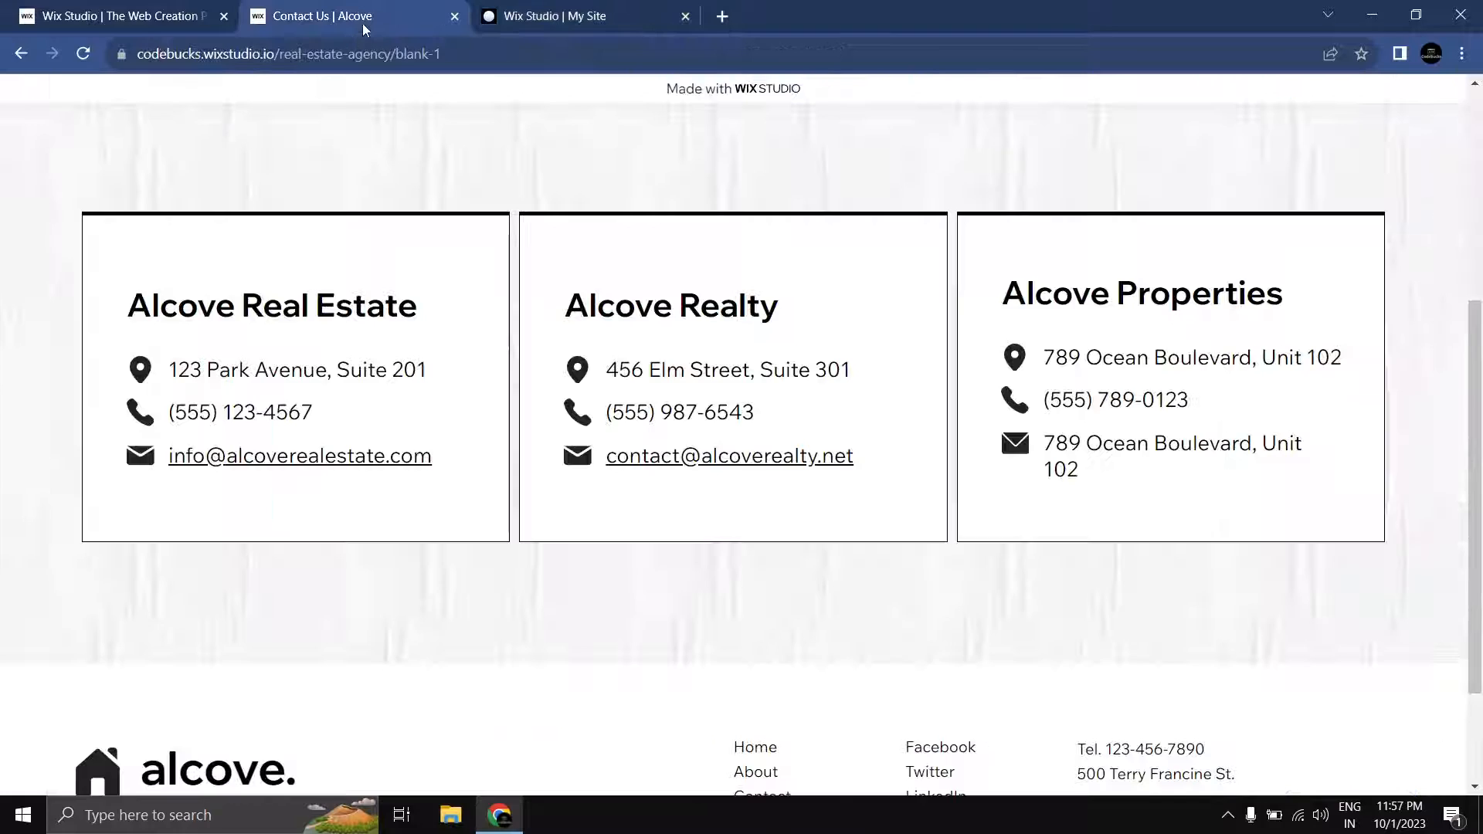
scroll(463, 205, up, 3)
scroll(759, 206, down, 1)
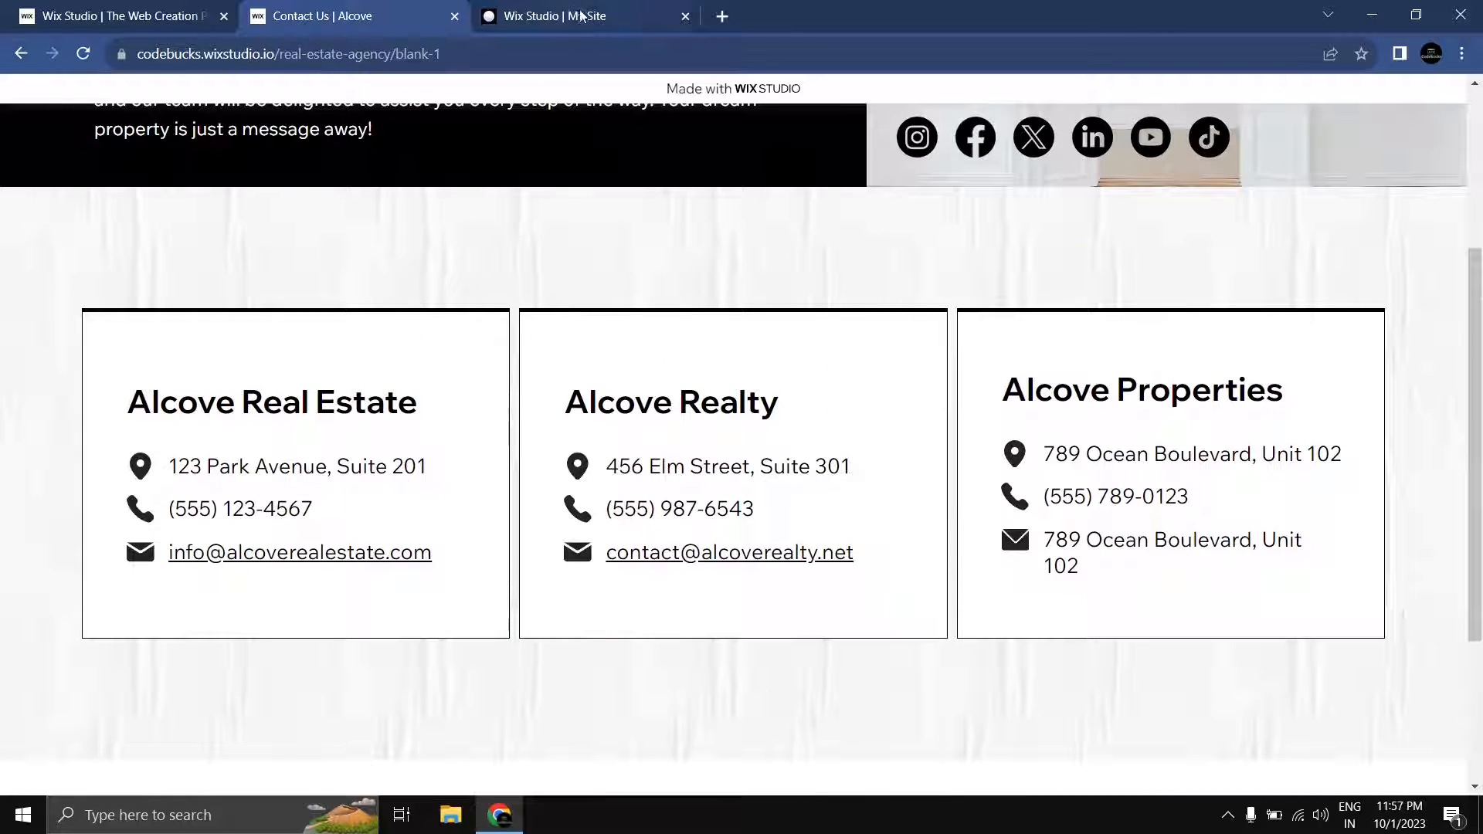
click(536, 20)
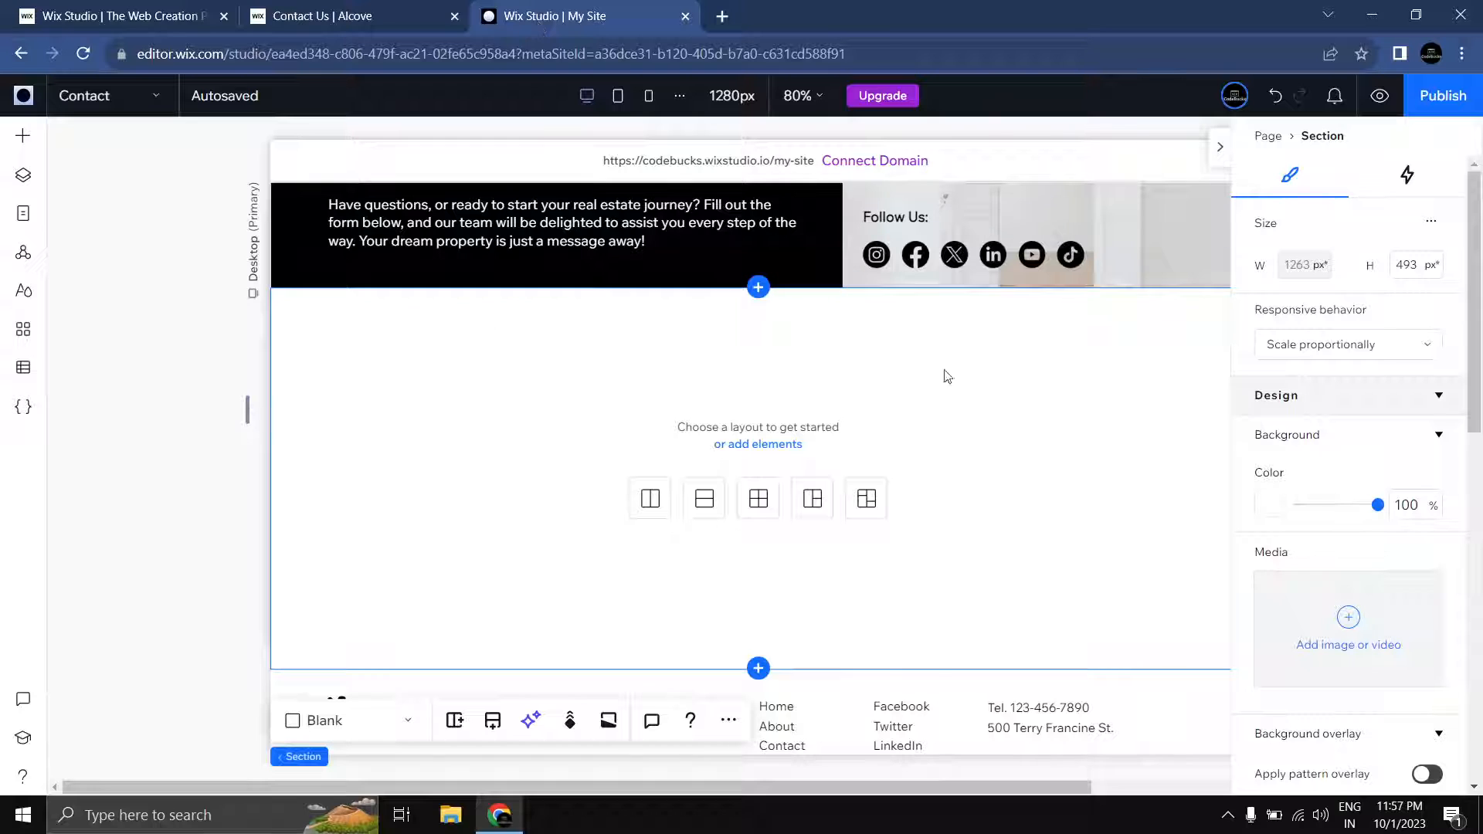
scroll(1444, 430, down, 2)
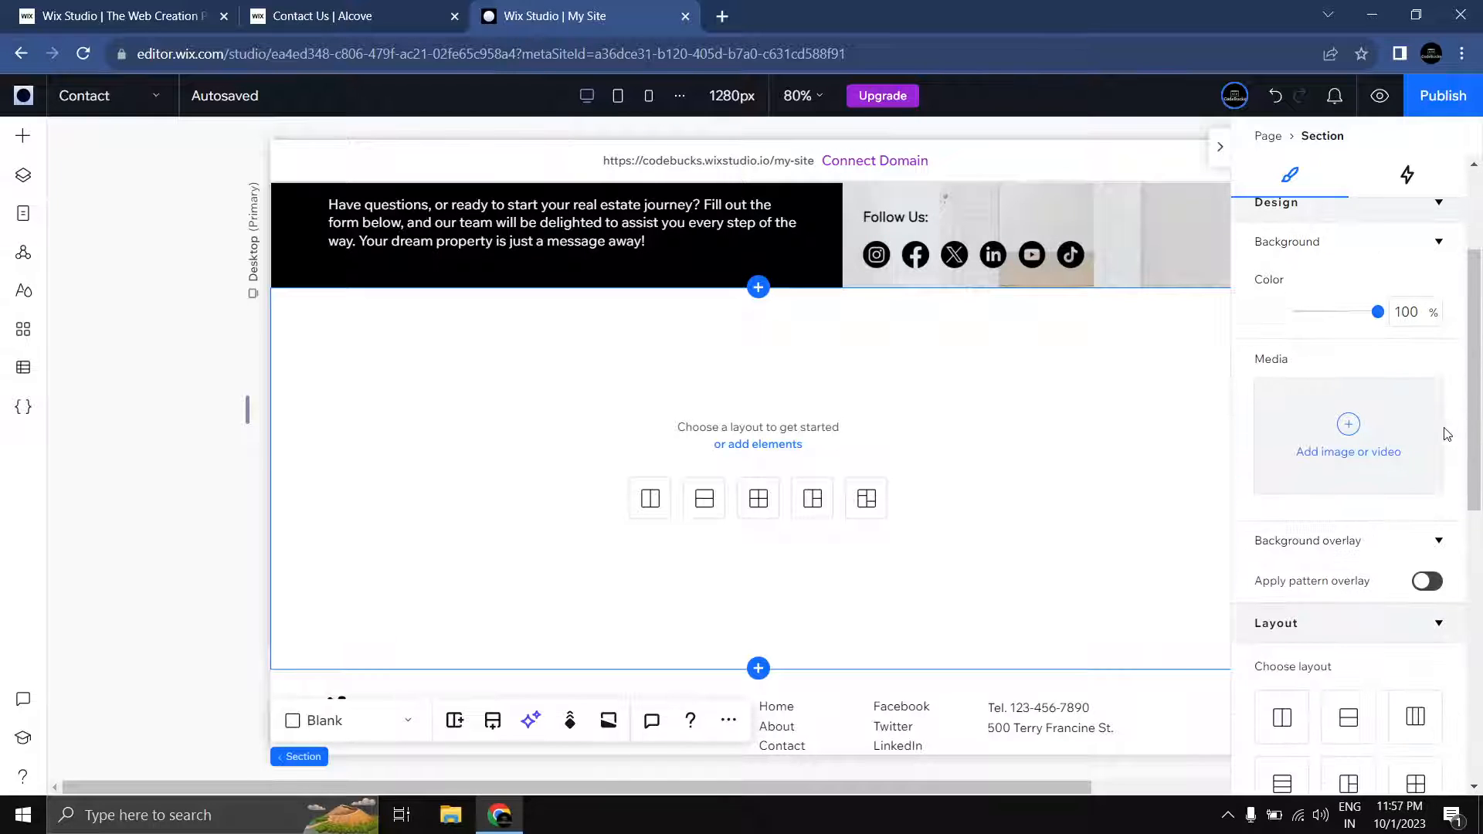
click(1440, 544)
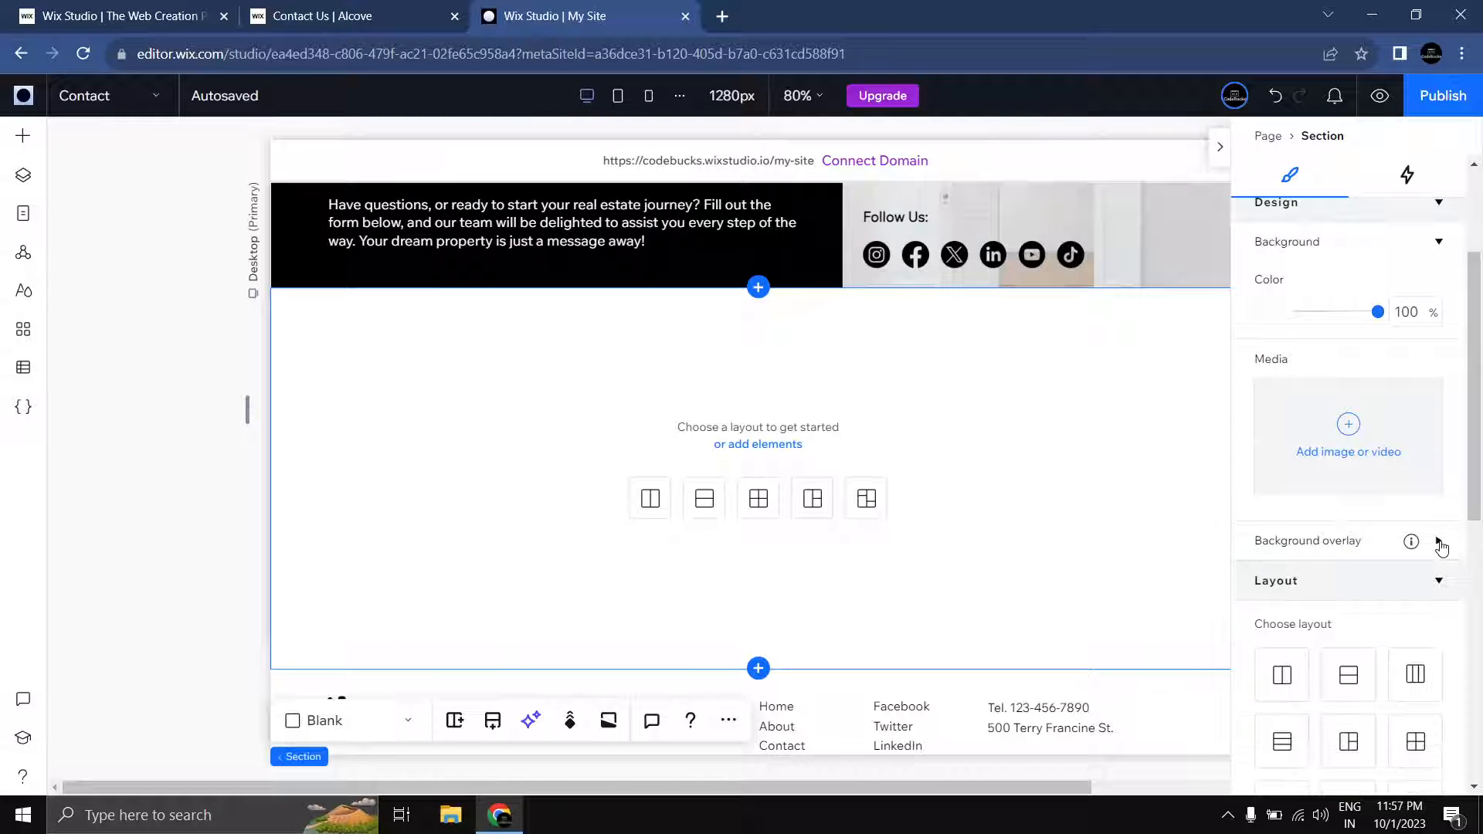
scroll(1308, 360, down, 2)
click(1328, 352)
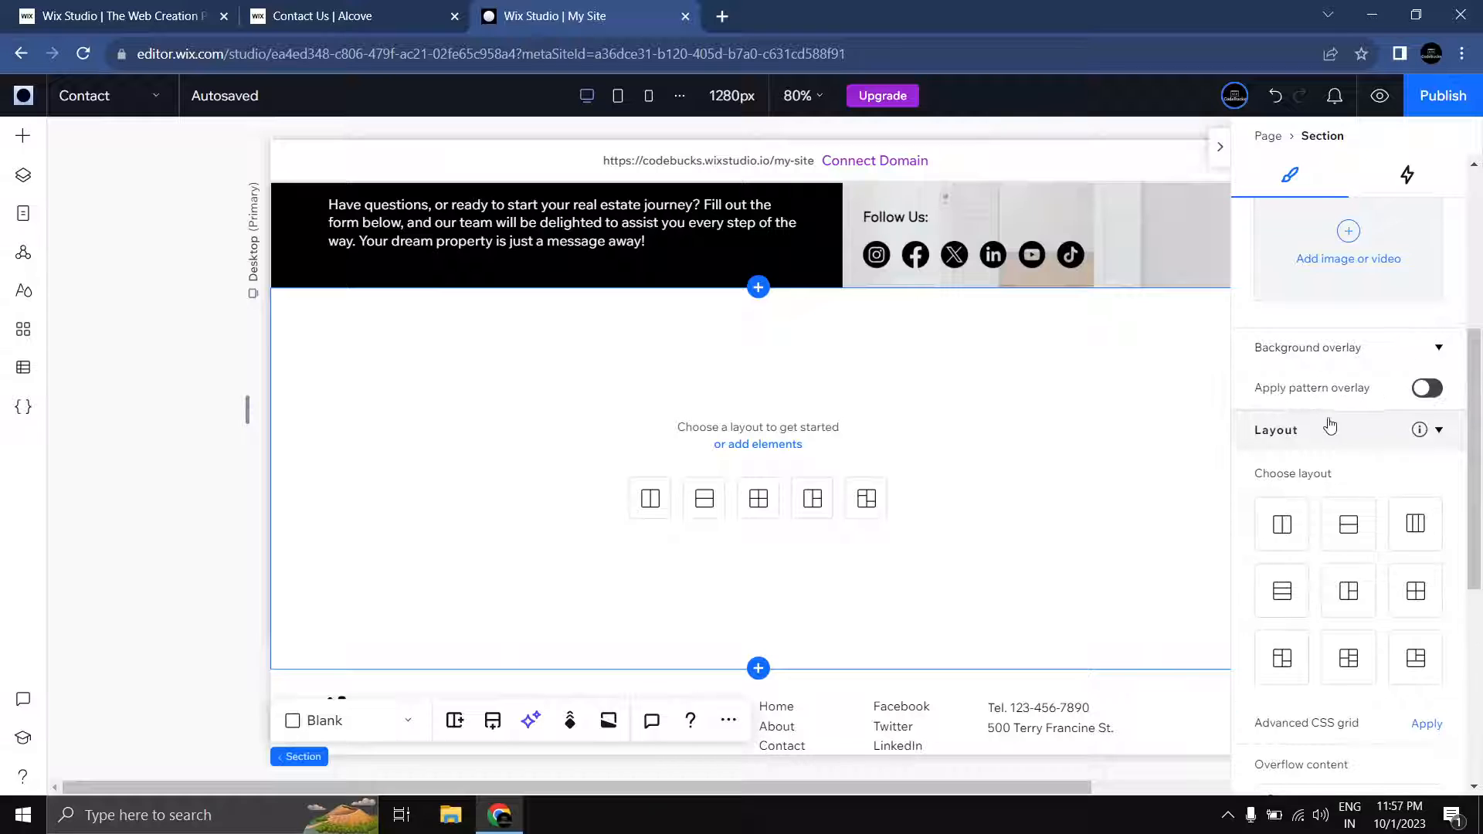
click(1426, 389)
scroll(1378, 402, down, 2)
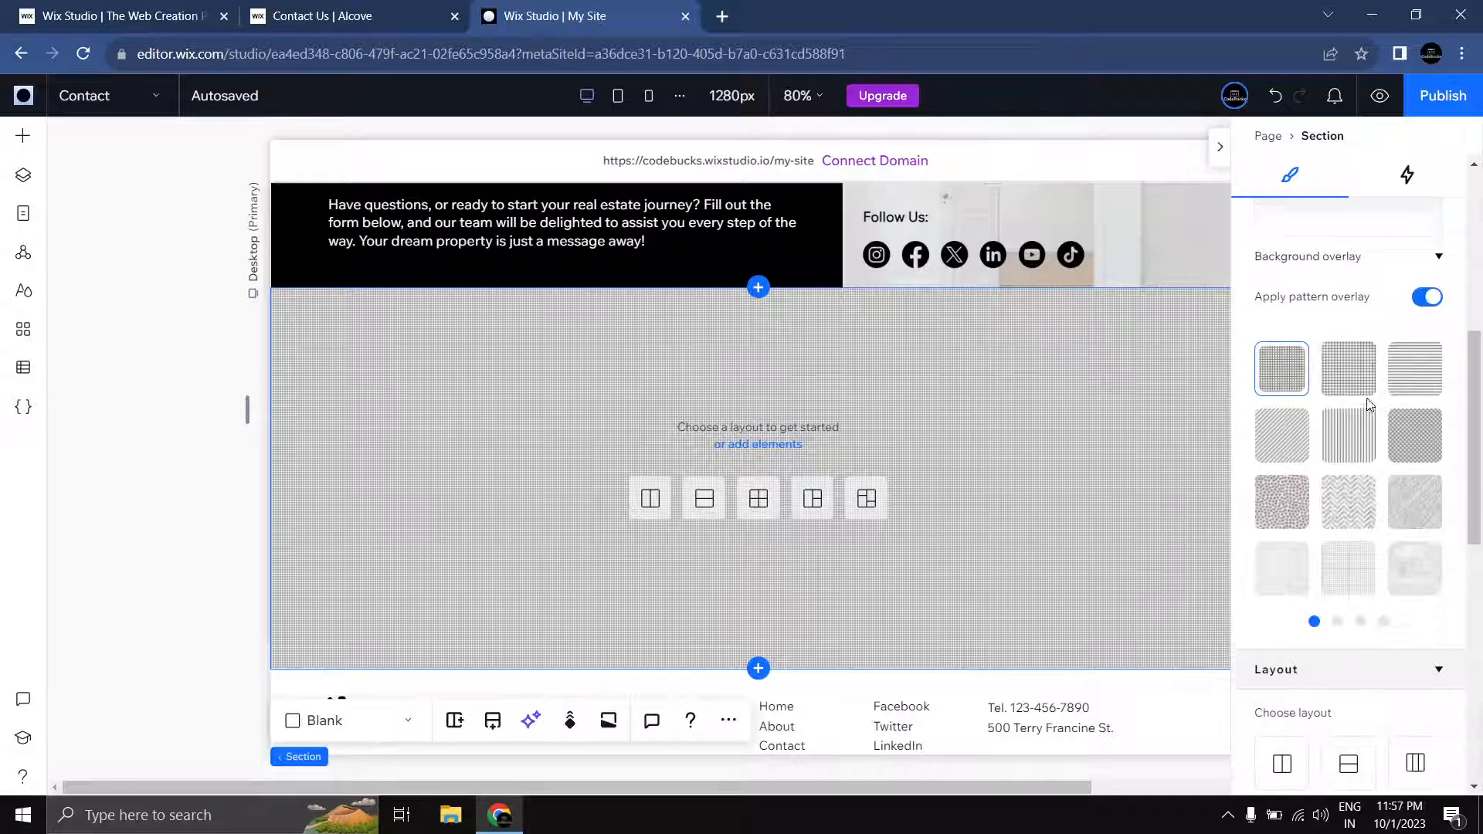
scroll(1371, 406, up, 3)
click(1427, 485)
scroll(1422, 488, down, 3)
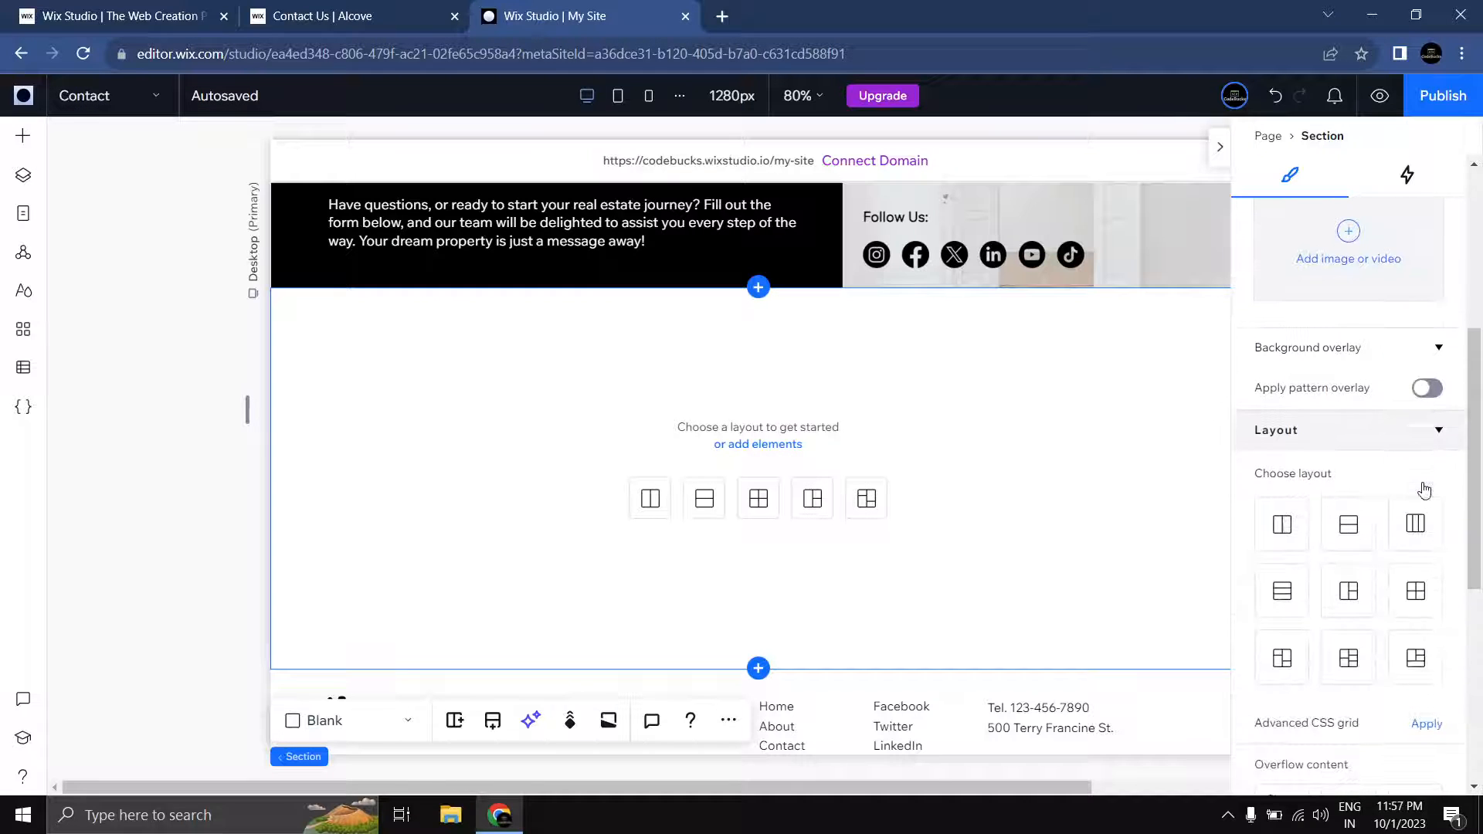
Step: Apply a pattern overlay to the blank section, using the light vertical wrinkled texture from the second set of patterns
click(1427, 388)
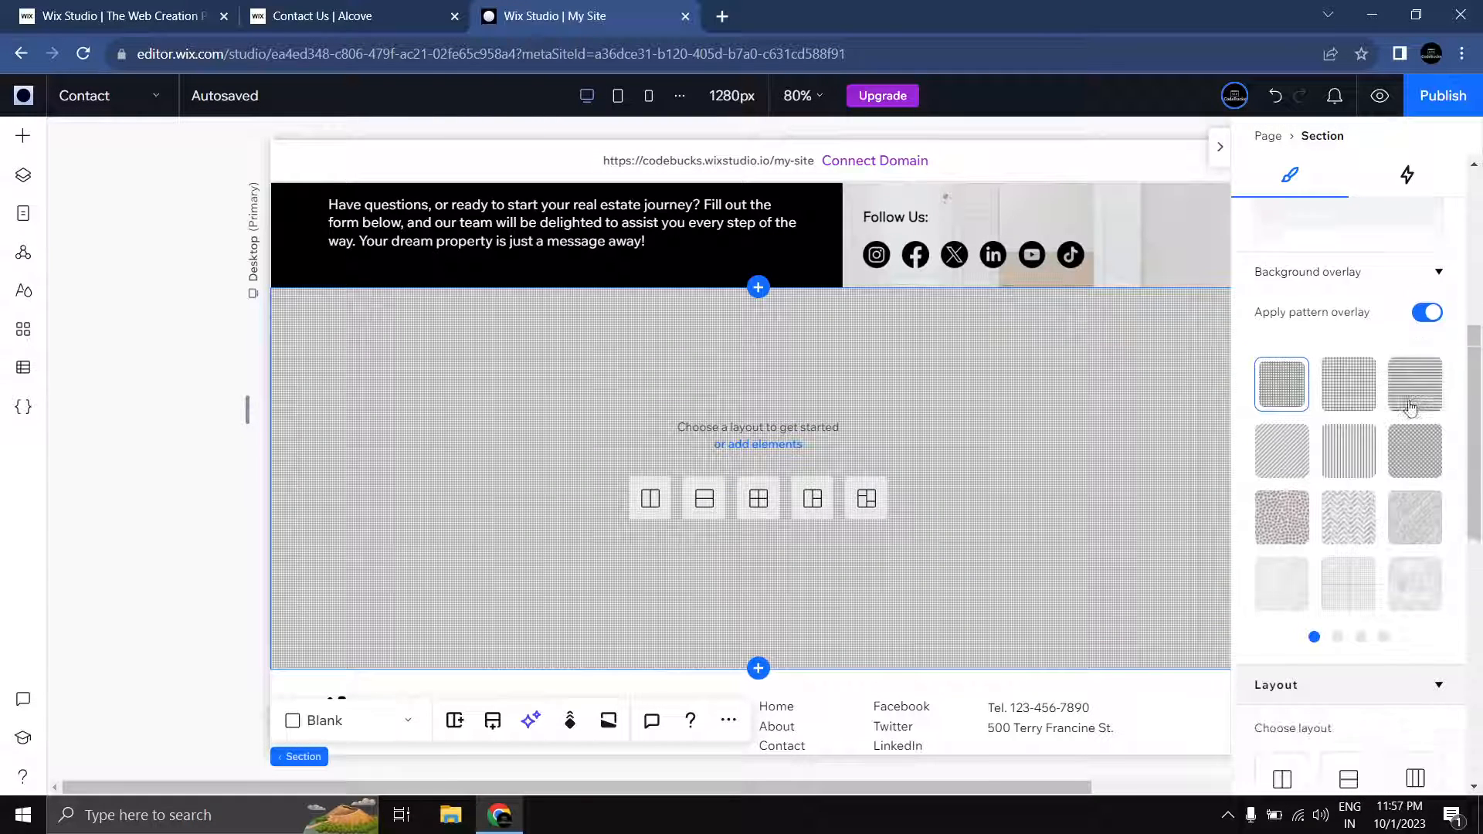
click(1370, 504)
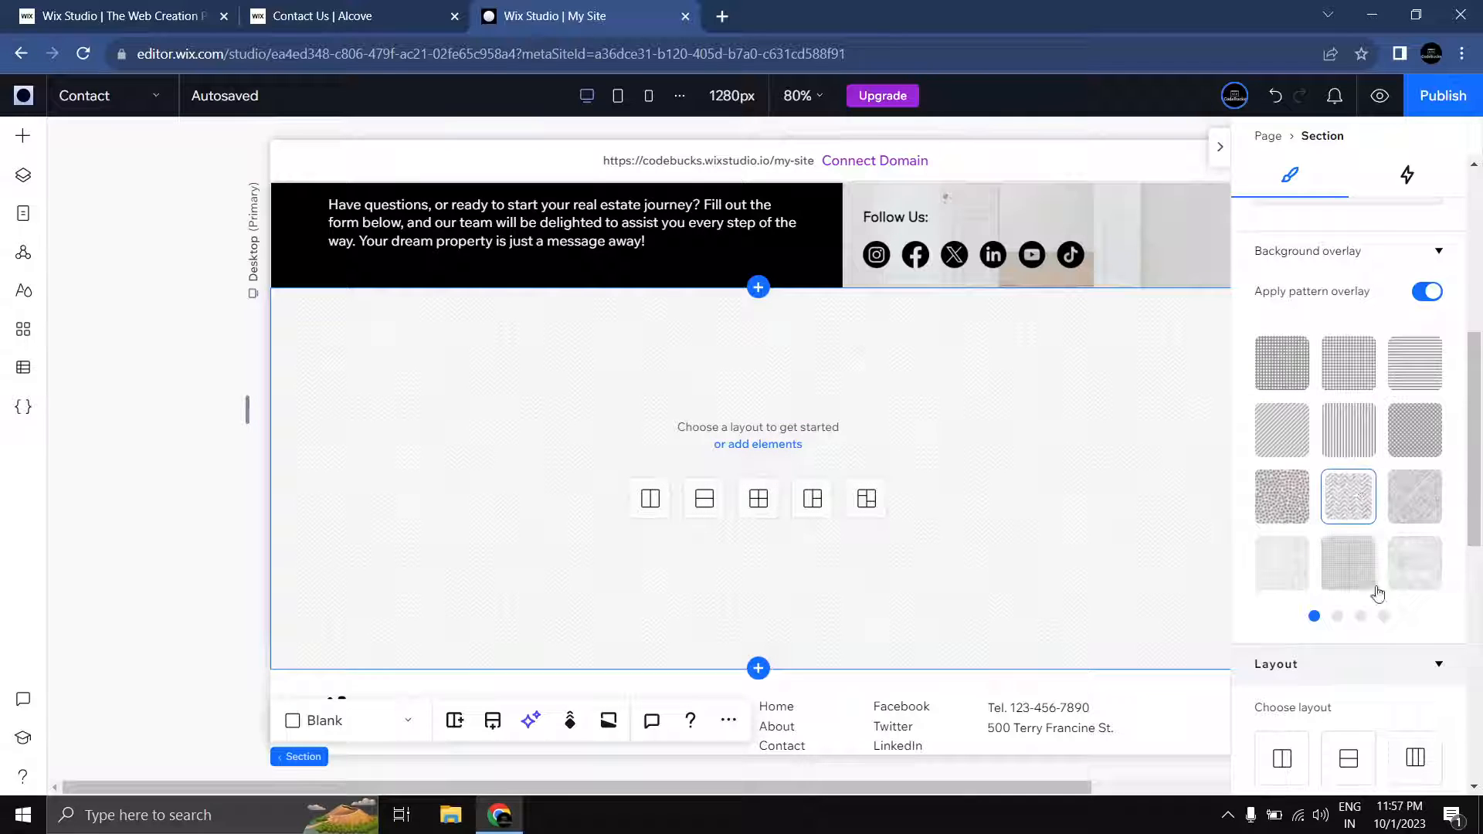
click(1360, 616)
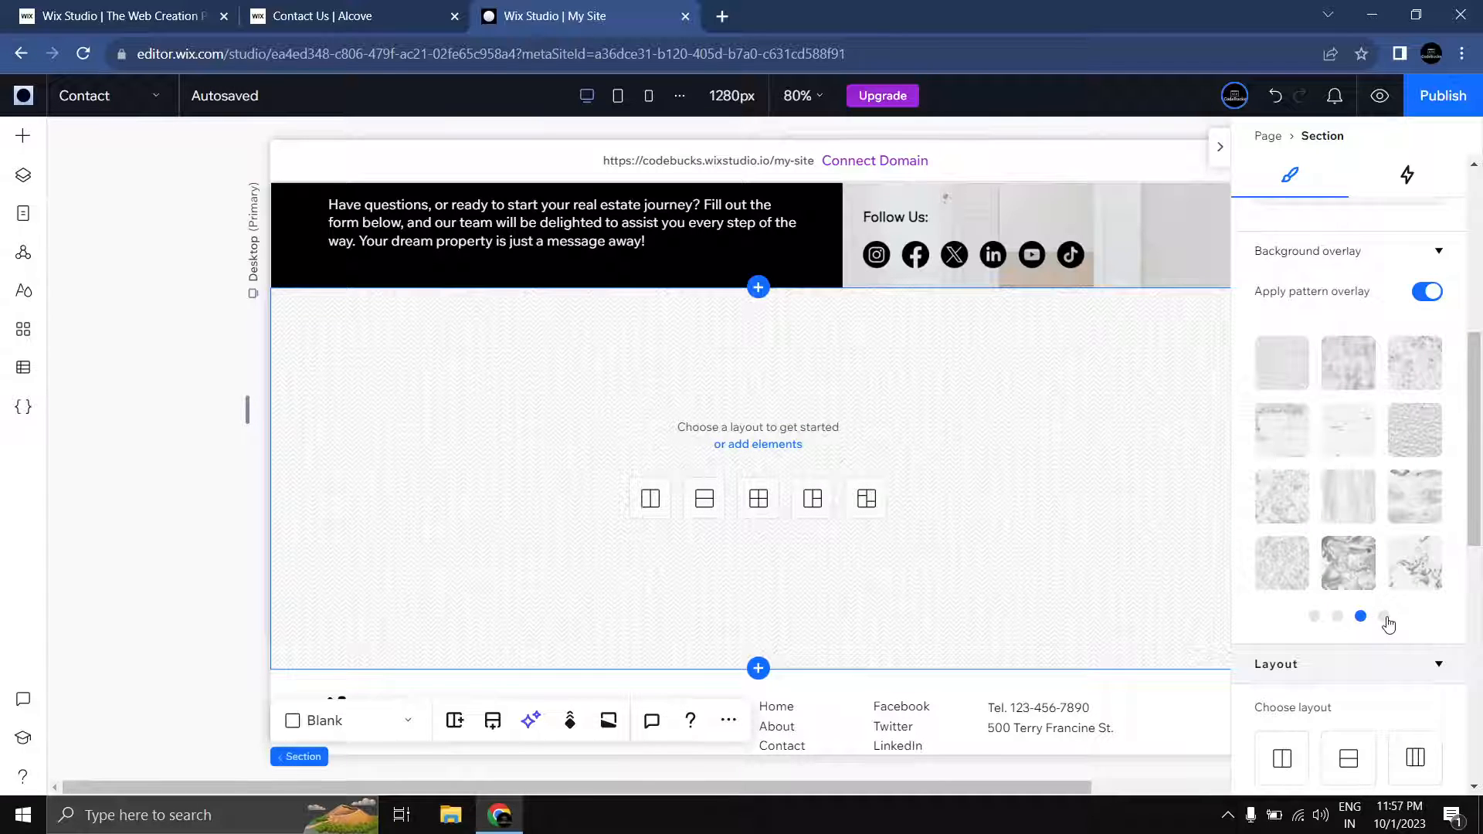
click(1384, 617)
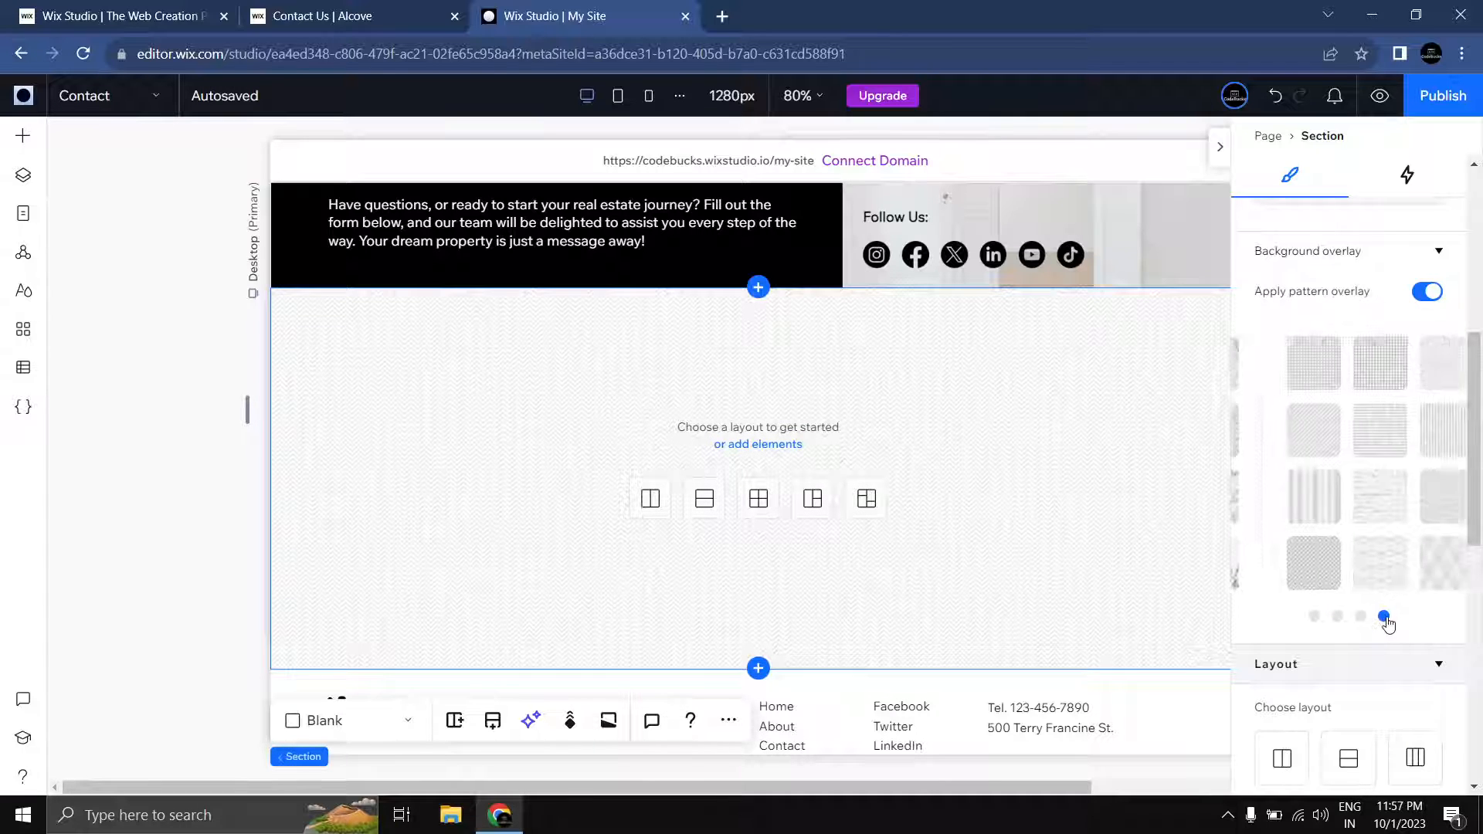
click(1337, 616)
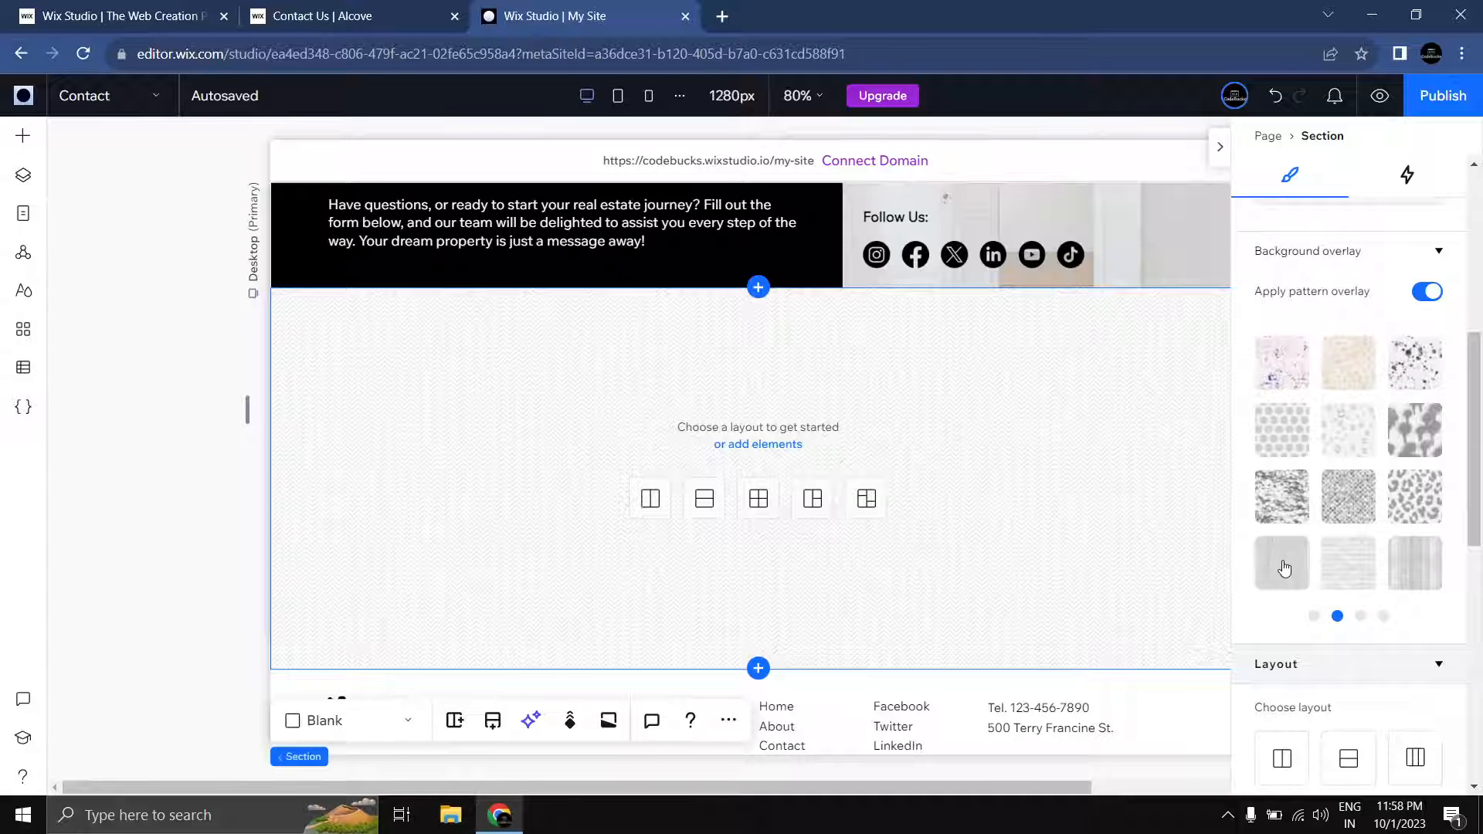
click(1284, 568)
click(142, 445)
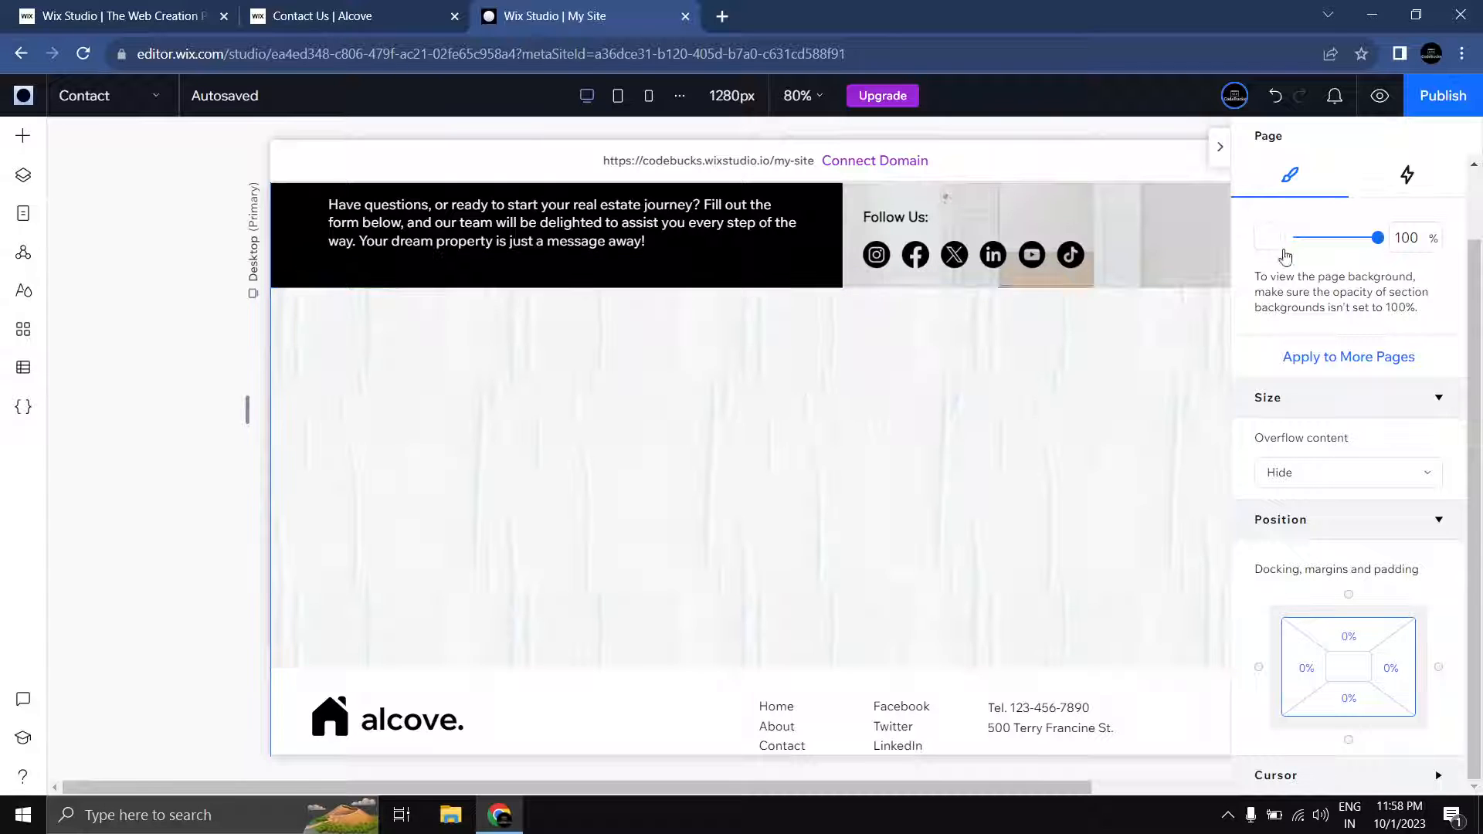
scroll(1430, 490, up, 1)
scroll(1429, 497, down, 1)
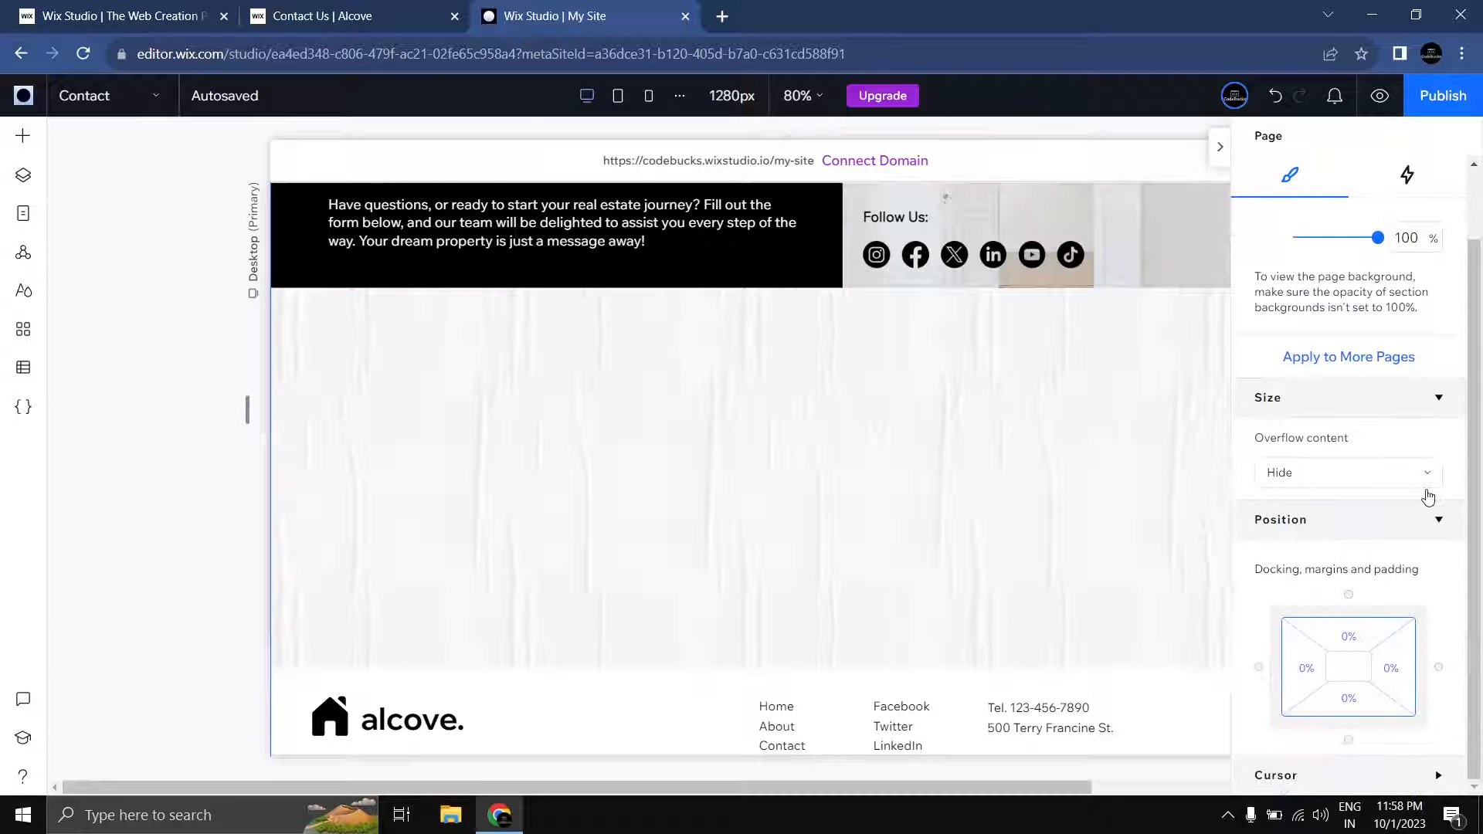
scroll(1429, 497, up, 1)
Step: Try linear, conic and multi-color gradient backgrounds on the textured section, then return it to the solid white color
click(1002, 441)
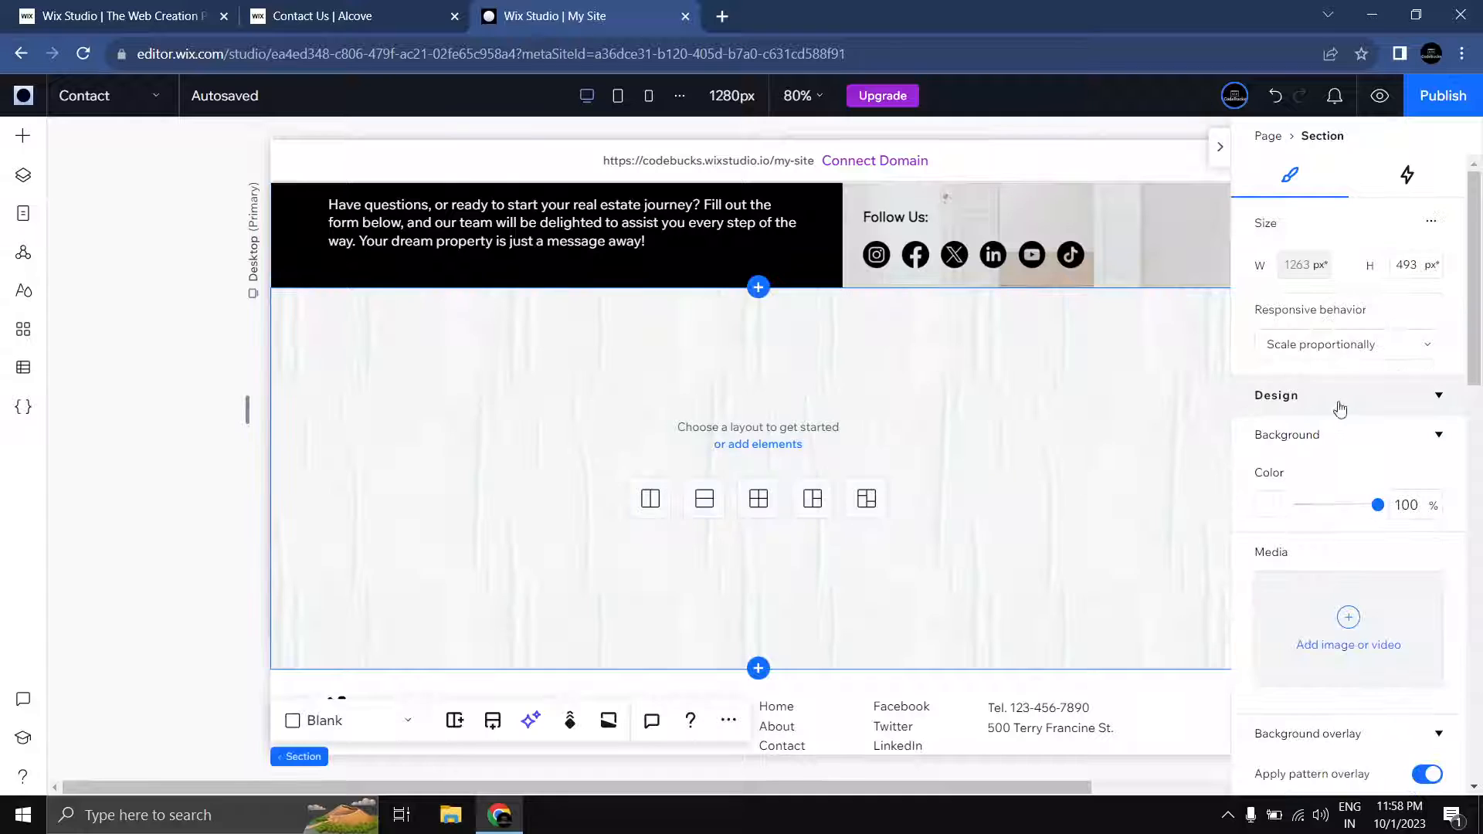
click(1359, 437)
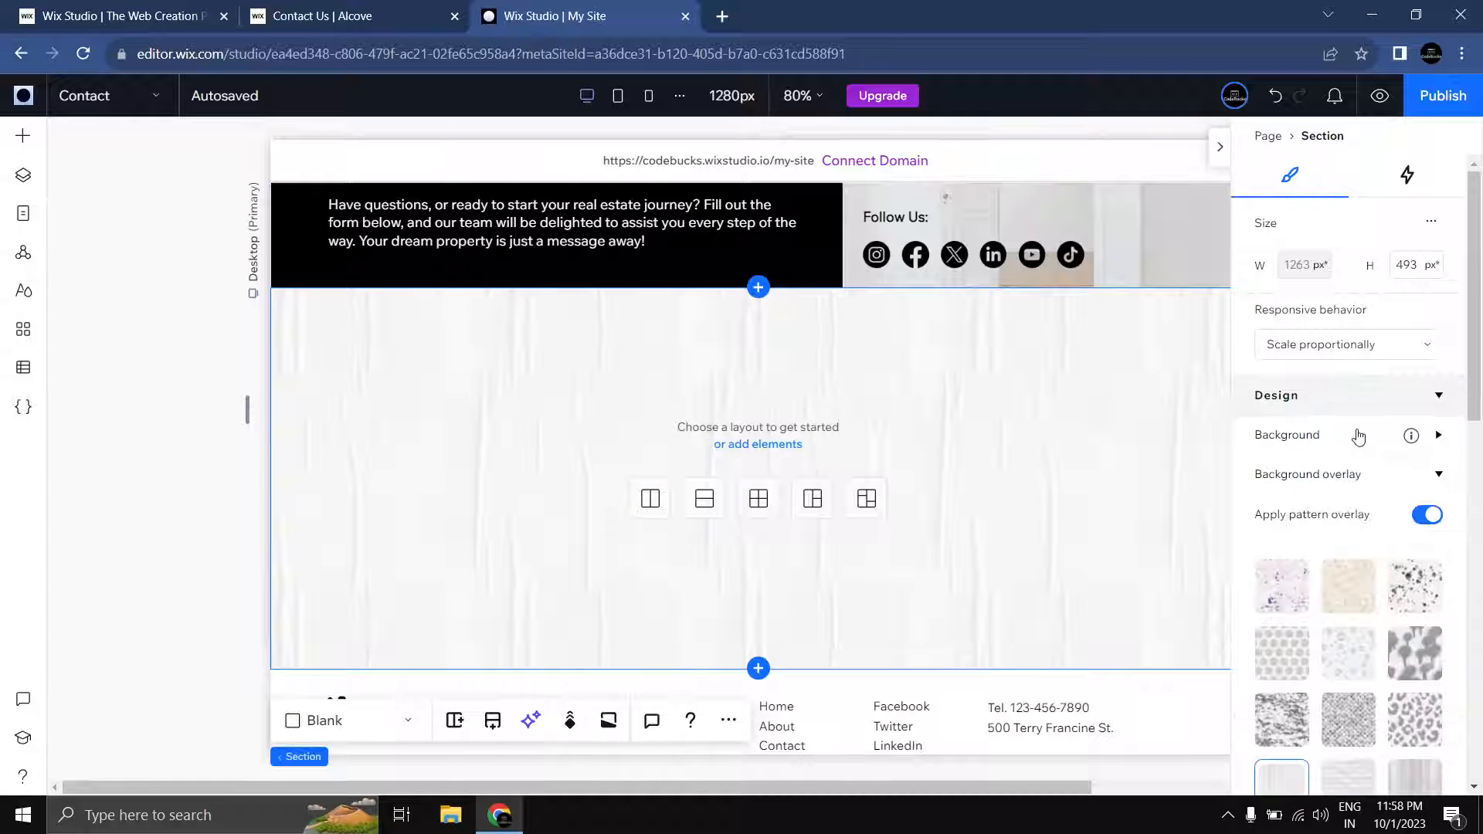
click(1359, 437)
click(1273, 507)
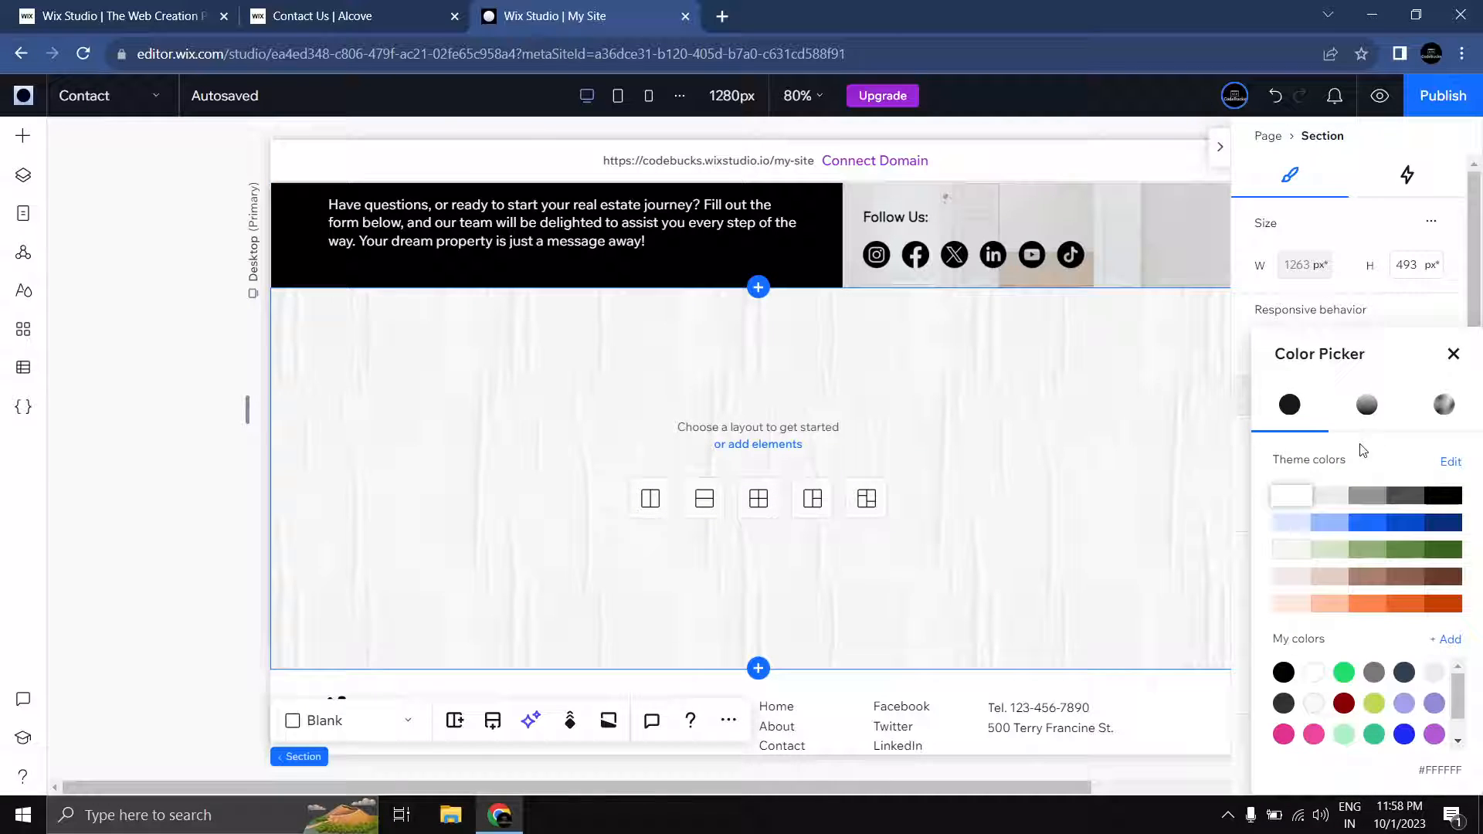
click(1369, 406)
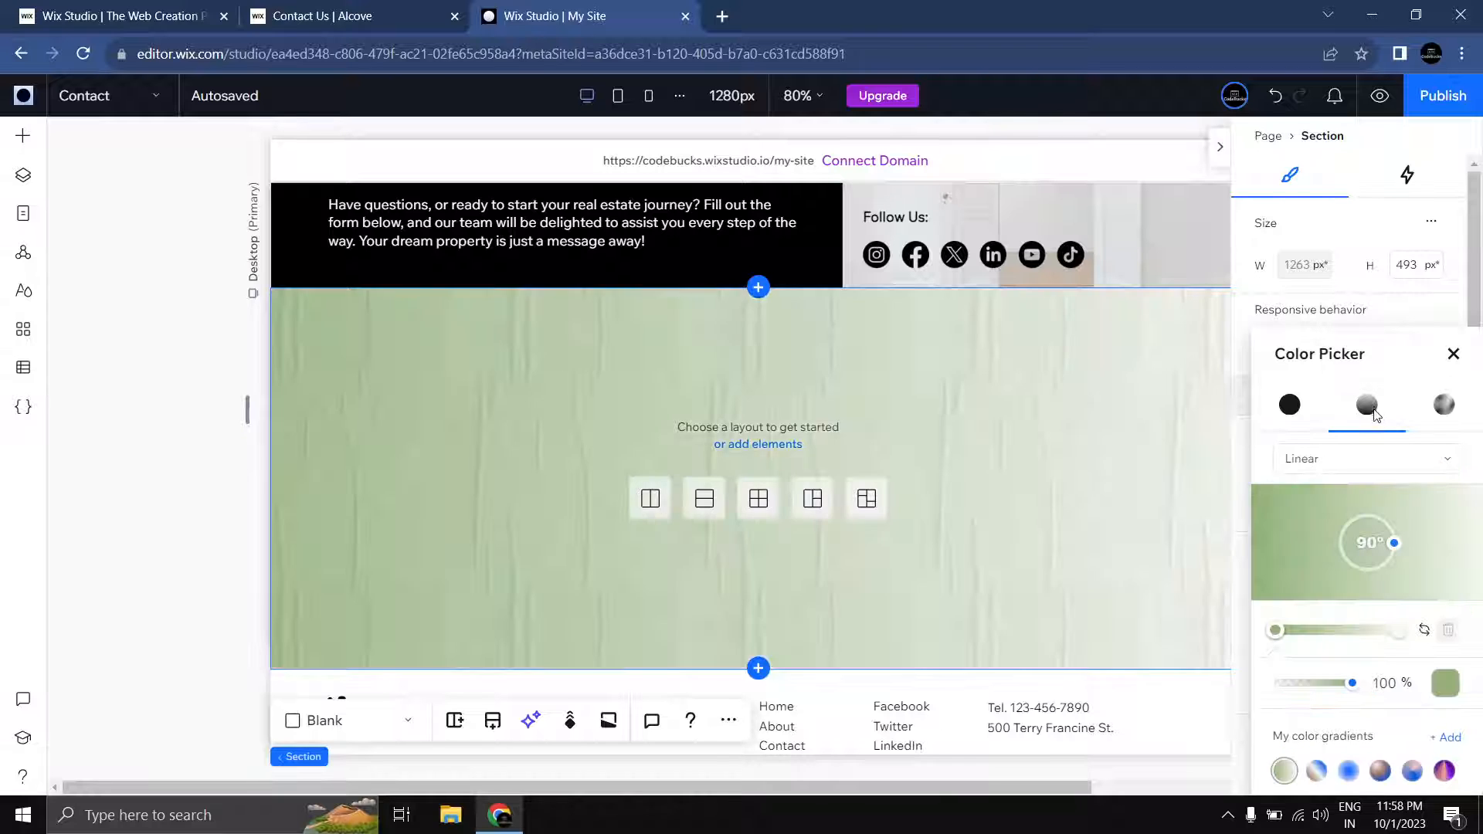
click(1364, 460)
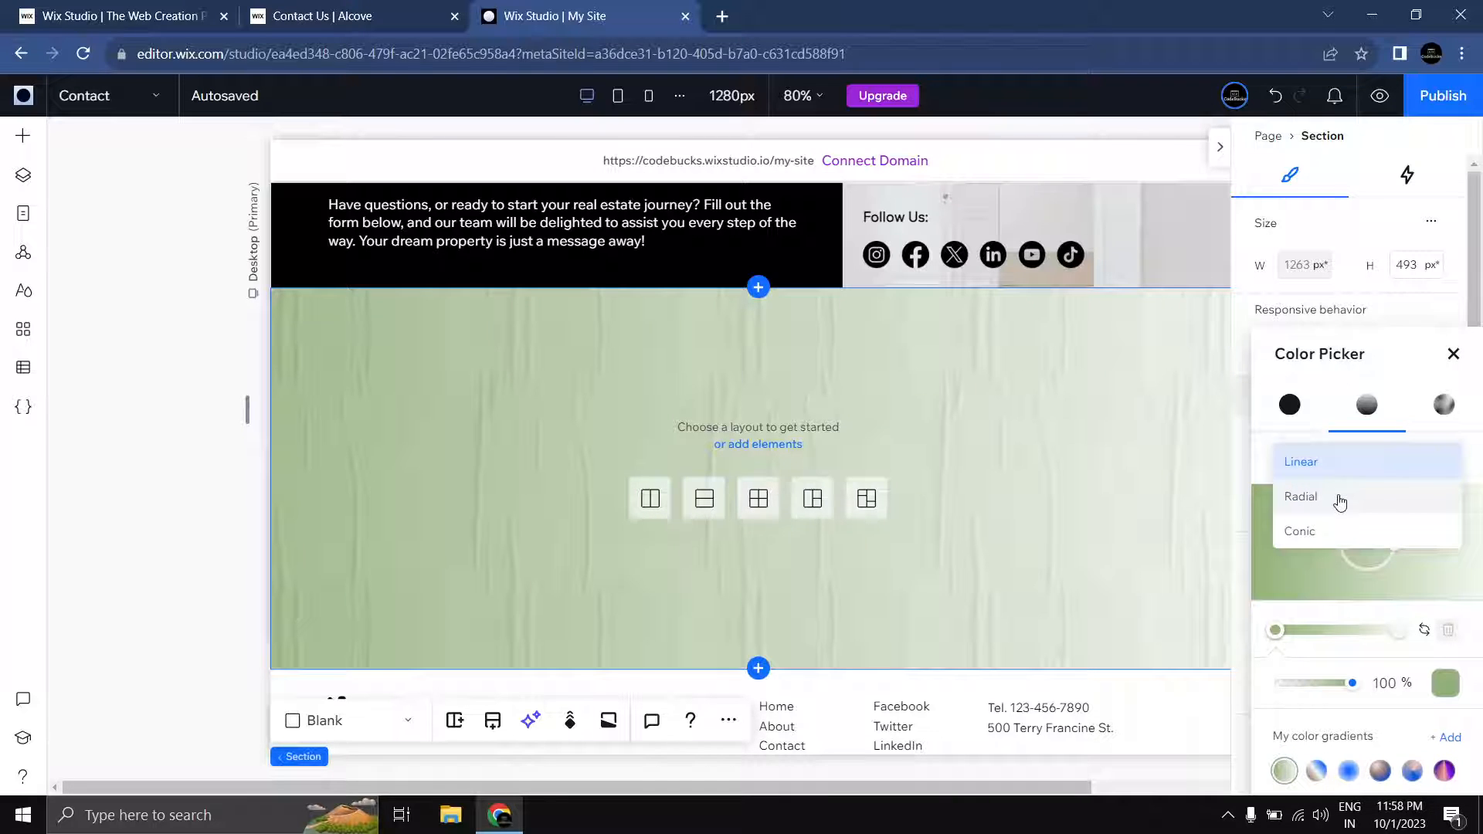
click(1333, 528)
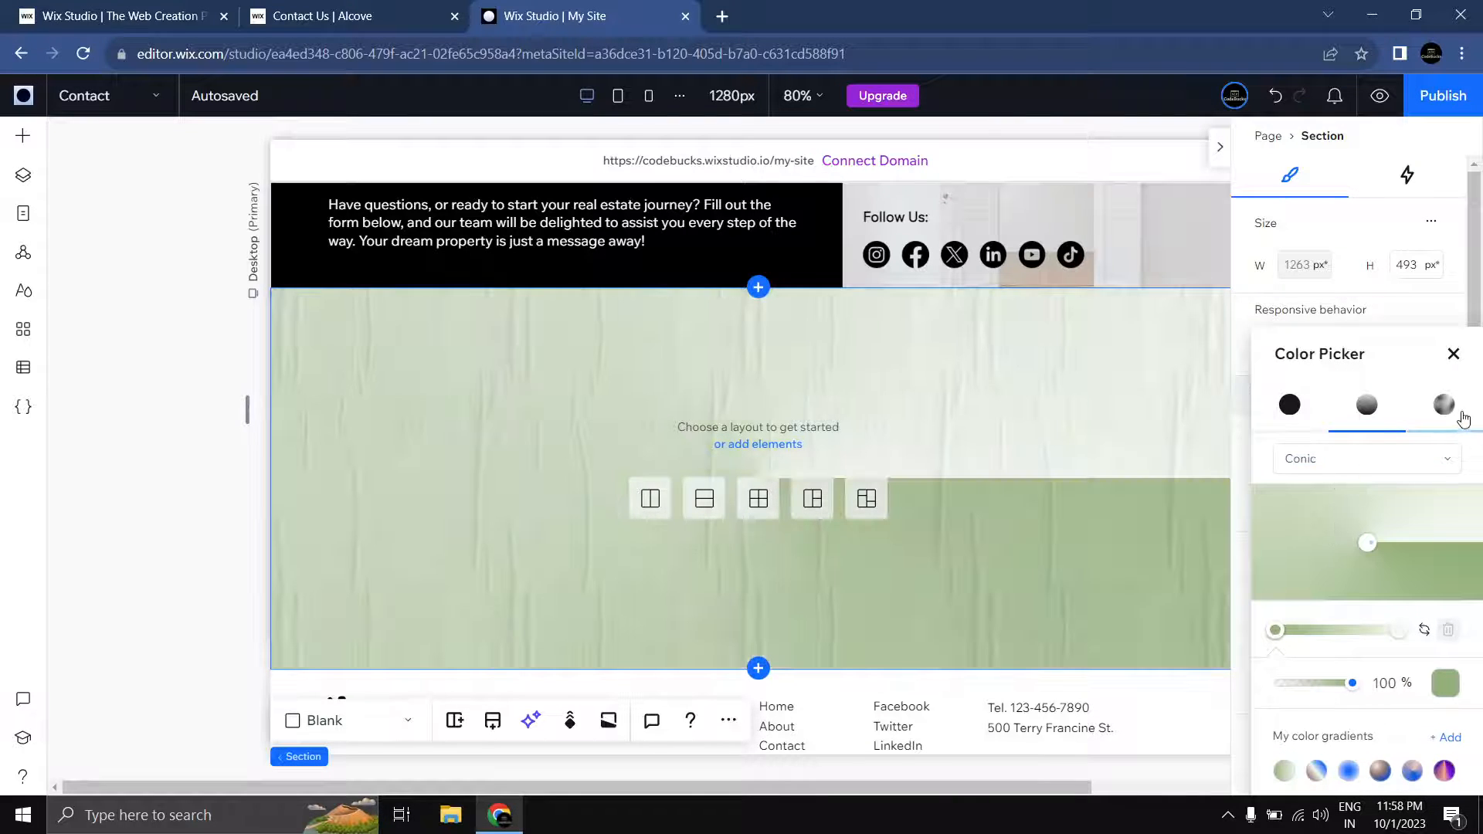
click(1457, 416)
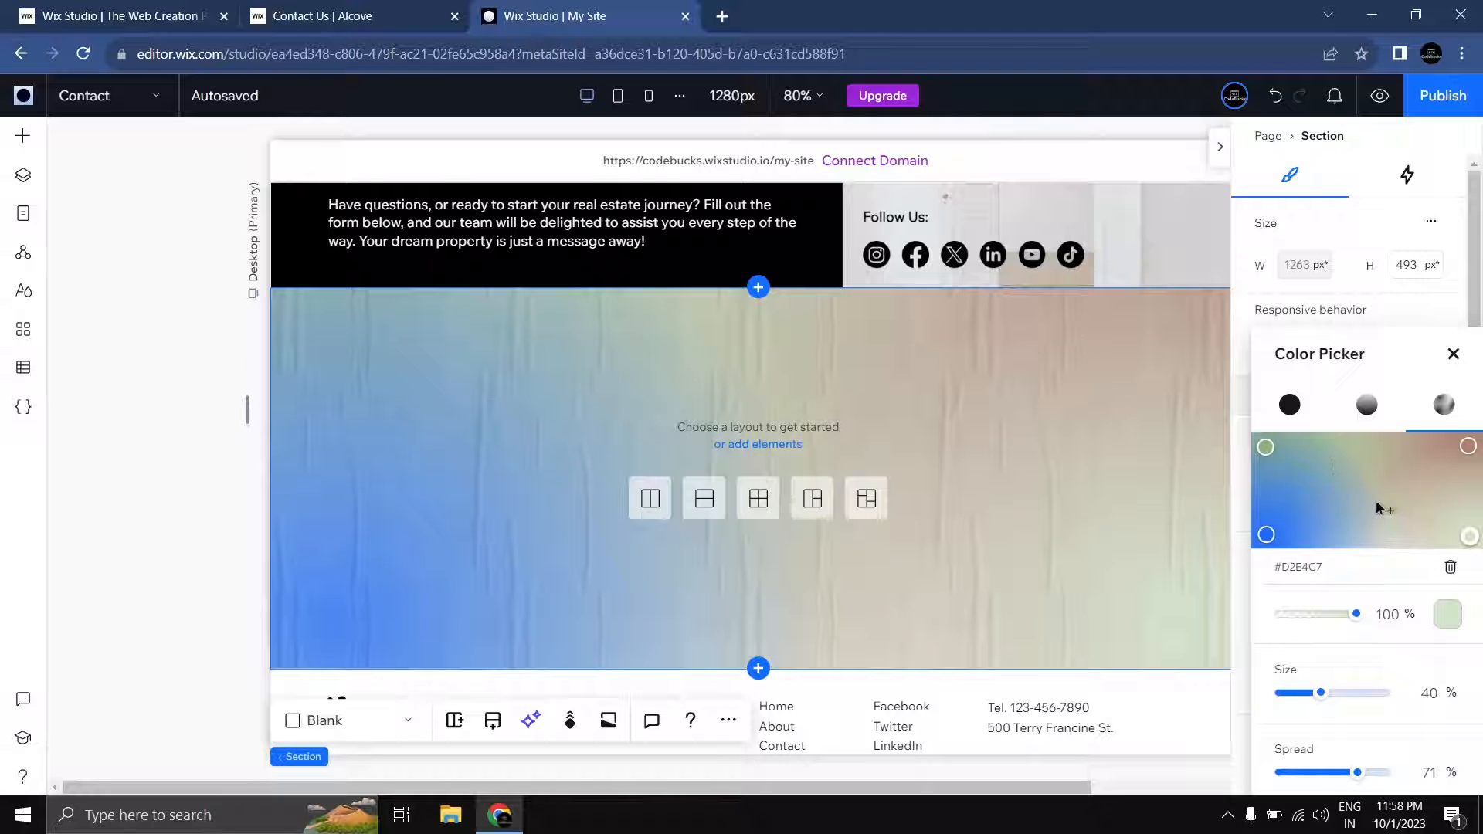
click(1274, 396)
click(1453, 356)
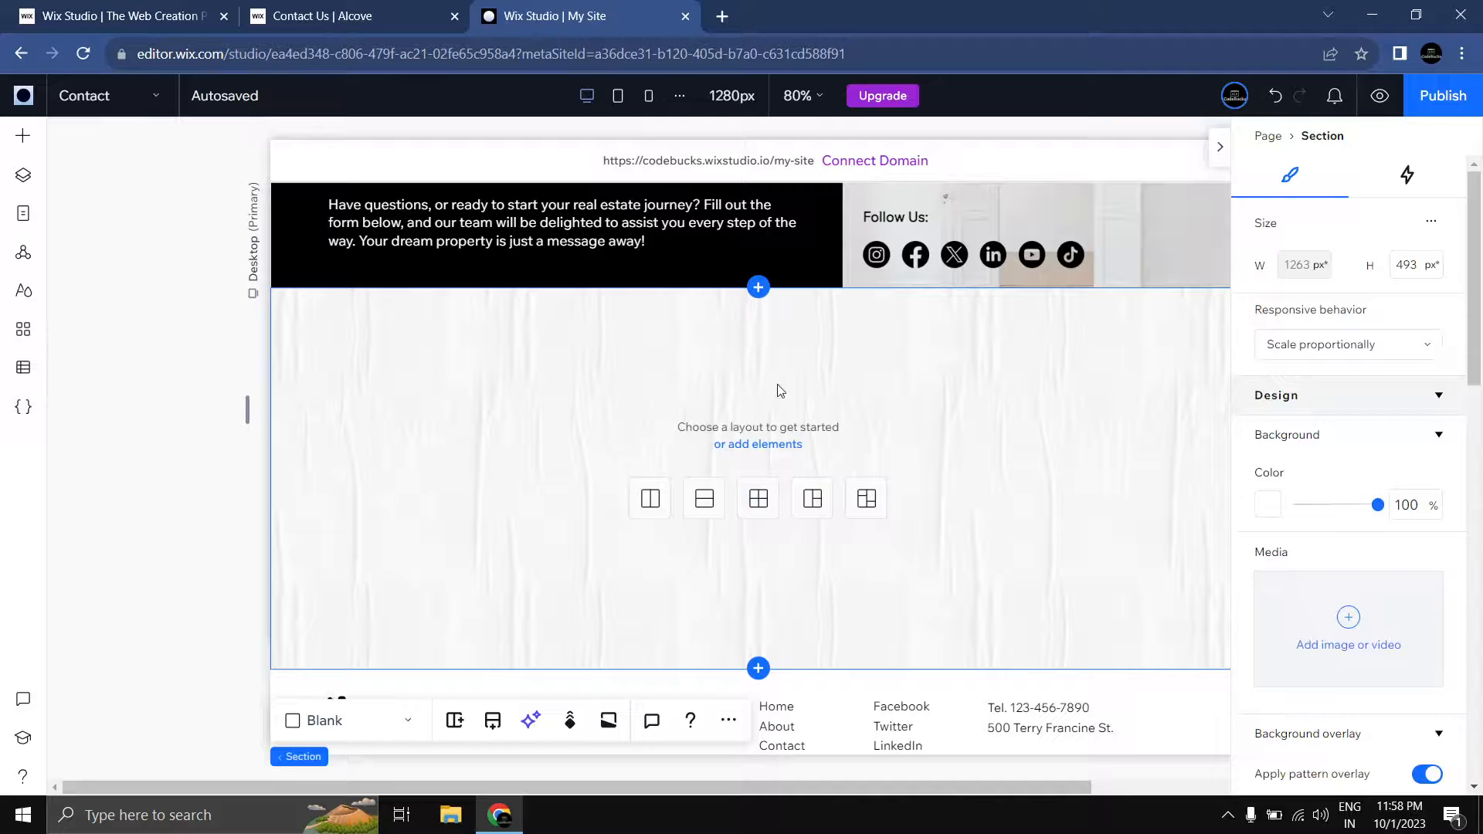
click(200, 454)
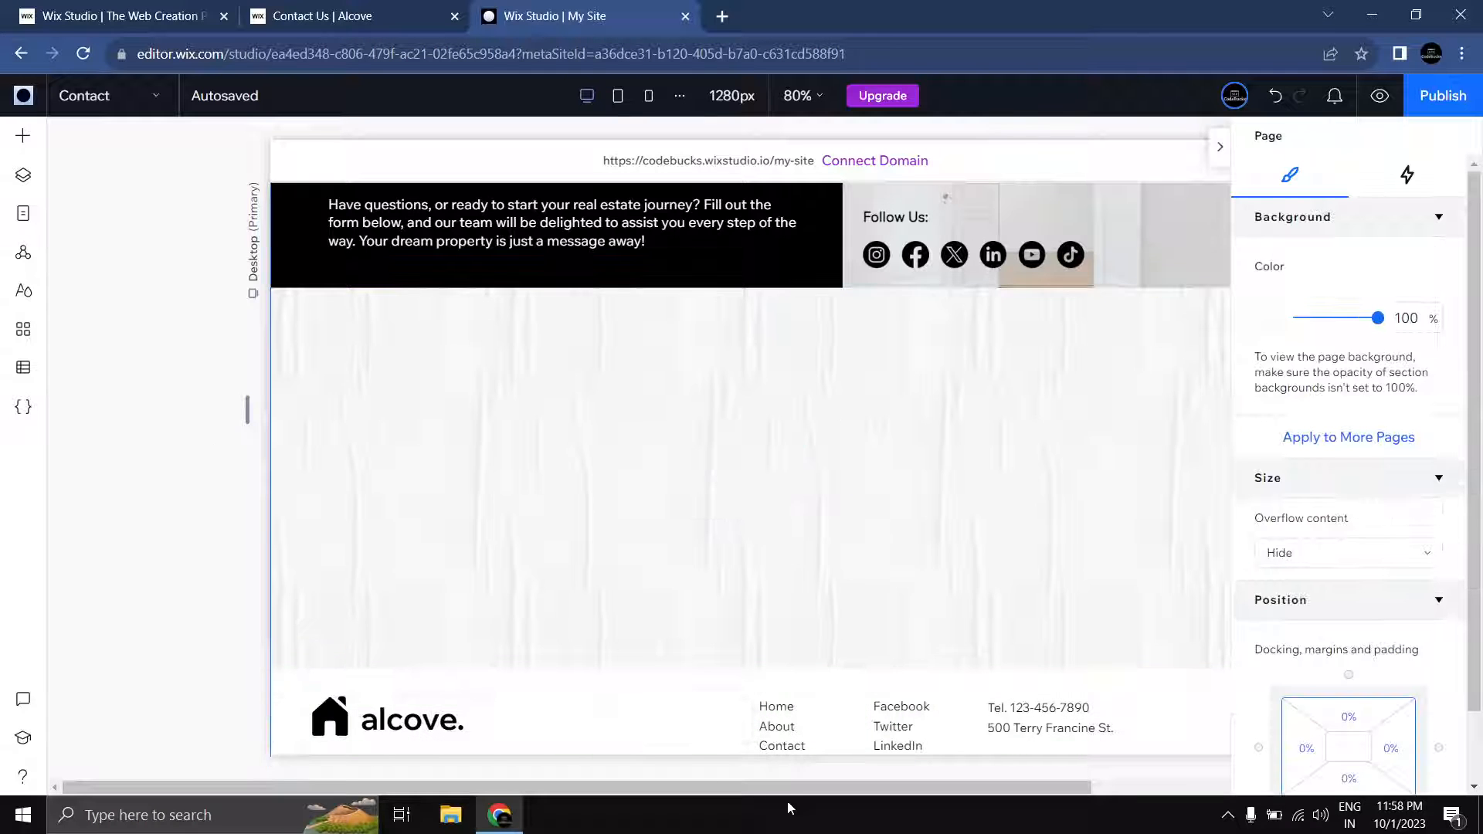
Step: Add a three-item cards repeater to the textured section
drag(789, 787, 893, 787)
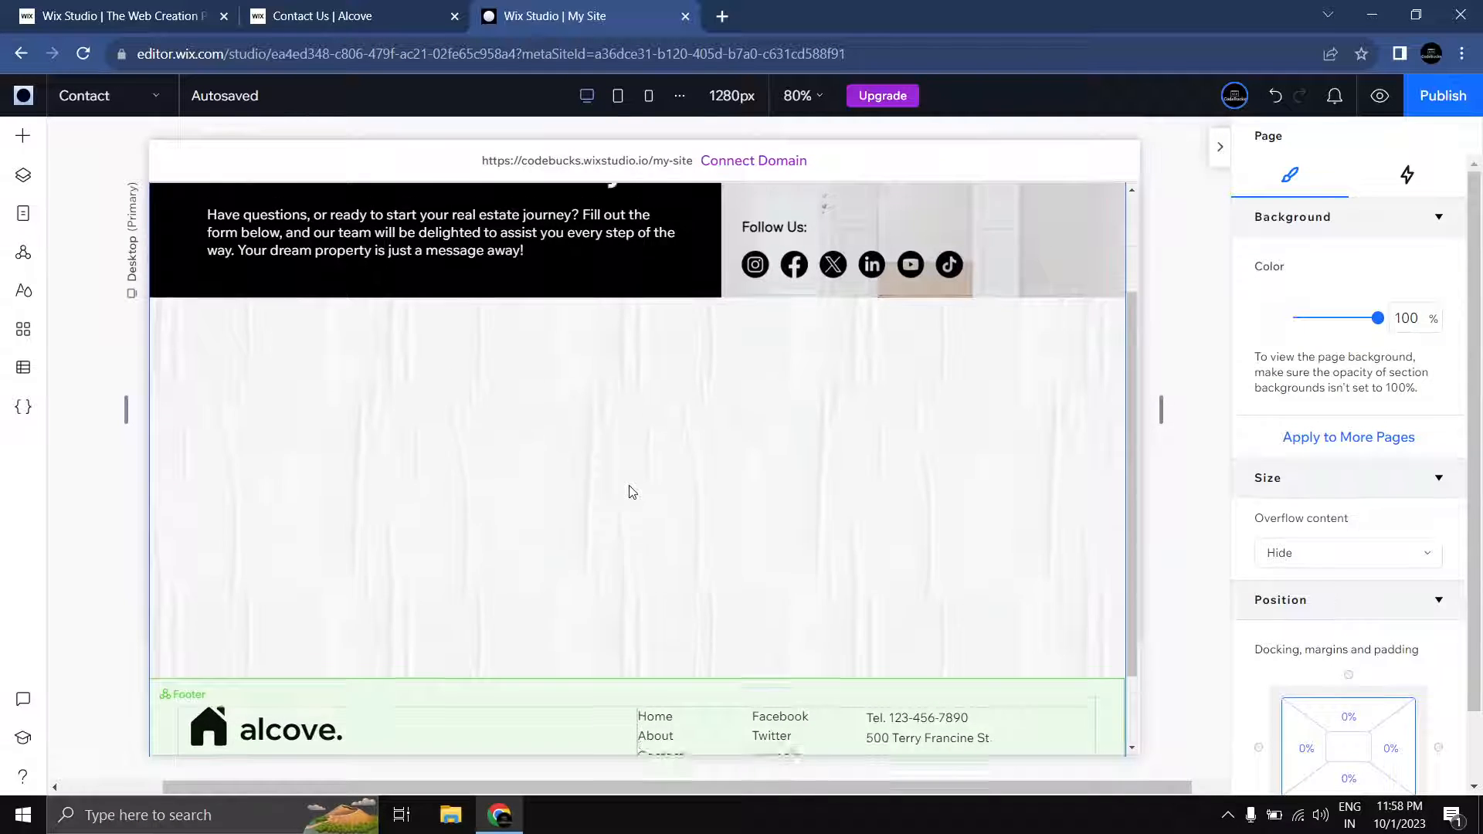
click(32, 142)
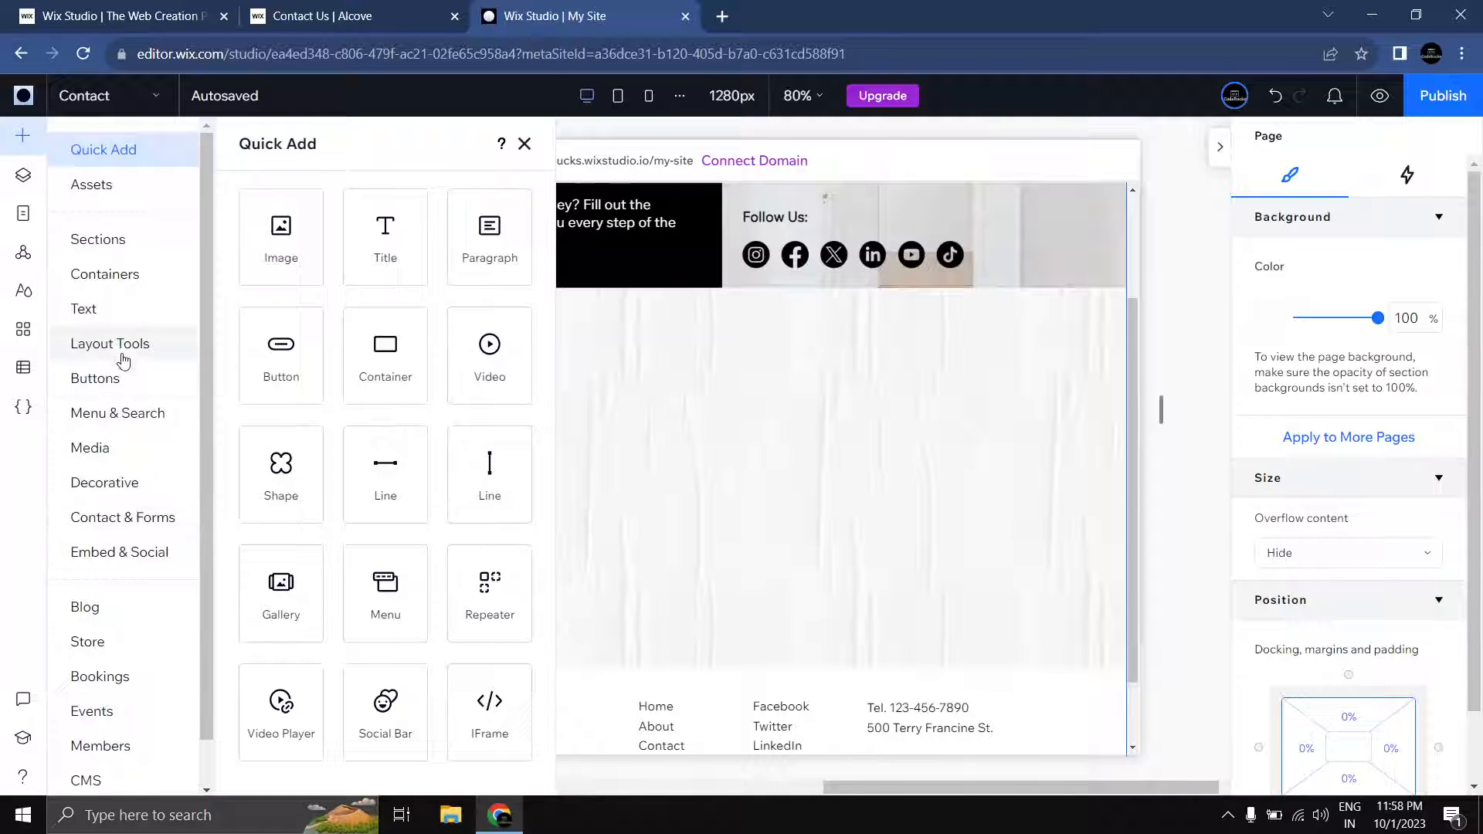
click(122, 354)
click(301, 235)
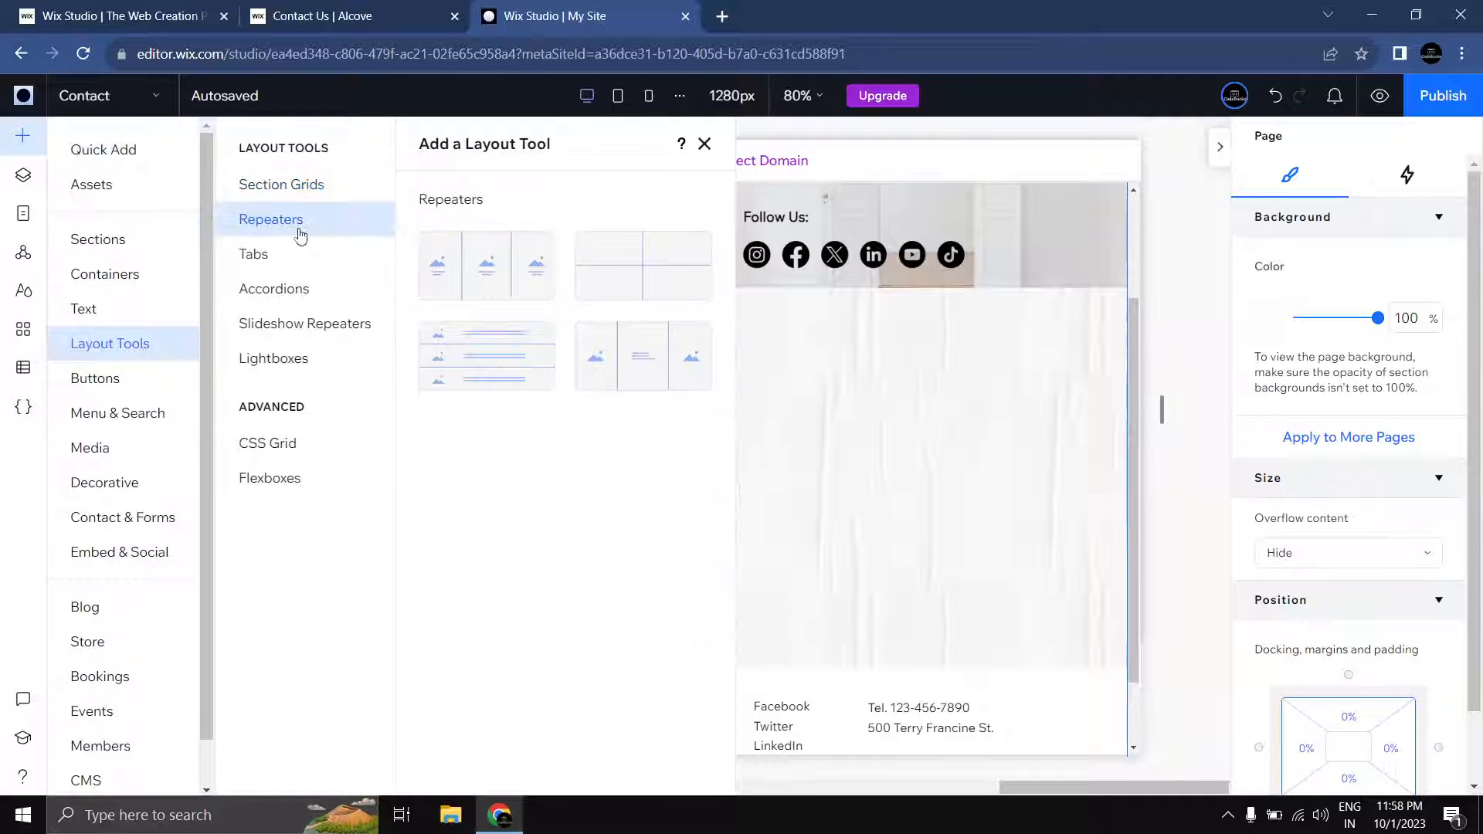
drag(464, 265, 771, 431)
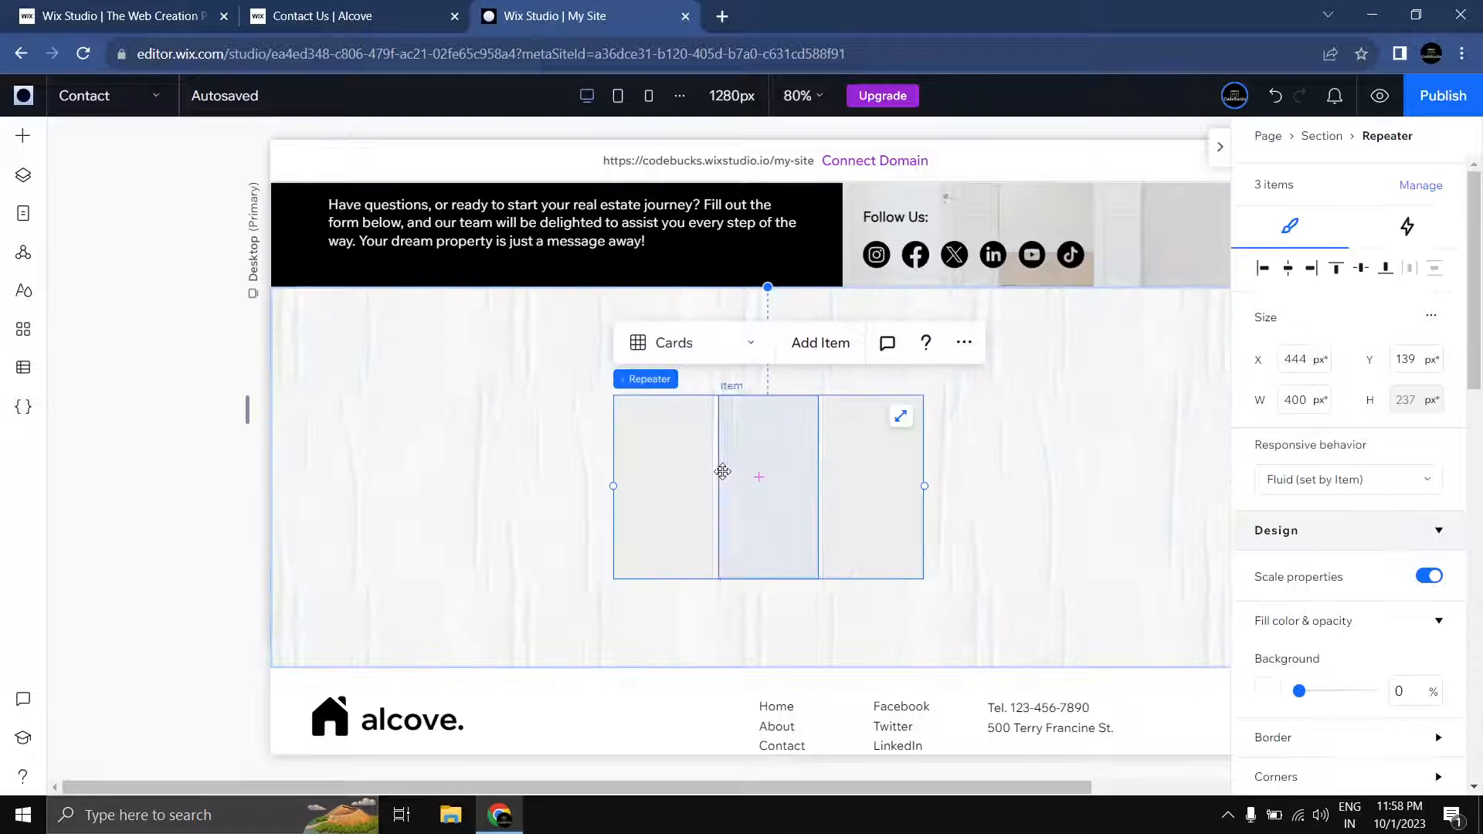
Step: Widen the repeater to about 1127 px so it spans the section, starting about 74 px from the section's left edge
drag(616, 486, 386, 473)
click(379, 17)
click(564, 16)
scroll(619, 424, up, 1)
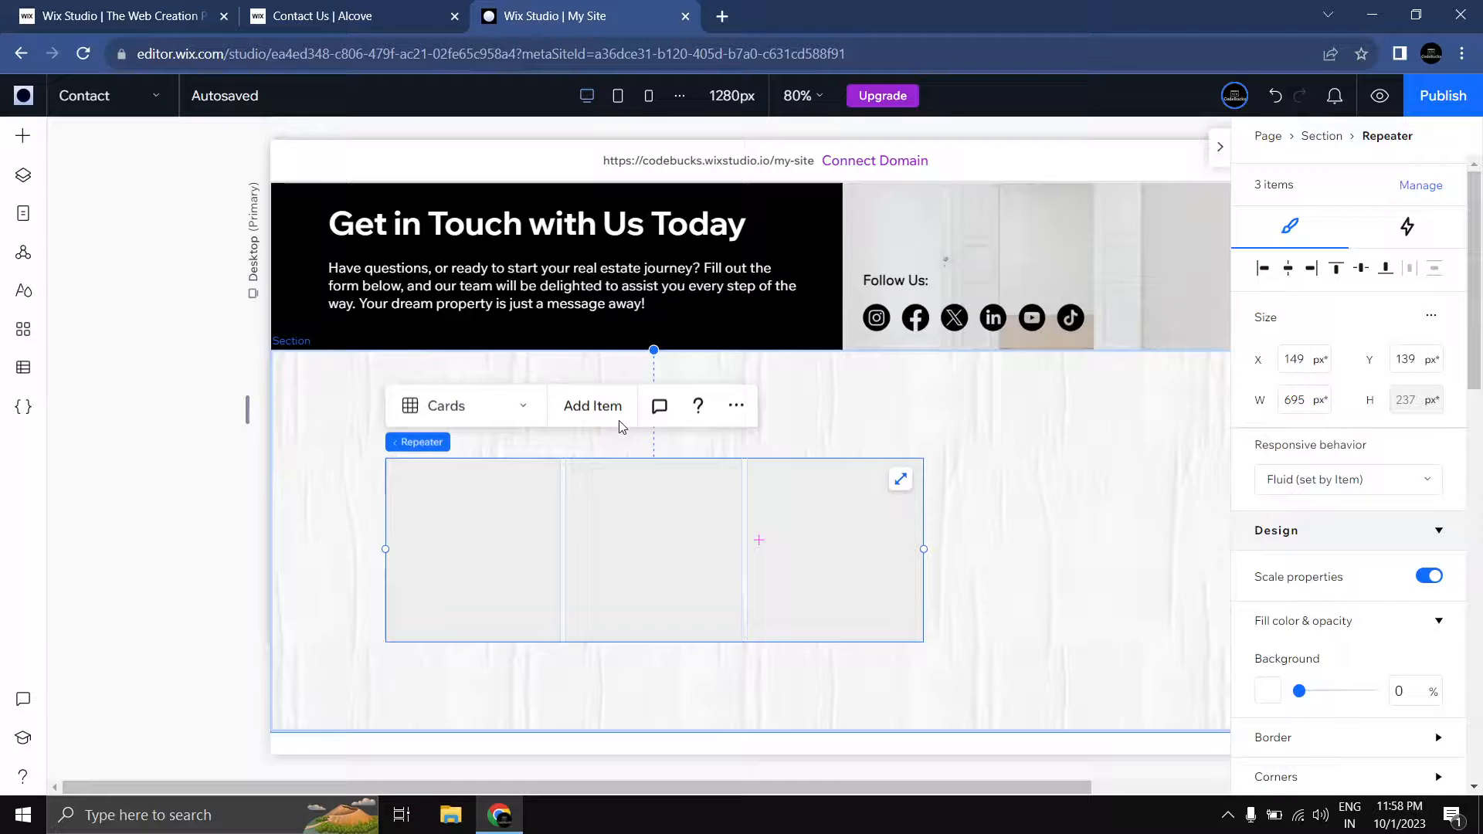
drag(453, 552, 396, 549)
scroll(741, 549, right, 1)
drag(752, 549, 1087, 564)
scroll(1088, 575, up, 1)
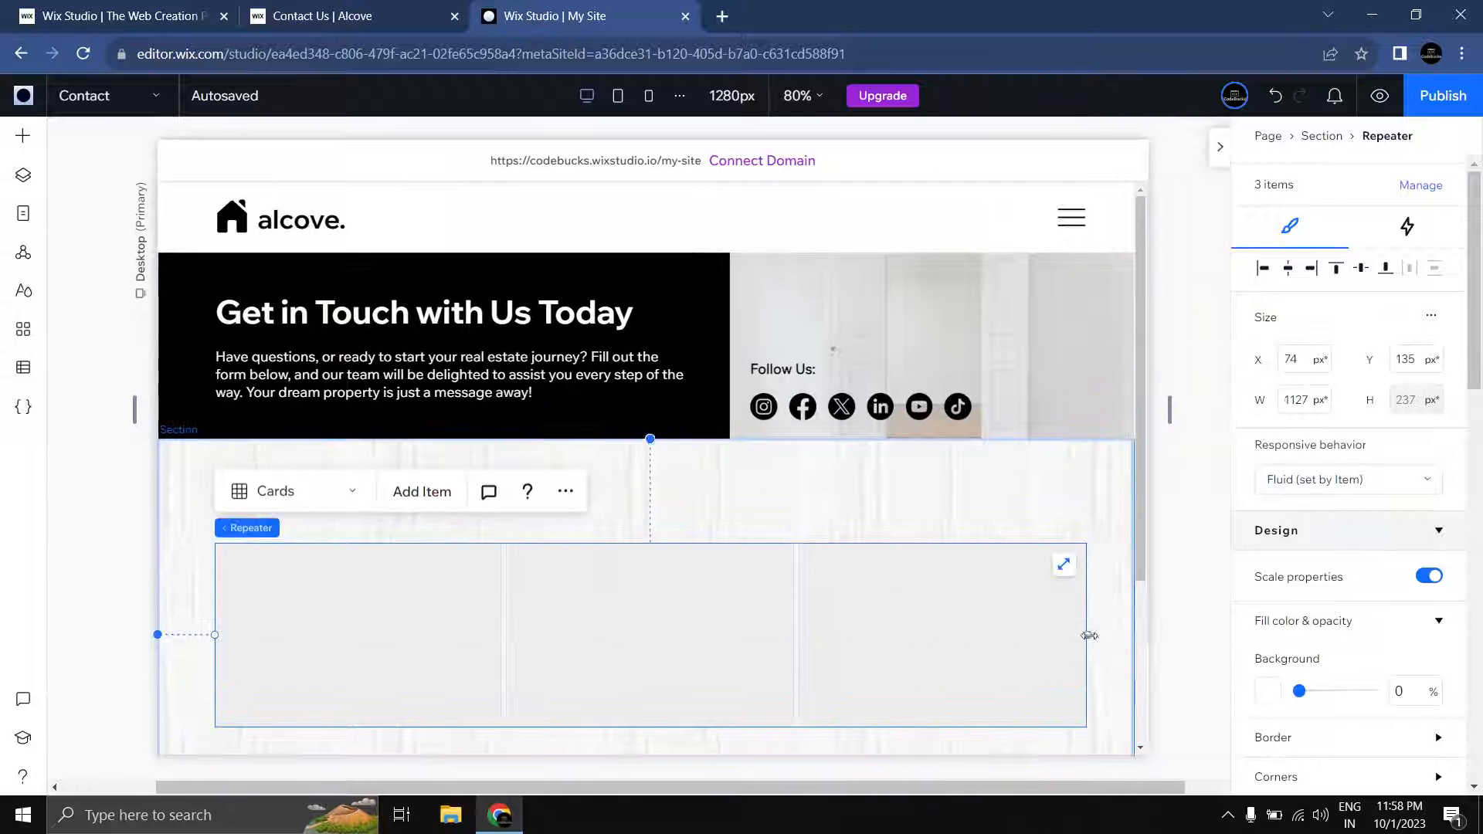
drag(1089, 636, 1089, 642)
Step: Dock the repeater to the right side of the section with a 5% right margin
scroll(1372, 621, down, 7)
scroll(1383, 618, down, 7)
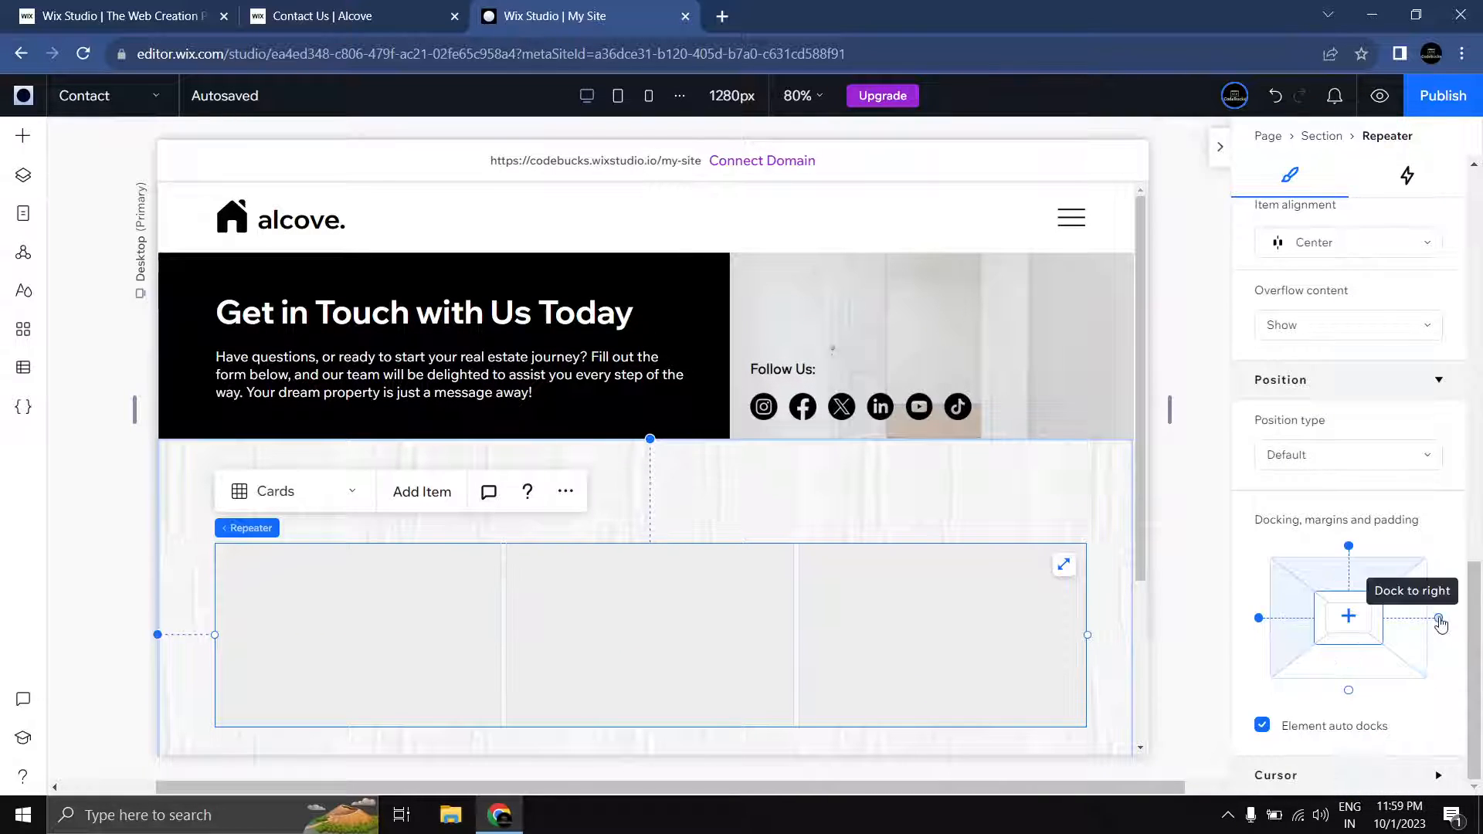
click(1440, 620)
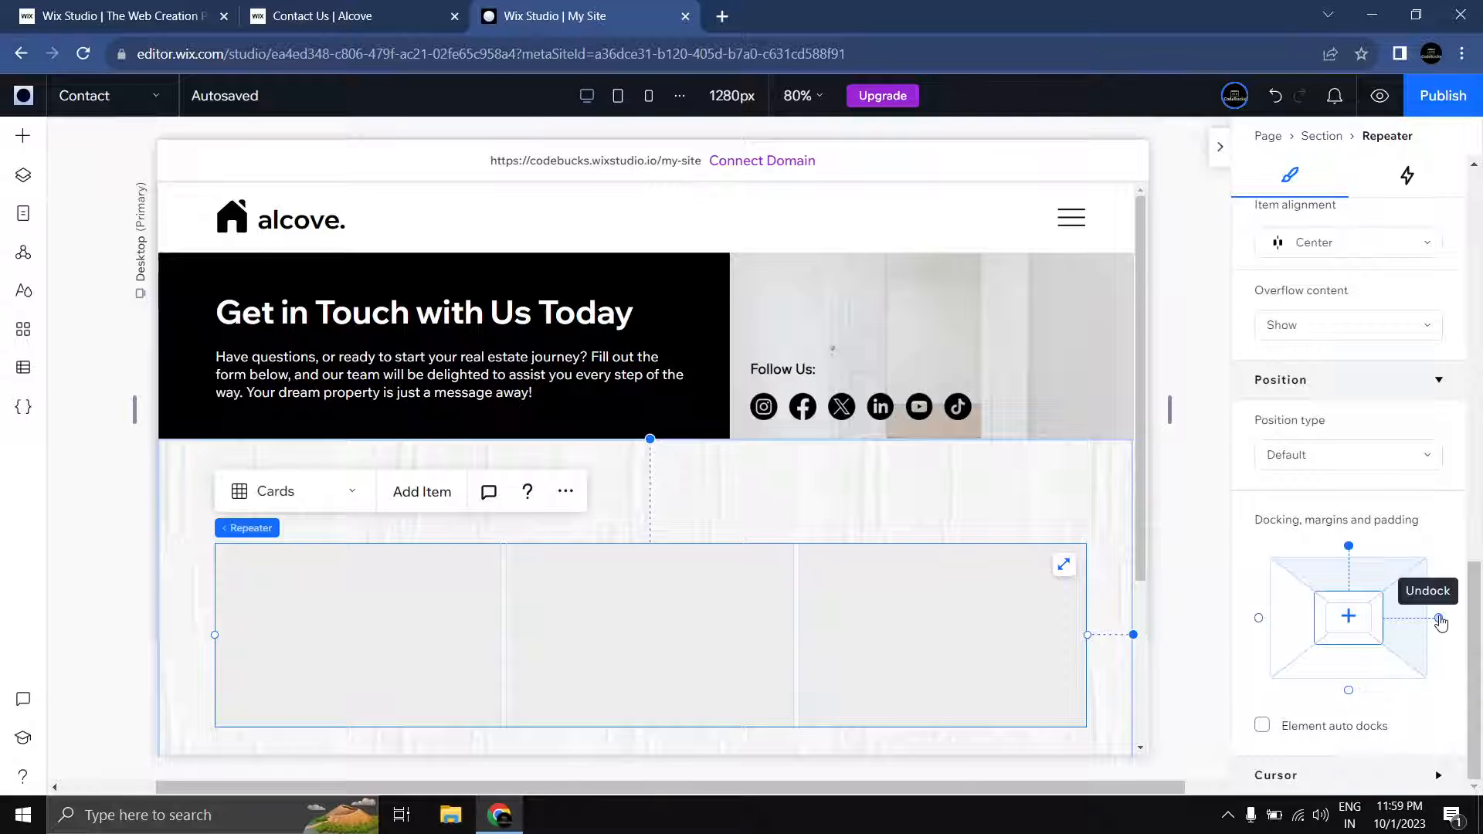
click(1440, 619)
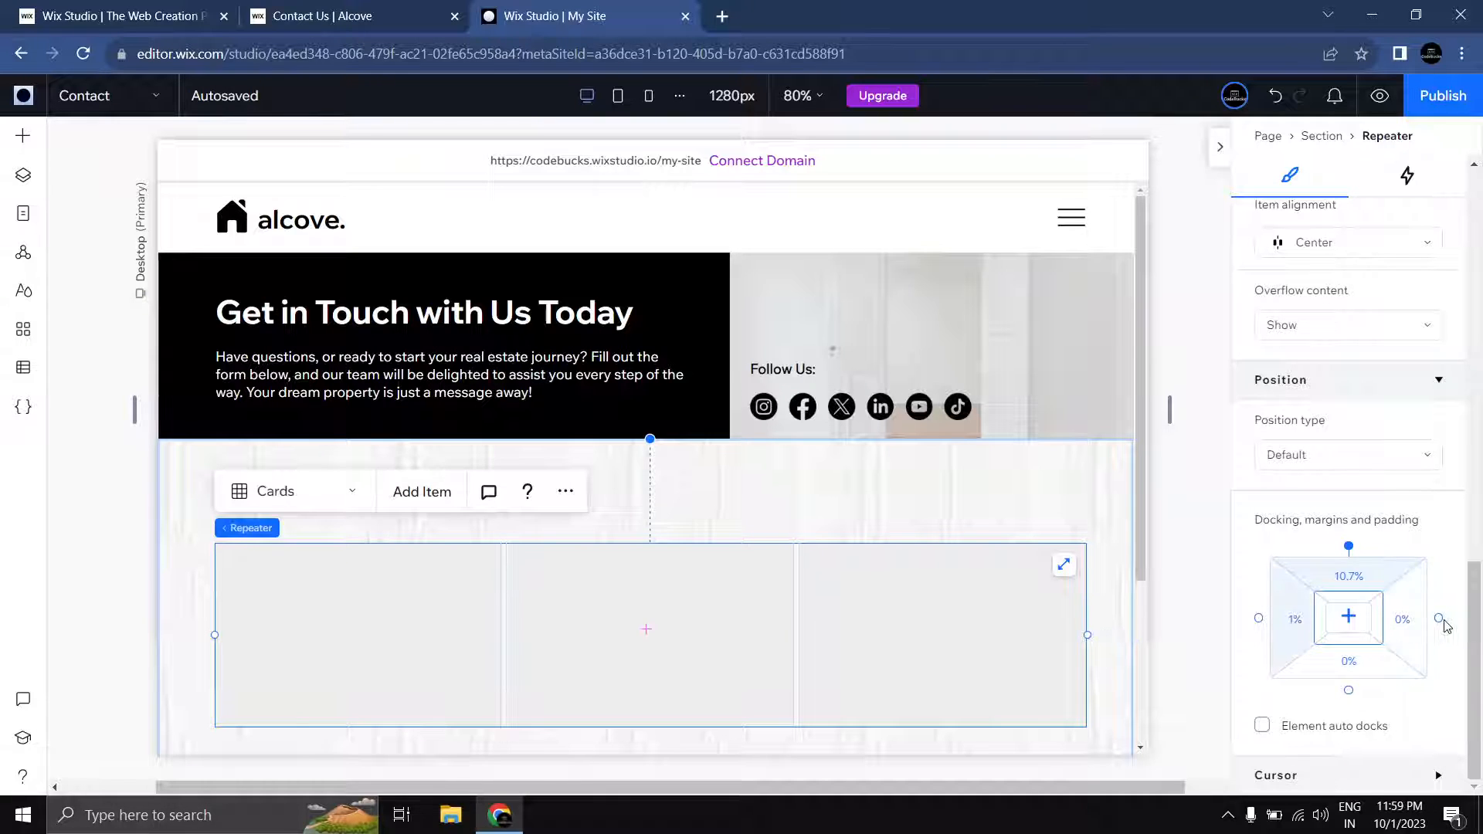
click(1412, 626)
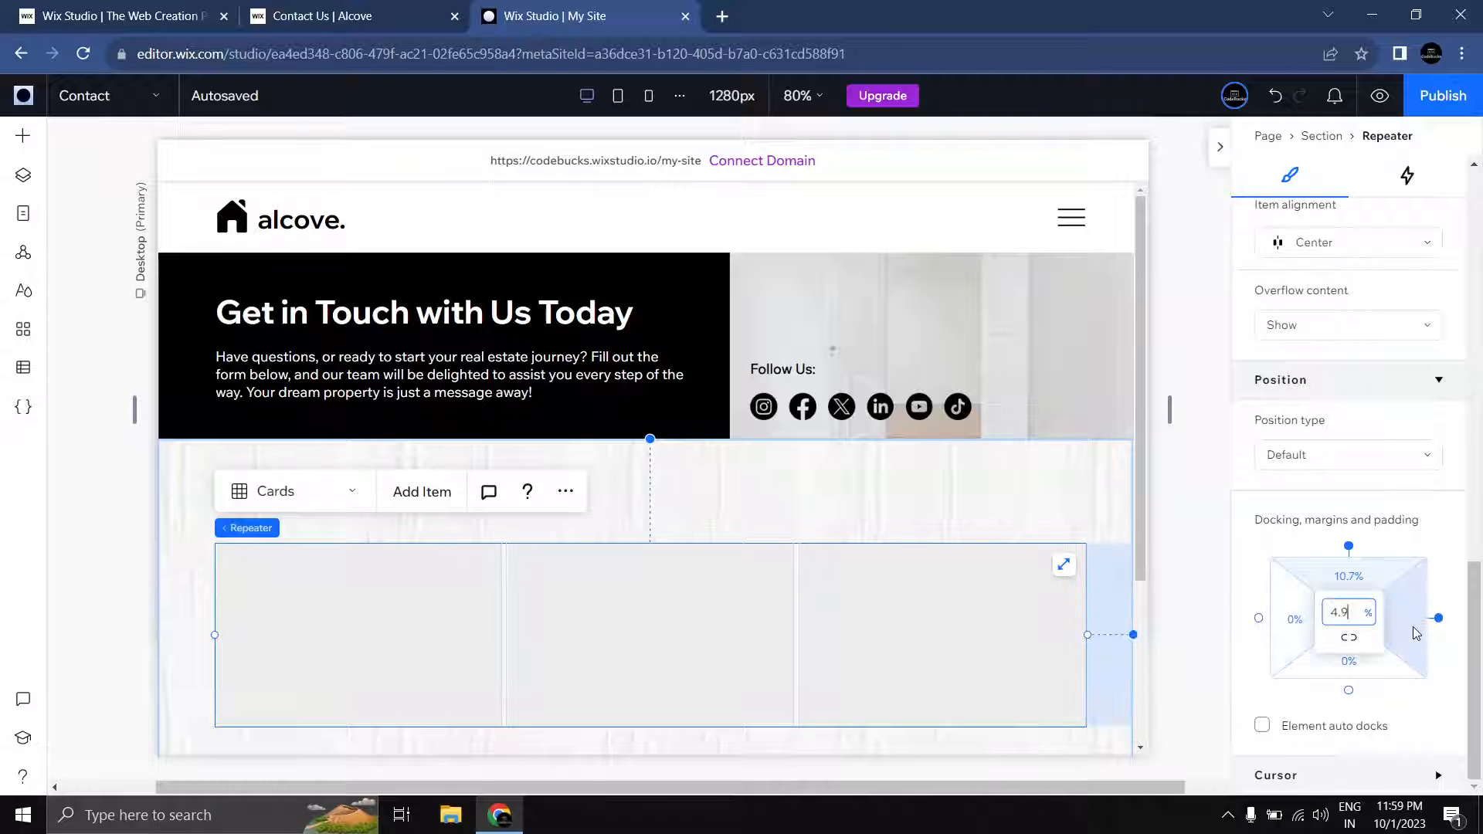
click(1409, 623)
key(Return)
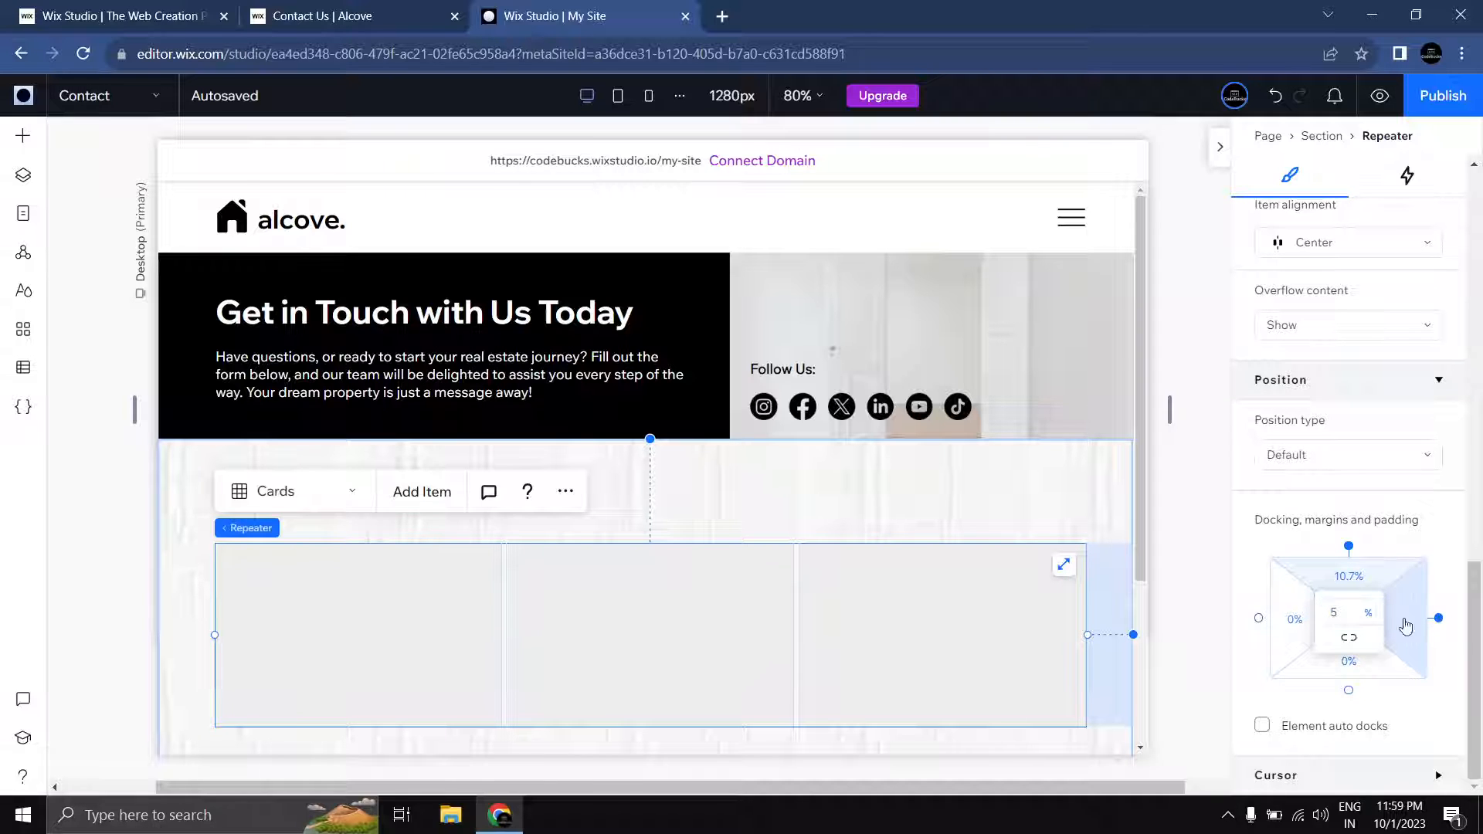
click(1219, 613)
scroll(1211, 584, down, 3)
scroll(1211, 584, up, 3)
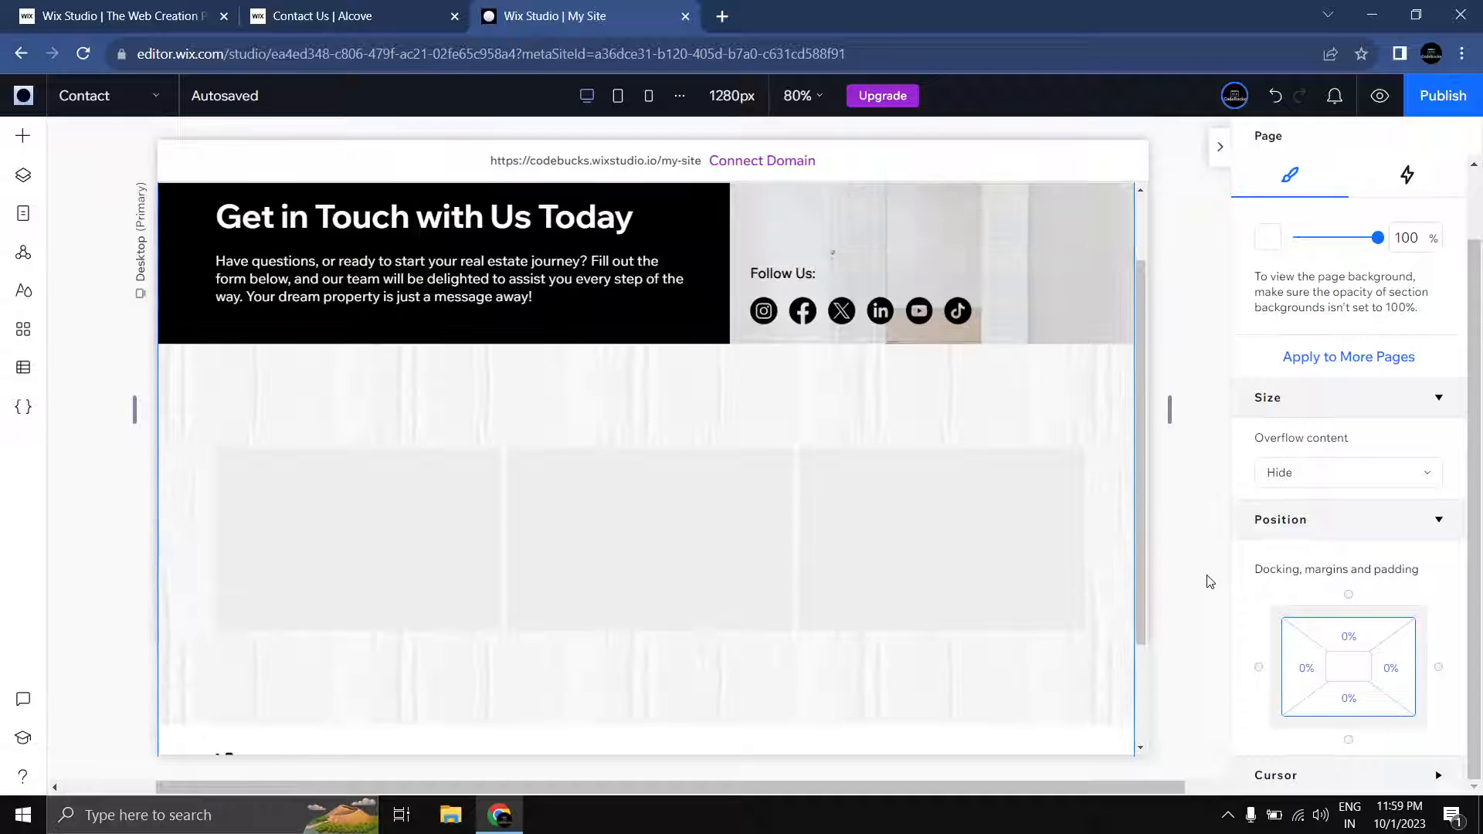
Step: Increase the height of the repeater's items to about 285 px
click(398, 510)
click(239, 498)
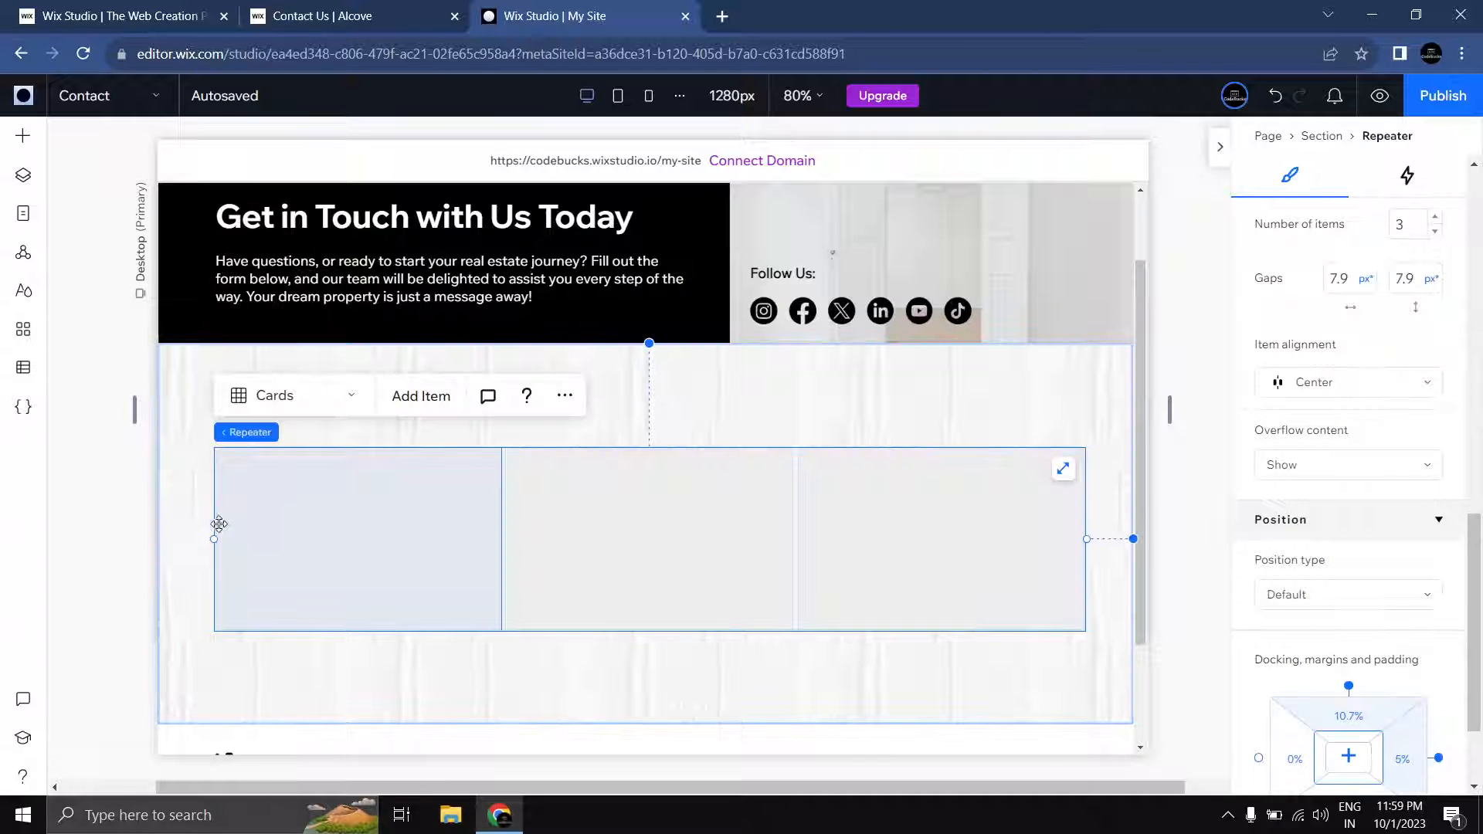
drag(208, 541, 173, 556)
scroll(553, 464, down, 1)
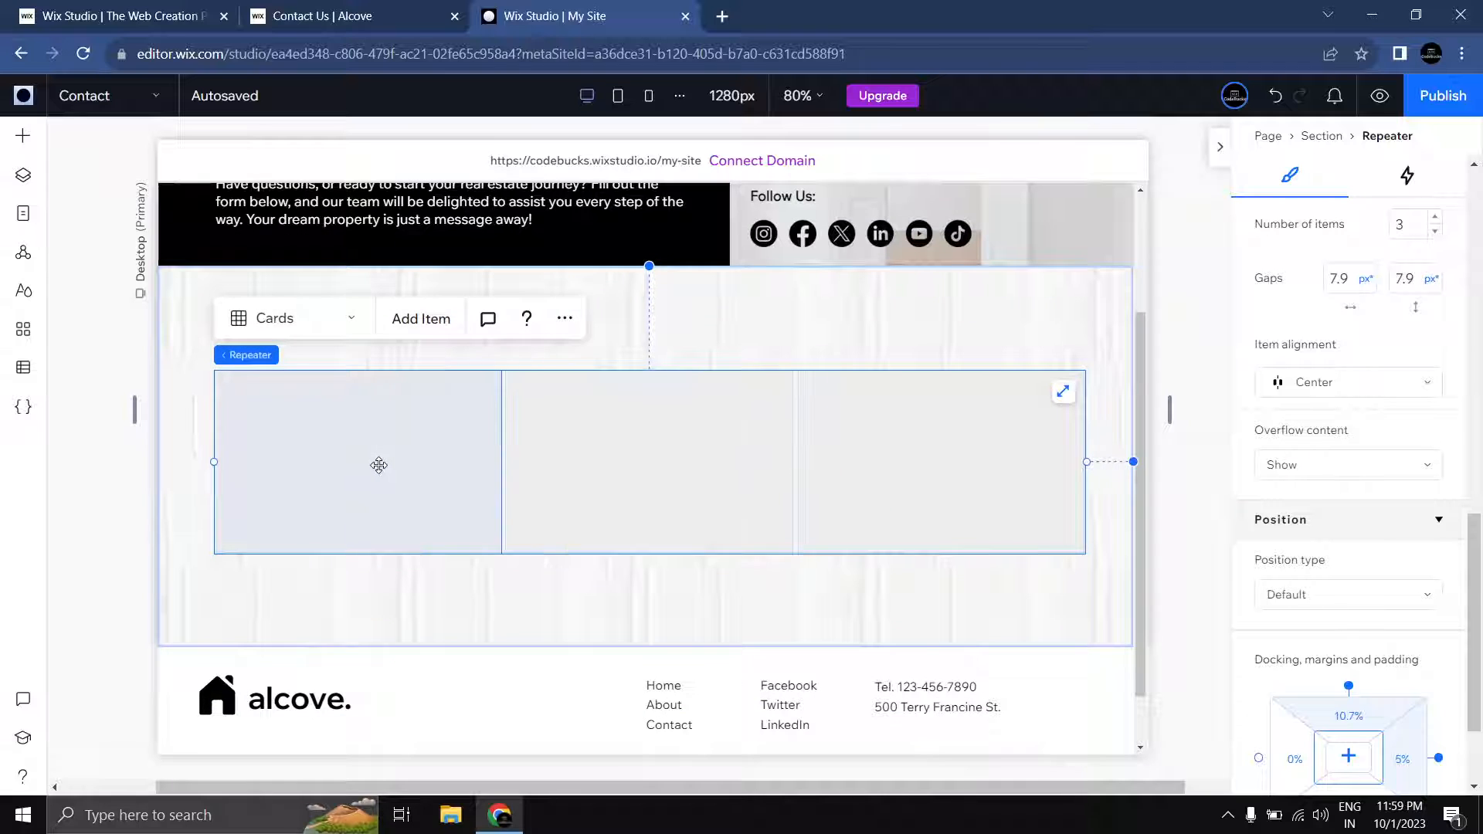
click(356, 532)
drag(356, 556, 361, 601)
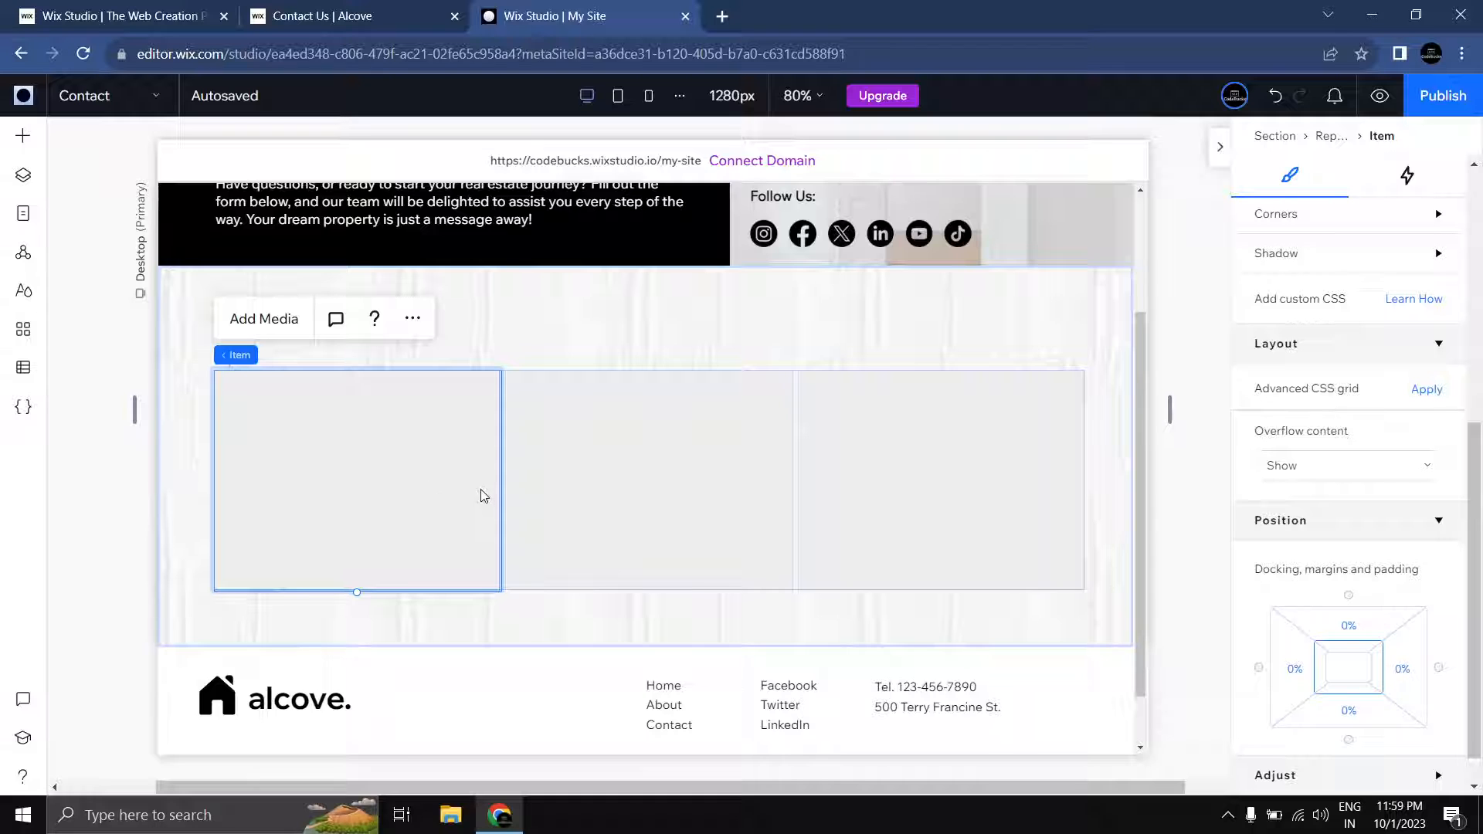
scroll(1422, 495, down, 1)
scroll(1420, 494, up, 4)
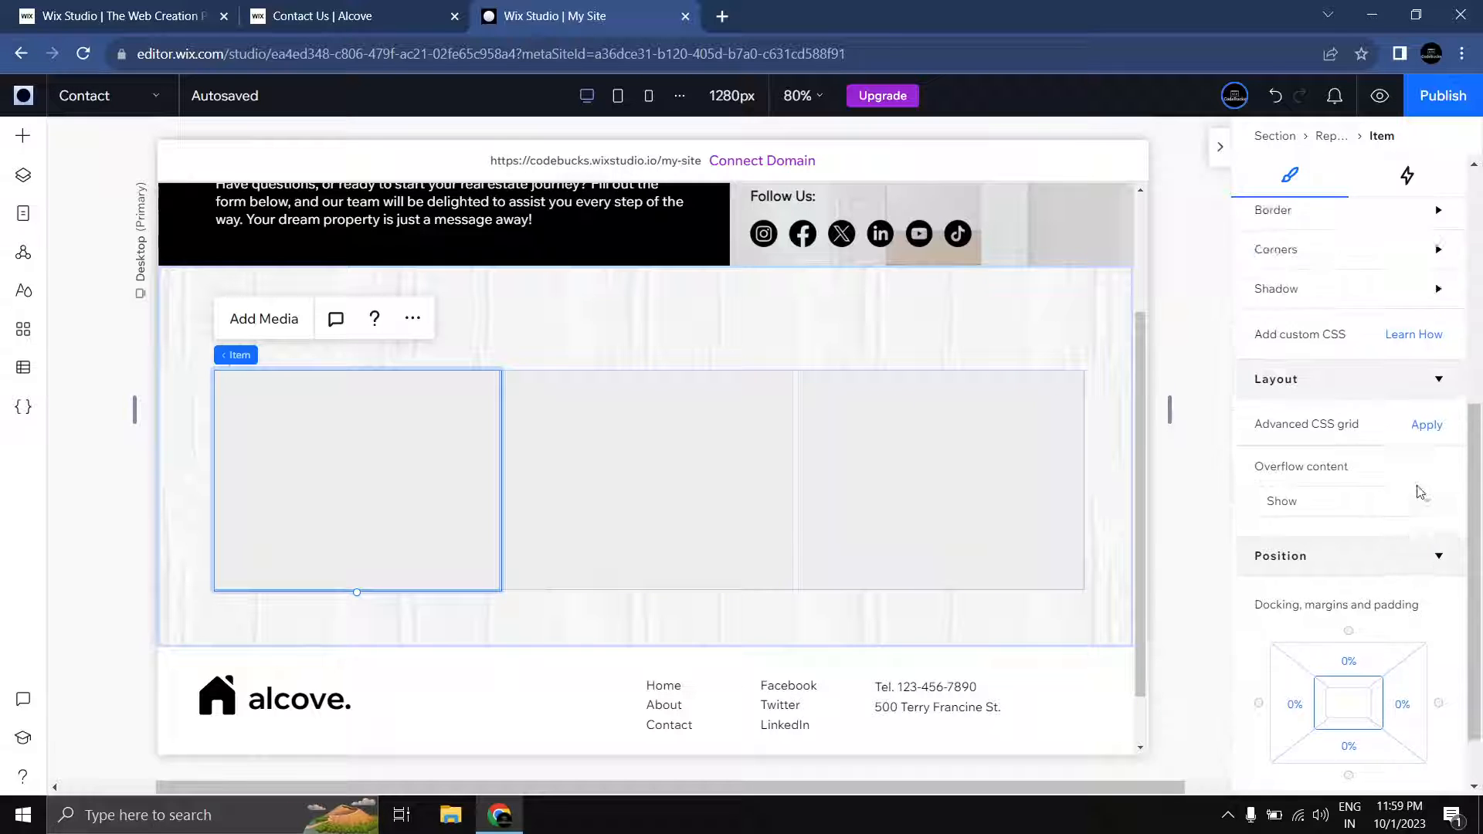
click(1169, 454)
Step: Set the repeater's horizontal gap between items to 16 px and update its vertical gap
click(685, 450)
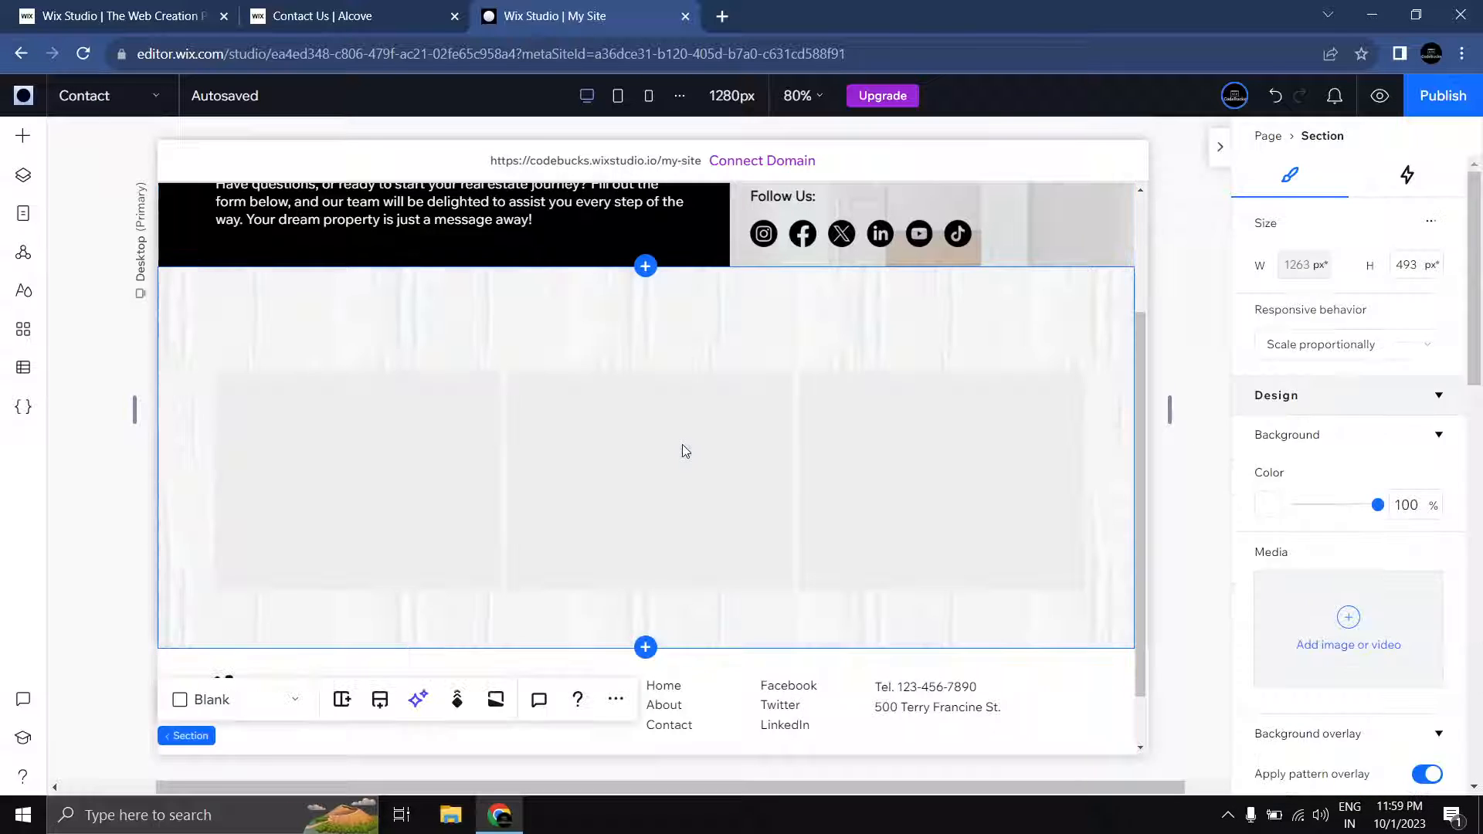
click(683, 442)
scroll(1367, 462, down, 2)
scroll(1367, 462, up, 2)
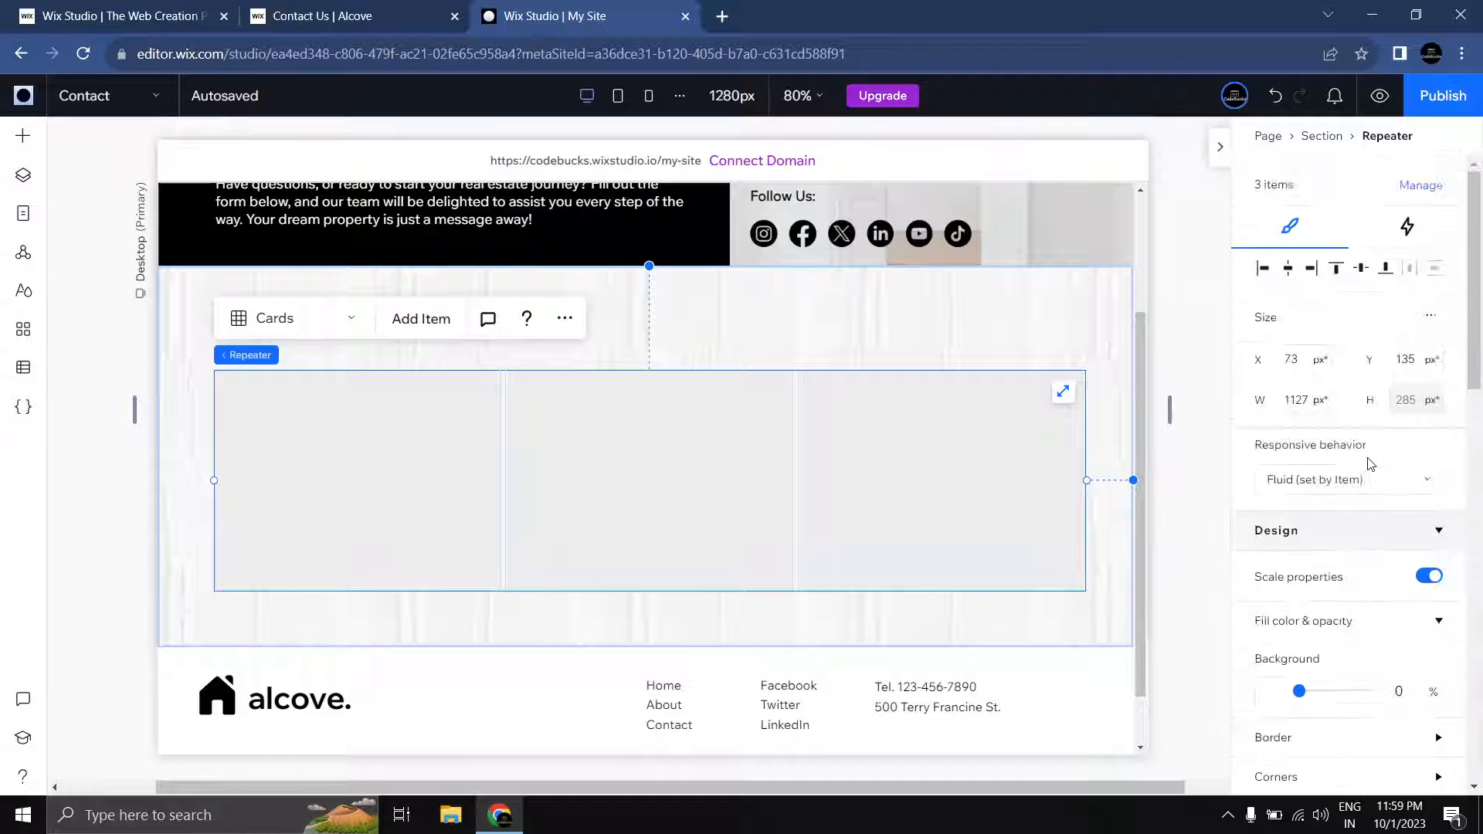
scroll(1369, 452, down, 2)
scroll(1369, 452, down, 7)
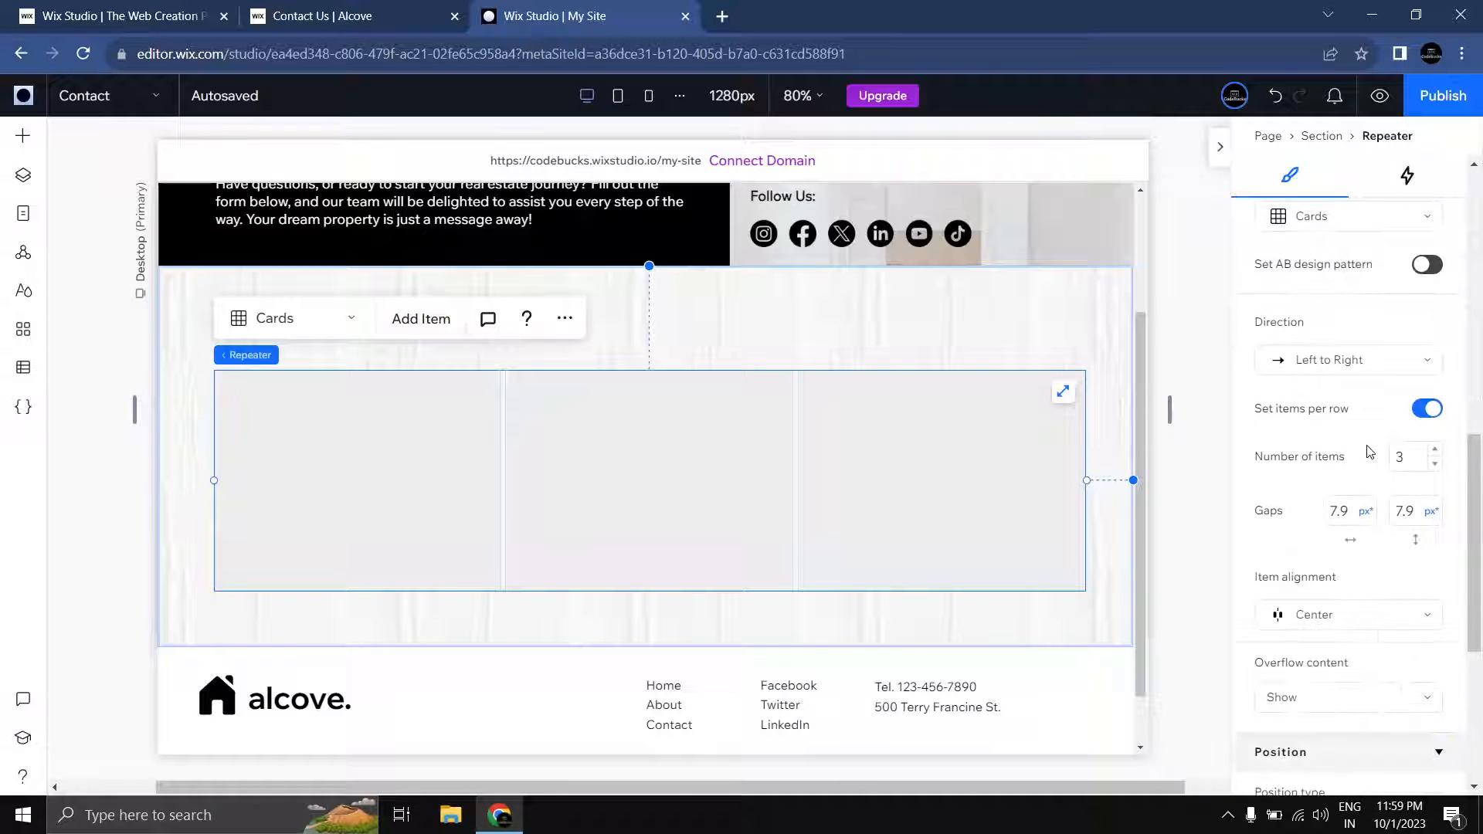
click(1341, 511)
click(1408, 513)
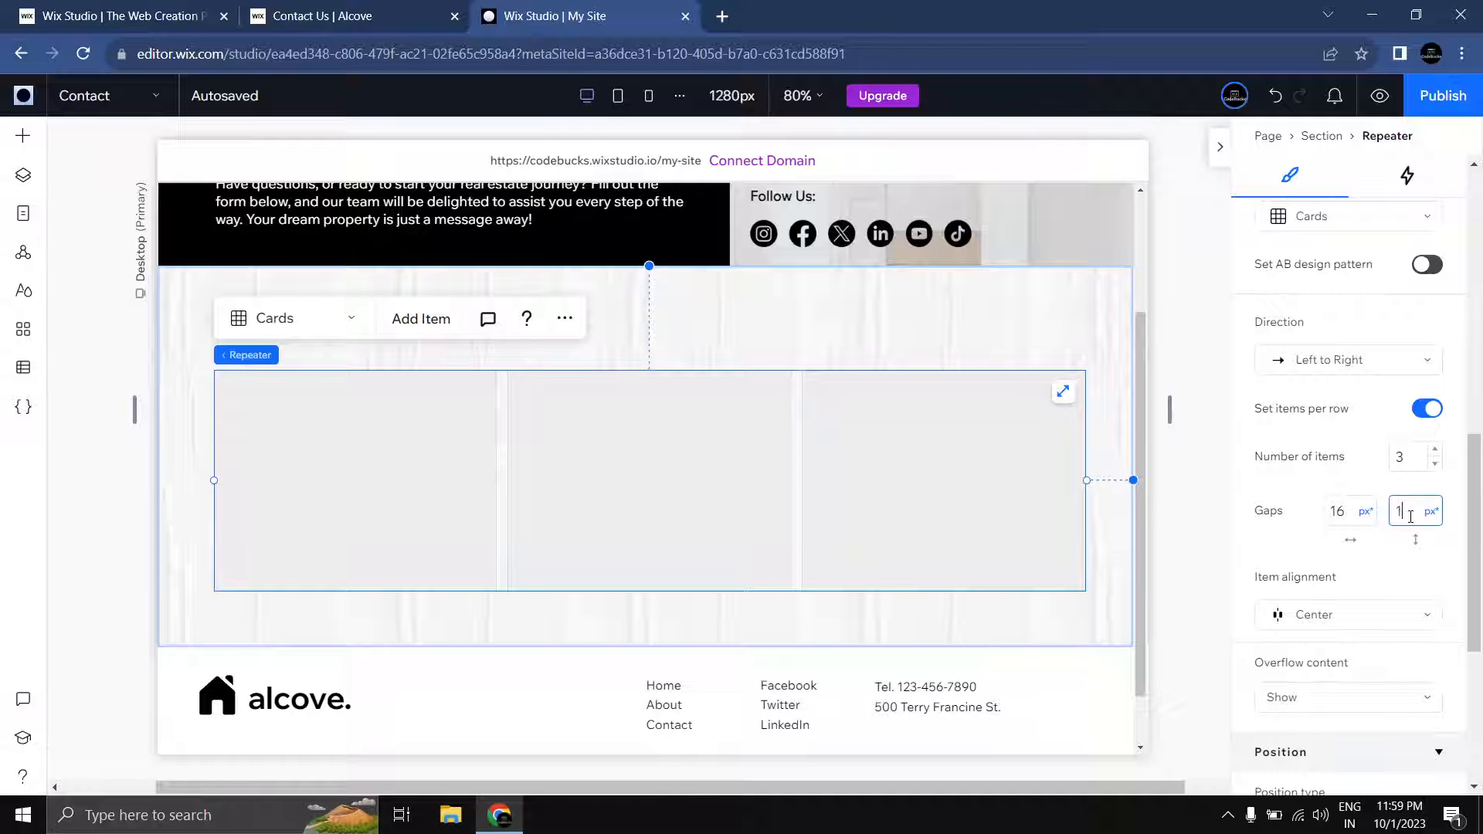
click(1186, 468)
Step: Change the background fill of the repeater's card items to white (#FFFFFF)
click(397, 490)
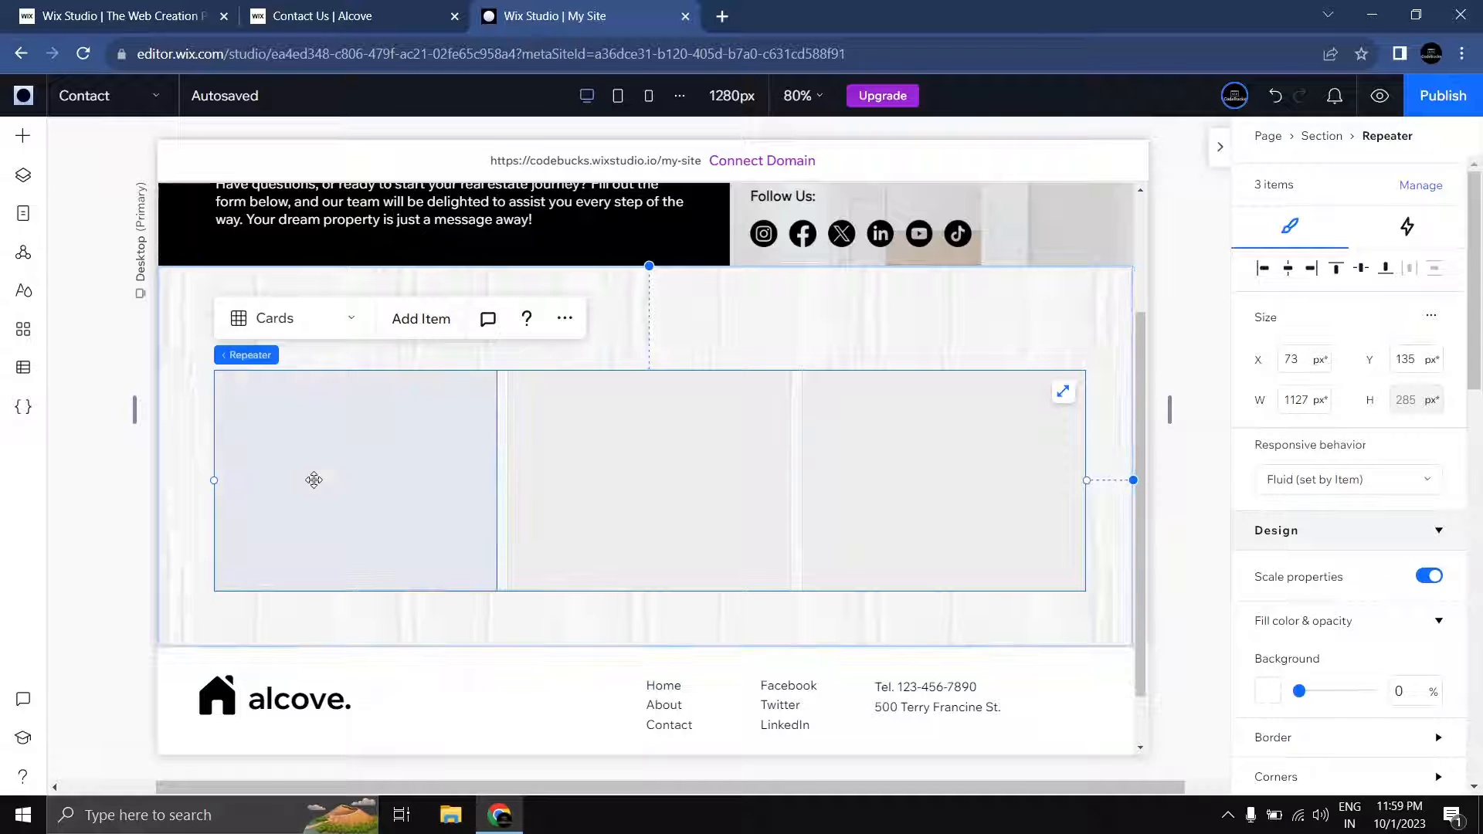
click(314, 480)
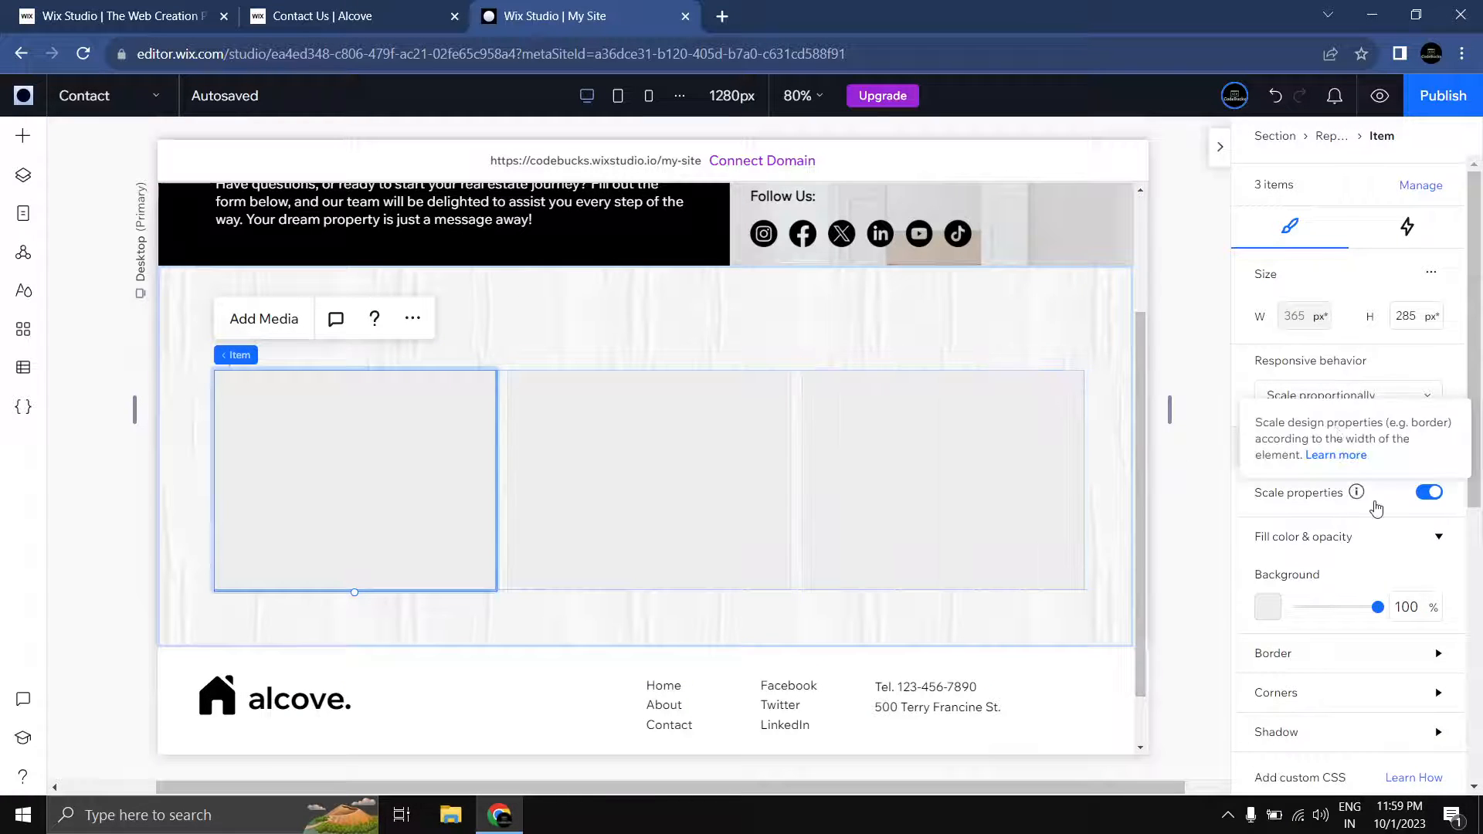
scroll(1280, 436, down, 3)
click(1271, 418)
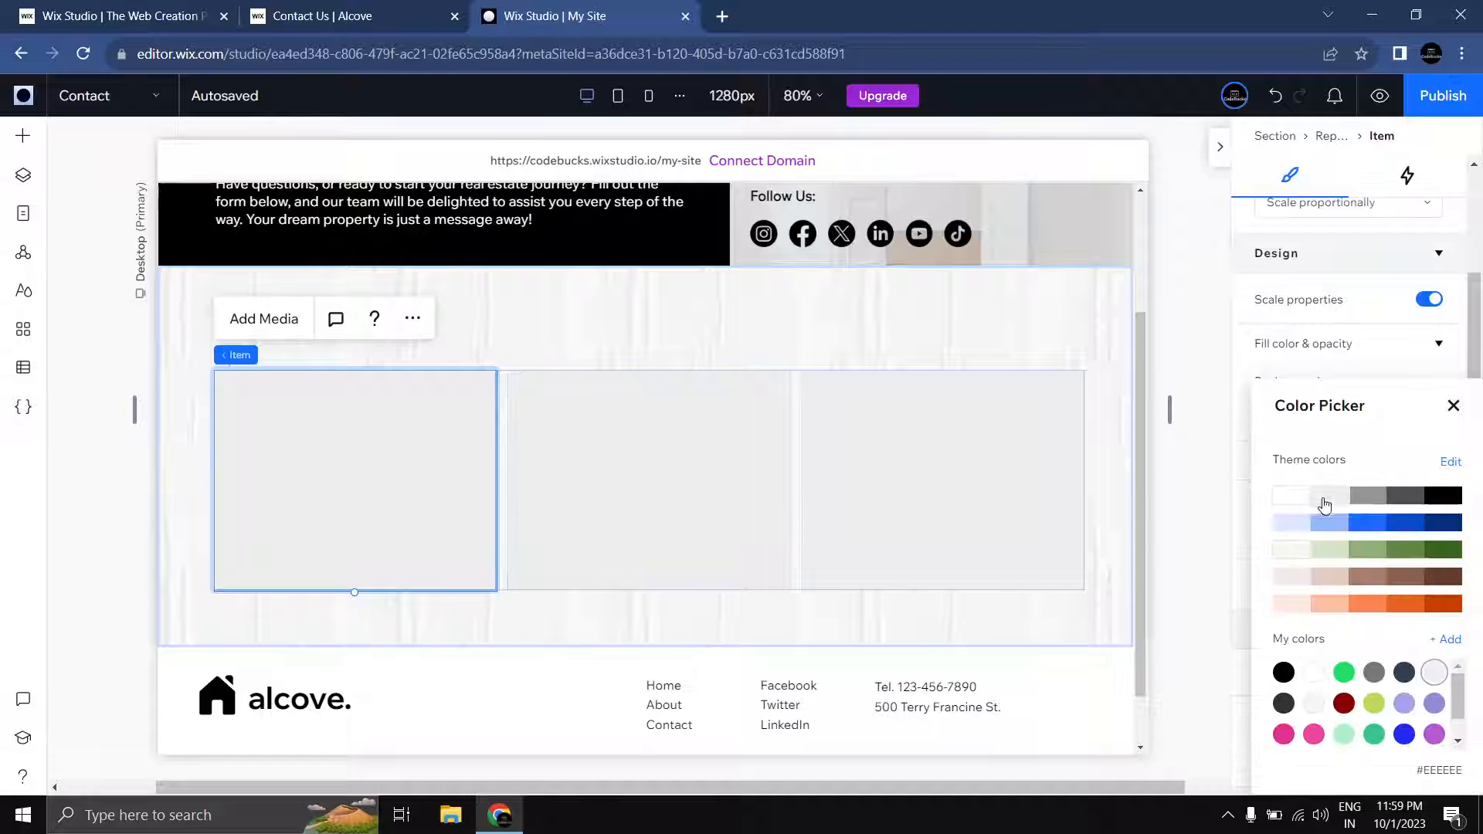
click(1330, 498)
click(1302, 497)
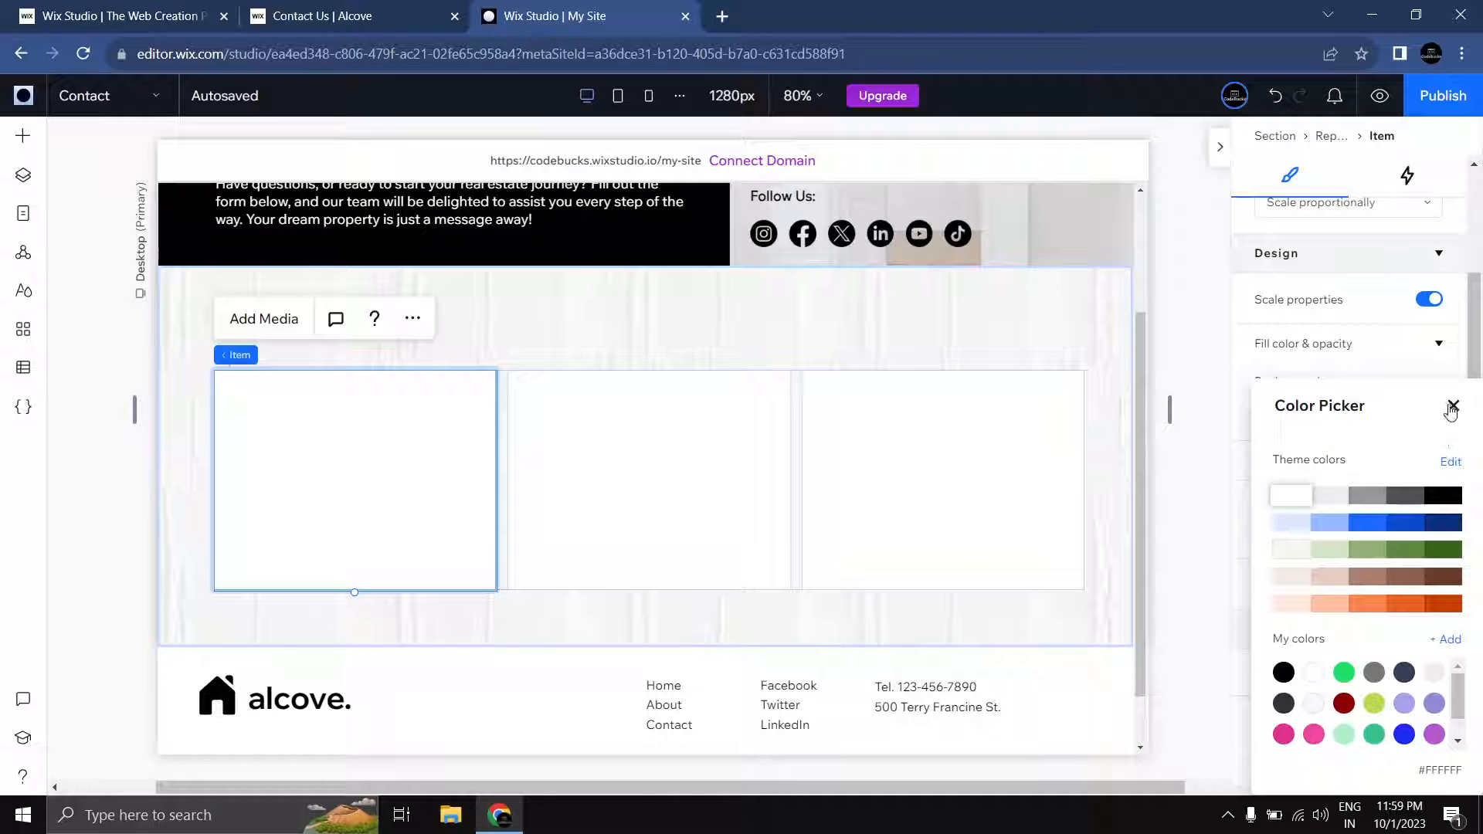
click(1453, 405)
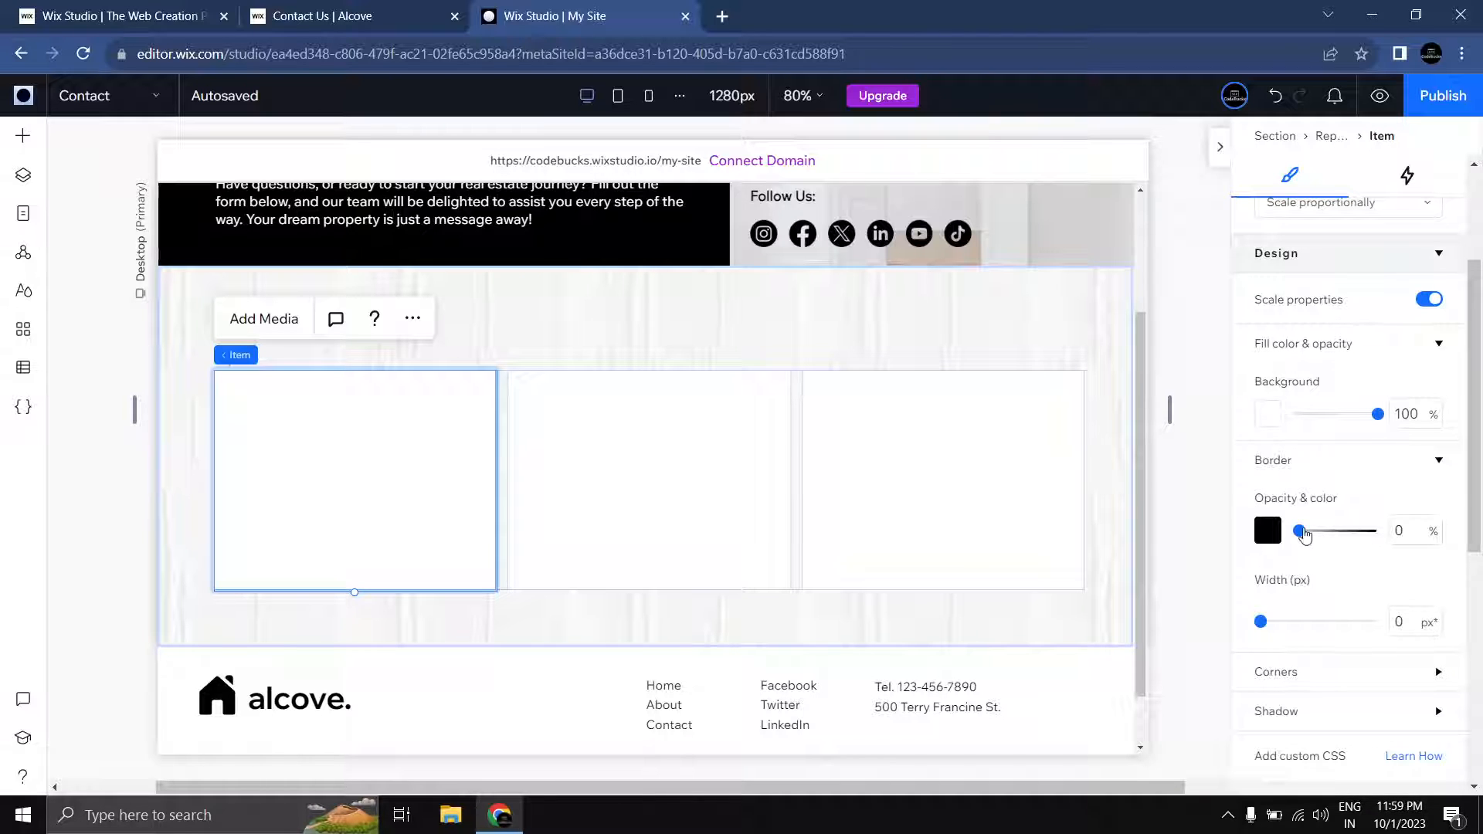
Step: Give the card items a black border with 100% opacity and 1 px width
drag(1304, 535, 1379, 532)
click(1400, 623)
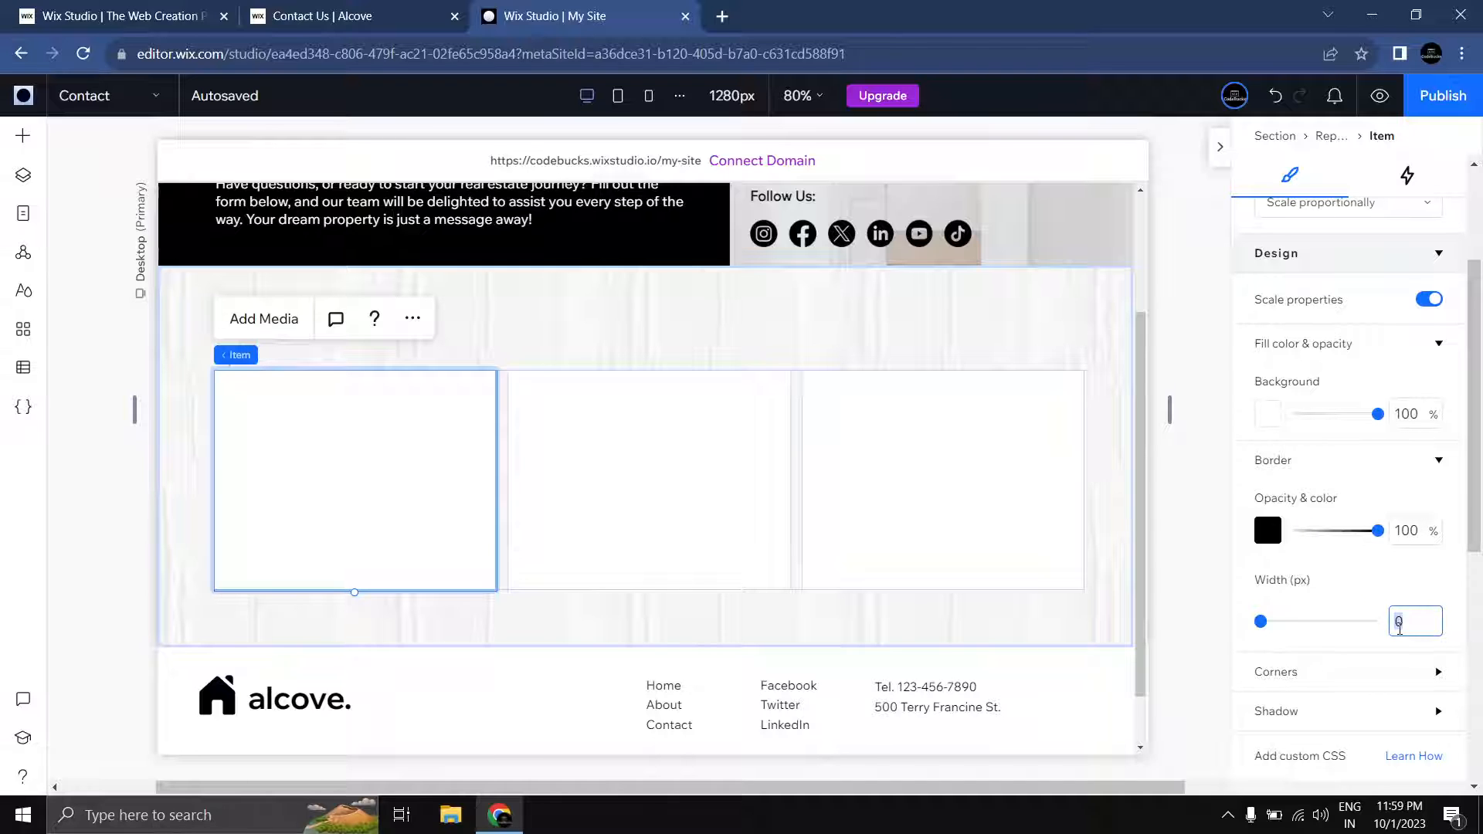
text(1)
key(Return)
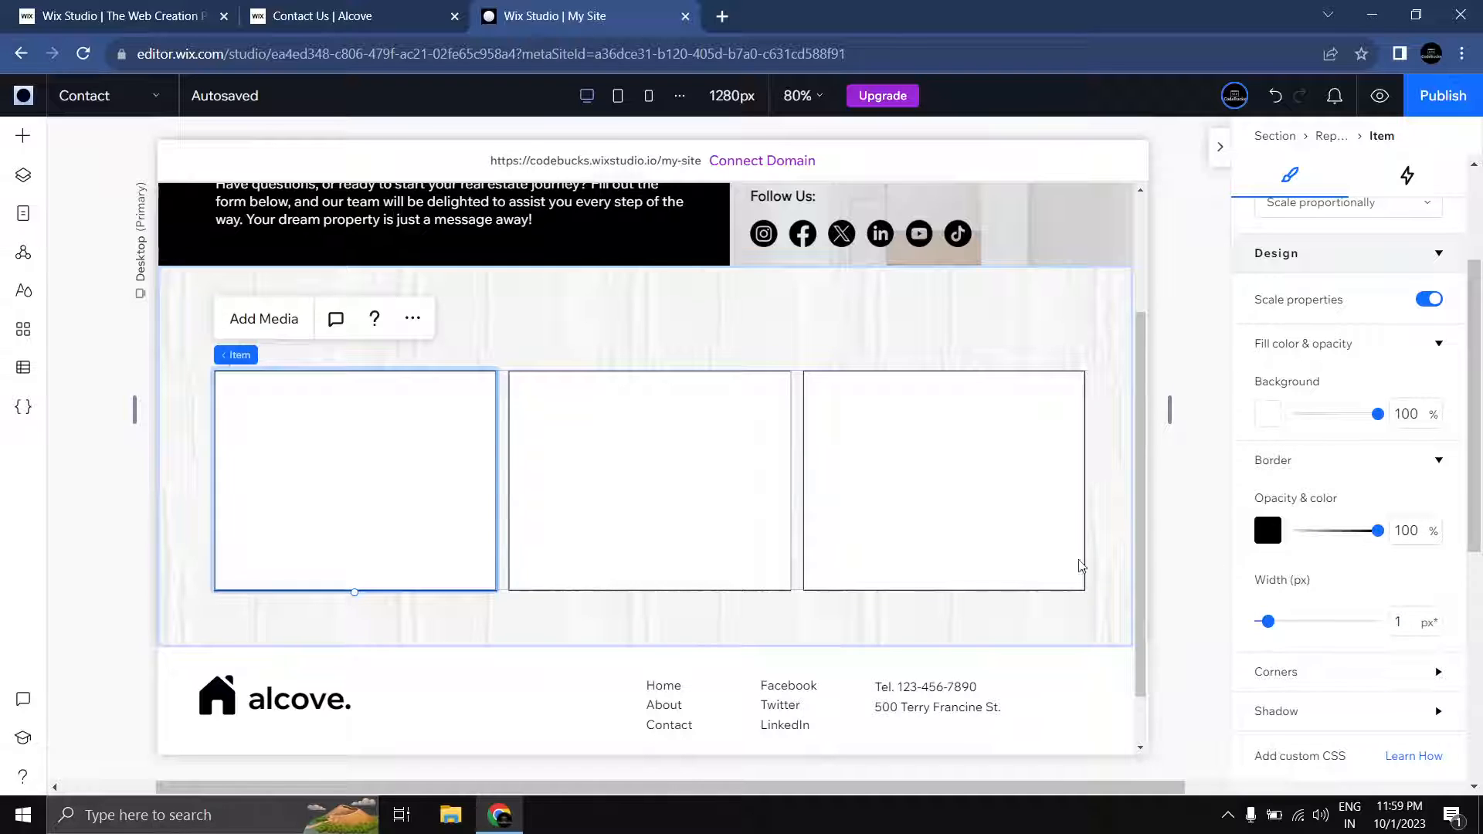
Step: Add a horizontal line inside the first card and set its width to 100%
click(23, 136)
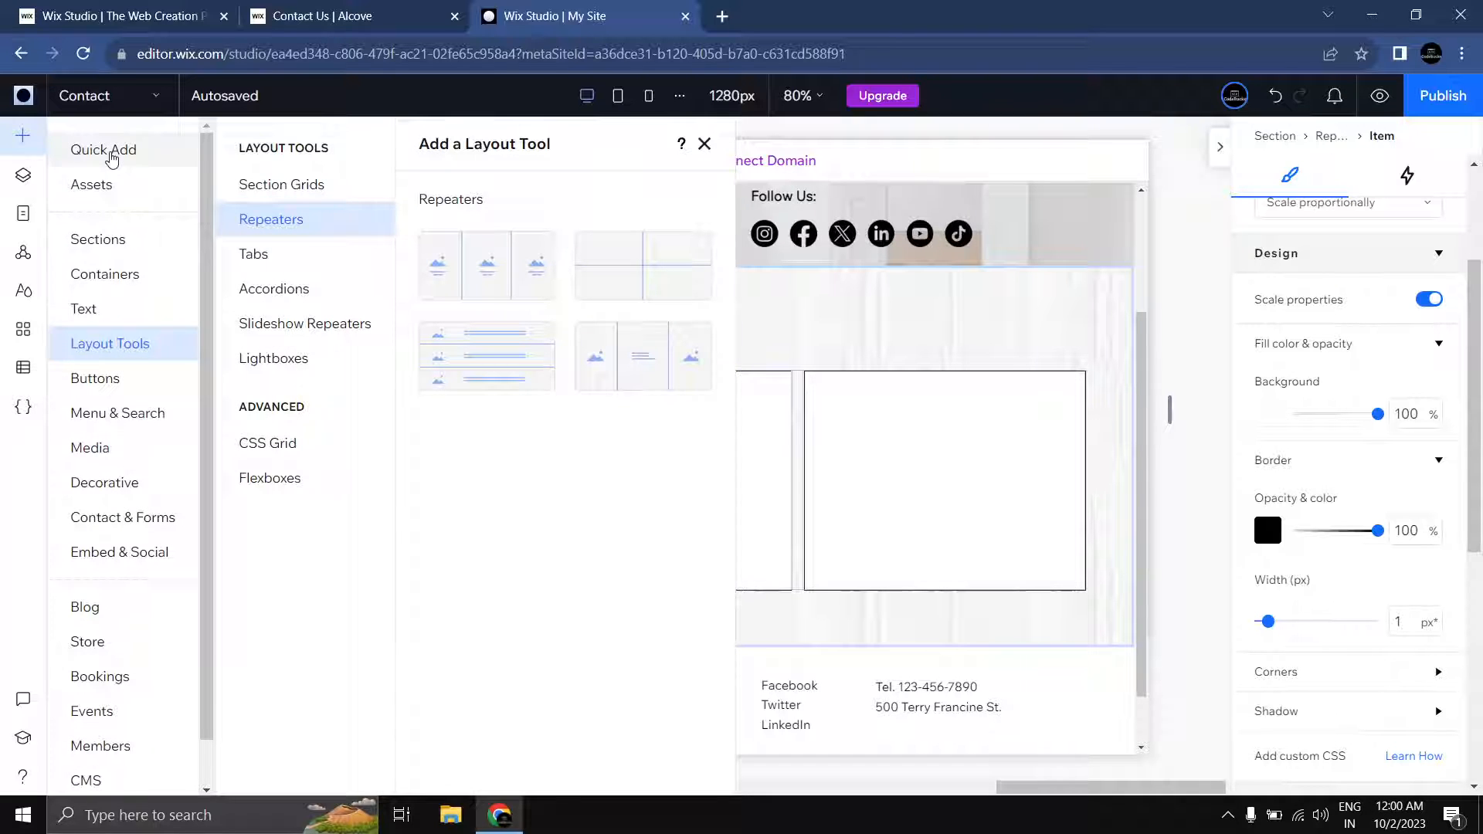
click(112, 154)
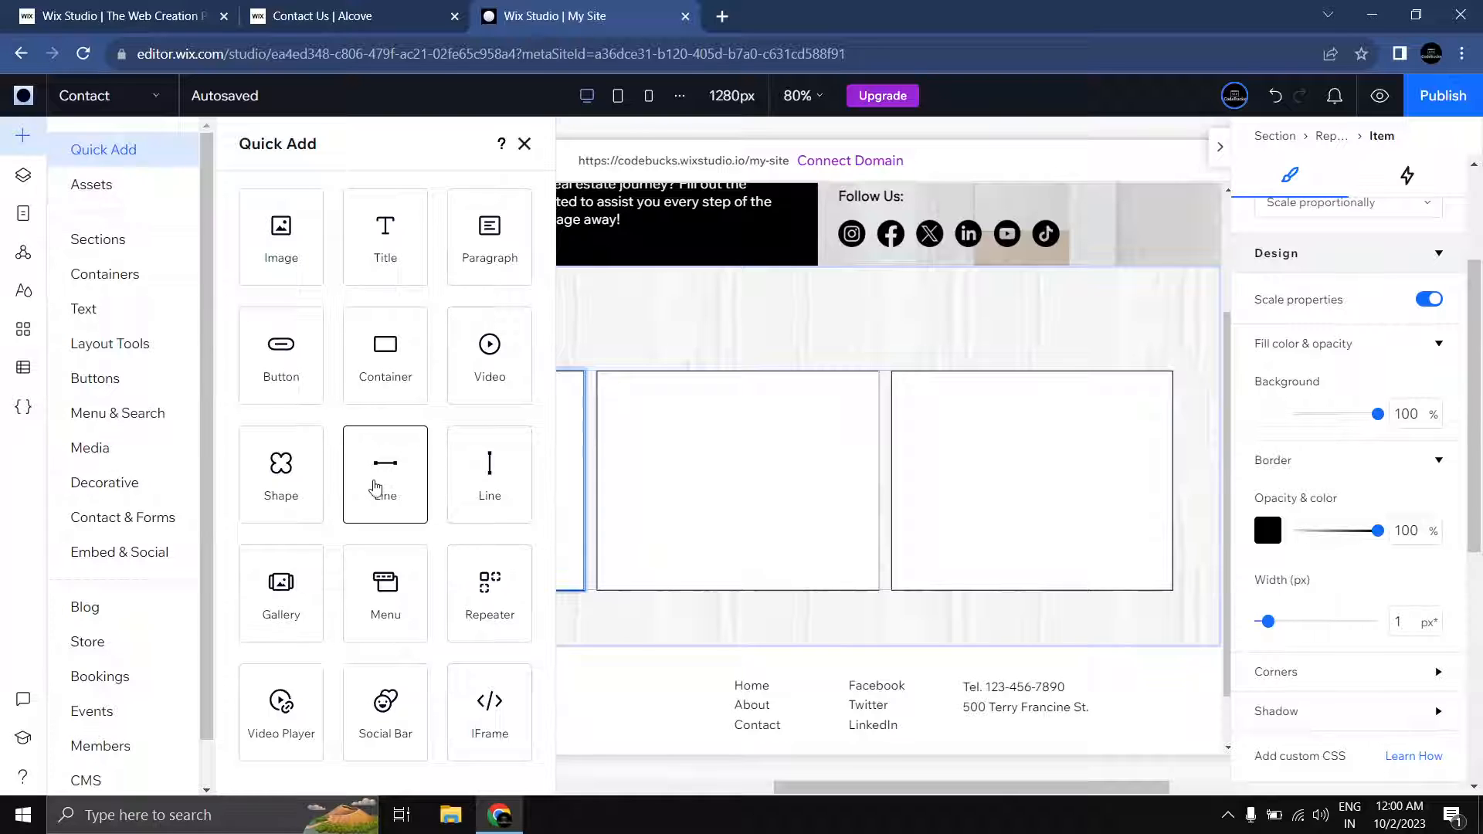
drag(377, 490, 439, 437)
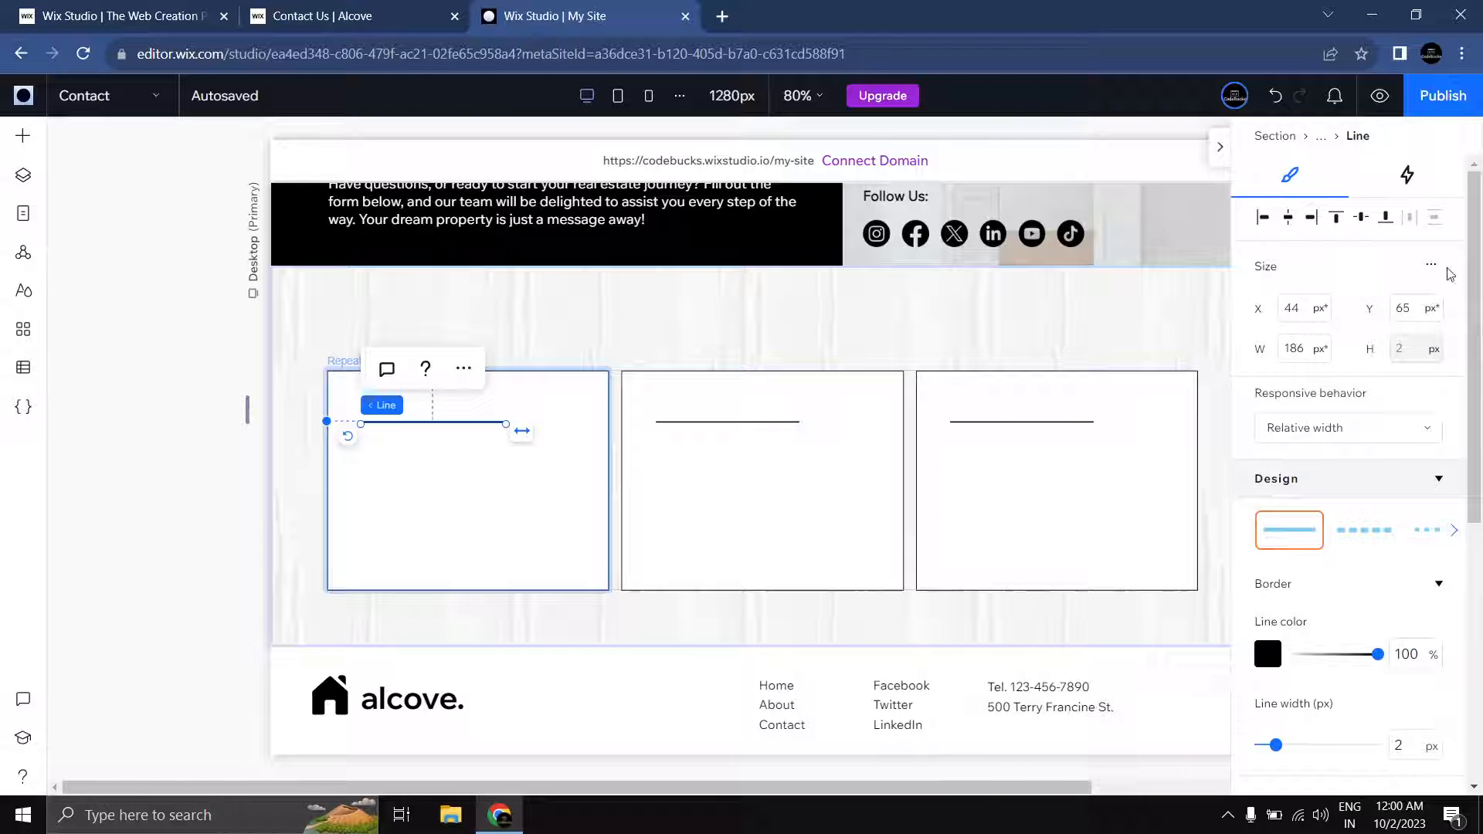
click(1433, 266)
click(1383, 278)
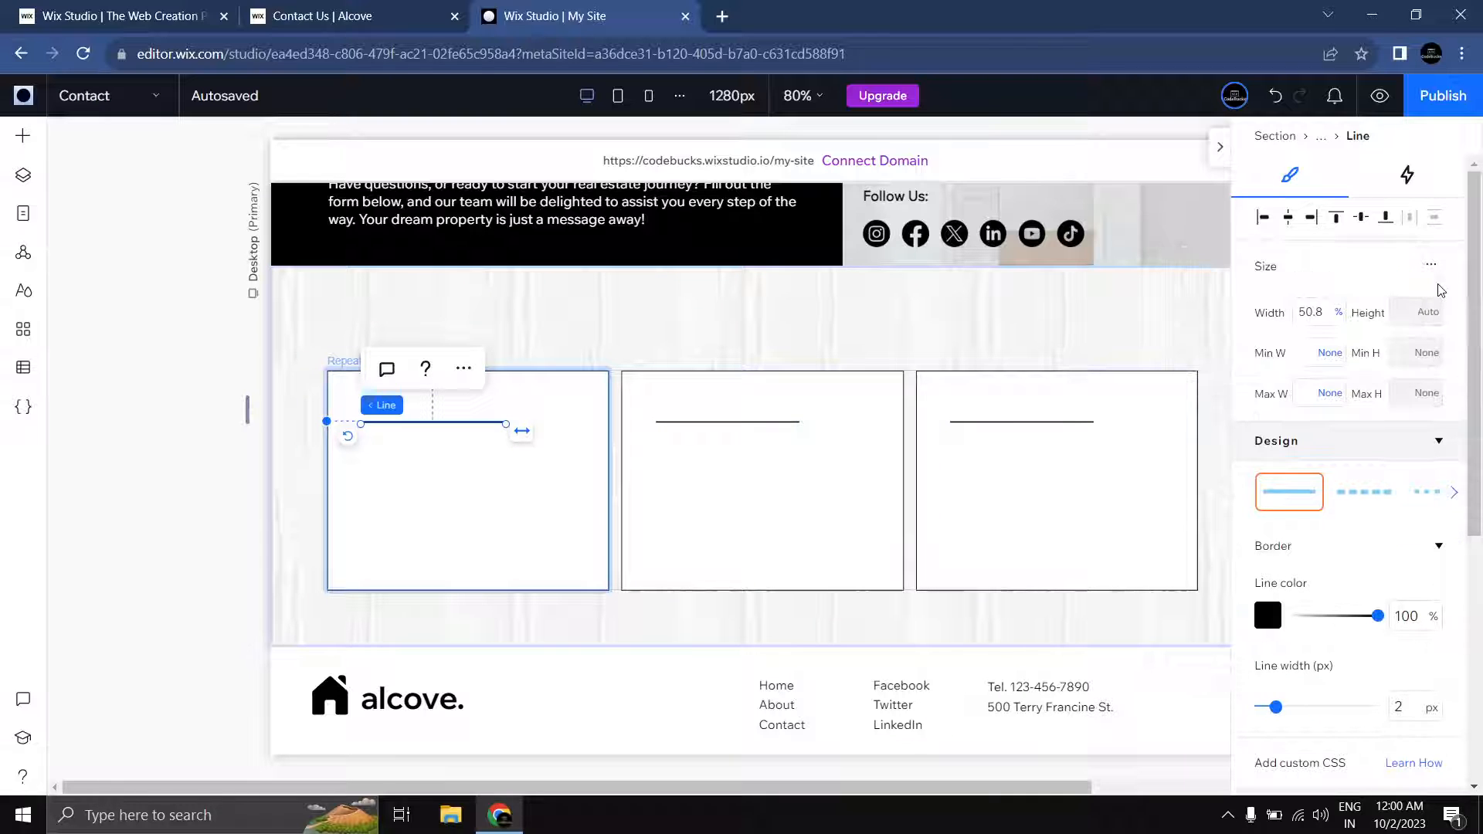
click(1315, 312)
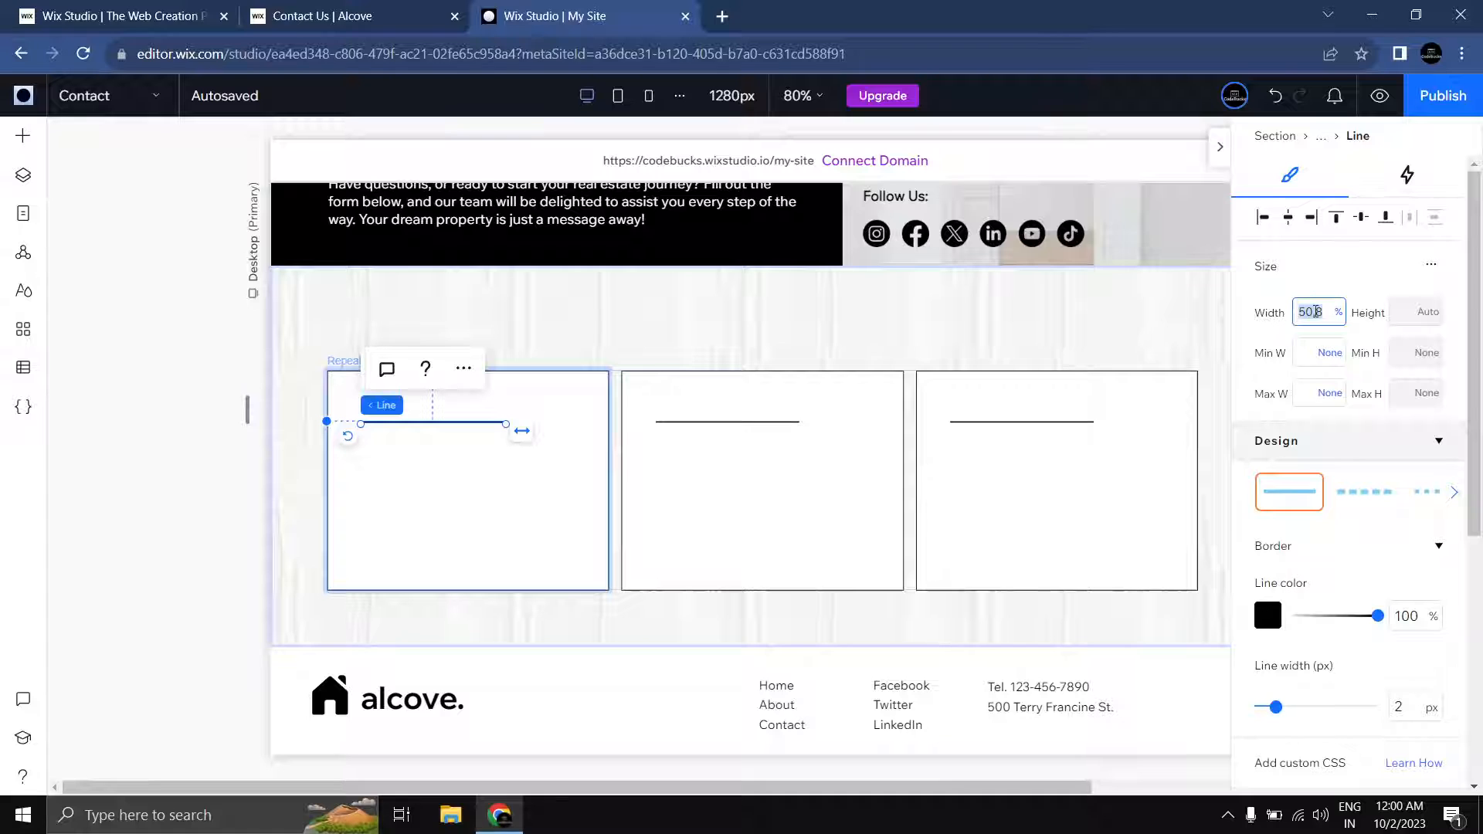
key(Return)
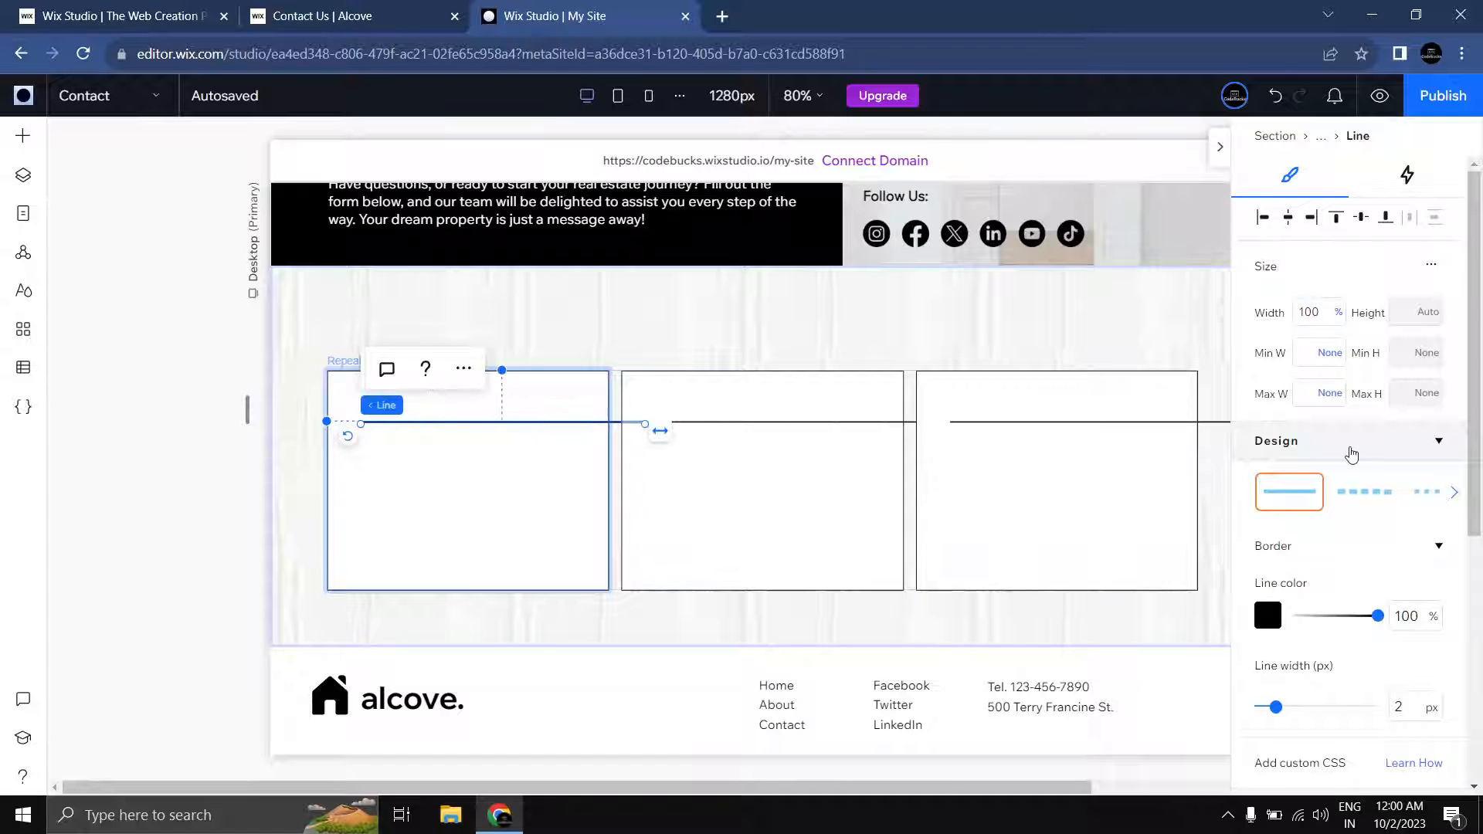
Step: Set the line's left and top margins to 0% so it sits along the card's upper edge
scroll(1351, 453, down, 5)
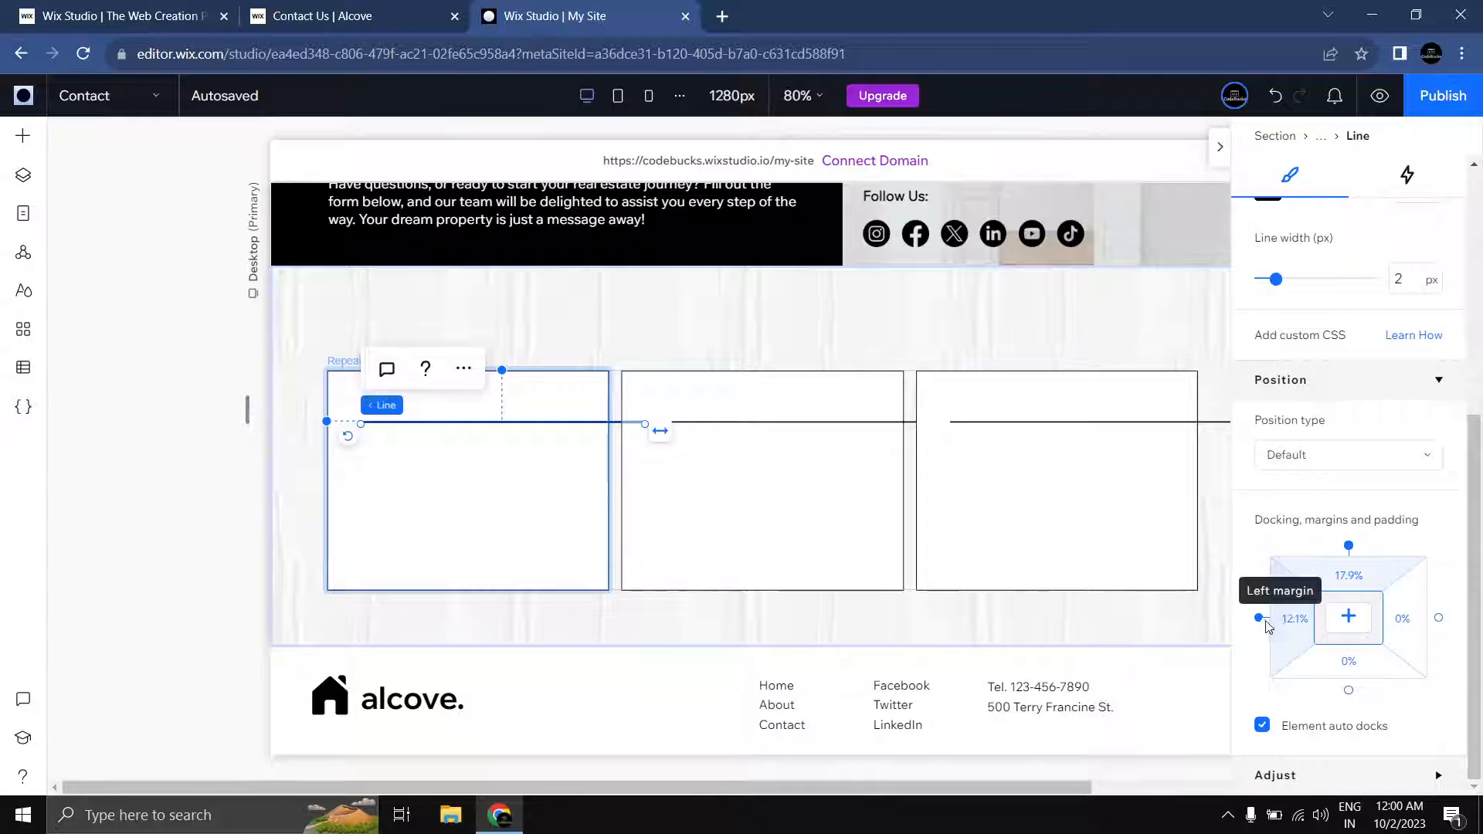
click(1301, 627)
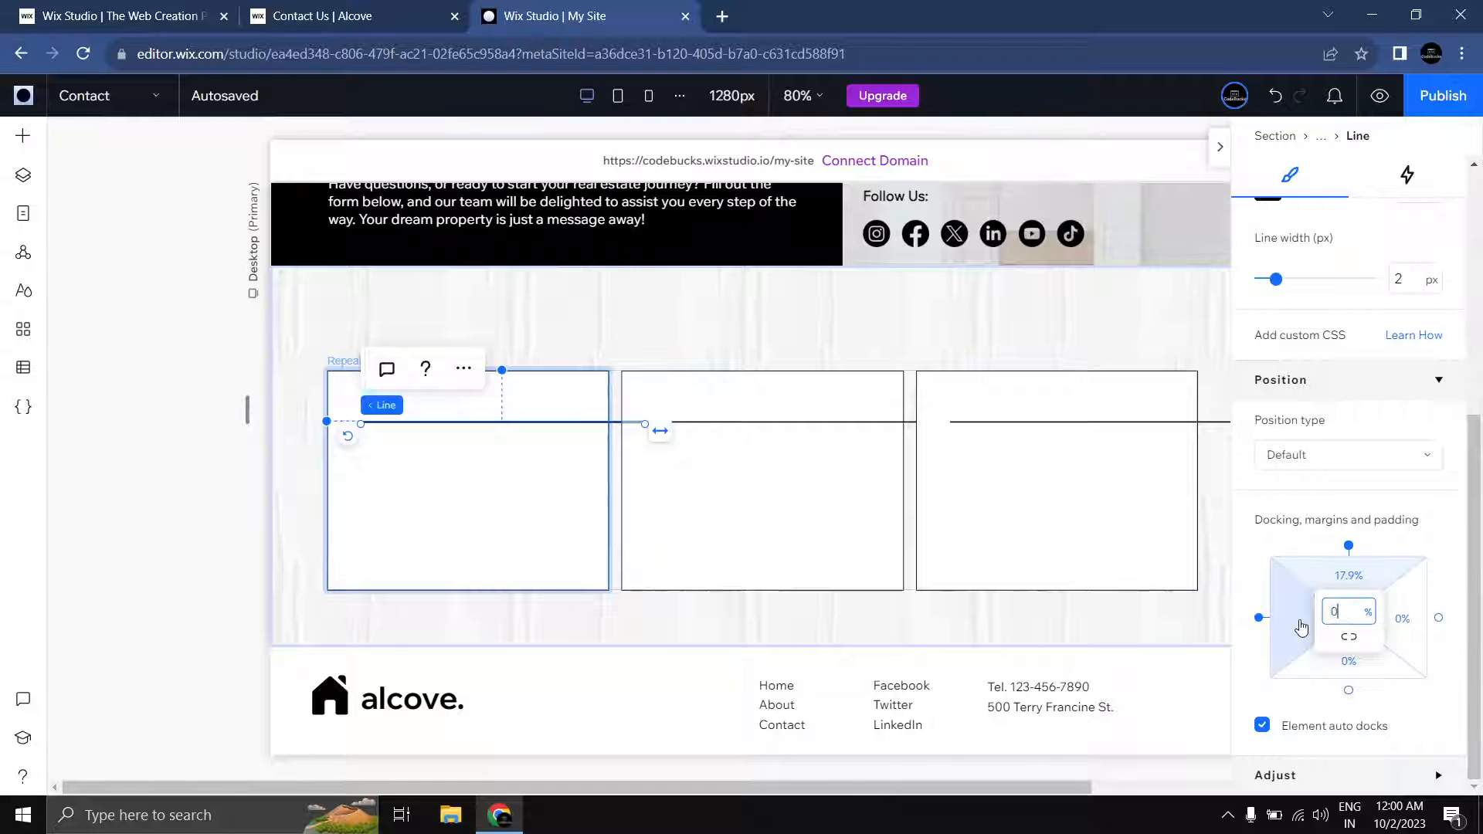
click(1353, 581)
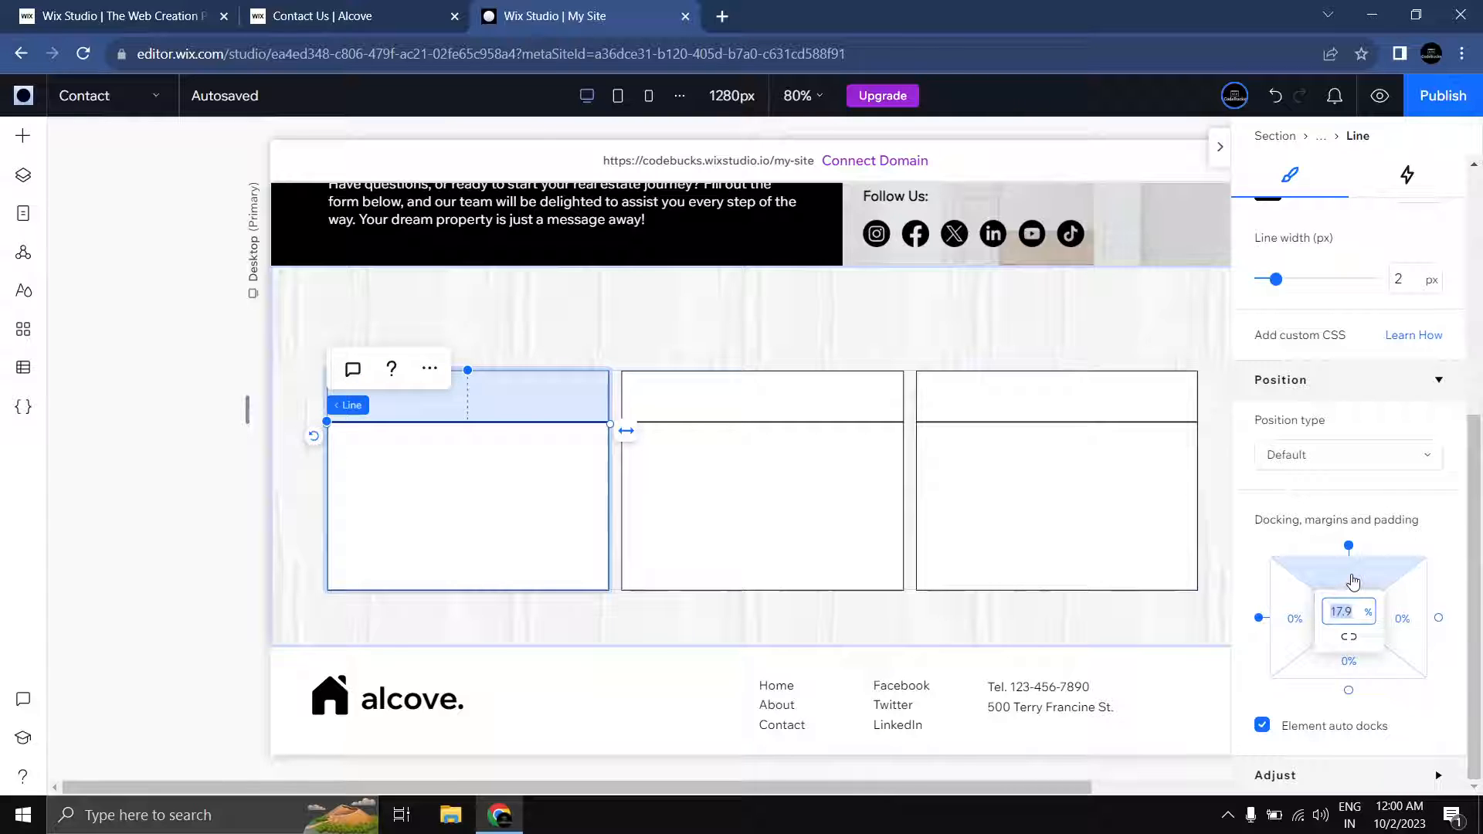
text(0)
key(Return)
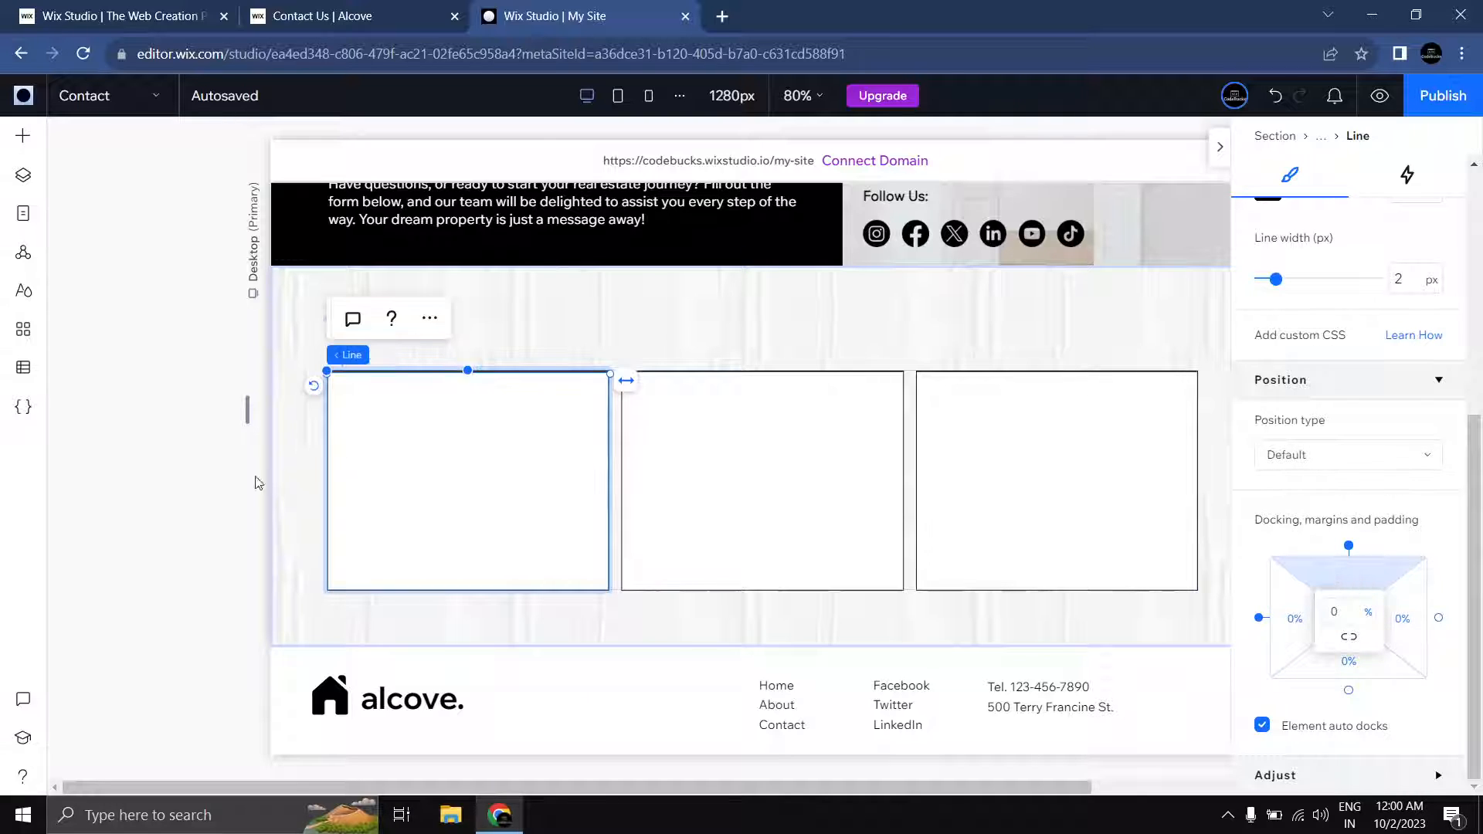
click(216, 466)
click(291, 347)
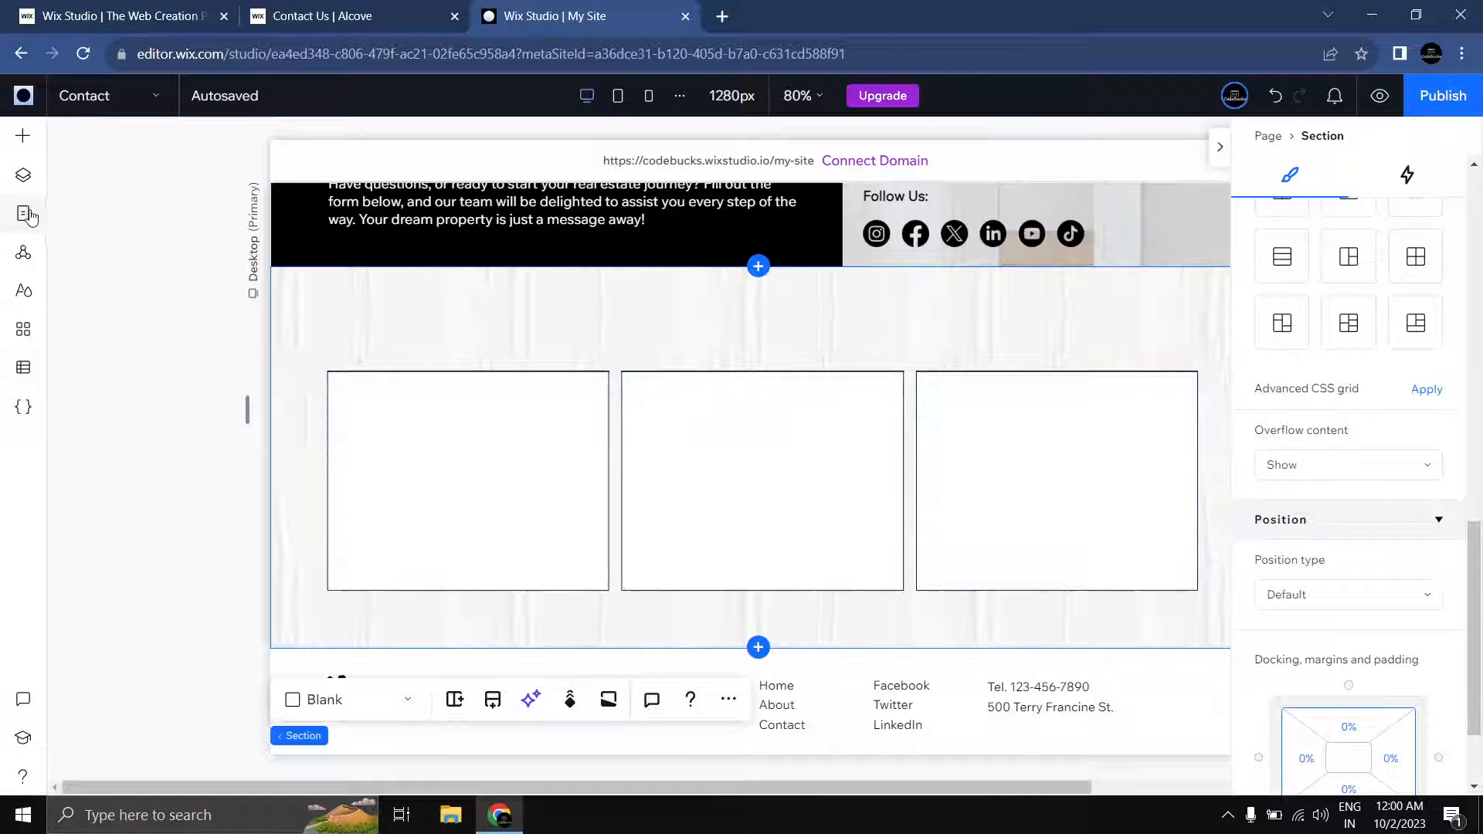
Step: Select the line inside the first repeater item and set its thickness to 4 px
click(24, 177)
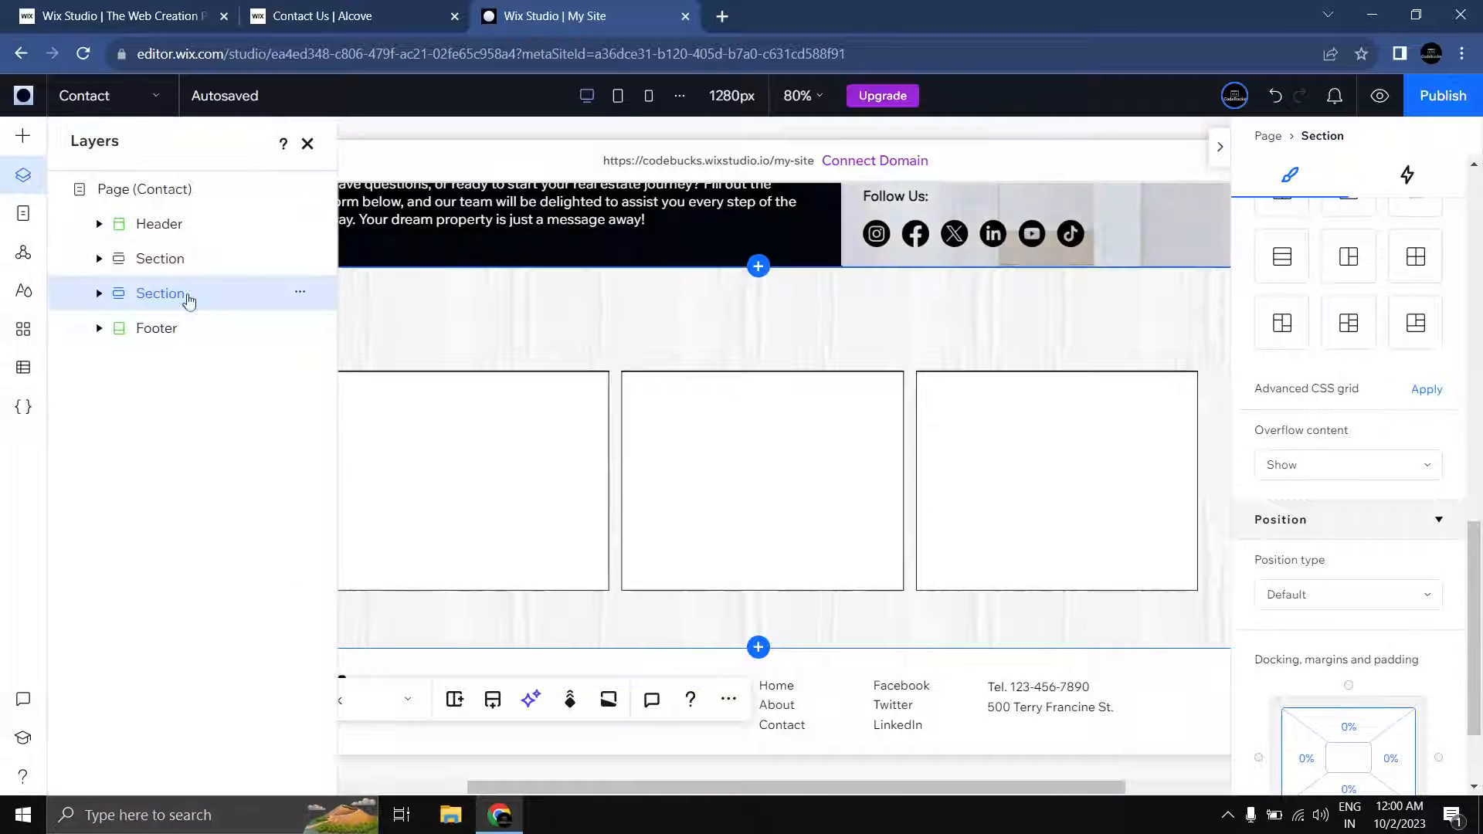
click(100, 294)
click(118, 328)
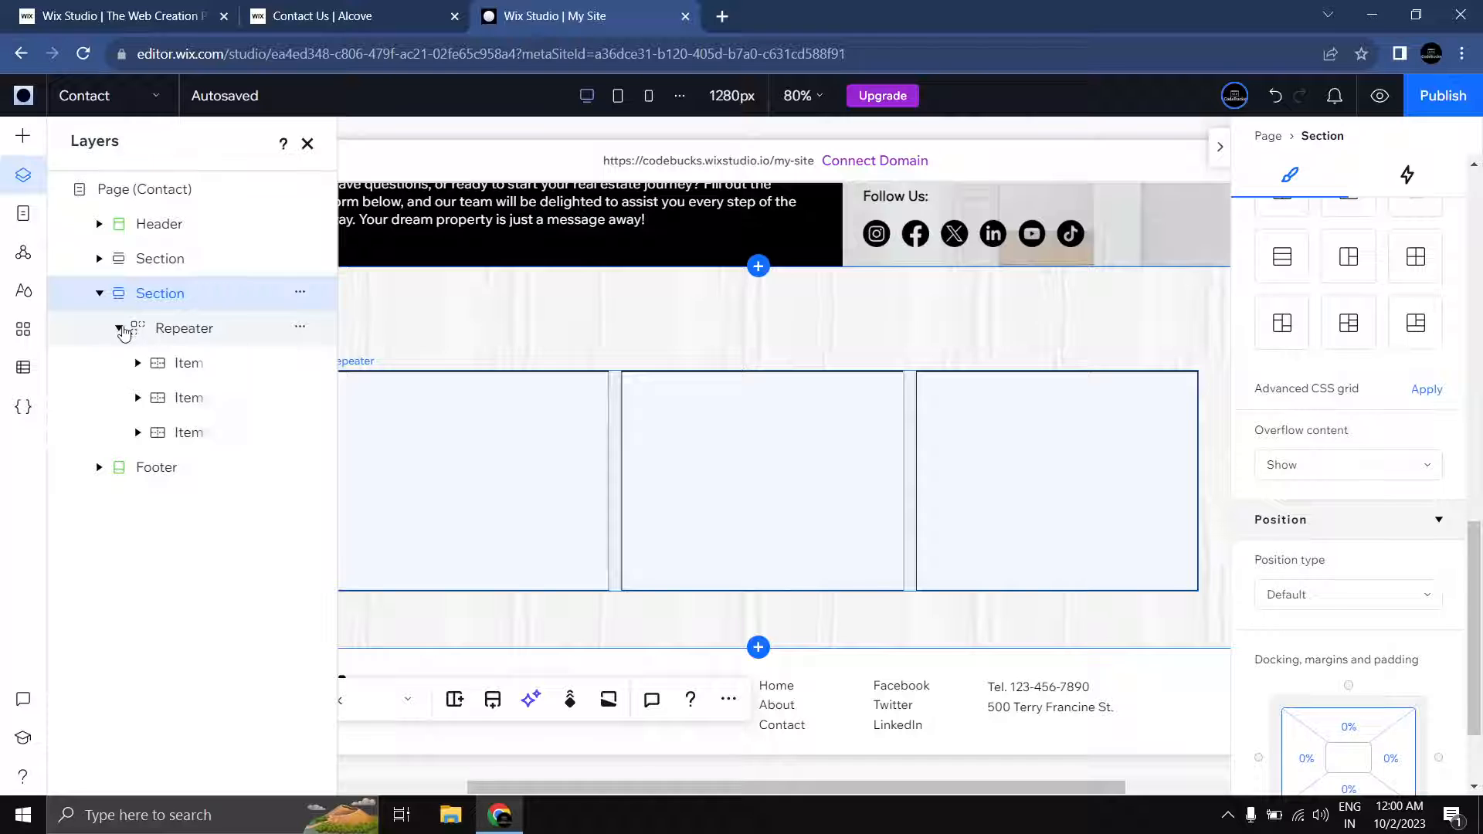
click(160, 365)
click(137, 363)
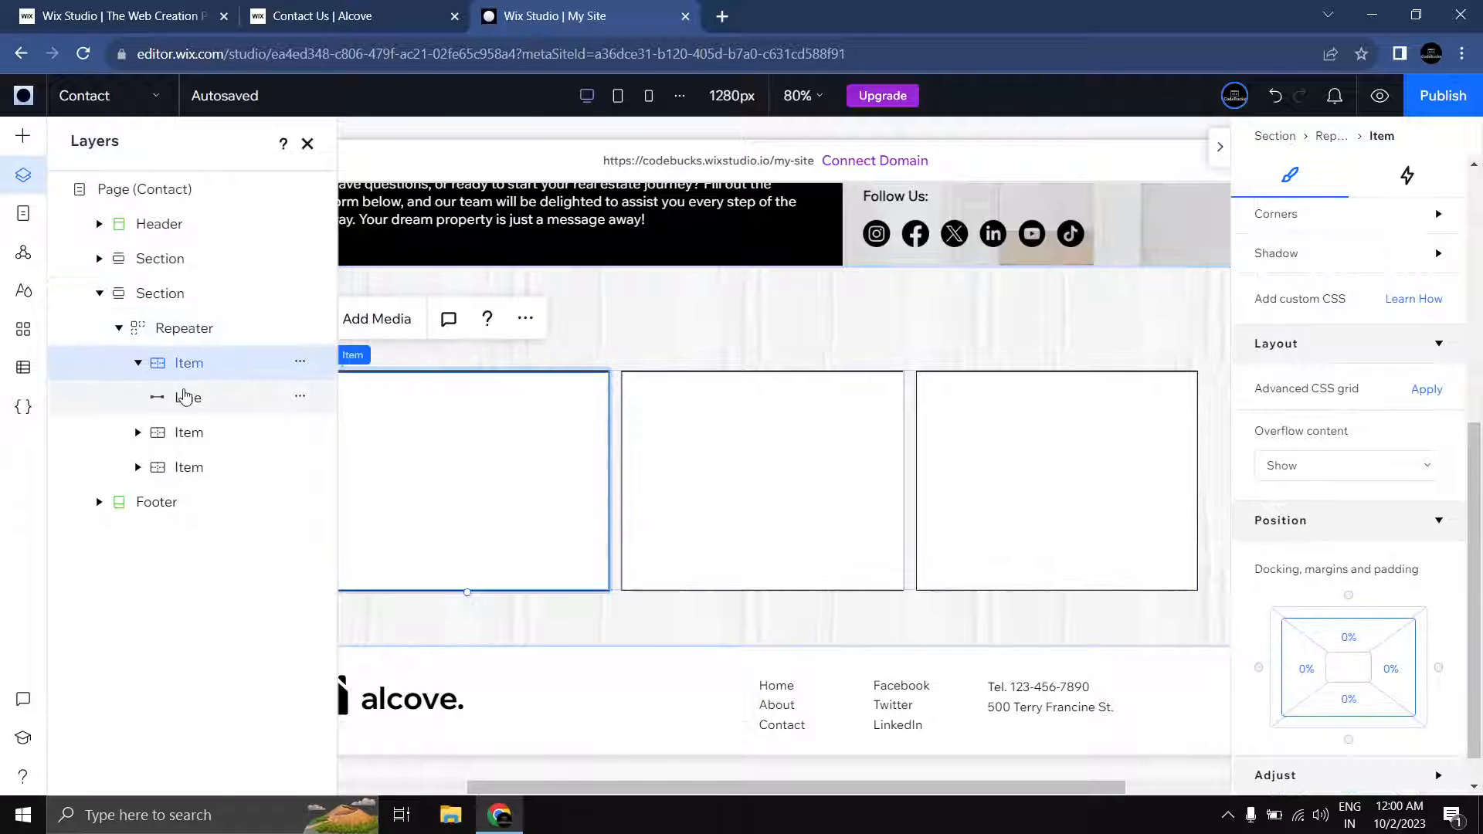
click(187, 397)
scroll(1375, 533, up, 3)
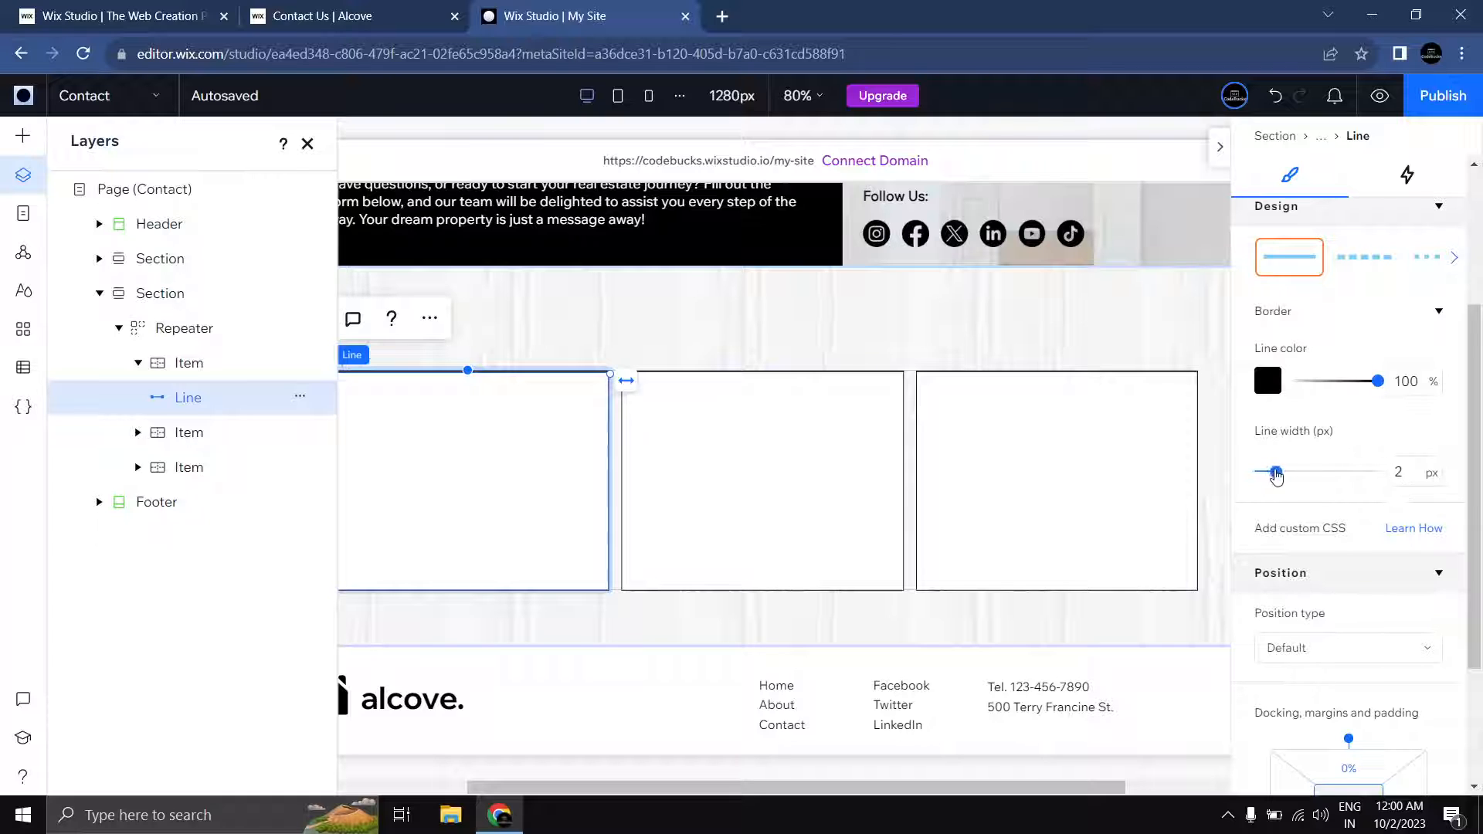
drag(1277, 471, 1288, 478)
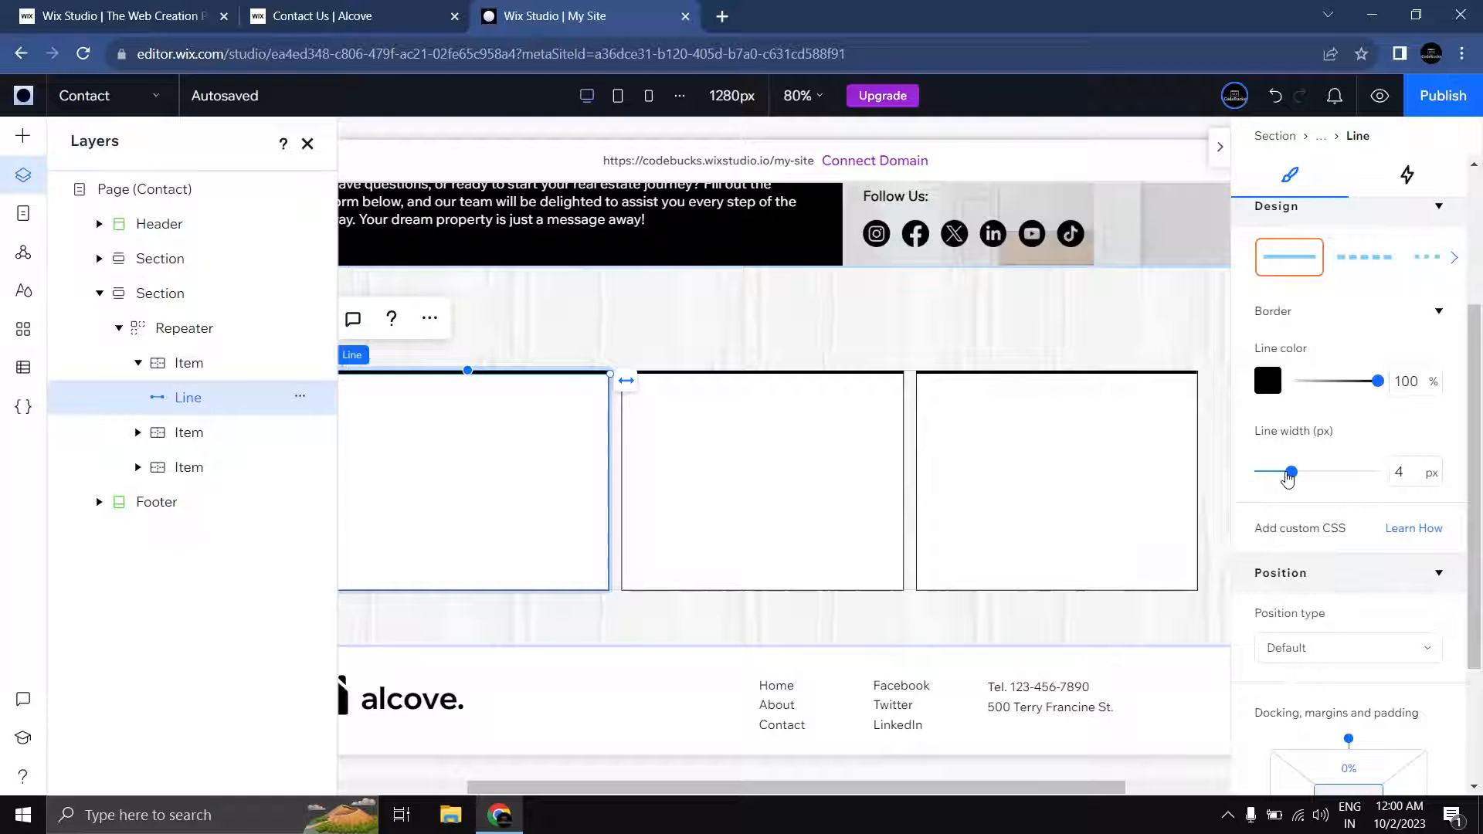
click(307, 143)
click(193, 356)
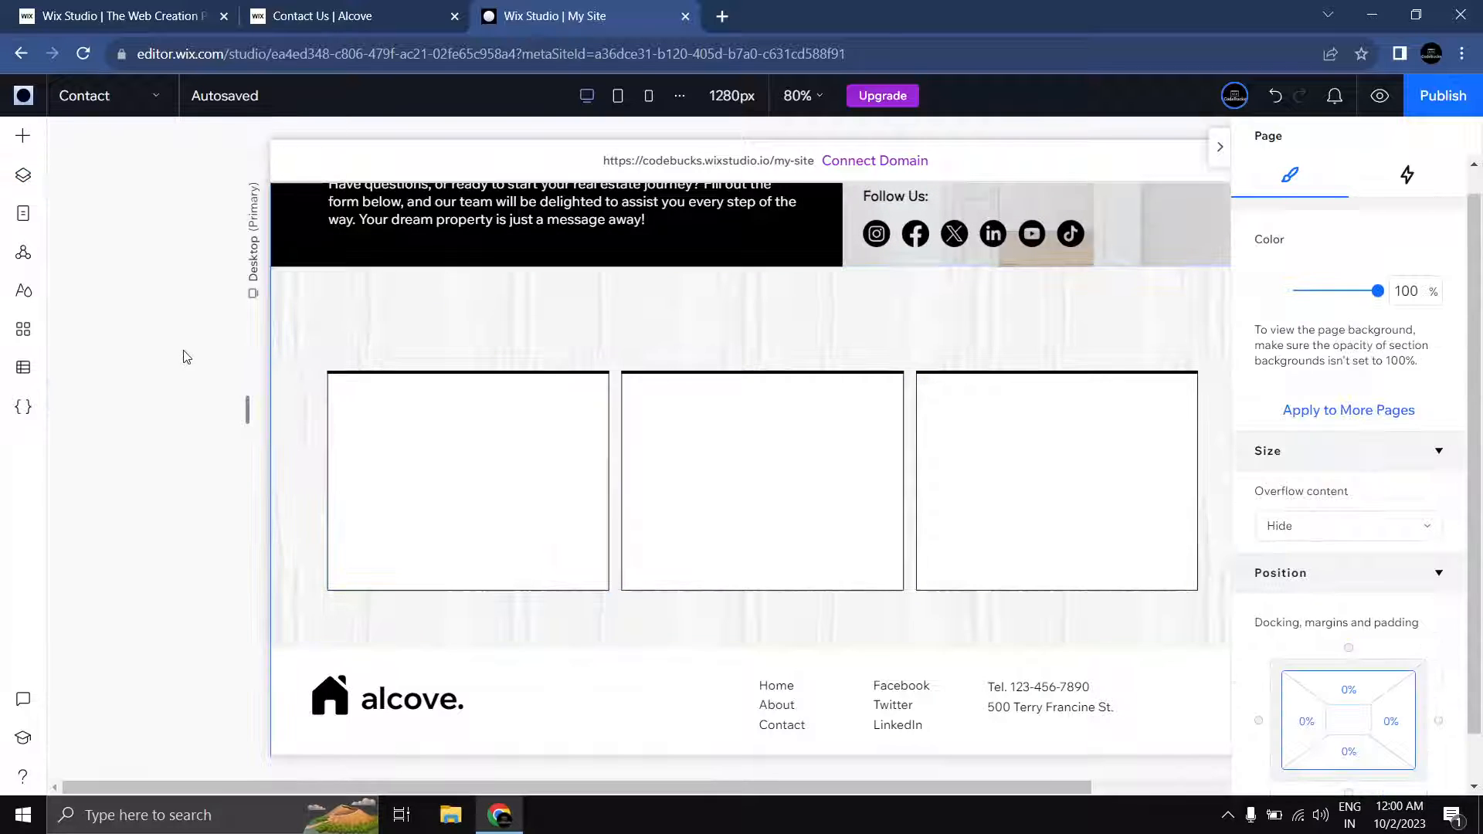
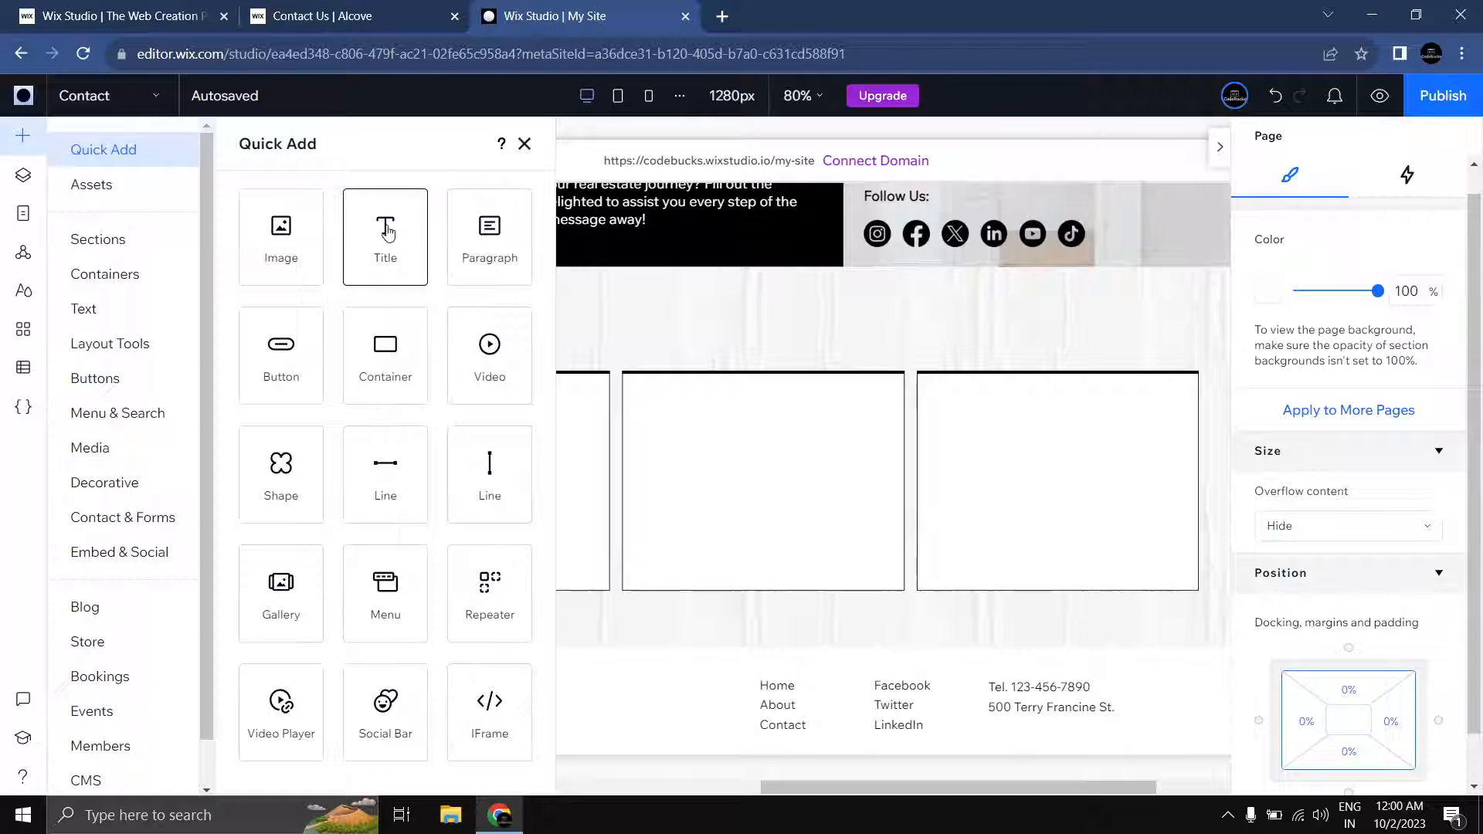
Step: Add a title text near the top of the first card, using the Heading 3 theme and a 28 px font size
drag(387, 239, 422, 437)
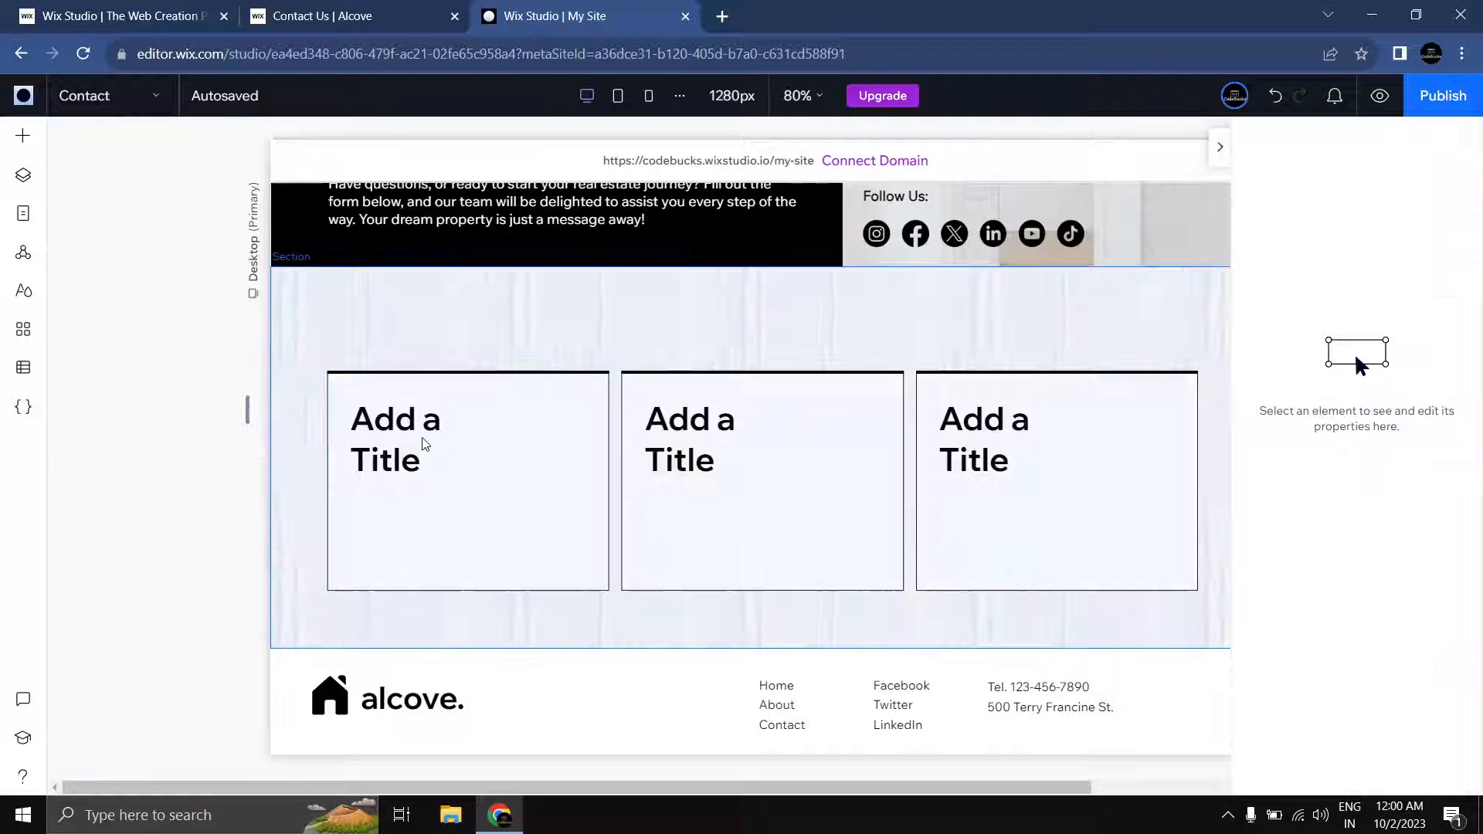
click(1331, 567)
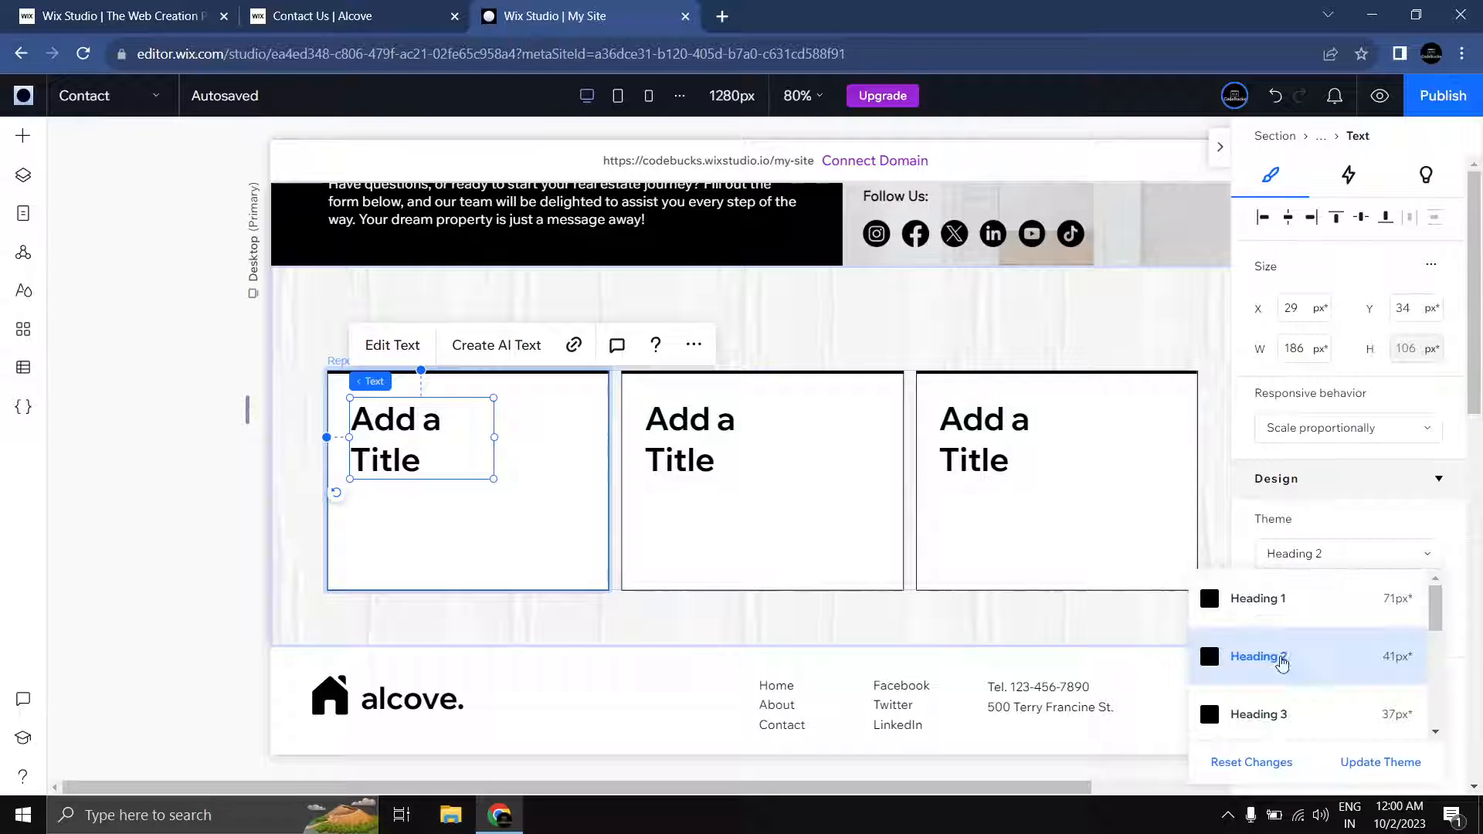
click(1267, 711)
scroll(1390, 554, down, 3)
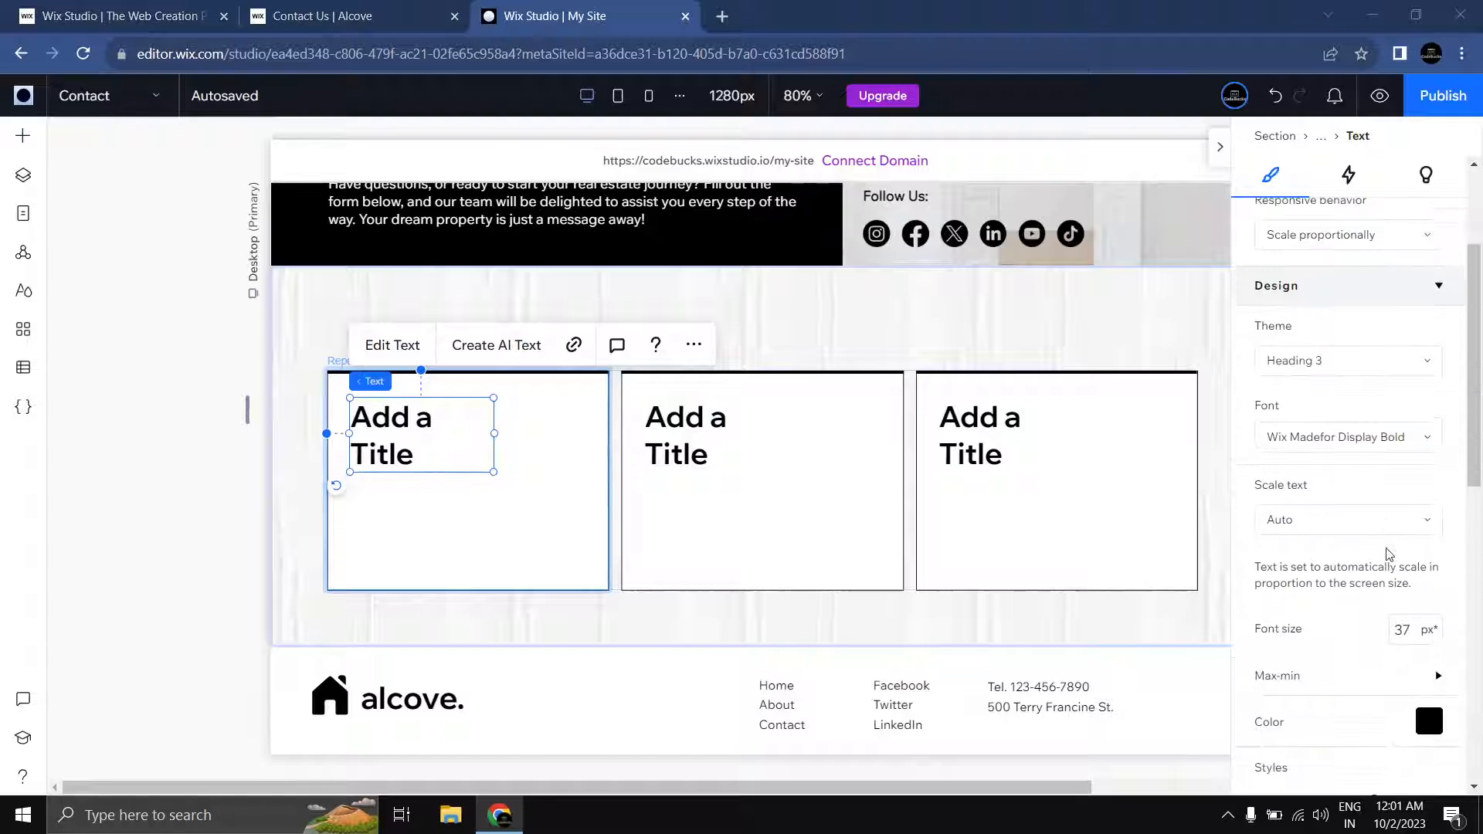
click(1413, 632)
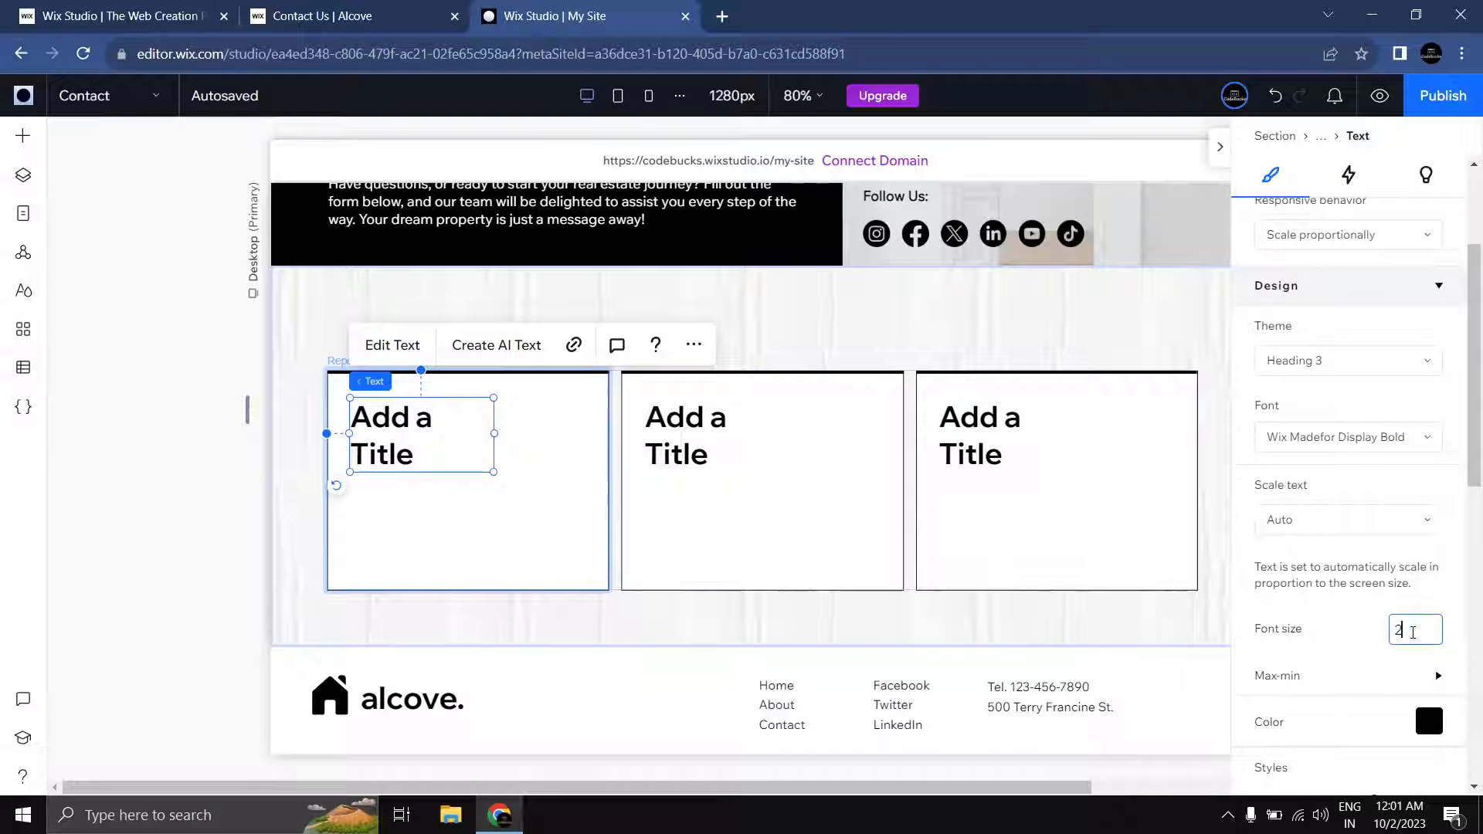
key(Return)
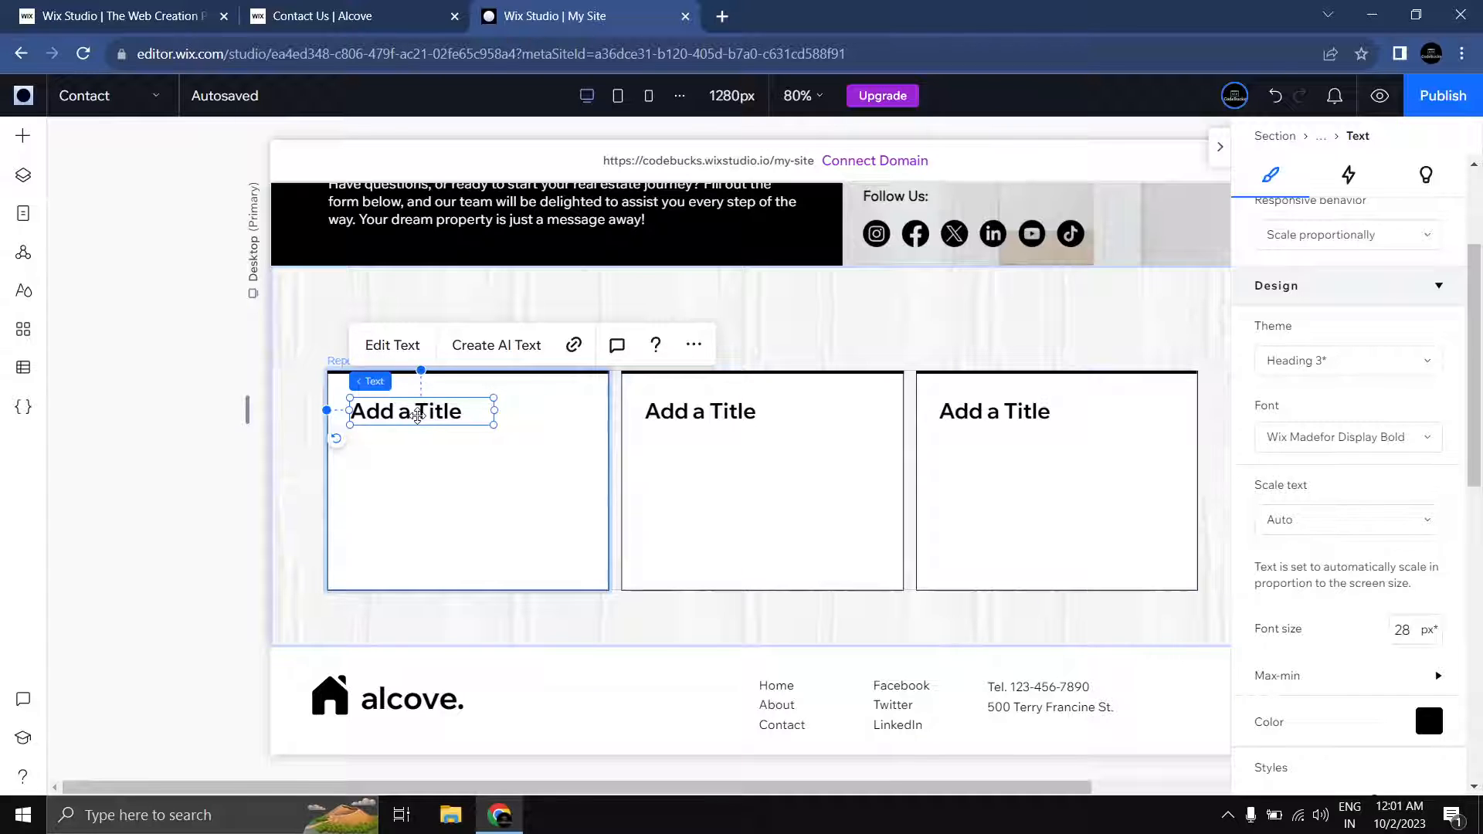
Step: Duplicate the card's title text and place the copy directly below the original
drag(417, 415, 401, 455)
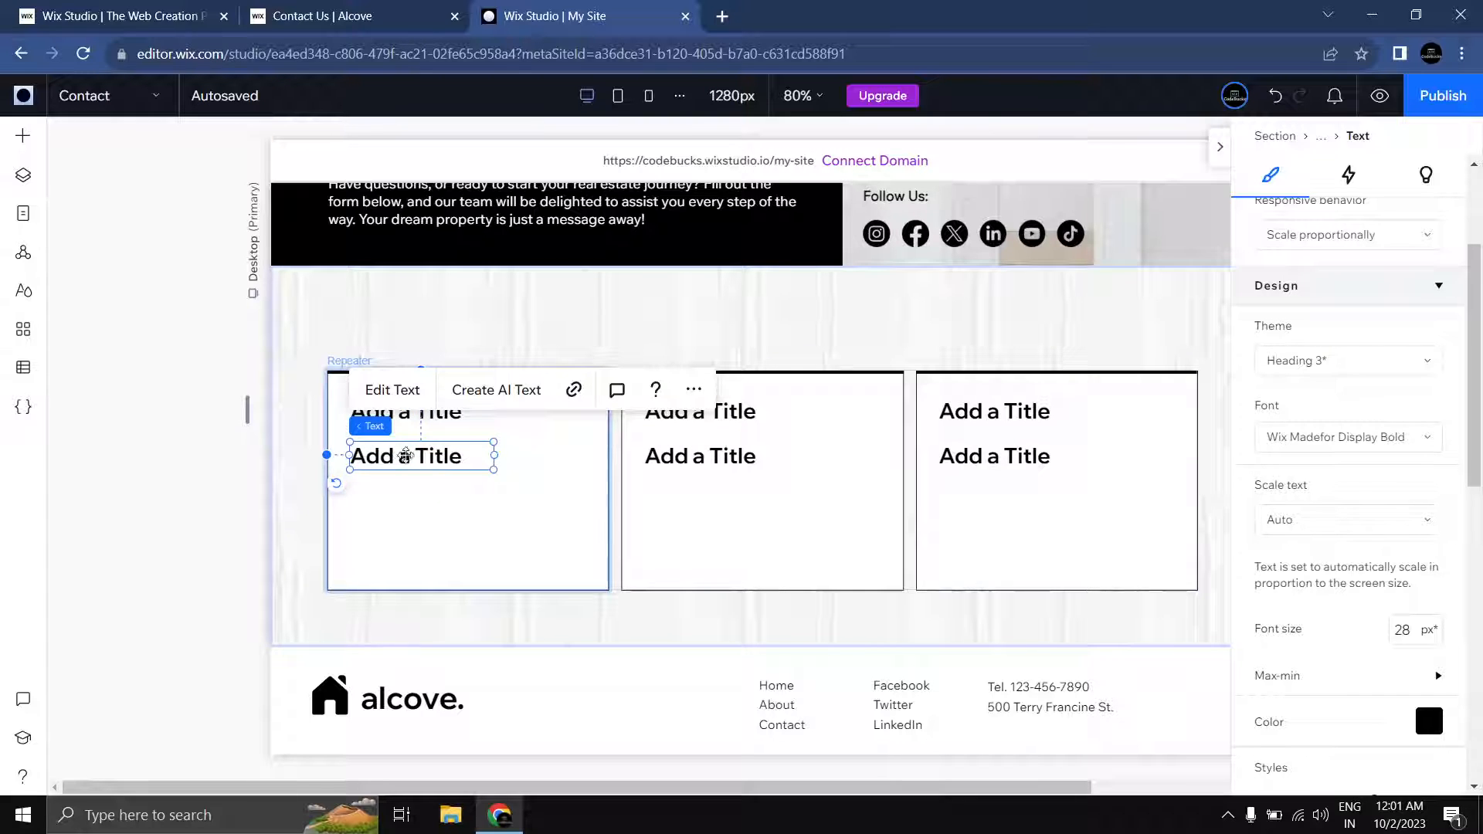
Step: Apply the Paragraph 1 theme to the duplicated text below the first card's title
click(1383, 361)
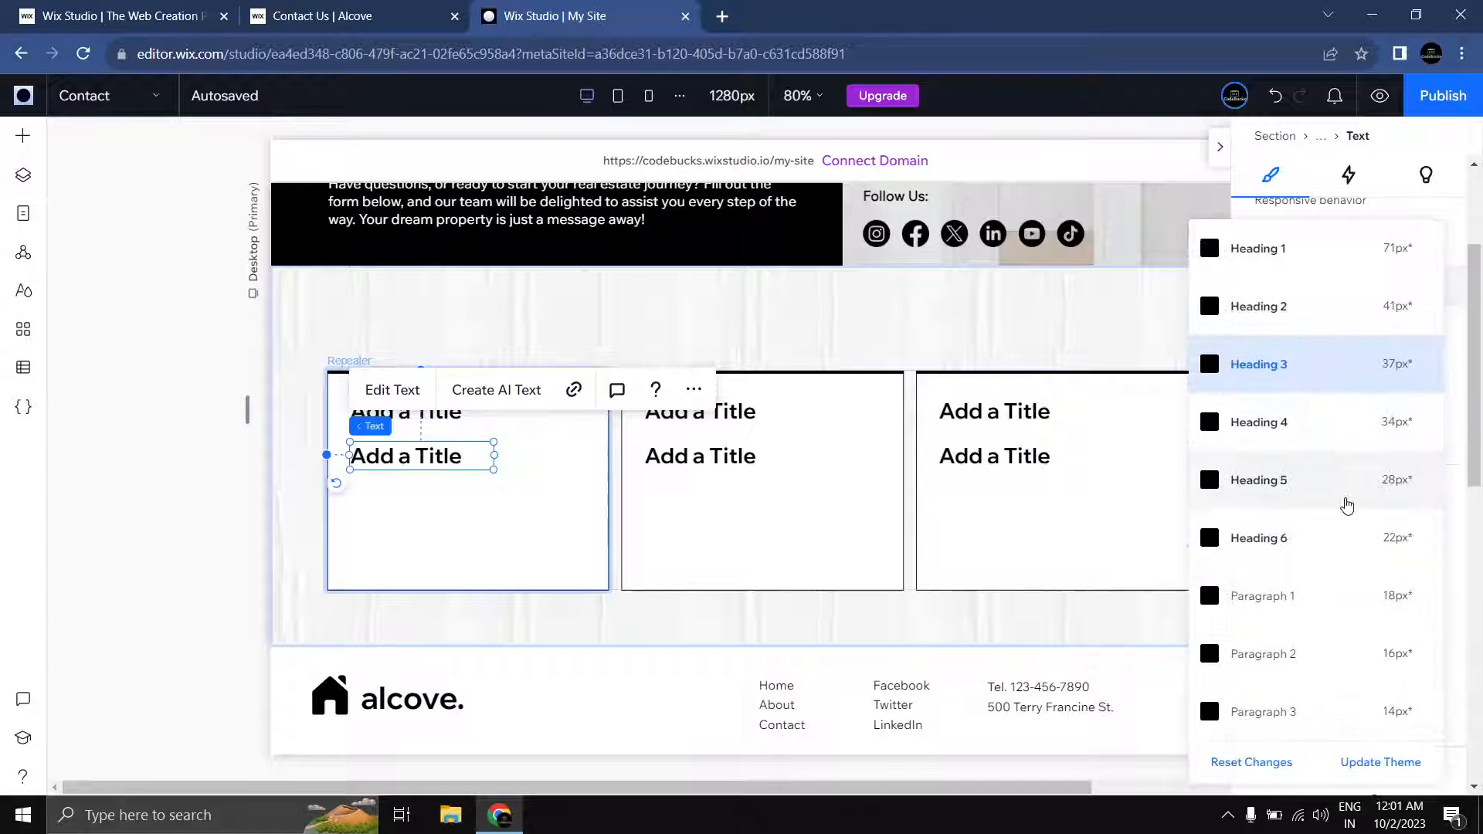
click(1314, 613)
click(433, 479)
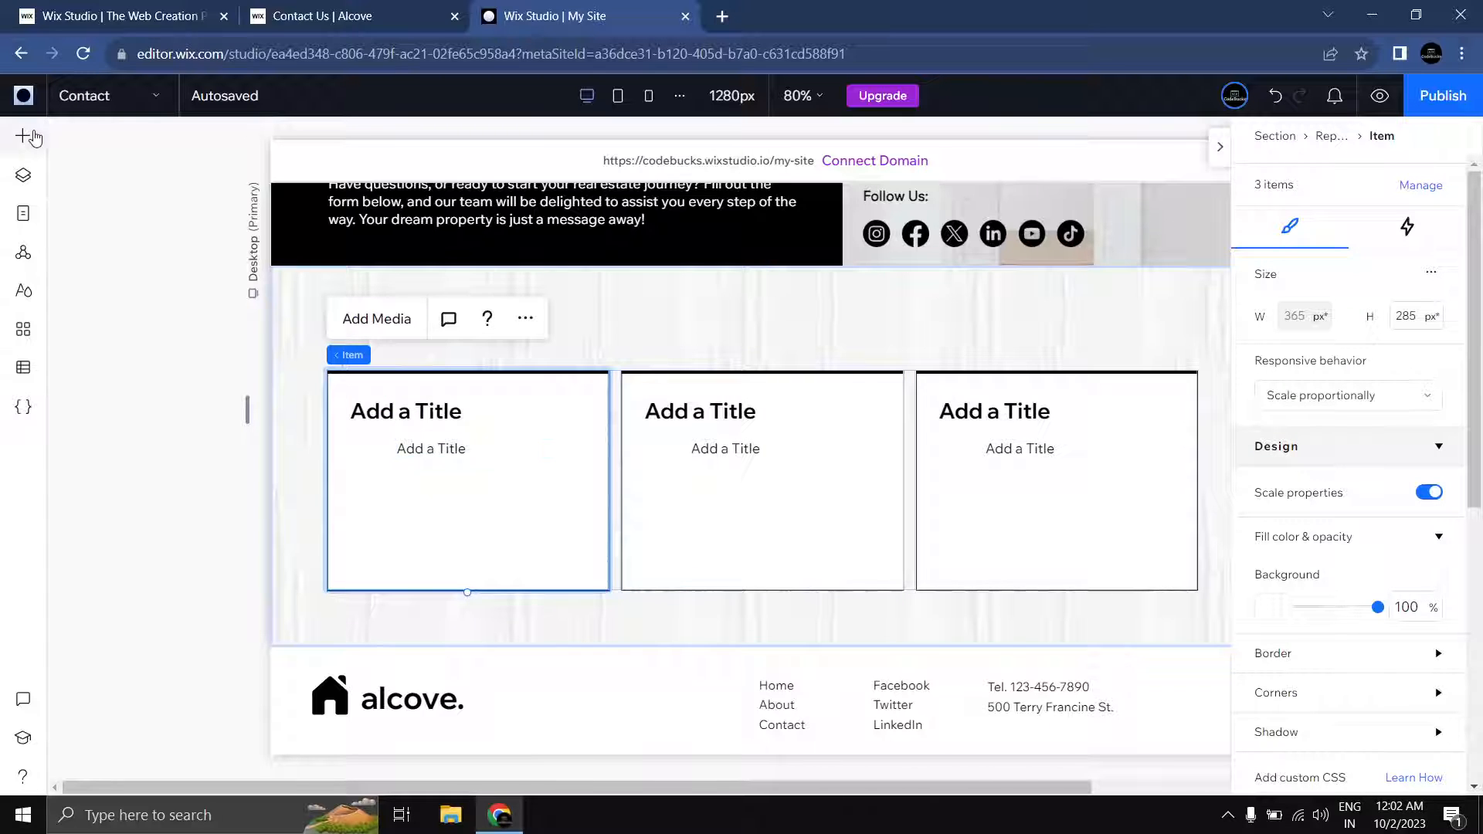
Step: Search the basic shapes library for "location" and add the solid map pin with the round hole to the page
click(23, 136)
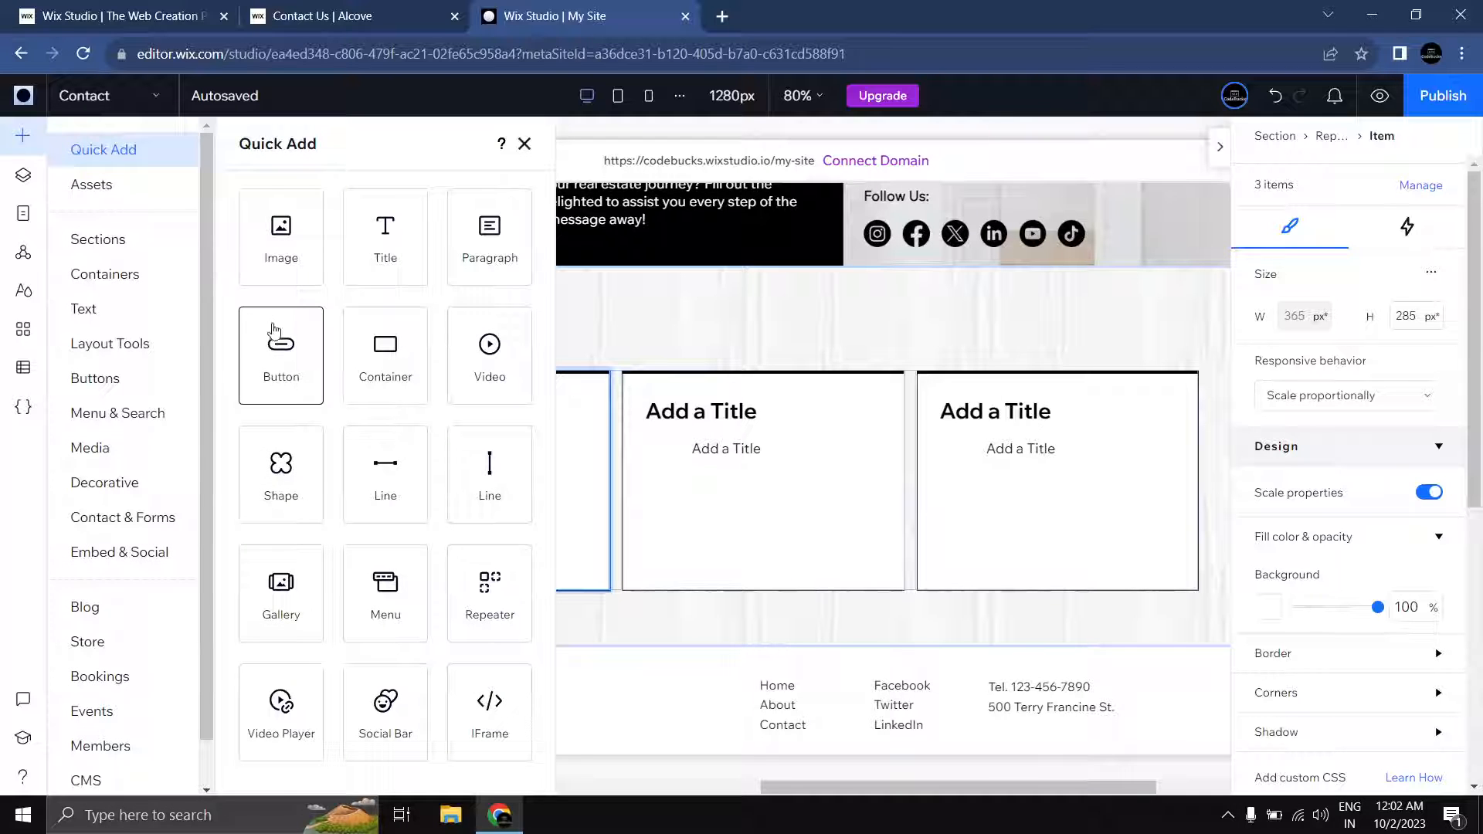
scroll(122, 386, down, 1)
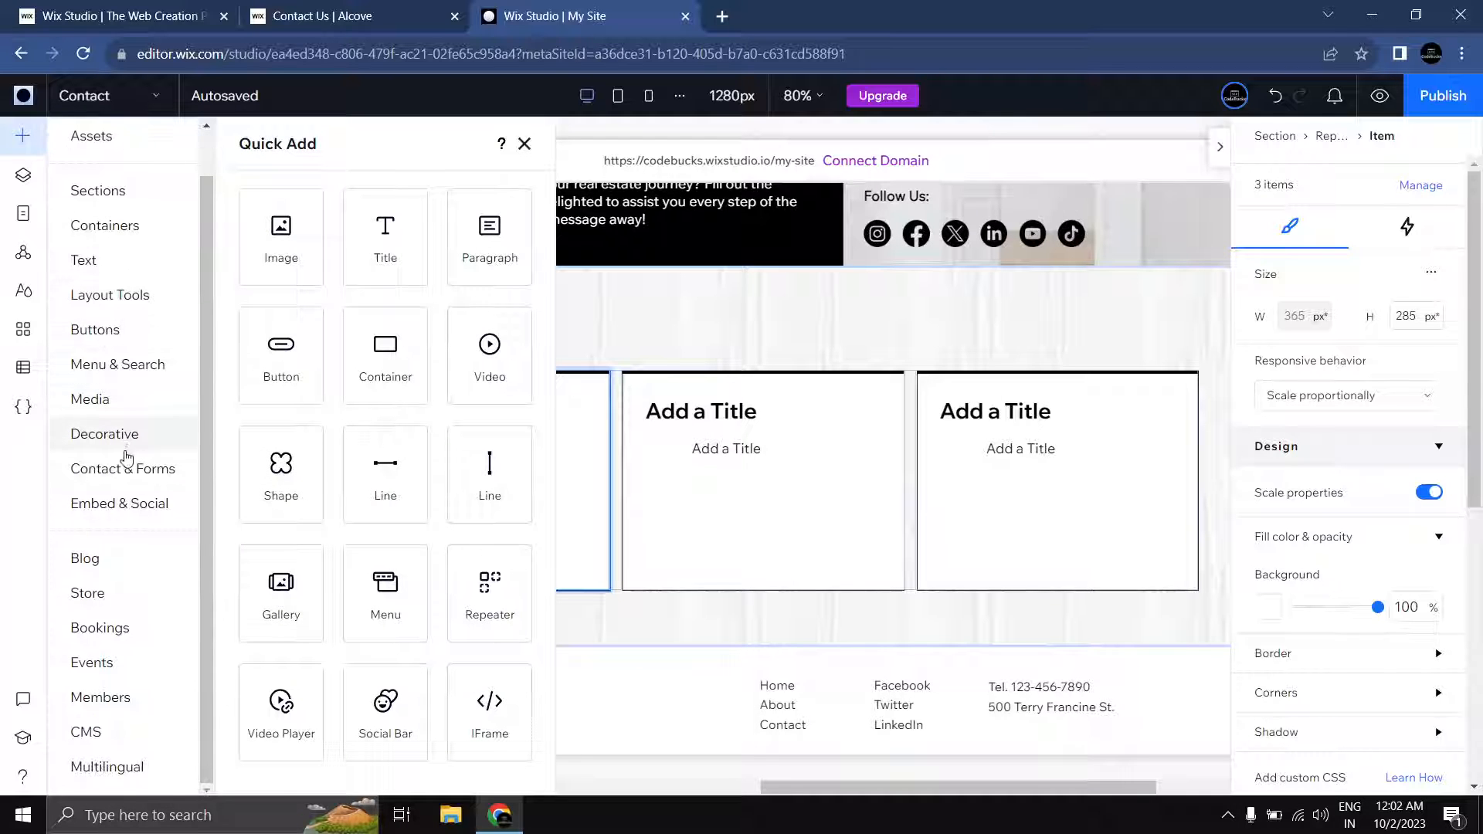
click(131, 439)
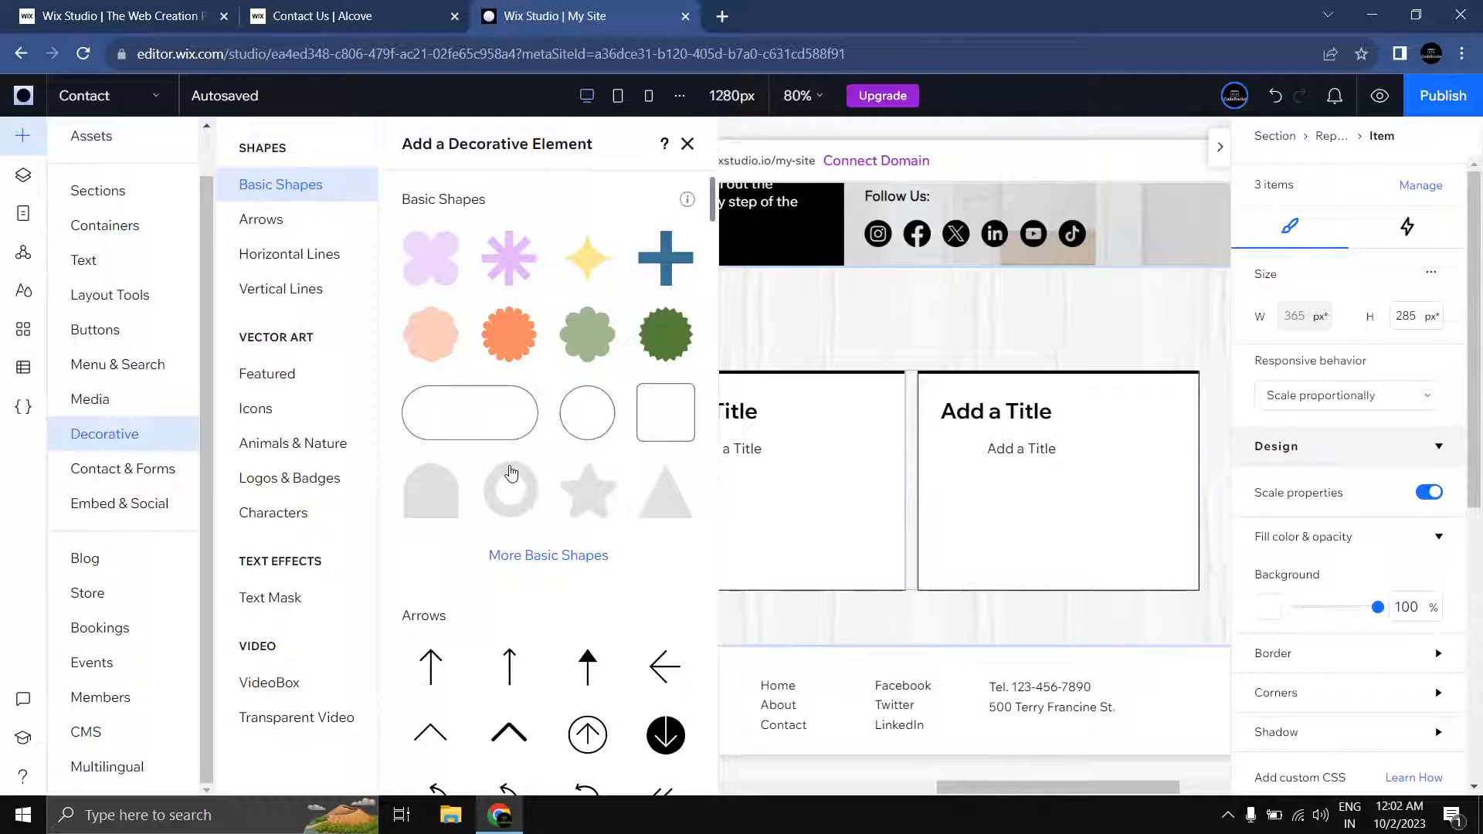
scroll(512, 473, down, 5)
scroll(418, 347, up, 2)
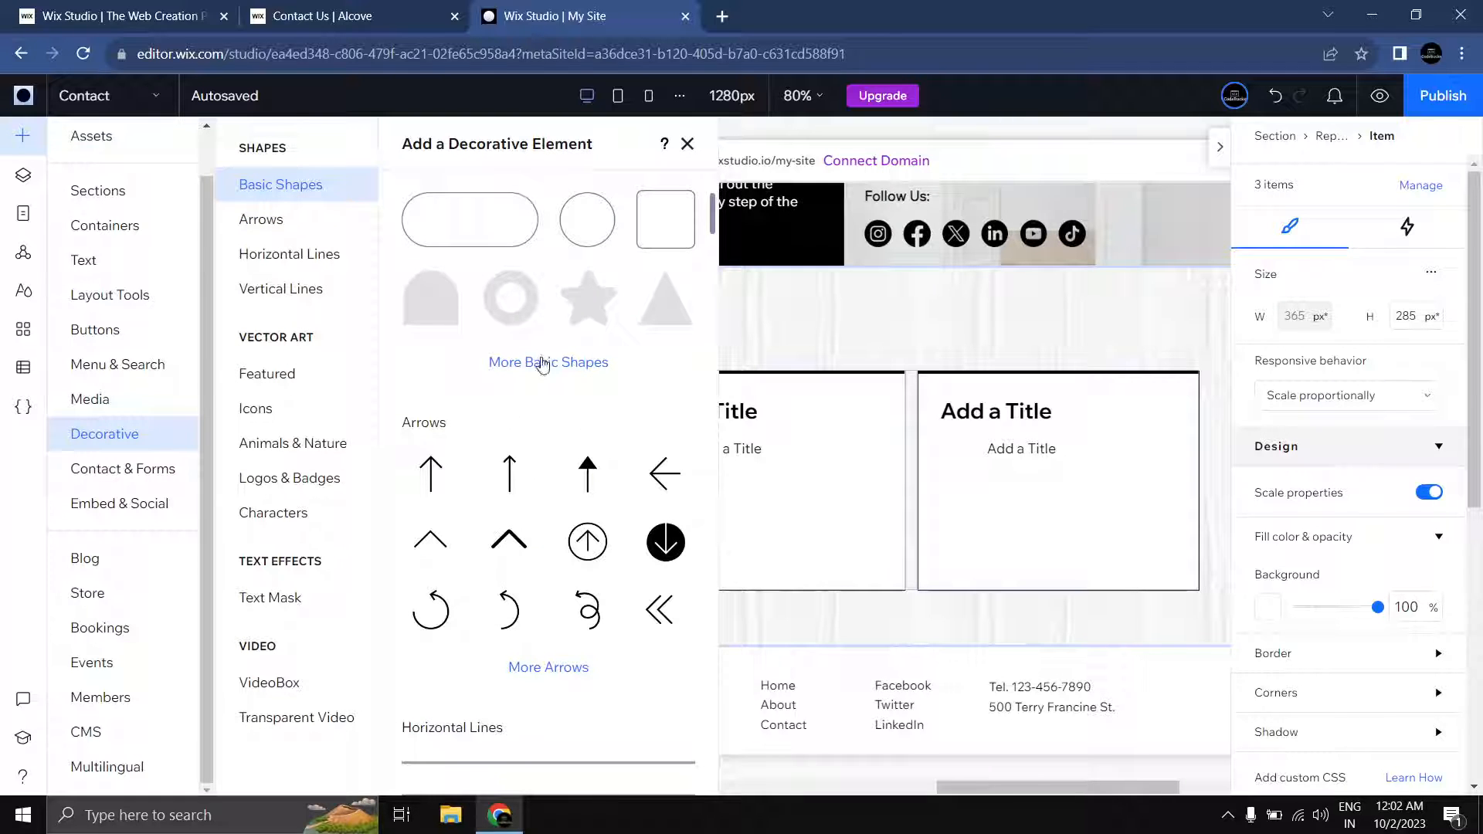
click(544, 364)
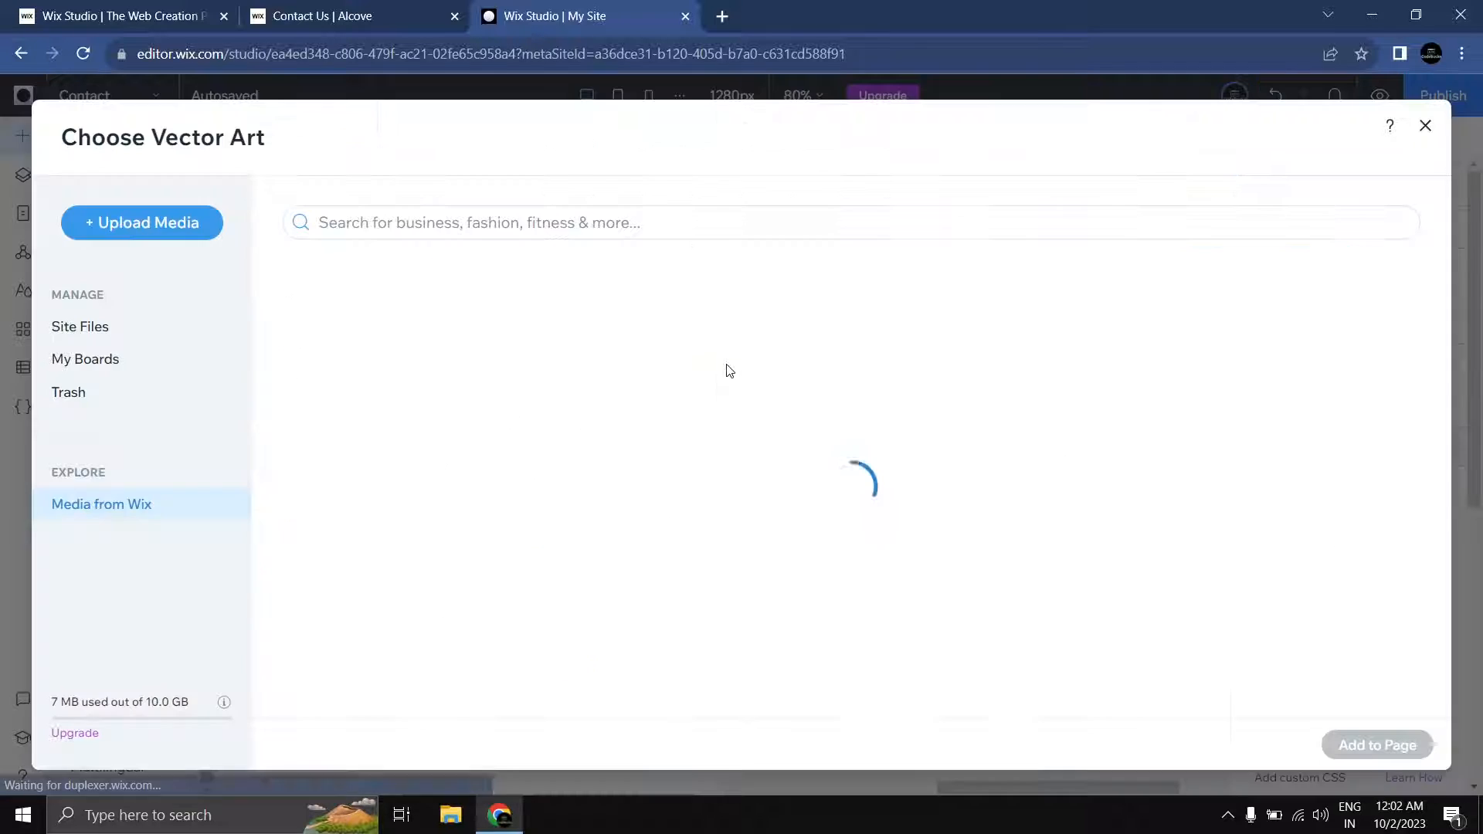
click(524, 228)
text(location)
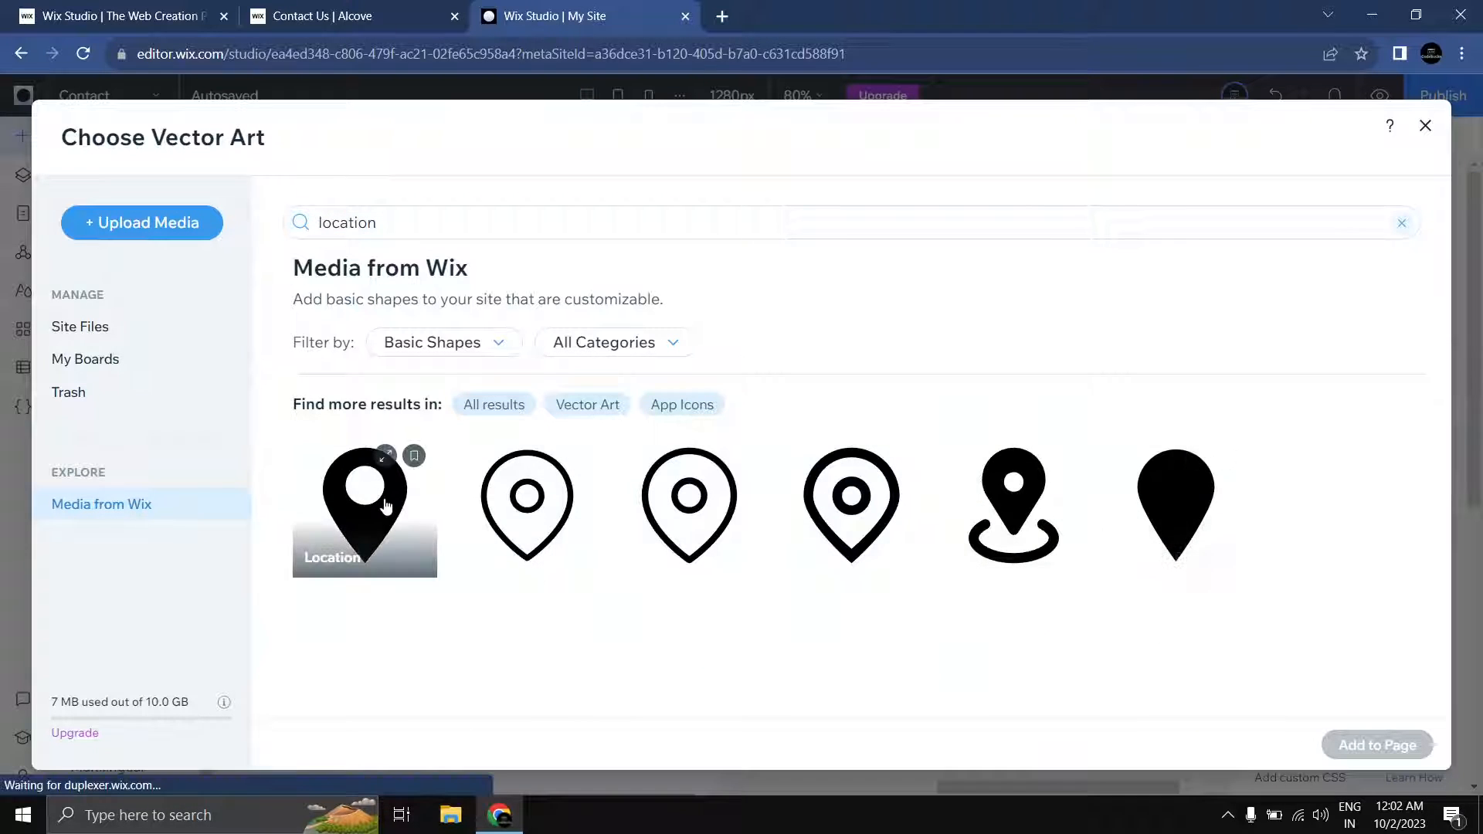
mouse_move(364, 487)
mouse_down()
mouse_move(684, 488)
mouse_move(324, 533)
mouse_move(364, 514)
mouse_up()
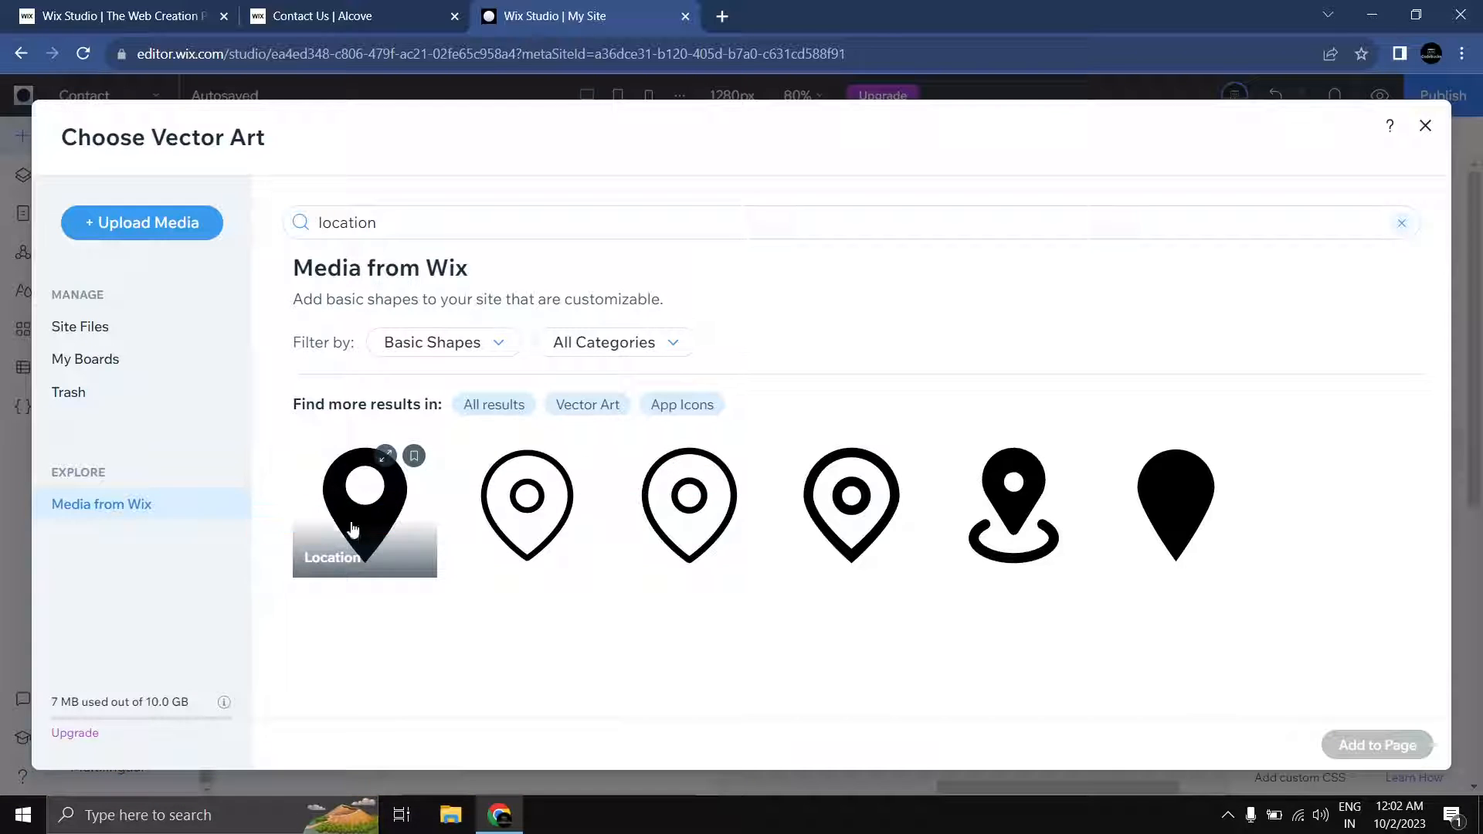
click(371, 519)
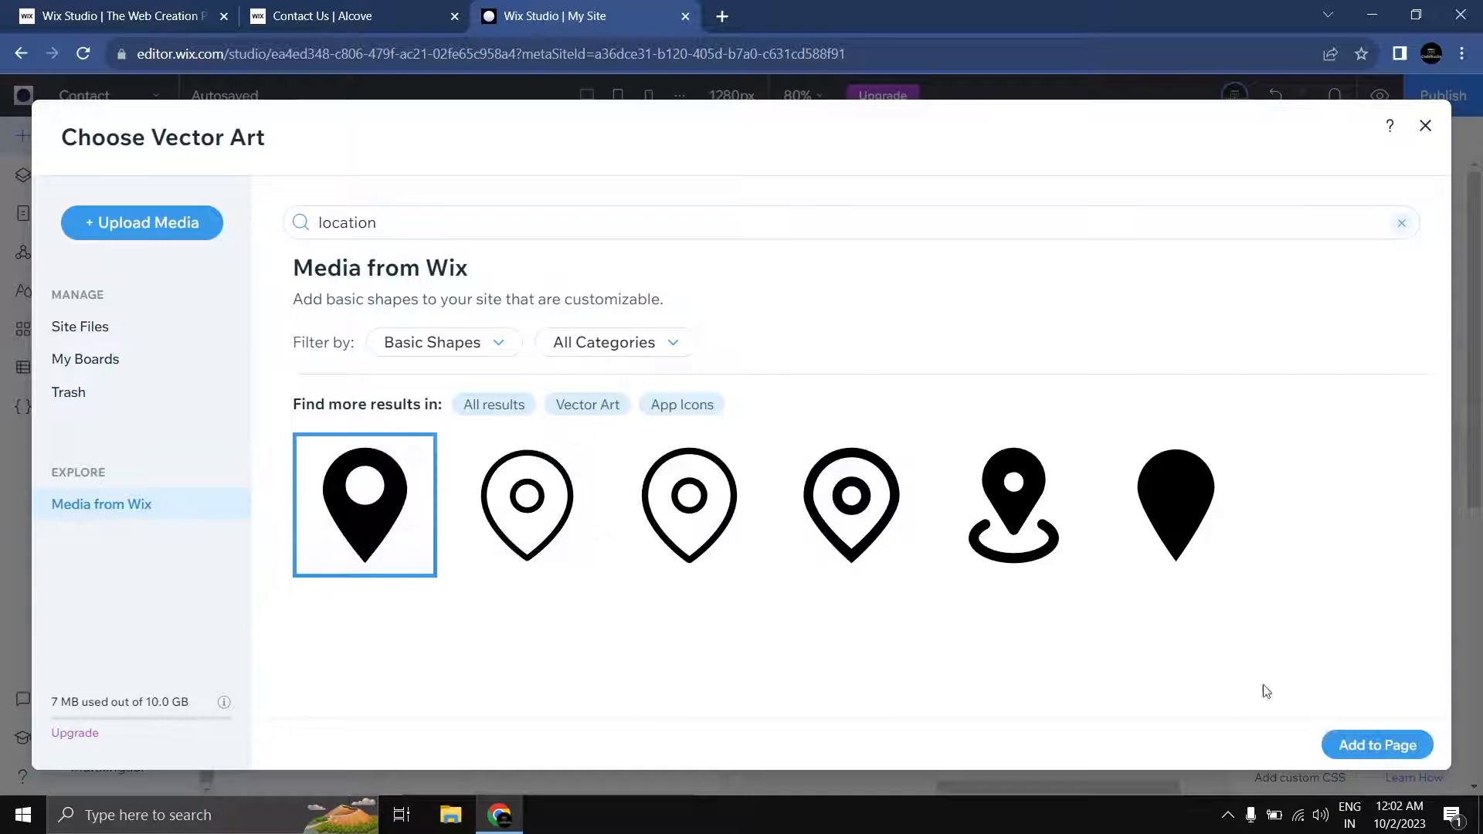
click(1352, 745)
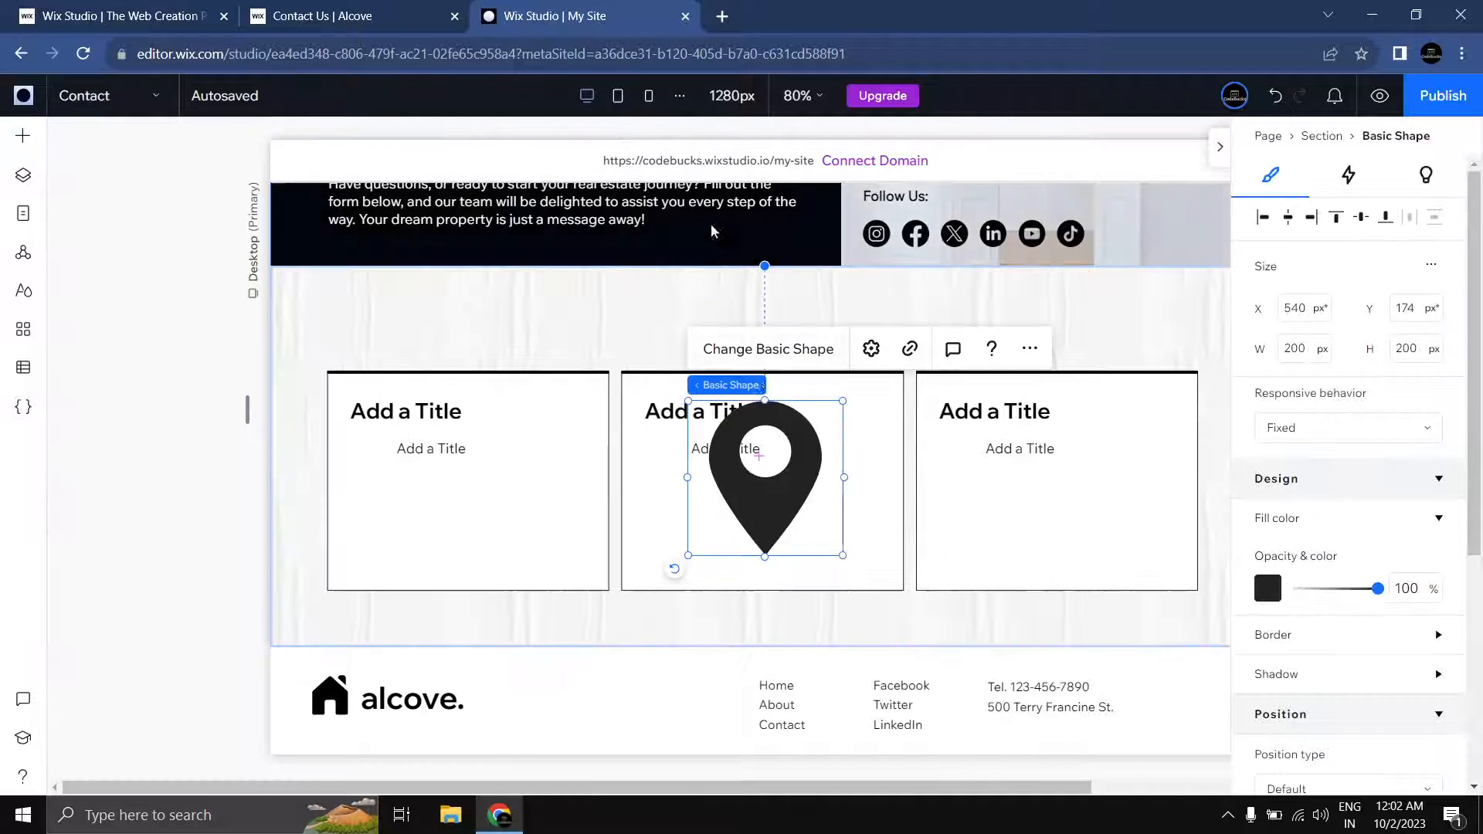
Step: Attach the location pin to the first card and set its width and height to 28 px
drag(789, 496, 470, 494)
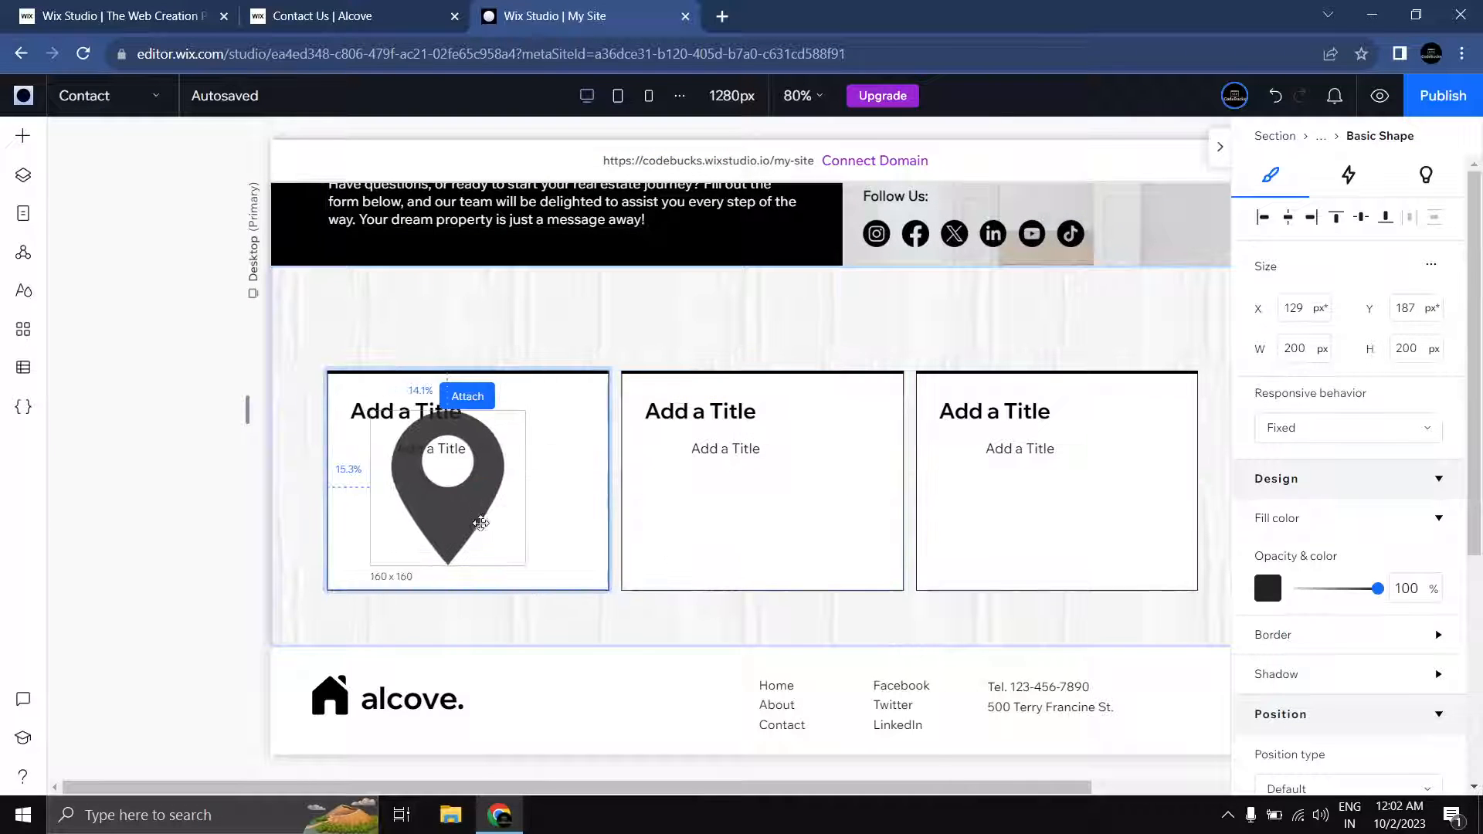
click(378, 422)
drag(373, 410, 425, 505)
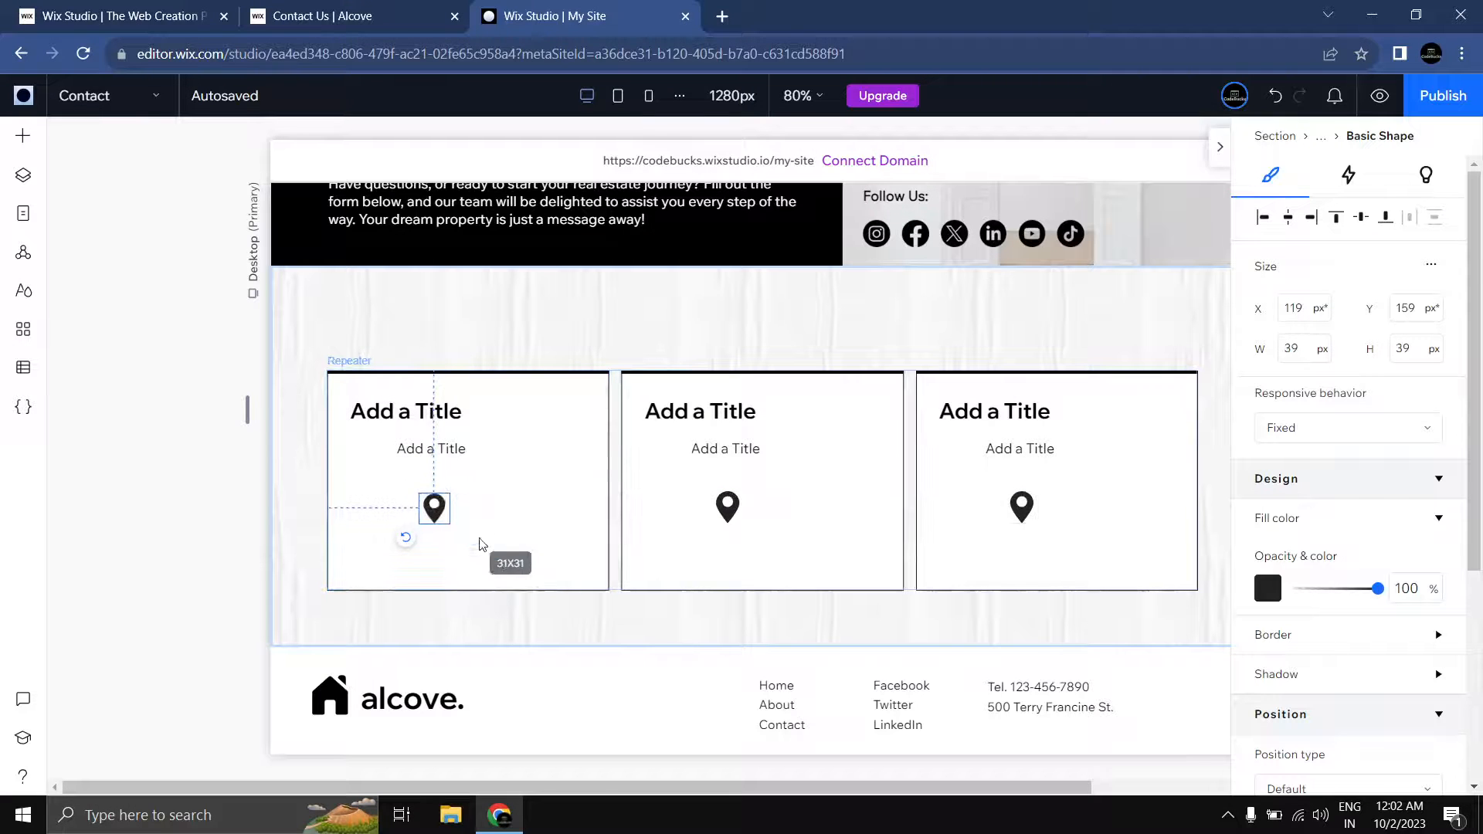
click(1297, 360)
text(28)
key(Tab)
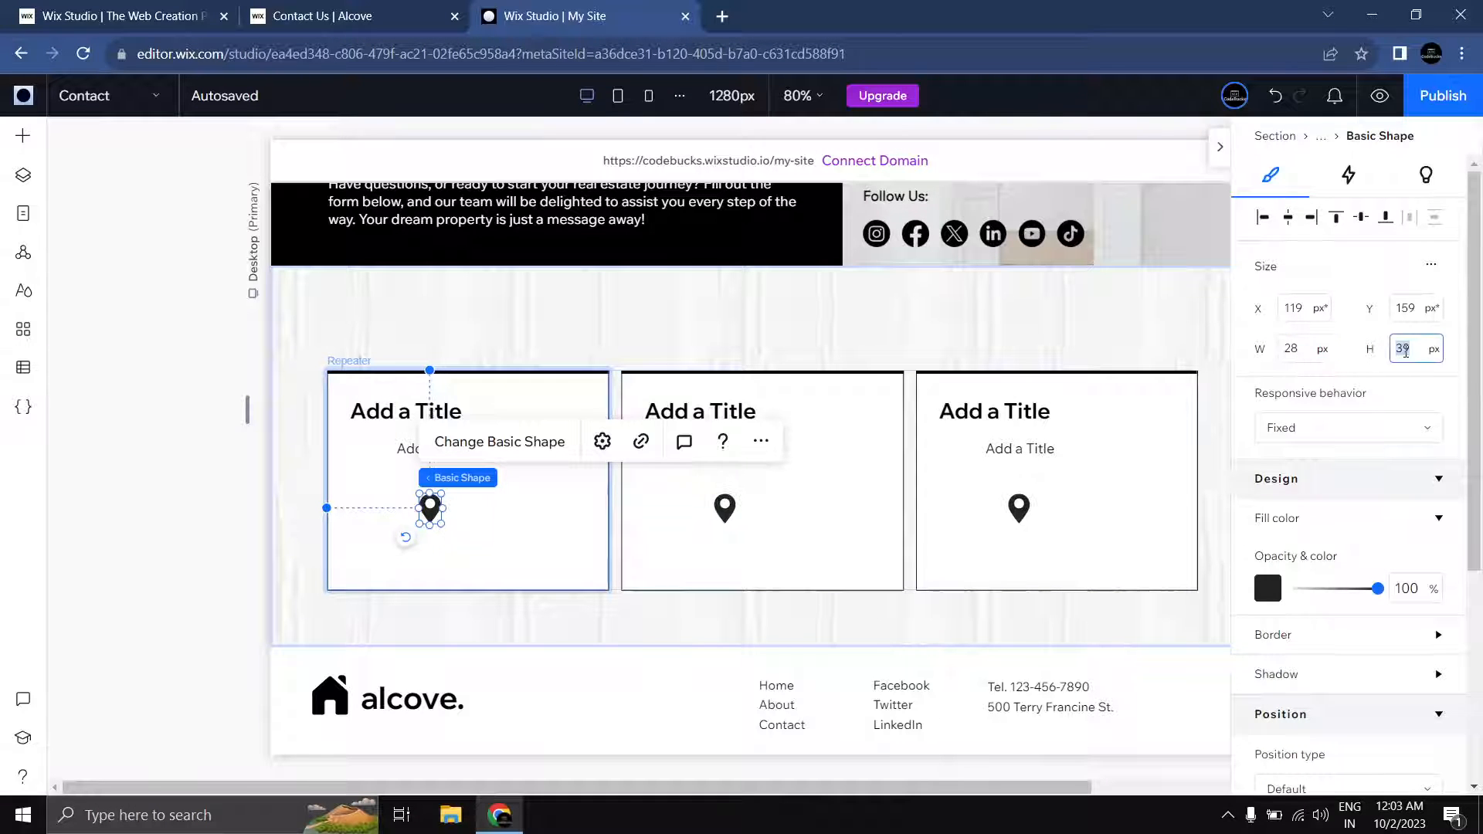
text(28)
key(Return)
Step: Stack the location pin horizontally with the paragraph text beside it and reduce the spacing between them to 8 px
mouse_move(430, 513)
mouse_down()
mouse_move(428, 457)
mouse_move(436, 491)
mouse_up()
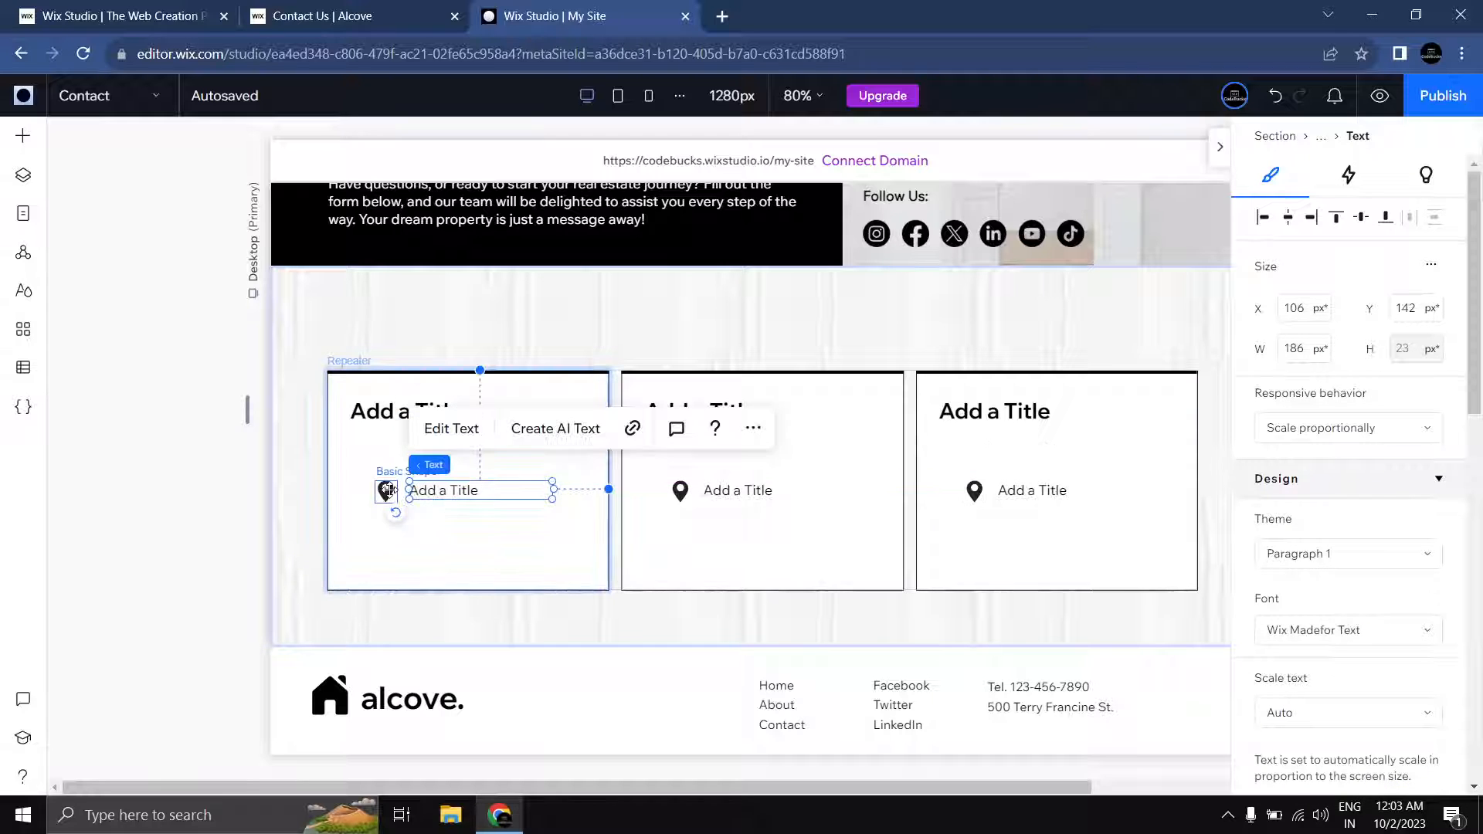
click(387, 490)
shift+click(440, 491)
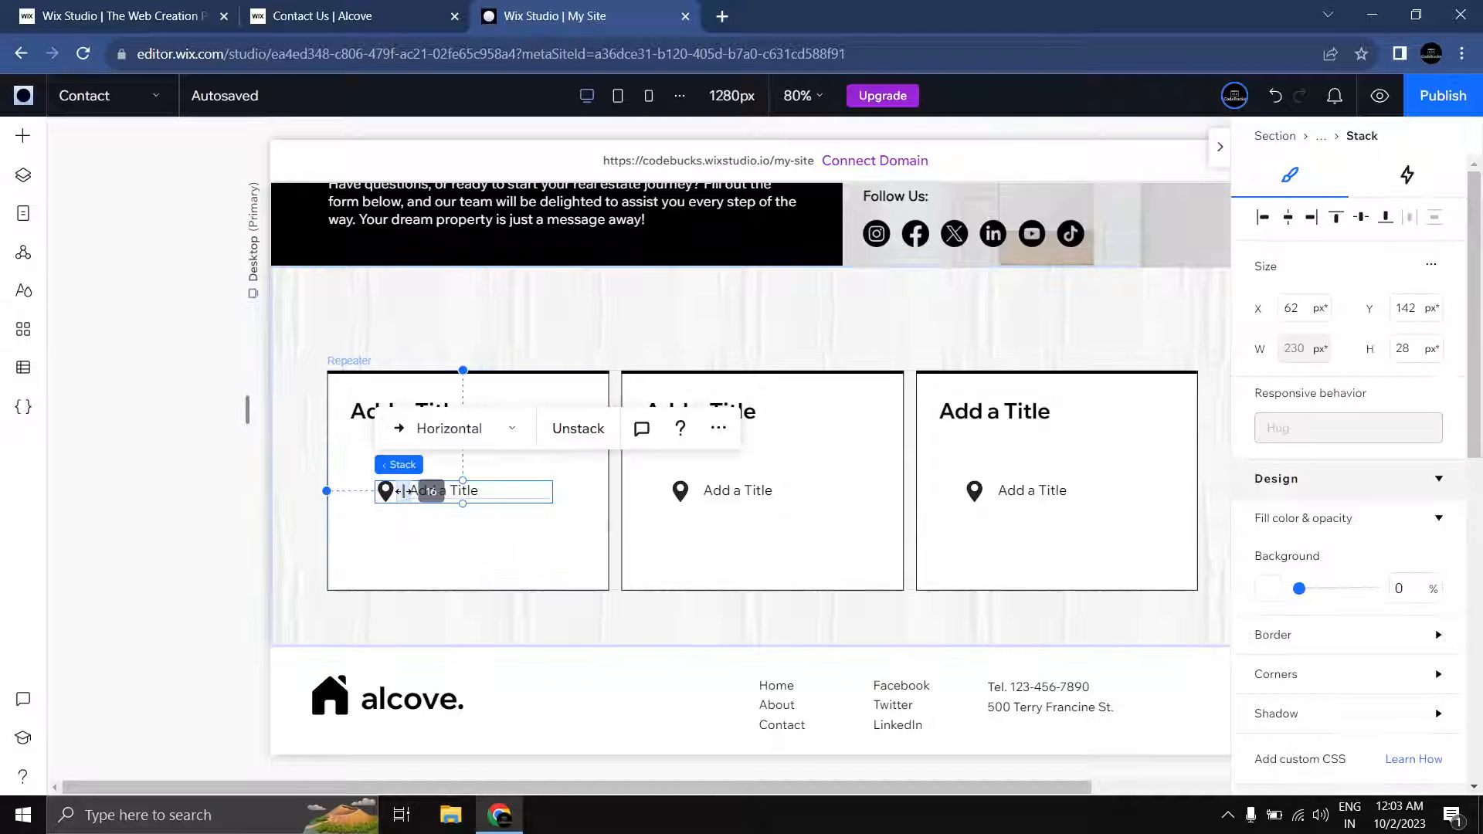
drag(415, 492, 404, 492)
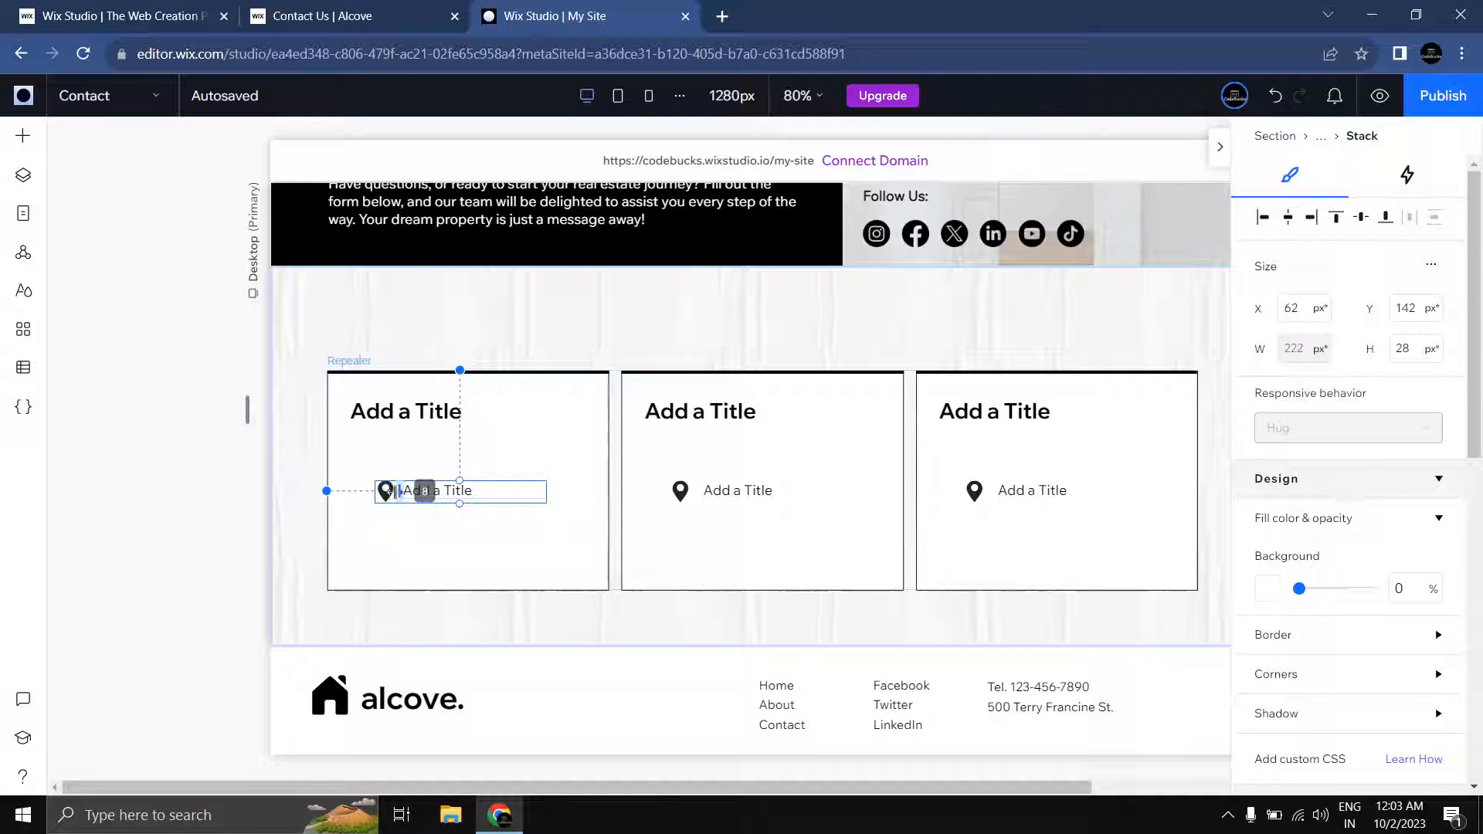
click(199, 461)
Step: Move the pin-and-text stack up so it sits just below the first card's title
click(415, 491)
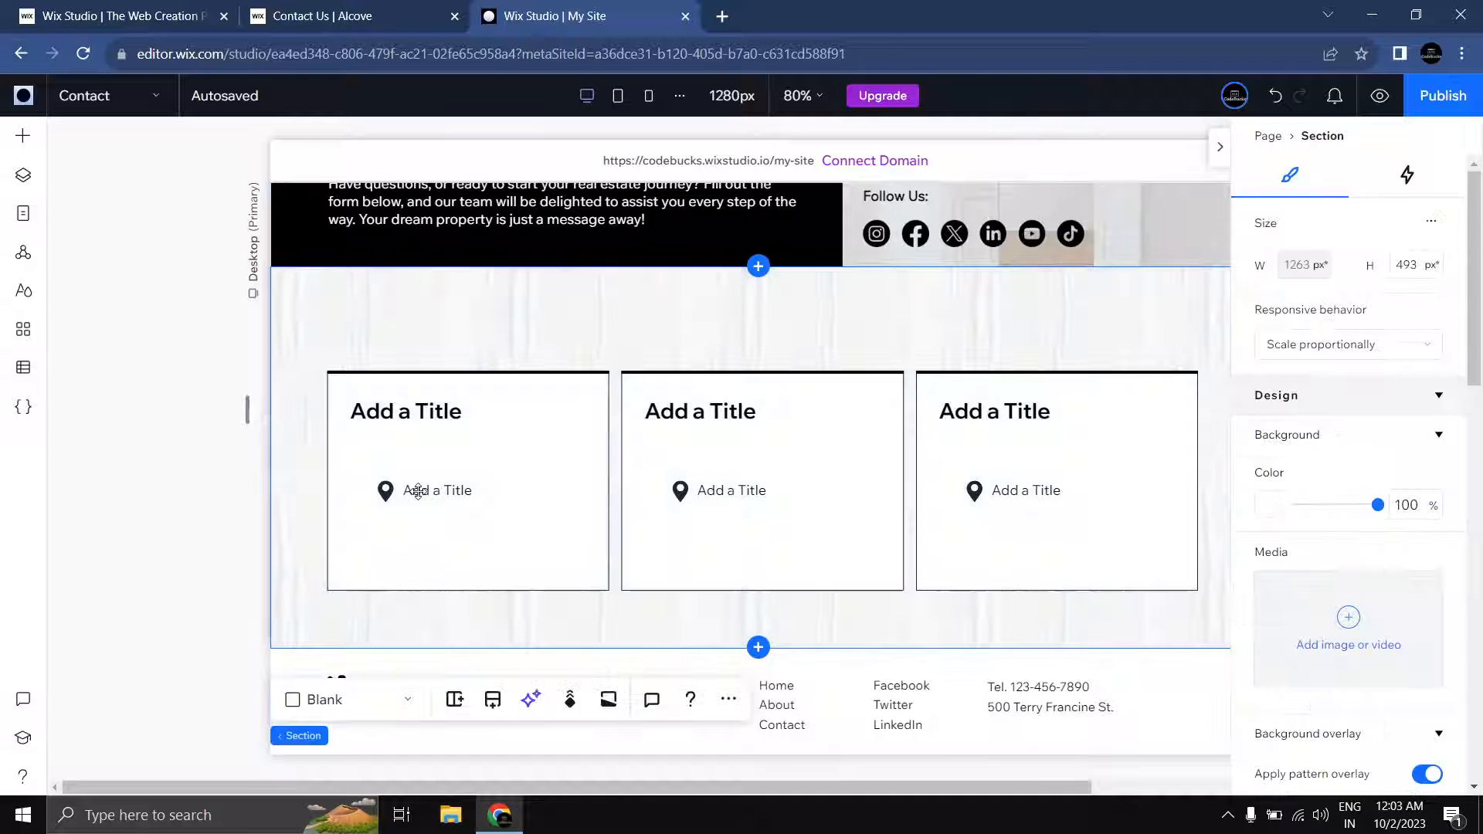
click(418, 492)
click(419, 492)
click(423, 492)
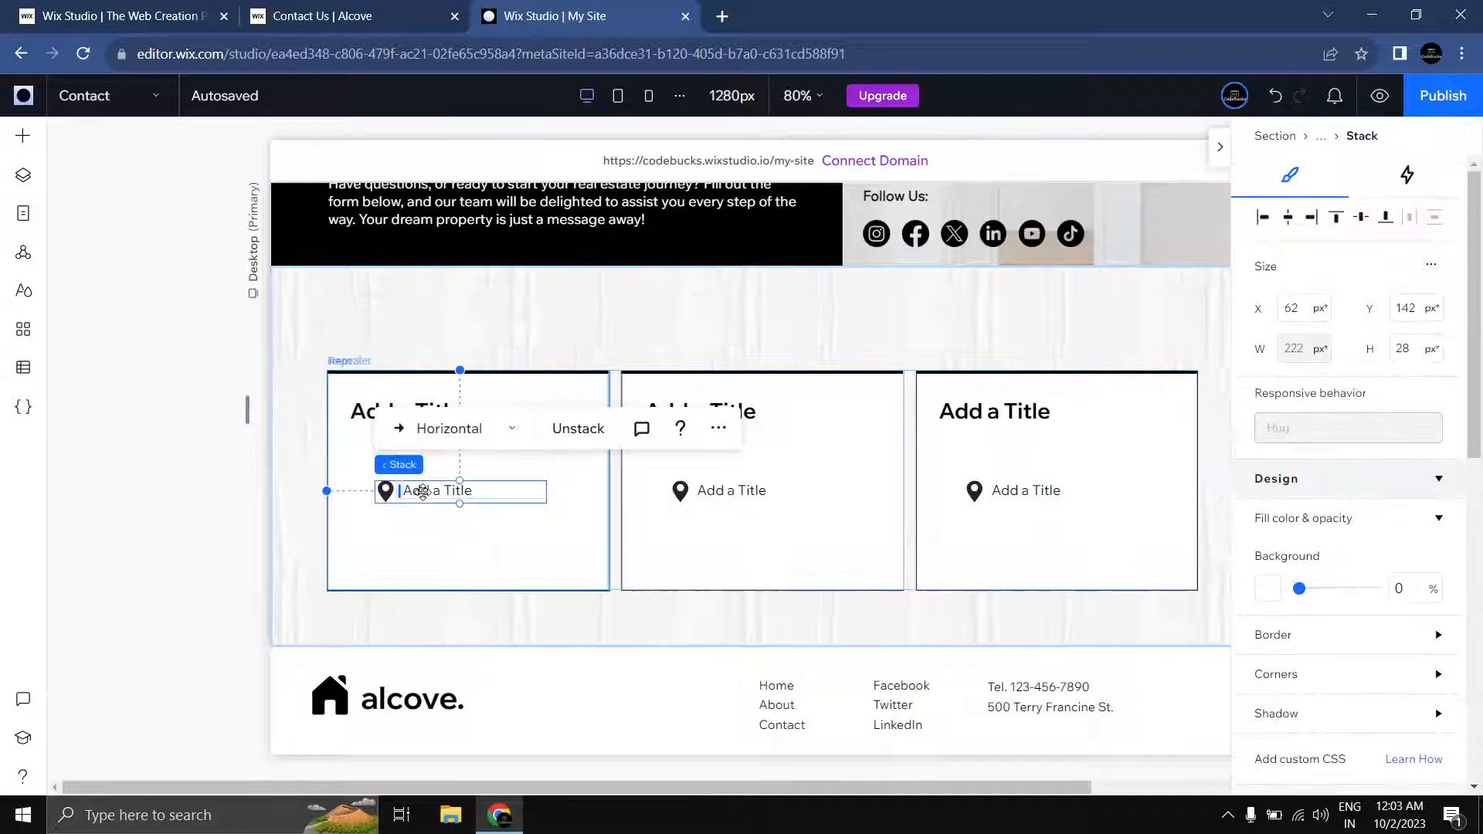
drag(420, 490, 405, 459)
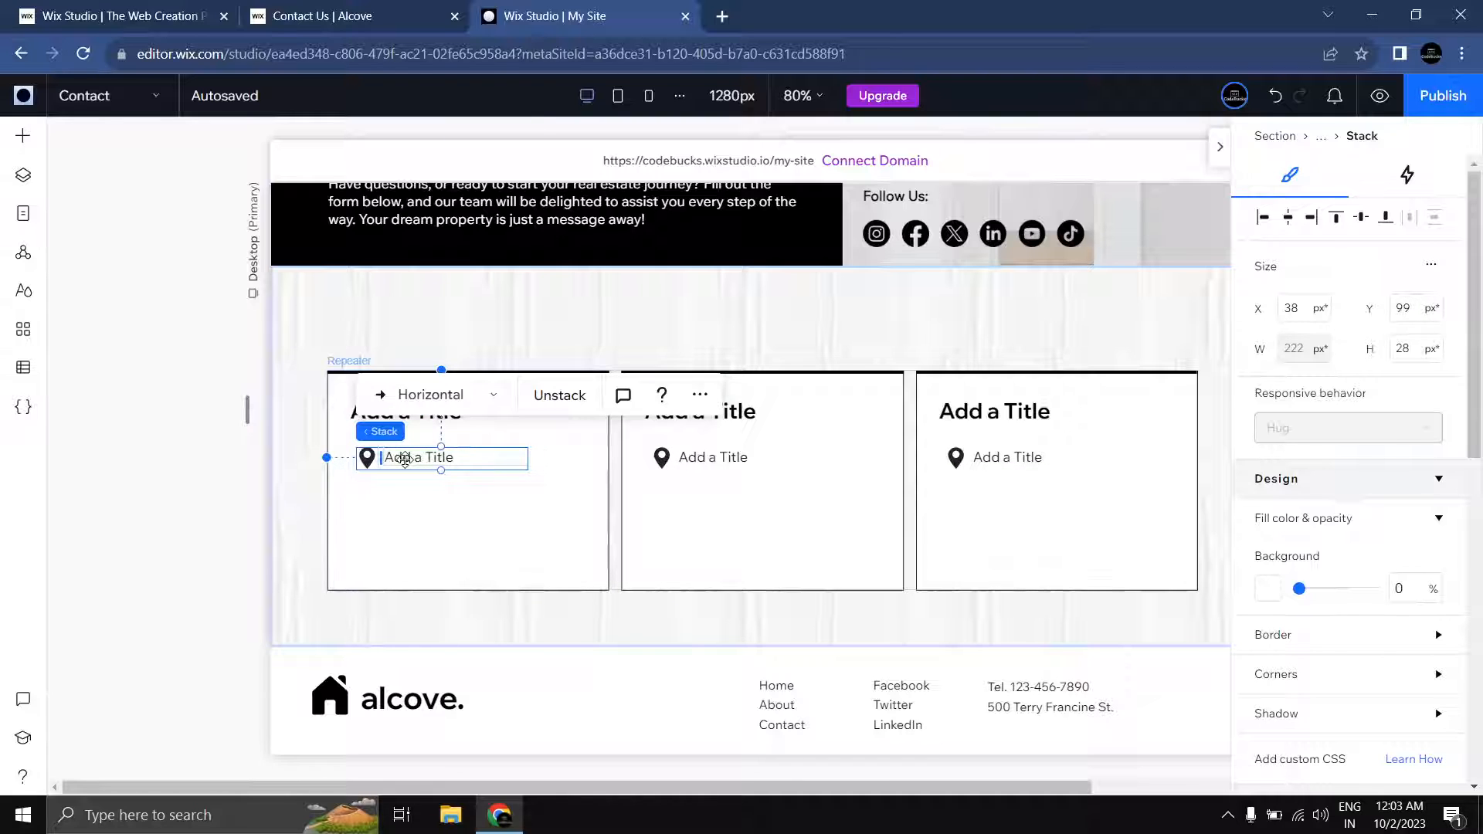
Step: Paste a copy of the pin-and-text stack into the first card
click(421, 506)
key(ctrl+v)
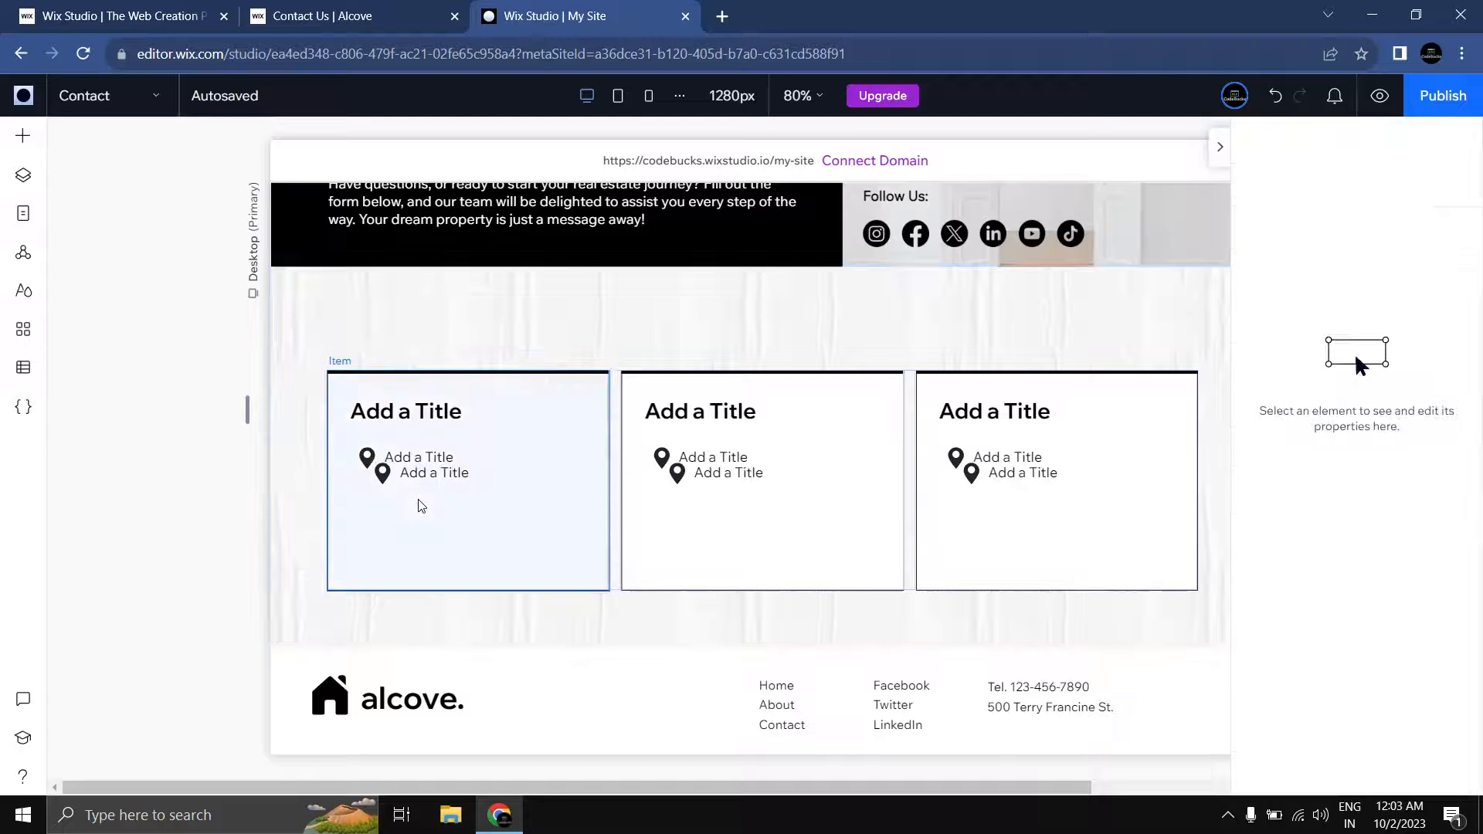
Step: Try to place a second pasted copy of the stack lower in the first card, and delete that copy
key(ctrl+v)
click(558, 469)
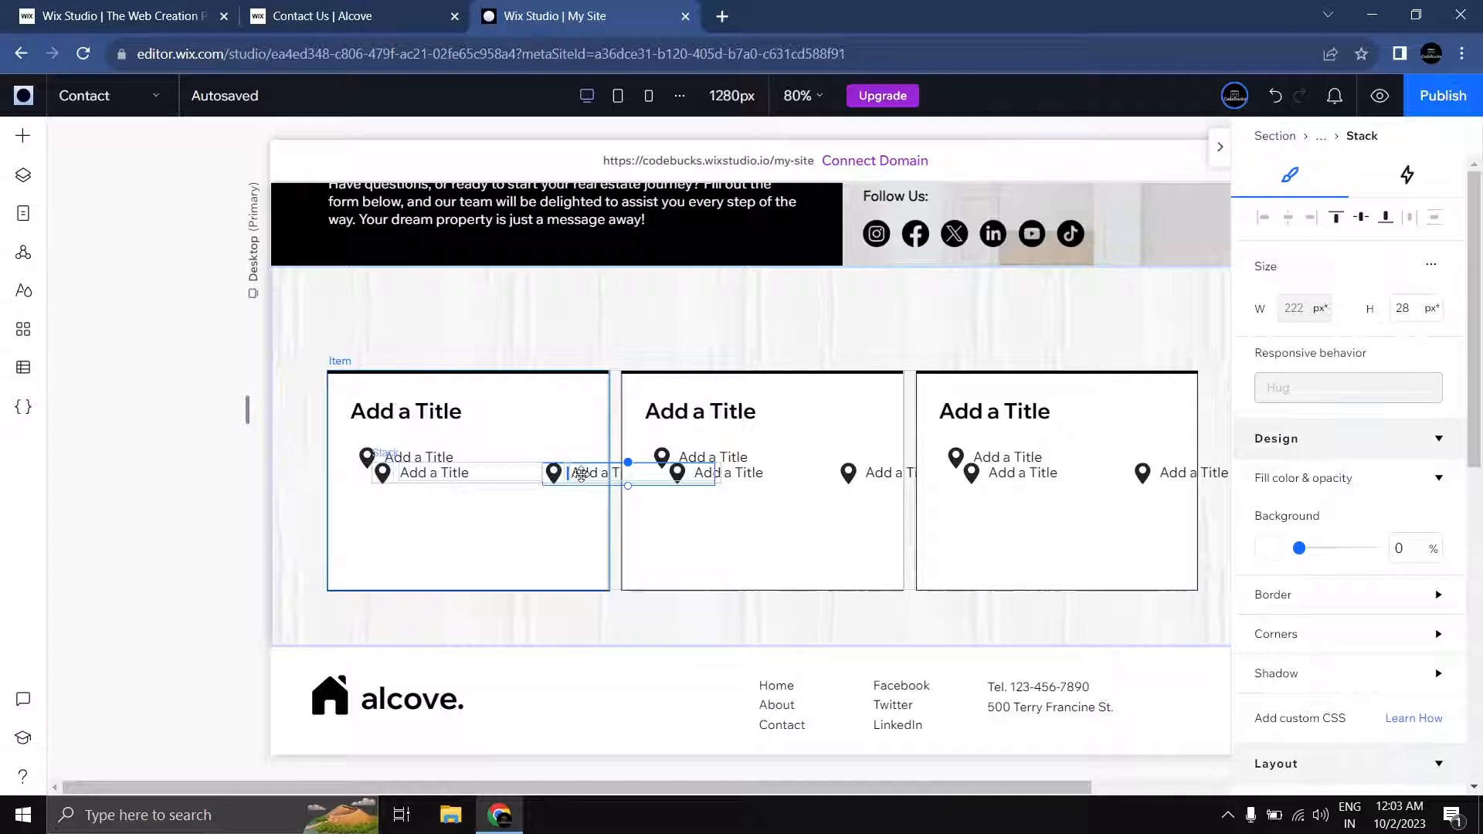
drag(581, 474, 418, 531)
key(ctrl+z)
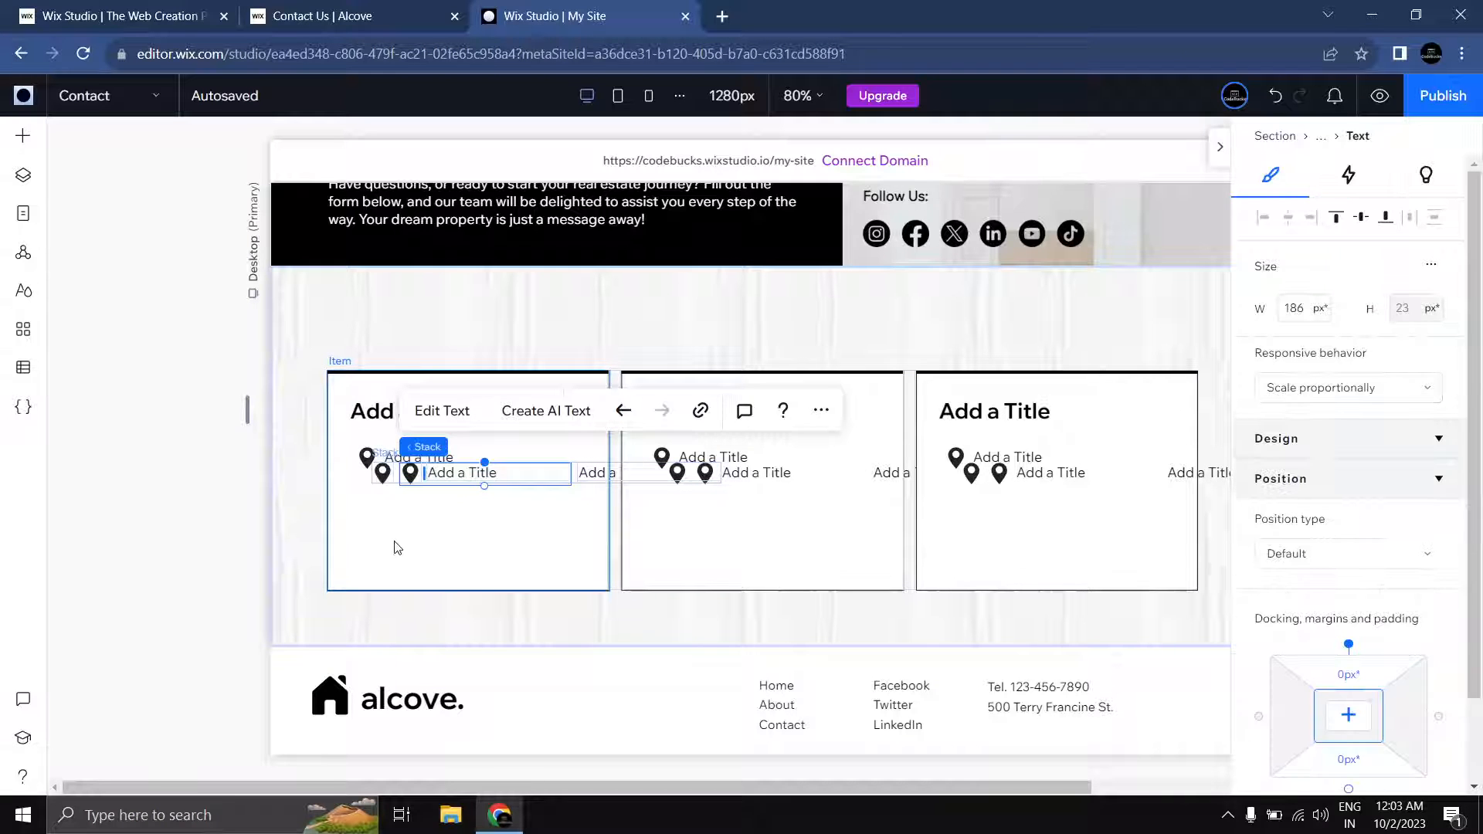
drag(465, 471, 425, 534)
key(ctrl+z)
click(563, 473)
click(563, 472)
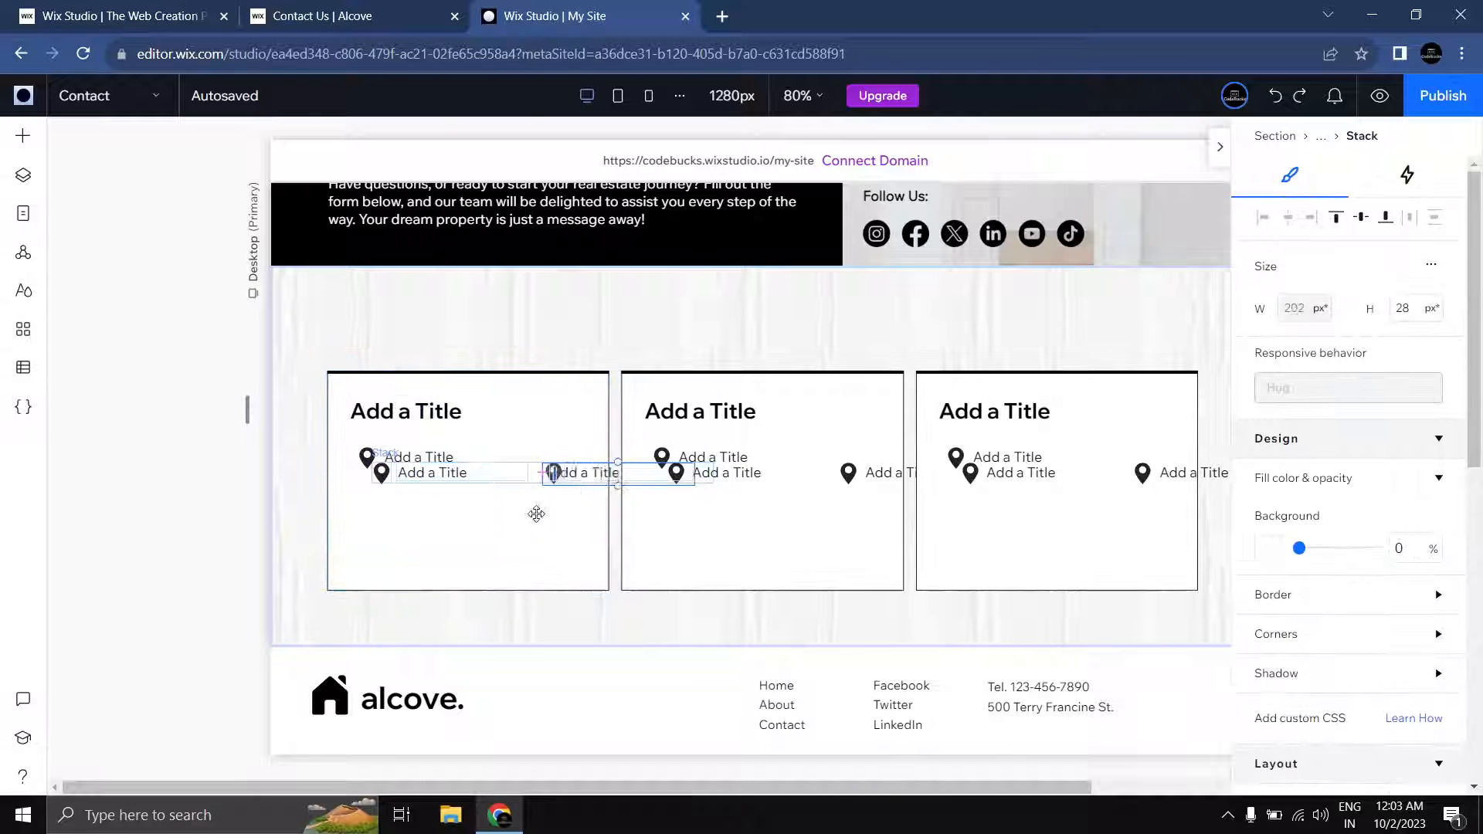
key(Delete)
Step: Position the remaining pasted stack as a second row under the first one and duplicate it as a third row
click(426, 471)
click(429, 473)
click(429, 473)
drag(429, 473, 363, 496)
click(415, 496)
click(430, 523)
key(ctrl+d)
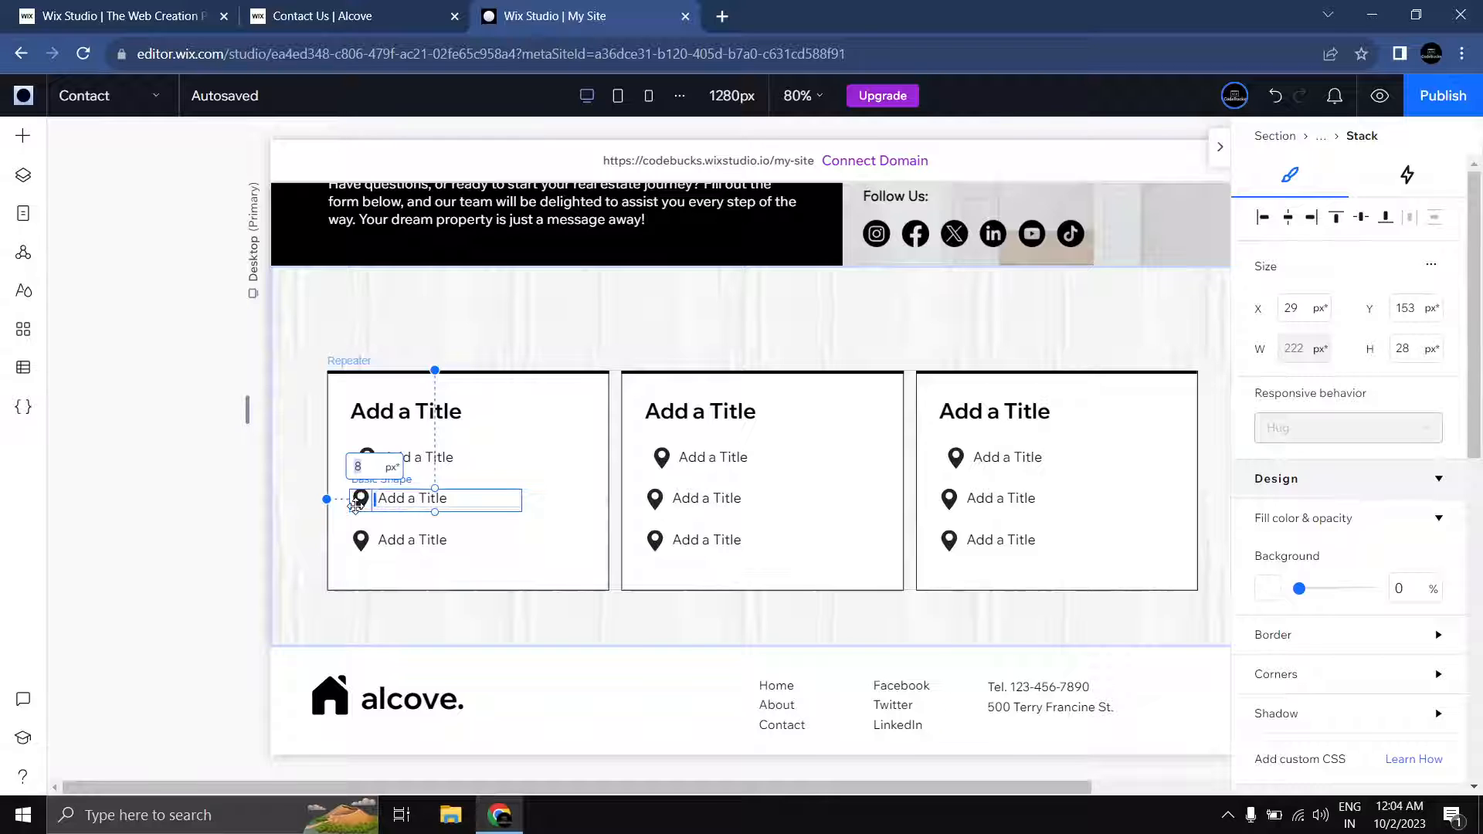
Step: Replace the pin in the first card's second row with the solid handset icon from a "telephone" search
click(355, 506)
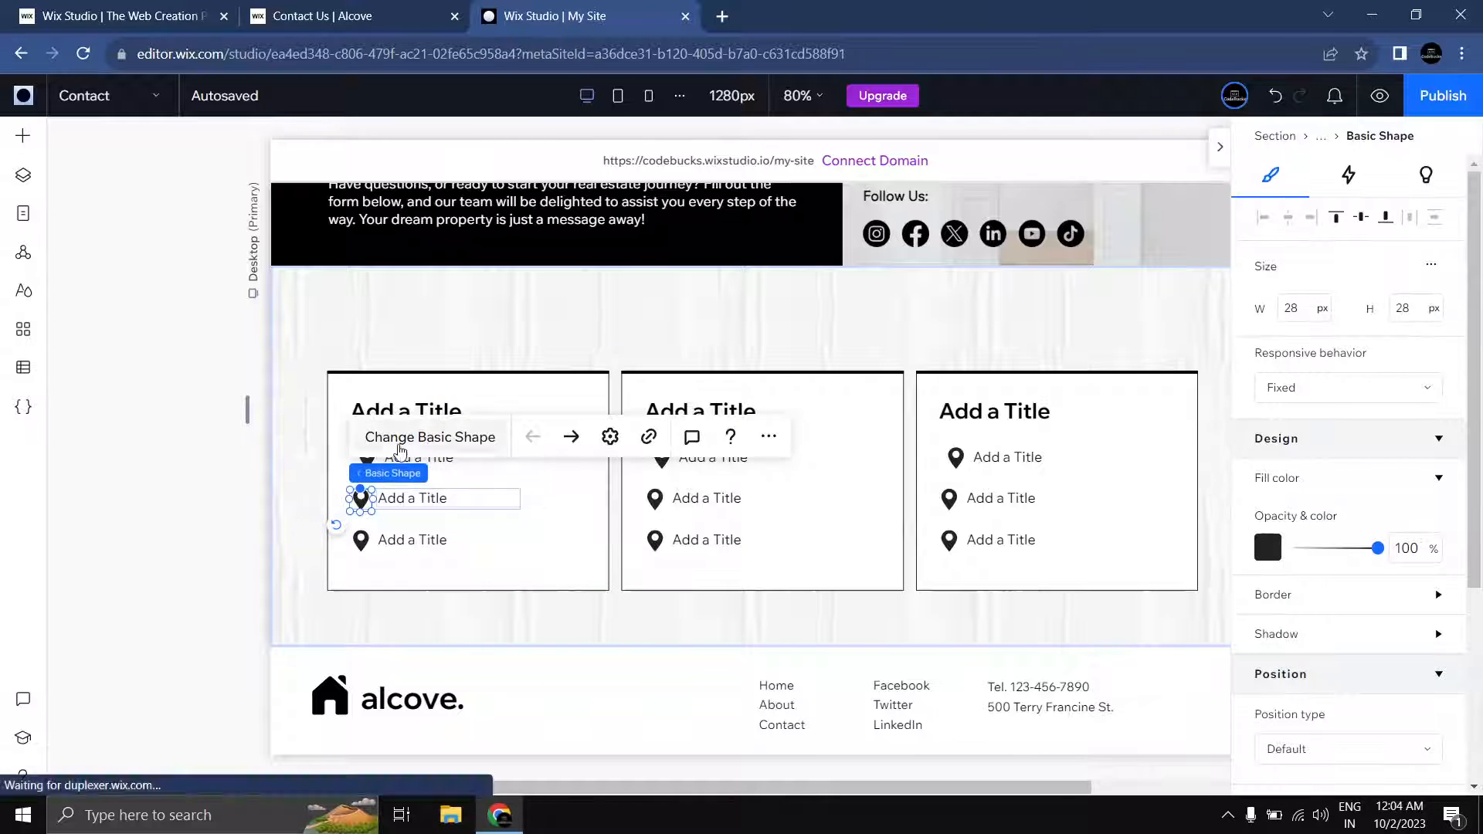
click(430, 433)
click(499, 219)
text(te)
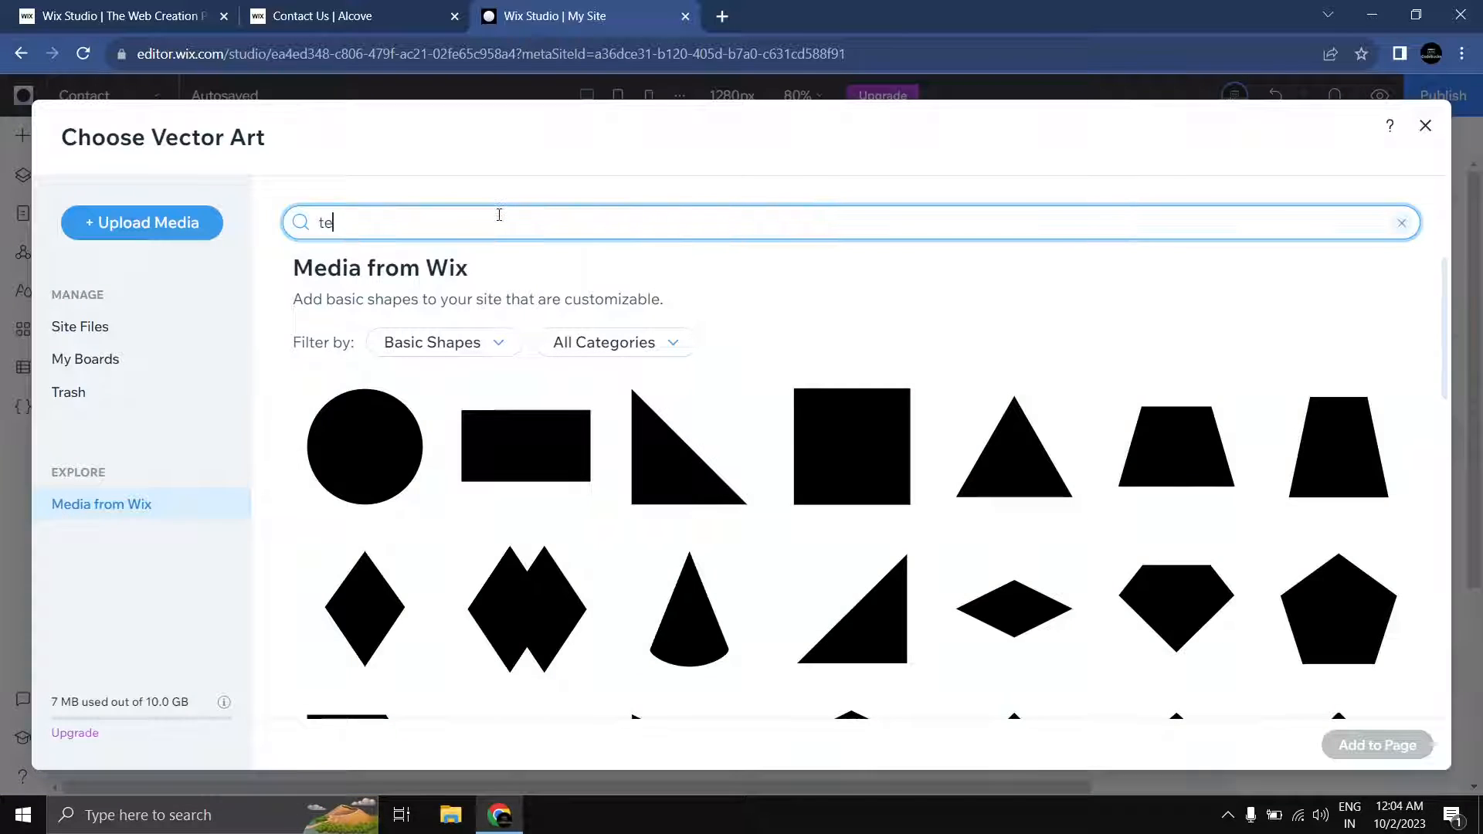
text(lephone)
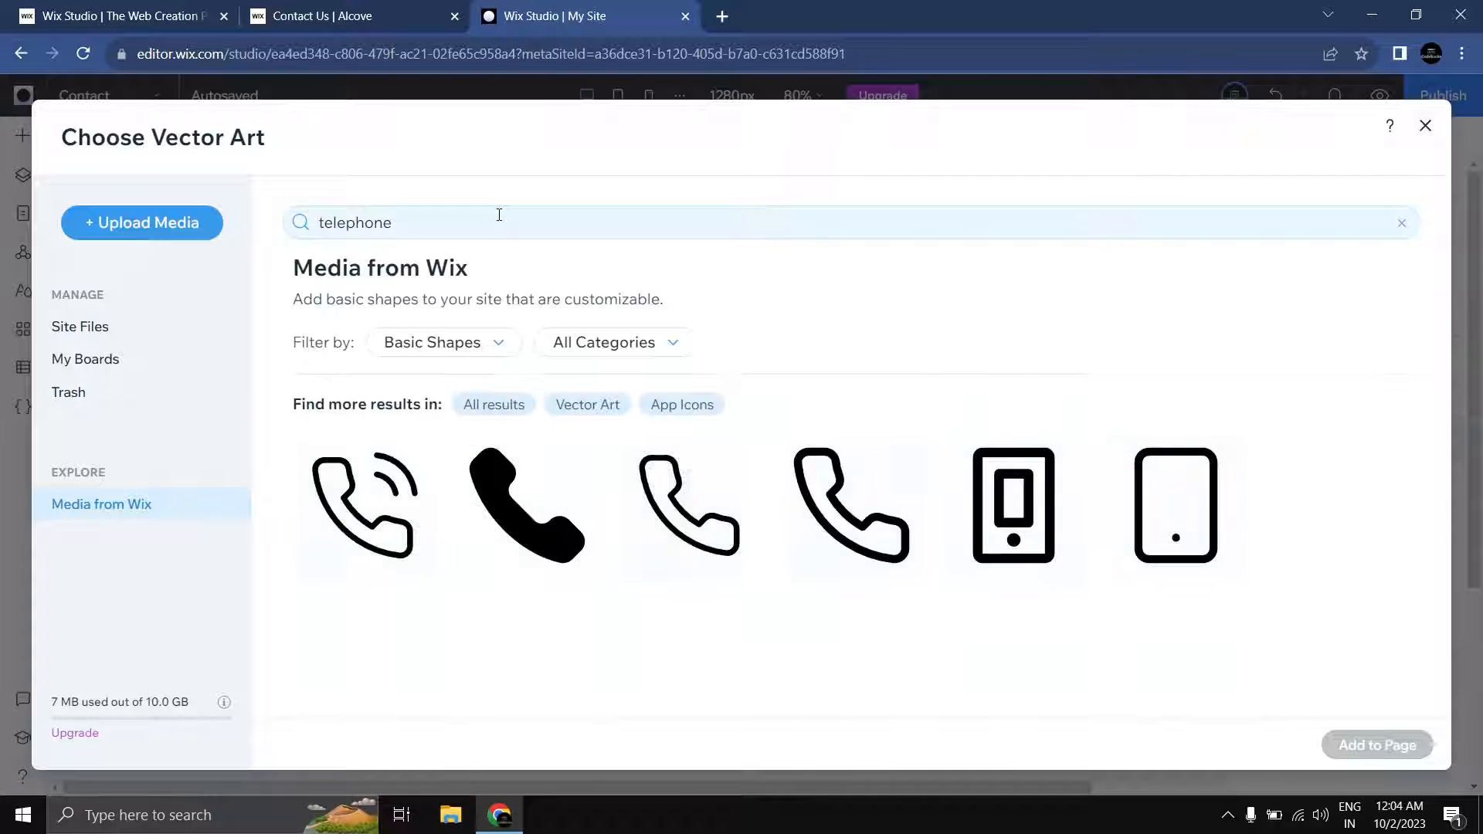
click(503, 465)
click(1378, 745)
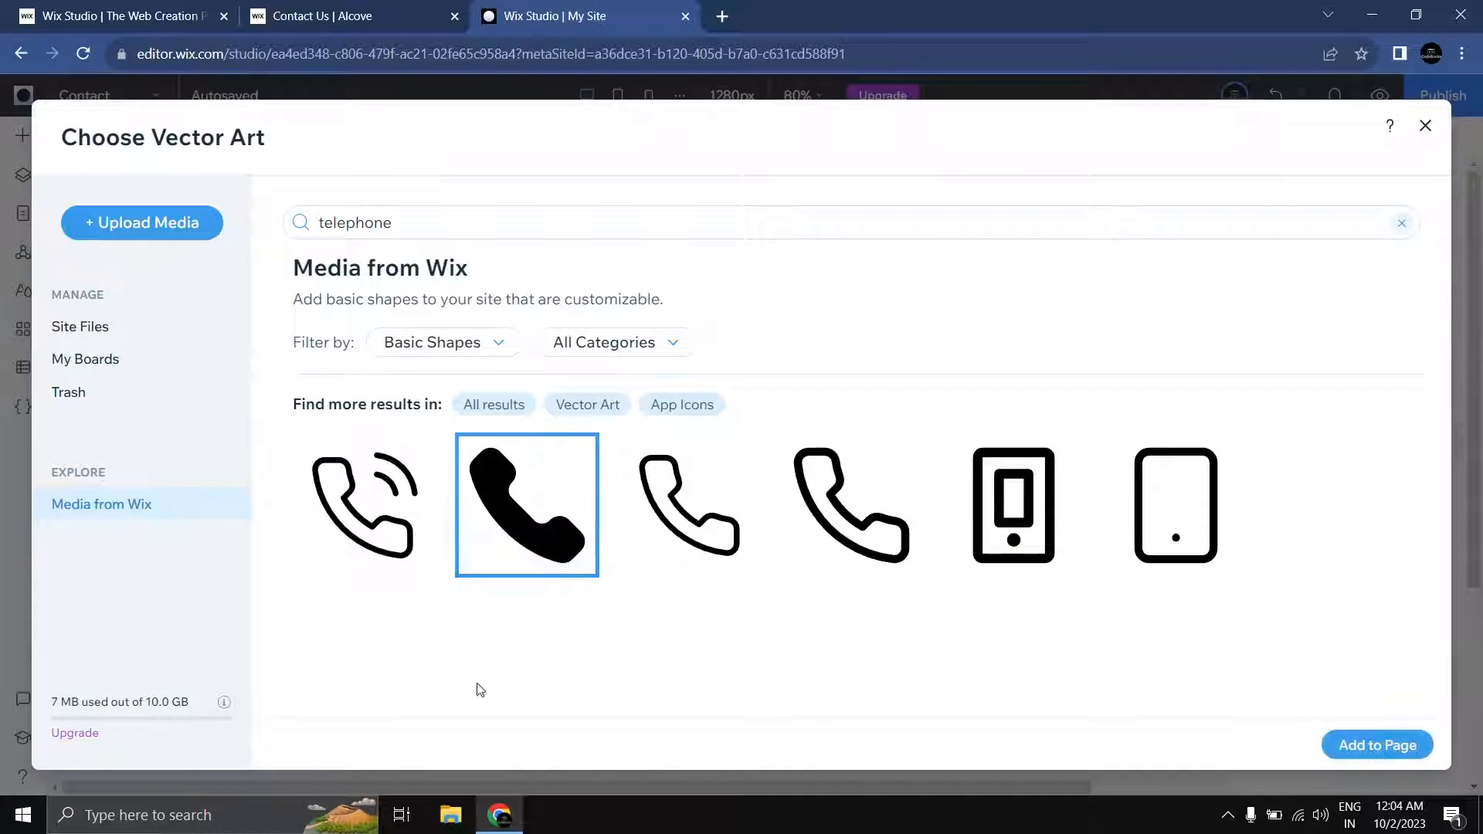
Step: Replace the pin in the first card's third row with the solid envelope icon from an "email" search
click(361, 542)
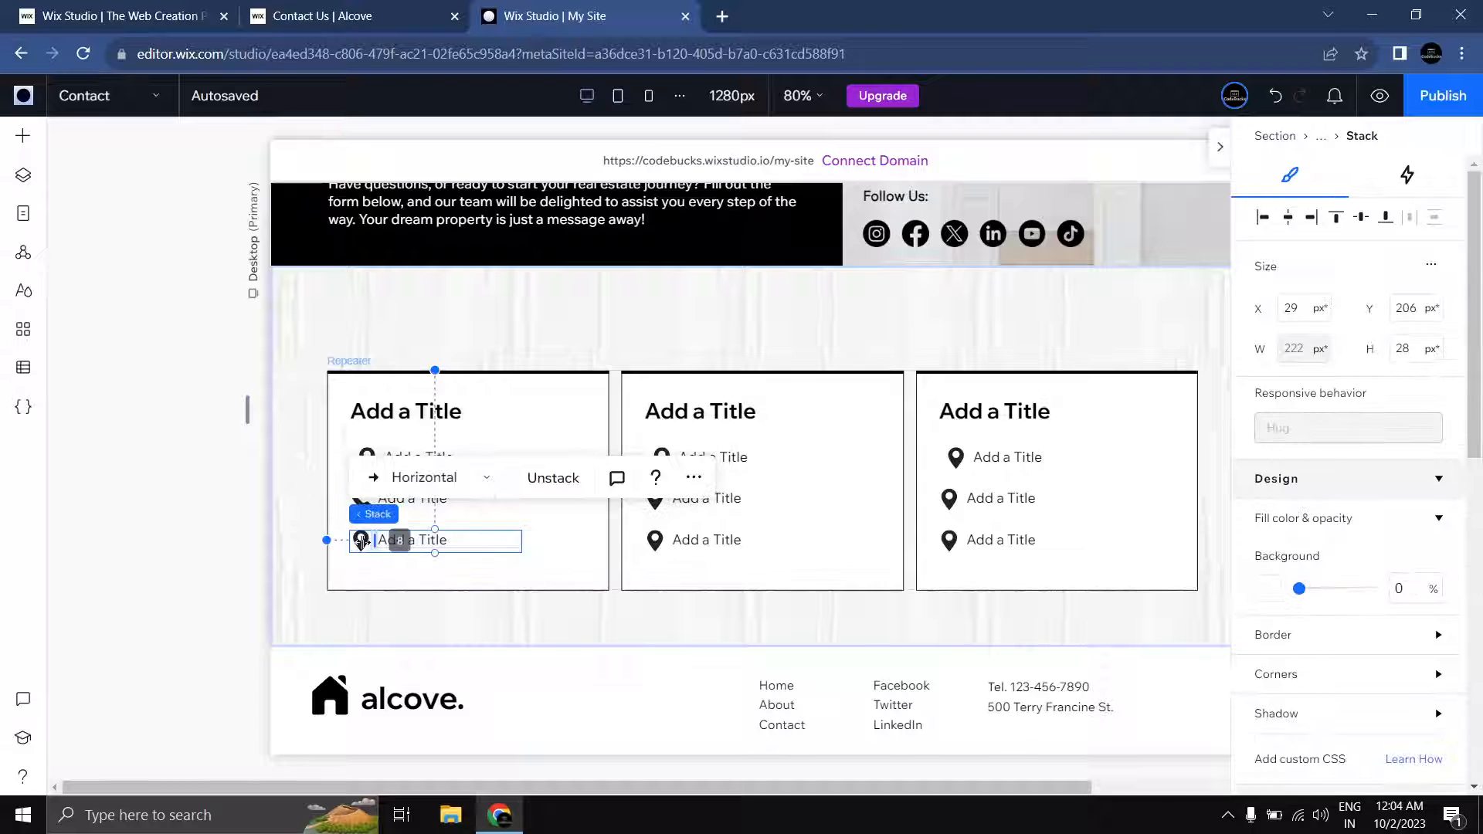
click(360, 540)
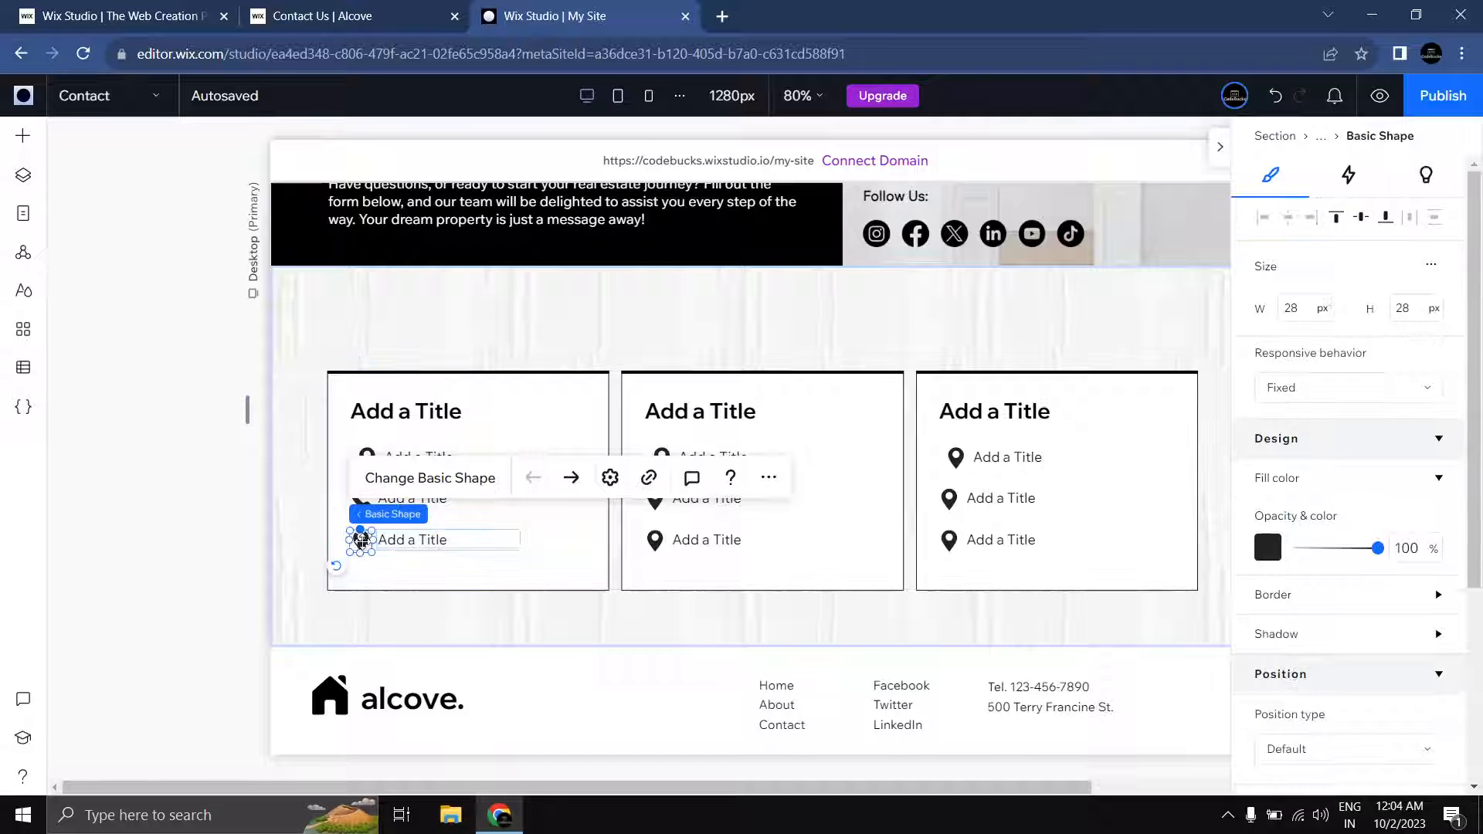
click(430, 477)
click(453, 223)
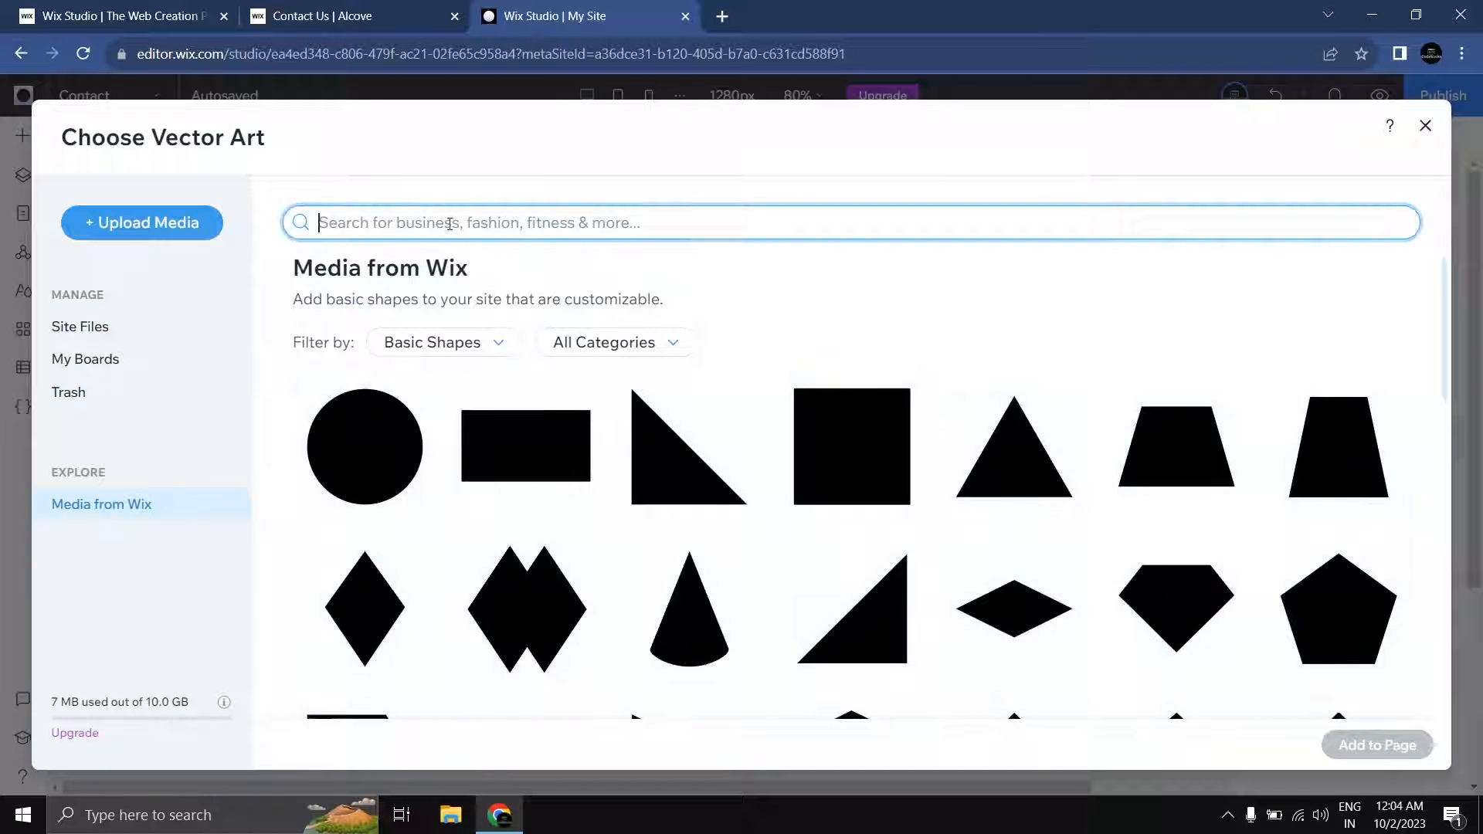
text(email)
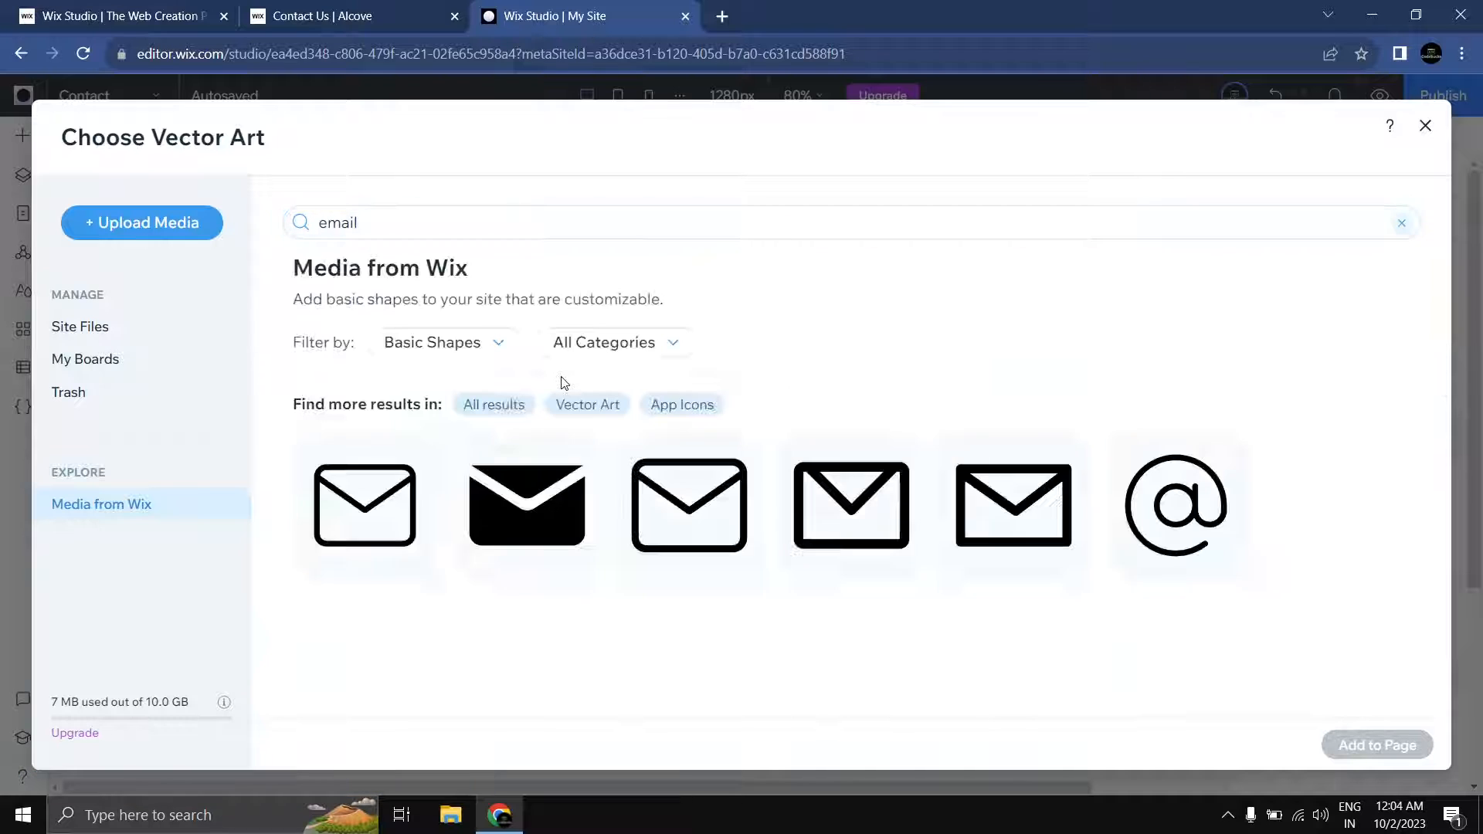
click(525, 471)
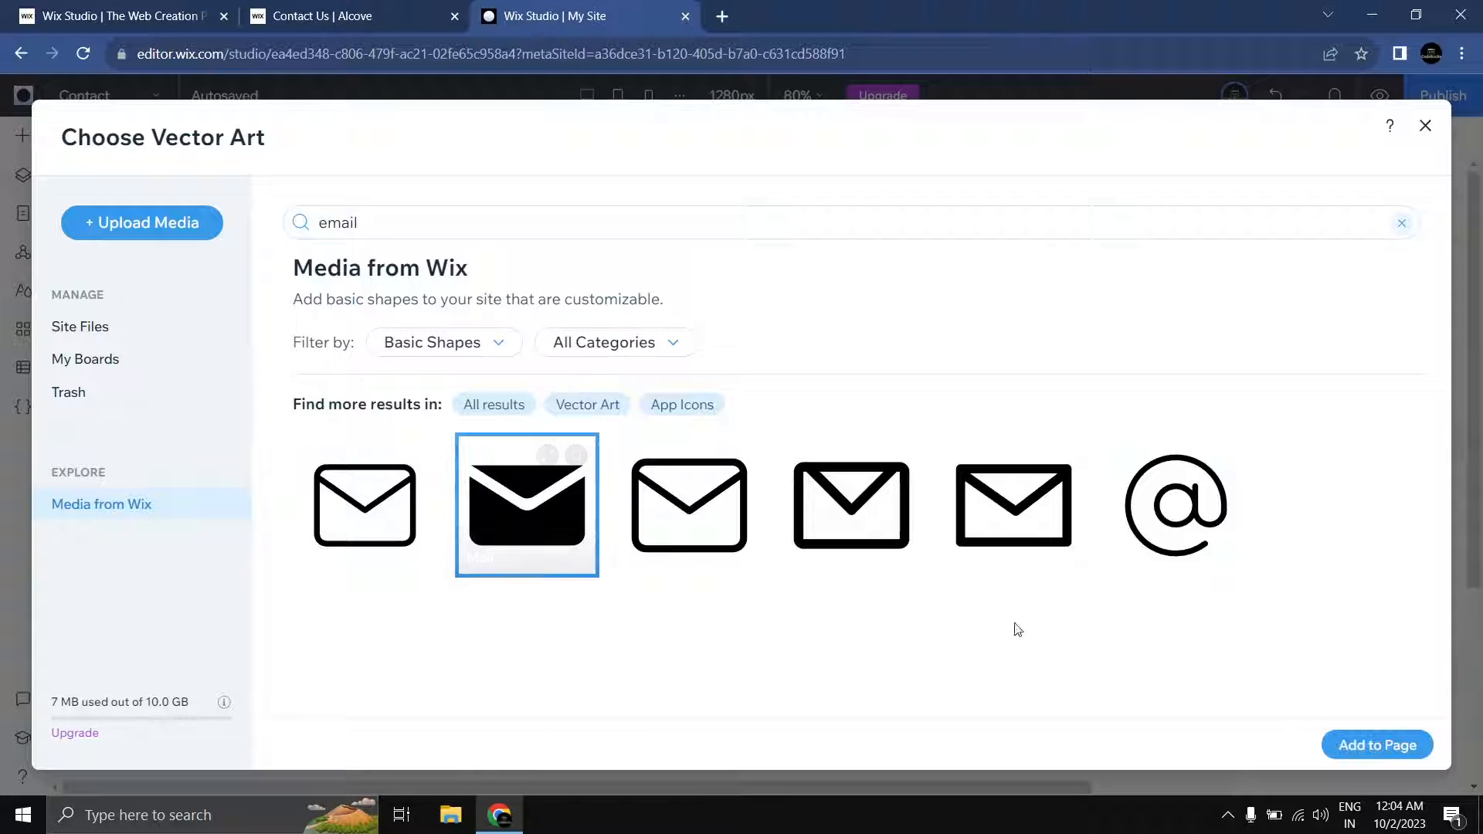
click(1373, 747)
click(194, 505)
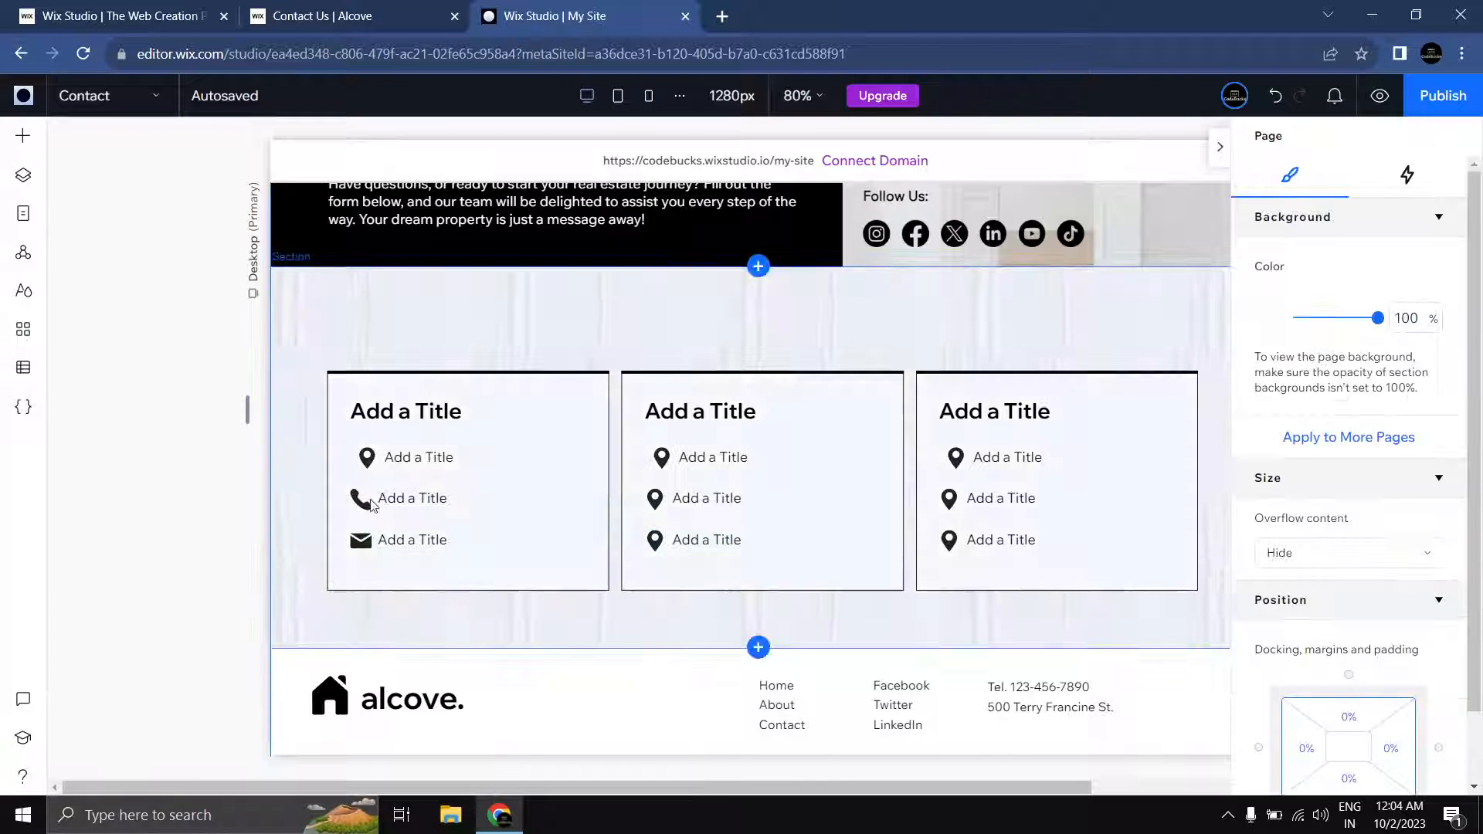
Step: Combine the first card's title and its three contact rows into one vertical stack
click(384, 409)
click(384, 408)
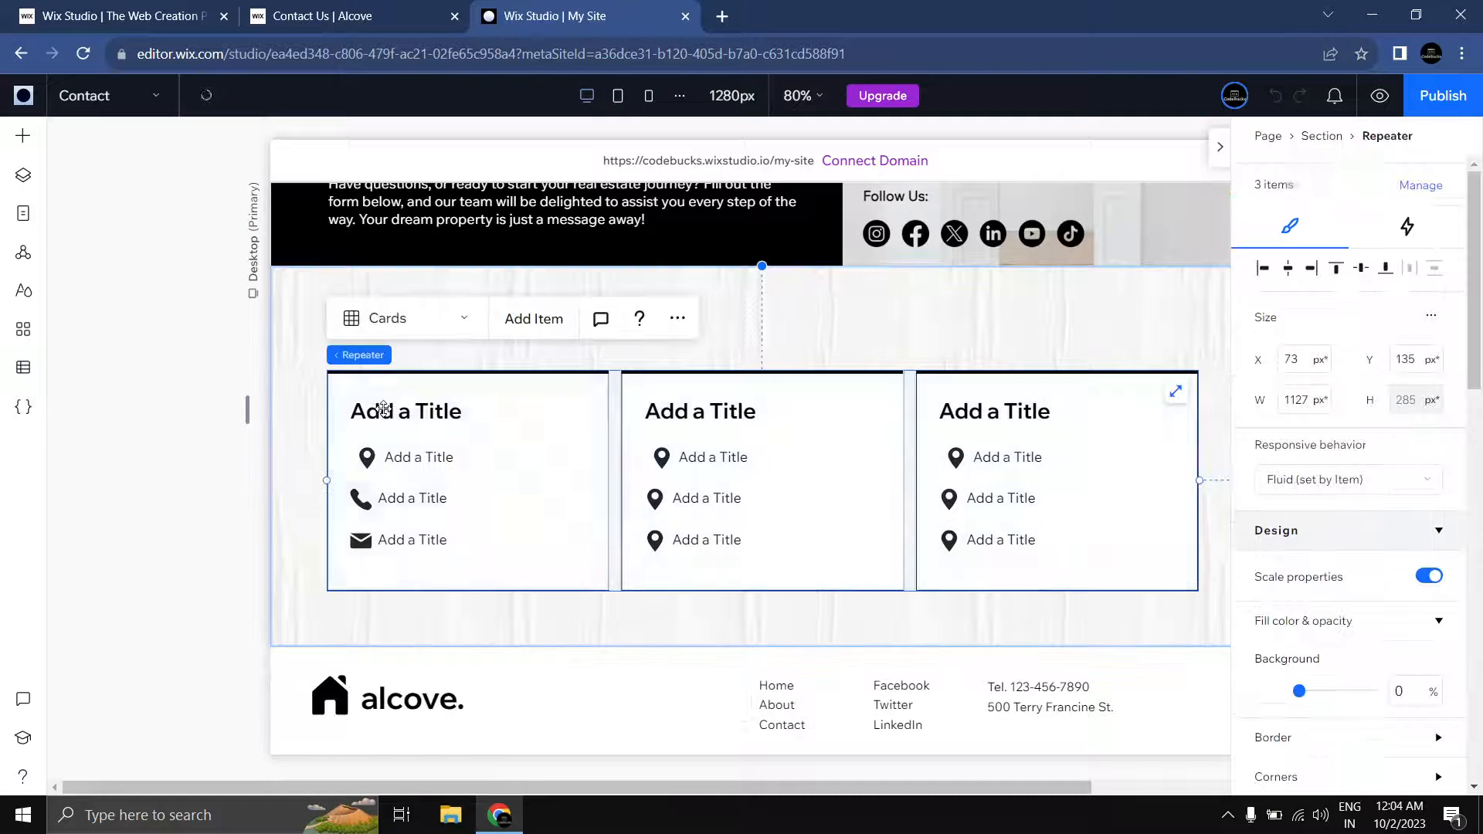
click(389, 411)
click(390, 412)
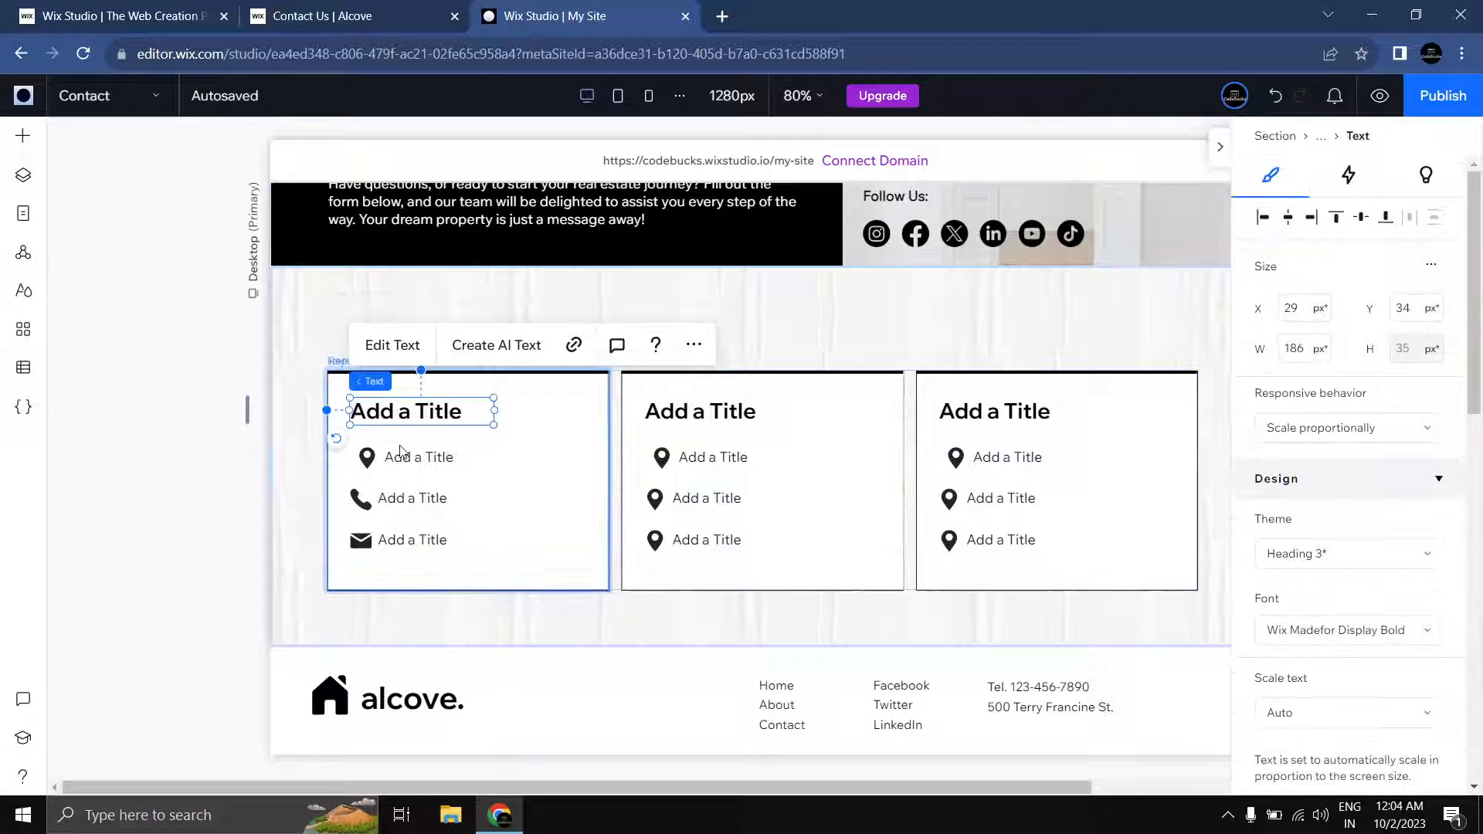
shift+click(397, 457)
shift+click(400, 504)
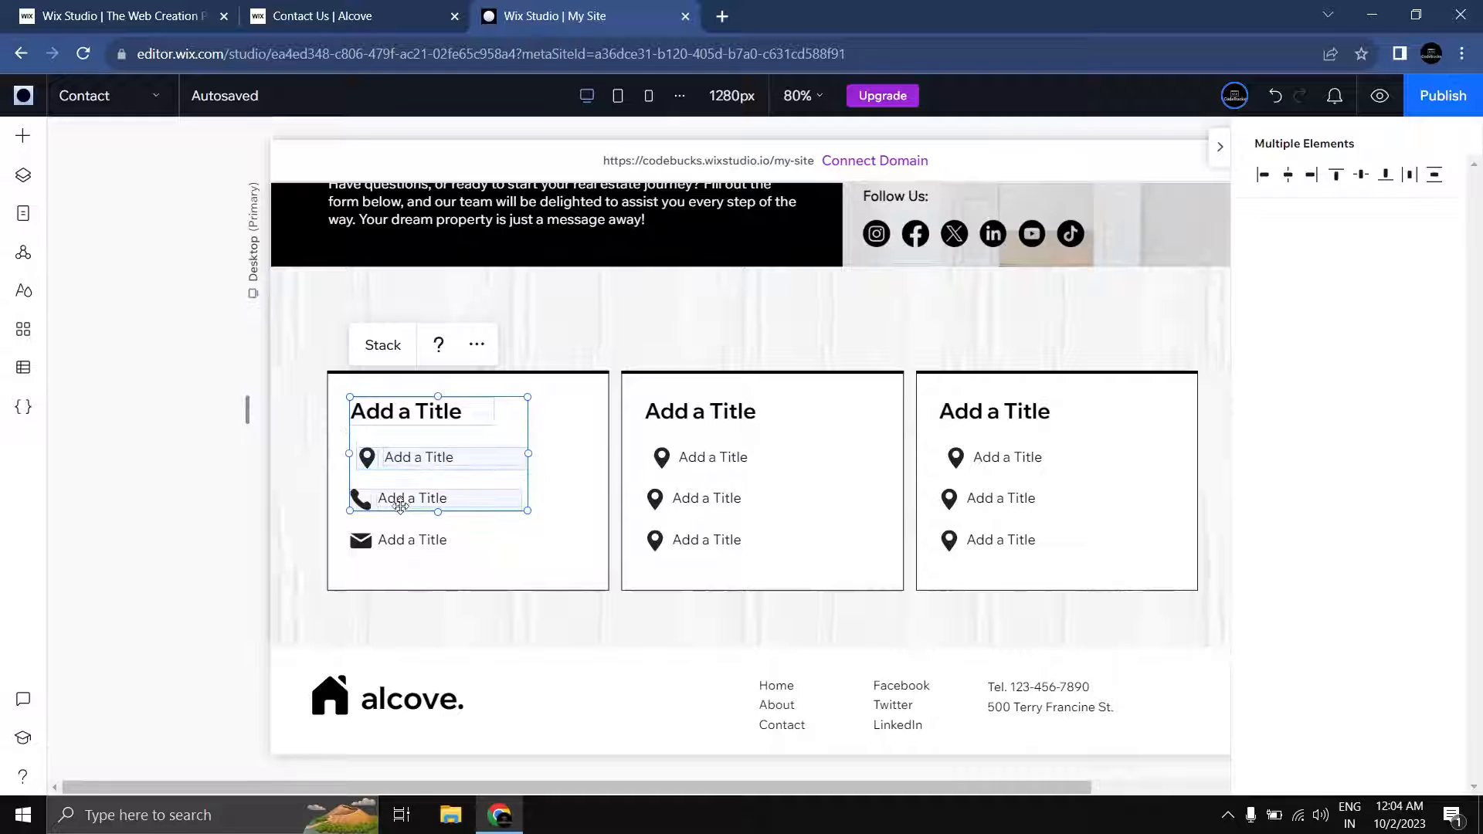
shift+click(404, 540)
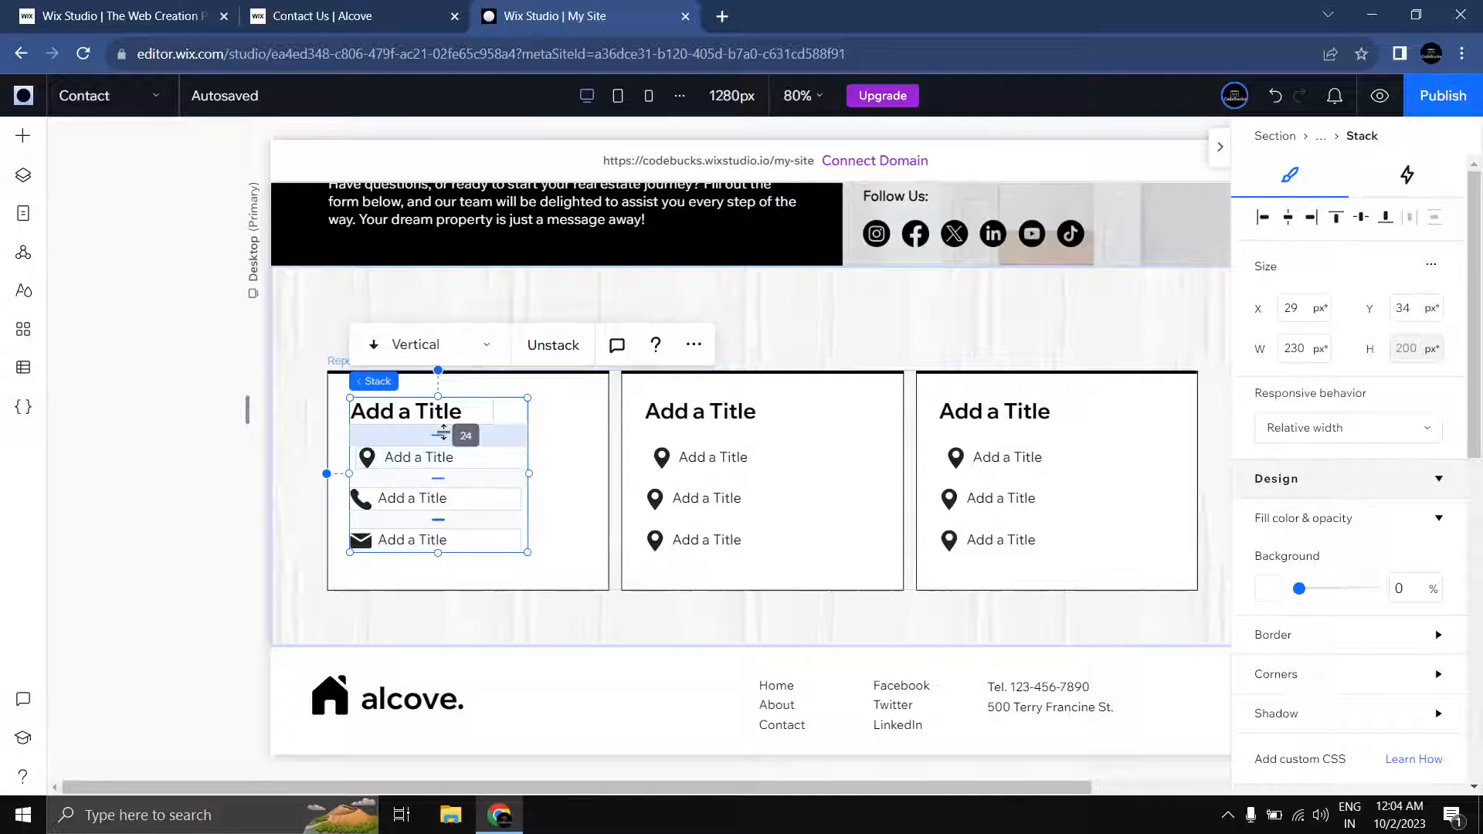
Step: Set the new stack's item spacing to 16 px and align its items to the left
scroll(1306, 545, down, 6)
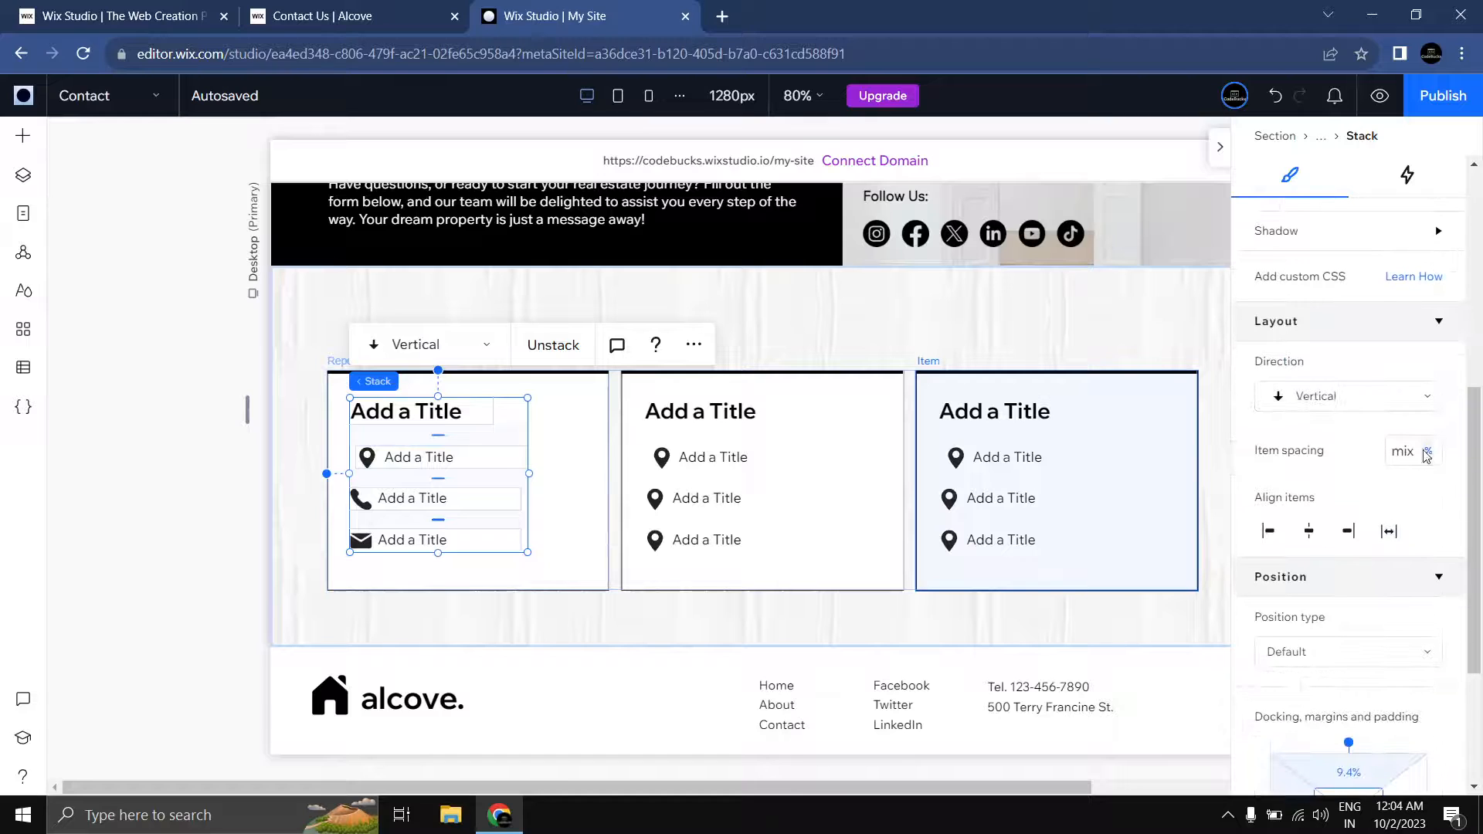
click(1427, 453)
click(1353, 437)
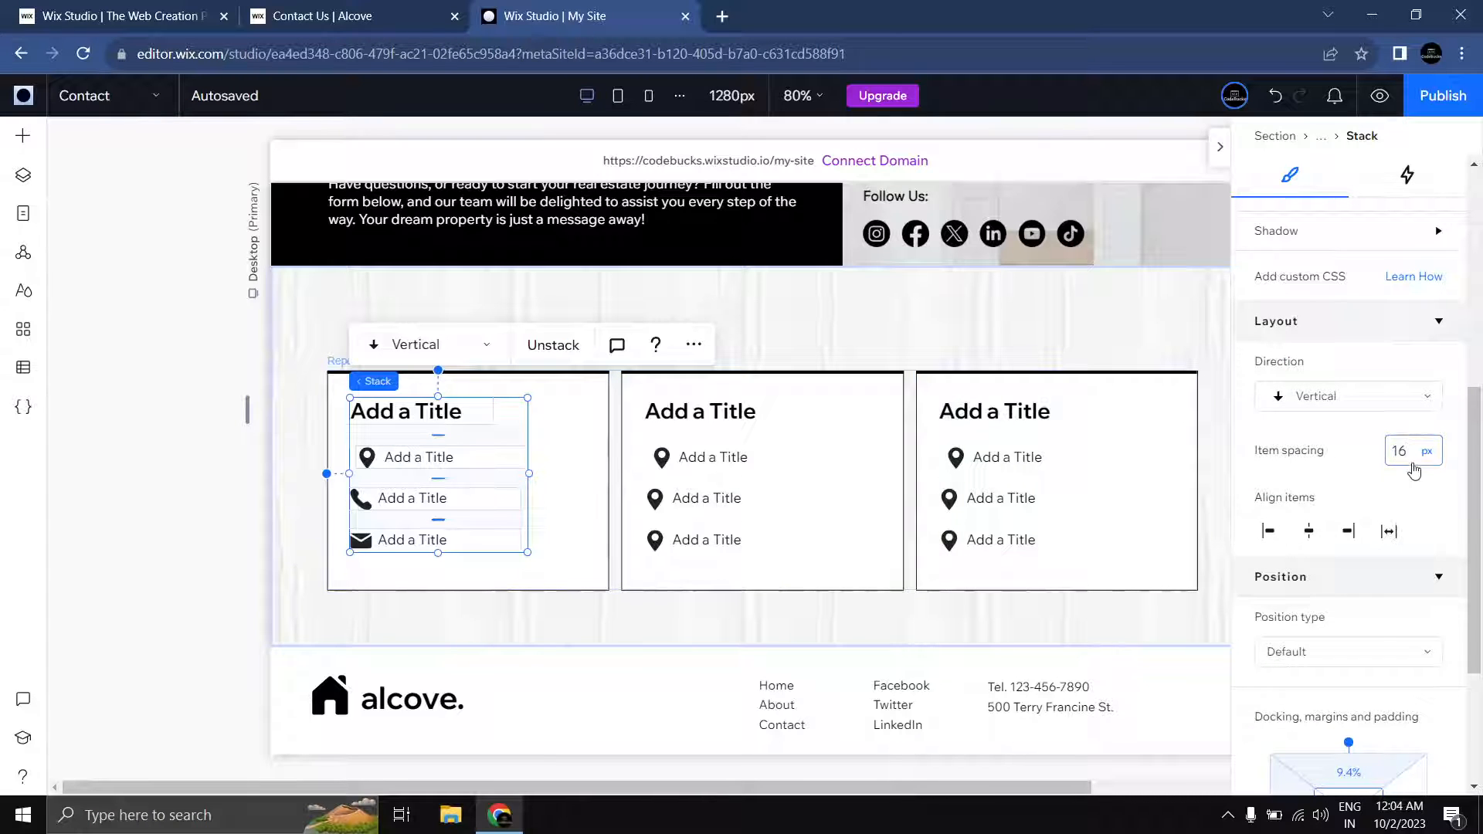
key(Return)
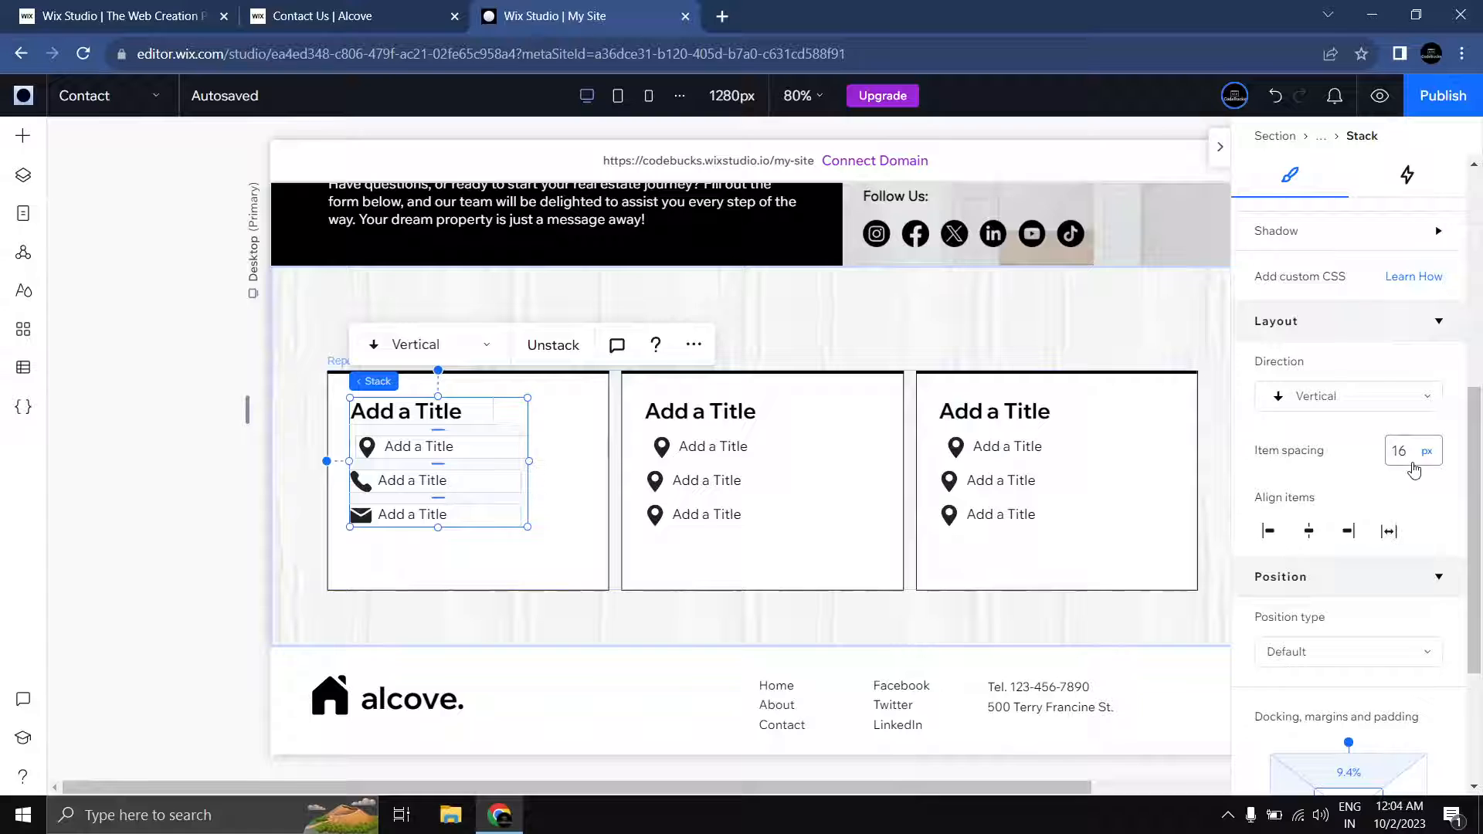
click(1278, 541)
Step: Set the stack's padding to 10% on all sides
scroll(1357, 538, down, 3)
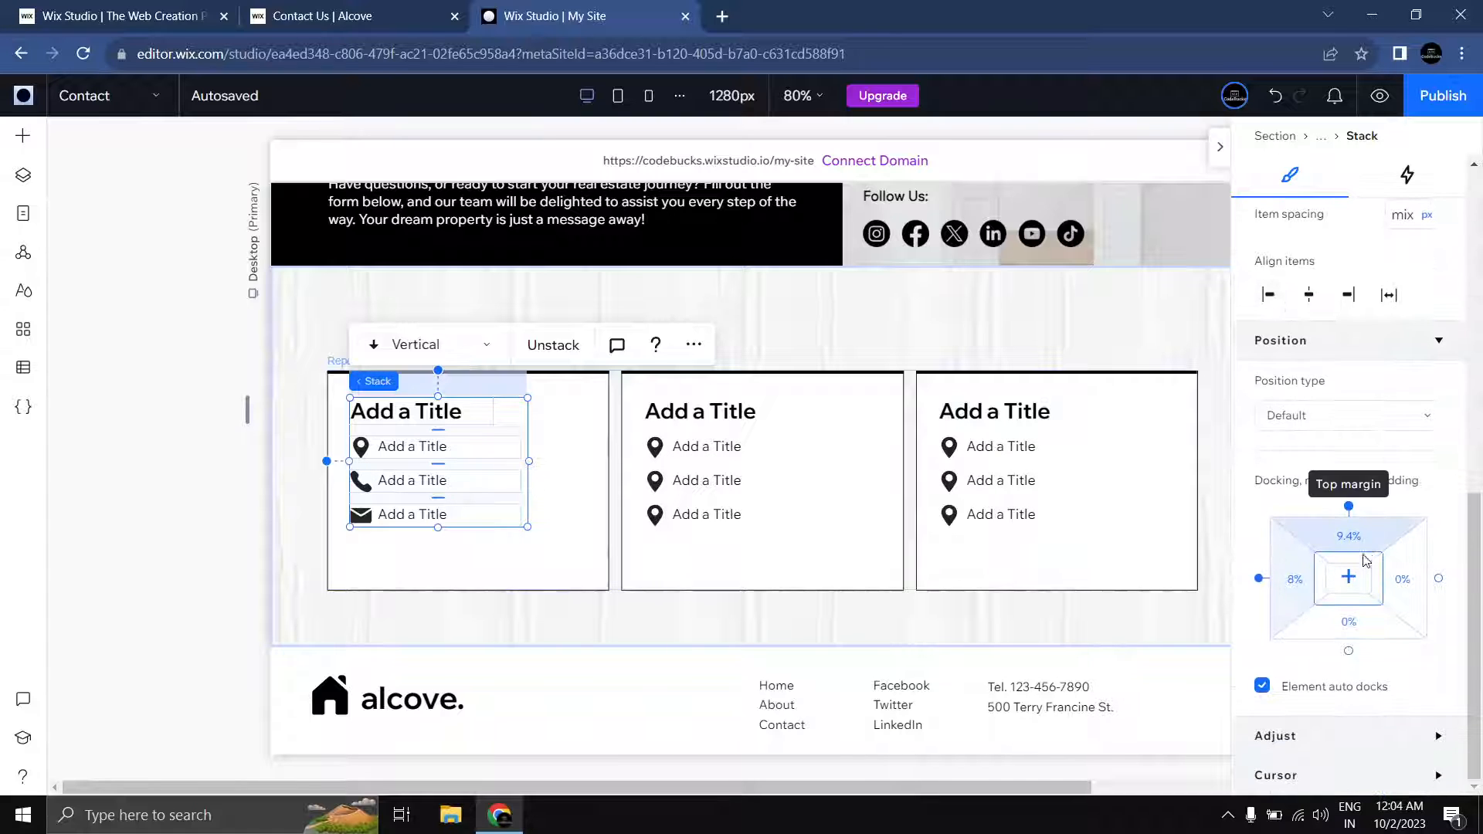
click(1356, 553)
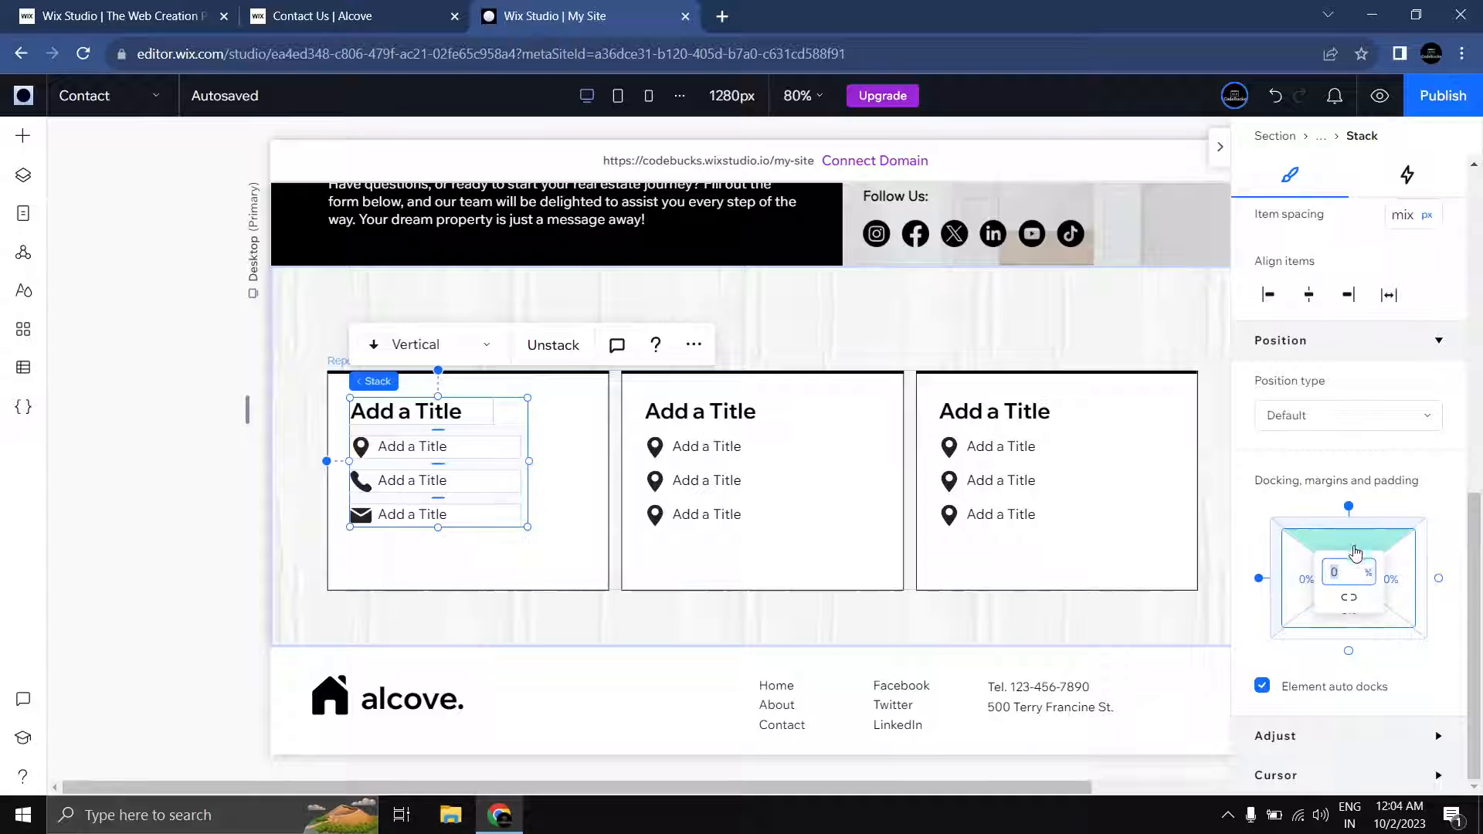
click(1354, 573)
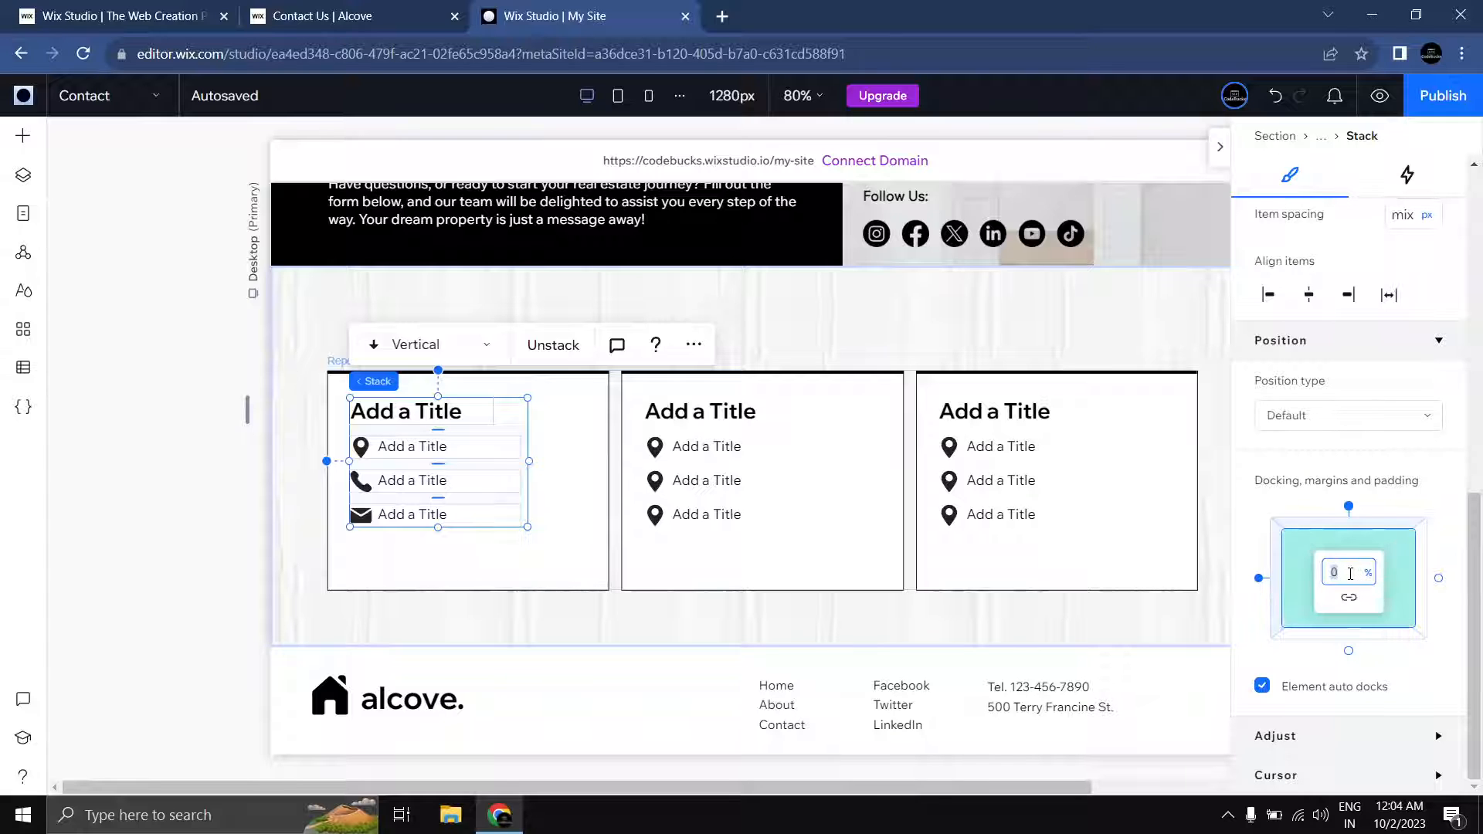
key(Return)
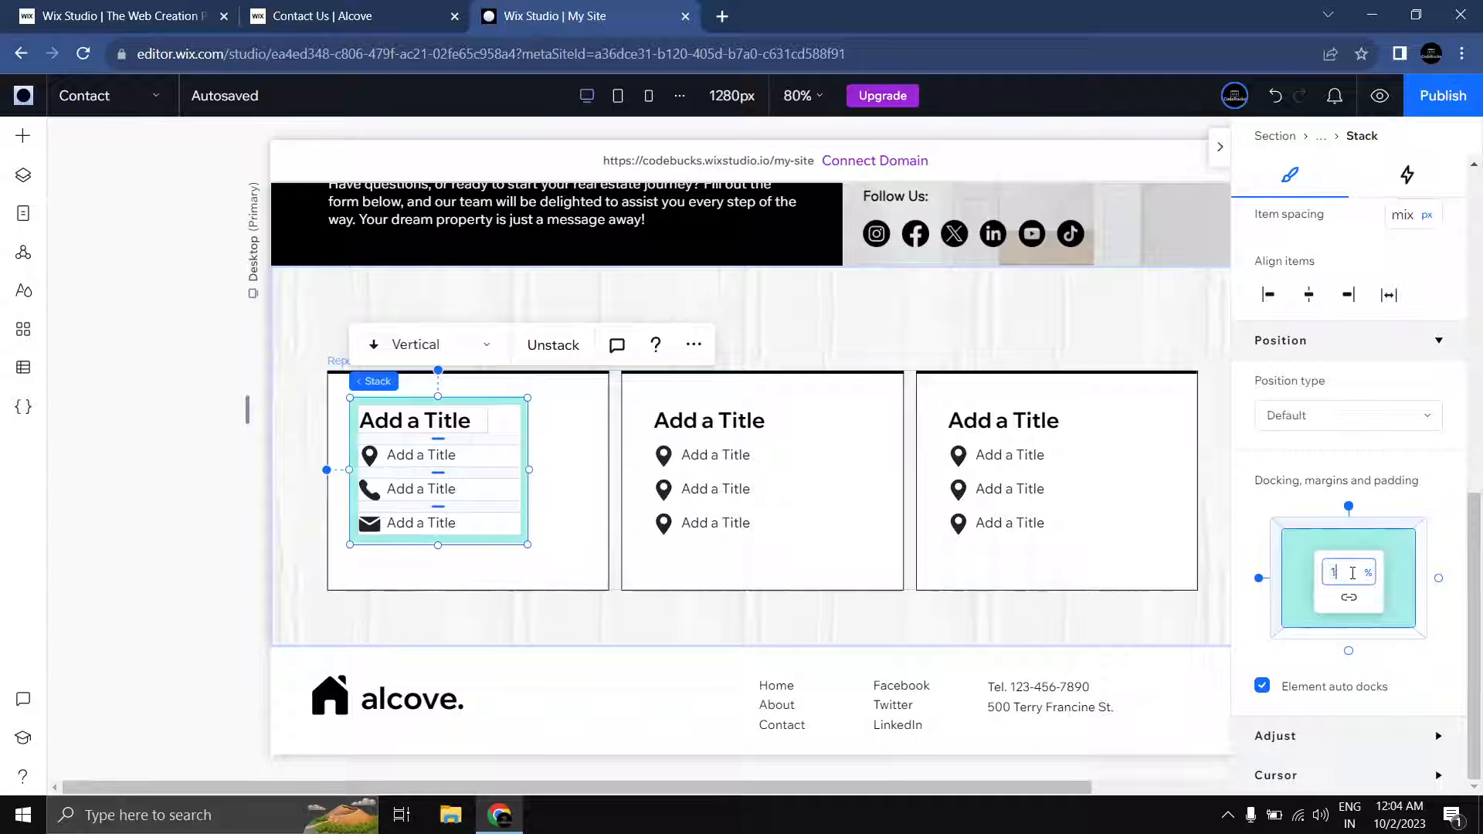
text(10)
key(Return)
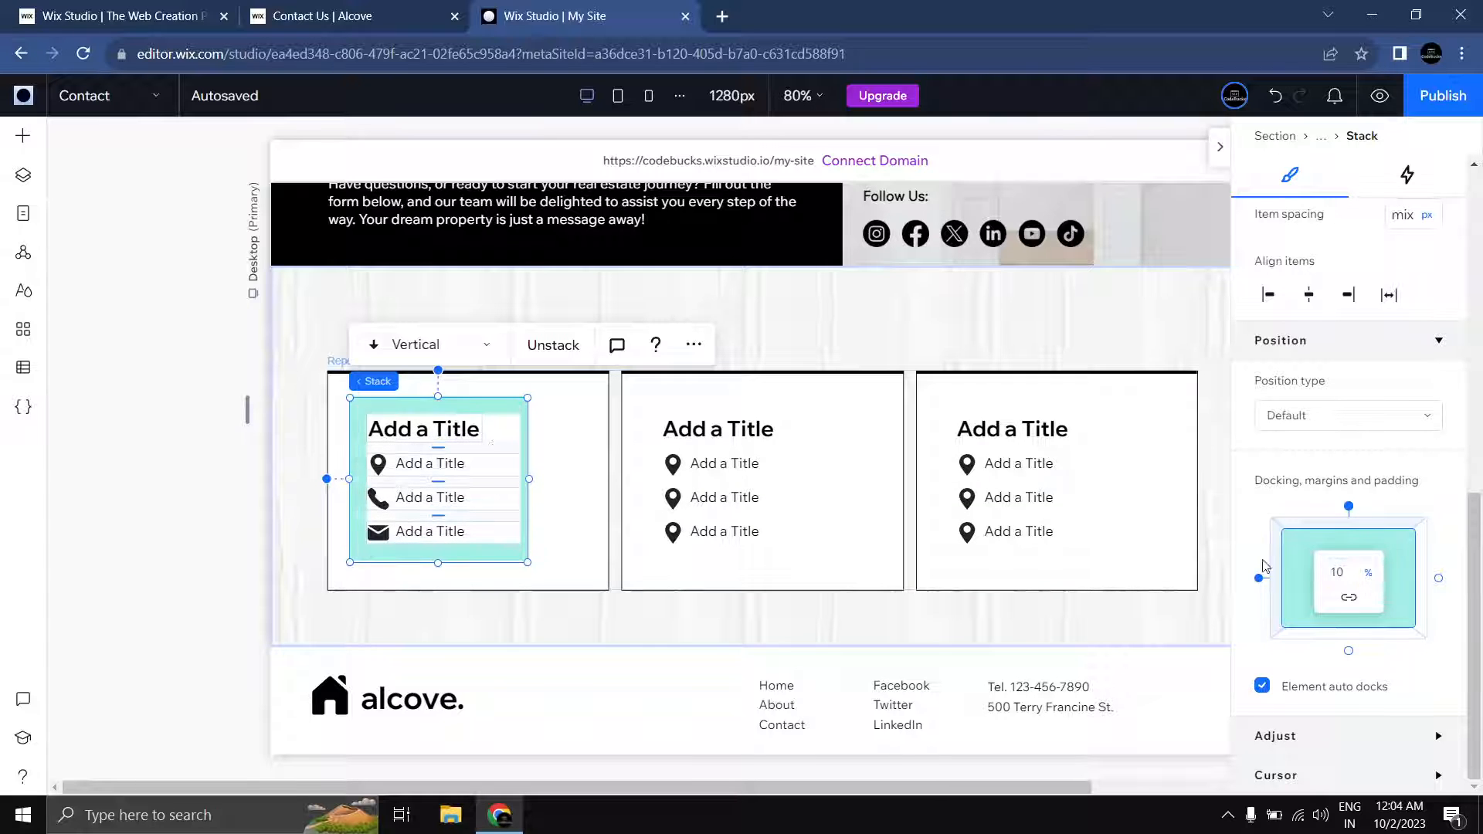
Step: Widen the first card's stack slightly and move it to the horizontal centre of the card
drag(530, 480, 555, 492)
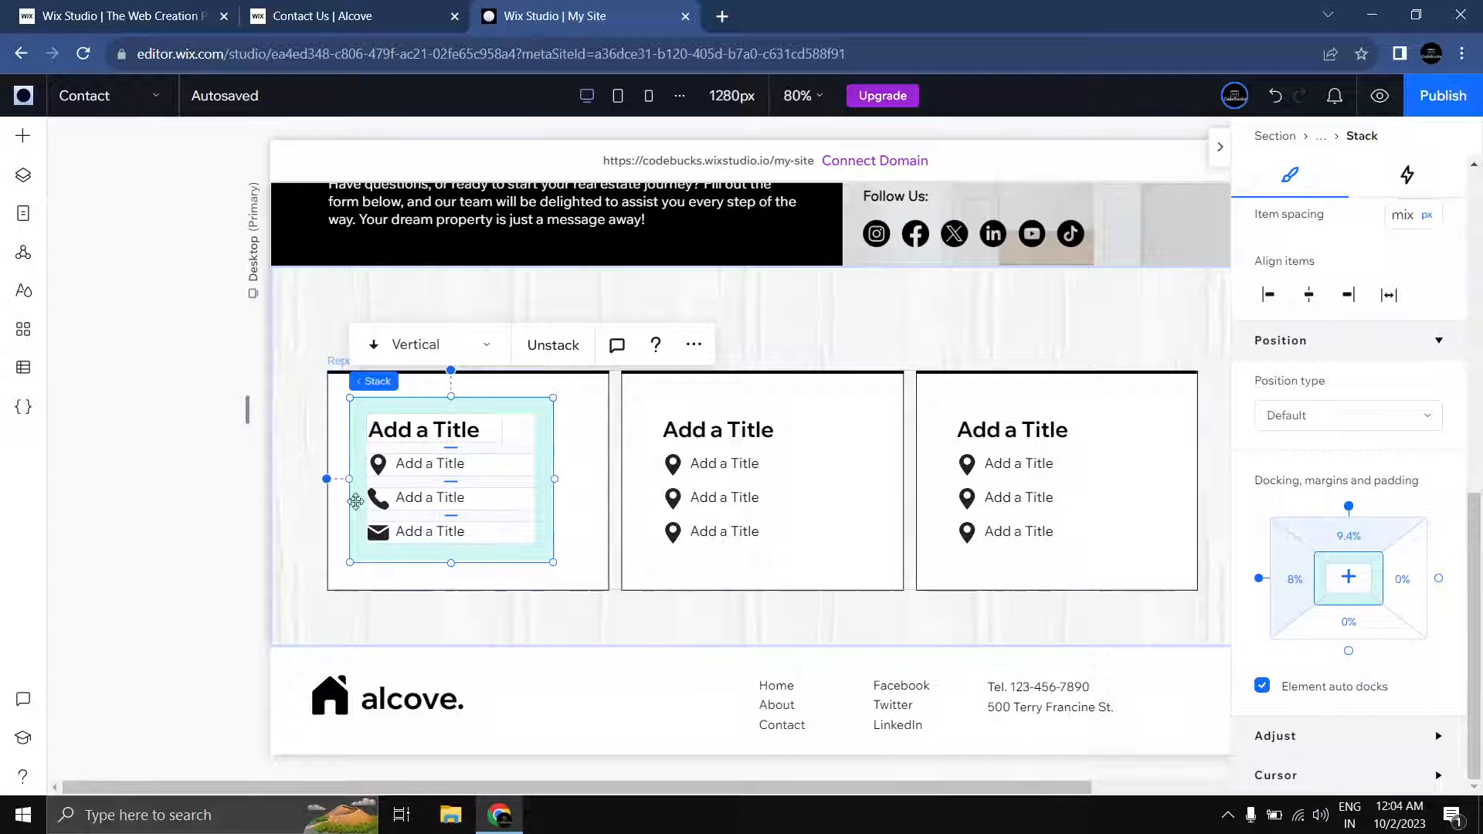
click(255, 483)
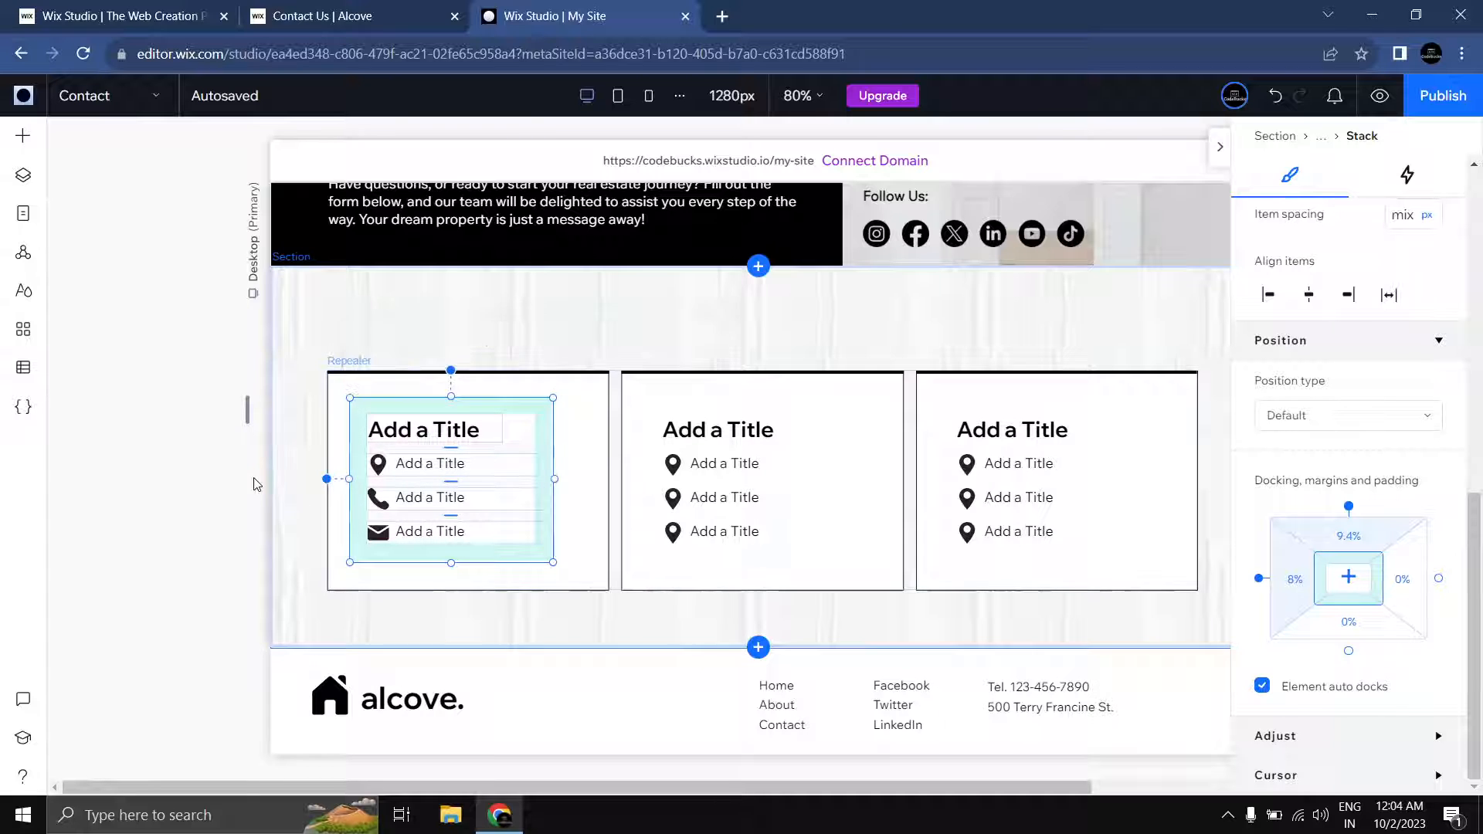
click(438, 482)
click(421, 483)
click(430, 464)
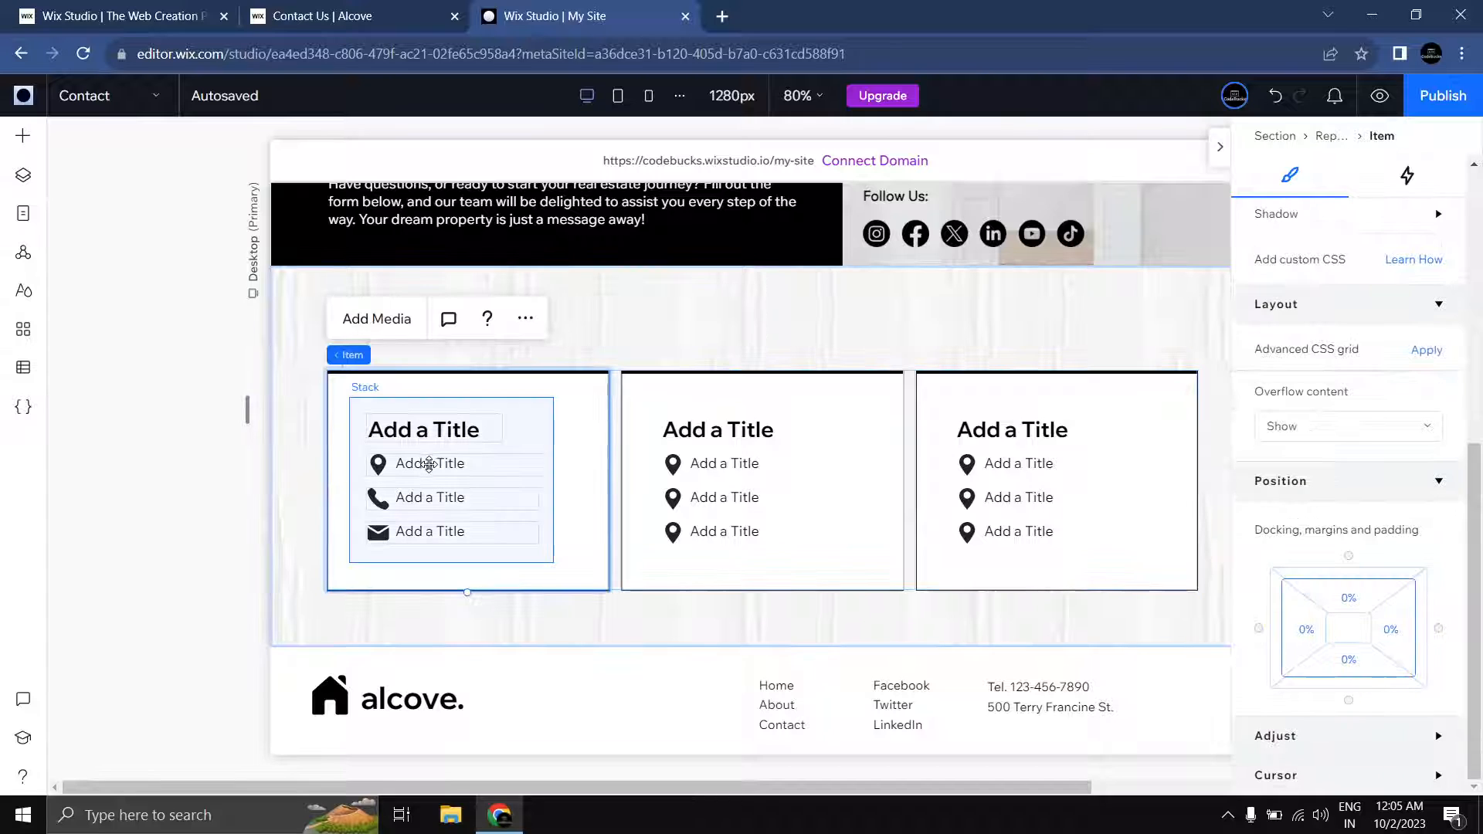
drag(429, 465, 448, 469)
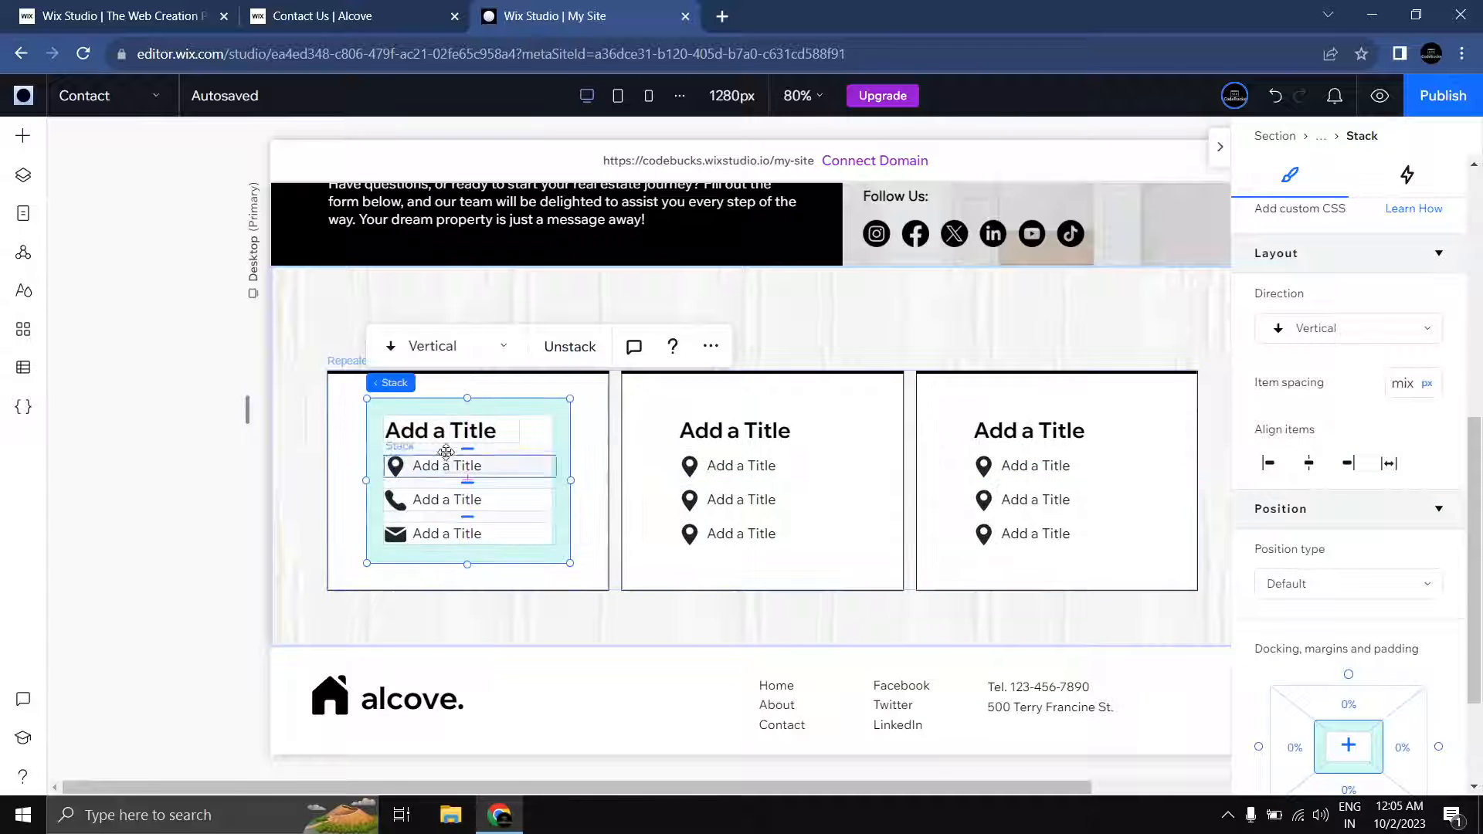
click(146, 424)
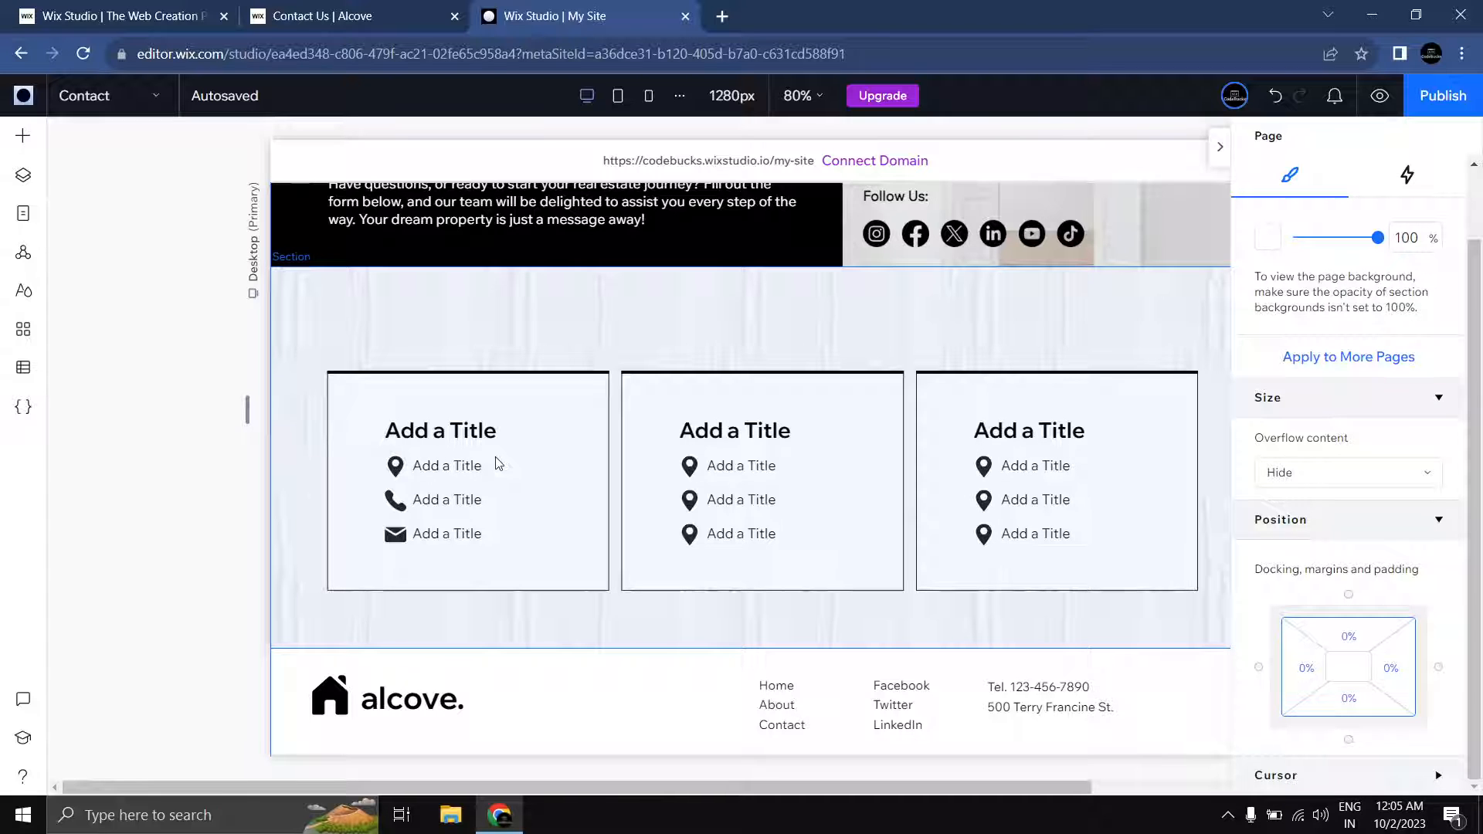
Step: Copy the heading "Alcove Real Estate" from the reference Contact page and paste it over the first card's title
click(378, 14)
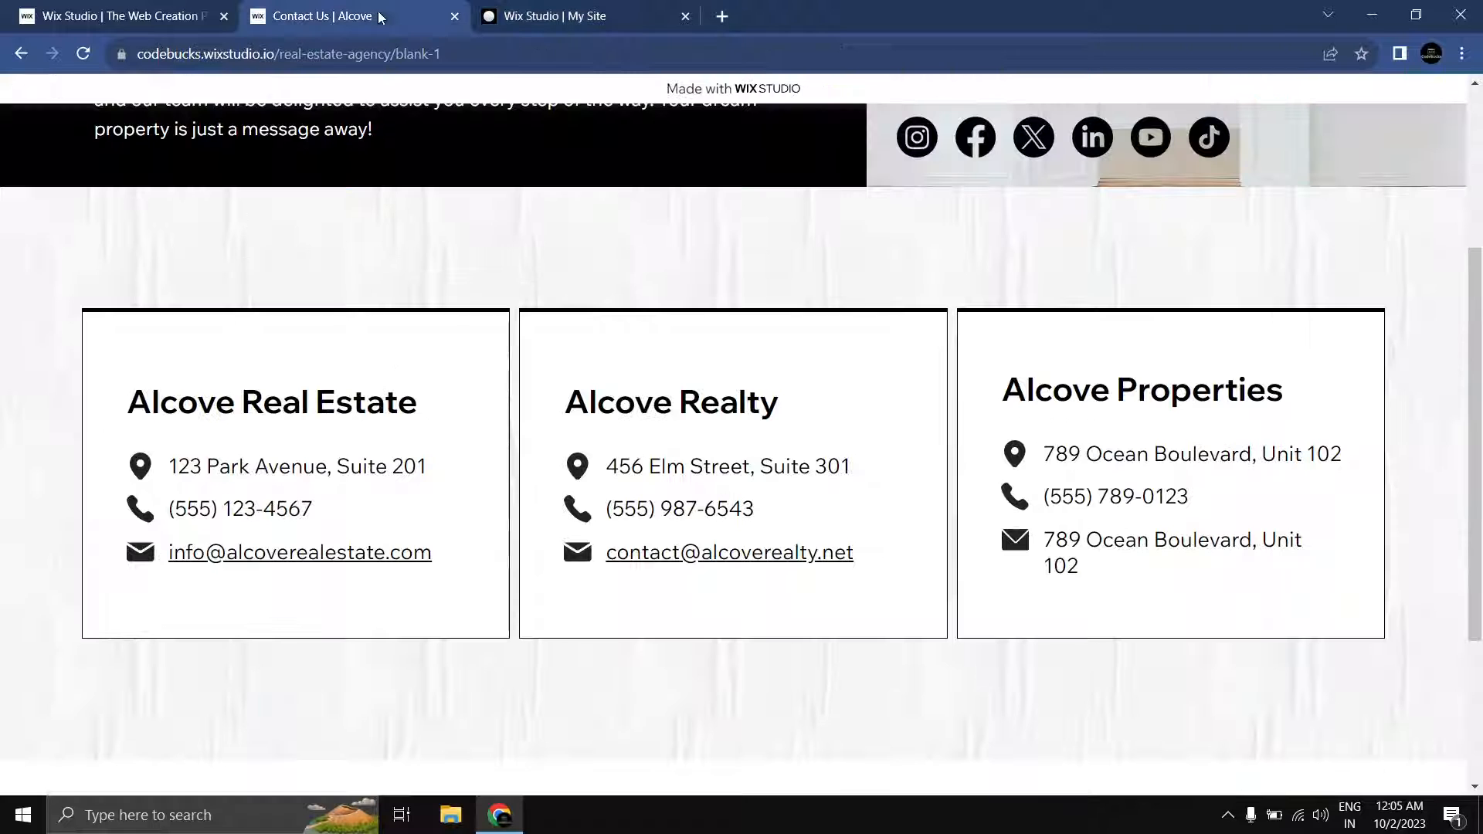
triple_click(262, 399)
key(ctrl+c)
click(572, 15)
double_click(456, 430)
key(ctrl+v)
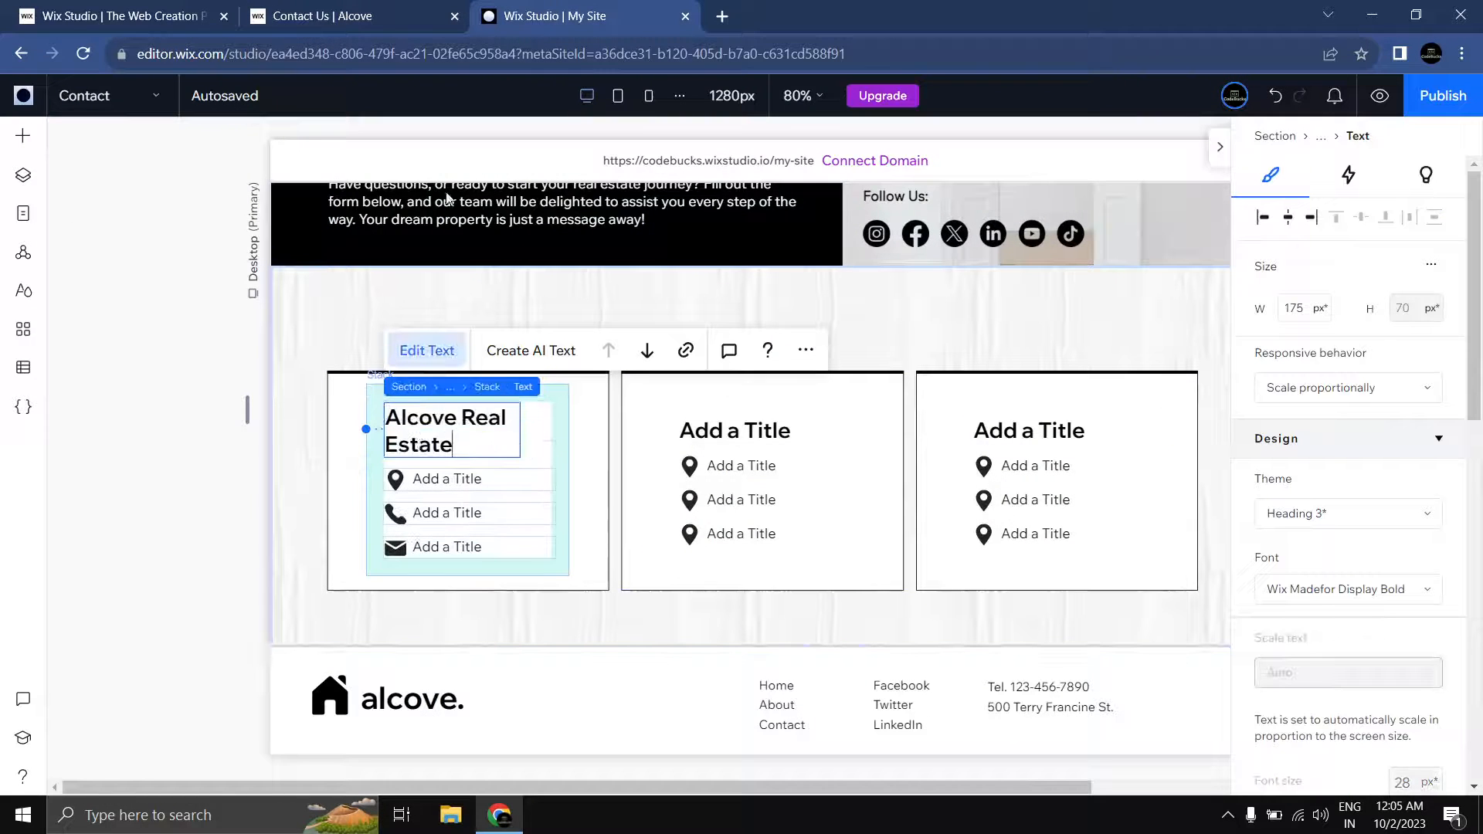
click(63, 462)
Step: Widen the first card's title and its stack to about 302 px so the heading fits on one line
click(399, 426)
click(399, 426)
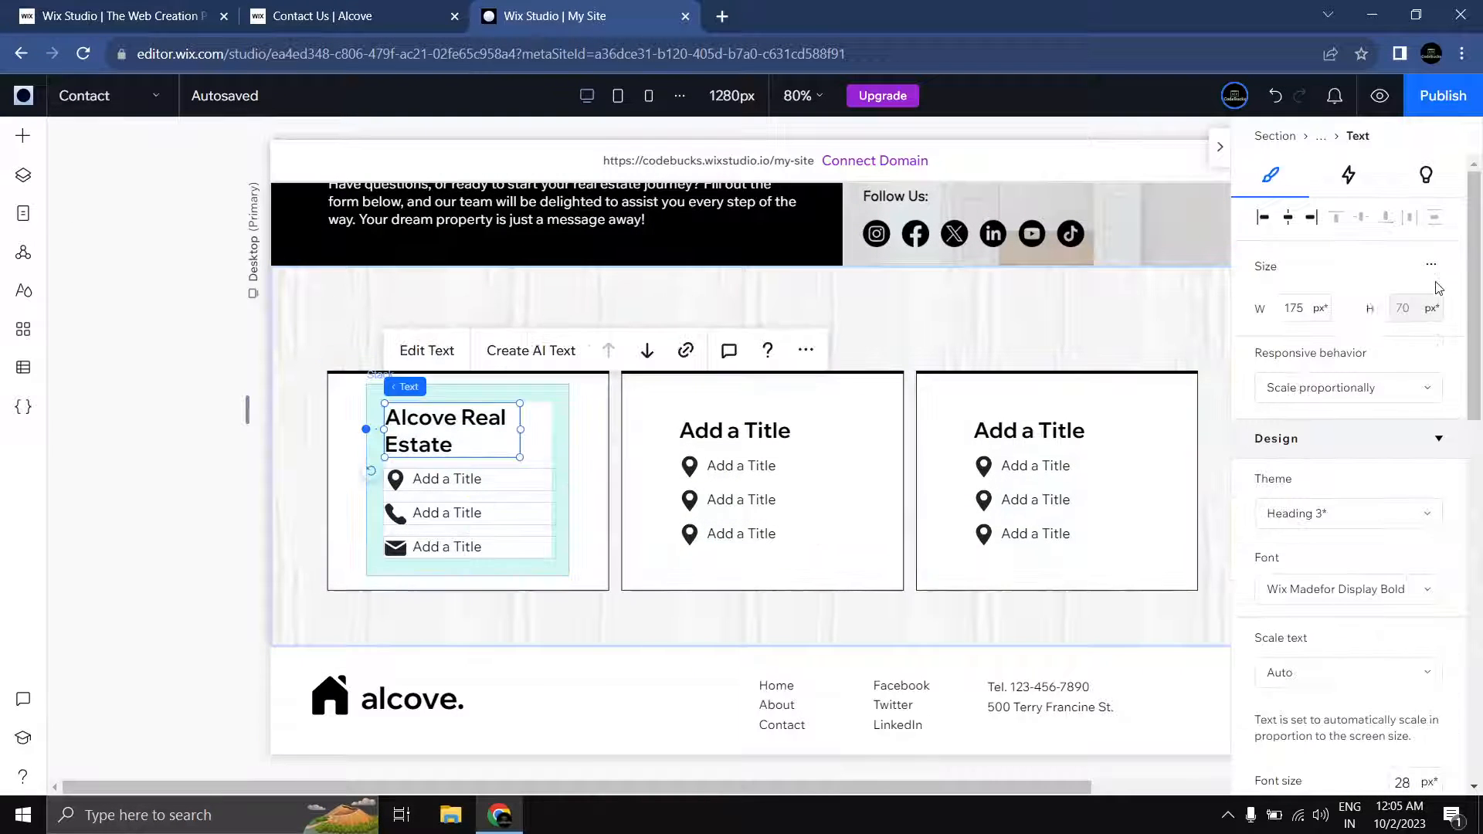
click(1431, 265)
click(1338, 312)
key(Return)
click(212, 463)
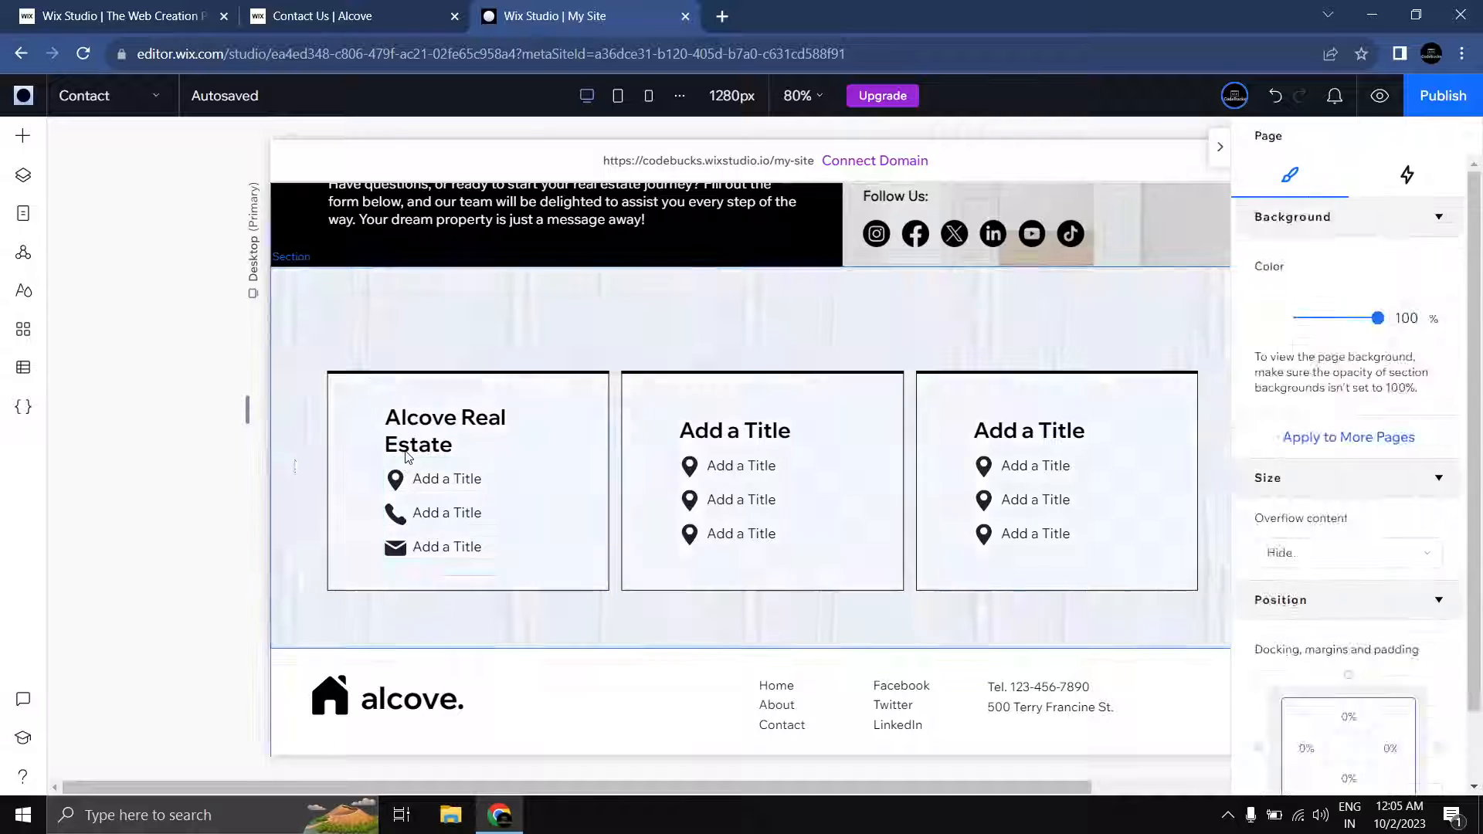
click(402, 457)
mouse_move(366, 481)
mouse_down()
mouse_move(338, 482)
mouse_move(354, 496)
mouse_up()
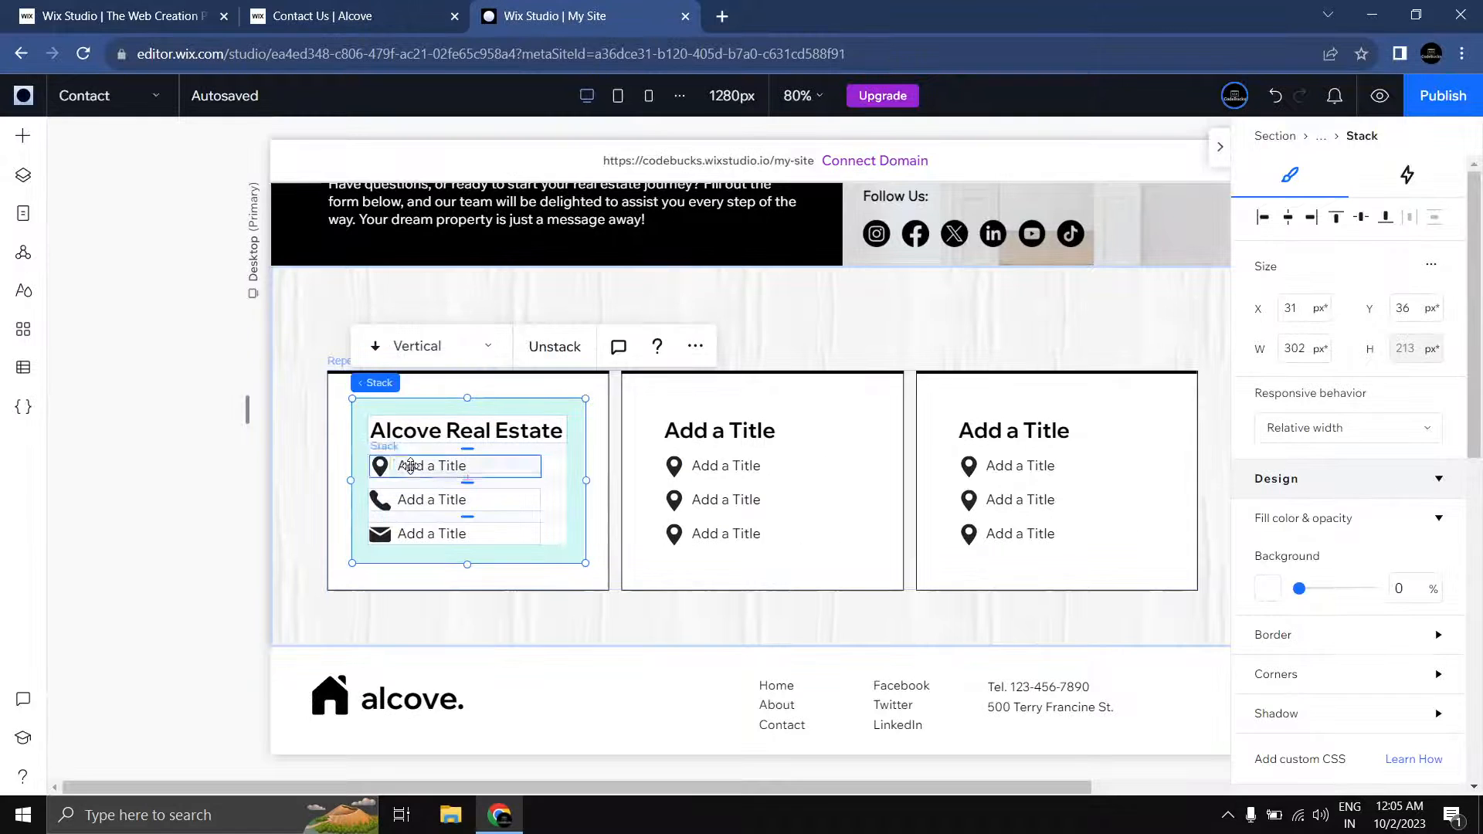
Step: Fill the first card's location row with the office's street address and the handset row with its phone number
click(411, 466)
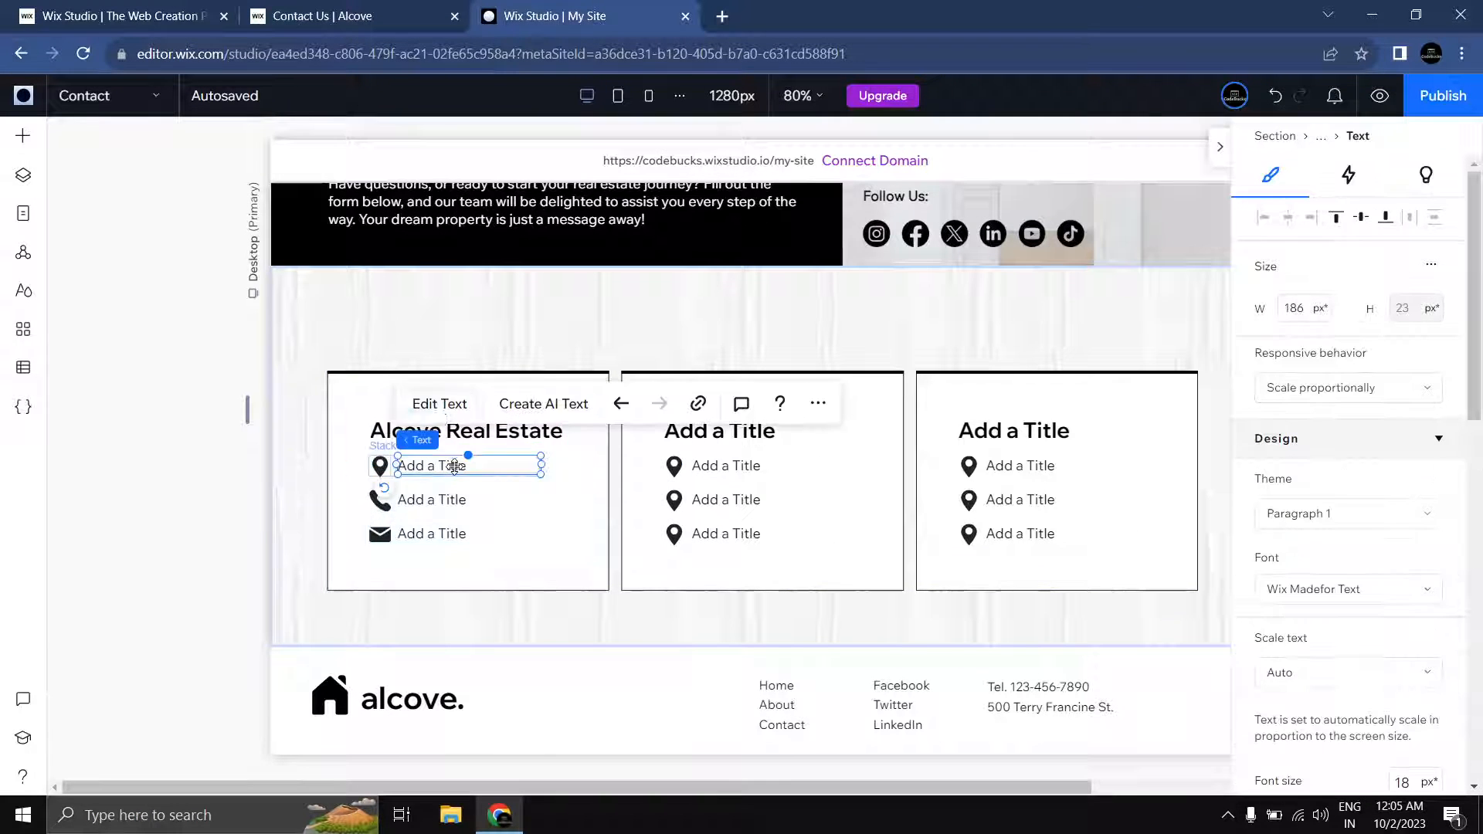
key(ctrl+v)
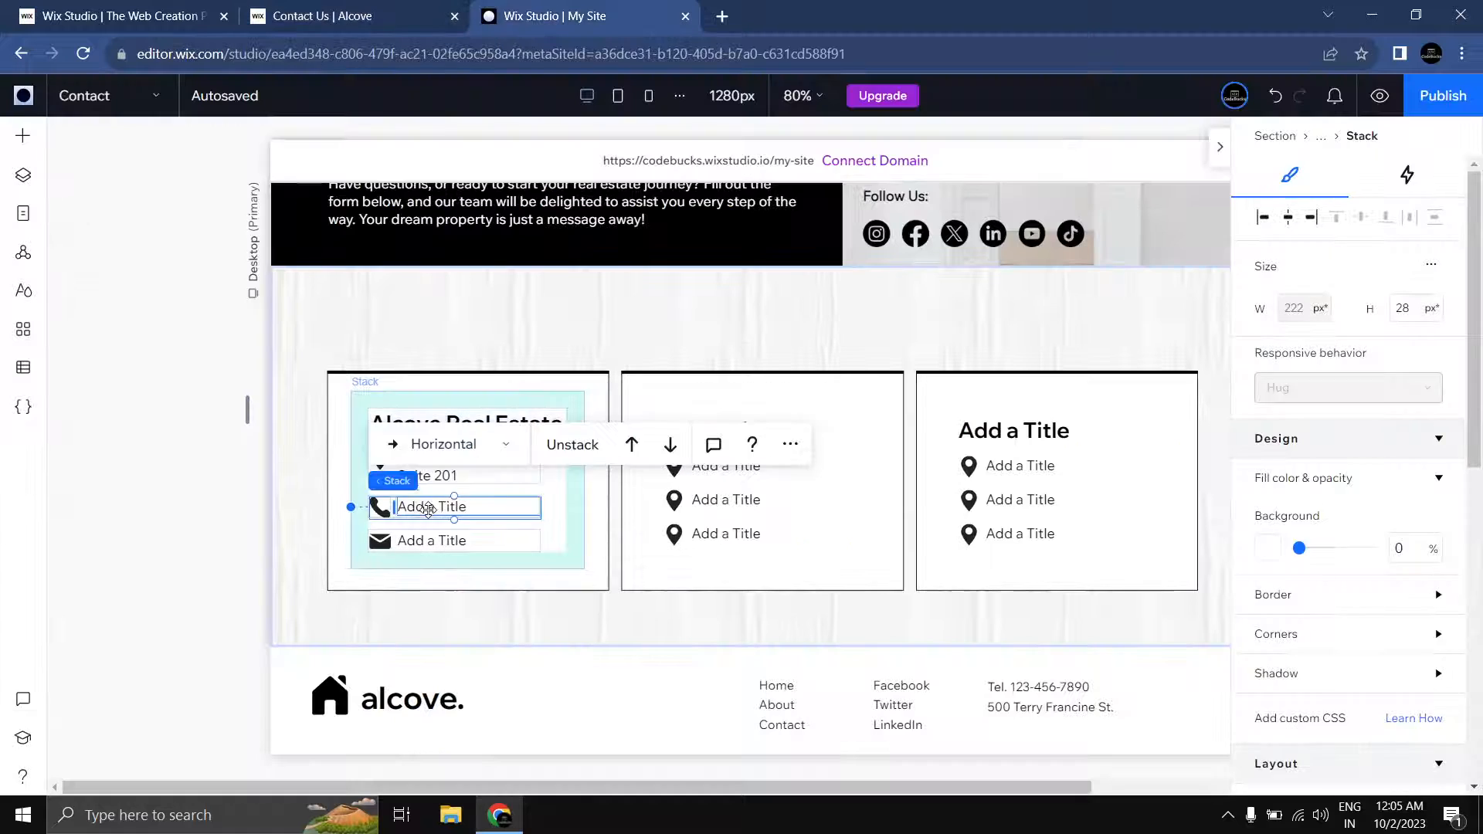
click(430, 507)
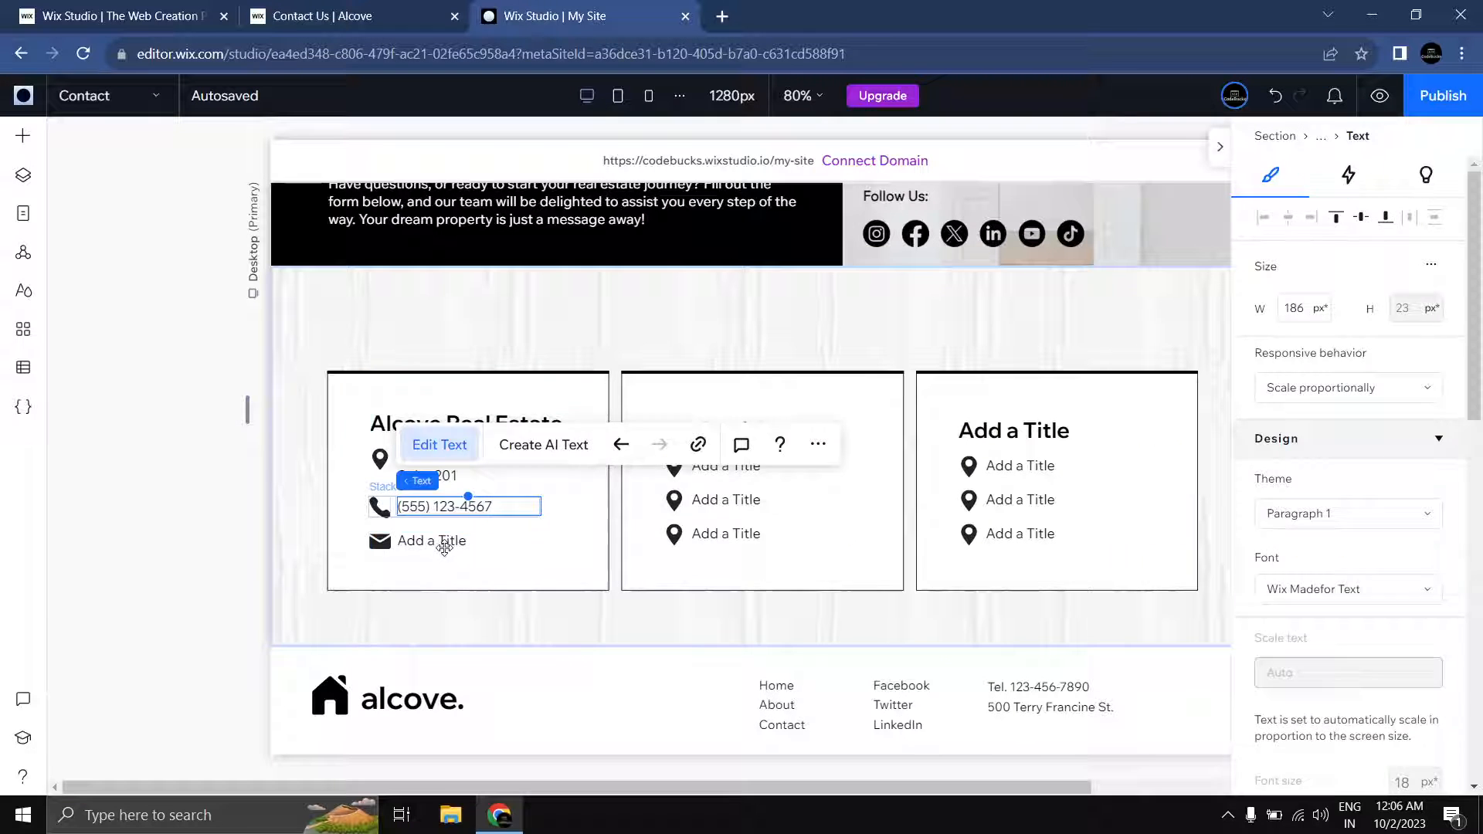
Step: Replace the placeholder text beside the envelope icon in the Alcove Real Estate card with the copied e-mail address
double_click(430, 541)
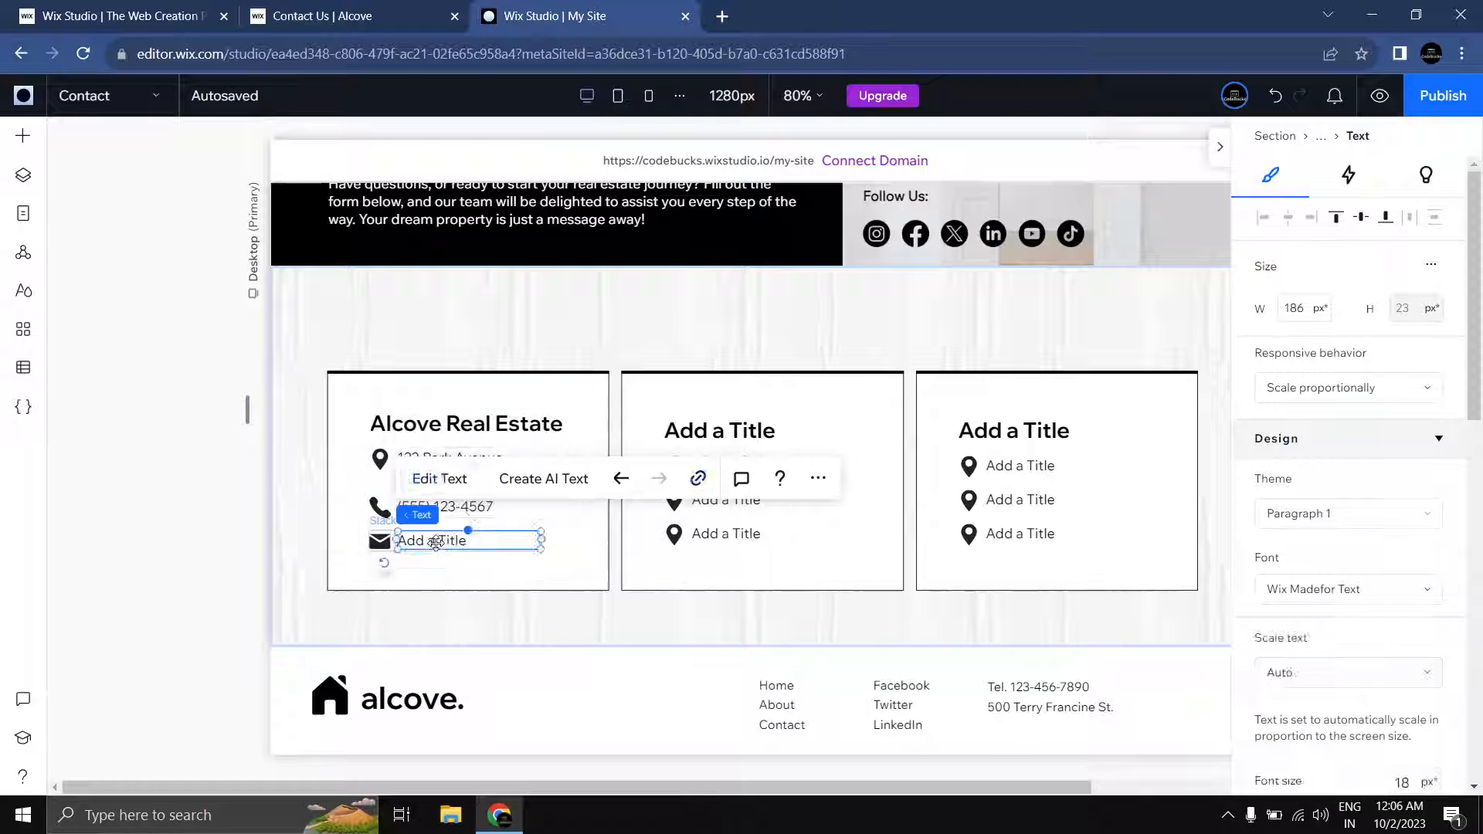
key(ctrl+v)
key(Escape)
Step: Widen the content stack in the Alcove Real Estate card to 337 px, starting at X 12 px
click(478, 468)
click(478, 469)
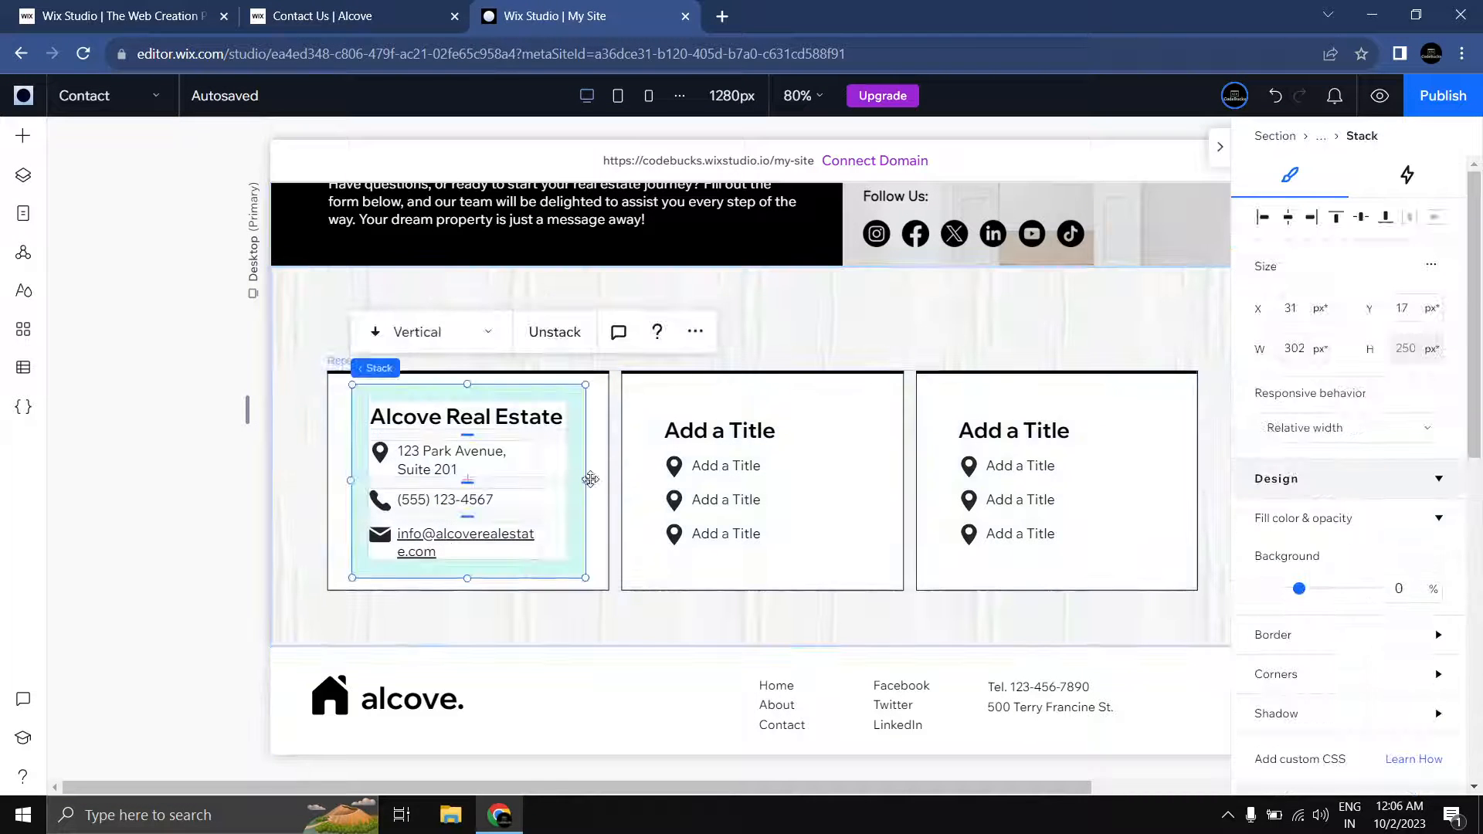
drag(354, 481, 338, 481)
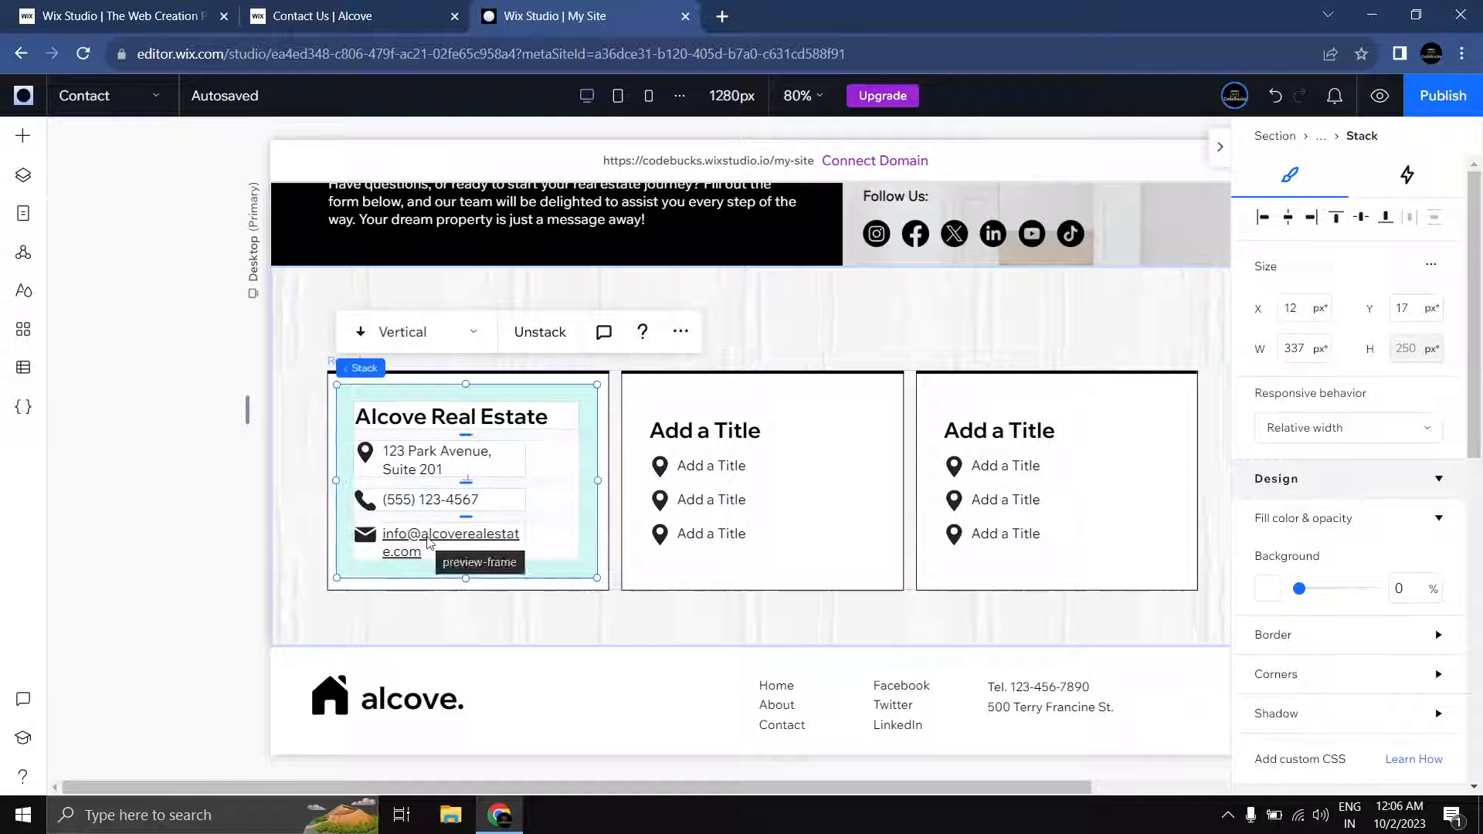
click(429, 540)
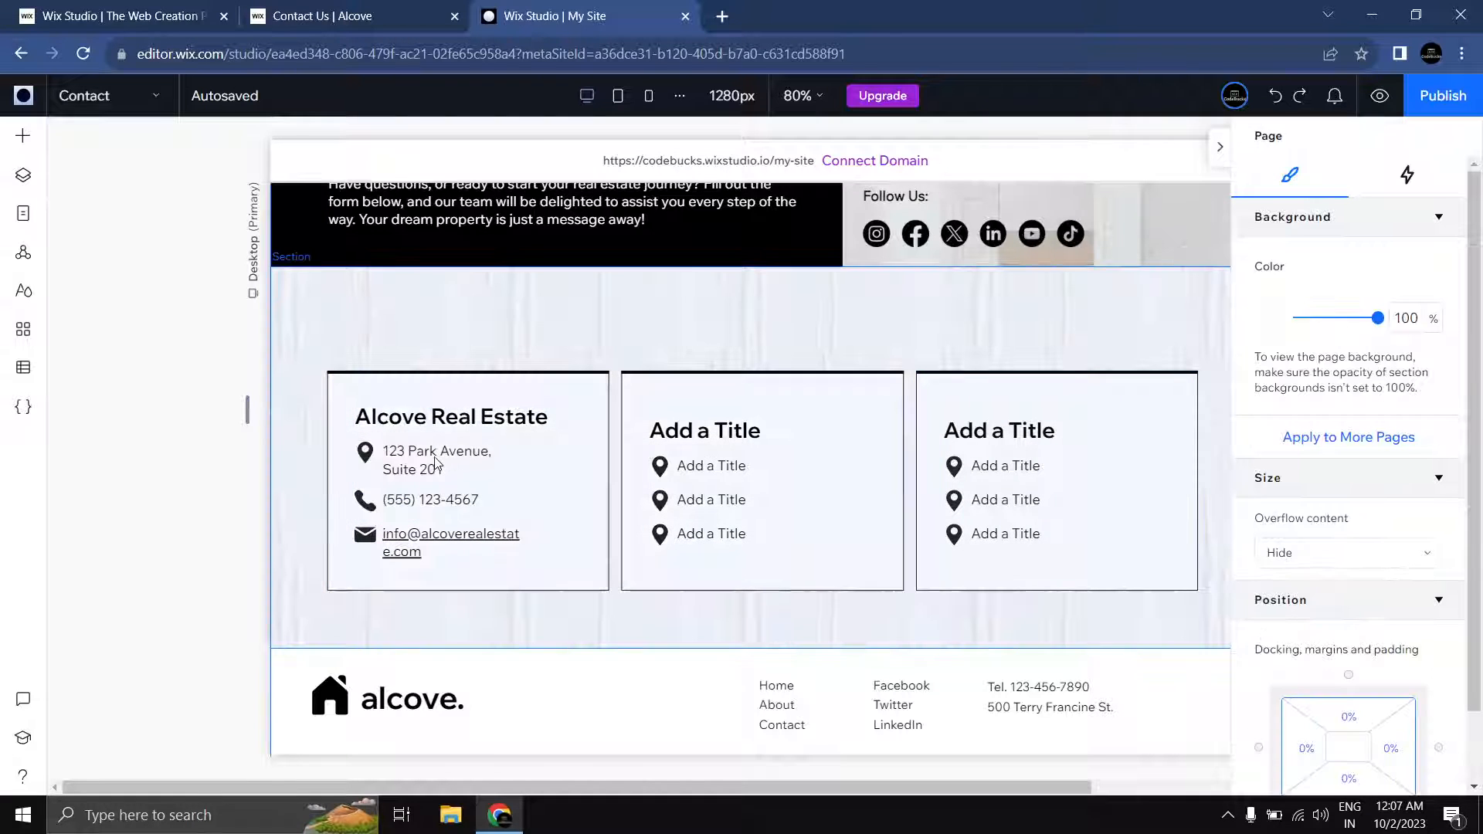
Step: Use advanced sizing to set the width of the address text in the Alcove Real Estate card to Max content
click(435, 463)
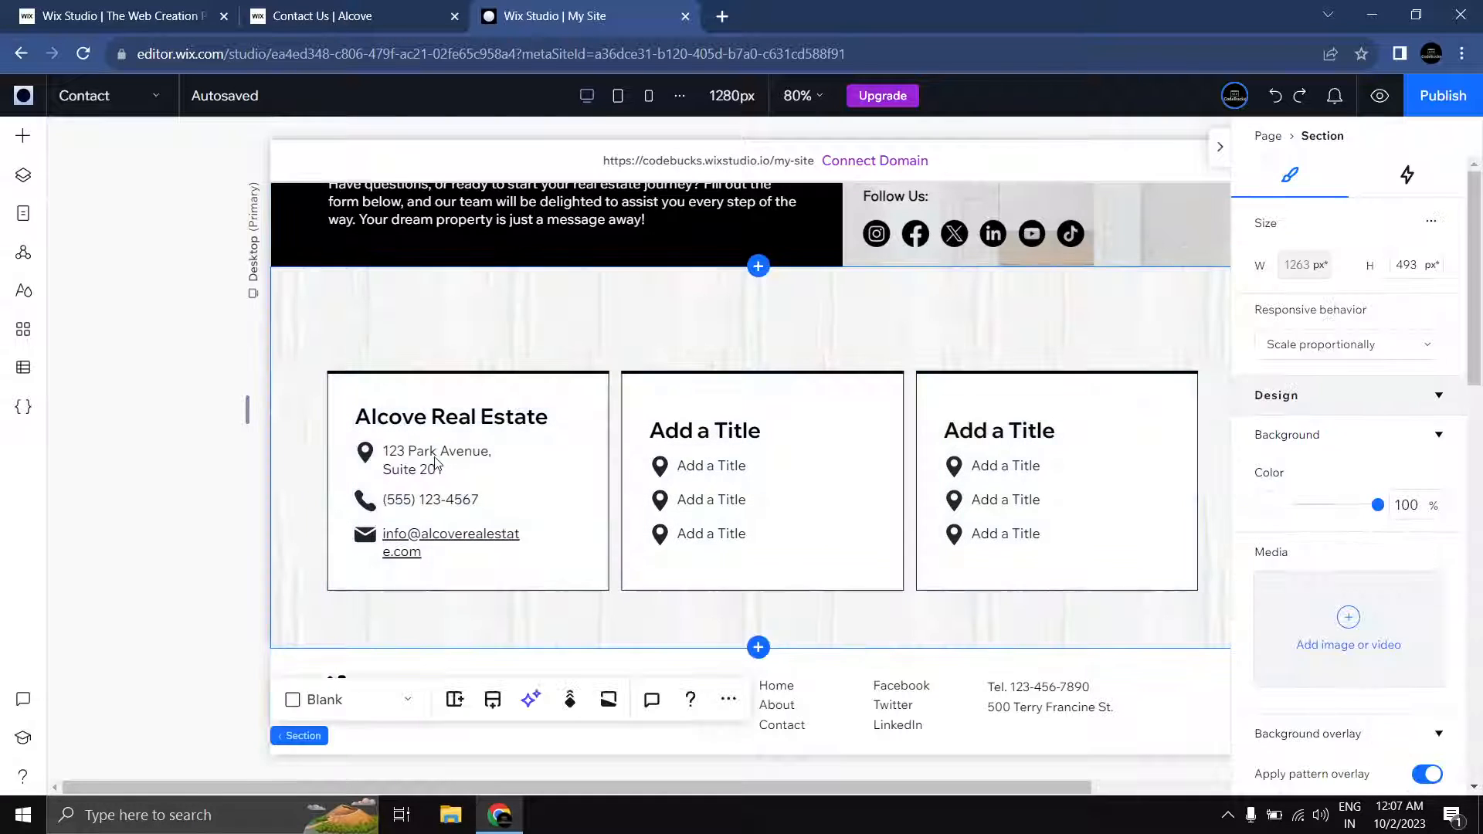
click(435, 464)
click(436, 463)
click(437, 464)
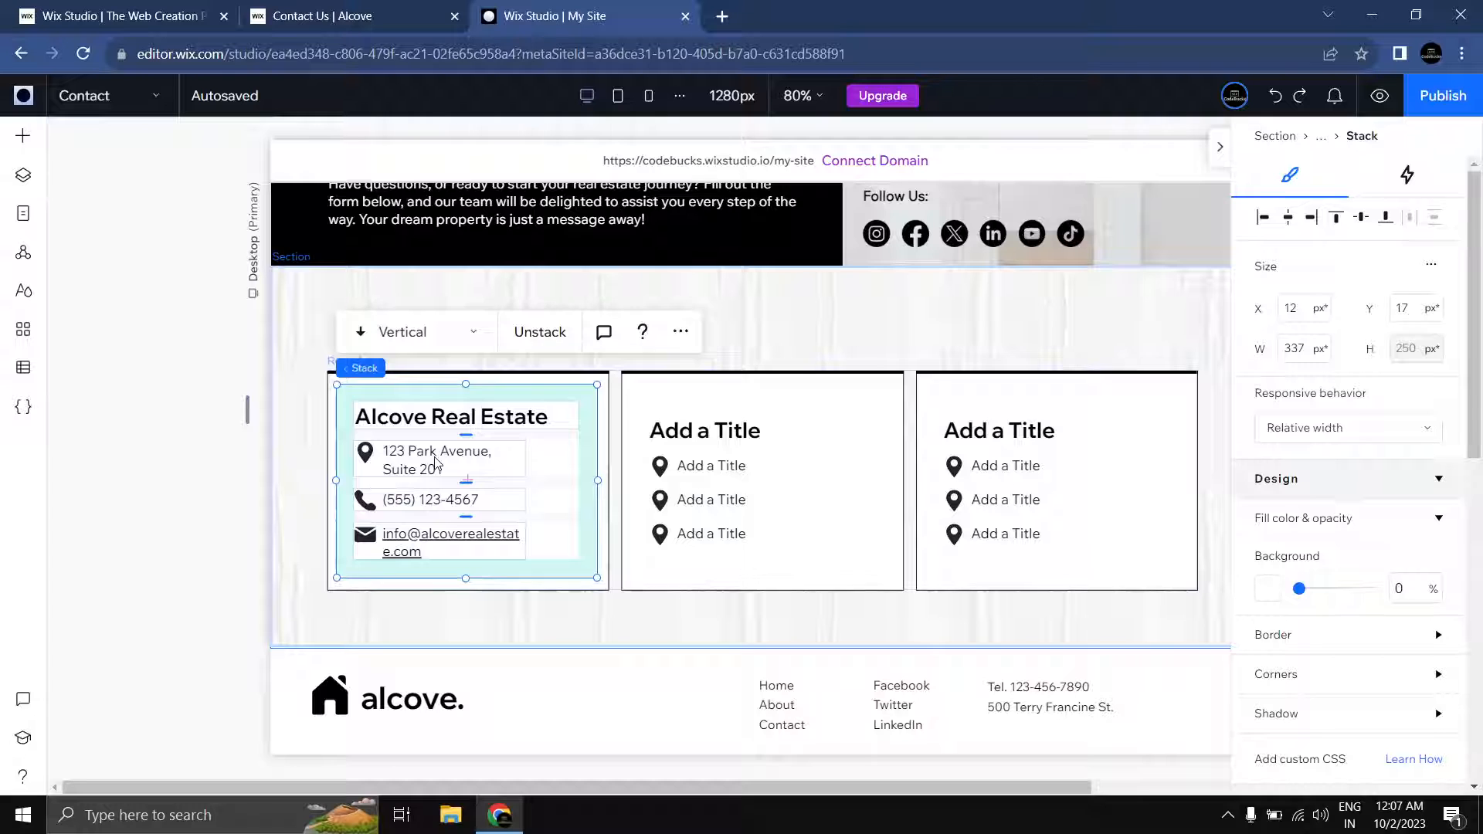
click(433, 464)
click(424, 462)
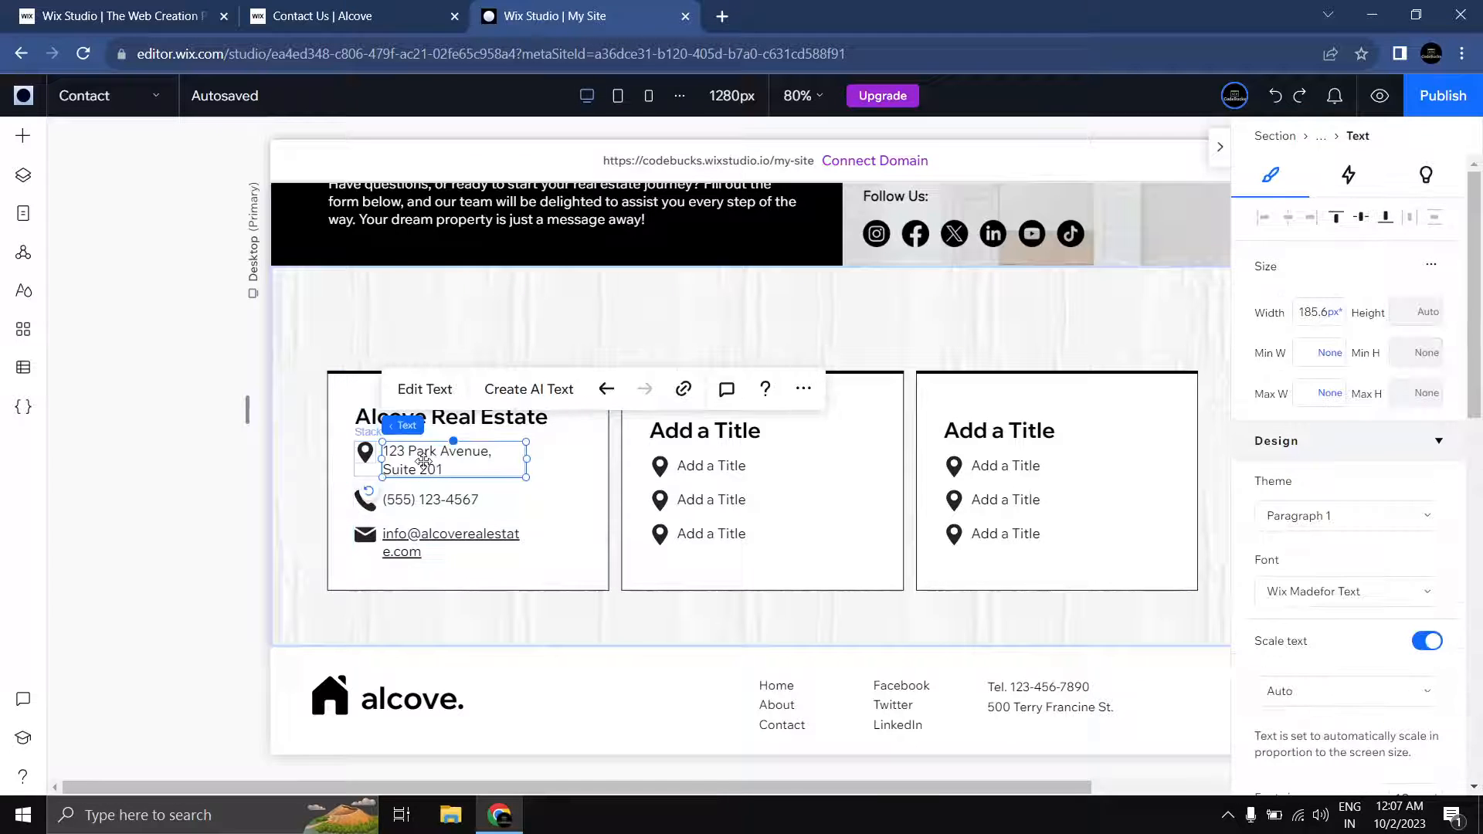
click(1429, 270)
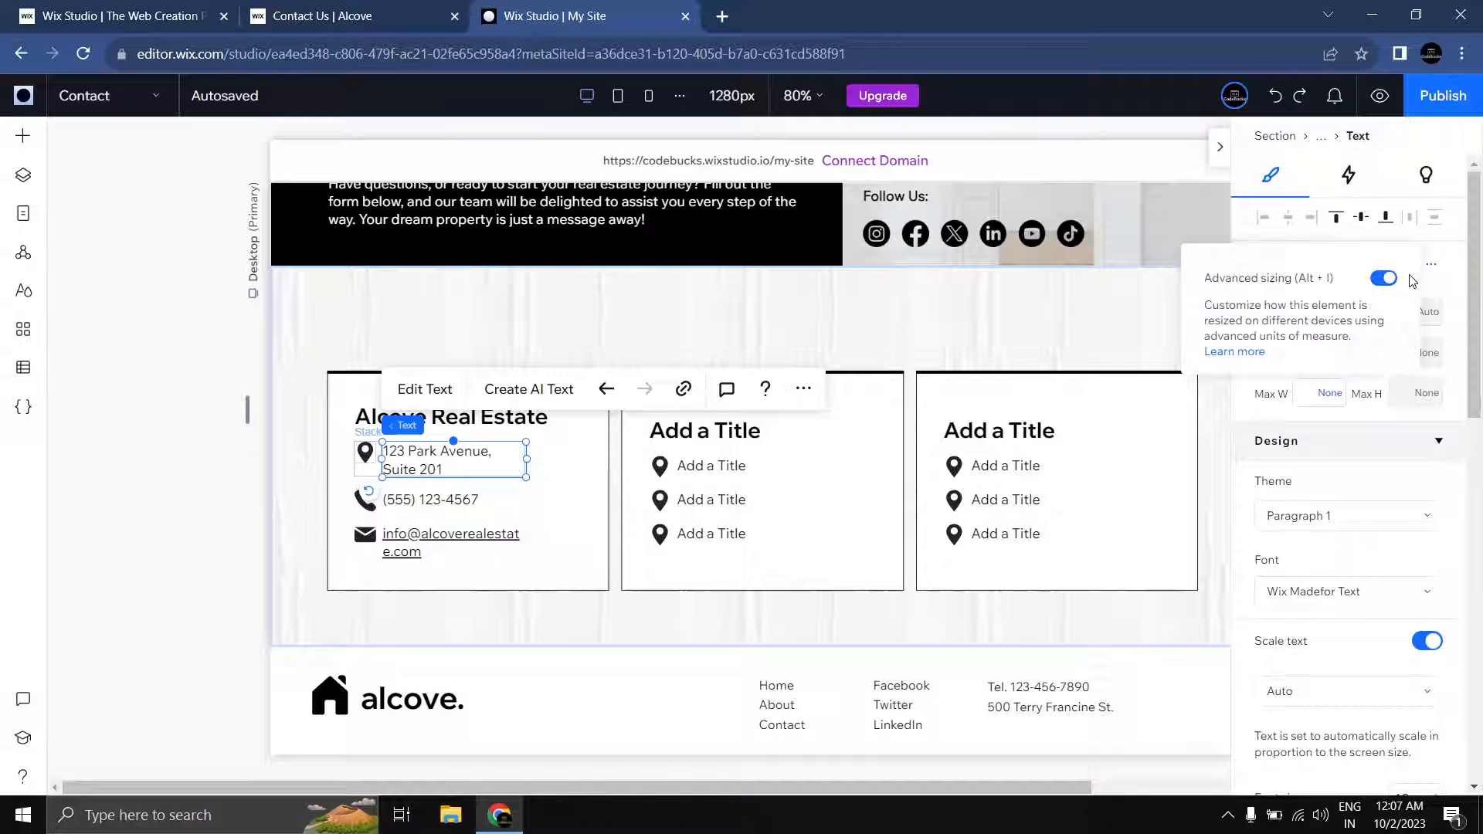
click(1395, 280)
click(1390, 279)
click(1437, 276)
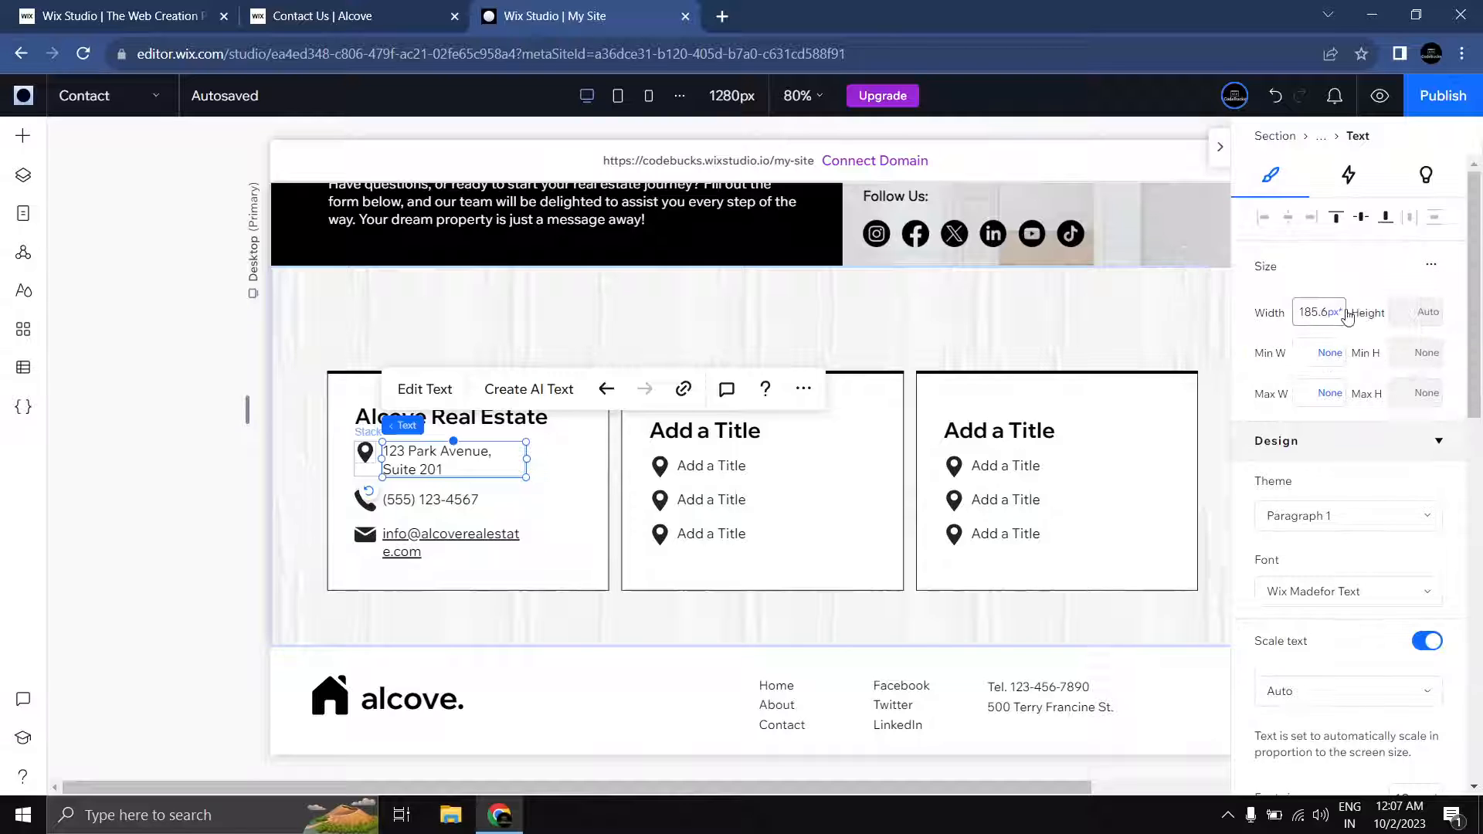
click(1328, 315)
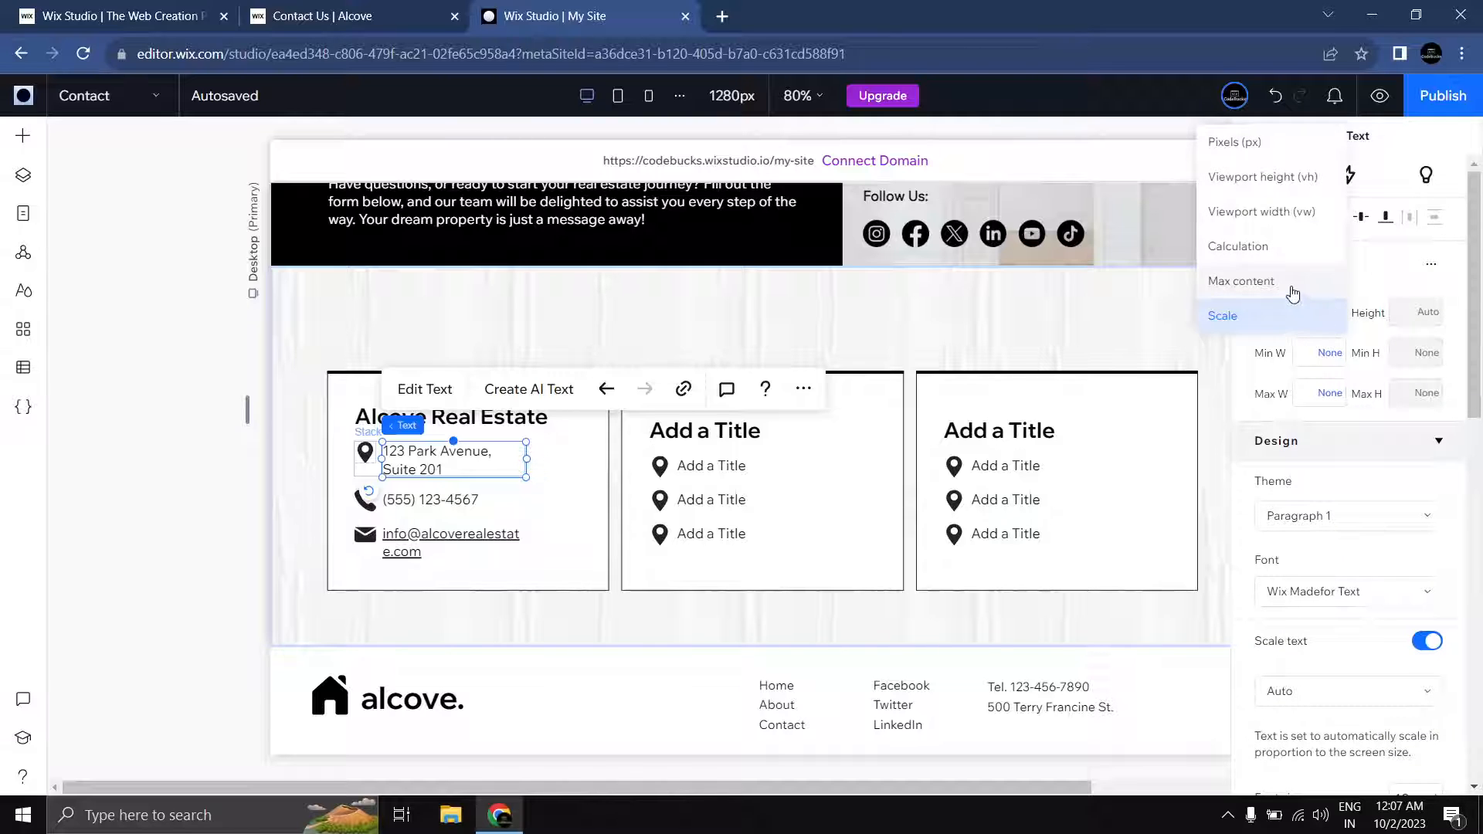
click(1292, 283)
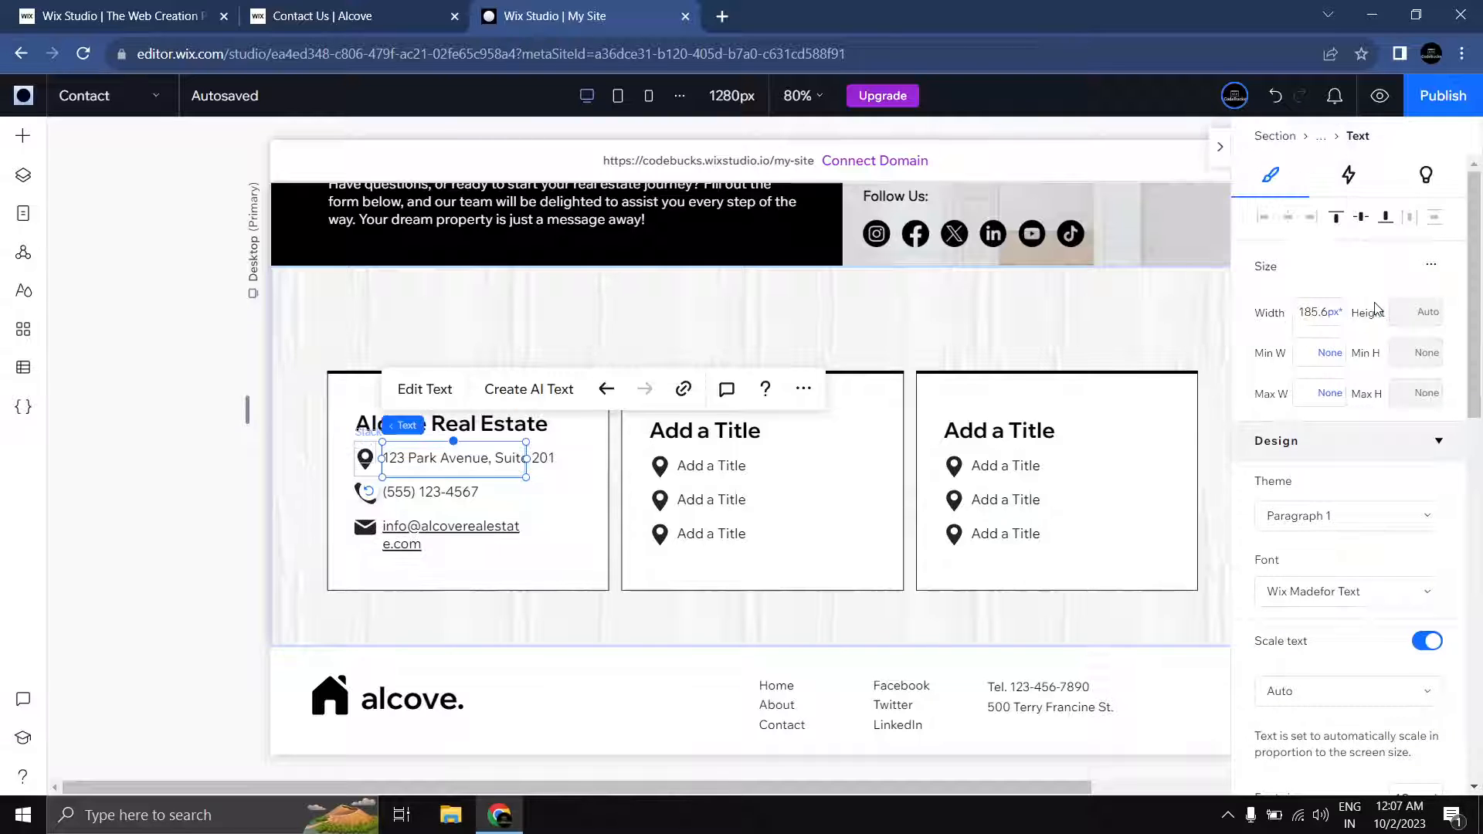
Step: Enable advanced sizing for the phone number text in the same card and set its width to Max content
click(452, 494)
click(452, 495)
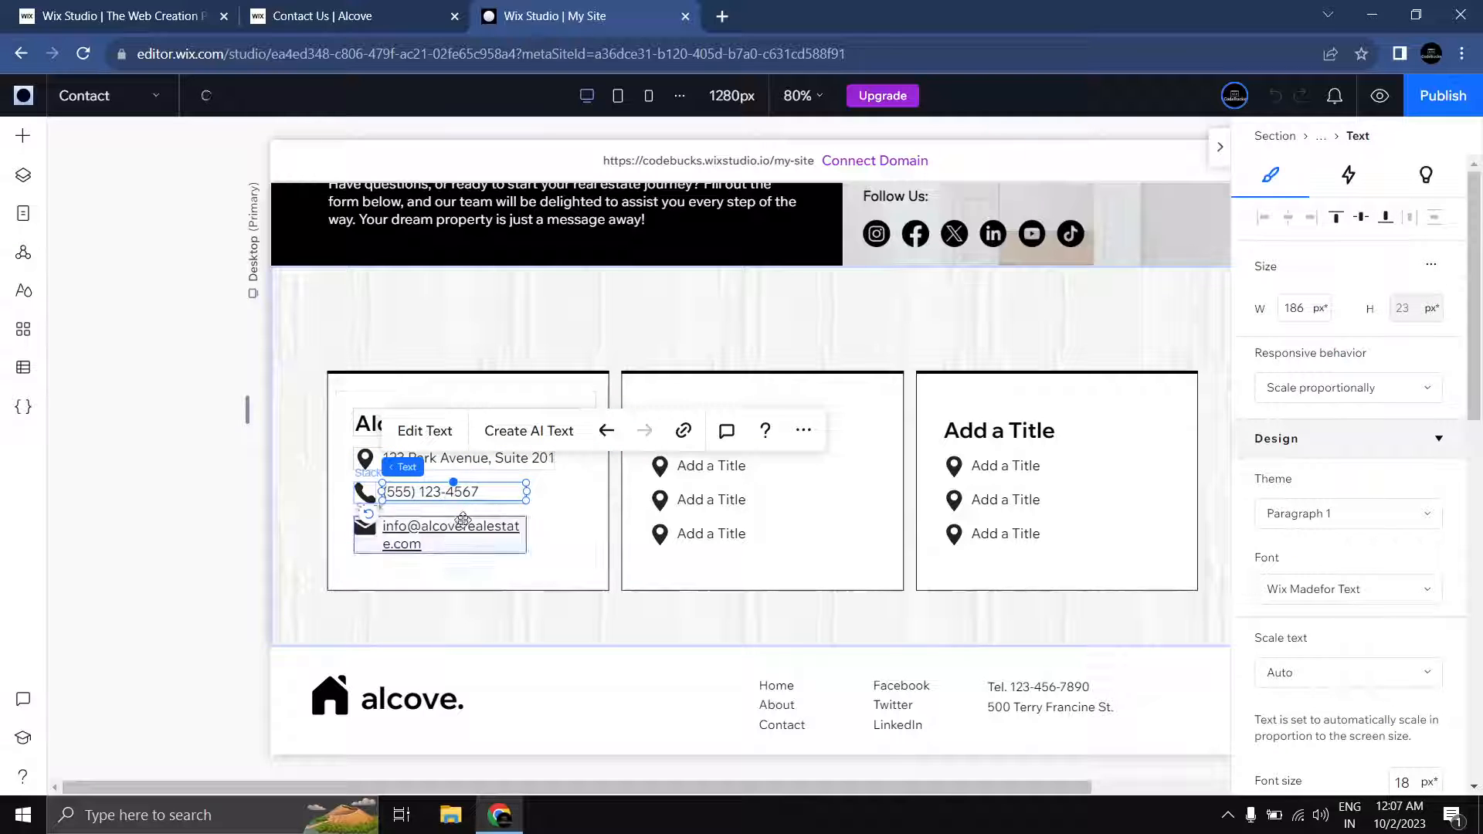
click(1436, 268)
click(1384, 278)
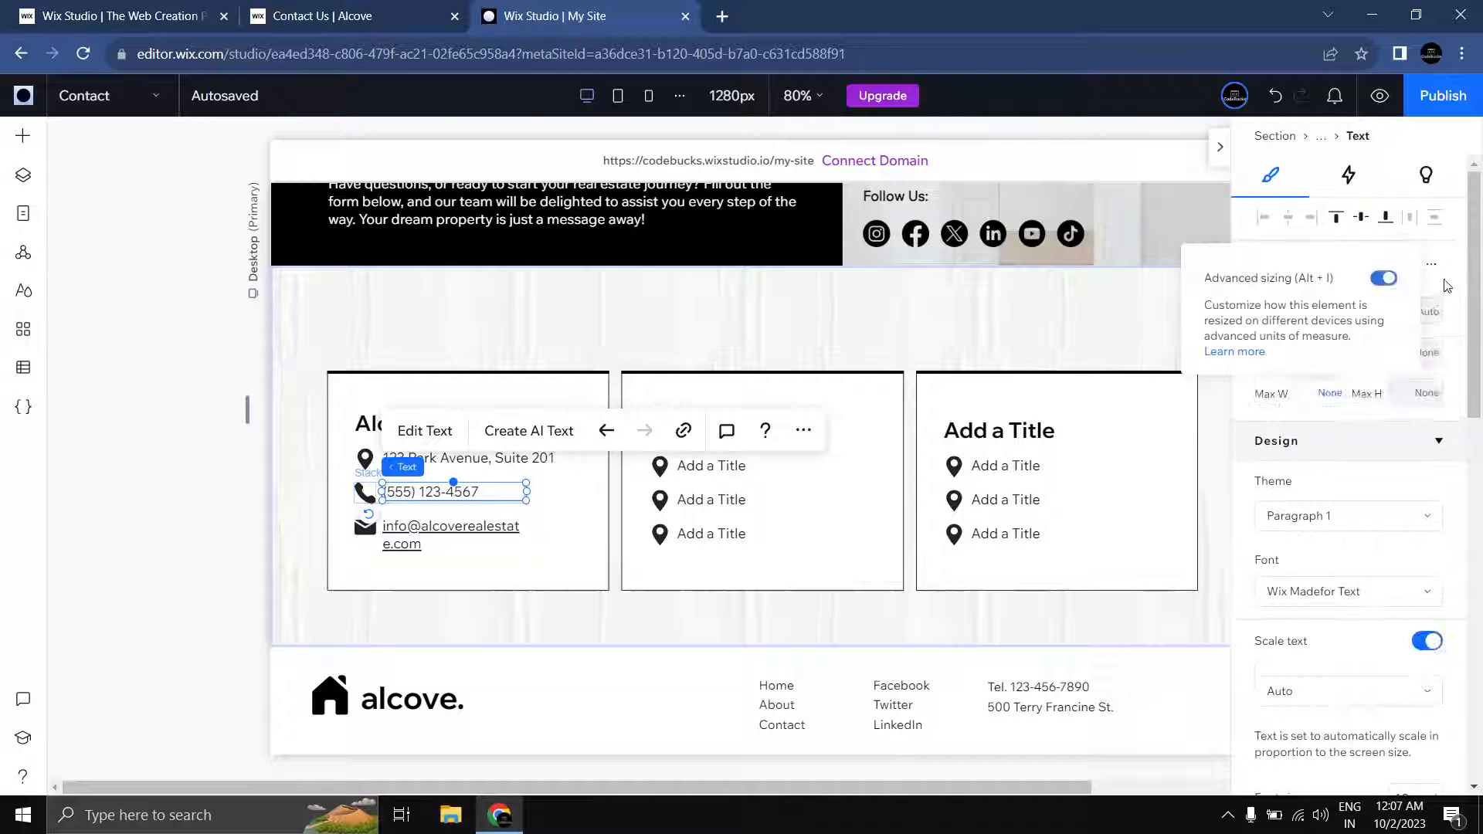
click(1332, 315)
click(1271, 289)
Step: Enable advanced sizing for the e-mail text in the first card and set its width to Max content
click(430, 536)
click(1384, 278)
click(1329, 309)
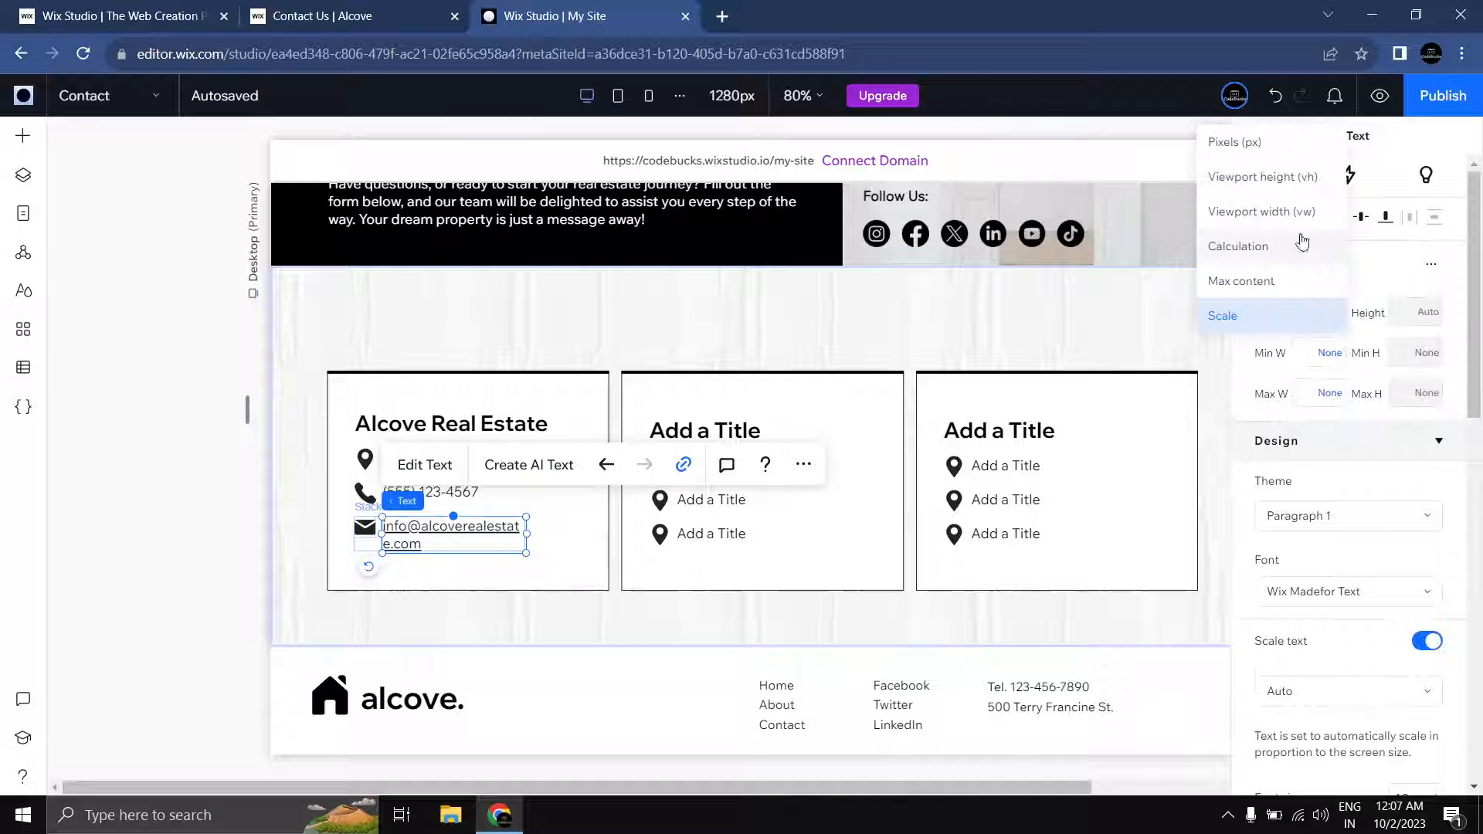
click(1280, 278)
click(695, 321)
click(470, 449)
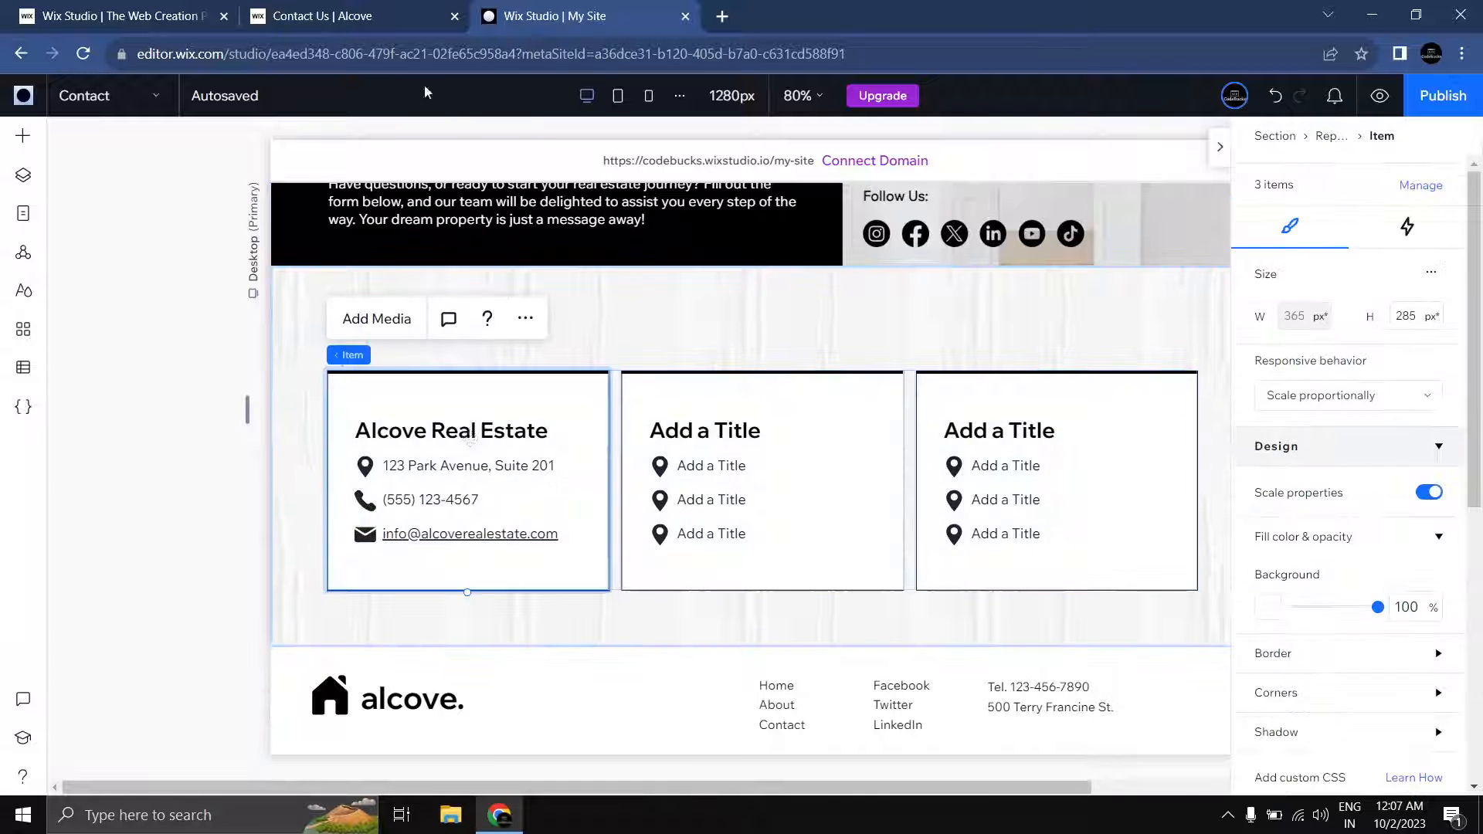
Step: Increase the spacing between the Alcove Real Estate title and the address line to 24 px
click(427, 435)
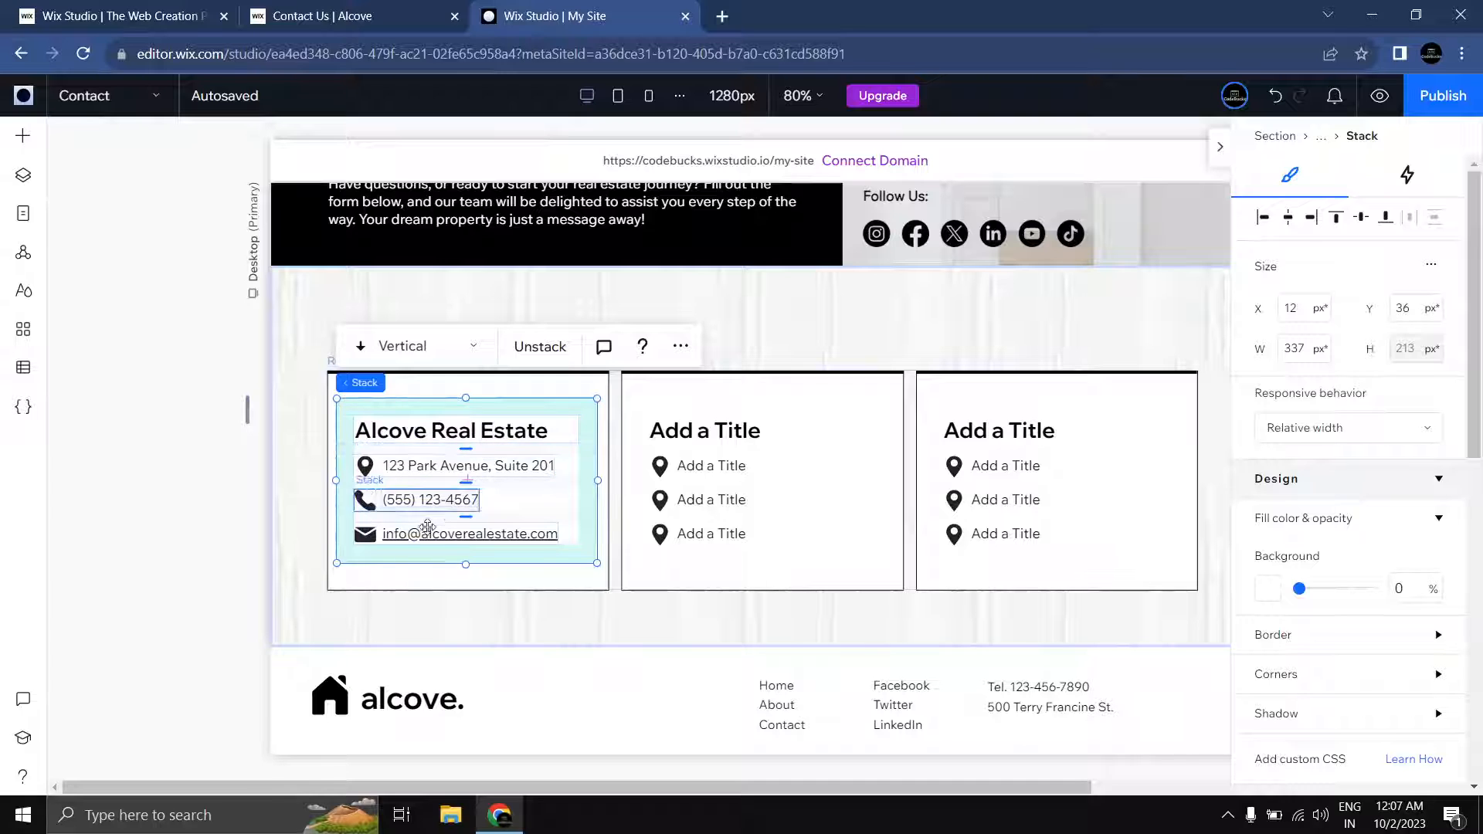
drag(476, 454, 474, 458)
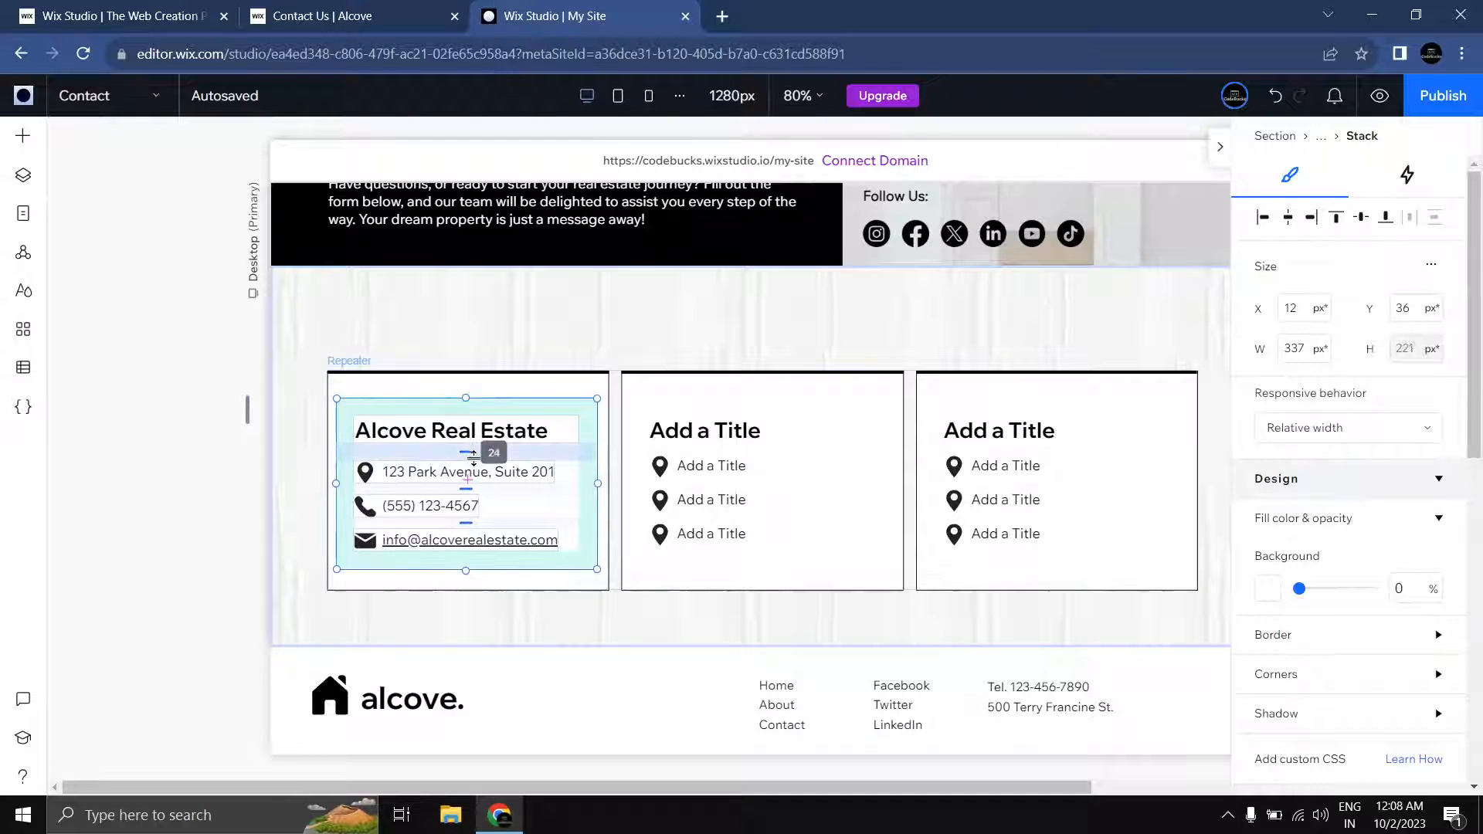
drag(229, 470, 232, 474)
click(232, 475)
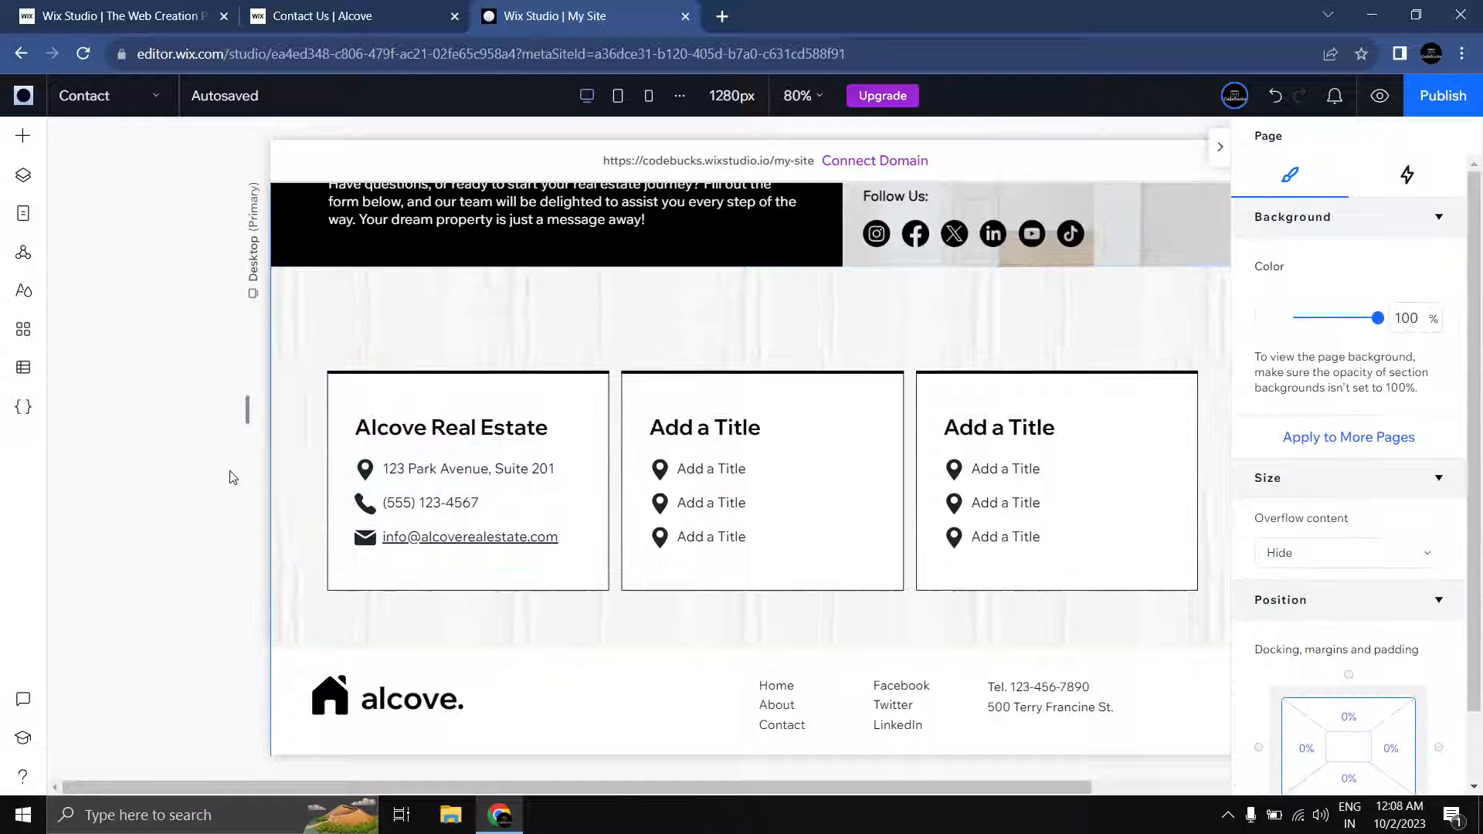
click(615, 601)
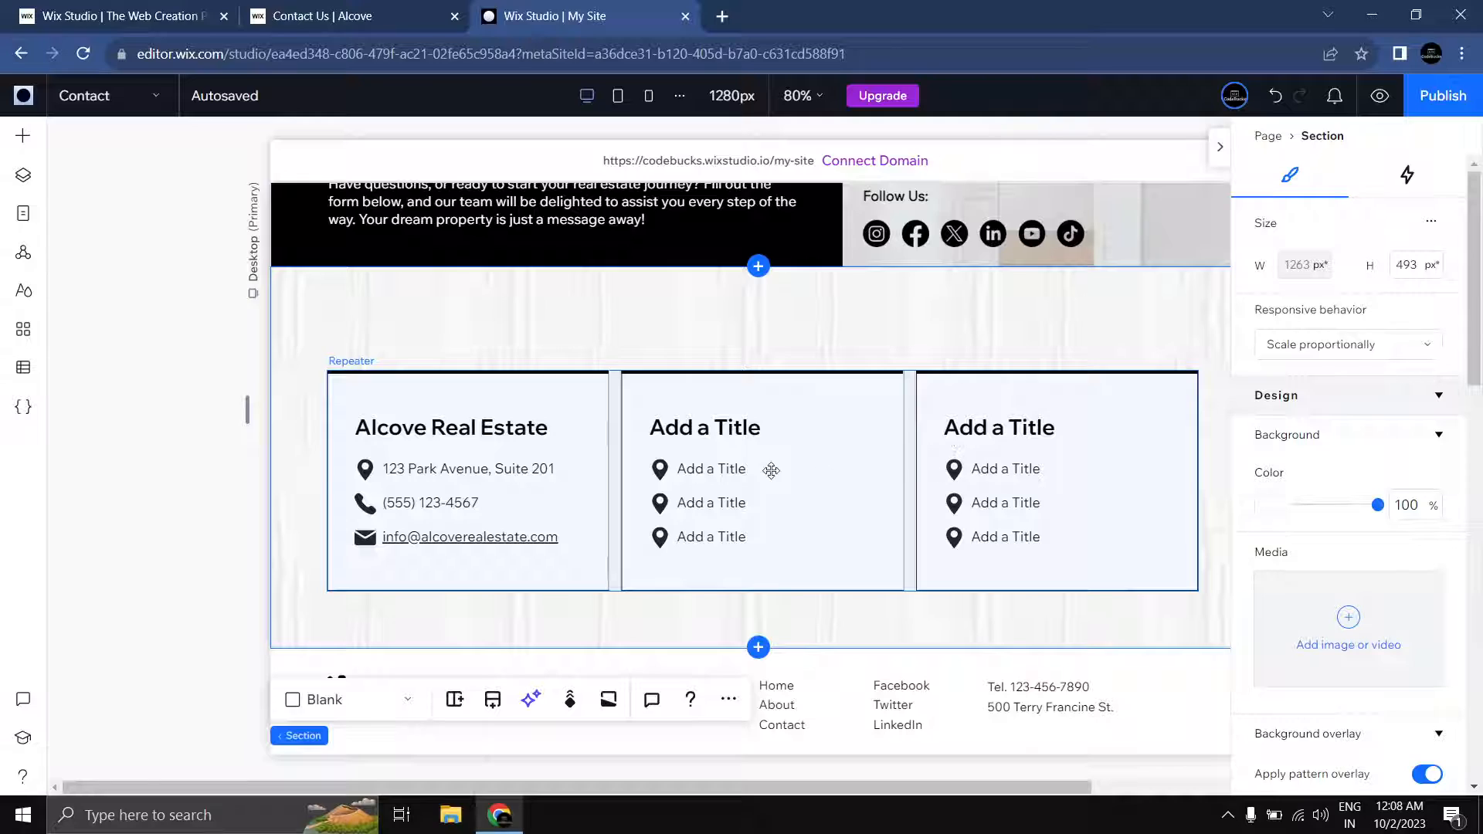
click(772, 470)
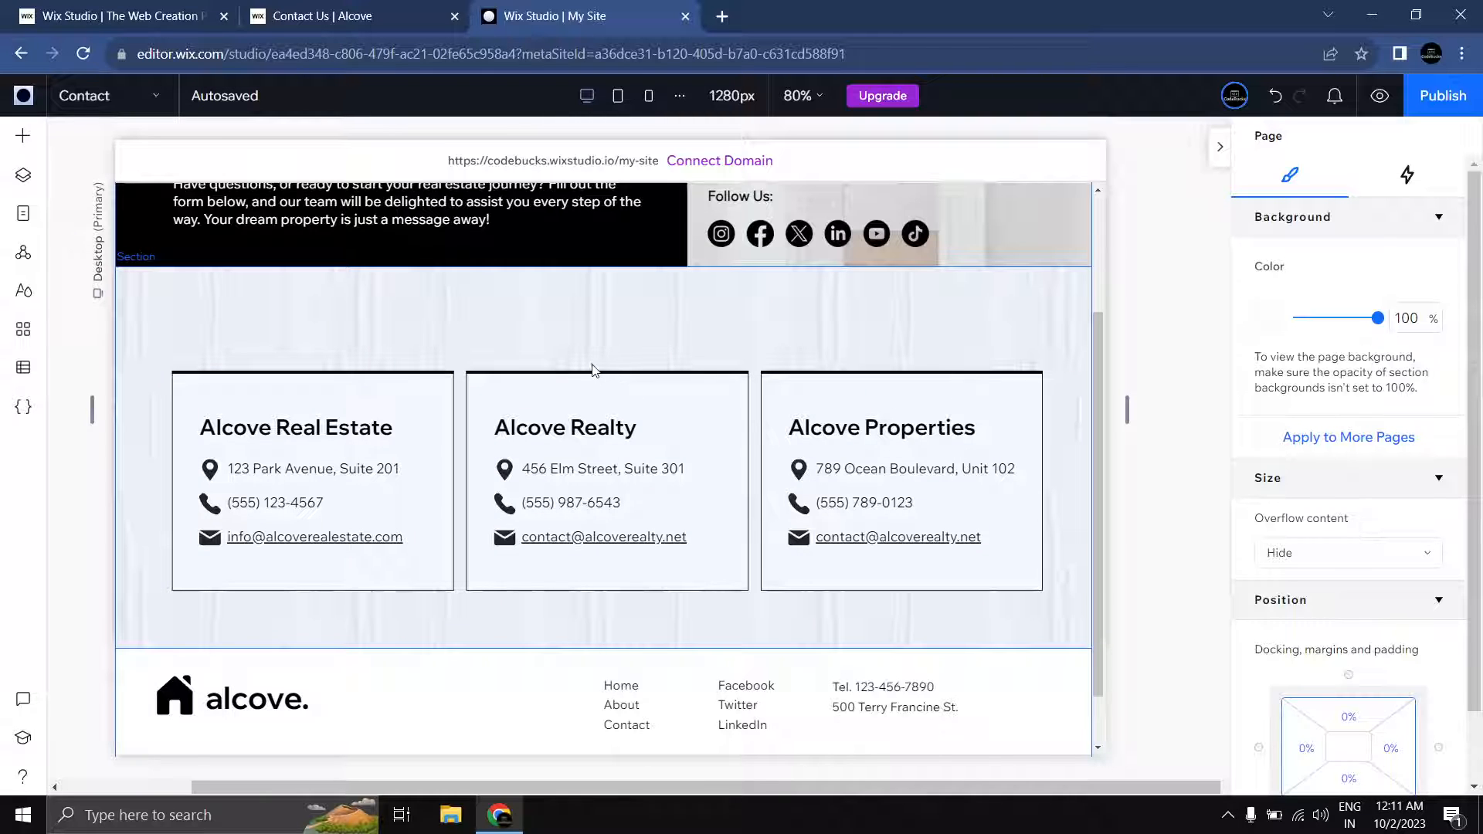
Step: Add a hover interaction to the Alcove Realty card that starts an animation on the card's Line element
click(603, 429)
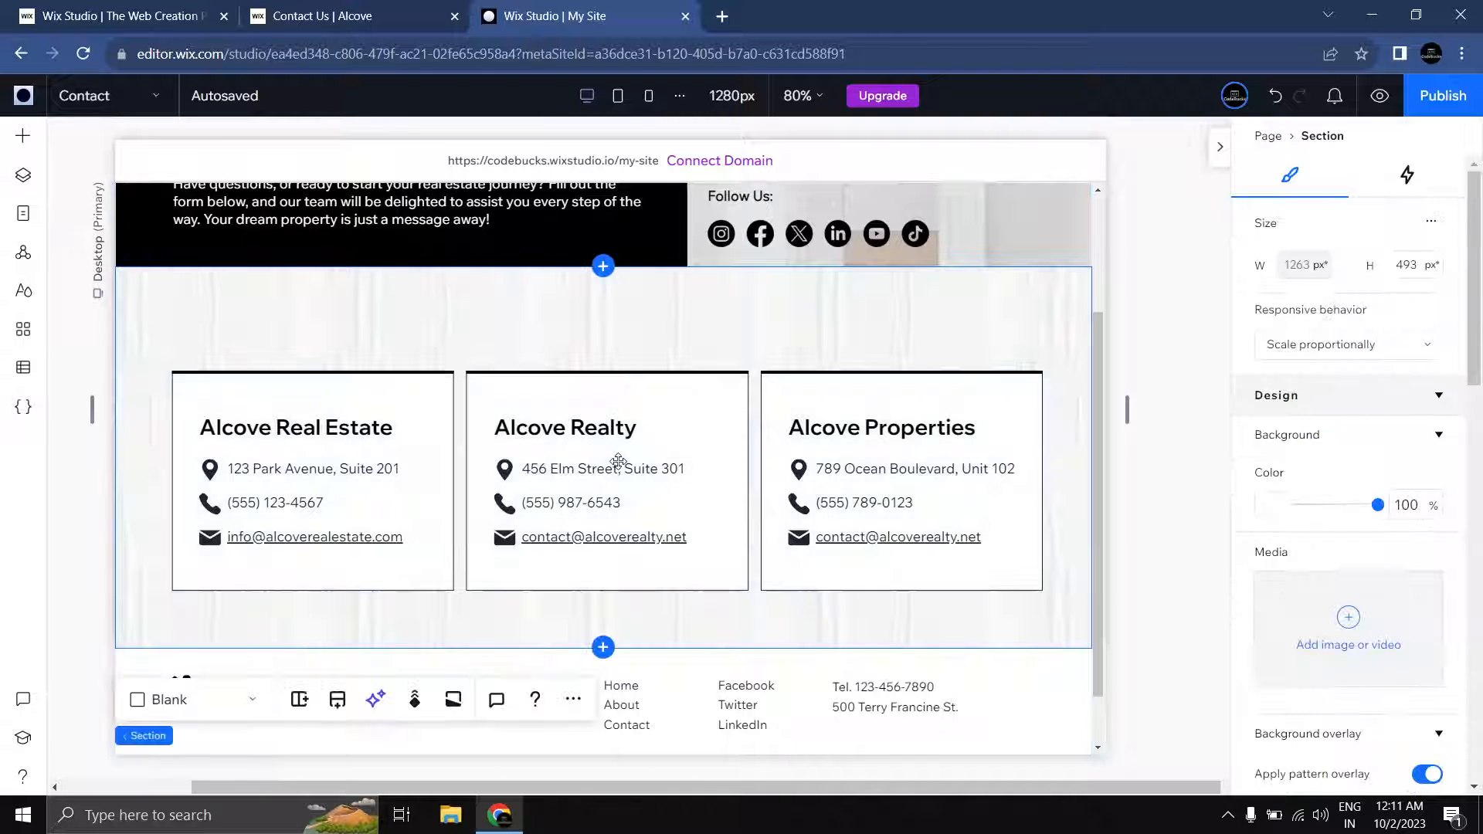
click(647, 442)
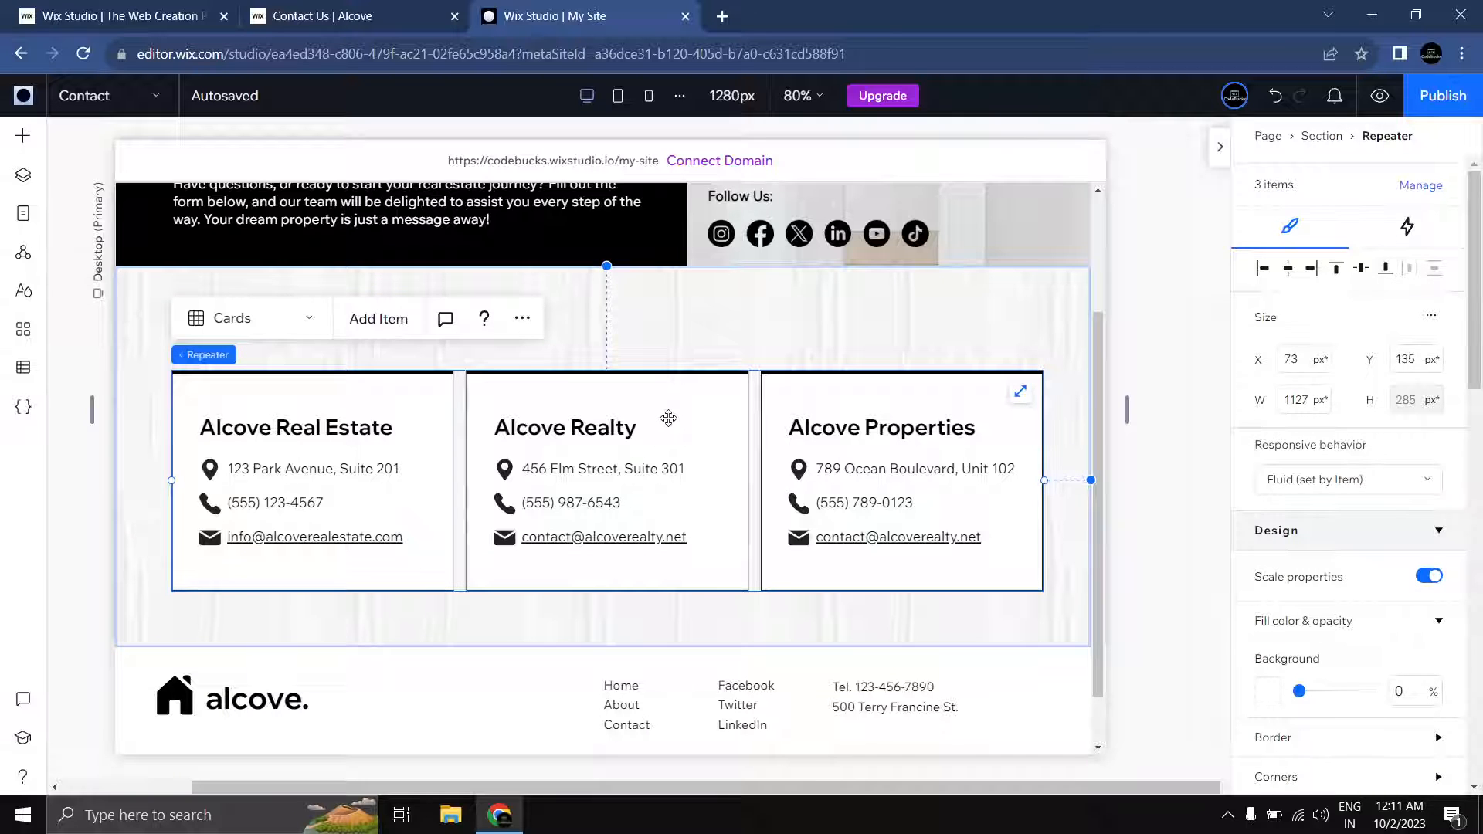
click(669, 418)
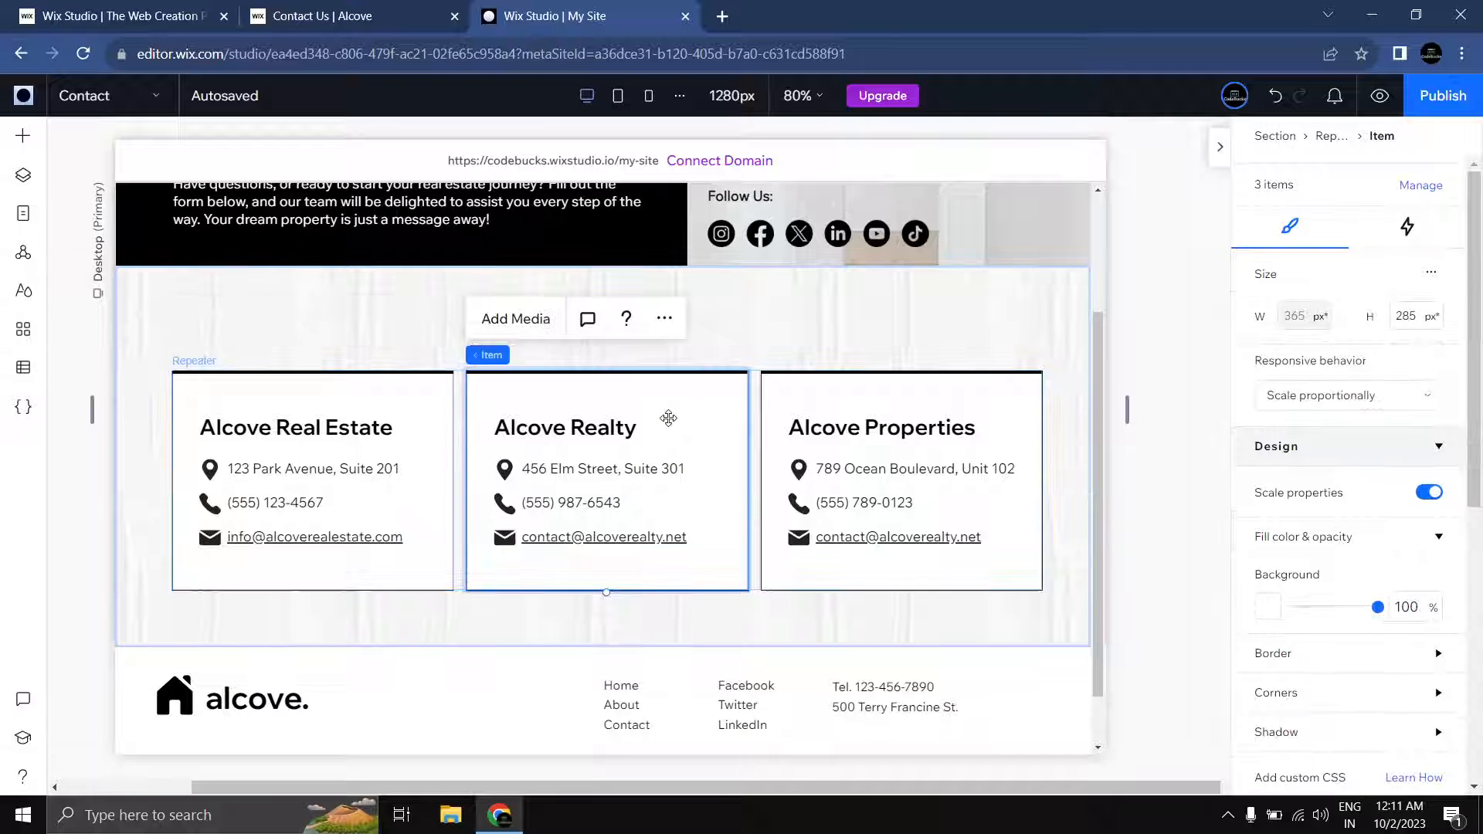
click(1390, 241)
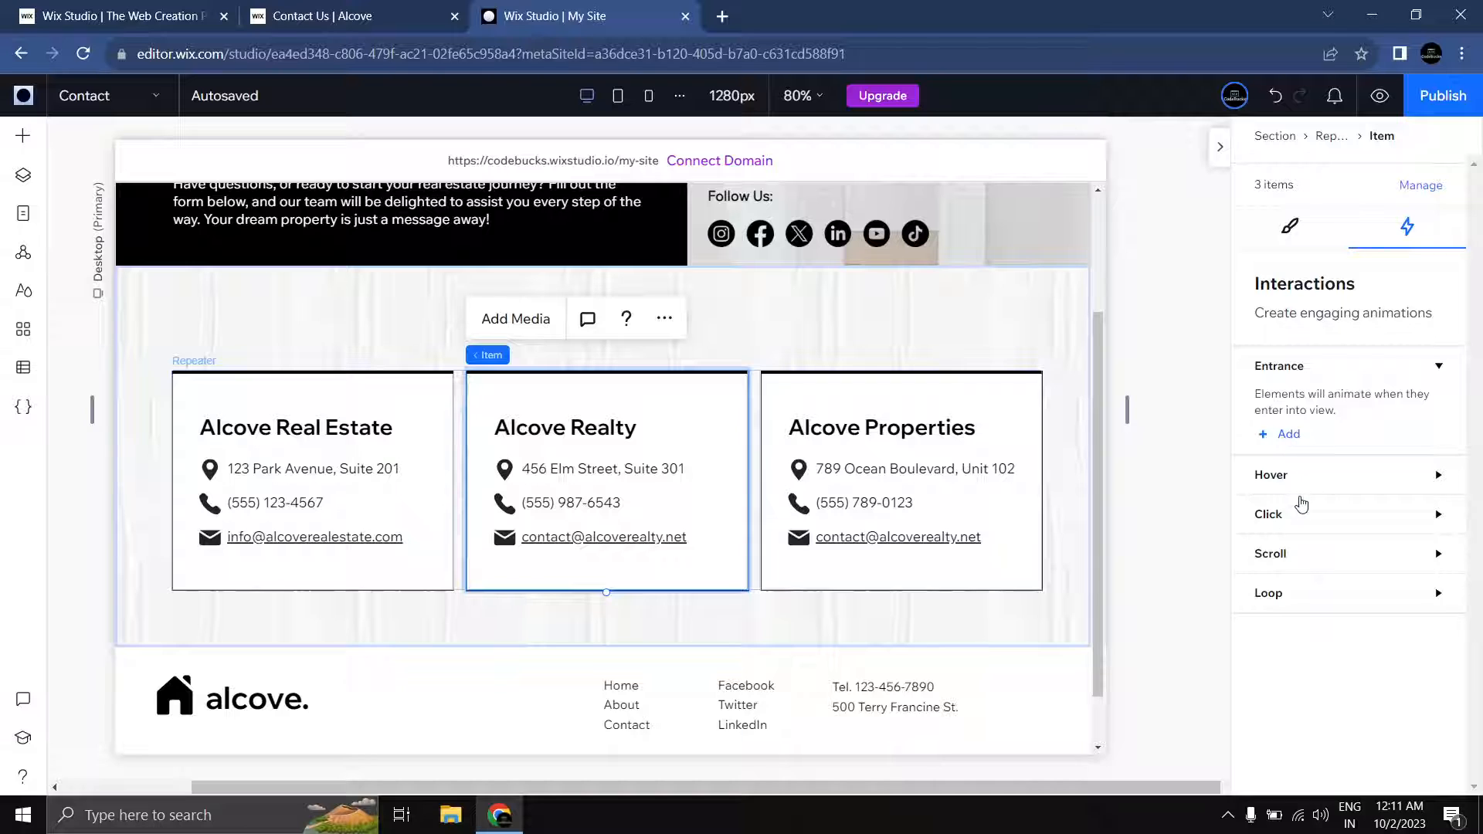
click(1302, 479)
click(1289, 544)
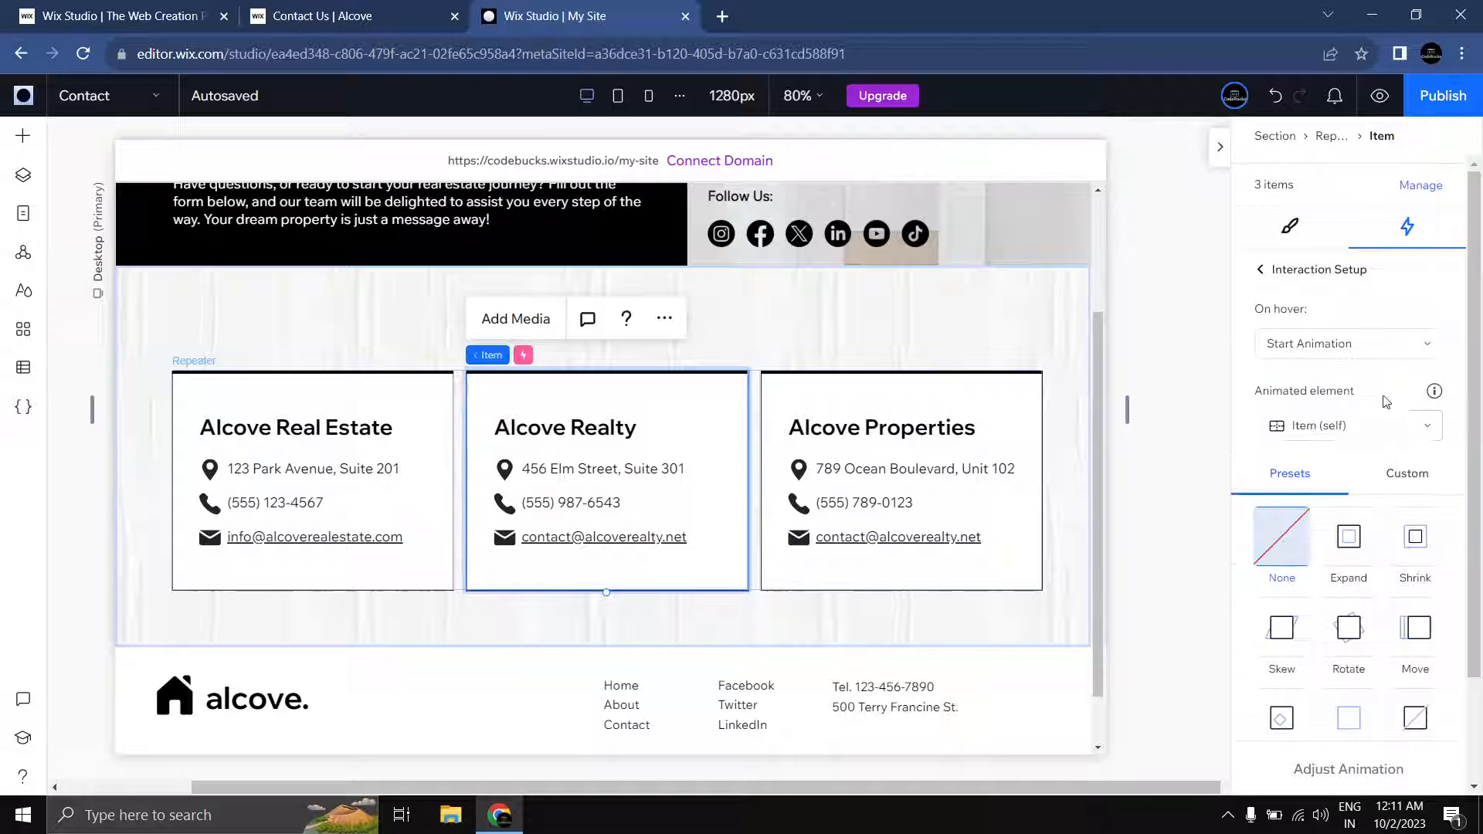
click(1325, 424)
scroll(1351, 463, up, 3)
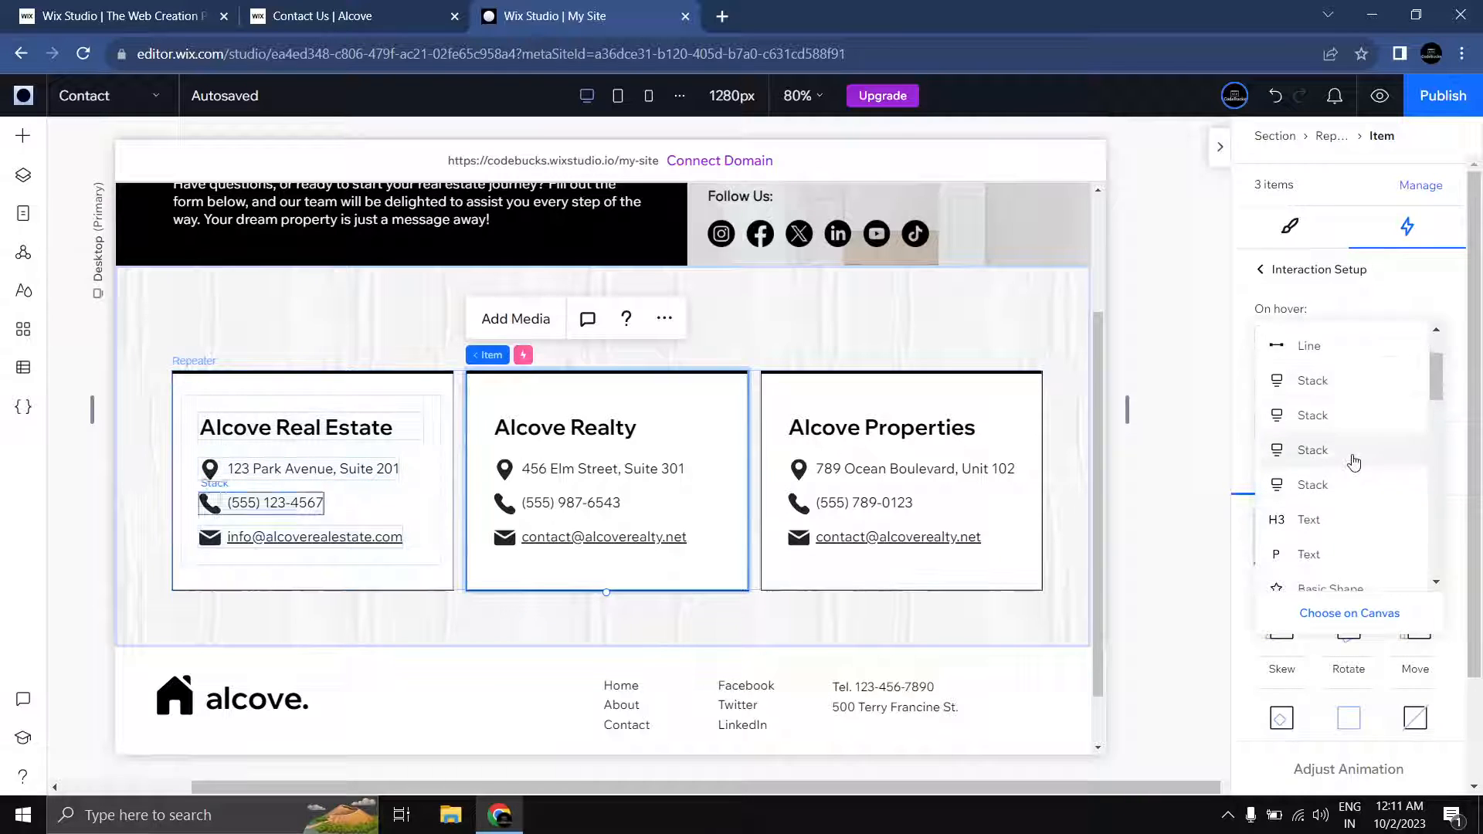
click(1323, 355)
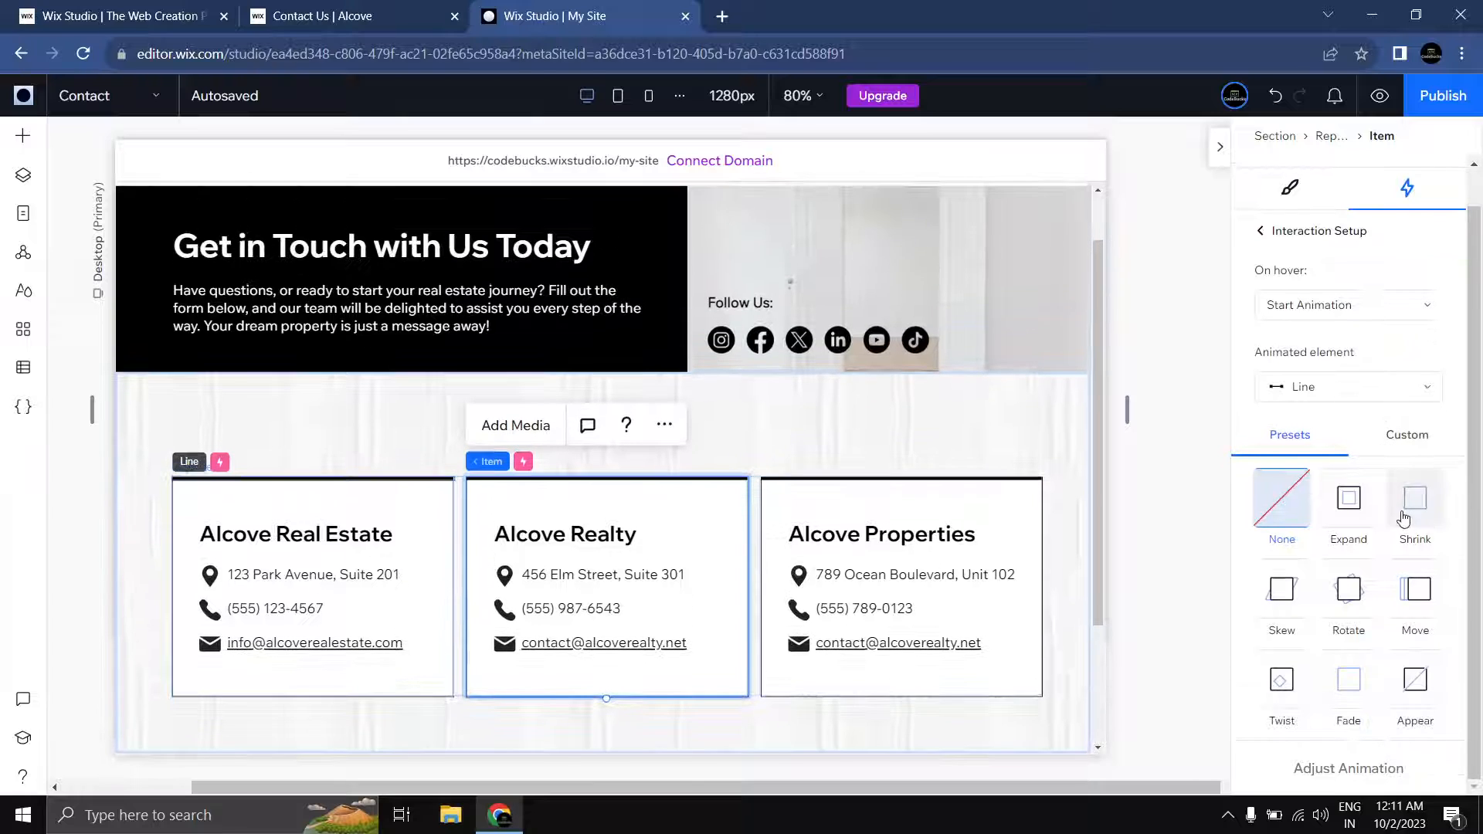
Step: Create a custom hover animation for the Line element that increases its line width
click(1403, 461)
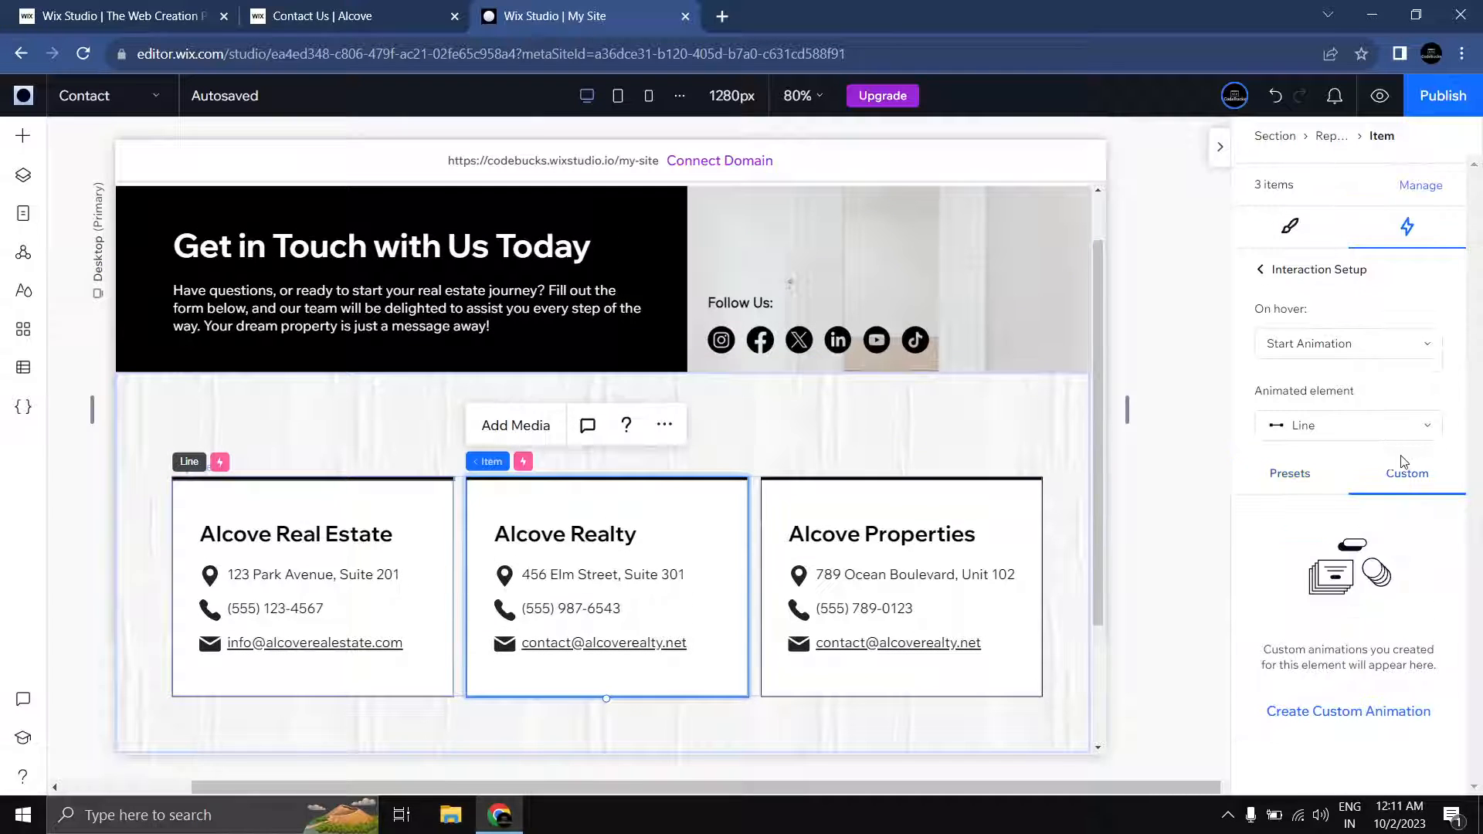
click(1354, 712)
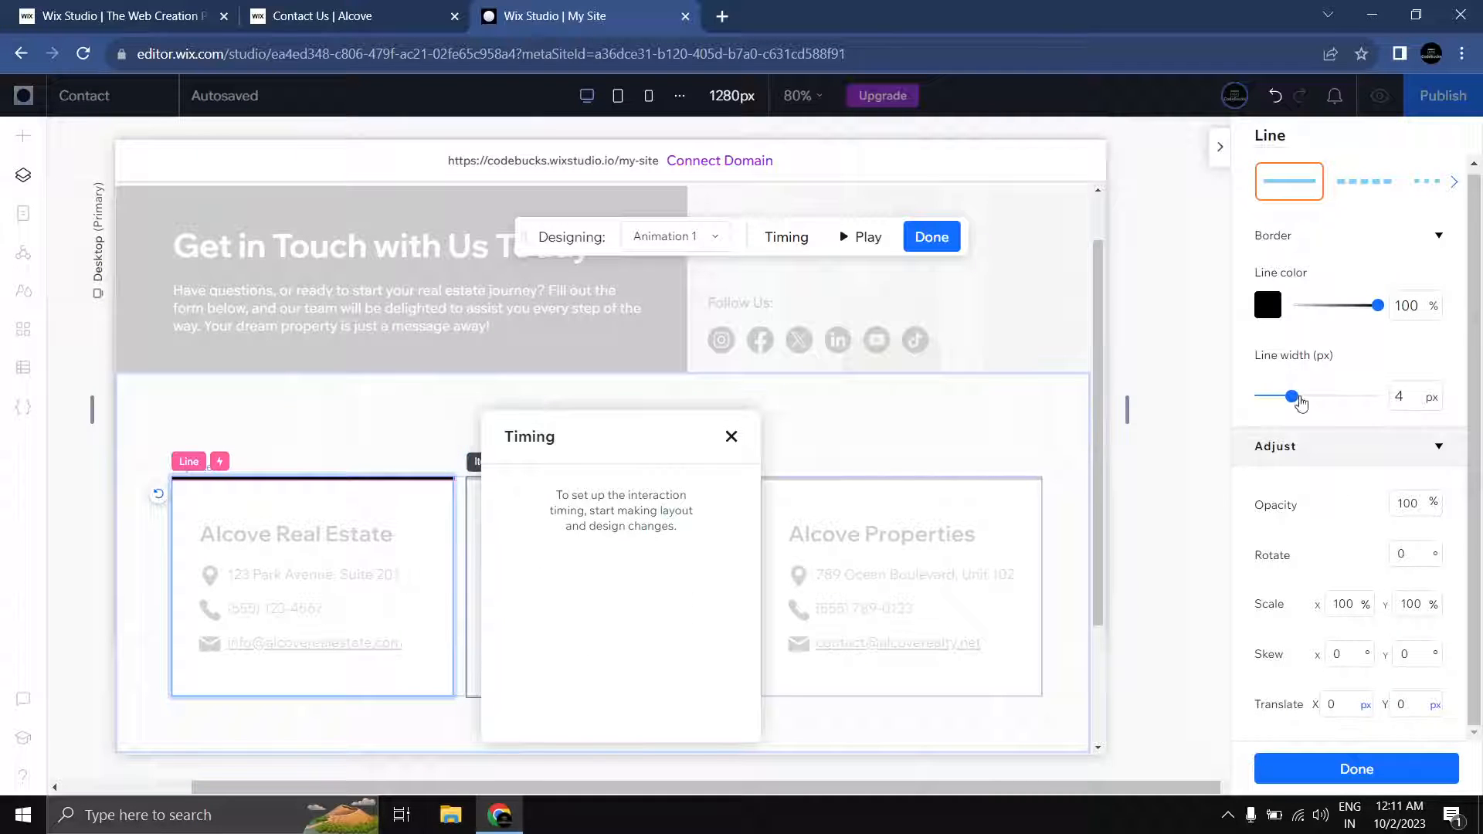
drag(1326, 402, 1395, 386)
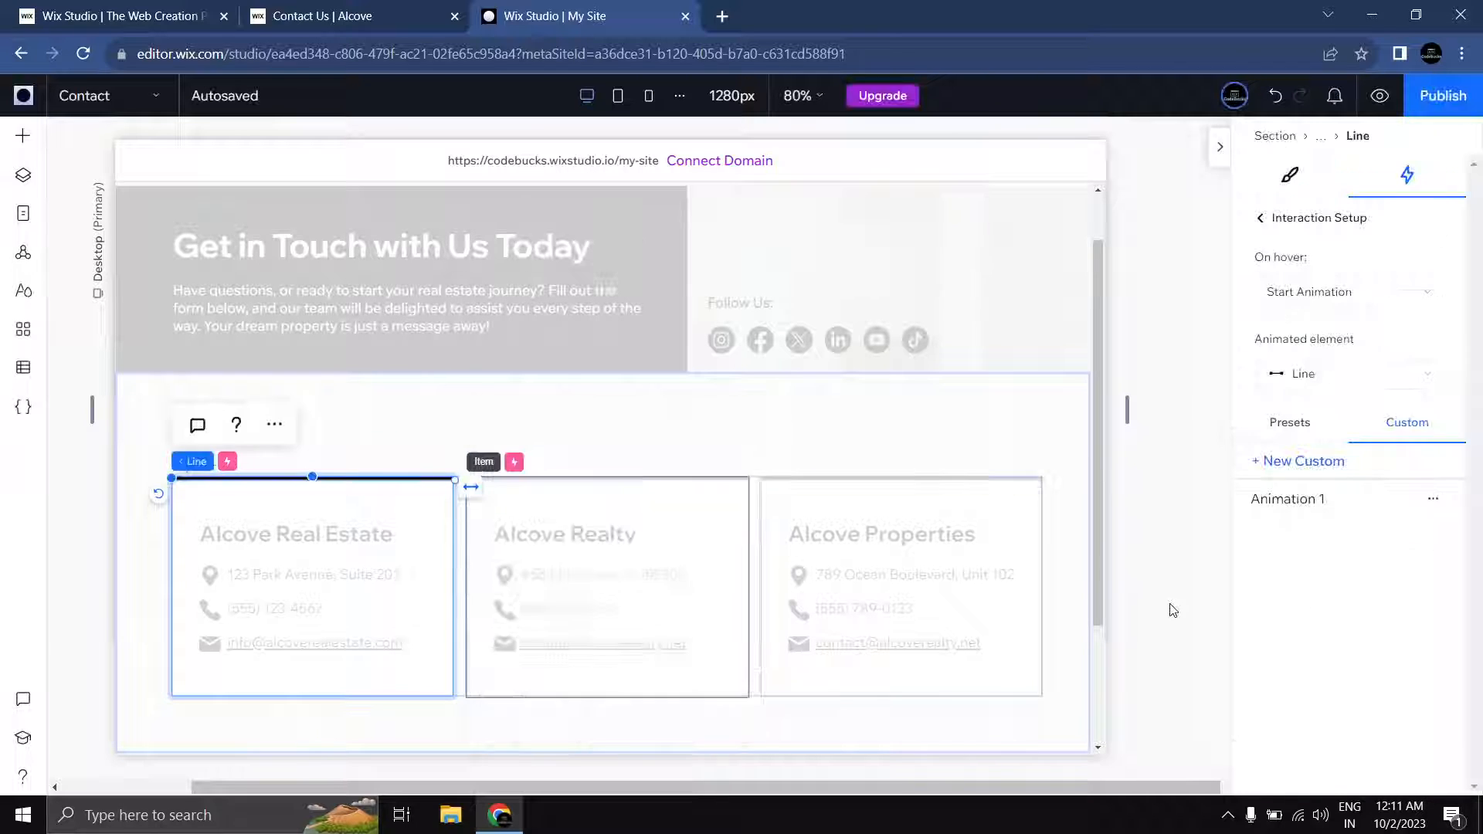
Step: Preview the Contact page to check the line's hover effect on the cards, and return to the editor
click(1381, 100)
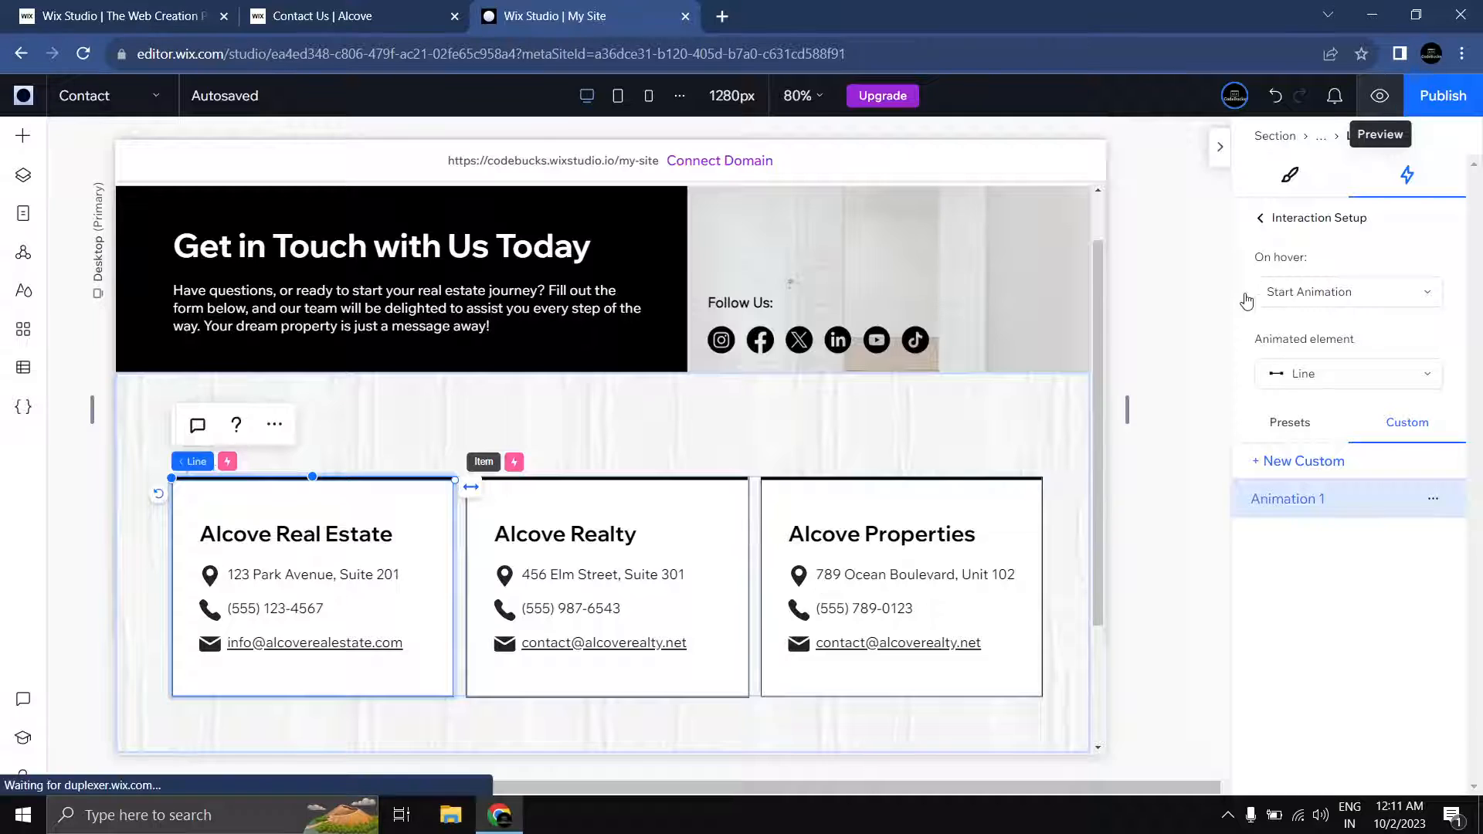
scroll(1190, 421, down, 2)
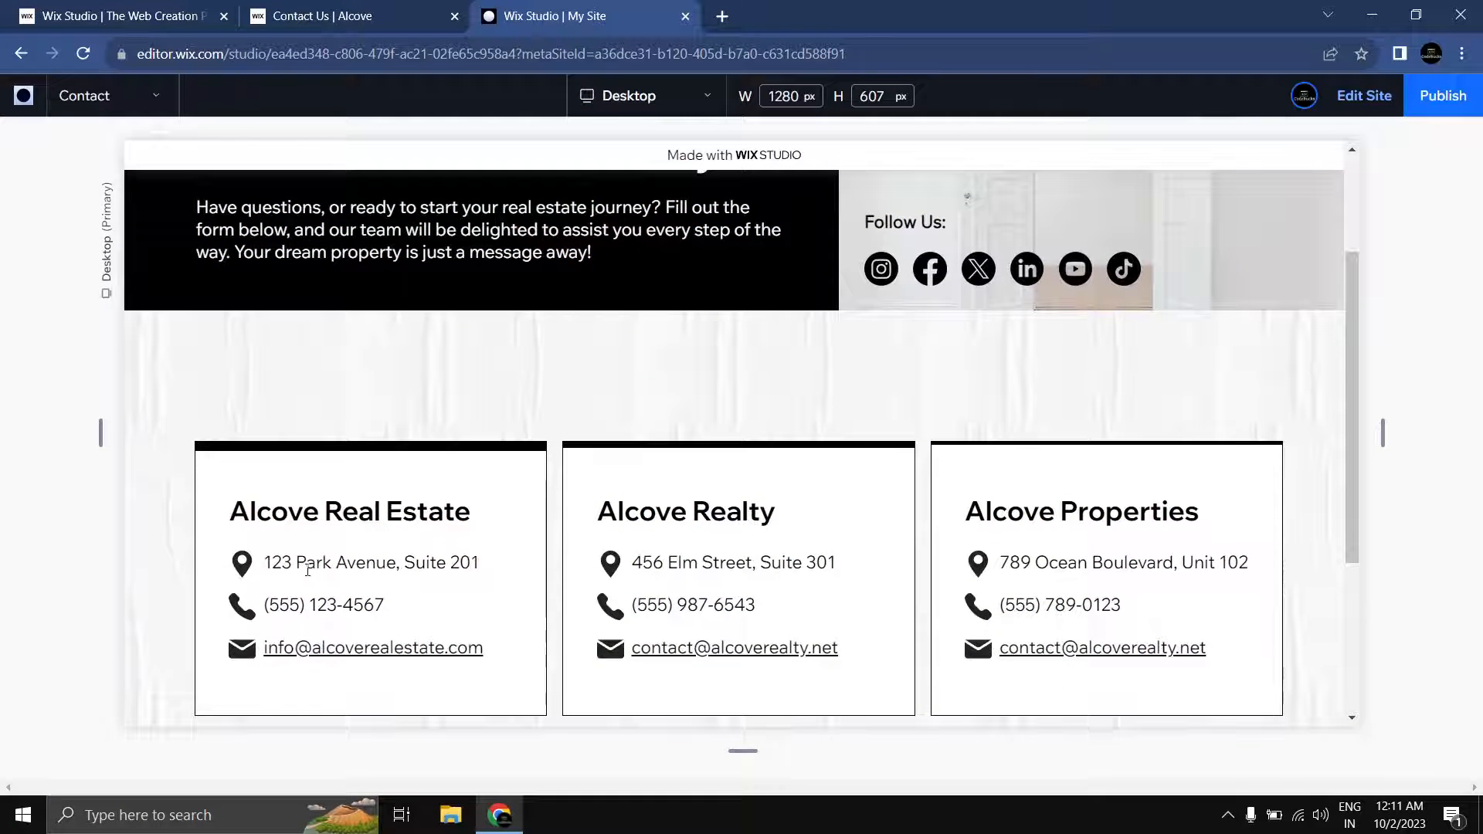
scroll(1268, 452, up, 1)
scroll(1267, 452, up, 1)
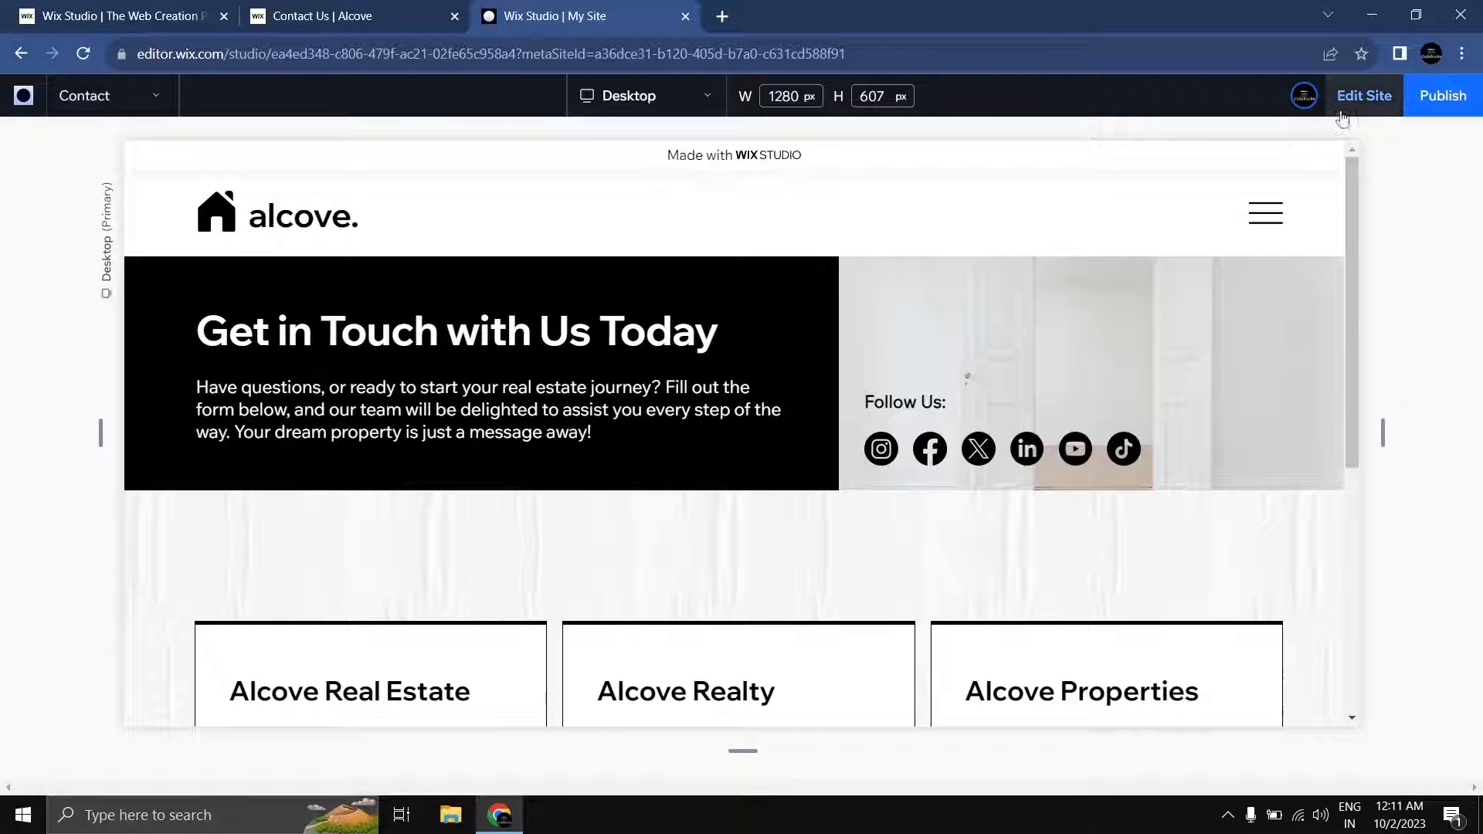
click(1360, 97)
Step: Add a Wink entrance animation to the stack holding the "Get in Touch with Us Today" heading and paragraph
click(571, 325)
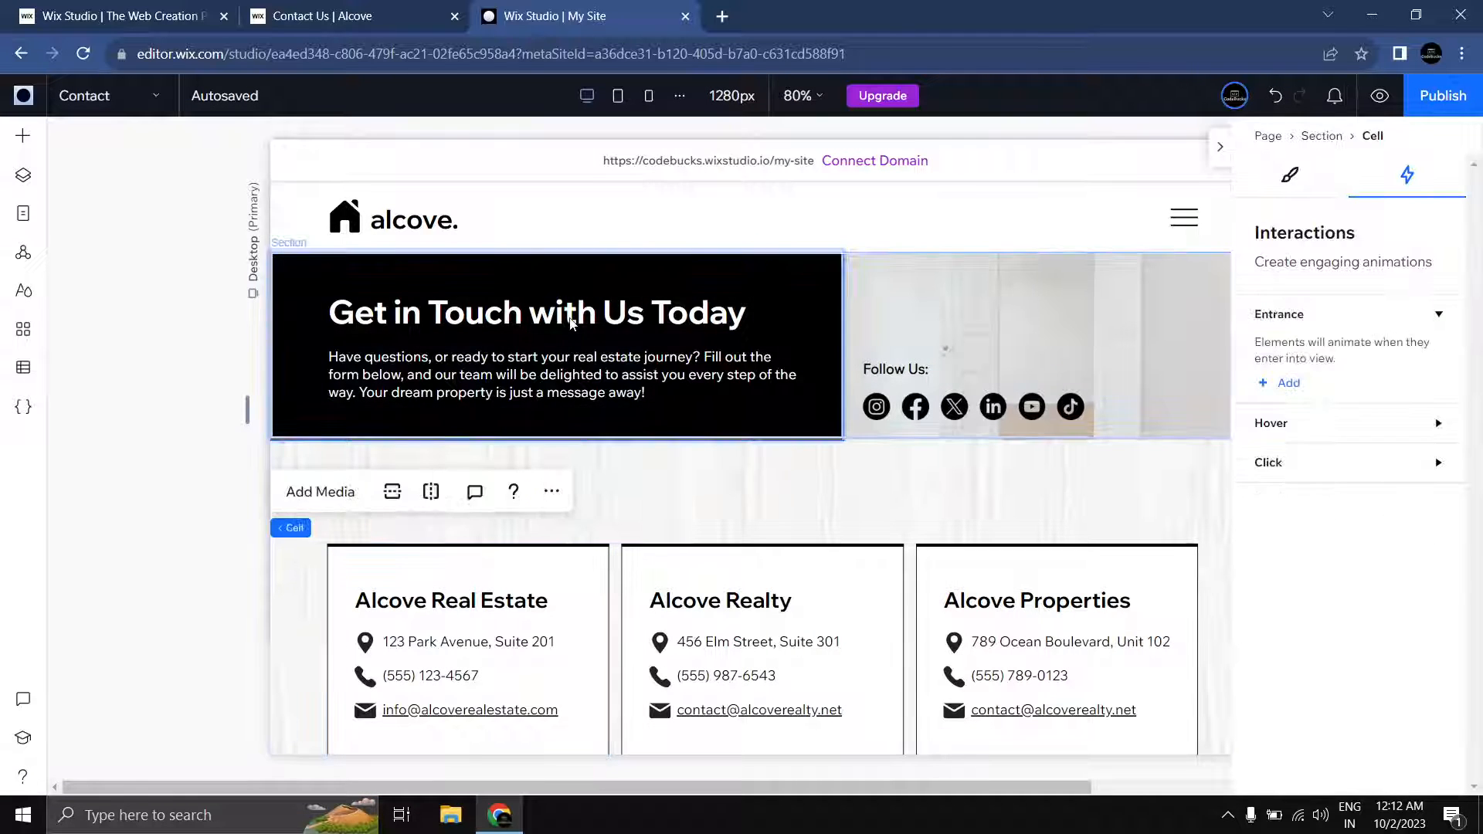
click(571, 323)
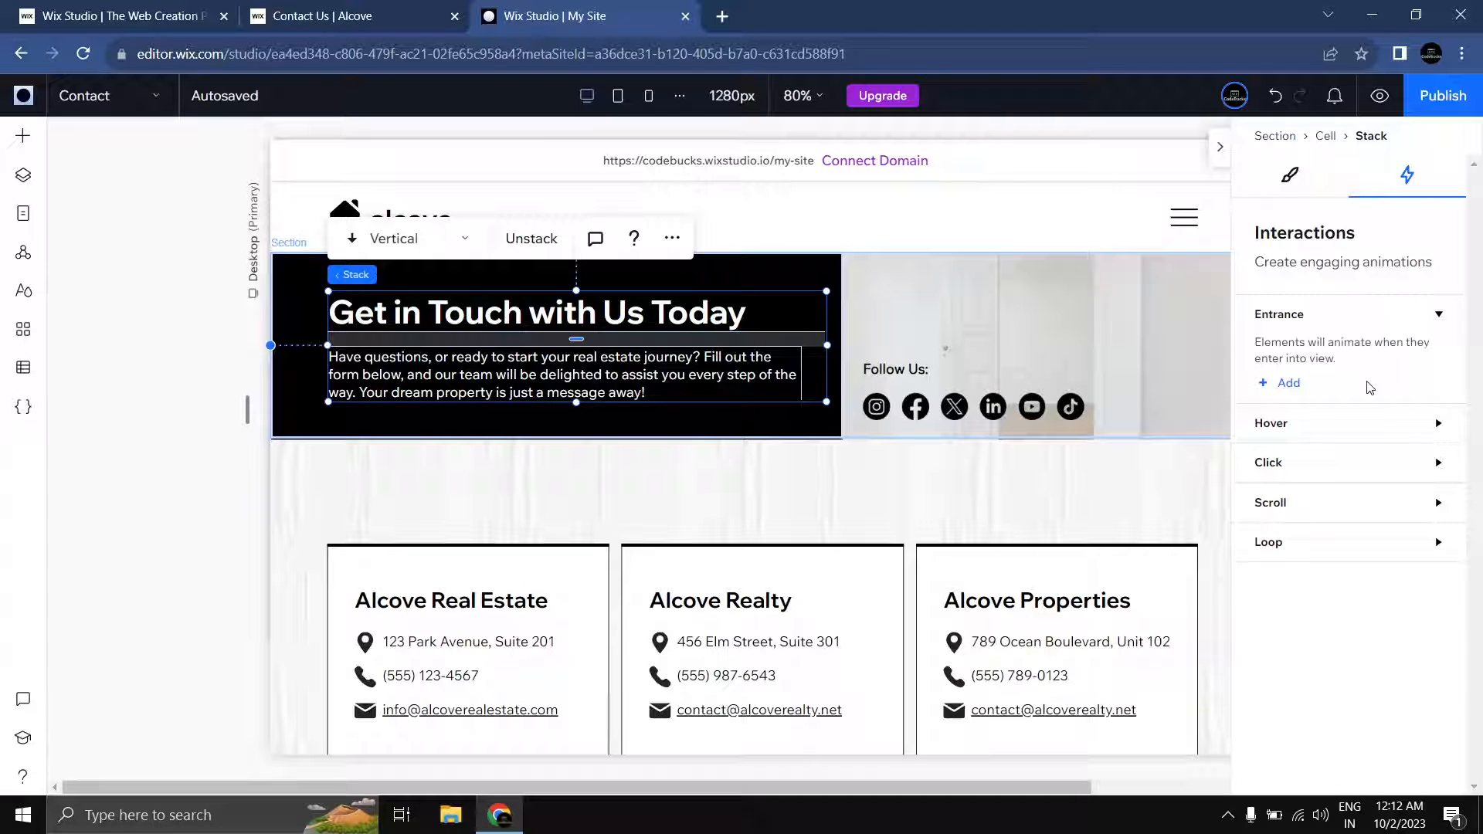
click(1298, 384)
scroll(1367, 391, down, 2)
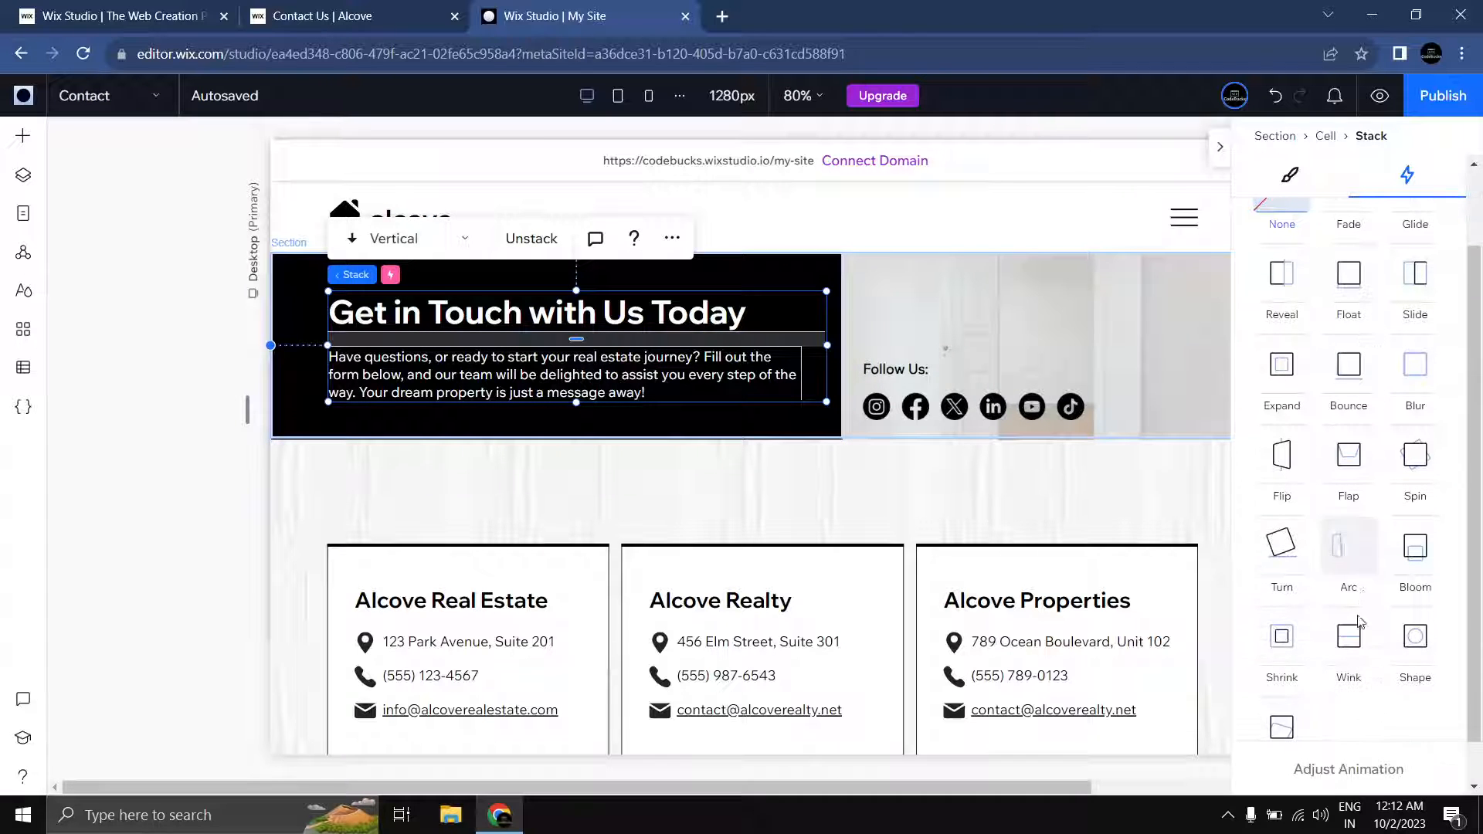
click(1351, 649)
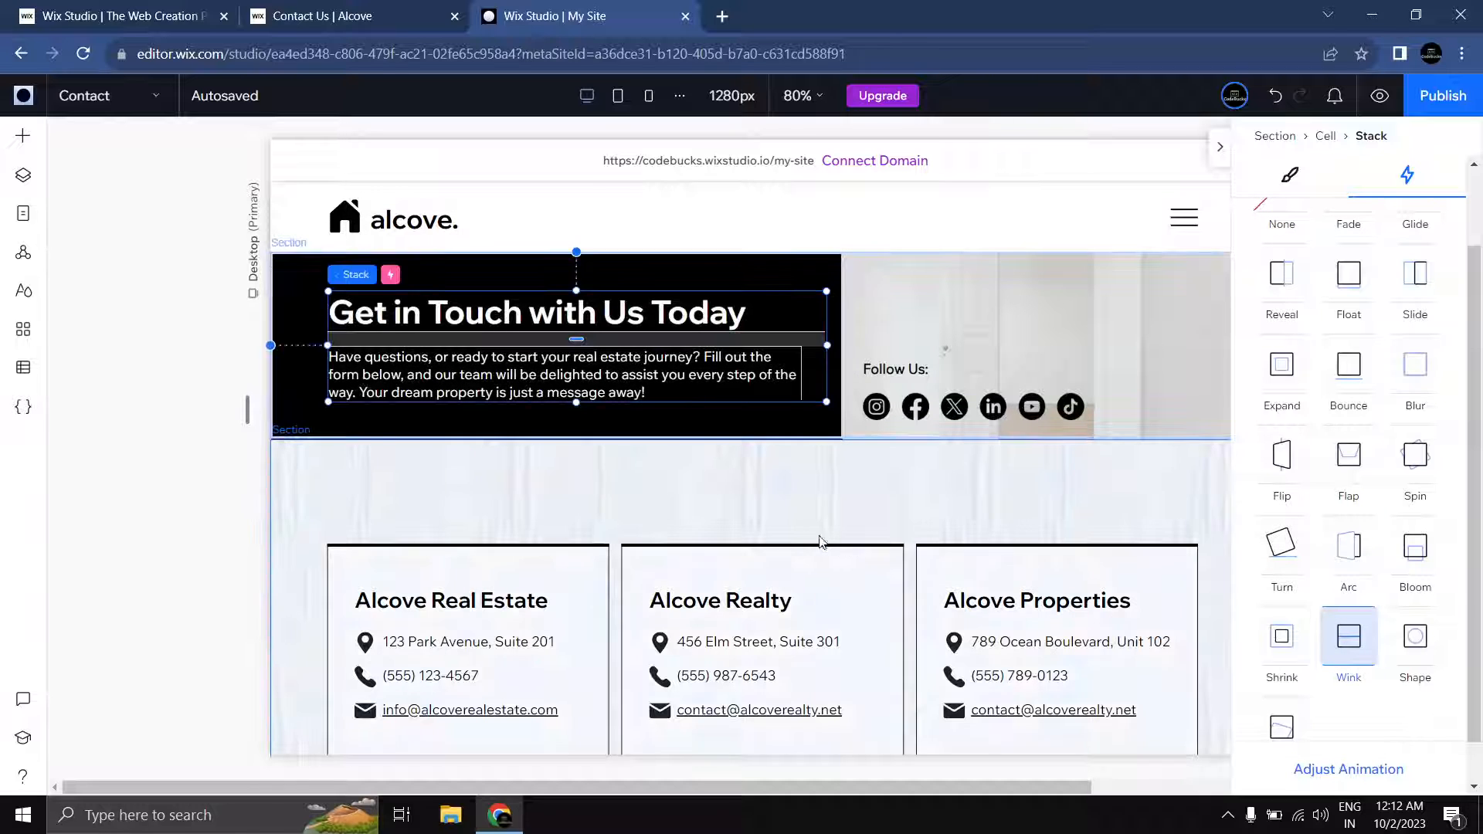
Step: Add a Reveal entrance animation to the Alcove Real Estate repeater item and set its direction to From above
click(669, 503)
scroll(618, 506, down, 1)
click(570, 510)
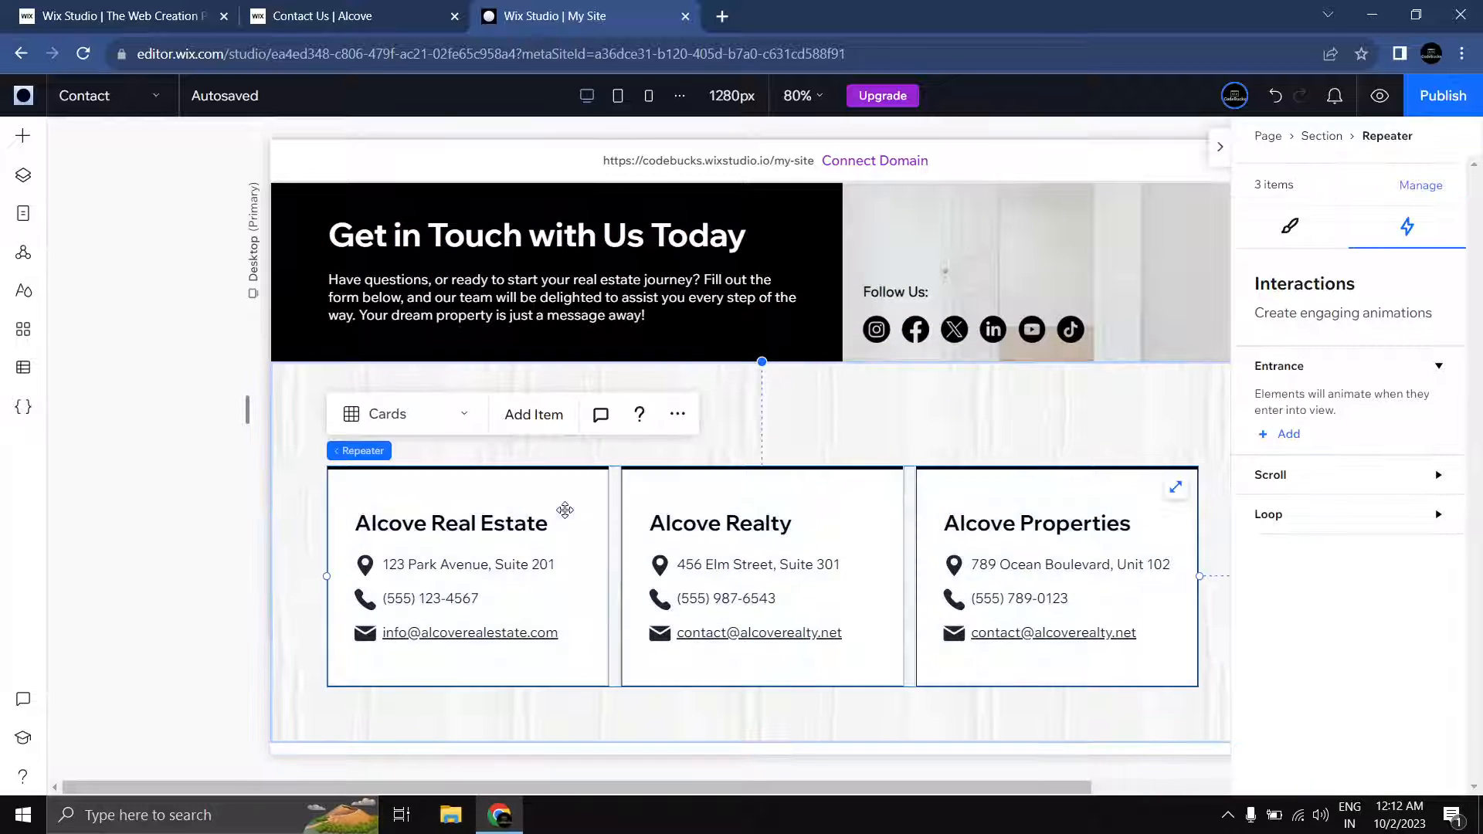
click(570, 509)
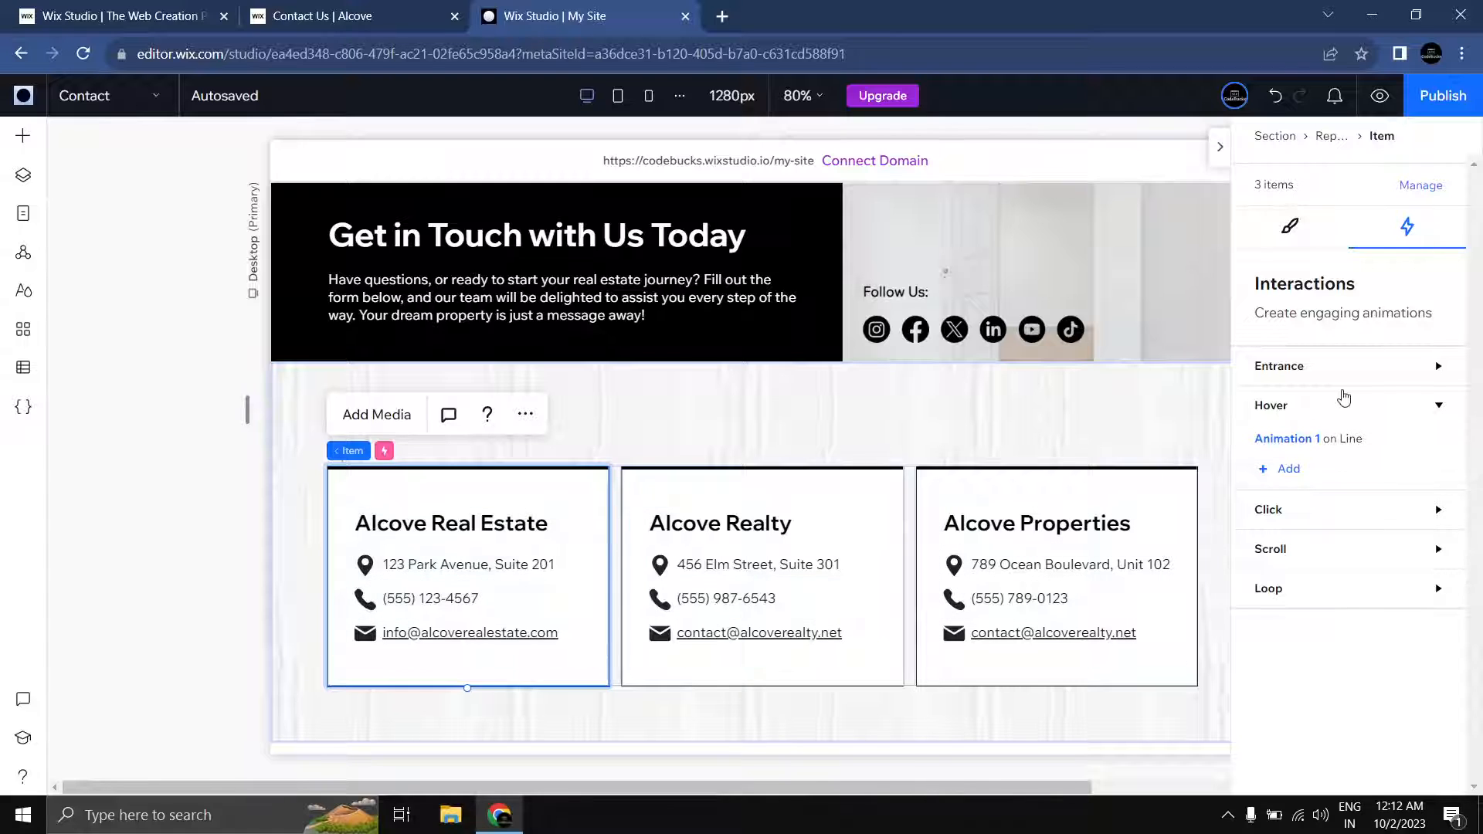
click(1320, 374)
click(1287, 430)
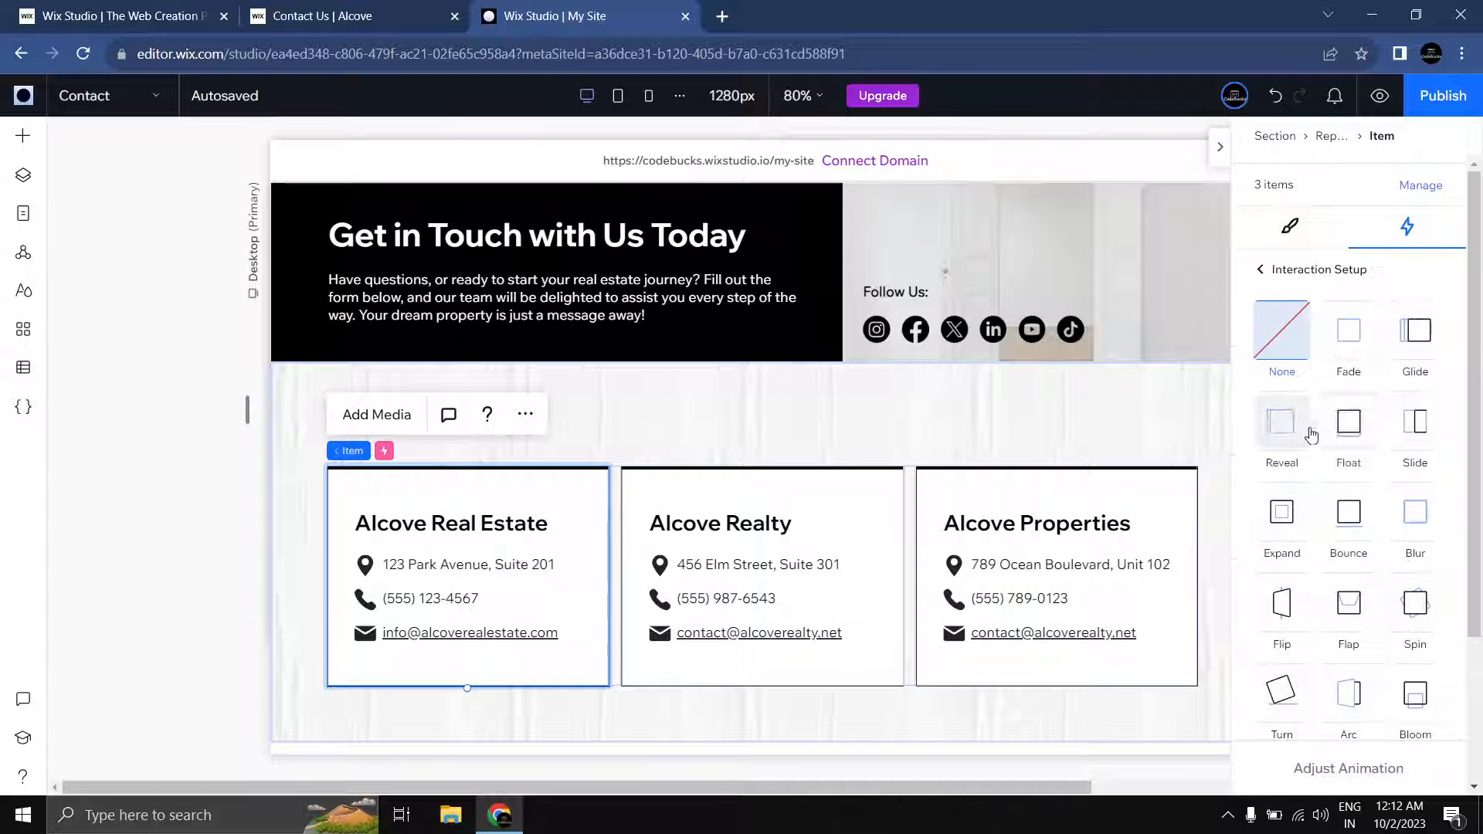
click(1282, 421)
click(1329, 768)
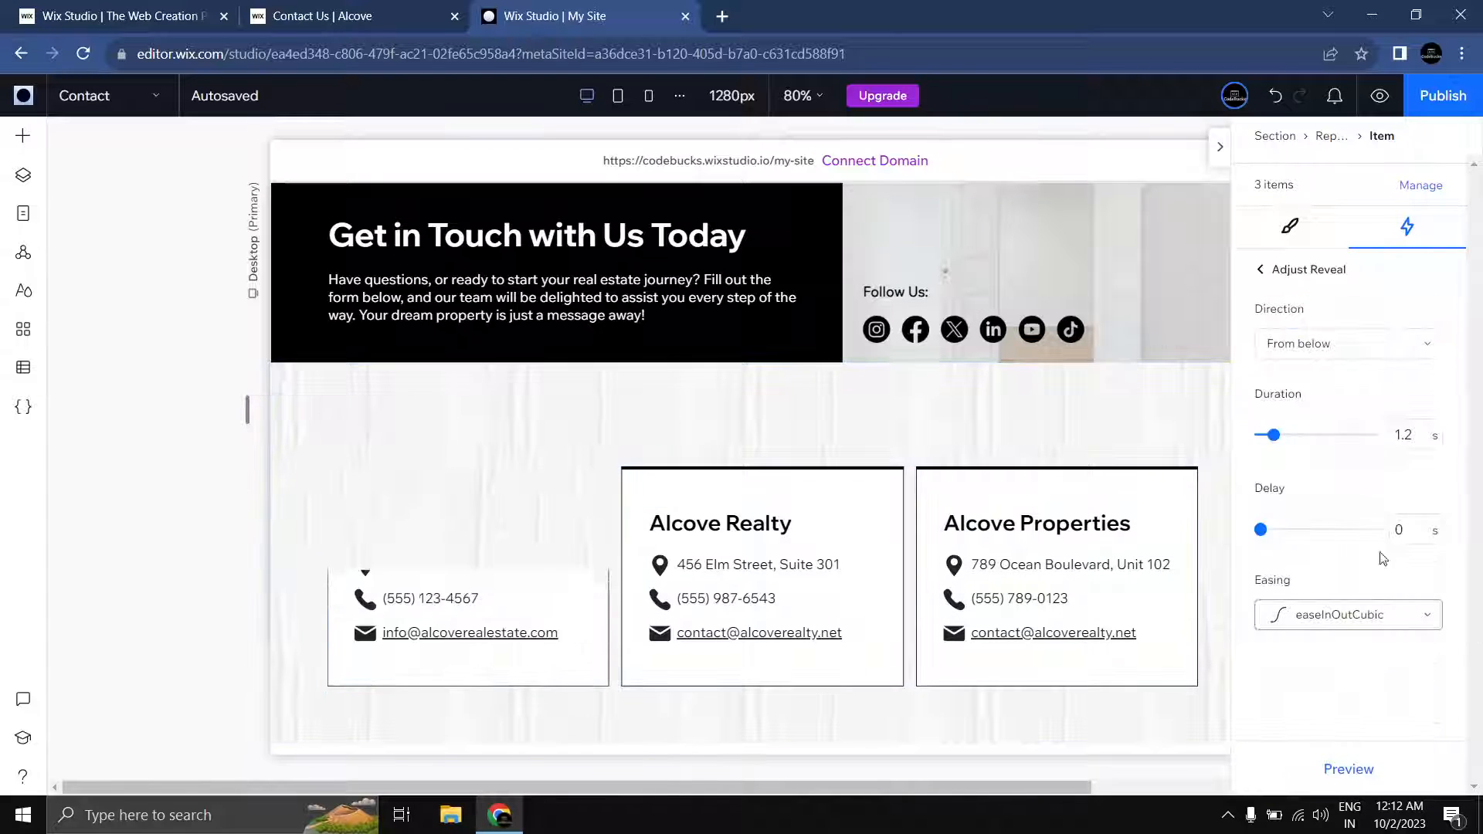
click(1345, 345)
click(1399, 447)
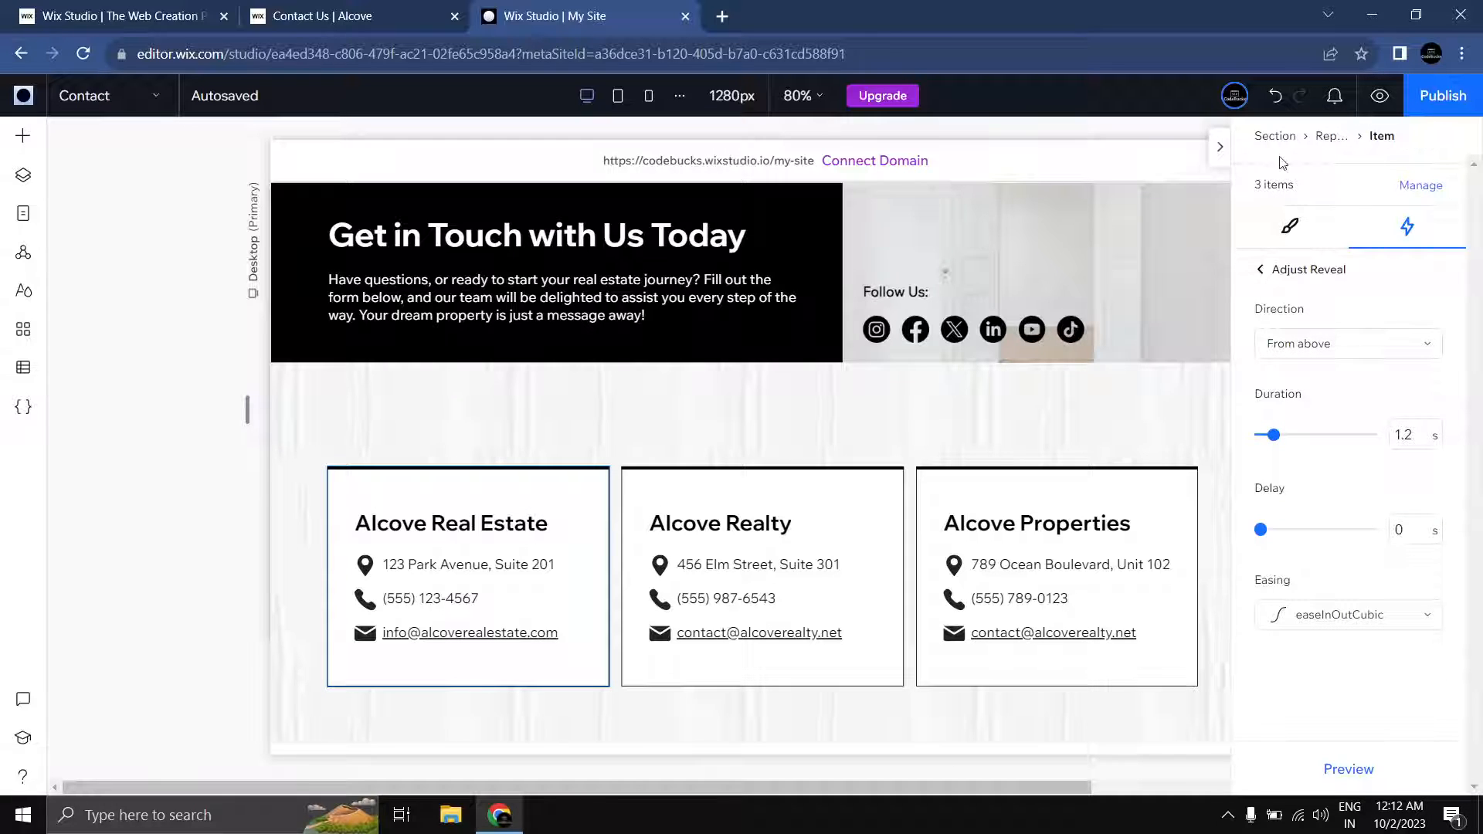
Step: Preview the Contact page to check the entrance animations of the heading and cards, and return to the editor
click(1221, 148)
click(1379, 95)
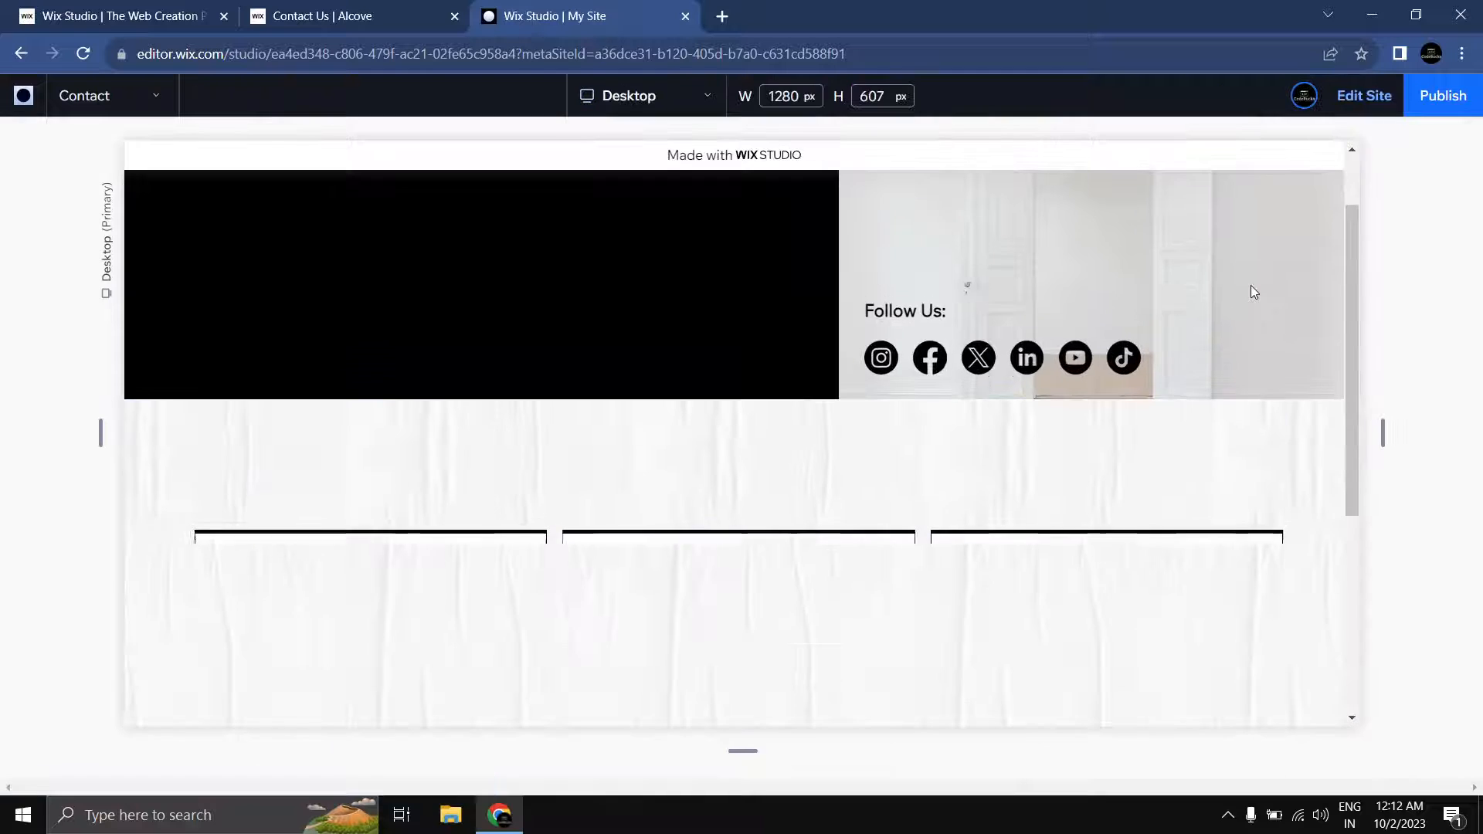
scroll(1250, 292, down, 5)
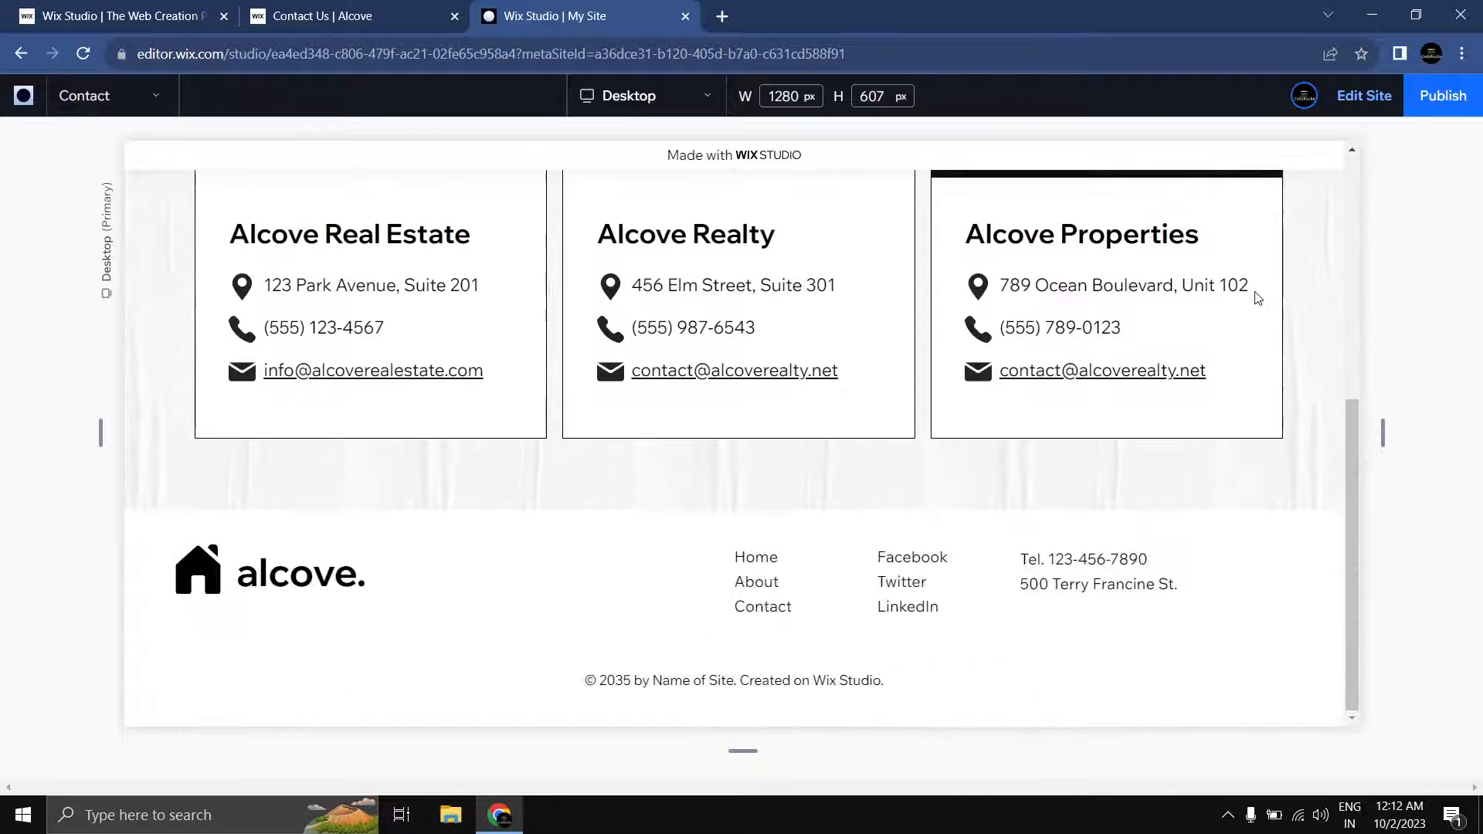
scroll(1255, 295, up, 3)
scroll(1255, 291, up, 3)
scroll(1282, 290, down, 5)
scroll(1319, 290, up, 5)
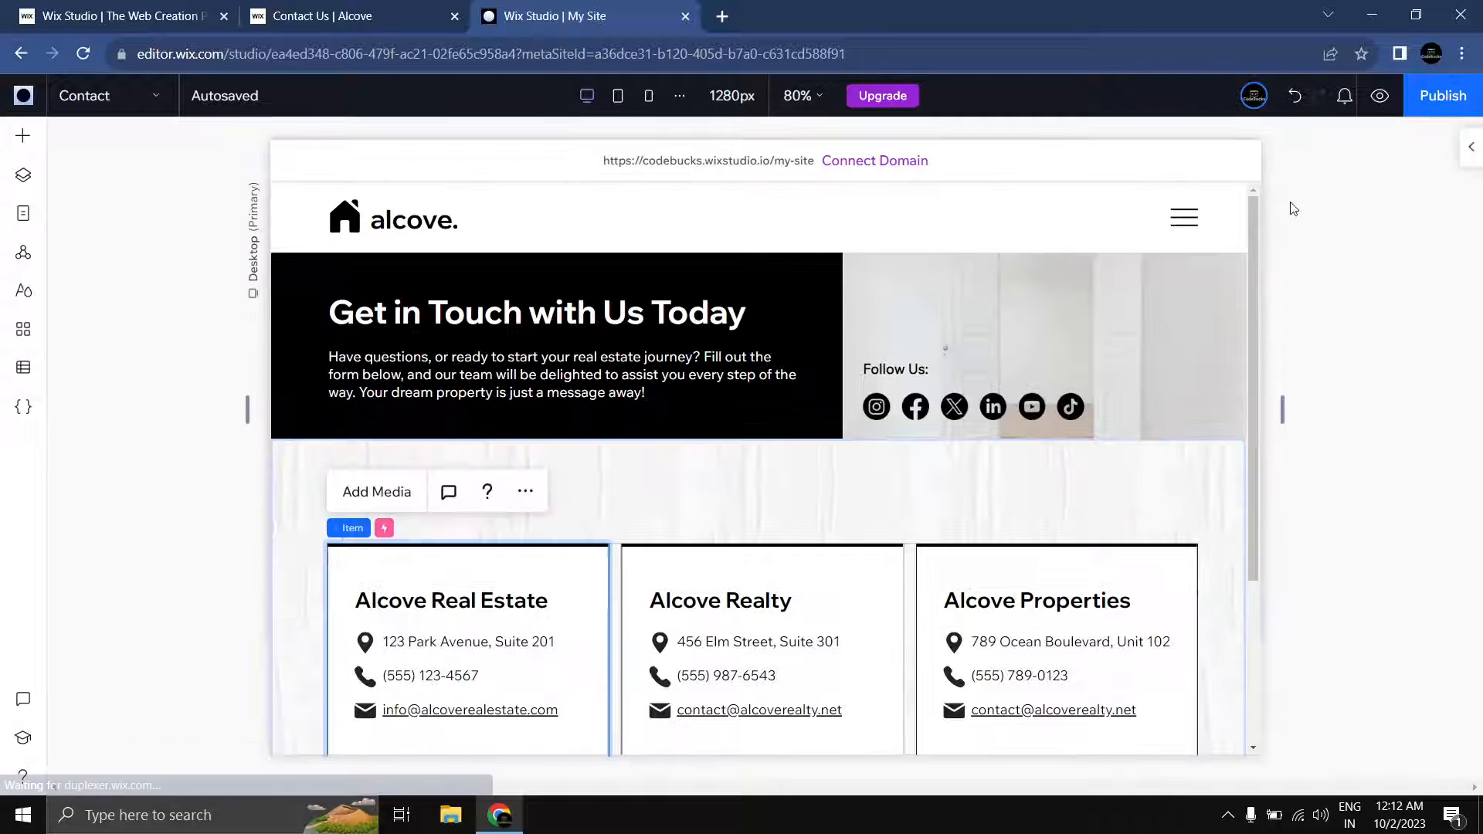
Step: Add the About Us and Contact site pages to the vertical menu inside the header's hamburger menu
click(1187, 222)
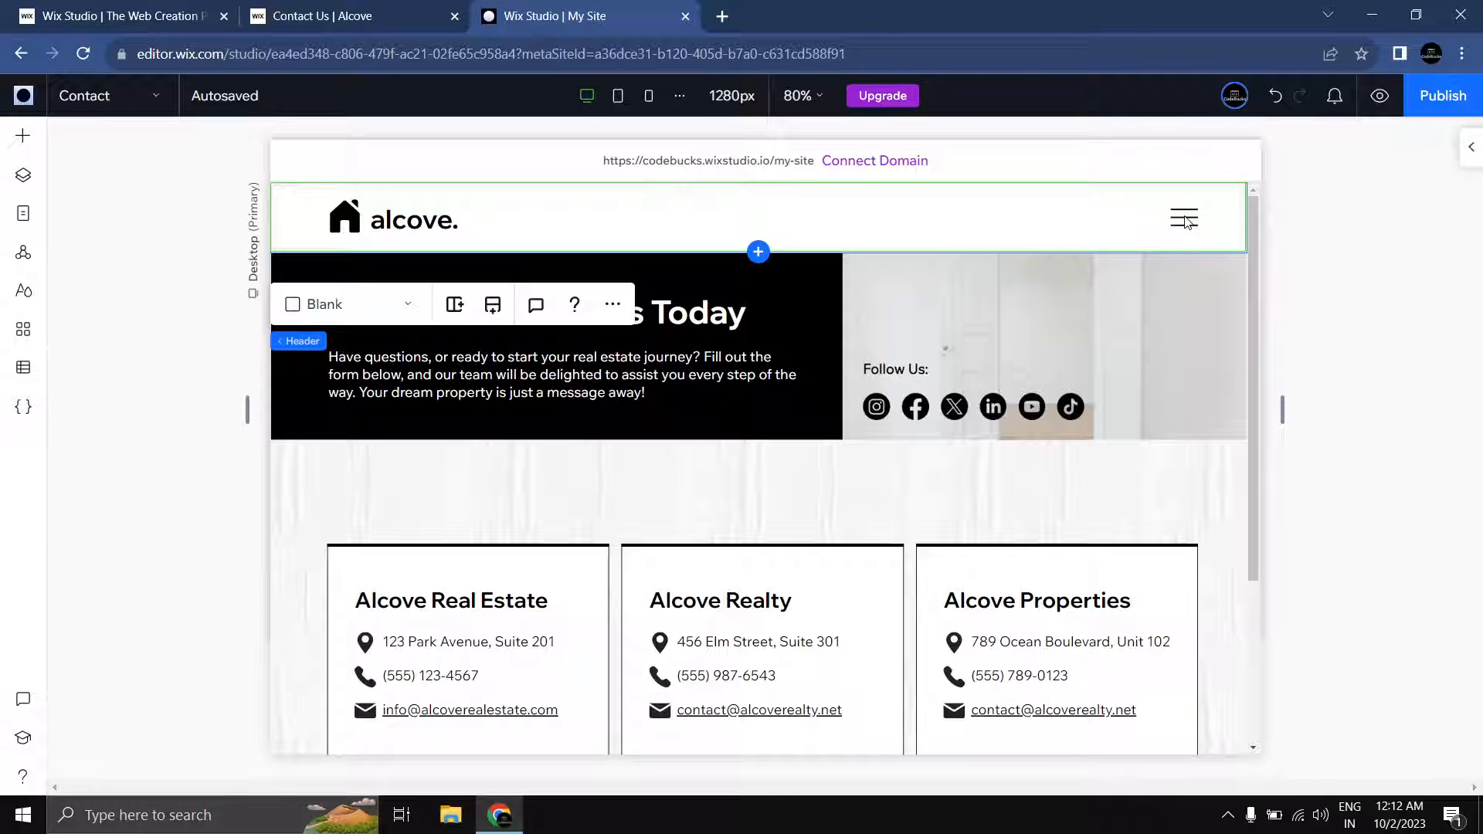
click(1187, 222)
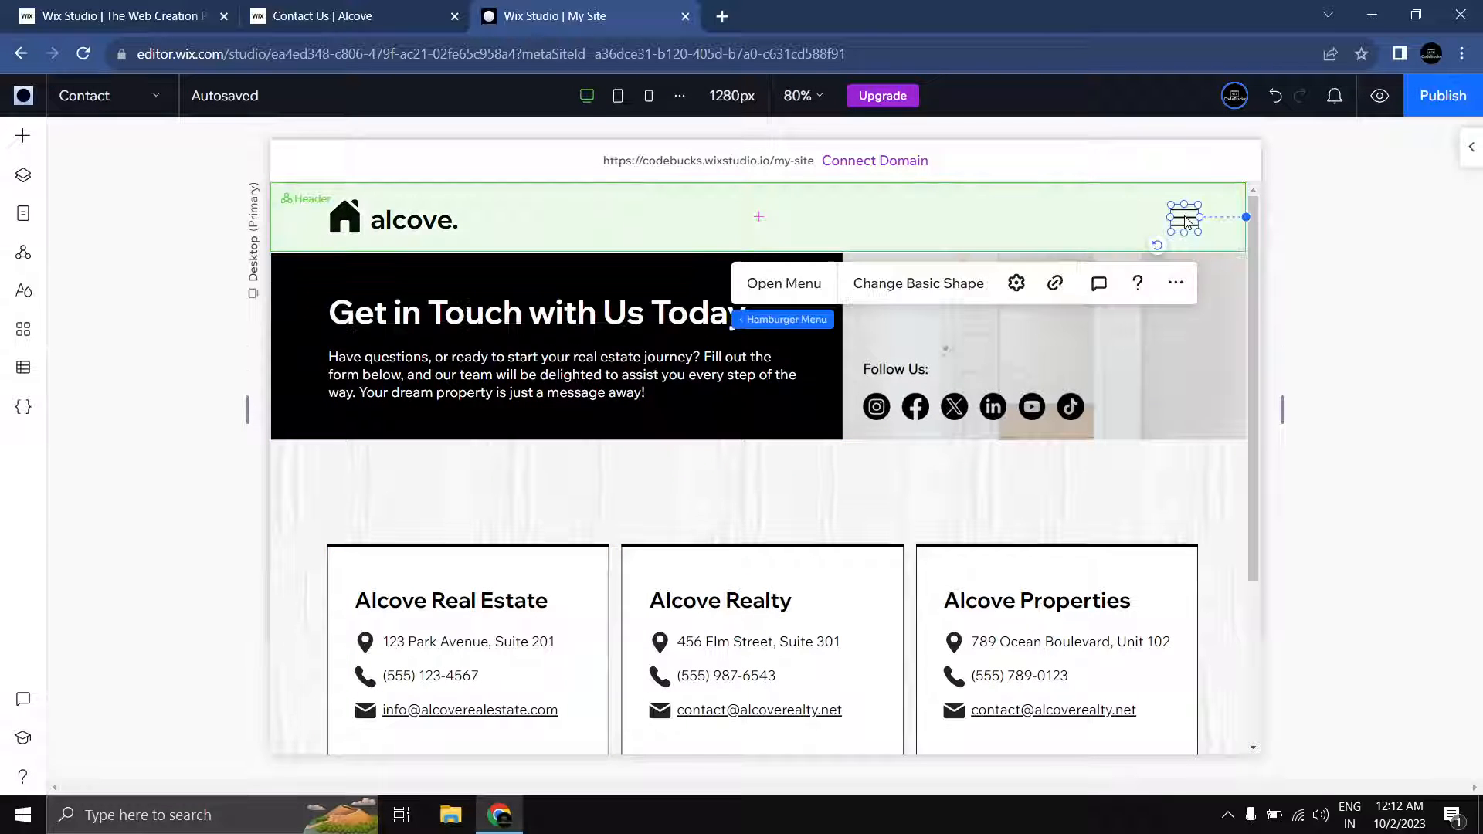
click(776, 290)
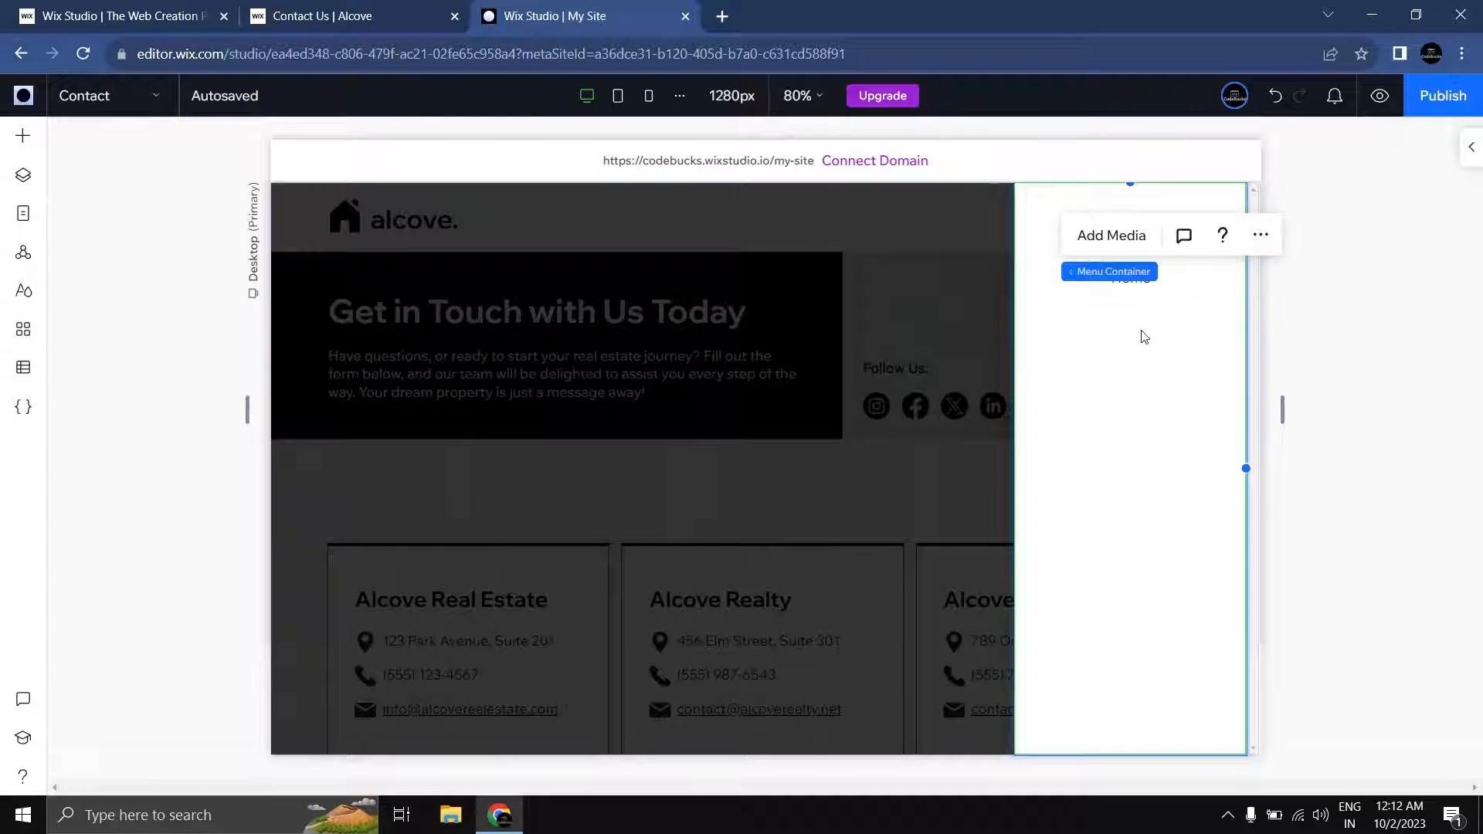
click(1147, 285)
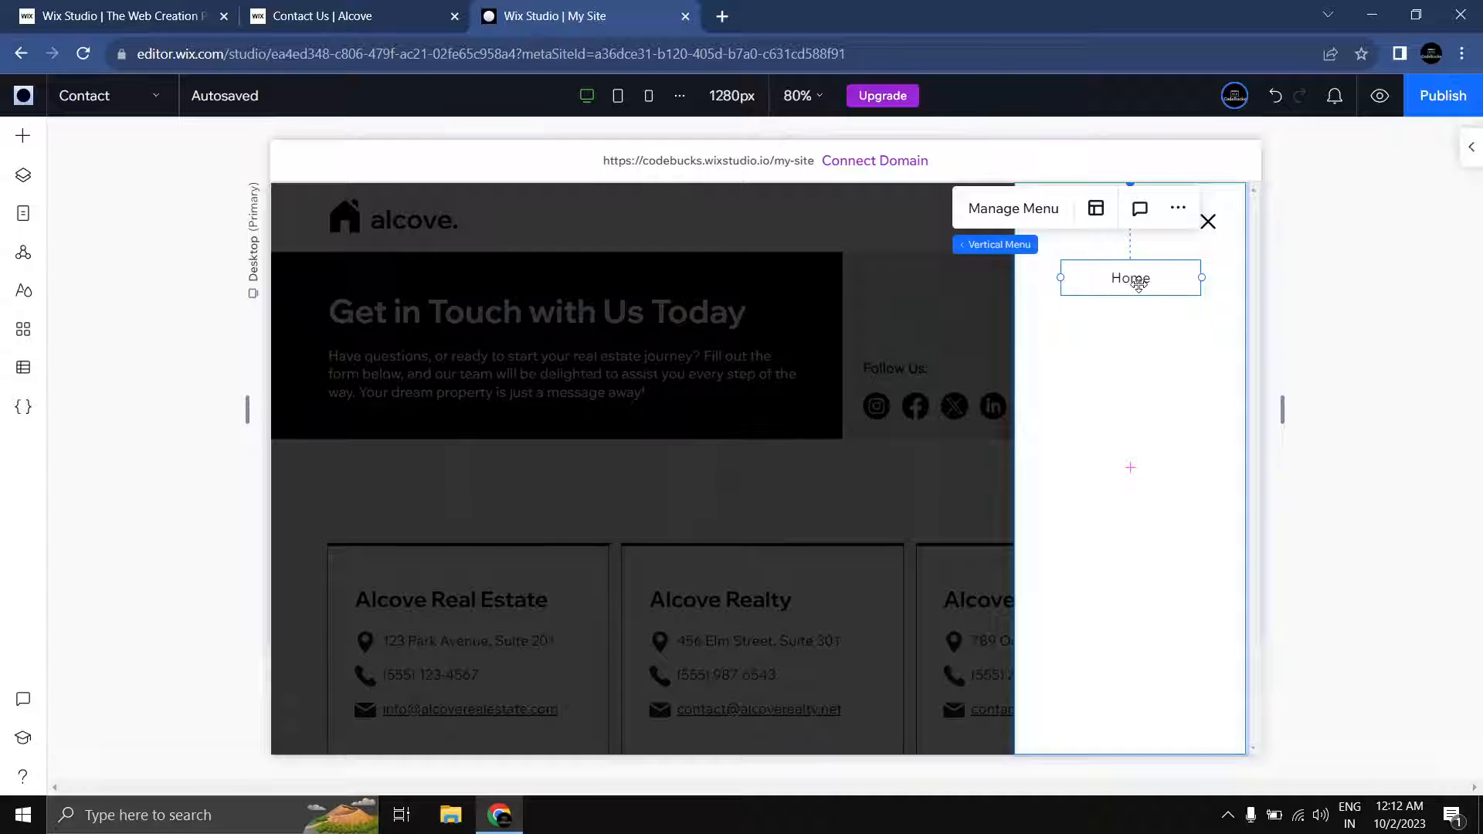
click(1018, 220)
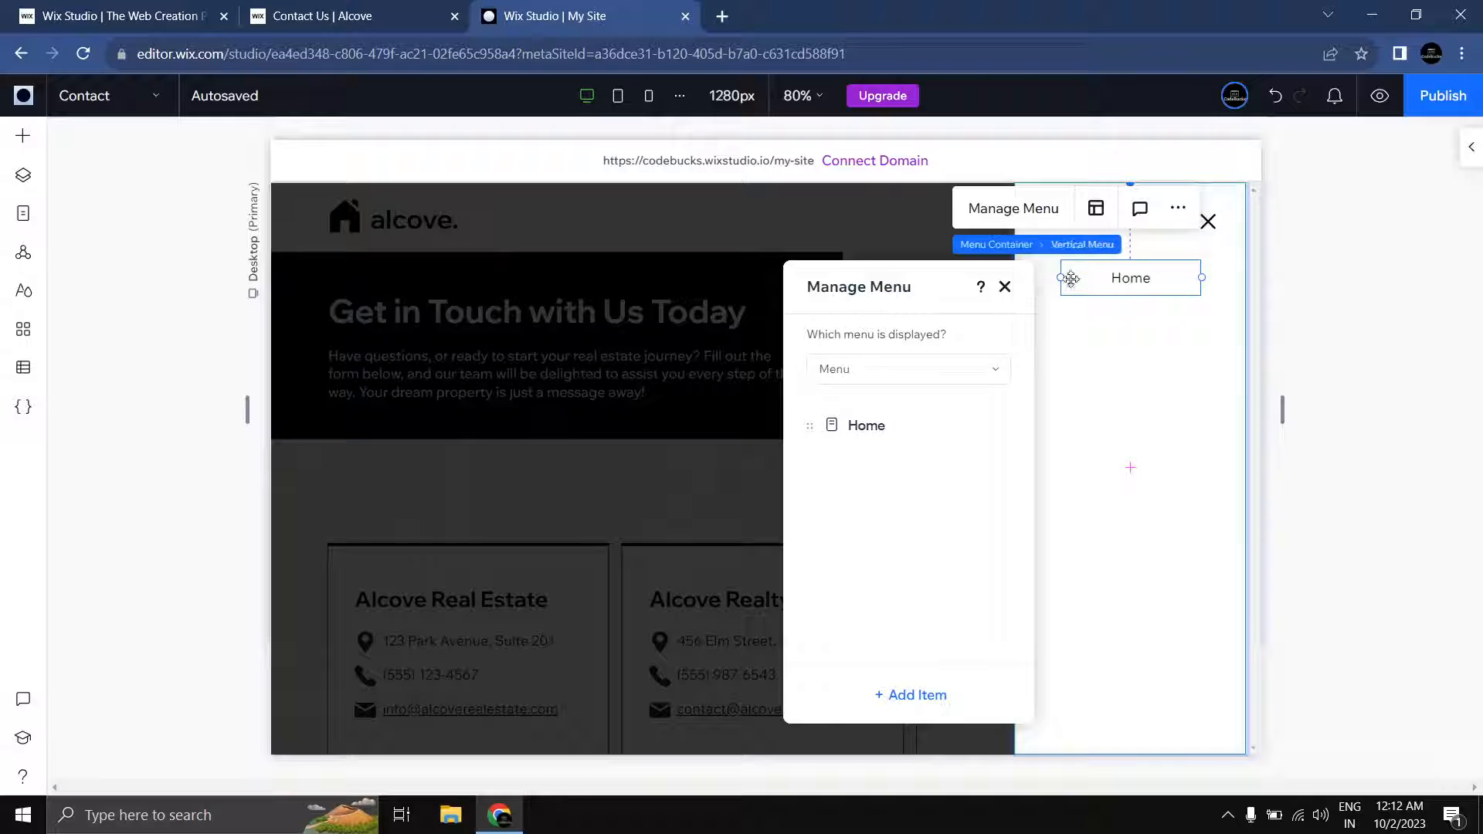
click(935, 690)
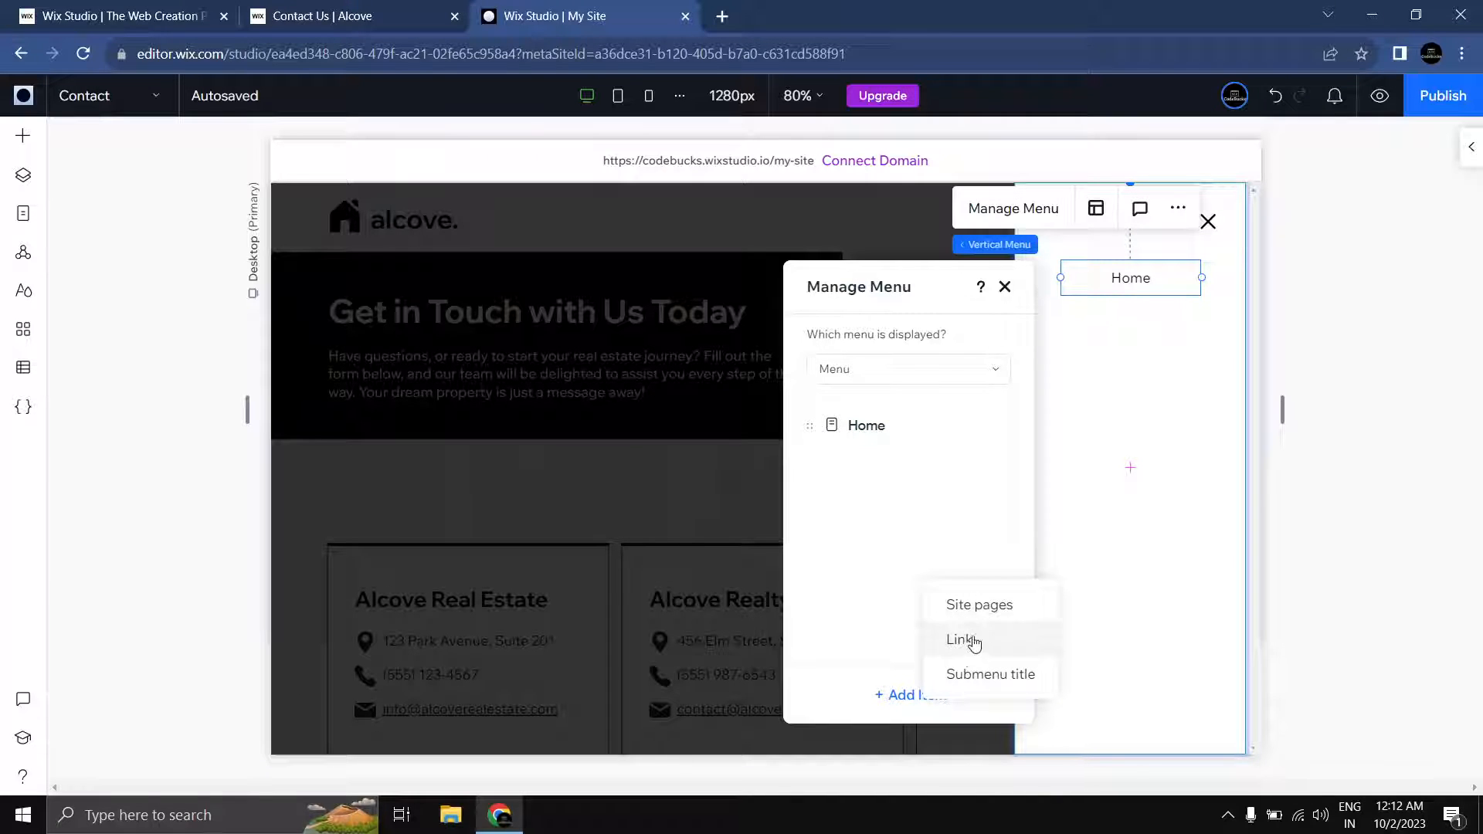
click(980, 609)
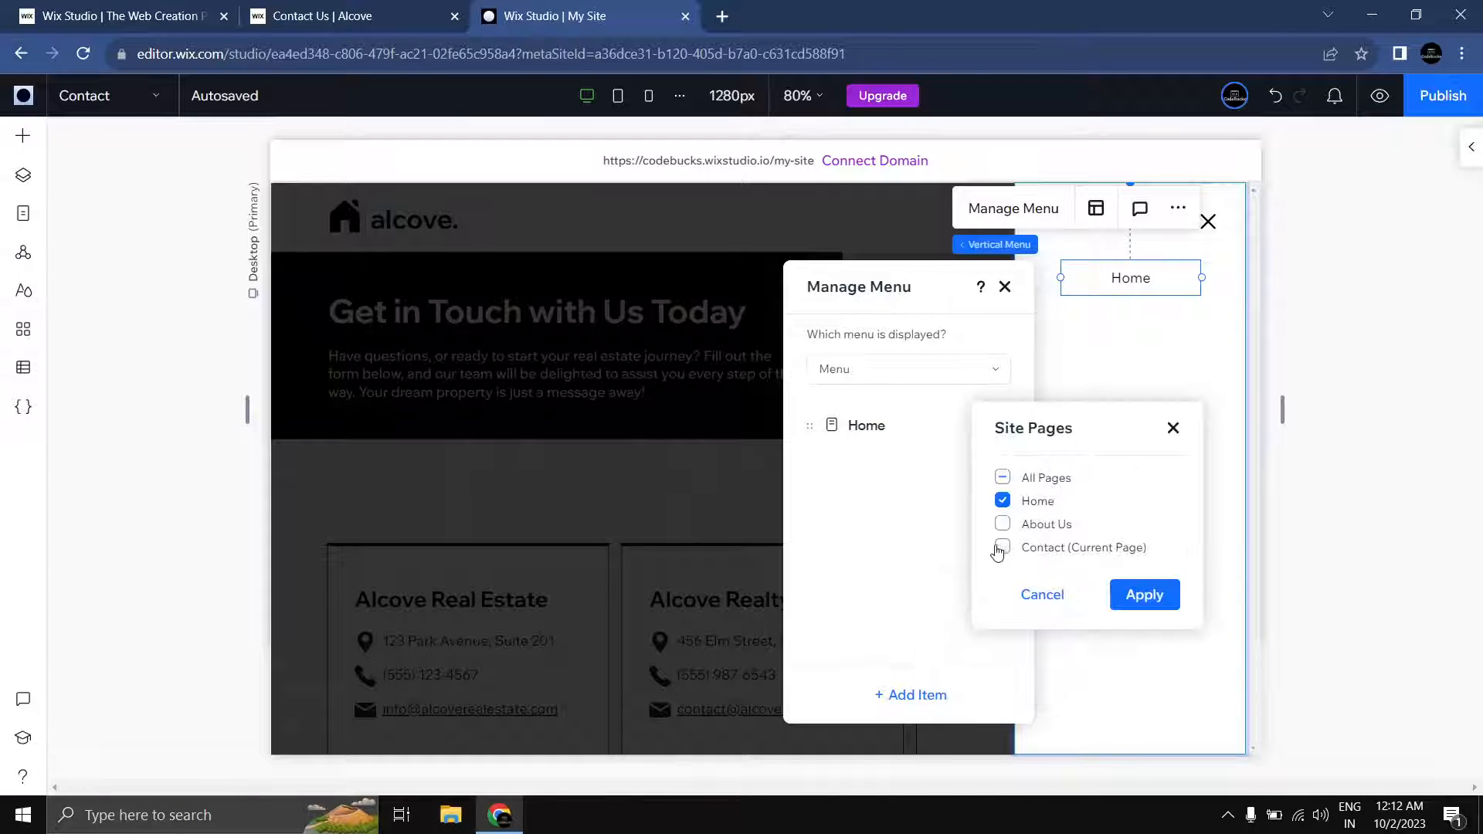
click(1148, 596)
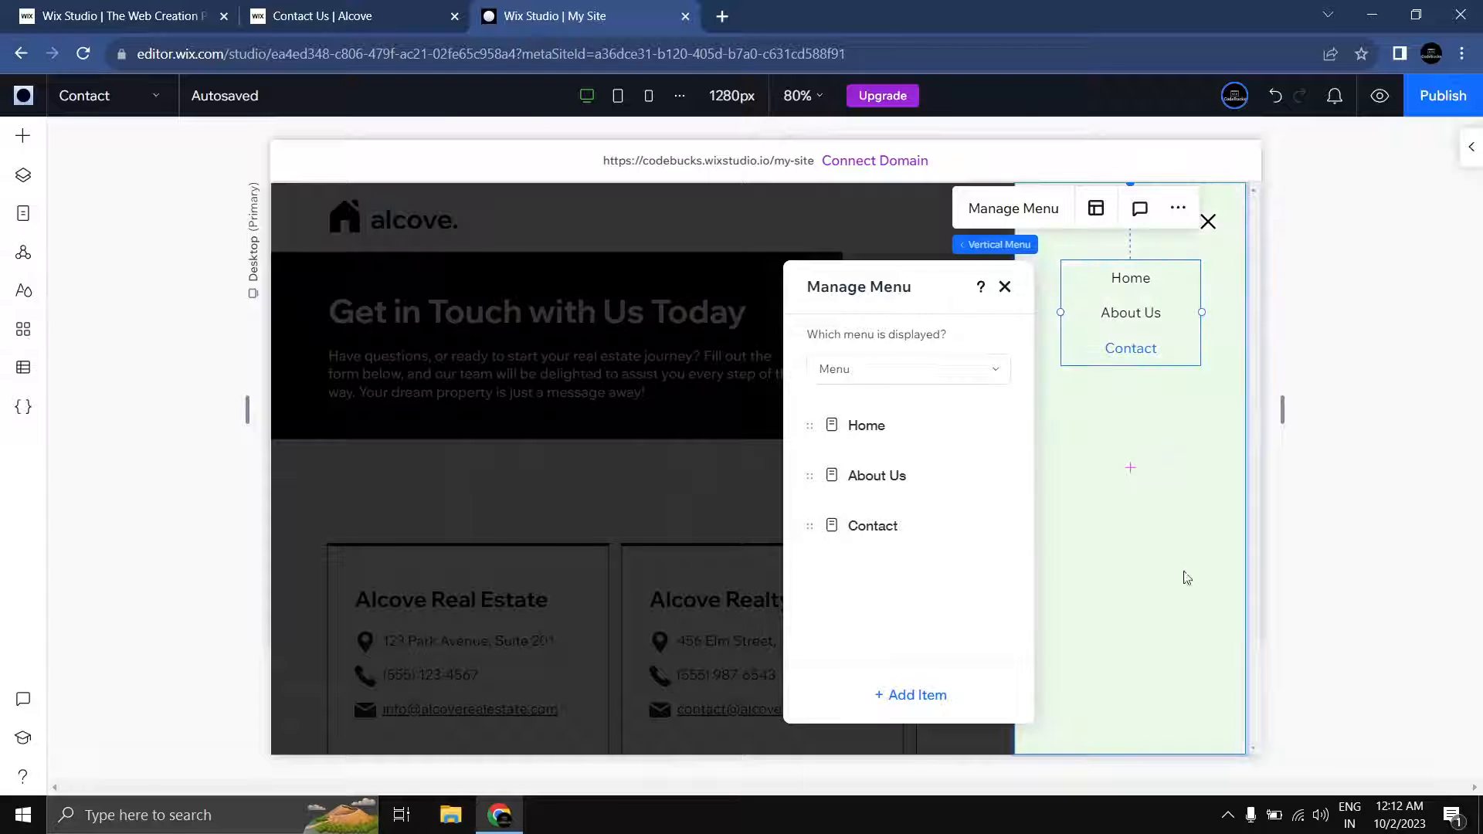
click(1005, 288)
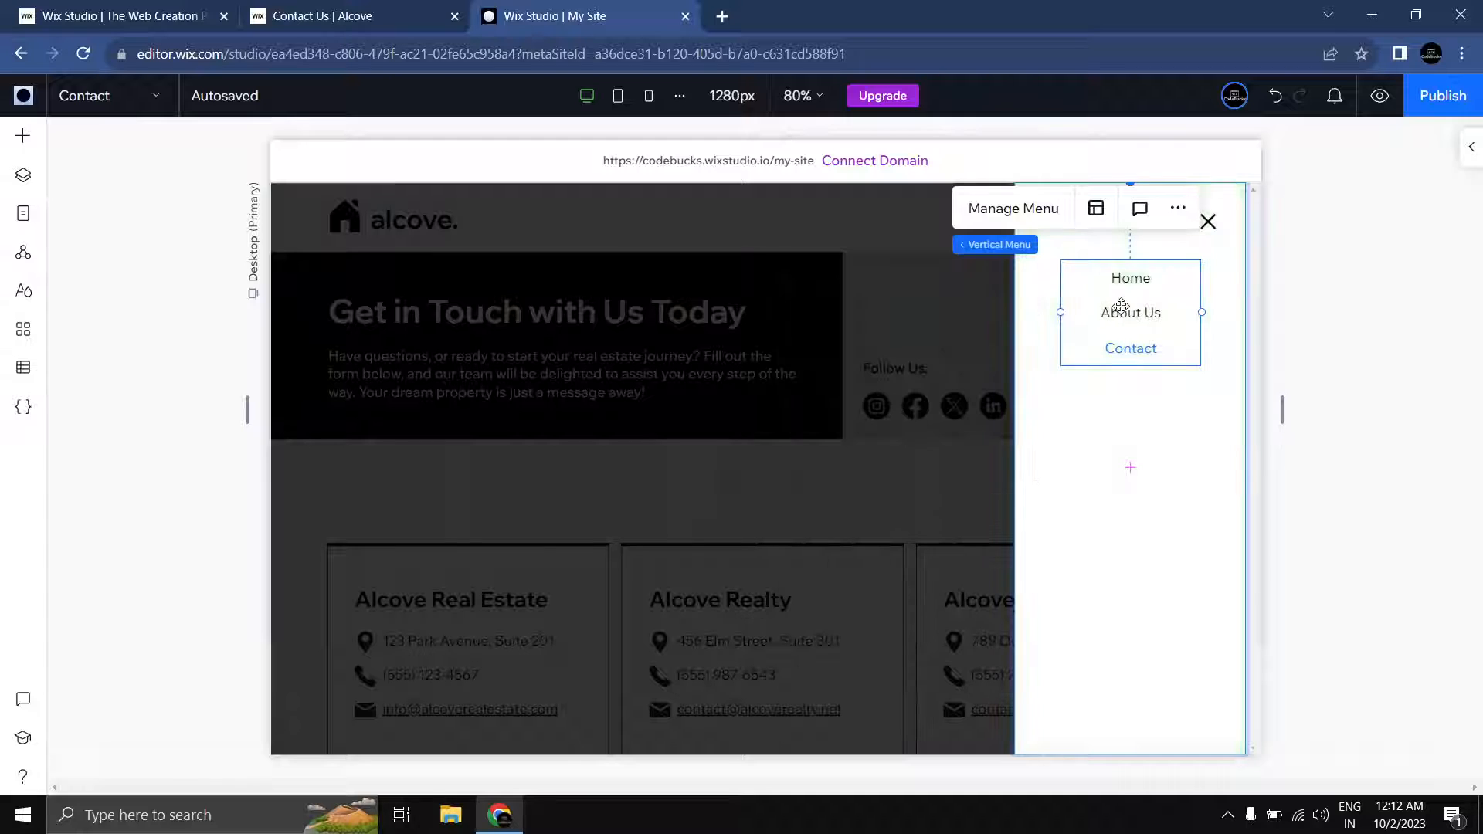
Step: Align the vertical menu's text to the left and close the hamburger menu
click(1096, 208)
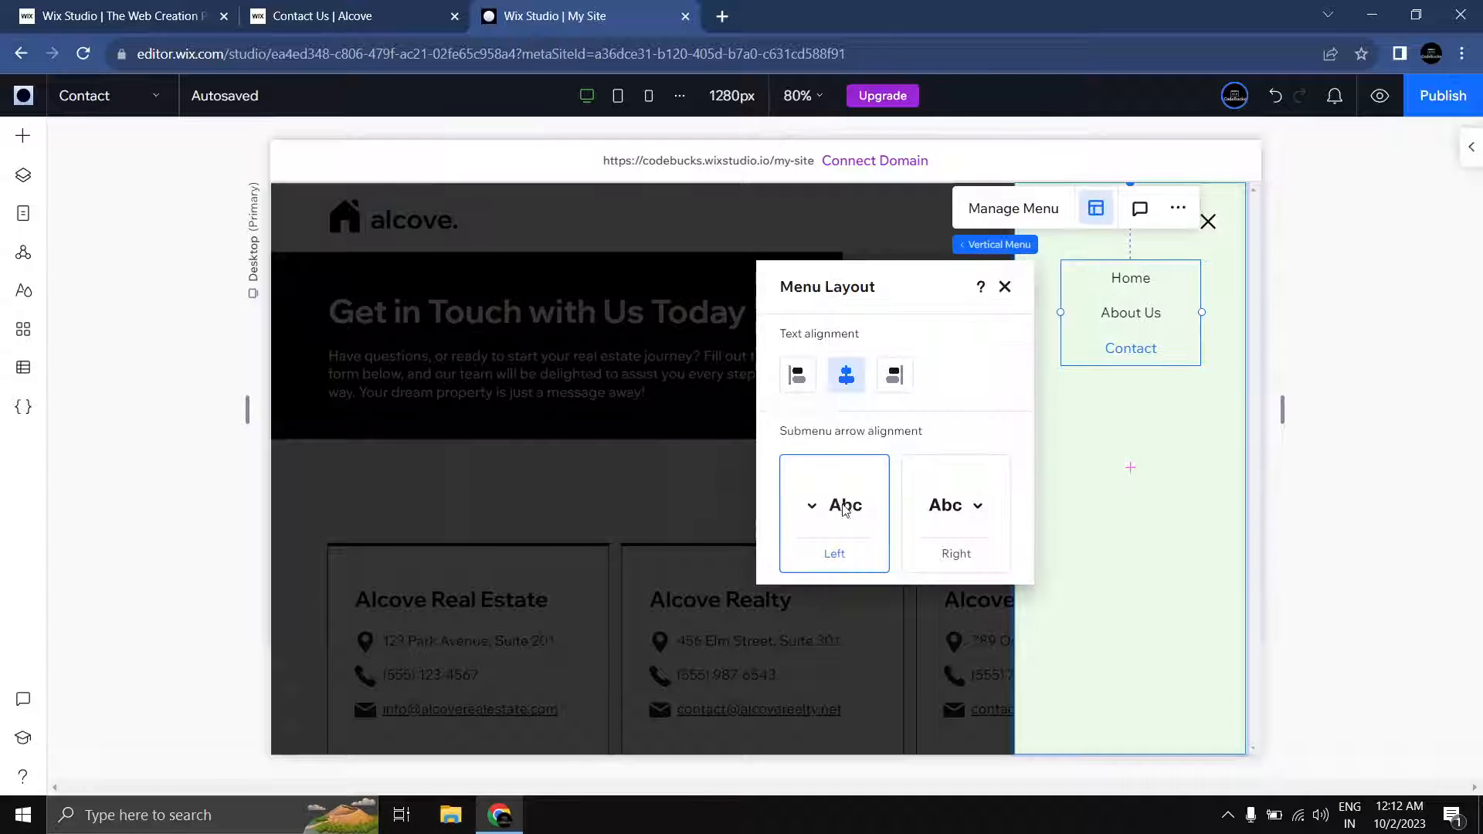
click(811, 386)
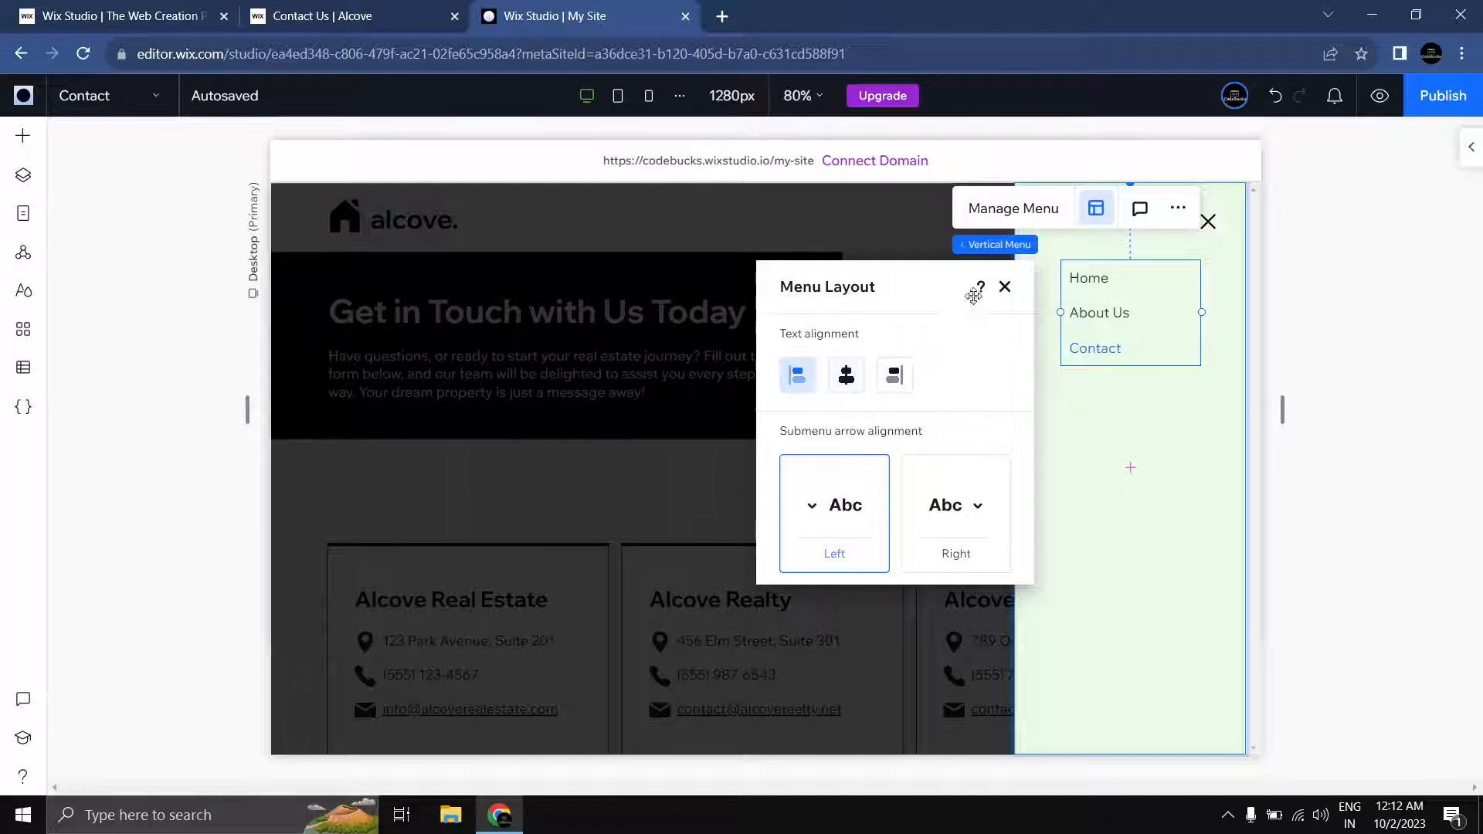
click(1005, 288)
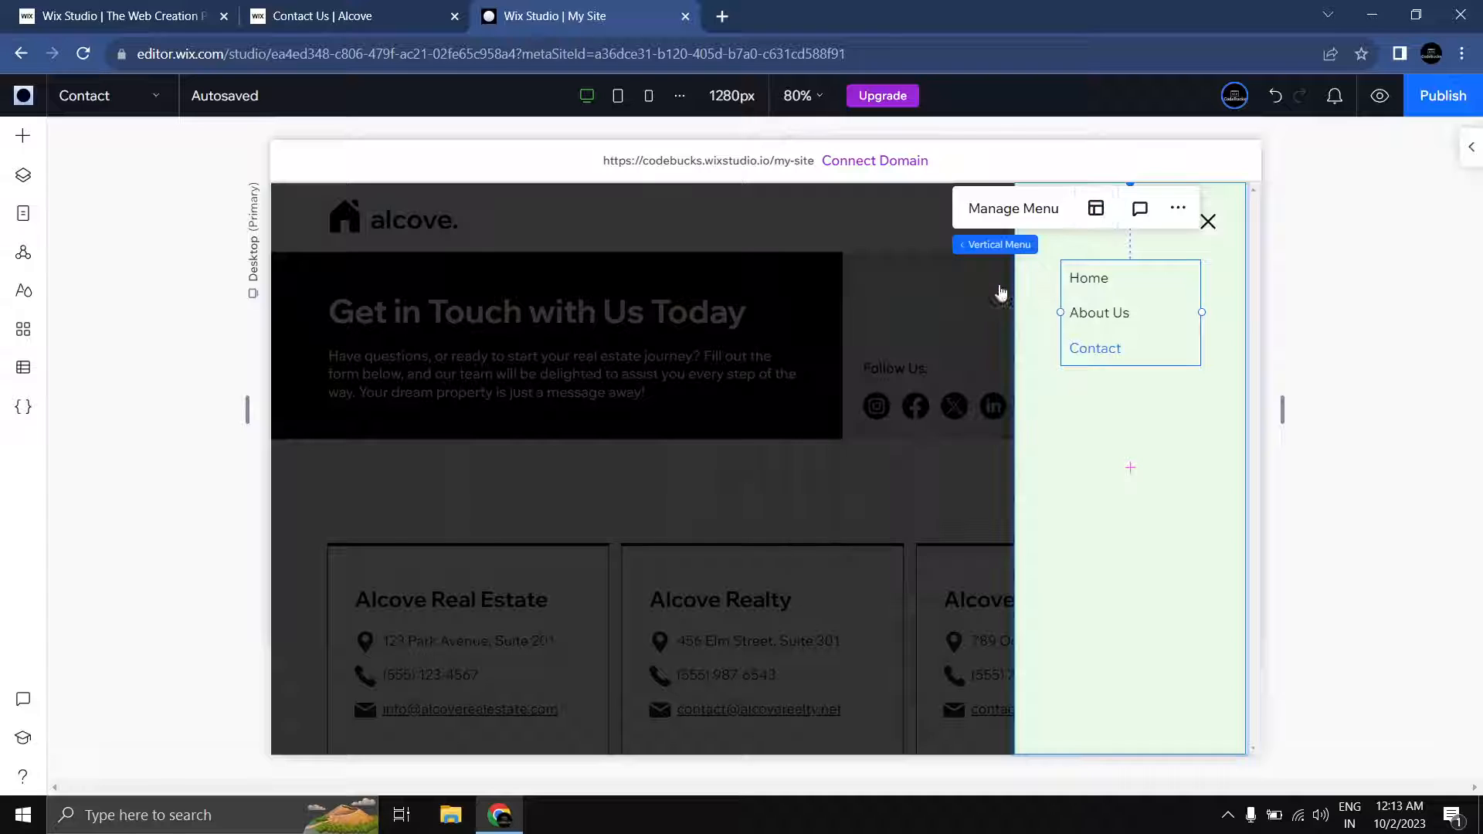
click(1208, 222)
click(1336, 293)
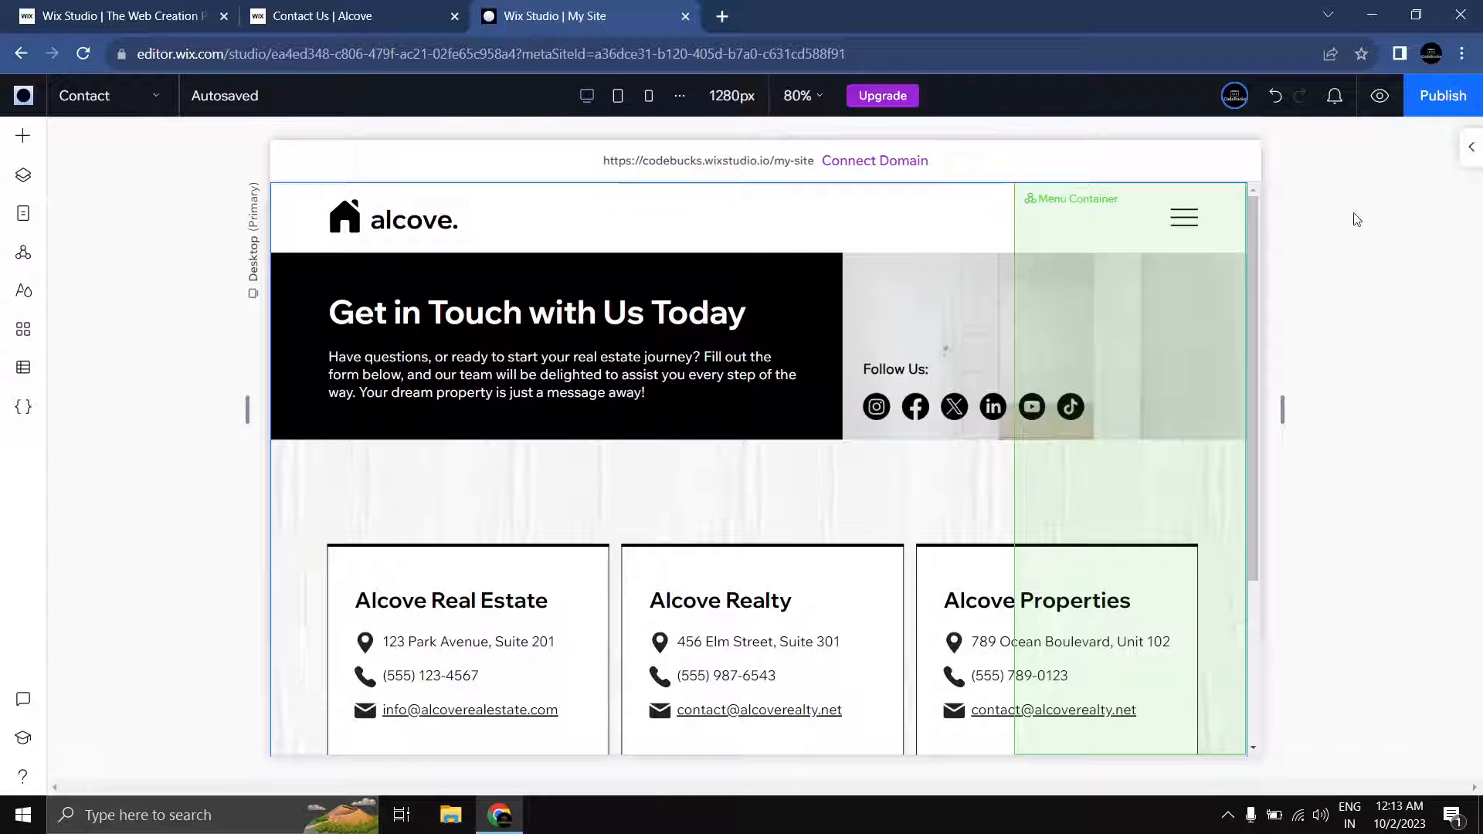
Step: Preview the site, test the hamburger menu's About Us link, look over that page, and return to the editor
click(1378, 97)
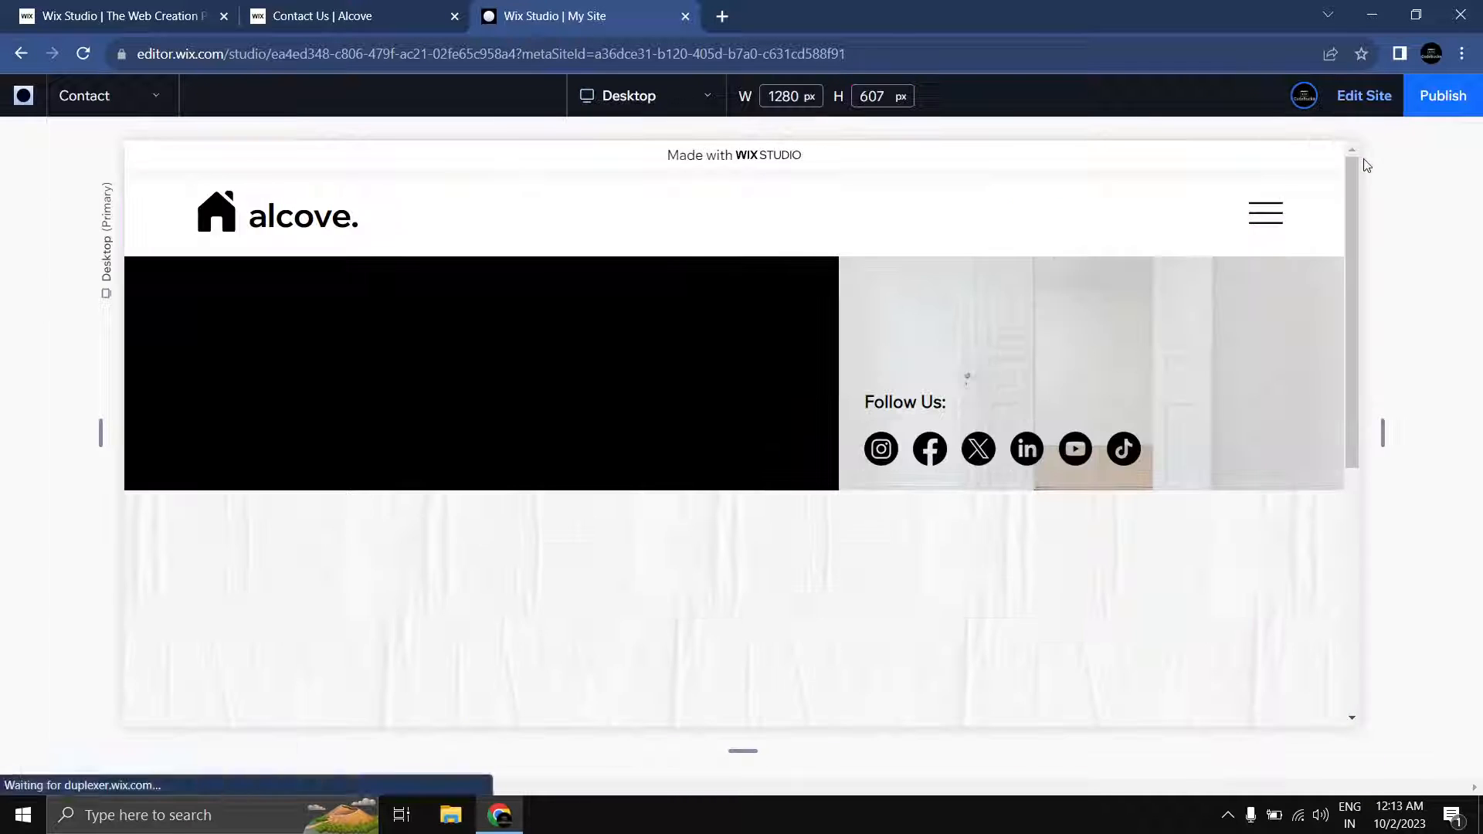
click(1266, 212)
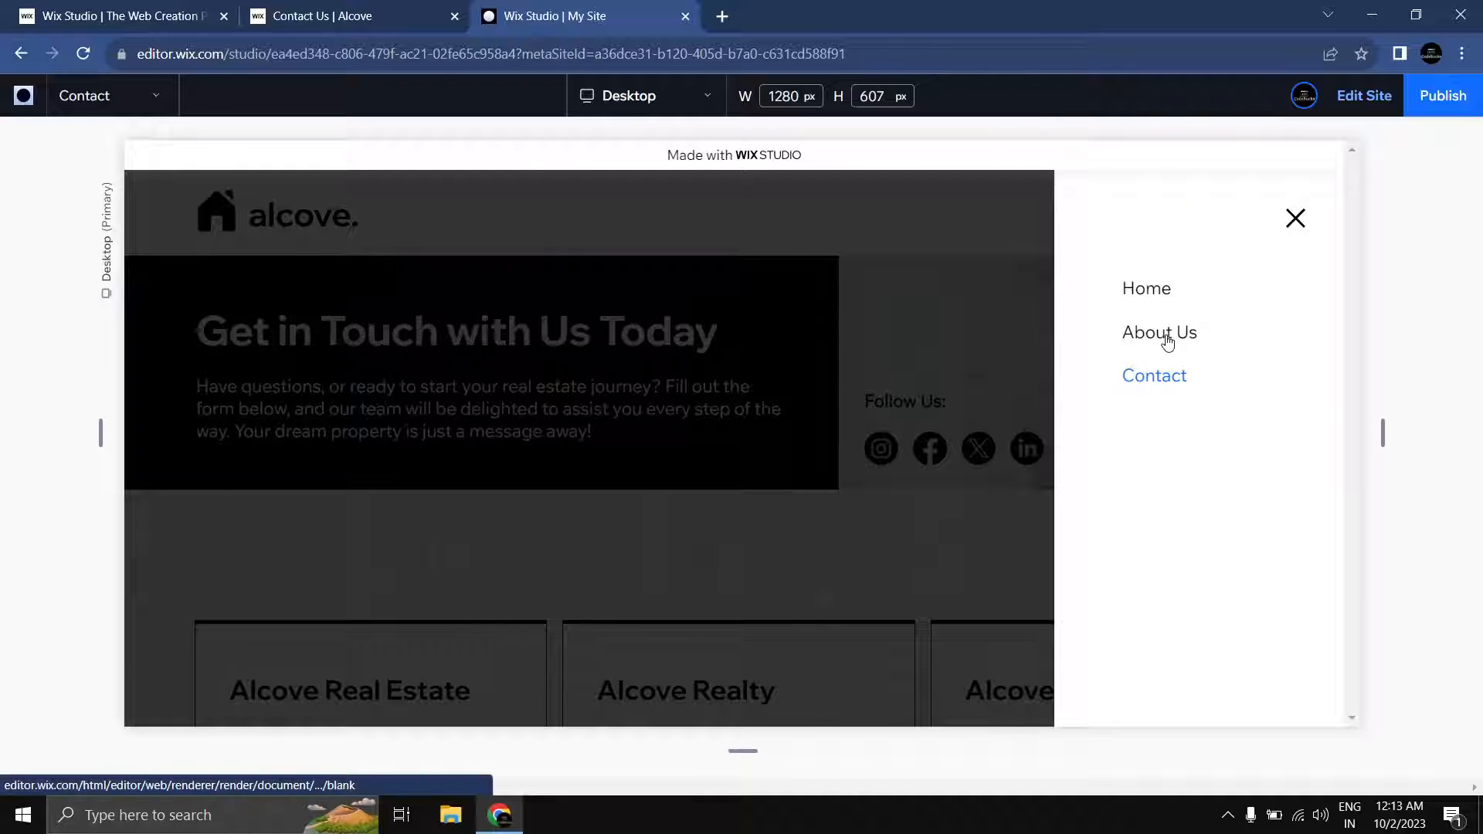
click(1167, 342)
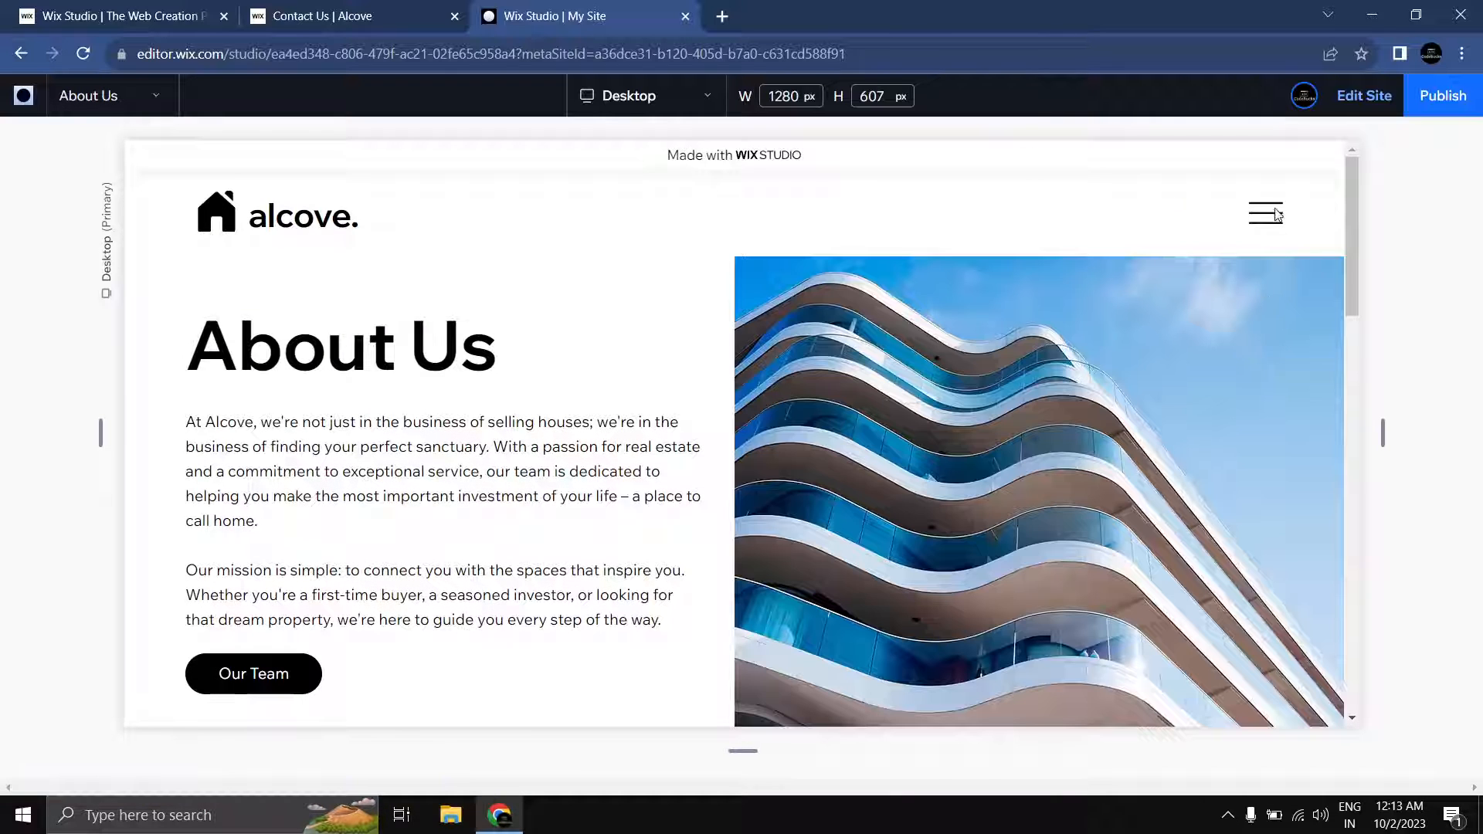
scroll(990, 276, down, 10)
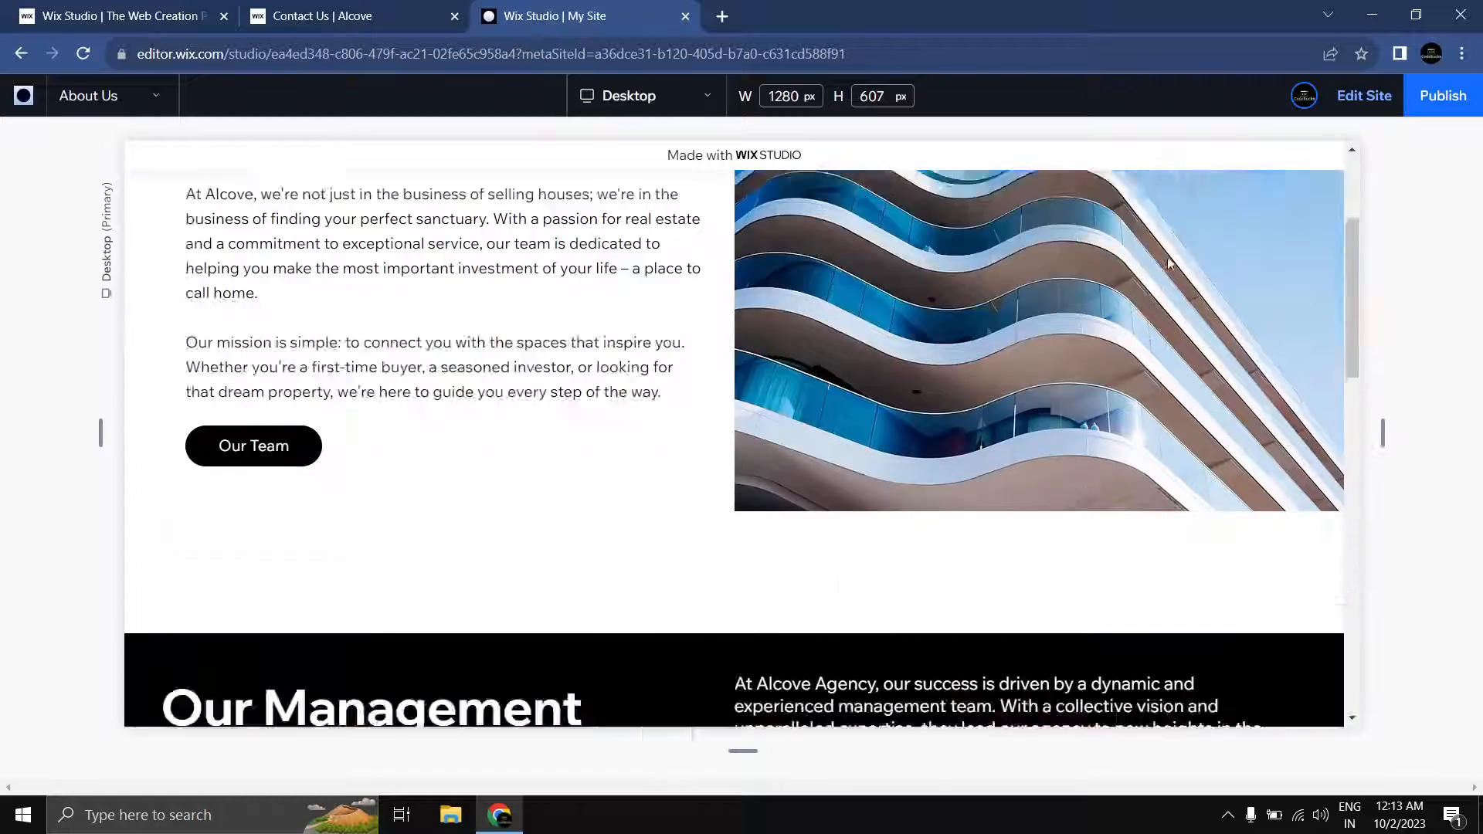
scroll(989, 276, up, 10)
scroll(986, 276, down, 5)
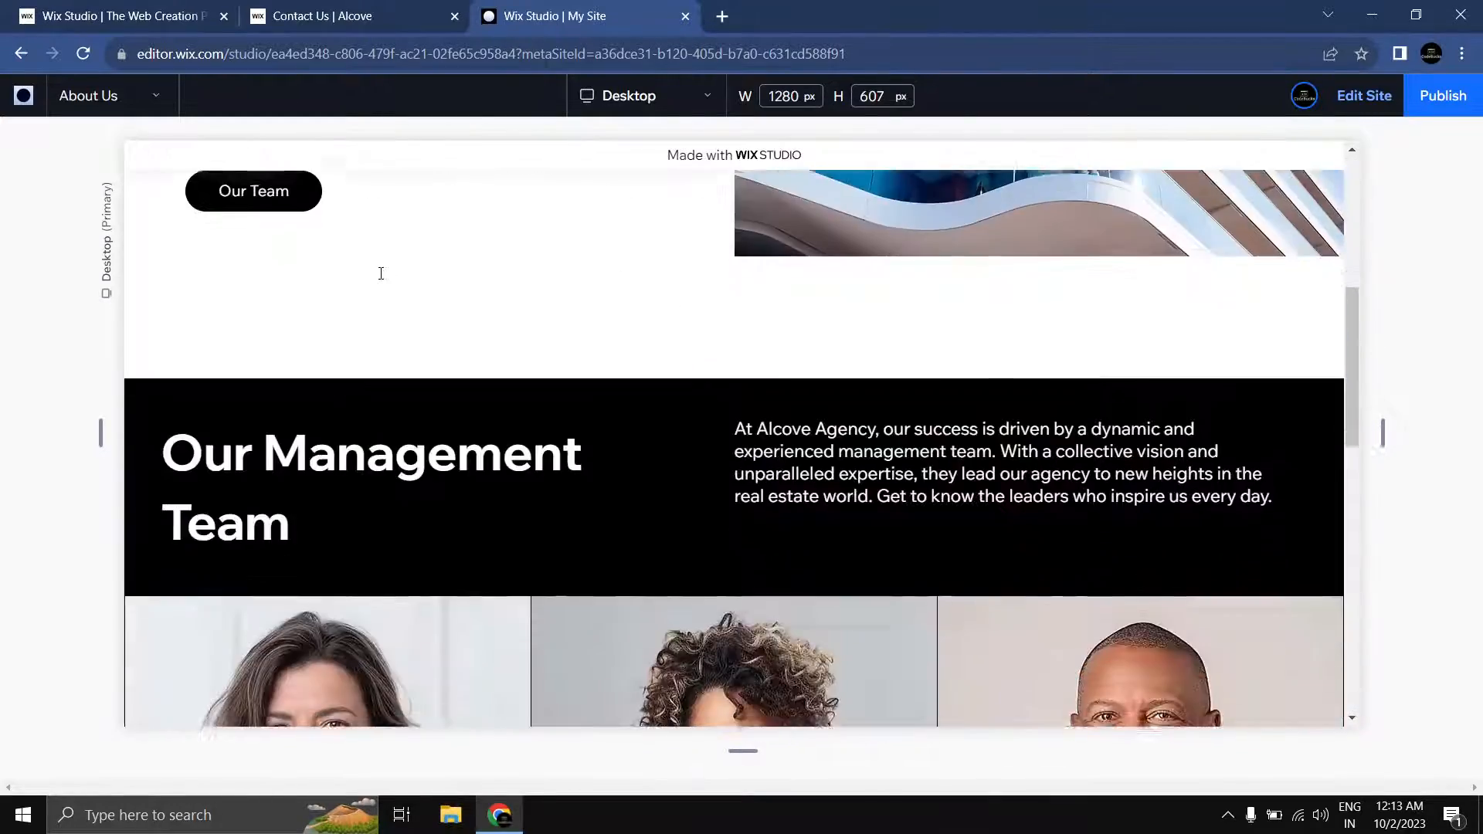
scroll(384, 278, up, 5)
click(1357, 96)
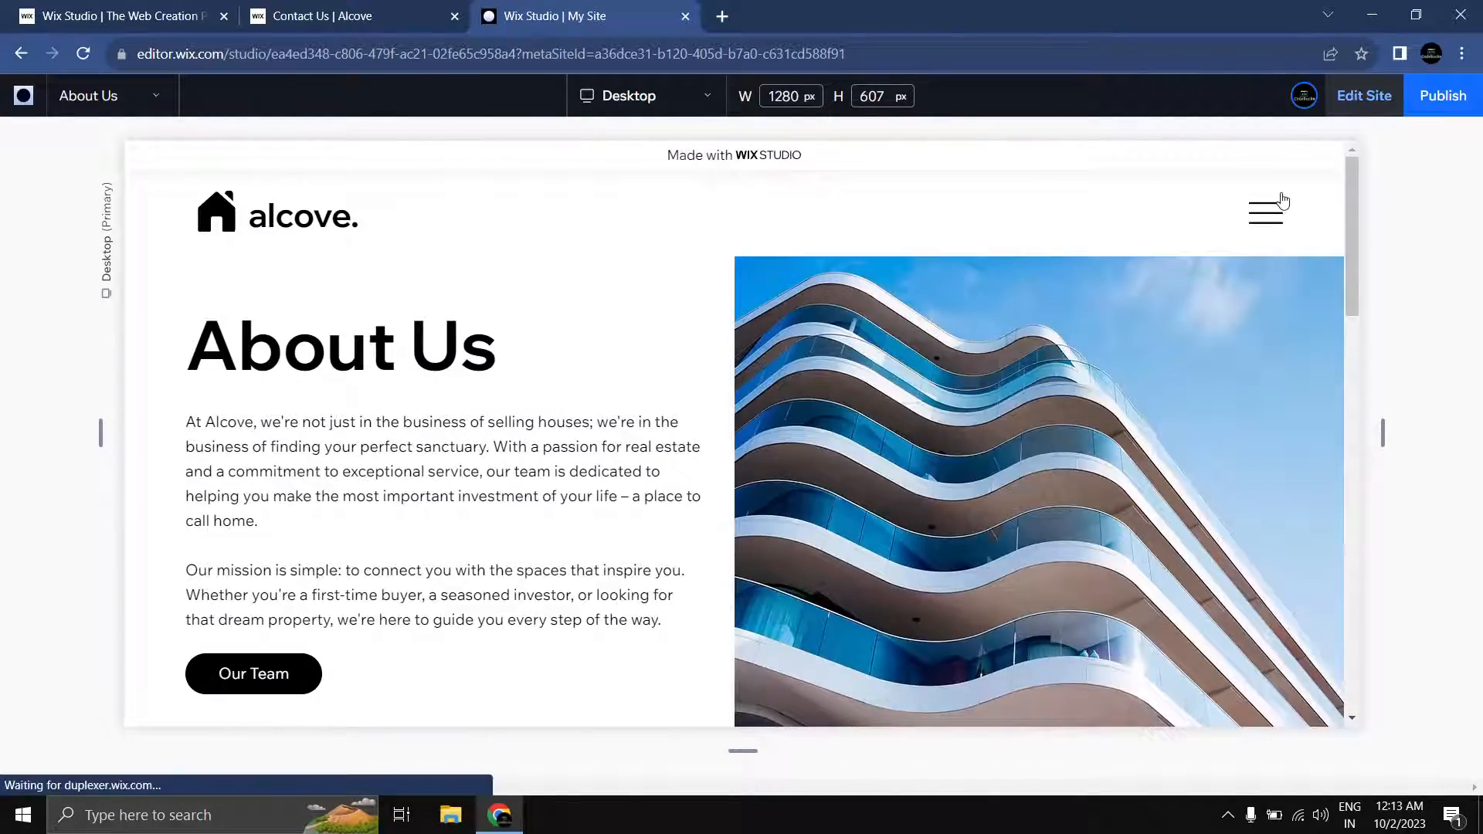
Step: Look over the About Us page in the editor, from the heading down to the footer and back
scroll(1218, 278, down, 10)
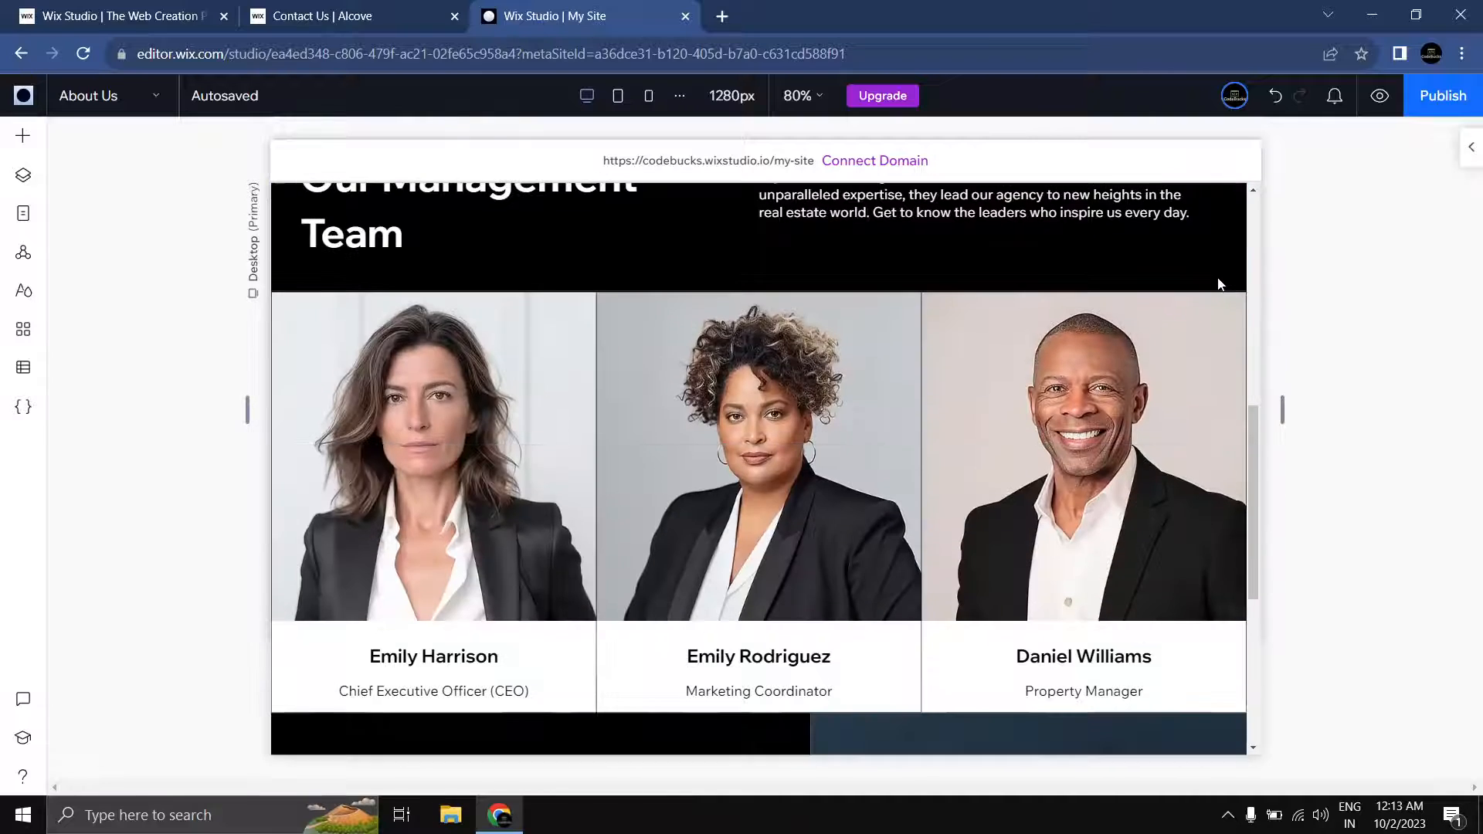
scroll(1218, 278, down, 3)
scroll(1217, 278, up, 10)
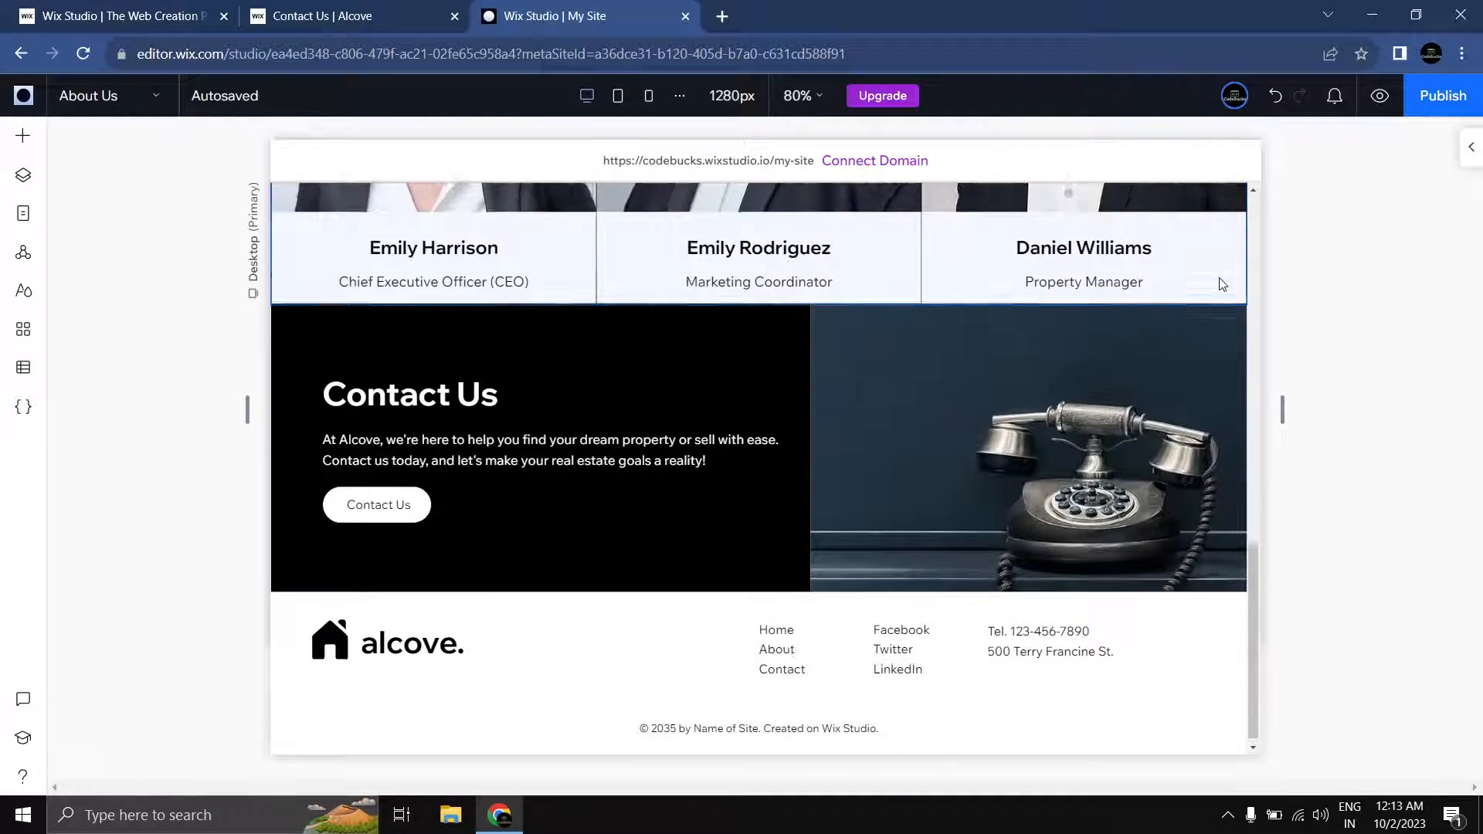
scroll(1213, 282, up, 3)
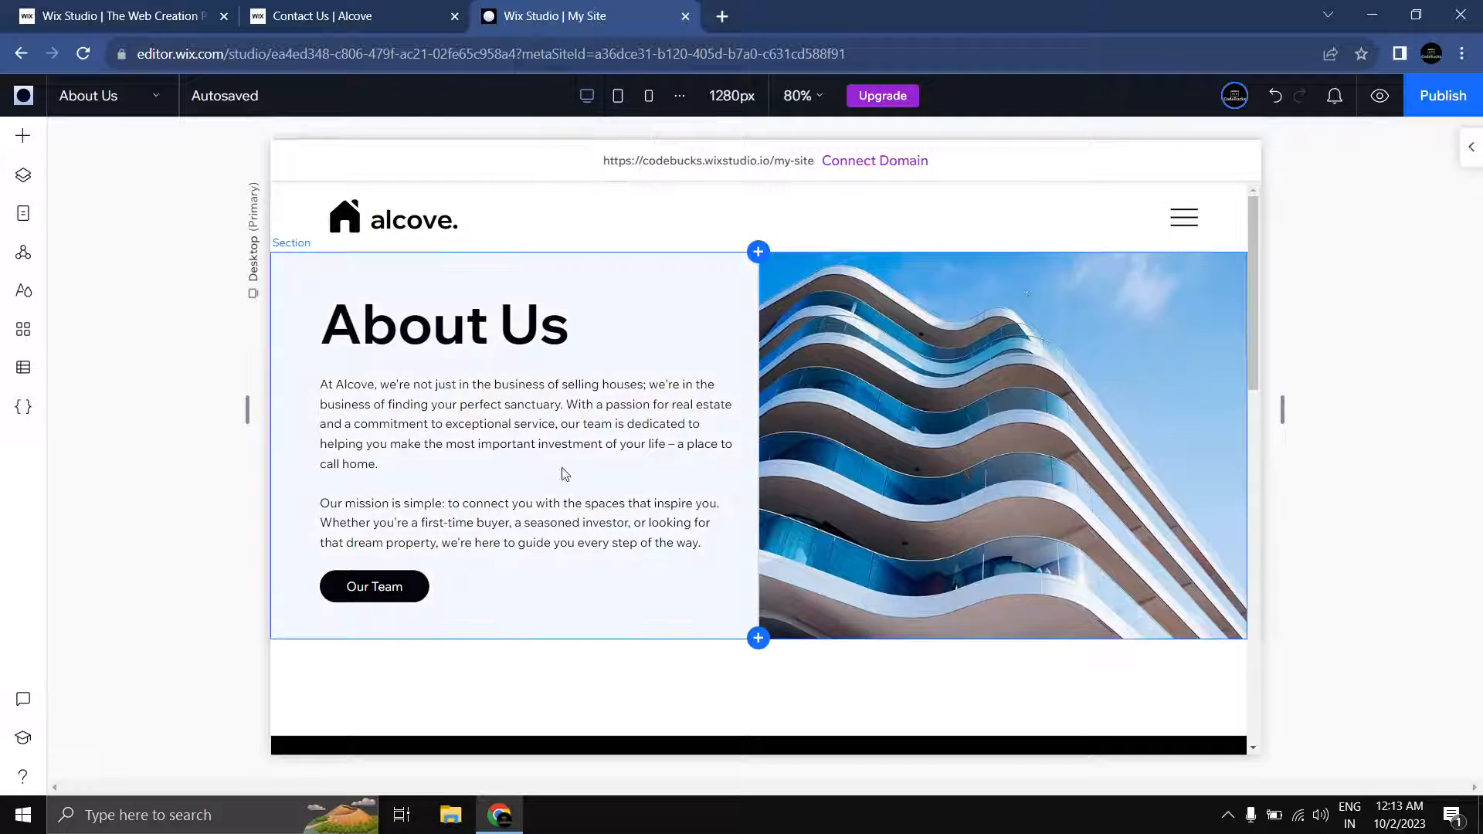
scroll(1172, 312, down, 1)
scroll(1174, 314, up, 1)
Step: Open the Home page in the editor and look over its opening section
click(107, 98)
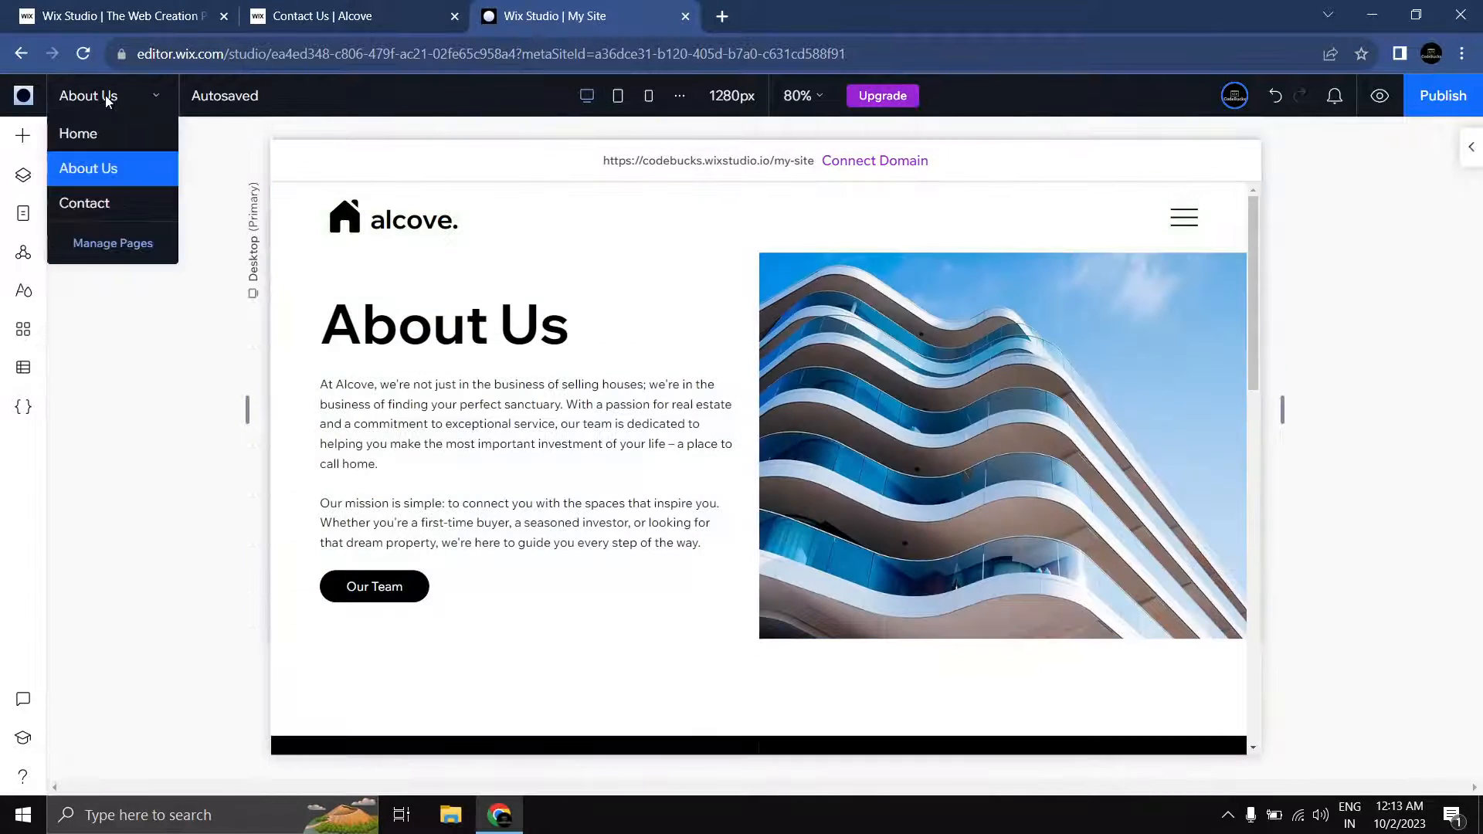
click(114, 135)
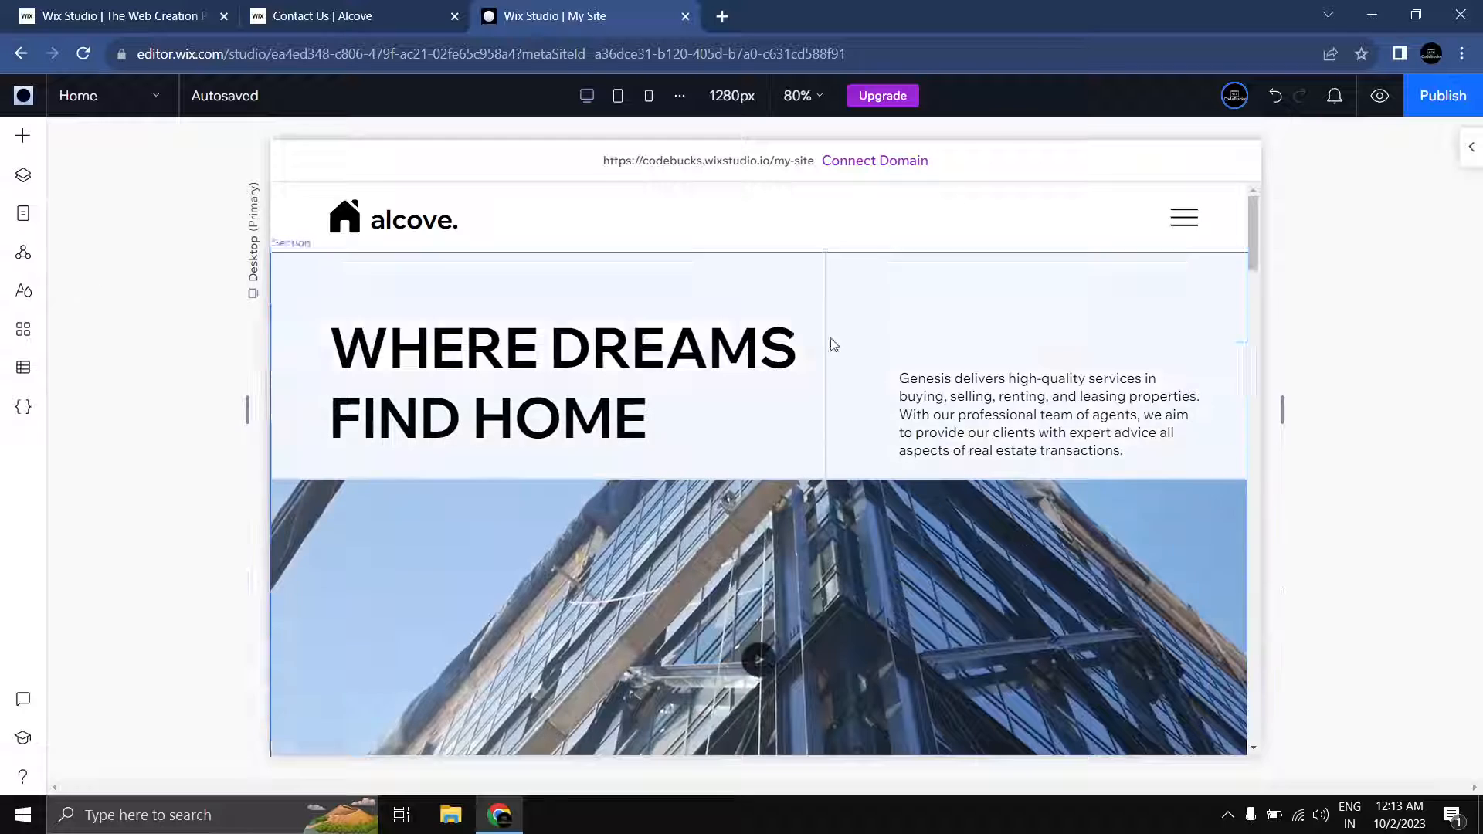
scroll(1004, 356, down, 3)
scroll(1020, 357, up, 3)
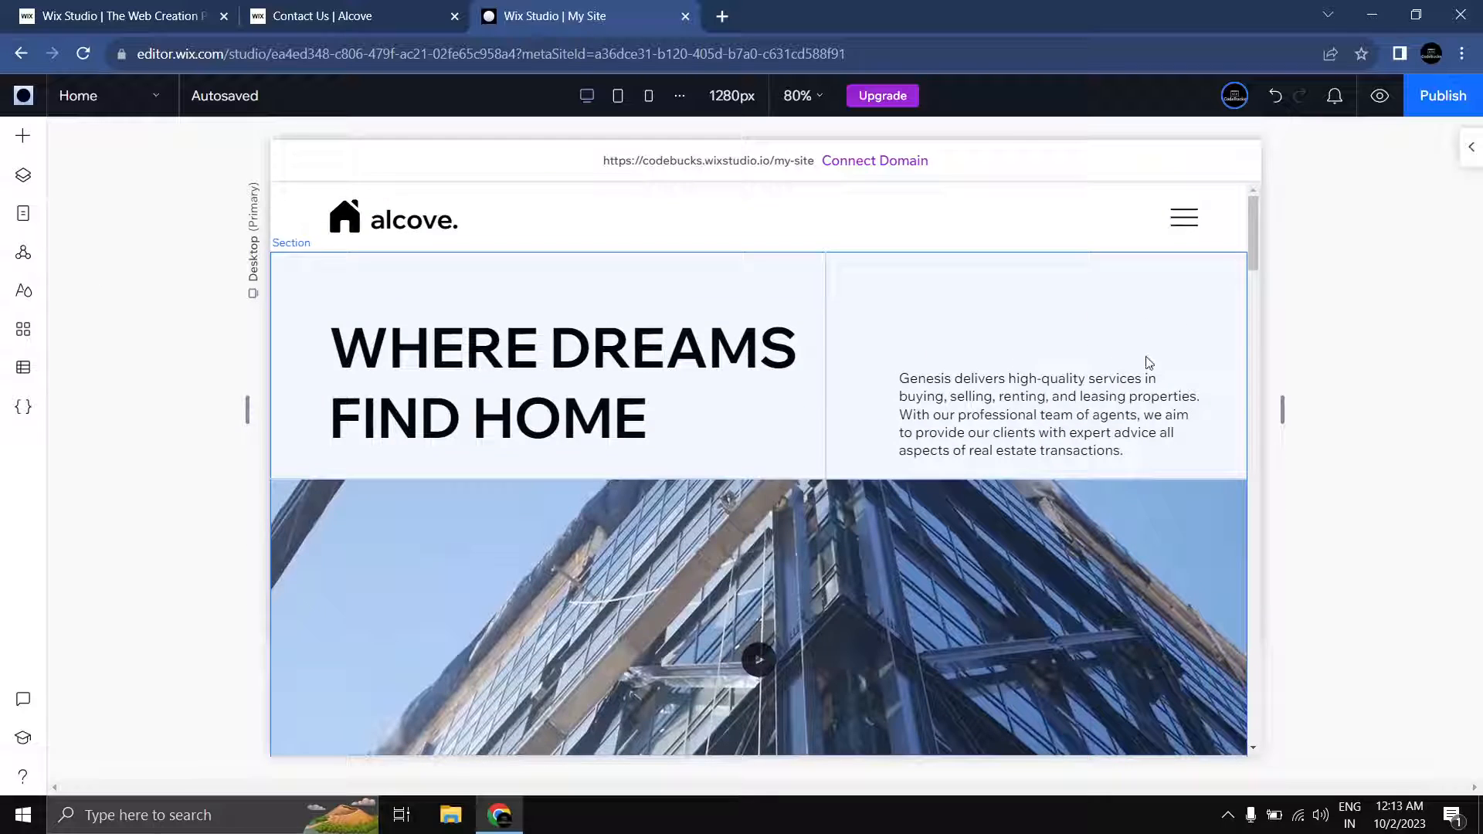
scroll(1305, 361, down, 3)
scroll(1302, 358, up, 3)
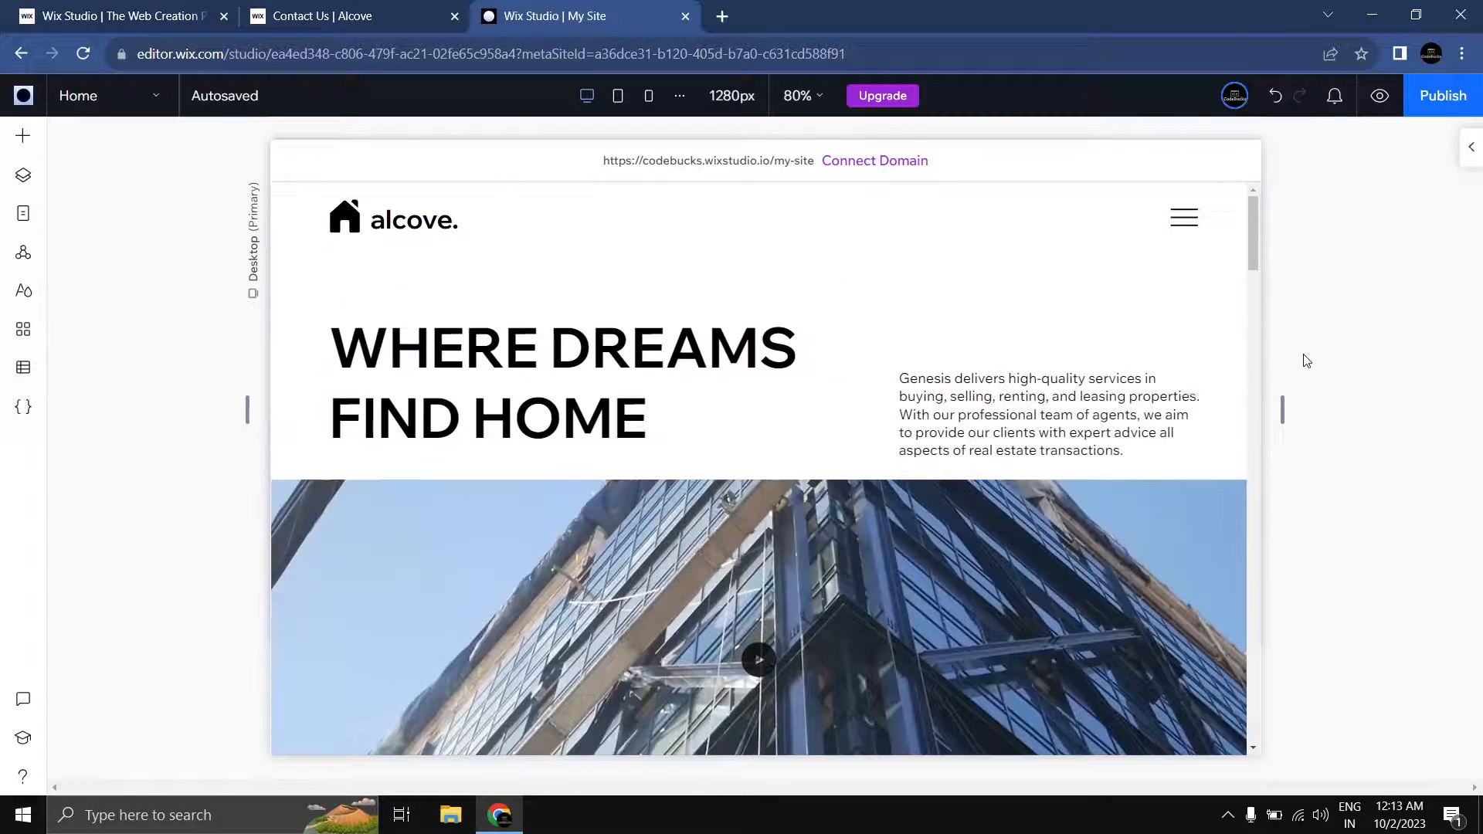
Step: Generate an AI responsive design for the Home page's "WHERE DREAMS FIND HOME" section
click(767, 297)
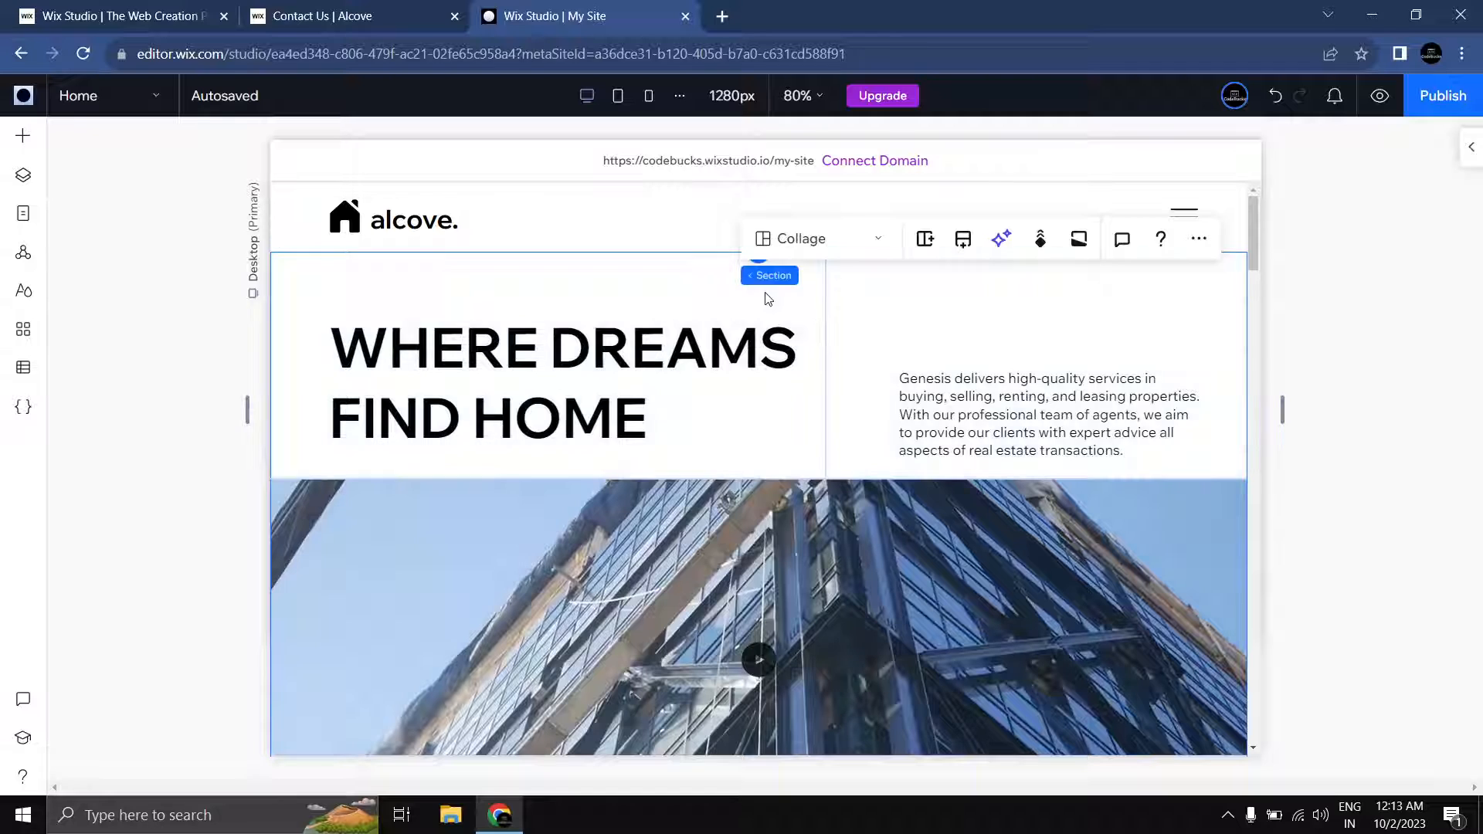
click(654, 282)
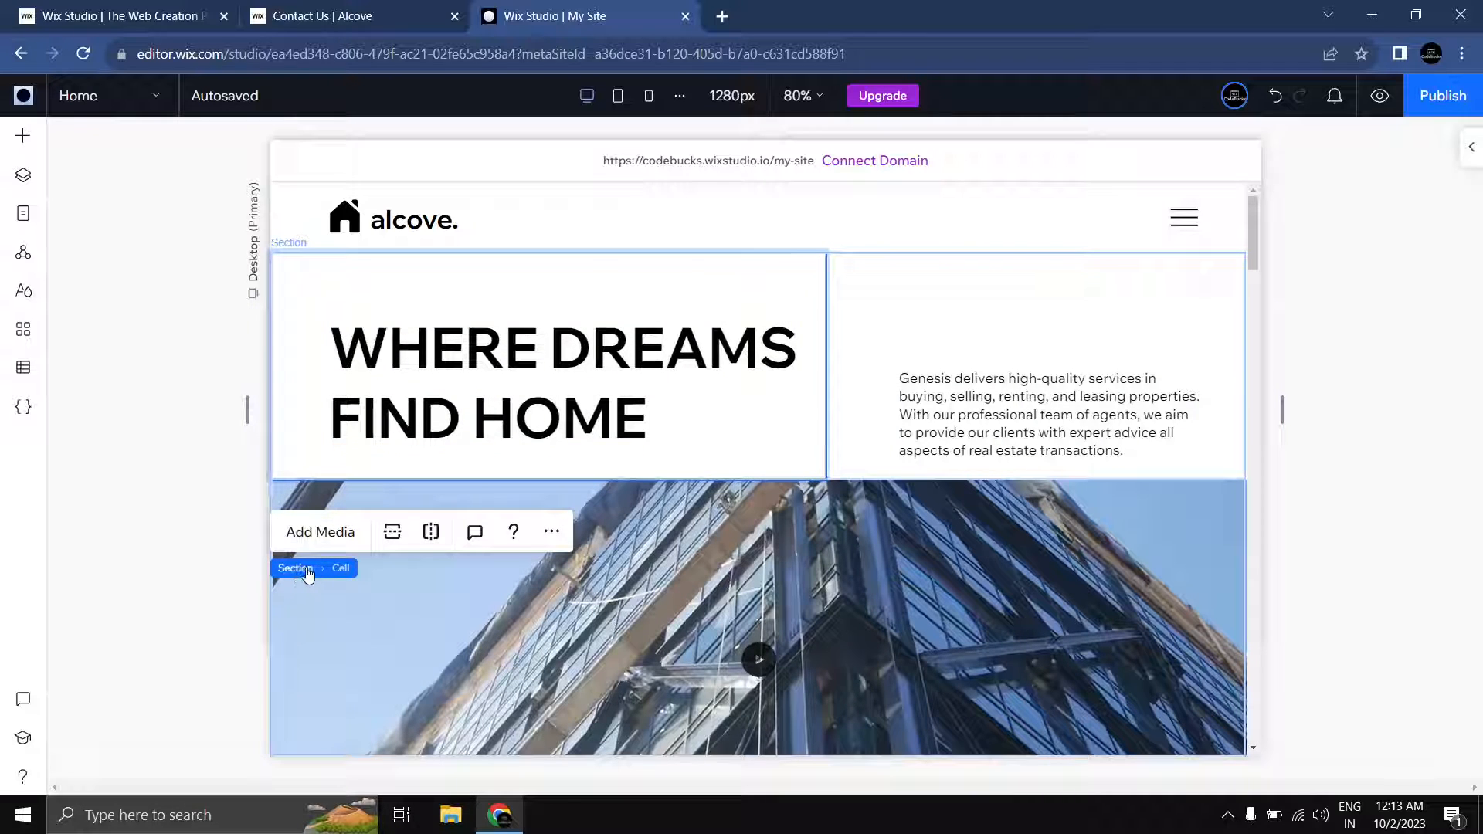
click(306, 570)
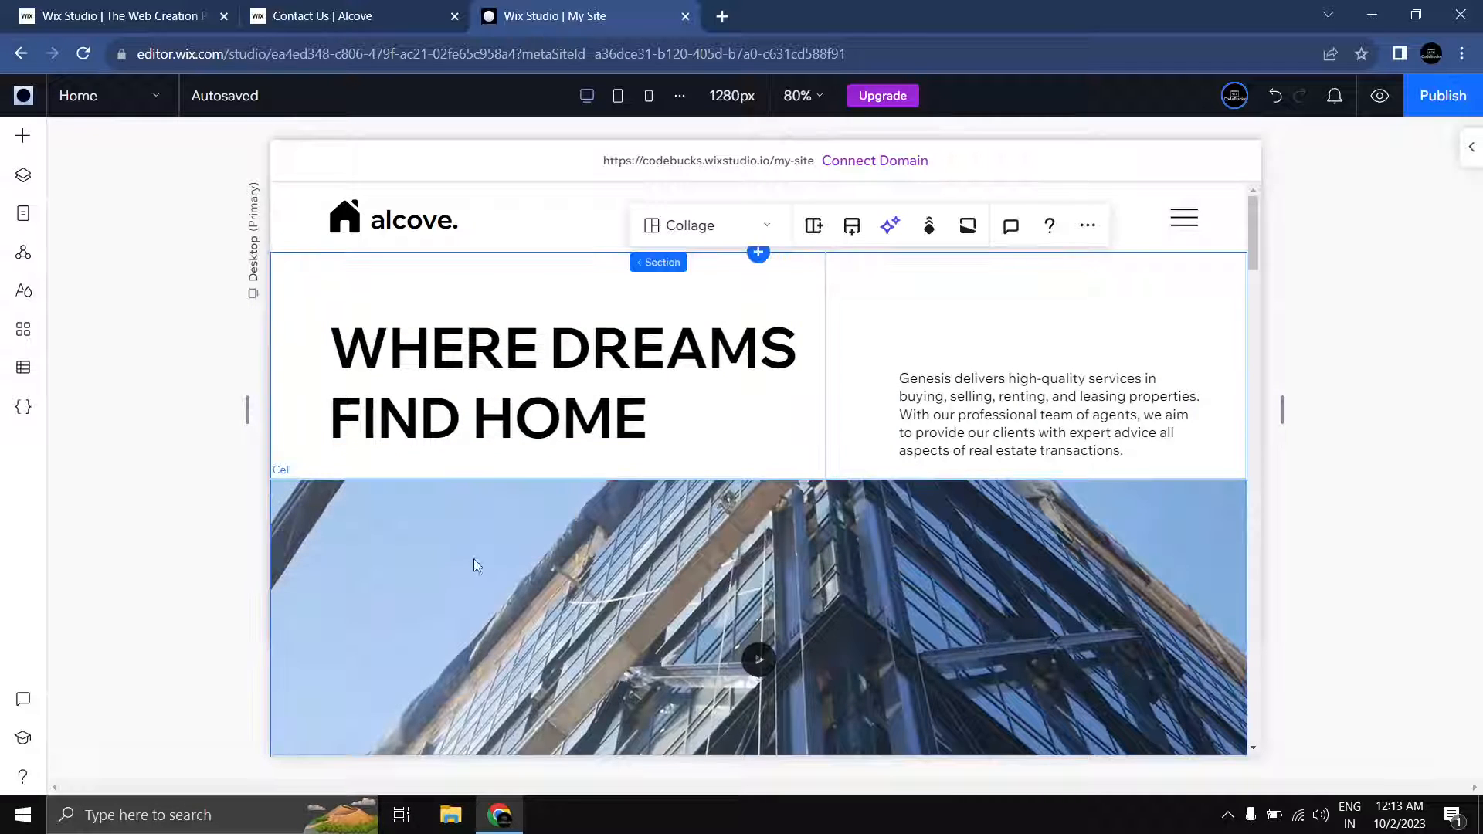
click(892, 228)
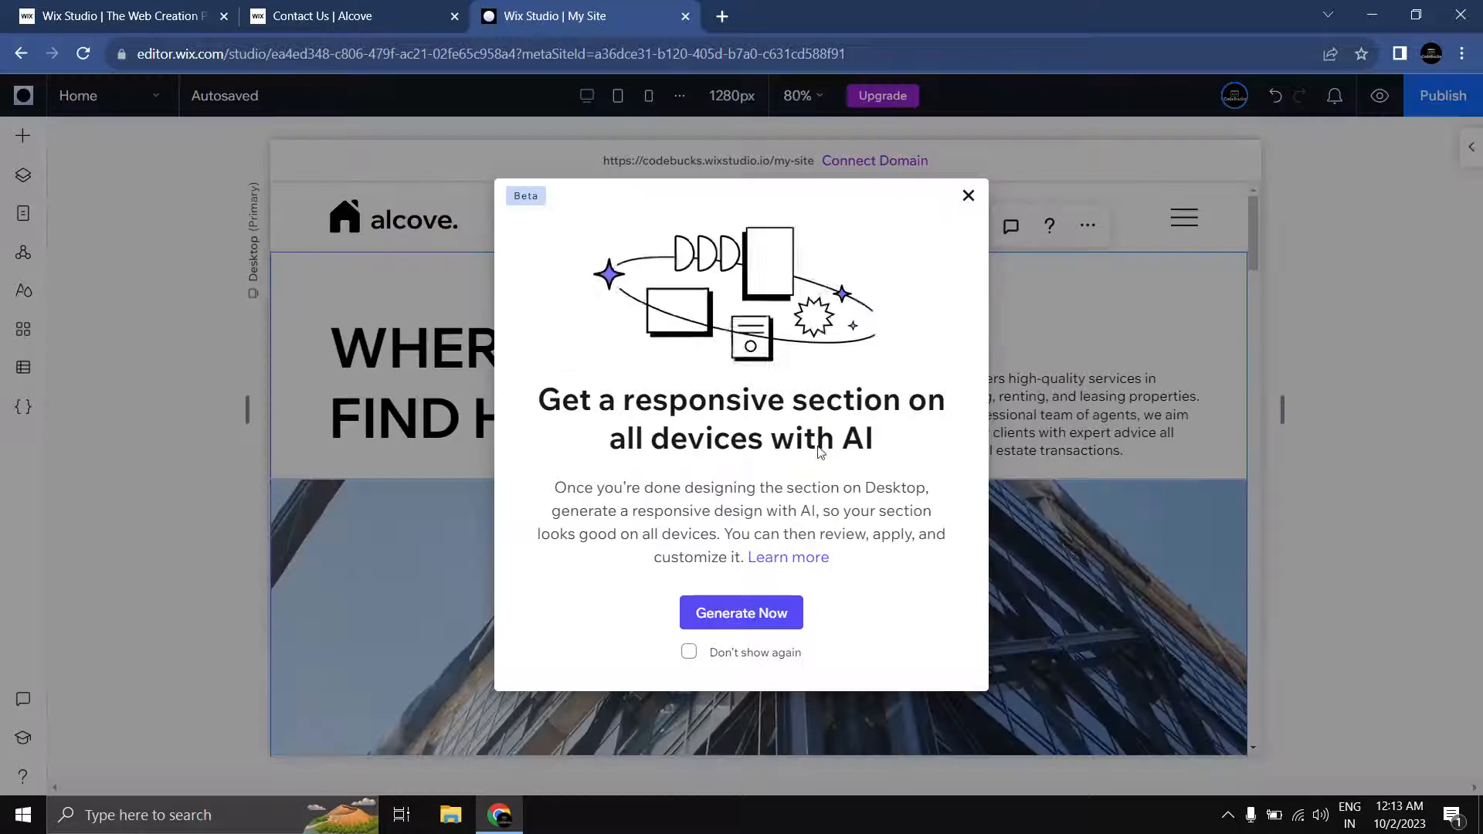
click(754, 616)
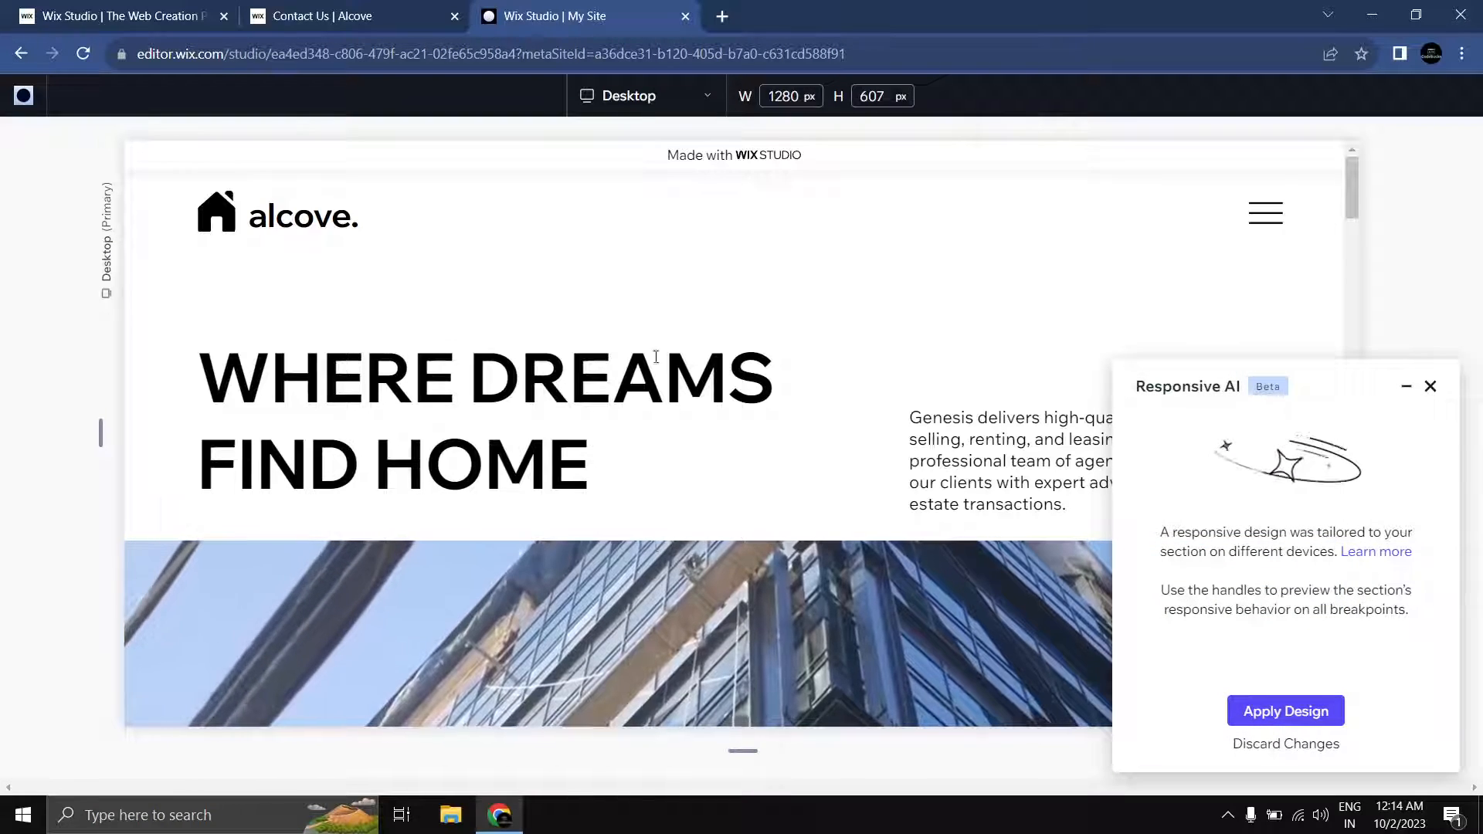
Step: Preview the AI-generated design at the Desktop and Tablet breakpoints
scroll(656, 356, down, 2)
scroll(656, 356, up, 2)
scroll(646, 321, down, 4)
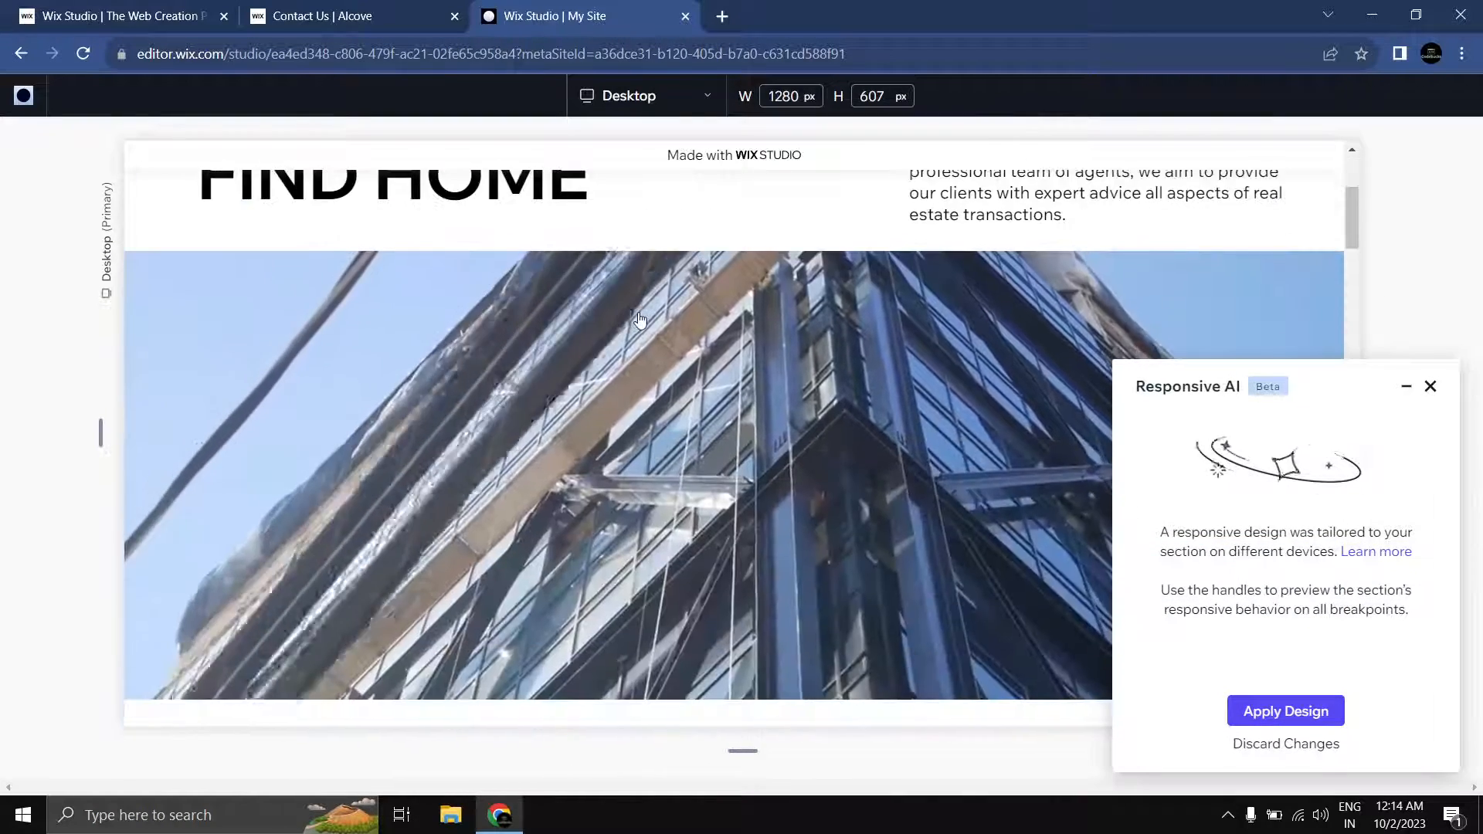
scroll(669, 166, up, 4)
click(656, 96)
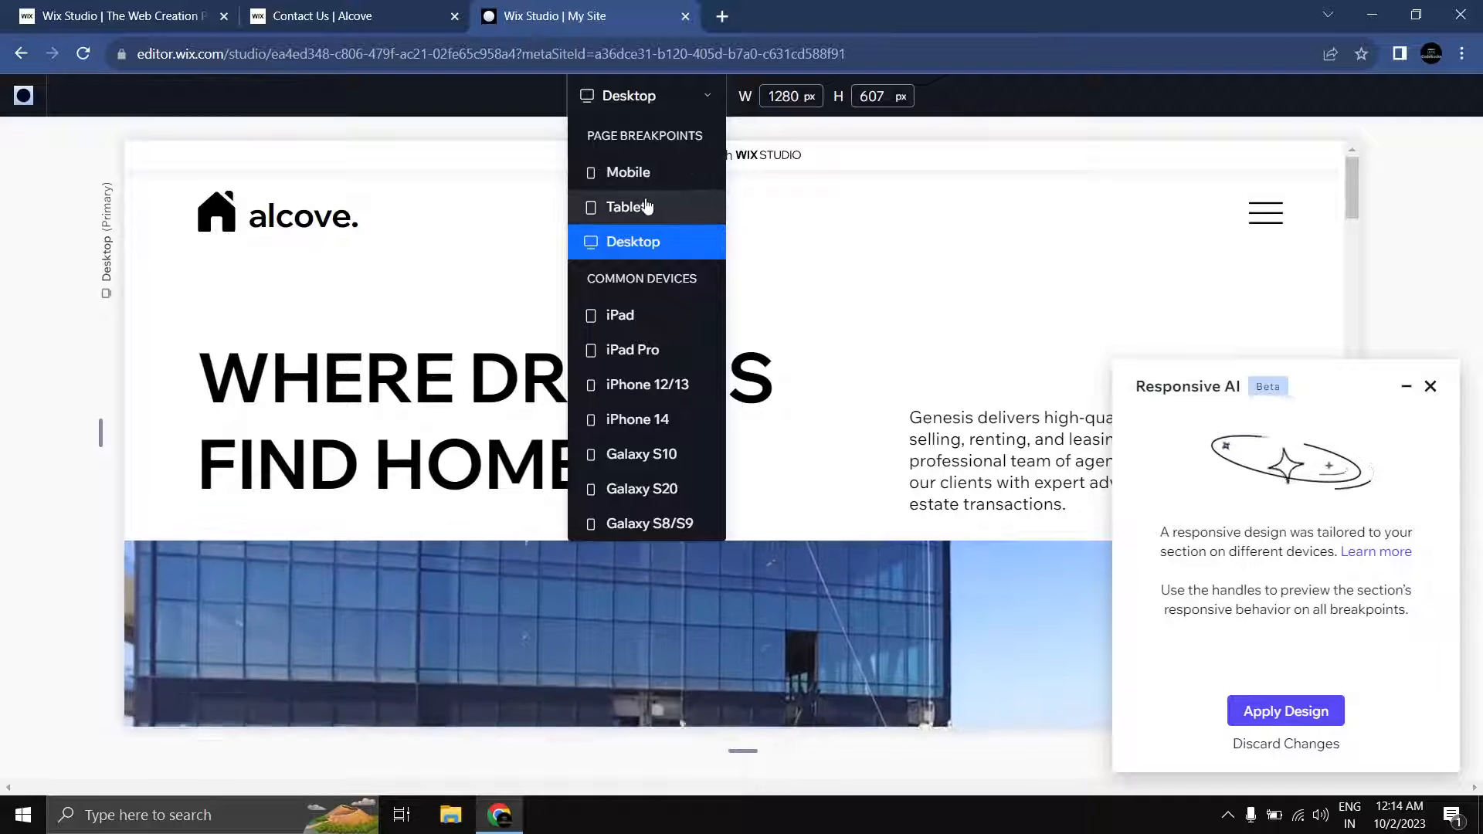
click(647, 204)
scroll(731, 253, down, 3)
scroll(730, 286, up, 3)
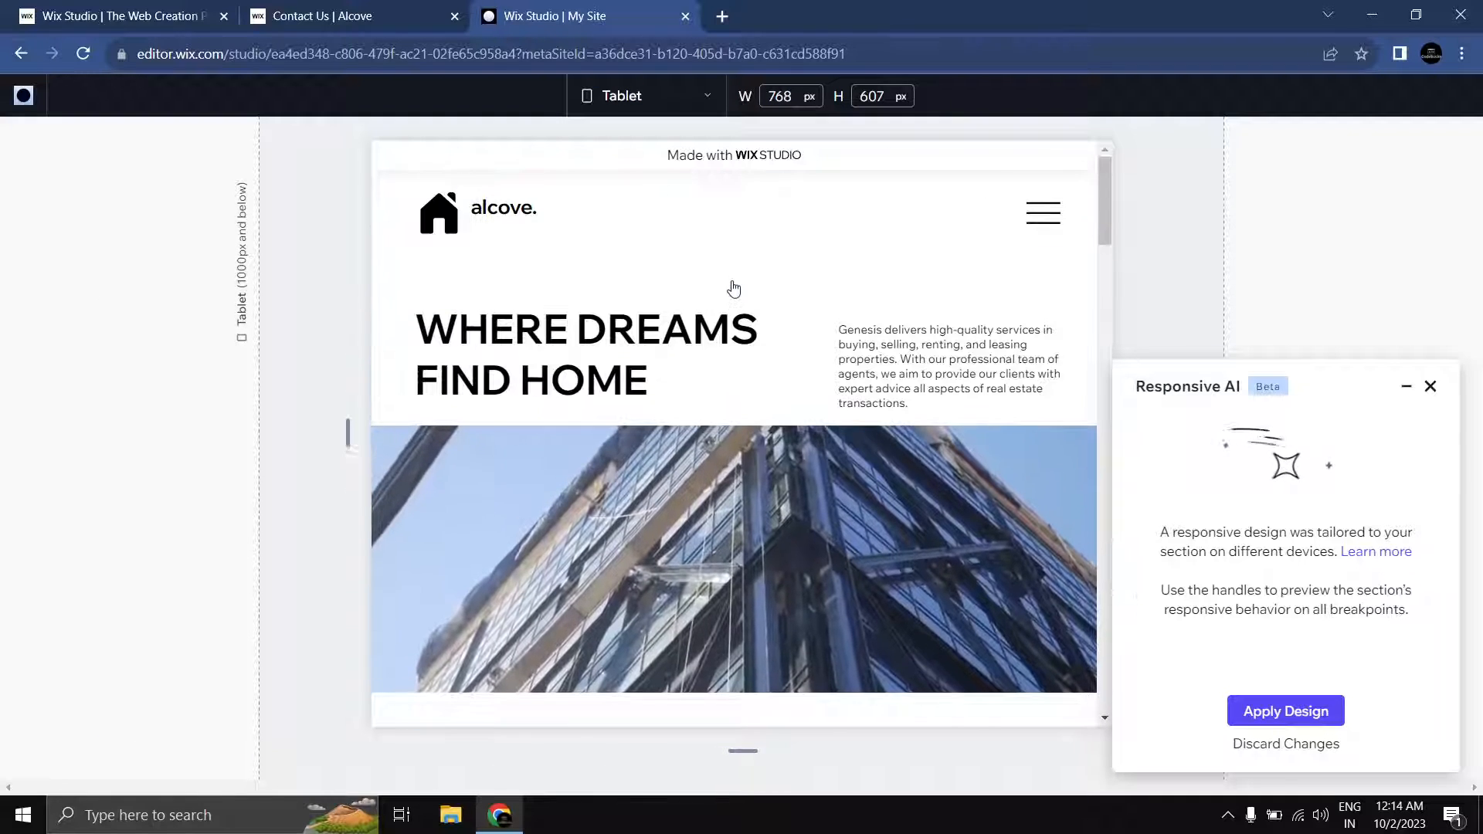
Step: Preview the AI-generated design at the Mobile breakpoint and apply it to the section
click(651, 97)
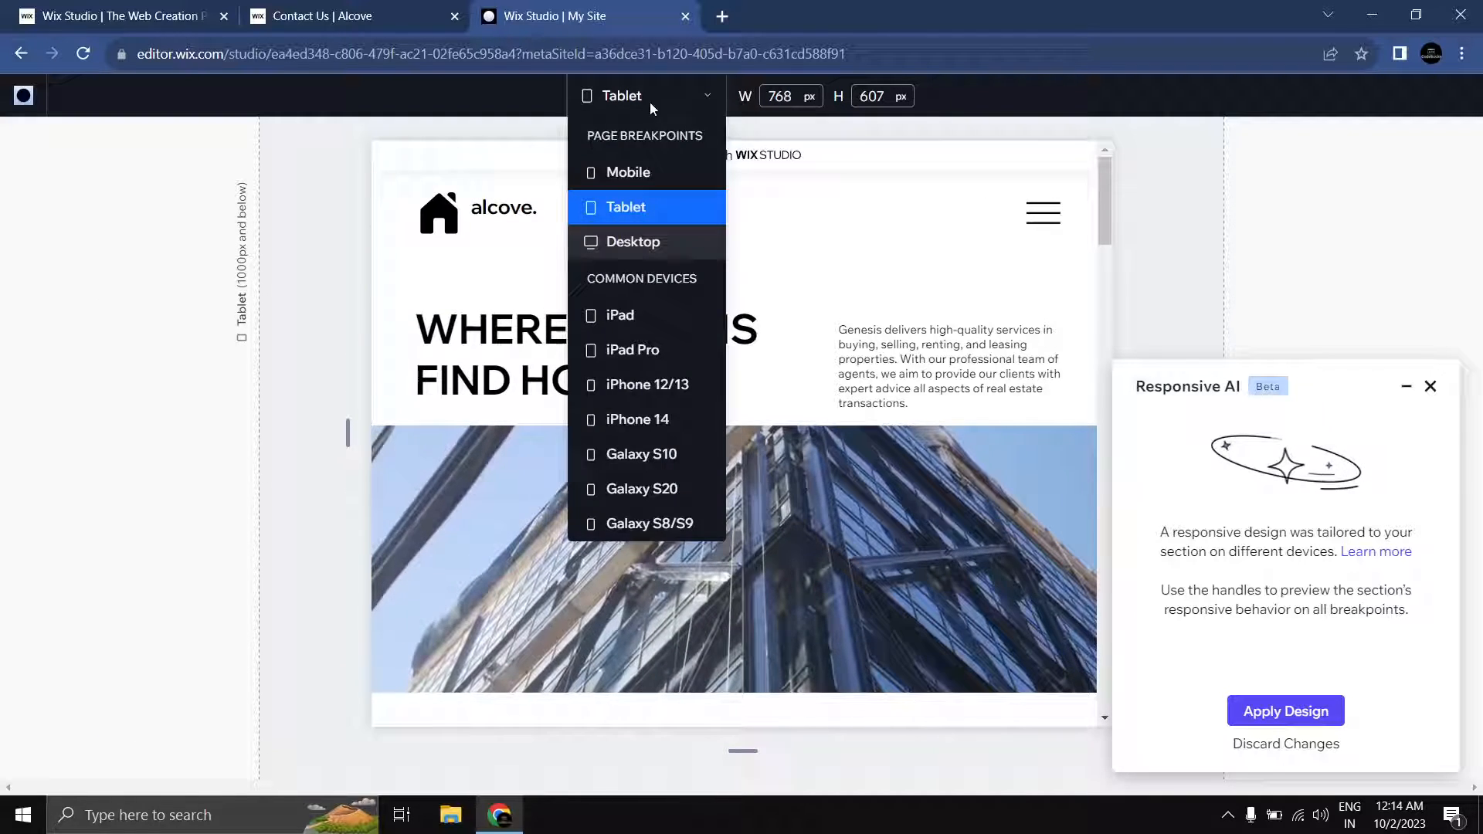
click(626, 171)
scroll(808, 280, down, 5)
scroll(803, 297, up, 5)
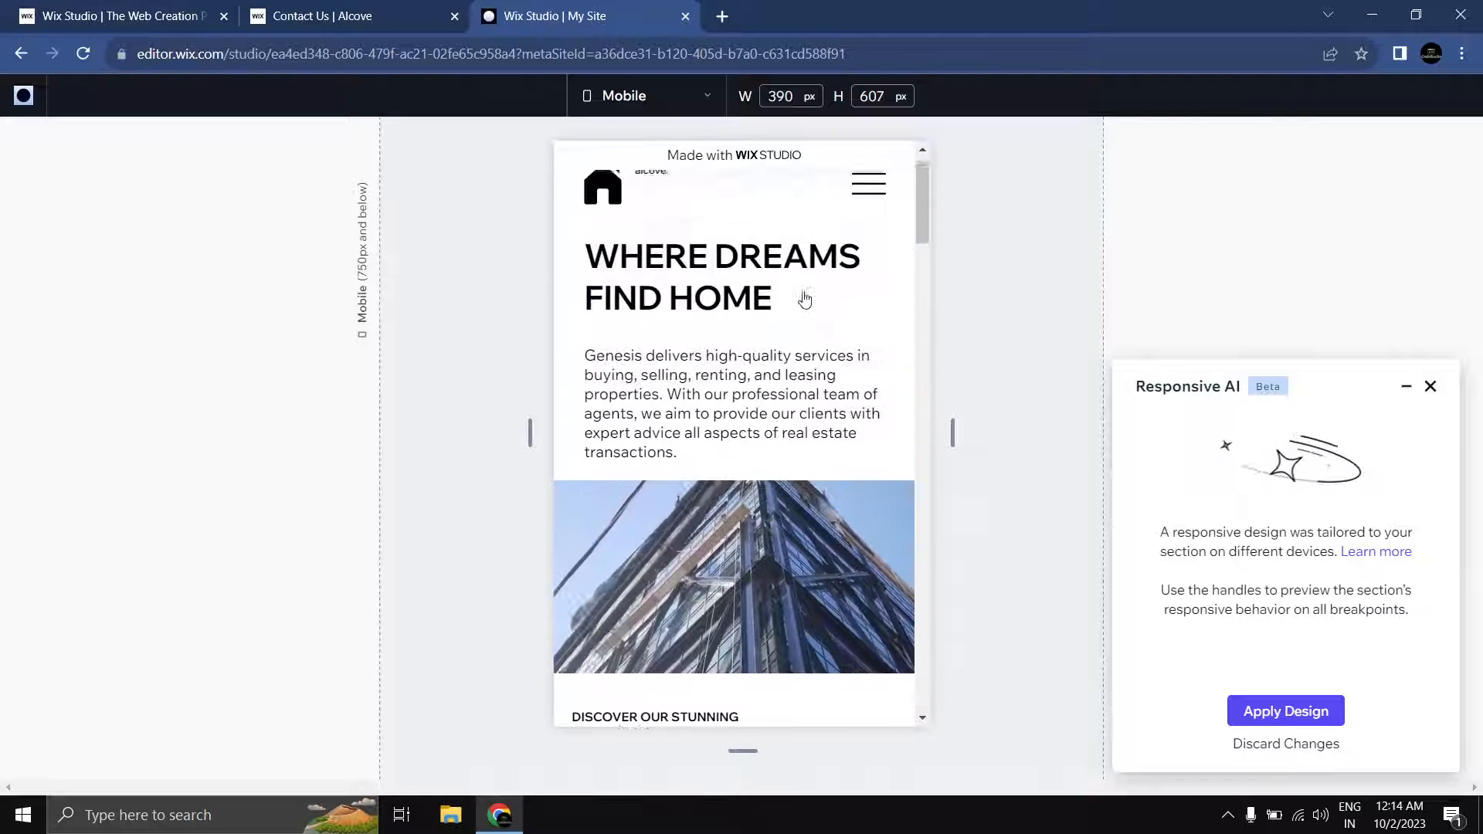
scroll(748, 418, up, 3)
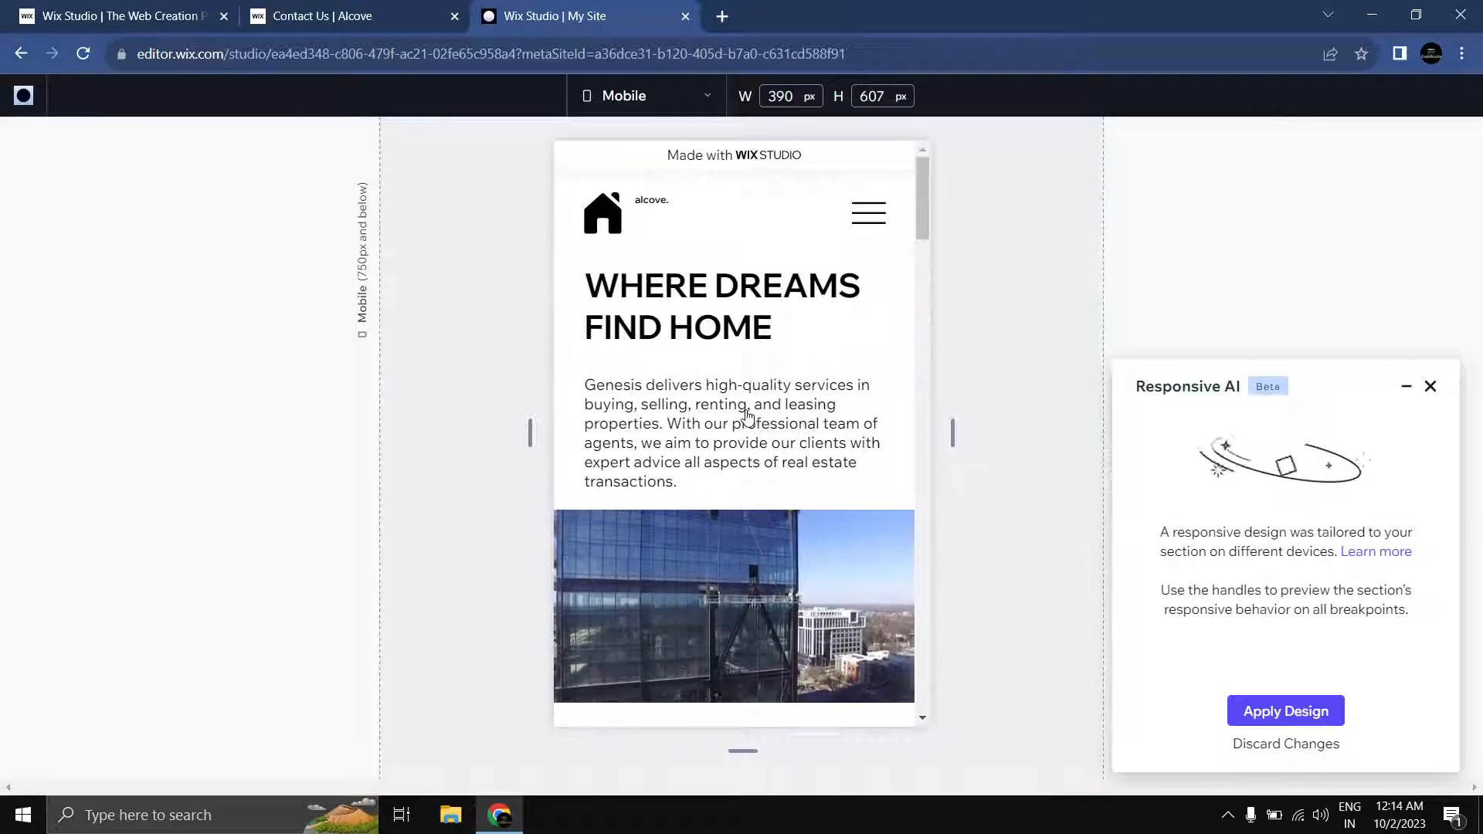
scroll(747, 411, down, 4)
scroll(738, 464, up, 4)
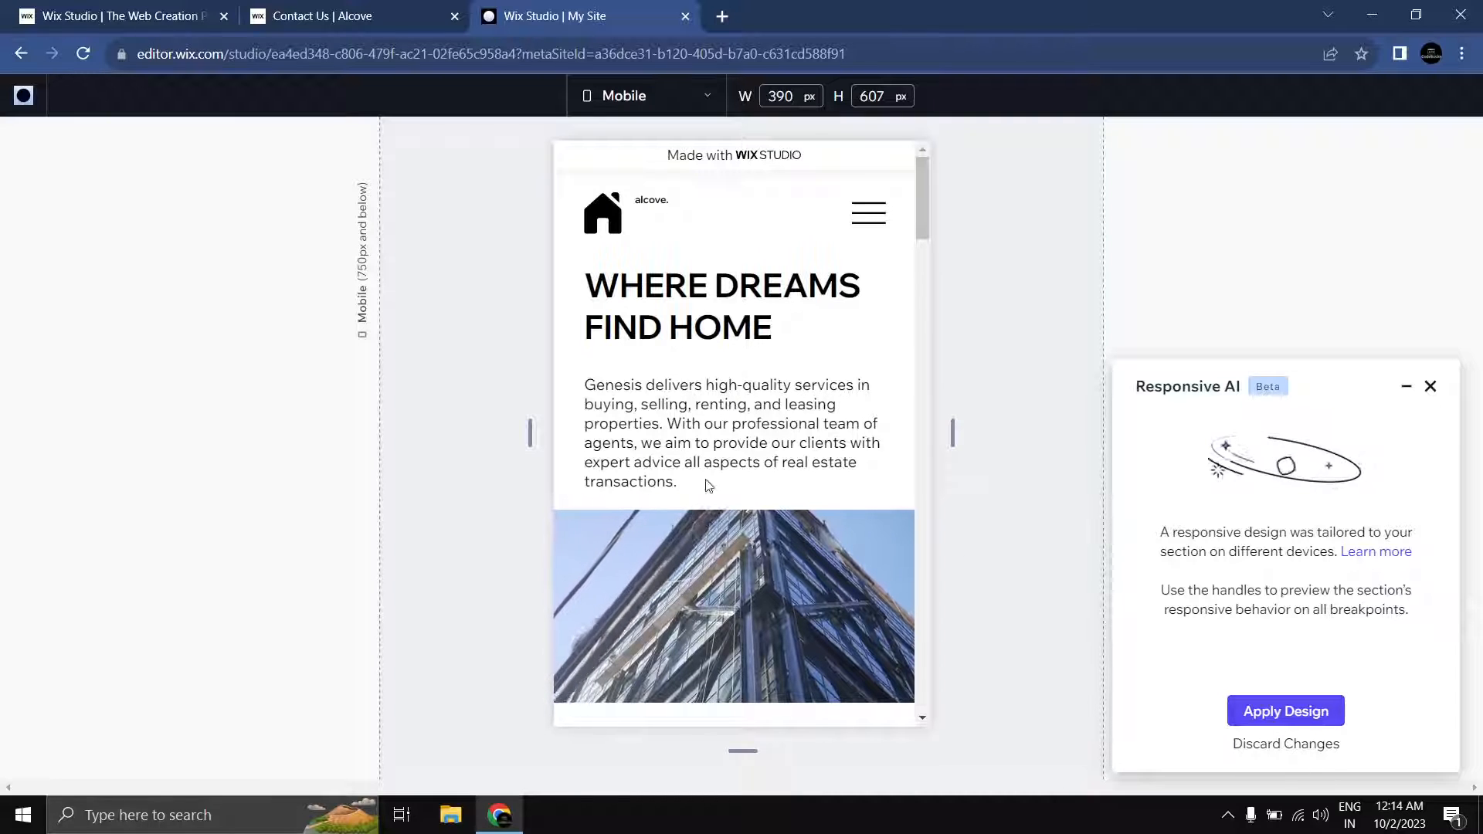
click(1276, 712)
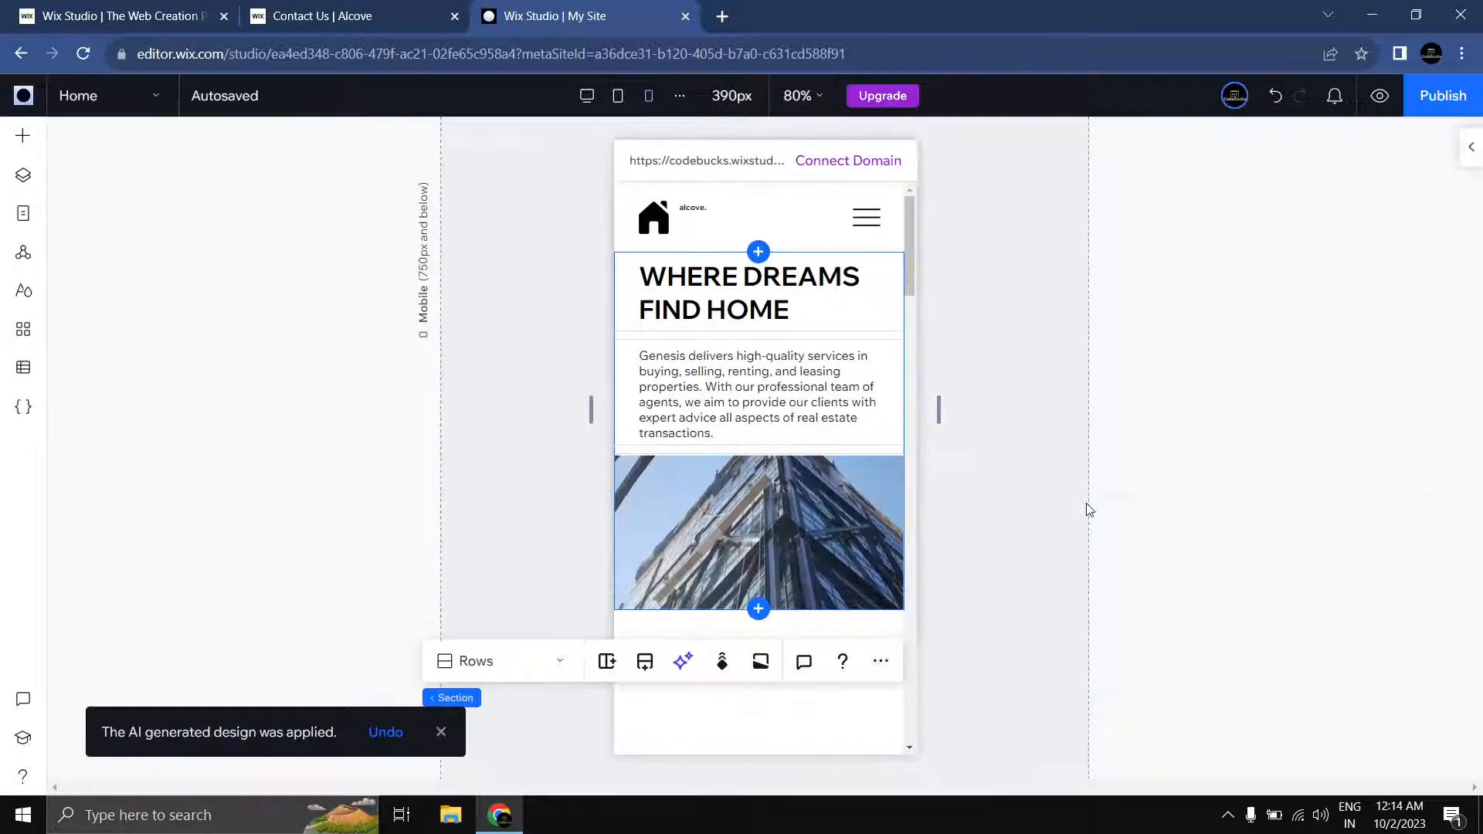
Step: Hide the description paragraph between the heading and the video at the Mobile breakpoint
click(760, 379)
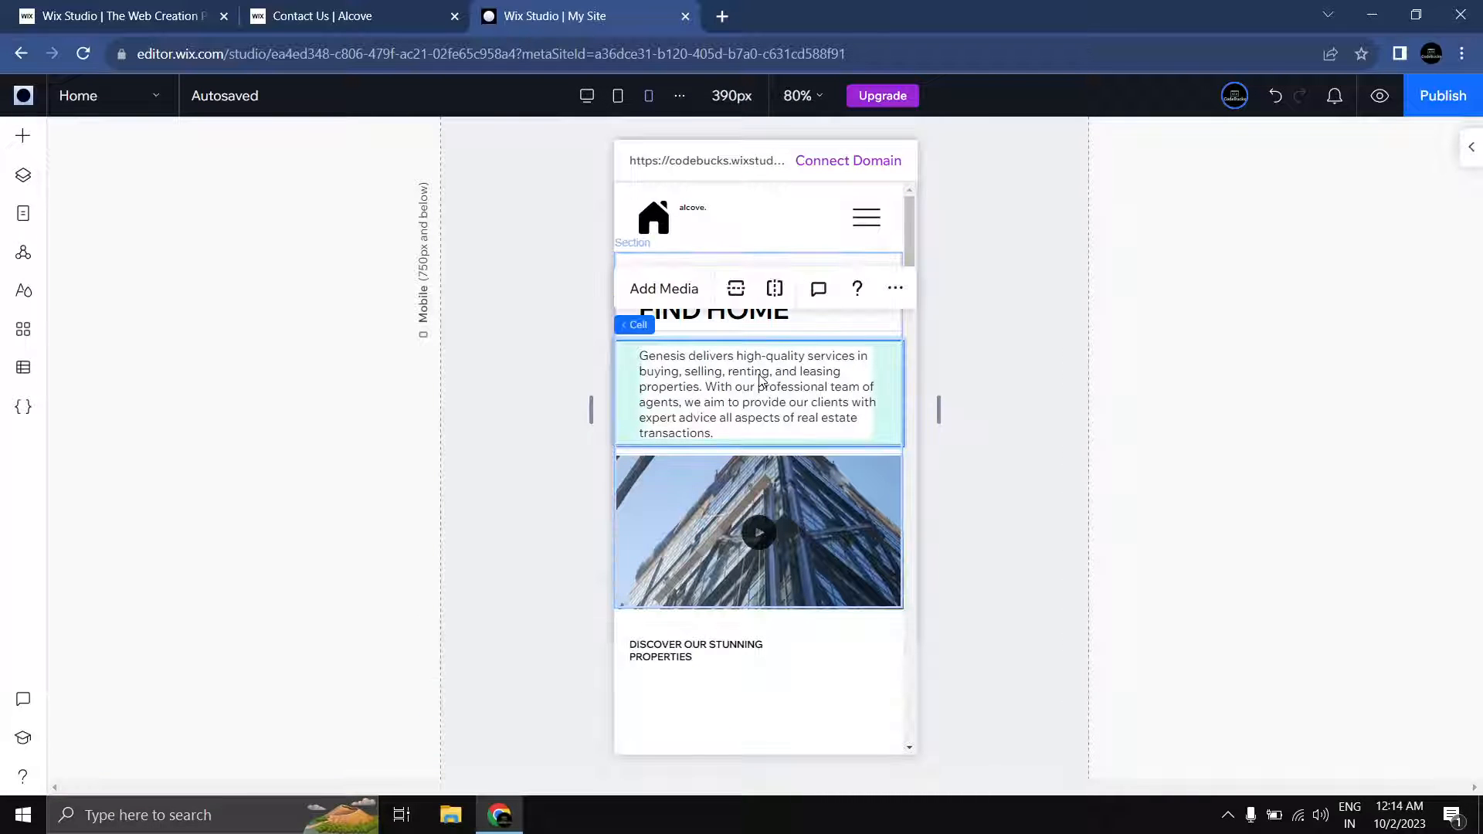
right_click(834, 385)
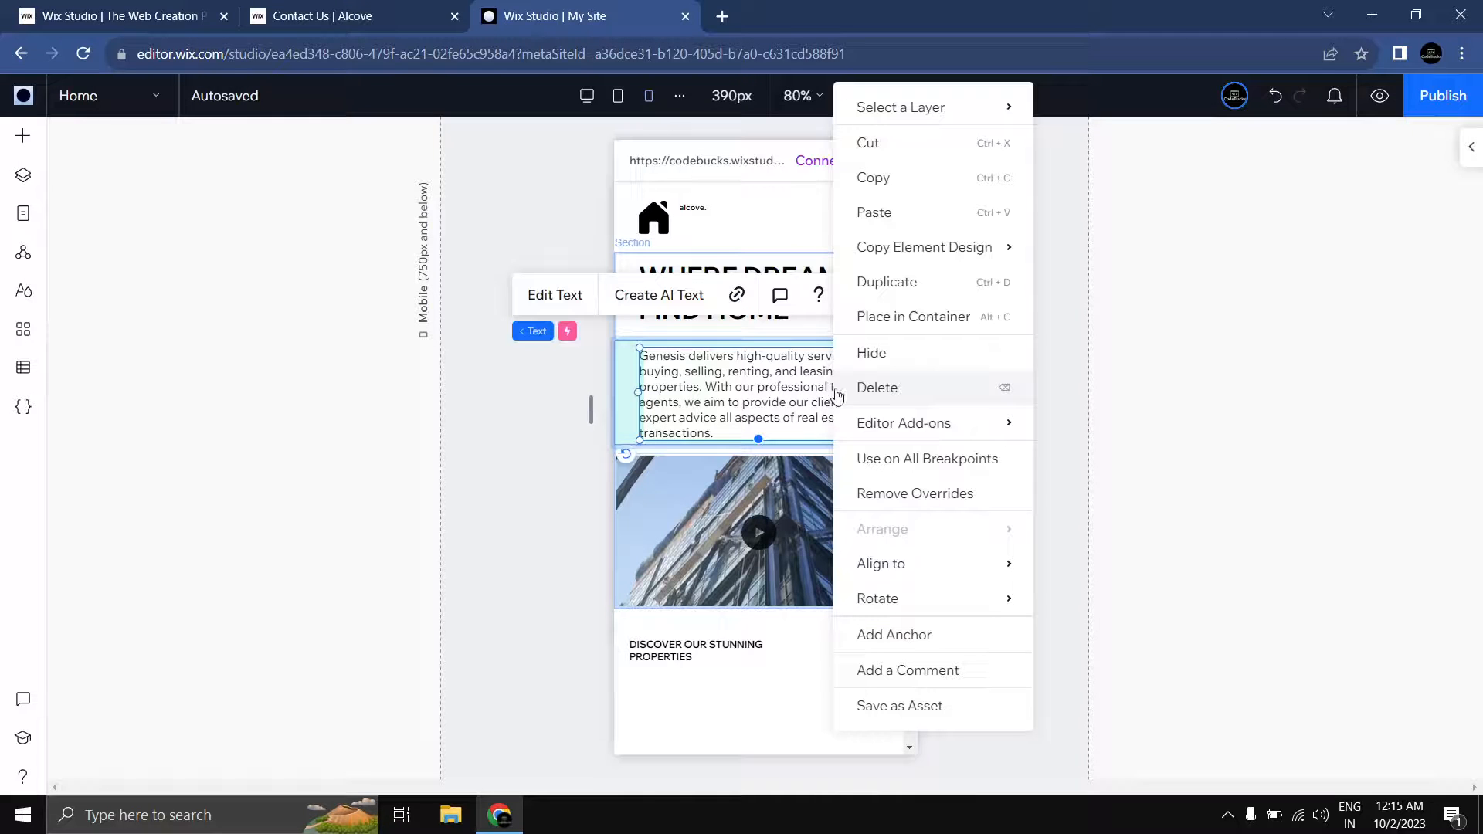
click(908, 365)
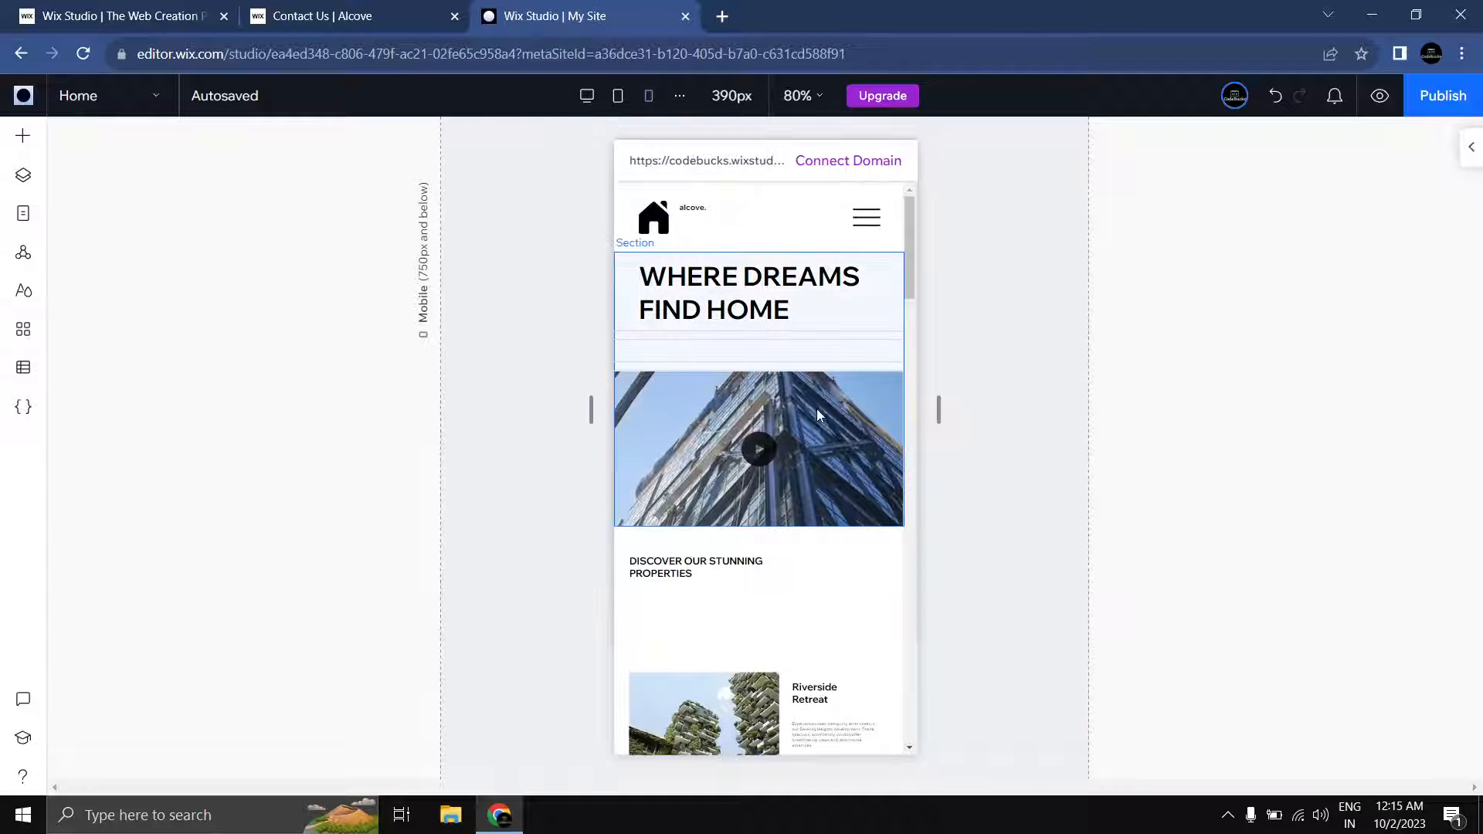
Step: Compare the Home page's opening section across the Desktop, Tablet and Mobile breakpoints, checking the description paragraph
click(587, 95)
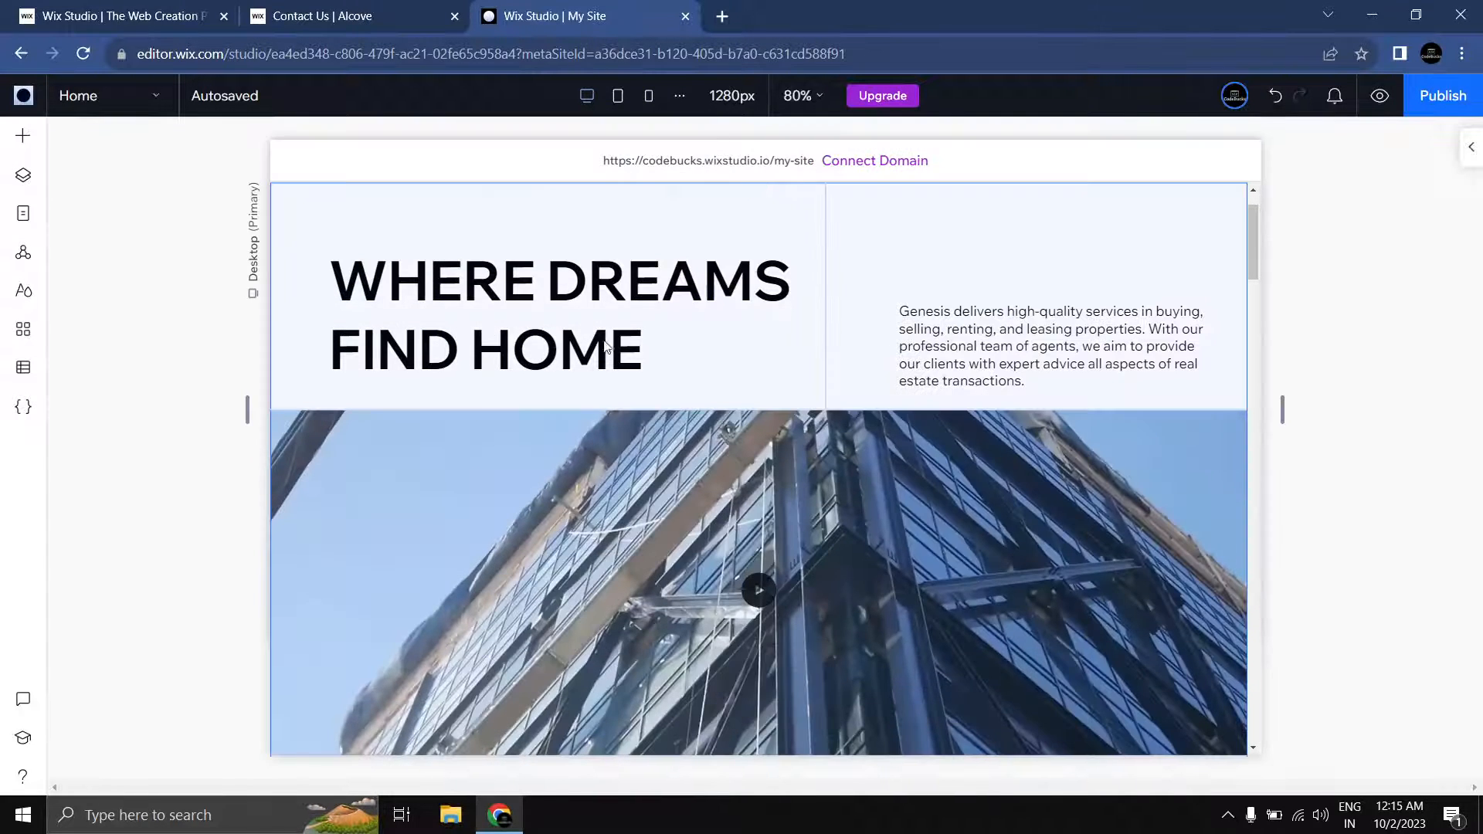
scroll(1069, 343, up, 1)
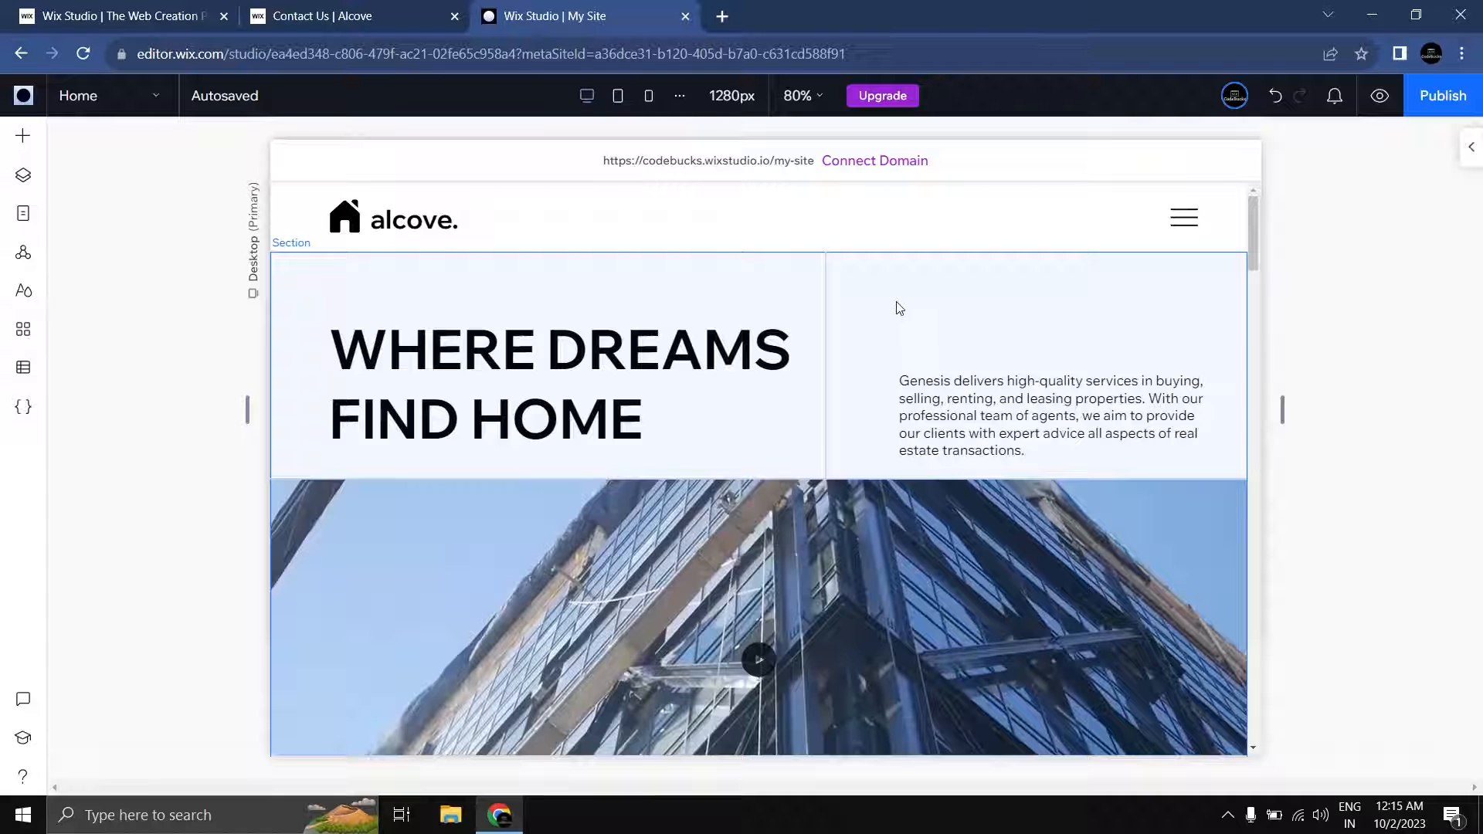
click(921, 402)
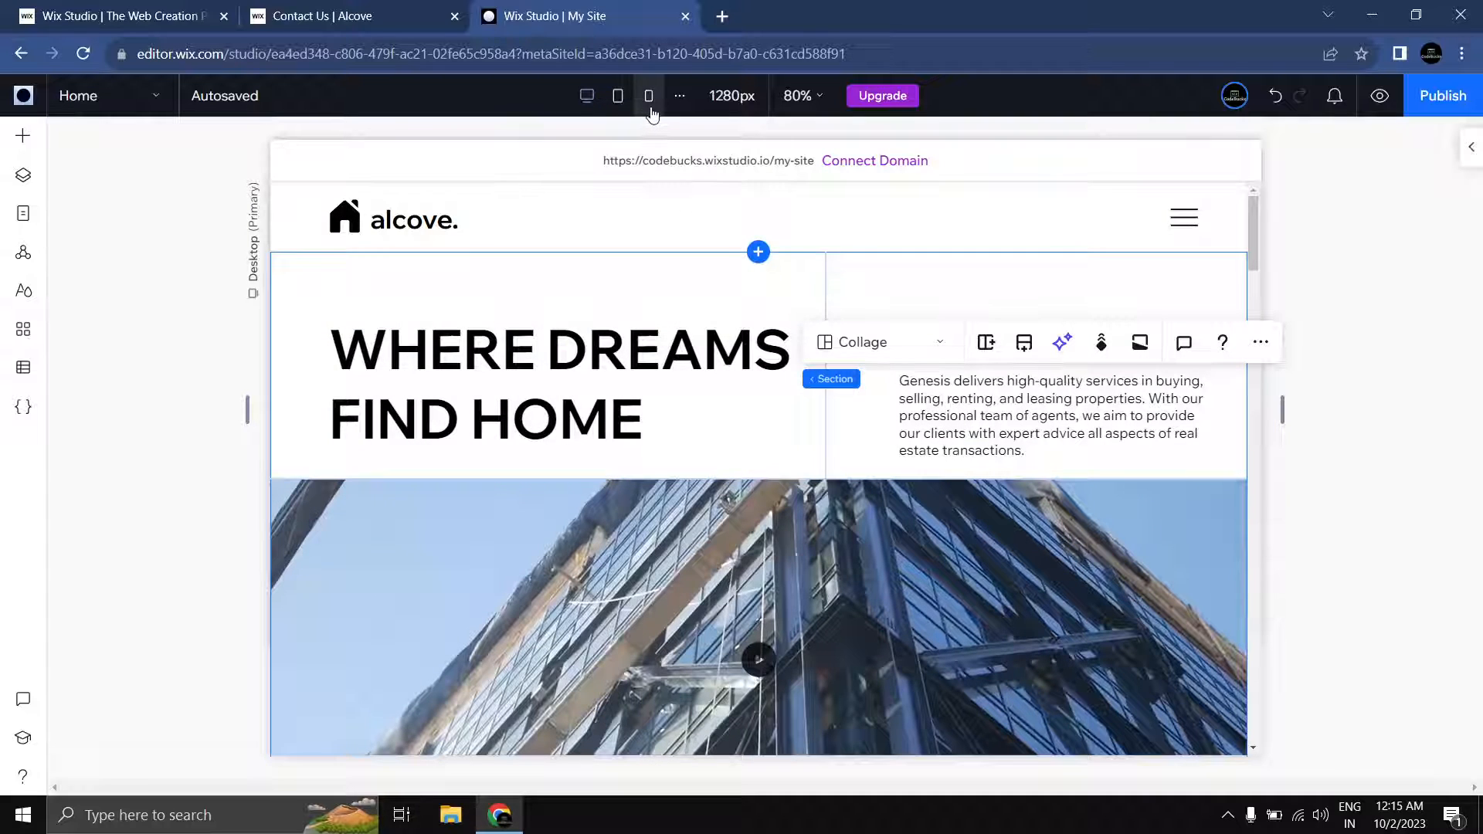
click(618, 96)
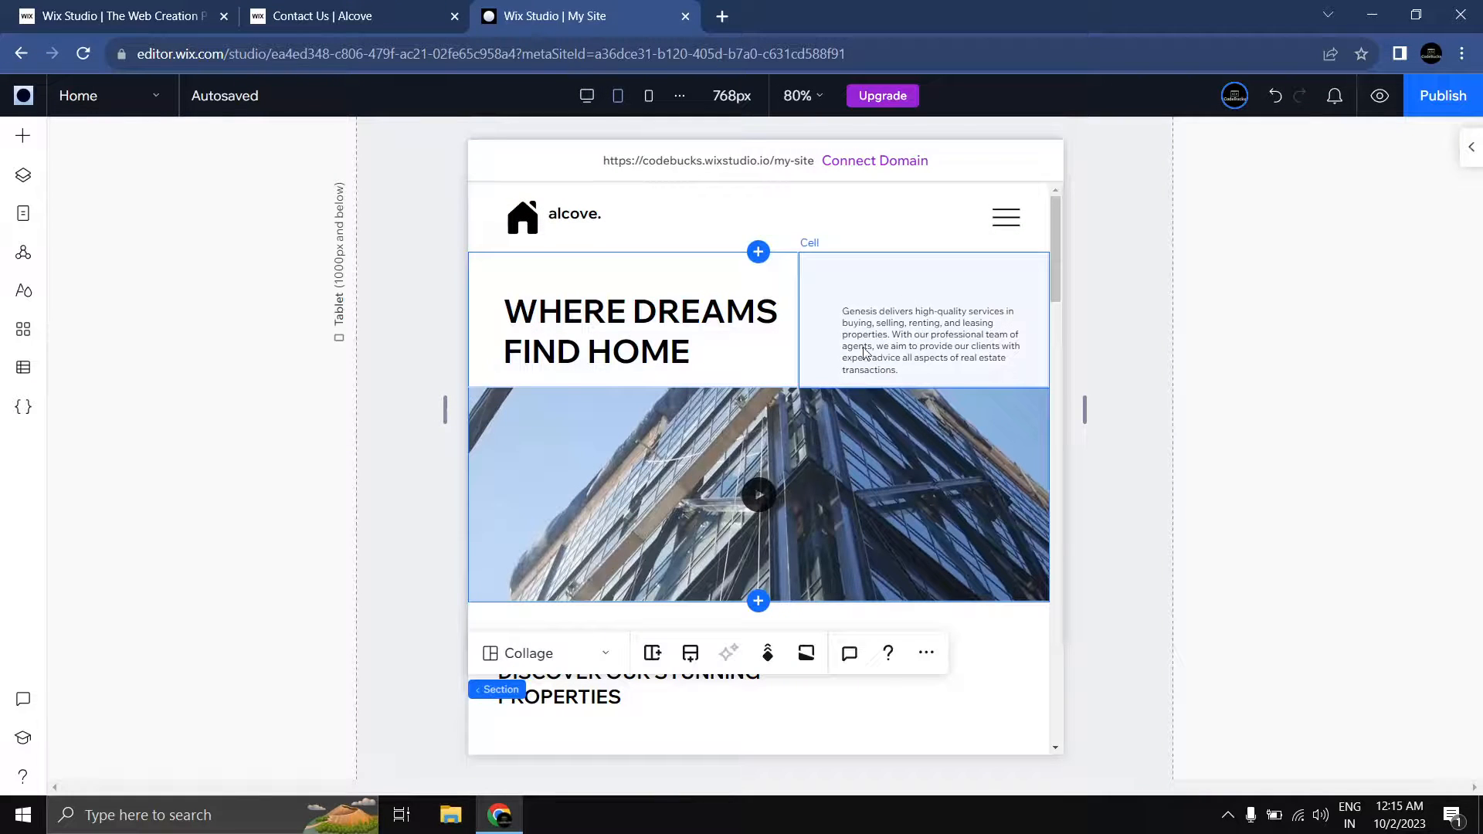
click(587, 96)
click(618, 95)
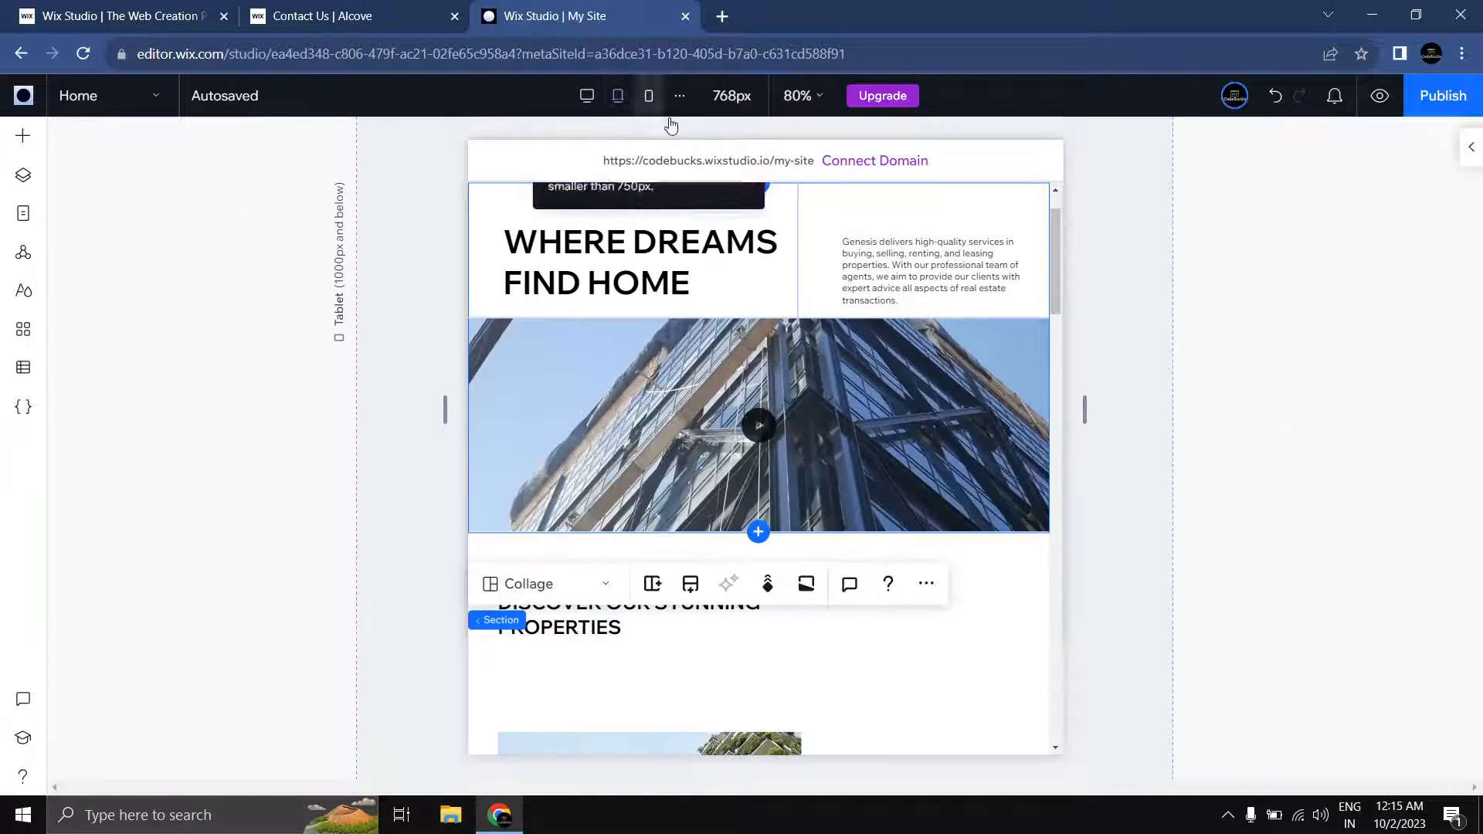
click(649, 96)
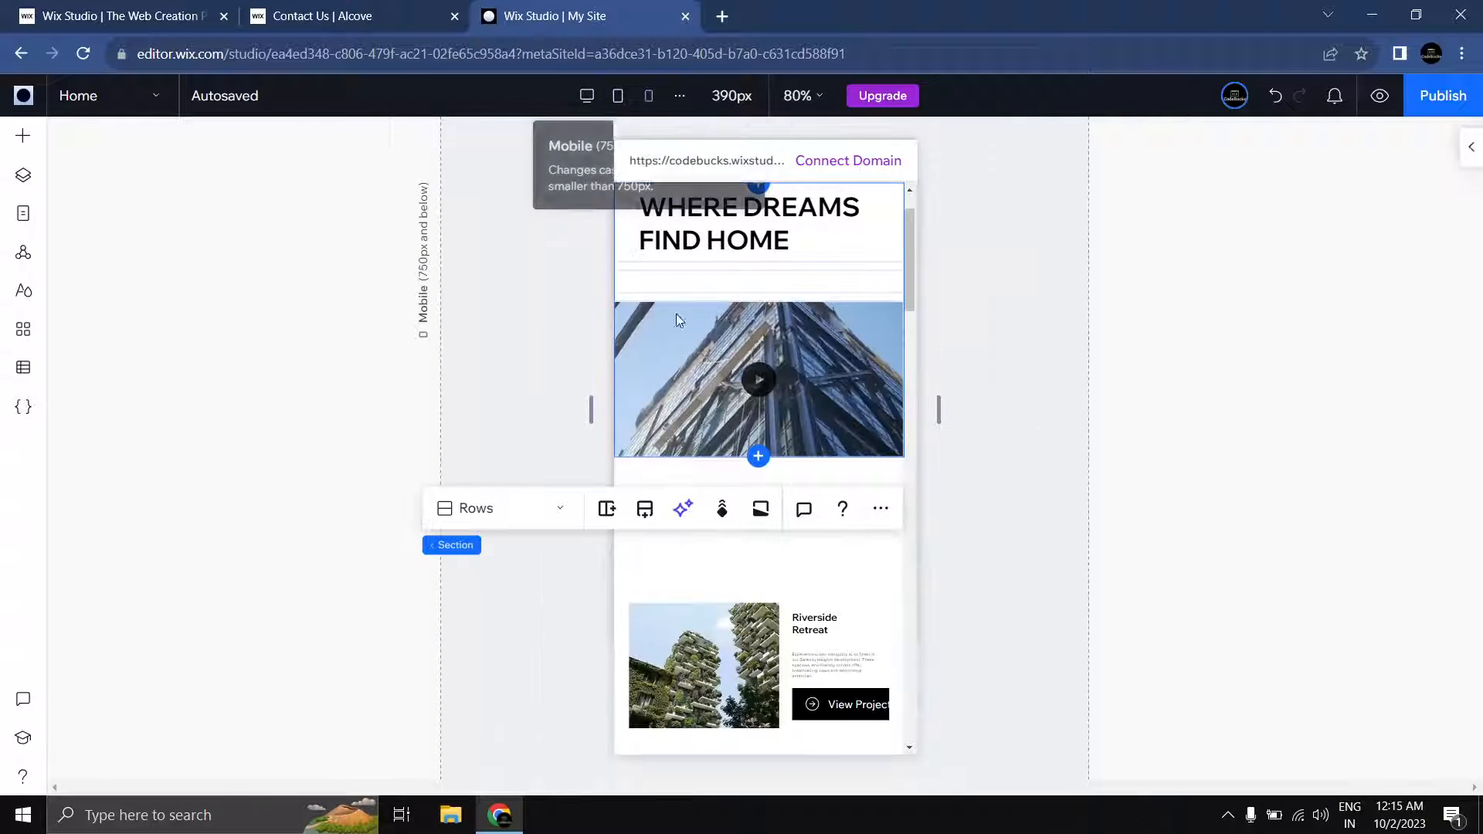
scroll(772, 371, down, 1)
scroll(768, 349, up, 2)
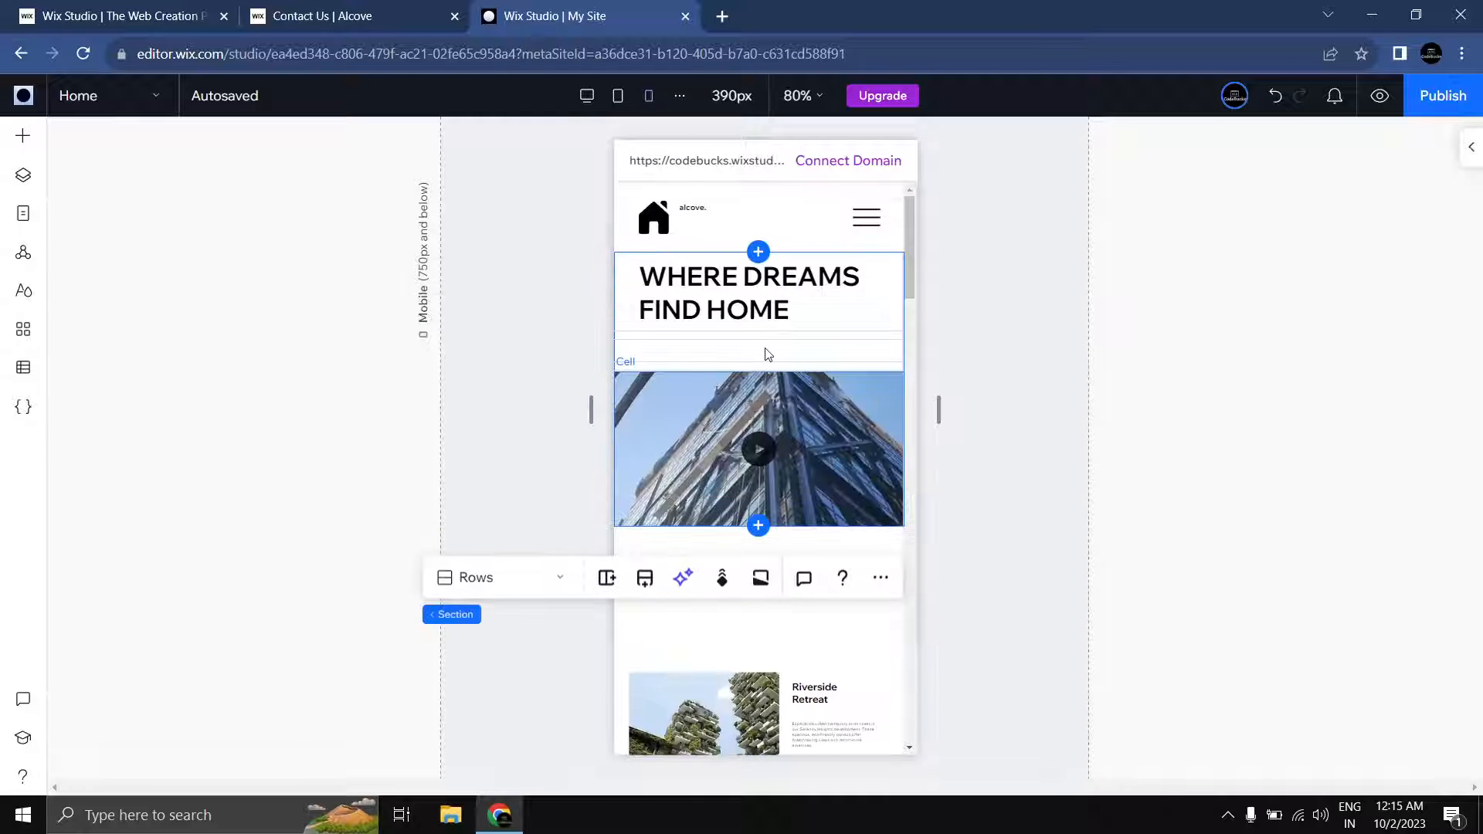
Step: Undo the hiding of the description paragraph at the Mobile breakpoint
click(768, 353)
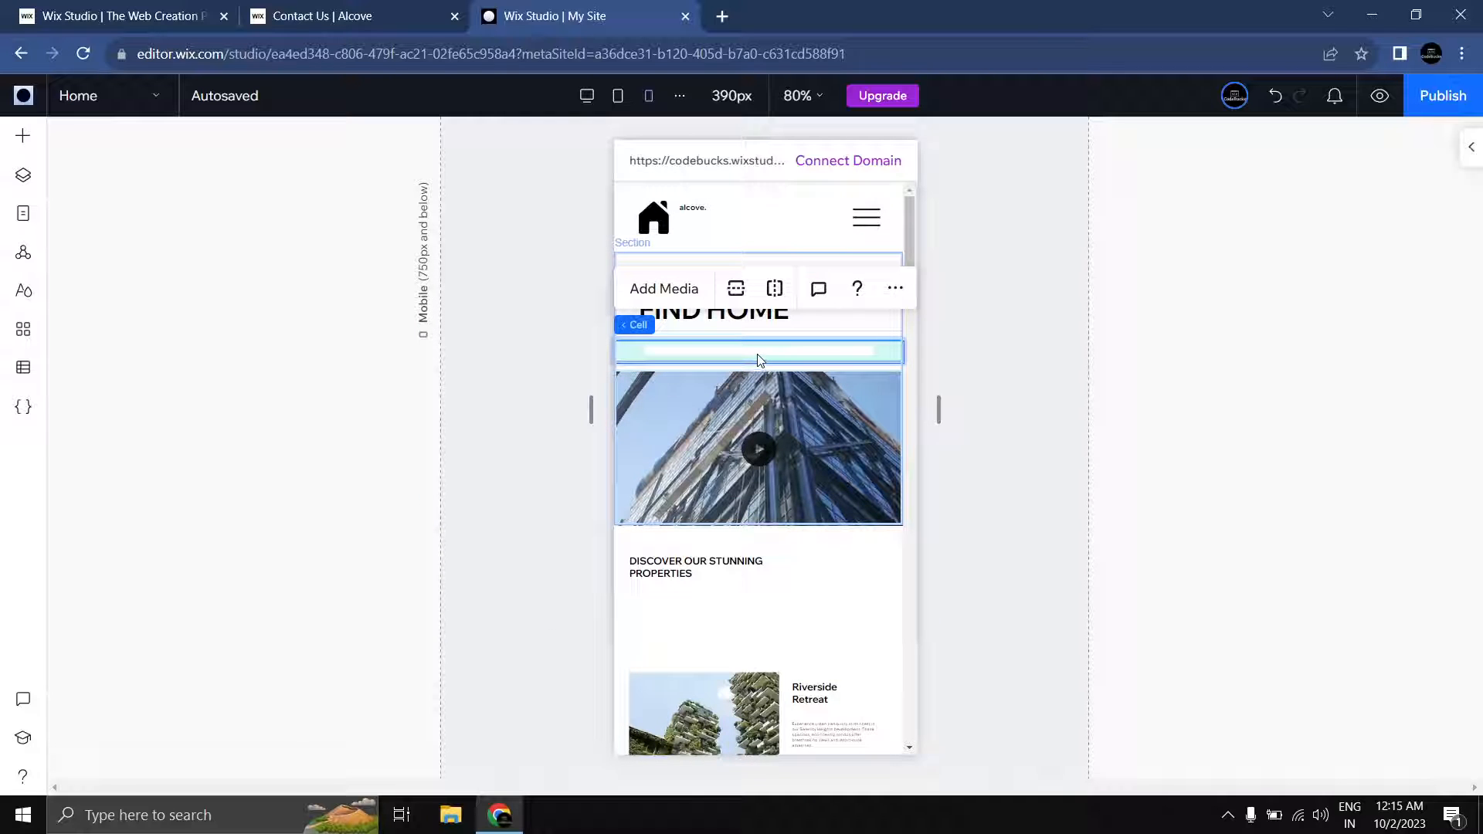
key(ctrl+z)
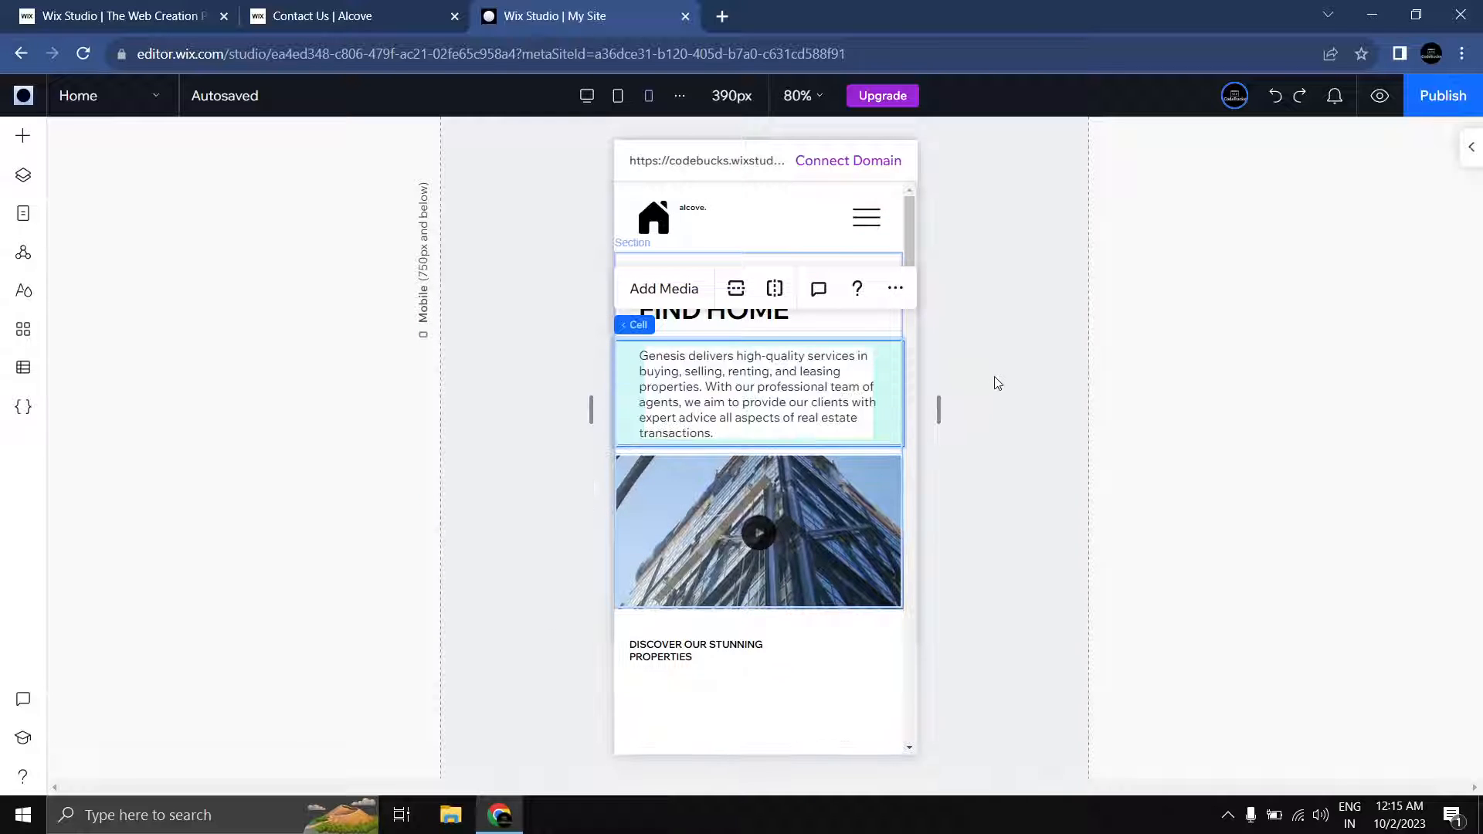
key(ctrl+z)
Step: Hide the entire cell containing the description paragraph at the Mobile breakpoint and check the section's layout
click(848, 392)
right_click(632, 369)
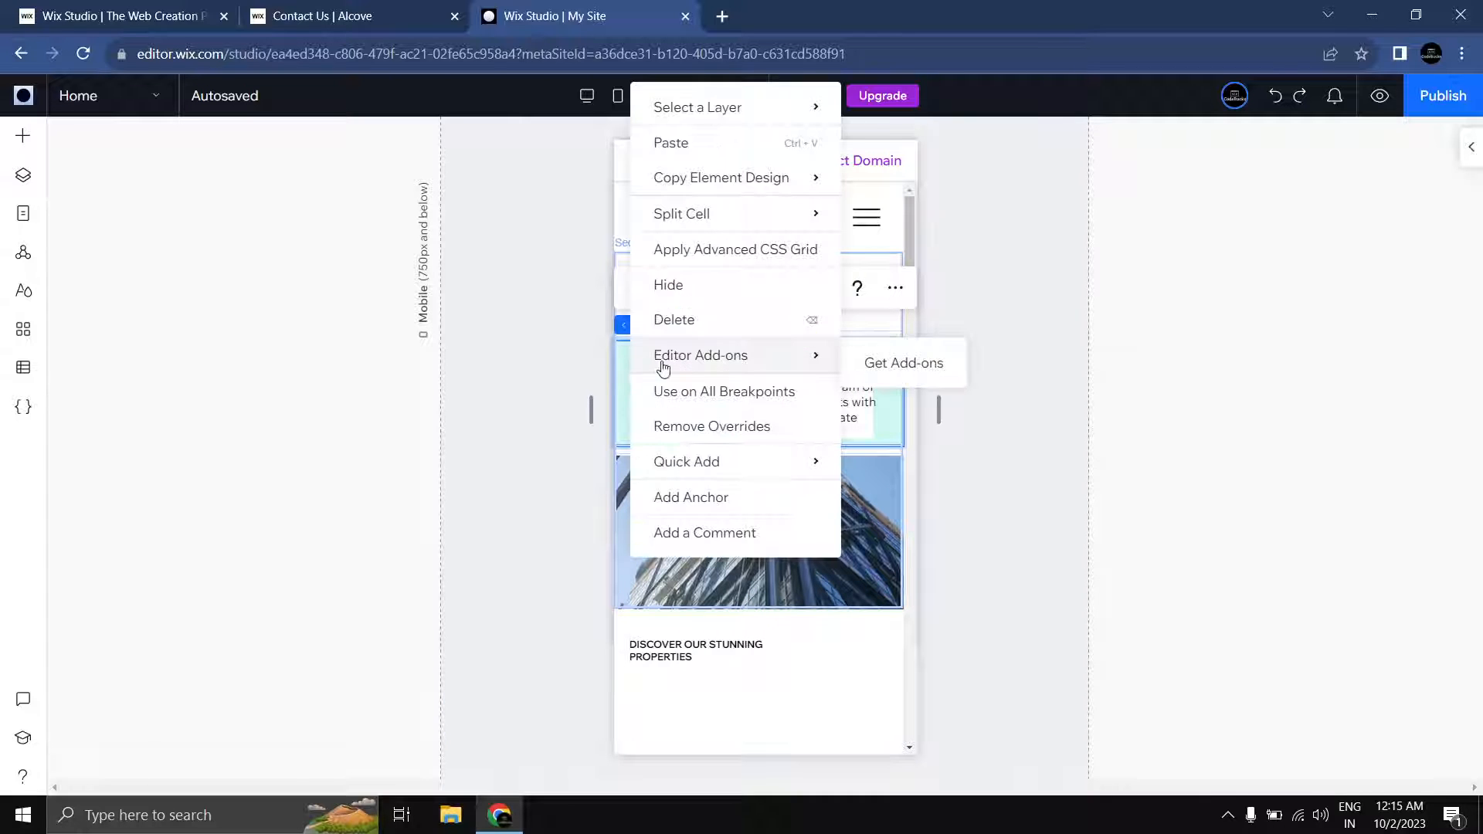
click(695, 291)
click(1031, 420)
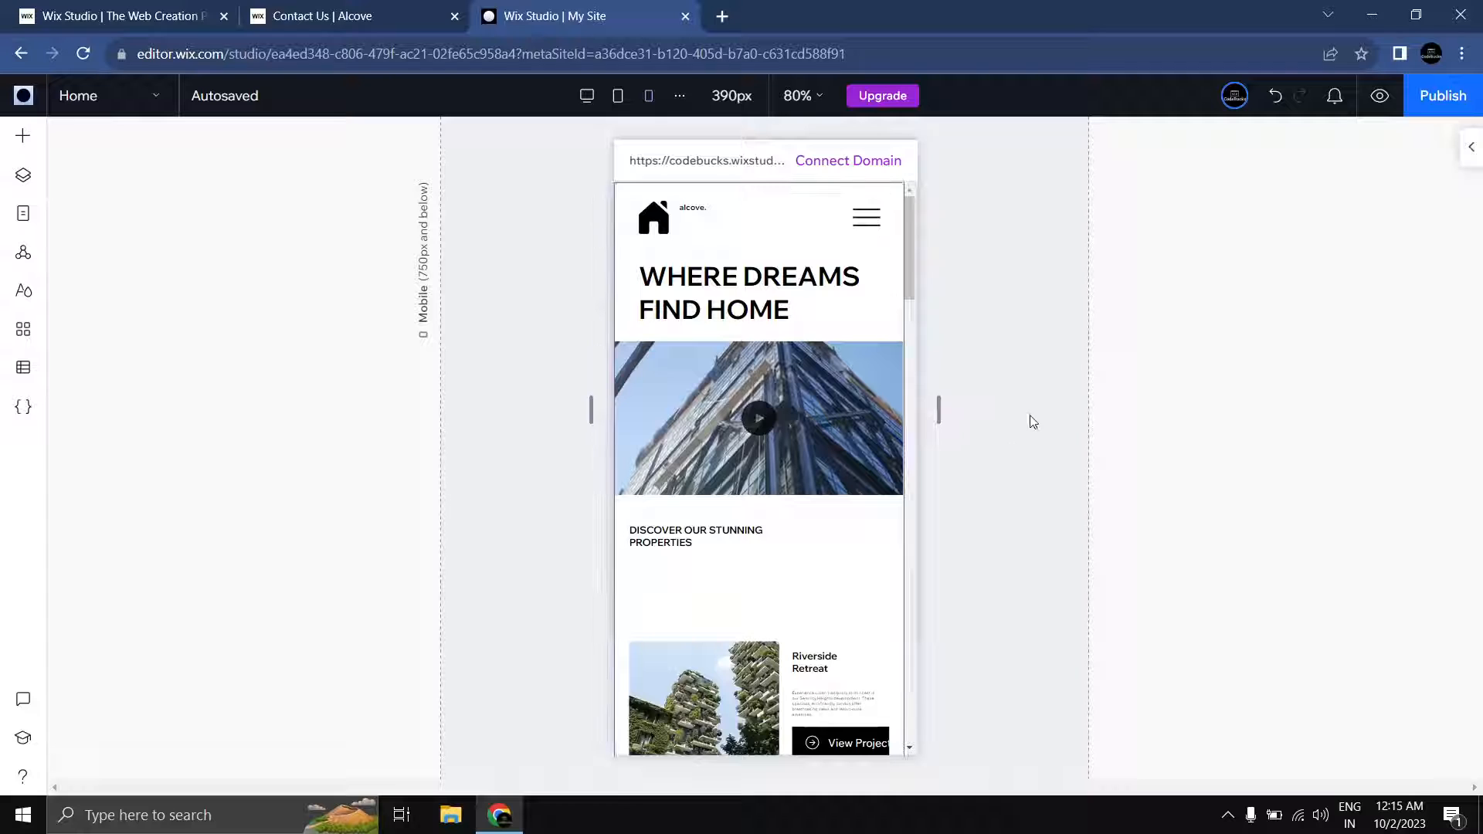
scroll(1030, 422, down, 1)
scroll(1029, 422, up, 1)
click(754, 290)
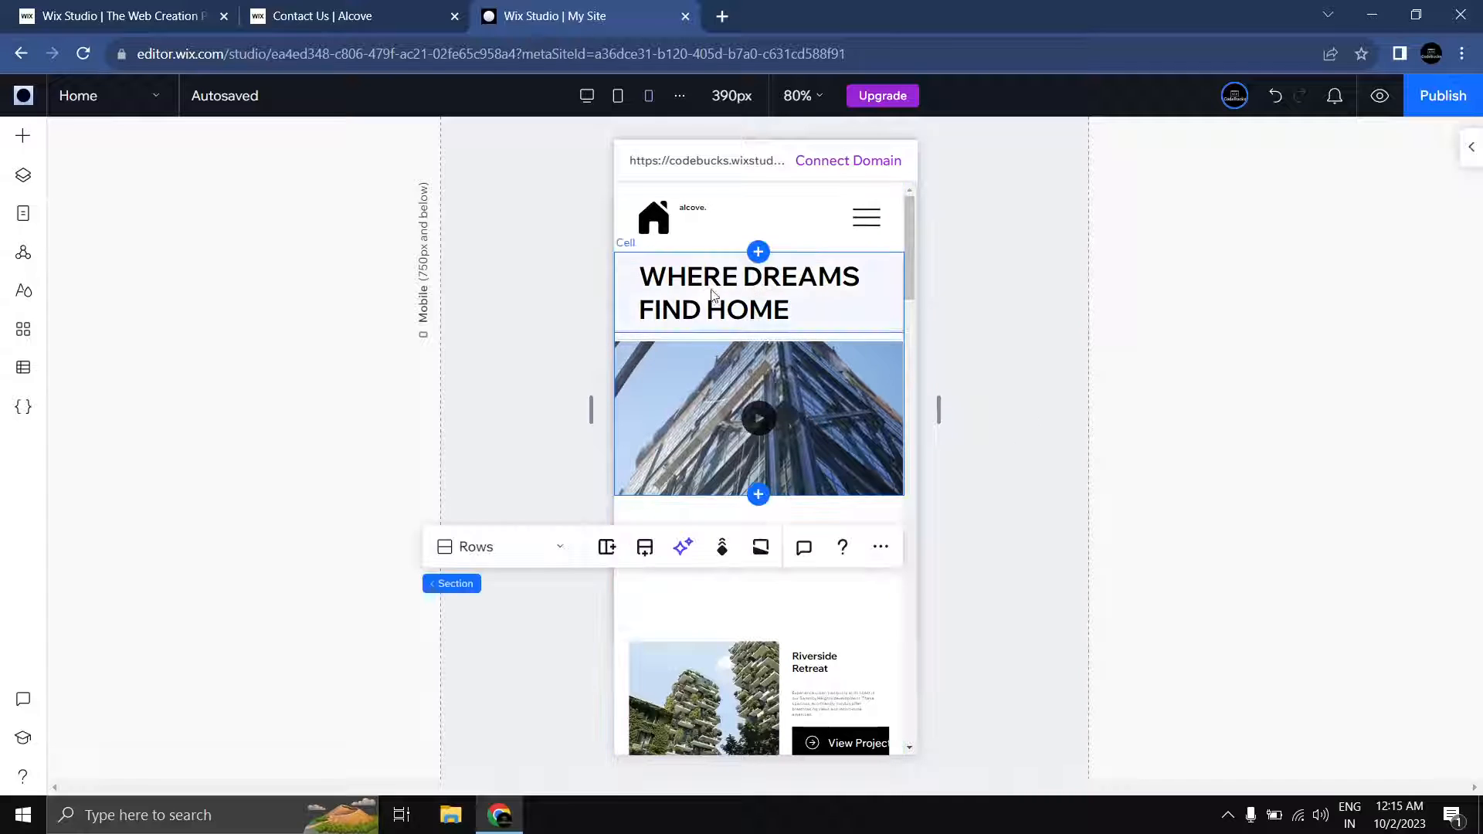
Step: Open the home page of the published Alcove template and examine its opening section in an iPhone SE device view
click(709, 296)
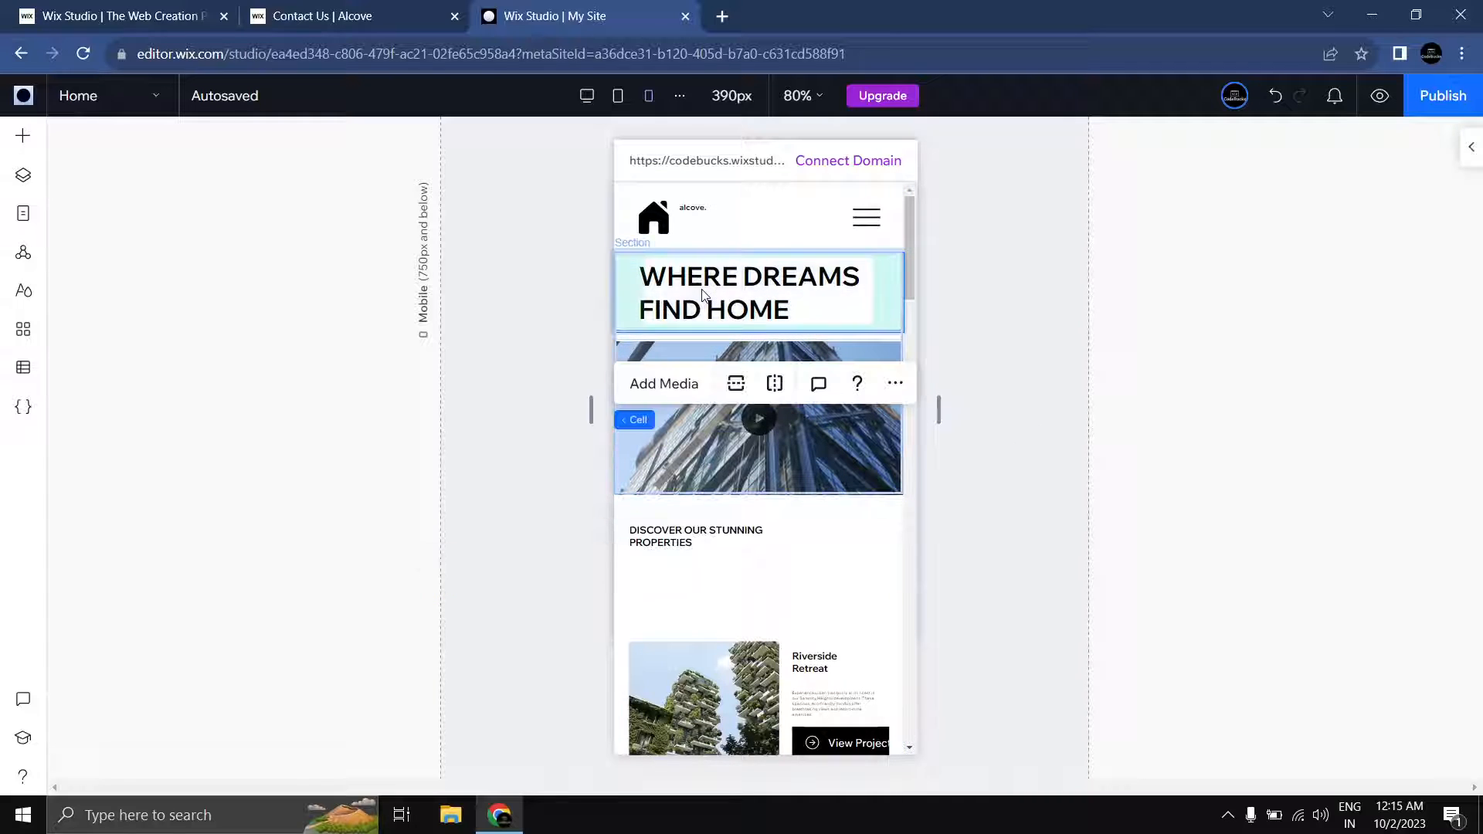
click(956, 349)
click(340, 15)
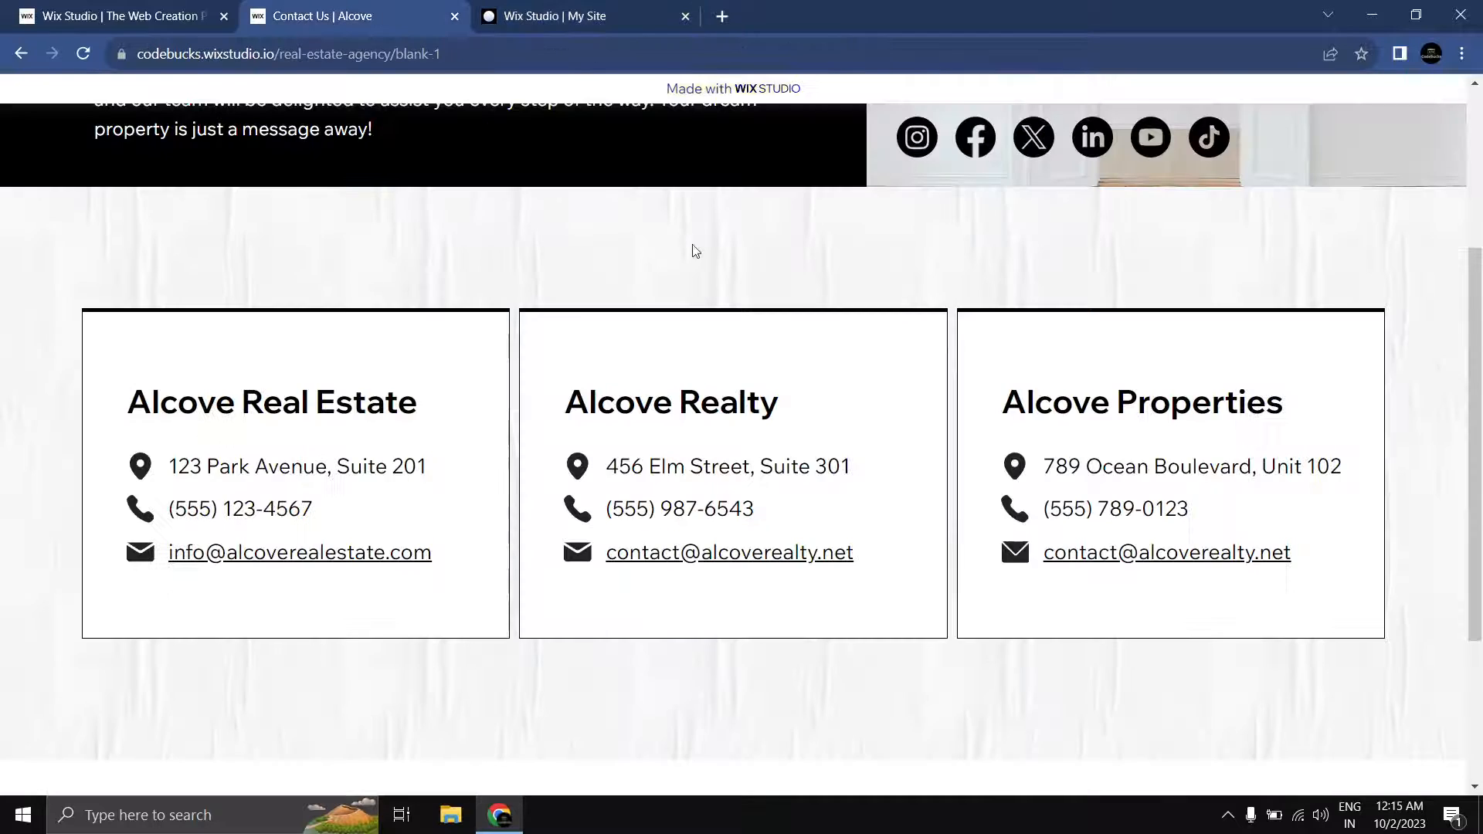
scroll(692, 255, up, 4)
click(191, 168)
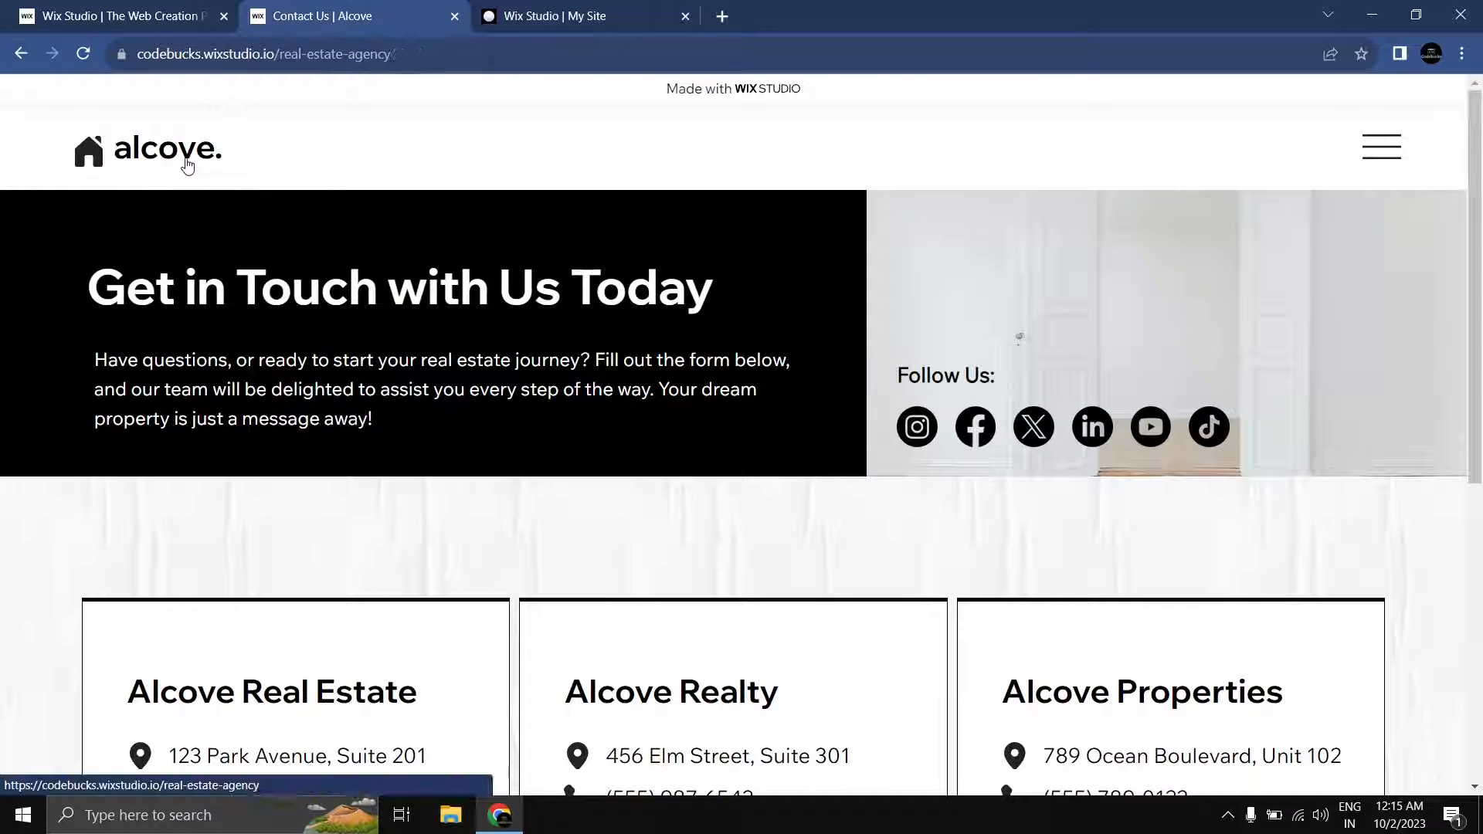
key(ctrl+shift+i)
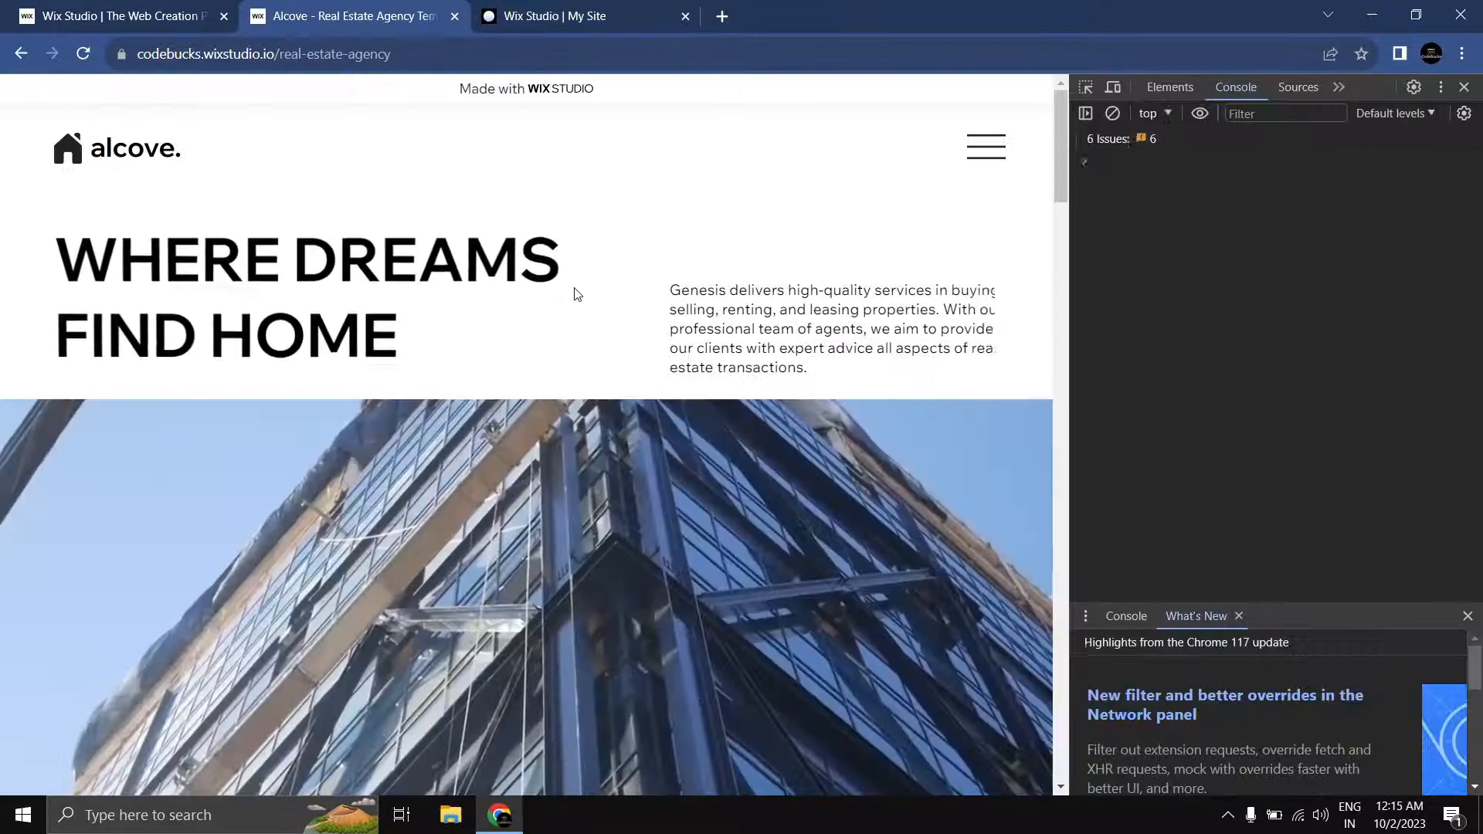
key(ctrl+shift+m)
scroll(614, 325, down, 5)
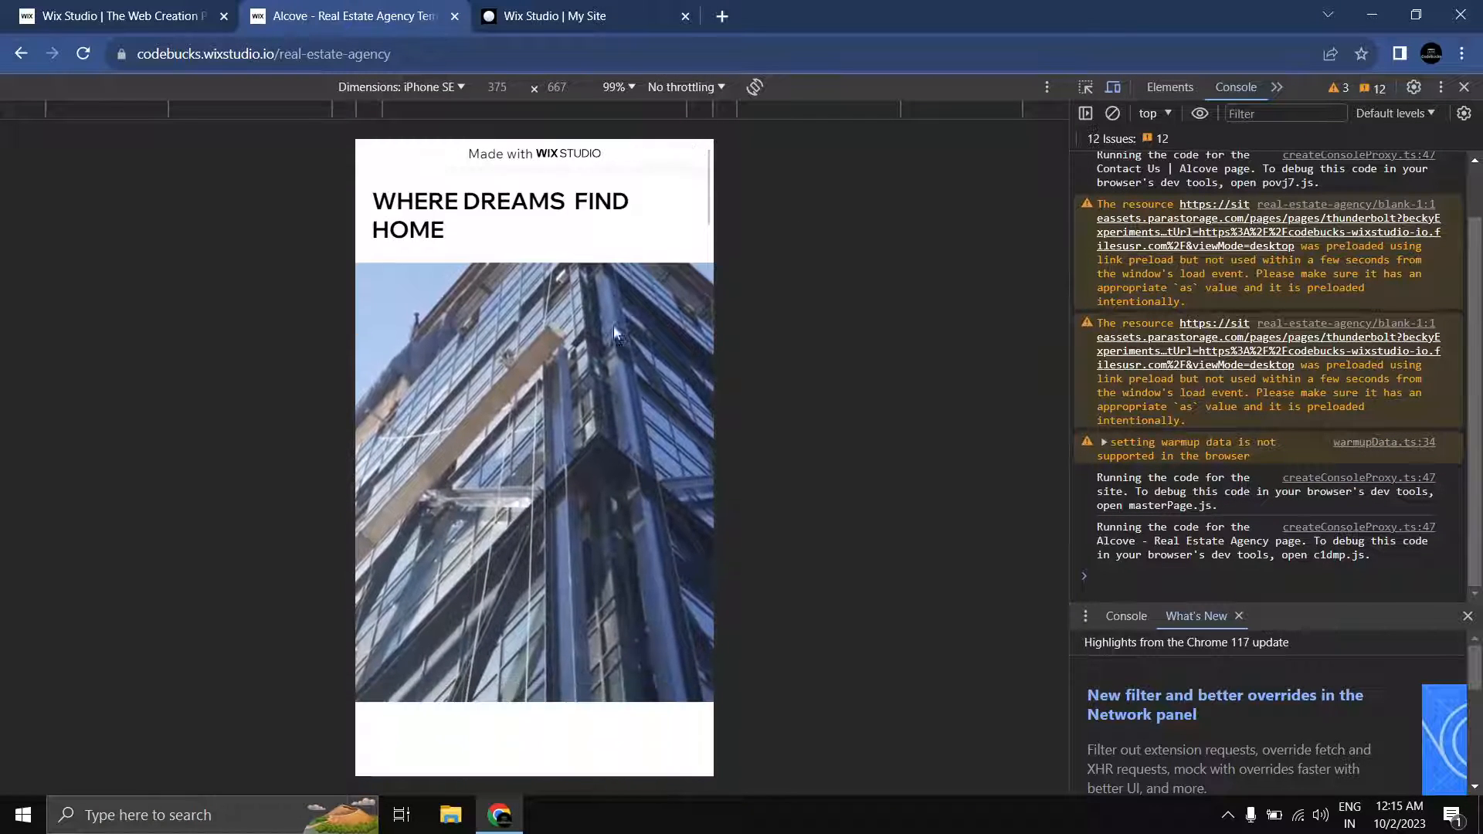
scroll(535, 456, up, 5)
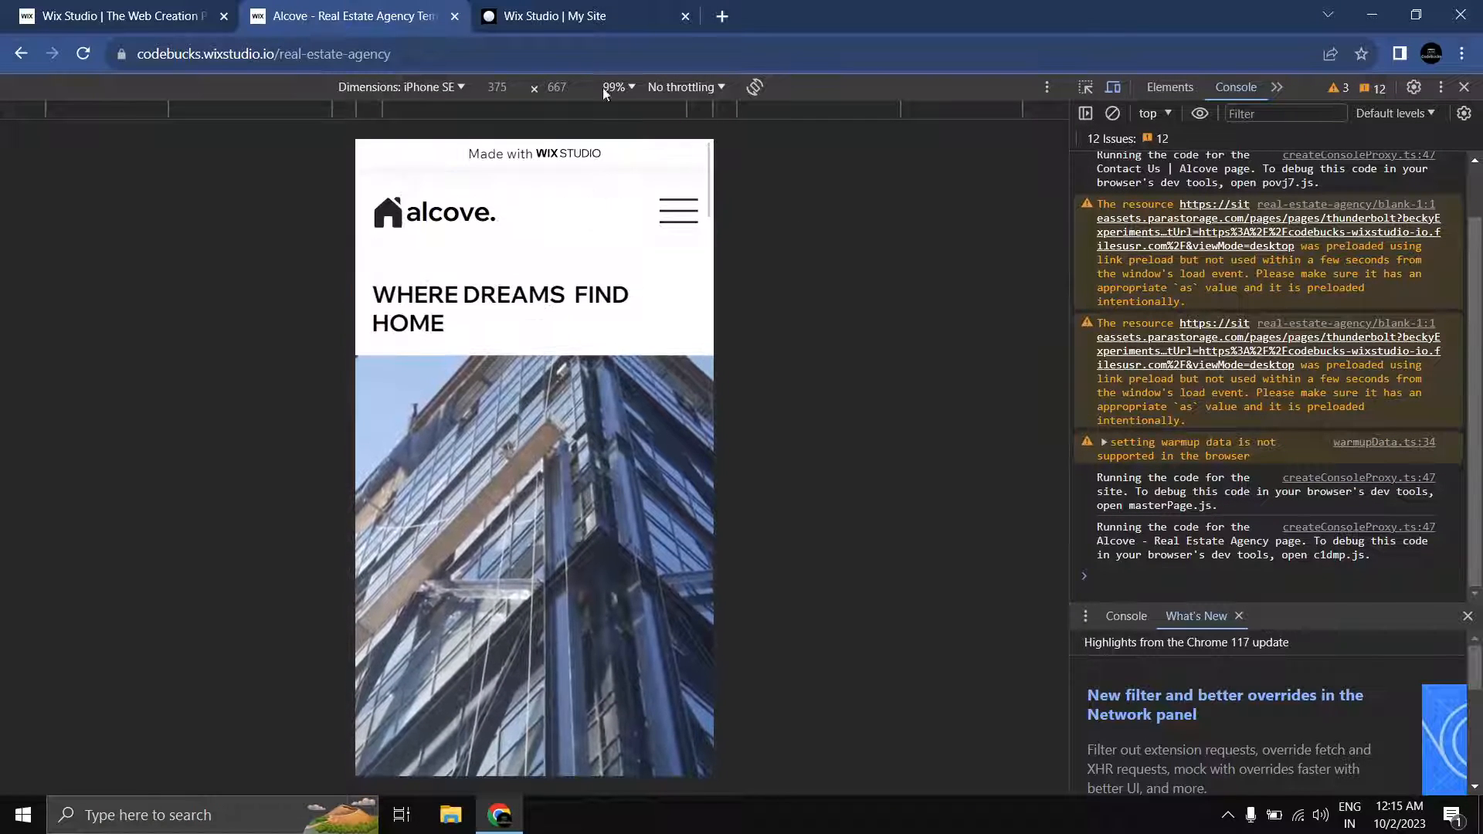
click(596, 19)
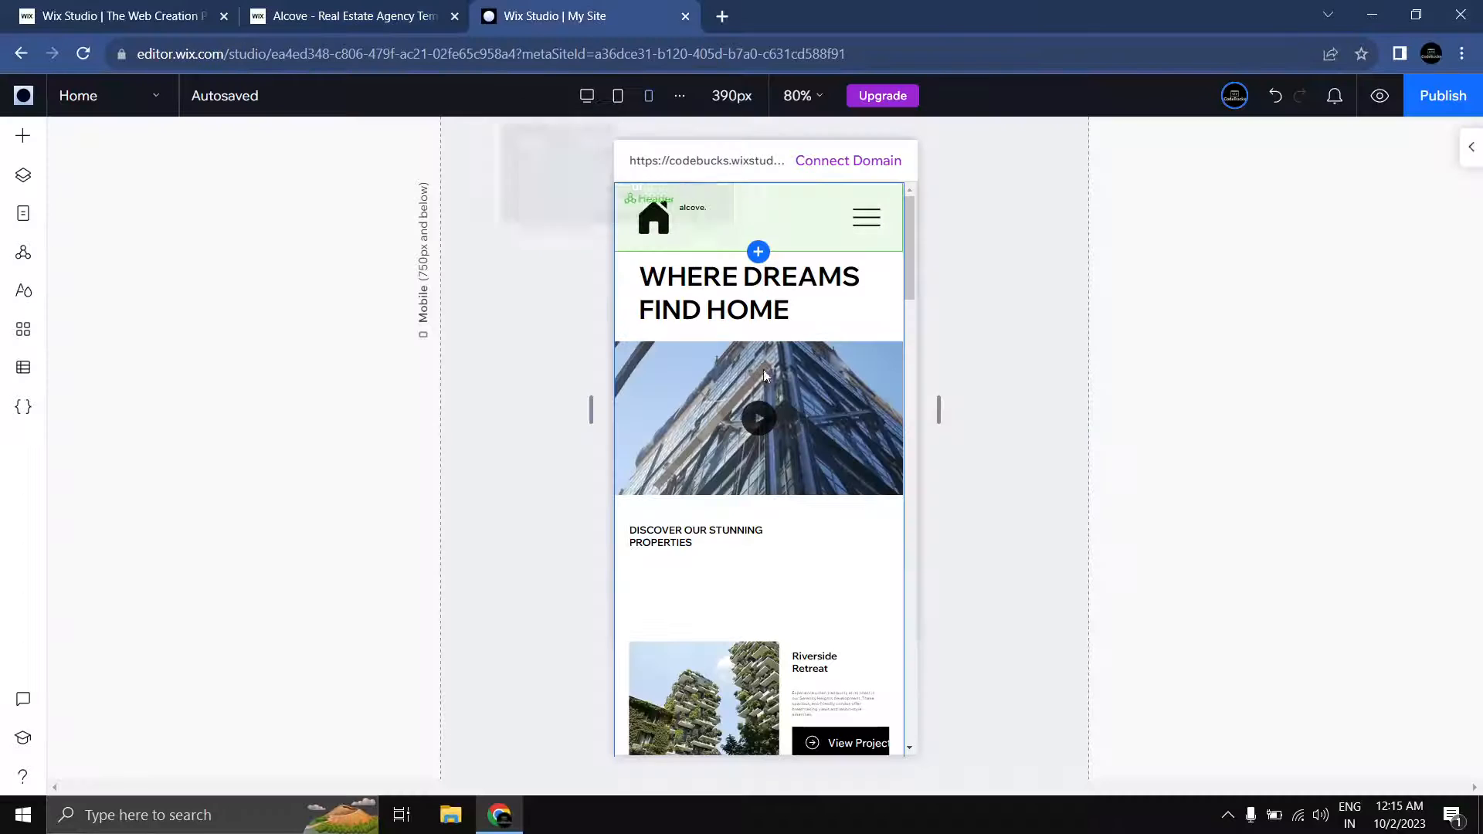
Step: Make the opening section's video taller at the Mobile breakpoint, keeping the heading row above it compact
click(809, 415)
click(788, 488)
click(790, 403)
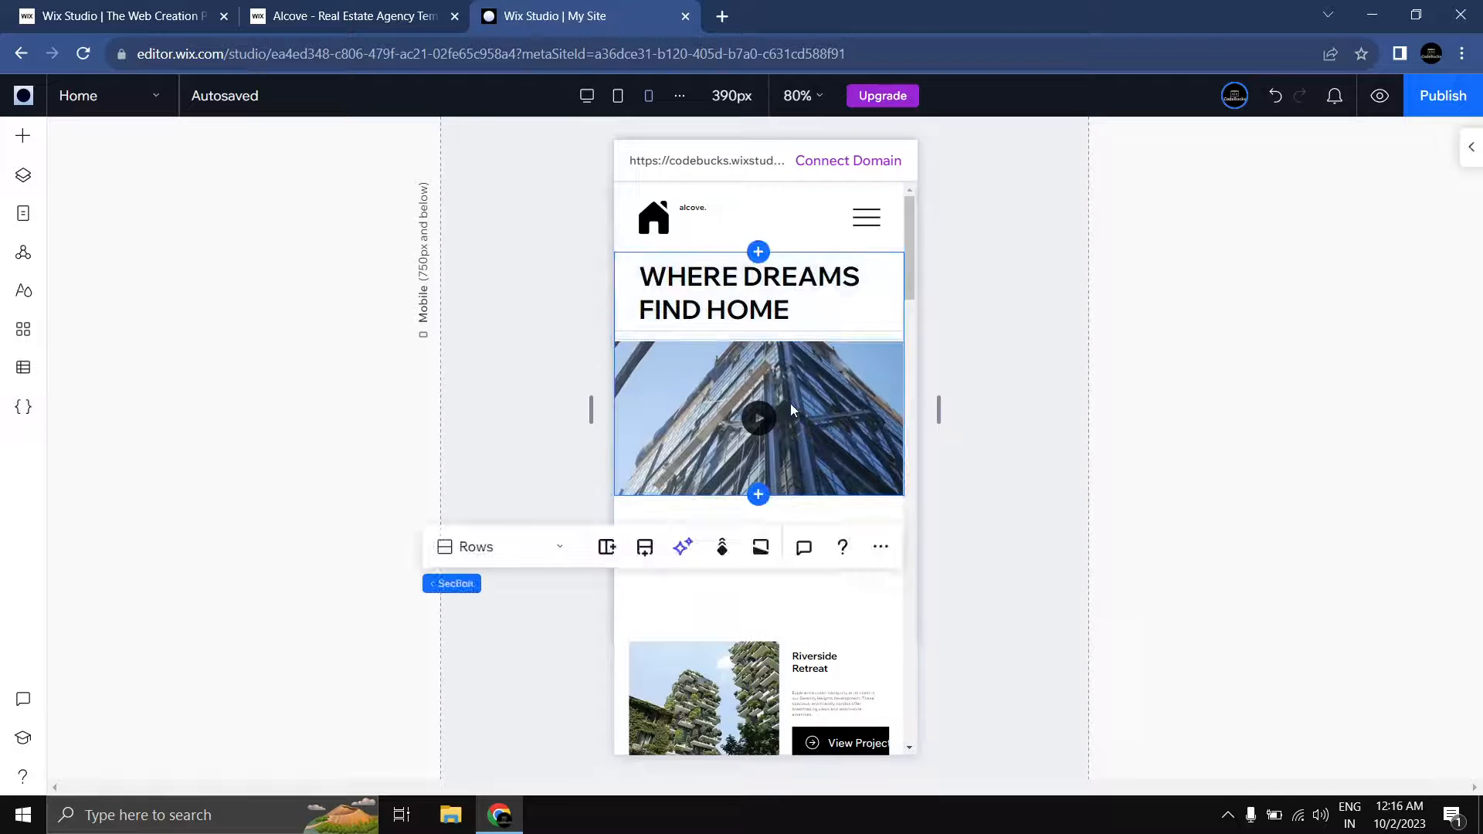
drag(783, 497, 796, 708)
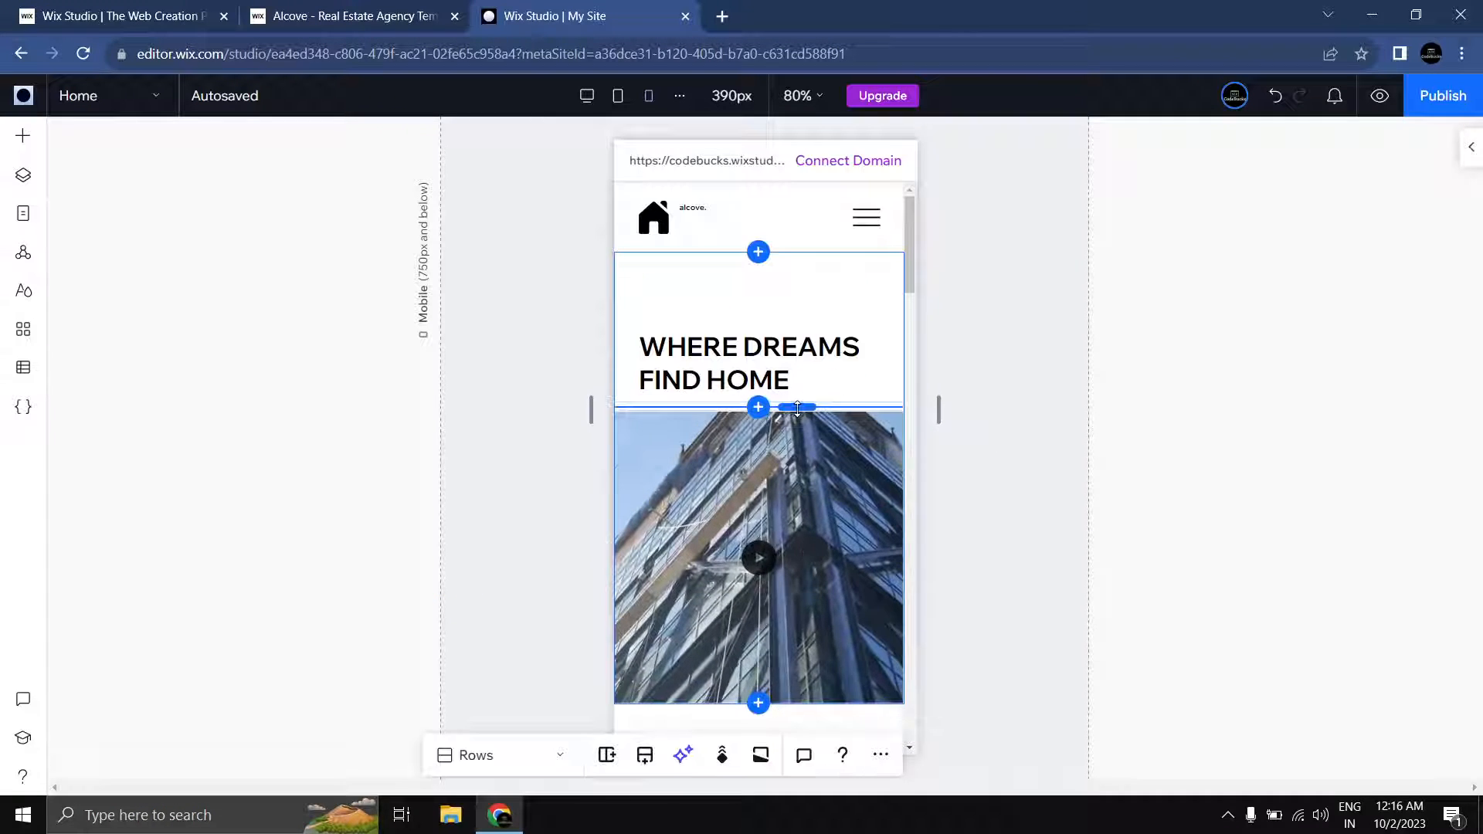
drag(797, 409, 800, 339)
click(984, 447)
scroll(952, 452, down, 2)
scroll(952, 452, up, 2)
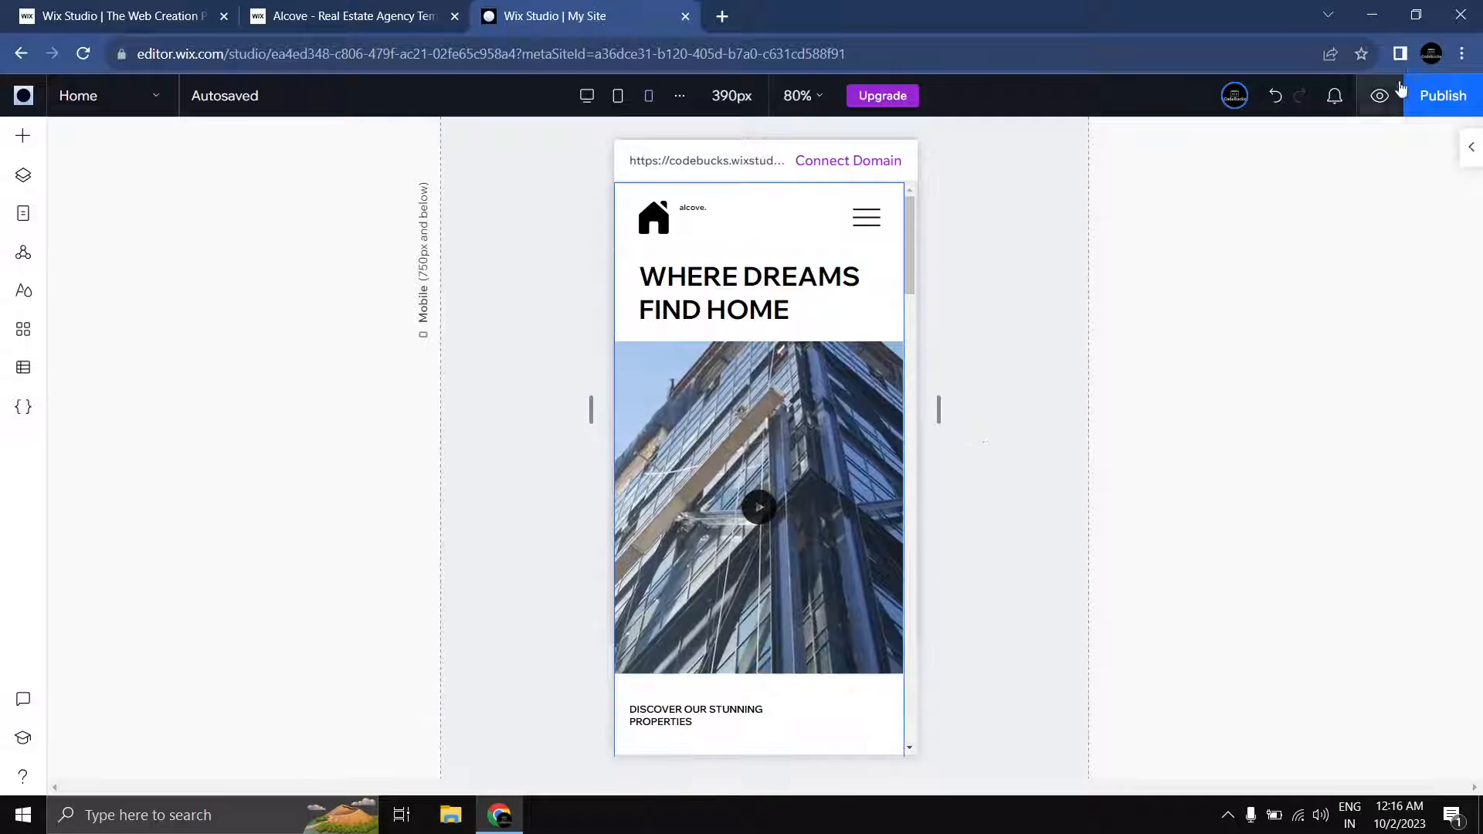
Step: Preview the Home page at Mobile size, checking the heading and the enlarged video, and return to editing
scroll(855, 348, down, 3)
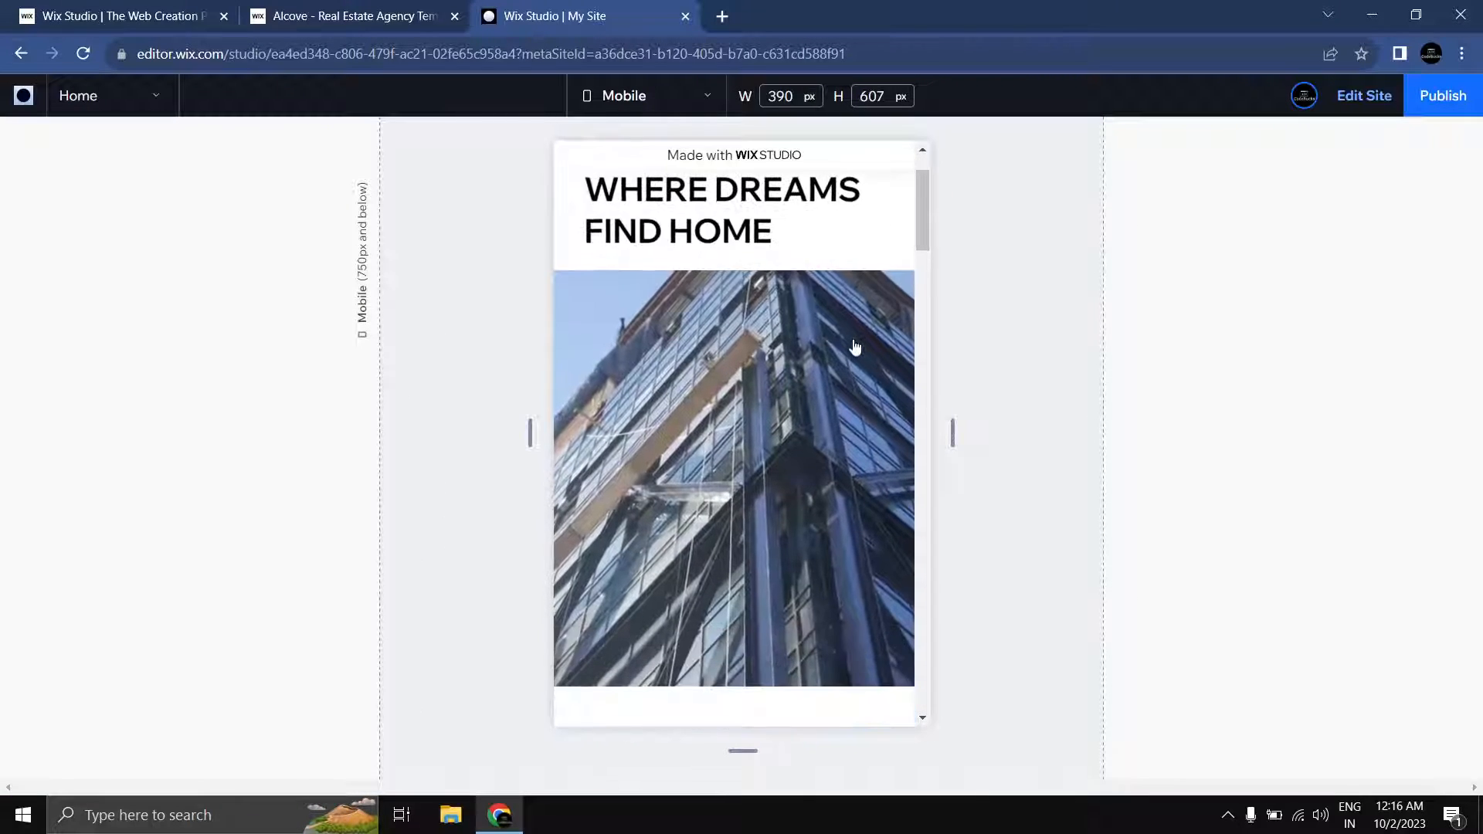
scroll(854, 348, up, 3)
scroll(853, 340, down, 3)
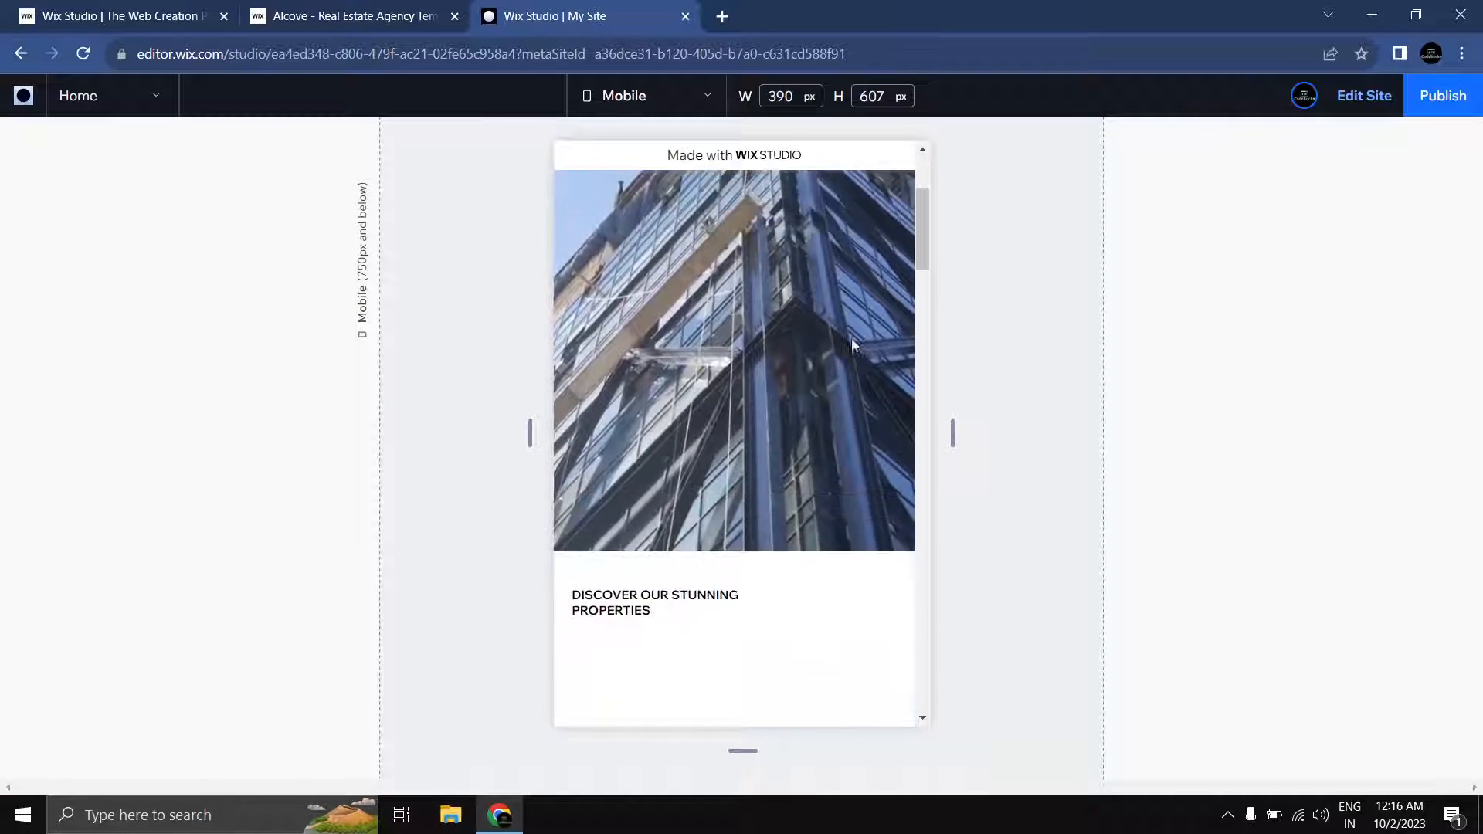
scroll(856, 340, up, 3)
click(1362, 96)
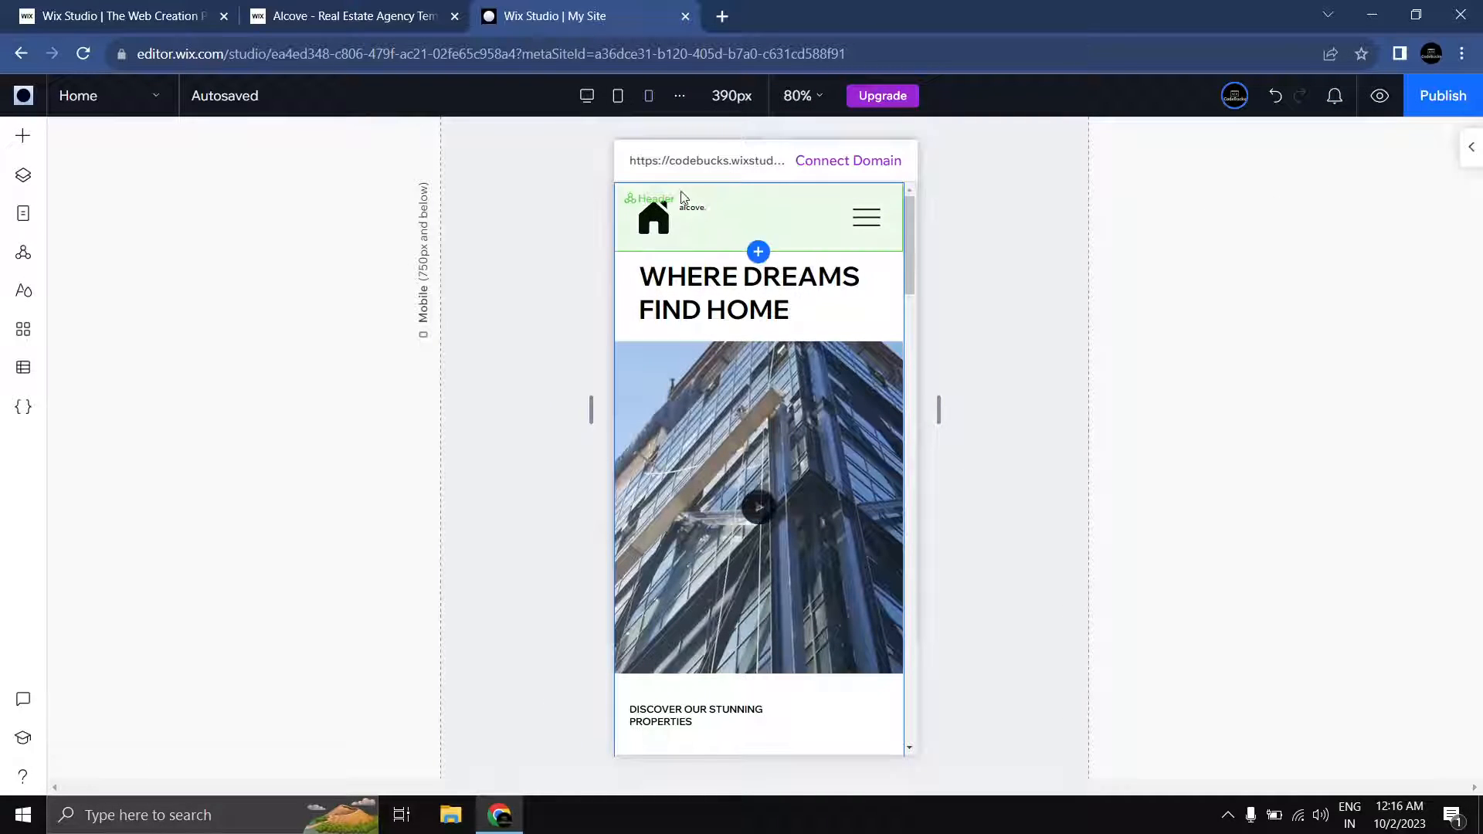
Step: Set a minimum font size for the header's "alcove." text at the Desktop breakpoint, after comparing its size on Tablet
click(618, 96)
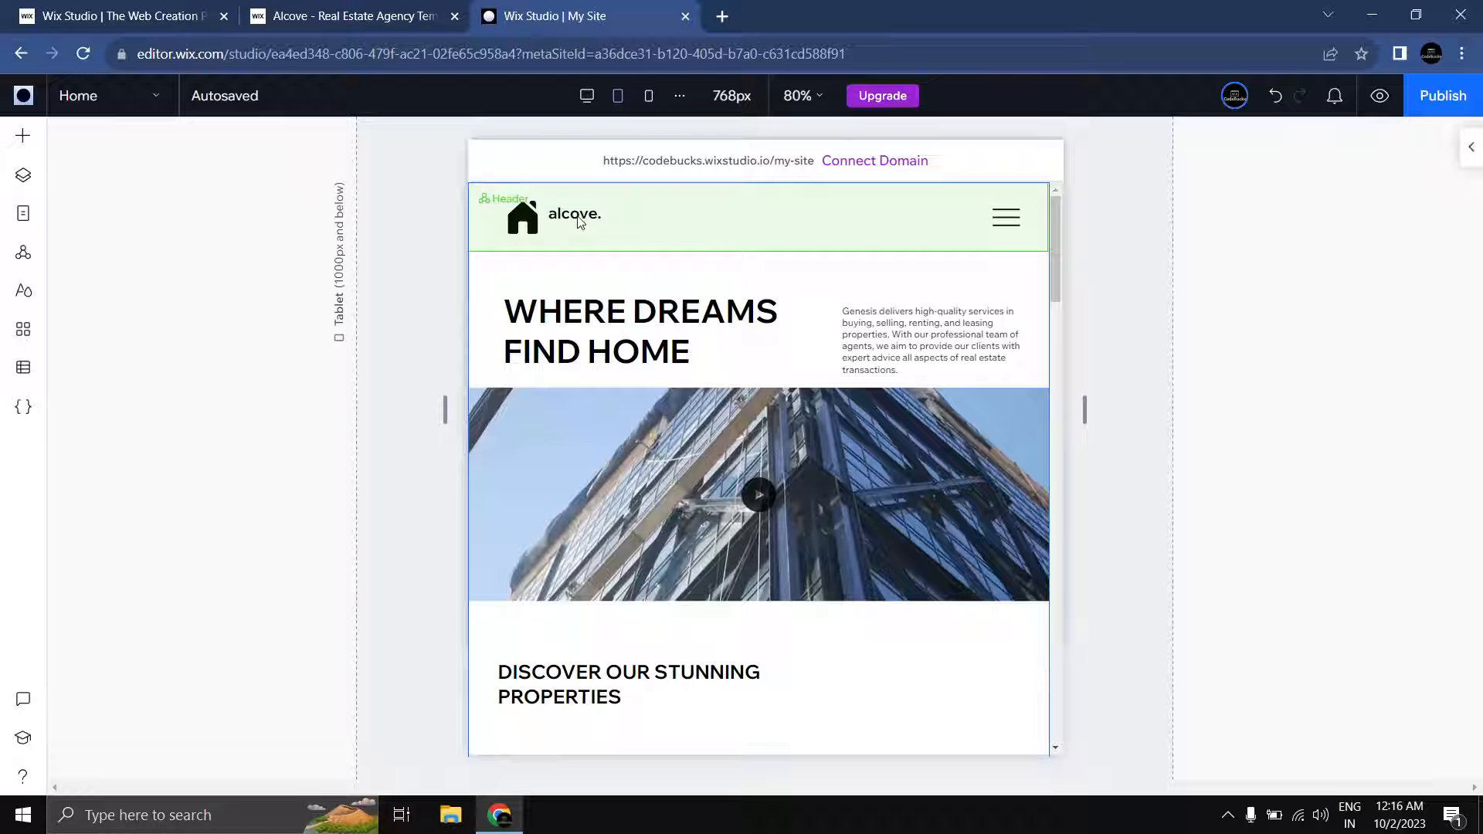
click(587, 96)
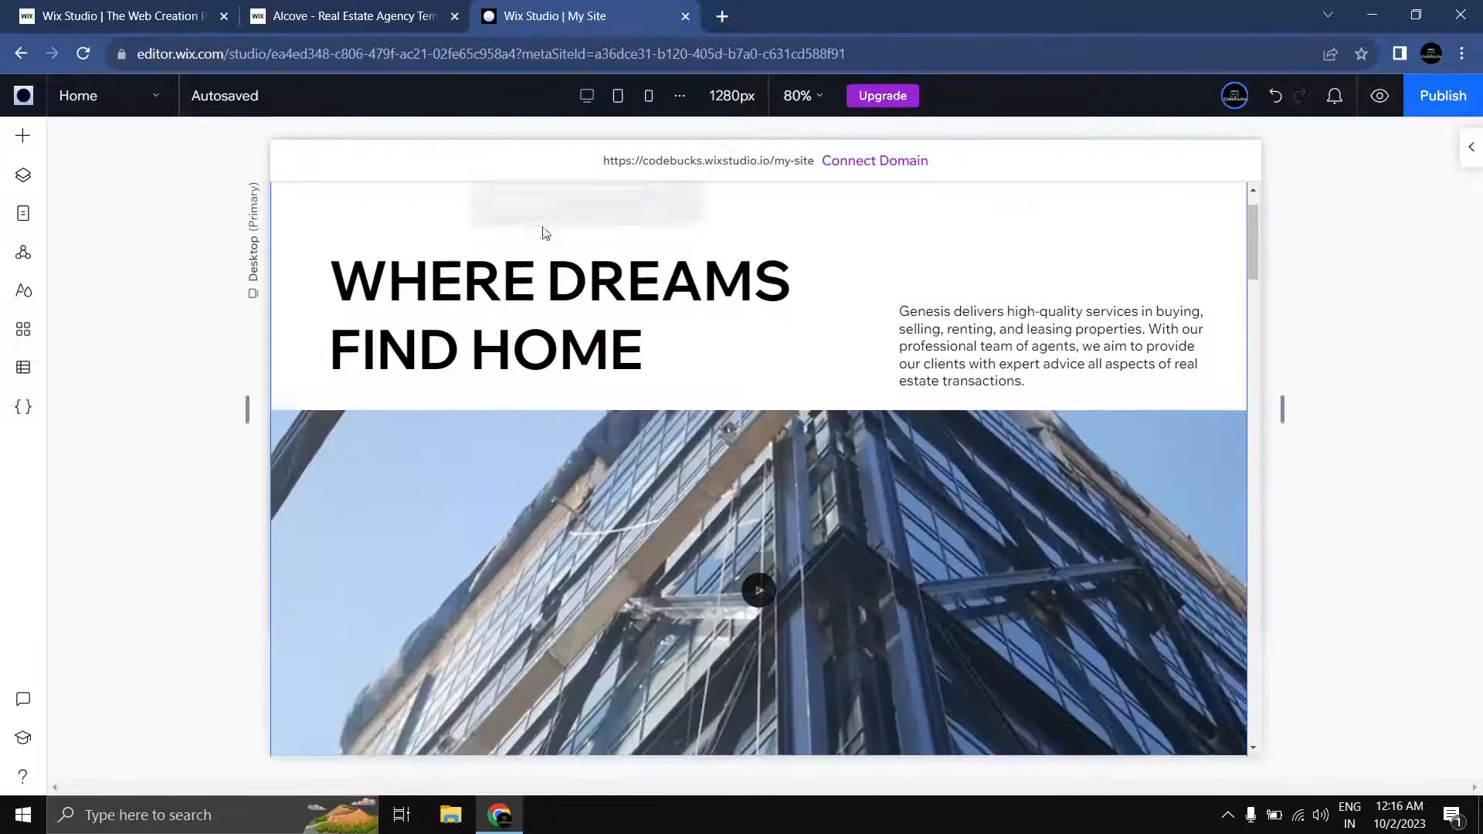
scroll(570, 286, up, 1)
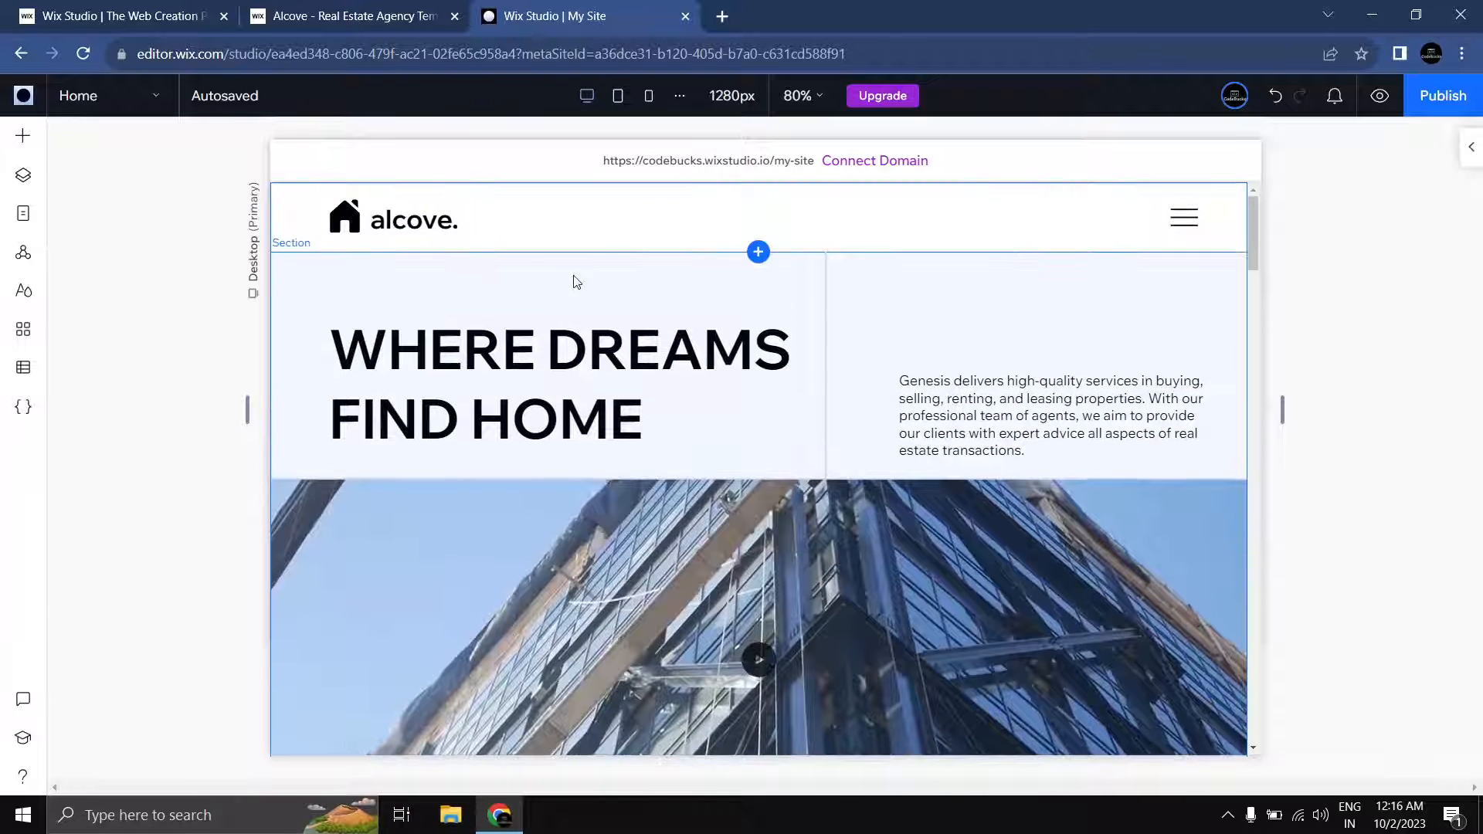
click(412, 221)
click(410, 221)
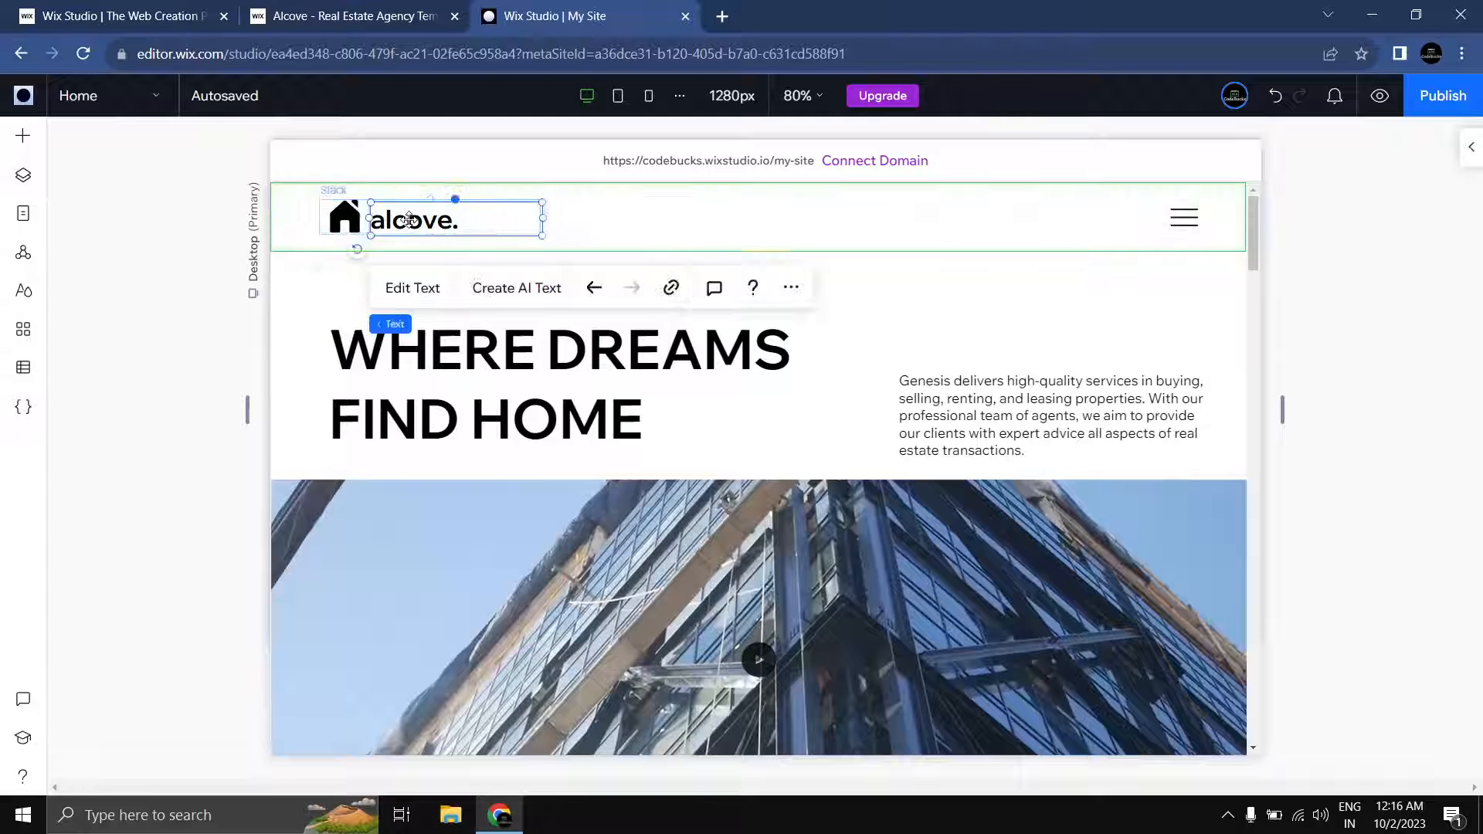
click(1471, 147)
scroll(1367, 422, down, 7)
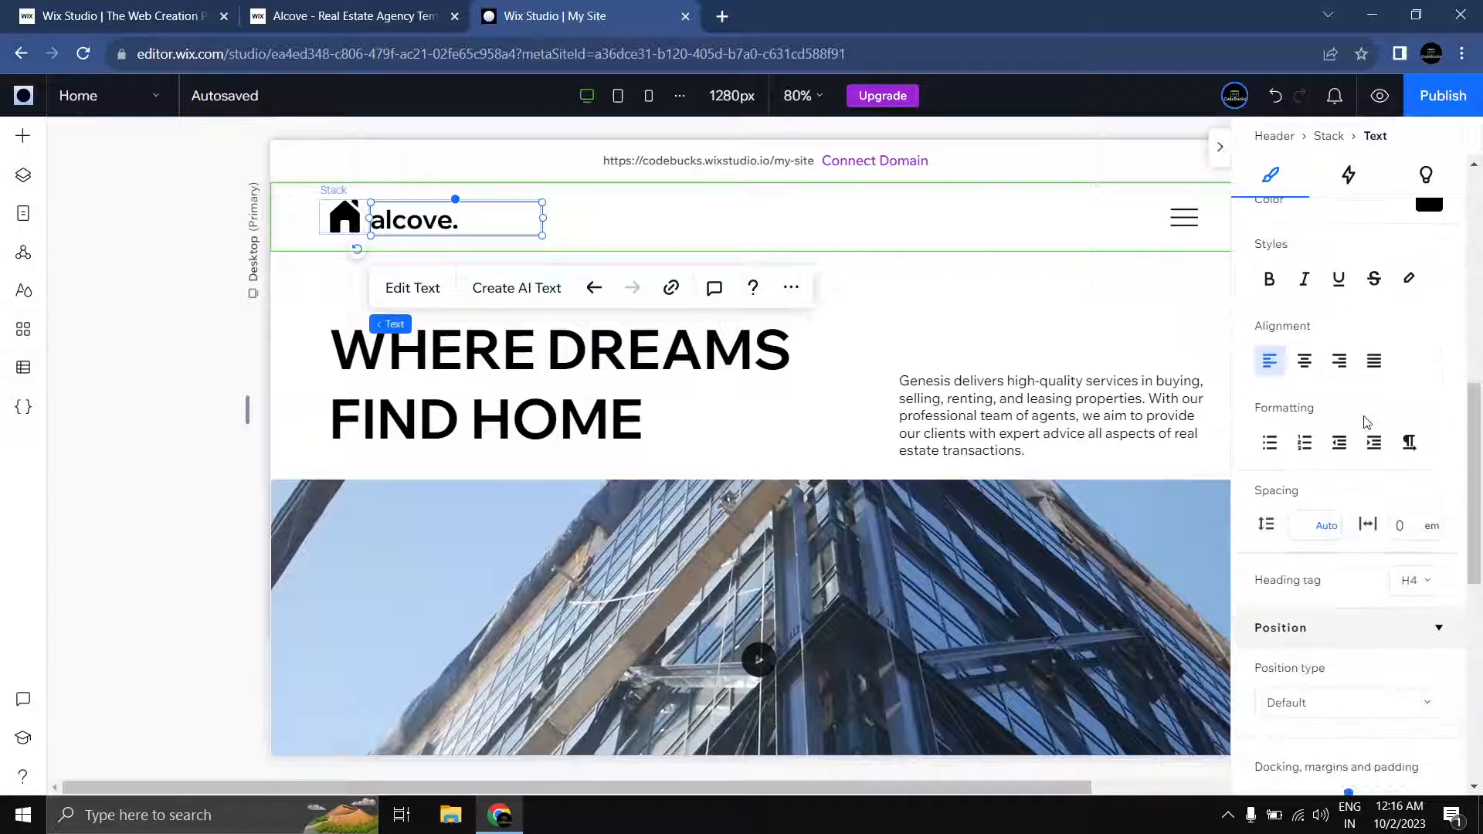
scroll(1366, 422, up, 3)
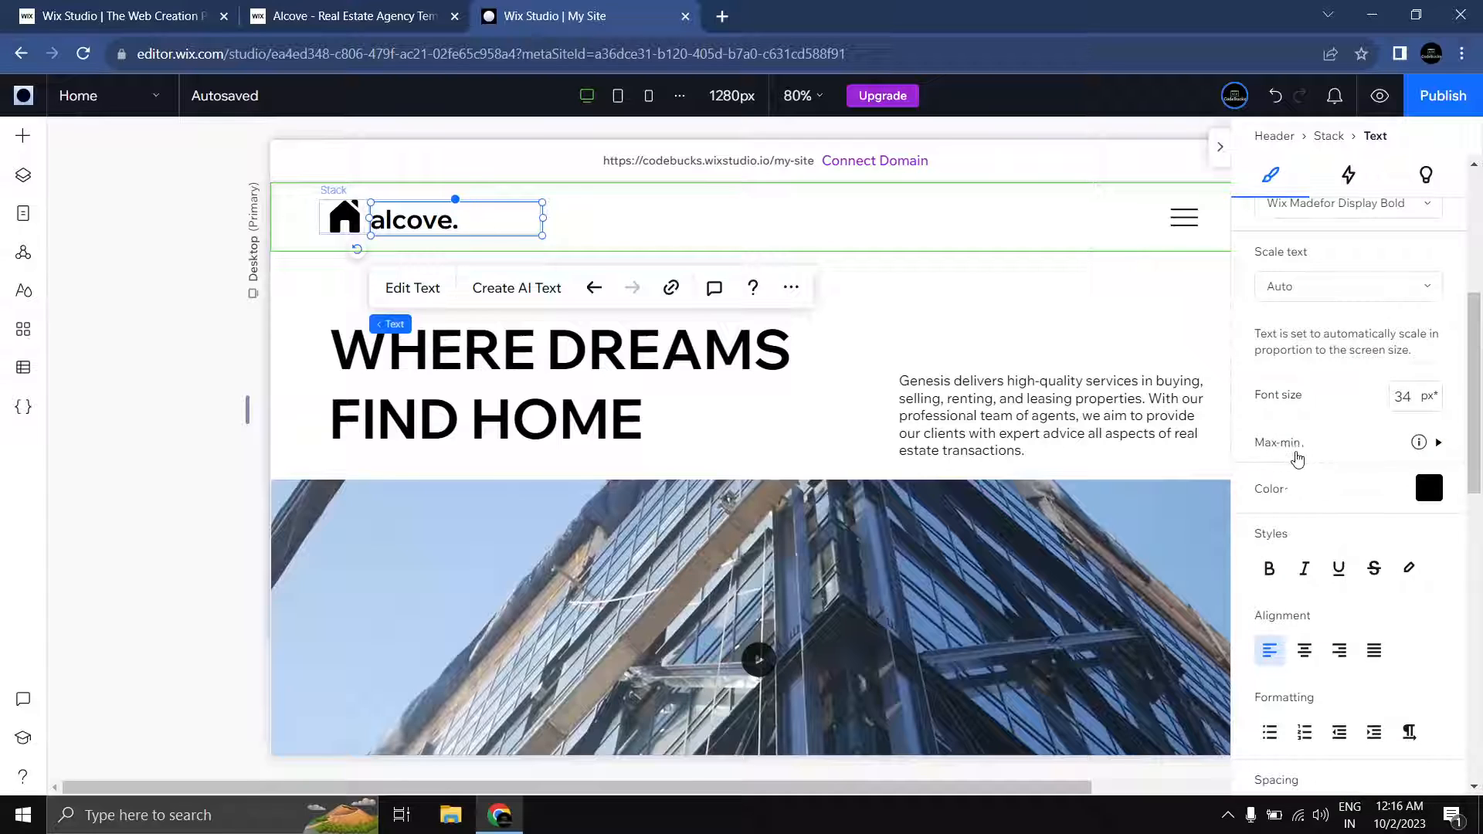
mouse_move(1420, 443)
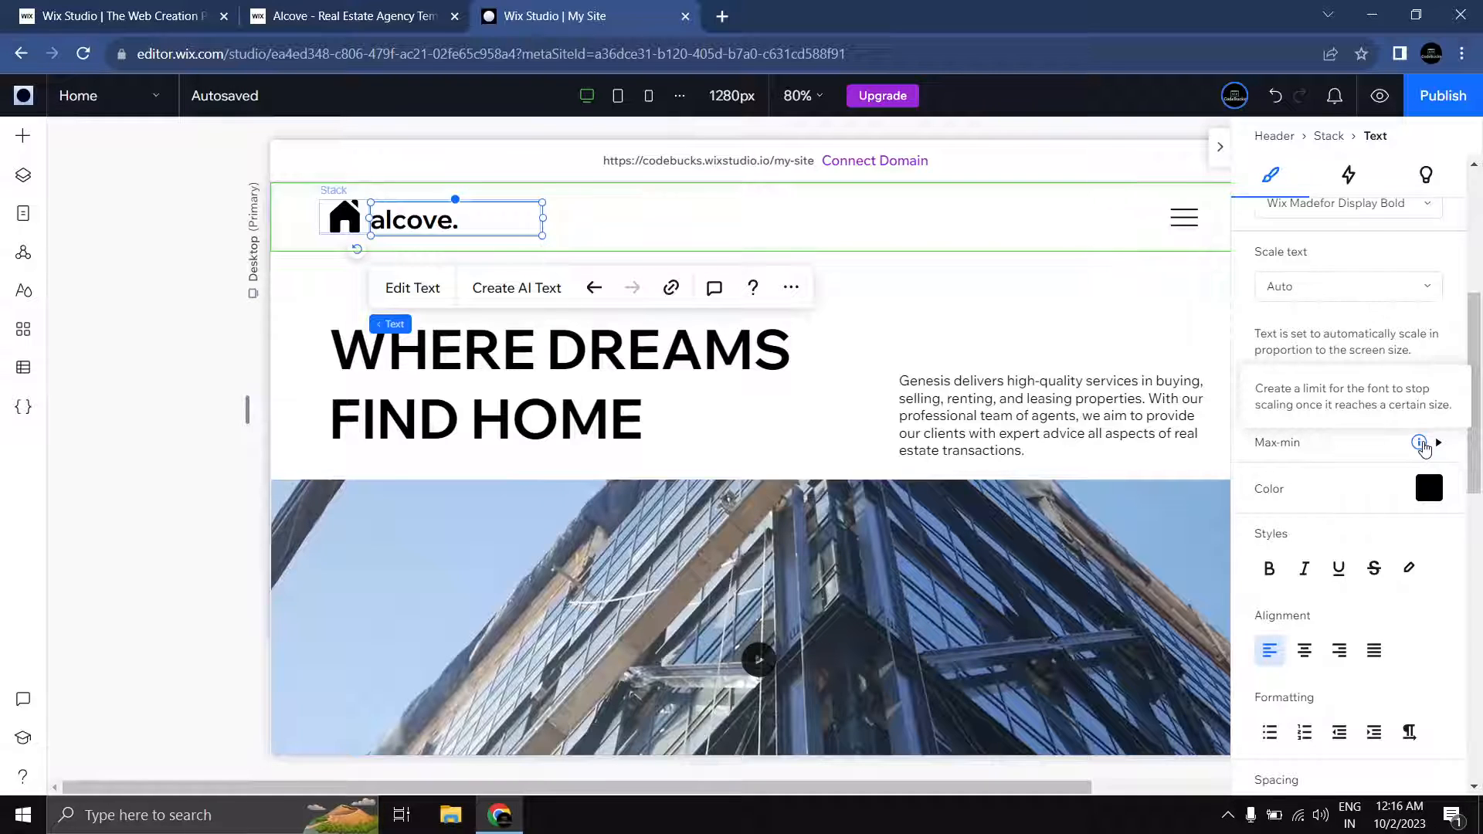
click(1438, 442)
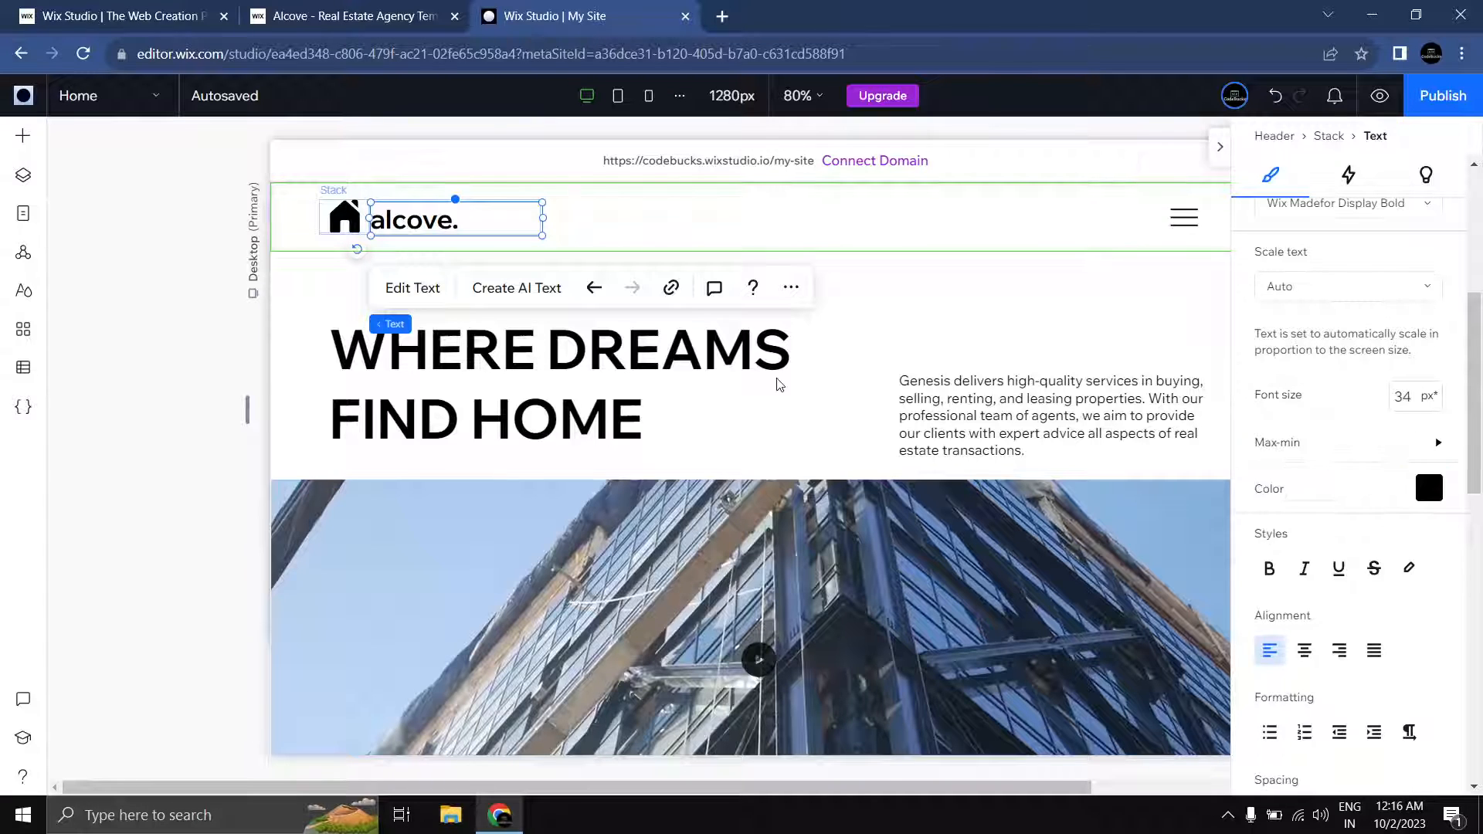
Step: Set the minimum font size of the footer's "alcove." text to 40 px at the Desktop breakpoint
scroll(778, 387, down, 15)
scroll(735, 377, down, 15)
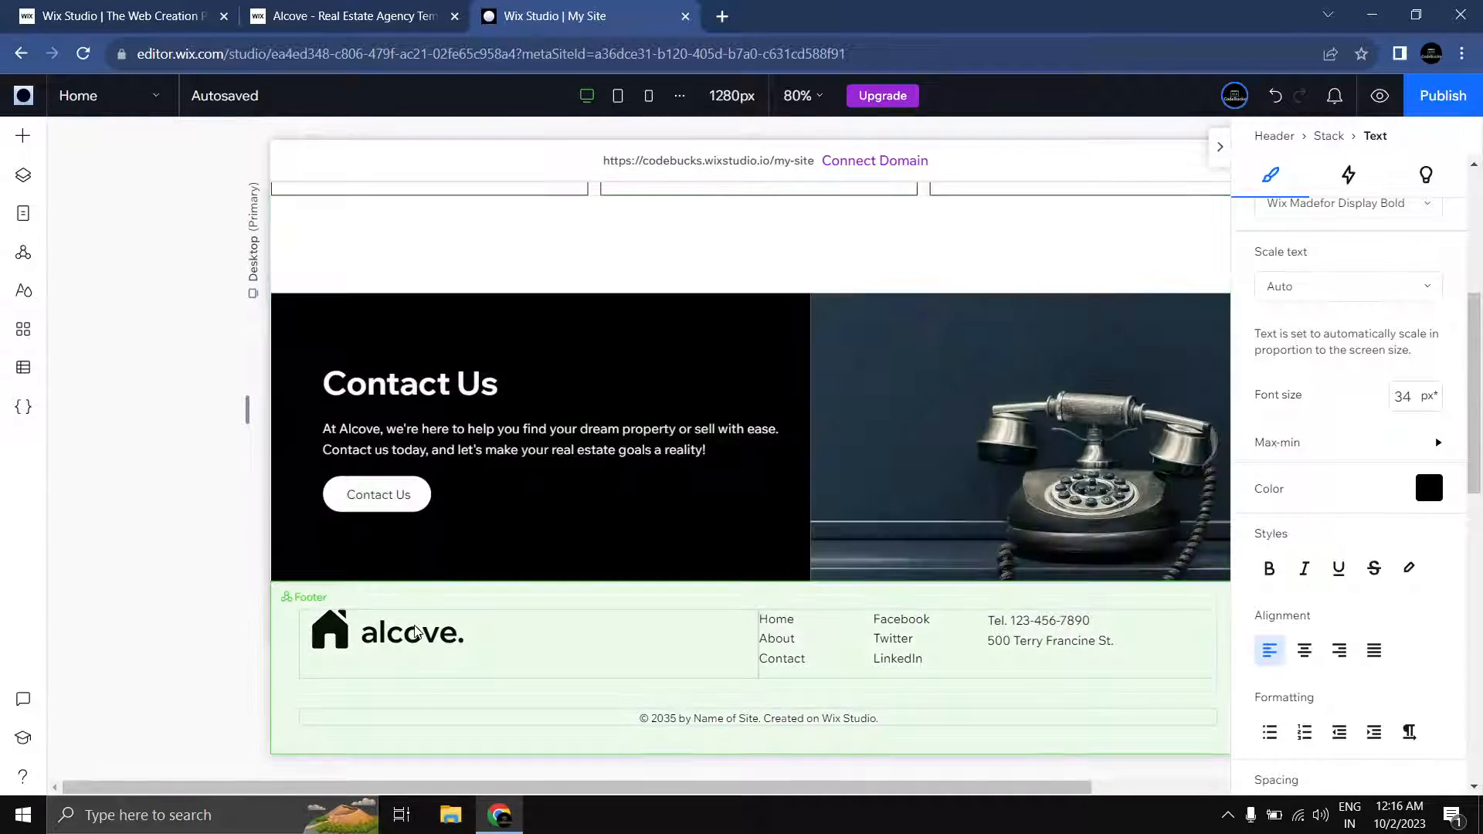
click(415, 632)
click(415, 633)
click(415, 633)
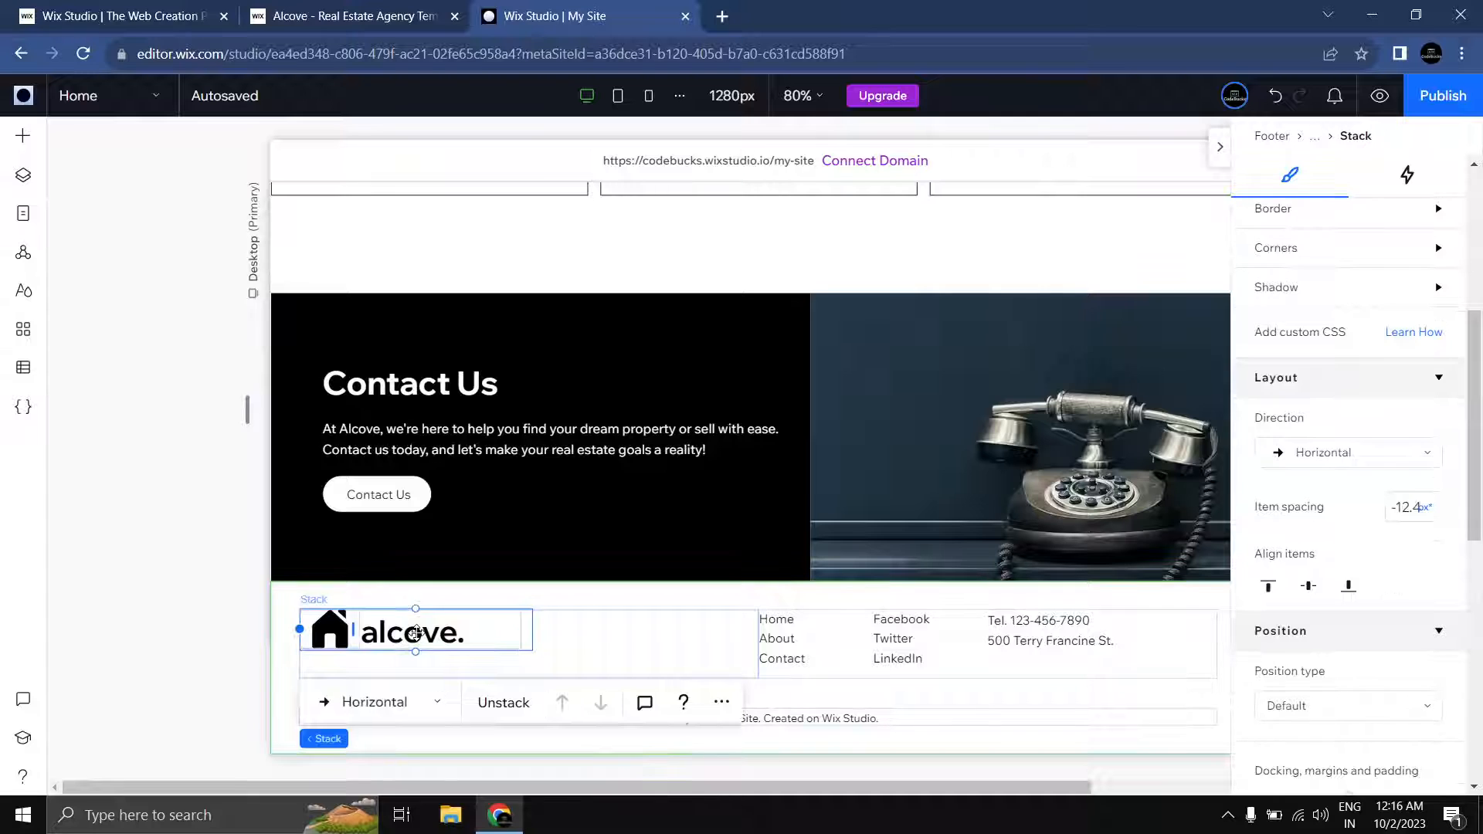
click(415, 633)
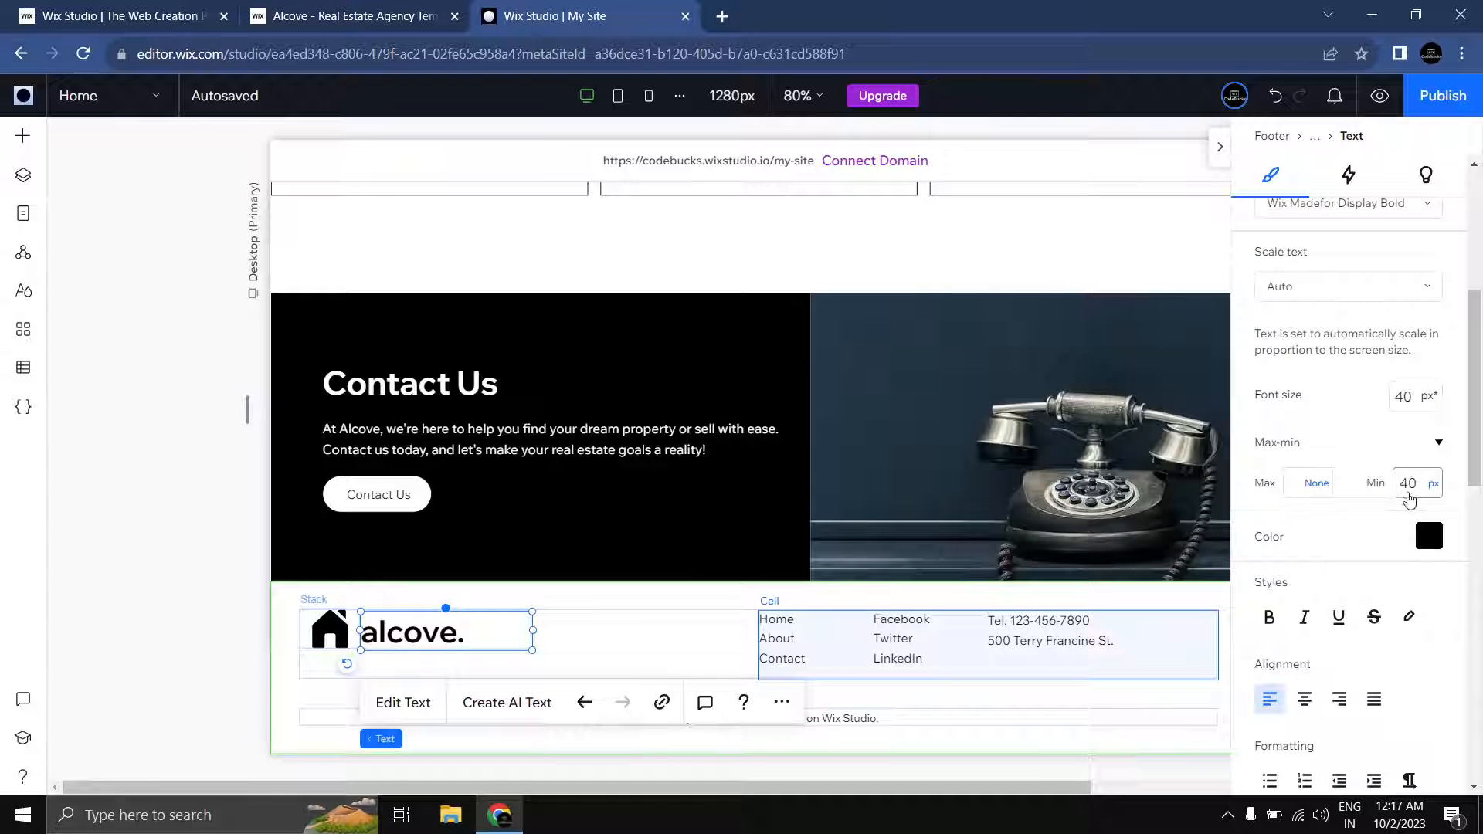
Step: Check the header's logo text at the Tablet breakpoint and return to the Desktop version of the Home page
scroll(314, 397, up, 15)
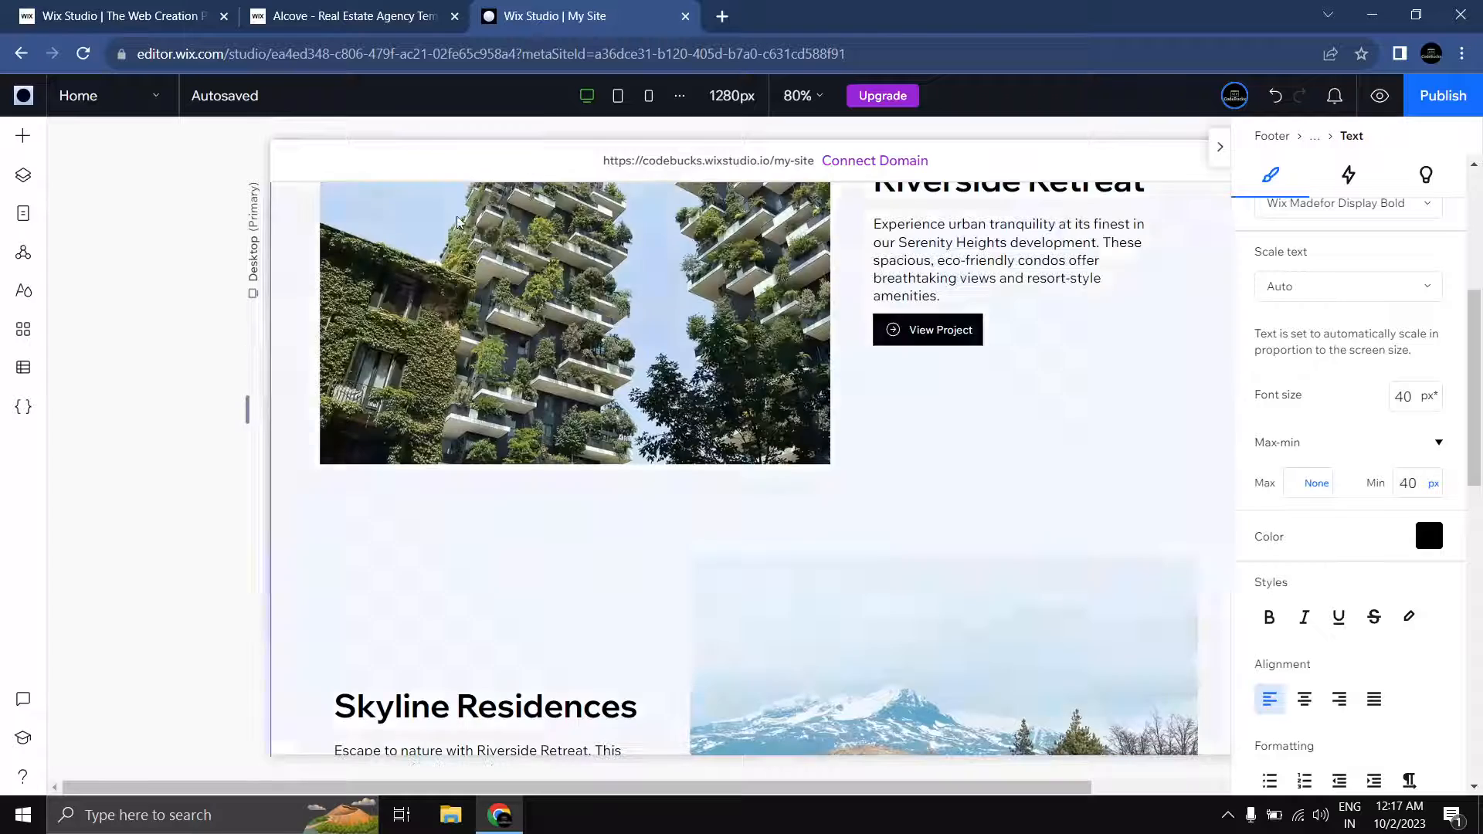
click(618, 95)
scroll(668, 342, up, 5)
scroll(668, 342, up, 10)
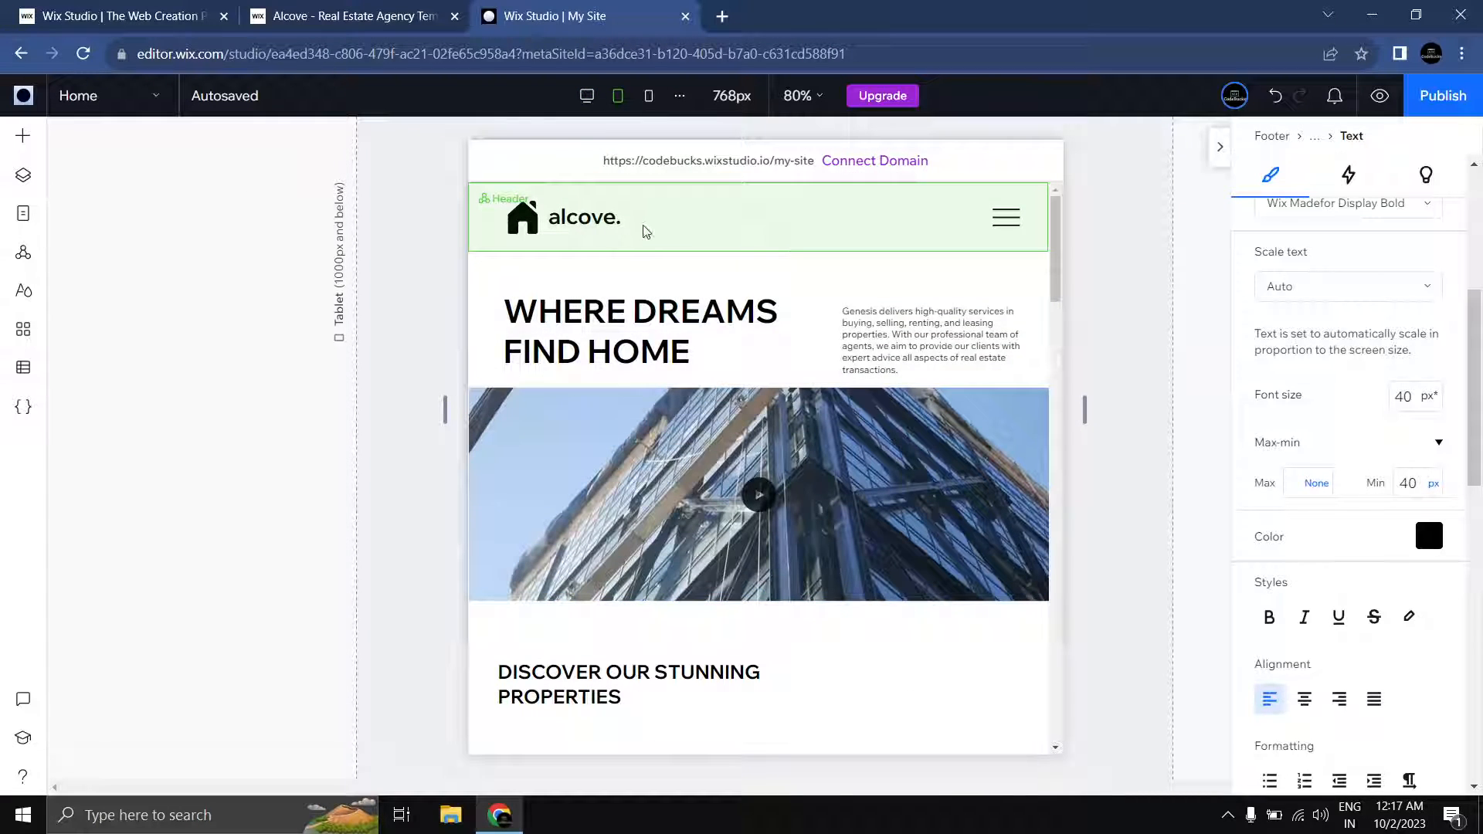
scroll(865, 347, down, 5)
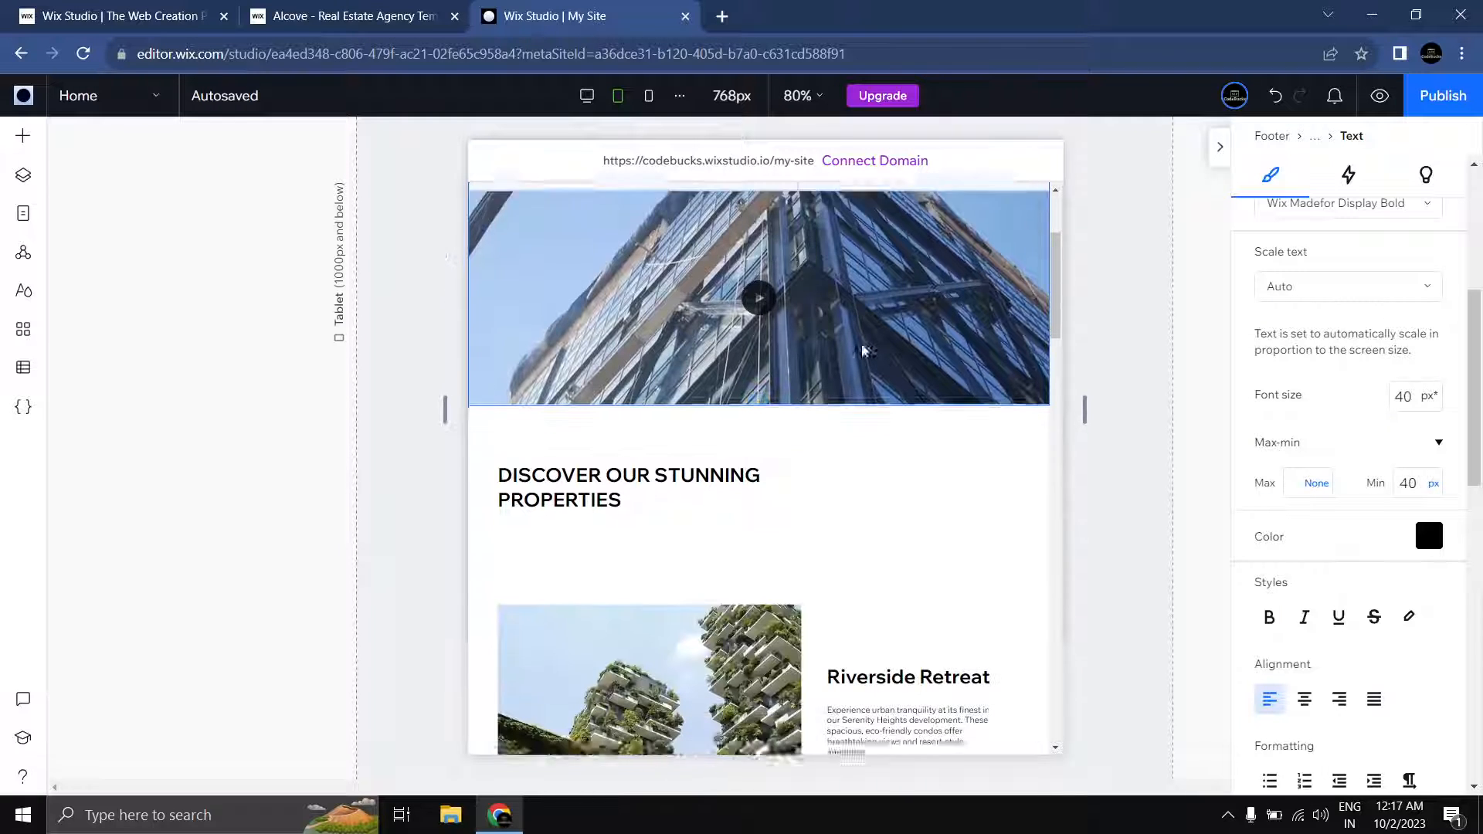
click(588, 99)
scroll(645, 328, up, 10)
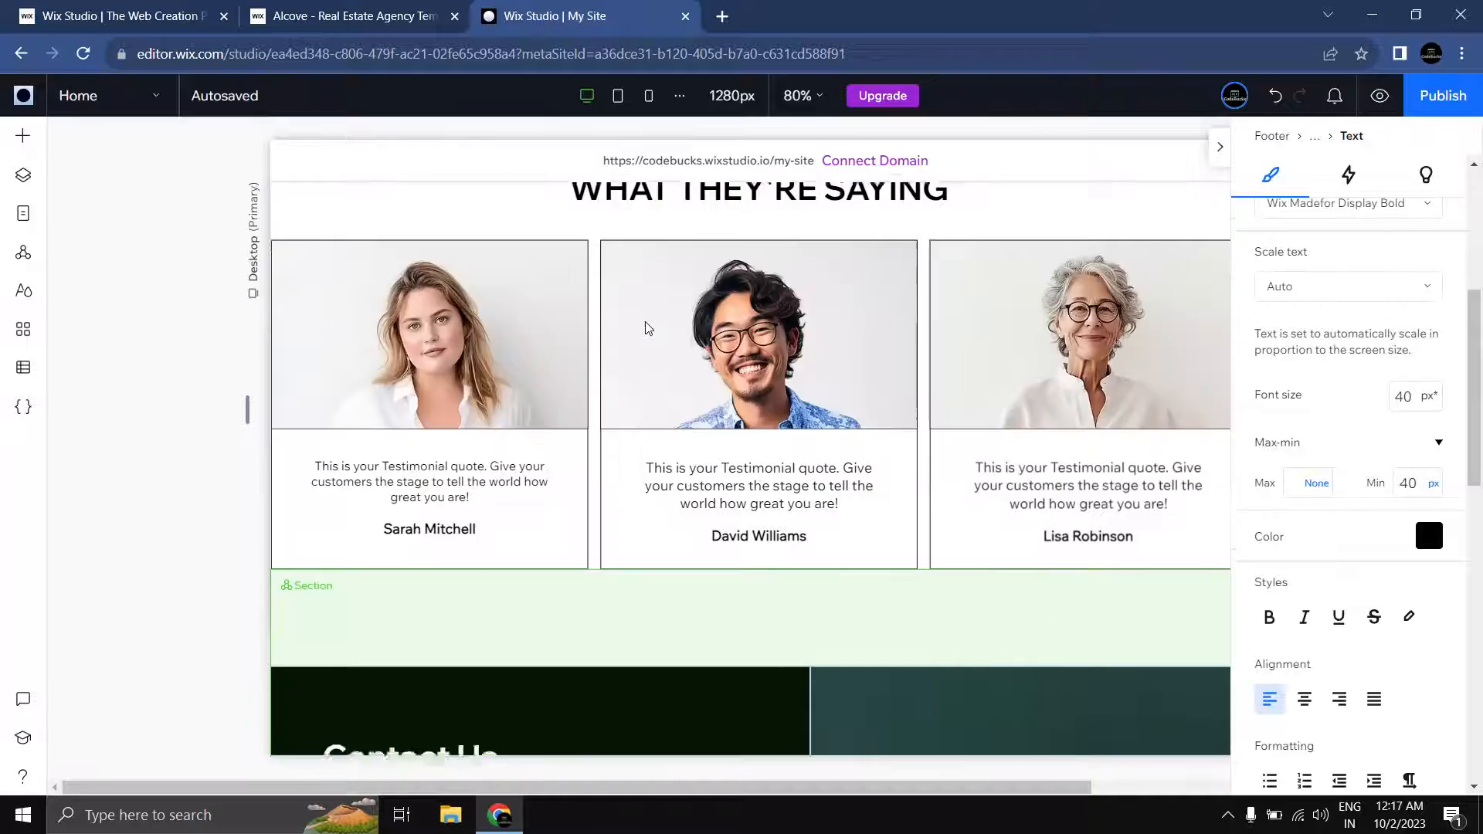
scroll(645, 329, up, 5)
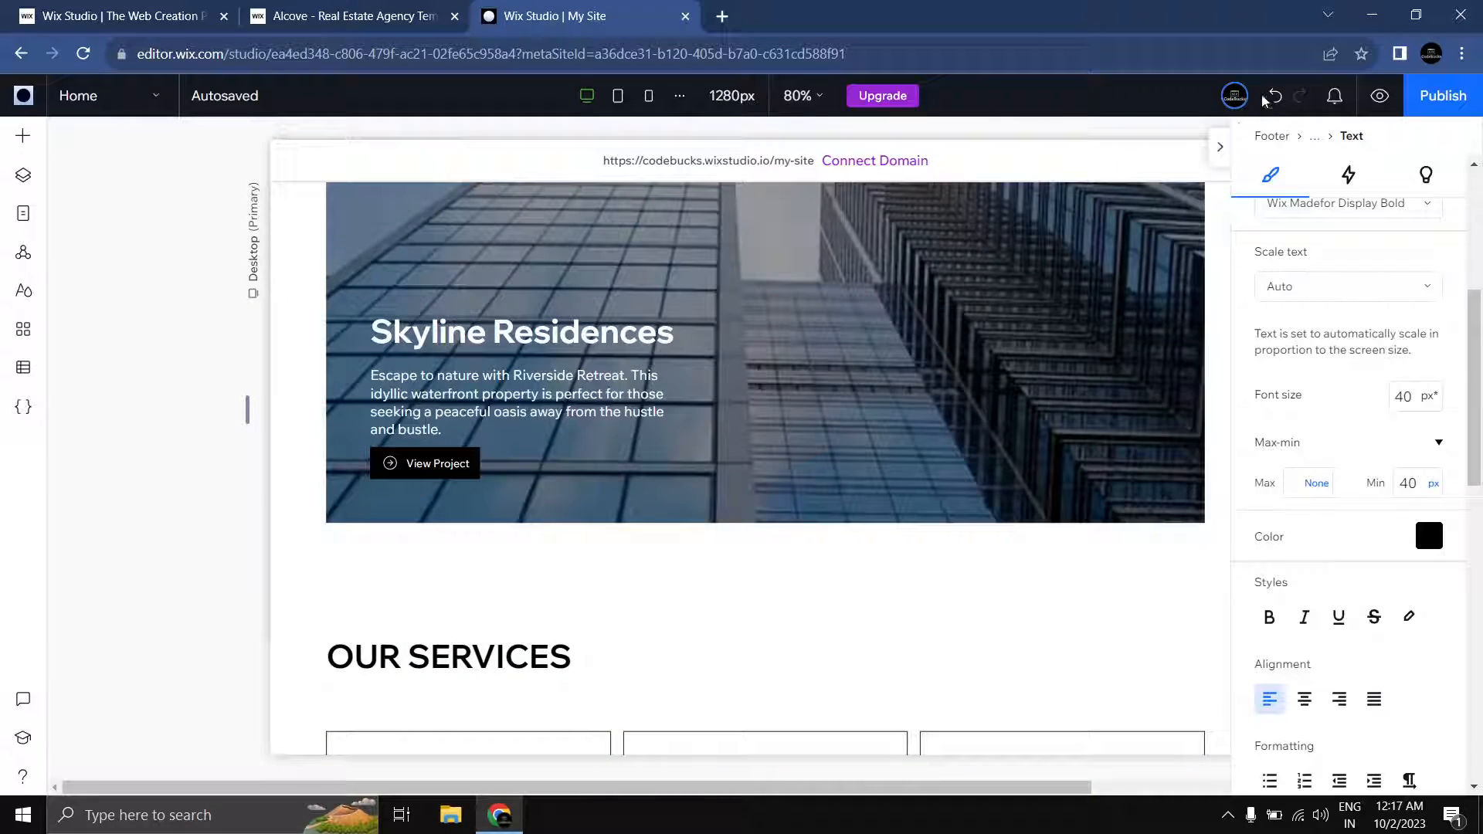
click(1222, 148)
scroll(1199, 344, up, 15)
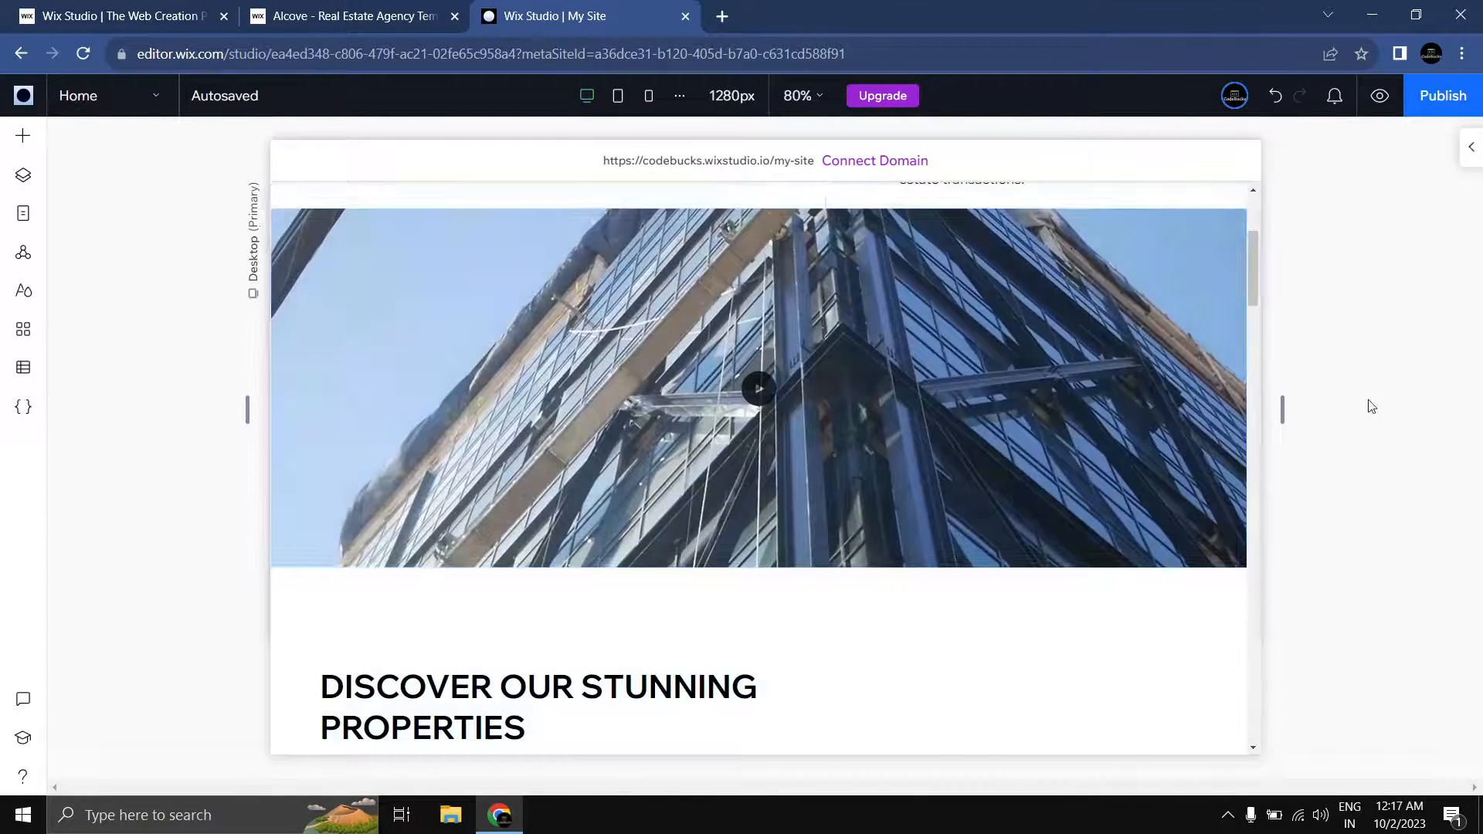
Step: Generate a responsive design with Responsive AI for the "Discover Our Stunning Properties" section
scroll(1308, 368, down, 5)
scroll(1312, 368, up, 1)
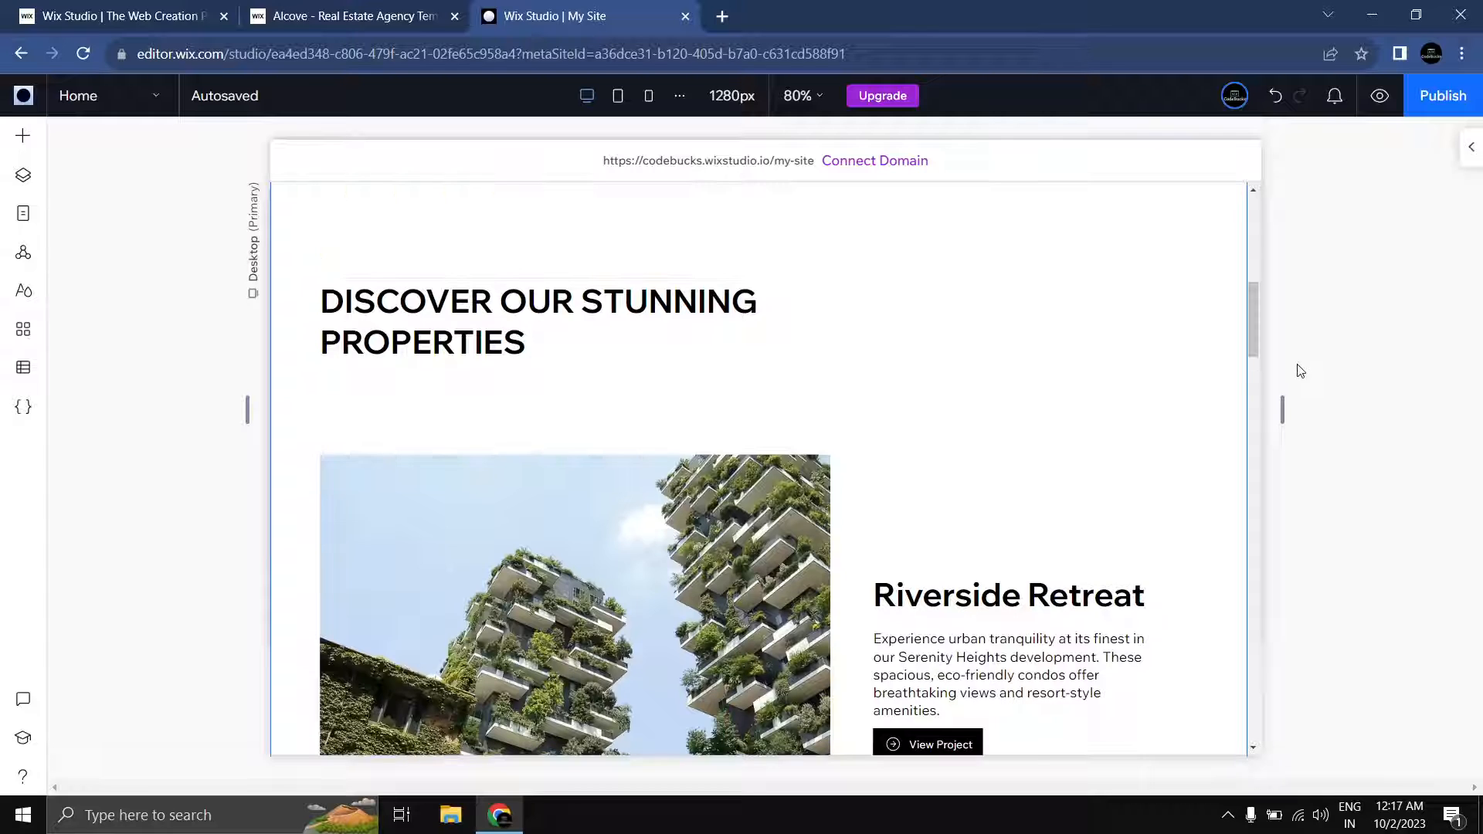
click(677, 372)
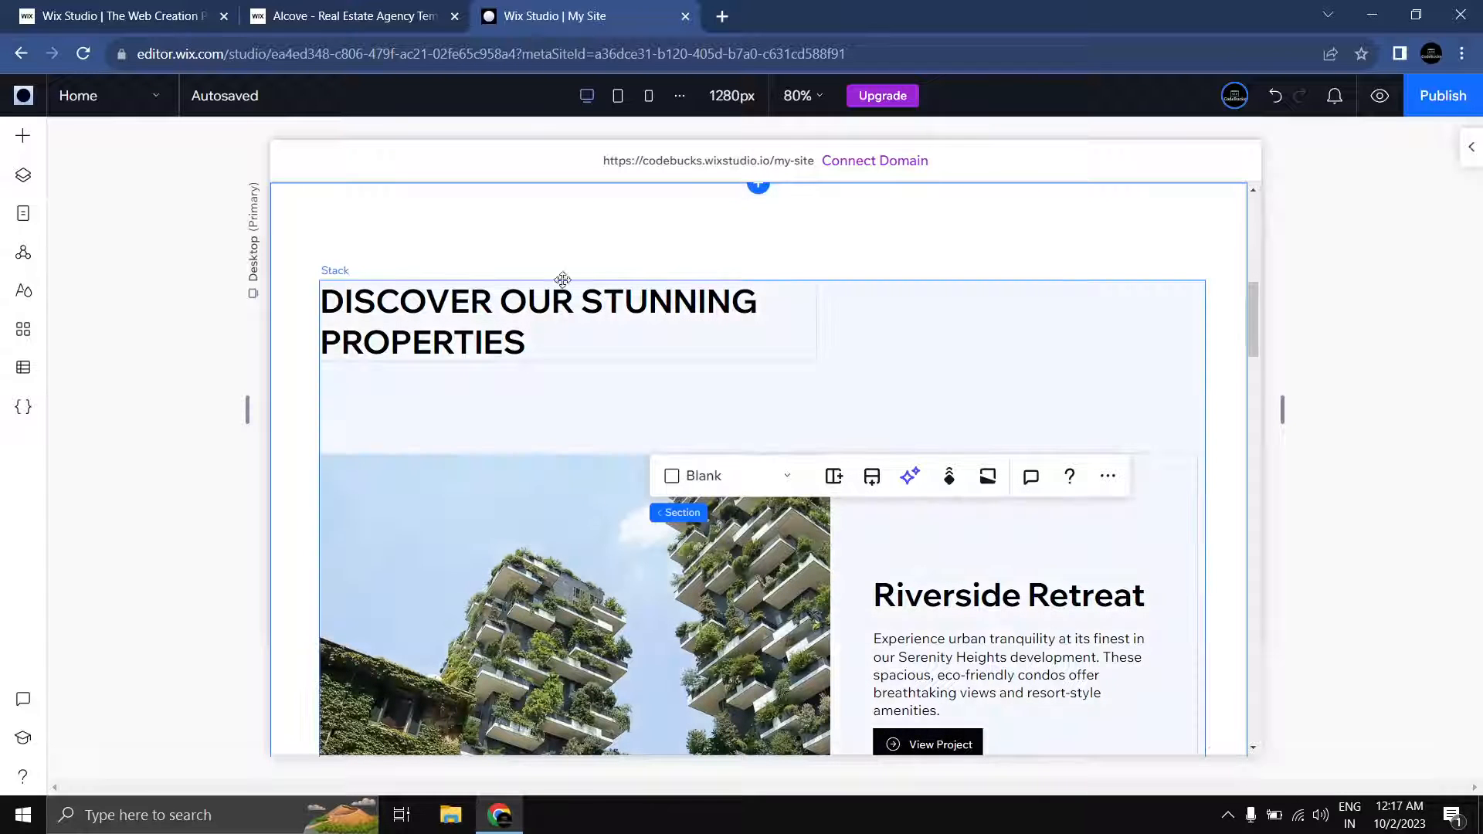
click(912, 478)
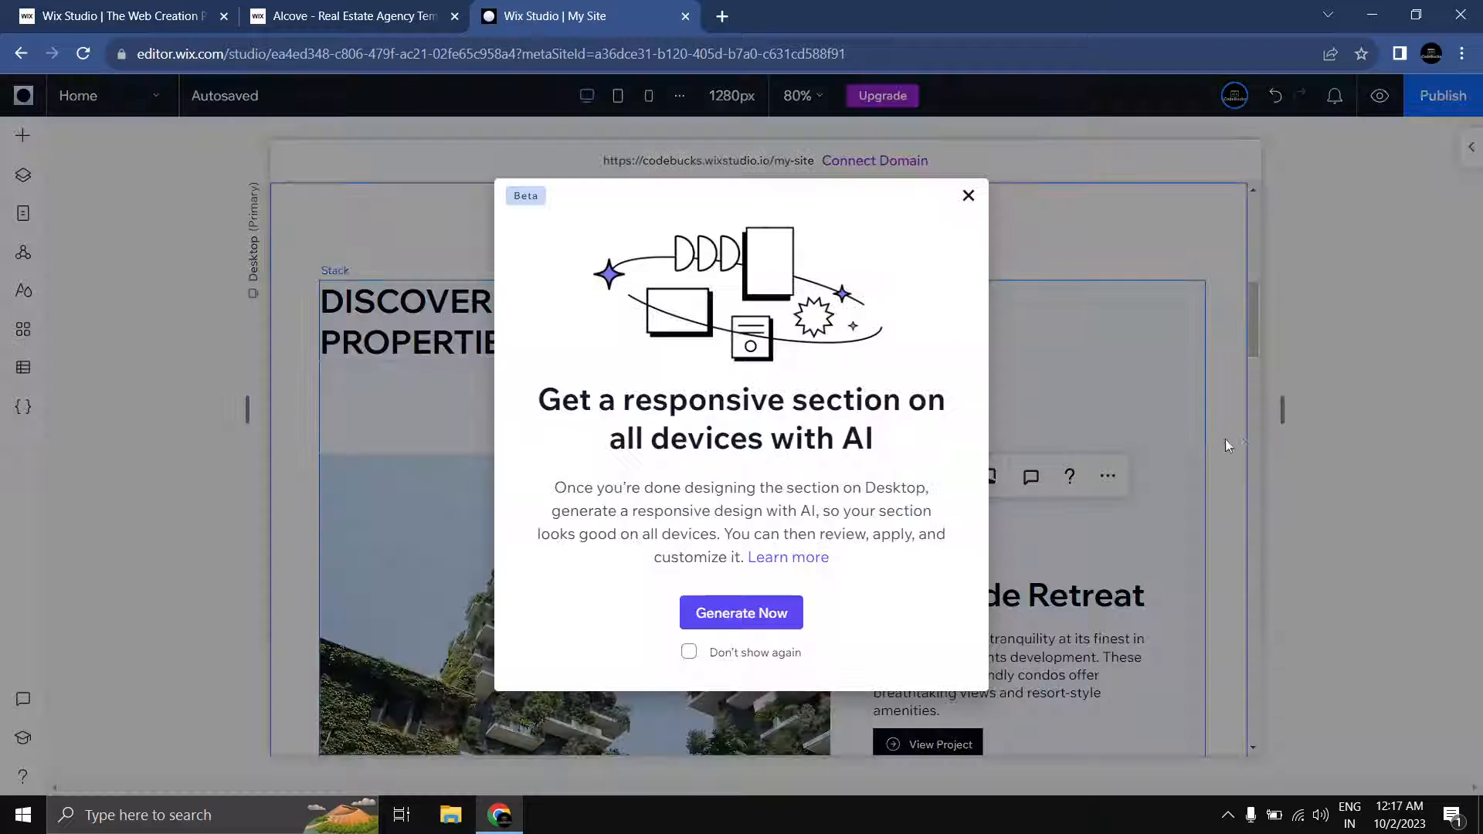
click(719, 618)
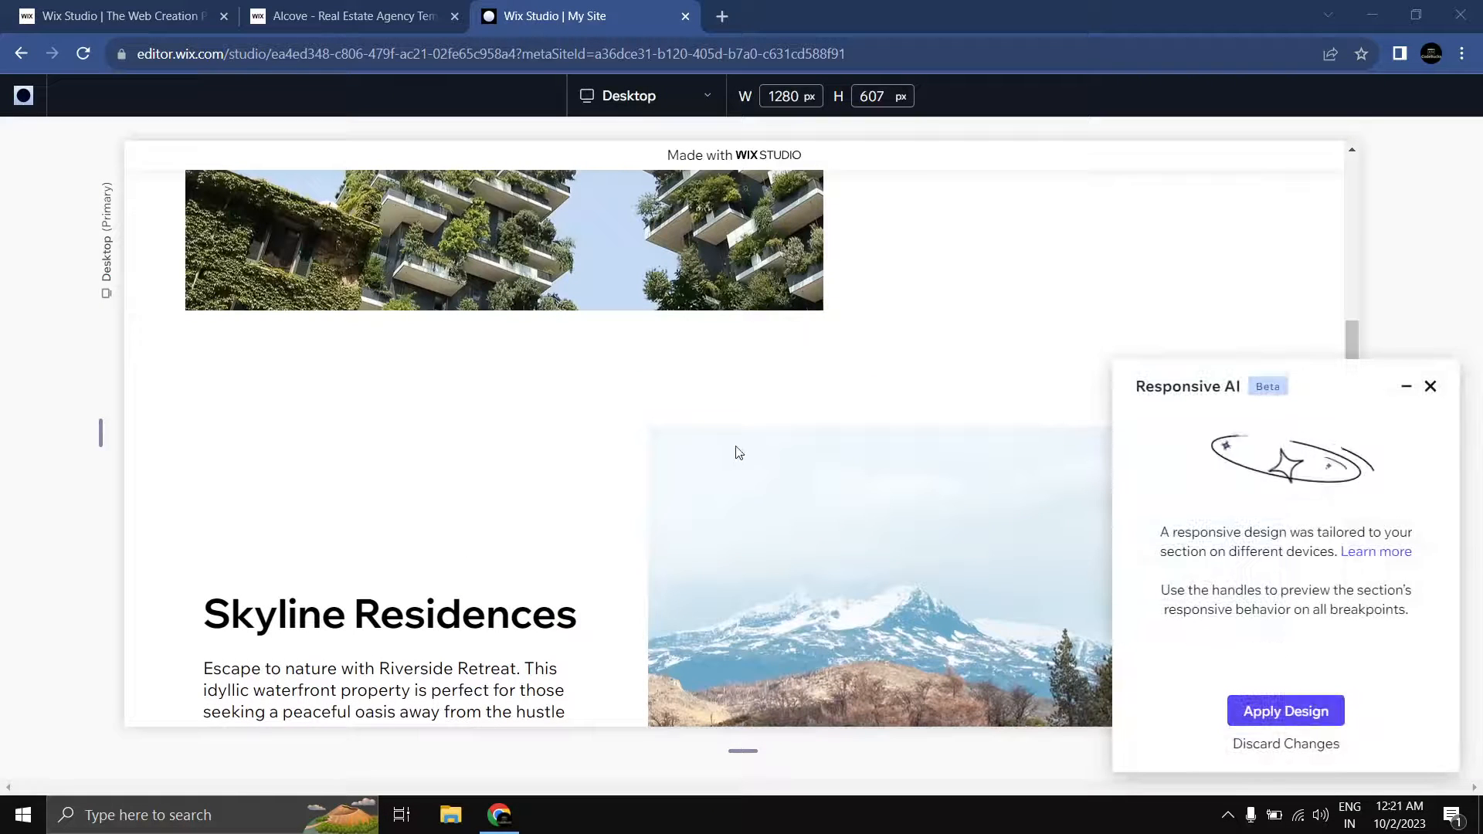
Step: Examine the AI-generated layout of the properties section at Desktop size and at the Tablet breakpoint
scroll(633, 452, up, 6)
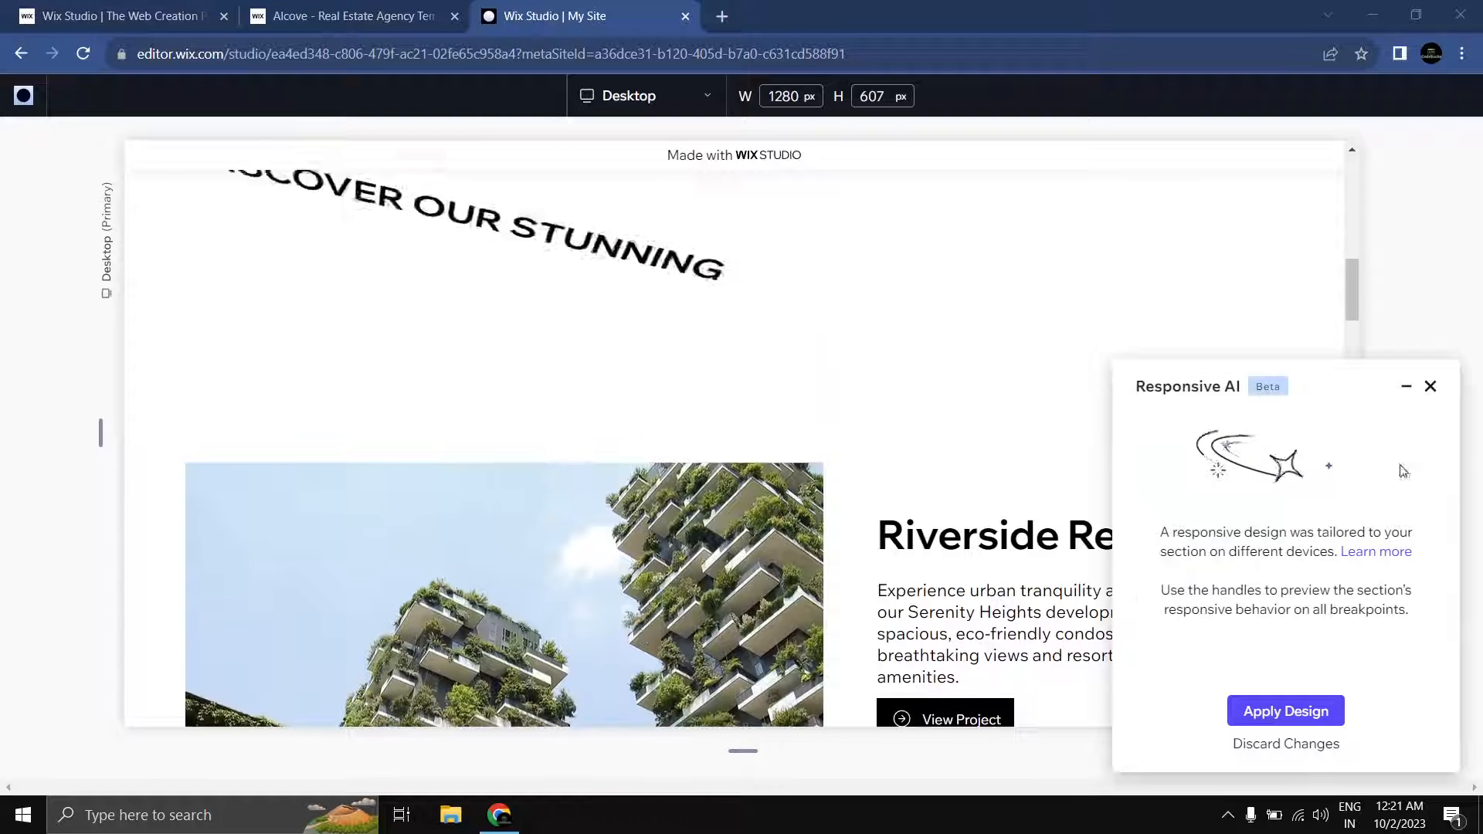
scroll(745, 315, up, 4)
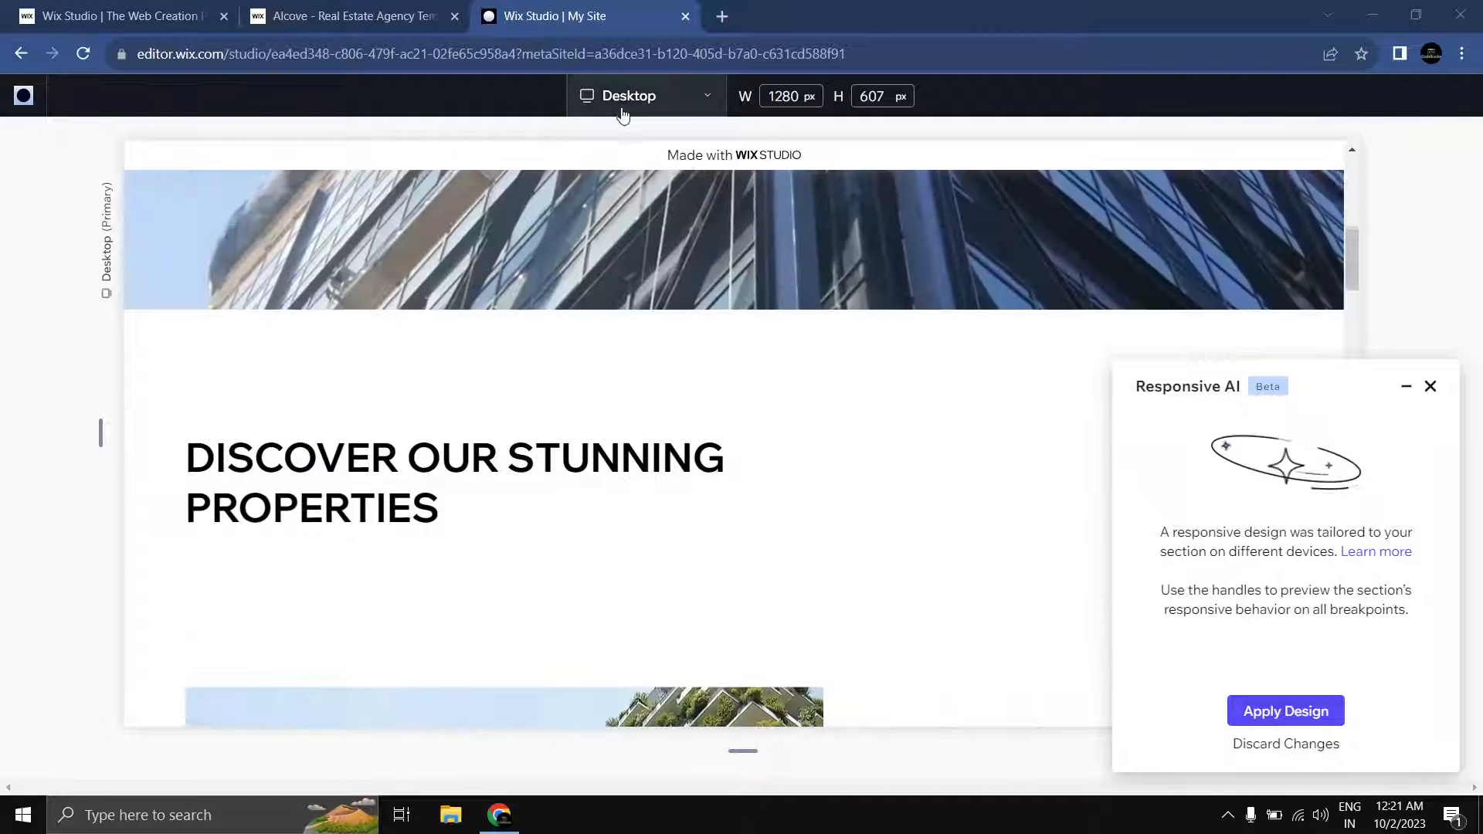
click(641, 95)
click(626, 206)
scroll(639, 344, down, 5)
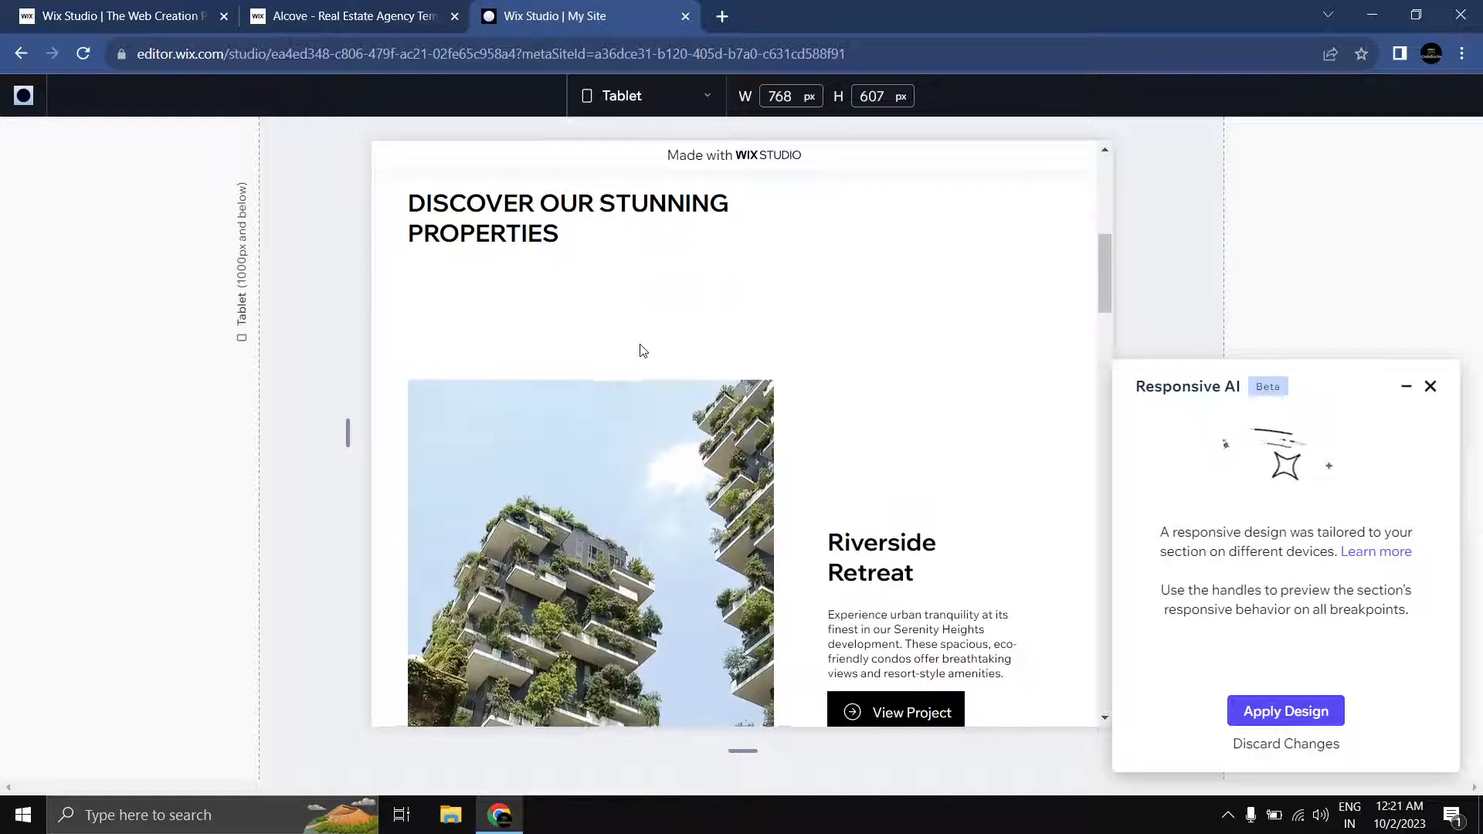
scroll(641, 345, down, 8)
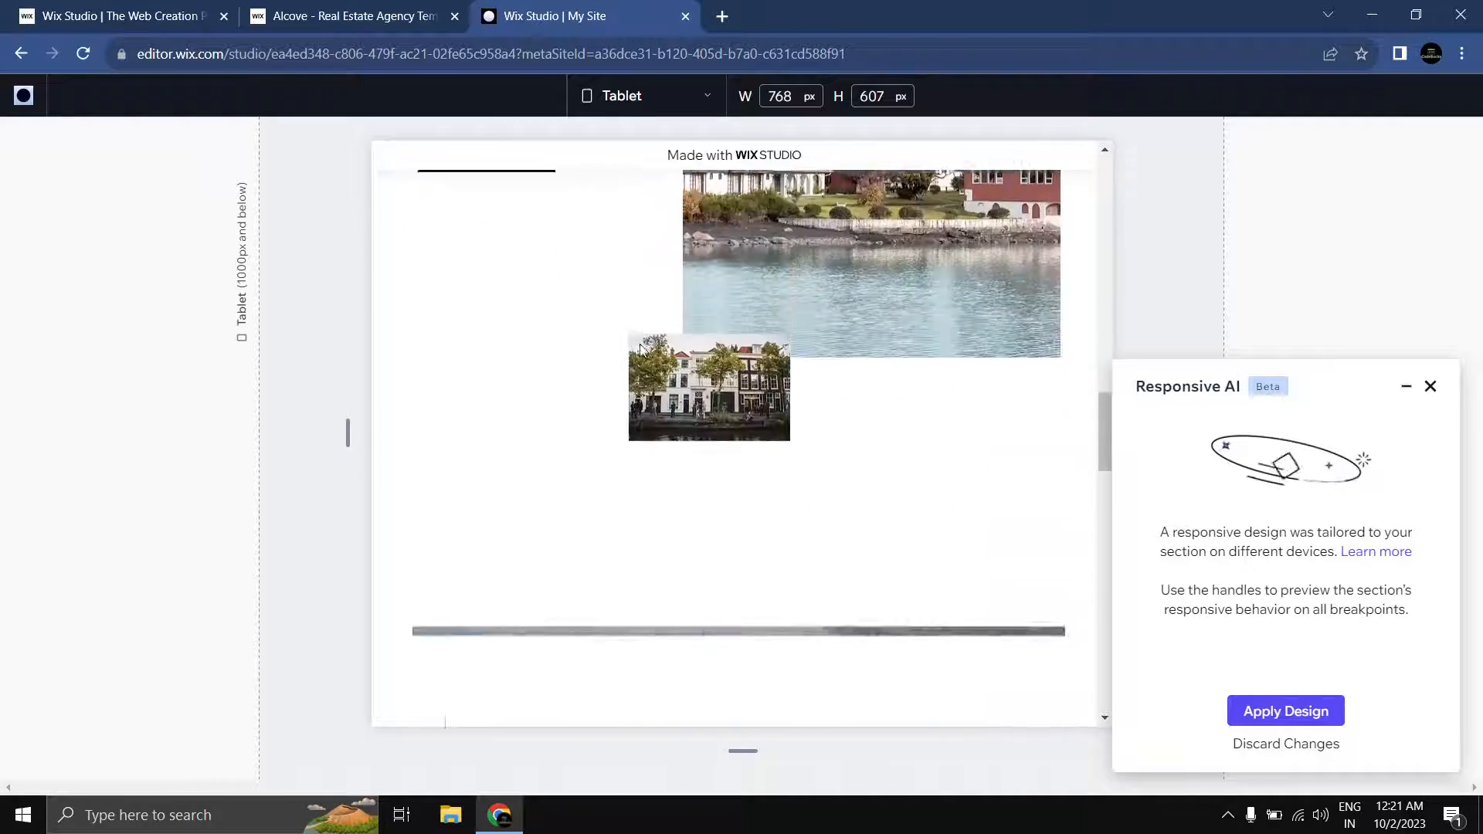
scroll(640, 348, down, 4)
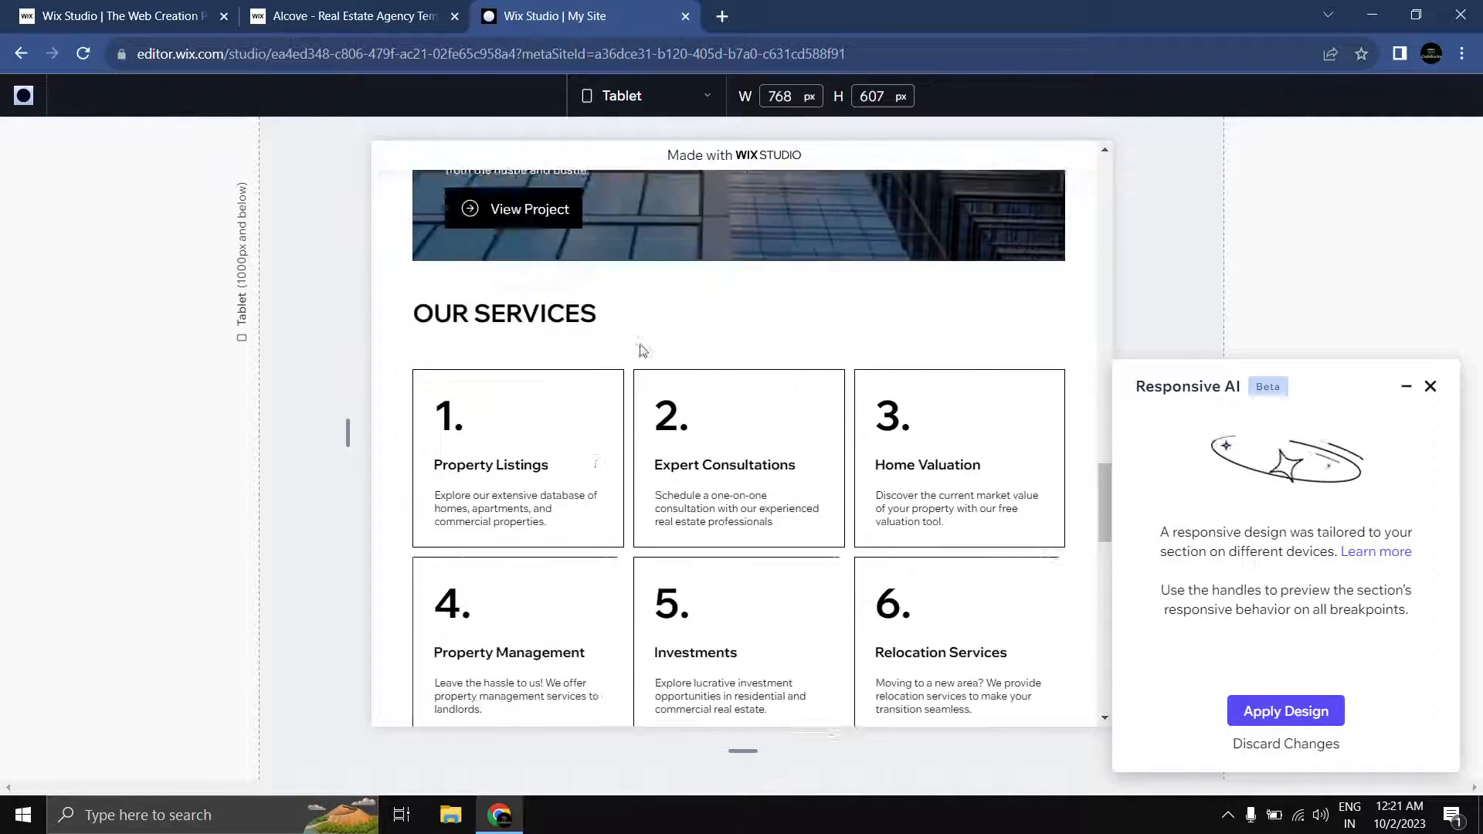
scroll(639, 350, up, 8)
scroll(640, 348, up, 10)
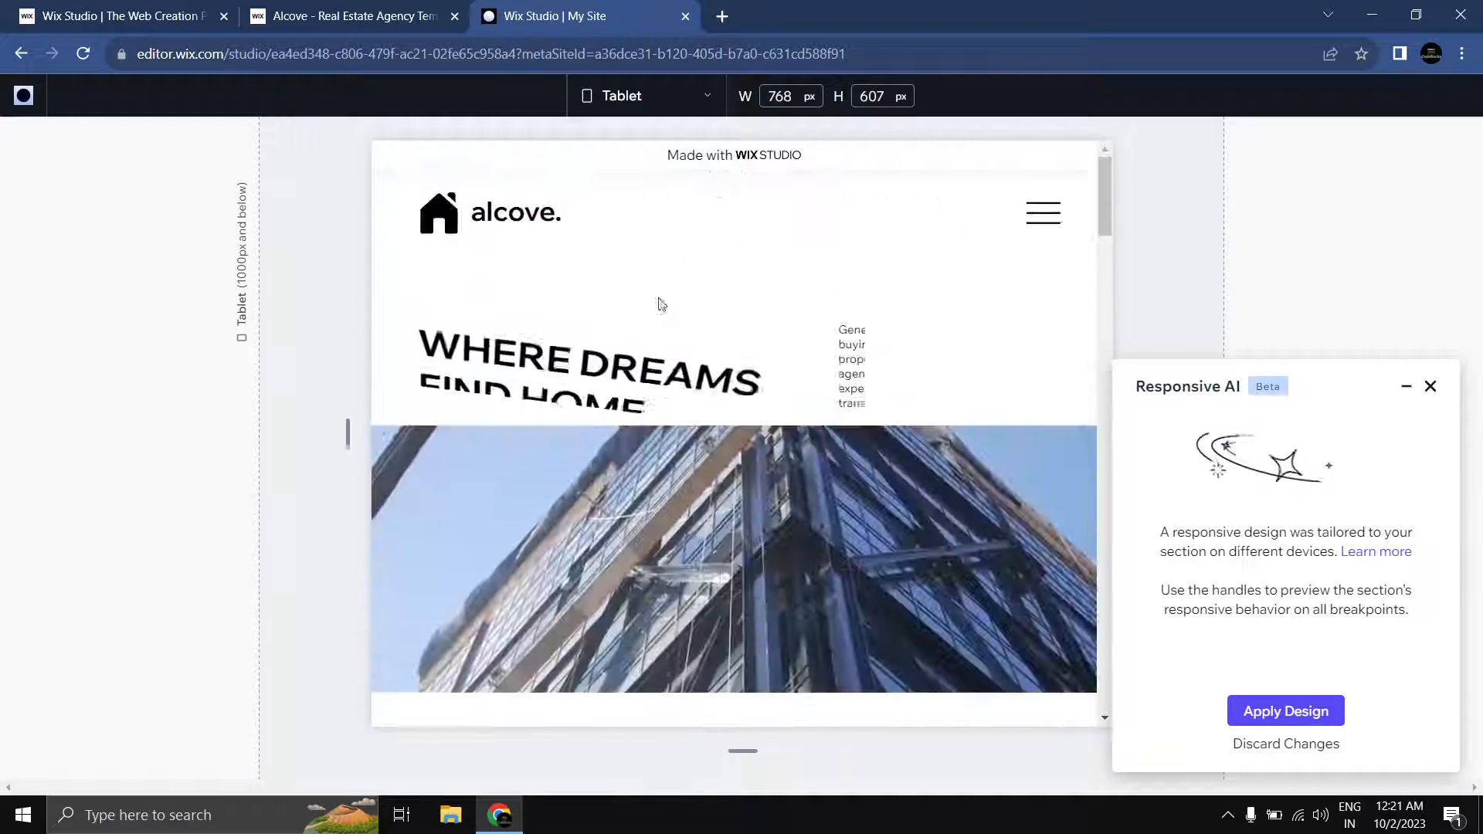
Step: Check the AI-generated properties section at Mobile size and apply the design
click(640, 95)
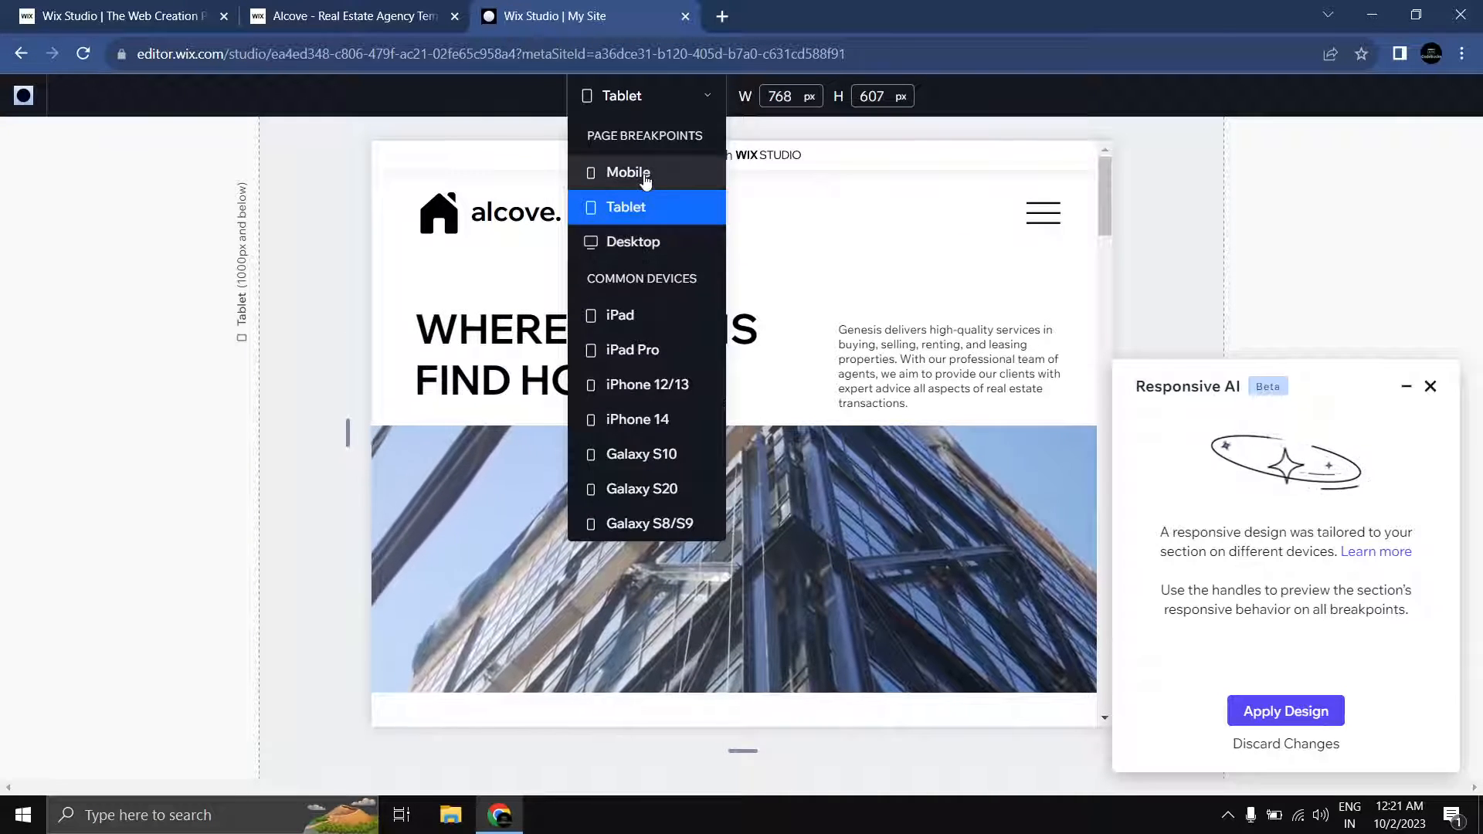
click(628, 170)
scroll(734, 379, down, 12)
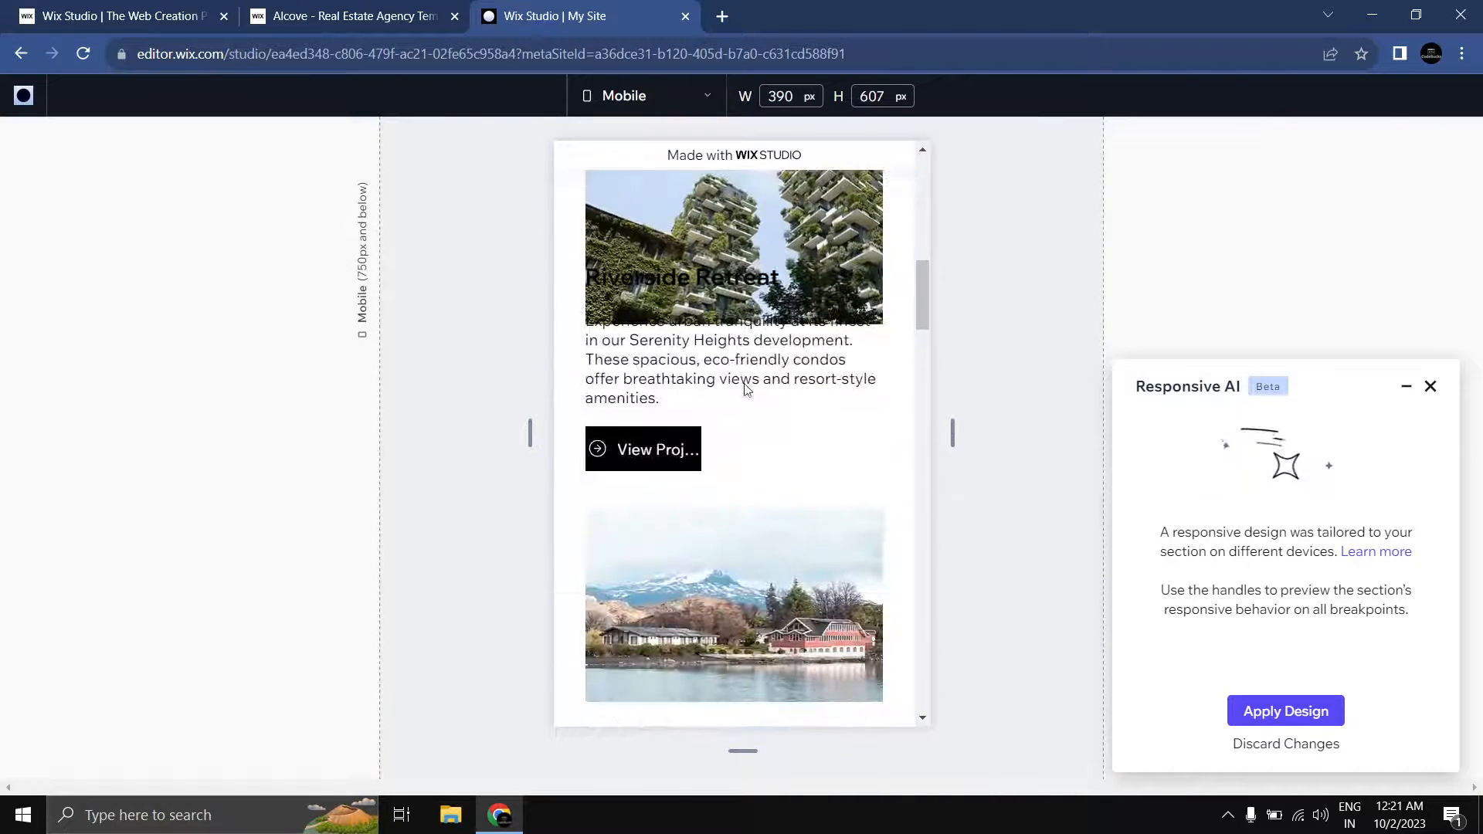
scroll(744, 384, down, 6)
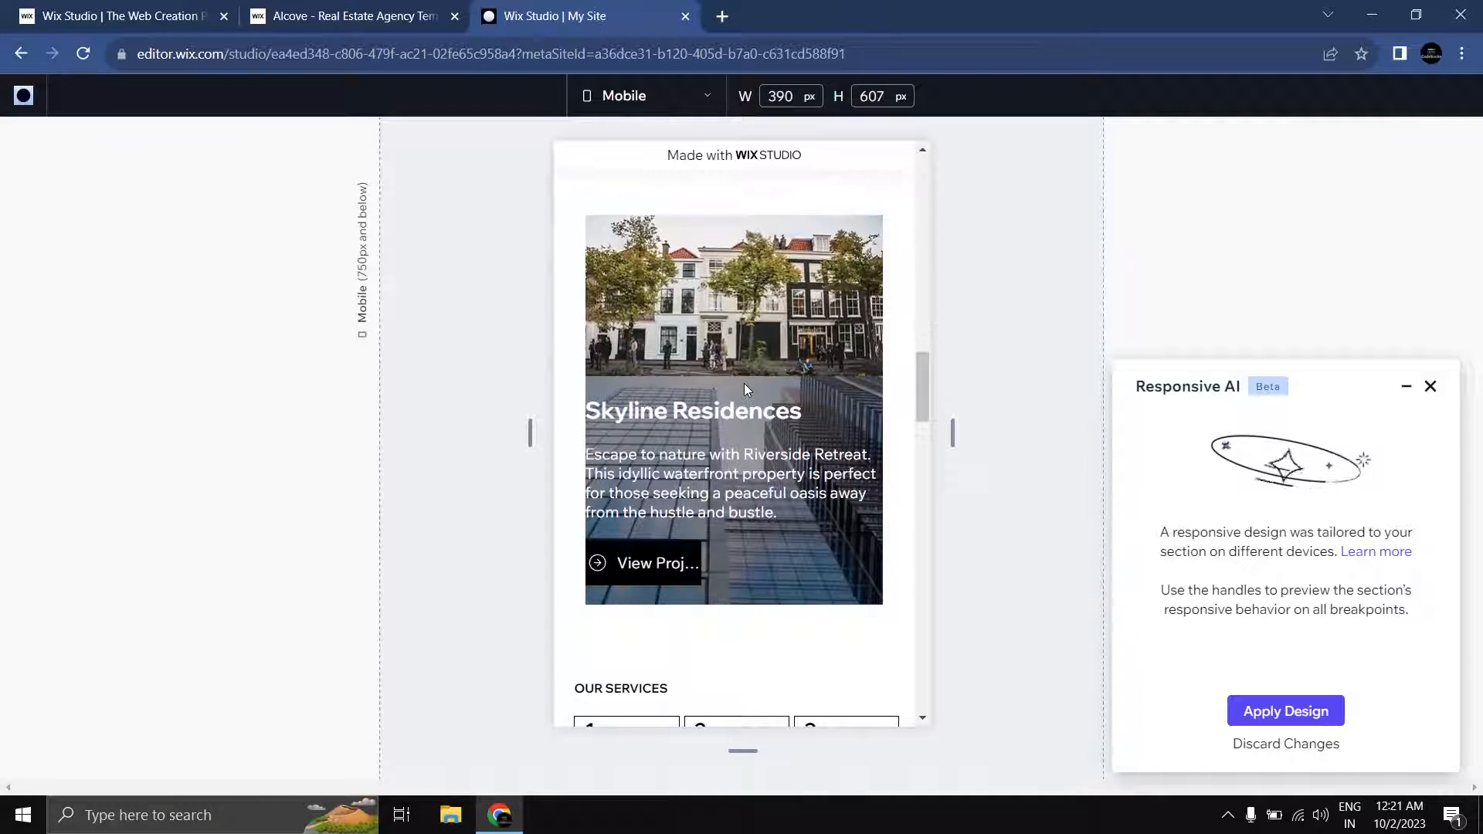
scroll(744, 383, up, 10)
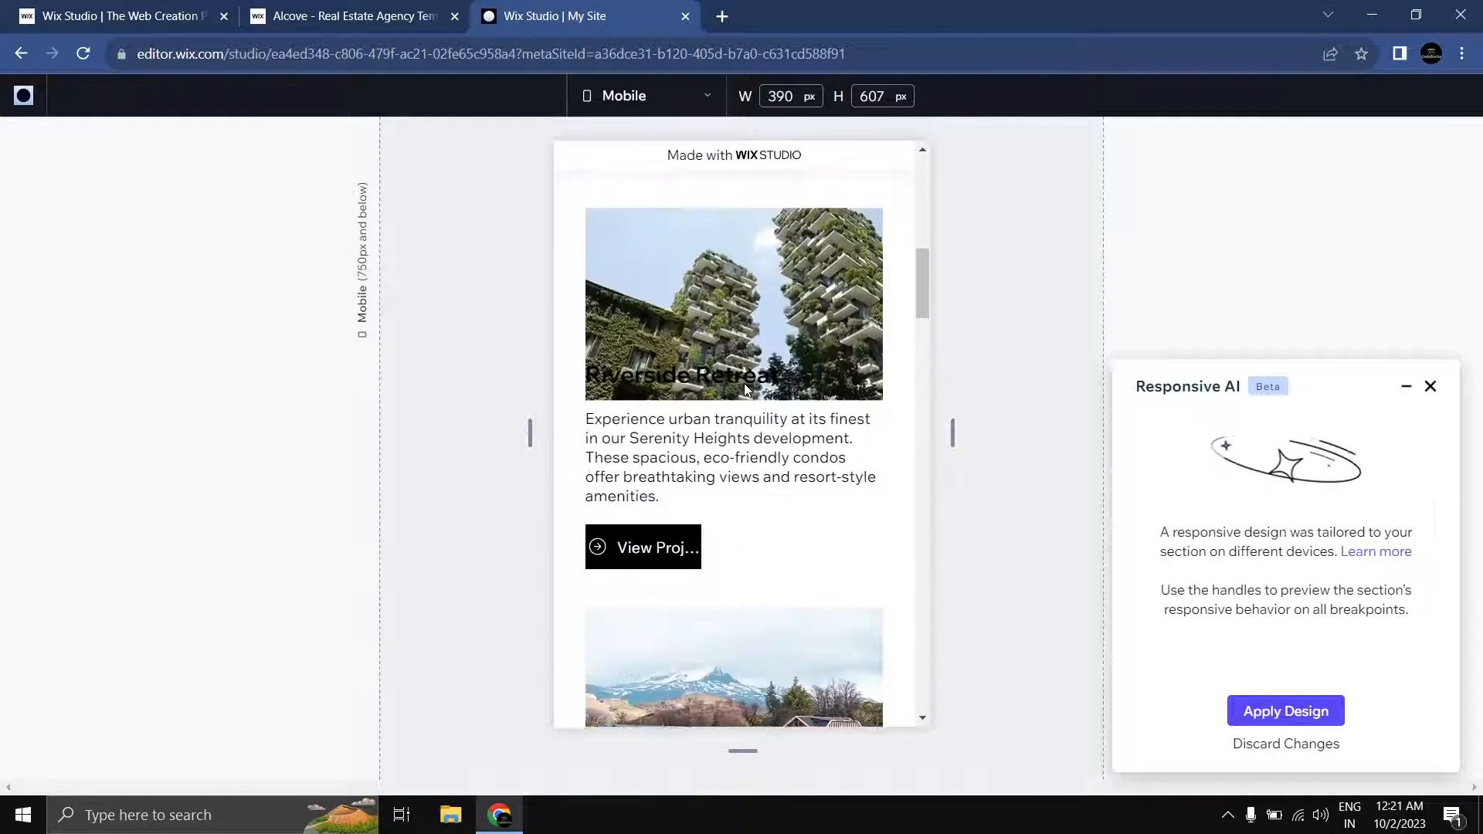
scroll(744, 383, up, 5)
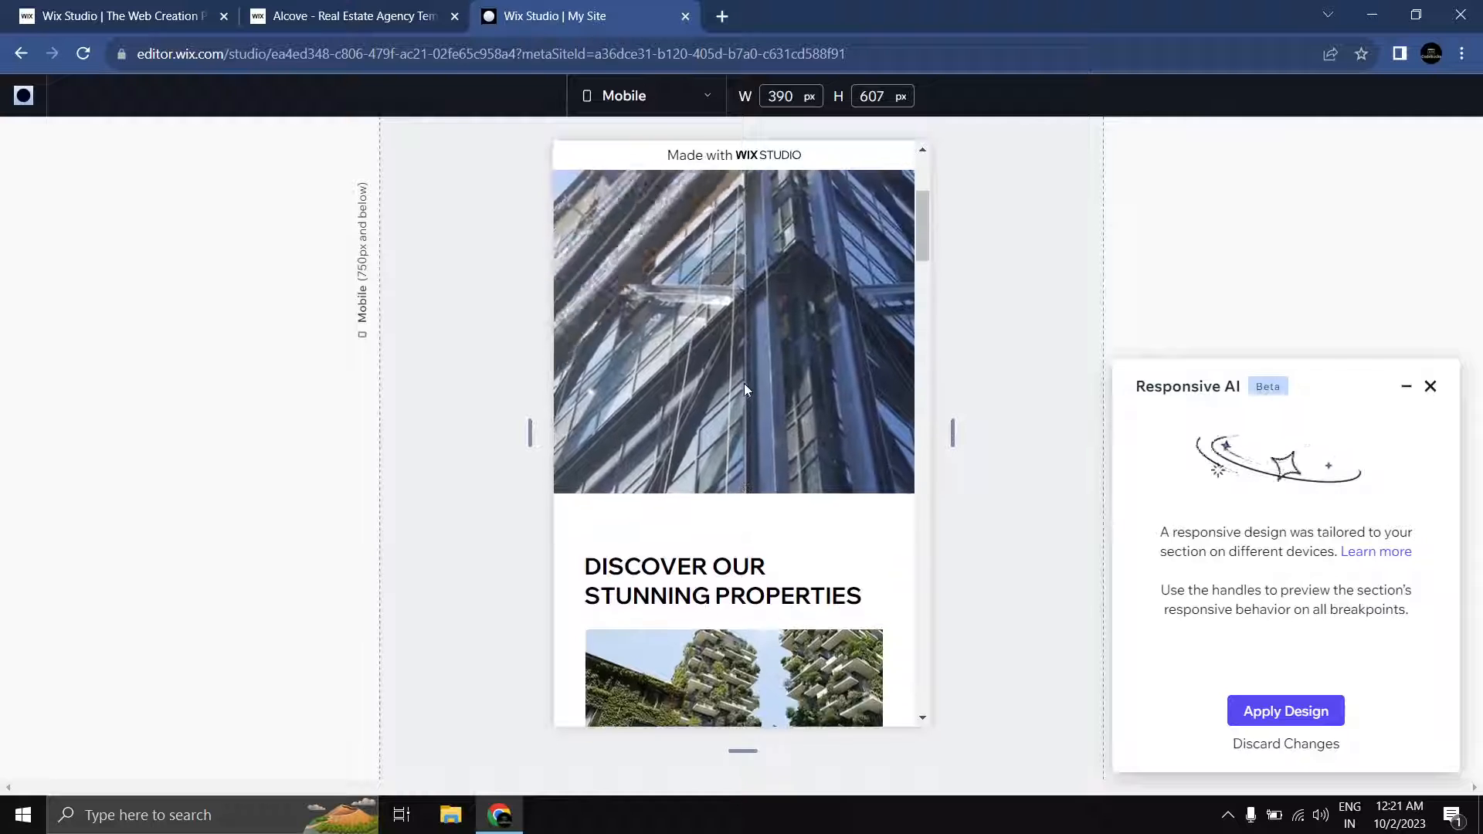
scroll(742, 391, down, 2)
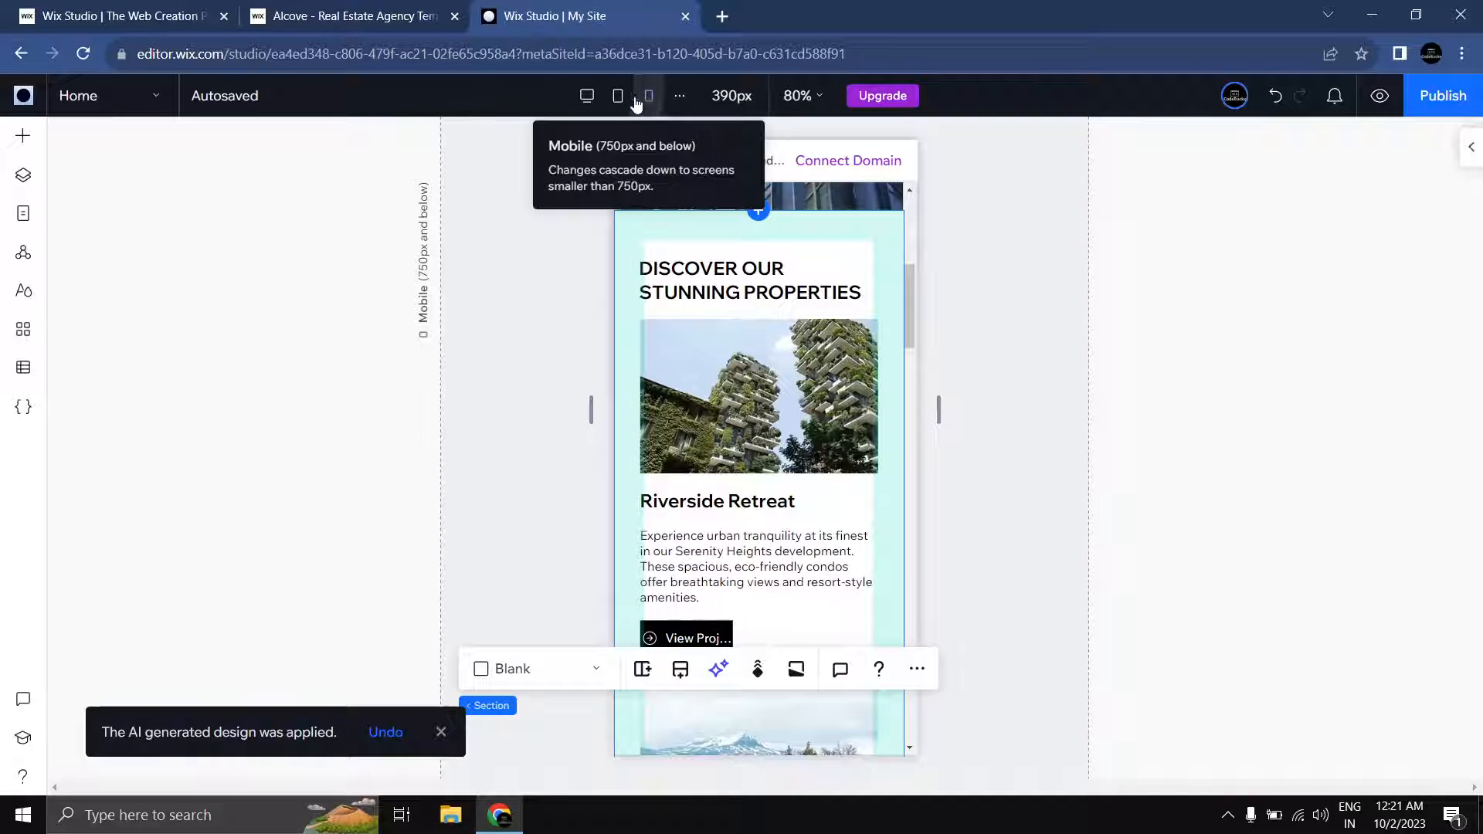
Step: Set the item spacing of the stack holding the properties heading and containers to 80 px at the Tablet breakpoint
click(617, 99)
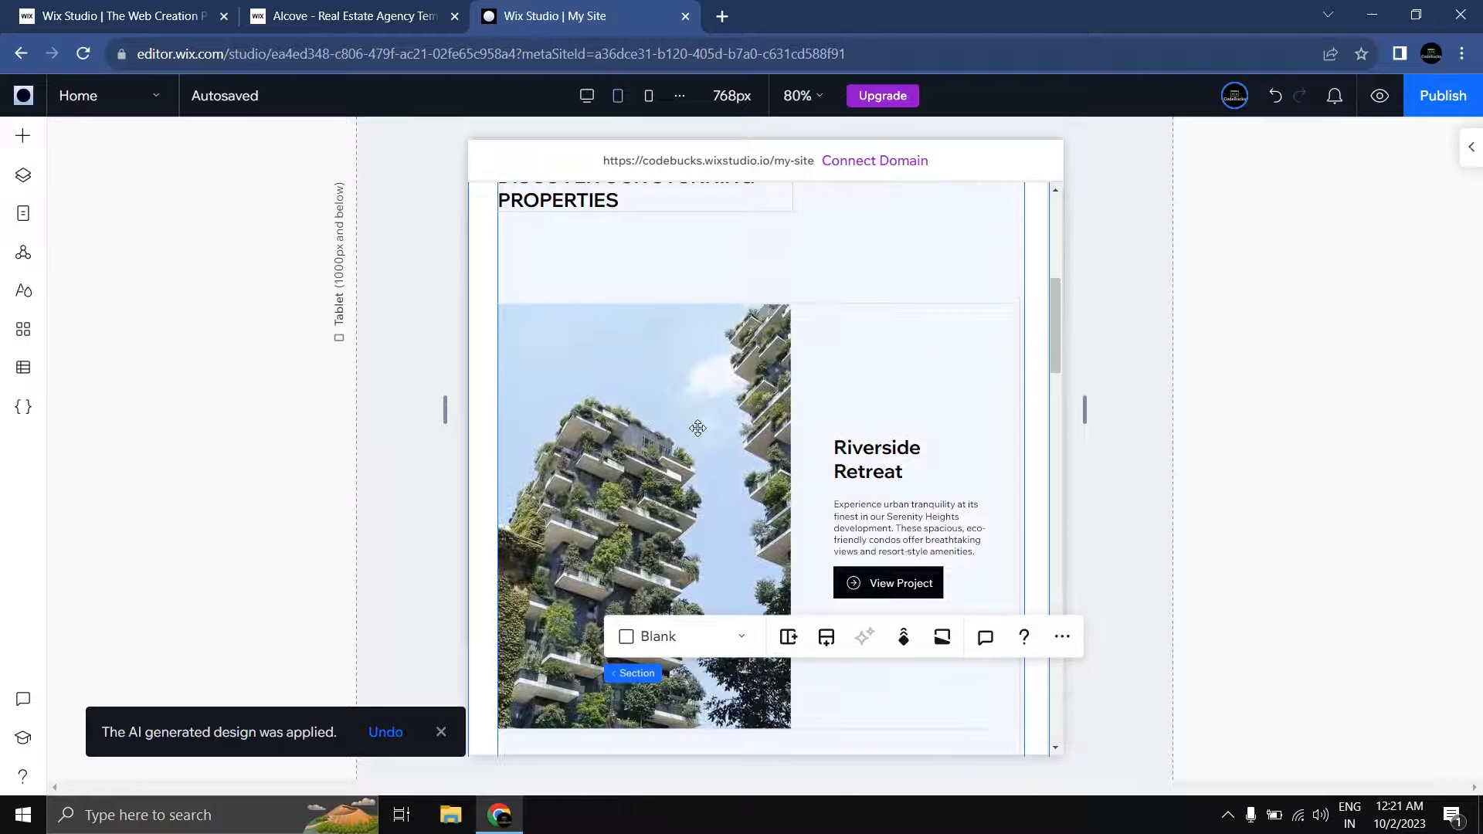
scroll(704, 441, up, 2)
scroll(707, 452, down, 2)
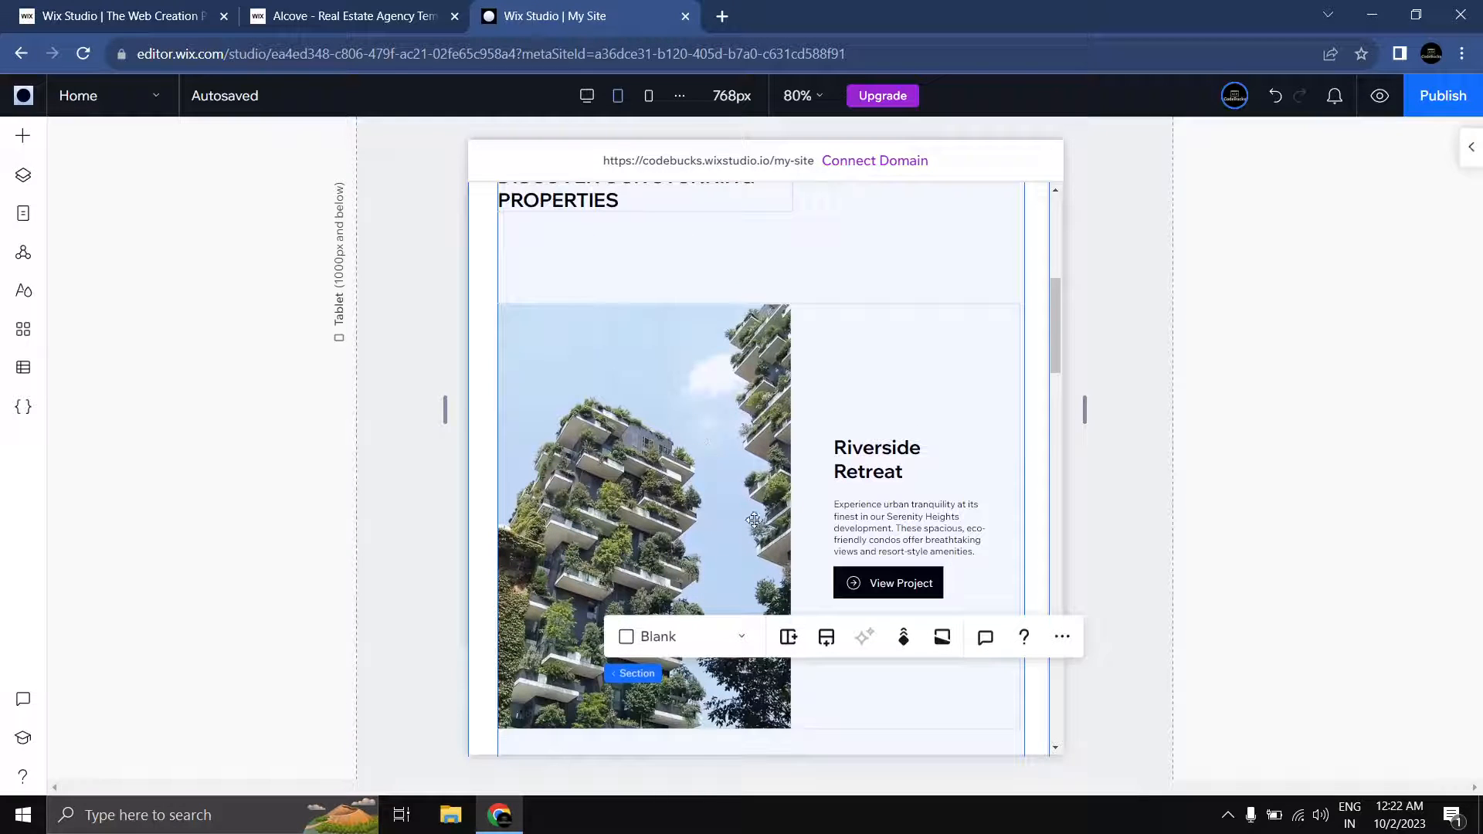
scroll(736, 462, down, 2)
scroll(736, 463, up, 4)
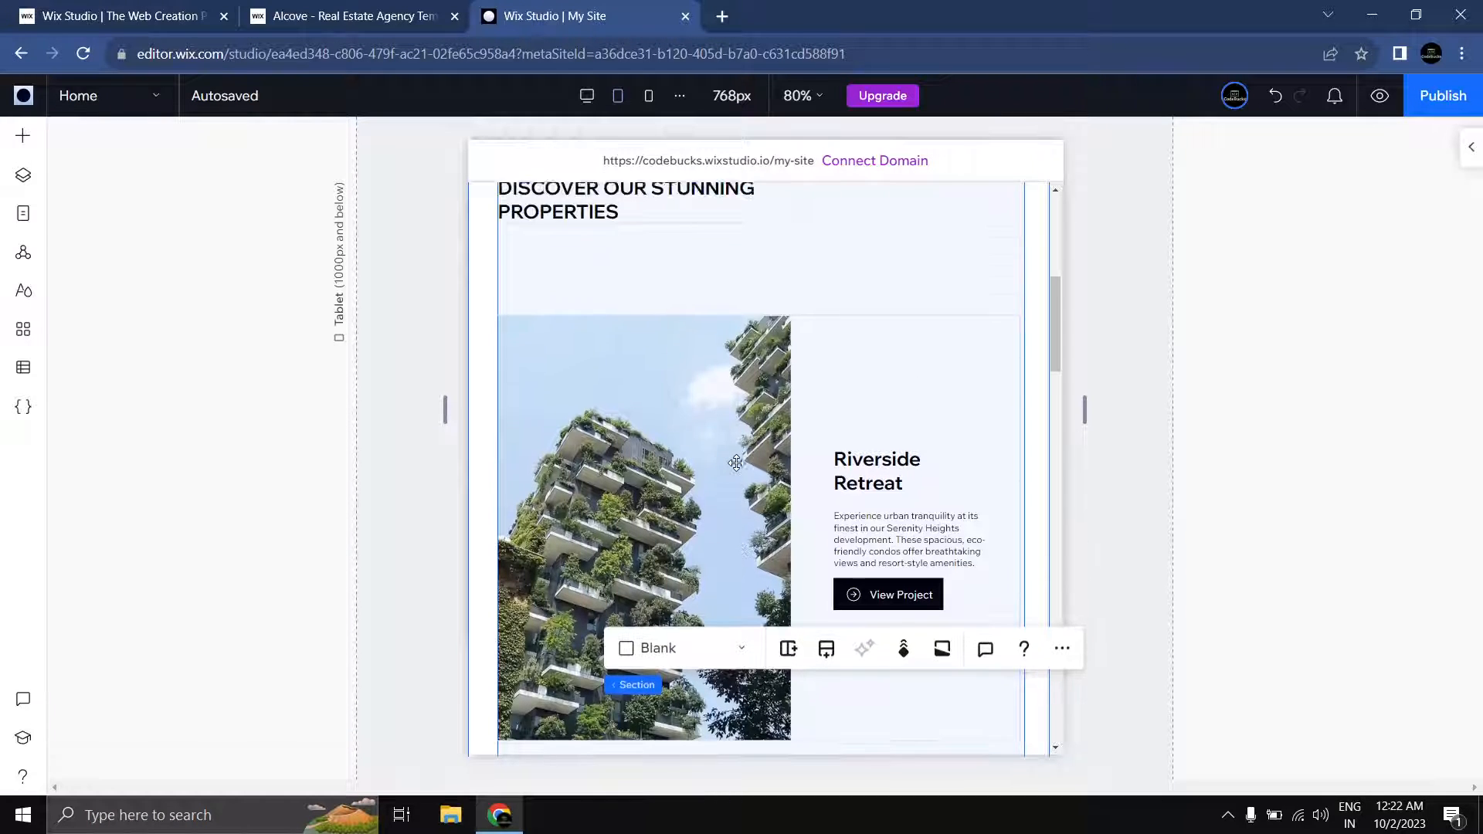
click(734, 421)
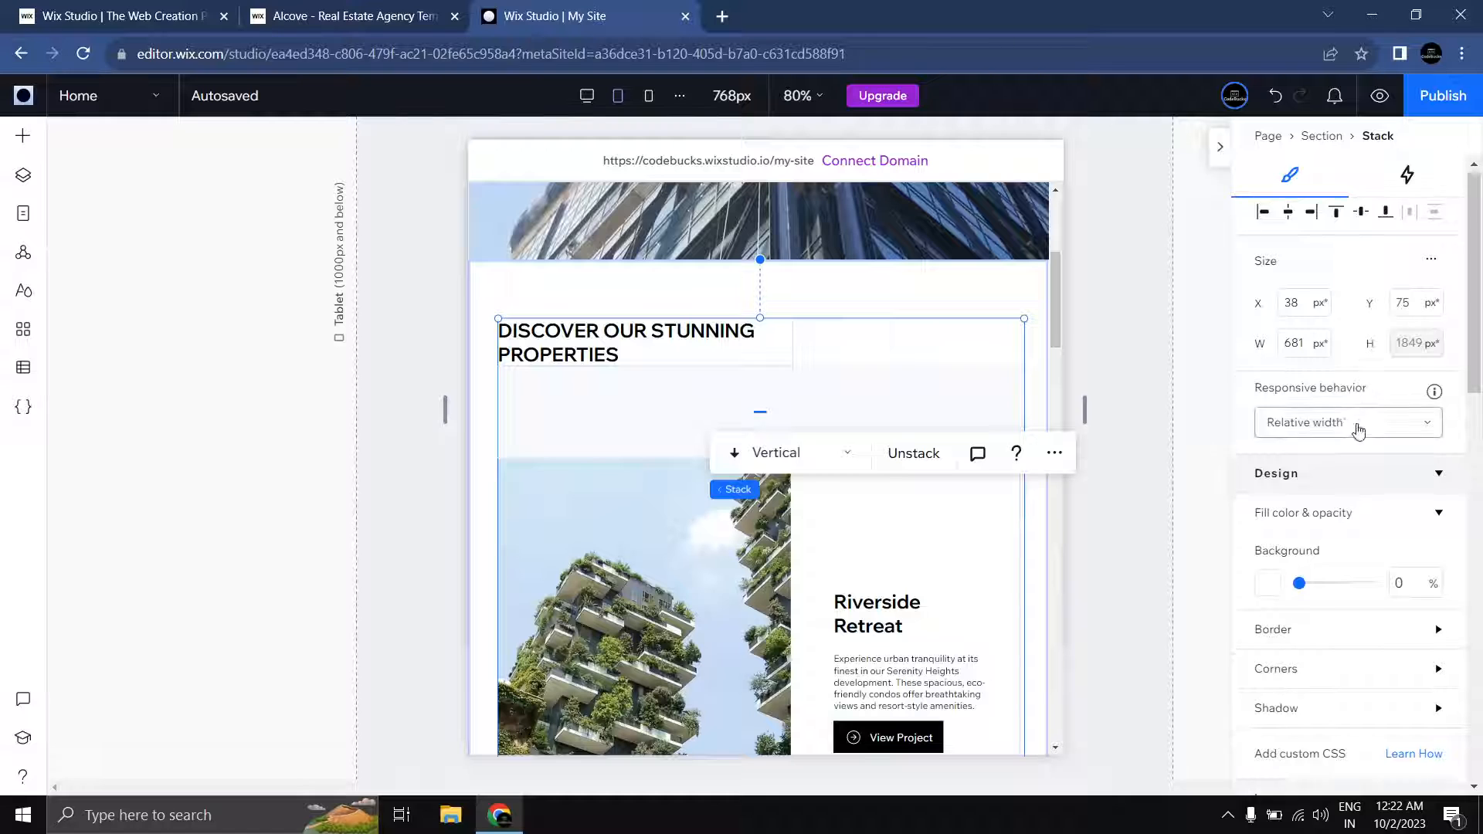
scroll(1358, 430, down, 8)
scroll(1359, 452, up, 1)
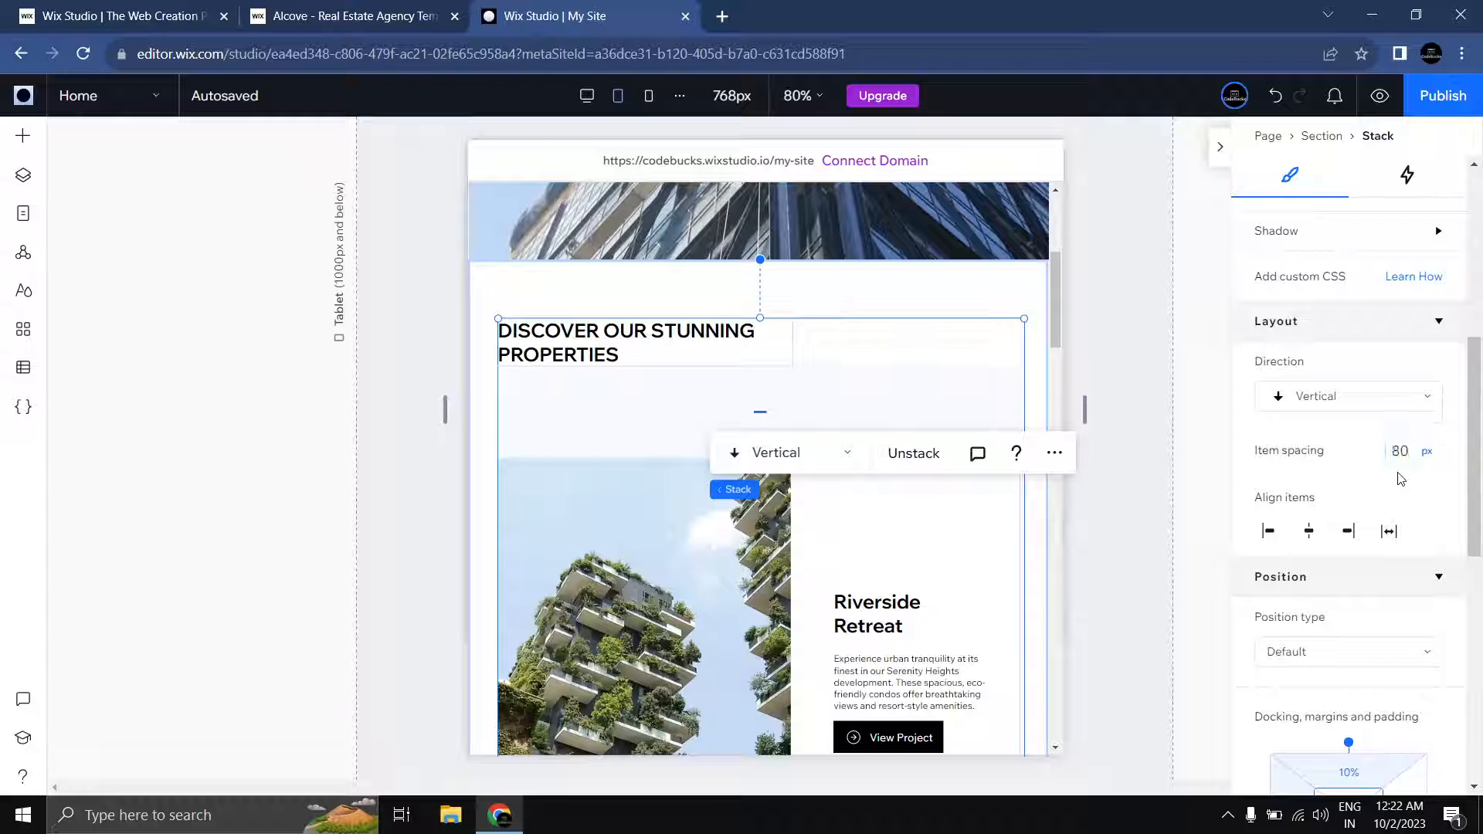
key(Return)
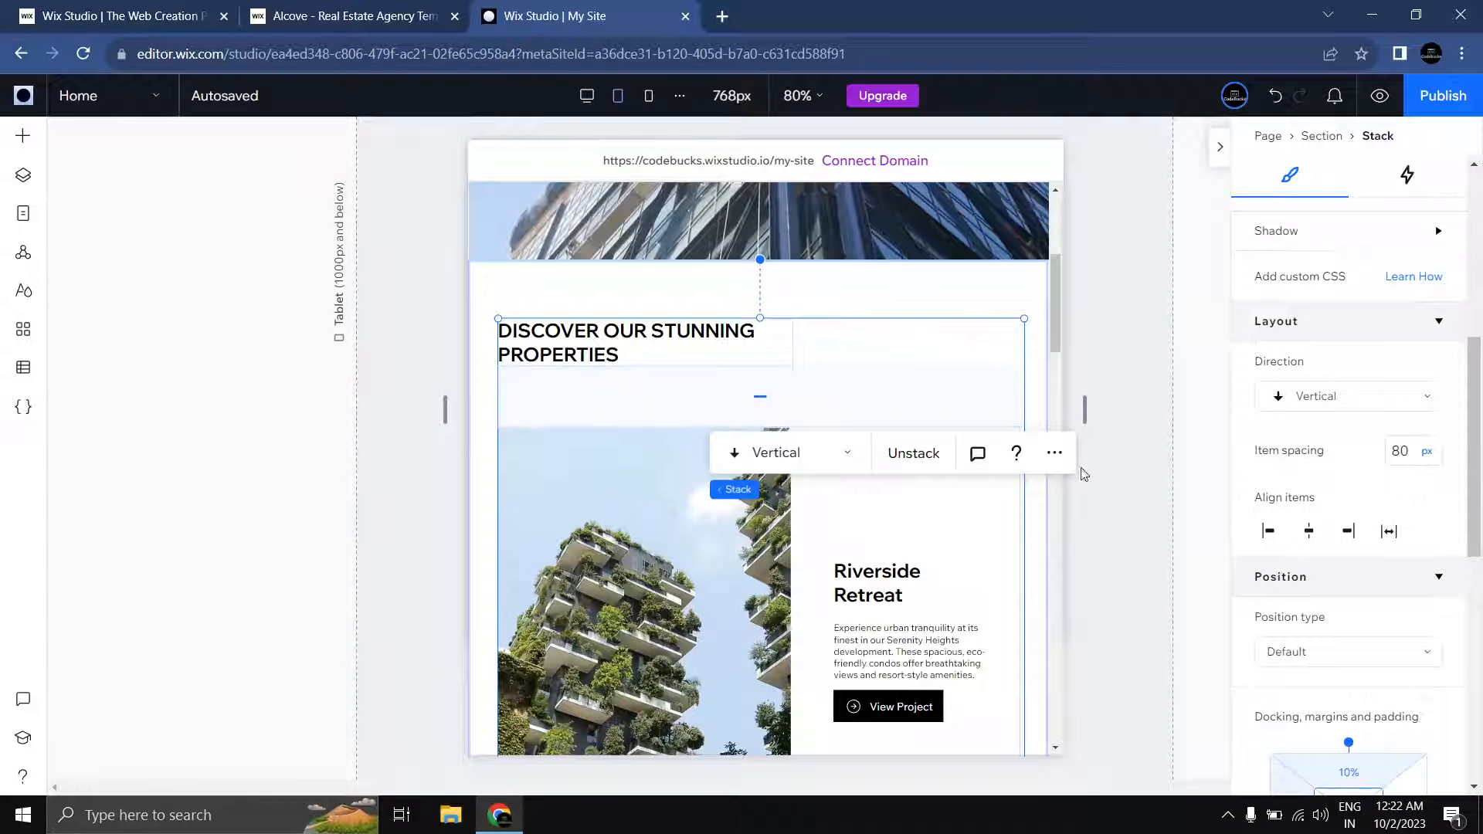
Step: Set the height of the Riverside Retreat container to 350 px at the Tablet breakpoint
scroll(897, 432, down, 5)
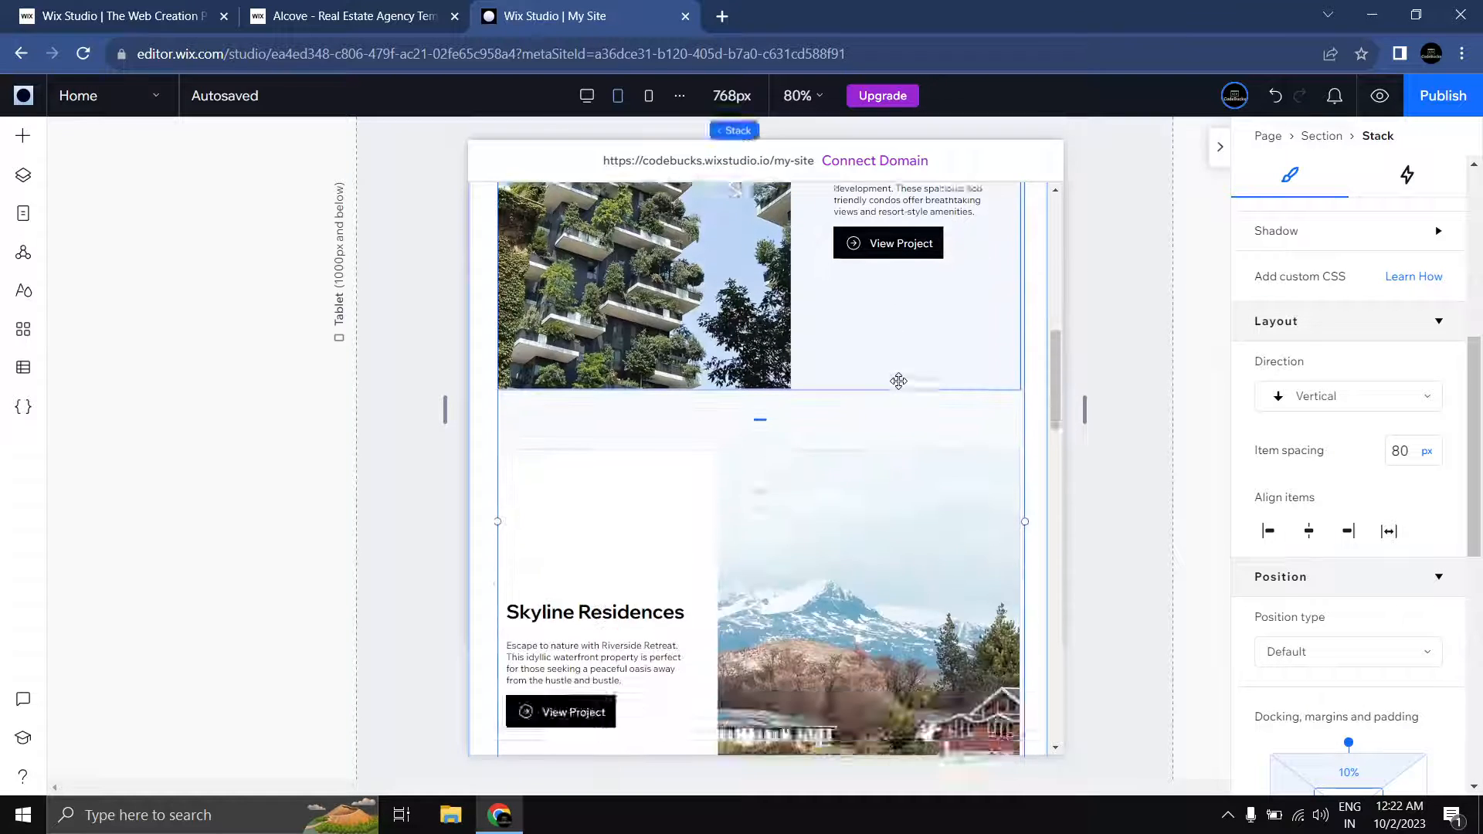
scroll(850, 479, up, 3)
scroll(757, 555, down, 1)
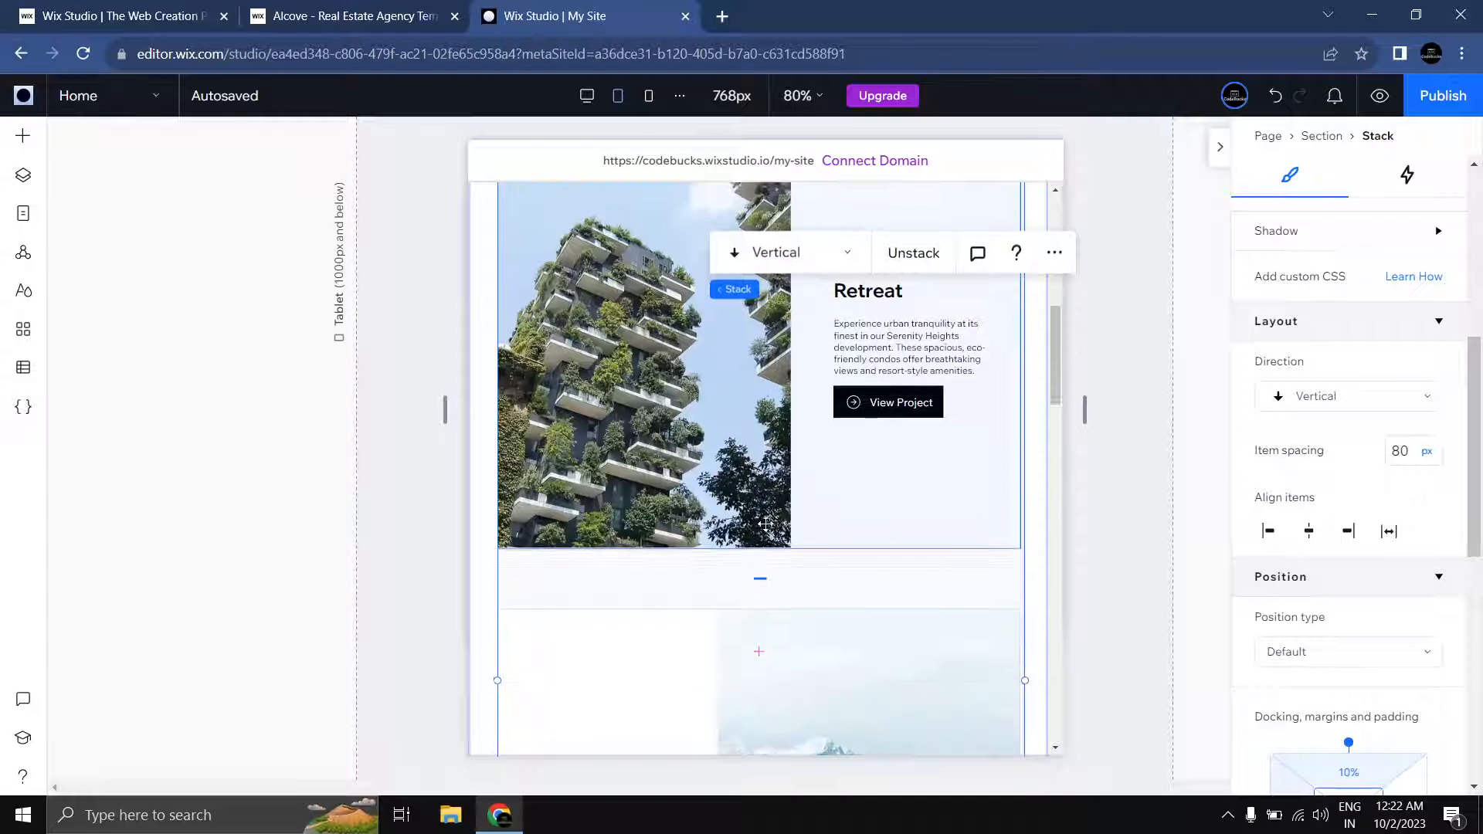
scroll(631, 335, up, 2)
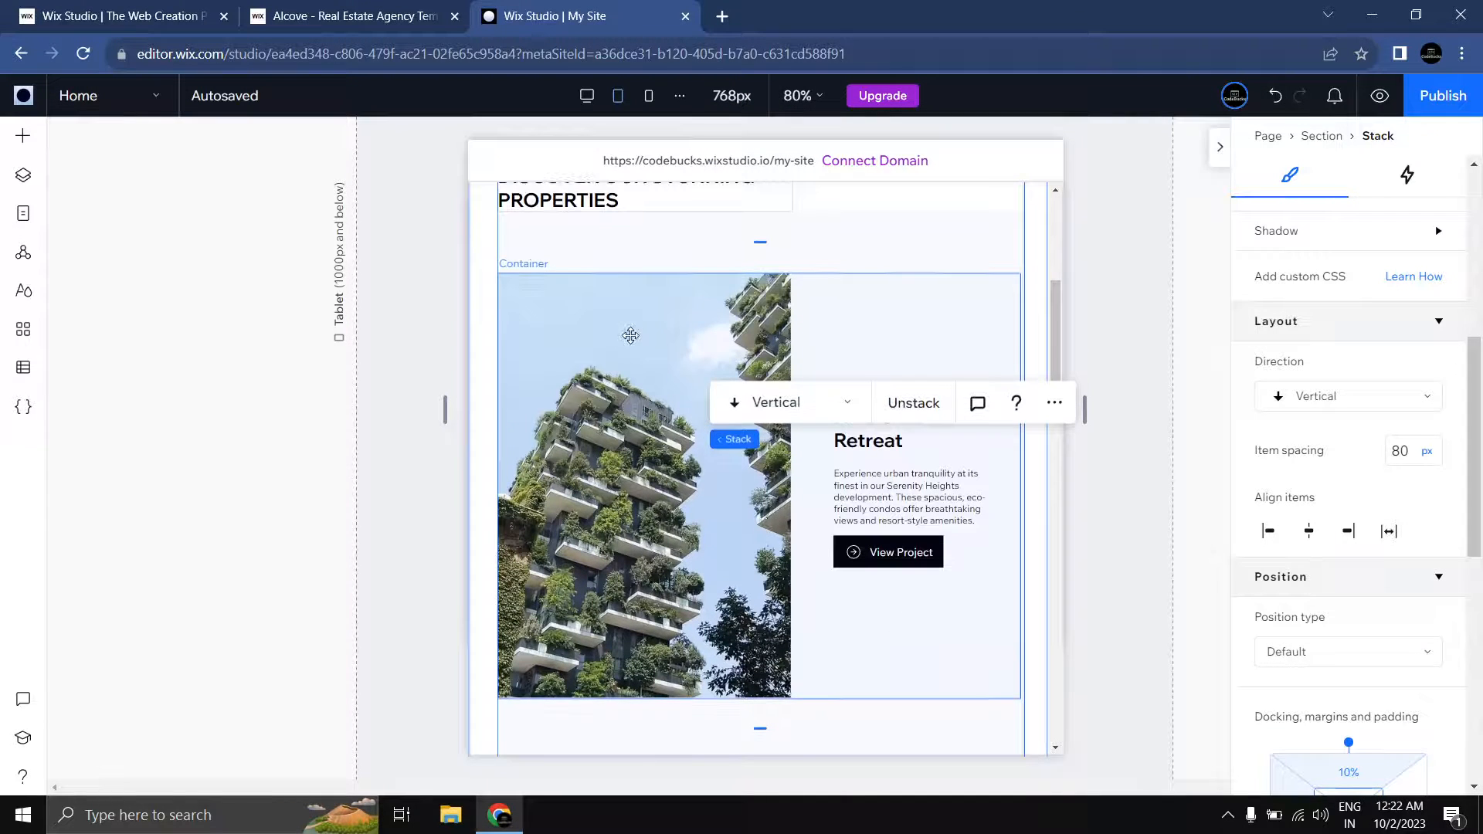
click(724, 322)
scroll(1359, 353, up, 5)
scroll(1359, 353, up, 1)
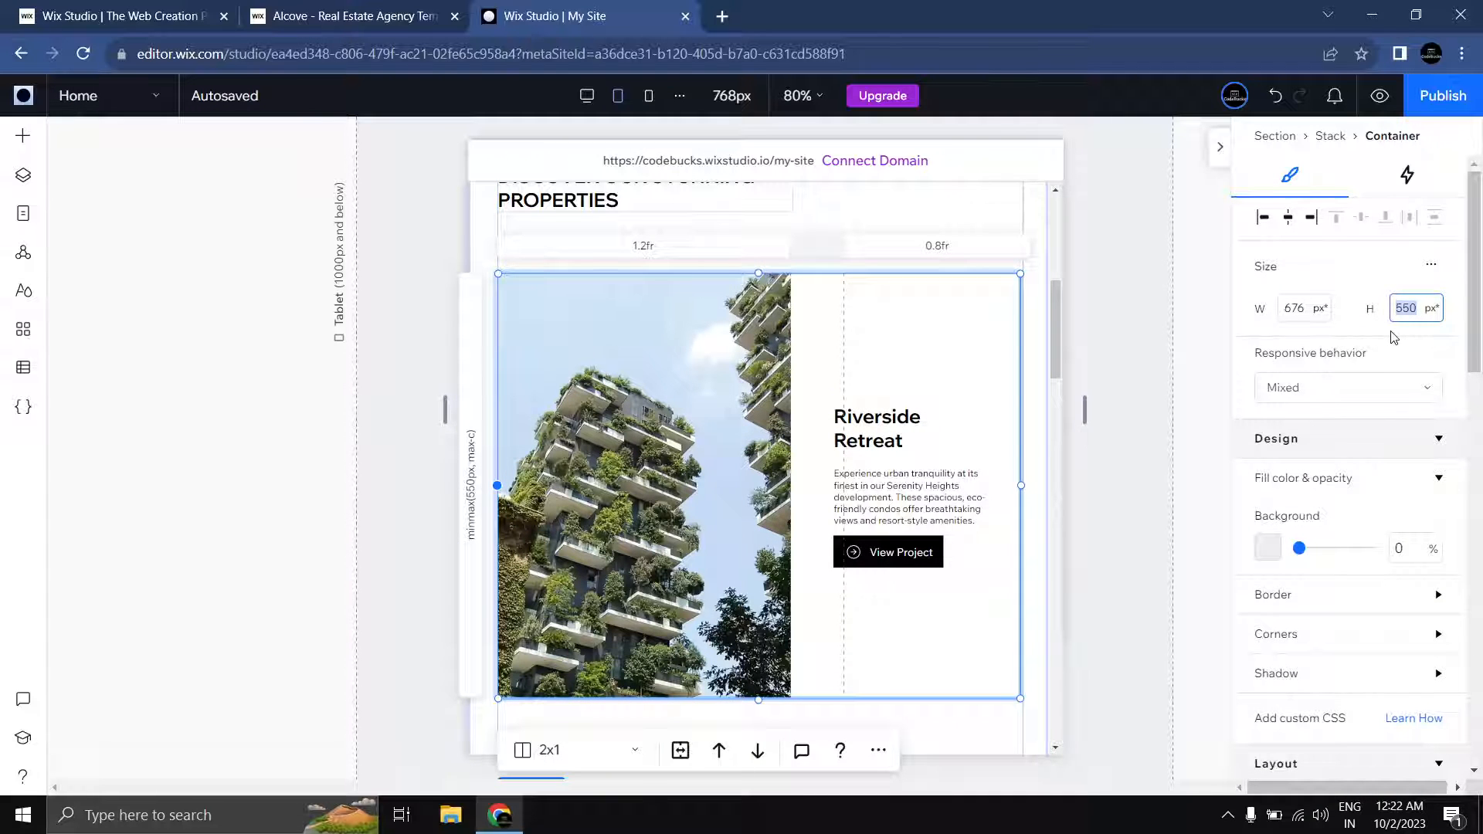
key(Return)
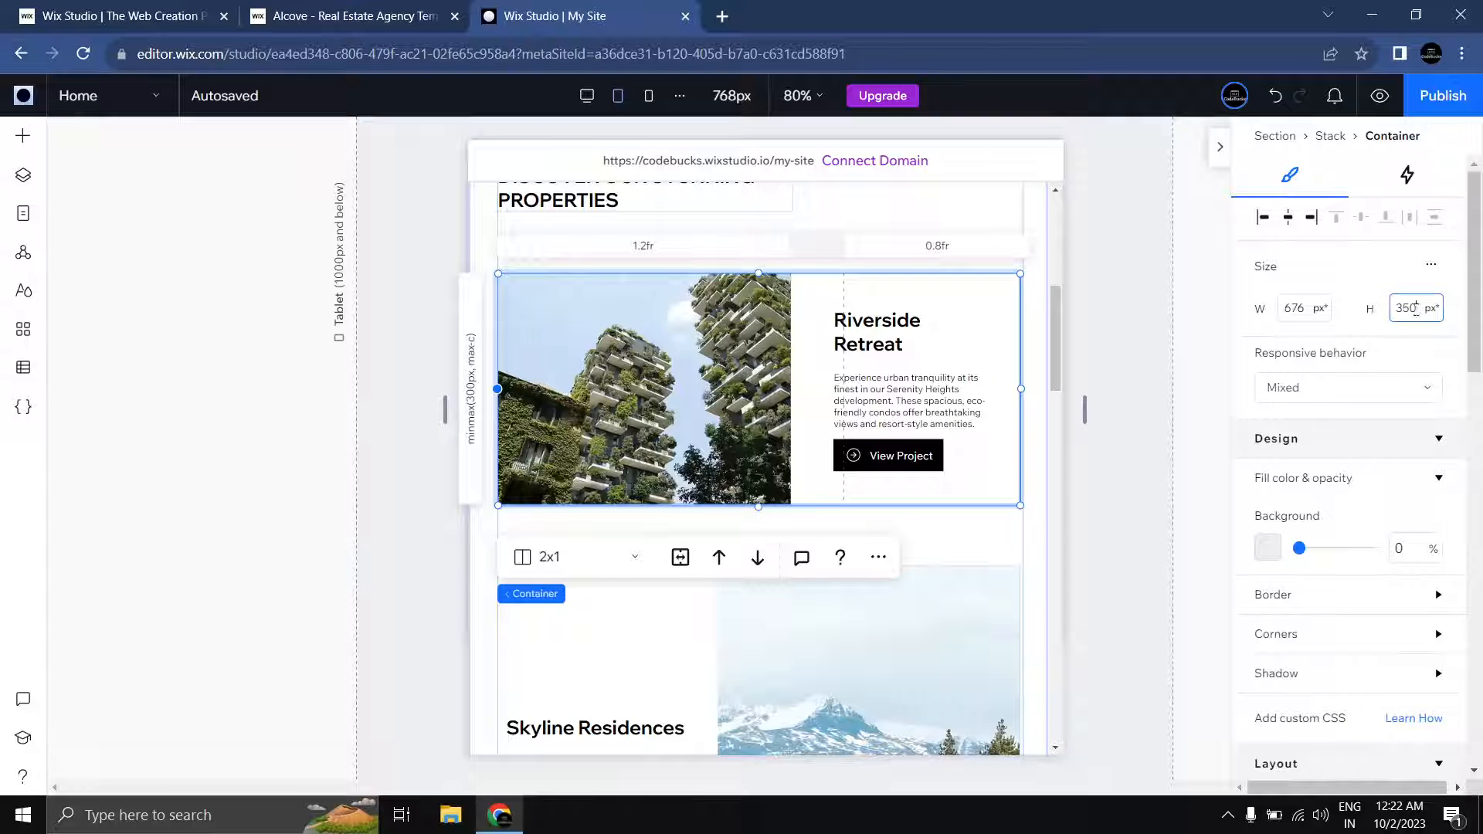
key(Return)
Step: Set the heights of both Skyline Residences containers to 350 px at the Tablet breakpoint
scroll(974, 428, down, 4)
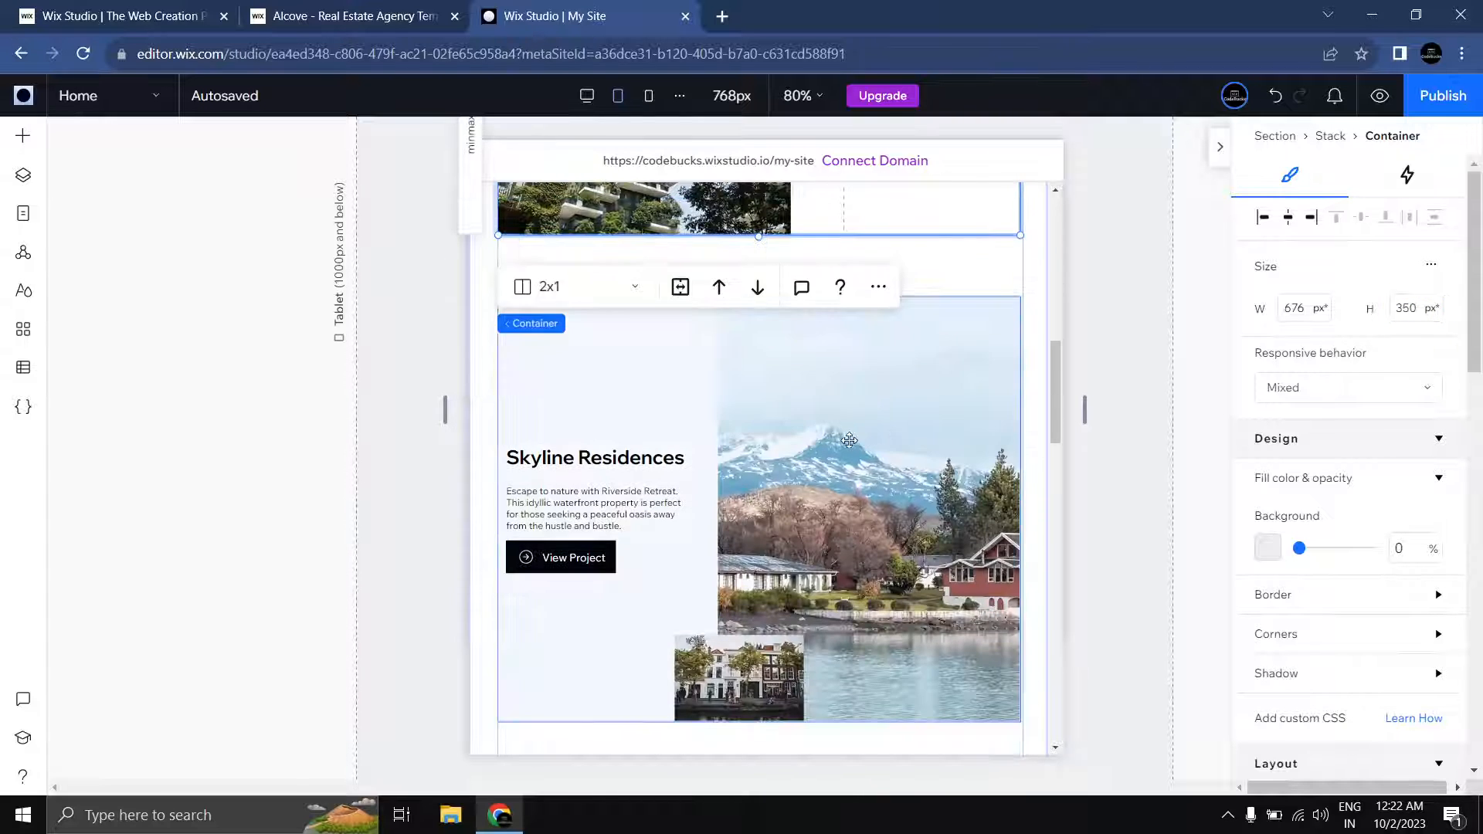
click(848, 441)
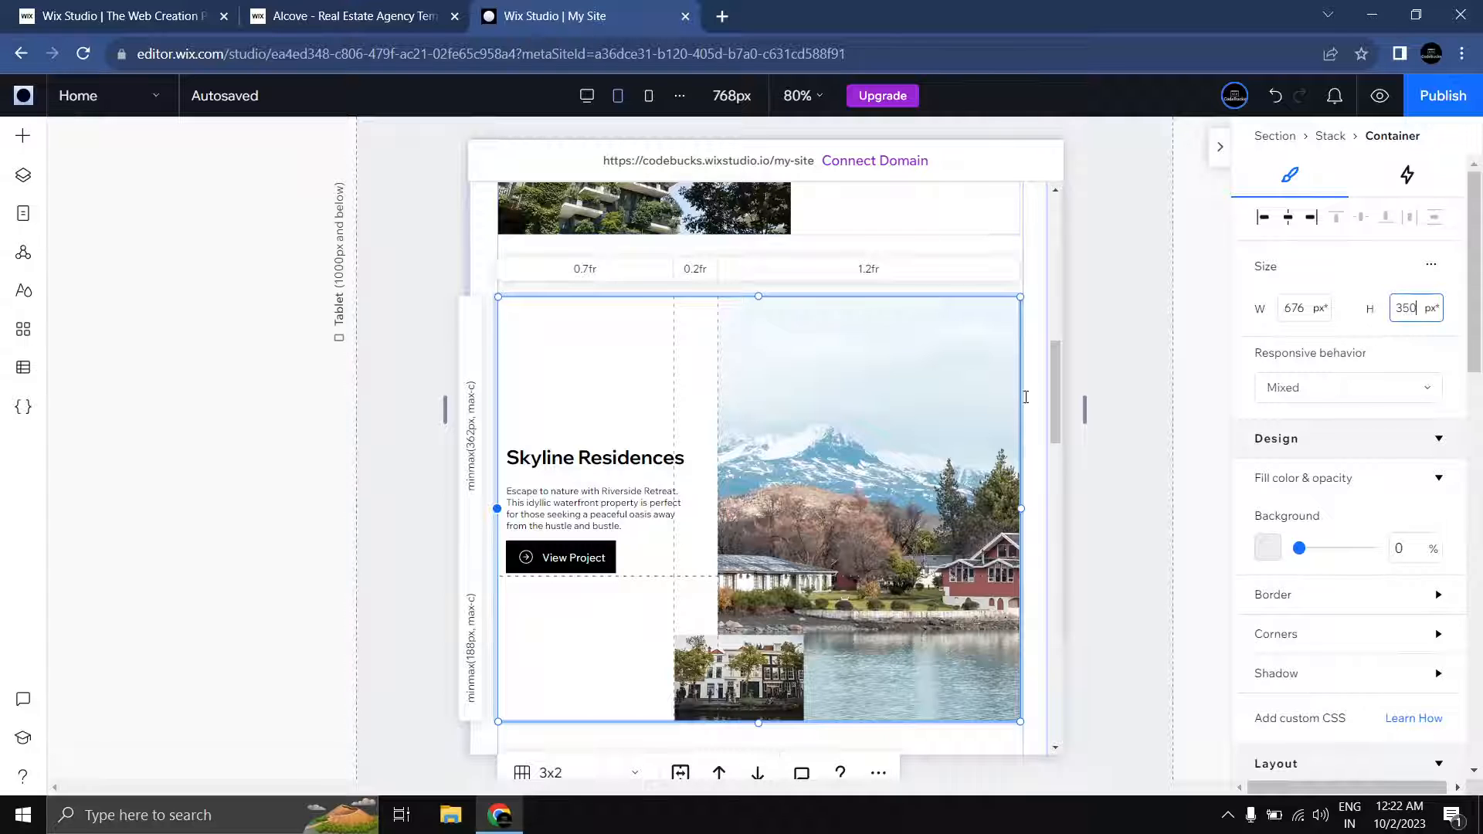
scroll(838, 475, down, 4)
click(731, 487)
click(1404, 309)
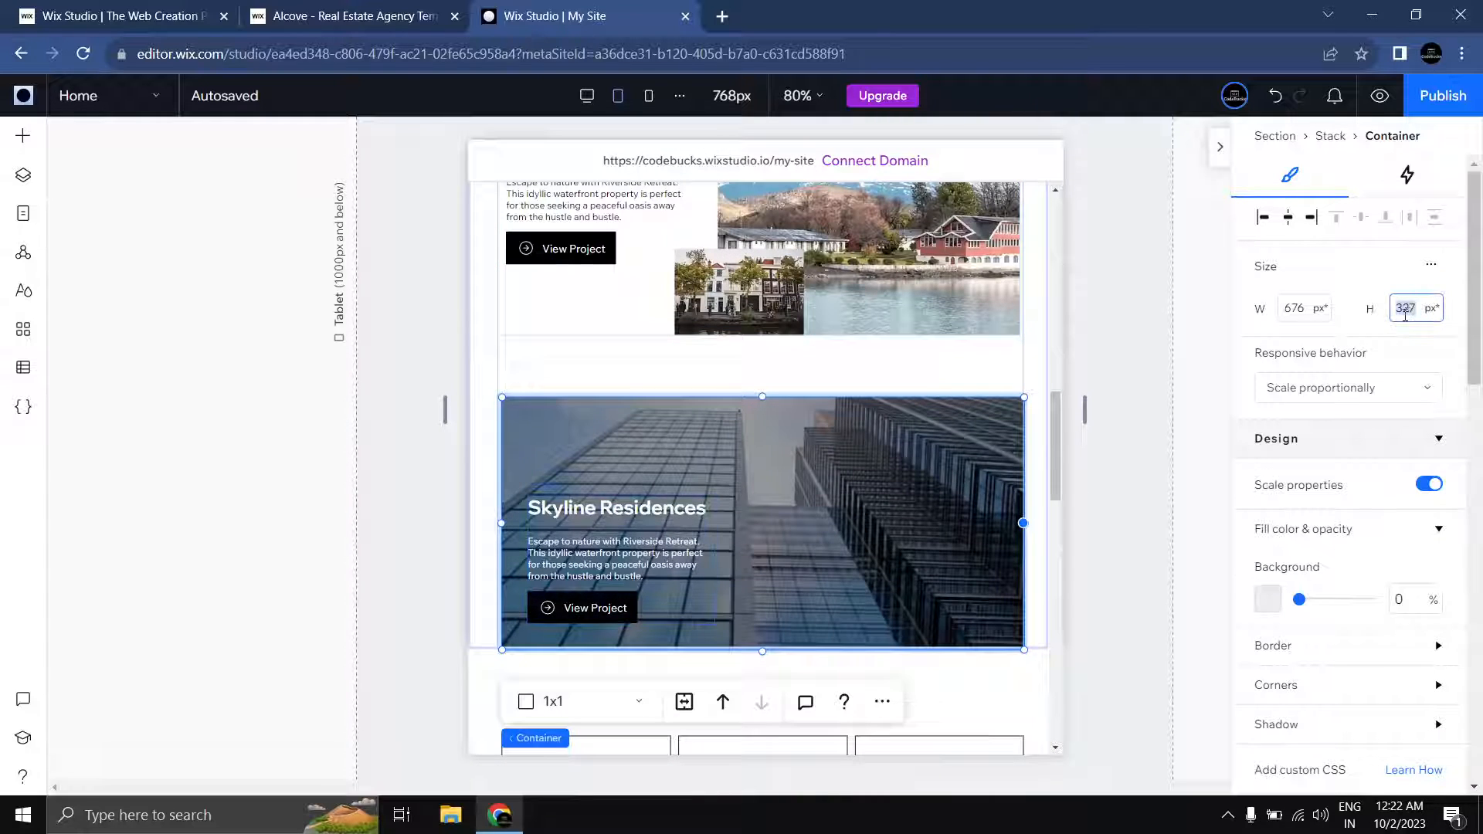
text(350)
key(Return)
scroll(397, 538, up, 8)
click(391, 545)
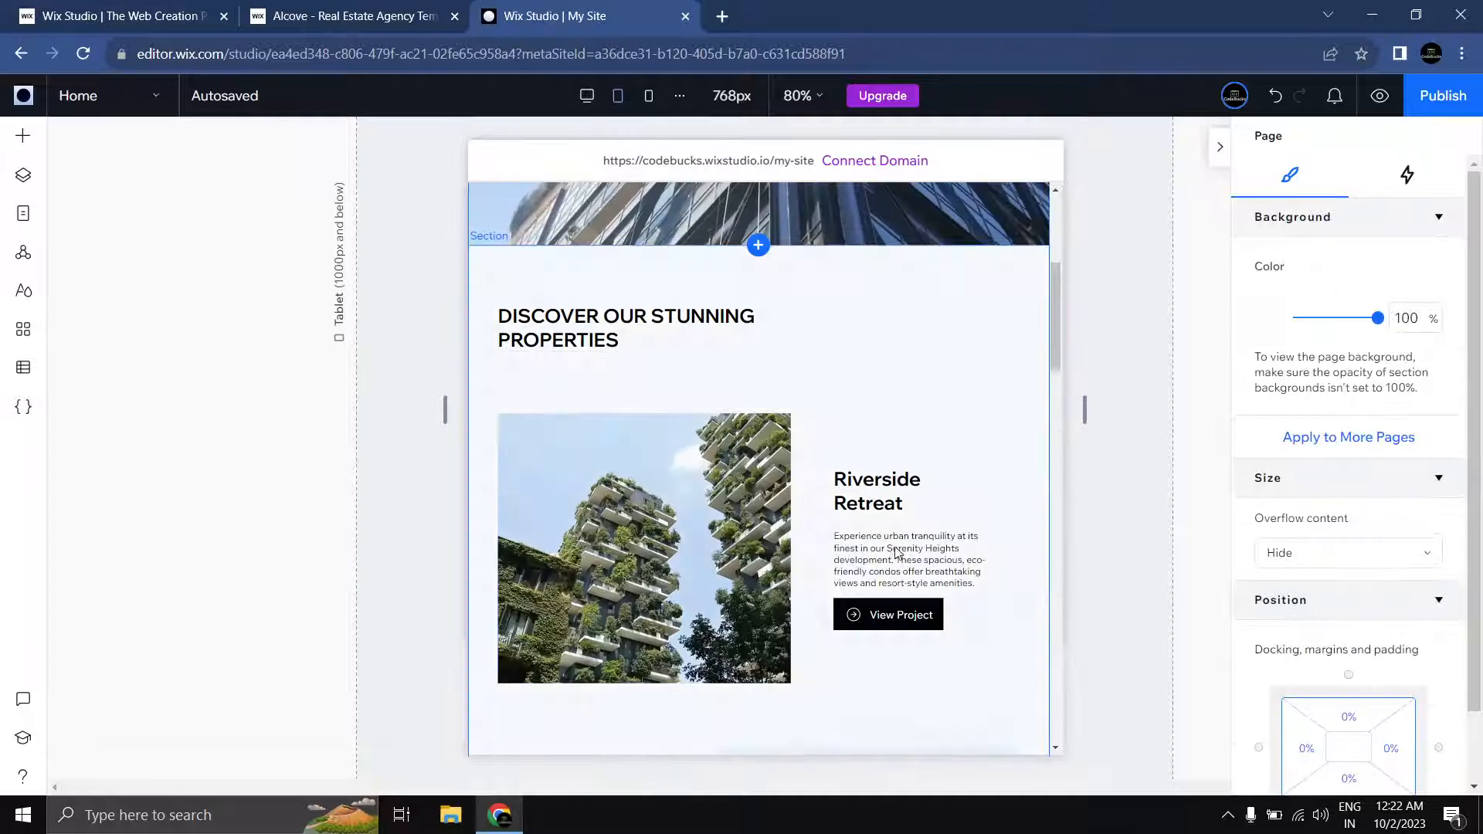
click(896, 552)
click(892, 549)
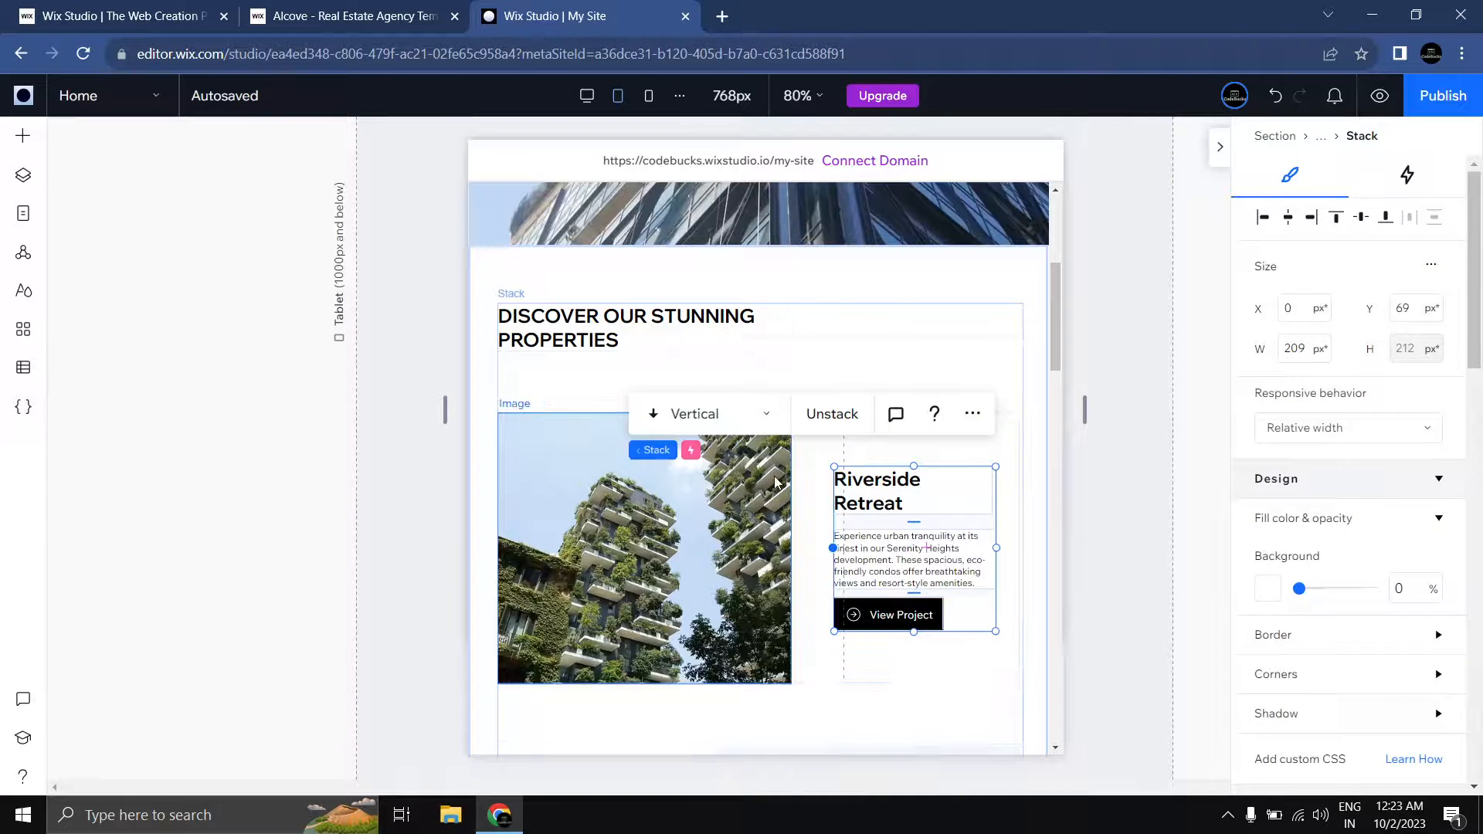
click(842, 437)
click(1128, 477)
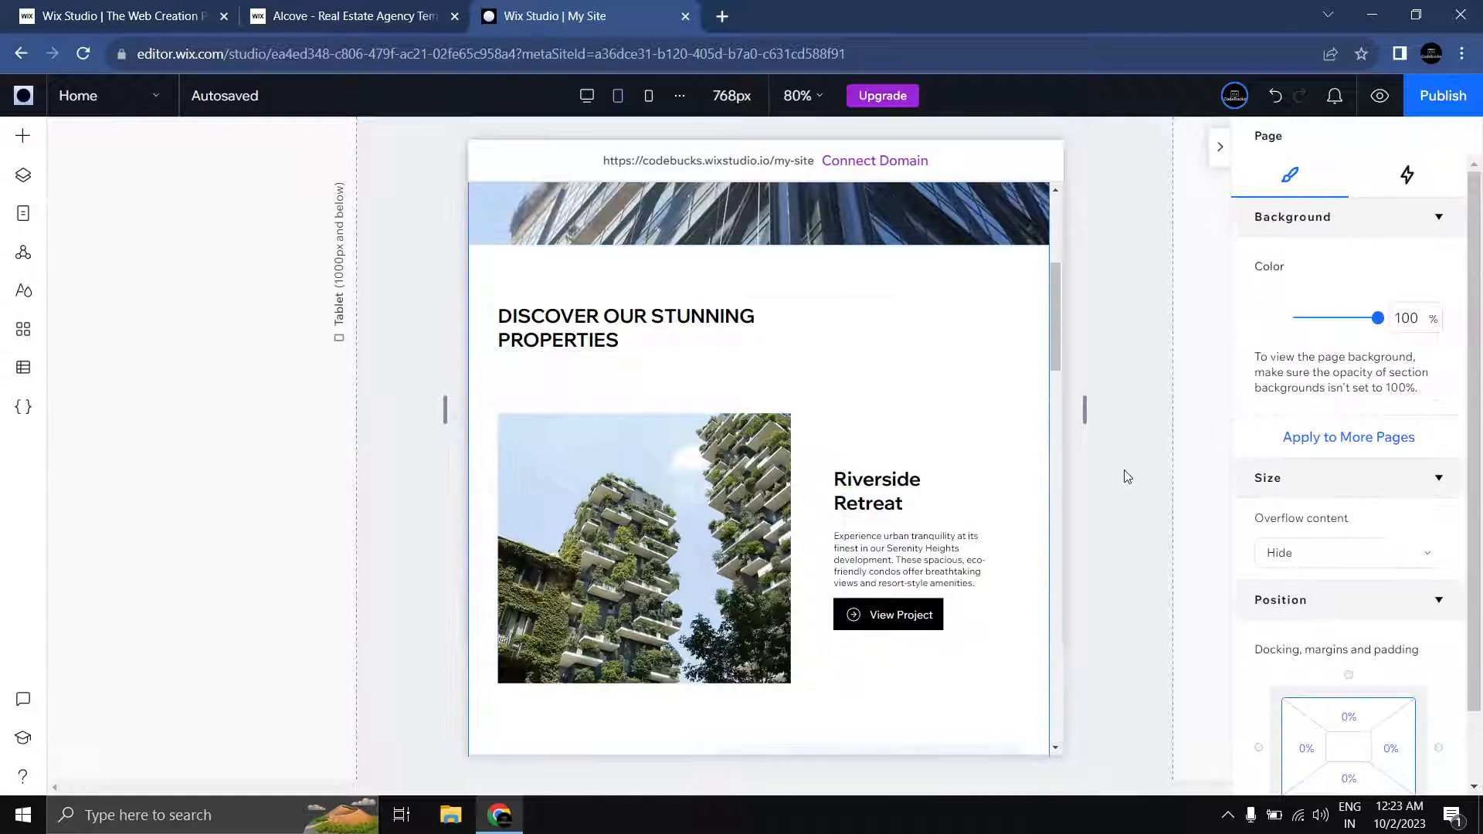
Step: Preview the resized property containers at Tablet size and return to editing the Home page
scroll(967, 479, down, 5)
scroll(966, 480, up, 5)
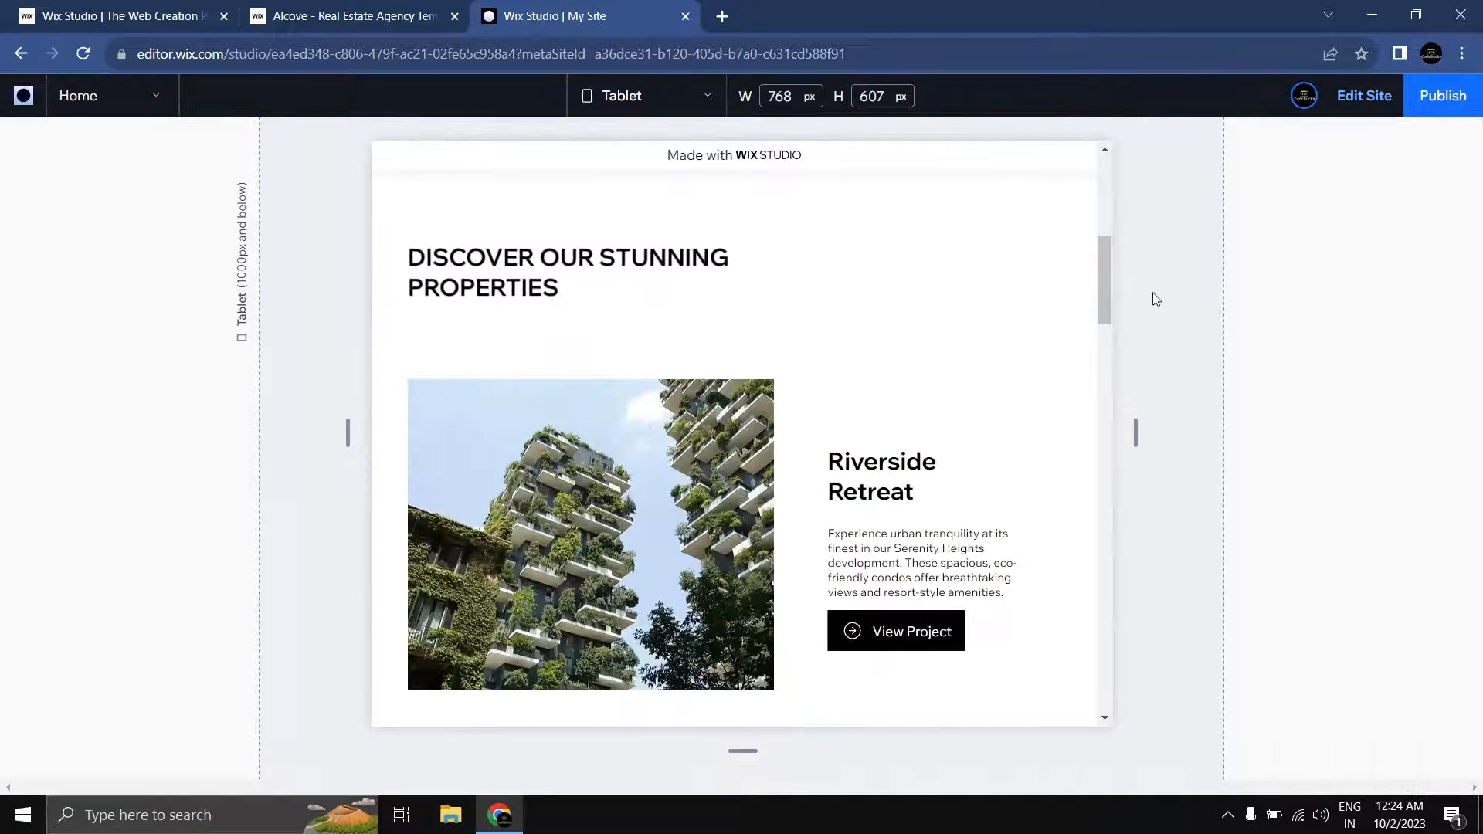
drag(1110, 284, 1152, 305)
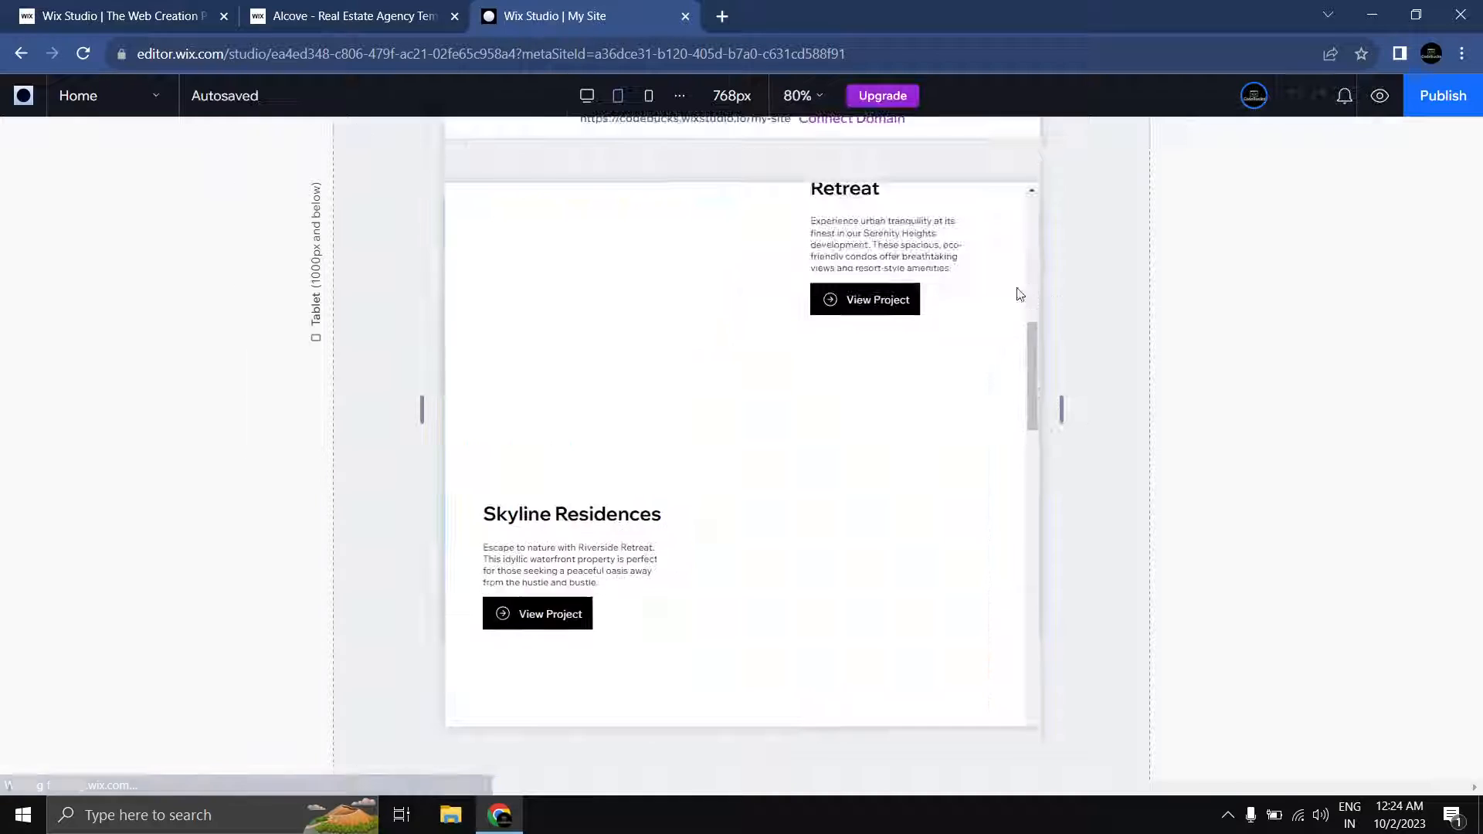
Step: Widen the Riverside Retreat View Project button to about 154 px at the Mobile breakpoint
click(648, 95)
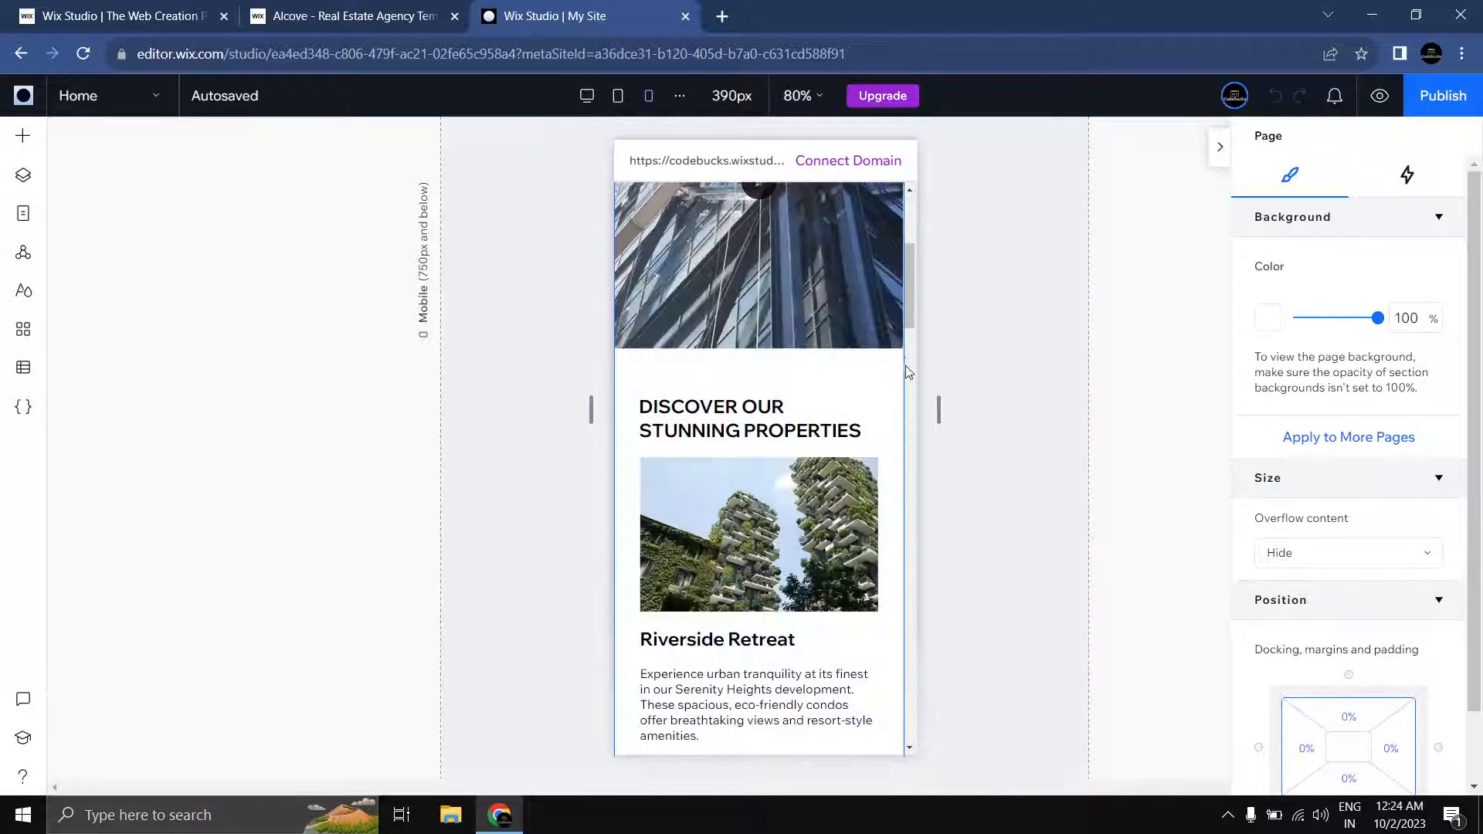
drag(911, 304, 908, 370)
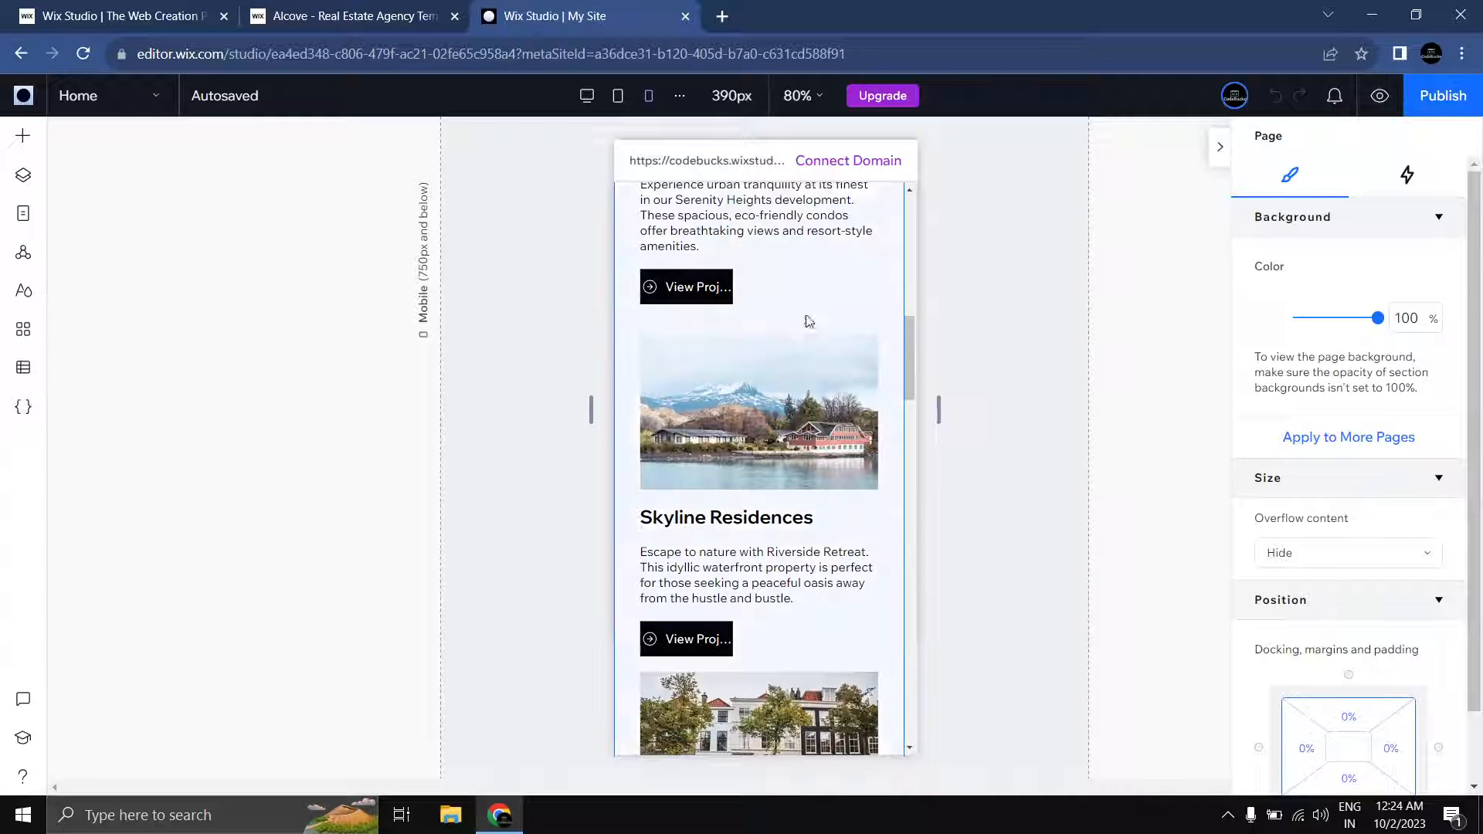
scroll(688, 434, up, 2)
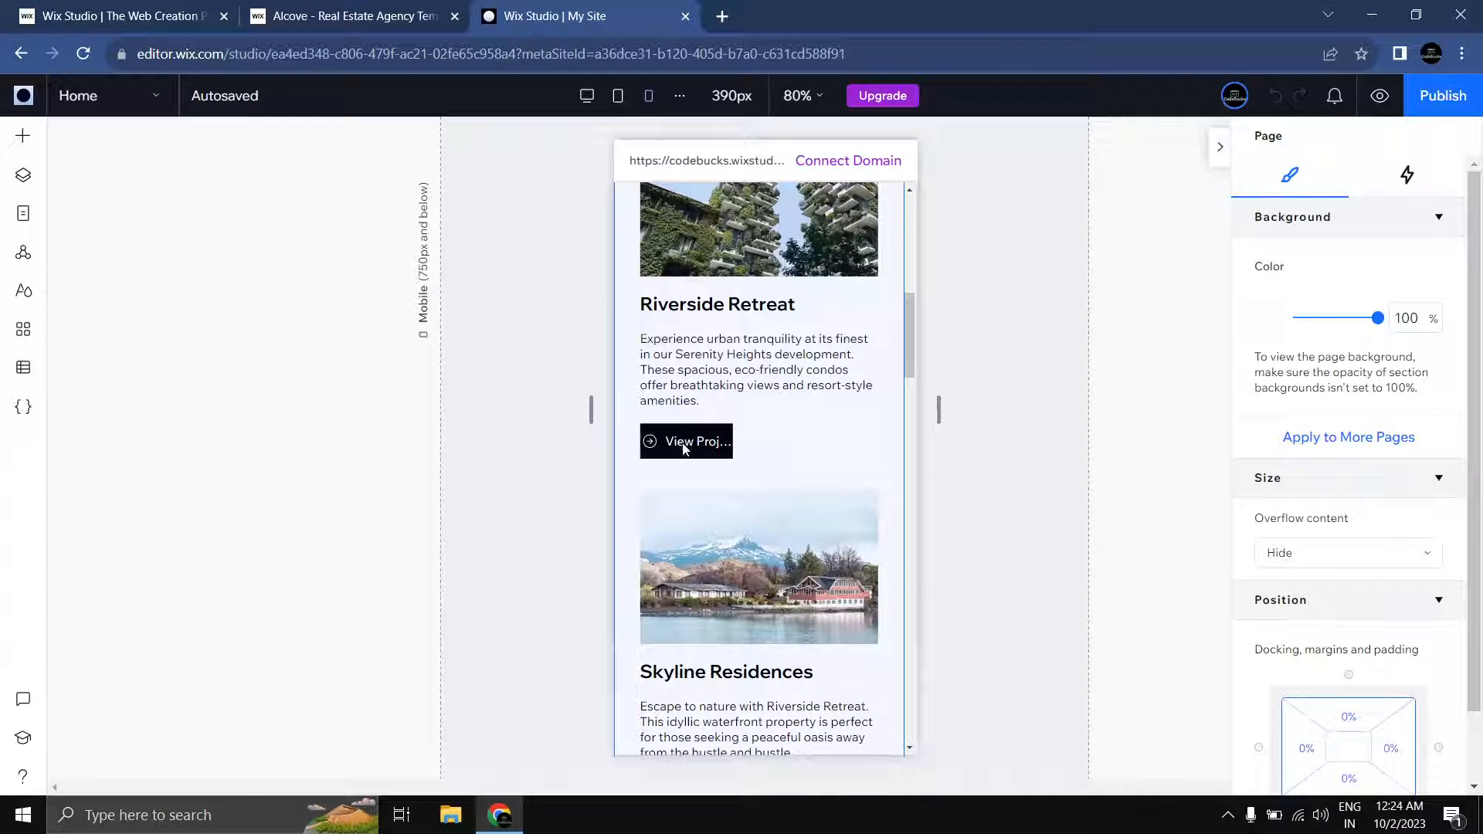
click(683, 446)
click(682, 442)
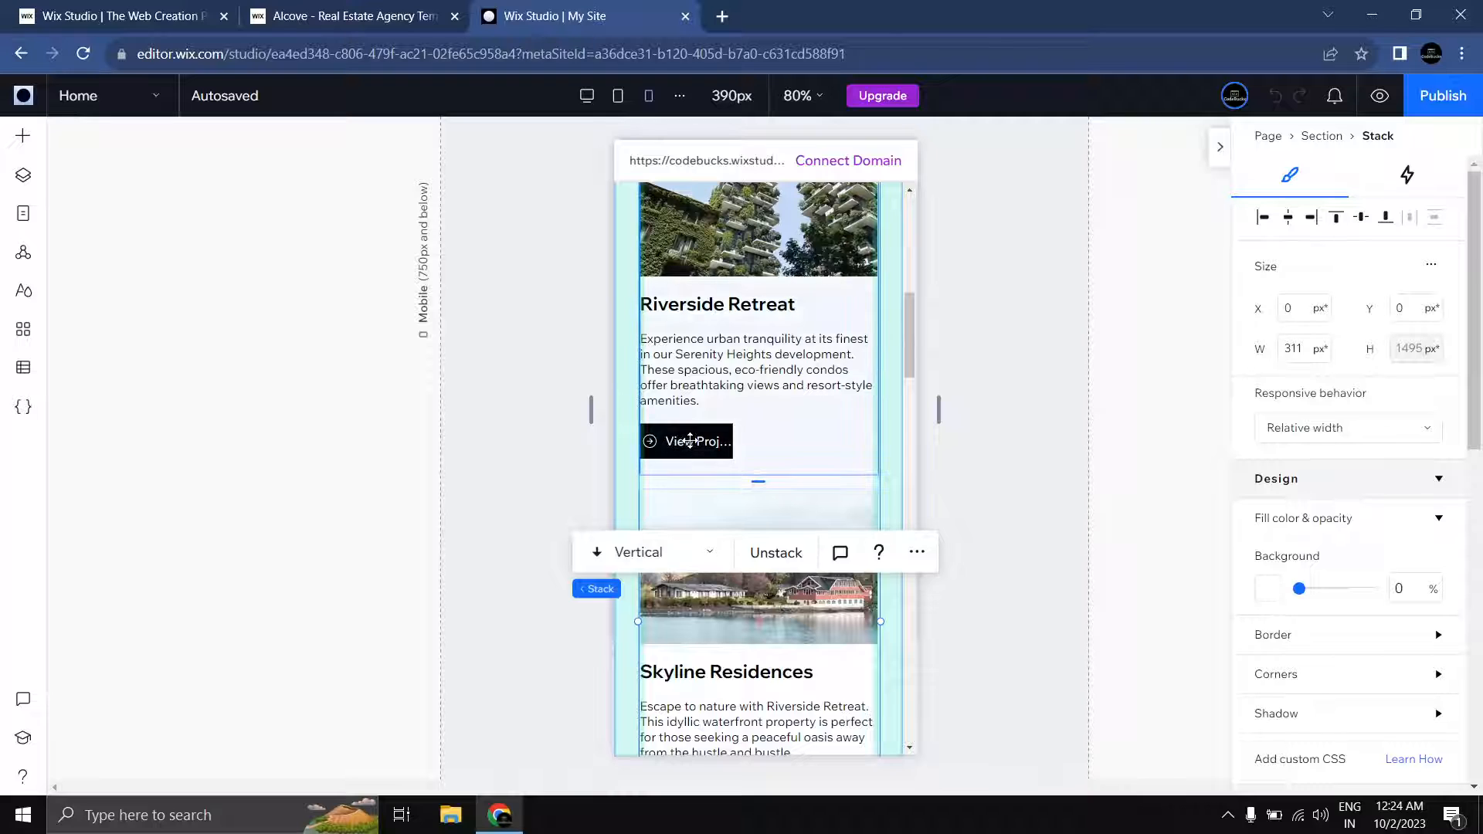
click(690, 441)
click(690, 442)
click(687, 441)
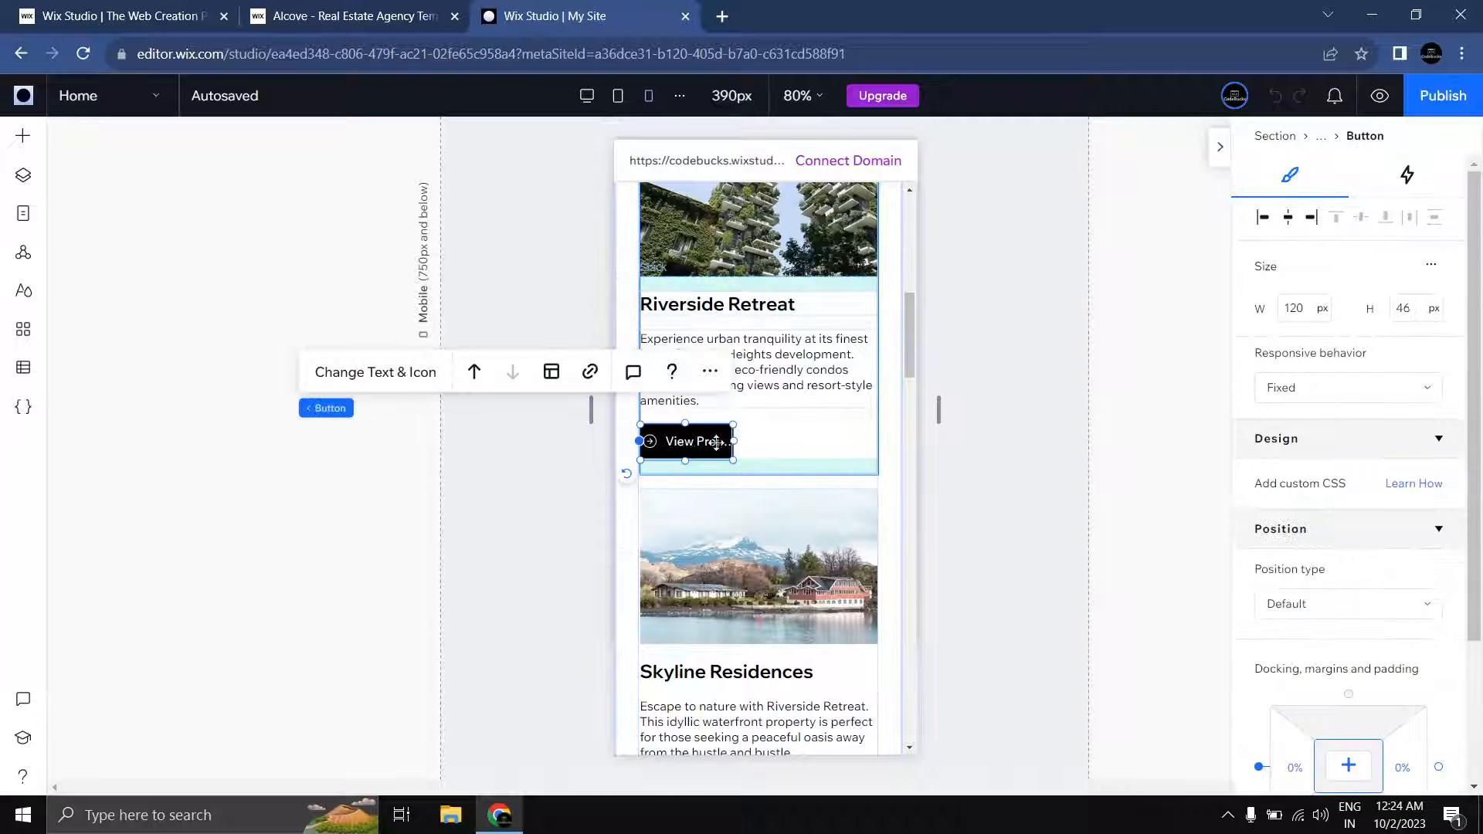
drag(733, 442, 759, 441)
Step: Widen the View Project button below the lake-view Skyline Residences text so its full label fits at the Mobile breakpoint
scroll(965, 477, down, 3)
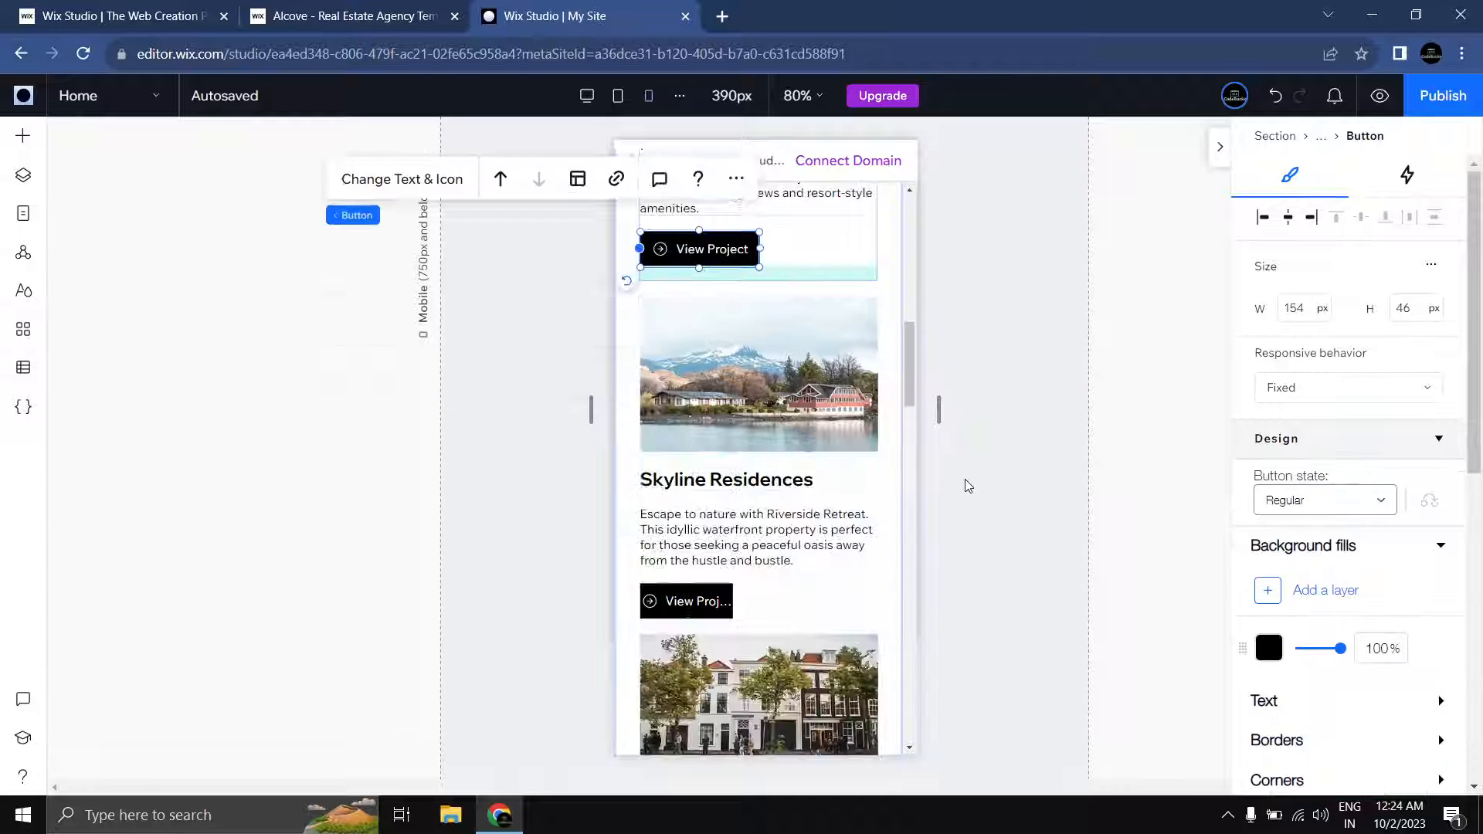
click(688, 600)
click(733, 600)
drag(736, 601, 762, 600)
Step: Set the height of the last Skyline Residences container, with the skyscraper background, to 350 px at the Mobile breakpoint
scroll(748, 599, down, 6)
click(702, 498)
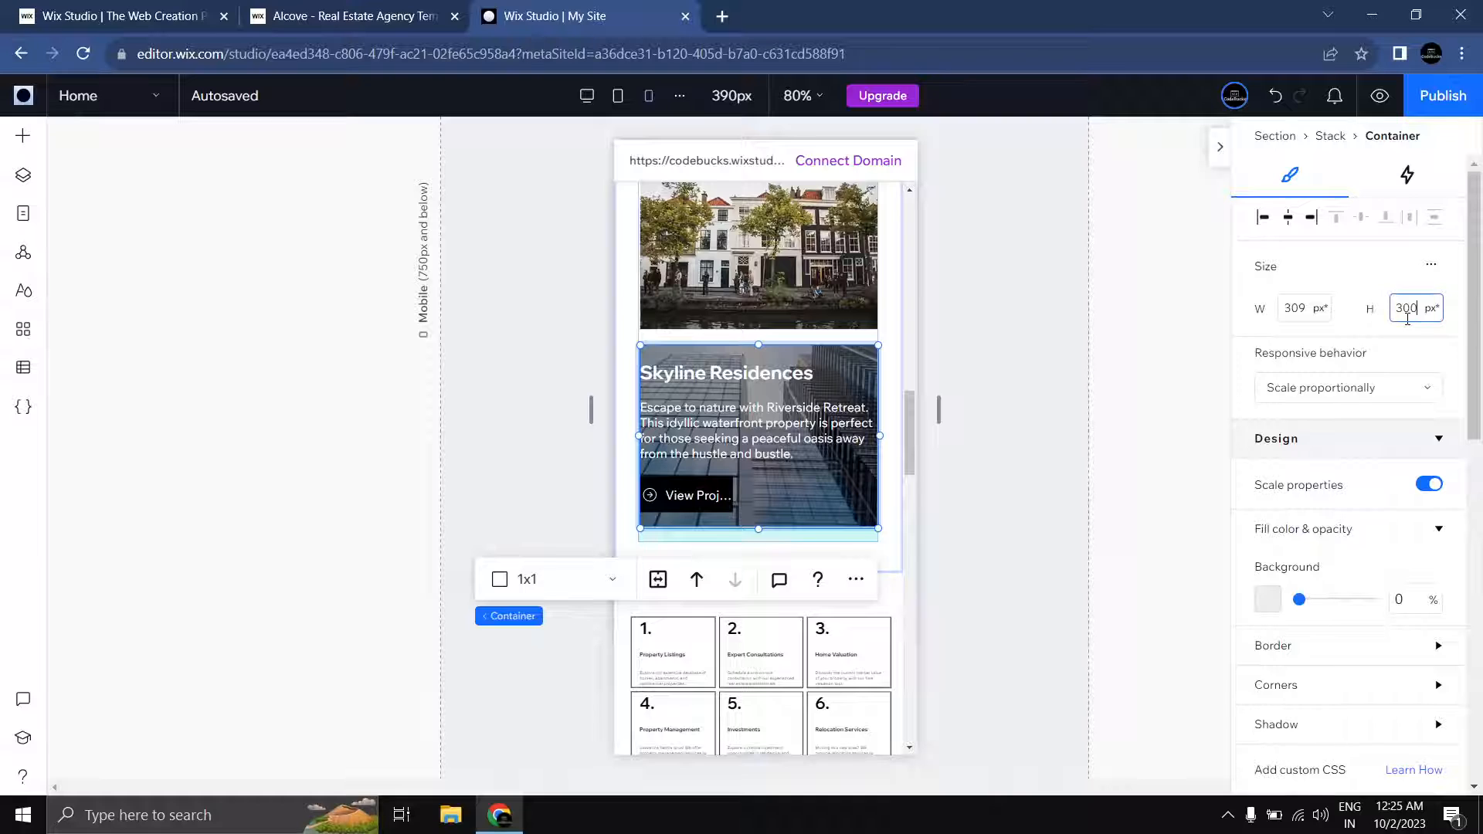
key(Return)
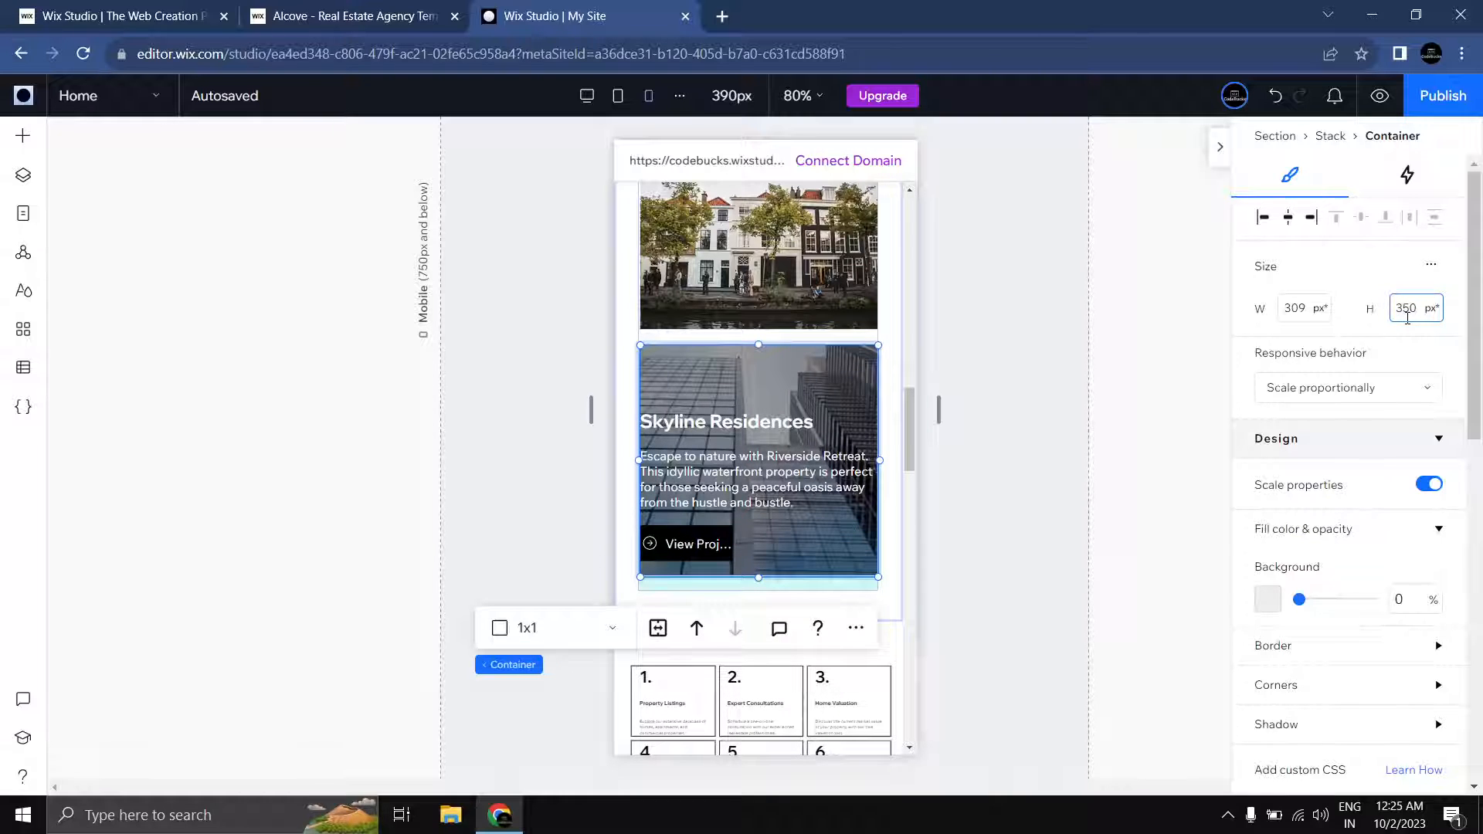
key(Return)
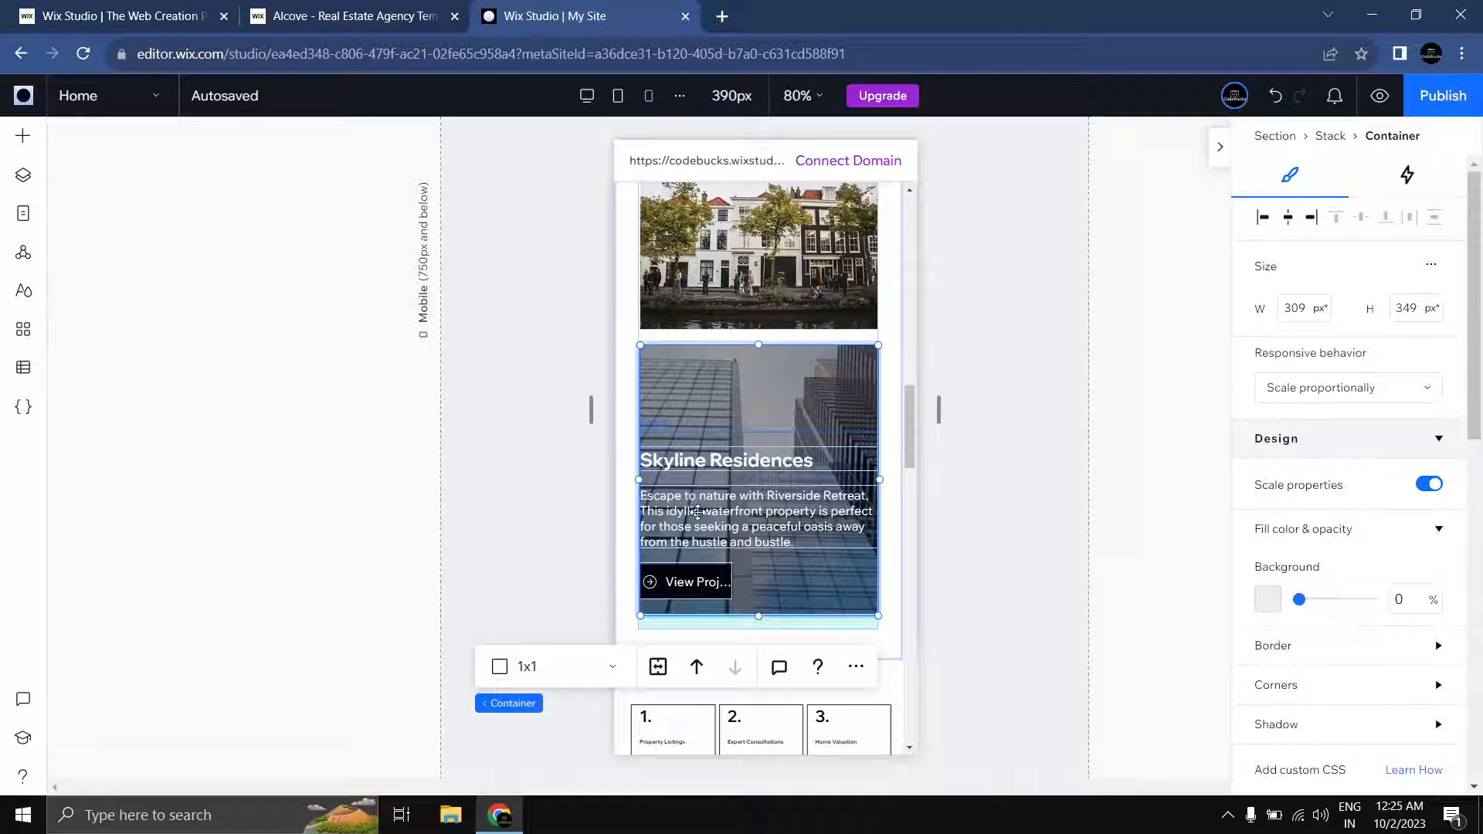
Step: Set the right and left padding of the text stack in the skyscraper Skyline Residences container to 5% each
click(698, 512)
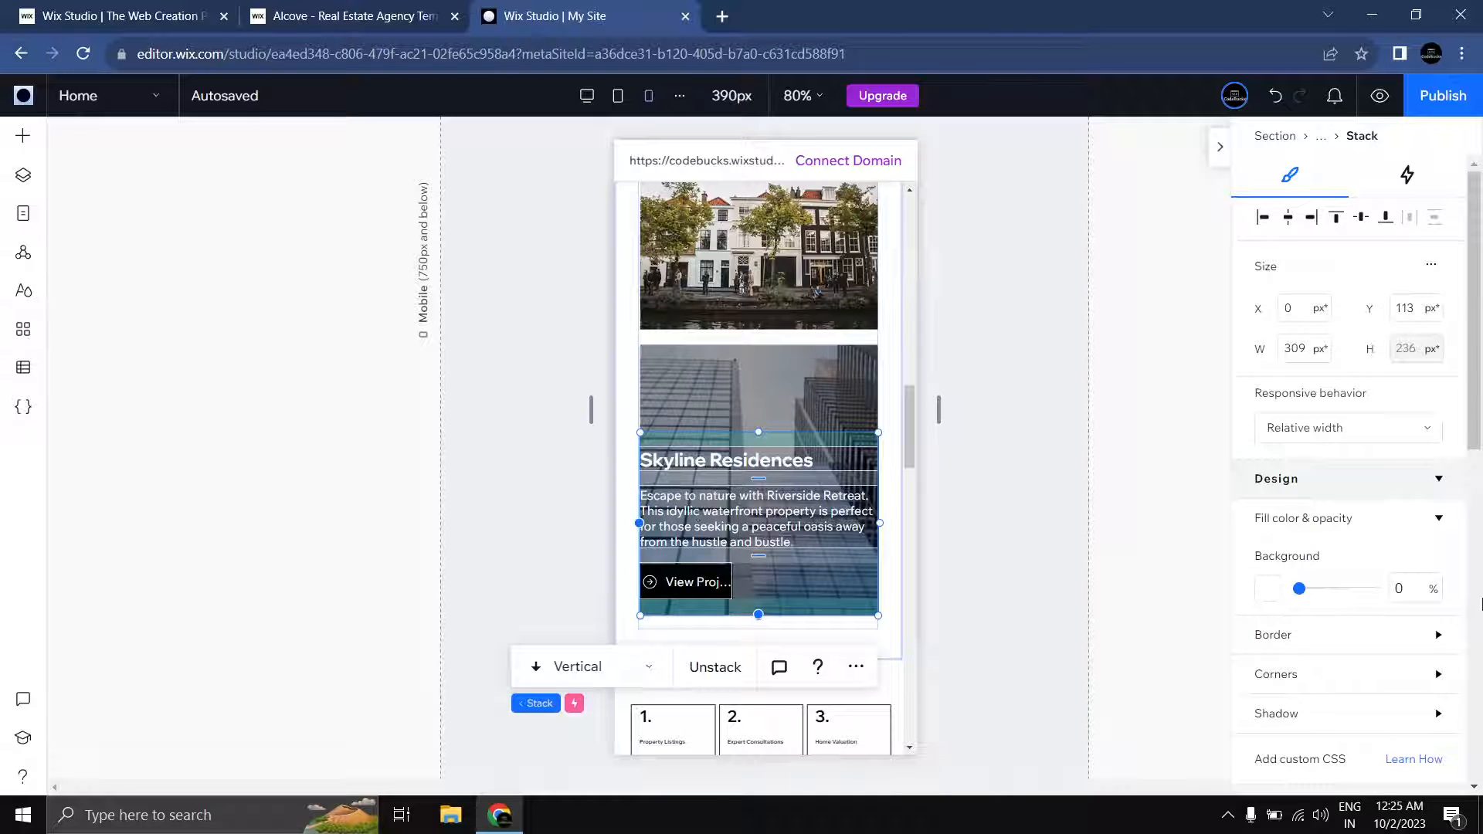
scroll(1394, 536, down, 10)
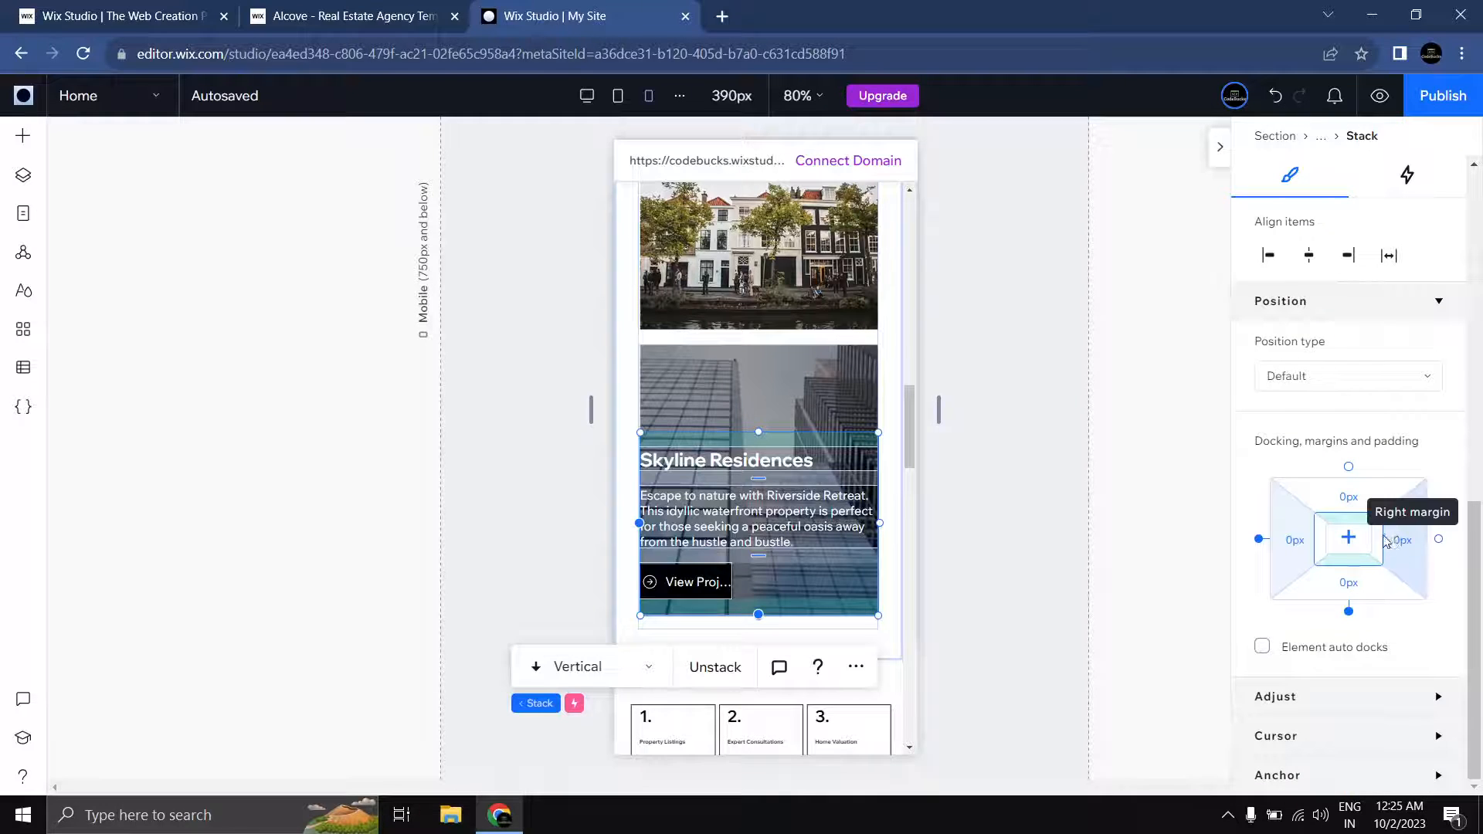
click(1399, 547)
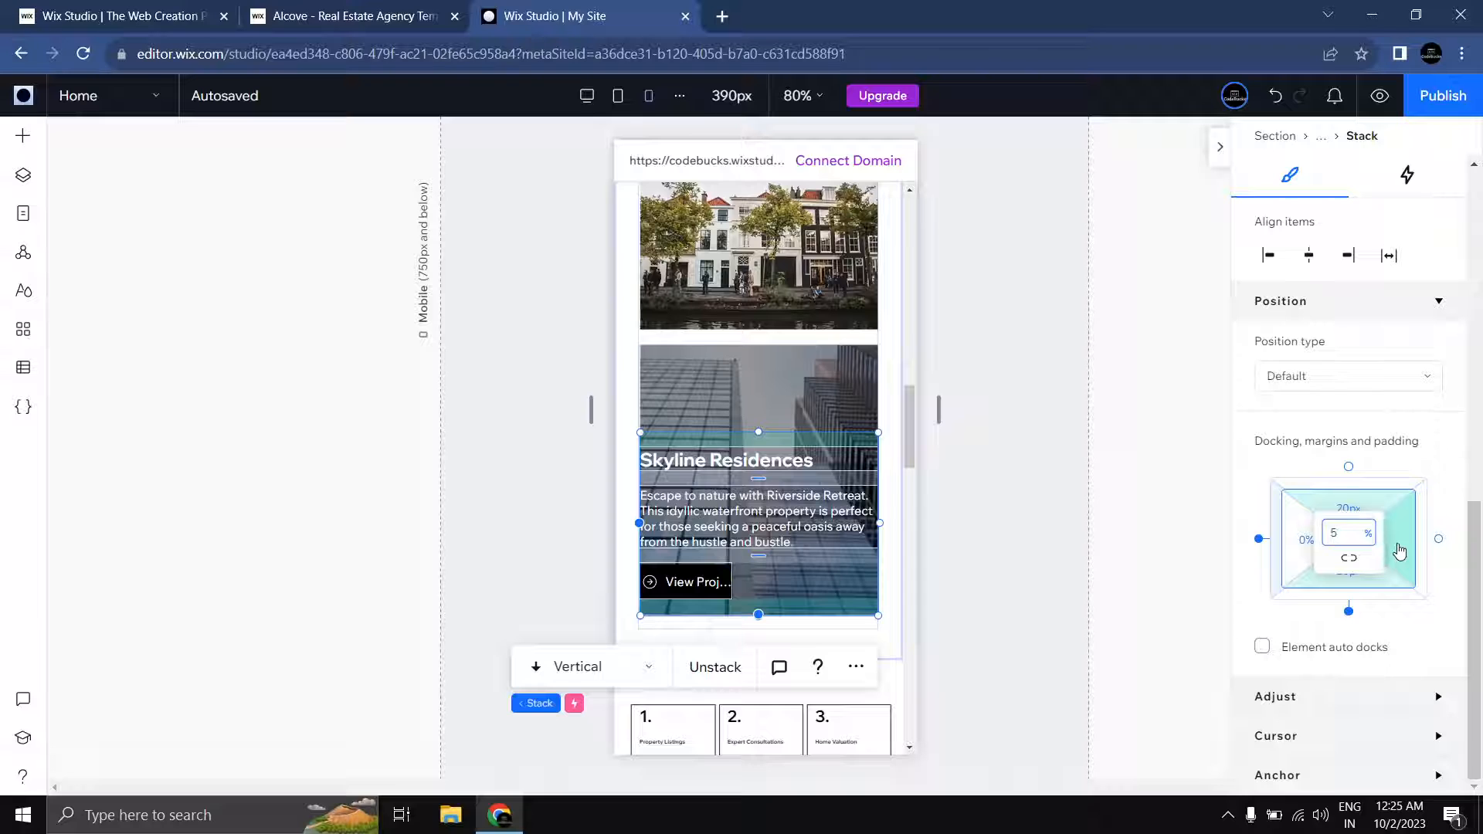
click(1295, 544)
text(5)
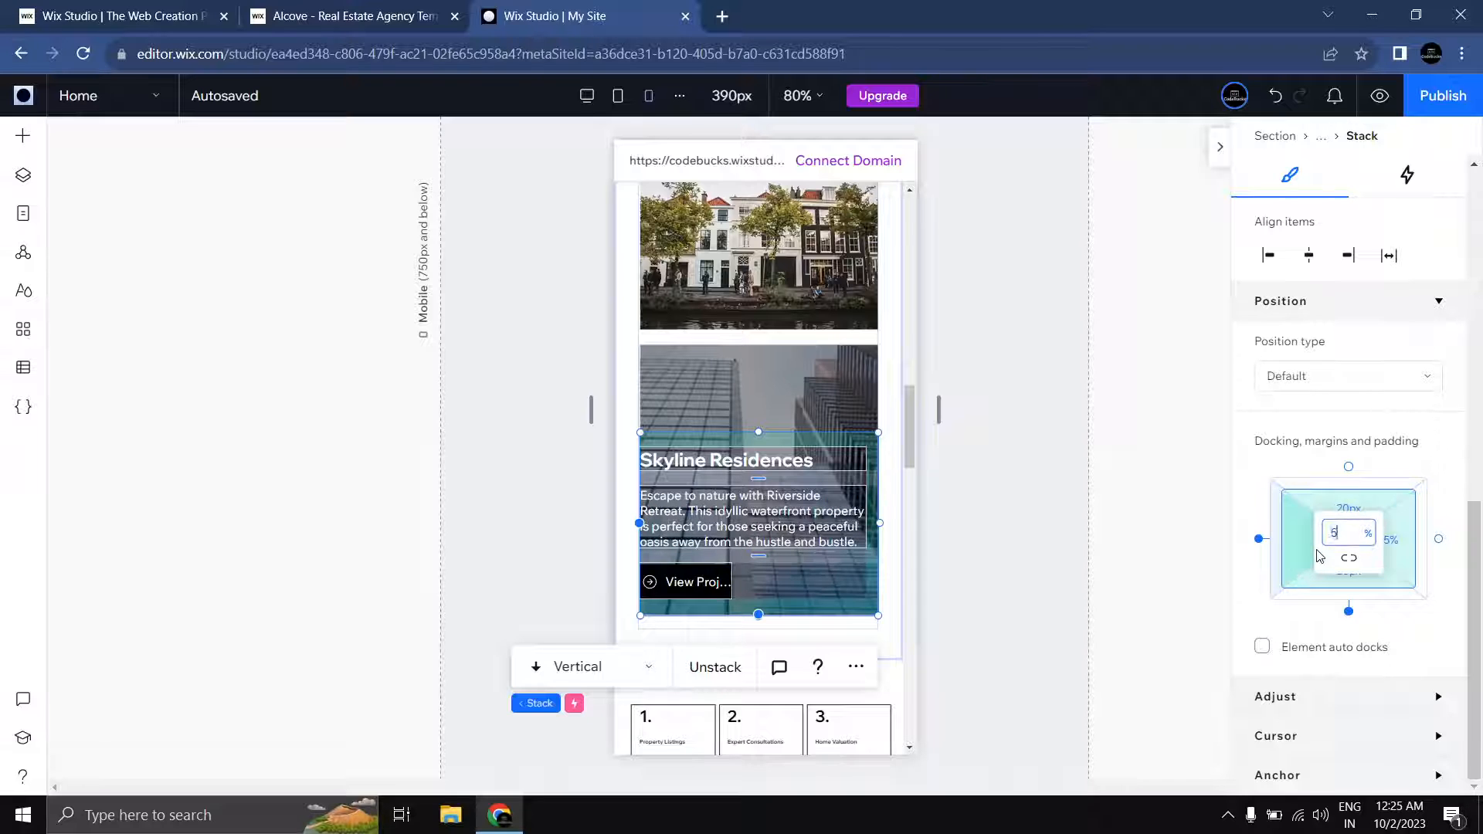
key(Return)
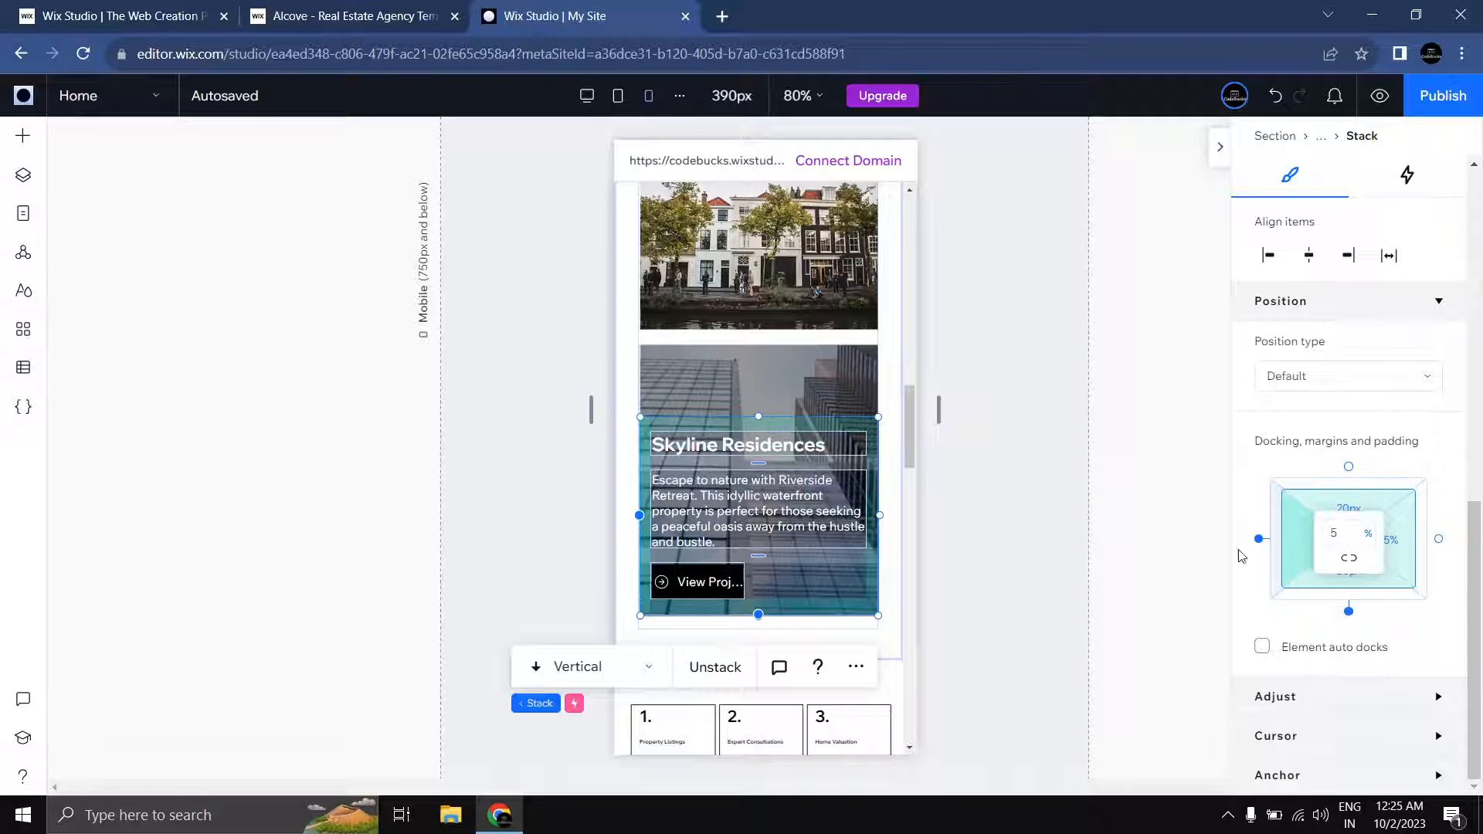
click(1125, 530)
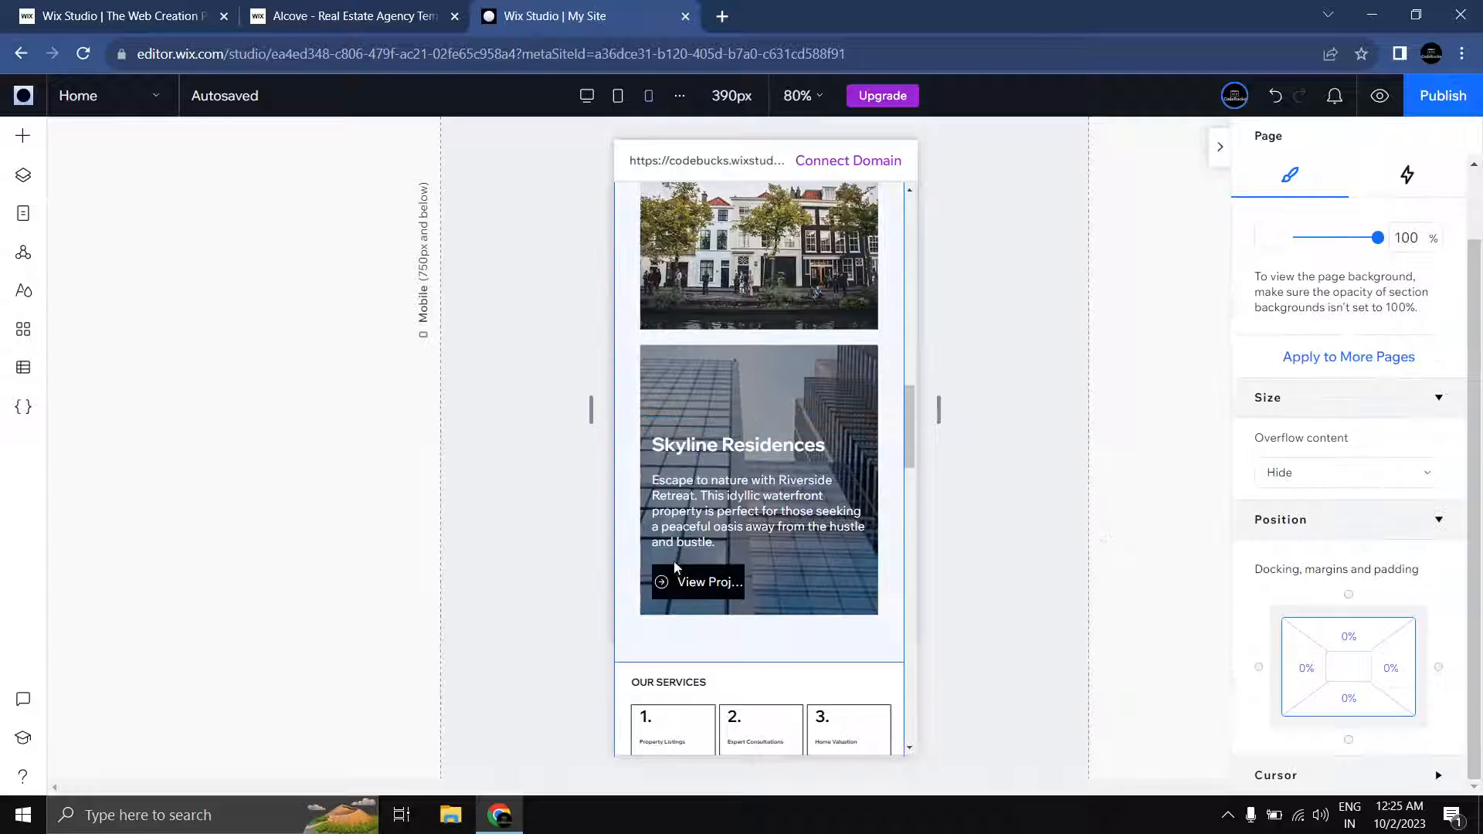
Step: Widen the View Project button in the skyscraper Skyline Residences container to about 153 px at the Mobile breakpoint
click(690, 583)
click(712, 579)
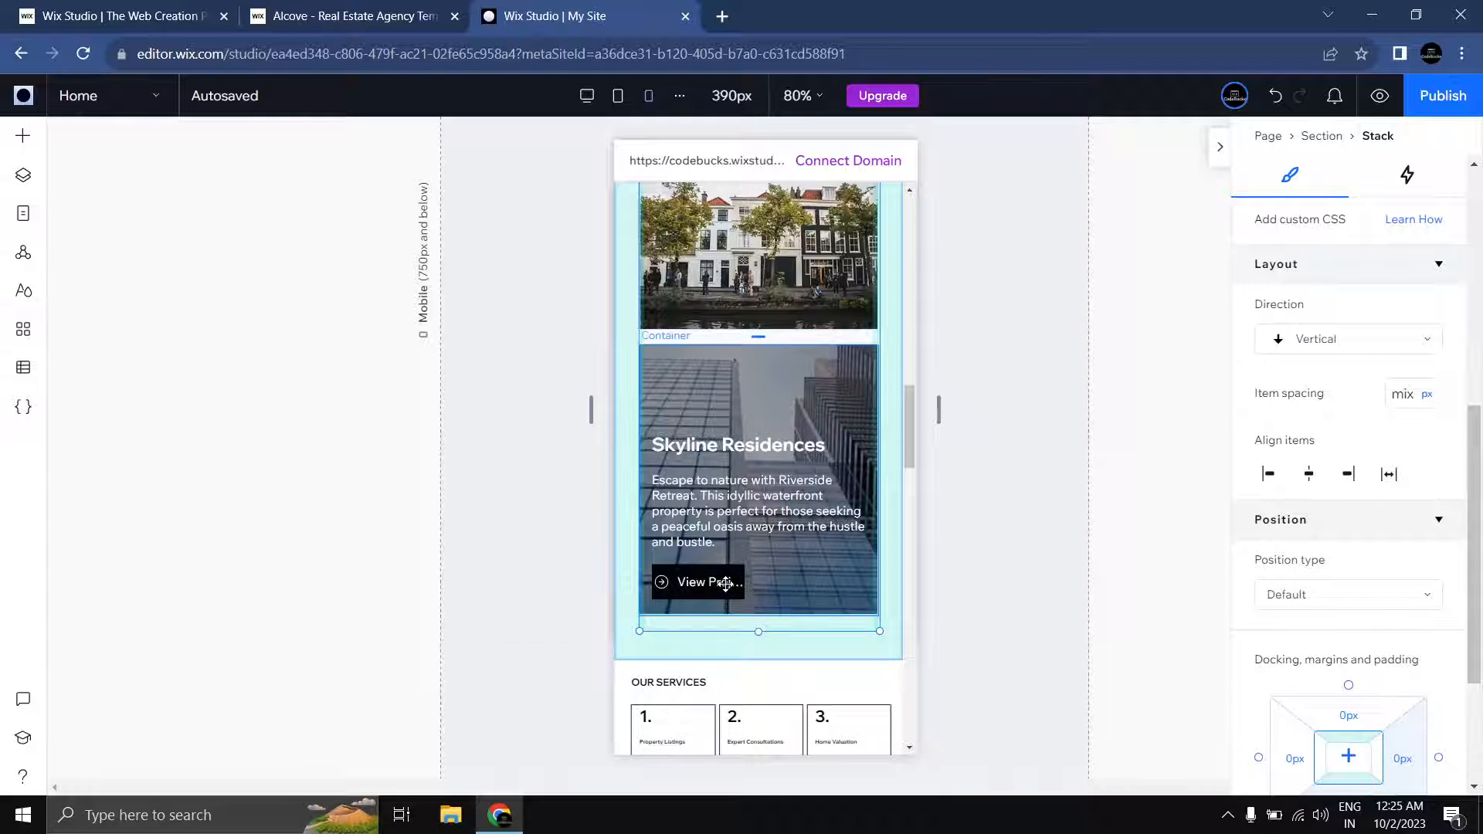
click(739, 582)
click(740, 584)
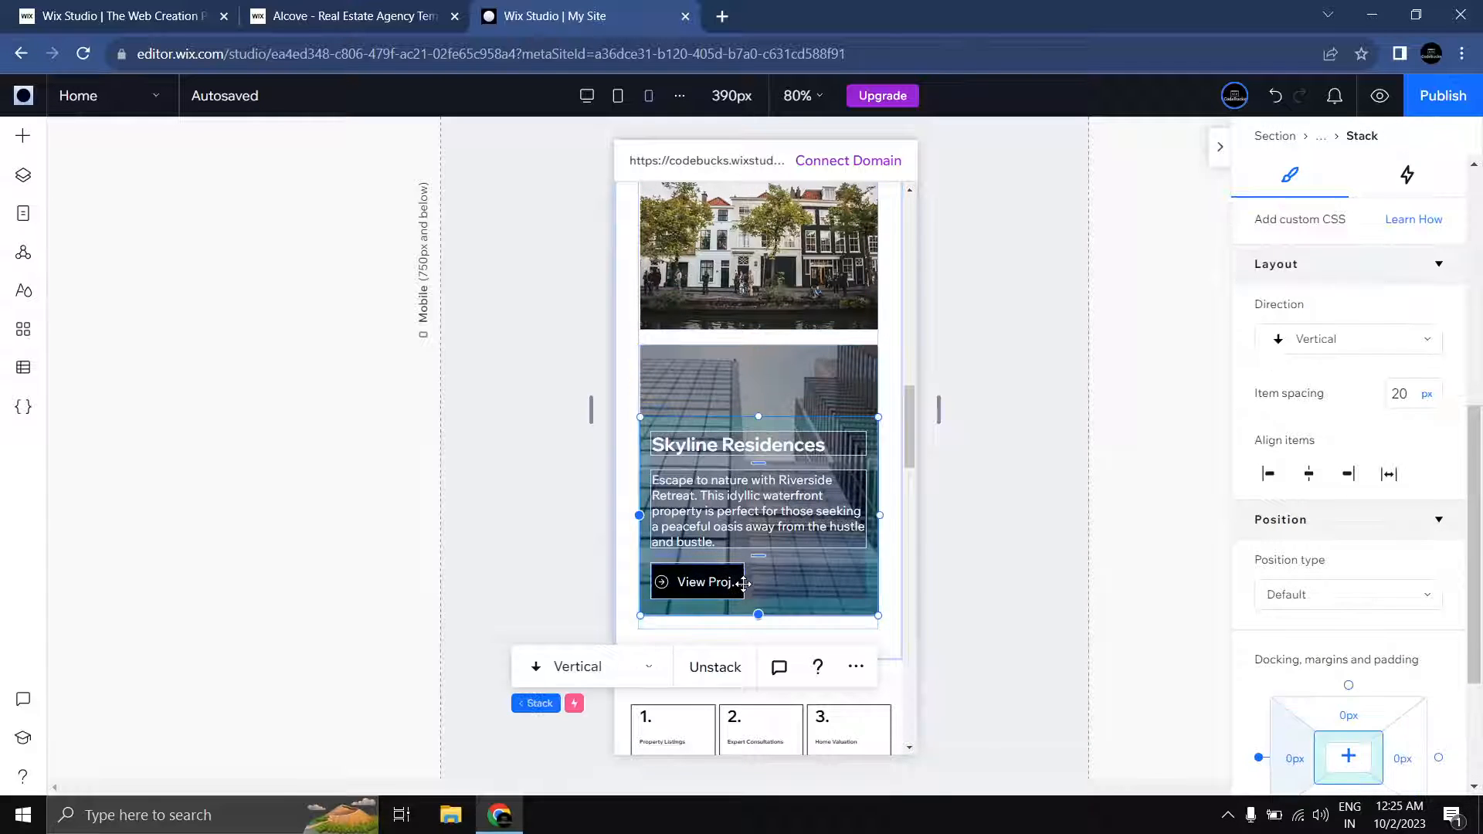
click(722, 584)
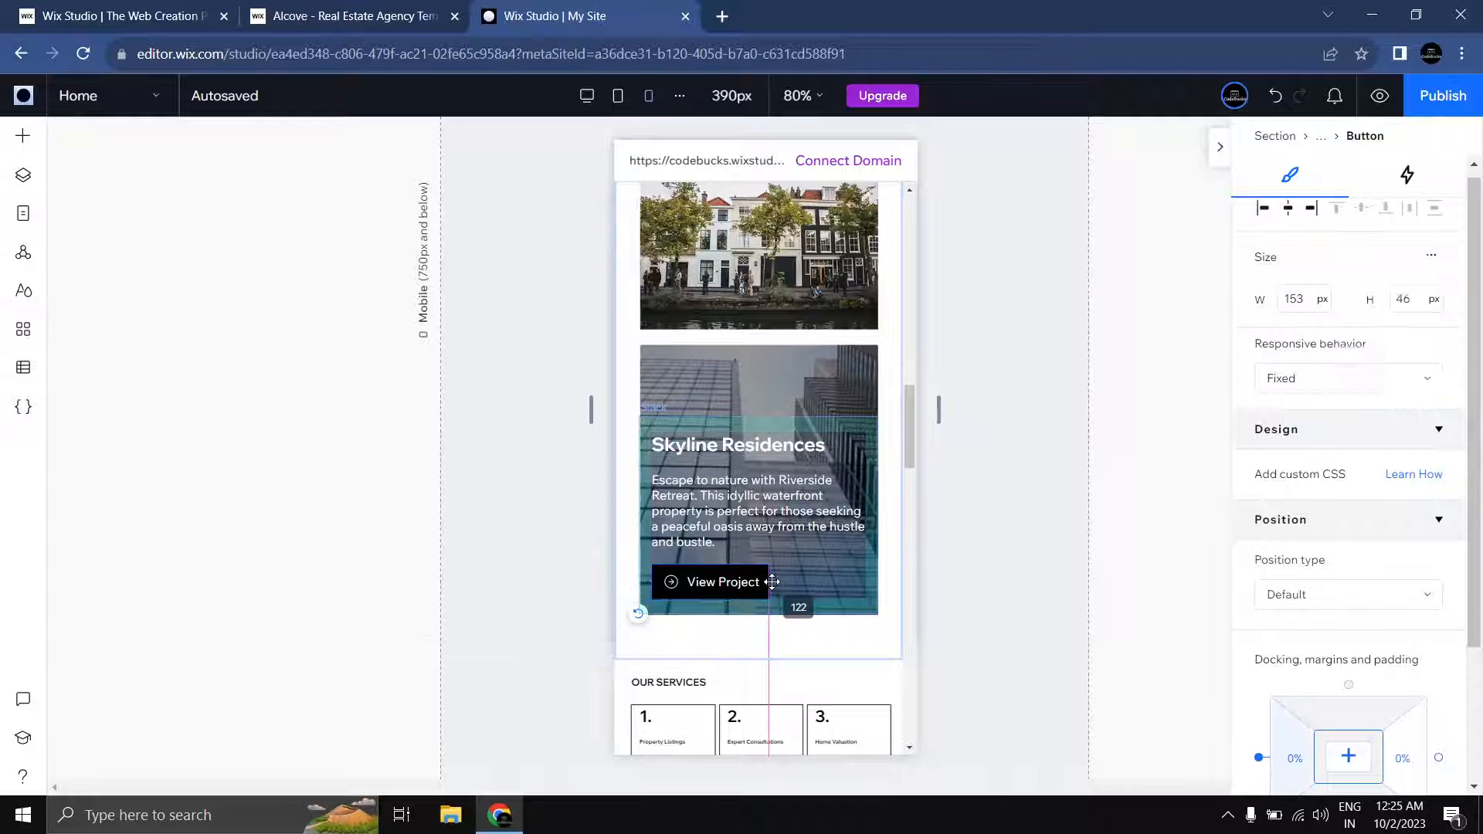
click(990, 507)
Step: Preview the properties section at Mobile size and return to editing the Home page
scroll(992, 507, down, 2)
scroll(992, 507, up, 8)
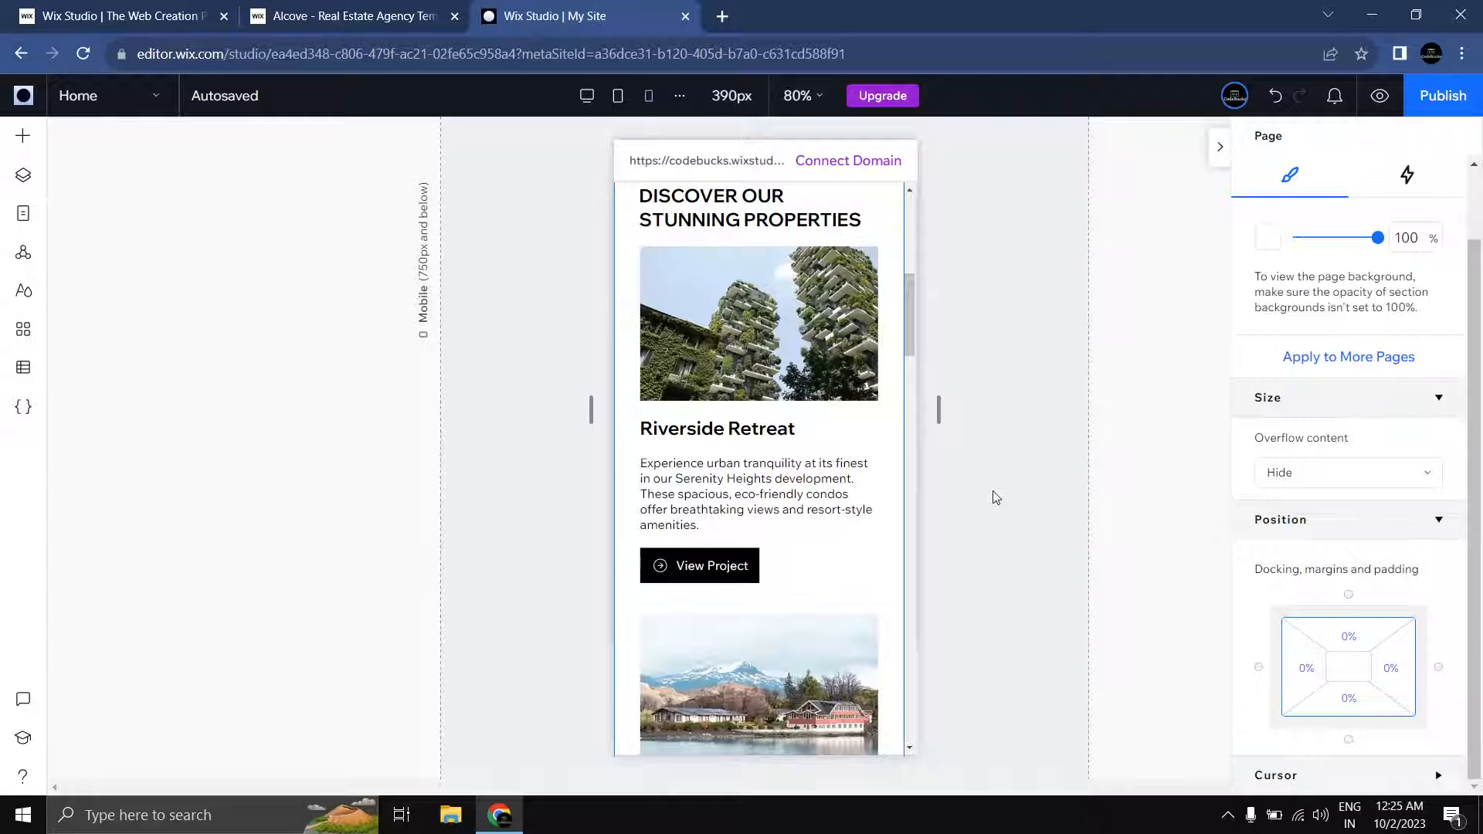
scroll(996, 494, up, 3)
click(1380, 95)
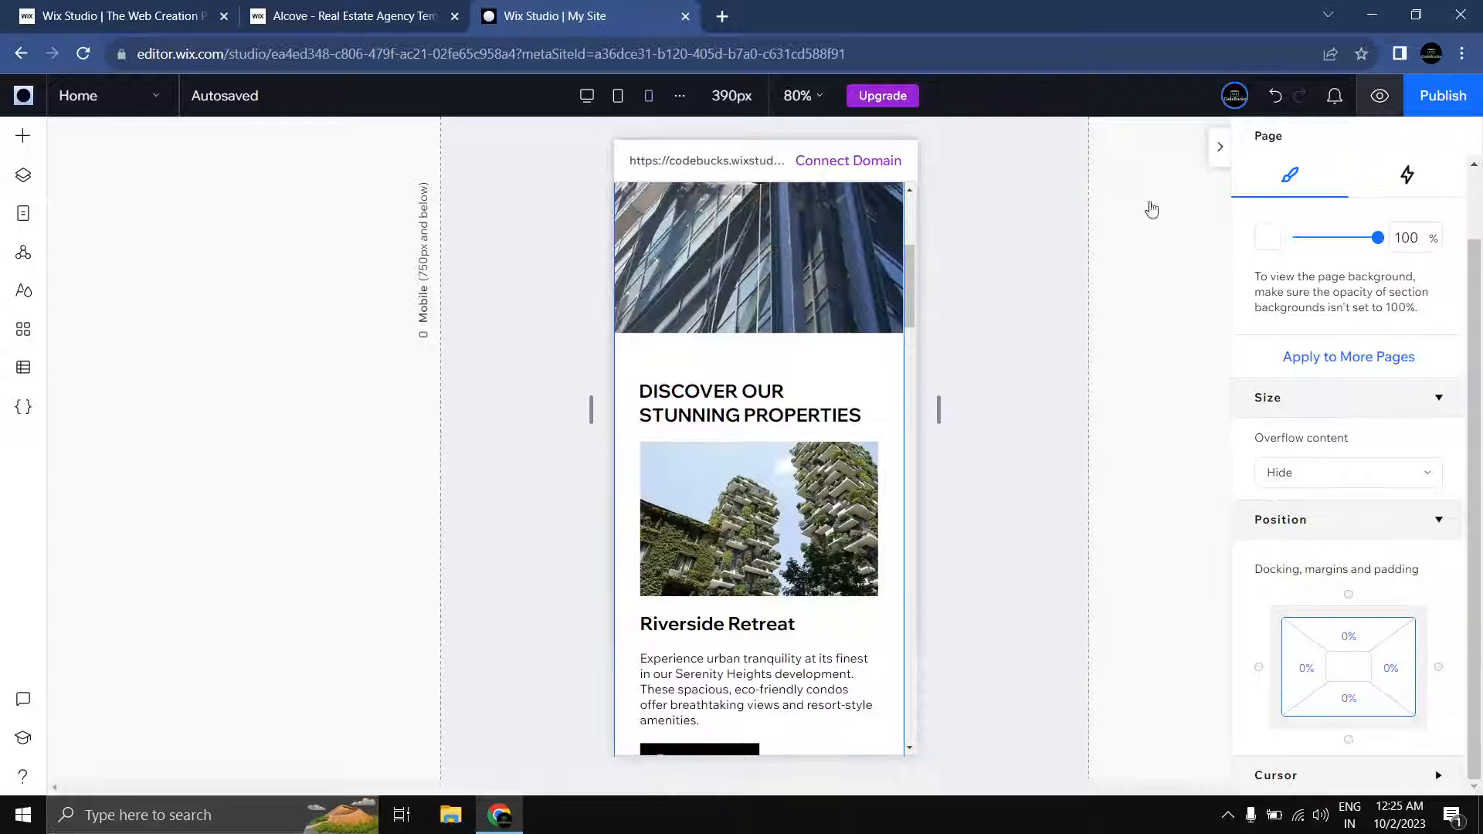
mouse_move(925, 229)
mouse_down()
mouse_move(924, 279)
mouse_move(924, 258)
mouse_up()
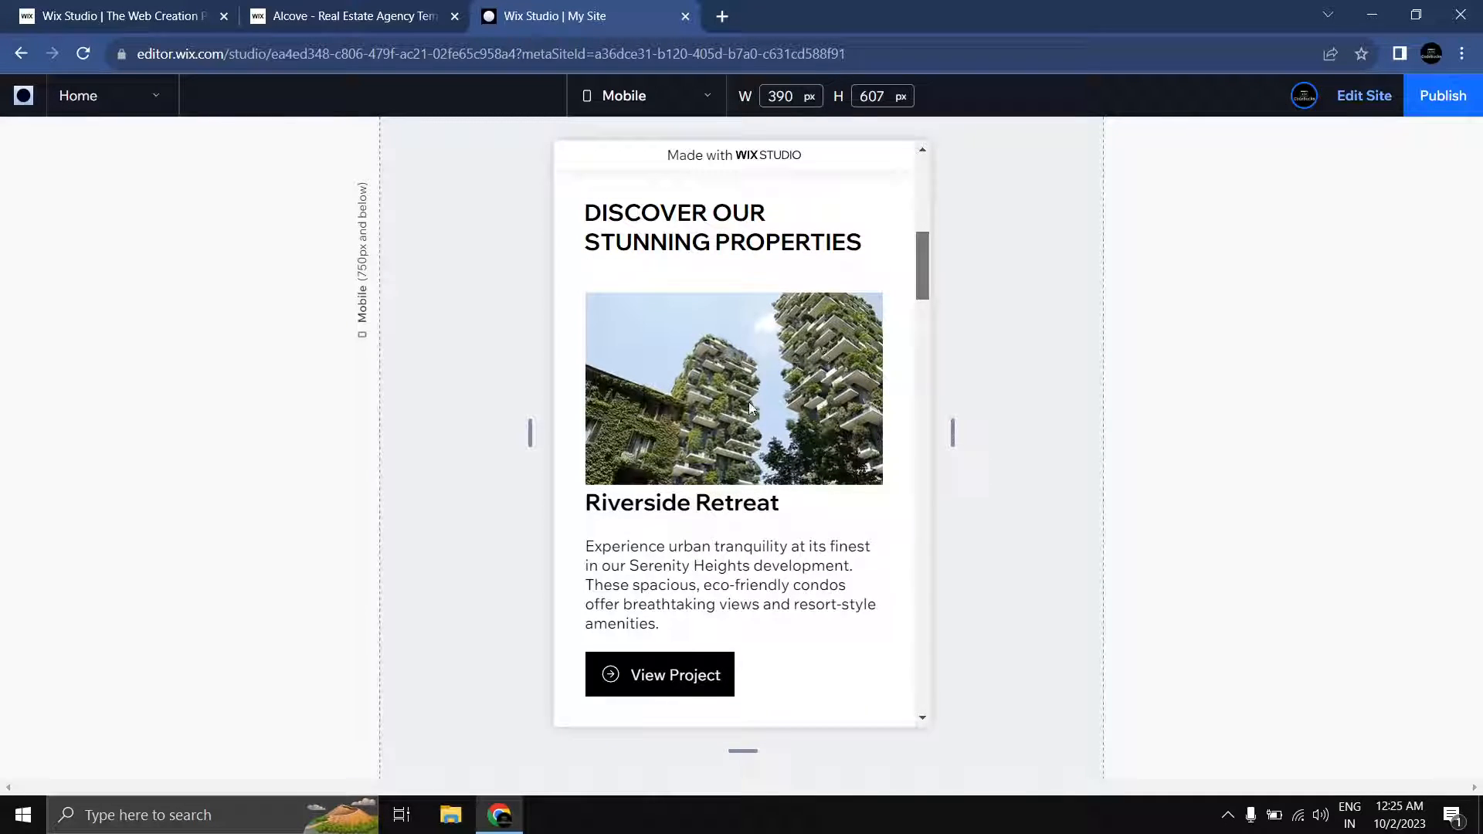
drag(917, 276, 915, 436)
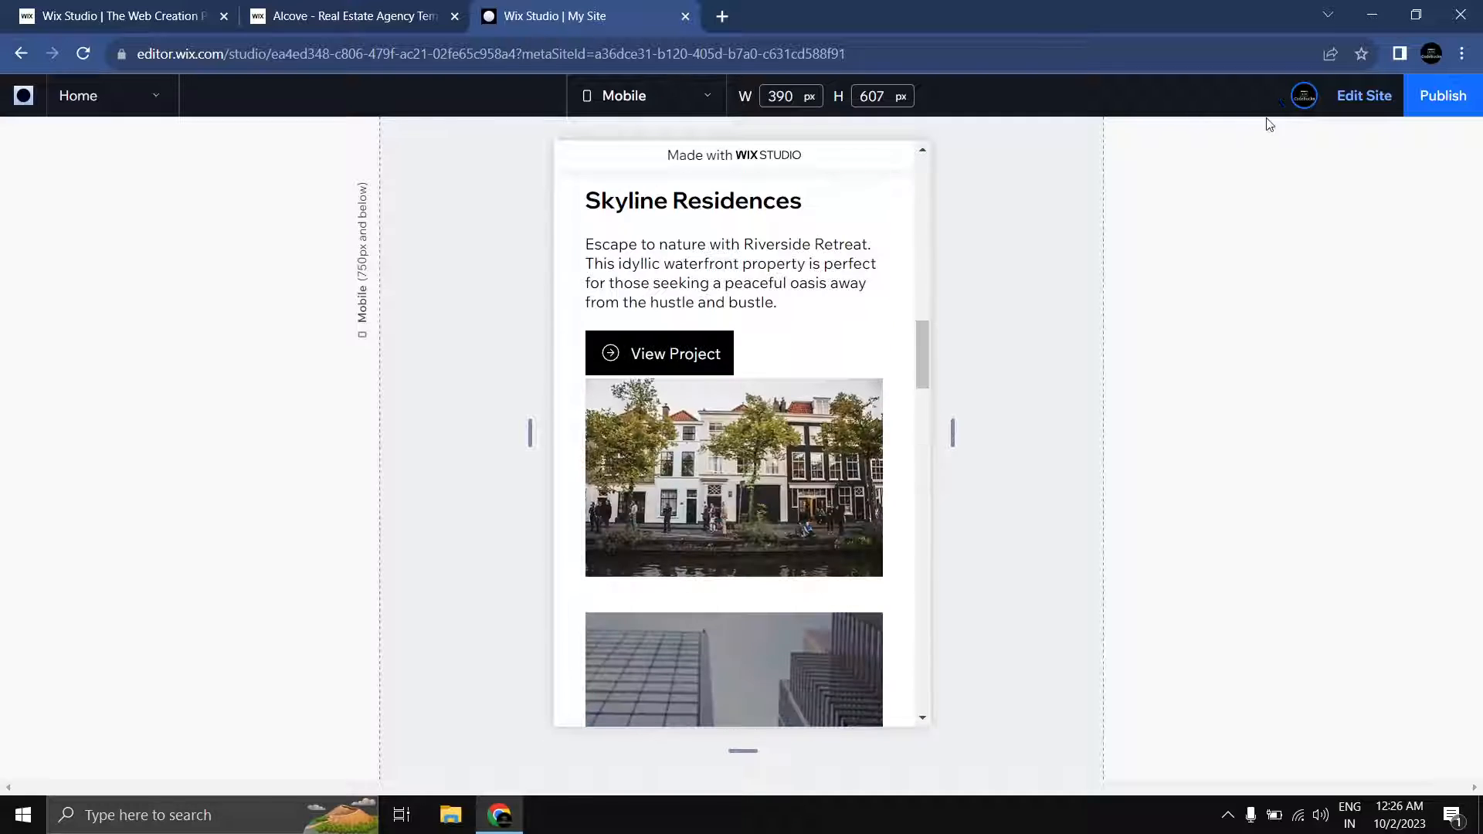
click(1360, 99)
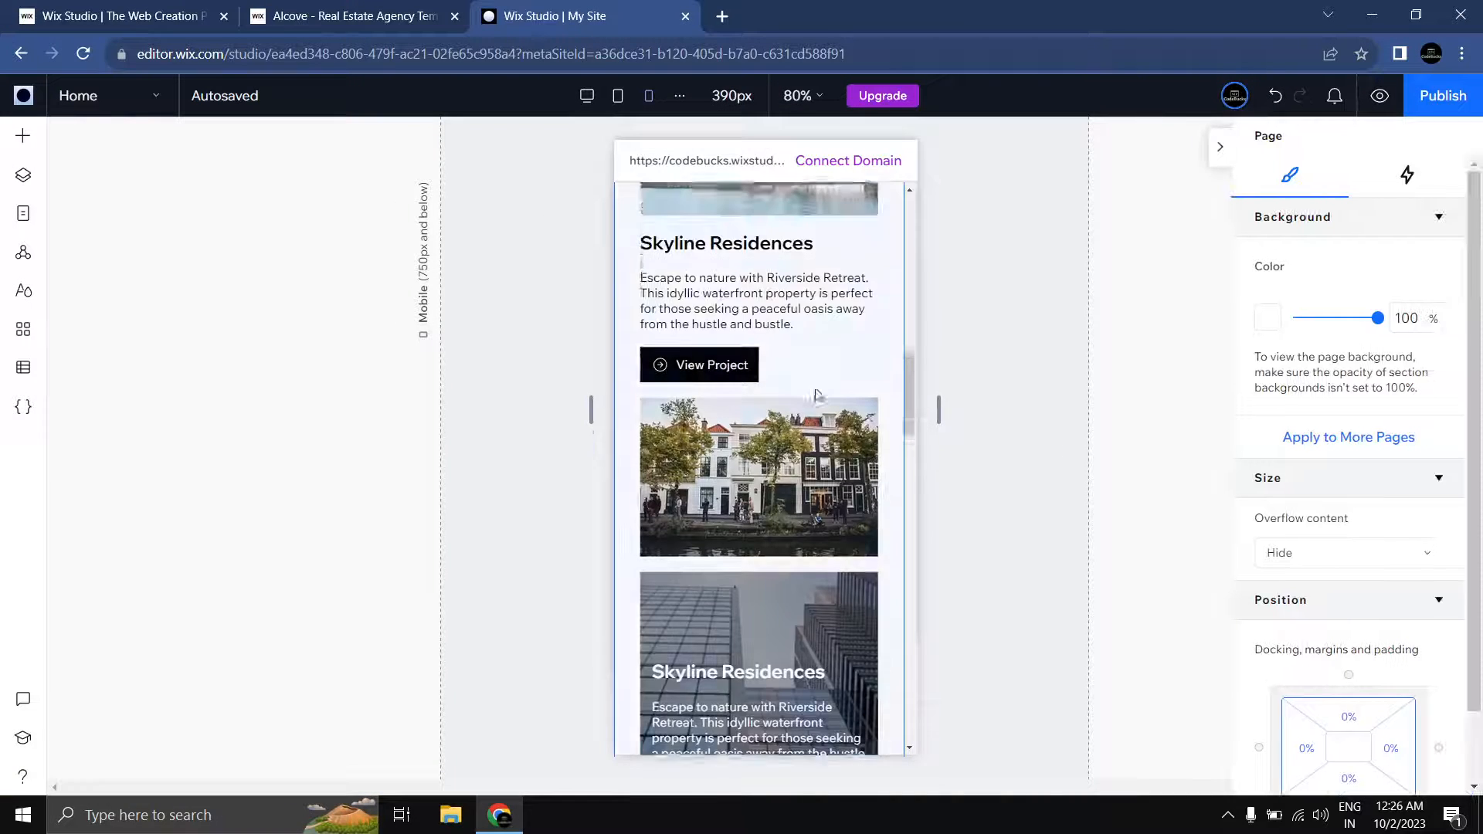
Step: Remove the Parallax scroll animation from the Riverside Retreat image at the Mobile breakpoint
scroll(815, 394, up, 6)
click(772, 444)
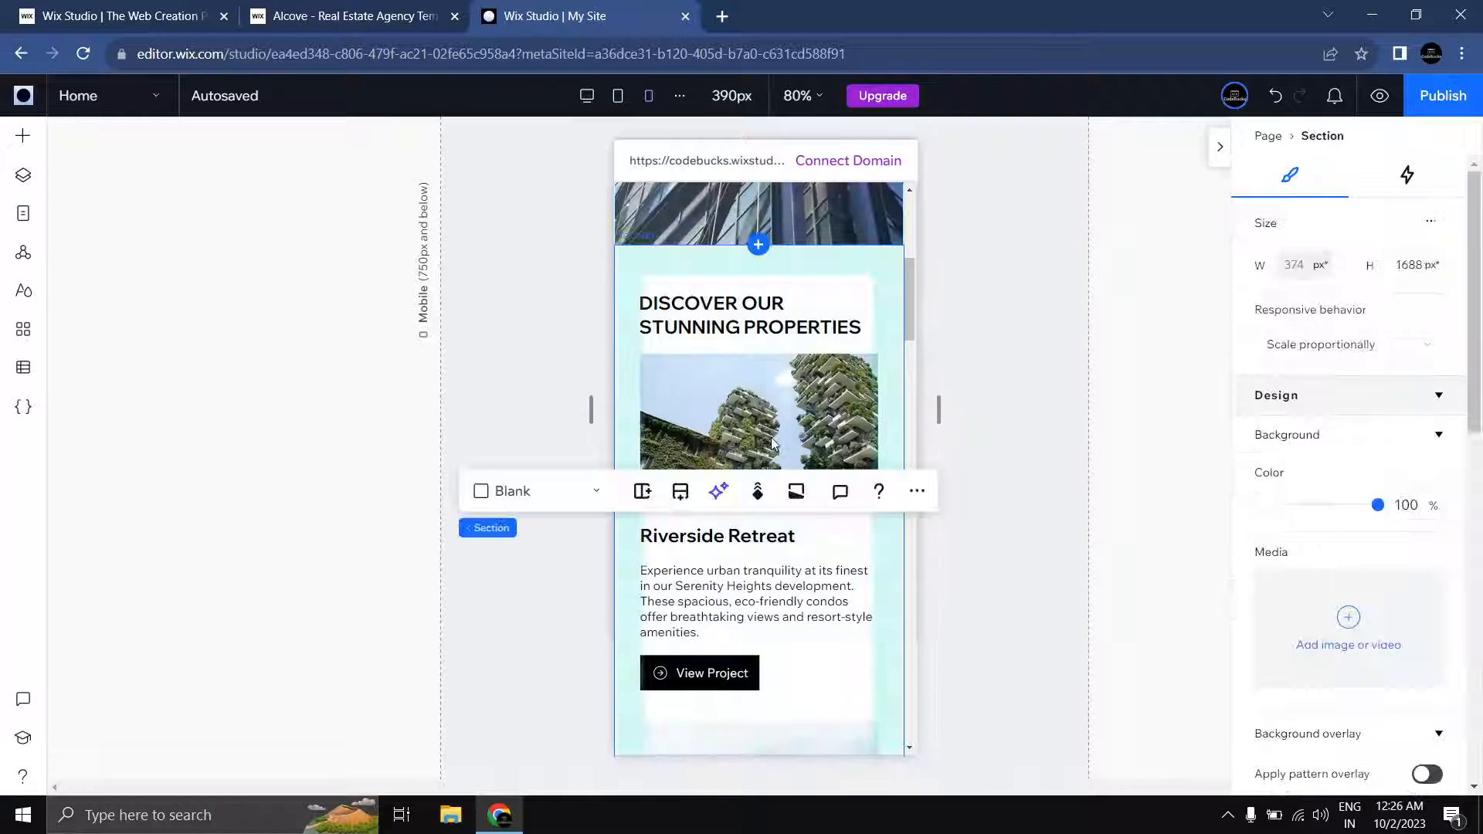
click(758, 410)
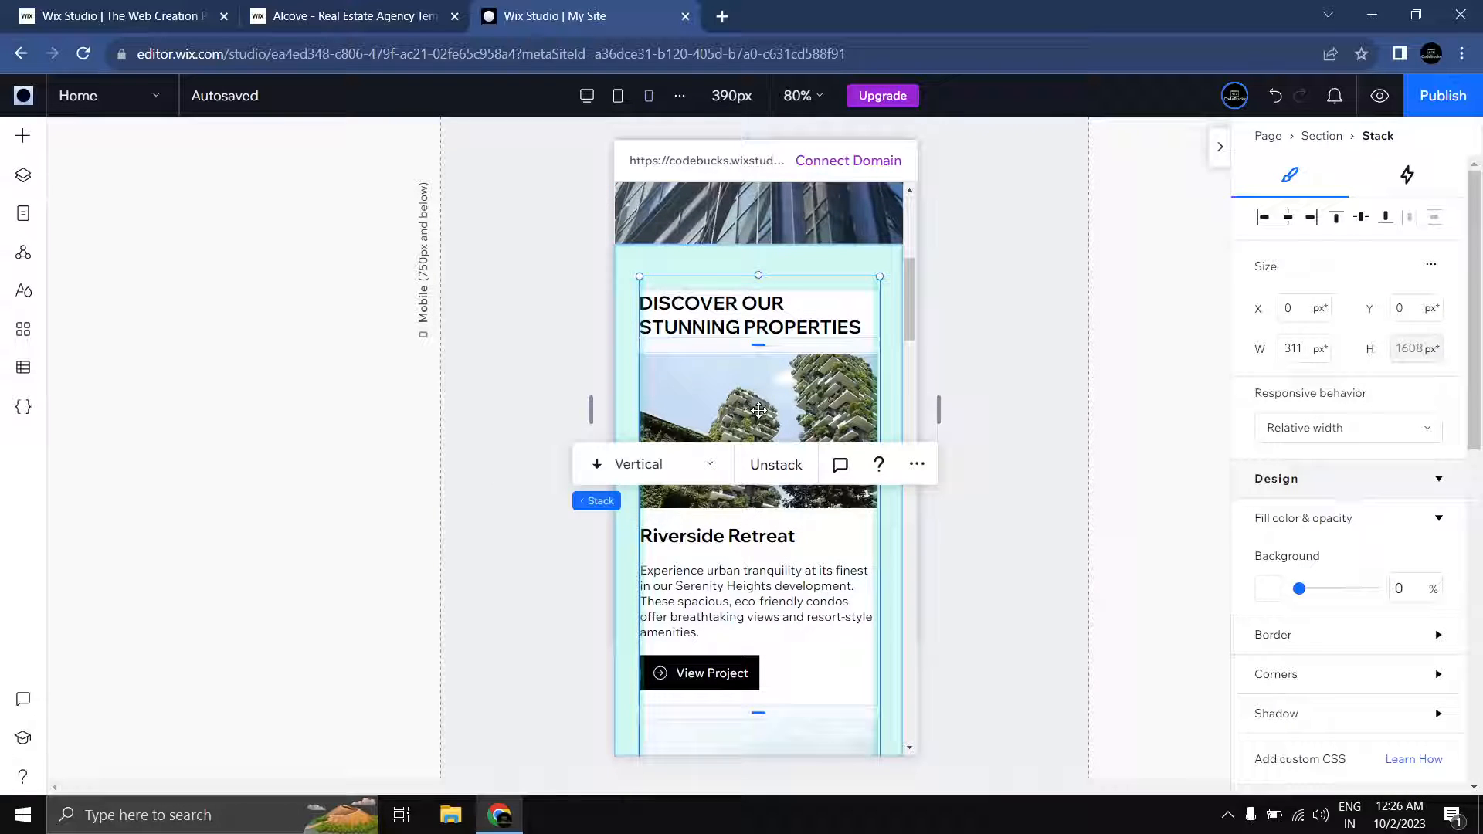
click(760, 495)
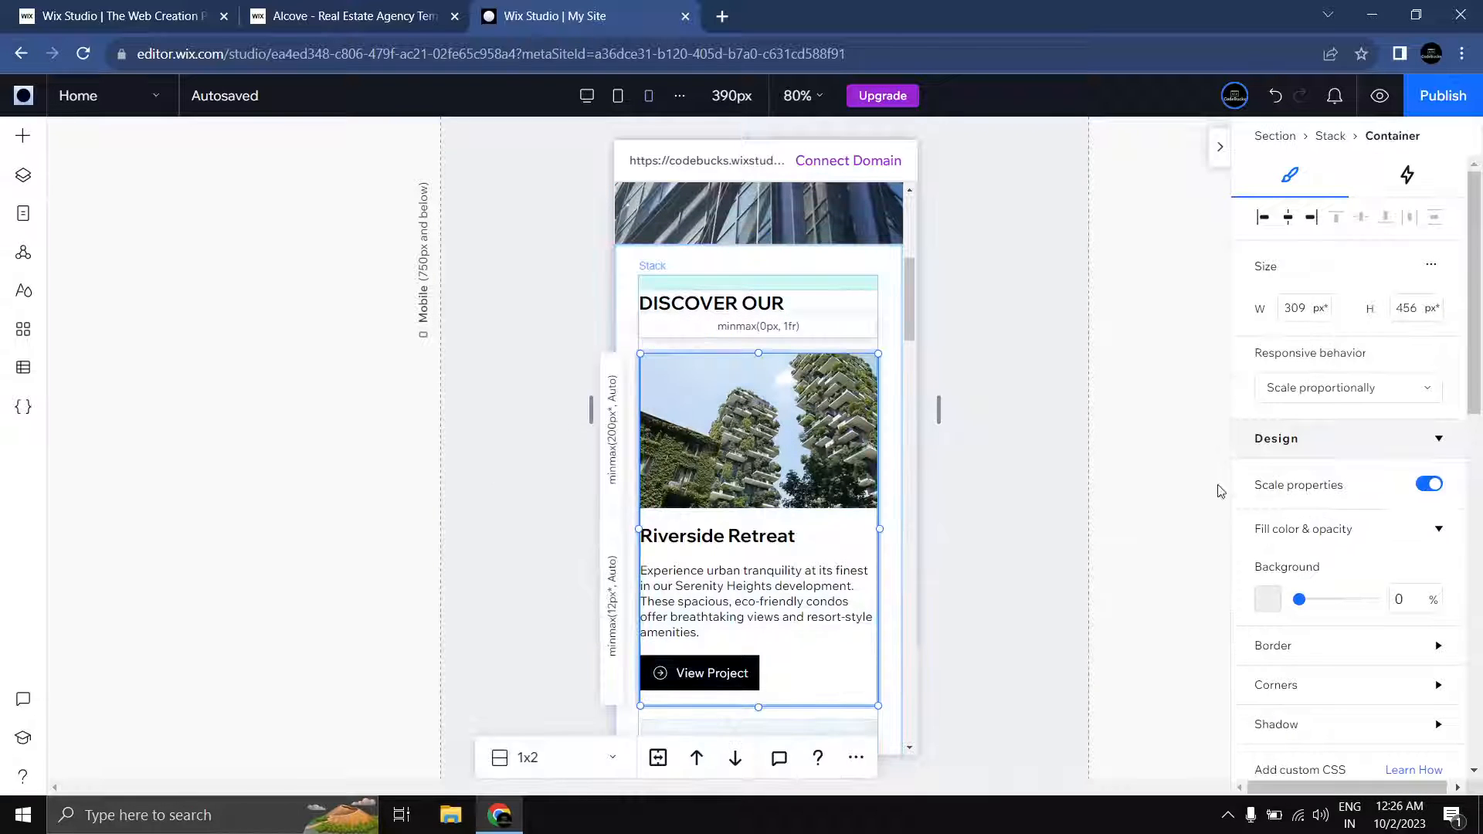
click(780, 415)
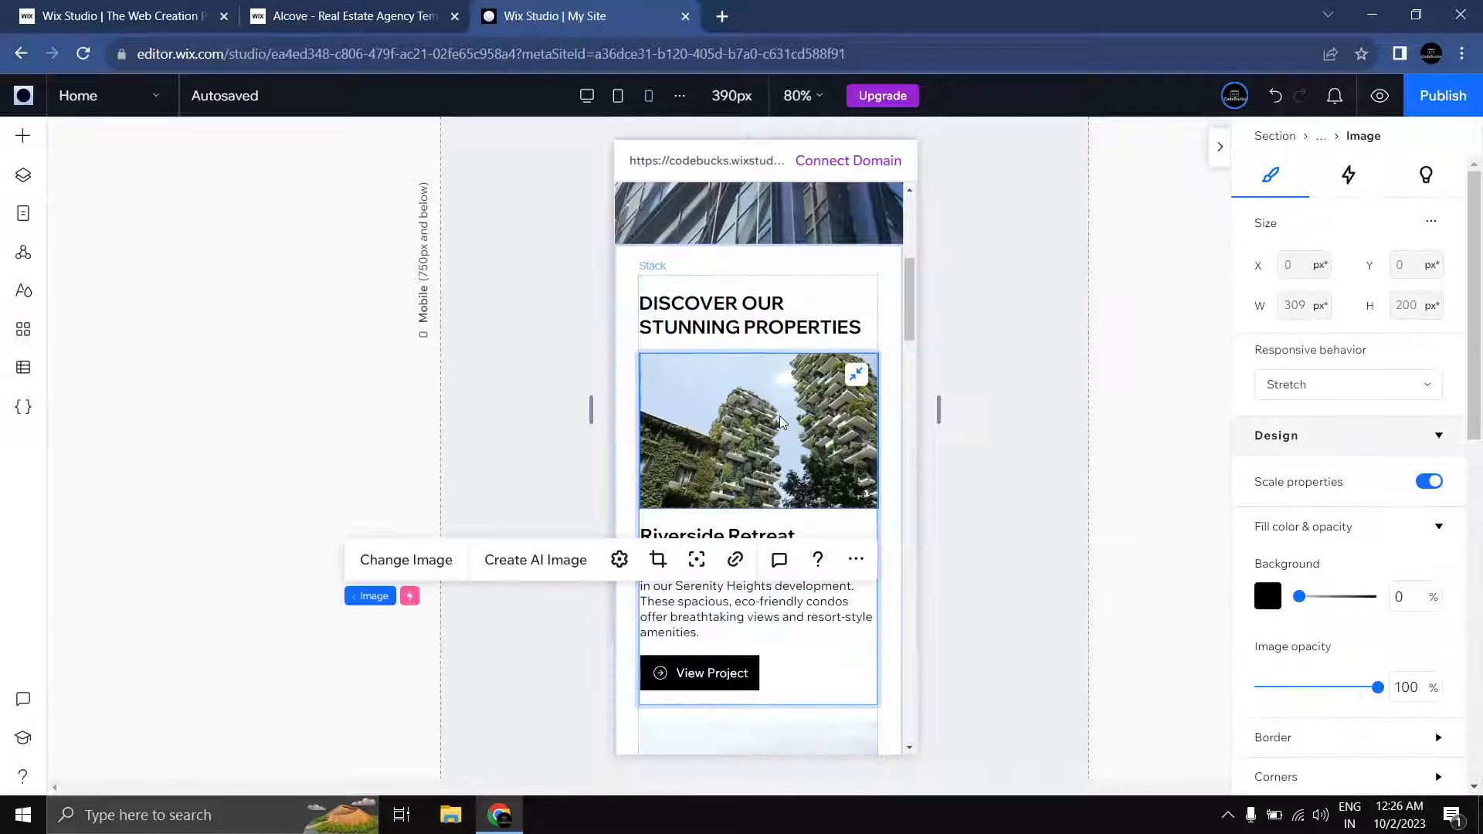
click(1346, 179)
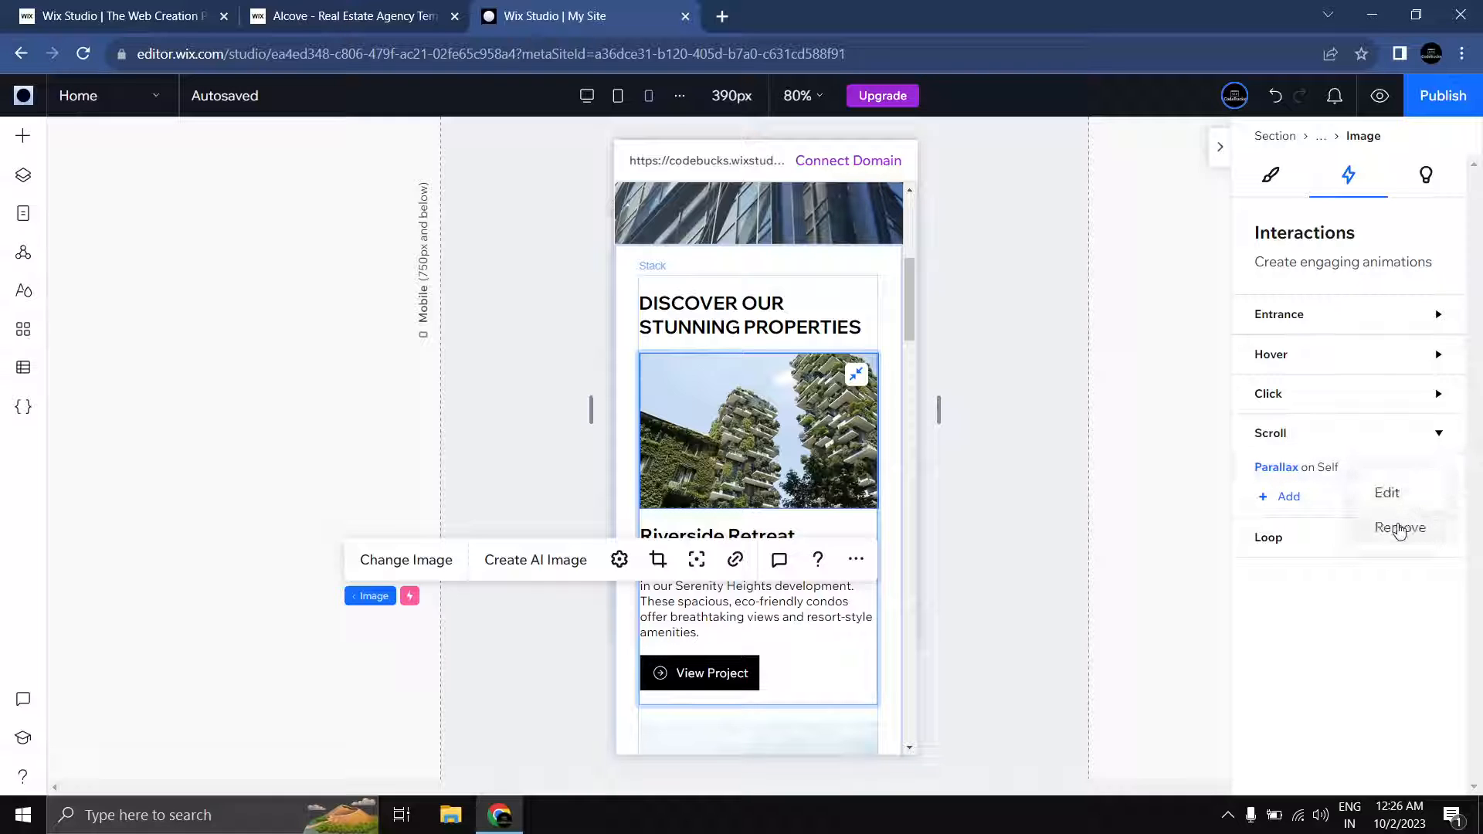
click(1400, 529)
click(1024, 456)
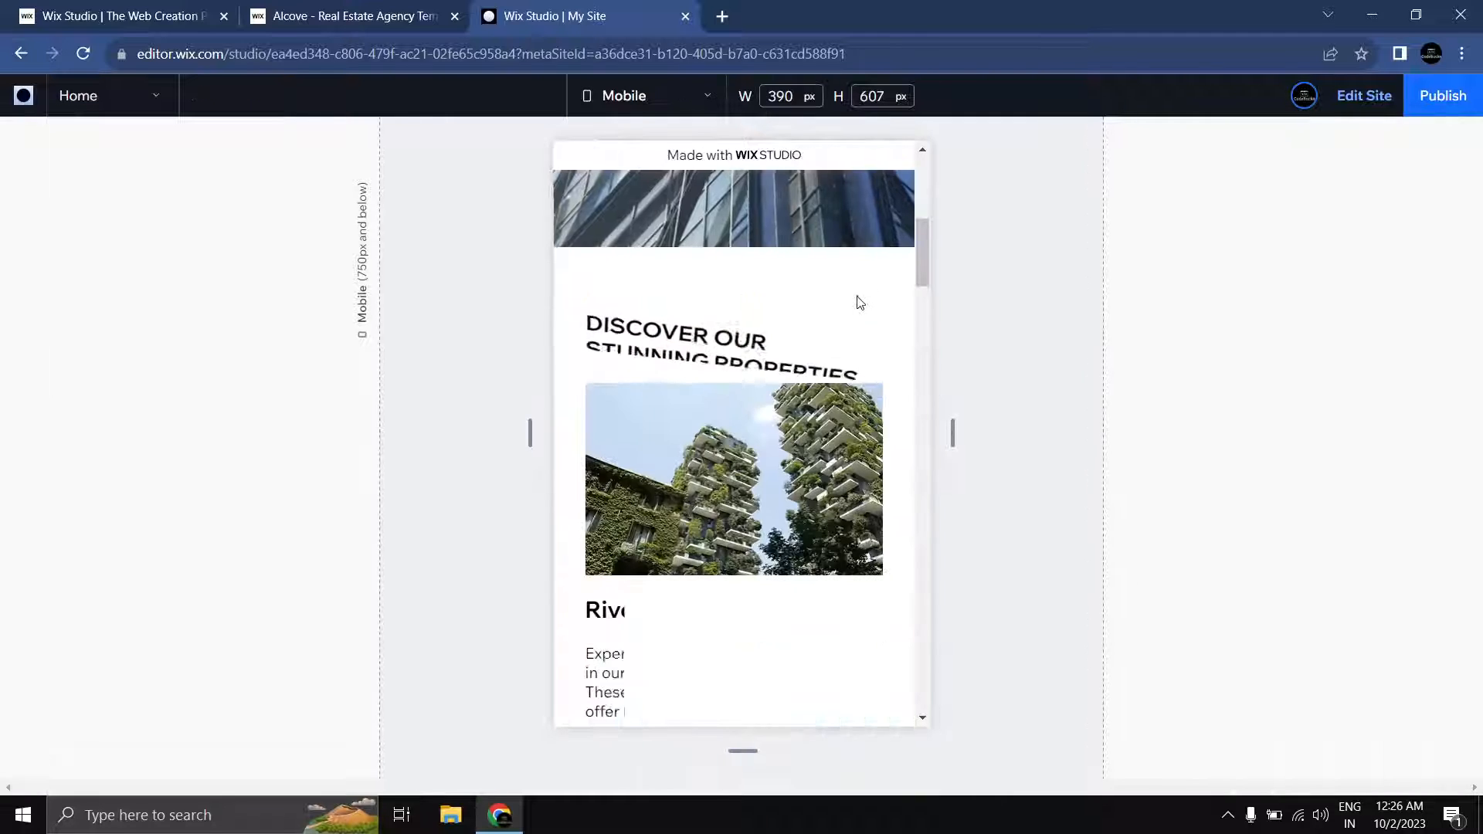
Step: Preview the Riverside Retreat property at Mobile and Tablet sizes and return to the editor
scroll(857, 299, up, 7)
drag(926, 198, 874, 239)
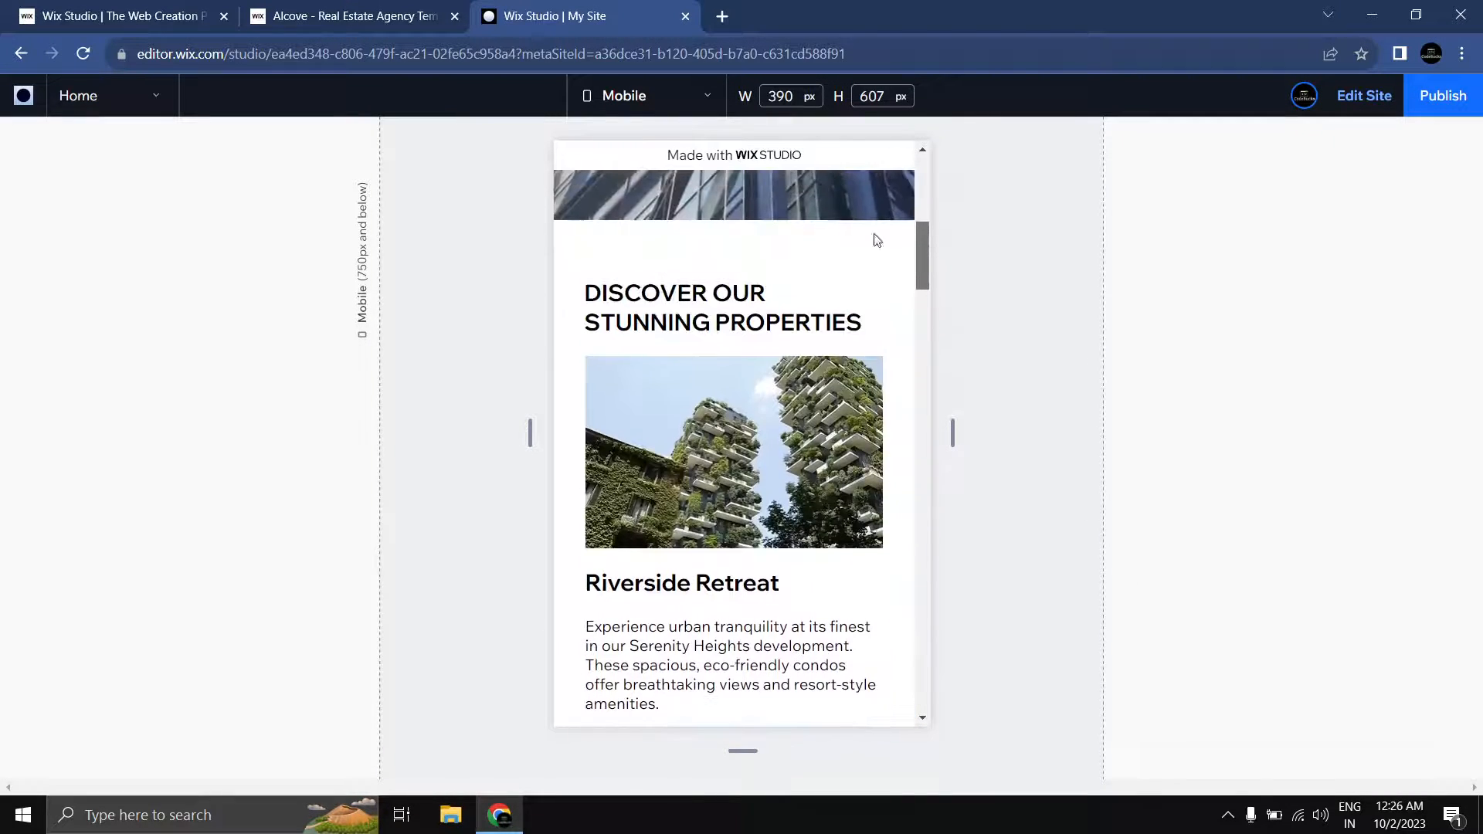
click(602, 95)
click(626, 206)
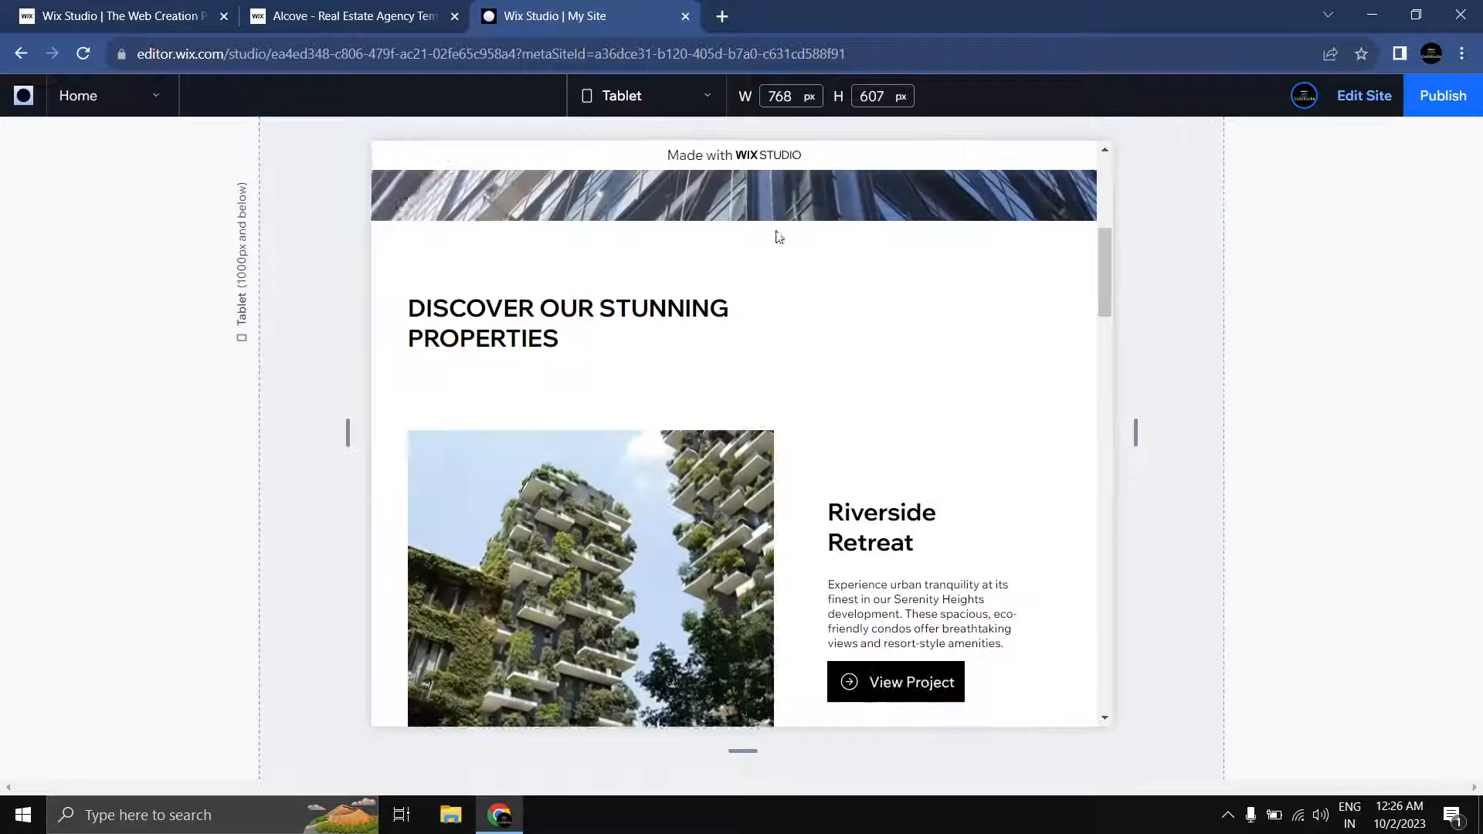
mouse_move(1103, 276)
mouse_down()
mouse_move(1104, 247)
mouse_move(1100, 312)
mouse_move(1110, 292)
mouse_up()
click(1364, 96)
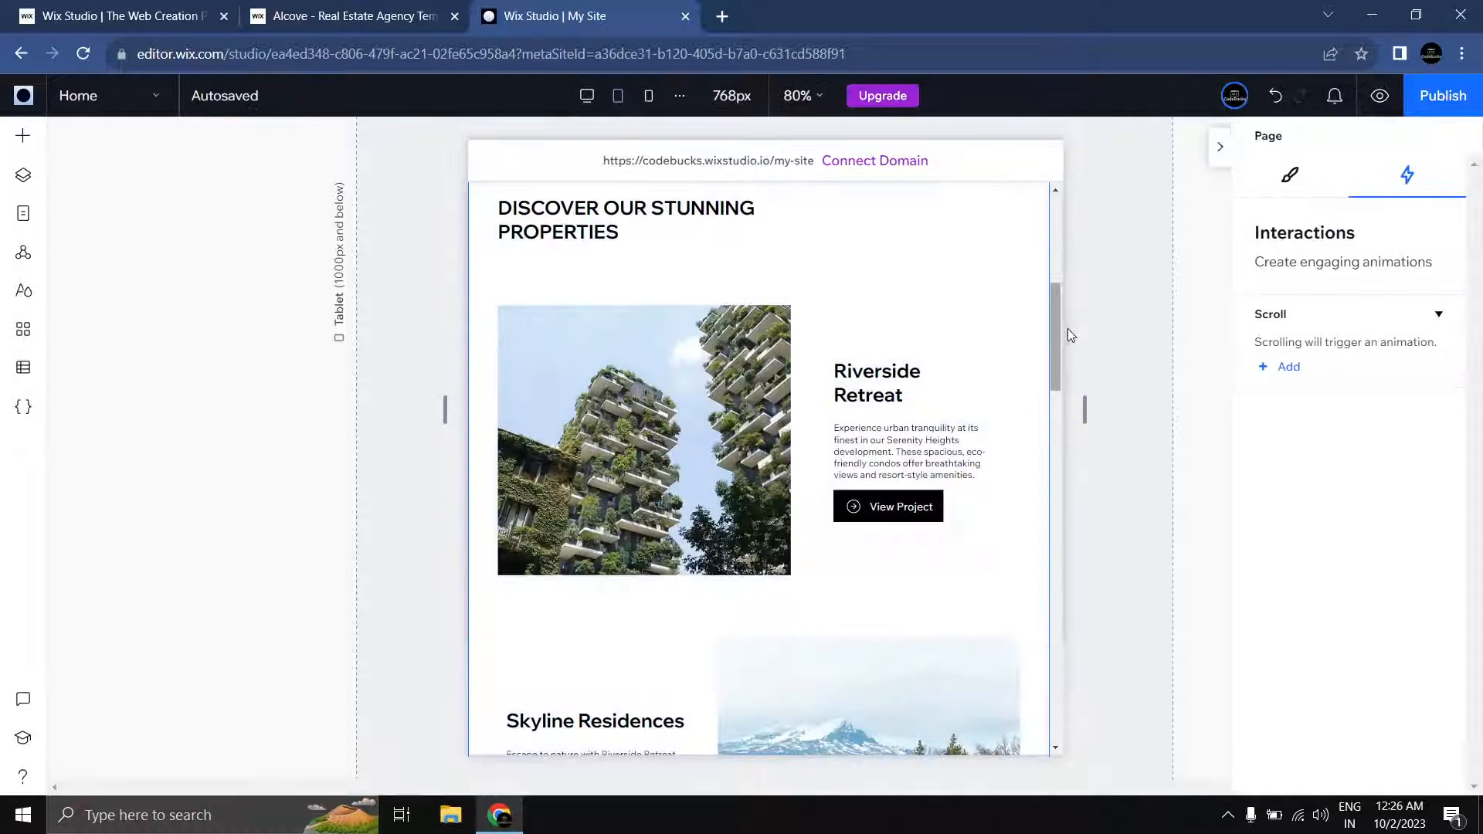
Step: At the Mobile breakpoint, shrink the Skyline Residences townhouse image to about half width and overlap it on the lower-right part of the lake image
click(649, 96)
scroll(850, 398, down, 7)
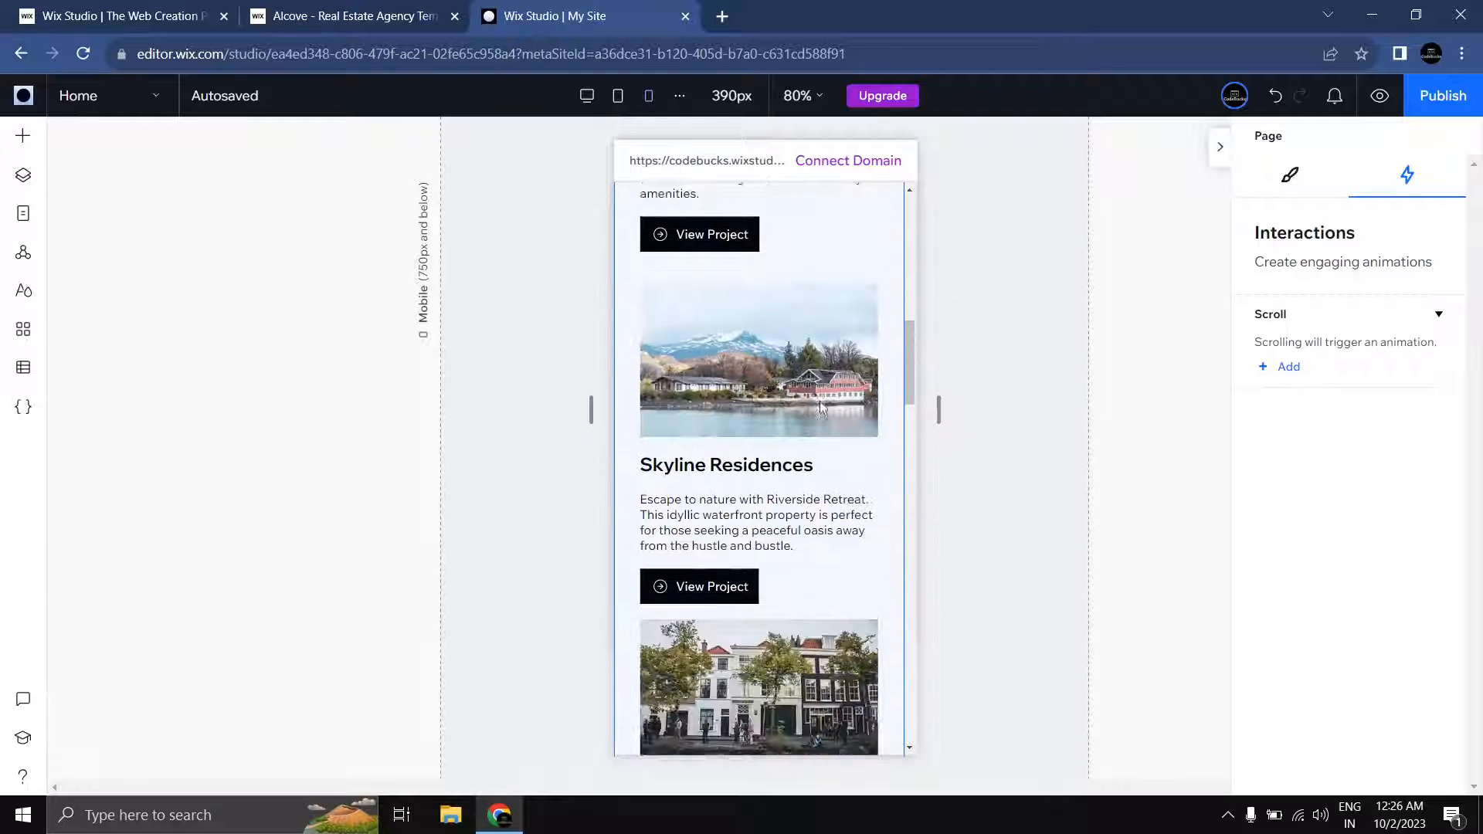
click(769, 513)
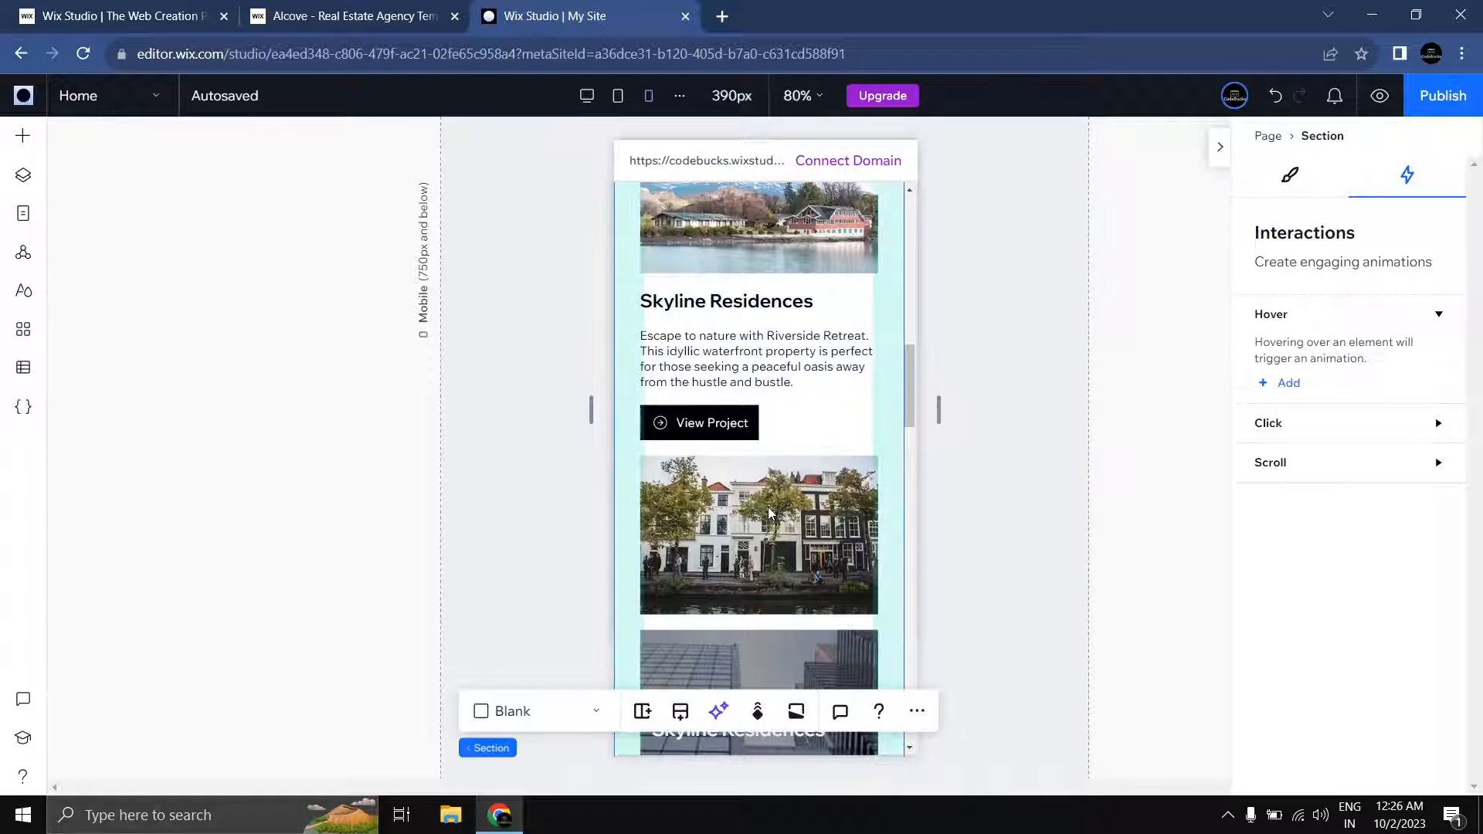
click(769, 512)
click(657, 481)
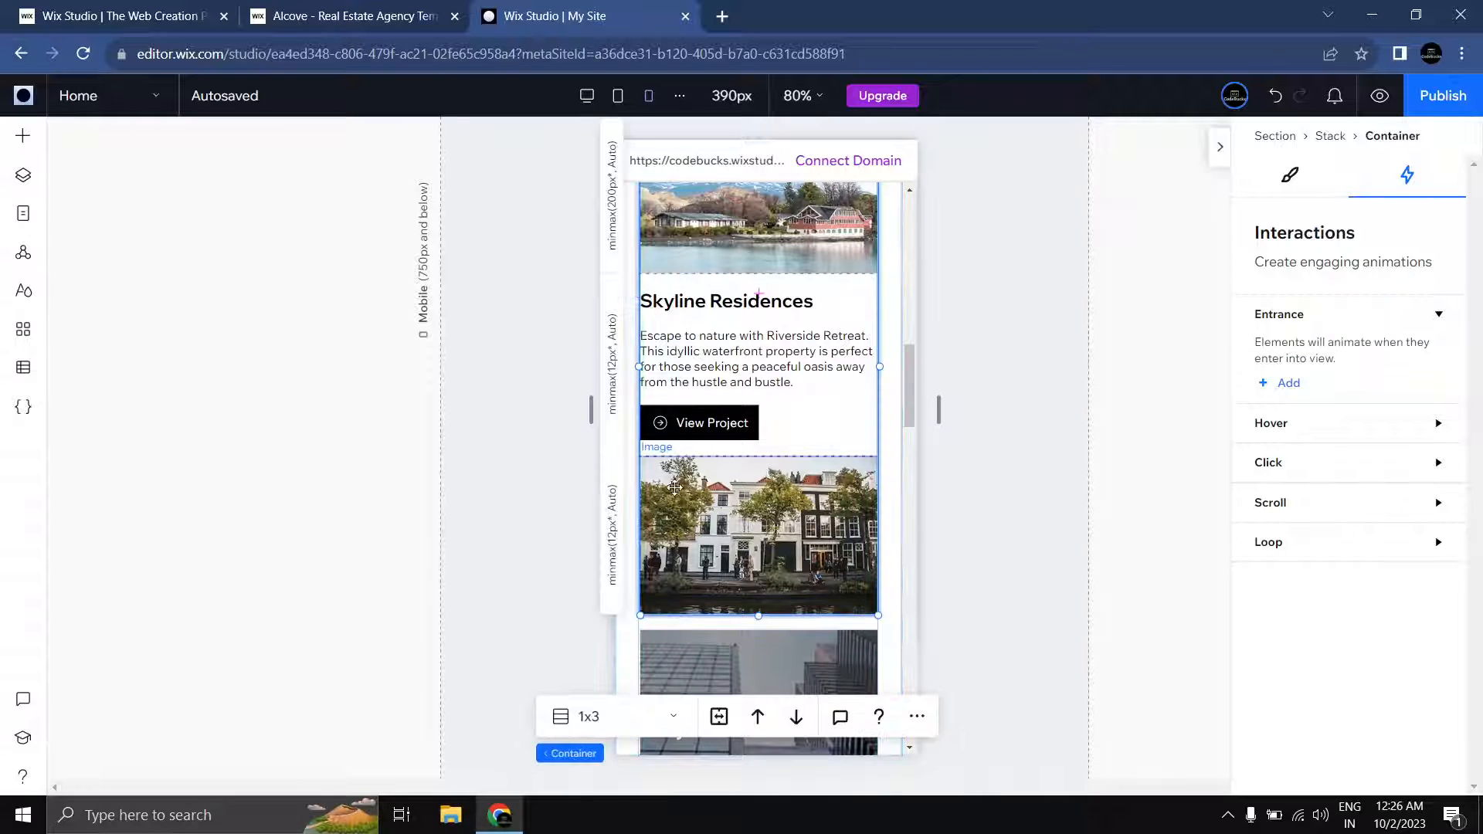
click(657, 475)
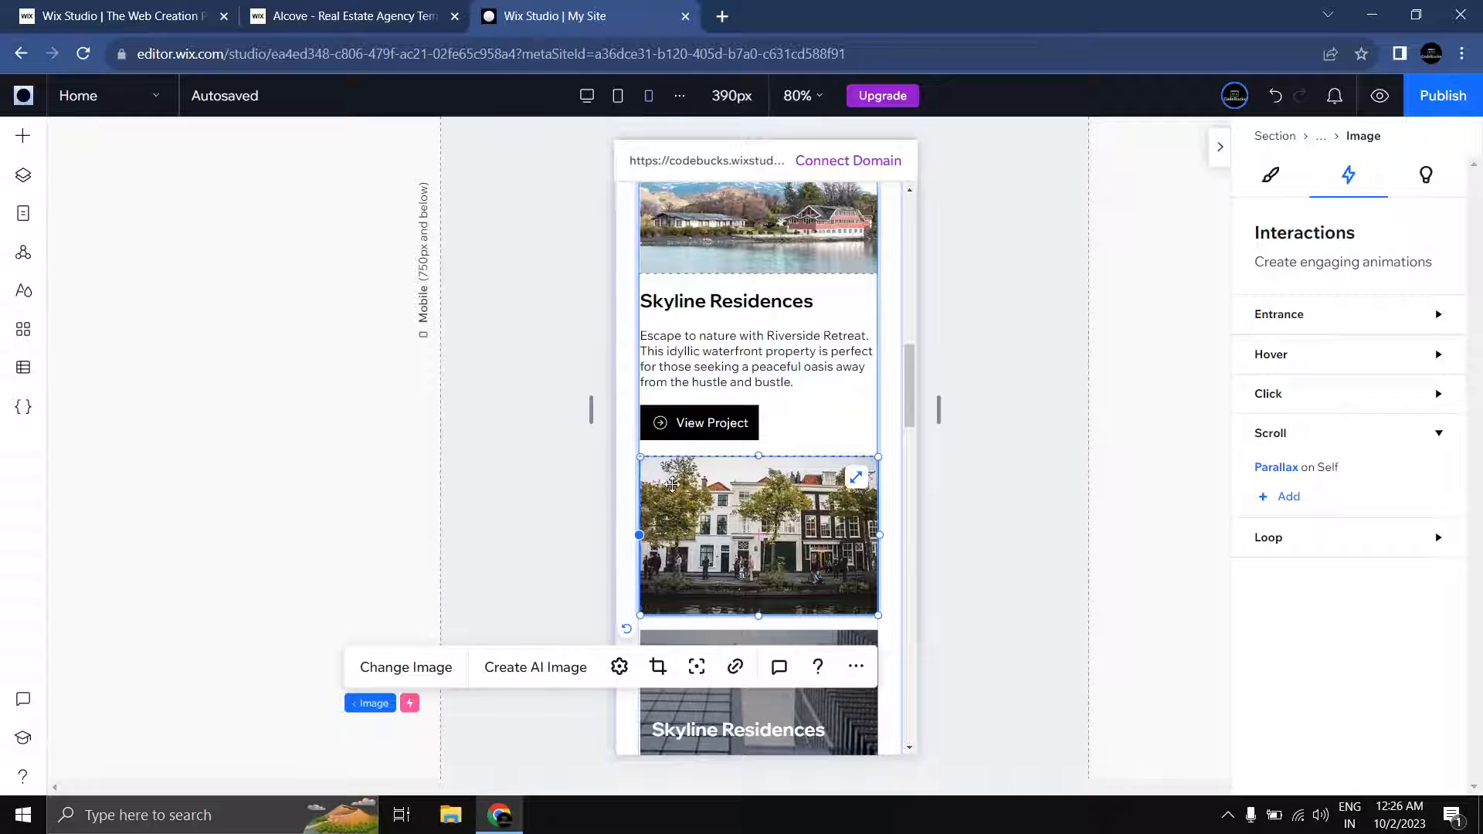
drag(642, 615, 834, 307)
click(987, 360)
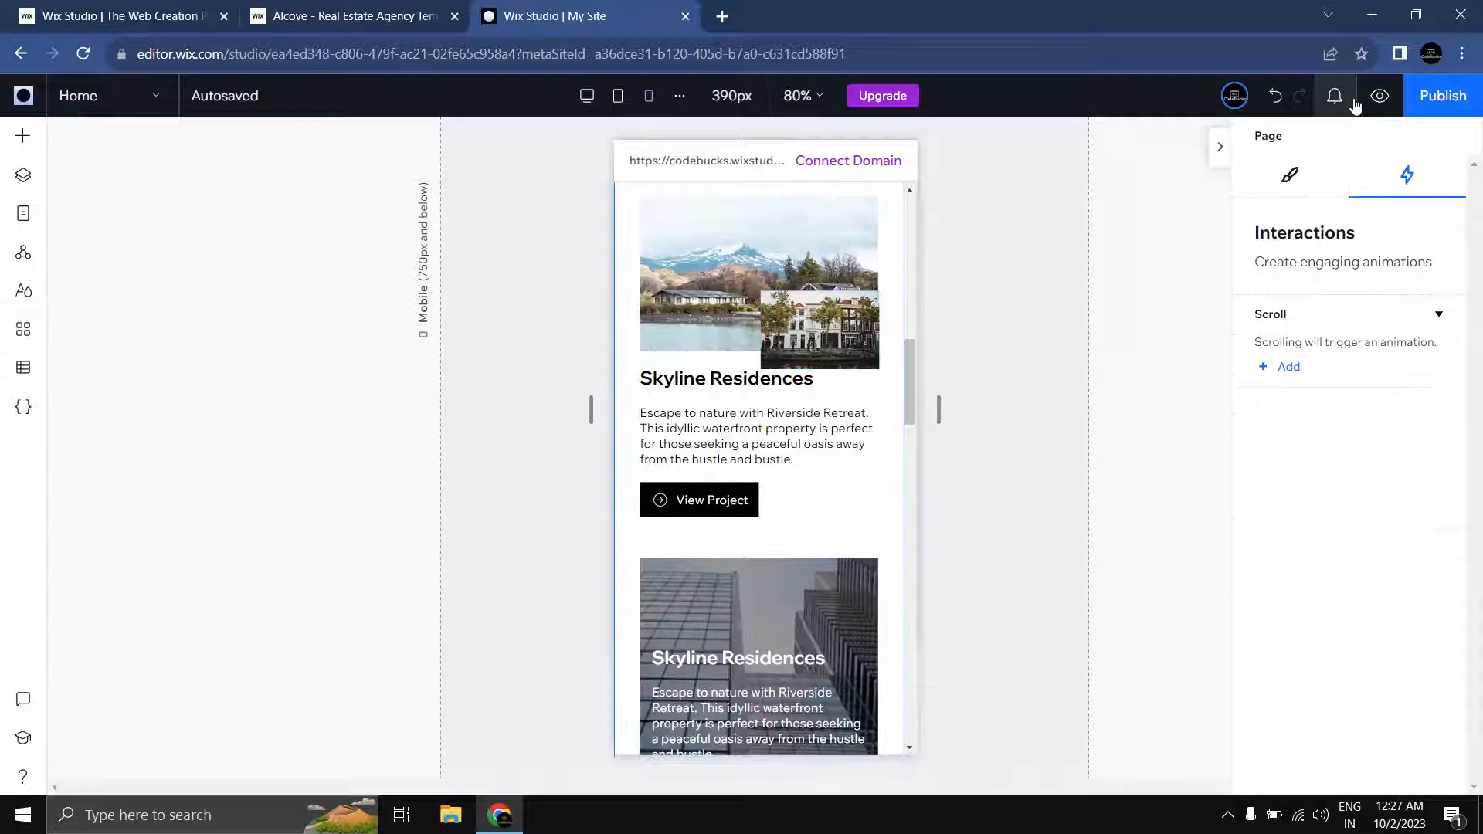
Step: Preview the Skyline Residences images at Mobile size and return to editing the page
click(1380, 96)
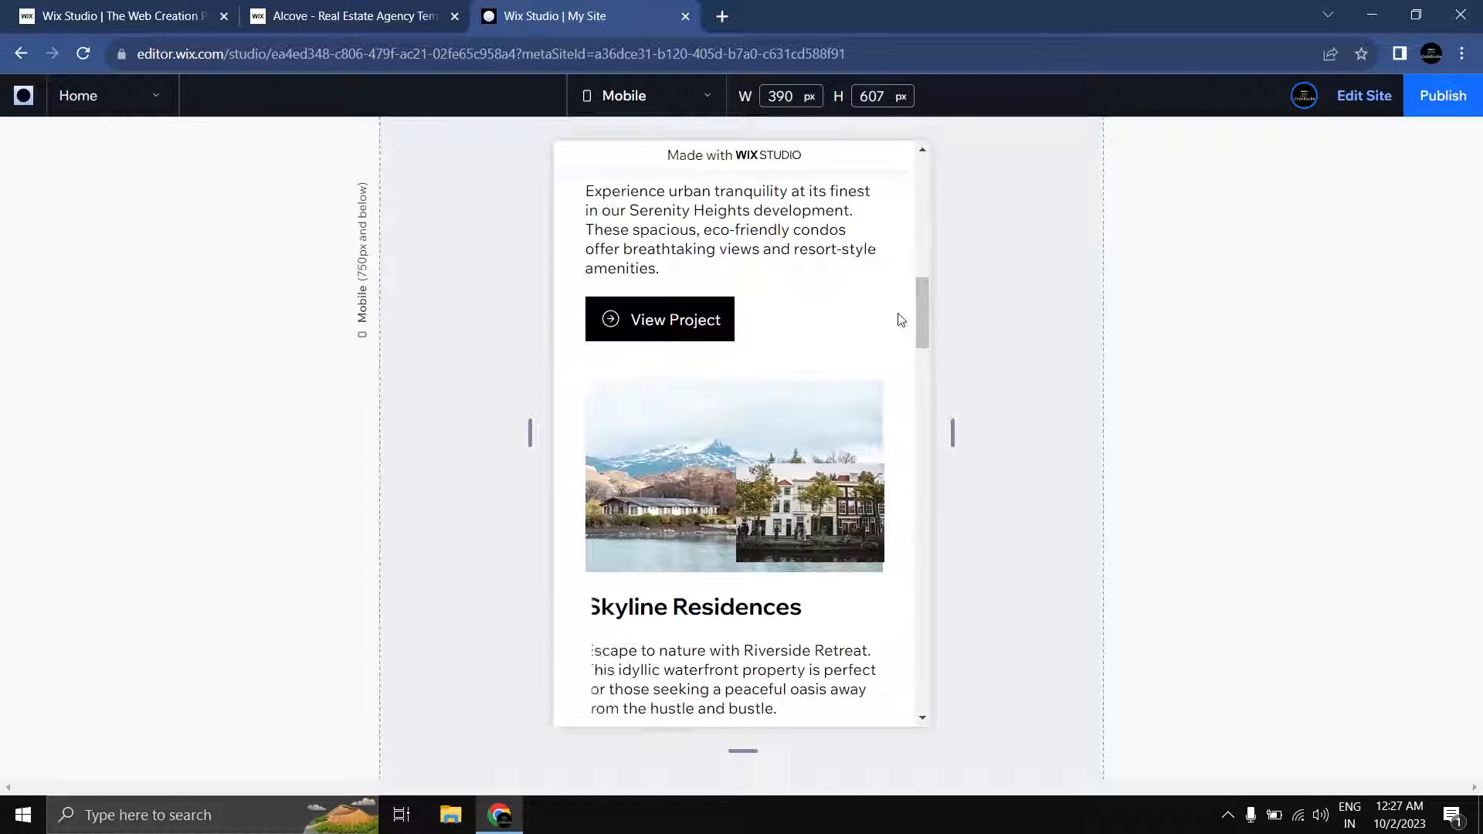
mouse_move(921, 282)
mouse_down()
mouse_move(919, 241)
mouse_move(916, 345)
mouse_move(910, 271)
mouse_move(919, 309)
mouse_up()
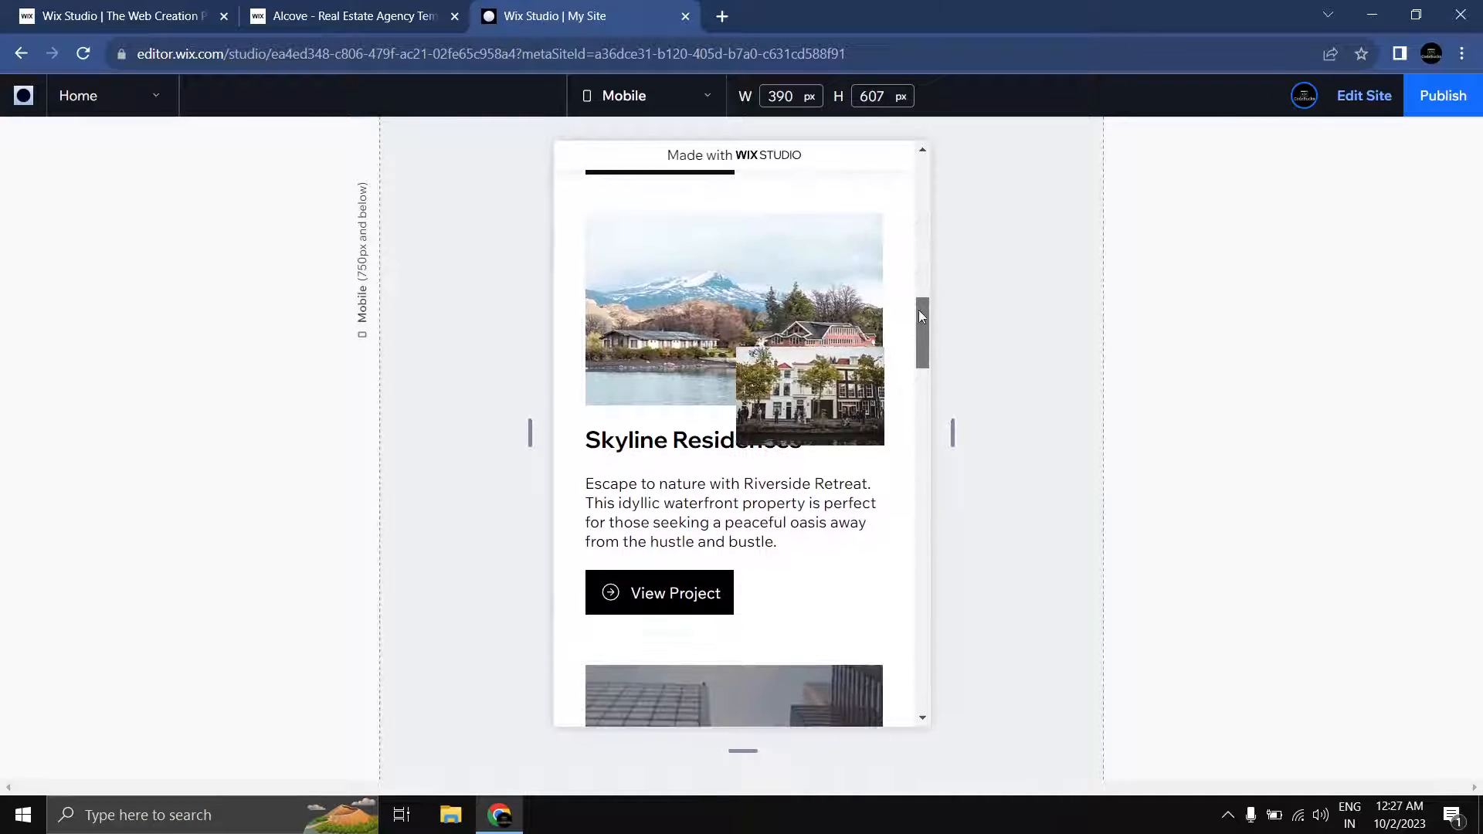
click(1356, 96)
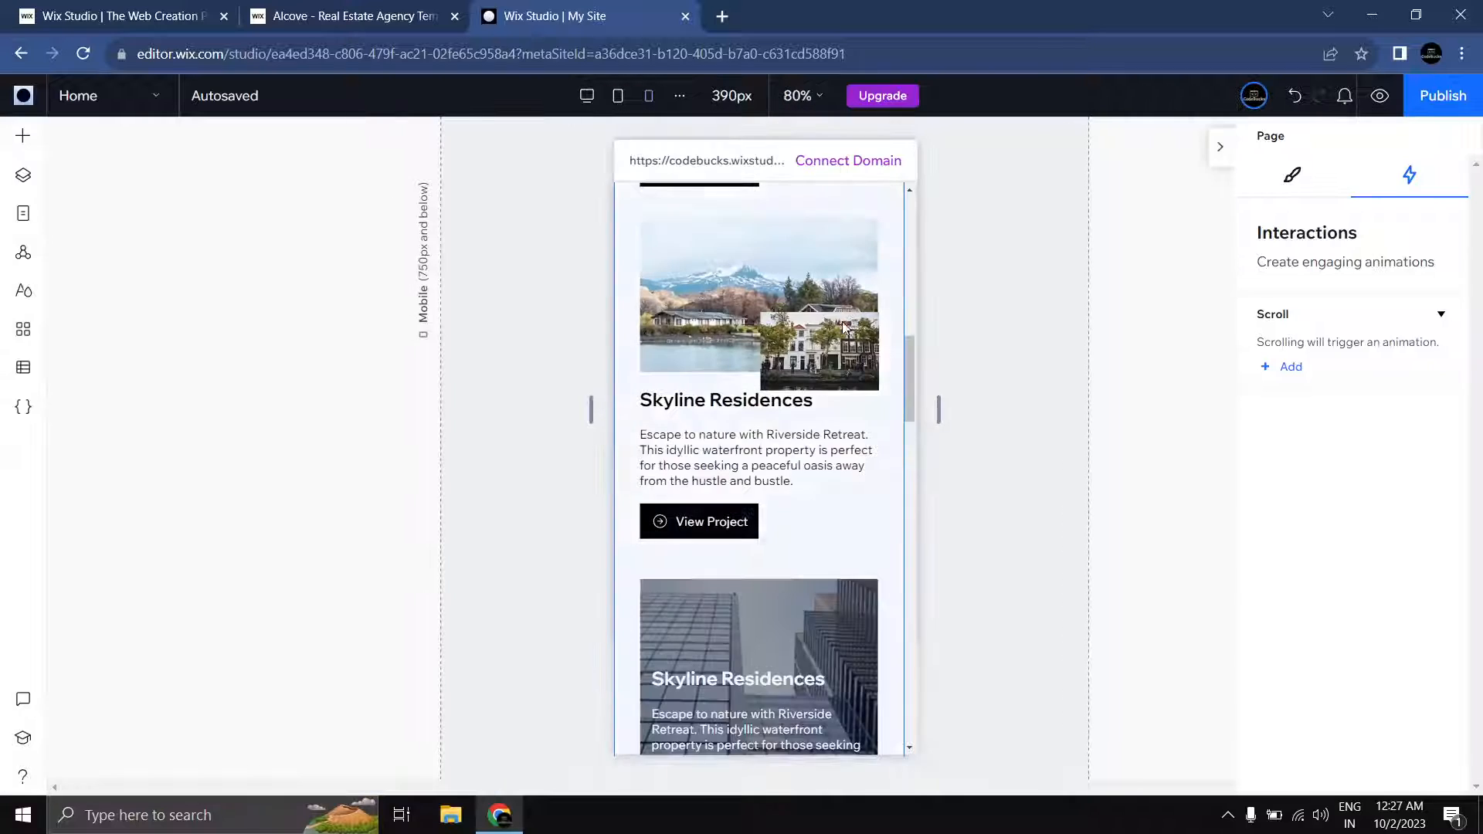
Step: Adjust the speed of the Parallax scroll animation on the townhouse image overlapping the lake image
click(823, 340)
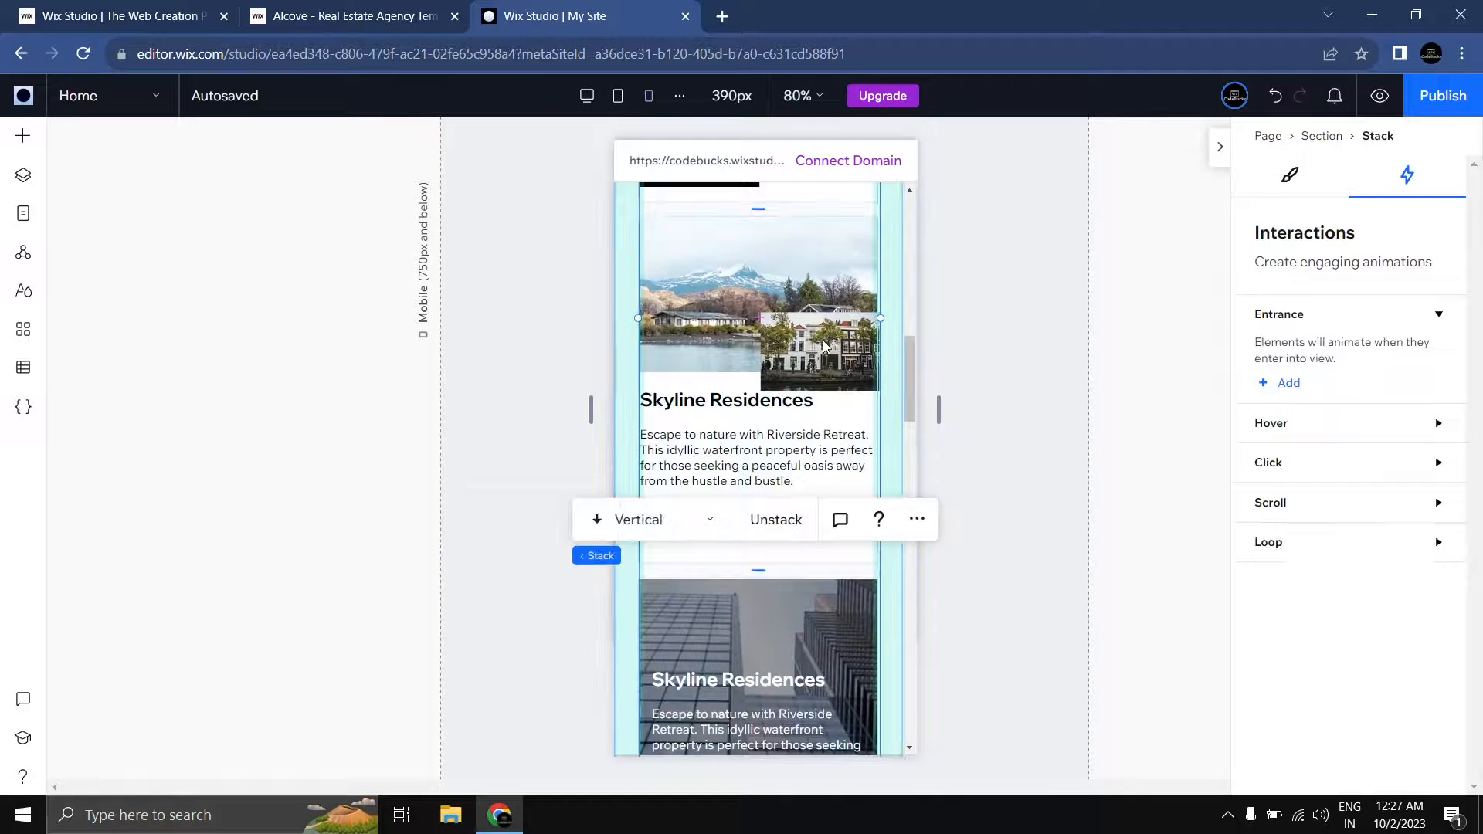
click(823, 340)
click(823, 340)
click(1351, 466)
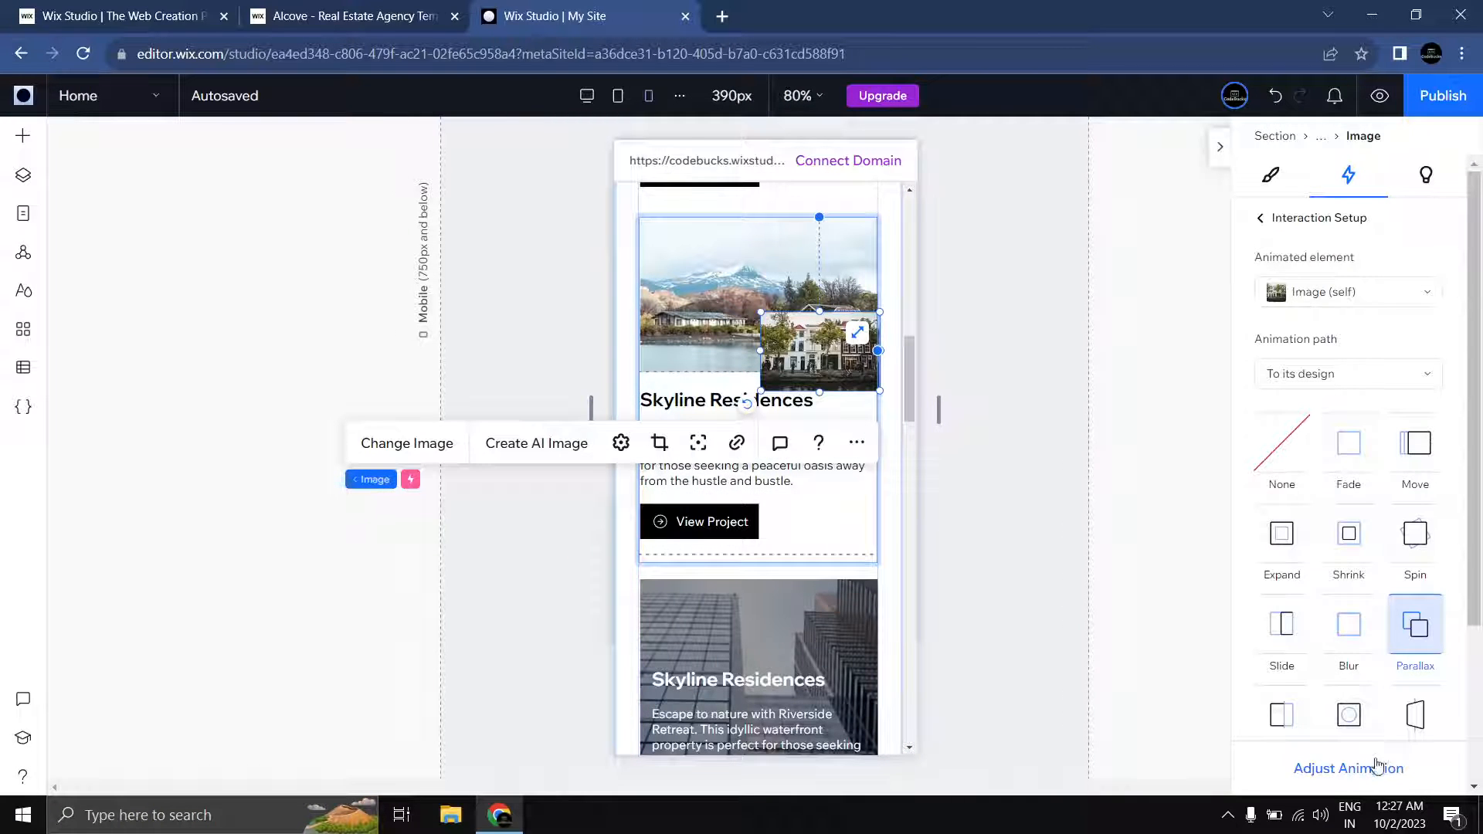
click(1377, 767)
drag(1313, 303, 1312, 305)
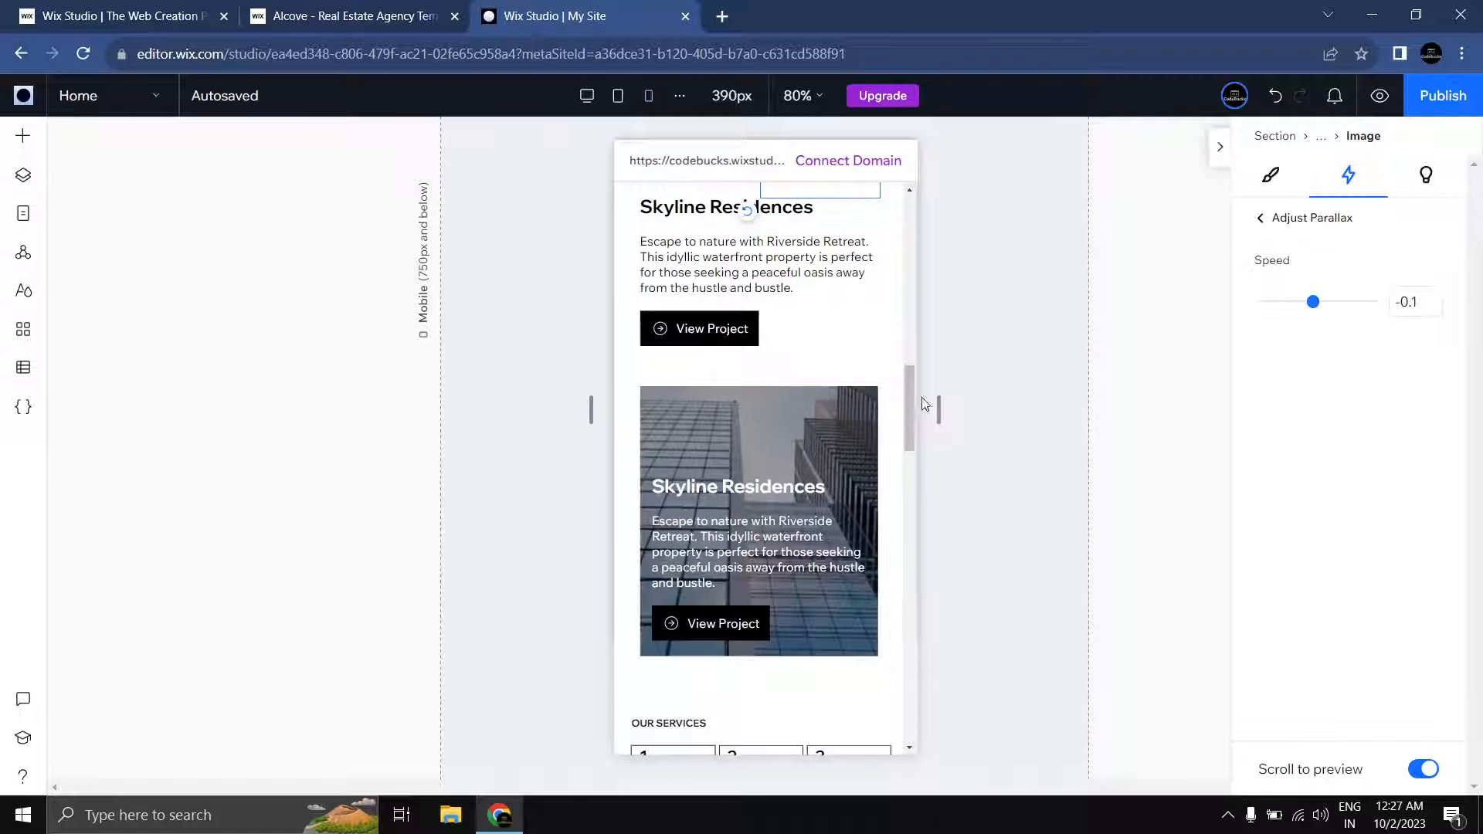
drag(913, 395, 915, 340)
double_click(836, 496)
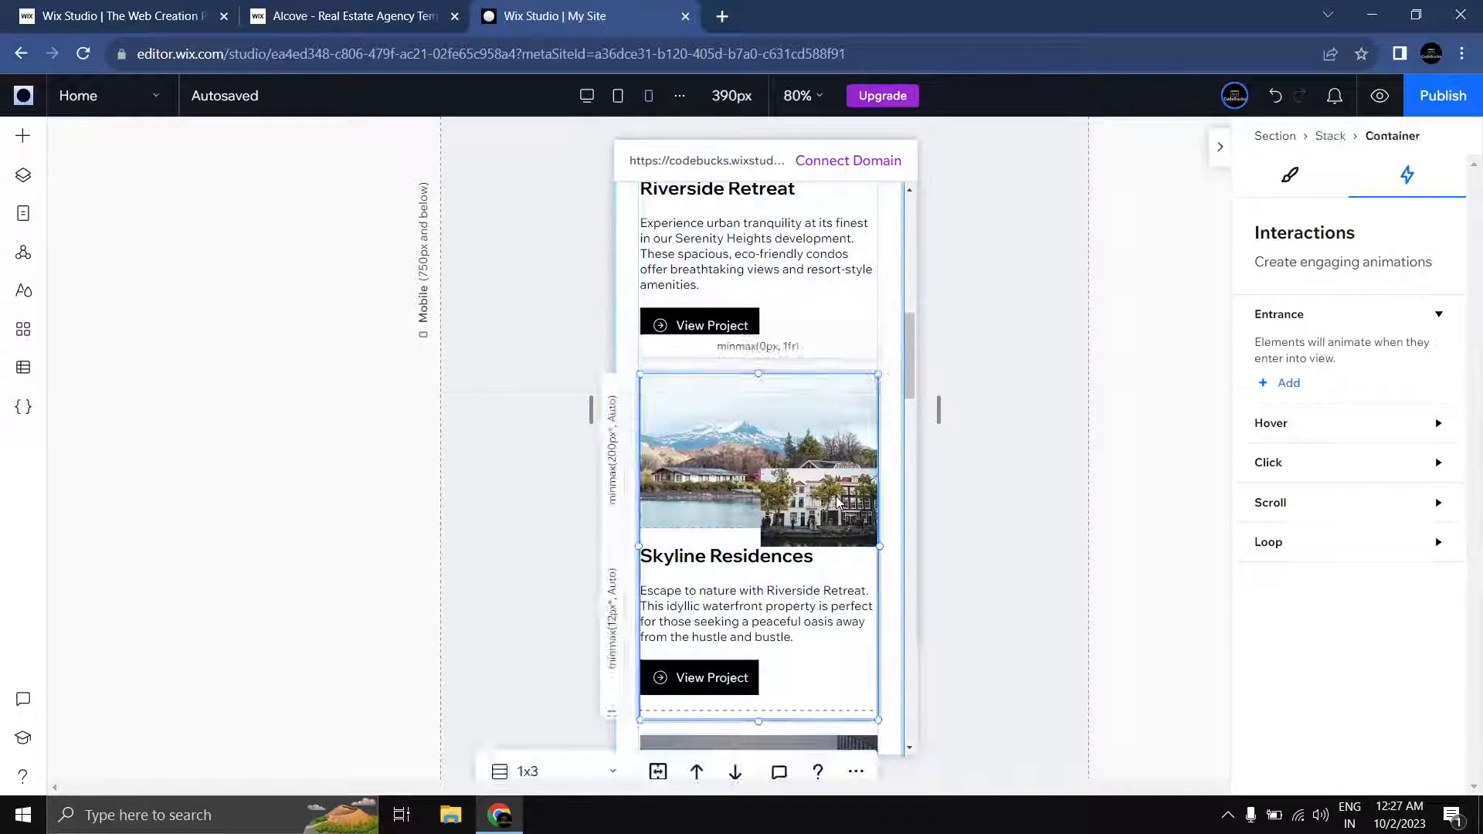
click(1300, 467)
click(1375, 771)
drag(1313, 303, 1331, 311)
click(997, 354)
Step: Move the townhouse image up so it lies within the right half of the lake image
click(843, 513)
click(842, 512)
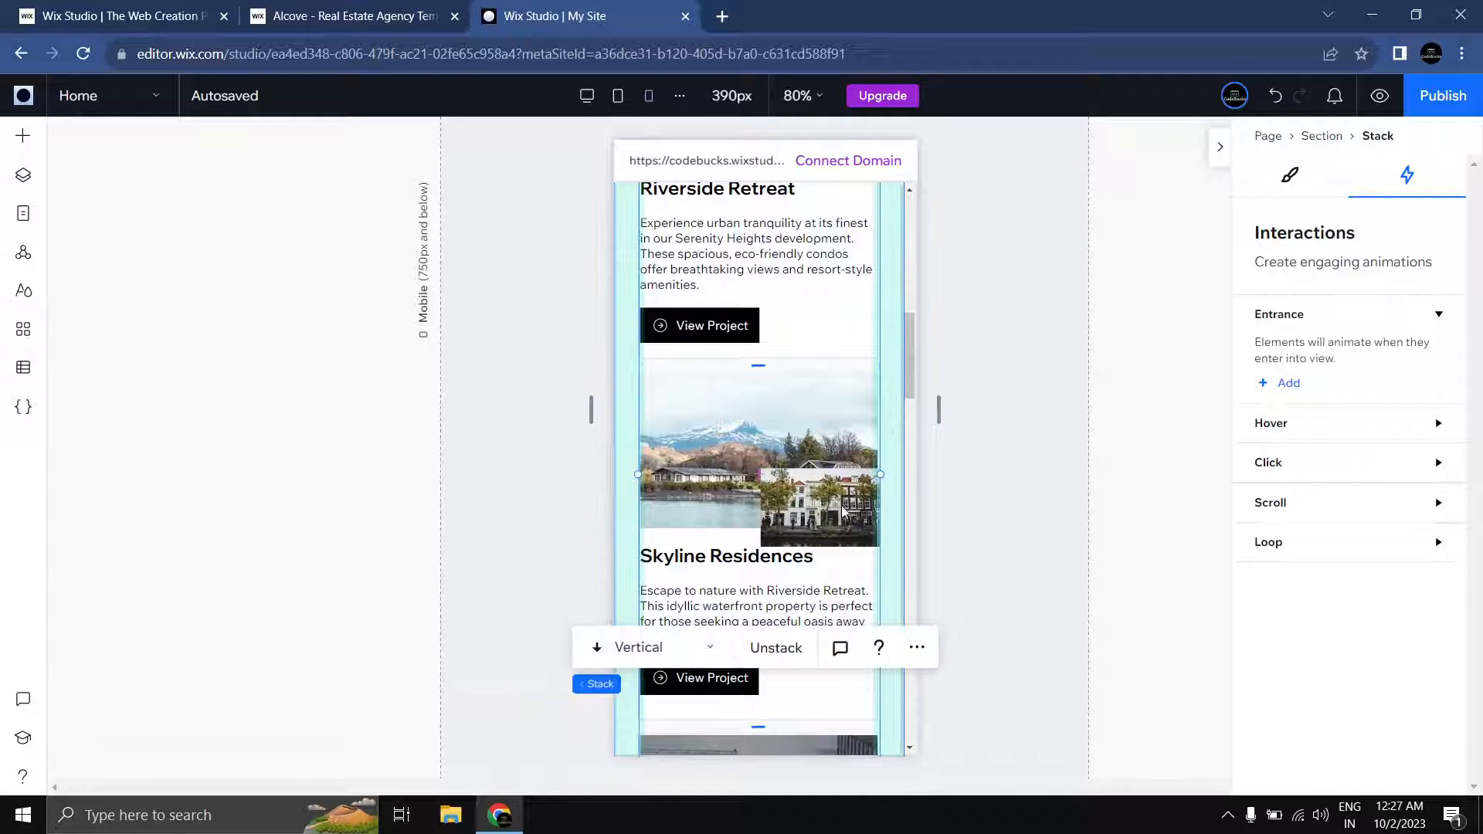
click(835, 500)
click(835, 501)
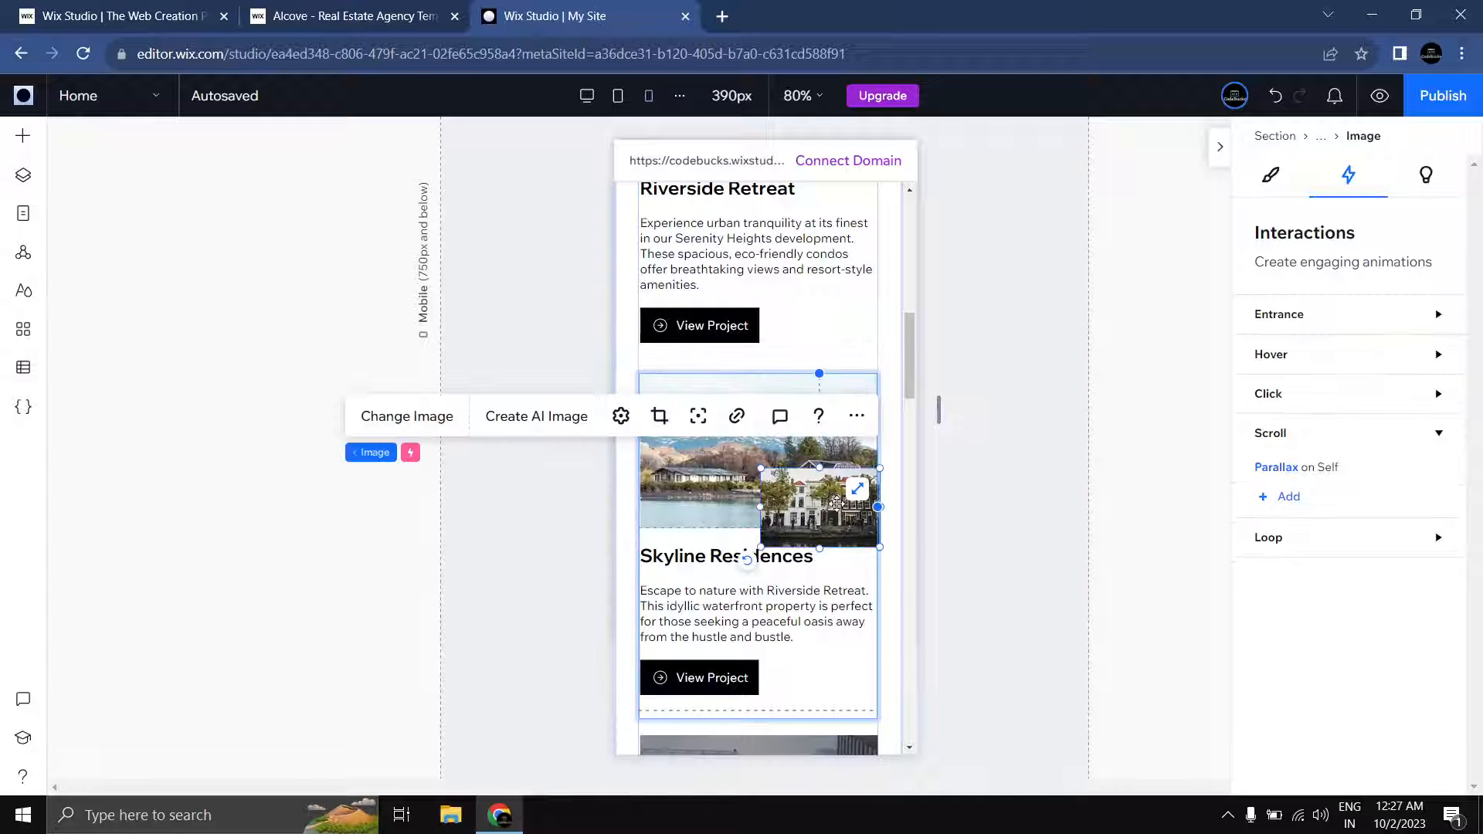
drag(835, 452, 834, 450)
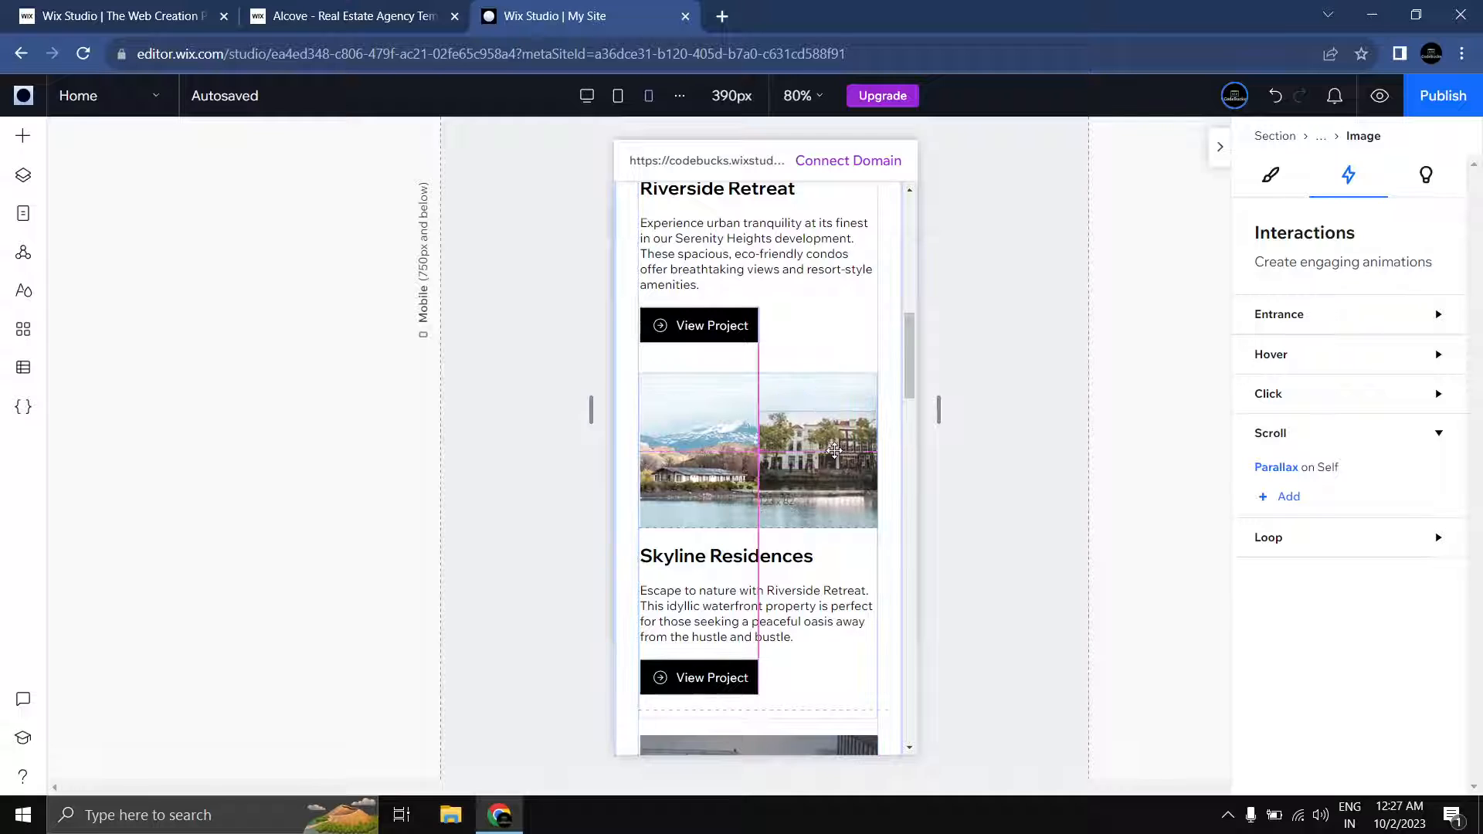
click(1063, 461)
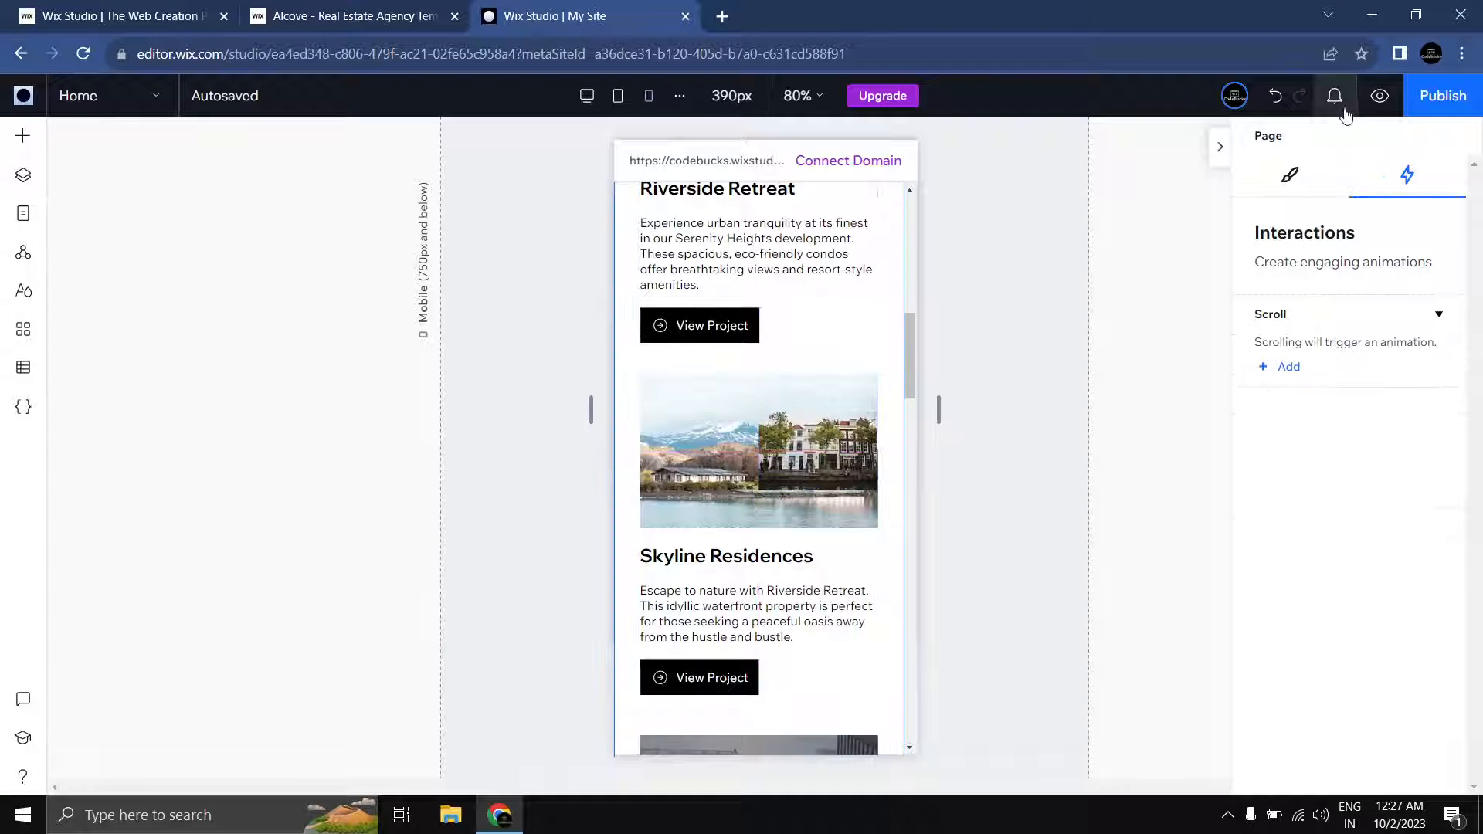
Step: Preview the repositioned townhouse image and the sections below at Mobile size, and return to the editor
click(1379, 99)
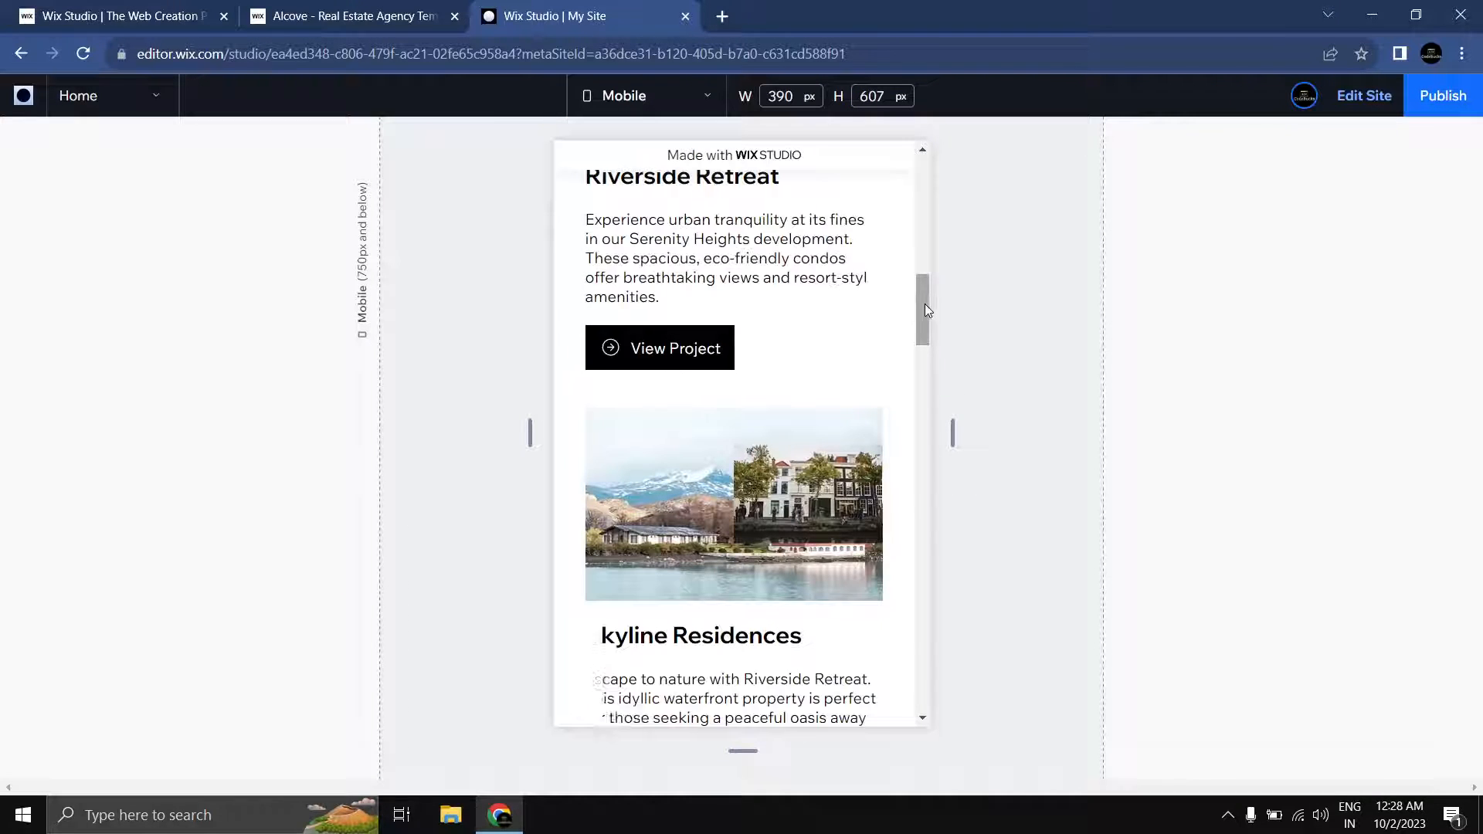
drag(928, 309, 896, 334)
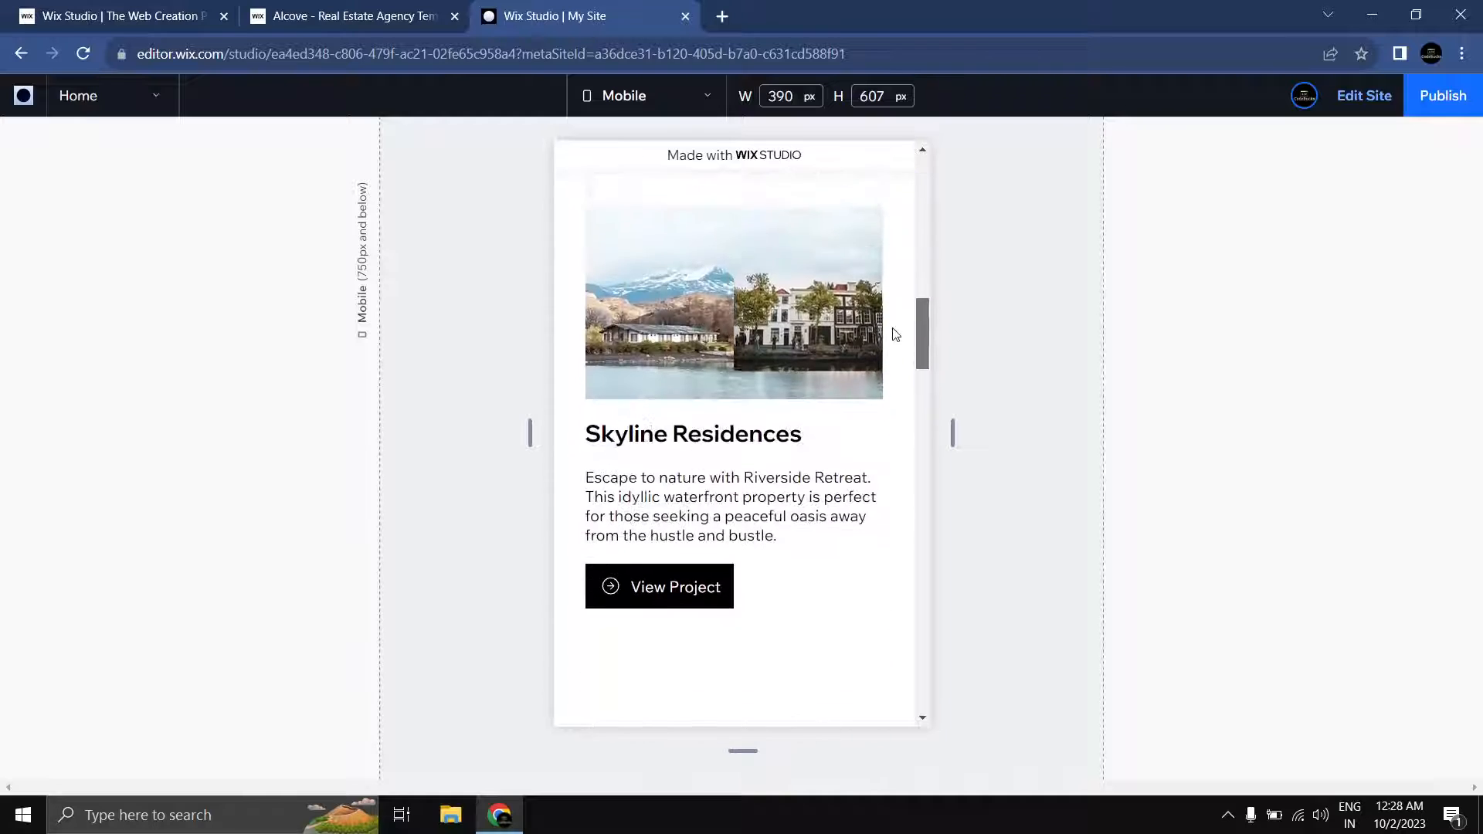
scroll(892, 348, down, 5)
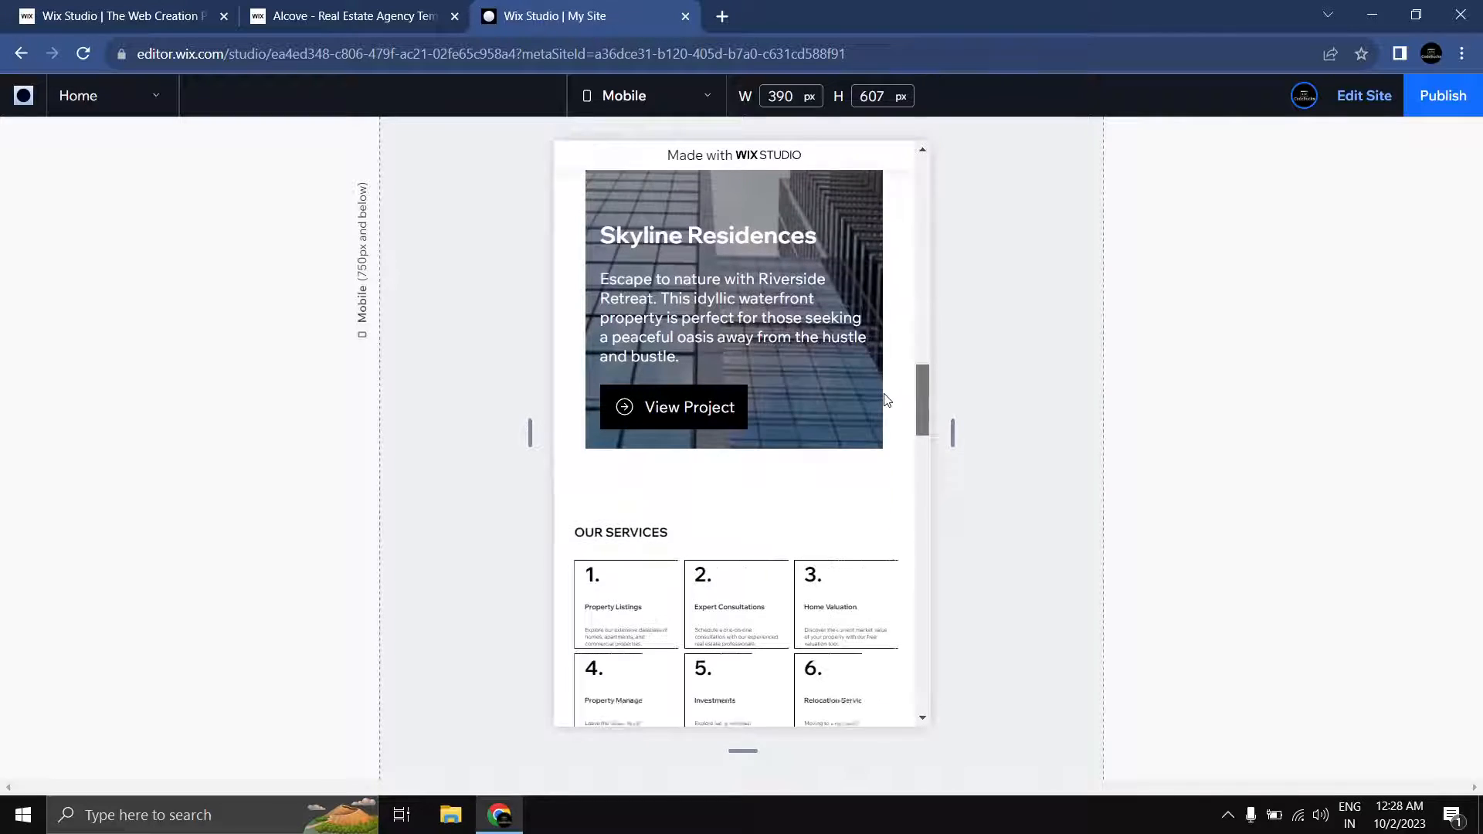
drag(885, 396, 897, 235)
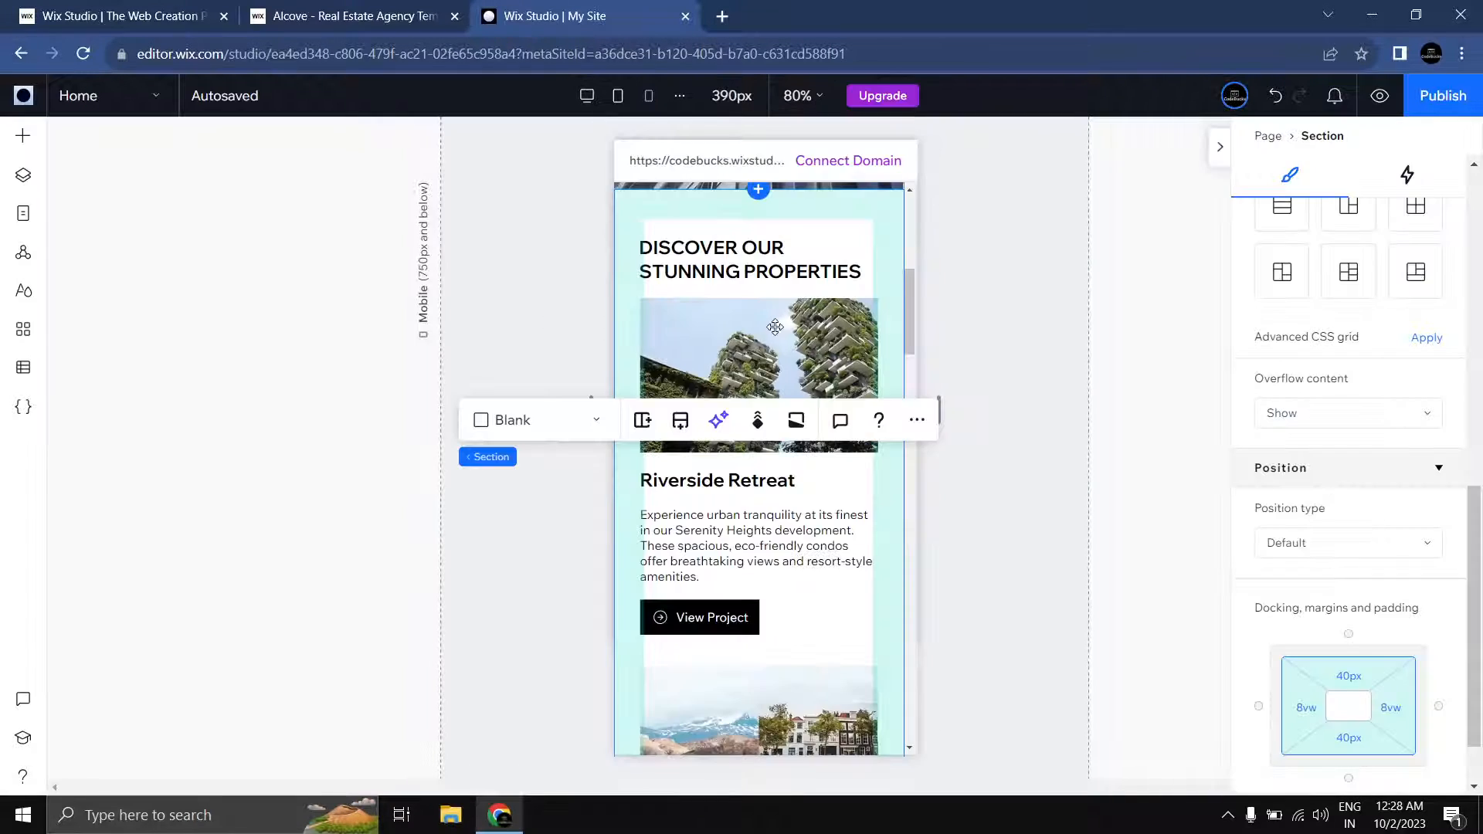
Step: Set the left and right padding of the Discover Our Stunning Properties section to 5 vw at the Mobile breakpoint
scroll(775, 327, up, 2)
scroll(811, 351, down, 4)
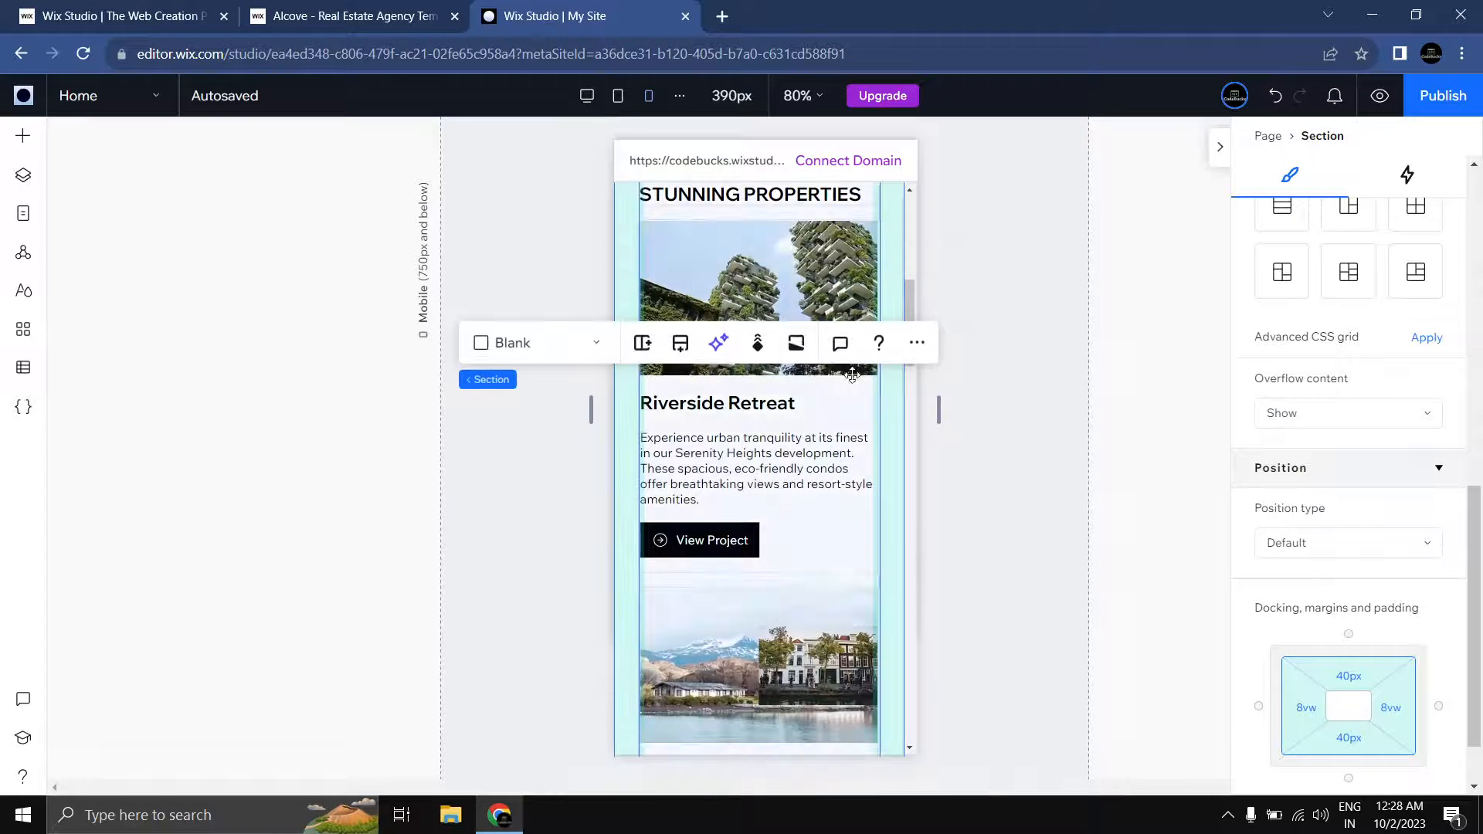
scroll(1317, 601, down, 1)
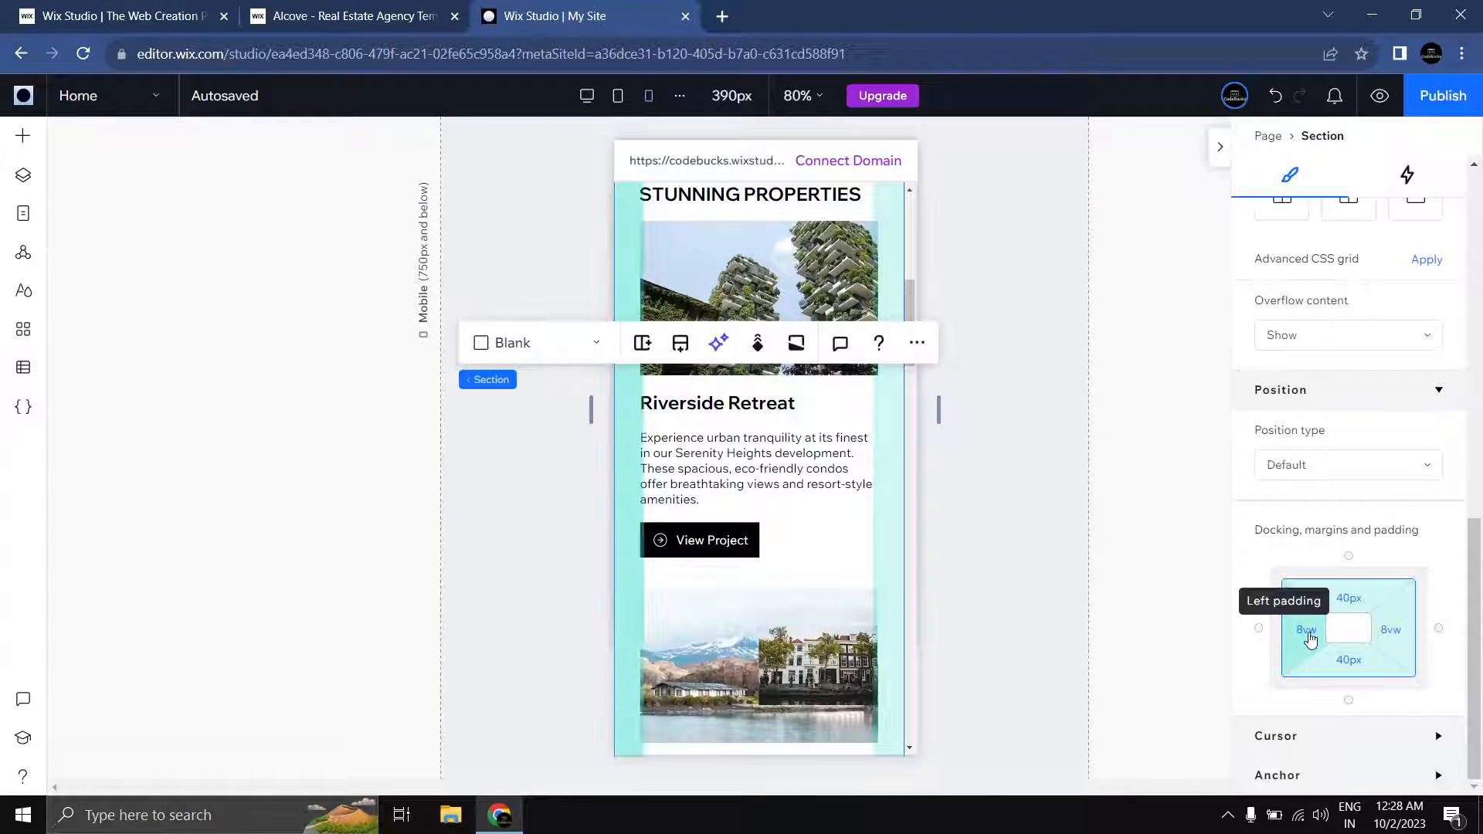
click(1308, 641)
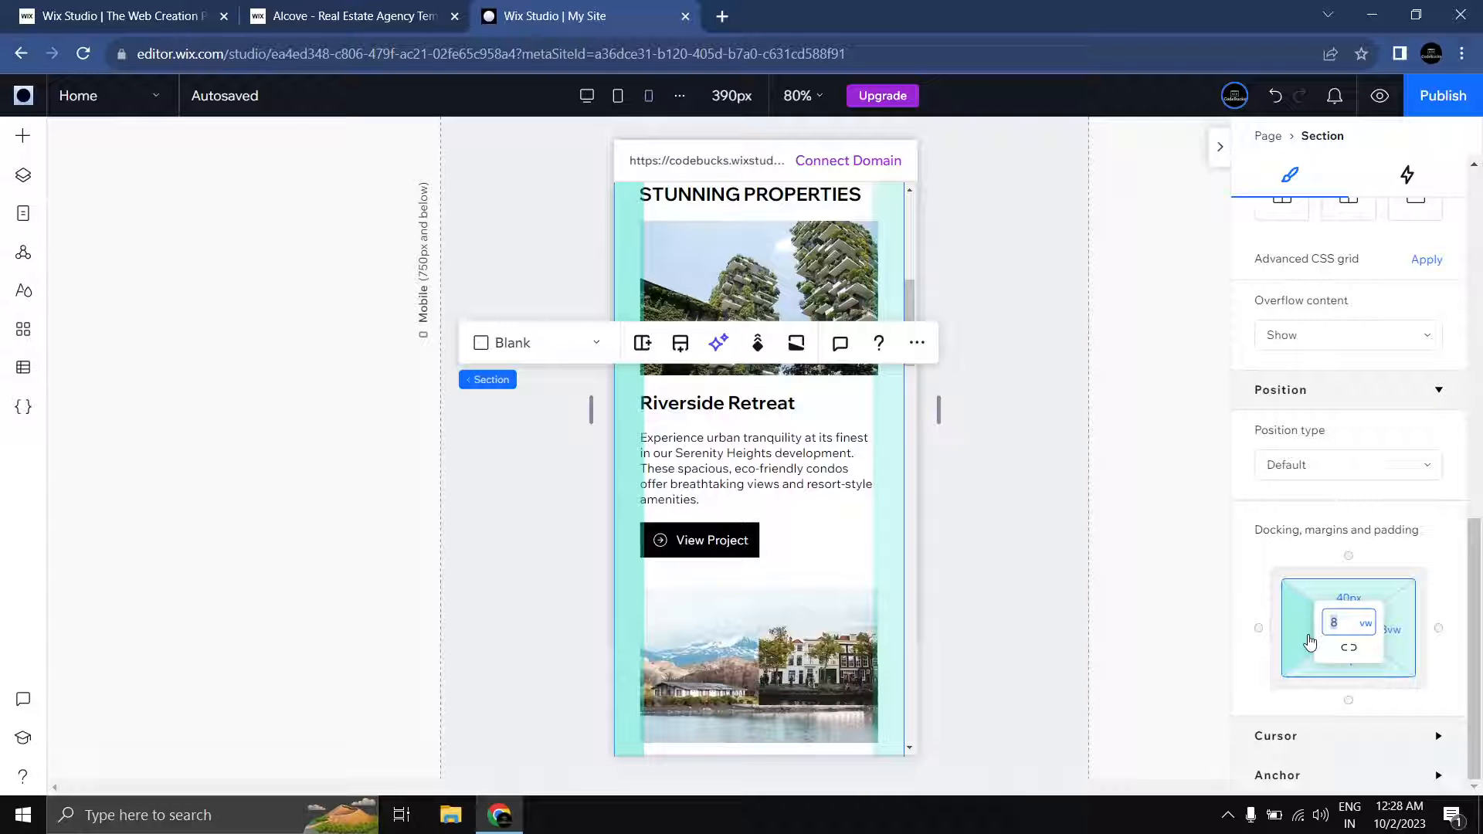
click(1398, 635)
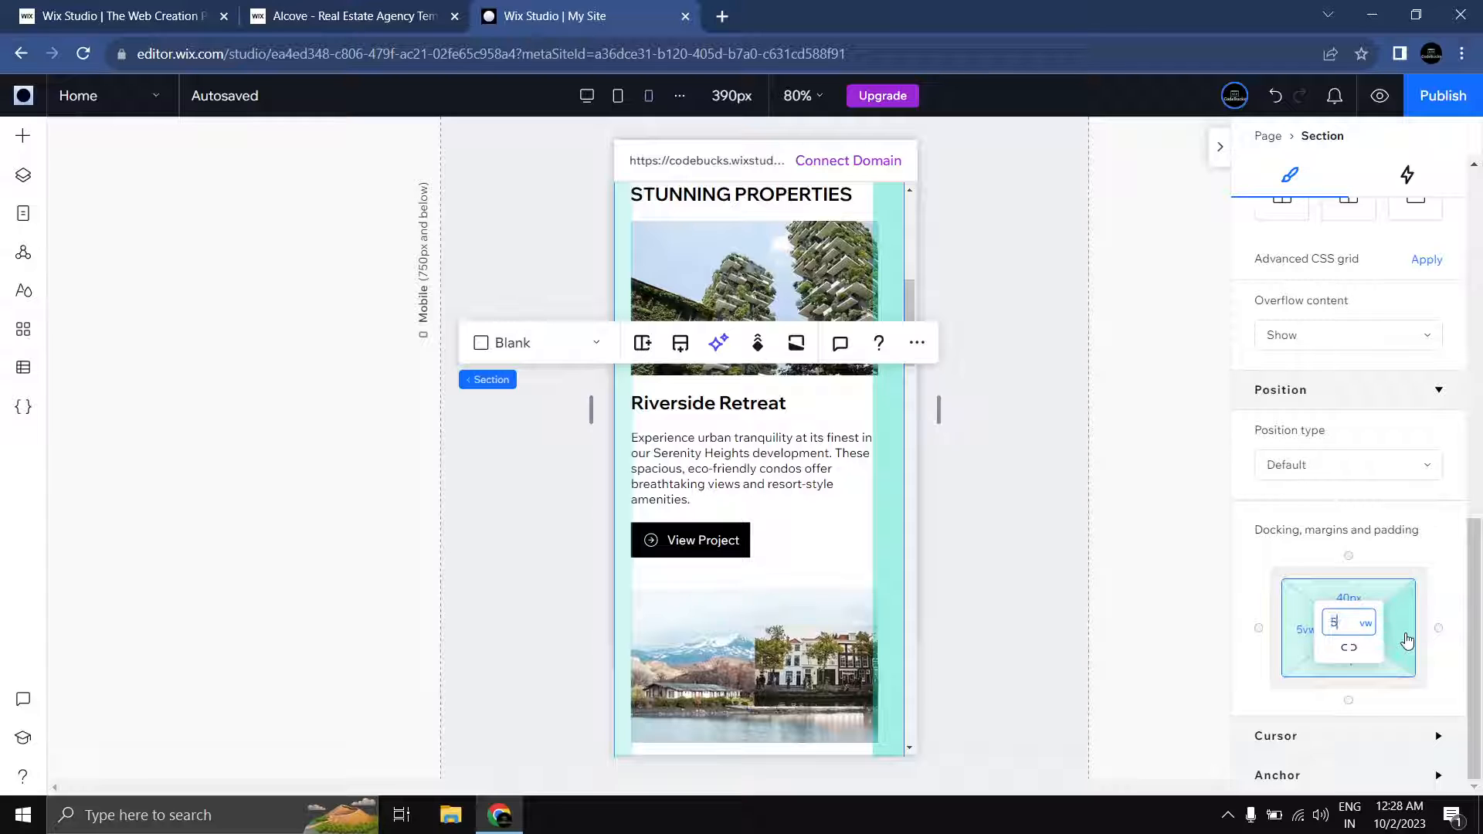
key(Return)
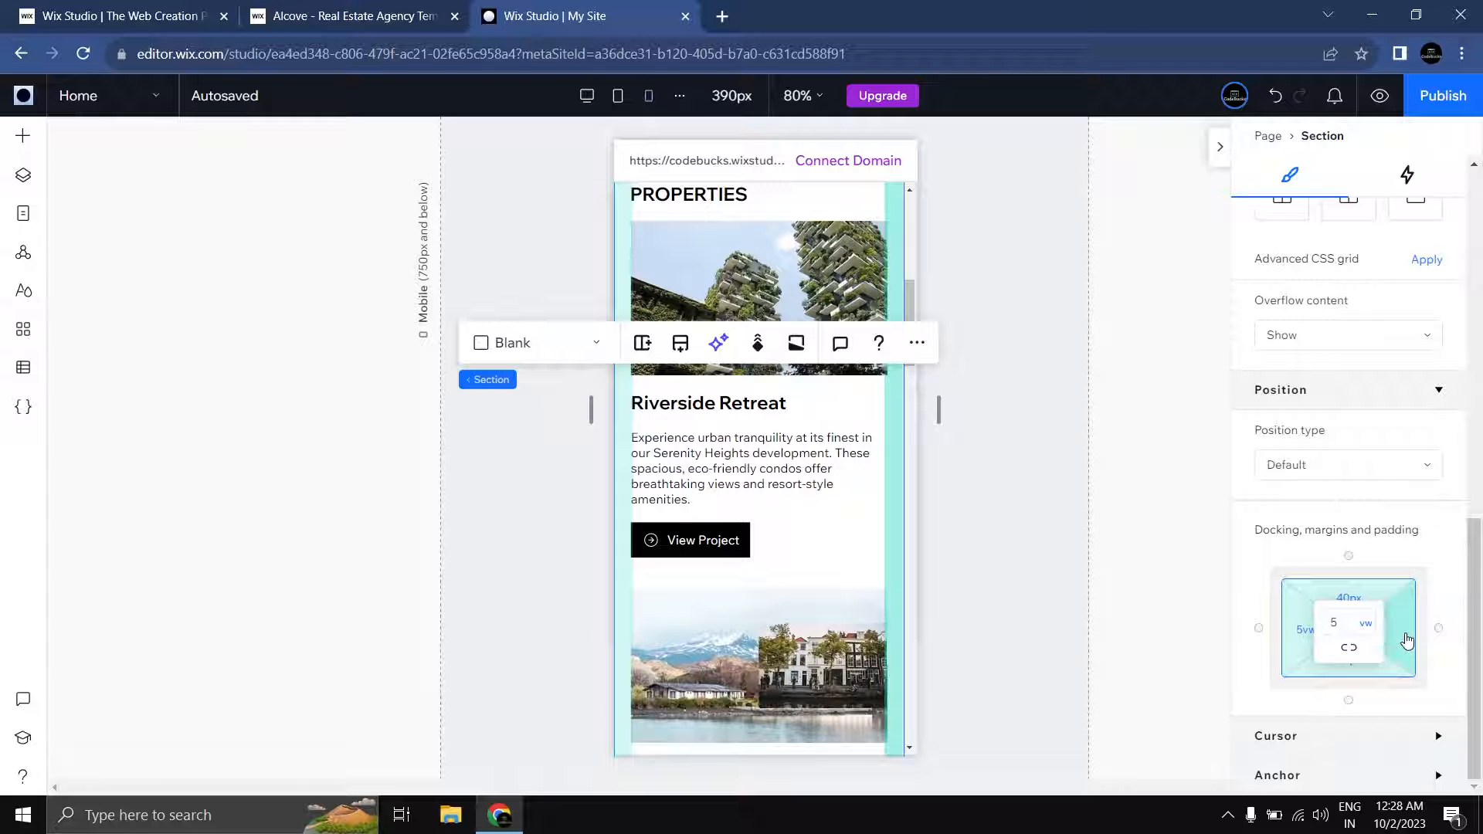
scroll(862, 498, up, 3)
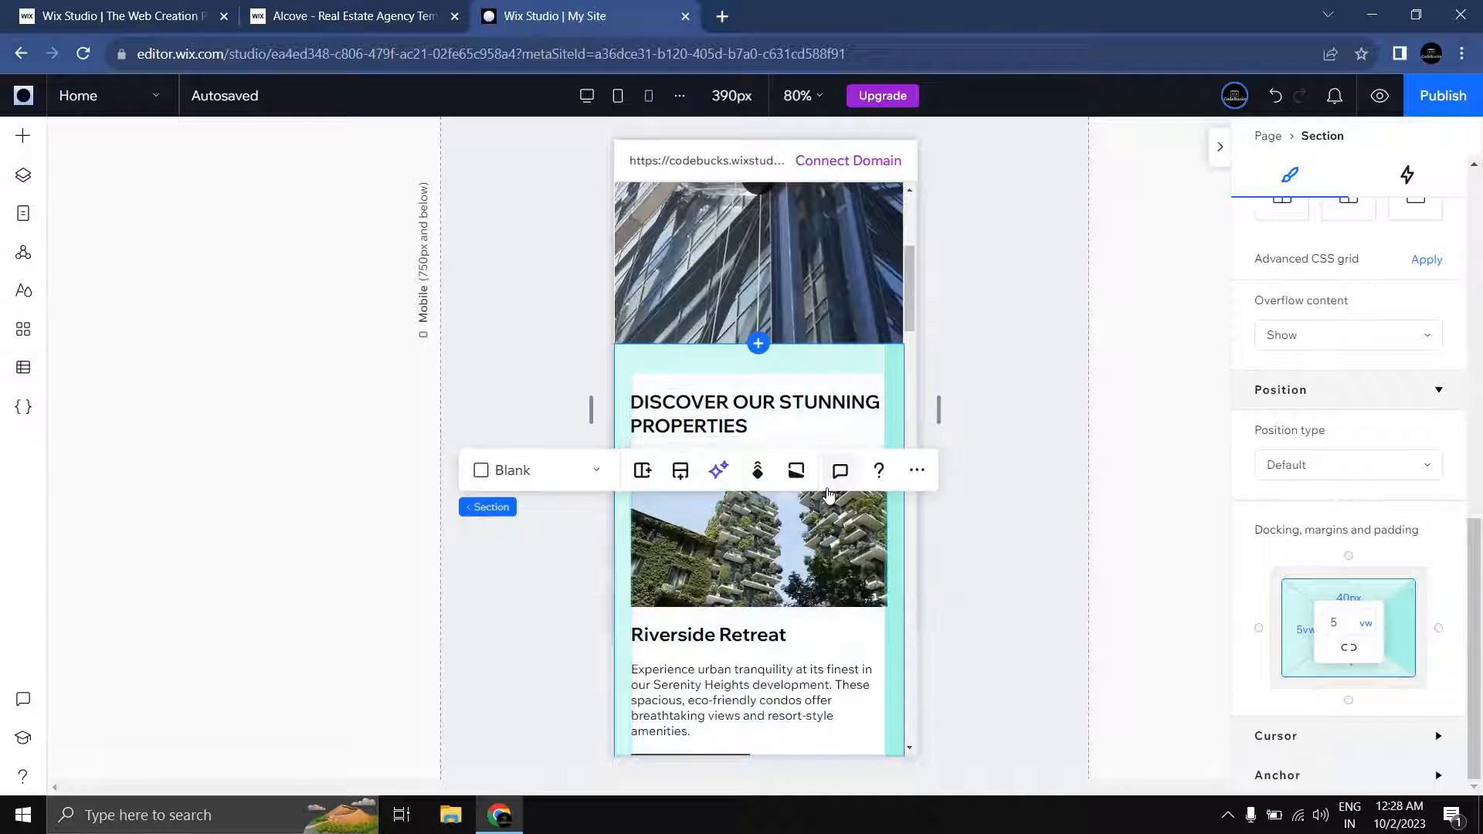
click(997, 523)
scroll(858, 519, down, 3)
scroll(858, 519, up, 1)
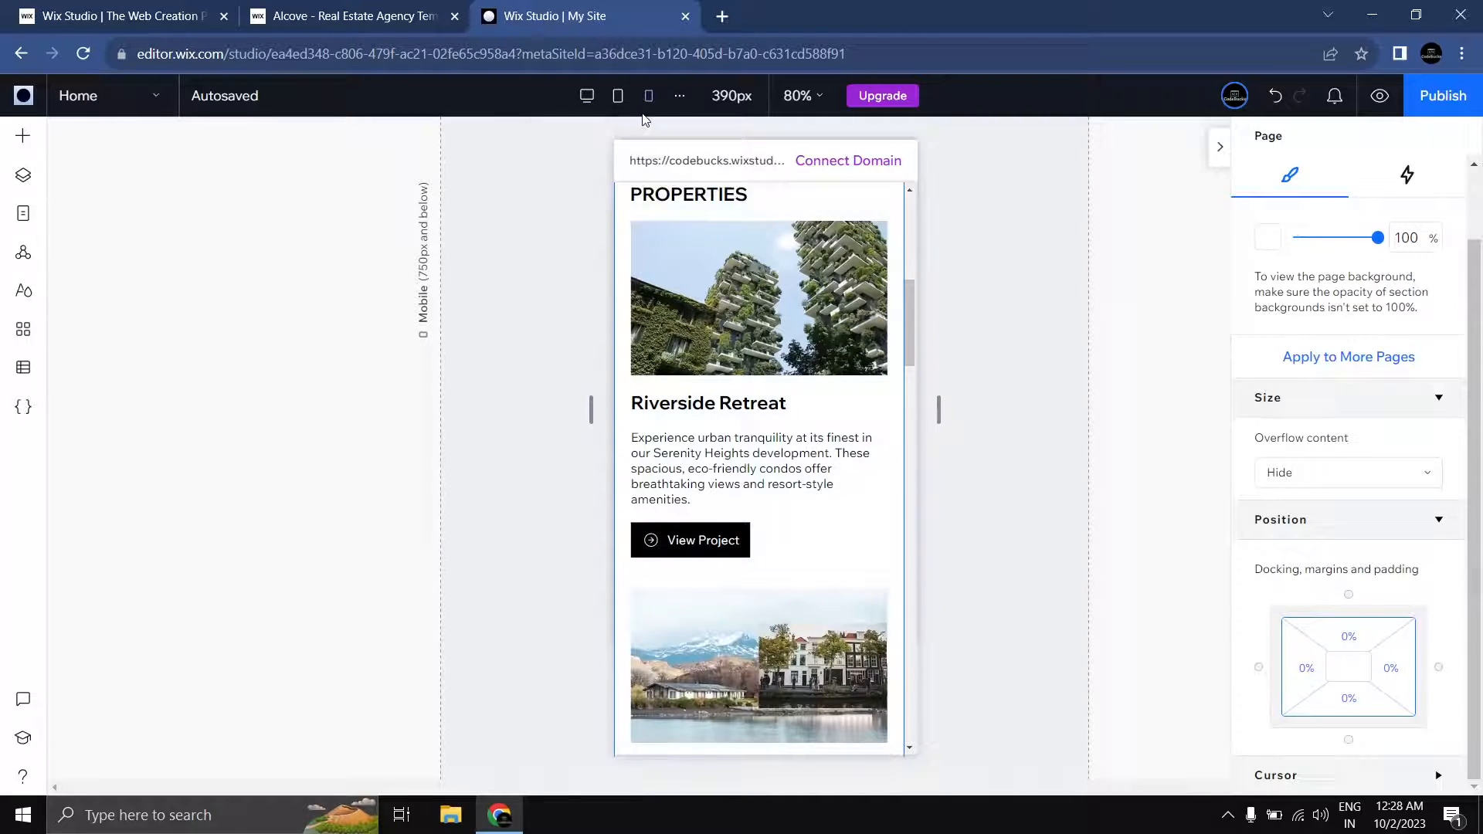
Step: Generate an AI responsive design for the Our Services section from the Desktop breakpoint
click(588, 95)
scroll(830, 326, down, 10)
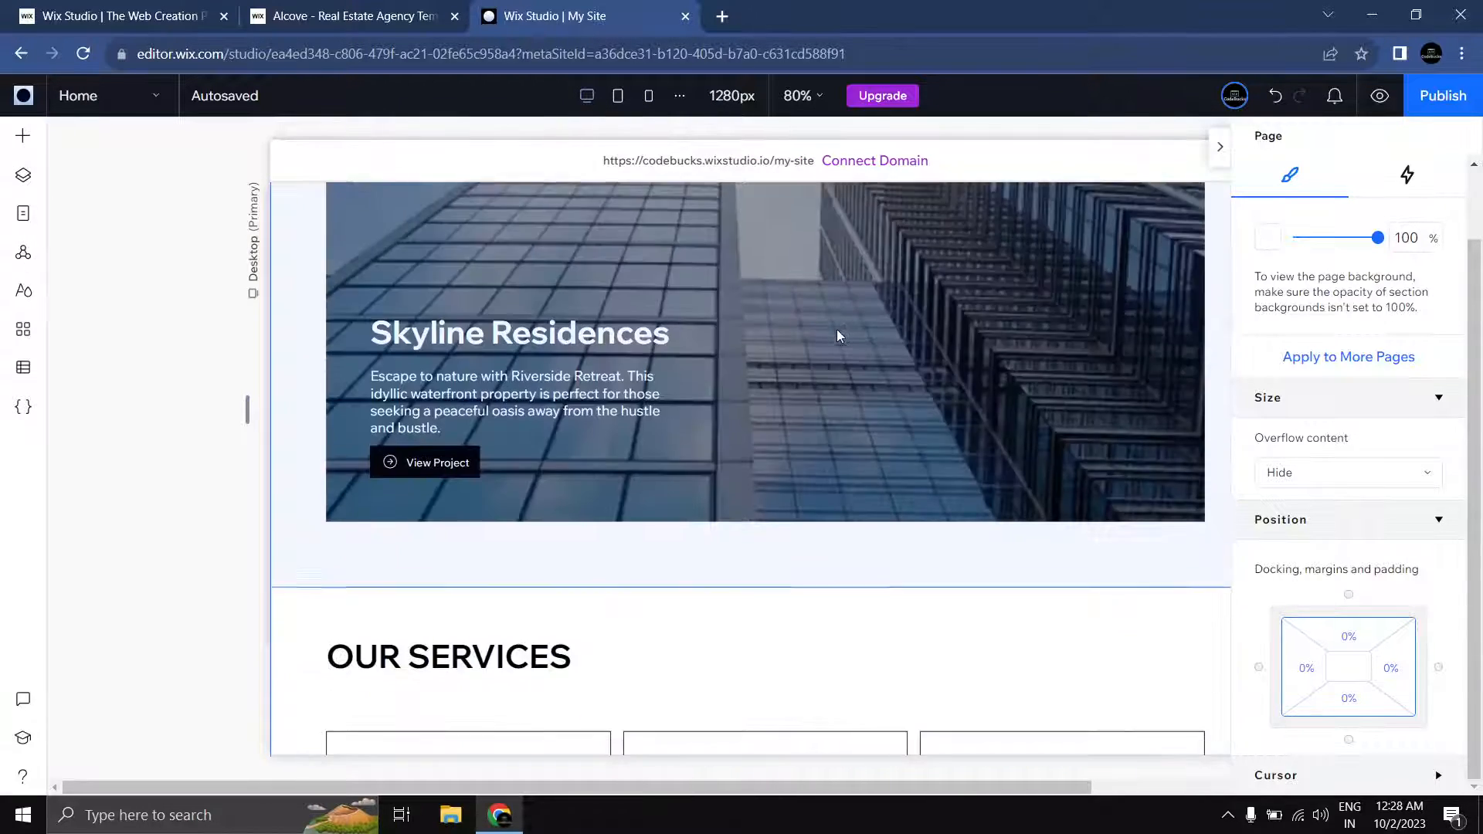
scroll(840, 336, down, 1)
click(790, 374)
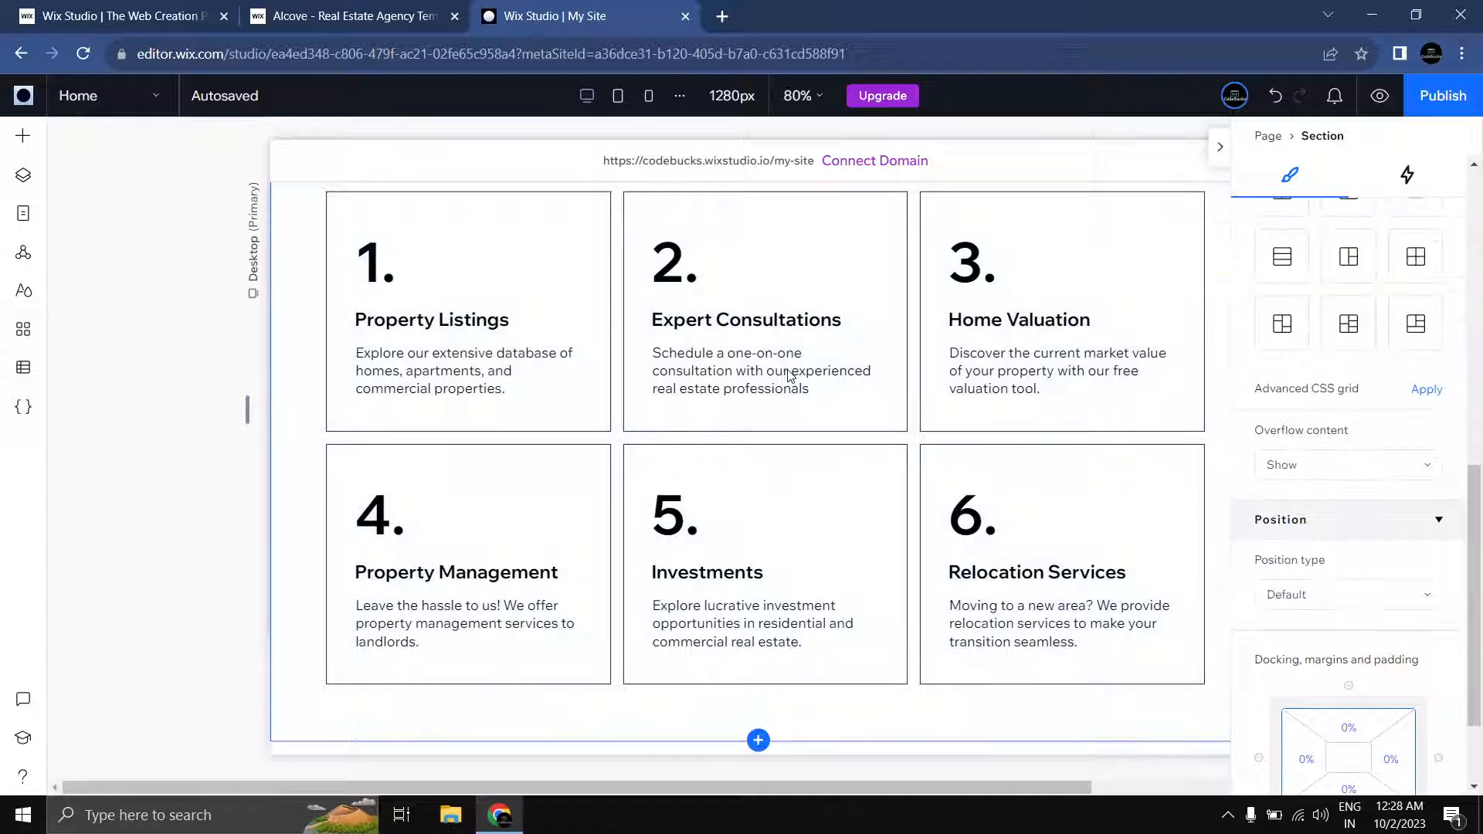
scroll(693, 304, up, 2)
click(693, 303)
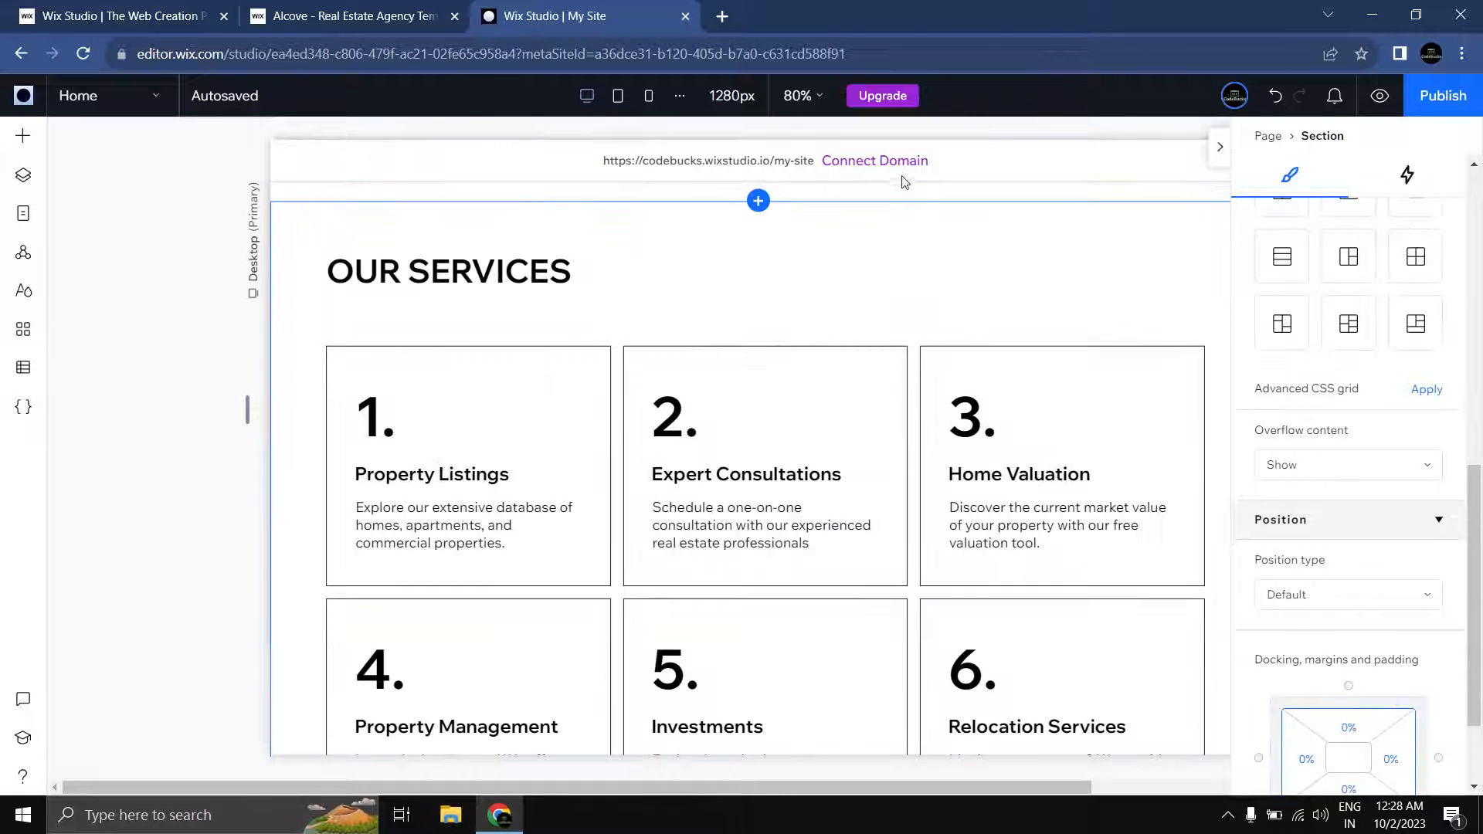
scroll(649, 356, up, 1)
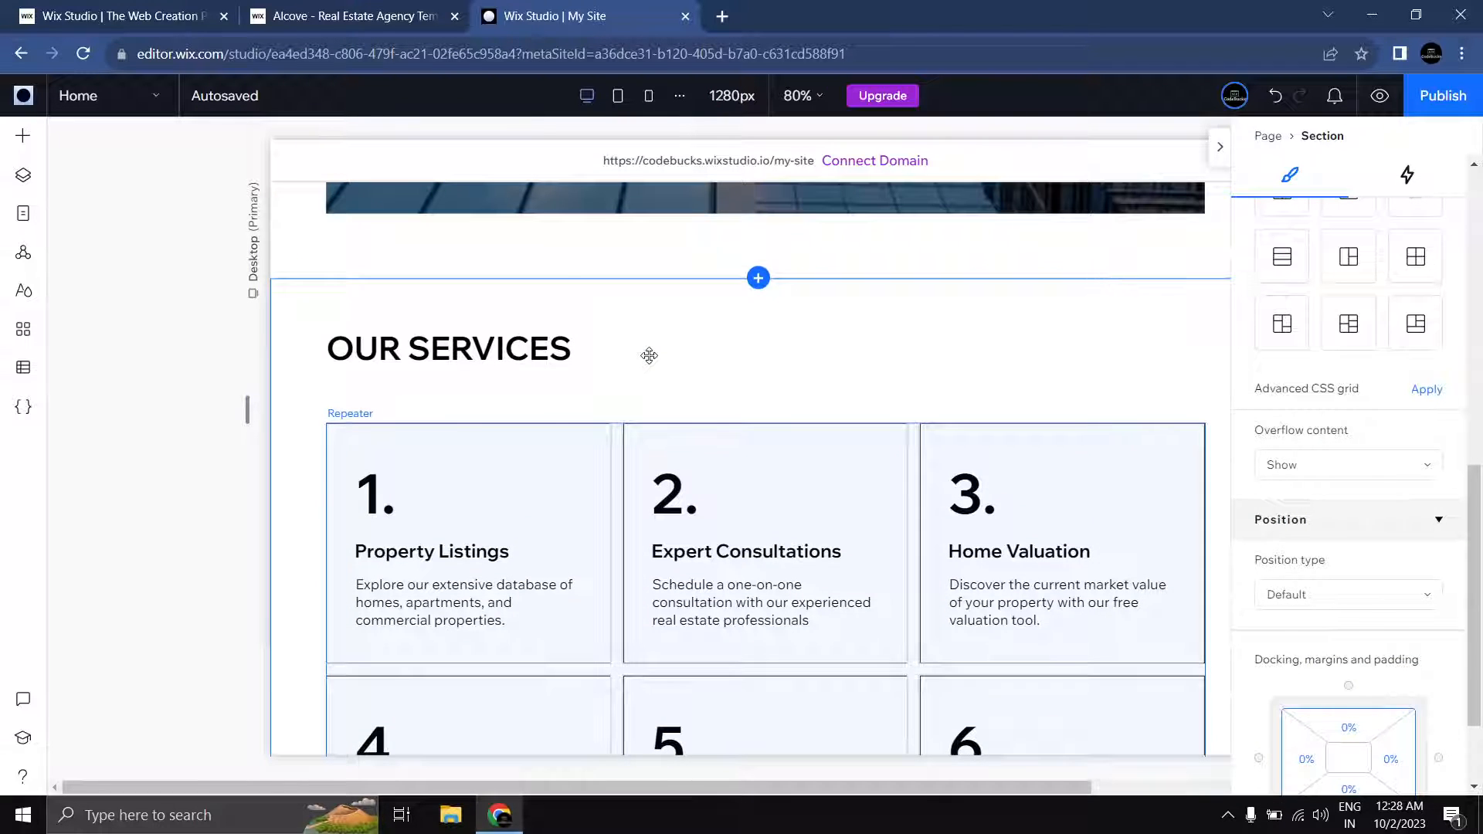
click(649, 355)
click(503, 394)
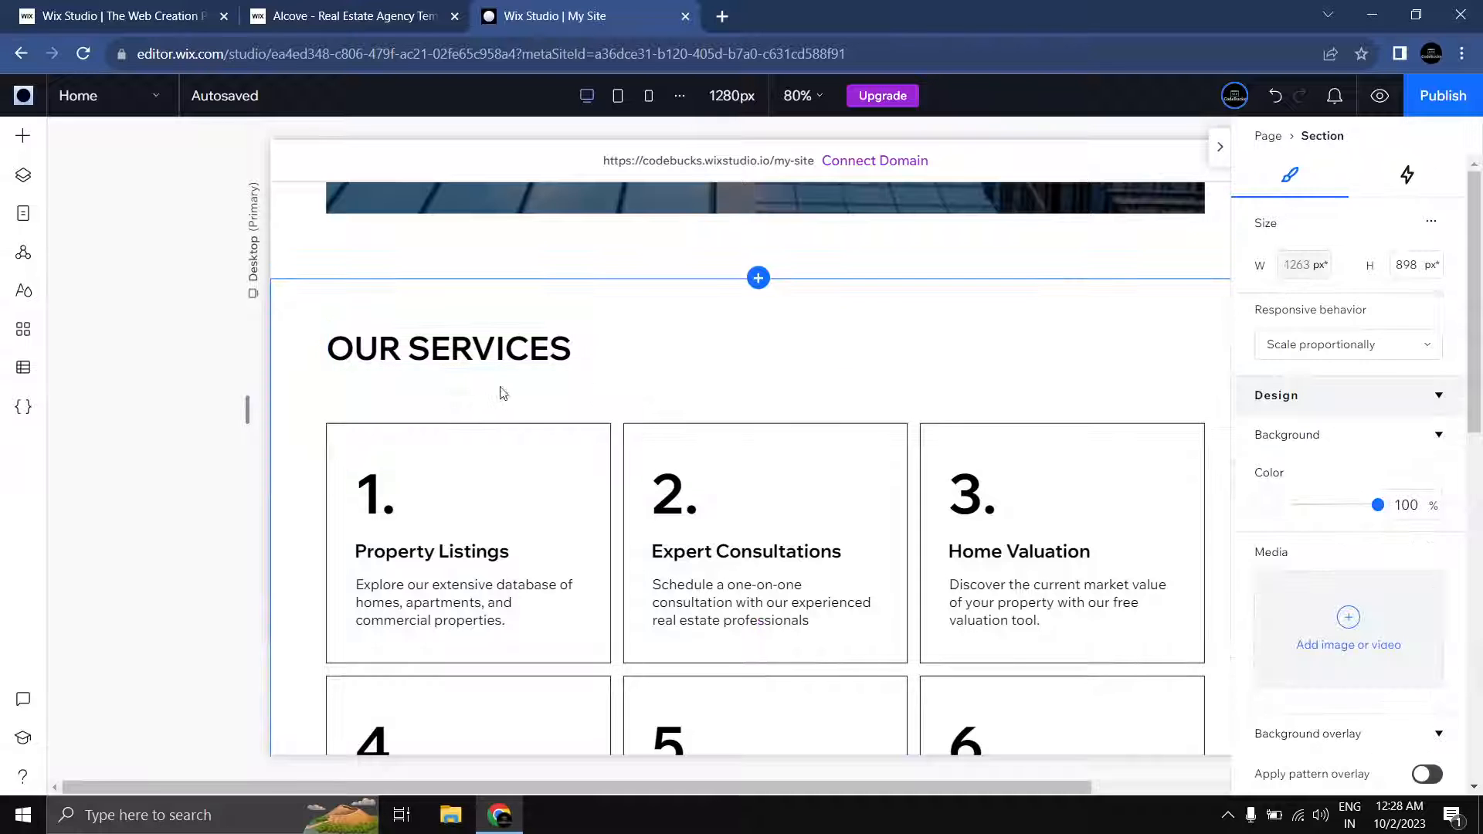
scroll(531, 367, down, 5)
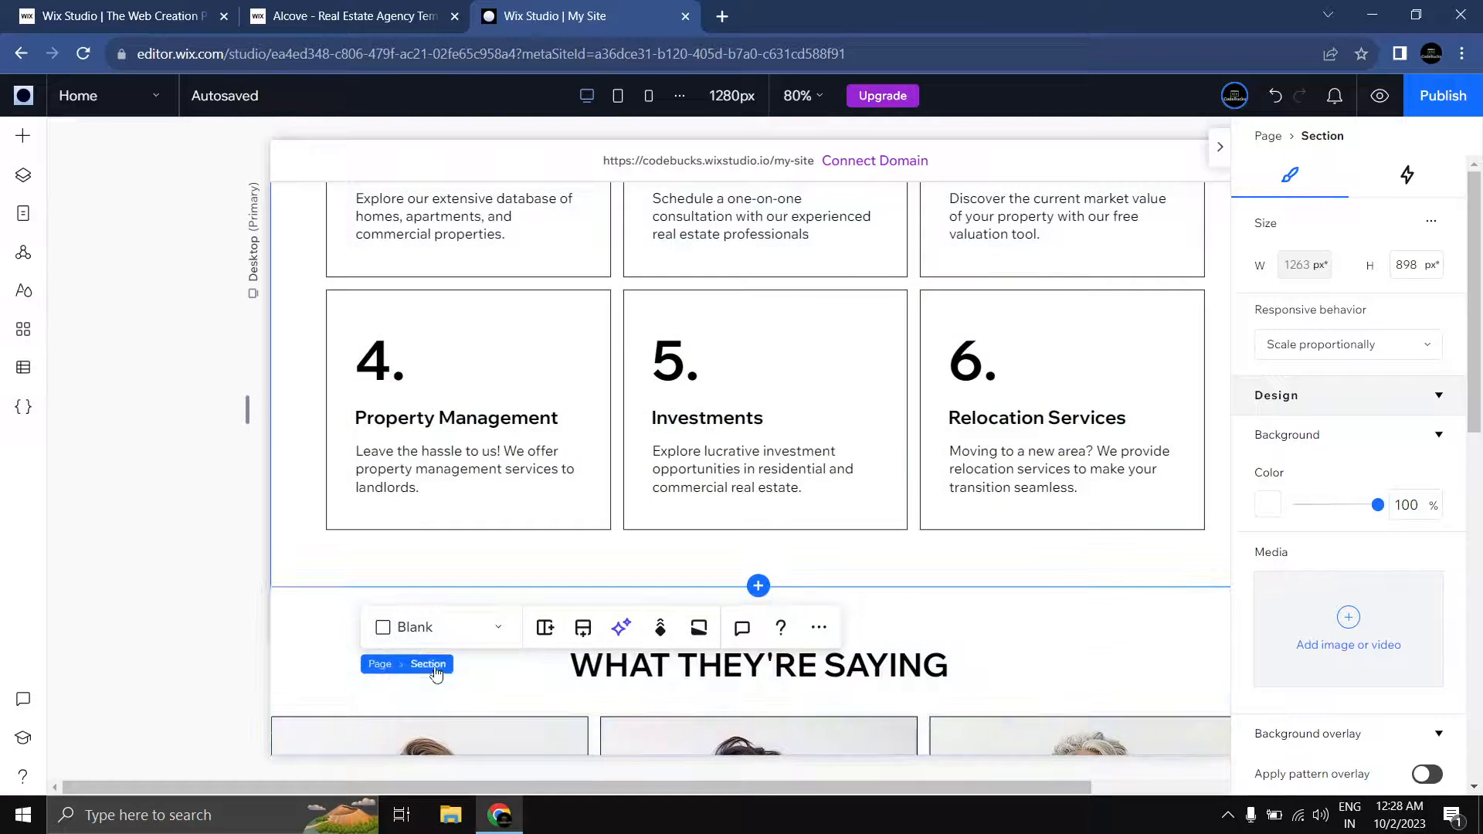
click(621, 627)
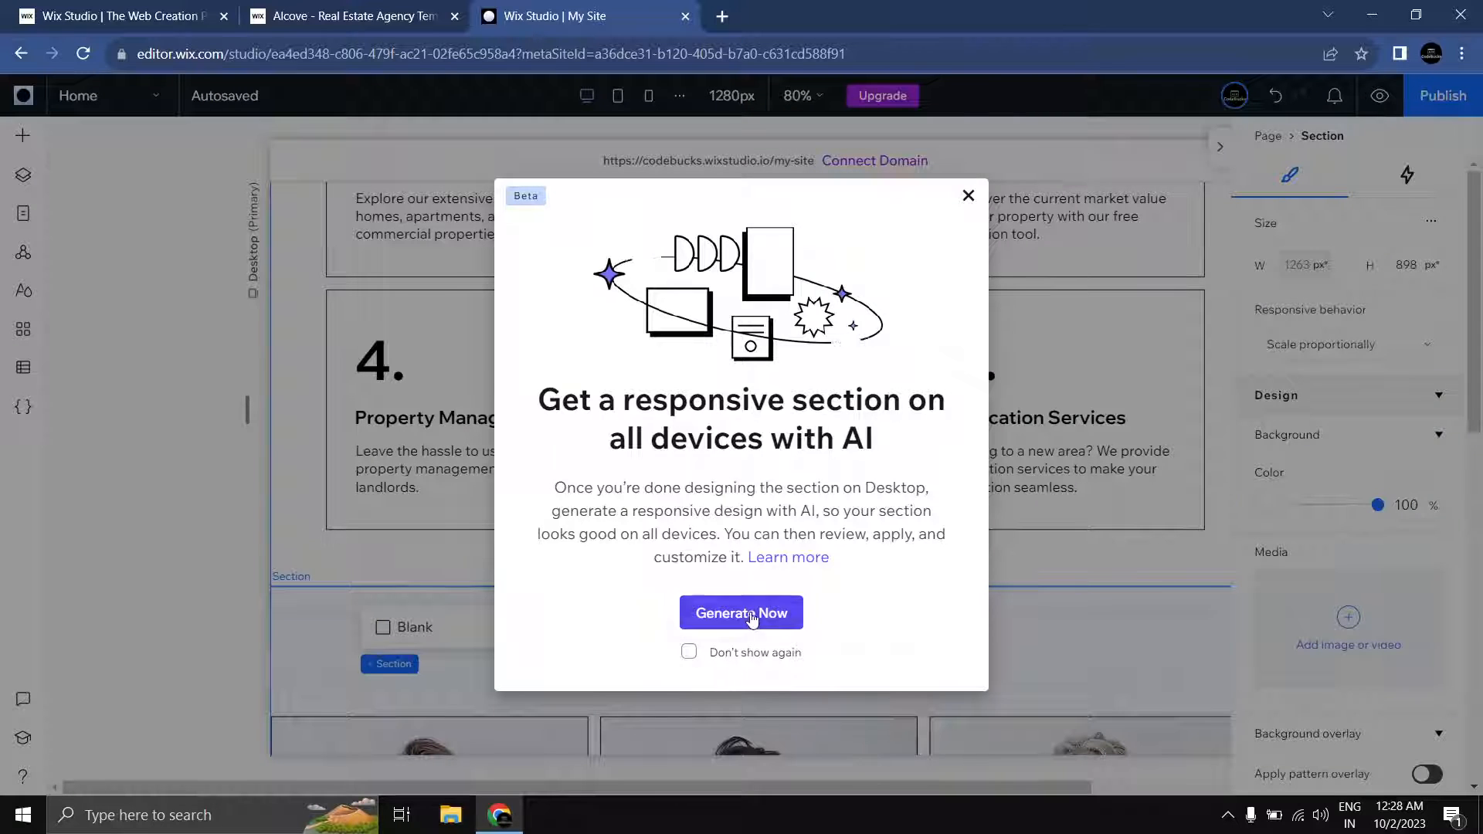
click(749, 613)
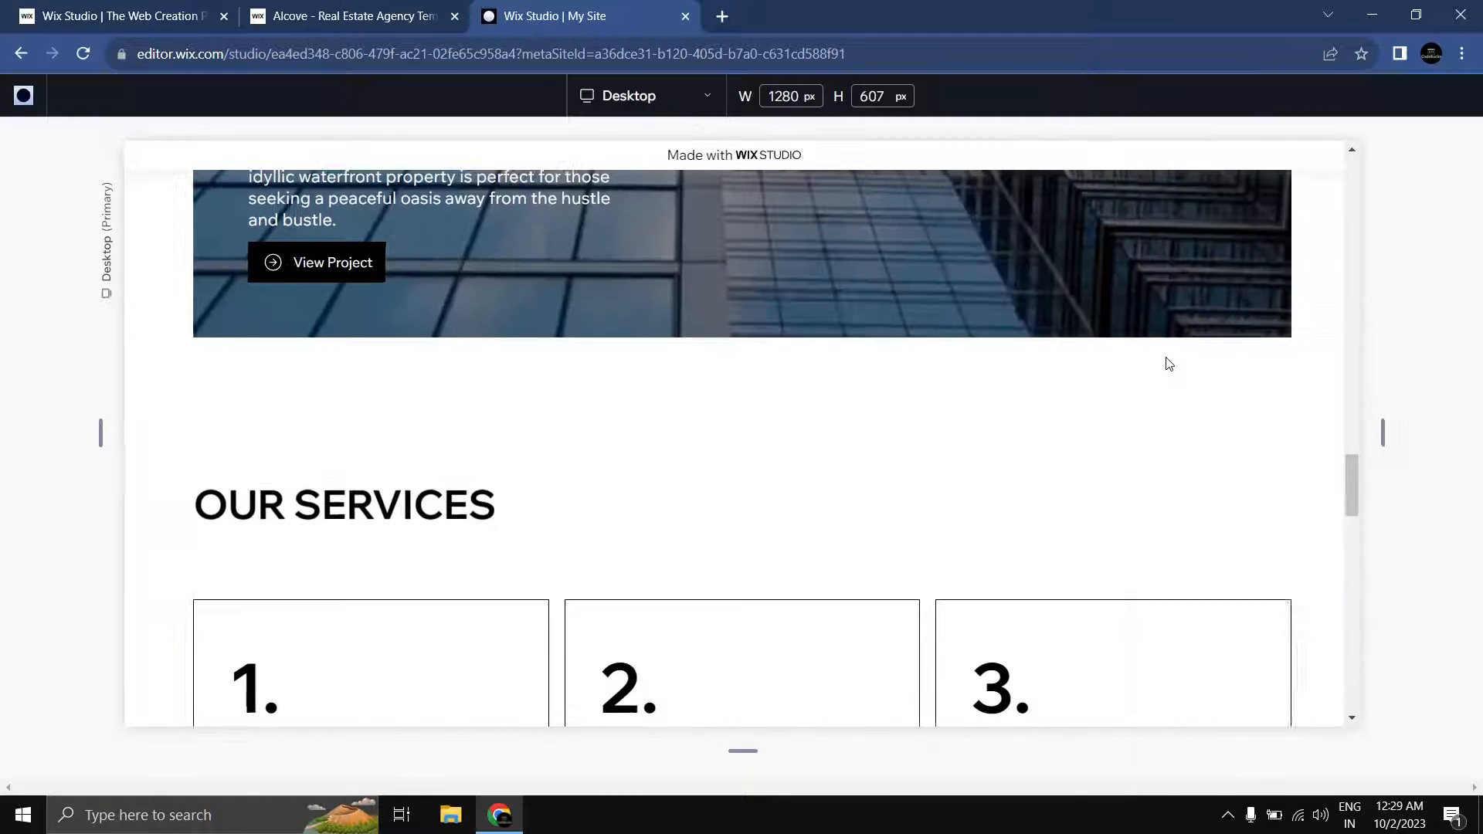
Step: Examine the AI-generated Our Services layout at Desktop and Tablet sizes, including all six service cards
scroll(966, 409, down, 5)
scroll(850, 433, up, 3)
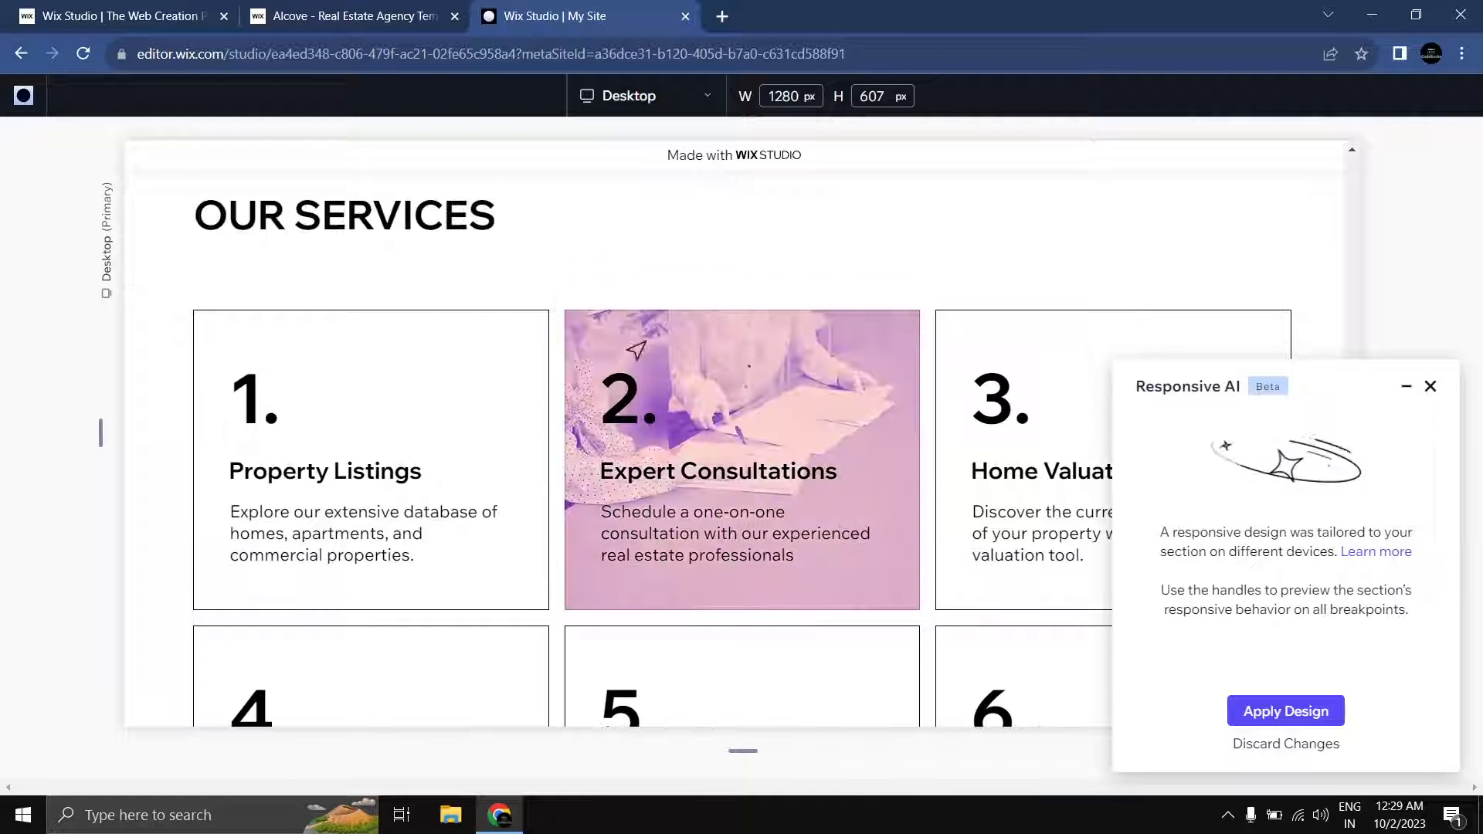
click(718, 112)
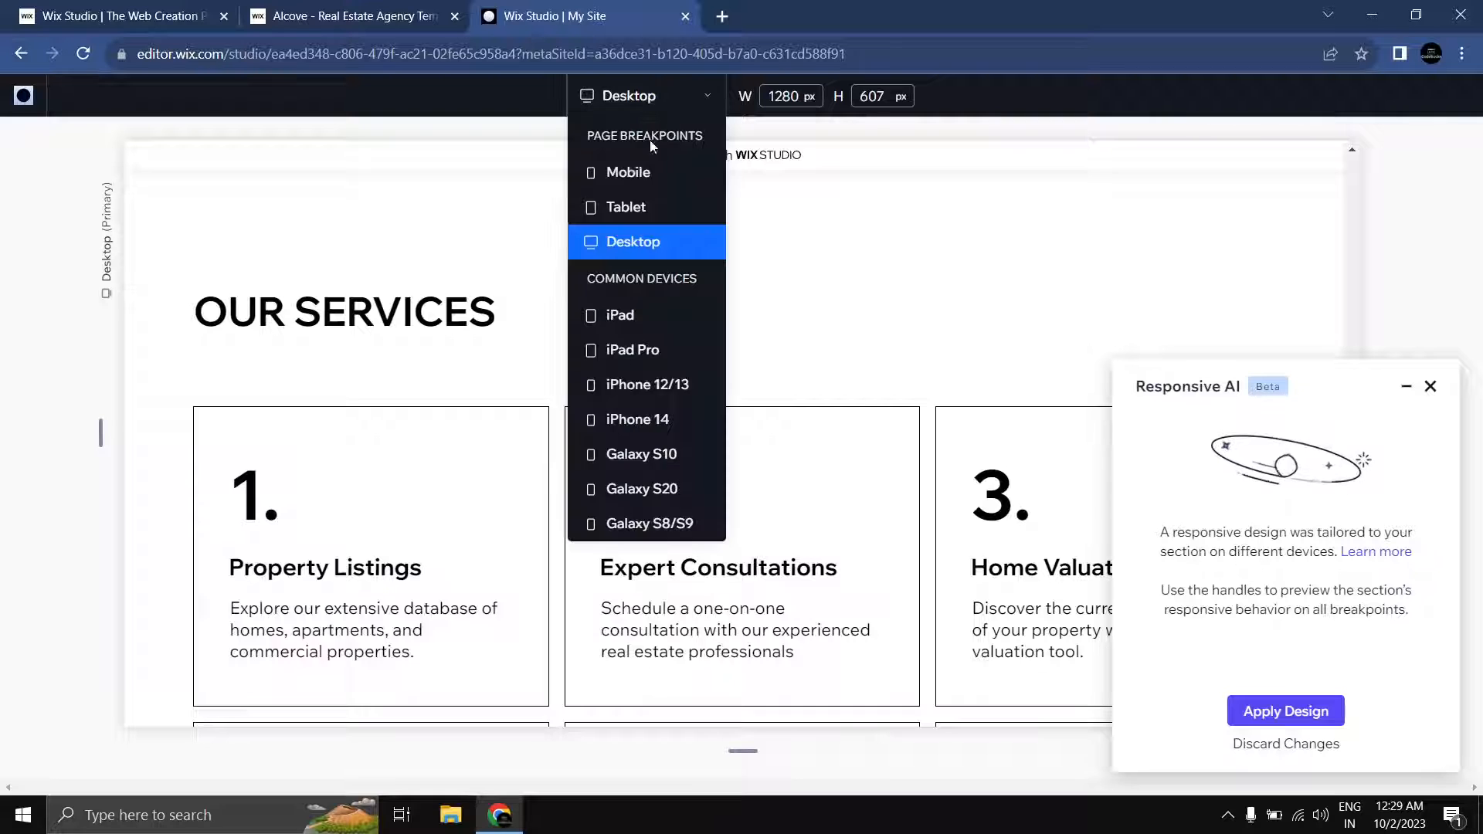
click(623, 219)
scroll(772, 258, down, 3)
scroll(497, 331, up, 2)
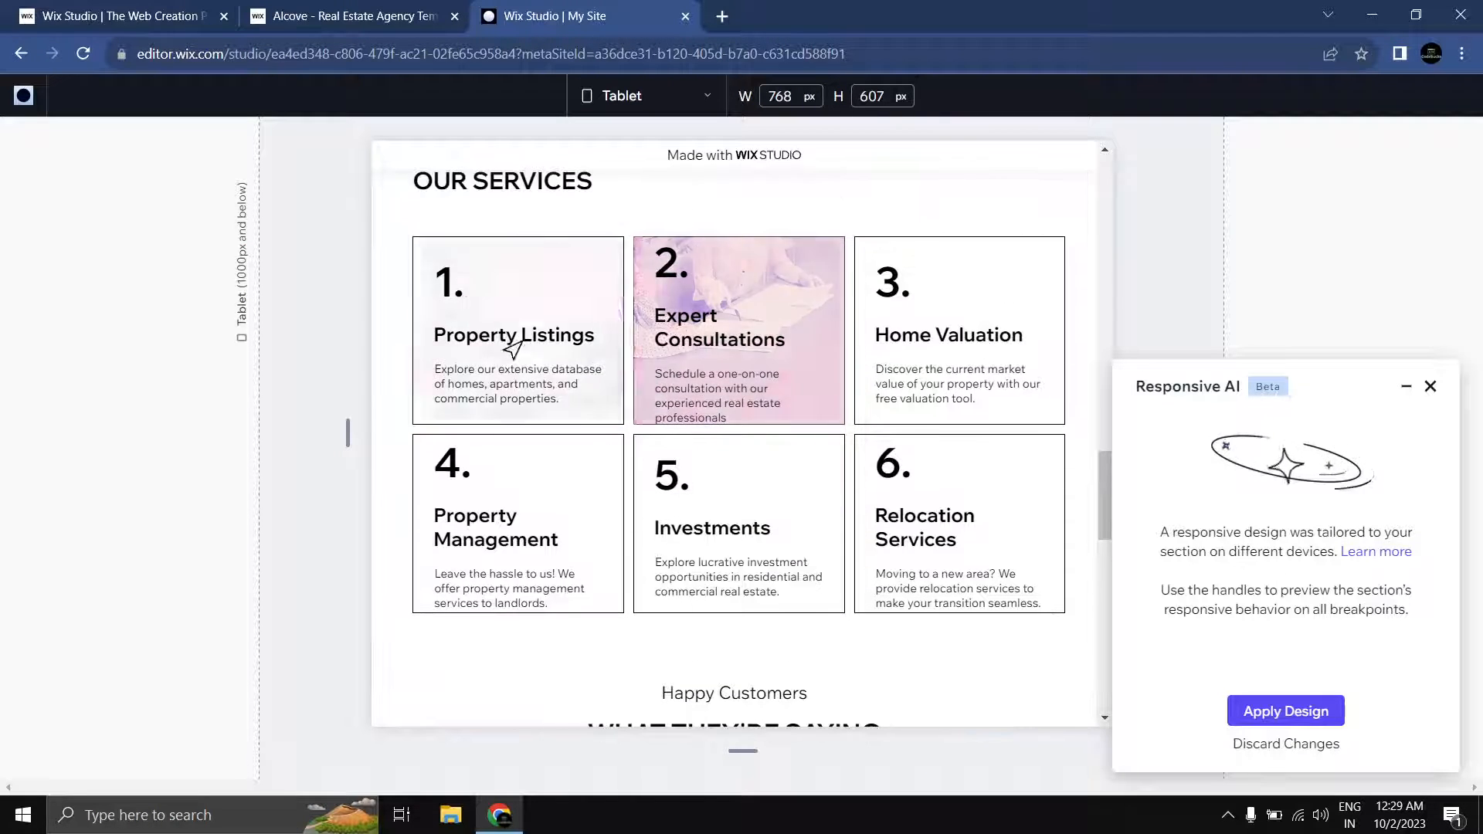
scroll(502, 572, down, 3)
scroll(634, 534, up, 2)
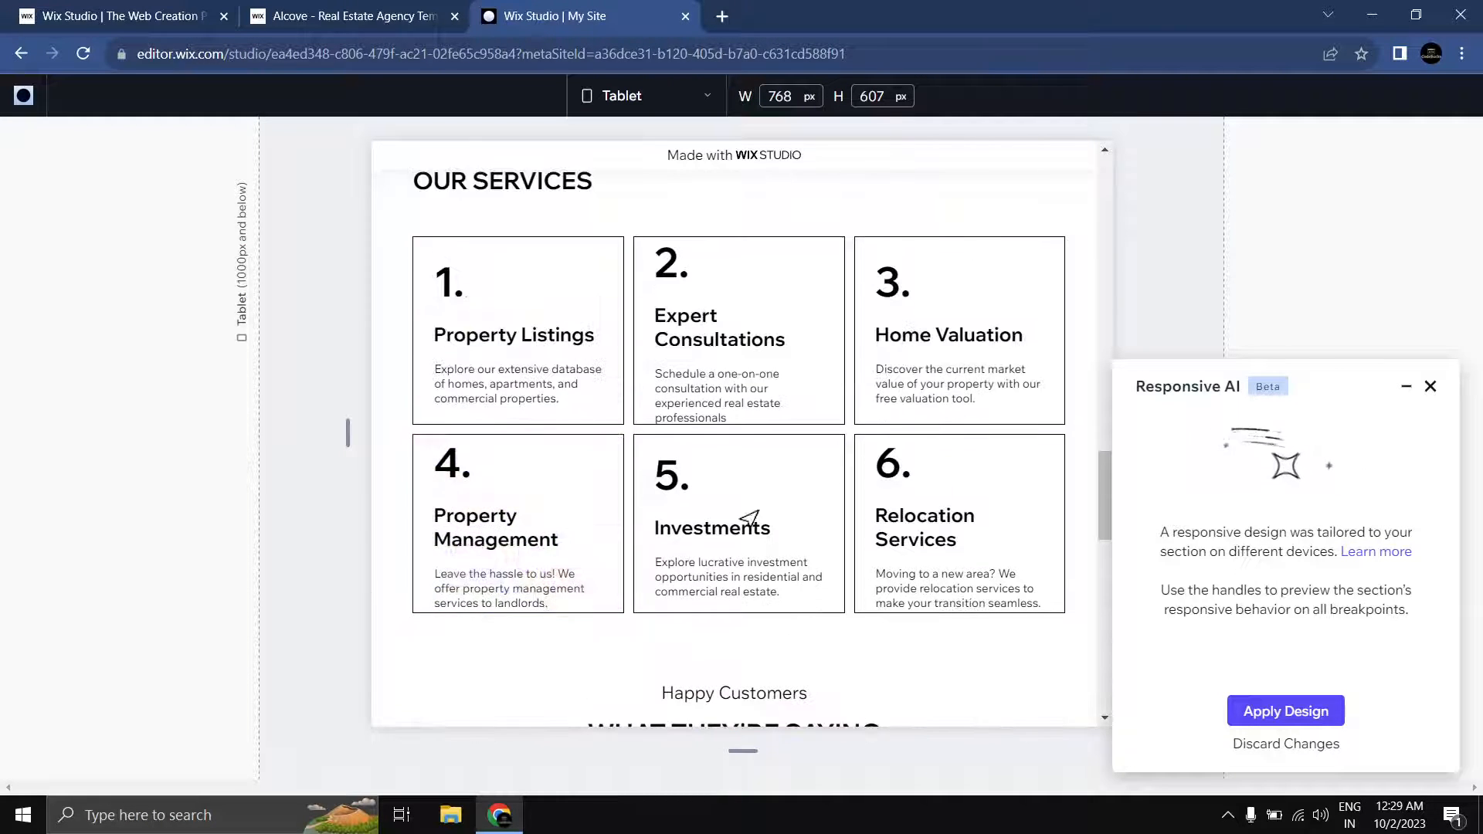
scroll(541, 433, up, 2)
scroll(547, 439, down, 3)
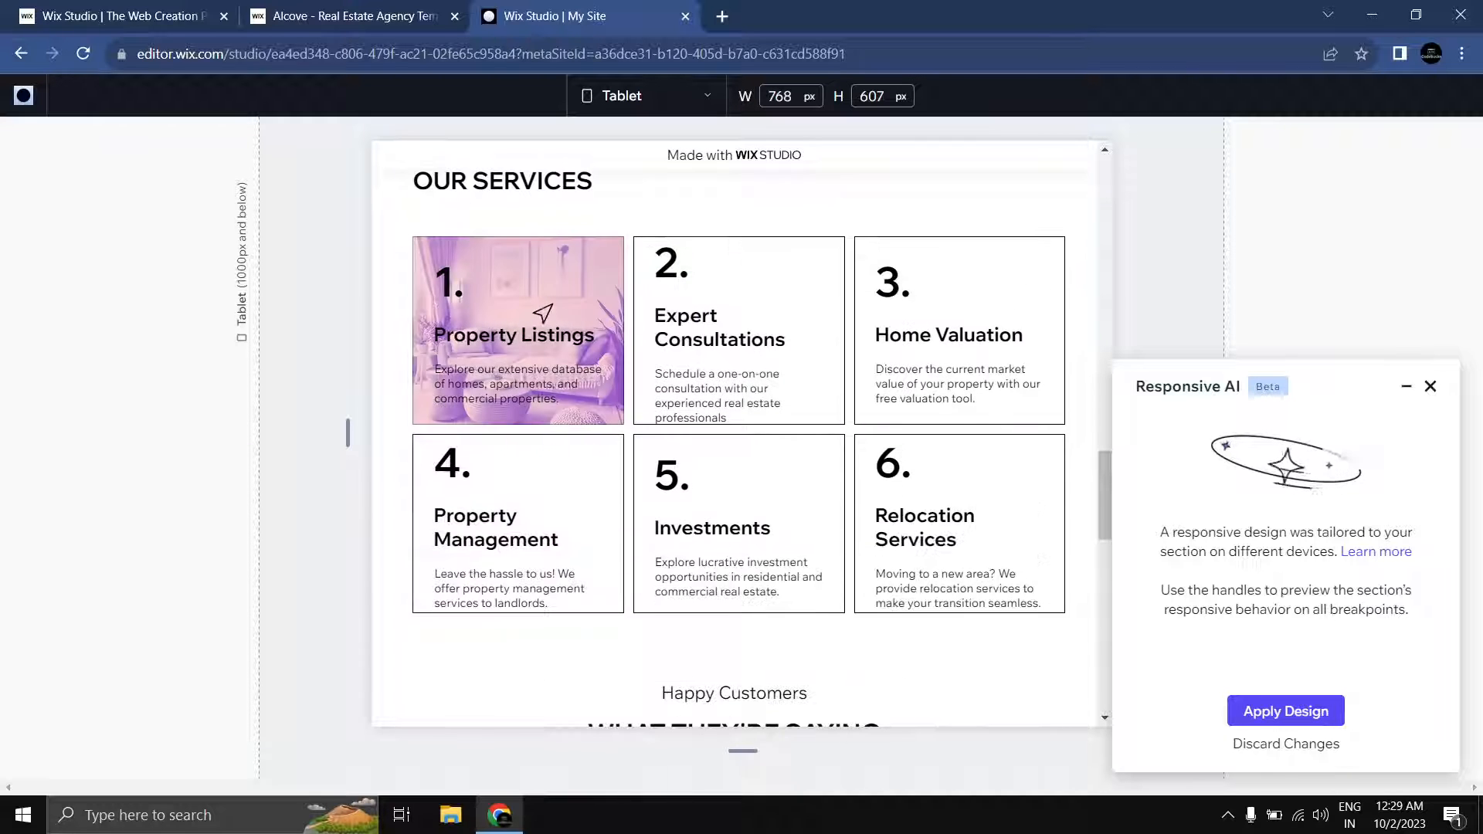
scroll(726, 321, up, 1)
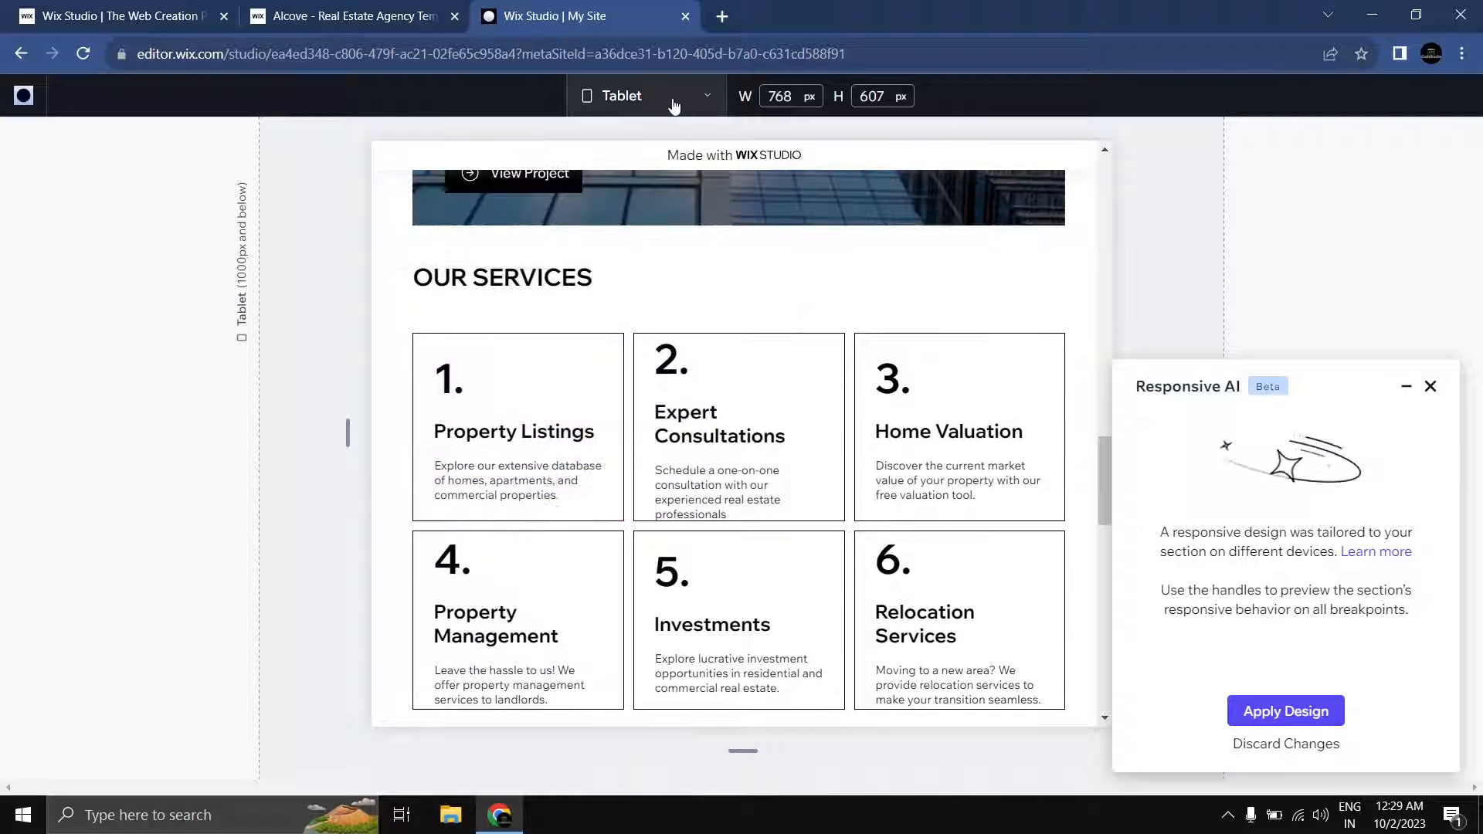
Step: Examine the AI-generated Our Services layout at Mobile size, from the heading through the stacked cards
click(664, 96)
click(652, 173)
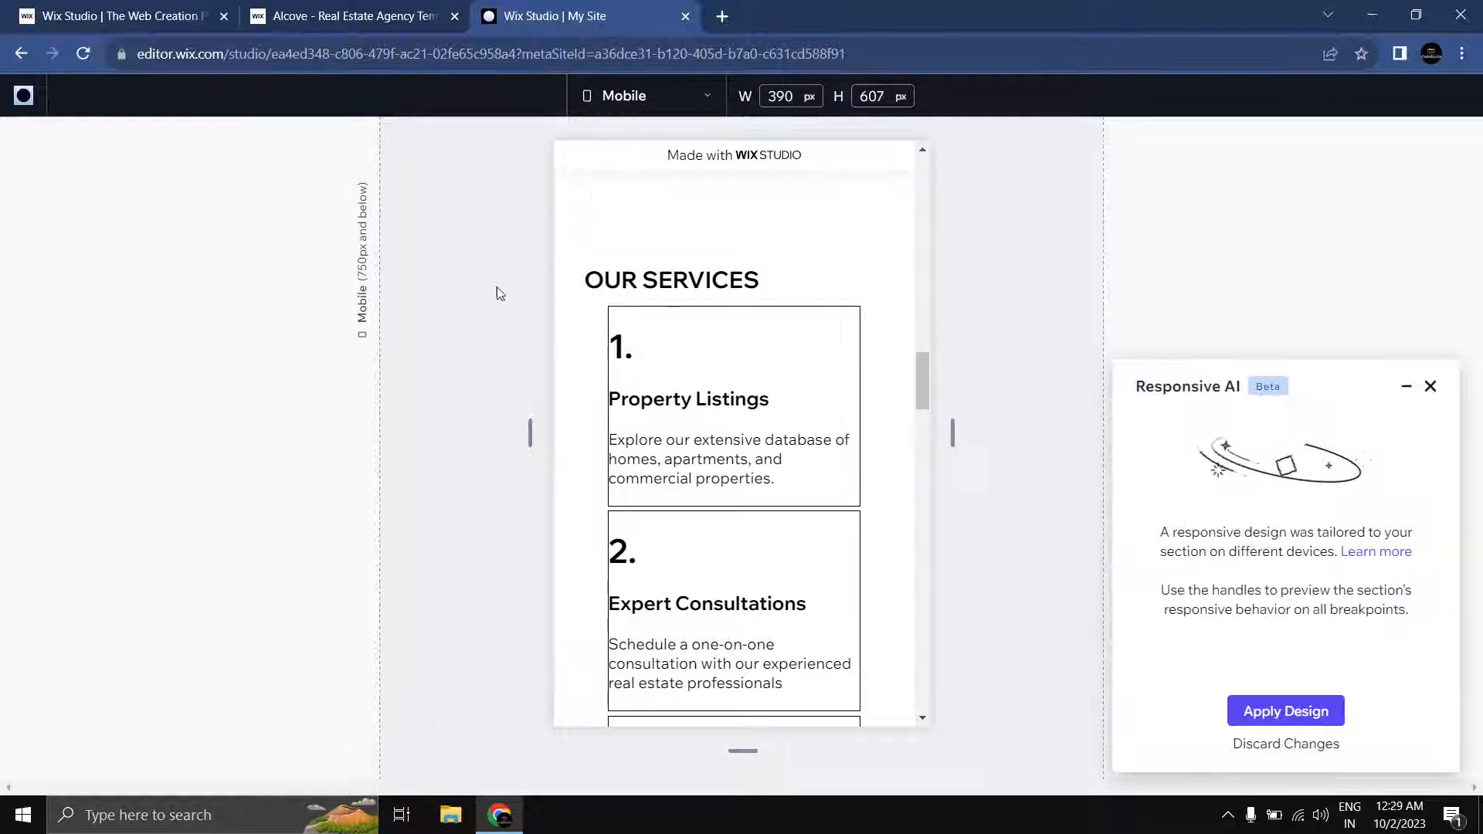
scroll(685, 314, down, 5)
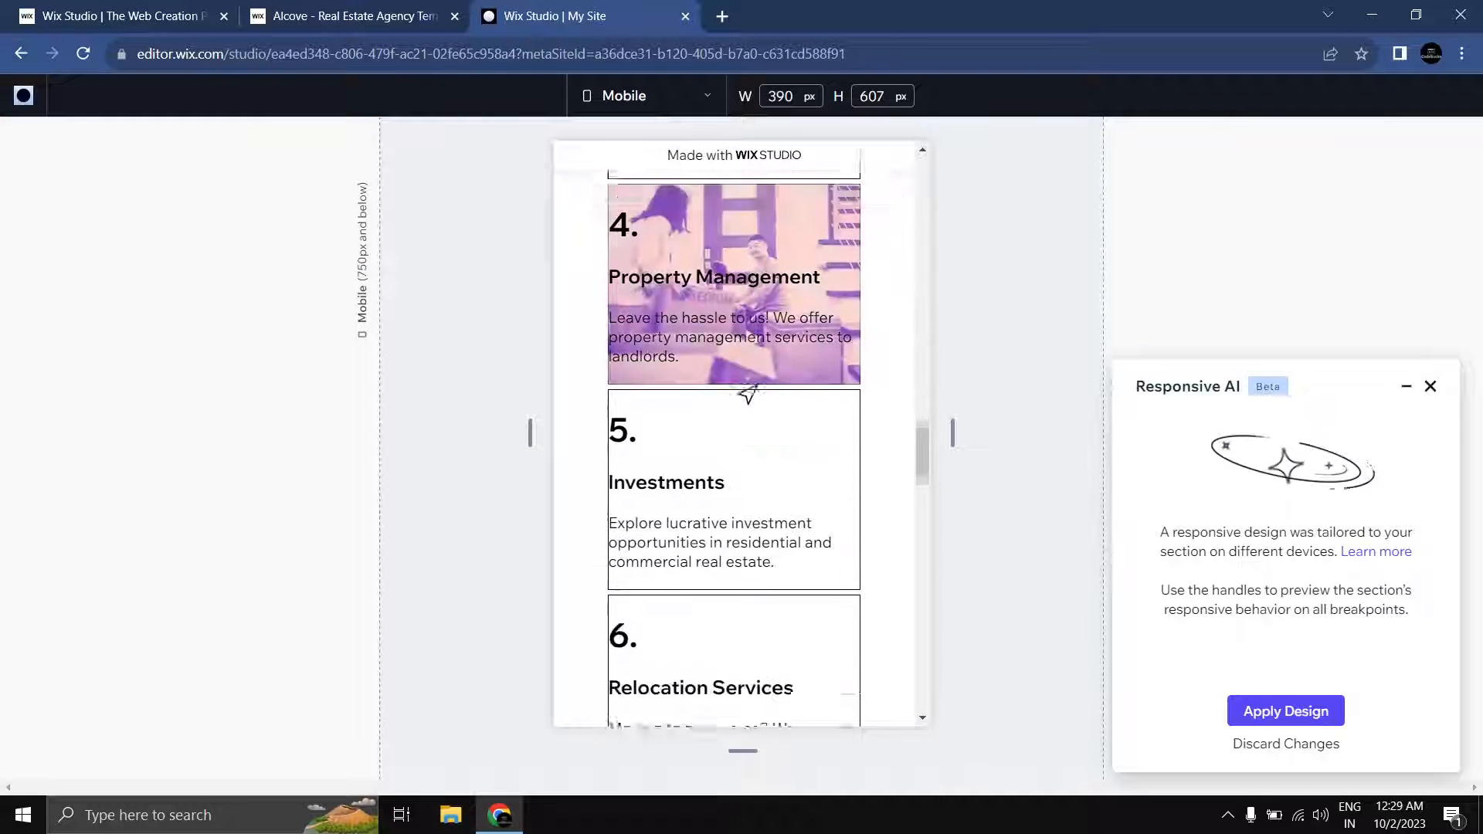
scroll(750, 401, up, 10)
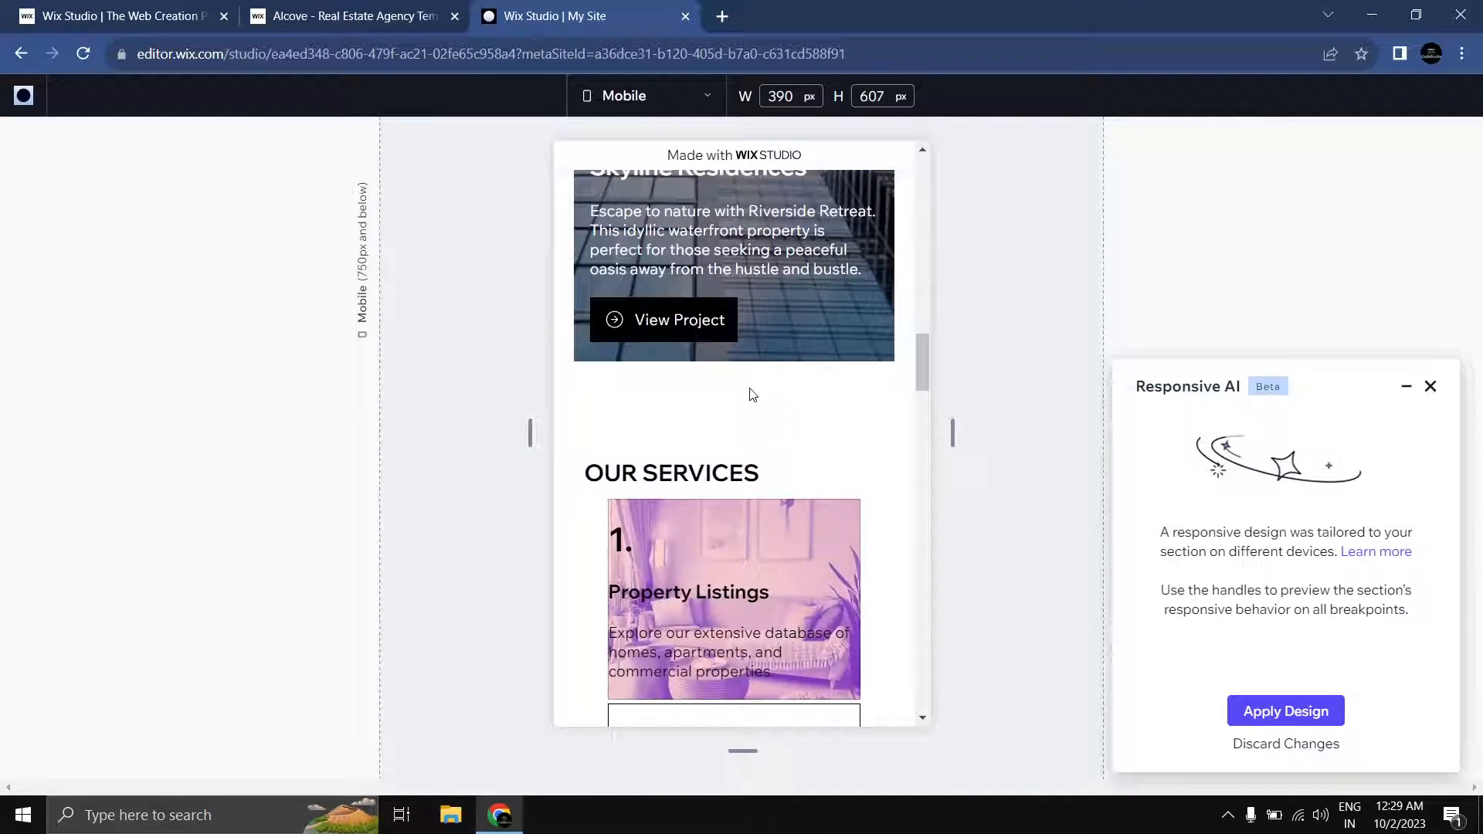
Step: Recheck the Our Services section at Tablet size and apply the AI-generated responsive design
click(651, 105)
click(627, 208)
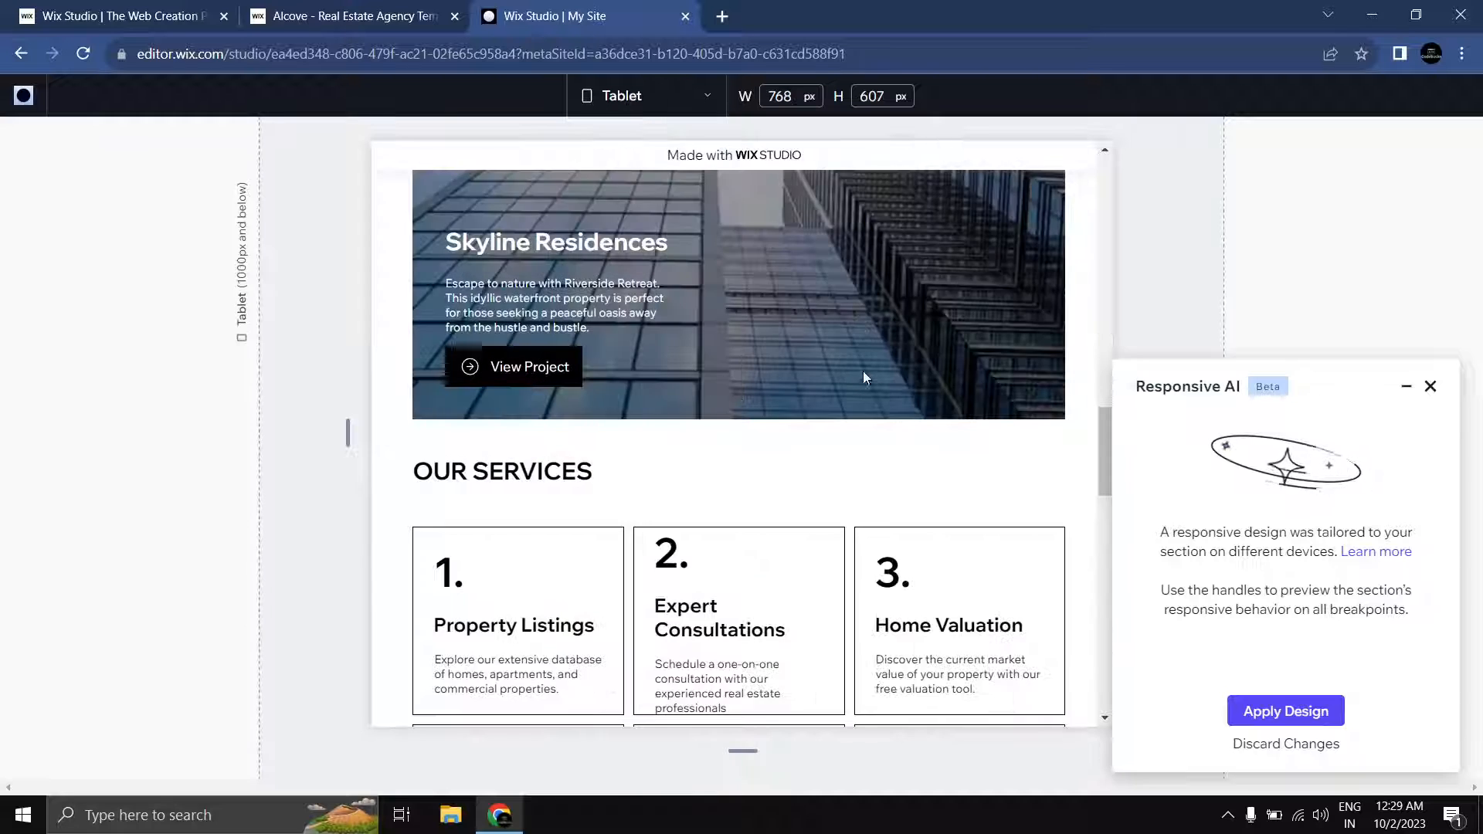
scroll(864, 371, down, 3)
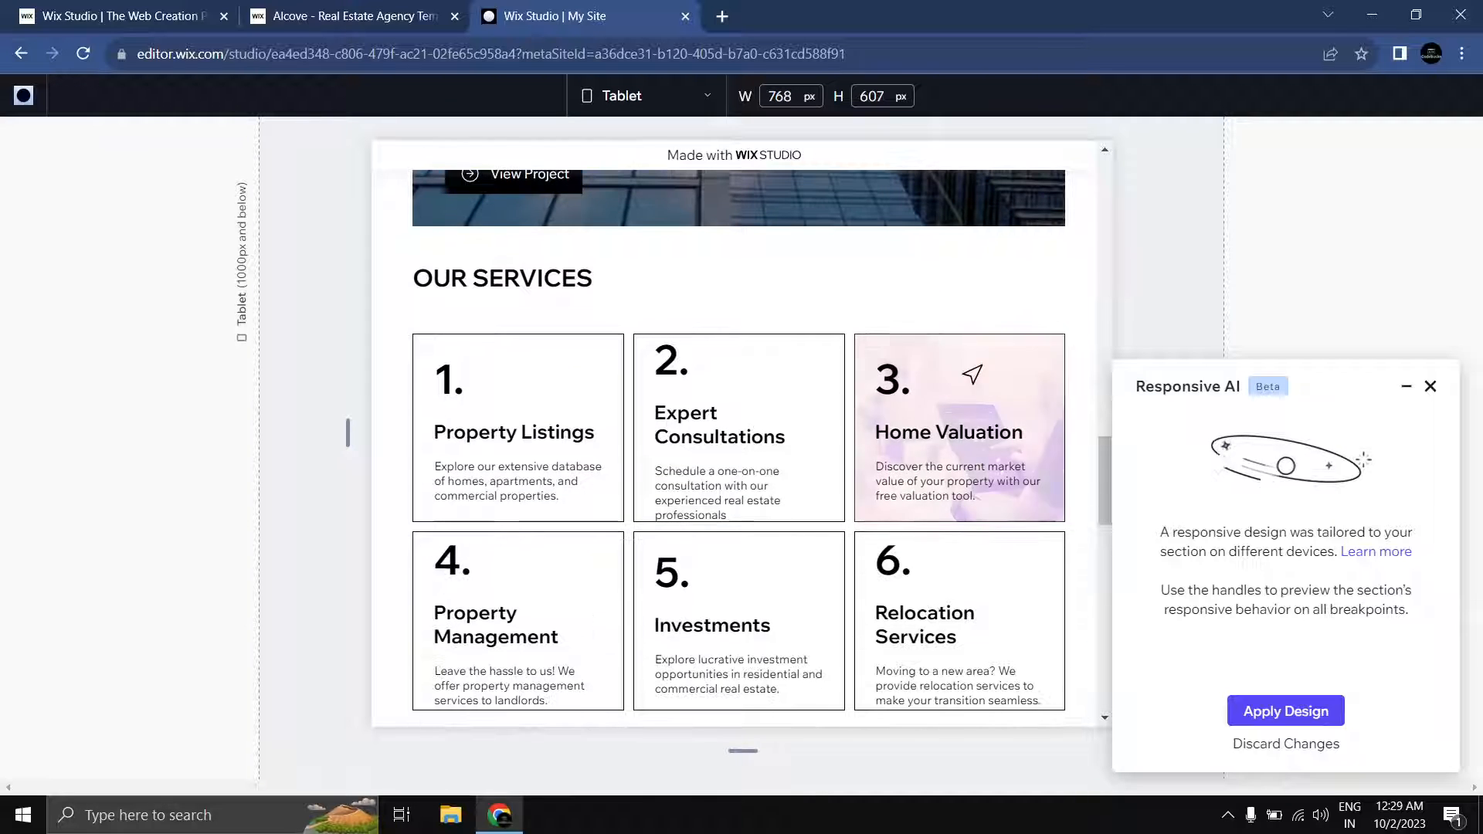
click(1286, 711)
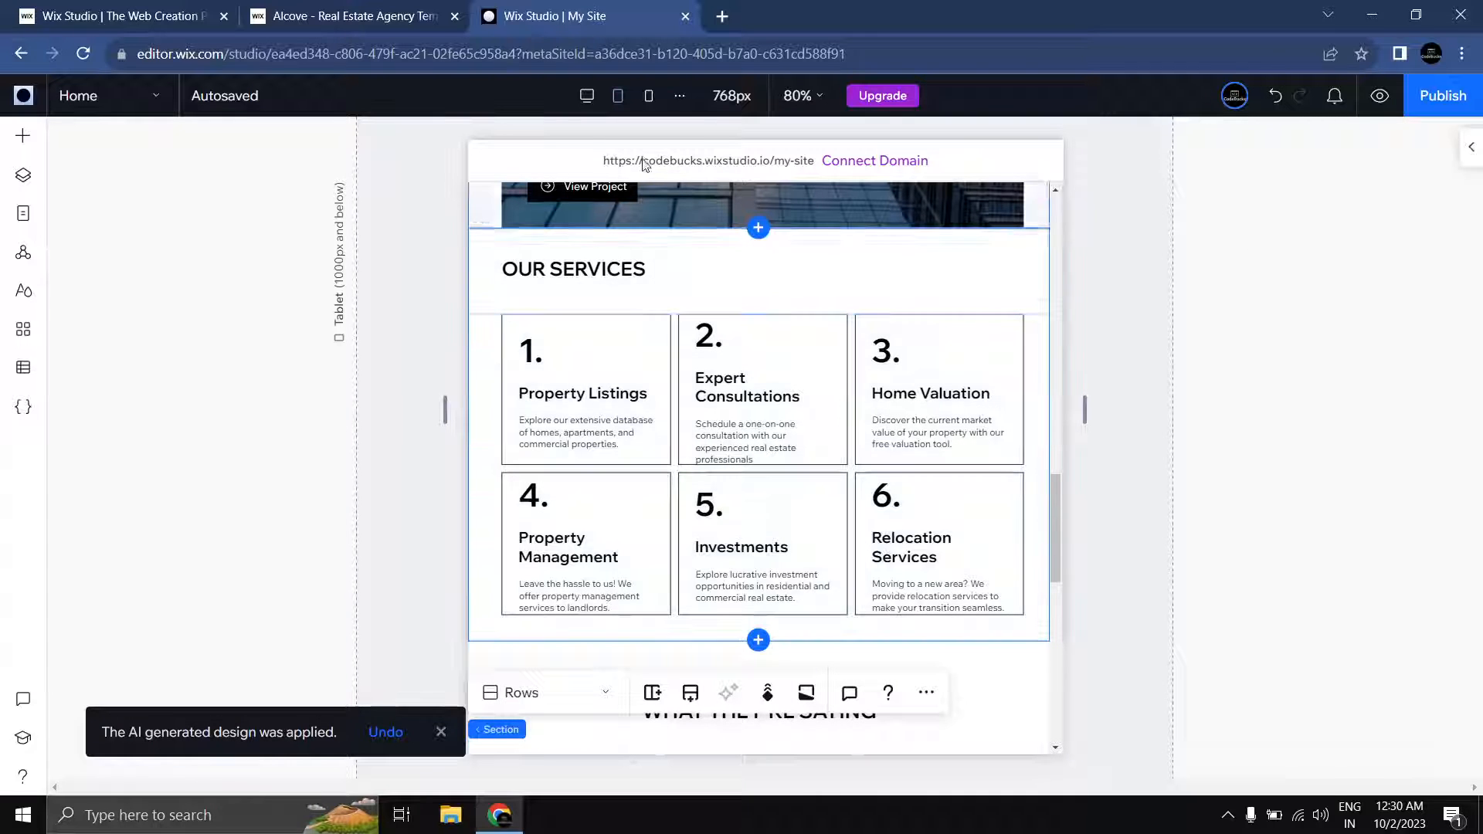
Step: Set the Our Services repeater to 2 items per row at the Tablet breakpoint
click(707, 378)
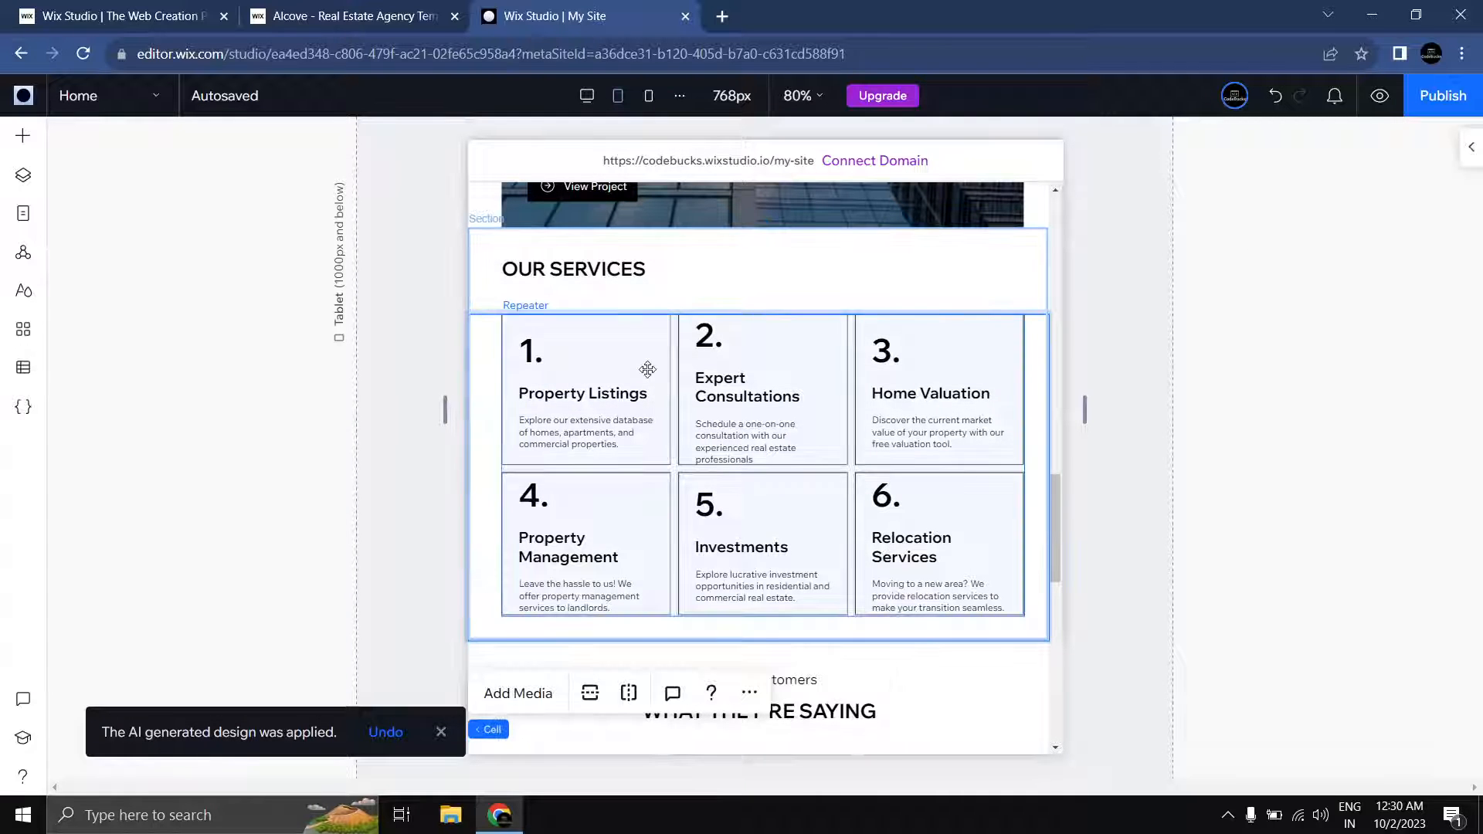
click(1470, 147)
scroll(1316, 406, down, 4)
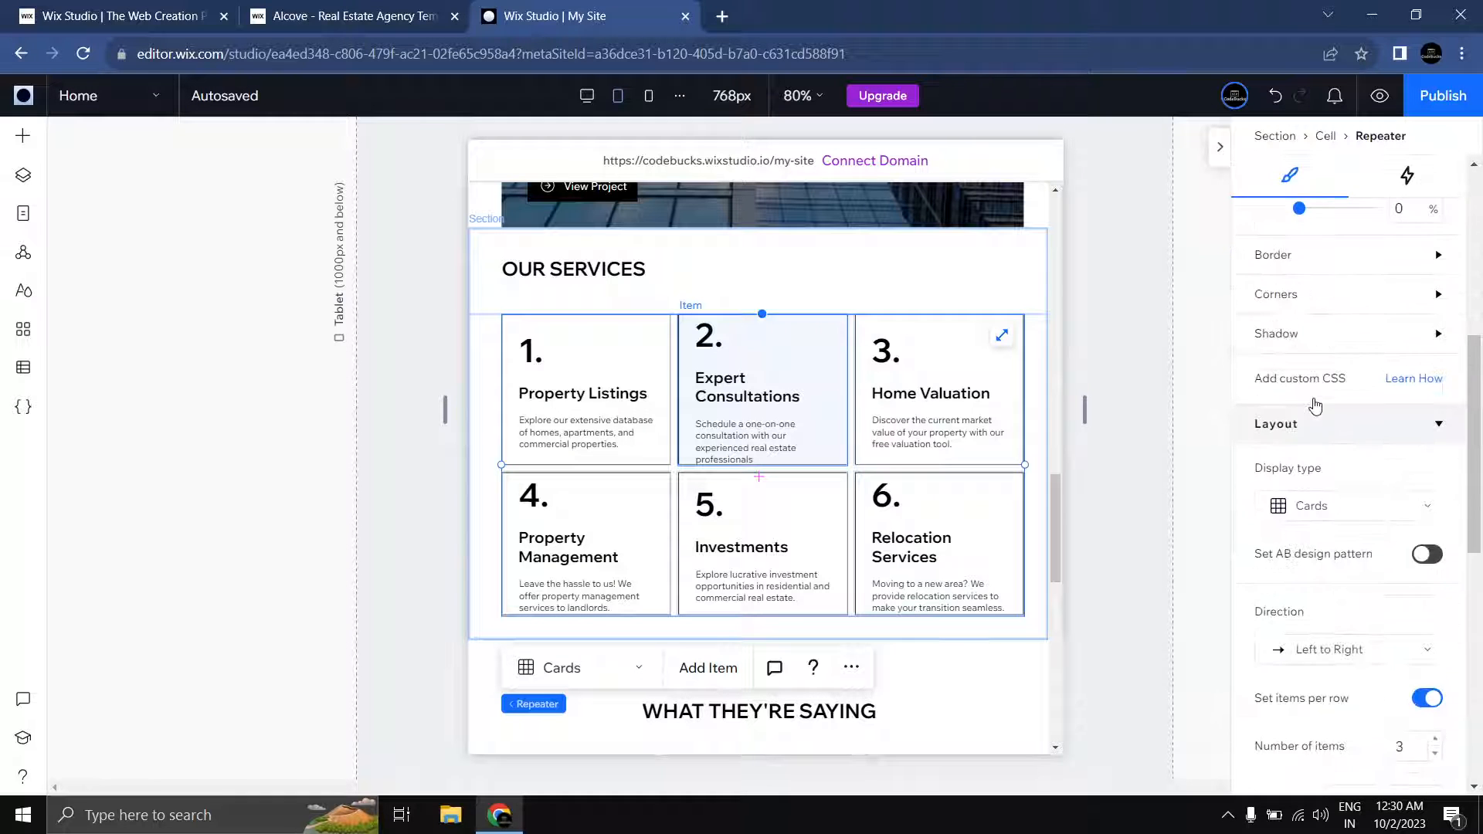
scroll(1316, 406, up, 3)
scroll(1316, 405, down, 7)
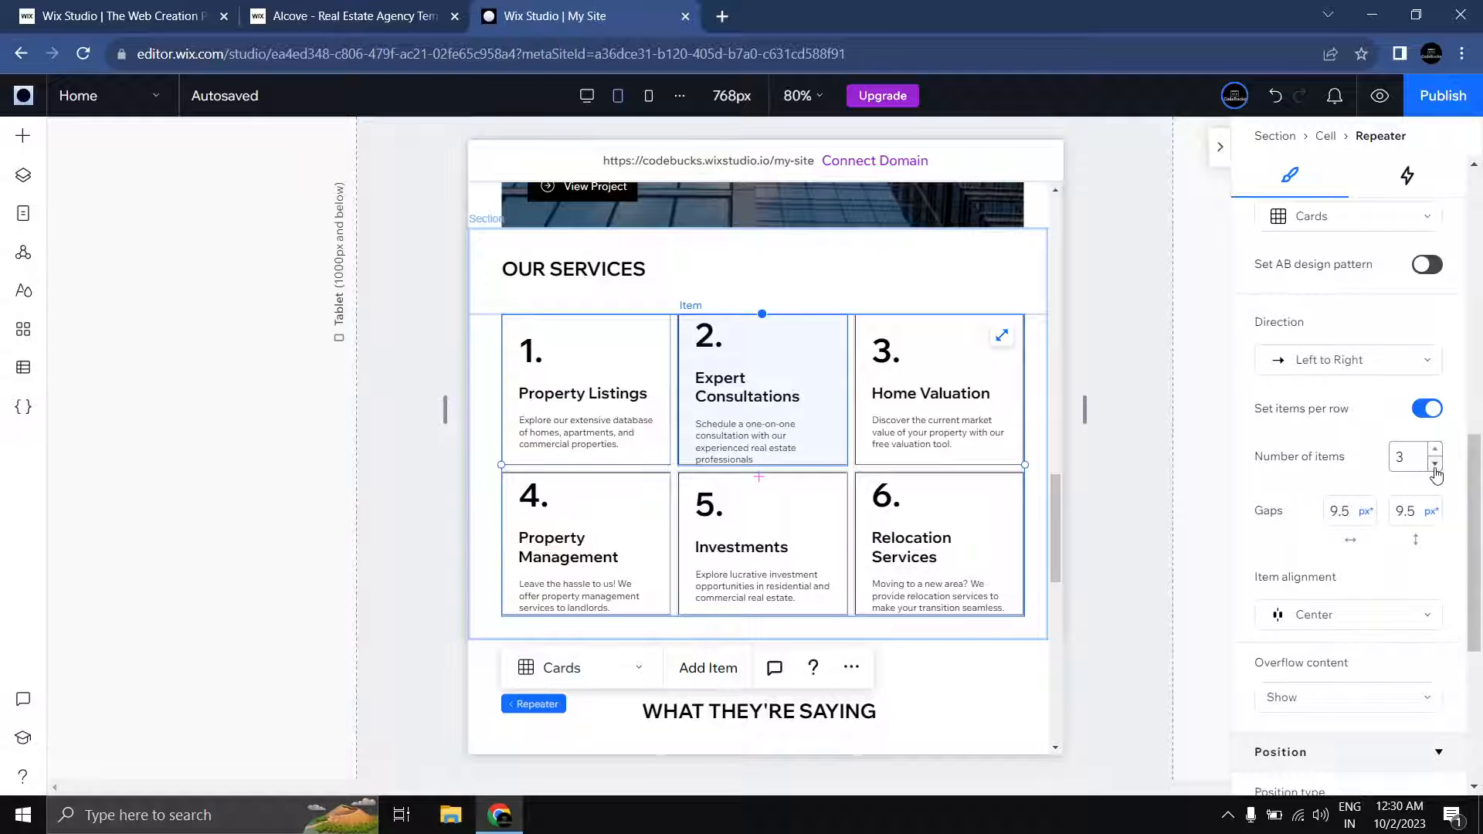
click(1435, 465)
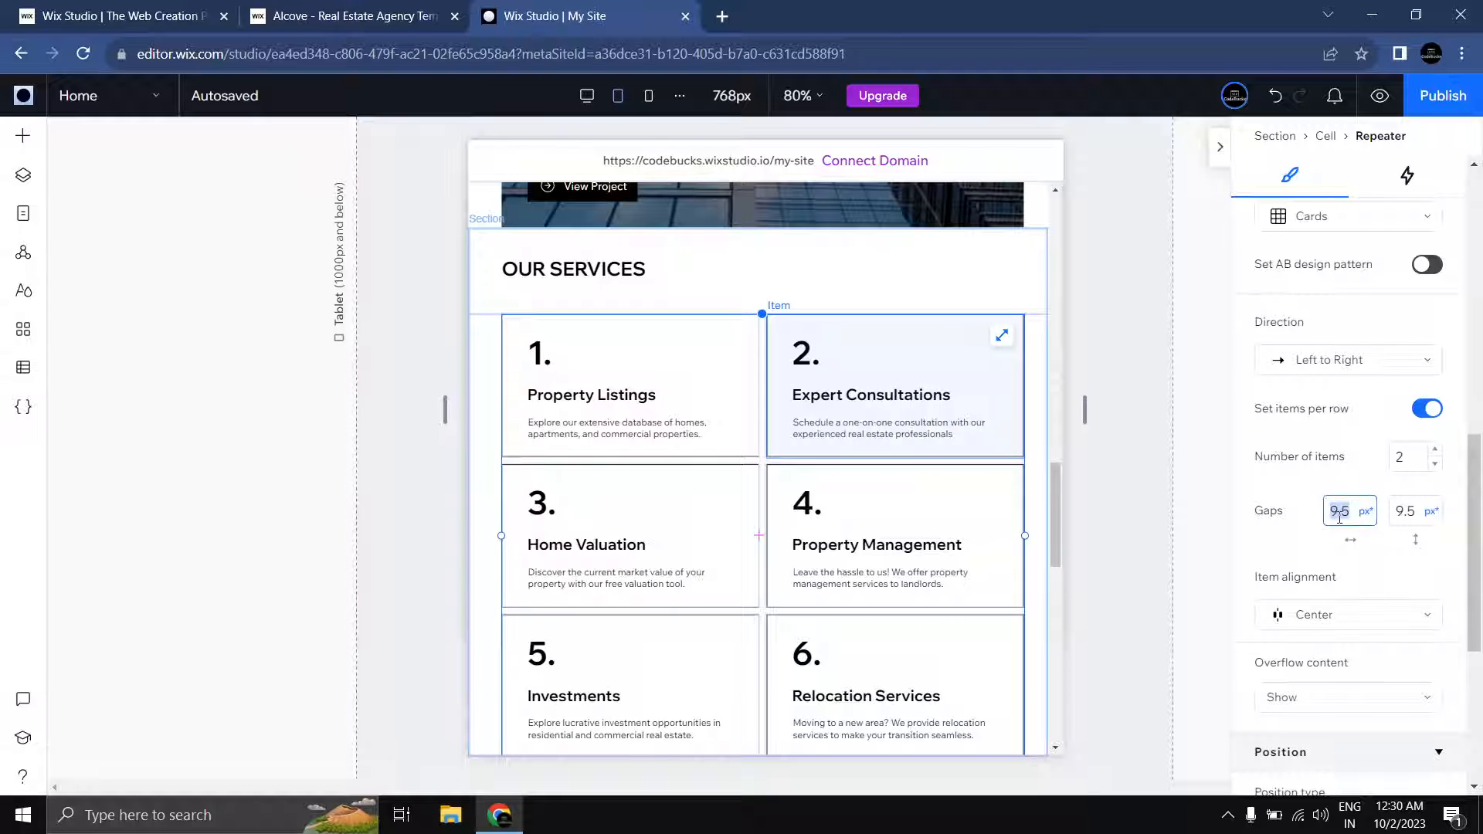
Step: Set the horizontal and vertical gaps between the service cards to 12 px
double_click(1405, 515)
text(11)
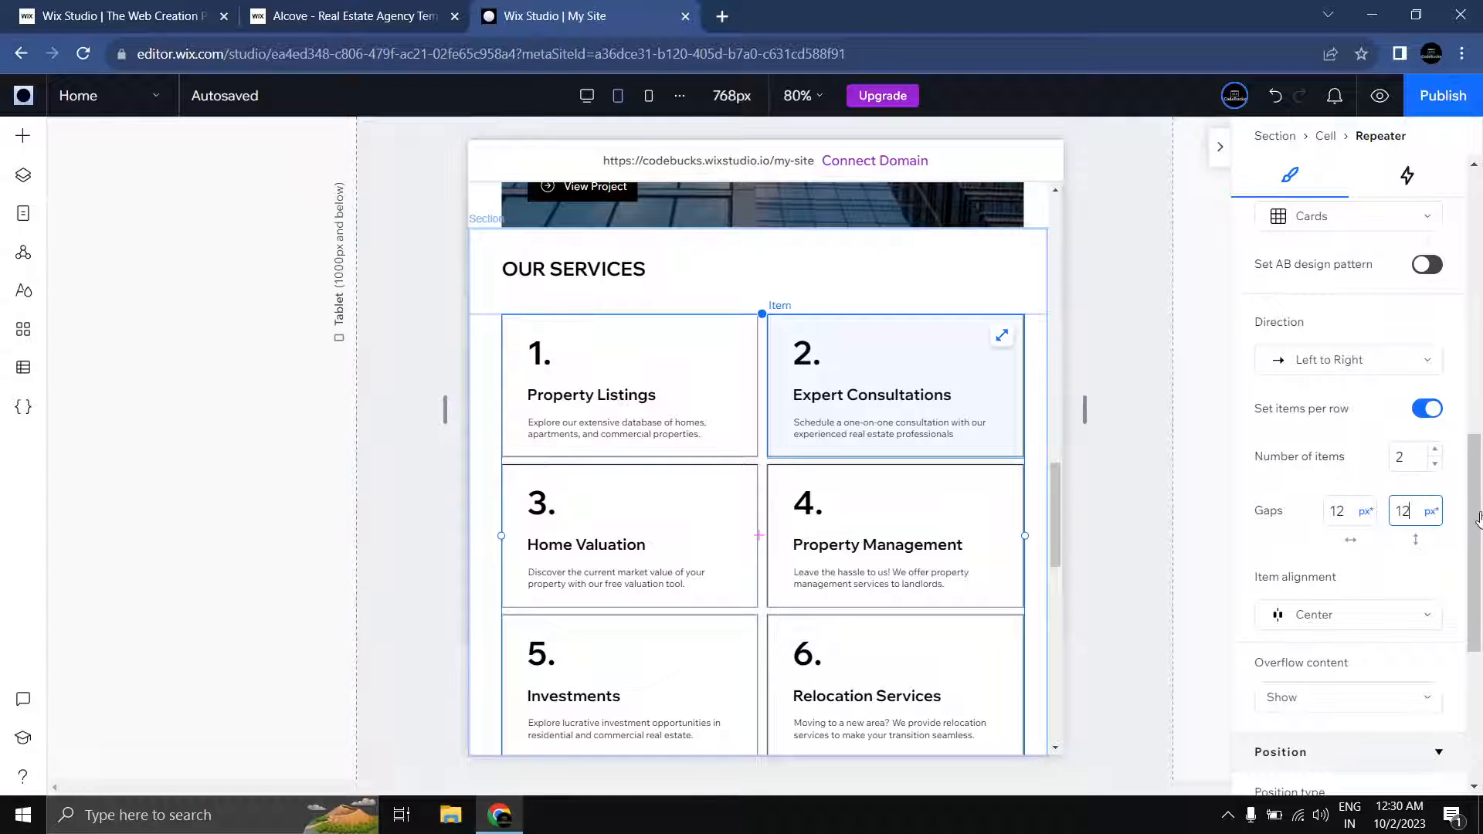
click(1177, 461)
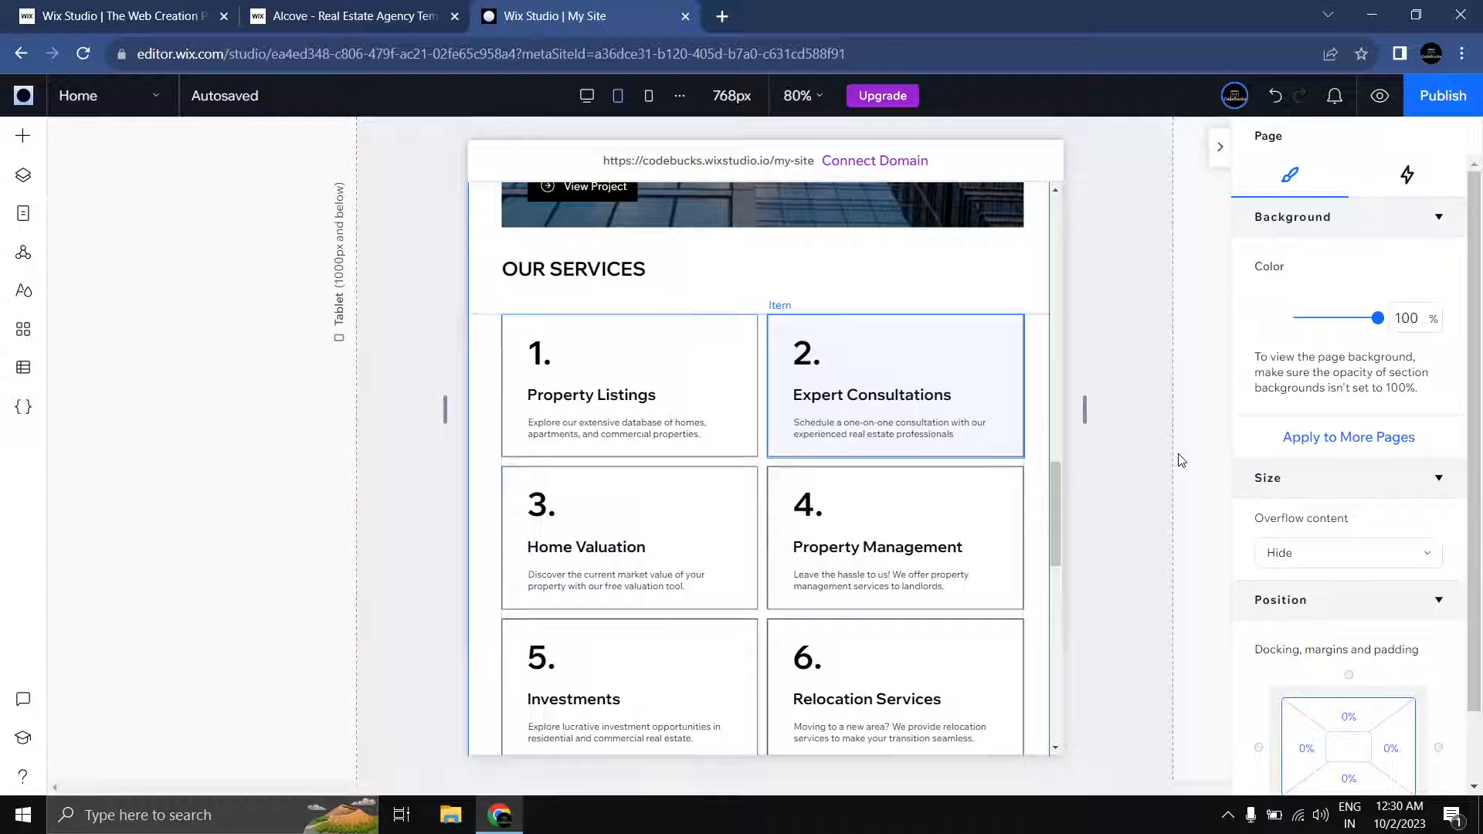
Step: Review the two-column service cards in the editor and in a Tablet preview, and return to the editor
click(713, 280)
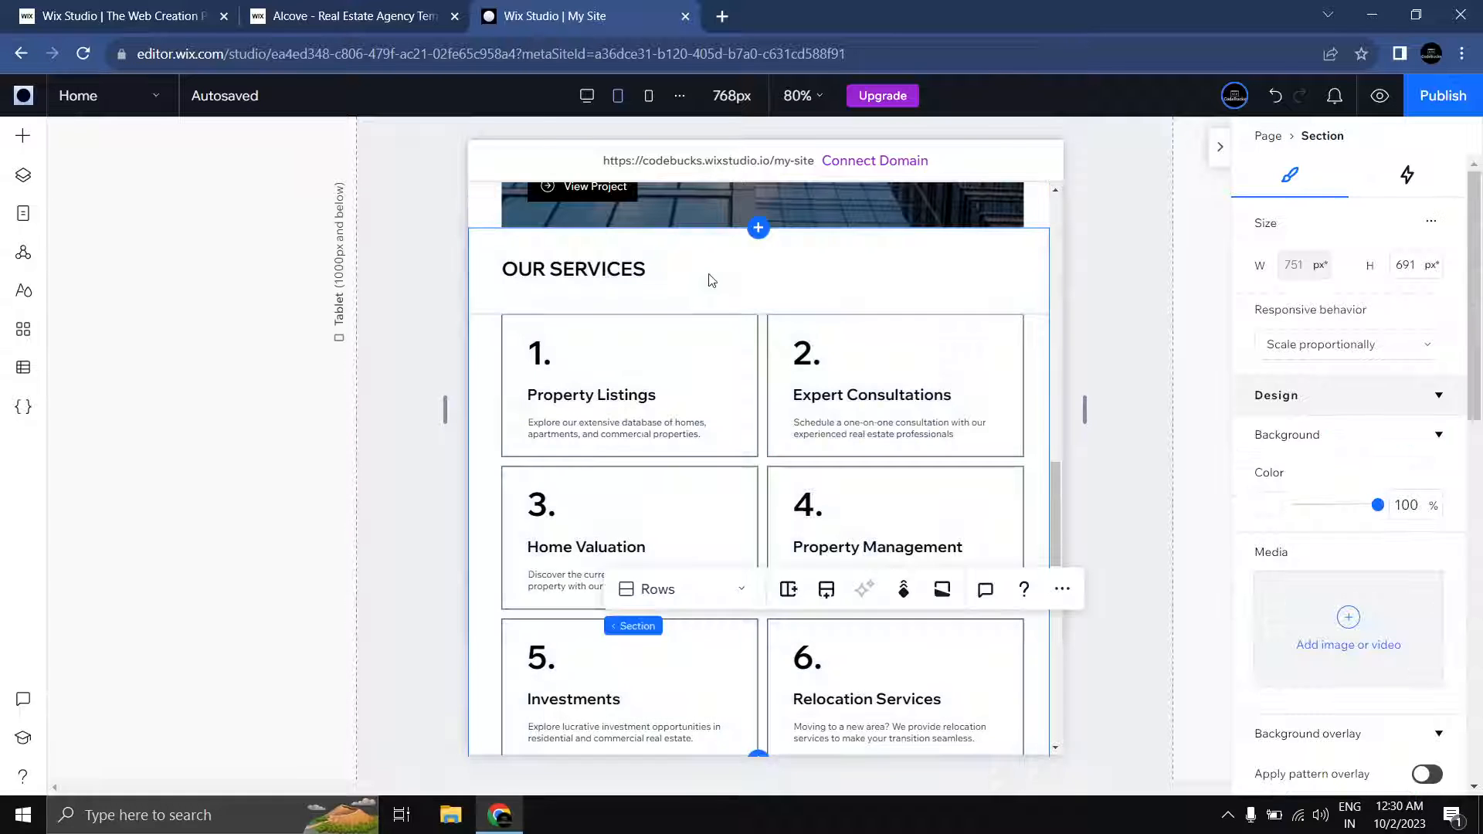
scroll(1189, 516, down, 2)
click(1188, 516)
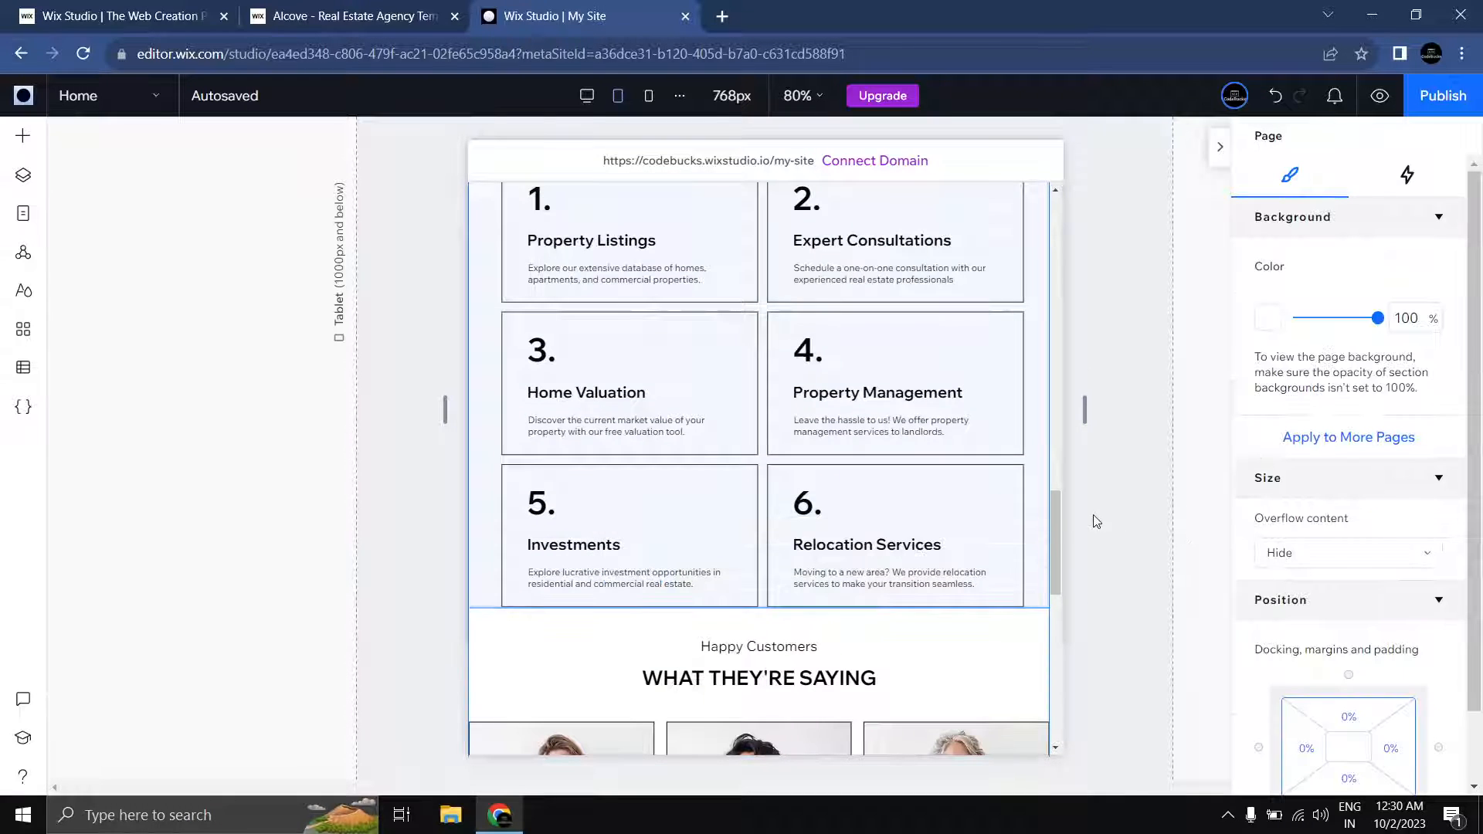
click(1373, 100)
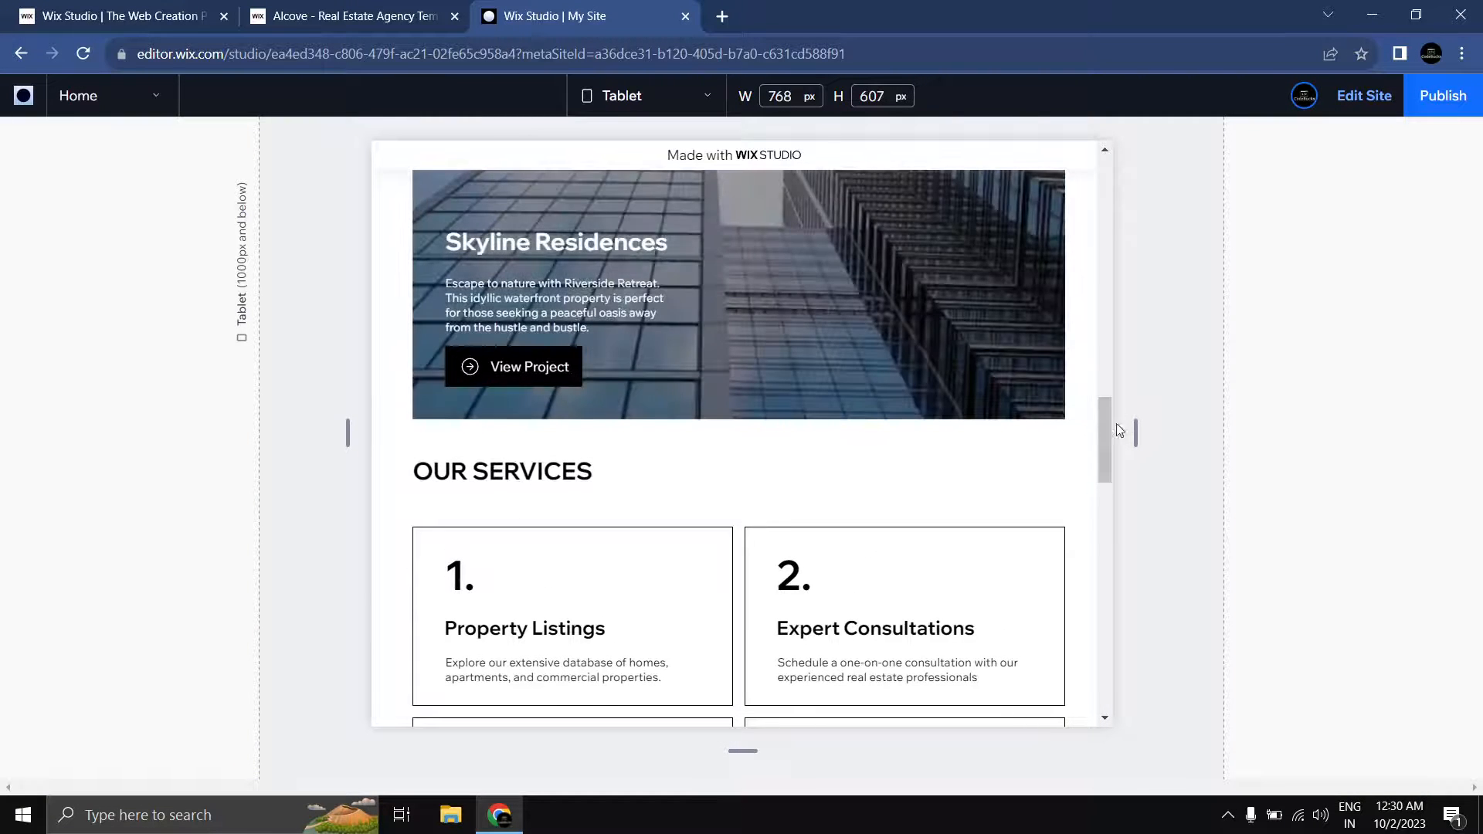
drag(1102, 428, 1088, 504)
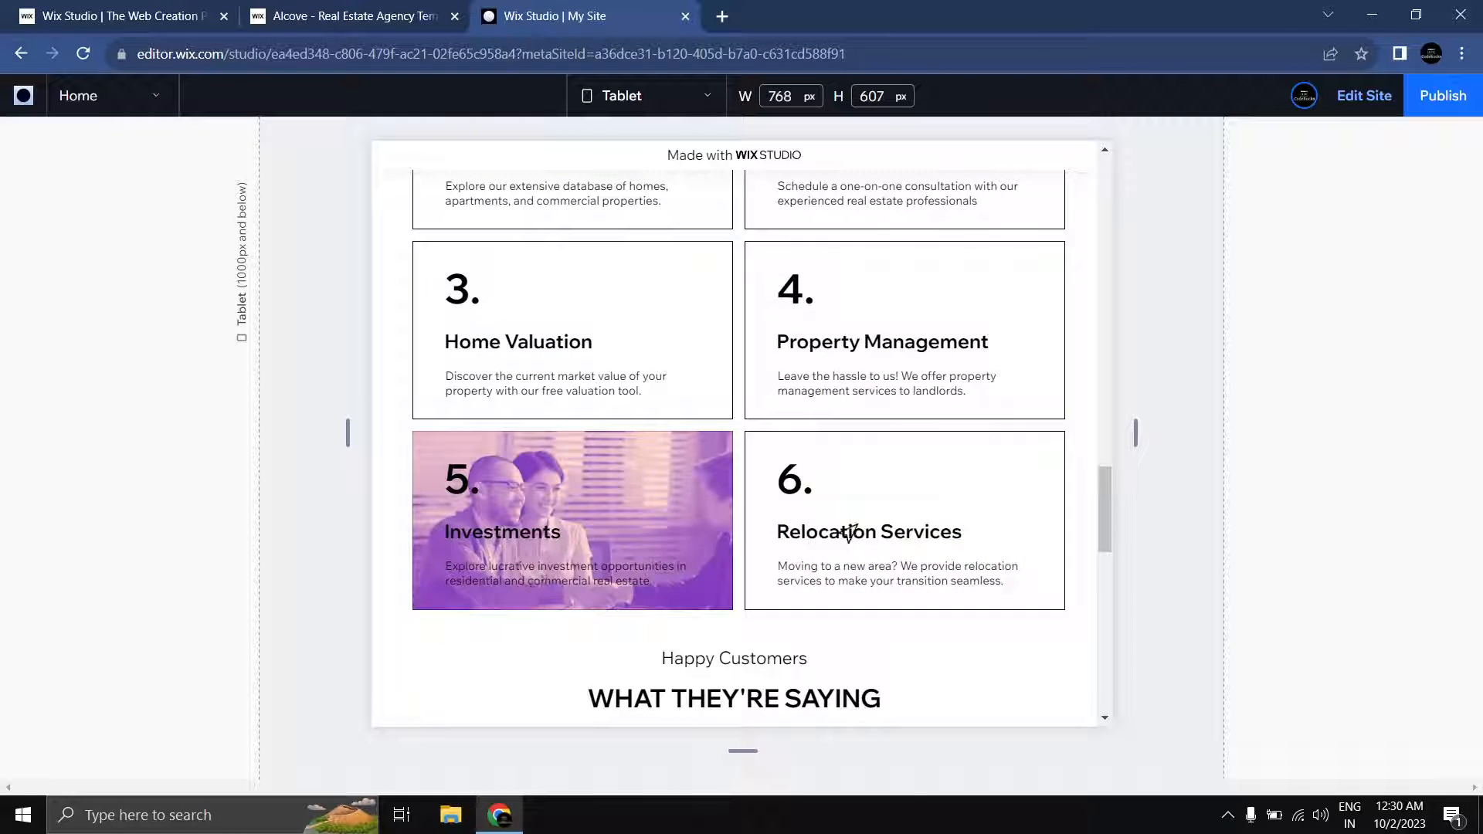
click(1364, 96)
Step: Increase the minimum font size of the Property Listings card's description text at the Tablet breakpoint and check the service cards
scroll(915, 411, up, 4)
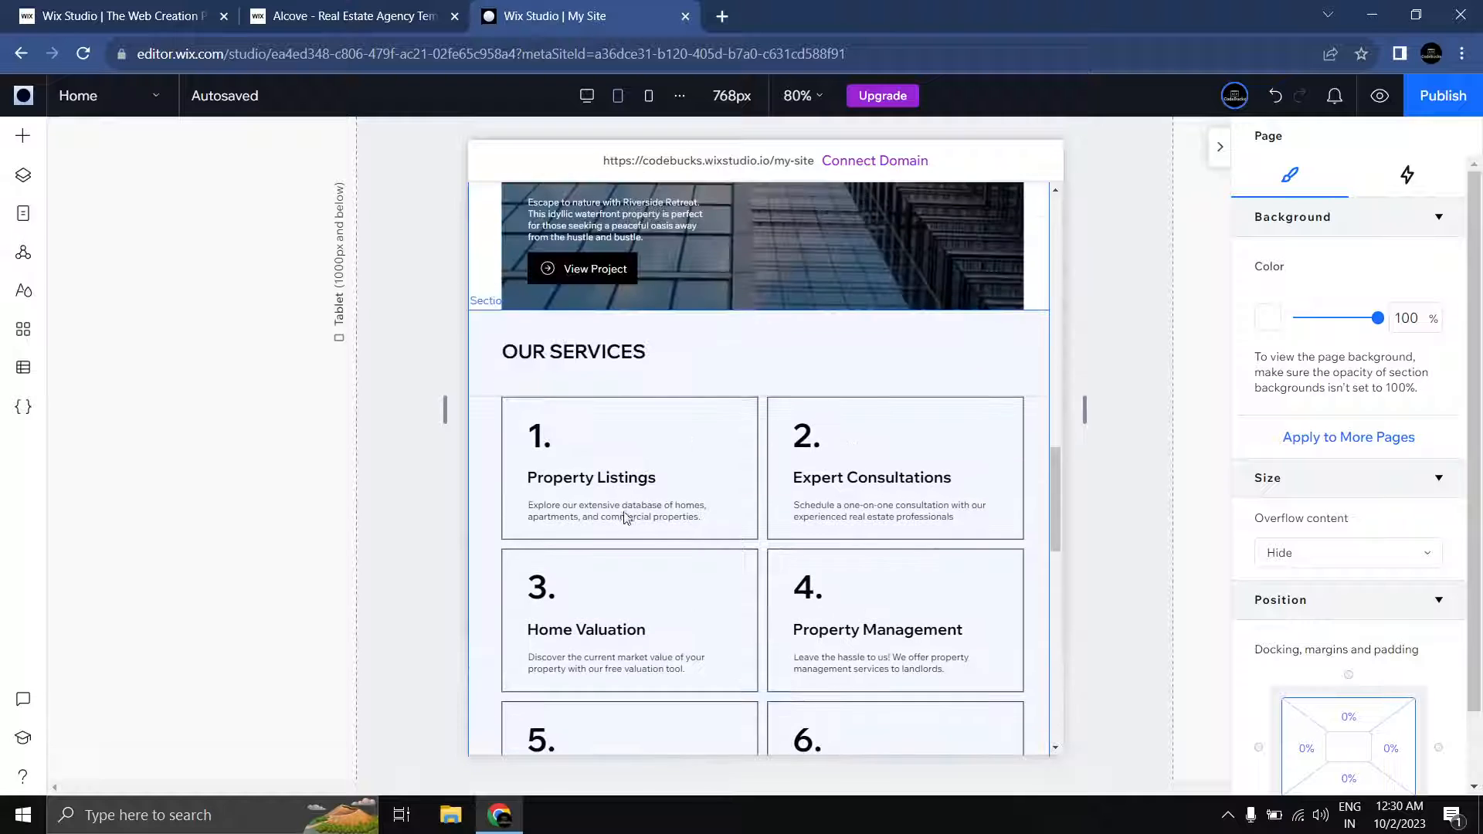
scroll(625, 515, down, 1)
click(584, 438)
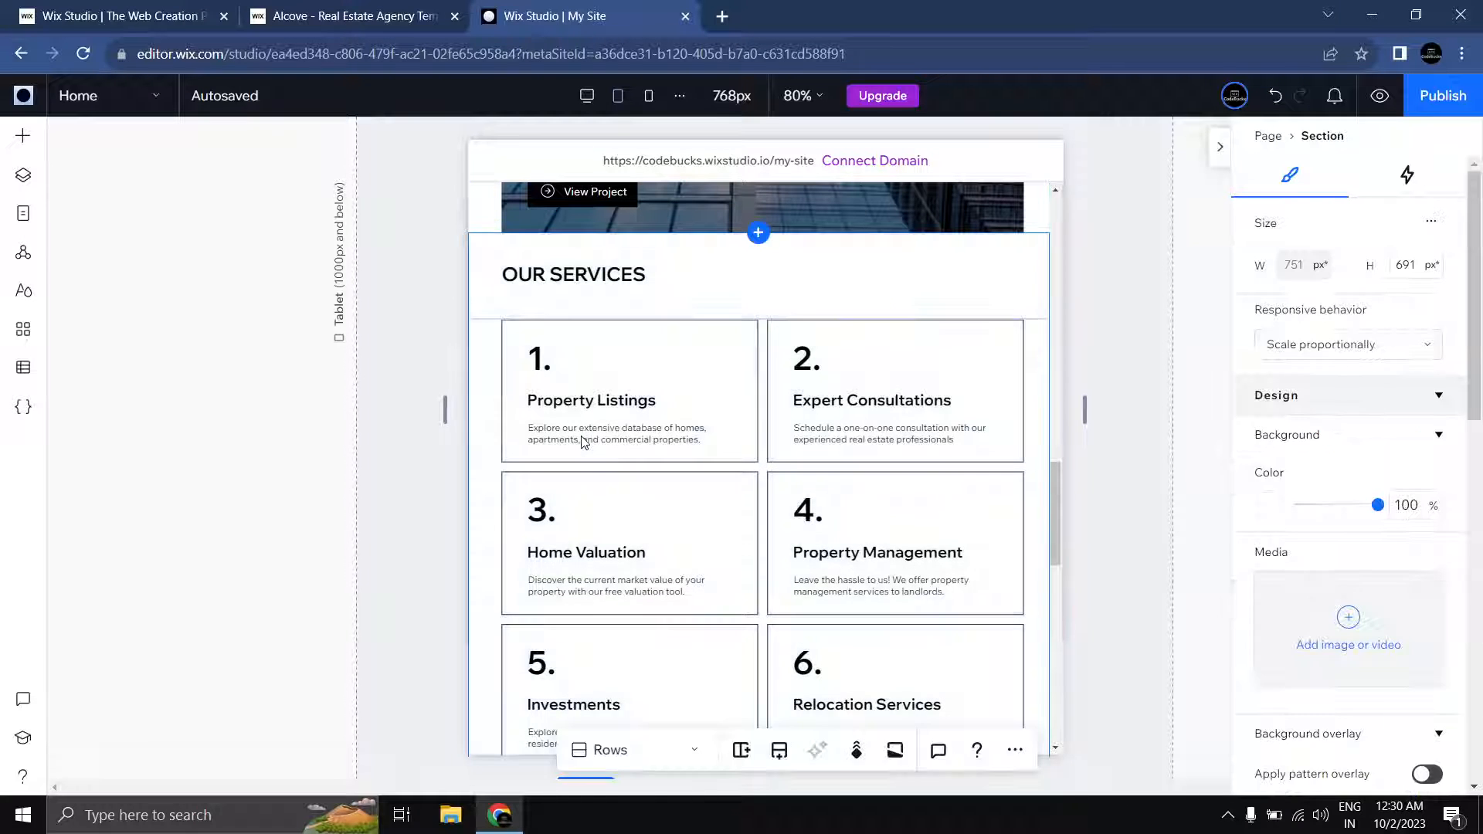
click(583, 435)
click(582, 434)
click(582, 433)
click(581, 434)
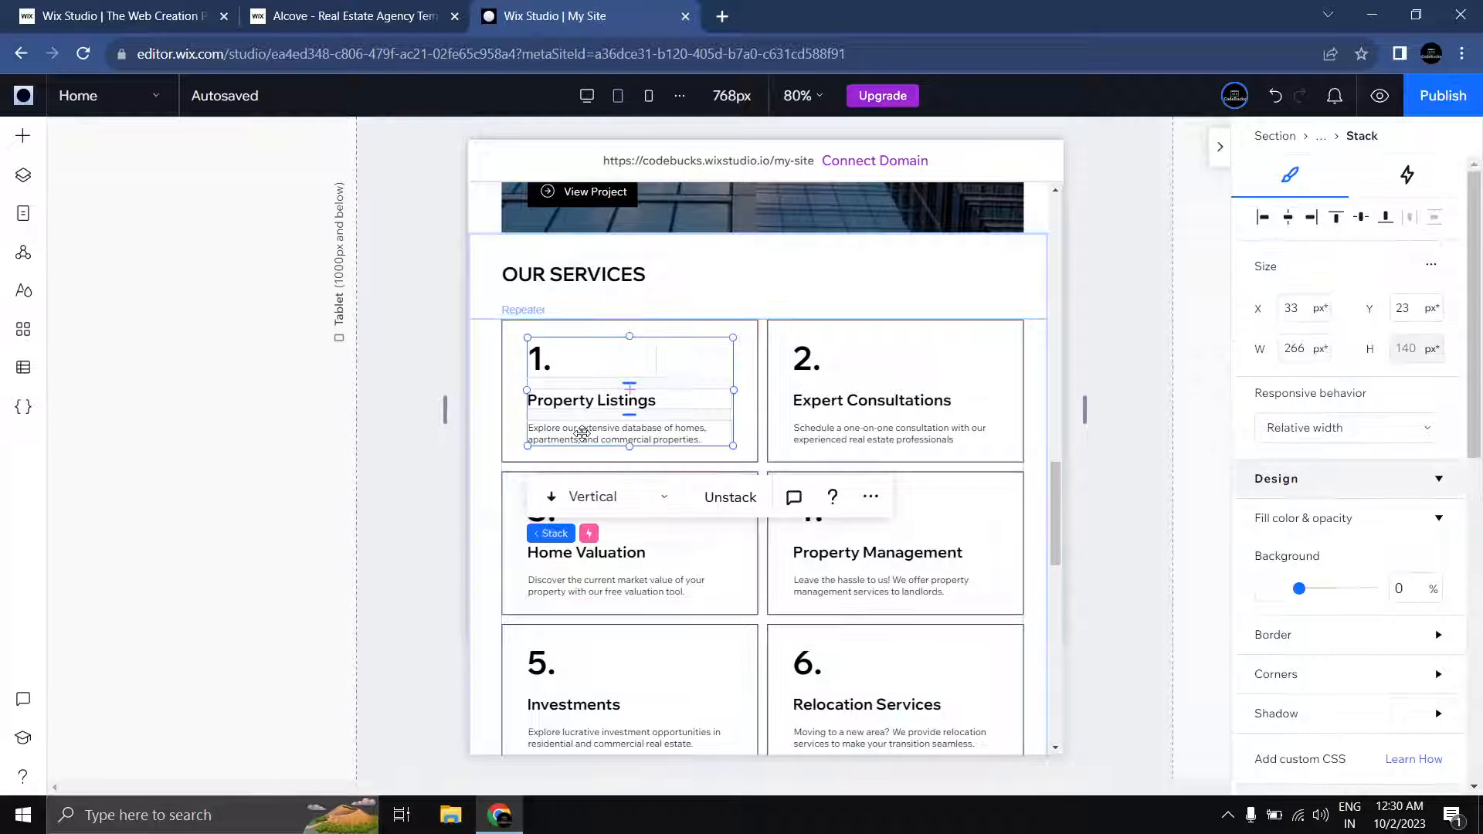
click(582, 434)
scroll(1424, 448, down, 4)
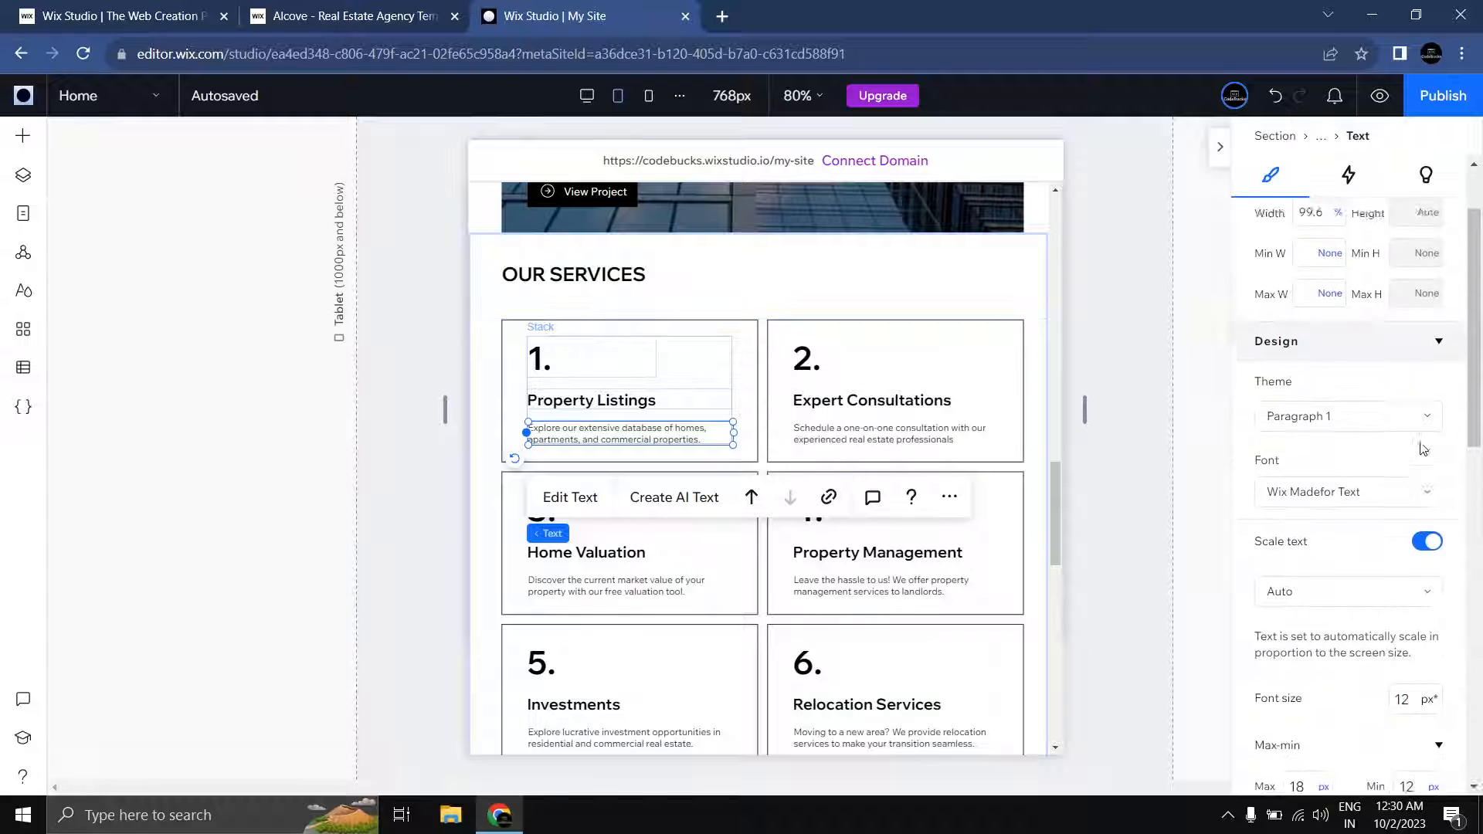
scroll(1426, 452, down, 2)
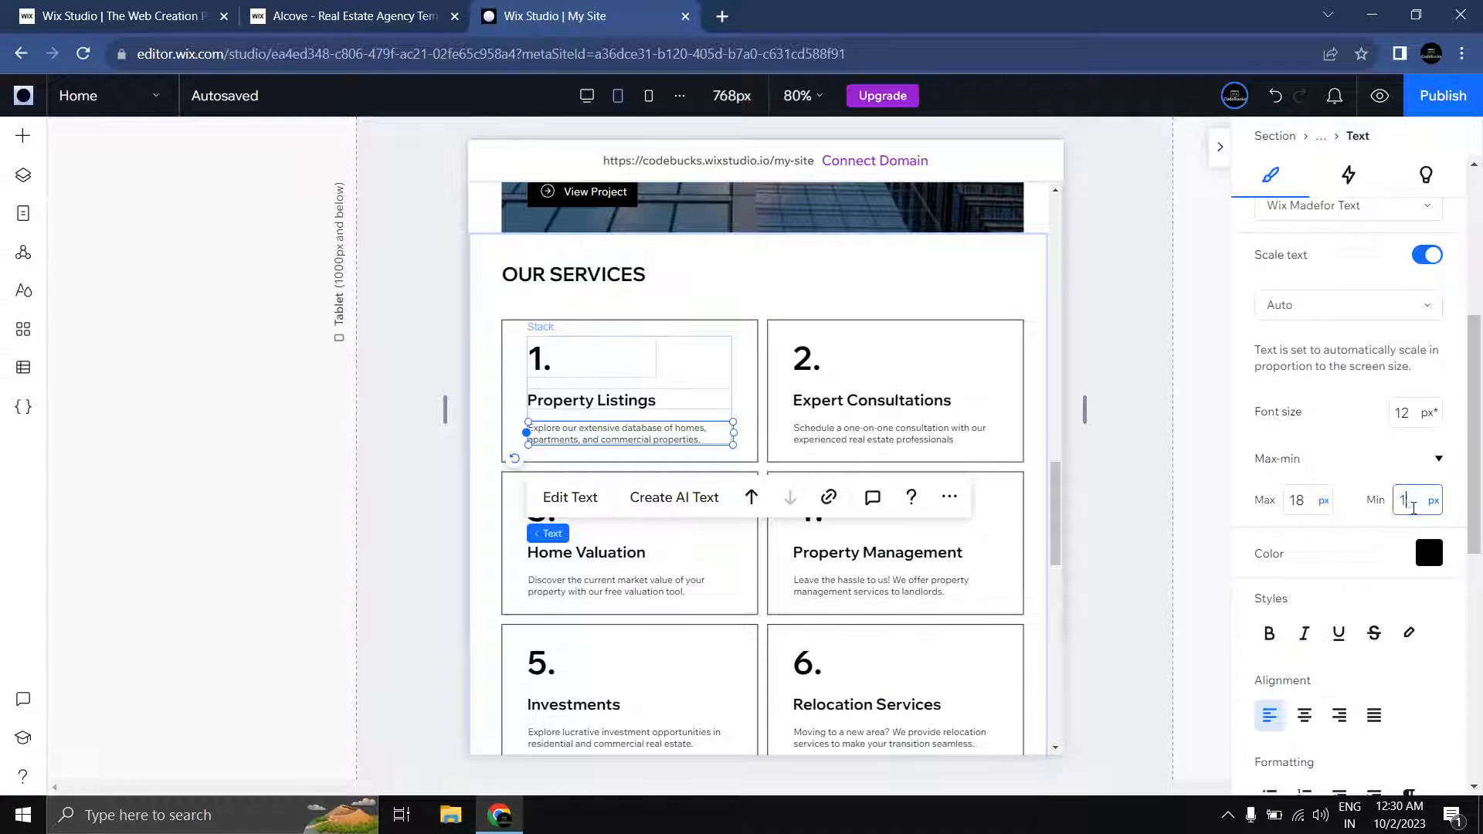
click(1170, 451)
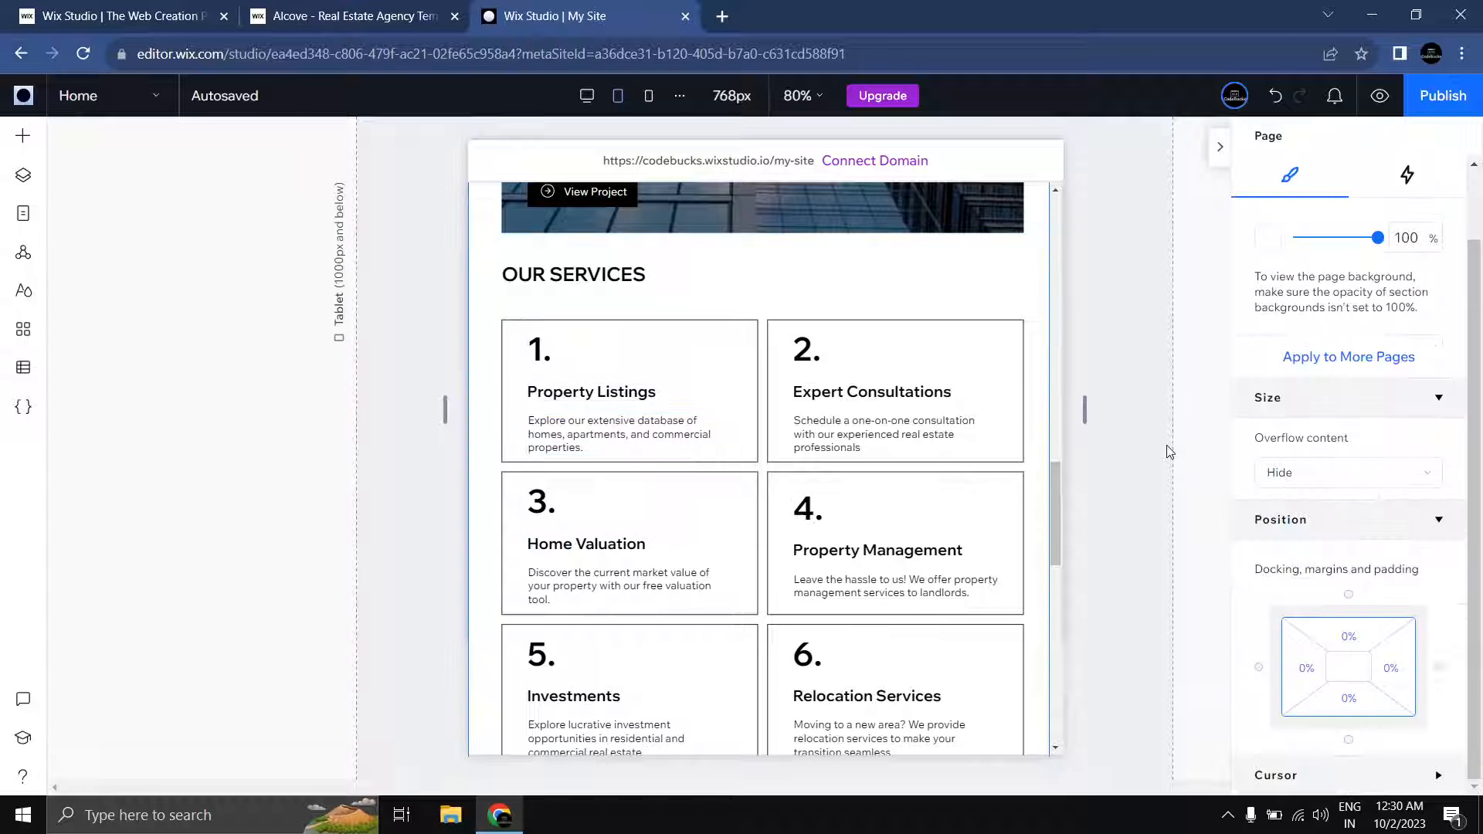
scroll(921, 489, down, 5)
scroll(924, 492, up, 4)
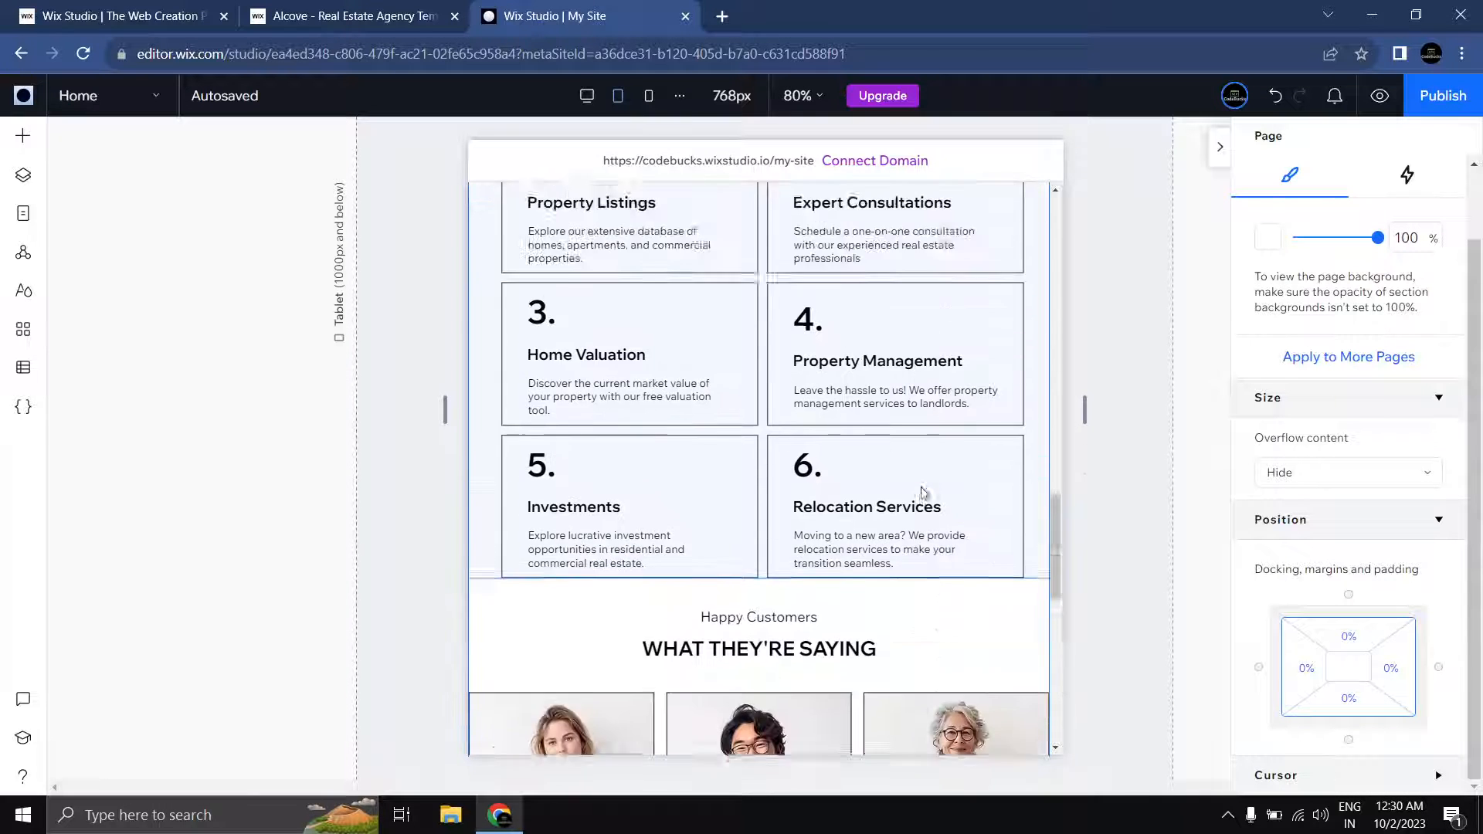
Step: Set the item spacing of the Property Listings card's text stack to 12 px
scroll(924, 492, up, 1)
click(533, 391)
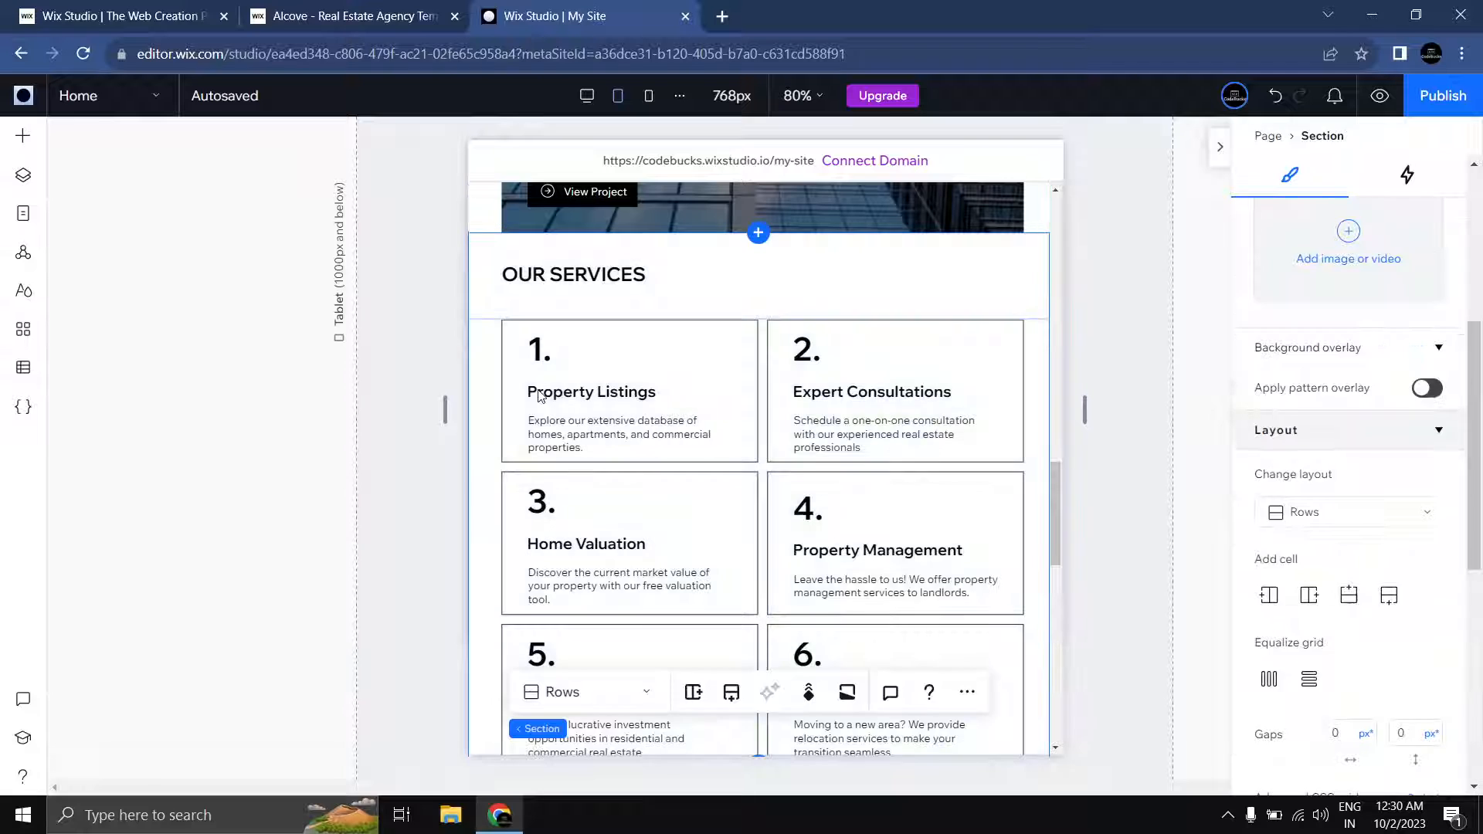
click(532, 391)
click(531, 391)
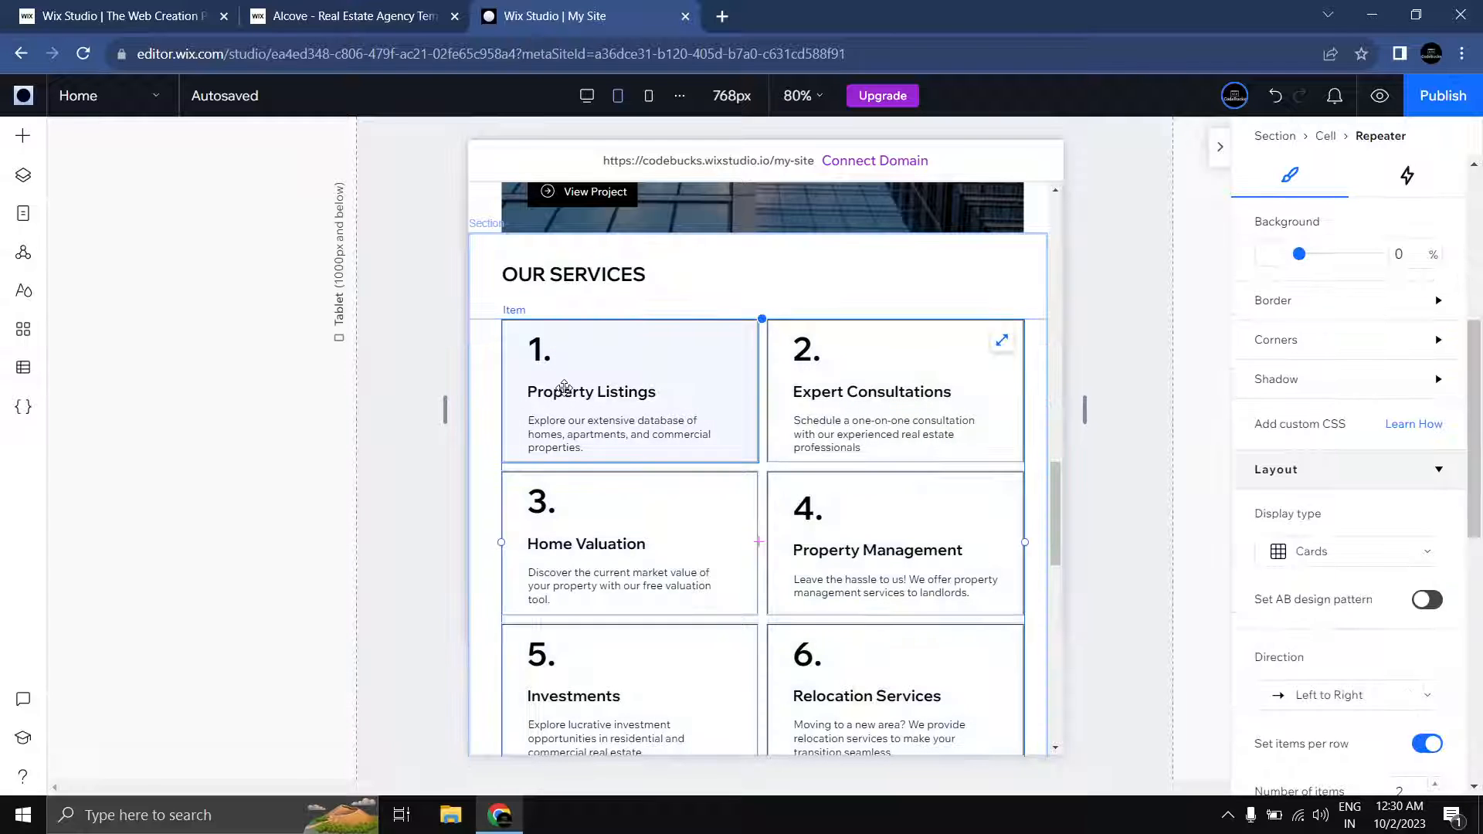
click(565, 388)
click(570, 390)
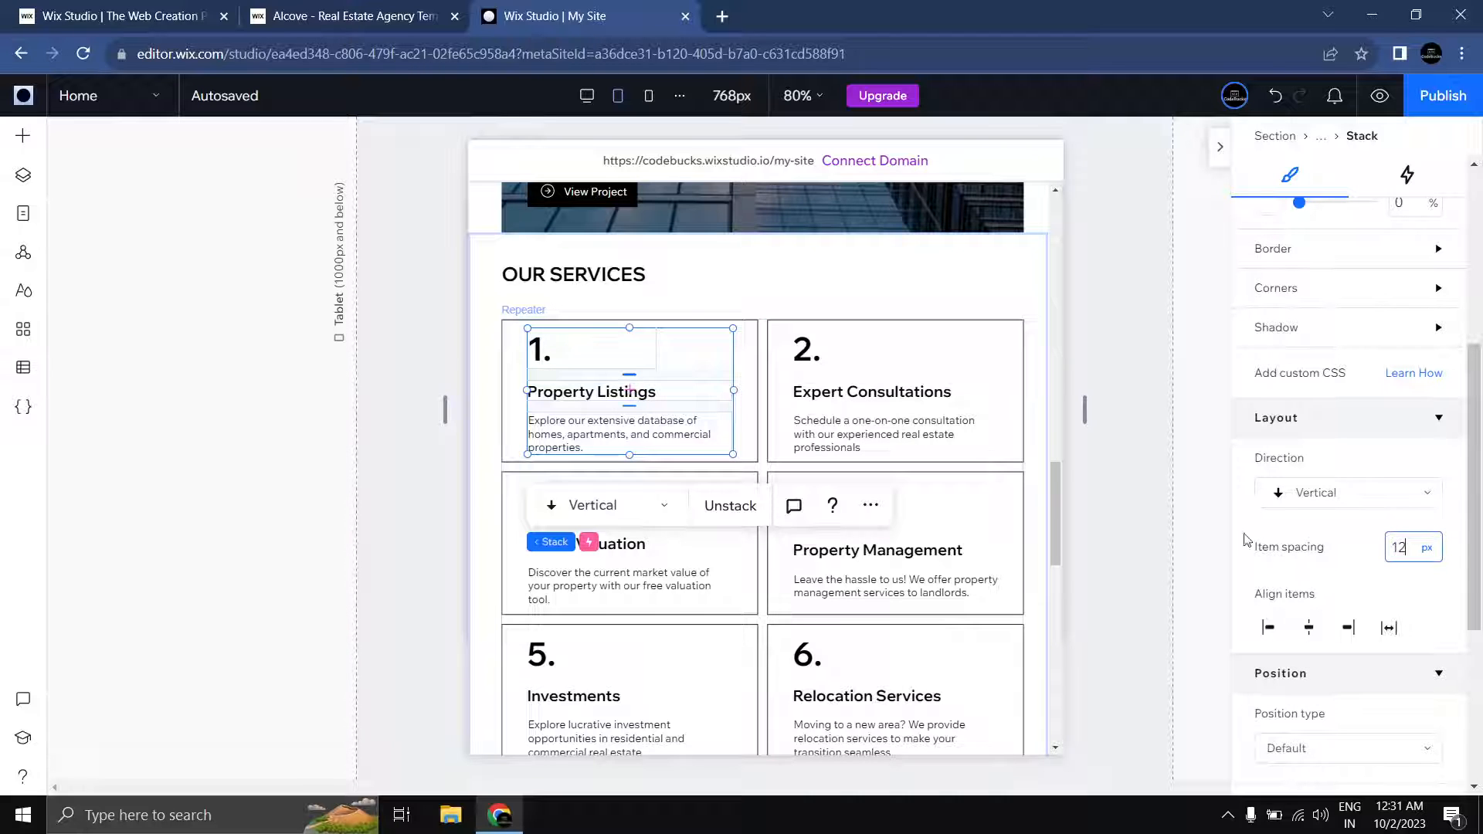
key(Return)
click(1138, 442)
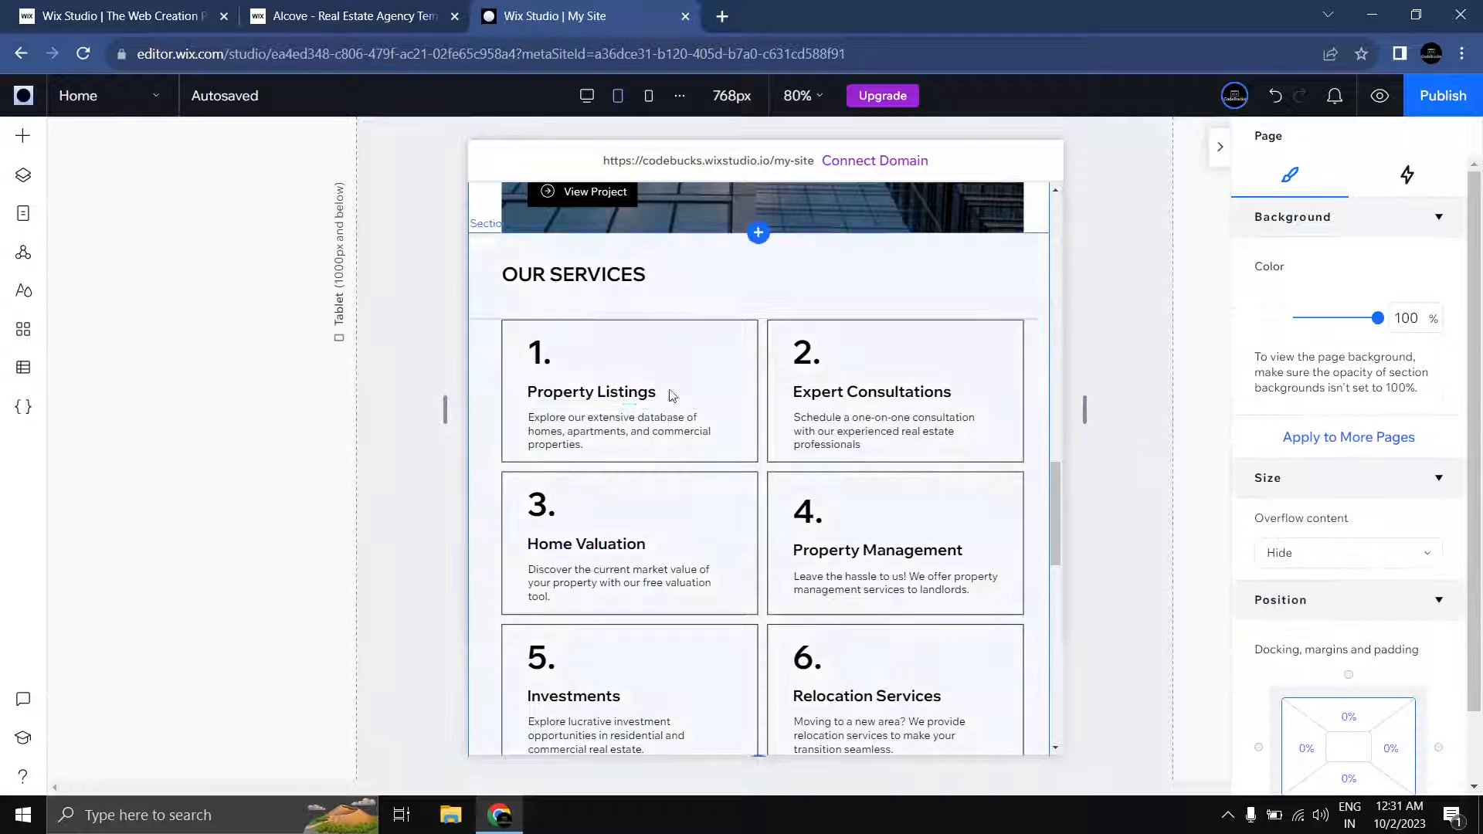
Step: Nudge the Property Listings card's text stack slightly upward inside its card, to a vertical position of about 9 px
click(572, 405)
click(580, 399)
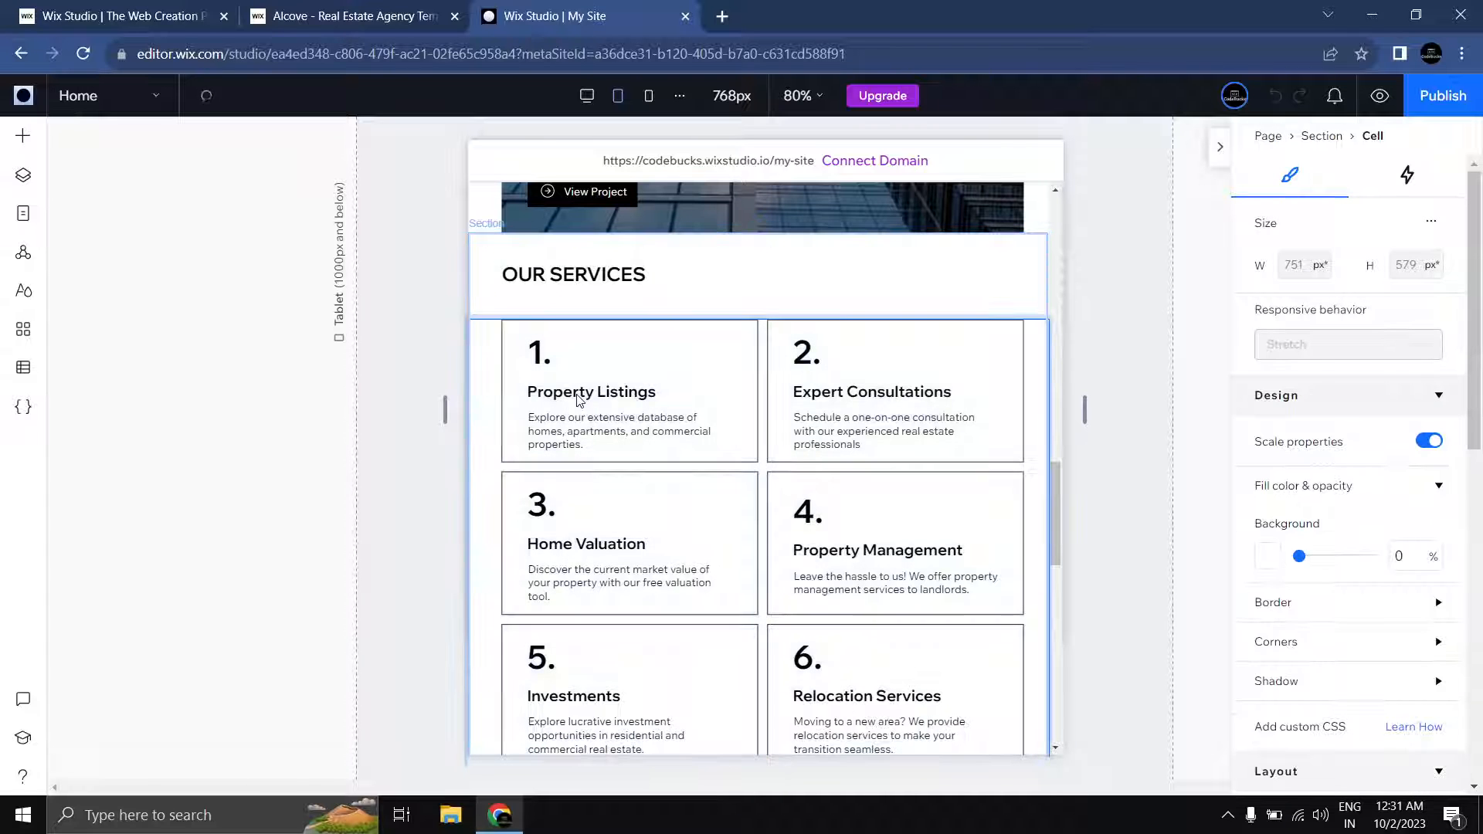
click(580, 400)
click(579, 398)
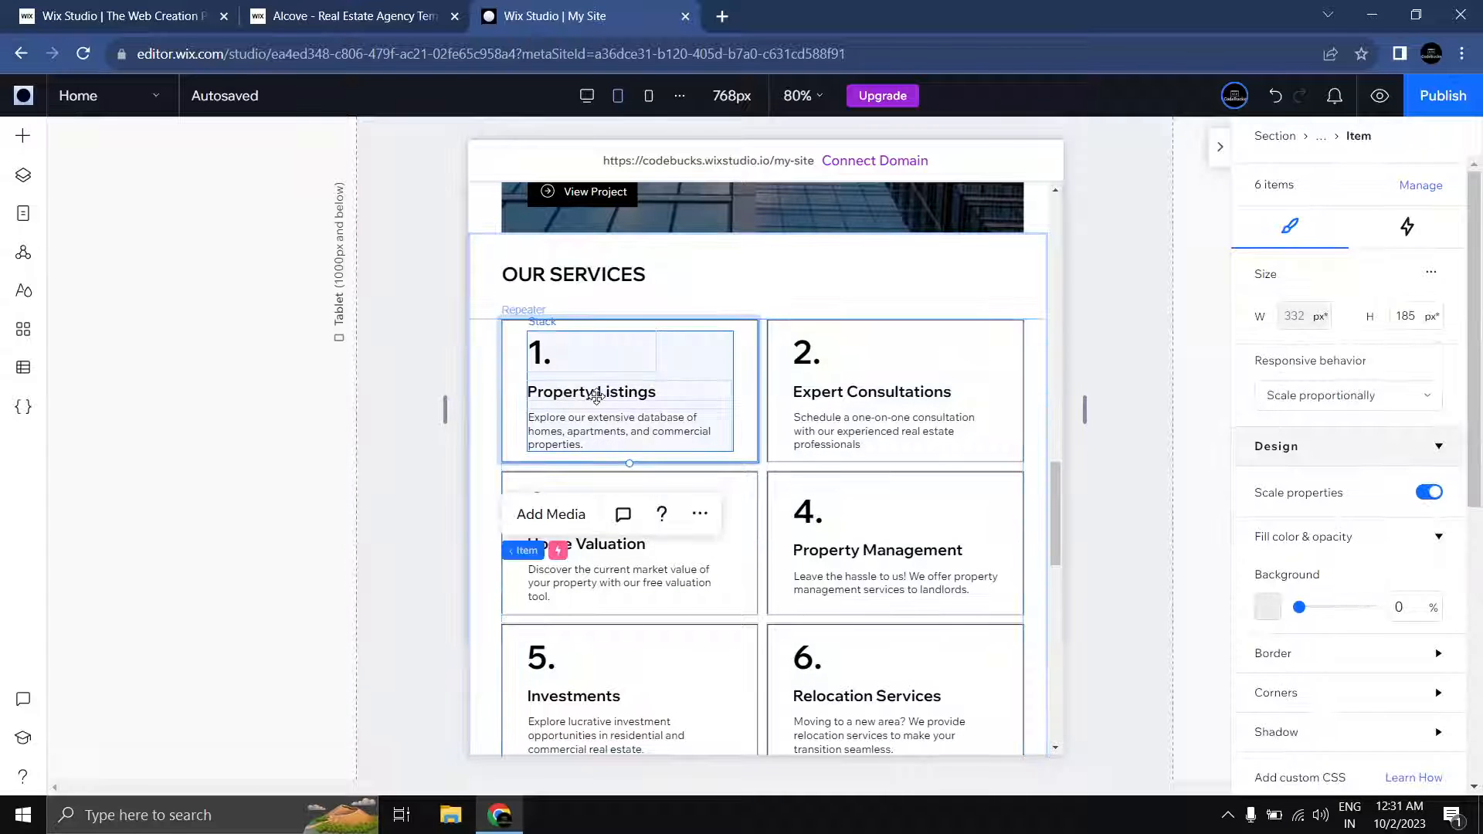
click(596, 397)
mouse_move(596, 396)
mouse_down()
mouse_move(619, 391)
mouse_move(593, 393)
mouse_up()
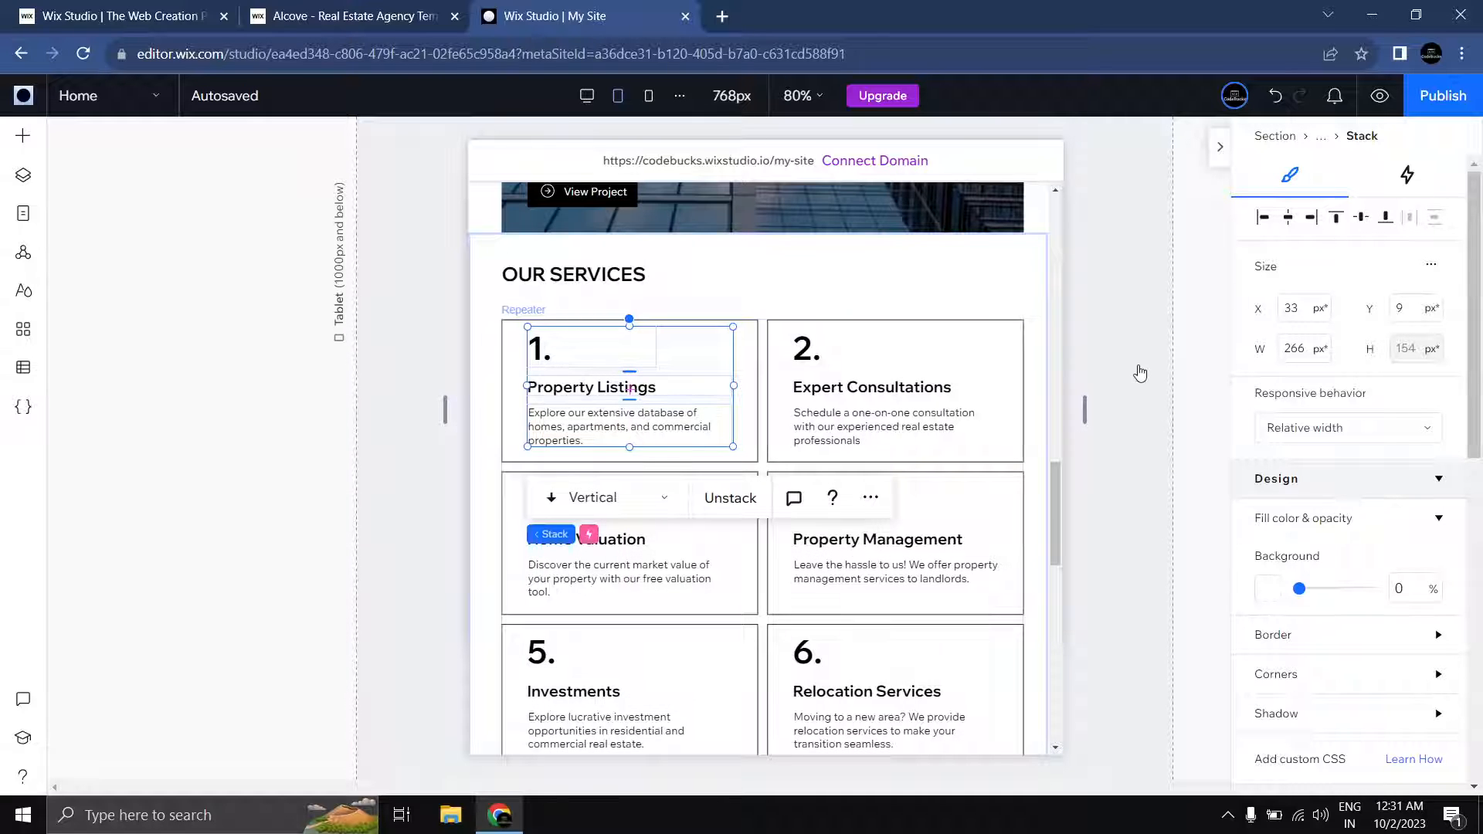
click(1140, 373)
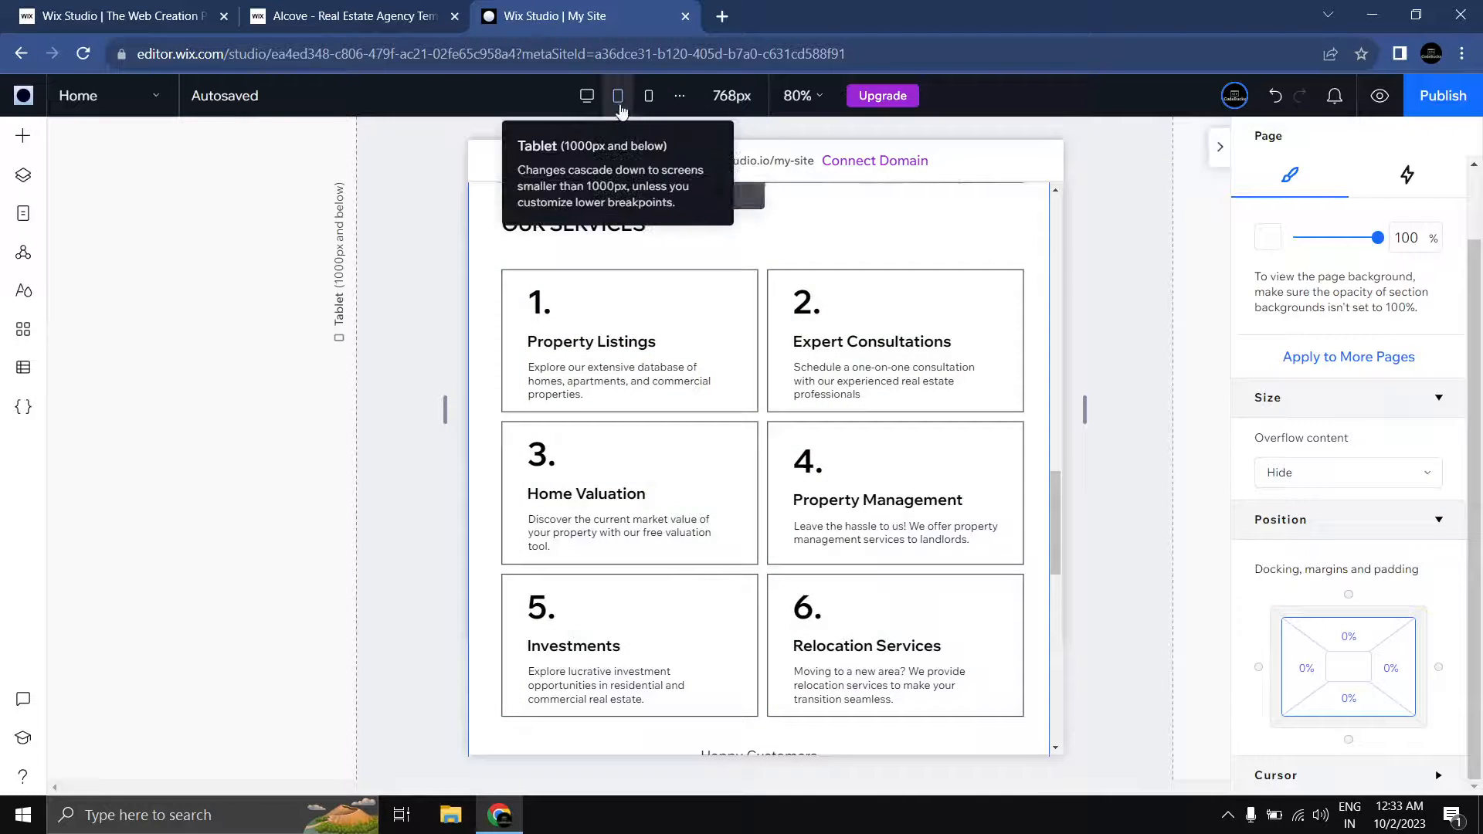
Step: At the Mobile breakpoint, set the left padding of the Property Listings card's text stack to 5%
click(649, 95)
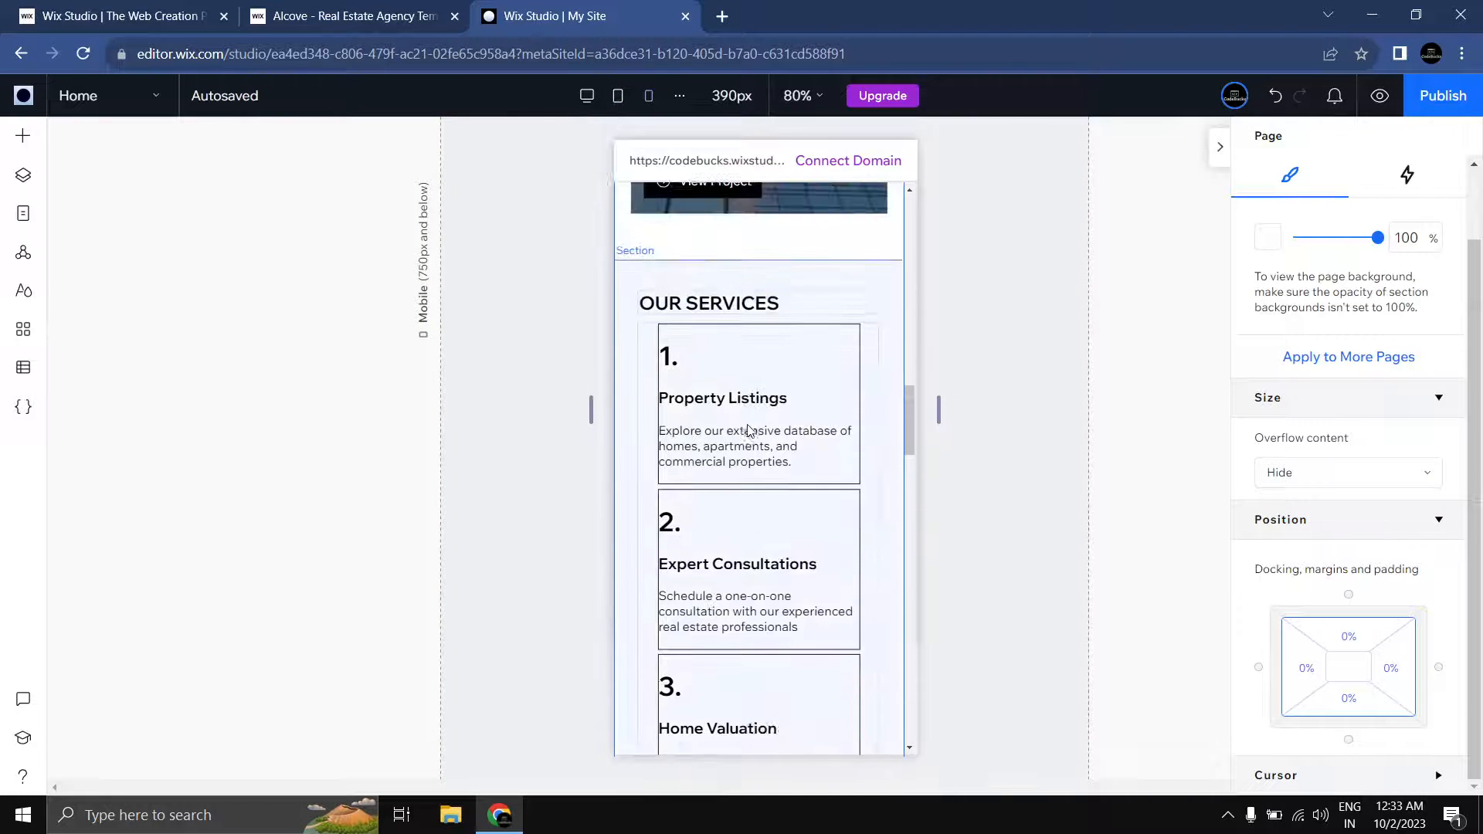
click(754, 419)
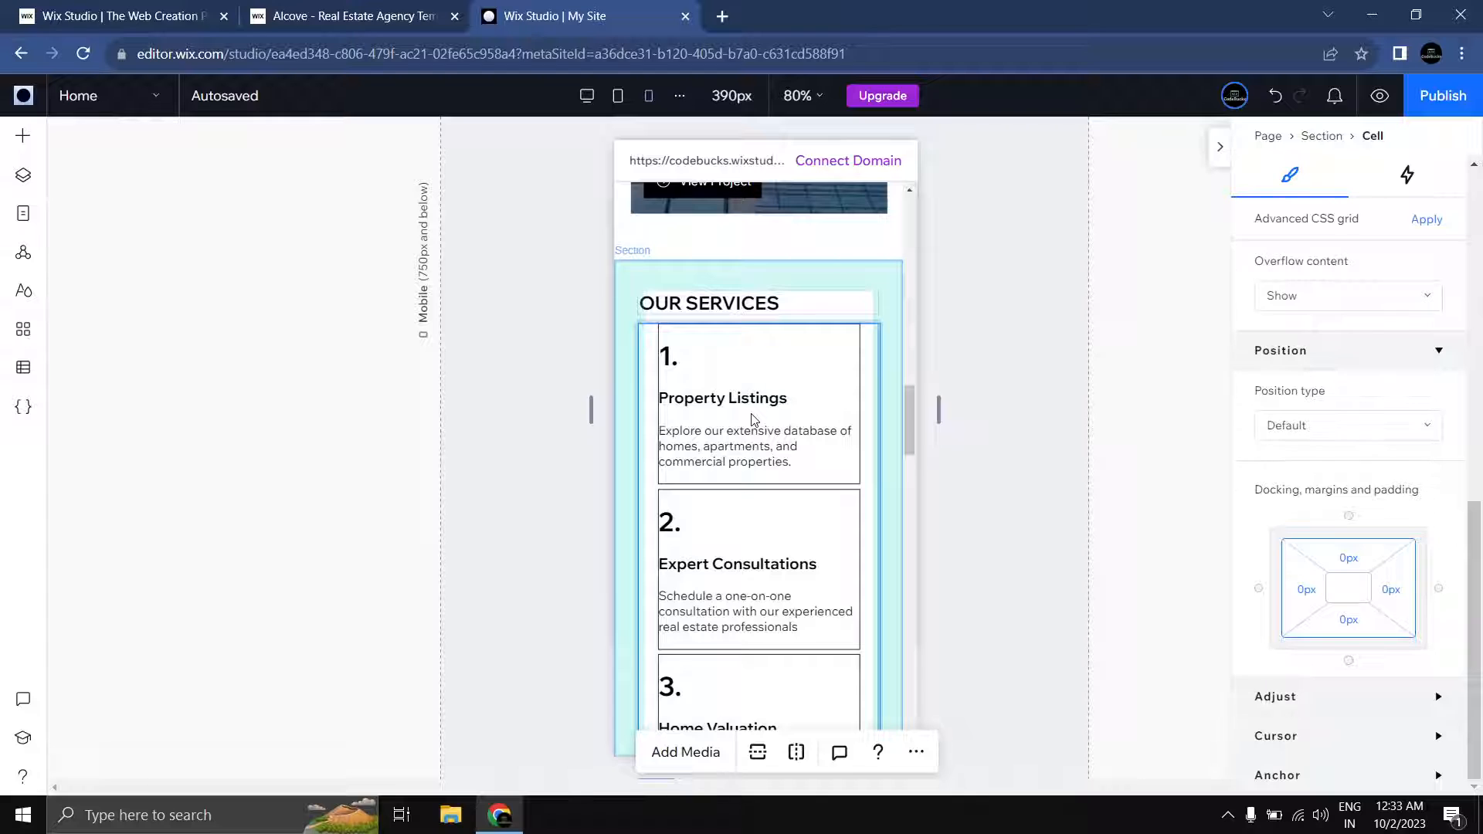
click(754, 419)
click(753, 420)
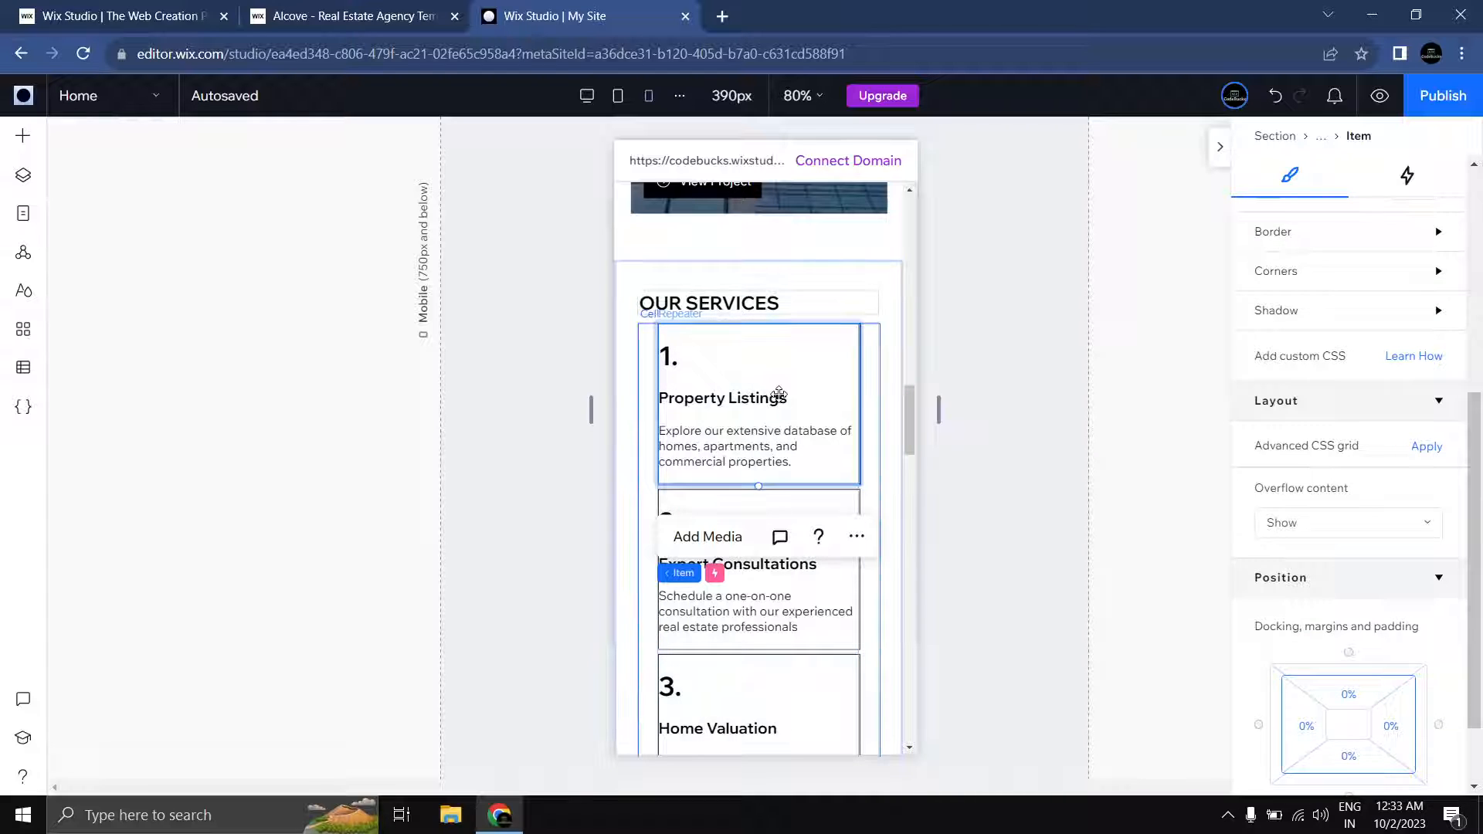
click(781, 399)
scroll(1393, 526, down, 3)
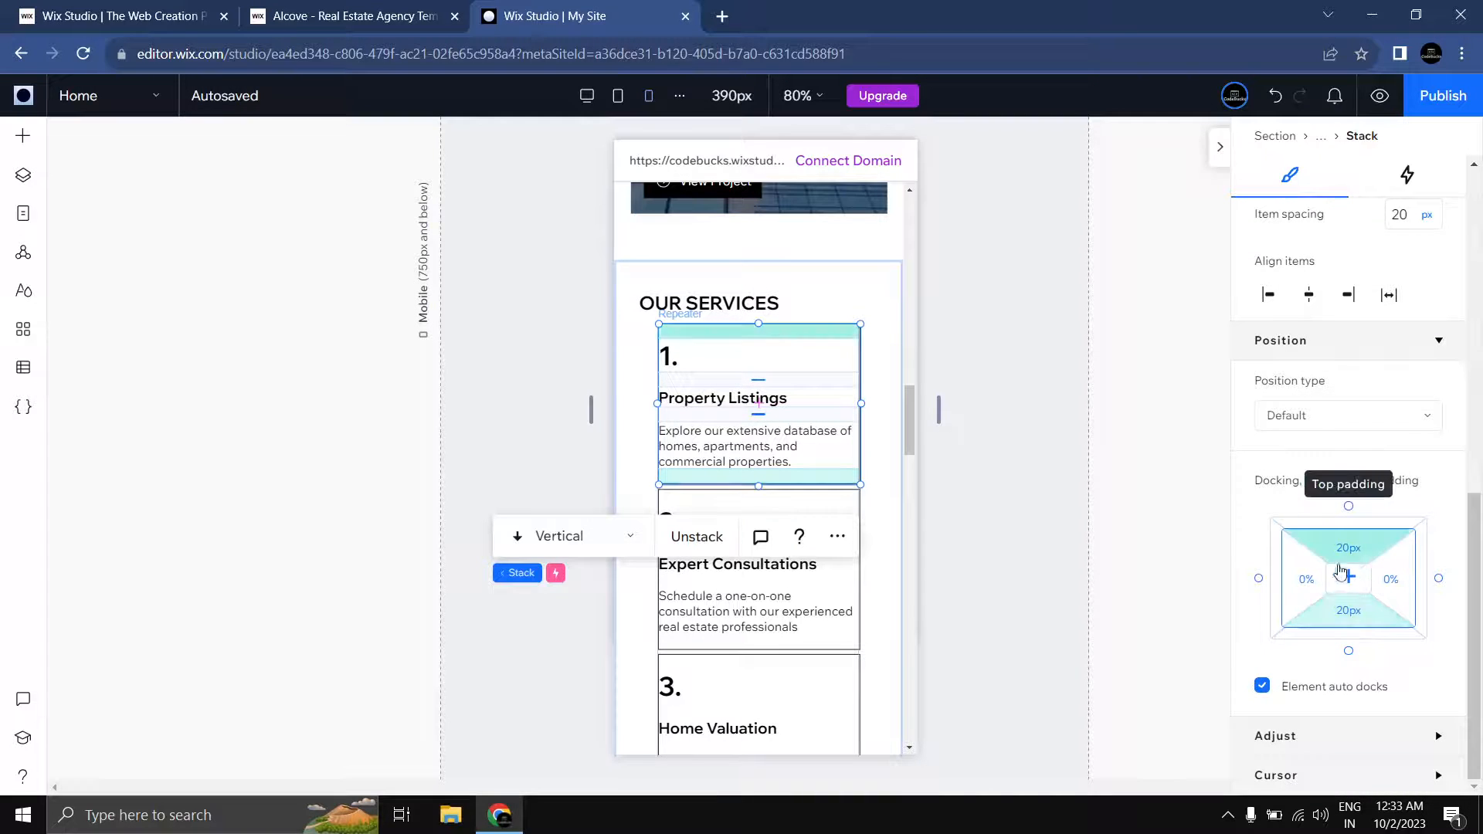
click(1311, 585)
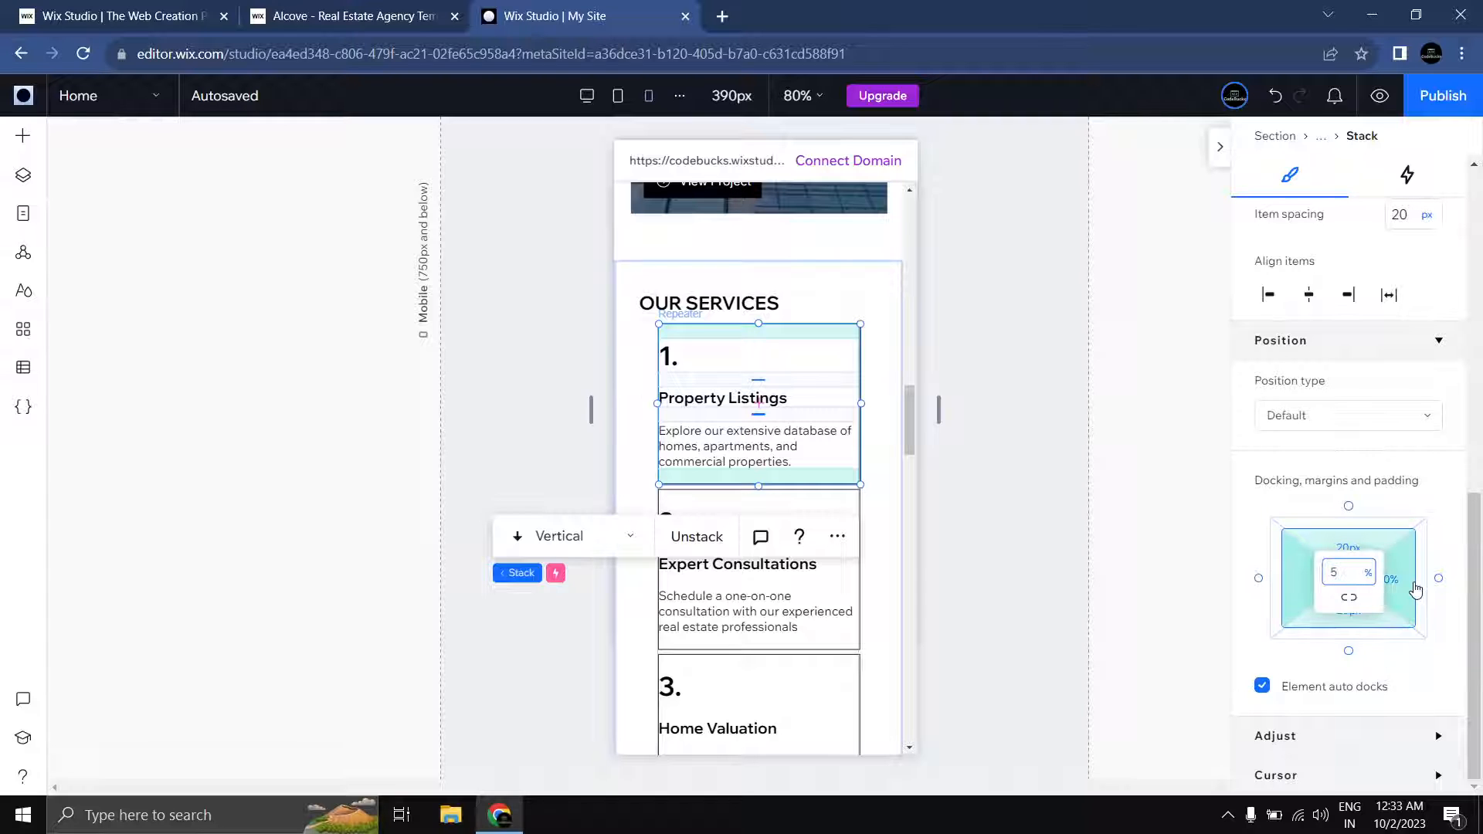
key(Return)
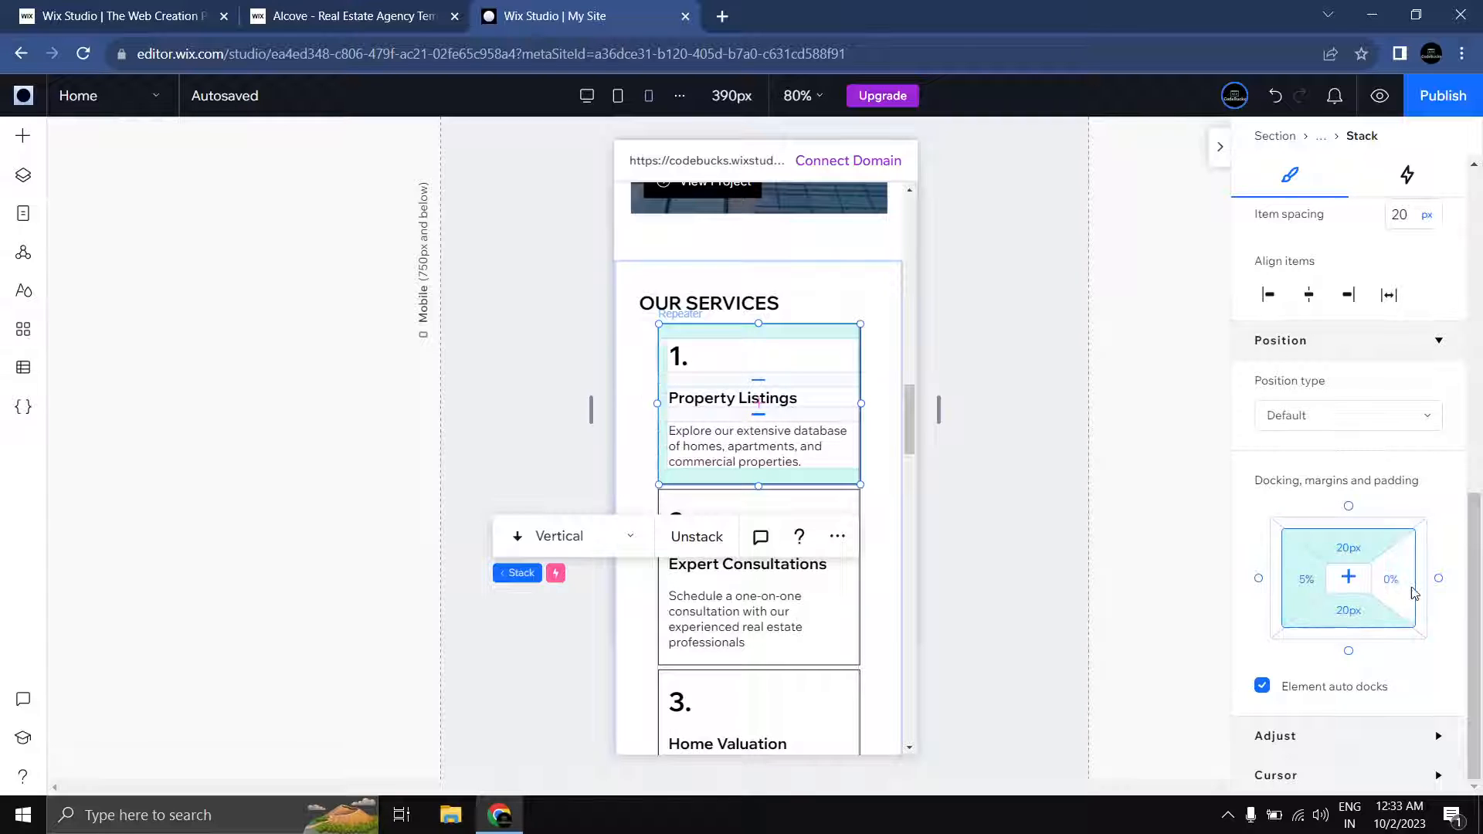
Step: Set the right padding of the same text stack to 5% and check the other service cards
click(1394, 588)
text(5)
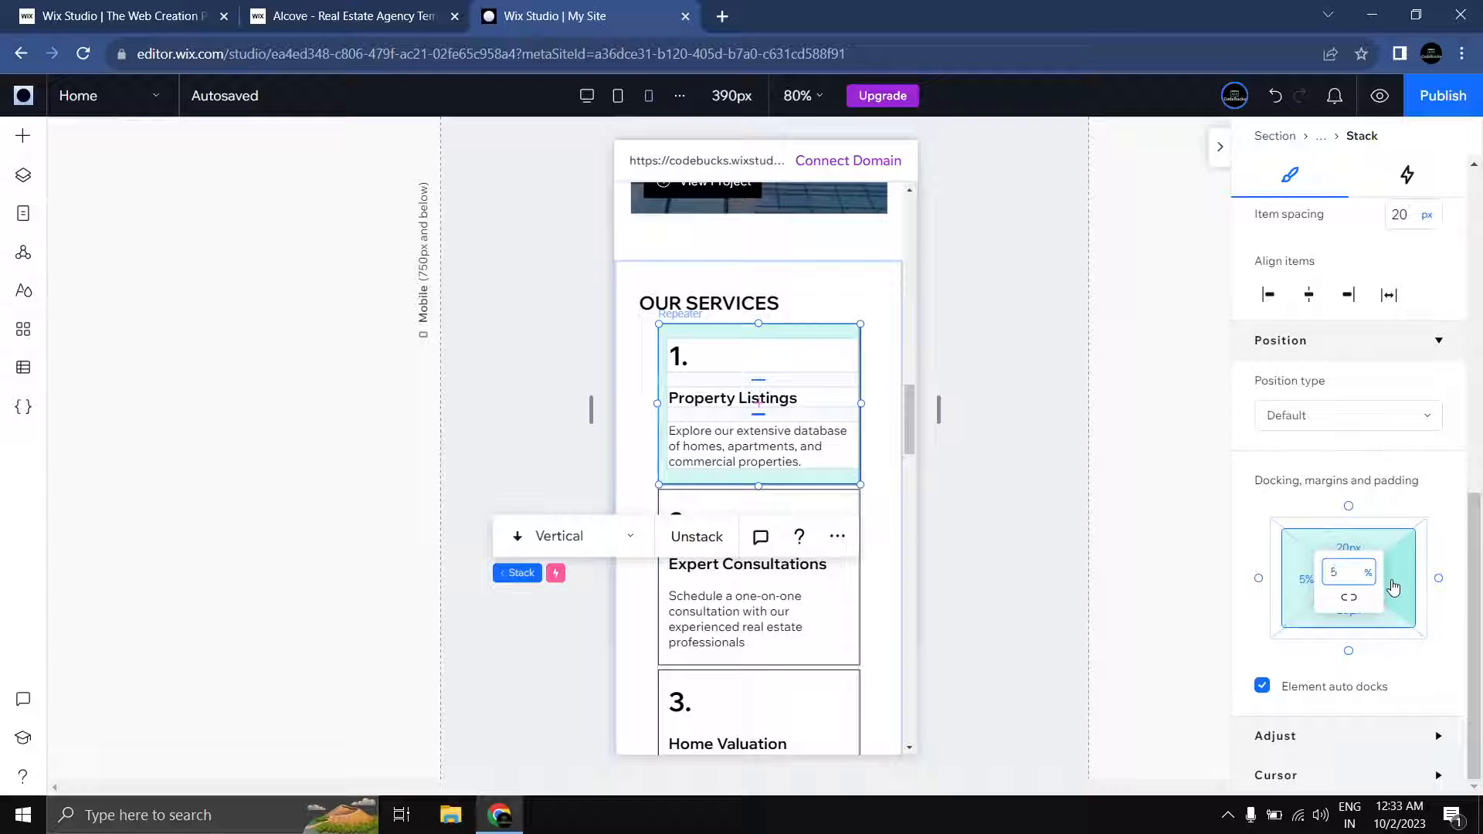
click(1016, 474)
scroll(1022, 468, down, 3)
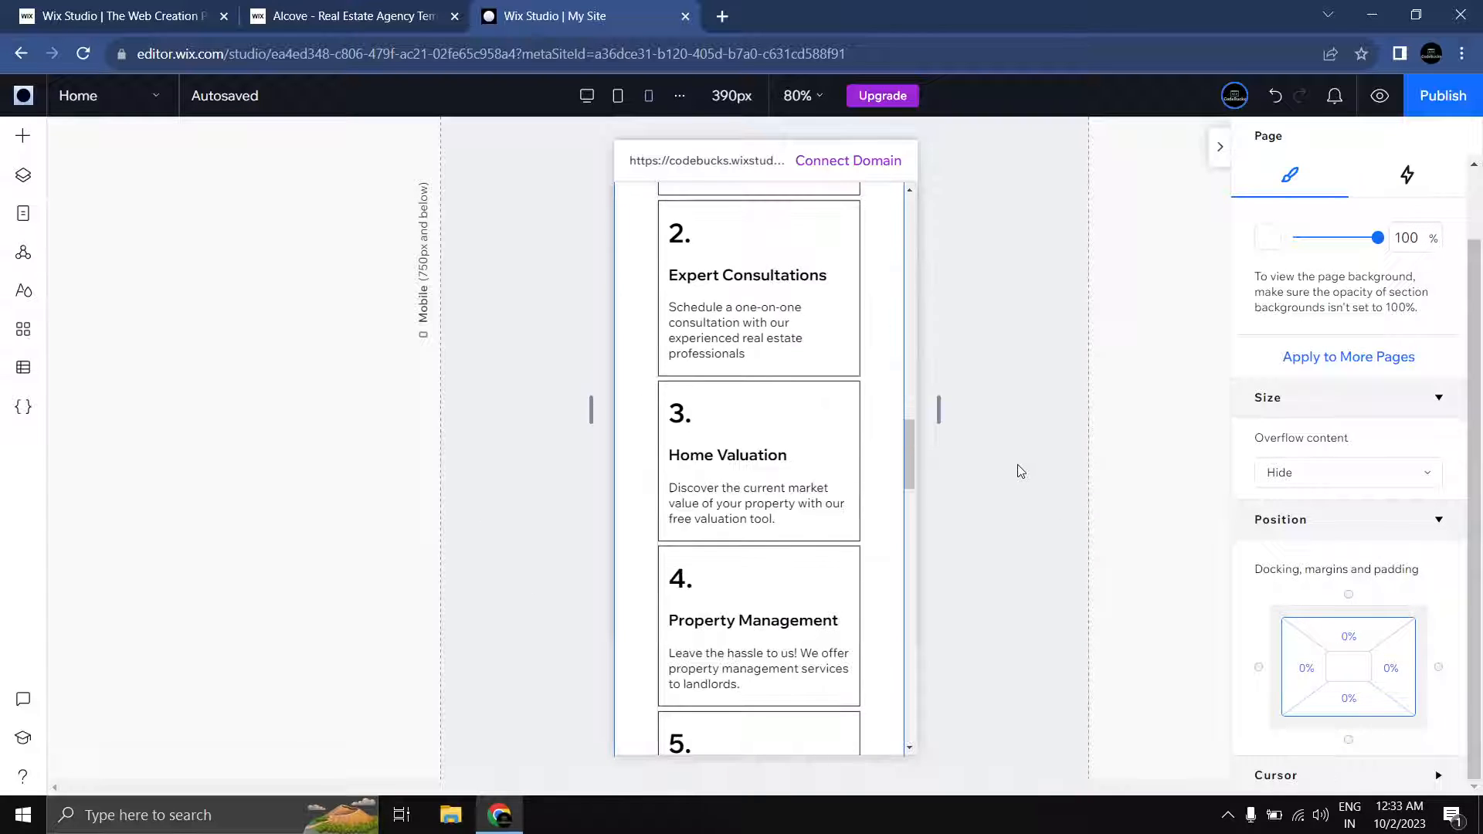
scroll(1015, 466, up, 3)
Step: Set the left and right padding of the Our Services section to 5 vw at the Mobile breakpoint
click(870, 396)
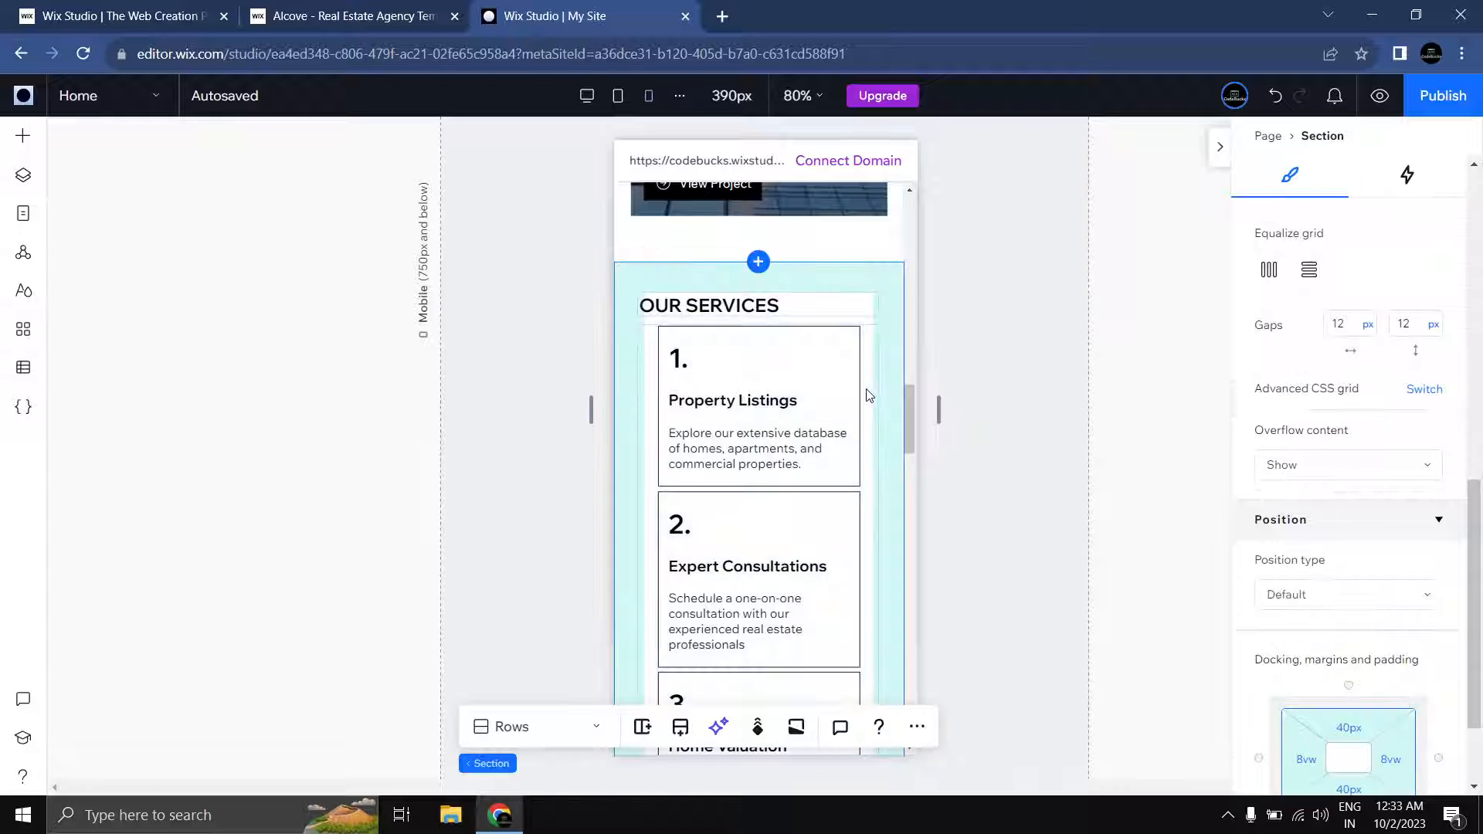
scroll(1196, 504, down, 4)
scroll(1138, 517, up, 3)
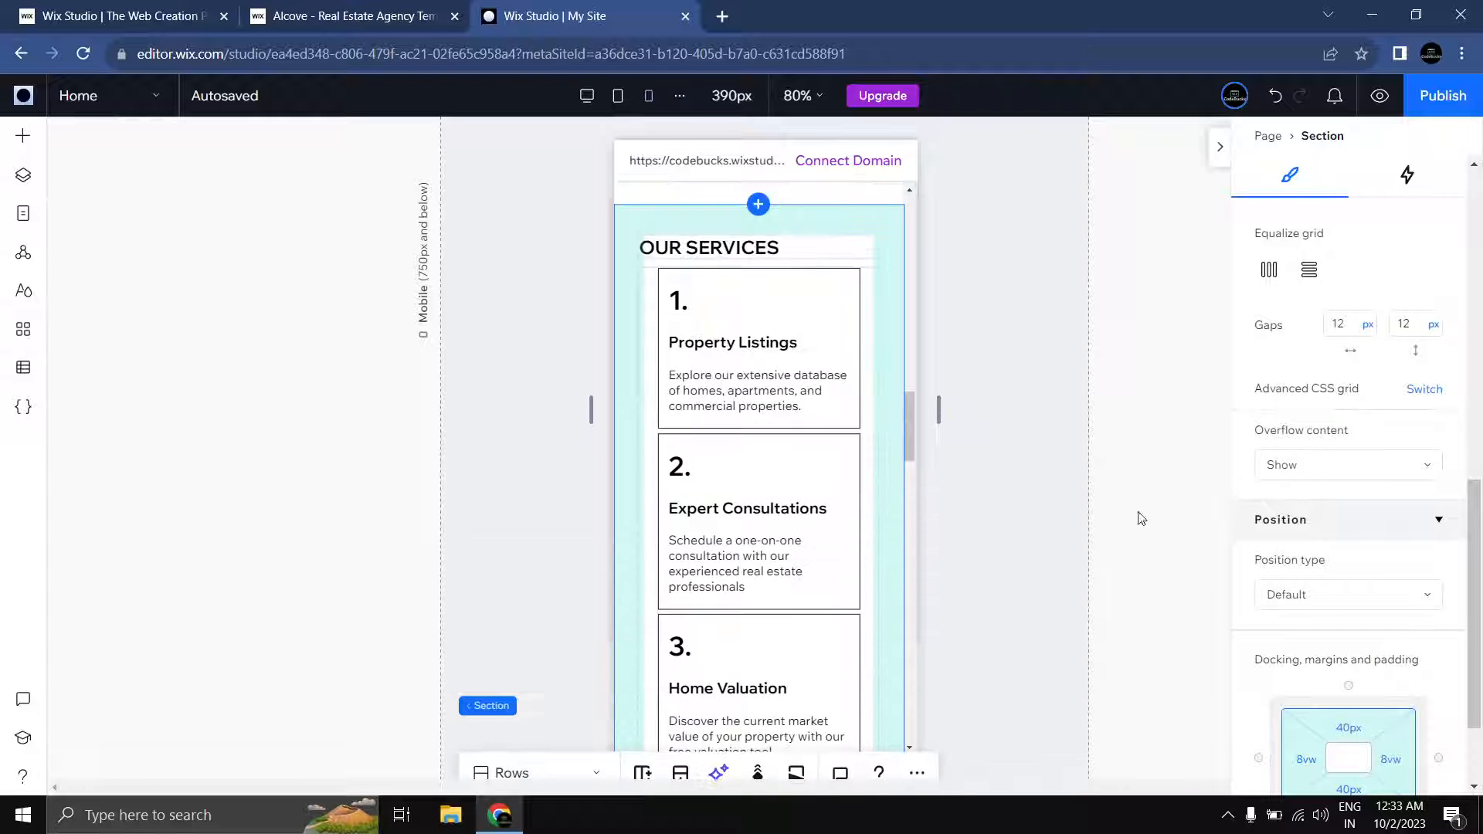
scroll(1255, 578, down, 1)
scroll(1255, 578, down, 1)
click(1310, 631)
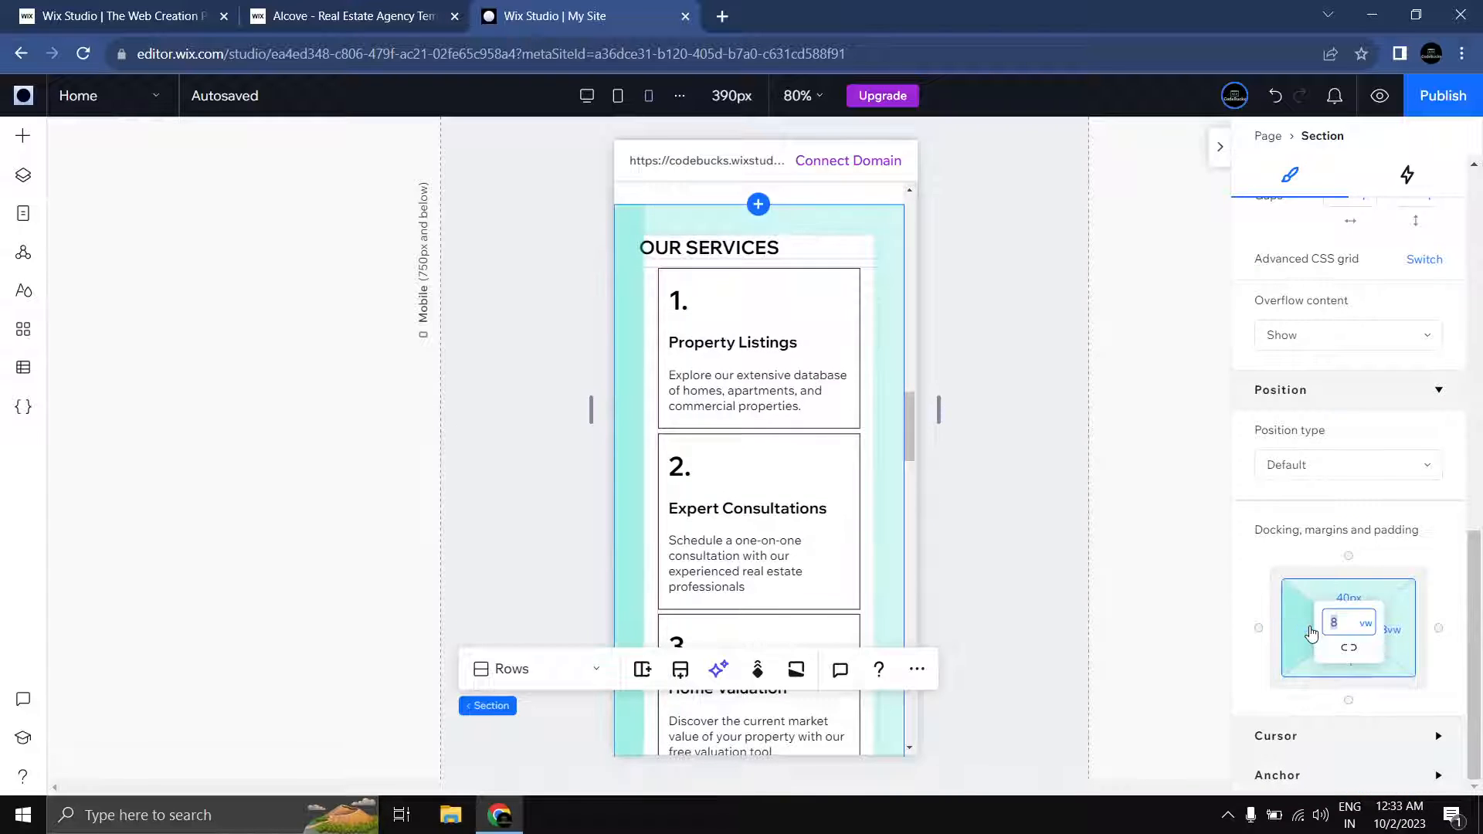
click(1405, 641)
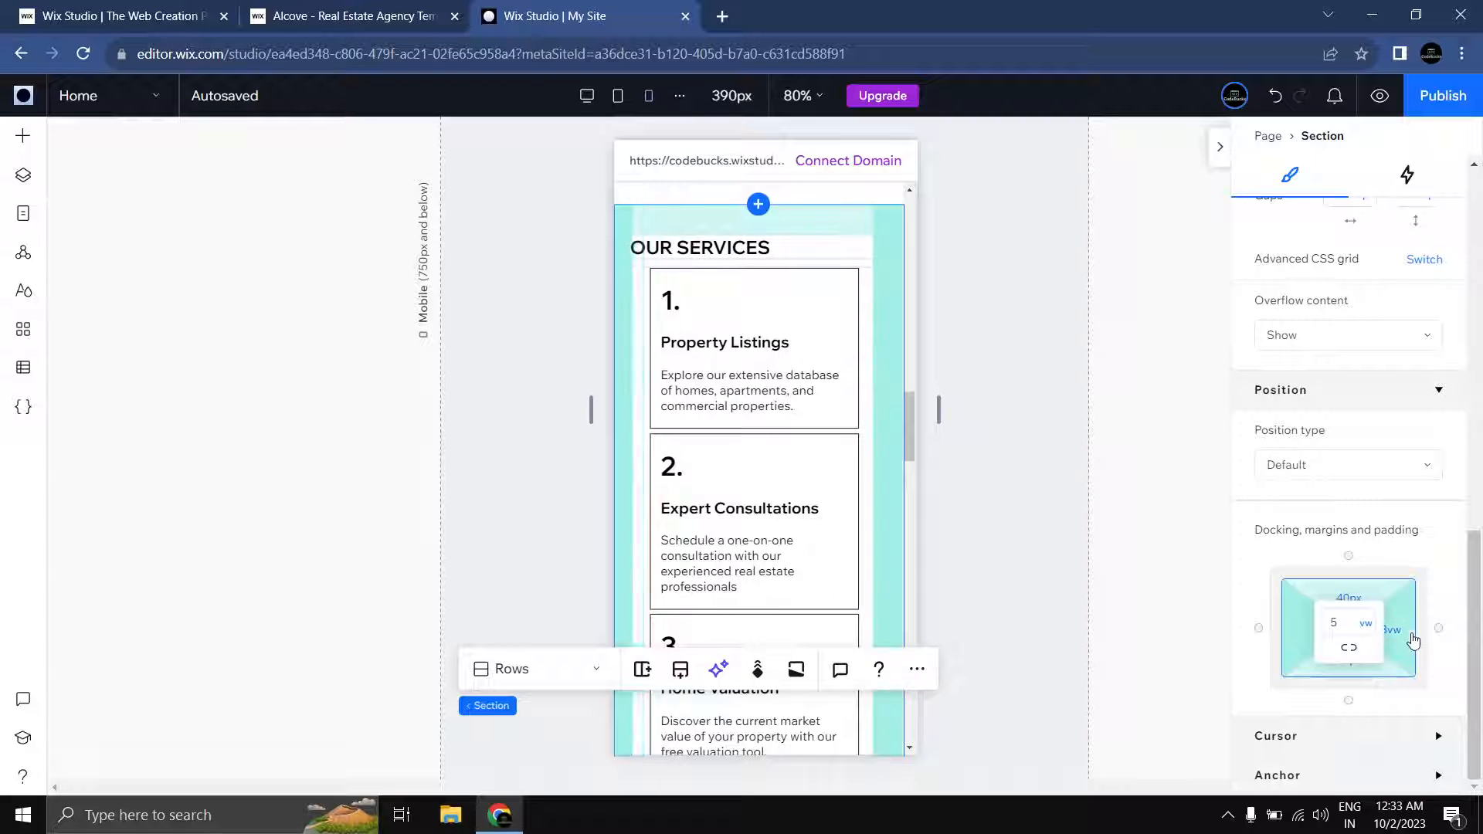
text(5)
key(Return)
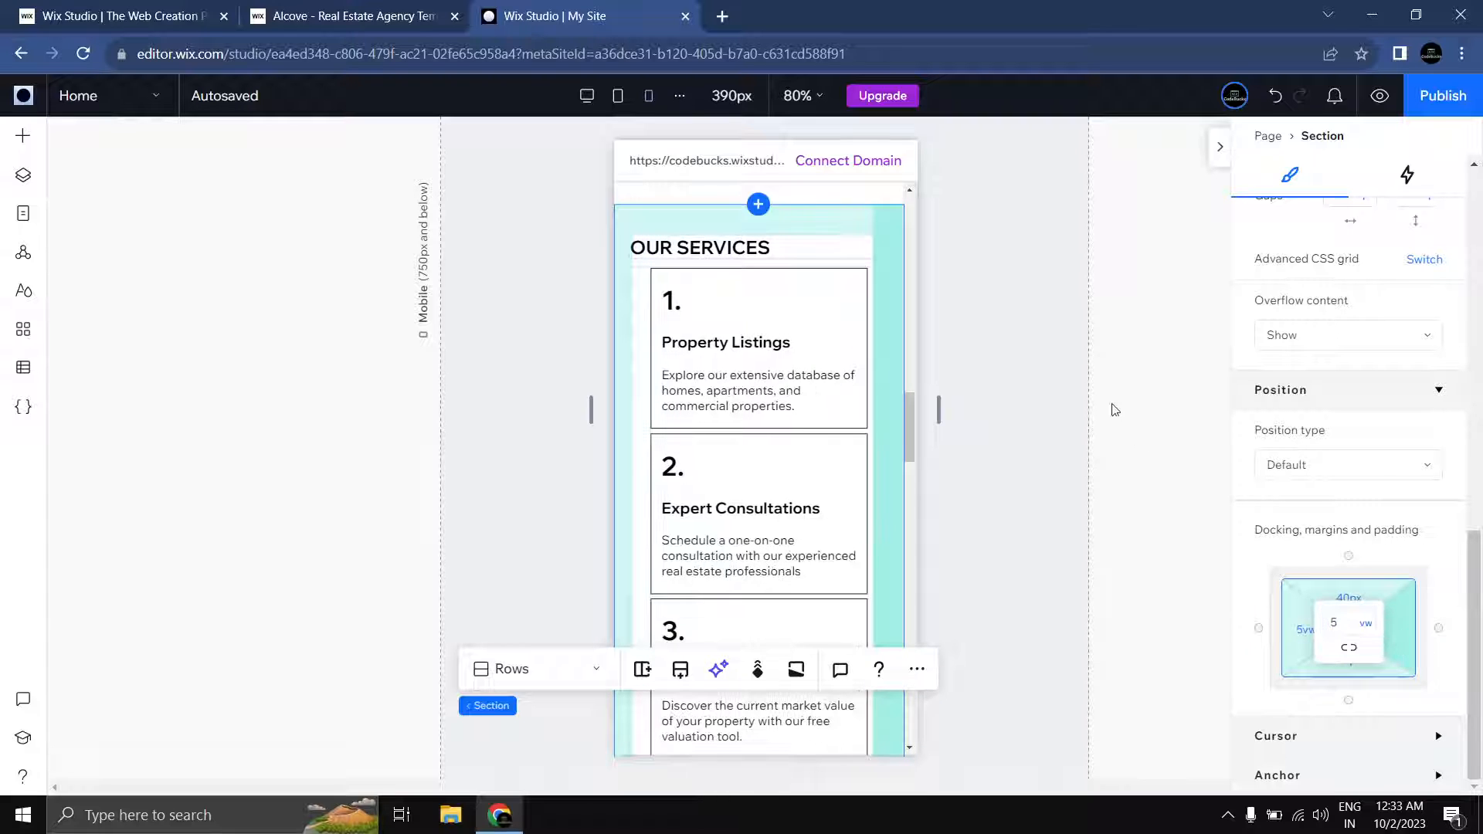
click(1037, 399)
drag(1023, 403, 738, 474)
click(984, 579)
scroll(985, 573, down, 3)
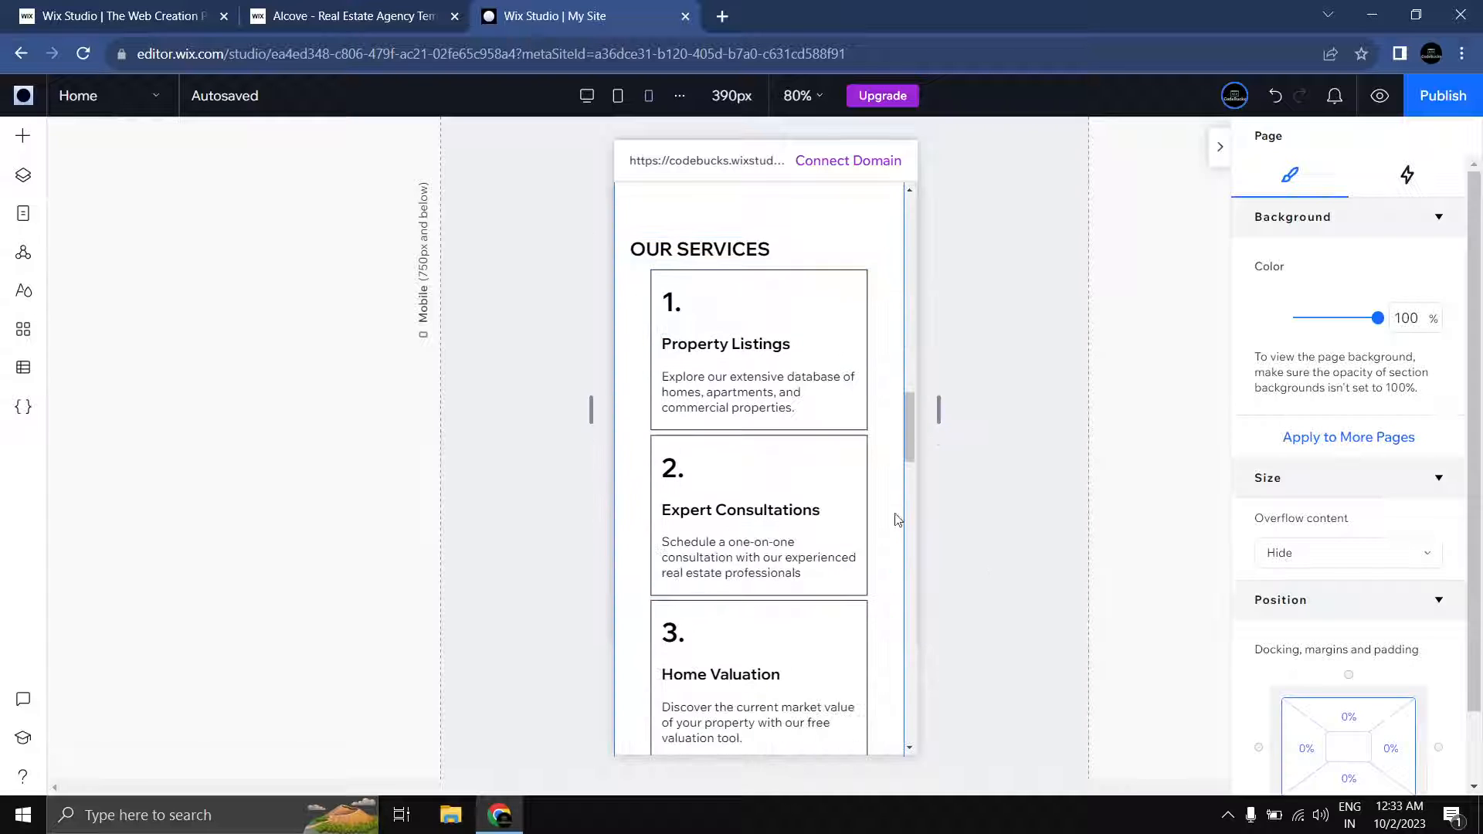
Step: Stretch the service cards repeater to fill its cell at the Mobile breakpoint
click(749, 457)
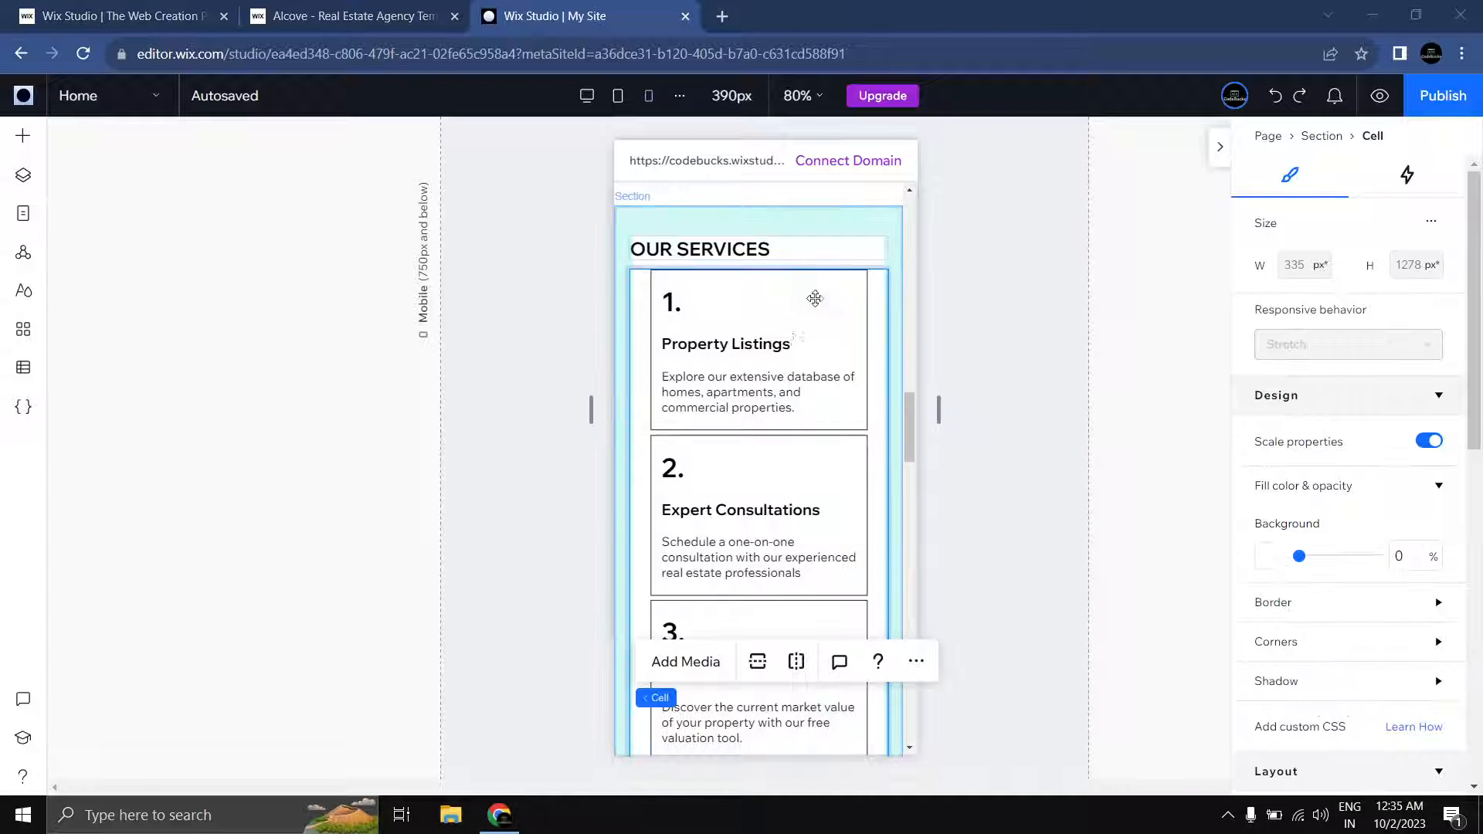
click(805, 316)
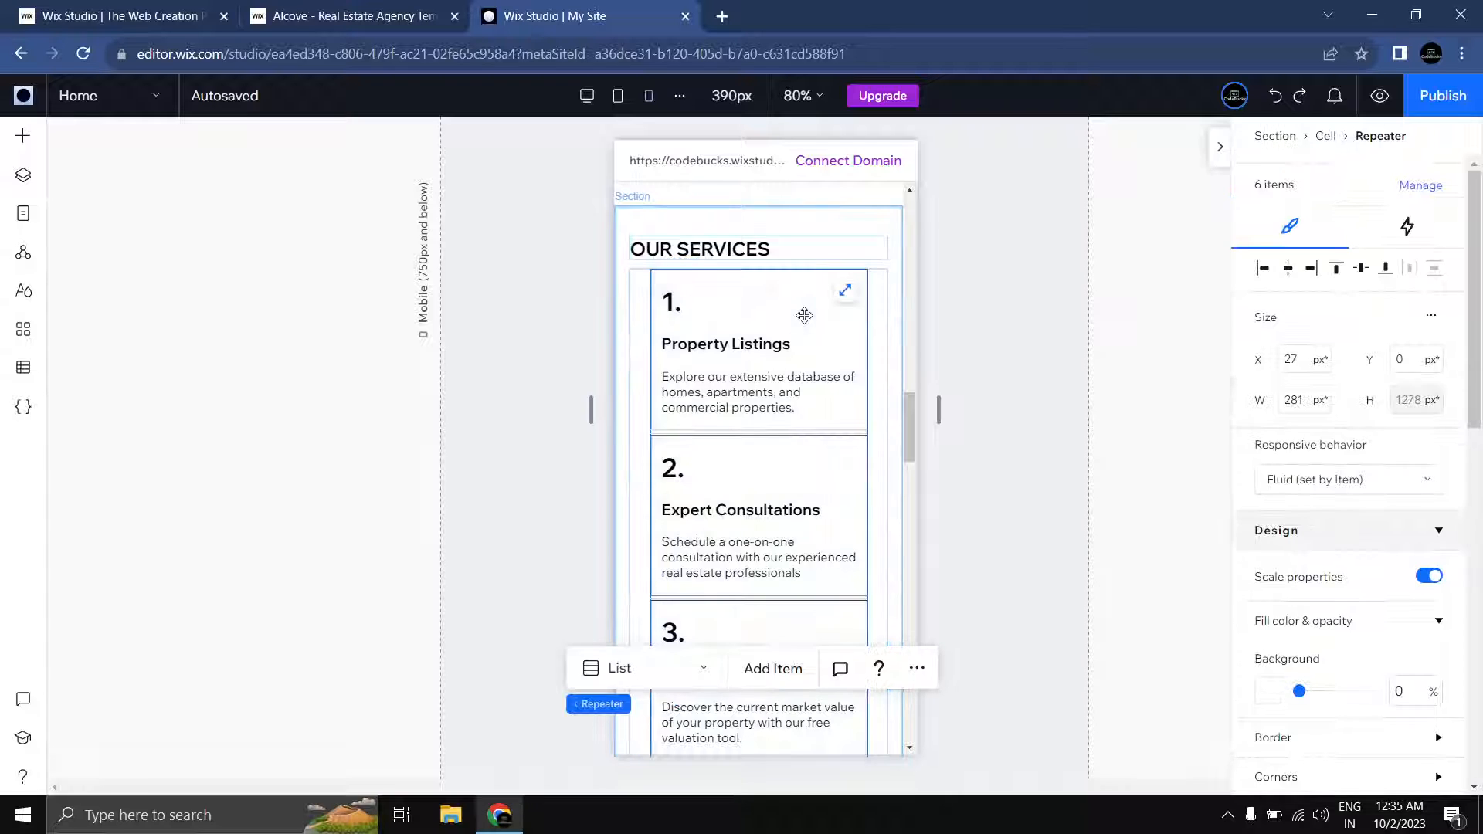
click(845, 295)
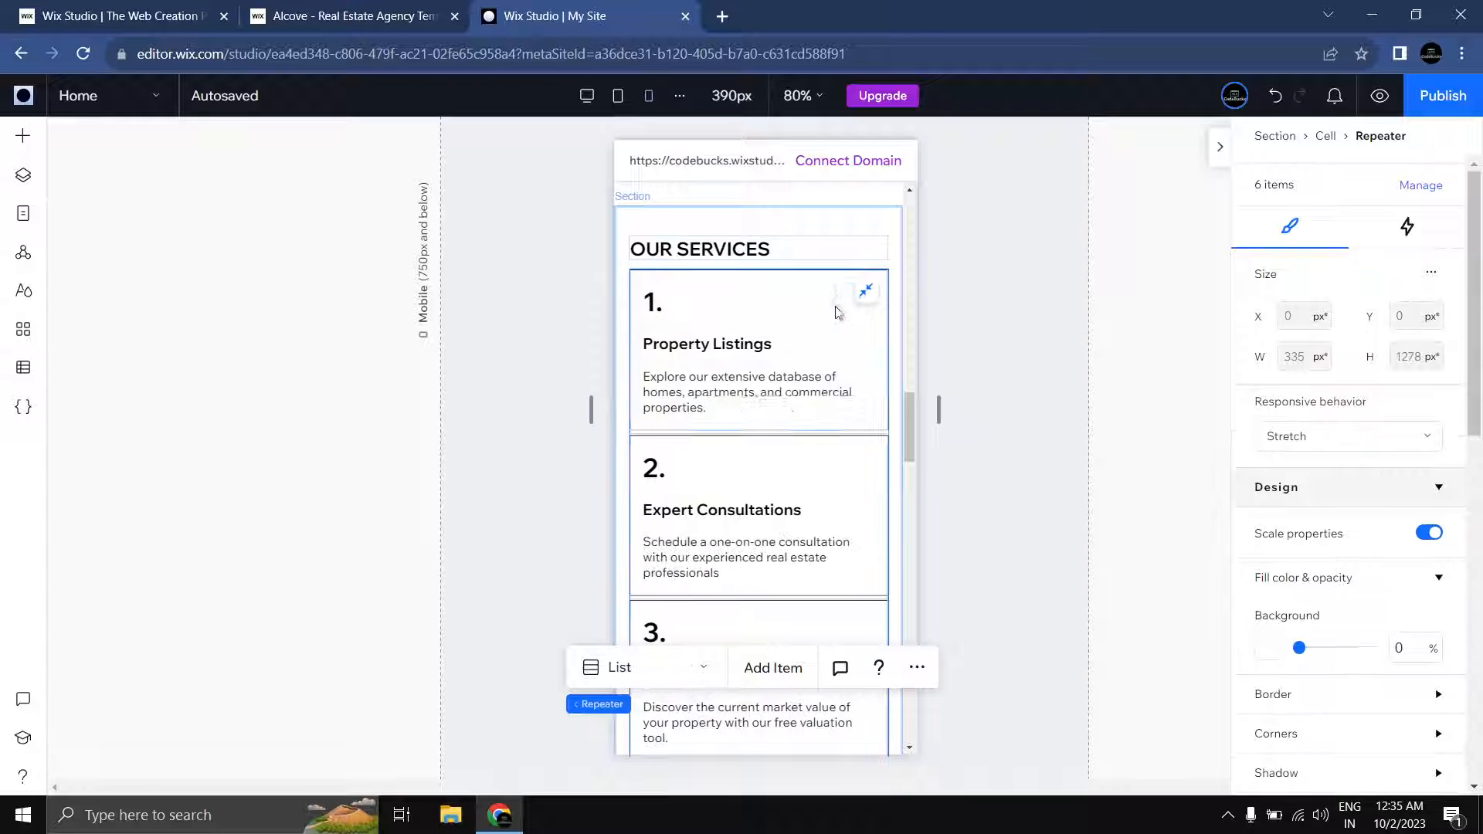
click(980, 371)
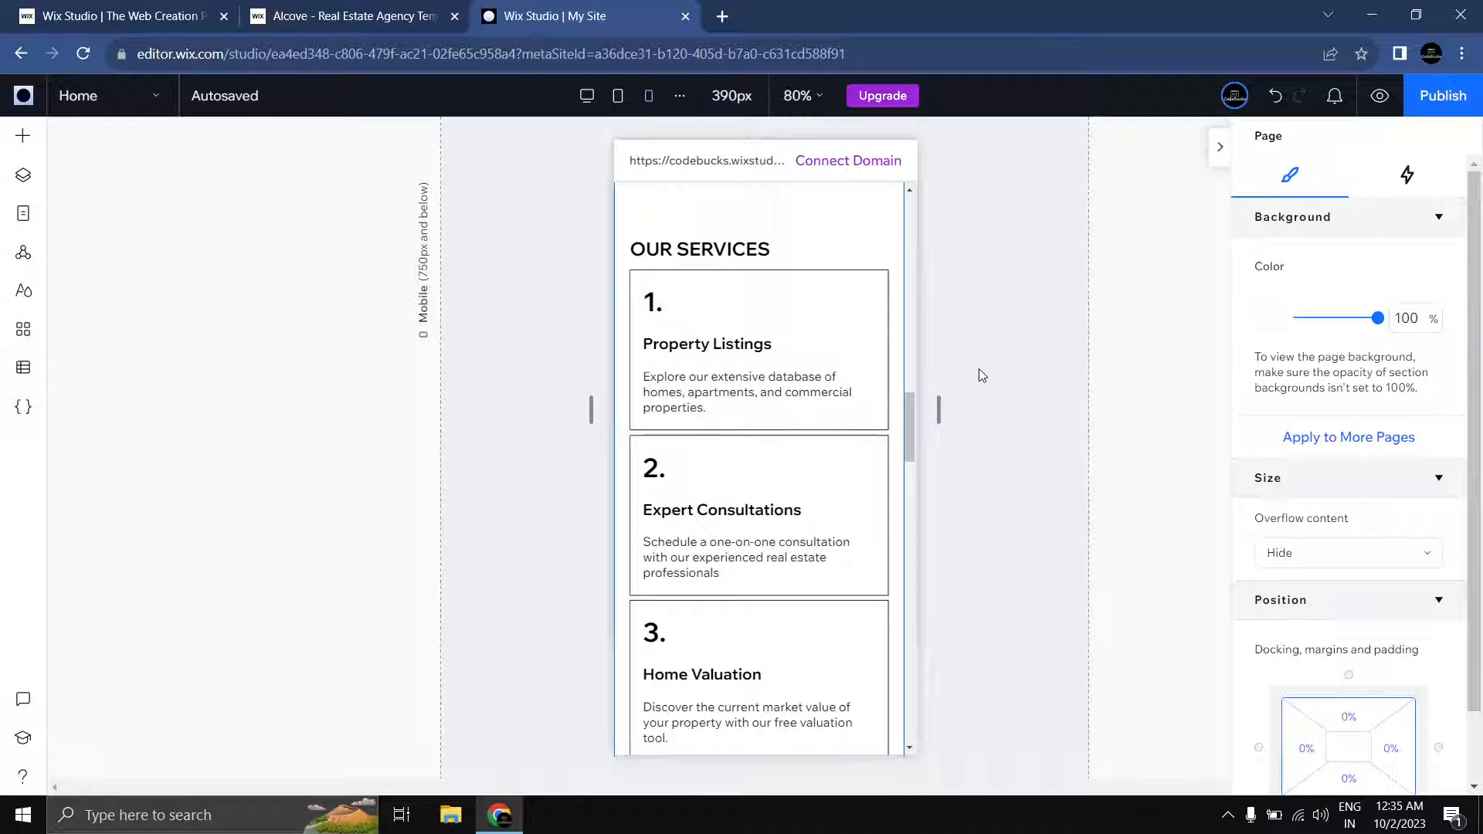
Step: Set the vertical gap between the service cards in the Mobile repeater to 12 px
click(900, 451)
click(818, 360)
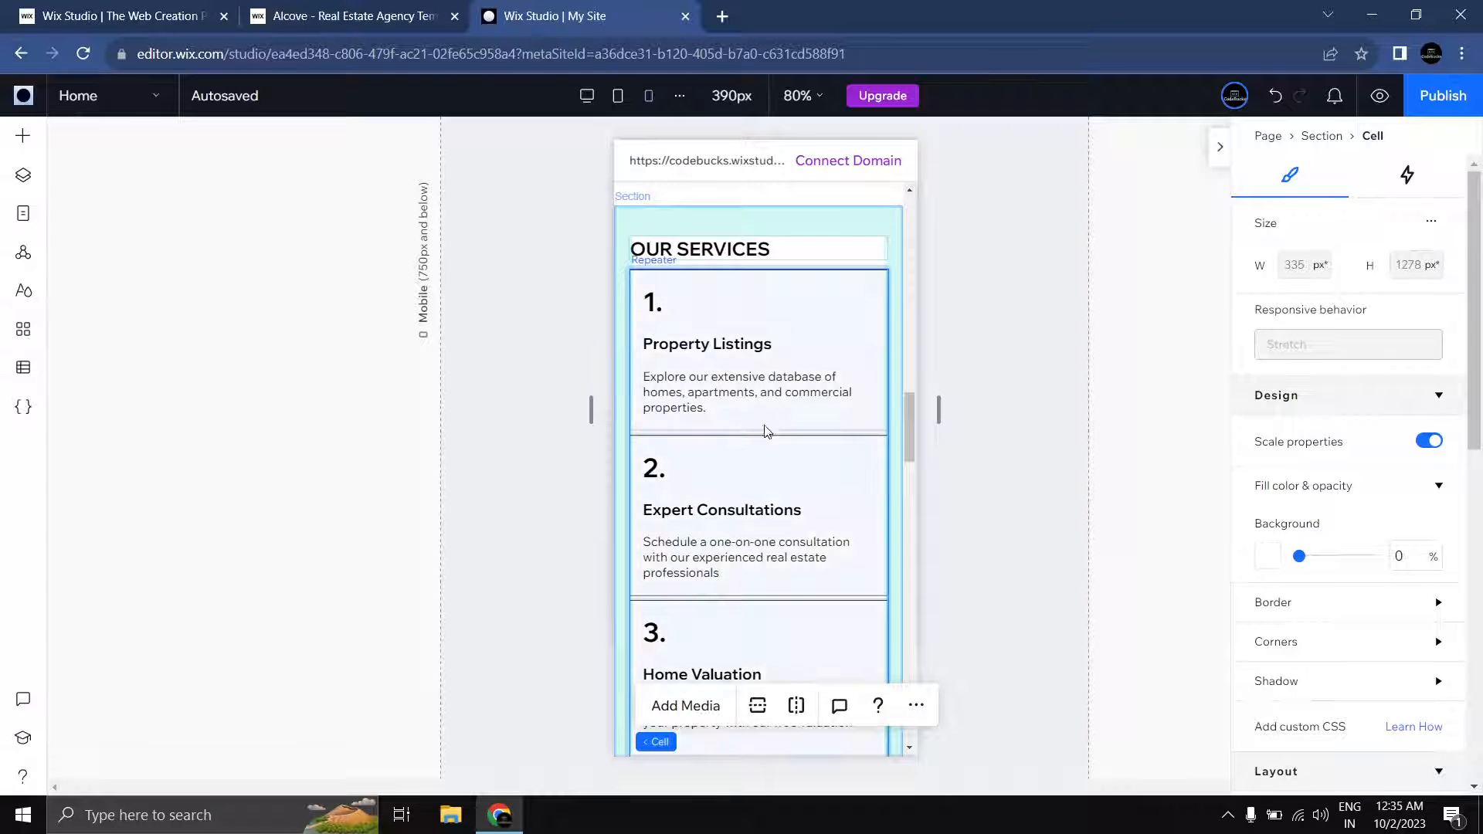
scroll(1444, 537, down, 5)
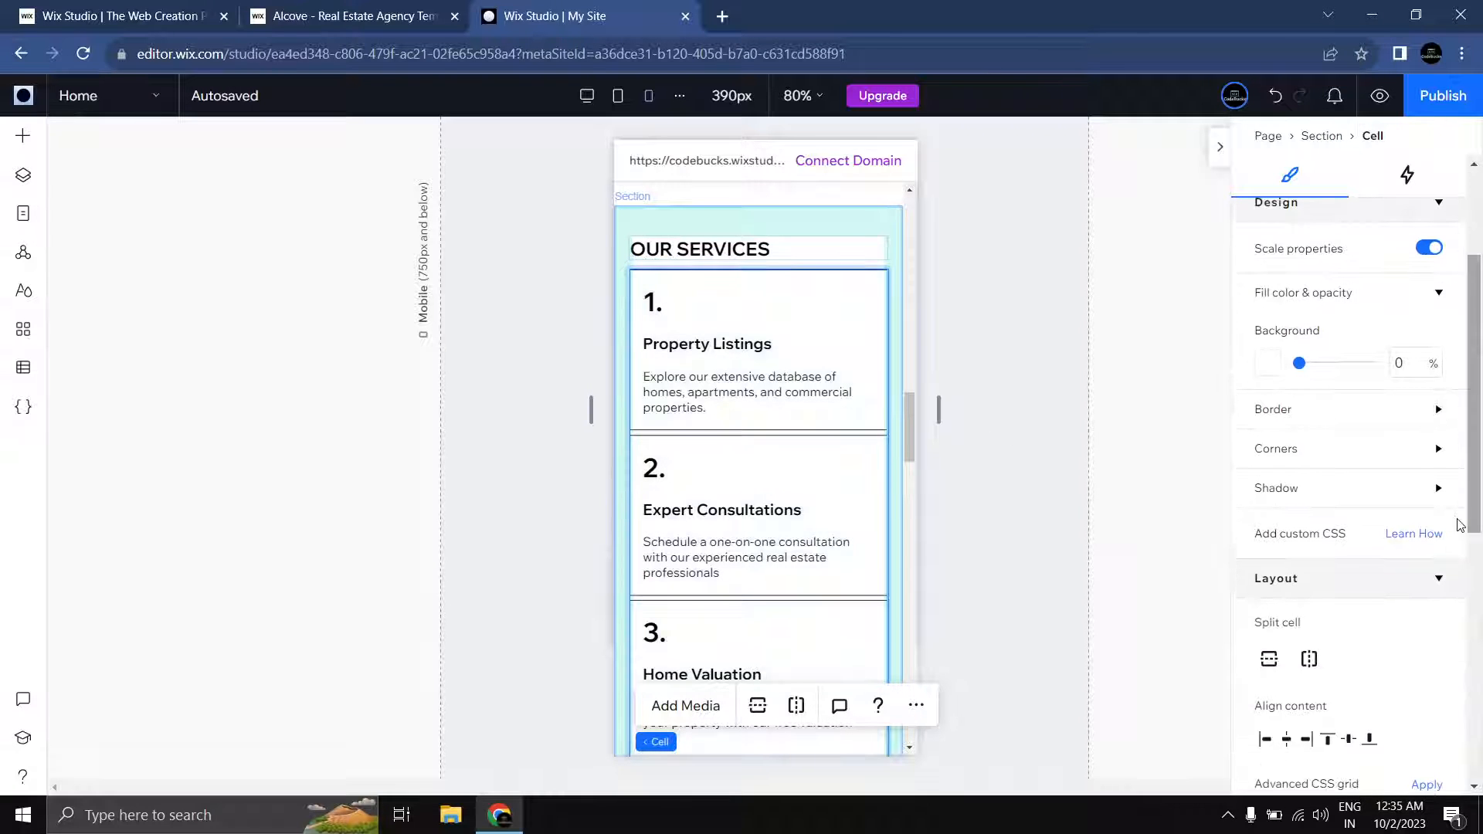
scroll(1461, 526, down, 5)
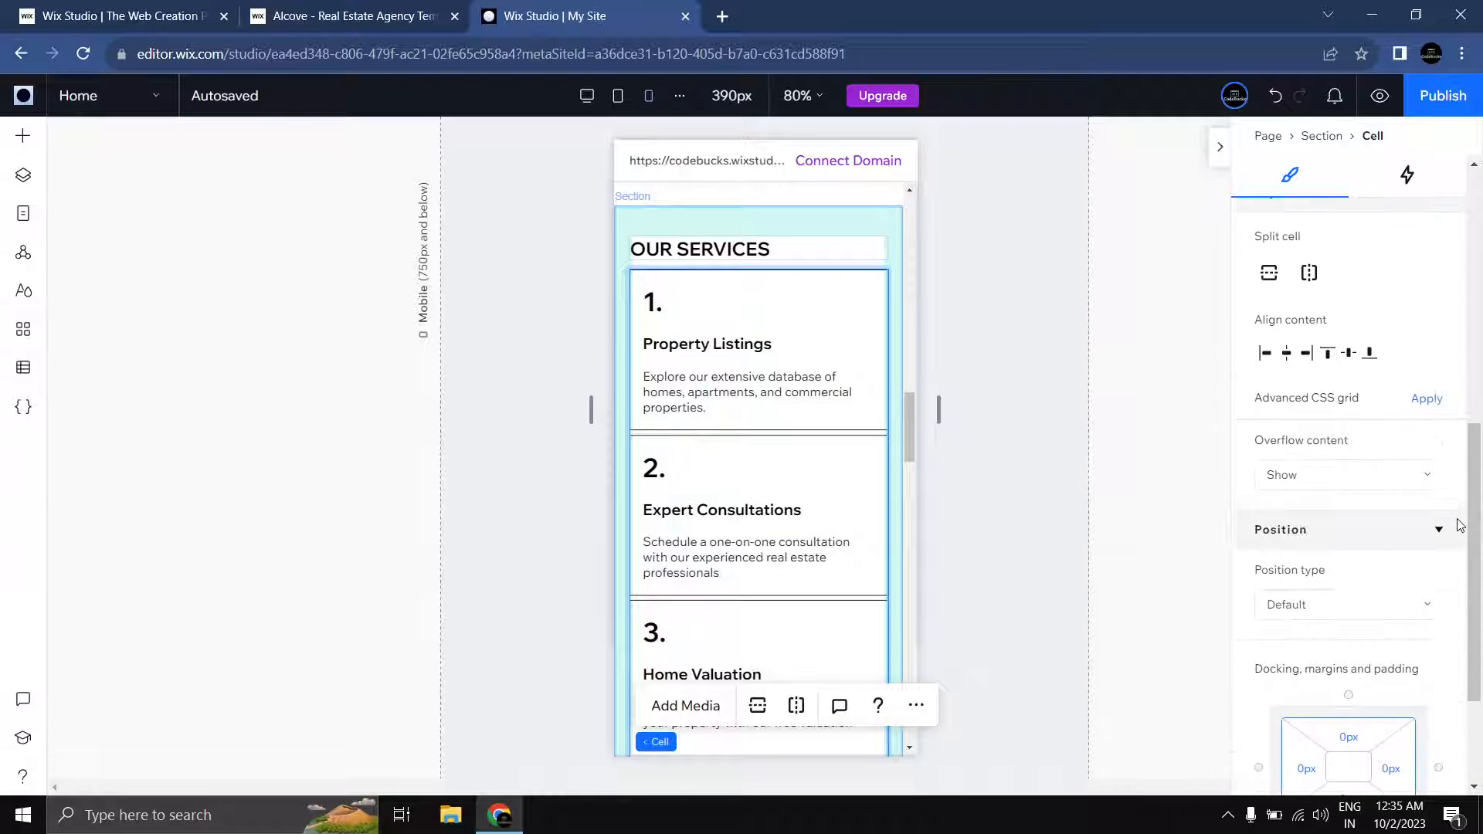
click(792, 373)
scroll(1422, 444, up, 6)
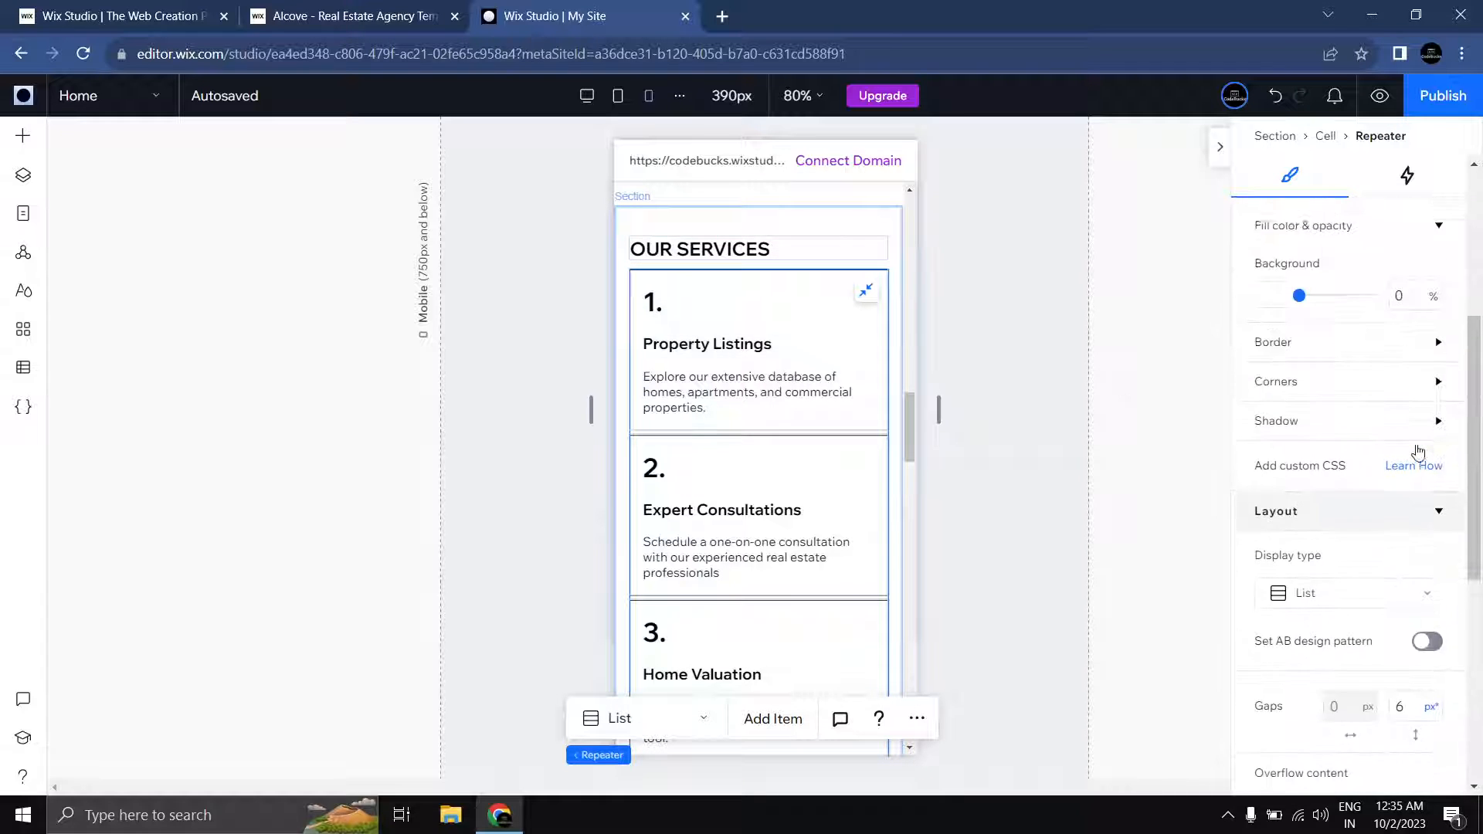
scroll(1415, 468, down, 2)
click(1406, 516)
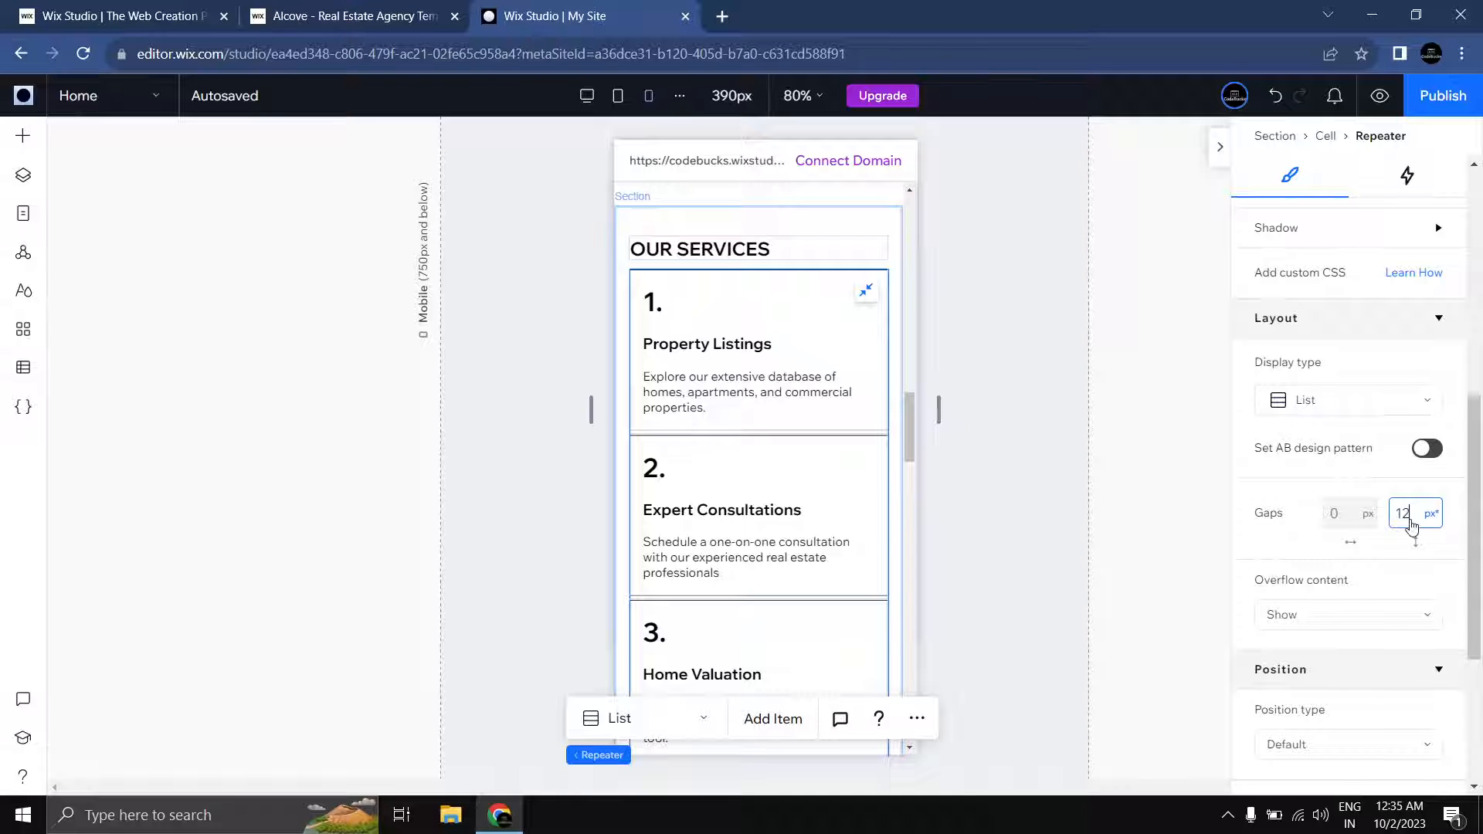
click(1008, 460)
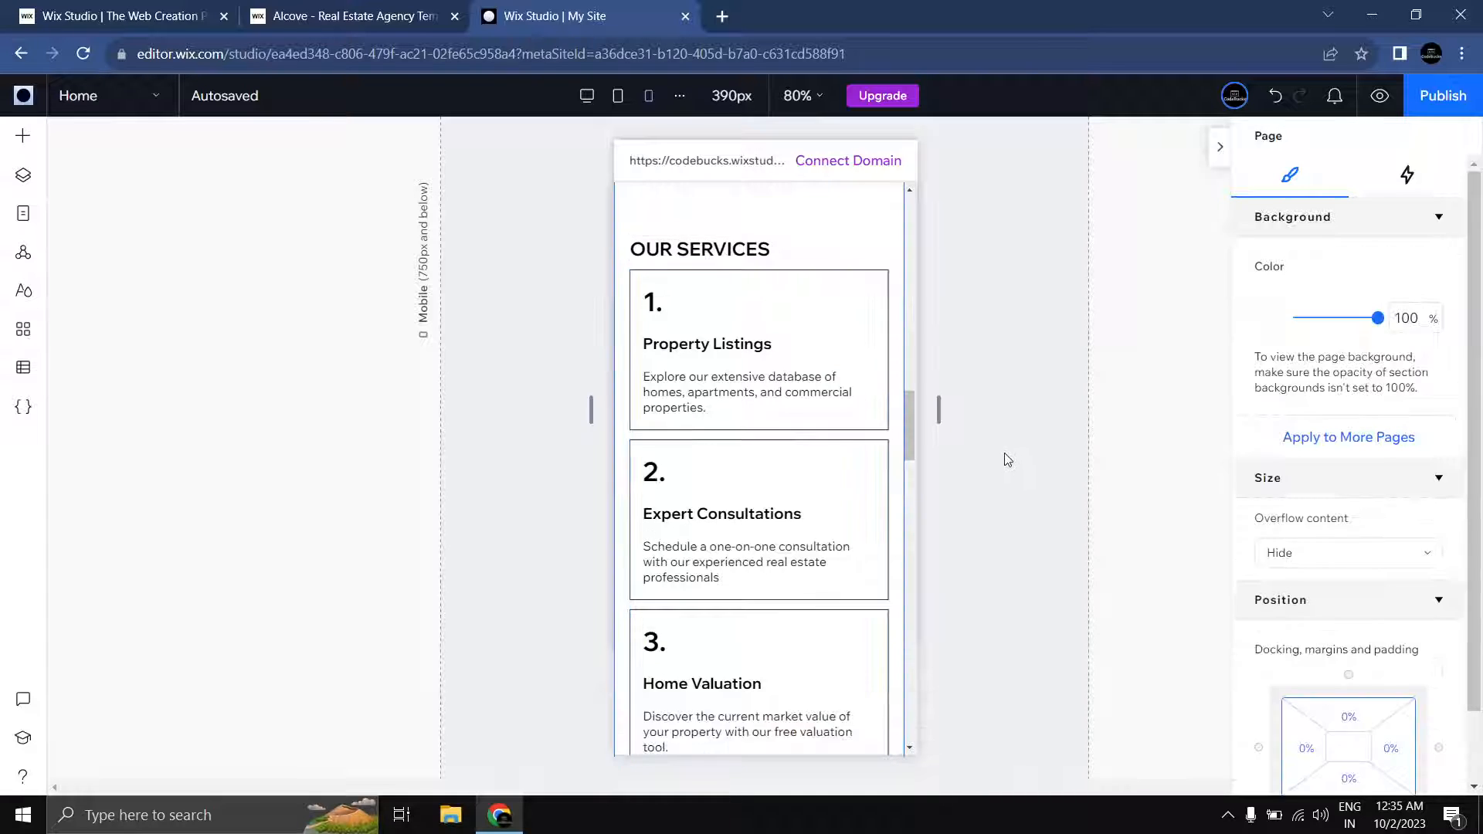
Step: Set the service cards repeater's top margin to 10% to separate it from the Our Services heading, and return to the page's beginning
click(743, 266)
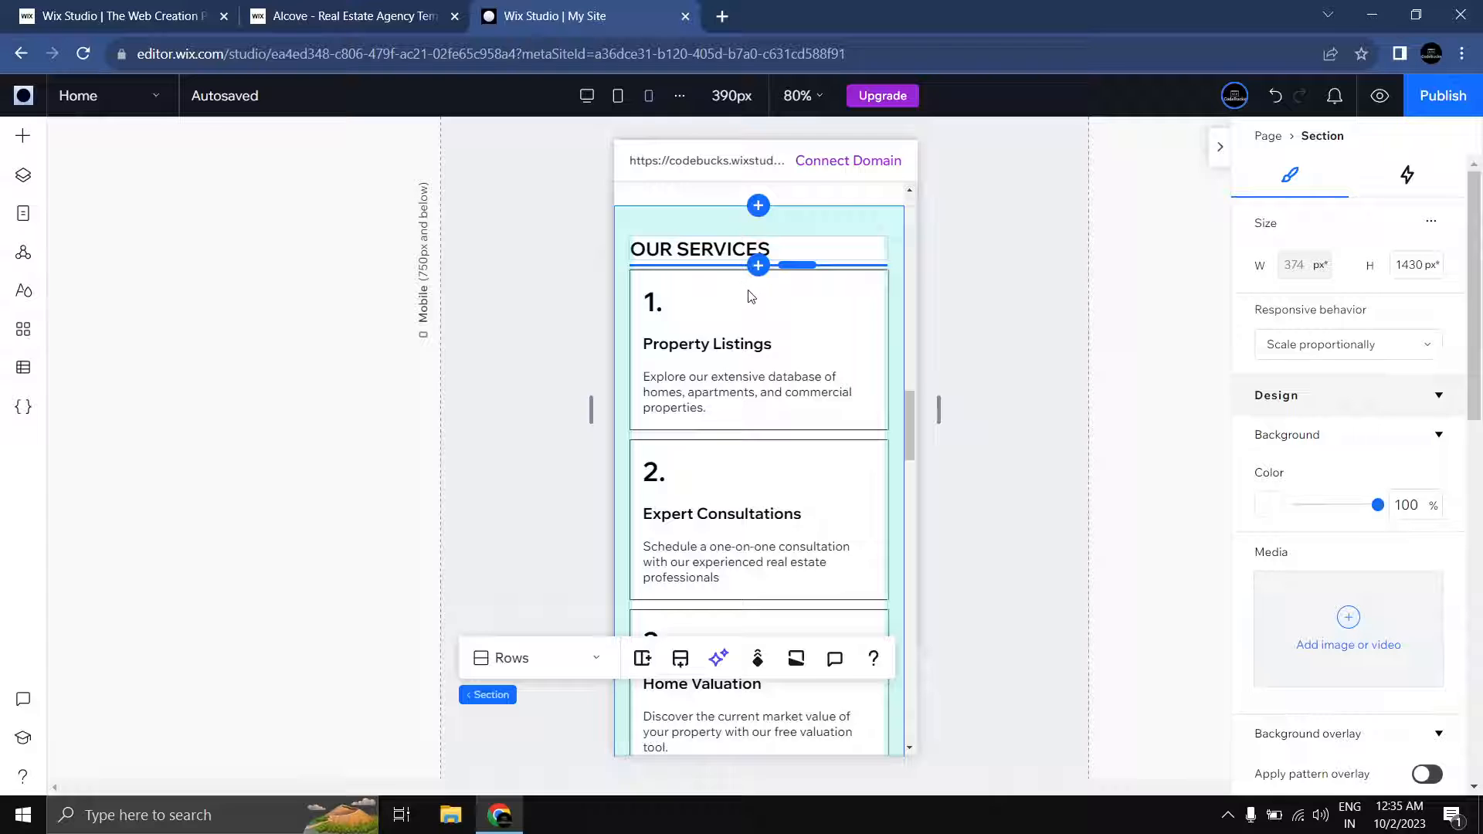
click(769, 310)
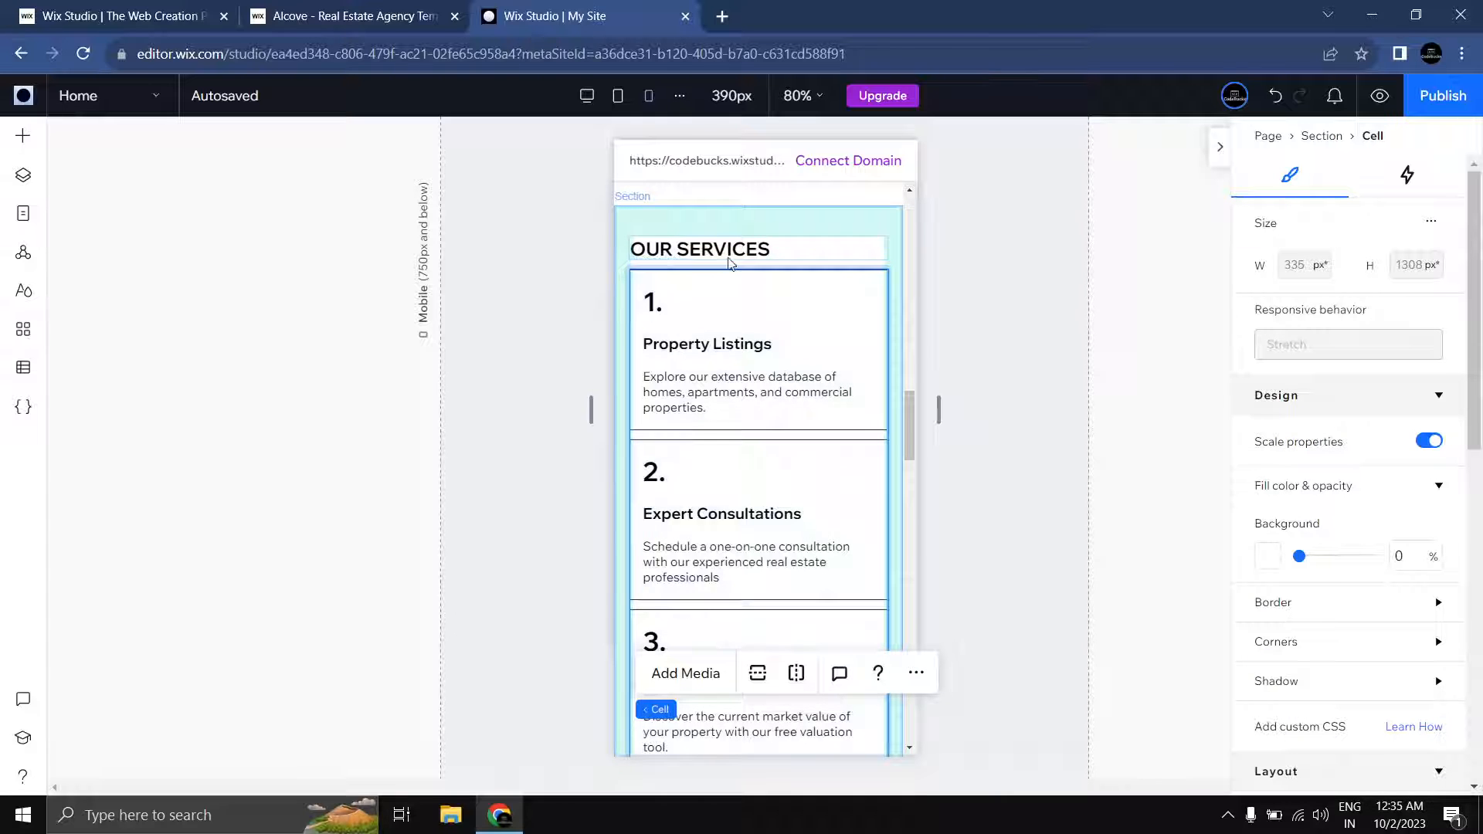
click(742, 330)
scroll(1430, 503, down, 10)
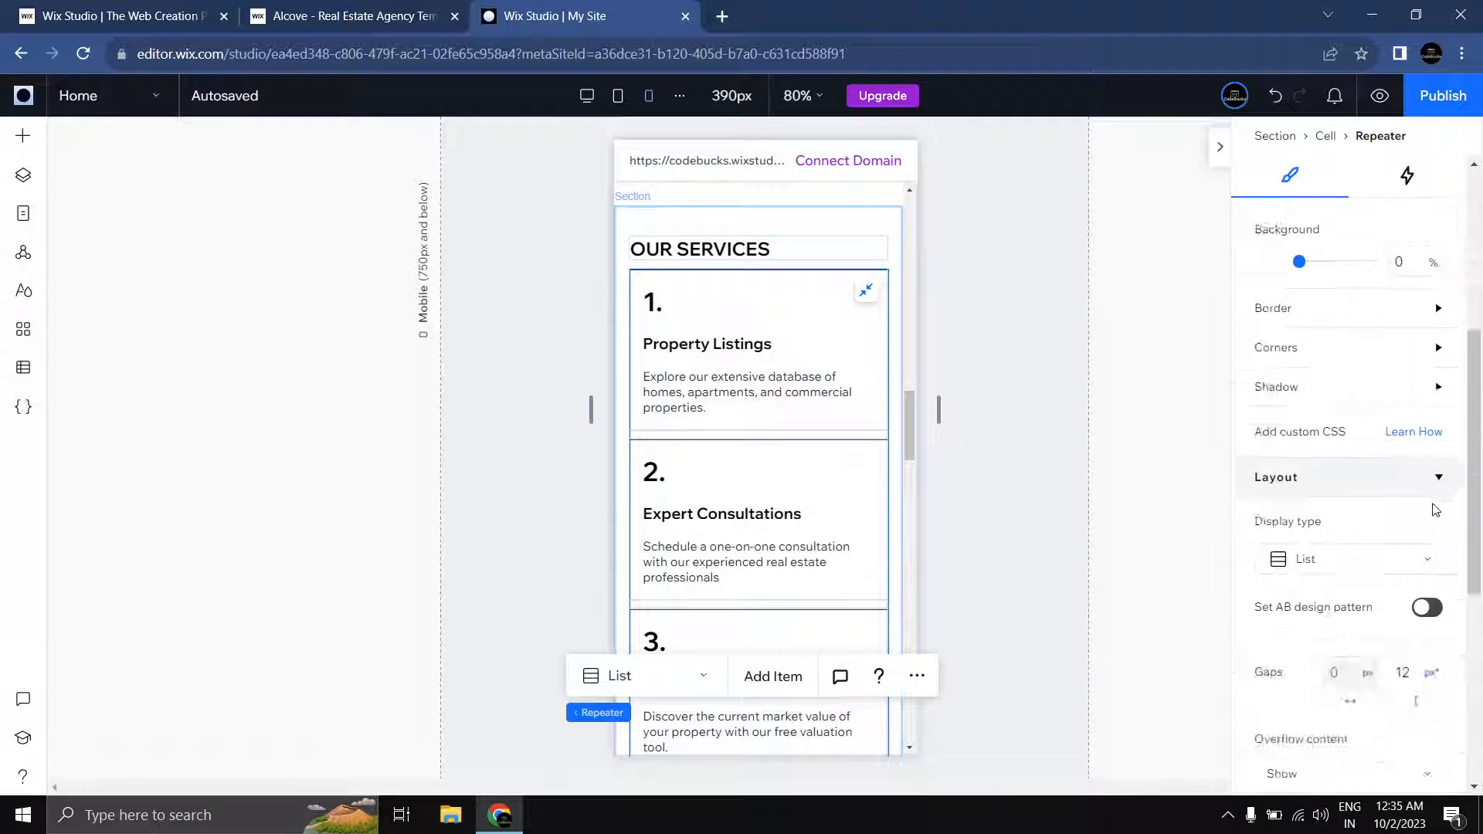
click(1352, 579)
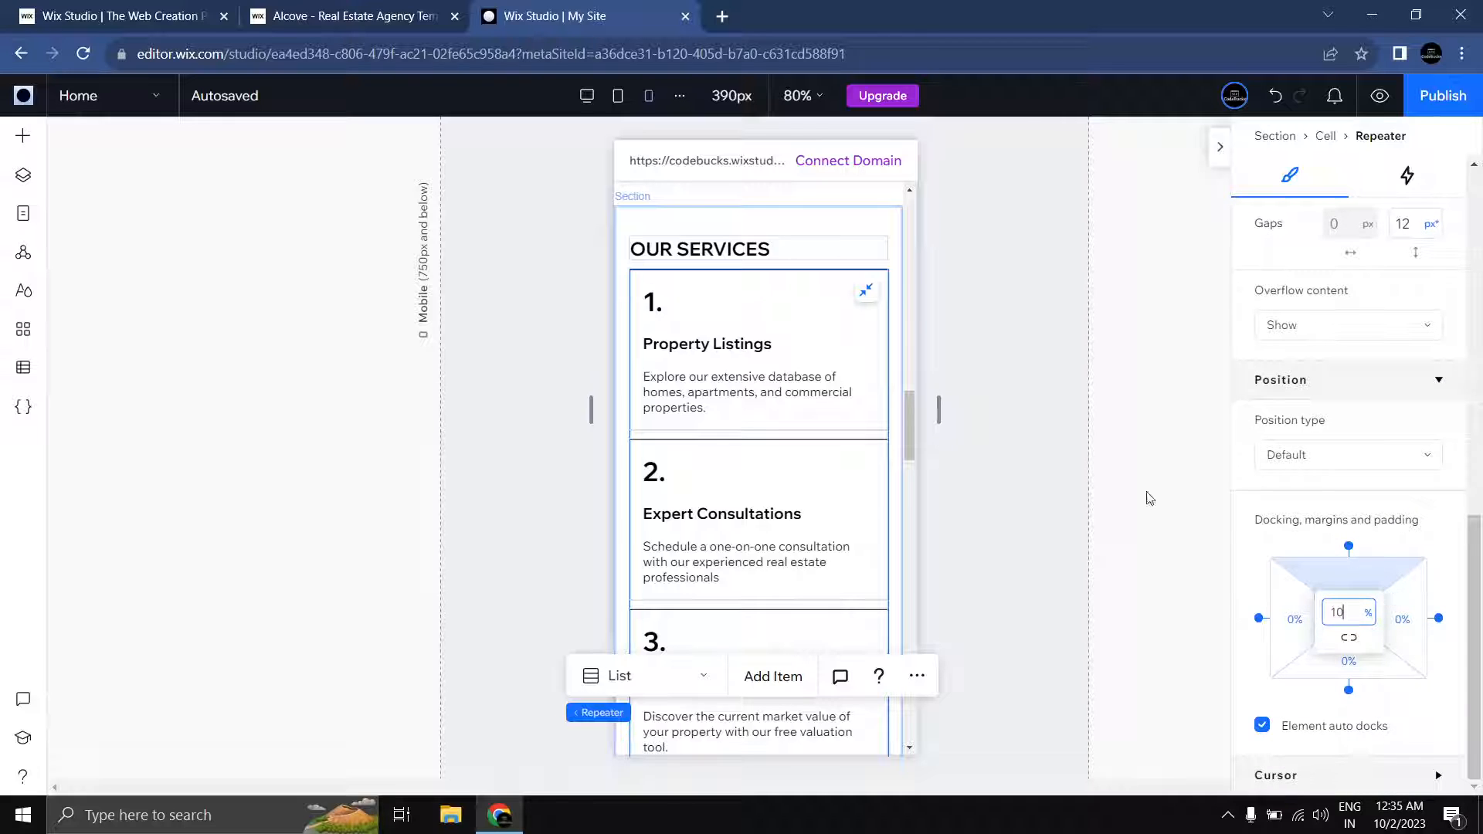
key(Return)
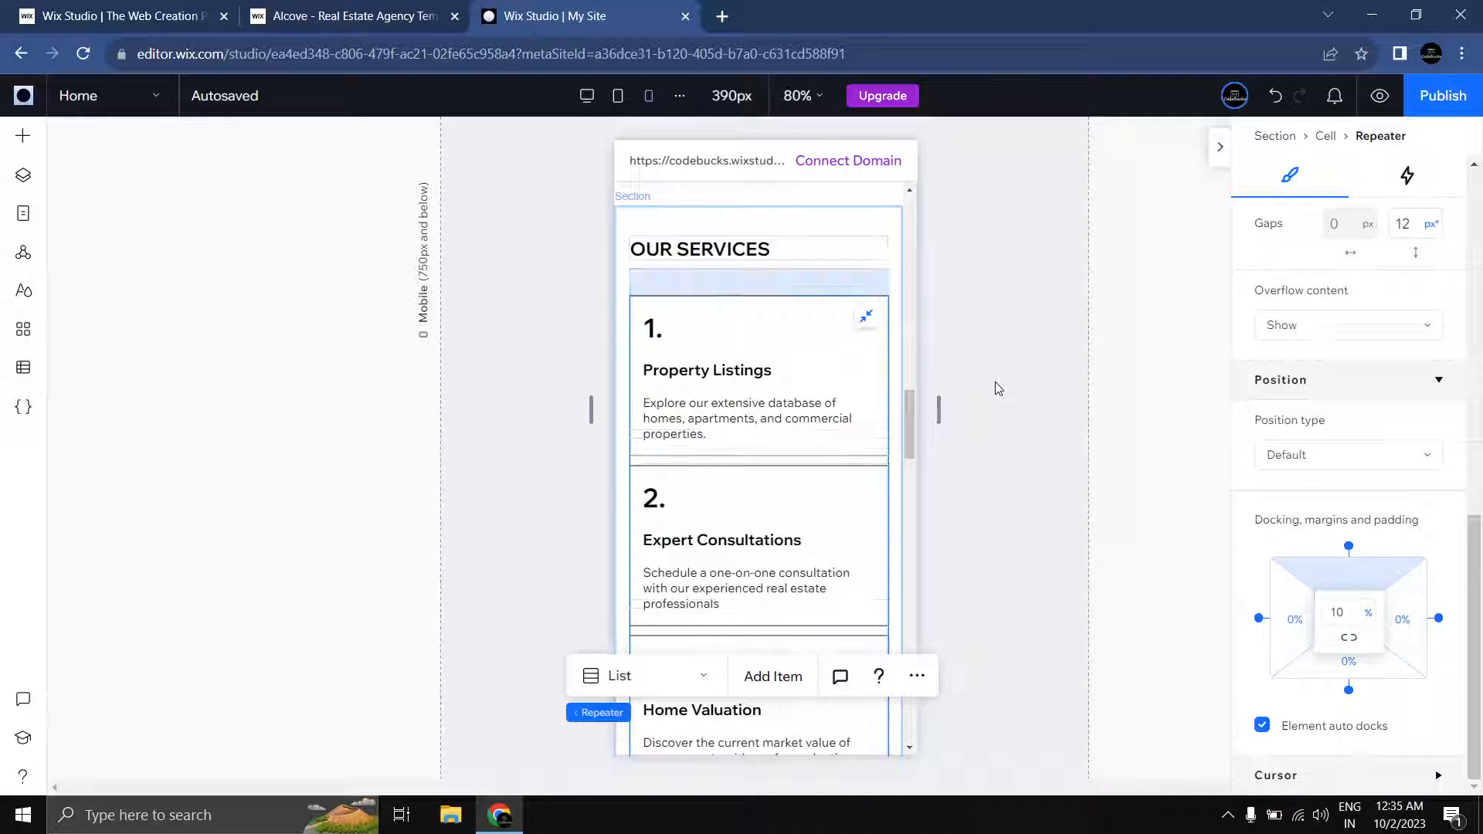
click(996, 383)
mouse_move(995, 382)
mouse_down()
mouse_move(930, 408)
mouse_move(997, 398)
mouse_up()
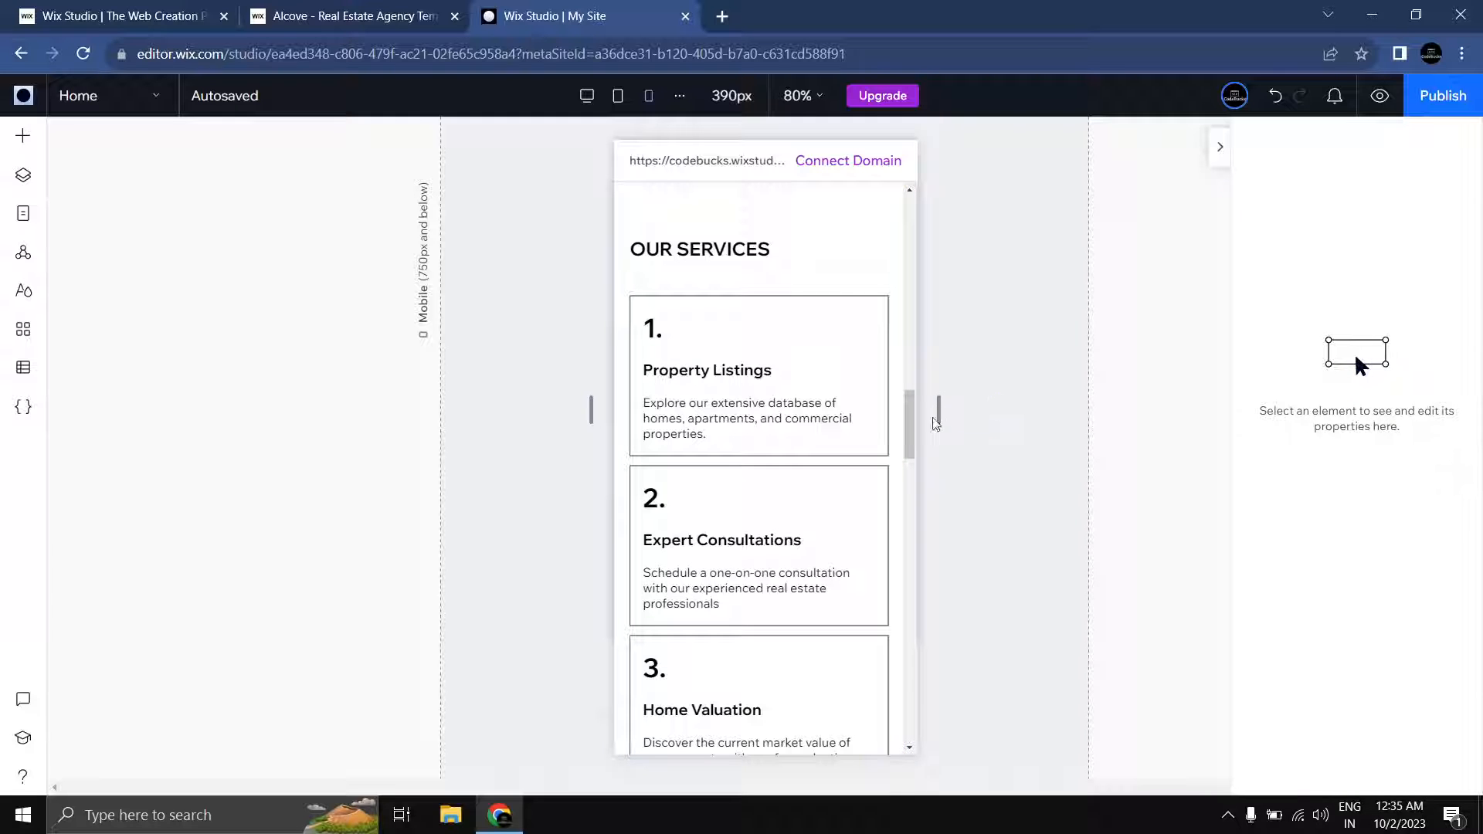
drag(909, 410, 889, 192)
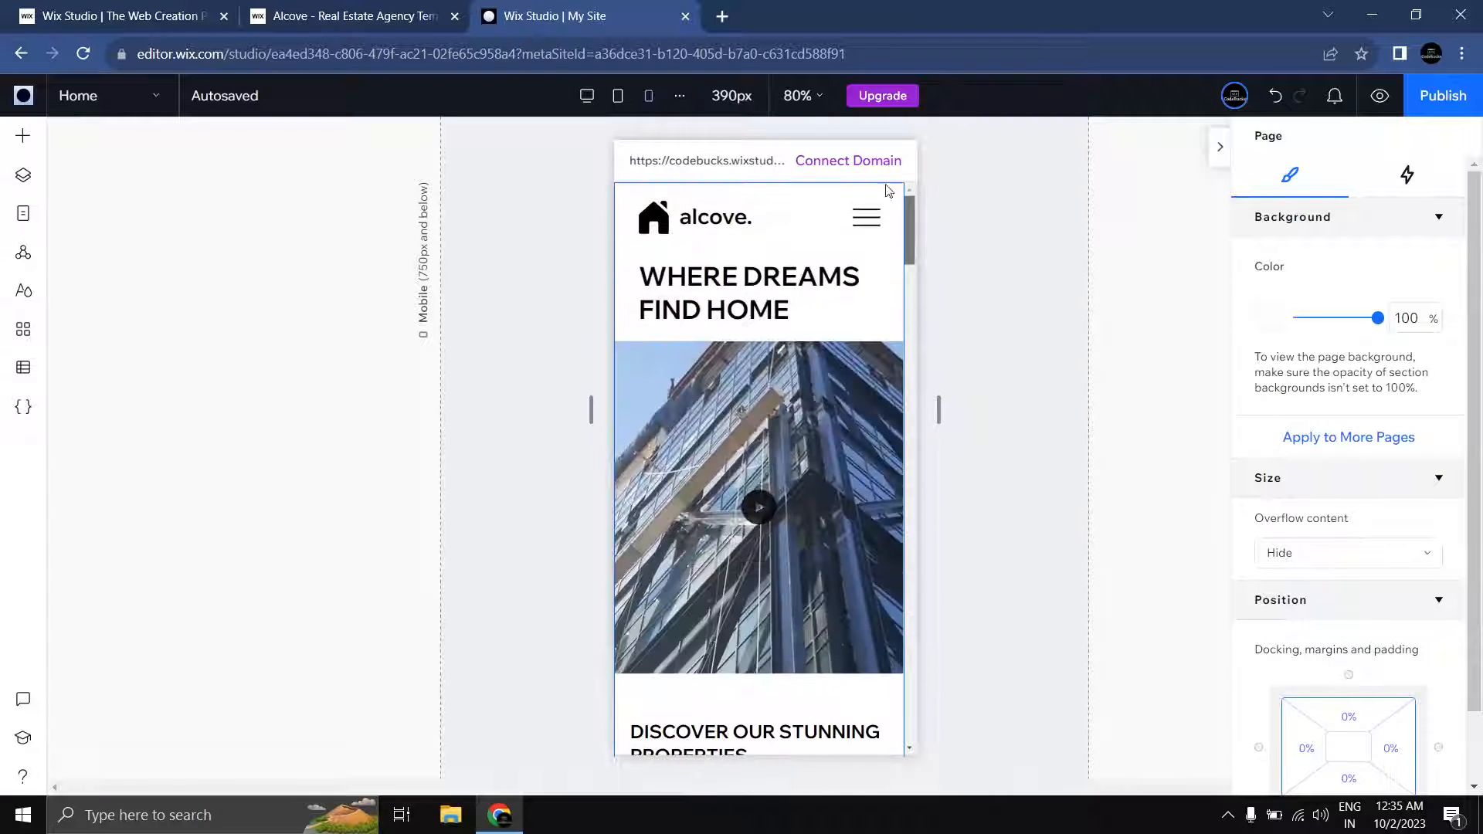
Step: At the Tablet breakpoint, set the bottom padding of the testimonial cards in the What They're Saying section to 0 px
click(586, 95)
click(618, 95)
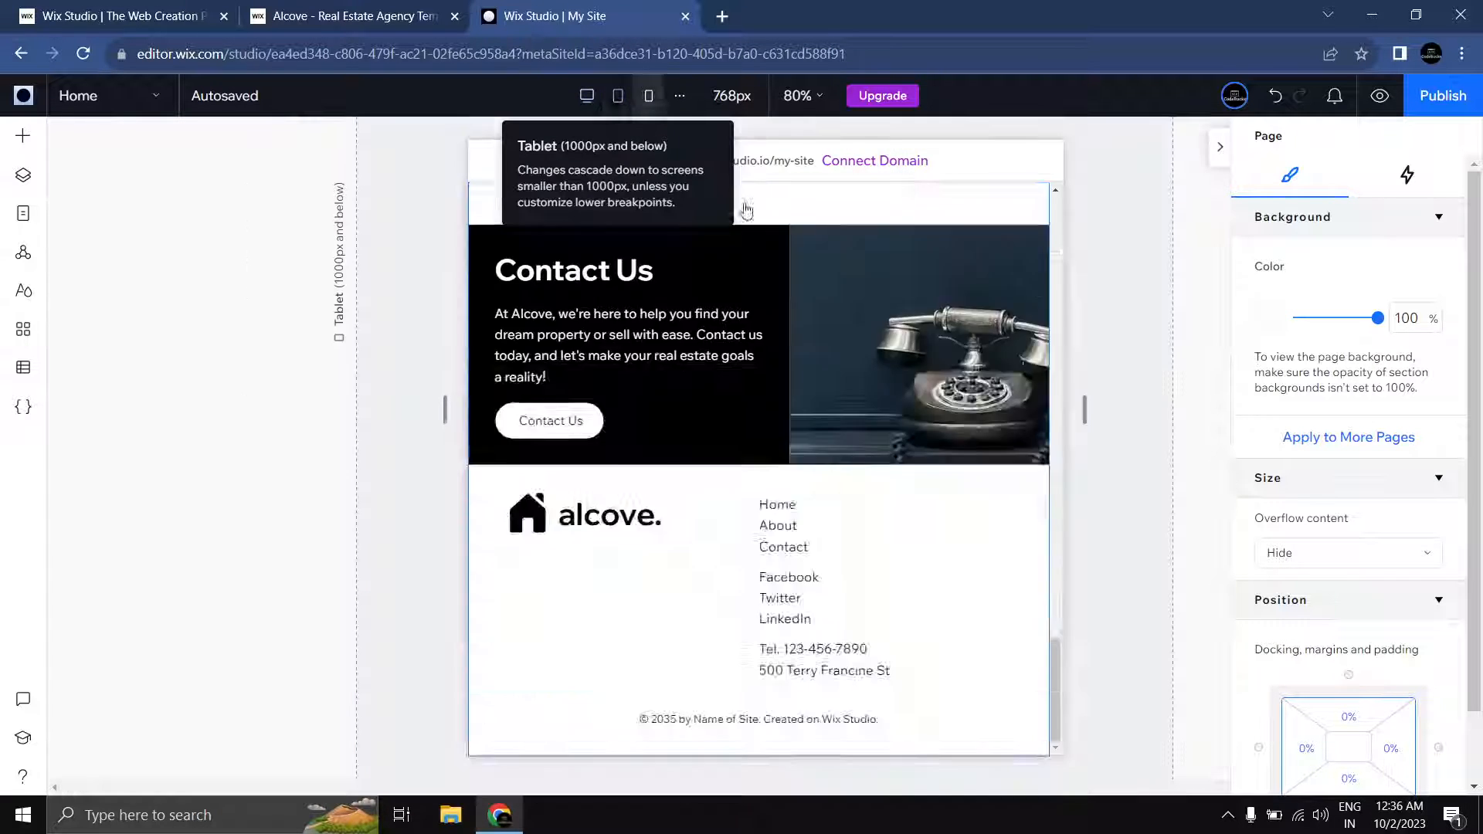
scroll(881, 298, up, 5)
scroll(888, 325, down, 1)
scroll(894, 334, up, 2)
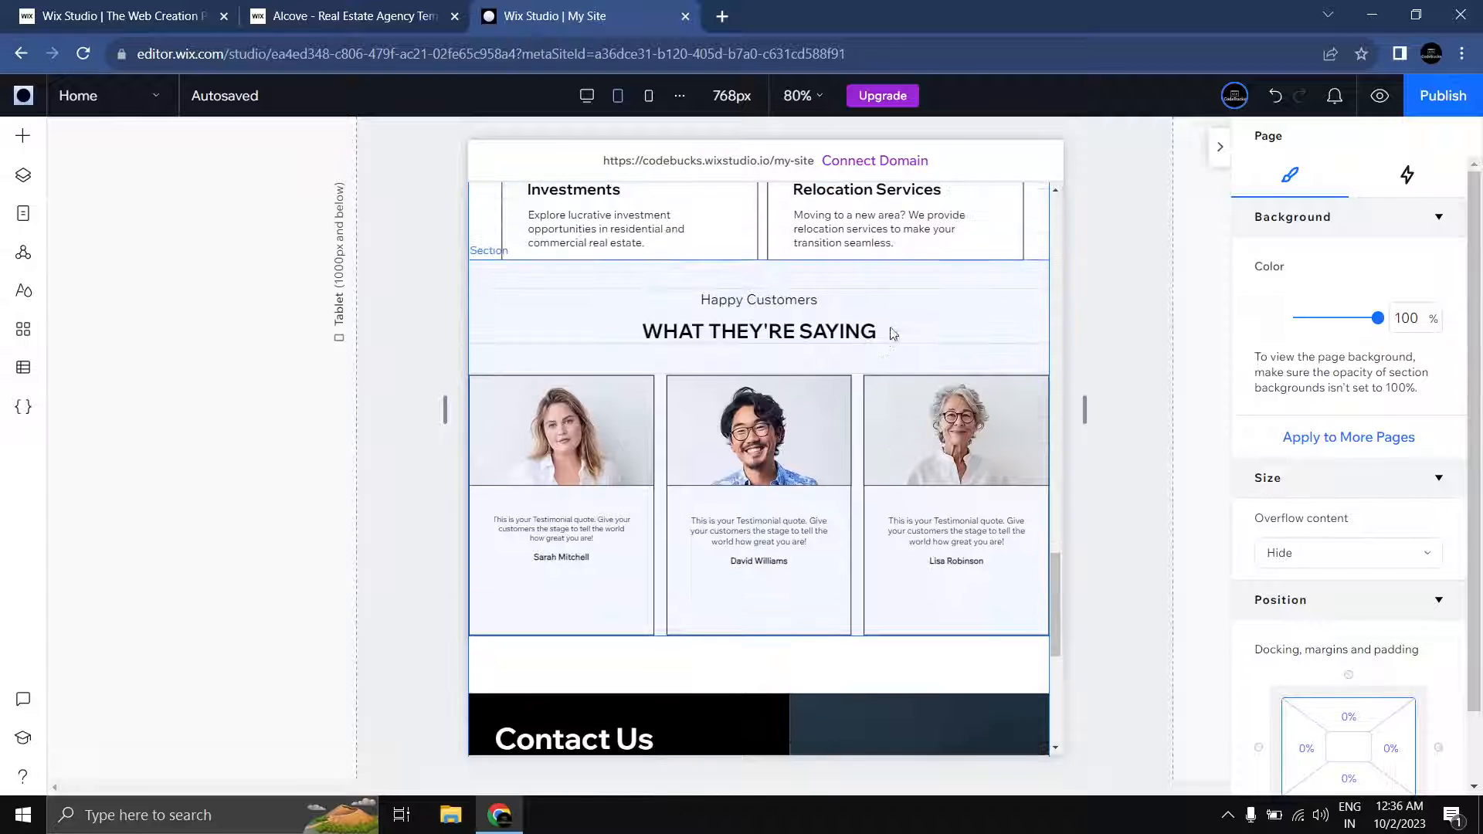
click(708, 550)
click(713, 563)
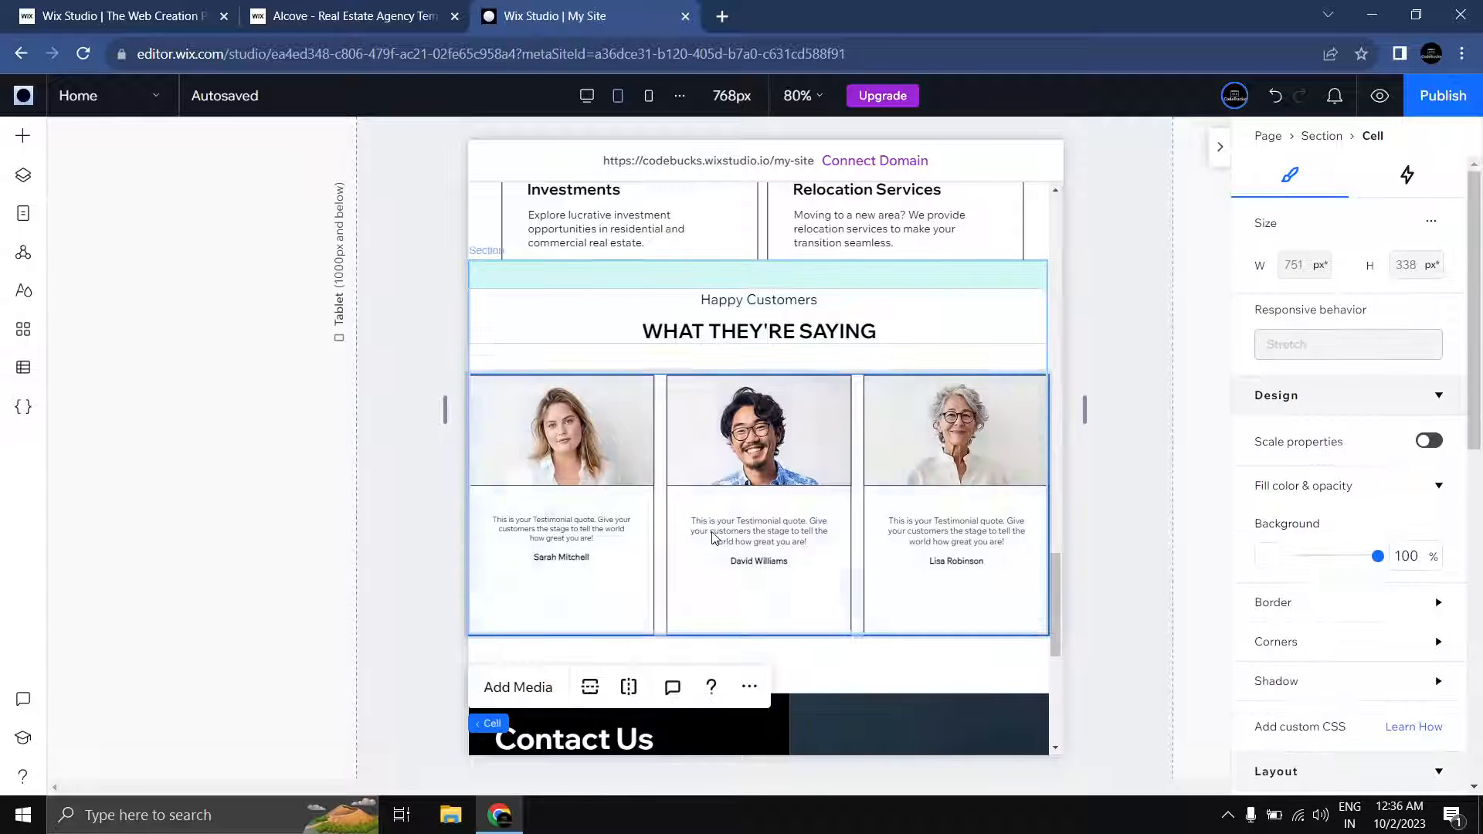
click(712, 562)
click(719, 580)
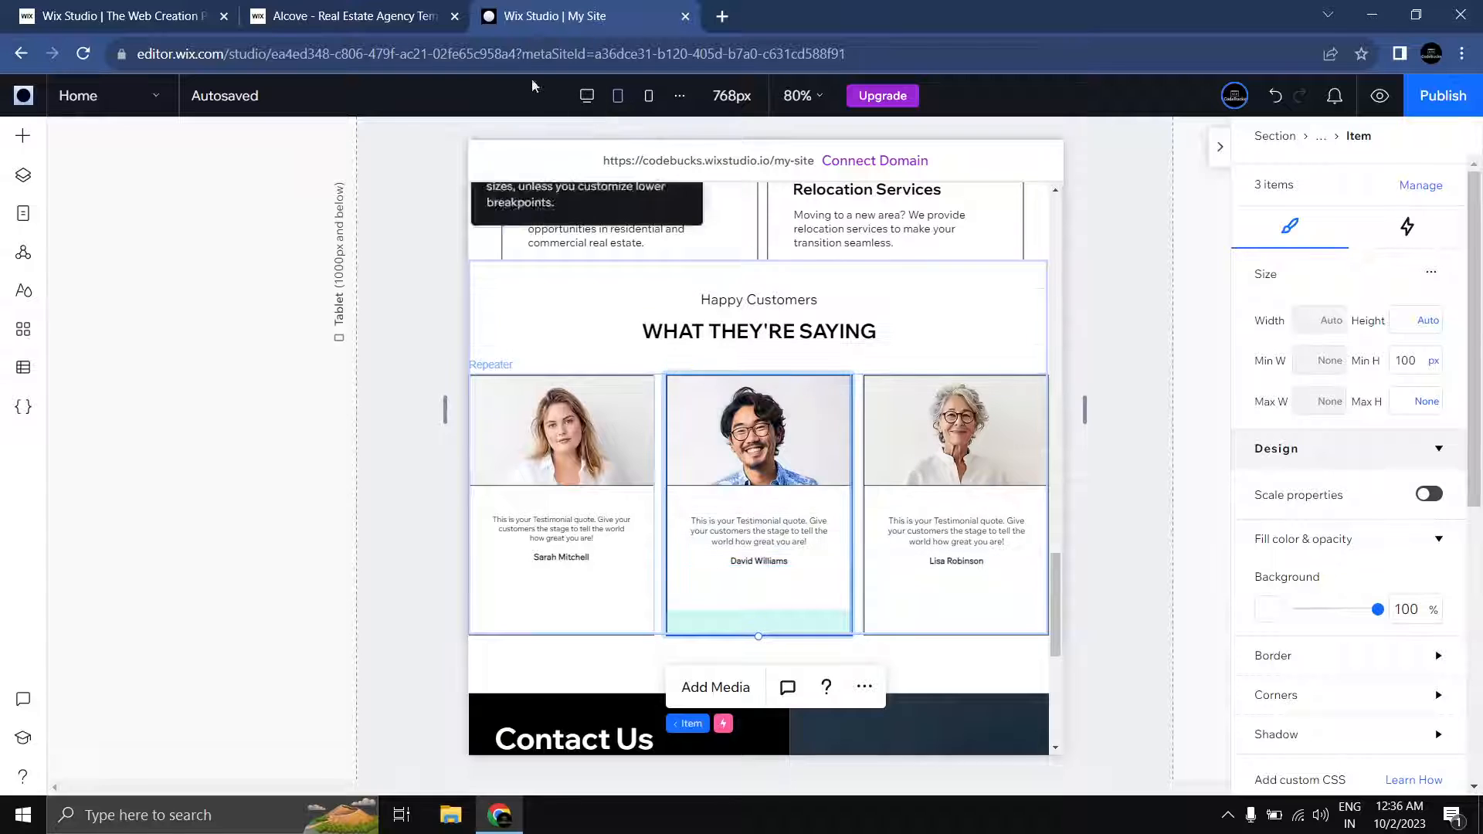
scroll(1332, 494, down, 5)
scroll(1335, 495, down, 2)
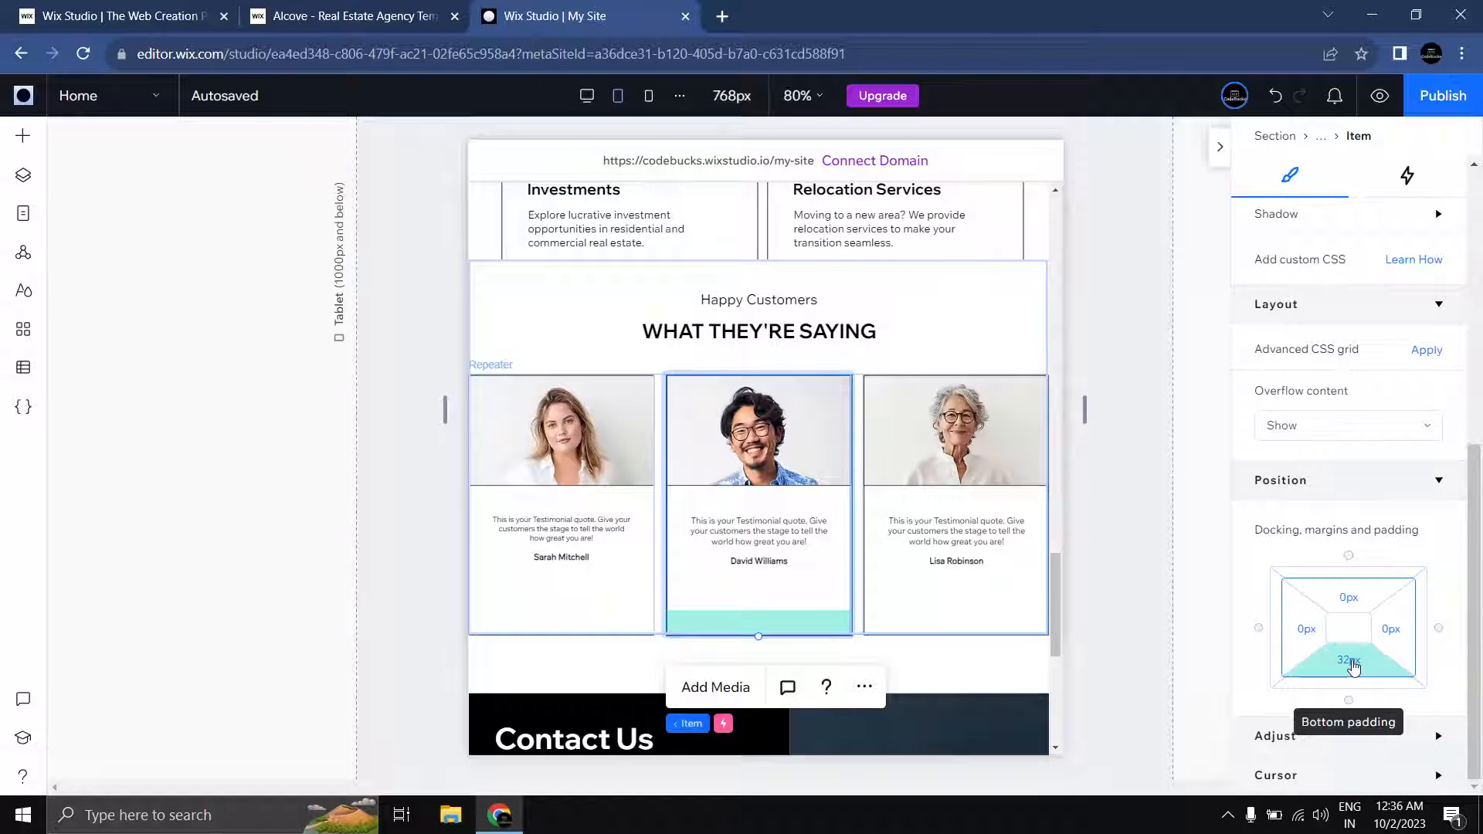
click(1354, 667)
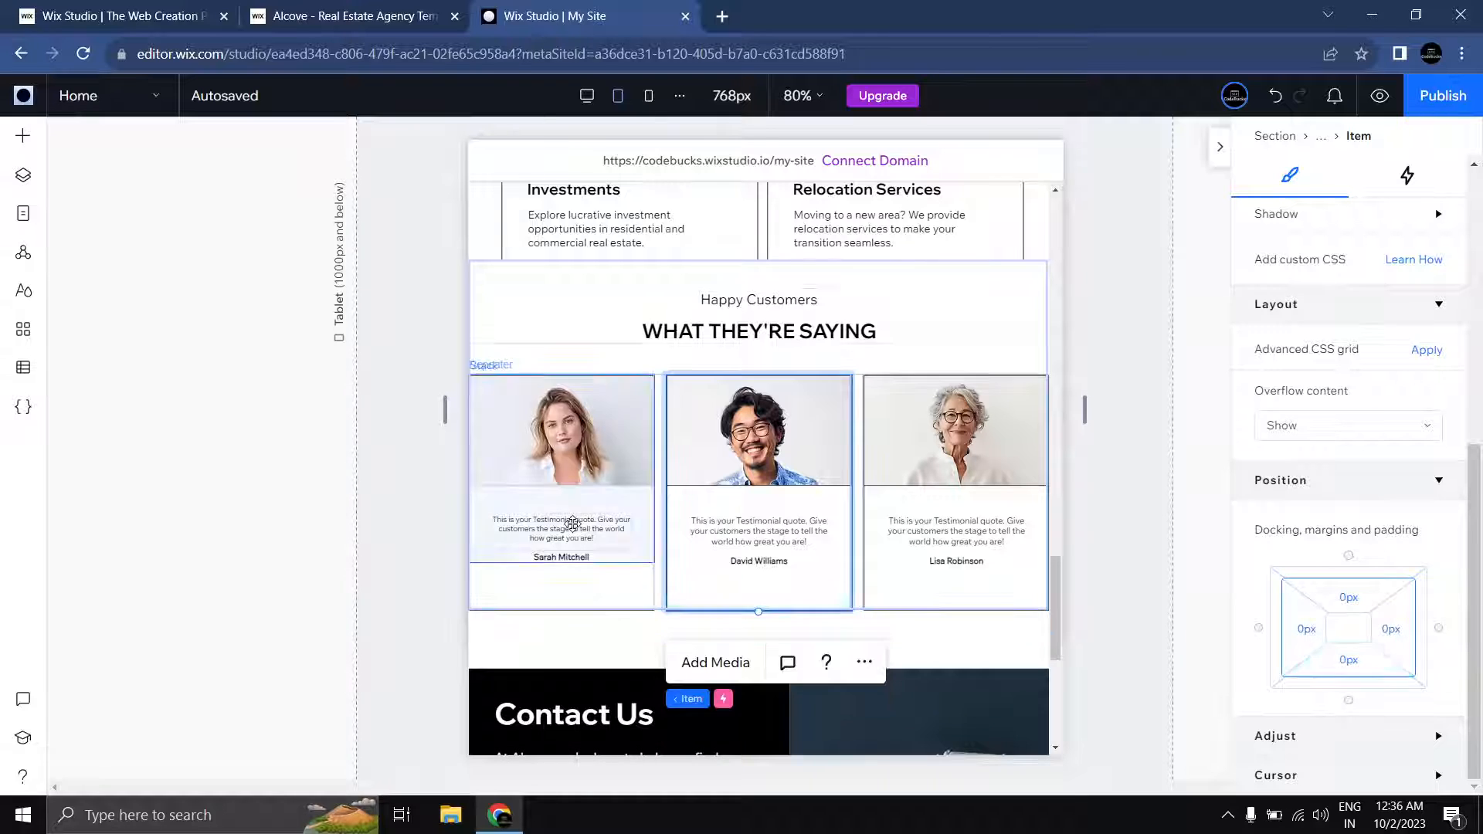
Step: Set the minimum font size of the testimonial quote text to 14 px at the Tablet breakpoint
click(571, 526)
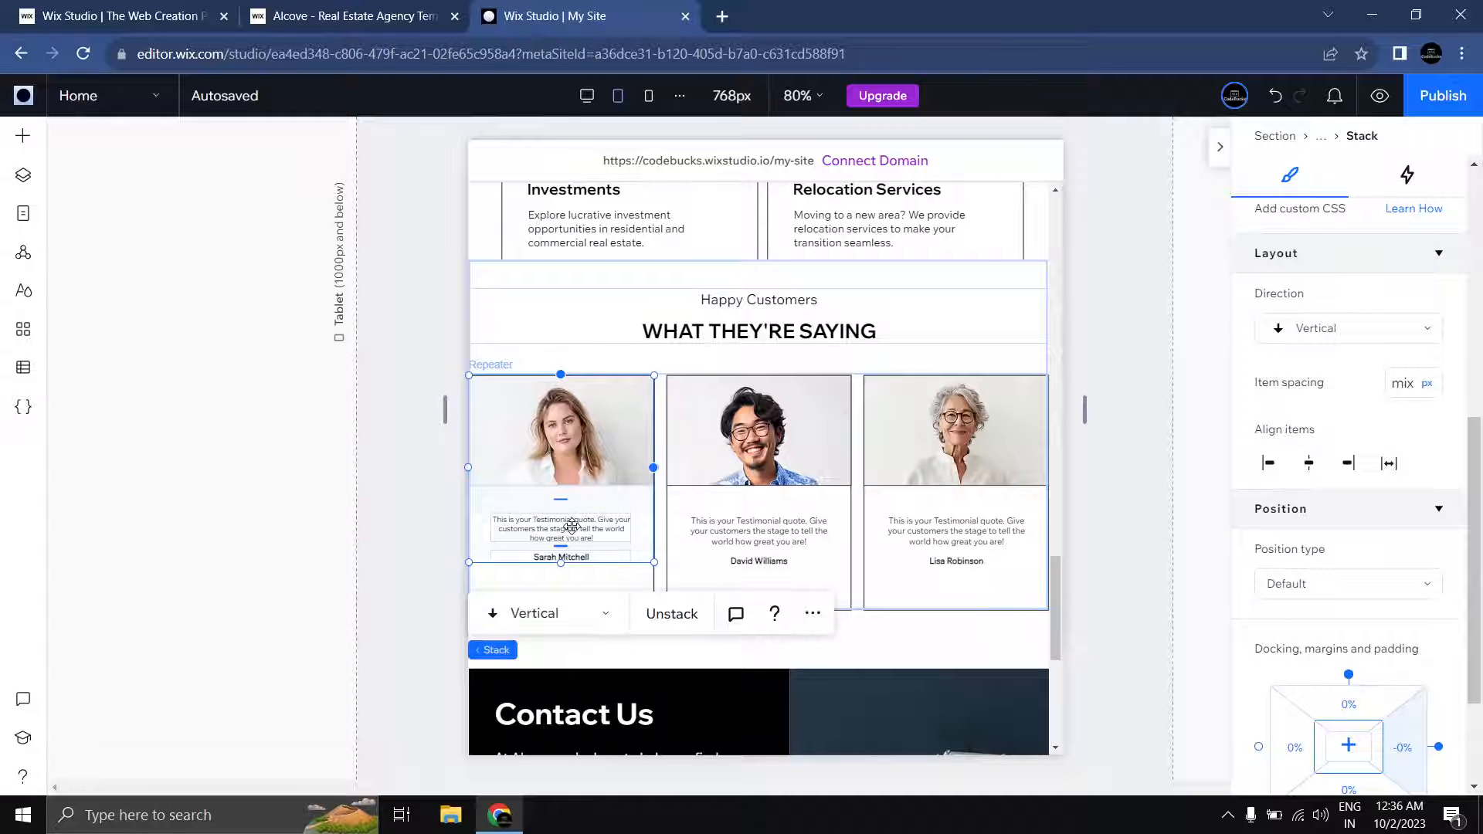
click(583, 585)
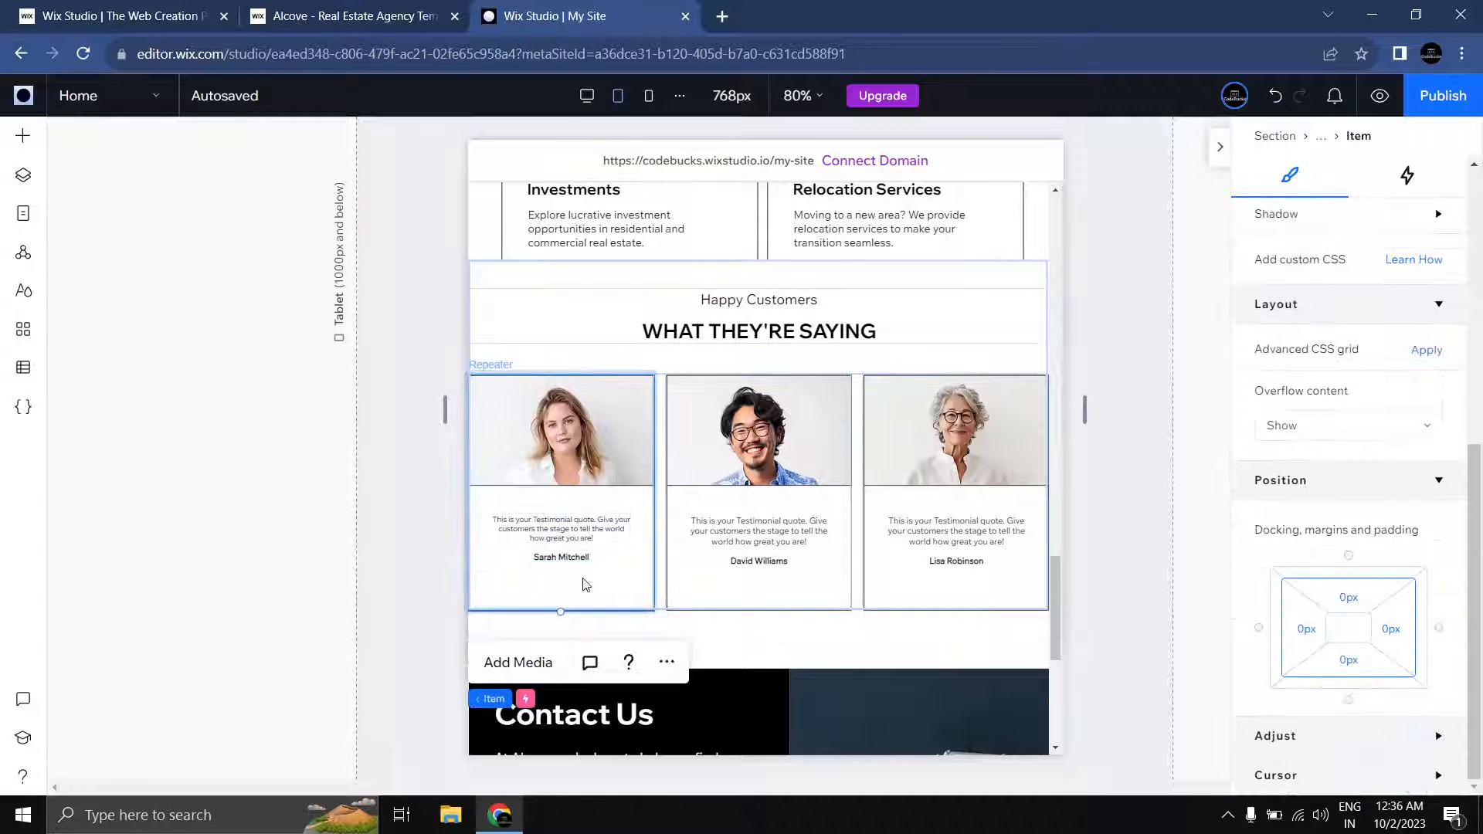
click(546, 532)
click(547, 529)
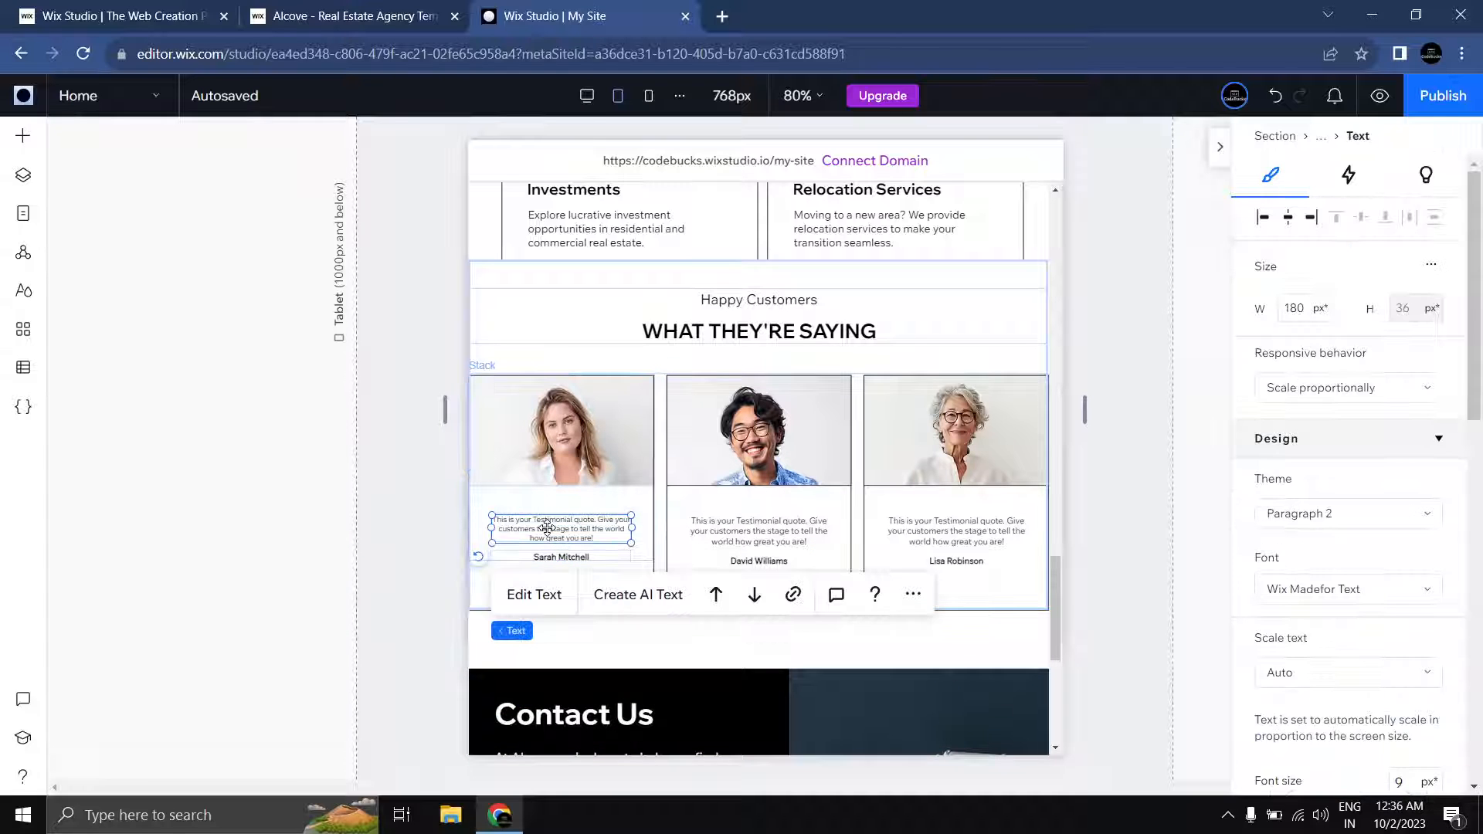
scroll(1460, 503, down, 5)
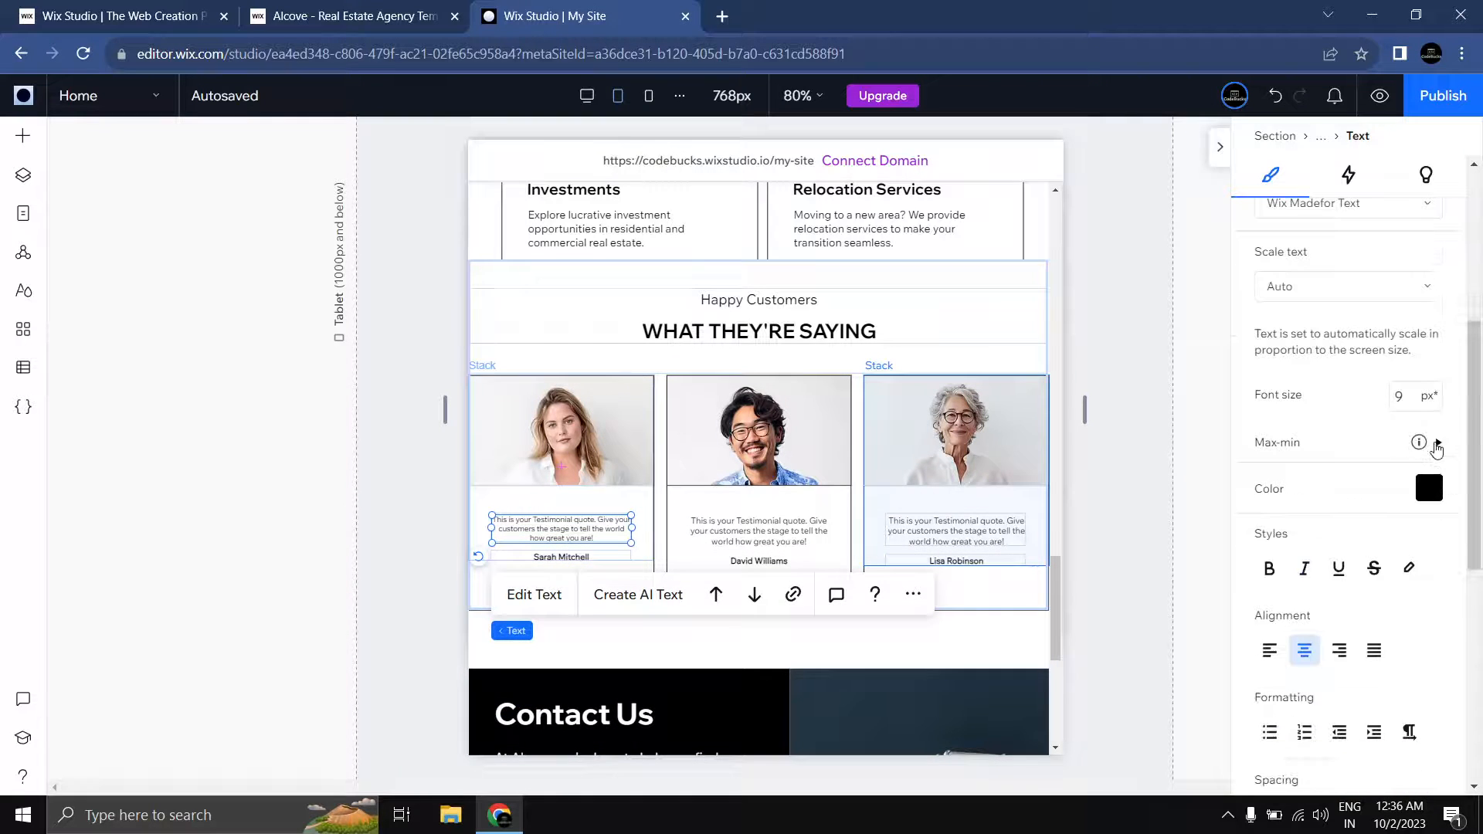
click(1438, 442)
click(1414, 494)
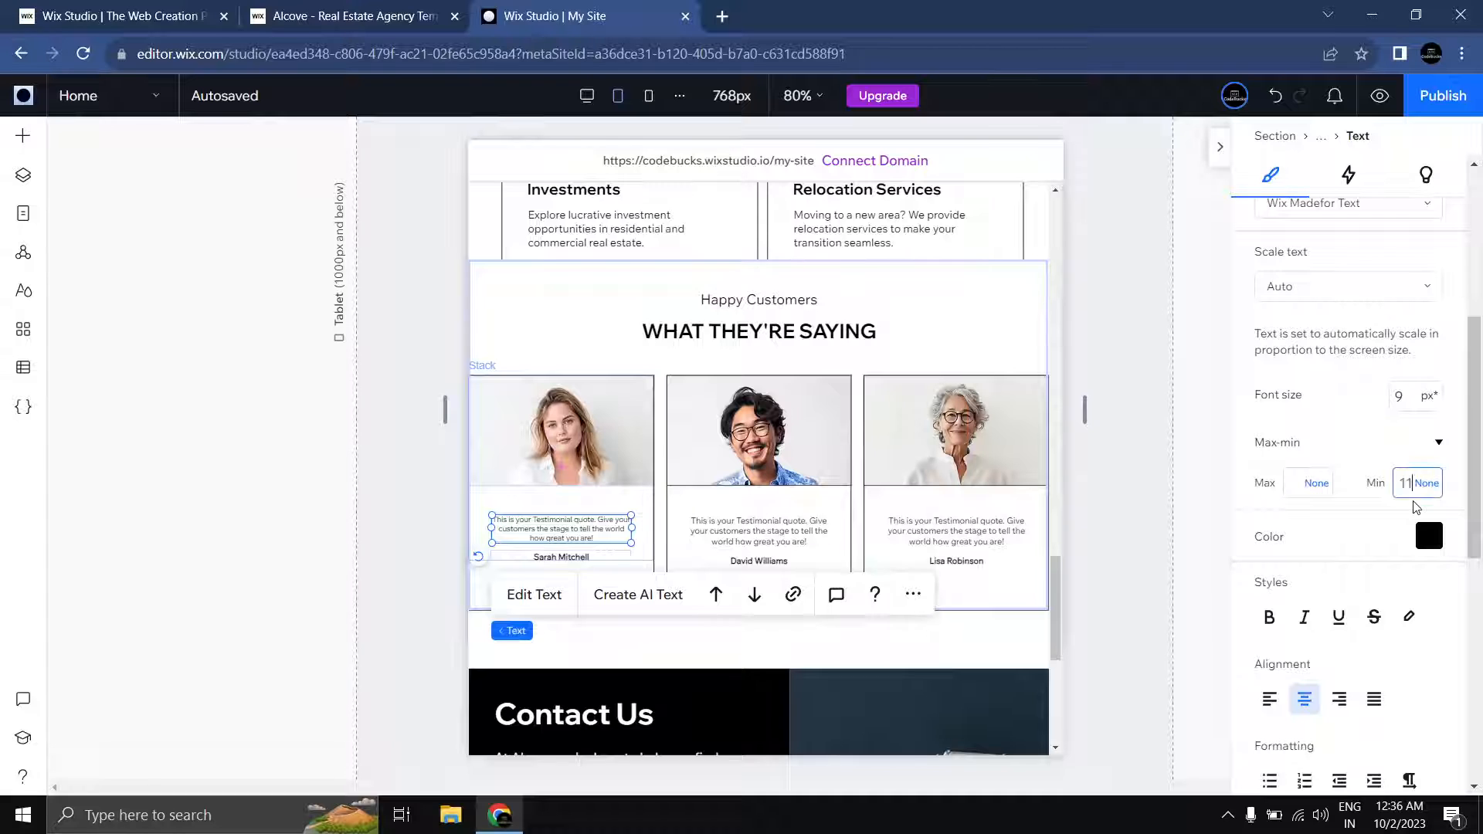
key(Return)
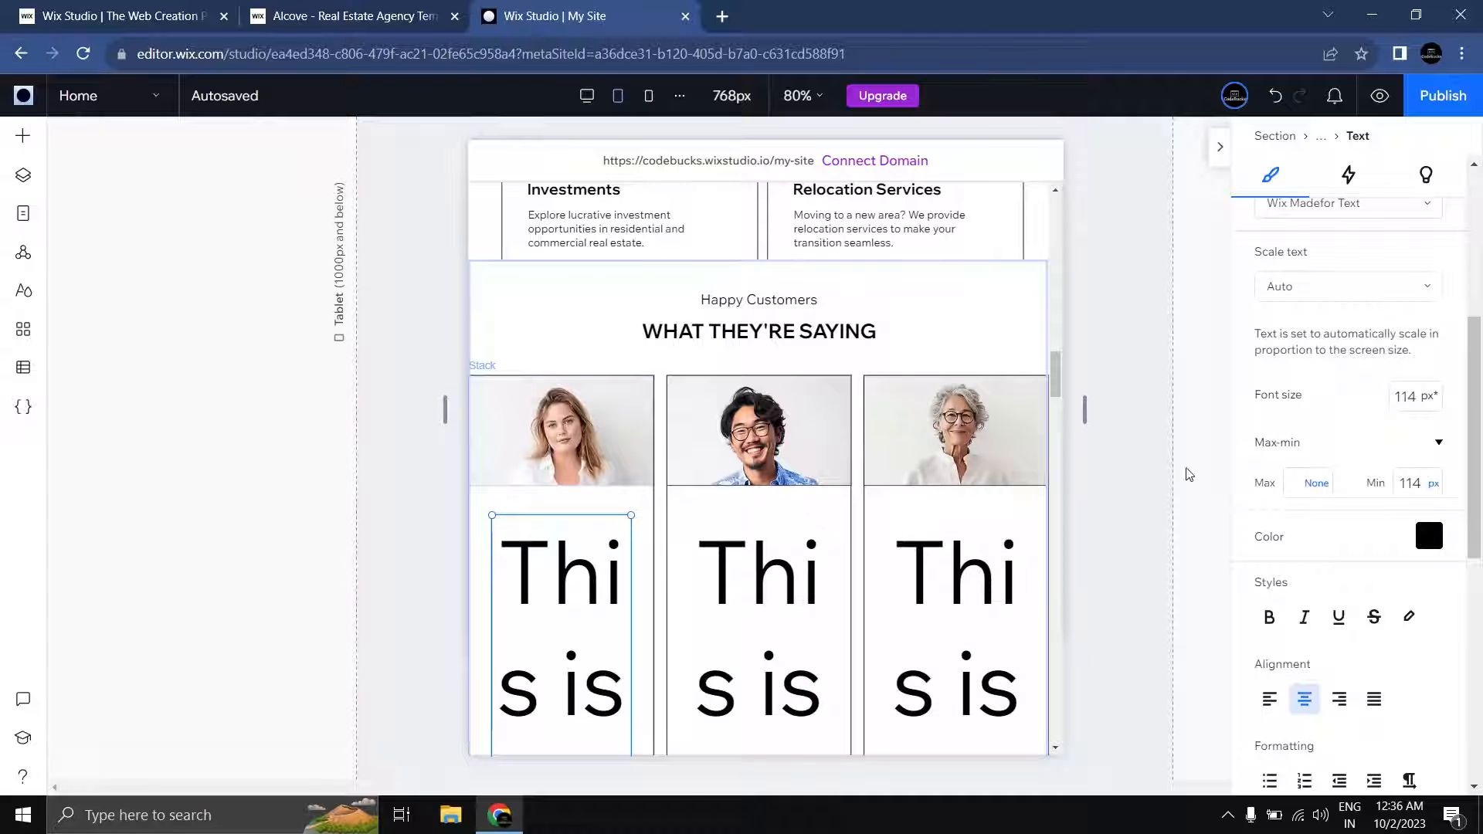
click(1426, 484)
text(14)
key(Return)
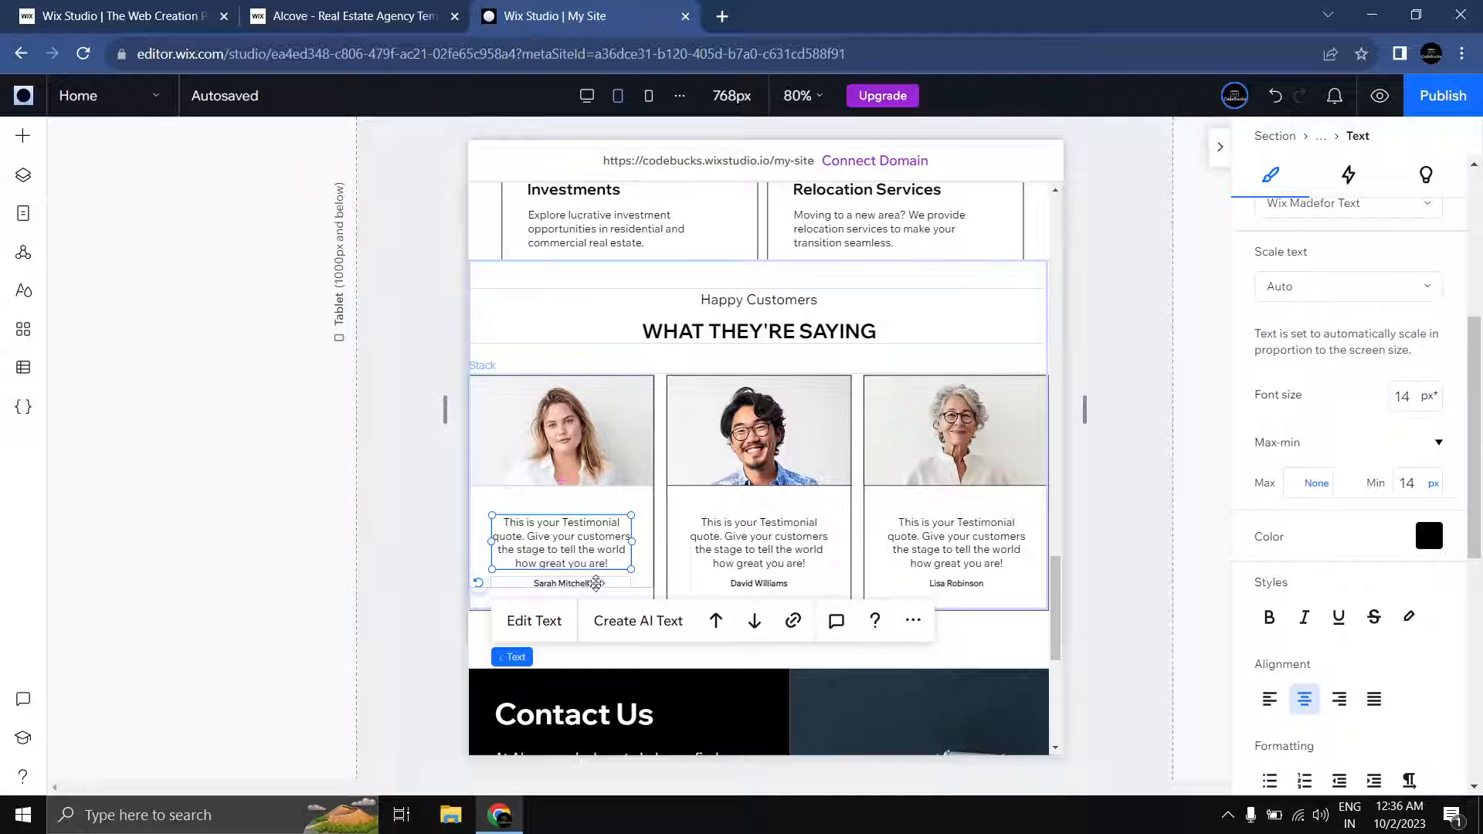
Step: Set the minimum font size of the customer name in the testimonial cards to 14 px and review the section at Tablet size
click(571, 581)
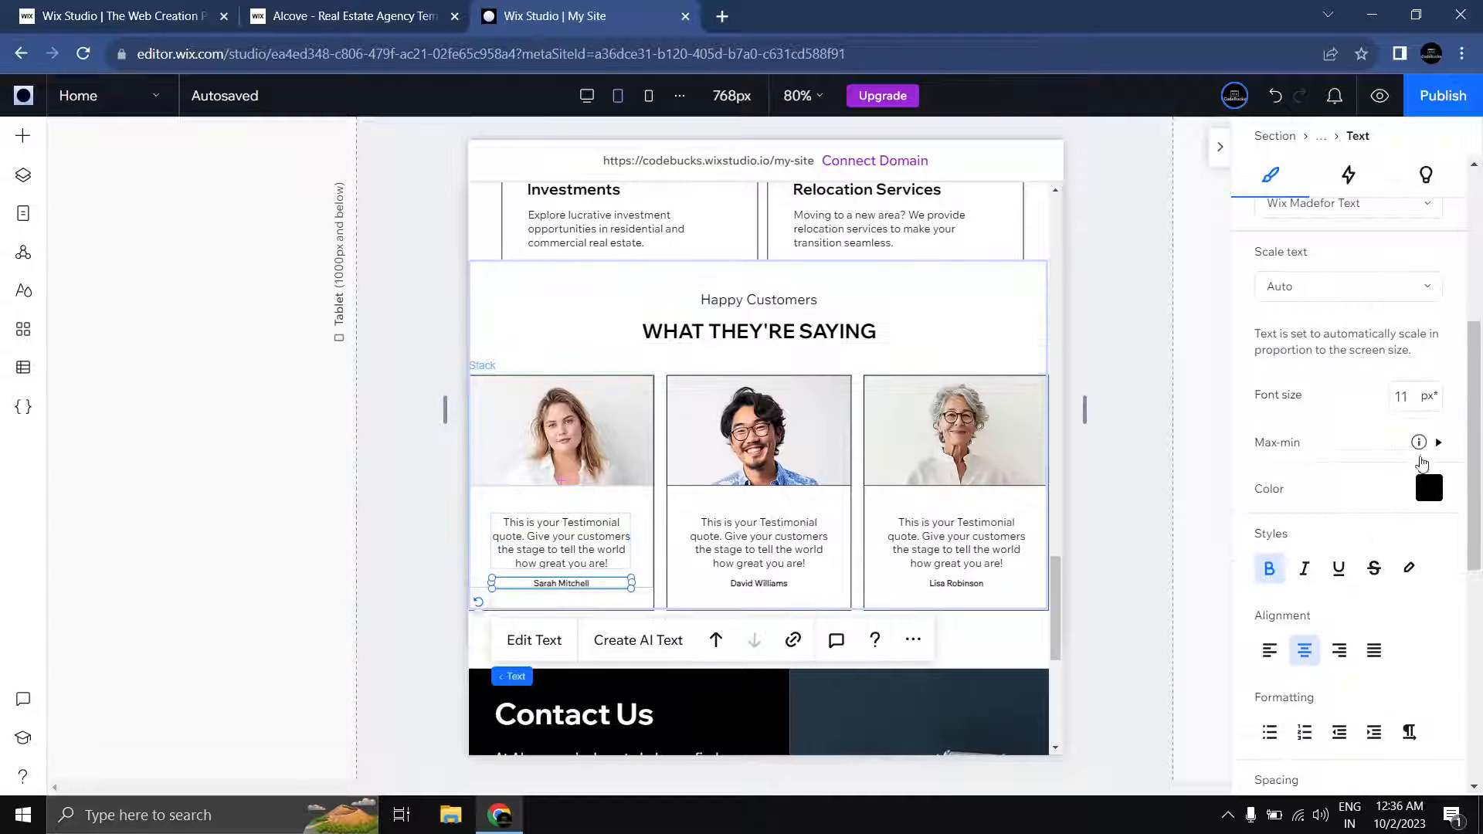
click(1437, 441)
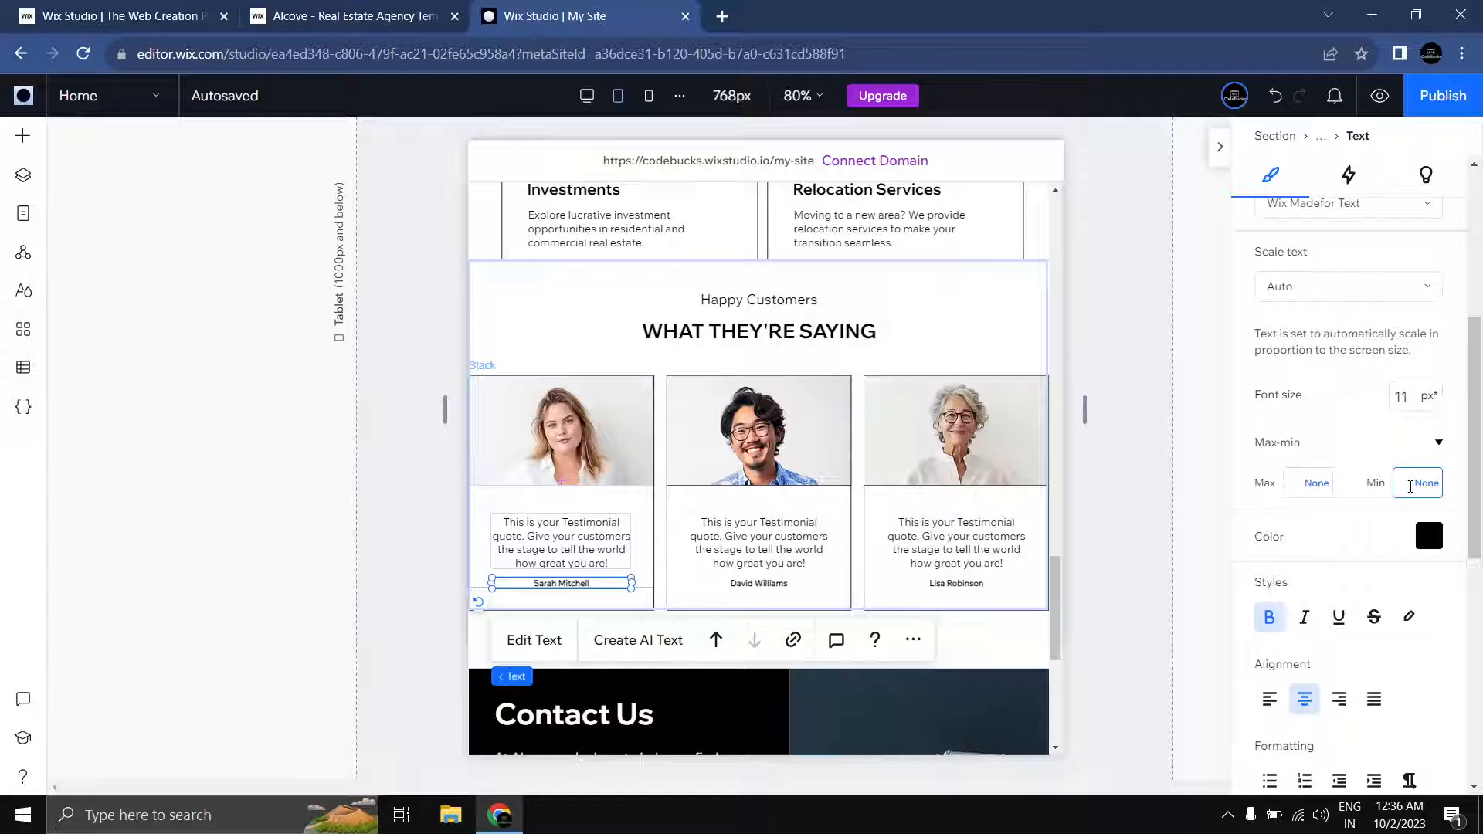
key(Return)
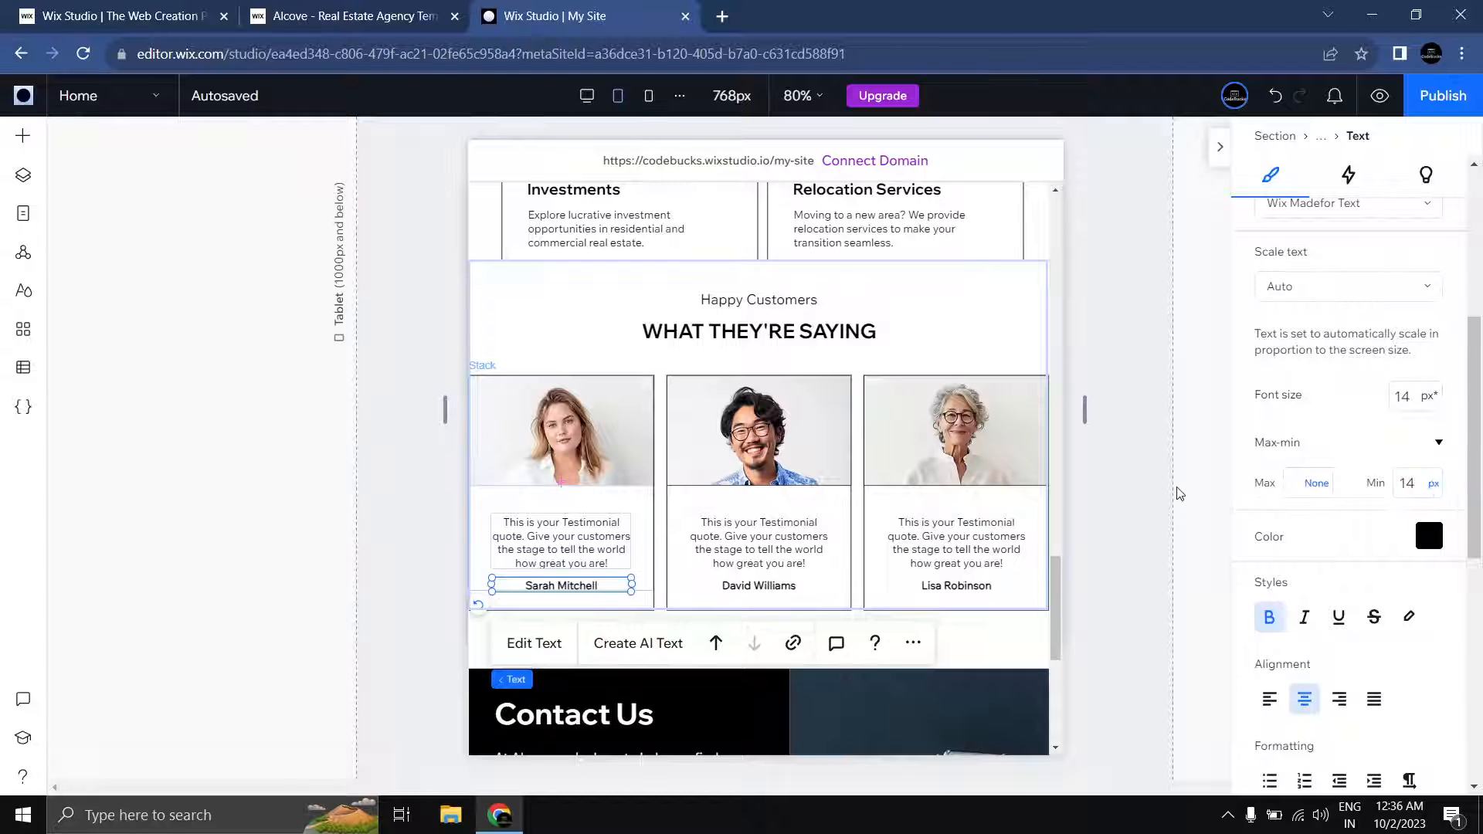
click(1161, 496)
scroll(1152, 500, down, 3)
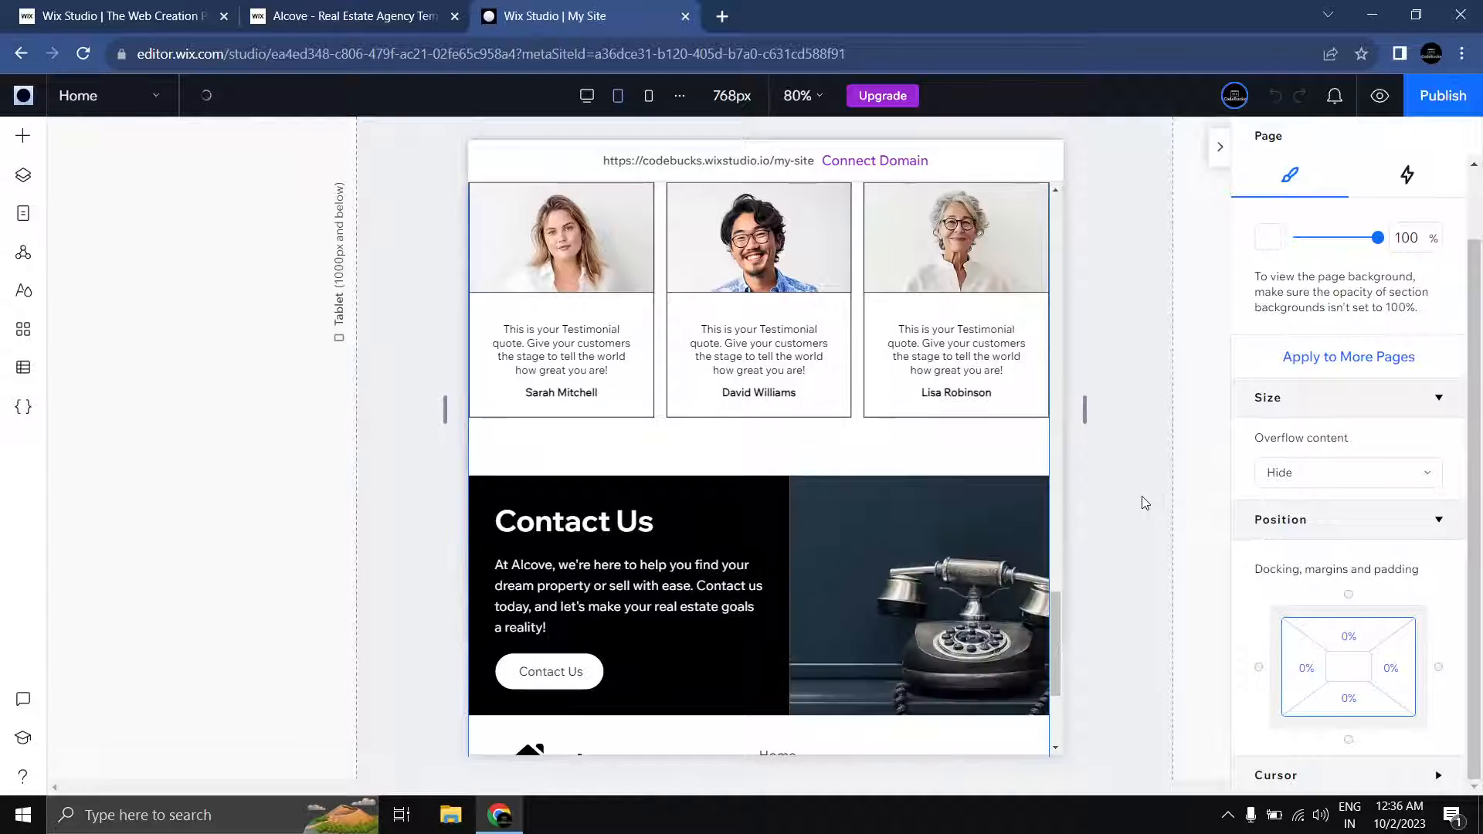
scroll(1143, 503, up, 3)
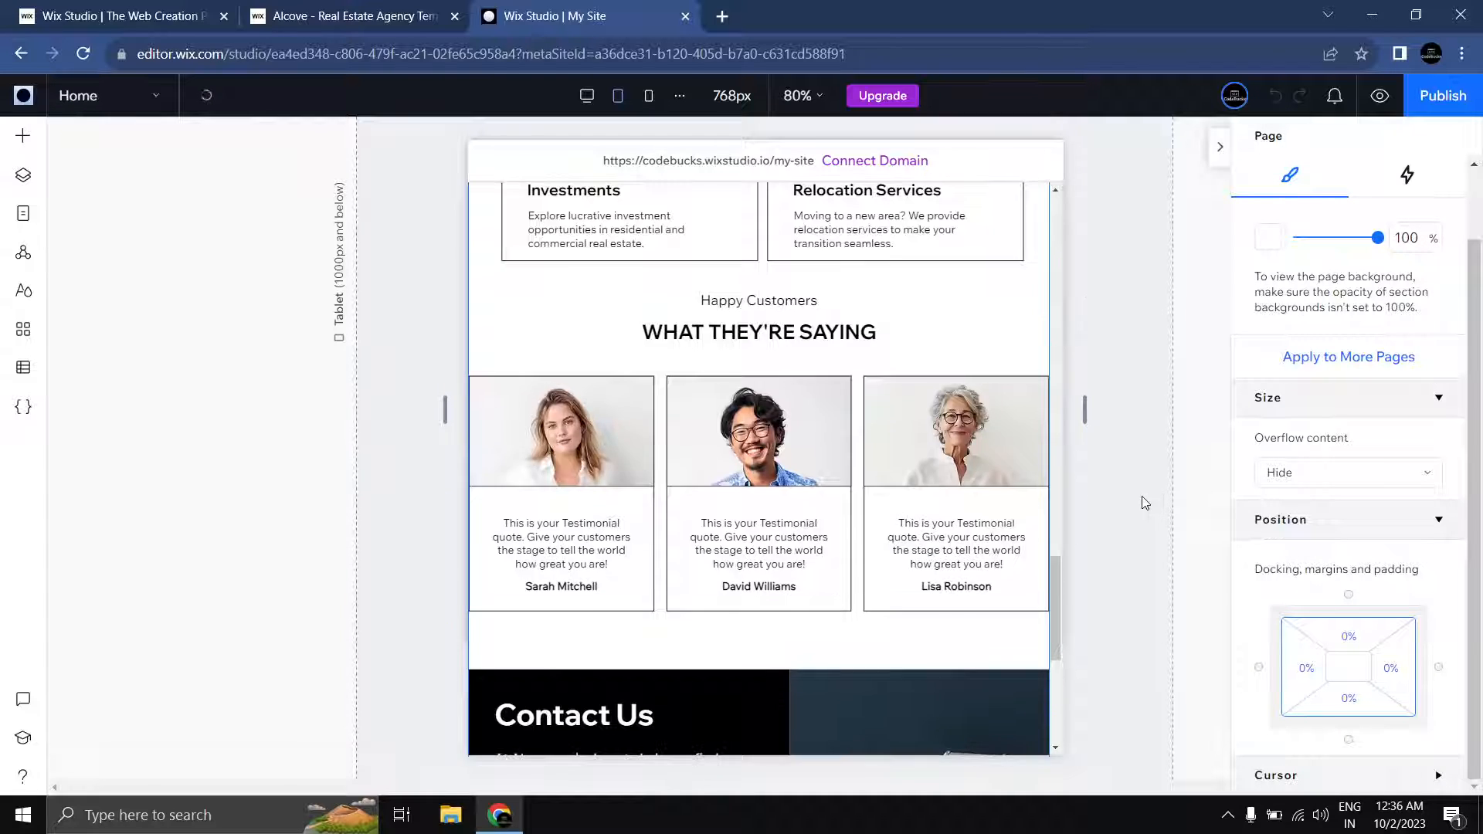
Step: At the Mobile breakpoint, set the bottom padding of the testimonial cards to 16 px
click(649, 96)
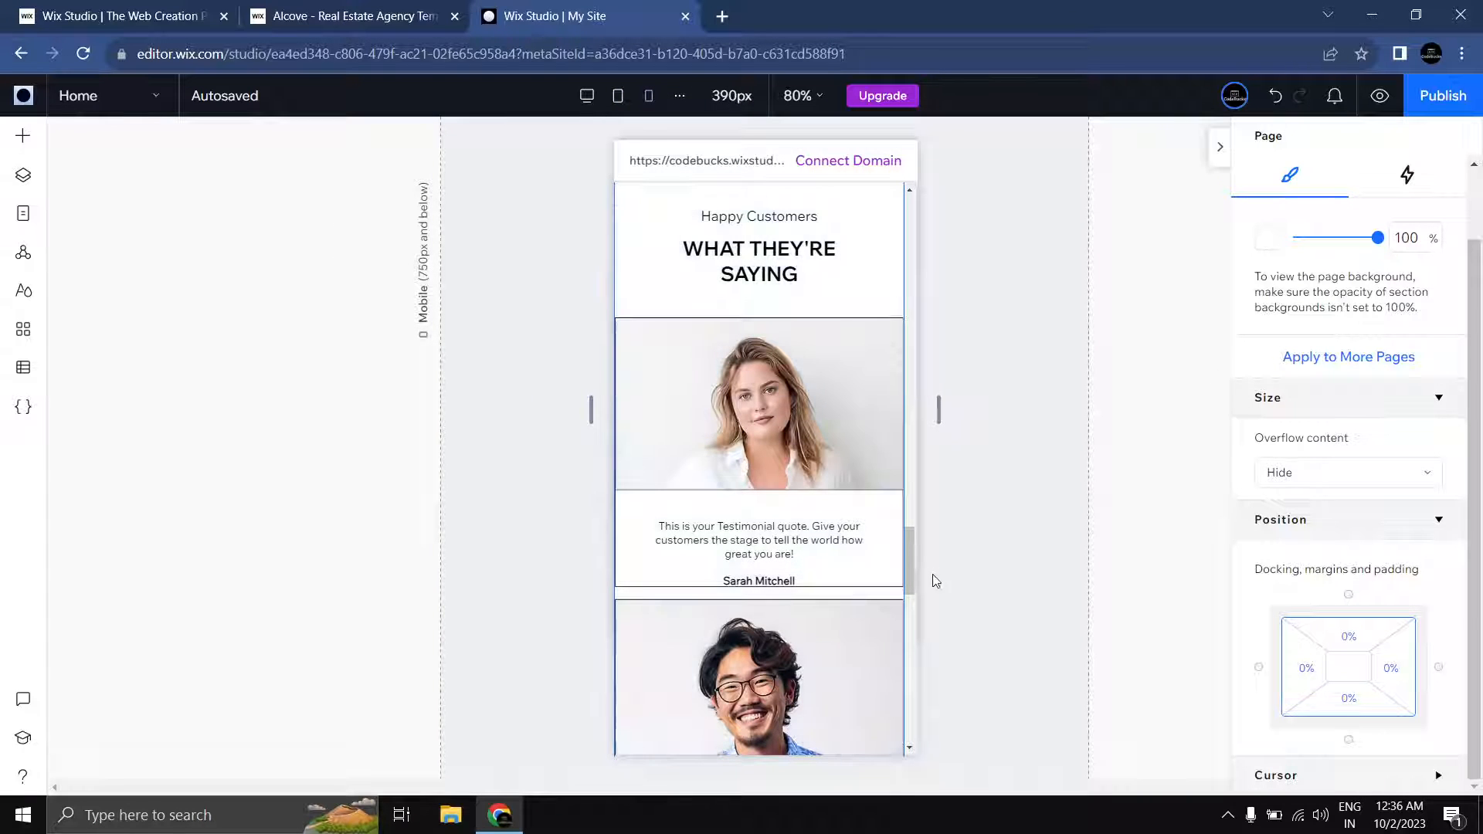
mouse_move(912, 569)
mouse_down()
mouse_move(918, 647)
mouse_move(915, 564)
mouse_up()
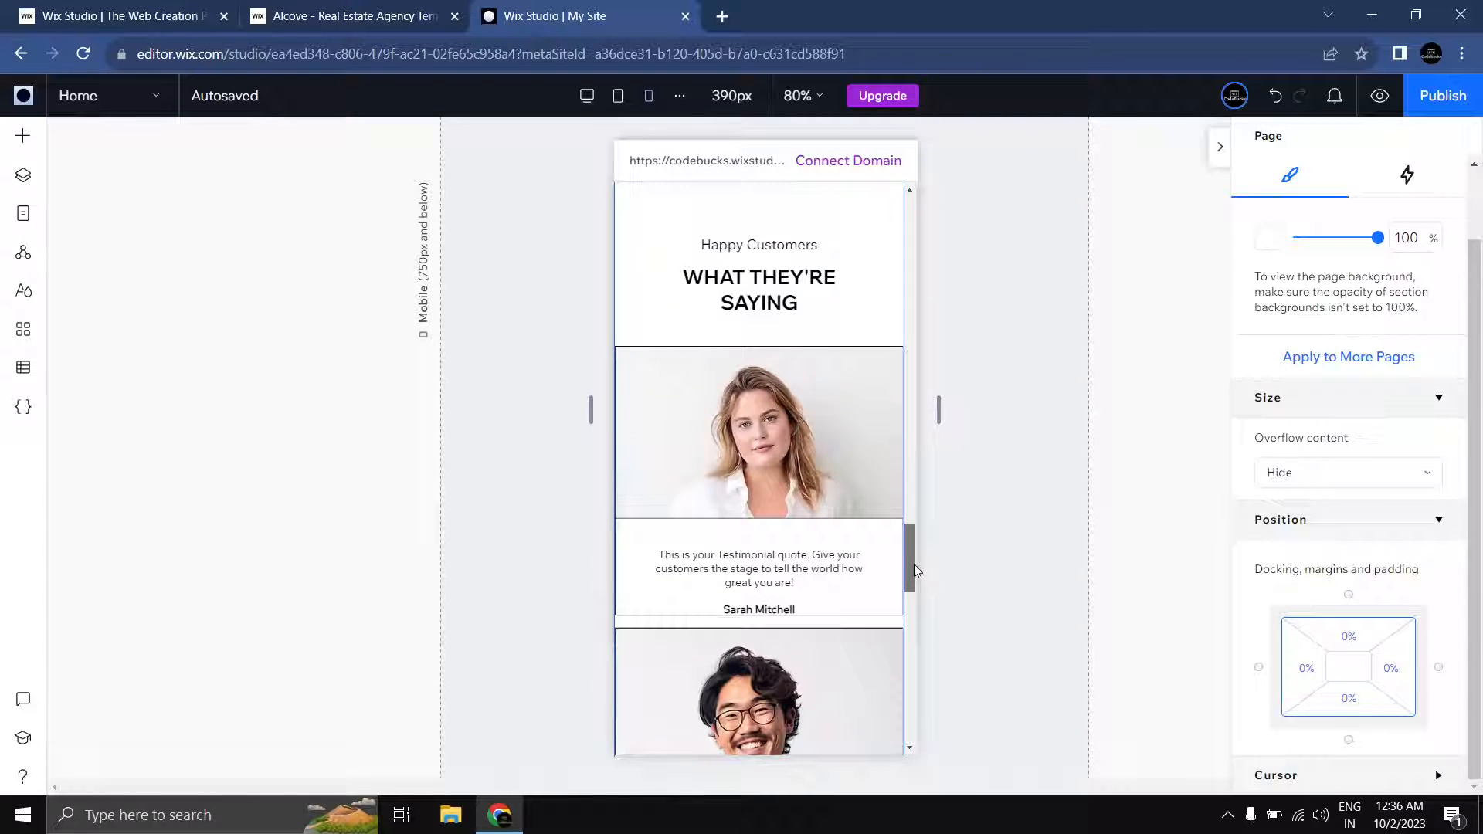
click(783, 578)
click(783, 579)
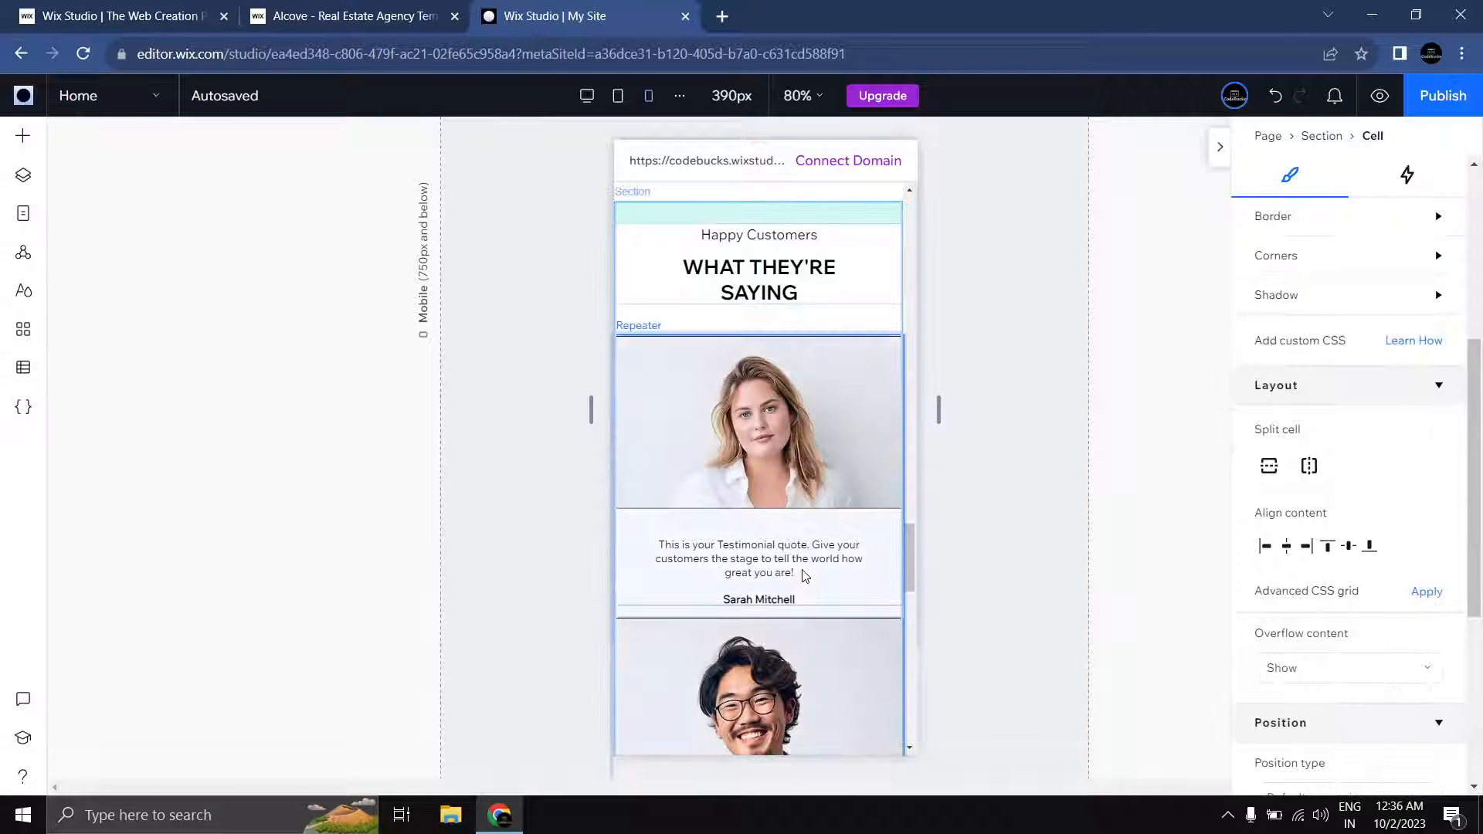
click(803, 574)
click(803, 575)
scroll(1360, 664, down, 2)
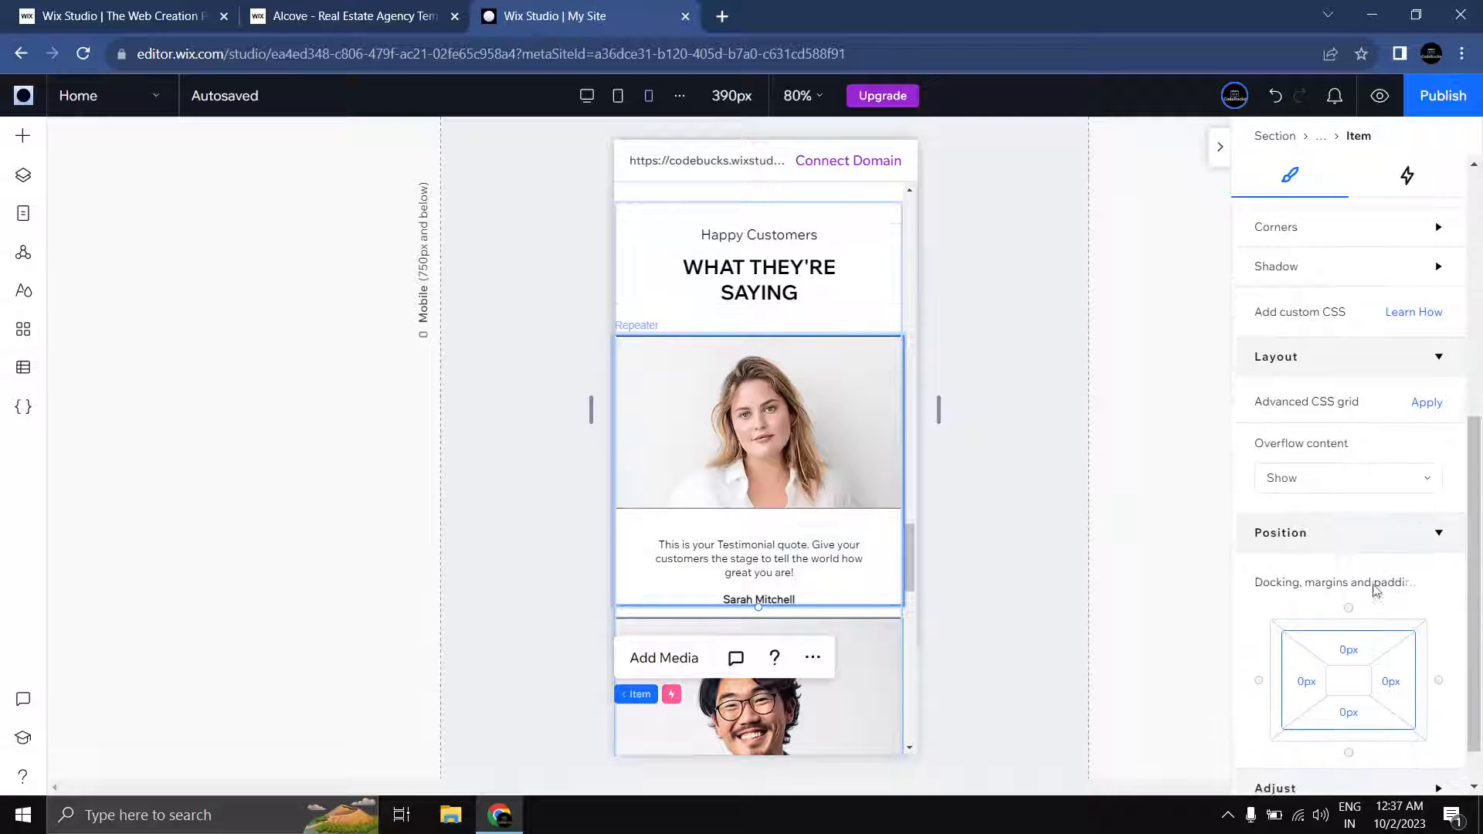
click(1360, 663)
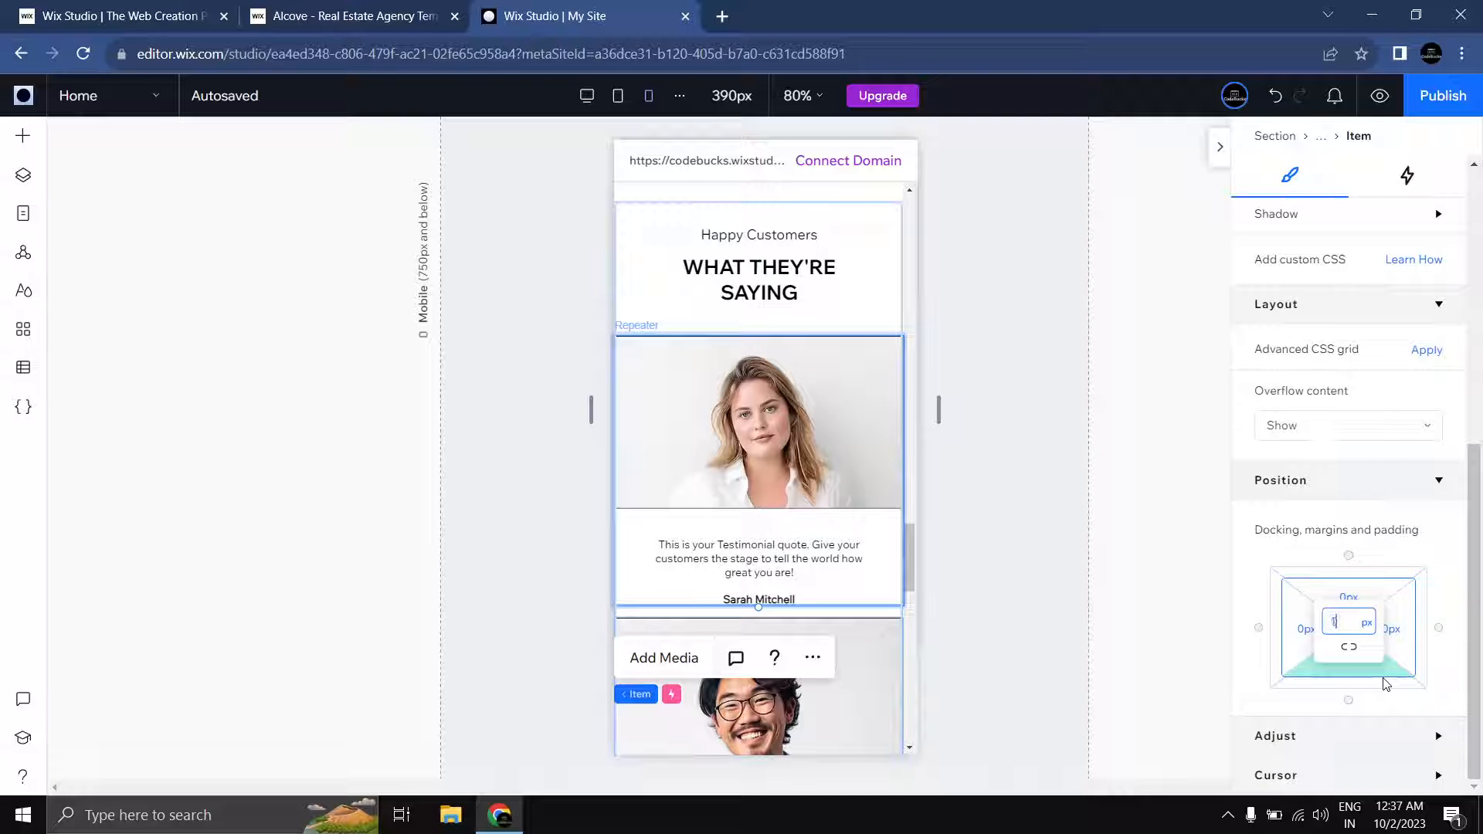
key(Return)
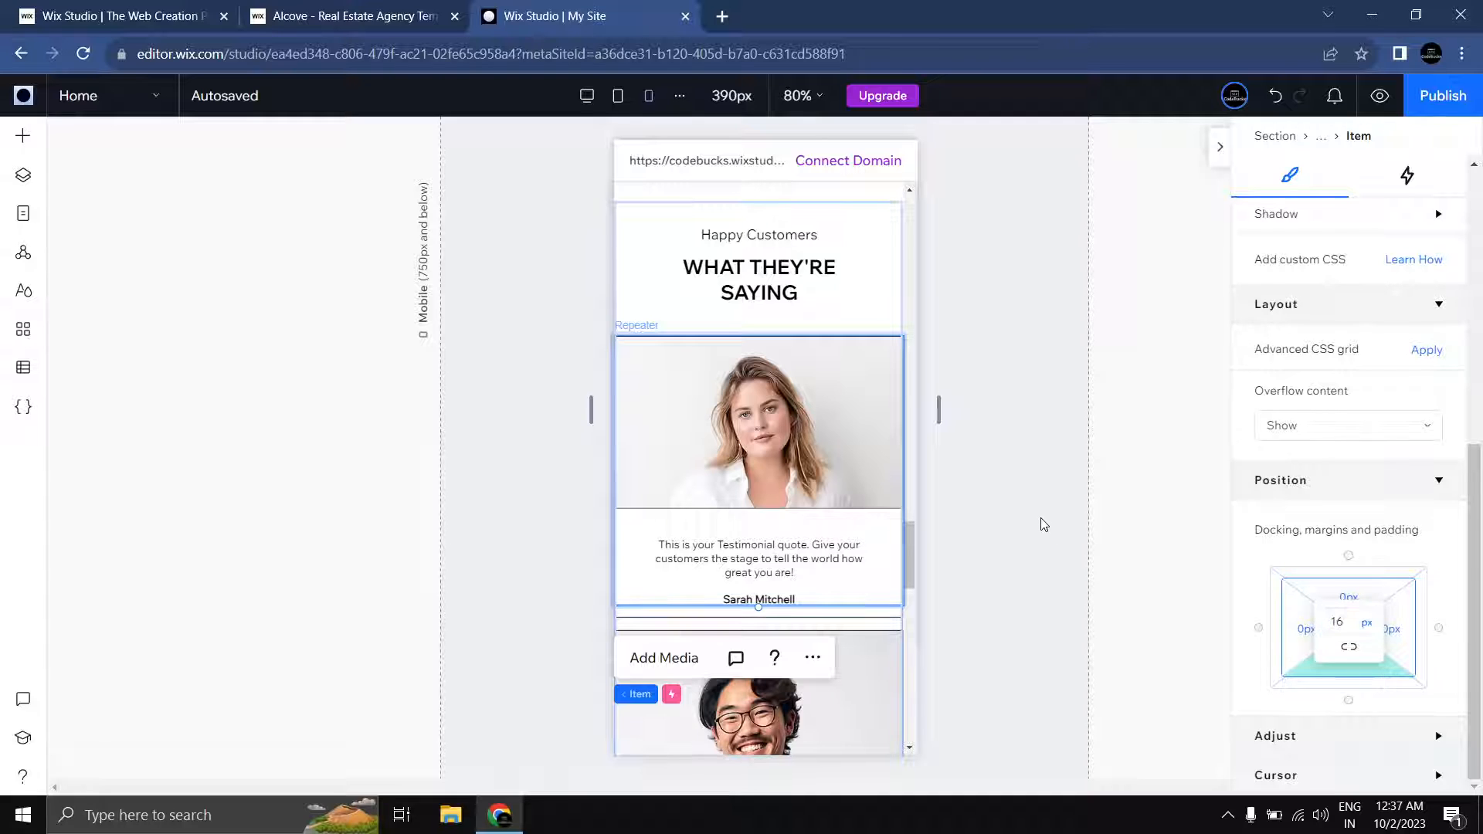
click(1037, 524)
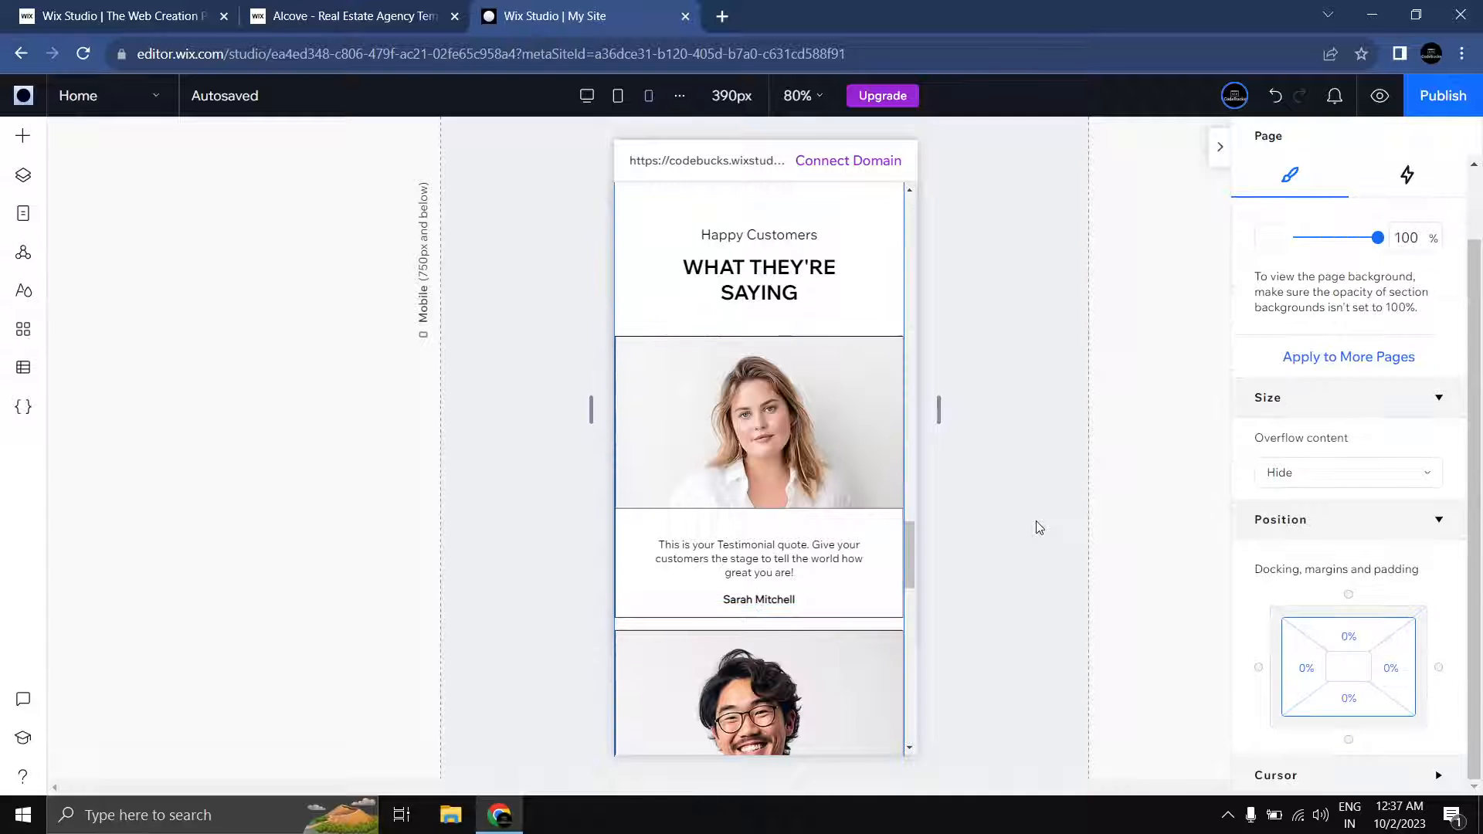
Step: Set the minimum font size of the testimonial quote to 16 px at the Mobile breakpoint and enlarge the customer name to match
scroll(1037, 524, down, 2)
drag(847, 439, 646, 436)
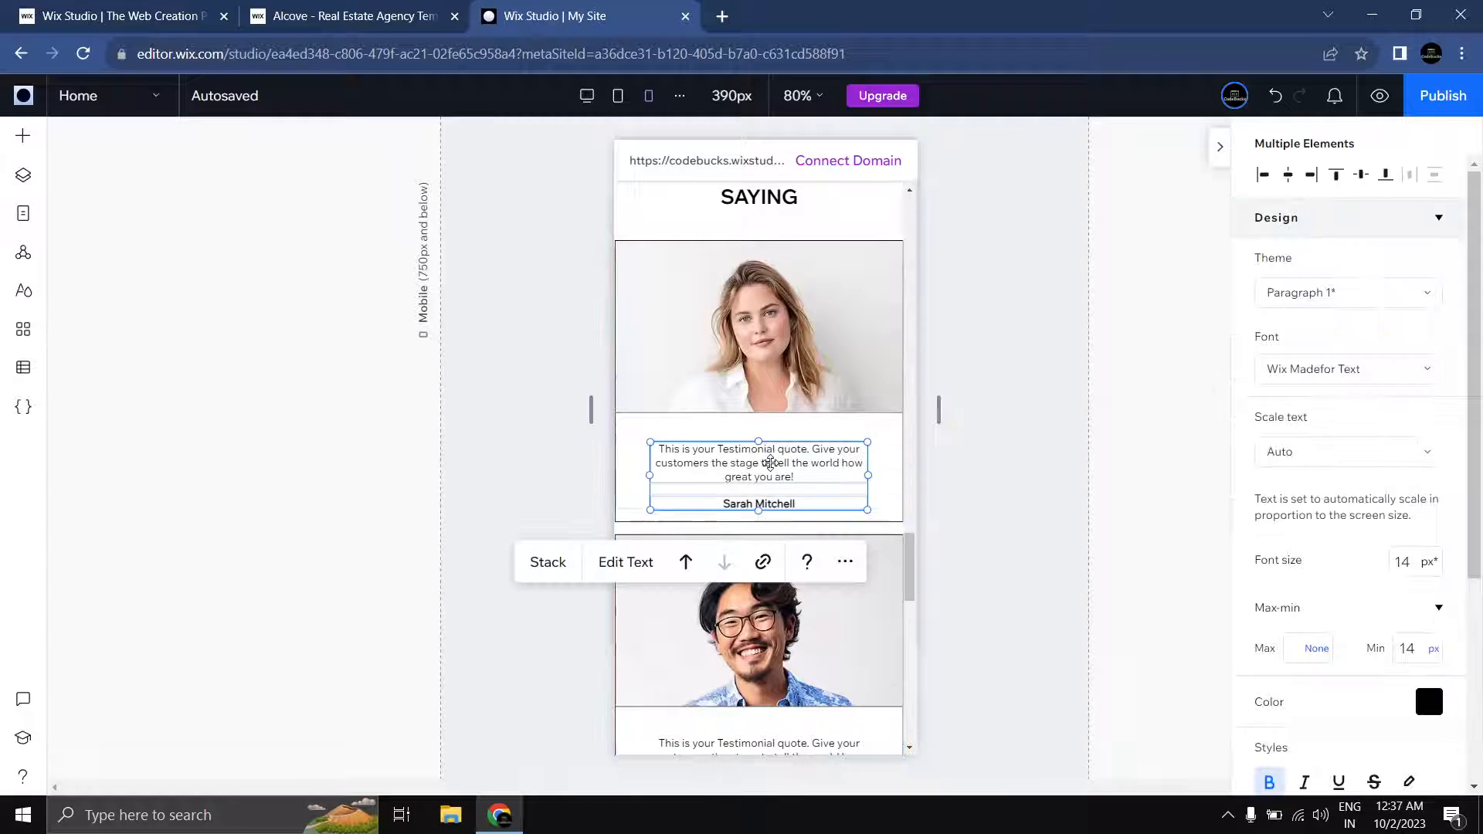
click(770, 463)
scroll(1421, 539, down, 3)
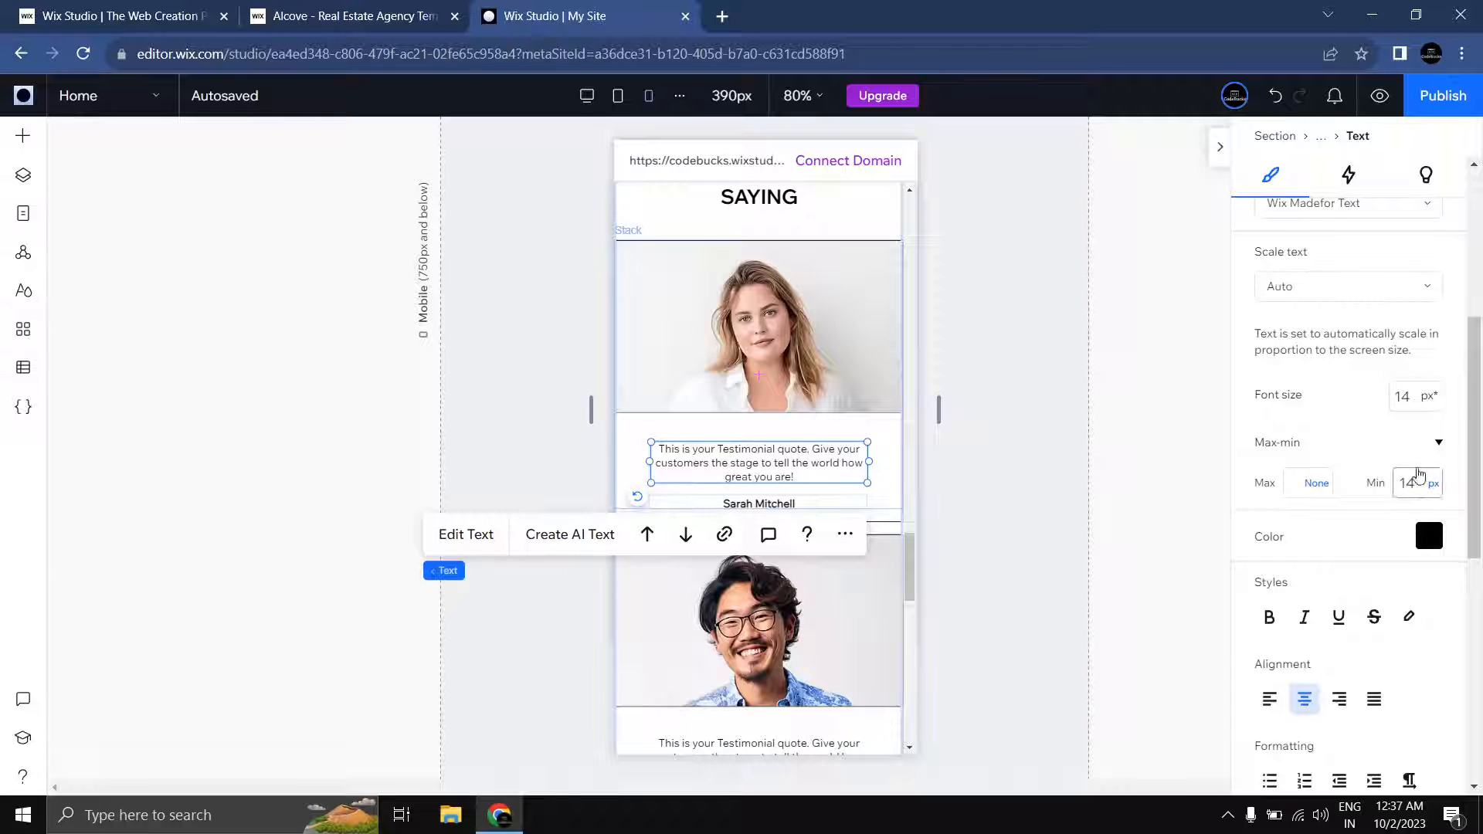
click(736, 504)
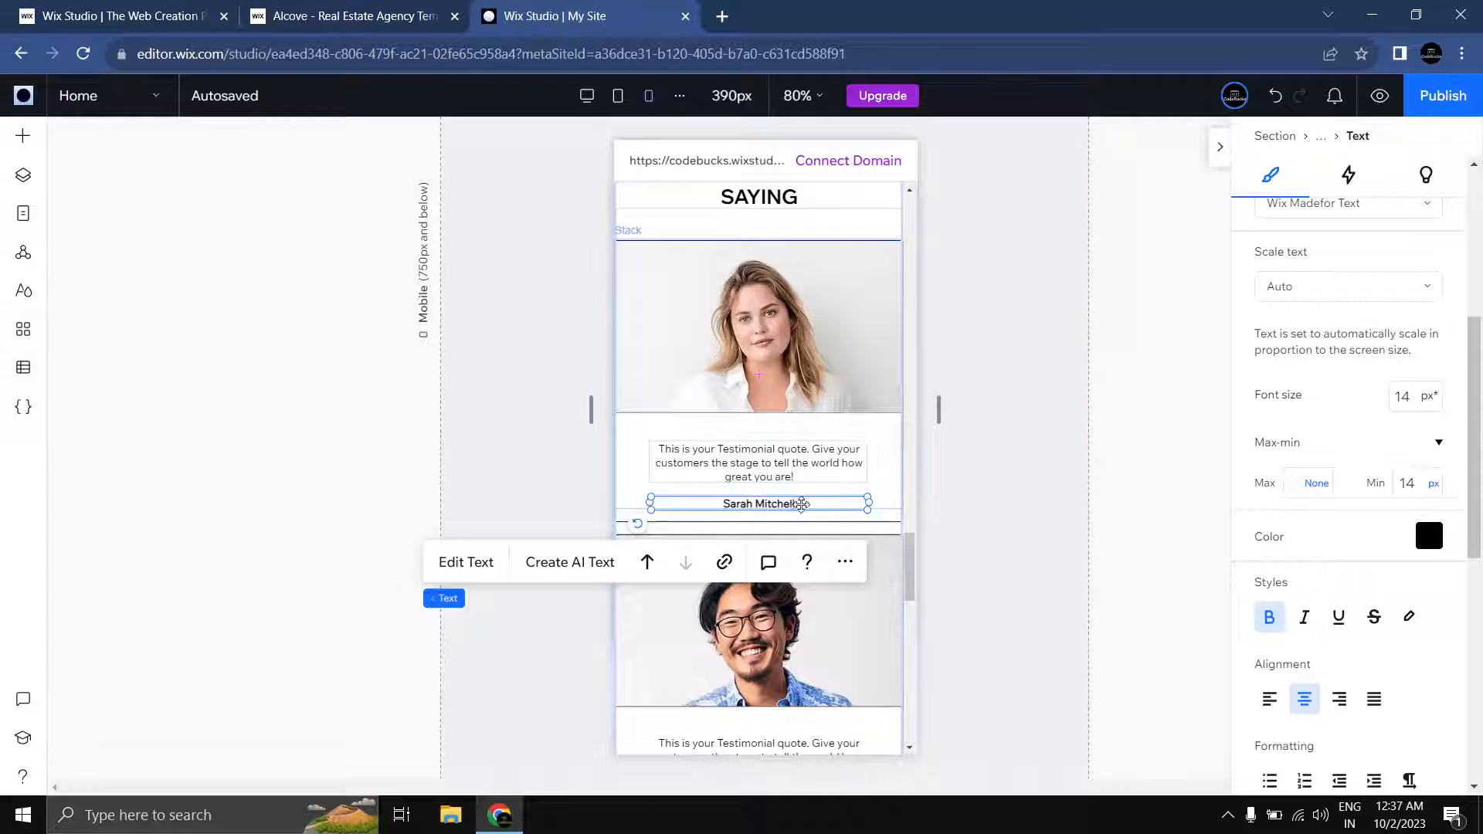
click(796, 468)
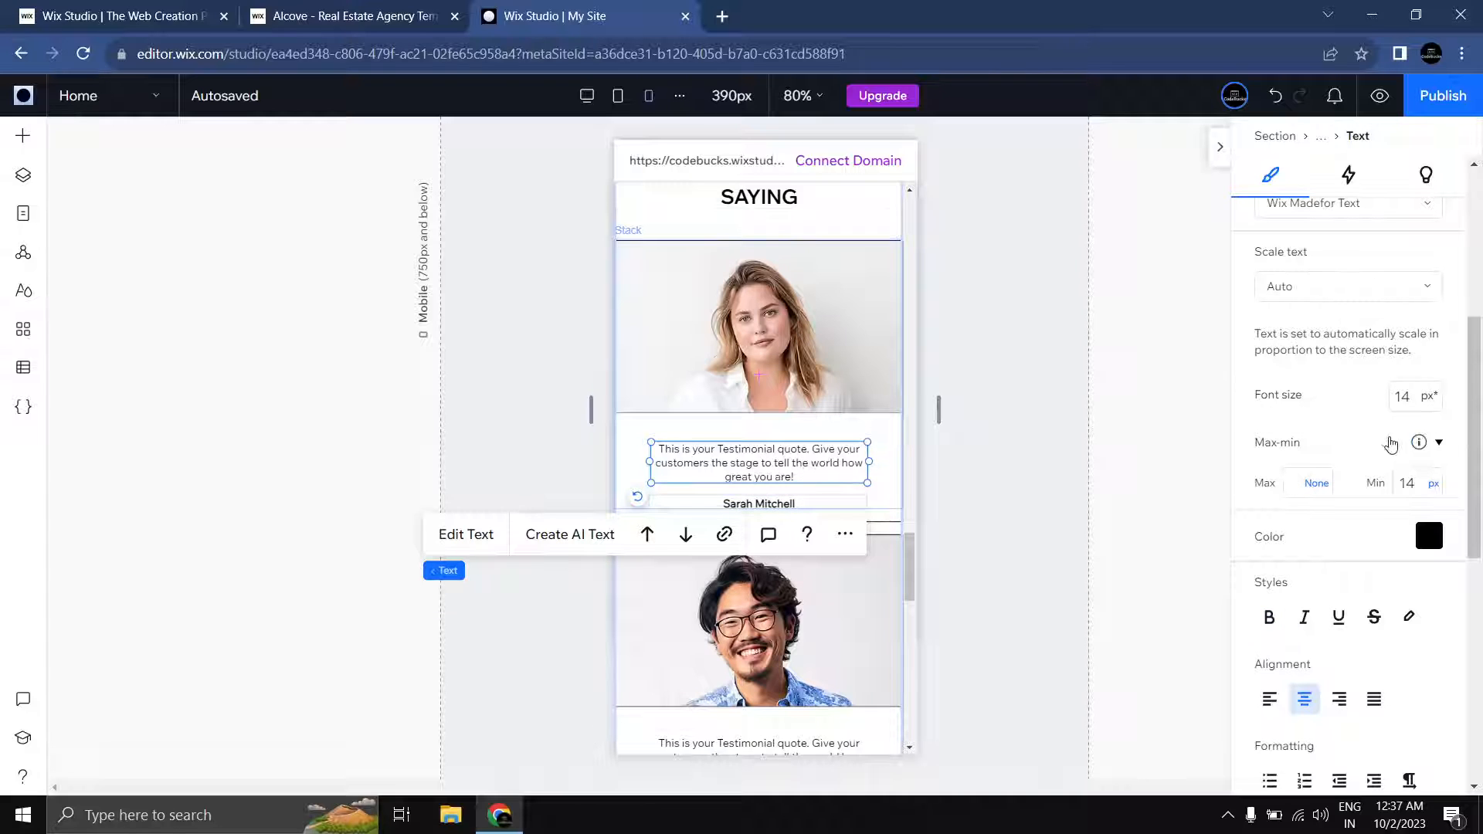
click(1417, 490)
text(16)
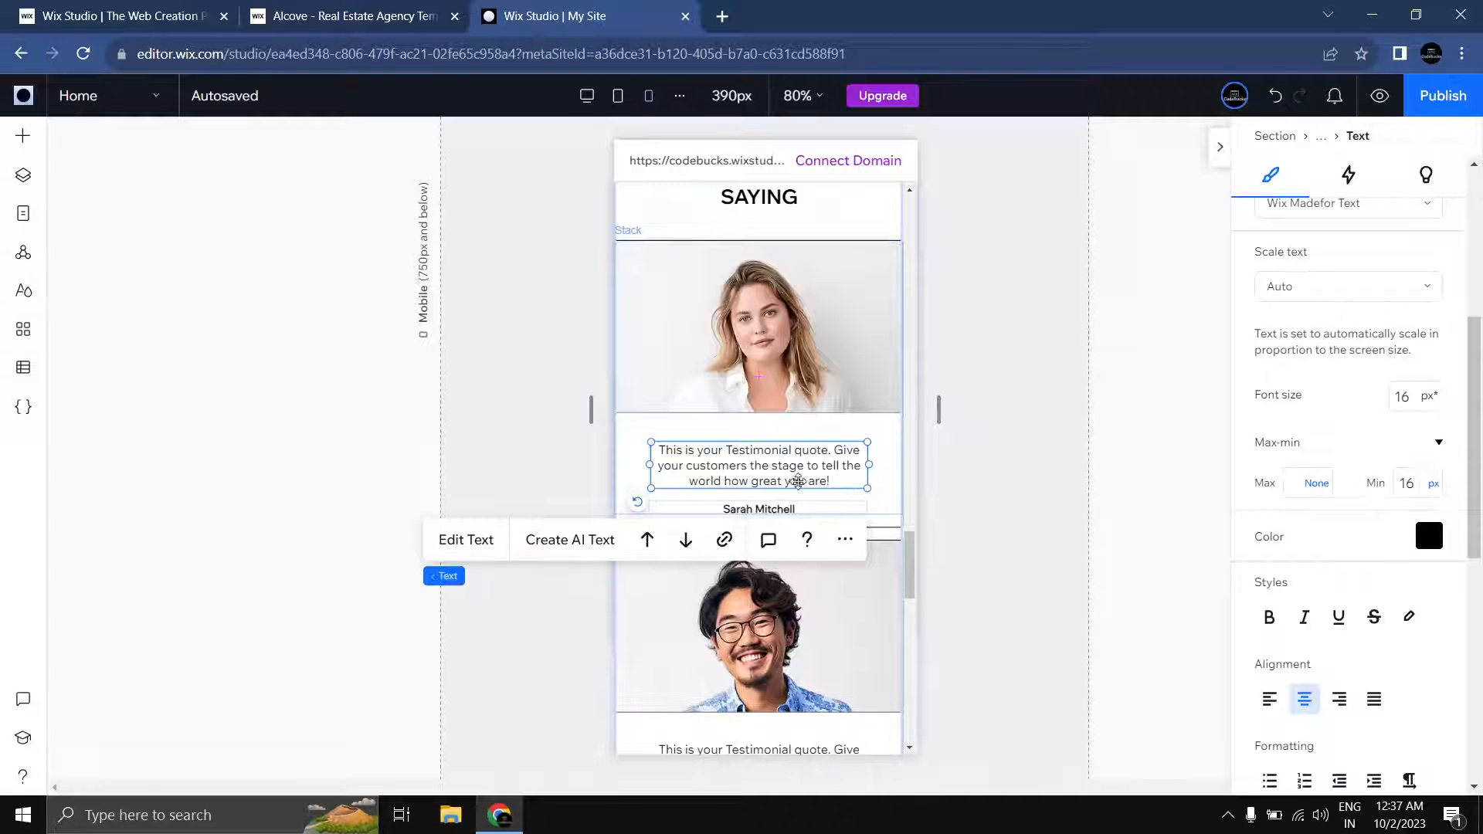
click(780, 508)
click(1018, 467)
Step: Examine the Contact Us section at the Tablet and Mobile breakpoints, including the font size limits of its heading
scroll(1010, 470, down, 5)
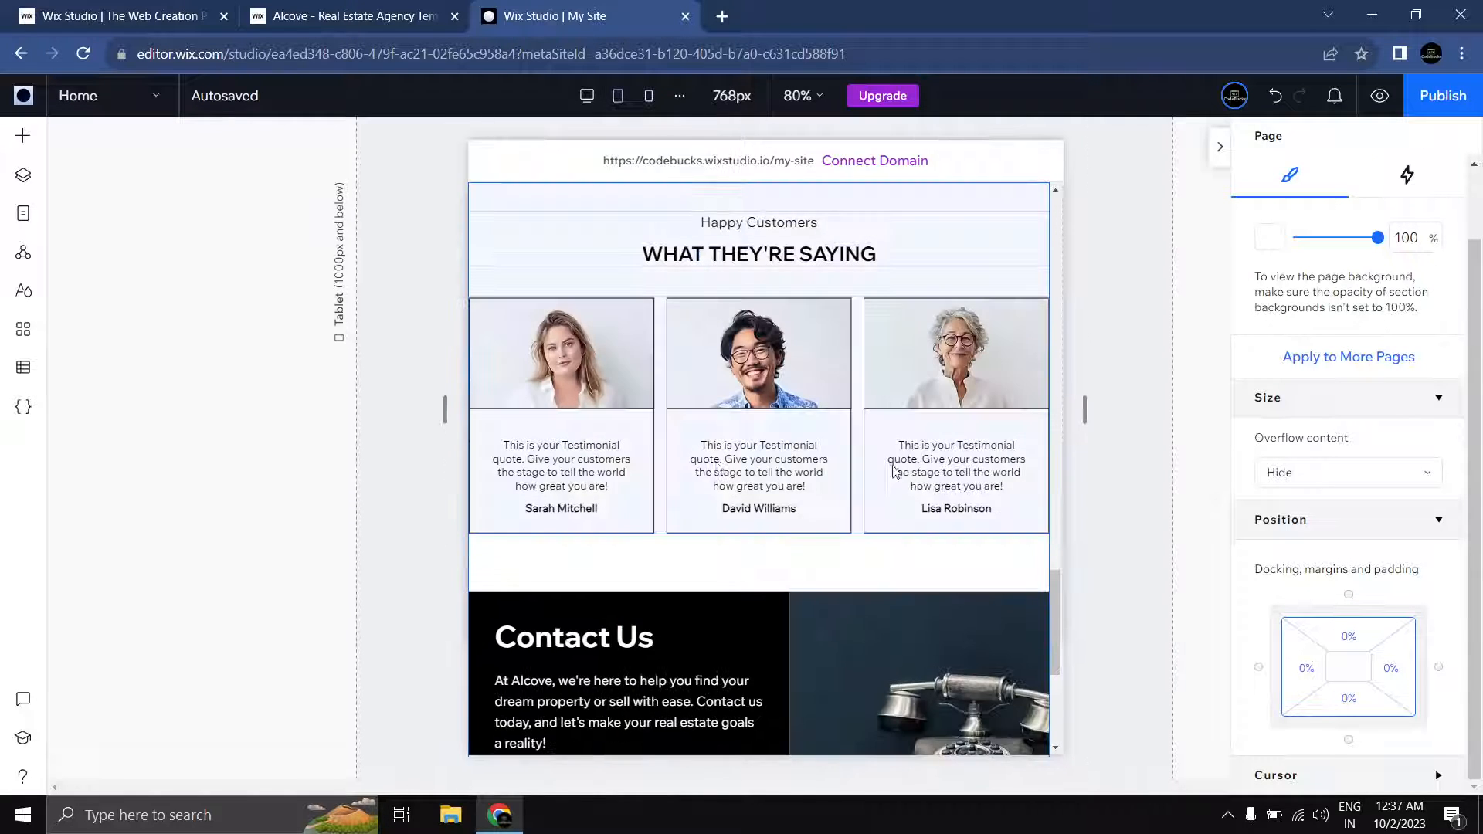
scroll(1015, 542, down, 2)
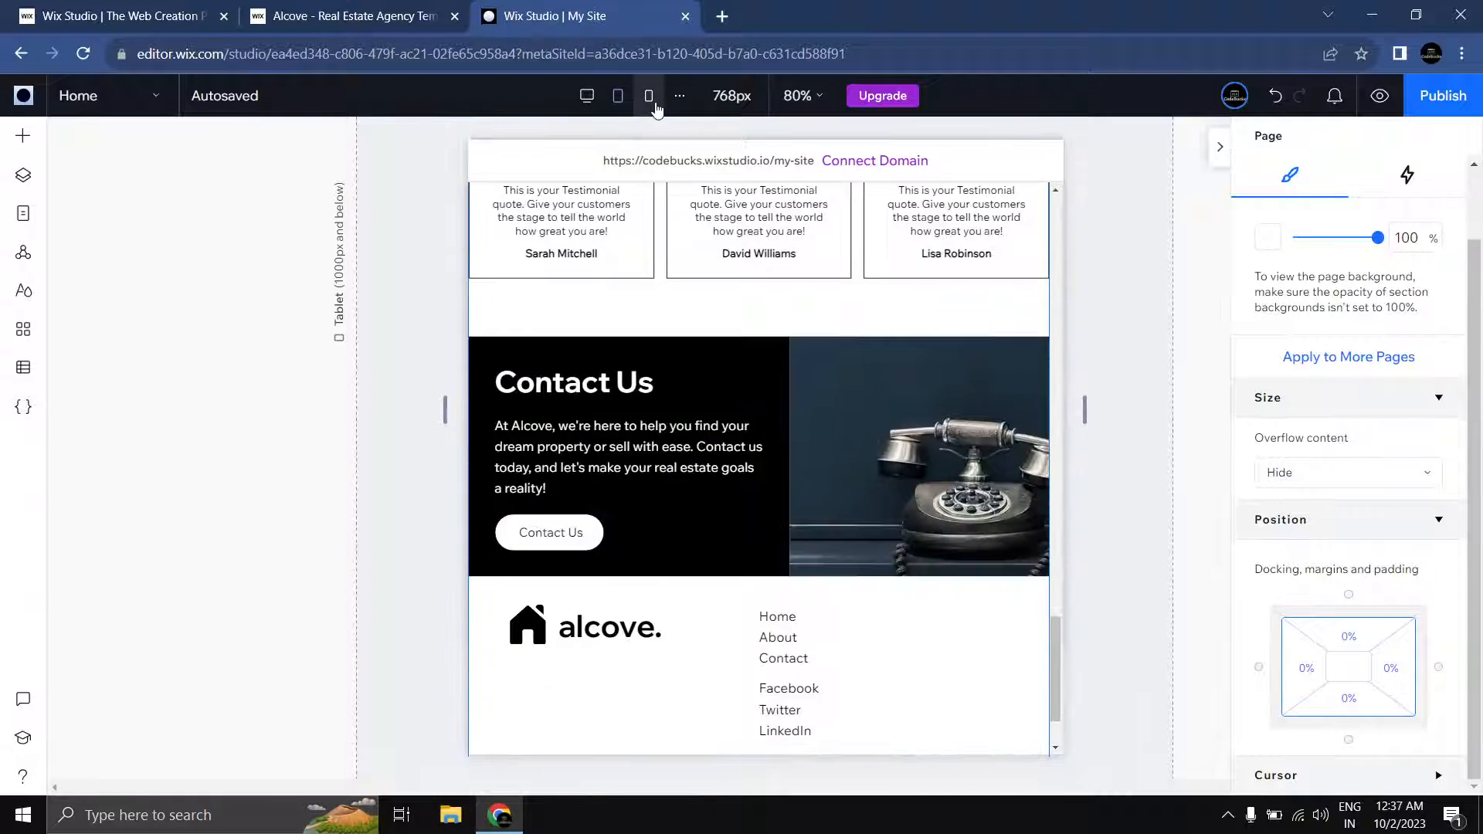
click(608, 453)
click(606, 389)
click(1089, 391)
click(649, 95)
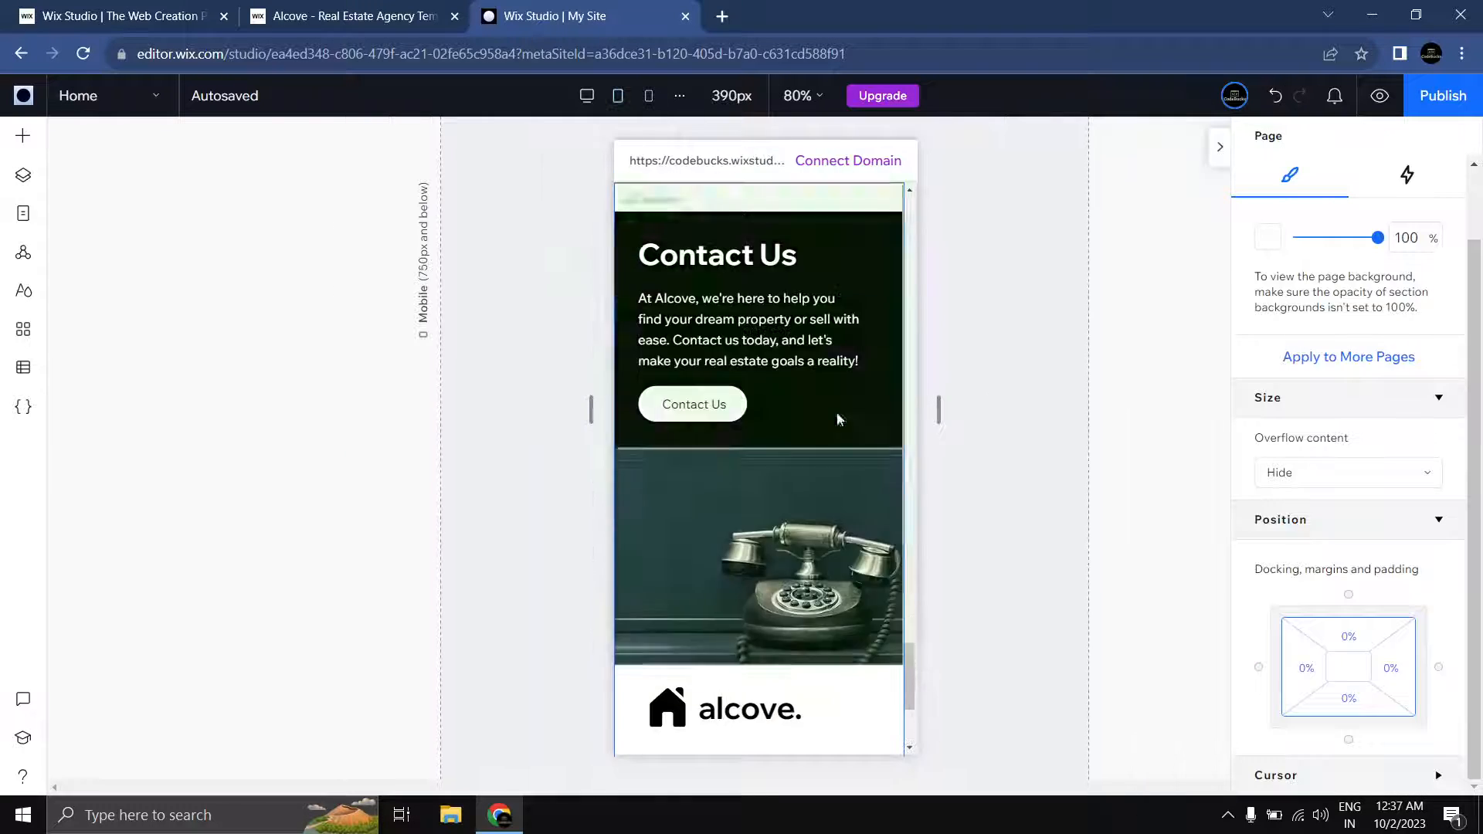
scroll(1016, 554, up, 5)
drag(935, 567, 938, 665)
click(739, 471)
click(719, 397)
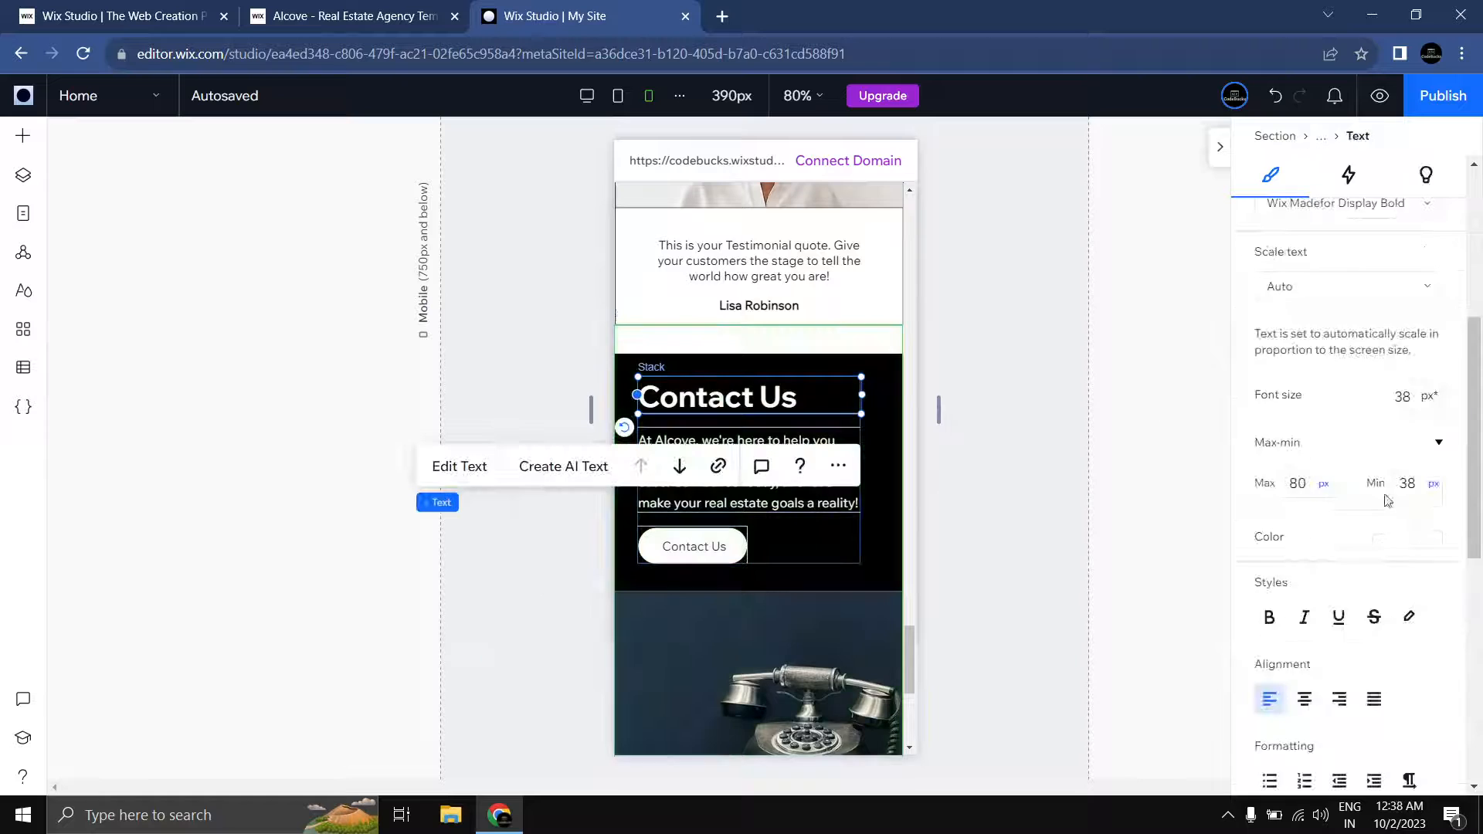
scroll(1387, 502, down, 5)
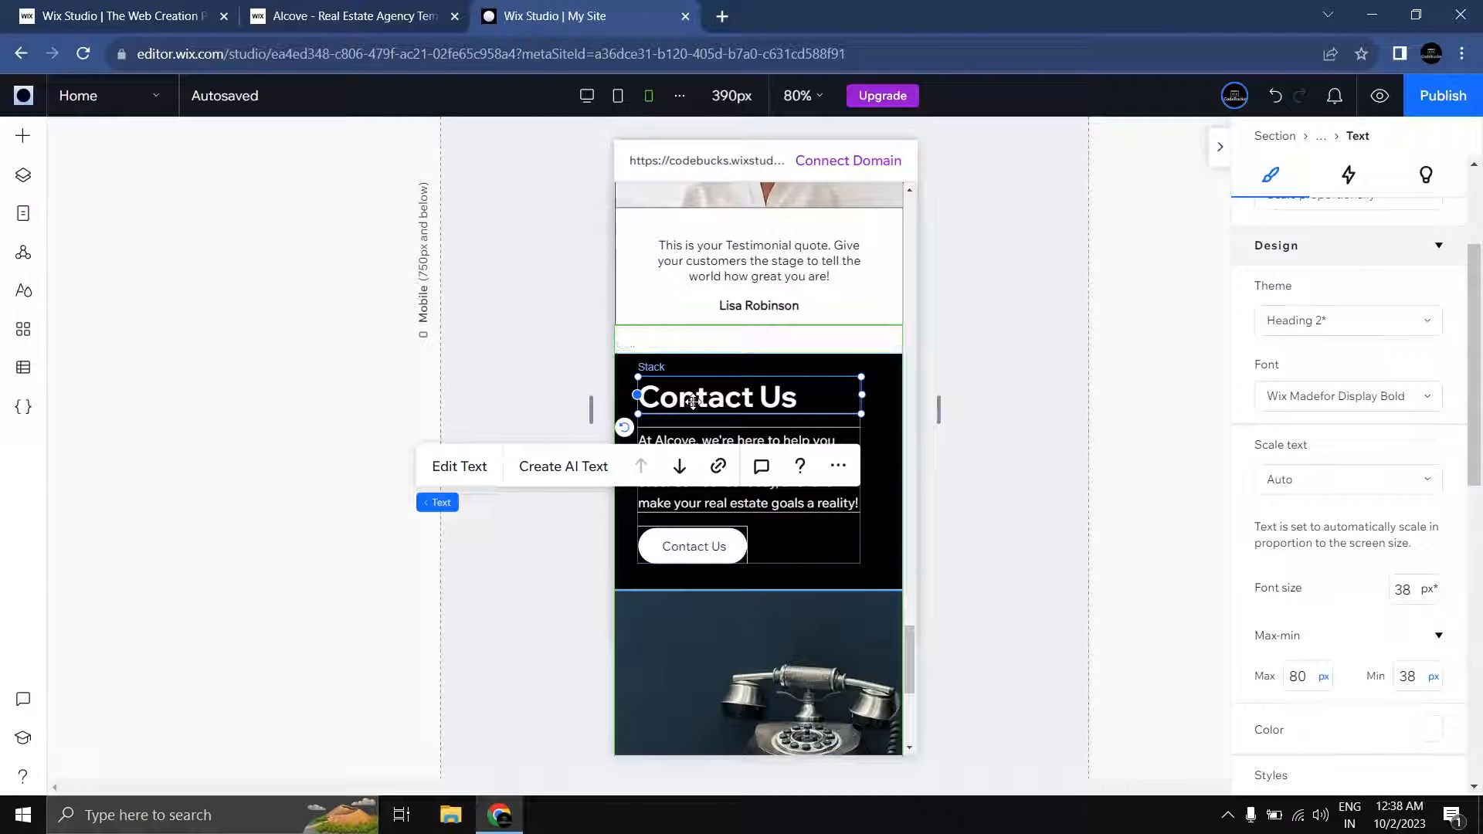
Step: Set the minimum font size of the Contact Us heading to 24 px at the Tablet breakpoint
scroll(1379, 580, down, 3)
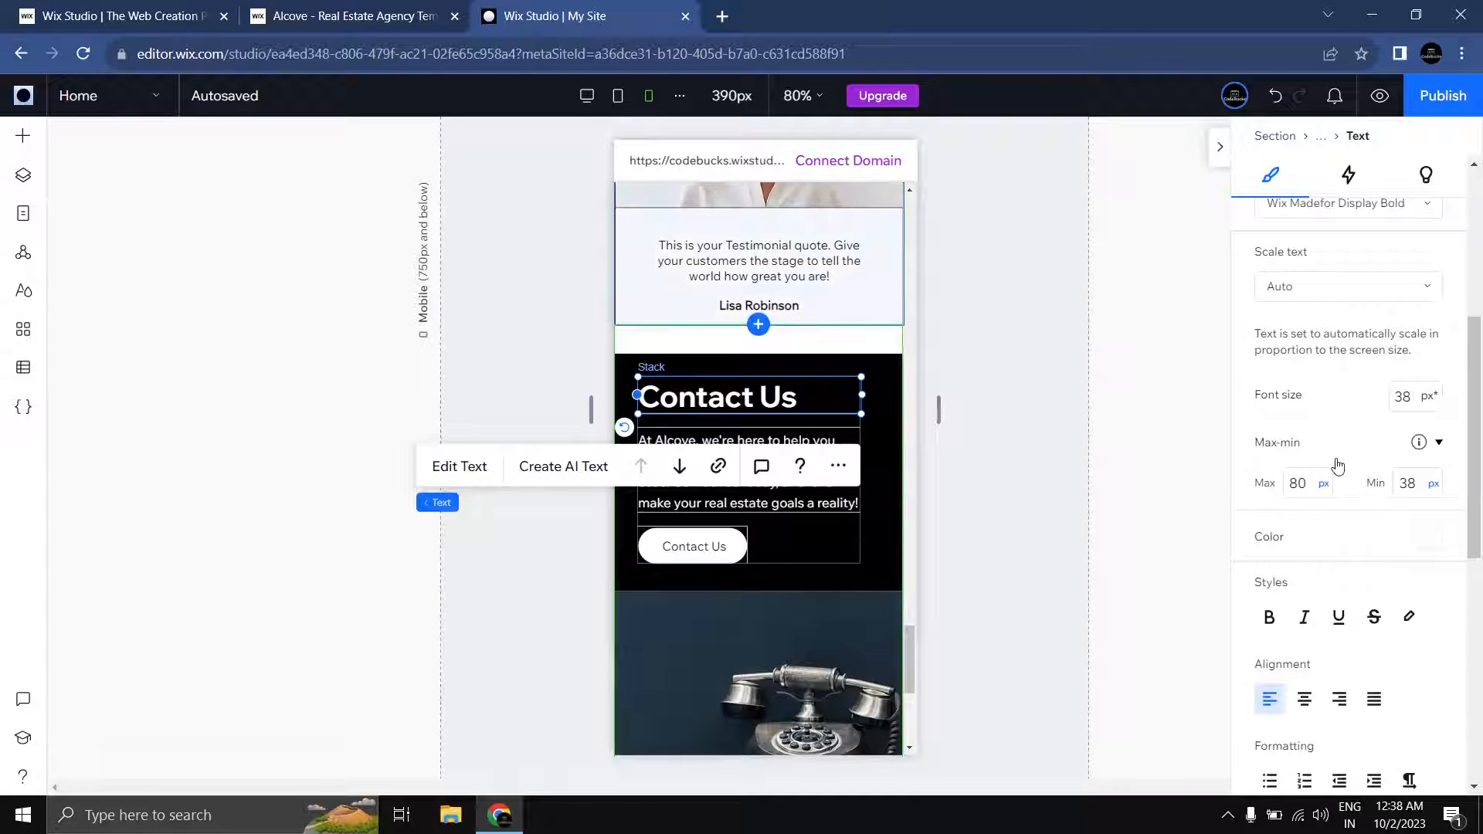
click(618, 95)
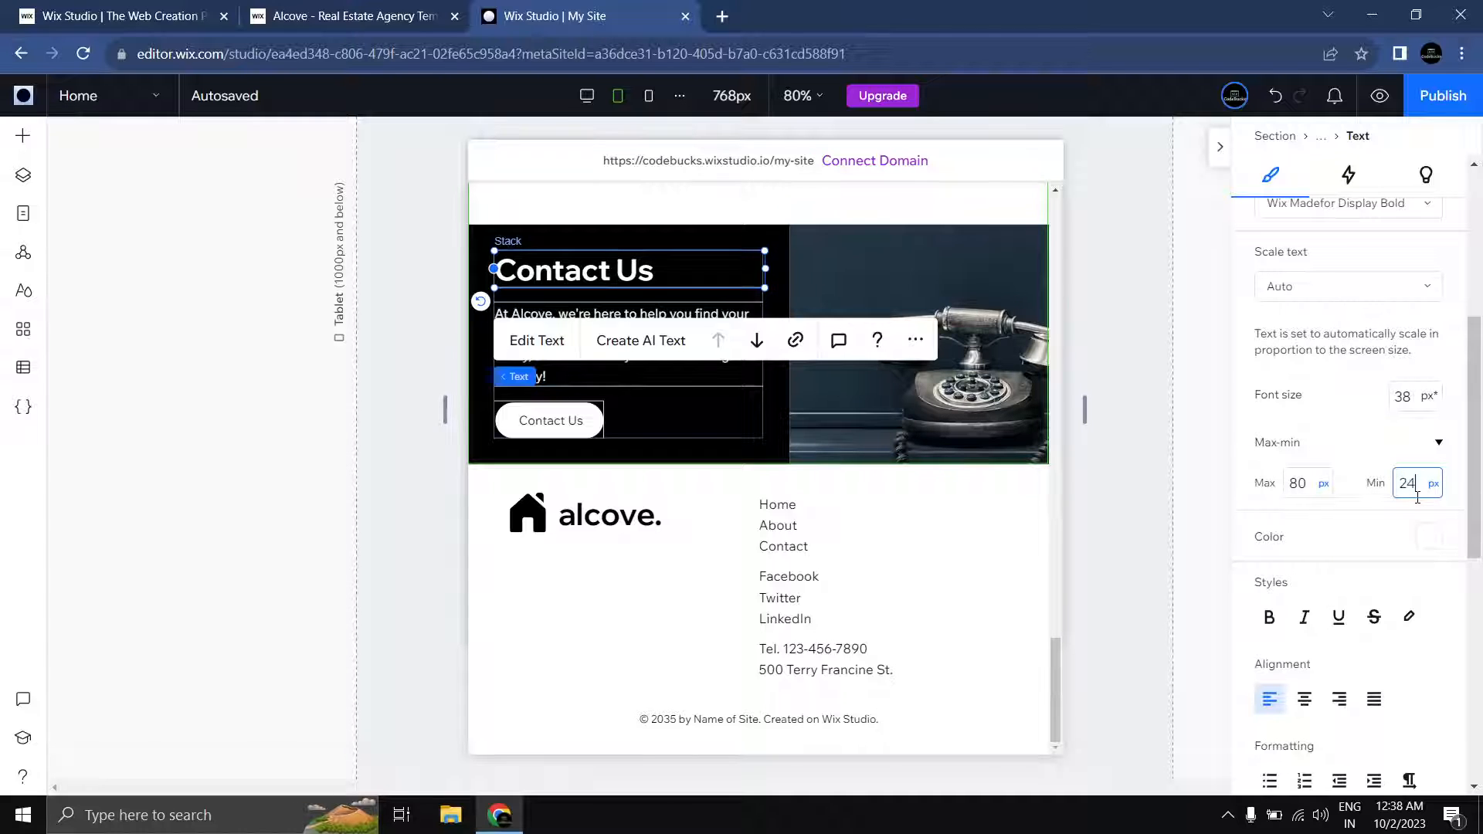
click(1265, 425)
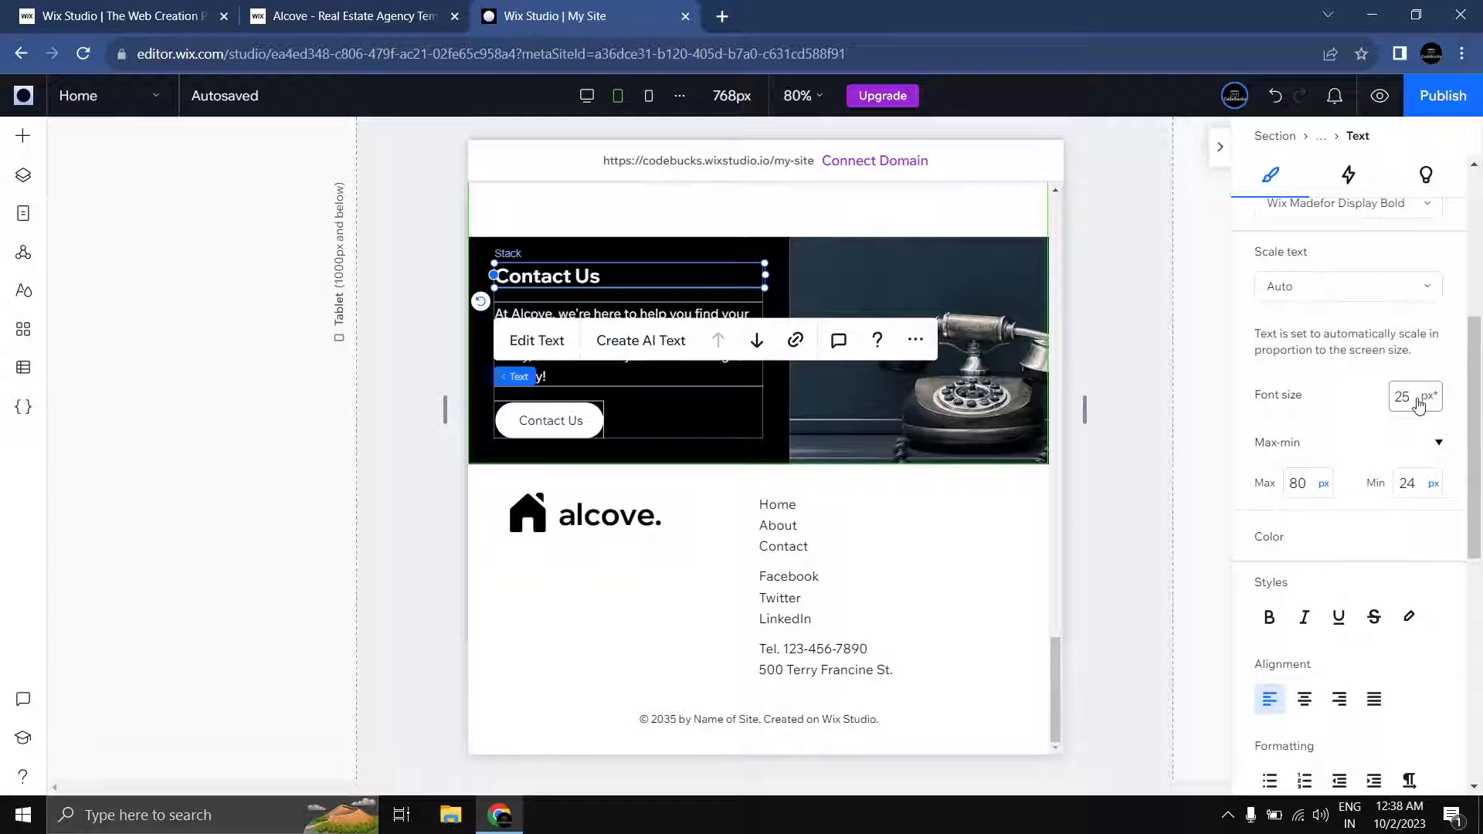
click(1178, 510)
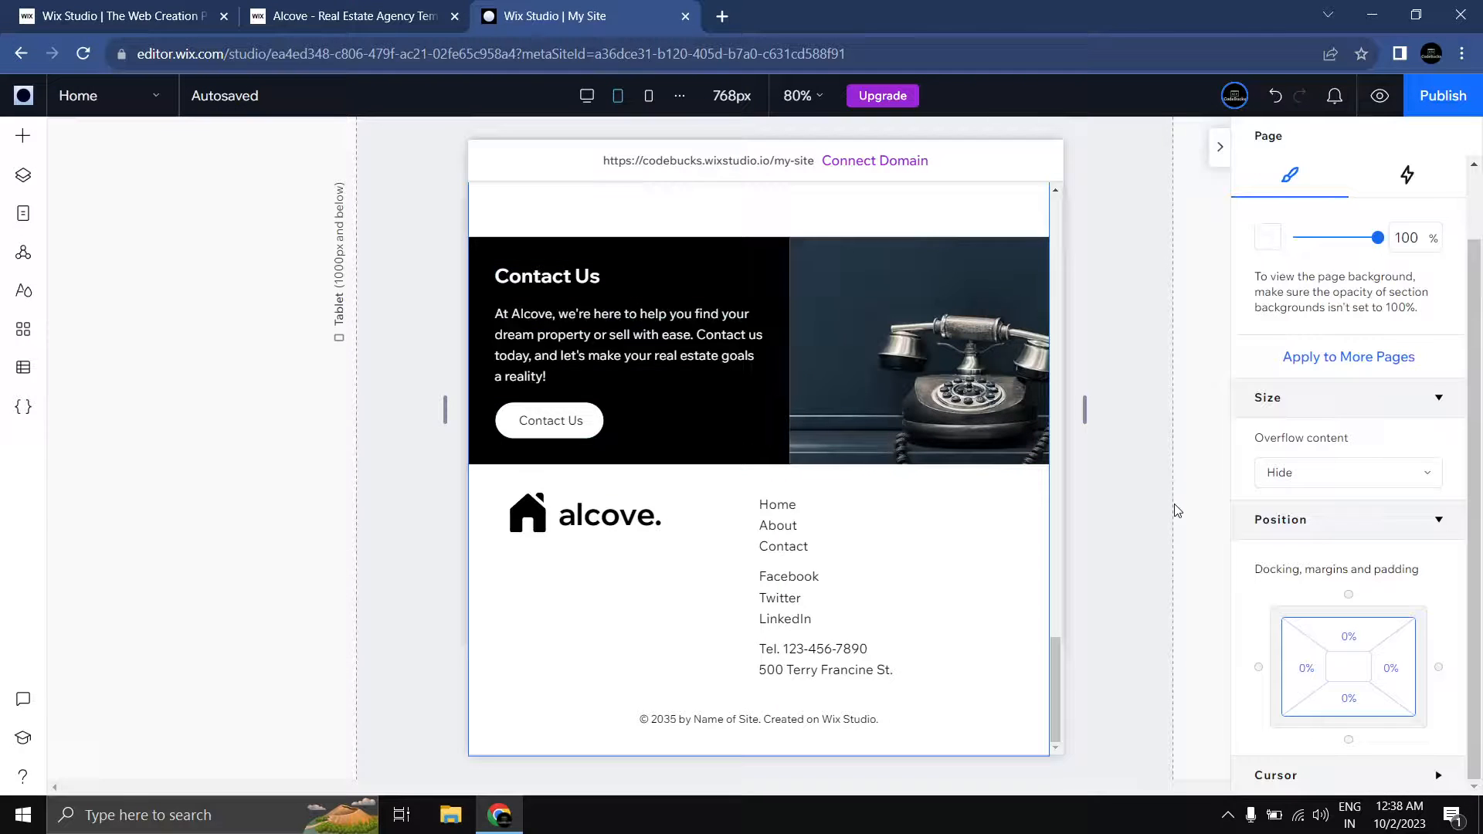
Step: Review the lower part of the Home page at the Mobile breakpoint and preview the page at mobile size
click(649, 96)
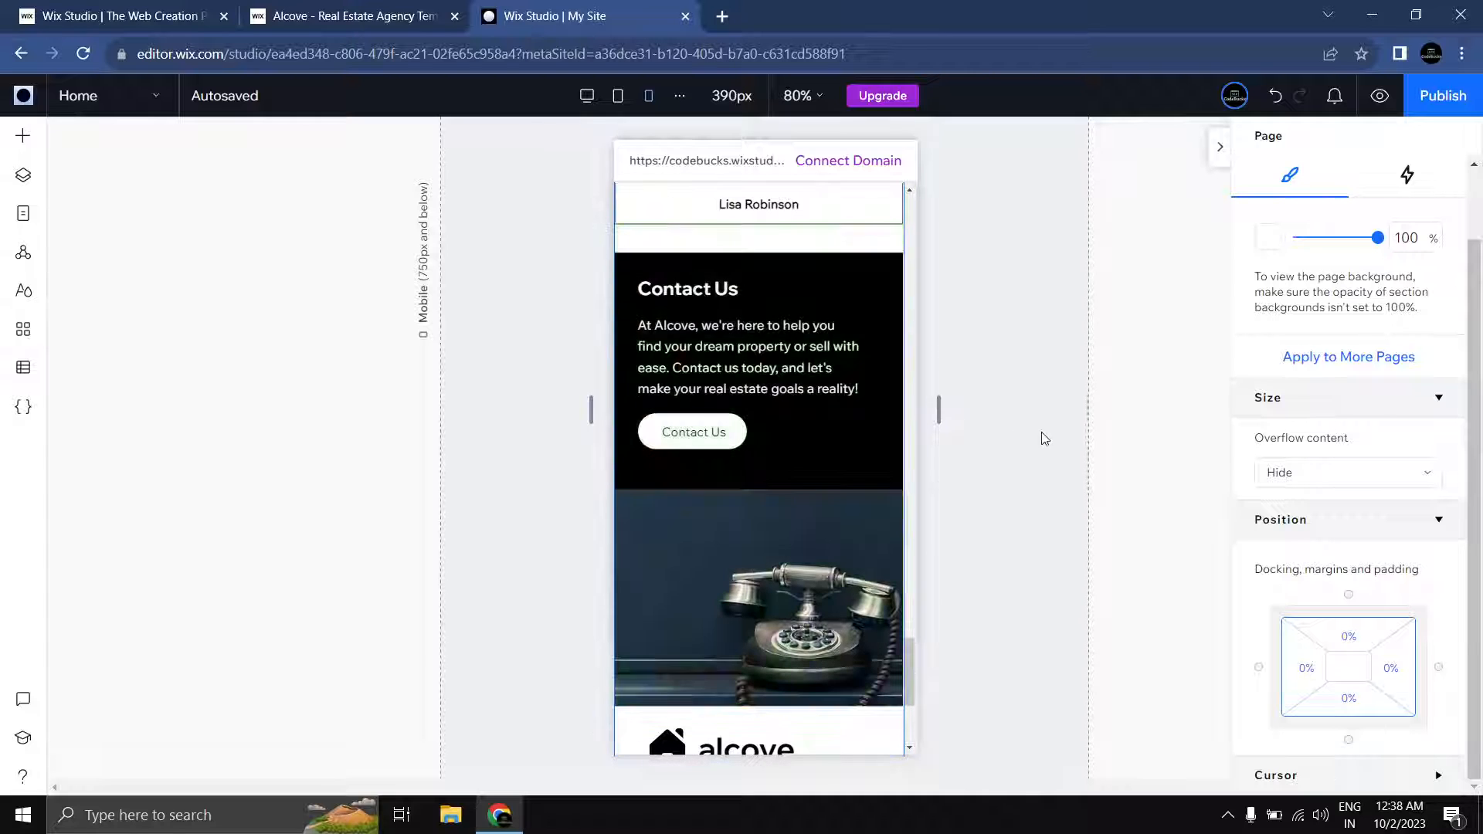
scroll(807, 424, down, 5)
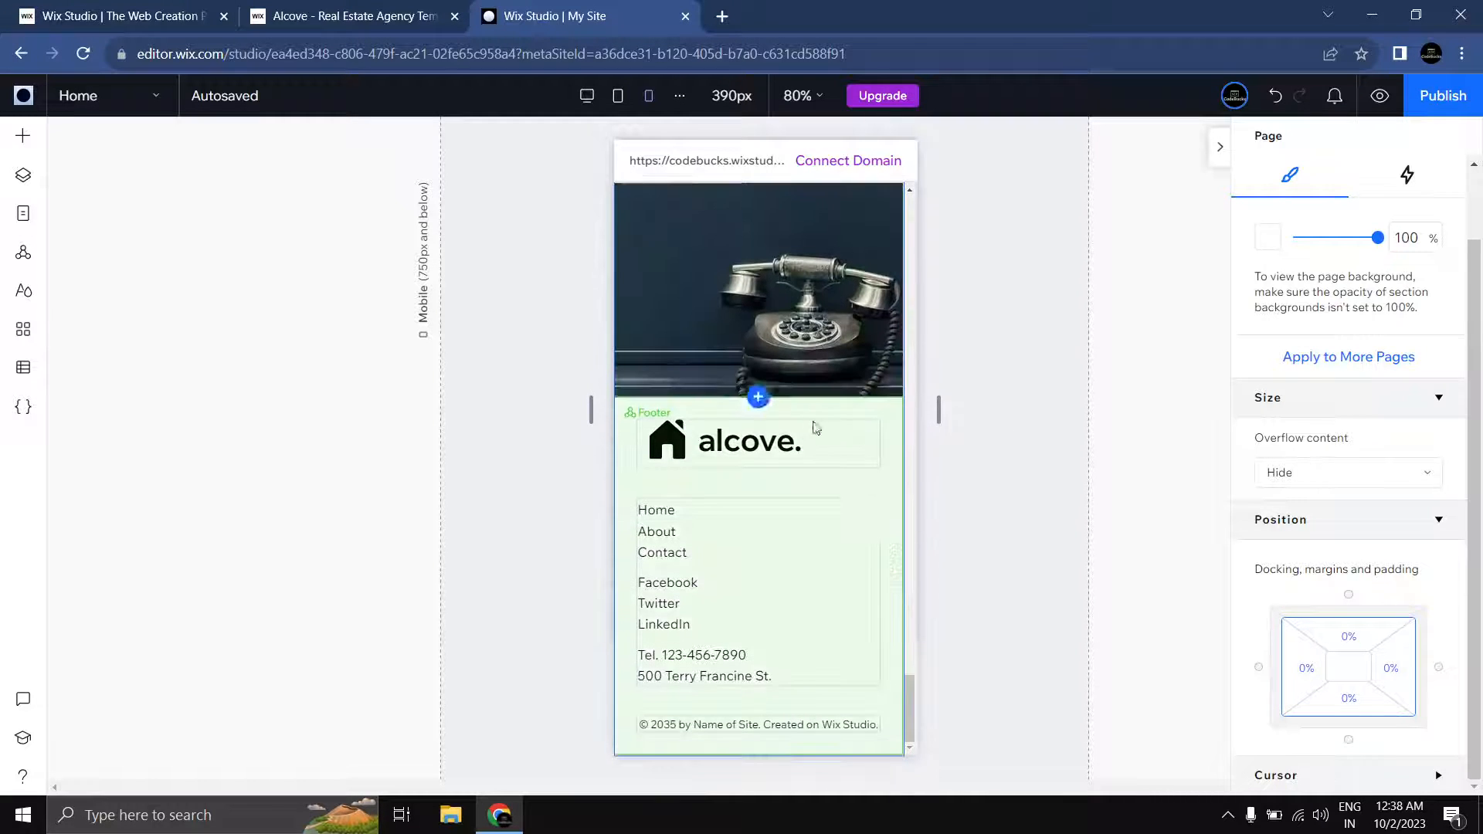
drag(909, 685, 910, 215)
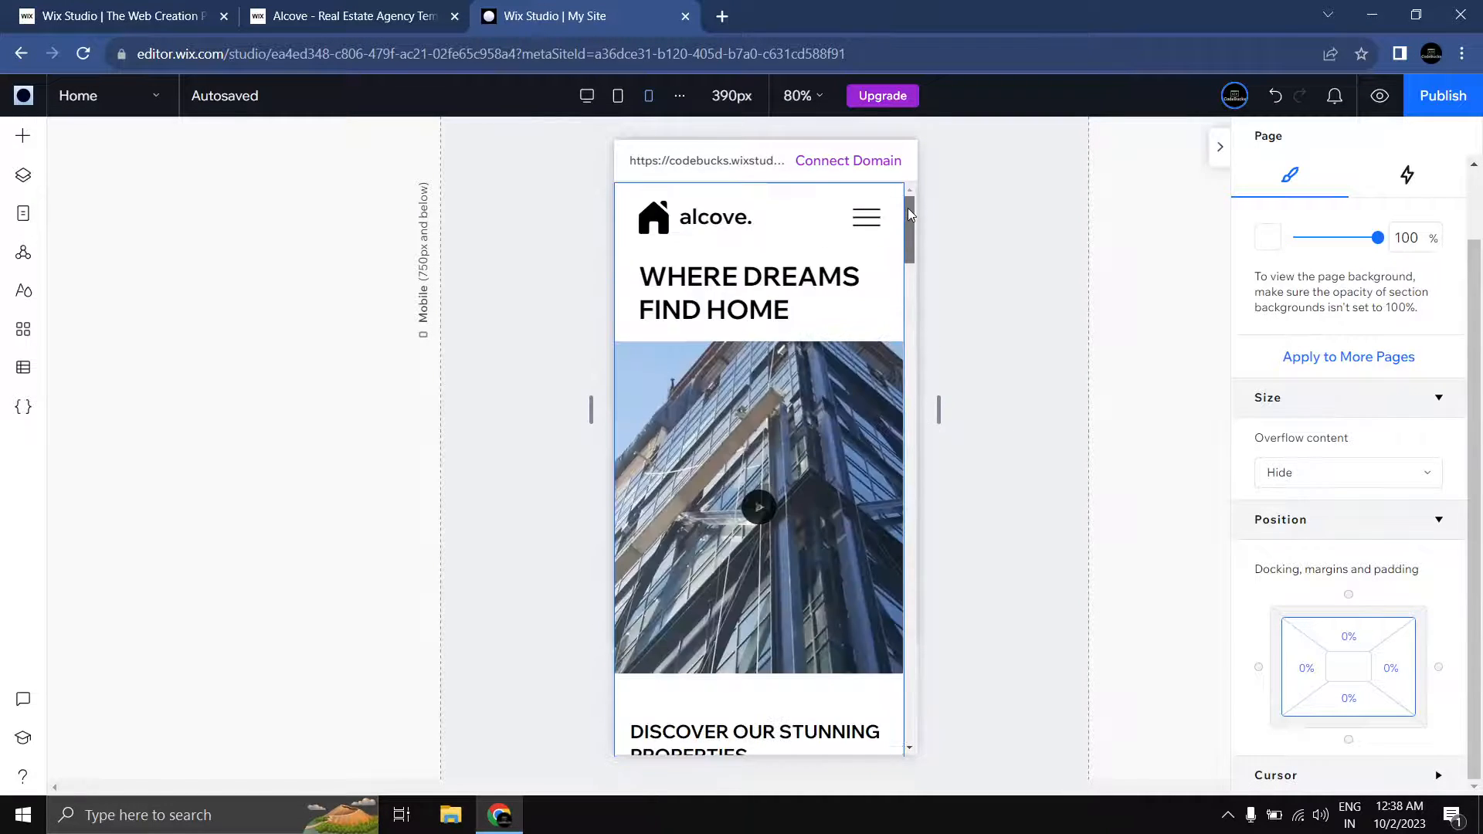
click(1380, 96)
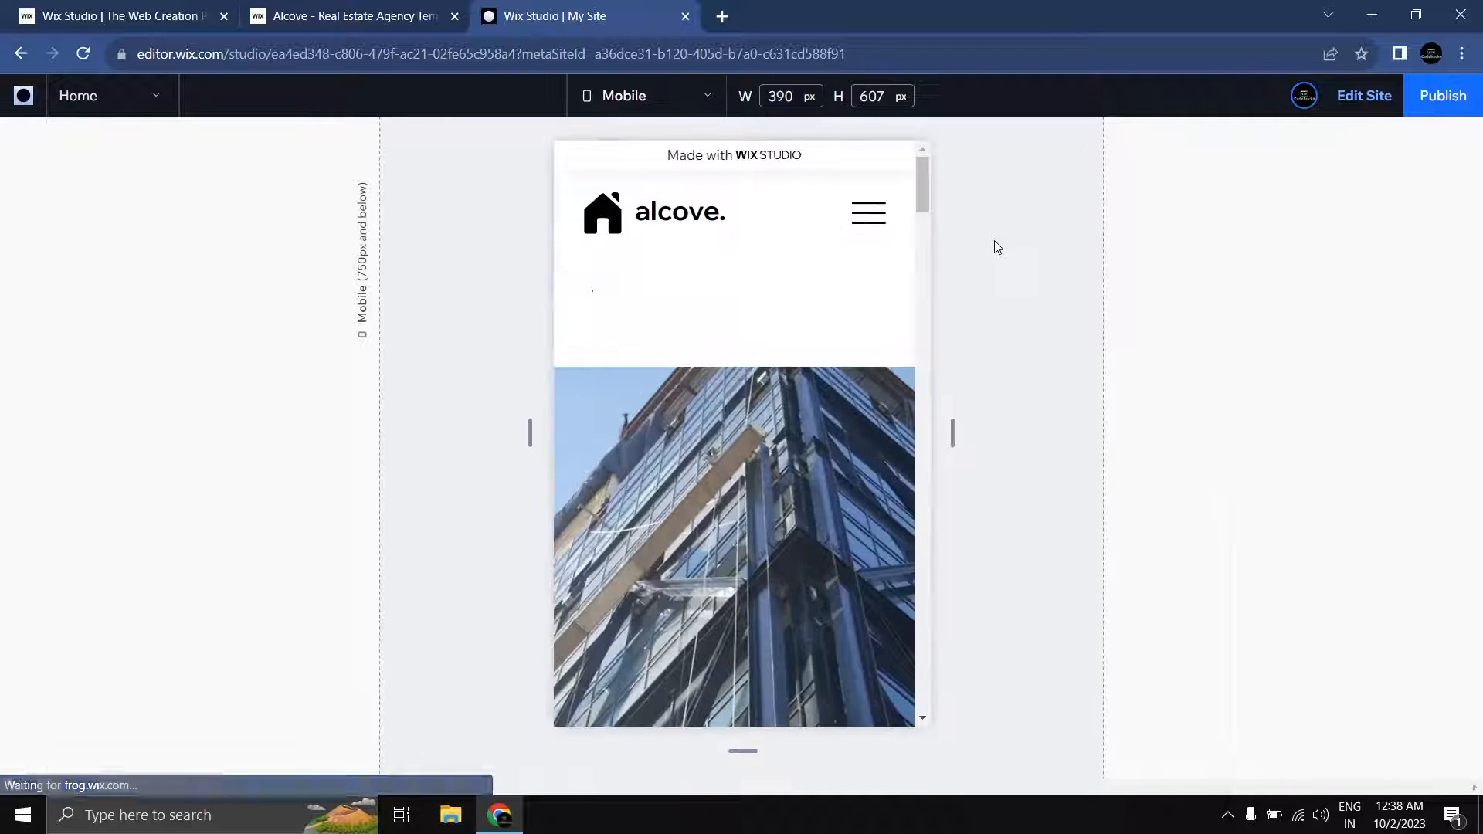
drag(917, 189, 951, 193)
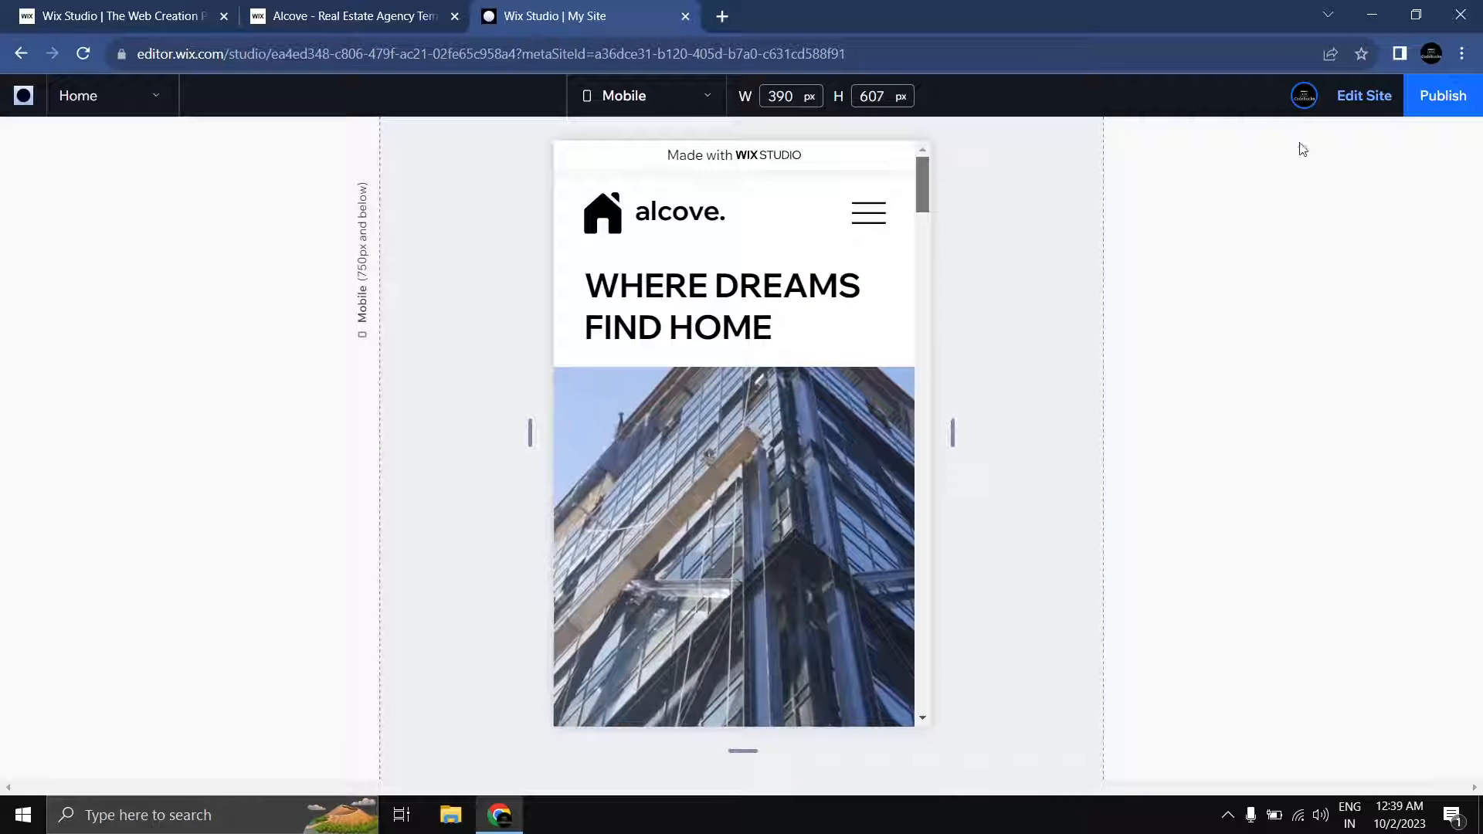
click(1375, 115)
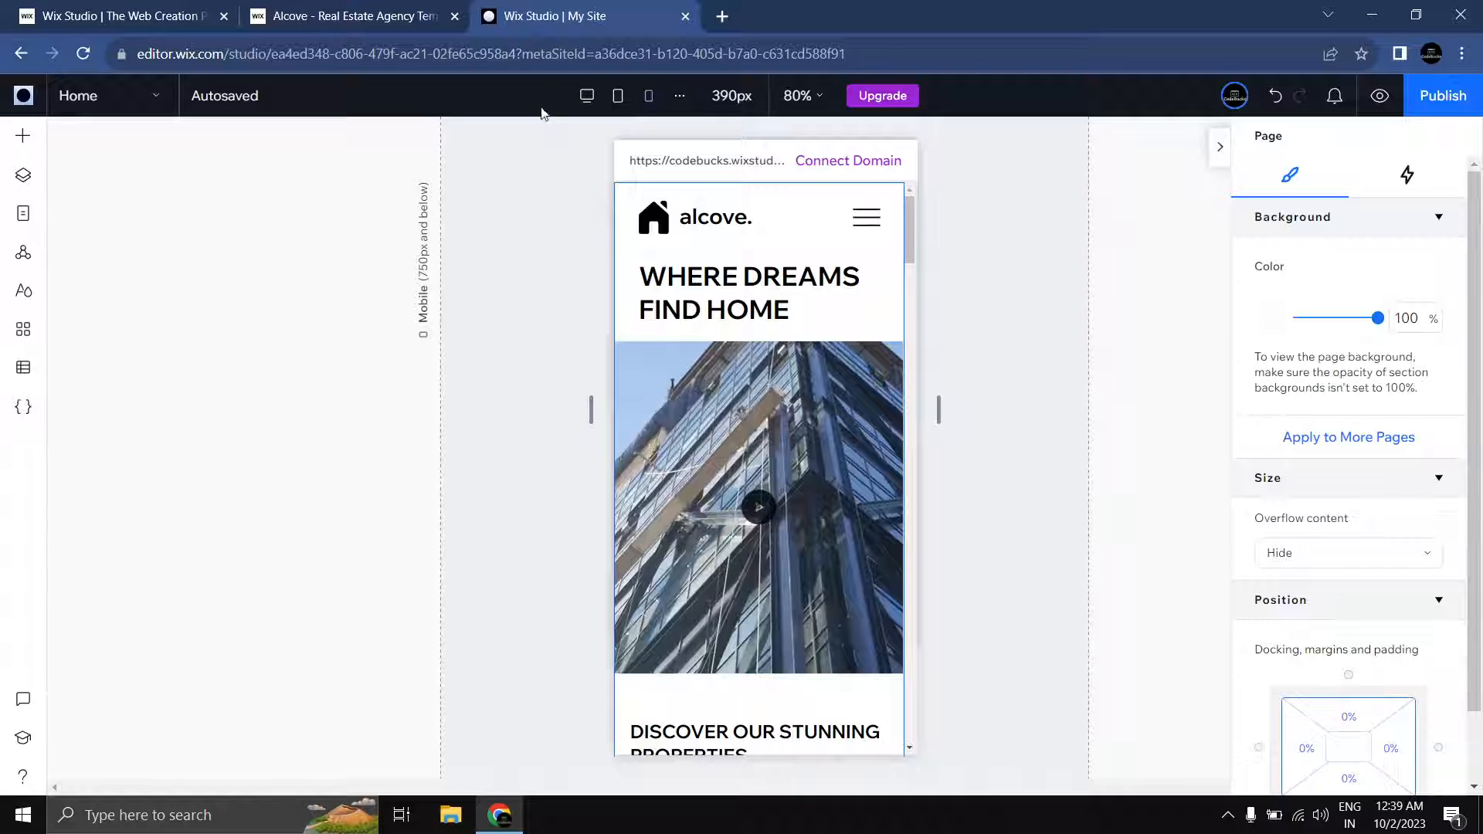
Step: Open the About Us page at the Desktop breakpoint and generate a Responsive AI design for its About Us section
click(586, 96)
click(124, 95)
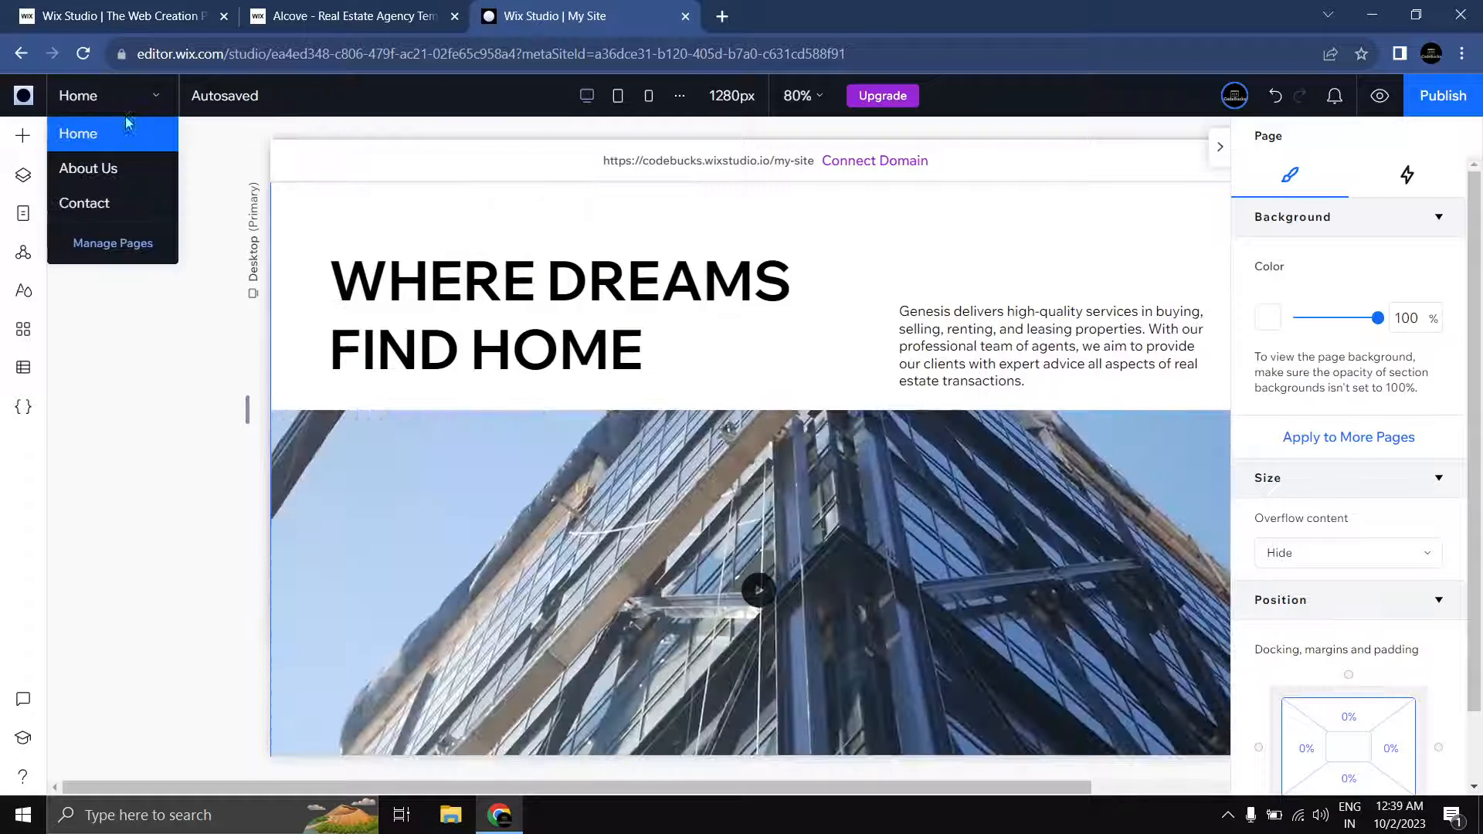
click(109, 171)
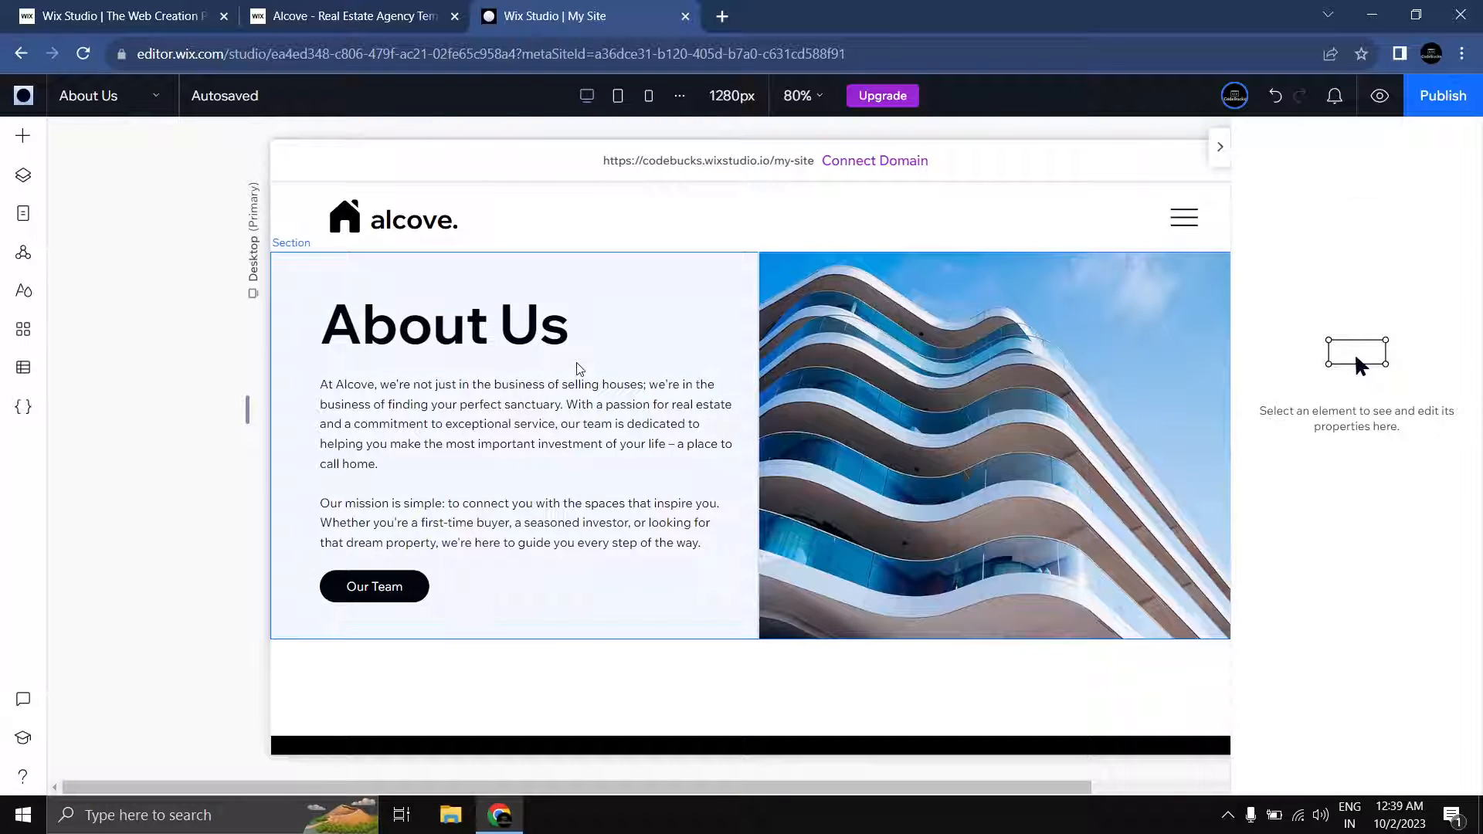
click(580, 369)
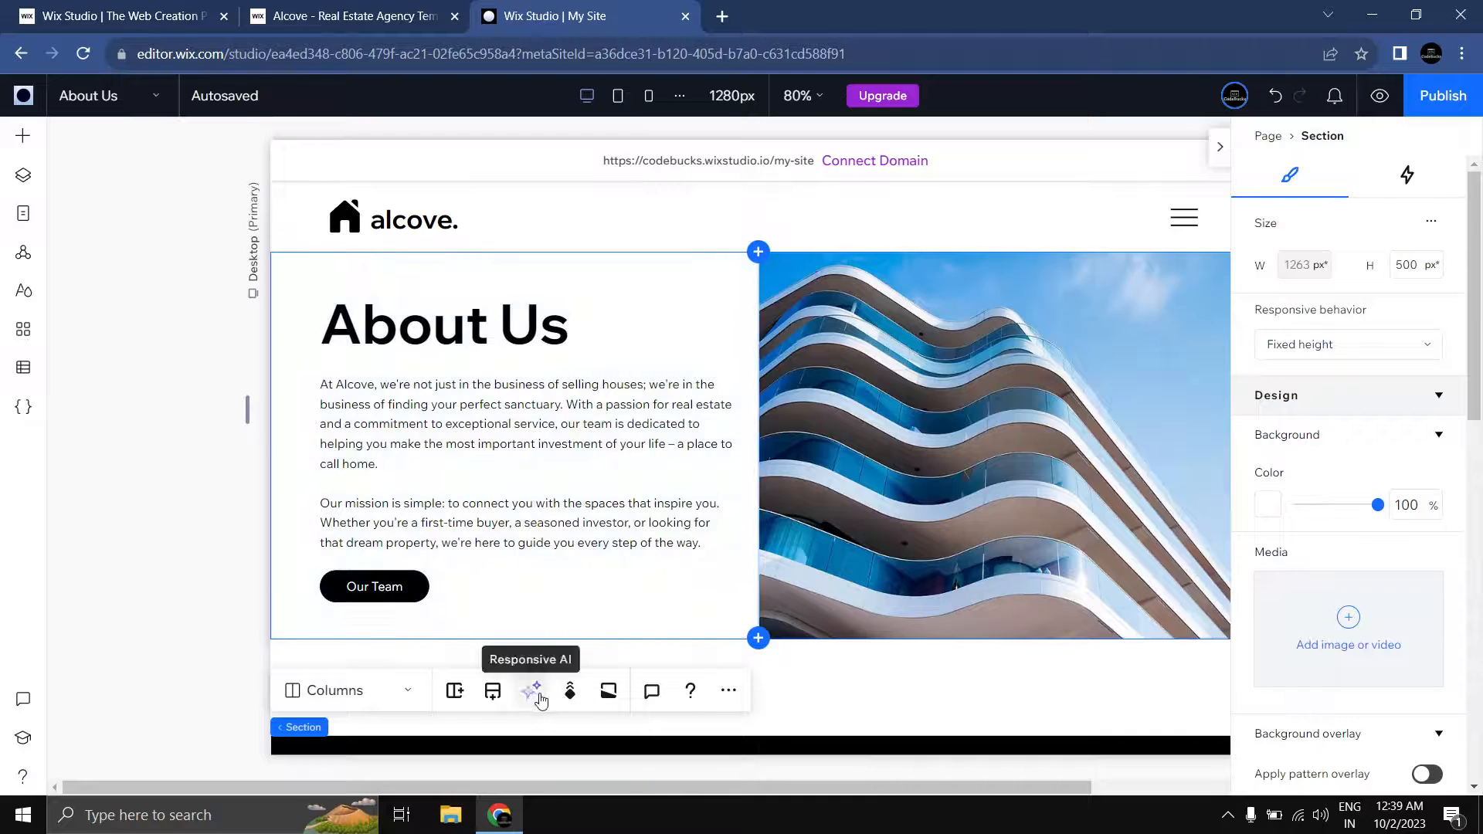
click(541, 700)
click(763, 615)
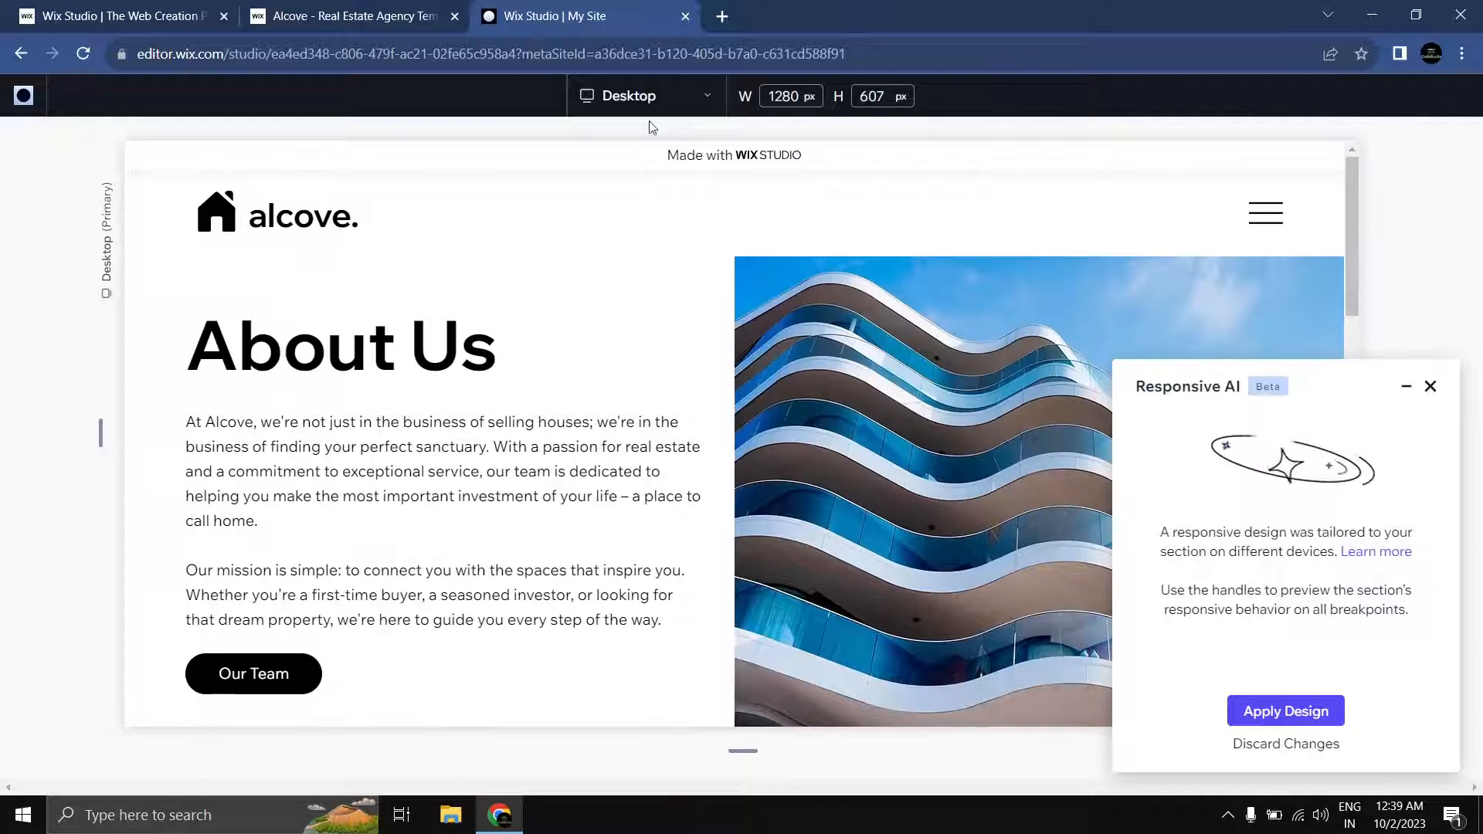
Step: Check the generated About Us design at Tablet and Mobile sizes and apply it
click(641, 96)
click(627, 208)
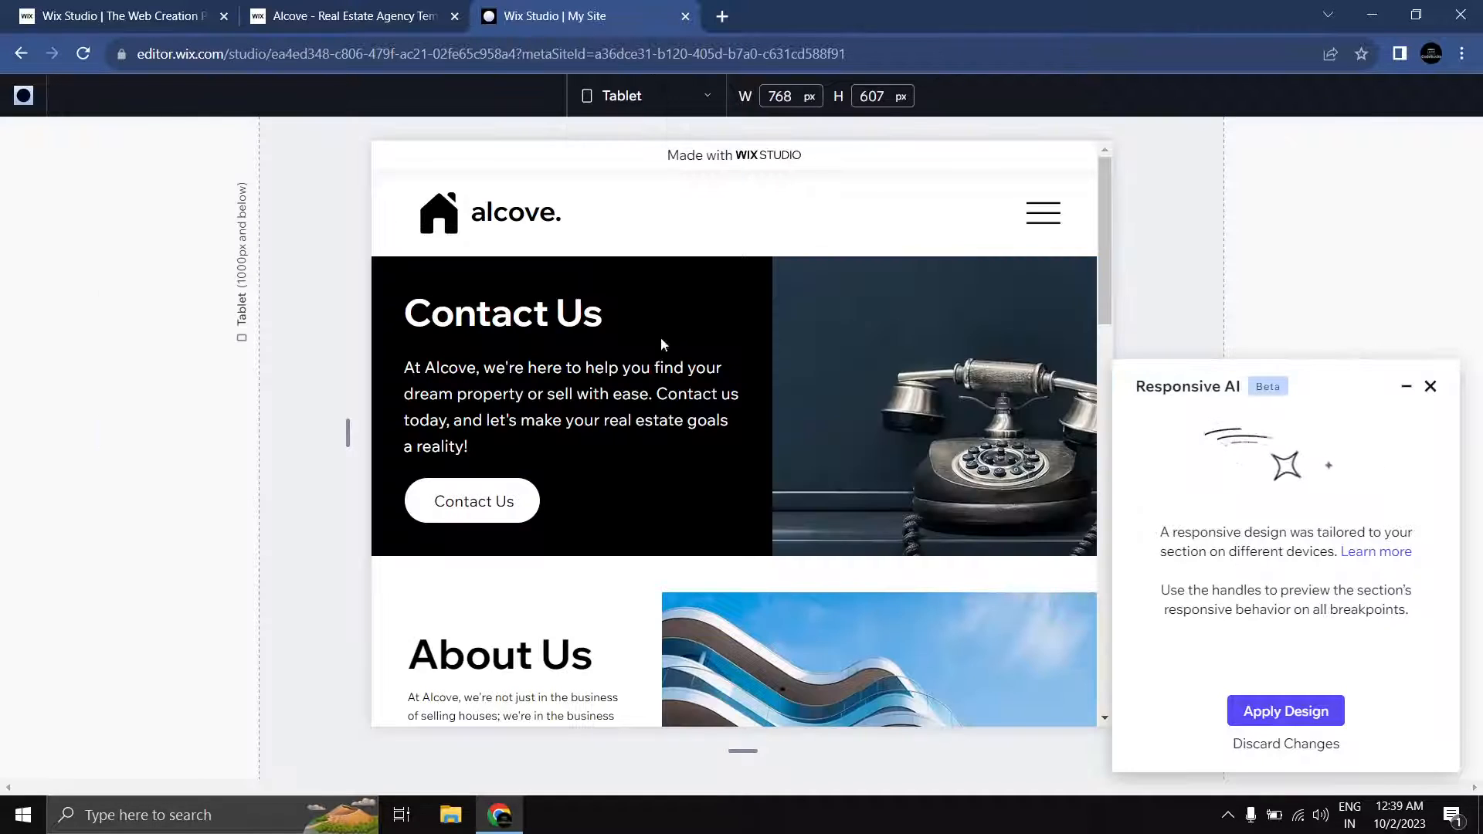
scroll(684, 352, down, 8)
scroll(688, 349, up, 5)
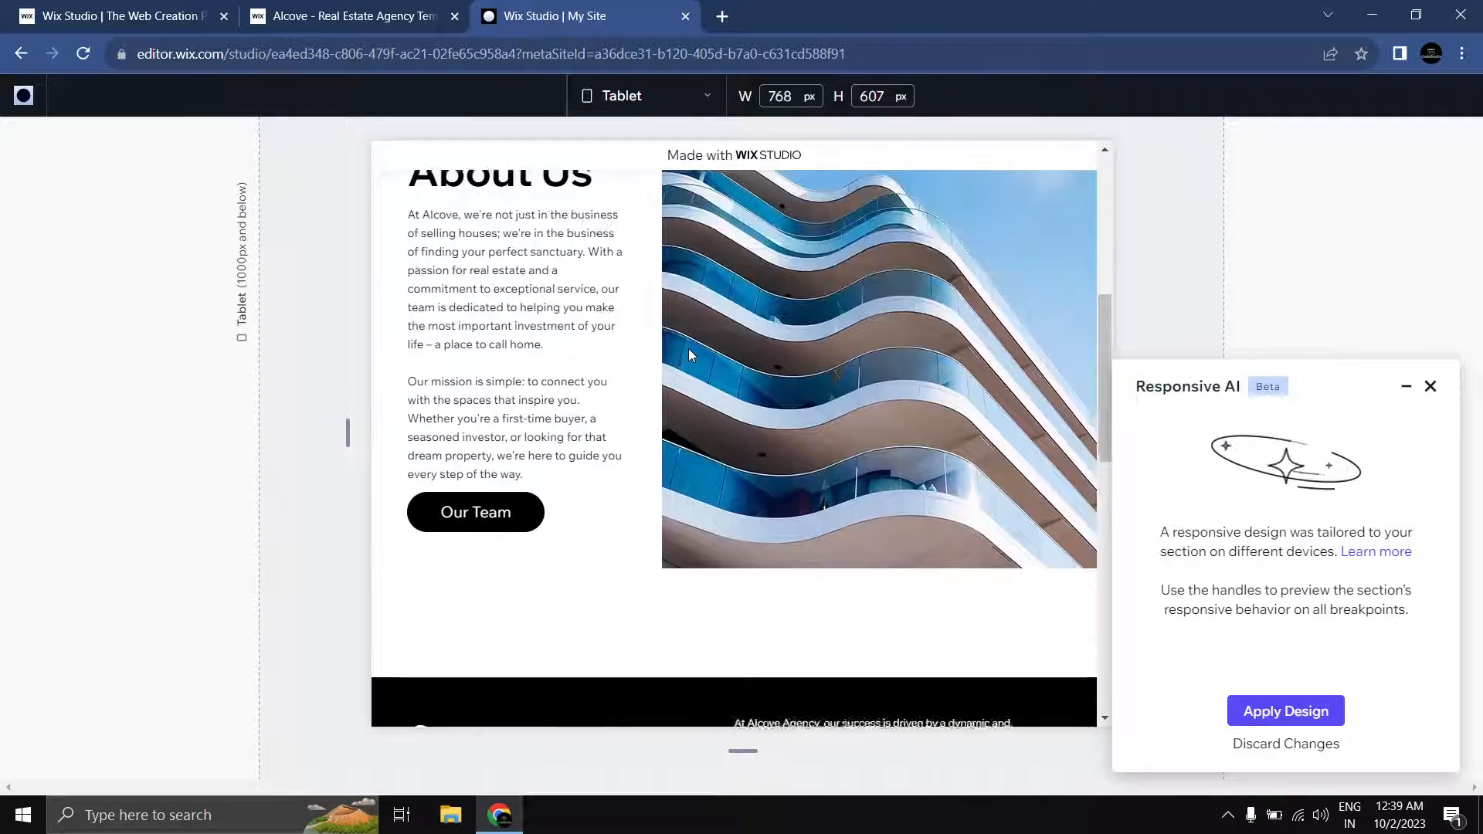
scroll(688, 349, down, 2)
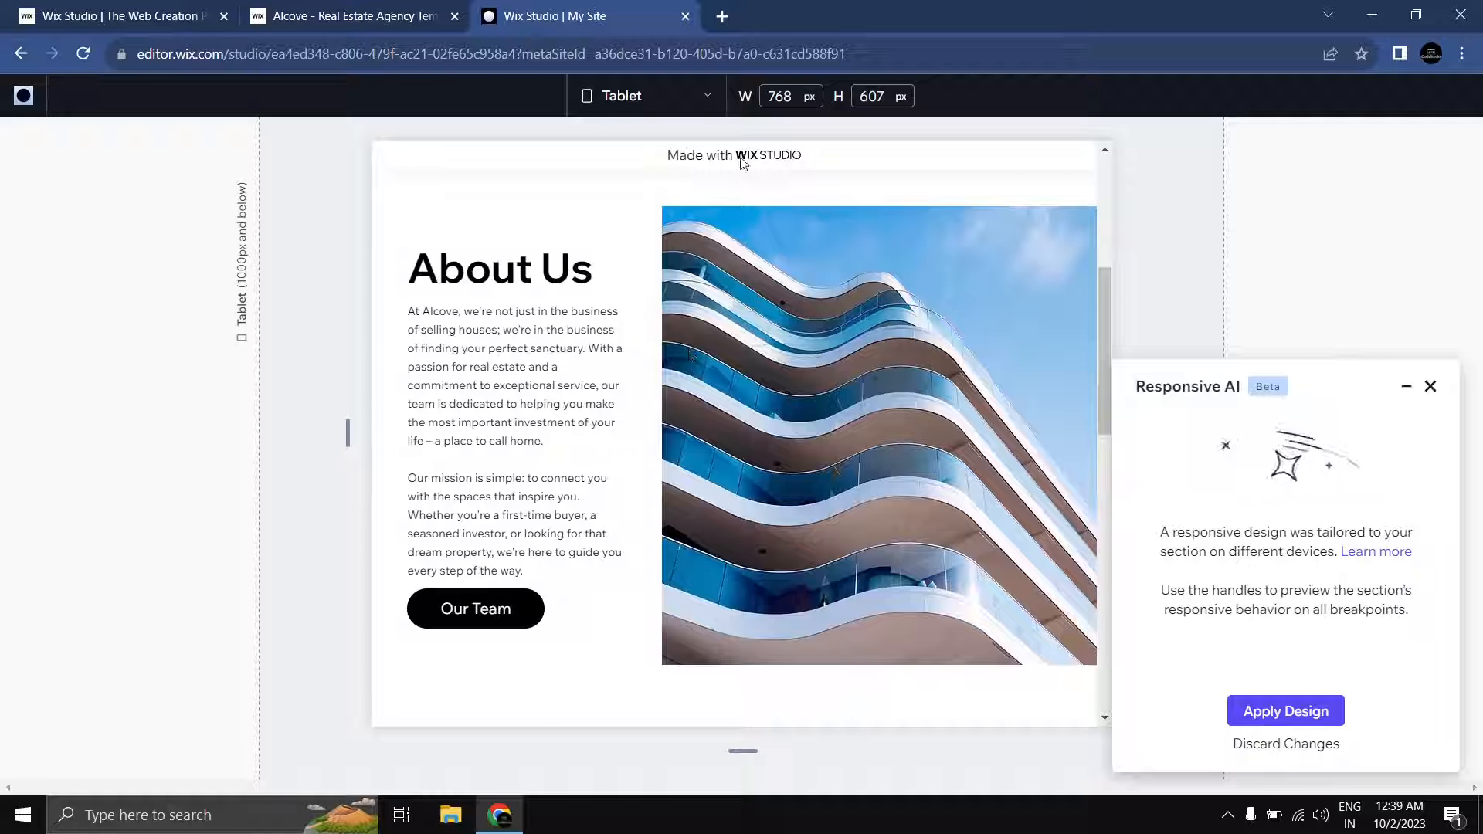
click(692, 108)
click(651, 175)
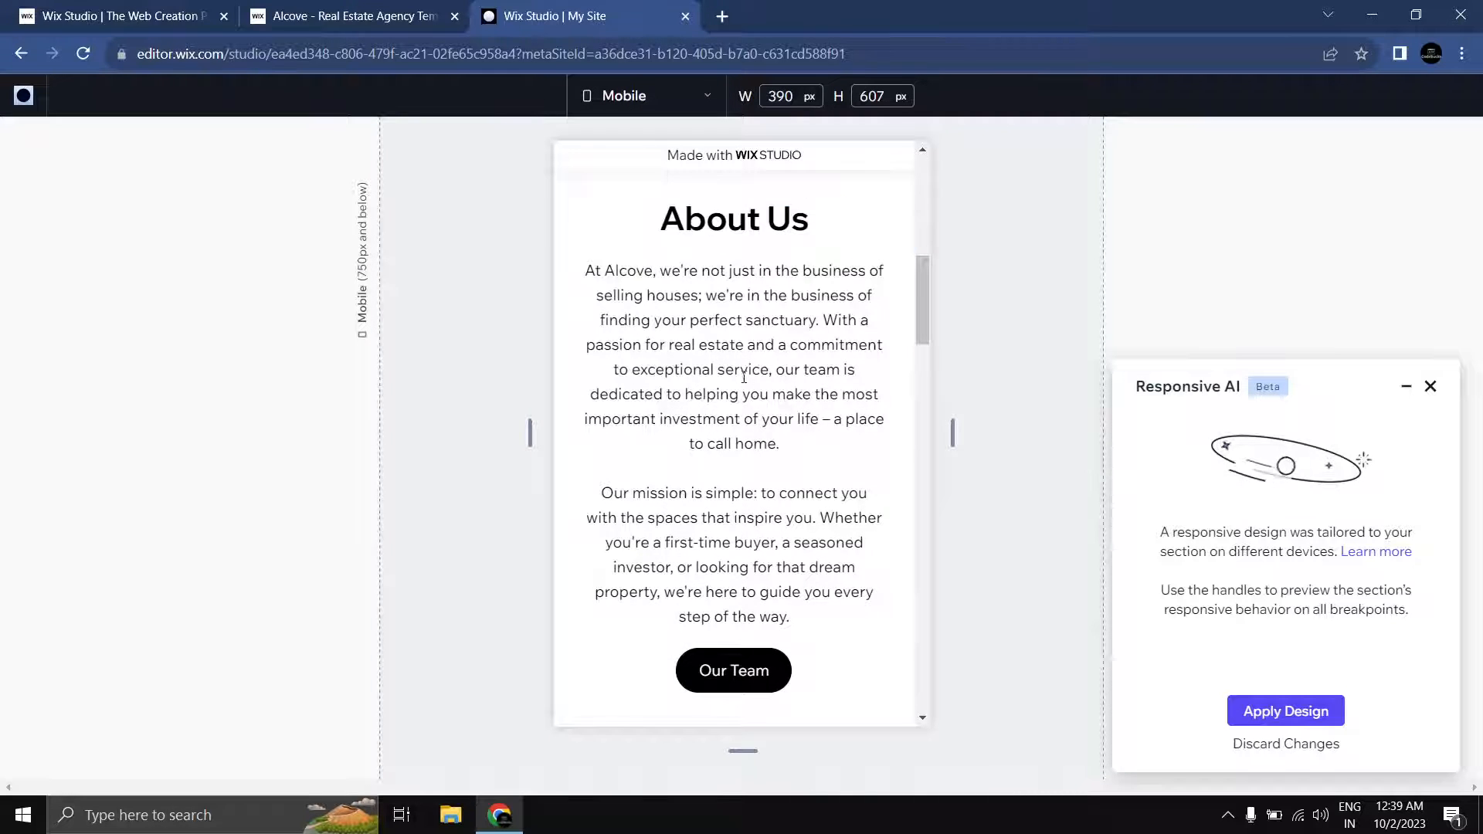
scroll(744, 378, down, 7)
scroll(744, 378, up, 10)
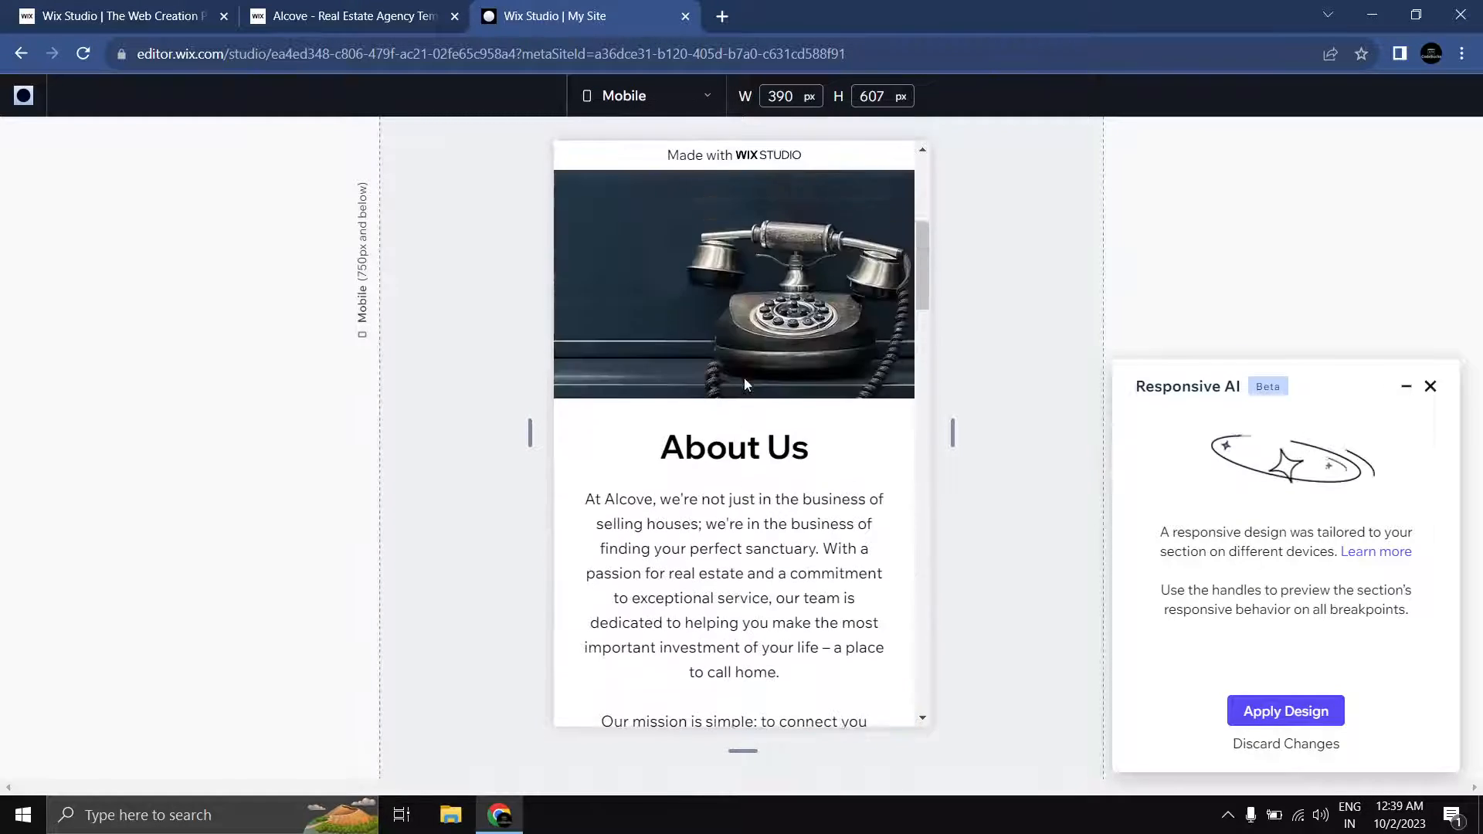
scroll(744, 378, down, 3)
click(1267, 708)
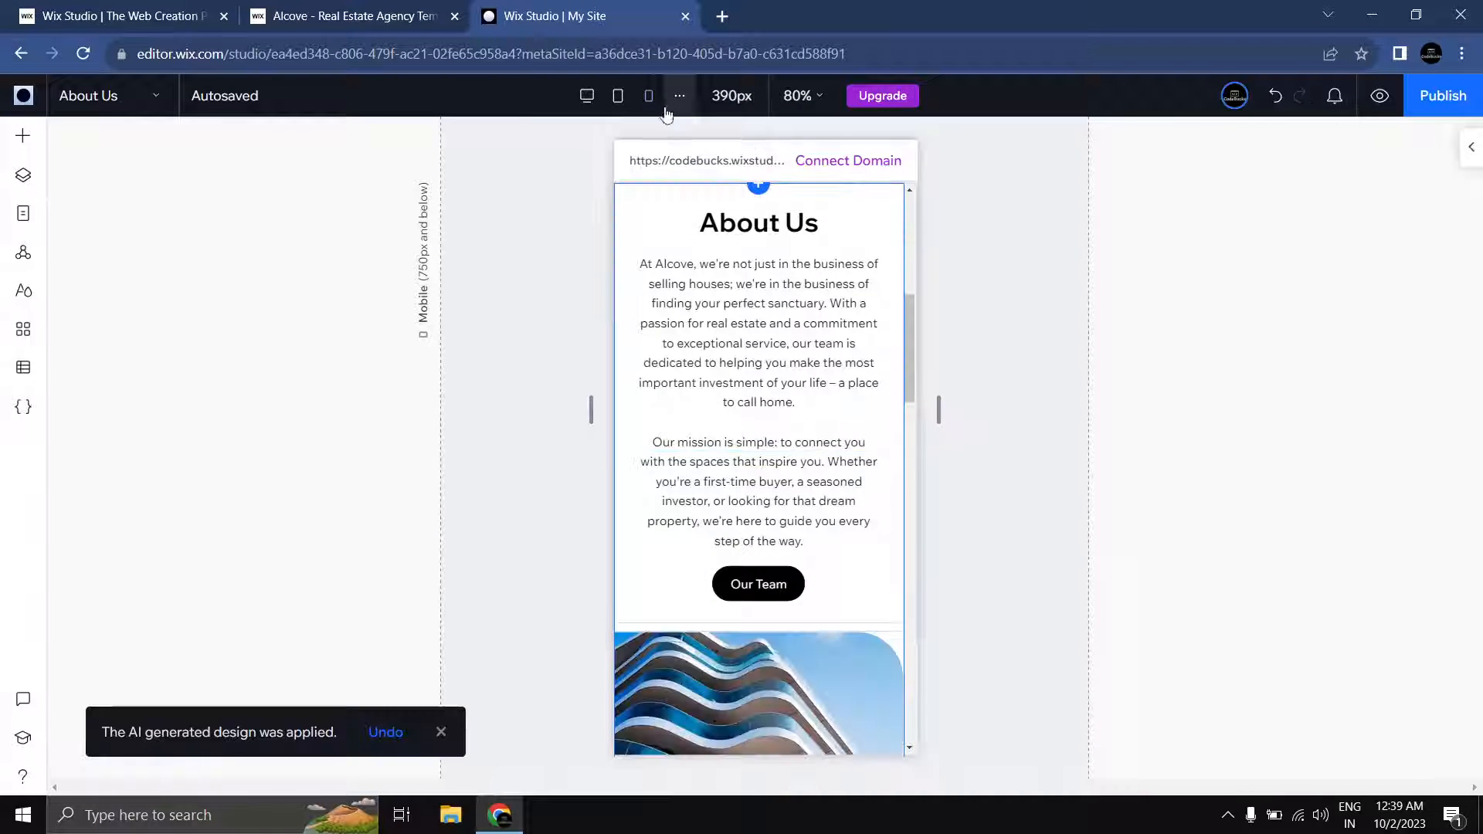
Step: At the Tablet breakpoint, reorder the Contact Us Banner below the two sections, directly above the footer
click(618, 95)
scroll(819, 354, up, 3)
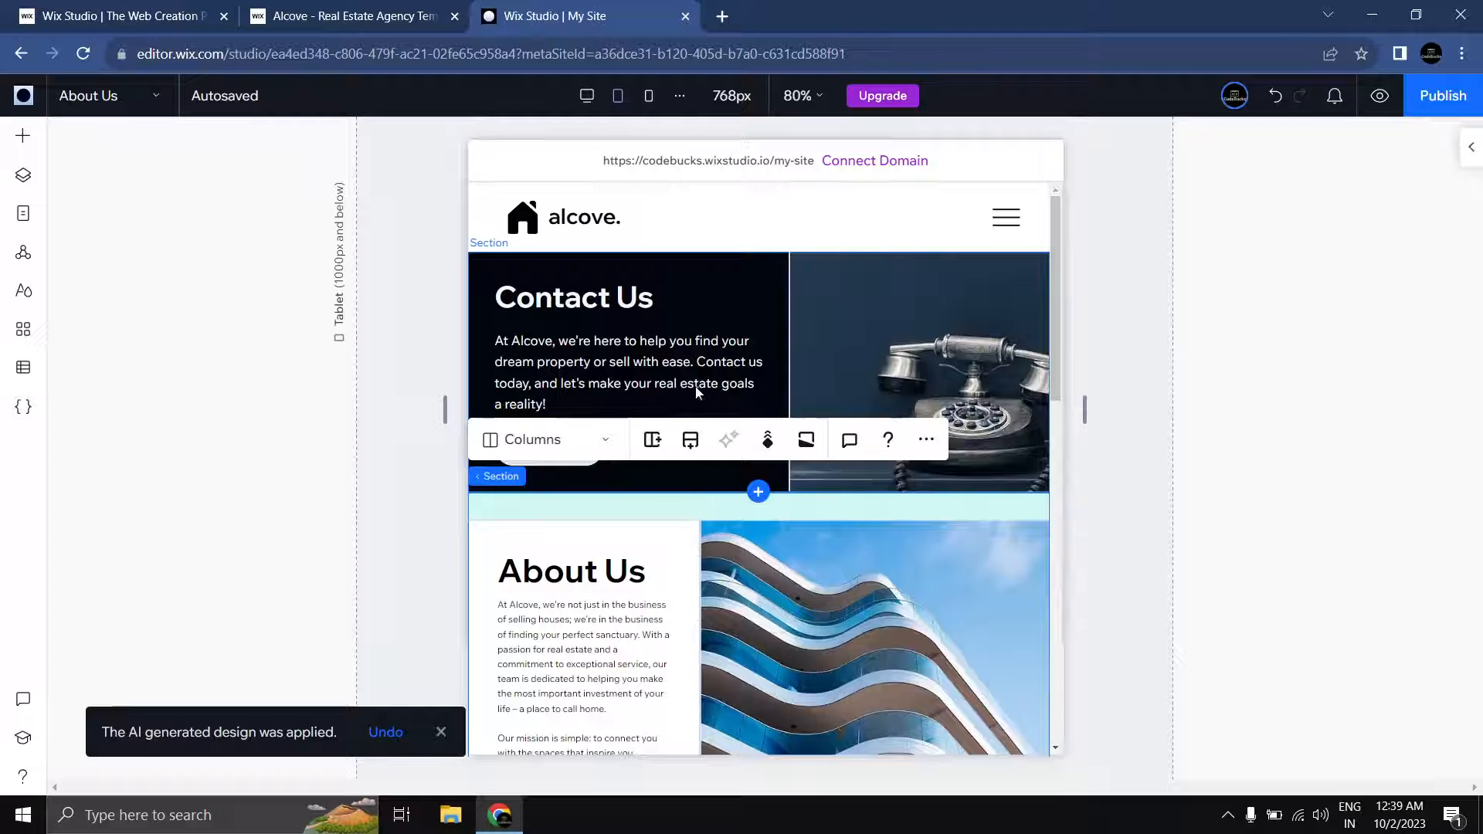
scroll(719, 386, down, 6)
scroll(661, 427, up, 7)
click(661, 427)
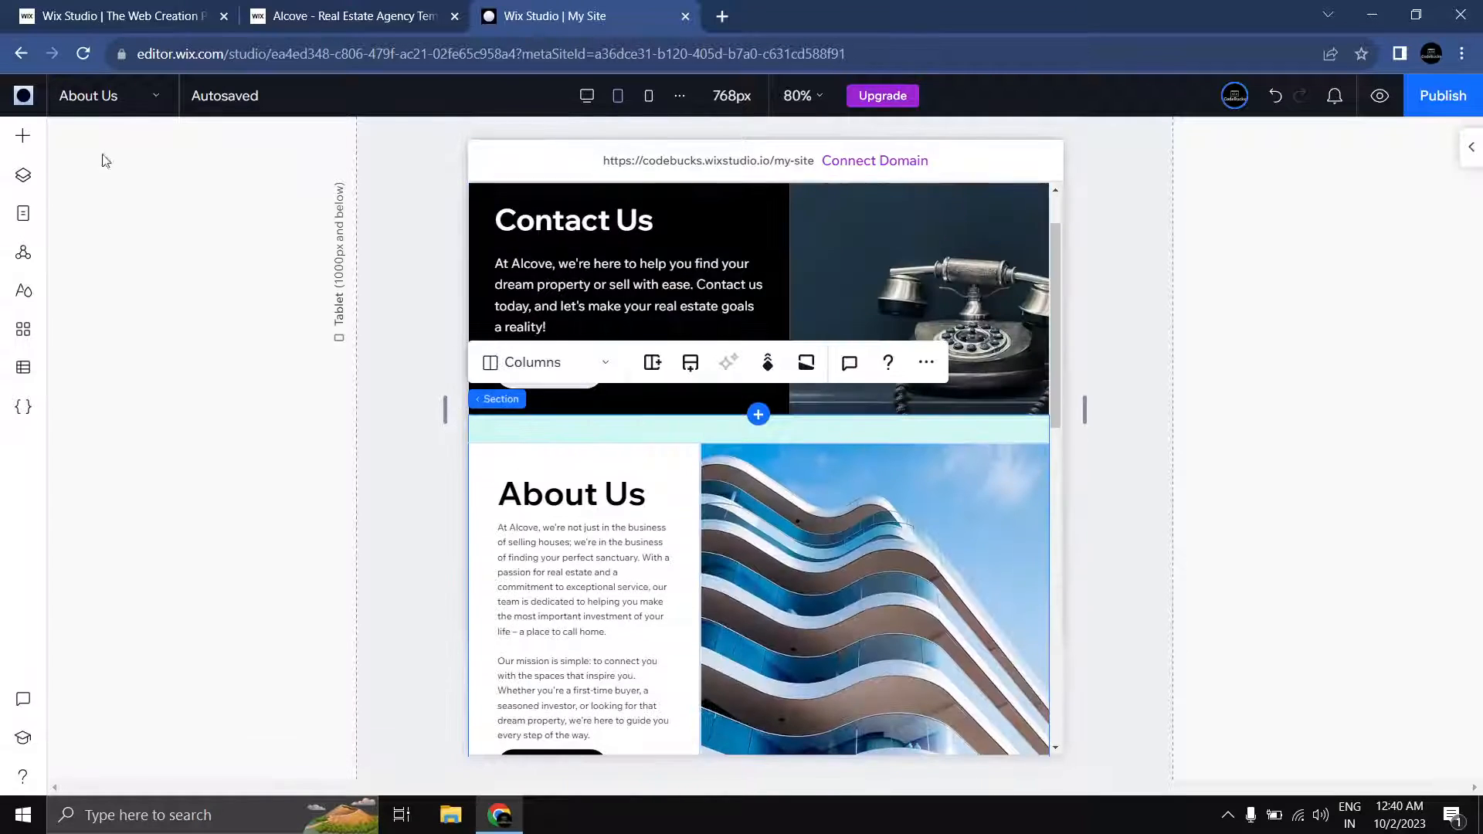
click(27, 177)
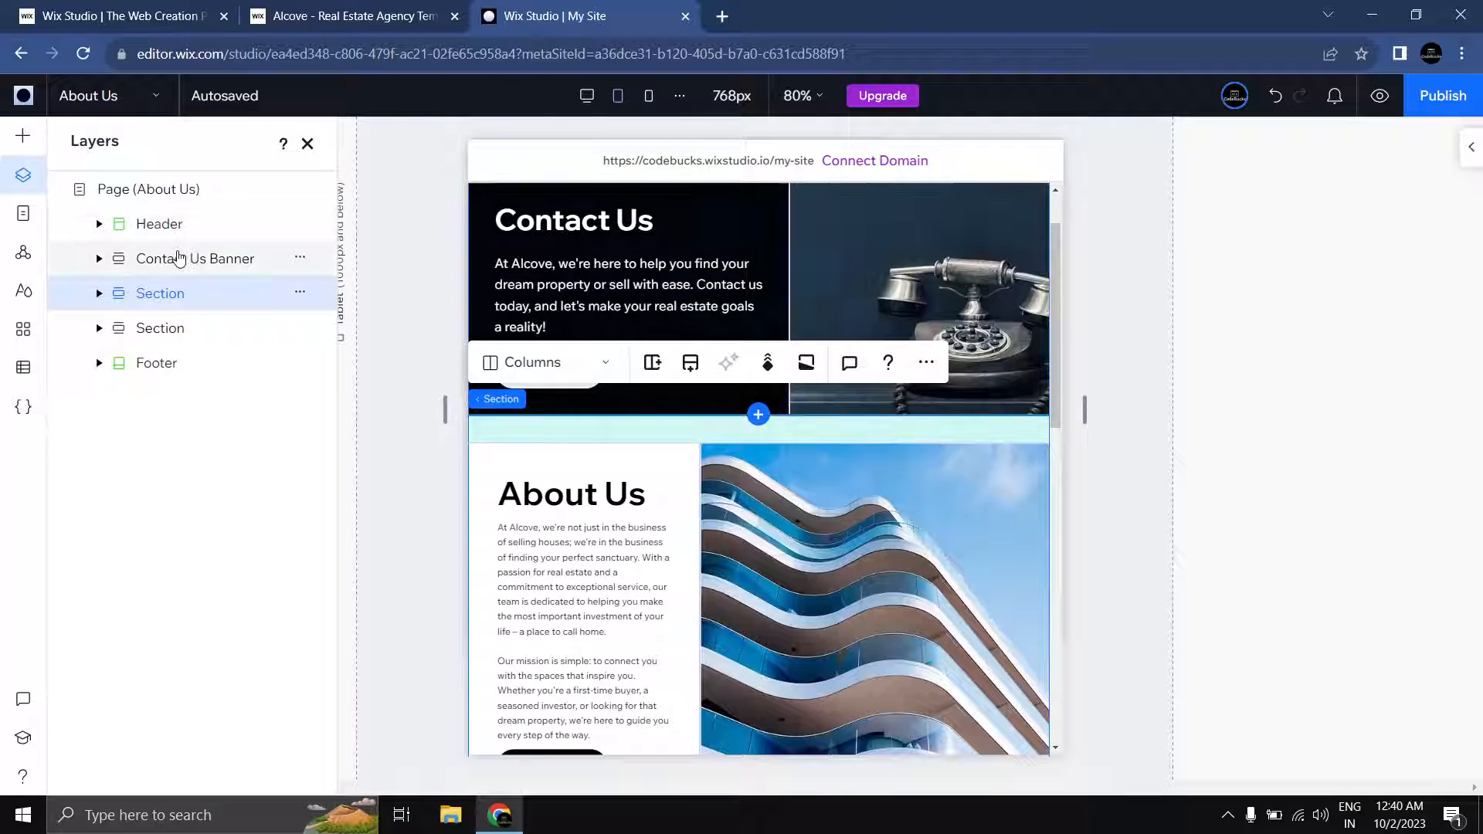
drag(199, 258, 165, 346)
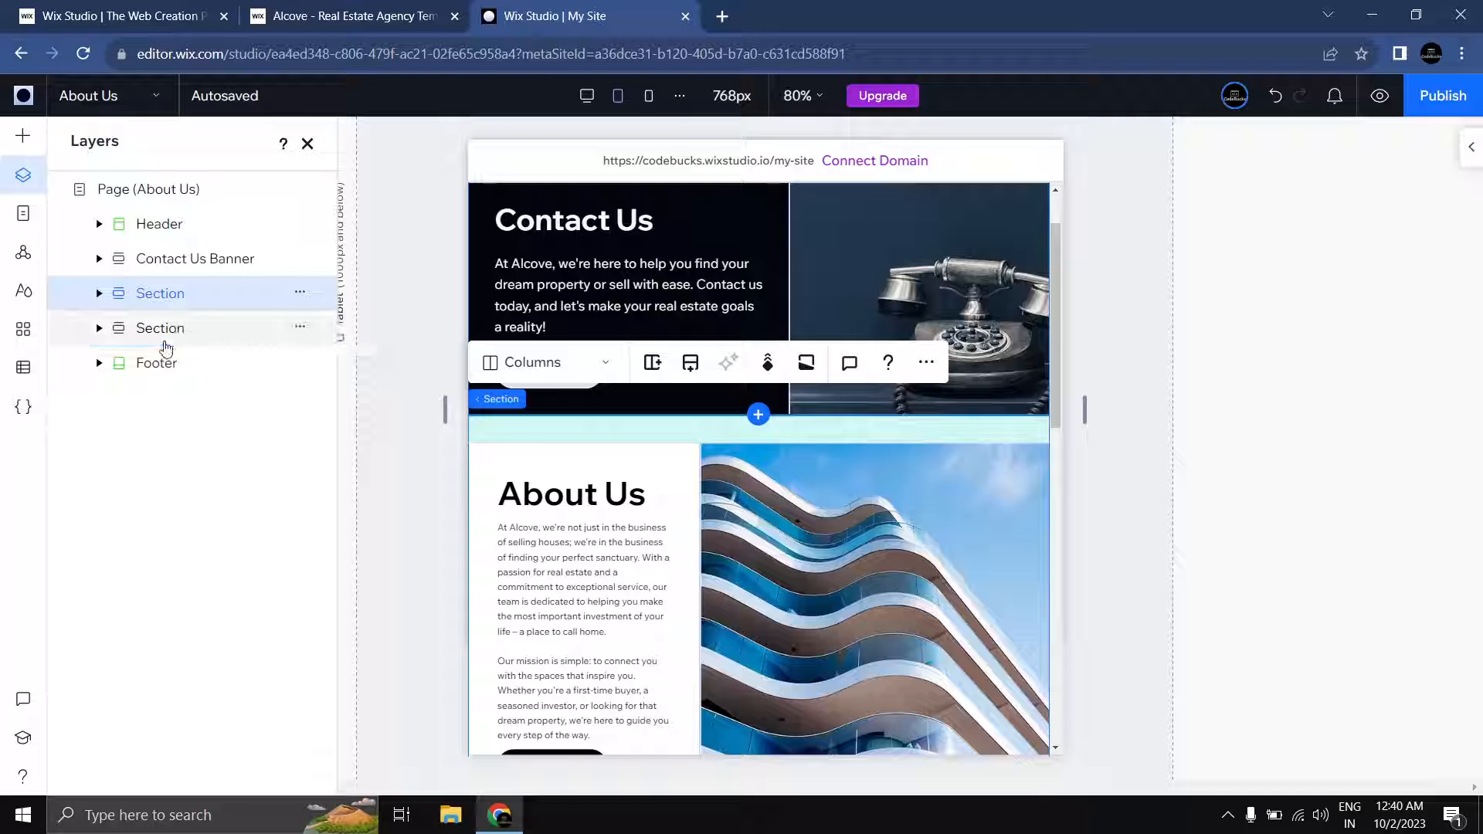
scroll(901, 405, up, 1)
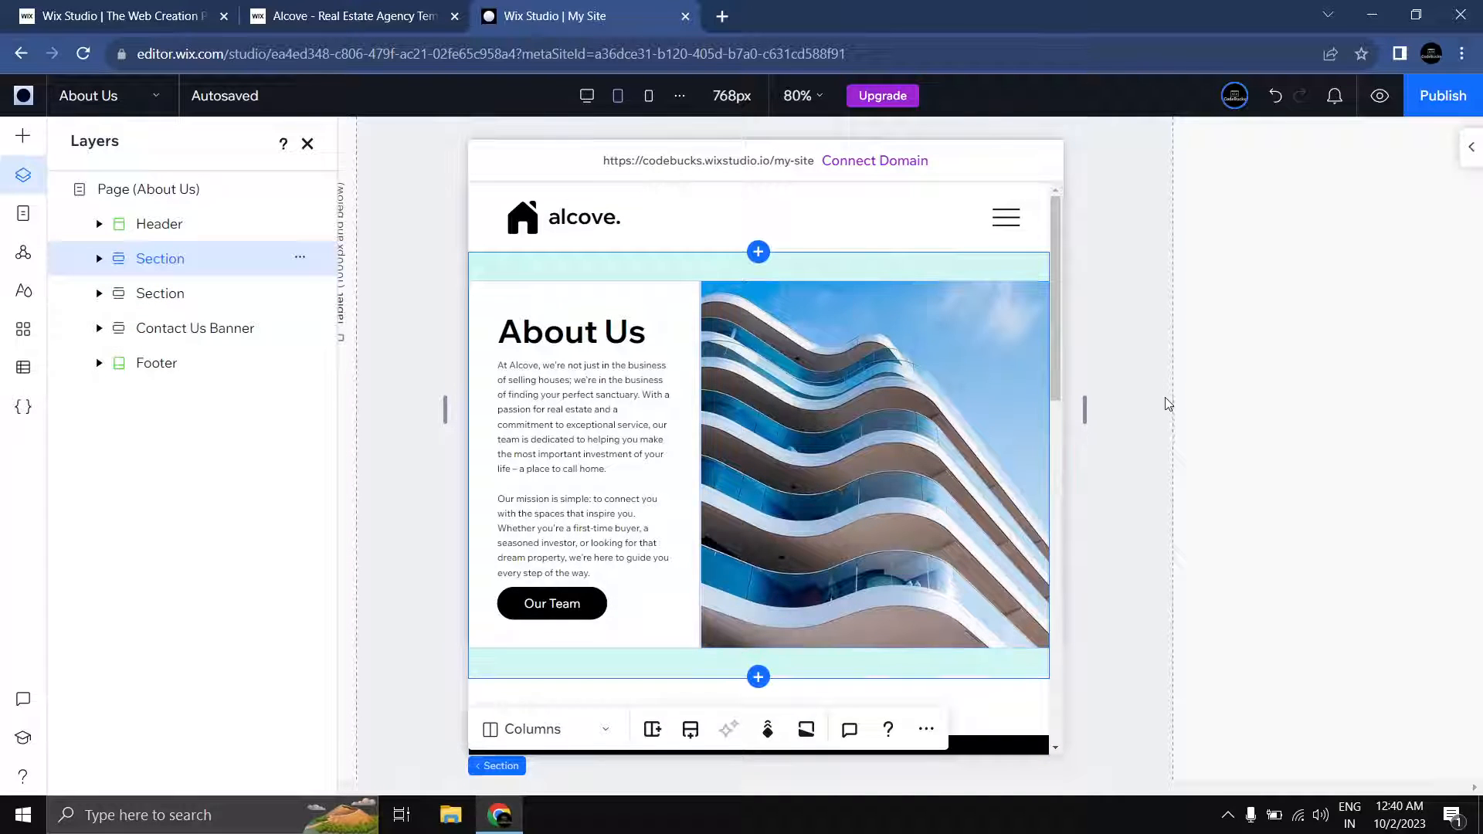
Step: Set the top and bottom padding of the About Us section to 0% at the Tablet breakpoint
click(418, 315)
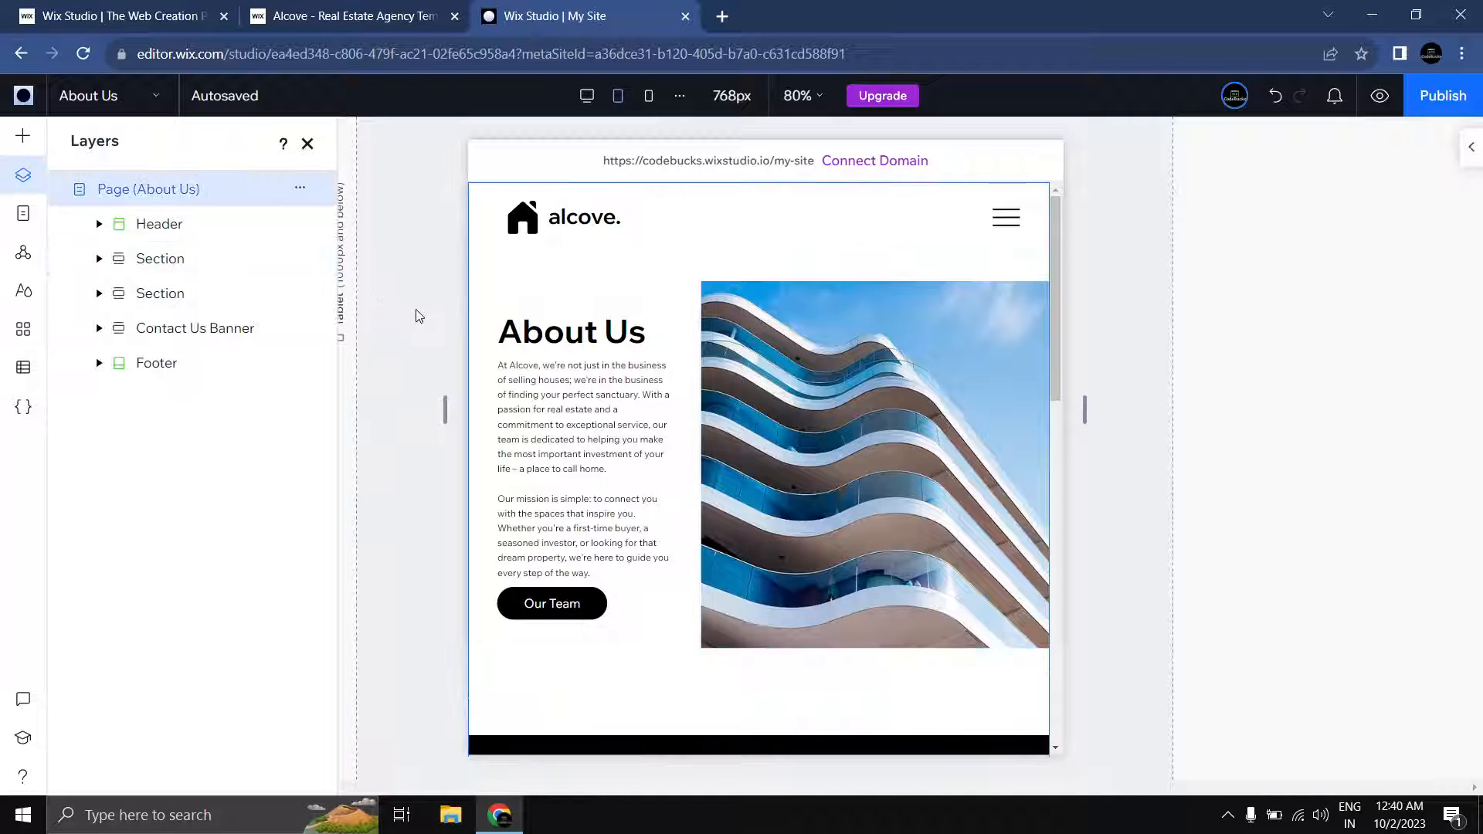
click(635, 323)
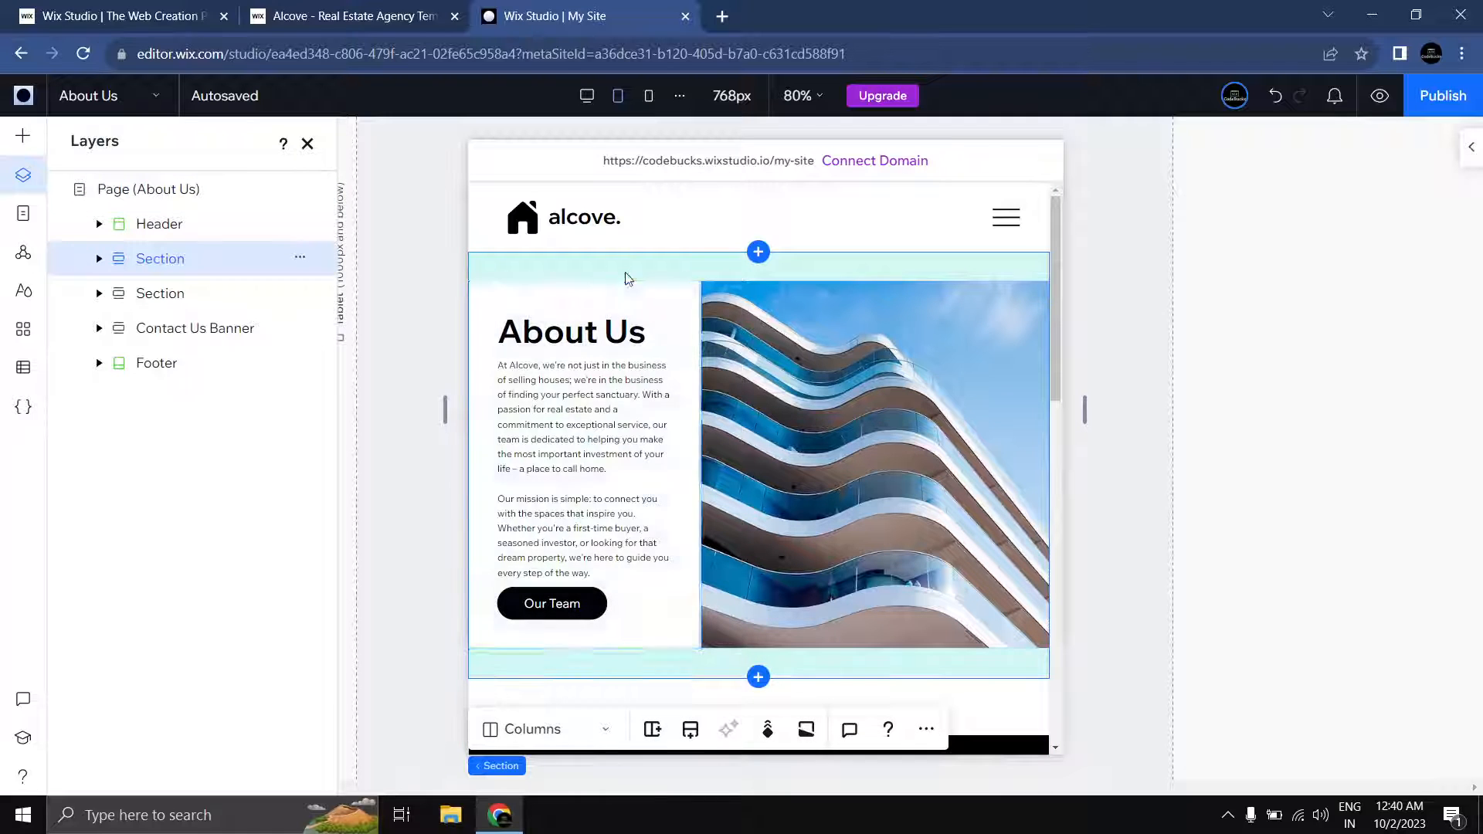
click(1444, 193)
scroll(1331, 525, down, 5)
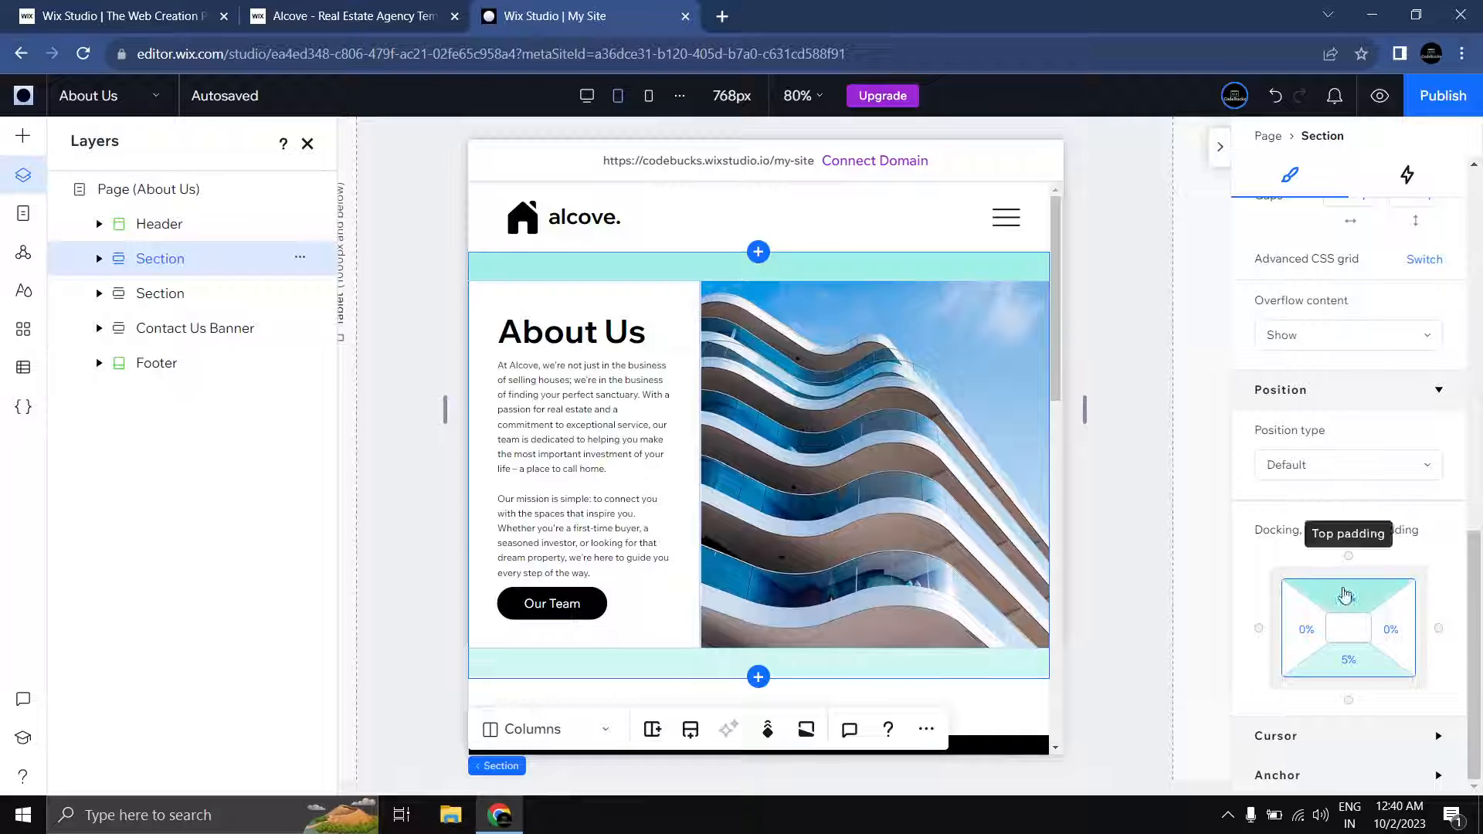
click(1345, 595)
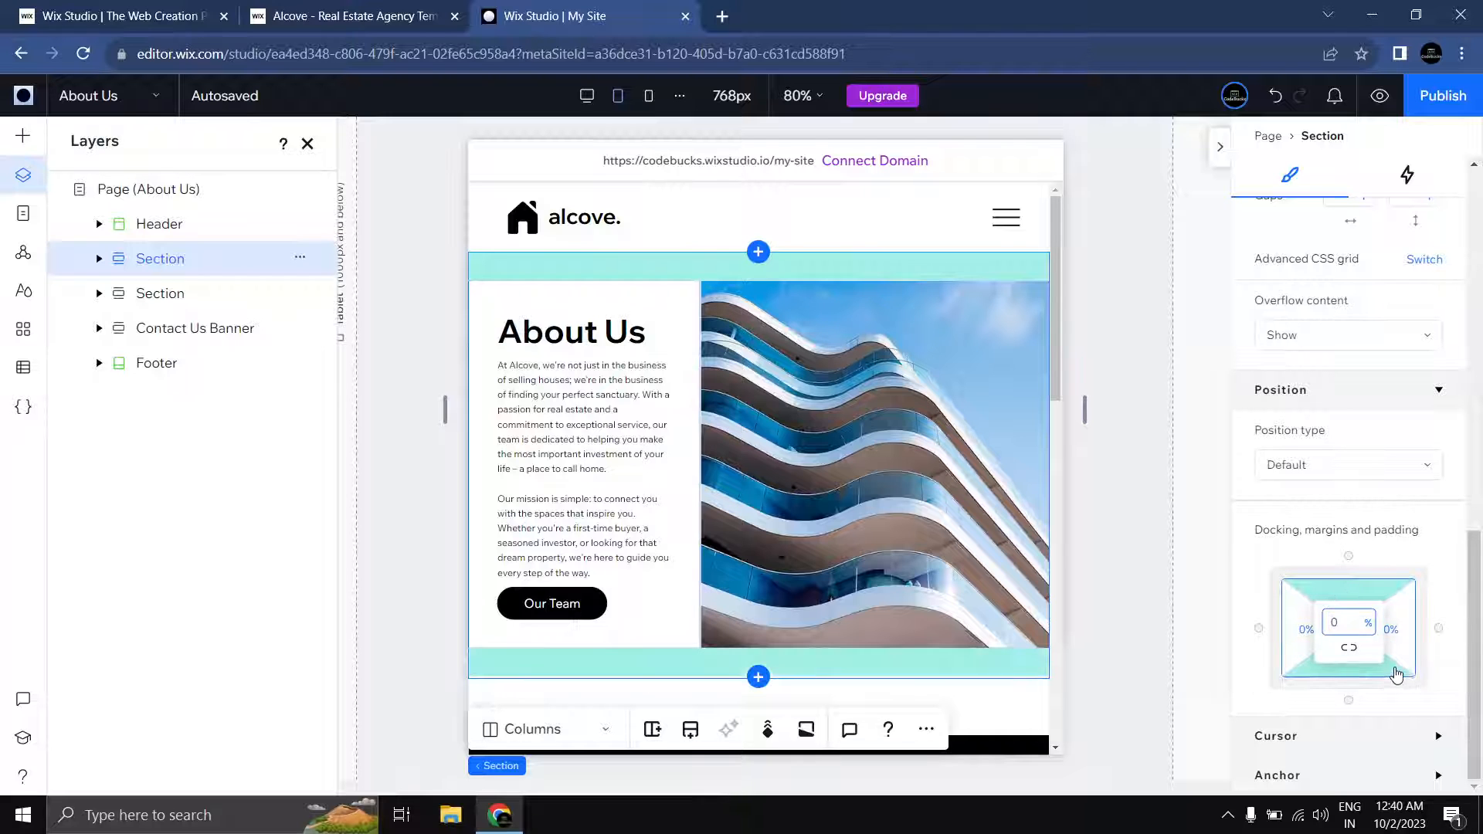
click(1349, 685)
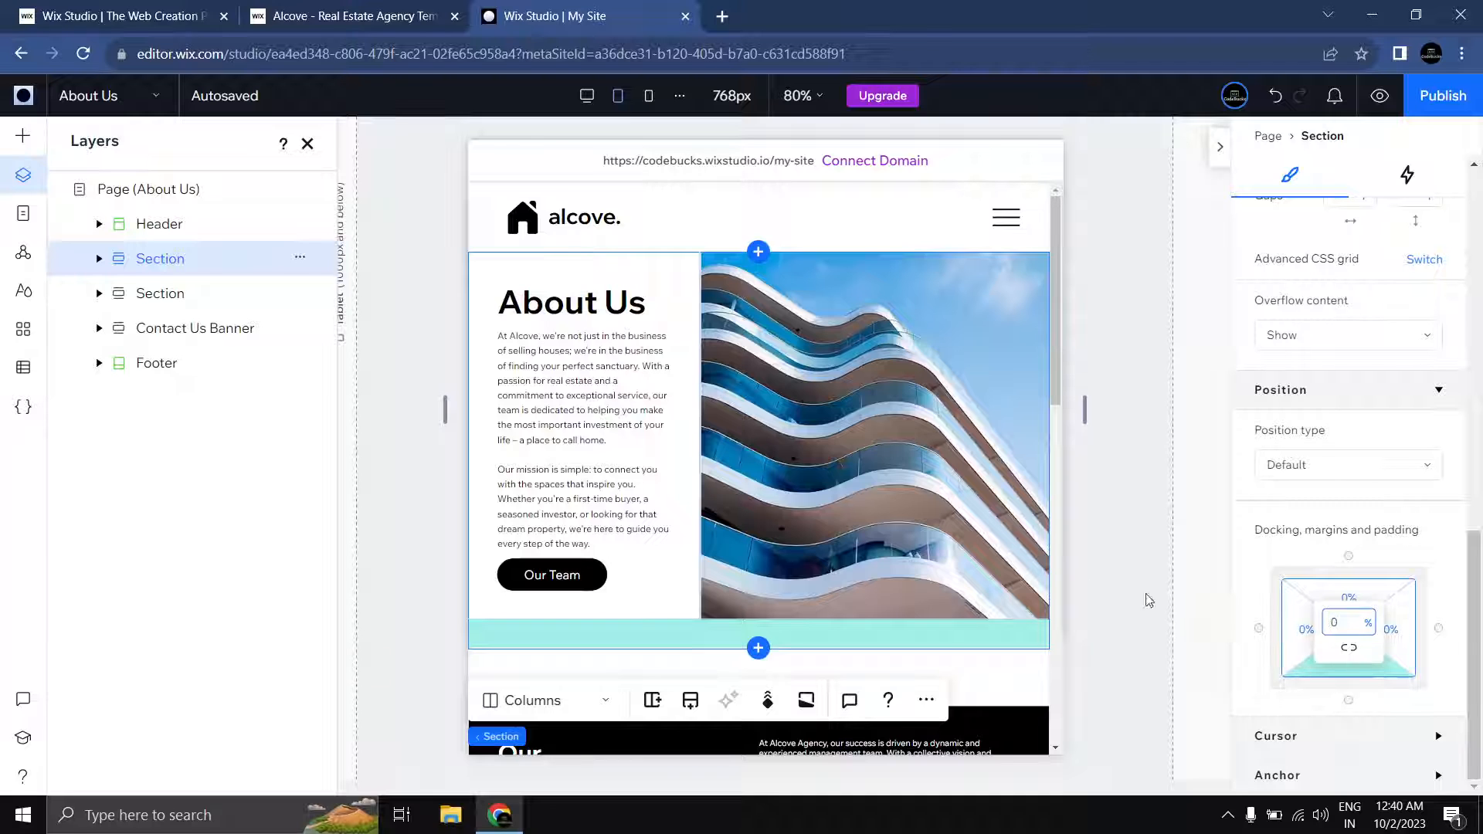
Step: Widen the text column of the About Us section until the text and image columns are about equally wide
drag(1194, 615, 728, 371)
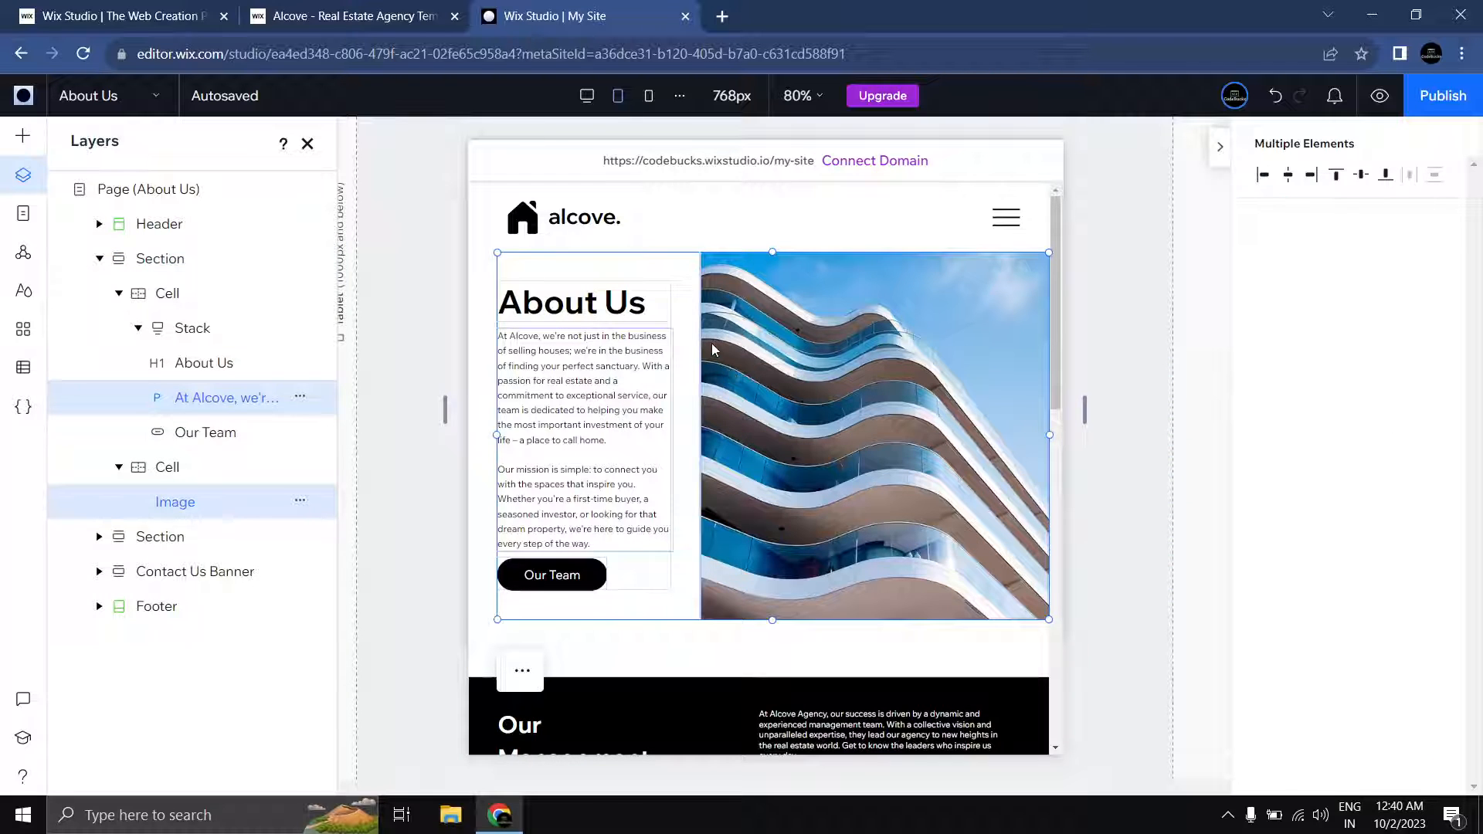
click(712, 343)
click(711, 382)
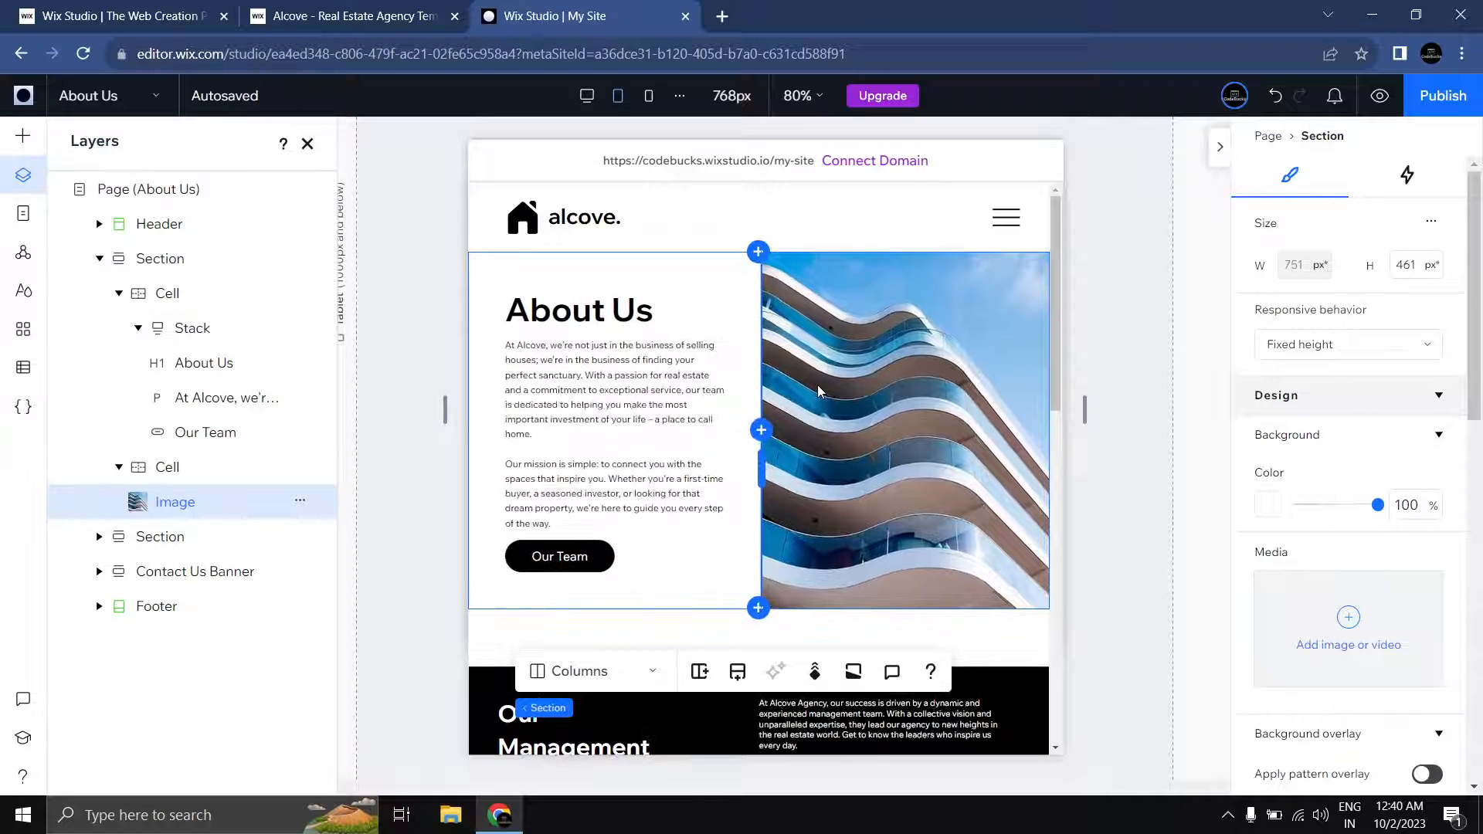
click(1129, 438)
Step: Set the minimum font size of the About Us paragraph to 14 px at the Tablet breakpoint
click(584, 397)
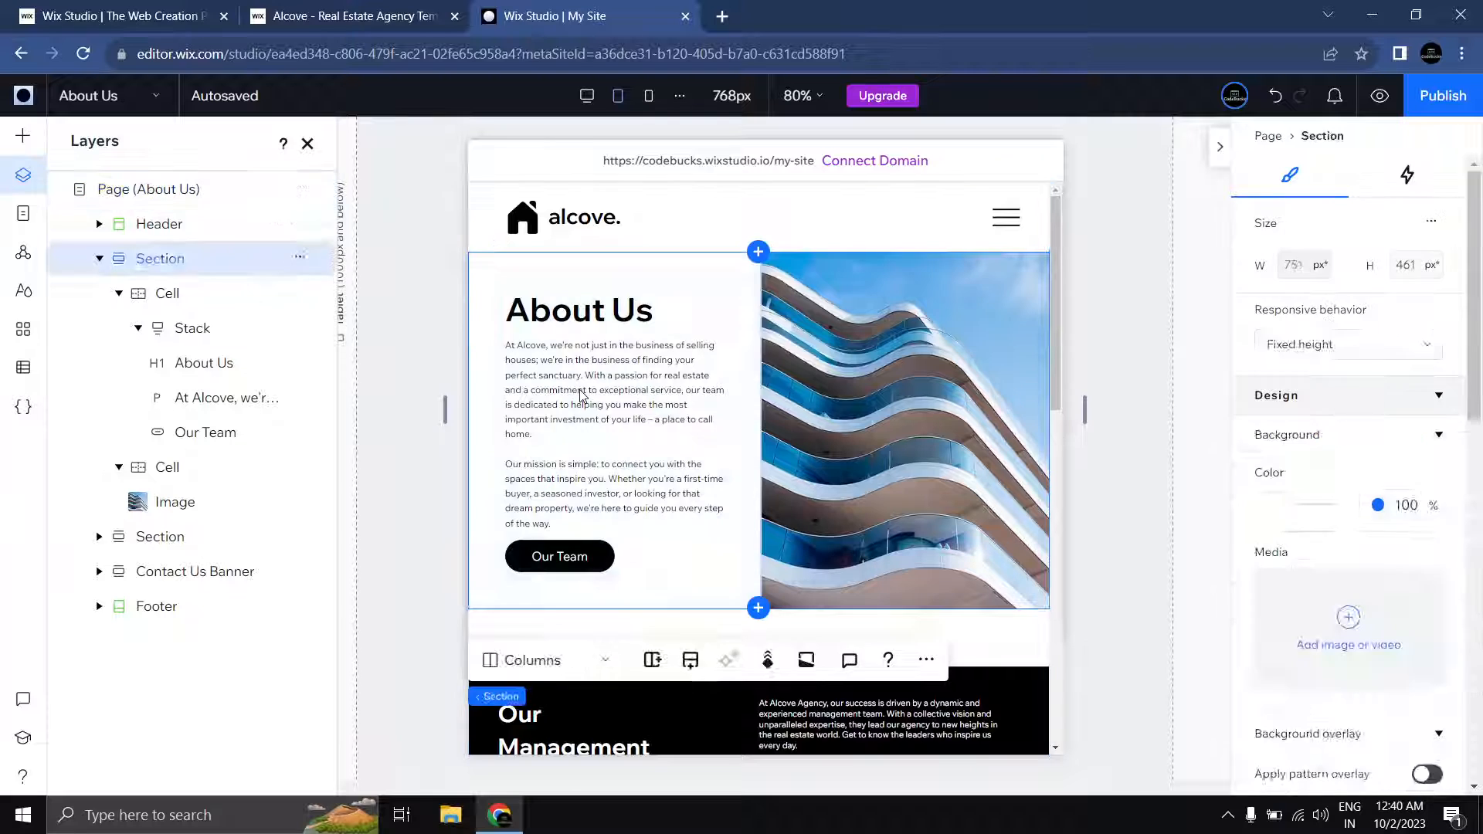
click(583, 396)
click(583, 396)
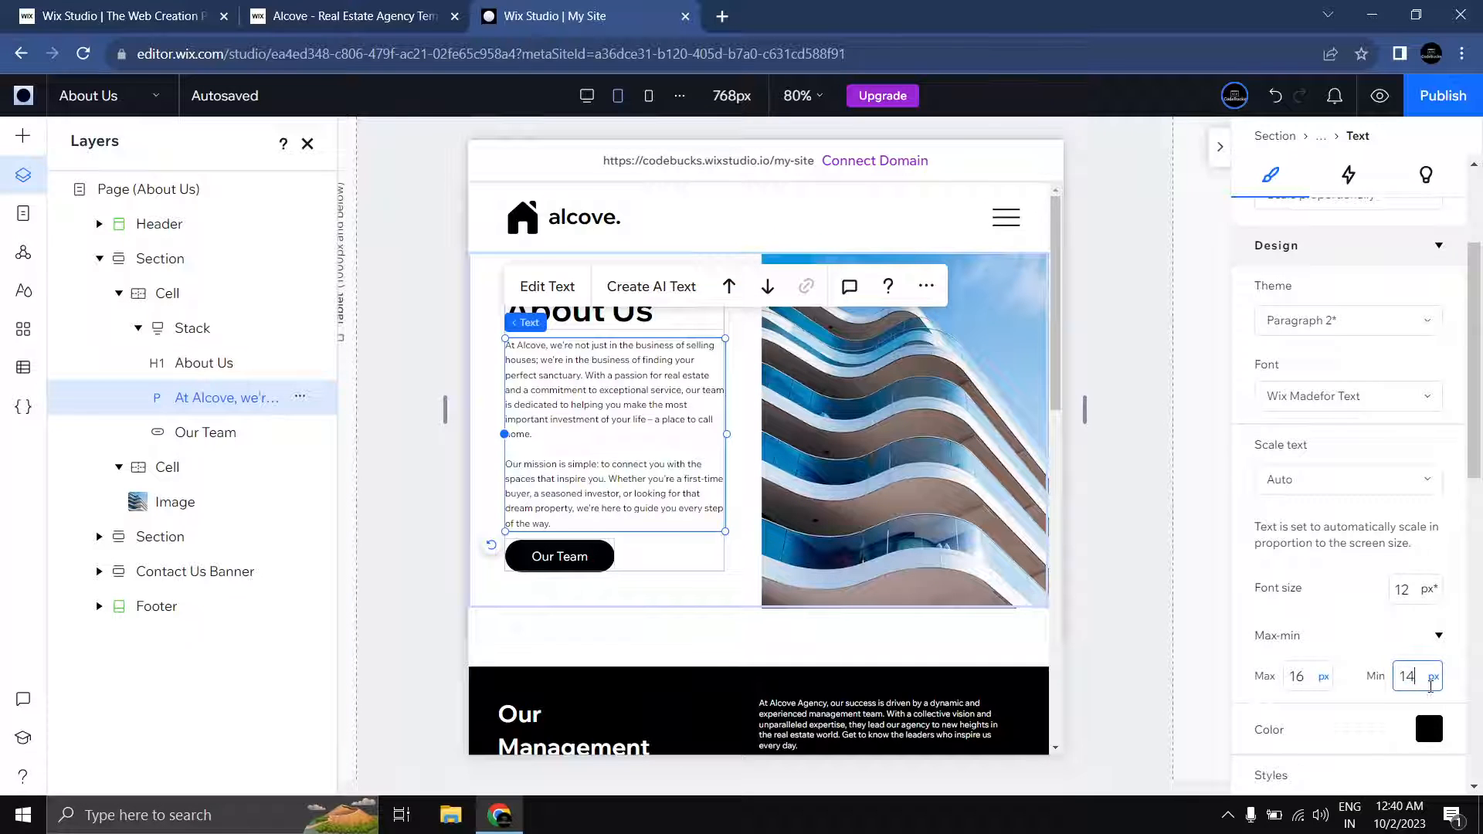
click(1217, 533)
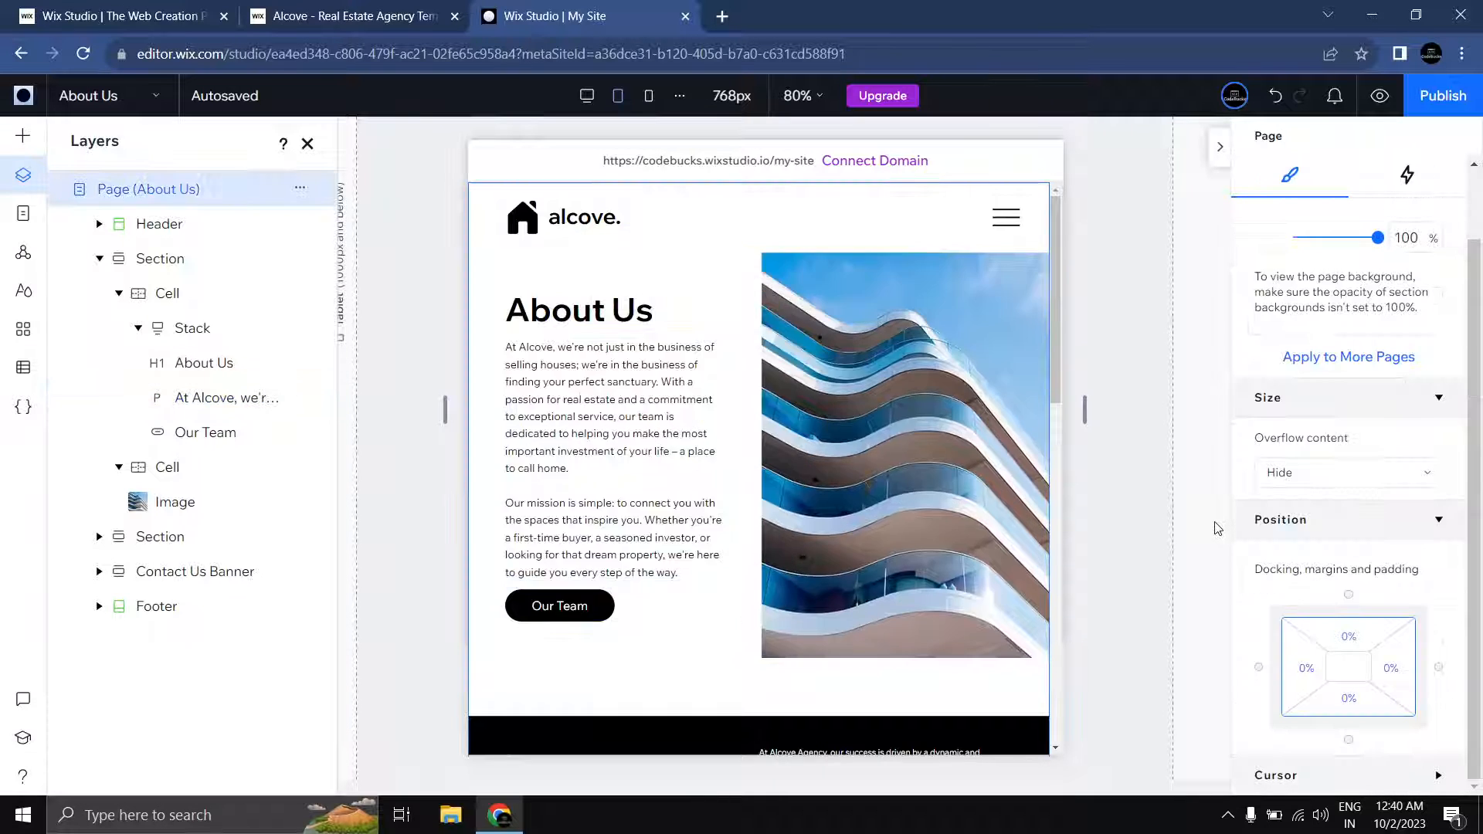
Step: Examine the About Us section's cell layout and the stack's item spacing at the Tablet breakpoint
scroll(1216, 529, down, 2)
scroll(1217, 528, up, 1)
click(589, 474)
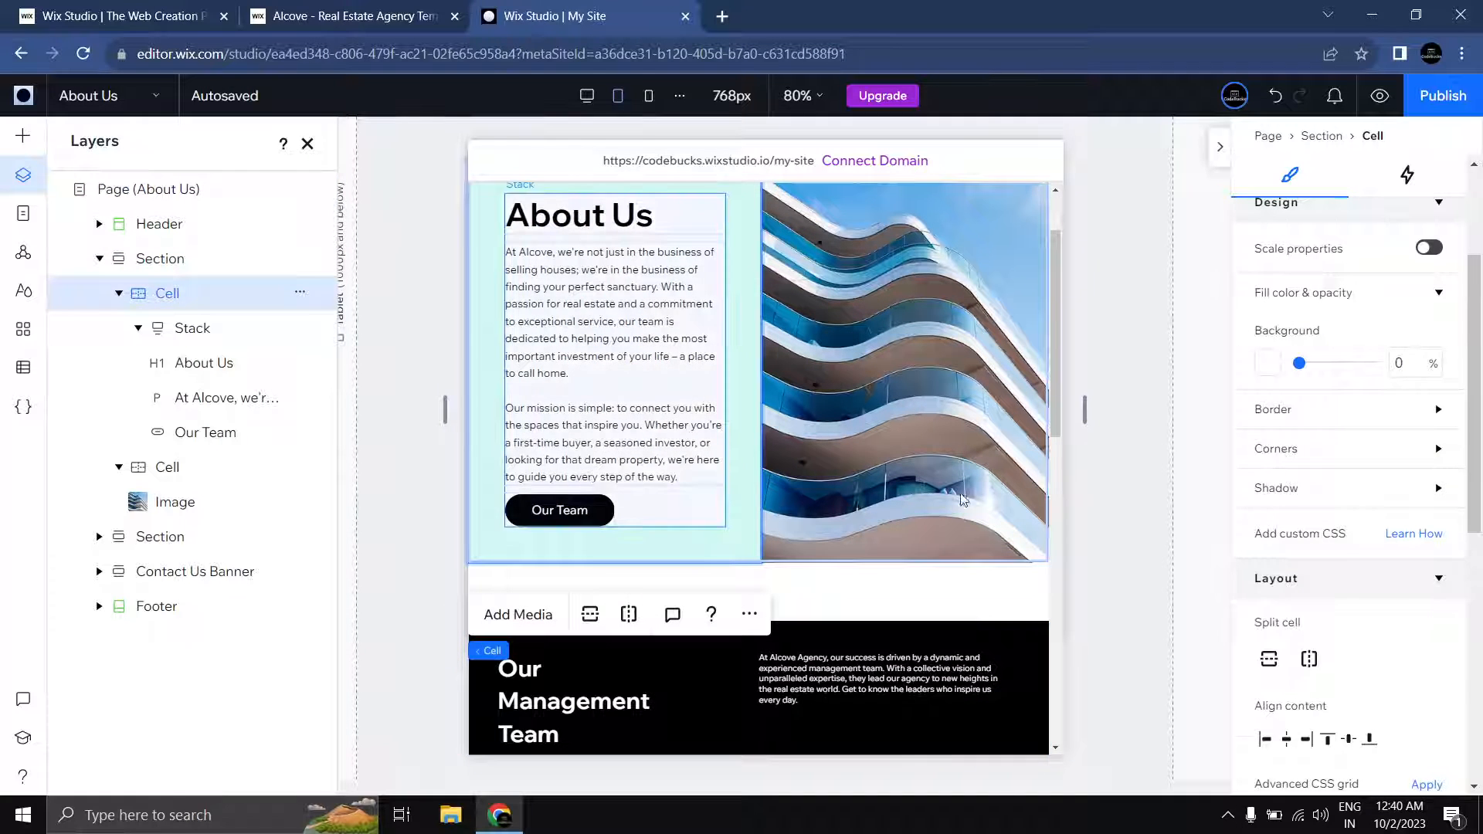
scroll(1344, 534, down, 3)
scroll(1344, 533, up, 6)
click(600, 451)
scroll(1391, 538, down, 4)
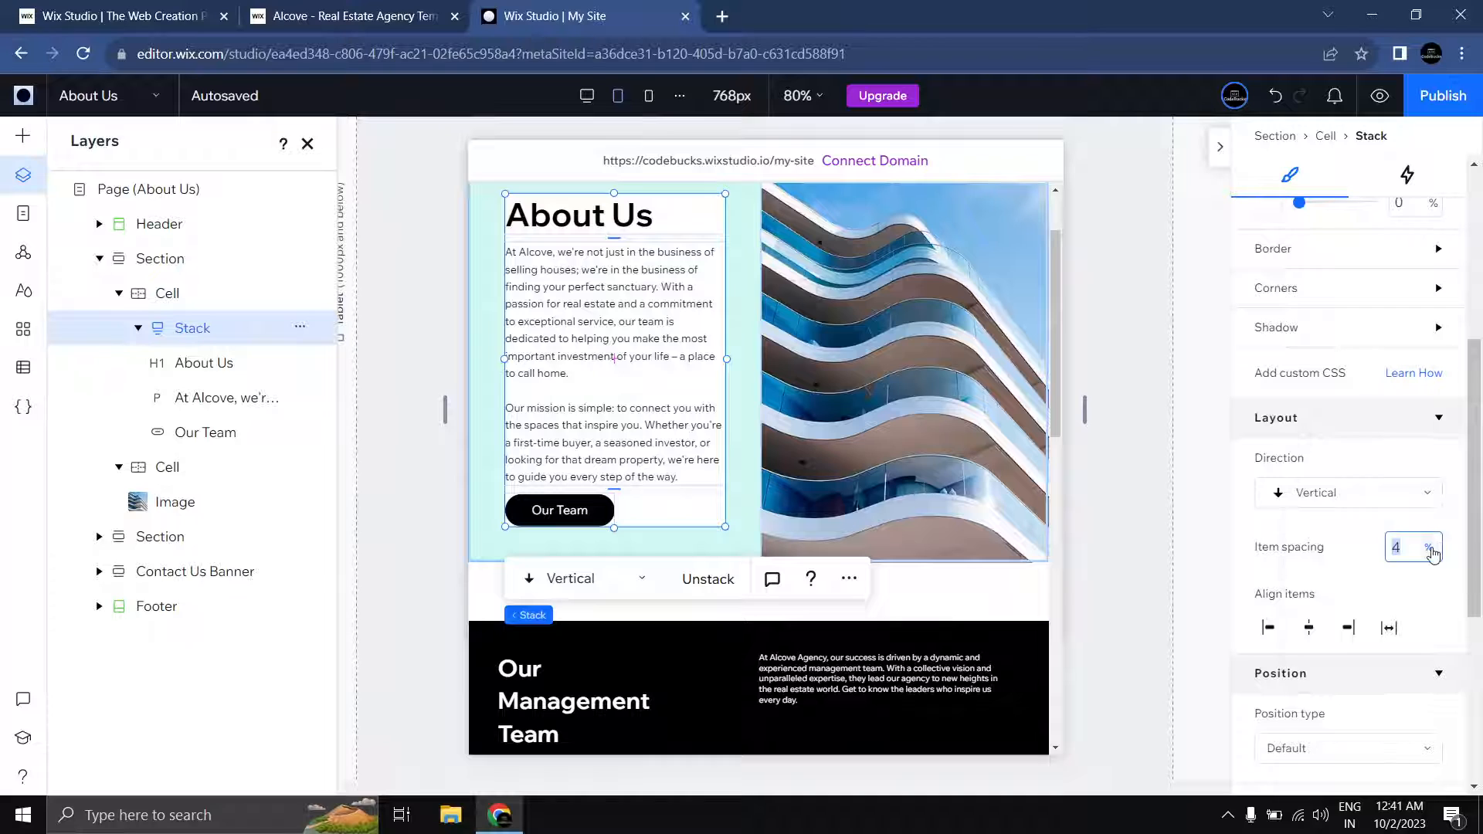
click(1433, 554)
click(1325, 515)
click(1166, 439)
scroll(1061, 389, down, 5)
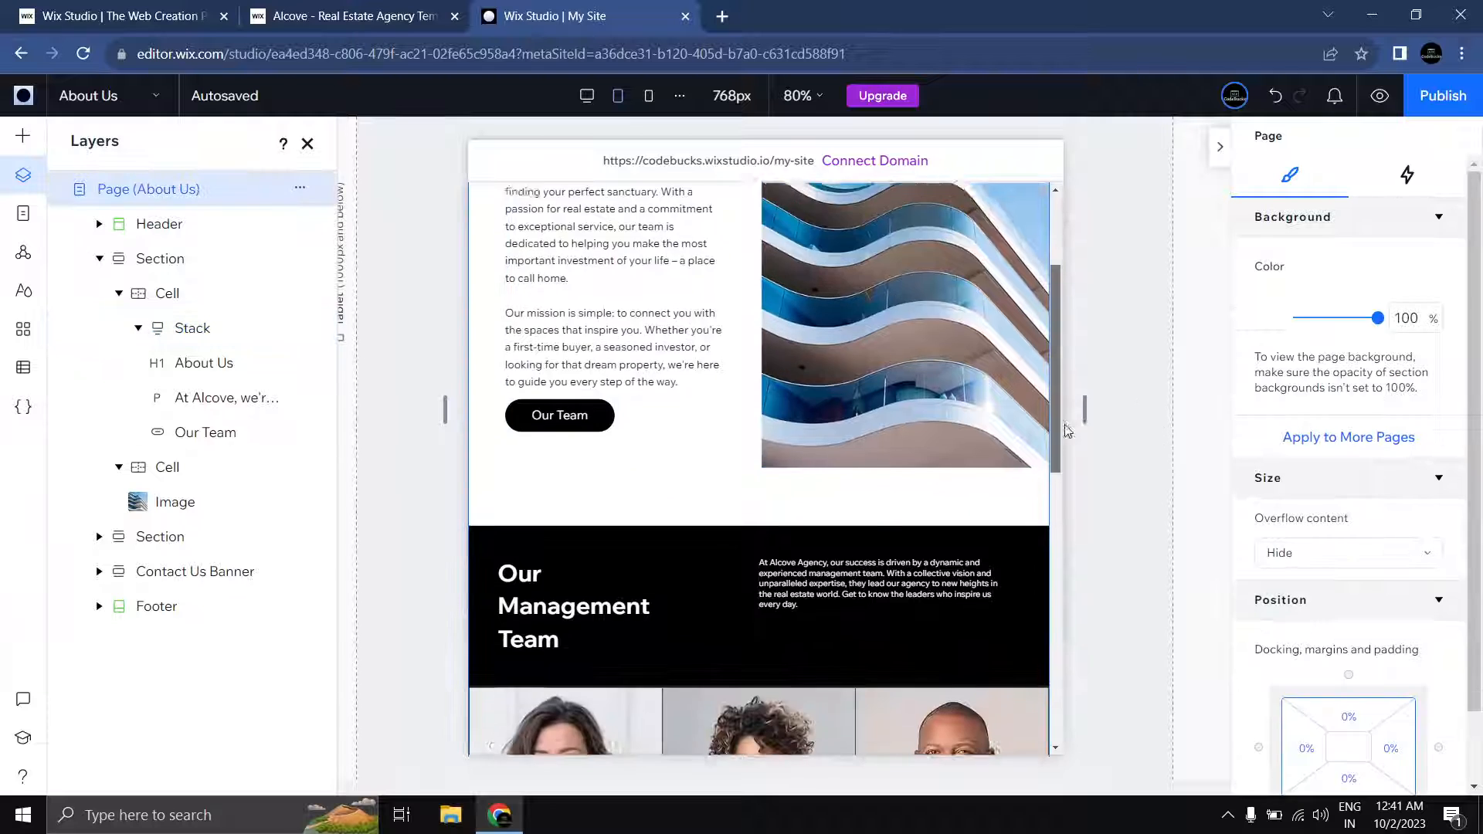
scroll(1061, 389, up, 6)
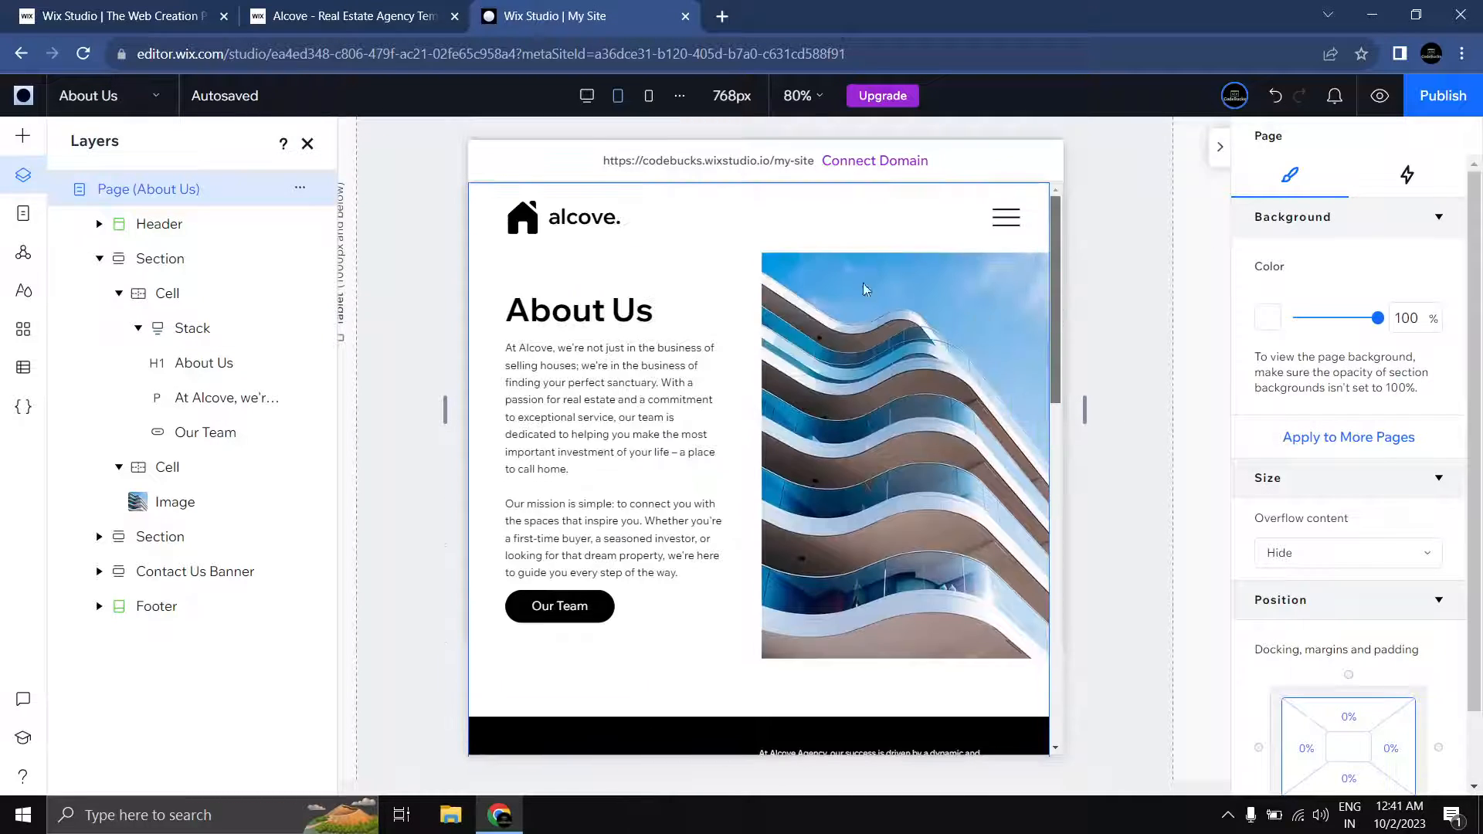
Step: At the Mobile breakpoint, move the Contact Us Banner below both sections in the page's layer order
click(649, 99)
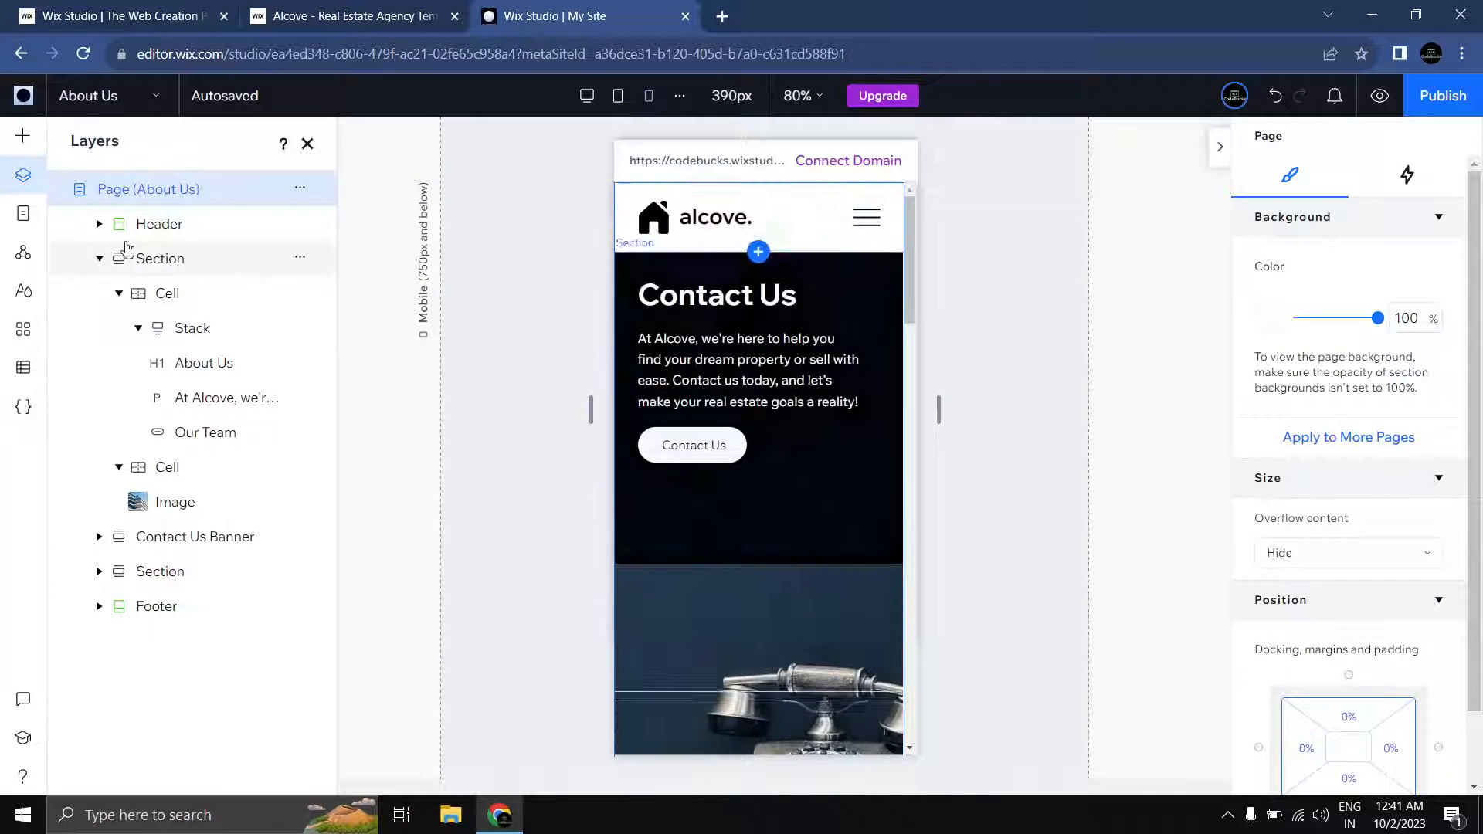
click(98, 259)
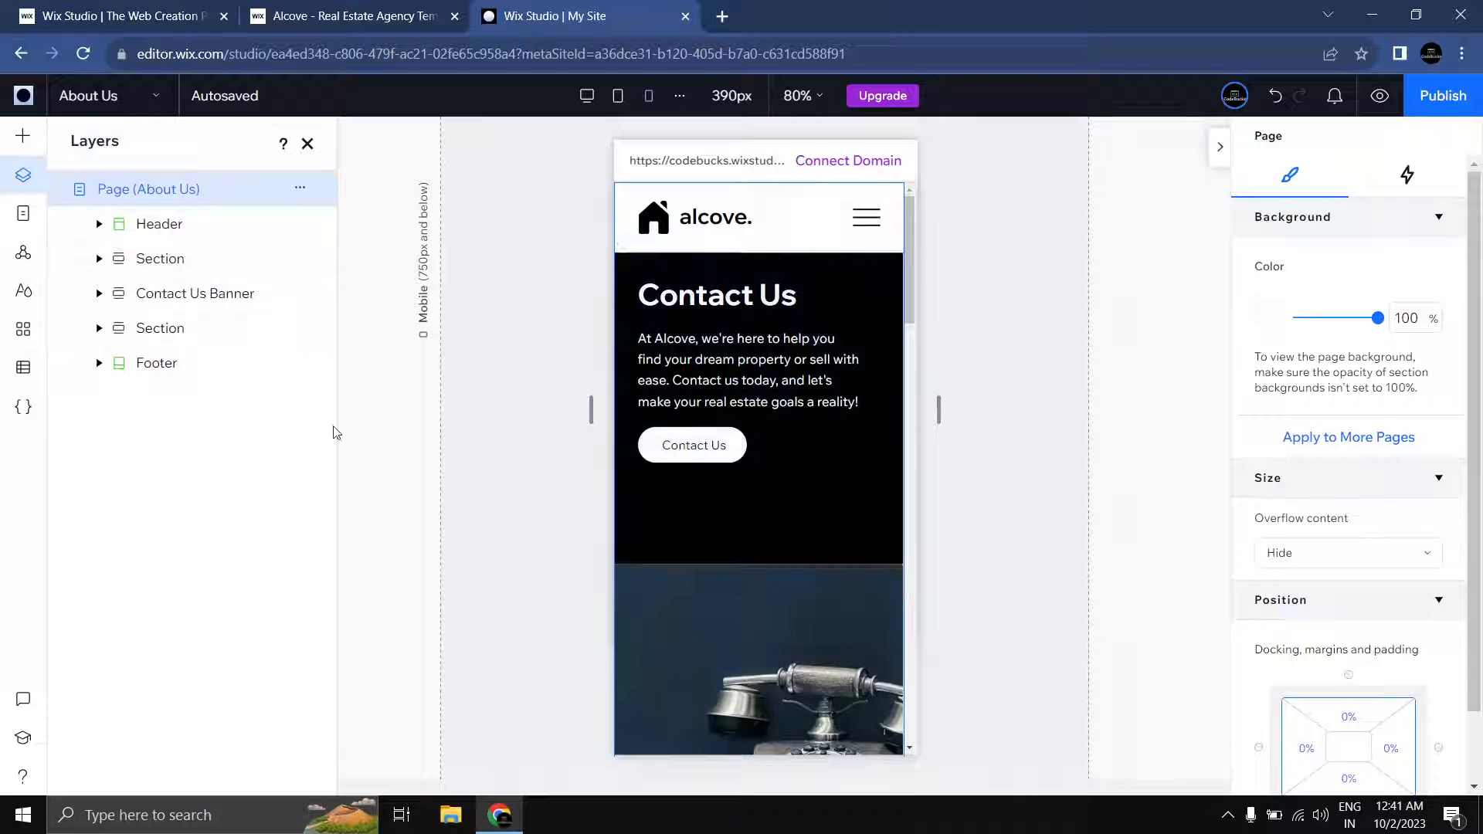
click(25, 211)
click(24, 177)
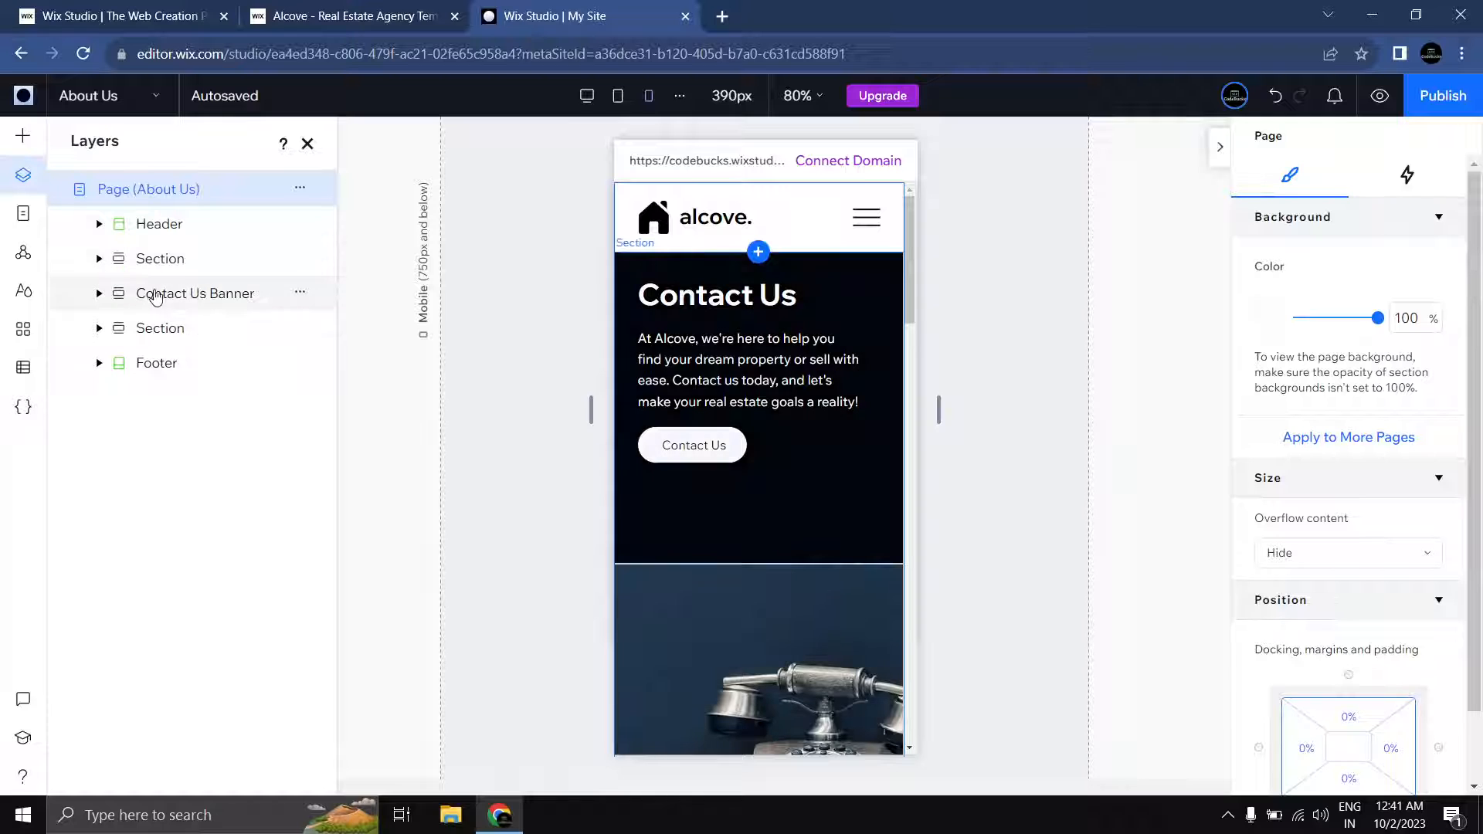
drag(162, 294, 175, 353)
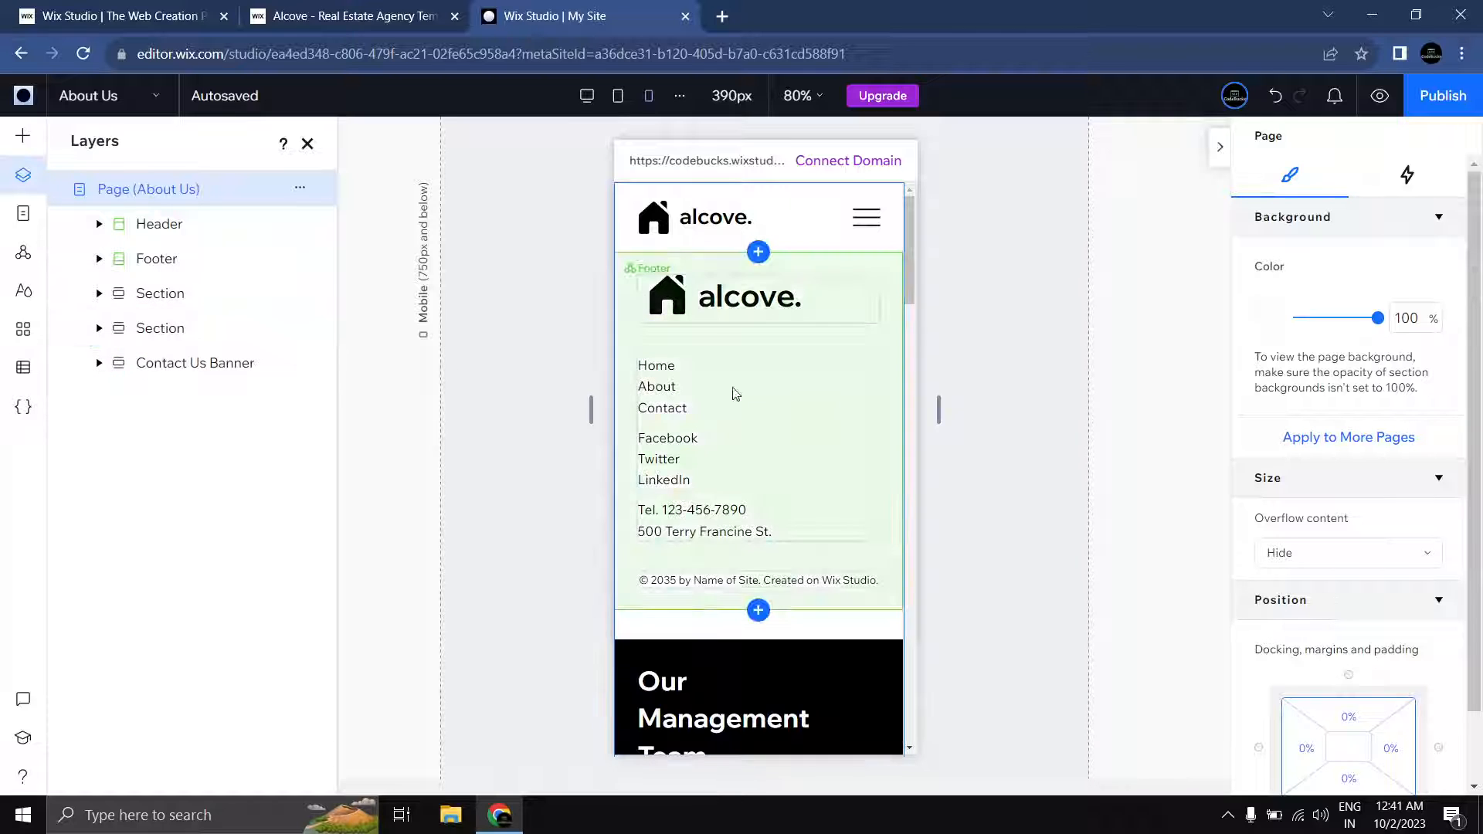
Step: Move the Footer to the end of the page, below the Contact Us Banner
scroll(856, 346, down, 5)
scroll(871, 353, up, 2)
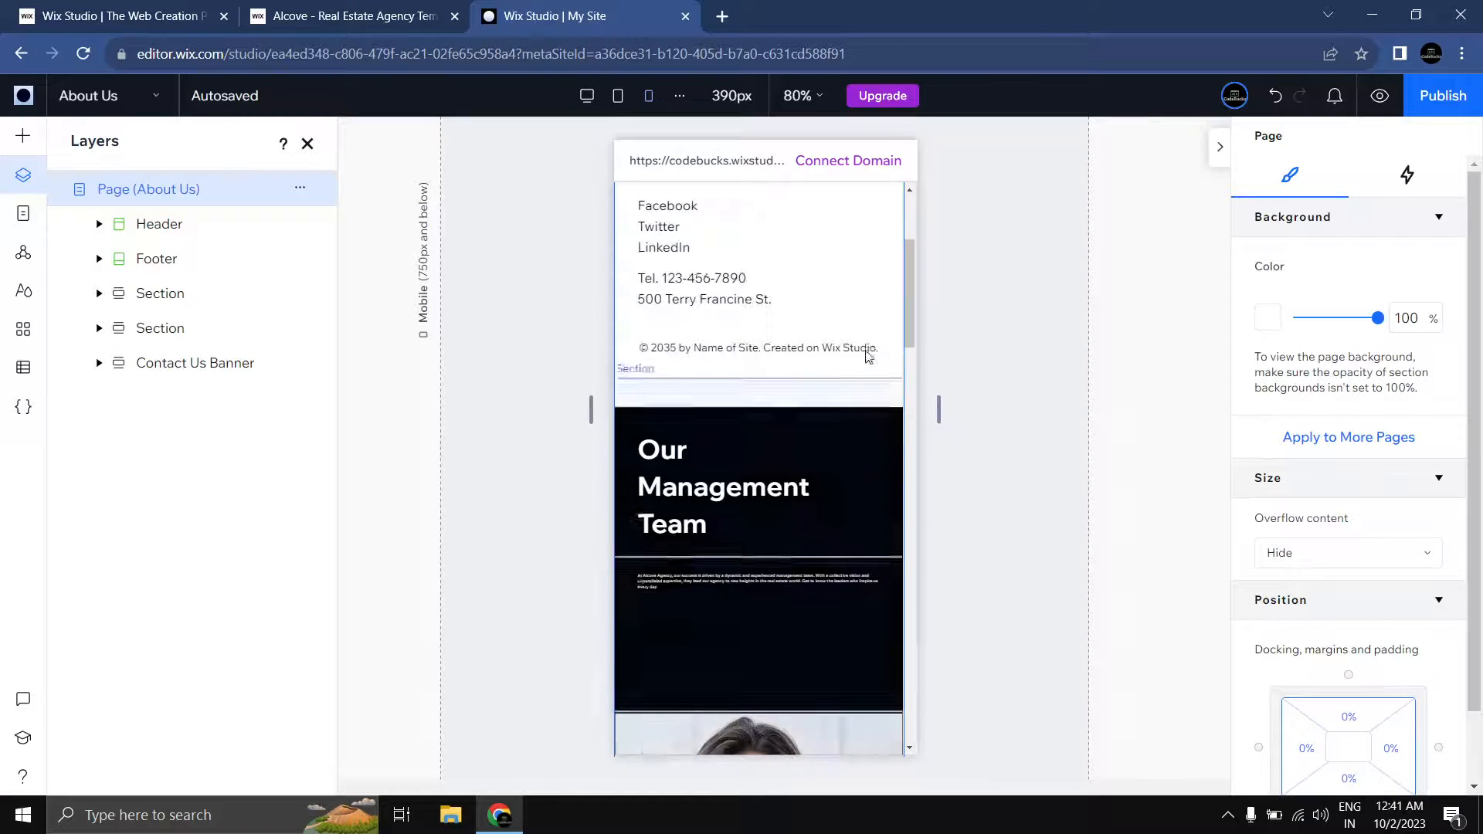
drag(173, 258, 179, 381)
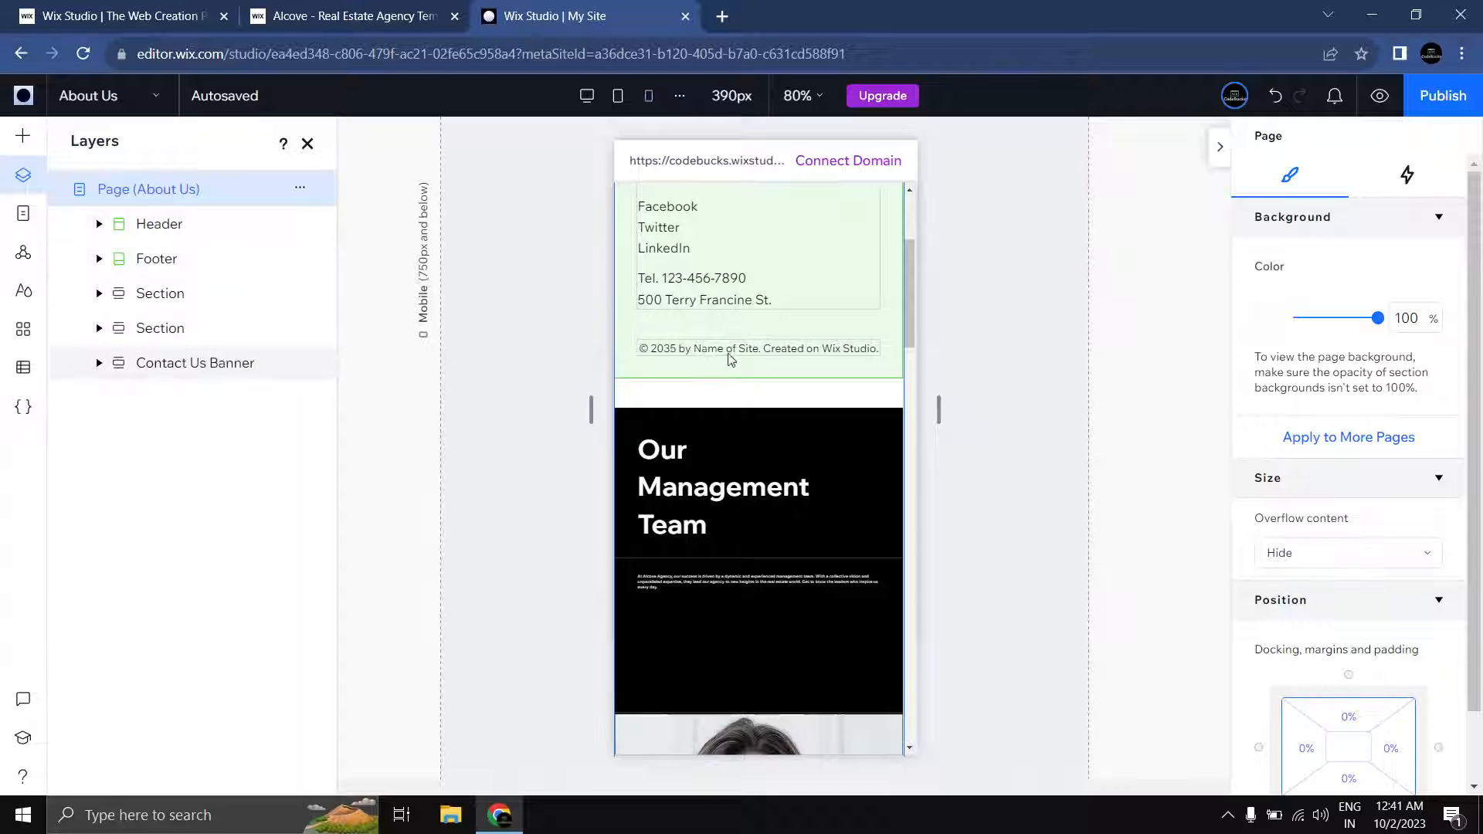
scroll(845, 341, up, 1)
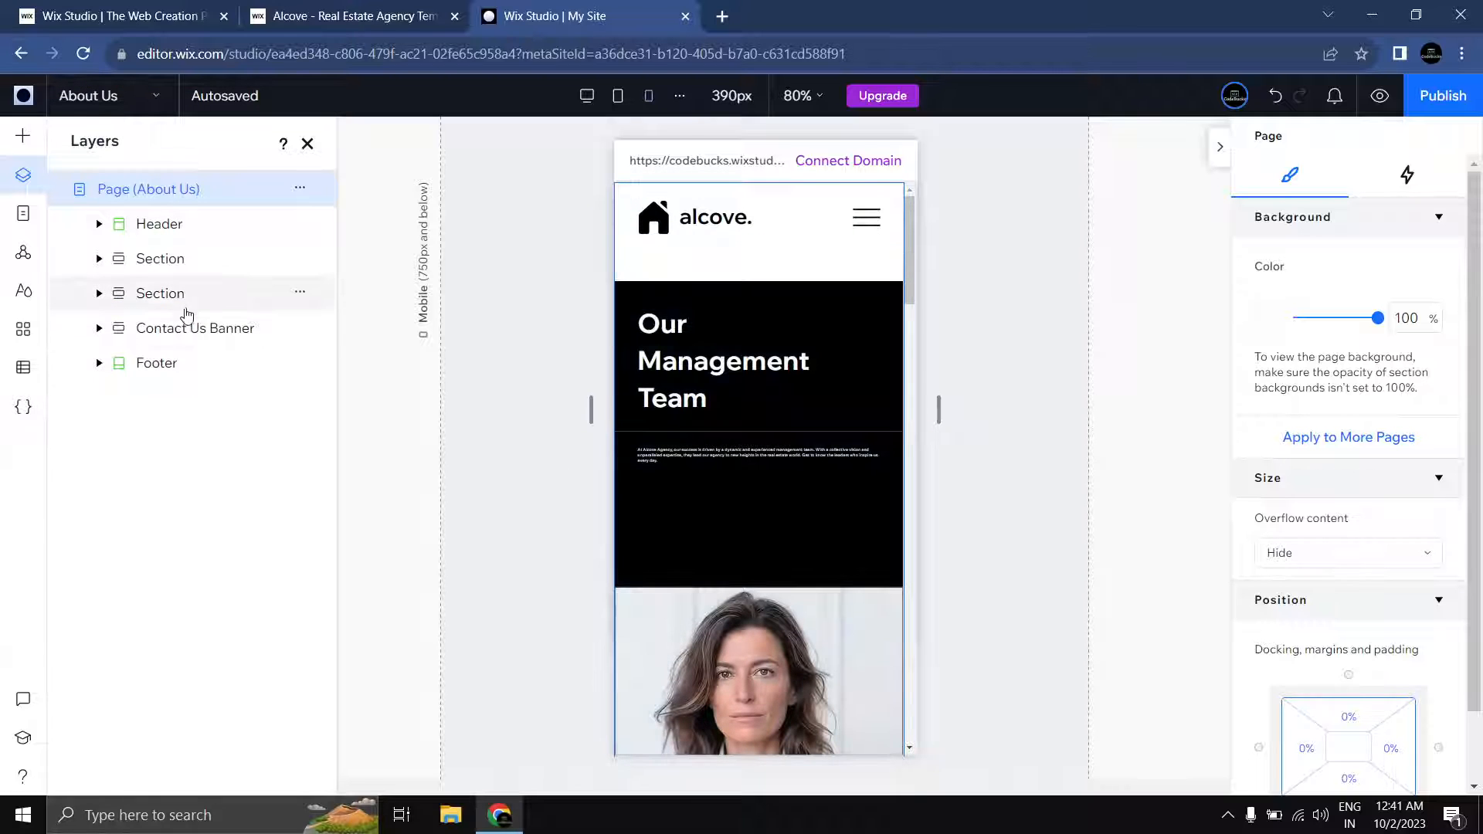
Step: Move the About Us section above the Our Management Team section, directly under the header
drag(169, 285, 182, 255)
scroll(777, 371, down, 2)
scroll(777, 371, up, 1)
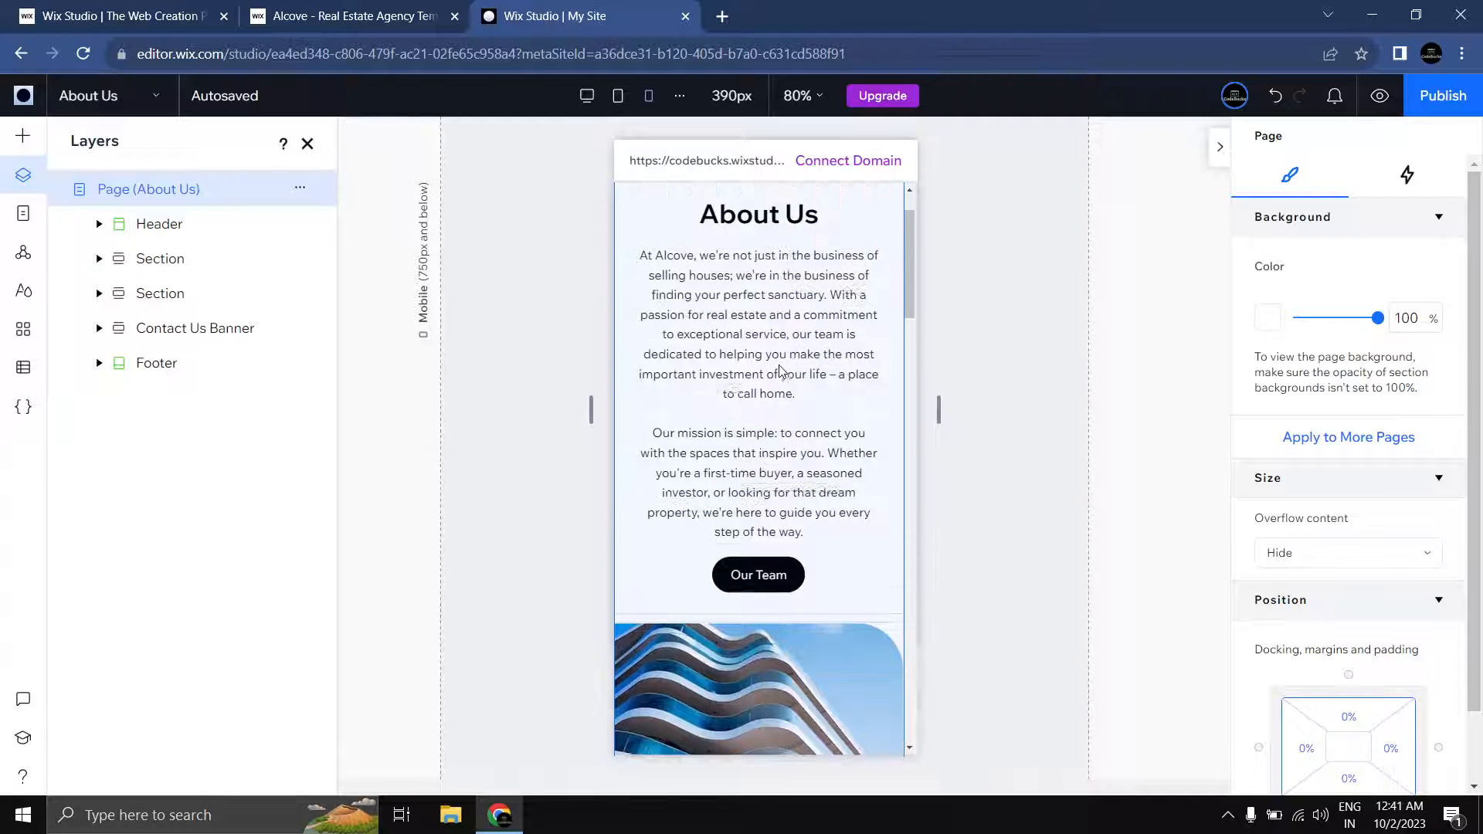
Step: Left-align the heading, paragraph and Our Team button in the About Us stack at the Mobile breakpoint
click(788, 436)
scroll(790, 512, up, 1)
click(790, 512)
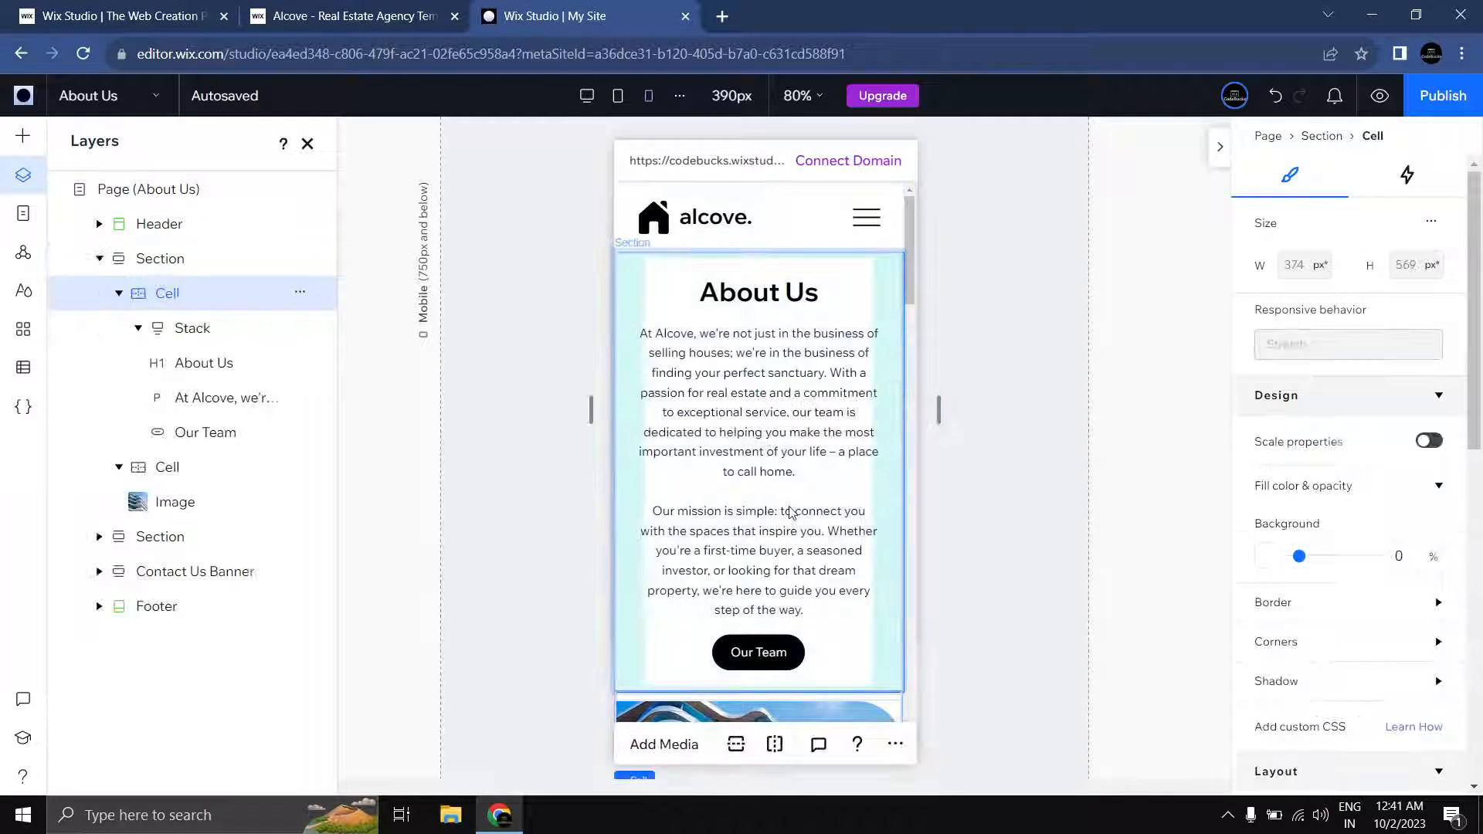
scroll(1345, 463, down, 6)
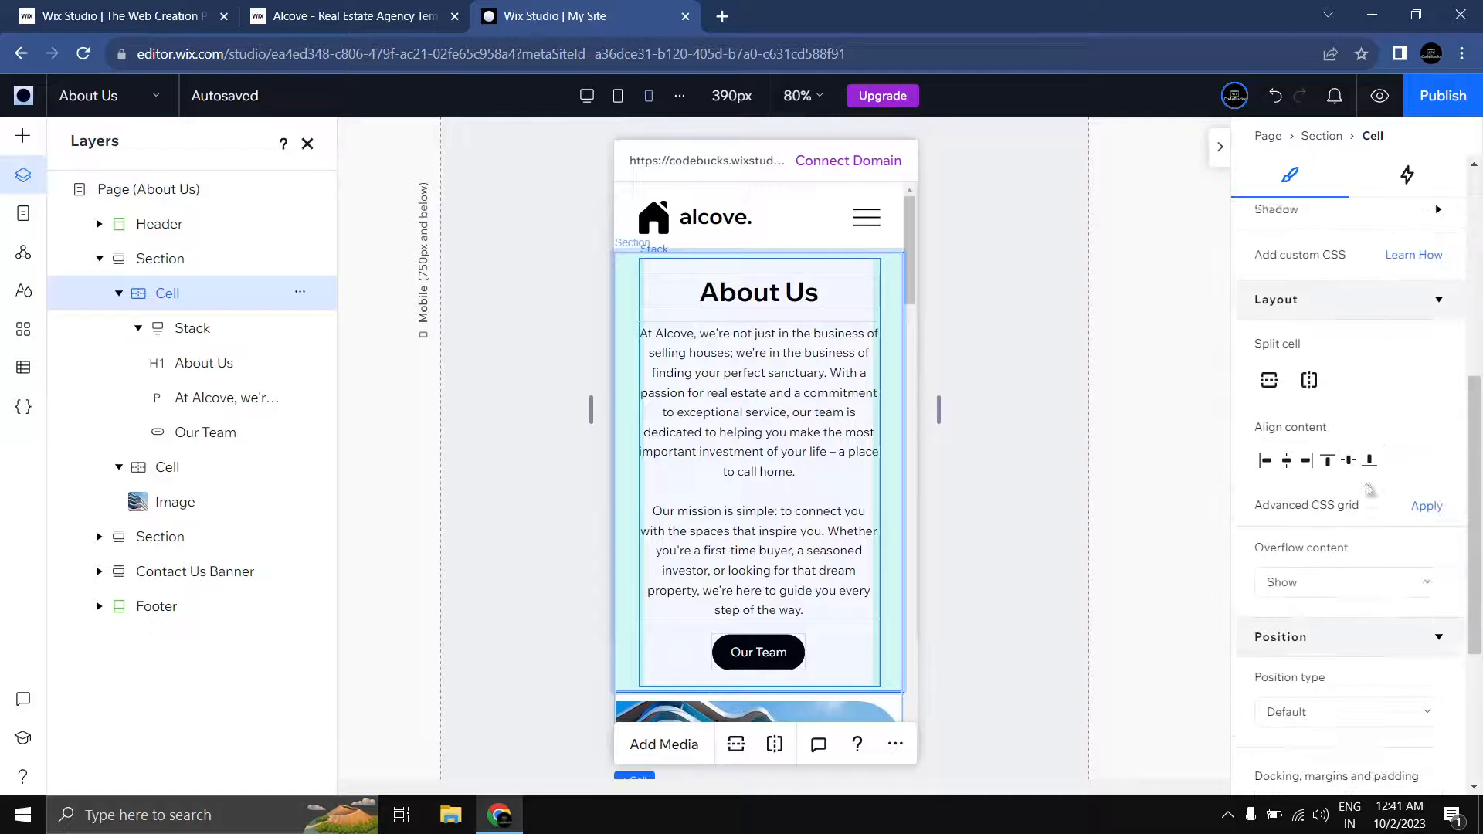
click(1264, 450)
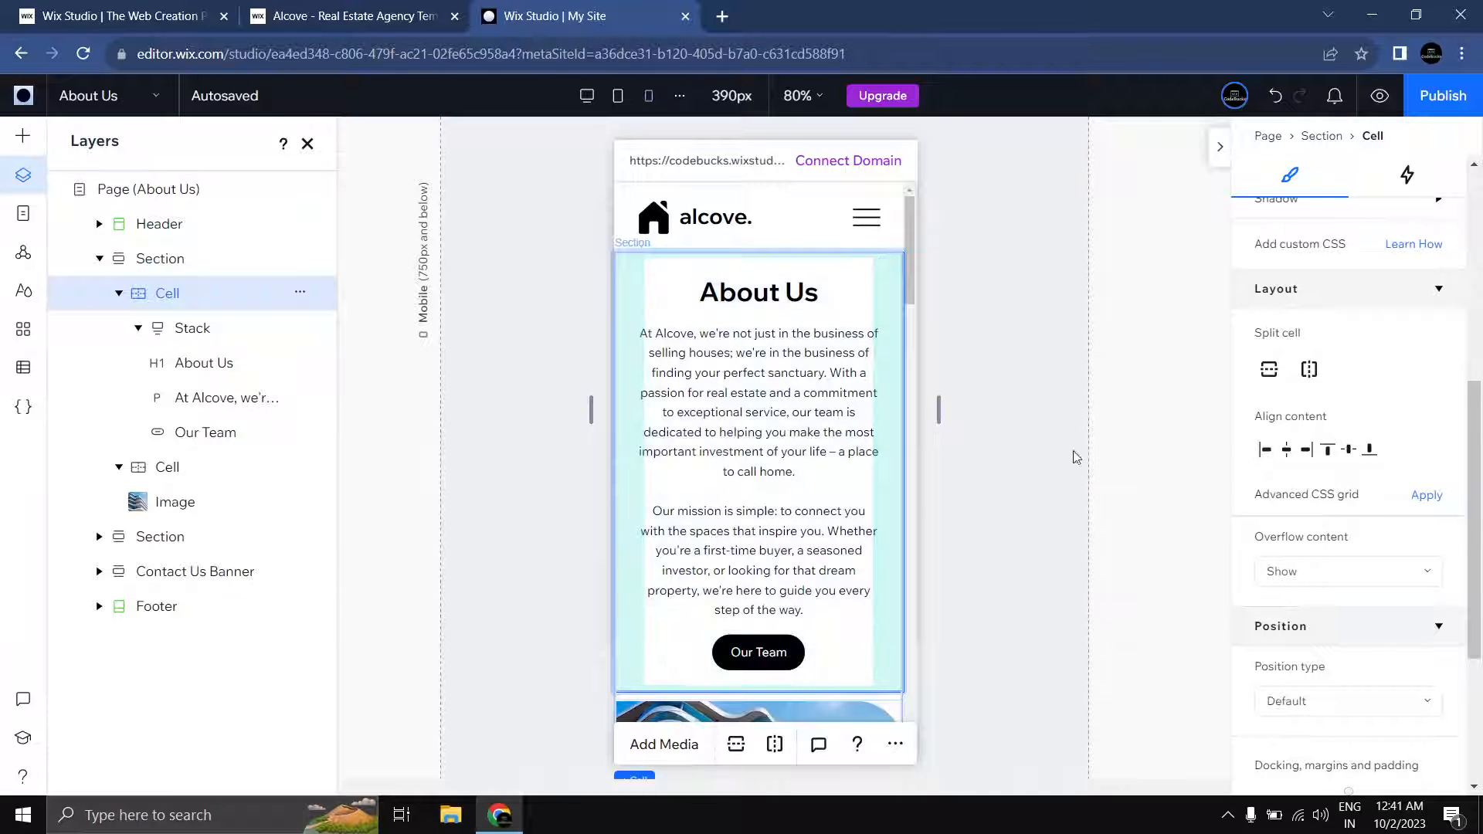
click(750, 406)
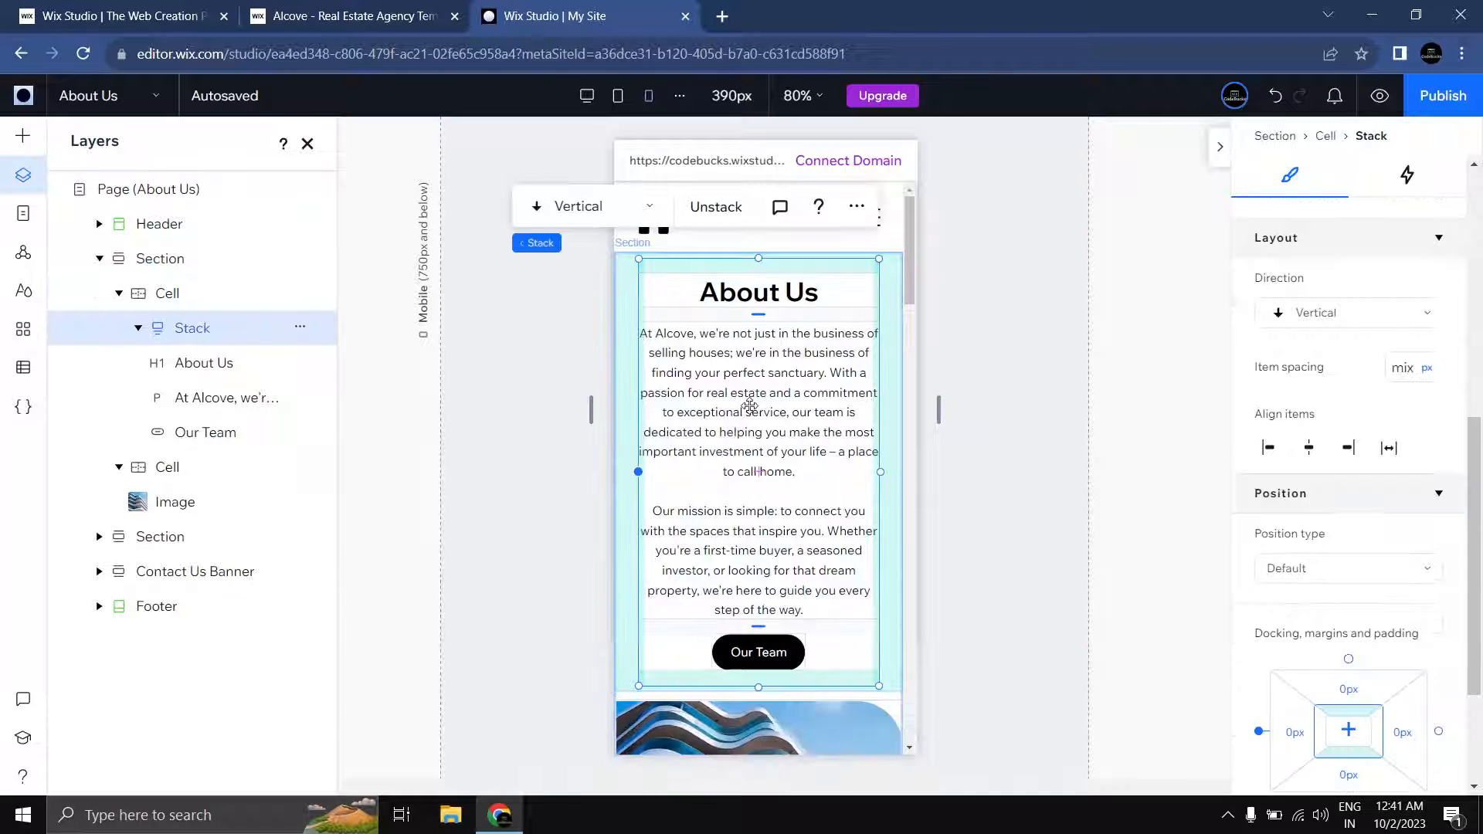
click(1269, 448)
click(1049, 423)
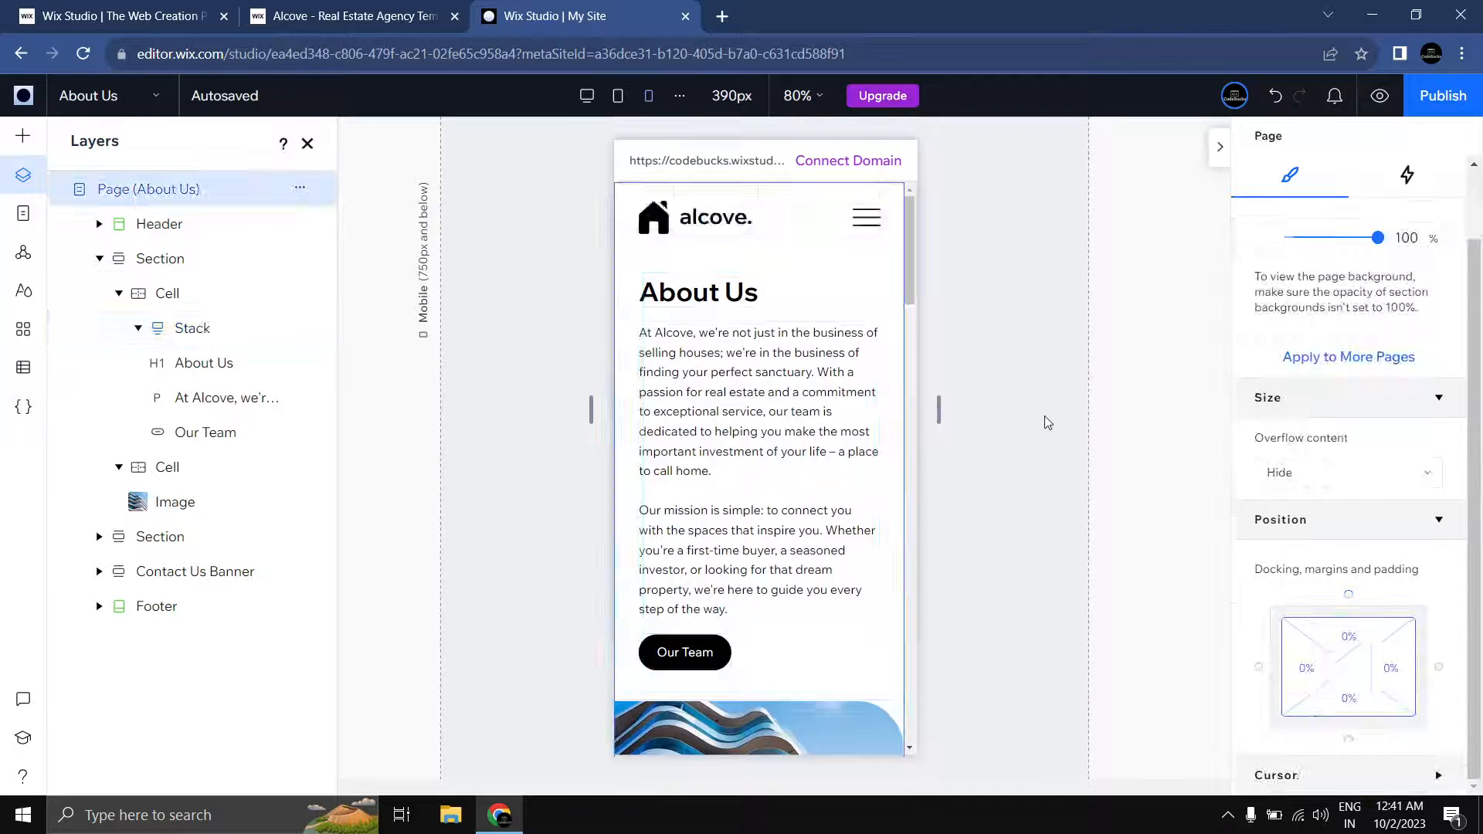
Step: Set the left and right padding of the About Us text cell to 5 vw at the Mobile breakpoint
scroll(1008, 422, down, 2)
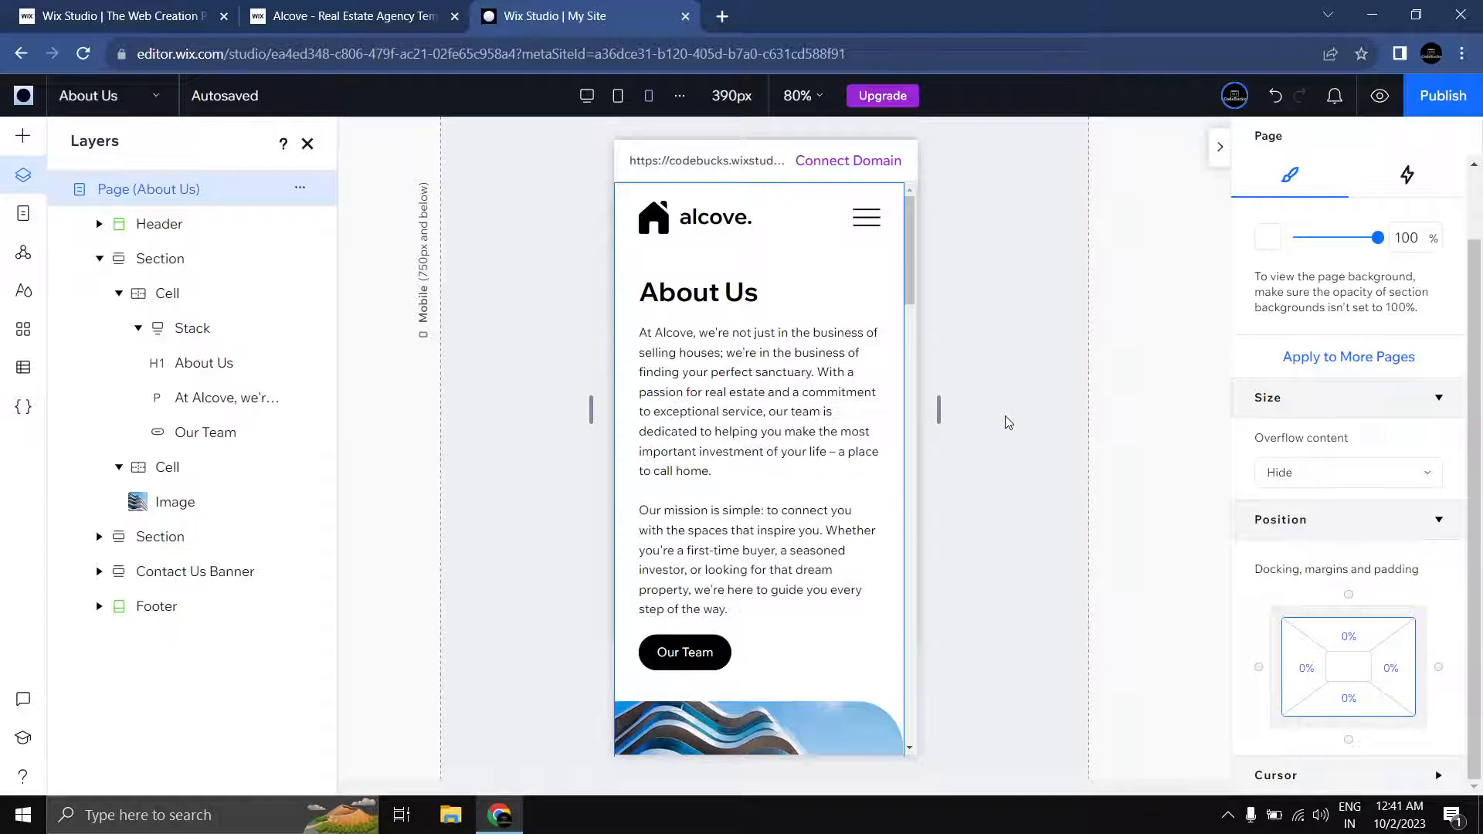
scroll(1008, 422, down, 2)
scroll(1008, 422, up, 5)
click(775, 410)
click(775, 410)
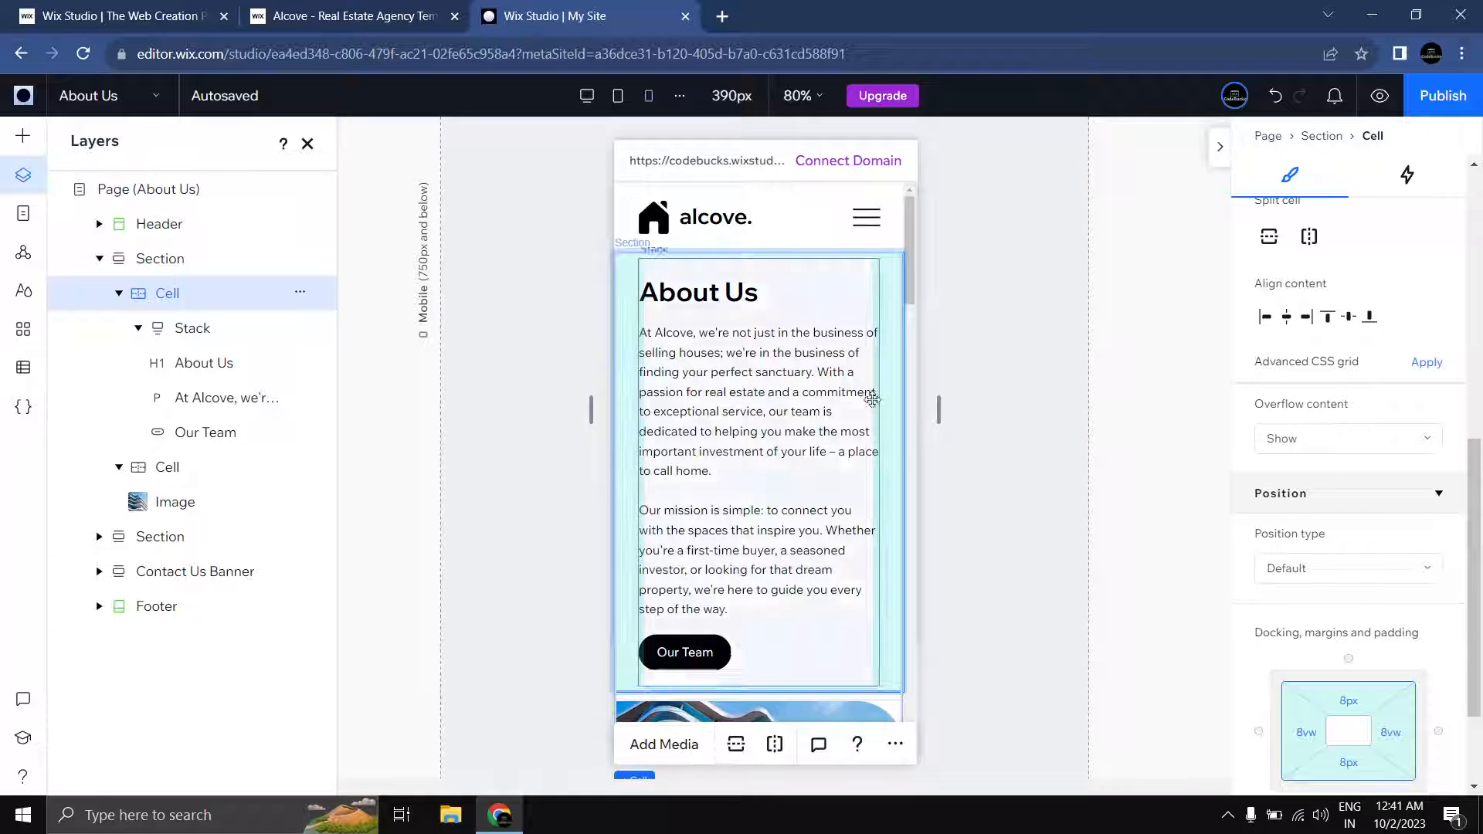
scroll(775, 410, down, 2)
scroll(1350, 469, down, 2)
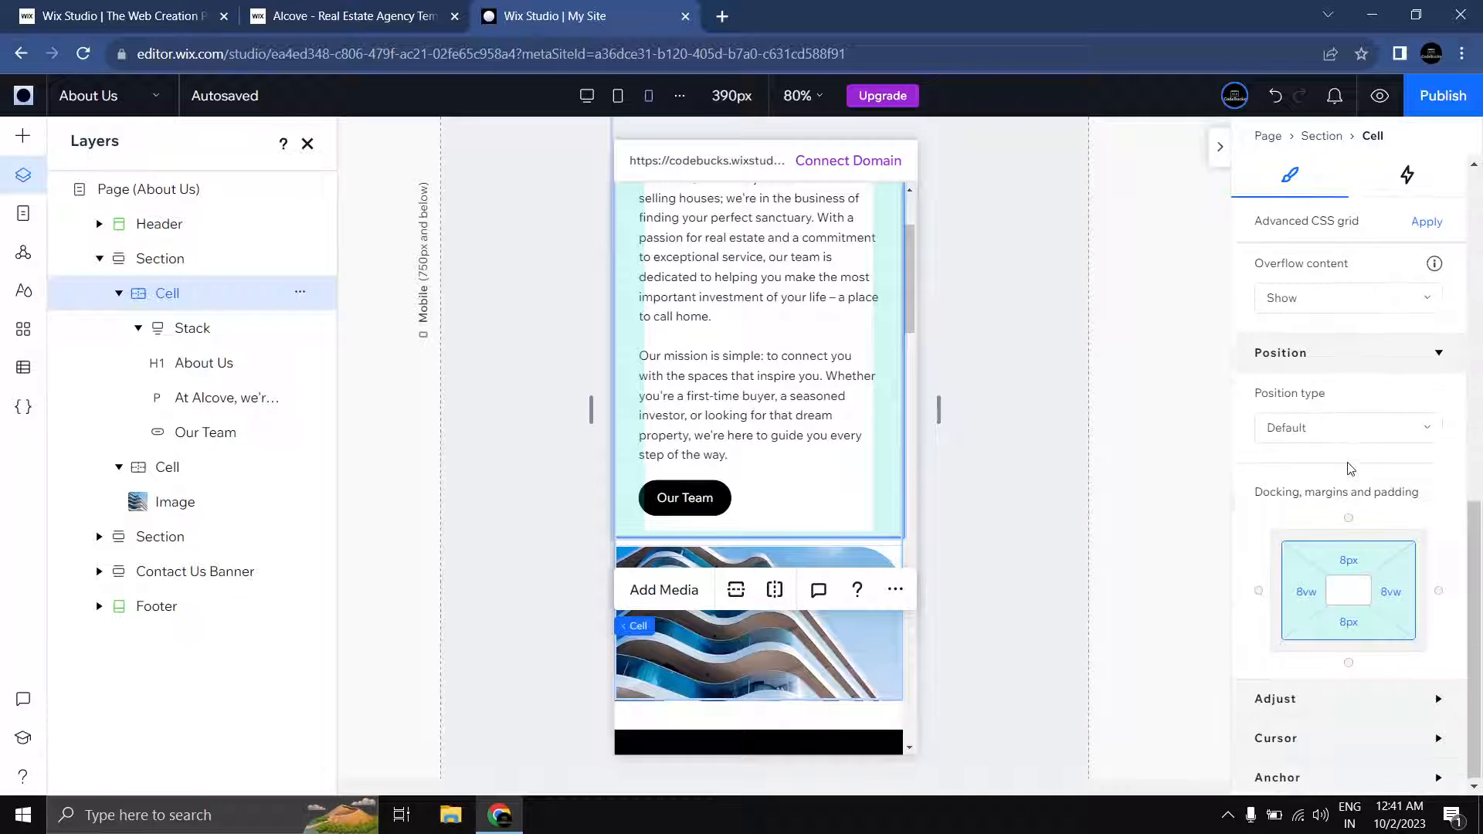
click(1304, 588)
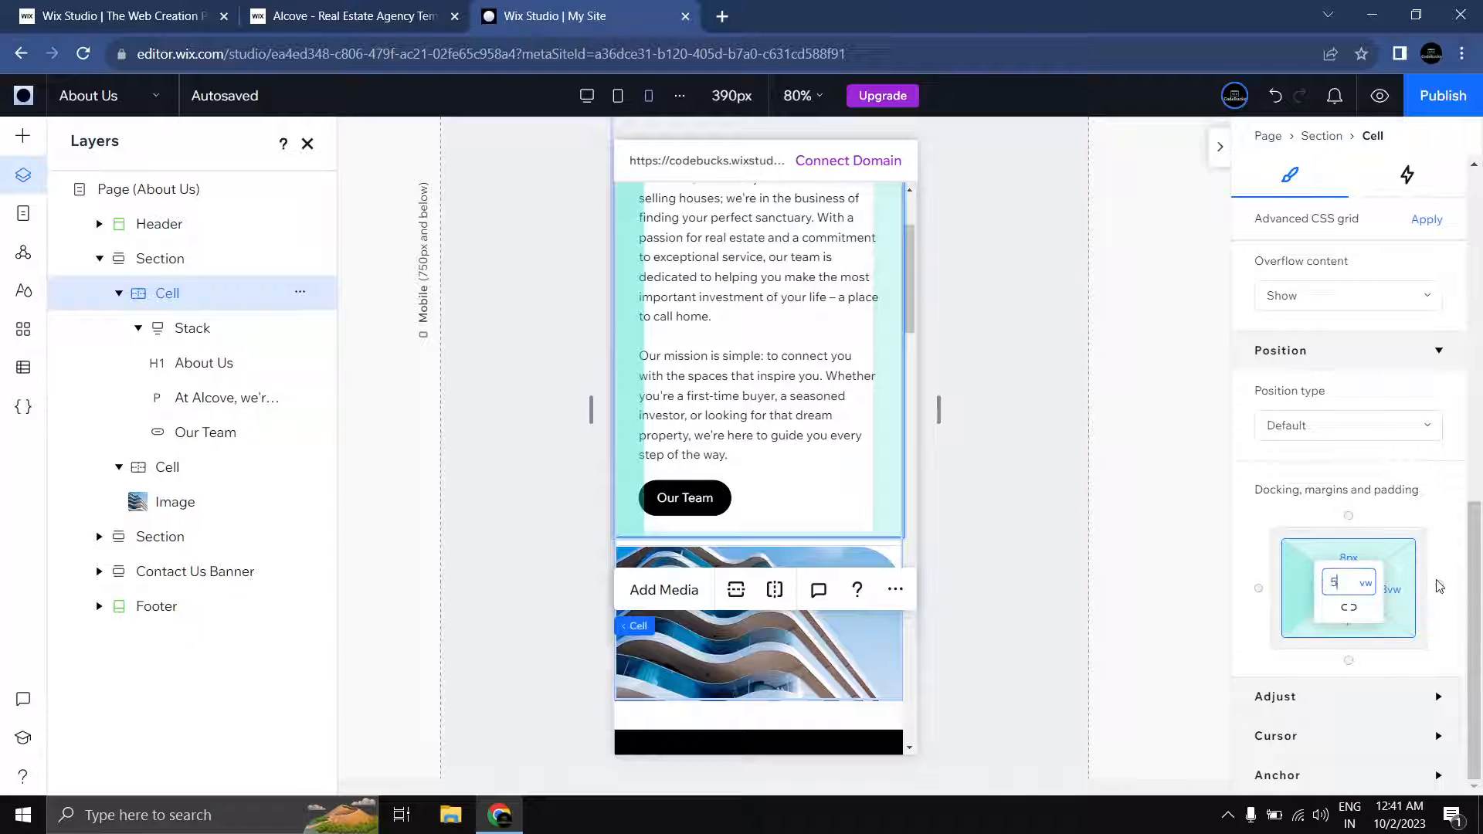
text(5)
key(Return)
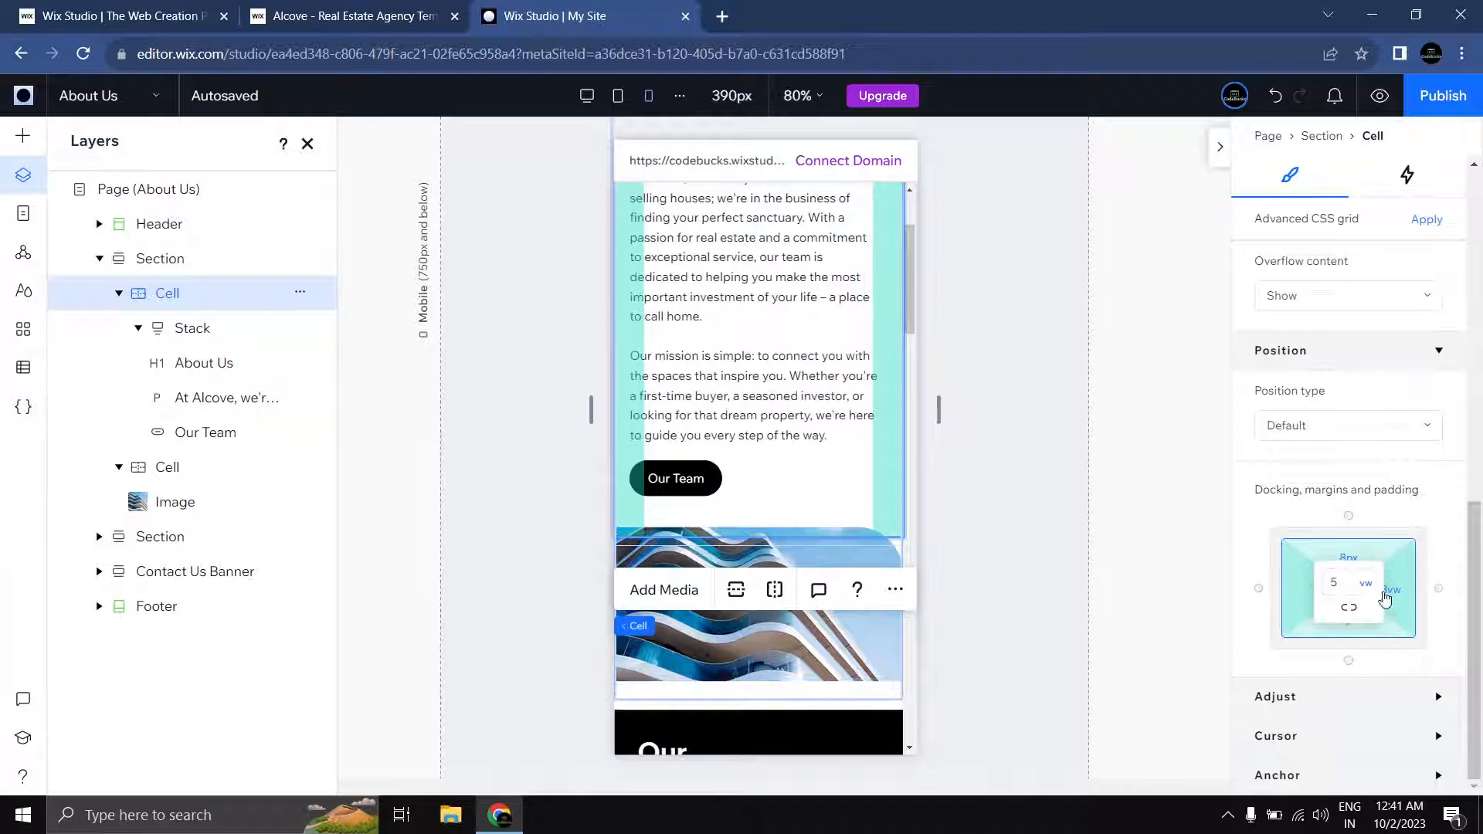
click(1369, 590)
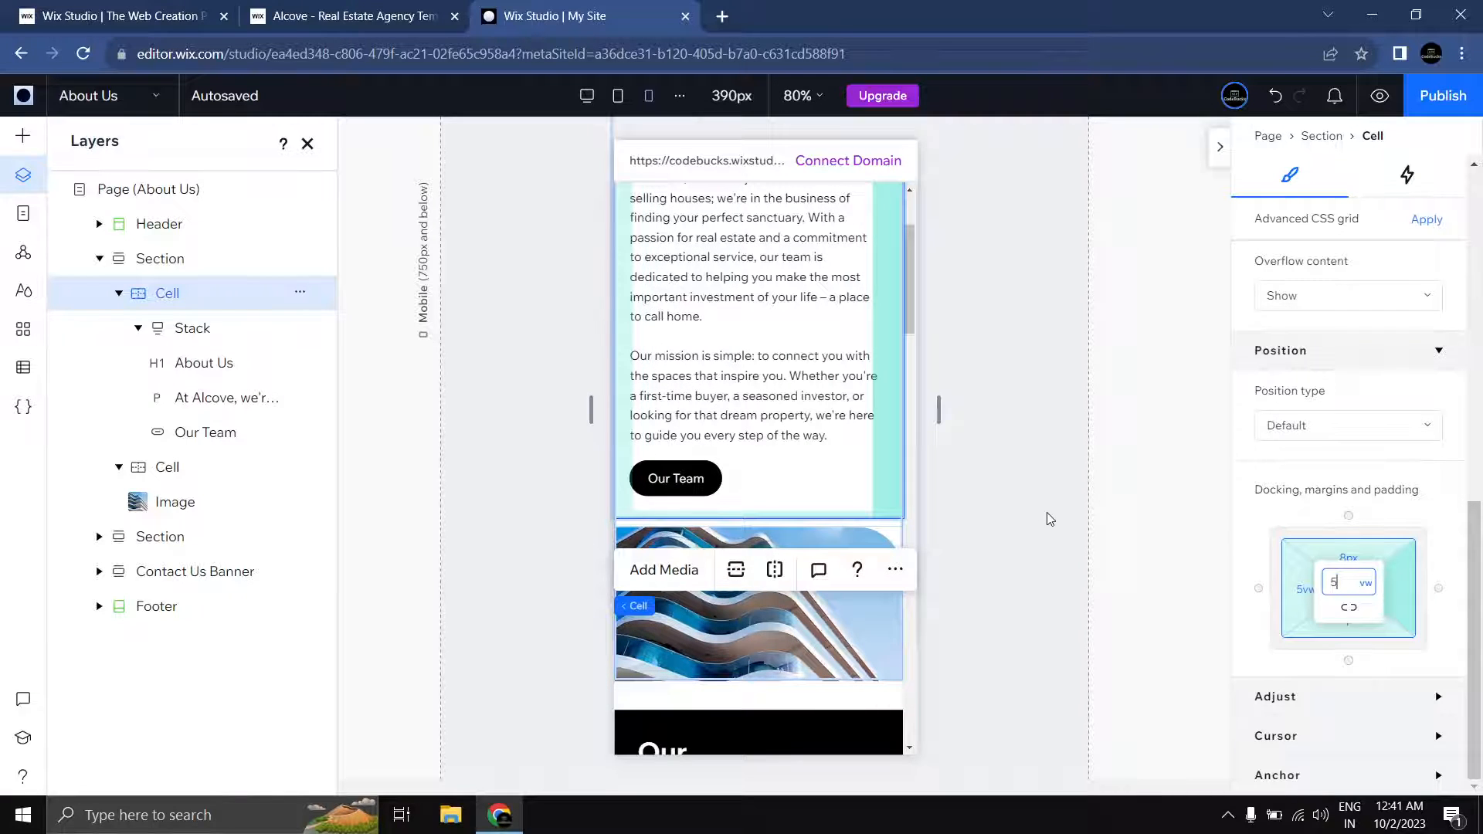
drag(1050, 512, 1060, 350)
Step: Review the About Us text, building image and Our Management Team section at the Mobile breakpoint
scroll(838, 371, up, 2)
scroll(848, 374, down, 1)
scroll(867, 355, up, 1)
scroll(864, 353, down, 3)
scroll(867, 360, down, 4)
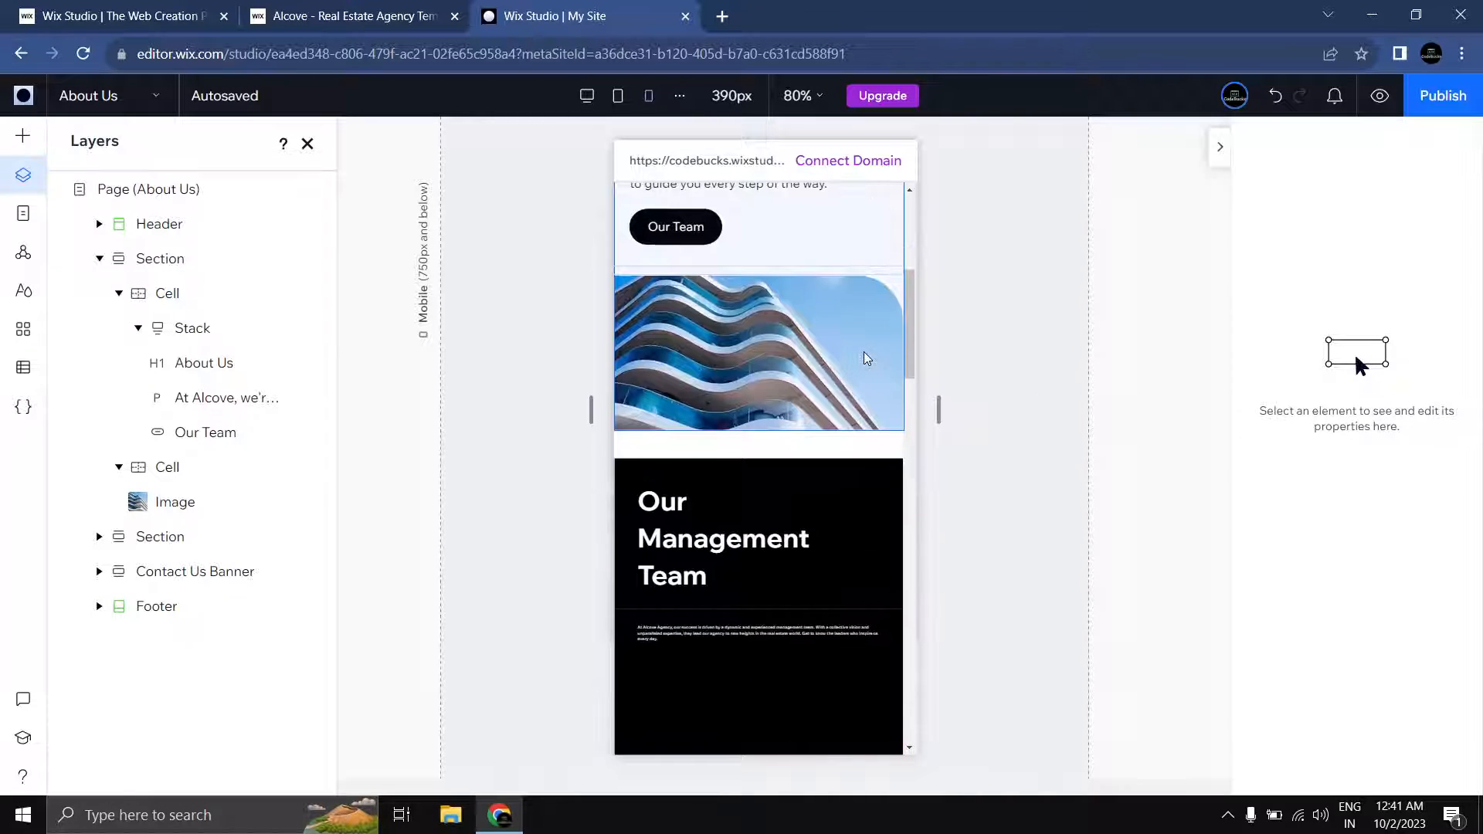
scroll(864, 368, up, 1)
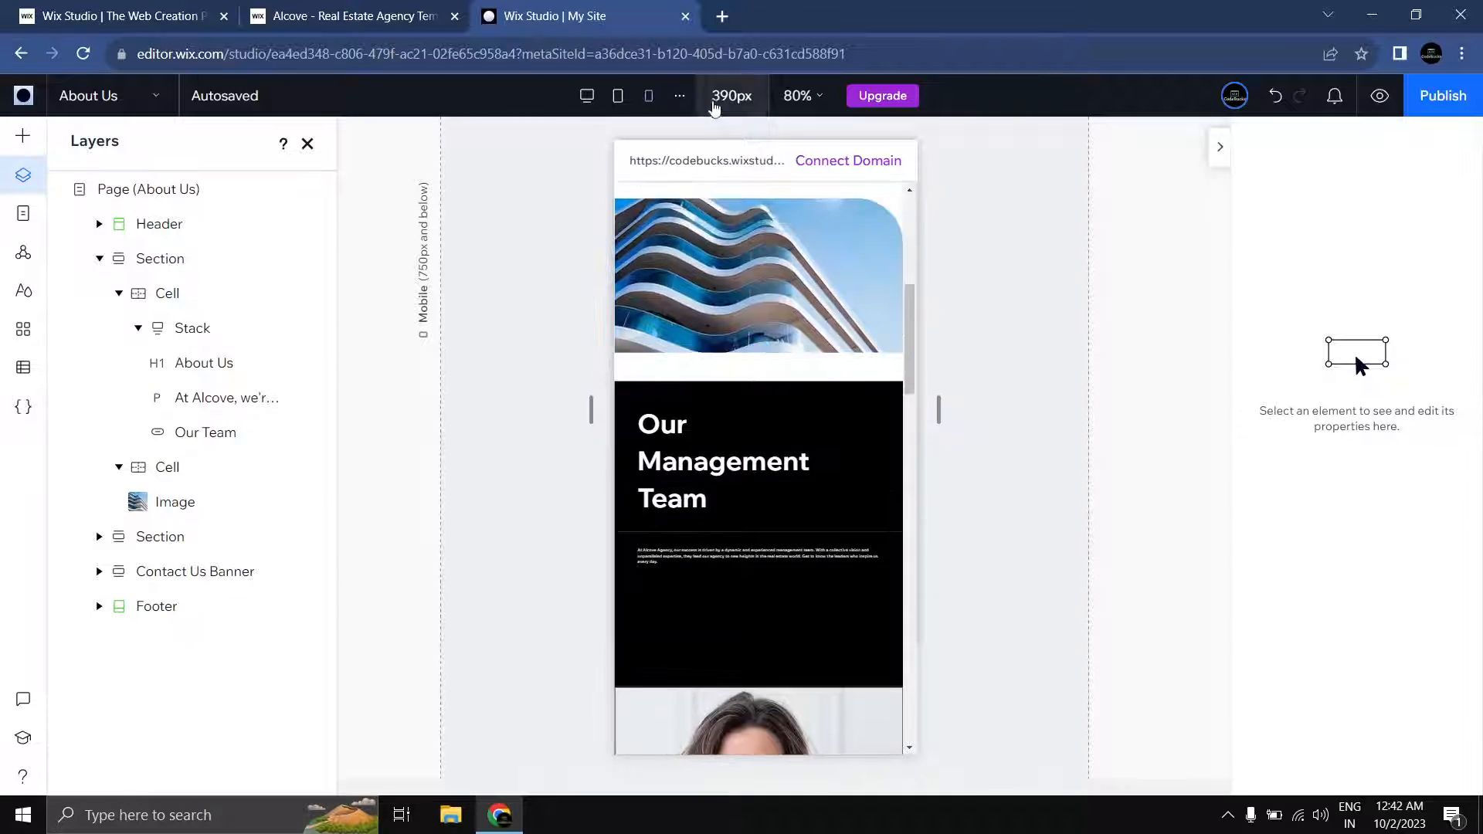
Step: Switch to the desktop breakpoint and generate a responsive AI design for the Our Management Team section
click(588, 95)
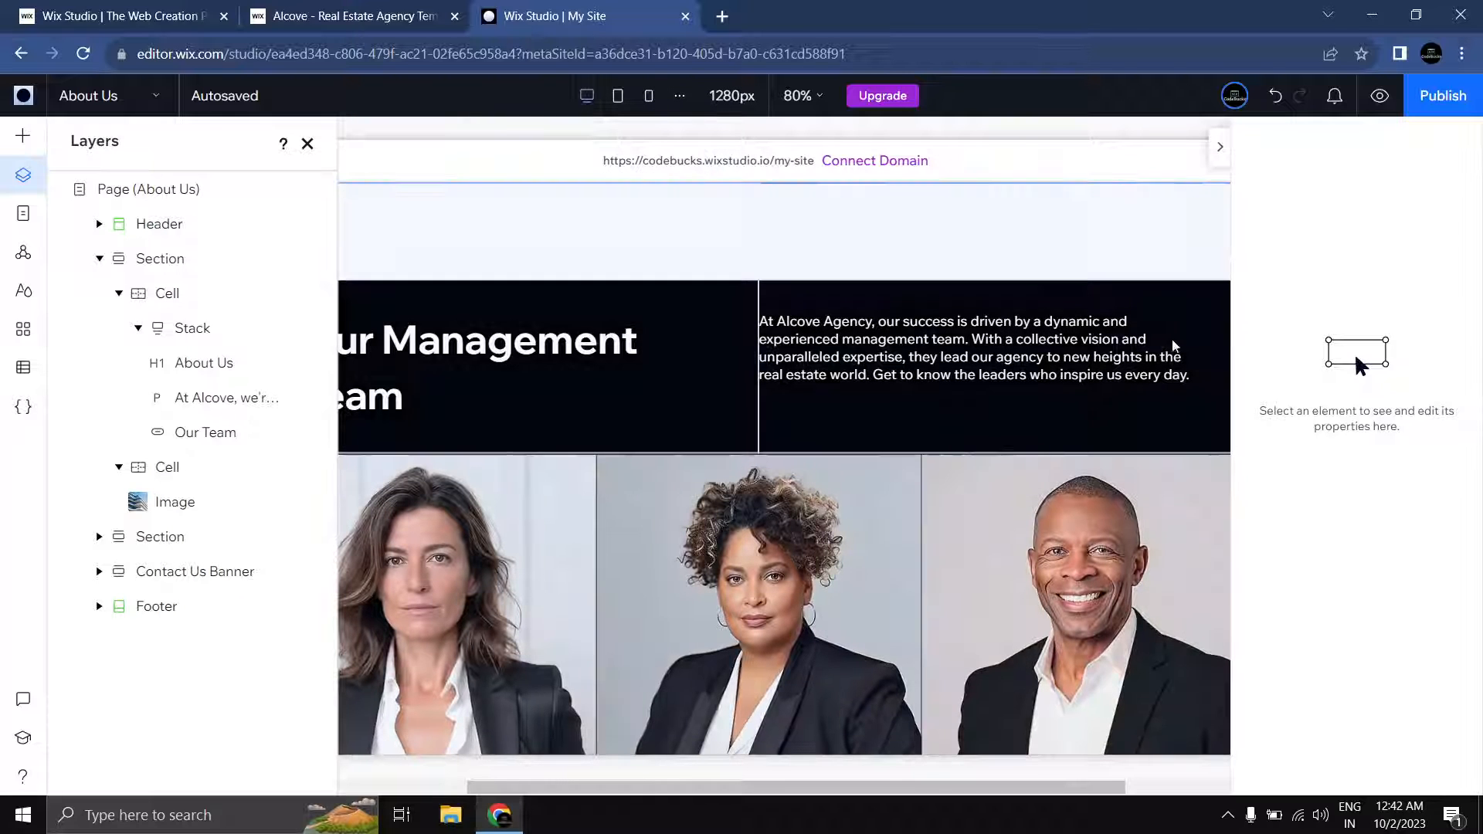
click(1220, 147)
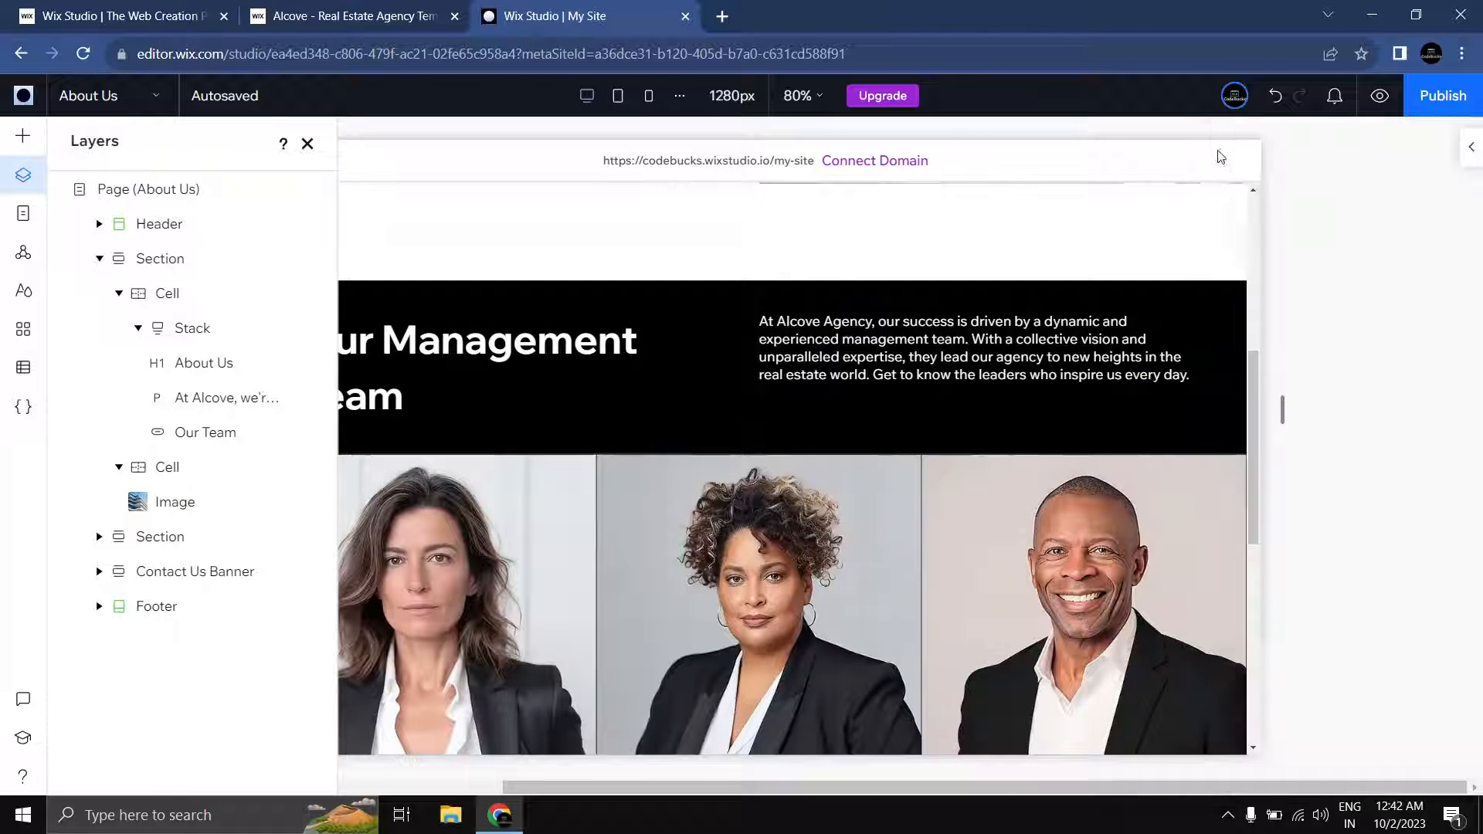
click(307, 144)
scroll(207, 307, down, 4)
scroll(206, 307, up, 2)
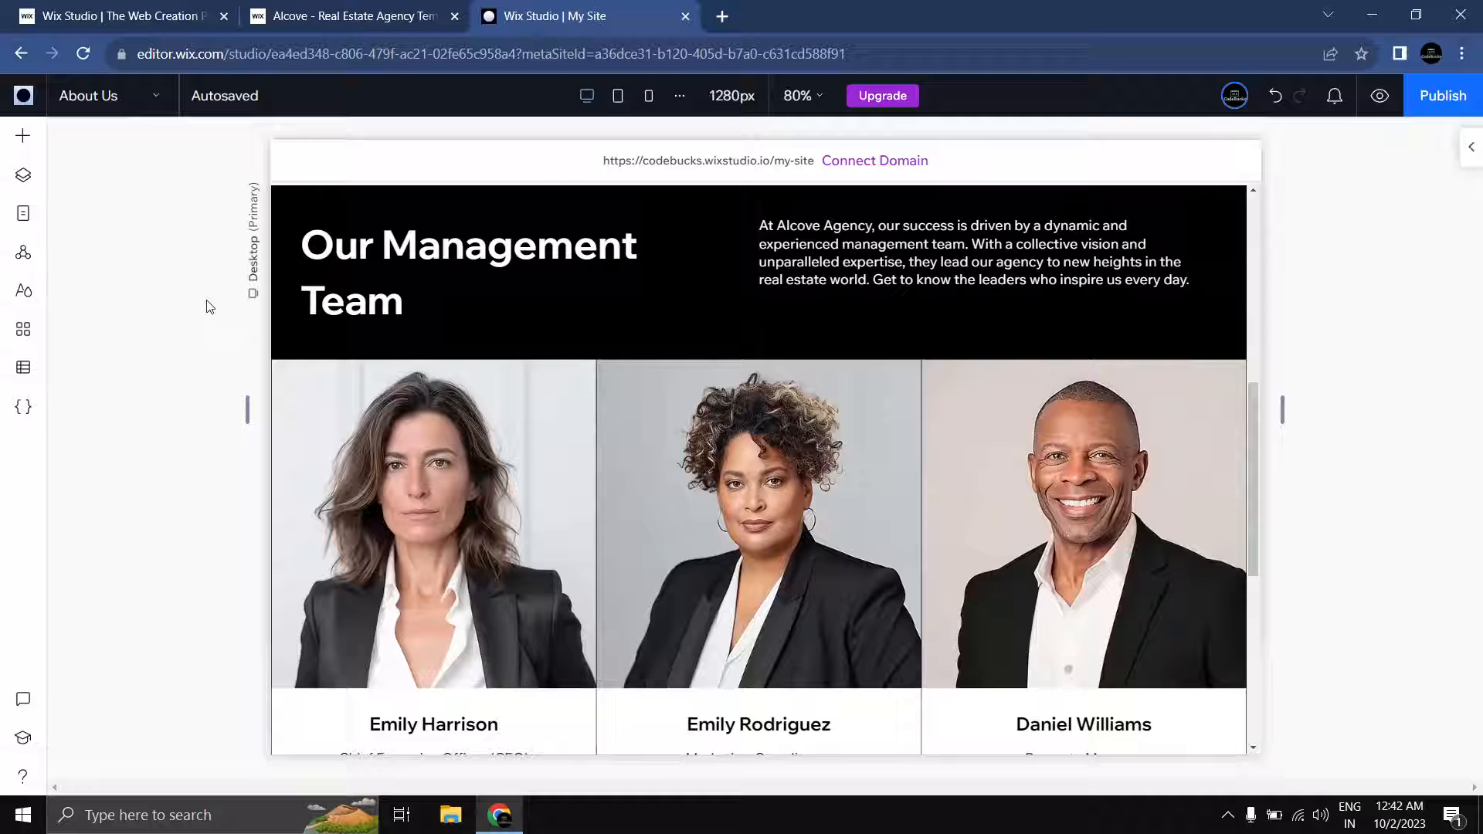
click(595, 277)
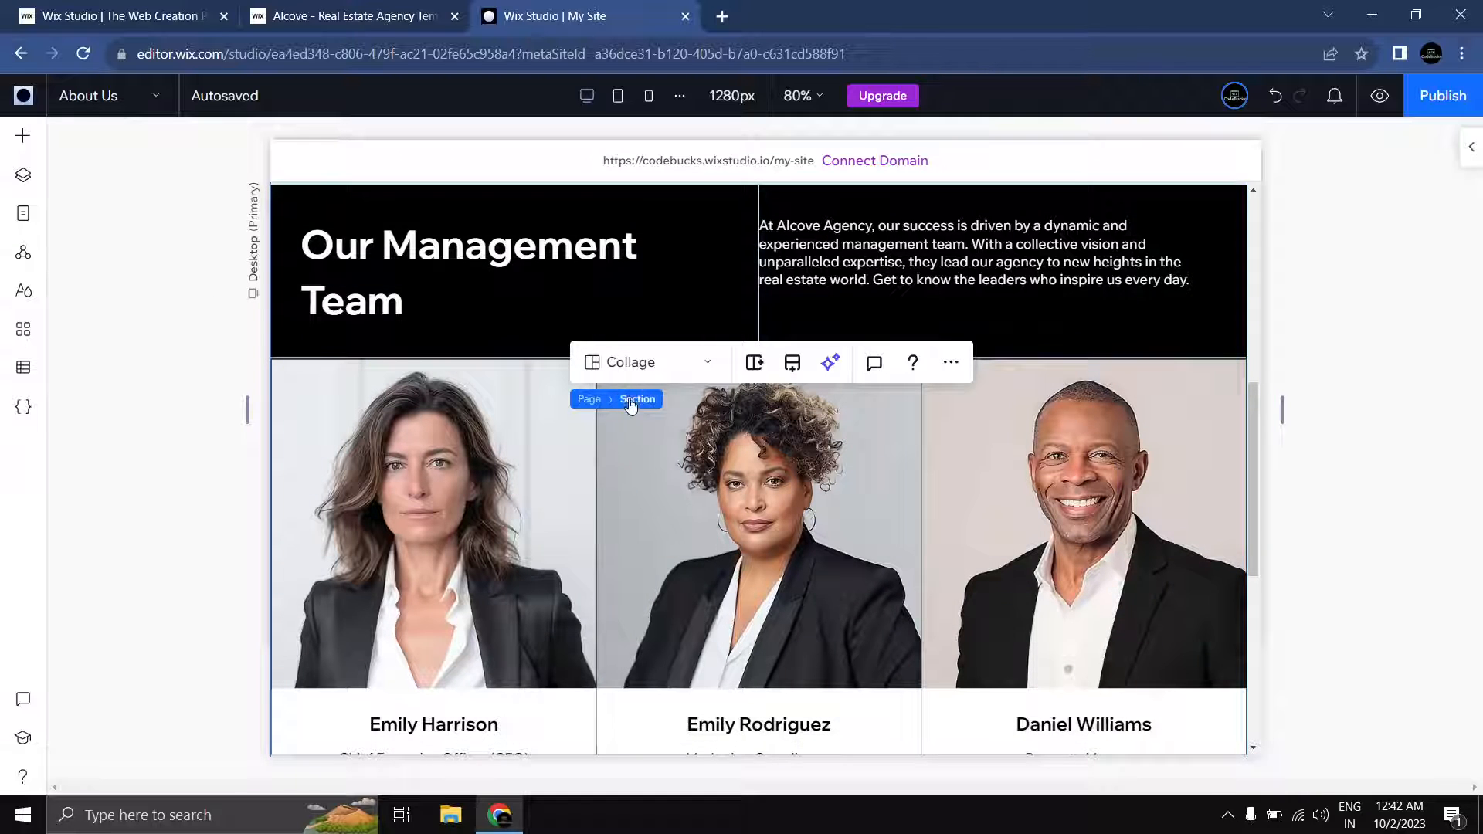
click(831, 362)
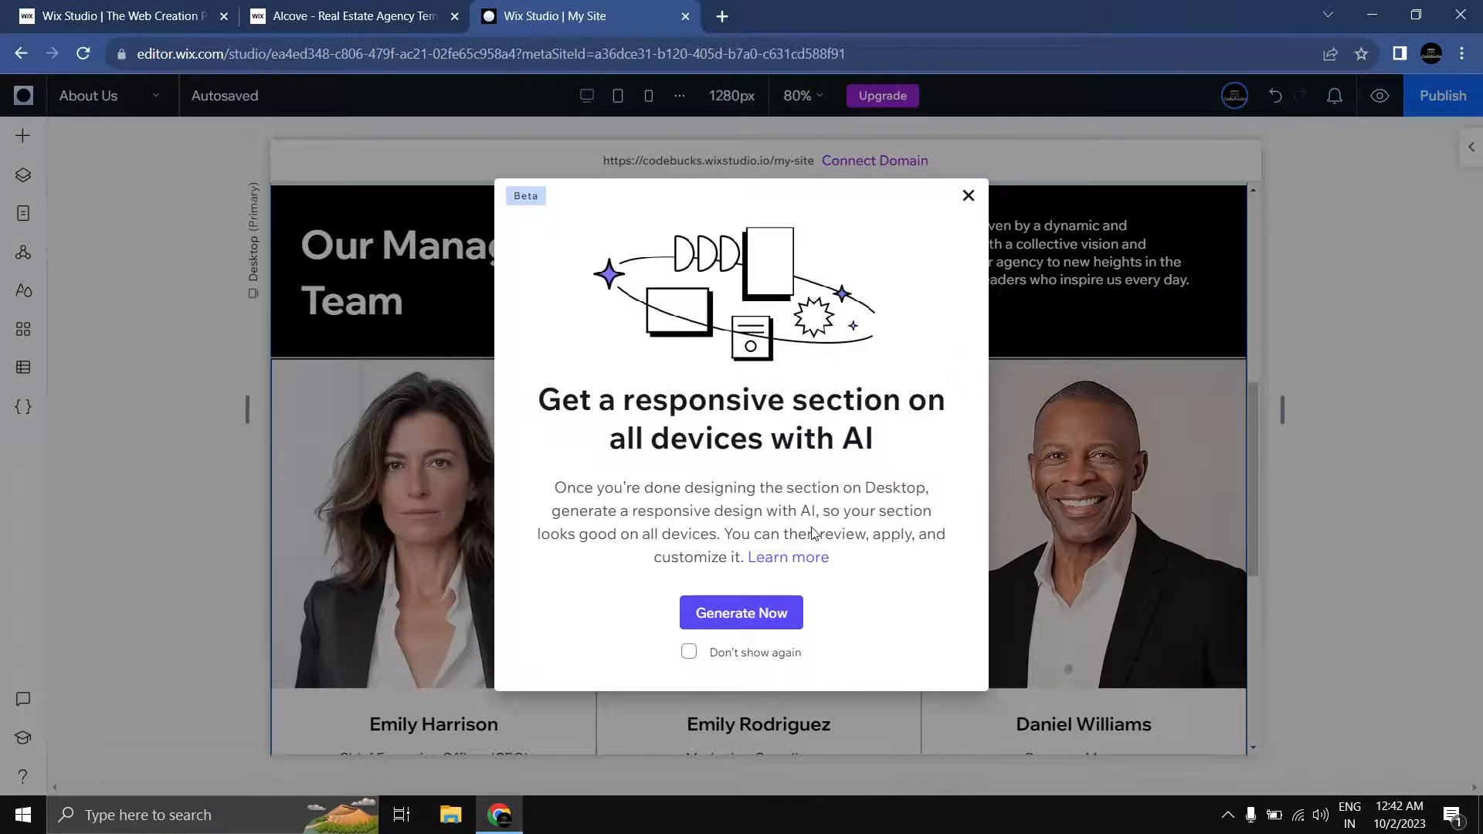
click(764, 620)
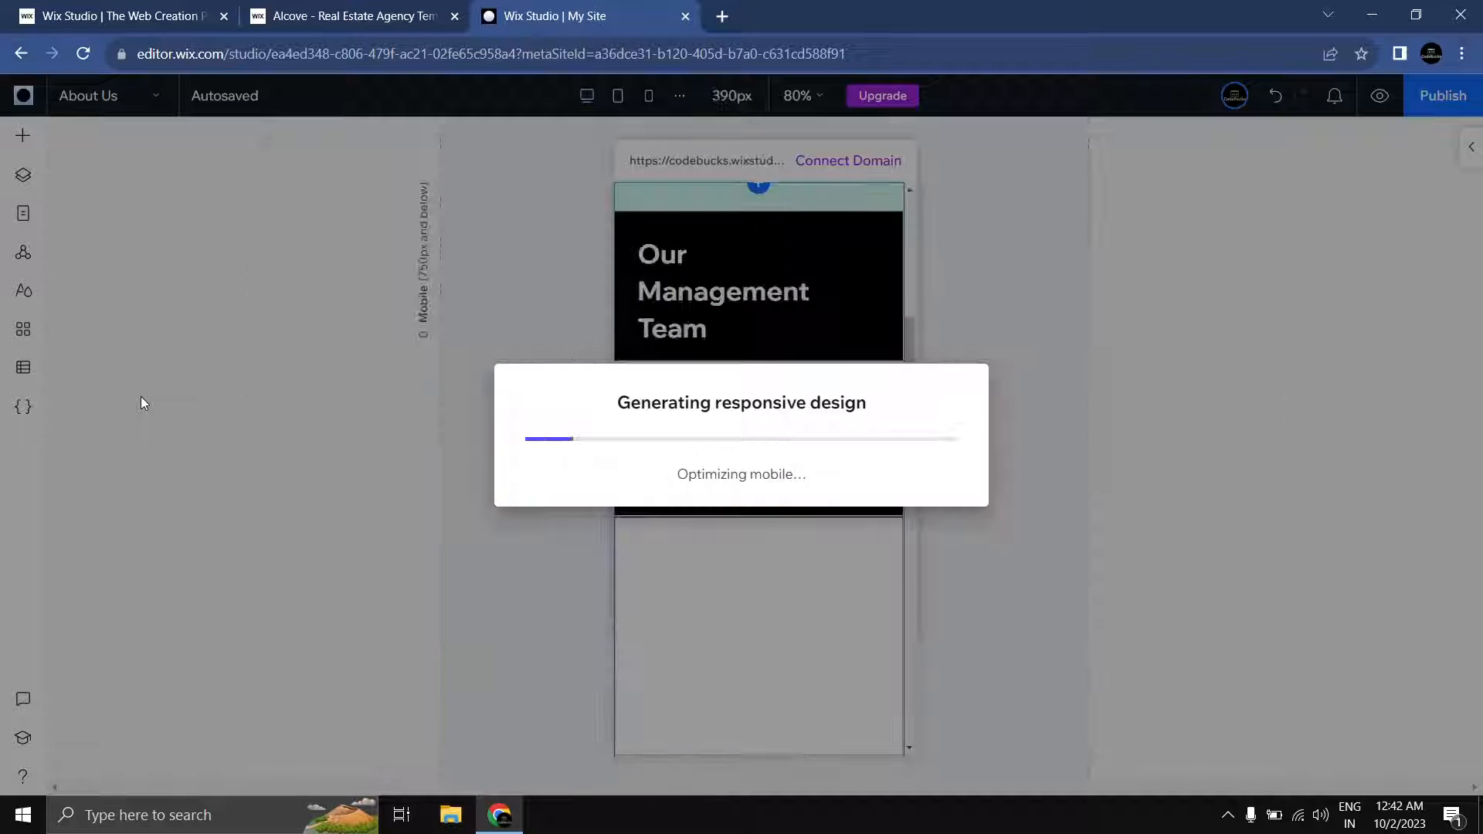
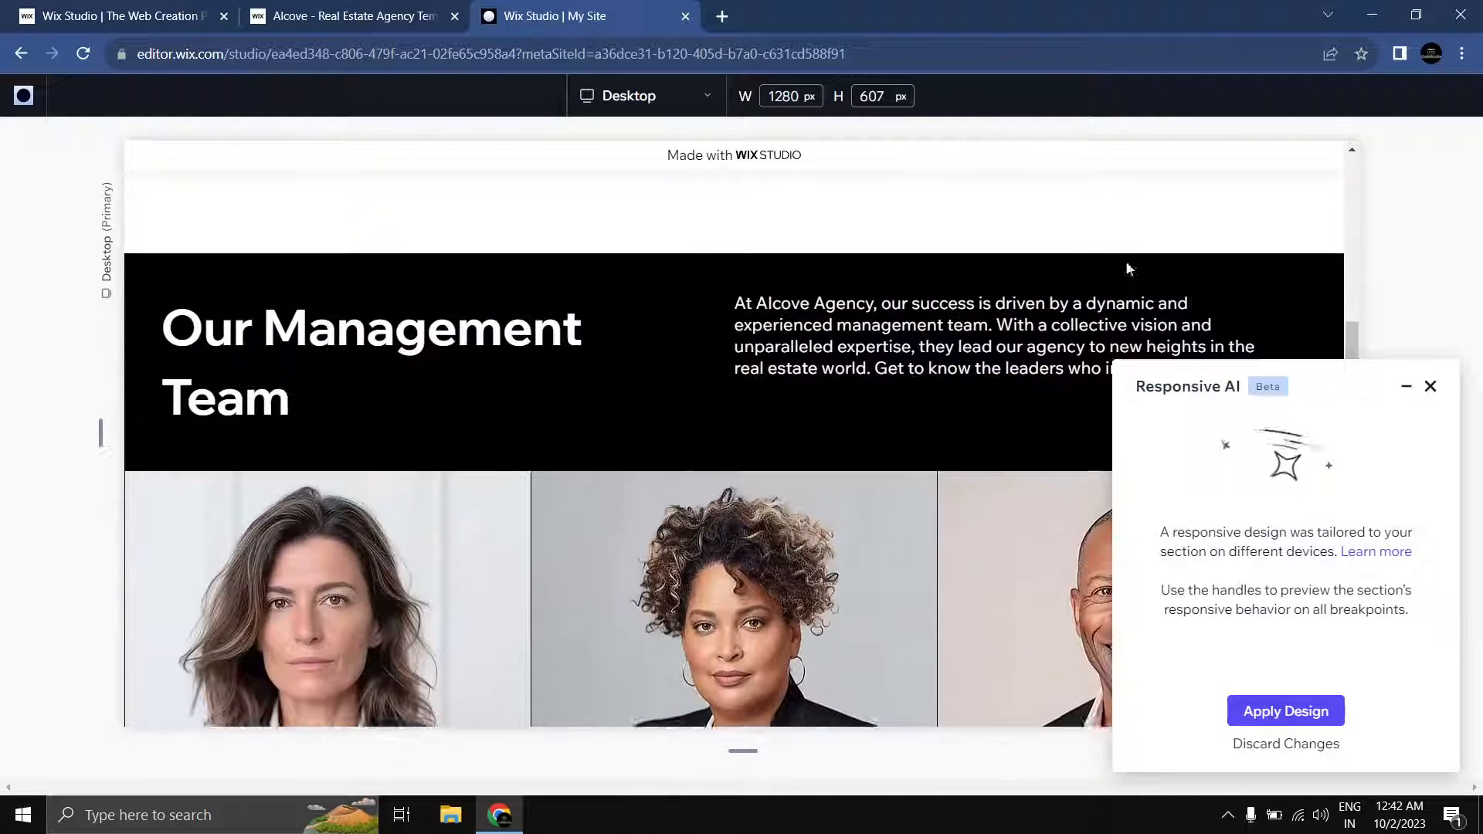
Step: Preview the generated section design at the Tablet breakpoint and examine the team cards
click(629, 96)
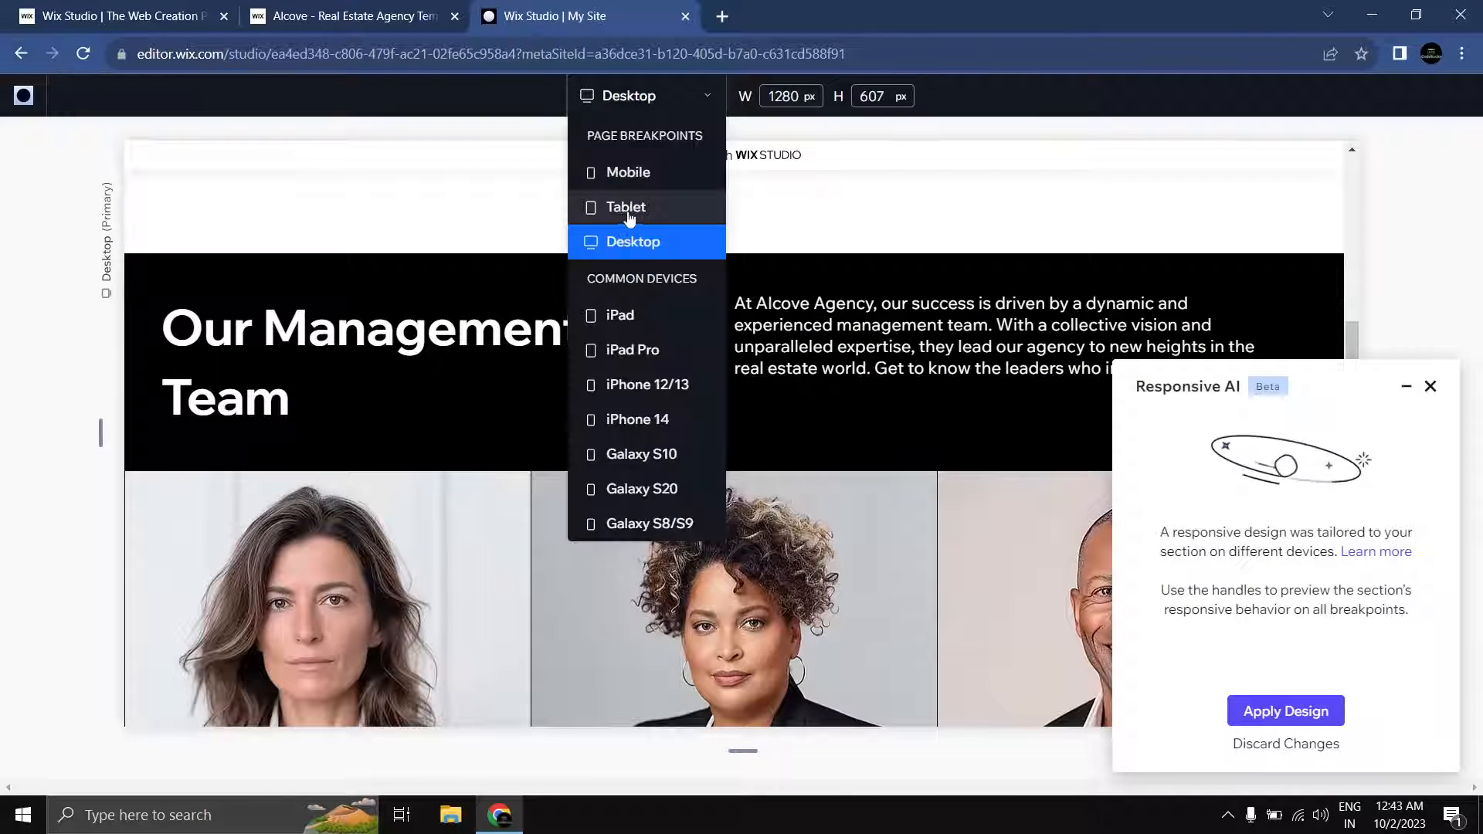
click(622, 207)
scroll(487, 230, down, 3)
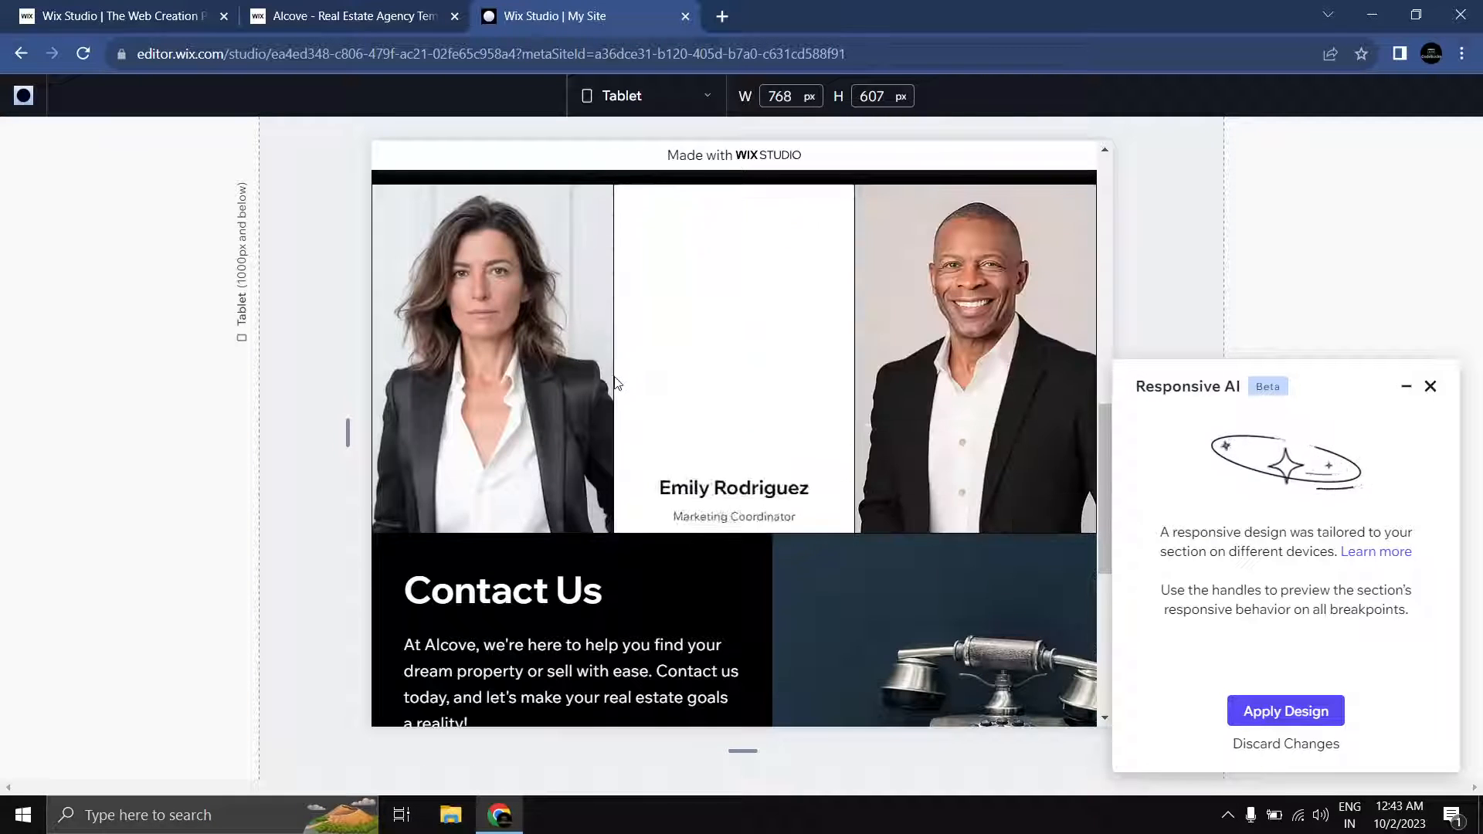
scroll(487, 349, down, 3)
scroll(556, 378, up, 5)
scroll(672, 413, up, 3)
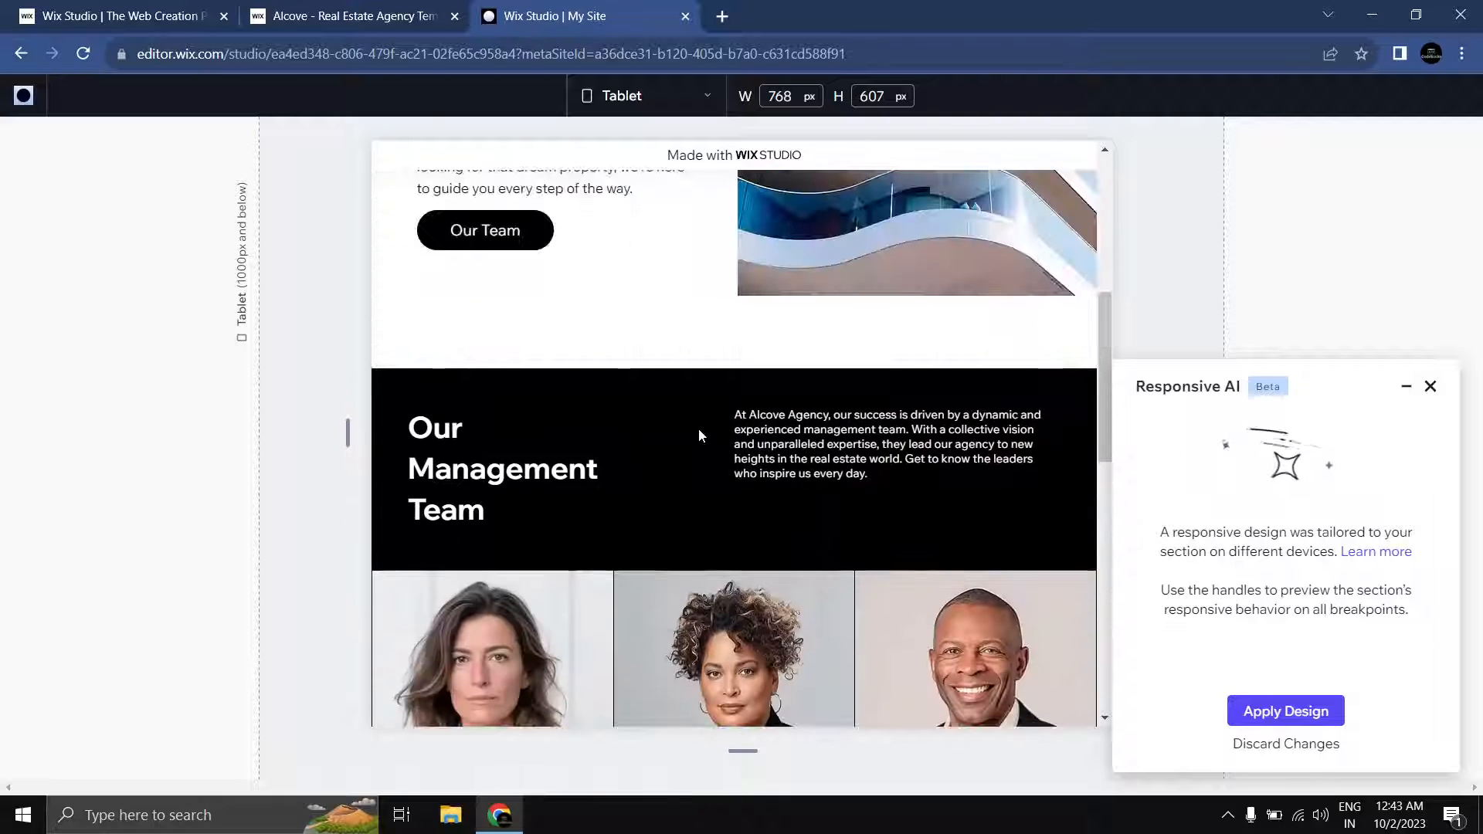
scroll(698, 421, down, 1)
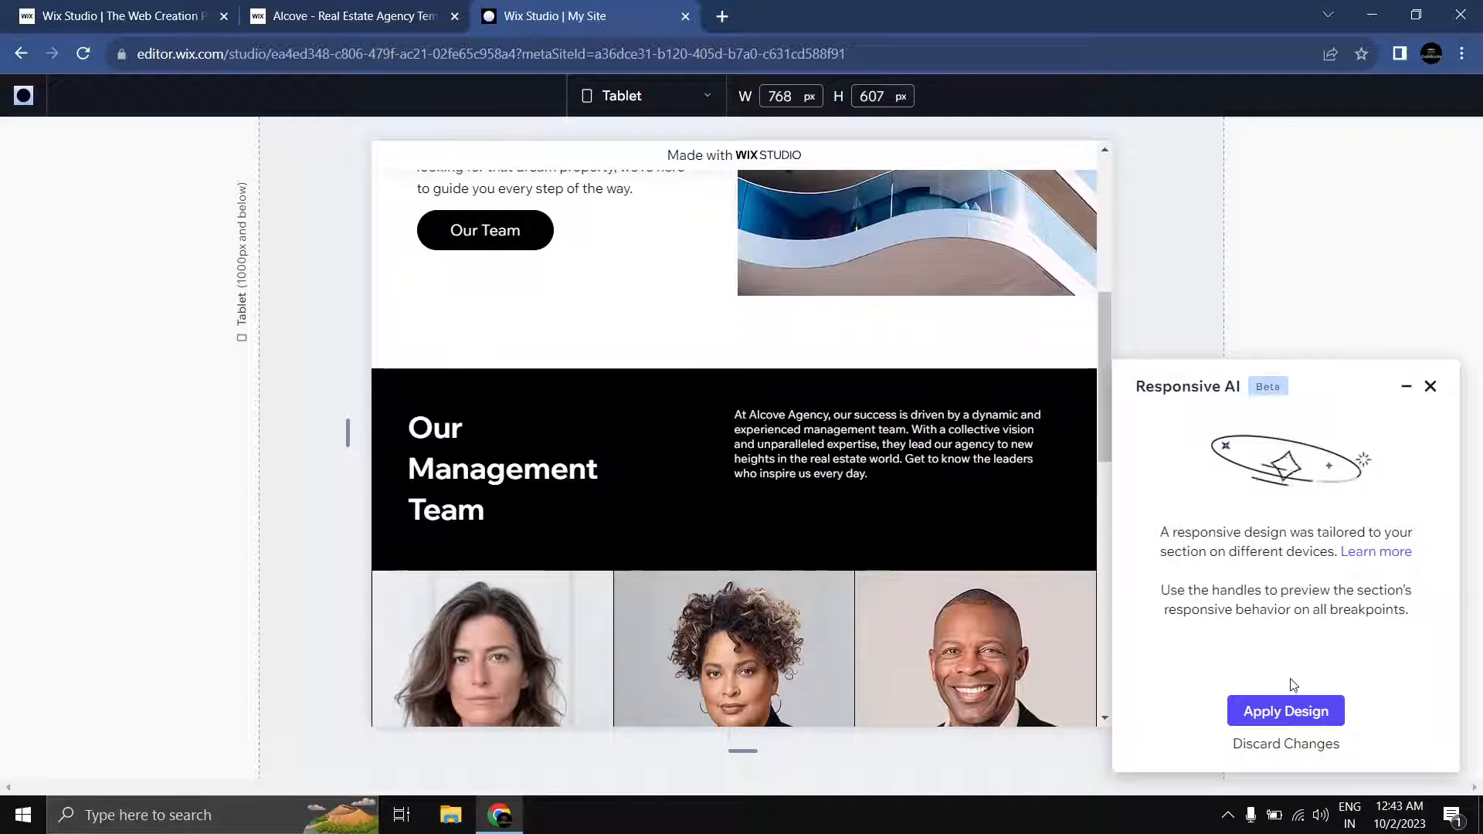
Step: Review the generated design at the Mobile breakpoint and apply it to the section
click(646, 96)
click(632, 169)
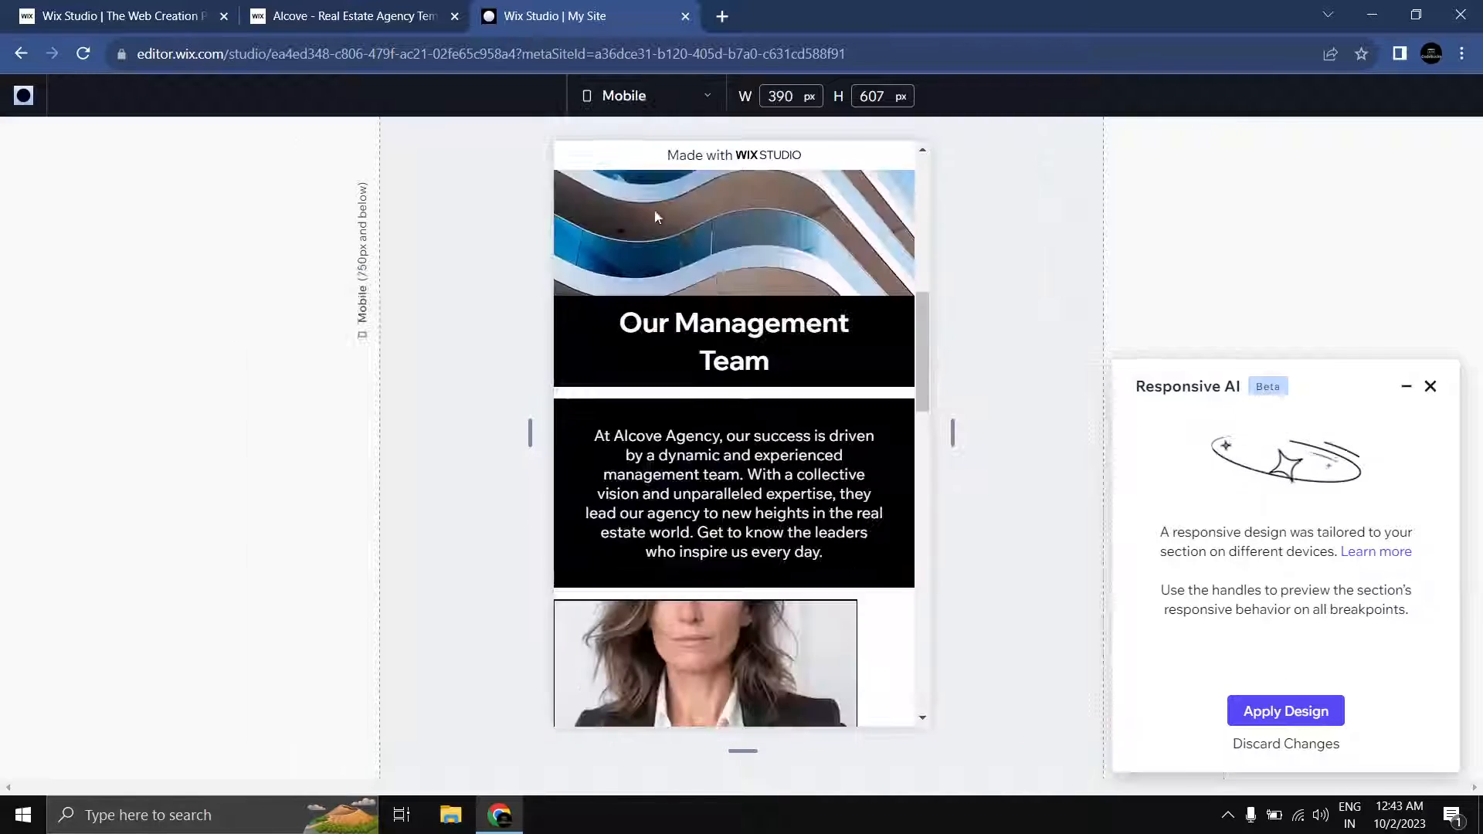
scroll(783, 332, down, 10)
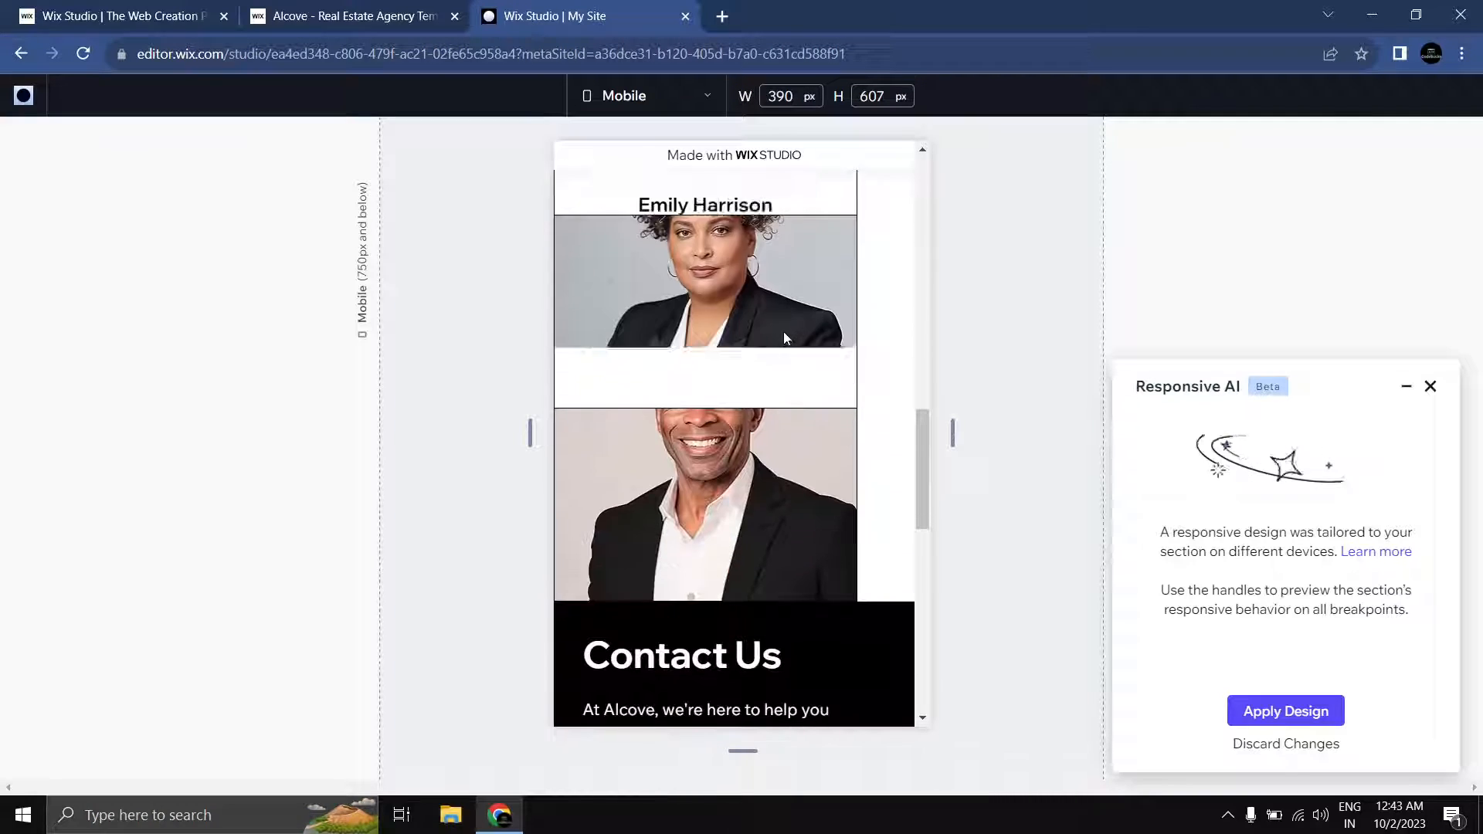
scroll(779, 331, up, 12)
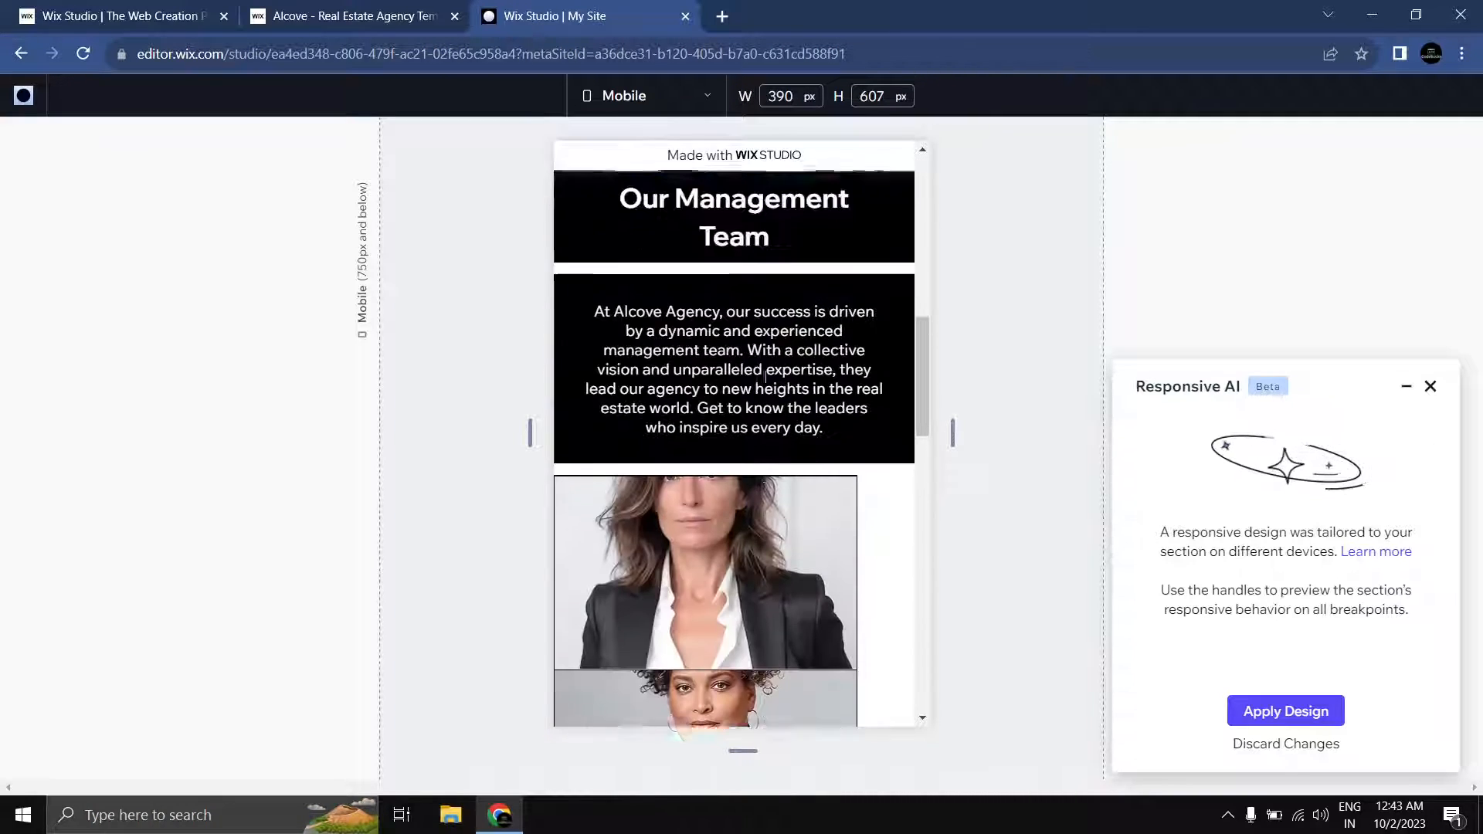
click(1286, 711)
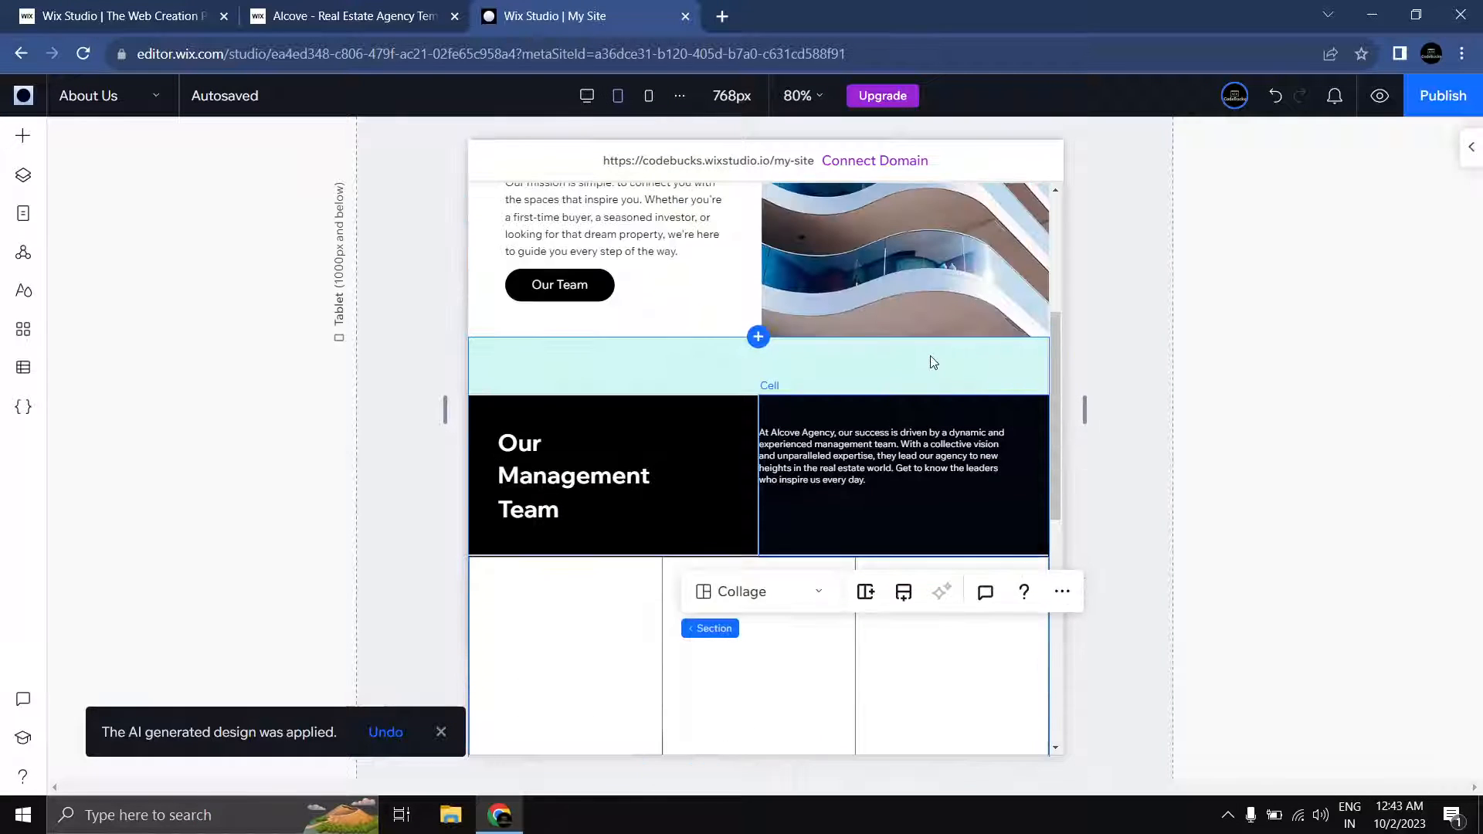
Step: Resize the white container in the first team card into a full-width strip along the card's lower edge
scroll(1043, 397, down, 3)
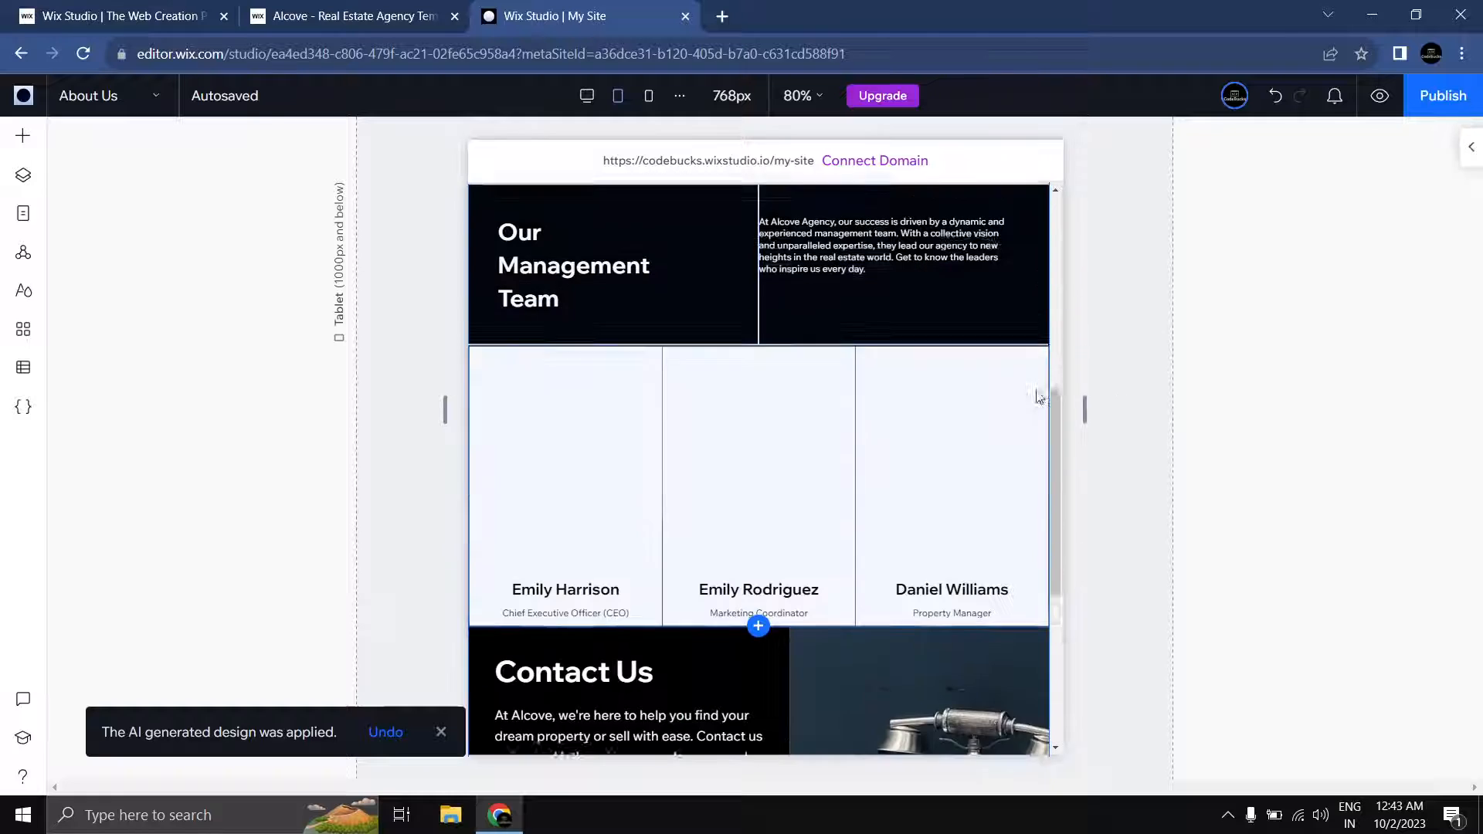
click(794, 428)
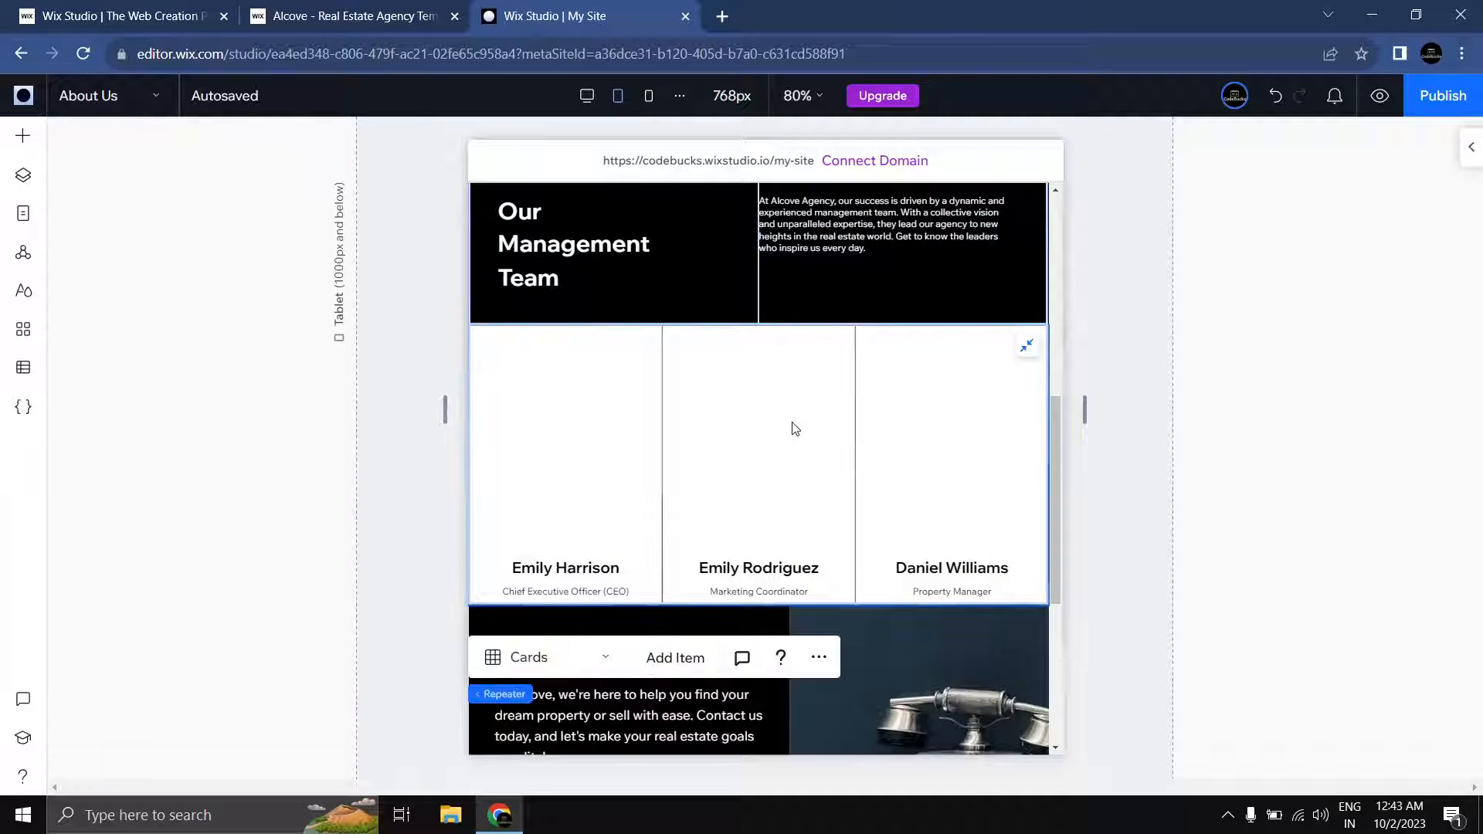
click(581, 453)
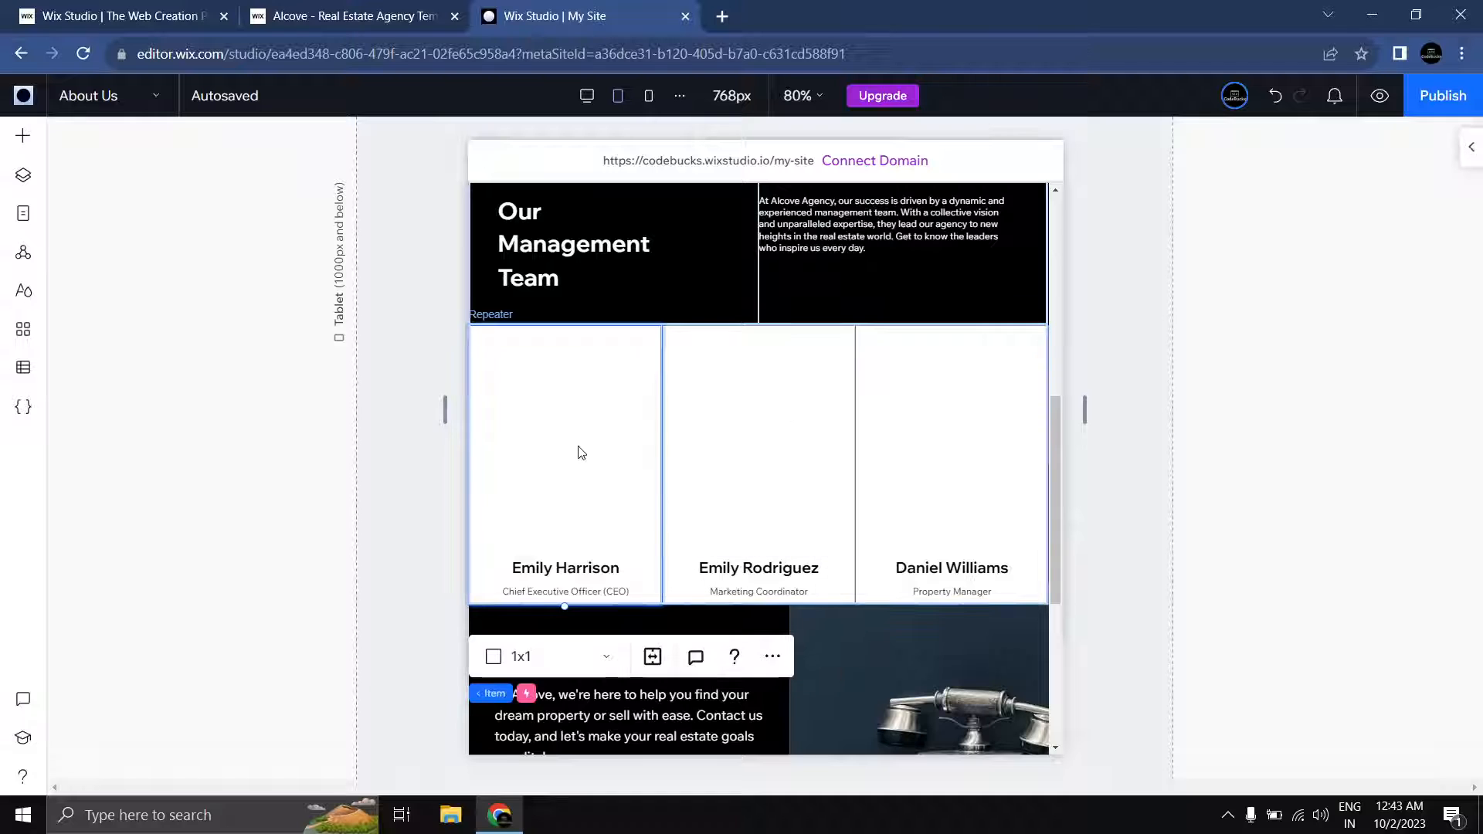
click(1465, 152)
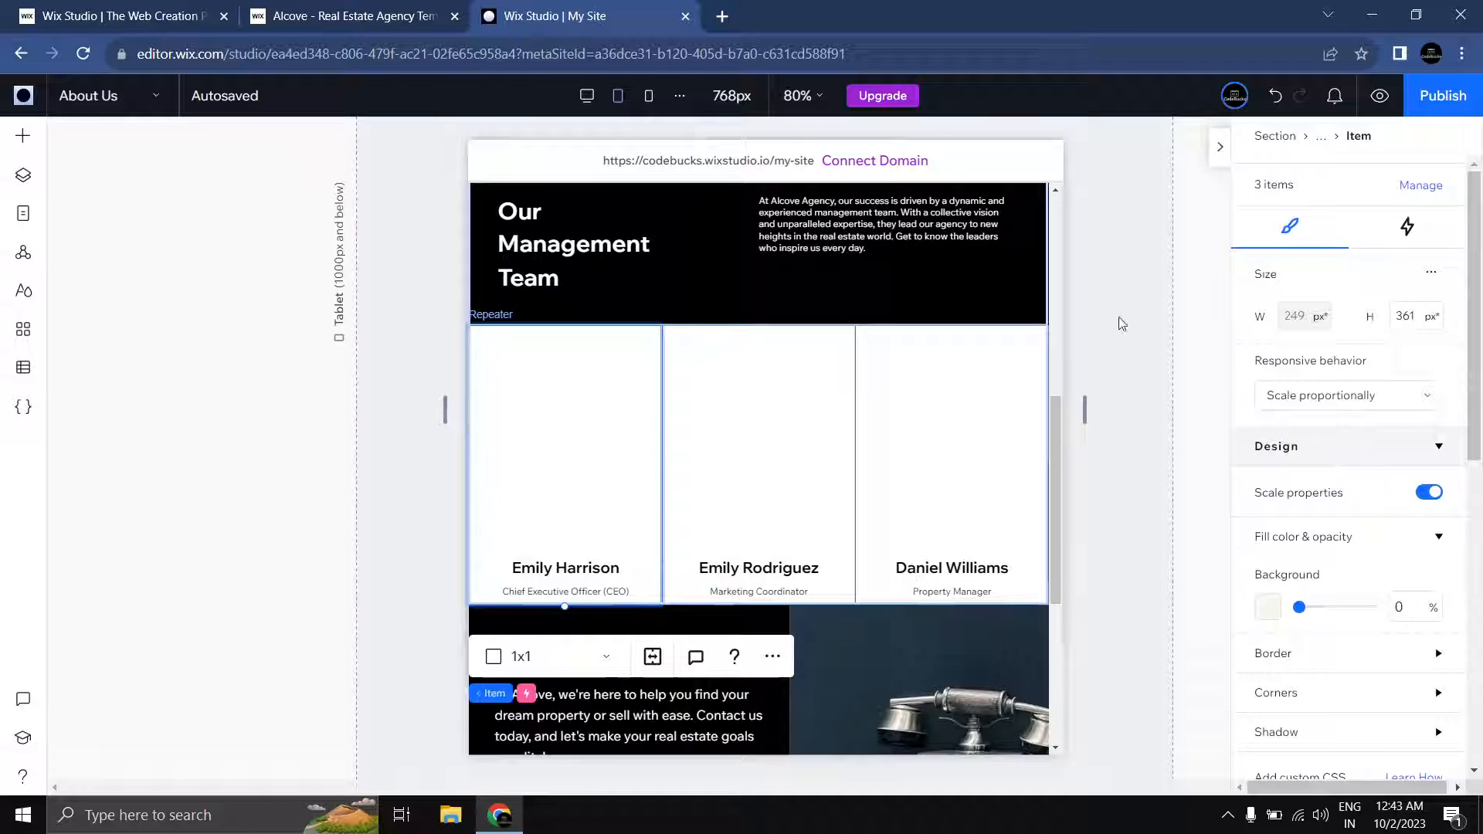
click(589, 478)
click(641, 351)
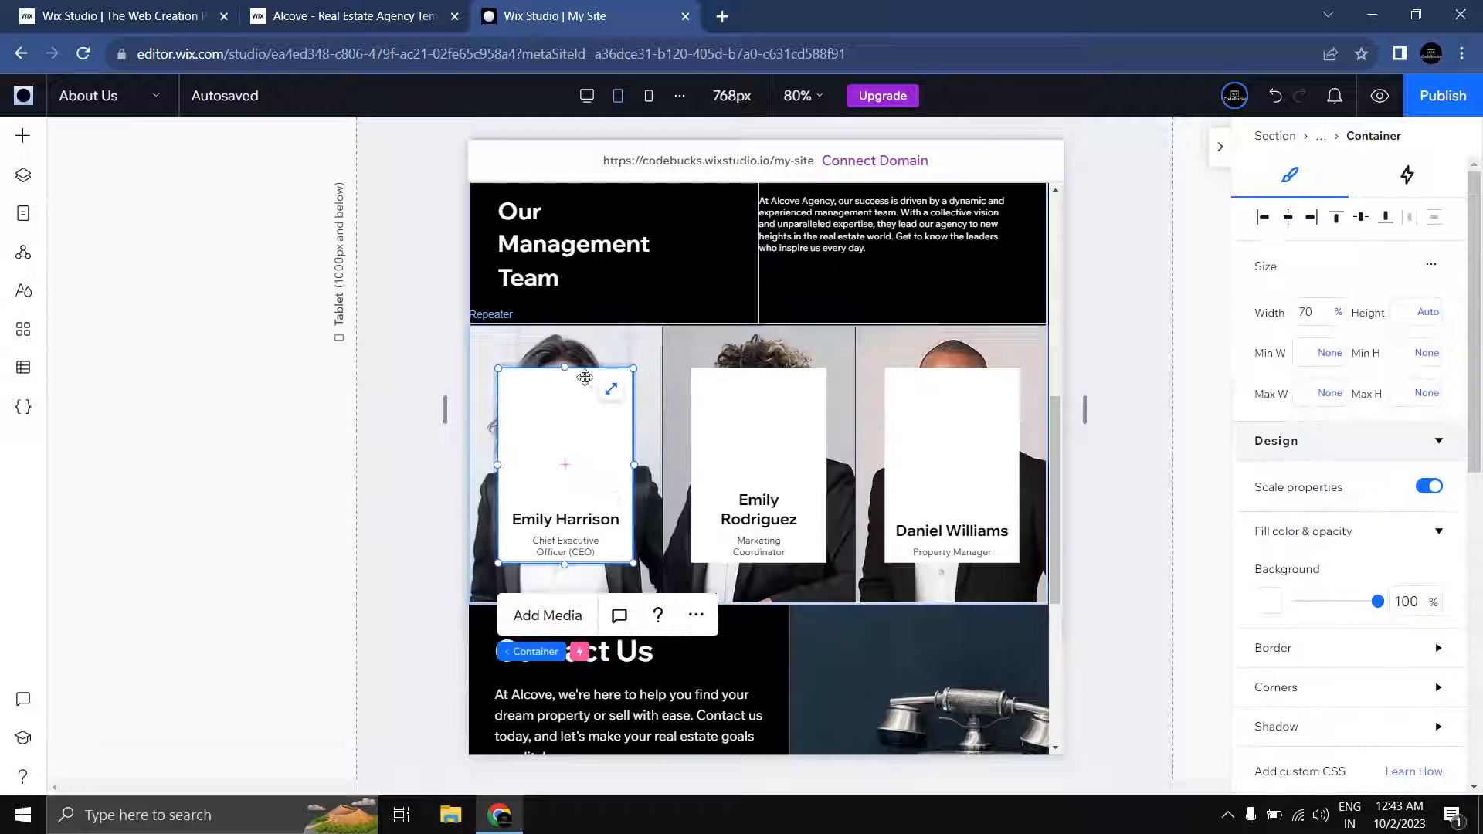
drag(572, 410, 574, 534)
drag(573, 471, 663, 577)
Step: Set the left and bottom margins of the name and job title stack in the first team card to 0%
click(549, 570)
scroll(1391, 428, down, 9)
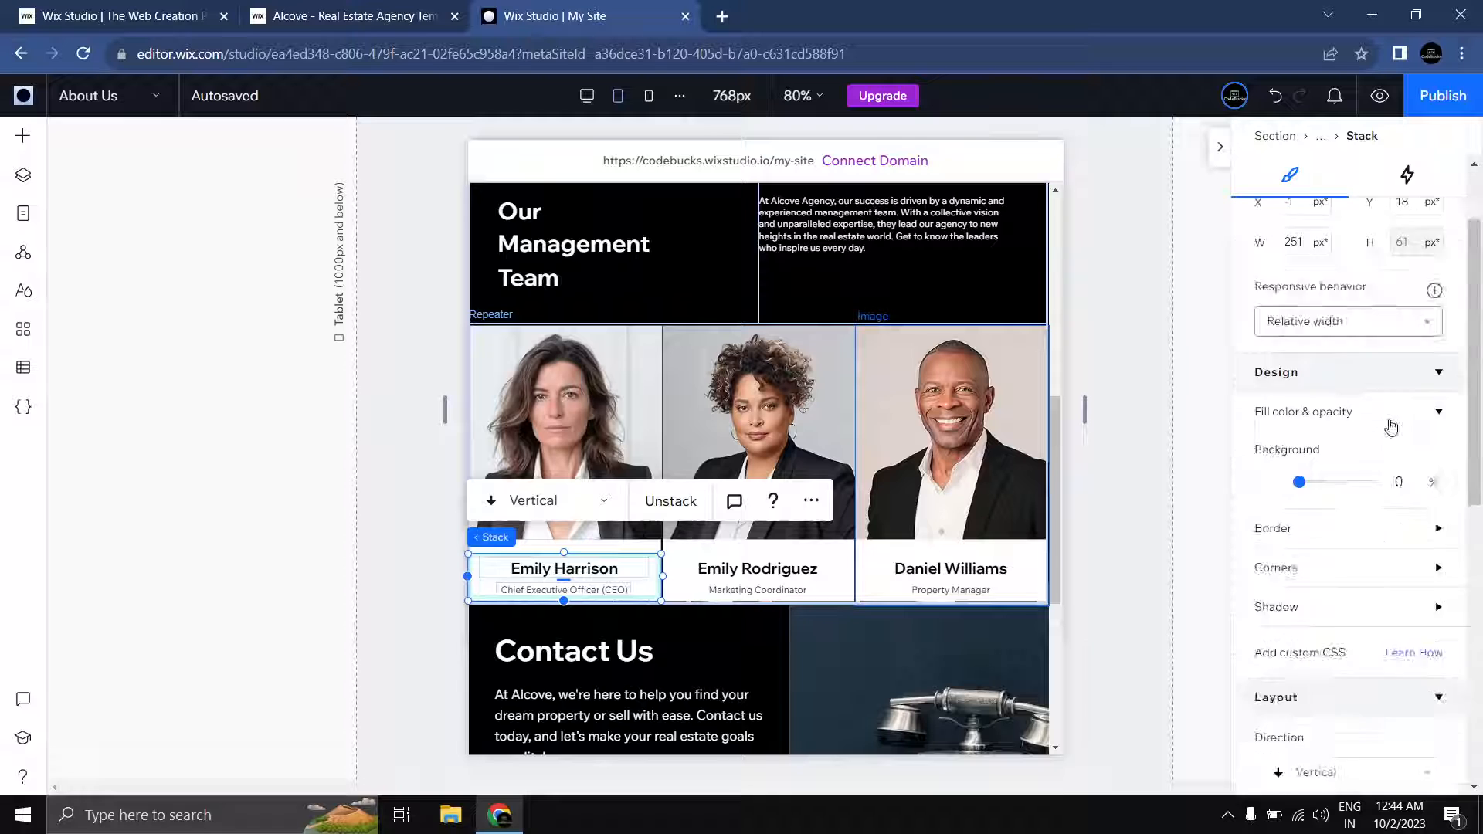
click(1295, 594)
text(0)
key(Return)
click(1361, 630)
text(0)
key(Return)
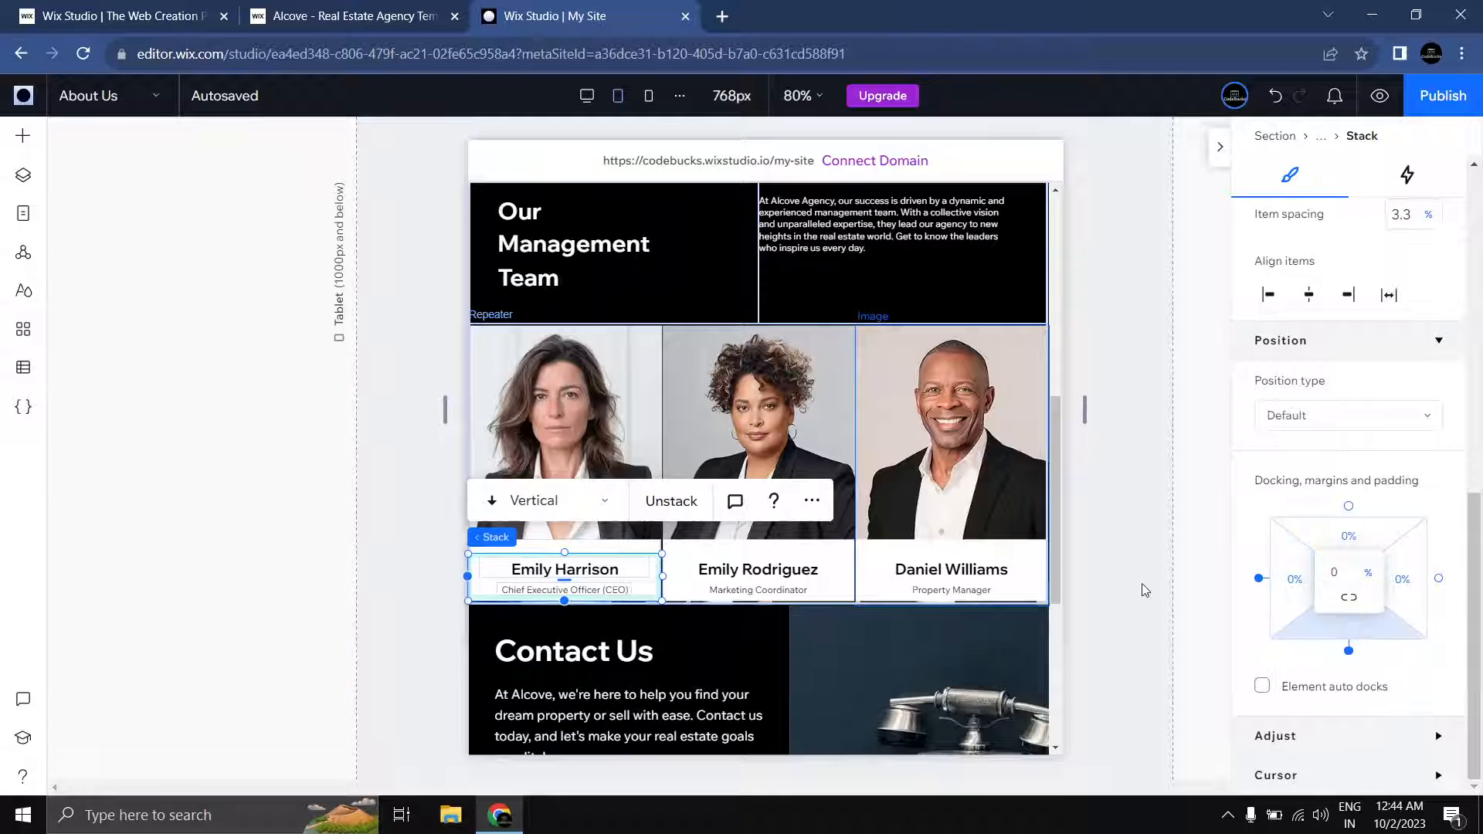
Step: Dock the first card's white container to the bottom and set its left and bottom margins to 0%
drag(1143, 586, 444, 578)
scroll(502, 479, down, 2)
click(536, 358)
scroll(1359, 557, down, 8)
click(1304, 597)
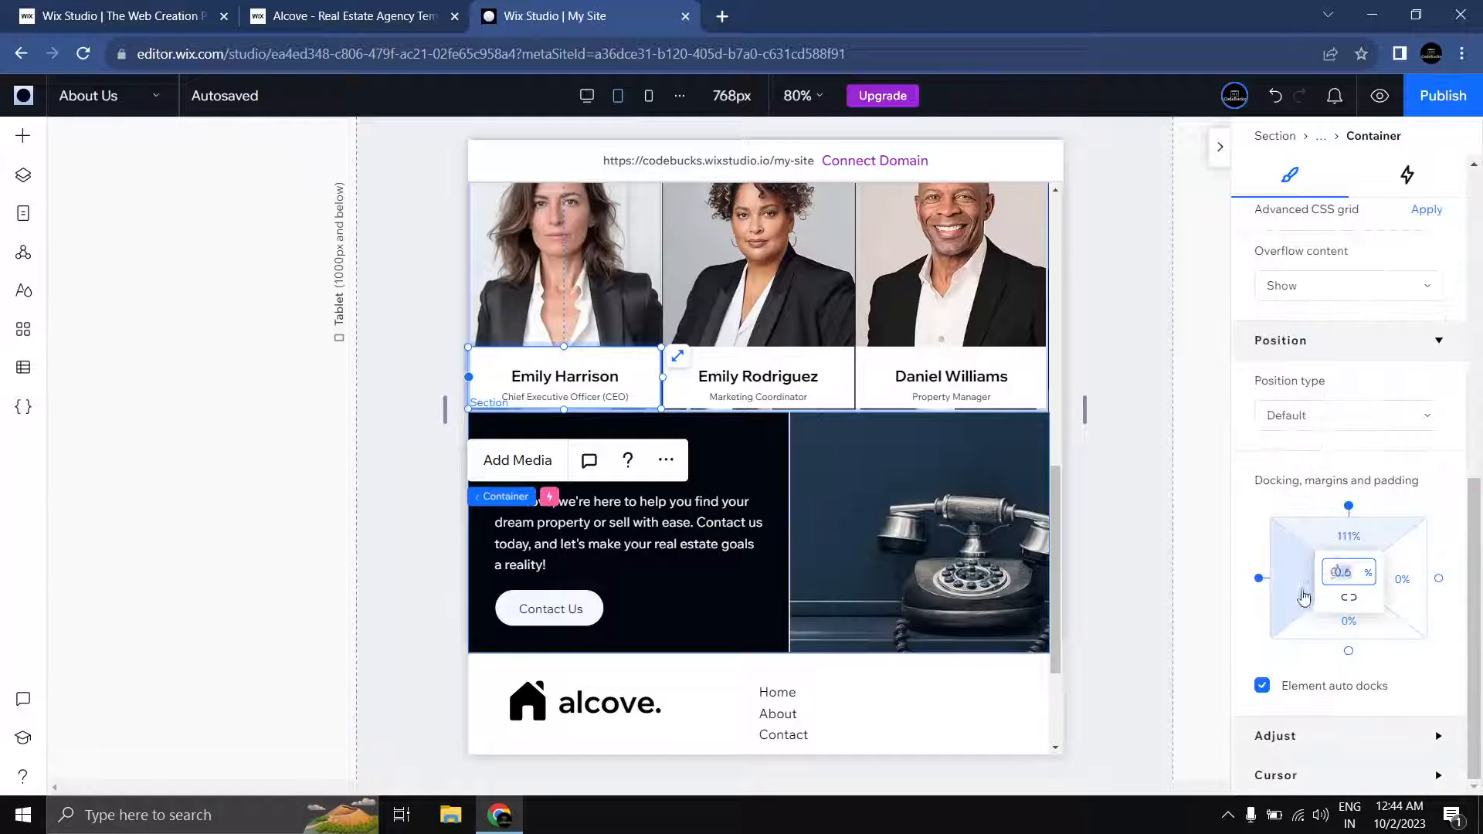
text(0)
click(1363, 627)
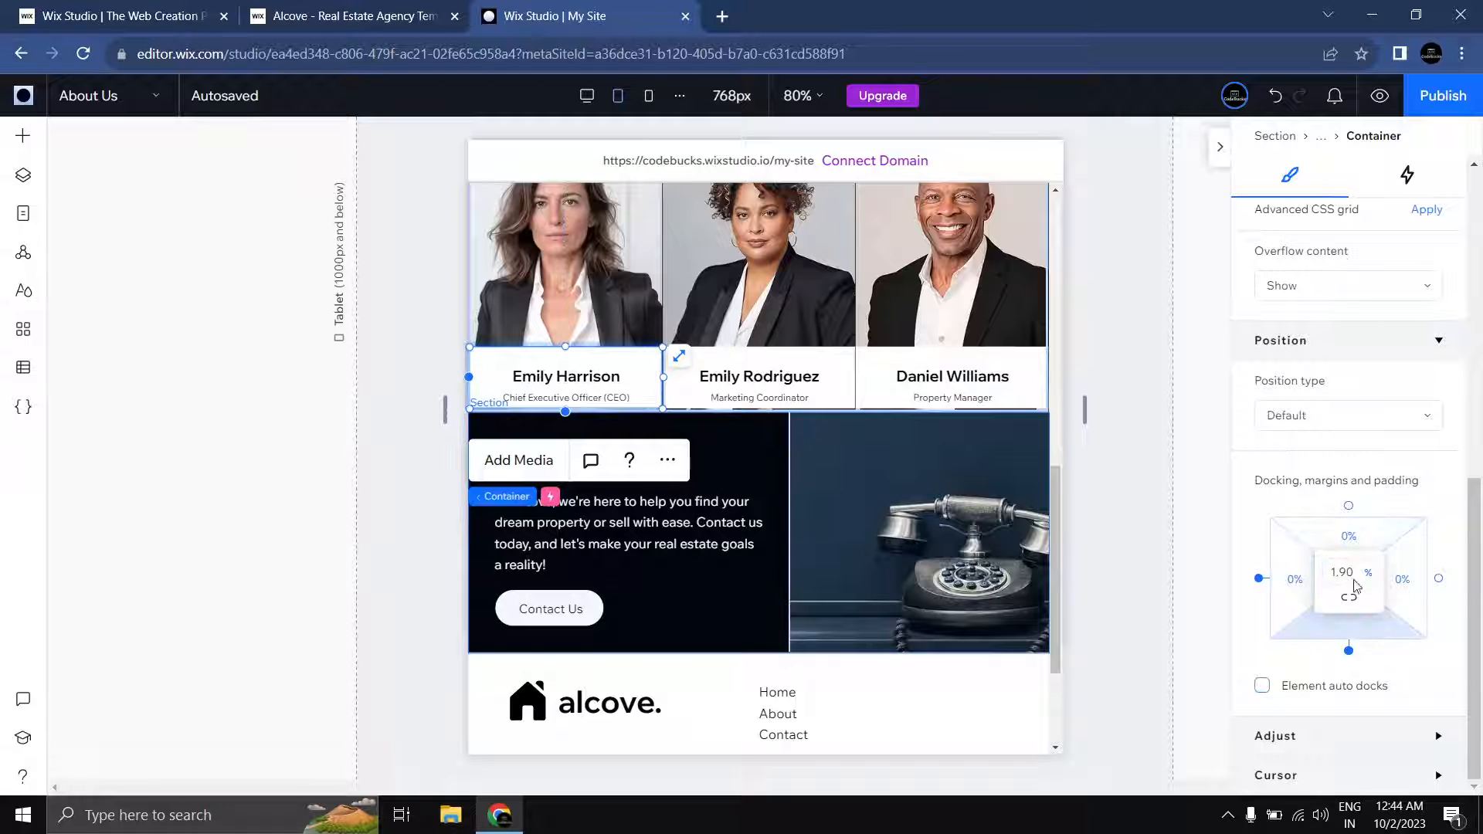
text(0)
Step: Reduce the height of the white container in the first team card slightly from its lower edge
click(1134, 568)
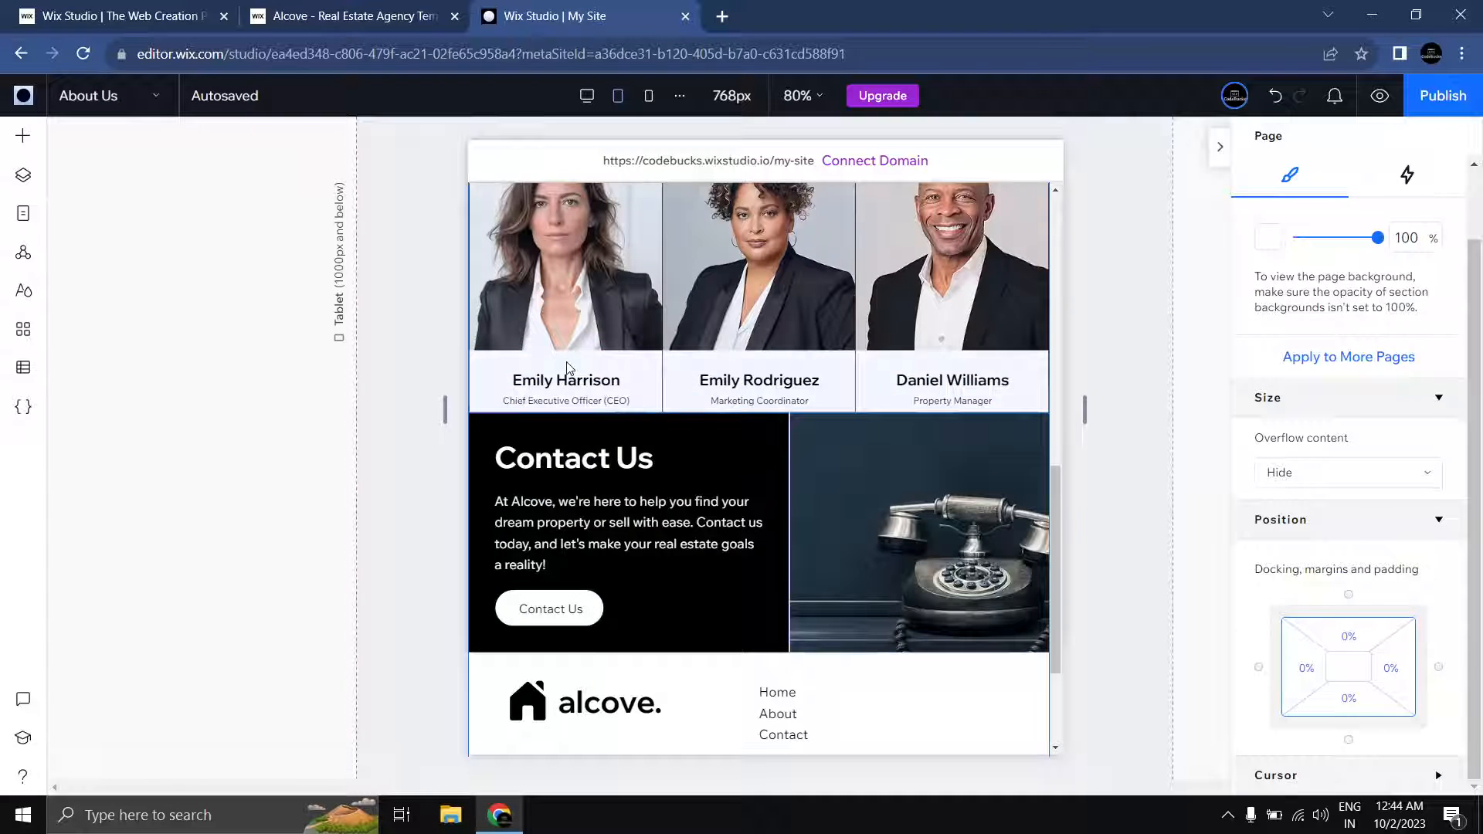
click(568, 367)
click(568, 368)
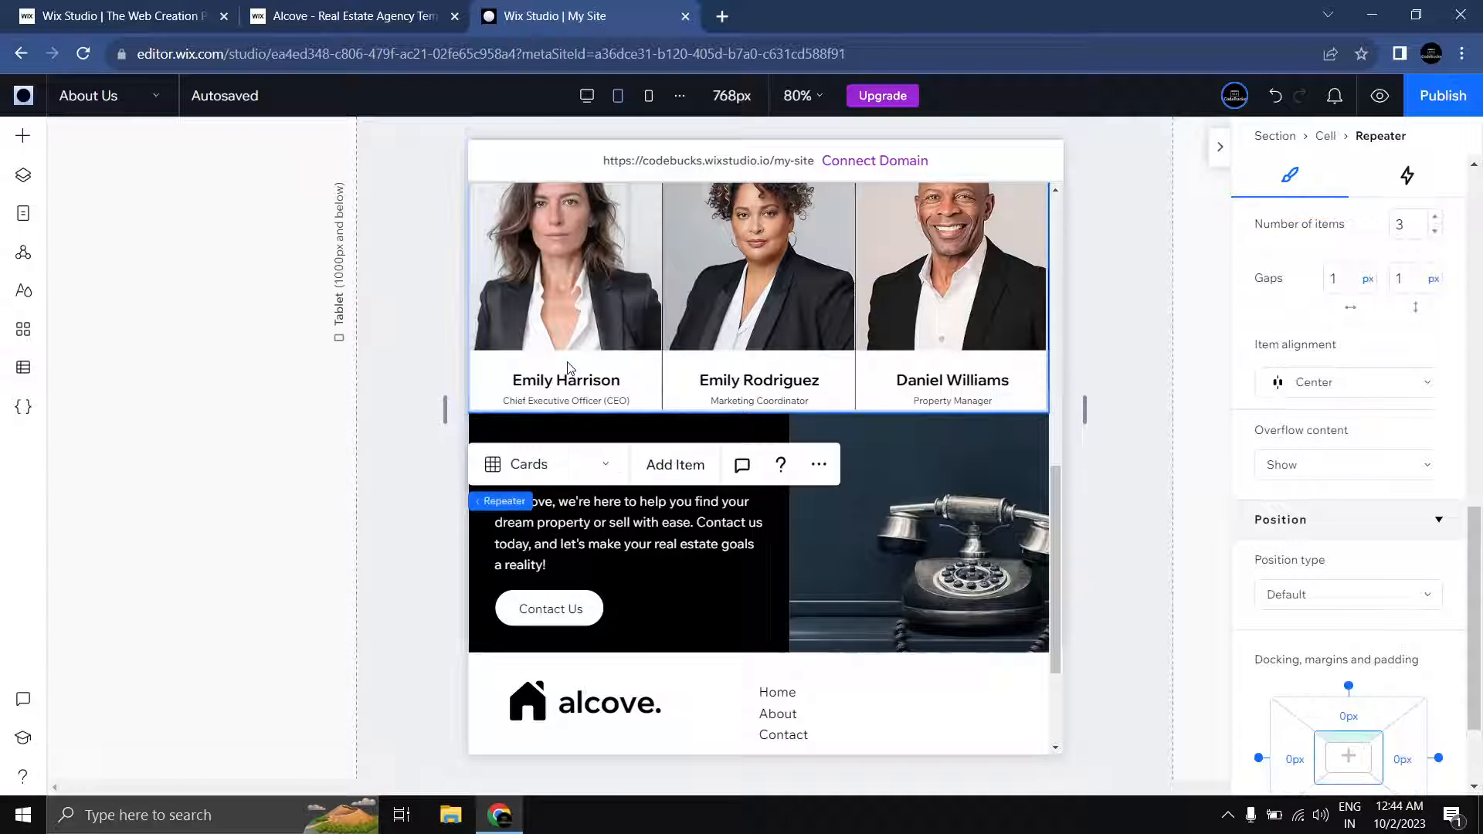
click(568, 367)
click(568, 370)
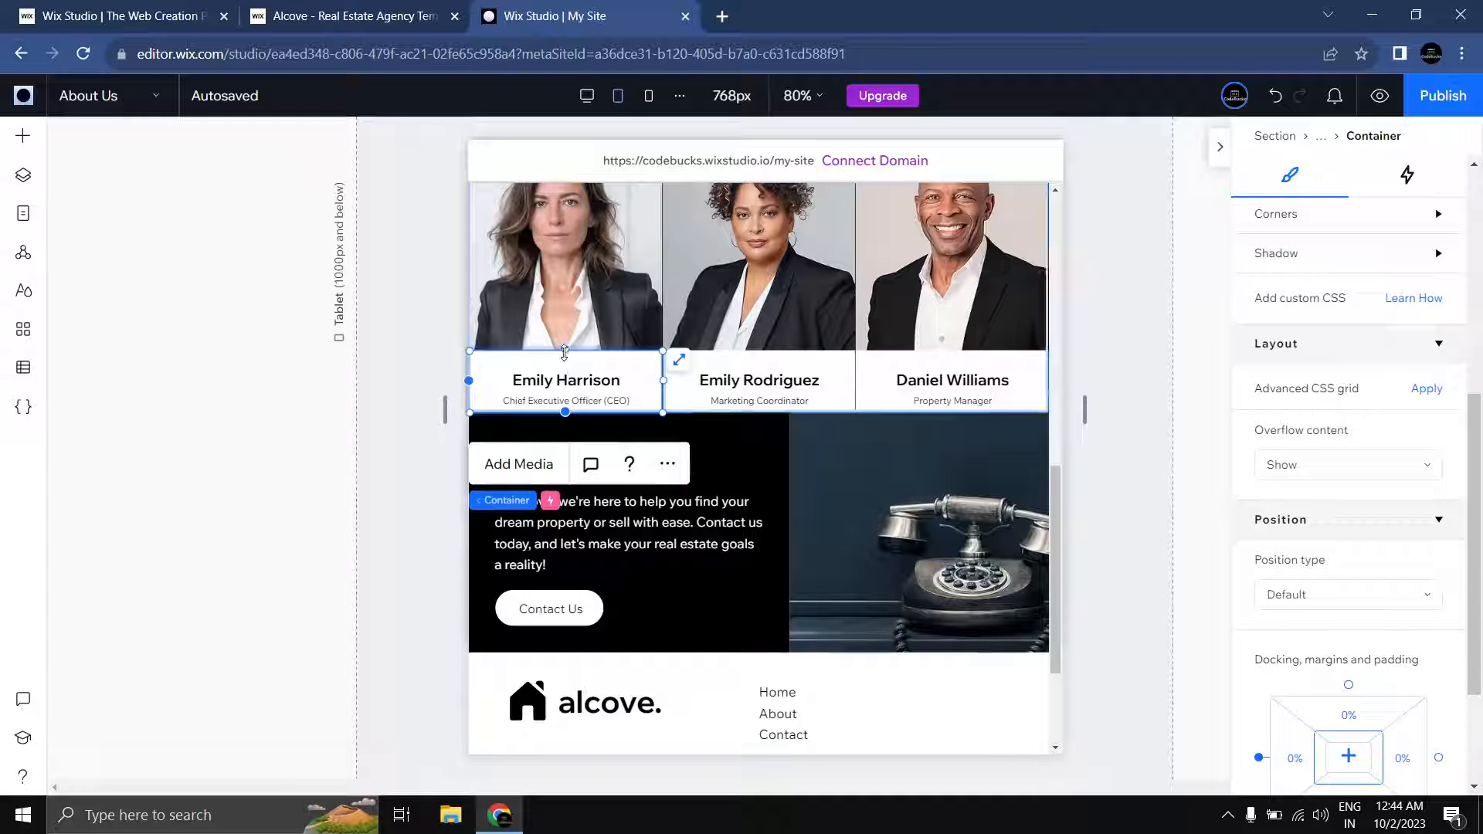
drag(566, 413, 566, 406)
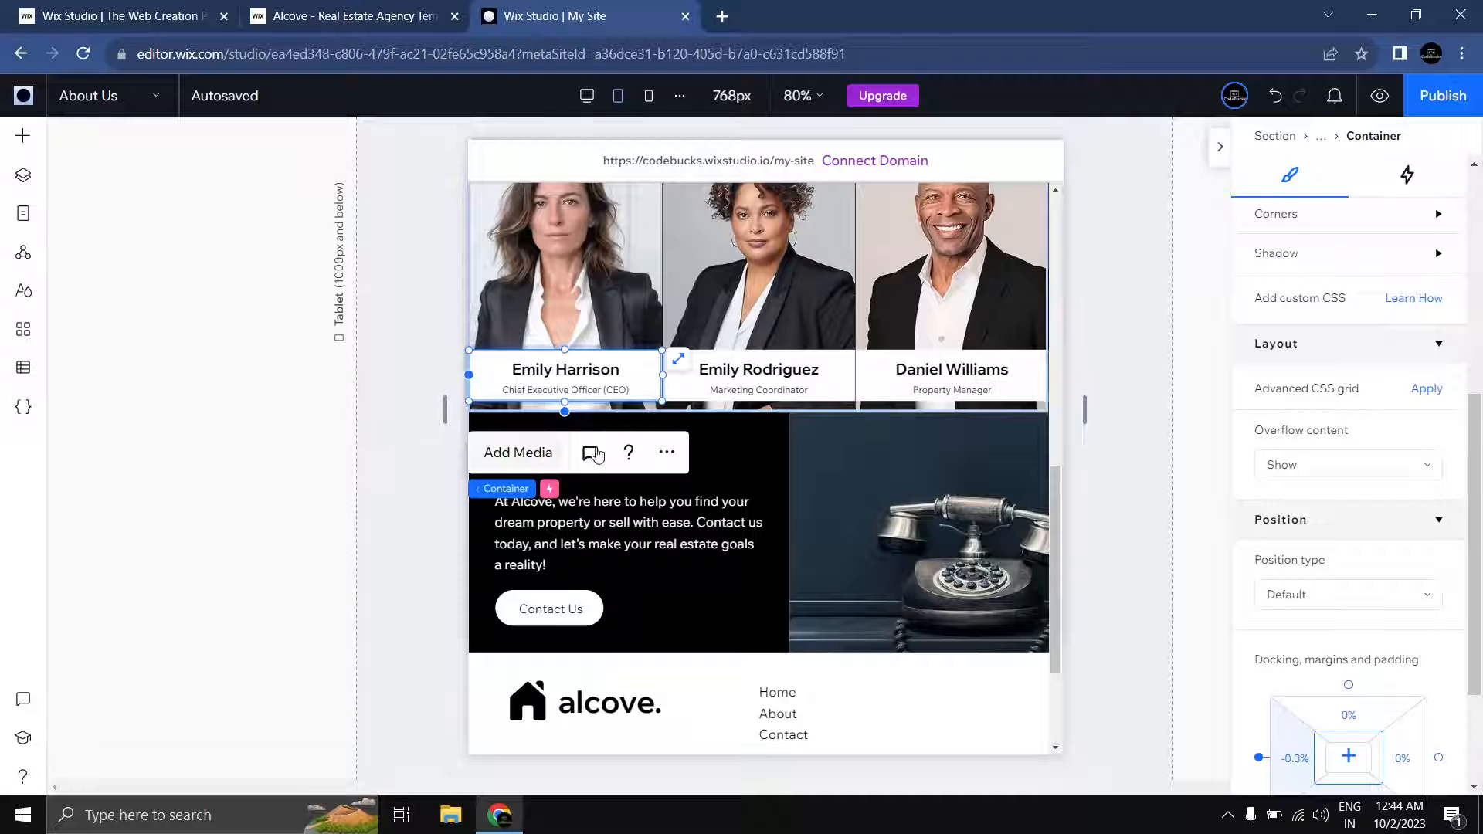
Step: Reset the shortened container's bottom and left margins to 0% so it sits flush with the card
scroll(1345, 611, down, 2)
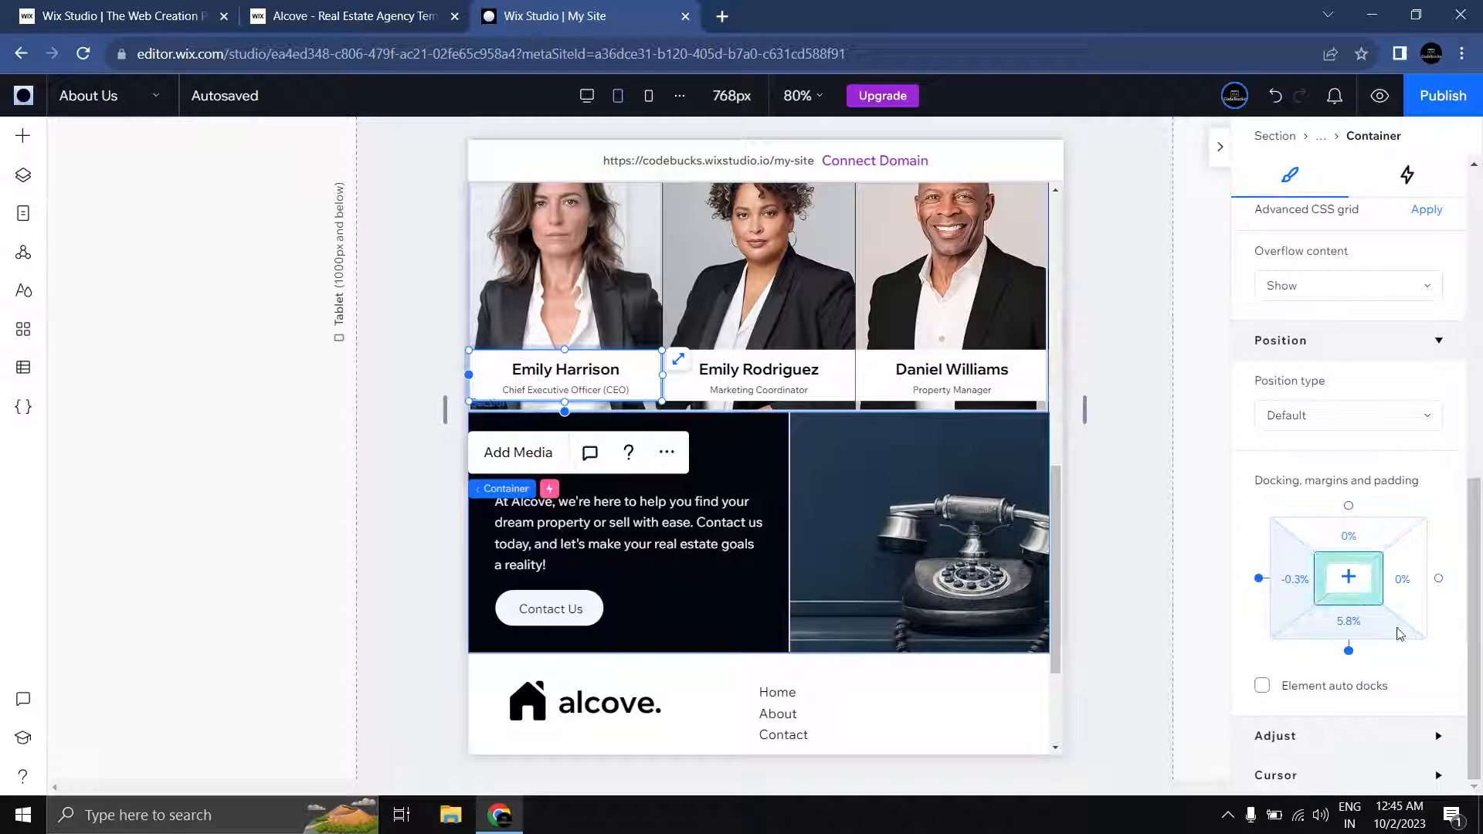
click(1340, 627)
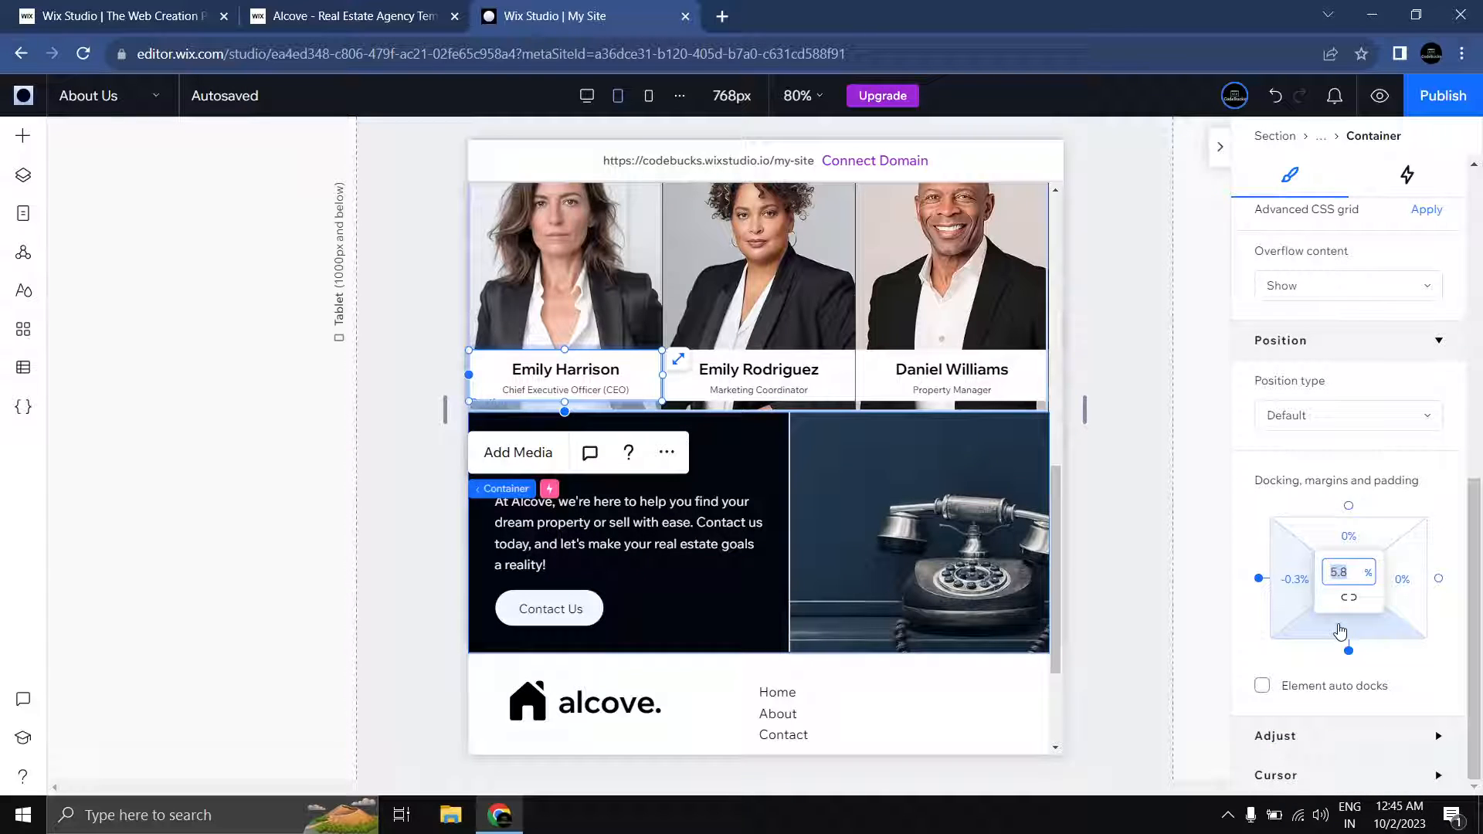
text(0)
key(Return)
click(1304, 587)
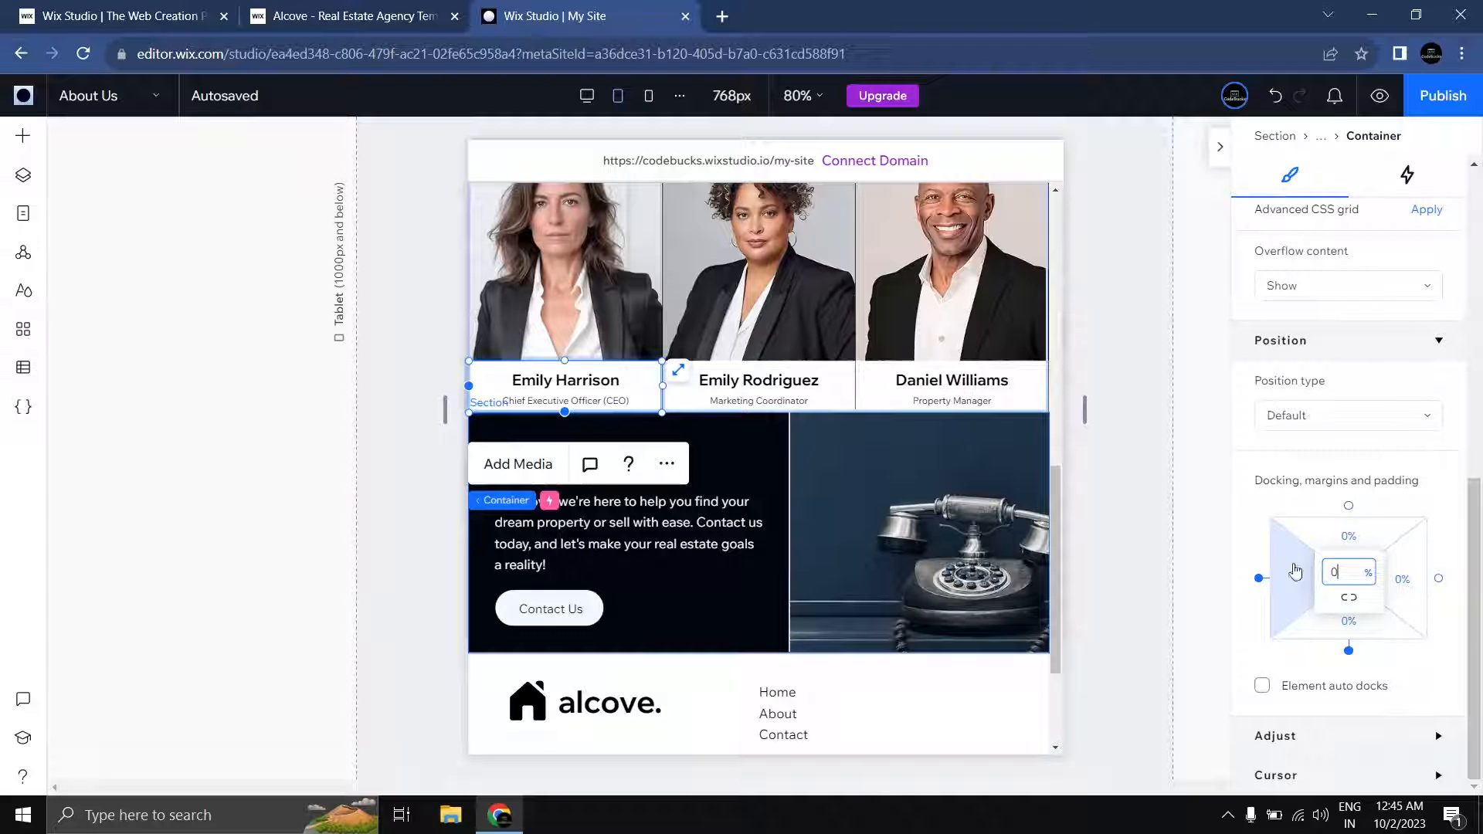
key(Return)
Step: Check the adjusted team section at the tablet width, and display it at the Mobile breakpoint
click(1137, 498)
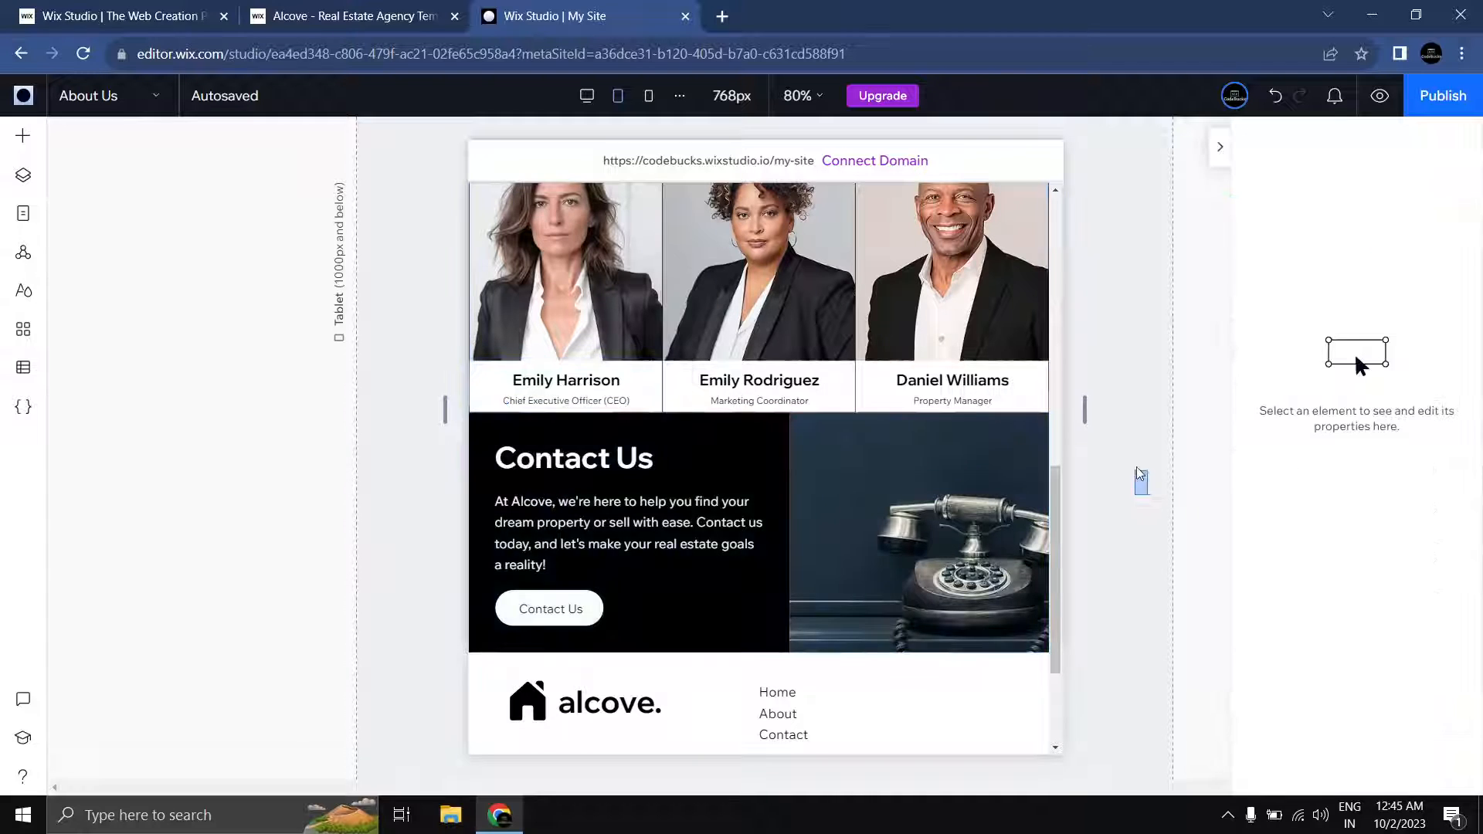
scroll(1132, 475, up, 3)
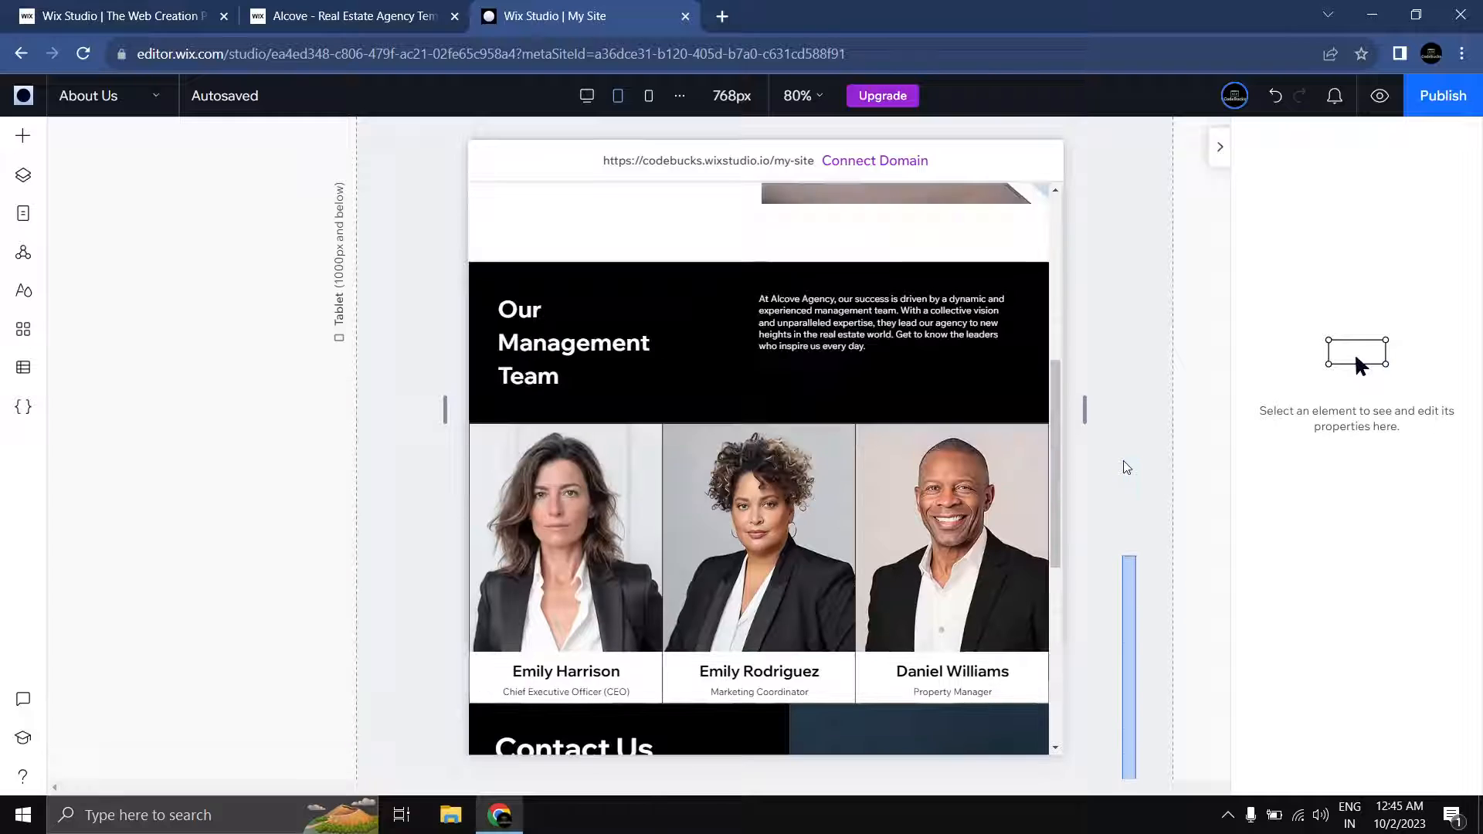
click(1363, 112)
scroll(1027, 439, down, 2)
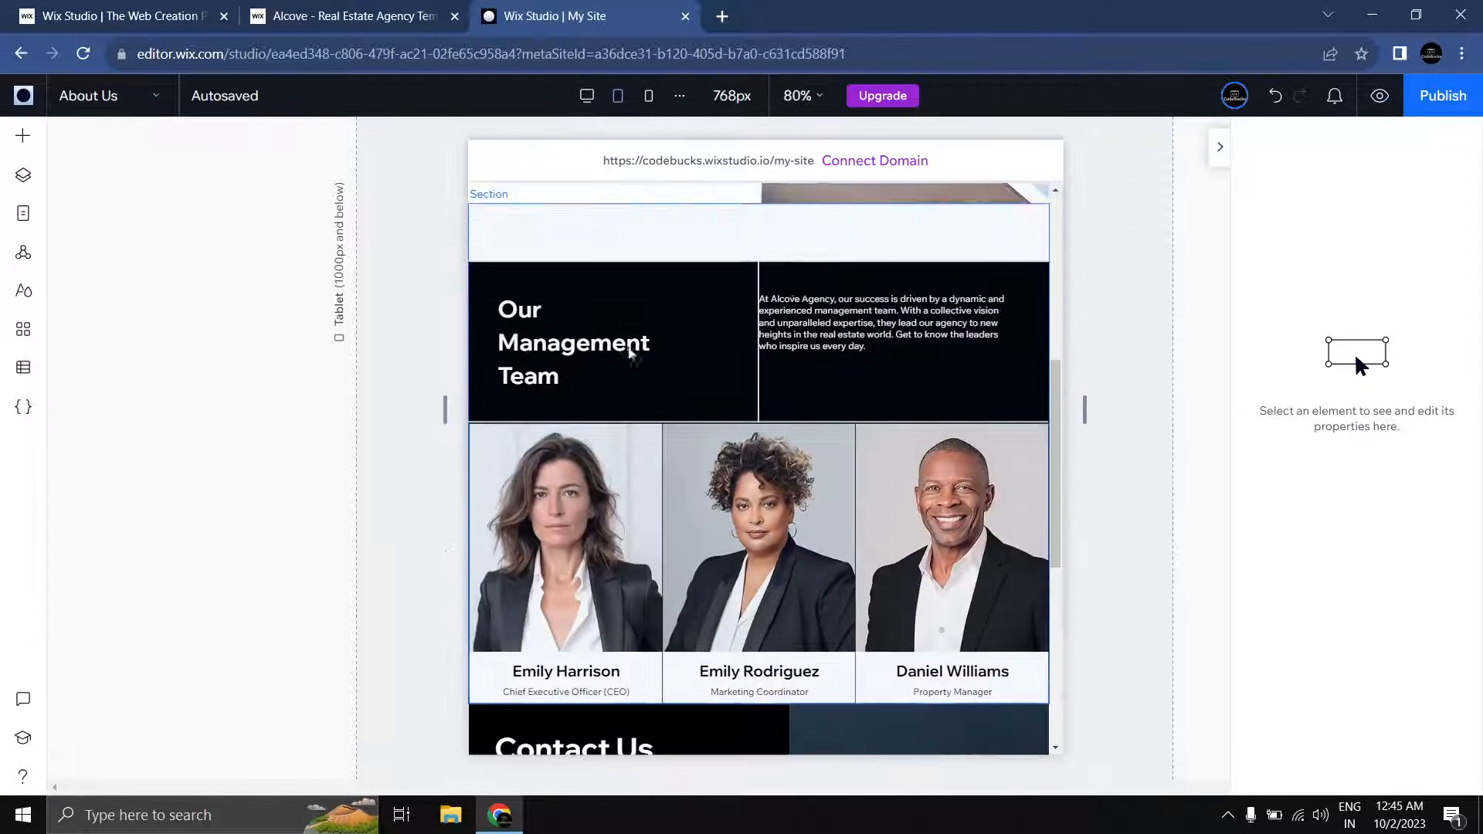
click(649, 96)
scroll(842, 400, up, 2)
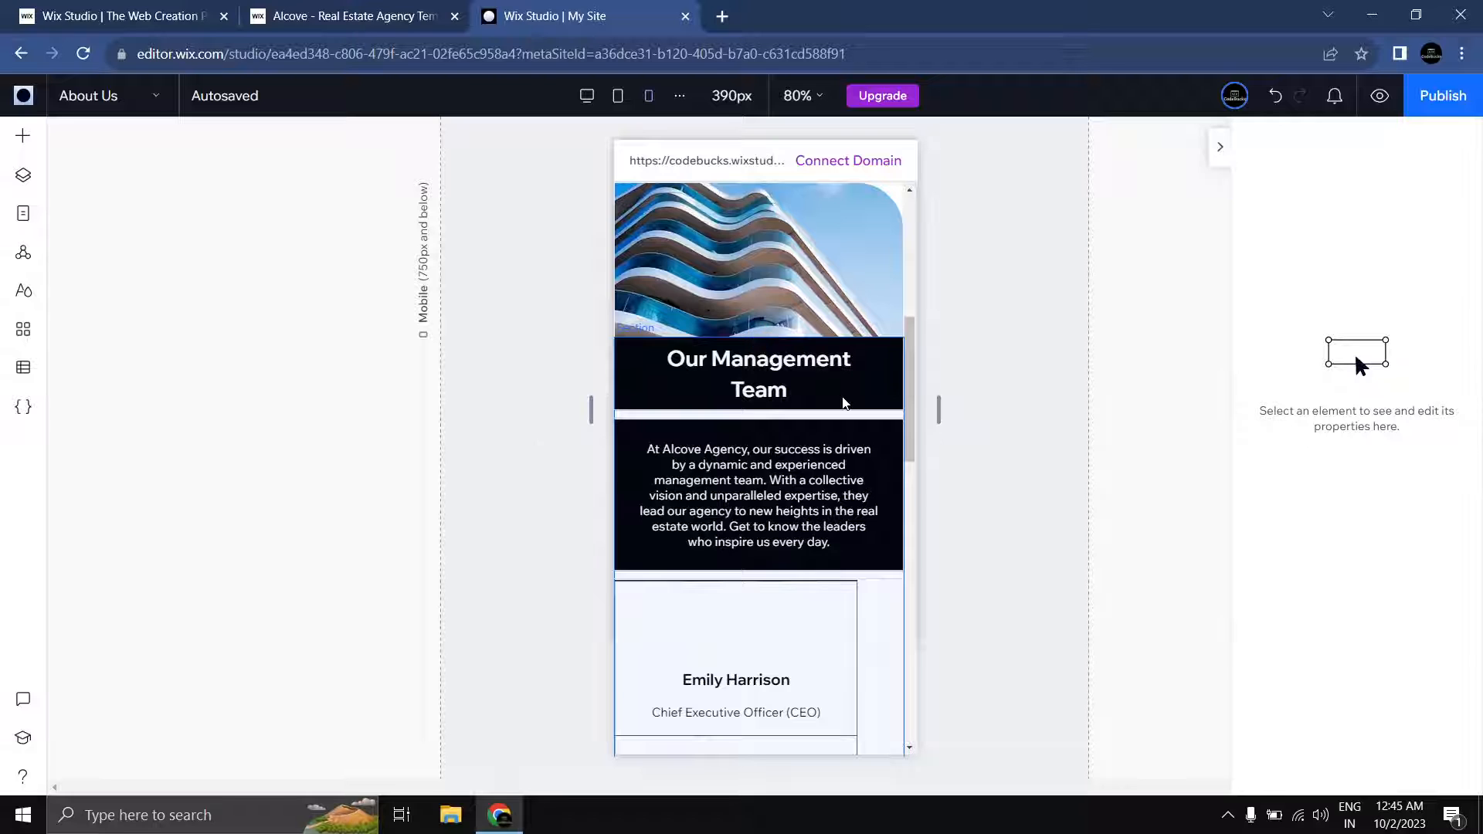
Step: Set the top padding of the Our Management Team section to 10%, using percentage as its unit
click(842, 401)
scroll(842, 401, up, 2)
scroll(840, 394, down, 3)
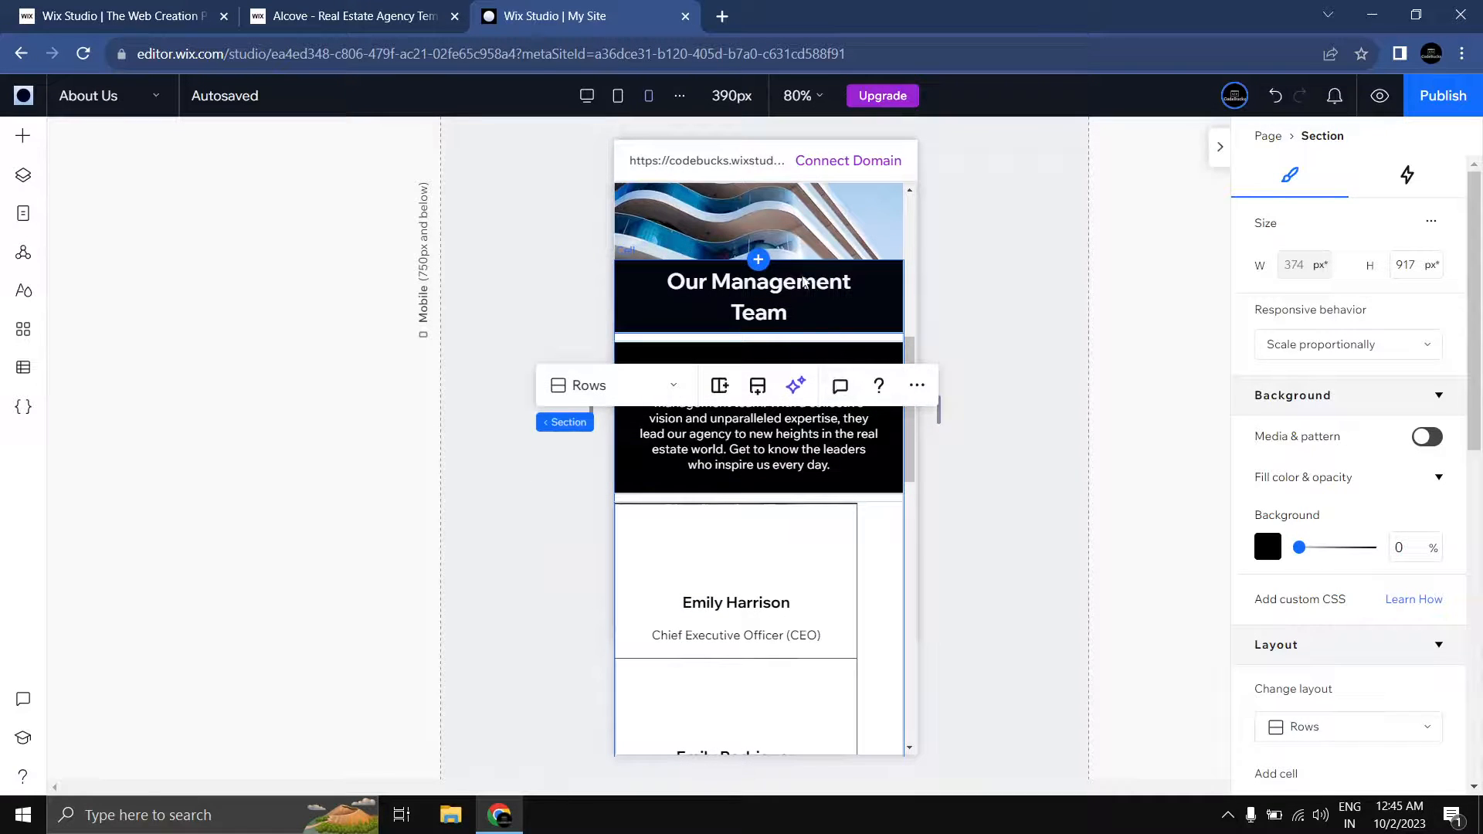
scroll(1316, 456, down, 8)
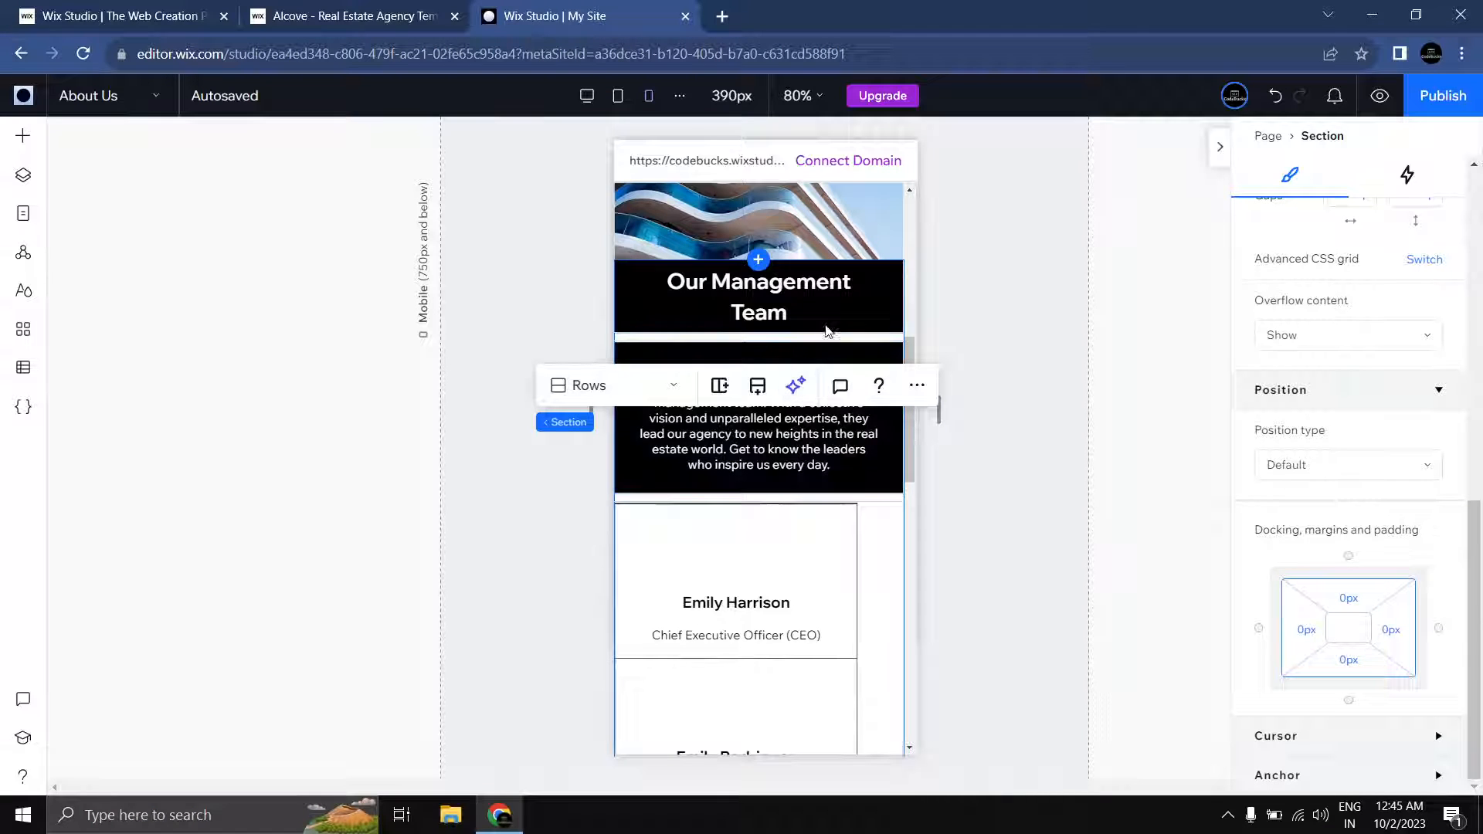
click(1377, 605)
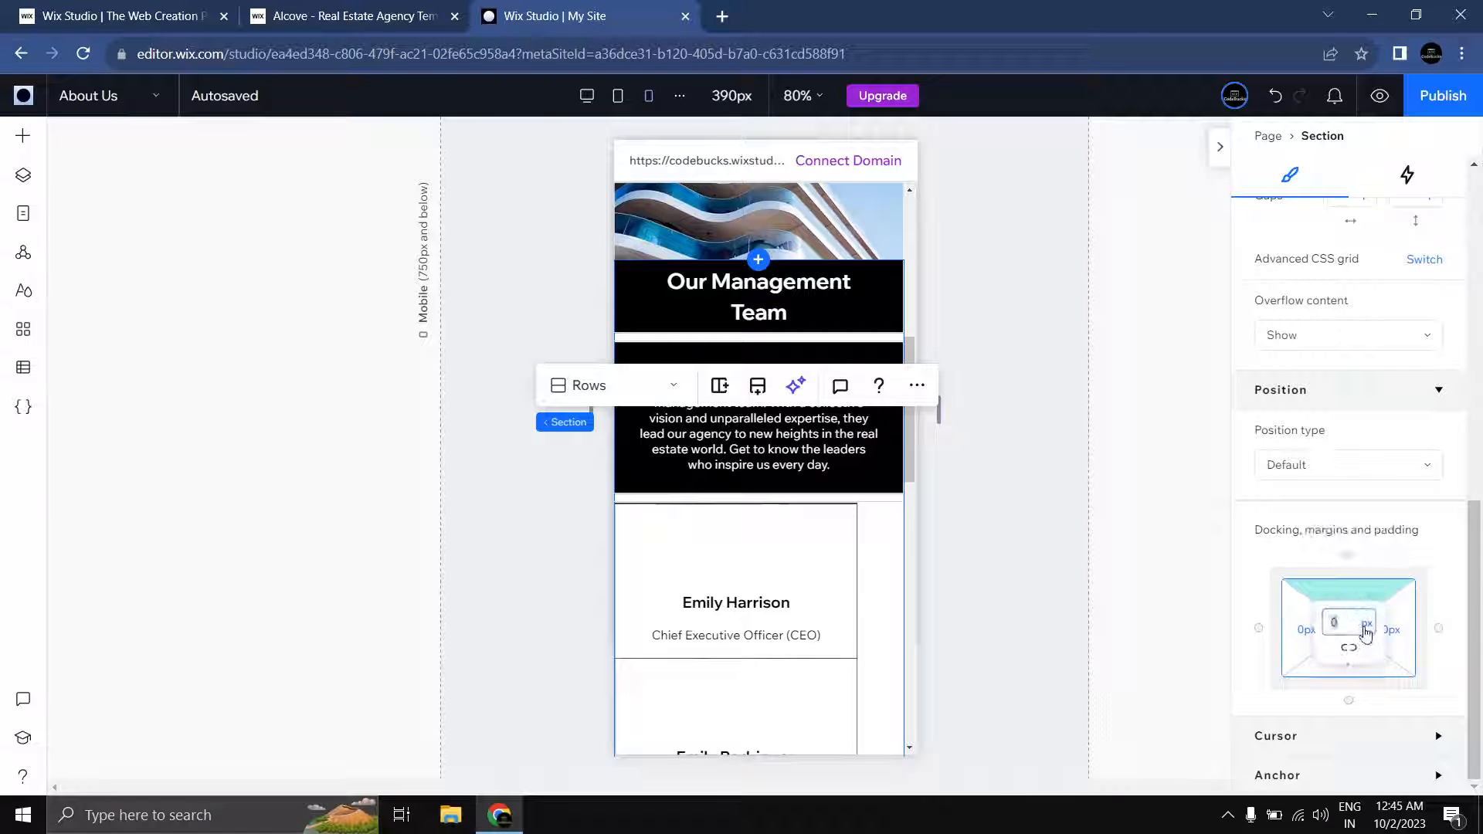
click(1364, 625)
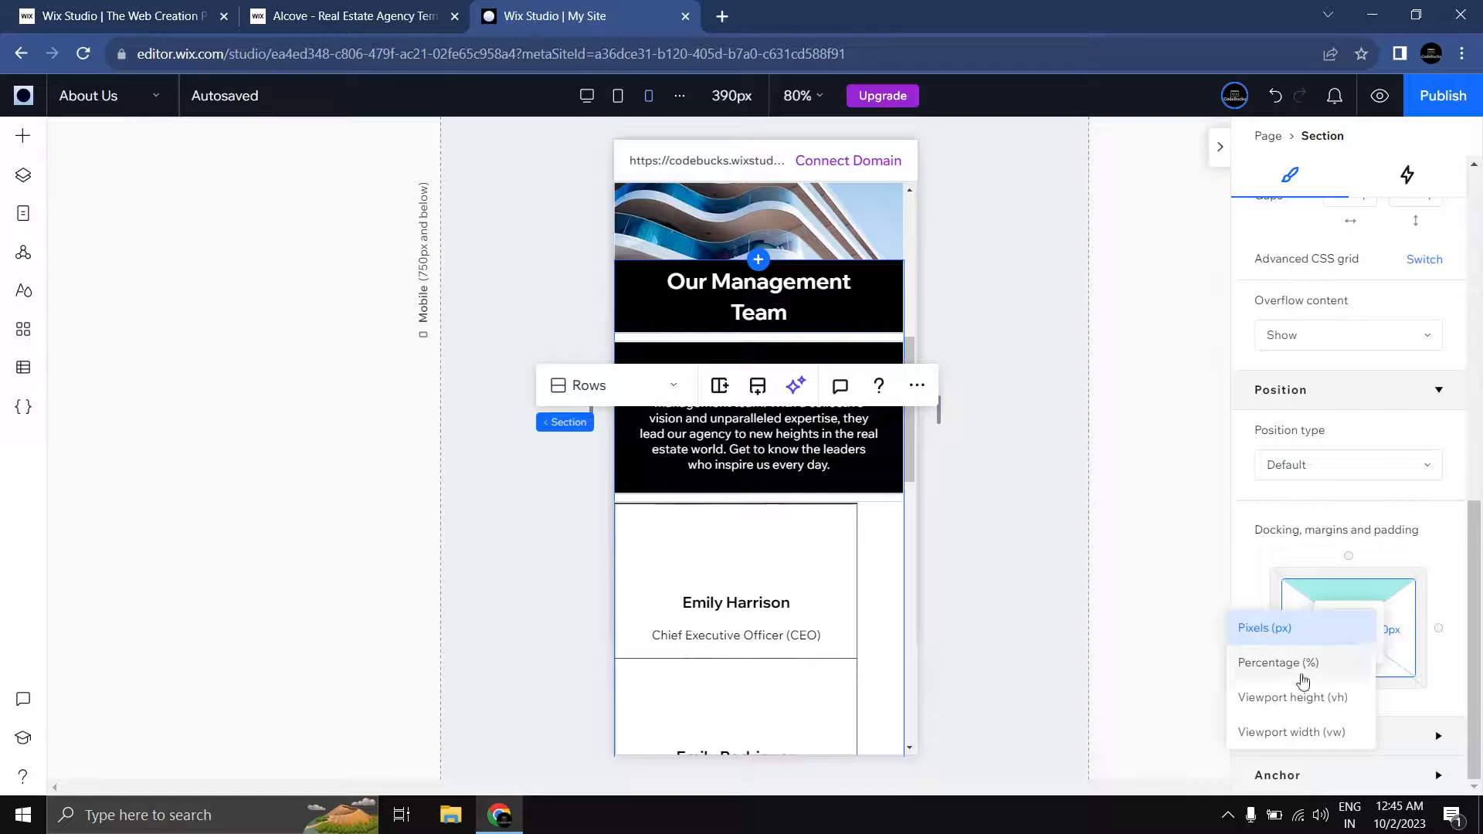
click(1348, 662)
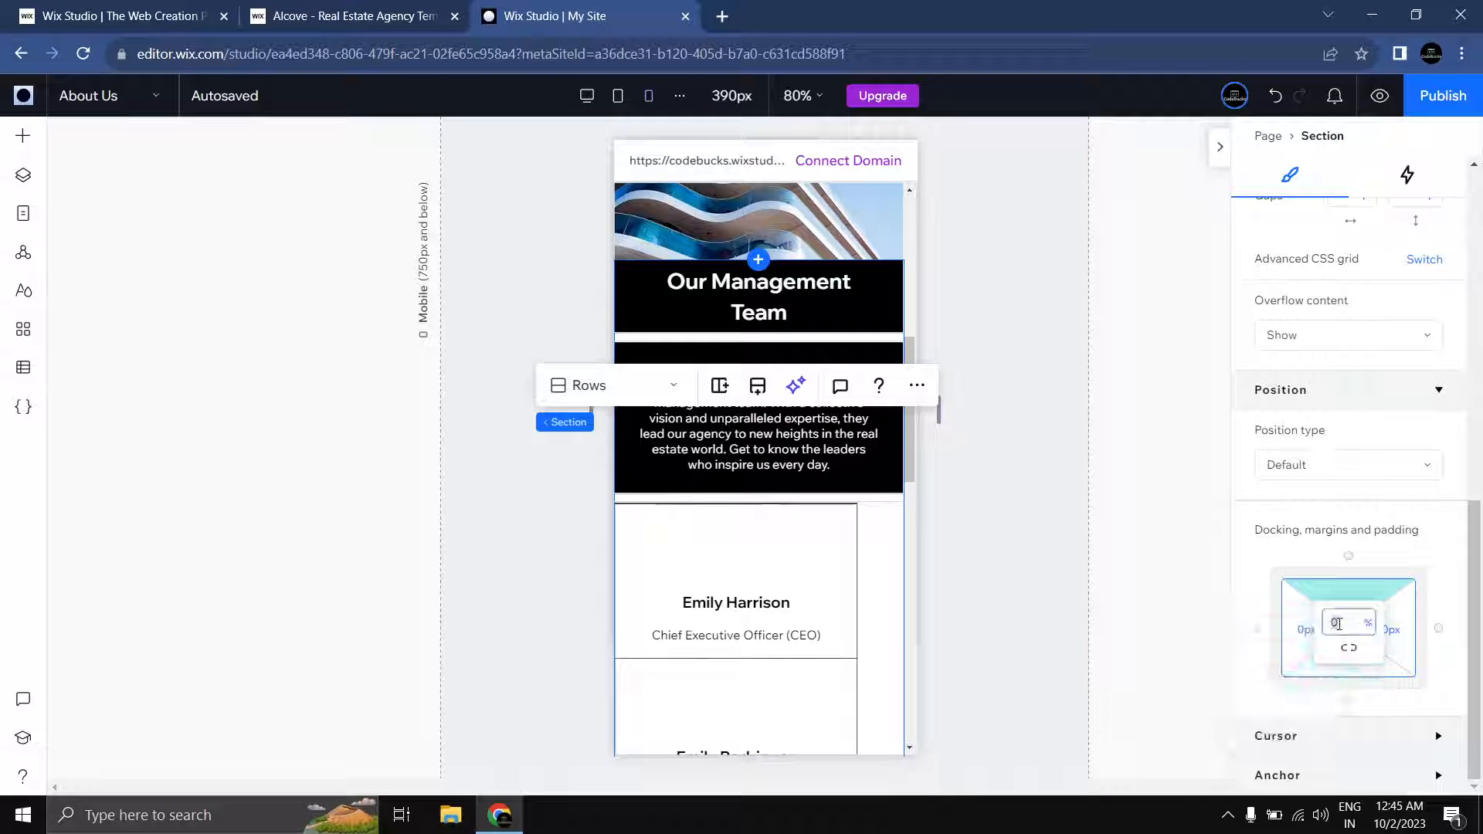
key(Return)
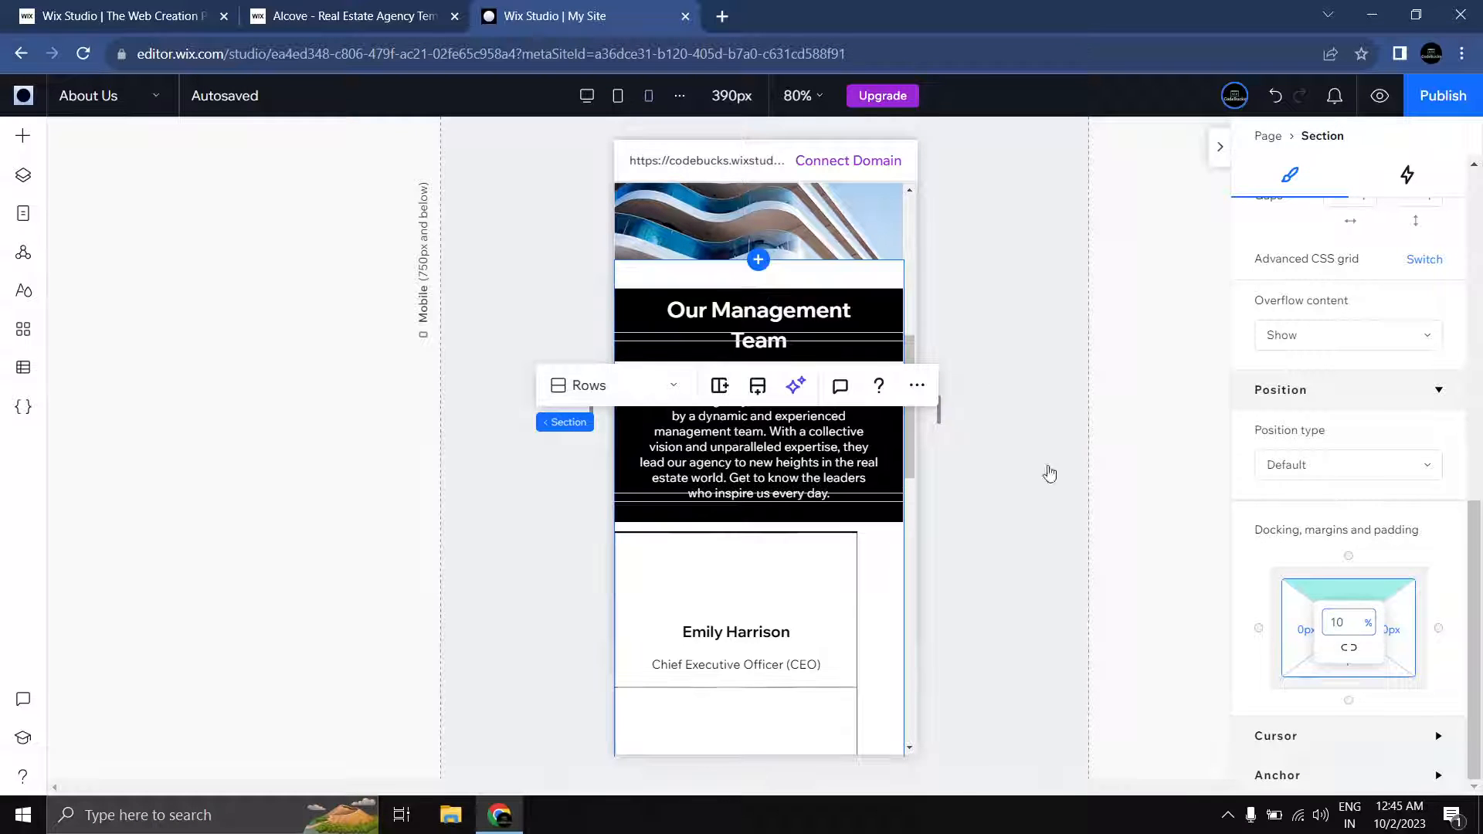
Step: Increase the Our Management Team section's top padding to 15%
click(1016, 400)
scroll(1017, 405, up, 4)
scroll(1004, 404, down, 2)
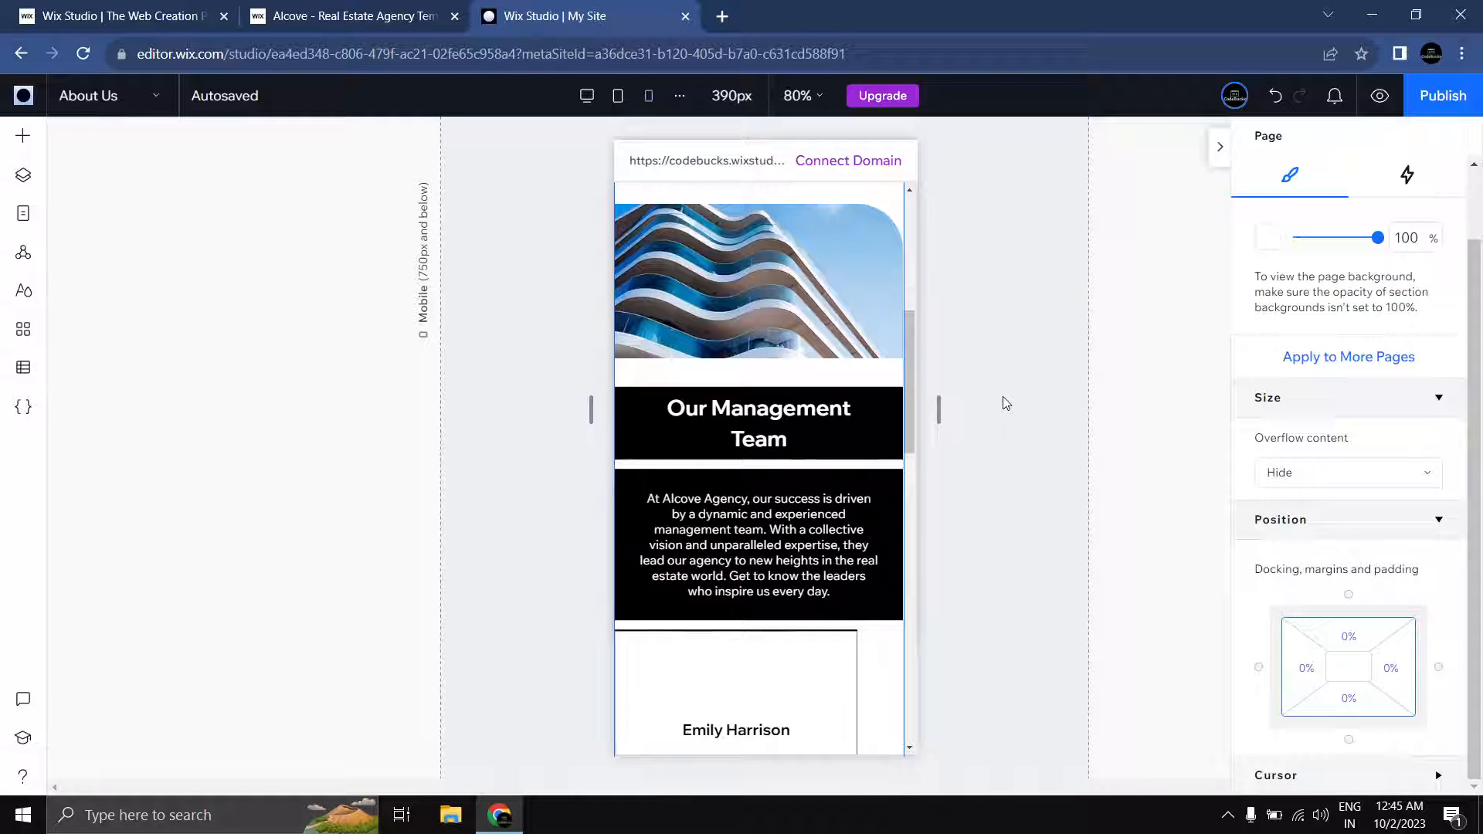
click(879, 389)
click(1351, 725)
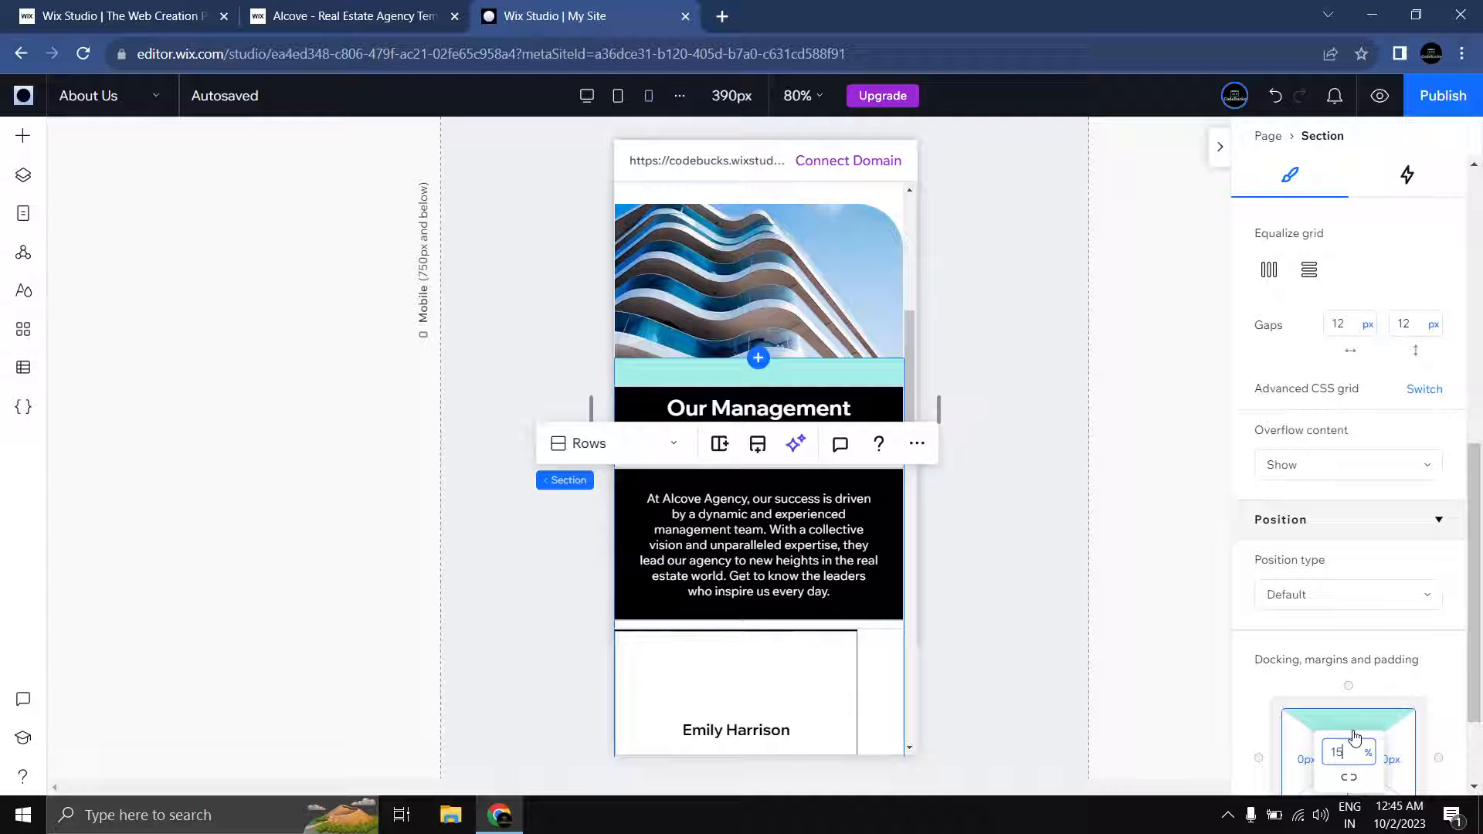
key(Return)
Step: Set both the horizontal and vertical gaps in the team section's row layout to 0 px
scroll(971, 506, down, 3)
scroll(970, 507, up, 2)
click(816, 507)
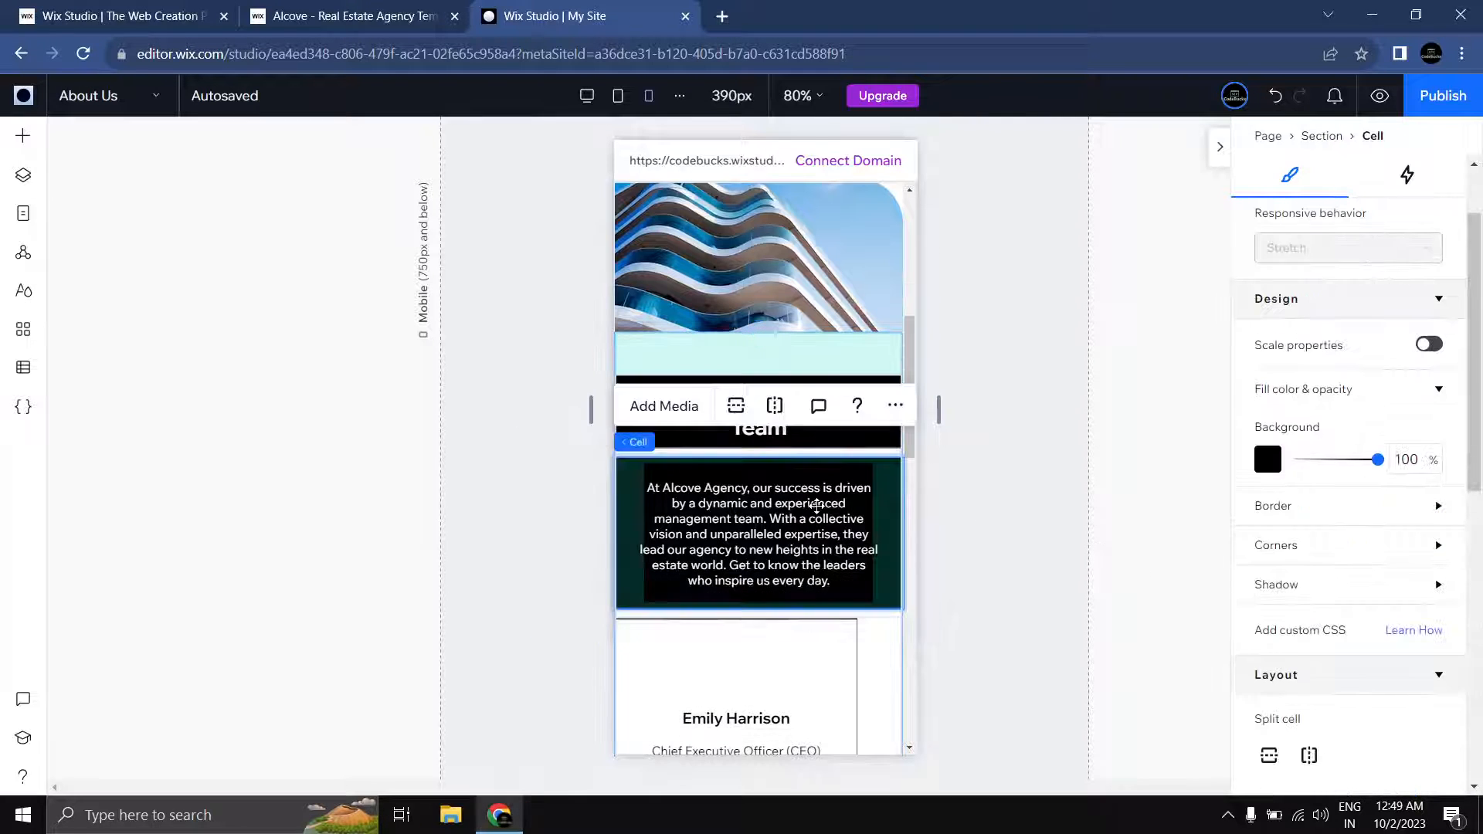
click(976, 593)
click(811, 370)
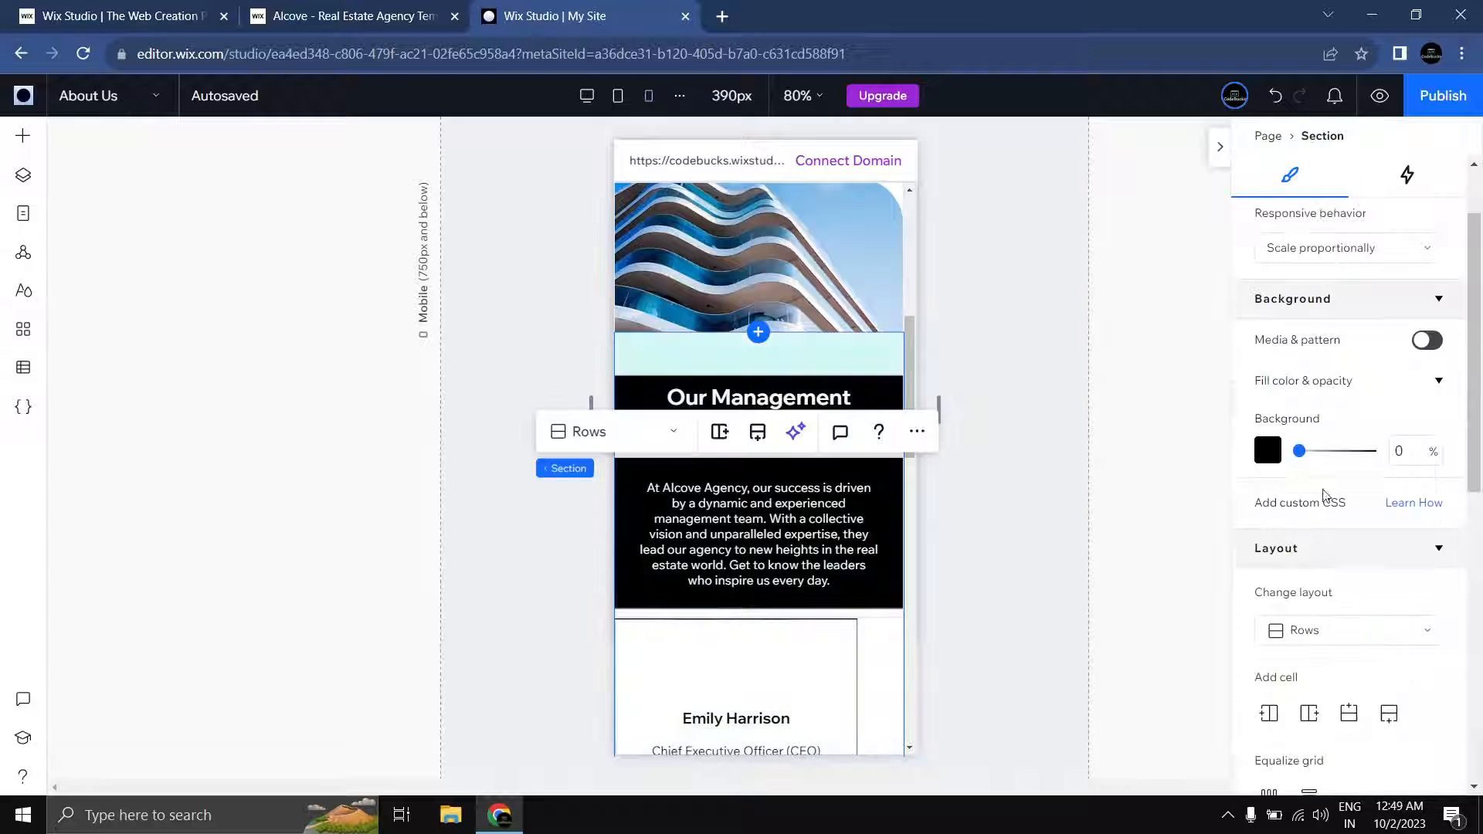
scroll(1328, 498, down, 6)
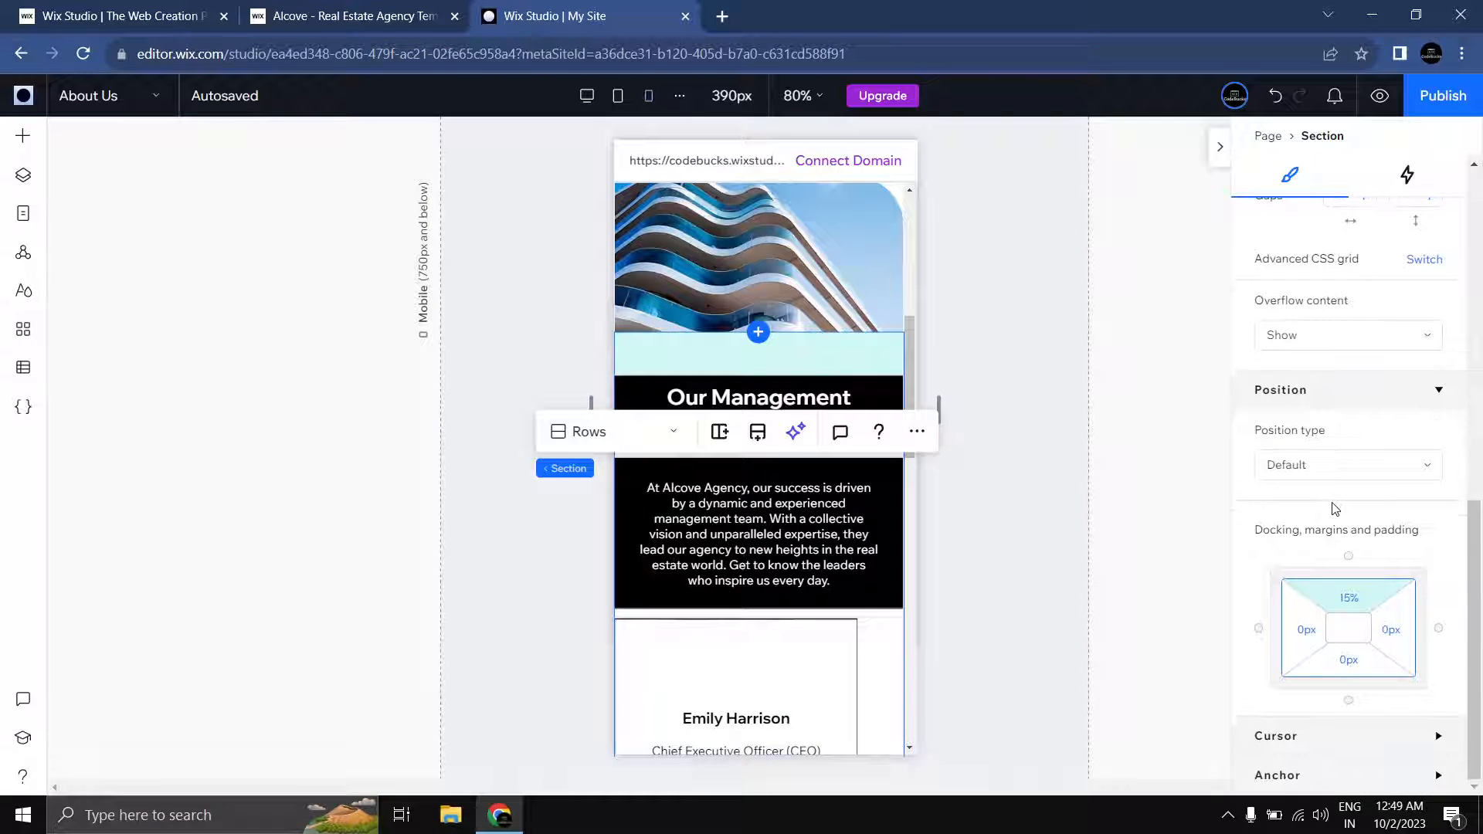
scroll(1348, 533, up, 4)
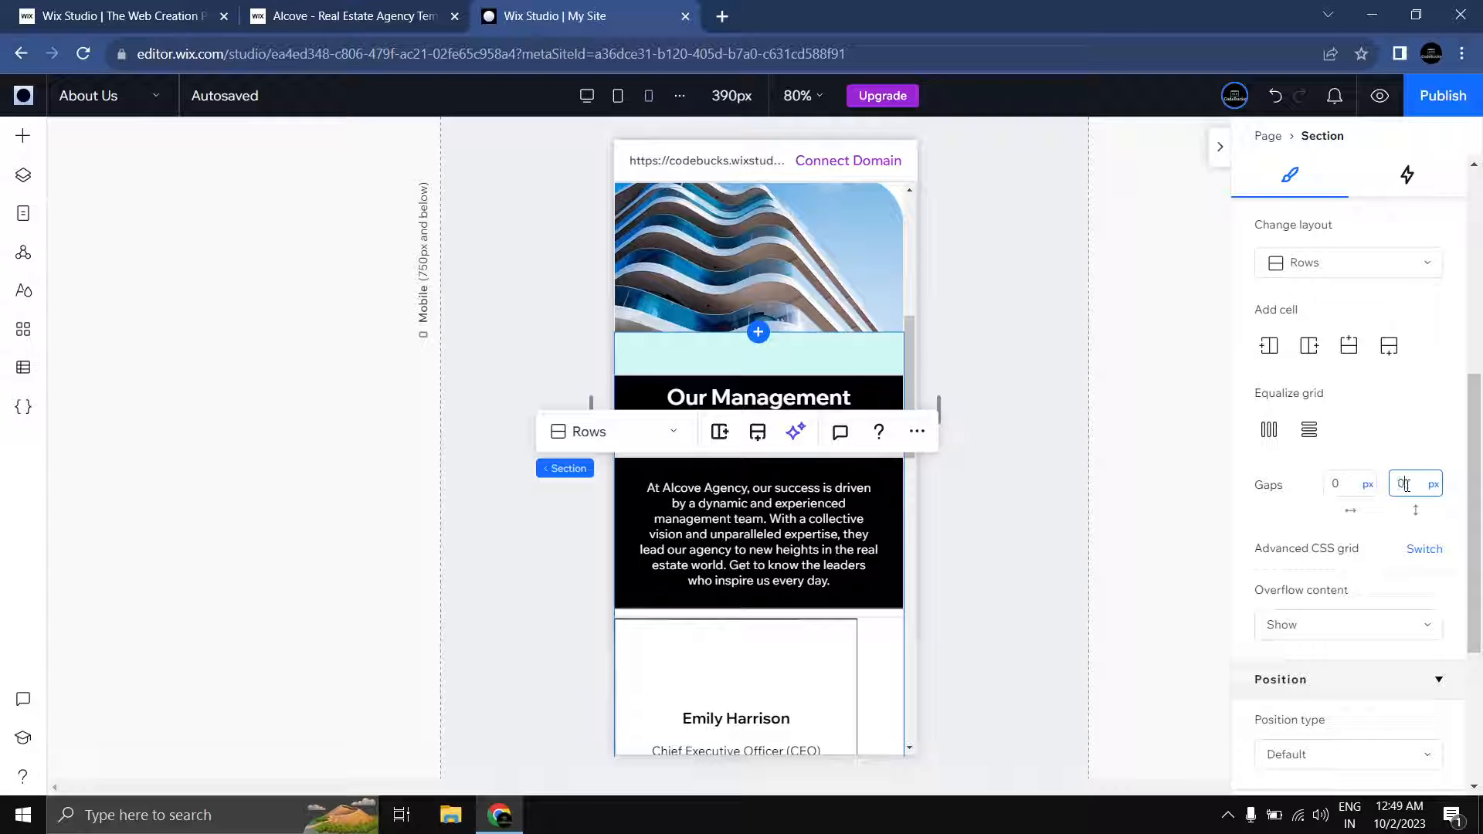
click(1304, 503)
click(1056, 474)
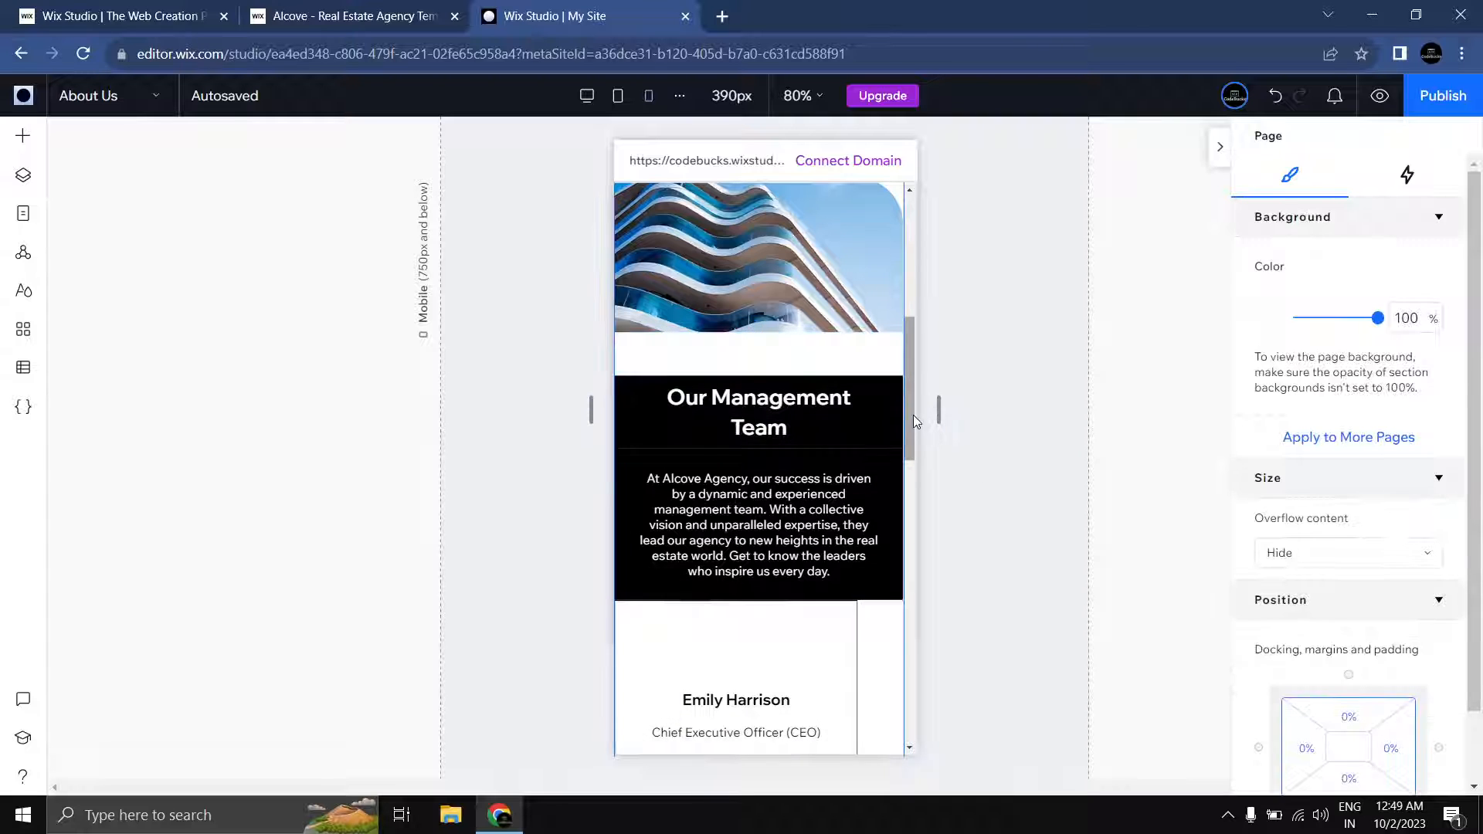
Step: Left-align the Our Management Team heading text
mouse_move(912, 415)
mouse_down()
mouse_move(906, 447)
mouse_move(906, 424)
mouse_up()
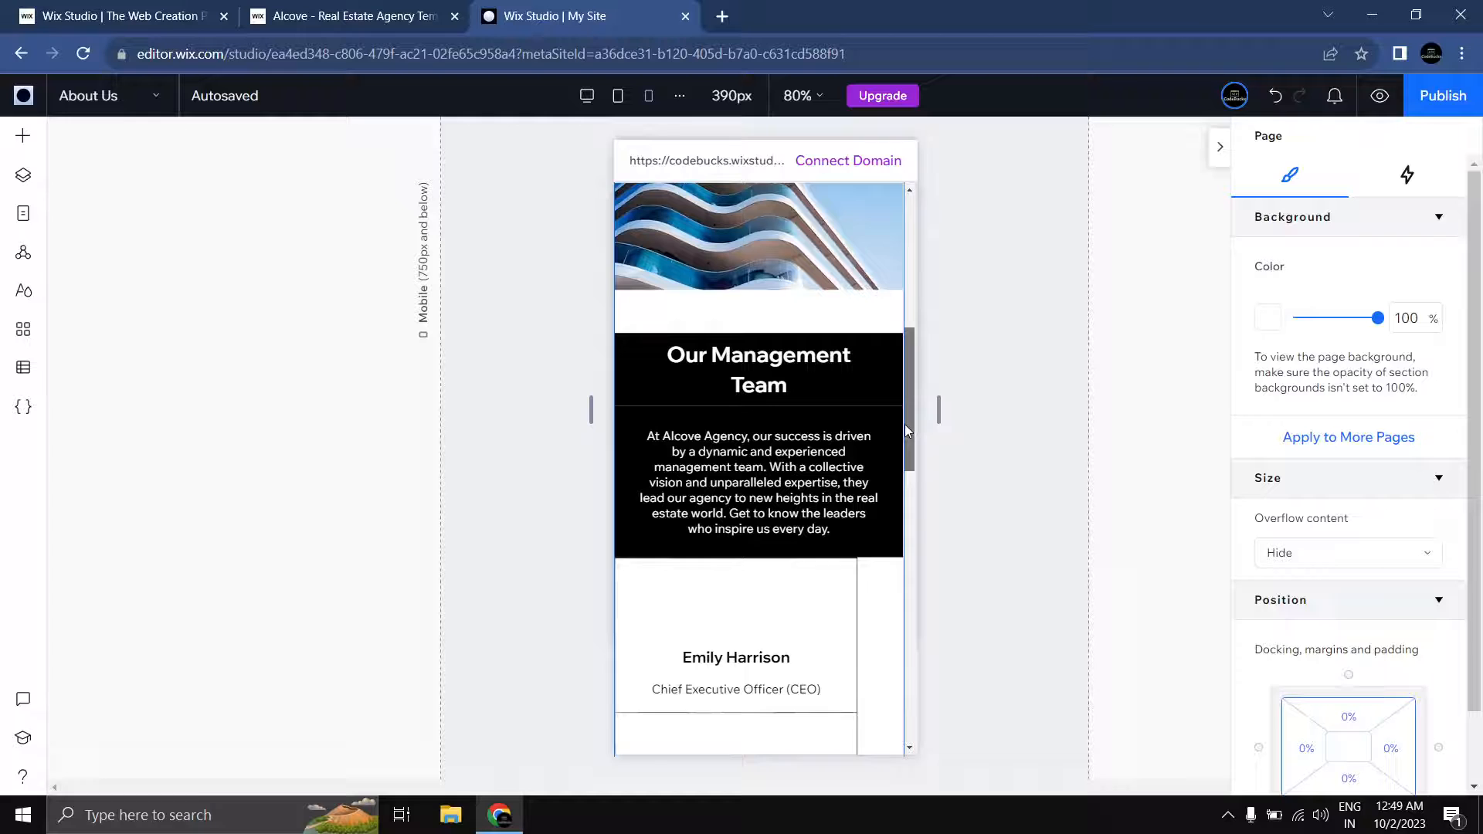
click(757, 394)
scroll(1362, 509, down, 5)
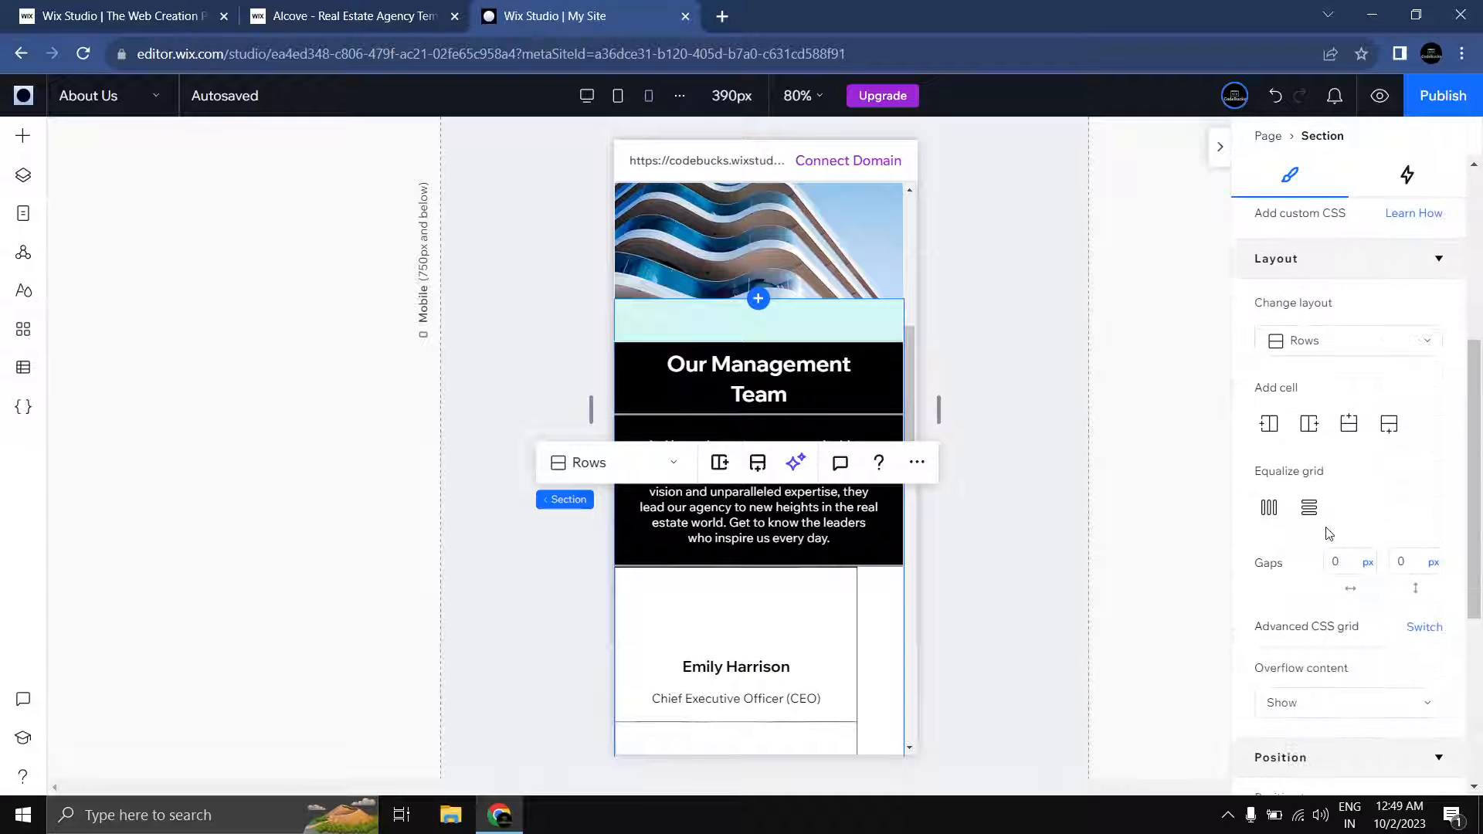
scroll(1298, 479, up, 5)
scroll(1297, 463, down, 9)
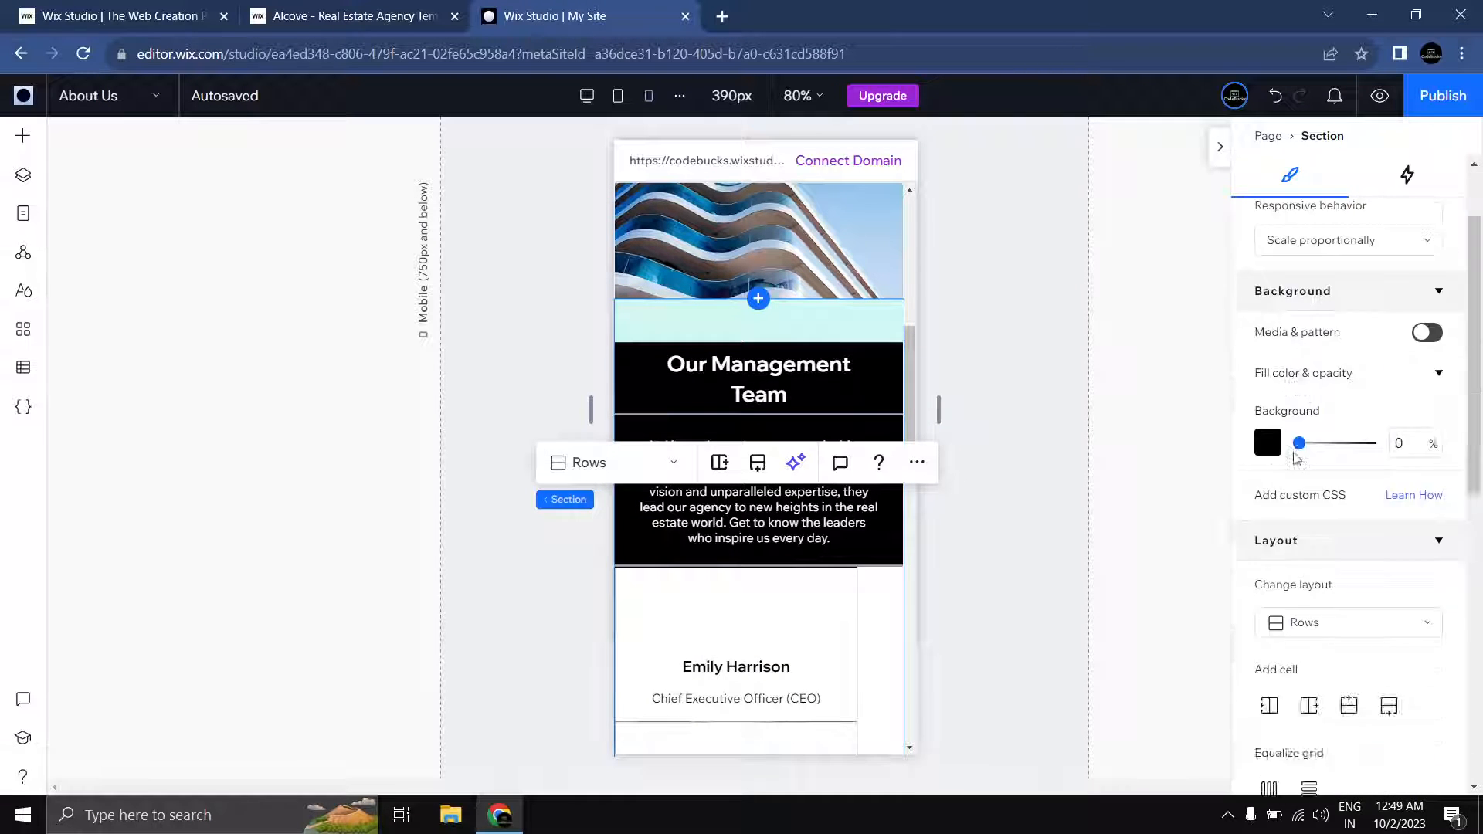
click(808, 394)
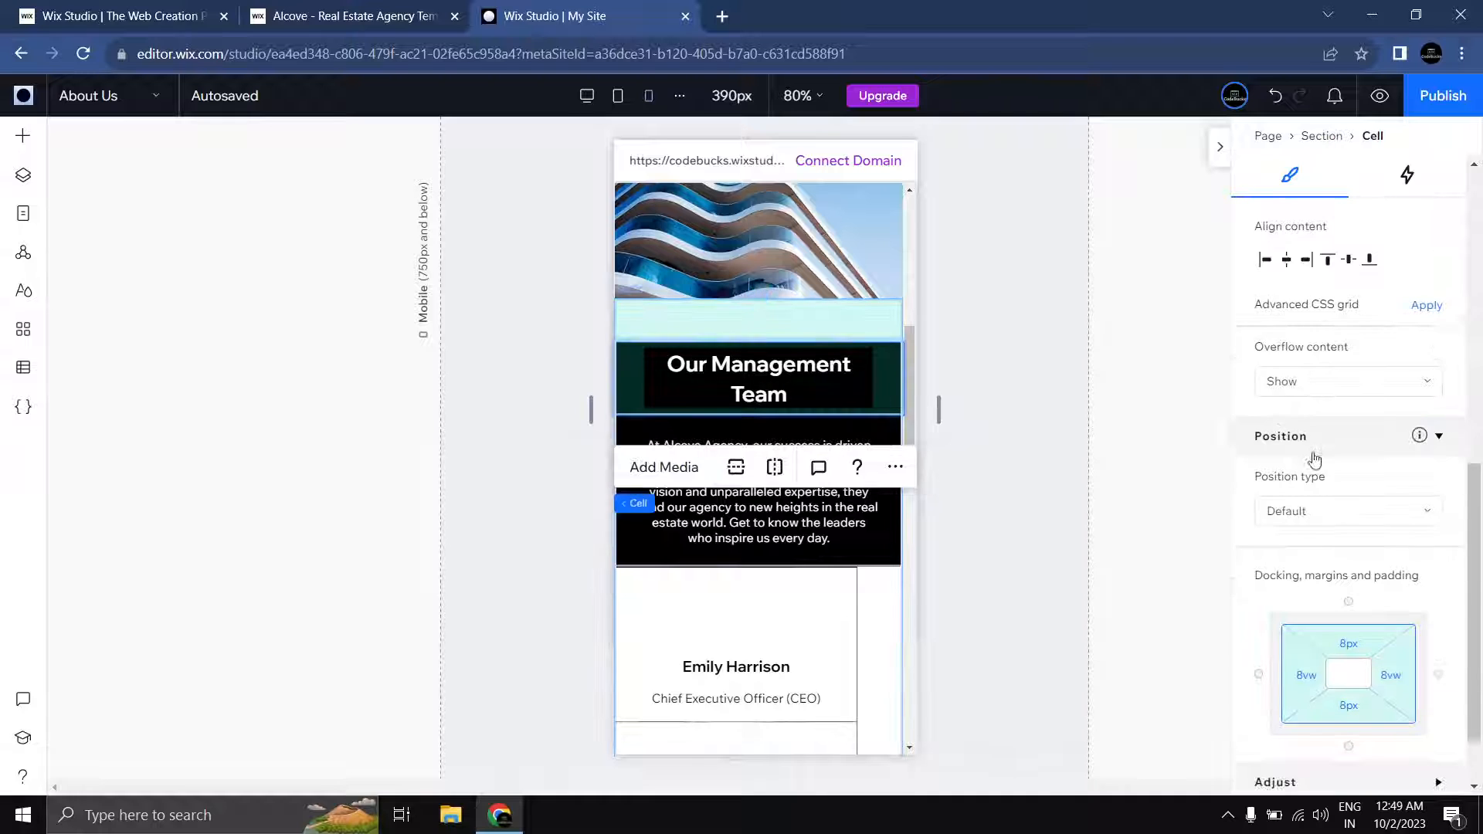
click(778, 384)
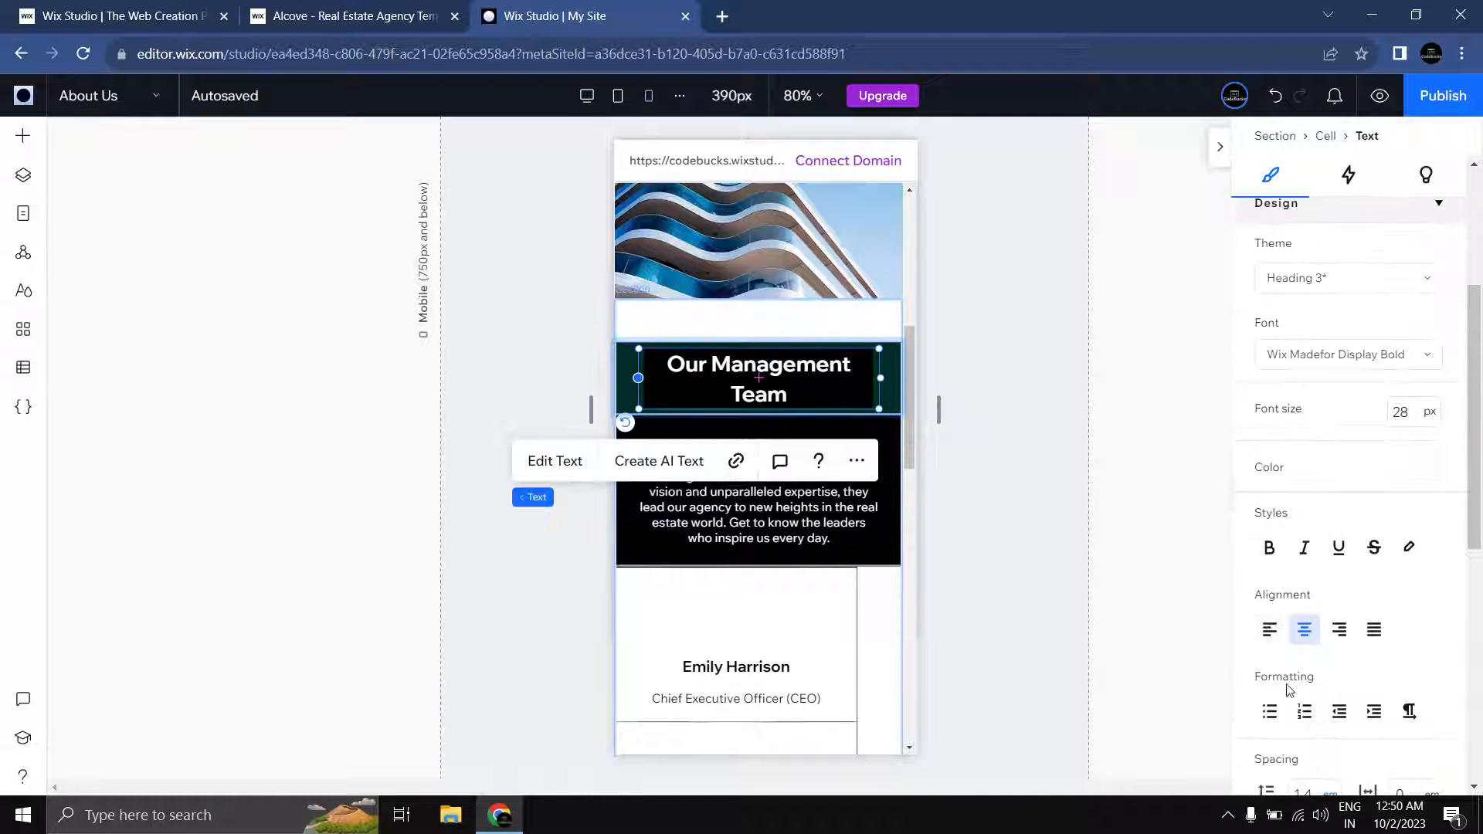
click(1270, 628)
Step: Left-align the description paragraph below the Our Management Team heading
click(759, 512)
click(759, 511)
scroll(1343, 627, down, 1)
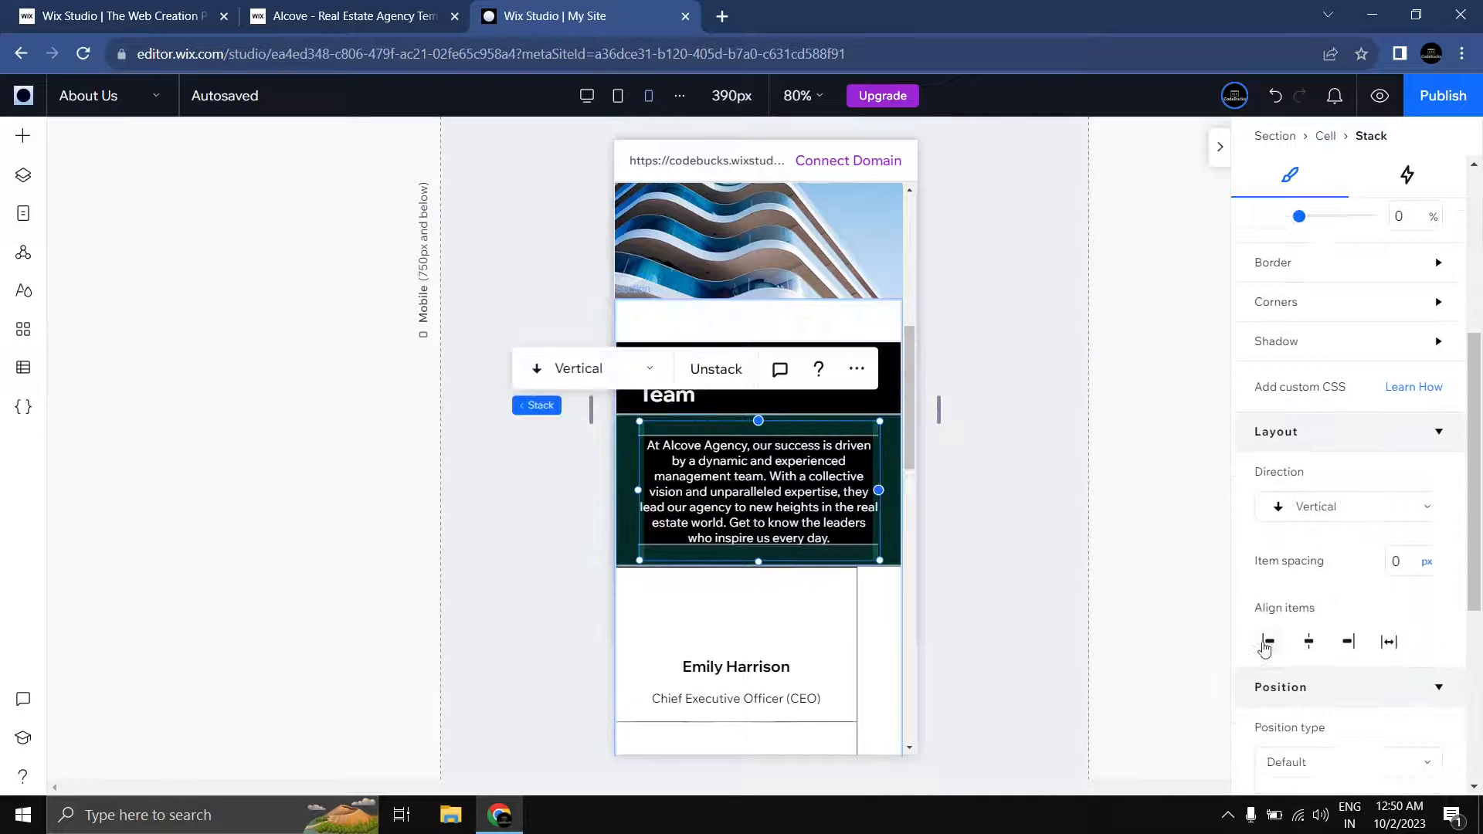
click(1266, 645)
click(1072, 541)
Step: Stretch the team repeater so the cards fill the full width of their cell
scroll(907, 415, down, 4)
click(824, 424)
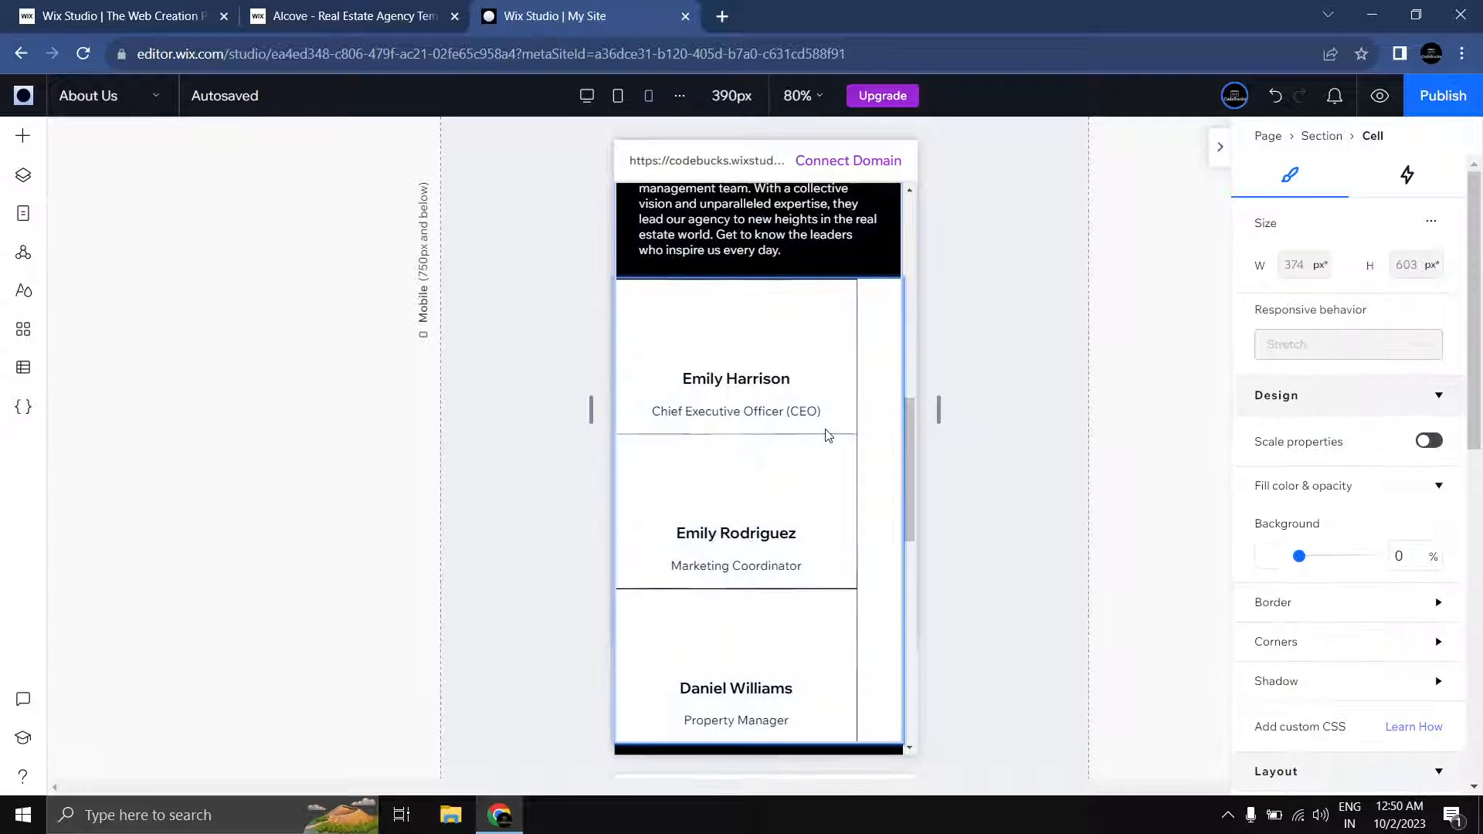
click(827, 429)
click(836, 306)
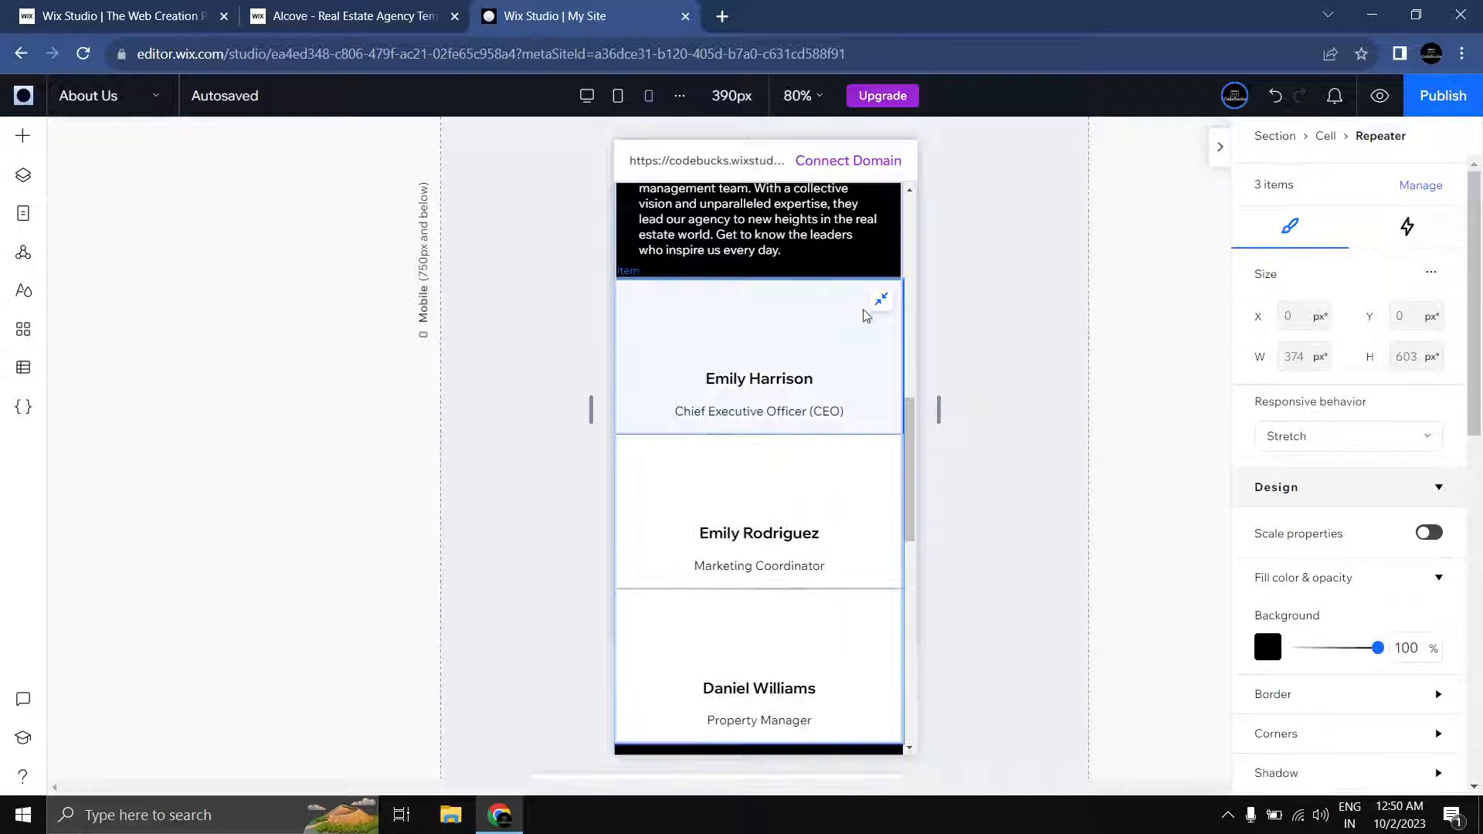
Step: Shorten the white container in the first team card from its lower edge so it wraps the name and job title
click(827, 354)
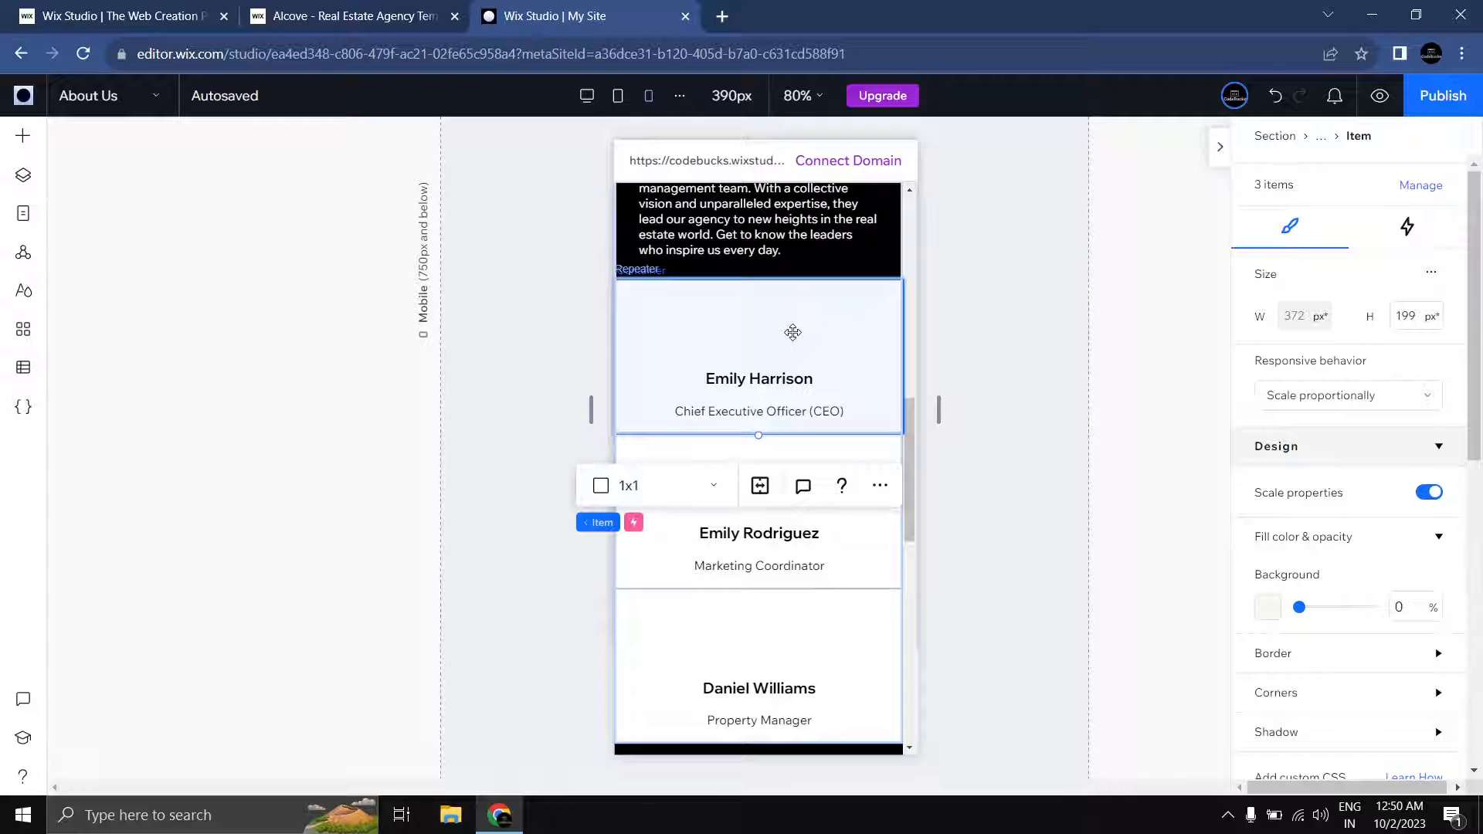
click(794, 332)
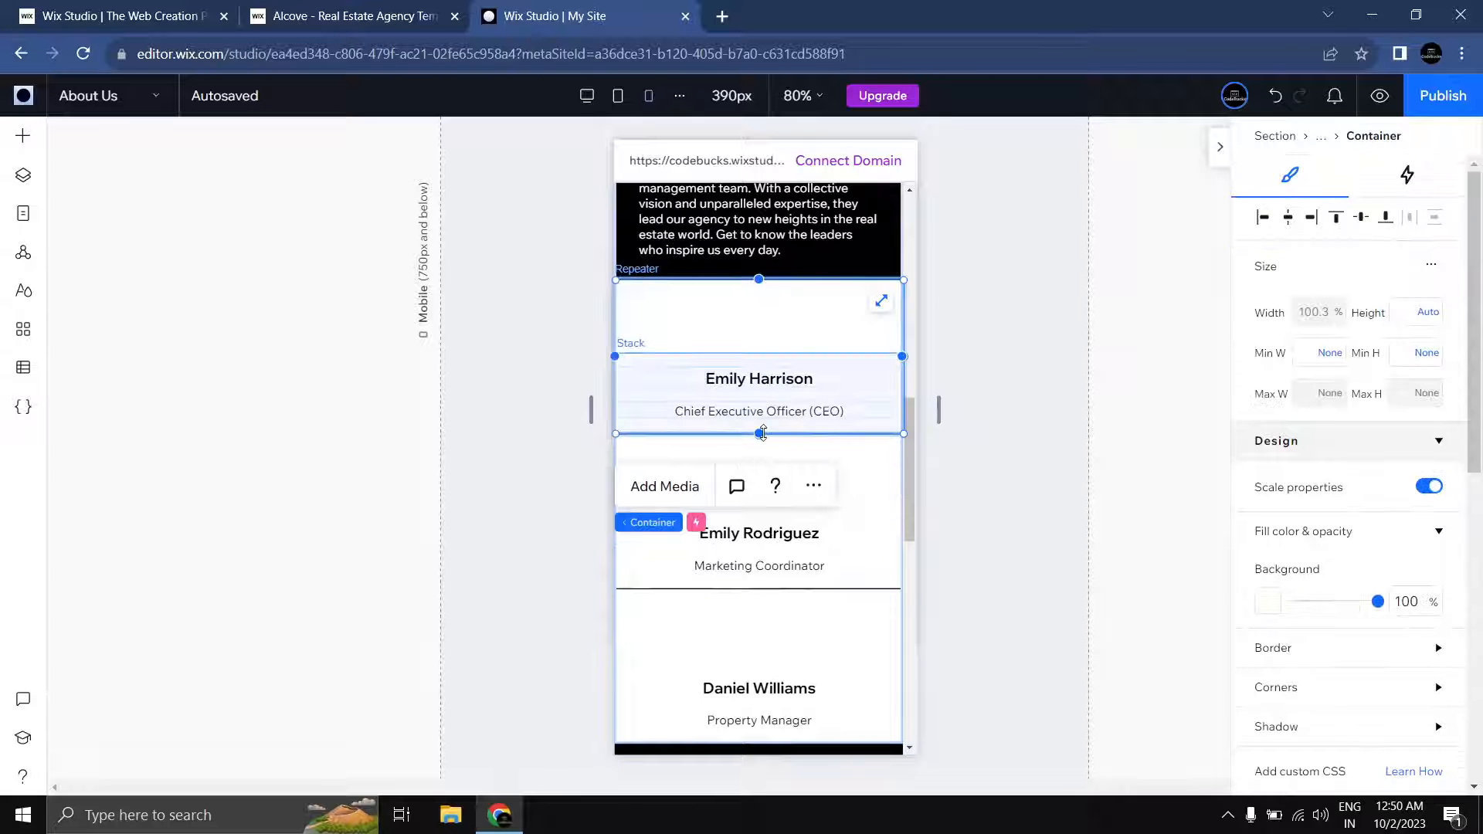
drag(762, 432, 768, 355)
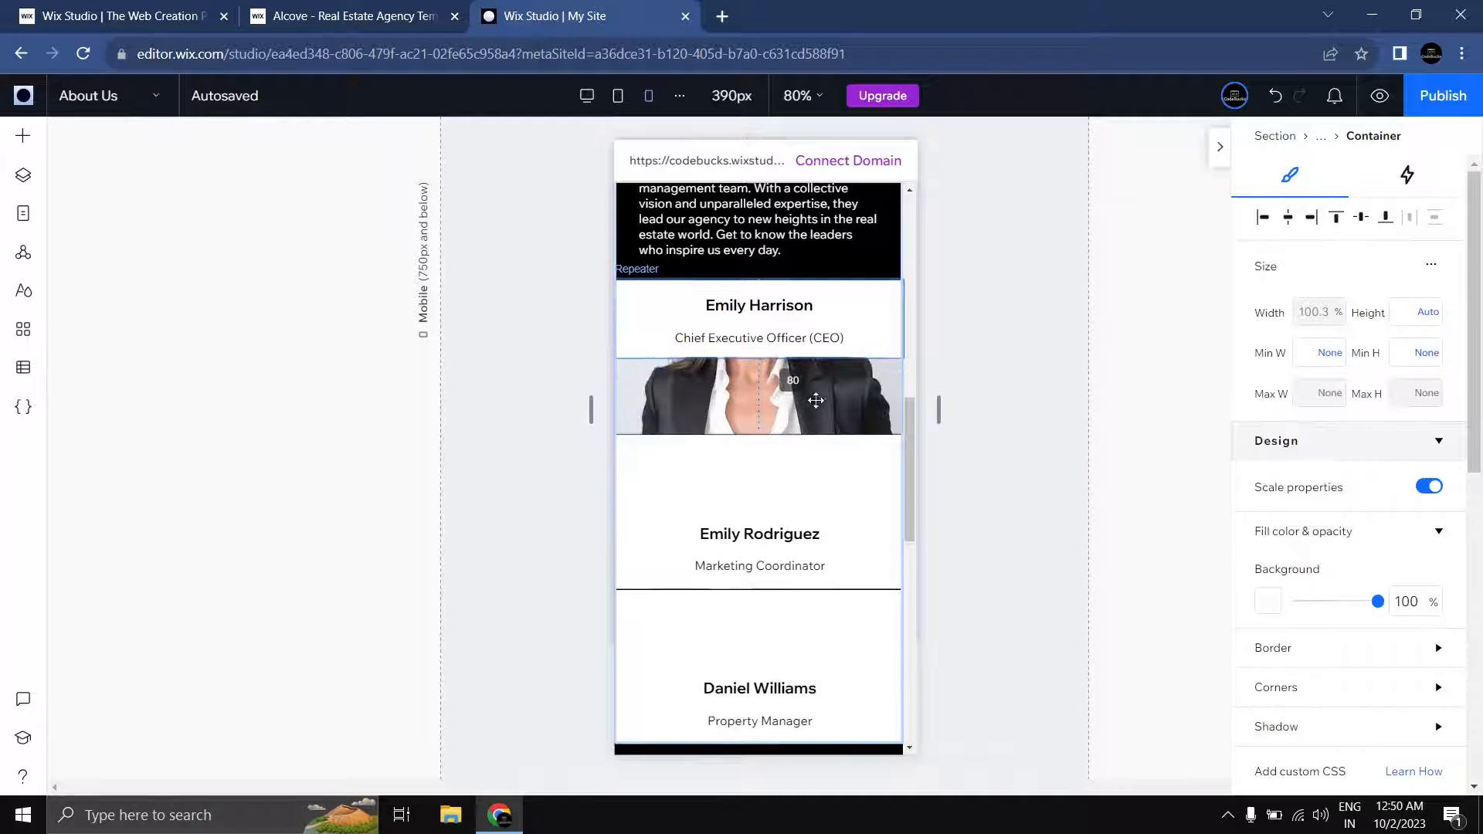
drag(816, 401, 819, 408)
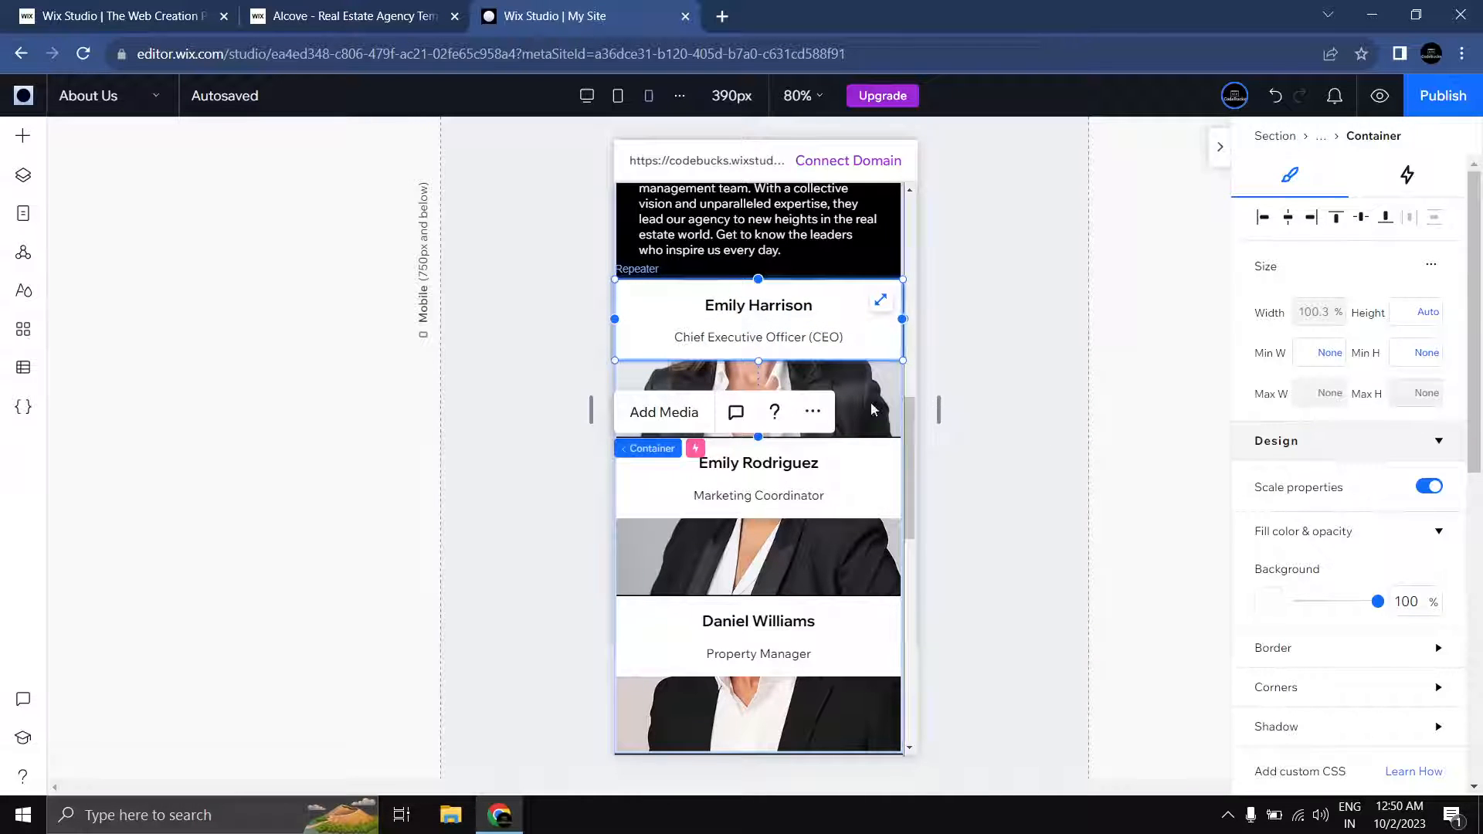
Step: Make the first team card about twice as tall and shorten its white container to wrap only the name and job title
click(842, 400)
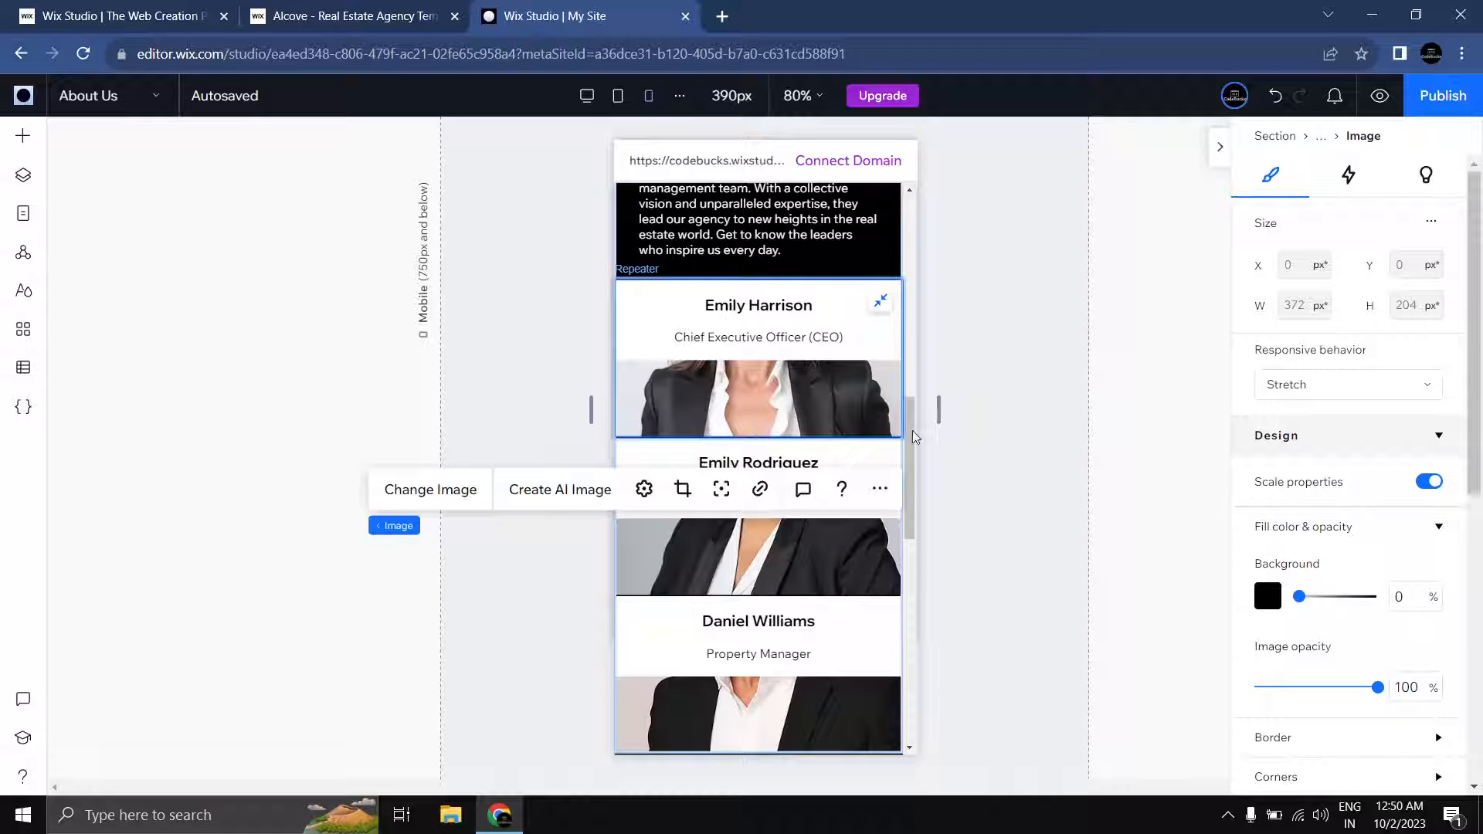
click(961, 442)
click(804, 398)
click(804, 397)
click(759, 411)
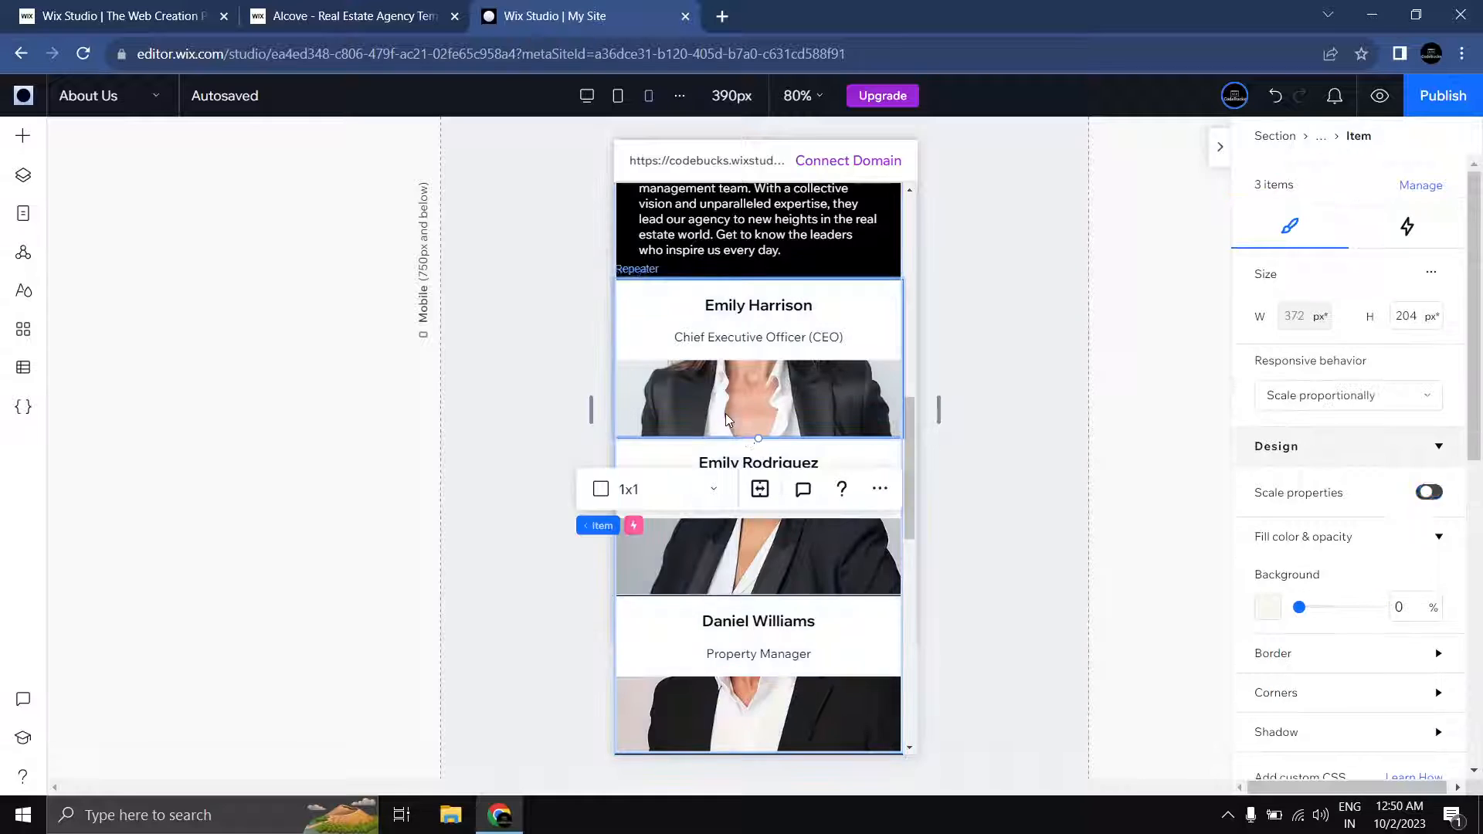
drag(761, 437, 775, 595)
click(800, 416)
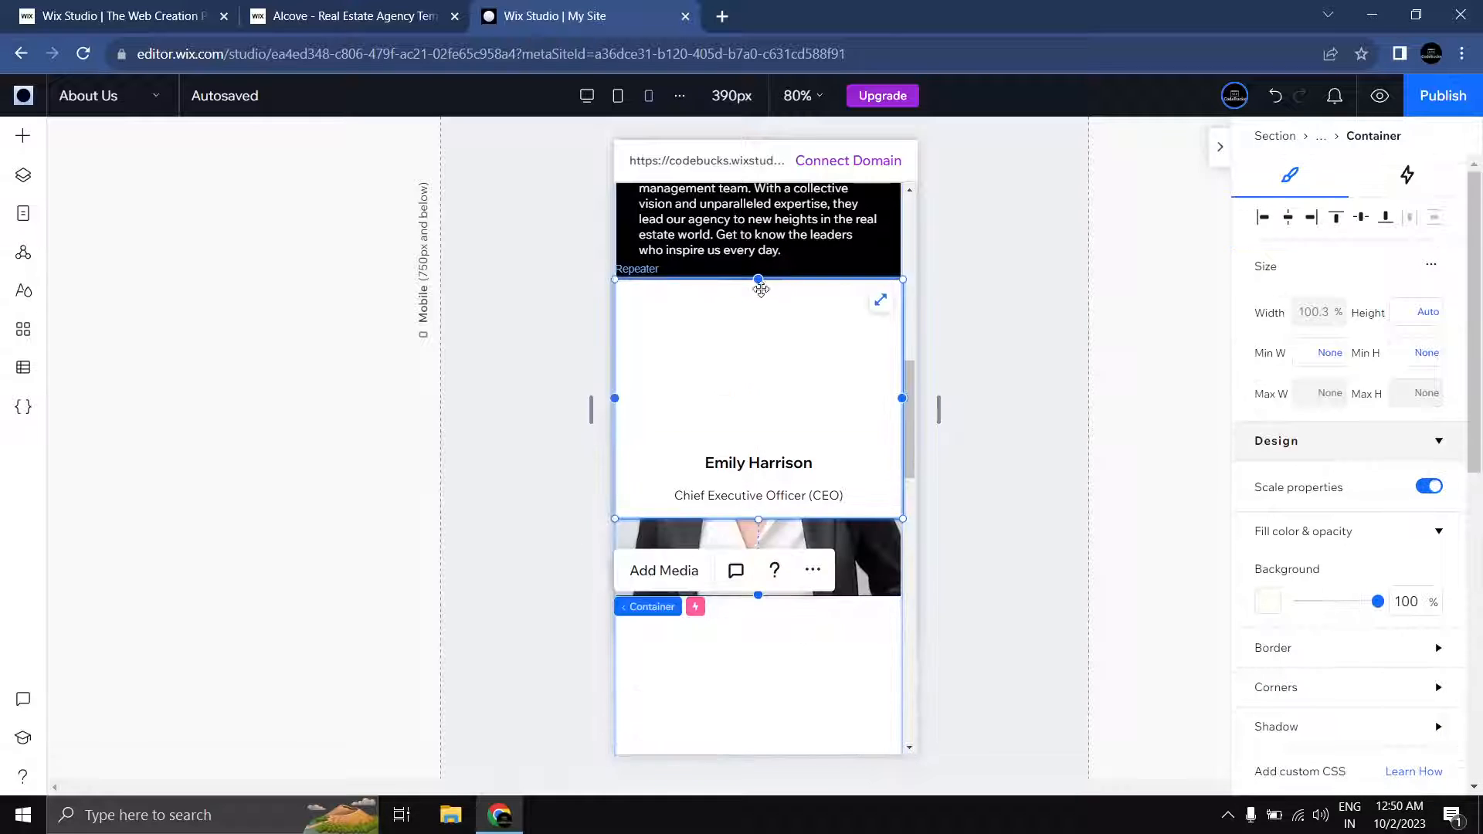
drag(759, 521, 771, 362)
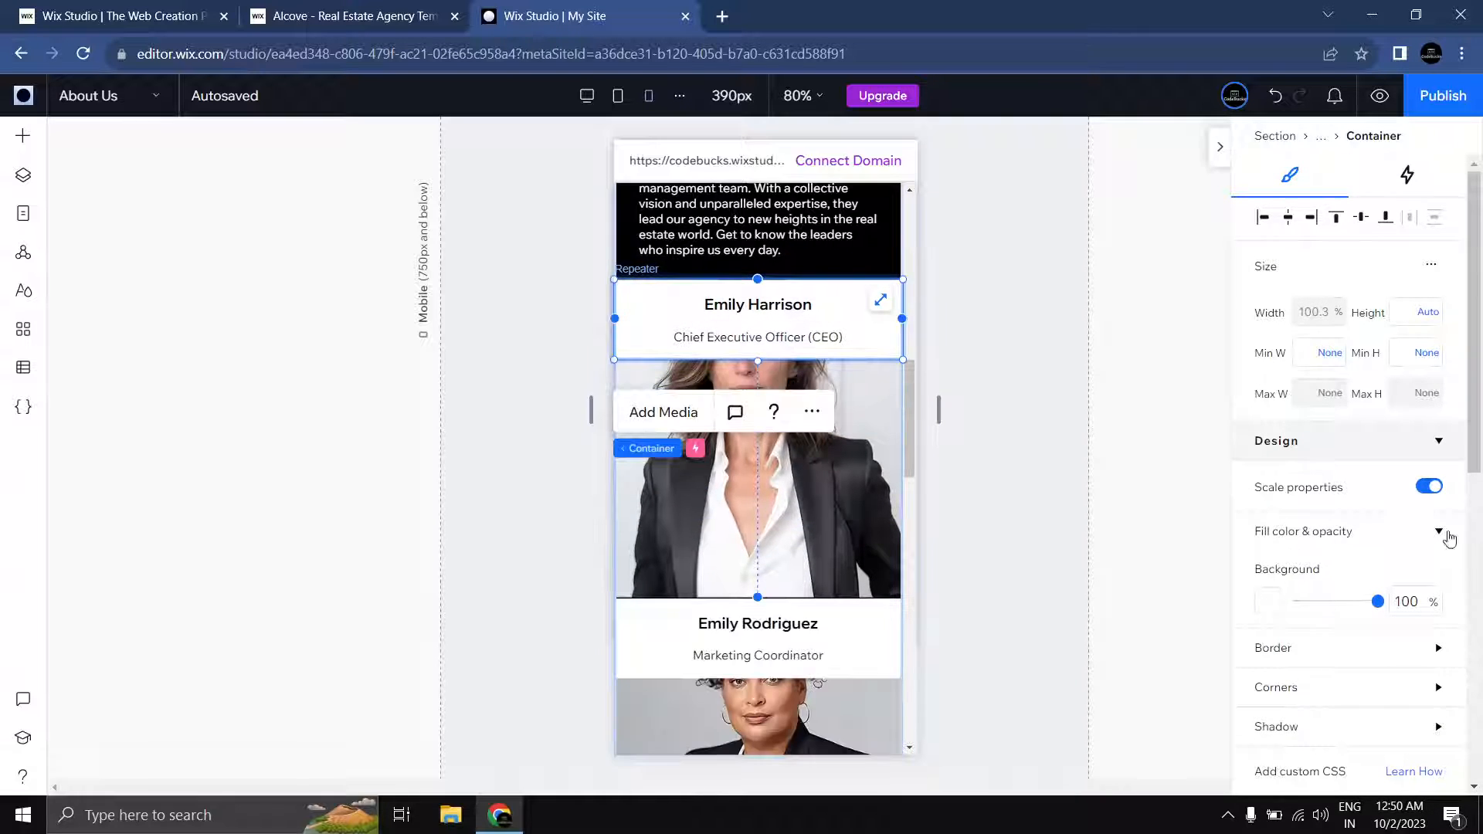
Step: Undock the first card's container from the top, set its bottom margin to 0 px, and remove its left margin offset
scroll(1444, 536, down, 10)
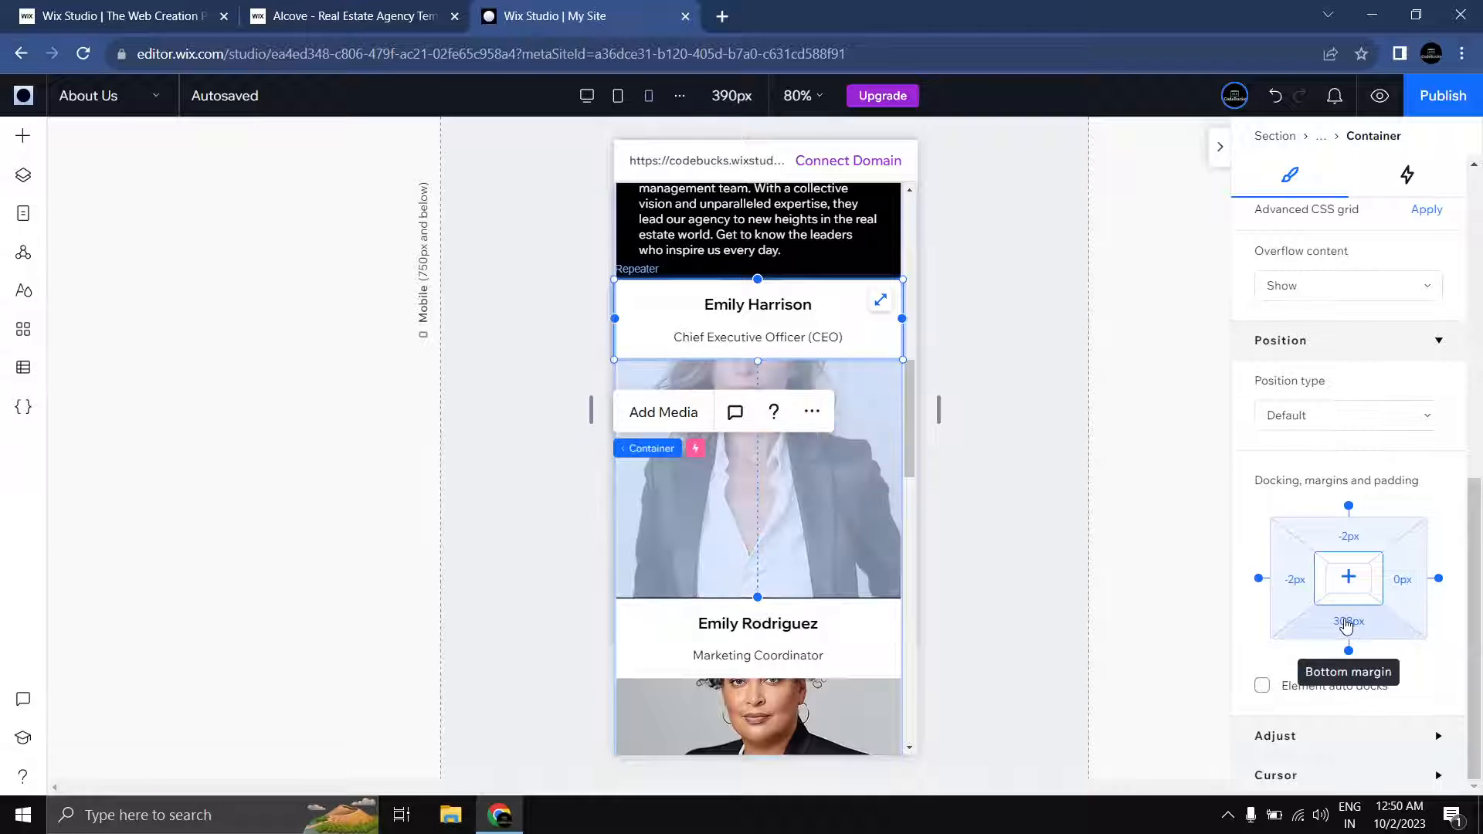
click(1347, 623)
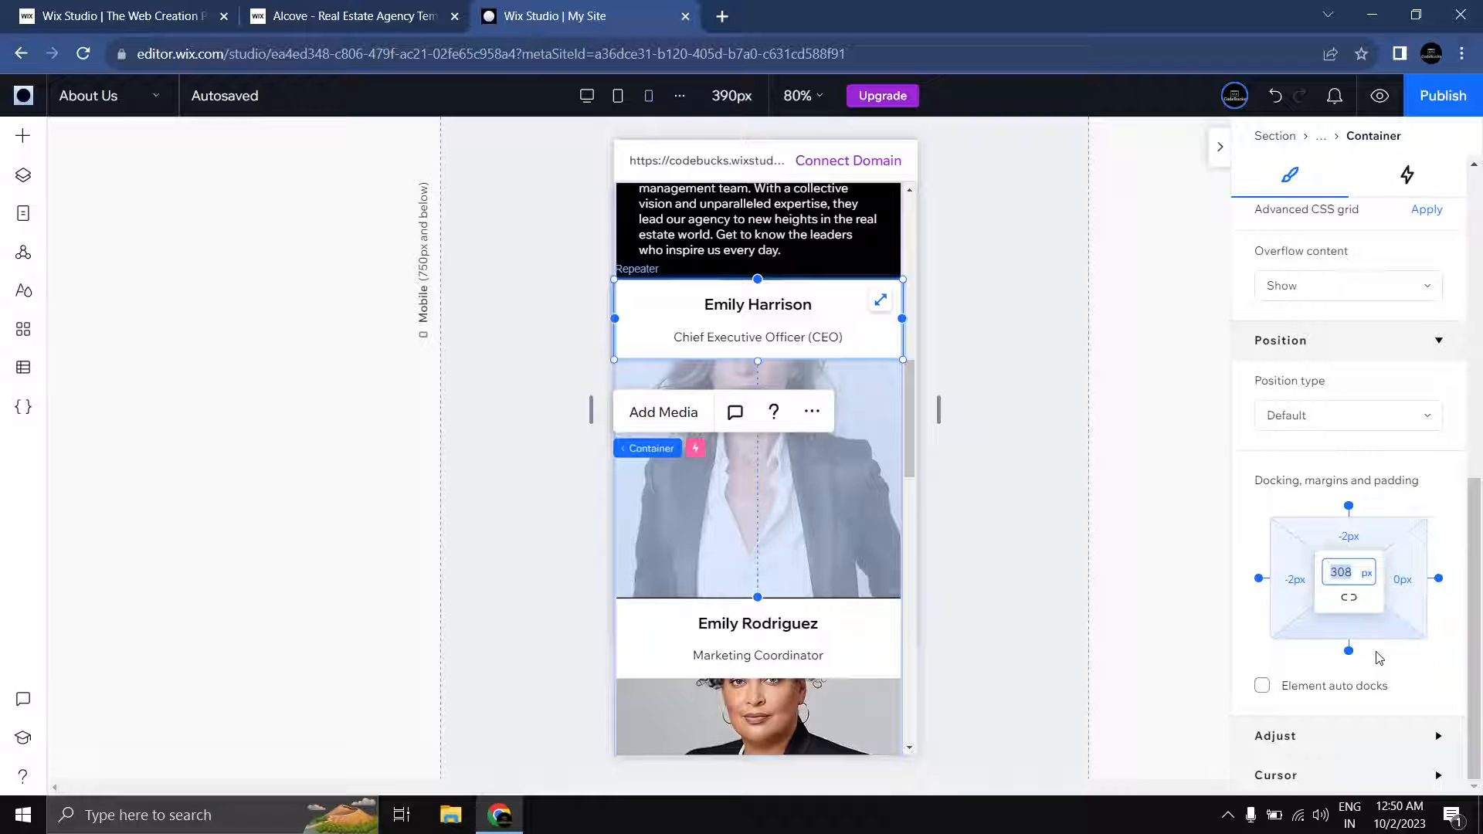
click(1349, 506)
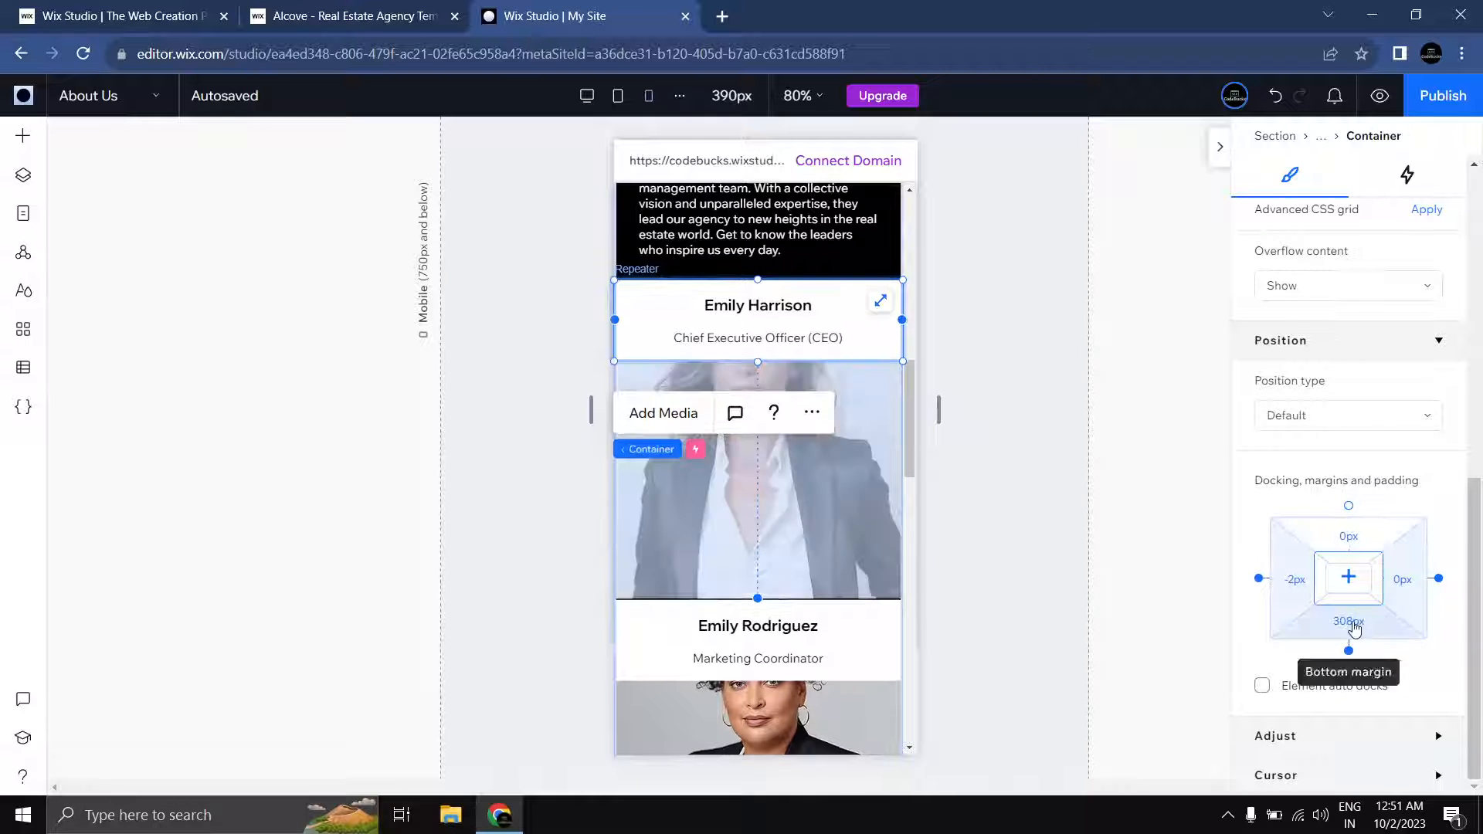
click(1354, 630)
text(0)
key(Return)
click(1294, 589)
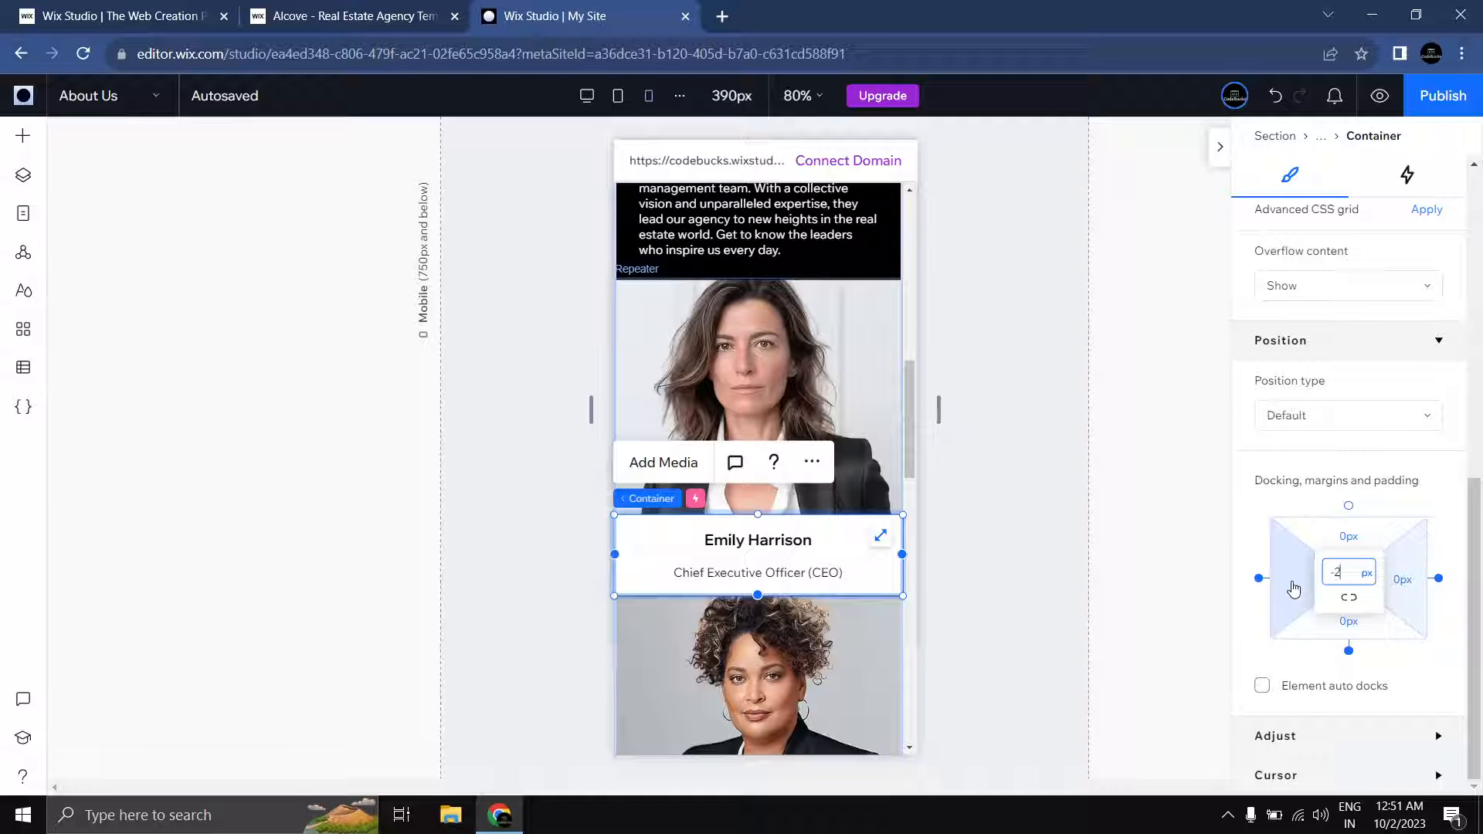
key(Return)
click(1018, 543)
Step: Remove the vertical Translate offset from the white name and job title container in the first team card
scroll(1018, 544, down, 5)
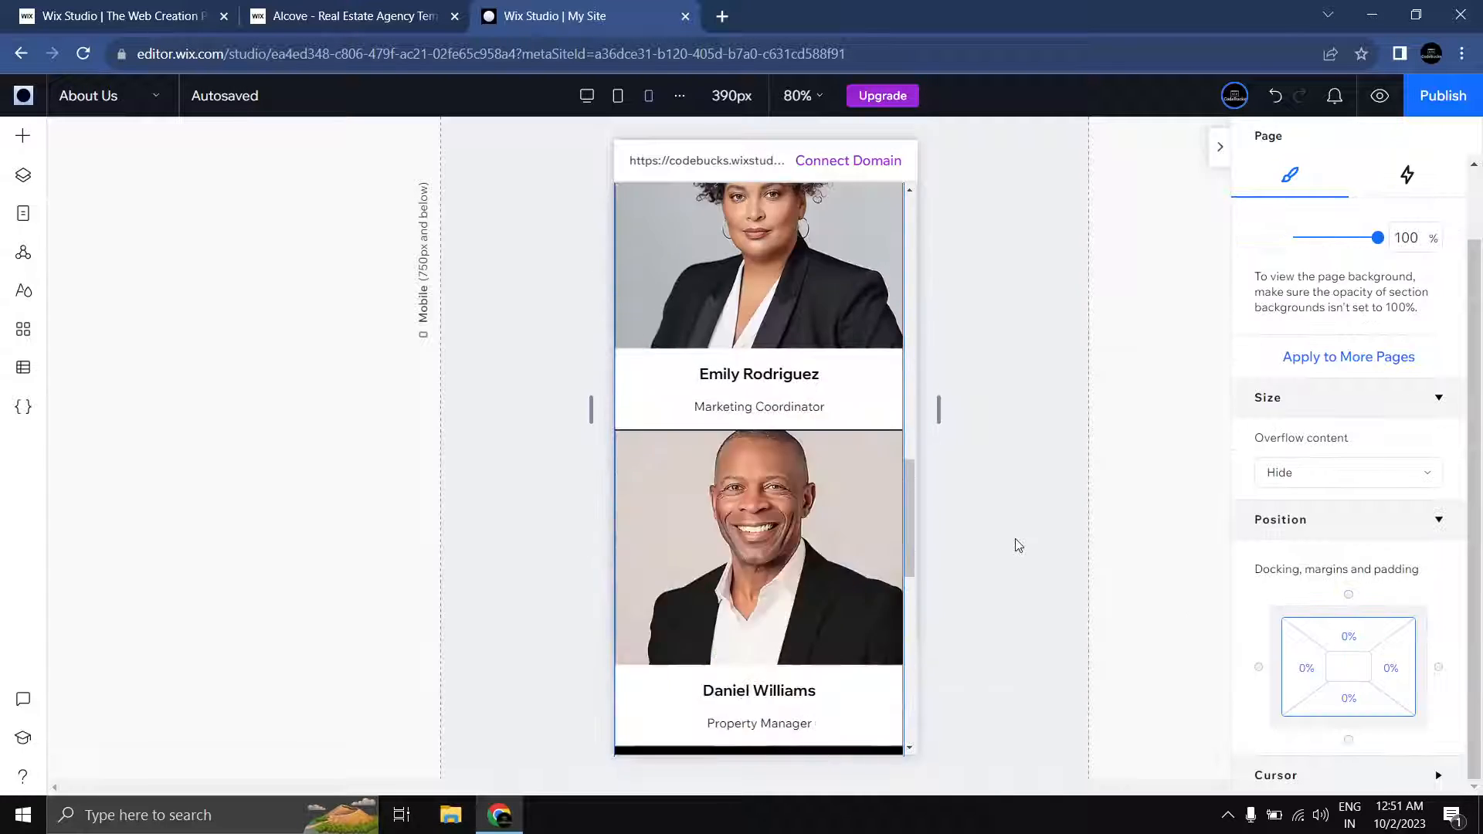
scroll(1018, 544, up, 4)
click(846, 466)
click(846, 466)
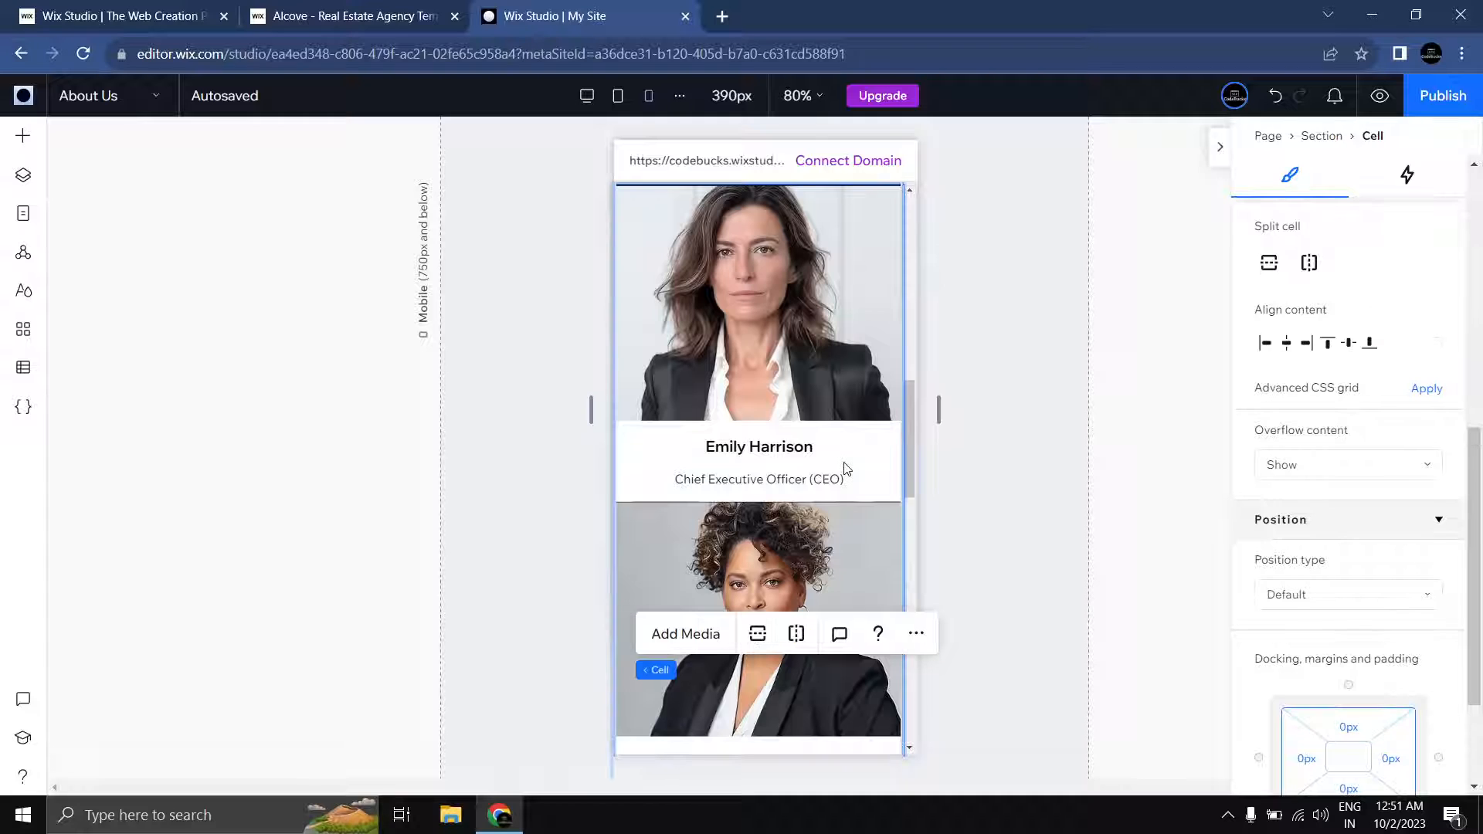
click(847, 465)
click(850, 464)
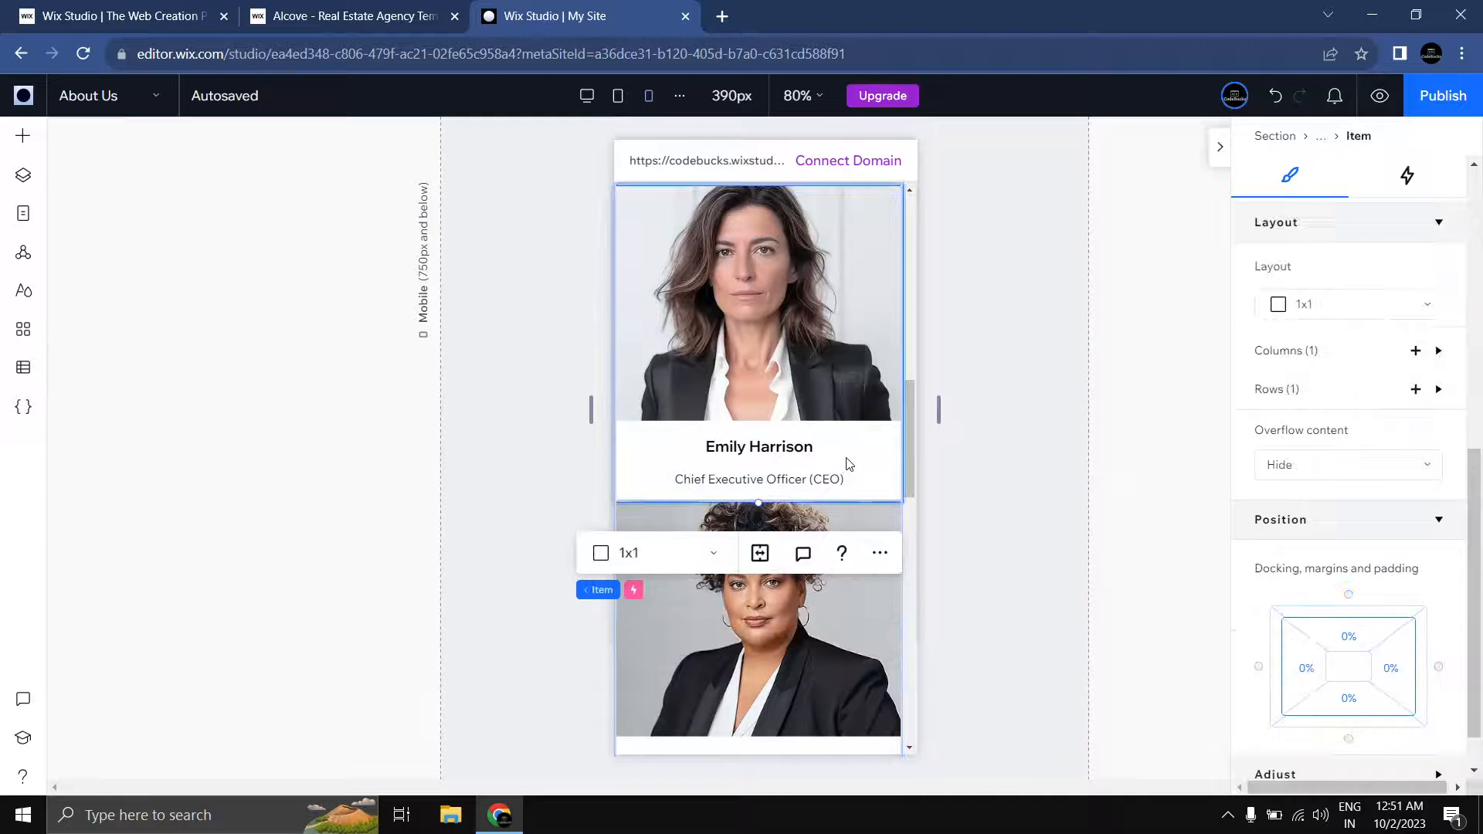
click(850, 464)
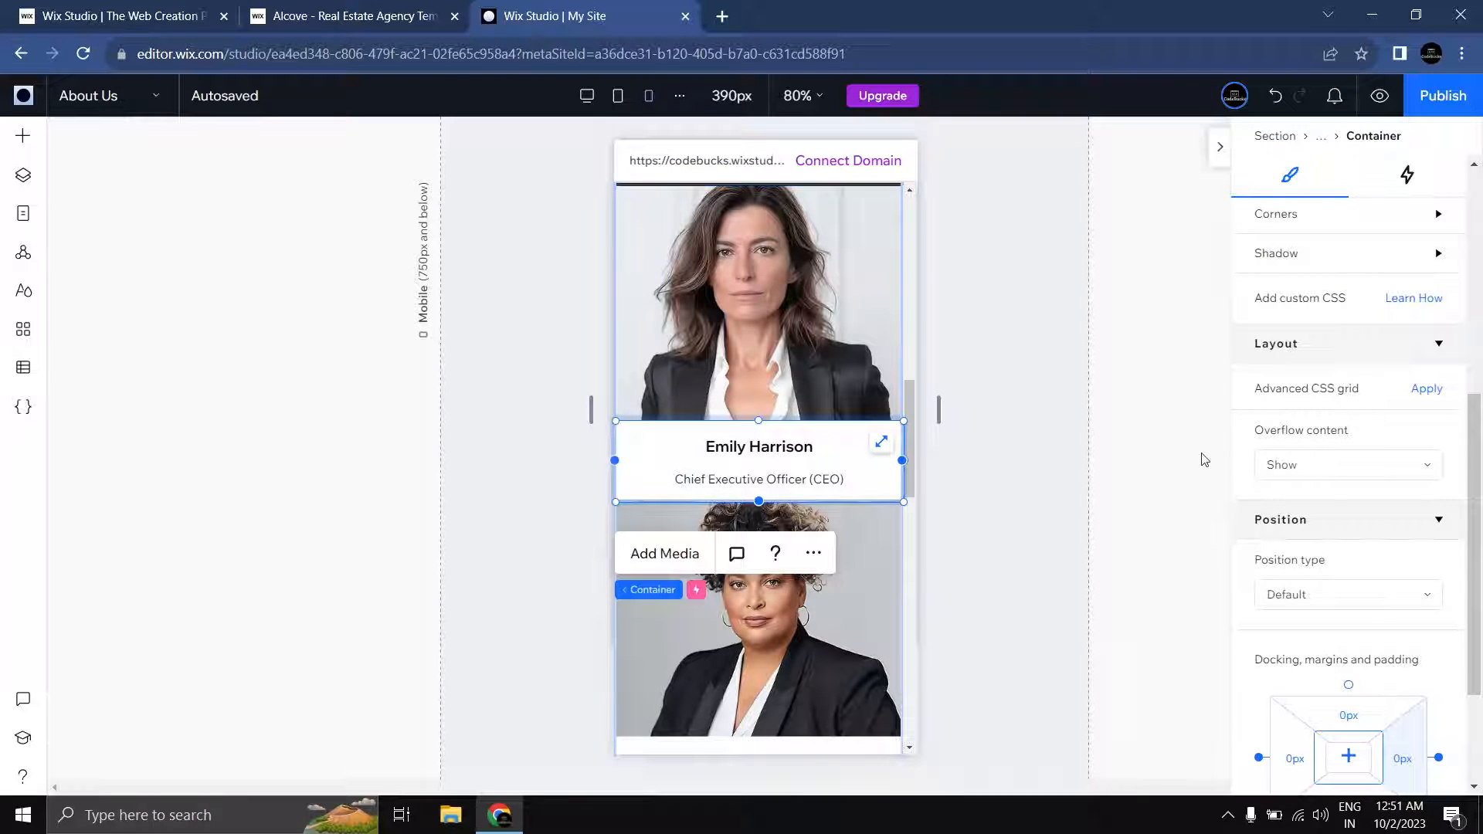
scroll(1210, 459, down, 3)
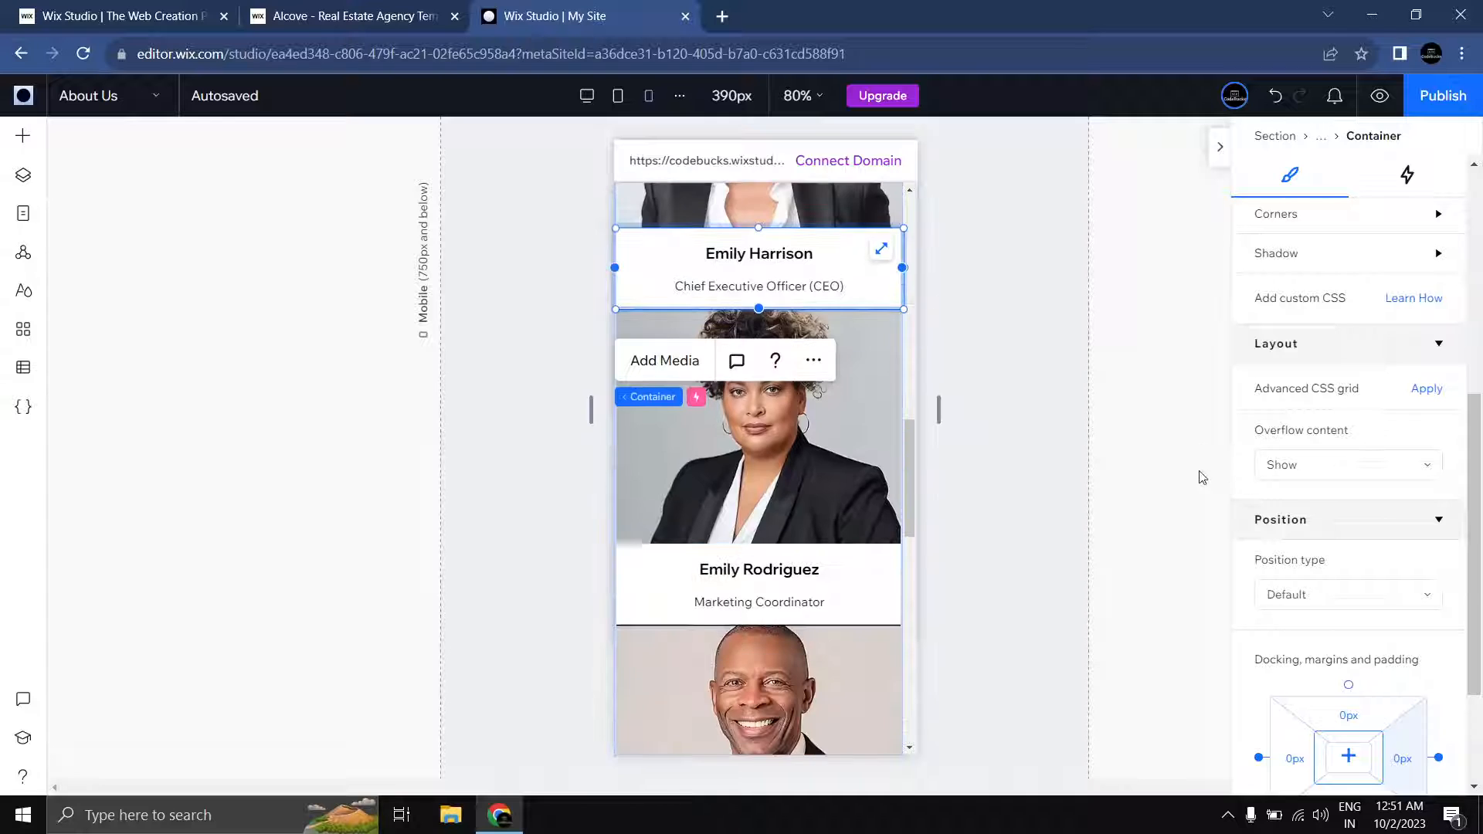
scroll(1202, 476, up, 4)
scroll(1455, 485, down, 2)
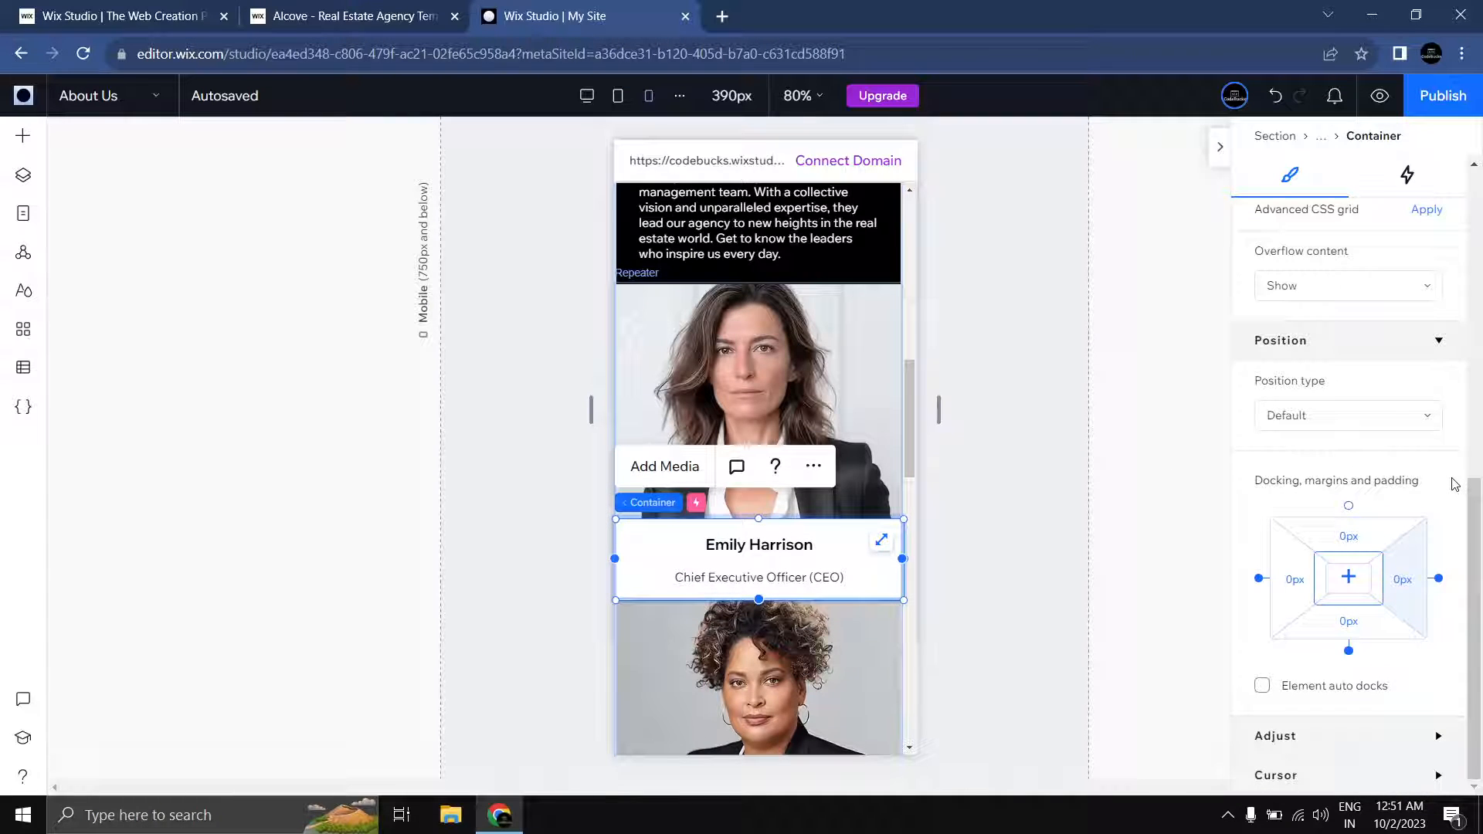
scroll(1452, 487, up, 2)
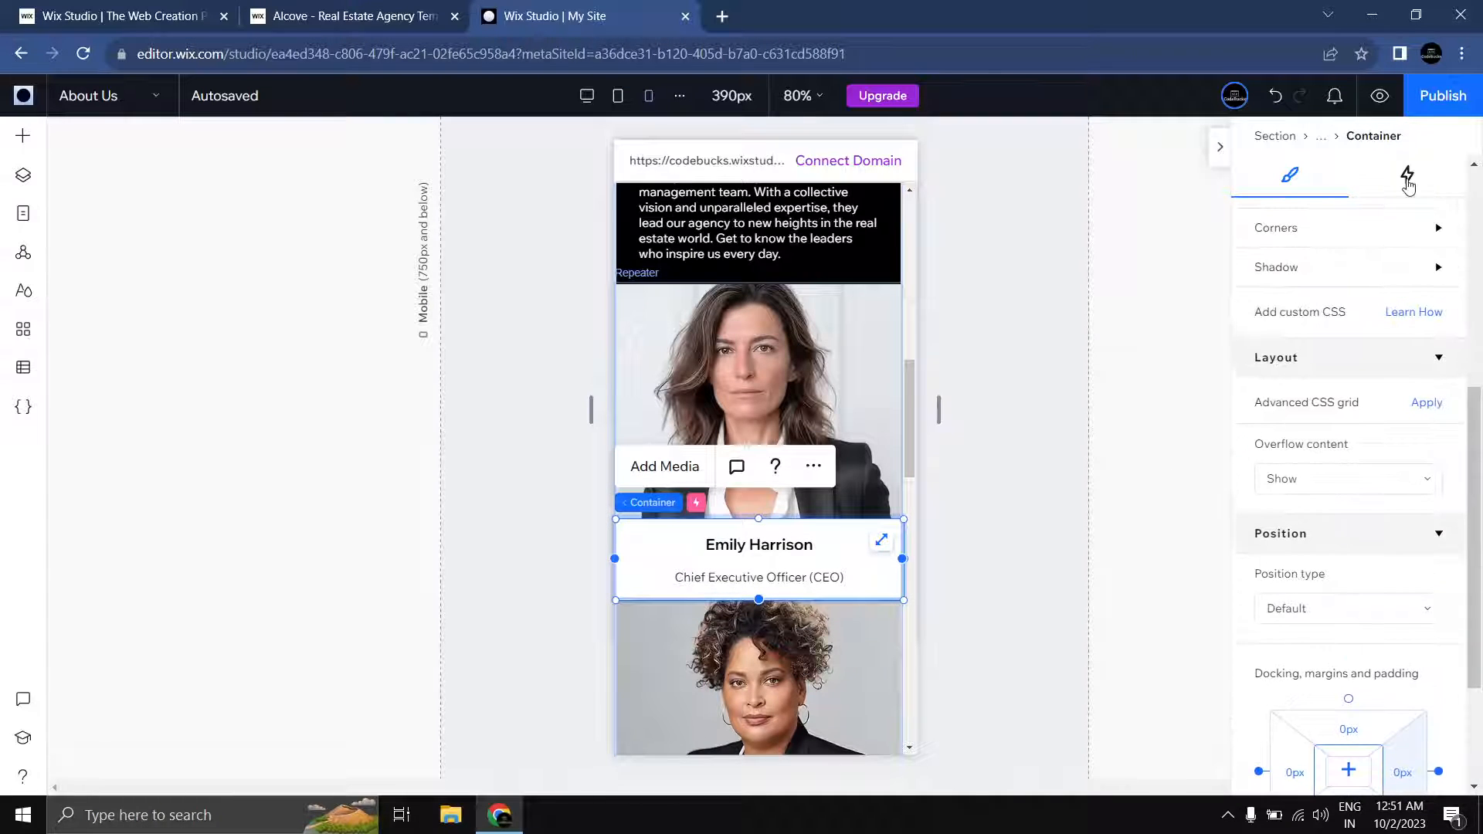
scroll(1404, 340, up, 2)
scroll(1404, 362, down, 4)
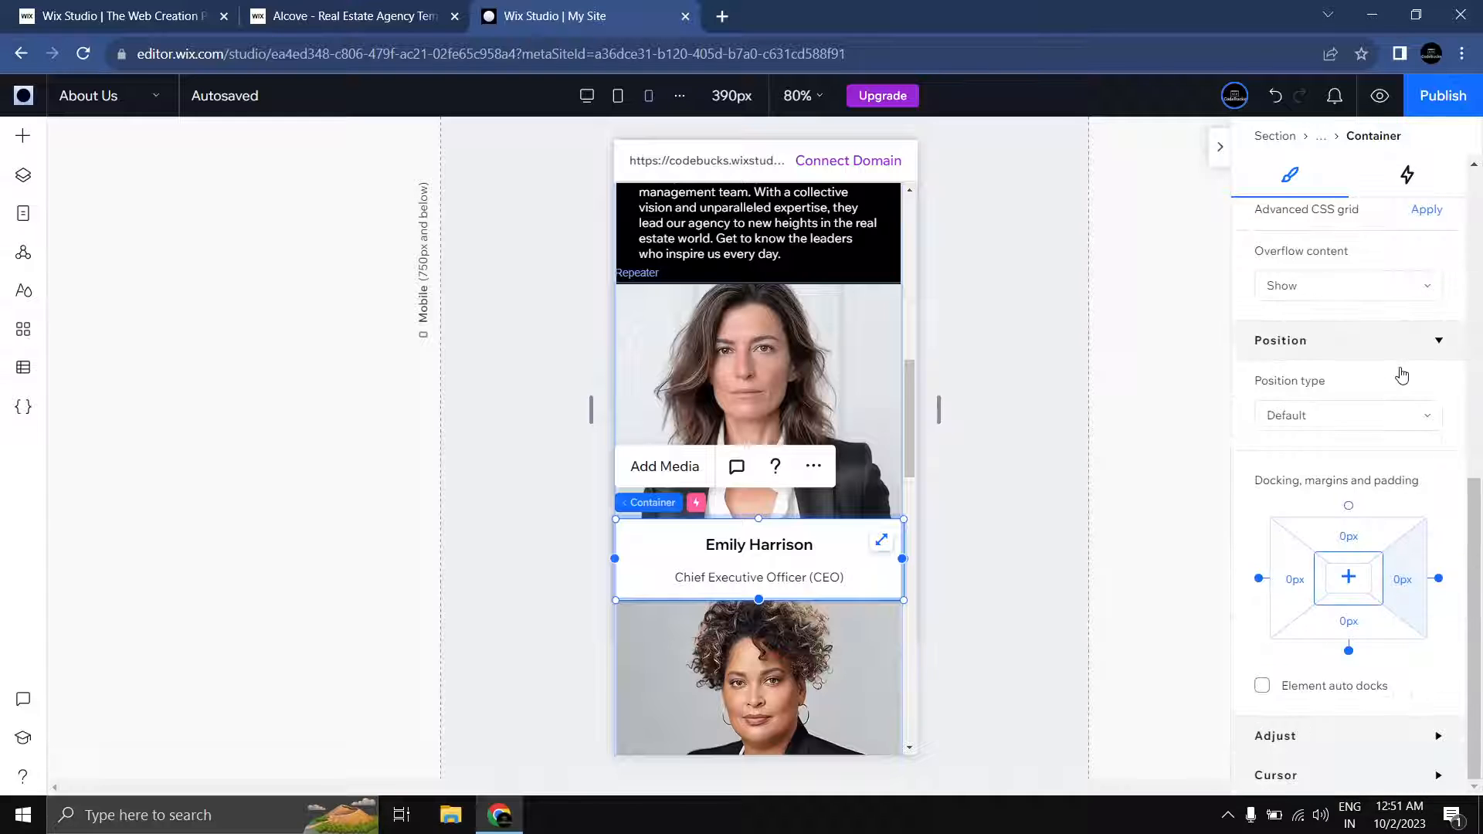
click(1439, 736)
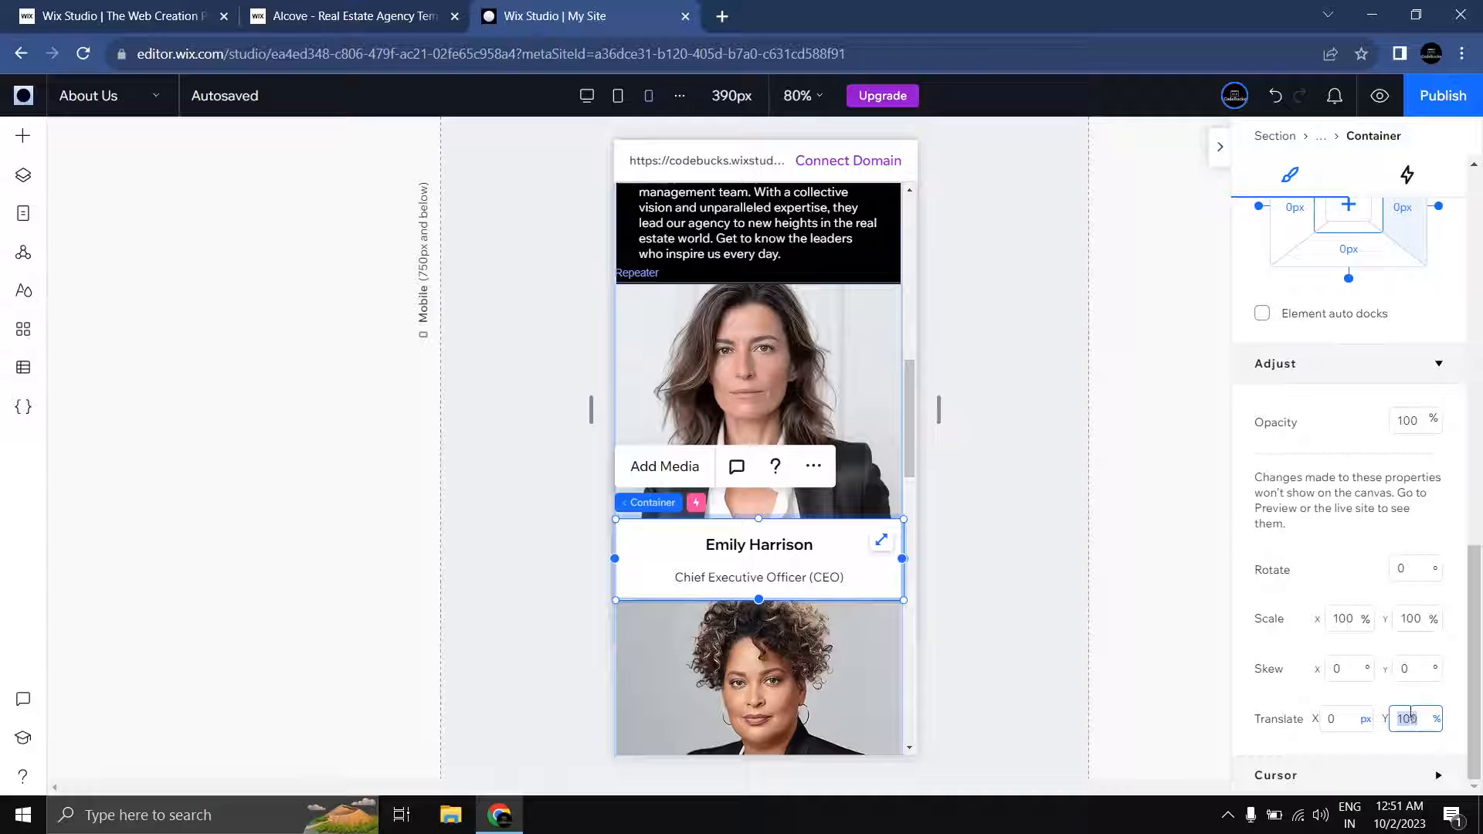
click(1087, 572)
Step: Preview the About Us page at mobile size, check the team cards, and return to editing
scroll(1030, 566, down, 6)
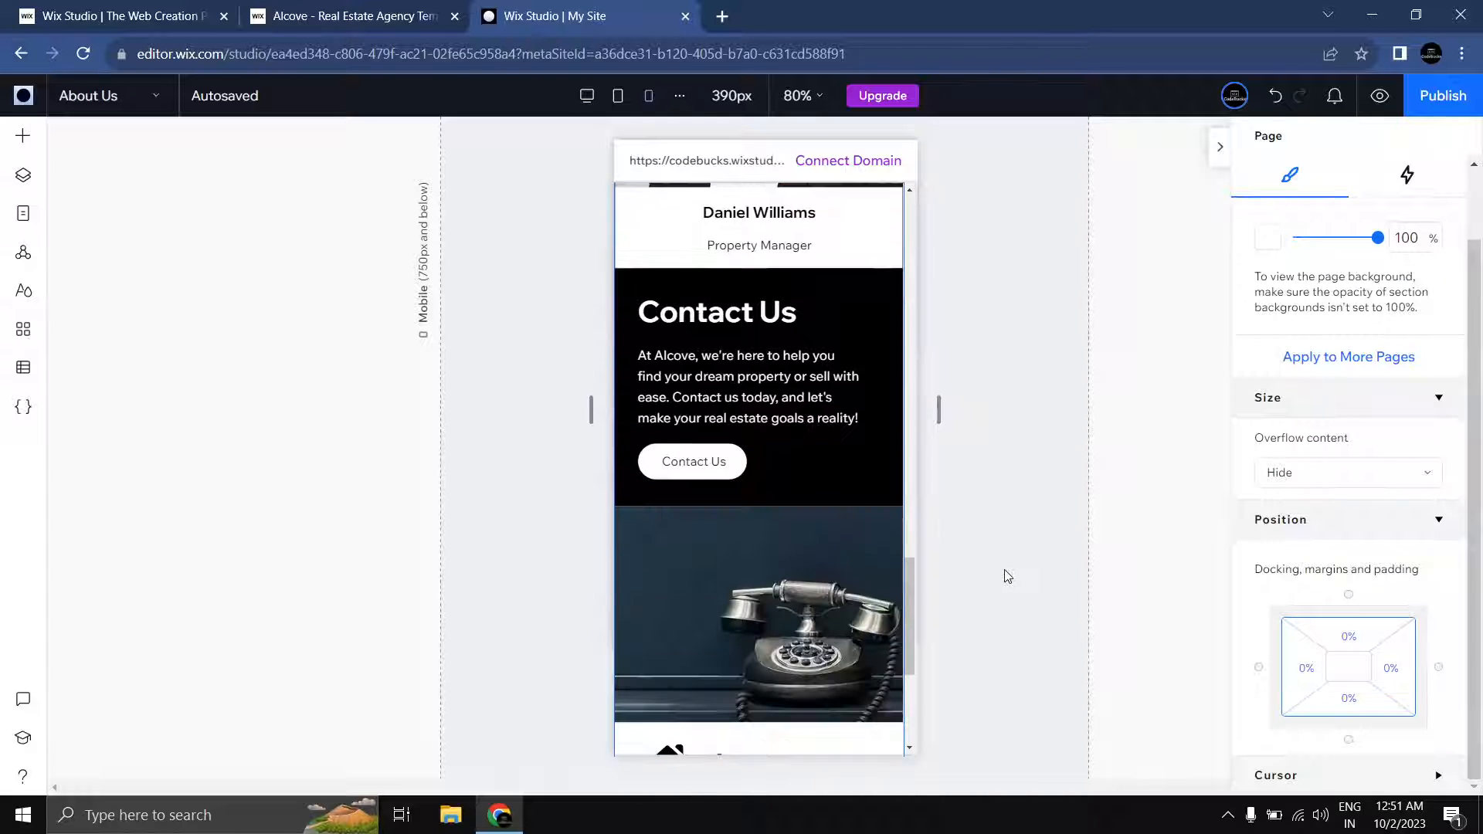
scroll(1008, 576, down, 1)
scroll(1008, 576, up, 5)
click(1380, 95)
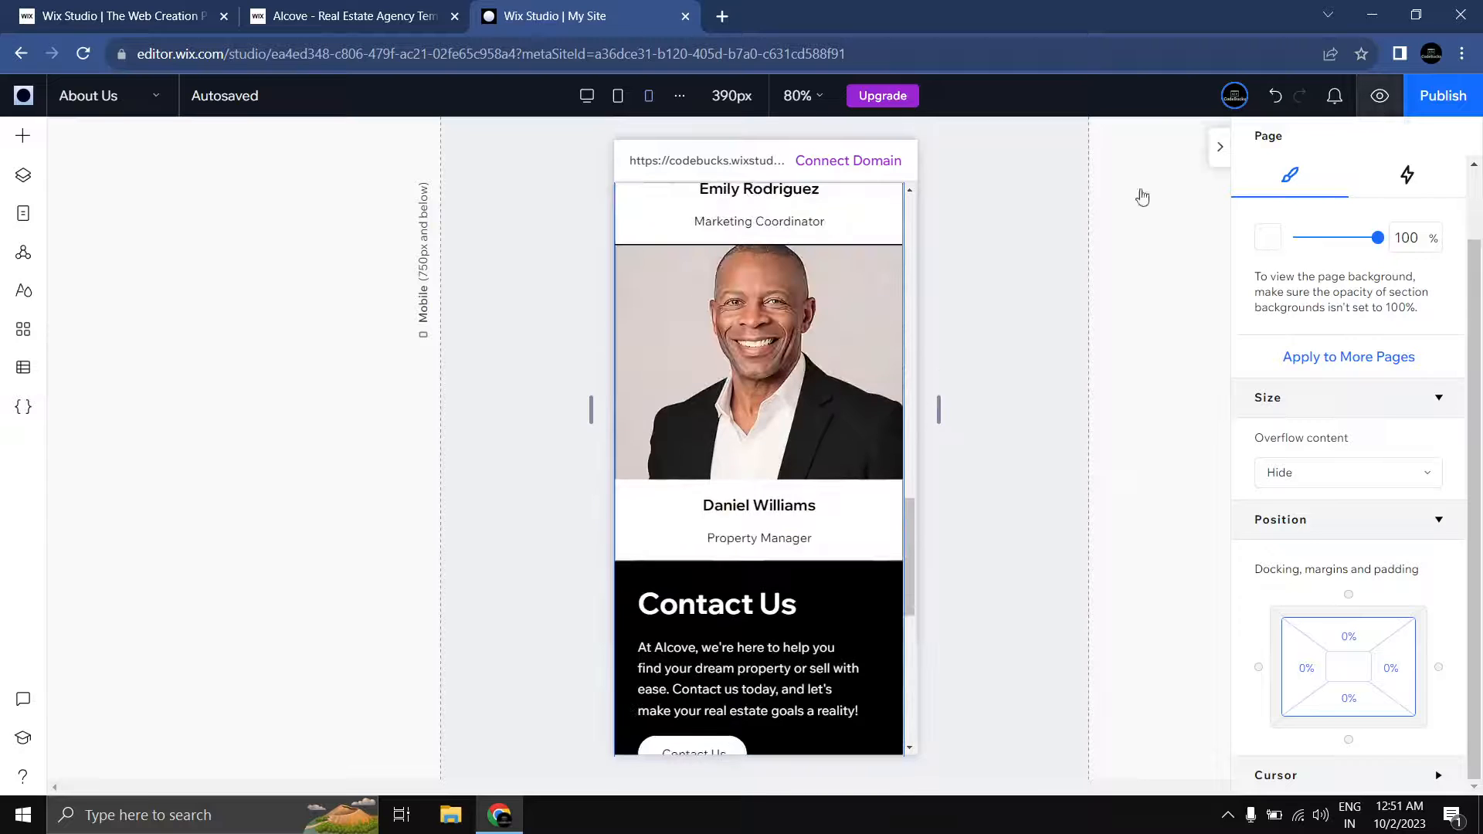
scroll(854, 324, up, 10)
scroll(848, 332, up, 5)
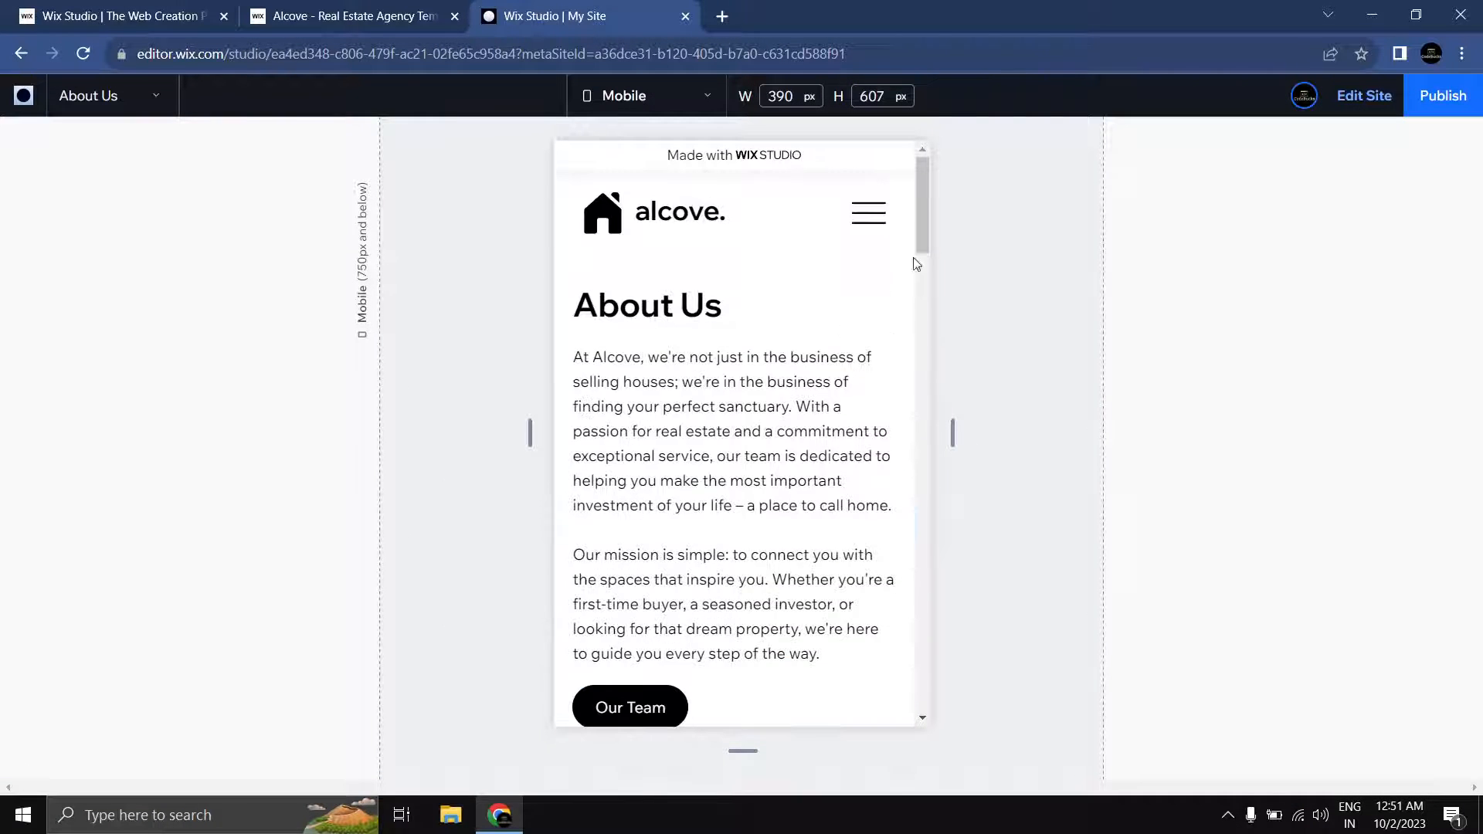
drag(928, 214, 919, 396)
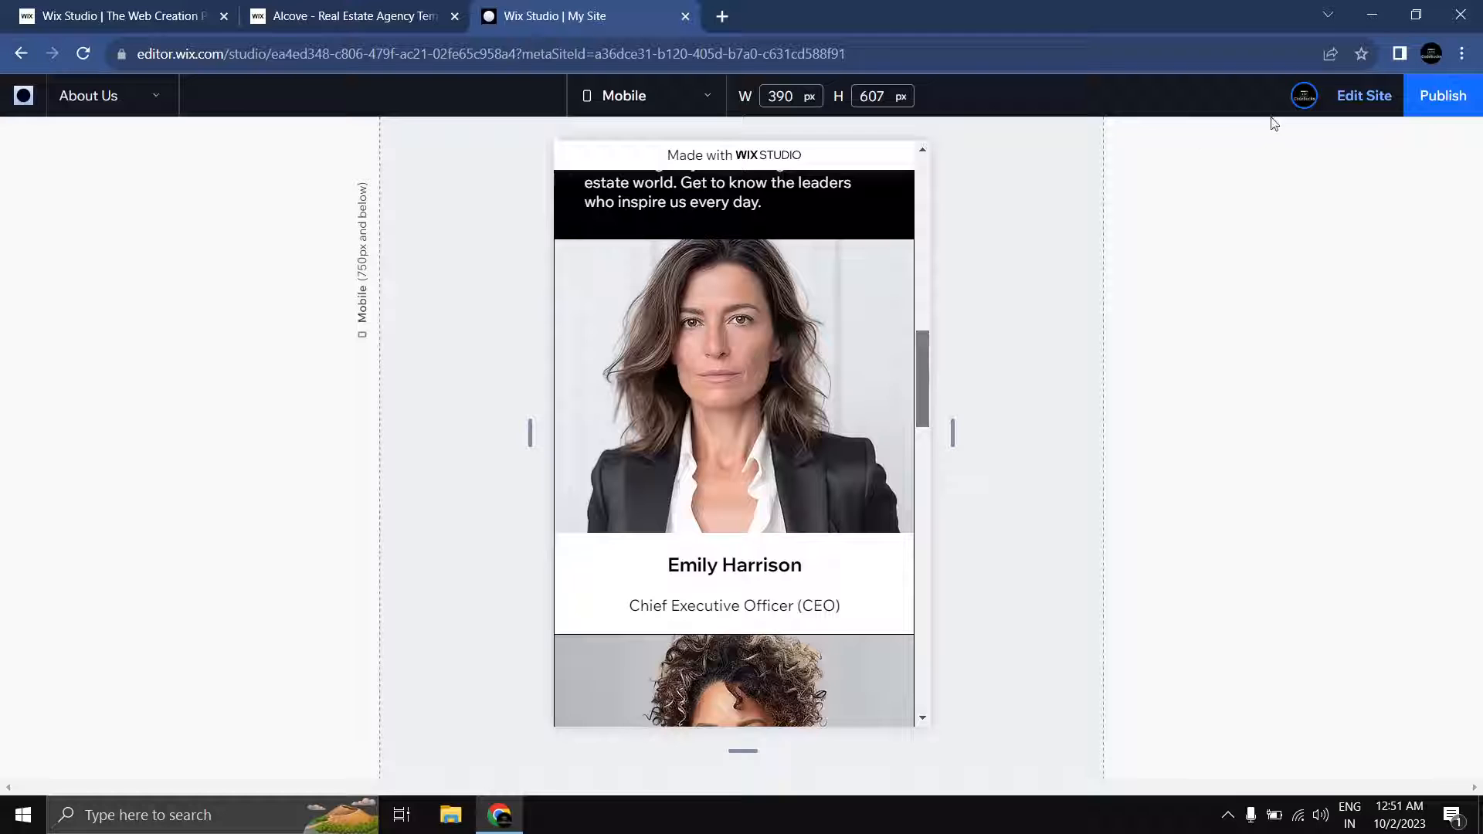
click(1360, 95)
Step: Increase the height of the first team card to about 493 px
scroll(810, 380, up, 1)
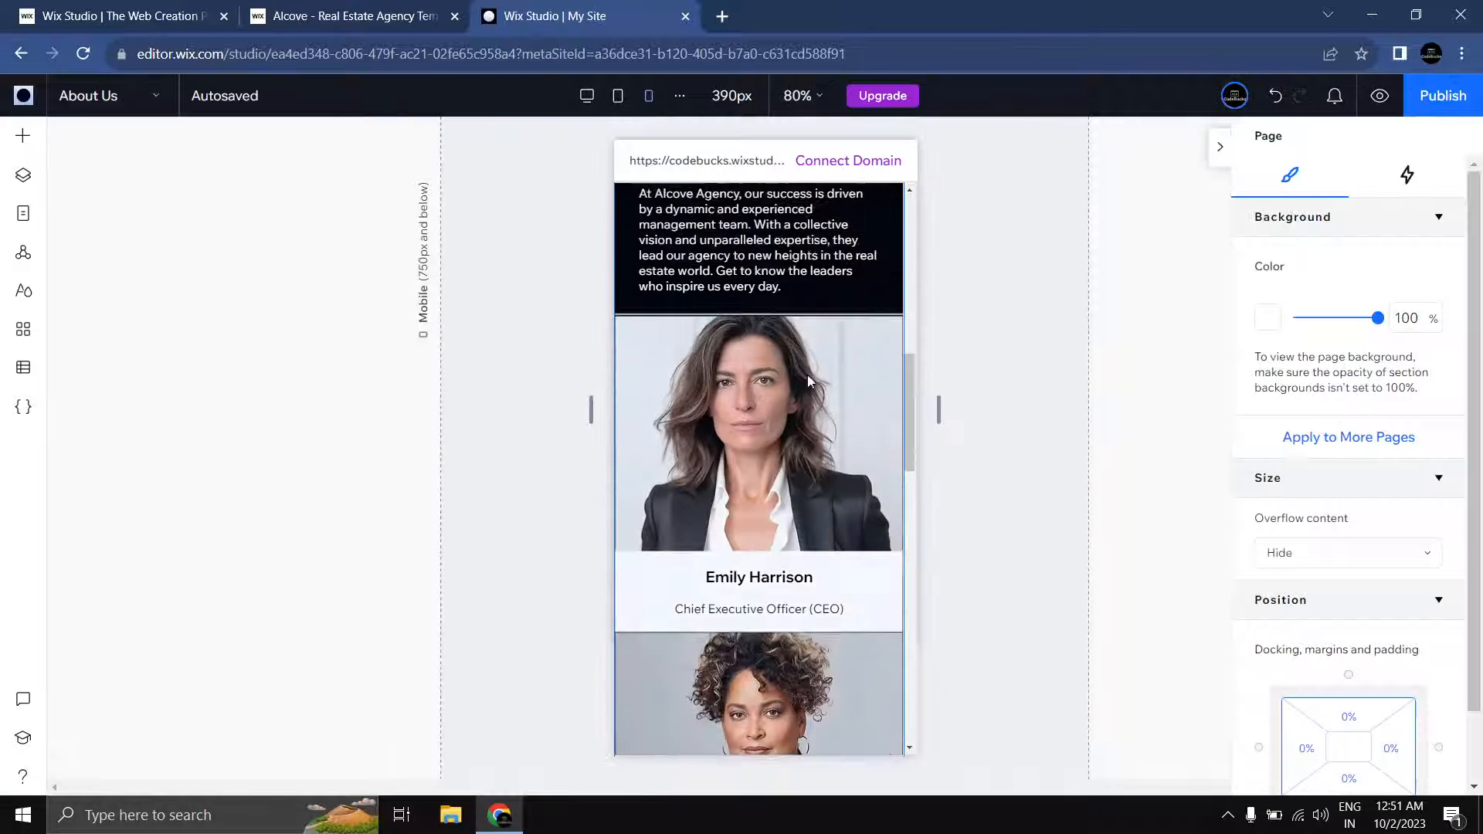
scroll(773, 386, down, 2)
click(692, 364)
click(693, 364)
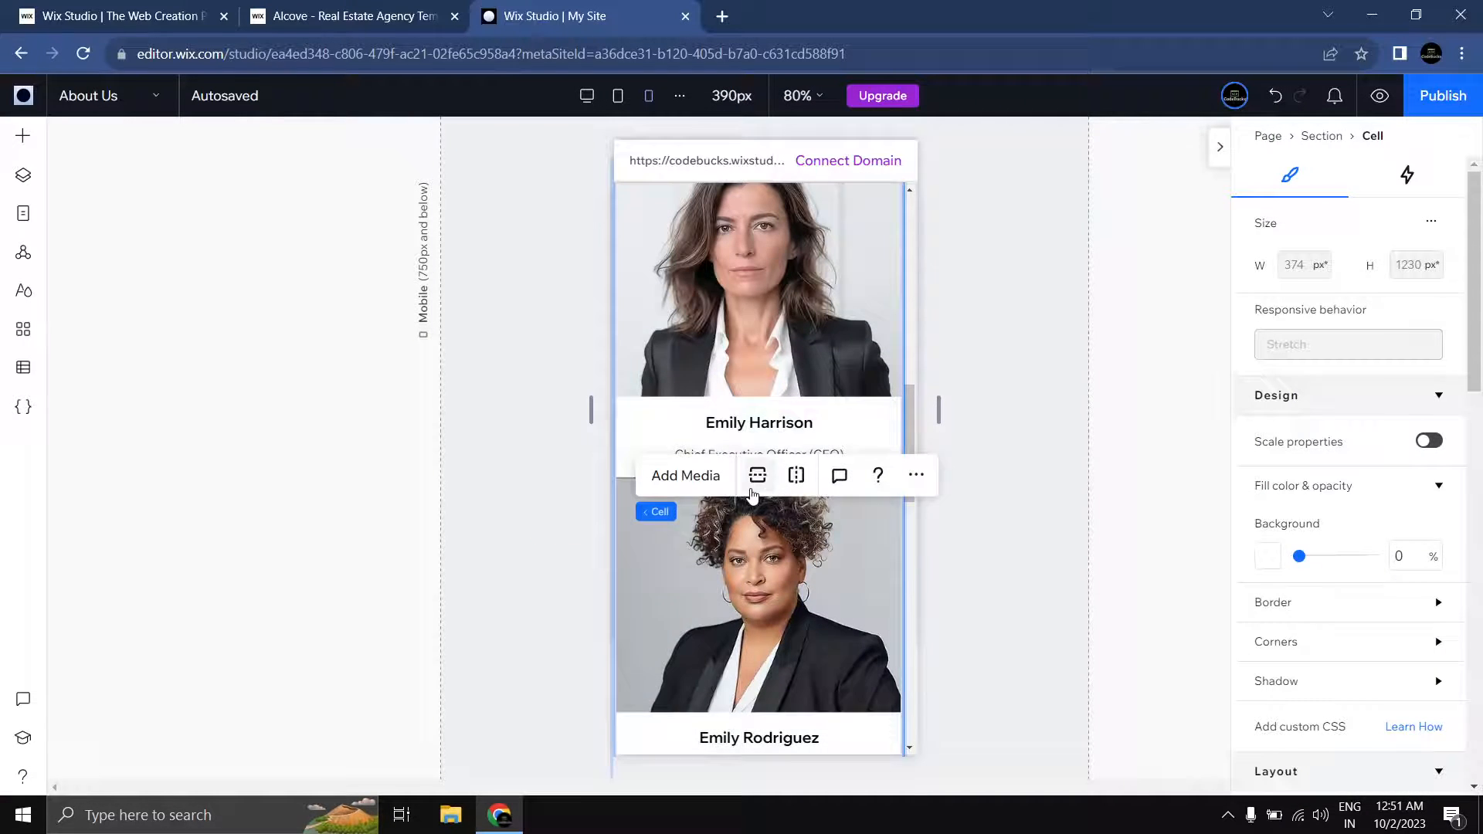
click(692, 364)
click(672, 330)
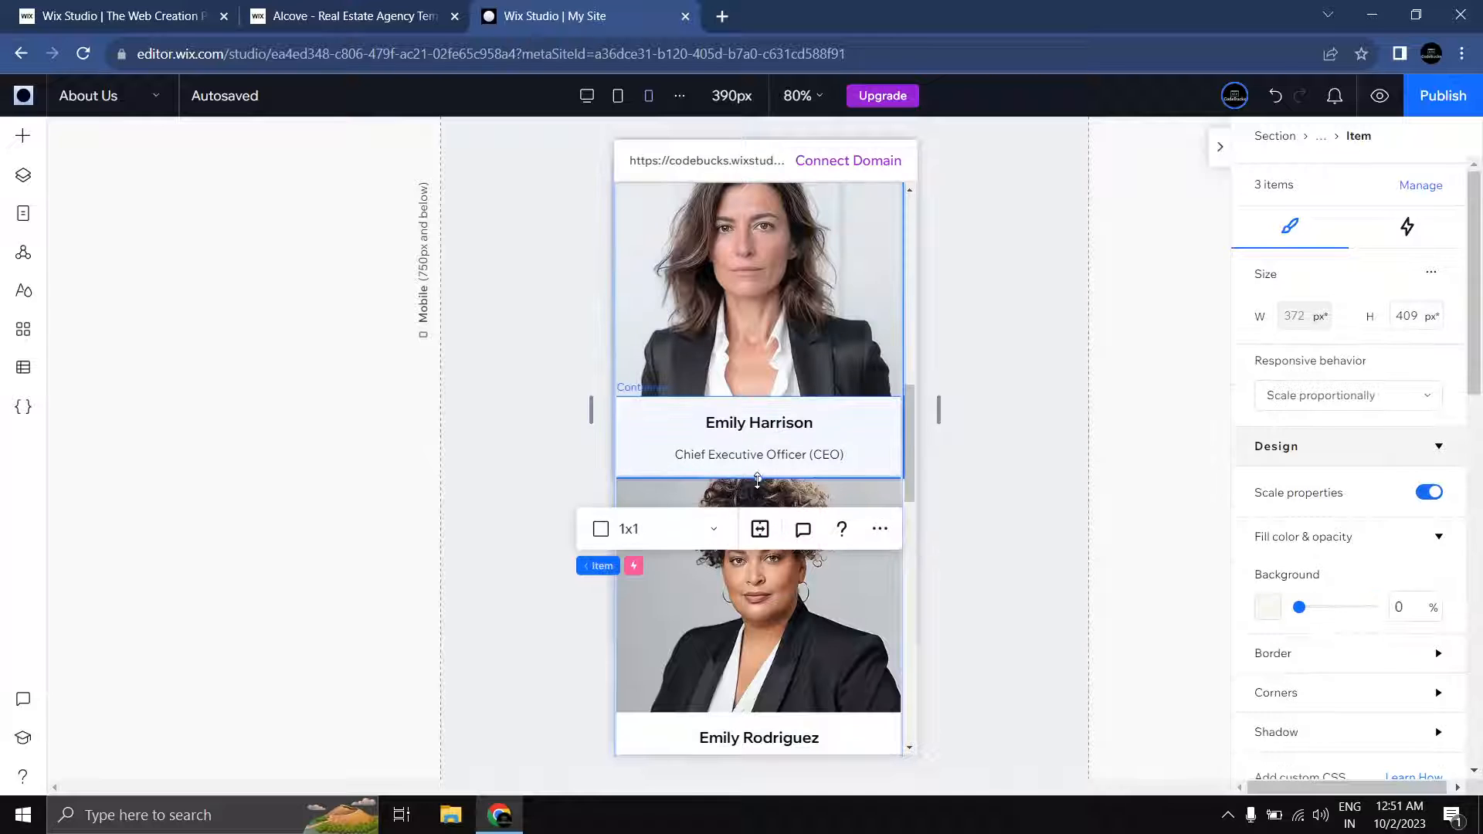
drag(758, 480, 755, 546)
scroll(951, 370, up, 2)
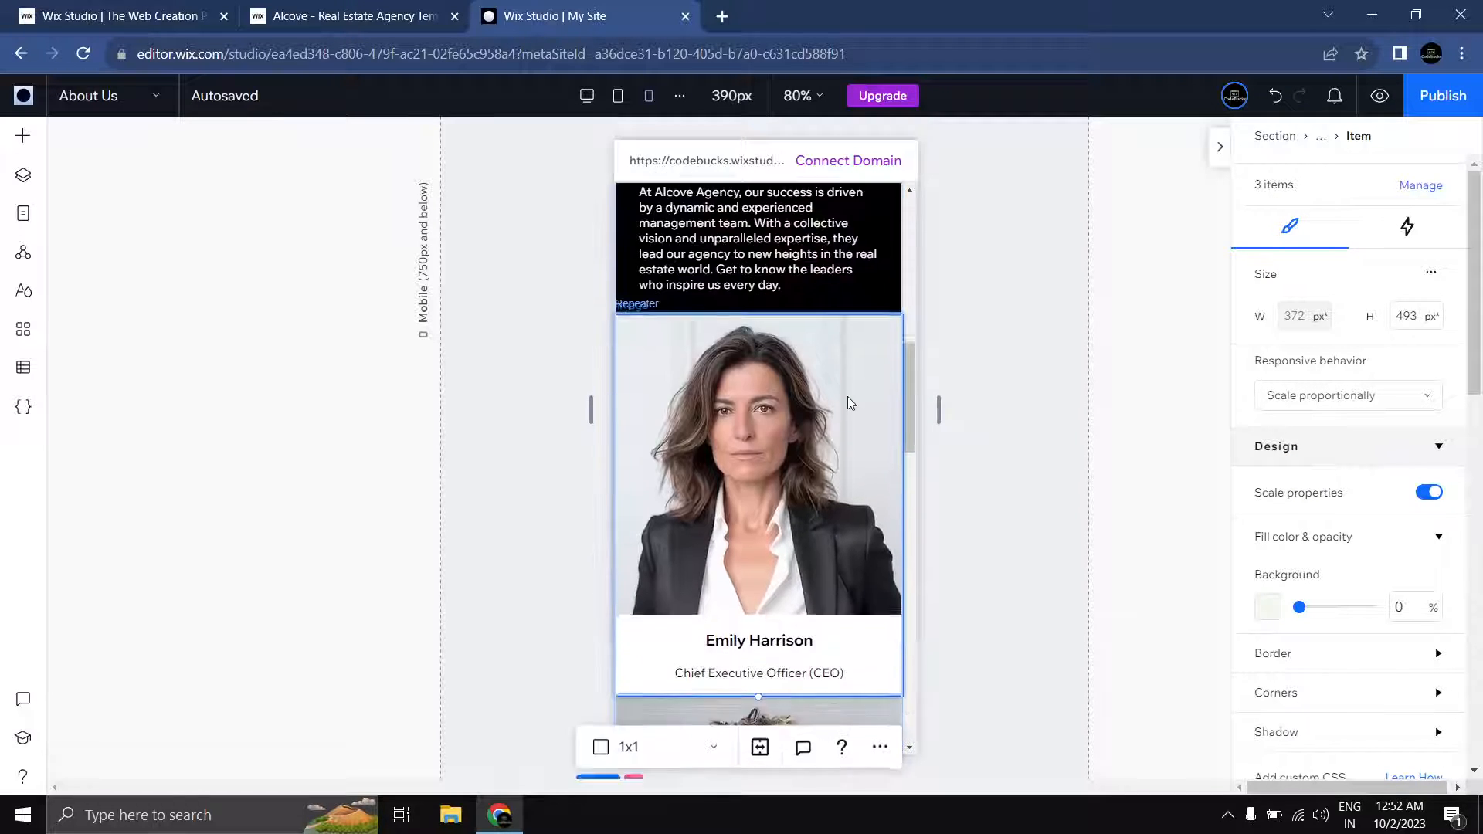
Step: Check the taller team cards, preview the mobile page down to the footer, and return to editing
scroll(847, 404, down, 6)
scroll(848, 403, down, 5)
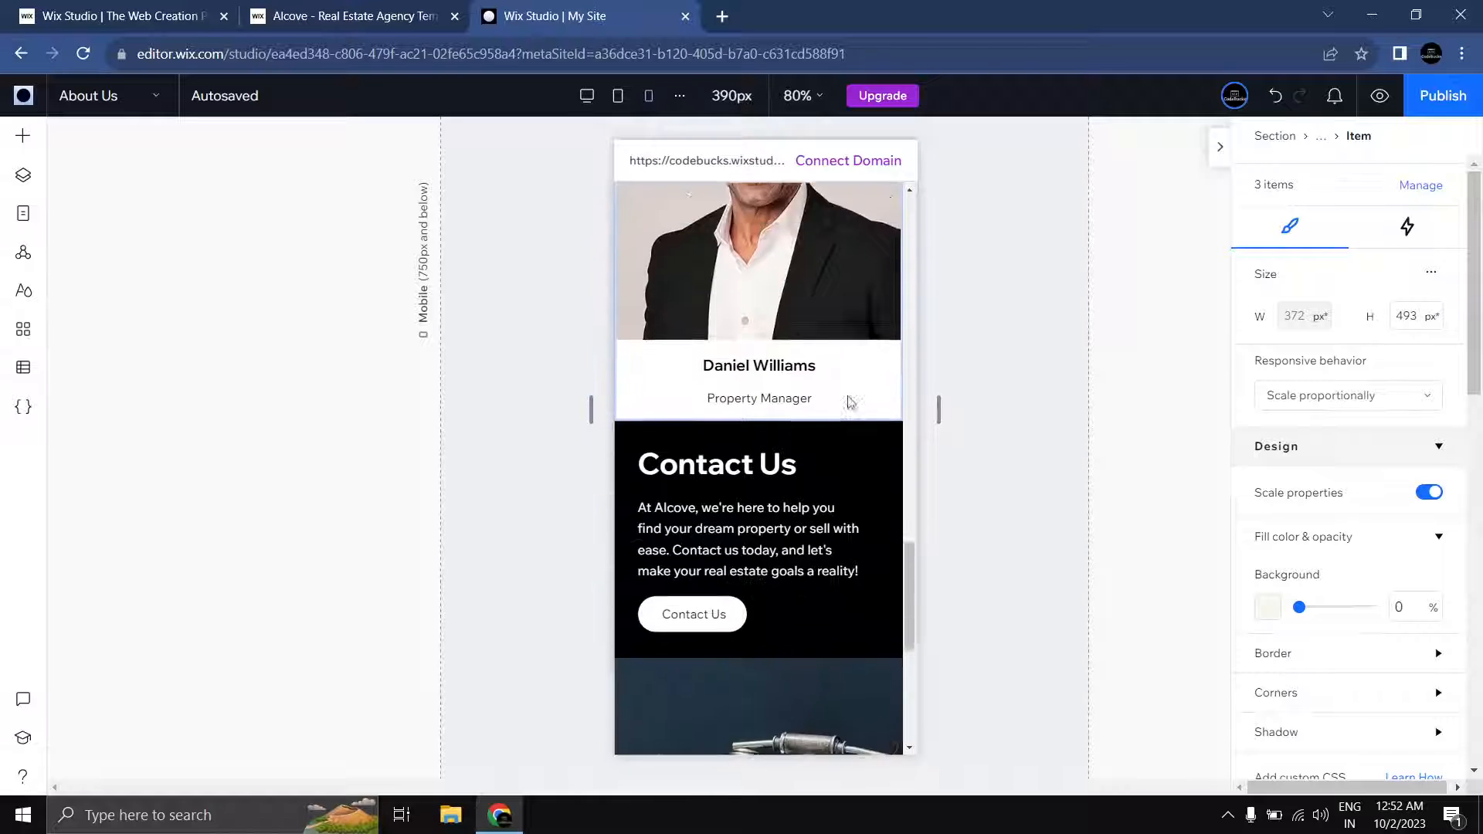
scroll(848, 403, up, 7)
click(1058, 330)
scroll(980, 357, up, 6)
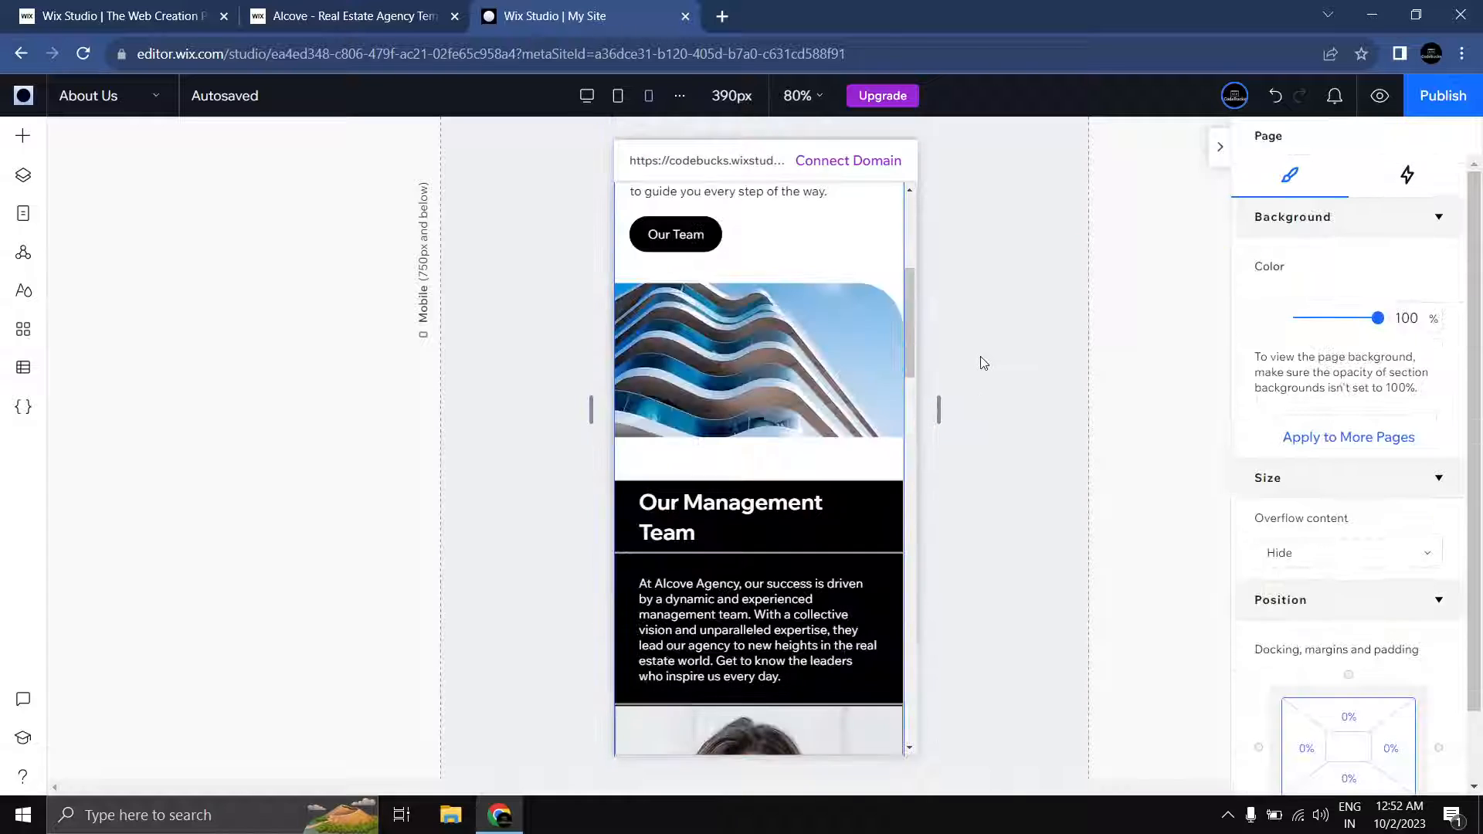
click(1381, 96)
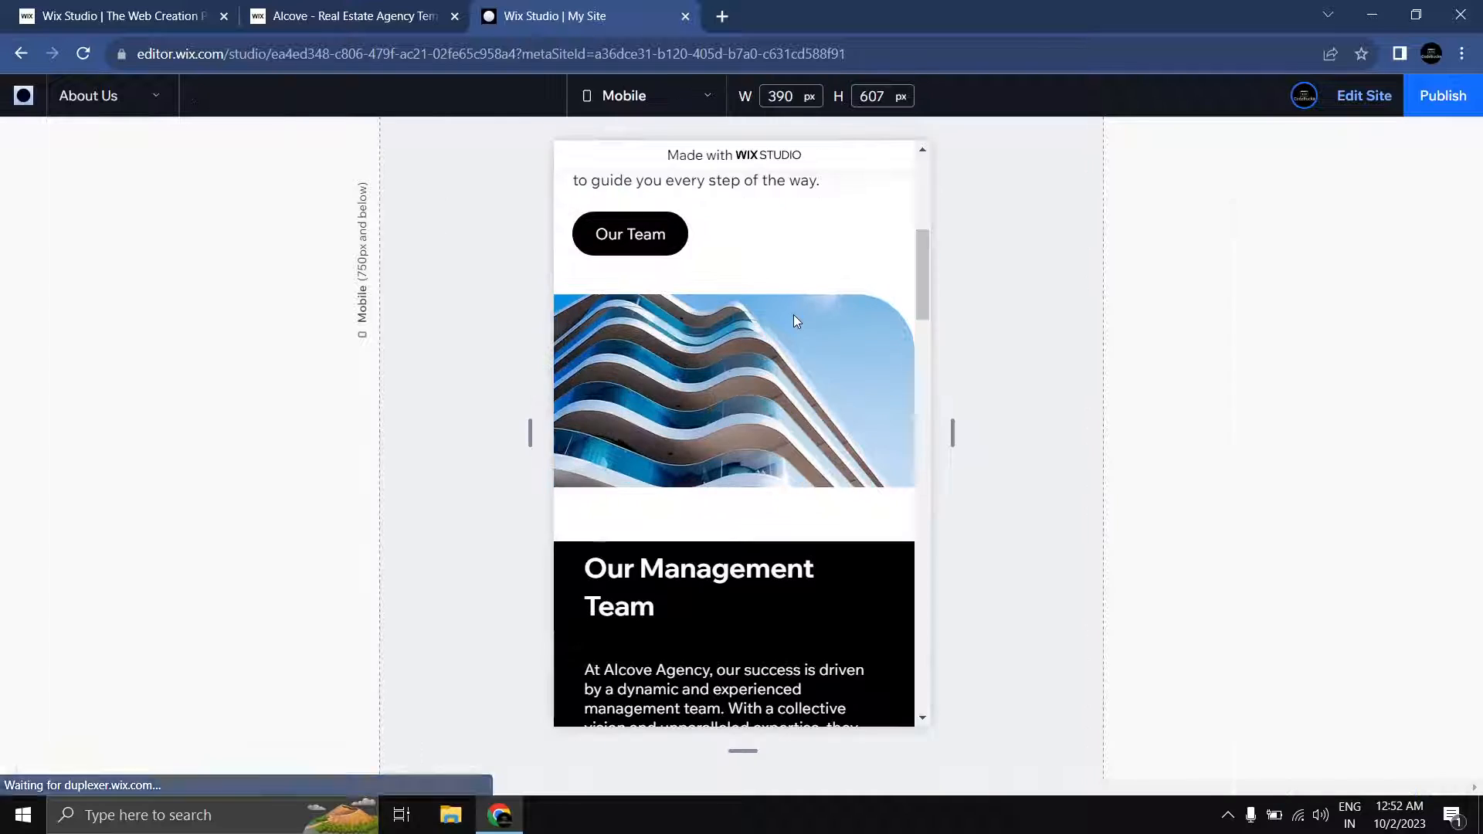
scroll(796, 317, down, 8)
scroll(801, 327, down, 8)
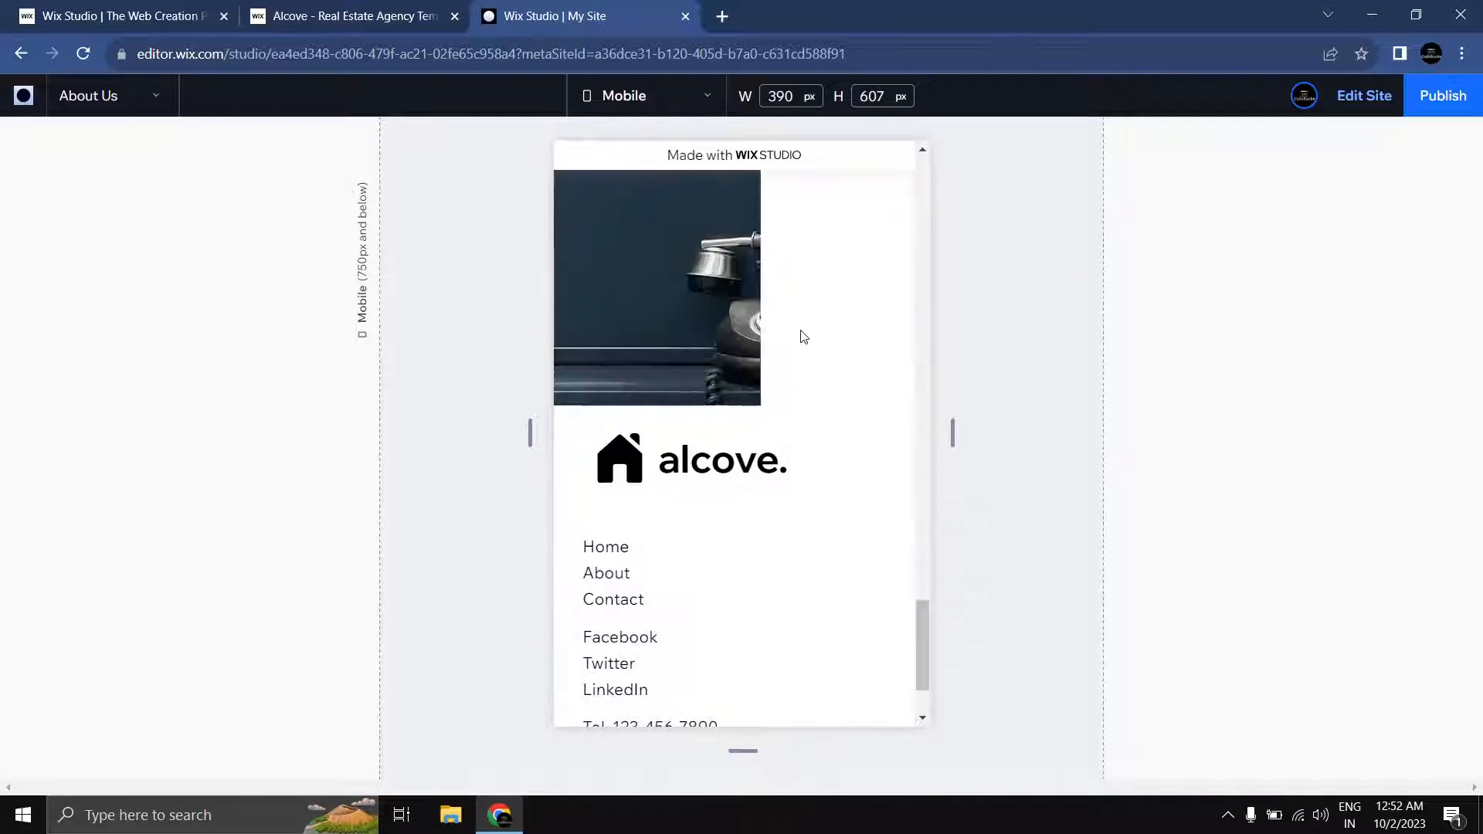
scroll(797, 331, up, 5)
scroll(797, 331, down, 1)
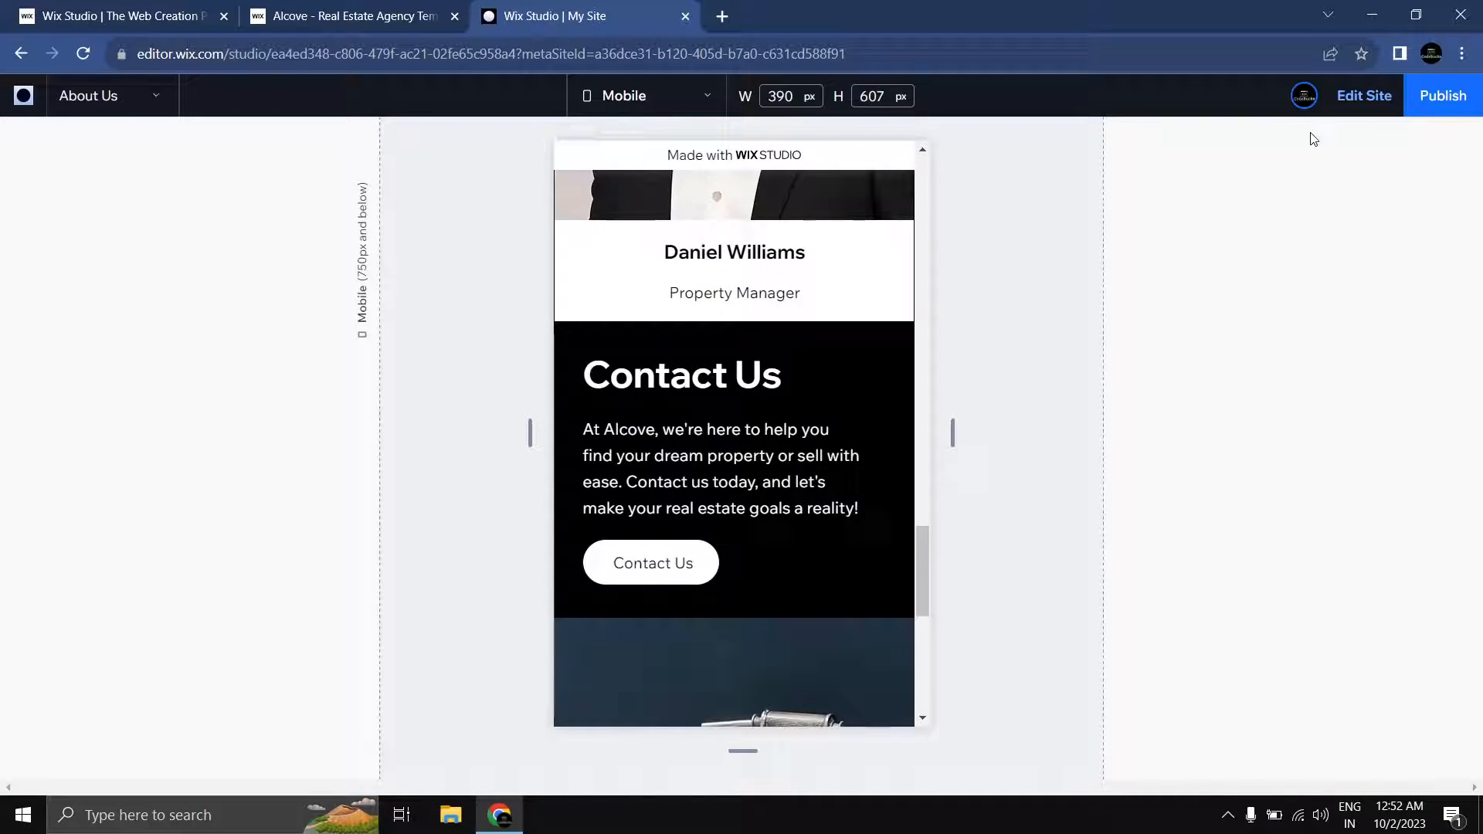
click(1365, 95)
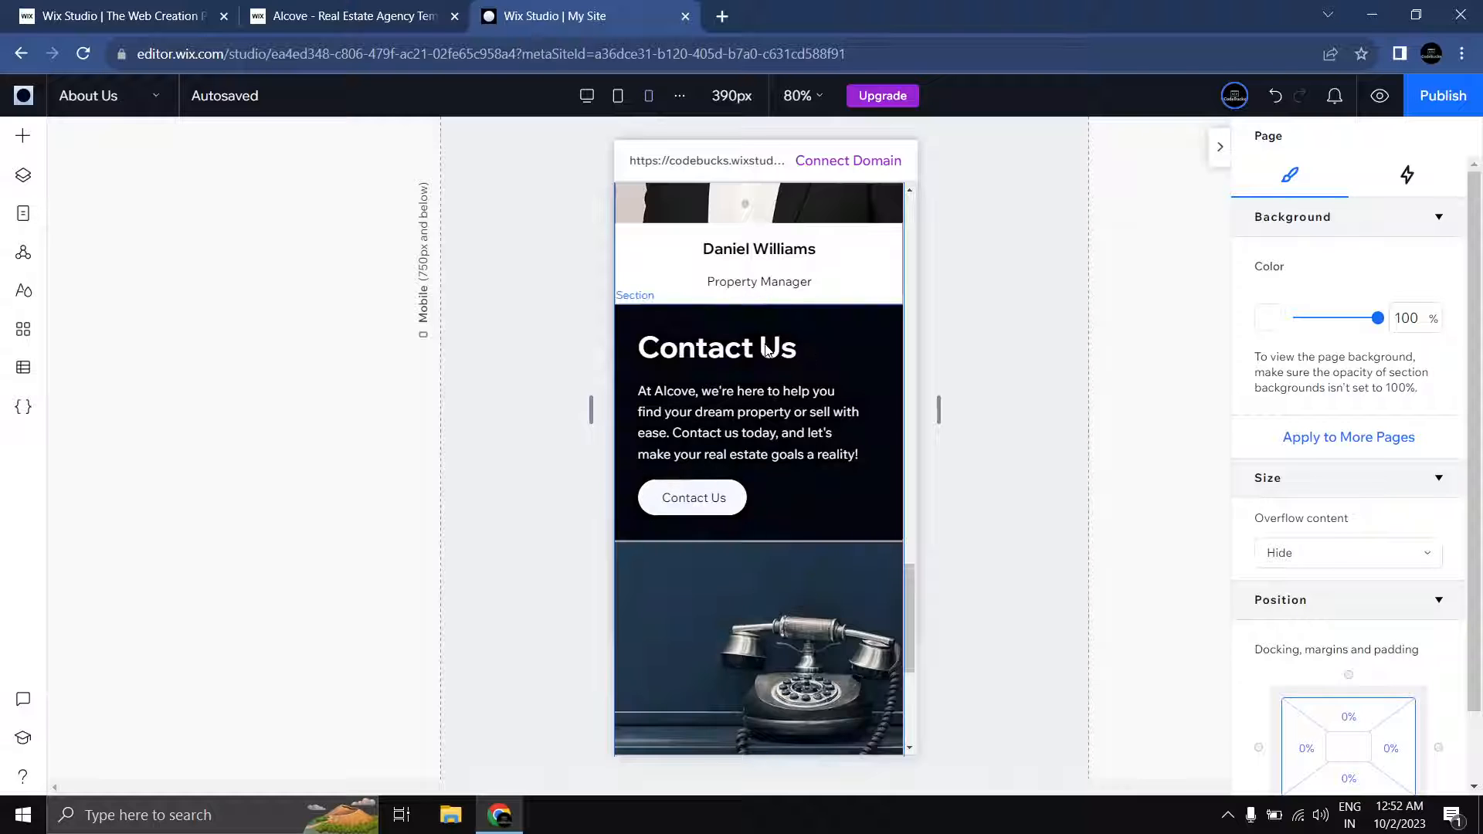
Step: Return to the desktop breakpoint and open the Contact page
scroll(767, 350, up, 15)
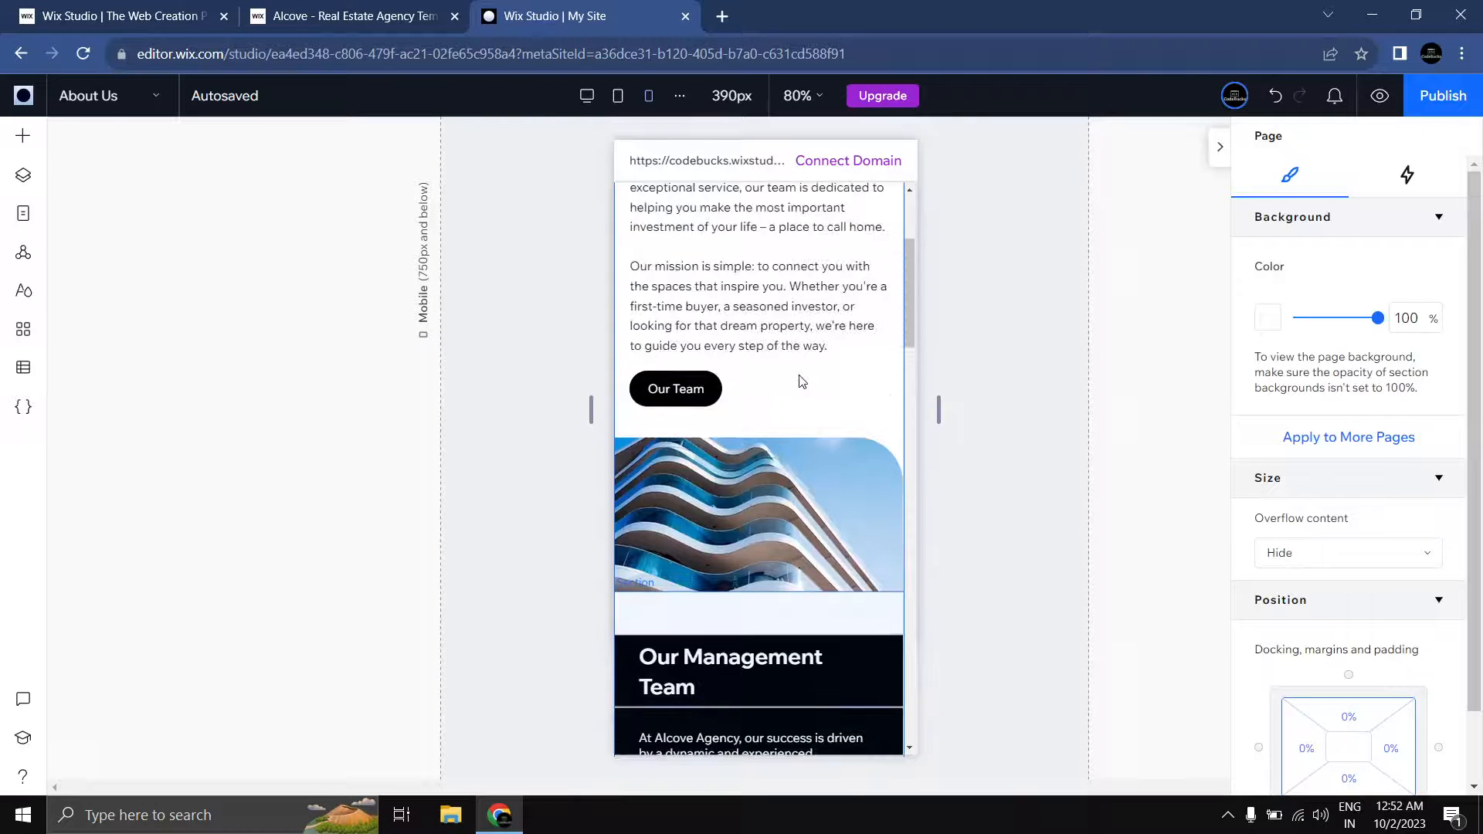
scroll(802, 381, up, 3)
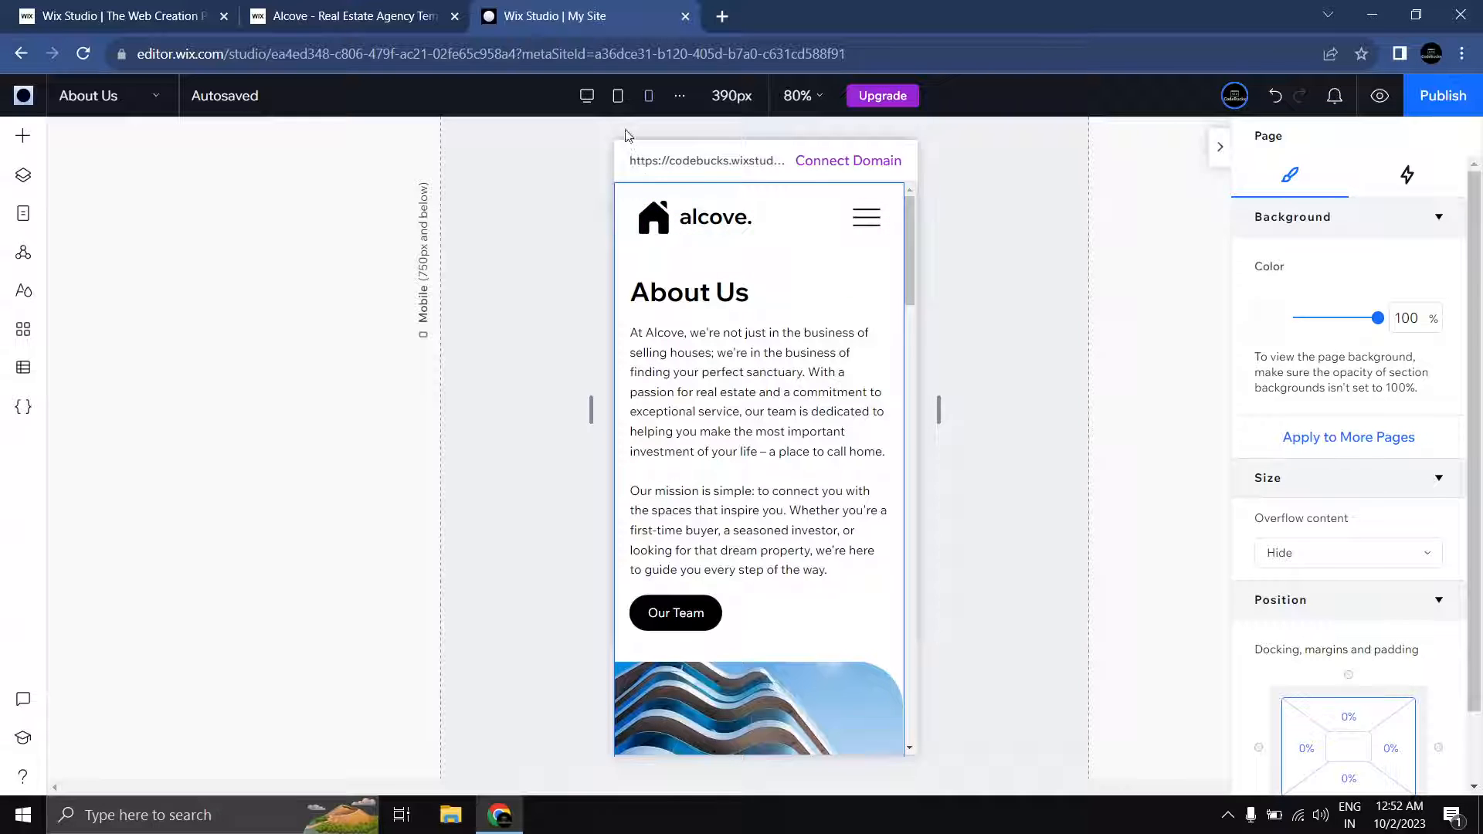
click(587, 96)
click(124, 99)
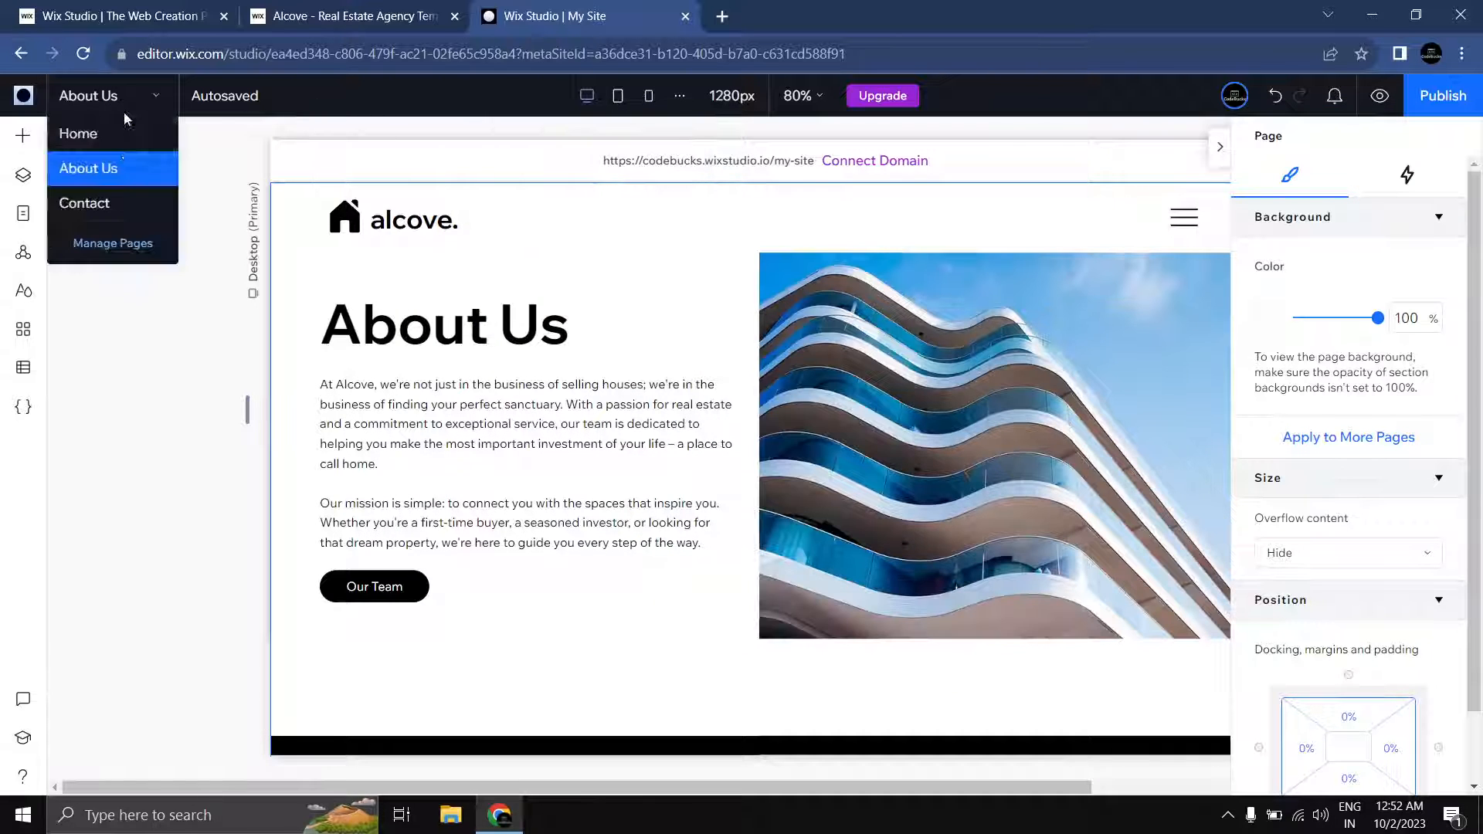
click(114, 203)
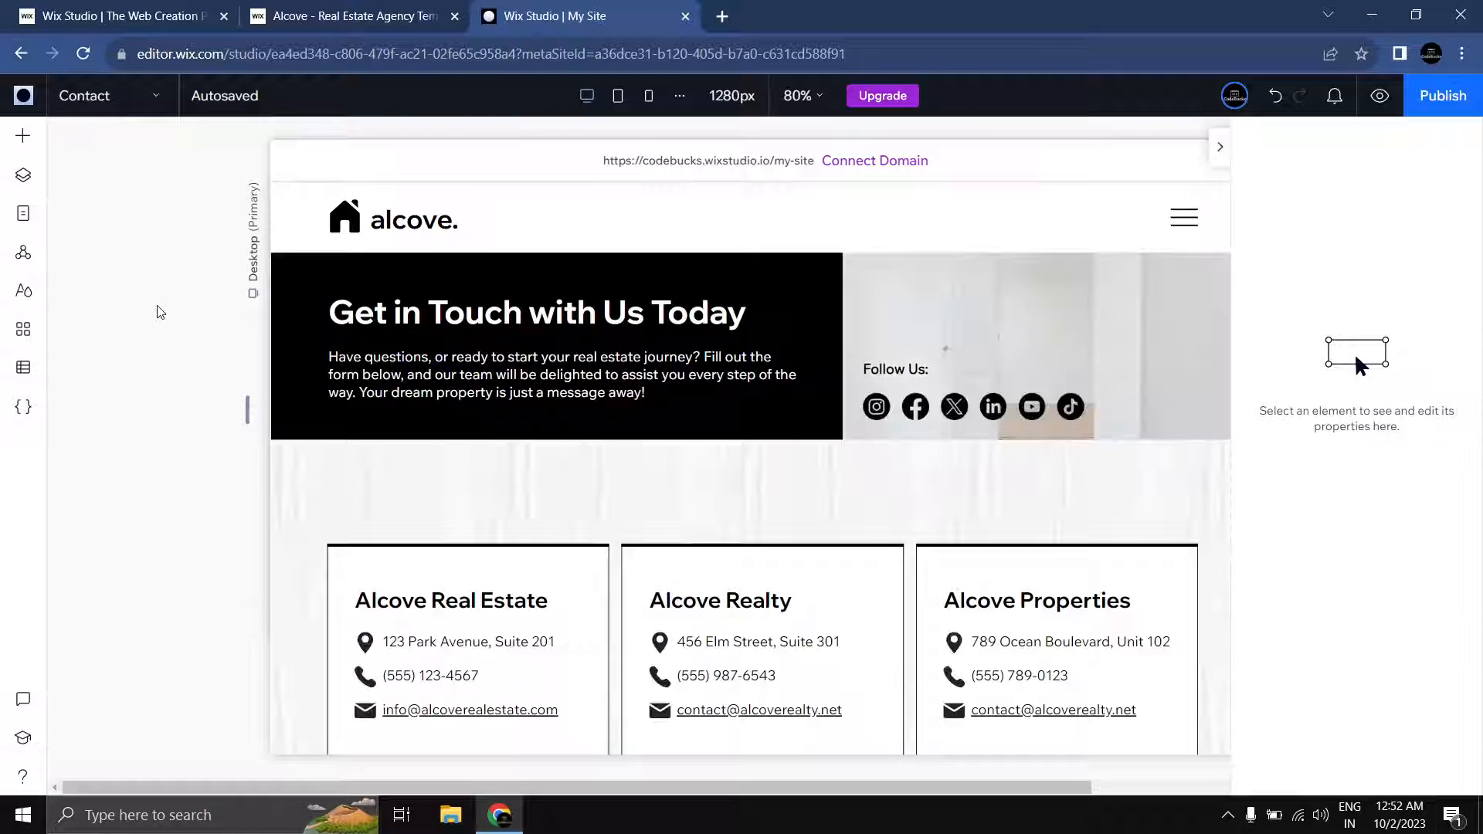
Step: Select the Get in Touch with Us Today section and check its tablet and mobile layouts before returning to desktop
click(604, 272)
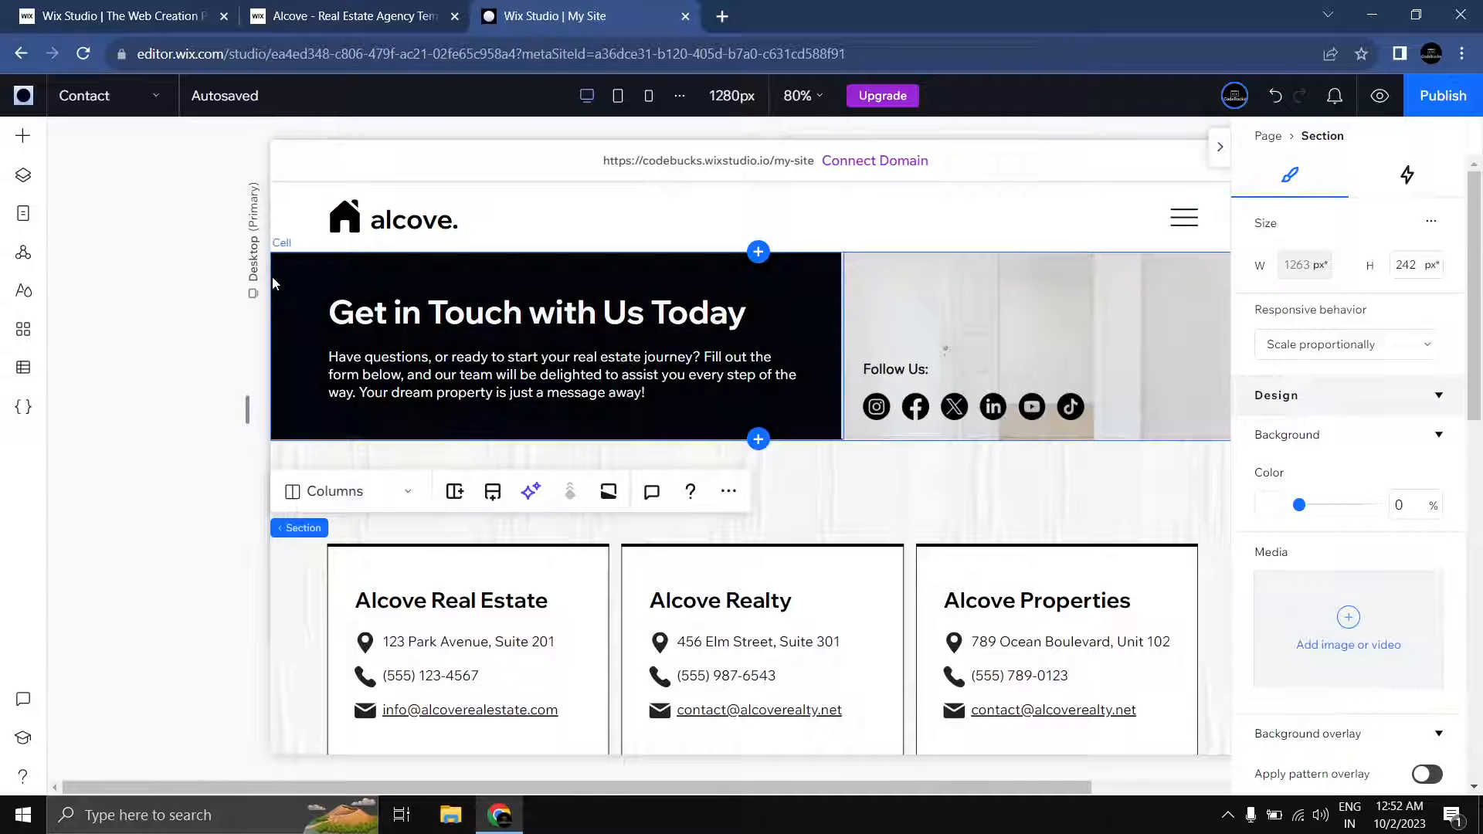
click(618, 95)
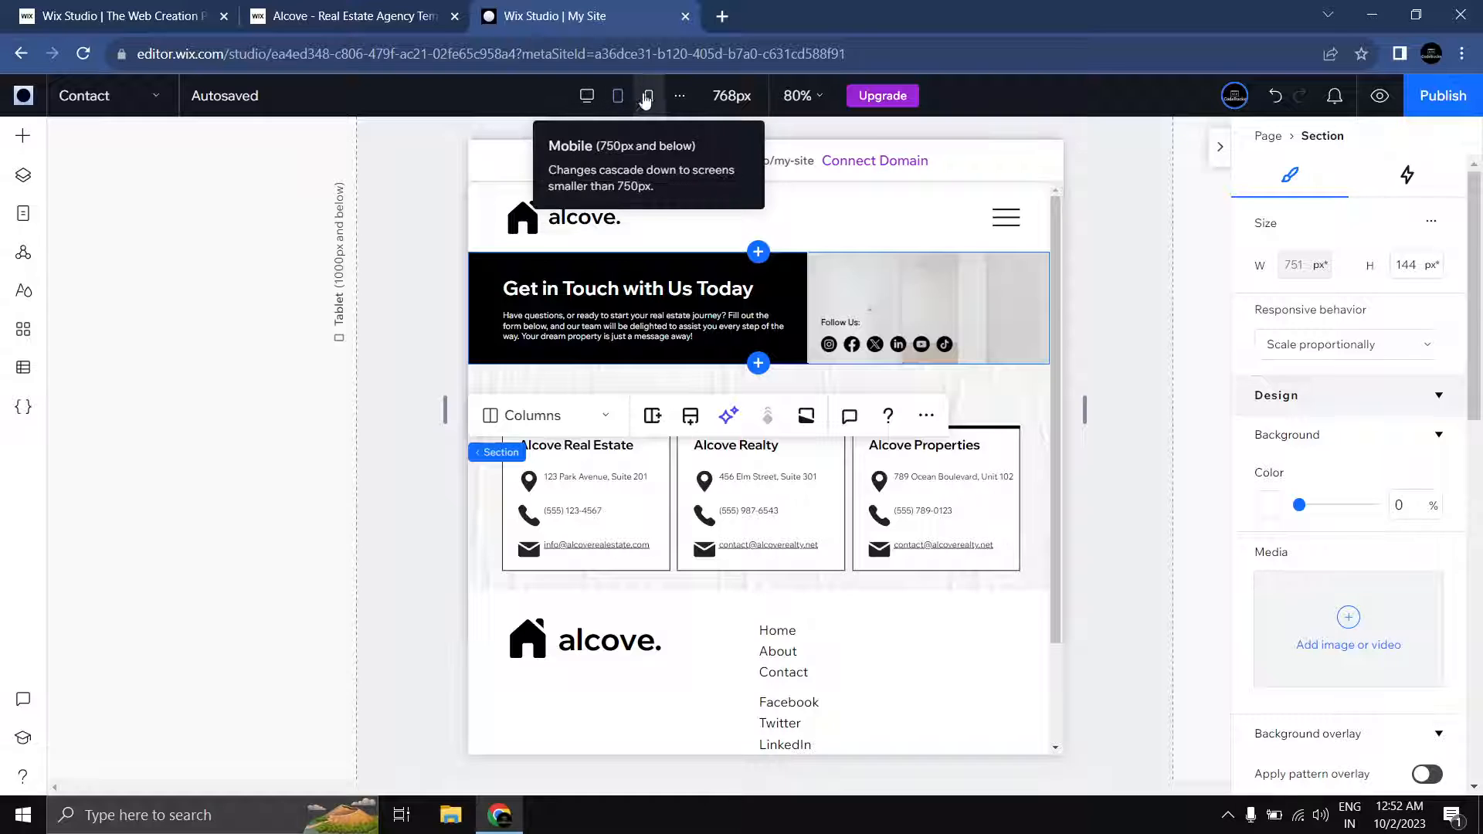
click(649, 95)
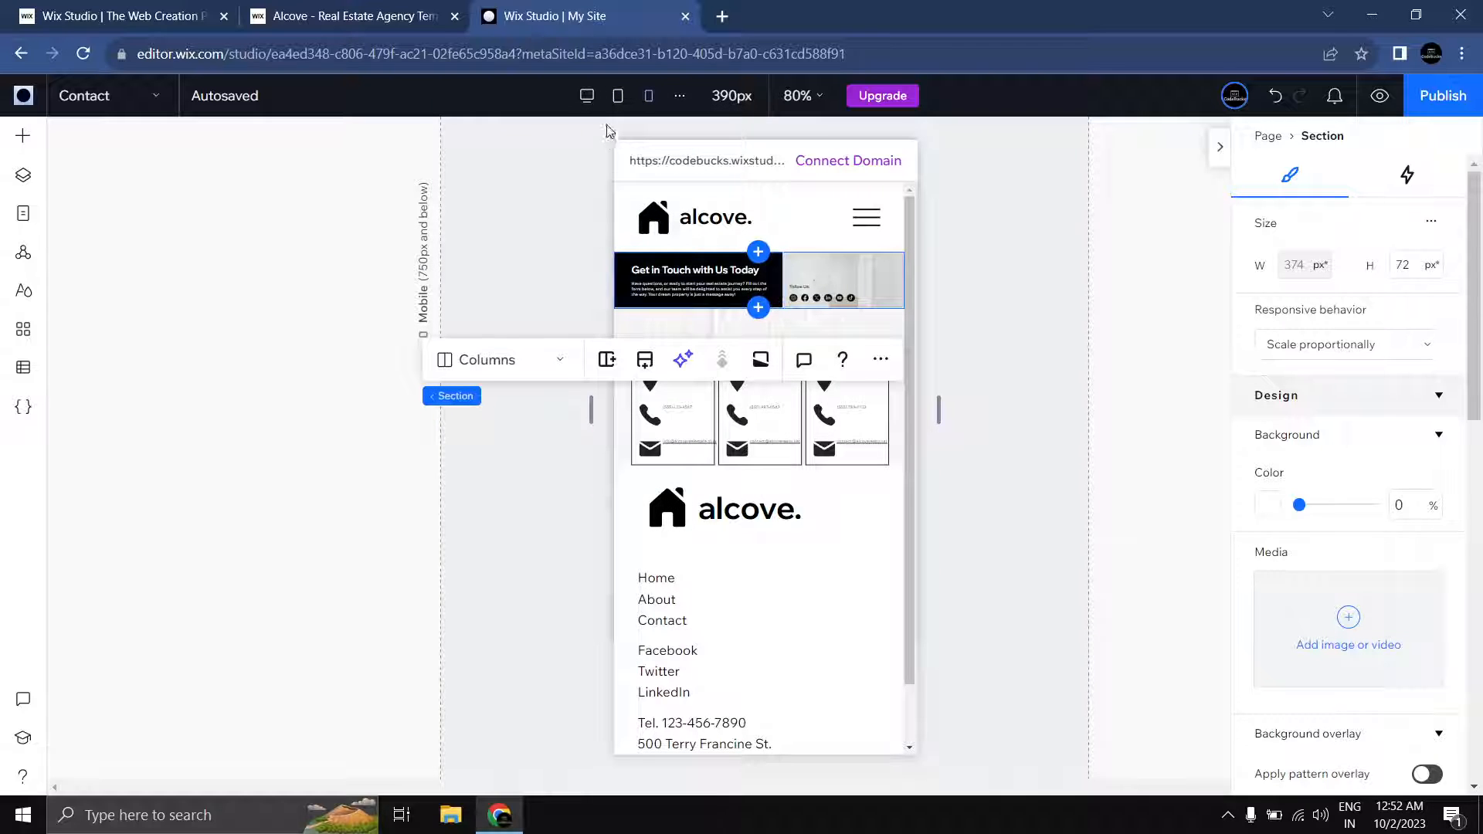
click(587, 95)
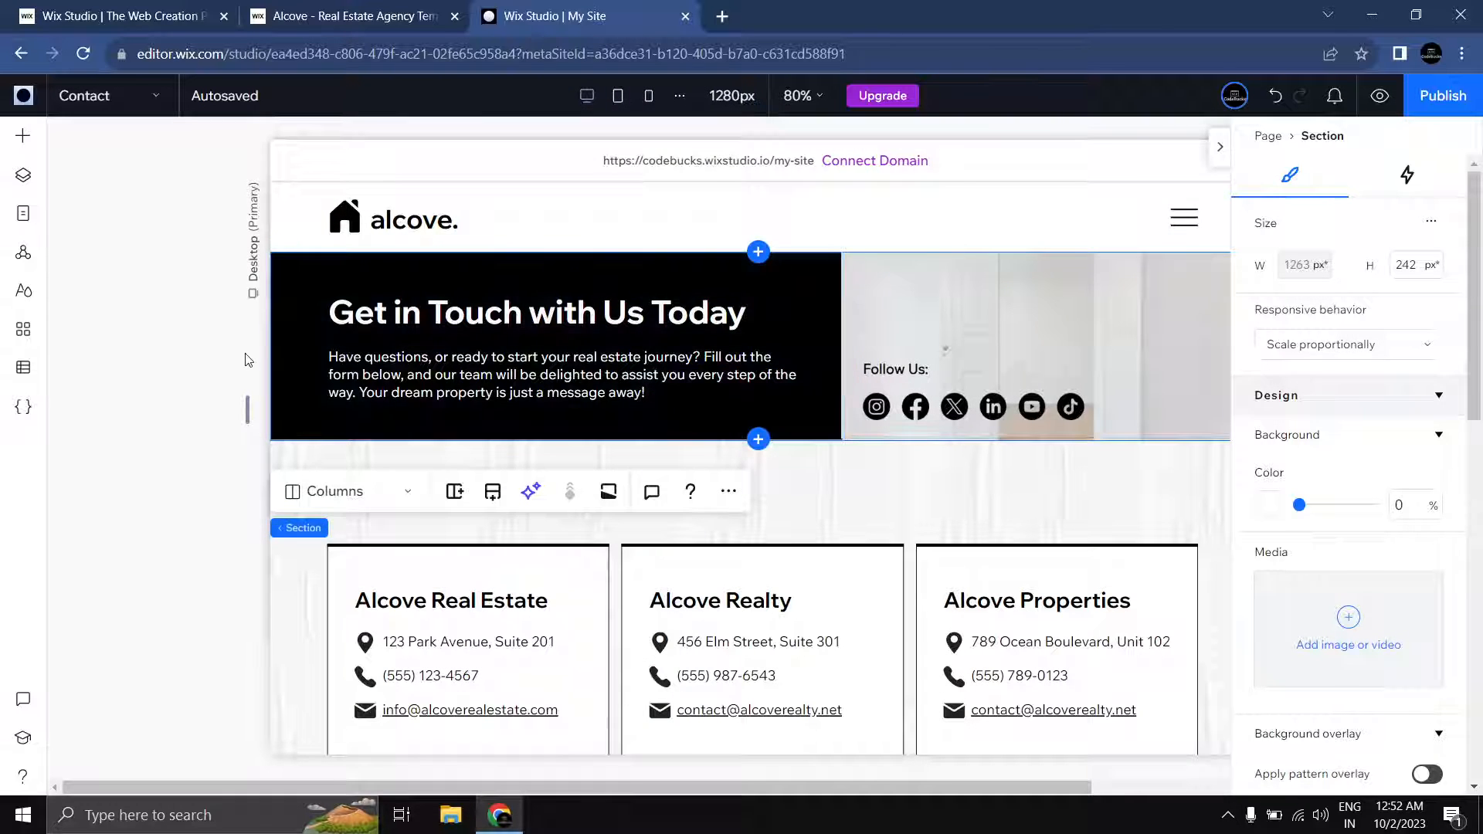
Step: Generate an AI responsive design for the Get in Touch section, check its tablet and mobile previews, and apply it
click(531, 492)
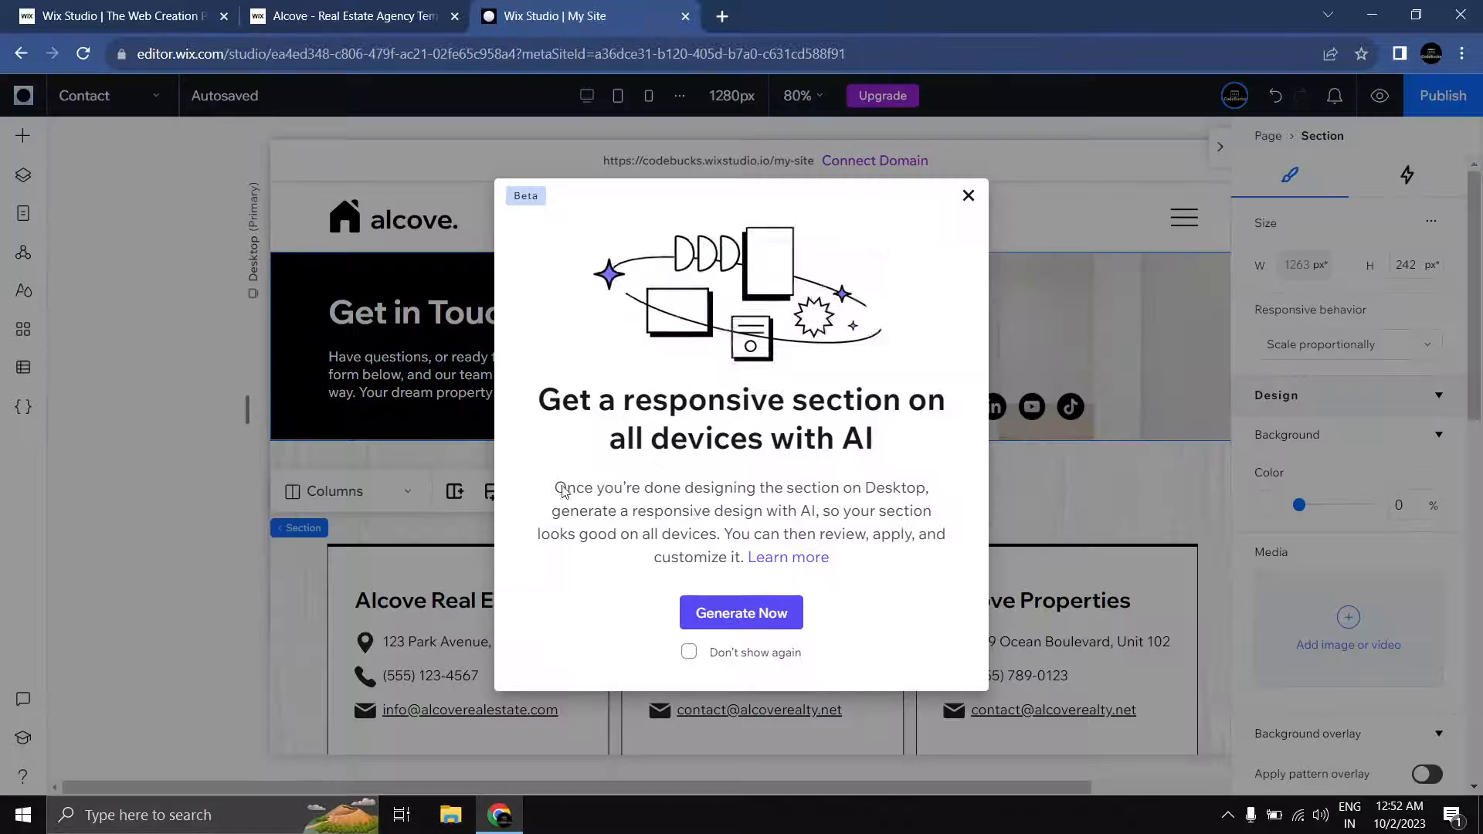
click(744, 615)
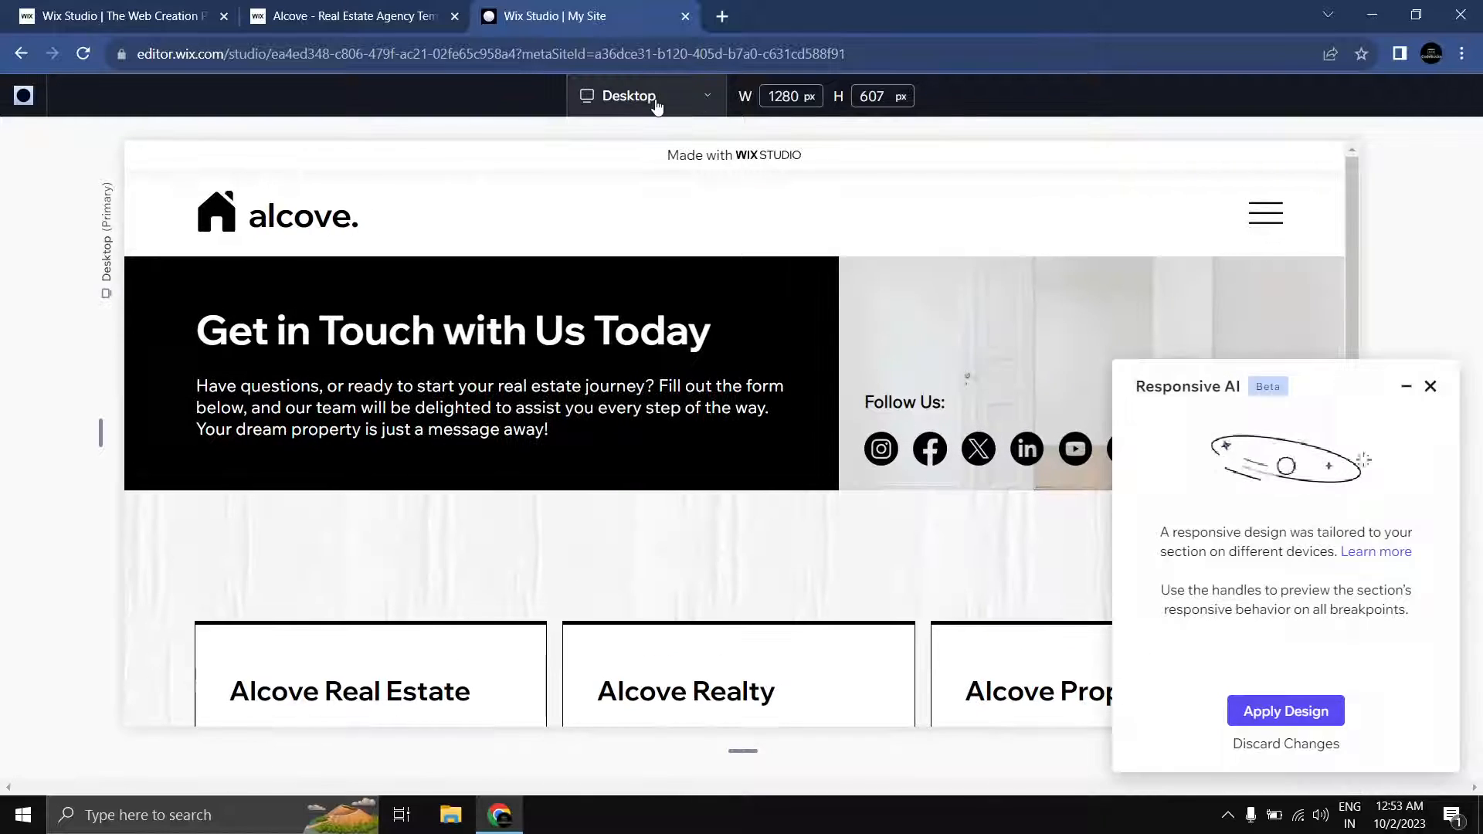
click(655, 99)
click(637, 206)
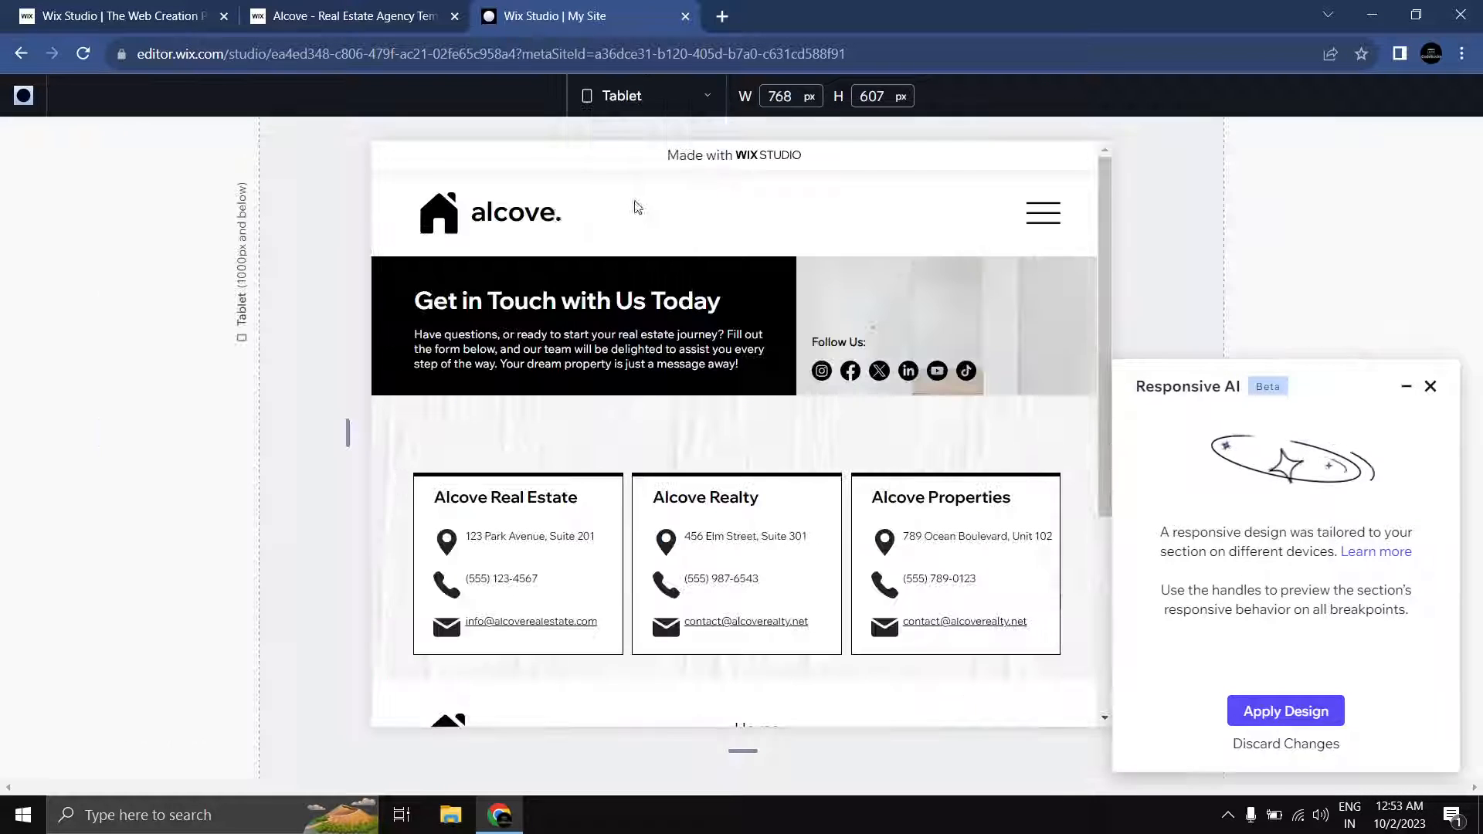
click(644, 99)
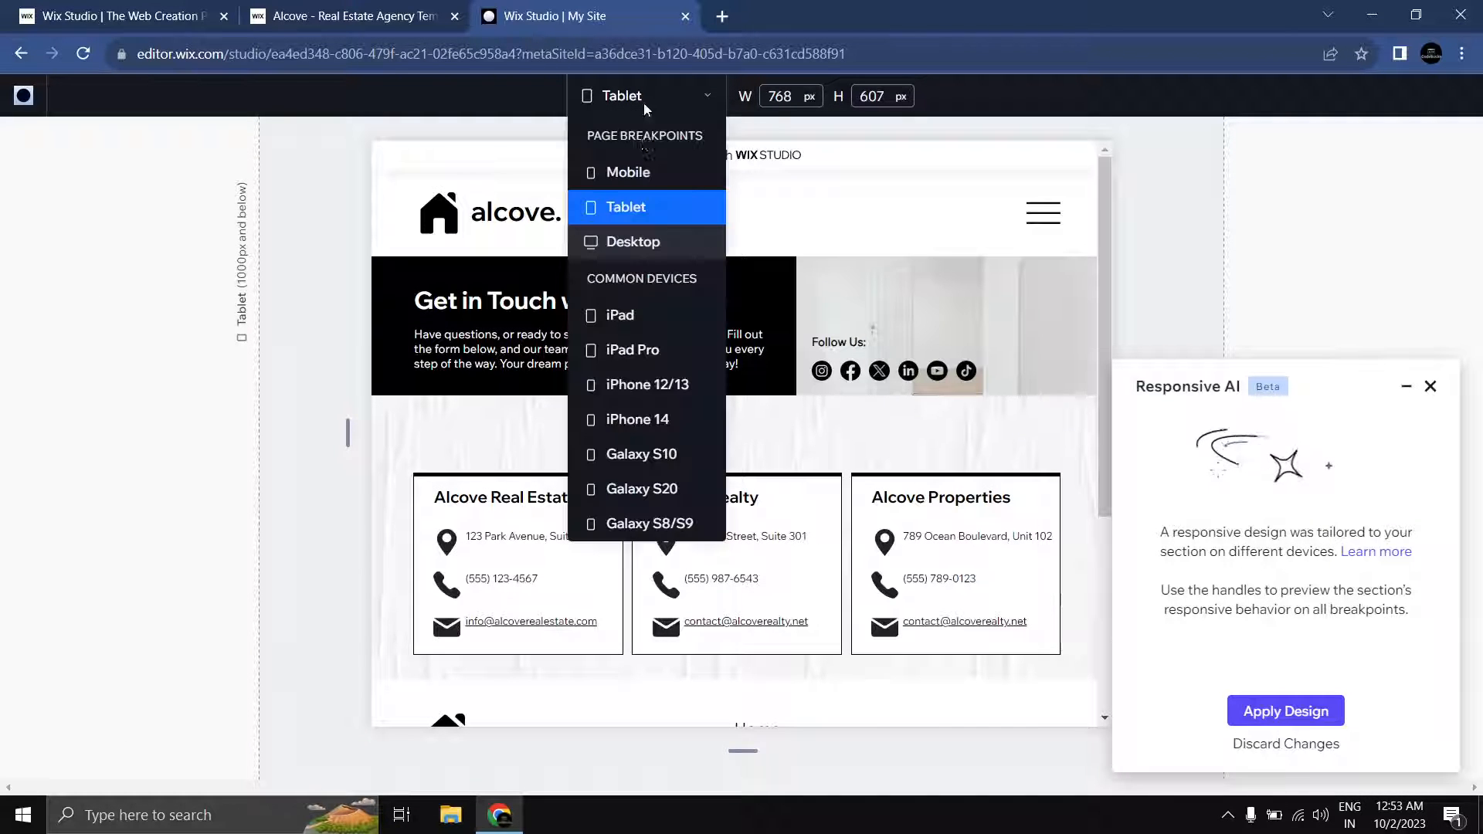
click(630, 171)
scroll(756, 389, down, 5)
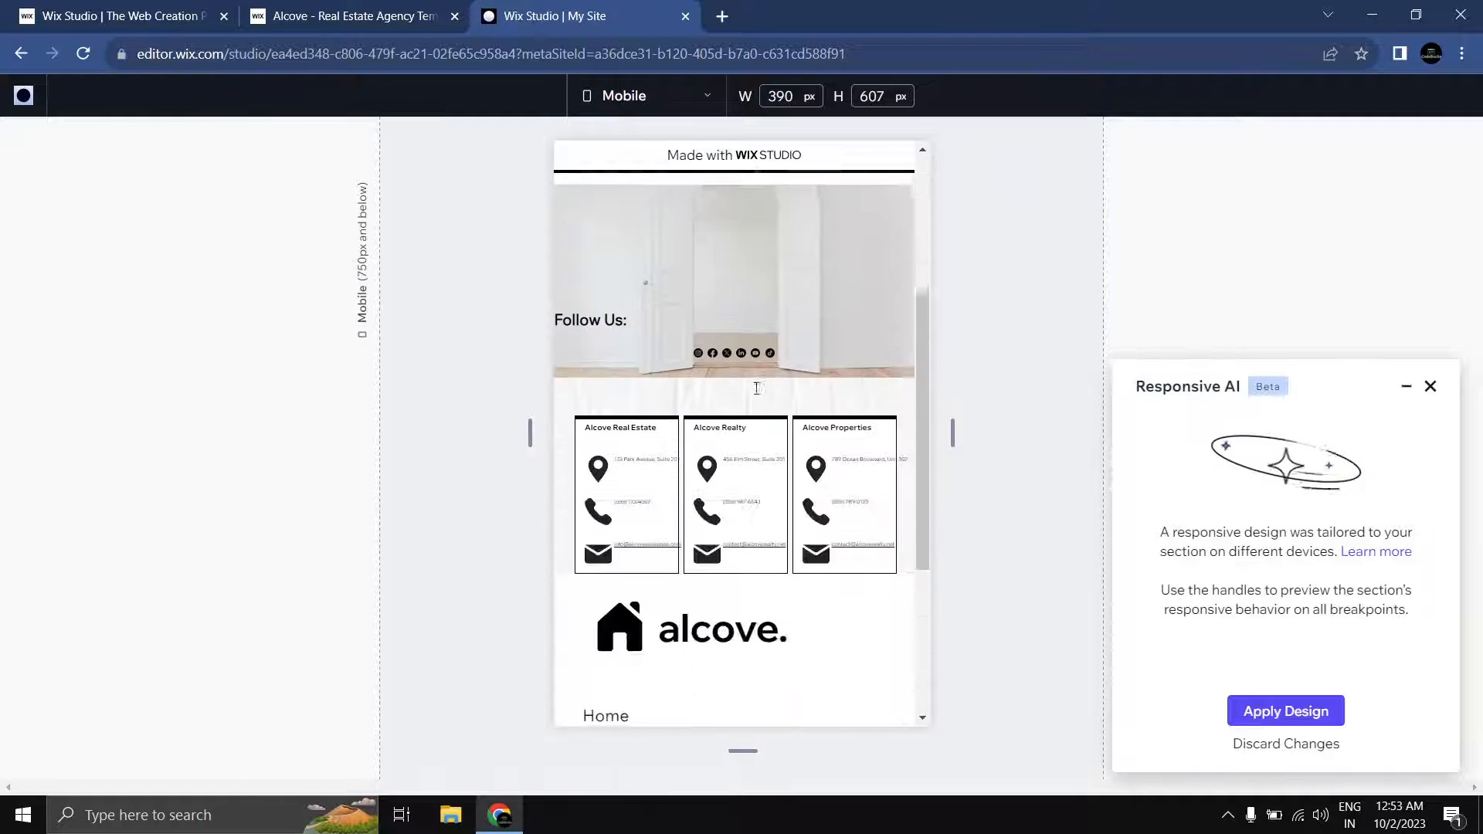
scroll(756, 388, up, 3)
scroll(756, 389, up, 1)
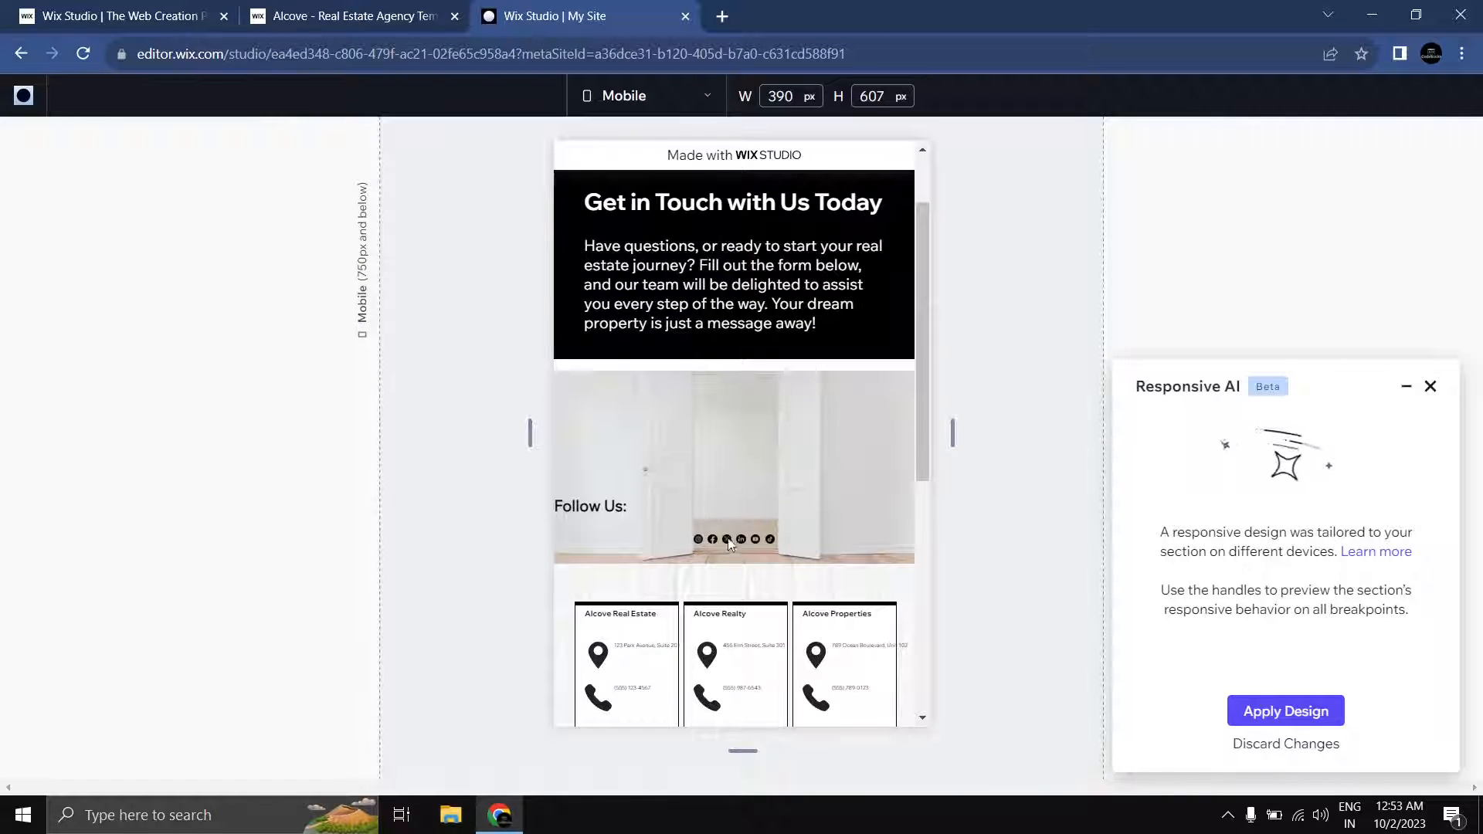
scroll(672, 500, up, 2)
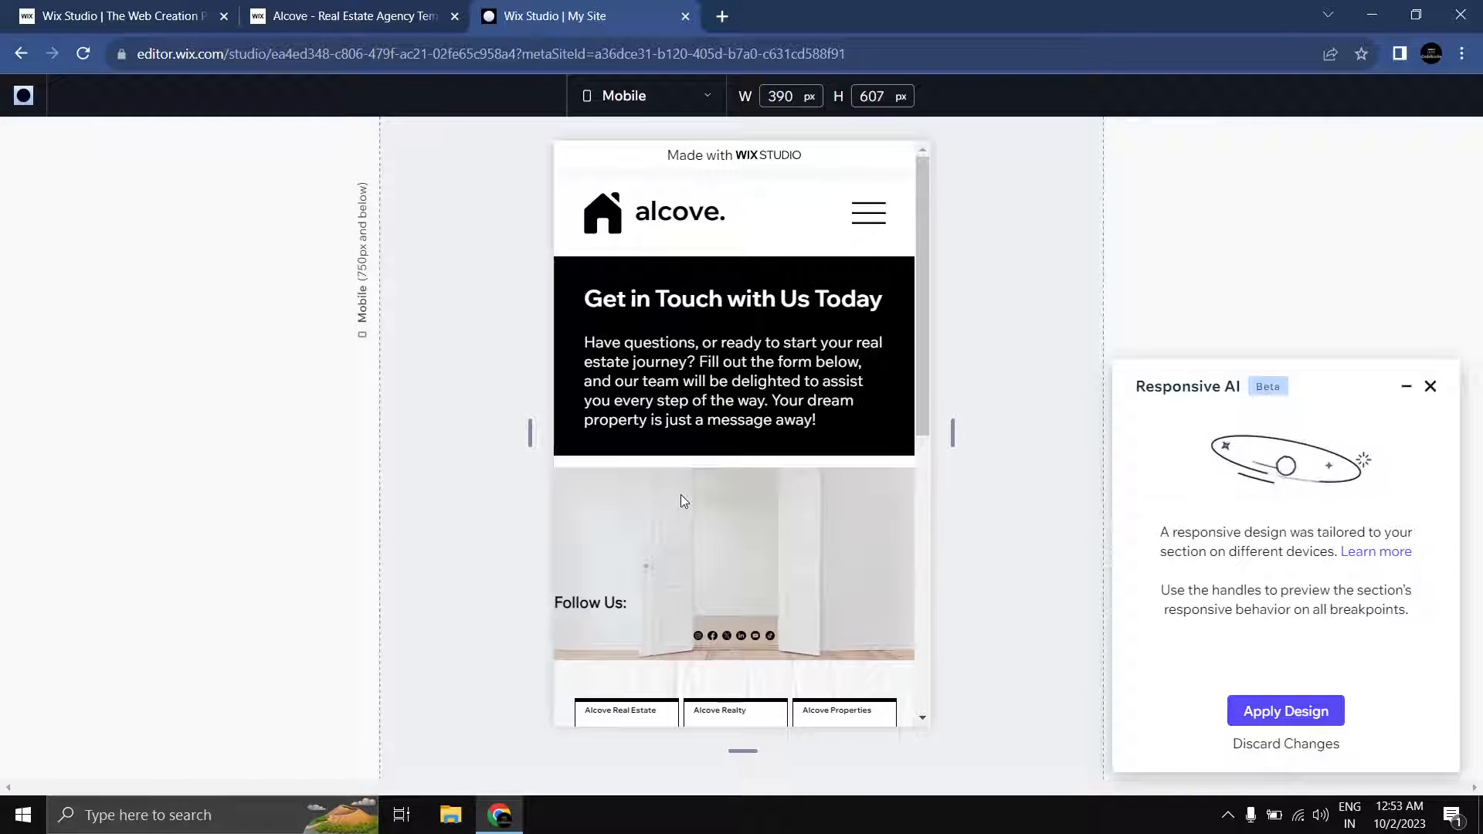
click(1265, 711)
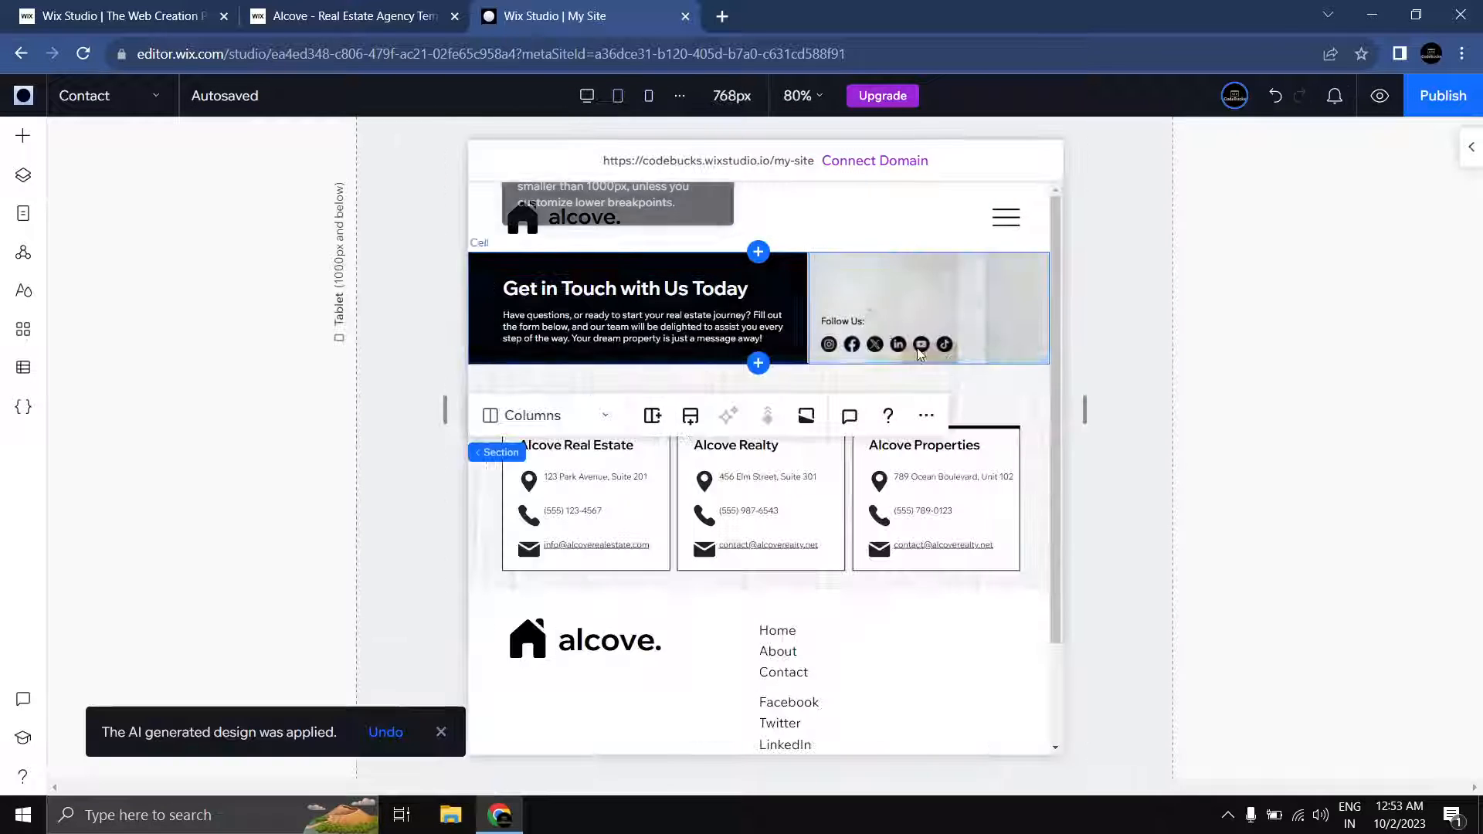
Step: Set the social bar's icon size to 24 px at the tablet breakpoint and align the icons with the Follow Us text
click(932, 343)
click(904, 342)
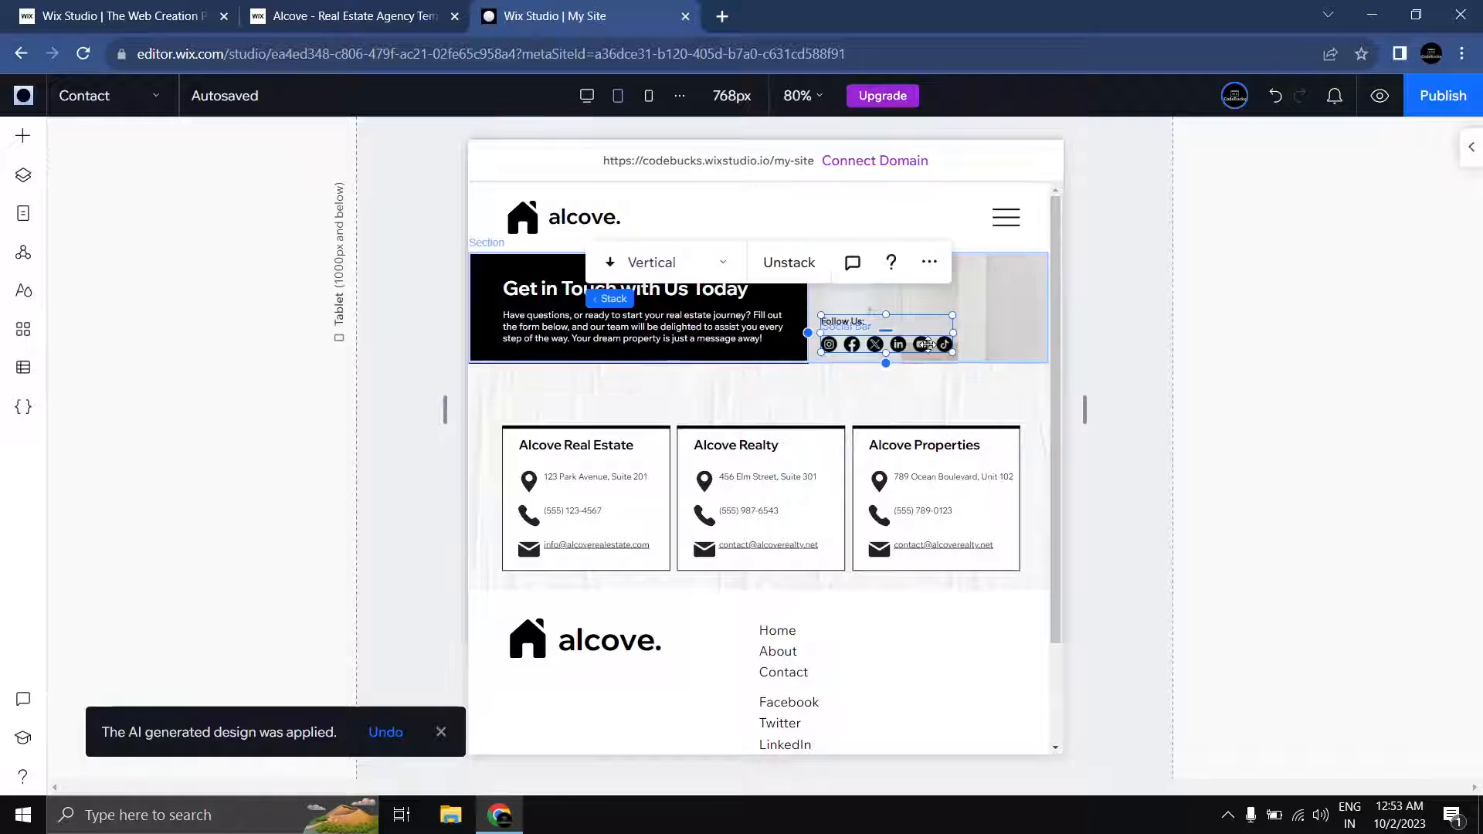
click(928, 345)
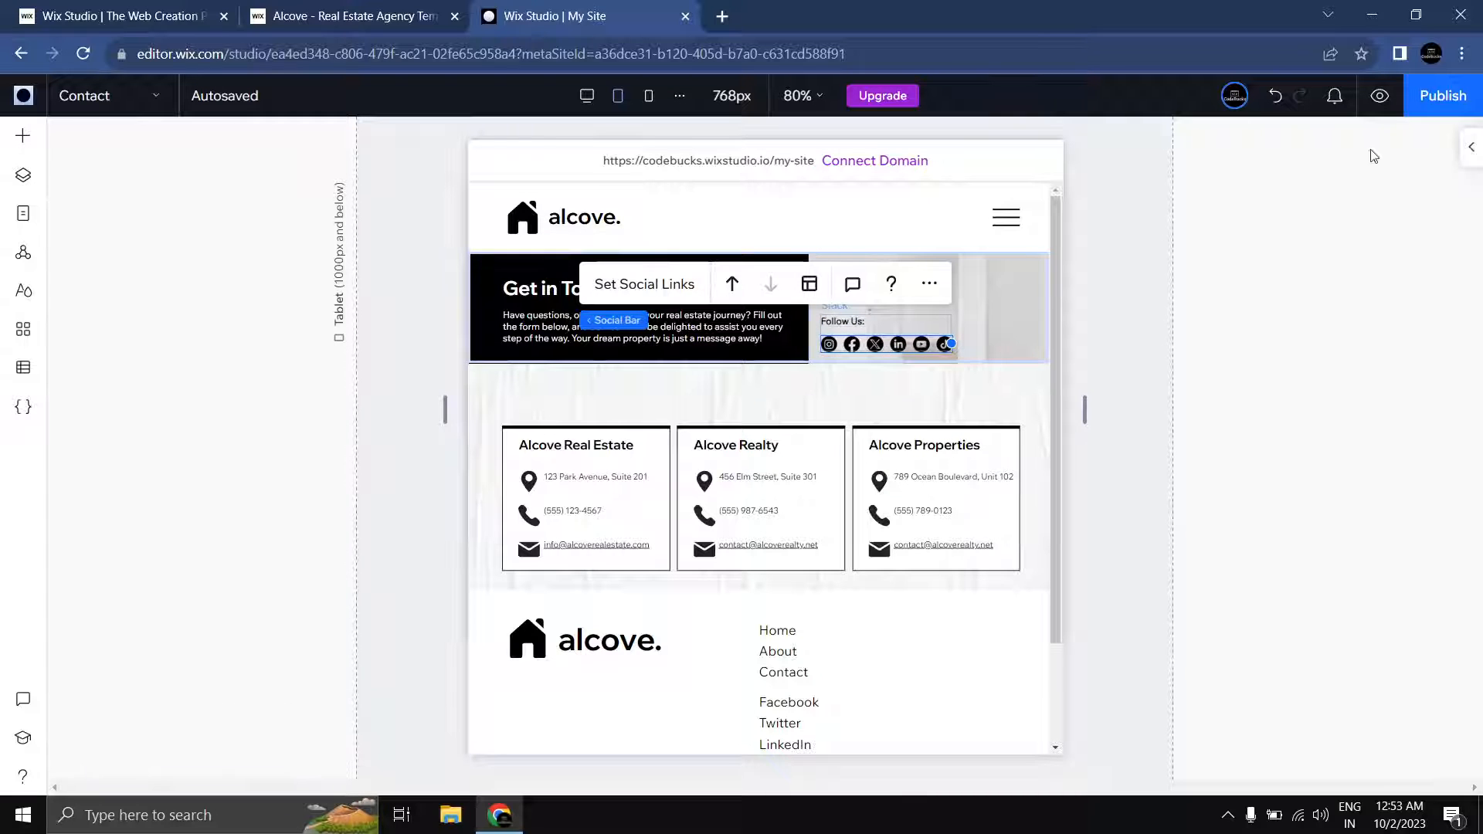
click(1469, 147)
scroll(1363, 386, down, 4)
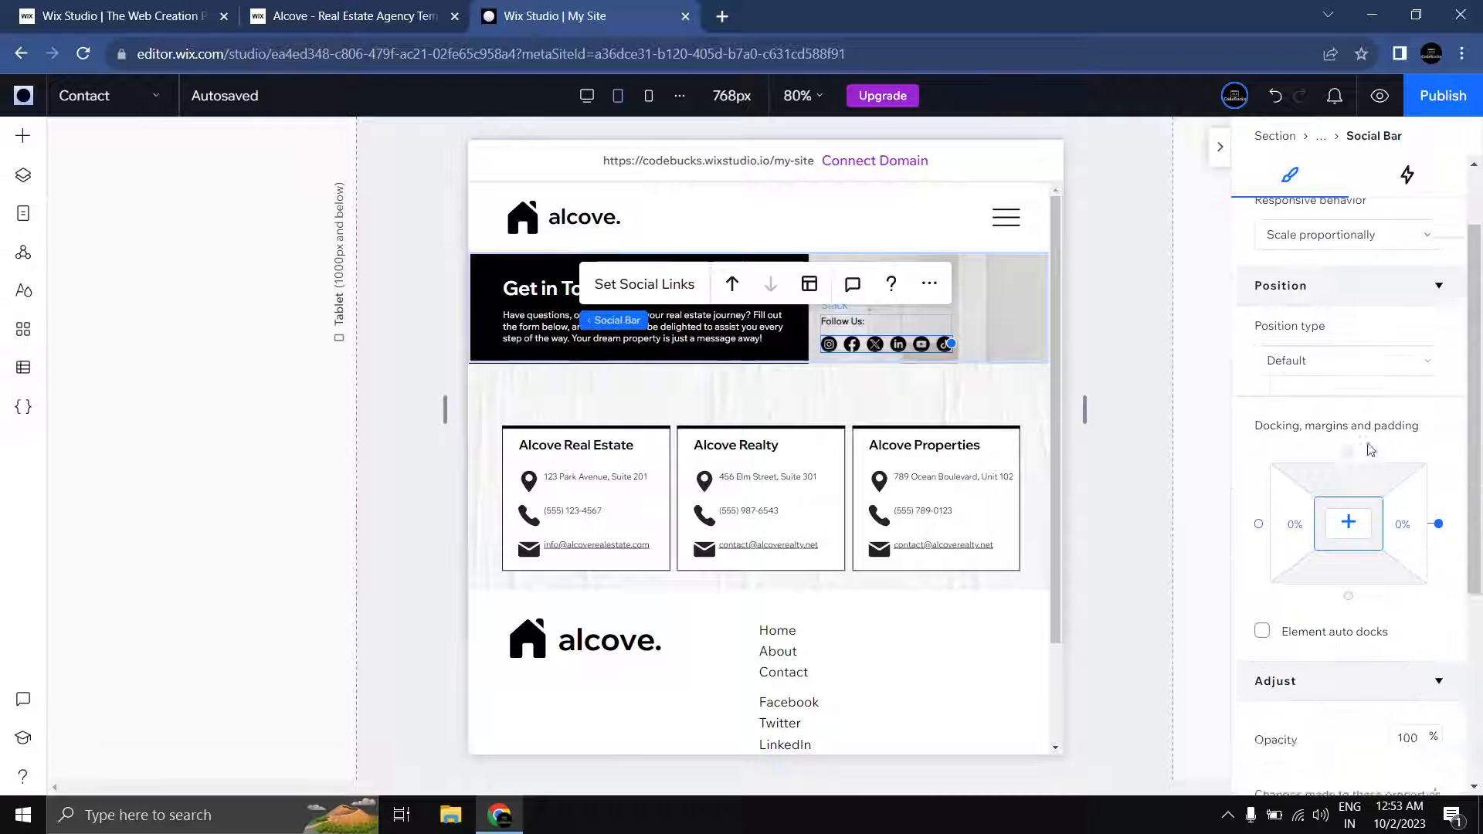
scroll(1332, 442, up, 1)
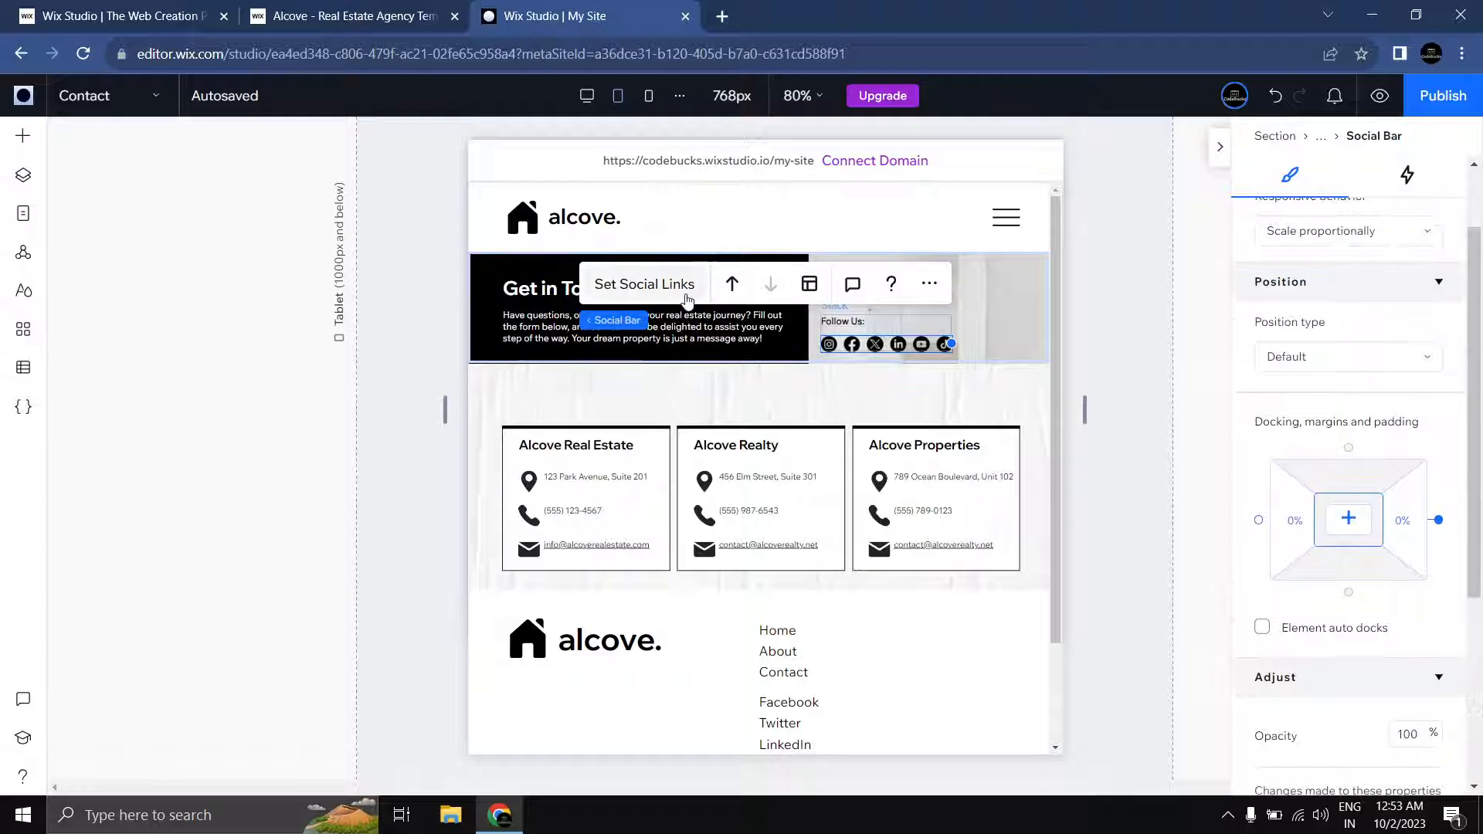
click(809, 284)
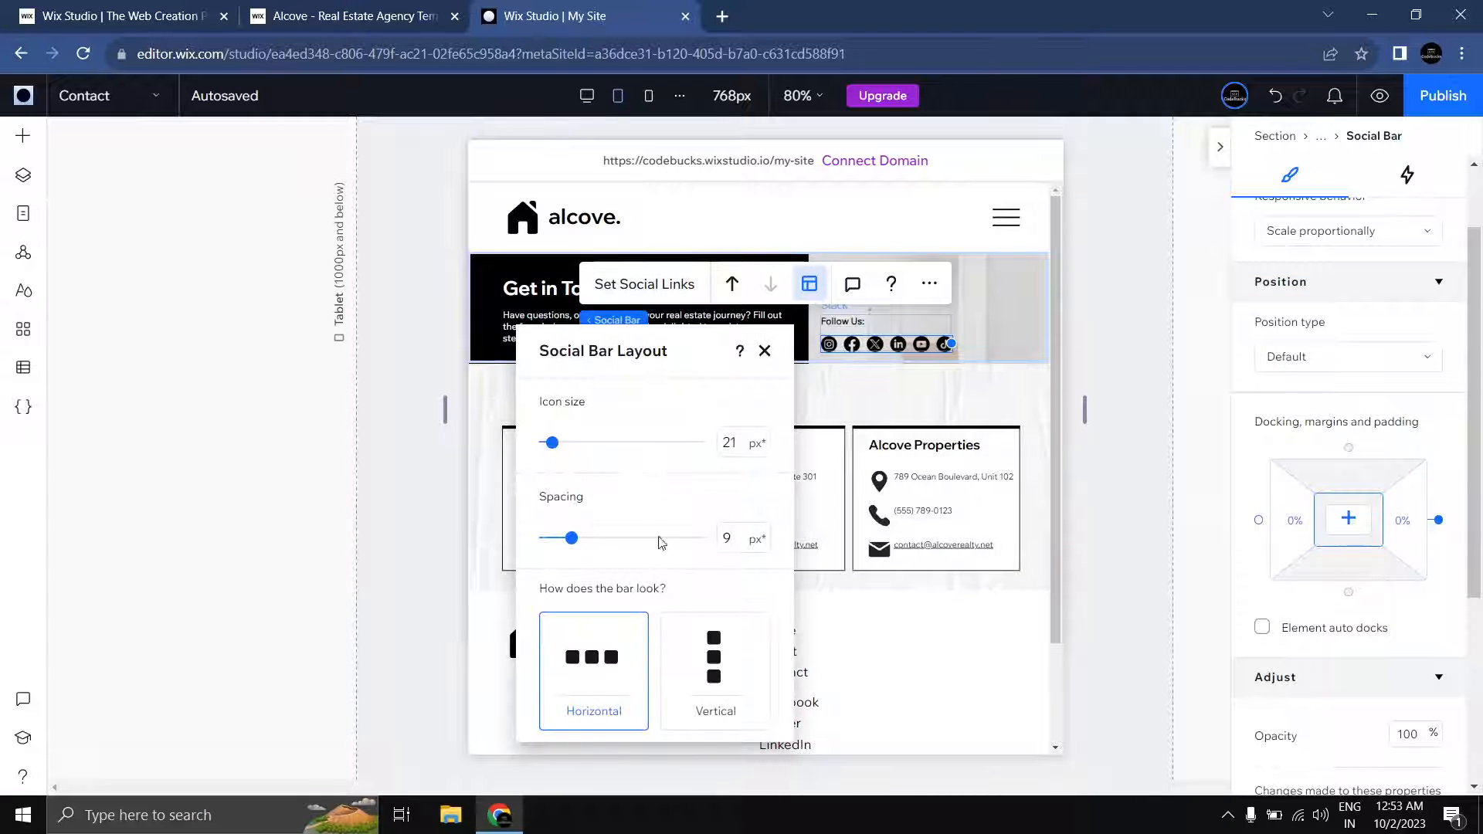
click(558, 443)
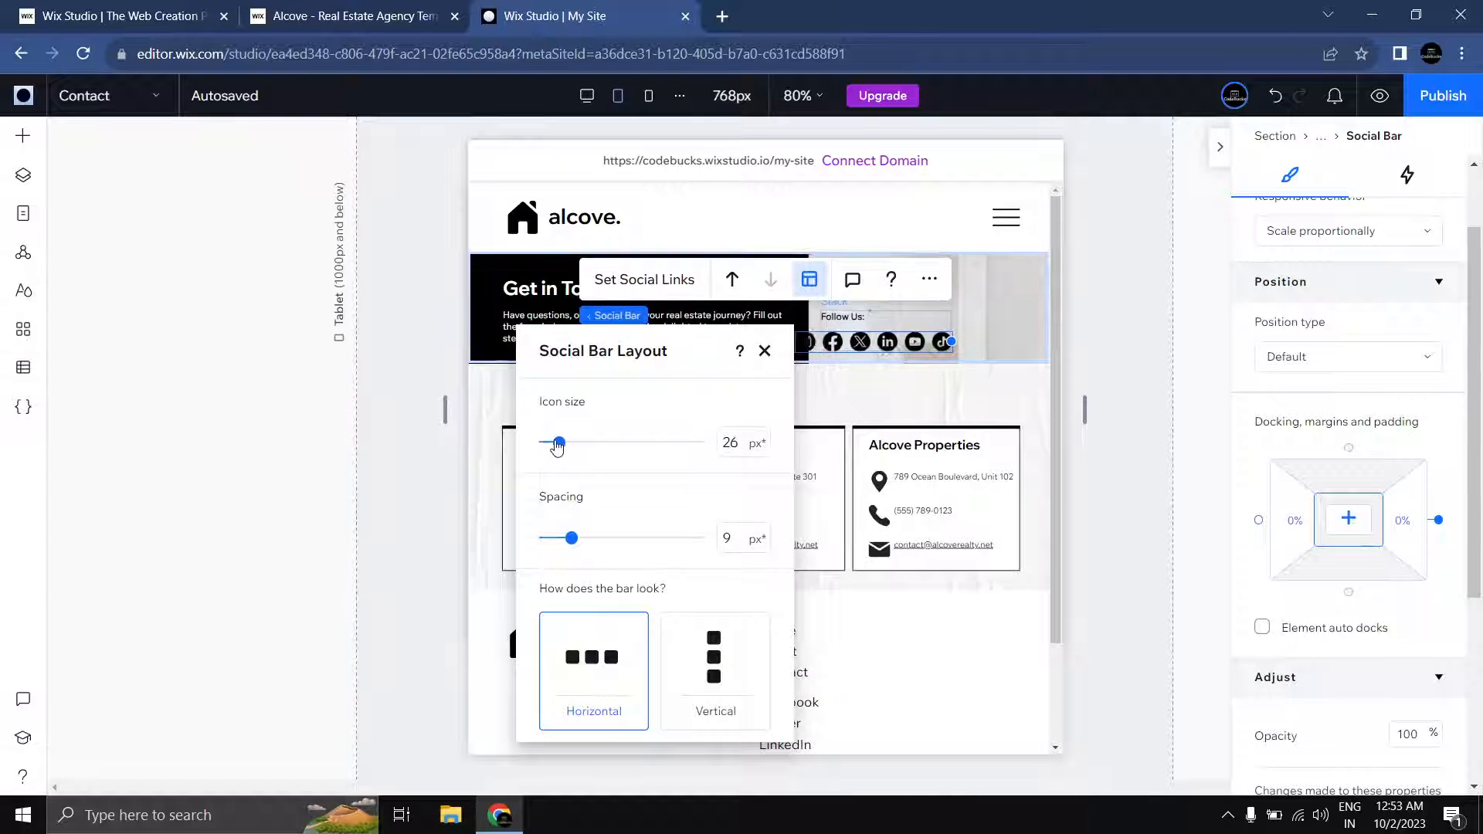
drag(556, 447, 554, 446)
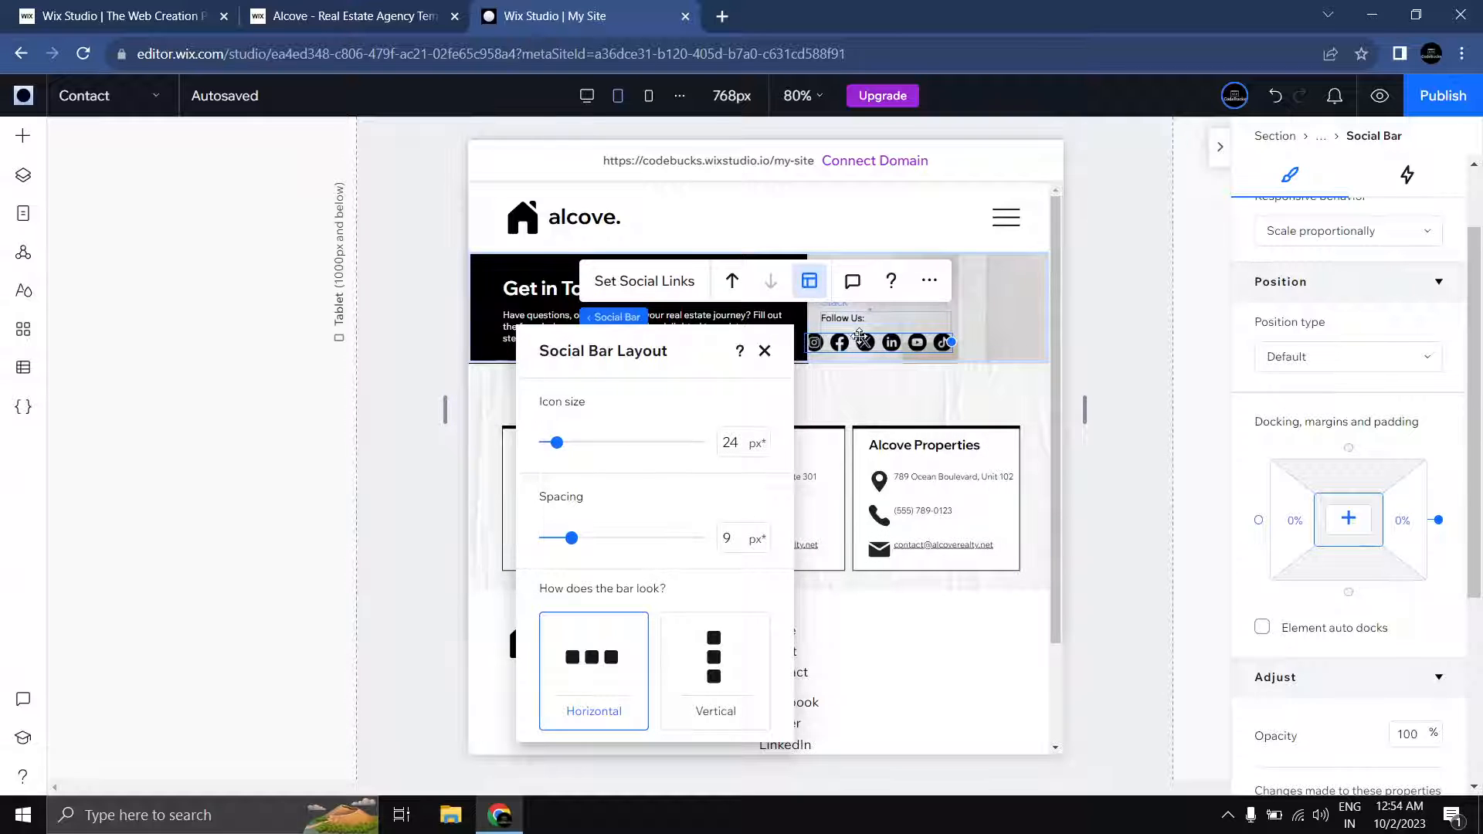
drag(860, 337, 880, 337)
click(1161, 394)
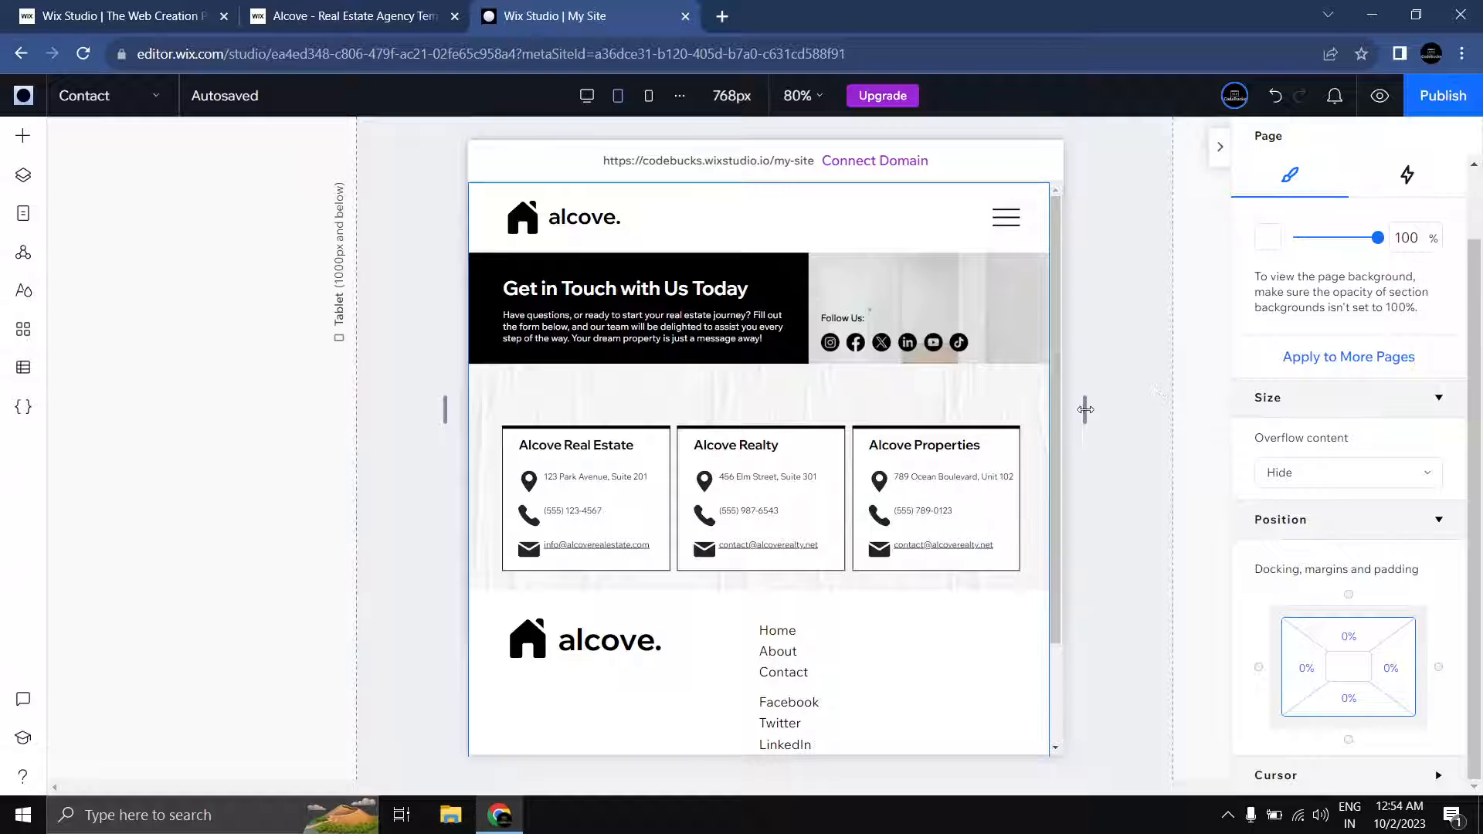
Step: Extend the contact cards section slightly downward at the tablet breakpoint to add space below the cards
scroll(1043, 412, down, 1)
scroll(838, 410, up, 1)
click(838, 410)
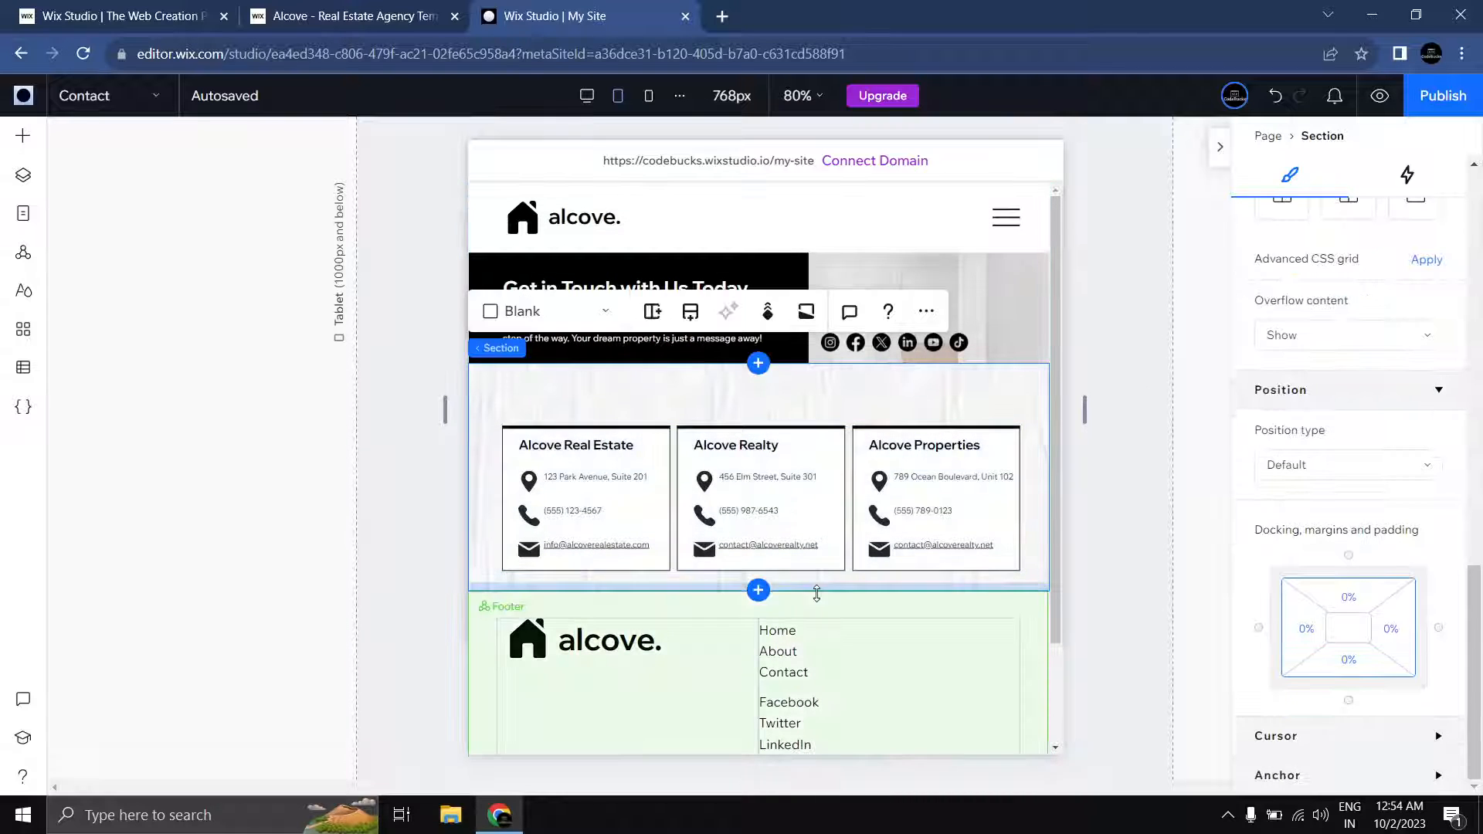
drag(816, 593, 817, 615)
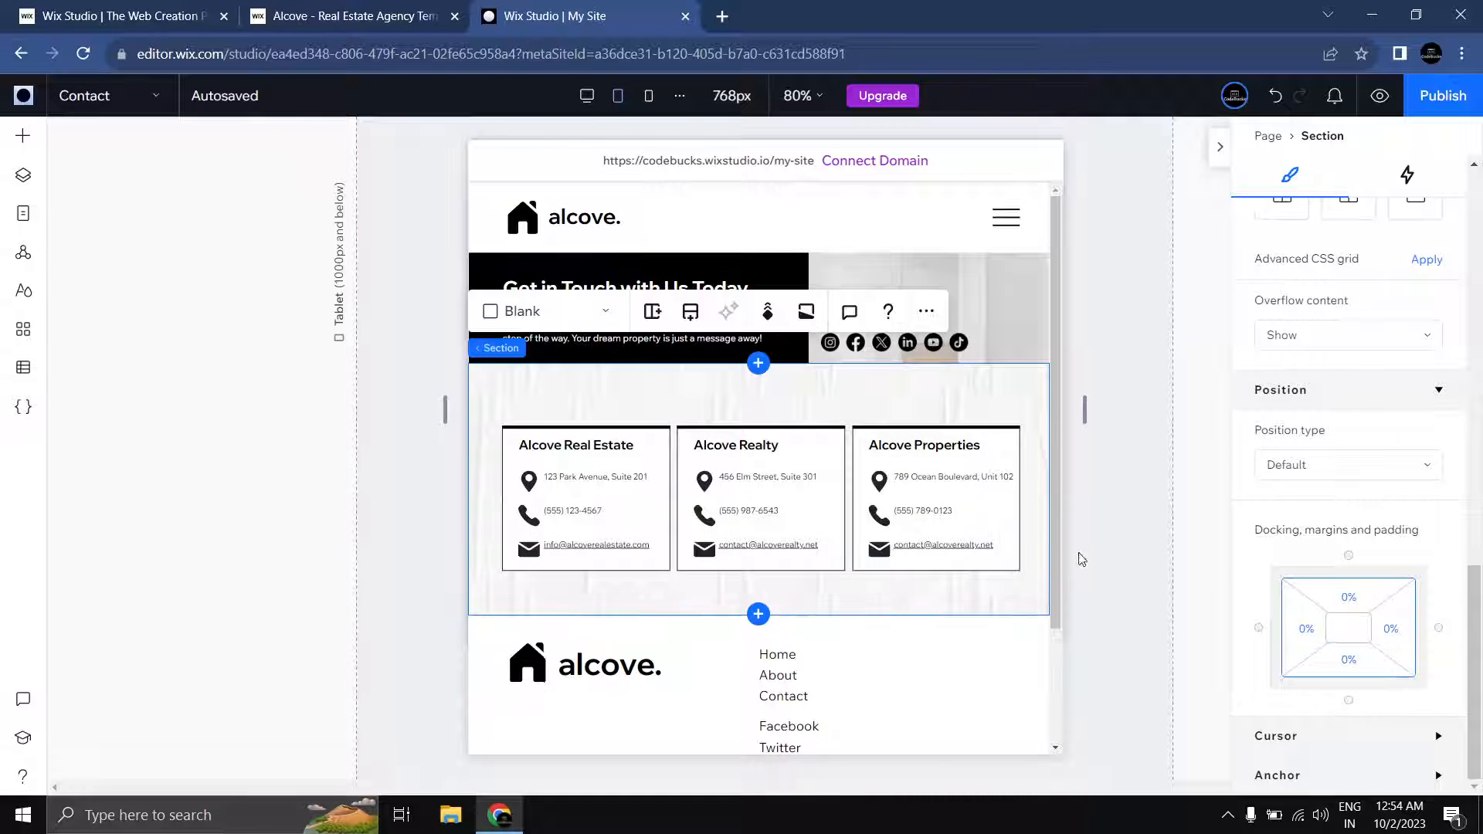
click(1098, 540)
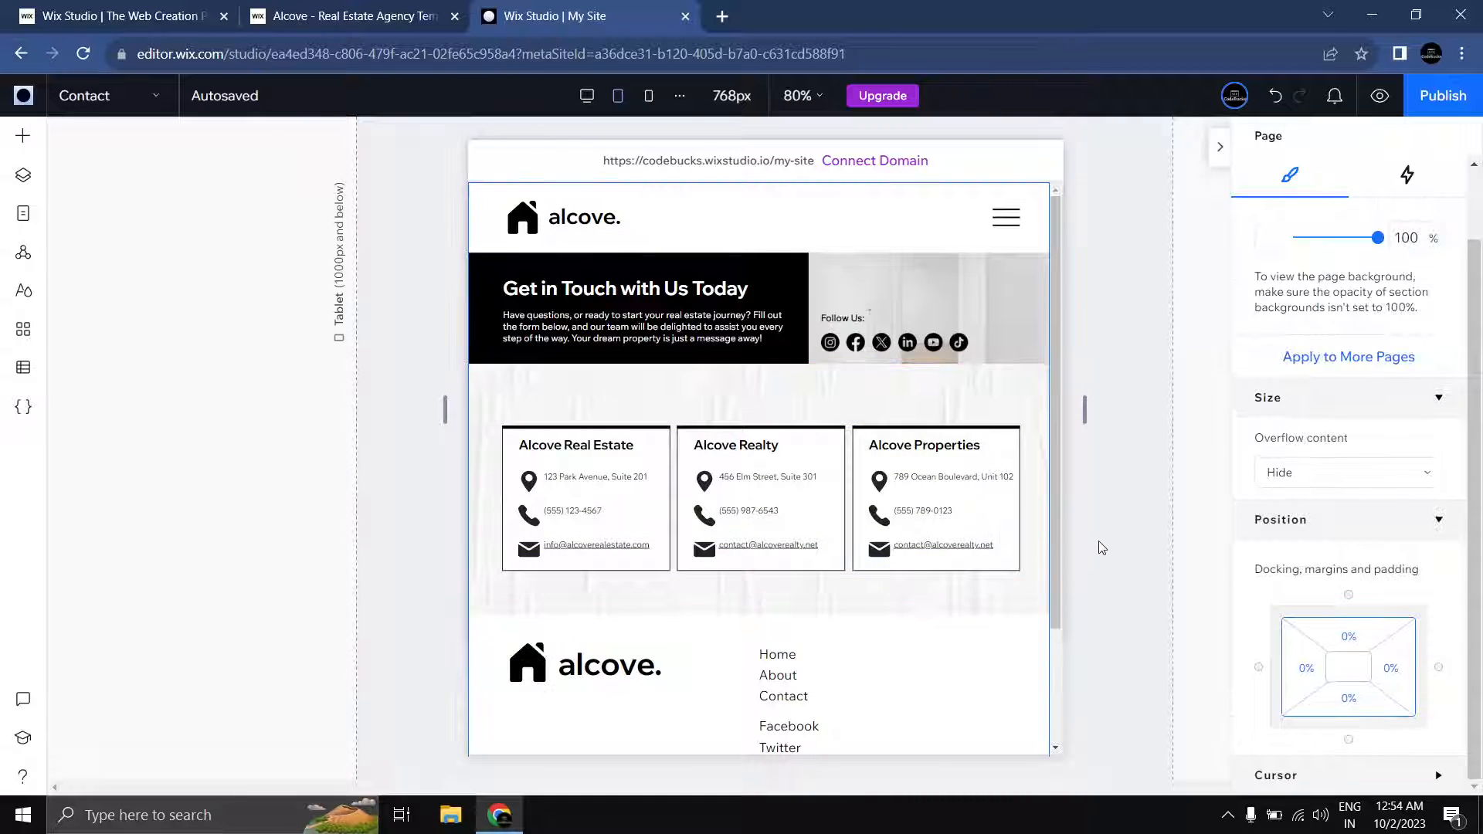
Step: Switch to the mobile breakpoint and set the social bar's icon size to 24 px
click(649, 96)
click(744, 560)
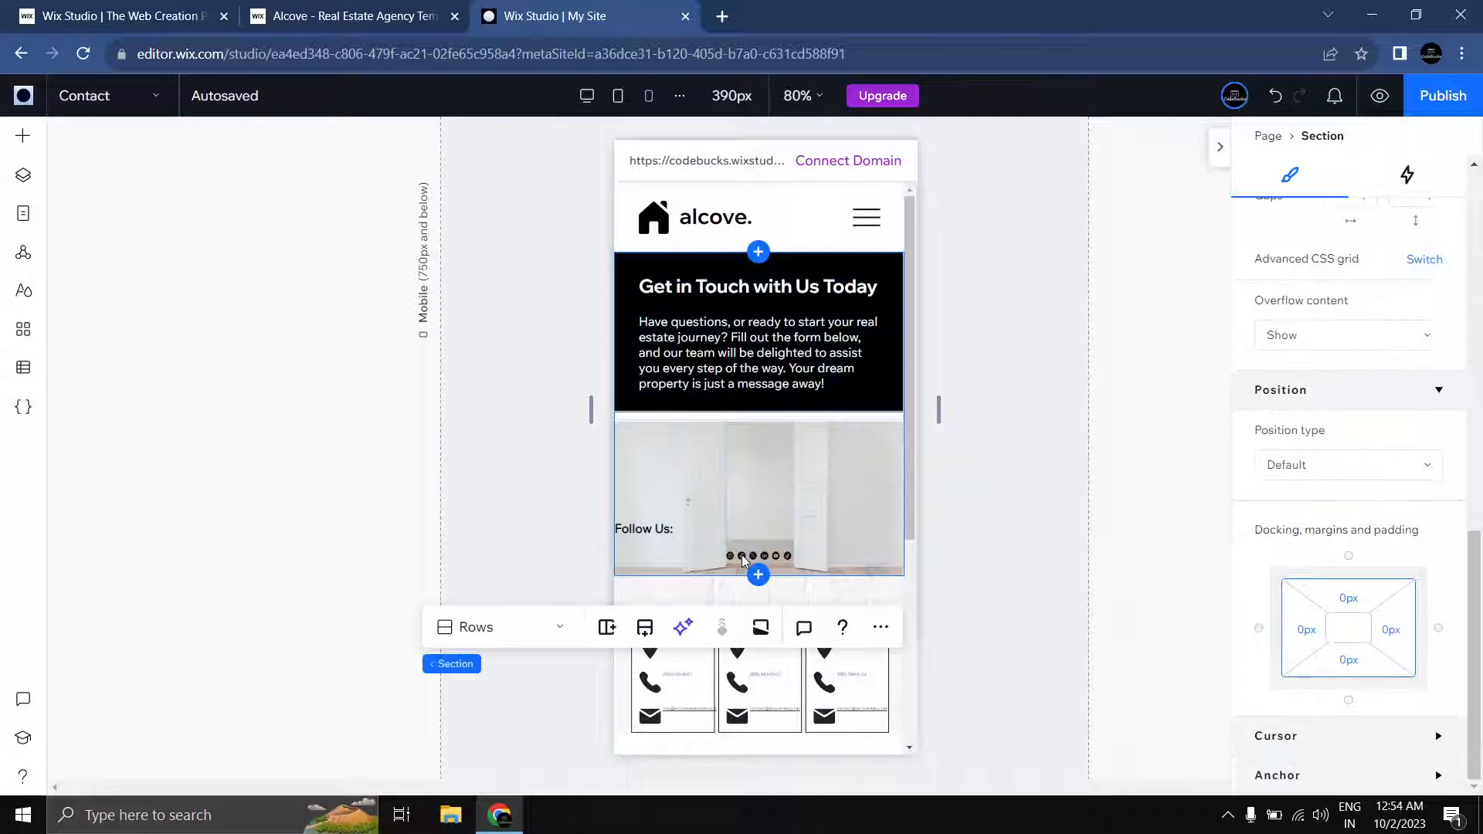
click(744, 559)
click(747, 555)
click(752, 550)
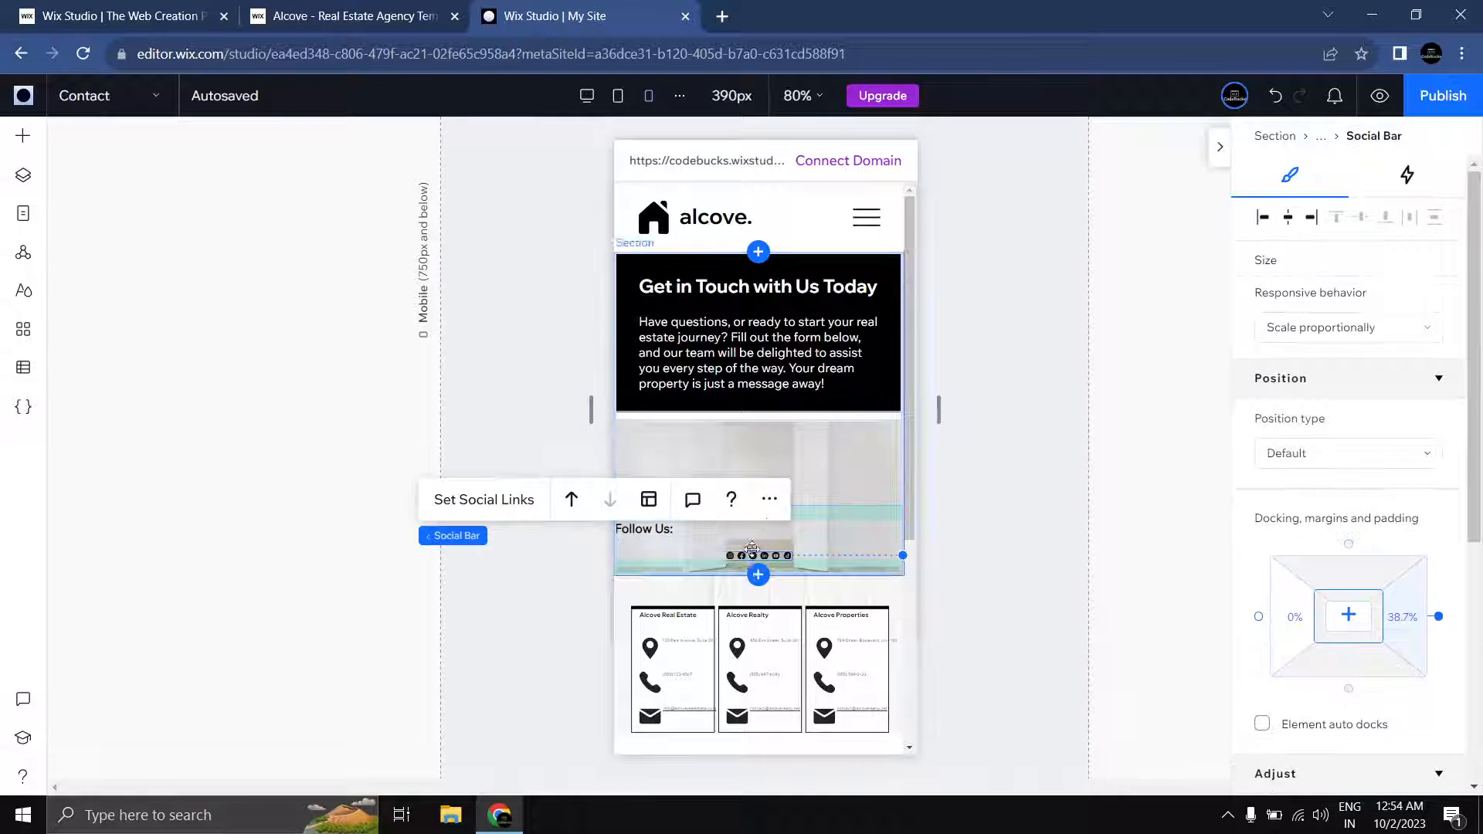
click(649, 499)
mouse_move(670, 446)
mouse_down()
mouse_move(686, 448)
mouse_move(674, 448)
mouse_up()
text(24)
key(Return)
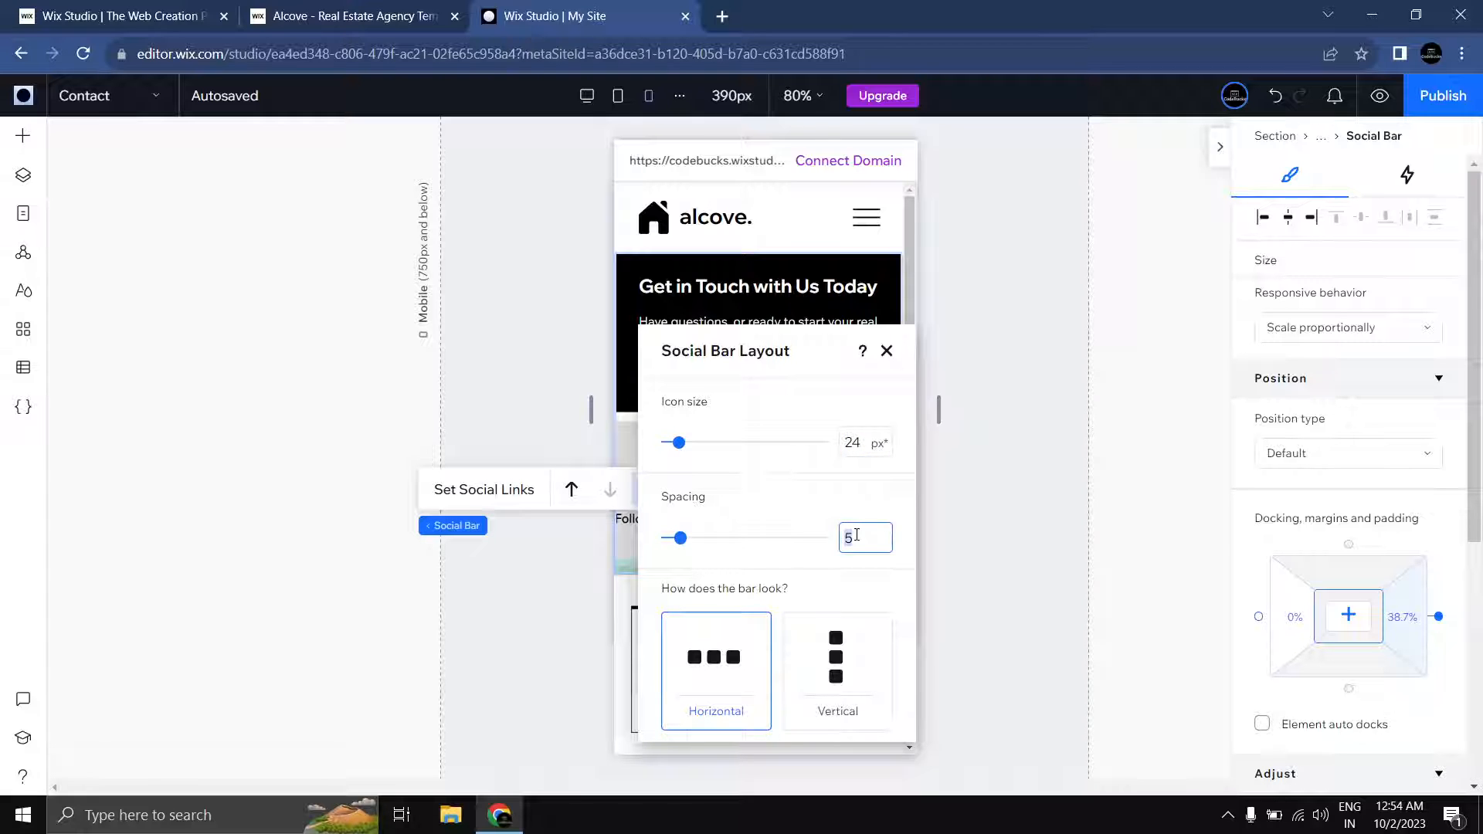
click(886, 352)
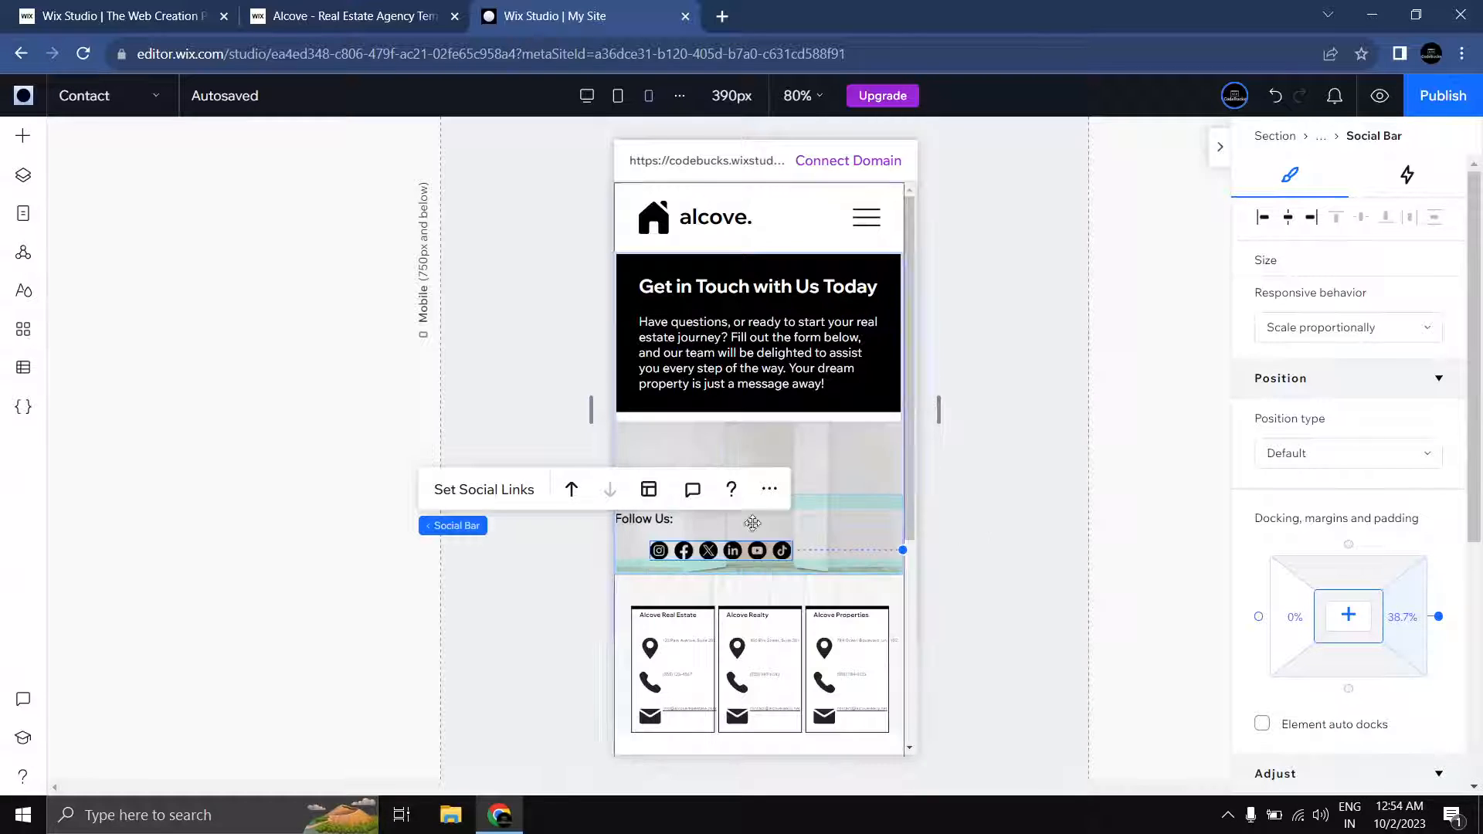
Step: Inset the Follow Us text to match the cards' left edge and align the social icons beneath it
click(650, 524)
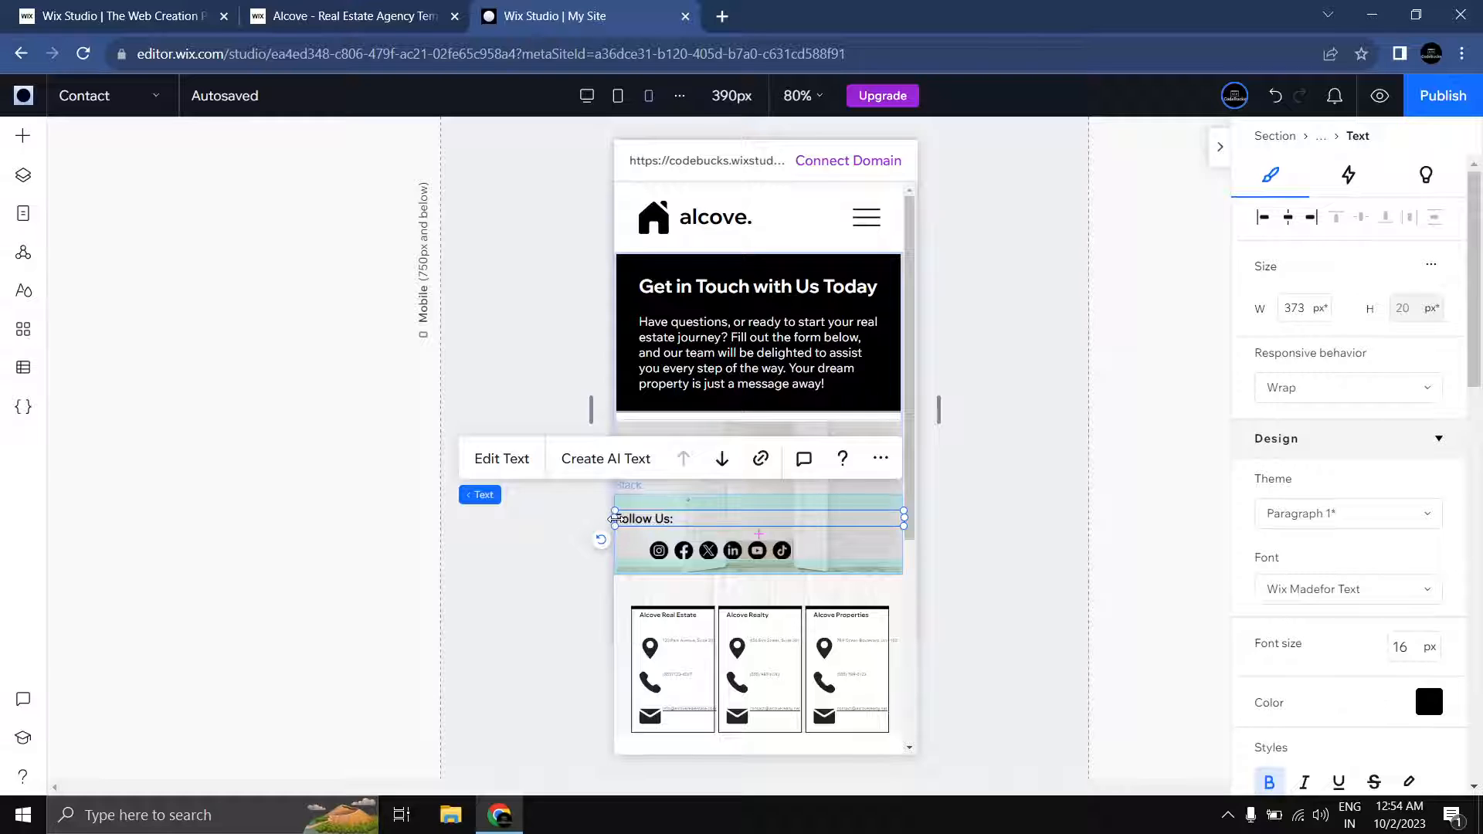
drag(615, 518, 632, 517)
click(704, 562)
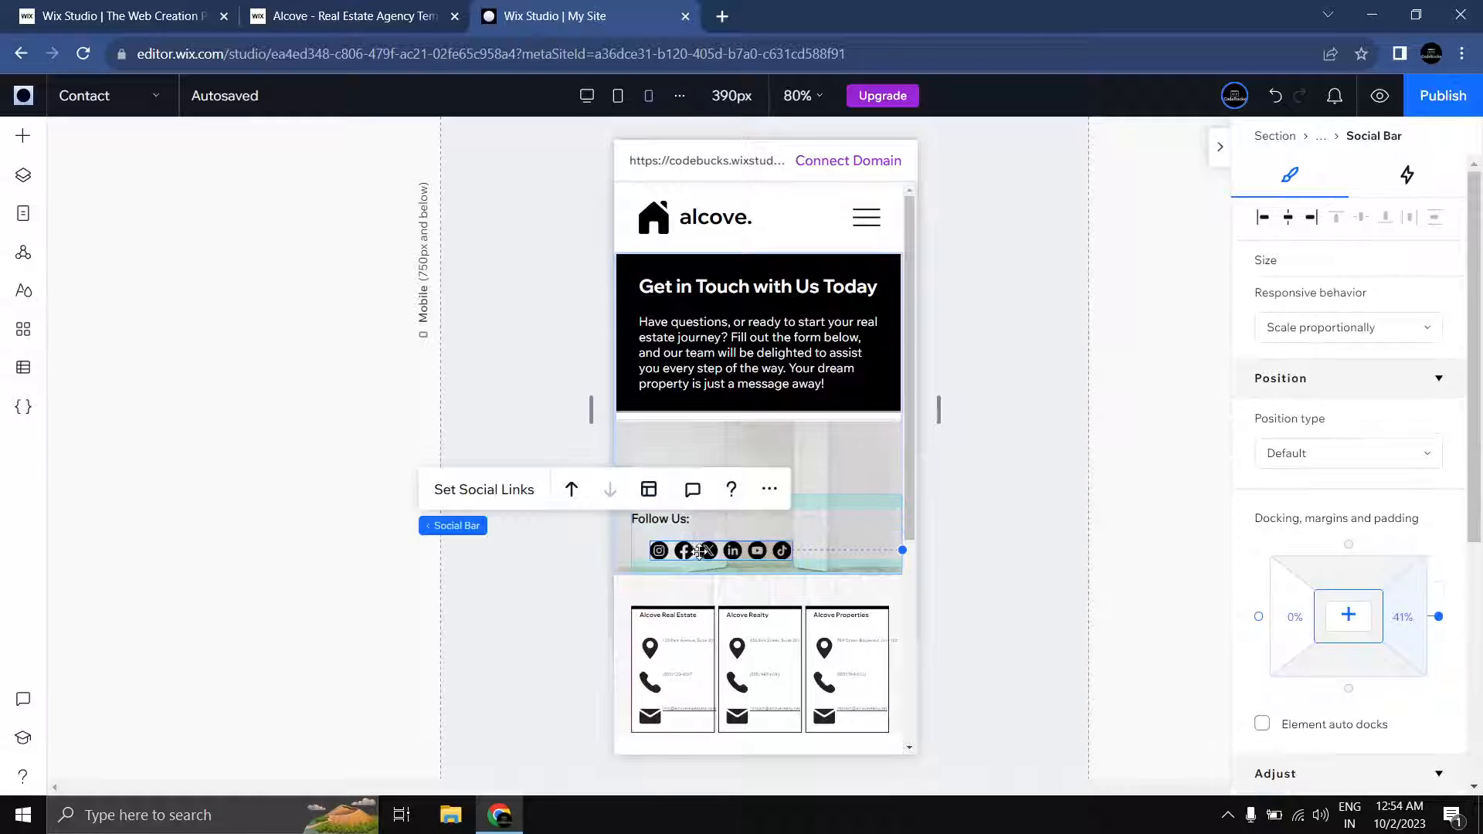
drag(704, 561, 680, 548)
click(979, 573)
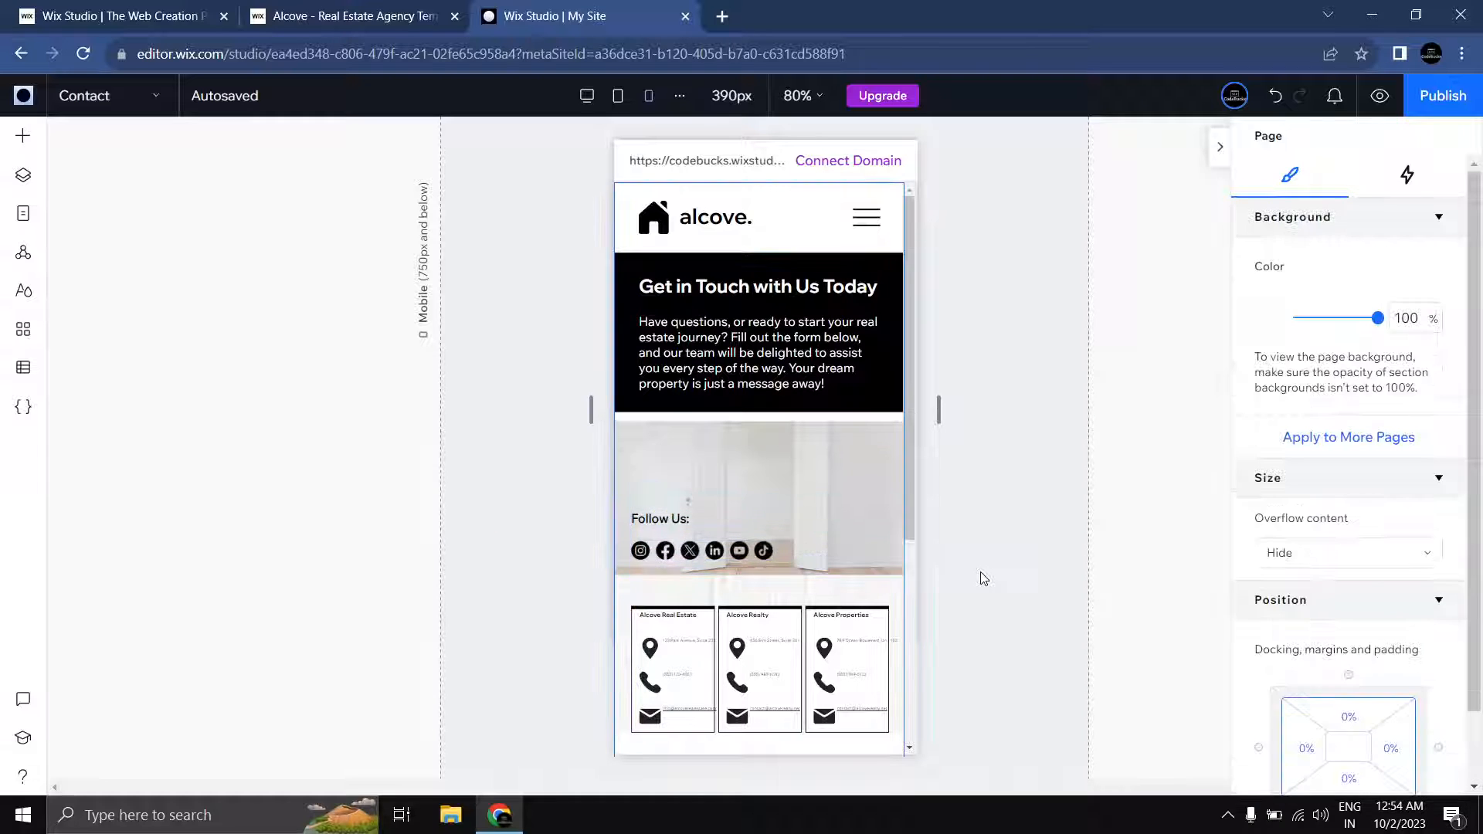
Step: Set the vertical gap between the rows of the Get in Touch section to 0 px on mobile
click(744, 416)
scroll(1317, 481, down, 8)
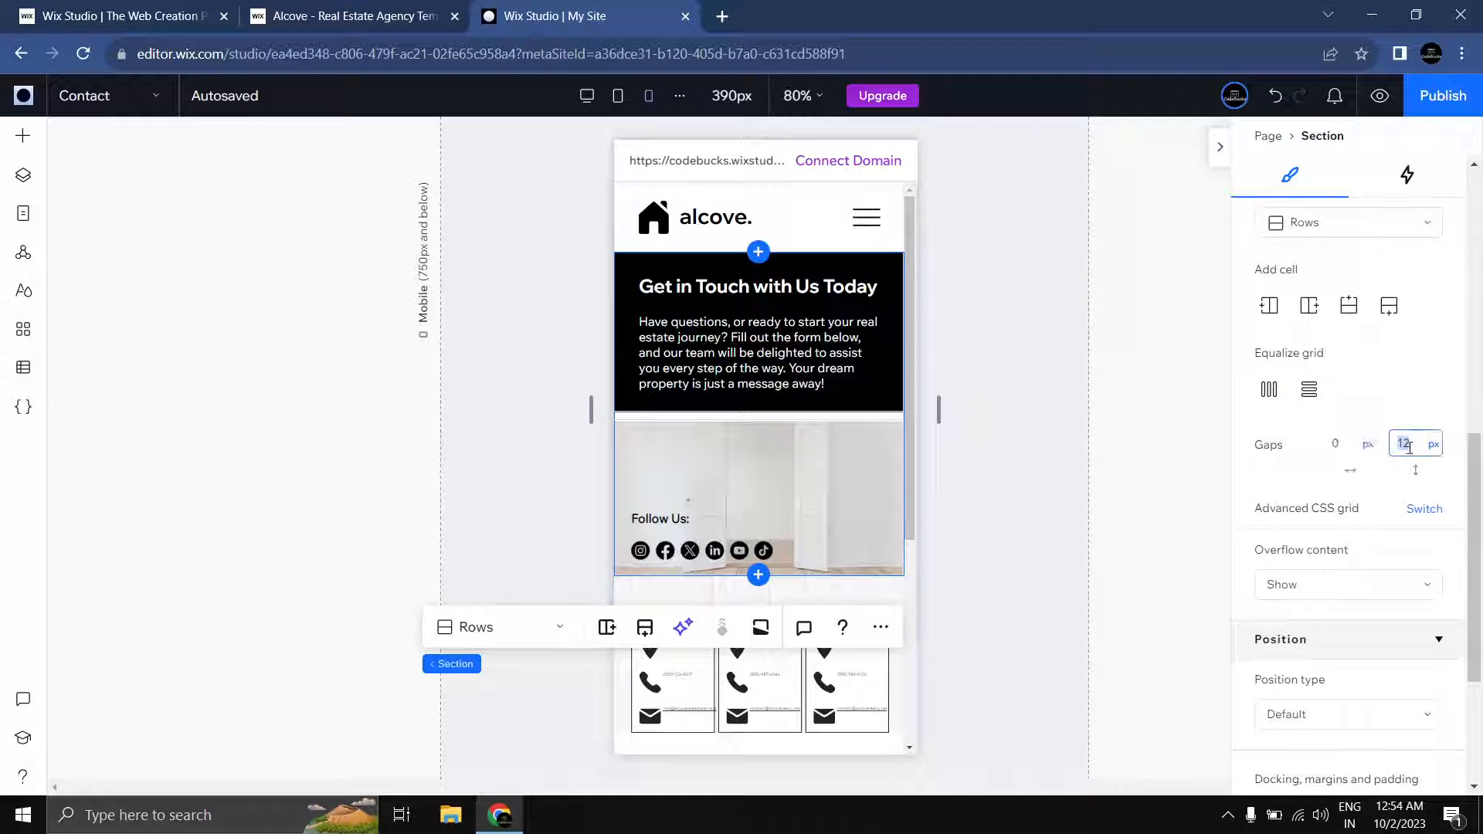
text(0)
click(991, 334)
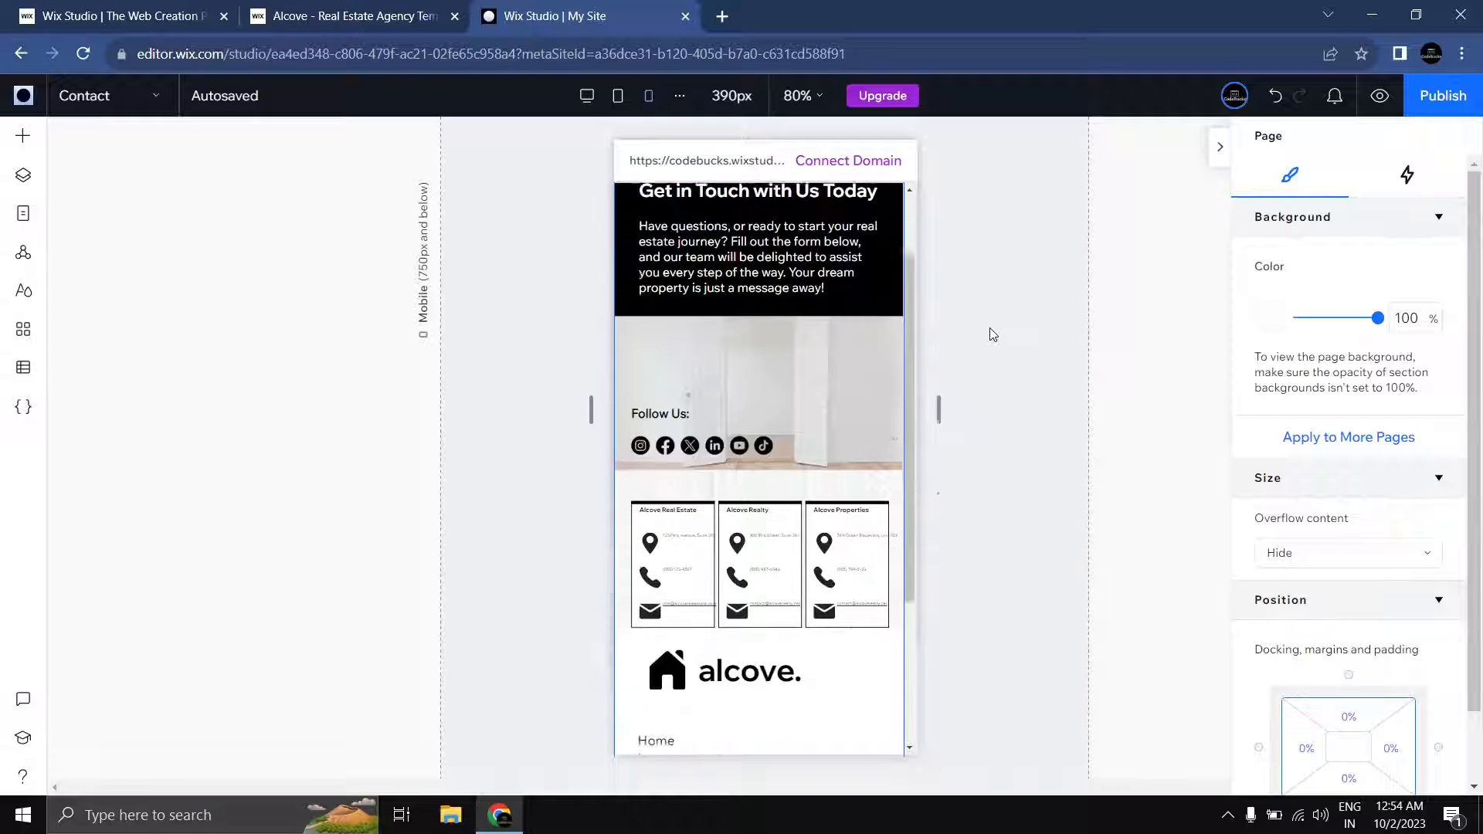
Step: Return to the desktop breakpoint and move the contact cards repeater slightly up within its section
scroll(995, 334, down, 4)
scroll(994, 334, up, 1)
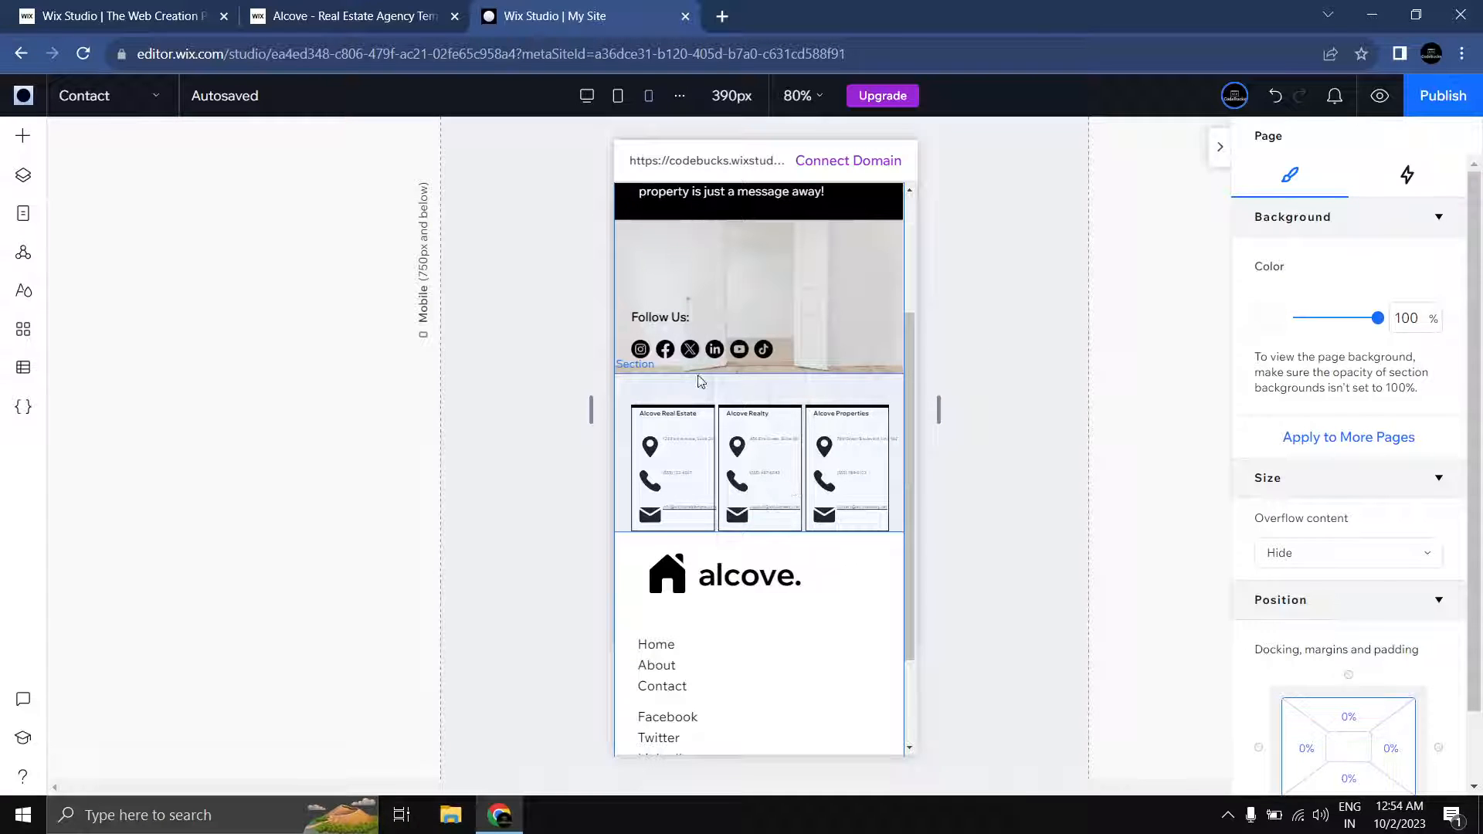
click(586, 95)
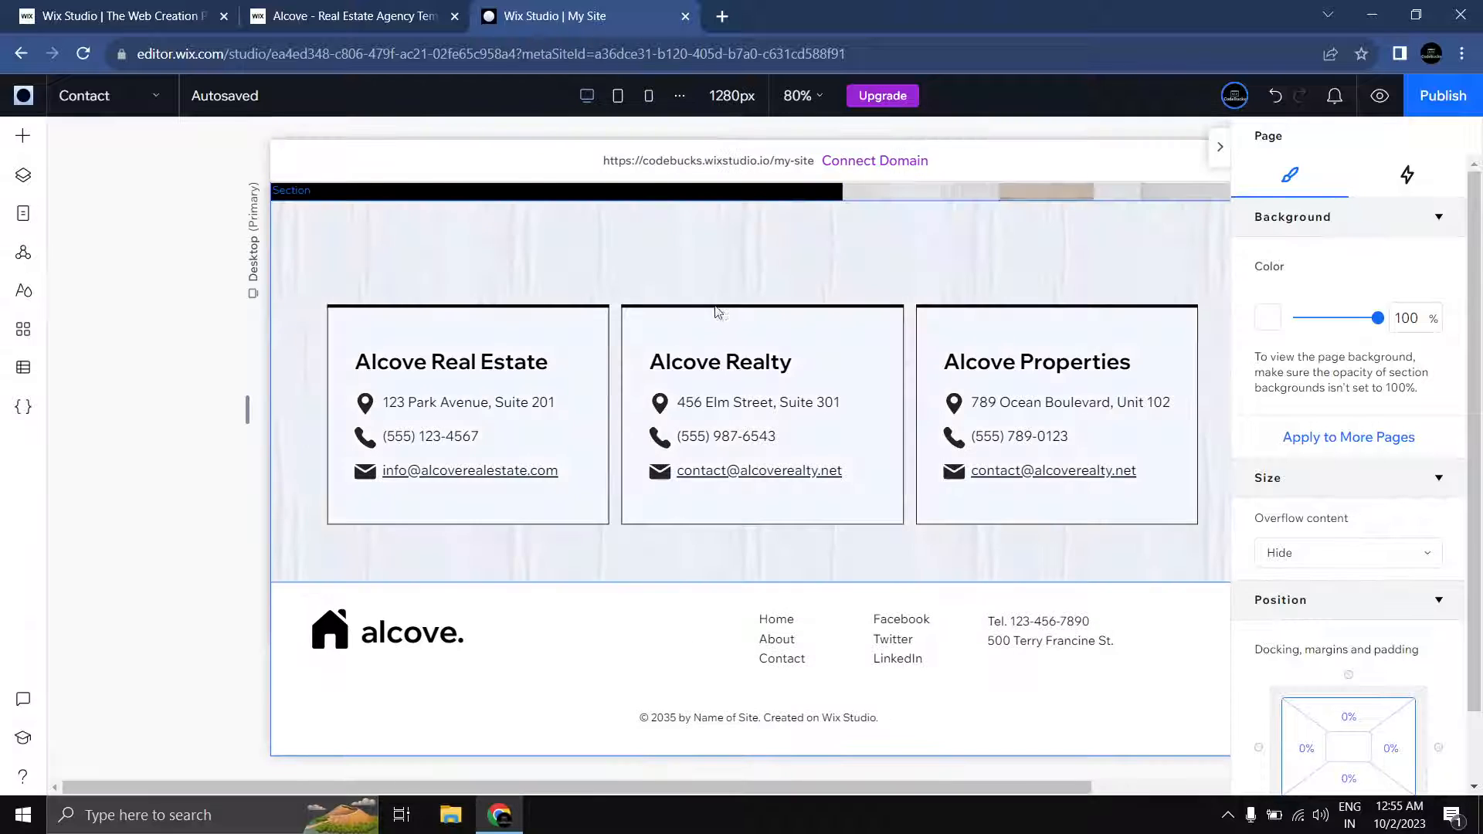
click(712, 397)
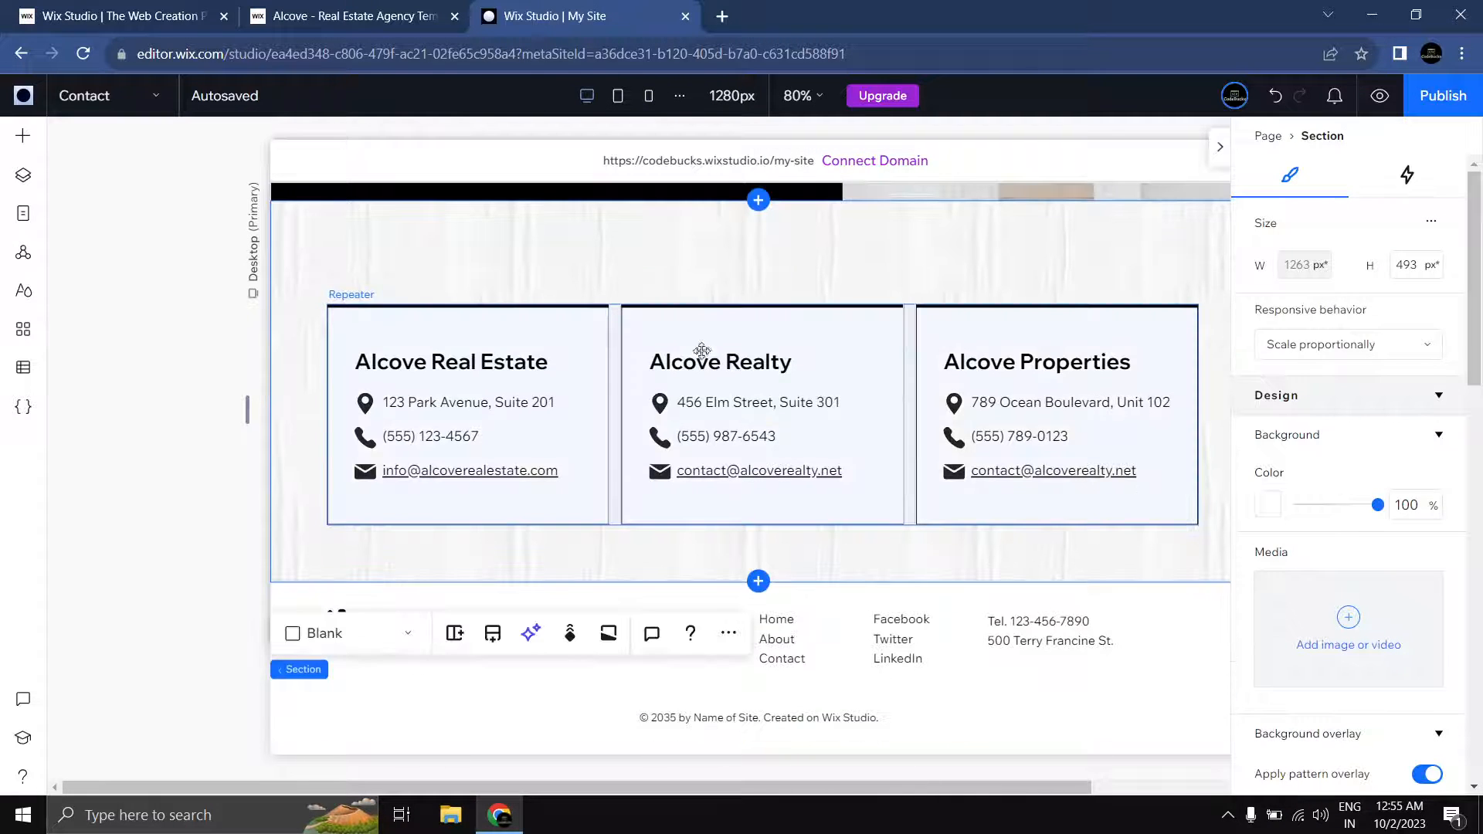
click(693, 369)
scroll(857, 448, up, 1)
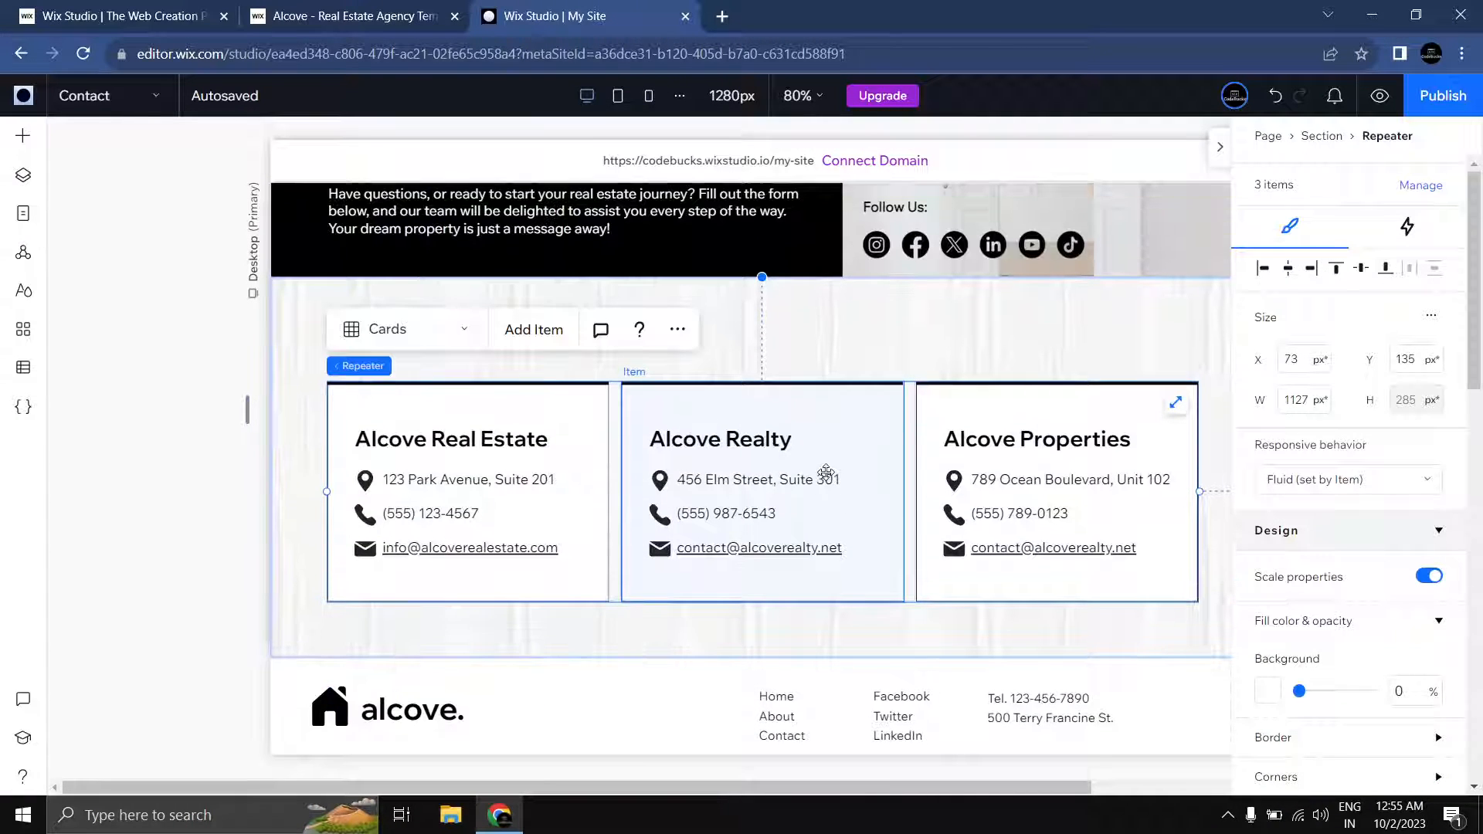
mouse_move(793, 463)
mouse_down()
mouse_move(810, 438)
mouse_move(794, 443)
mouse_up()
Step: Generate an AI responsive design for the contact cards section
click(730, 336)
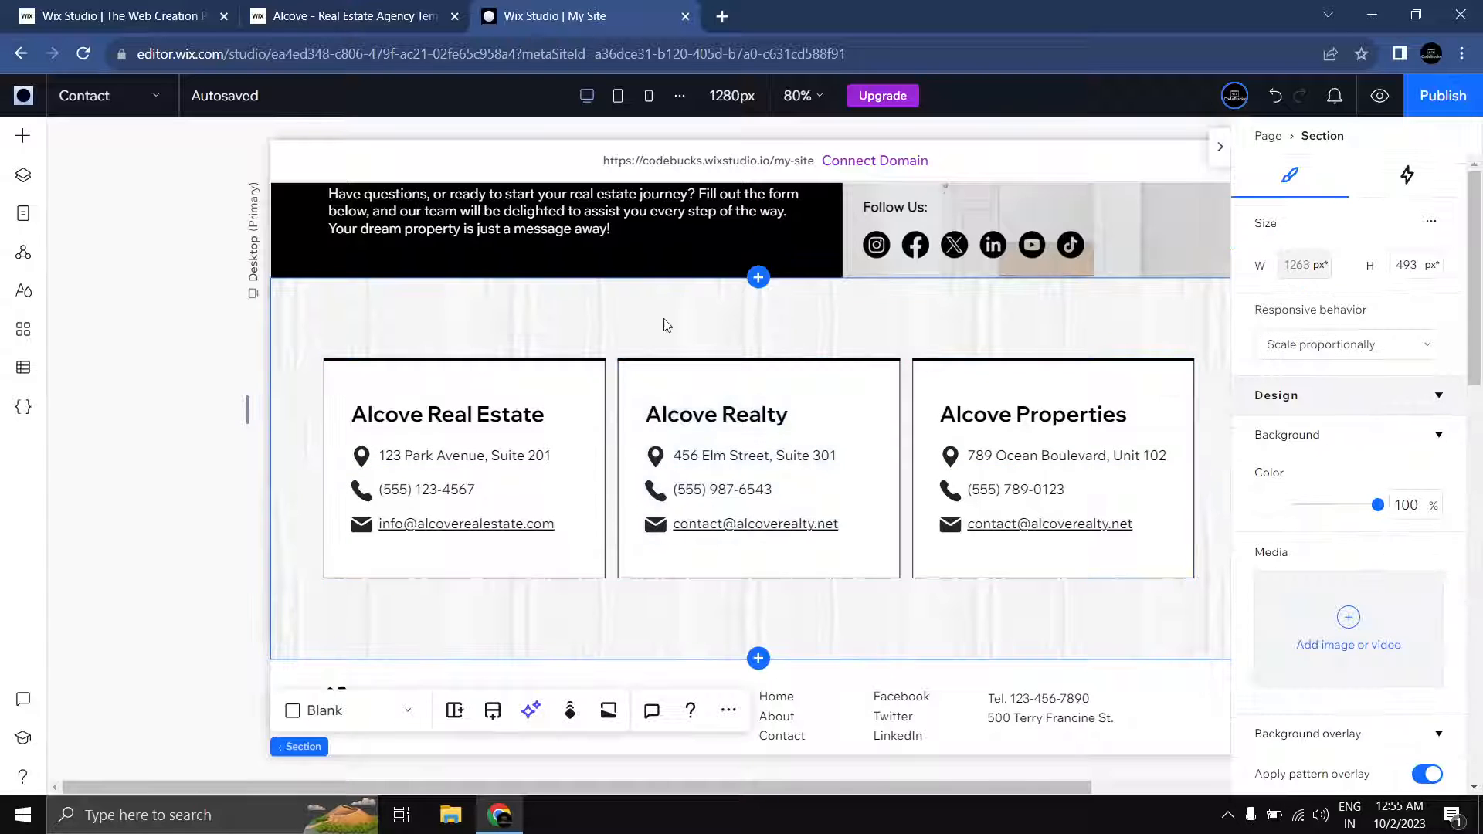
click(531, 710)
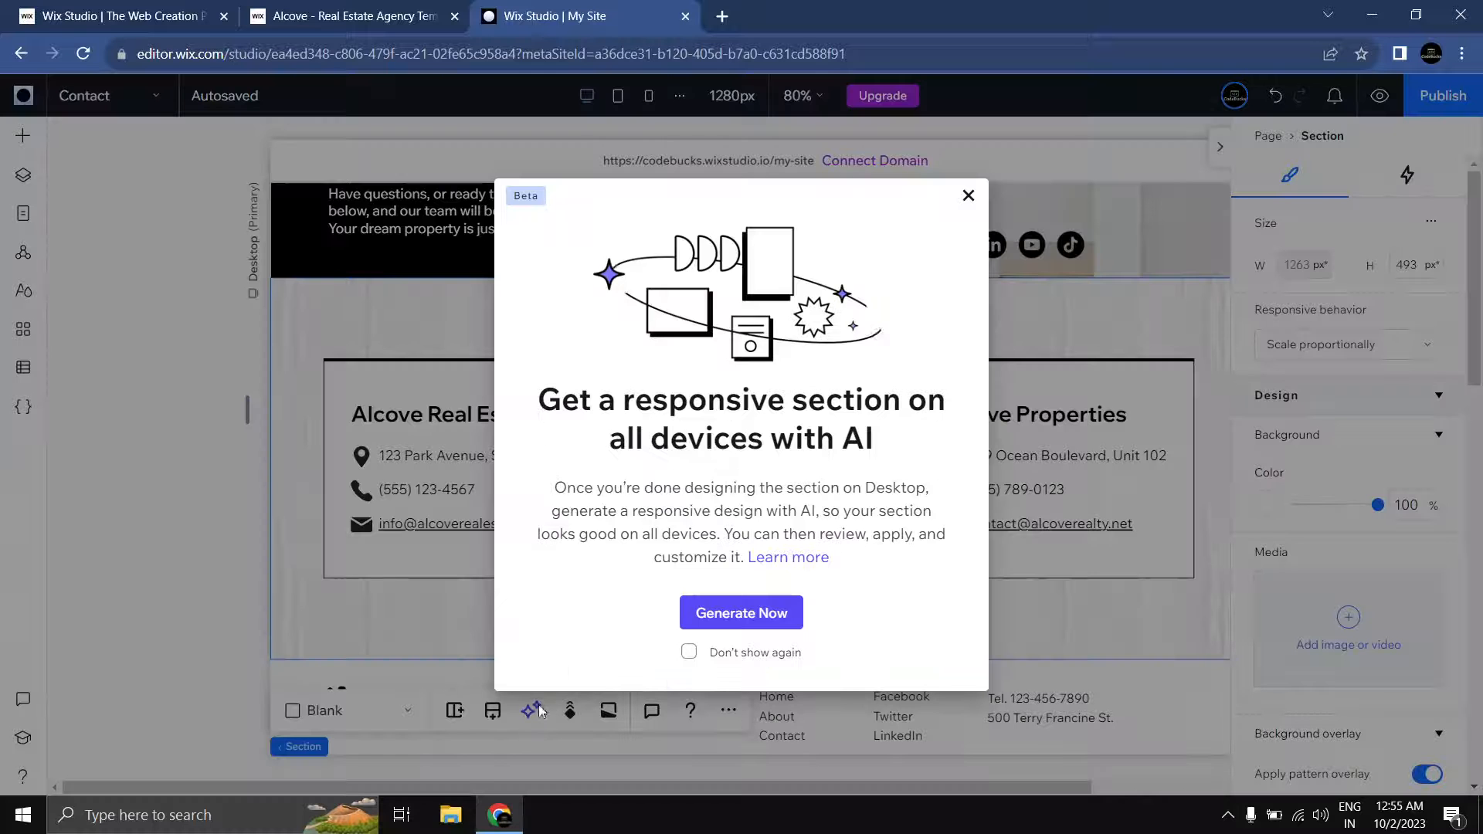
click(730, 613)
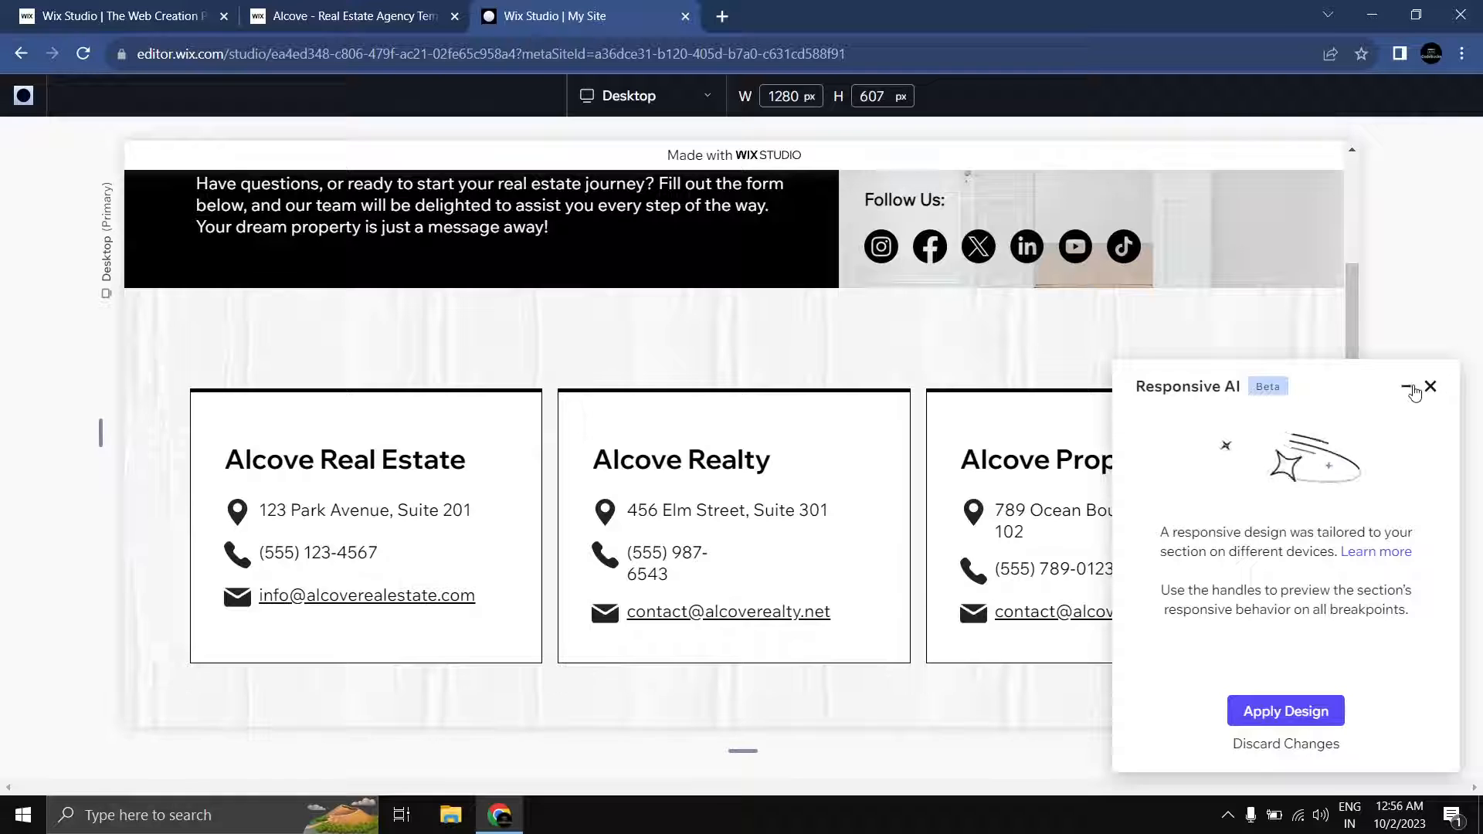
Step: Preview the generated contact cards section at the Tablet breakpoint and examine the card layout
click(1406, 387)
click(610, 96)
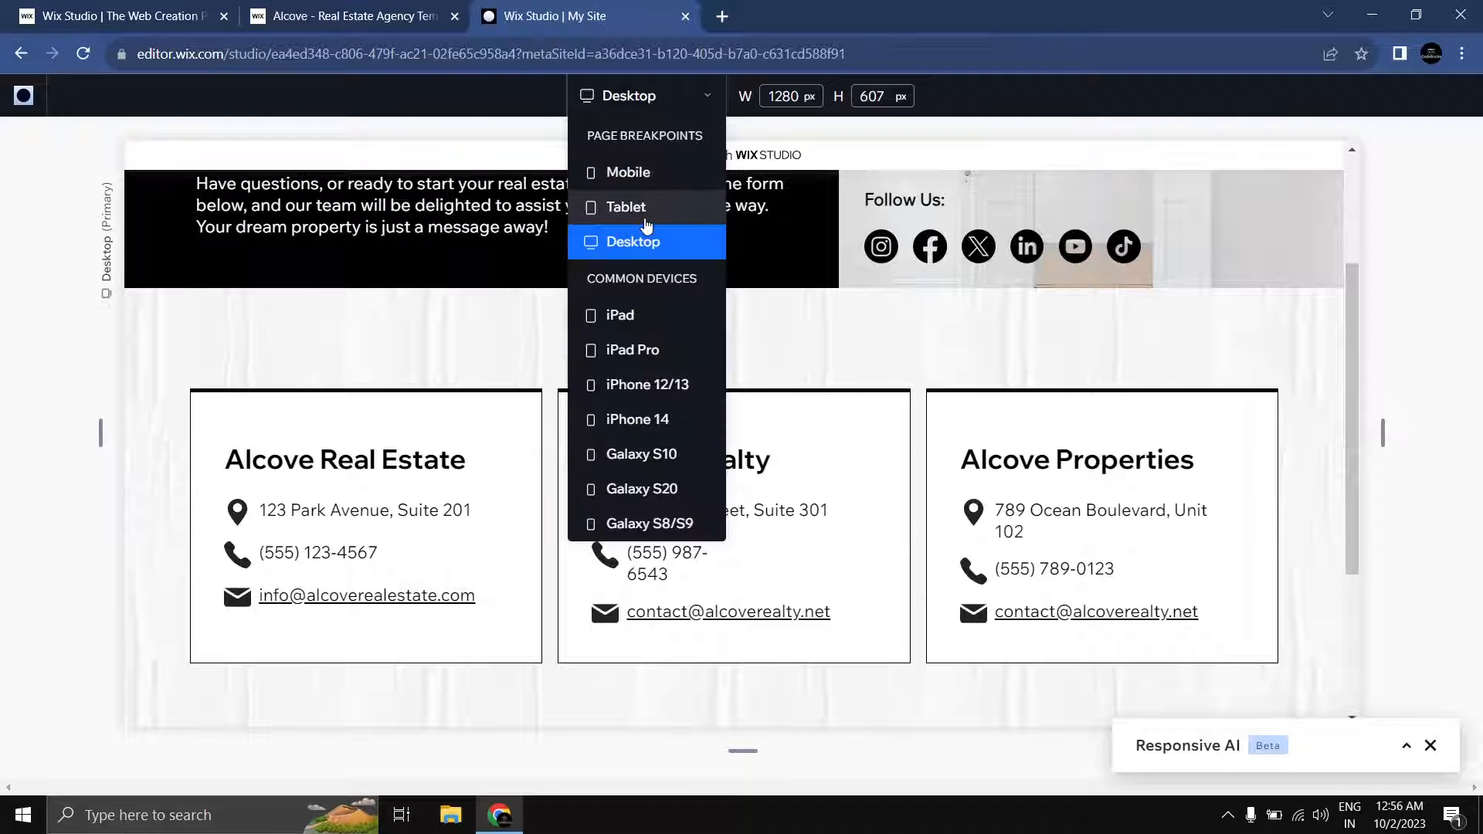
click(646, 207)
scroll(1035, 336, down, 5)
scroll(802, 325, up, 2)
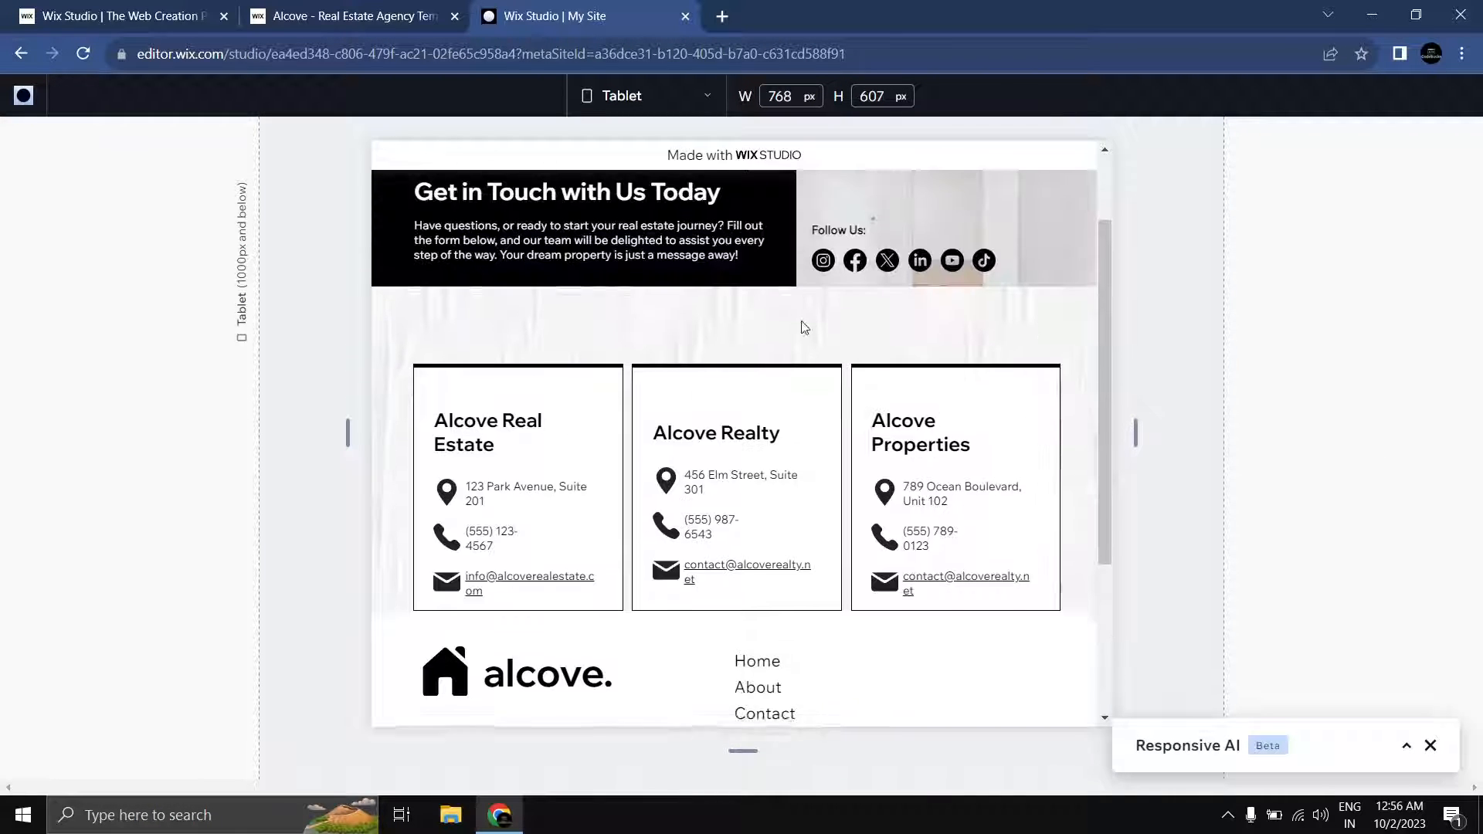
scroll(802, 325, down, 2)
scroll(802, 325, up, 2)
scroll(803, 327, down, 3)
scroll(803, 328, up, 2)
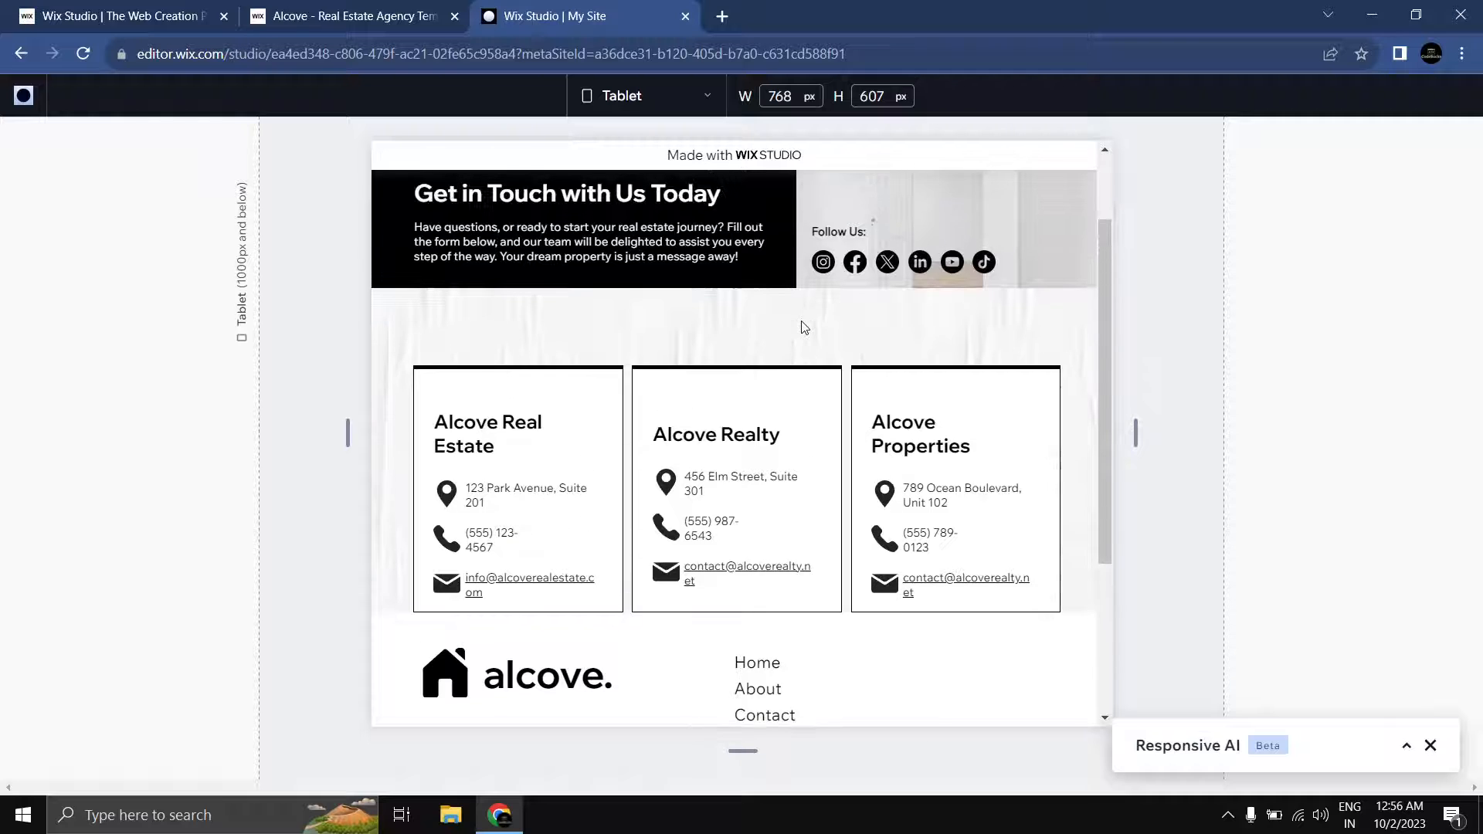
scroll(703, 321, down, 2)
scroll(704, 322, up, 2)
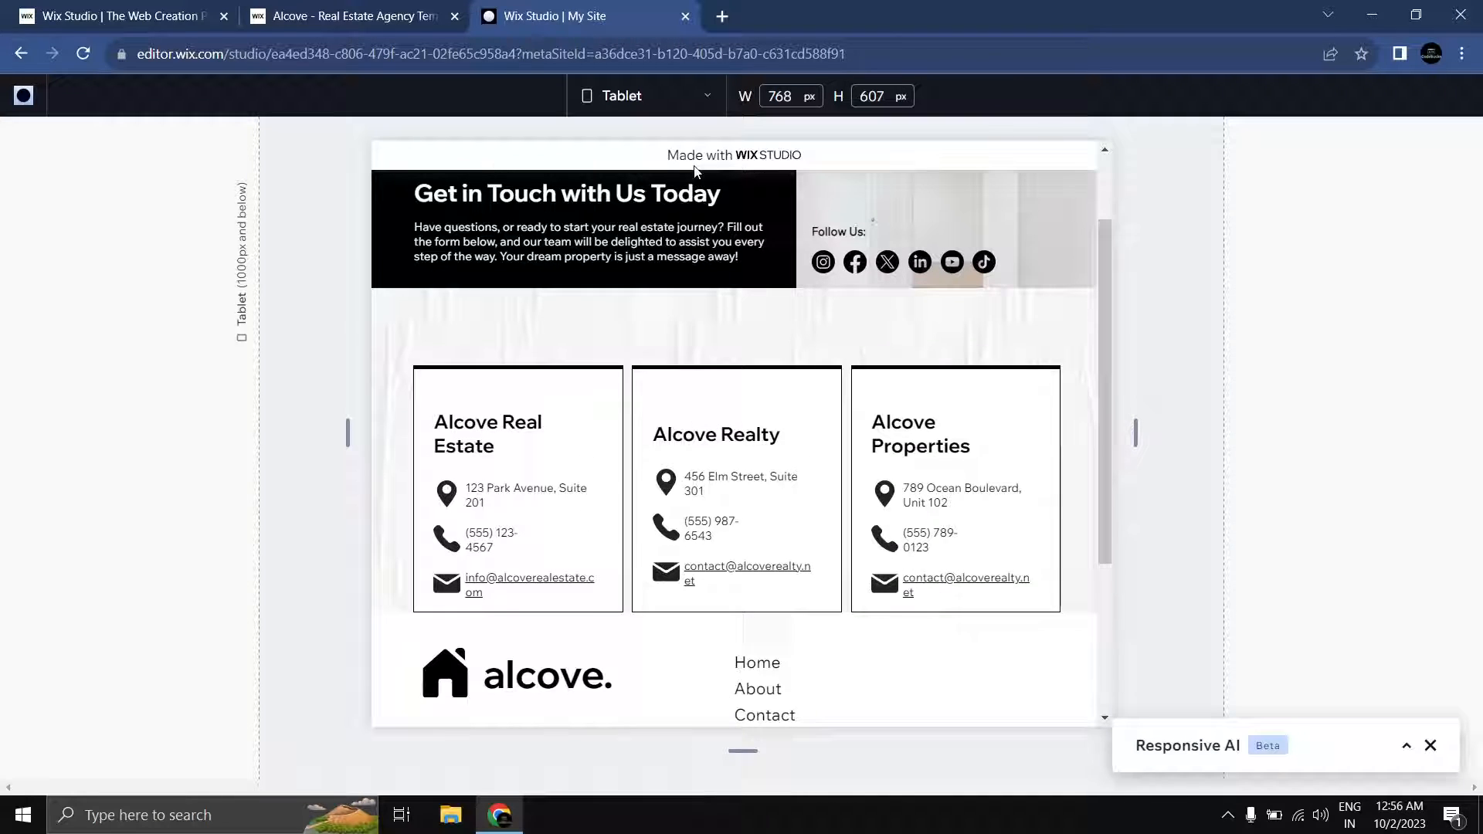
Step: Preview the generated design at the Mobile breakpoint and examine the stacked contact cards
click(647, 96)
click(622, 172)
scroll(842, 332, down, 5)
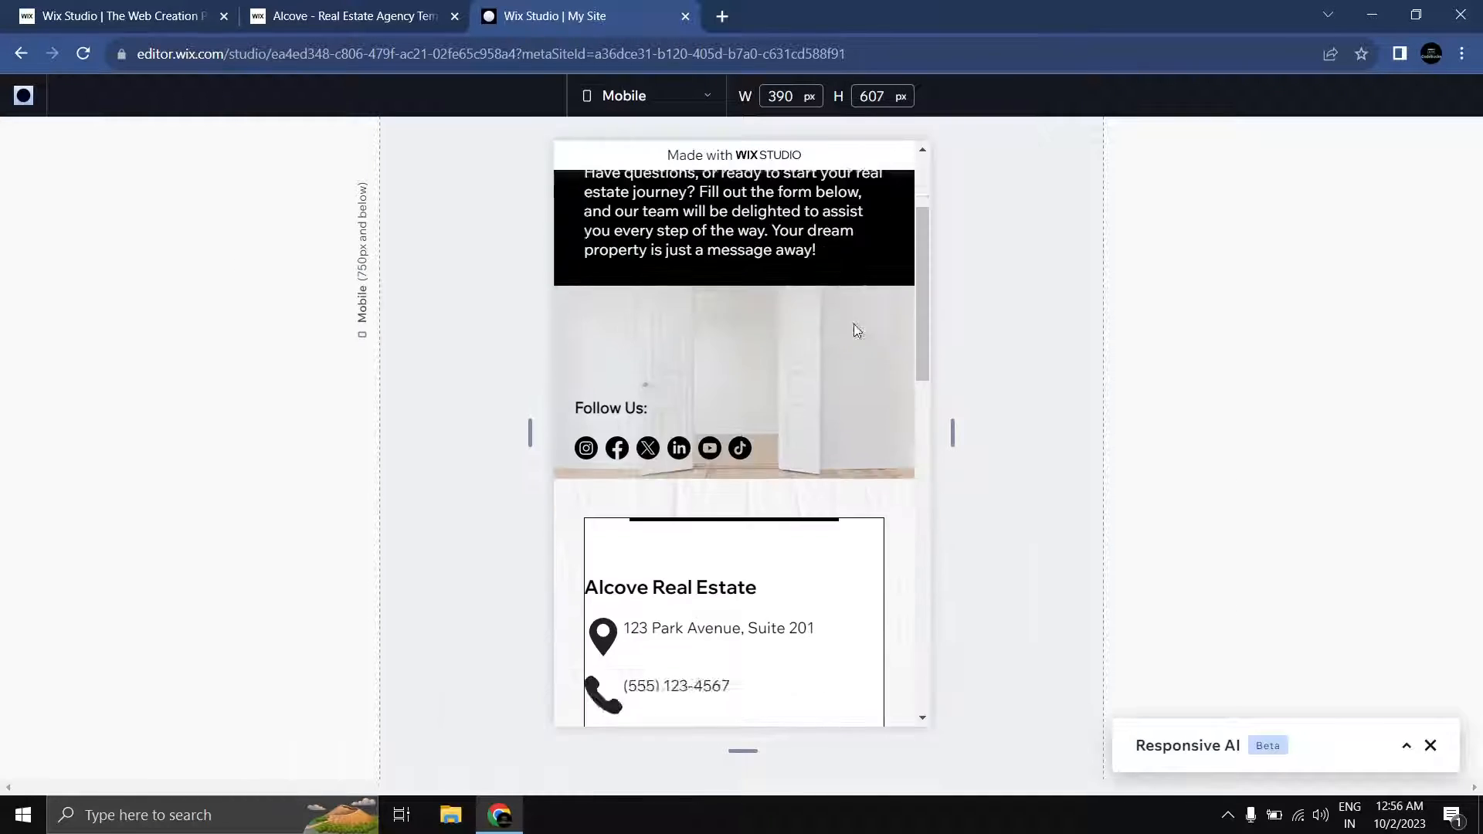
scroll(856, 333, down, 6)
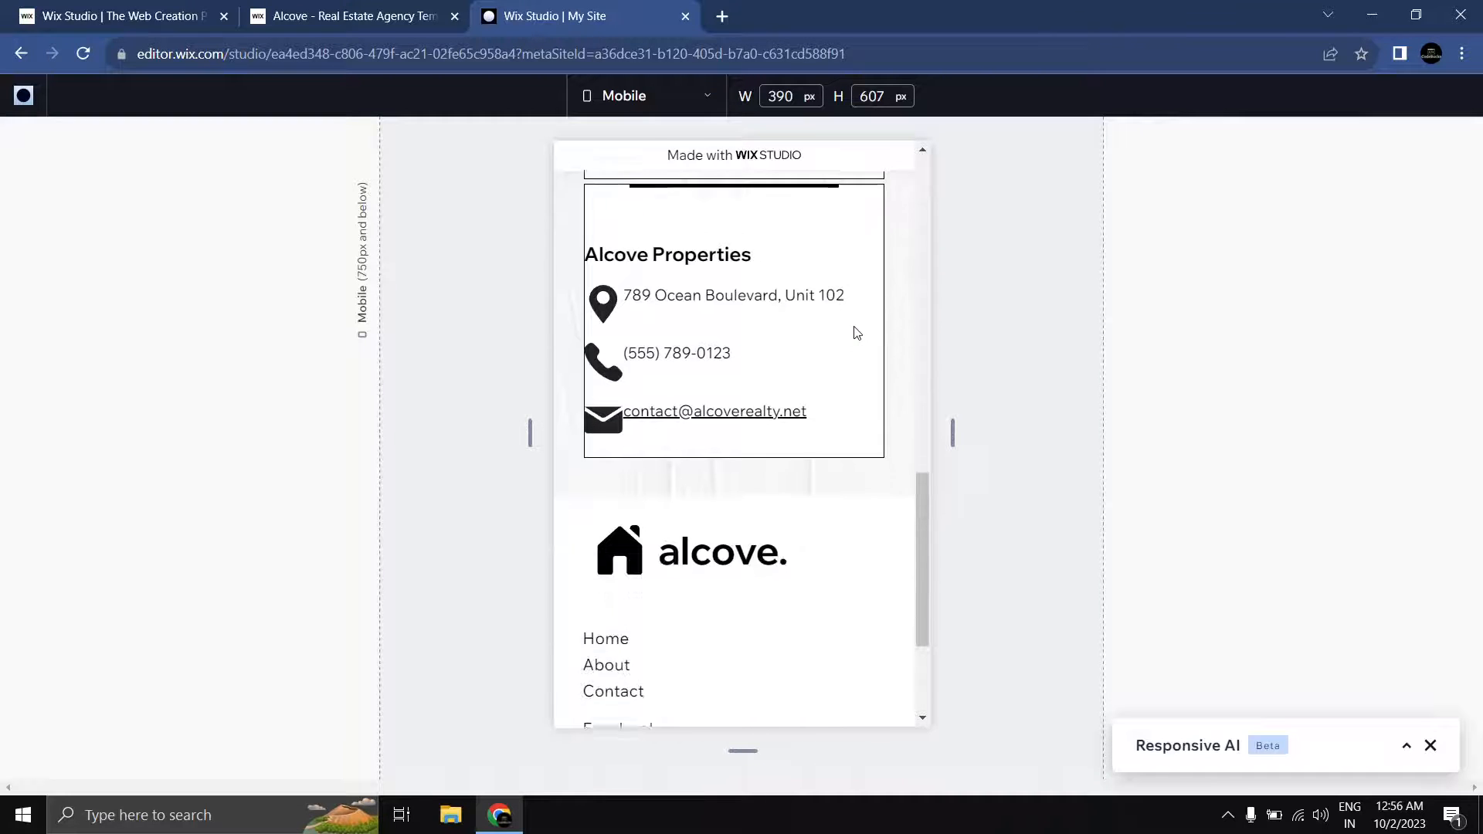
scroll(857, 333, up, 6)
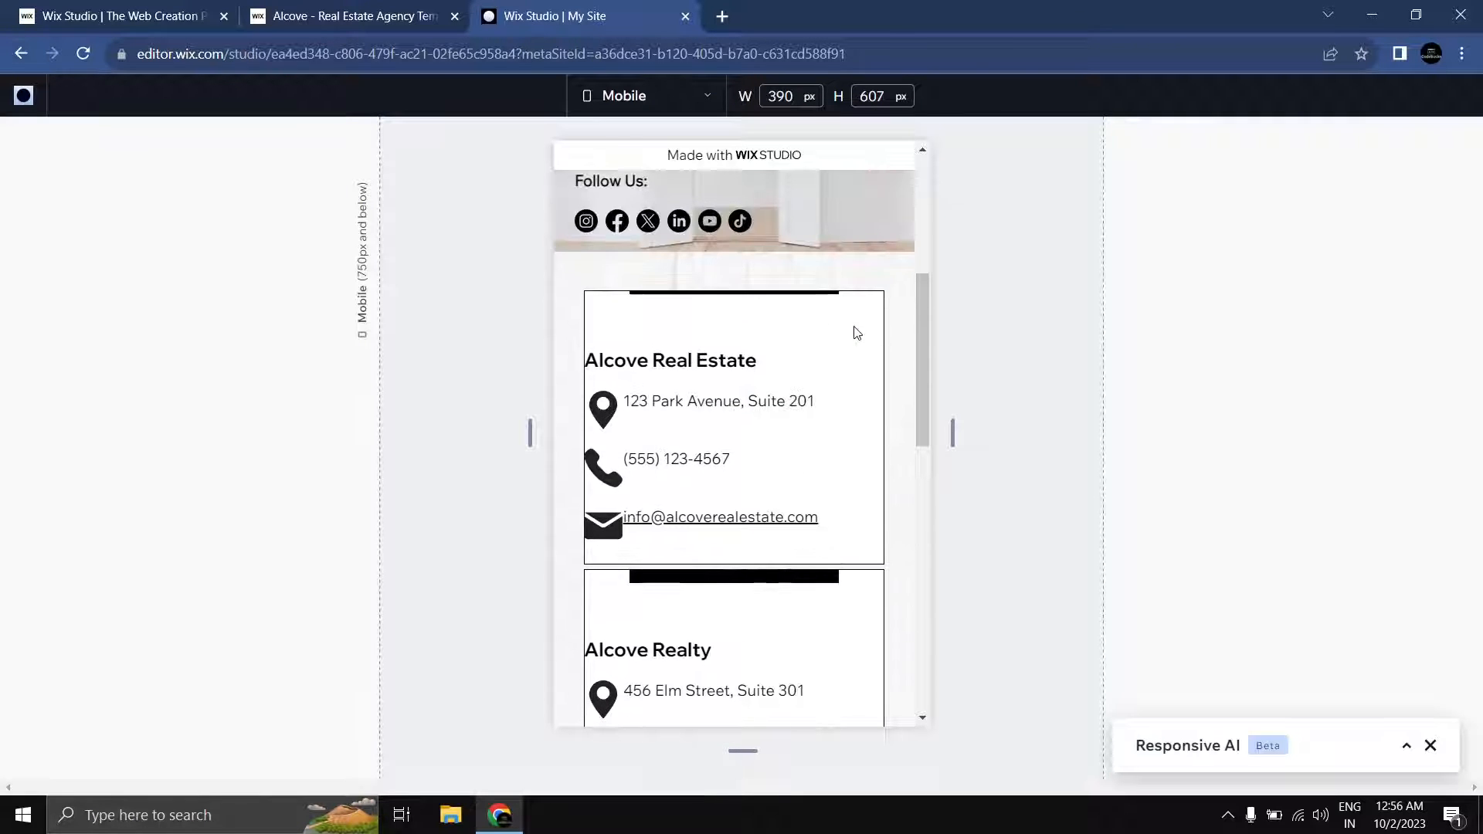
scroll(739, 380, up, 3)
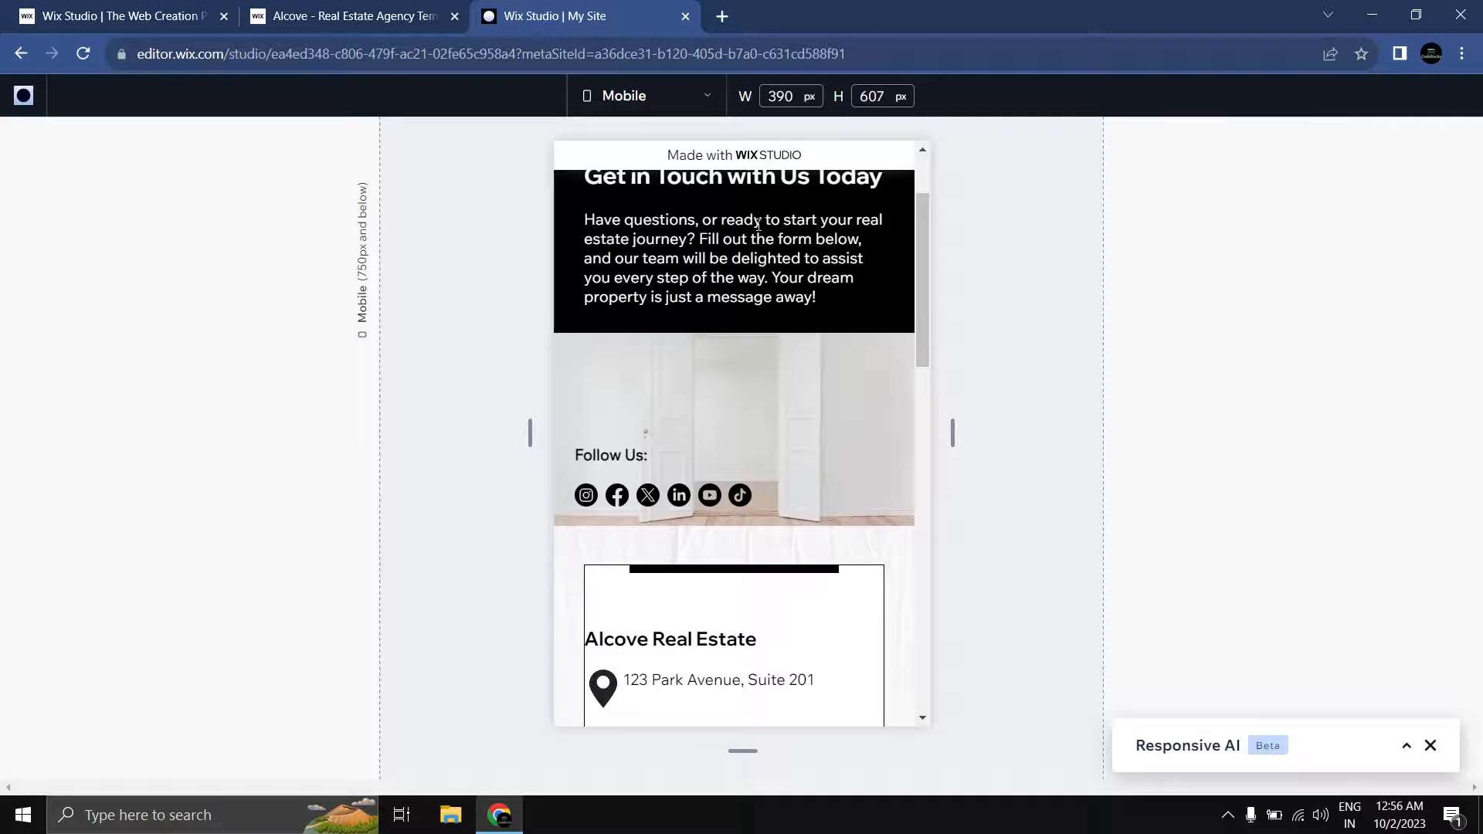
Step: Return the preview to the Tablet breakpoint and apply the AI-generated design to the section
click(696, 96)
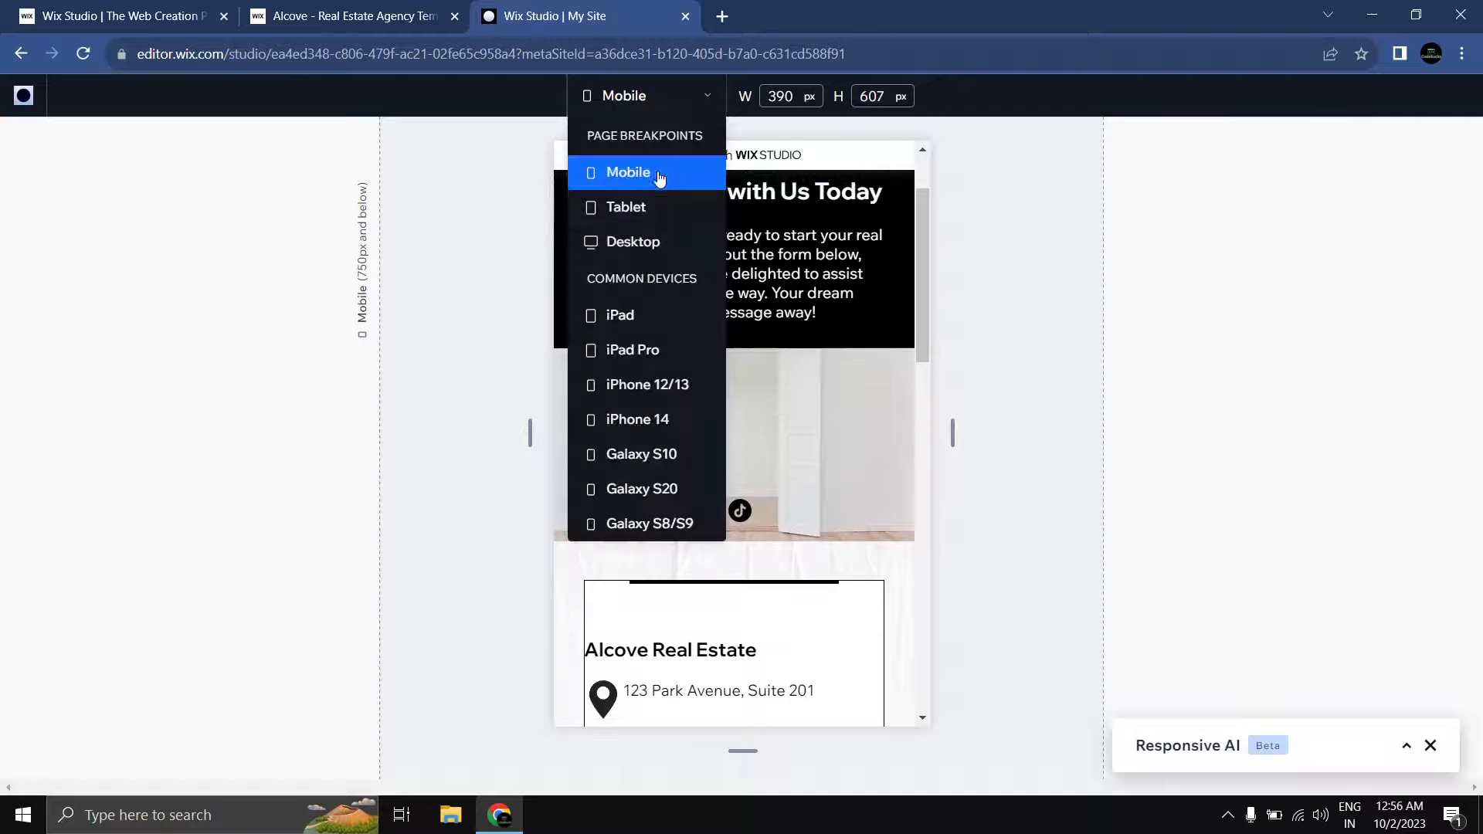
click(623, 210)
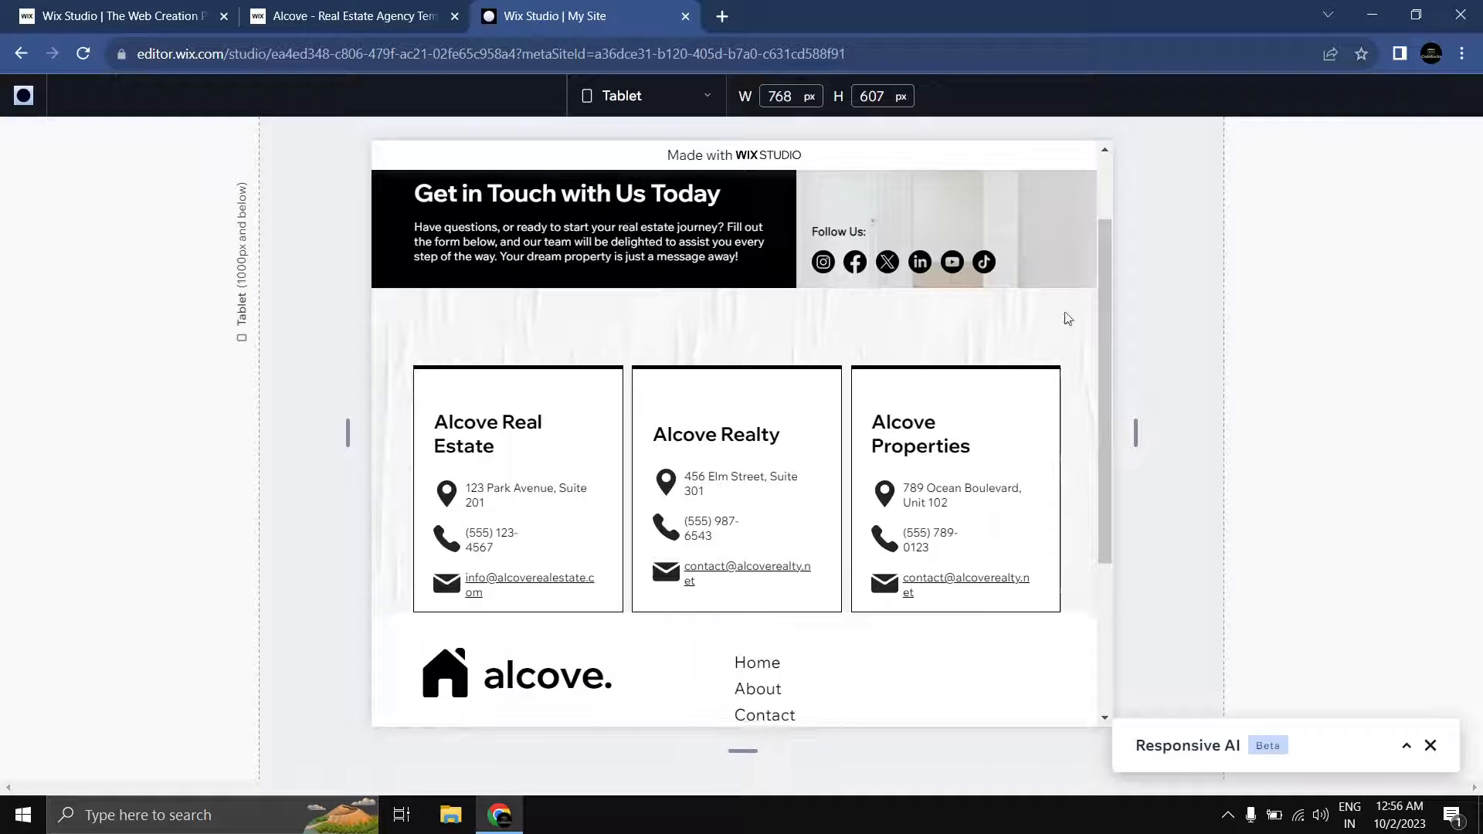
click(1408, 748)
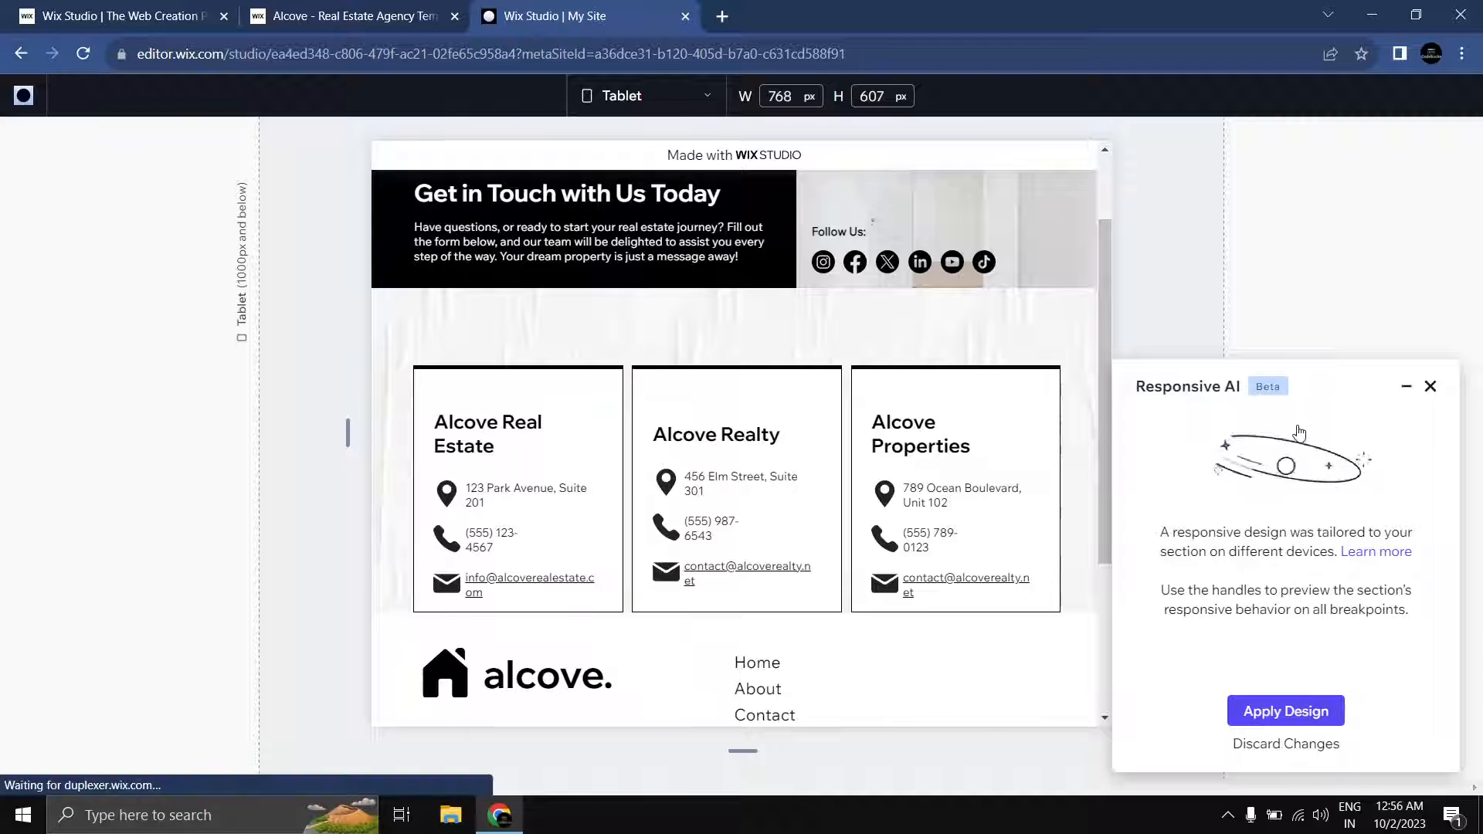
scroll(808, 399, up, 2)
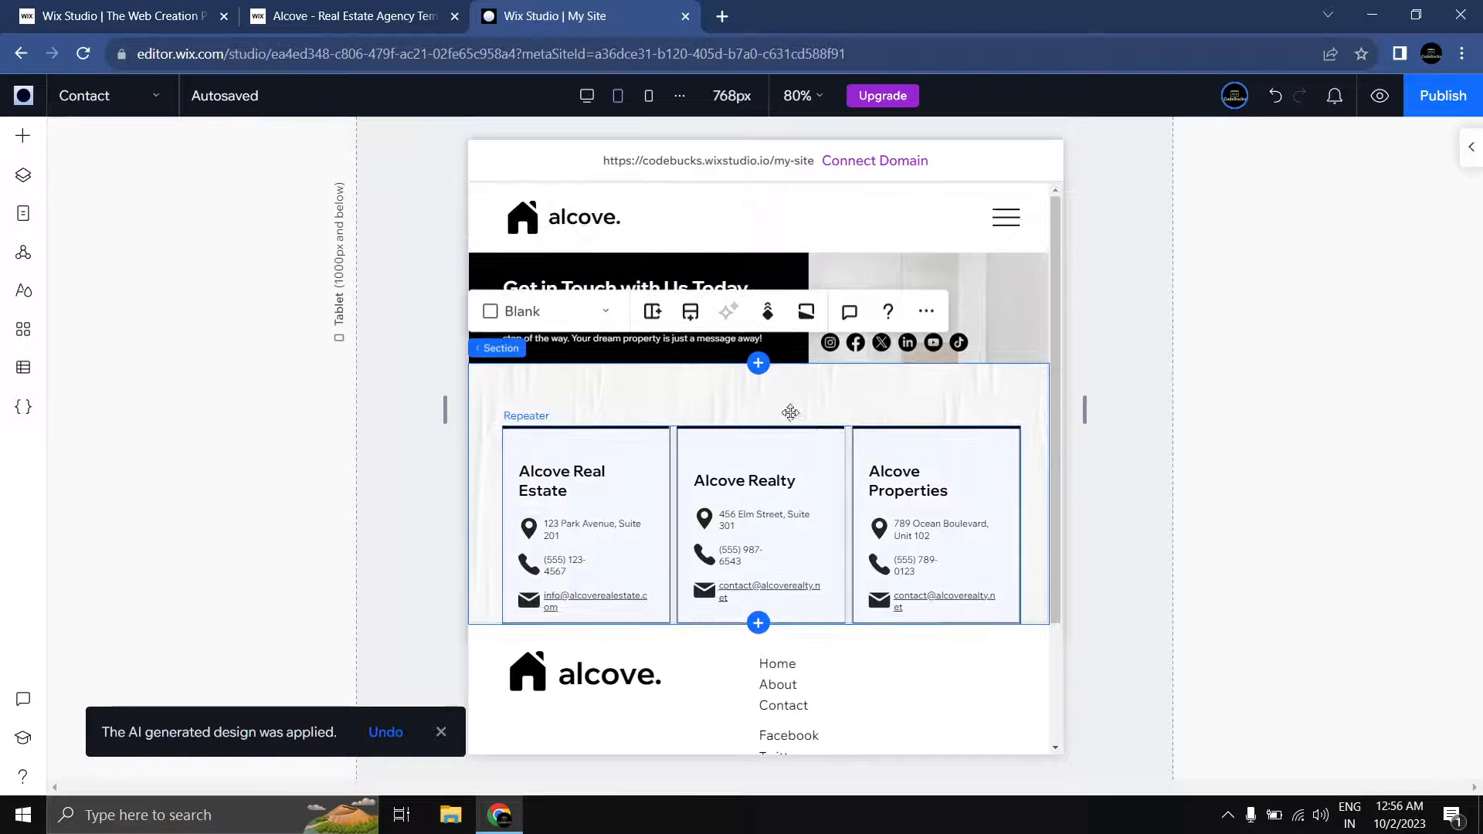
Step: Extend the section below the contact cards on tablet and move the cards' content stack up to their upper edge
scroll(790, 433, down, 1)
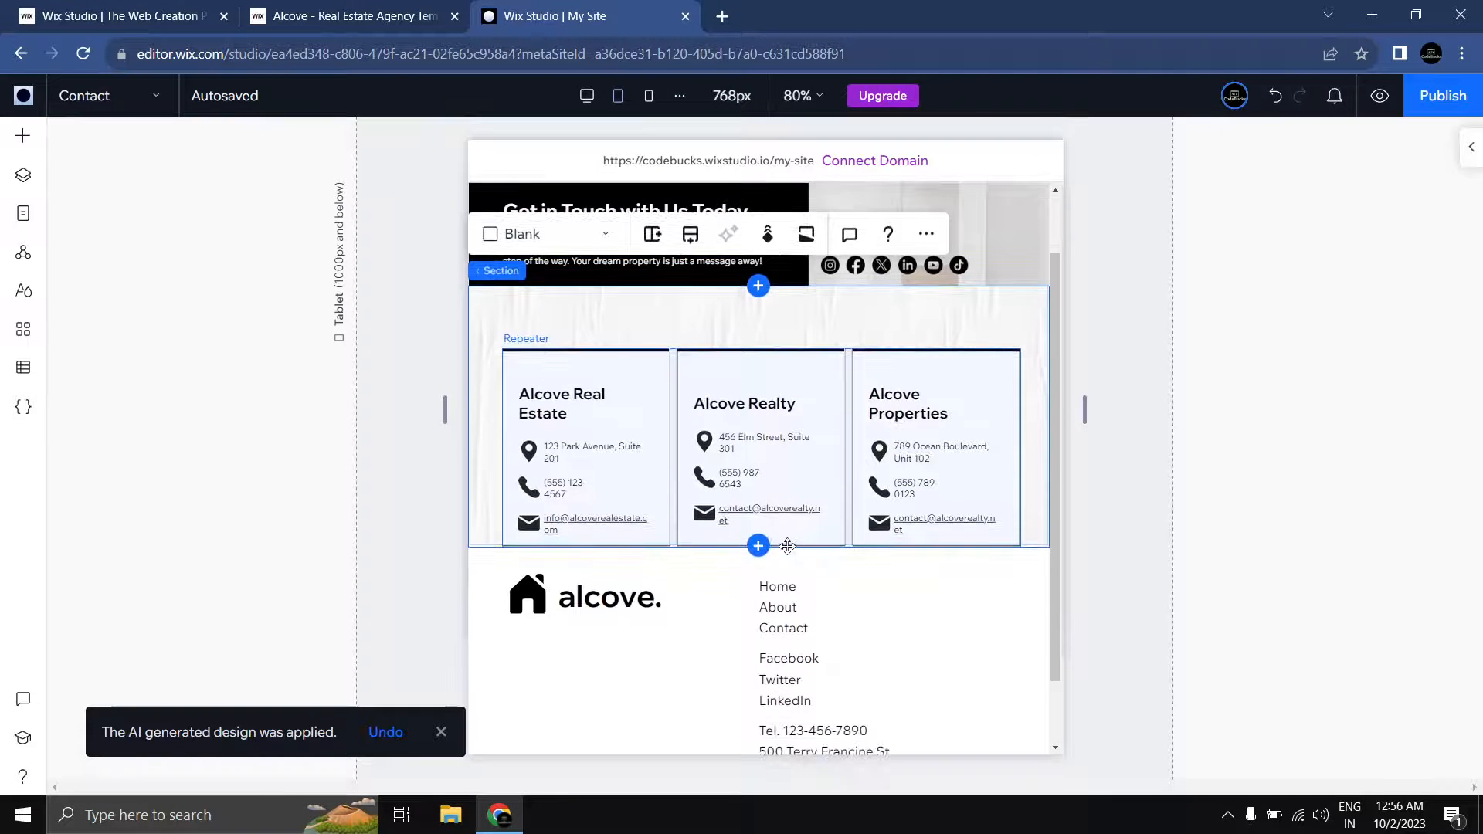
drag(787, 546, 781, 592)
click(771, 434)
click(770, 437)
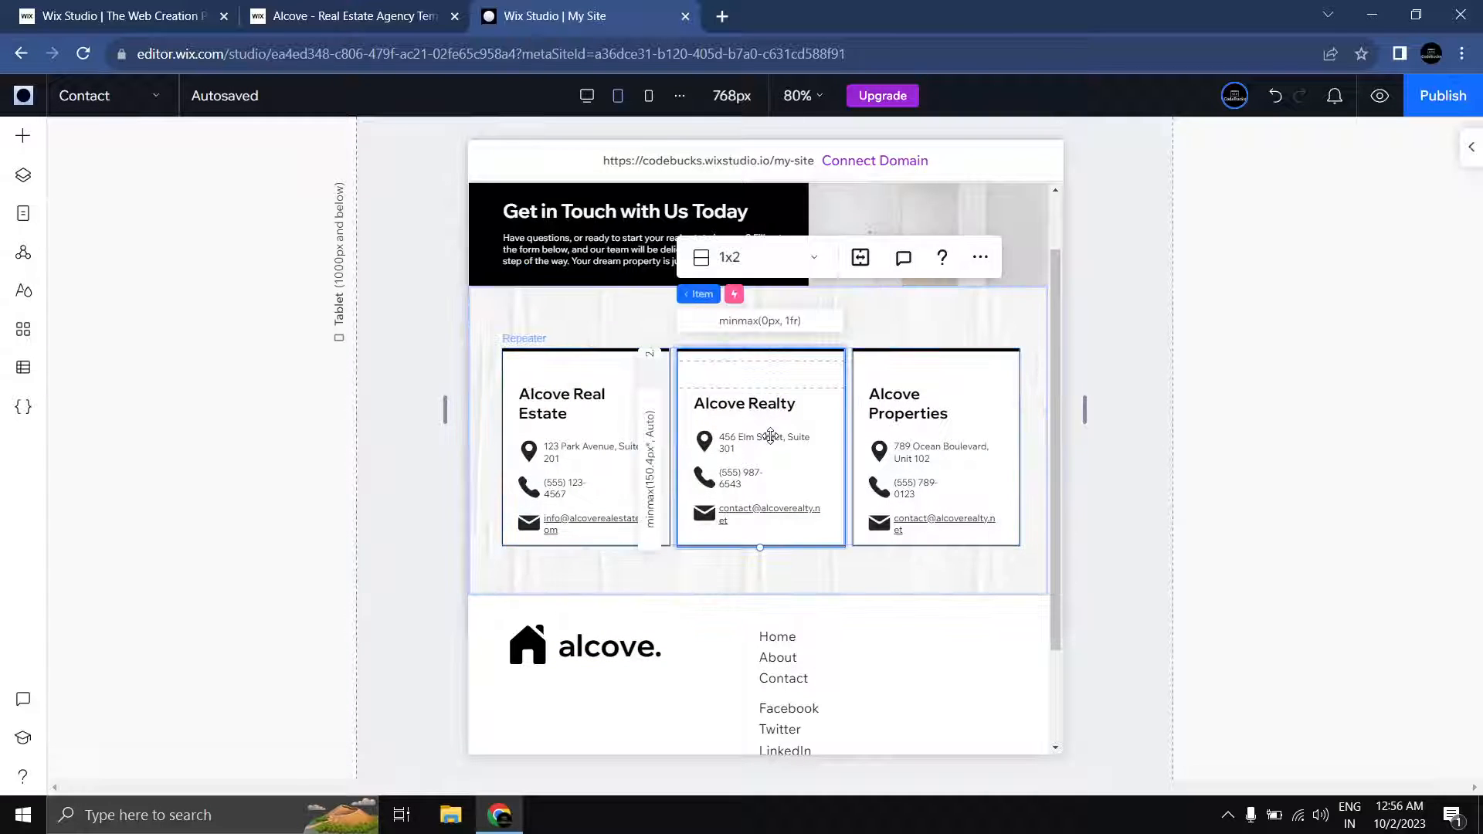
click(770, 436)
click(601, 452)
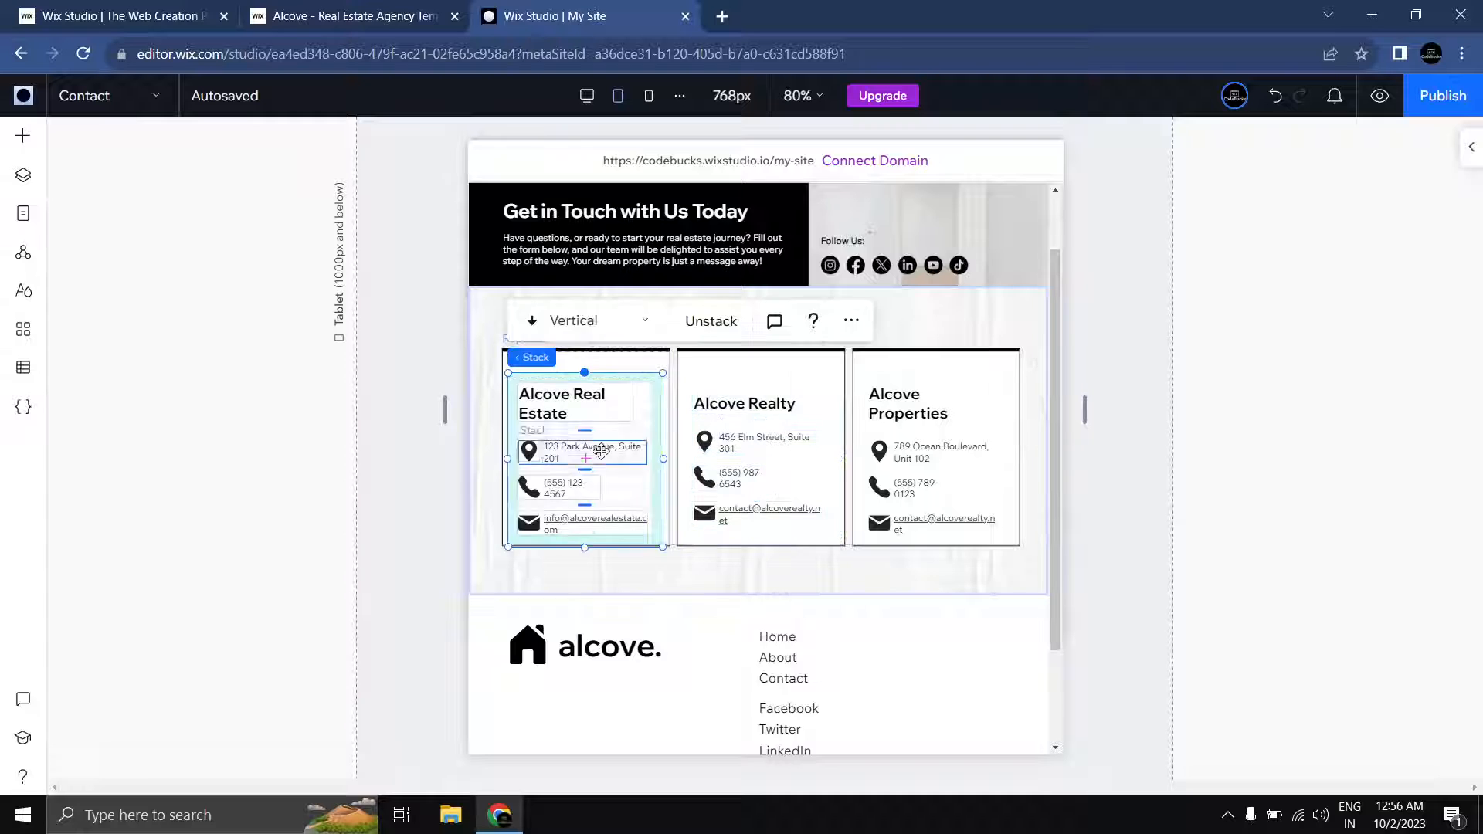
click(627, 564)
click(607, 448)
click(605, 441)
click(604, 438)
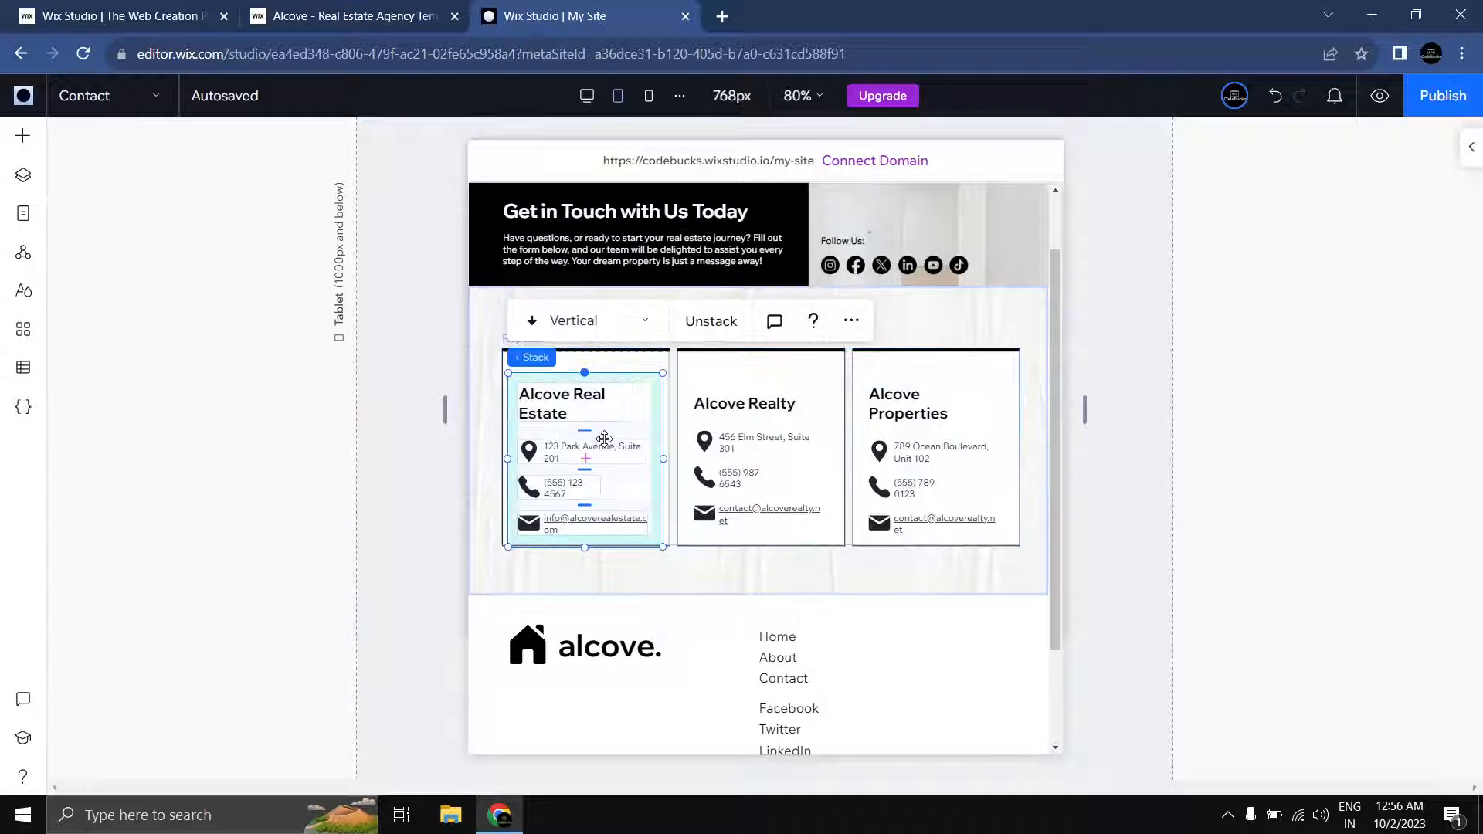
drag(604, 435, 603, 427)
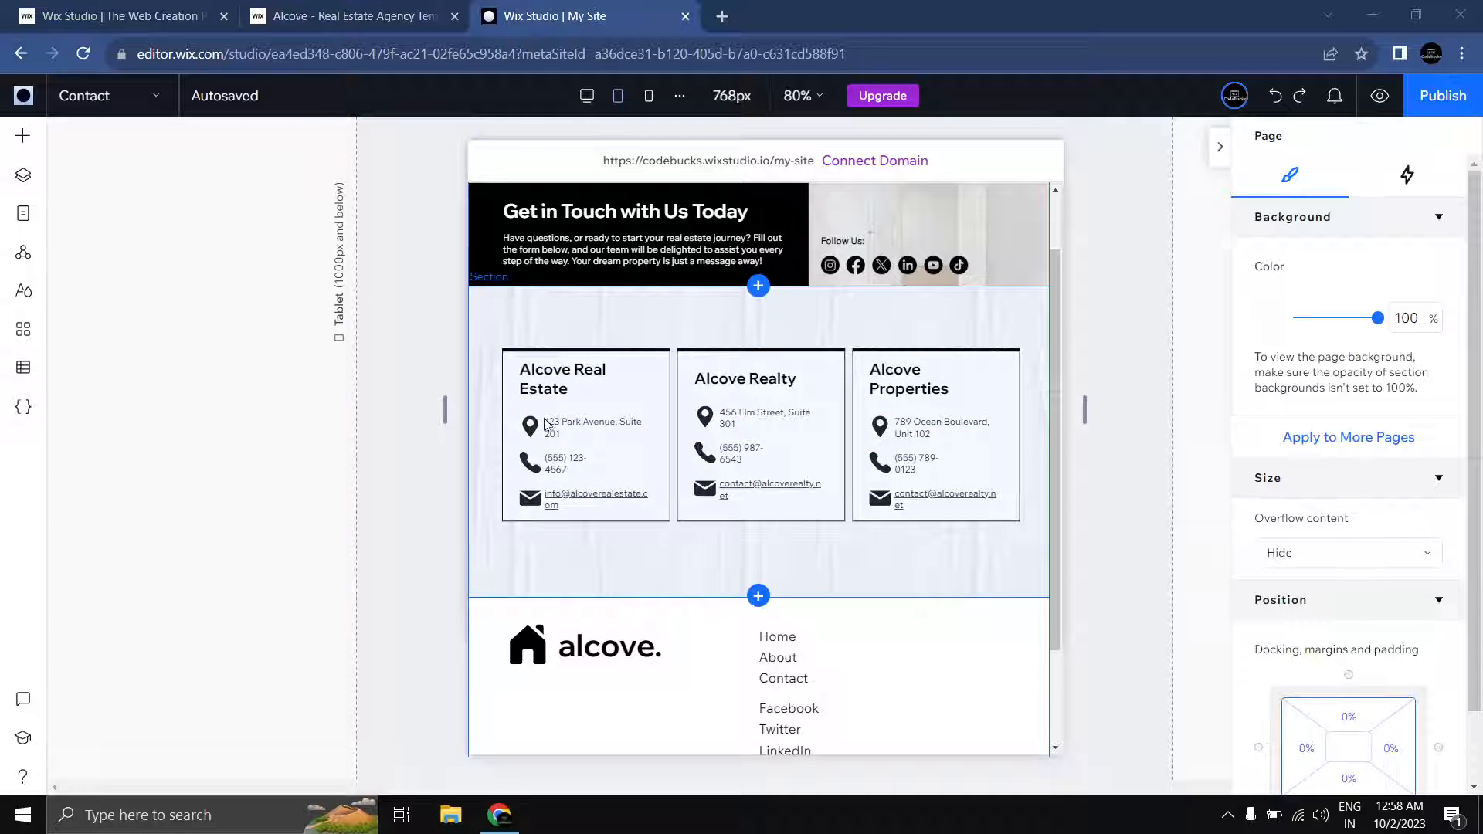
Step: Resize the location pin icon in the Alcove Real Estate card to 20 by 20 px
click(531, 423)
click(531, 423)
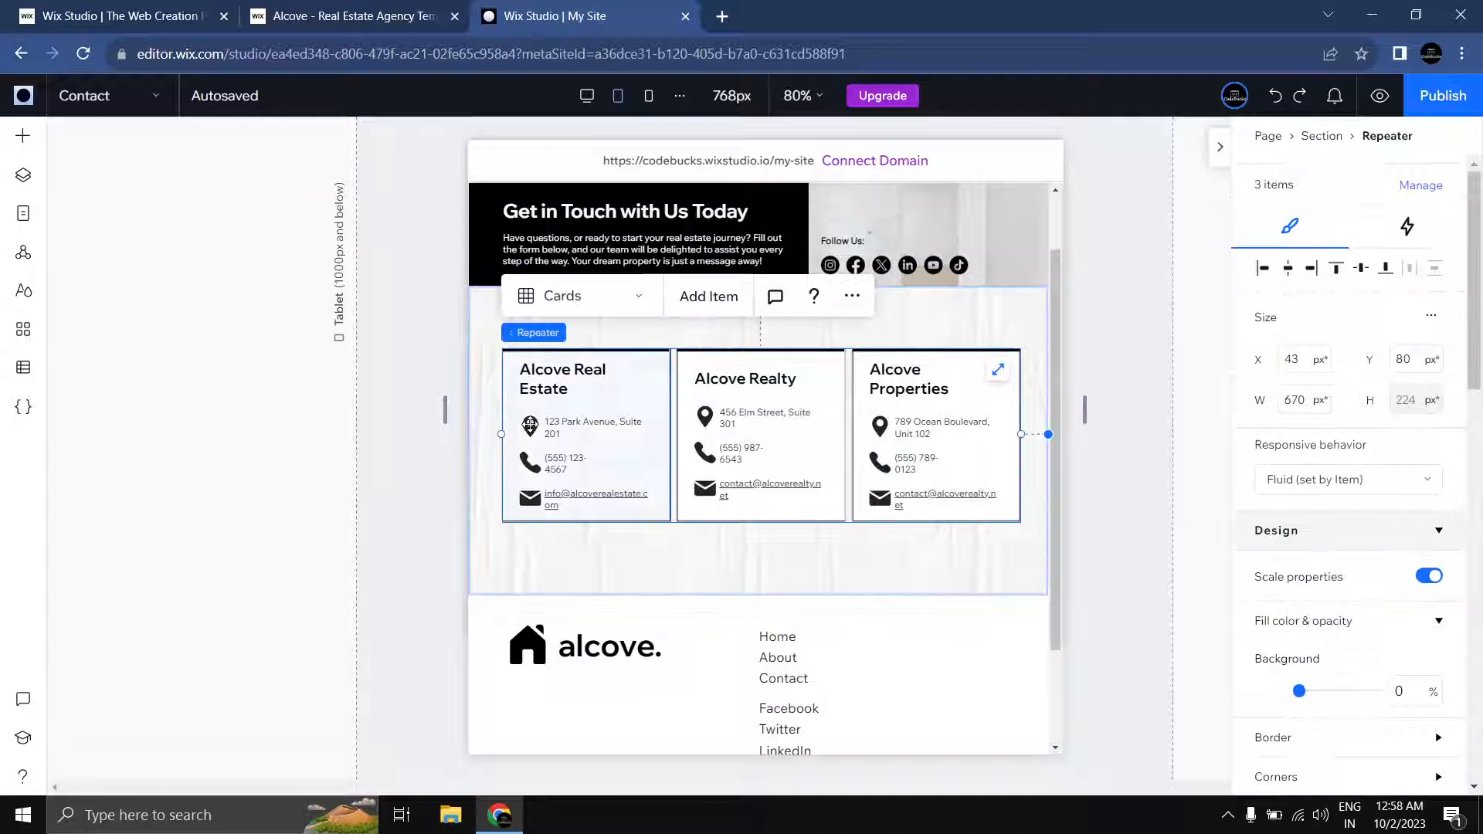
click(531, 423)
click(530, 423)
click(530, 423)
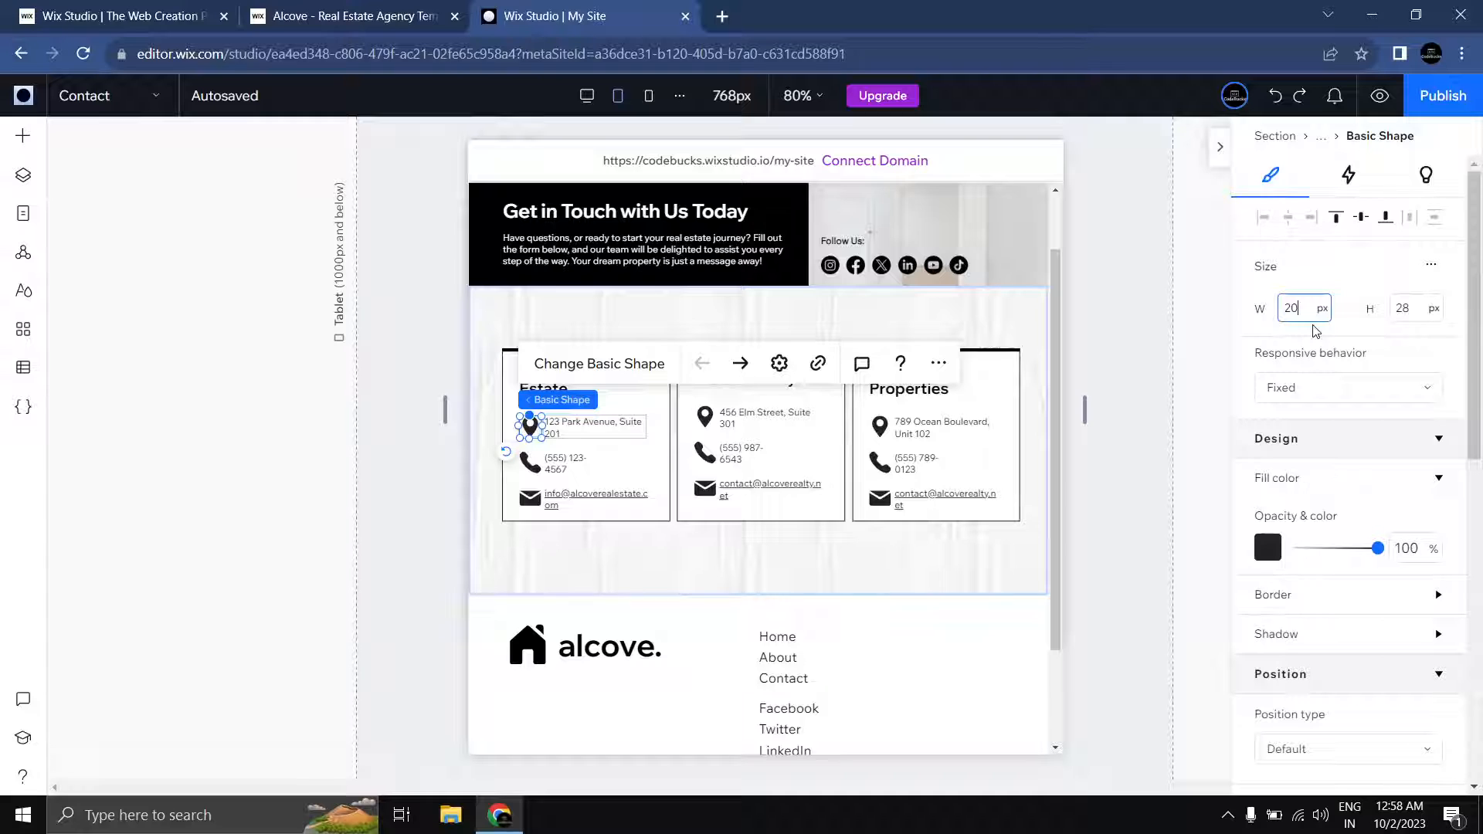
key(Return)
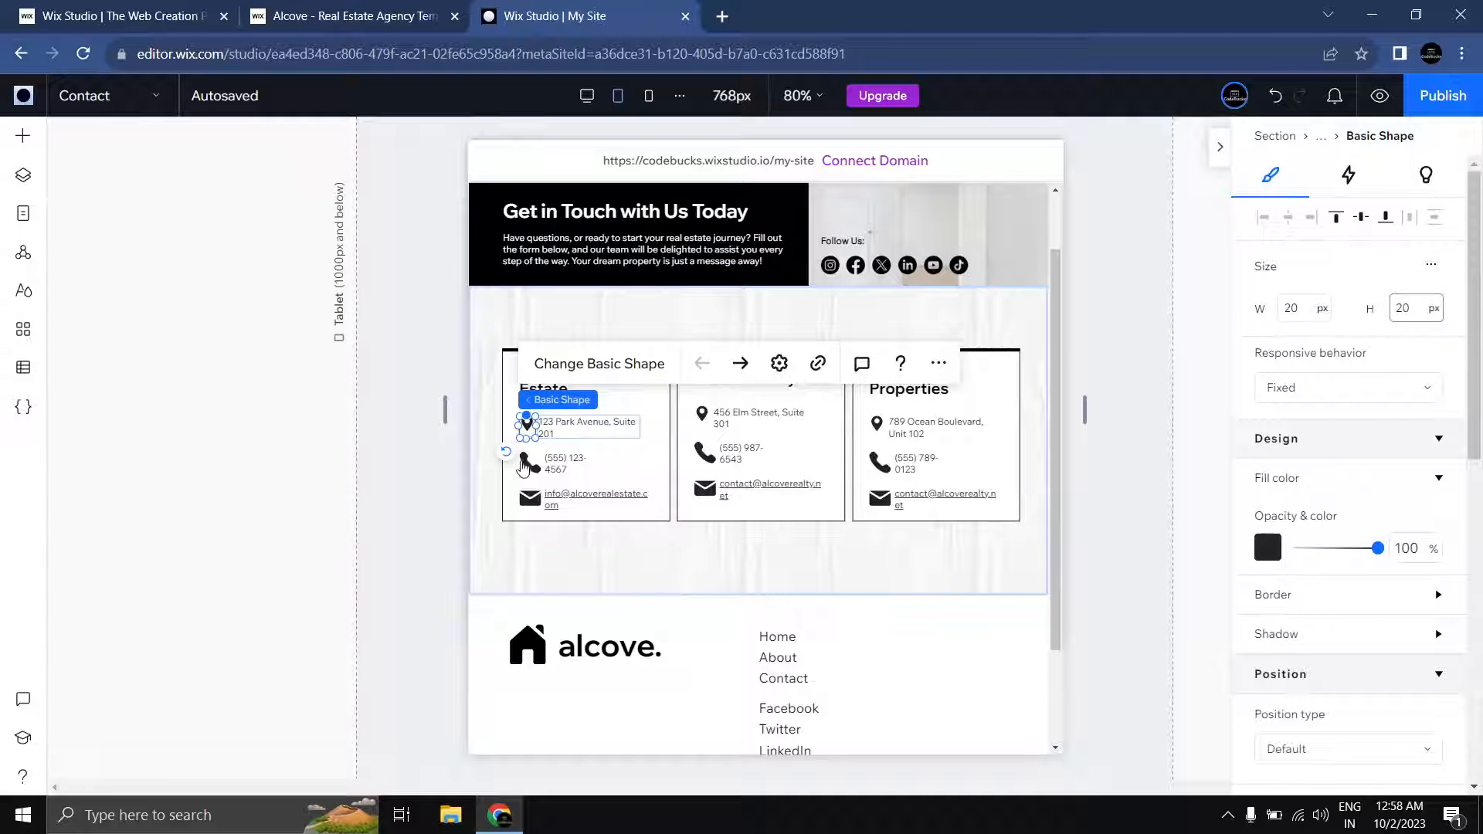
Step: Resize the phone icon in the Alcove Real Estate card to 20 by 20 px
click(524, 464)
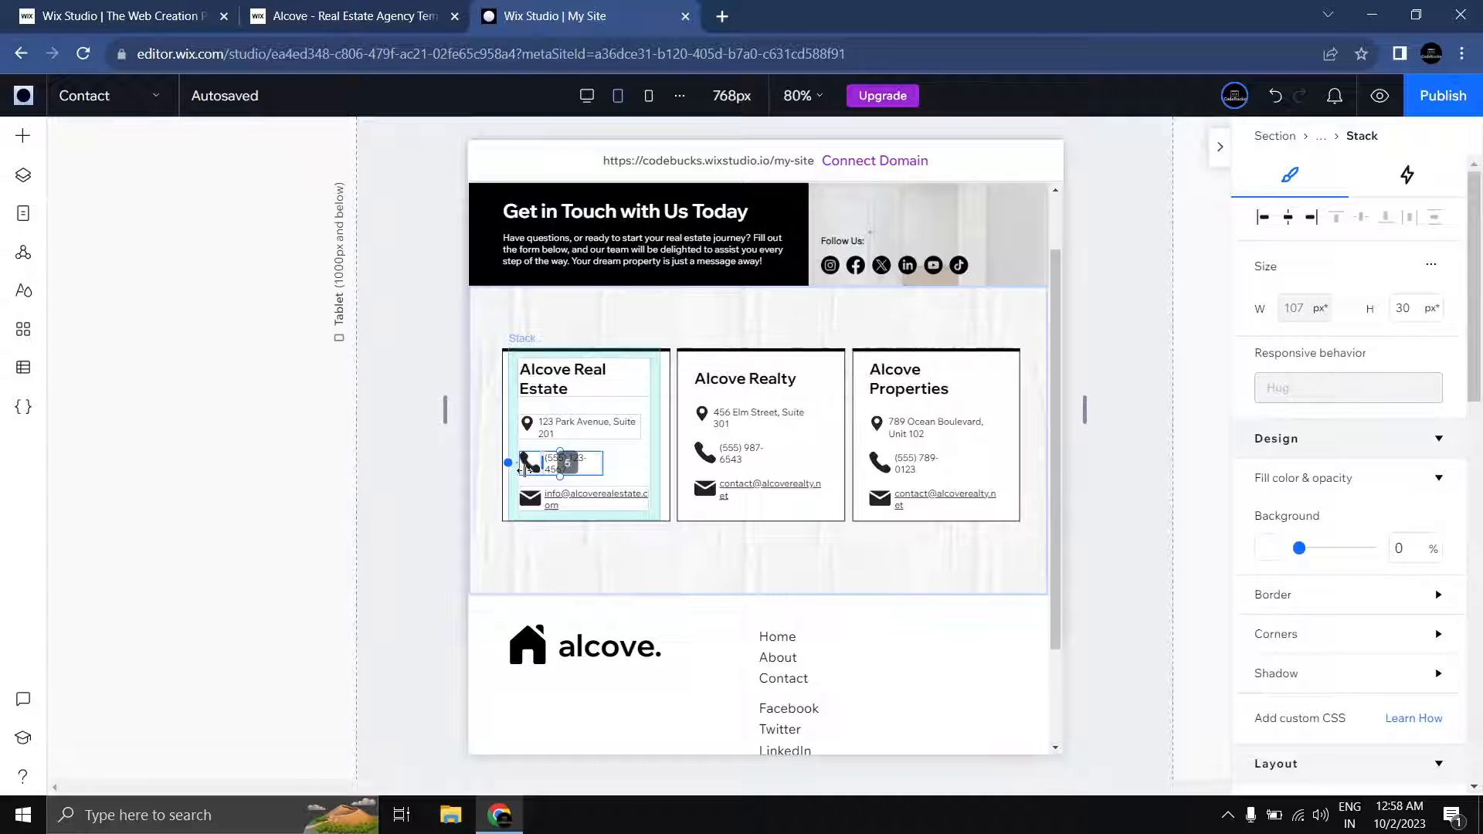
click(525, 468)
click(527, 465)
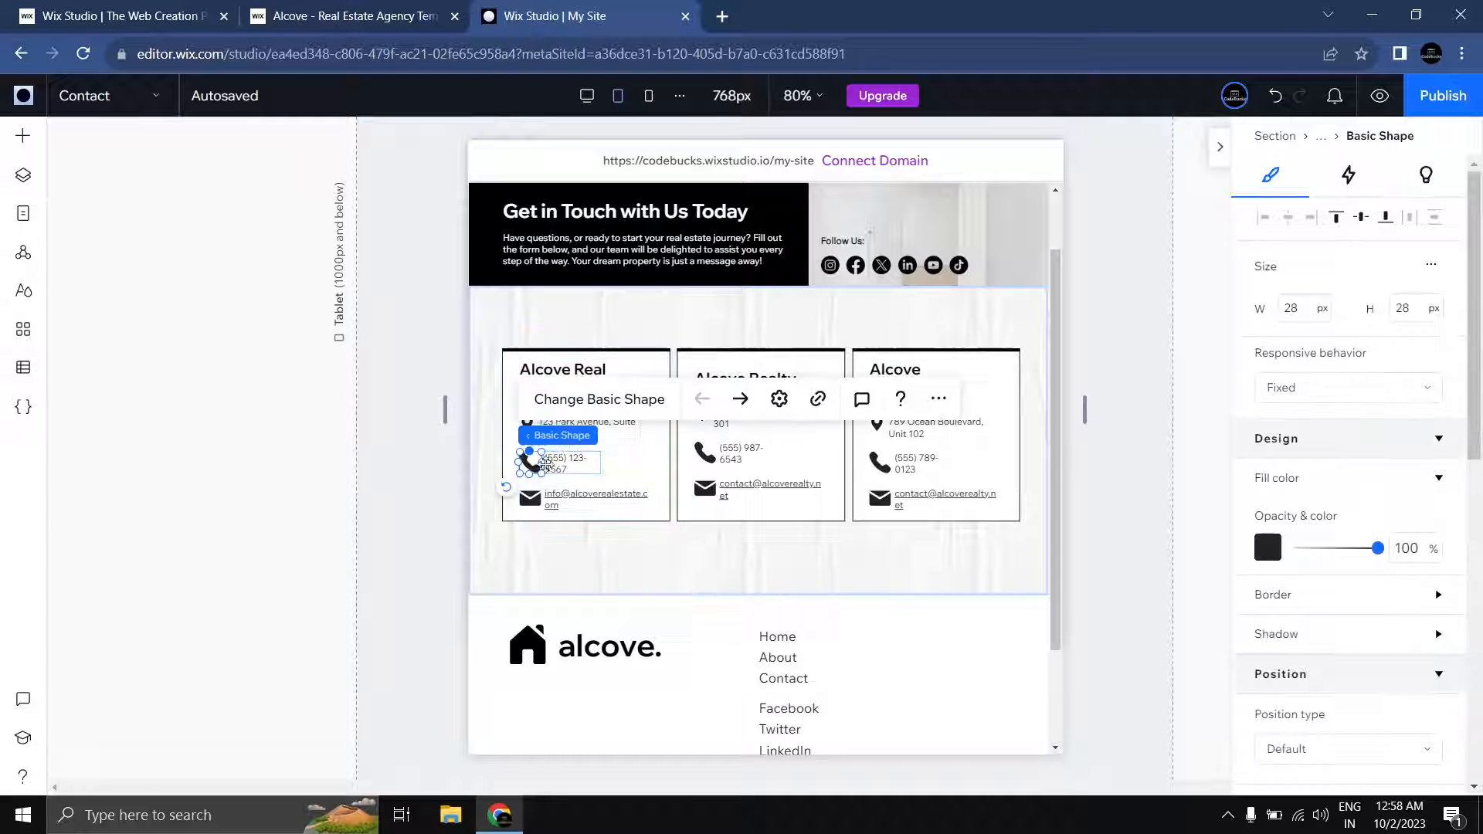
click(1311, 309)
text(20)
click(1403, 311)
text(20)
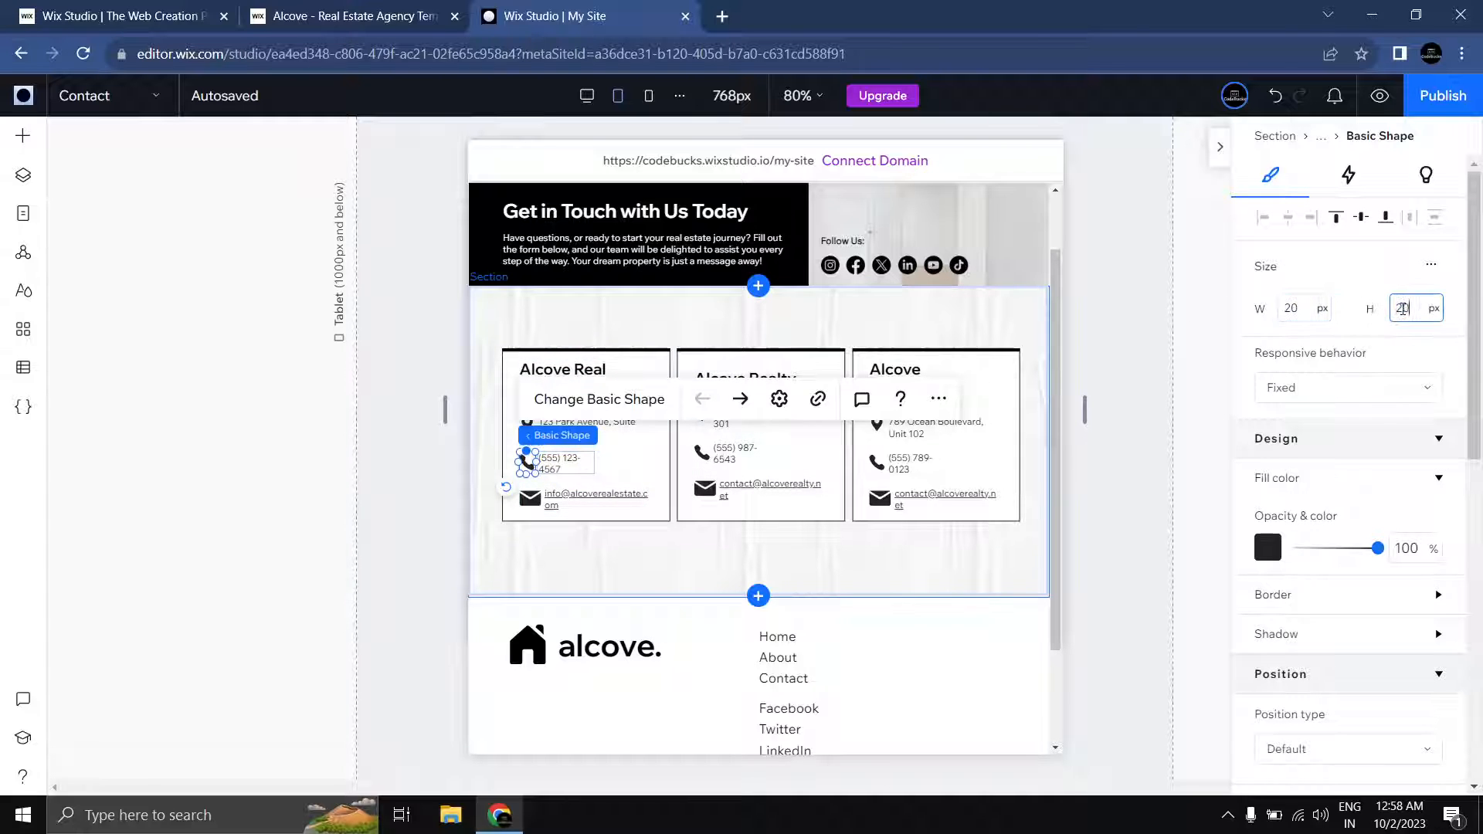
key(Return)
Step: Resize the envelope icon in the Alcove Real Estate card to 20 by 20 px
click(527, 499)
click(530, 499)
click(1289, 308)
text(2)
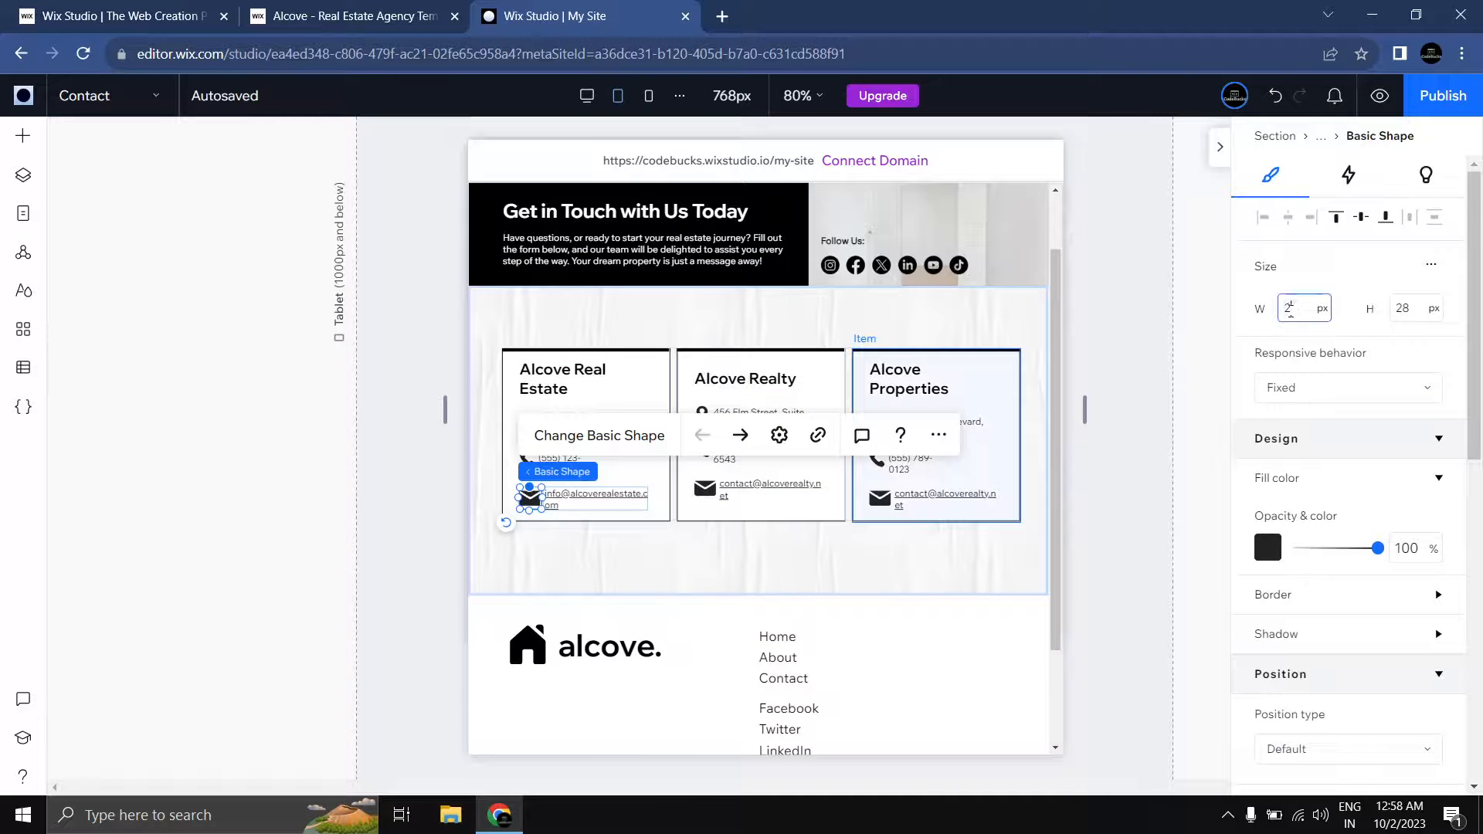
text(0)
click(1405, 309)
text(20)
click(1132, 423)
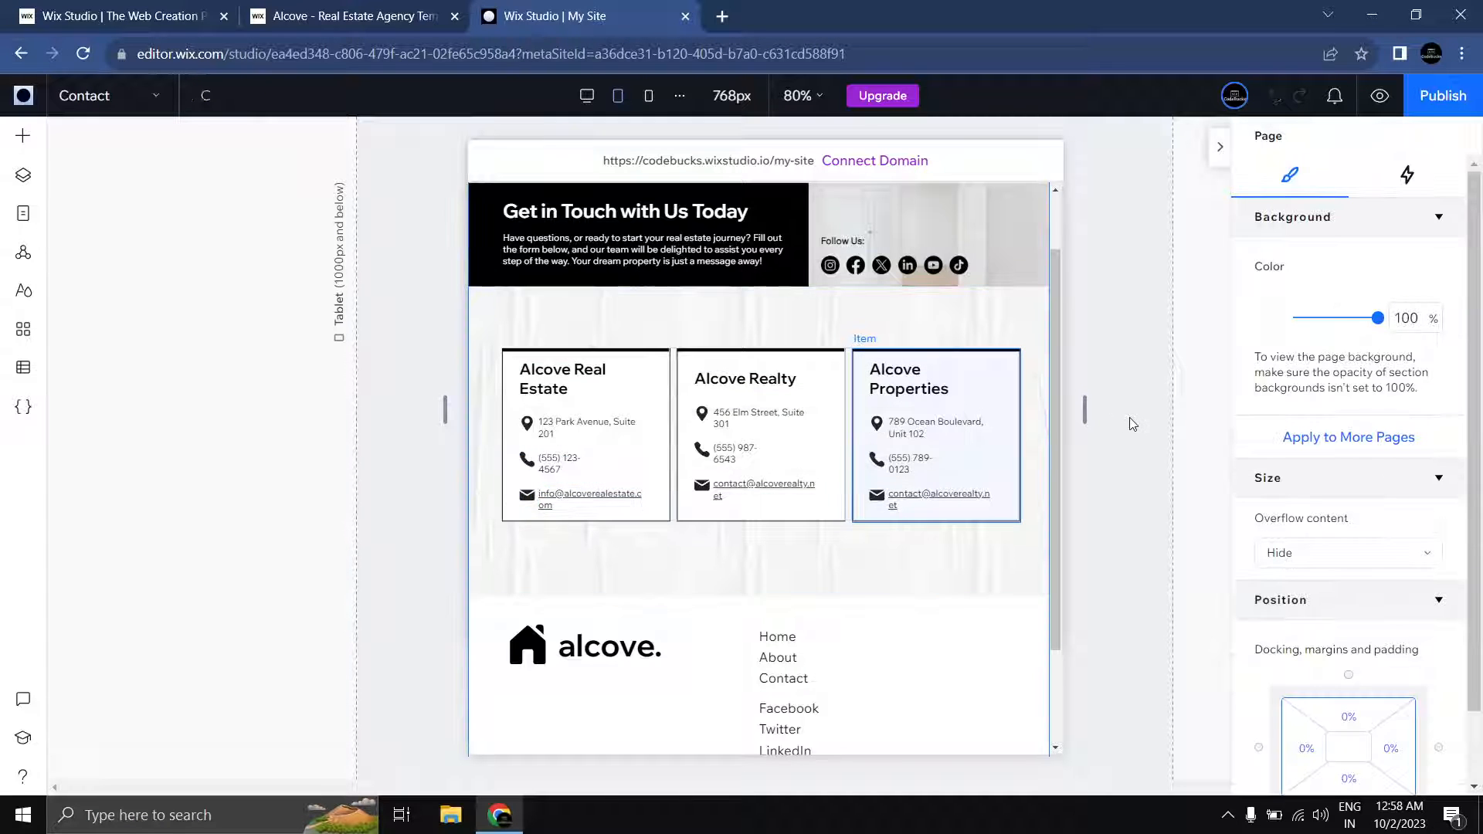
Step: Link the padding sides of the Alcove Real Estate card's content stack and set them all to 5%
click(601, 418)
click(585, 423)
click(585, 423)
click(585, 423)
scroll(1425, 464, down, 10)
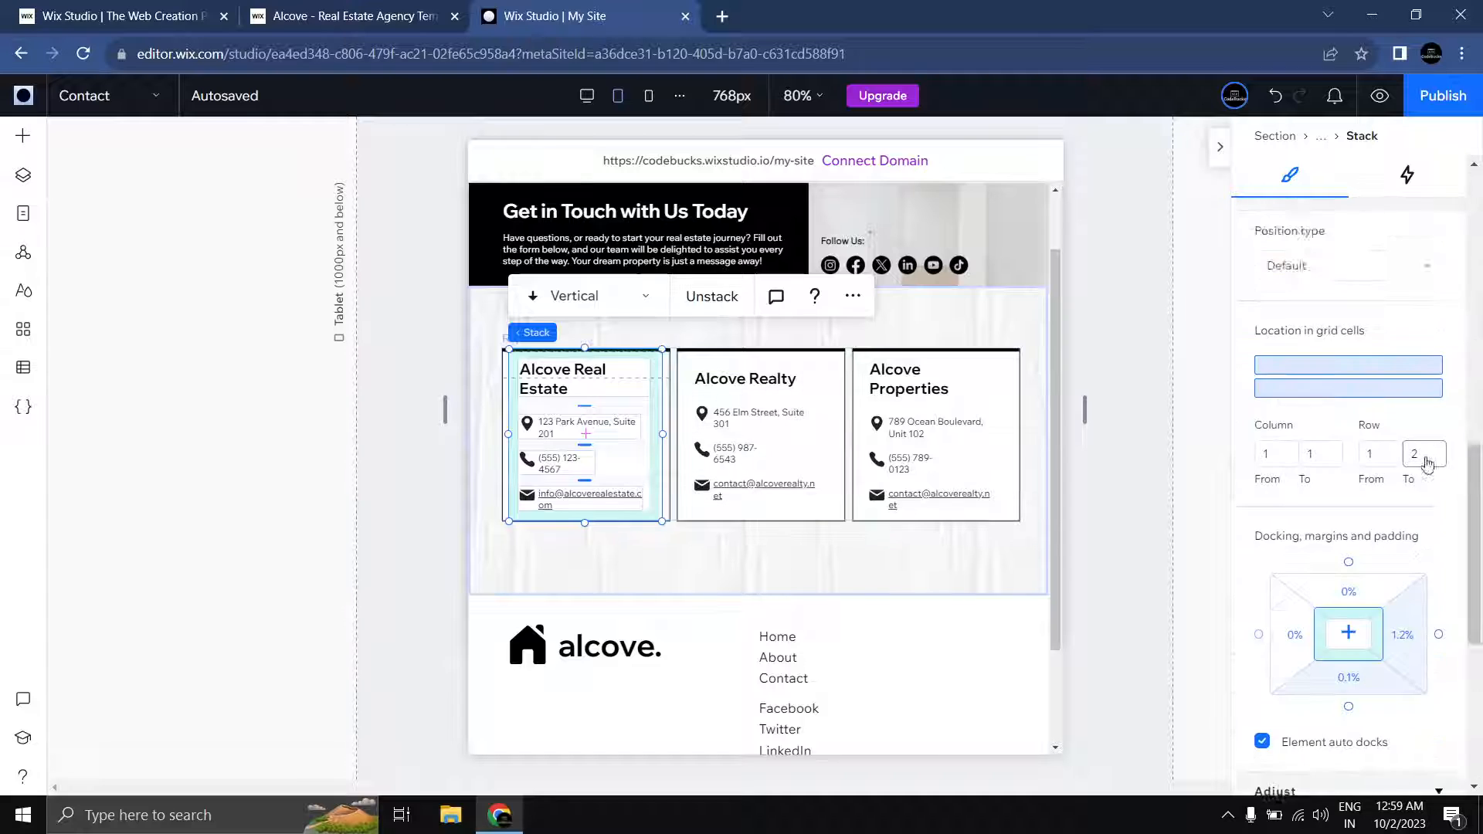
scroll(1428, 462, down, 3)
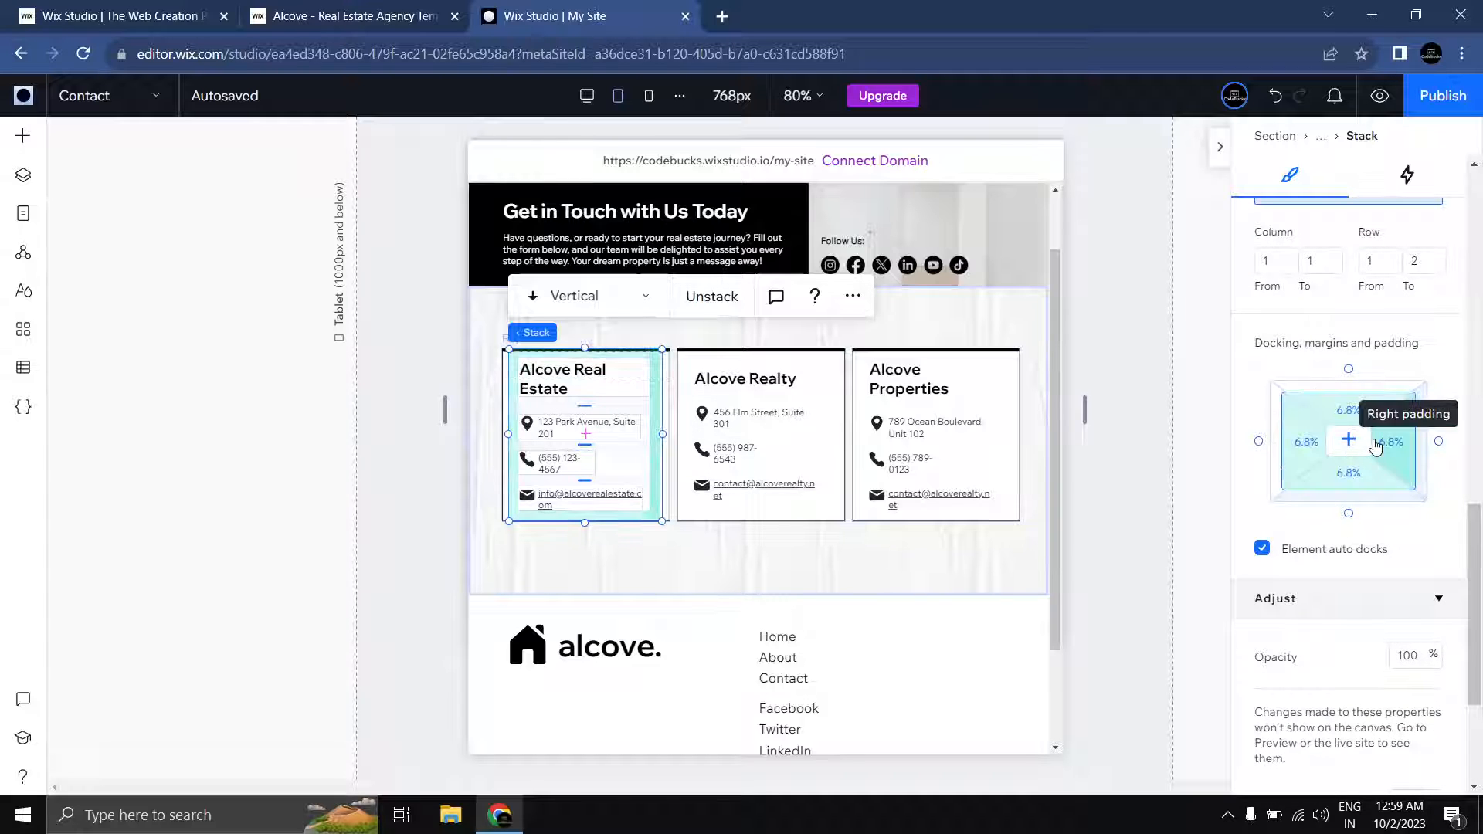
click(1348, 440)
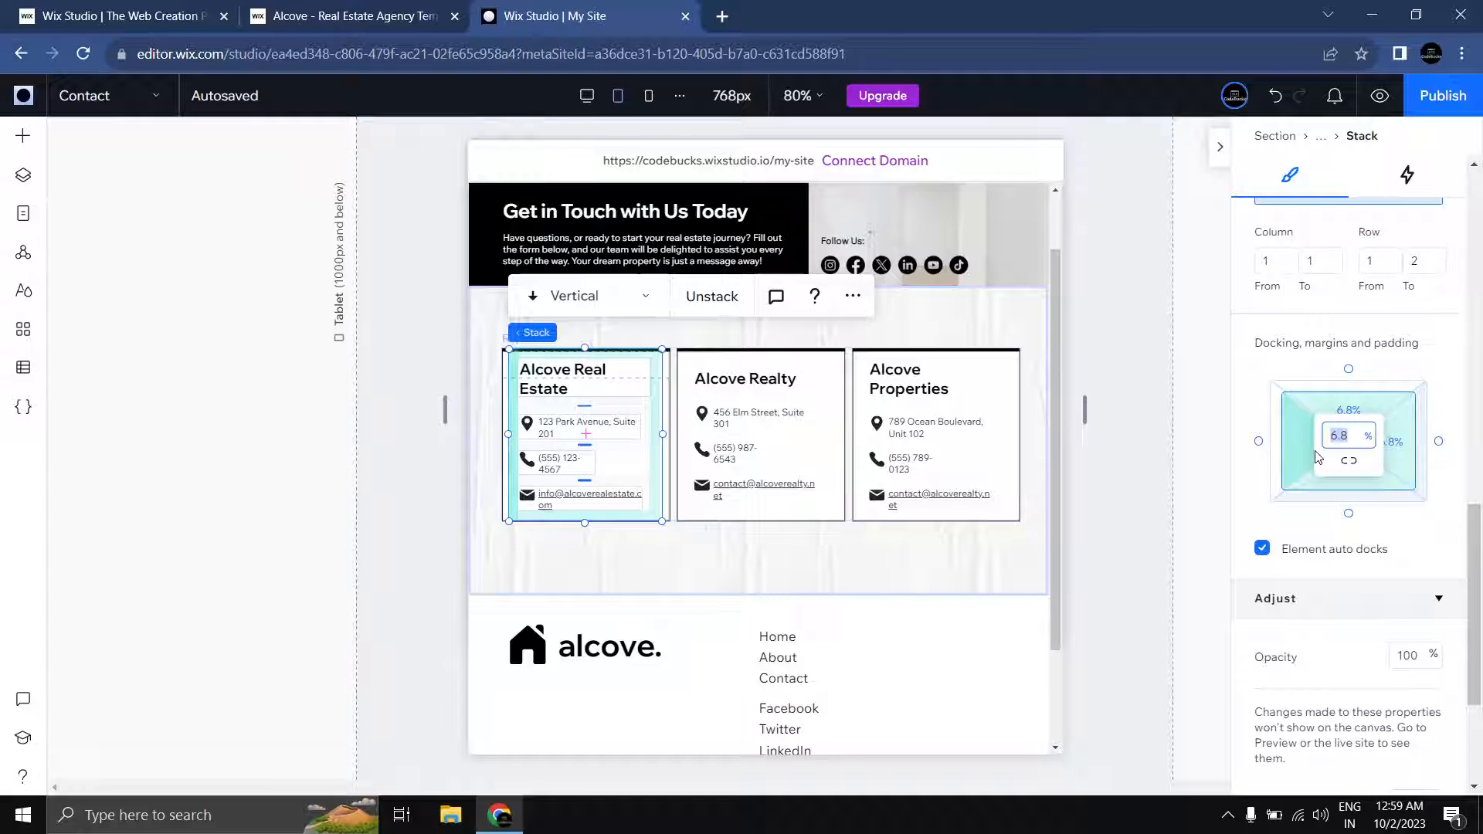
click(1400, 452)
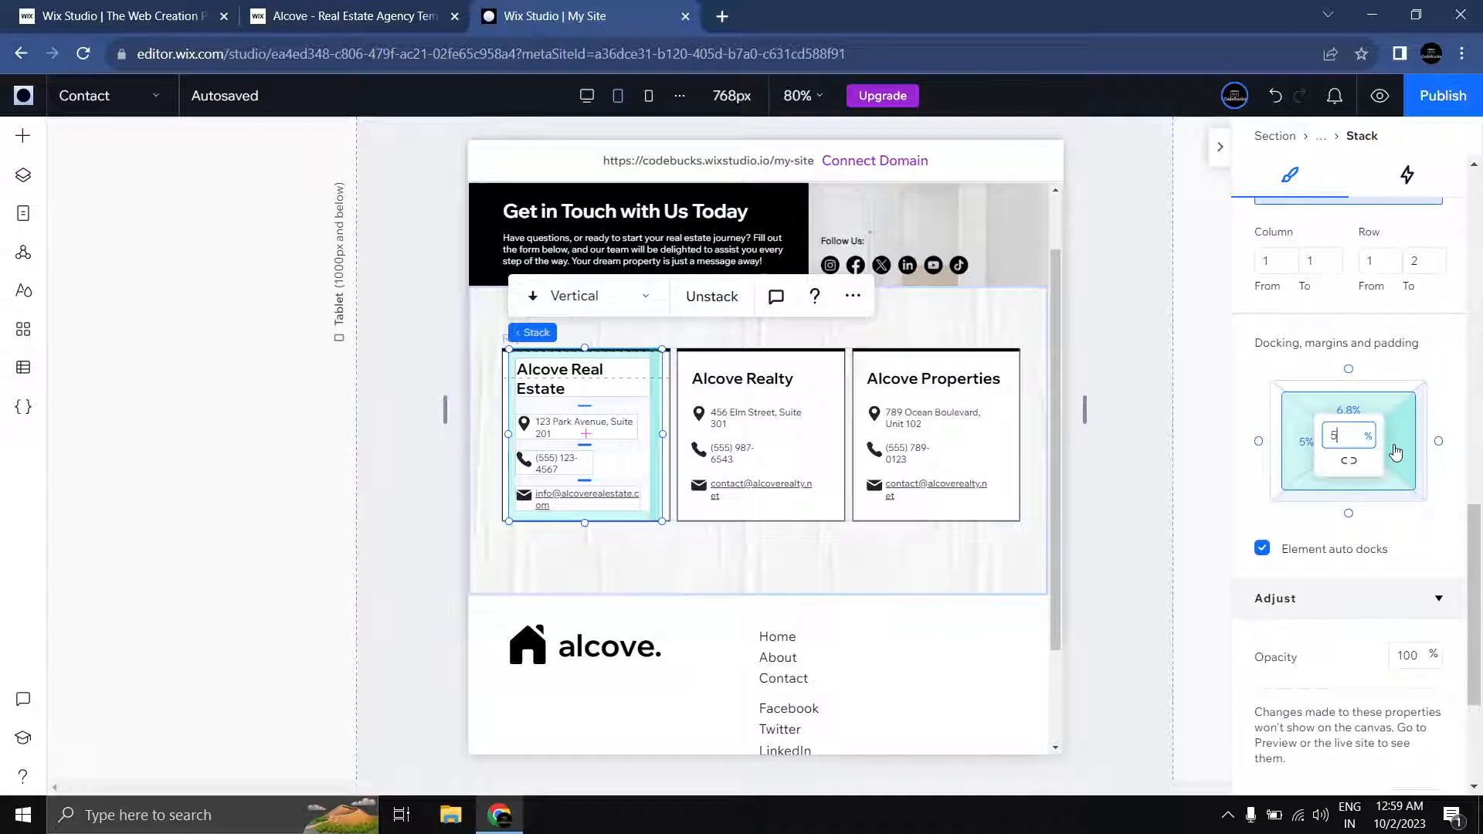
click(1349, 410)
click(1350, 461)
click(1346, 434)
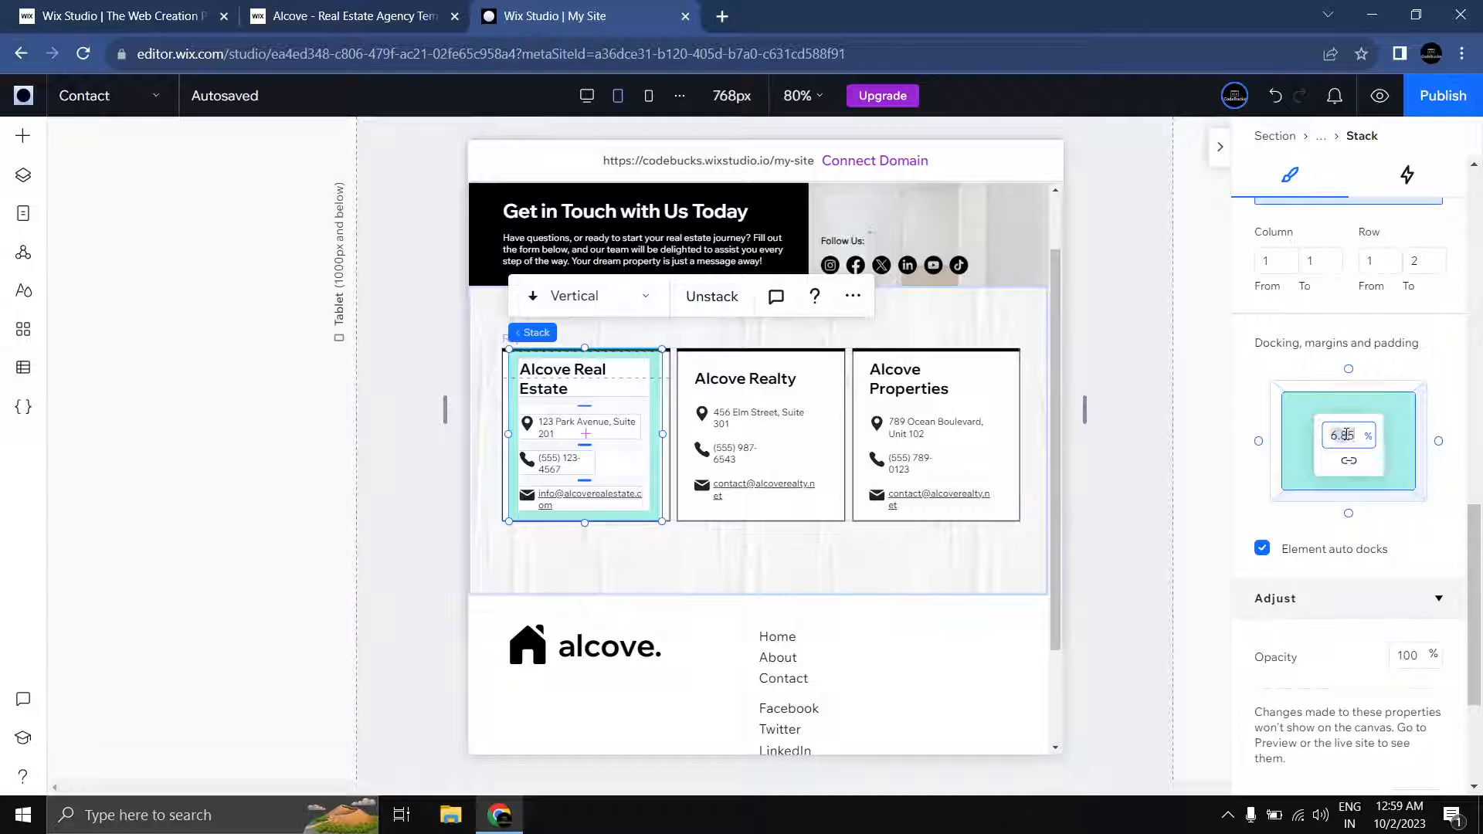
text(5)
click(1120, 423)
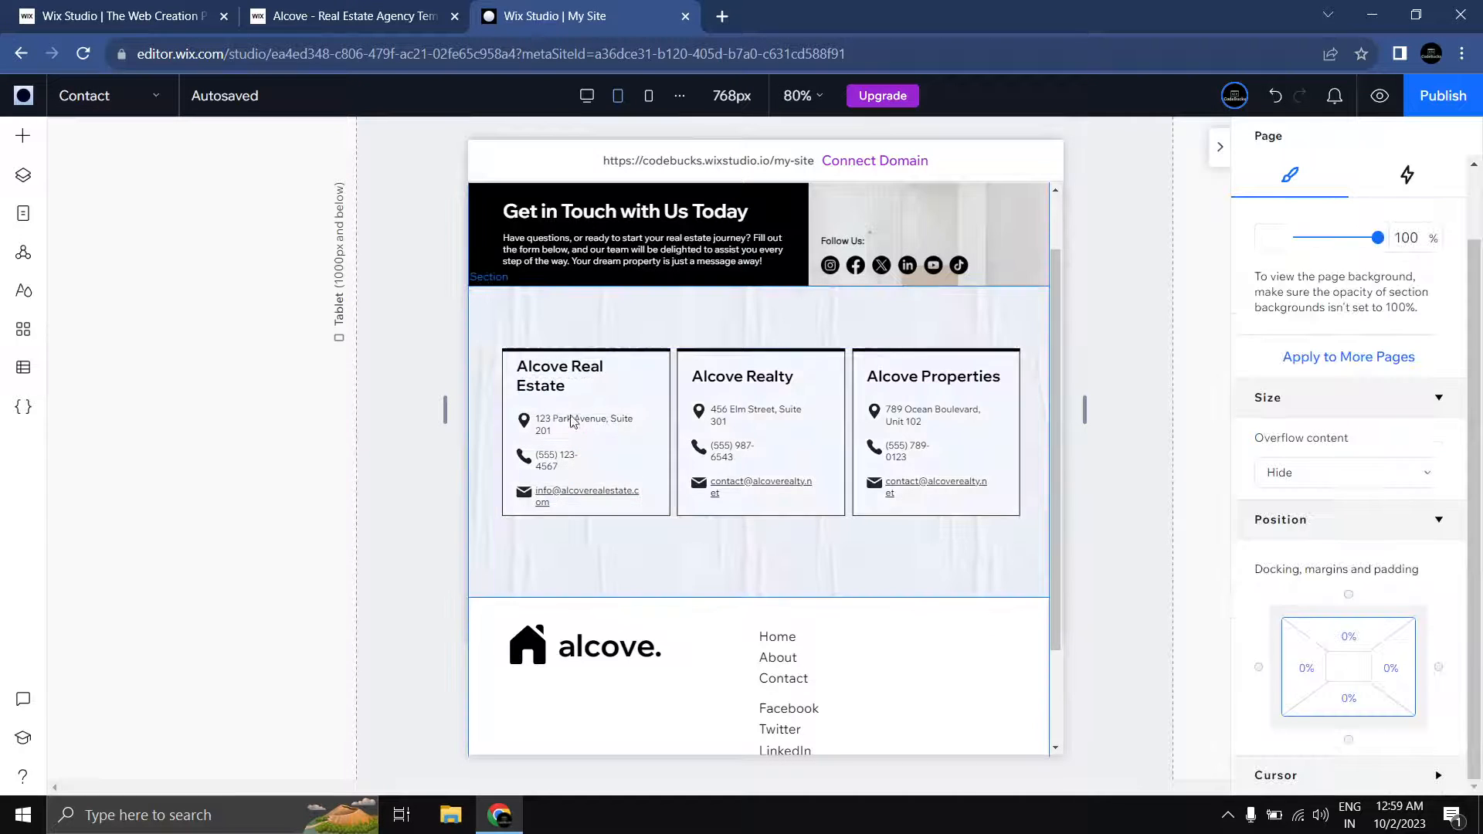
Step: Turn on advanced sizing for the Alcove Real Estate card's content stack and set its width to 100%
click(538, 410)
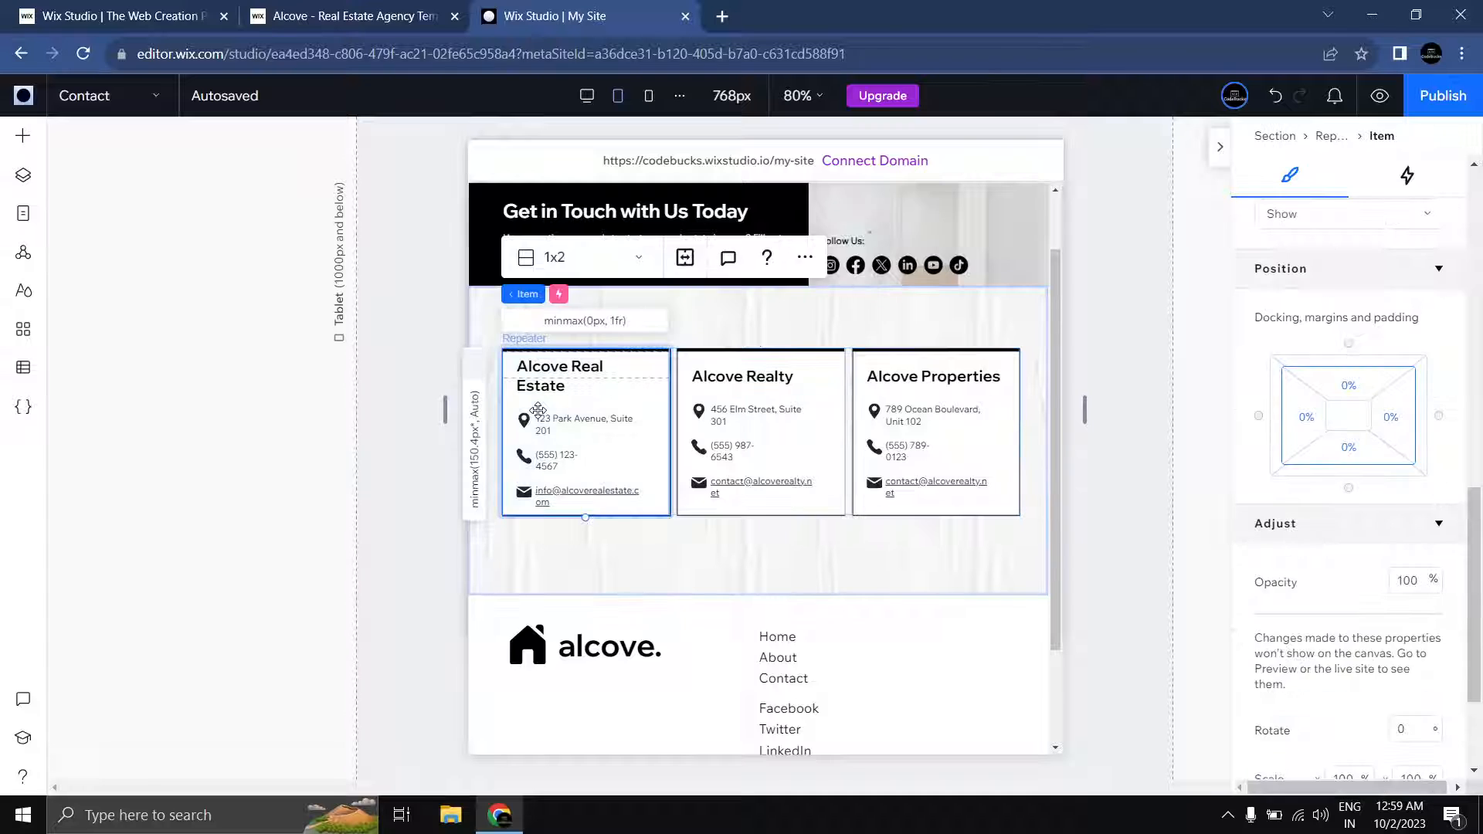
click(539, 411)
scroll(1376, 414, up, 7)
scroll(1364, 348, up, 1)
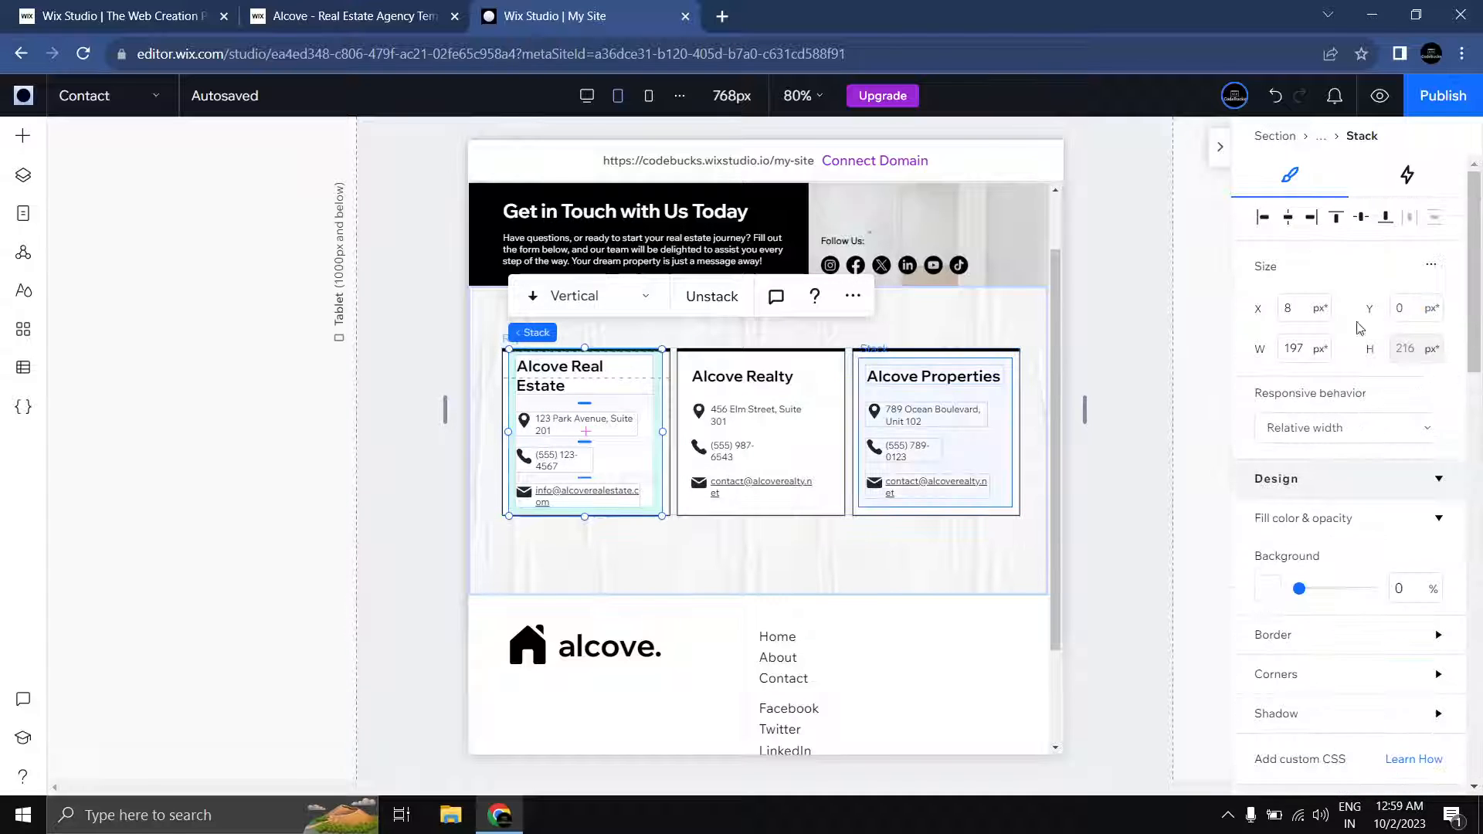
click(1431, 264)
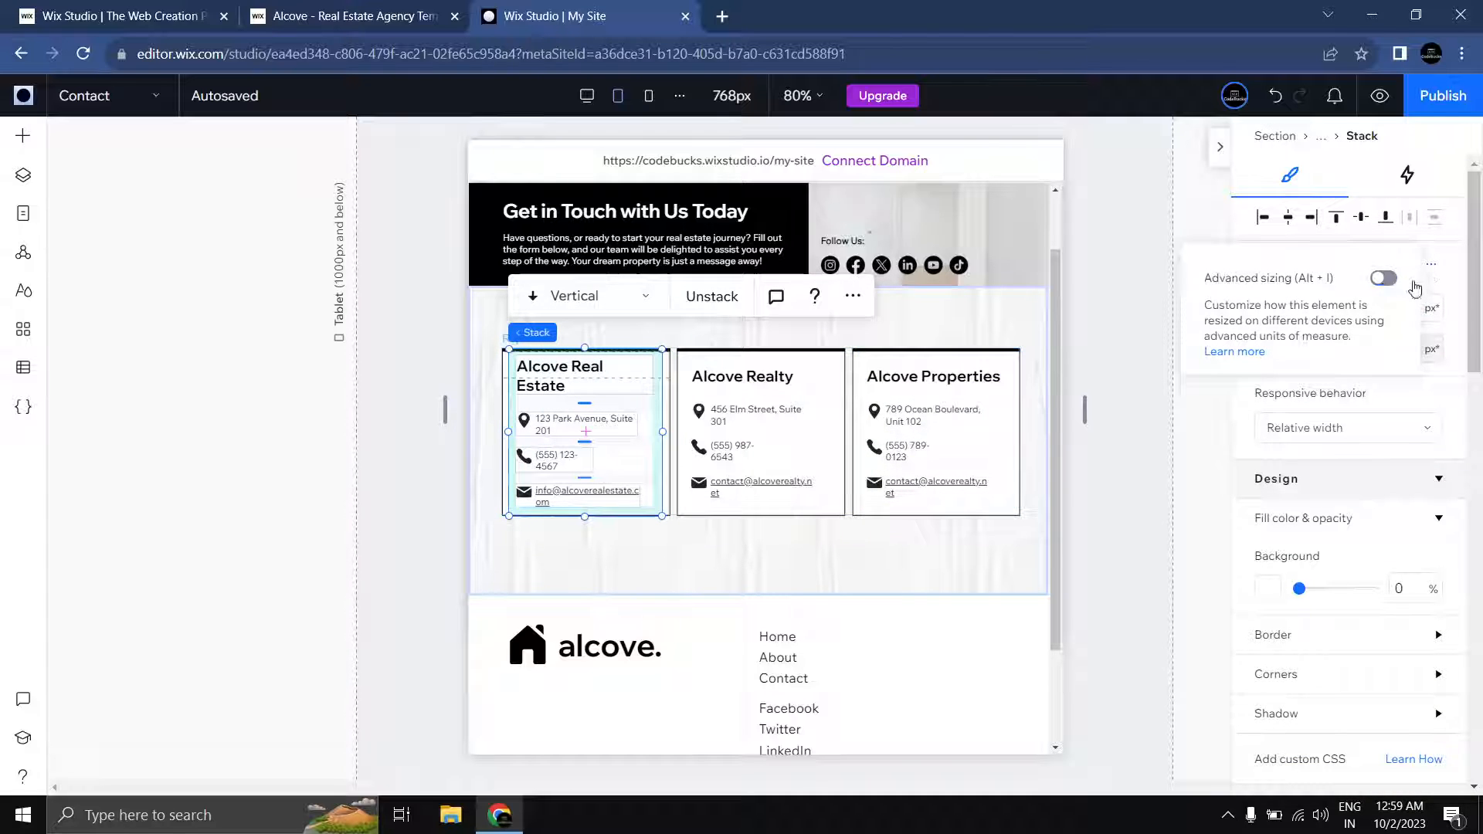
click(1384, 280)
click(1317, 320)
text(100)
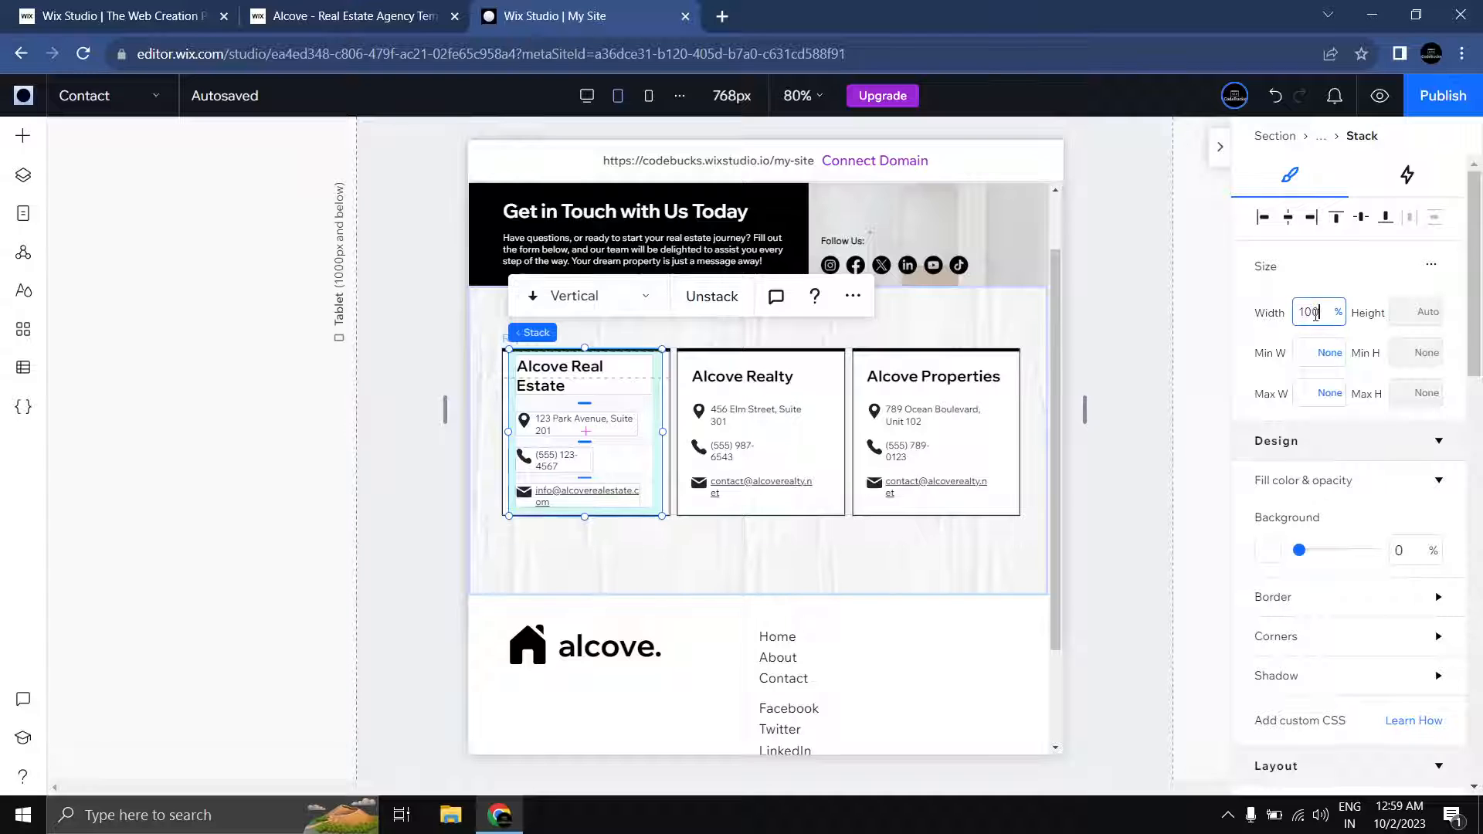
key(Return)
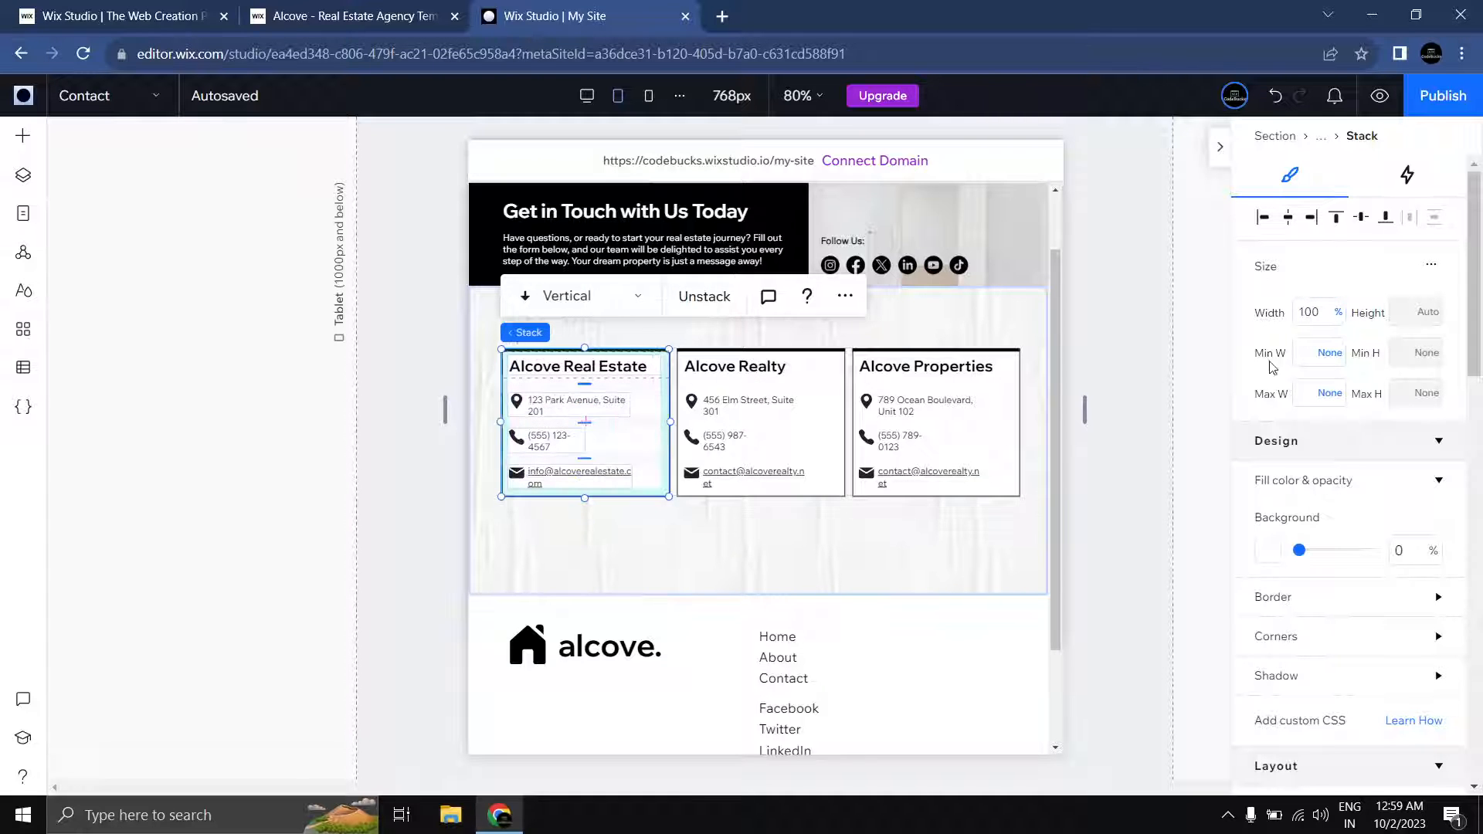
click(1202, 427)
Step: Shrink the contact cards section to a height of about 344 px
scroll(1102, 454, down, 2)
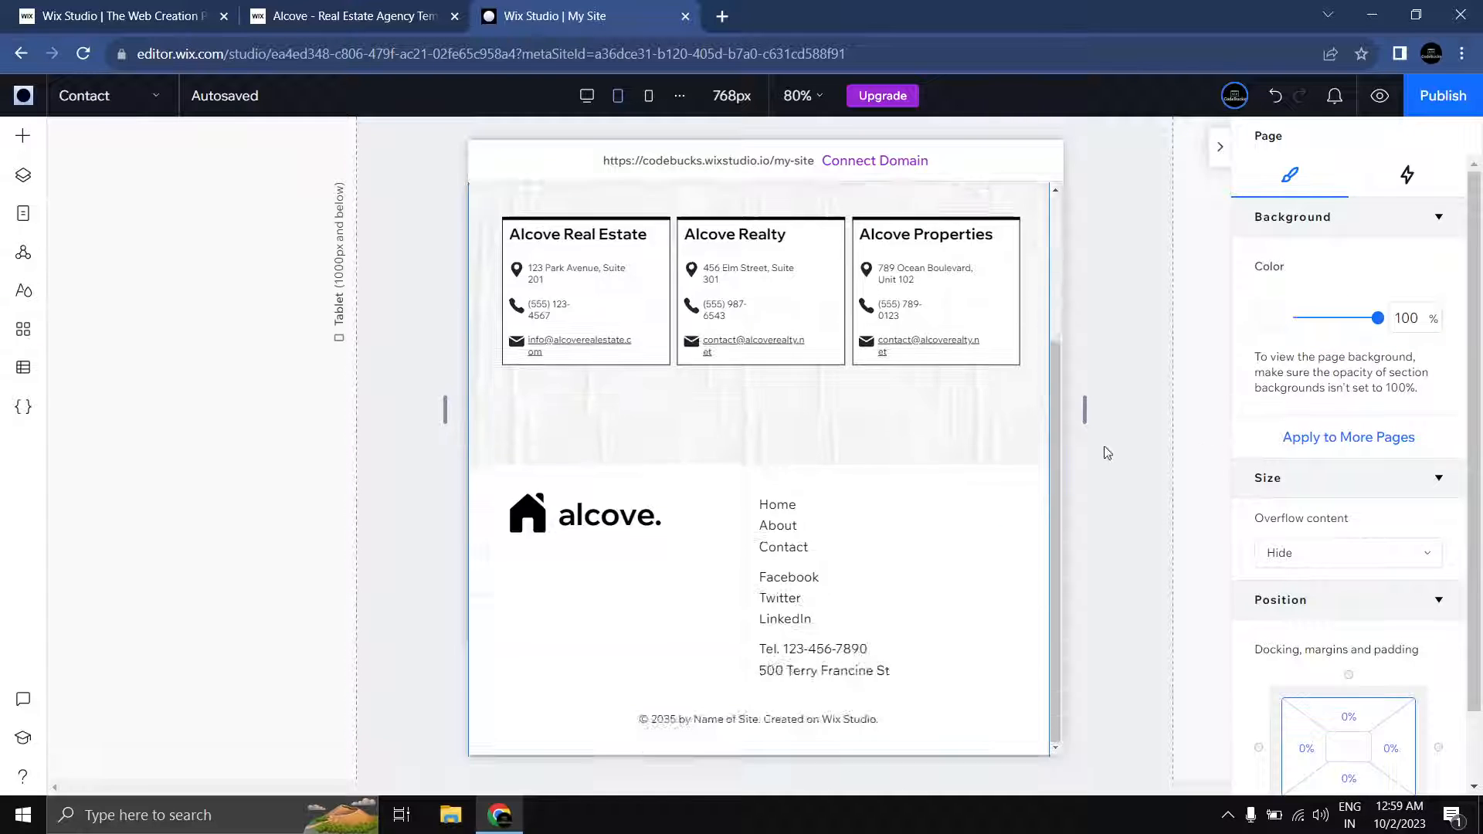
scroll(1092, 456, up, 4)
click(811, 673)
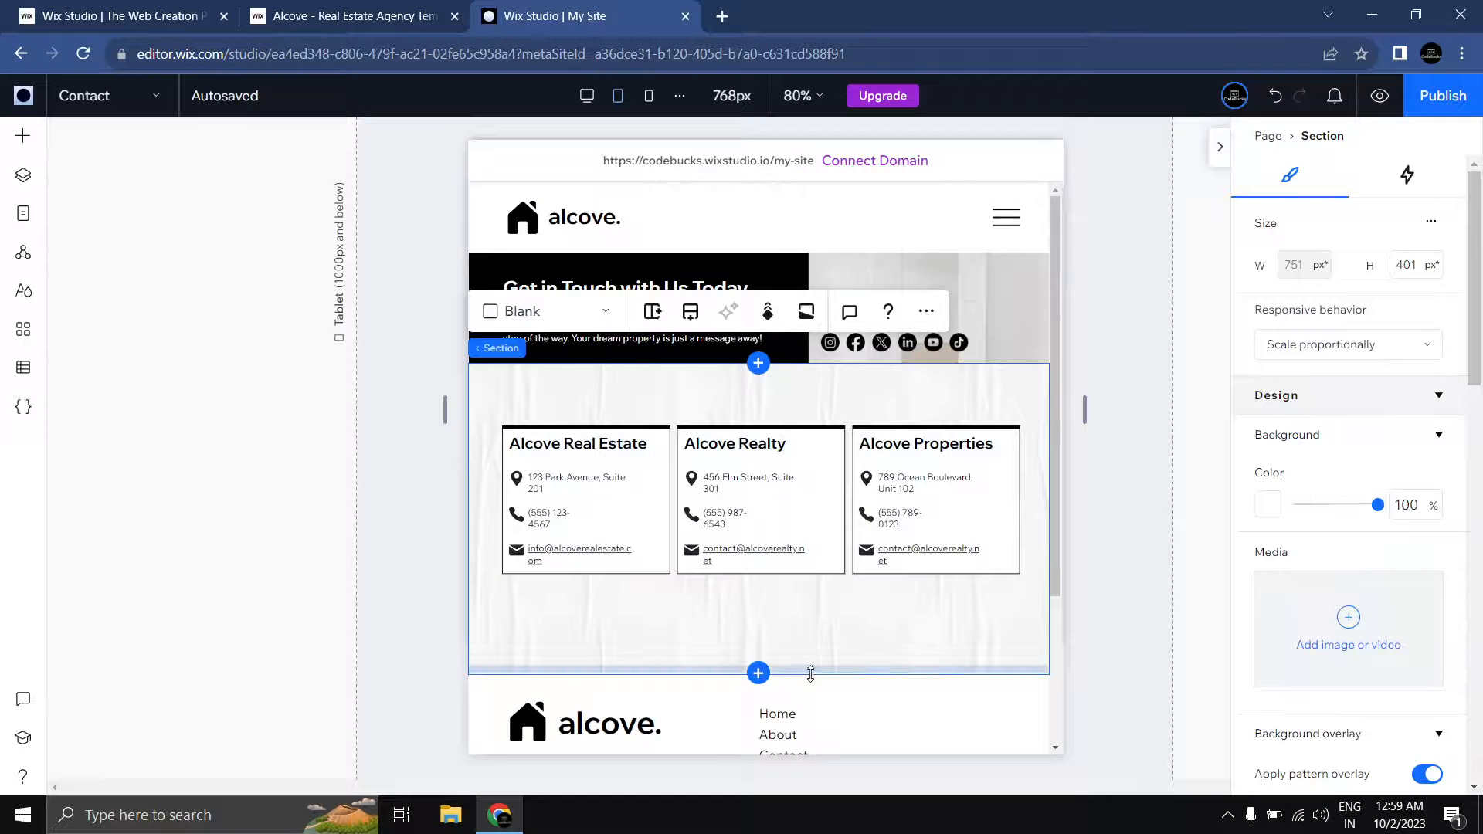
drag(811, 672, 815, 627)
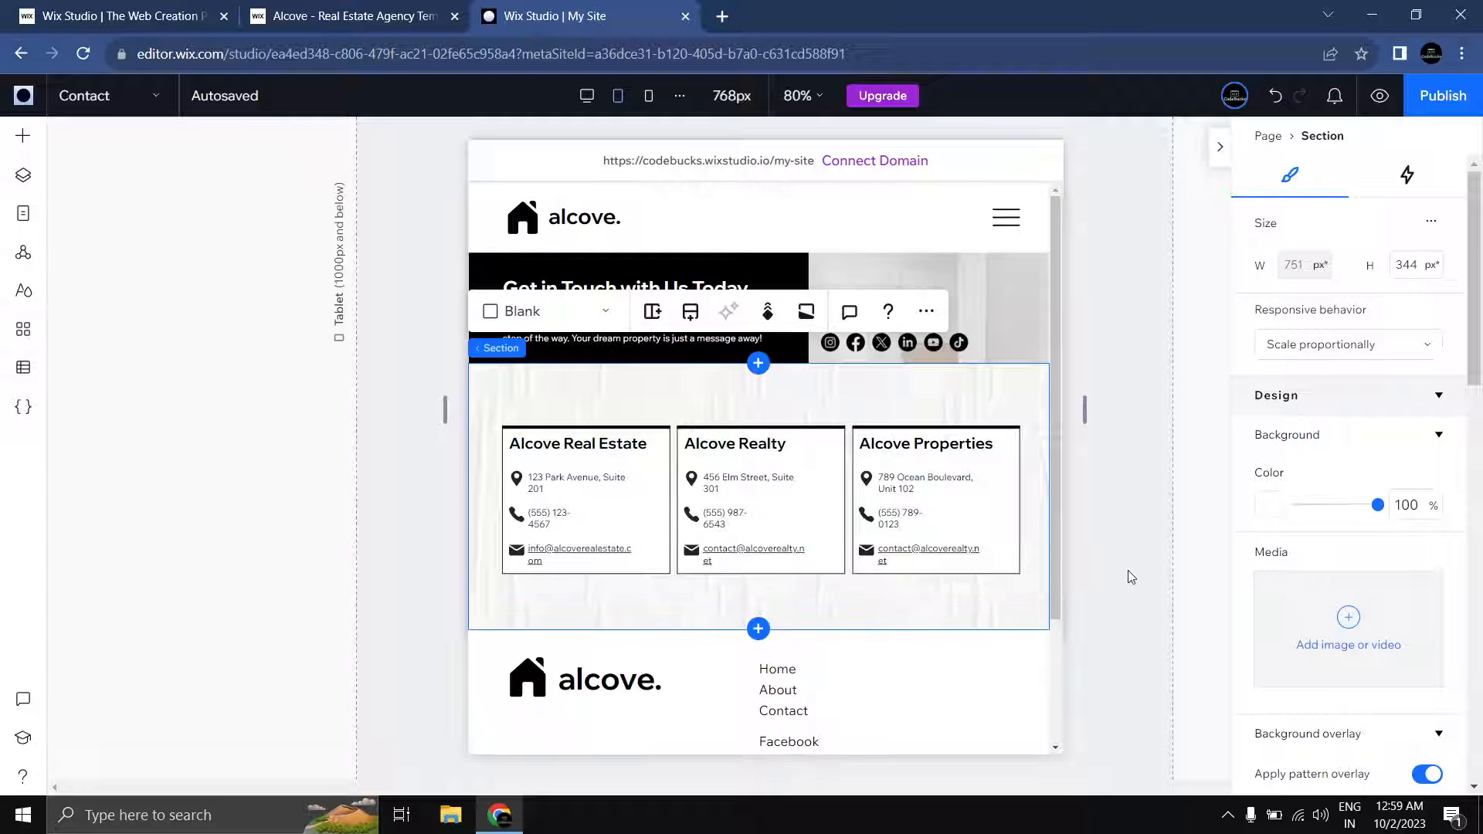
Step: Centre the contact cards repeater horizontally and vertically within its section
click(765, 489)
click(1290, 269)
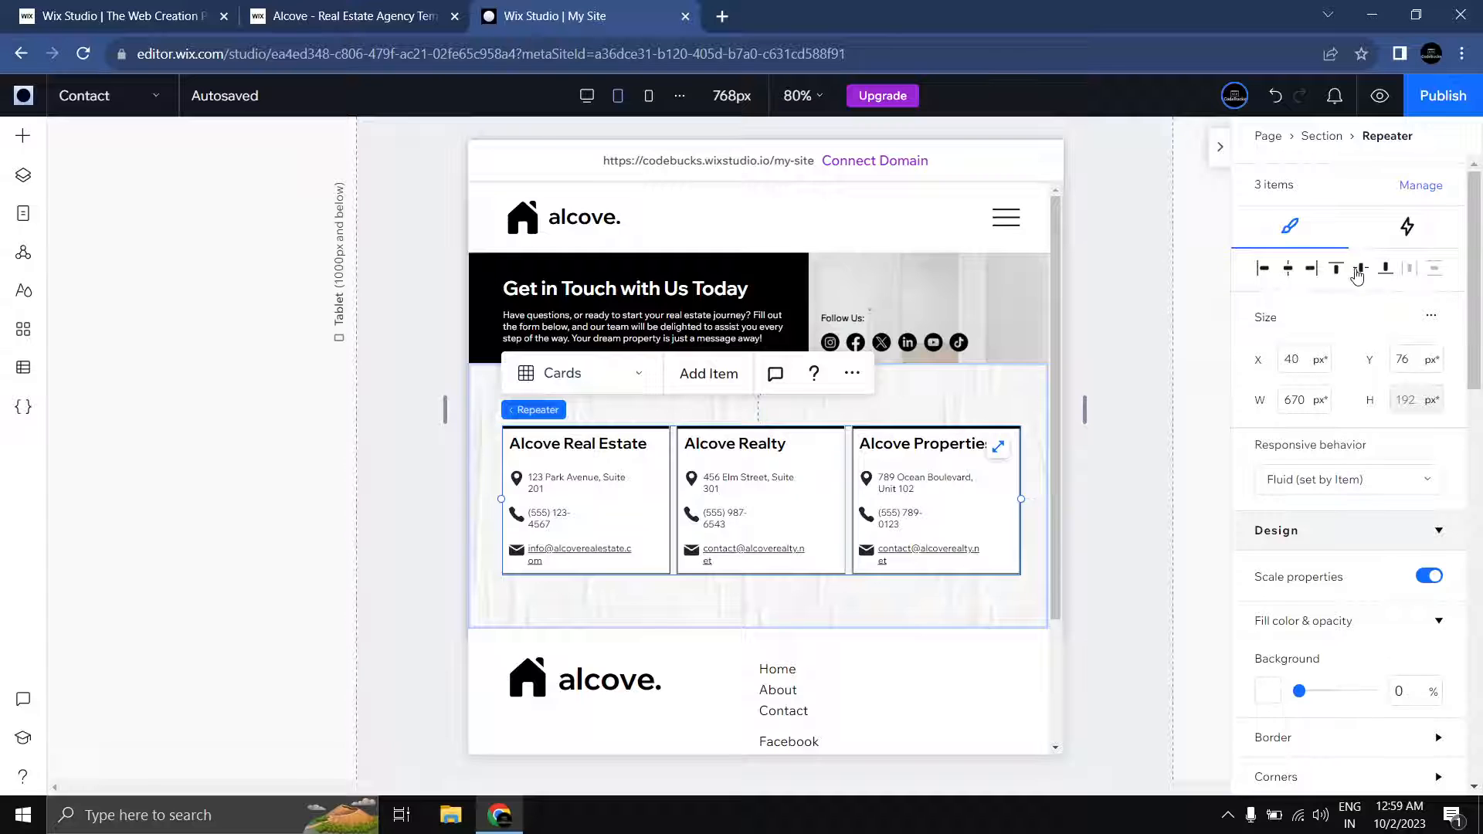
click(1158, 435)
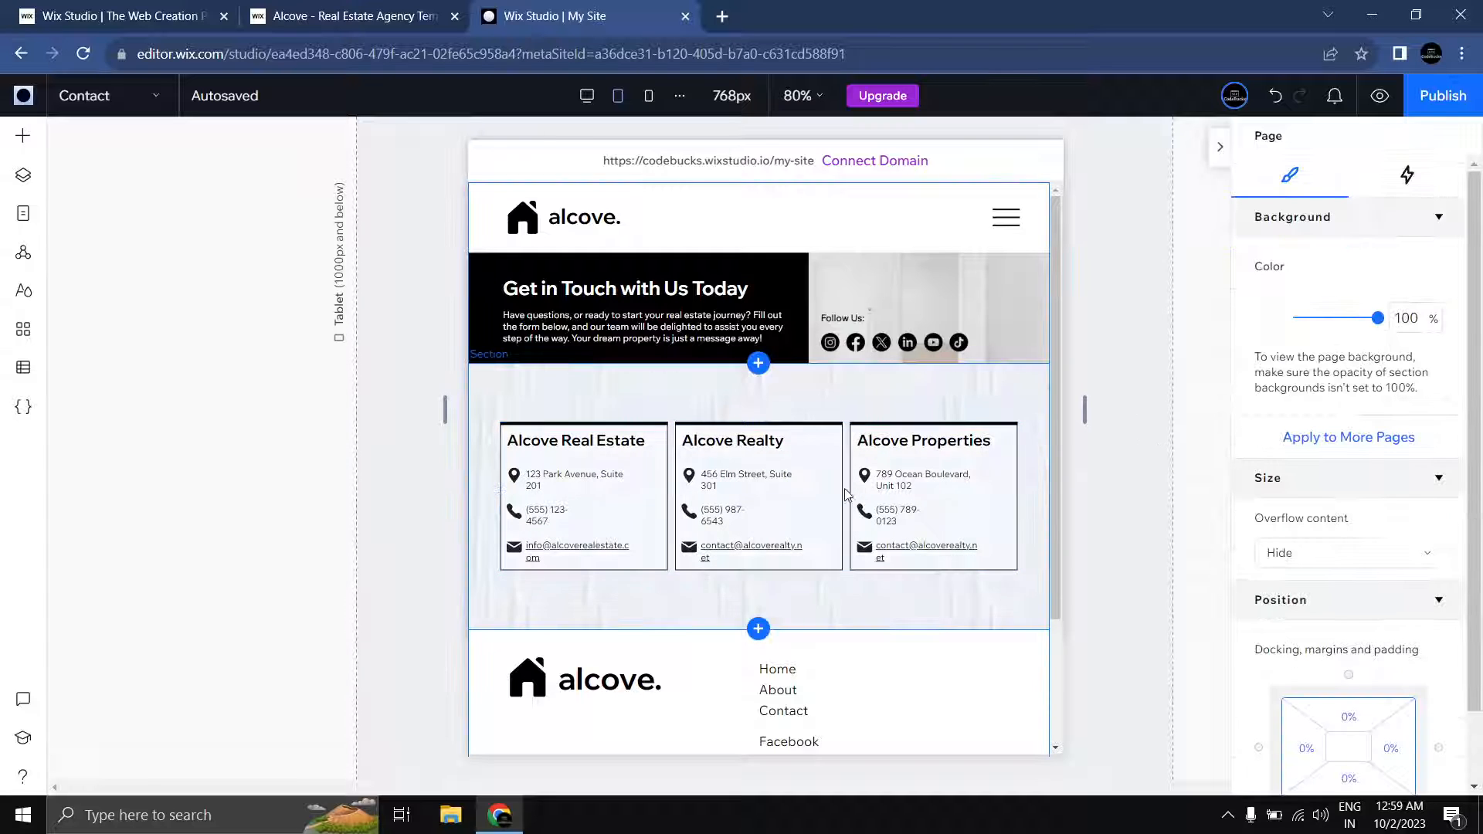
Step: Switch to the mobile breakpoint and examine the display type options of the contact cards repeater
click(649, 95)
scroll(829, 370, up, 2)
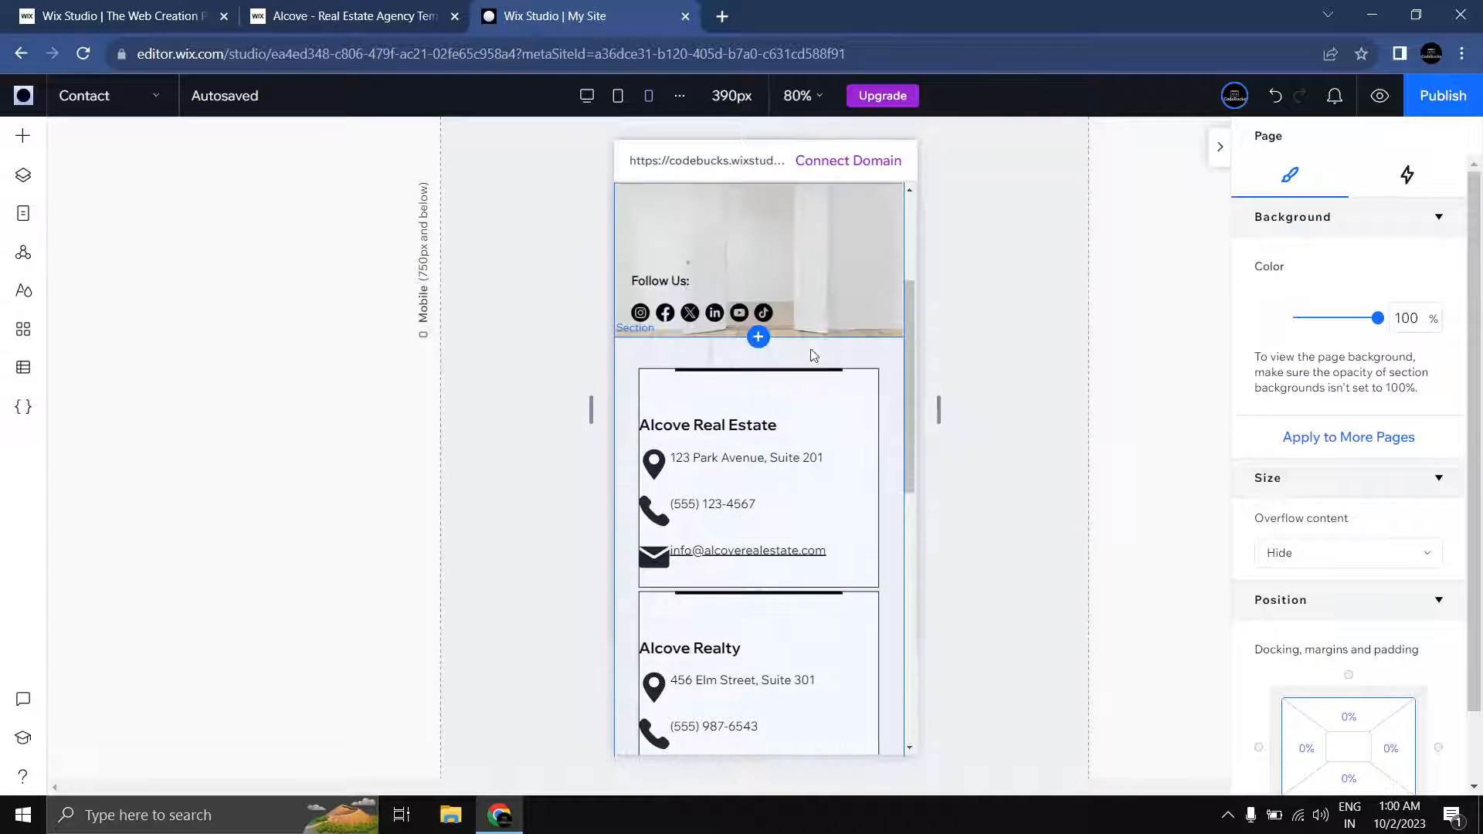
click(780, 383)
click(776, 377)
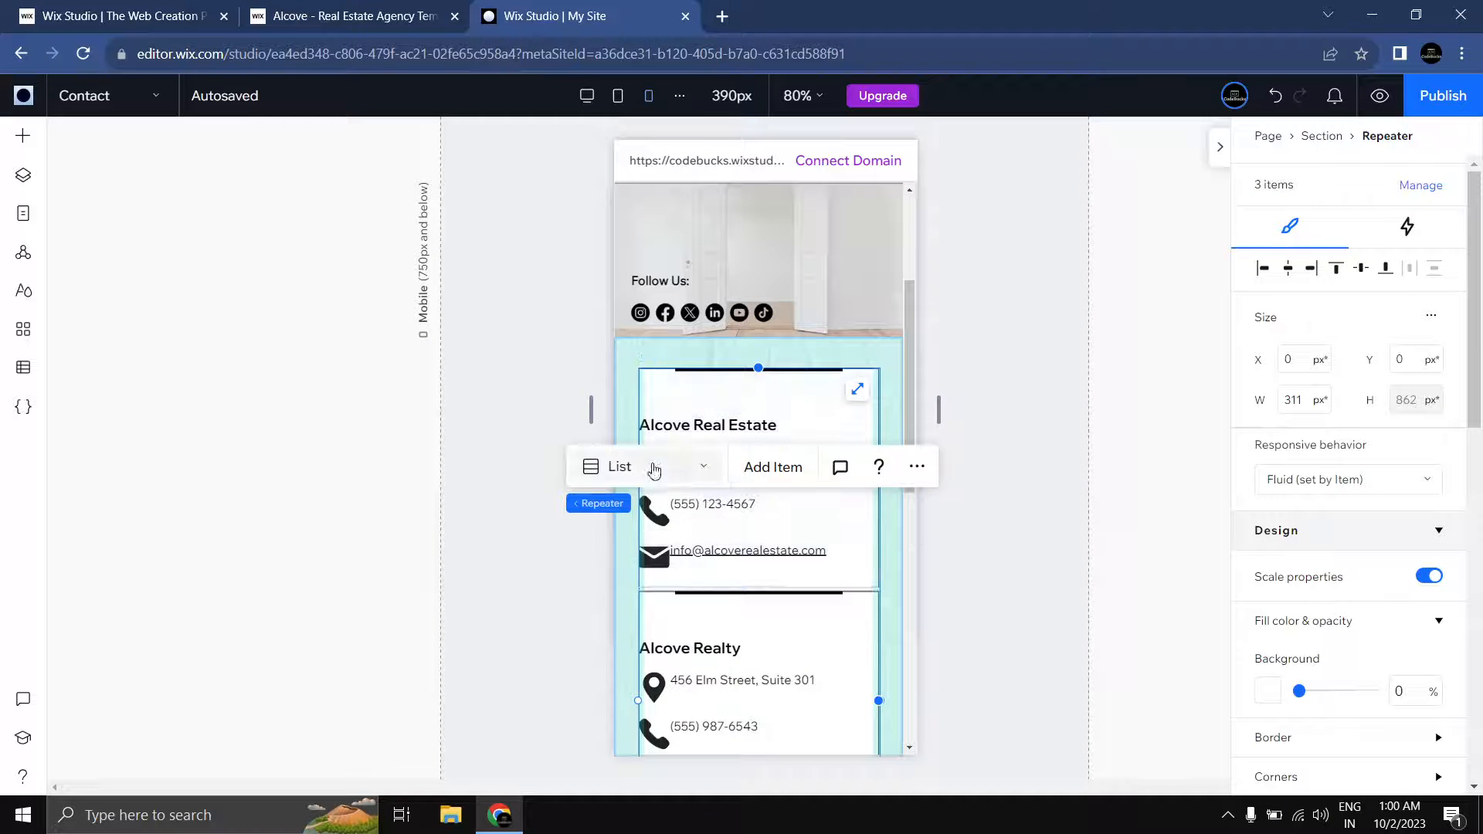
click(660, 524)
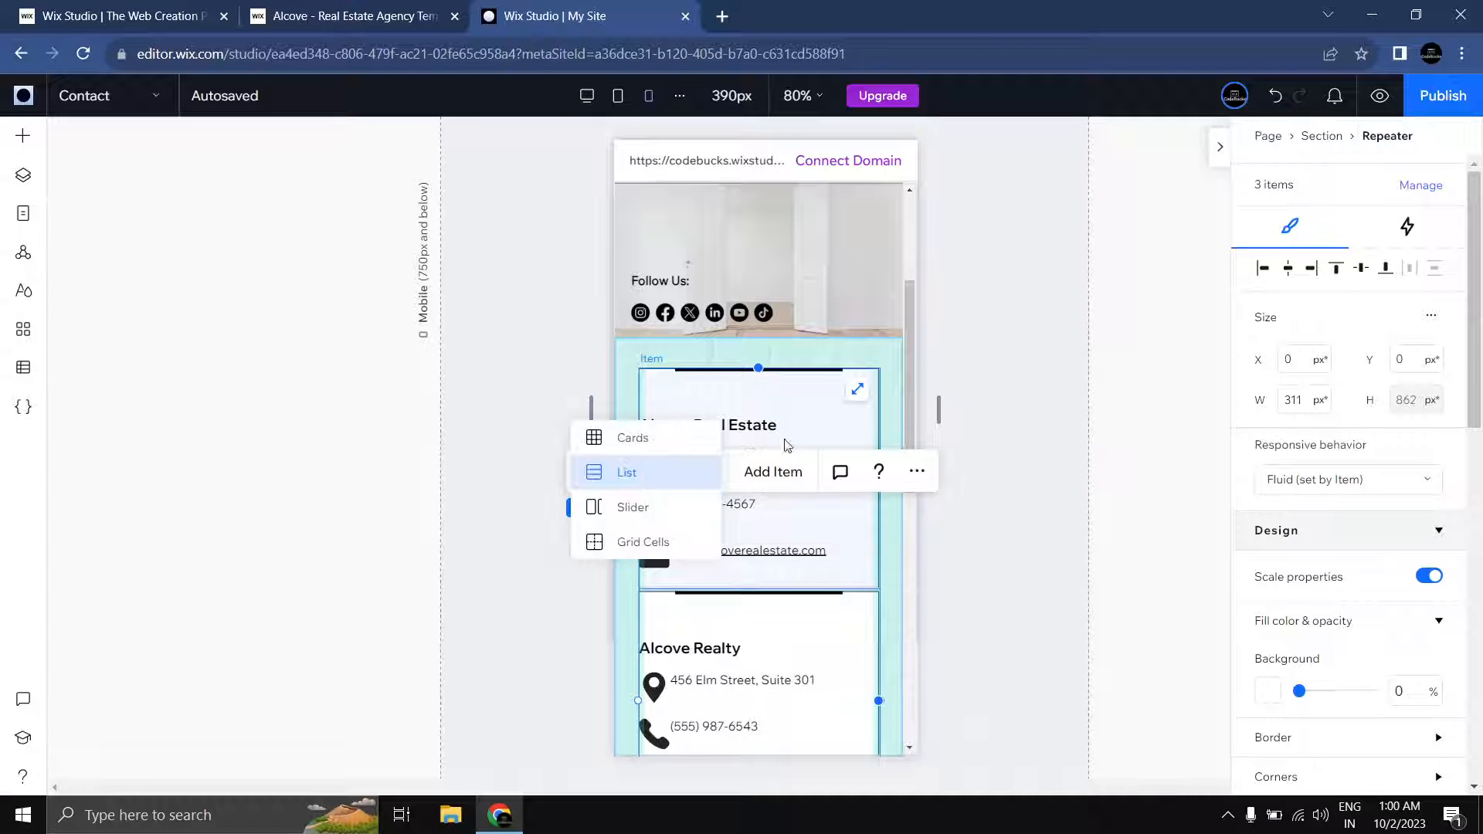
Step: Try to resize the location pin icon in the Alcove Realty card to 16 by 16 px and adjust its responsive behavior
scroll(788, 445, down, 2)
click(654, 531)
click(653, 532)
click(1306, 315)
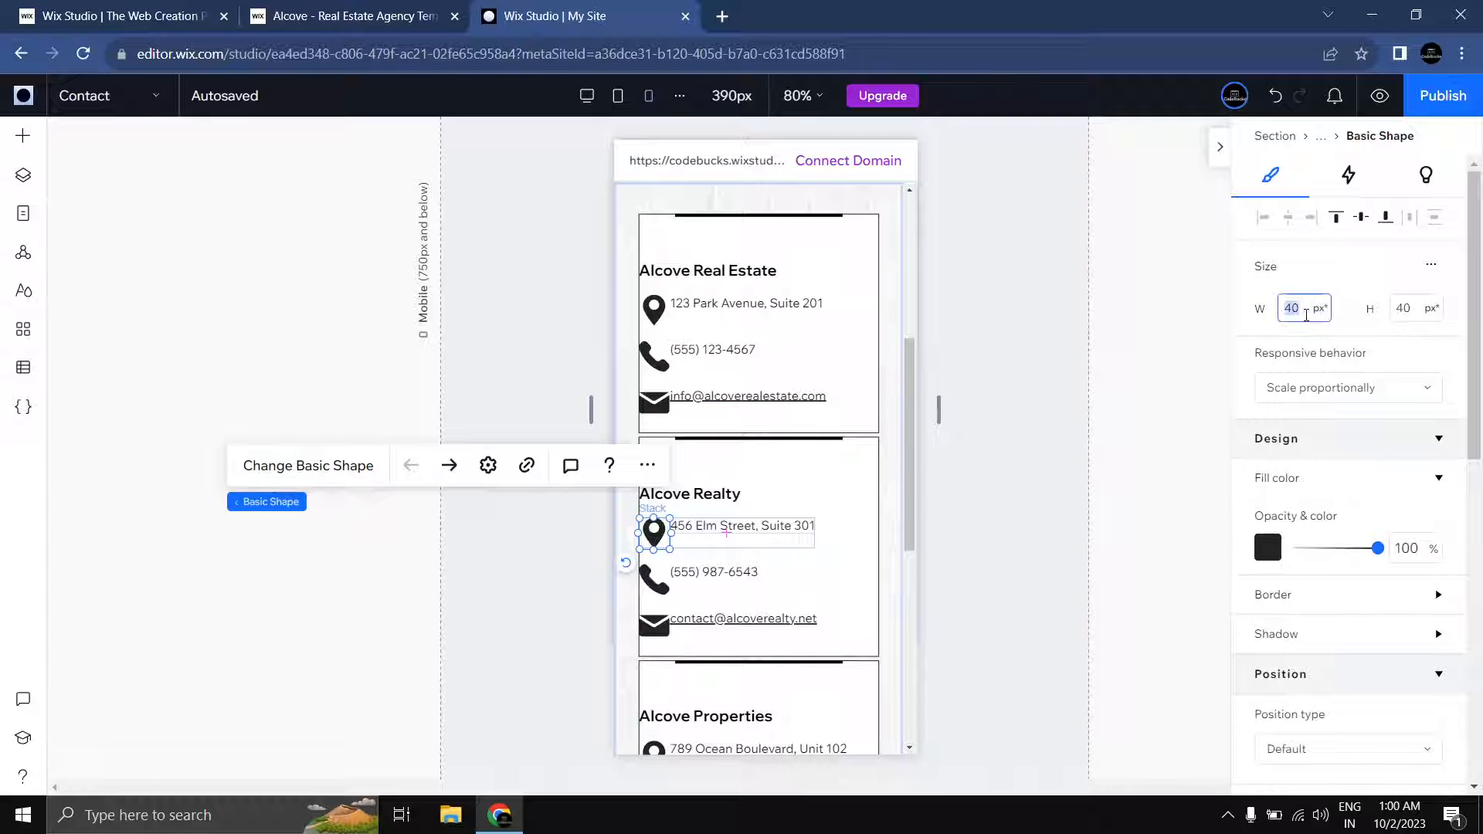
text(16)
key(Tab)
text(6)
key(Return)
click(1408, 321)
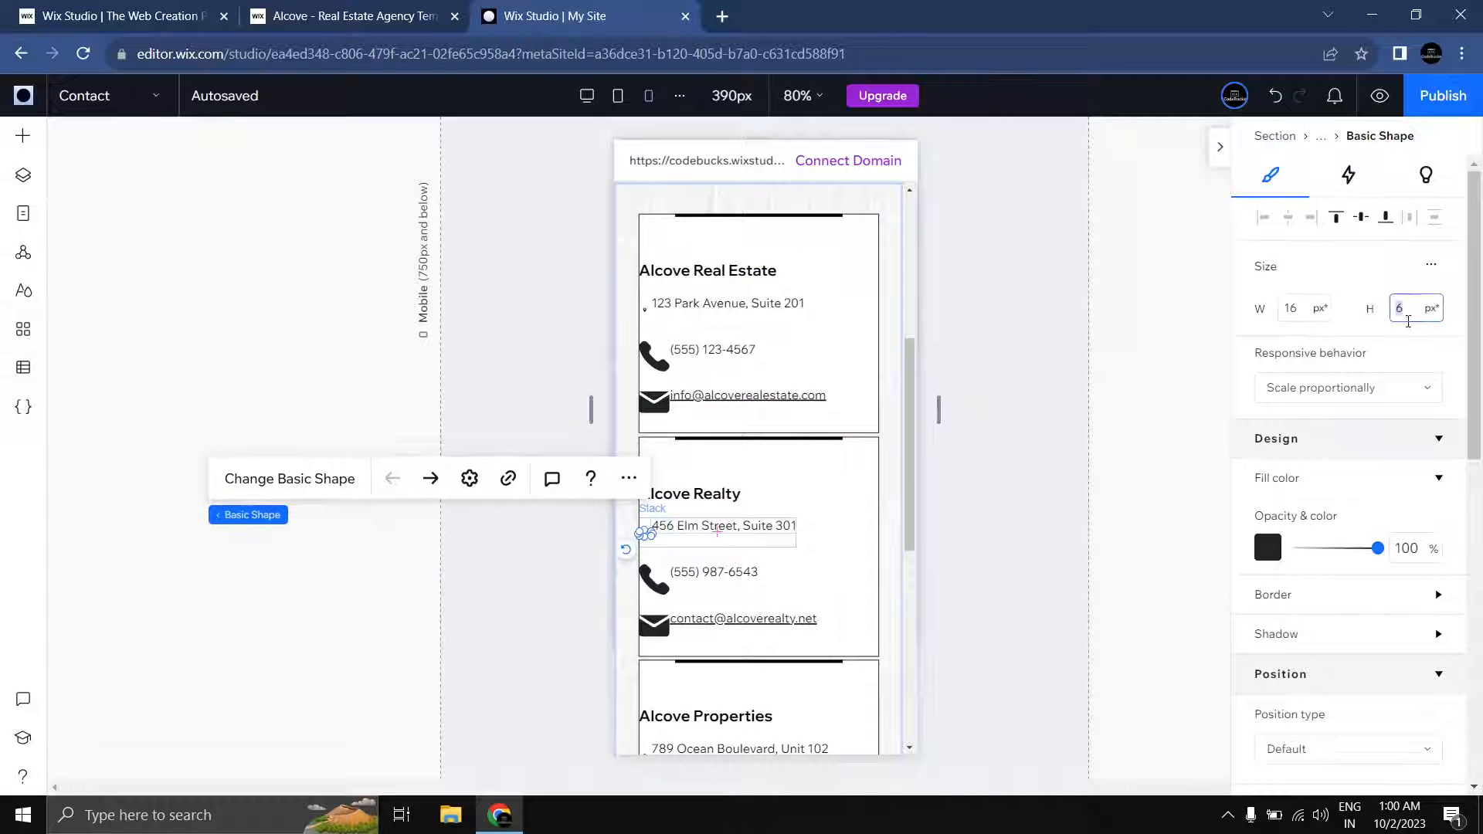
text(16)
key(Return)
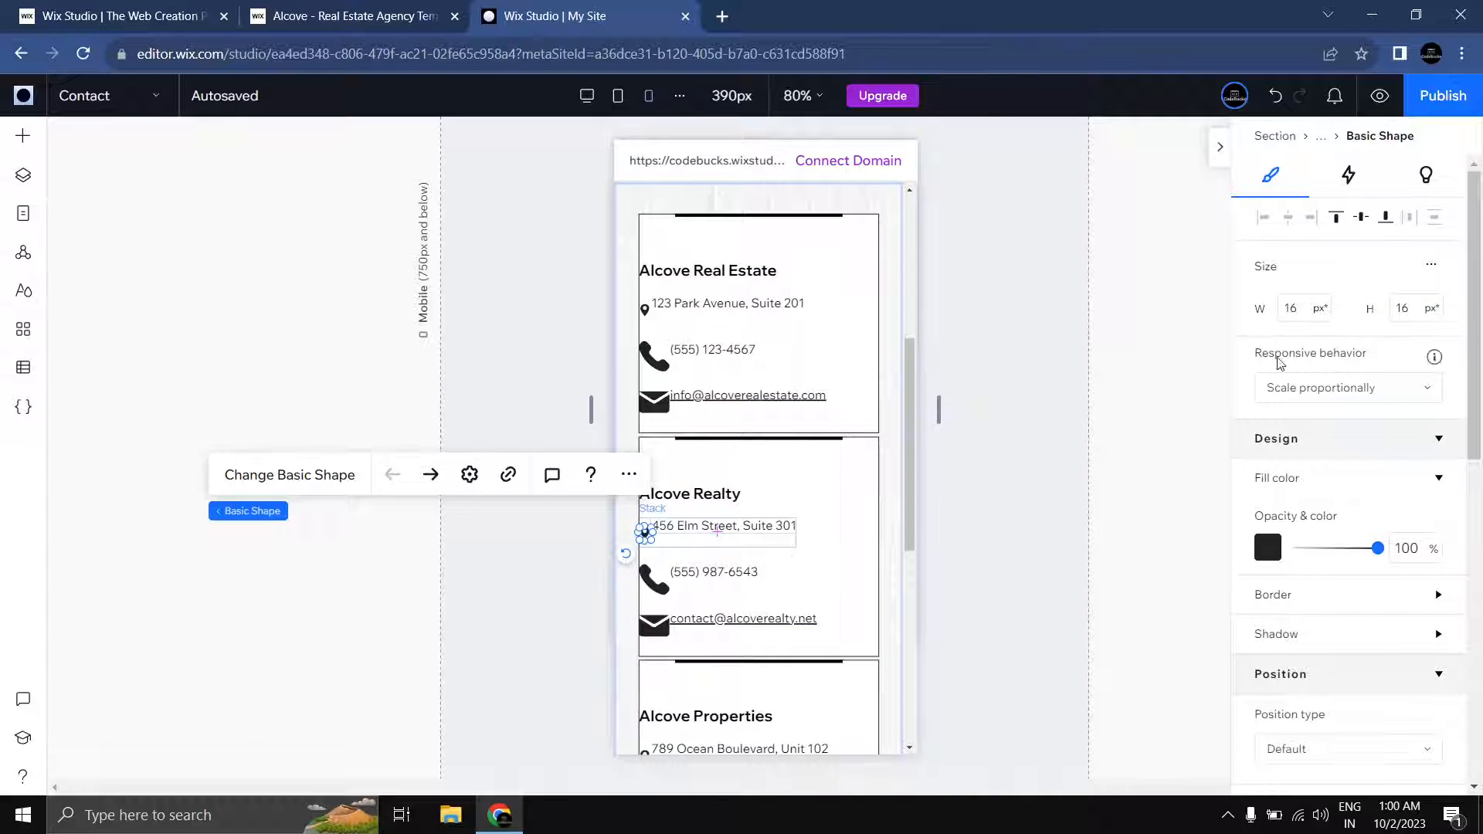
click(1394, 398)
click(1352, 487)
click(1309, 316)
Step: Return to the tablet breakpoint and set the left padding of the Alcove Real Estate card's content stack to 10%
click(618, 95)
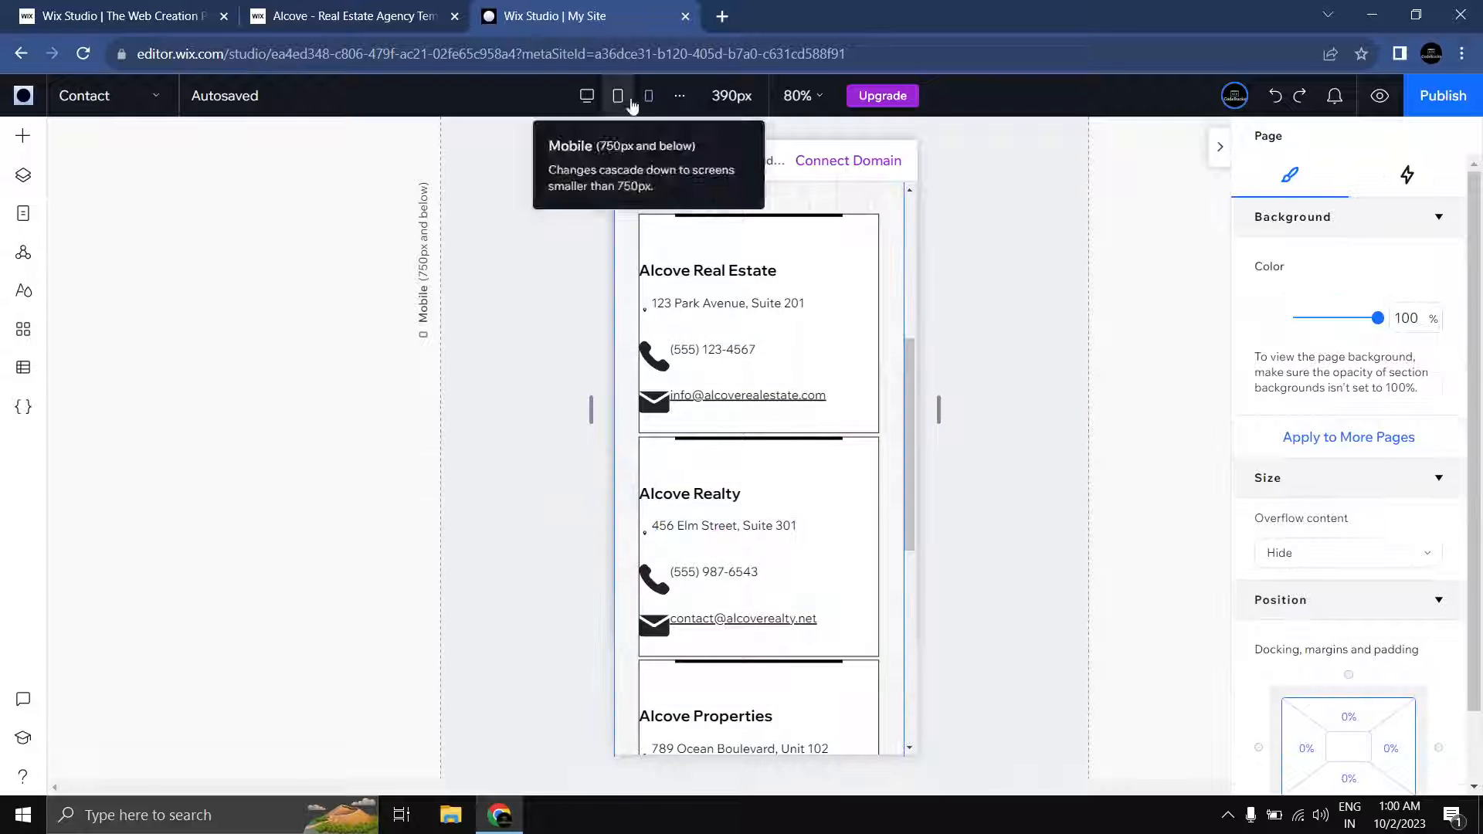
click(541, 474)
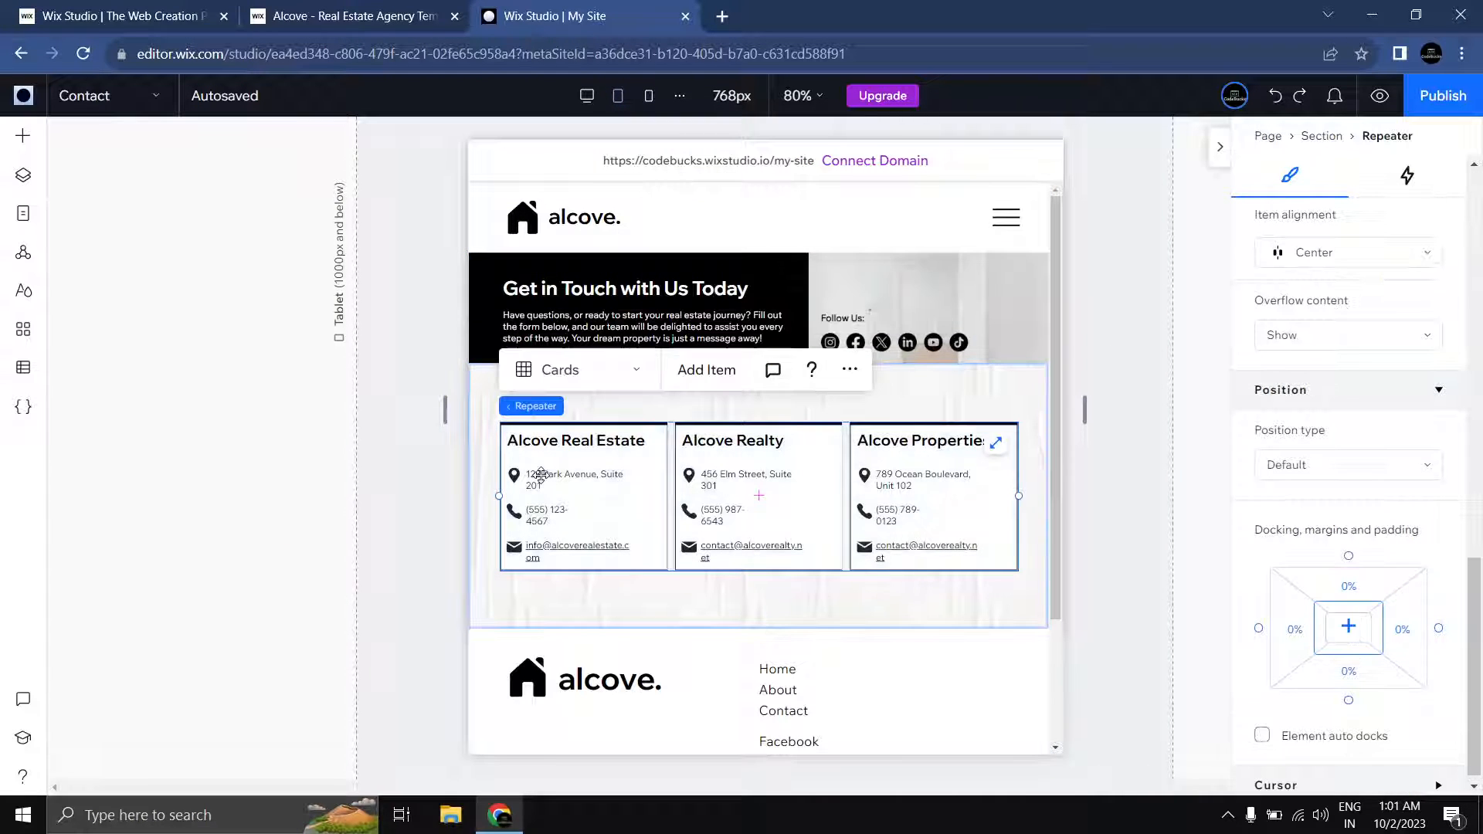
click(541, 474)
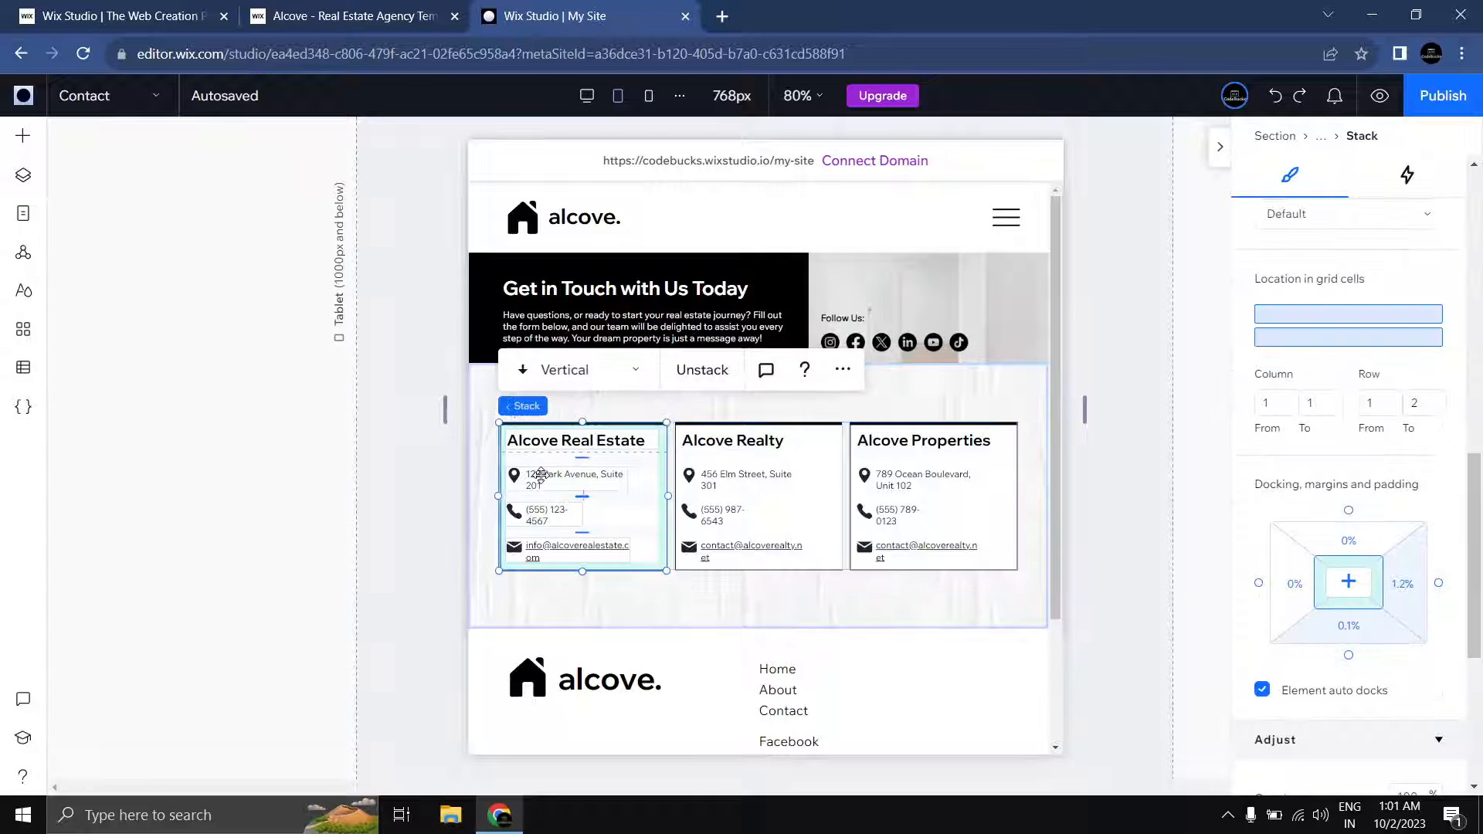
scroll(1325, 445, down, 3)
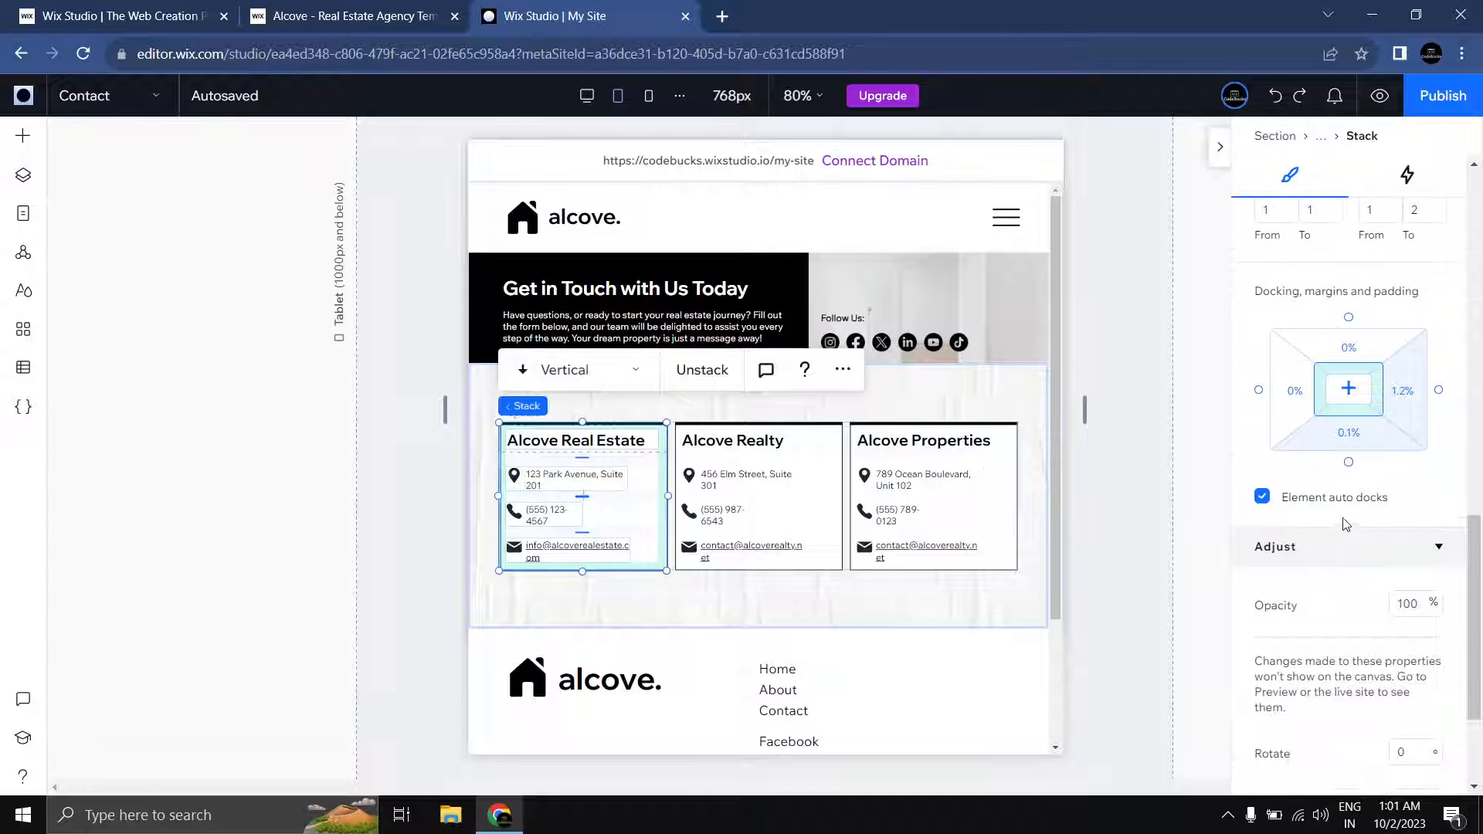
click(1307, 400)
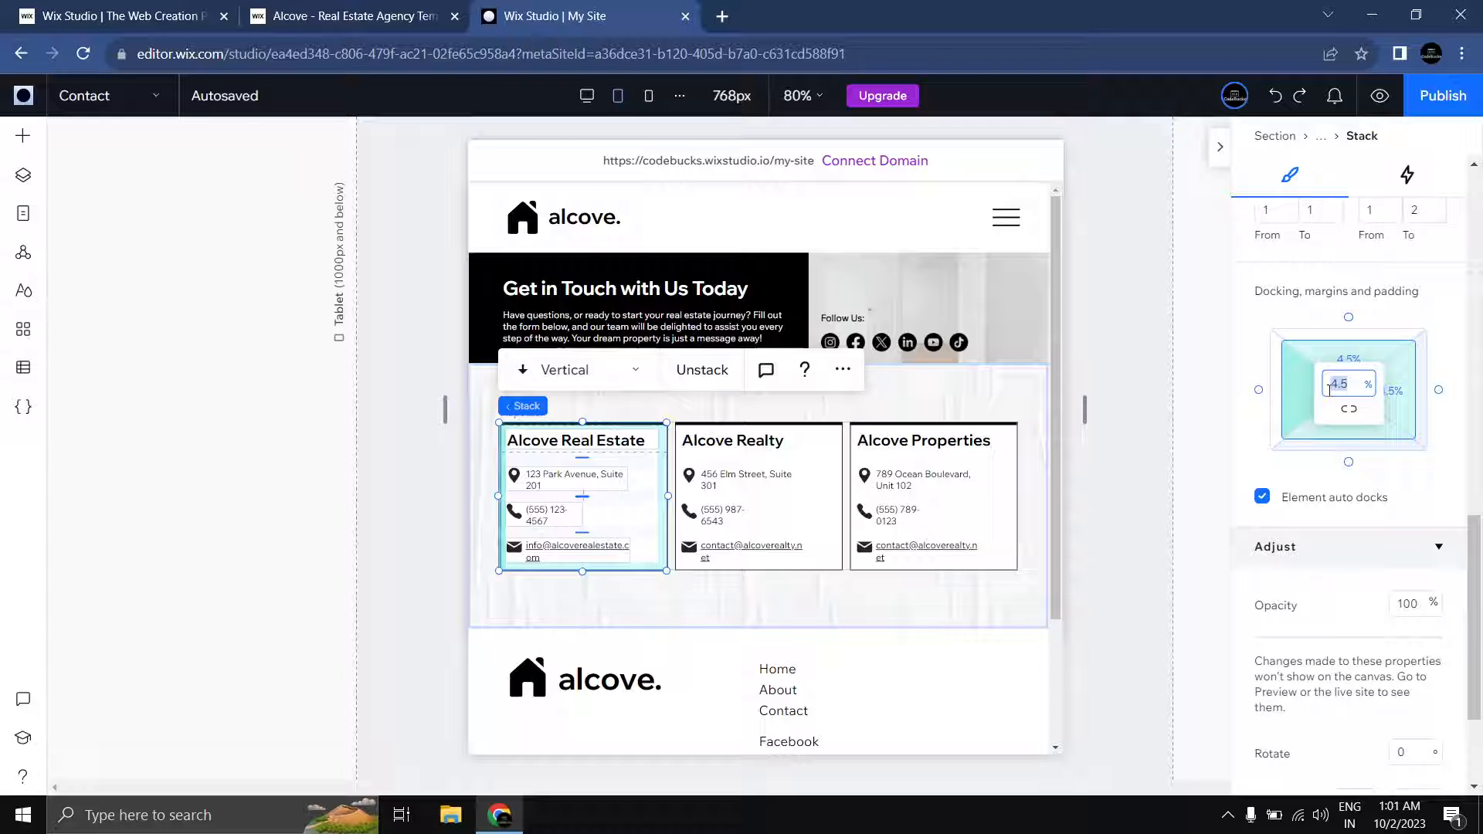
text(10)
key(Return)
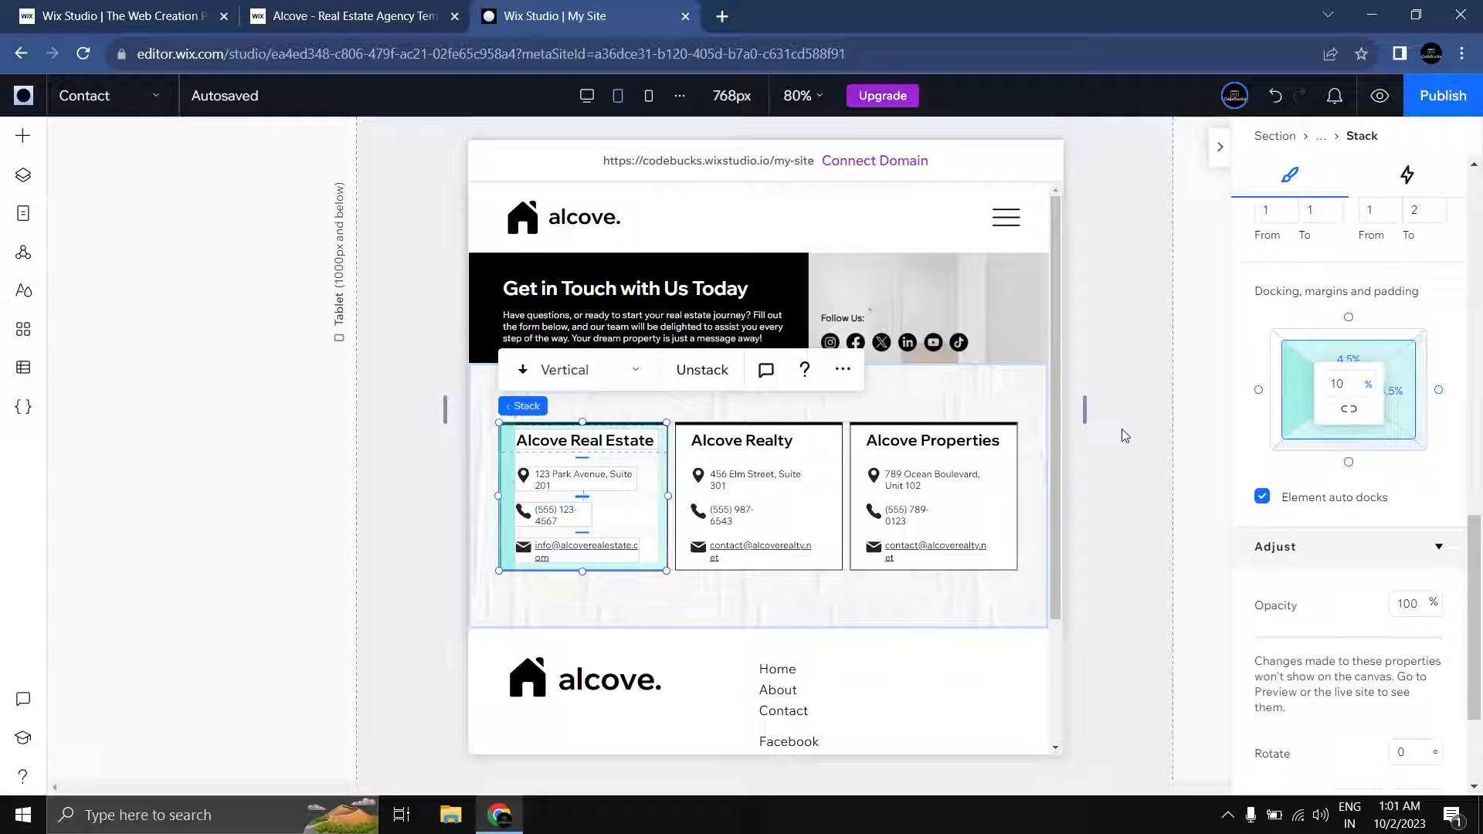
Step: Set the right, top and bottom padding of the Alcove Real Estate card's content stack to 5% each
click(1401, 394)
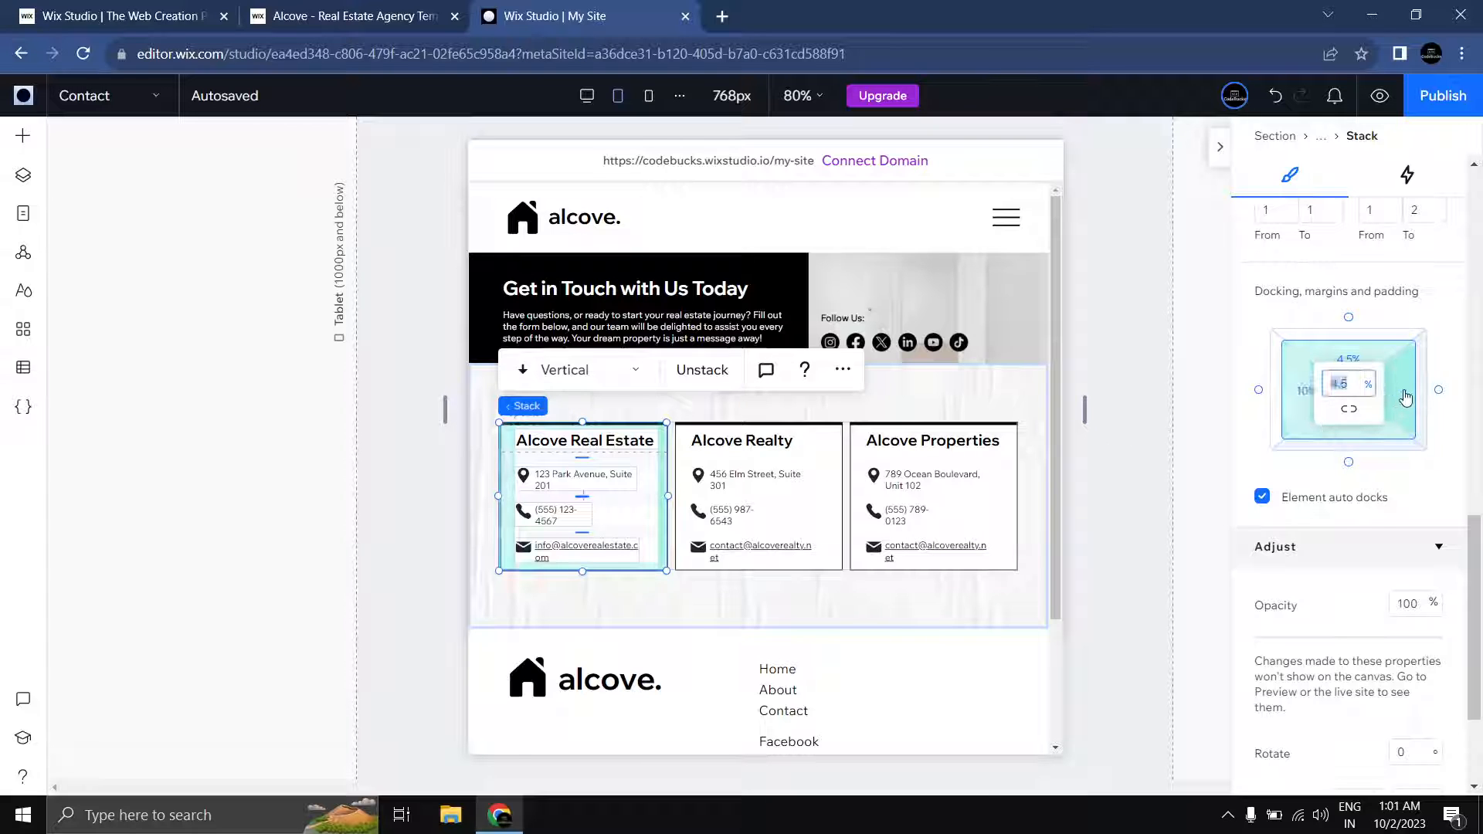
click(1349, 357)
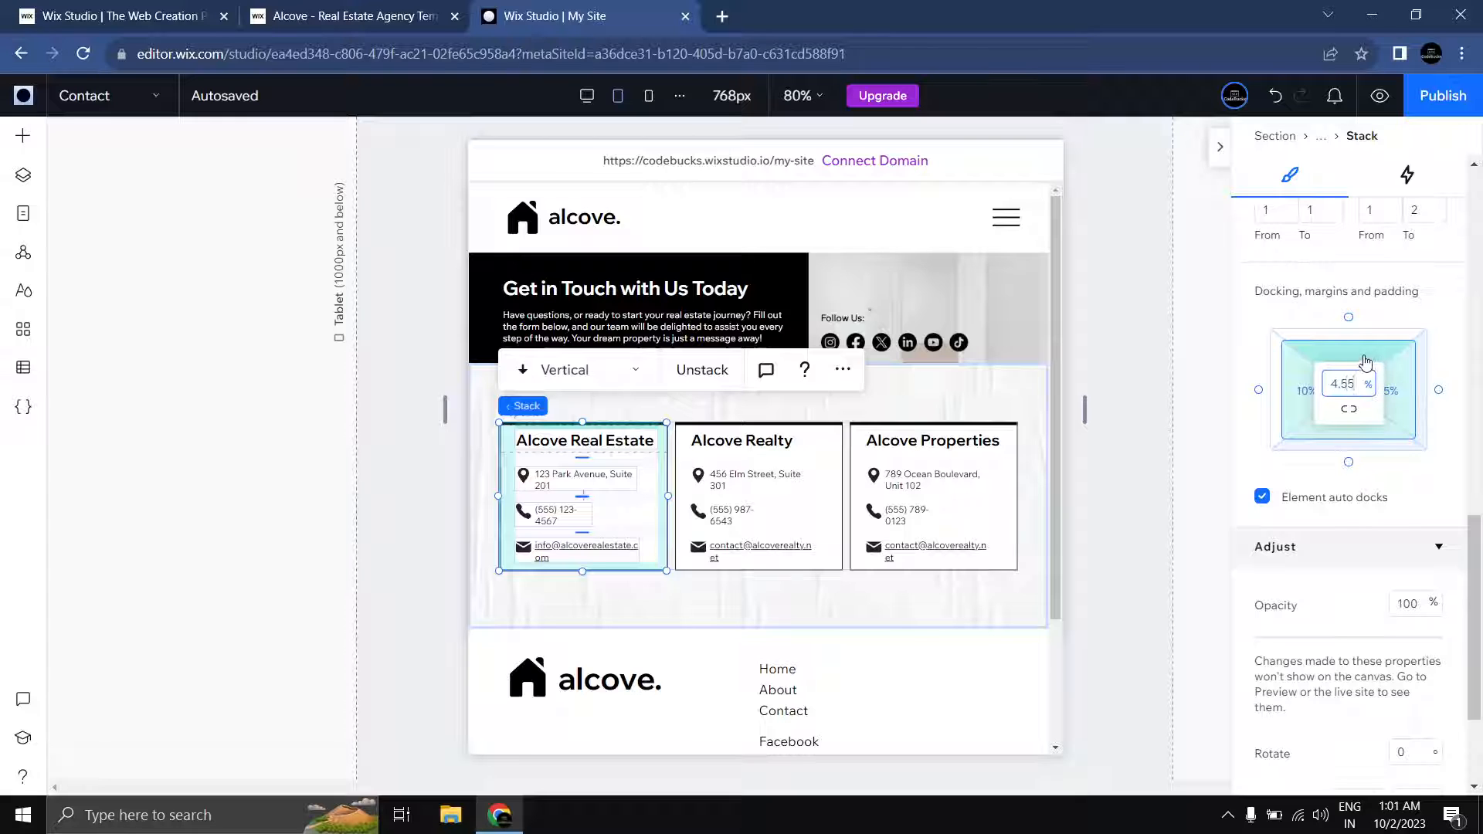
text(5)
key(Return)
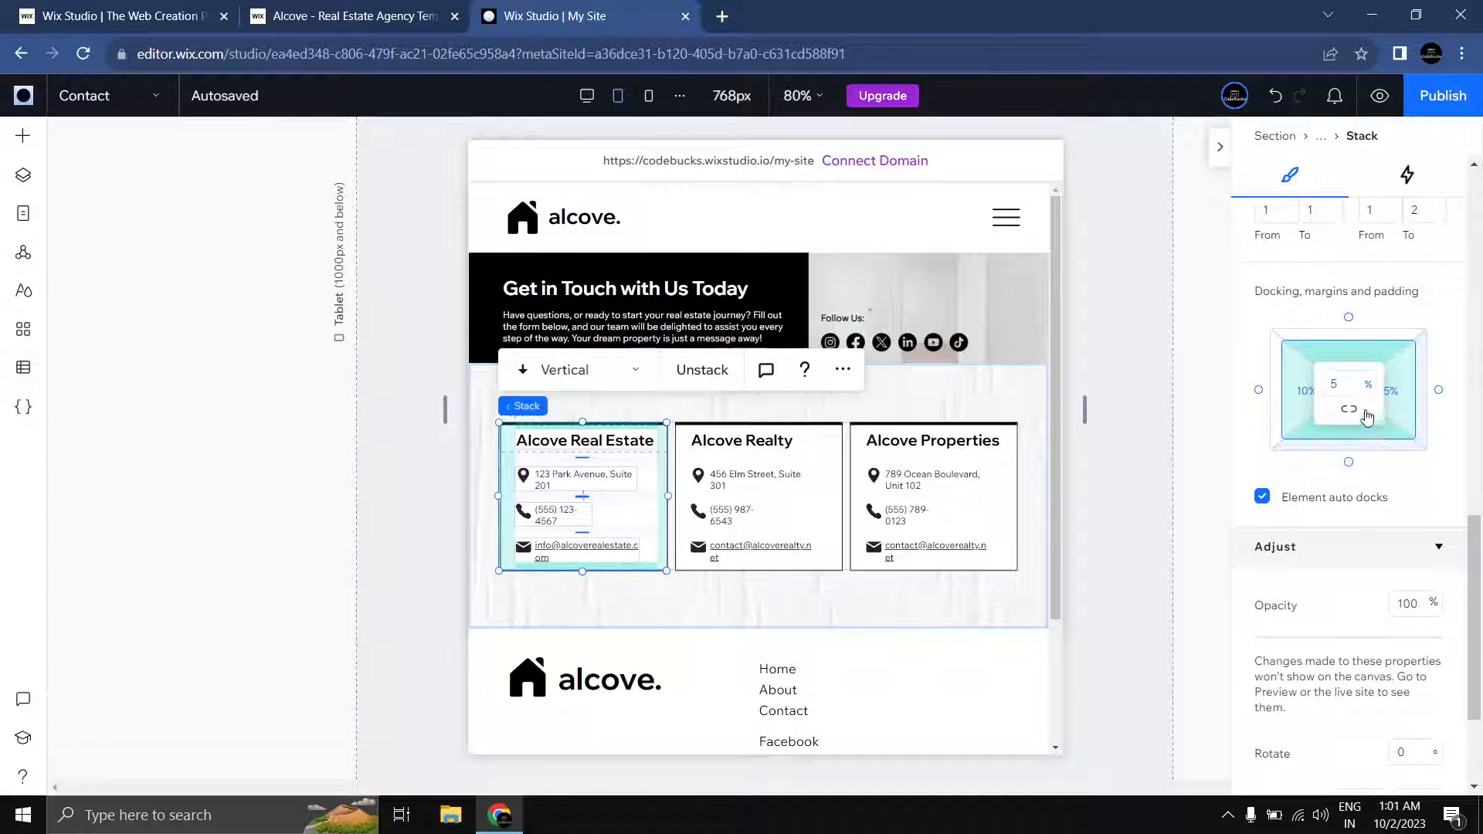
click(1383, 434)
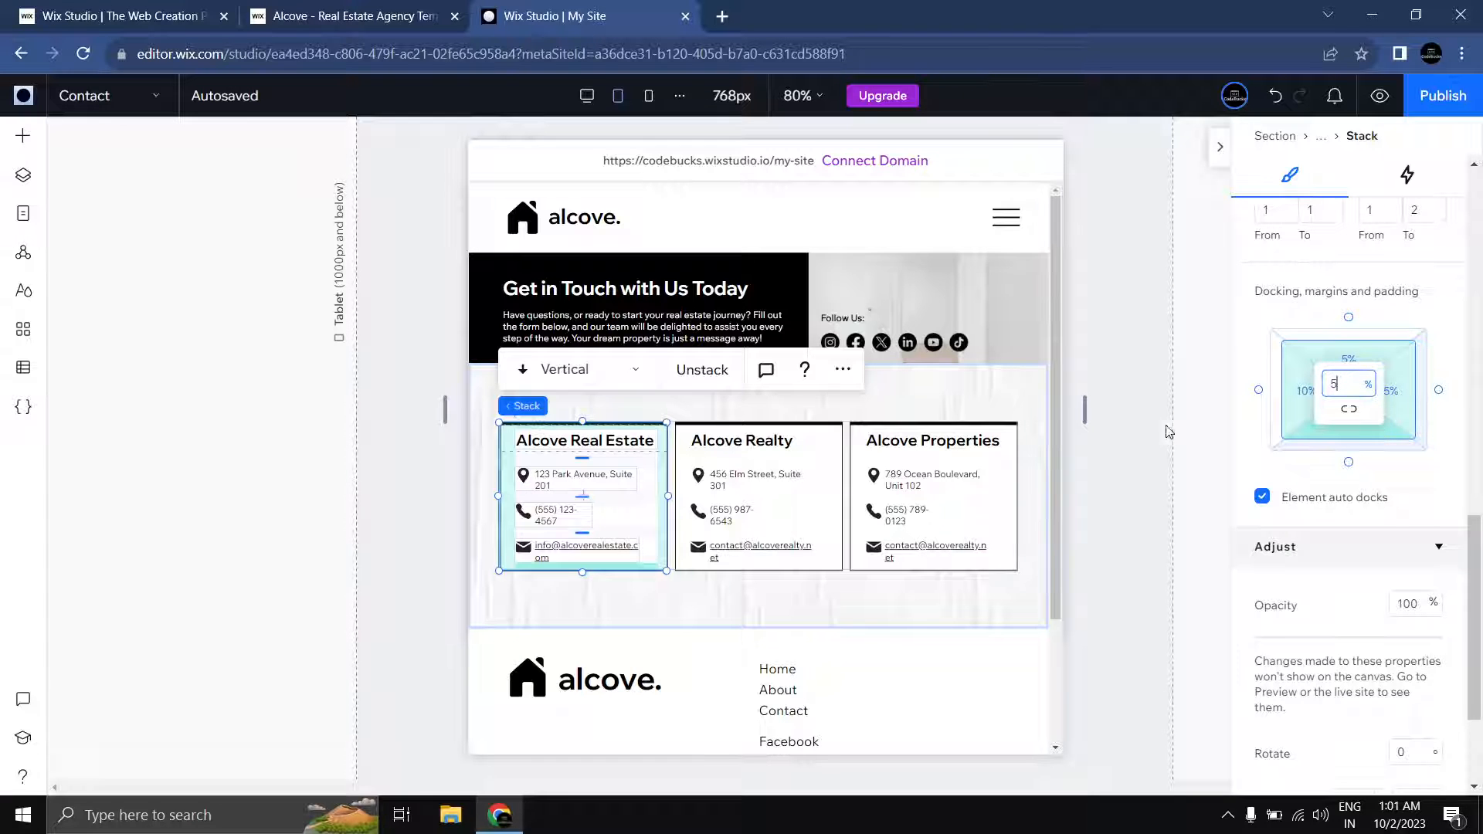
drag(1142, 425, 1091, 465)
Step: Examine the three contact cards at the tablet breakpoint and select the address row in the Alcove Real Estate card
scroll(1095, 465, down, 1)
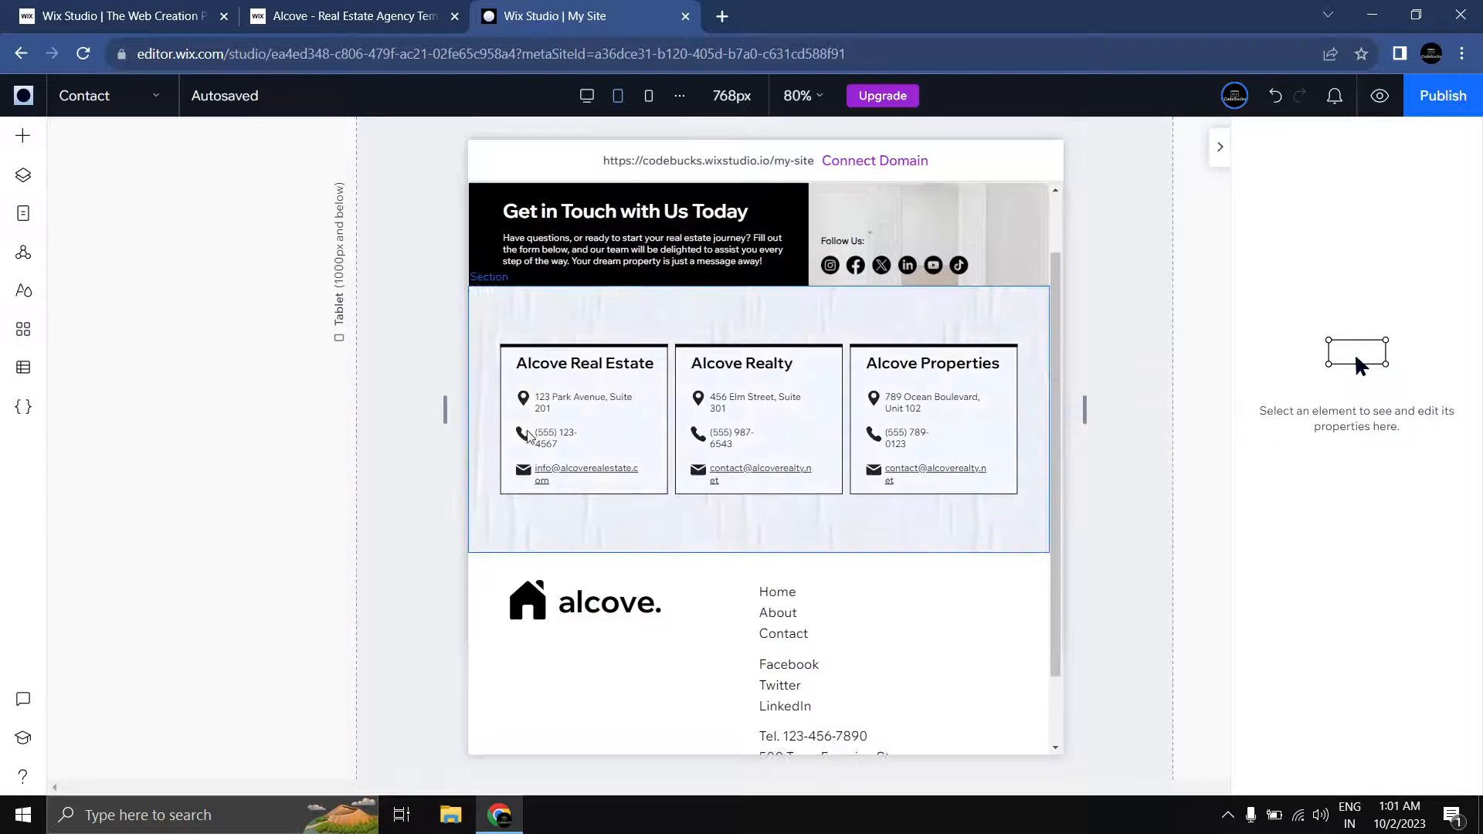
scroll(532, 437, up, 2)
scroll(532, 437, down, 2)
click(809, 100)
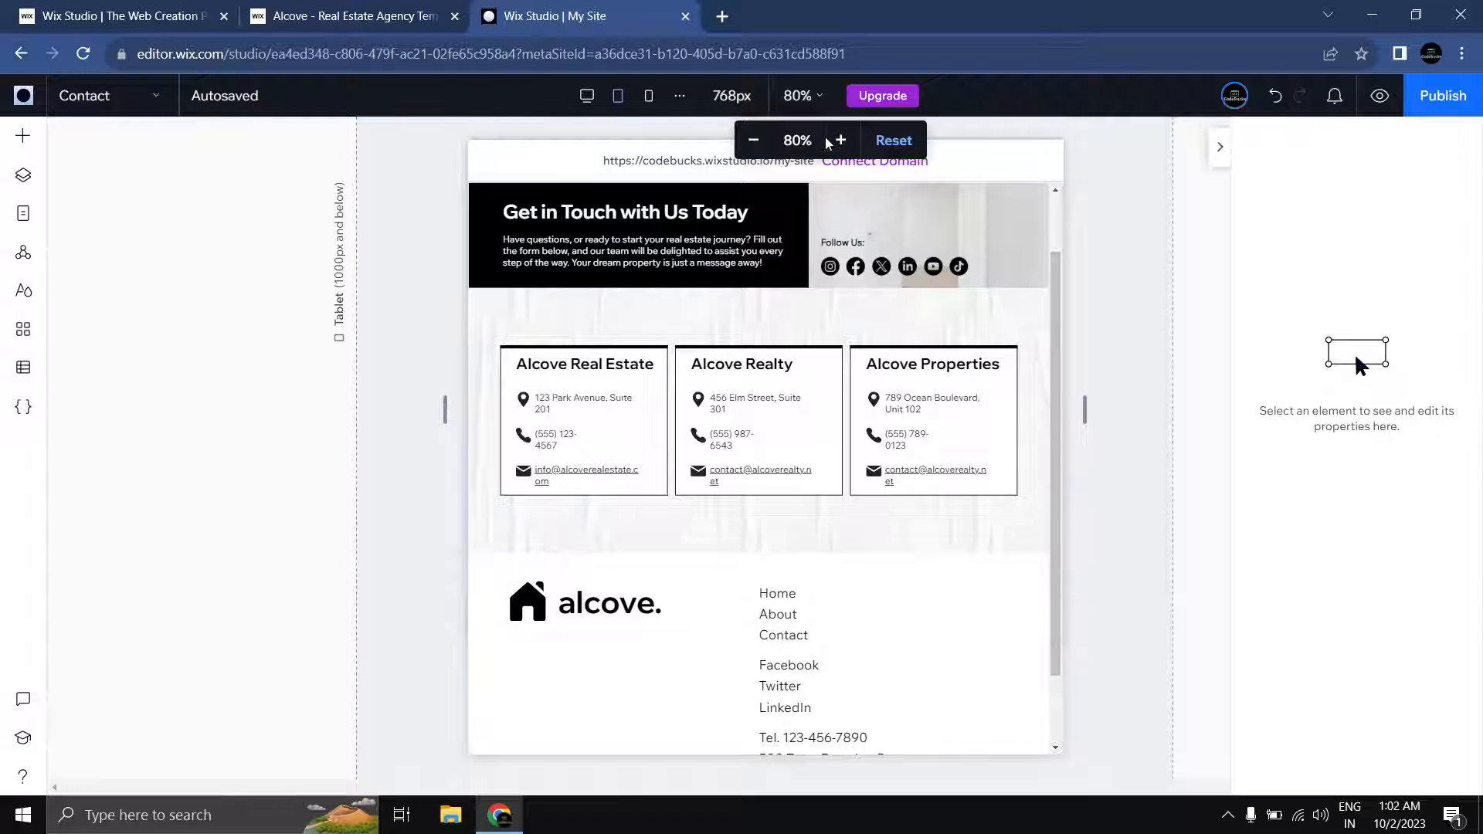
click(841, 141)
click(842, 141)
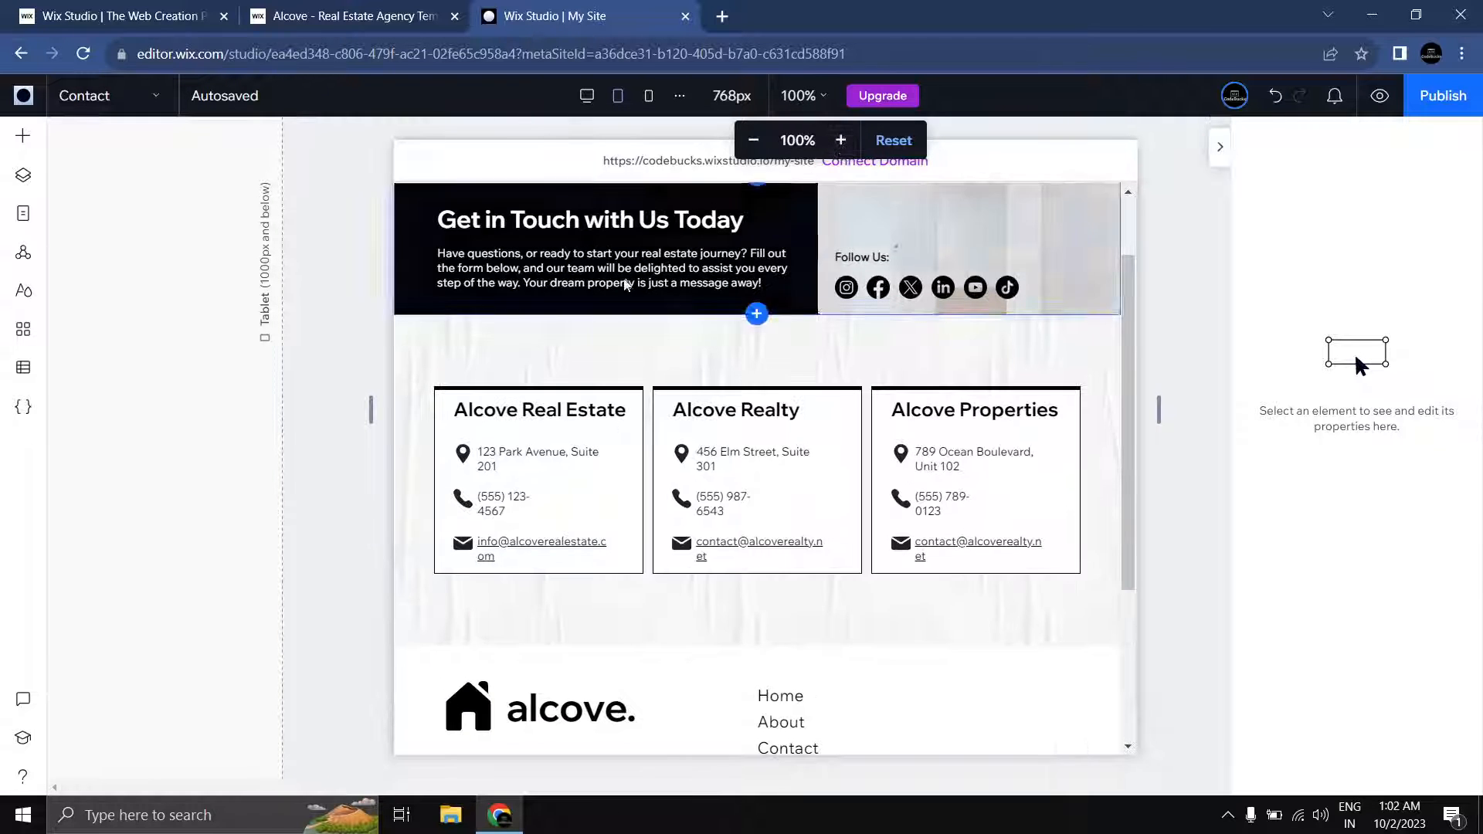
click(464, 454)
click(464, 454)
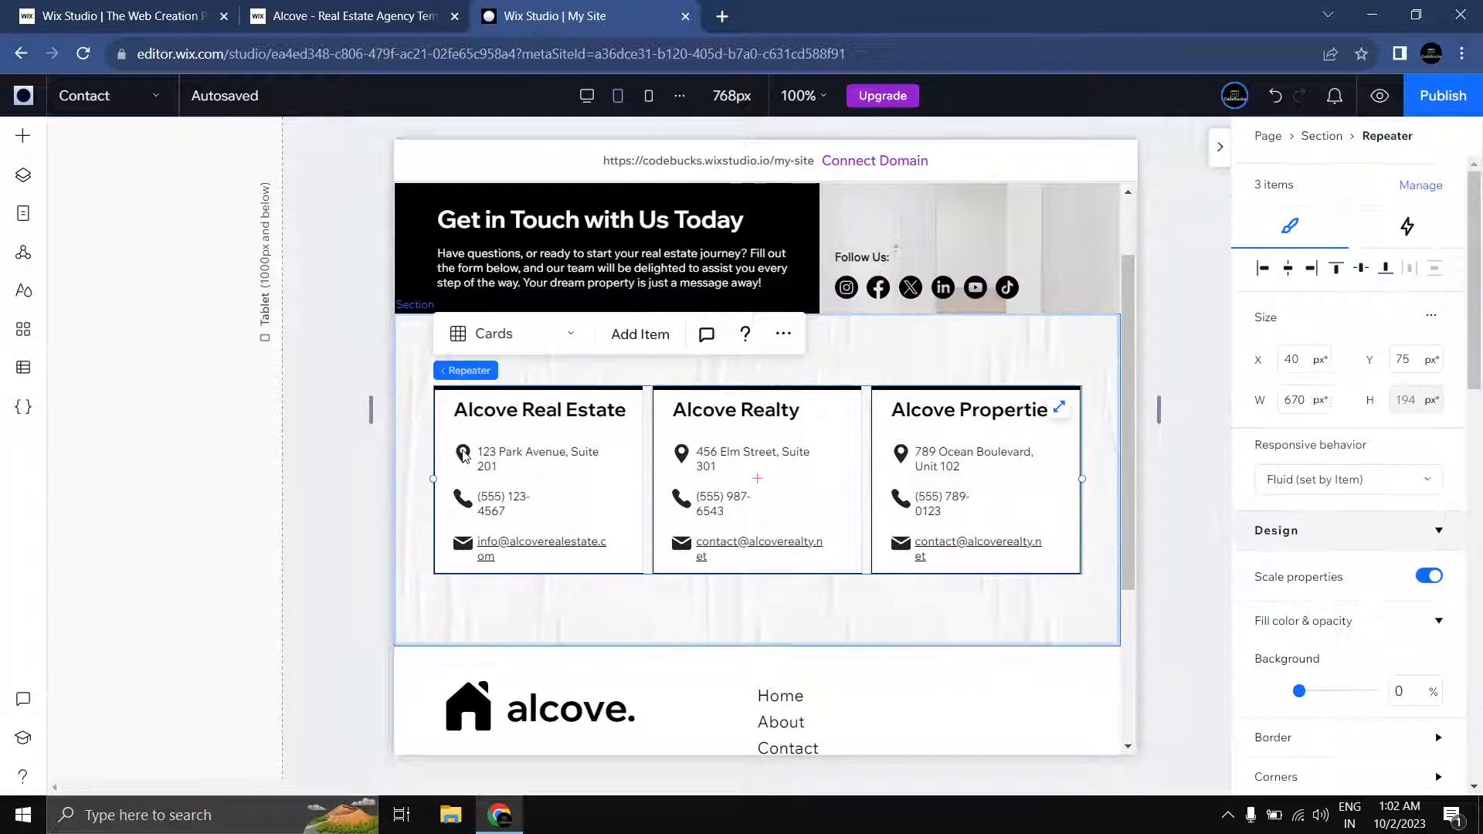
click(463, 456)
click(464, 456)
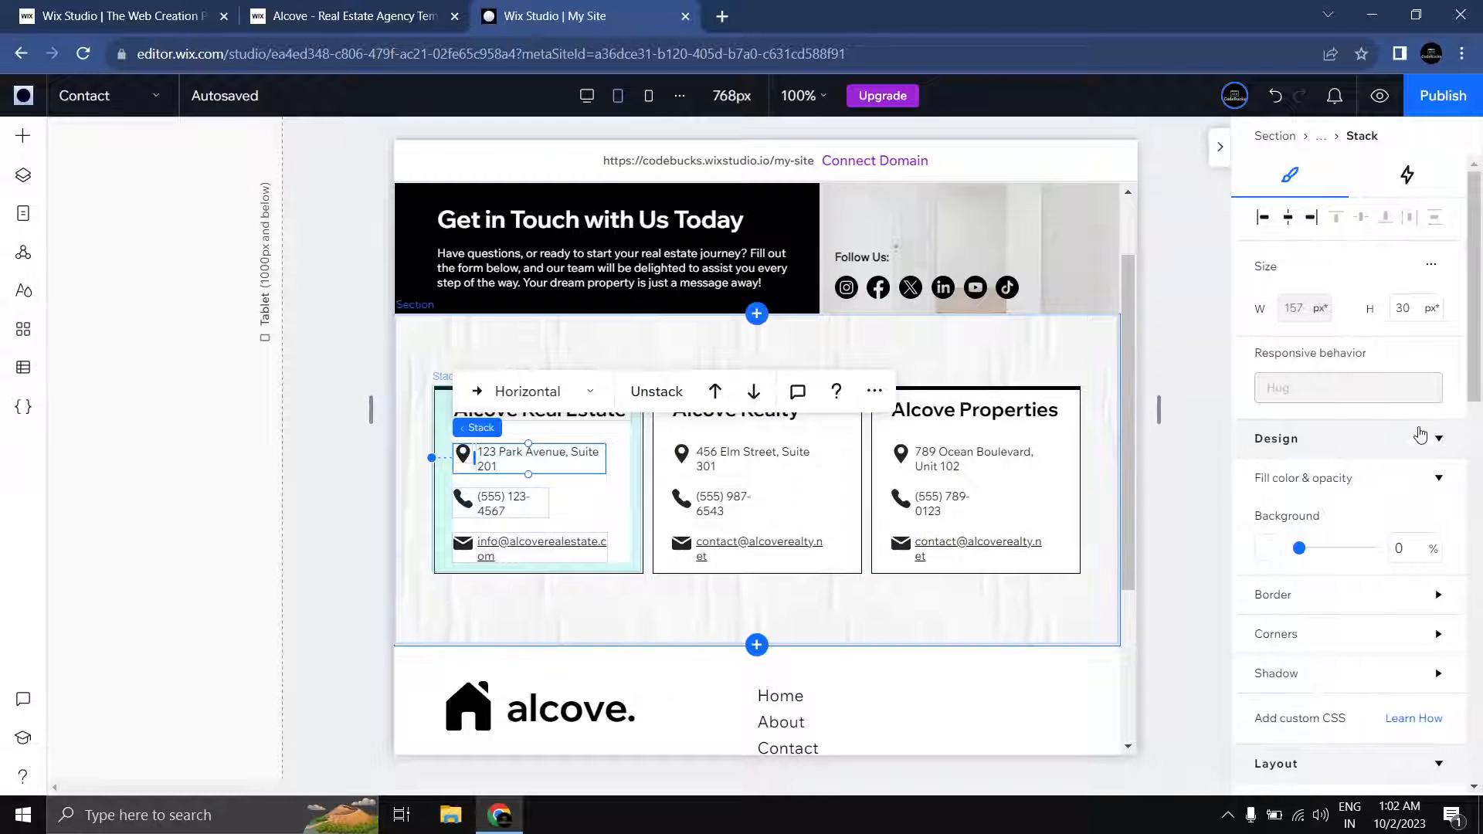
Step: Select the location pin icon in the Alcove Real Estate card and choose Fixed as its responsive behavior
click(796, 96)
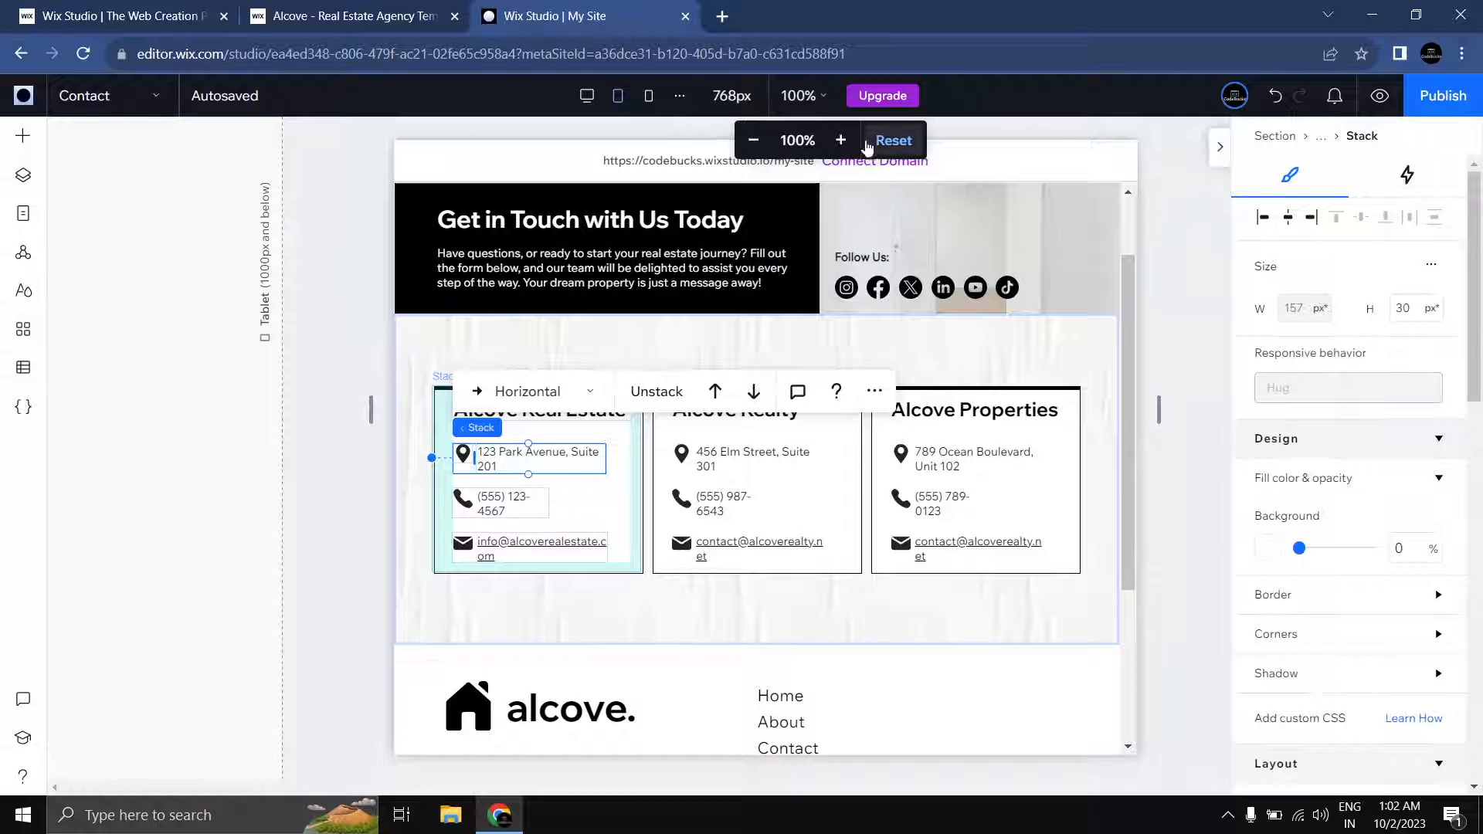
click(842, 141)
click(841, 140)
click(841, 141)
click(841, 141)
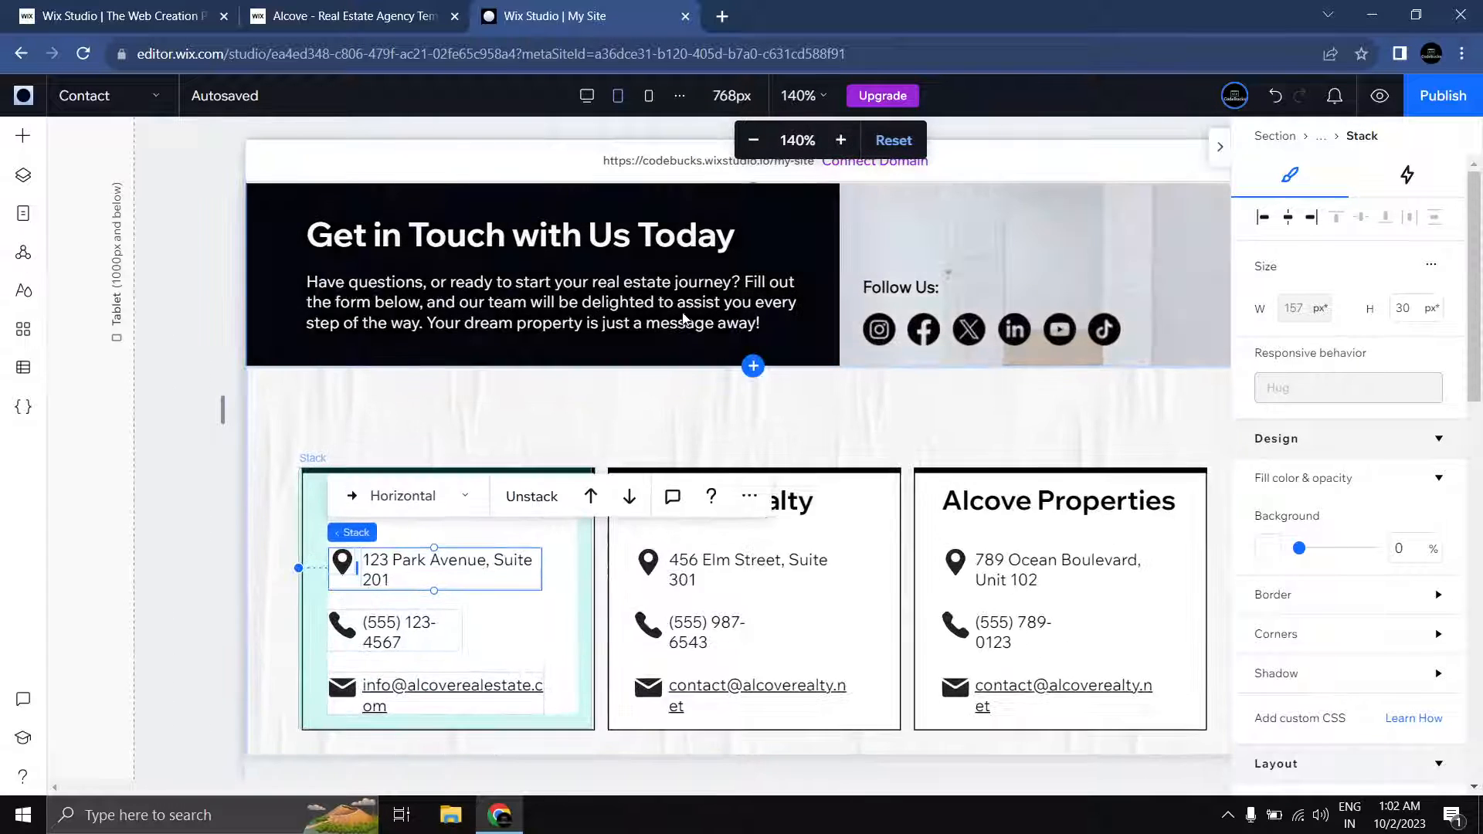
scroll(370, 328, down, 5)
scroll(369, 329, up, 4)
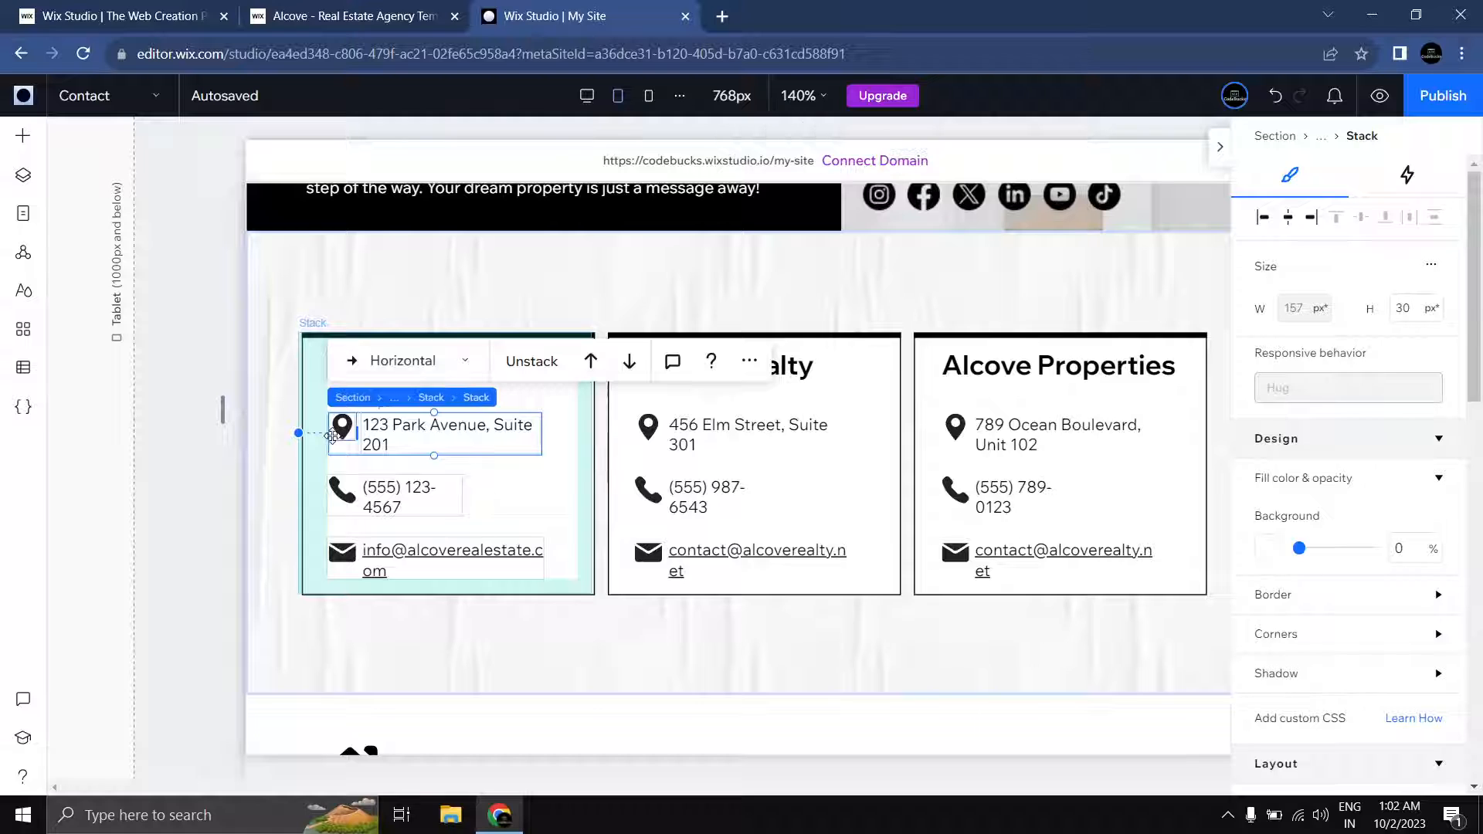
click(341, 430)
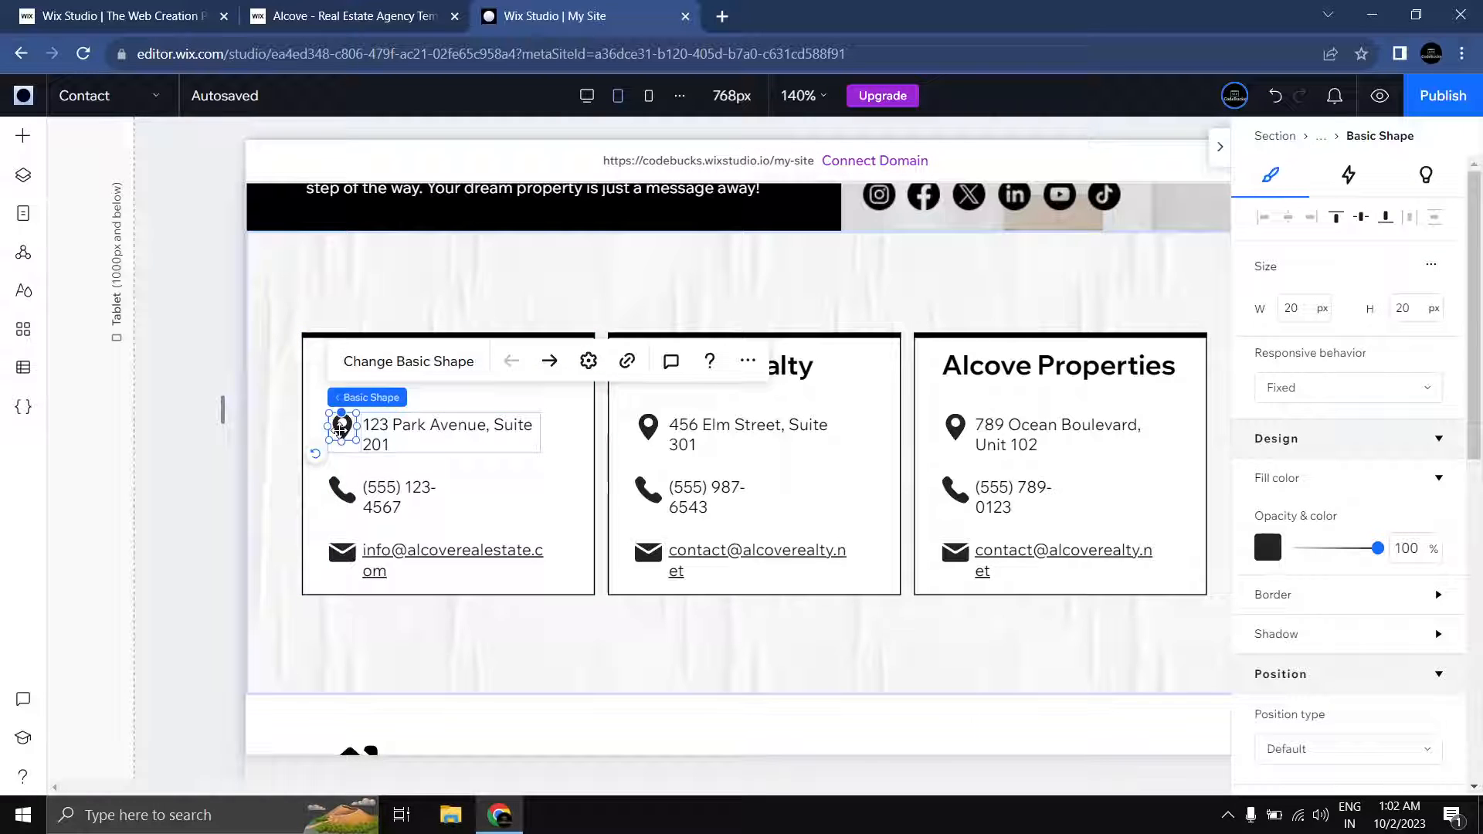
click(1350, 389)
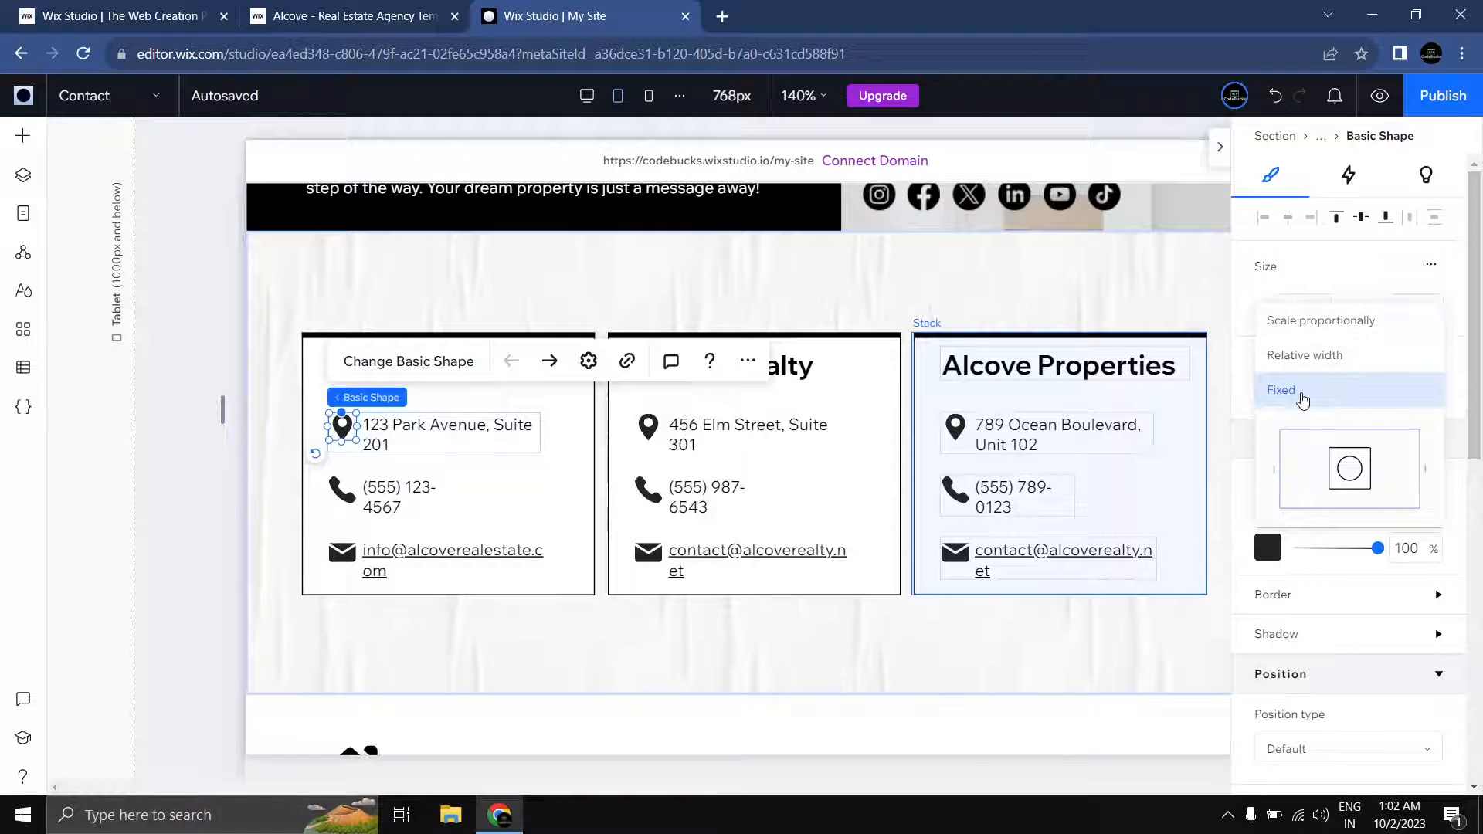
click(1302, 393)
Step: Choose Fixed responsive behavior for the Alcove Real Estate card's phone icon and check the envelope icon's settings
click(339, 493)
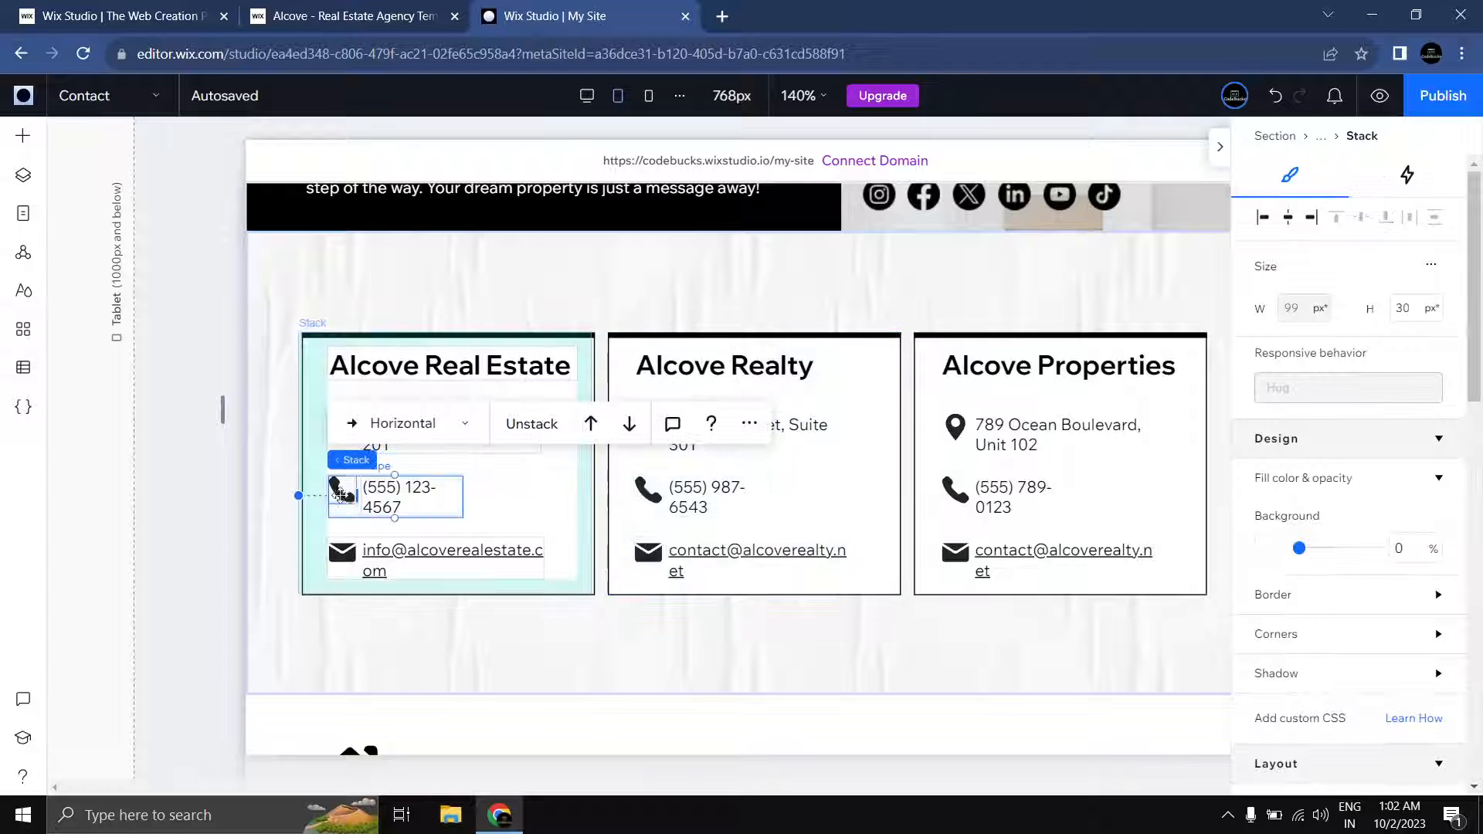
click(112, 460)
click(338, 488)
click(338, 488)
click(338, 488)
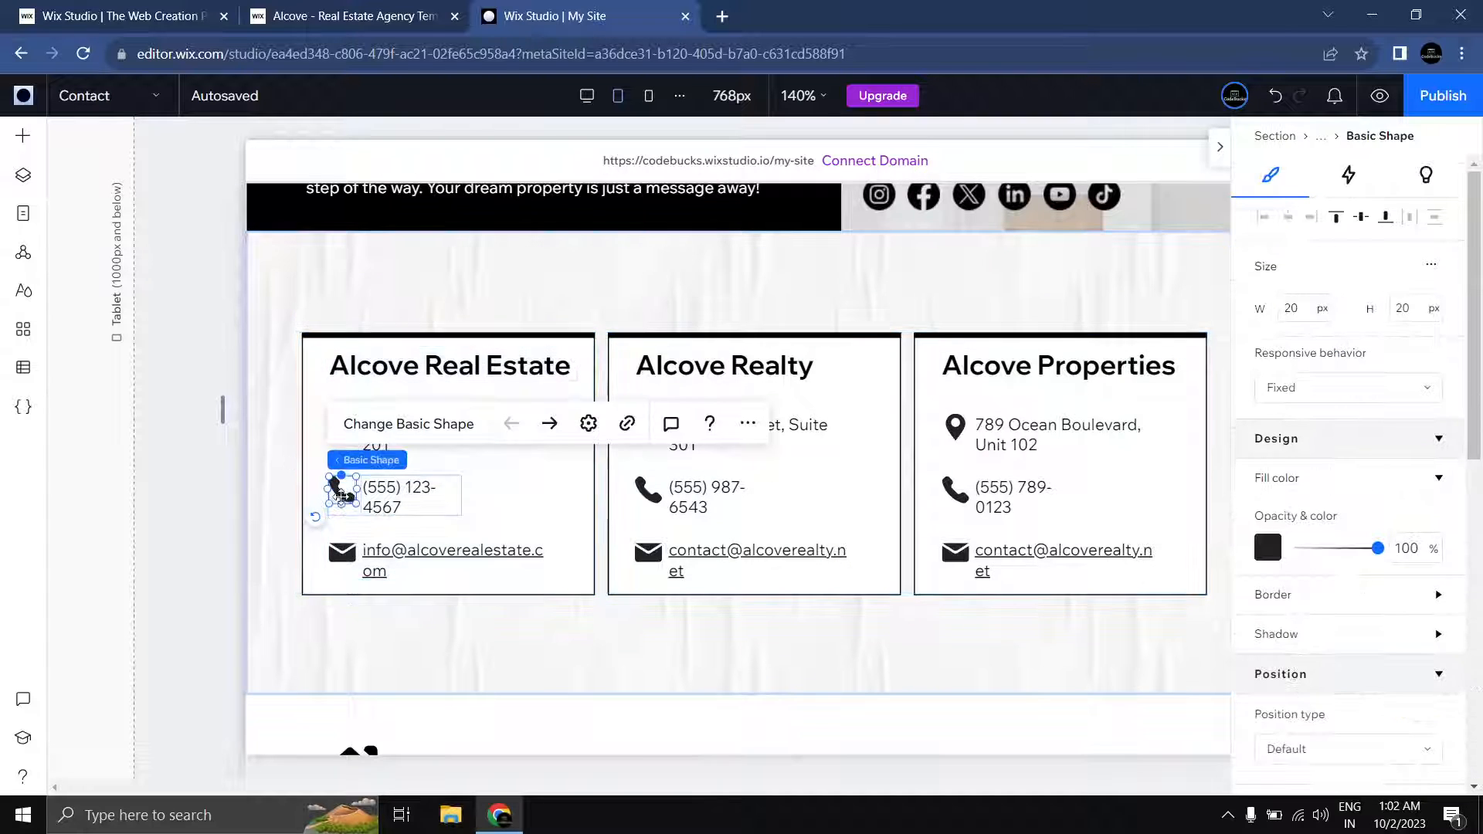
click(1348, 388)
click(1308, 388)
click(342, 553)
click(342, 553)
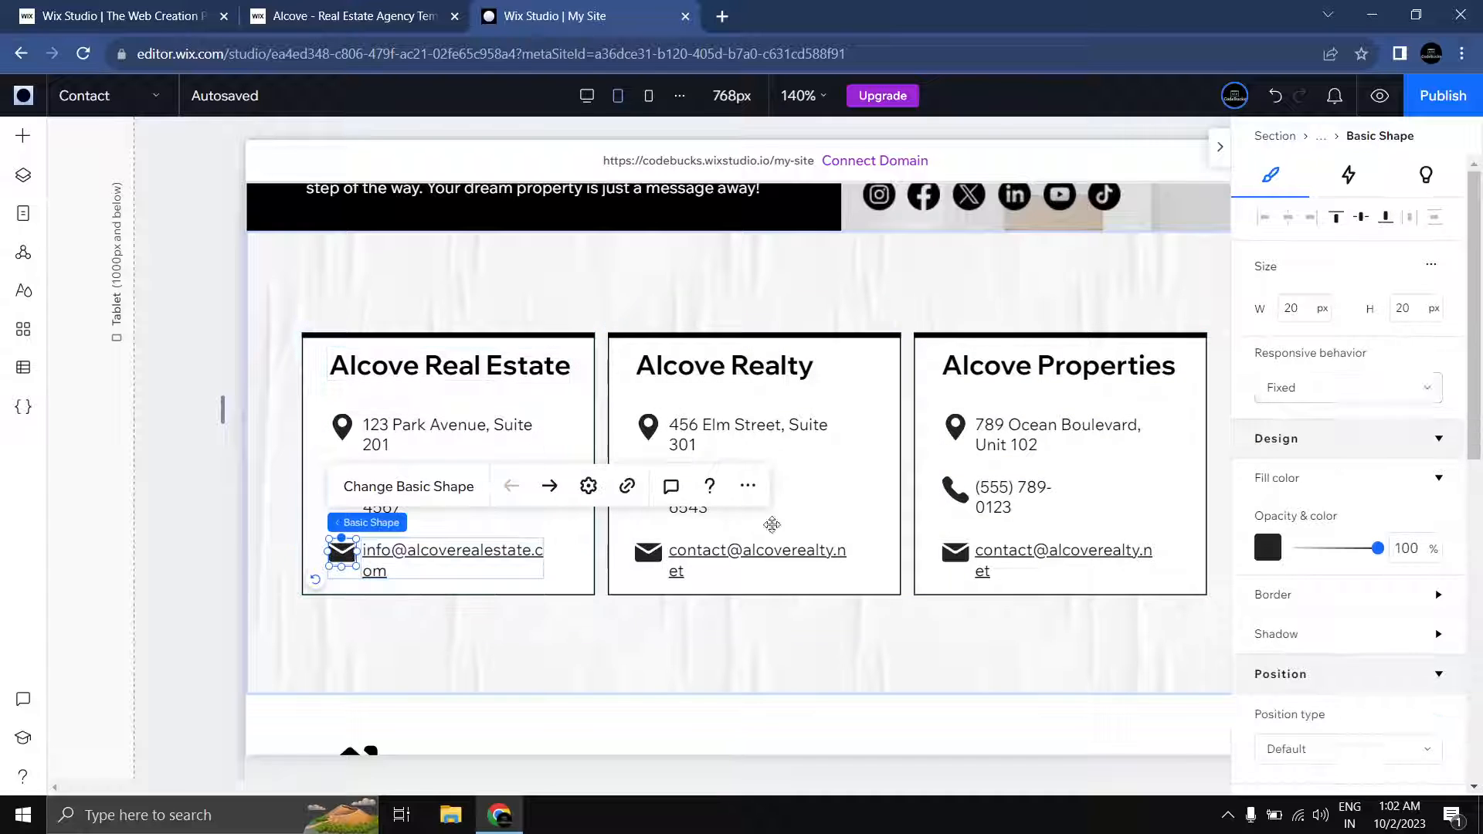
Step: Switch to the mobile breakpoint and undo the last change
click(653, 98)
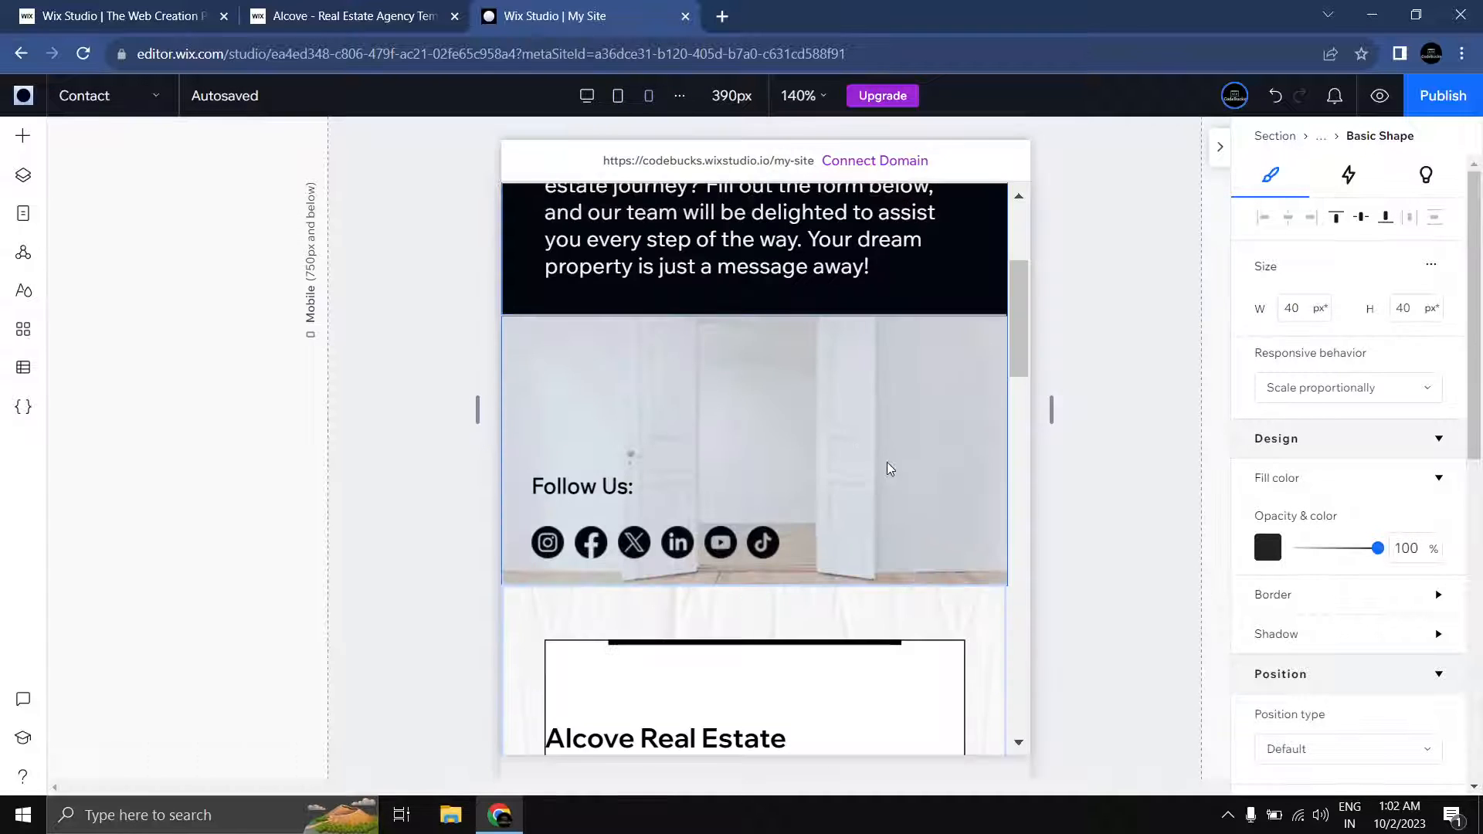
scroll(886, 468, down, 5)
key(ctrl+z)
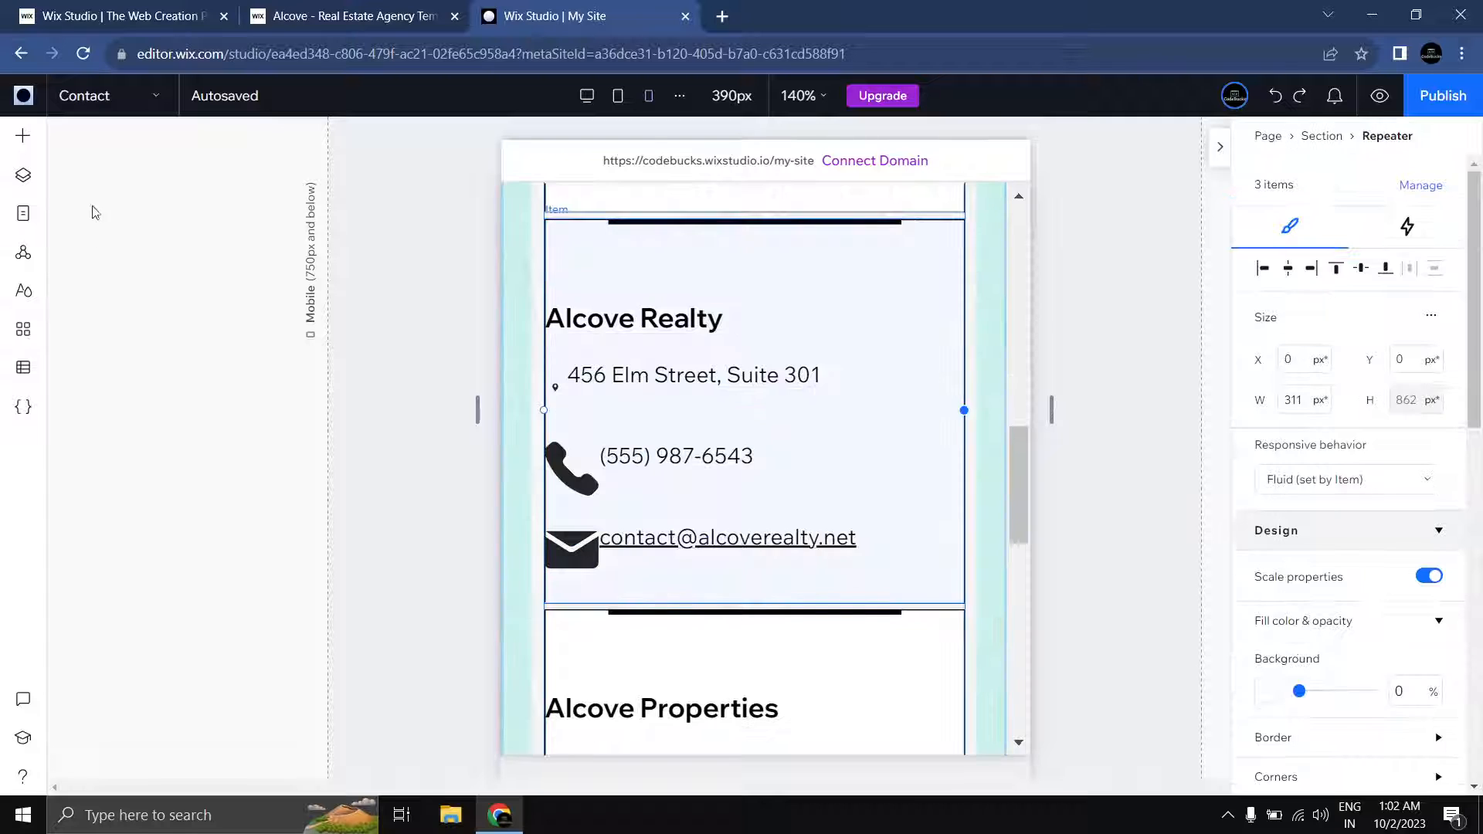
Step: Set the Alcove Real Estate card's location pin icon to Fixed responsive behavior with a size of 16 by 16 px
click(23, 175)
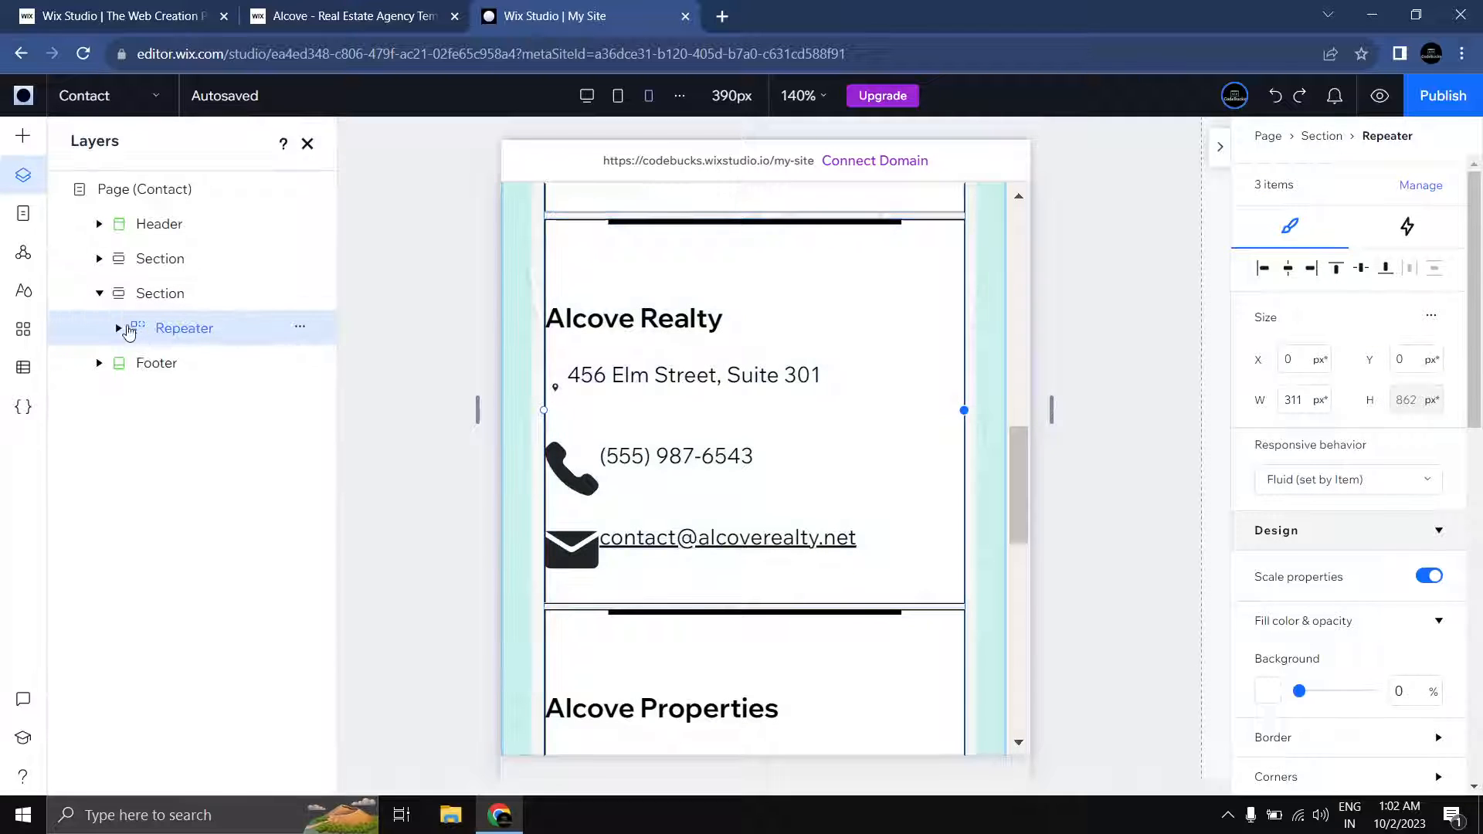
click(124, 329)
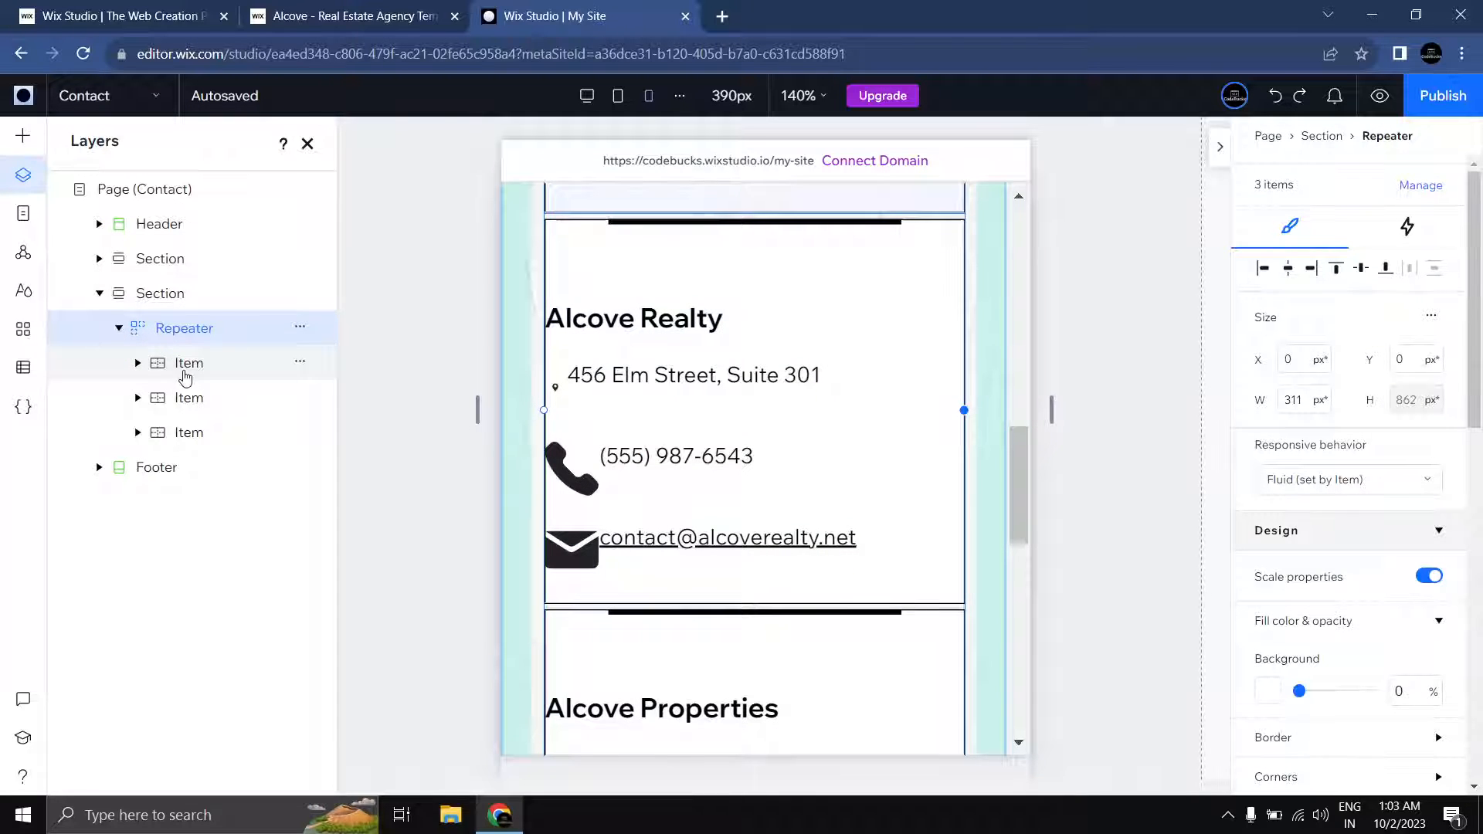
click(141, 363)
click(158, 397)
click(177, 467)
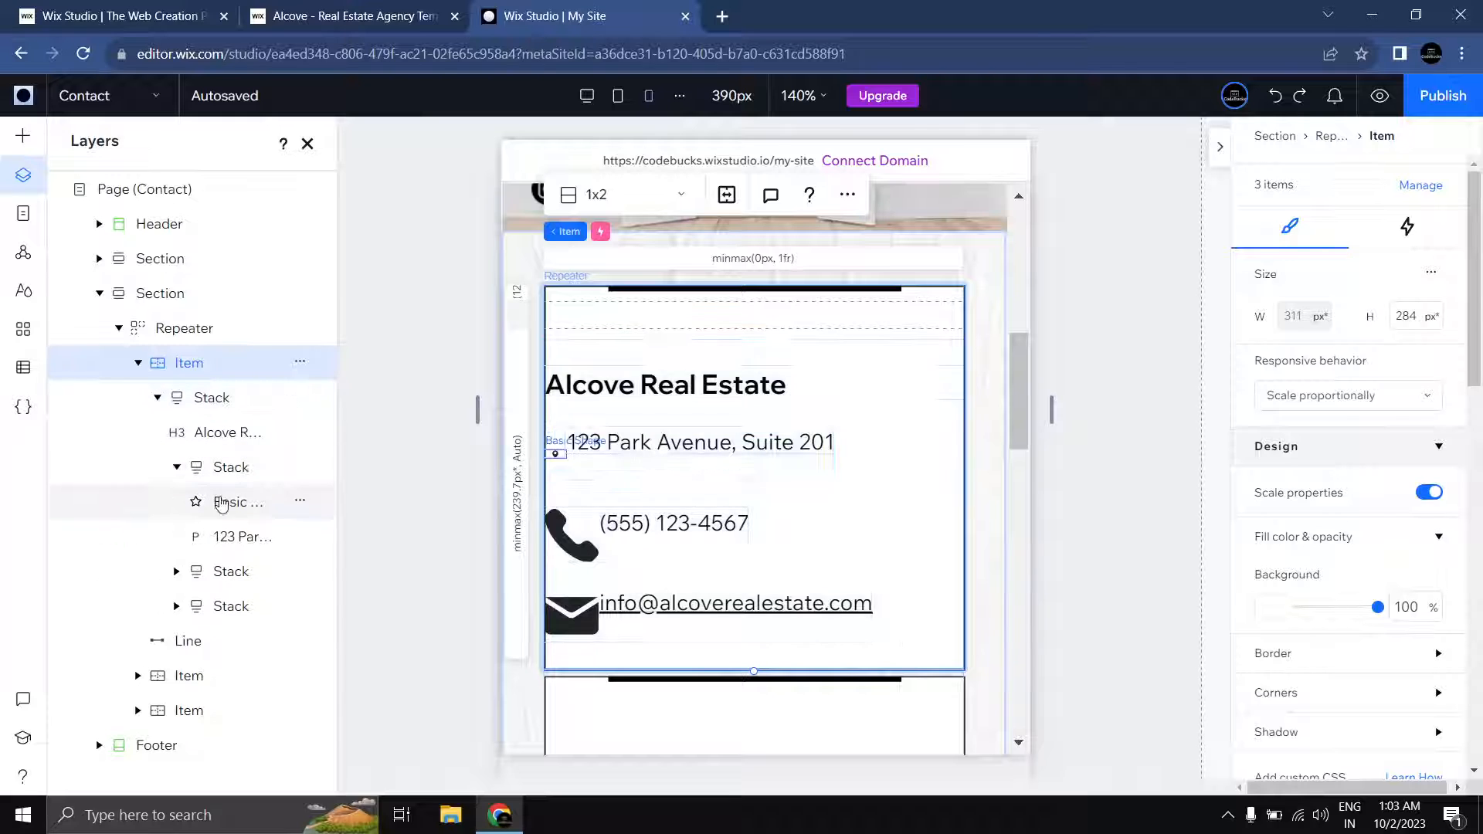
click(222, 503)
click(1426, 387)
click(1301, 464)
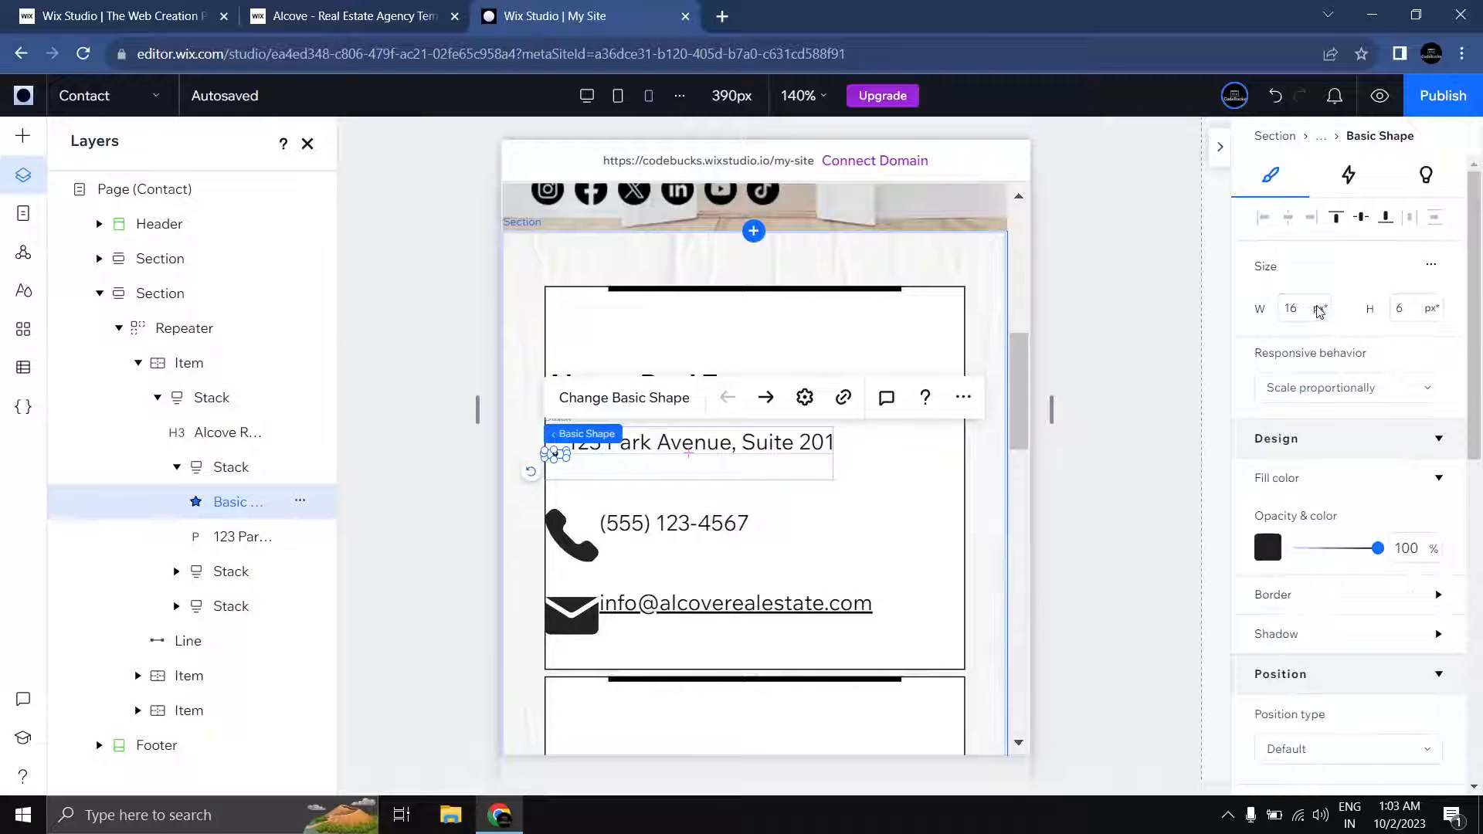
click(1307, 315)
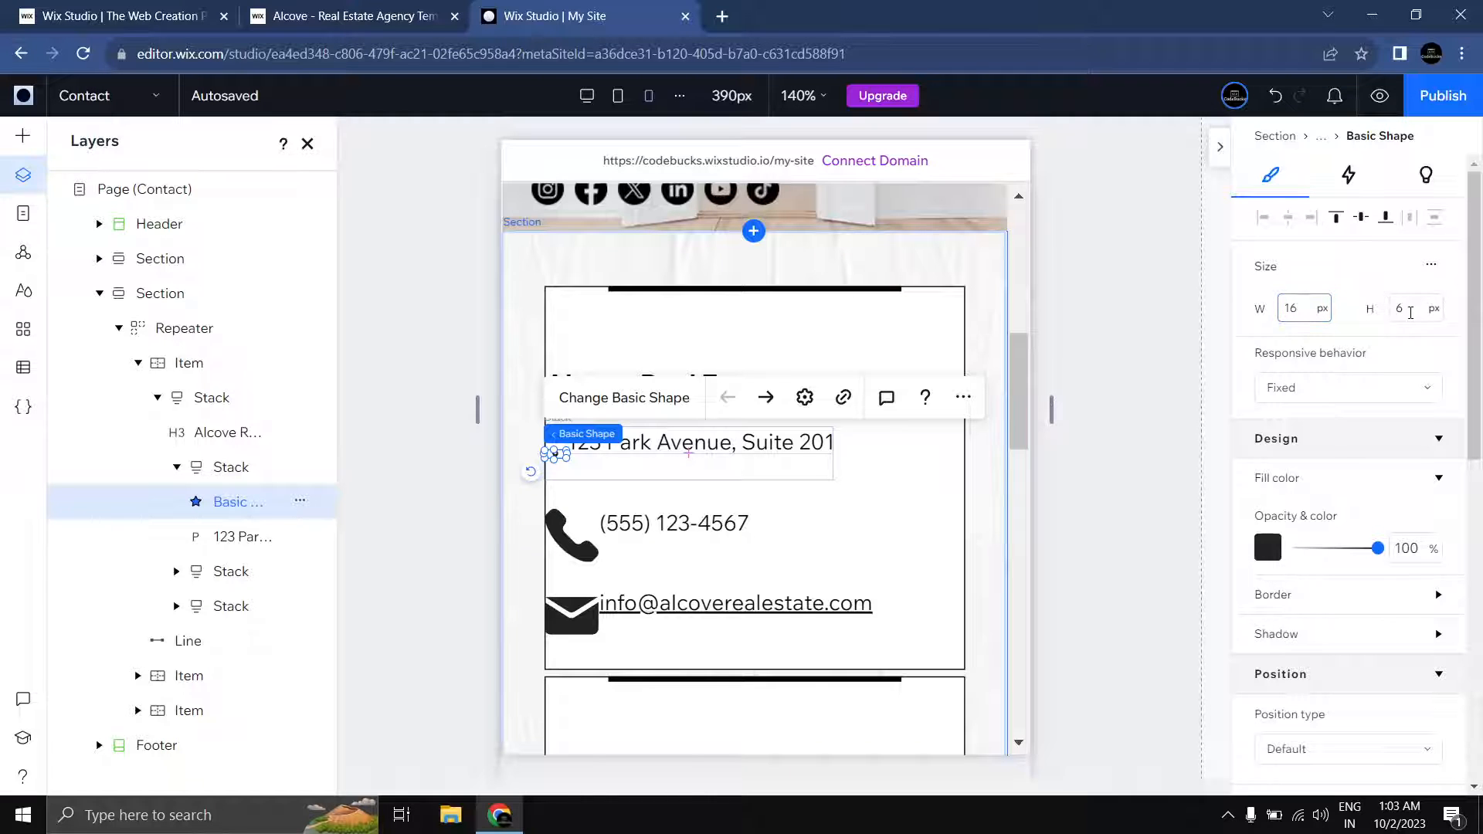
click(1404, 308)
key(Return)
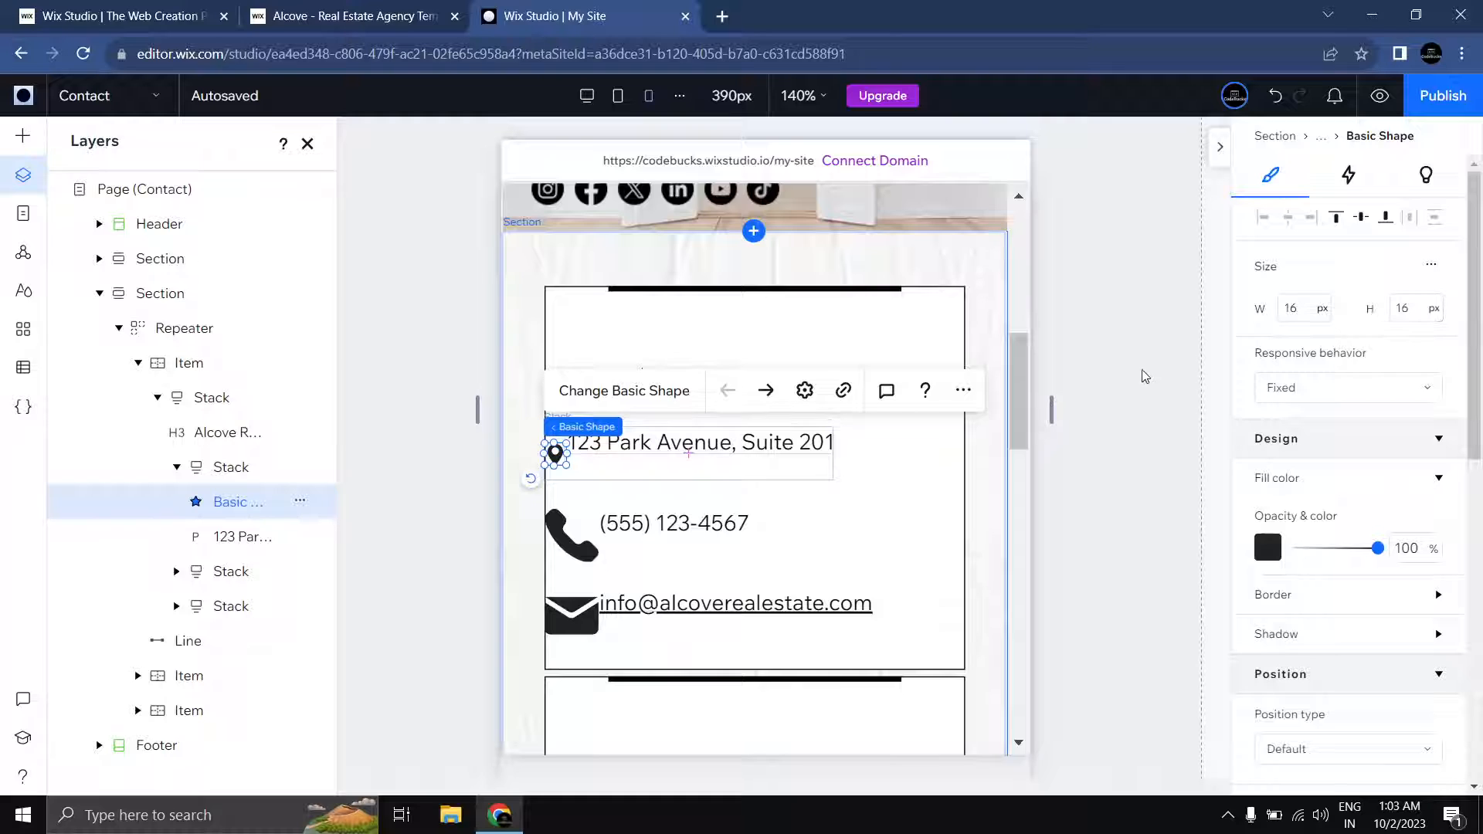
Step: Set the width and height of the location pin icon to 20 px each
click(1308, 306)
key(BackSpace)
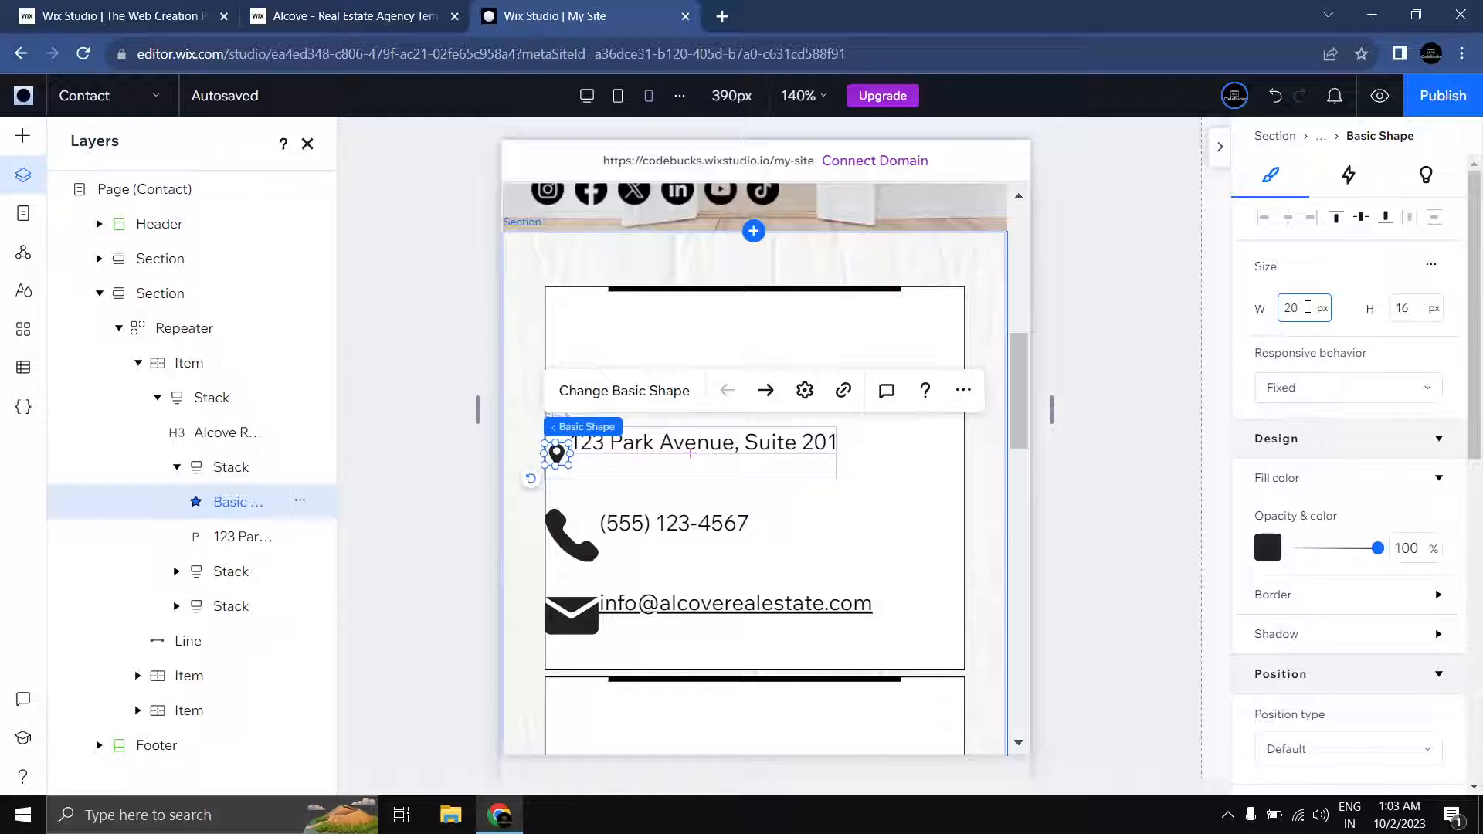
text(20)
key(Return)
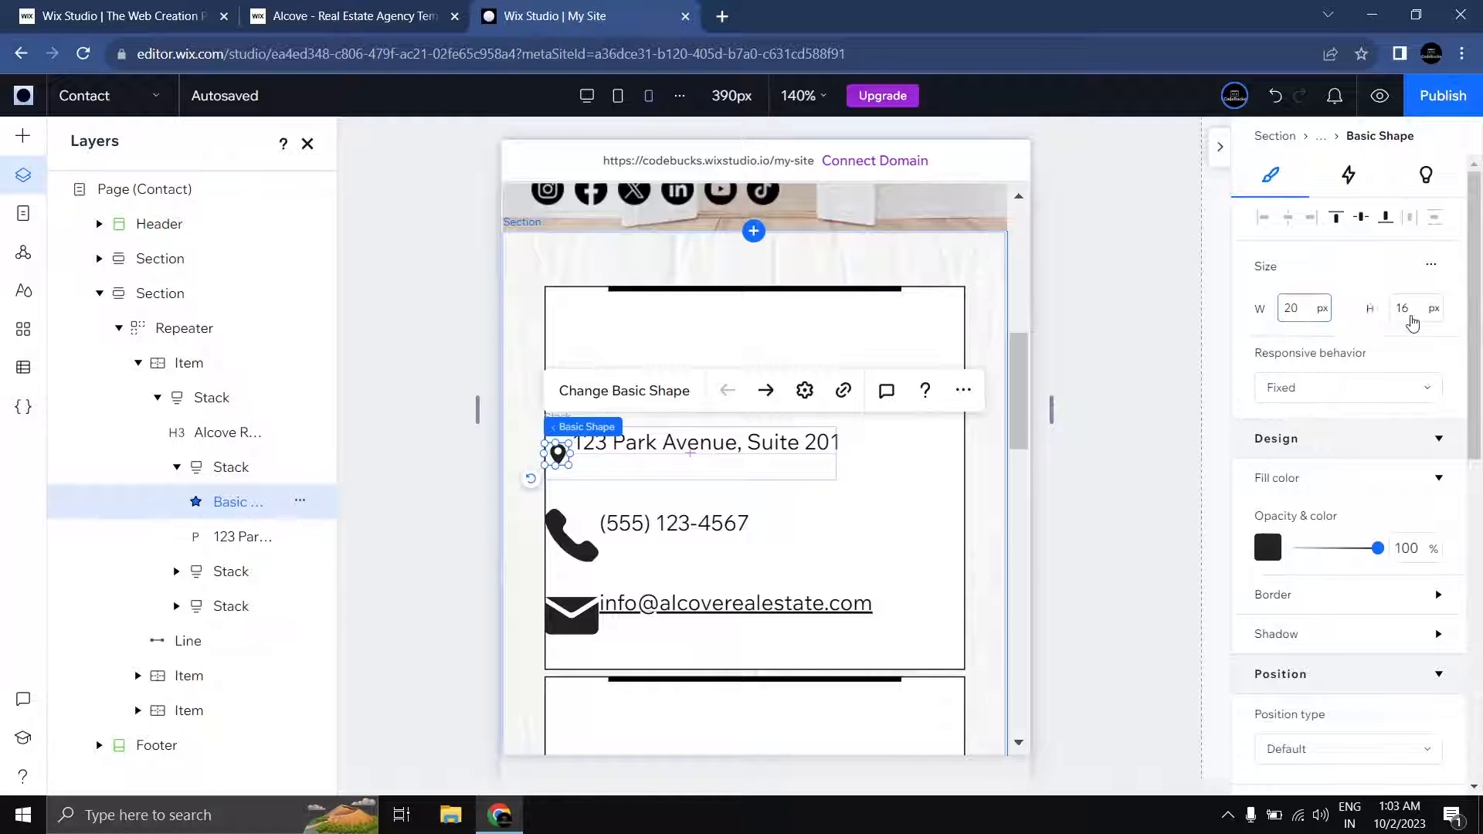
click(1413, 310)
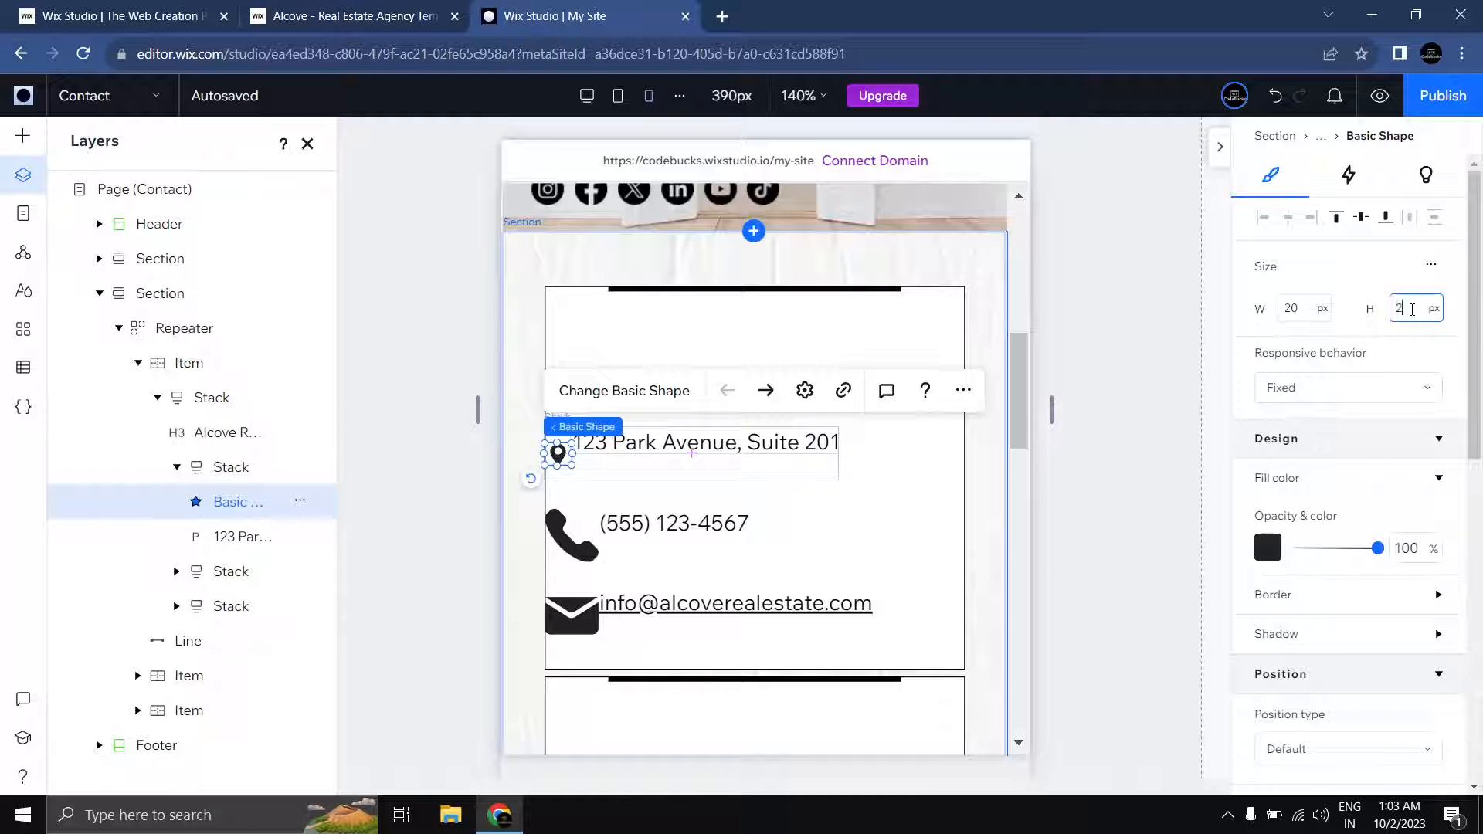
text(20)
key(Return)
Step: Make the phone icon in the Alcove Real Estate card Fixed and set its size to 20 by 20 px
drag(1146, 405, 200, 576)
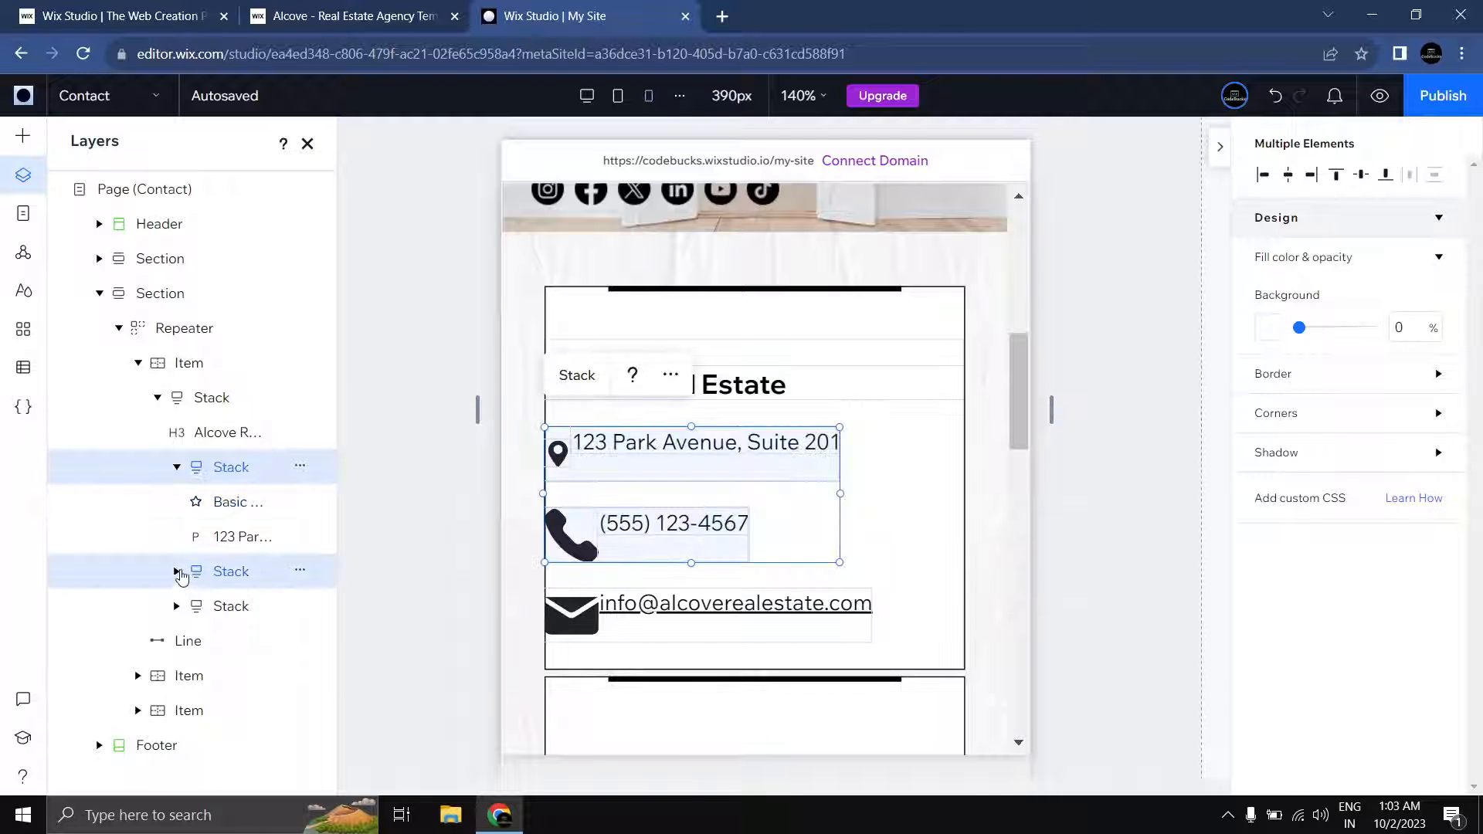
click(179, 573)
click(239, 607)
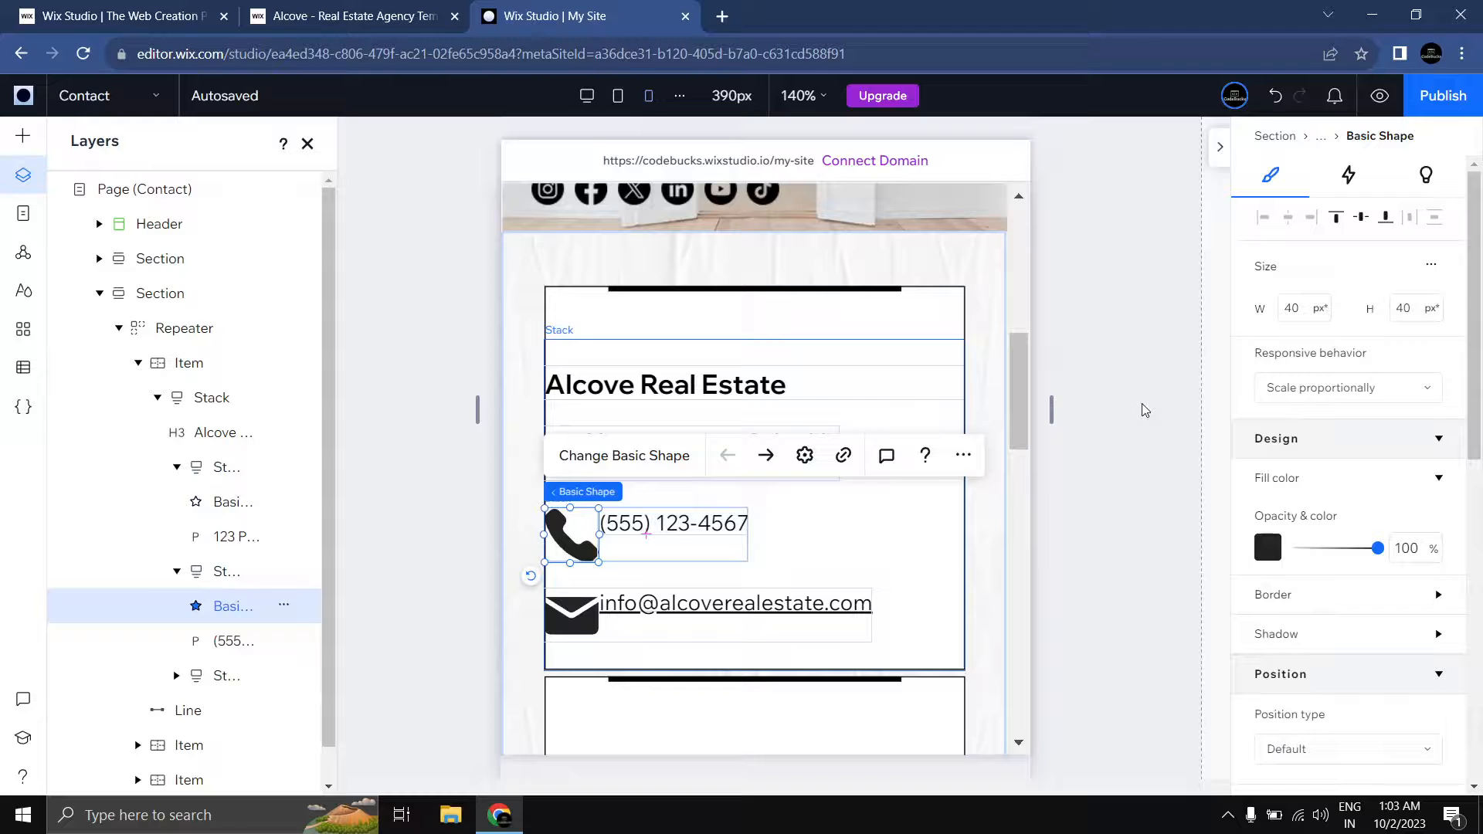
click(1289, 386)
click(1315, 456)
click(1292, 308)
text(20)
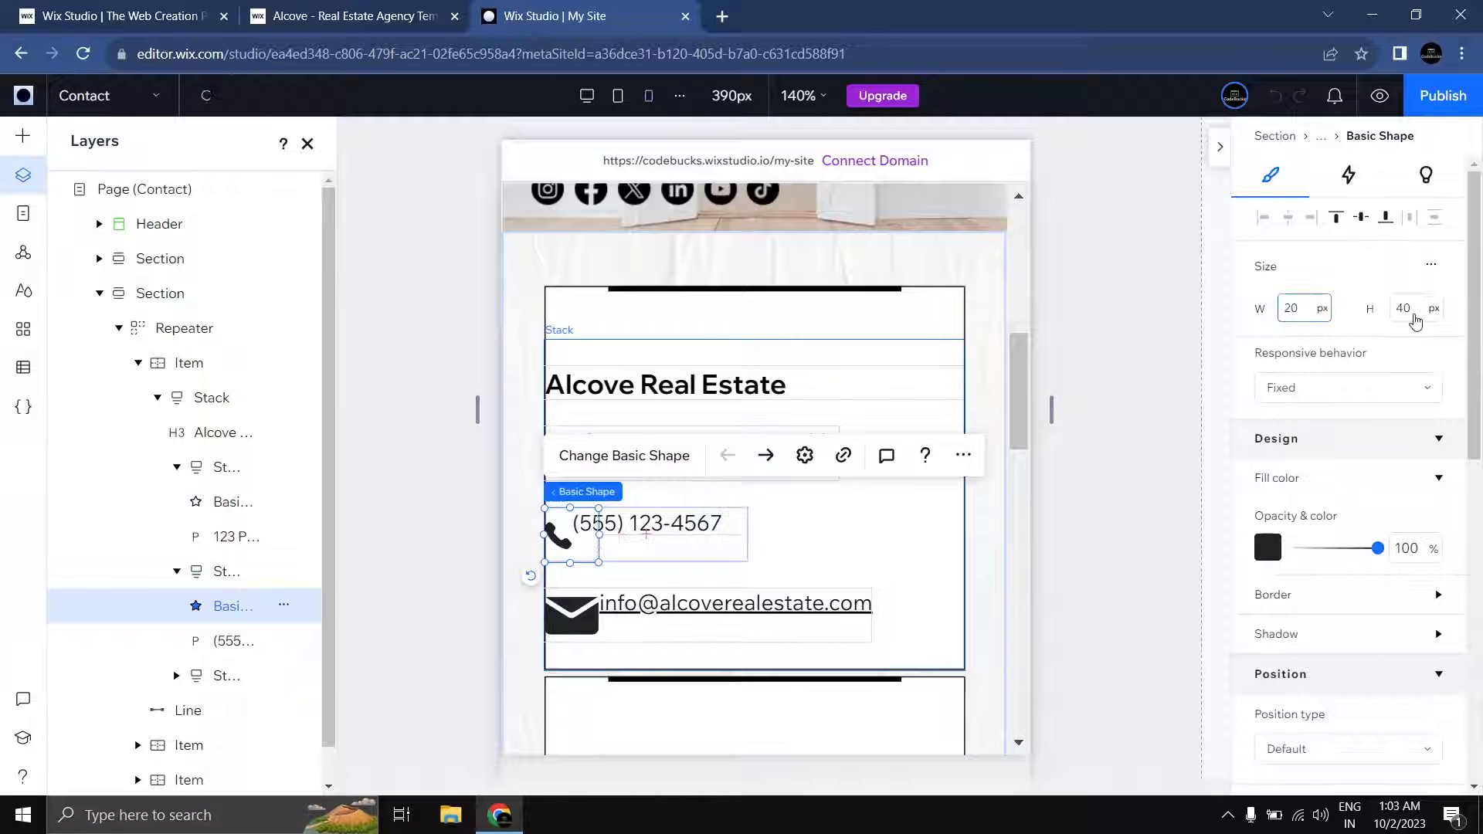
click(1412, 310)
text(20)
Step: Make the envelope icon in the Alcove Real Estate card Fixed and set its size to 20 by 20 px
click(178, 678)
click(215, 708)
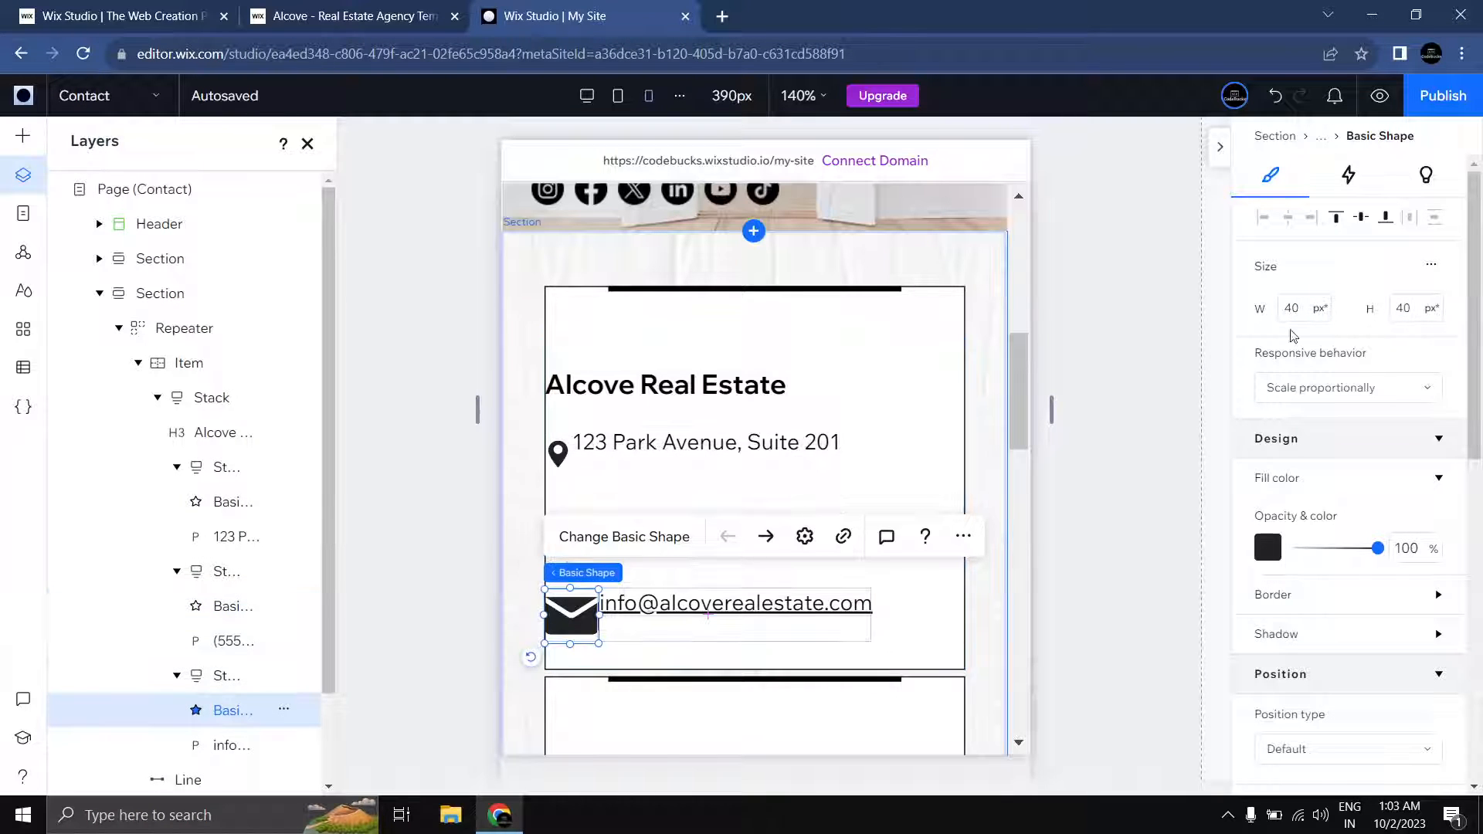
click(1289, 386)
click(1286, 457)
click(1292, 309)
text(20)
click(1406, 309)
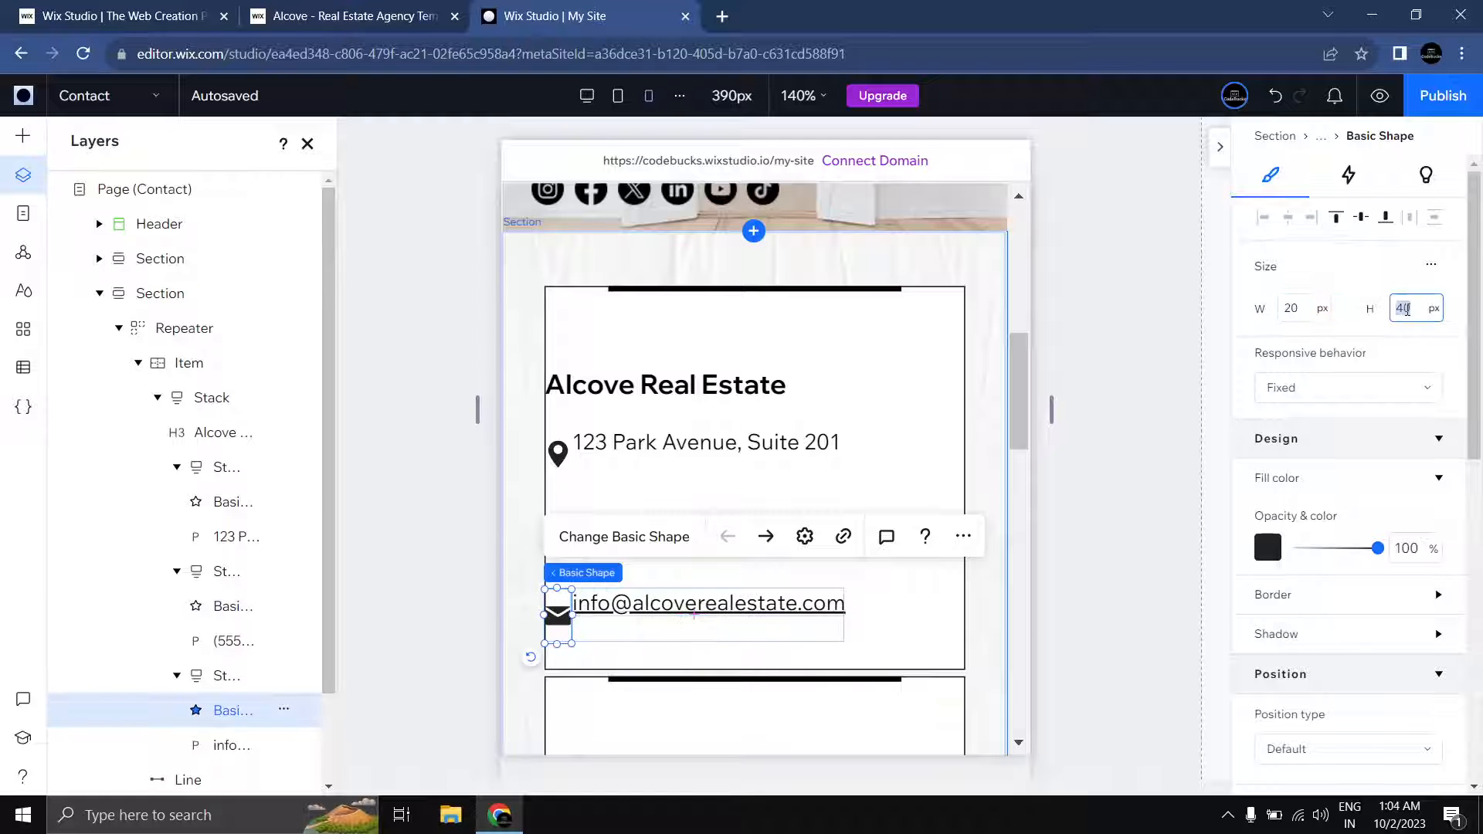
click(1149, 402)
Step: Vertically center the items in the address, phone and email rows of the Alcove Real Estate card
click(647, 443)
click(647, 443)
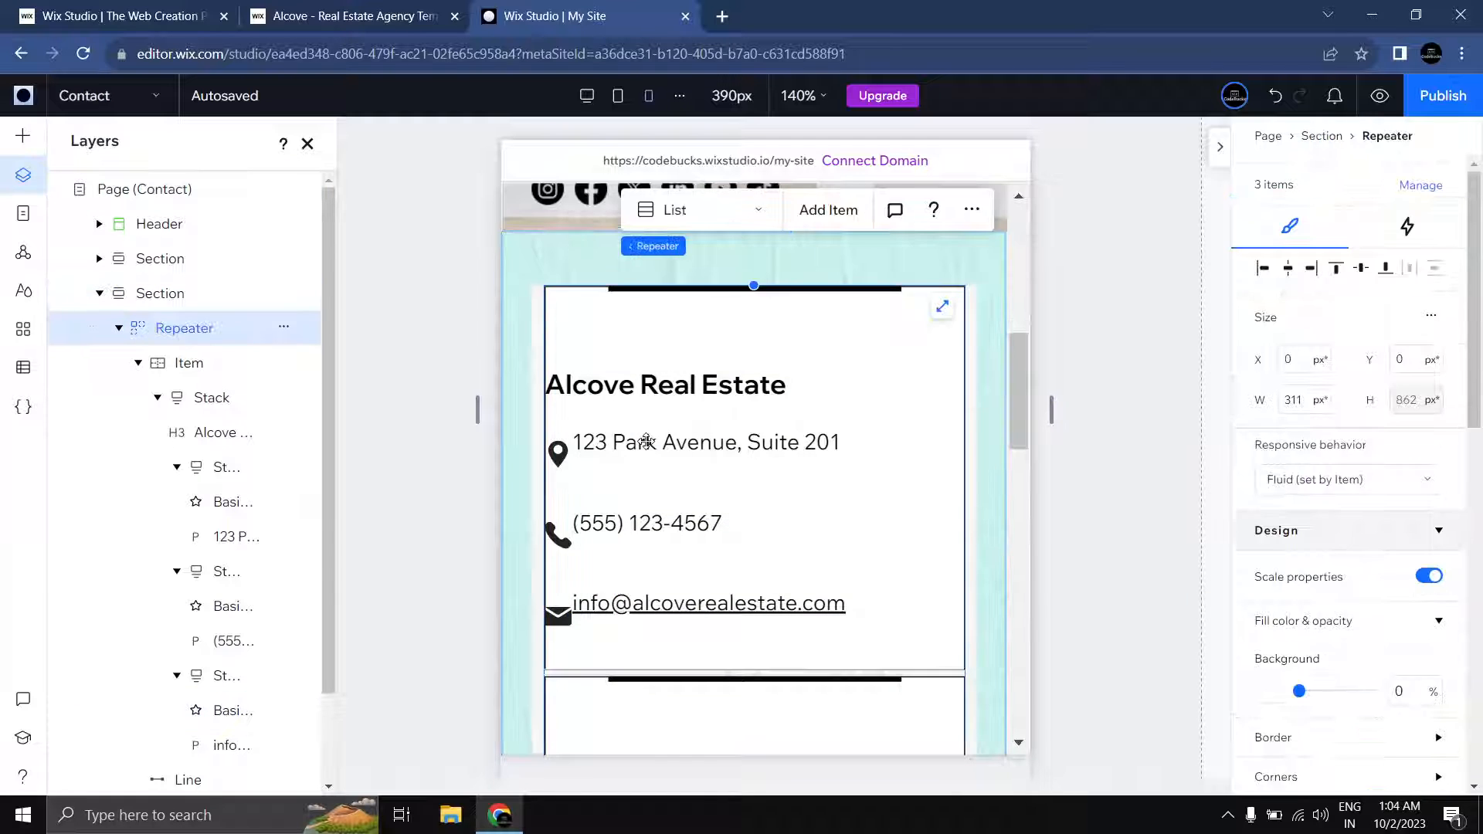
click(647, 443)
click(646, 443)
click(646, 443)
scroll(1417, 490, down, 5)
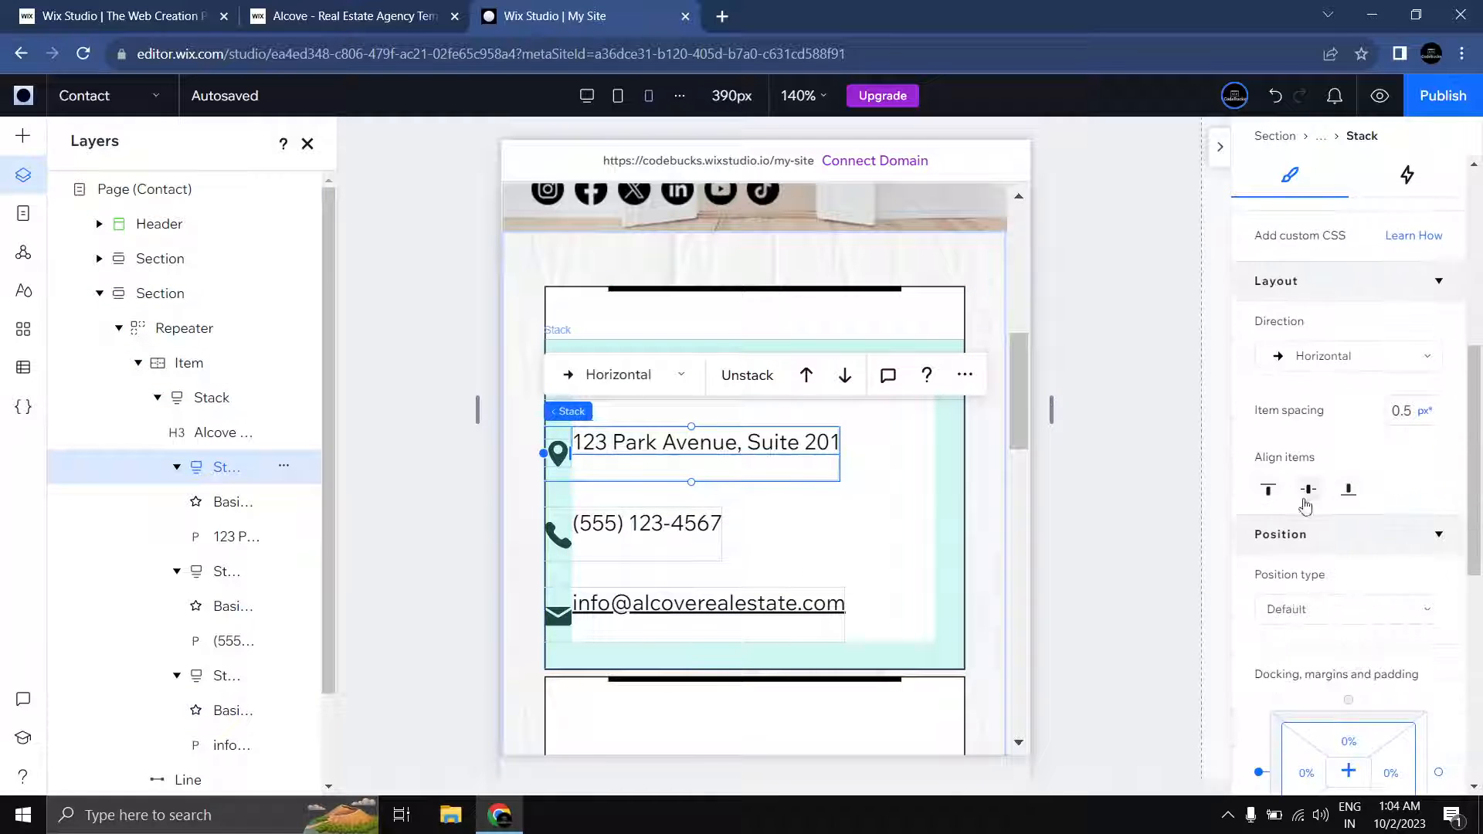
click(1305, 490)
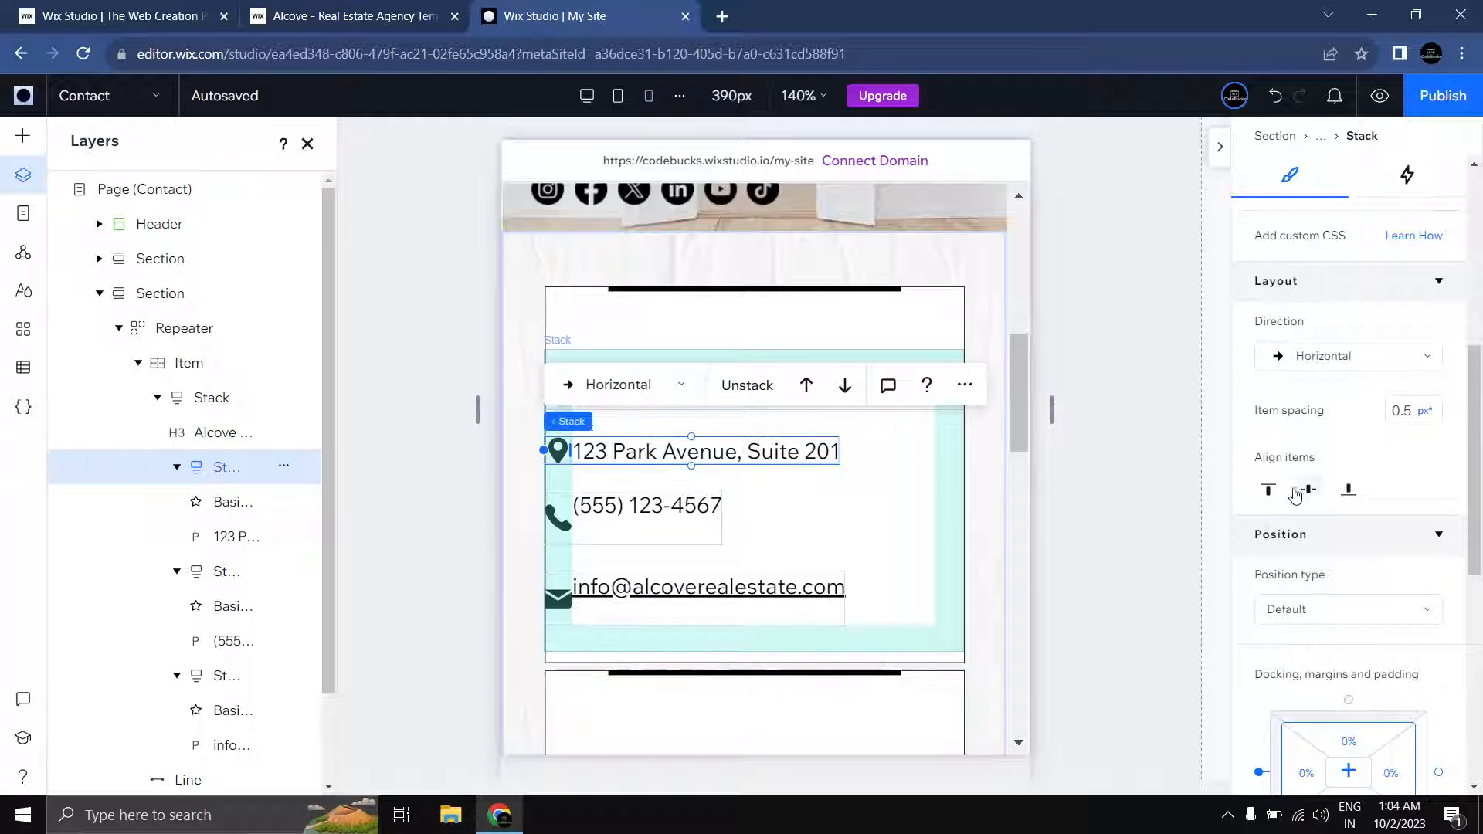
click(635, 504)
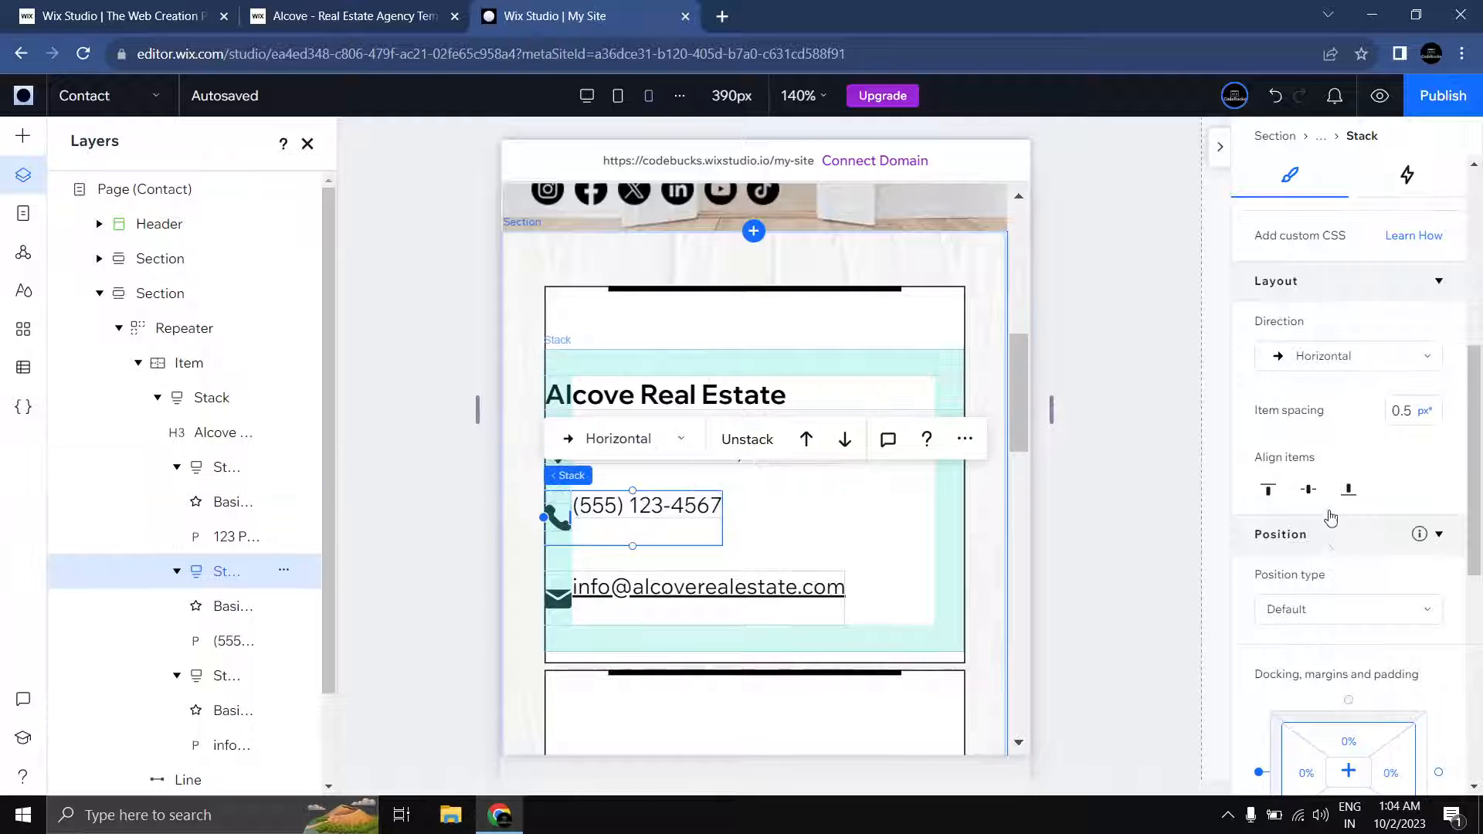
click(711, 593)
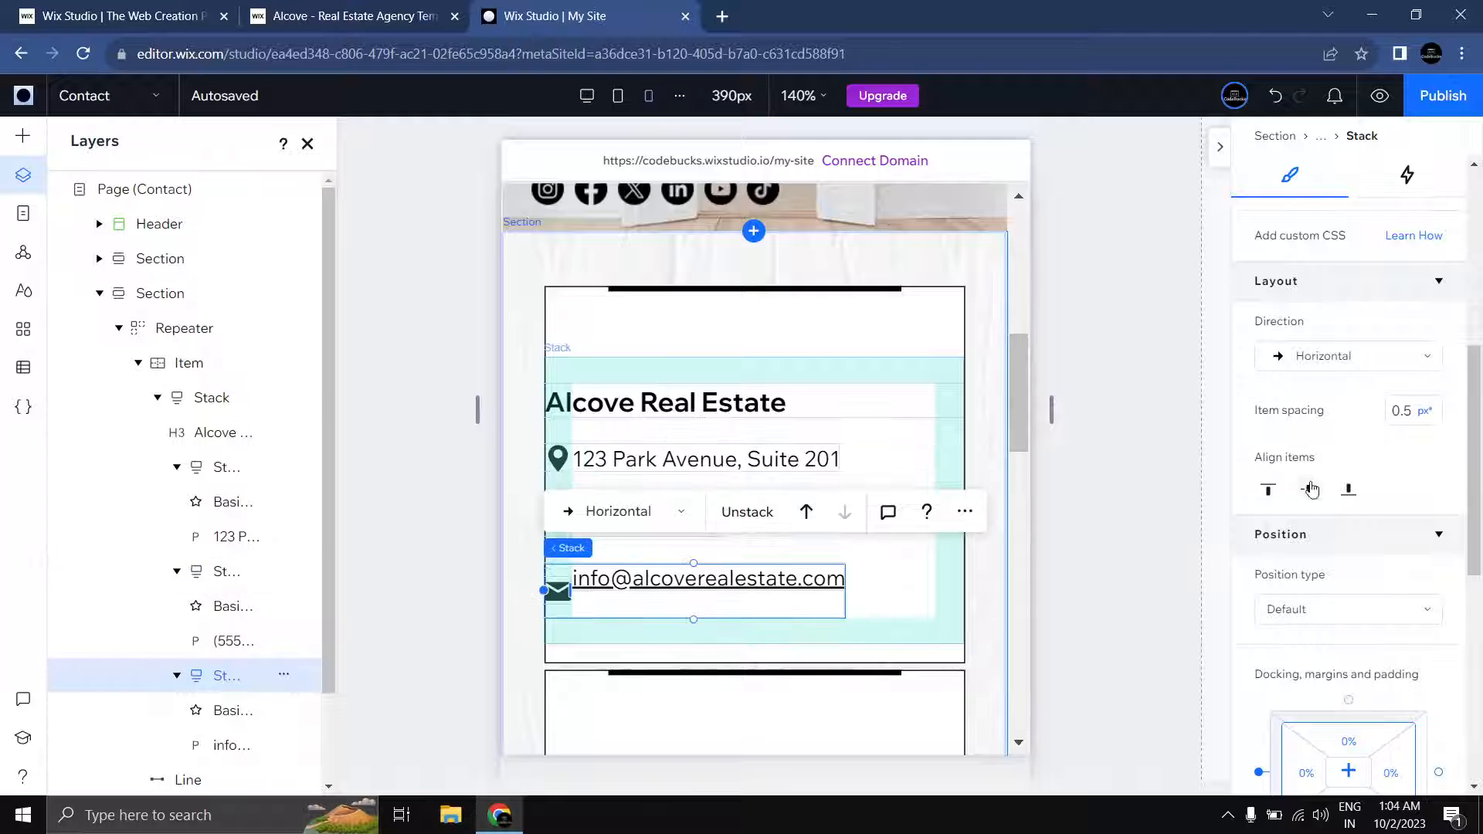
click(975, 537)
click(656, 466)
click(656, 466)
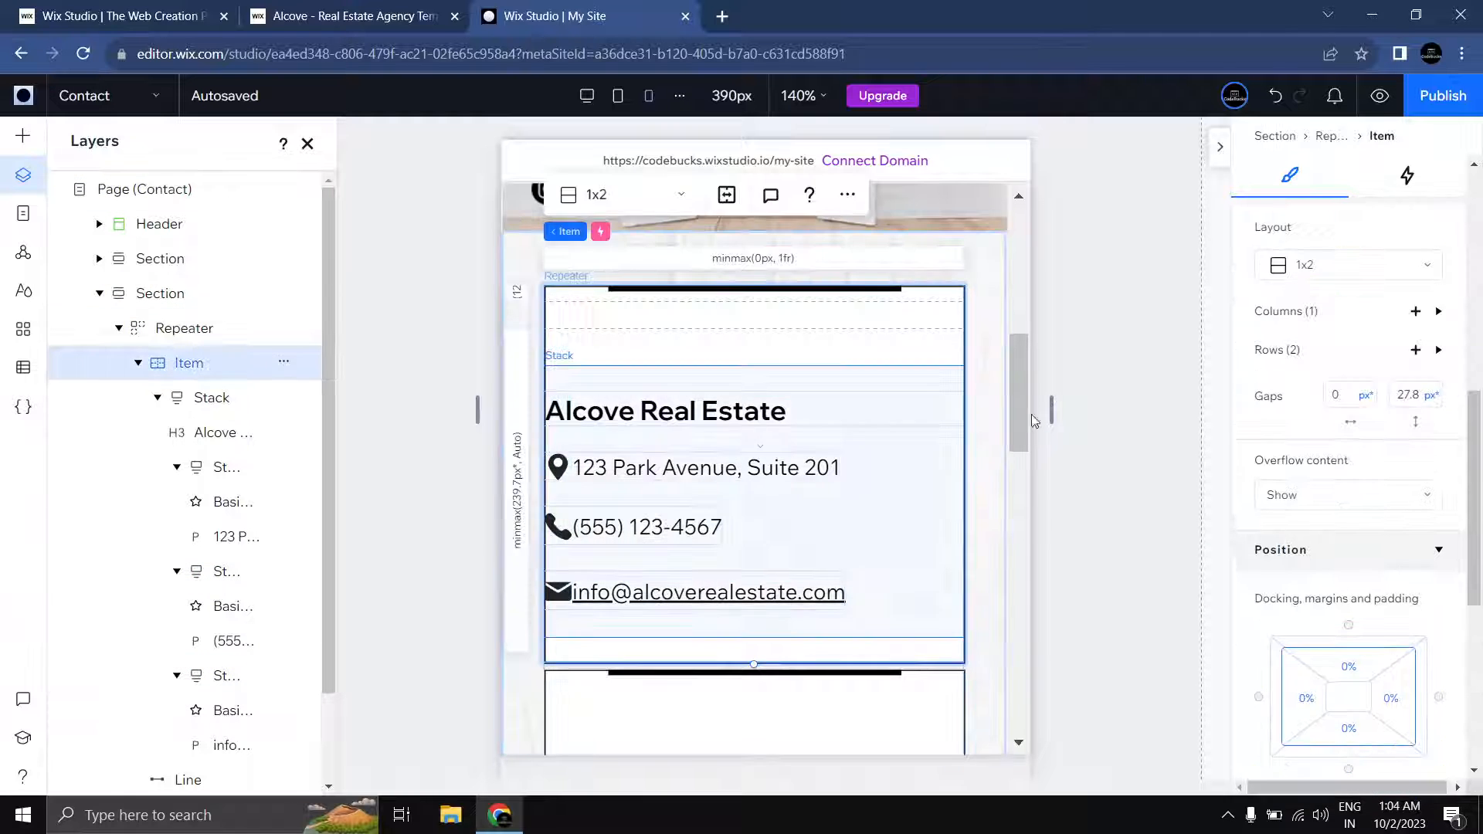
click(989, 410)
click(918, 386)
click(945, 309)
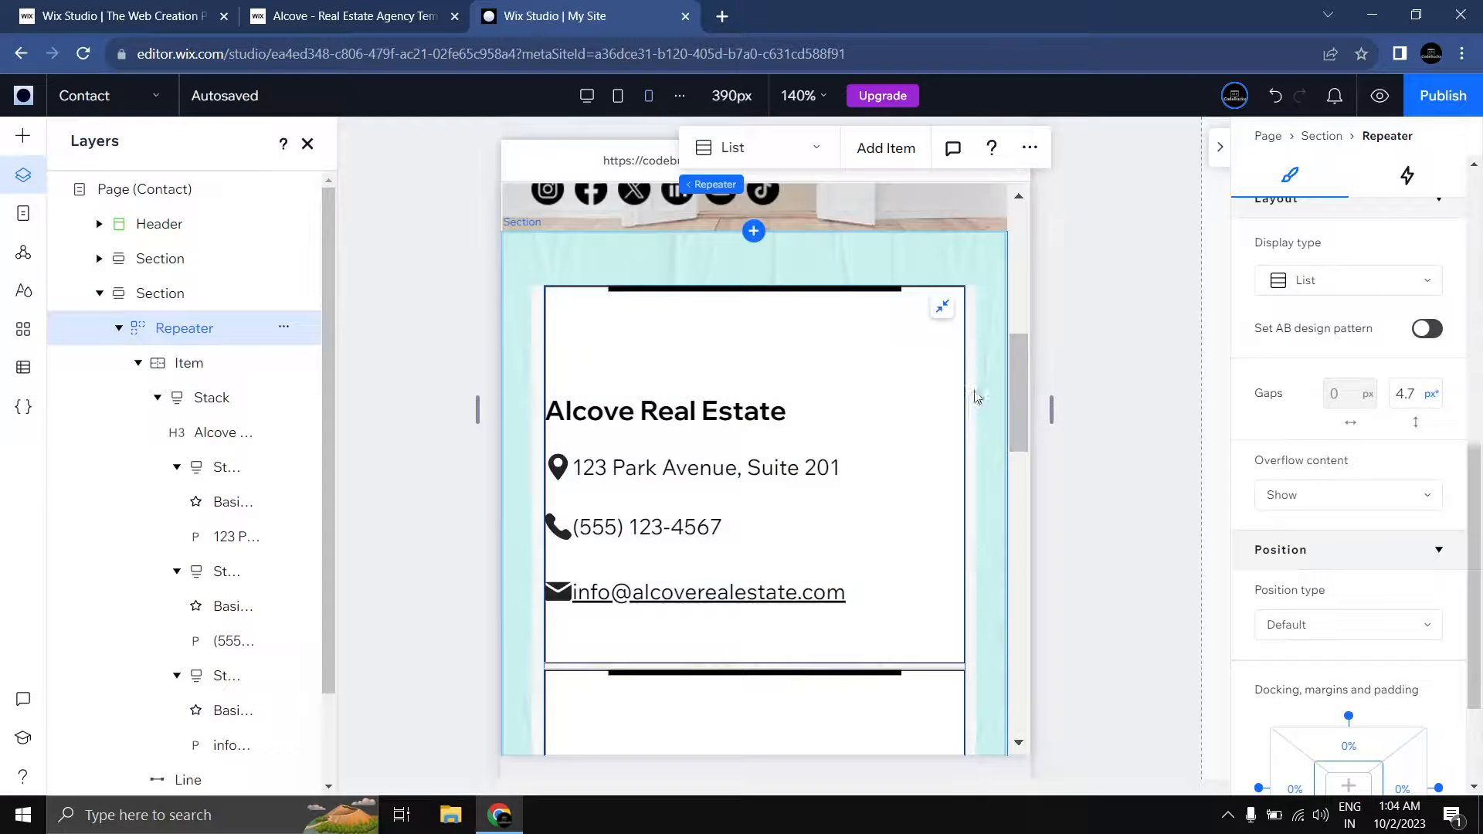
scroll(1359, 541, down, 2)
click(1106, 504)
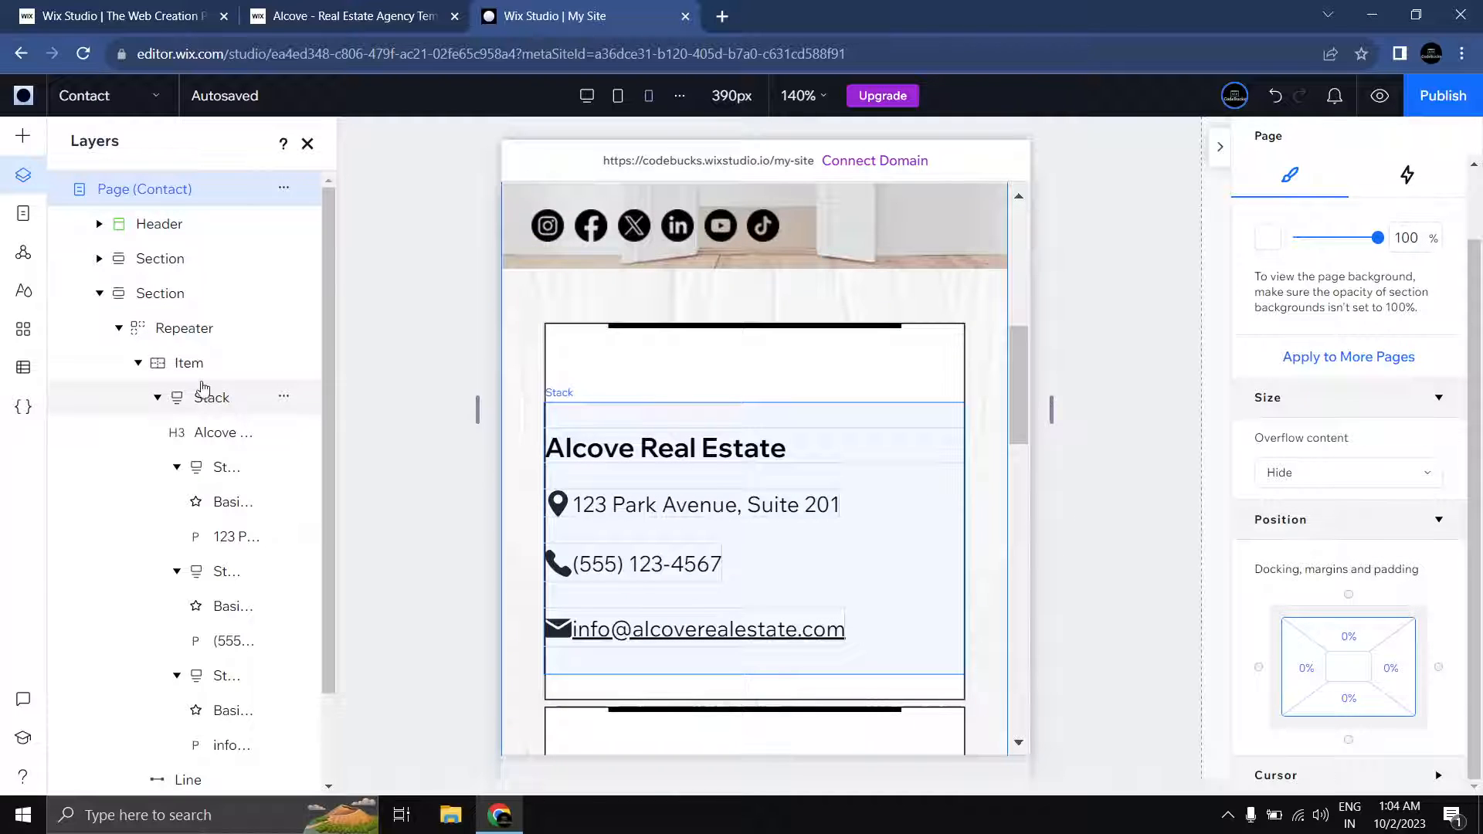
Step: Set the width of the line across the first contact card's upper edge to 100%
click(158, 399)
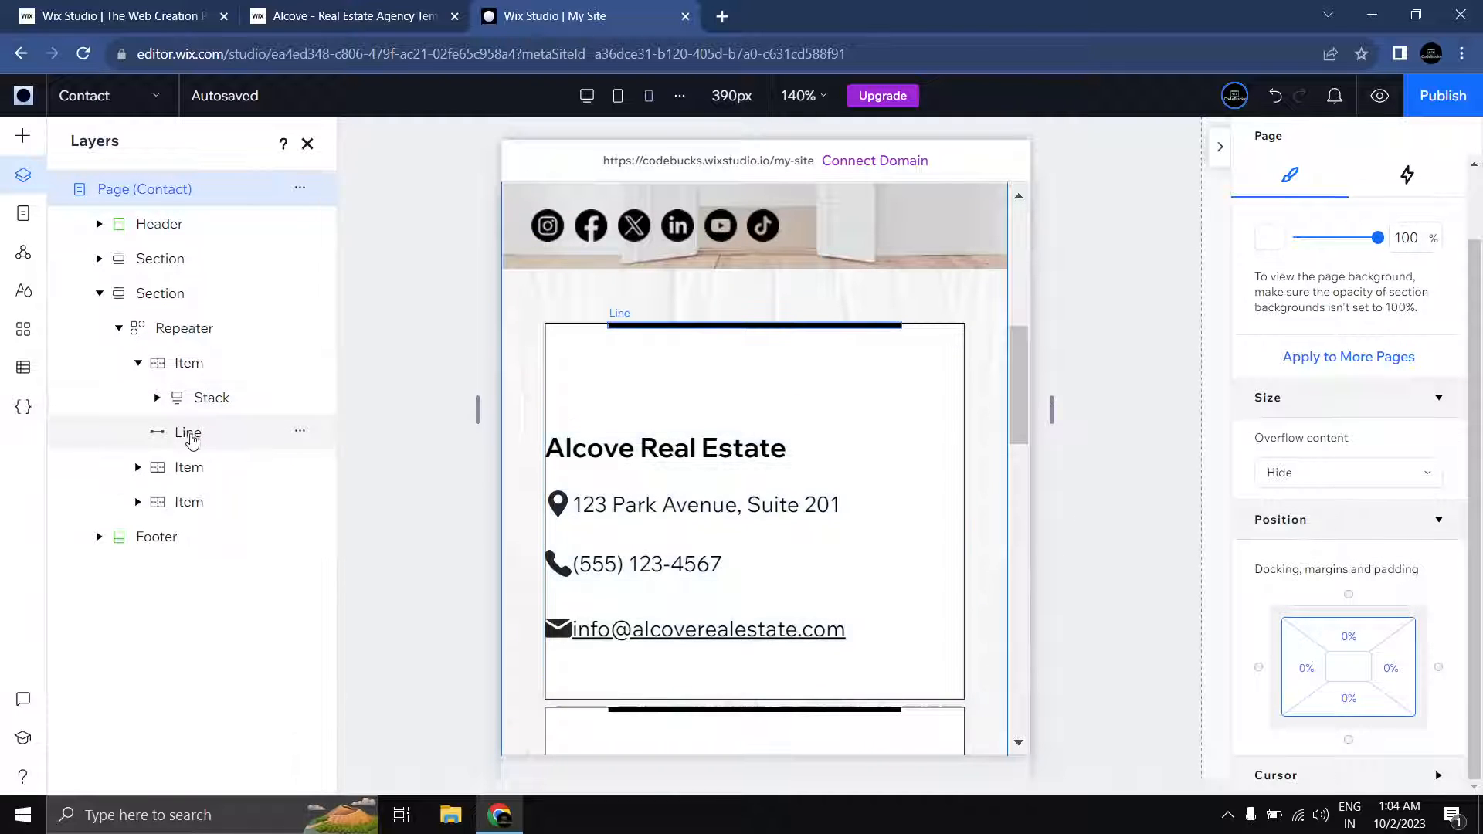
click(190, 439)
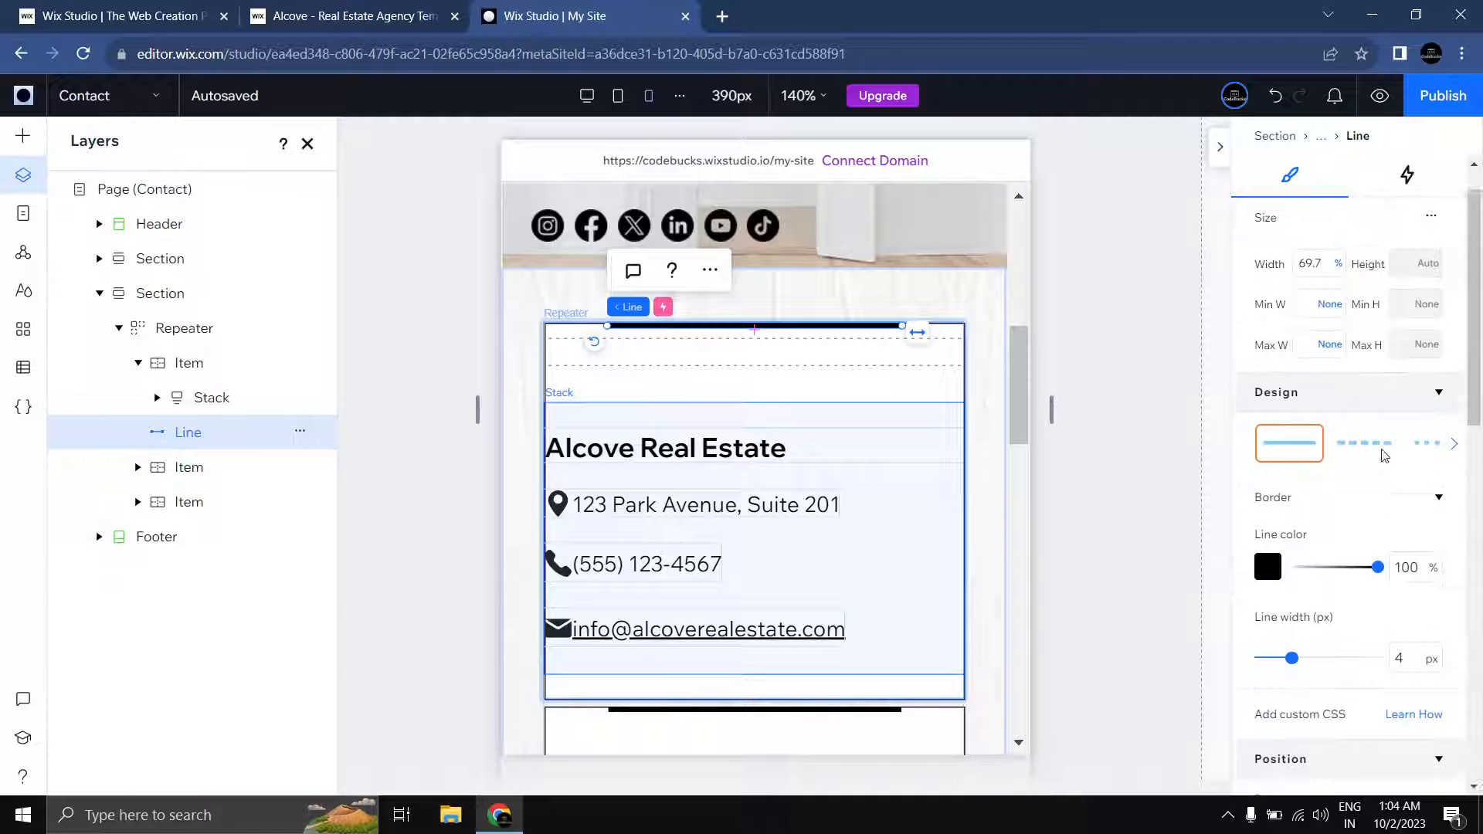
click(1317, 313)
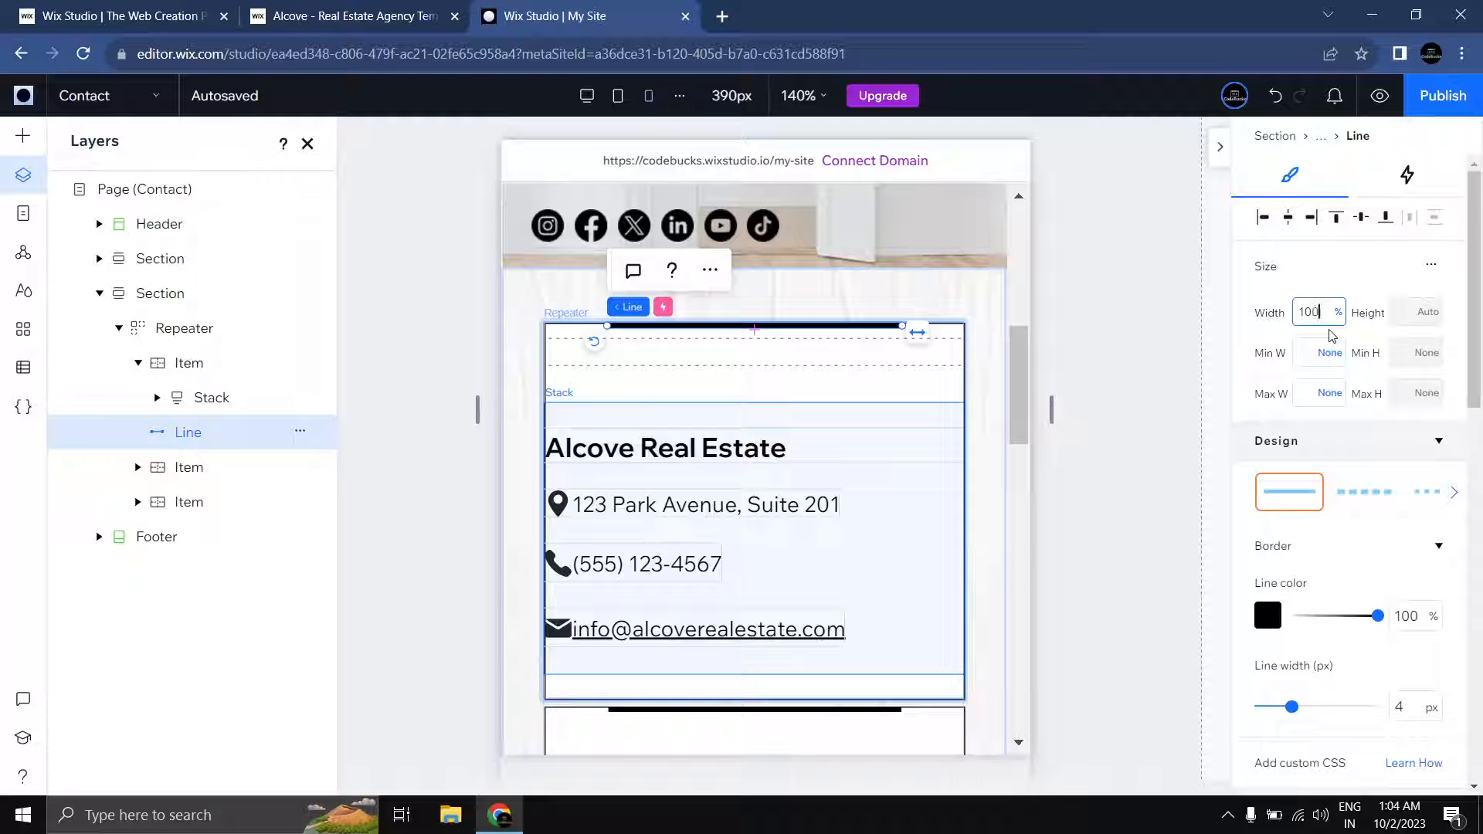
text(100)
click(1367, 429)
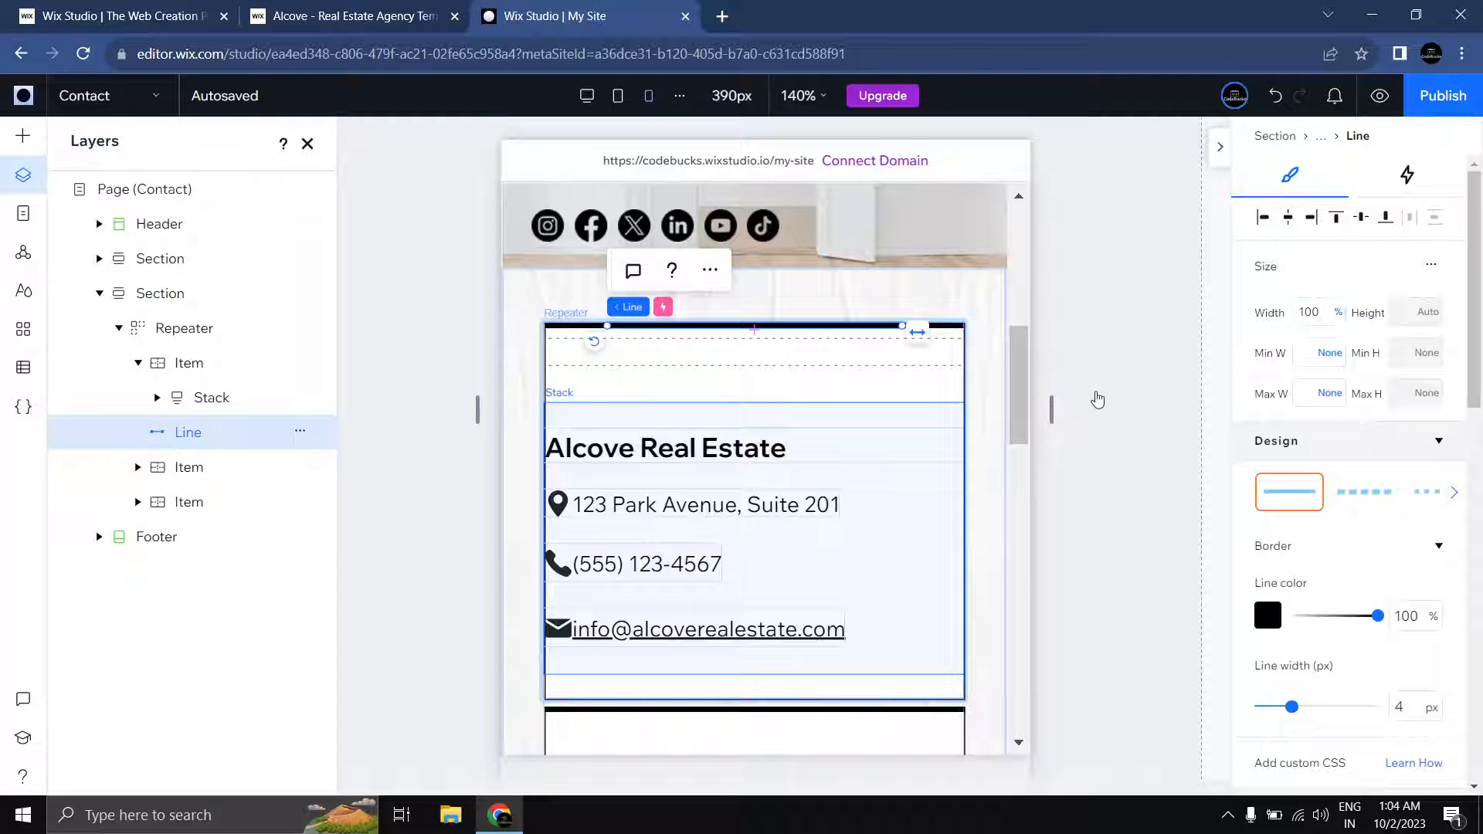
Step: Set the vertical gap between the contact cards in the repeater to 12 px
click(164, 328)
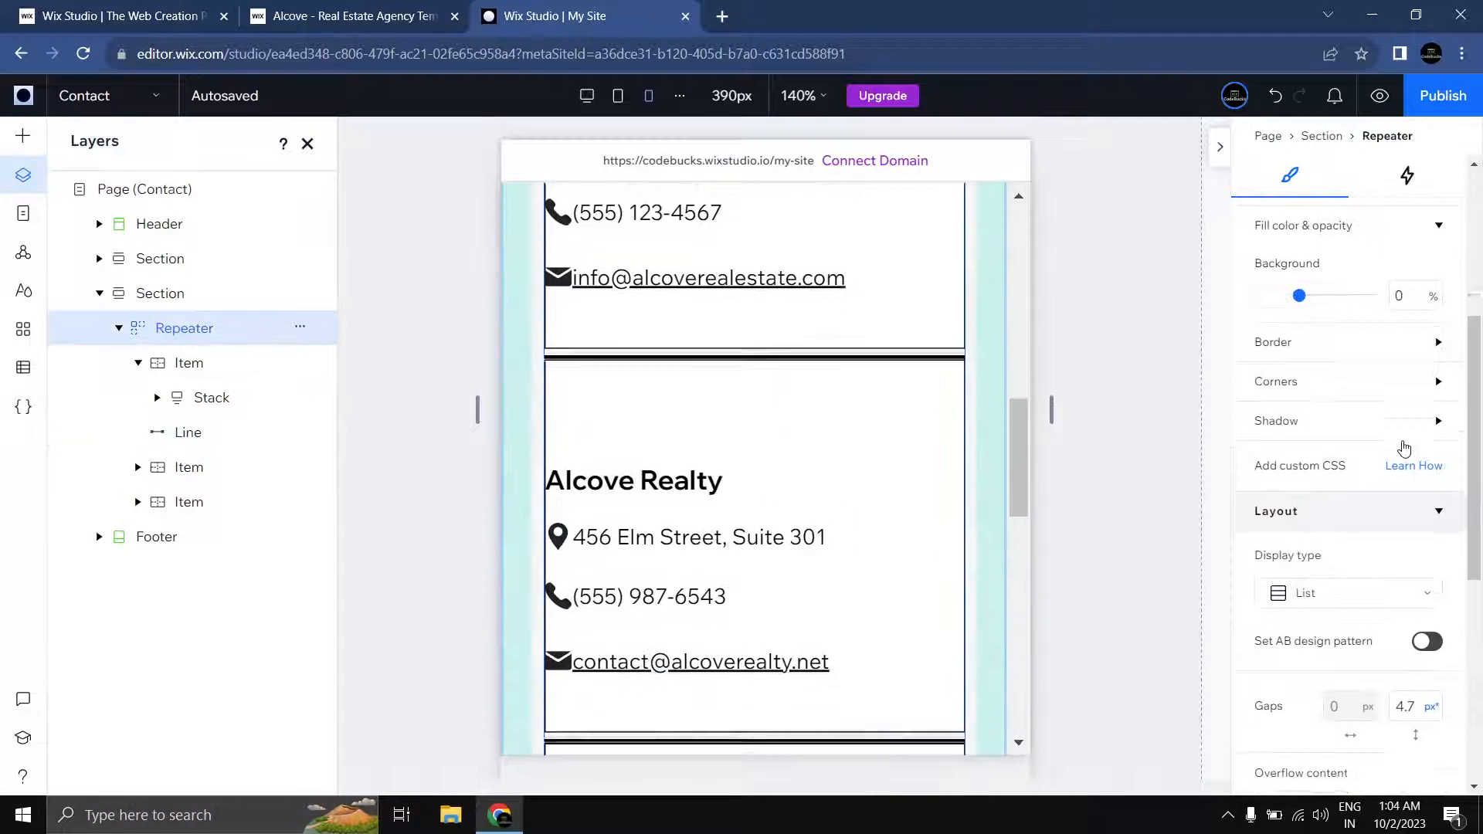
scroll(1405, 448, down, 6)
scroll(1406, 452, up, 4)
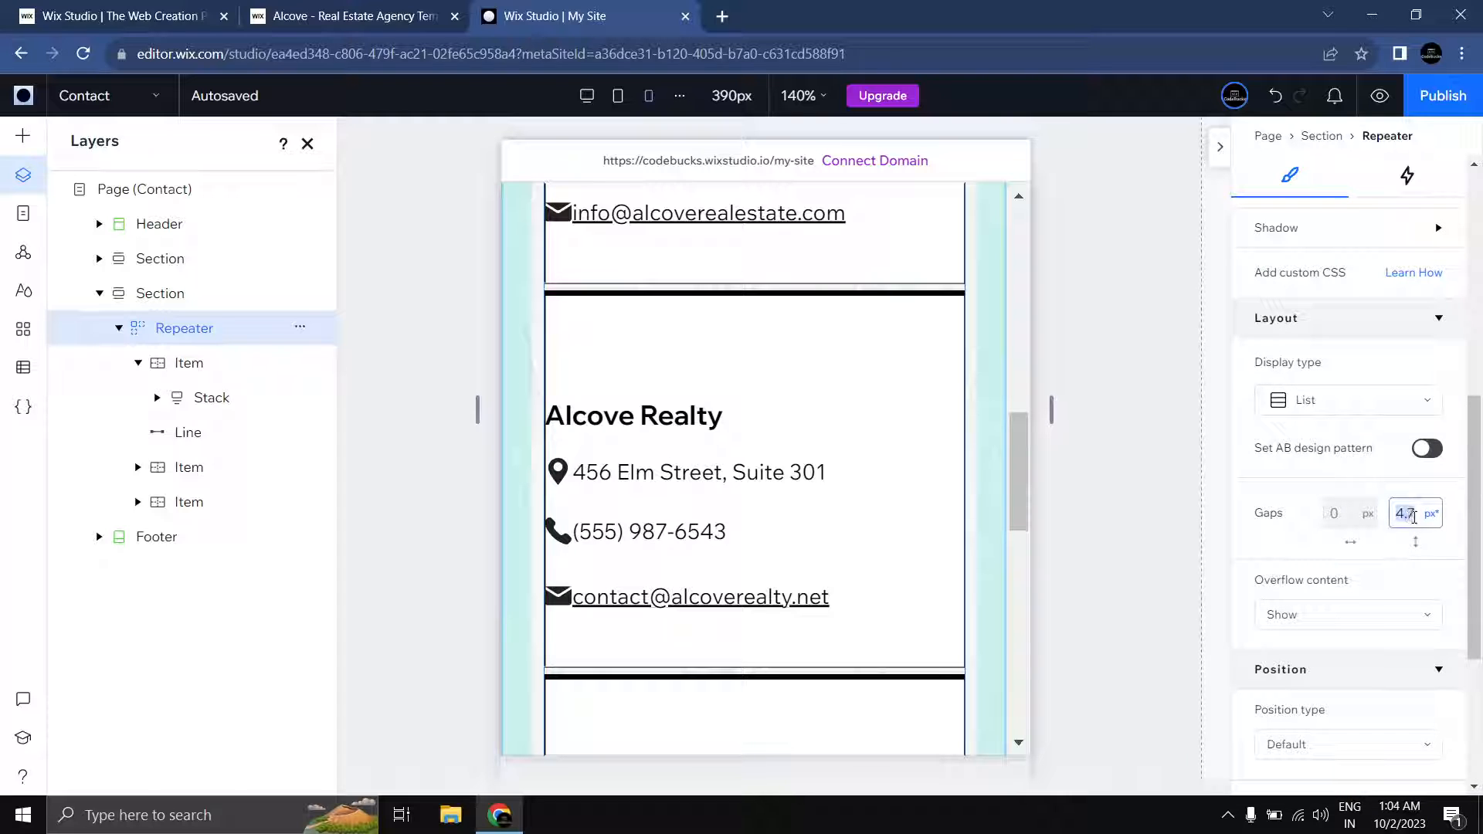
text(12)
key(Return)
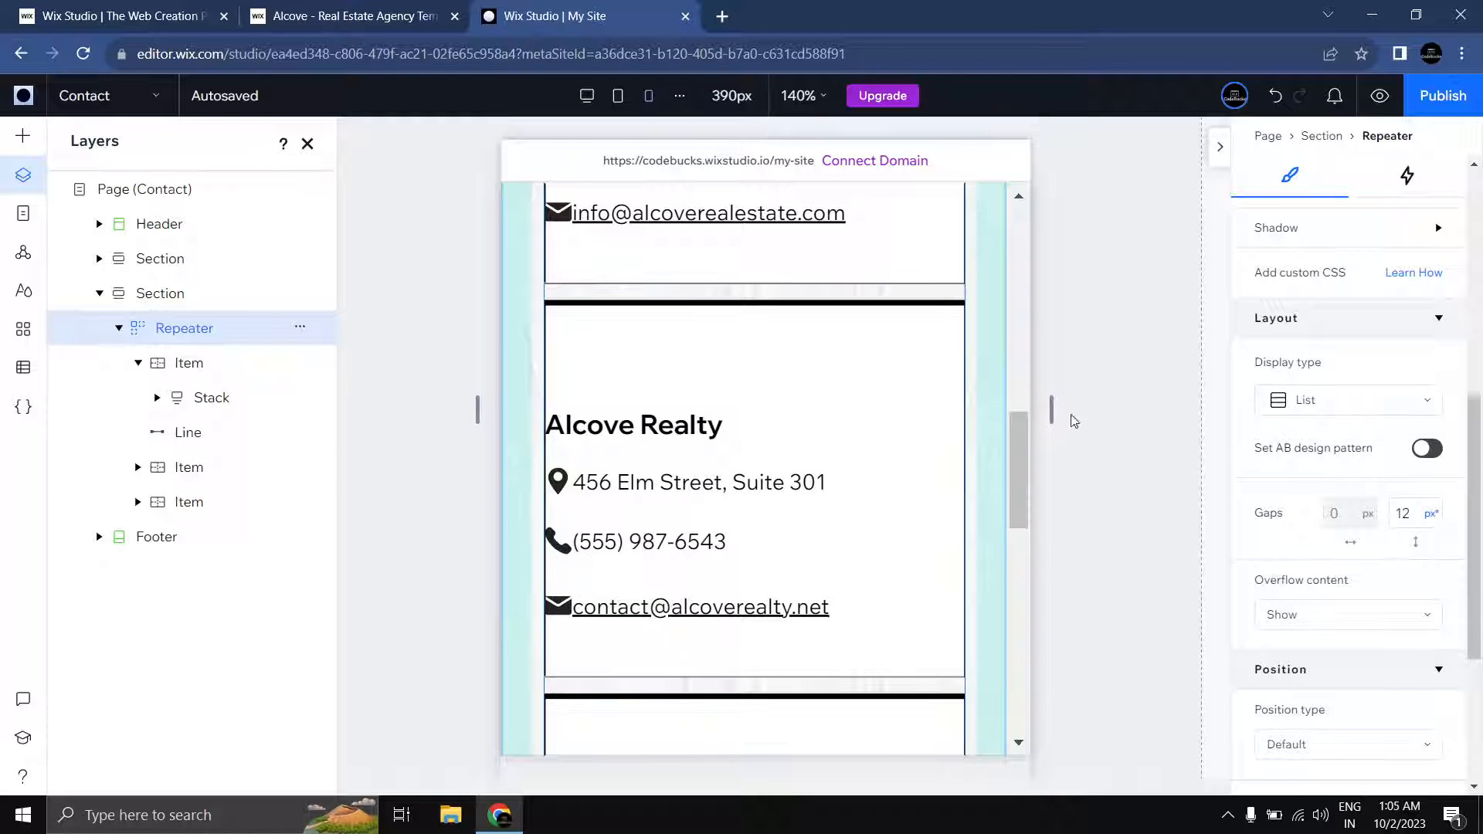
click(743, 363)
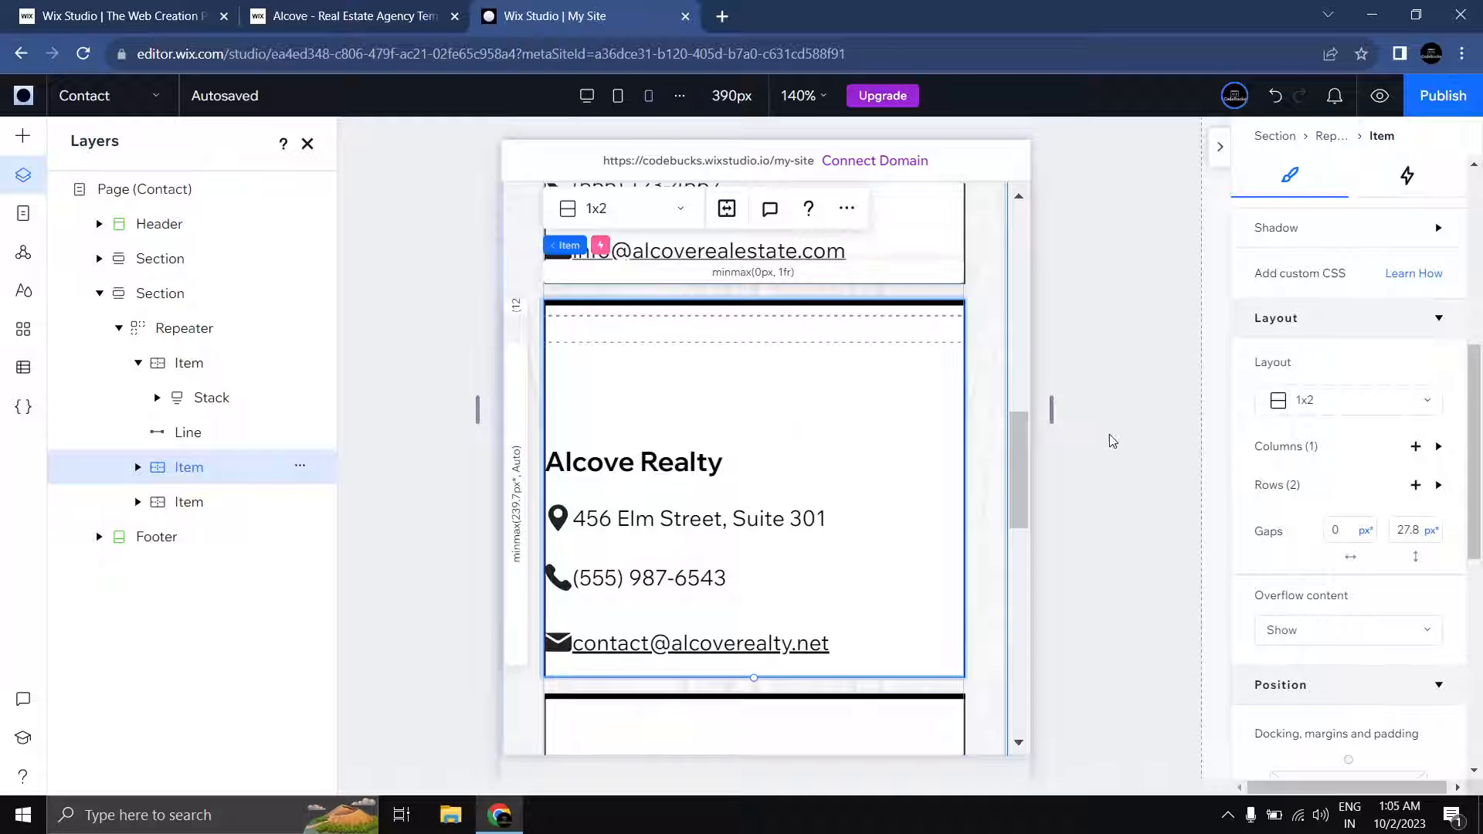
key(ctrl+z)
click(138, 467)
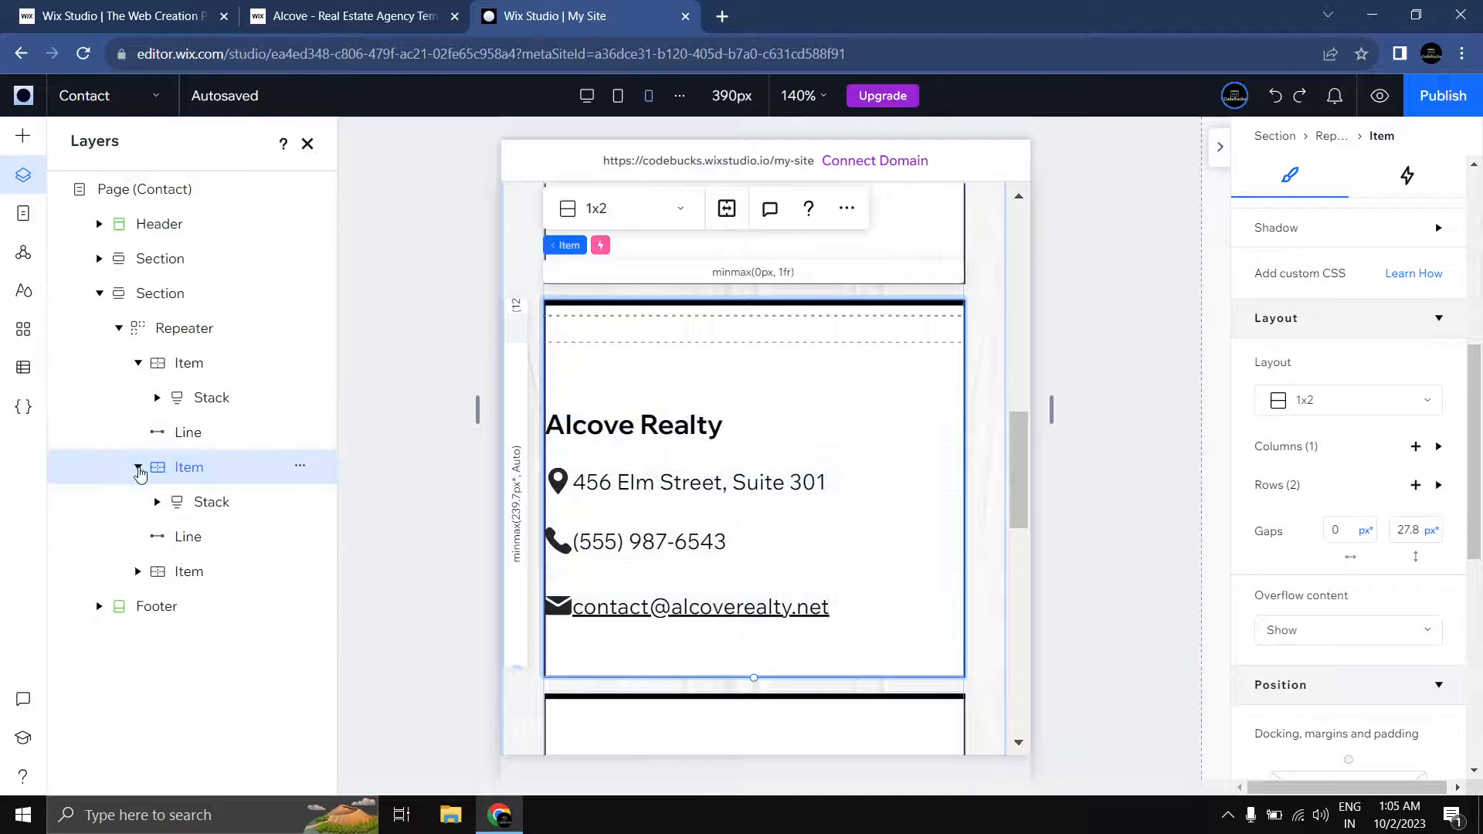
click(138, 468)
click(1215, 423)
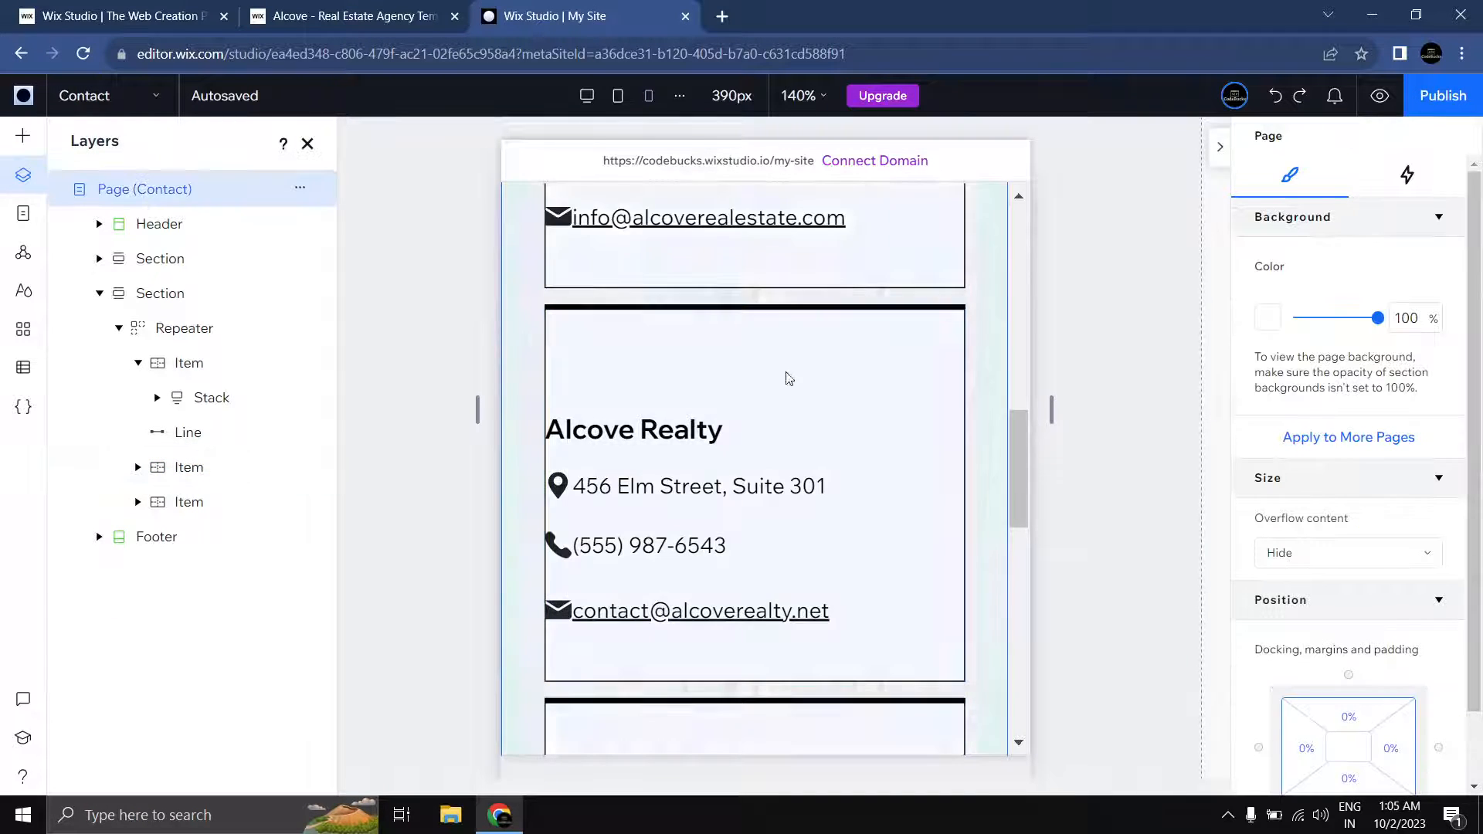
Step: Reduce the vertical gap between the grid rows inside the Alcove Realty card
click(672, 377)
click(672, 377)
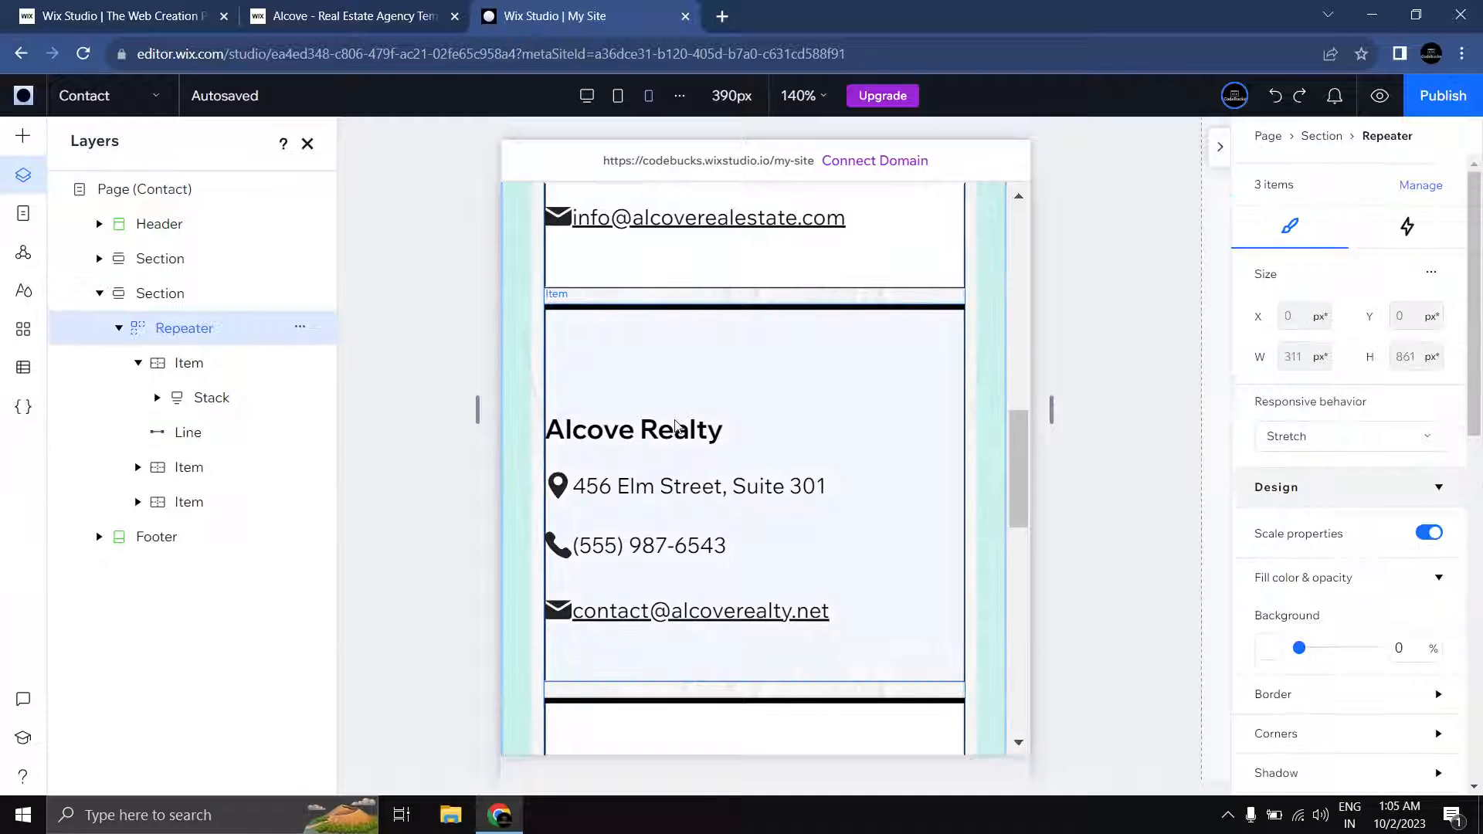
click(676, 426)
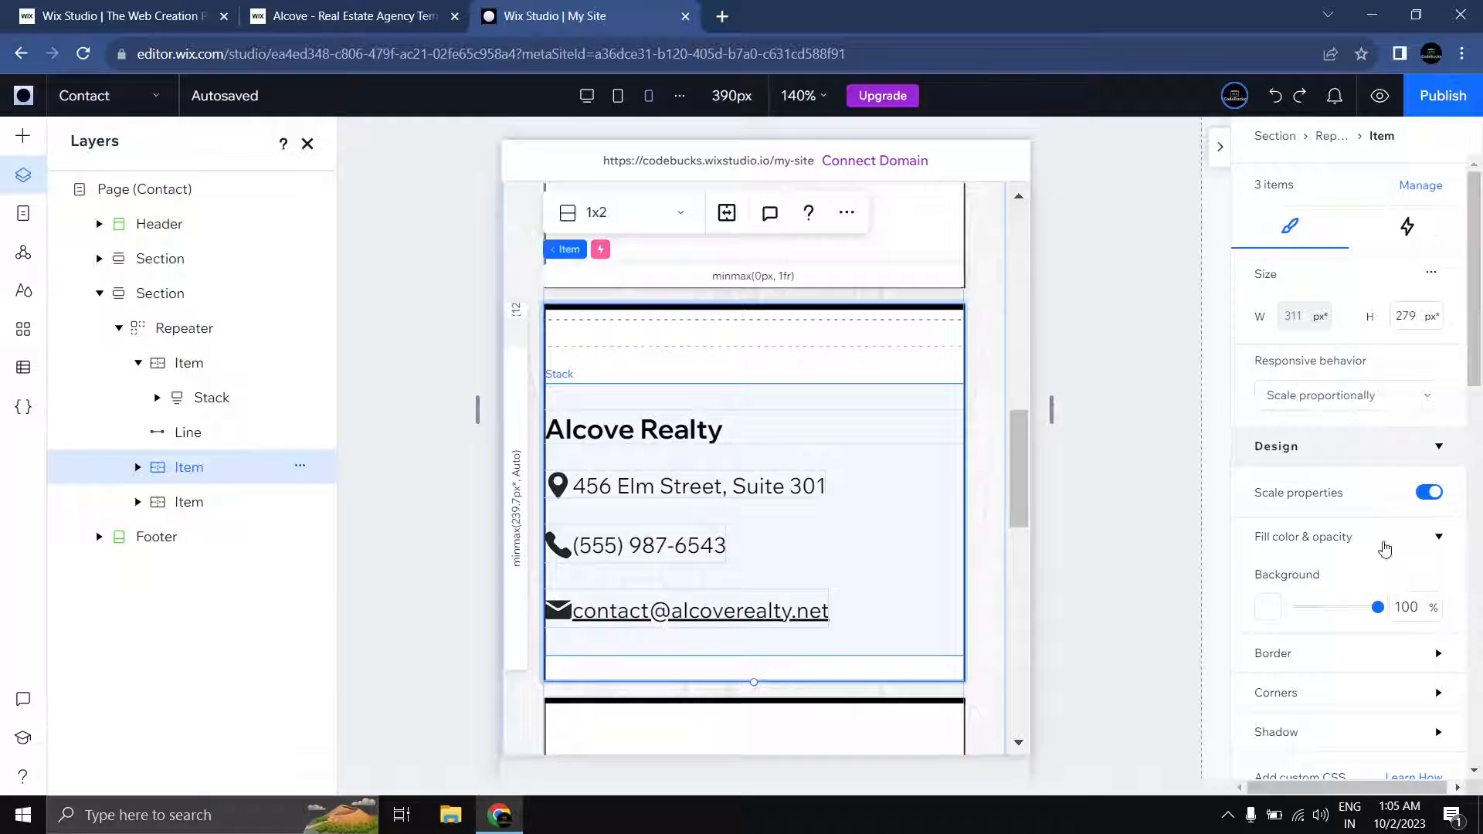
scroll(1390, 541, down, 5)
scroll(1387, 534, up, 5)
scroll(1391, 579, down, 6)
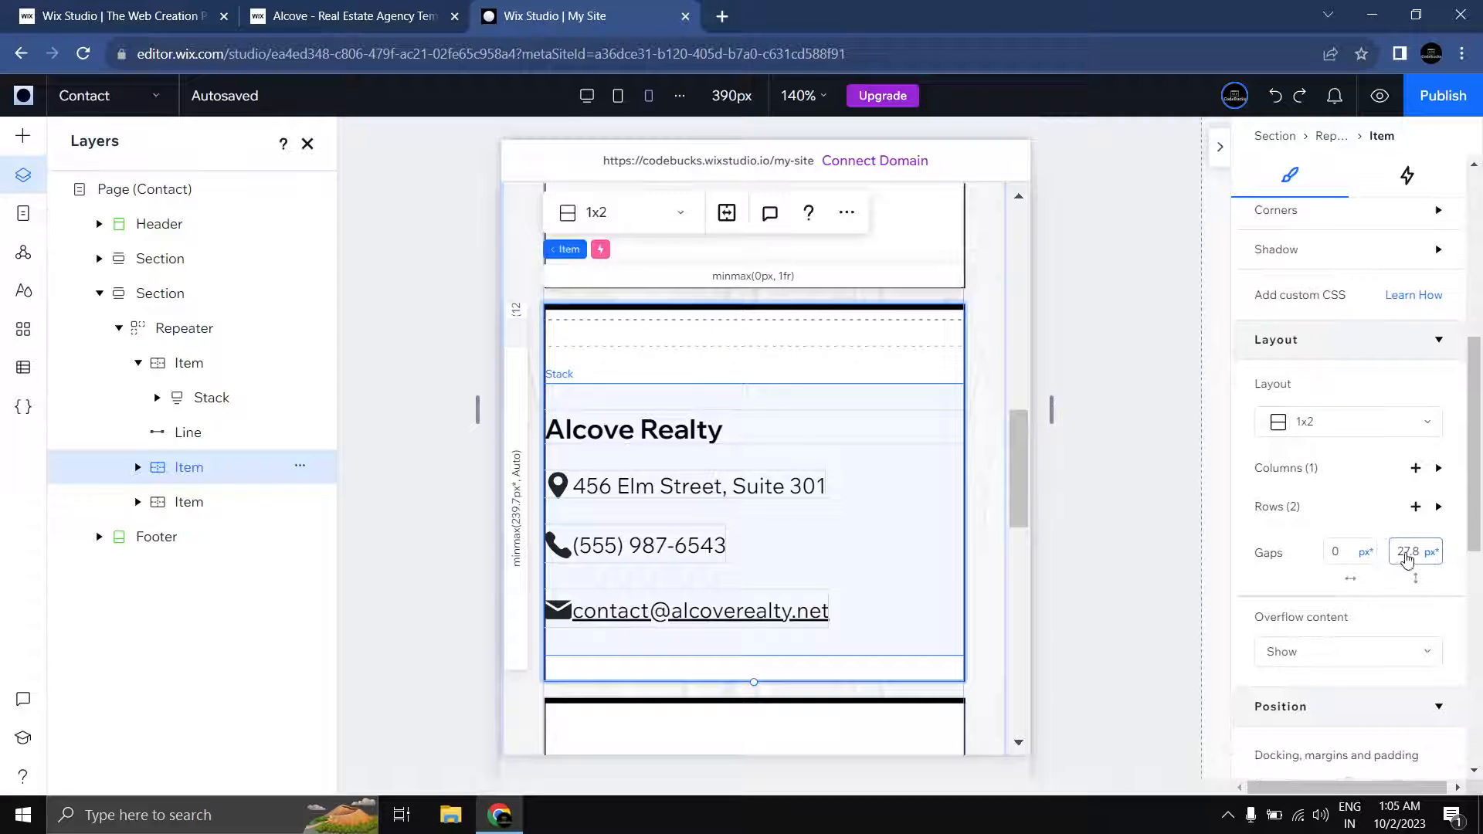
click(1408, 553)
key(Return)
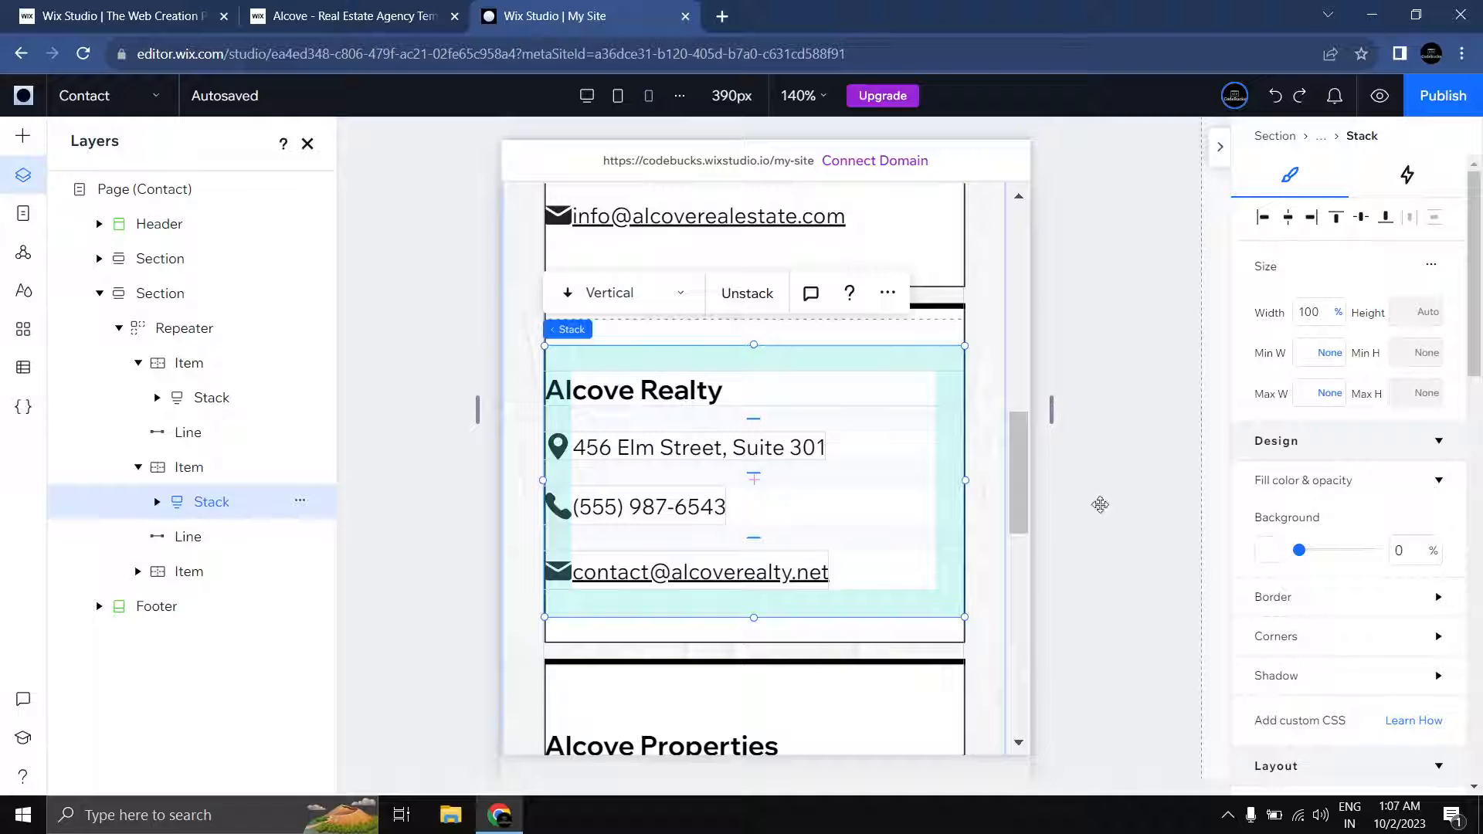
Step: Set the width of the Alcove Realty card's content stack to 90% and move it slightly upward within the card
scroll(1360, 433, down, 1)
scroll(1344, 370, up, 1)
click(1319, 315)
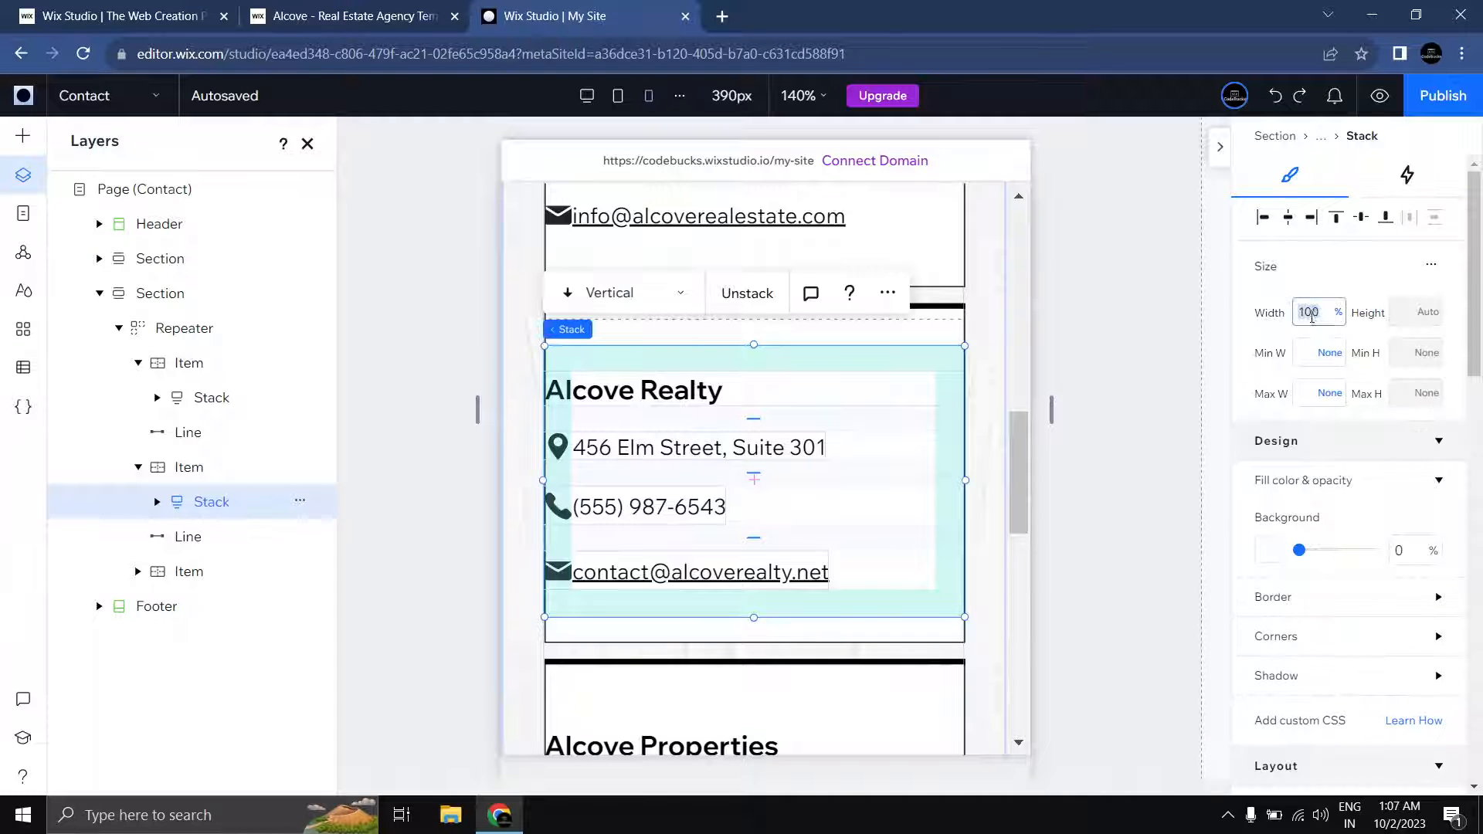
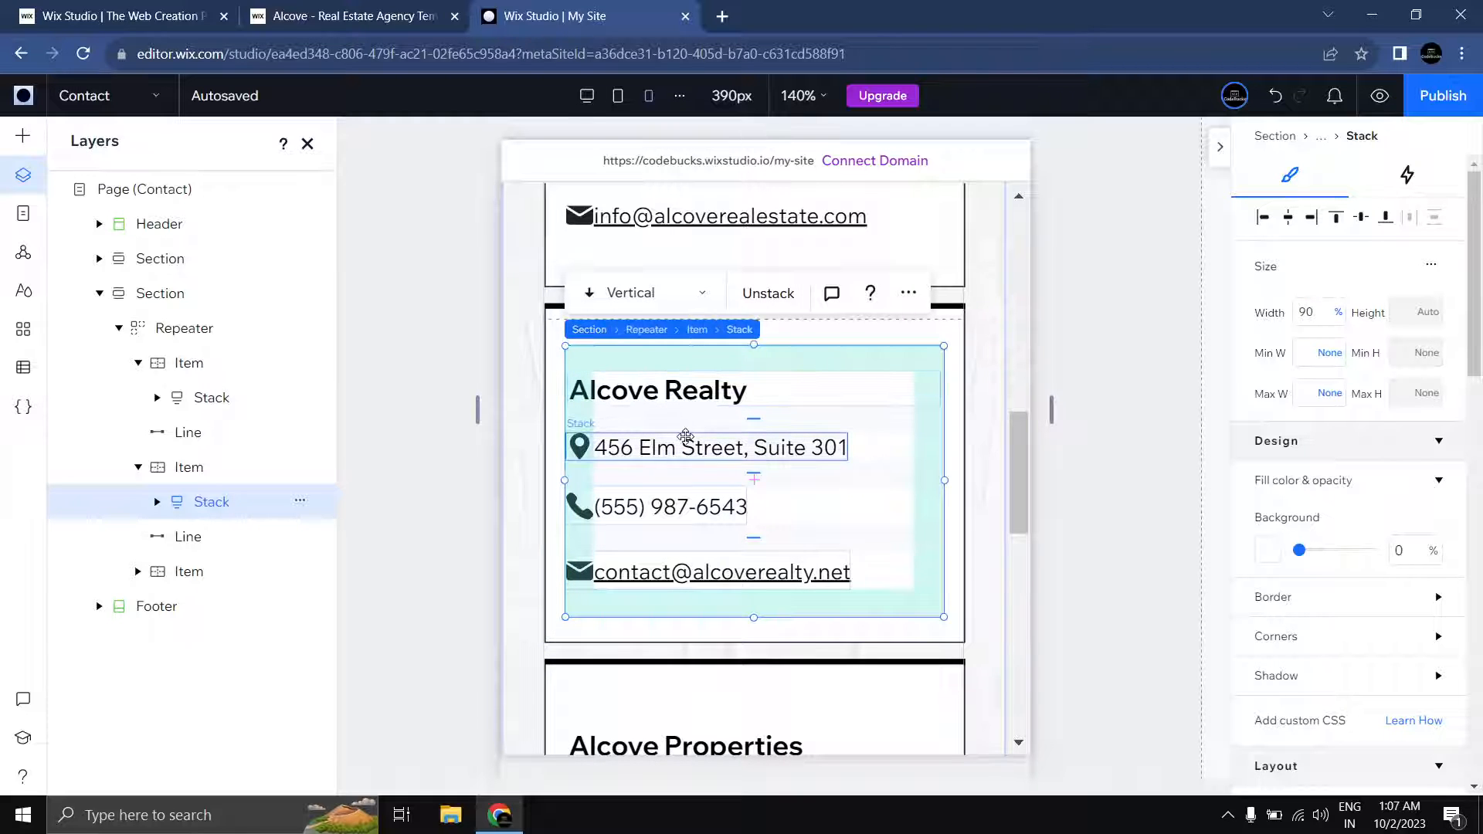
drag(813, 473, 820, 470)
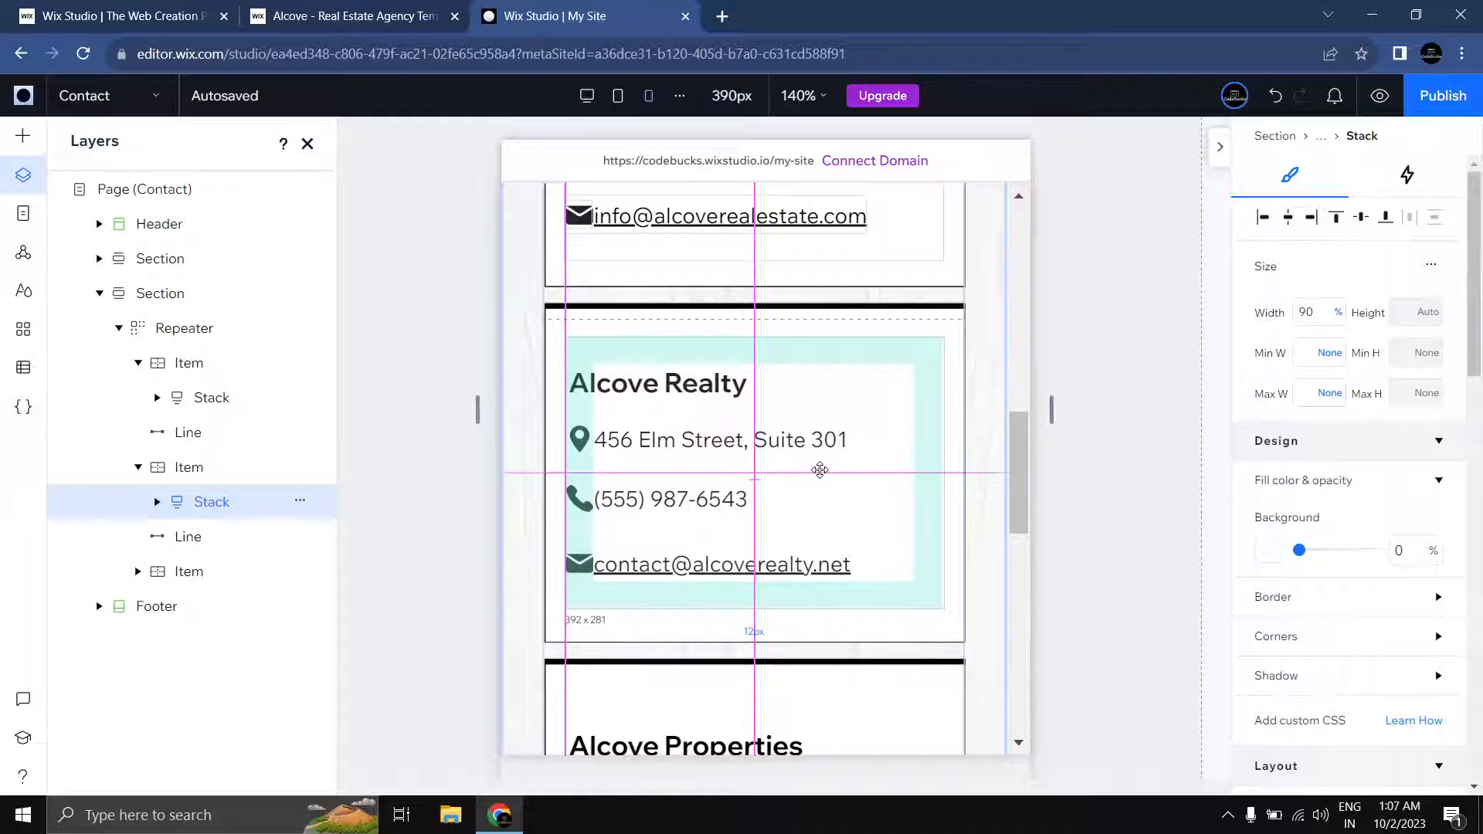
click(1098, 500)
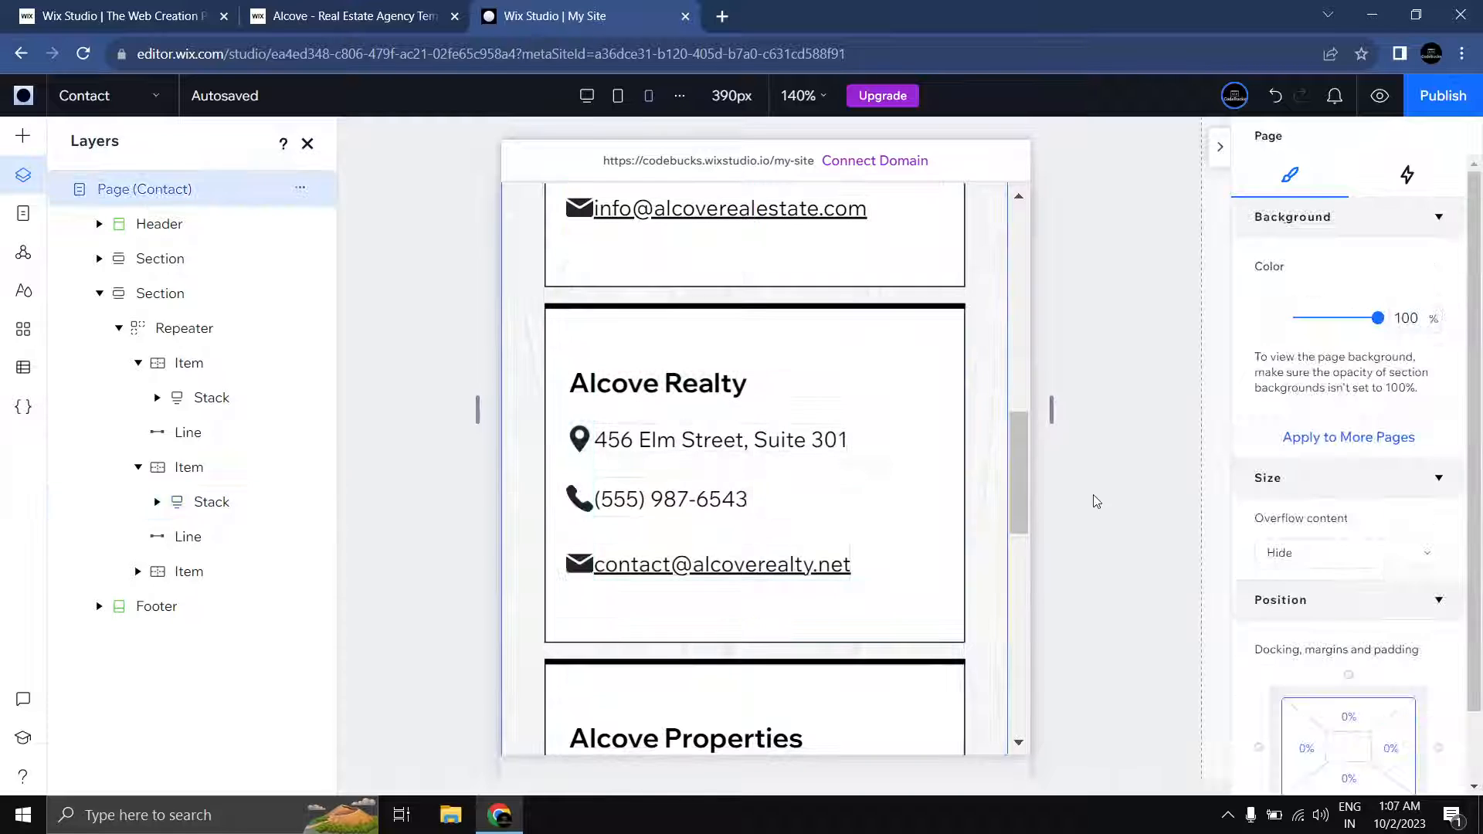
Step: Zoom the canvas out to 90% and review the mobile Contact page from the cards through the footer to the header
mouse_move(805, 106)
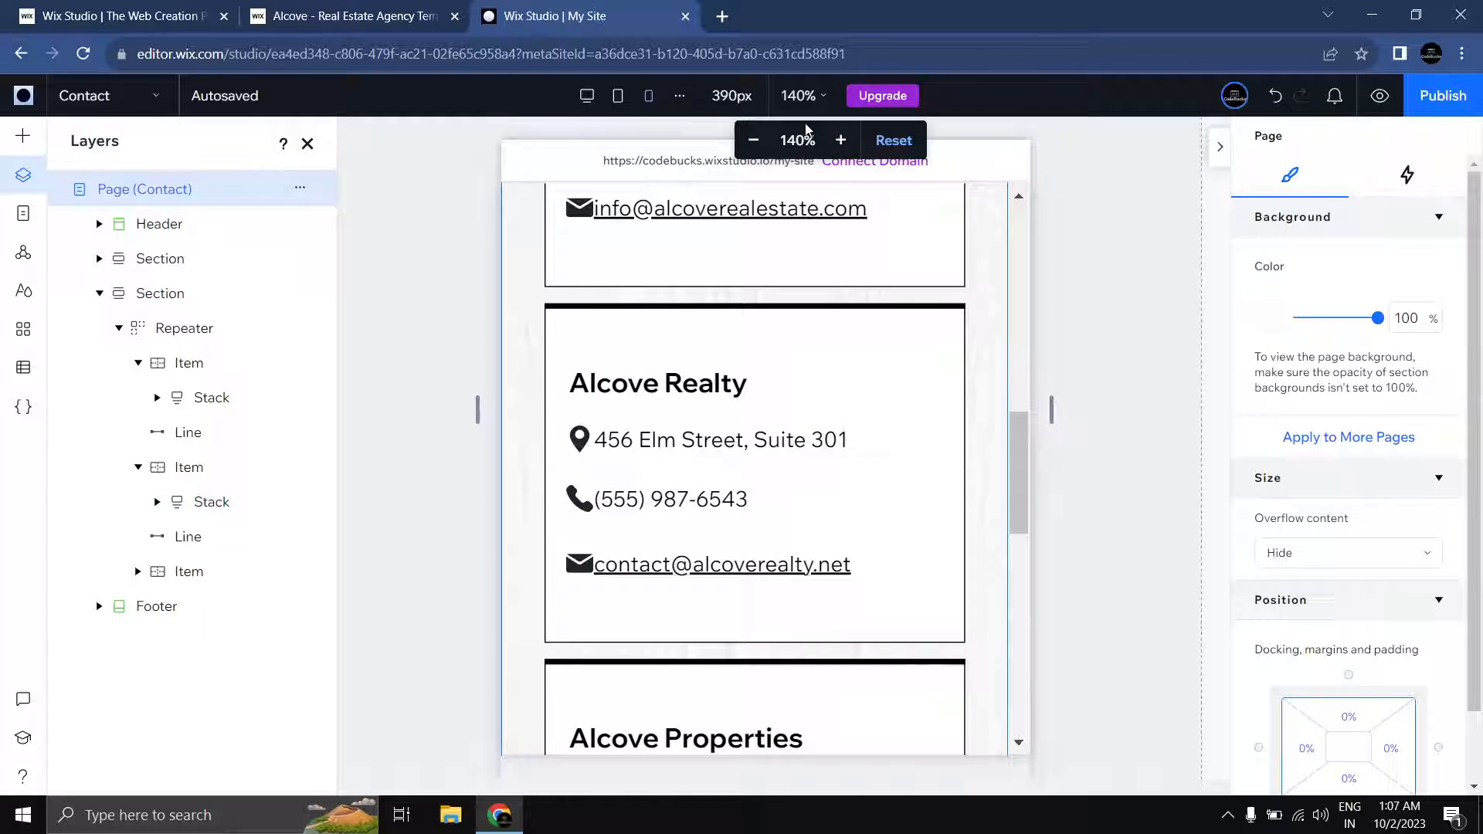
click(765, 142)
click(765, 143)
click(764, 142)
click(765, 142)
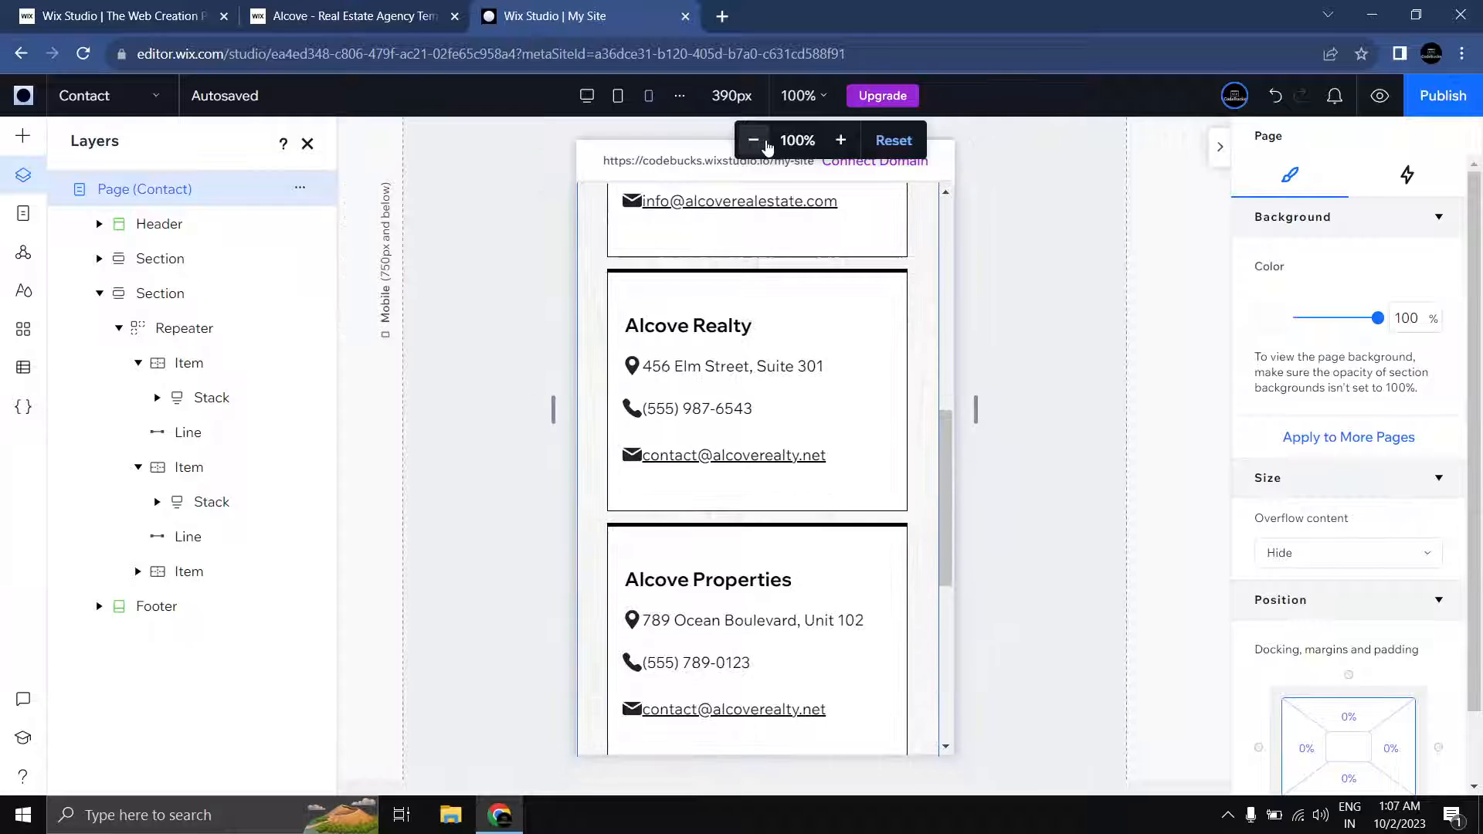
click(765, 143)
drag(931, 485, 951, 629)
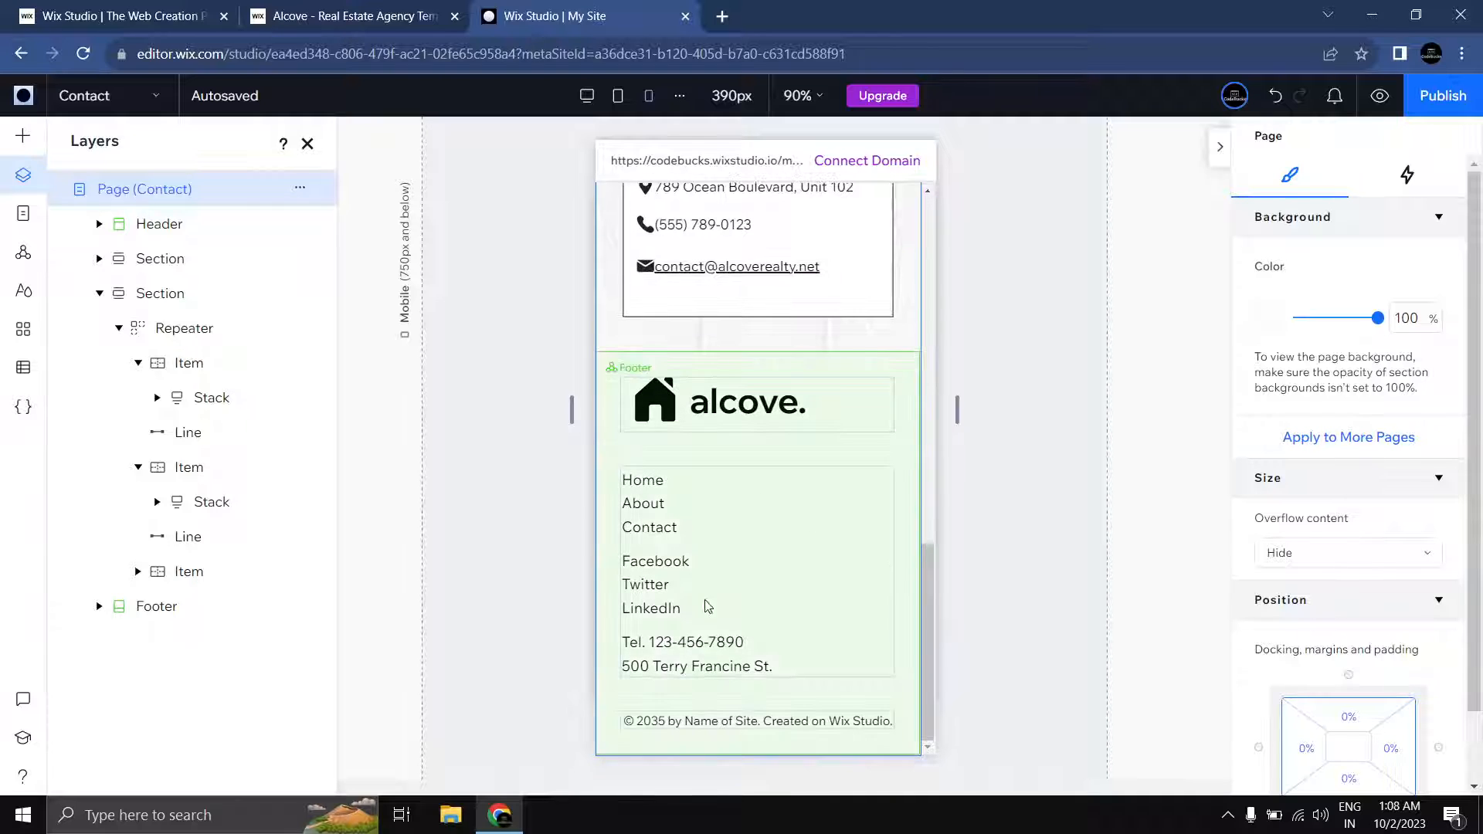
drag(919, 679, 972, 295)
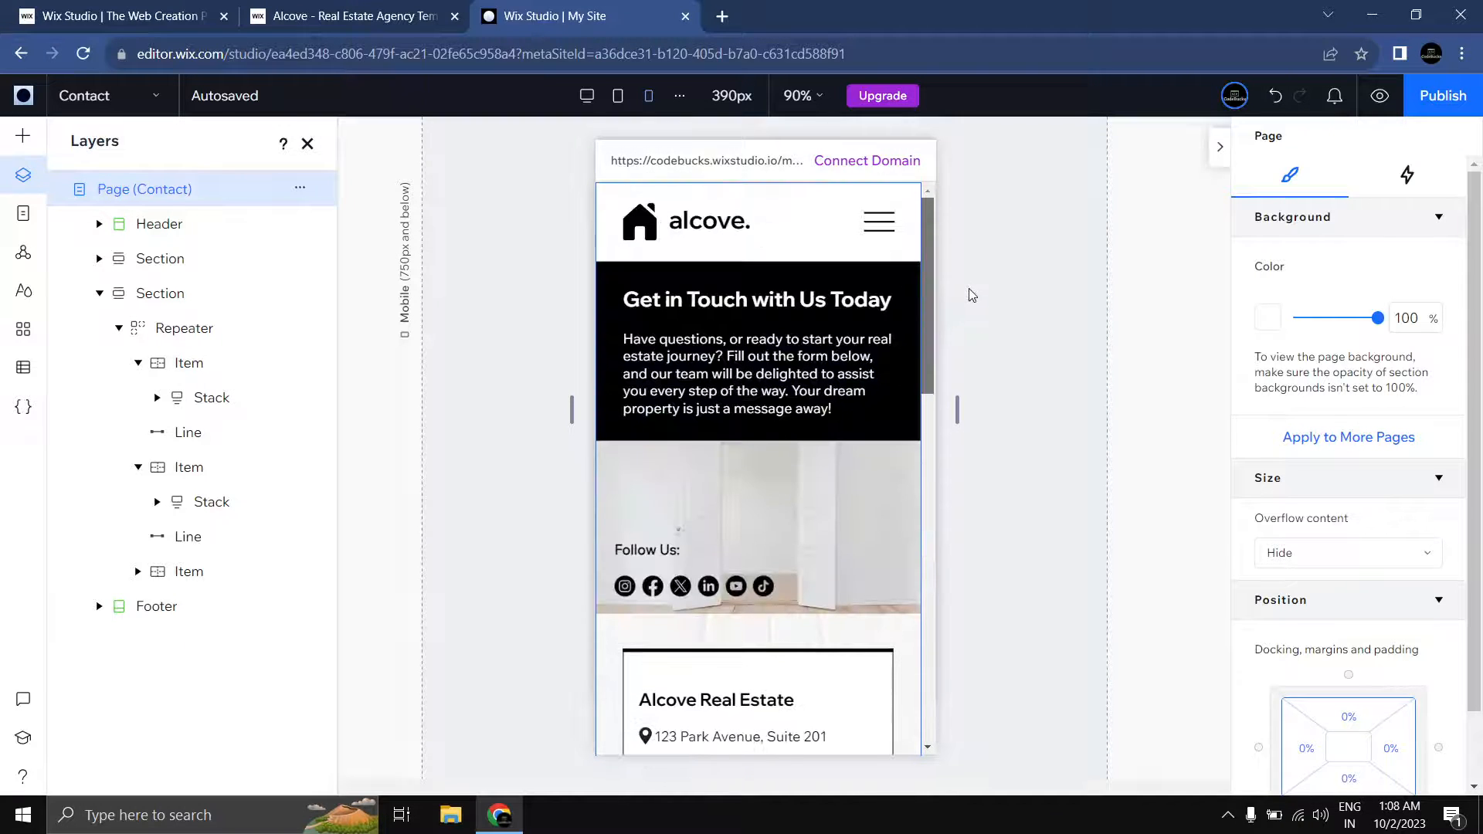
Step: Preview the Contact page and check its layout at mobile, tablet and desktop sizes
click(1379, 95)
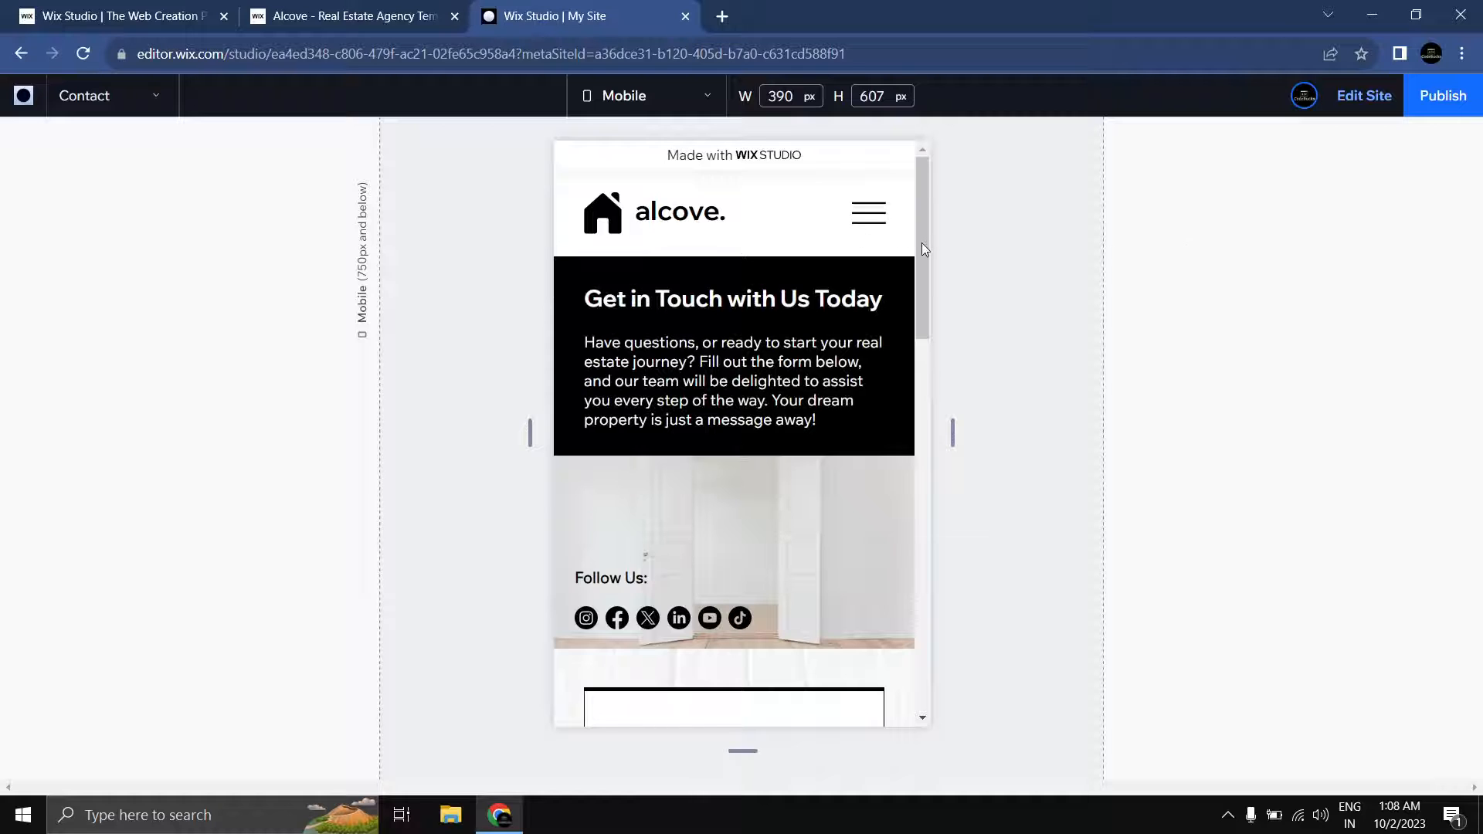
drag(922, 249, 946, 219)
click(653, 96)
click(649, 171)
drag(1105, 230, 1136, 206)
click(654, 96)
click(618, 241)
drag(1352, 232, 1354, 201)
Step: Recheck the three contact cards in the tablet and desktop previews
click(654, 97)
click(649, 171)
scroll(779, 423, down, 1)
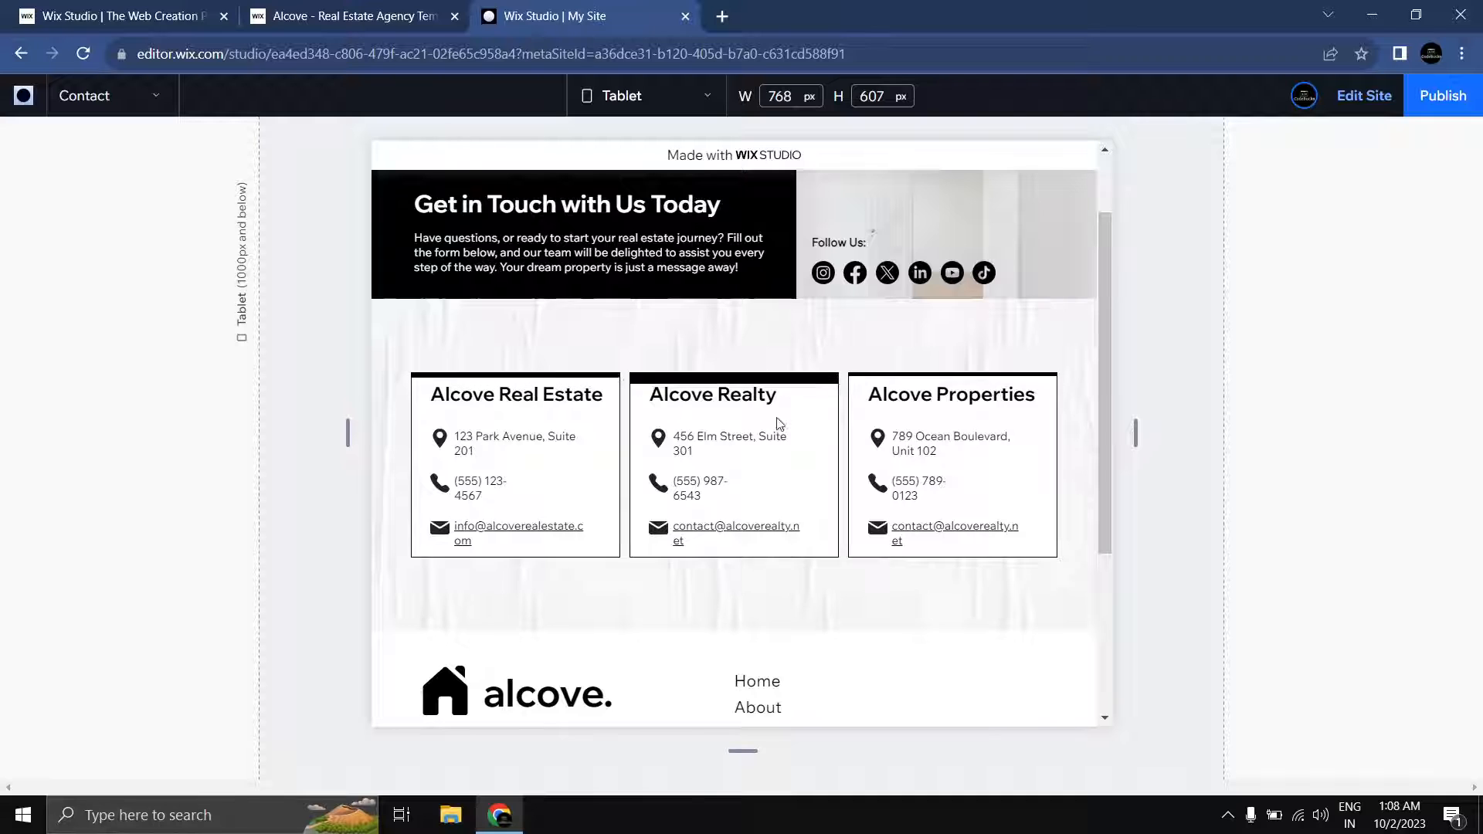
scroll(1010, 322, up, 1)
click(654, 96)
click(628, 242)
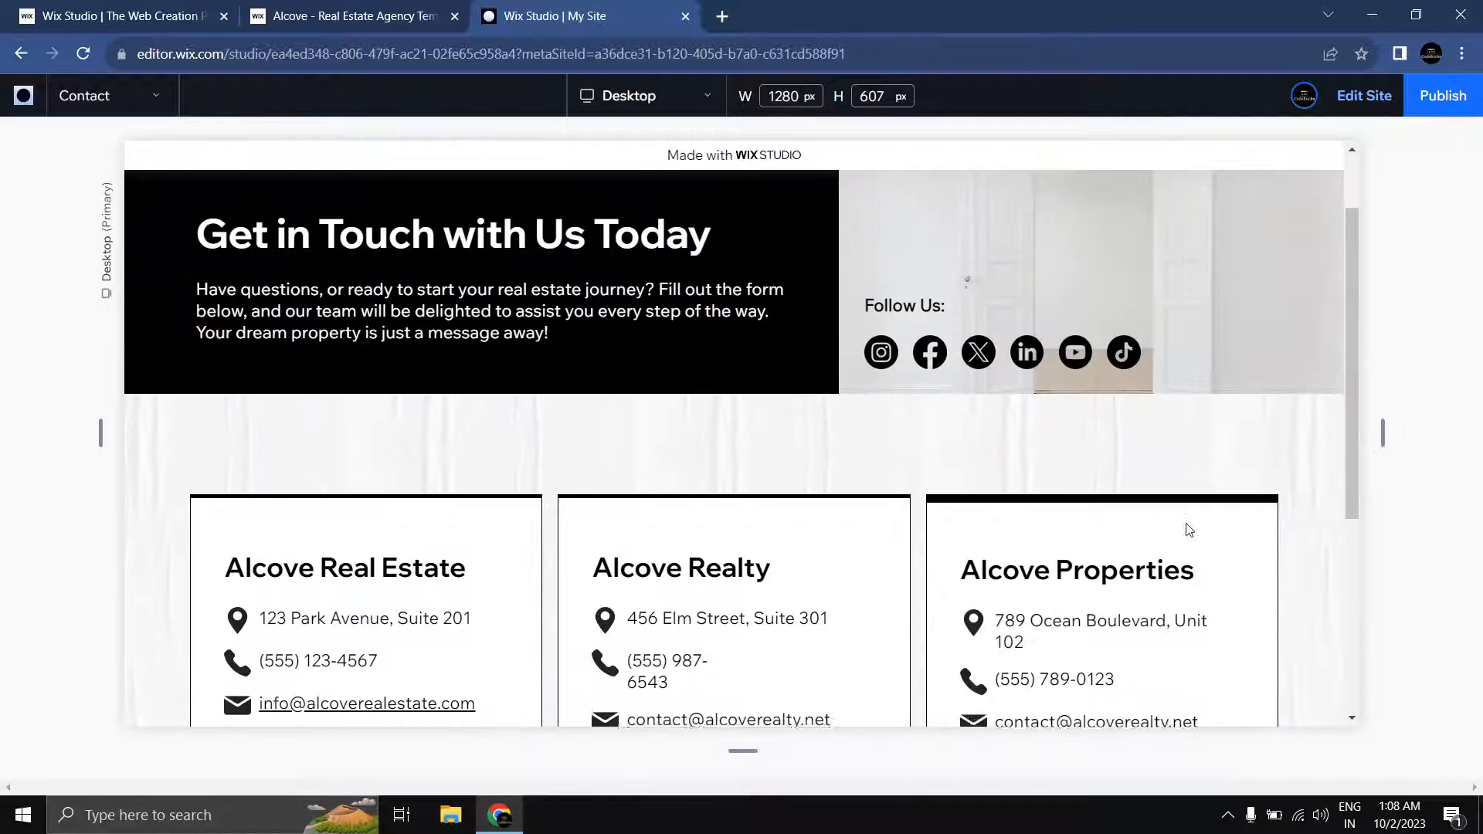
scroll(1346, 498, down, 2)
drag(1346, 498, 1328, 388)
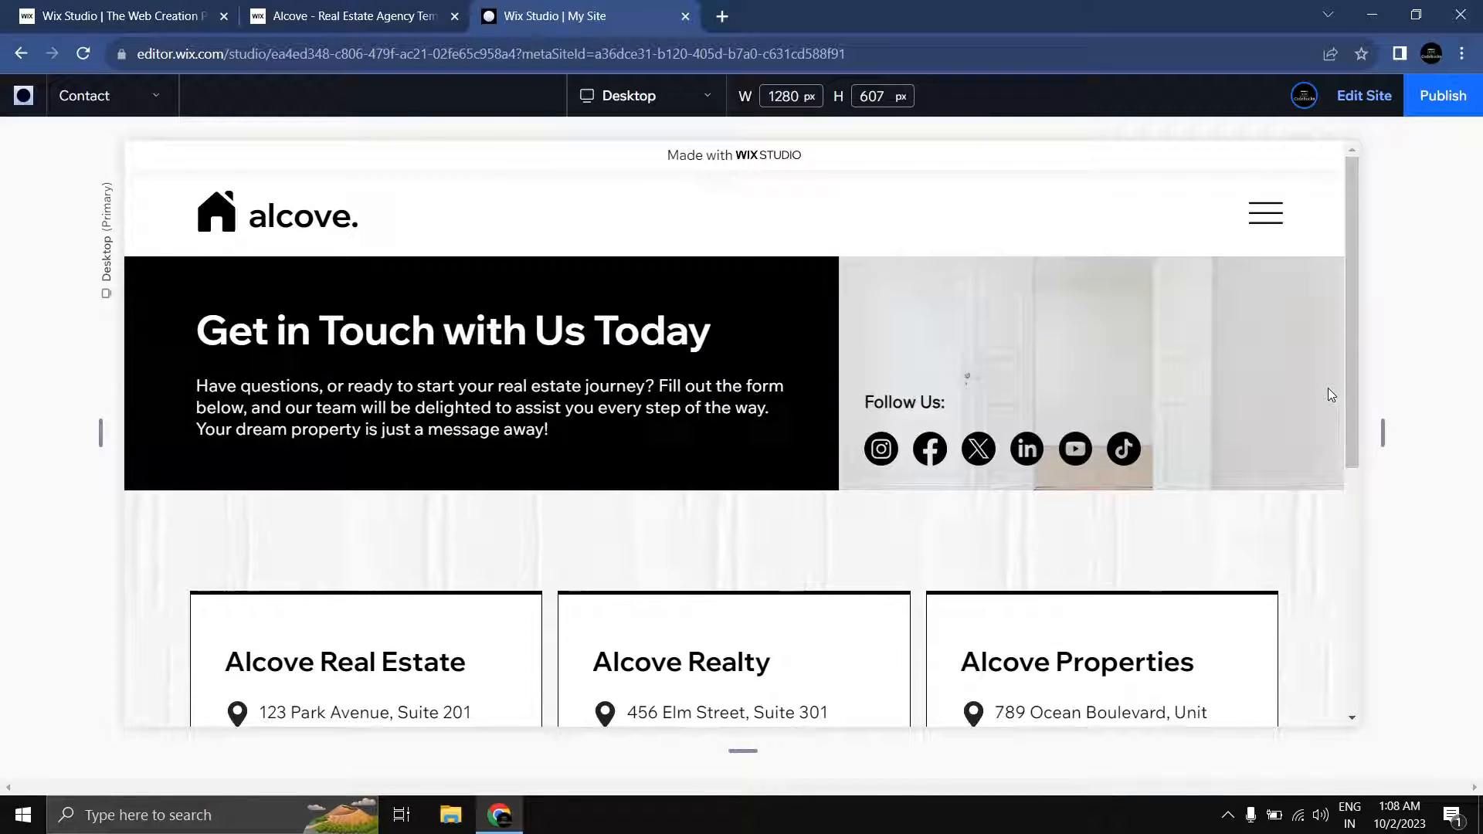
Step: Go to the Home page through the previewed site's navigation menu and return to editing the site
click(1270, 220)
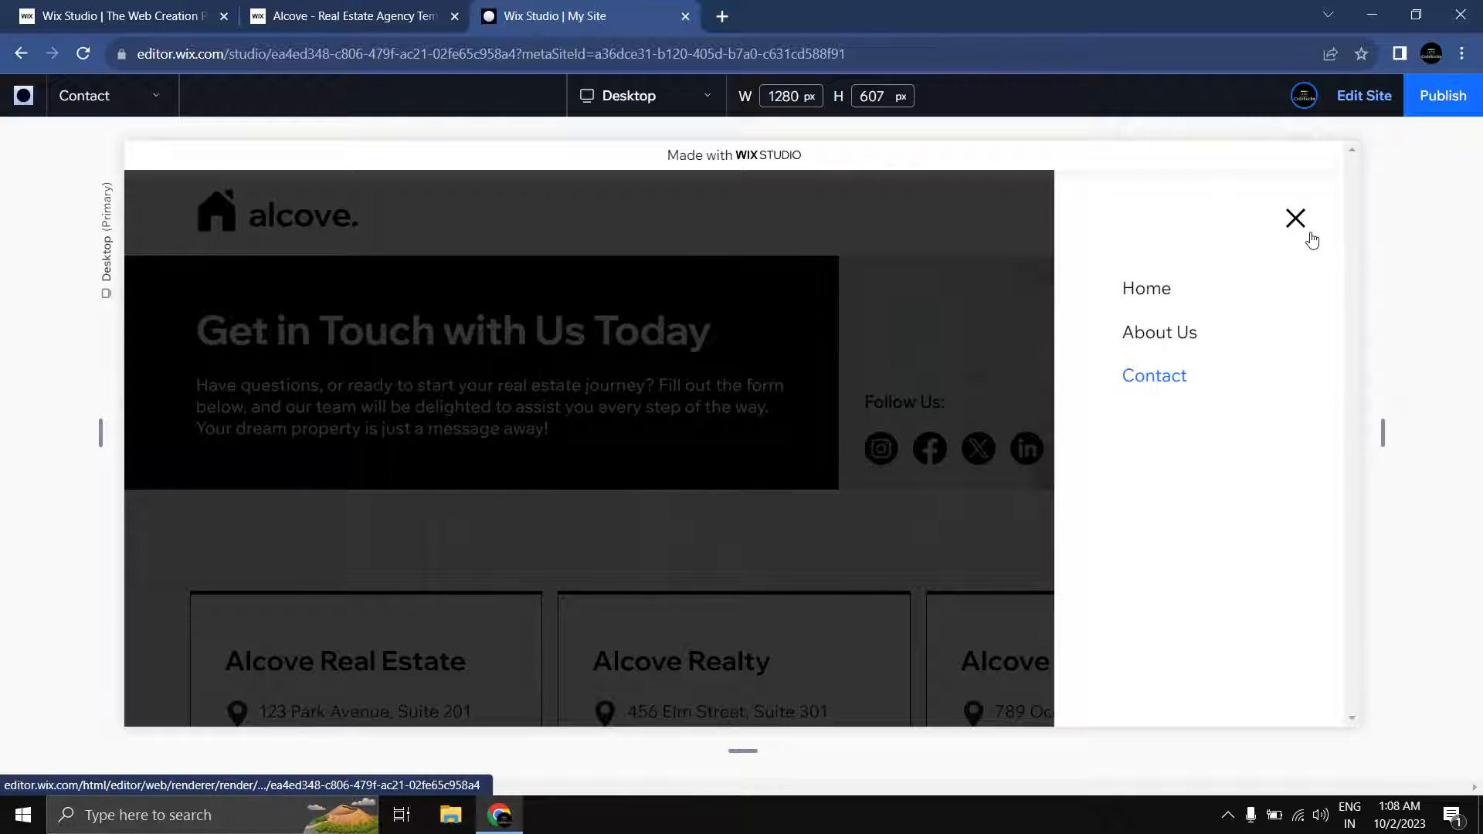
click(1311, 234)
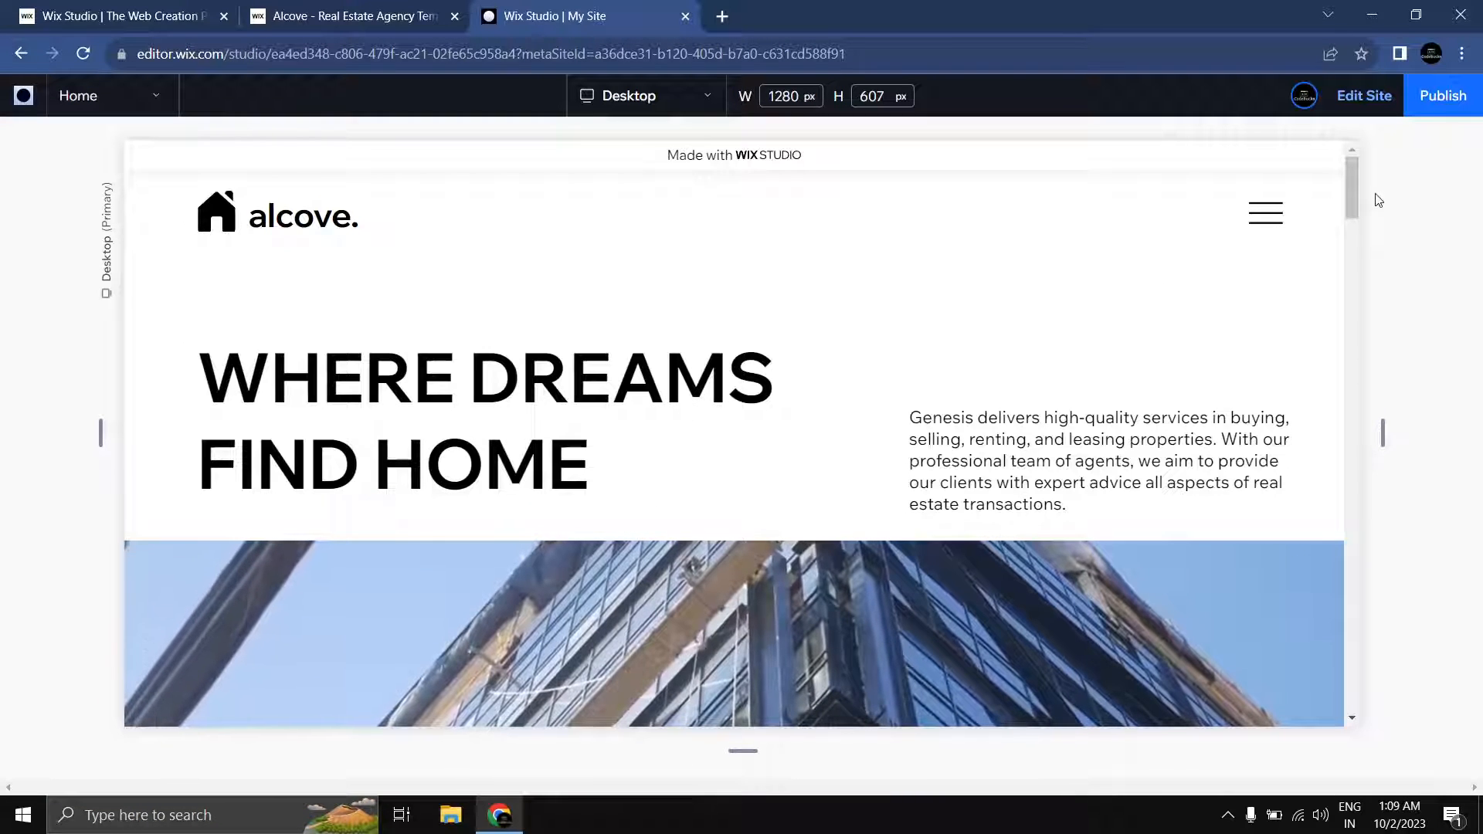
click(1364, 97)
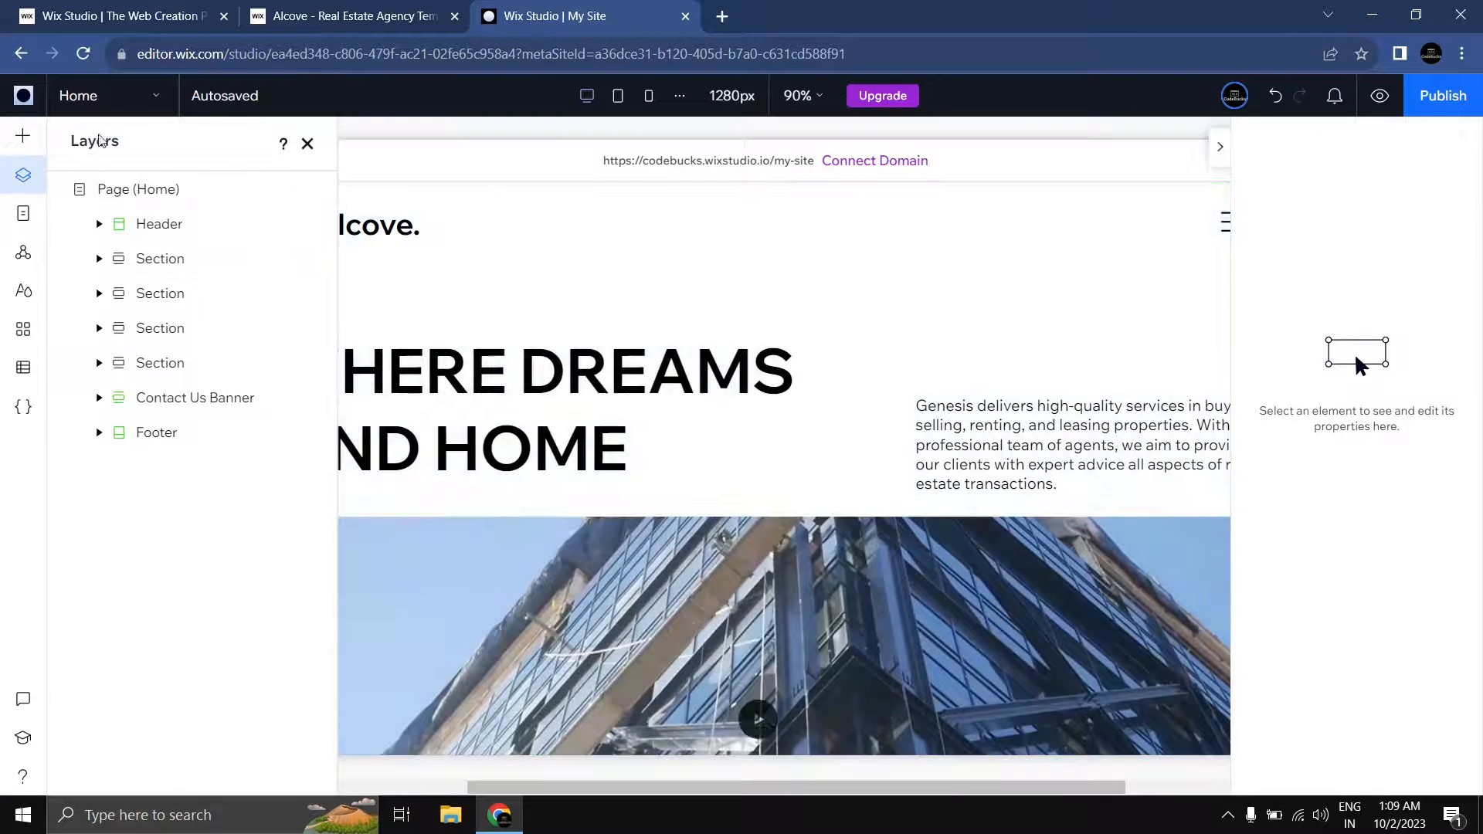
Step: Open the Home page's SEO basics from the site page list and look through the available settings
click(112, 102)
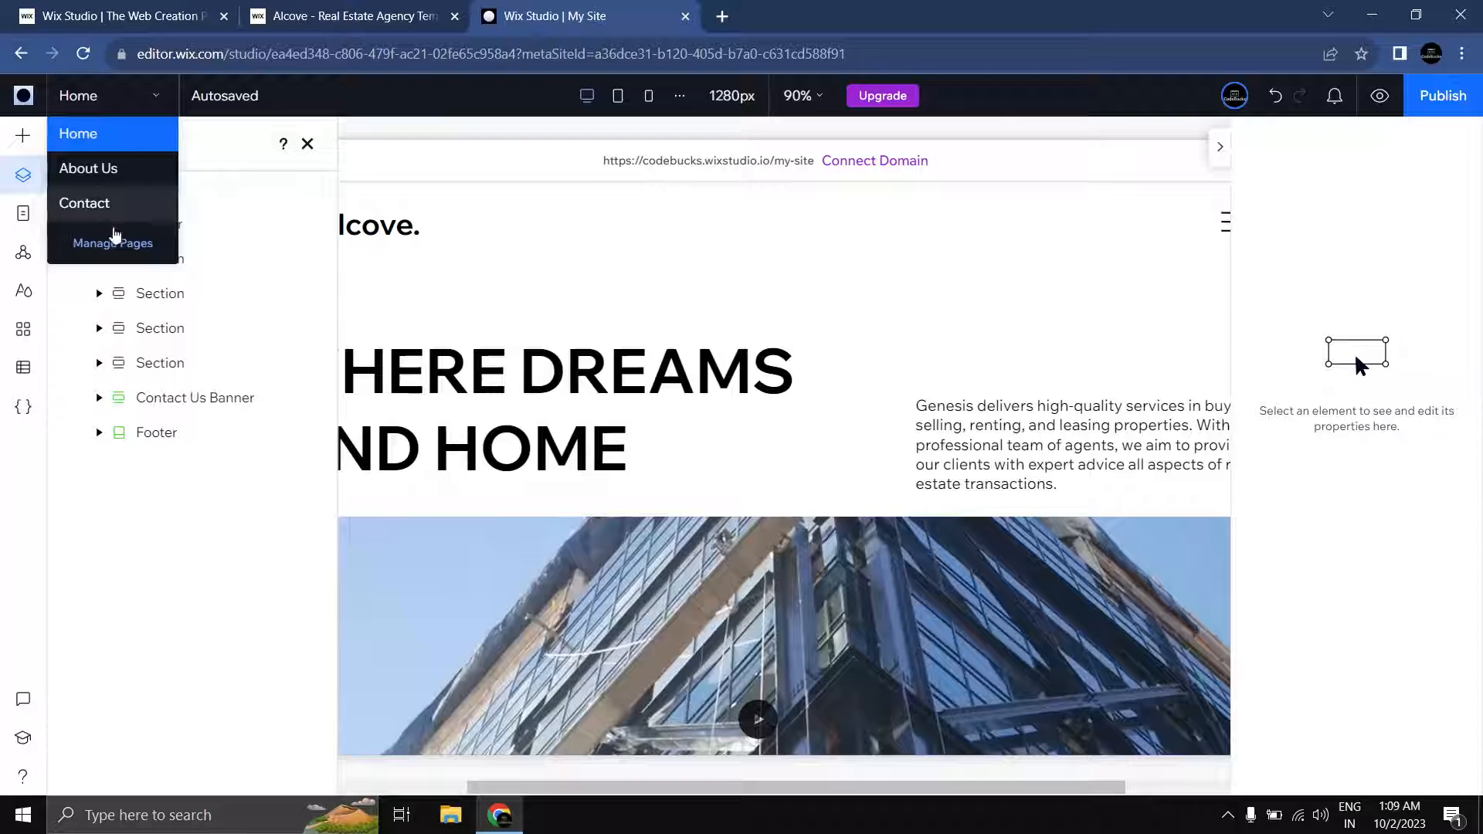
click(113, 244)
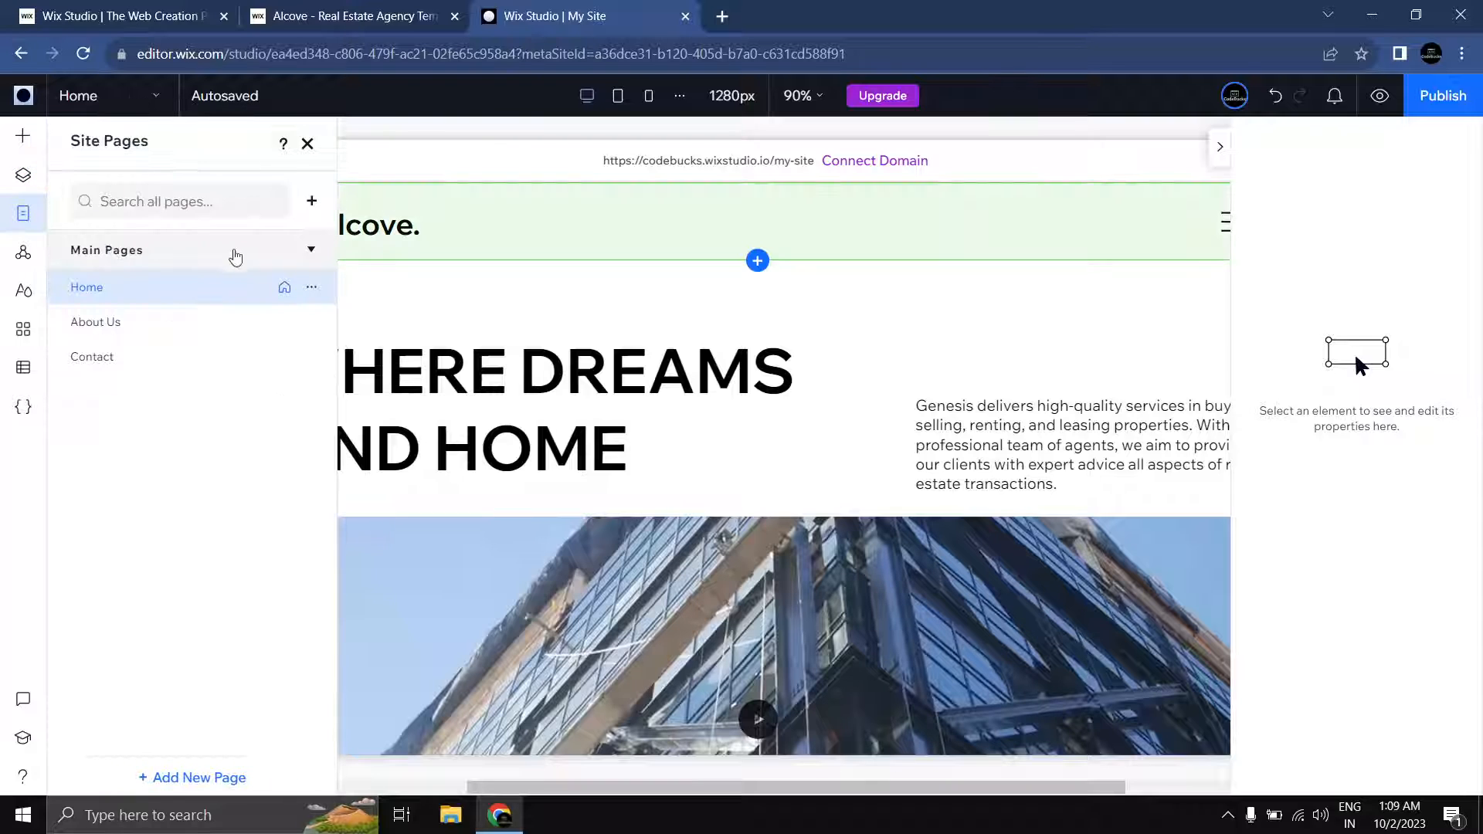
click(311, 291)
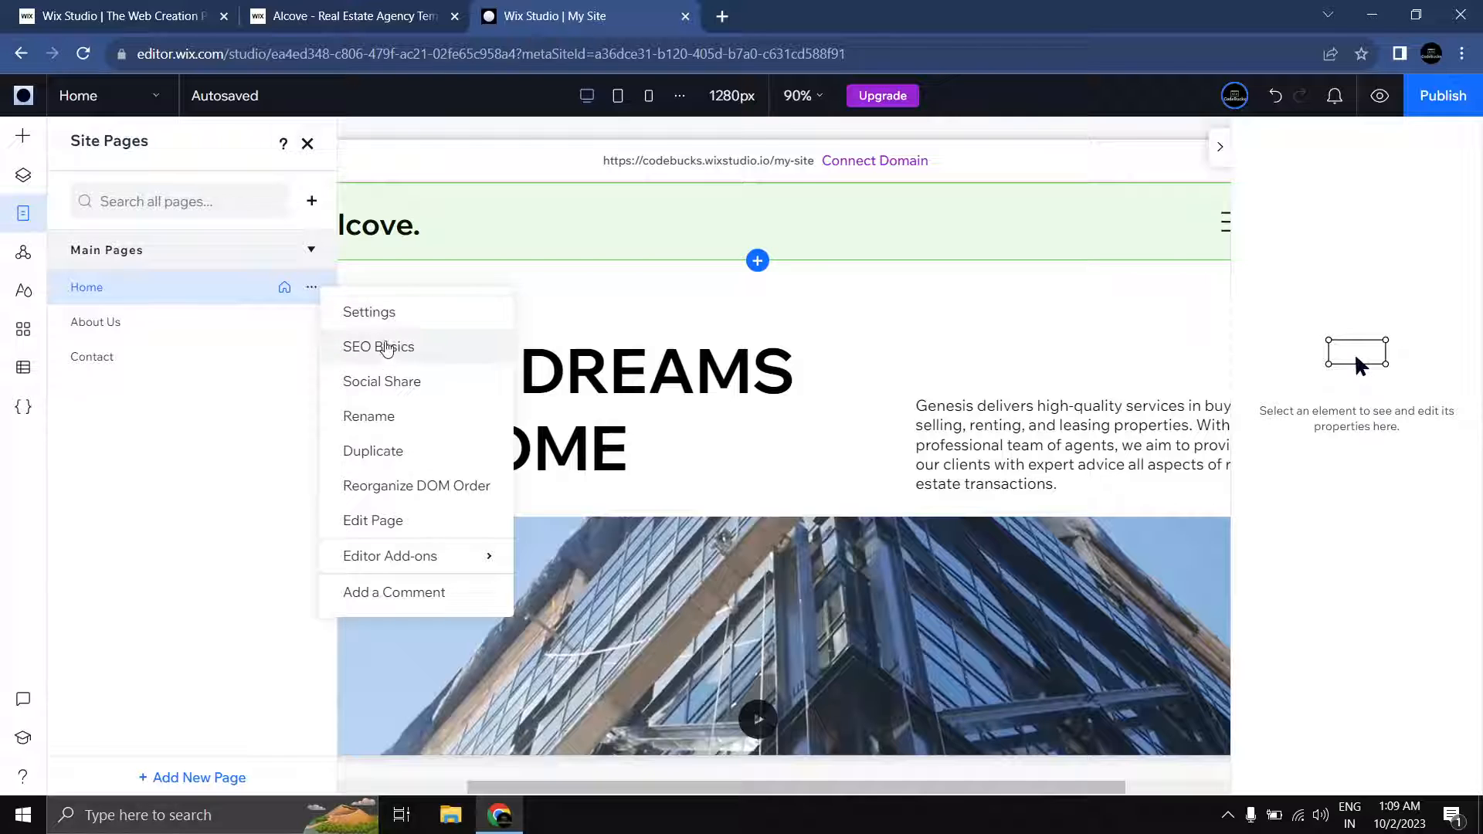
click(386, 347)
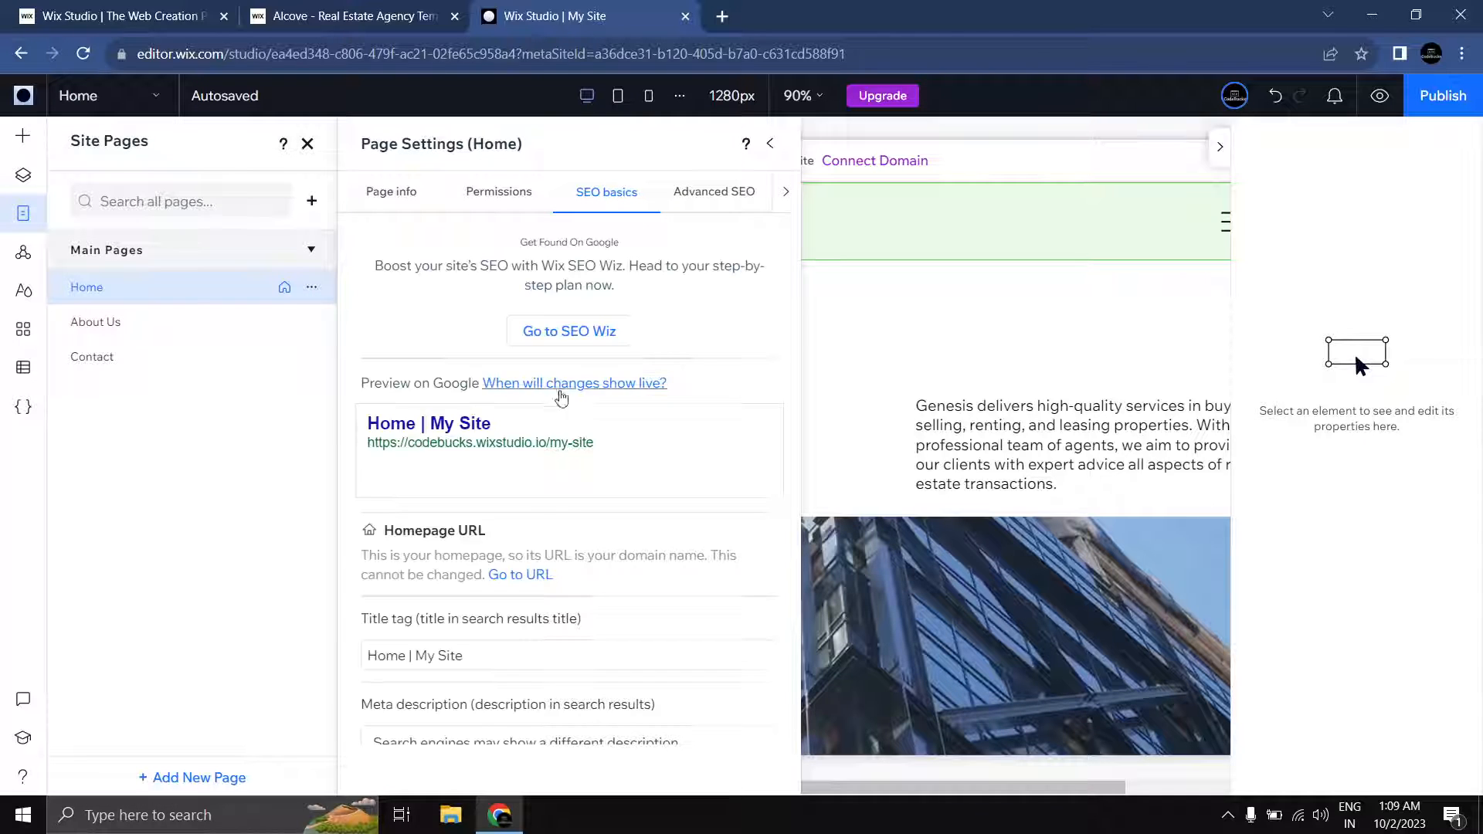
scroll(587, 387, down, 2)
scroll(618, 394, up, 2)
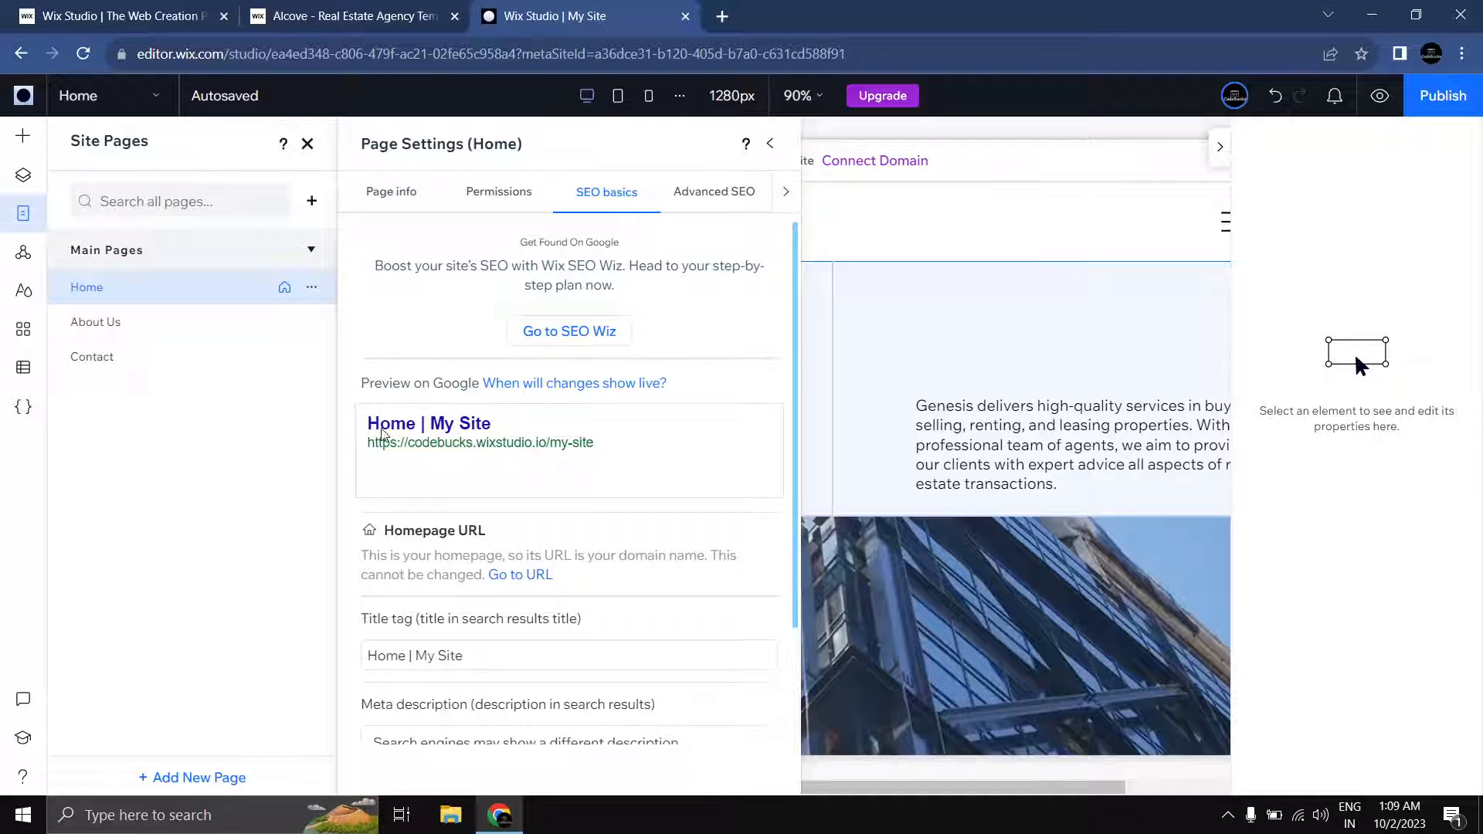
Step: Change the Home page's title tag for search results to "Home | Alcove", leaving the meta description empty
scroll(460, 434, down, 2)
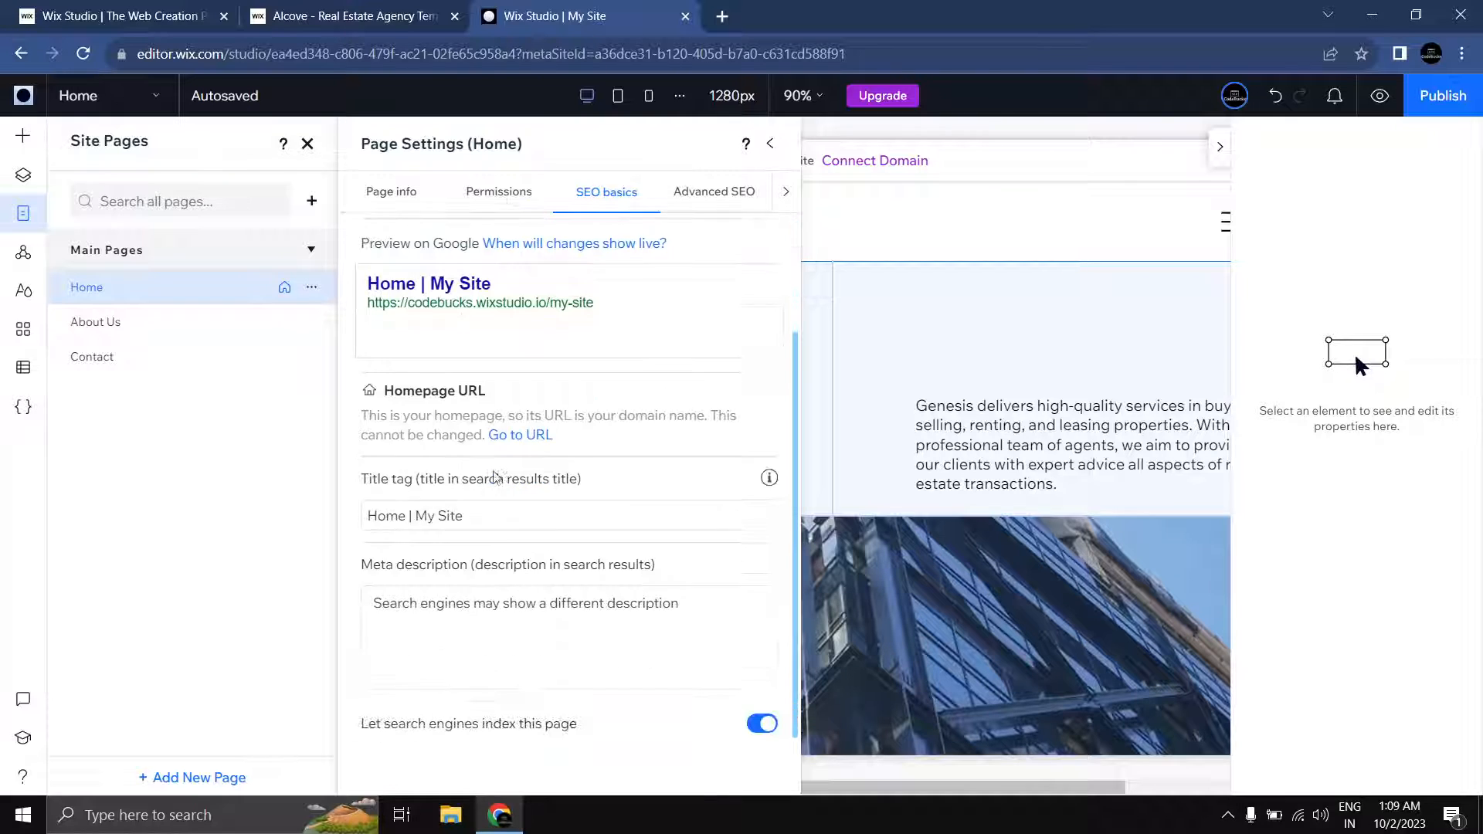
click(438, 515)
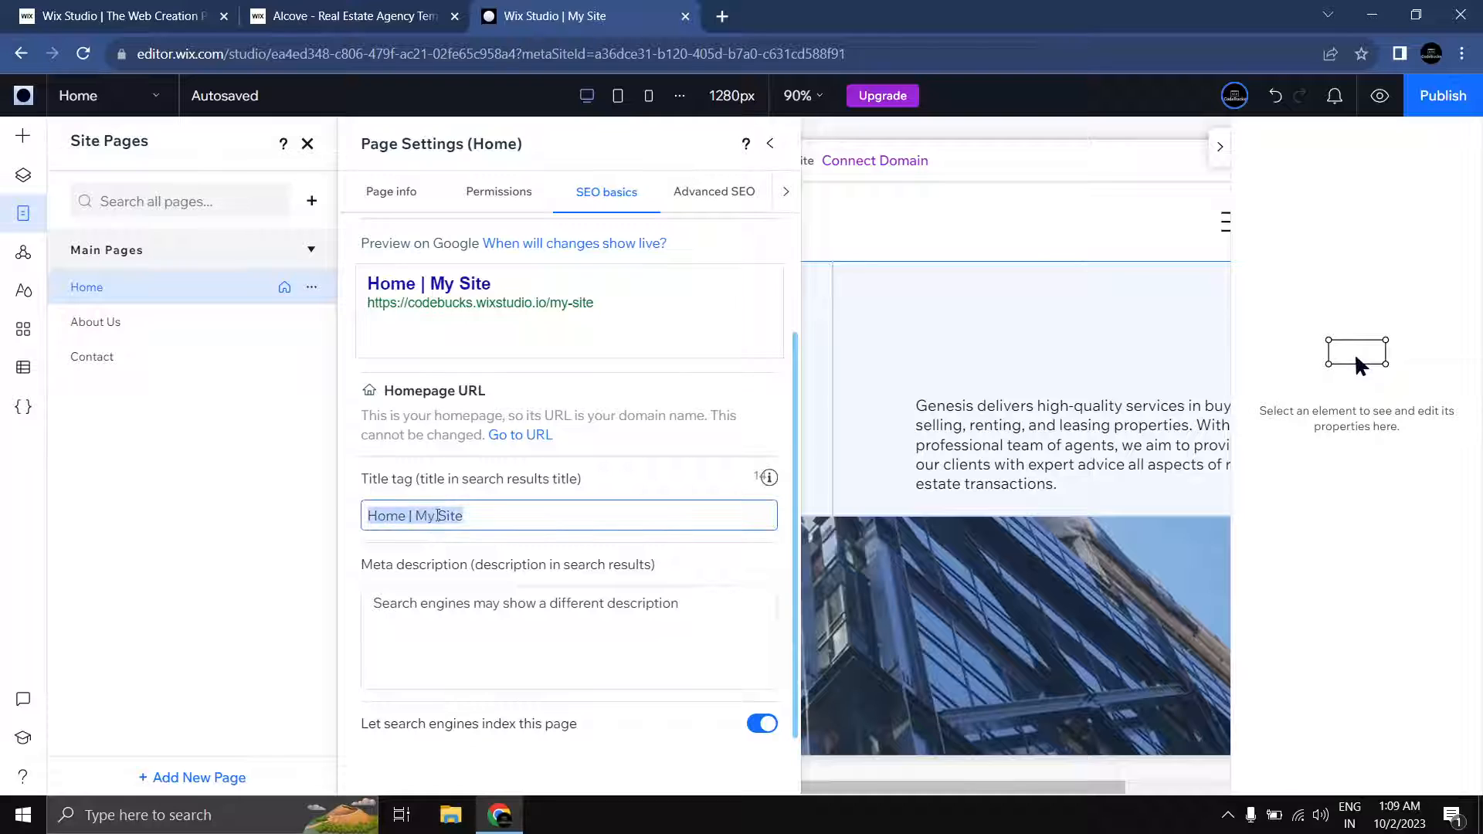
click(474, 520)
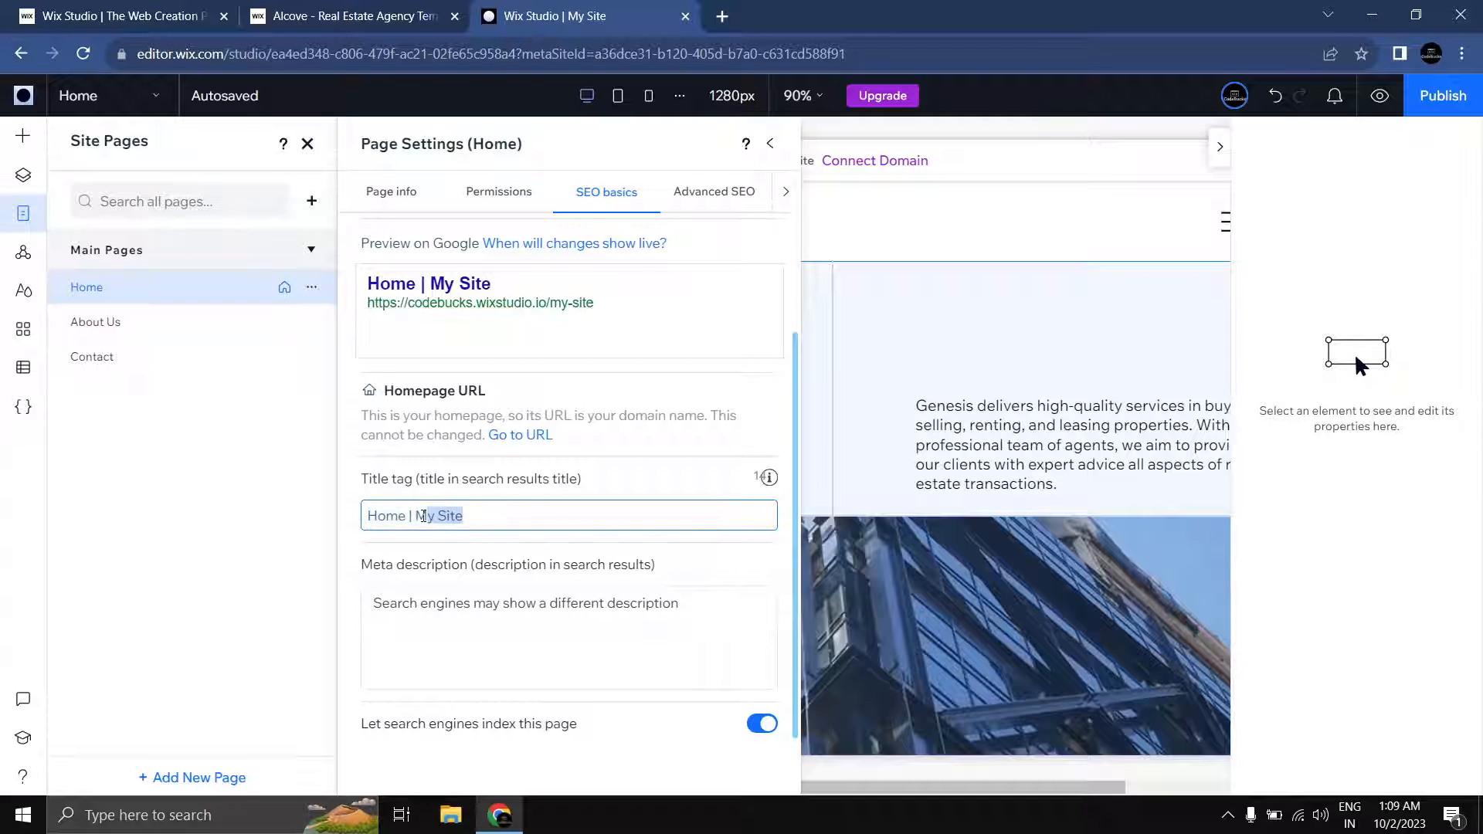
text(Alcov)
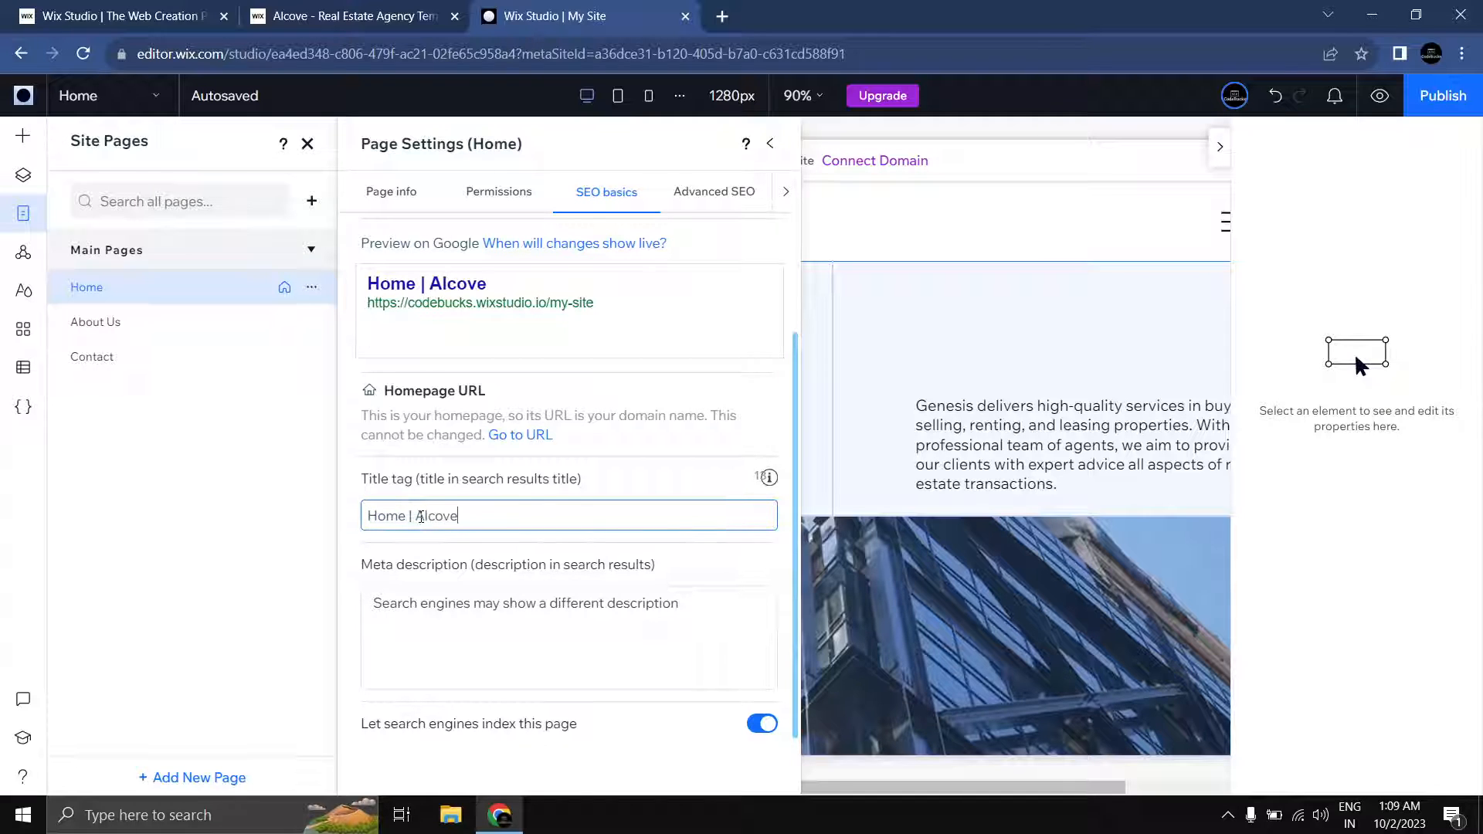
double_click(422, 517)
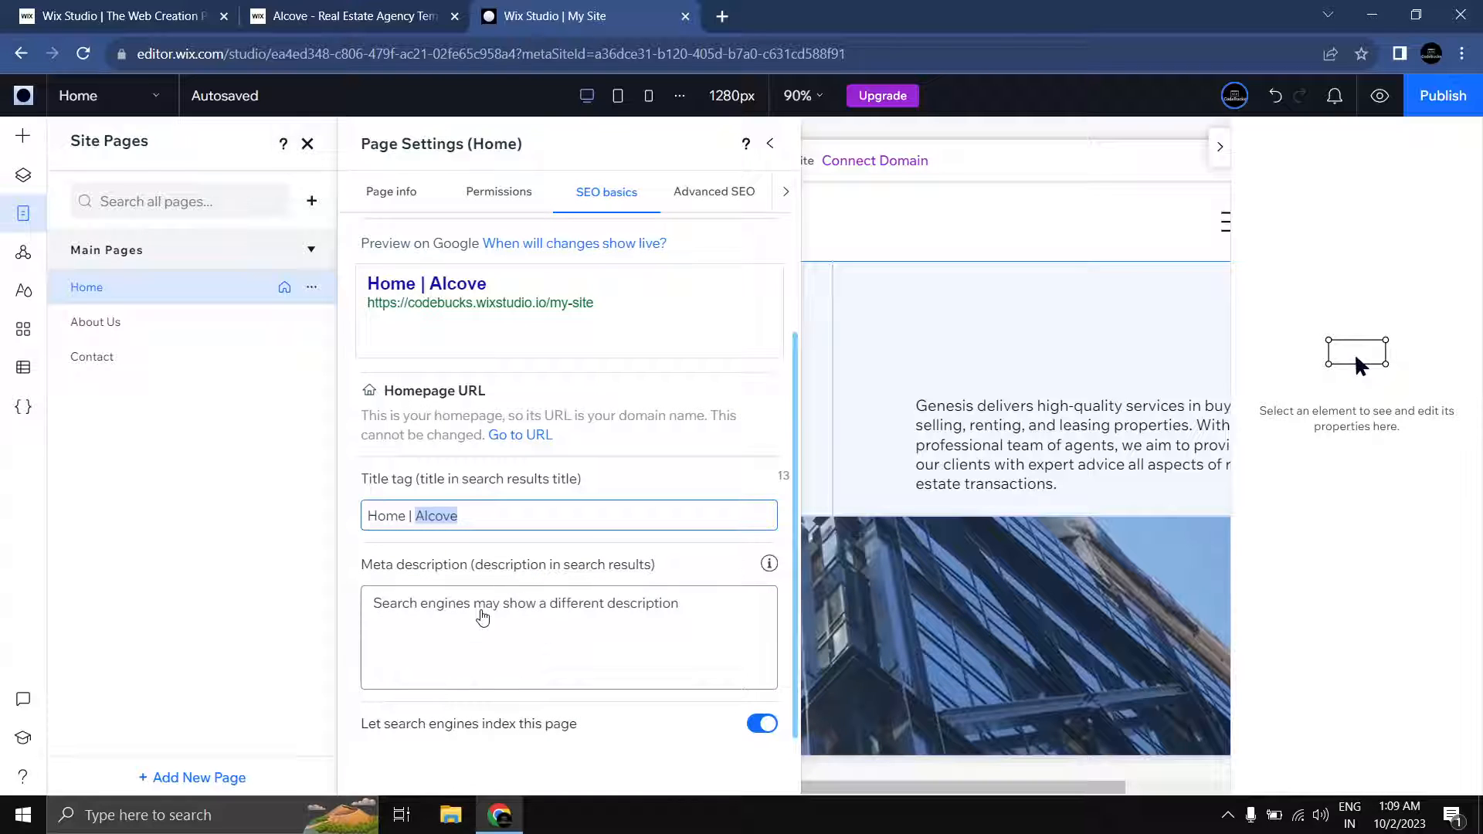
click(430, 625)
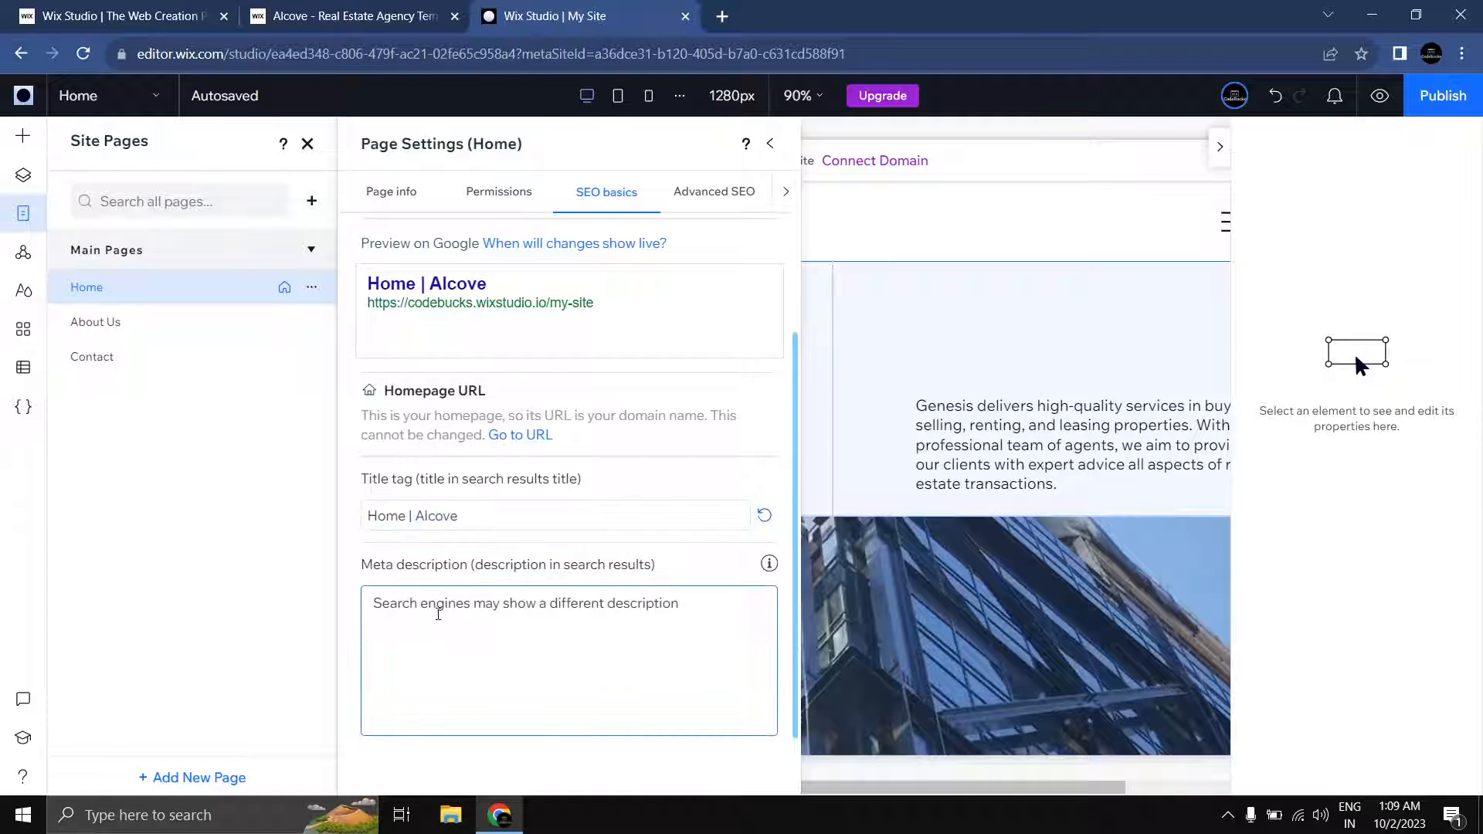
scroll(432, 615, up, 2)
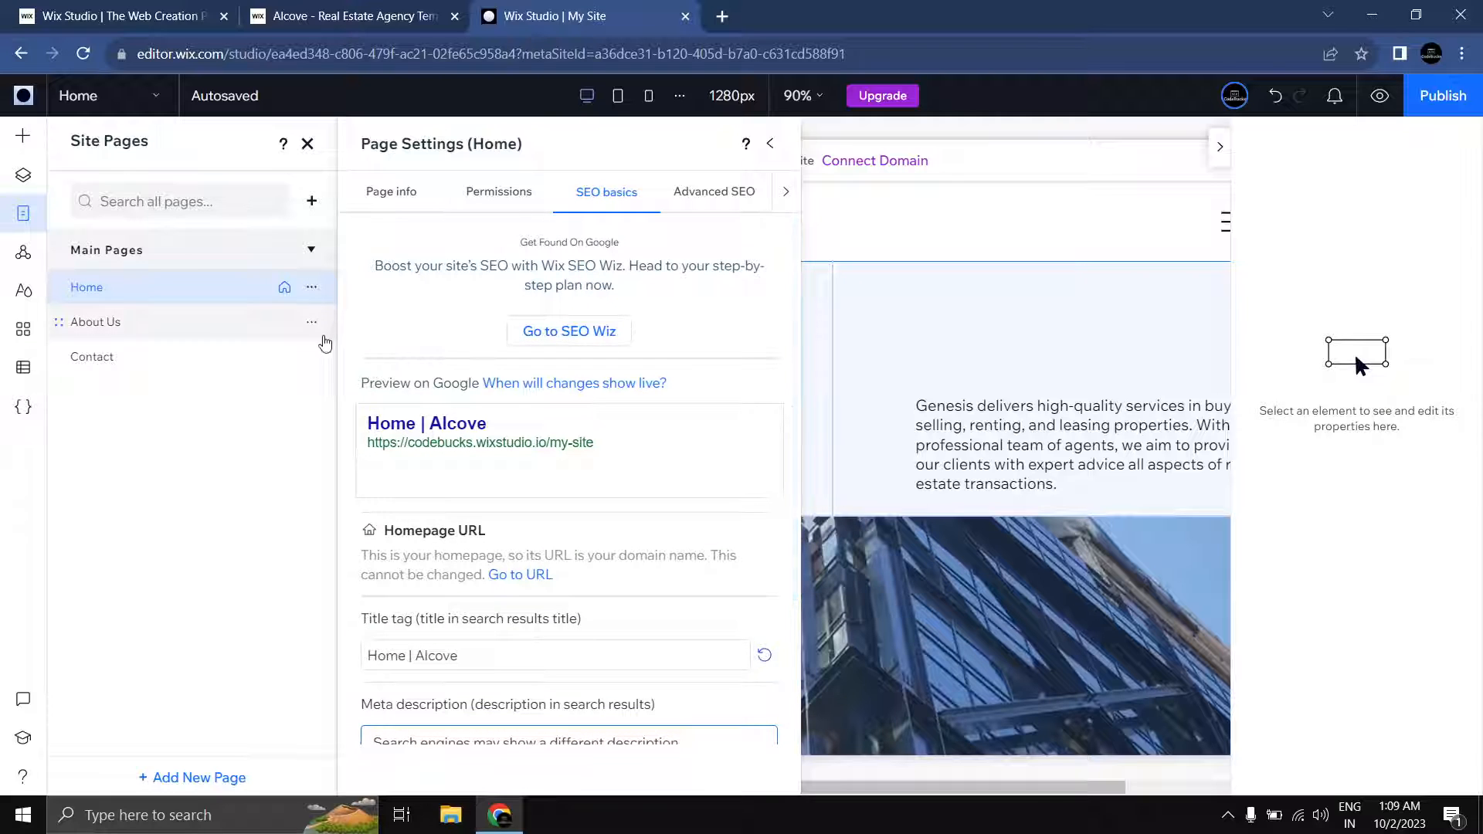
Step: Set the About Us page's title tag in its SEO basics to "About Us | Alcove"
click(312, 323)
click(379, 380)
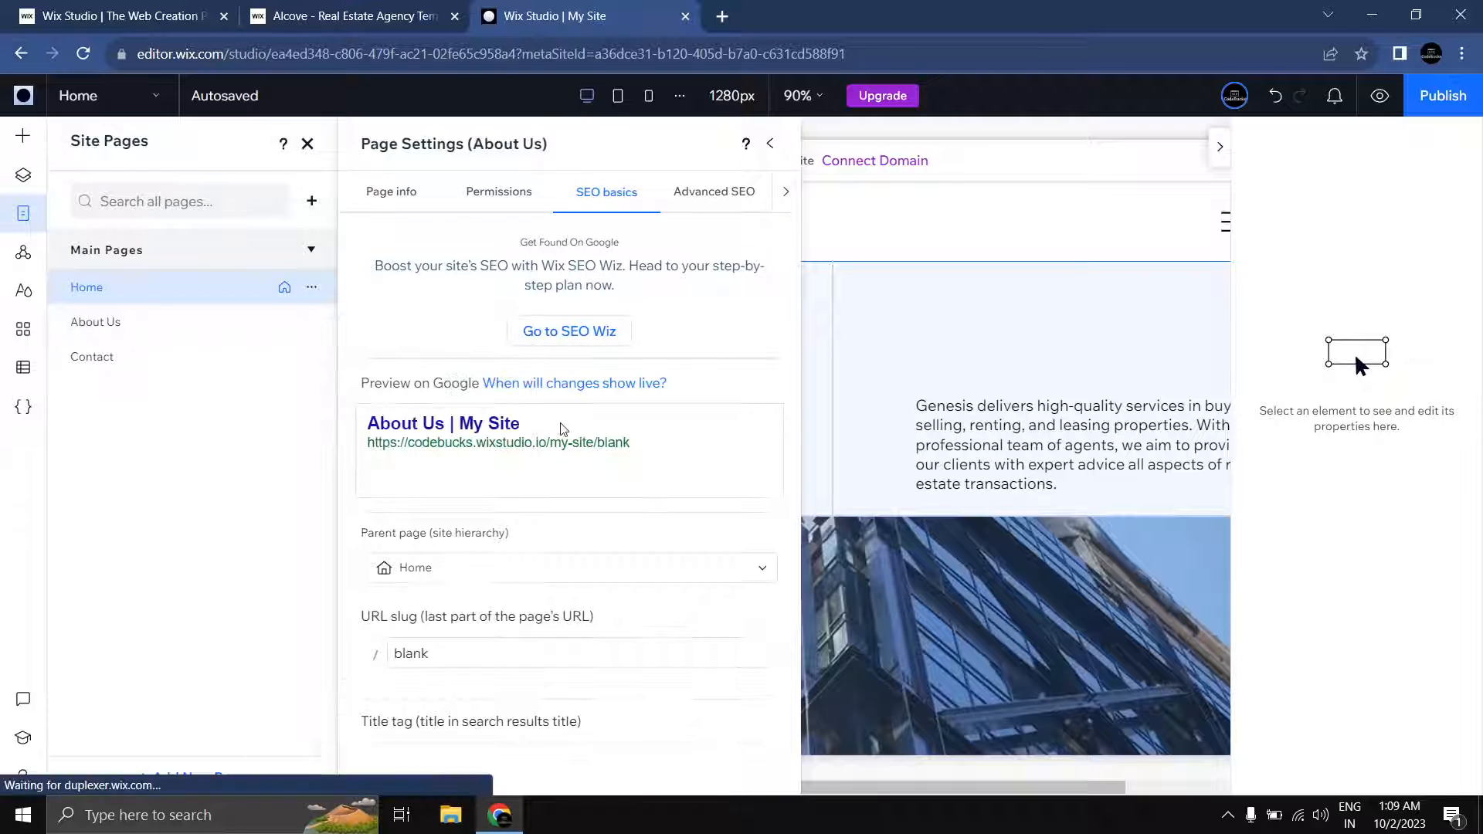
scroll(585, 431, down, 3)
click(449, 515)
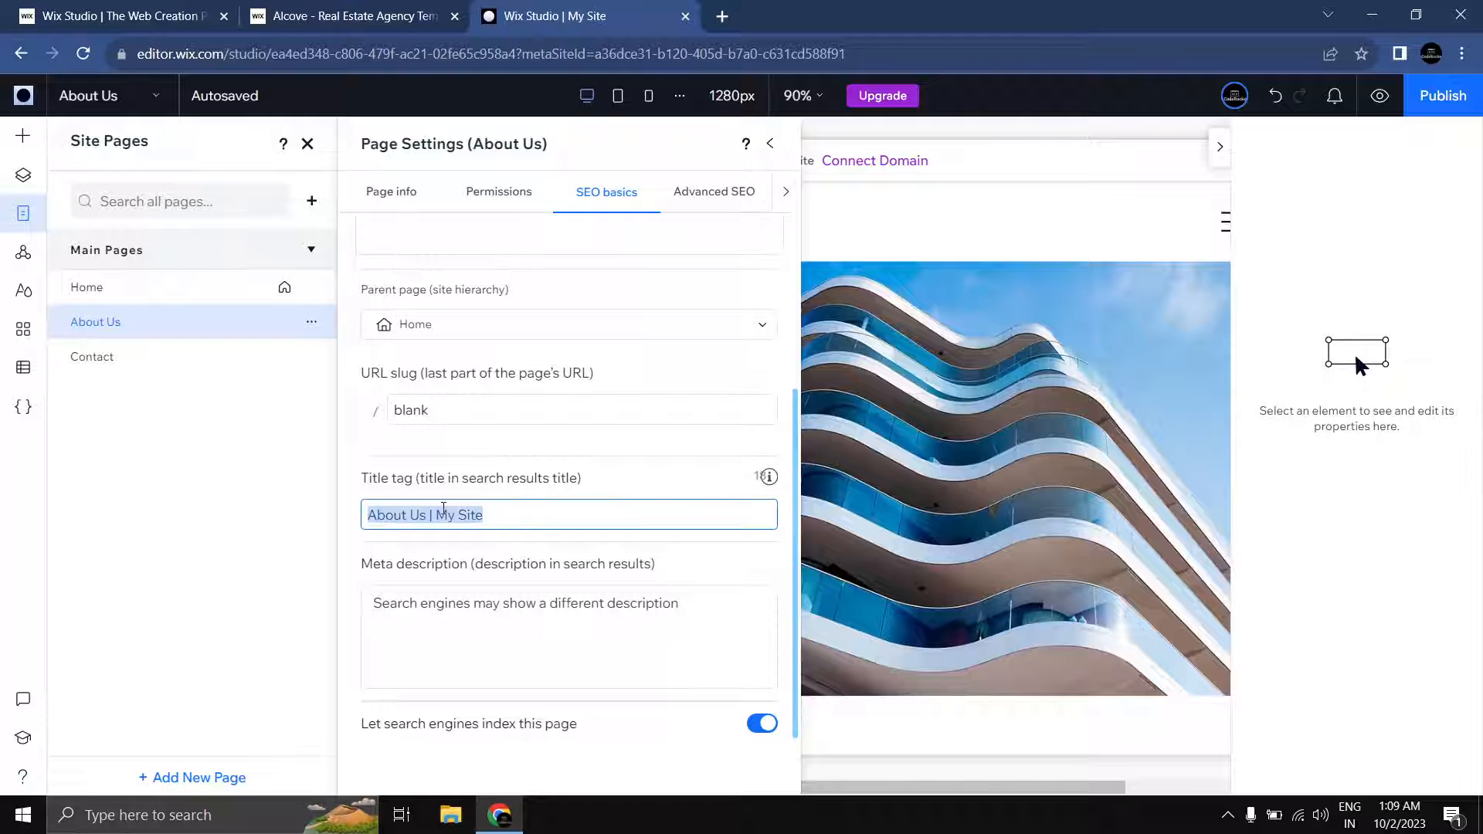
drag(436, 516, 484, 516)
text(Alcove)
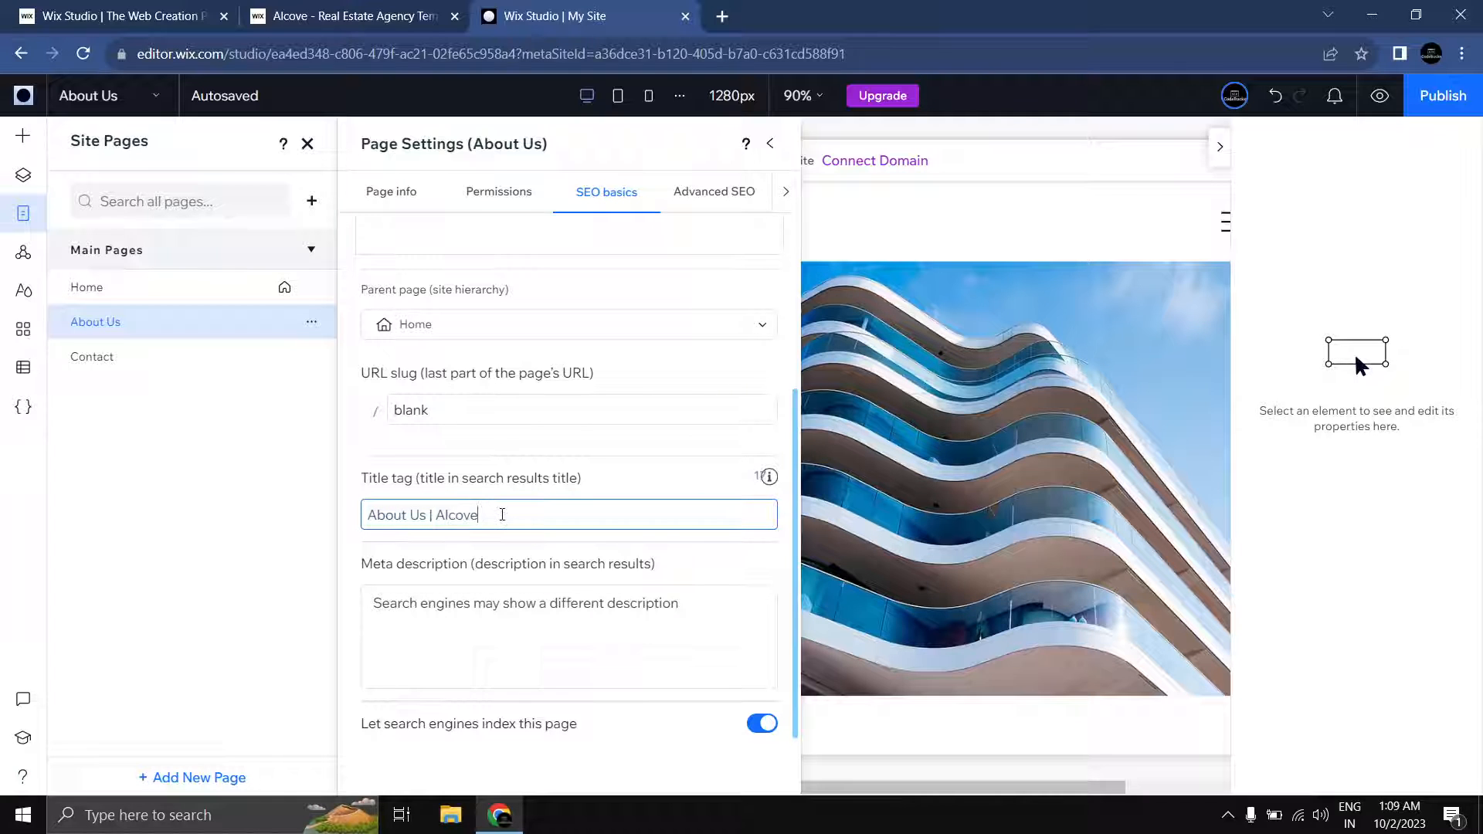
Step: Set the Contact page's title tag in its SEO basics to "Contact Us | Alcove"
click(231, 365)
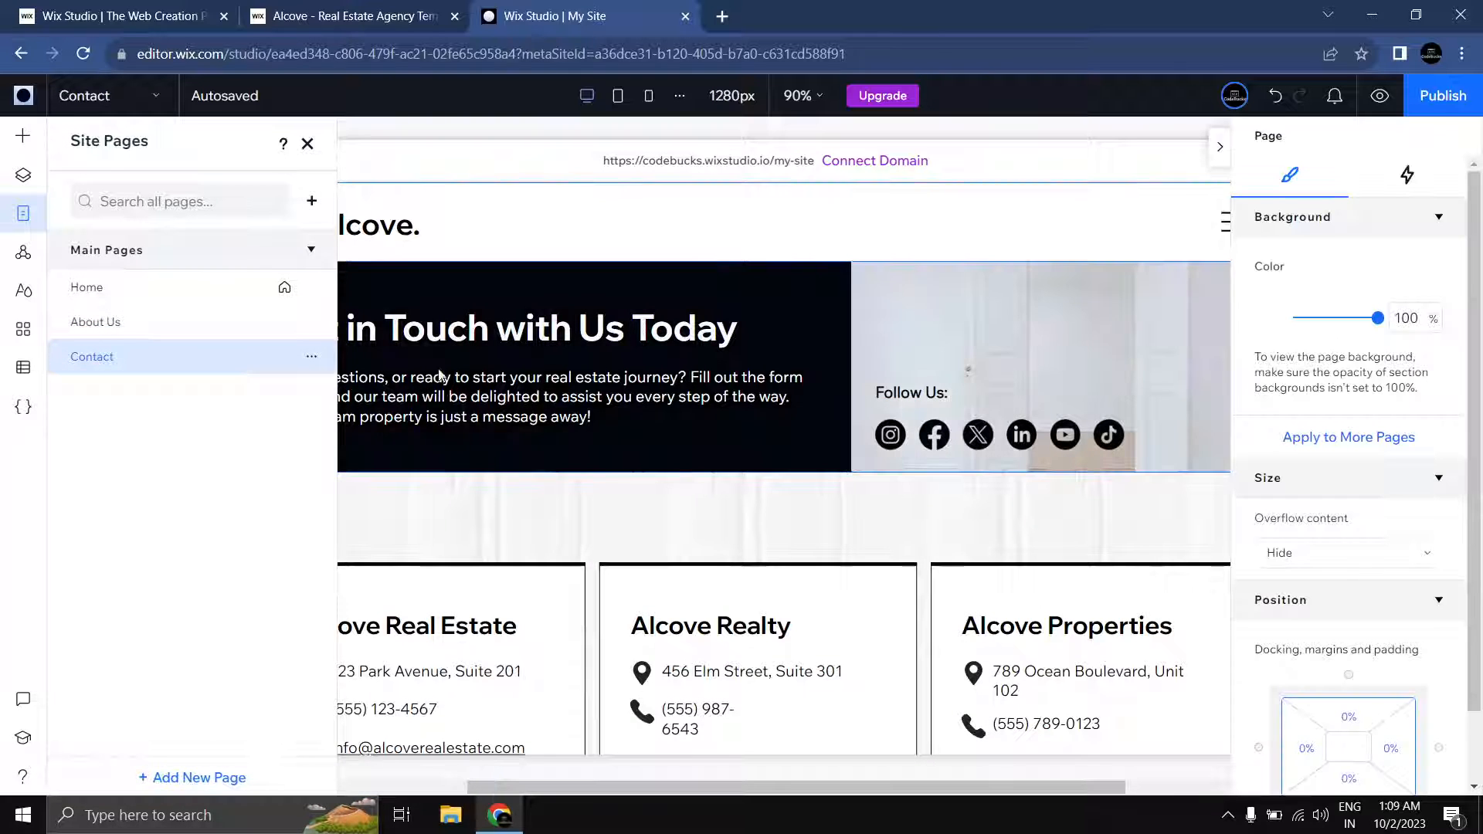
click(311, 356)
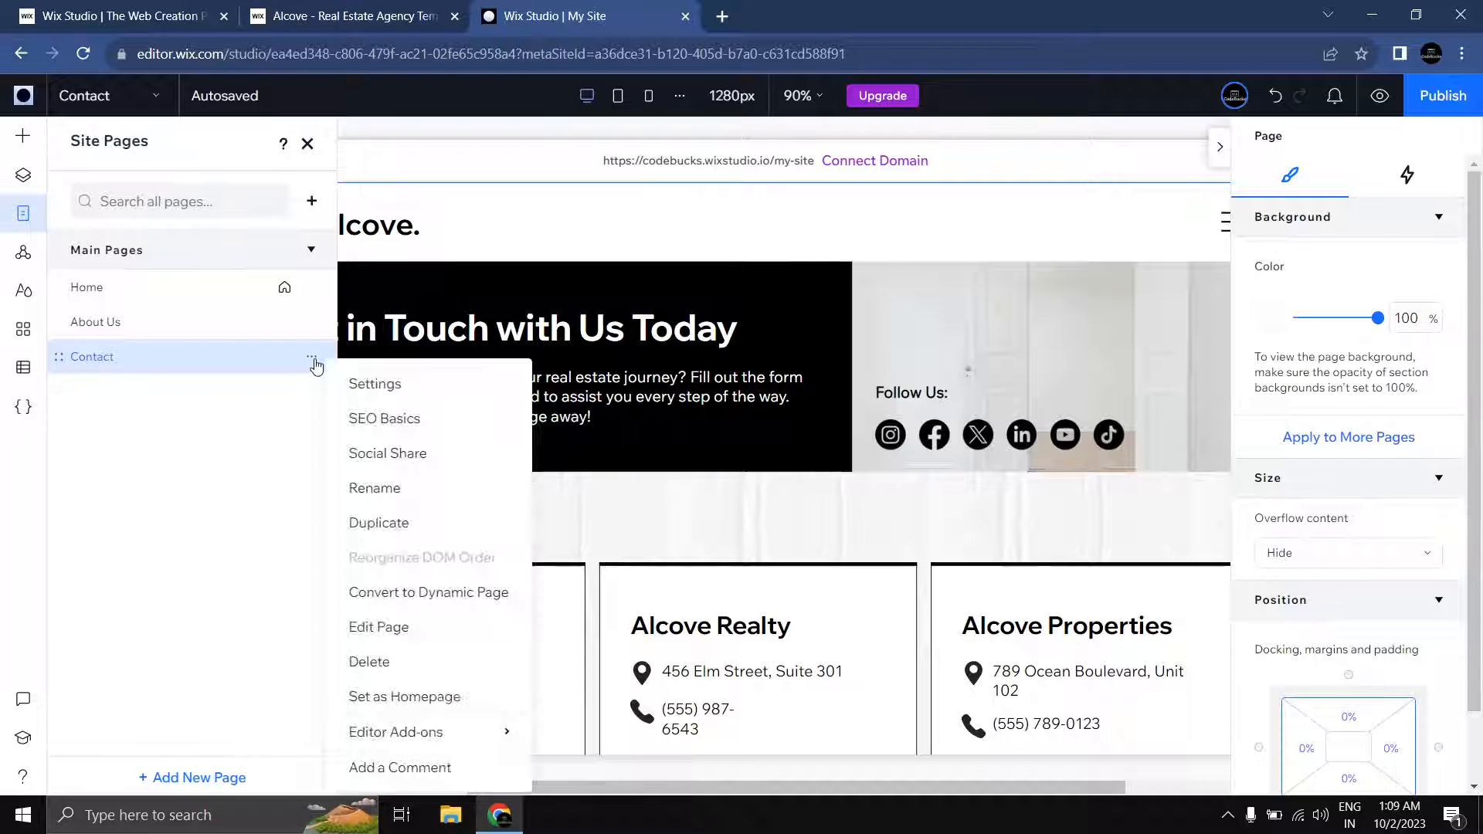
click(381, 417)
scroll(477, 515, down, 3)
drag(476, 516, 427, 515)
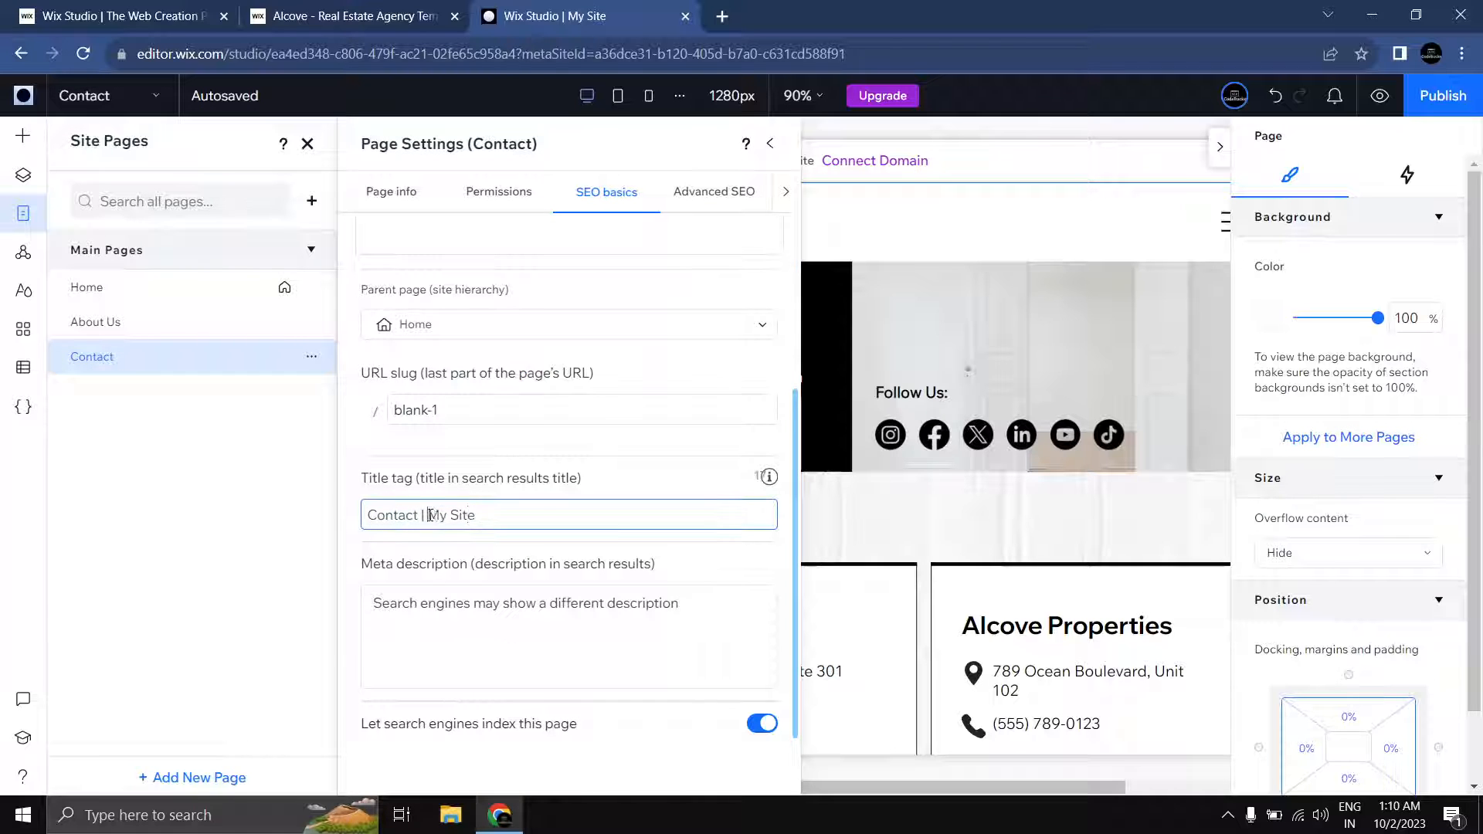
text(Alcoves)
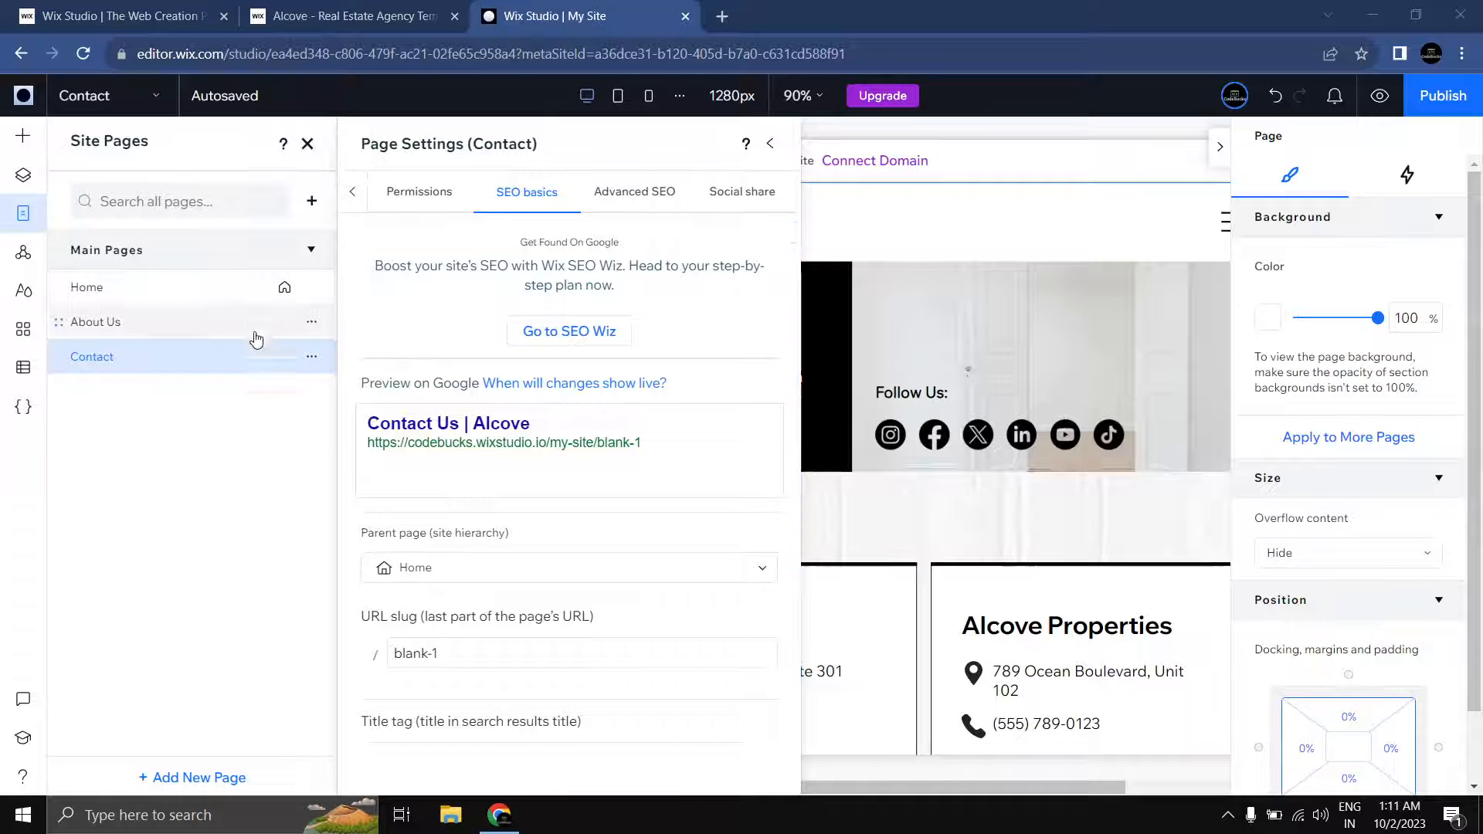
Step: Examine the Contact page's structured data markup, robots meta tag and additional tags in the advanced SEO settings, plus its page info
scroll(568, 336, down, 3)
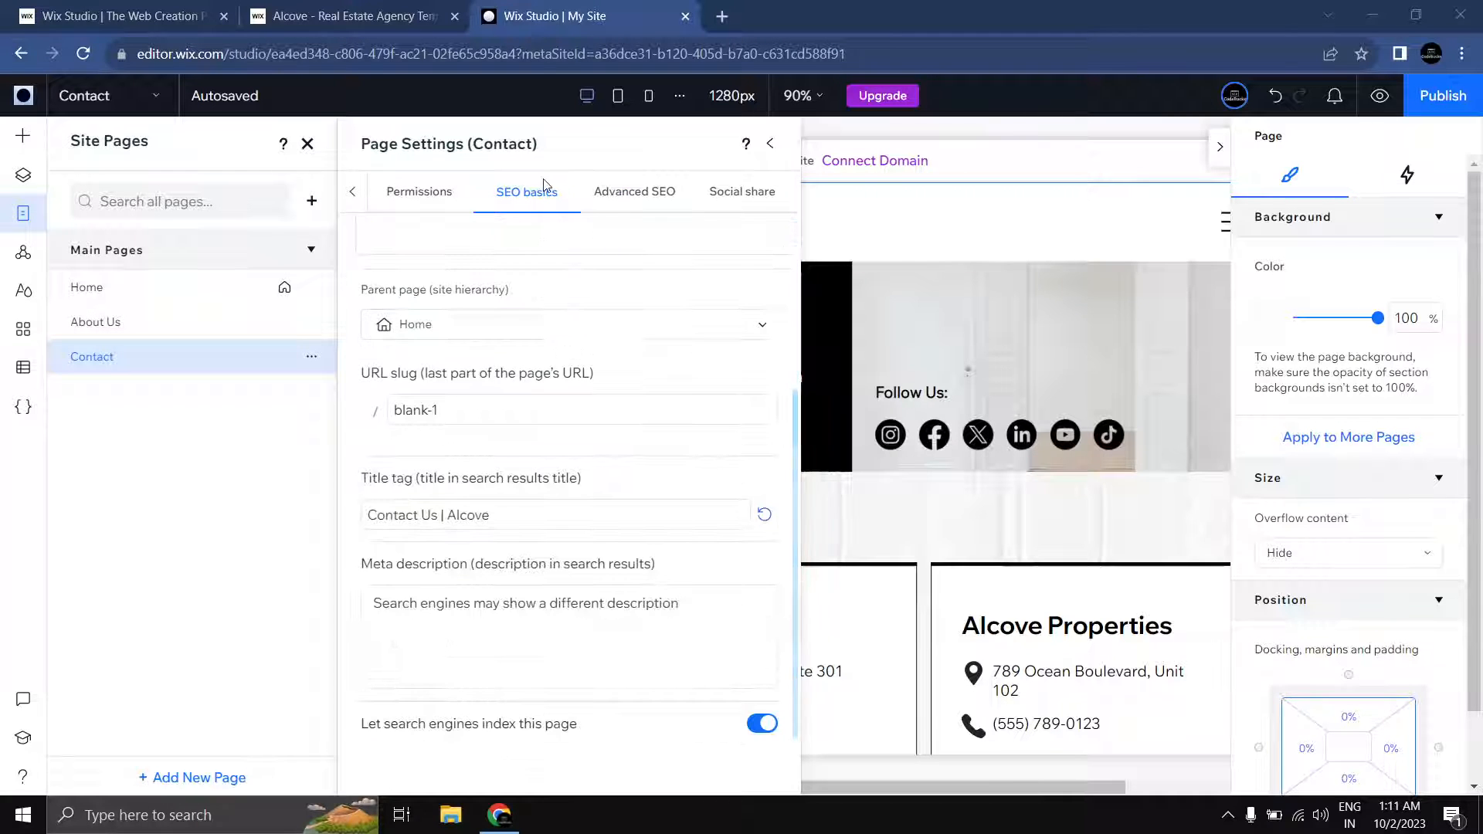
scroll(529, 239, up, 3)
click(637, 191)
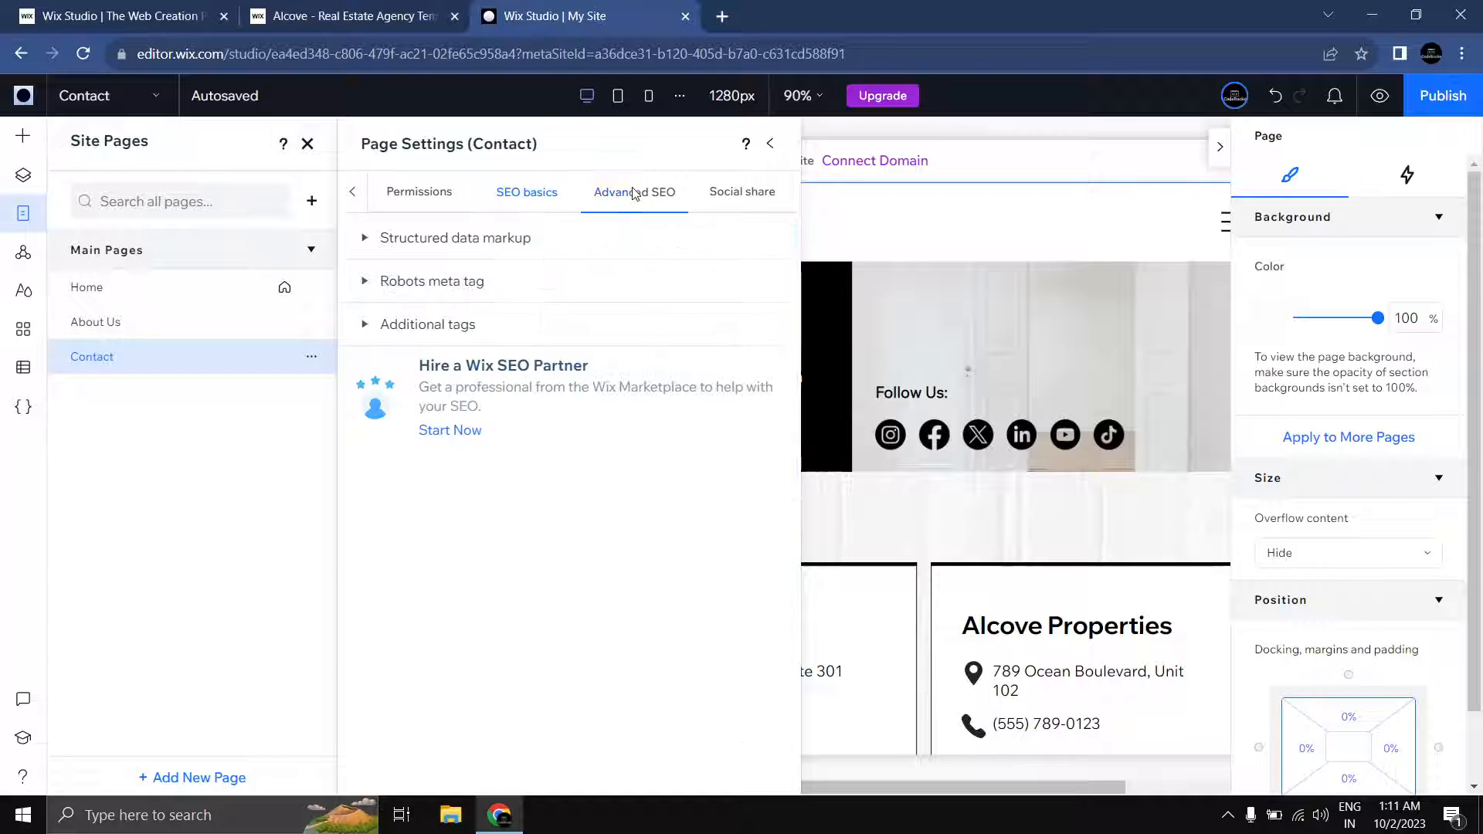
click(450, 238)
click(450, 238)
click(452, 286)
click(448, 282)
click(442, 324)
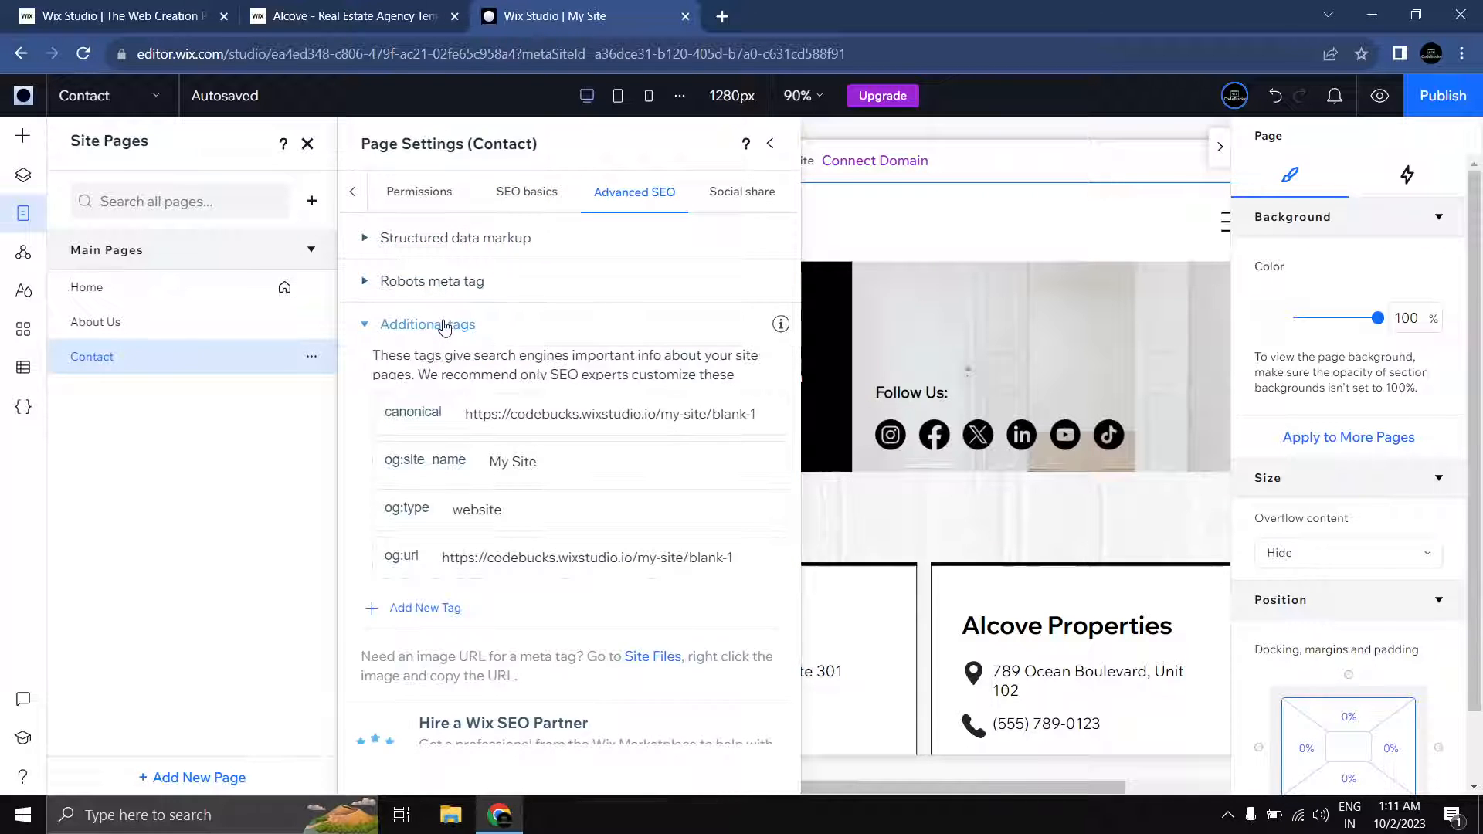
click(445, 324)
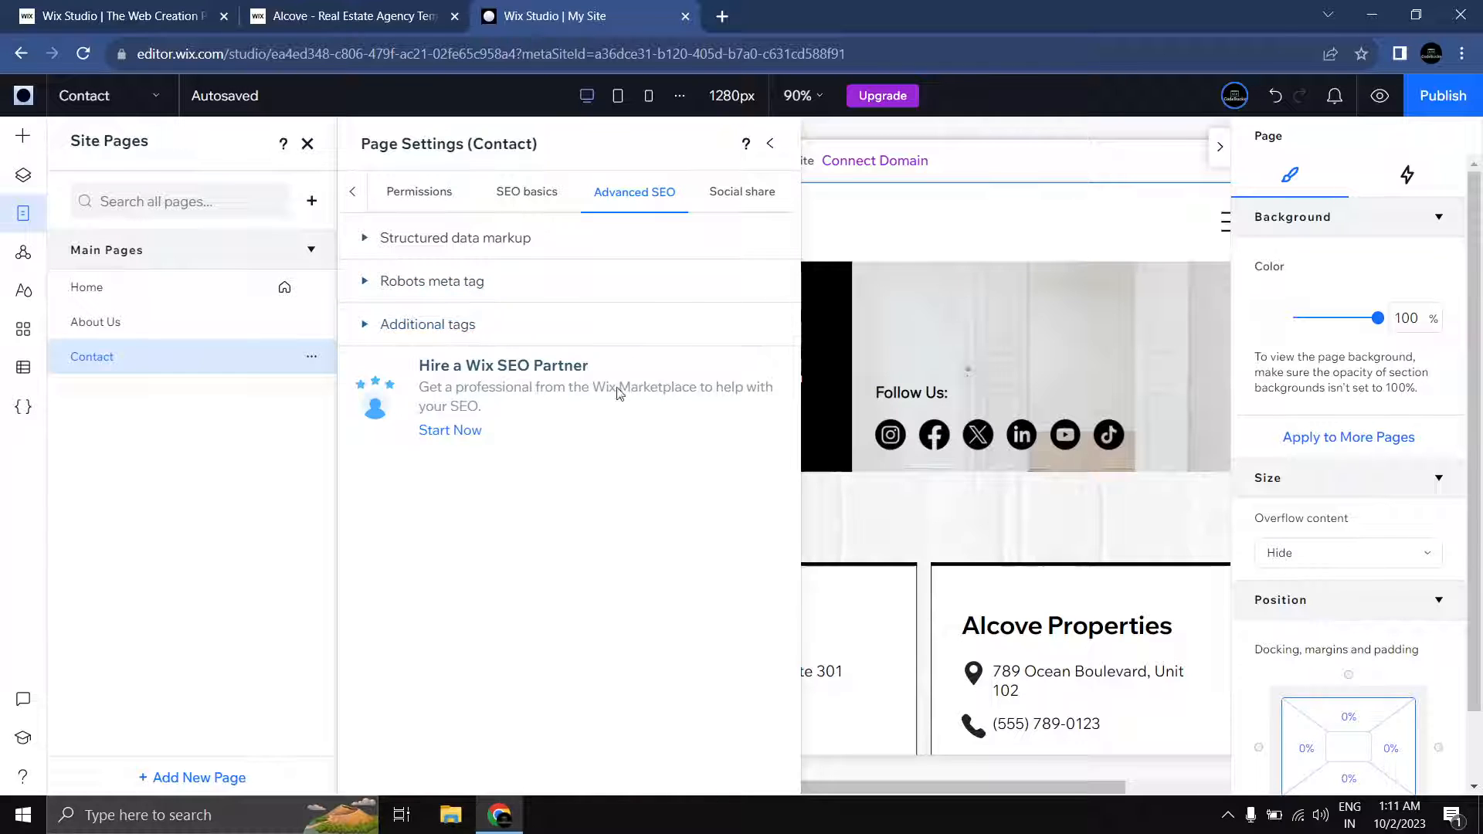
click(353, 193)
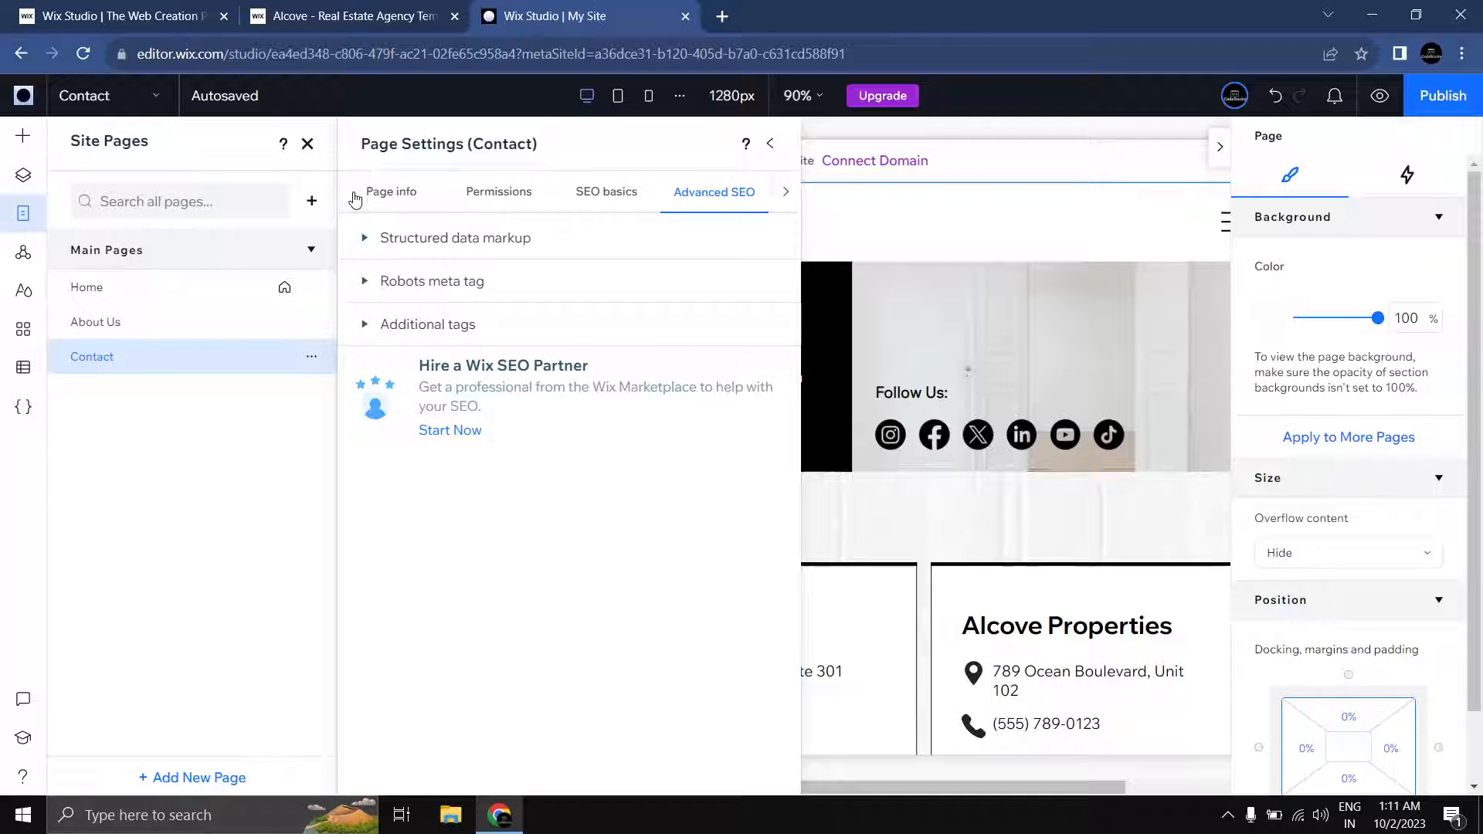
click(415, 200)
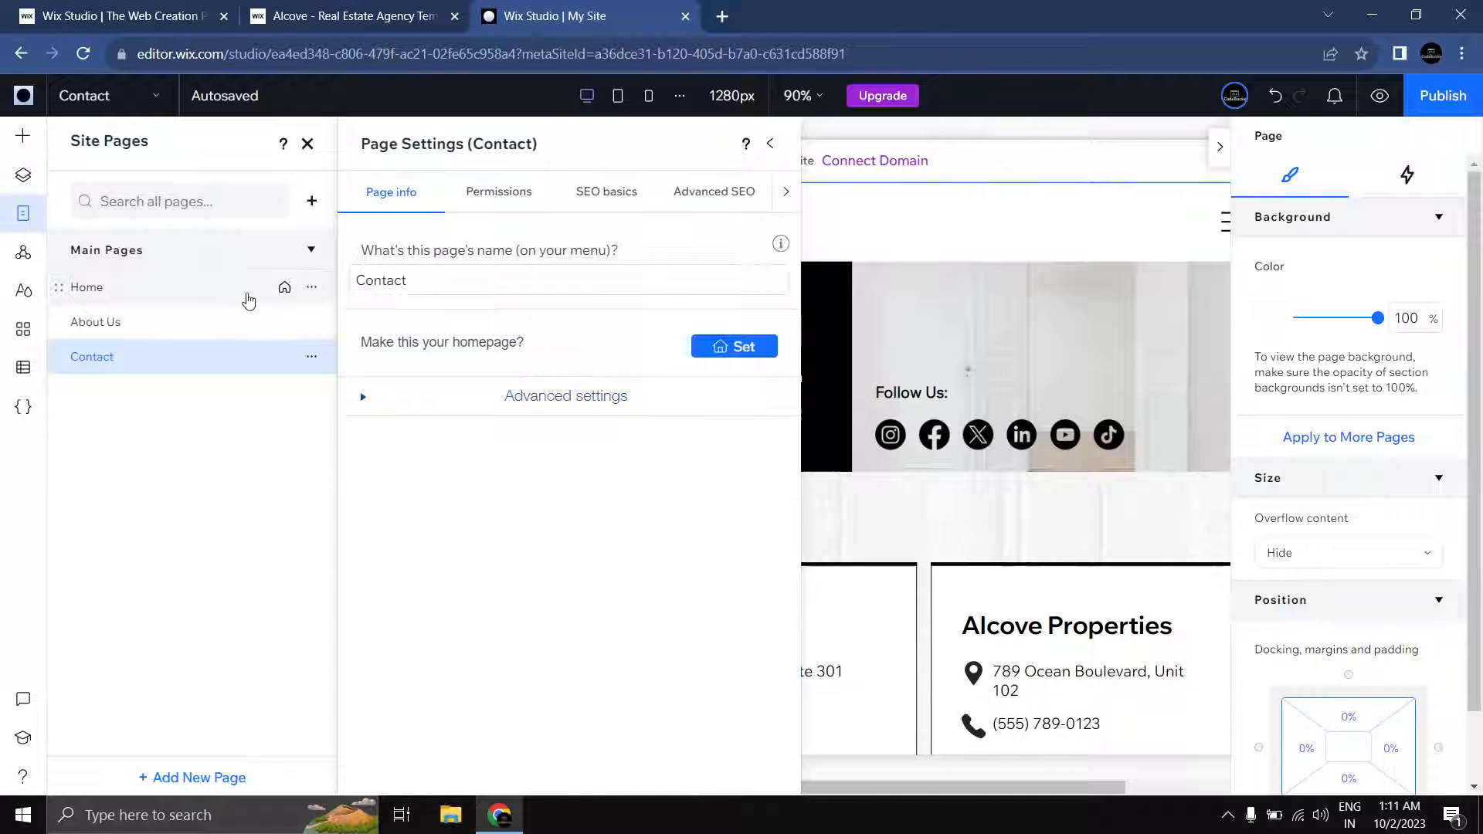
Step: Review the Home page's page info, permissions and social share settings, and close the page settings
click(311, 291)
click(364, 309)
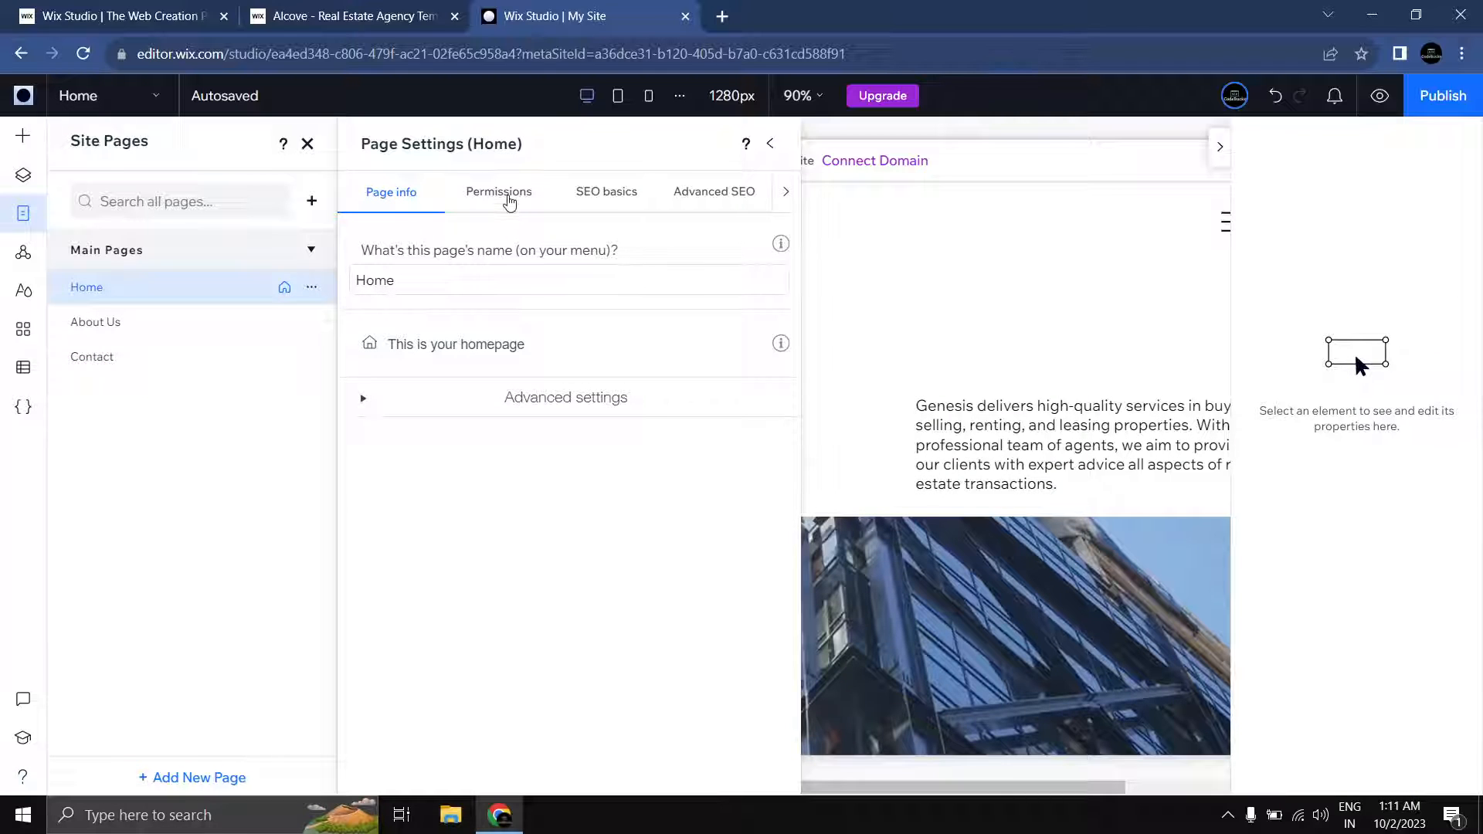
click(510, 201)
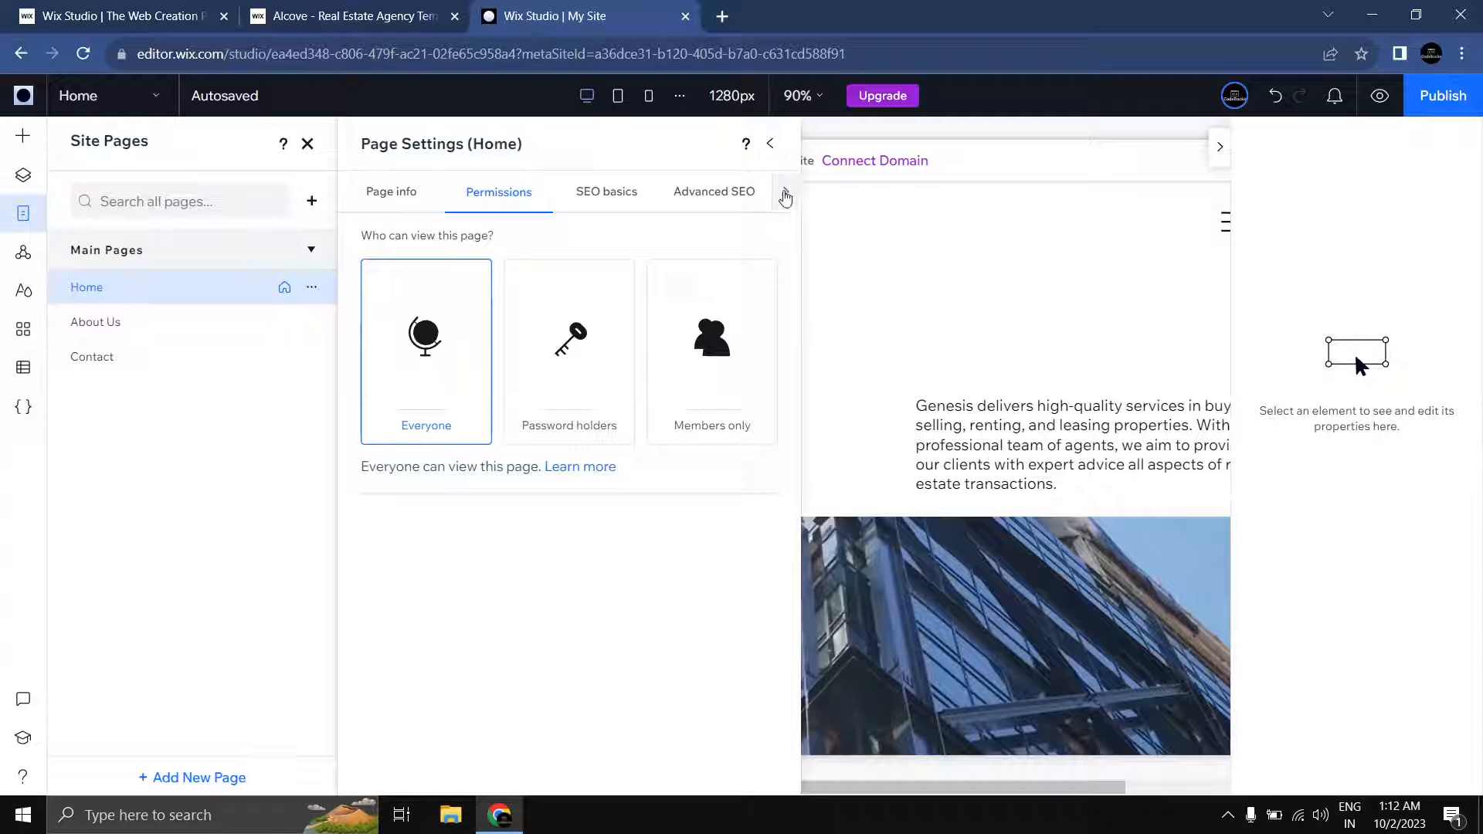
click(785, 192)
click(745, 201)
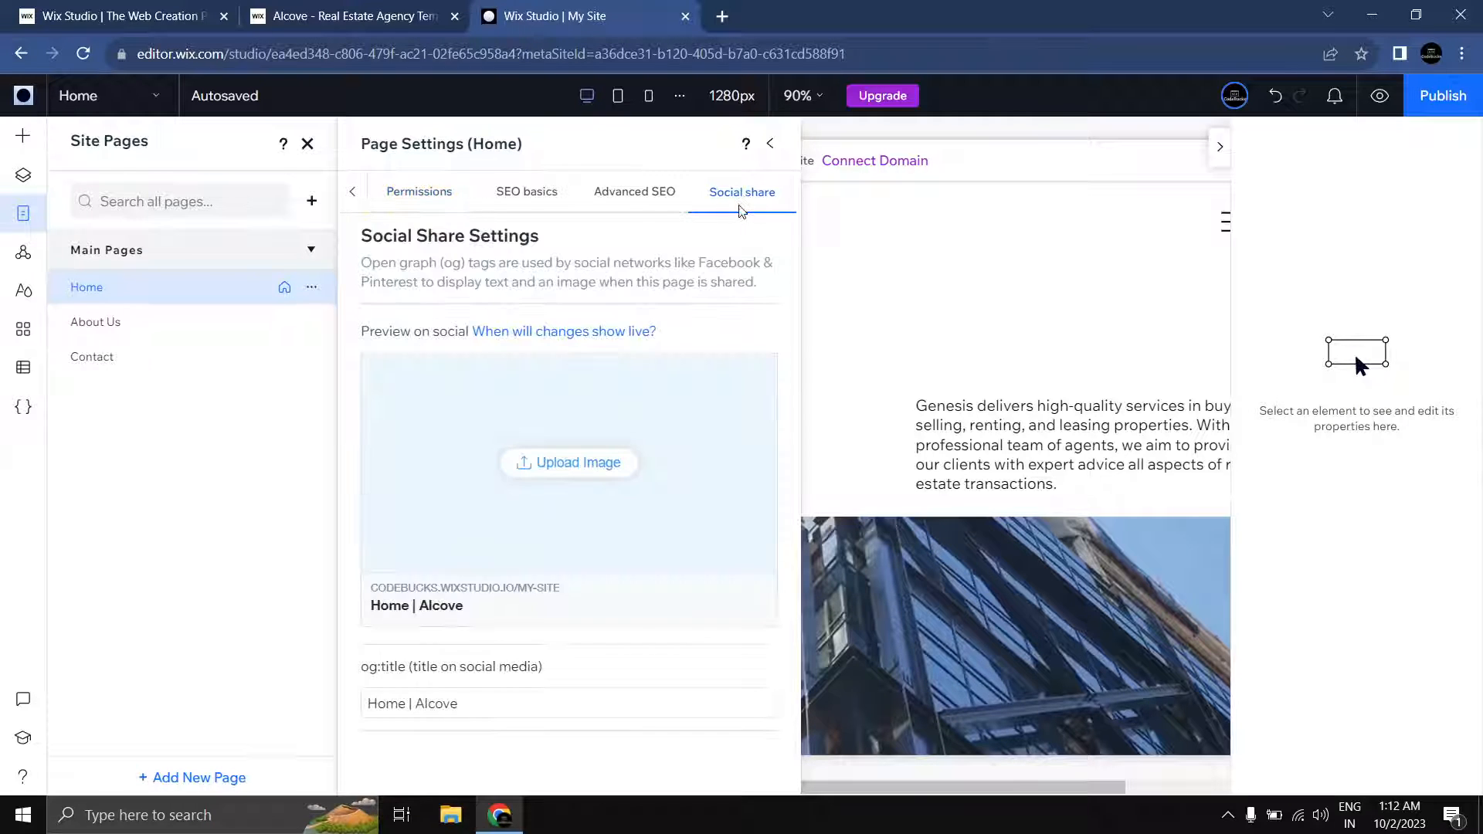
scroll(705, 245, down, 1)
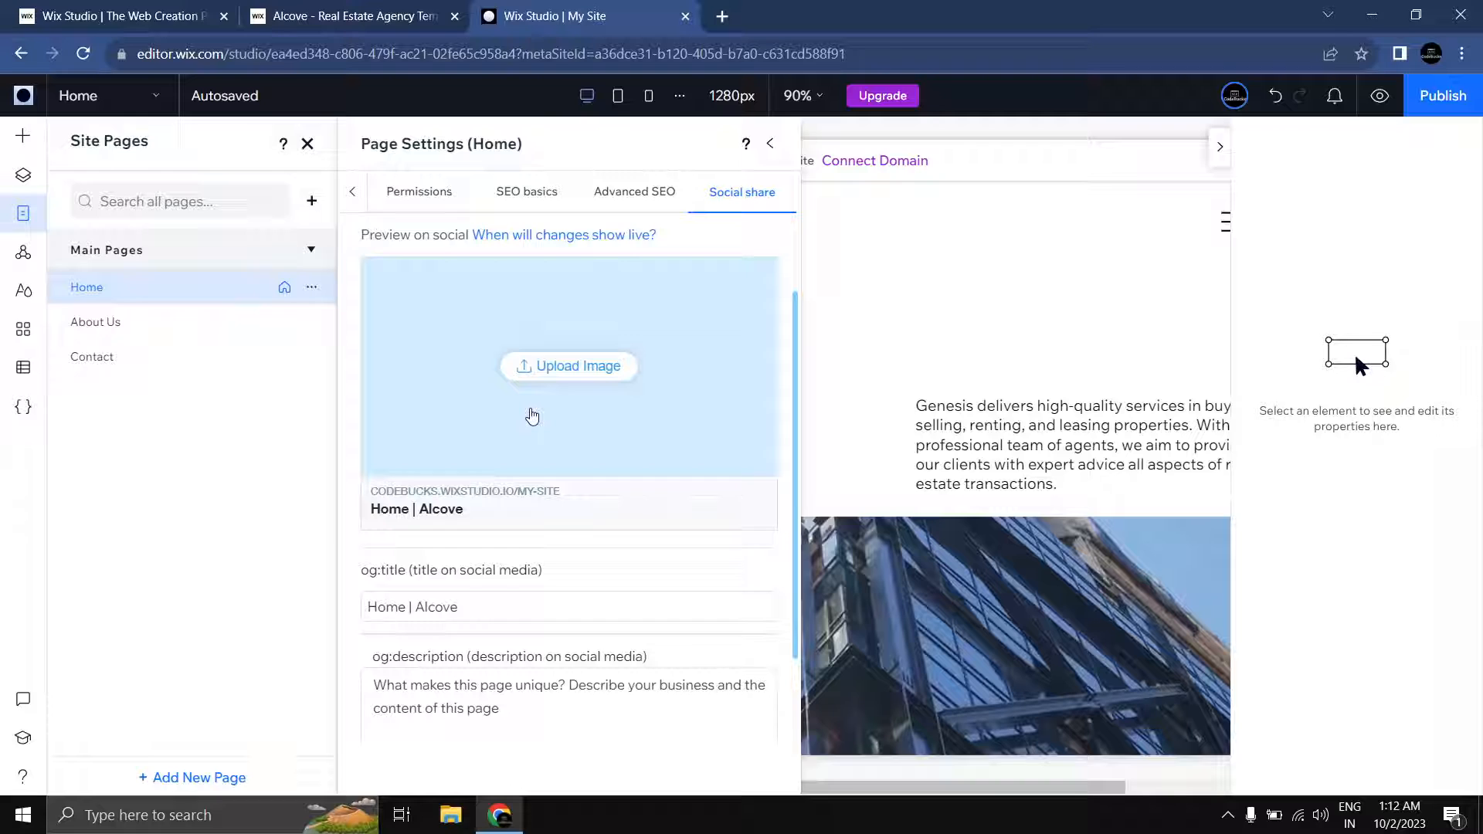
scroll(532, 417, down, 1)
scroll(532, 417, up, 2)
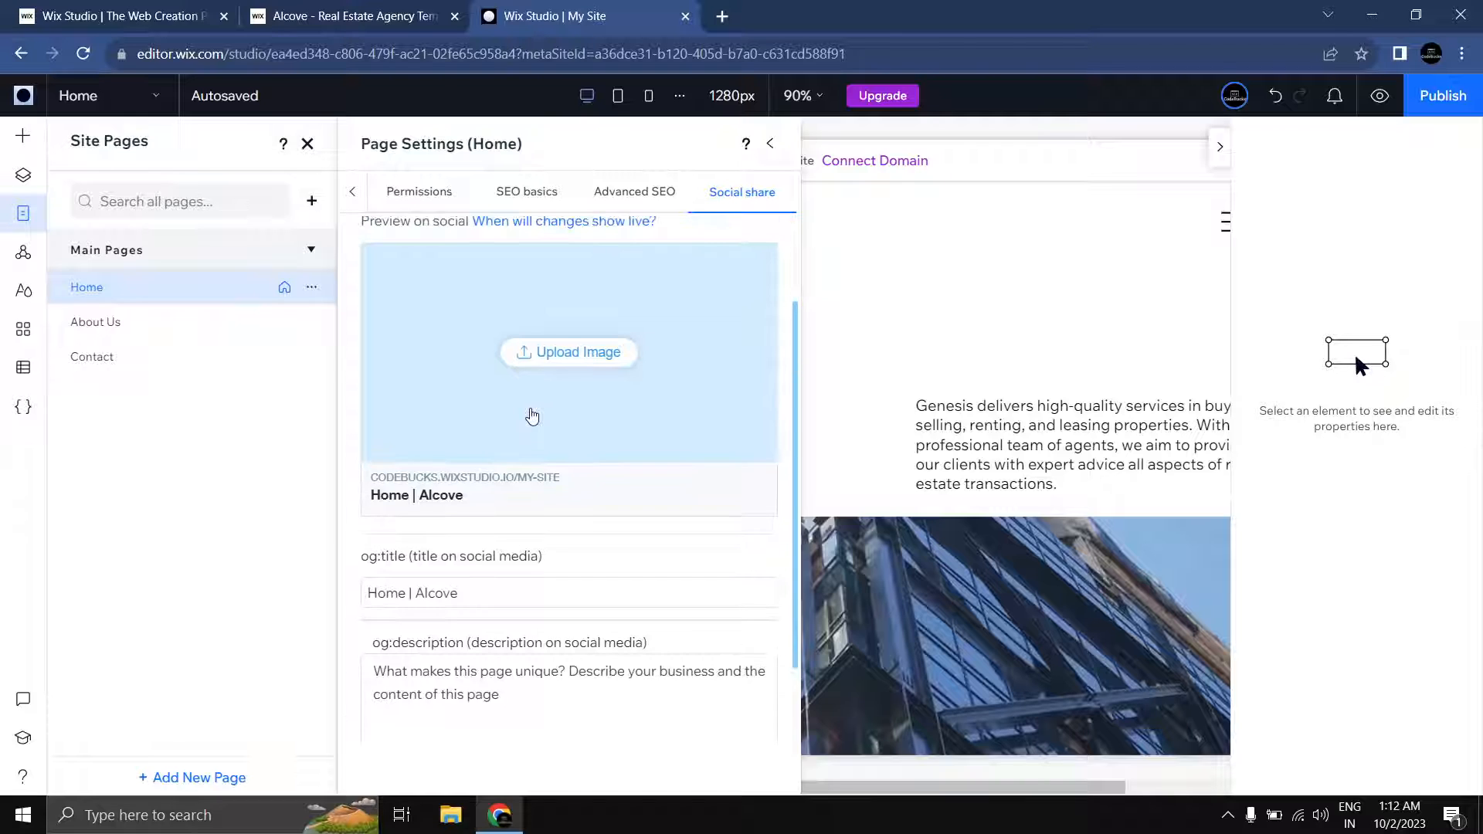
click(353, 205)
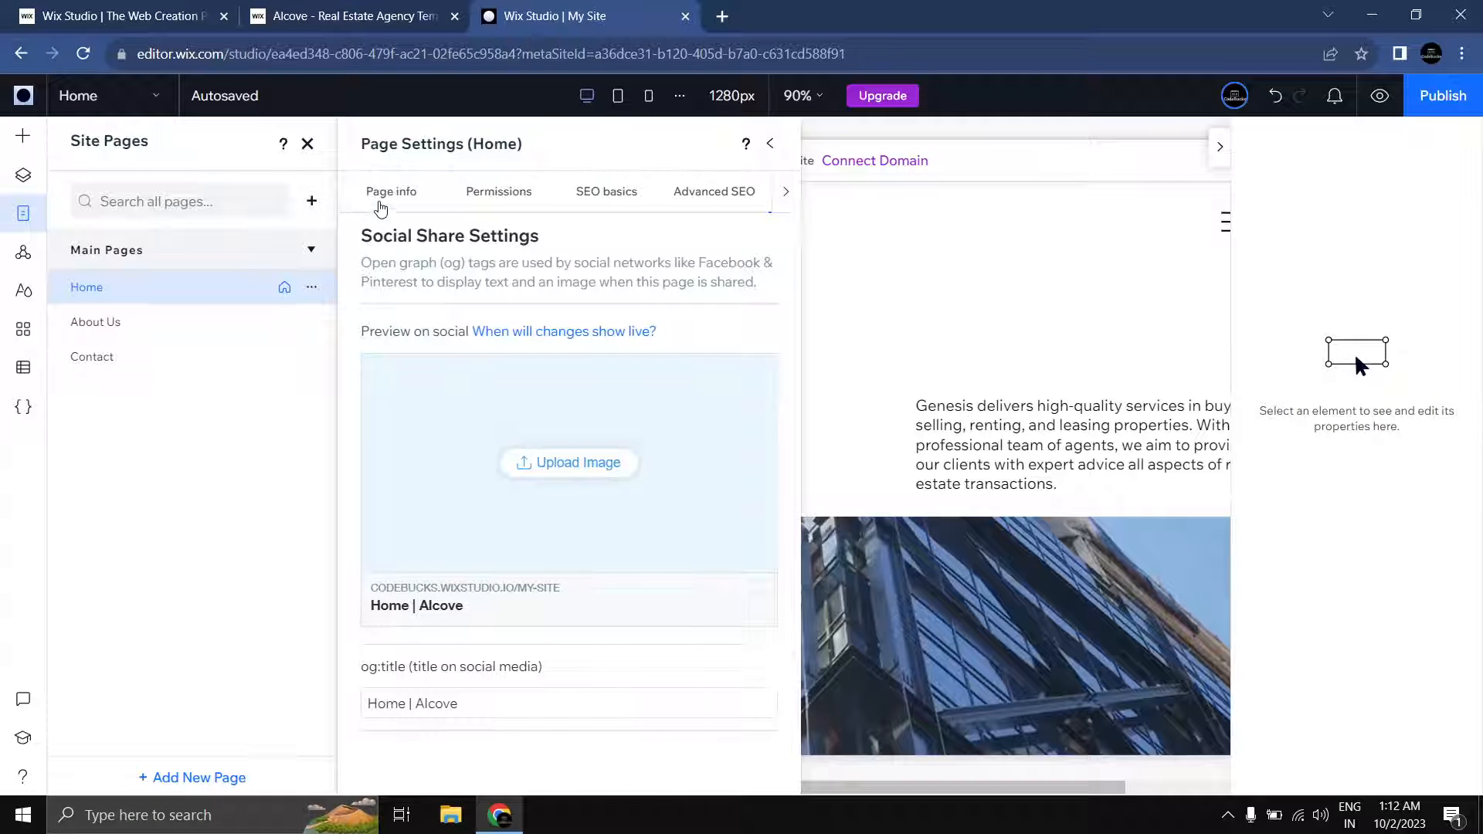
click(373, 207)
click(308, 146)
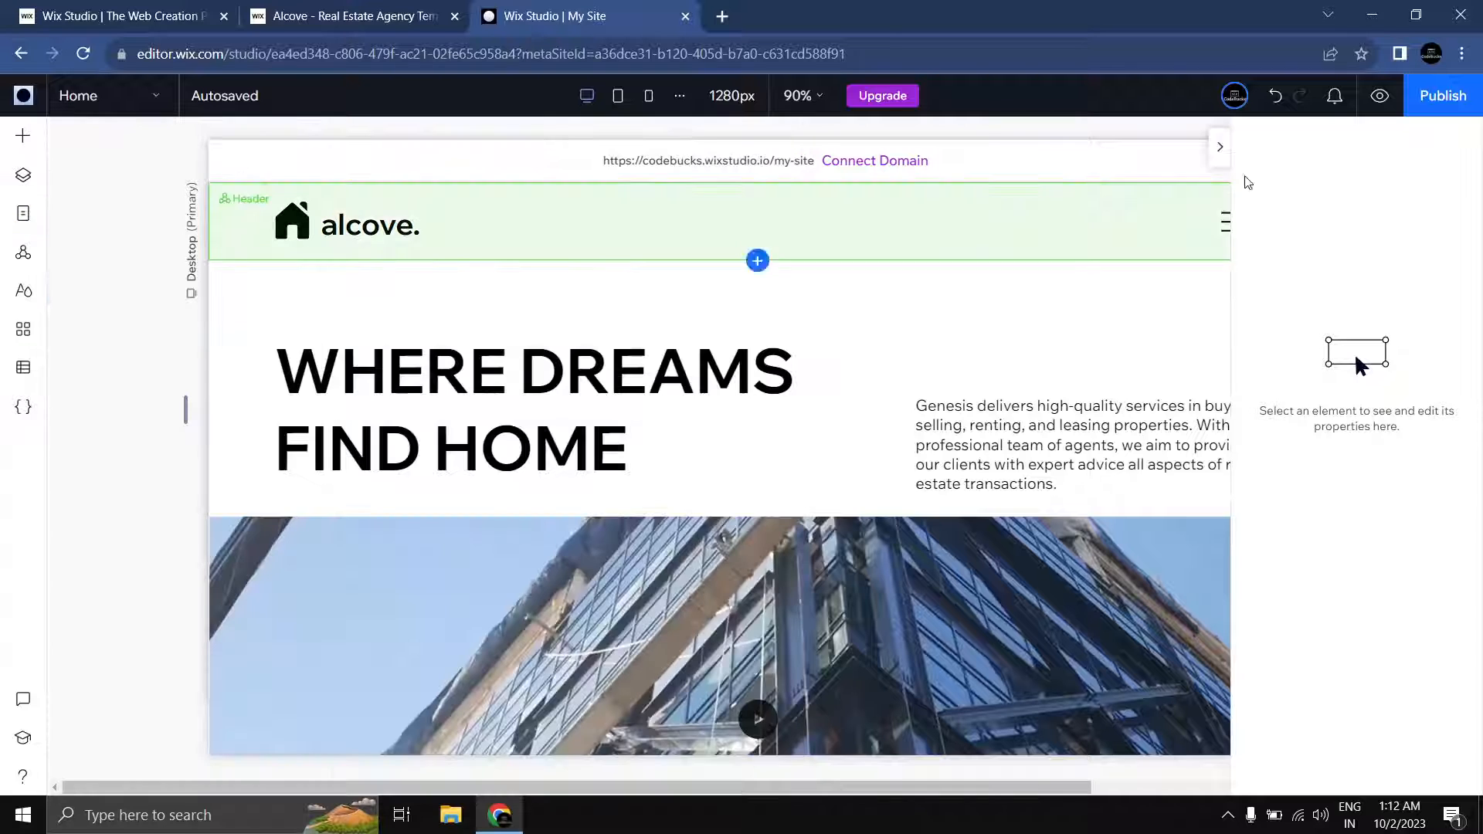
Step: Publish the site on a free Wix Studio domain with "real-estate-demo" as its address ending
click(1210, 147)
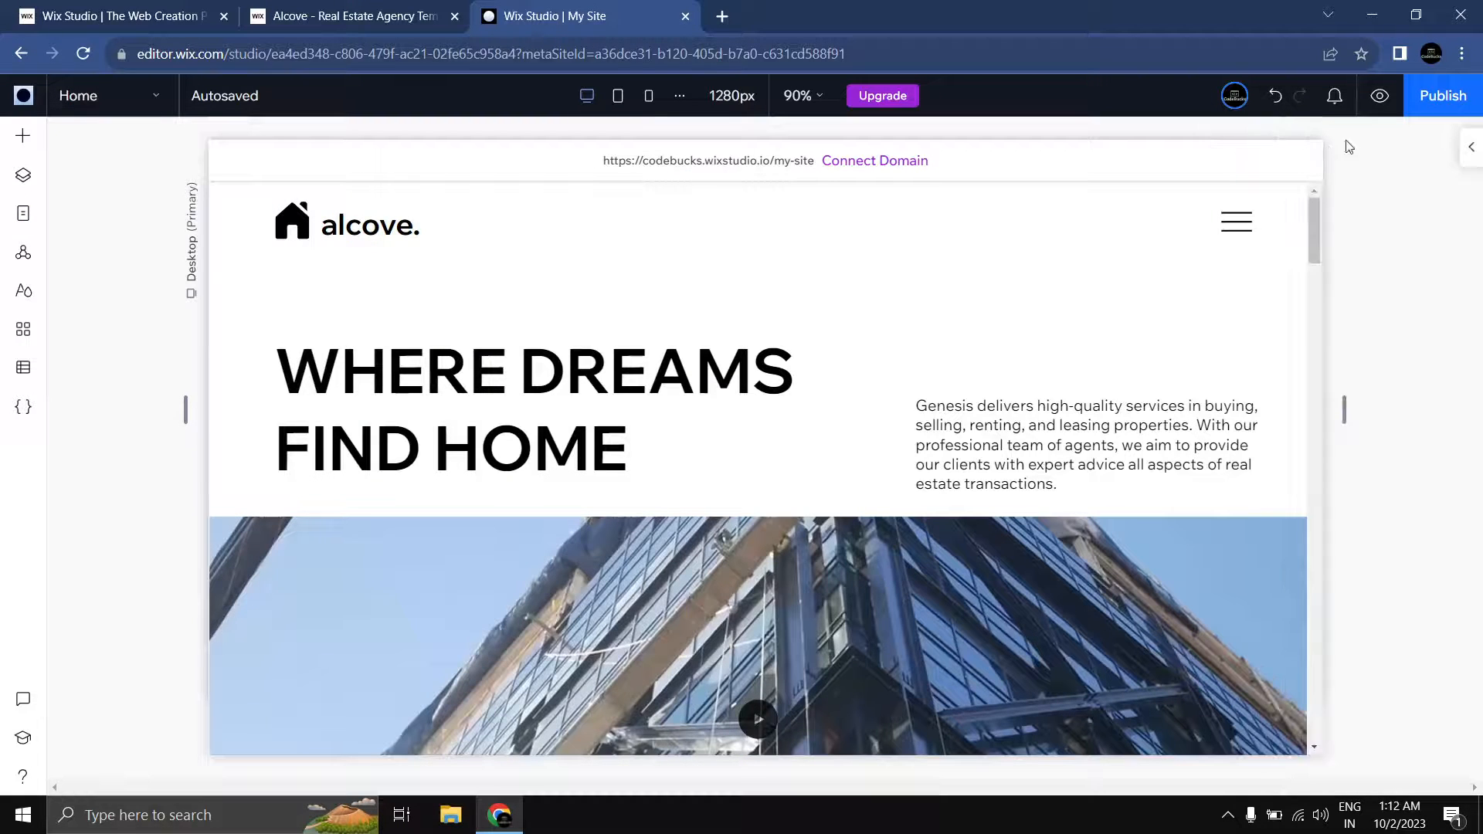
click(1441, 98)
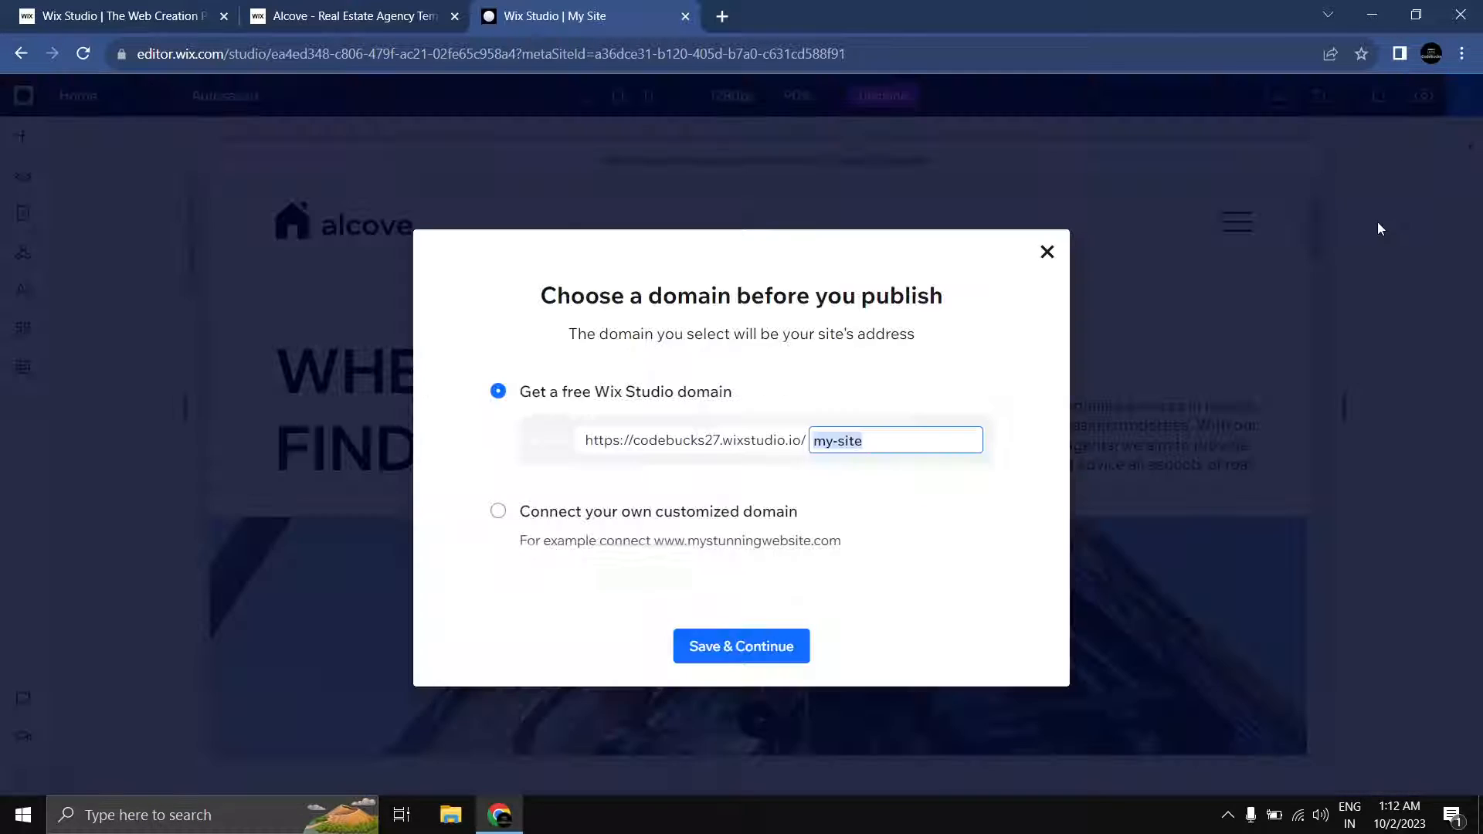
click(875, 441)
text(real-estate-agency-)
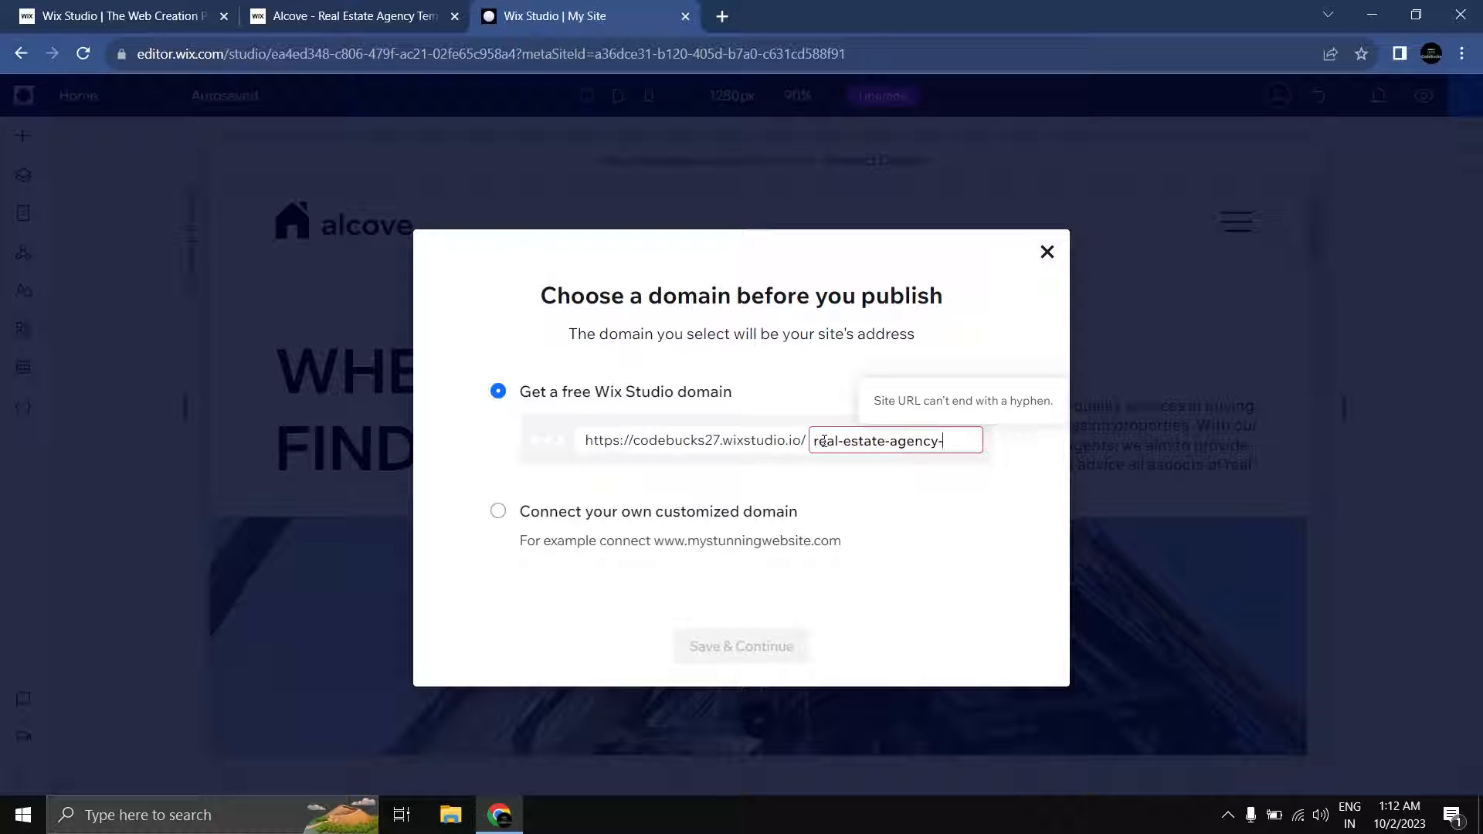
text(demo)
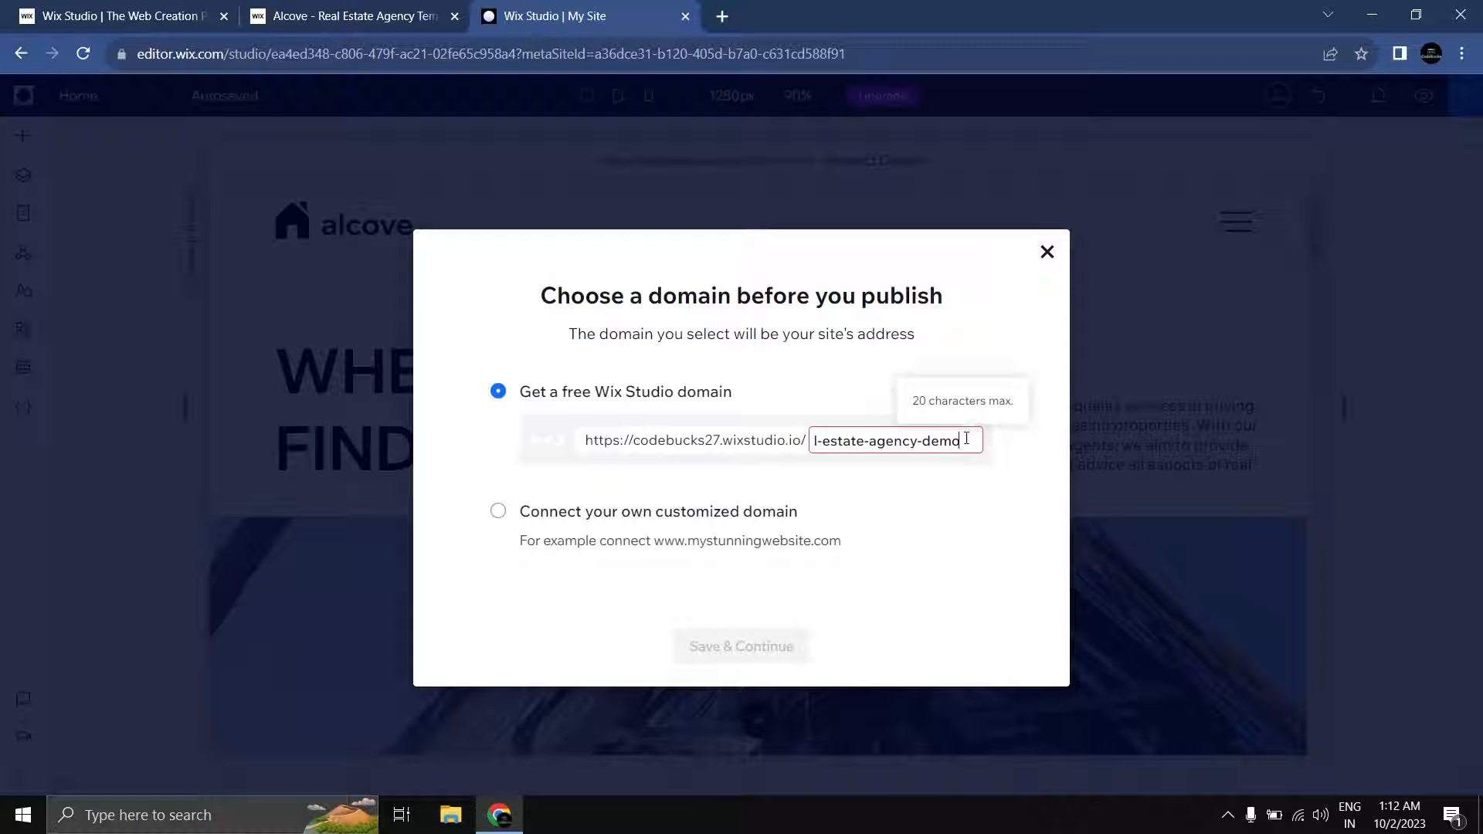
double_click(882, 443)
key(BackSpace)
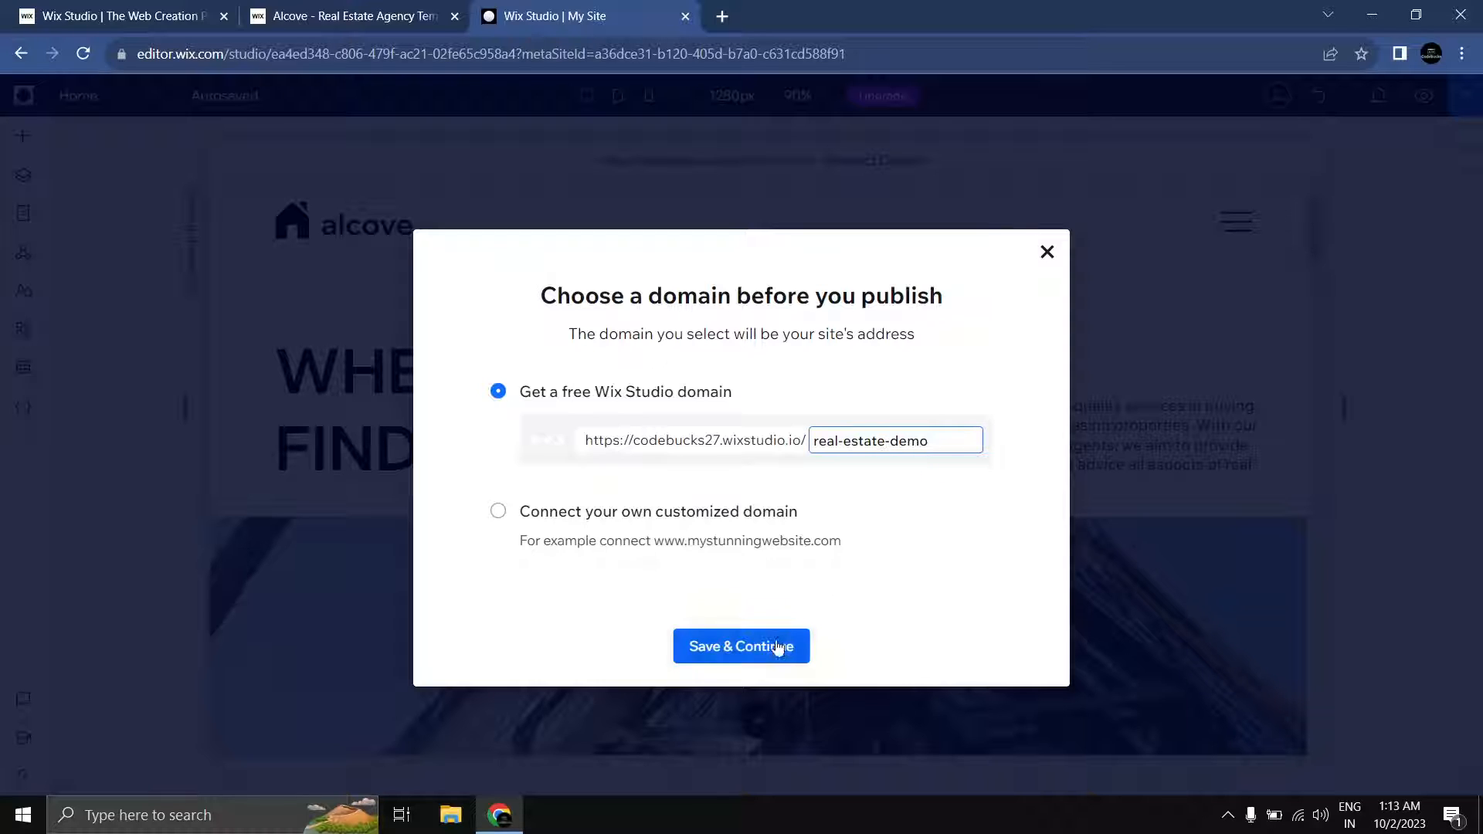
click(770, 649)
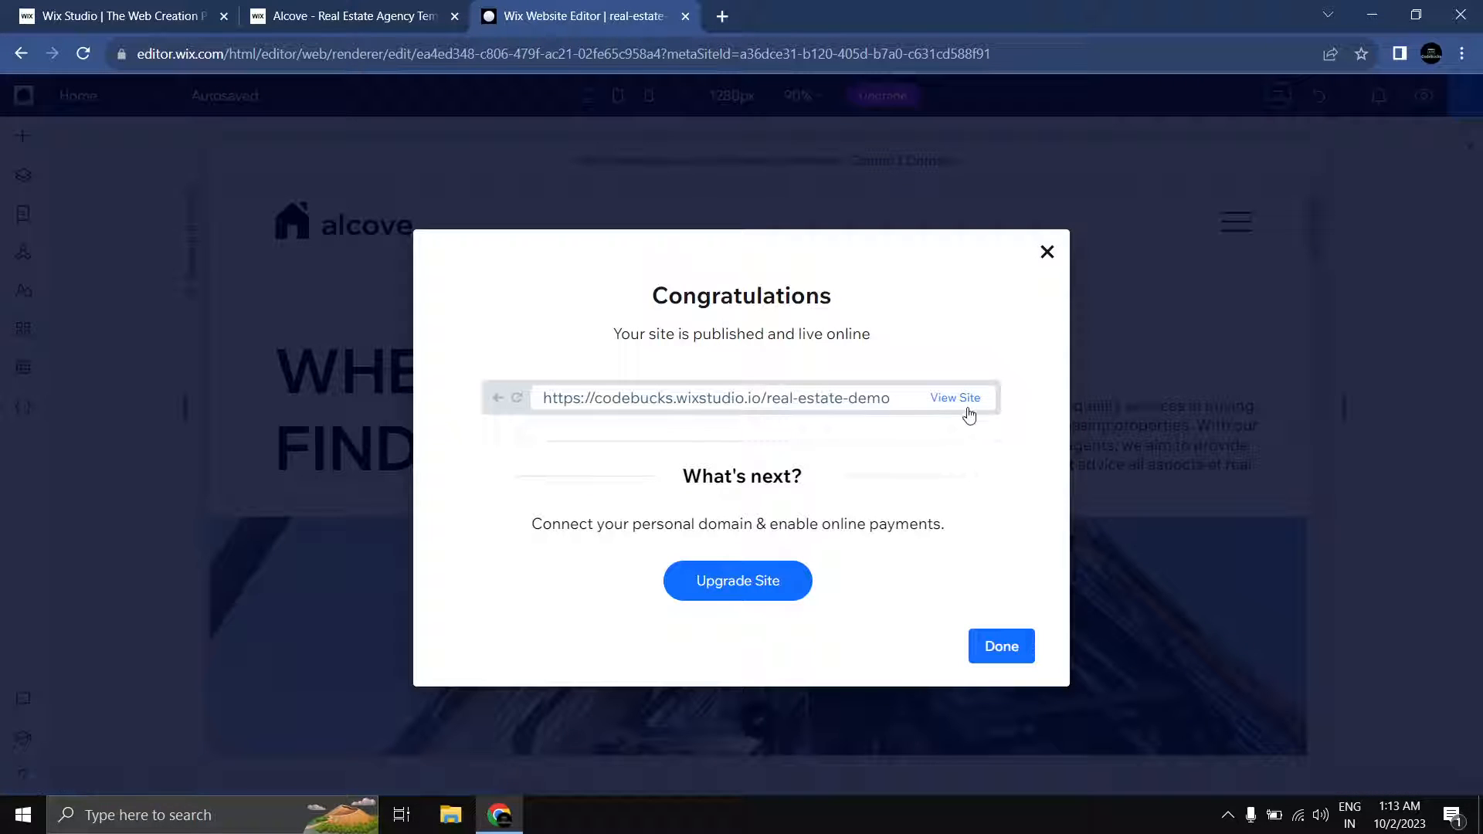
Step: Open the published site and review the live Home page from its heading to the footer
click(956, 399)
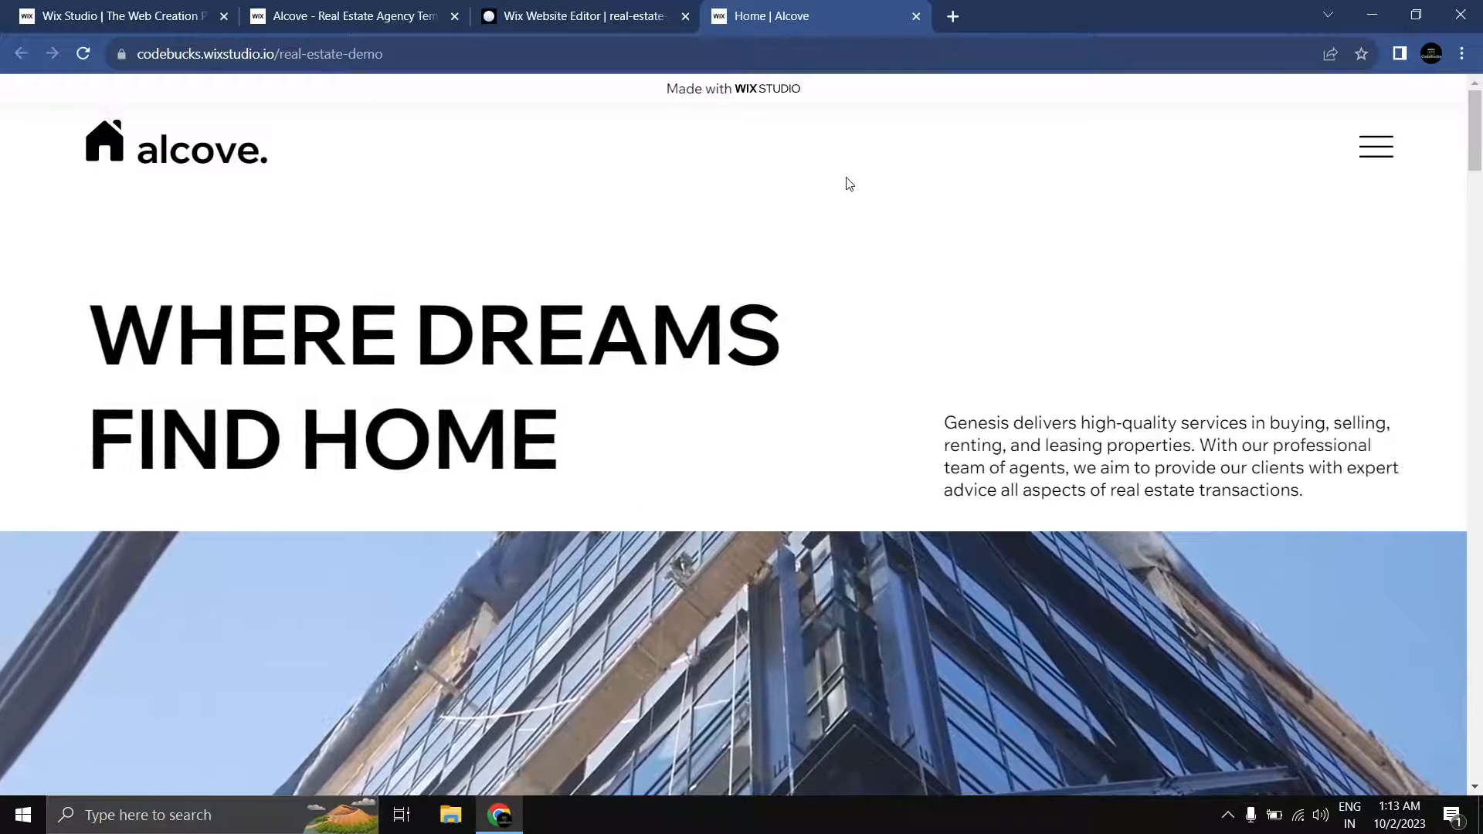
click(416, 60)
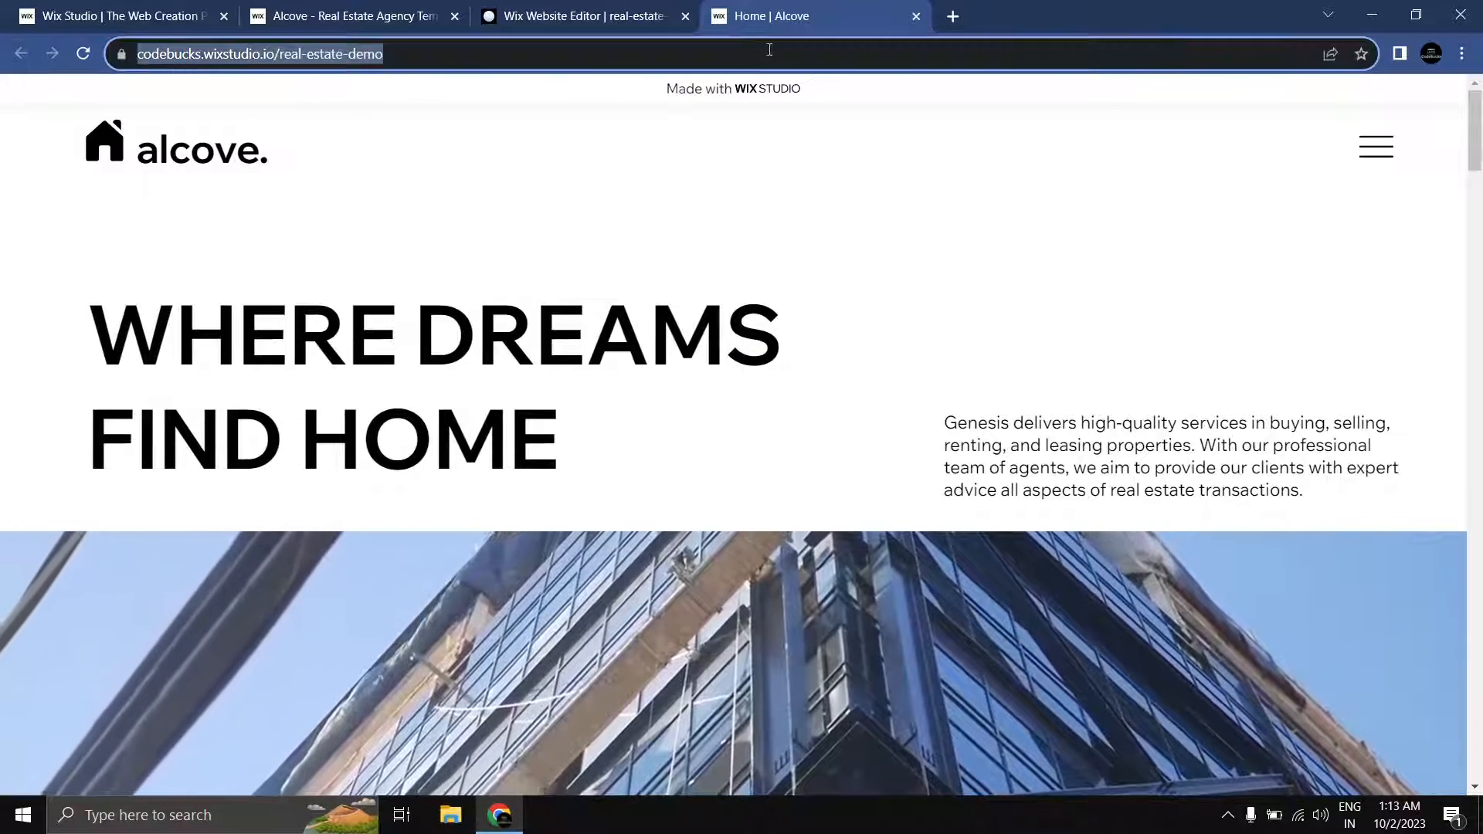
drag(1474, 158, 1405, 555)
scroll(1405, 555, down, 10)
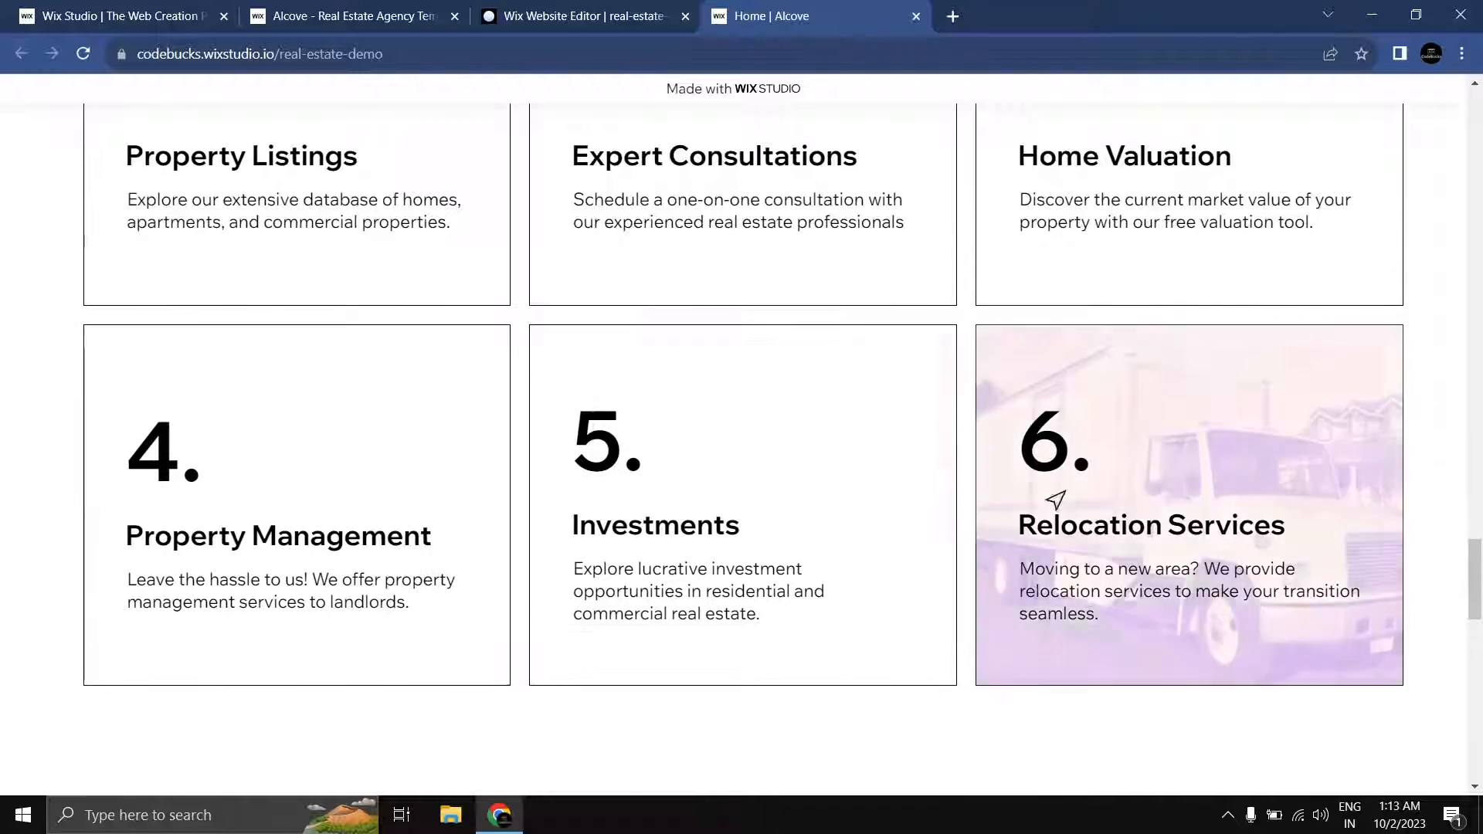
scroll(326, 442, down, 12)
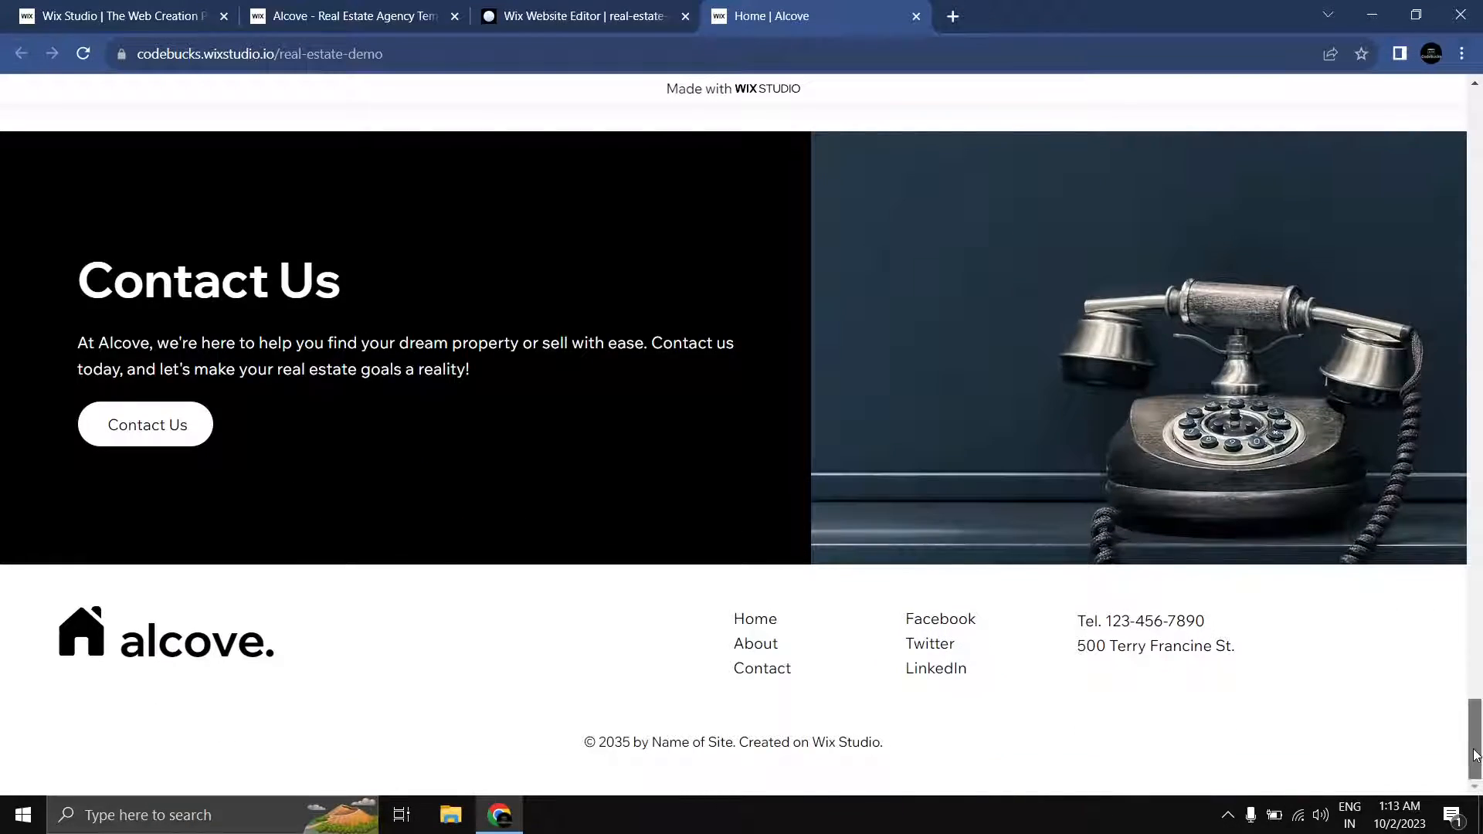
drag(1476, 749, 1476, 109)
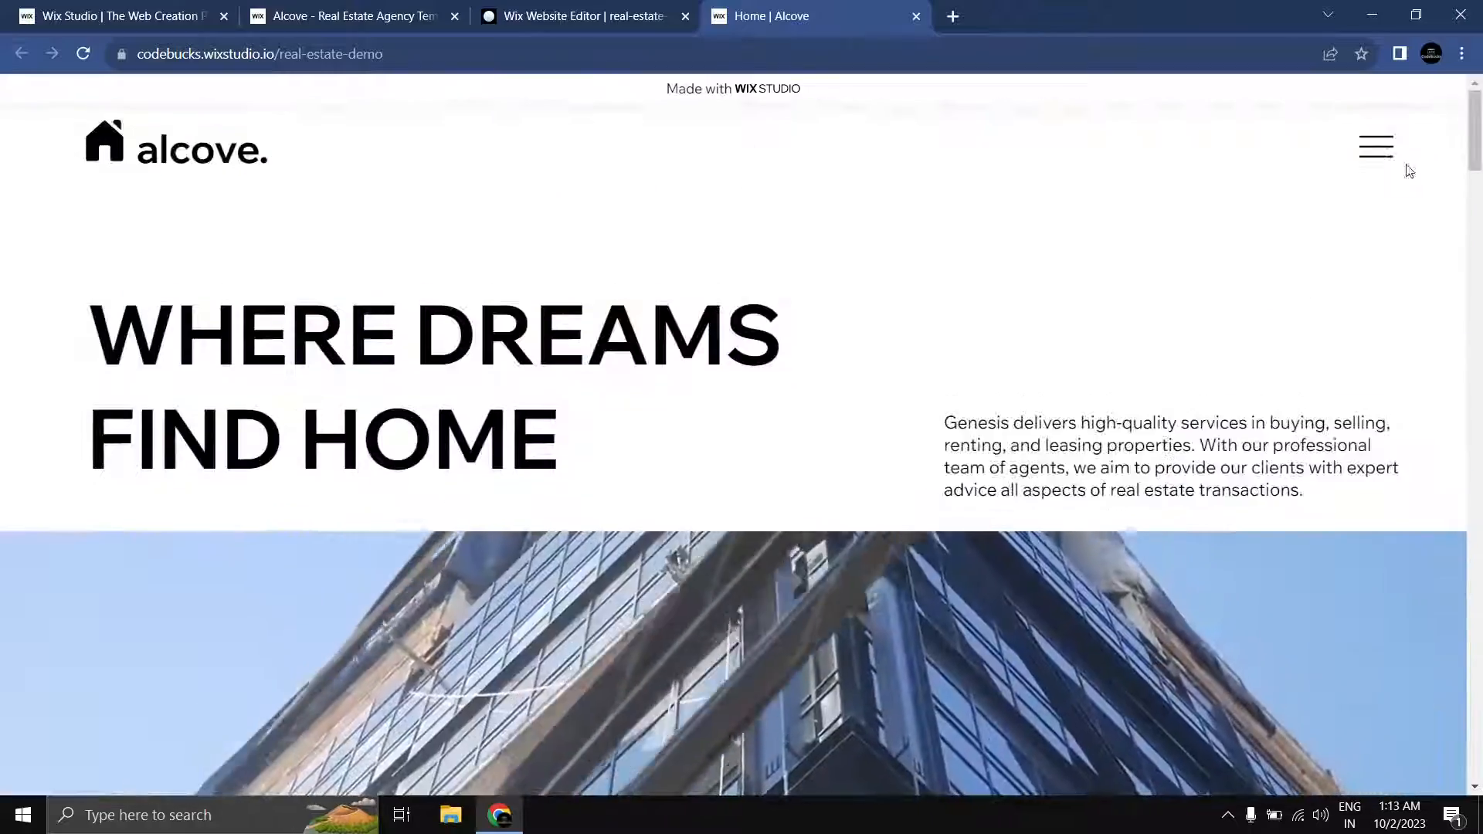
Step: Go to the live About Us page and review its management team and contact sections
click(1377, 150)
click(1271, 270)
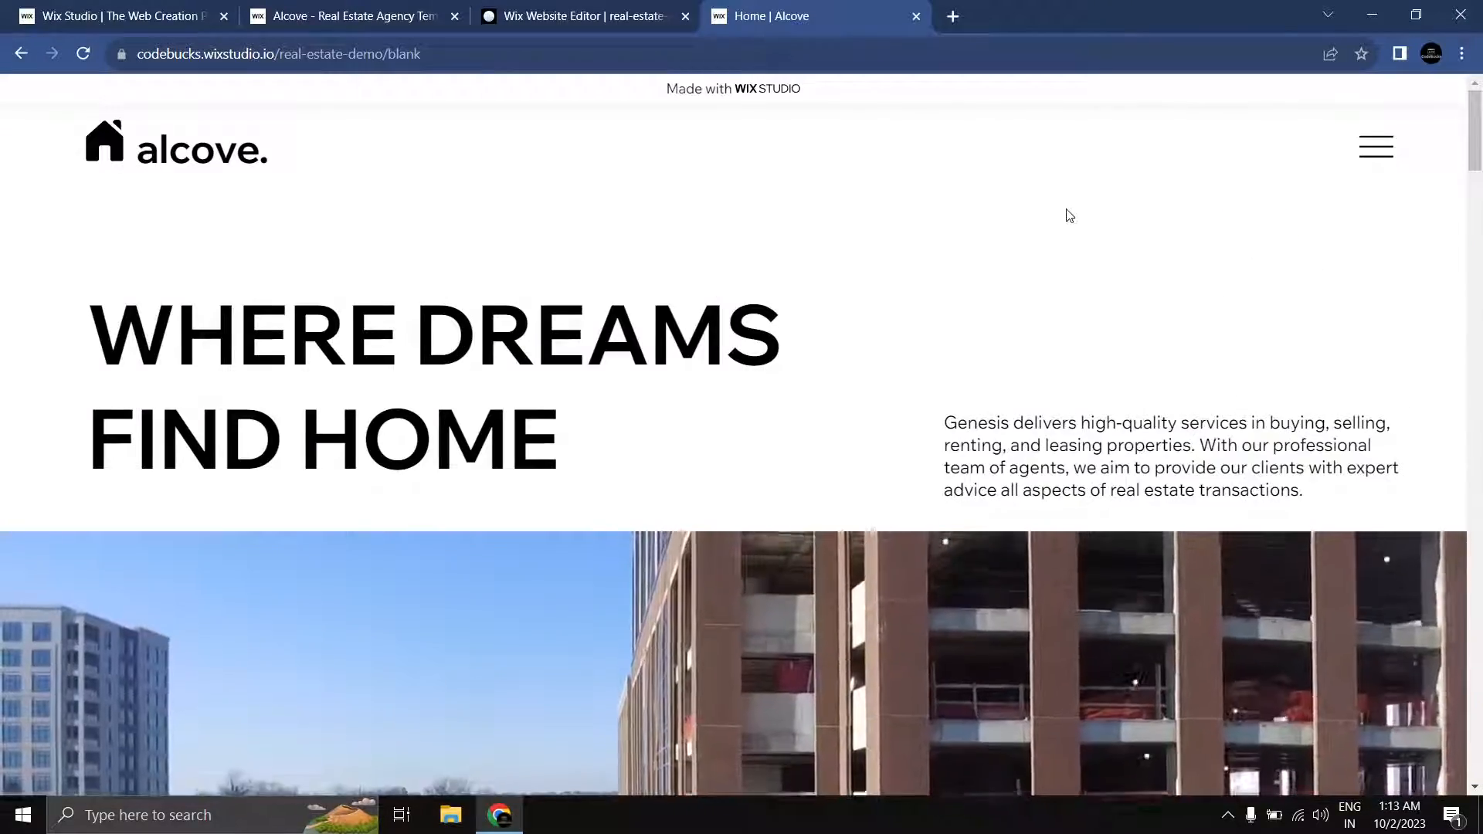
scroll(1452, 355, down, 10)
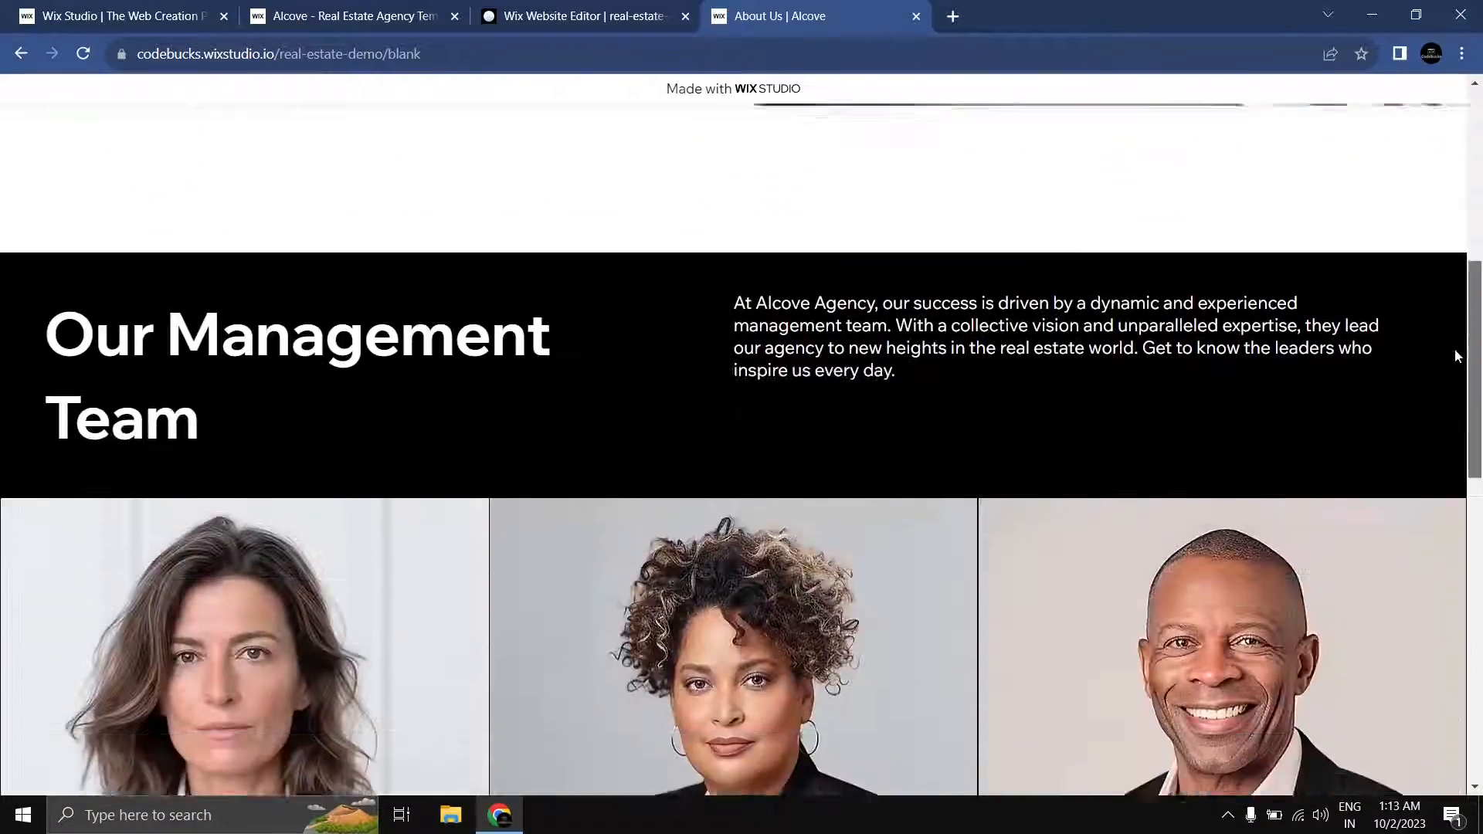
scroll(1454, 433, down, 2)
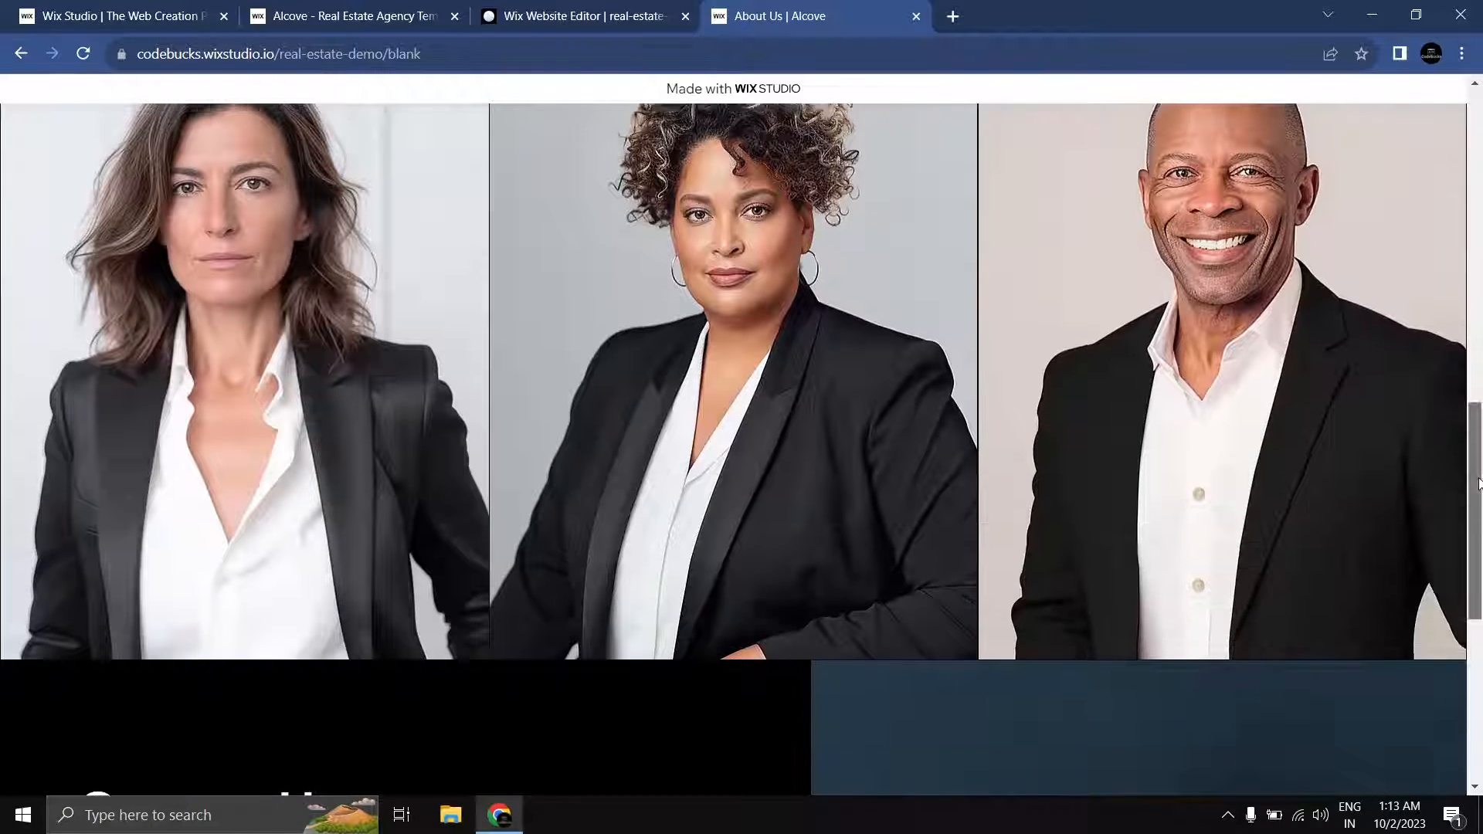
scroll(294, 409, down, 7)
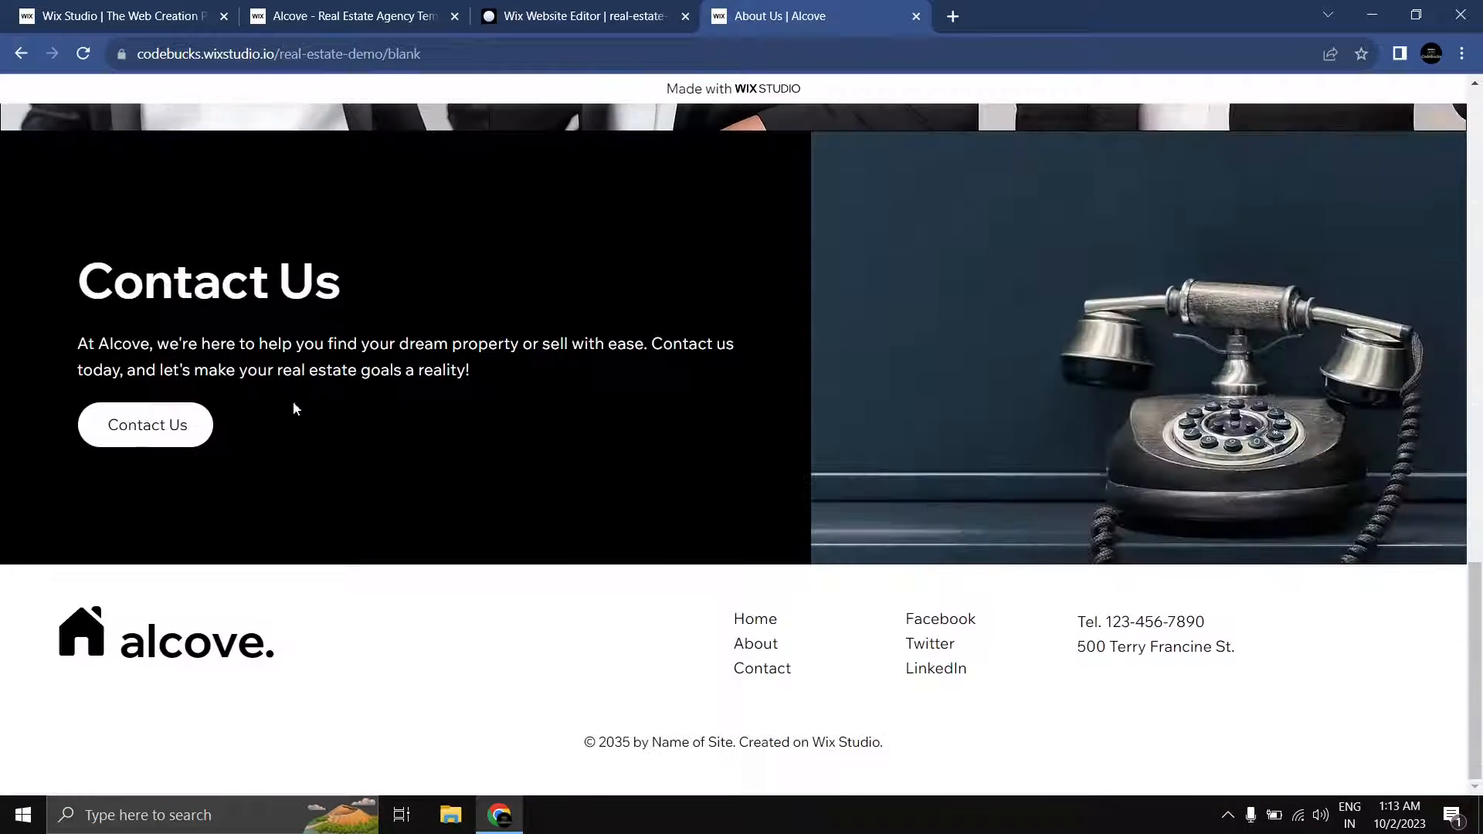
scroll(1479, 624, up, 15)
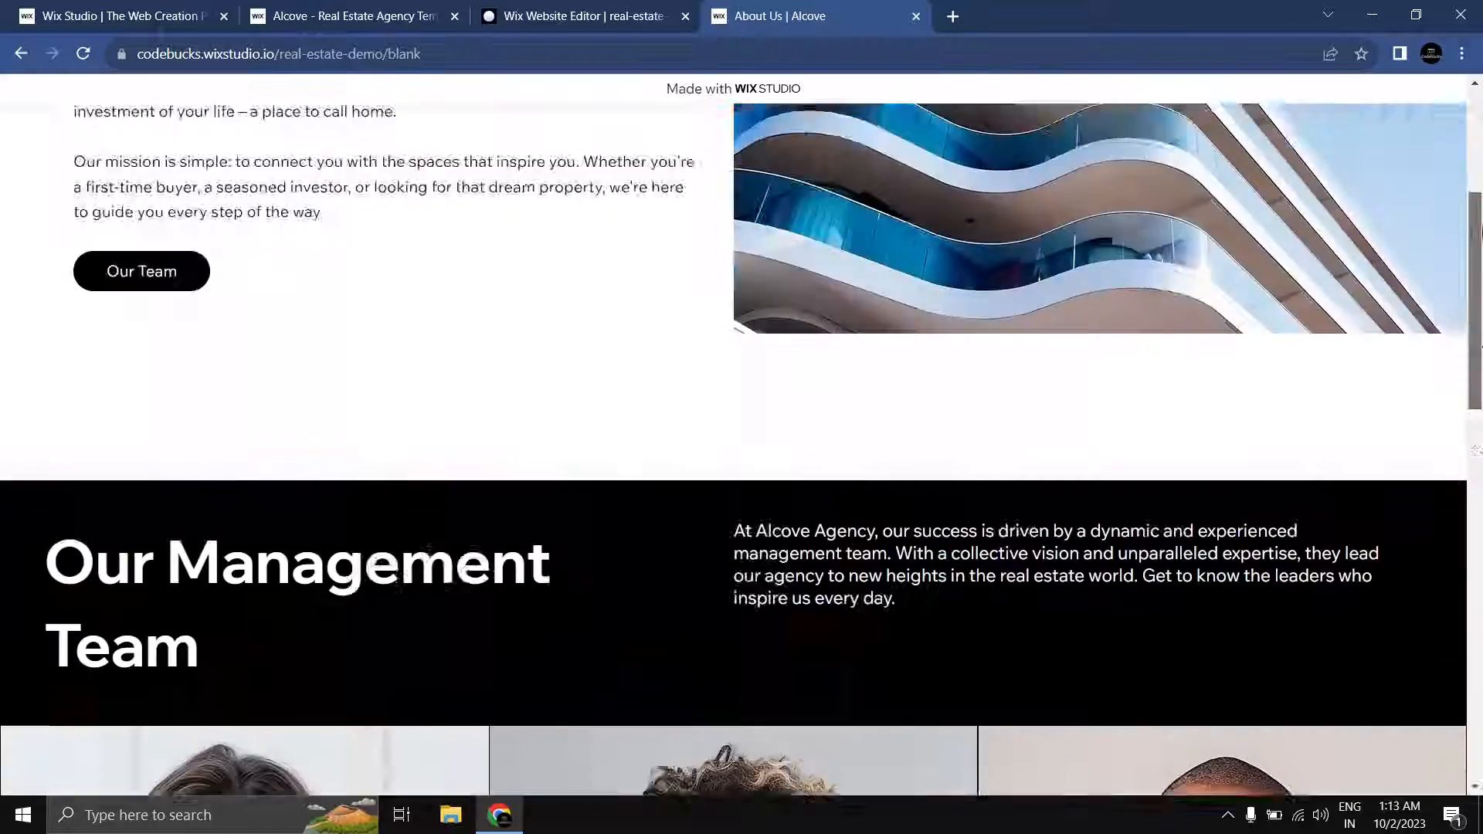
Step: Go to the live Contact page and review its social links and office cards
click(1376, 147)
click(1283, 270)
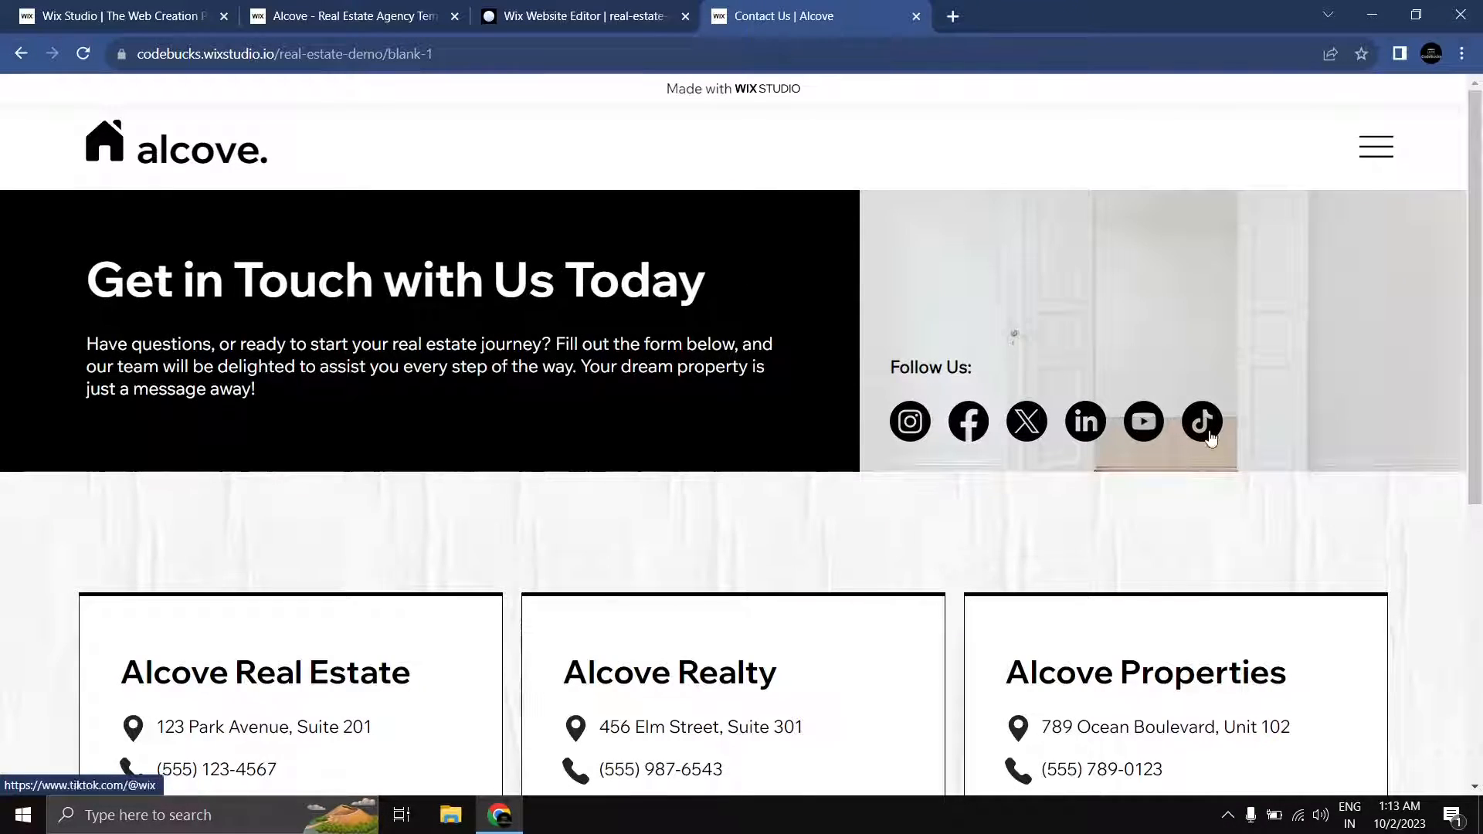
scroll(454, 334, down, 3)
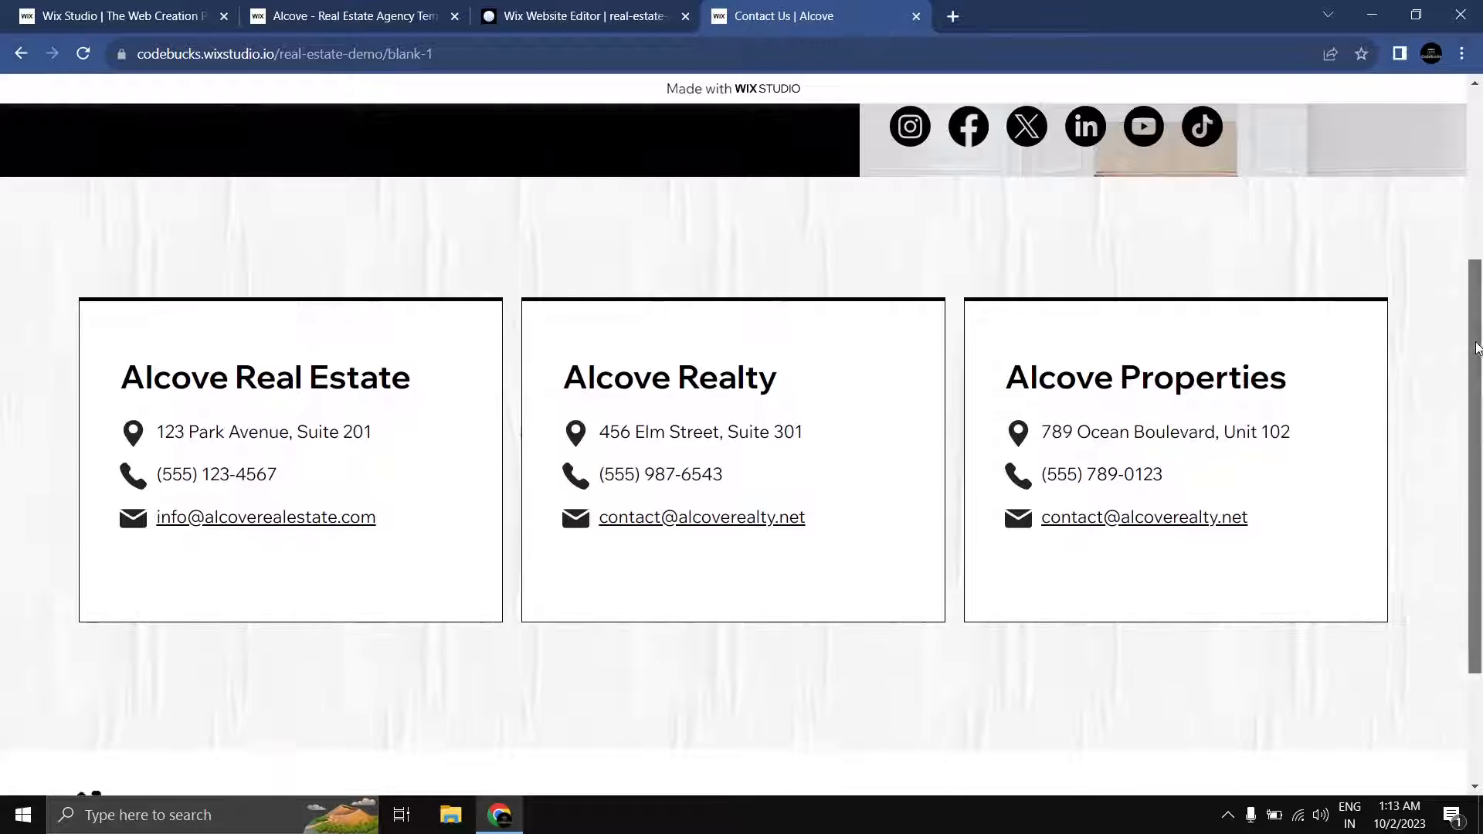
scroll(1480, 534, down, 3)
scroll(1479, 528, up, 6)
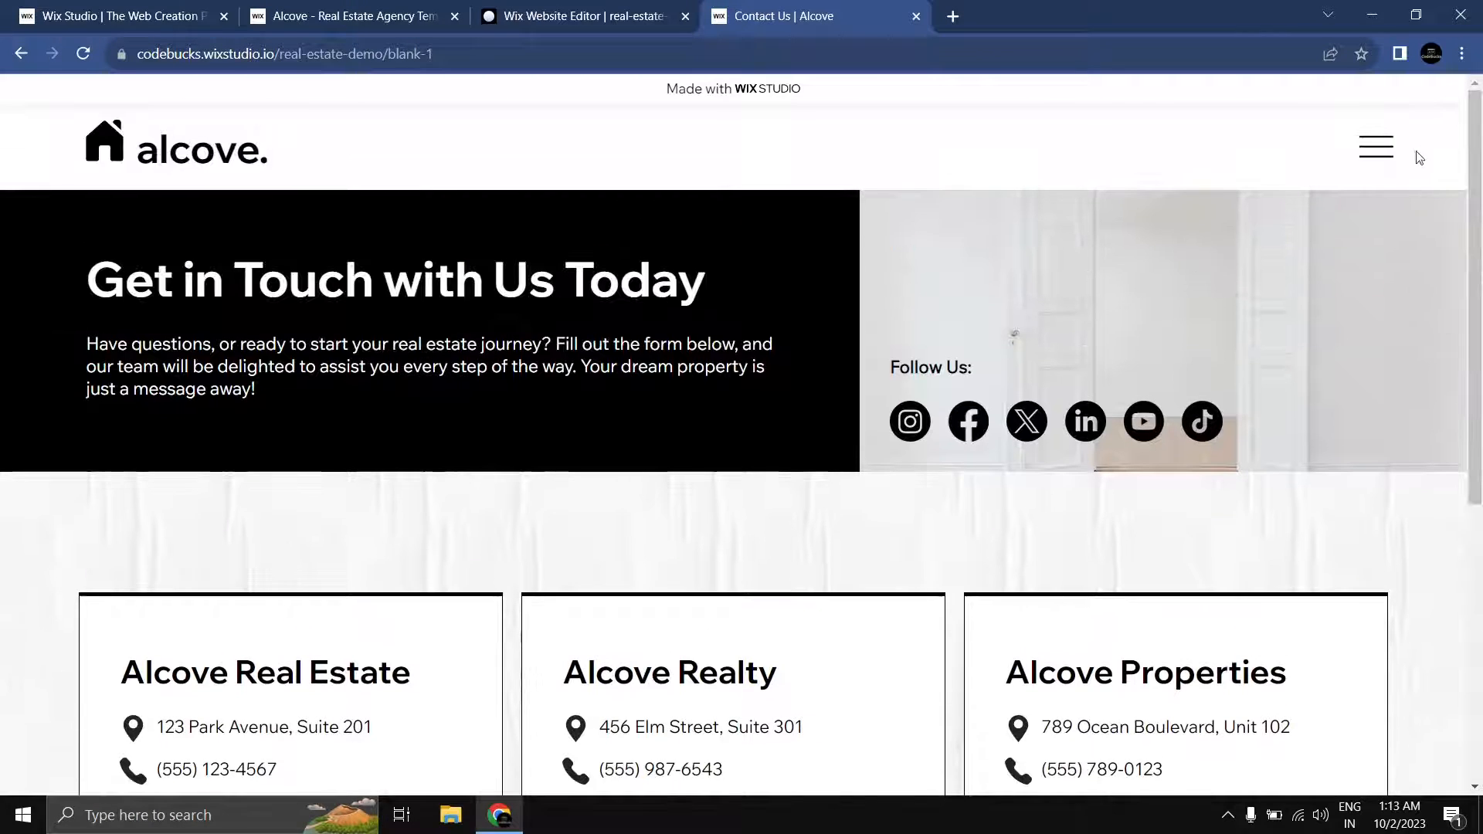
Step: Emulate an iPhone SE in the browser's developer tools and review the live Home page's mobile layout
key(ctrl+shift+i)
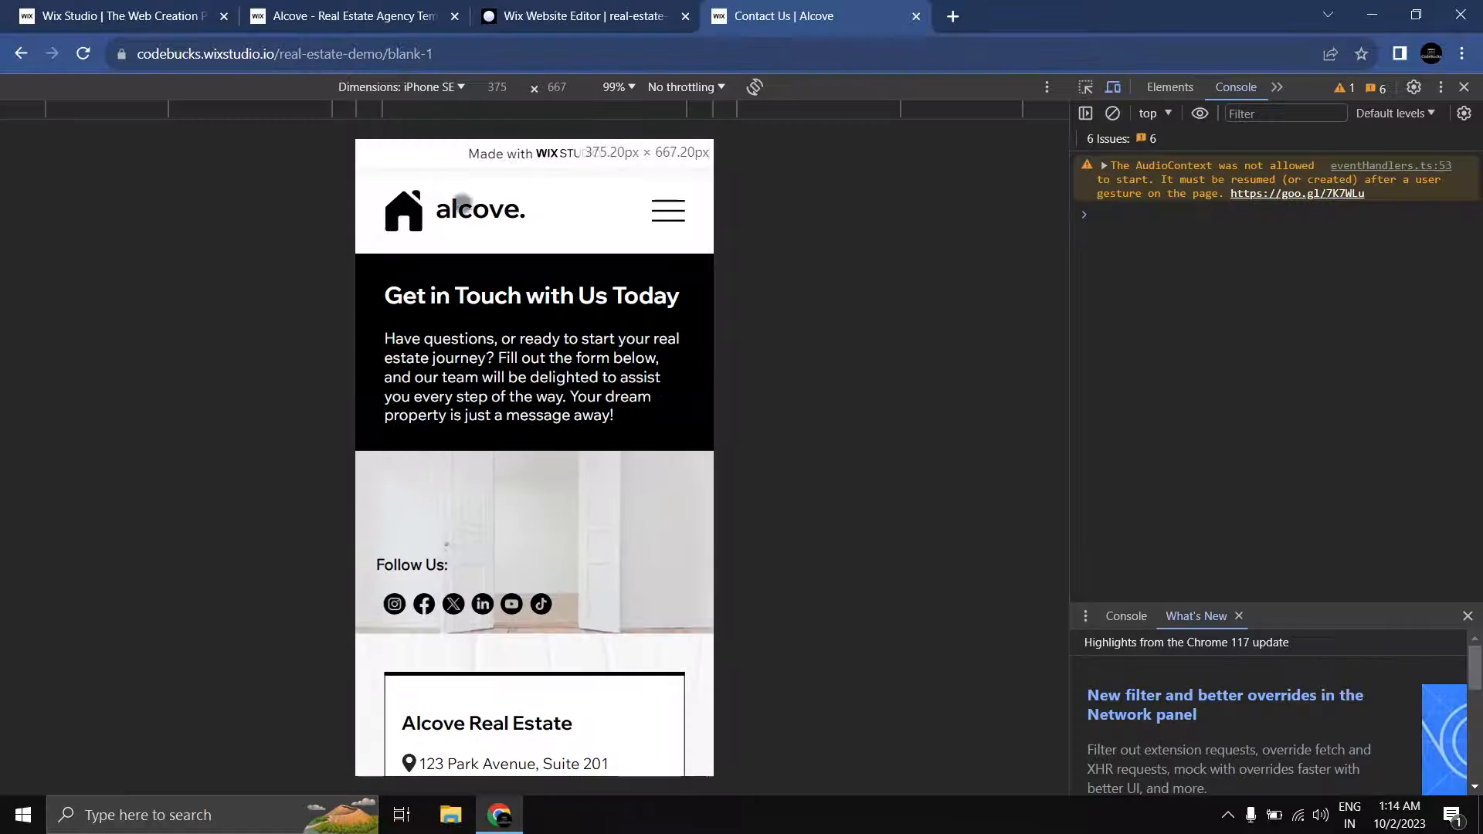
click(487, 282)
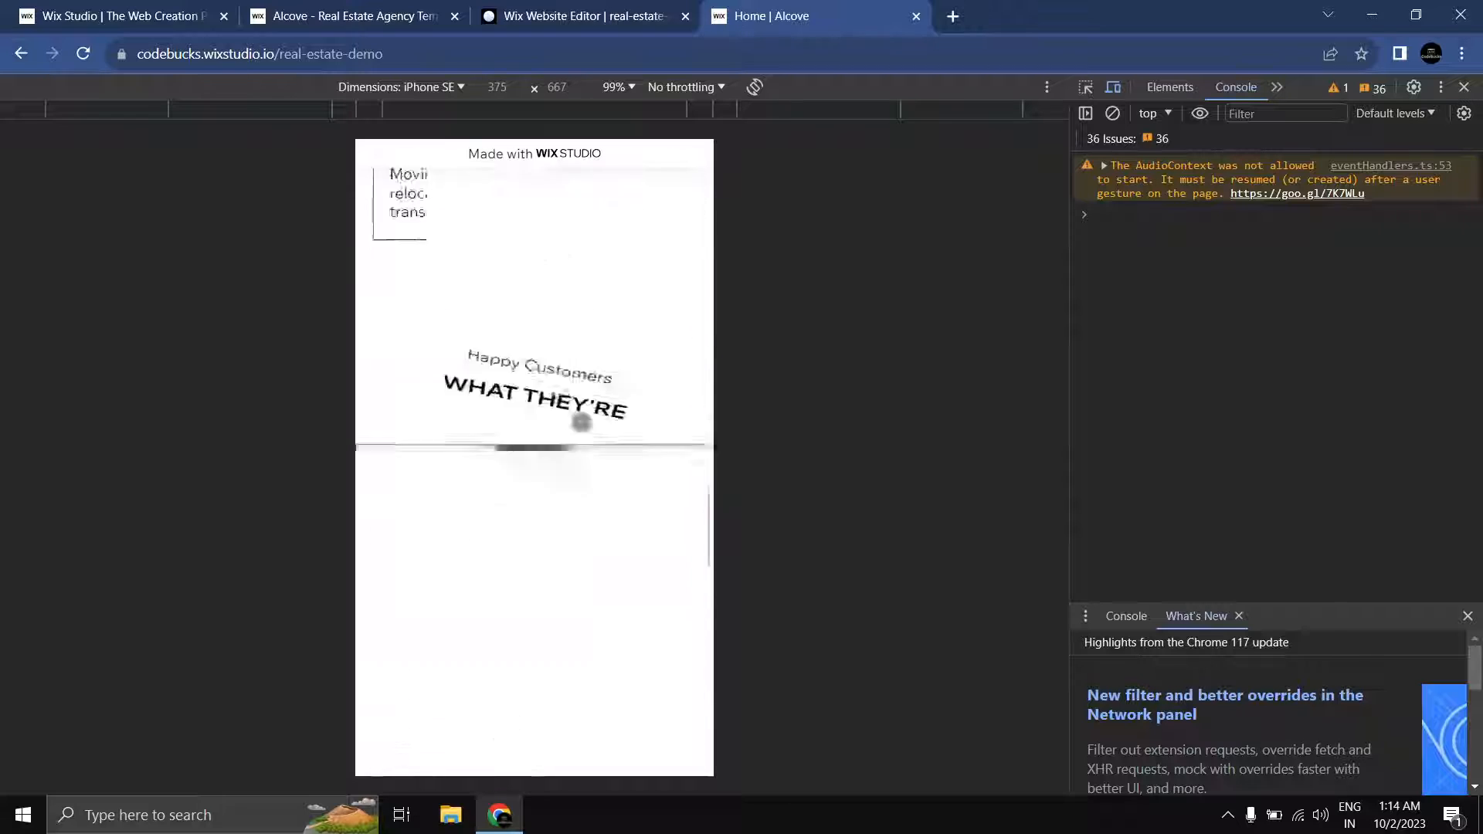
scroll(576, 394, down, 5)
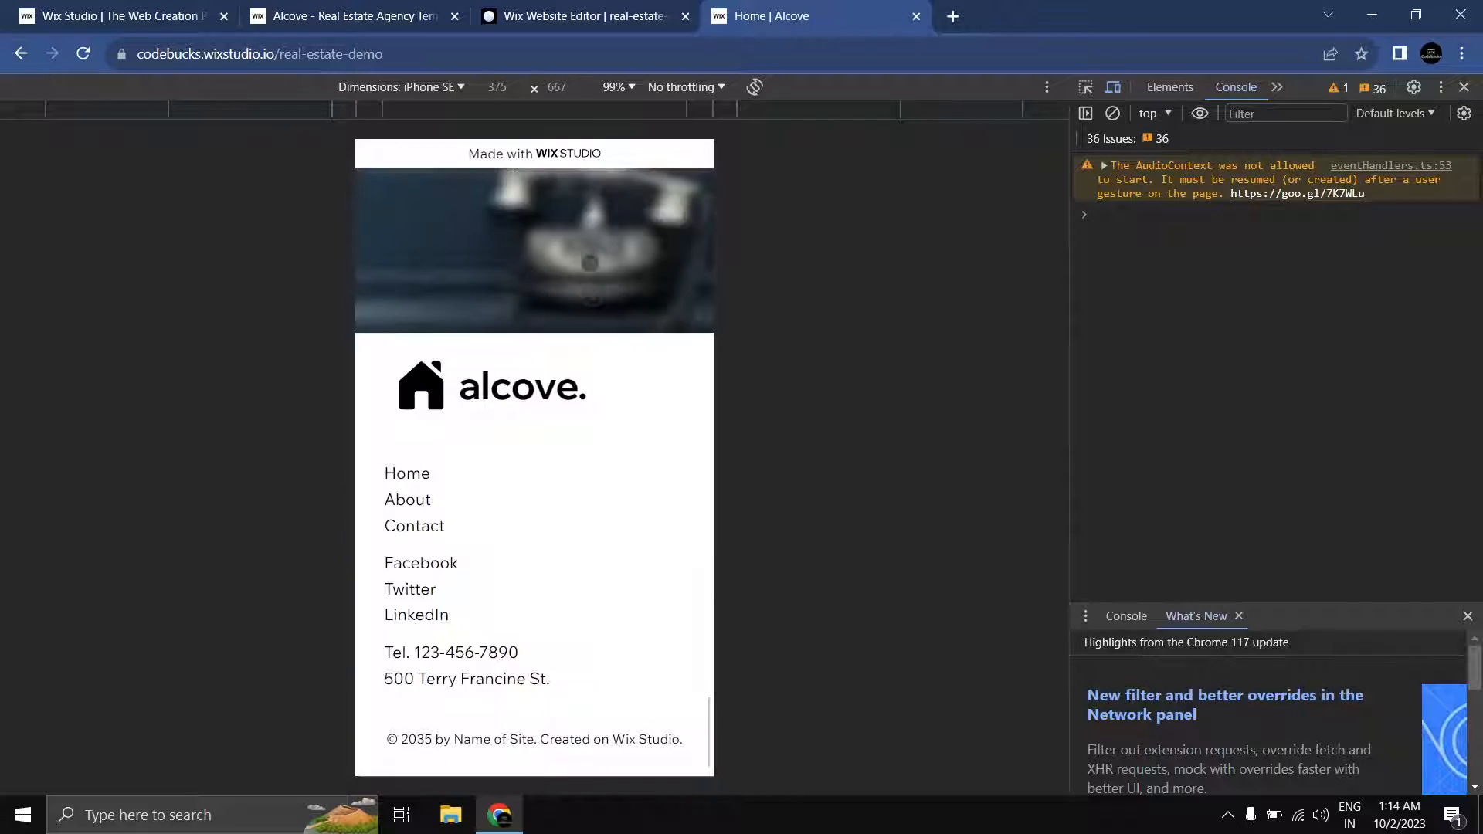
scroll(668, 250, up, 10)
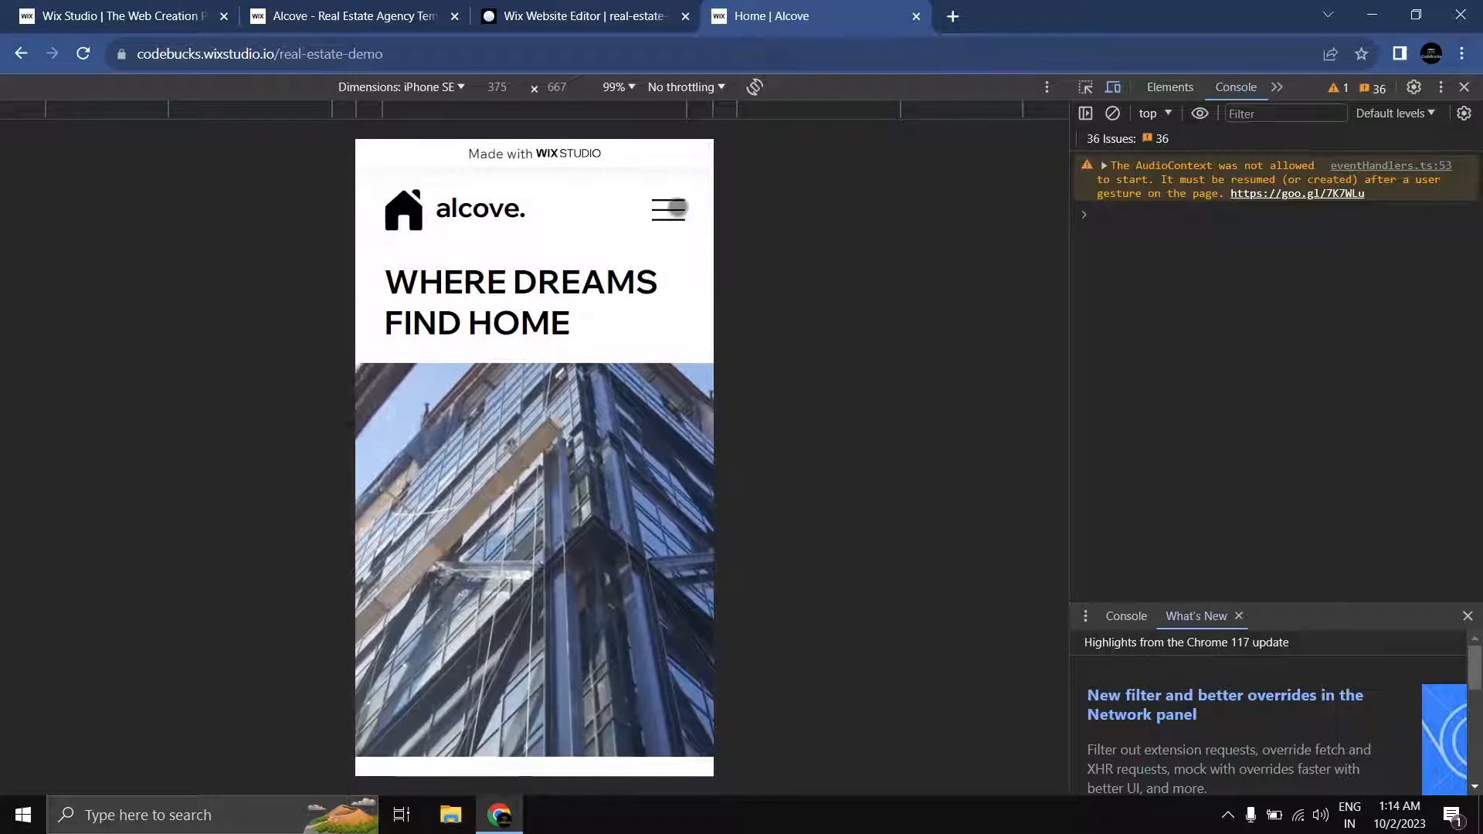
Step: Go to the About Us page in the mobile view and examine its layout, including the Contact Us section
click(668, 211)
click(506, 321)
scroll(637, 299, down, 12)
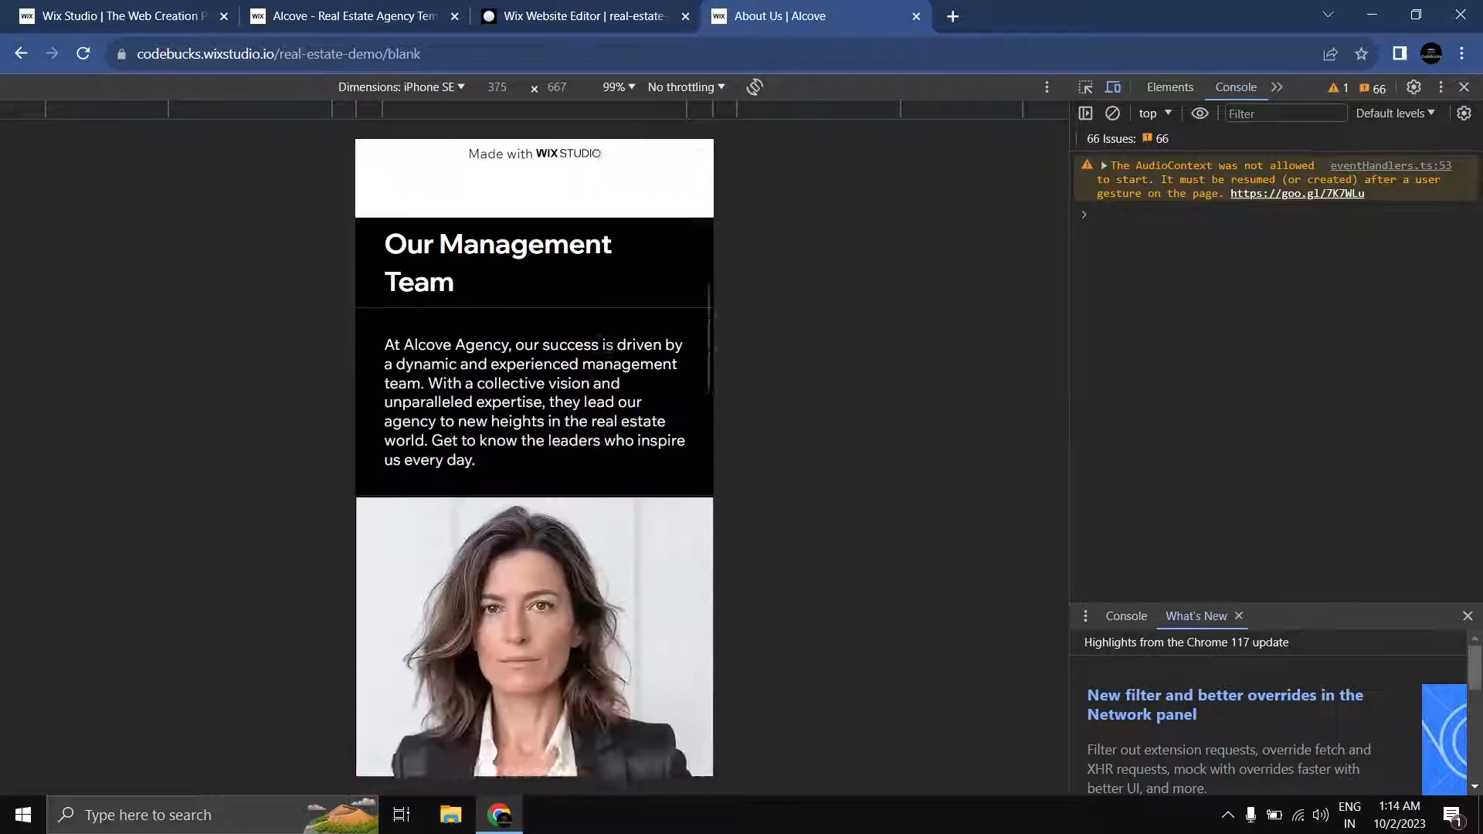
scroll(636, 300, up, 8)
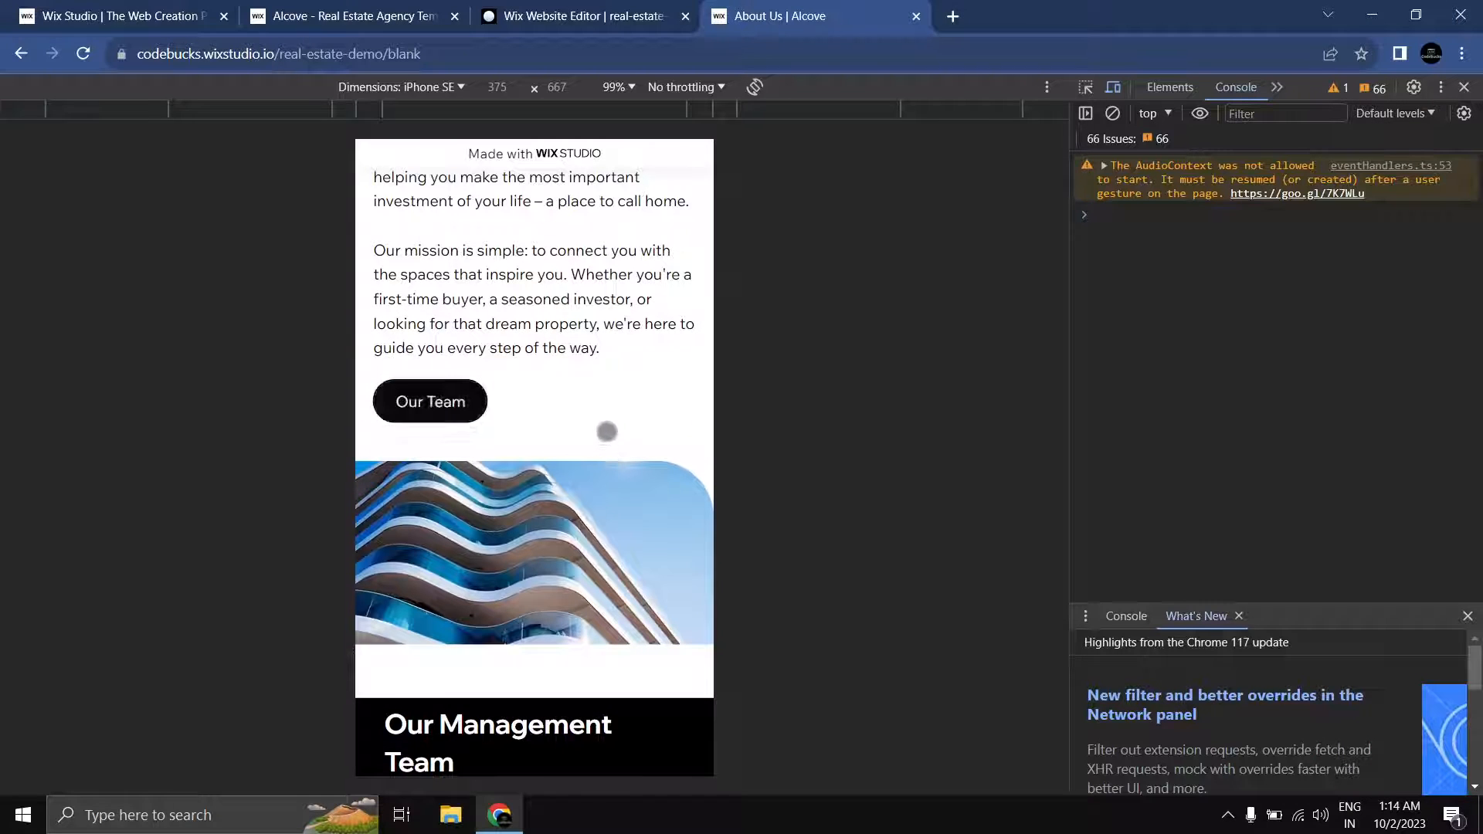
scroll(607, 431, down, 15)
scroll(607, 431, up, 2)
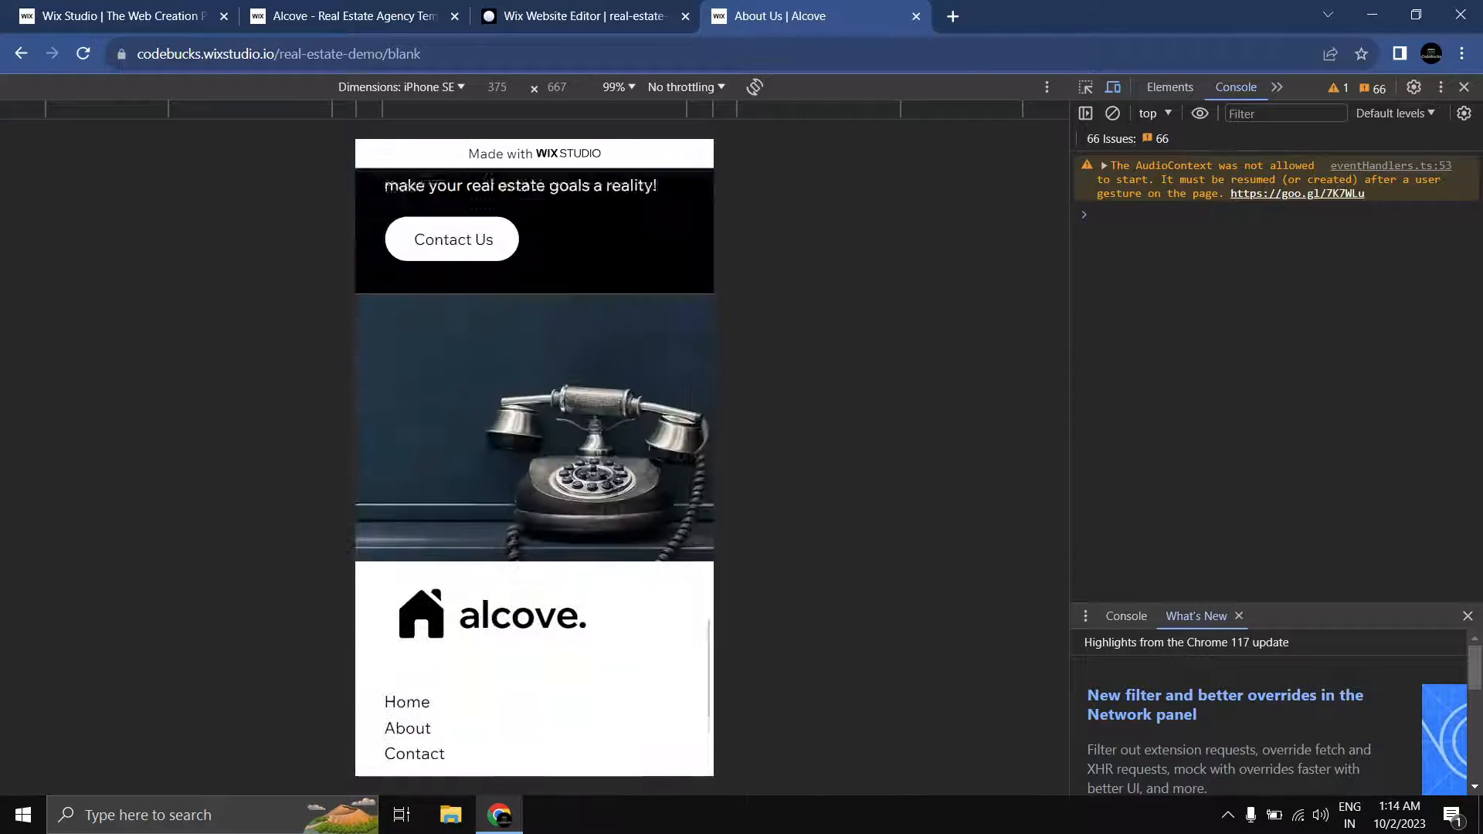
scroll(477, 409, up, 3)
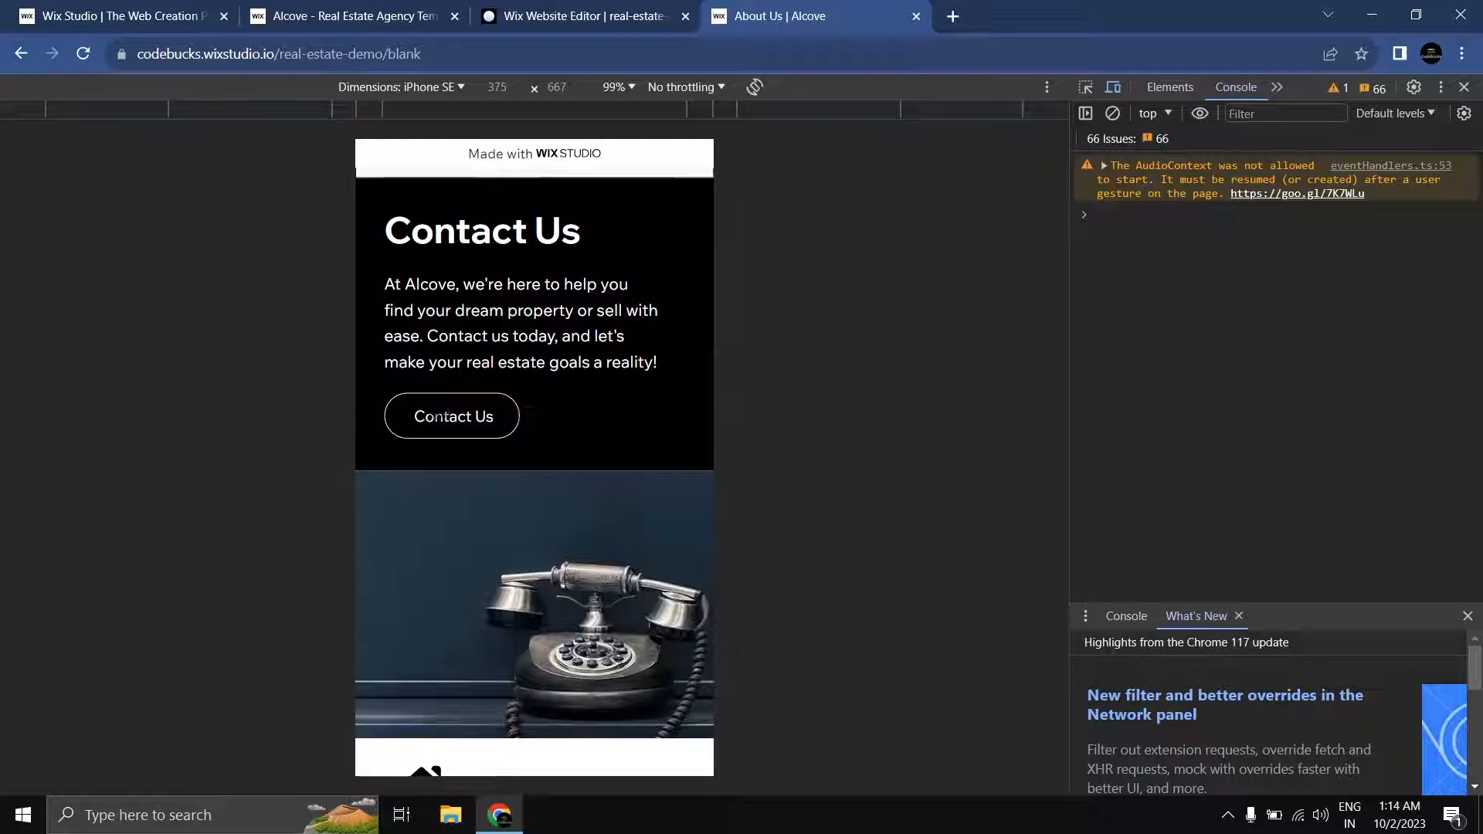
scroll(534, 464, up, 12)
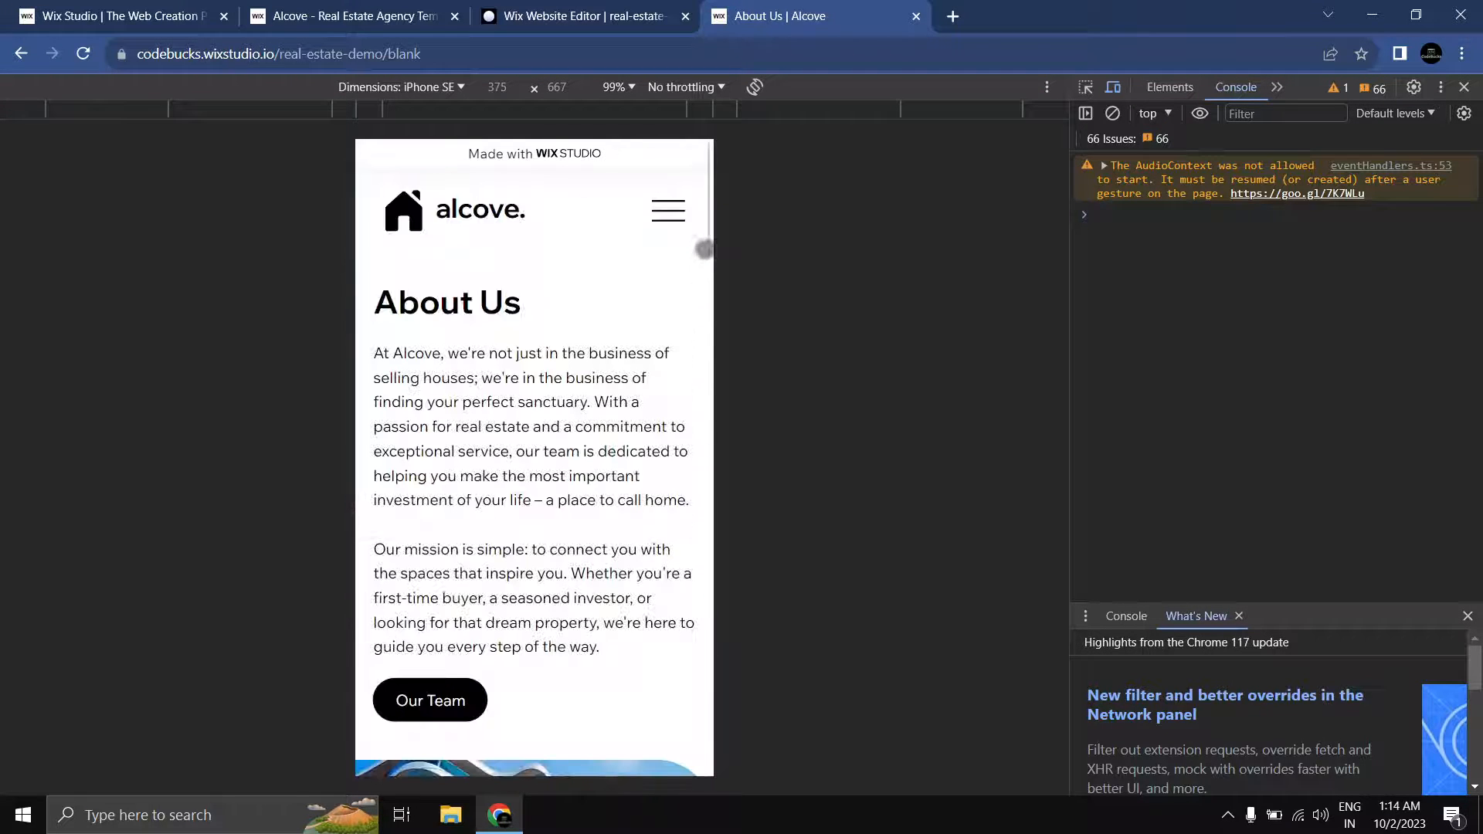
Step: Switch back to the Wix Studio editor, dismiss the publish confirmation, and go to the Home page's Contact Us section
click(610, 19)
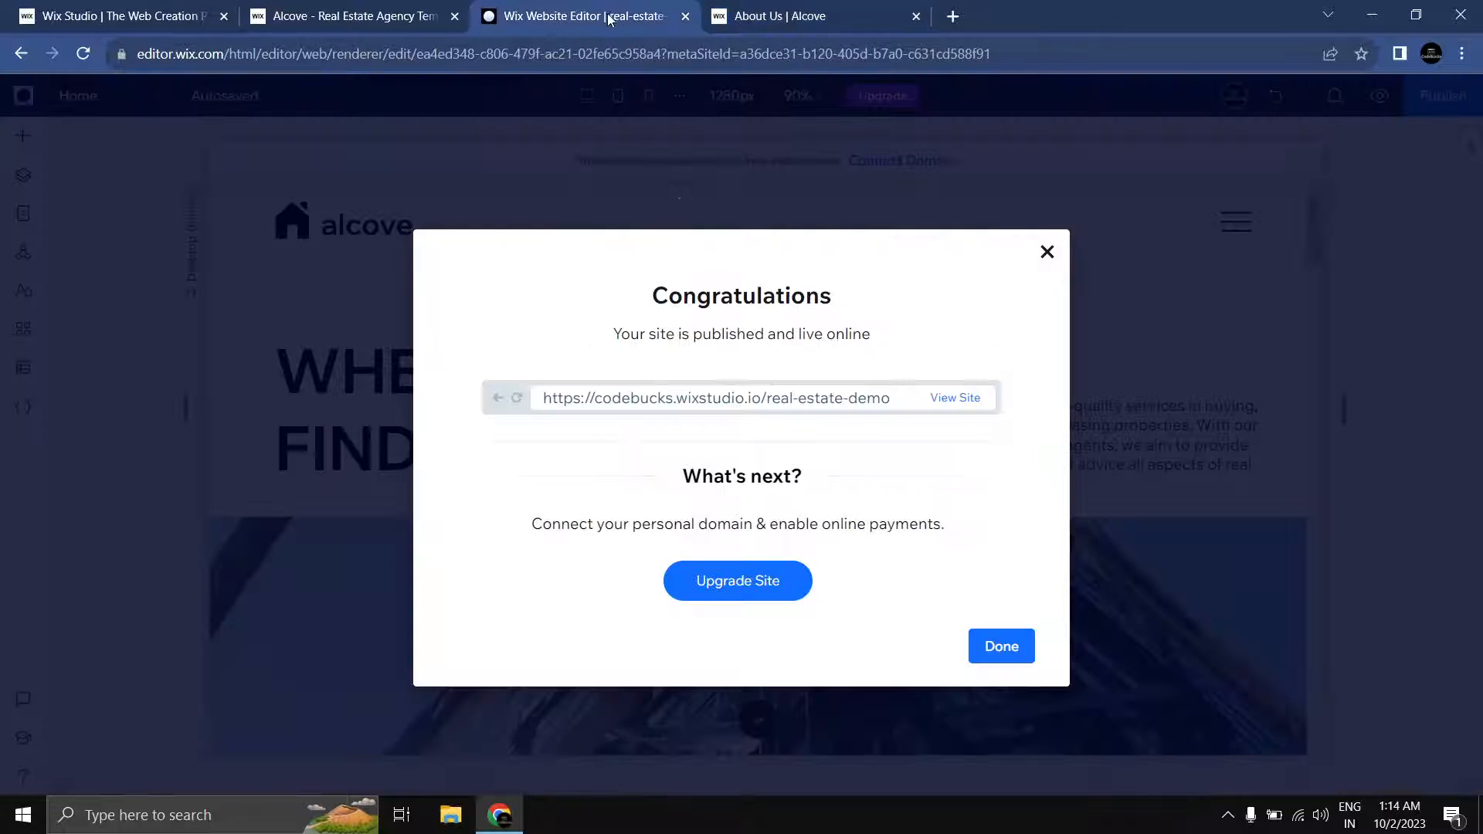
click(1048, 253)
scroll(724, 544, down, 5)
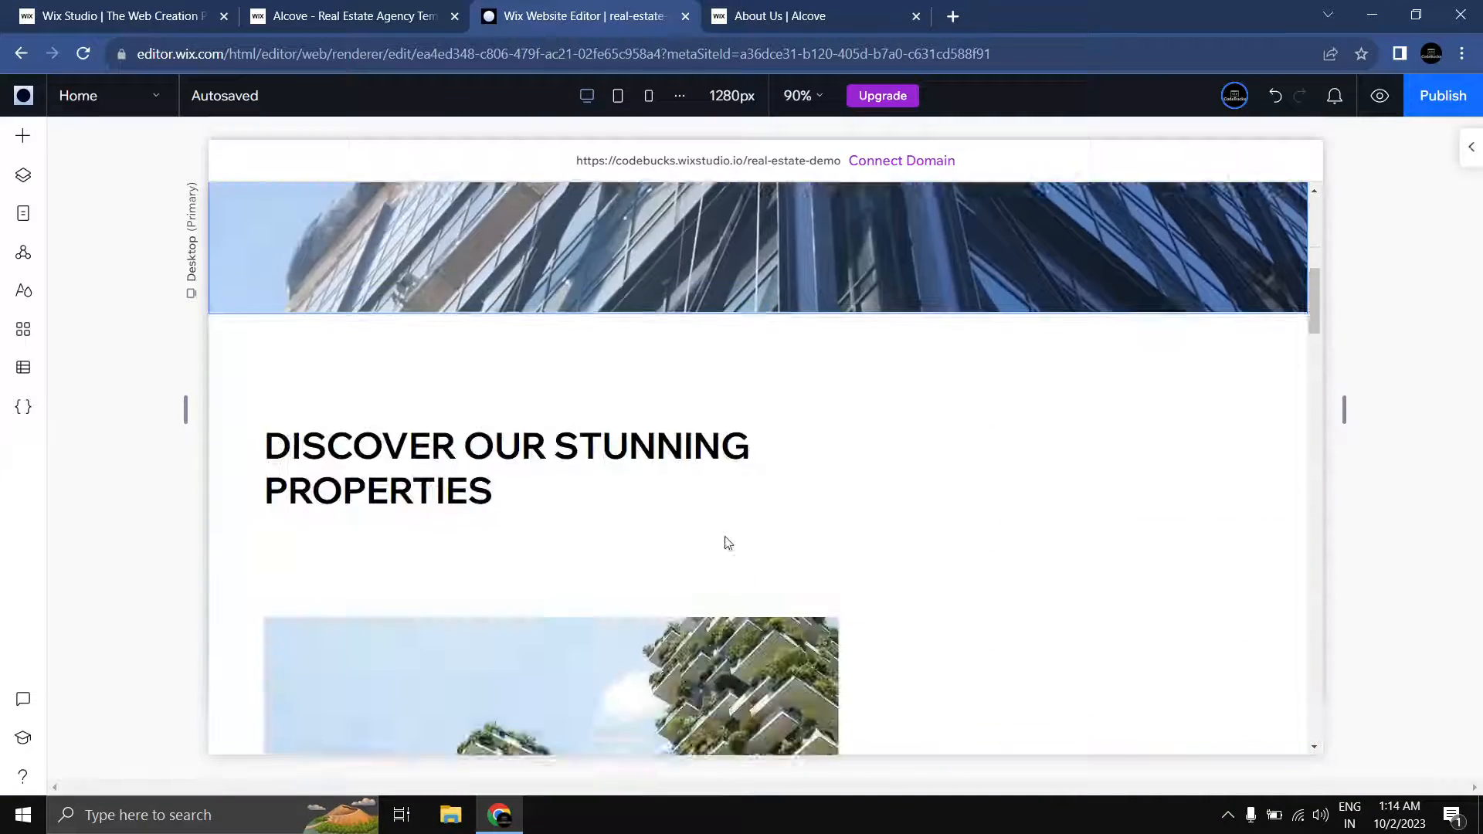
scroll(727, 543, down, 15)
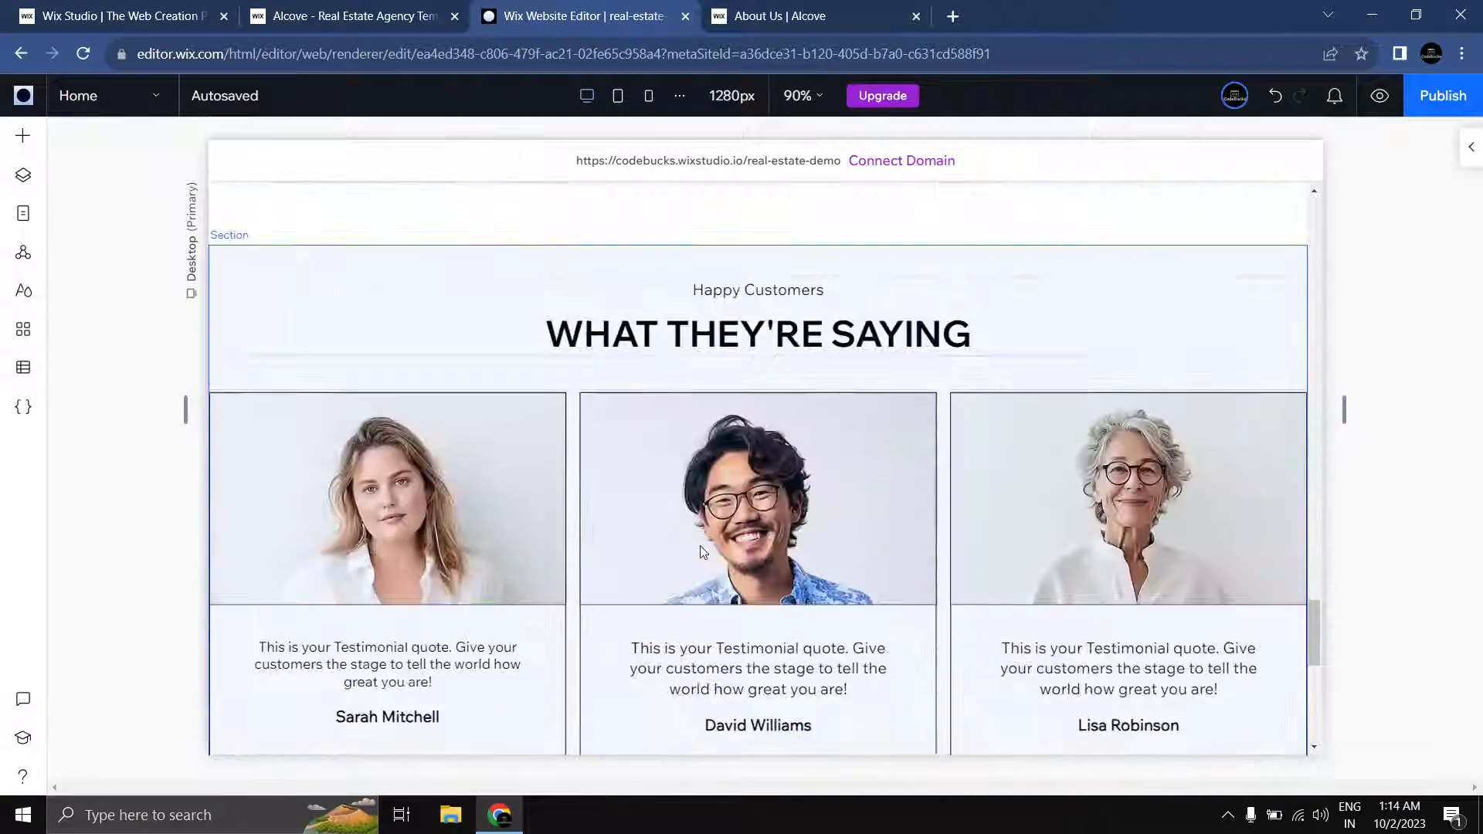
scroll(703, 552, down, 10)
Step: Link the Contact Us button in the Home page's contact section to the Contact page, opening in the current window
click(304, 468)
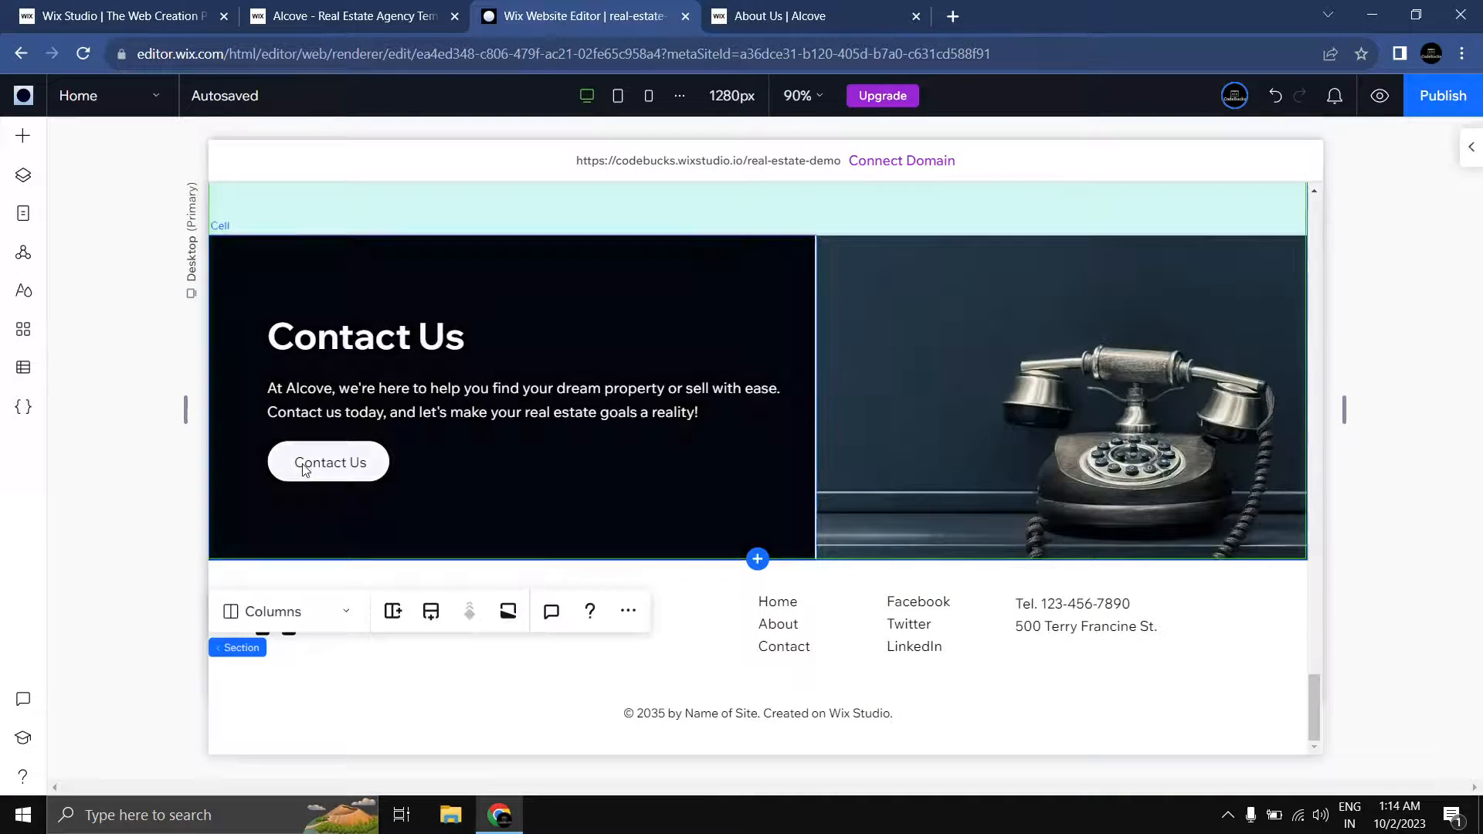
click(304, 468)
click(304, 468)
click(304, 468)
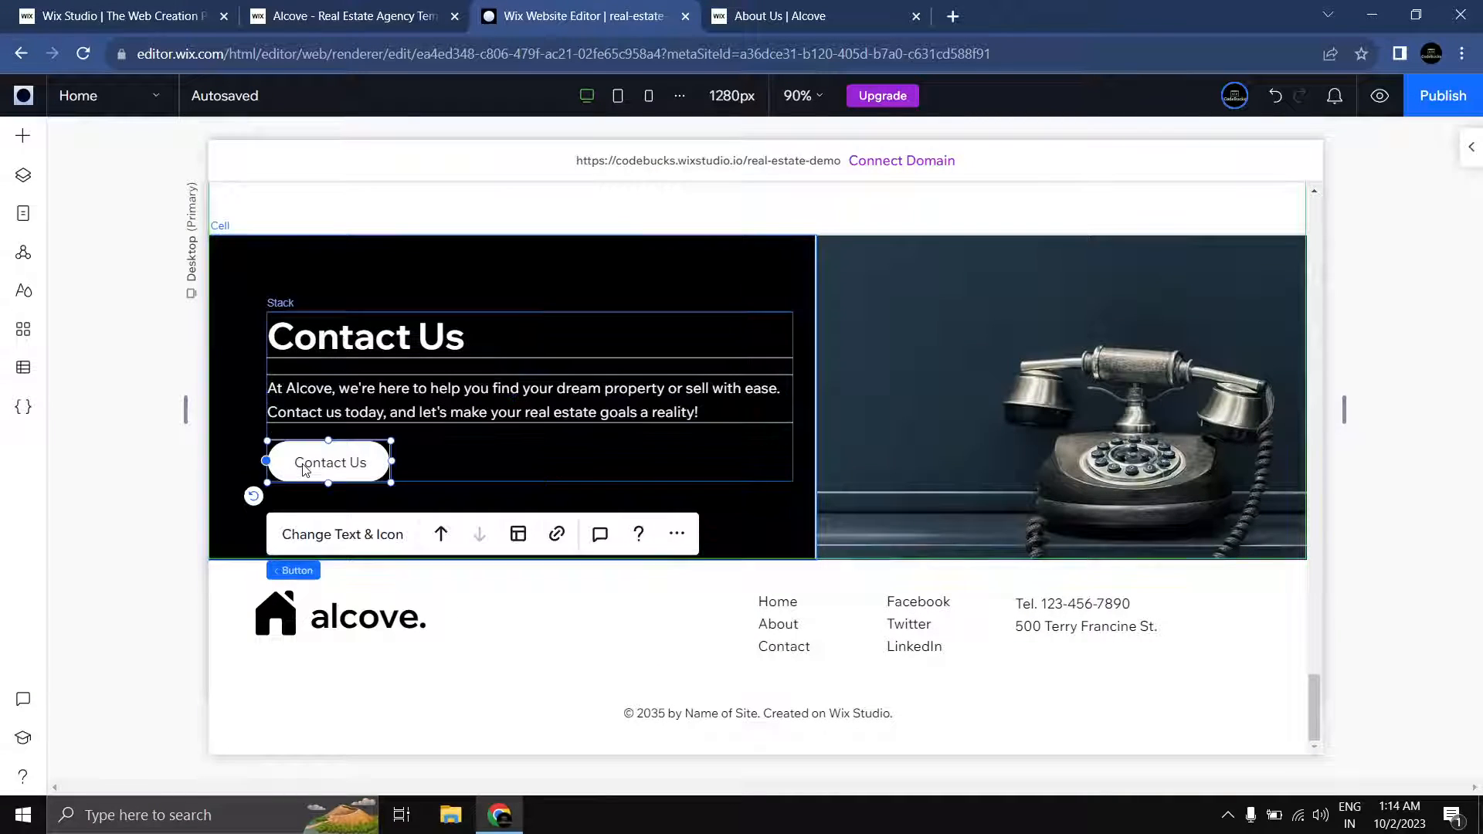
click(324, 534)
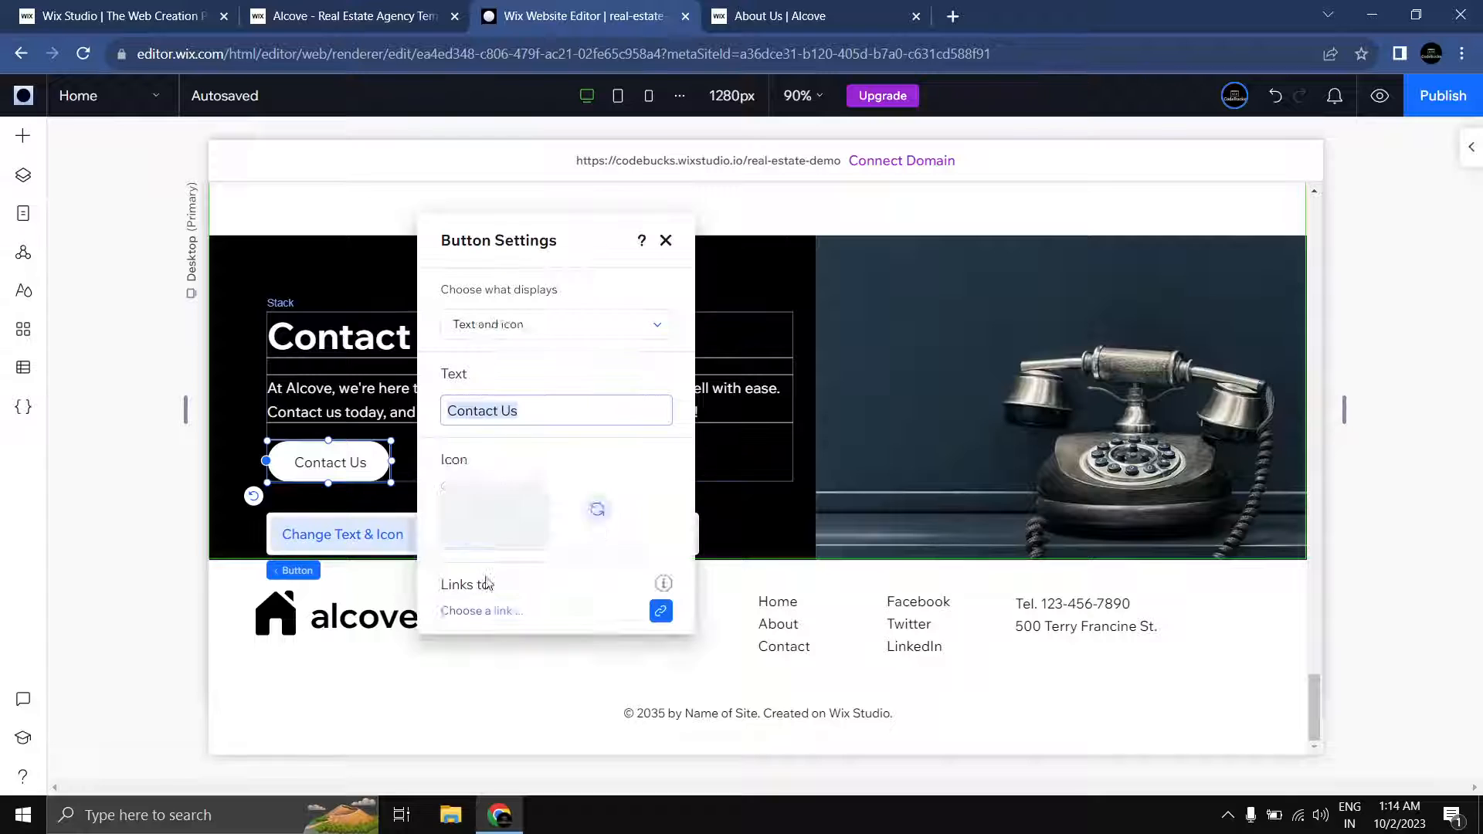
click(485, 491)
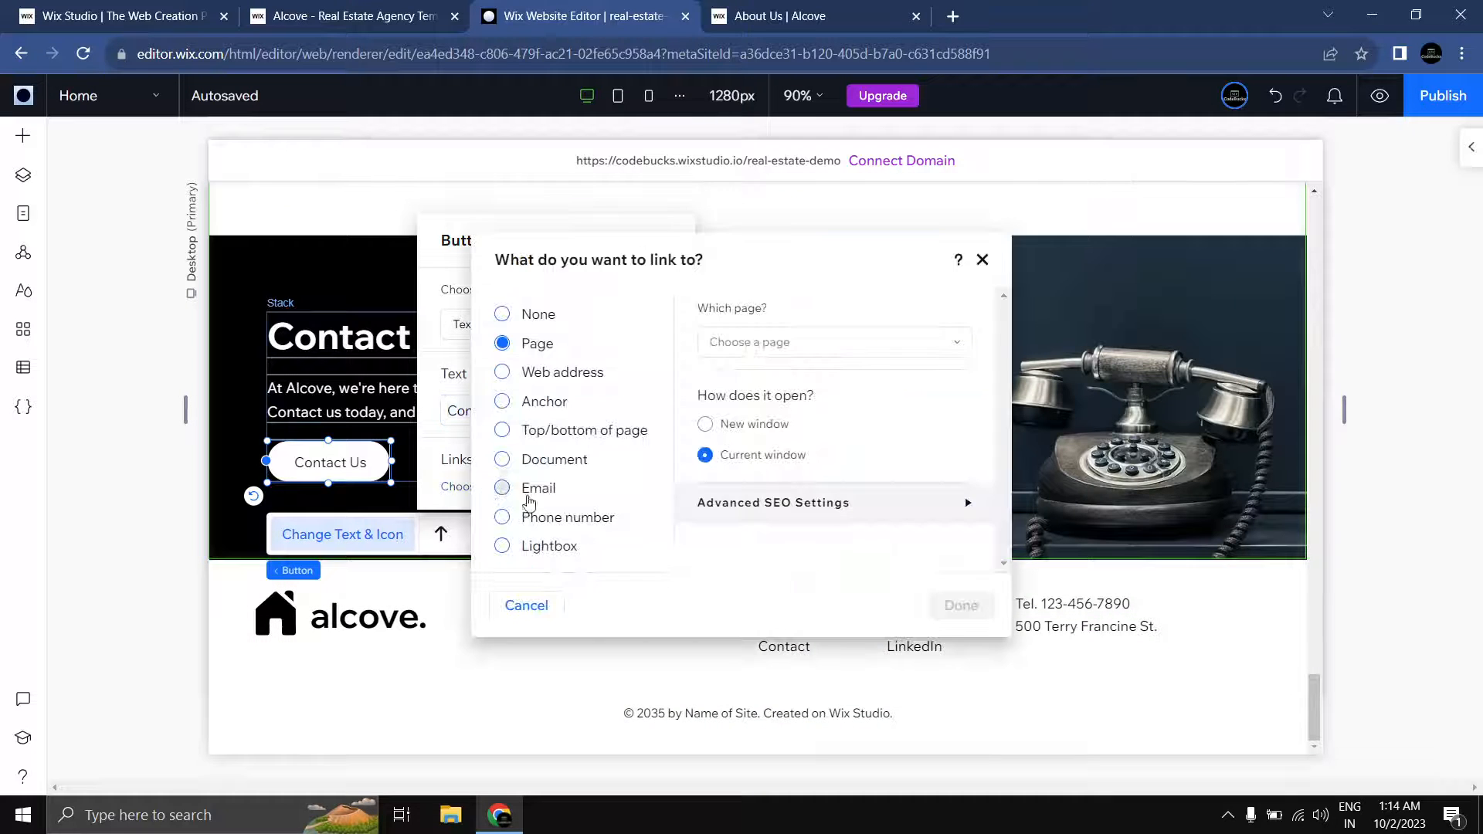
click(765, 346)
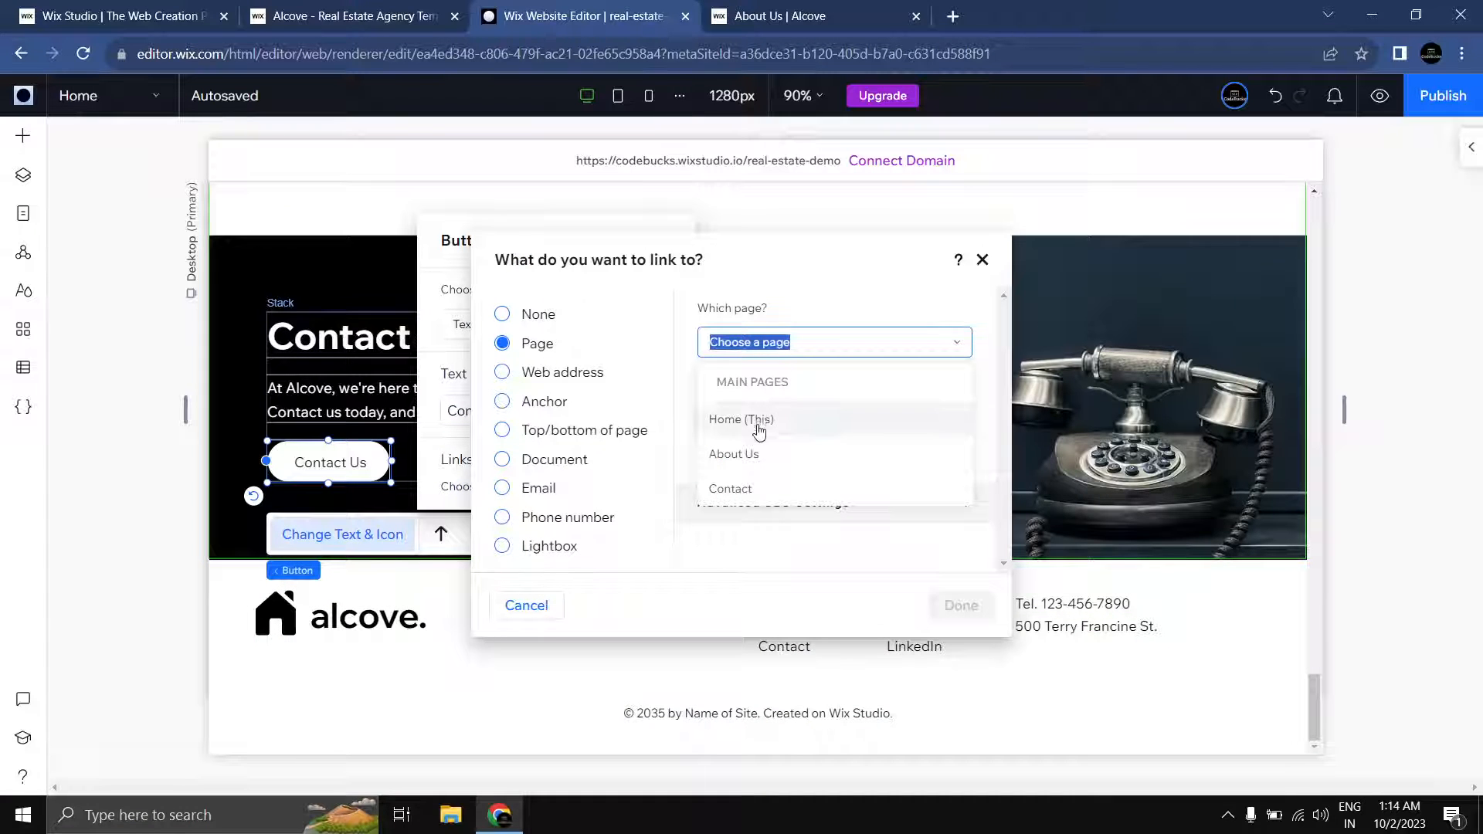
click(730, 489)
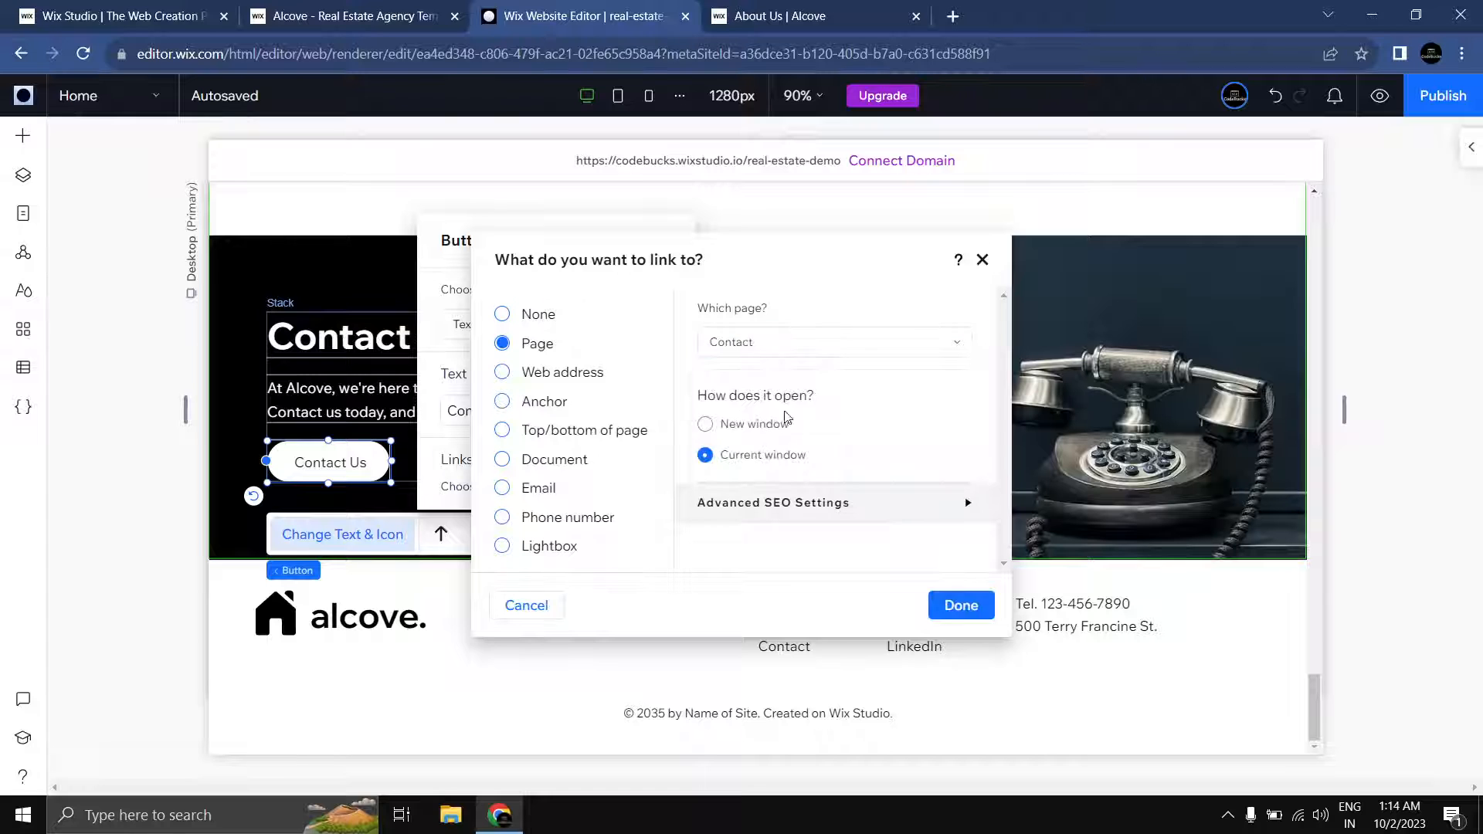
click(962, 605)
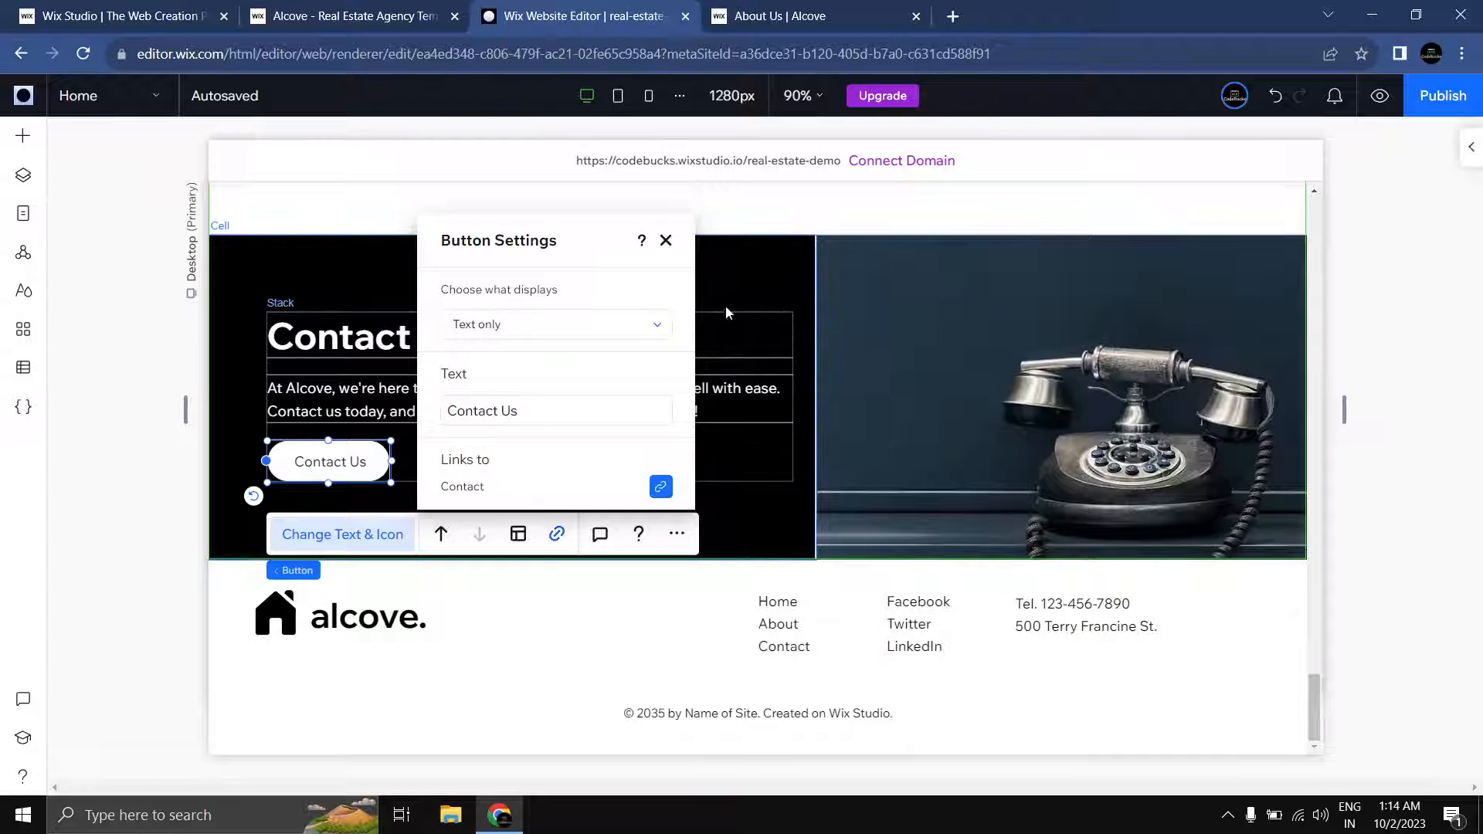
click(669, 241)
Step: Switch the editor from the Home page to the About Us page
scroll(971, 394, up, 10)
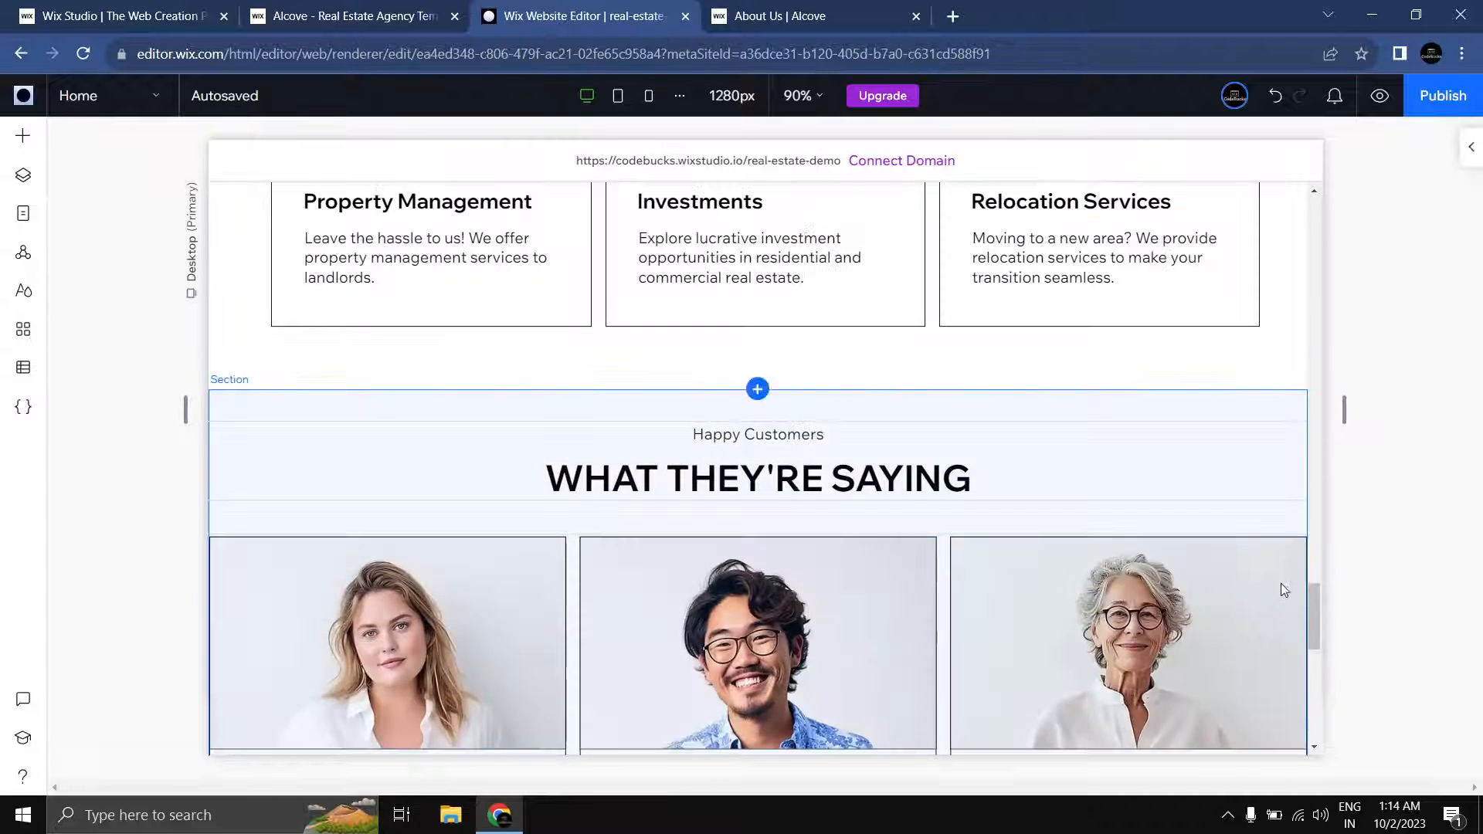
drag(1318, 610, 1323, 210)
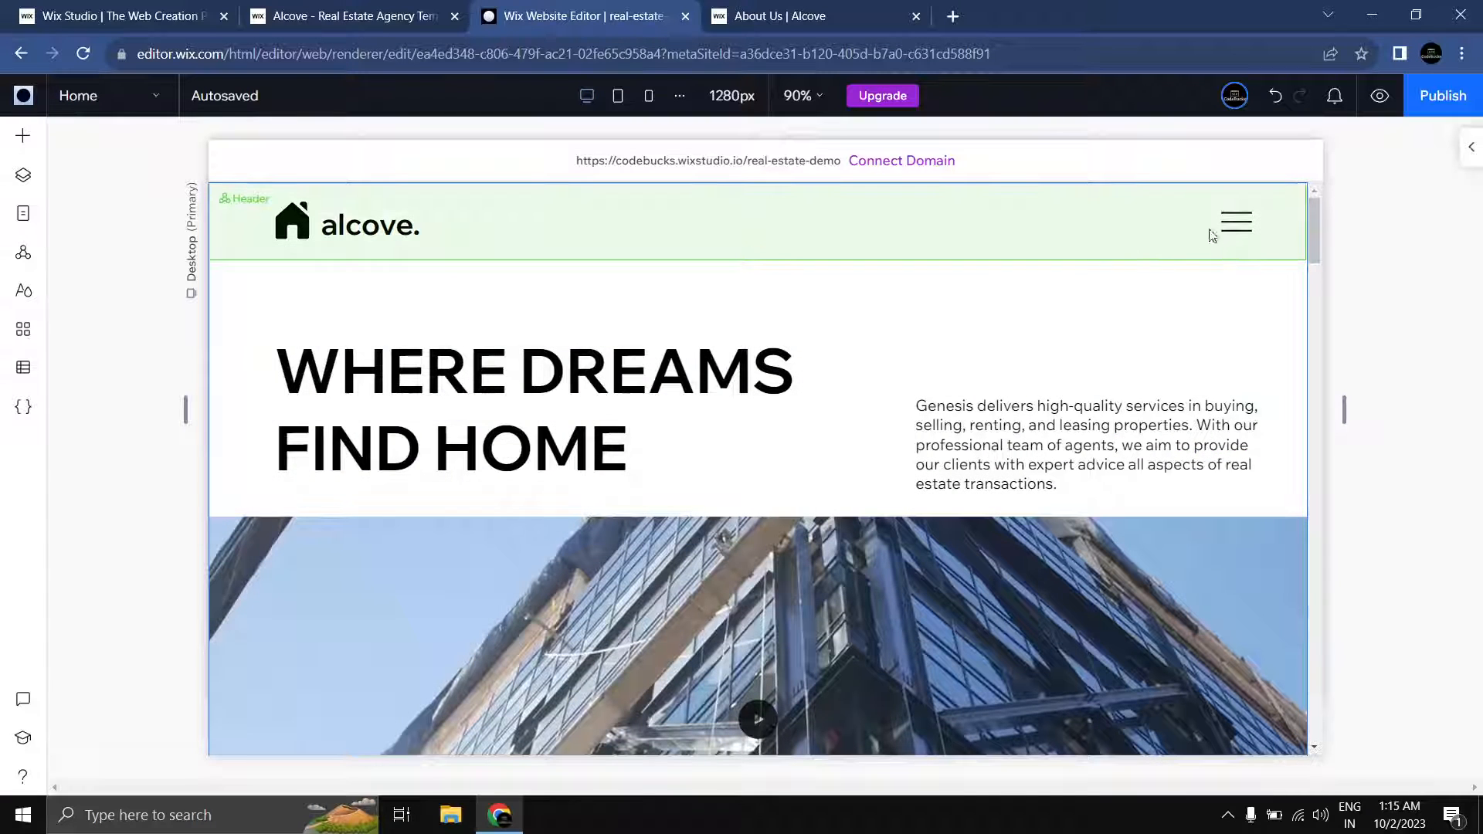
click(99, 96)
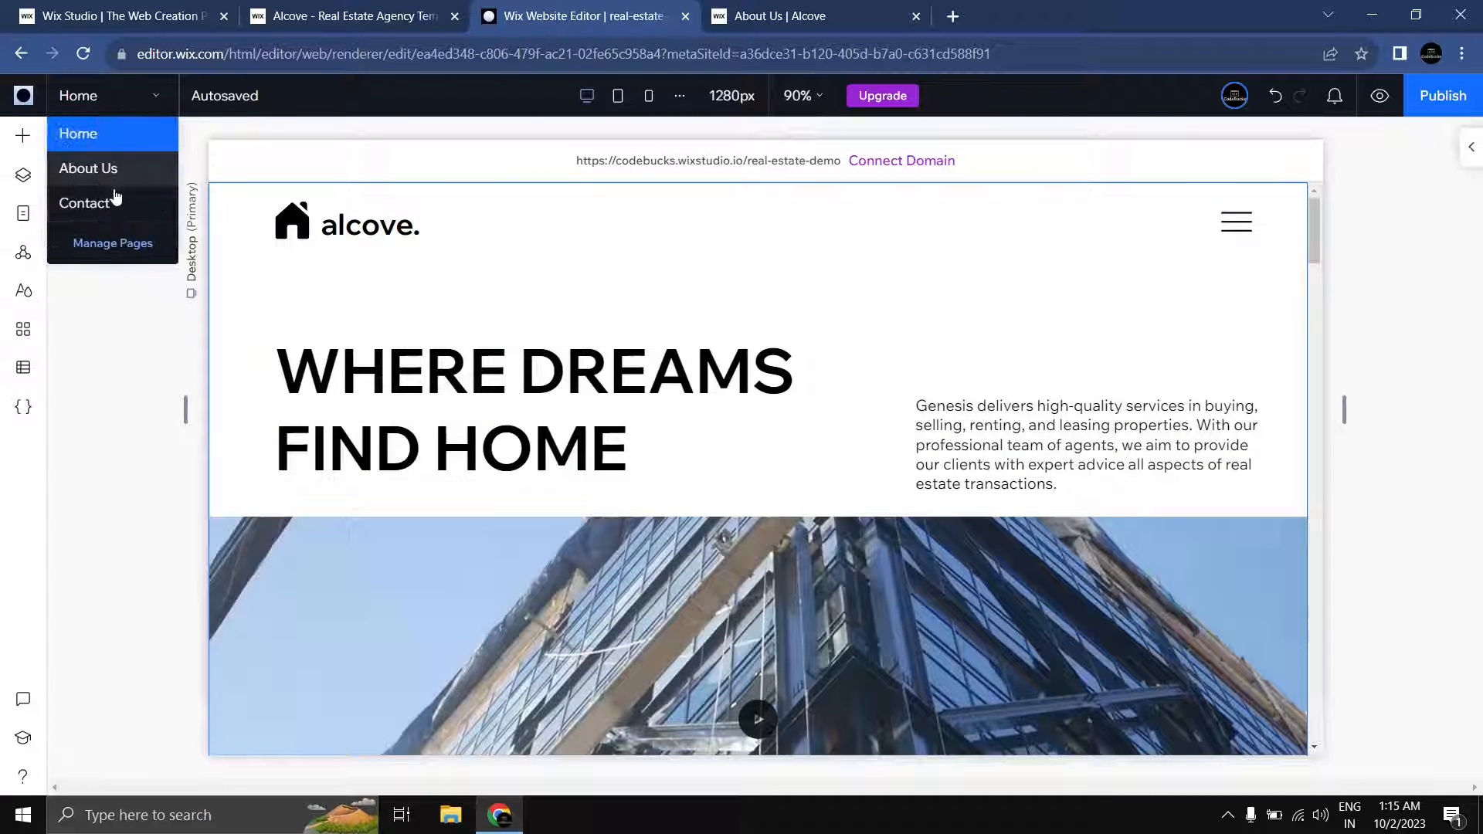
click(102, 170)
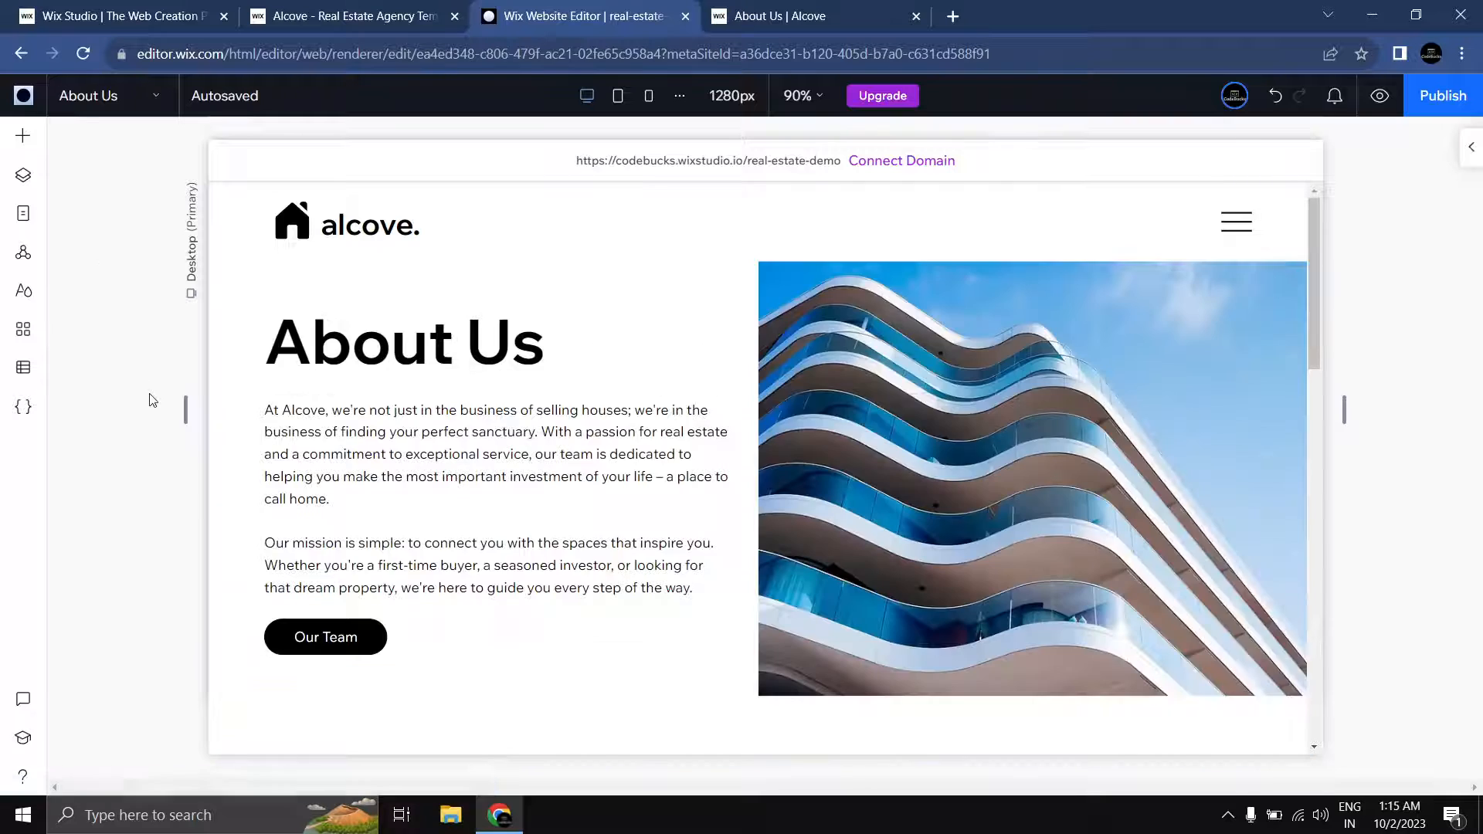
Step: Select the Our Management Team section and check its anchor setting and anchor name
scroll(147, 396, down, 5)
scroll(136, 395, down, 4)
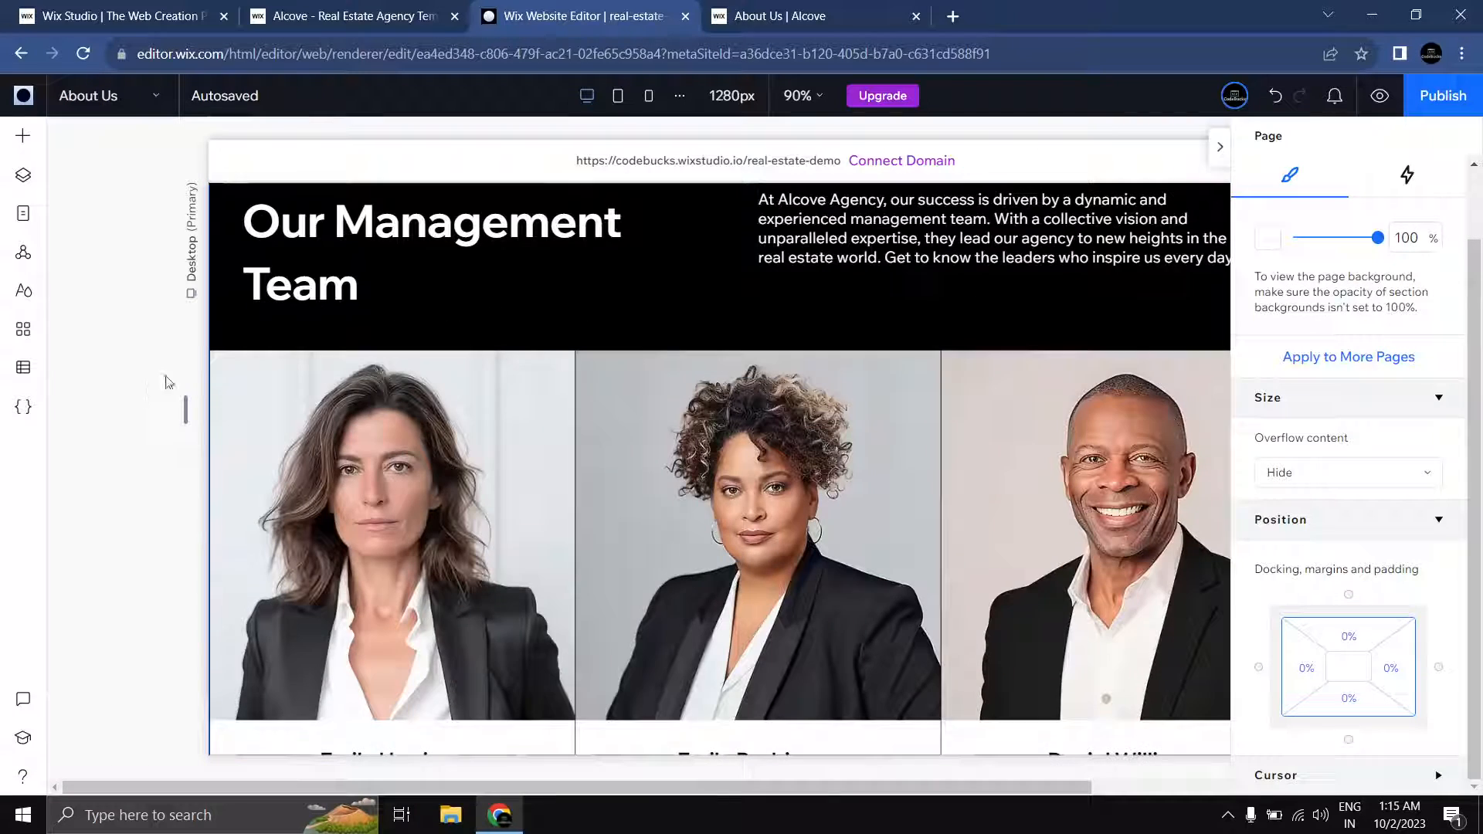
click(230, 237)
scroll(1361, 618, down, 7)
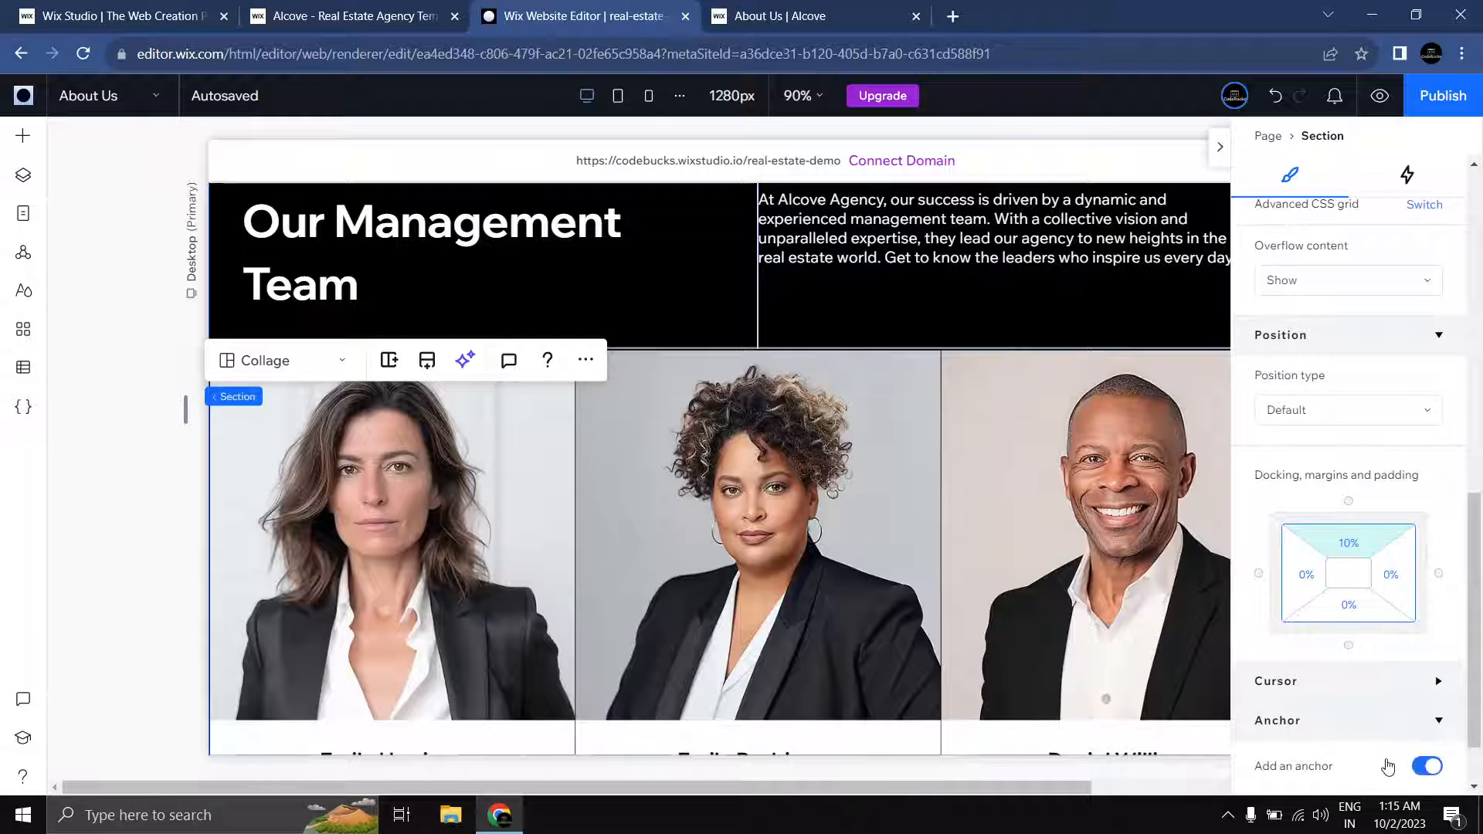
scroll(1388, 766, down, 1)
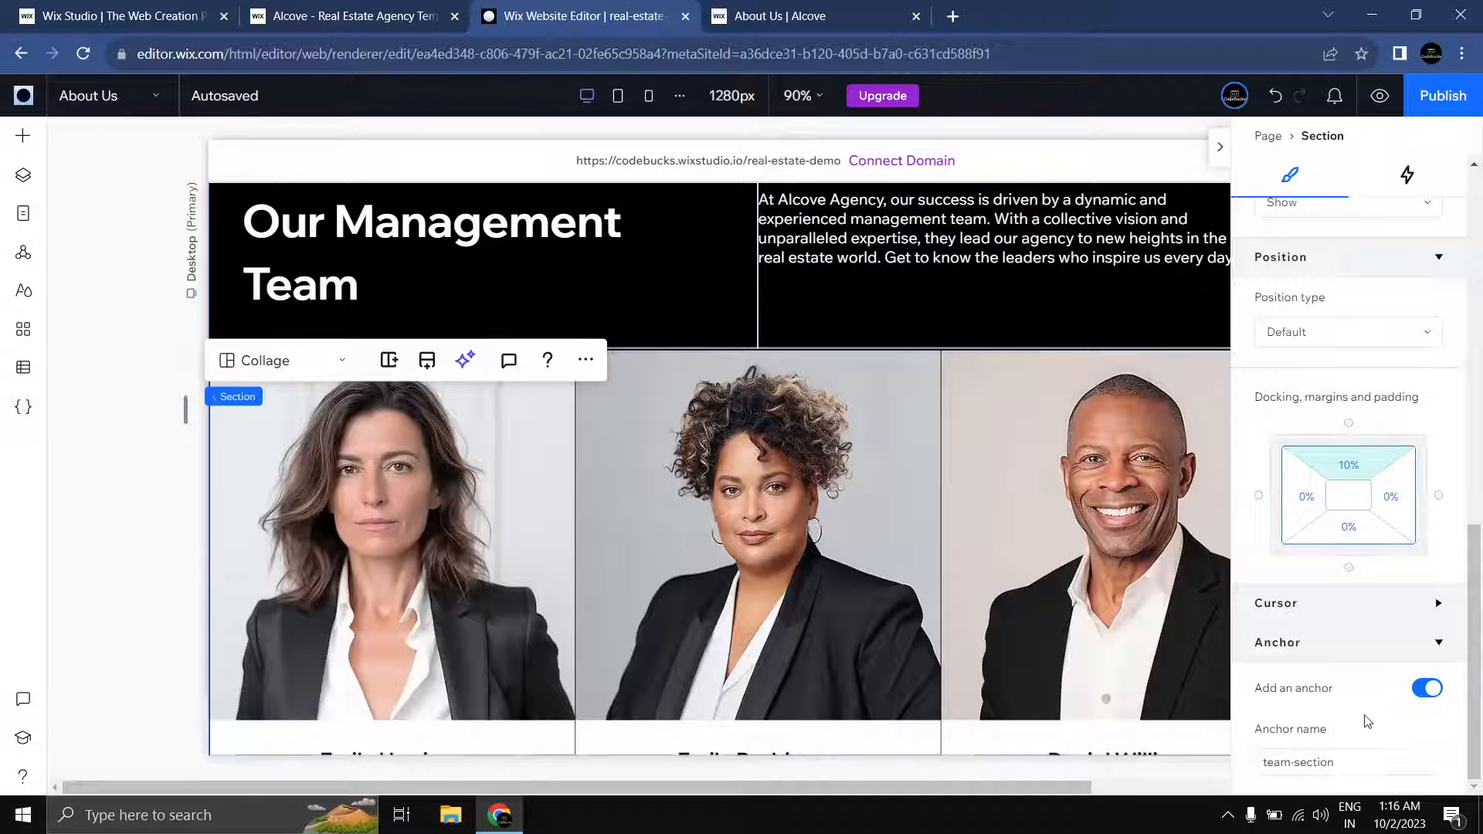
scroll(1350, 651, up, 10)
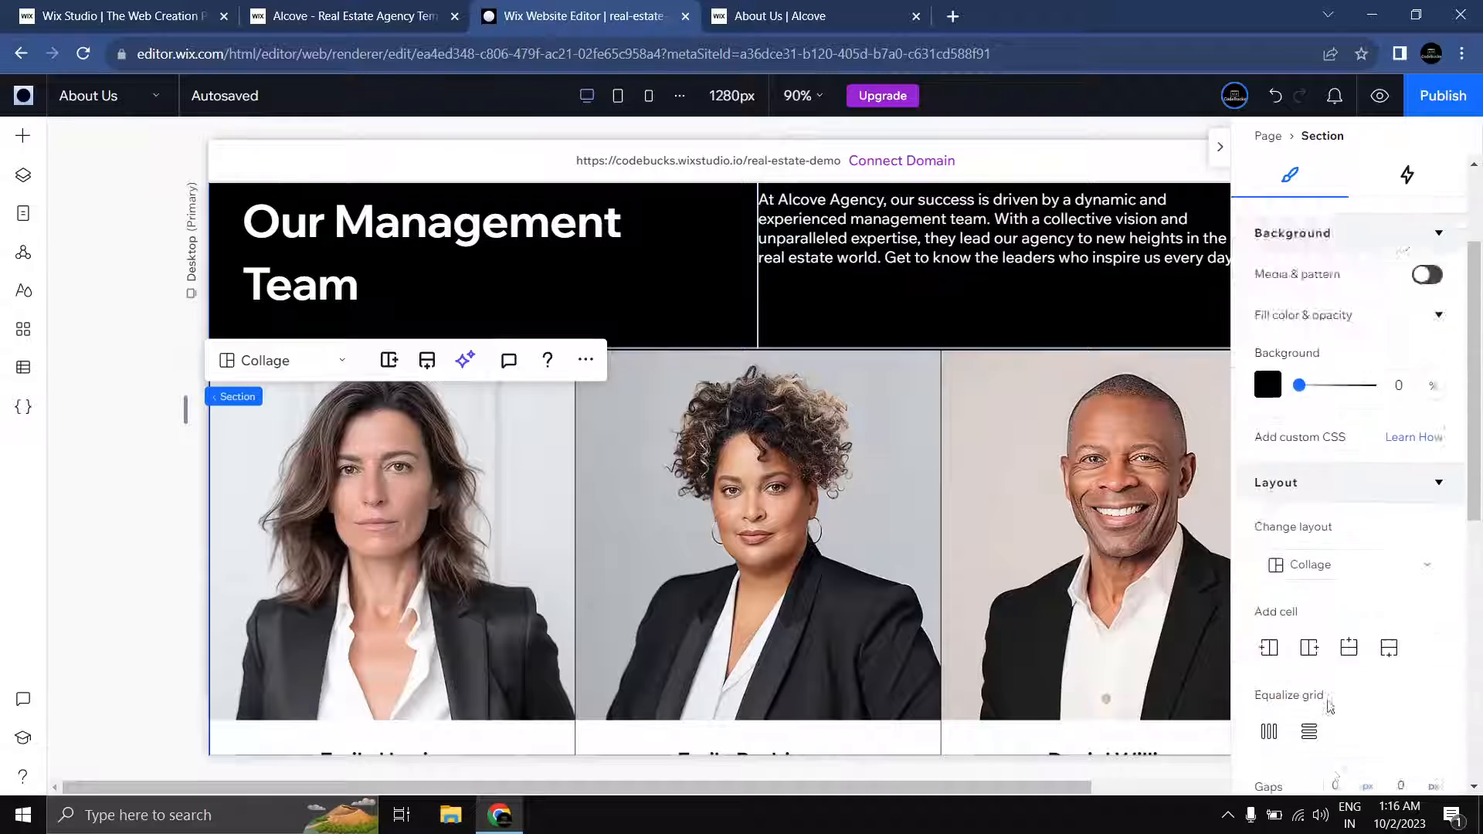
Step: Link the Our Team button to the team-section anchor on the About Us page
scroll(329, 460, up, 6)
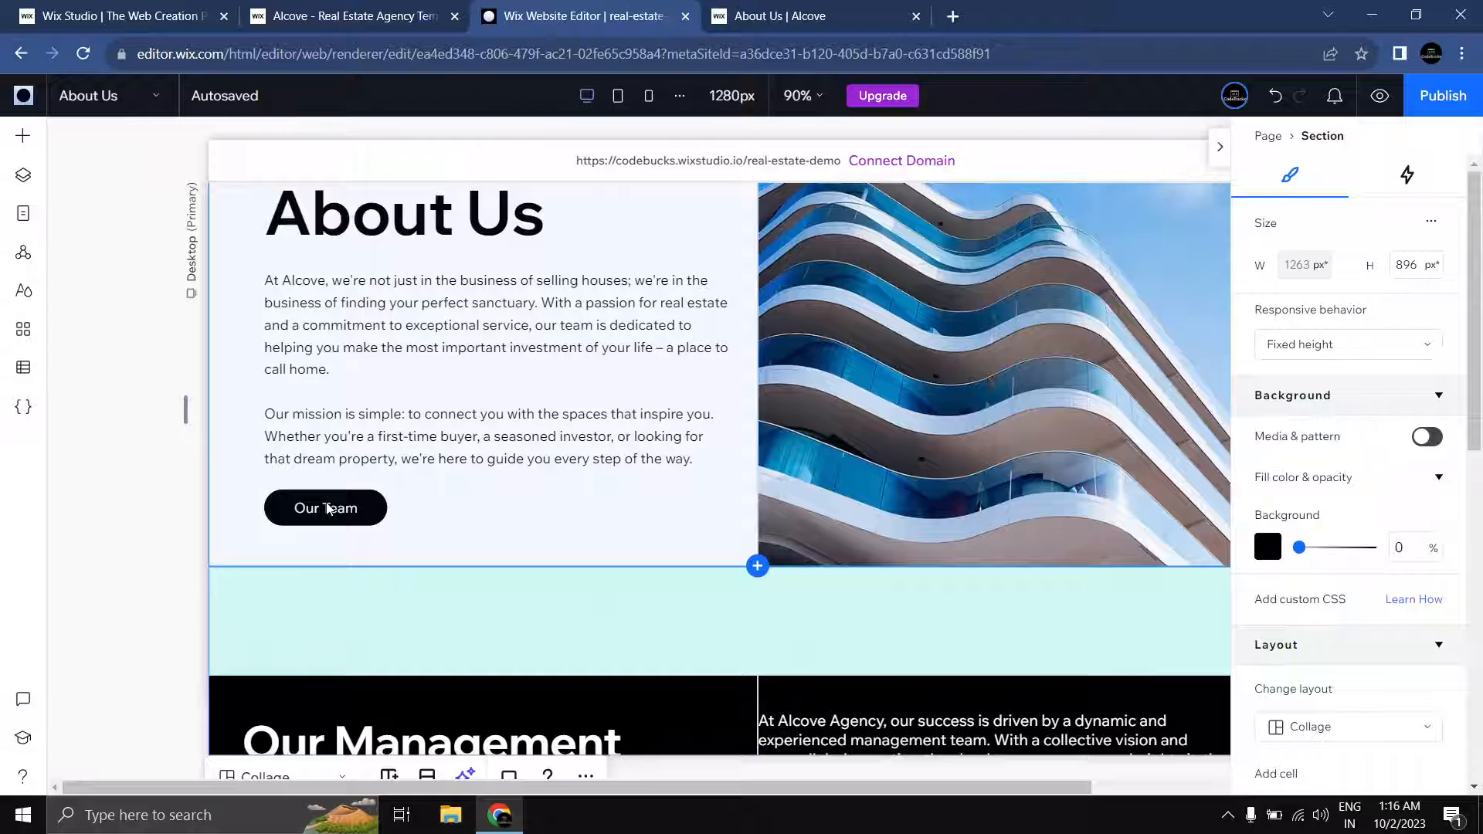
click(328, 509)
click(328, 510)
click(315, 506)
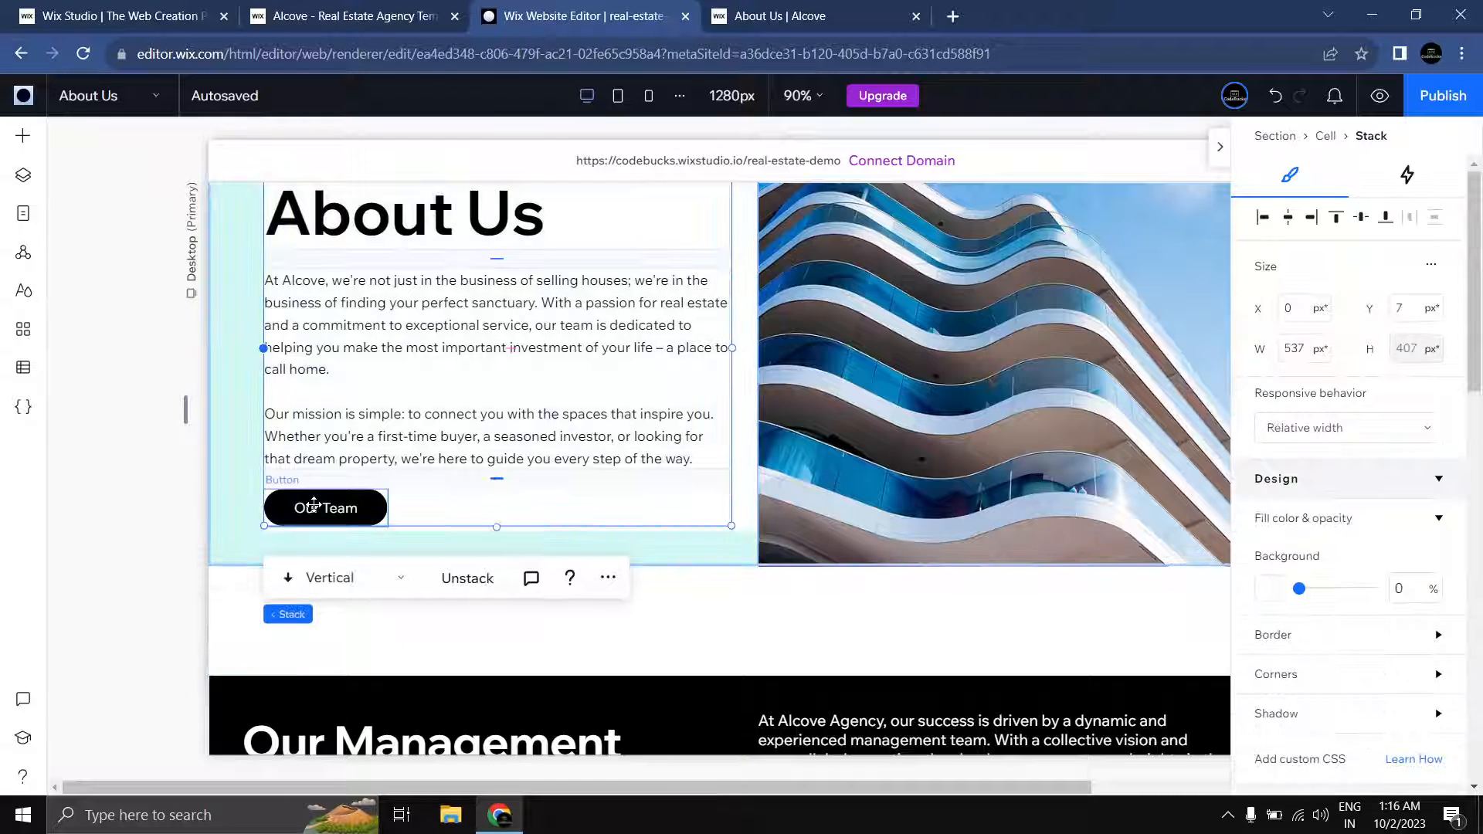
click(315, 504)
click(319, 438)
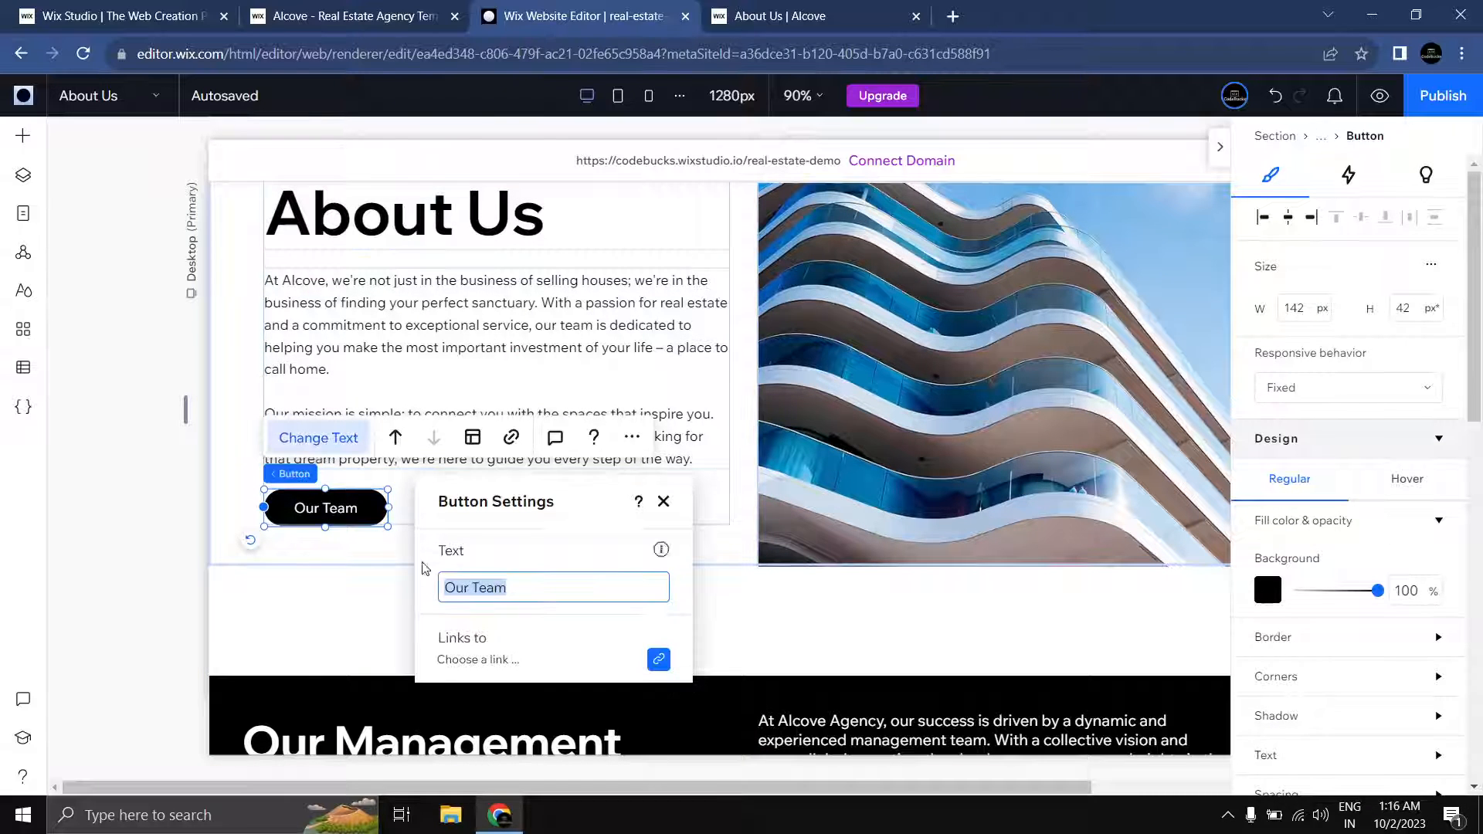
click(474, 661)
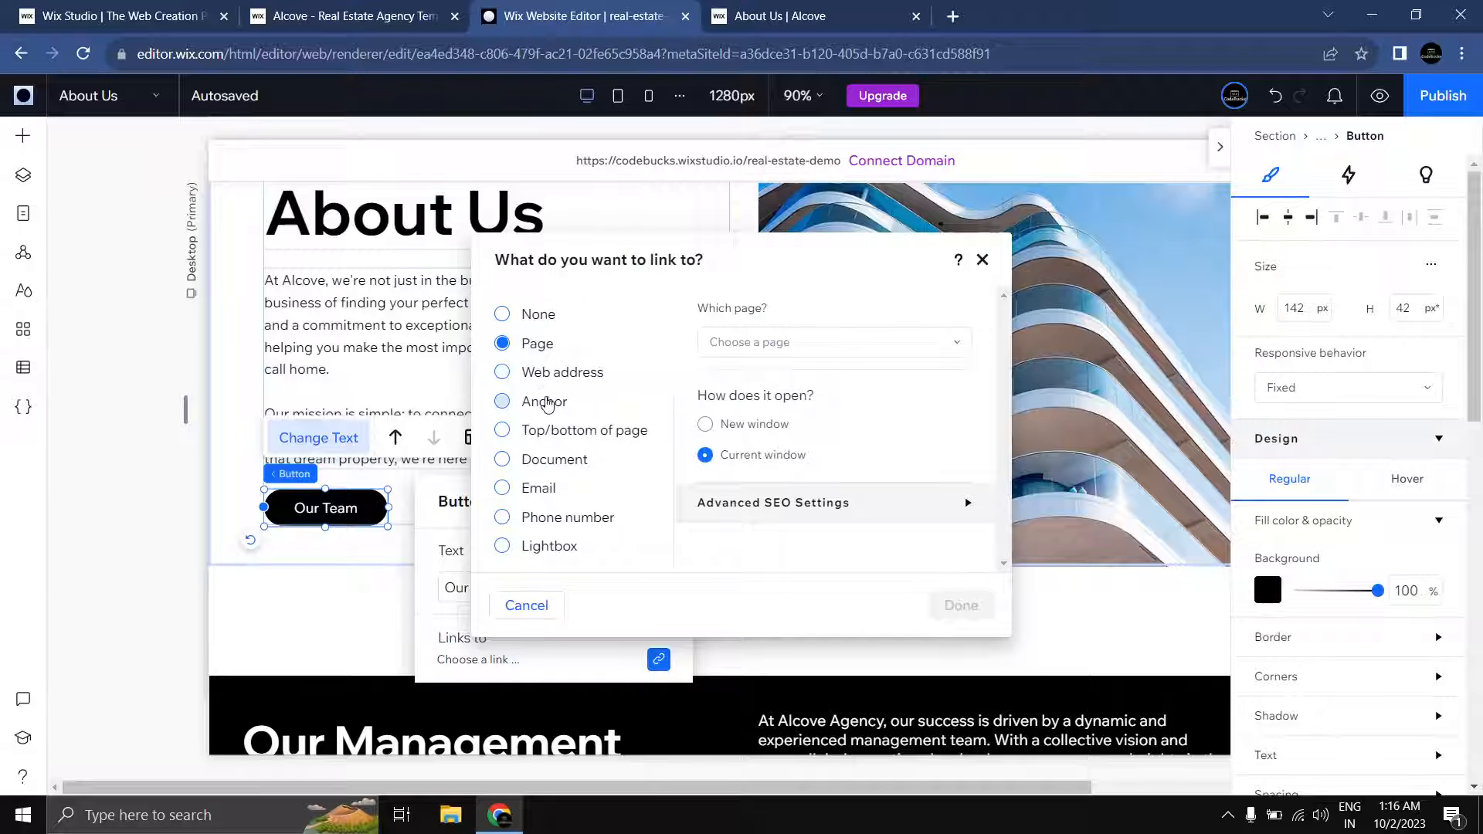
click(546, 402)
click(799, 348)
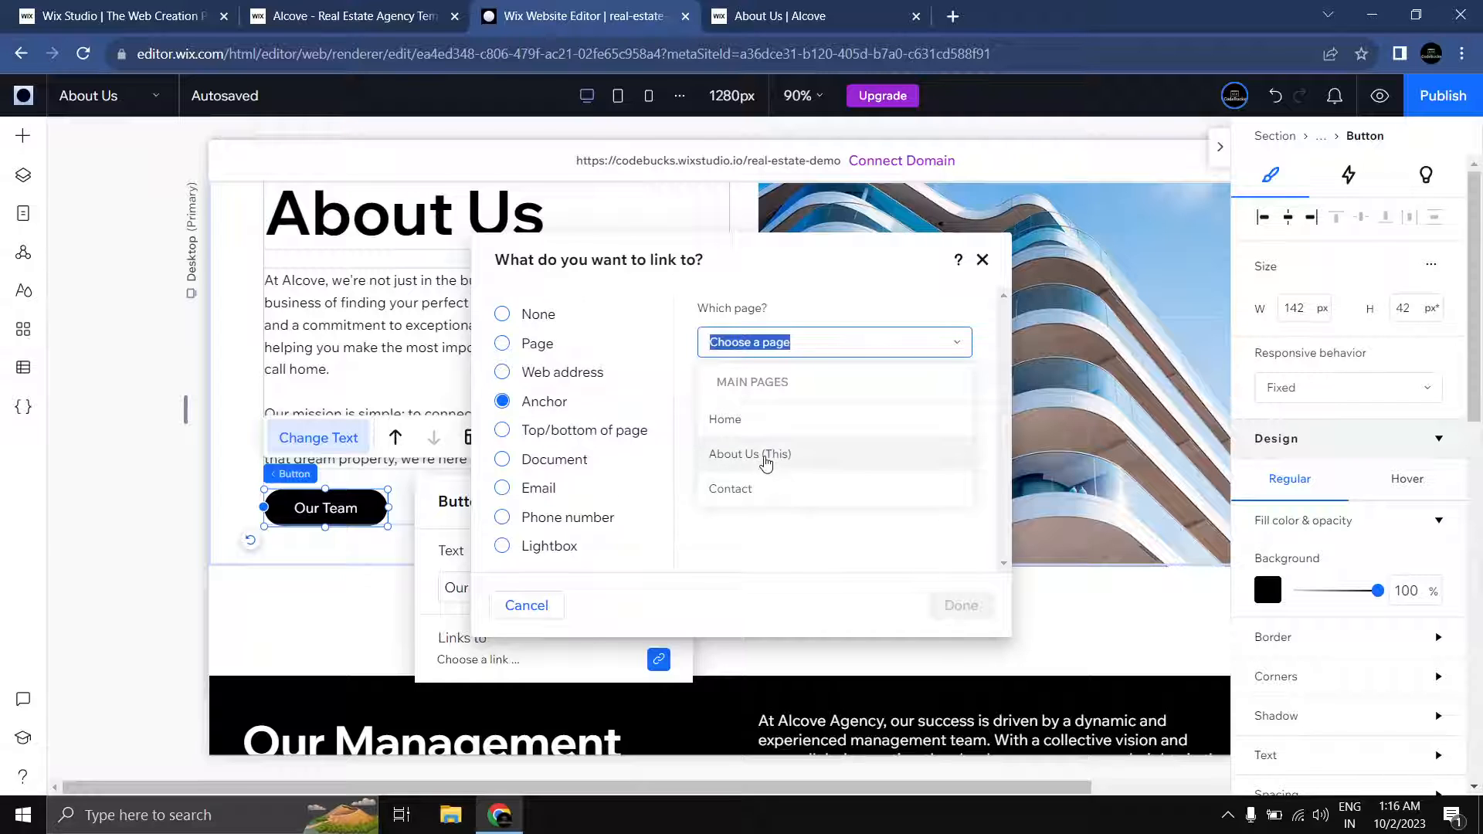
click(765, 456)
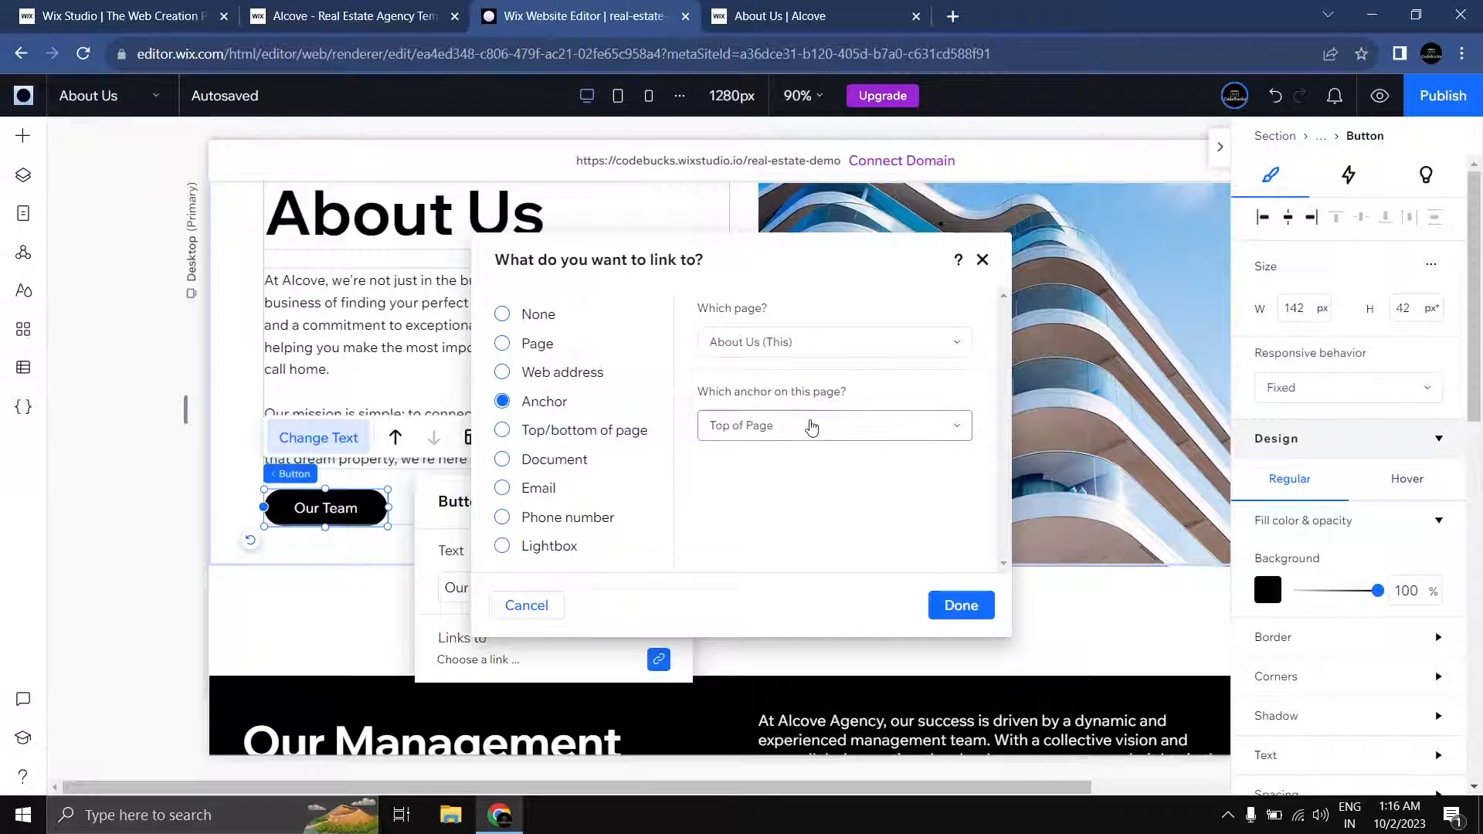
click(812, 427)
click(755, 504)
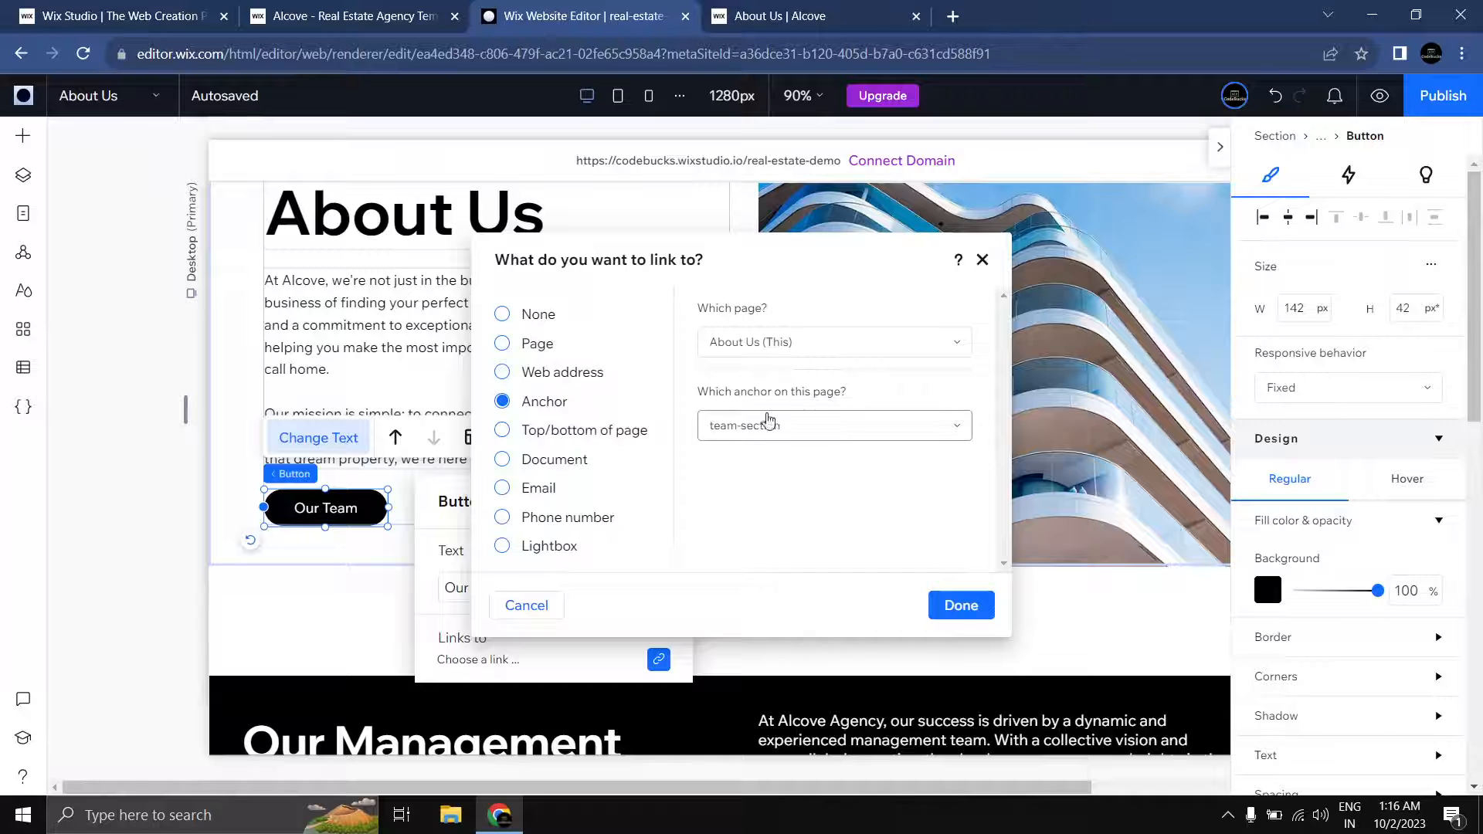
click(959, 610)
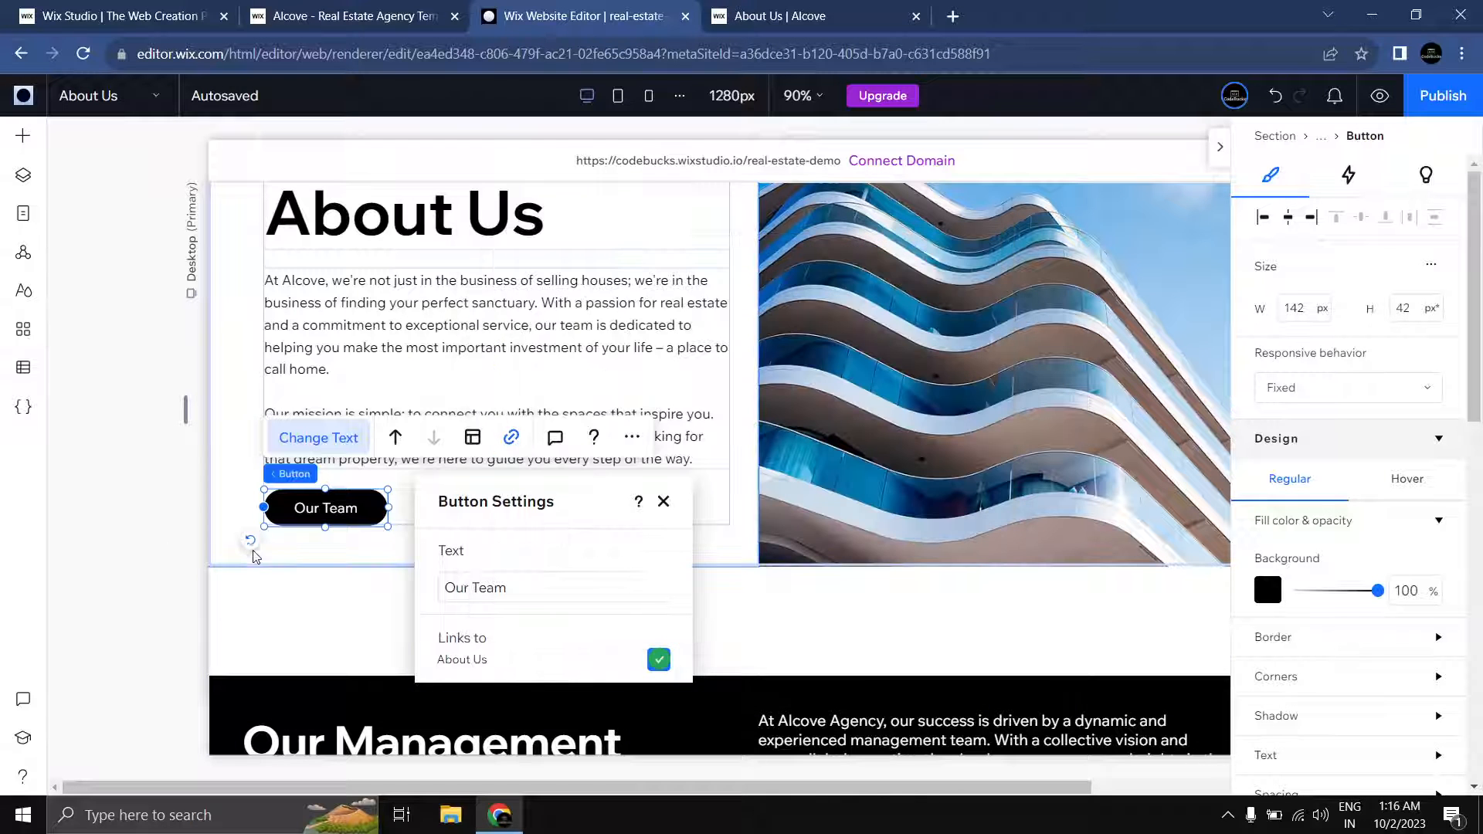
click(149, 545)
Step: Publish the updated site and view it live, closing the old About Us browser tab
scroll(146, 514, down, 12)
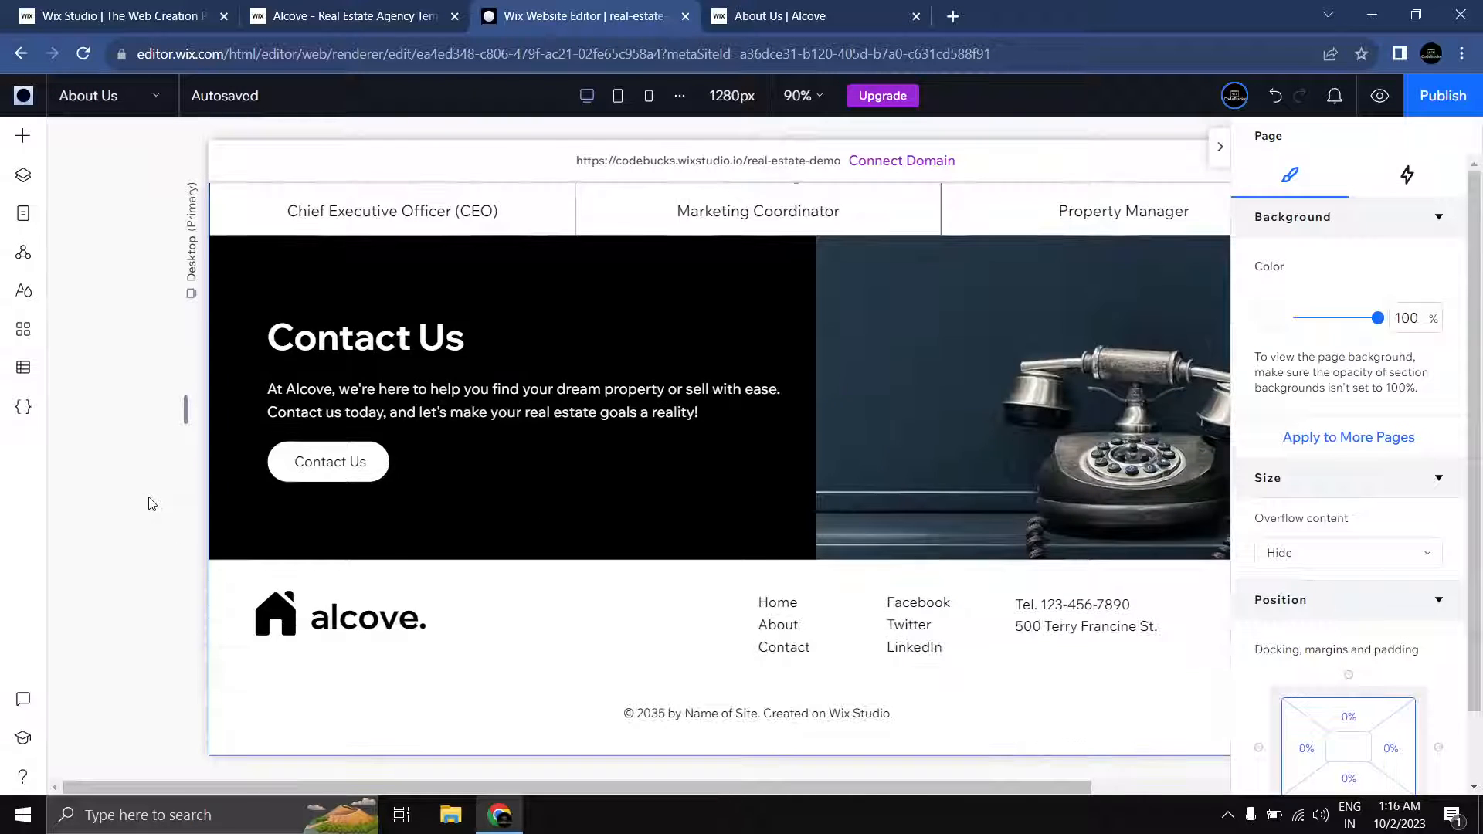
scroll(684, 531, up, 15)
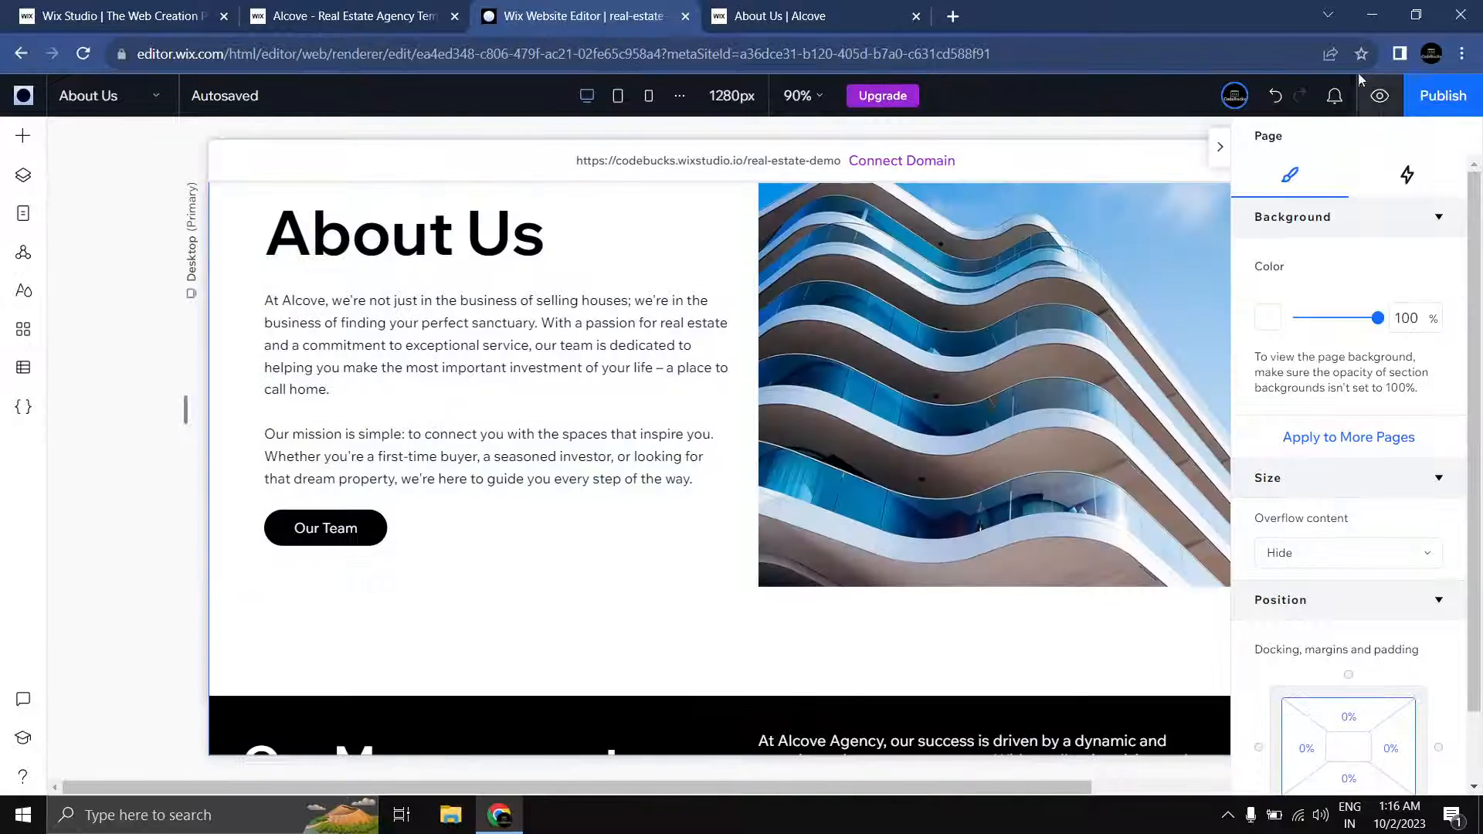
click(1451, 97)
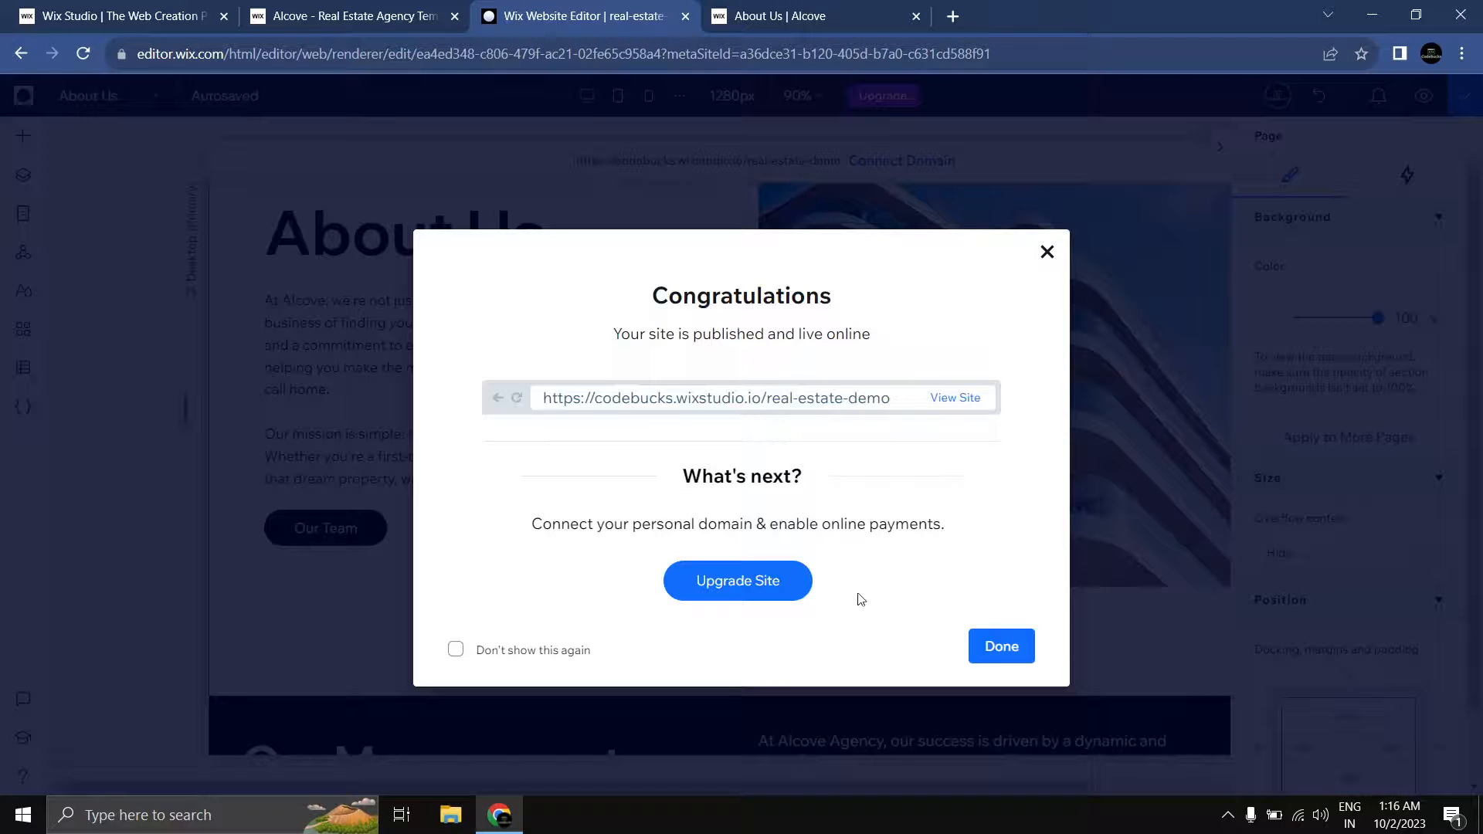
click(936, 405)
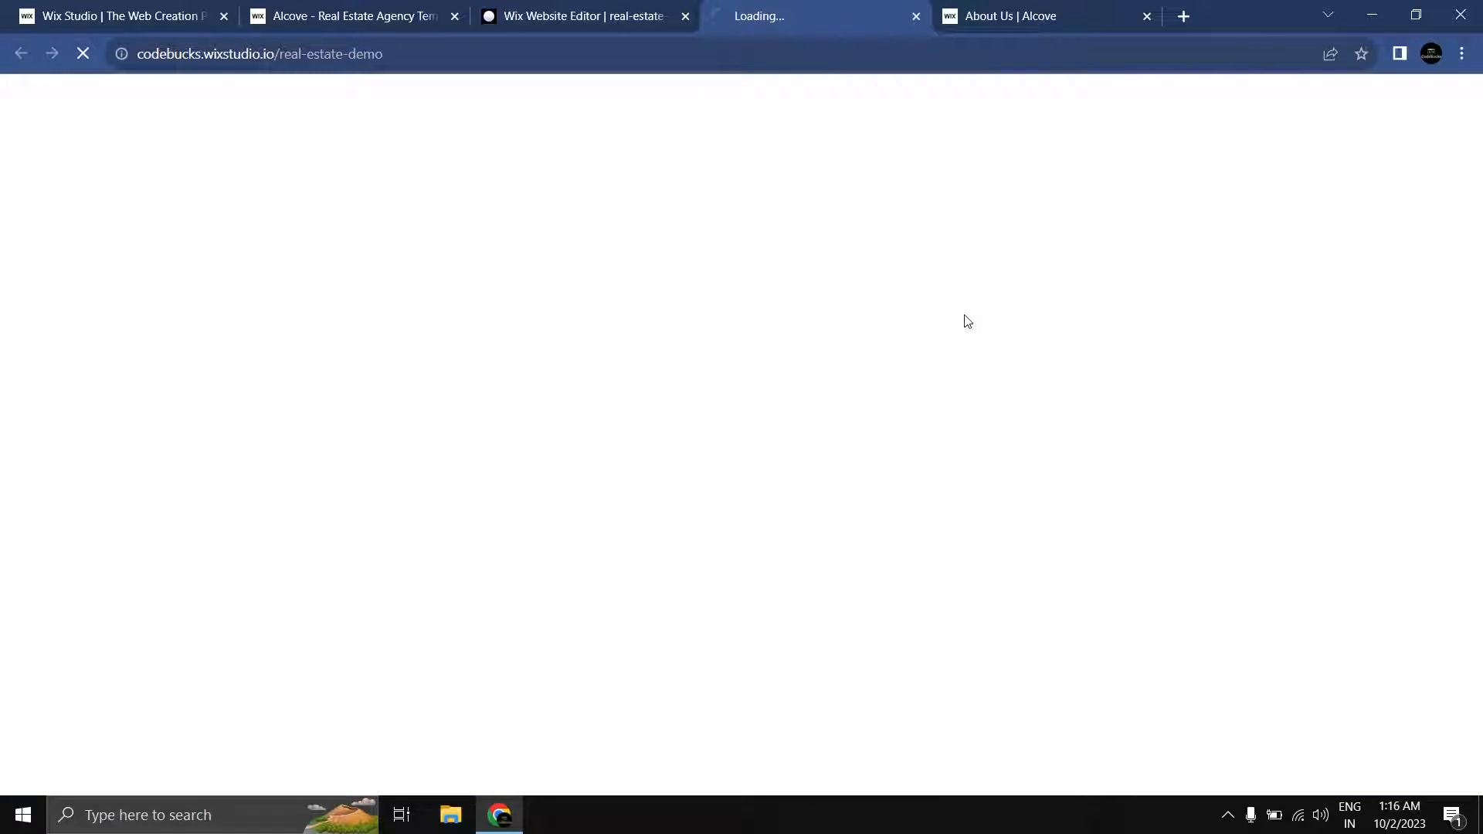
click(1147, 17)
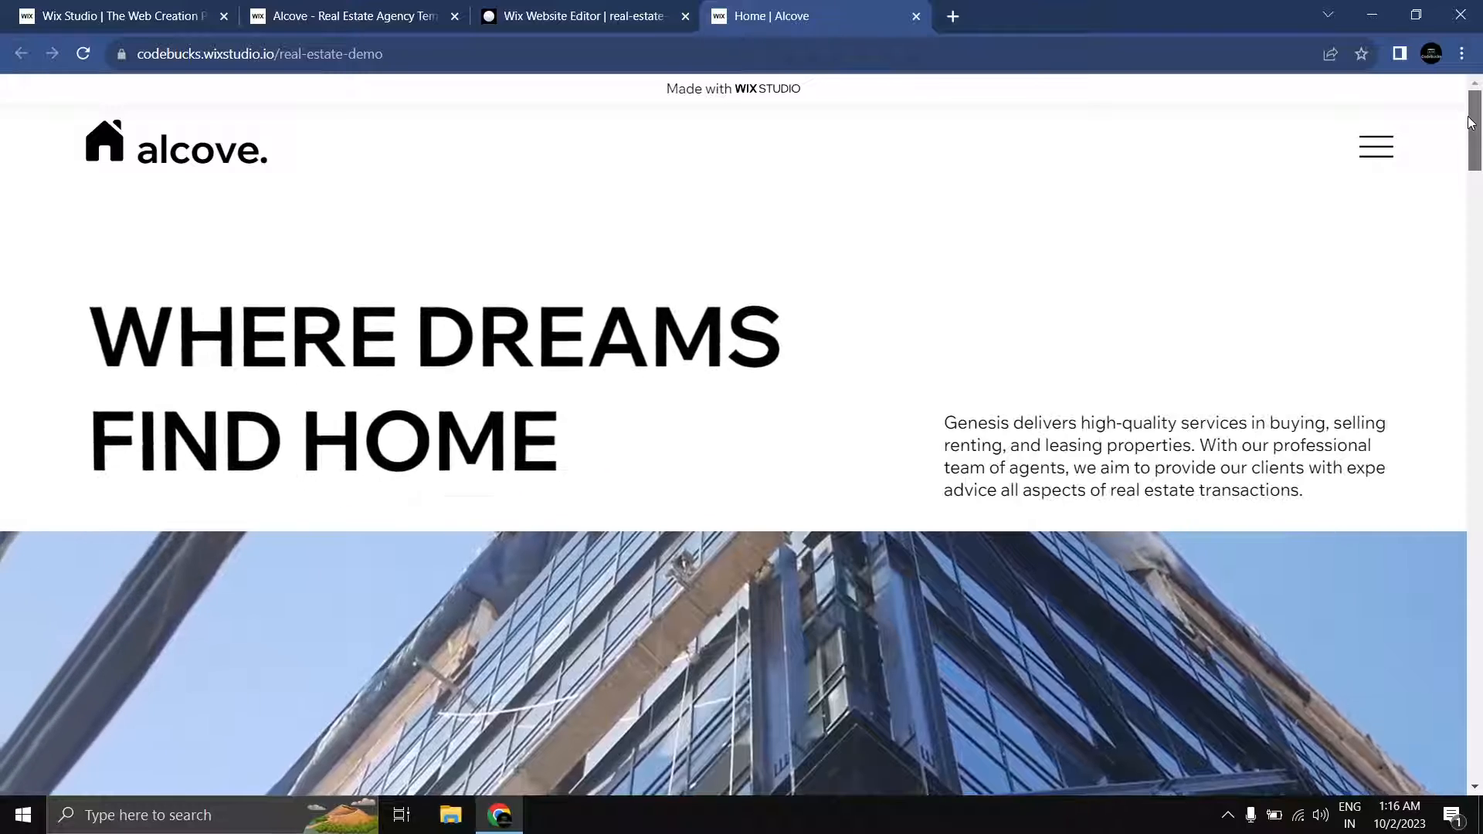
Step: Follow the Contact Us button at the end of the live Home page and review the linked Contact page
drag(1476, 136, 1470, 745)
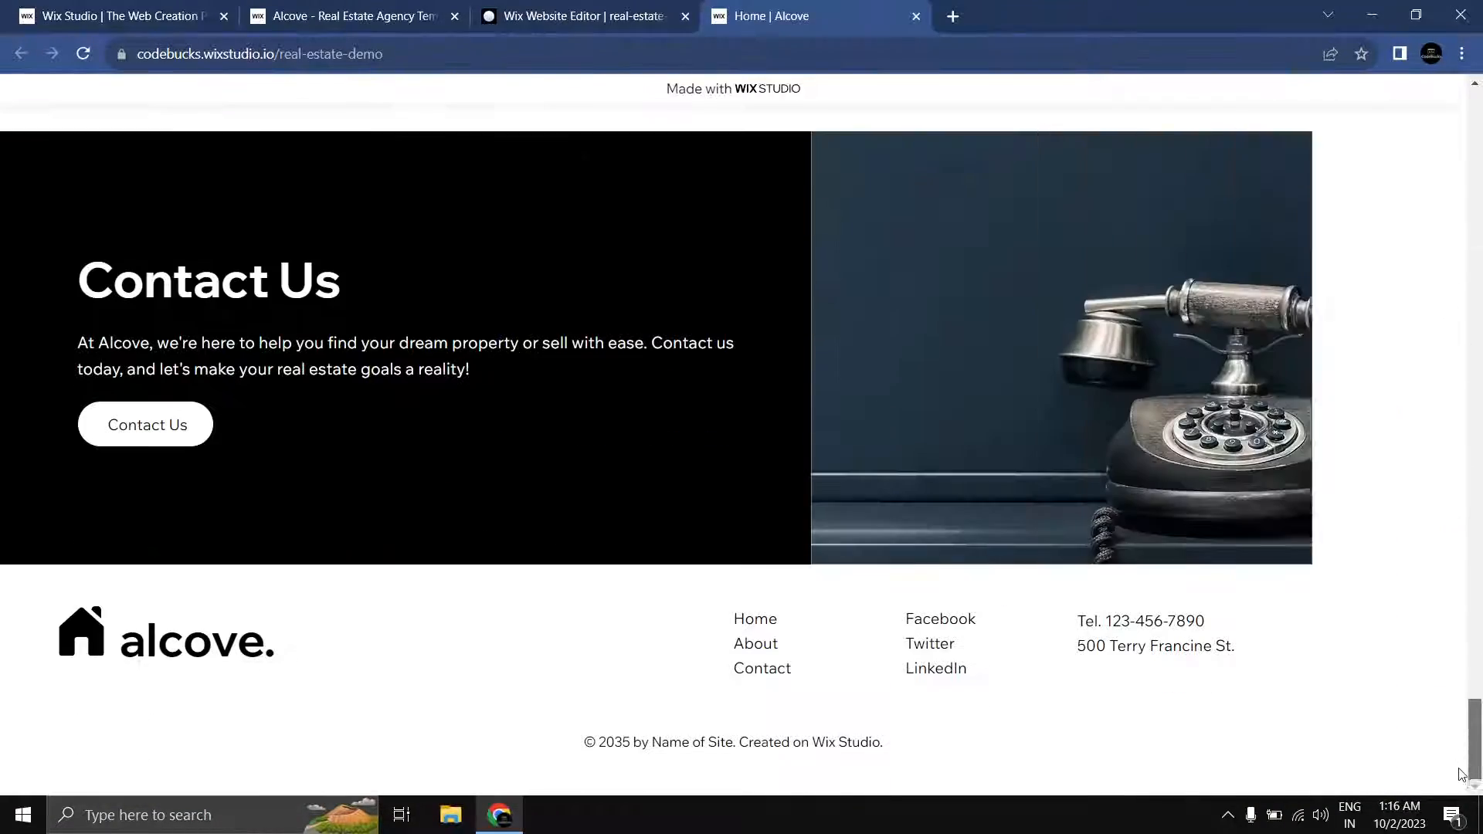
click(140, 439)
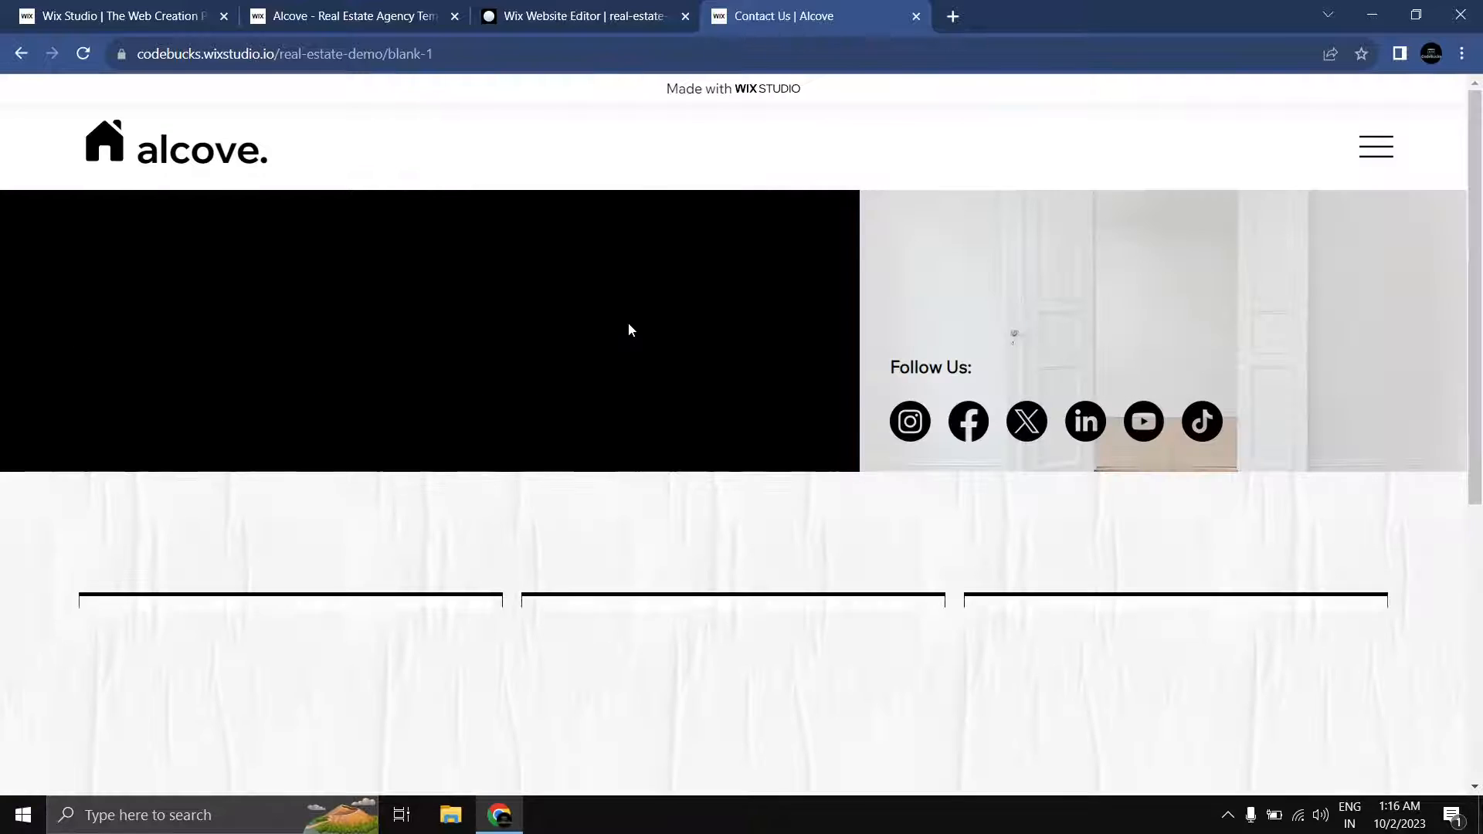
scroll(494, 321, down, 3)
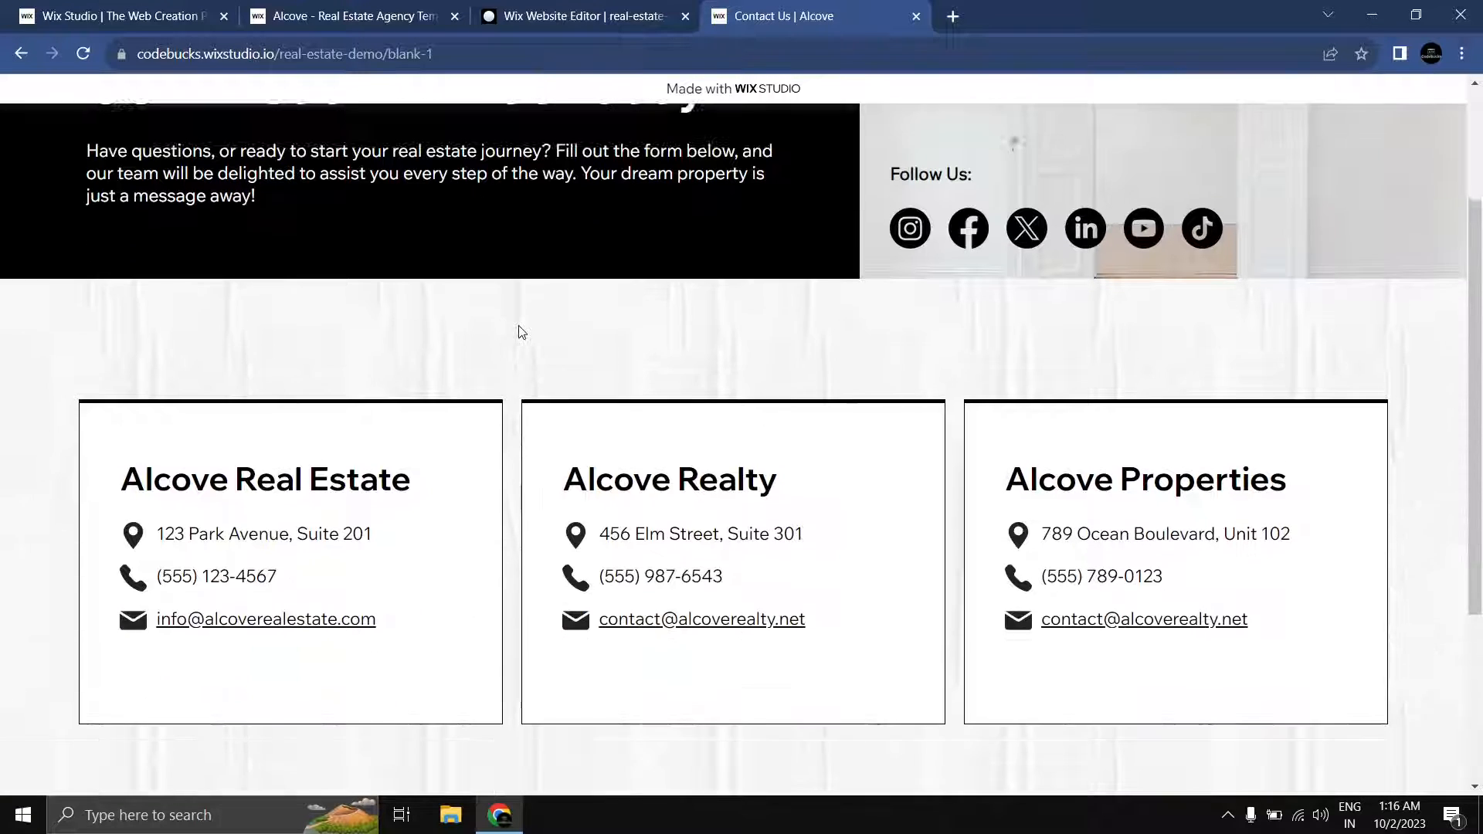
scroll(525, 328, up, 3)
Step: Open the live About Us page, test its Our Team button, and review the page down to the footer
click(1369, 150)
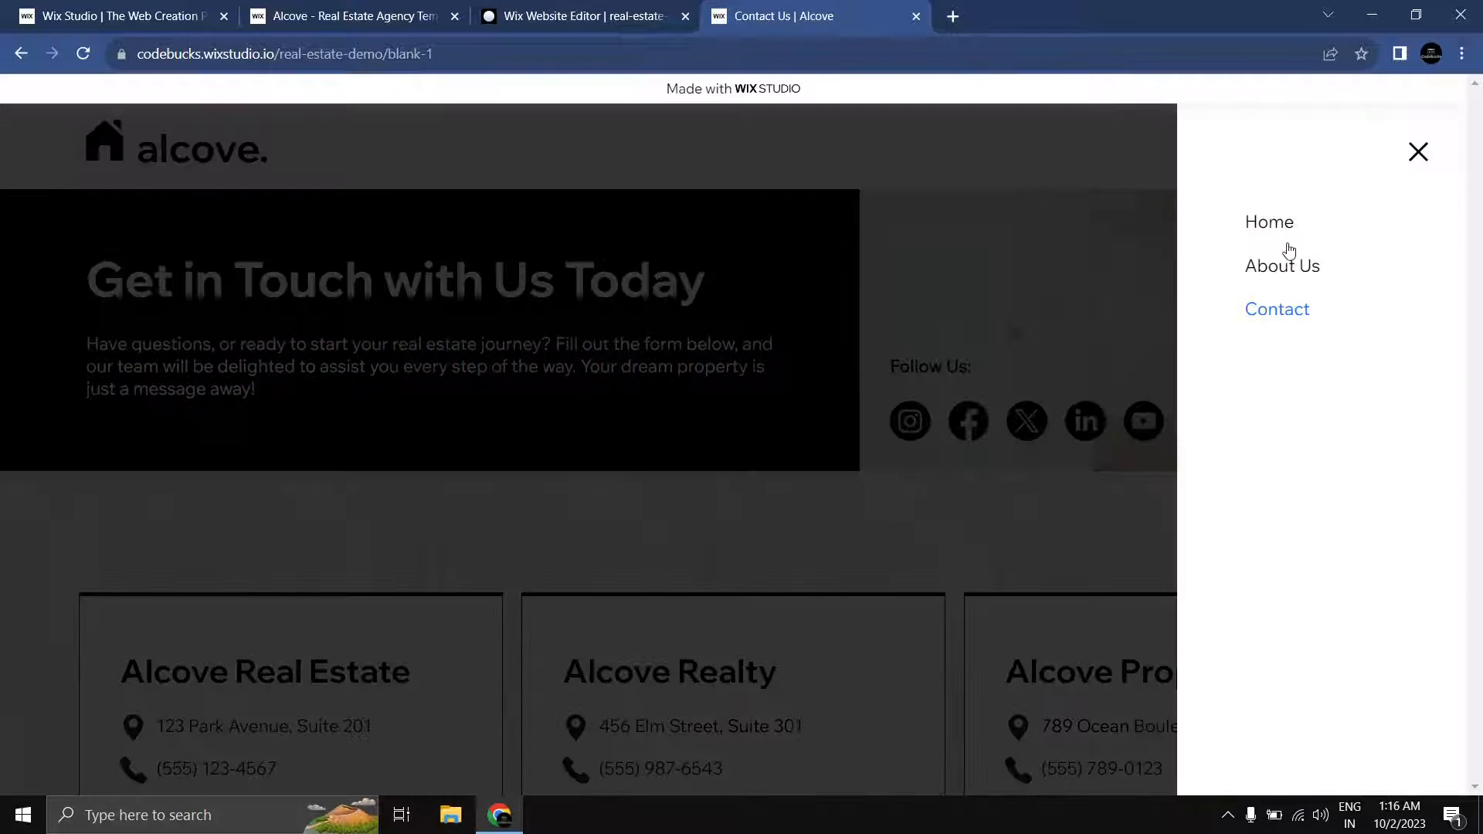
click(1282, 224)
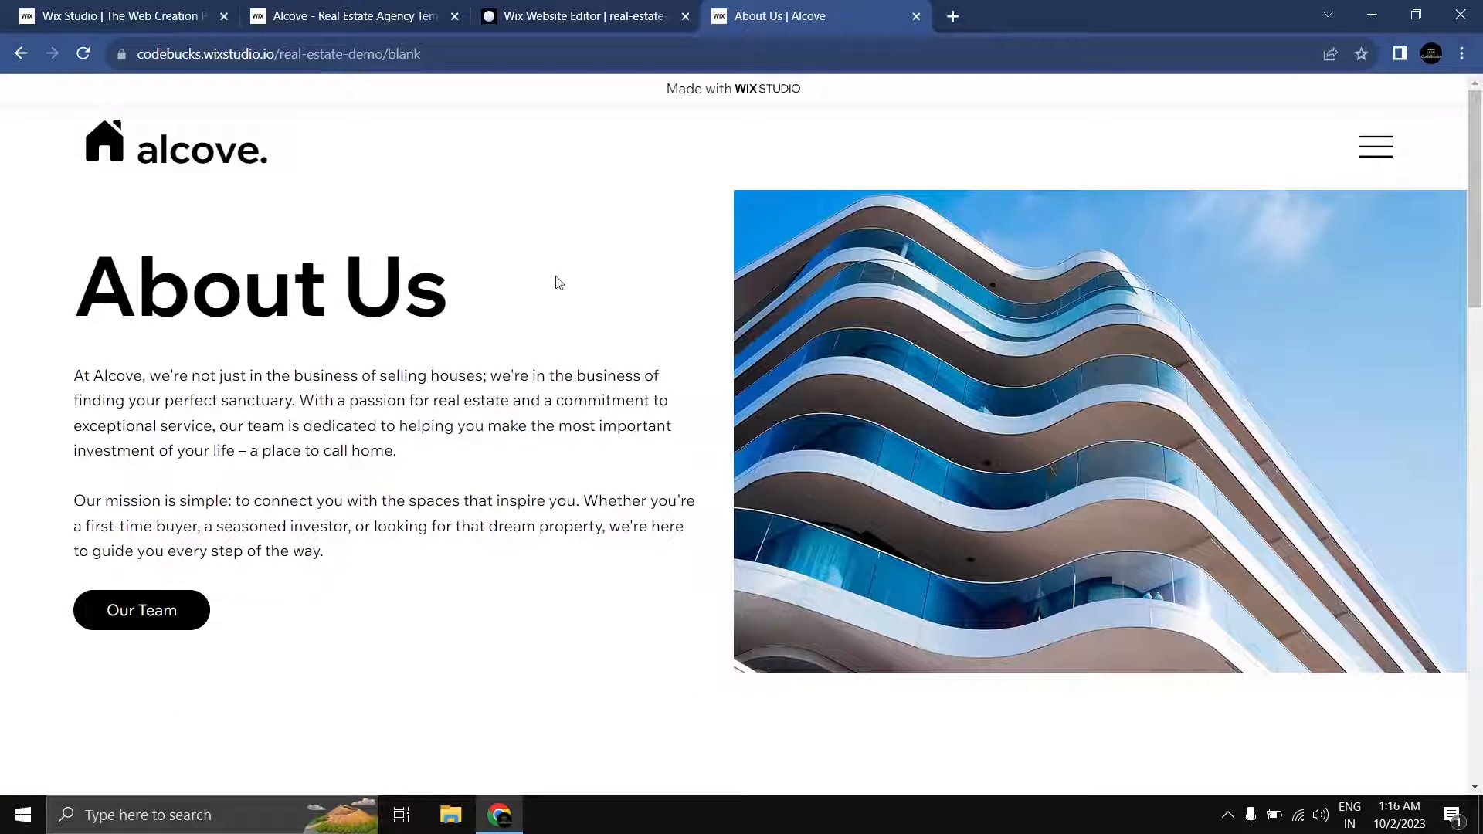
click(155, 613)
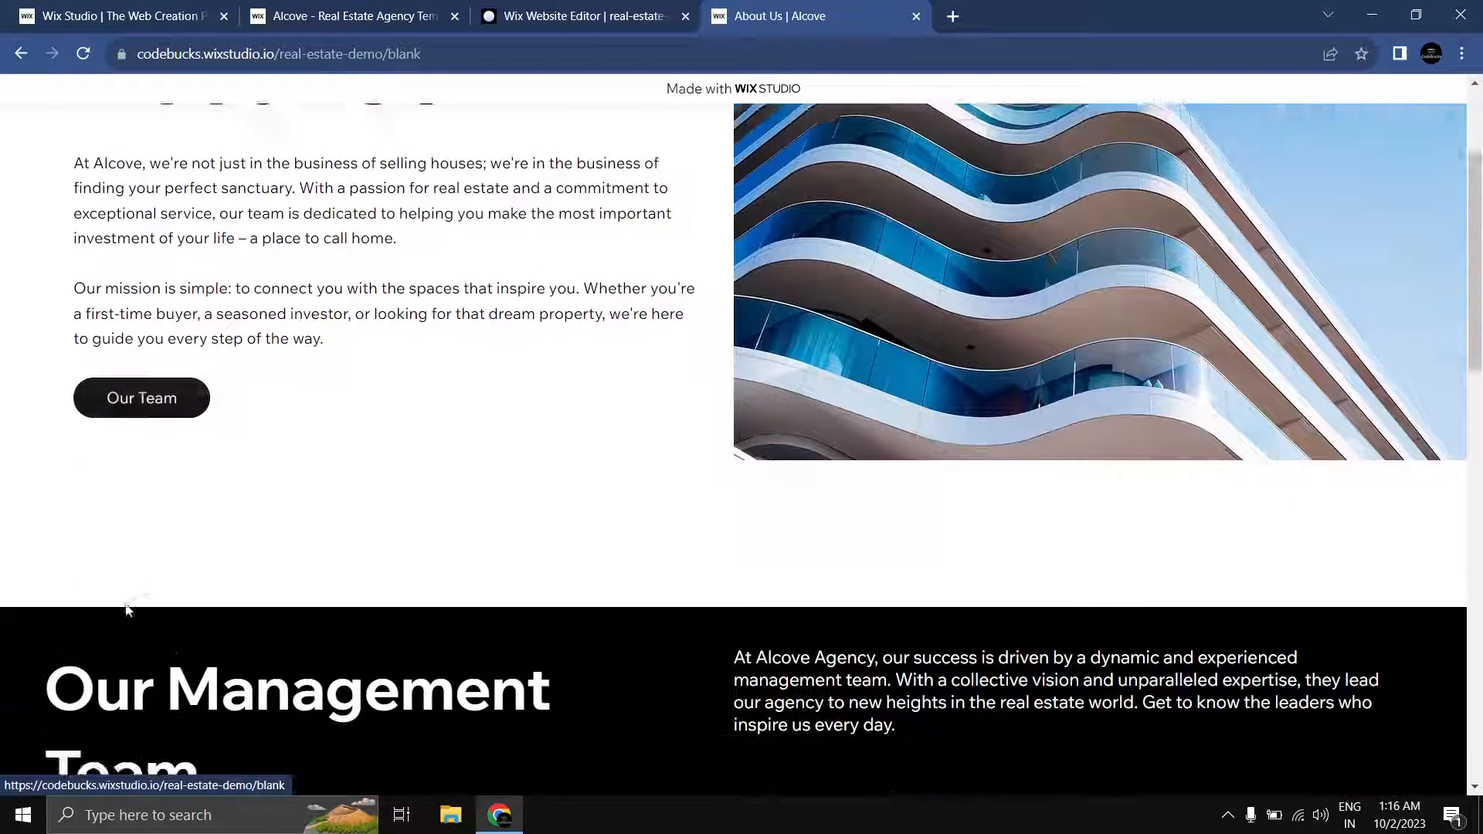
scroll(1119, 321, up, 5)
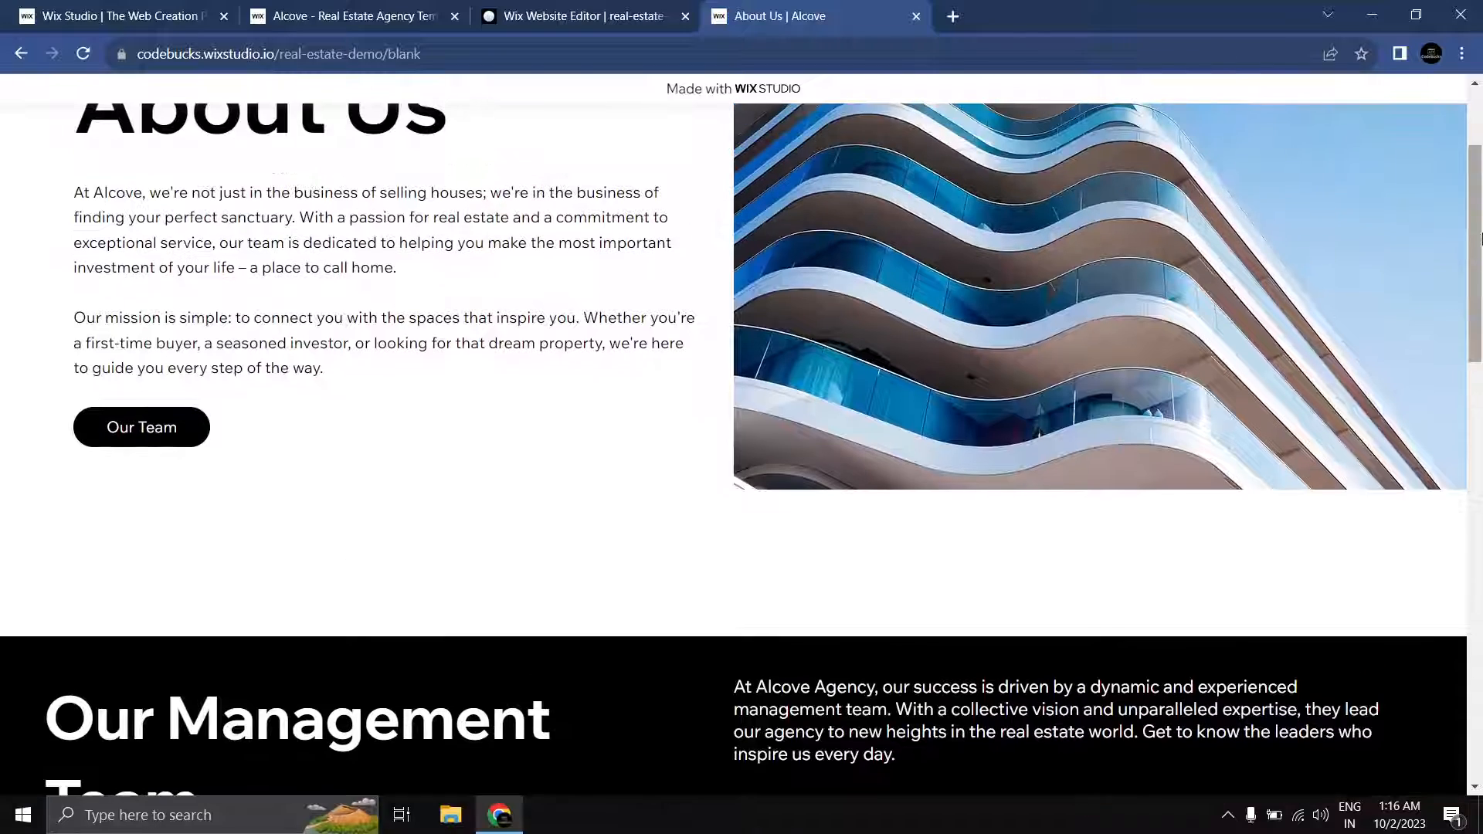
drag(1475, 231, 1480, 401)
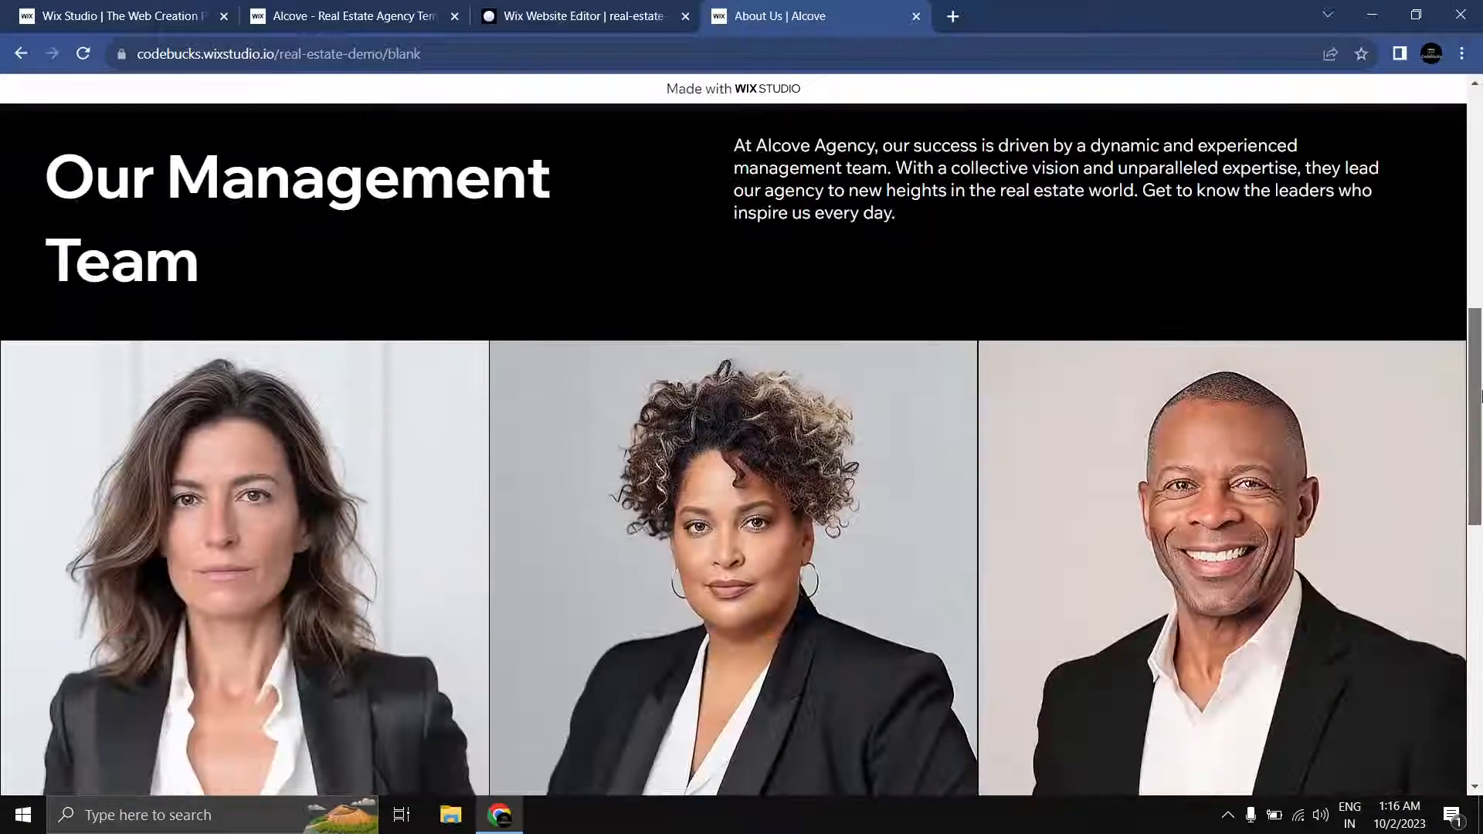
scroll(1480, 400, down, 3)
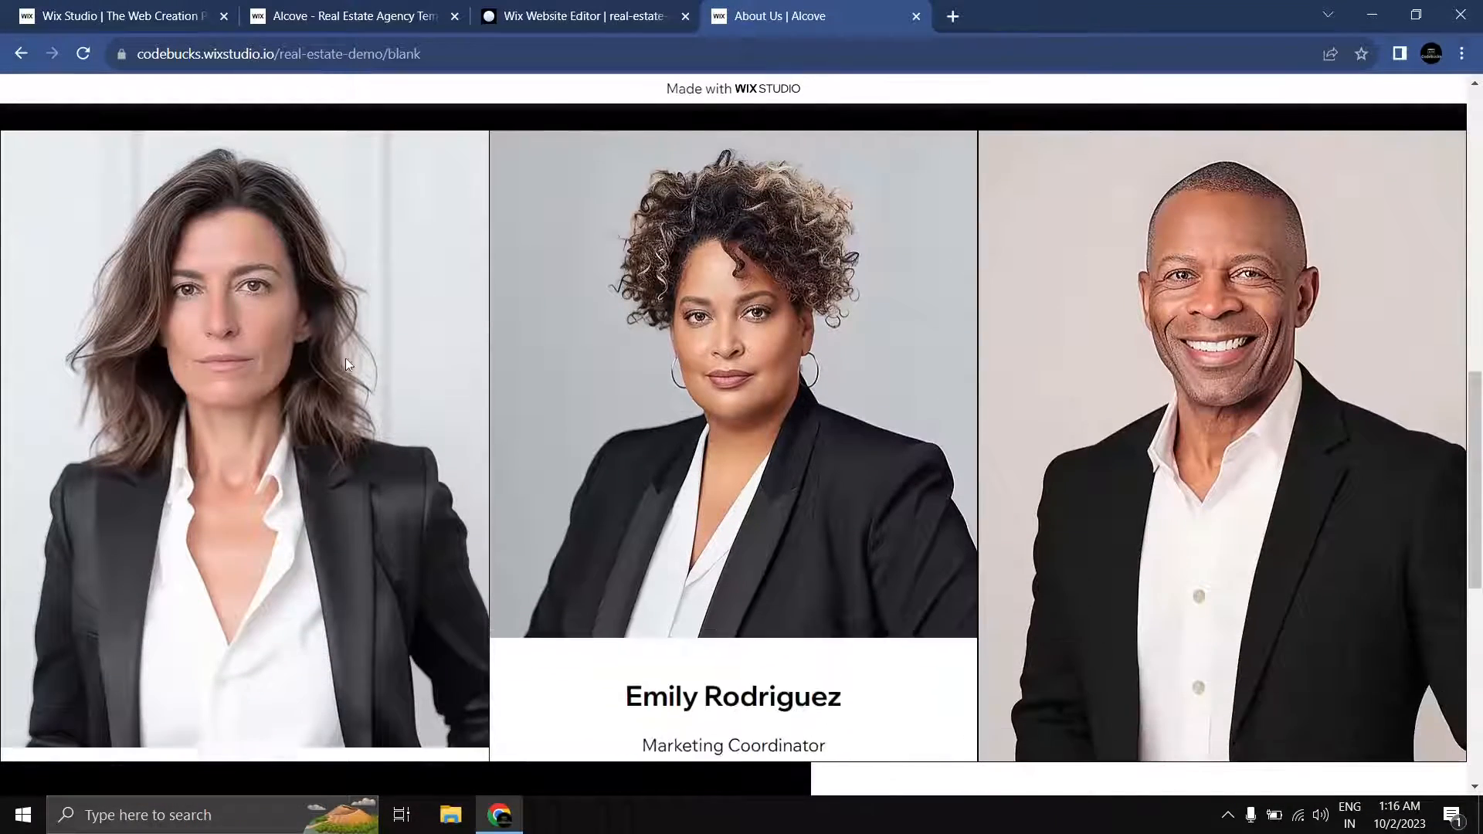
scroll(309, 357, down, 4)
scroll(302, 357, down, 5)
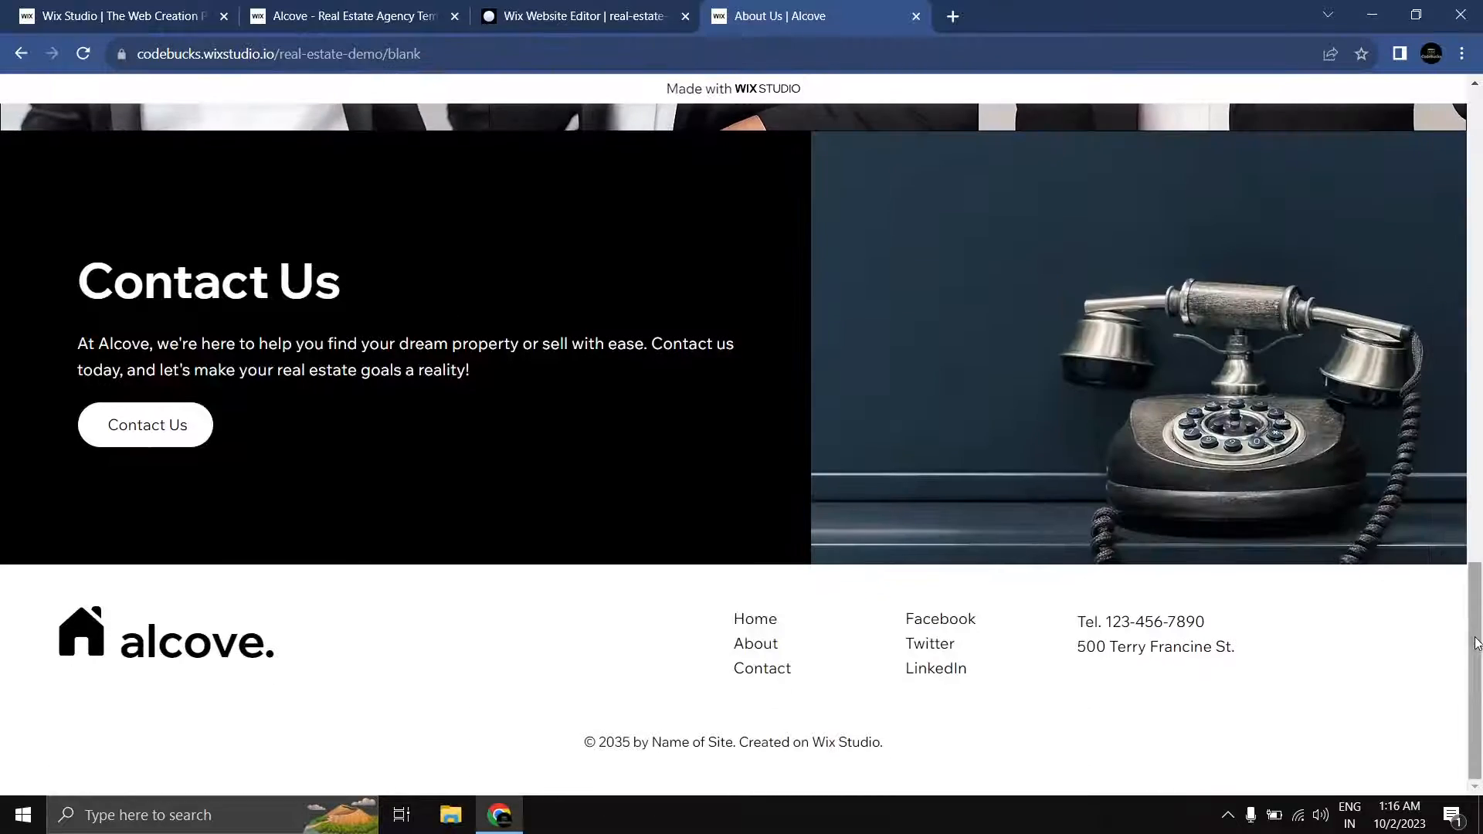
drag(1477, 607, 1329, 152)
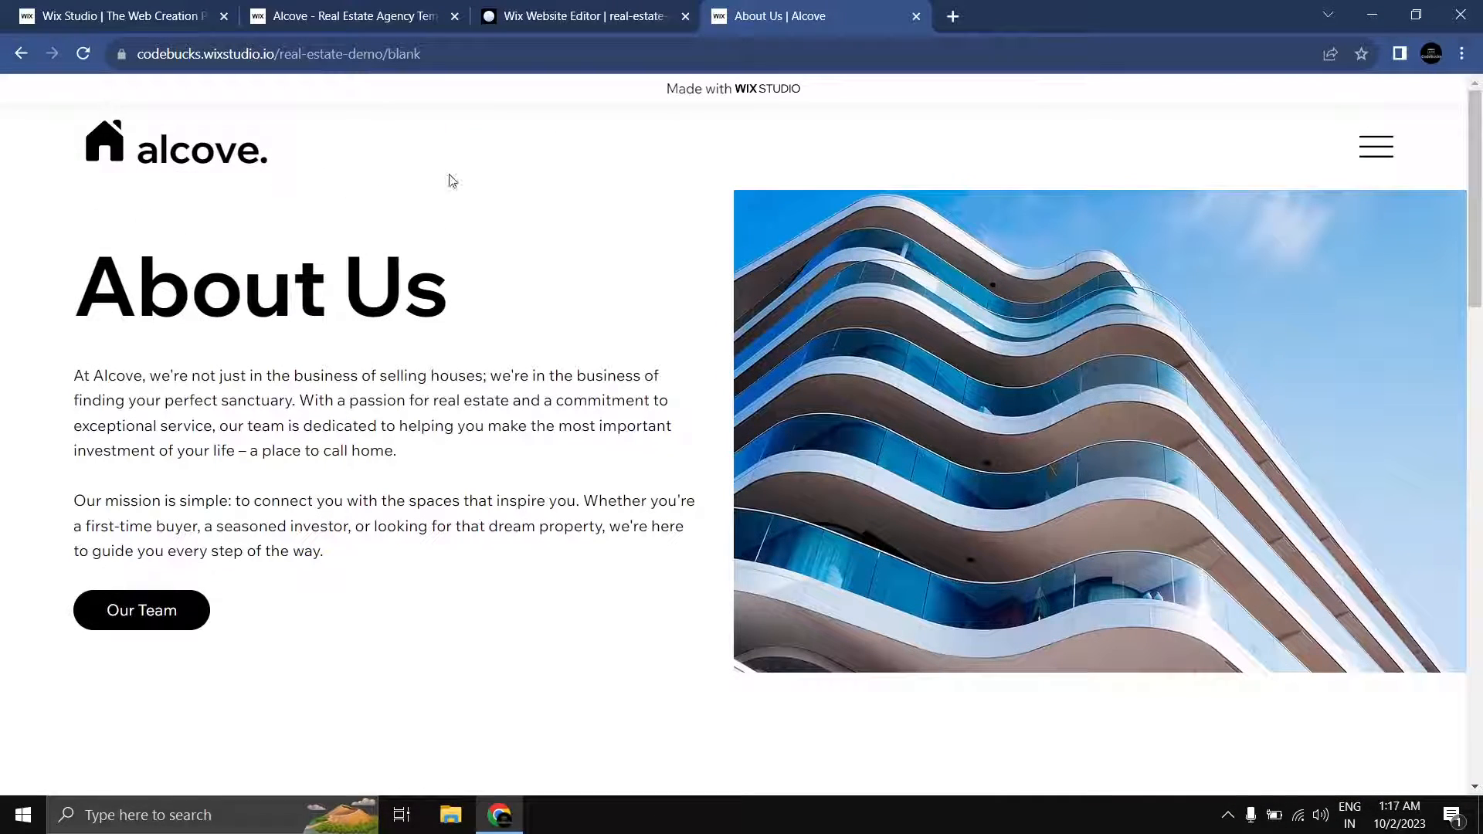
Step: Return to the live Home page through the site navigation and check whether the header's alcove. text is linked
click(1377, 149)
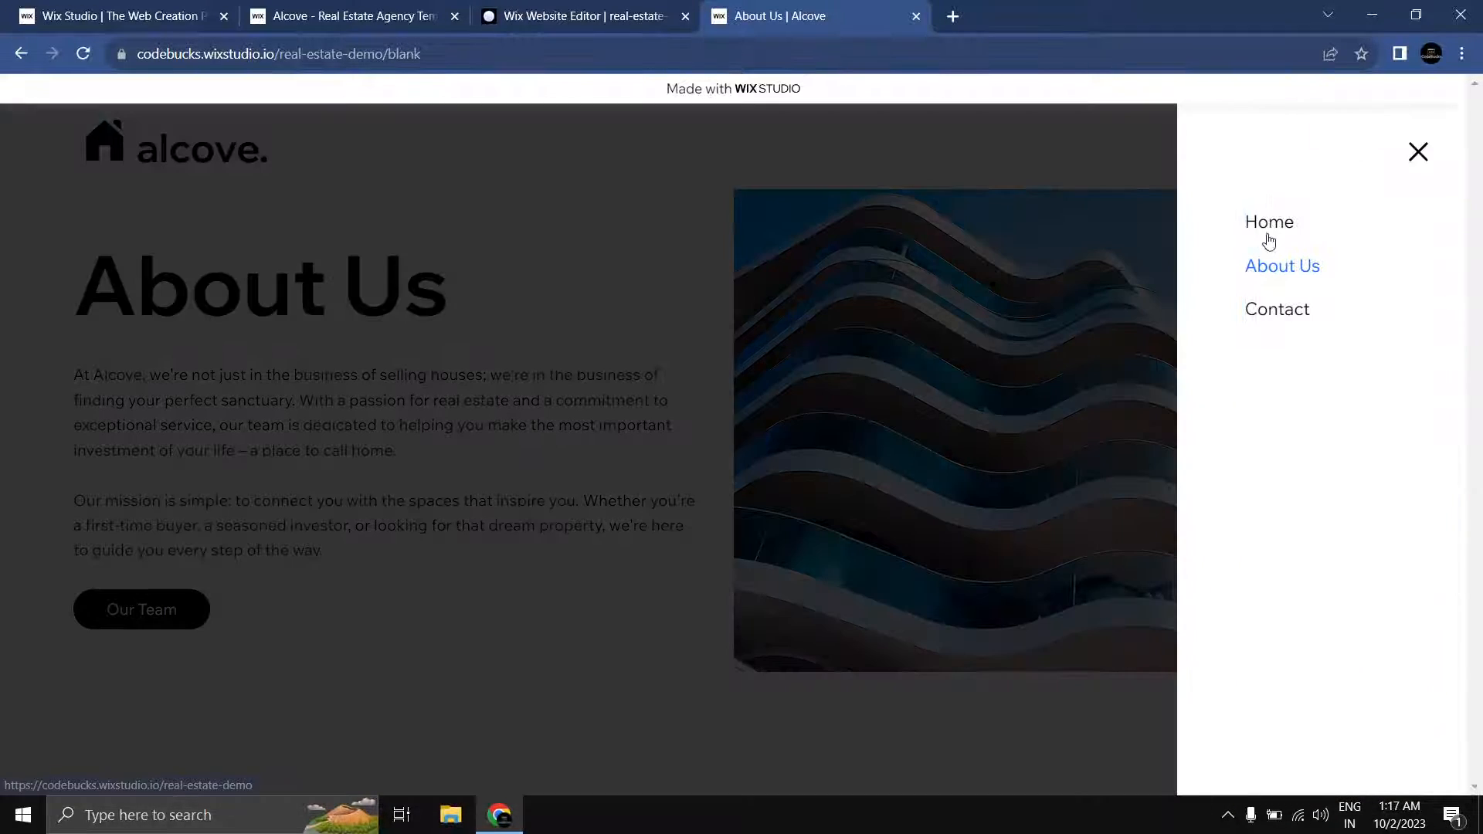
click(1270, 224)
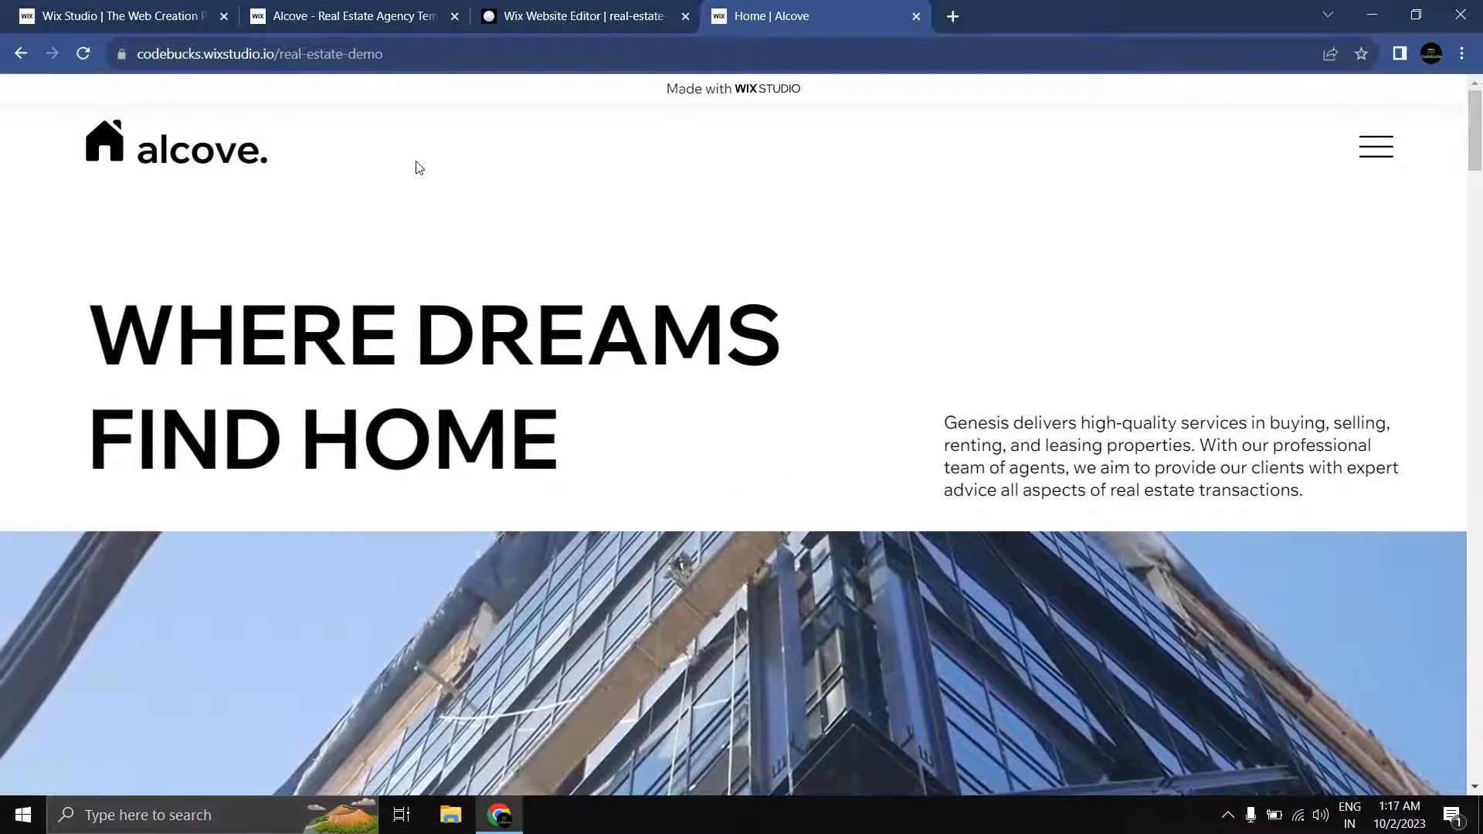
drag(137, 148, 260, 147)
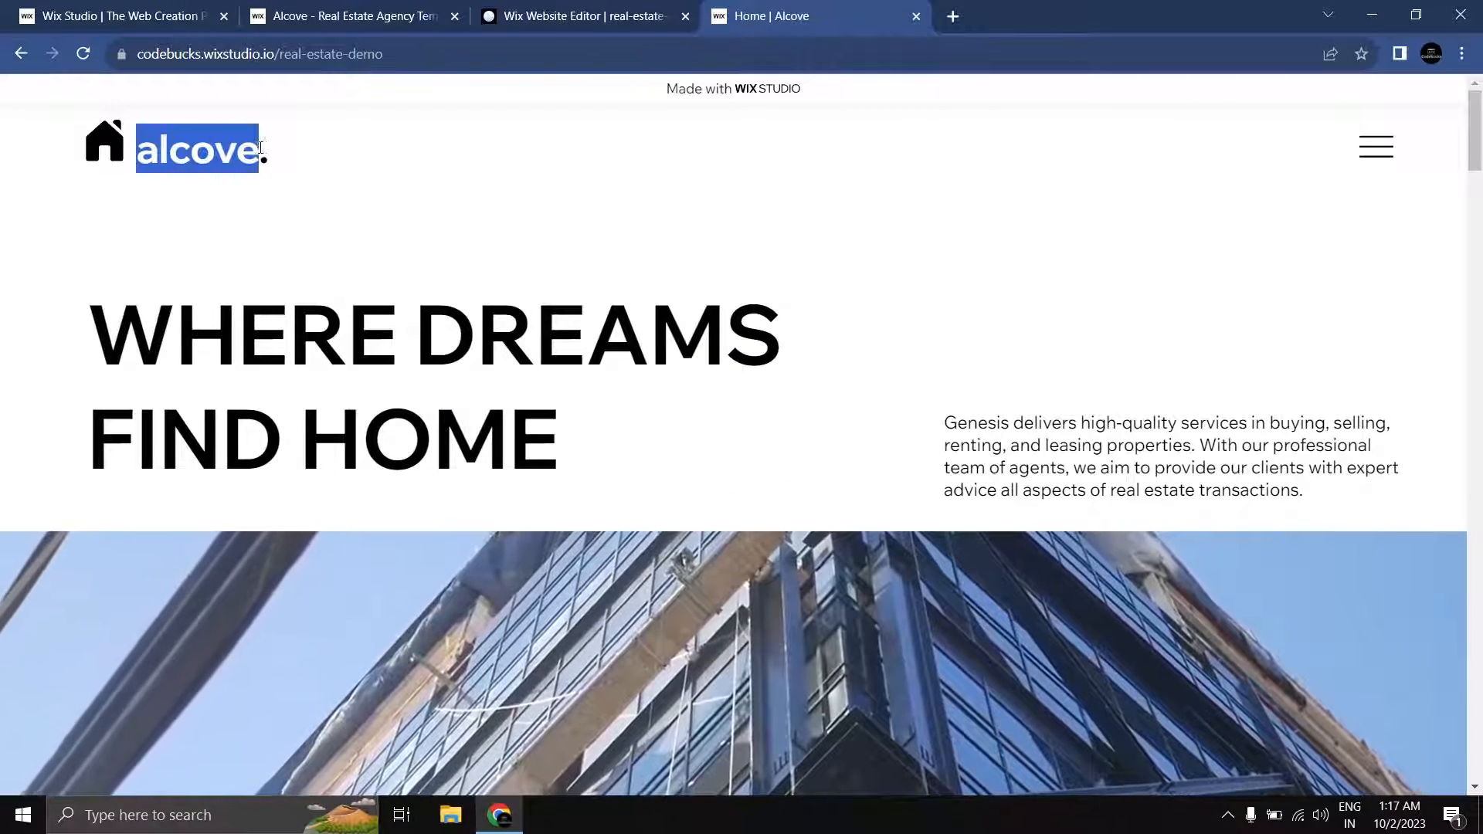
click(338, 152)
Step: Back in the site editor, link the header's alcove. text to the Home page, opening in the current window
click(577, 10)
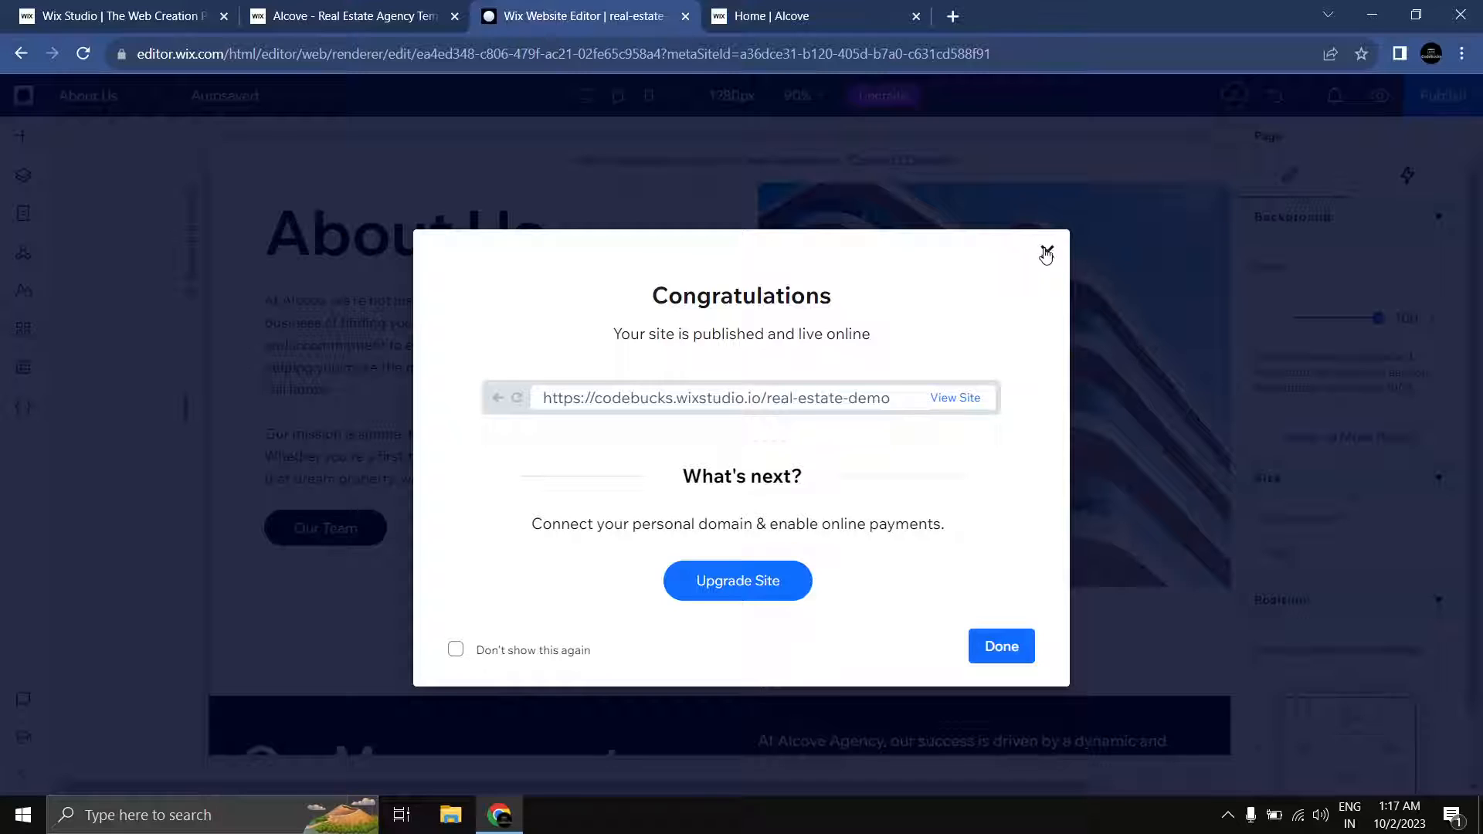
click(1047, 253)
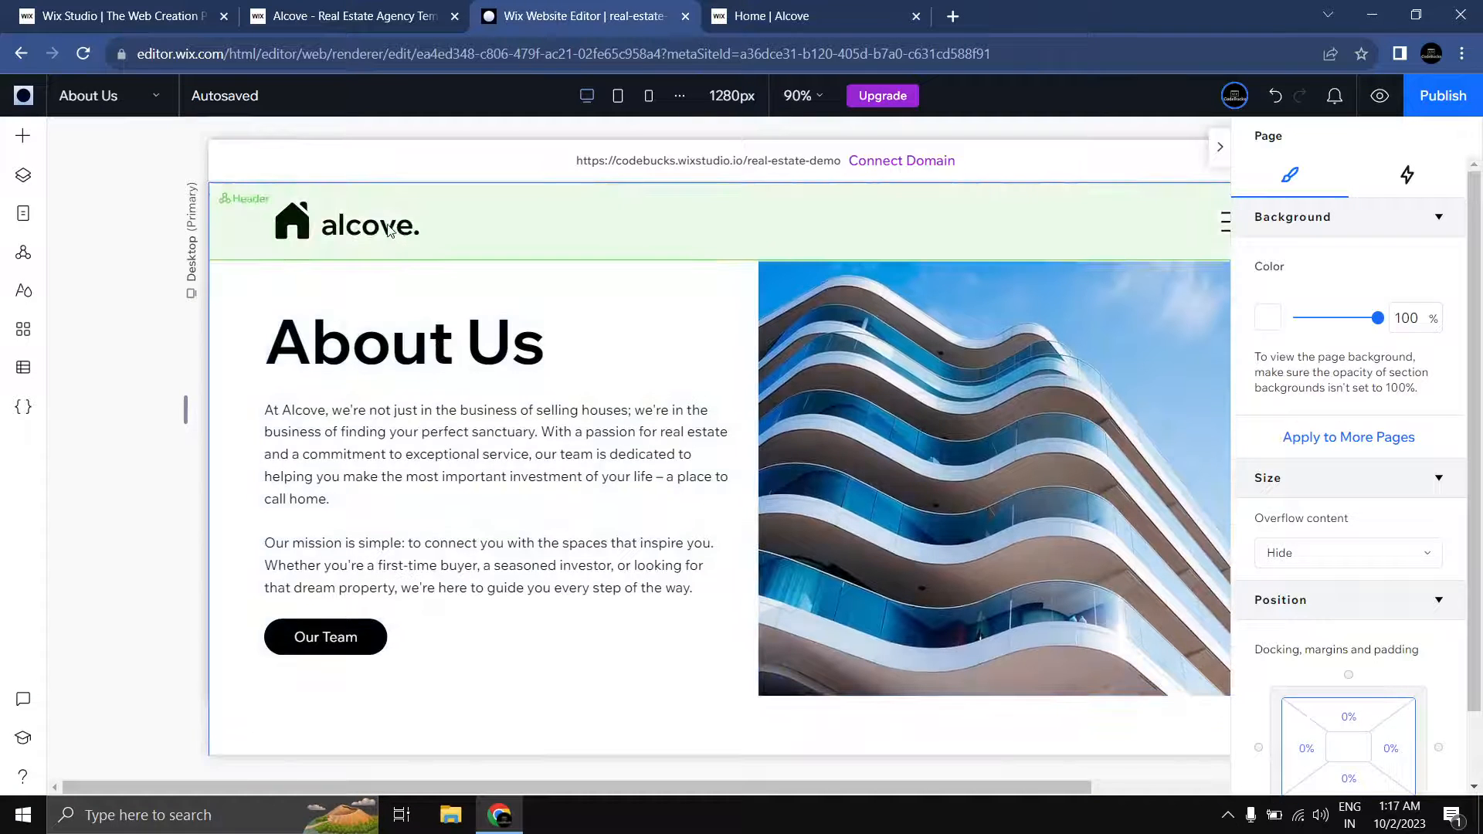
click(378, 228)
click(370, 227)
click(371, 227)
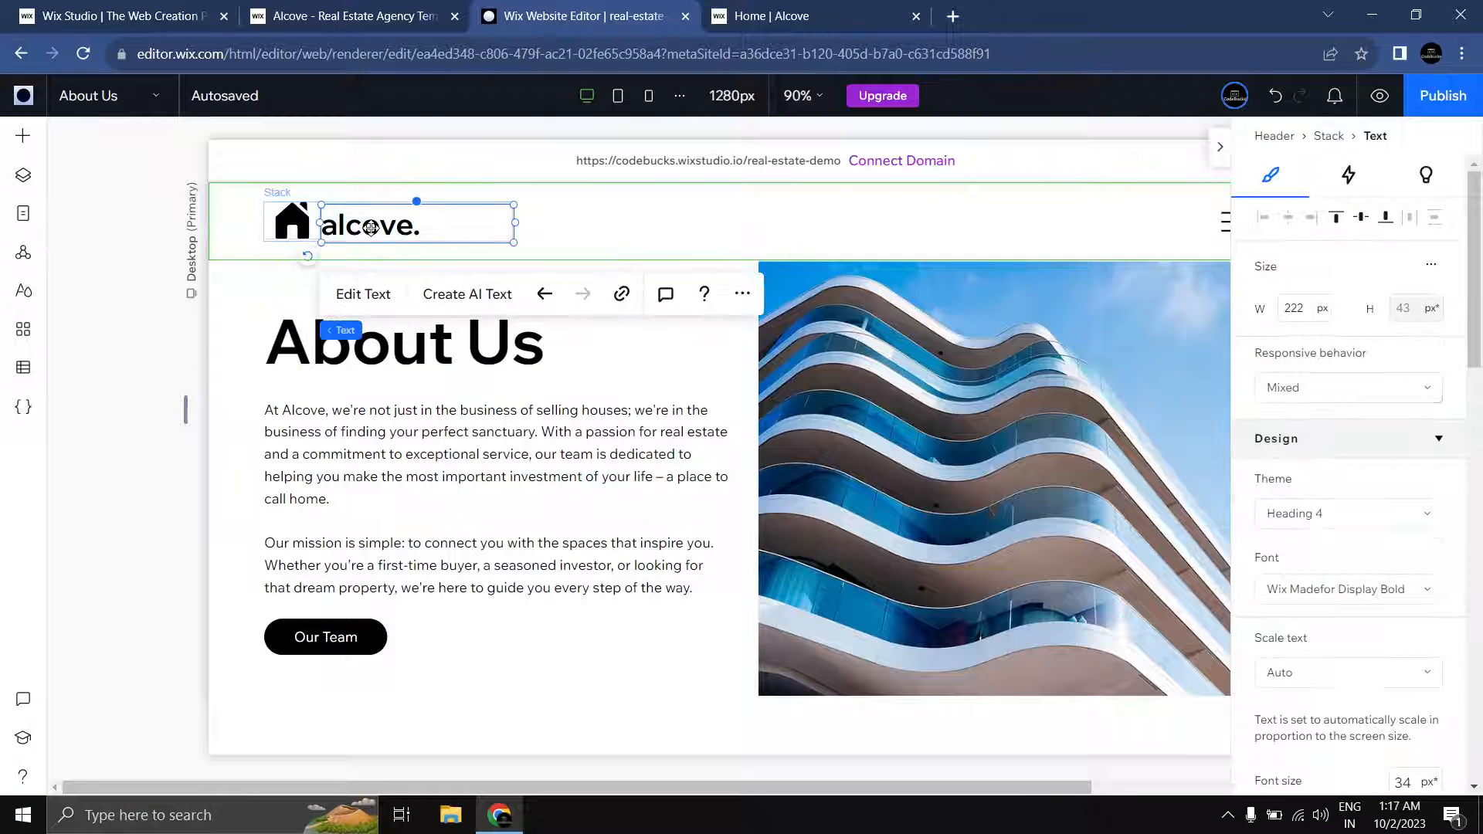
click(622, 296)
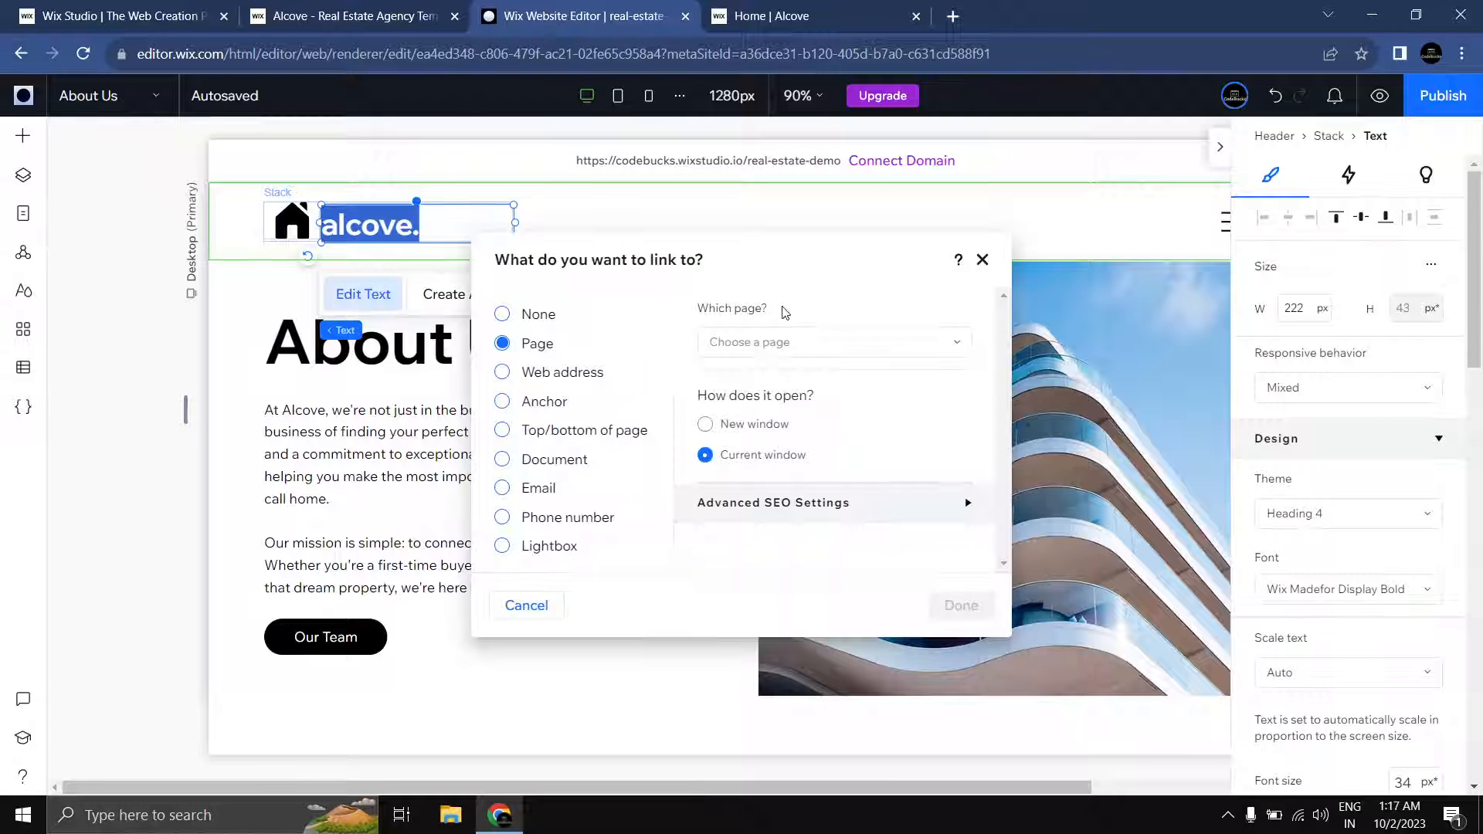
click(797, 343)
click(736, 422)
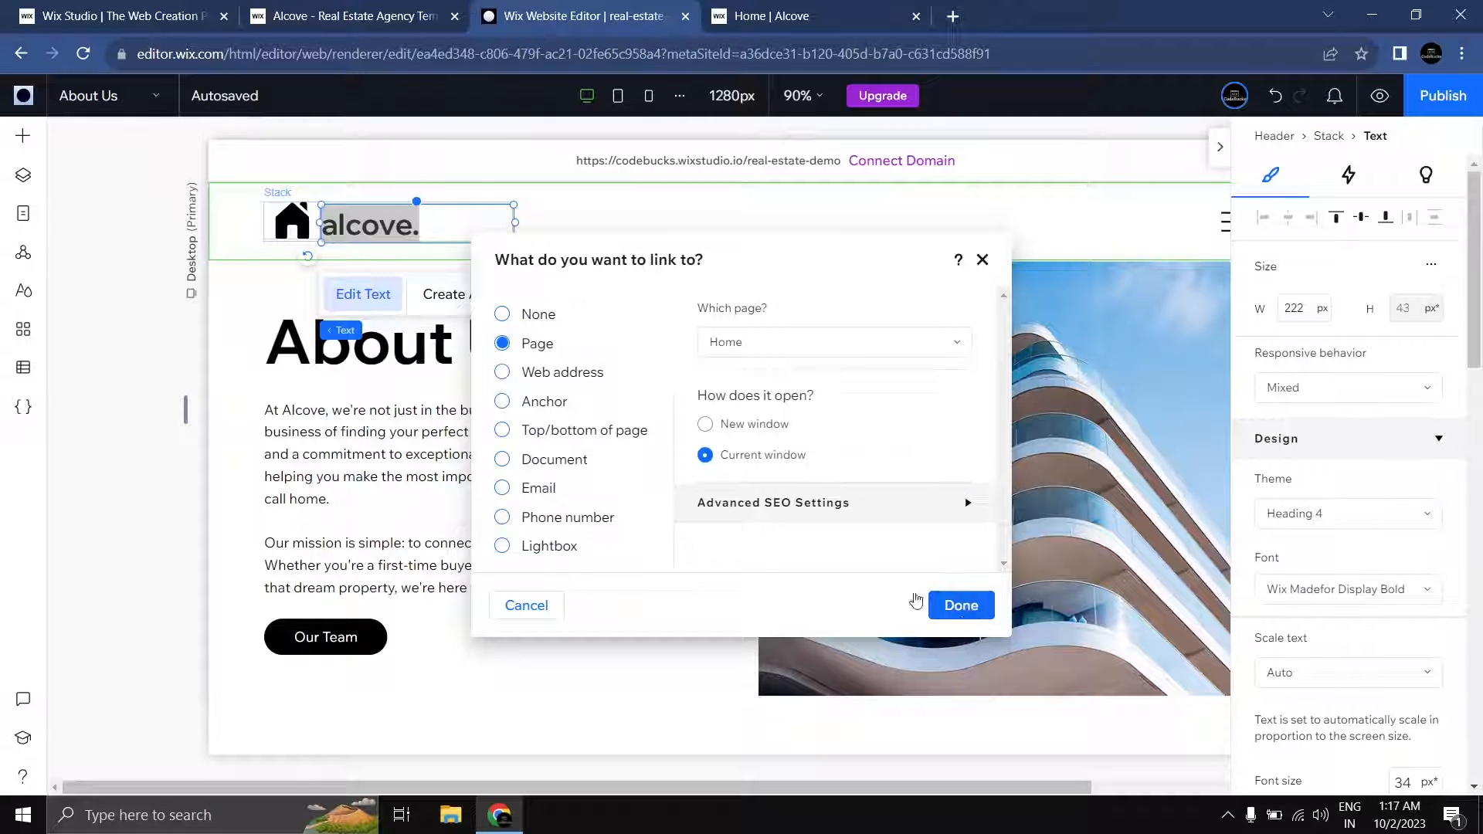
click(935, 605)
Step: Remove the underline from the linked alcove. text in the header
scroll(1364, 515, down, 6)
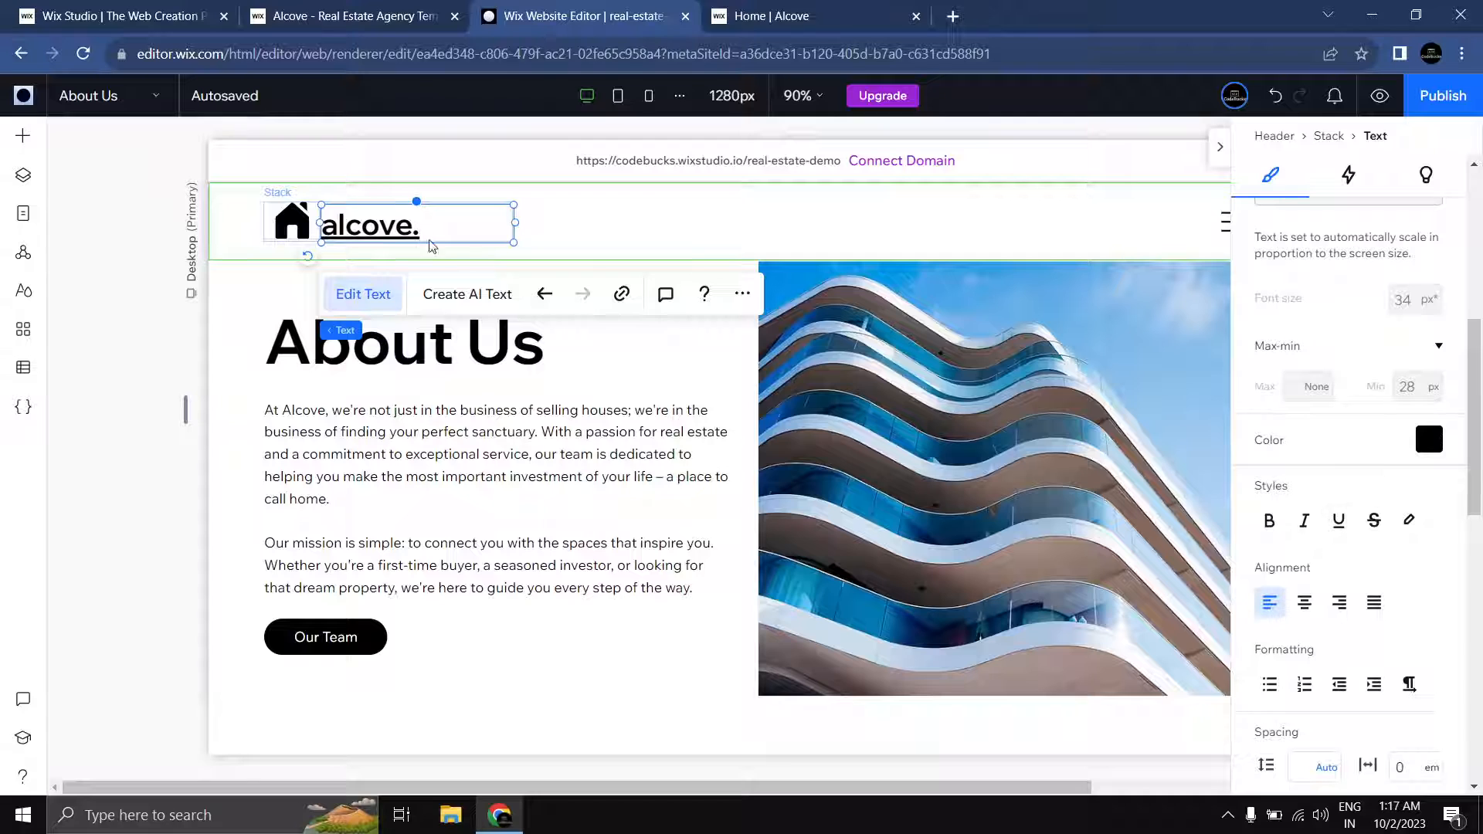
triple_click(396, 222)
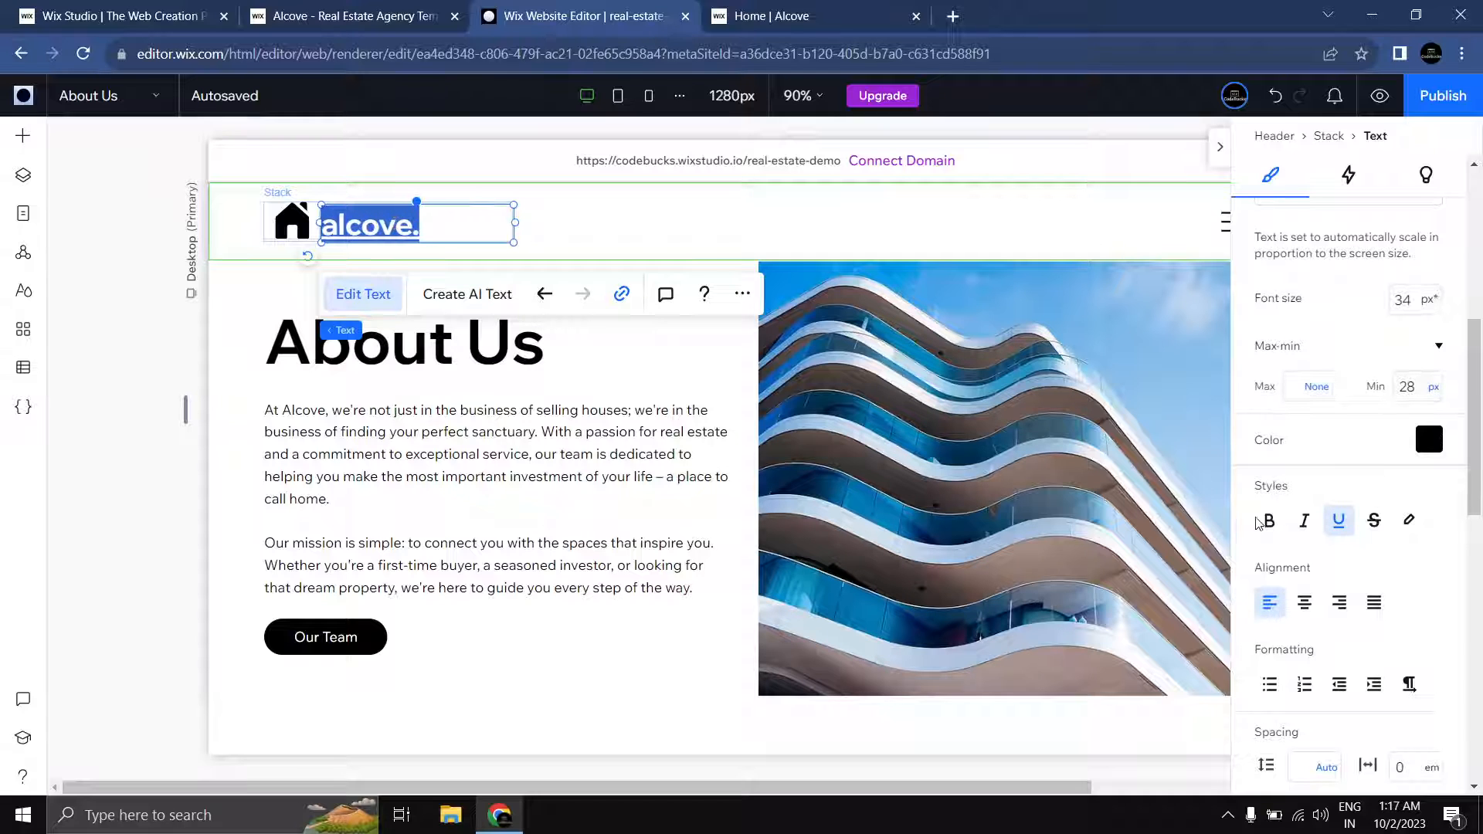
click(1339, 528)
click(1401, 484)
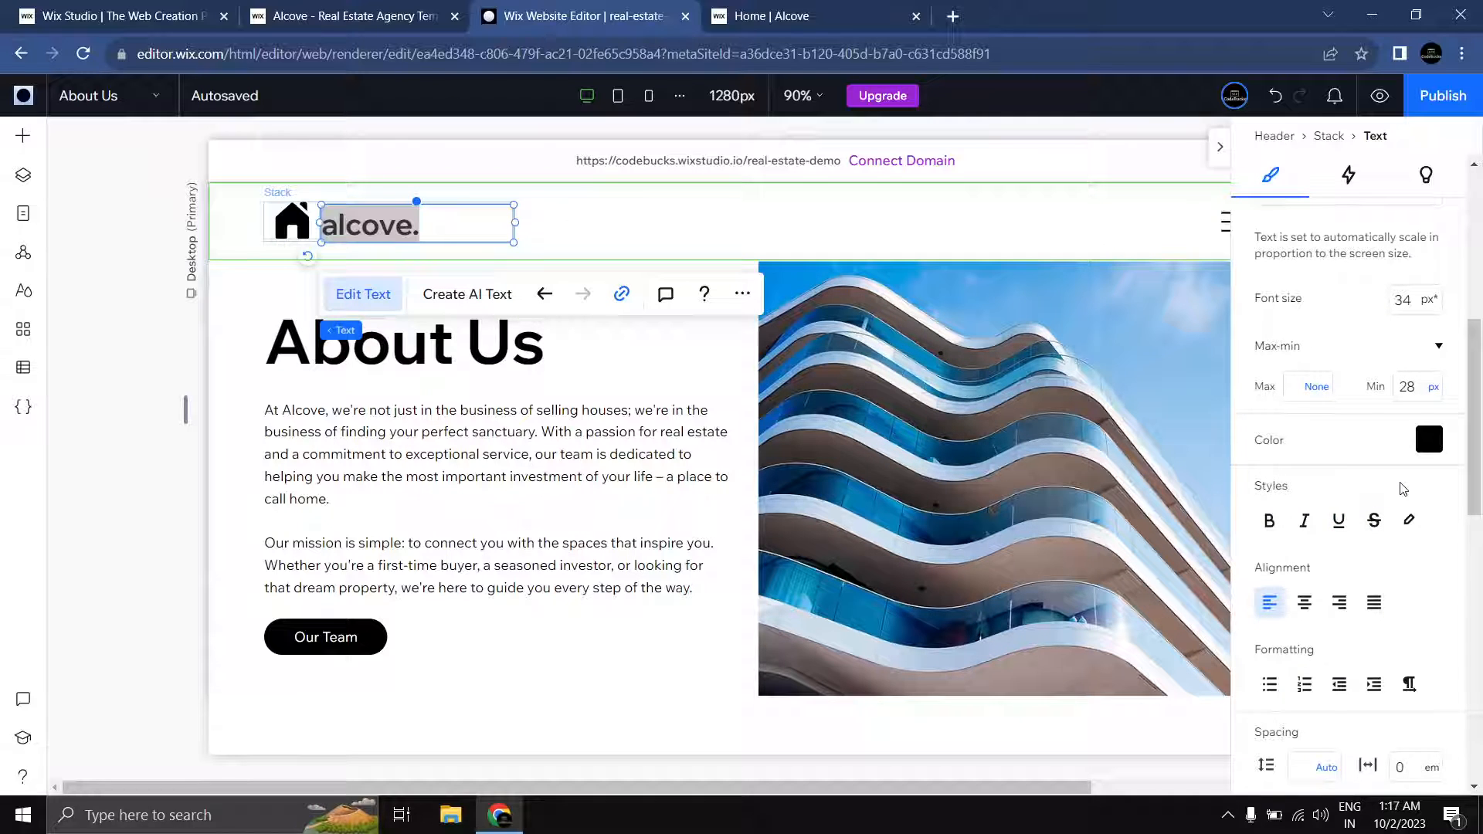
click(139, 393)
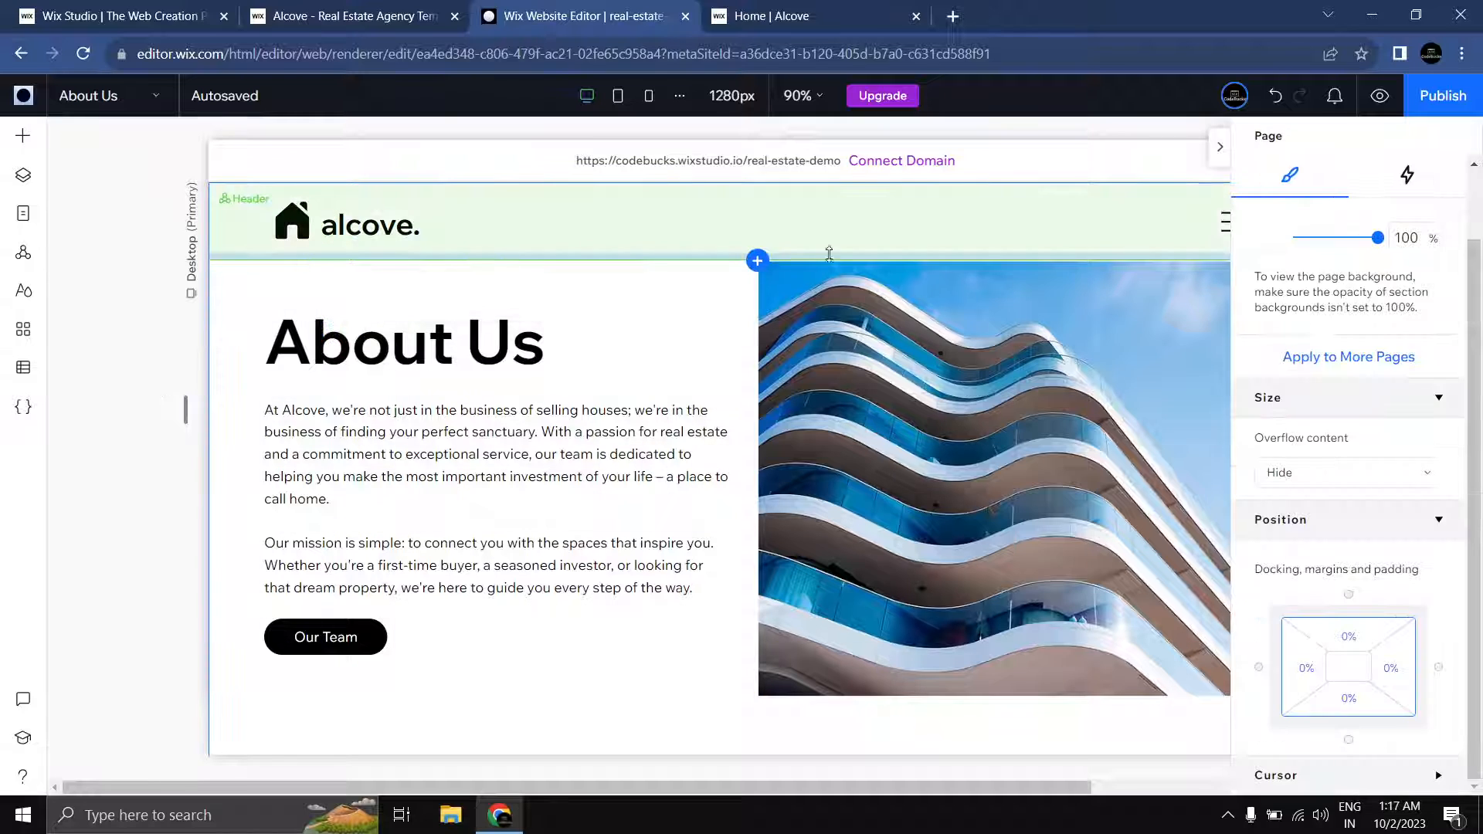
Step: Publish the updated site and view it live, closing the old Home browser tab
click(1452, 102)
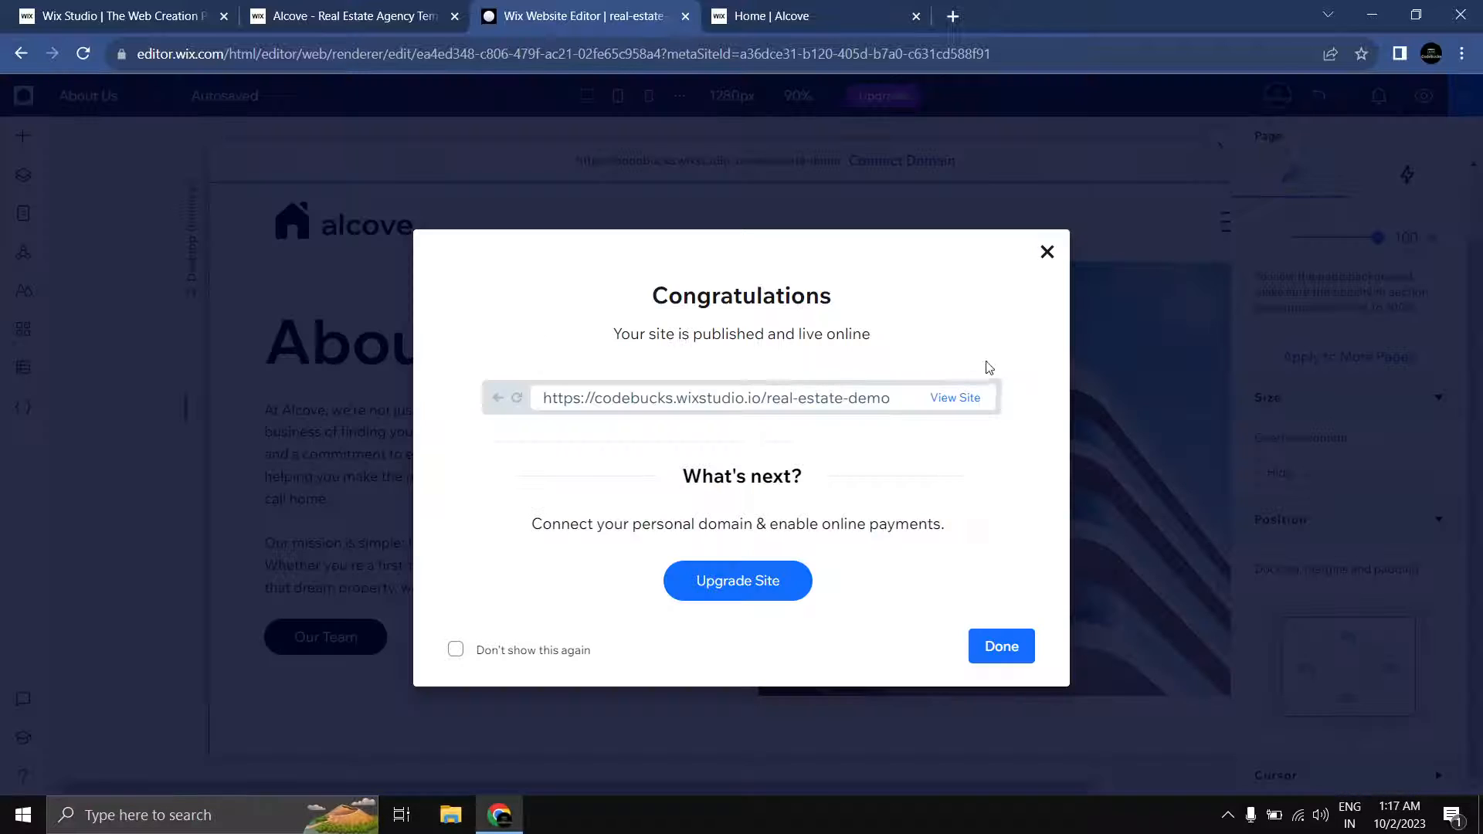
click(955, 398)
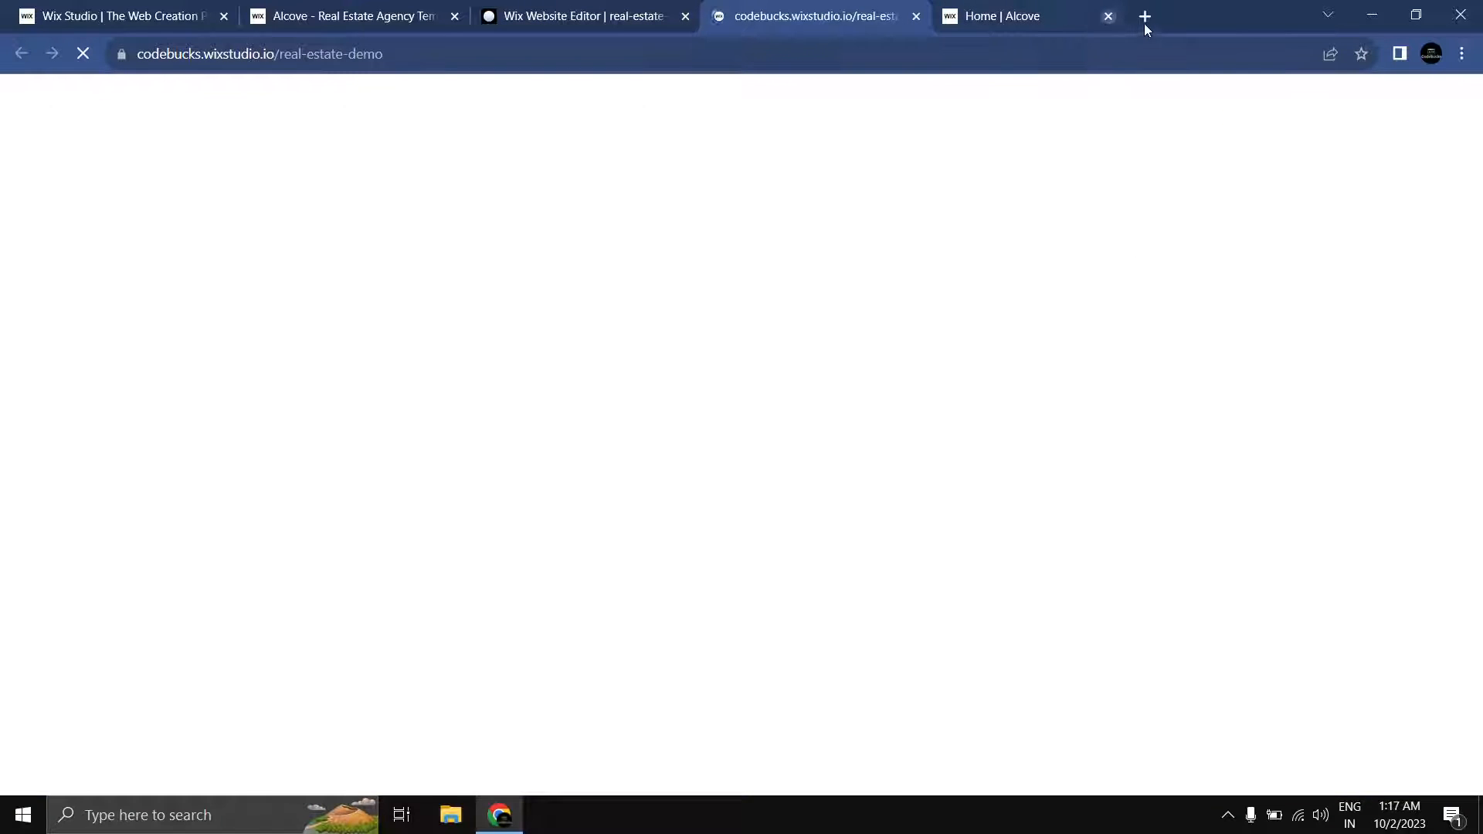
click(1145, 18)
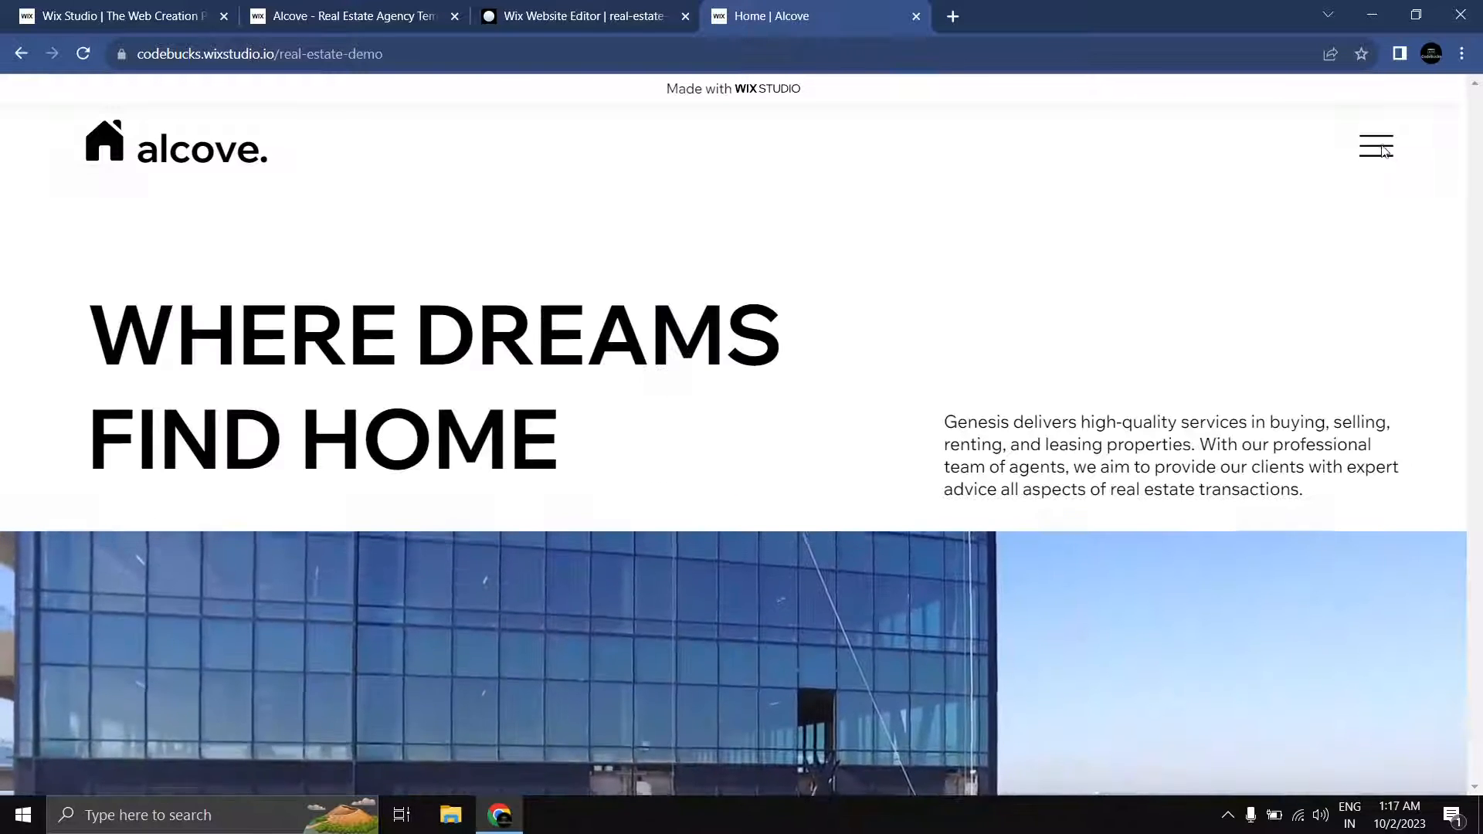
Step: Open the live About Us page and test the alcove. header link to the Home page
click(1376, 146)
click(1283, 266)
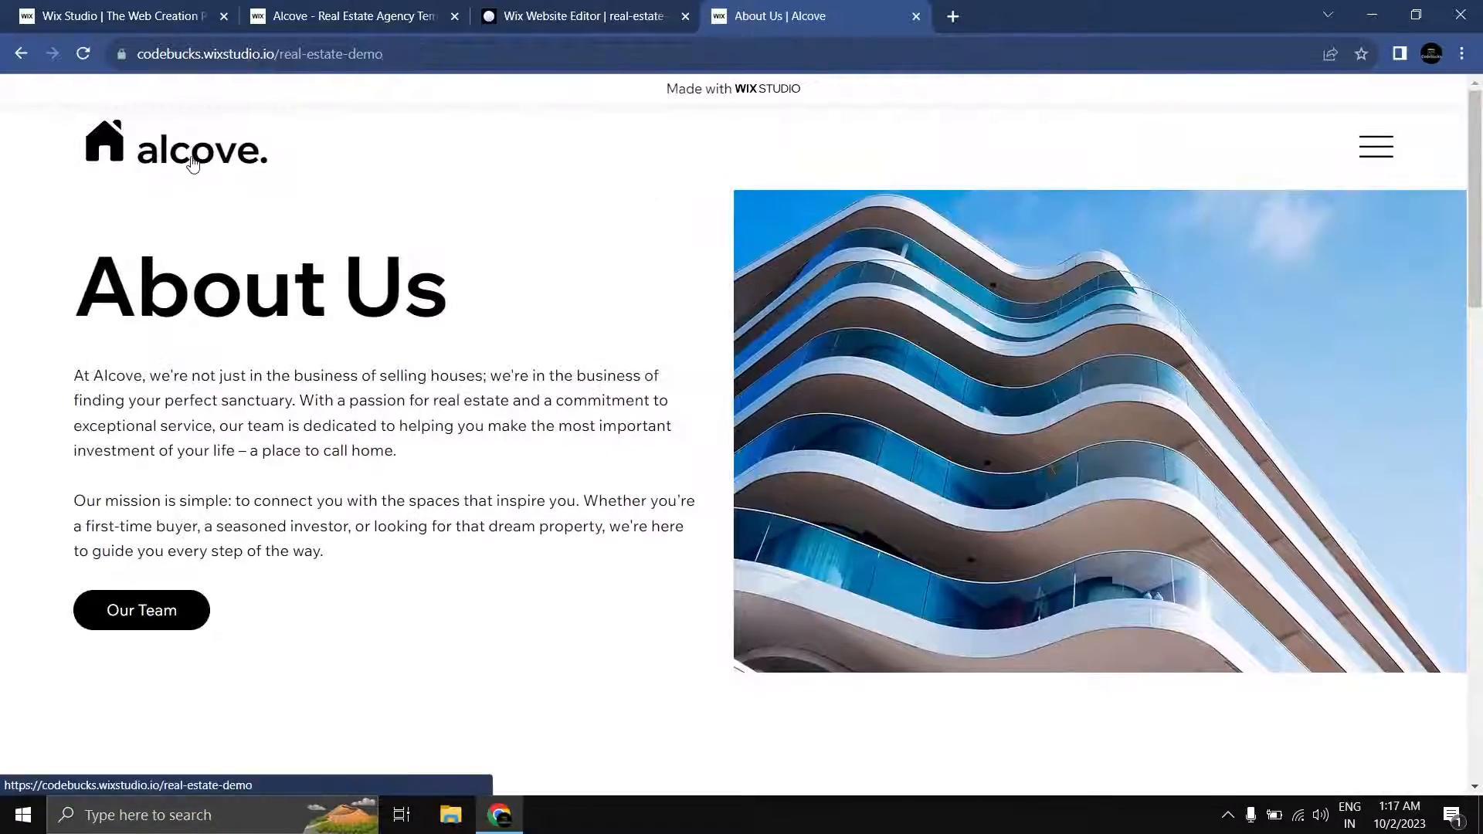
click(190, 165)
scroll(549, 209, down, 3)
scroll(554, 219, up, 3)
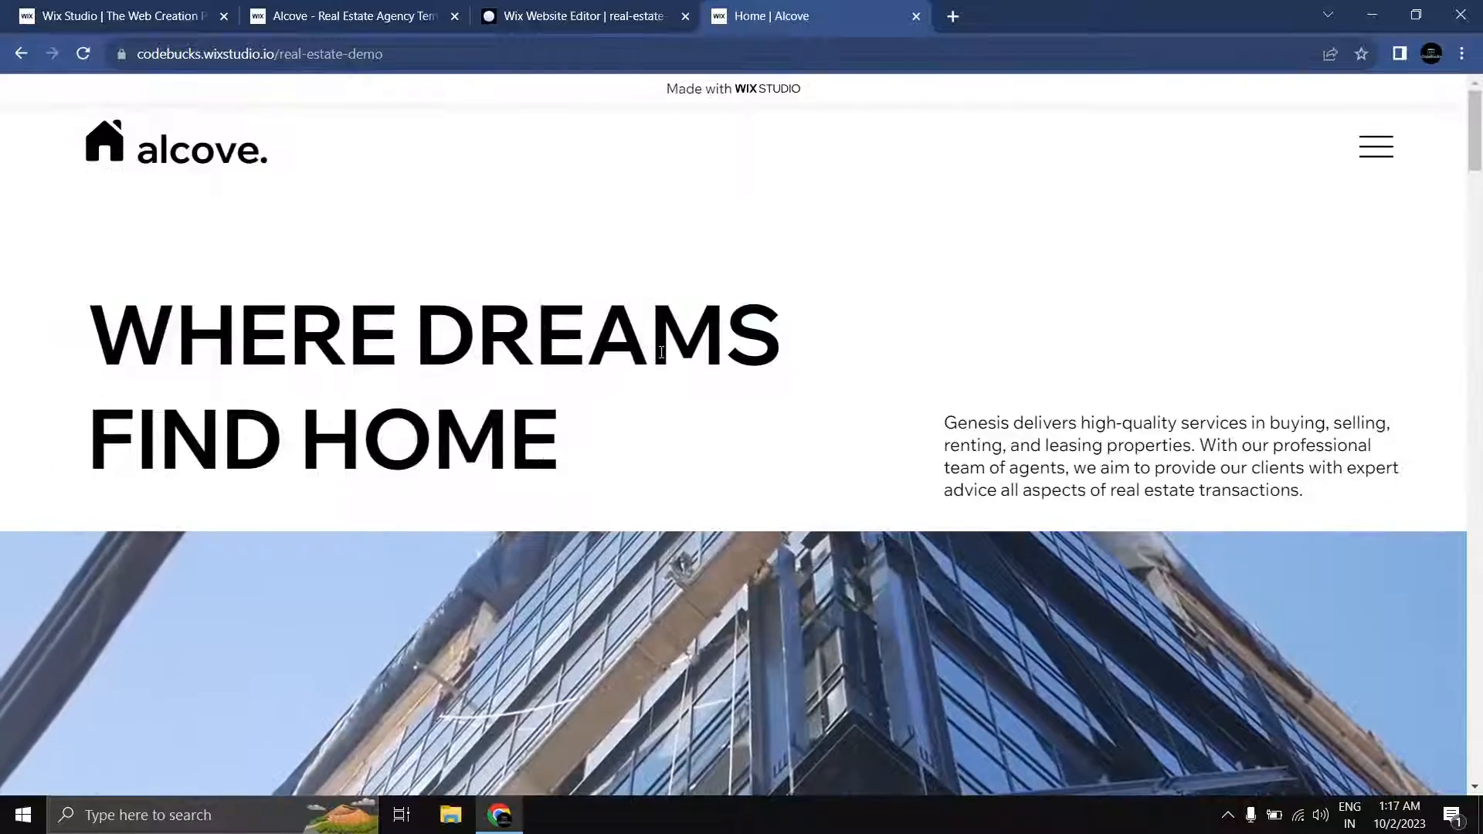
Step: Review the live Home page from the hero through properties, services and testimonials to the footer, and back up
scroll(1364, 313, down, 7)
mouse_move(1471, 227)
mouse_down()
mouse_move(1472, 386)
mouse_move(1476, 204)
mouse_up()
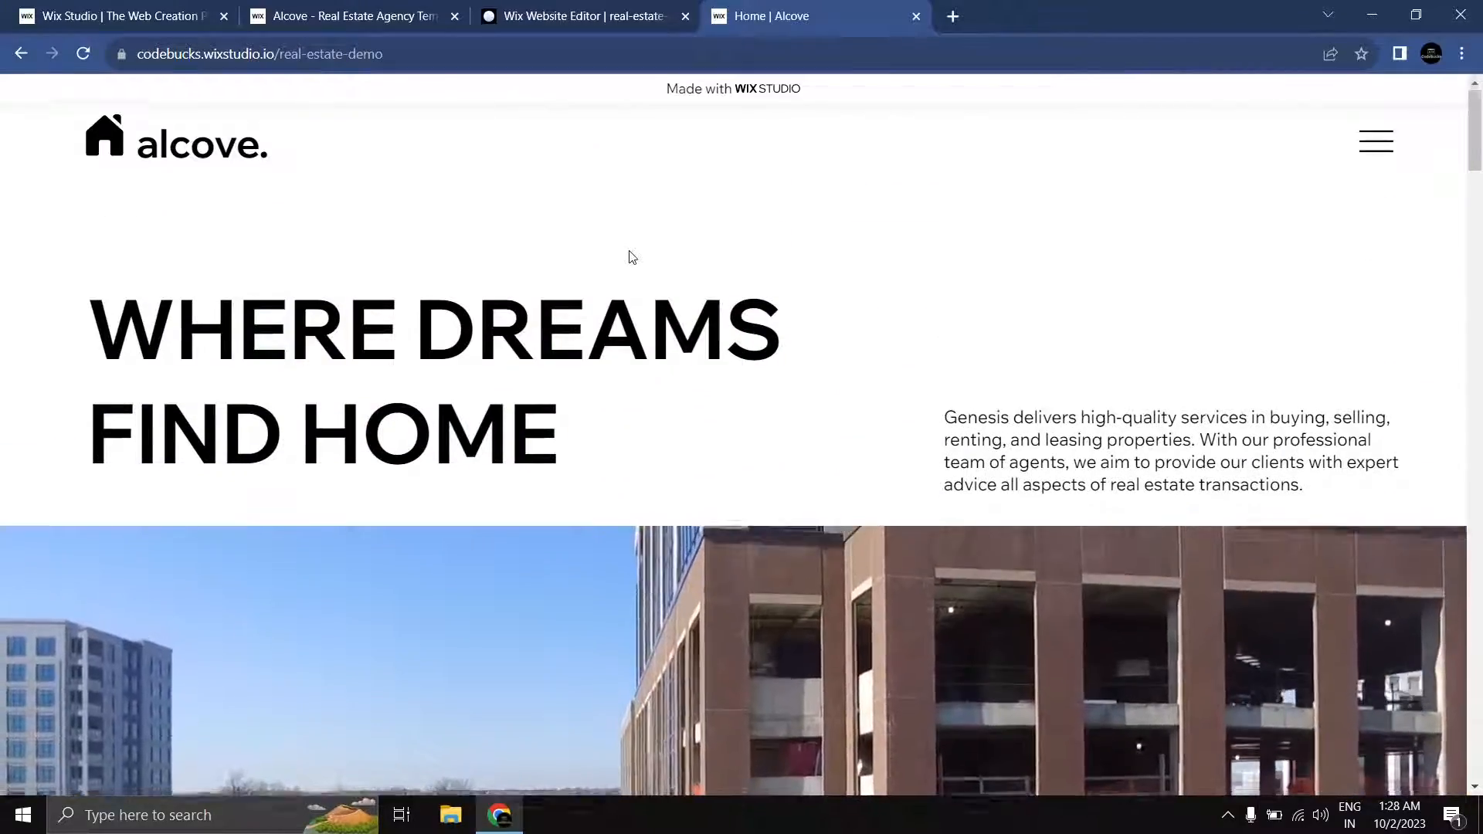
scroll(632, 257, down, 15)
scroll(632, 257, down, 10)
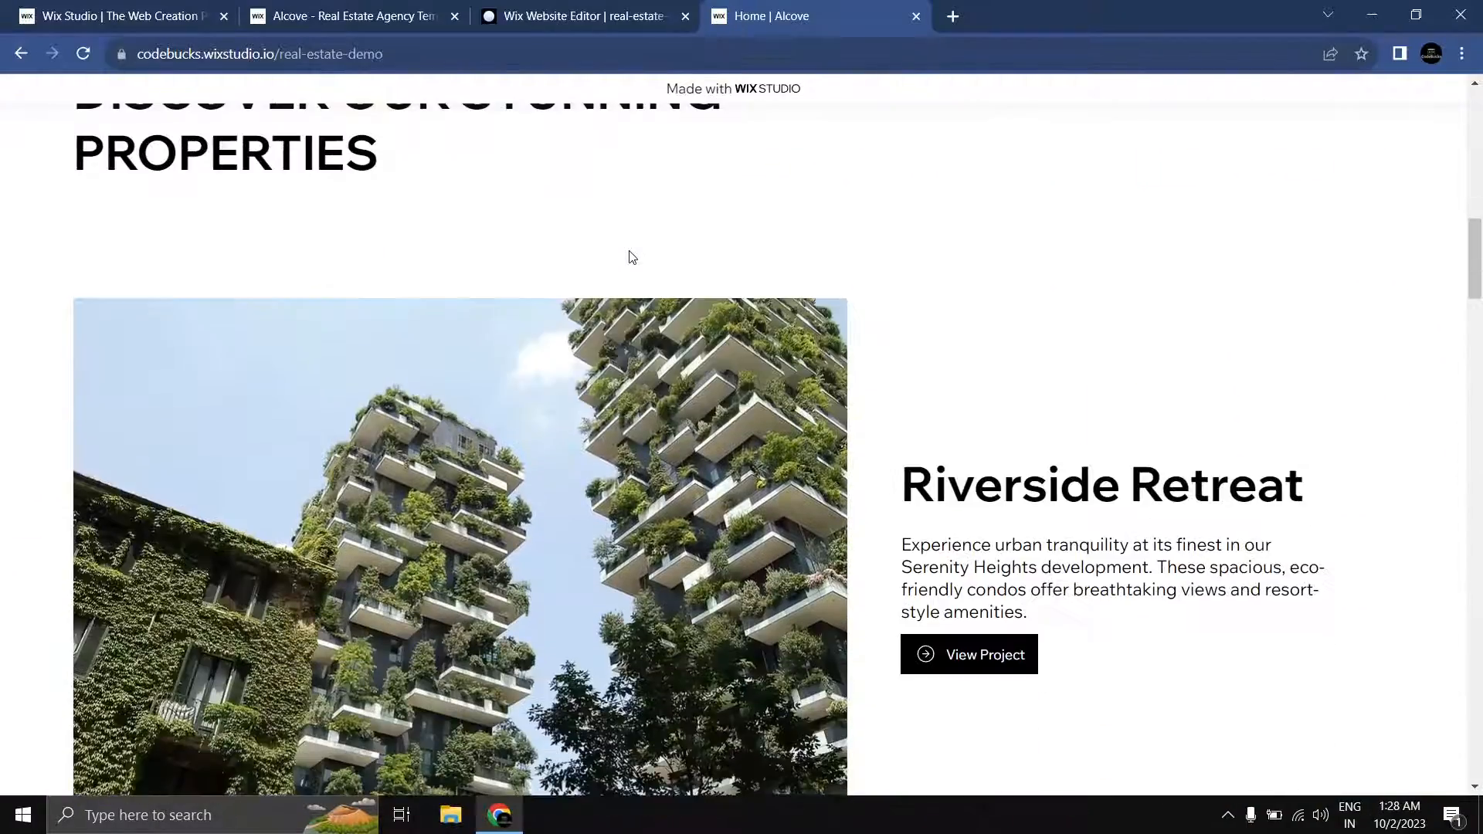
scroll(630, 263, down, 8)
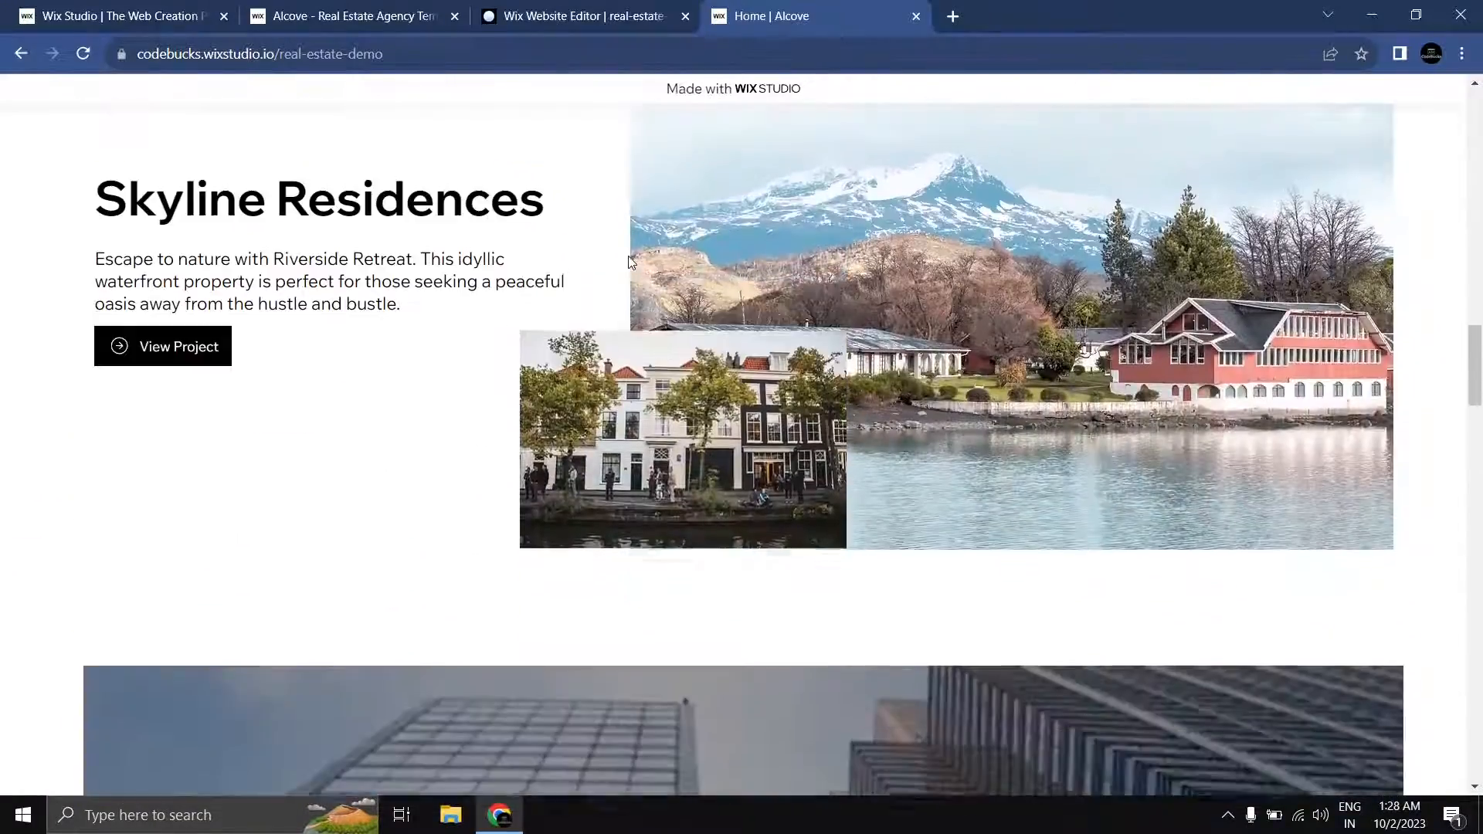
scroll(628, 257, down, 10)
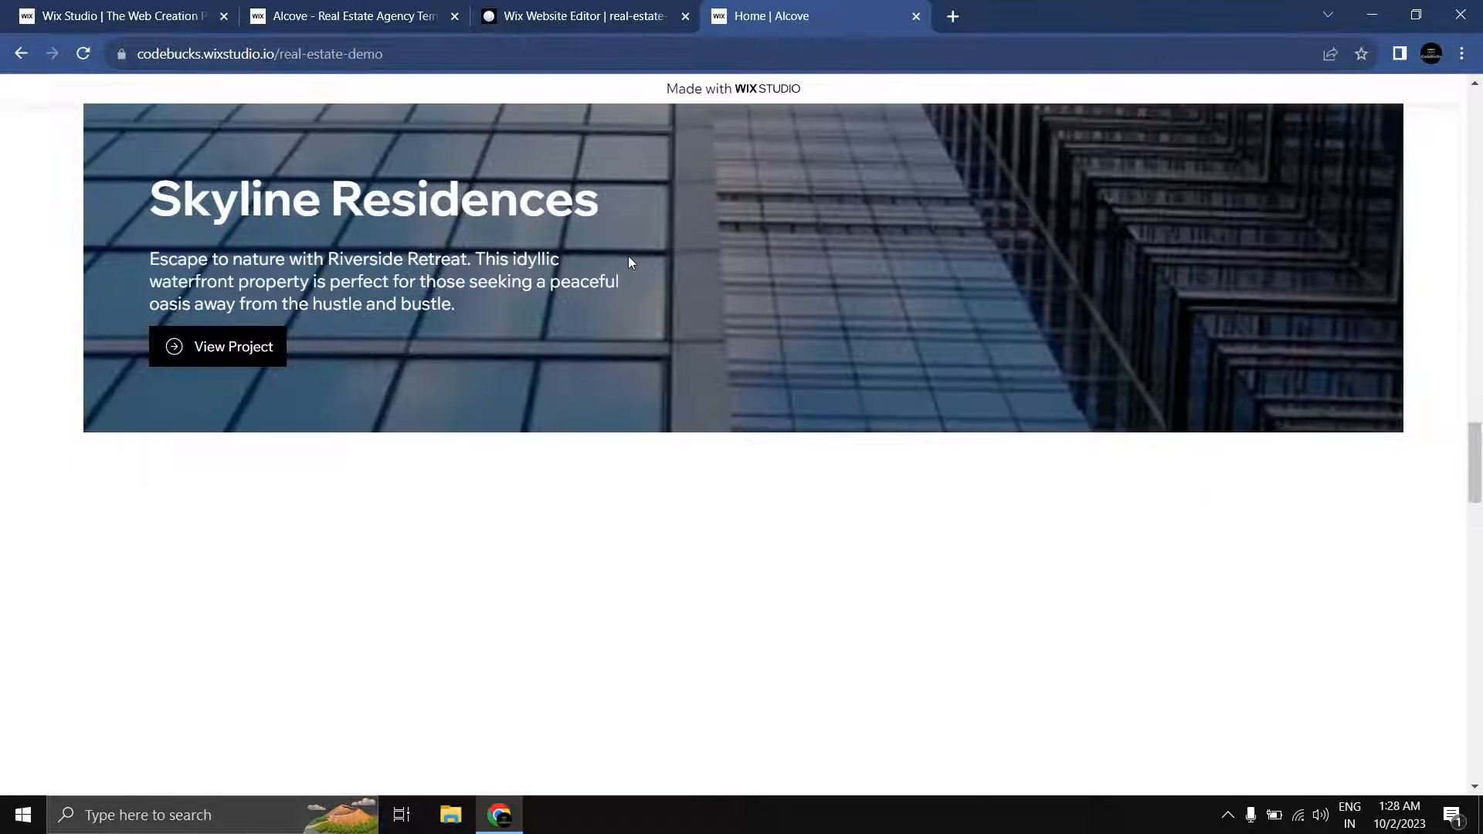
scroll(630, 263, down, 7)
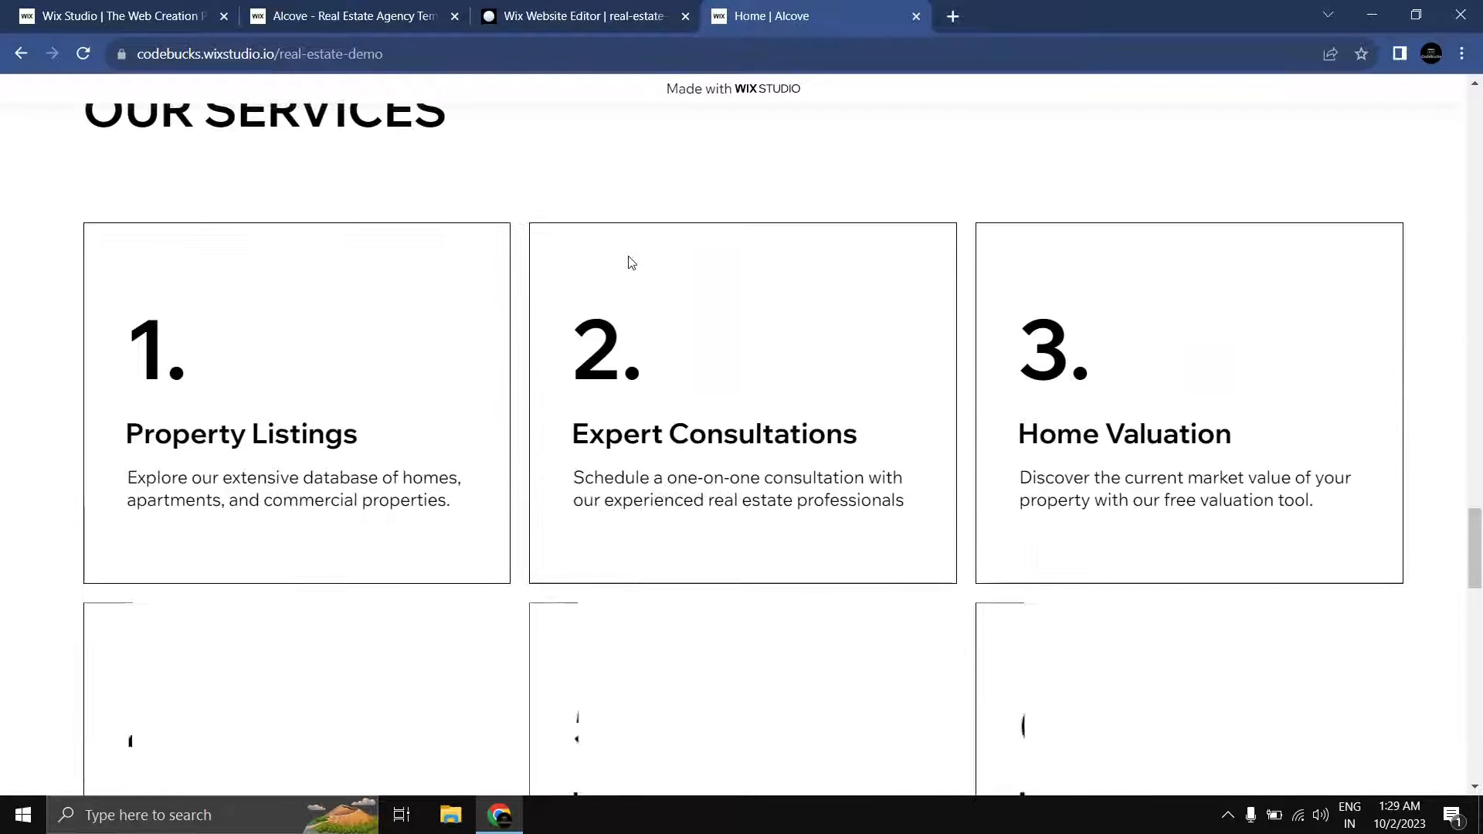
scroll(628, 258, down, 9)
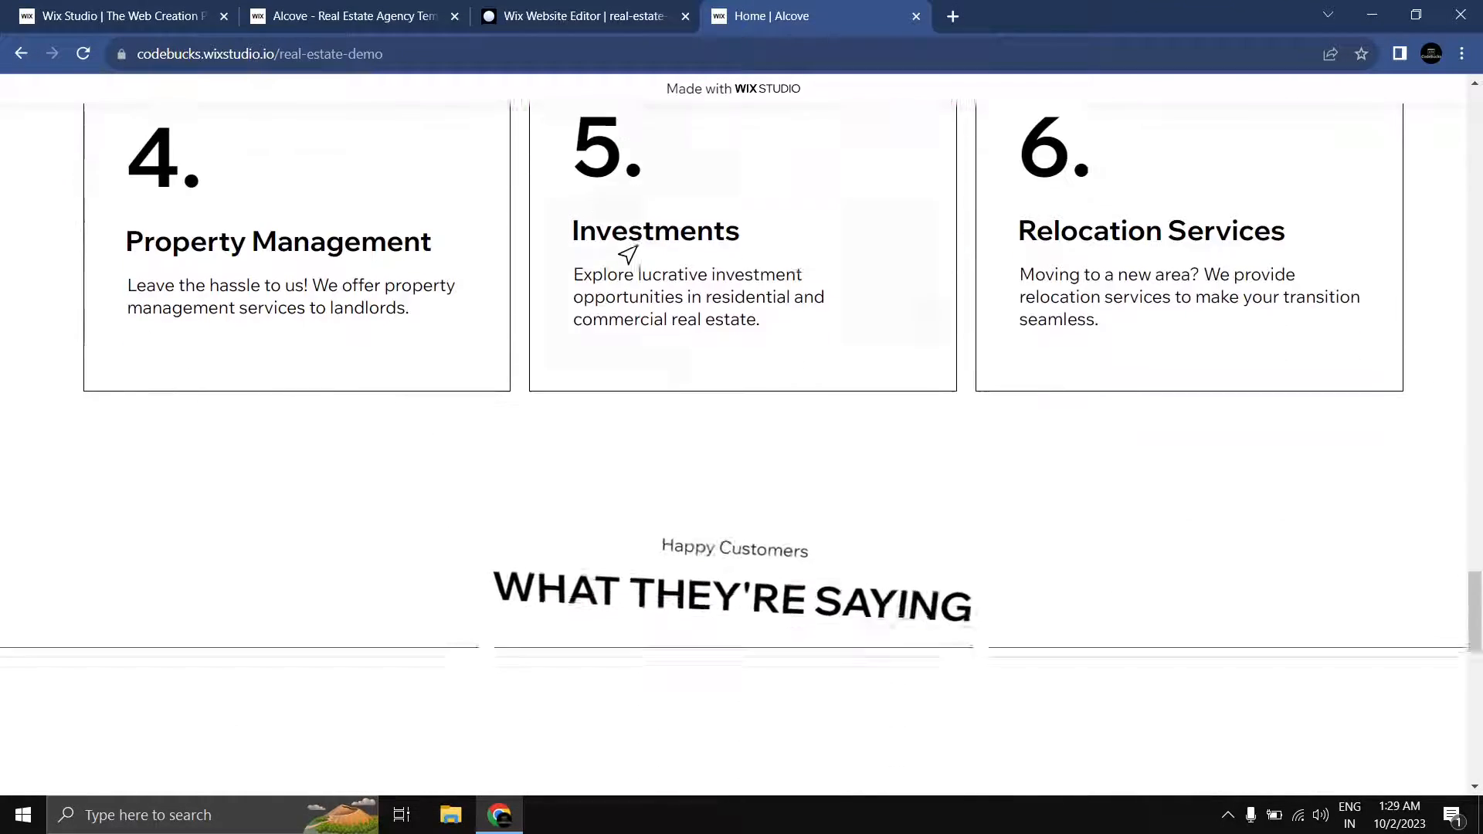
scroll(628, 262, down, 6)
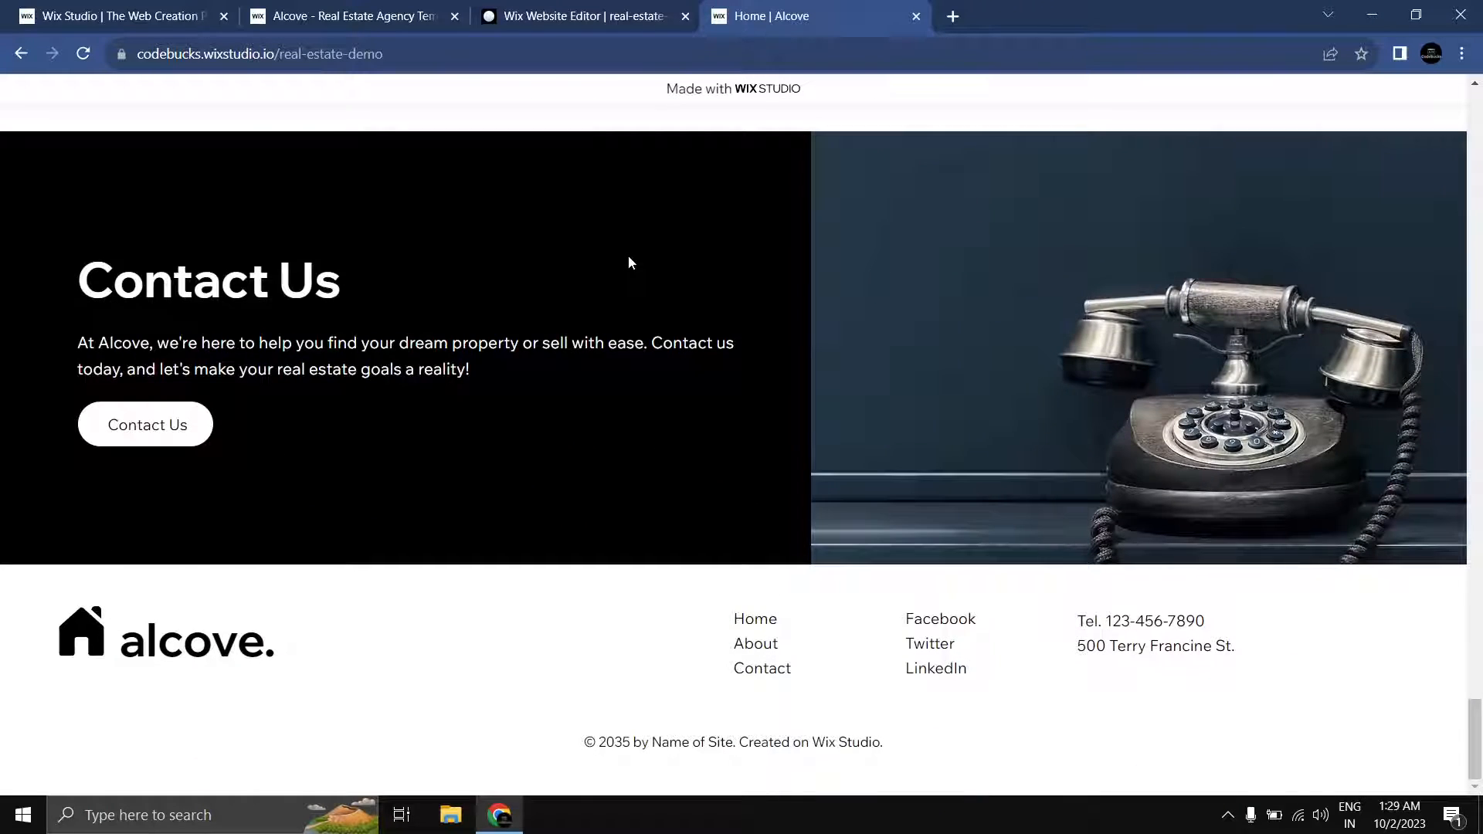
scroll(628, 257, up, 15)
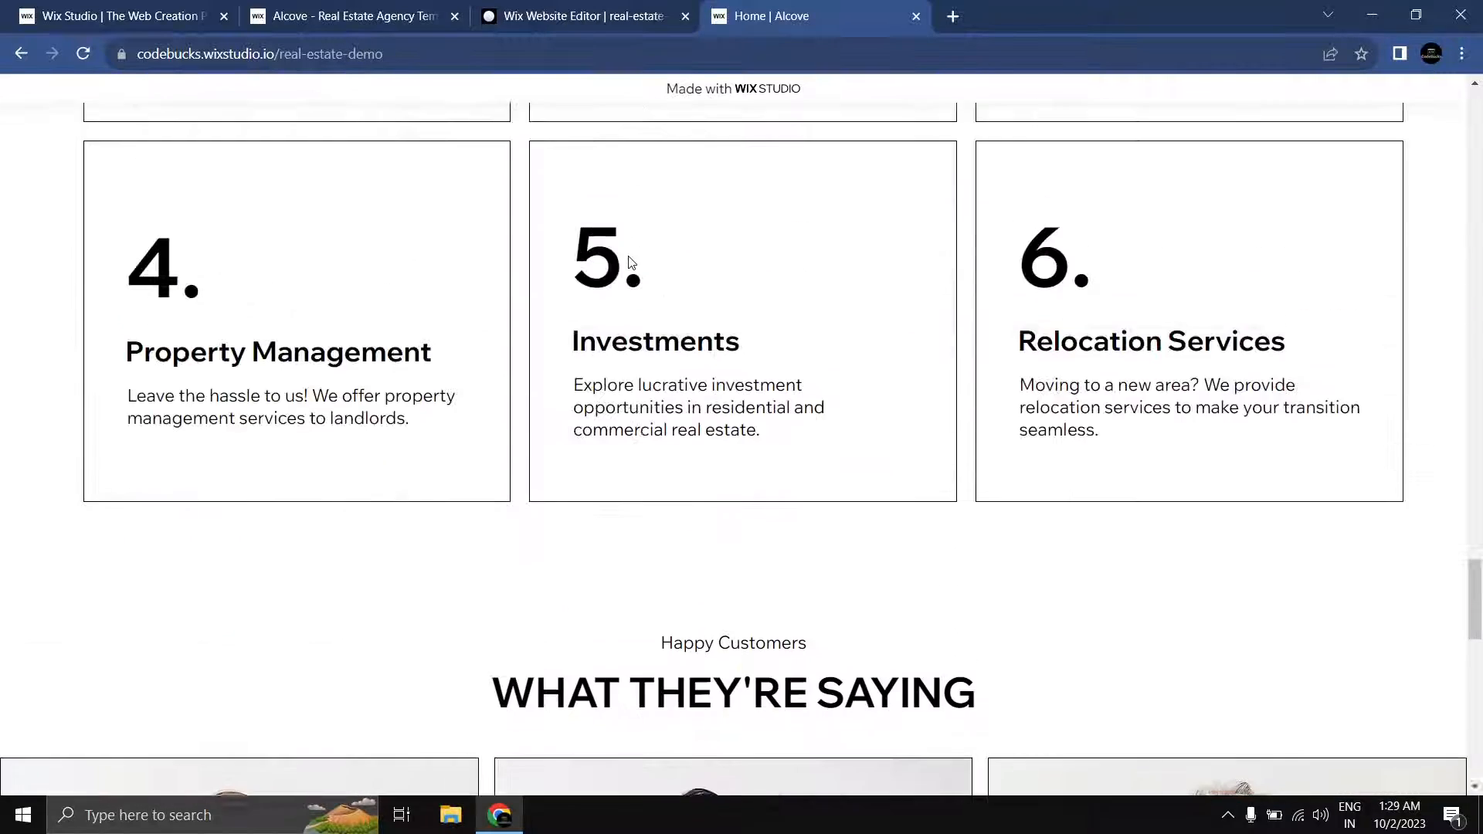
scroll(628, 261, up, 15)
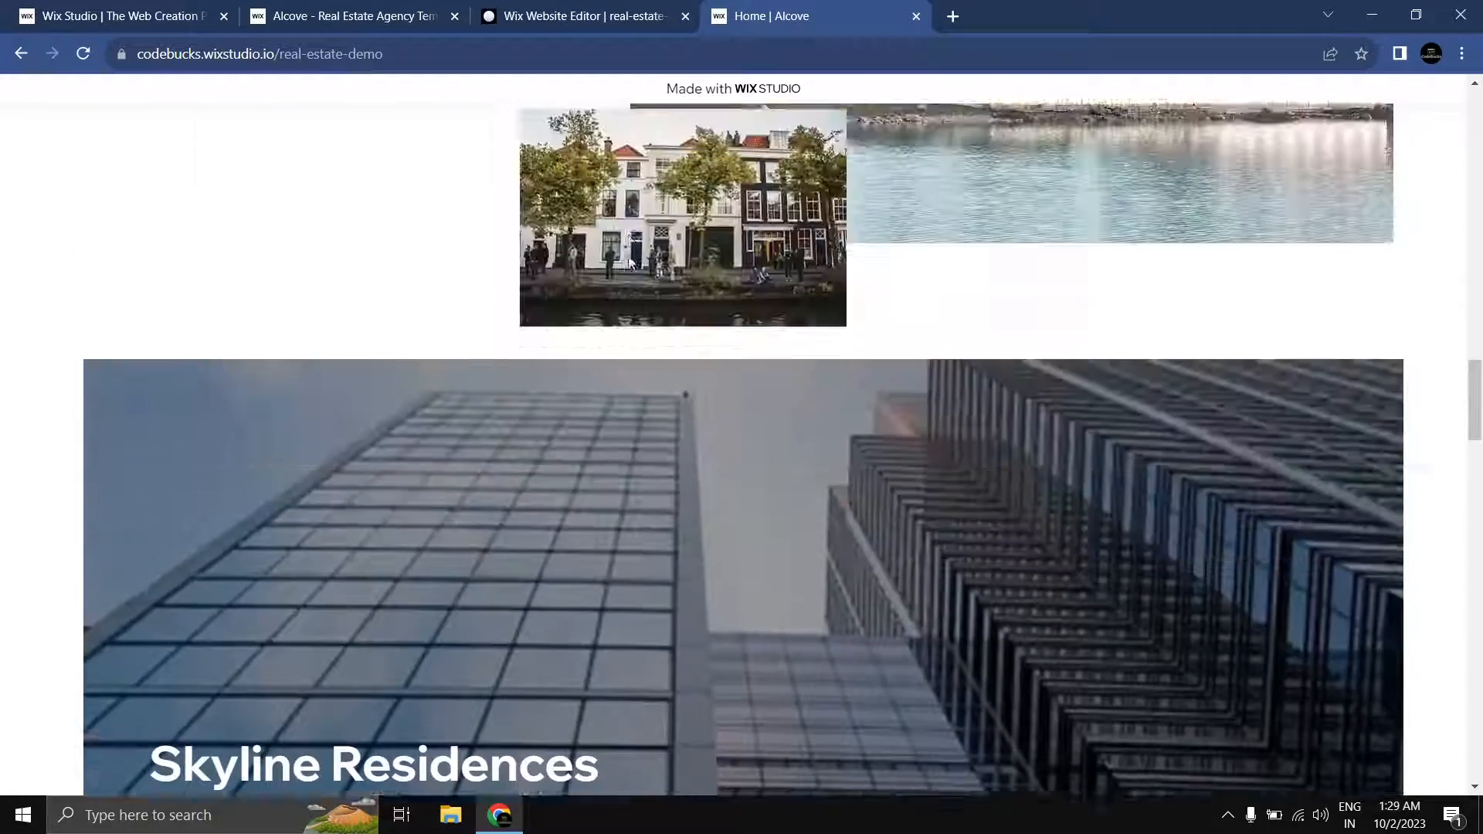
scroll(630, 262, up, 12)
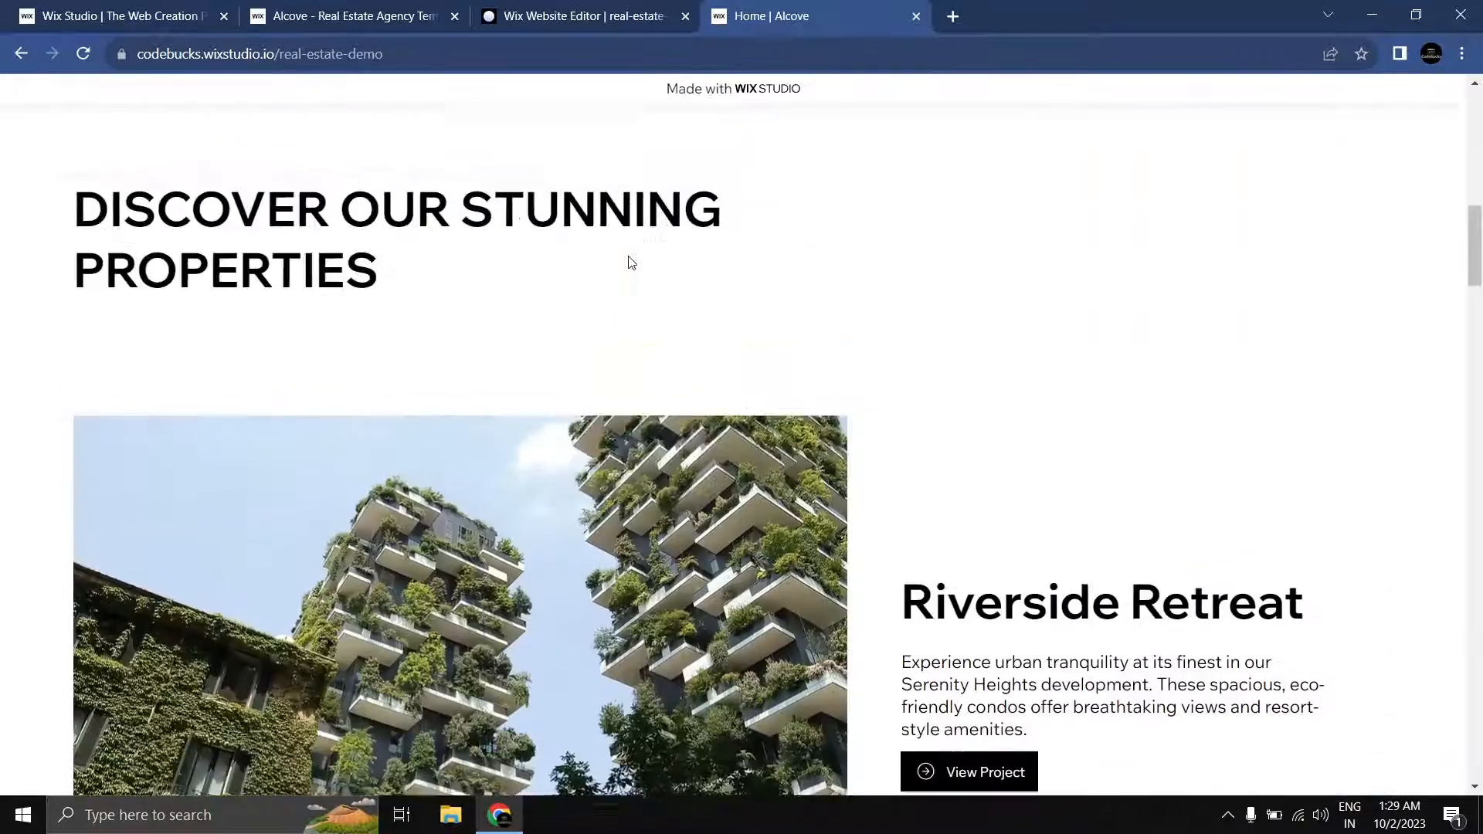
Step: Open the live About Us page from the Home page and review its intro, management team and Contact Us sections, returning to the page start
scroll(629, 260, up, 10)
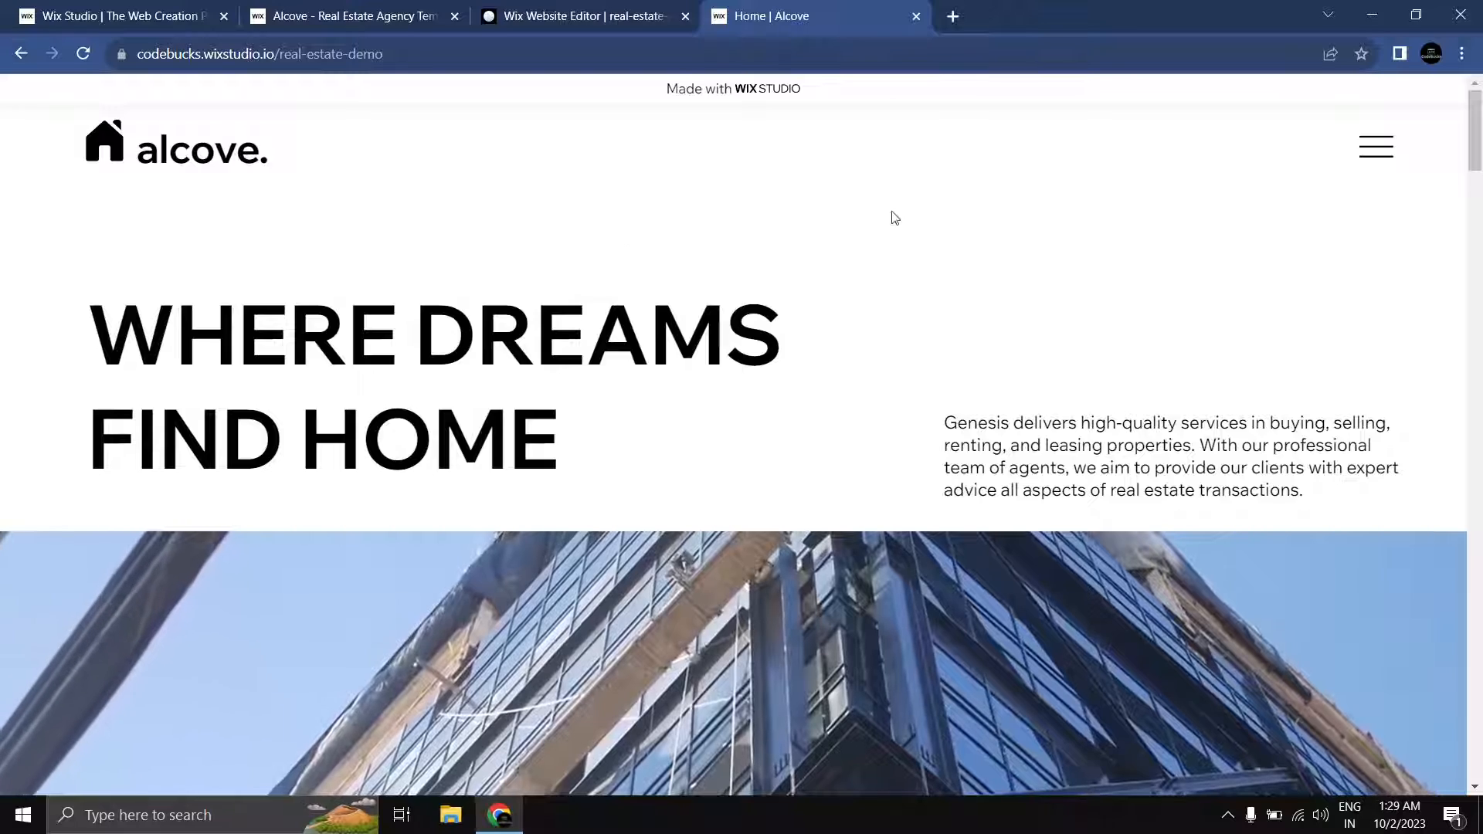
click(1381, 146)
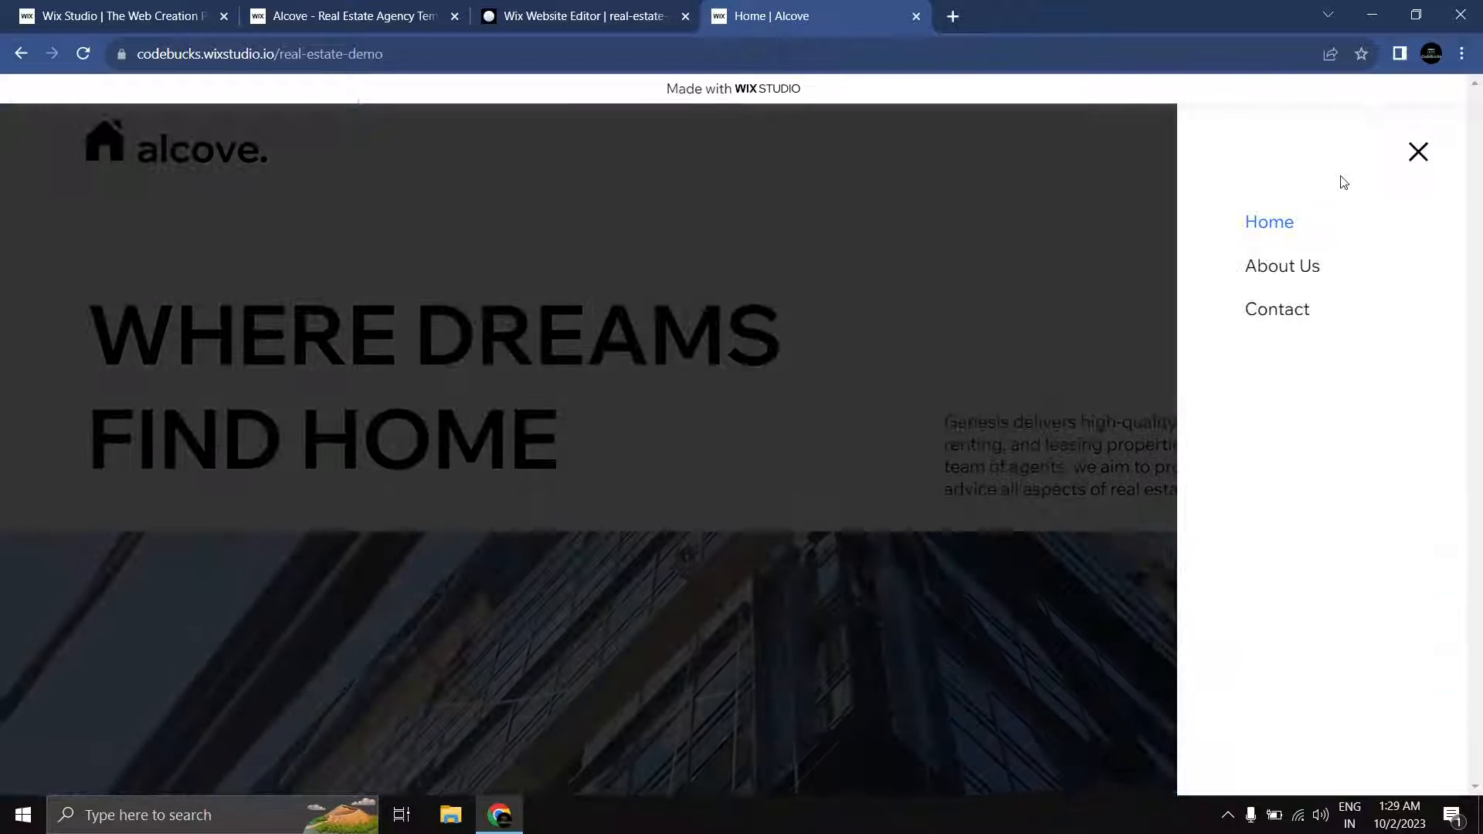
click(1301, 269)
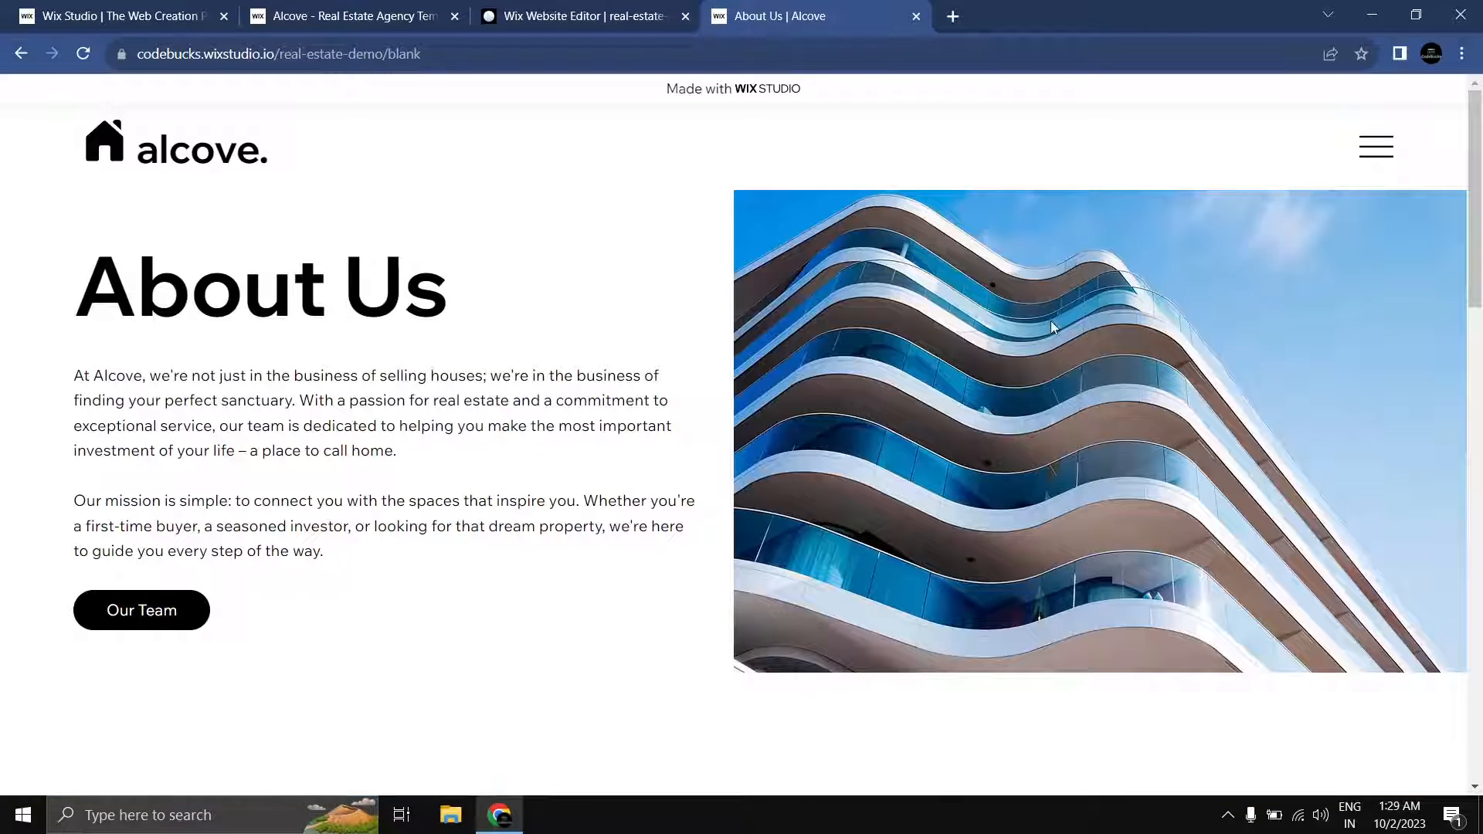
scroll(691, 375, down, 7)
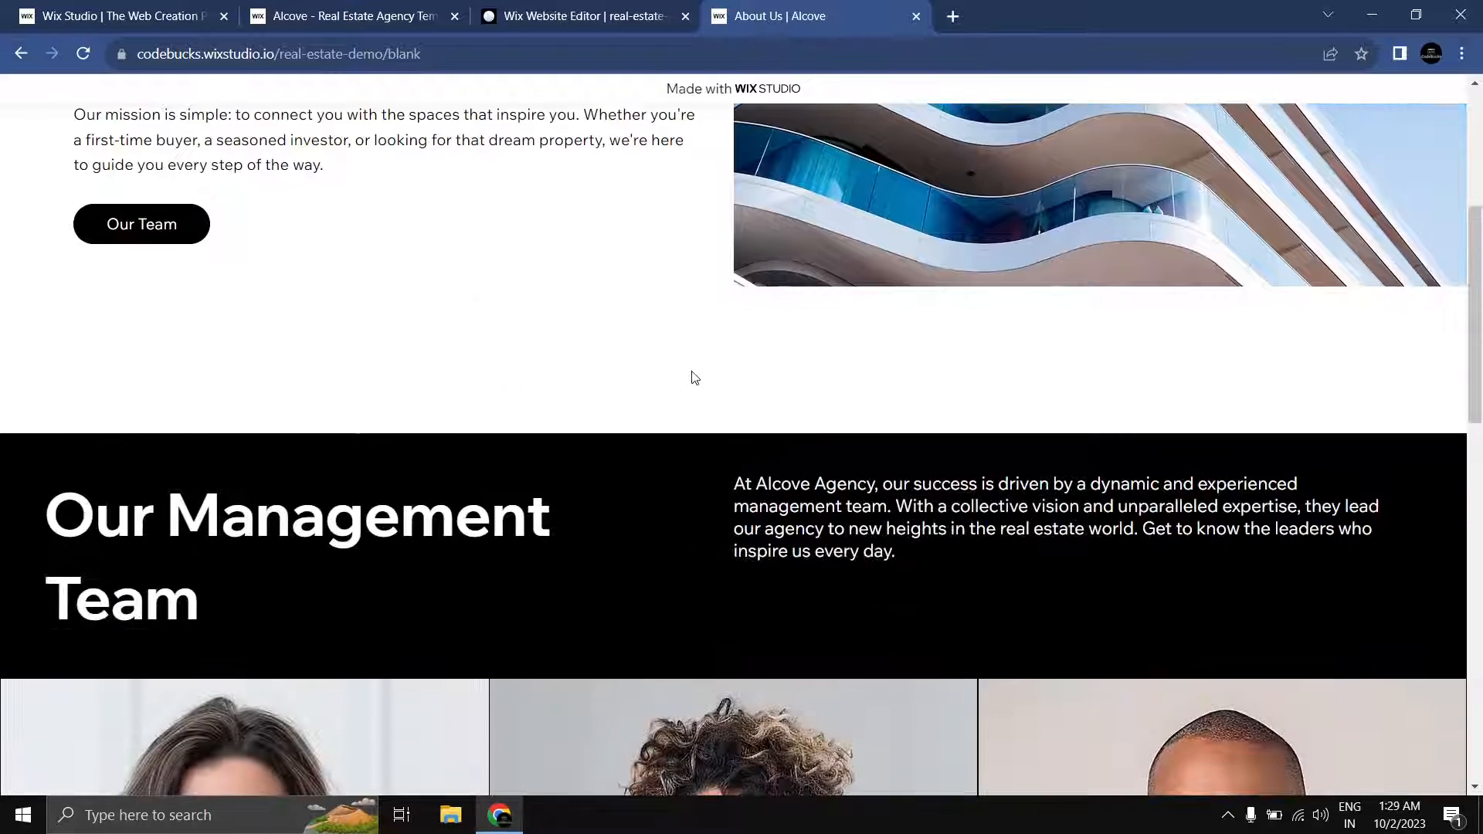
scroll(690, 374, down, 3)
scroll(515, 401, down, 3)
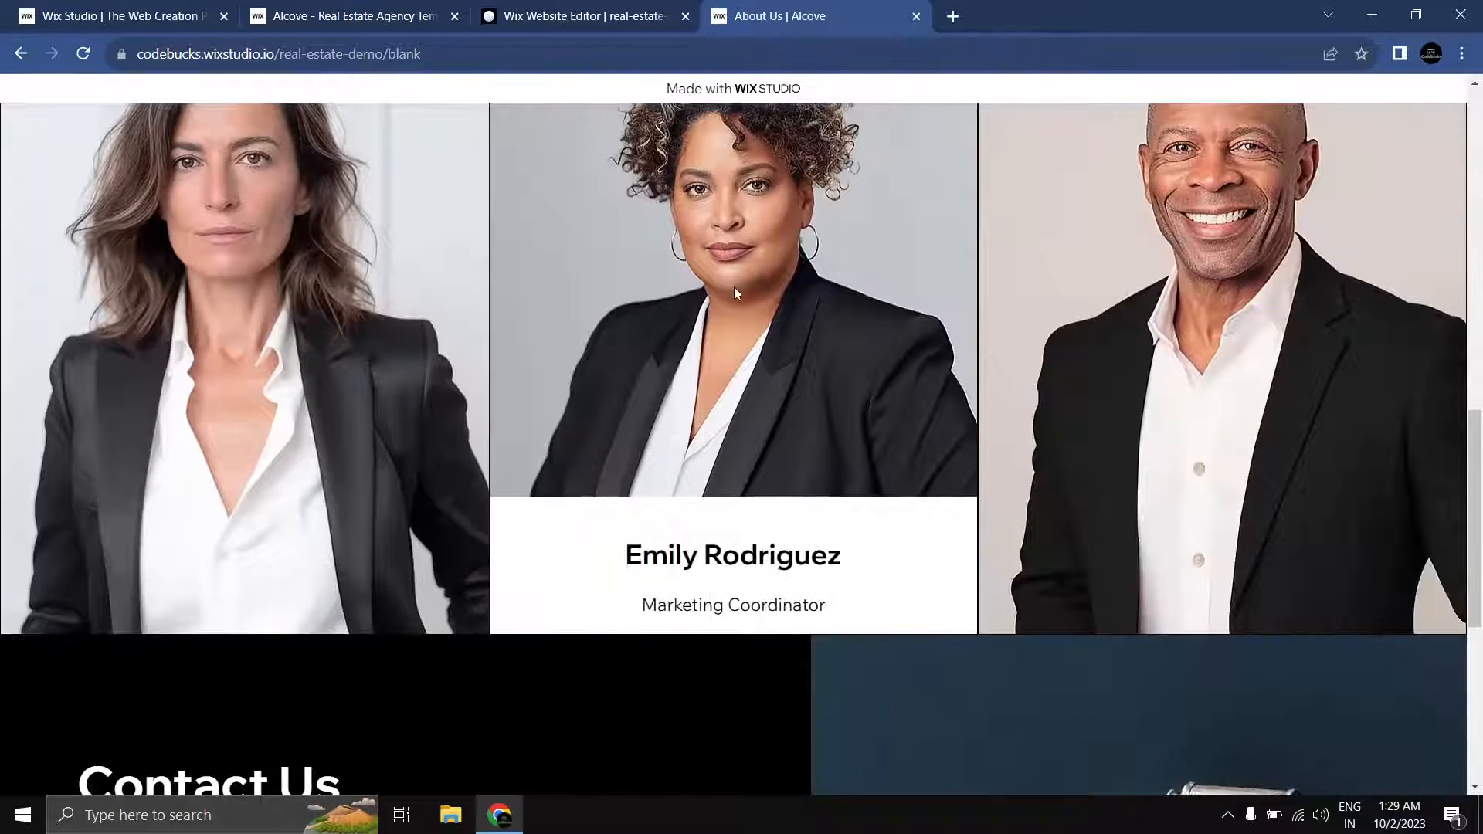
scroll(735, 292, down, 6)
scroll(740, 302, up, 3)
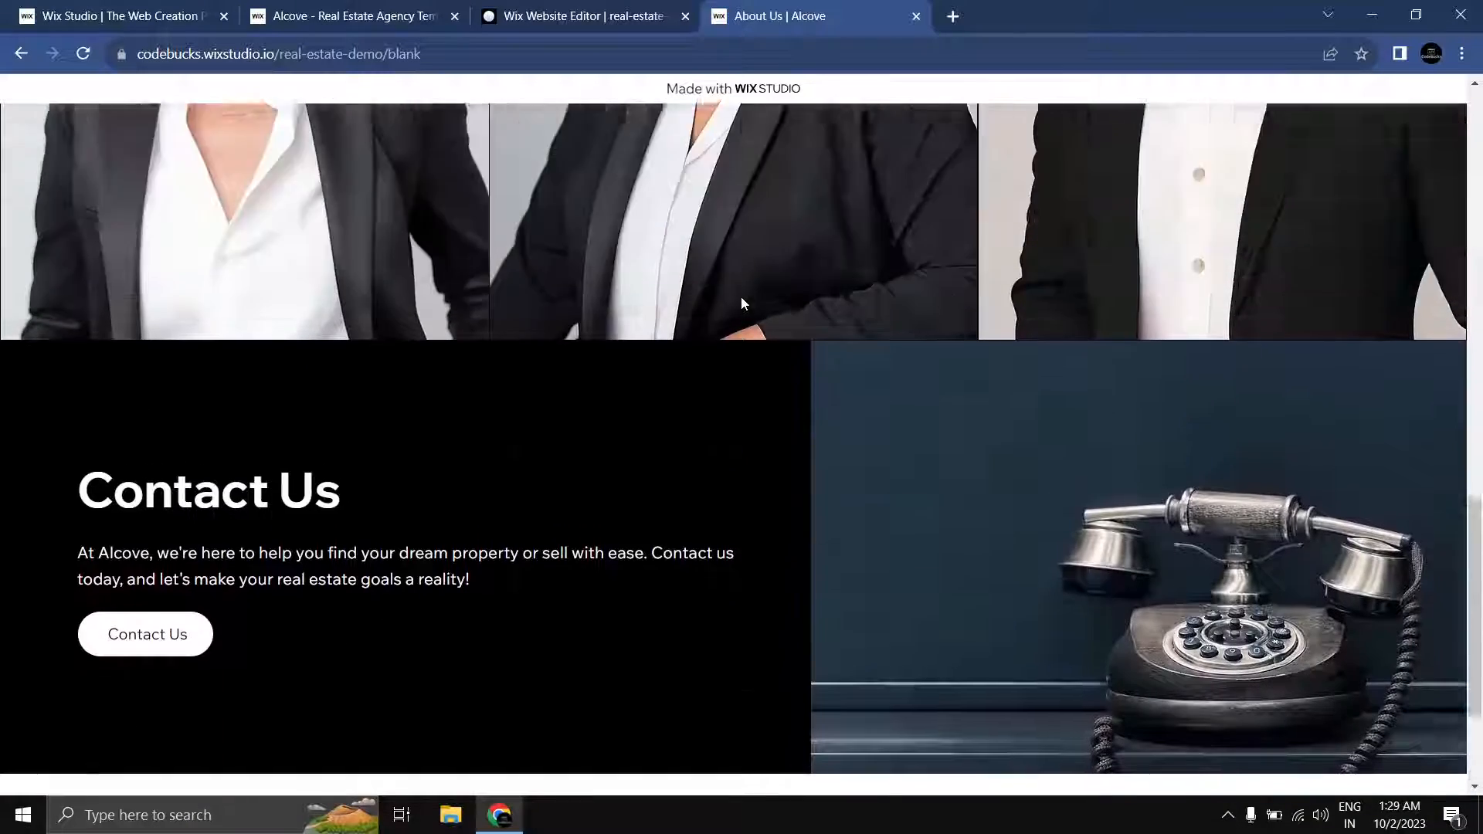
scroll(740, 303, up, 15)
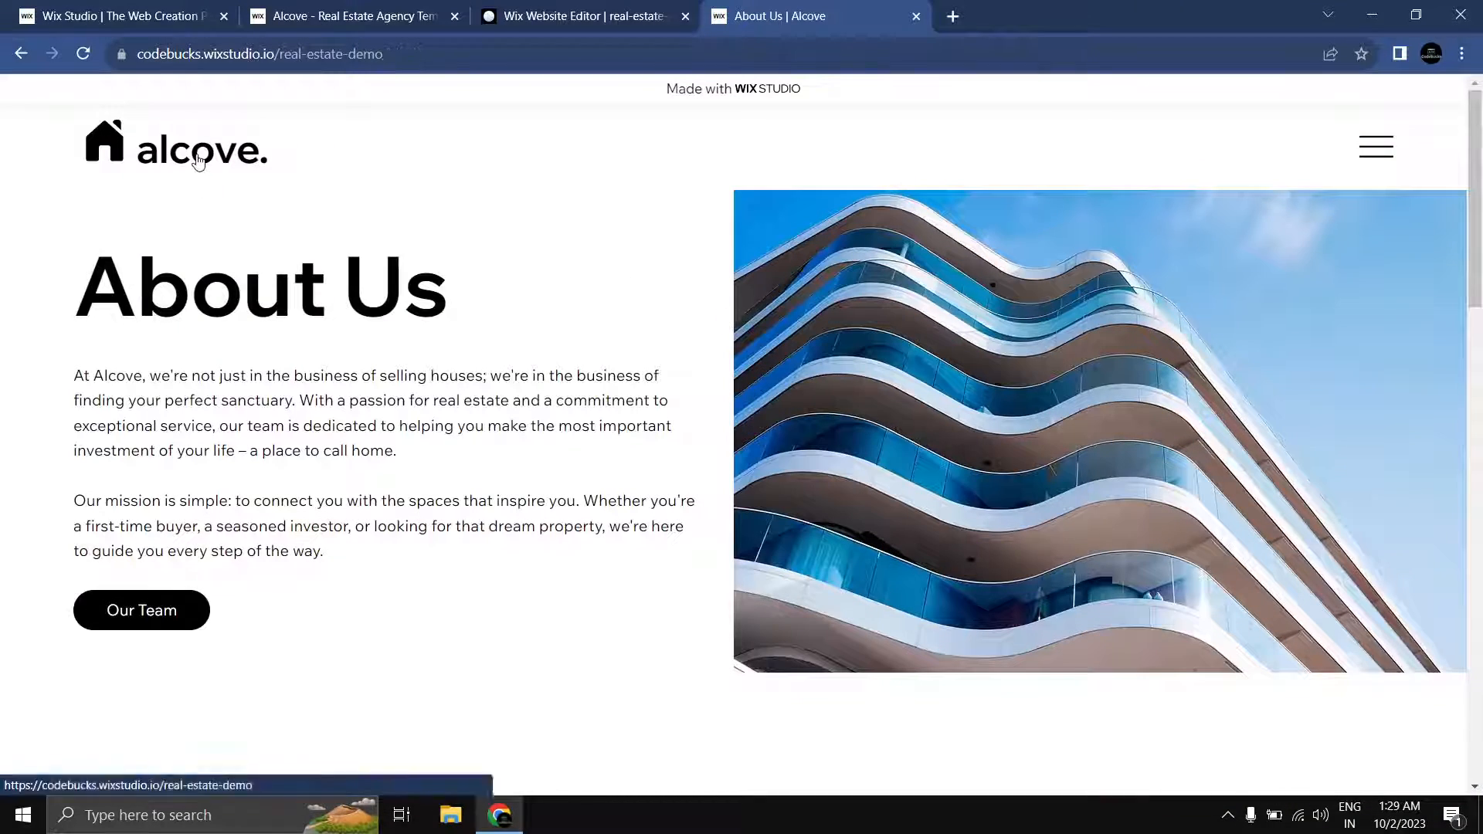